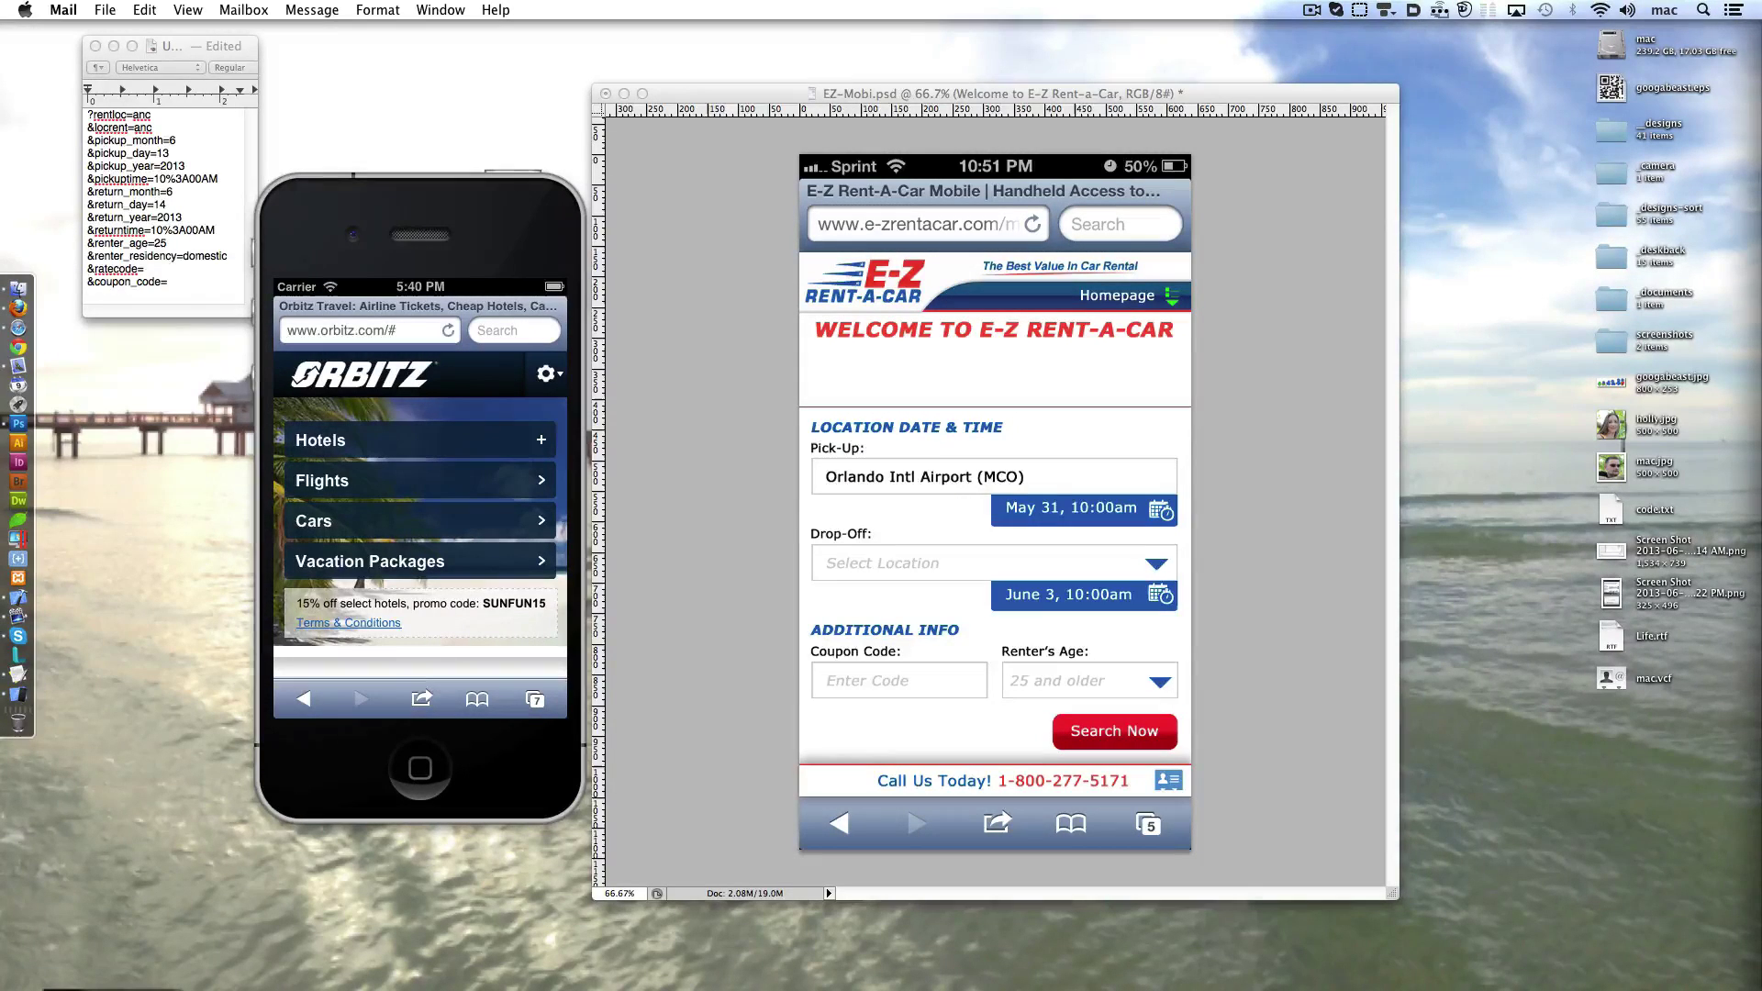
# - Resize the welcome heading to 22 pt and nudge it up slightly
pyautogui.click(1099, 99)
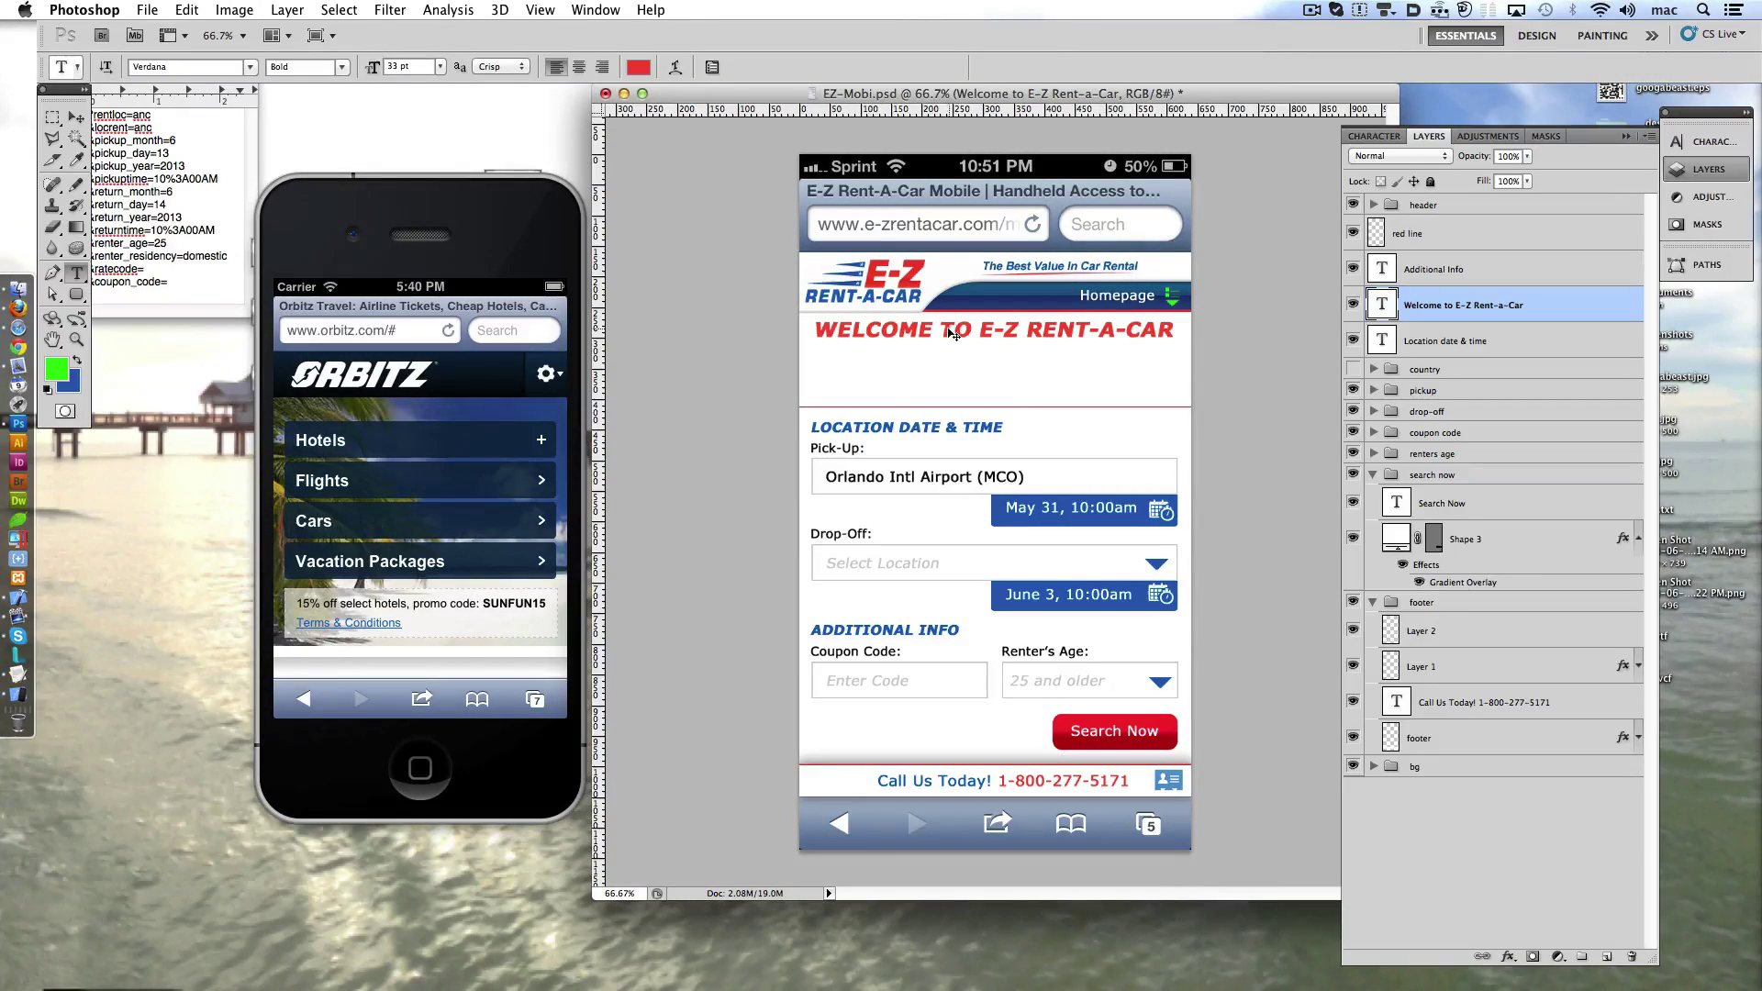
pyautogui.write('22')
pyautogui.press('Return')
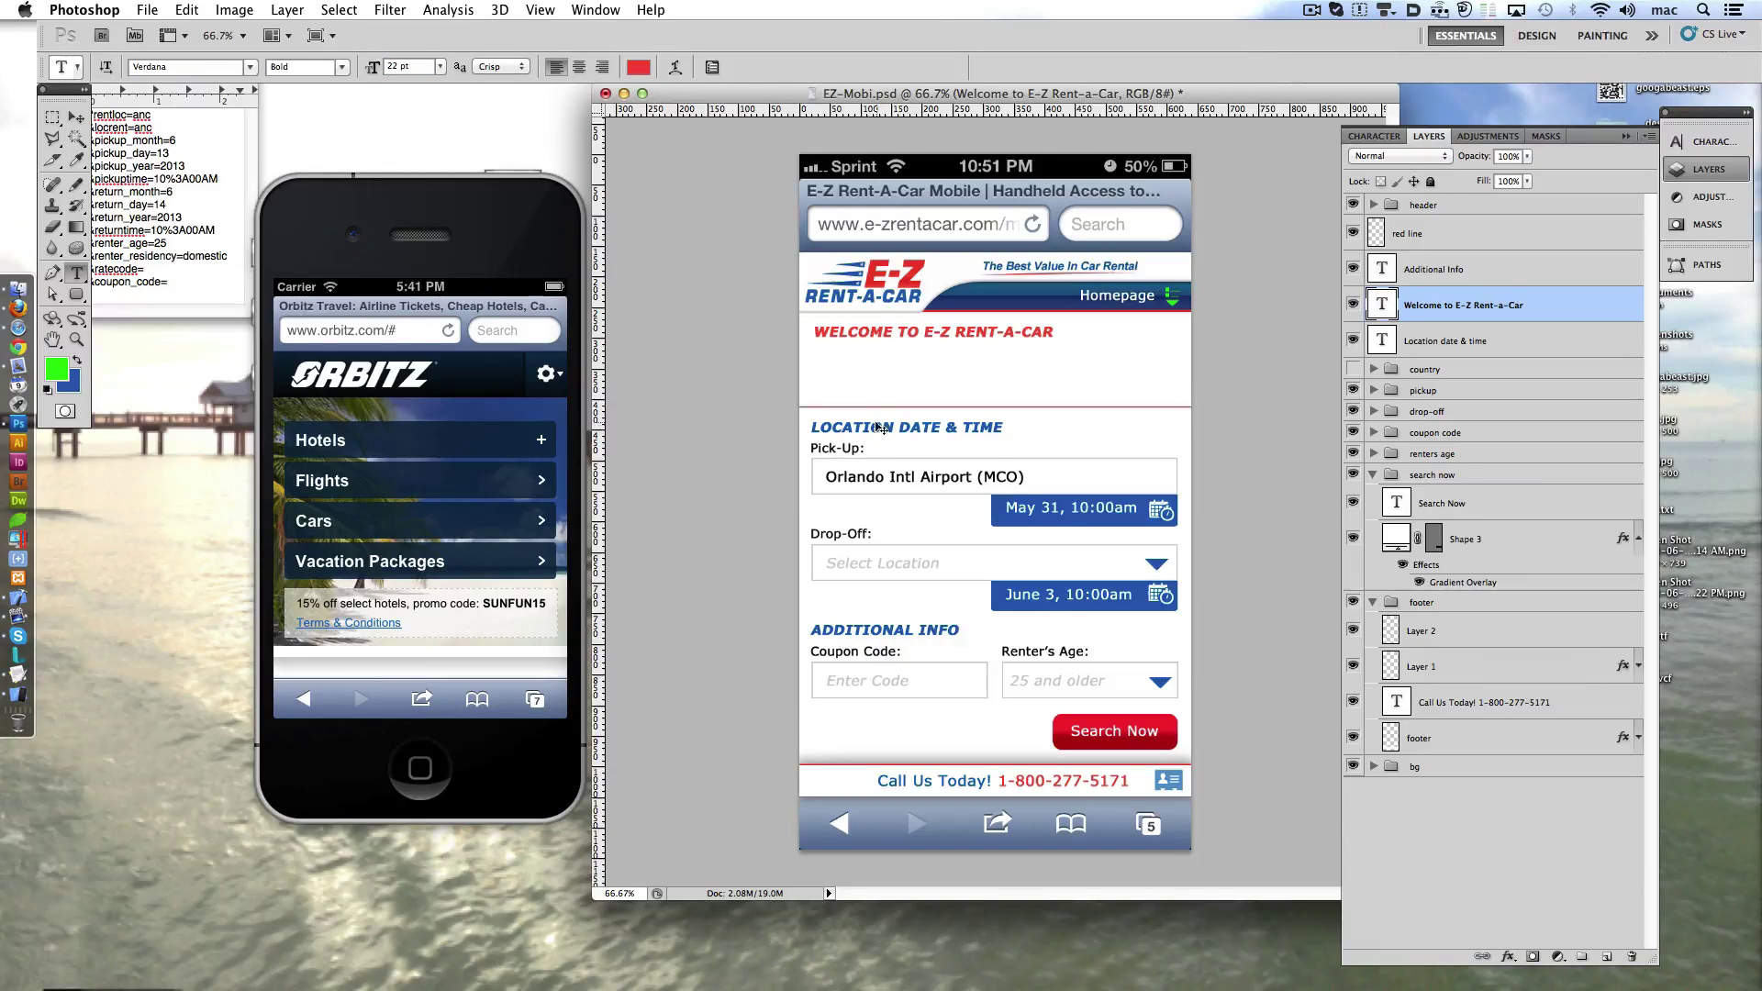
pyautogui.press('super+Up')
pyautogui.press('super+Up')
pyautogui.press('super+Up')
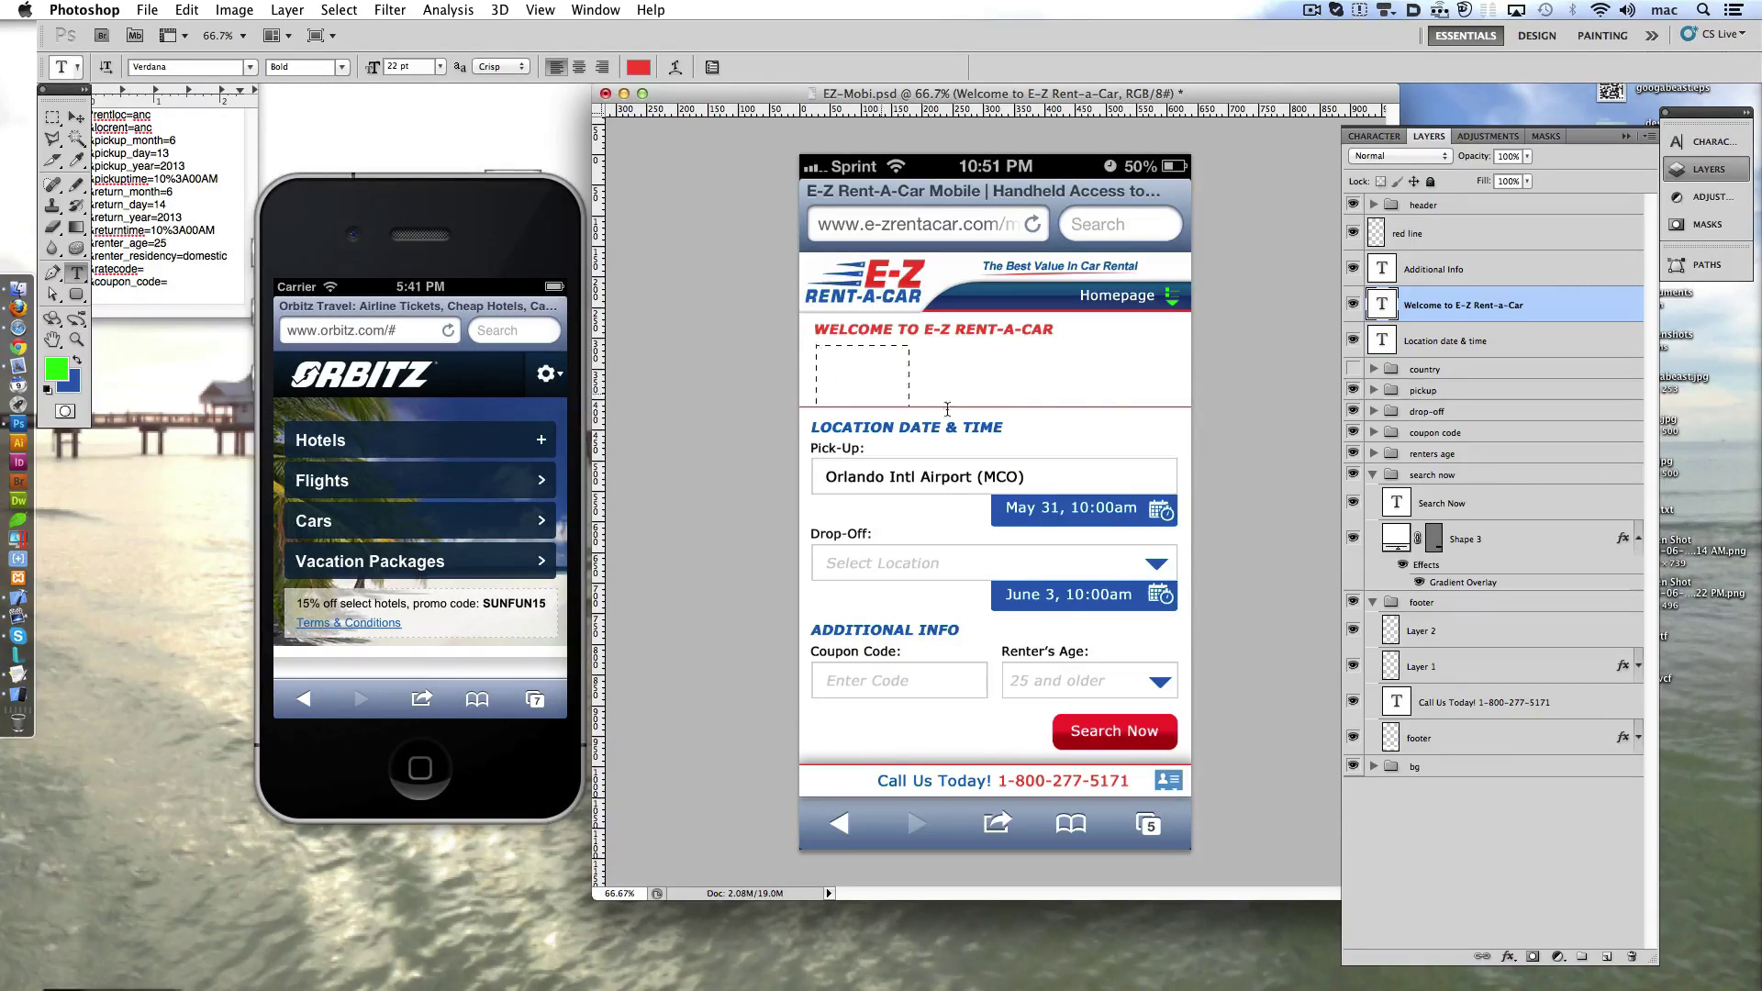
# - Add a text box below the heading and paste lorem ipsum copied from Firefox
pyautogui.moveTo(948, 410); pyautogui.dragTo(1184, 399)
pyautogui.rightClick(891, 370)
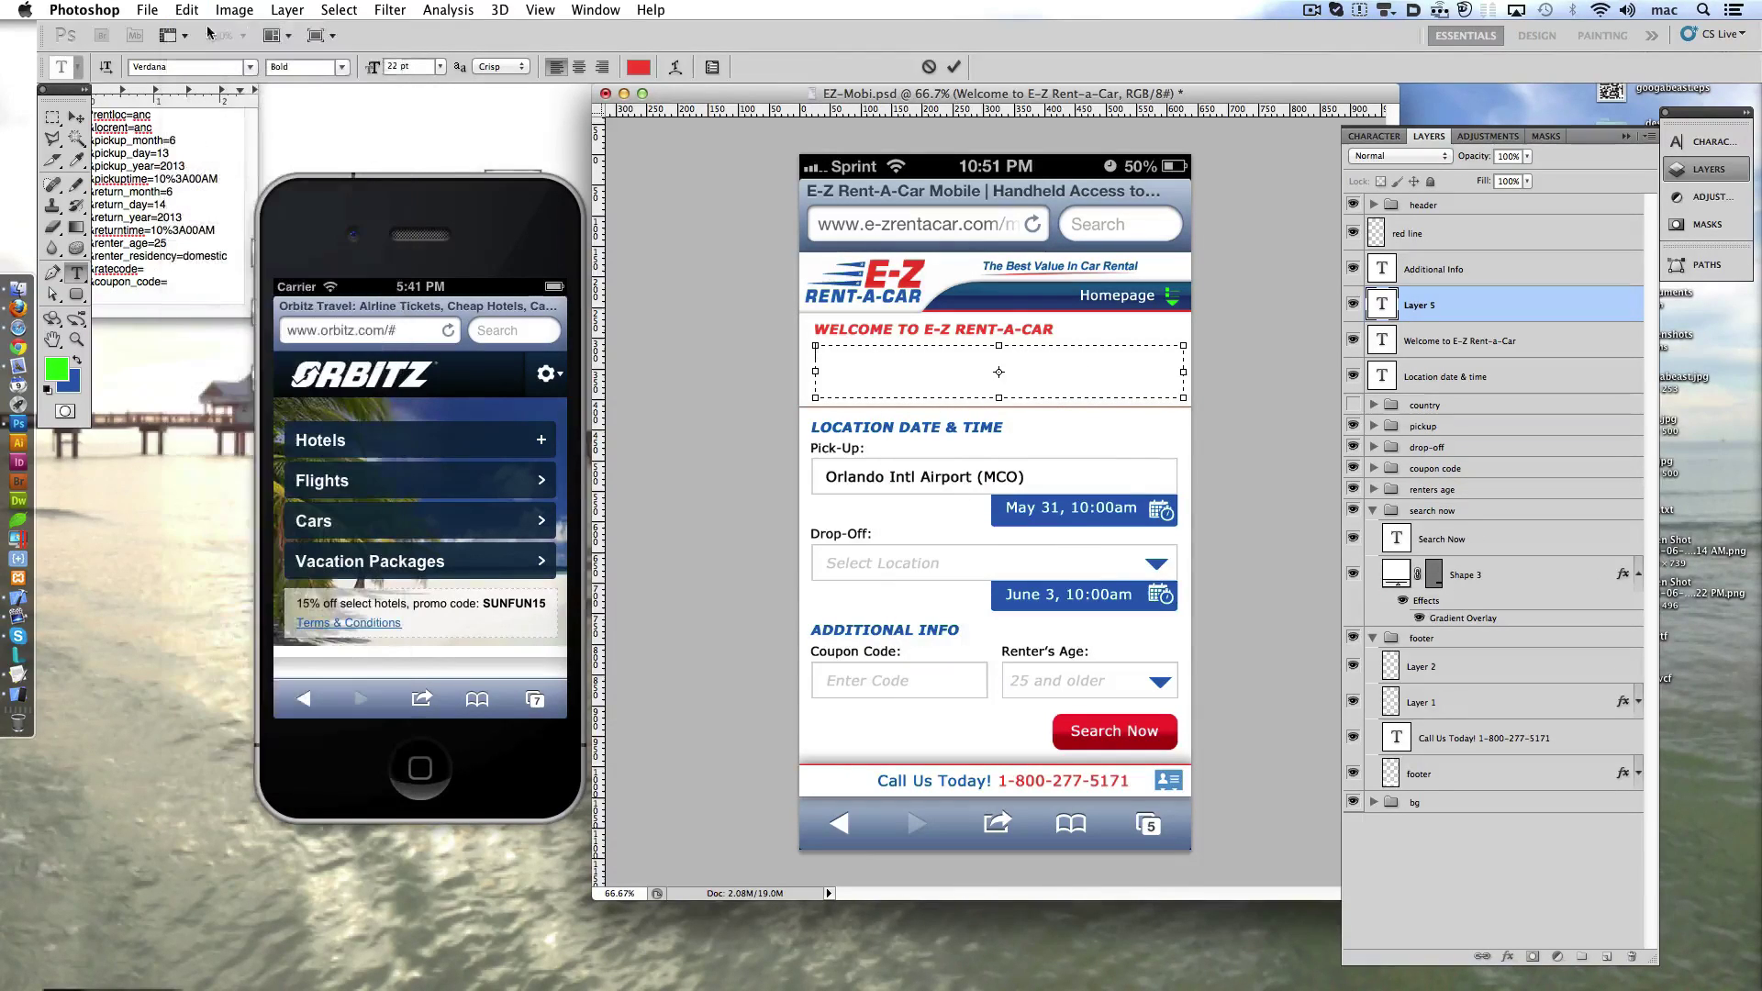
pyautogui.click(18, 308)
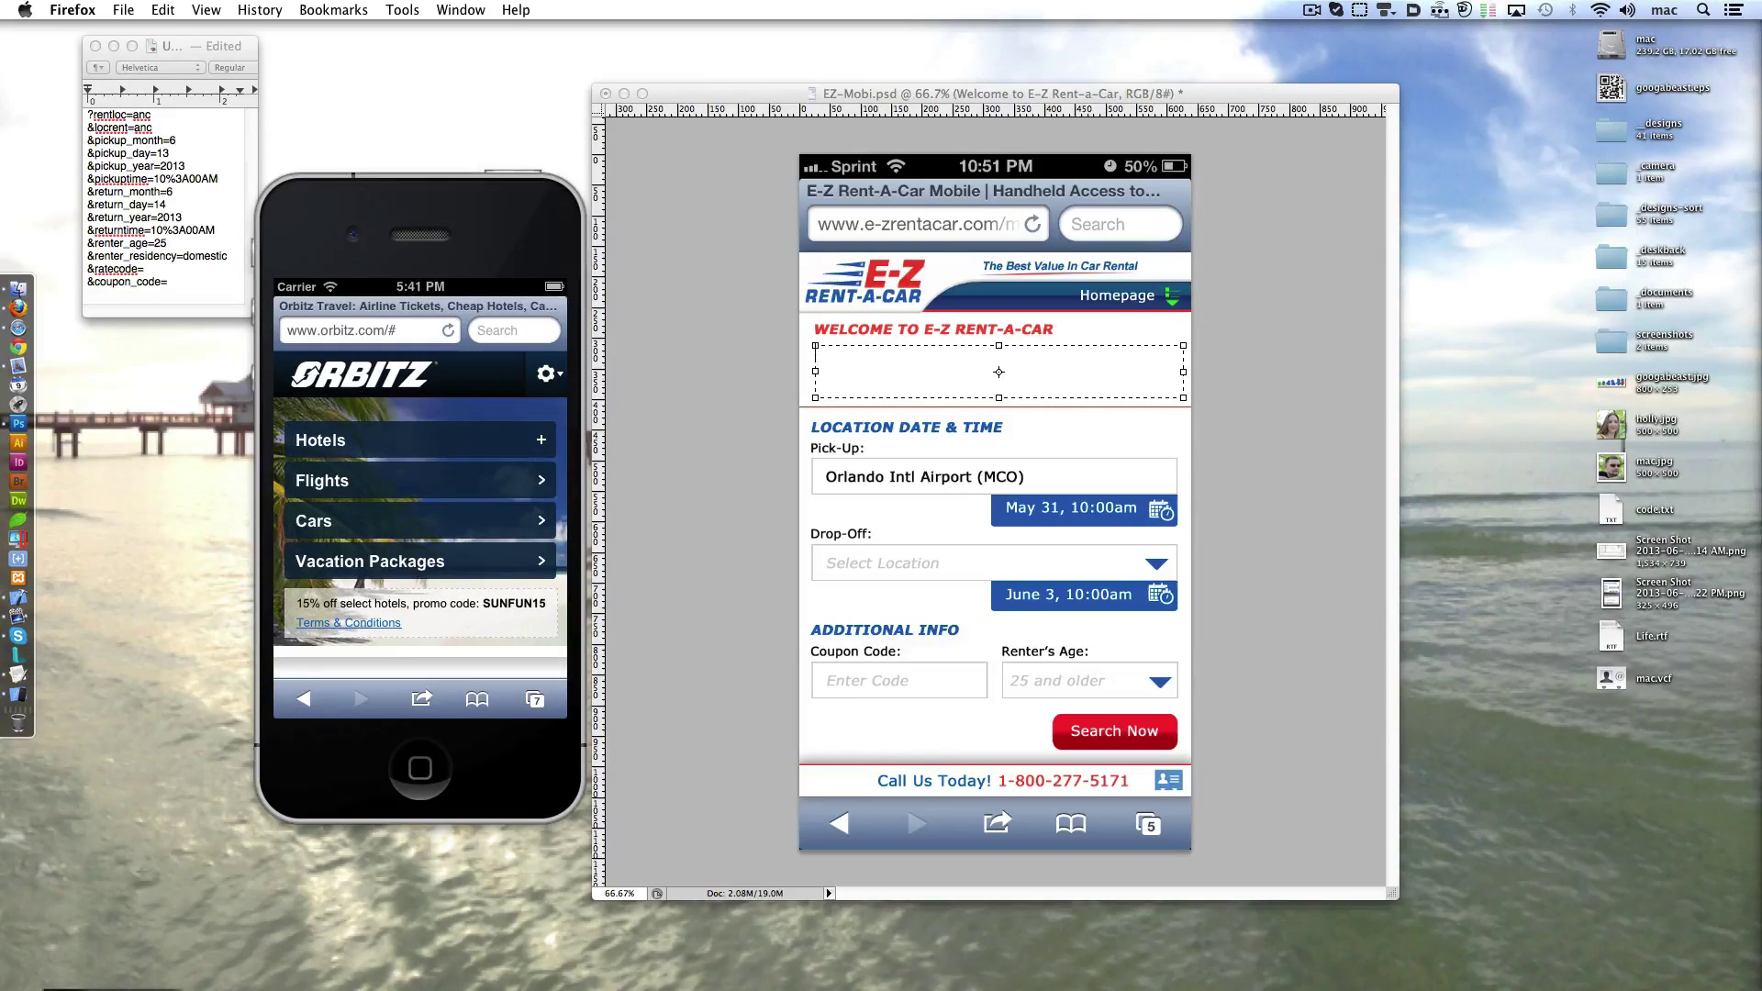
pyautogui.press('super+Tab')
pyautogui.press('super+v')
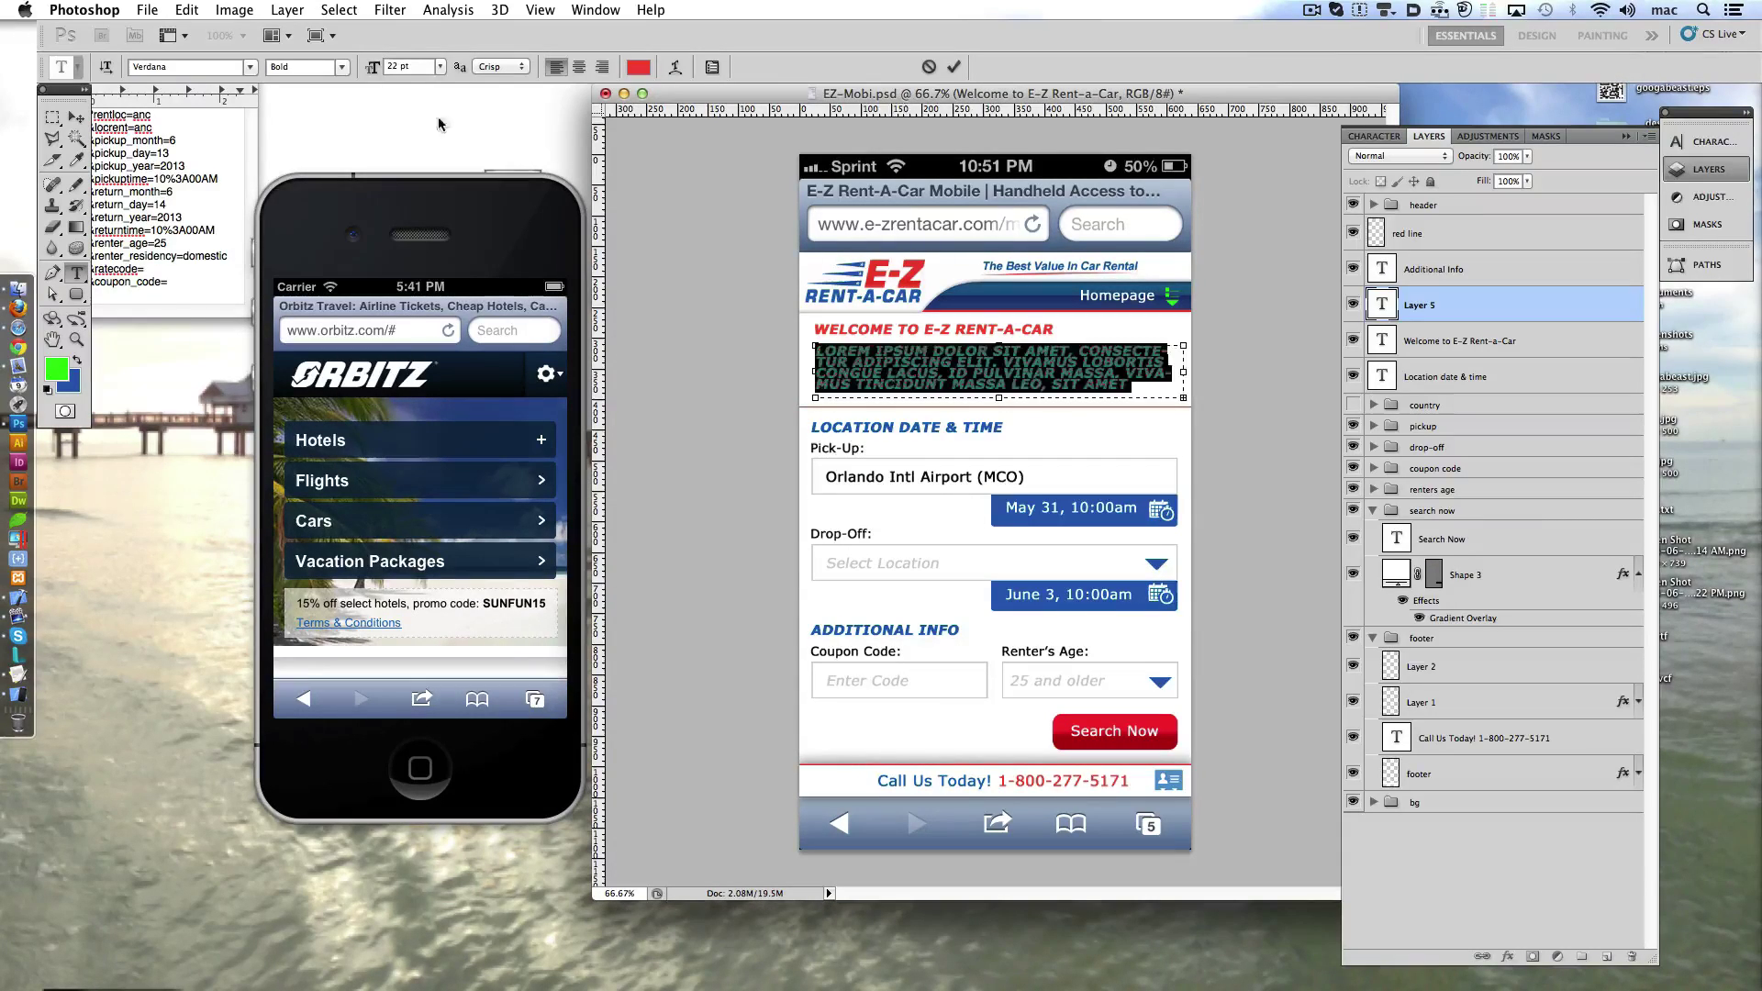
# - Format the placeholder text as regular weight, black, 20 pt
pyautogui.click(341, 67)
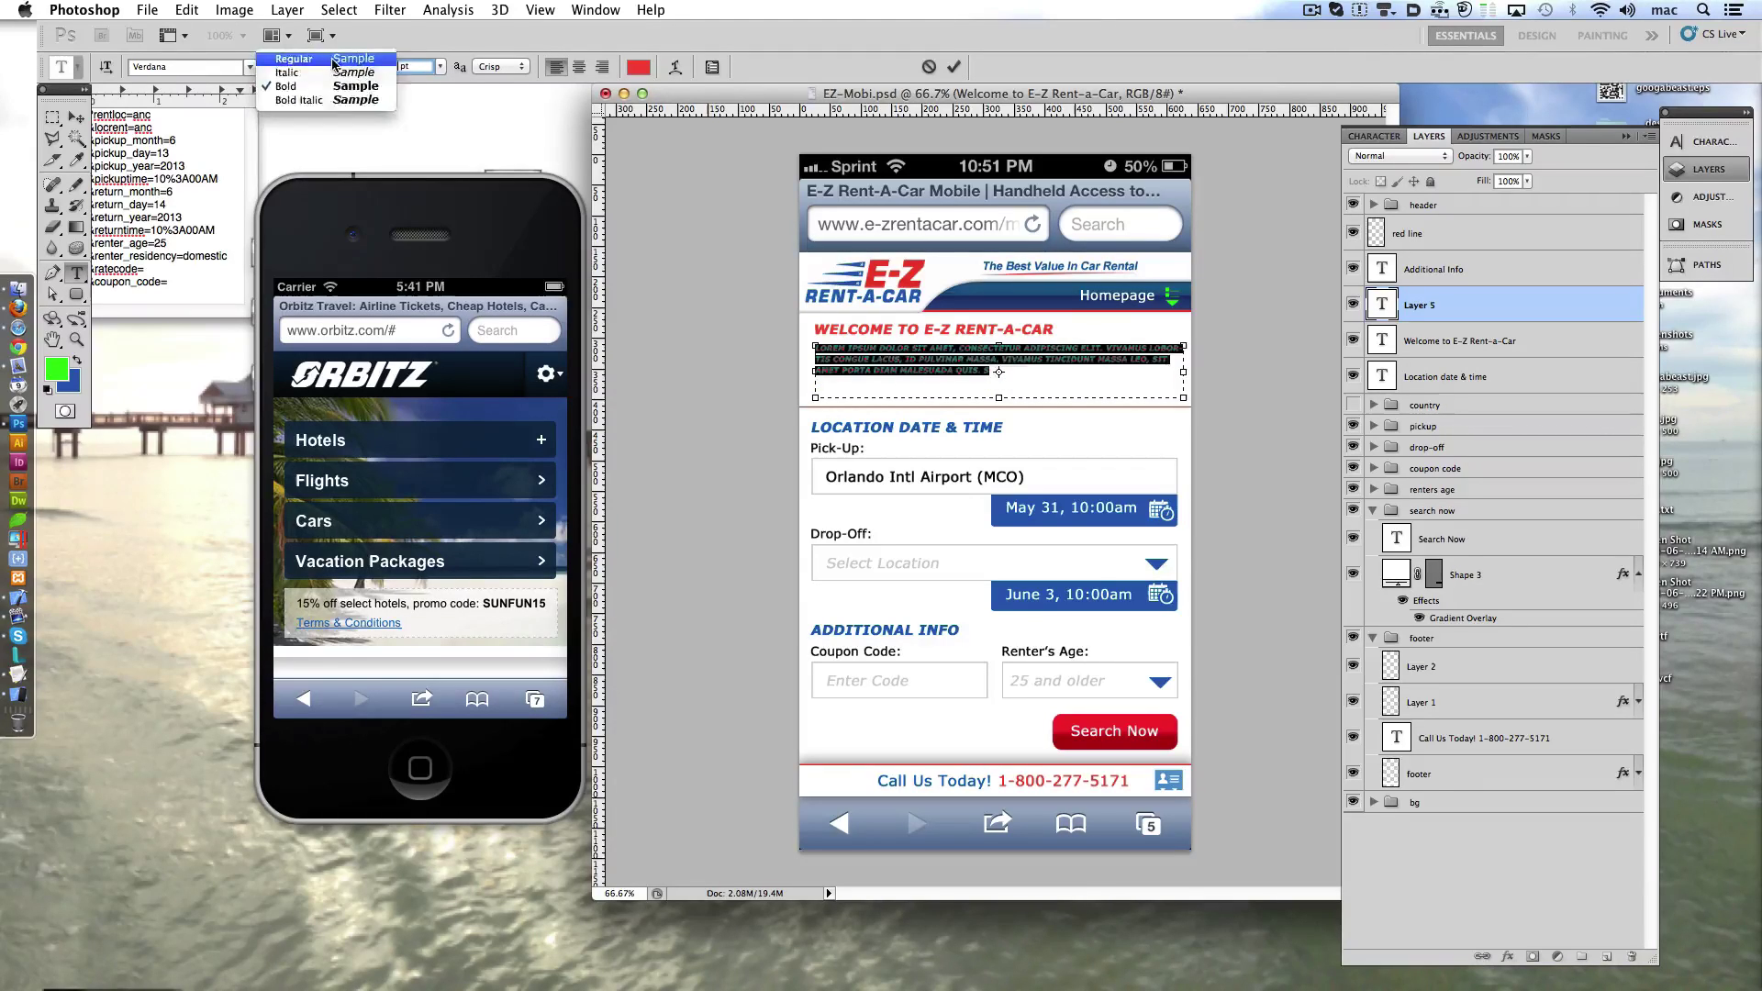
pyautogui.click(404, 66)
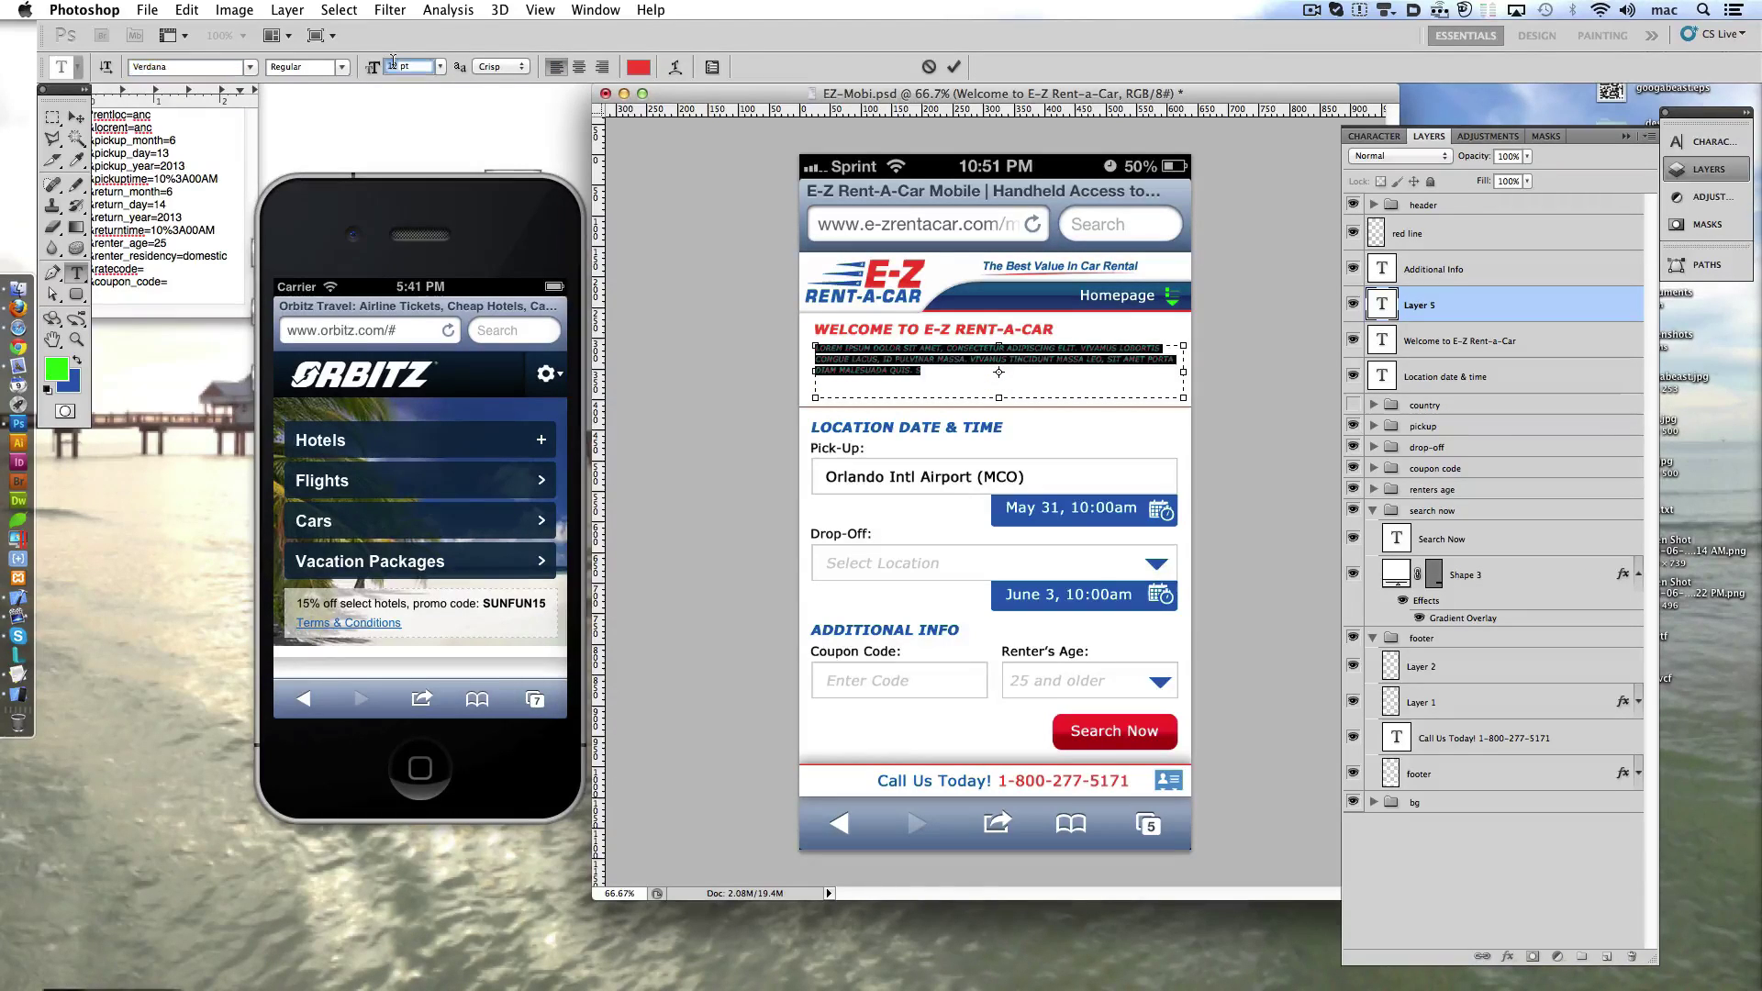
pyautogui.write('16')
pyautogui.press('Return')
pyautogui.click(1707, 141)
pyautogui.click(1506, 273)
pyautogui.click(1485, 274)
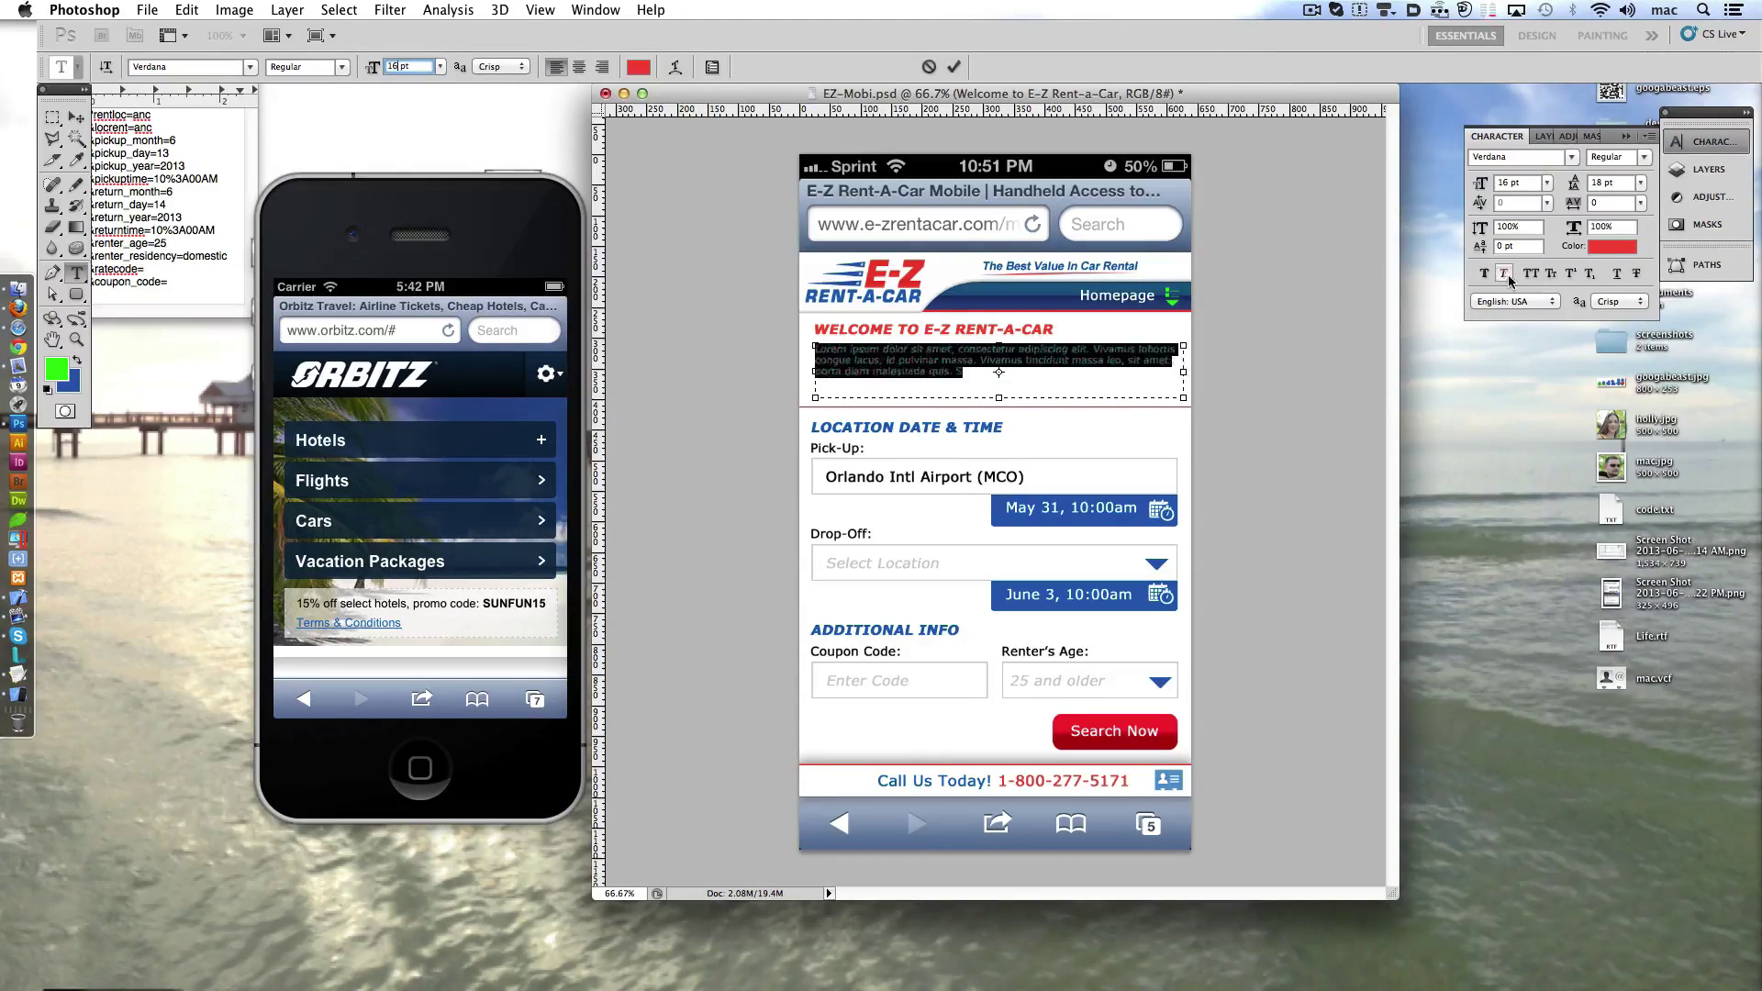
pyautogui.click(1613, 246)
pyautogui.click(1038, 839)
pyautogui.click(1443, 587)
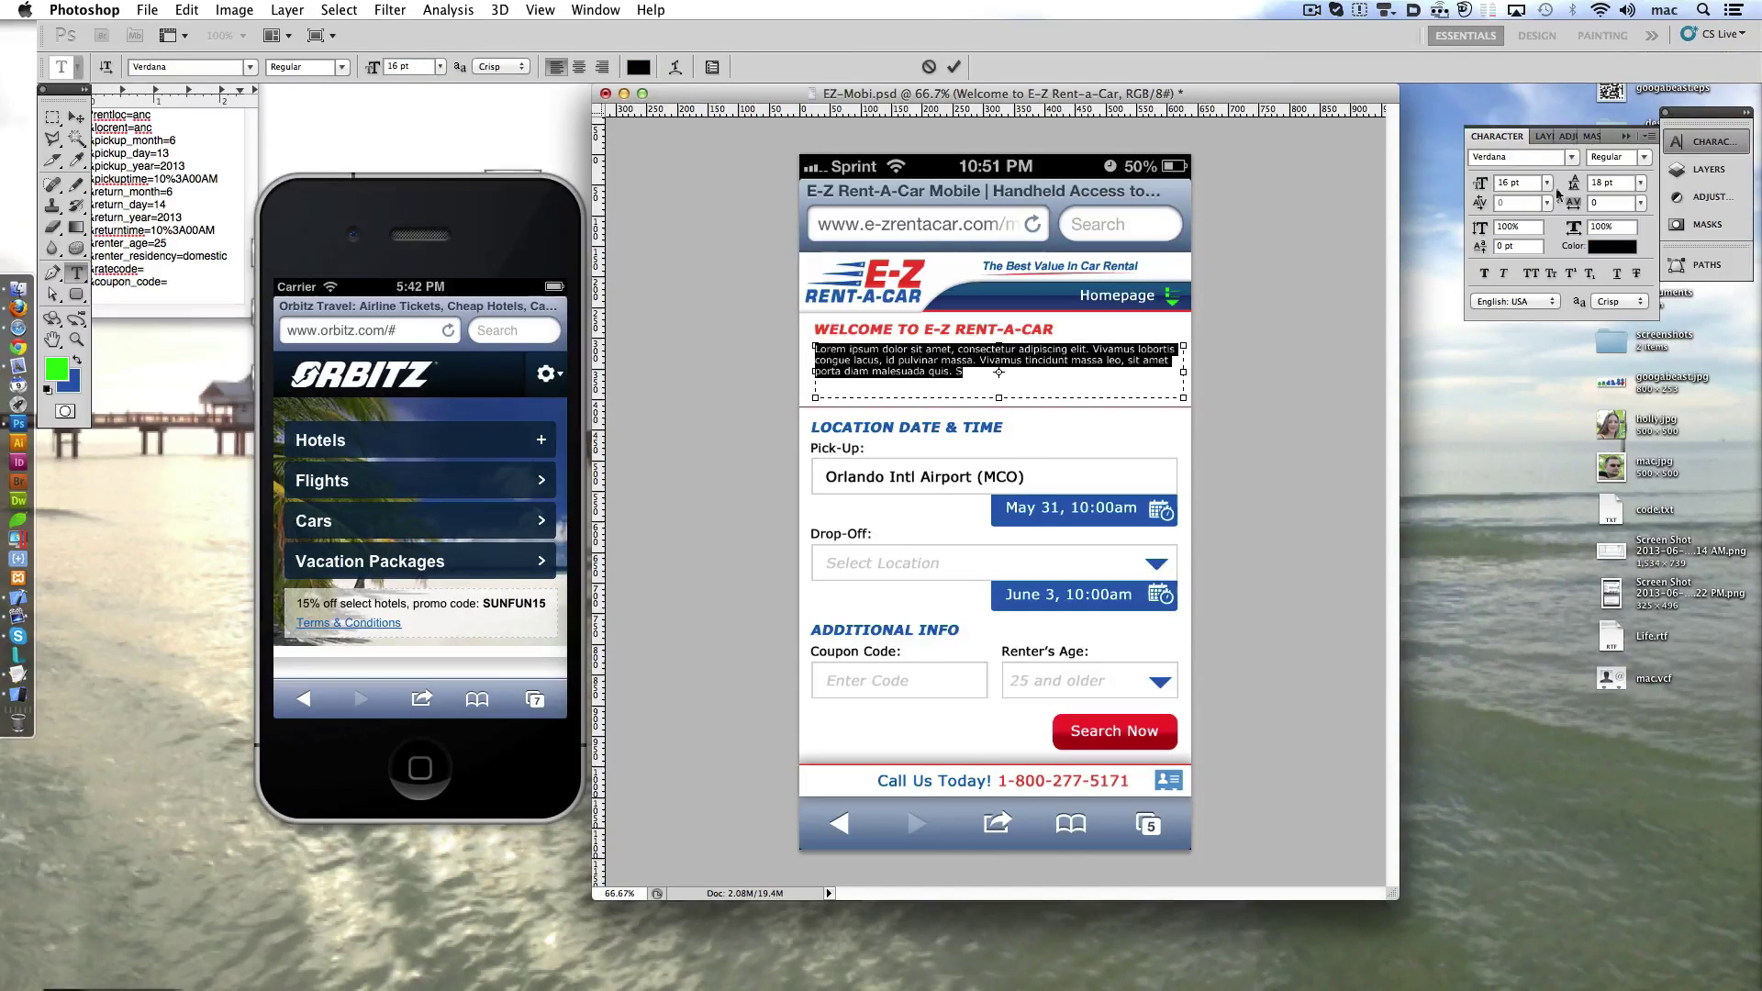
pyautogui.click(1514, 183)
pyautogui.press('Up')
pyautogui.press('Up')
pyautogui.press('Up')
pyautogui.press('Up')
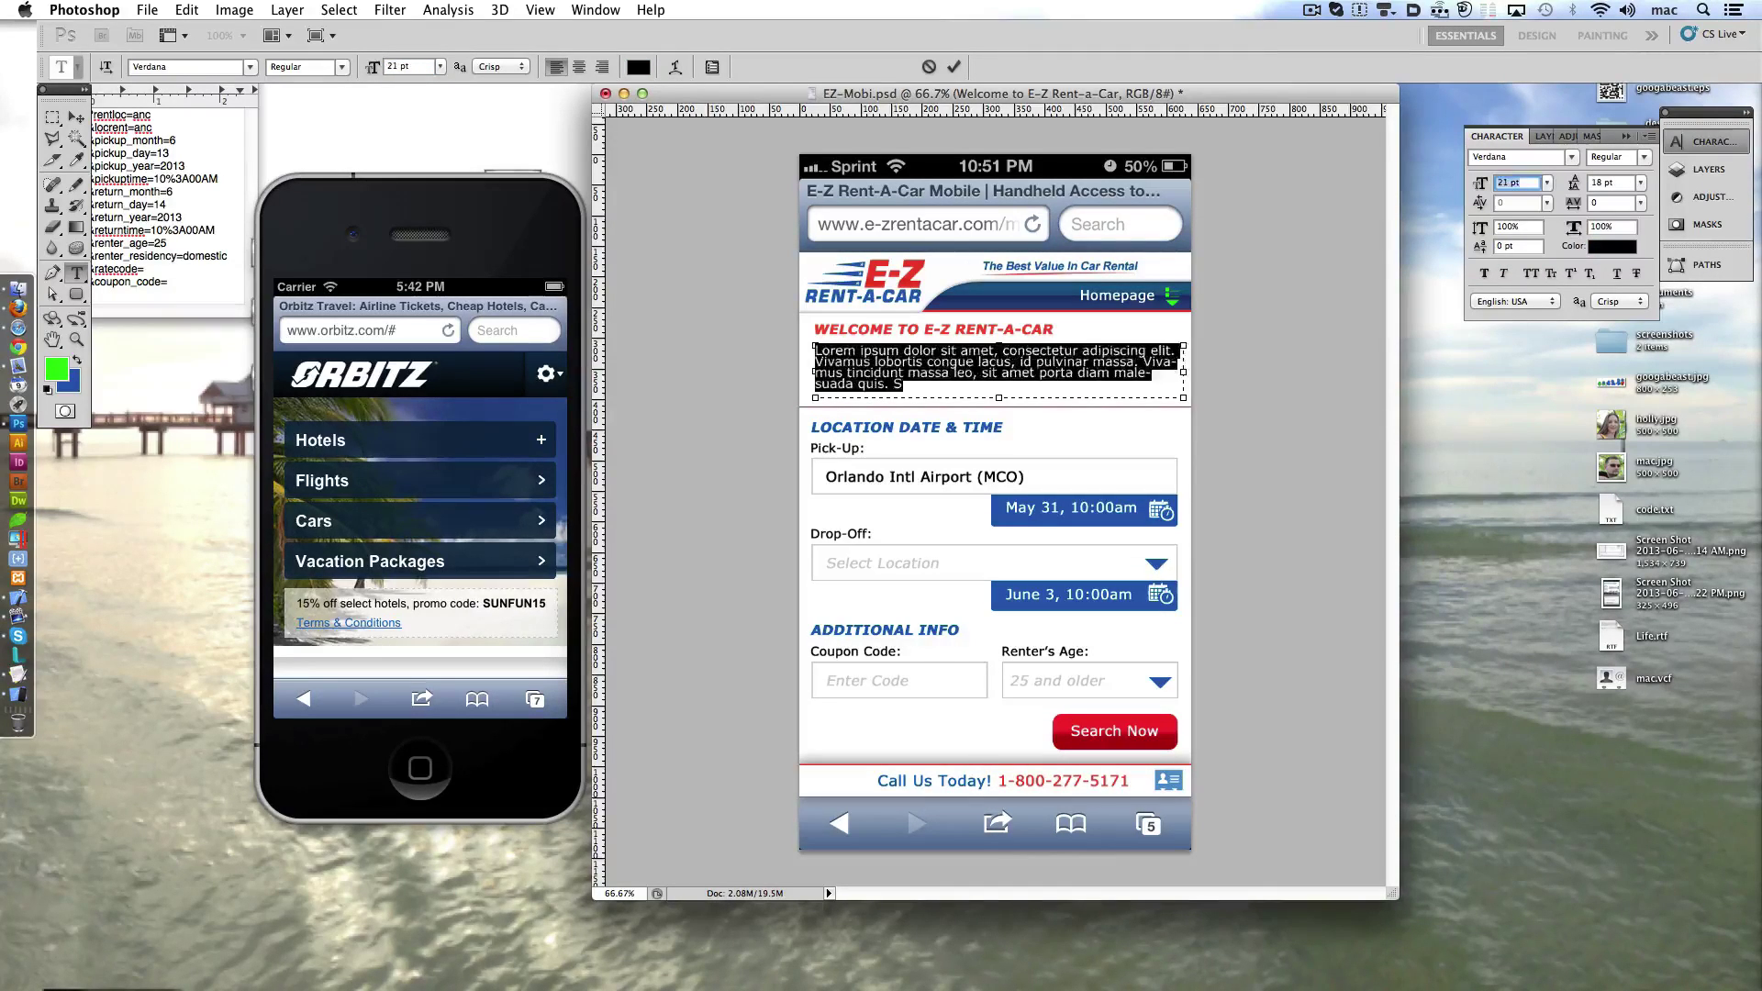
pyautogui.write('20')
pyautogui.click(954, 66)
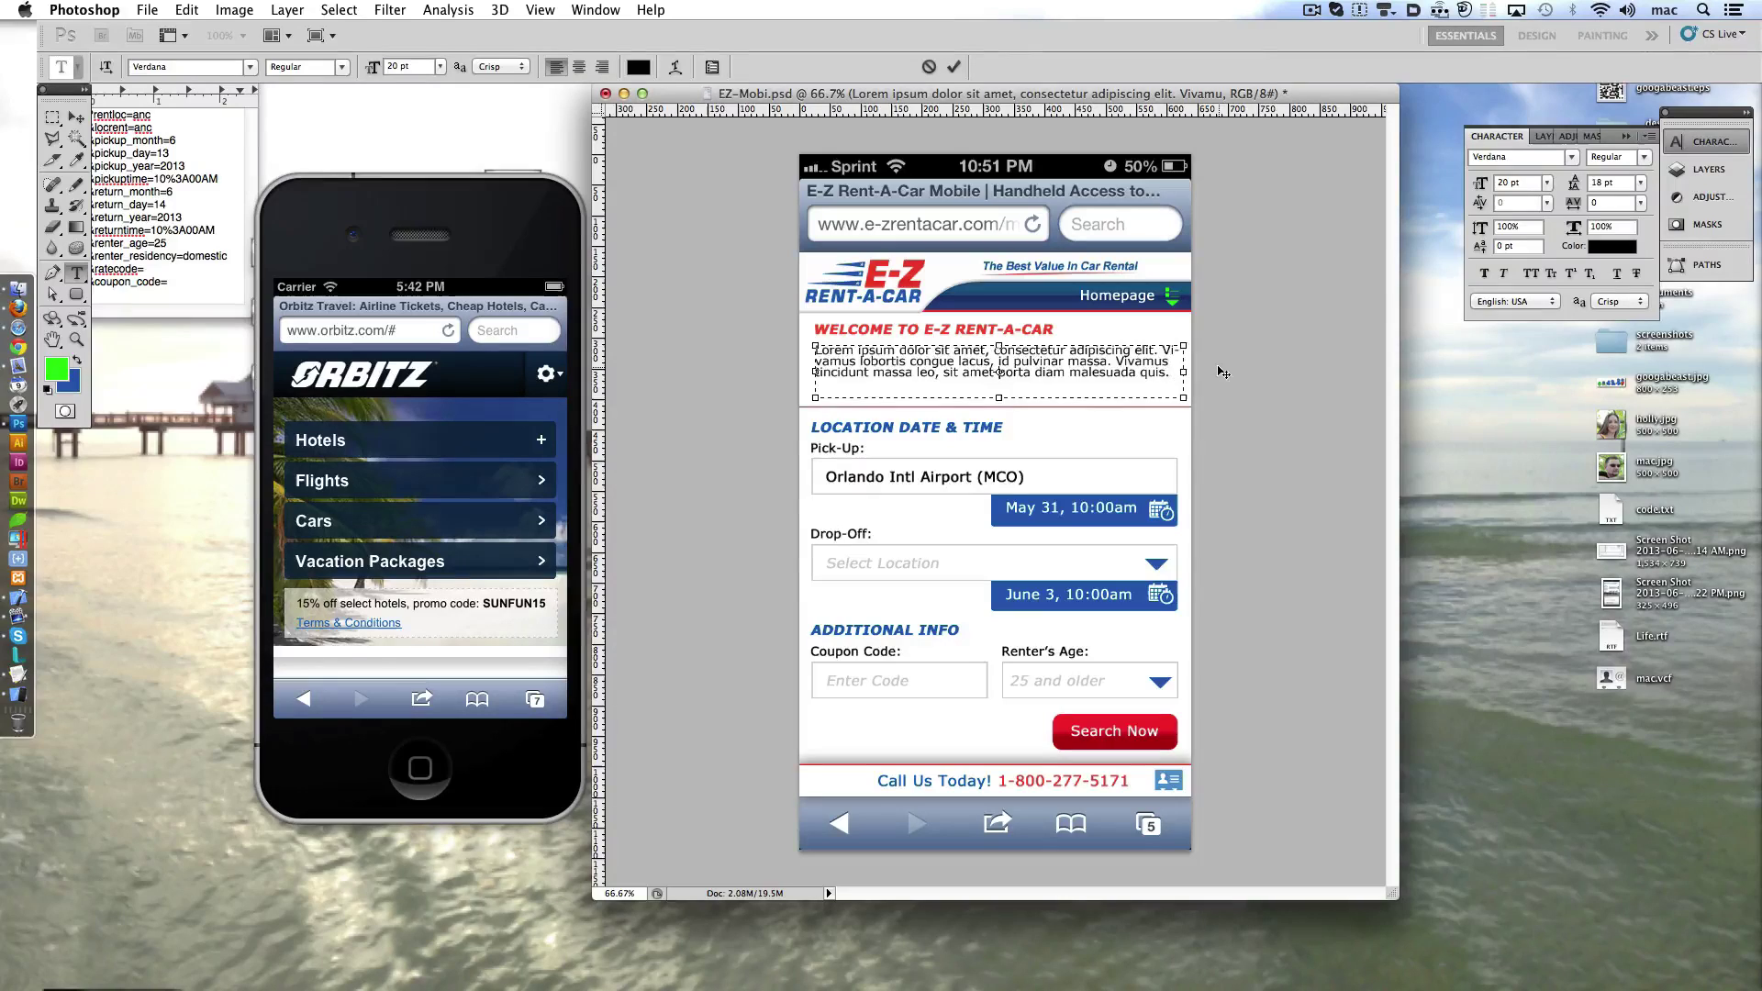
# - Justify the whole placeholder paragraph
pyautogui.press('super+a')
pyautogui.click(712, 66)
pyautogui.click(1029, 179)
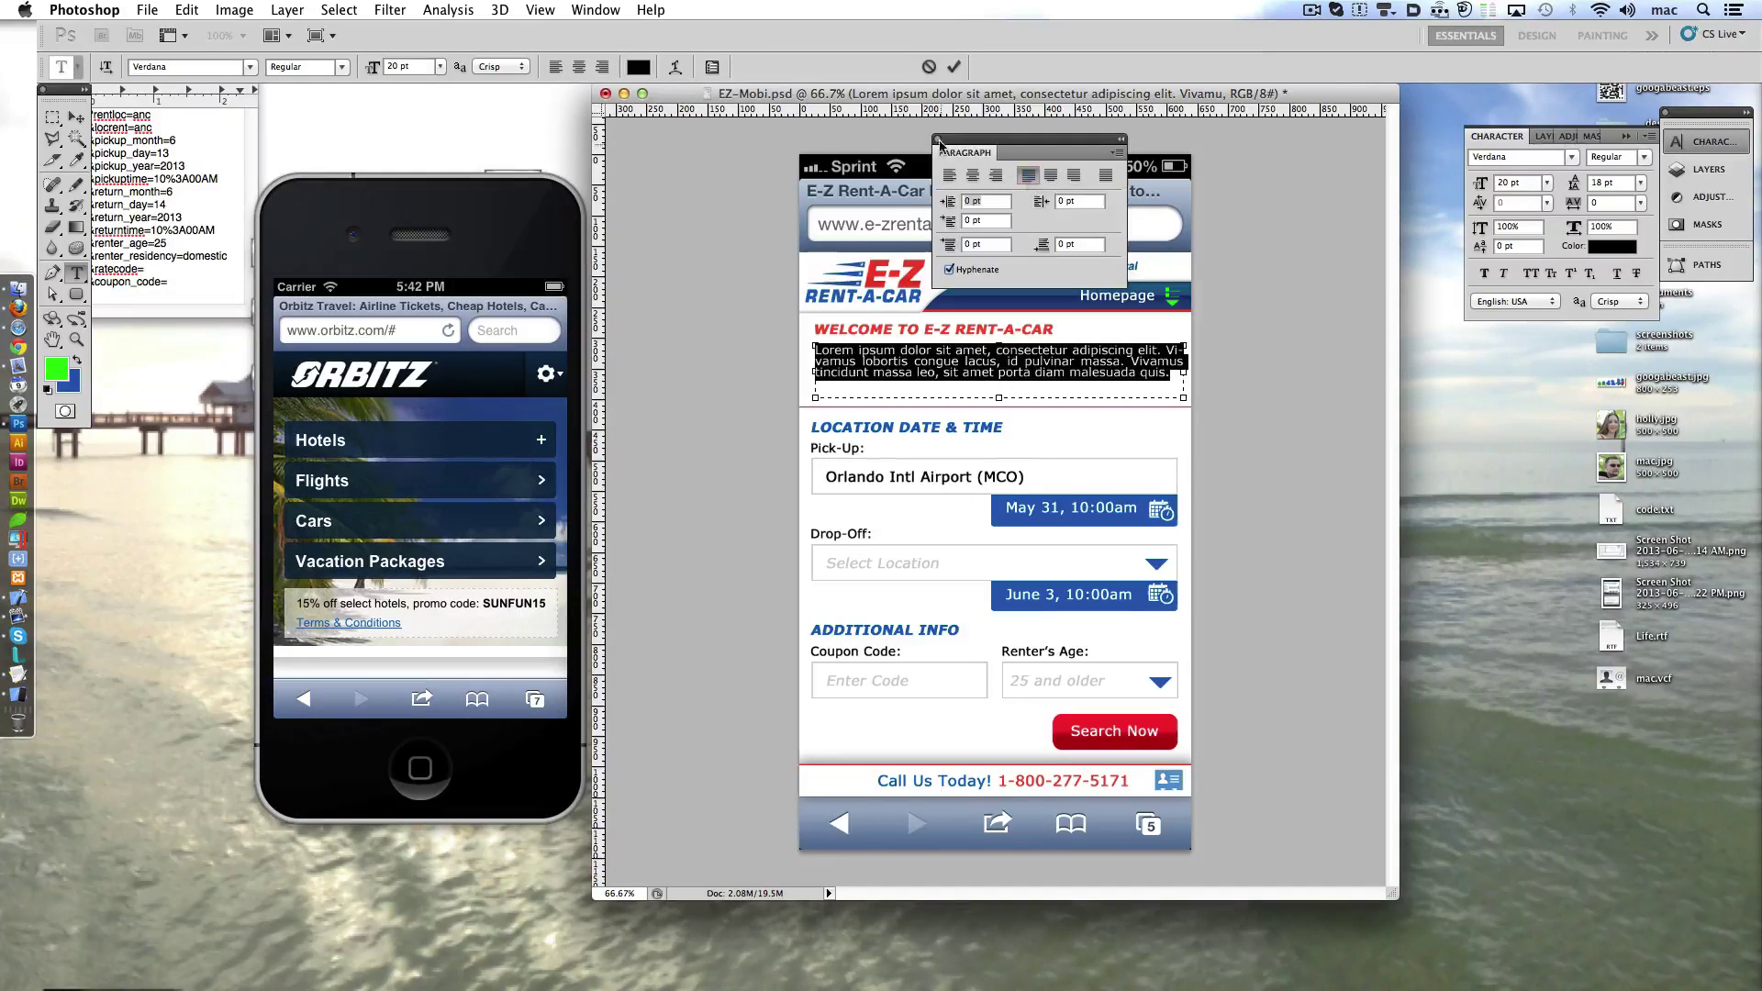
pyautogui.click(998, 370)
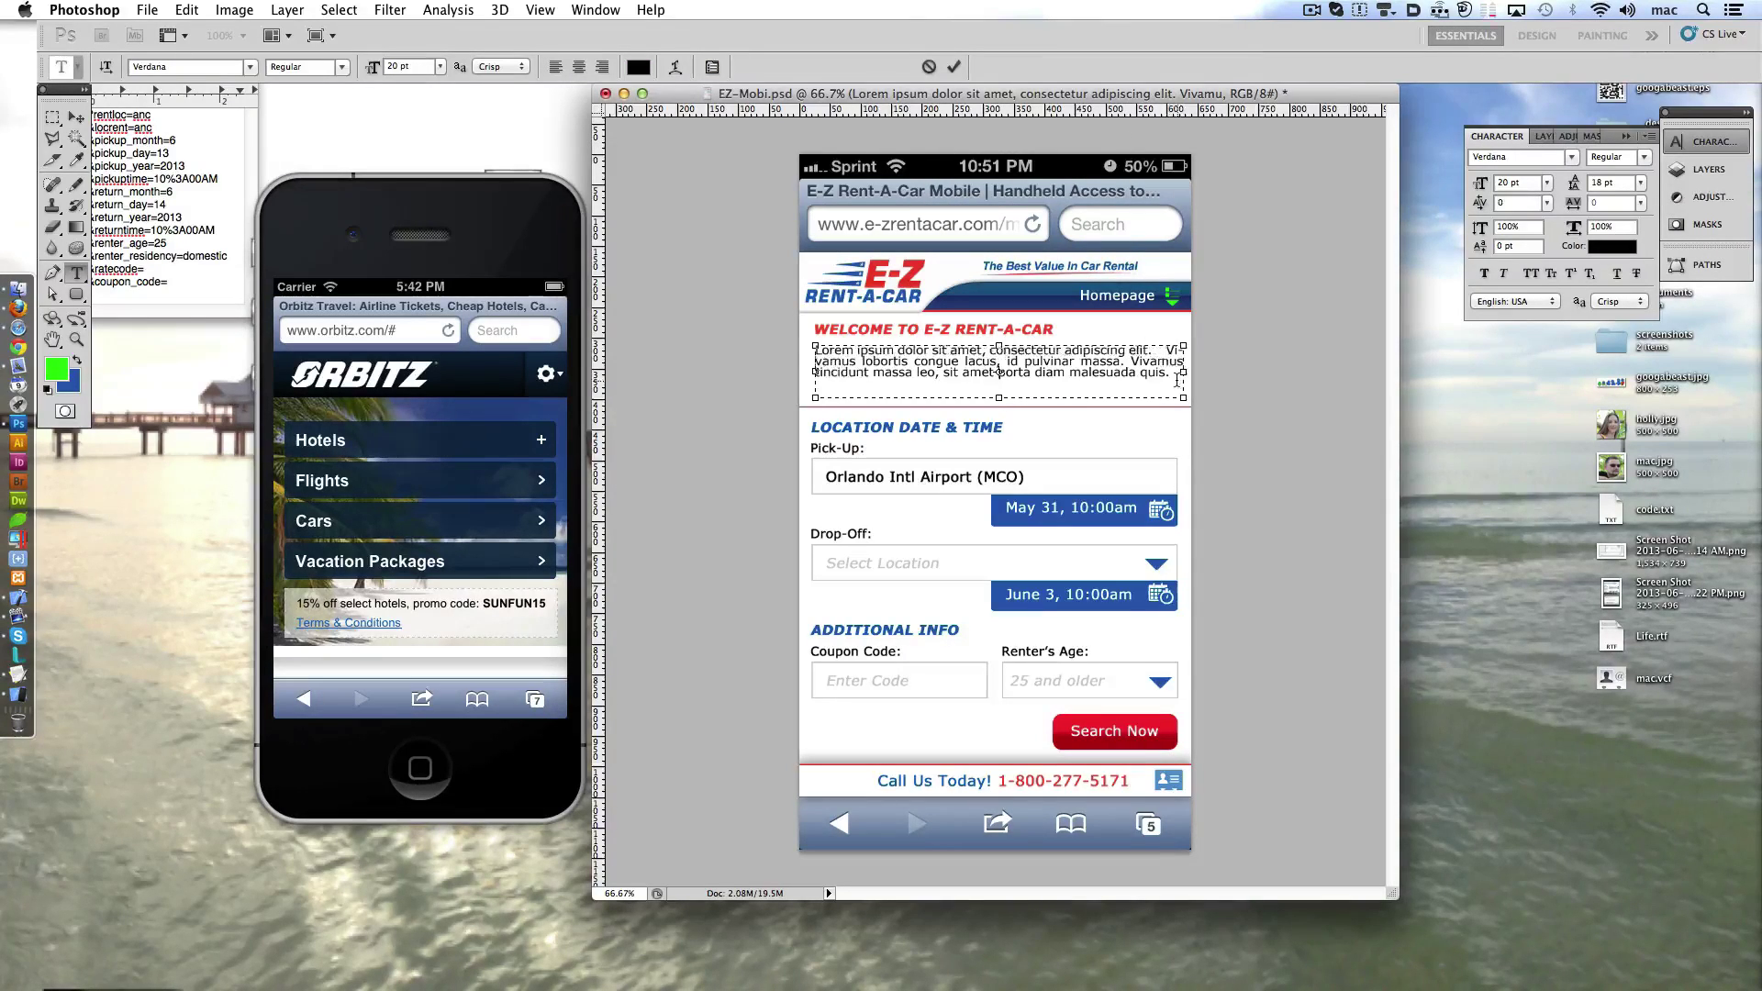
pyautogui.click(954, 67)
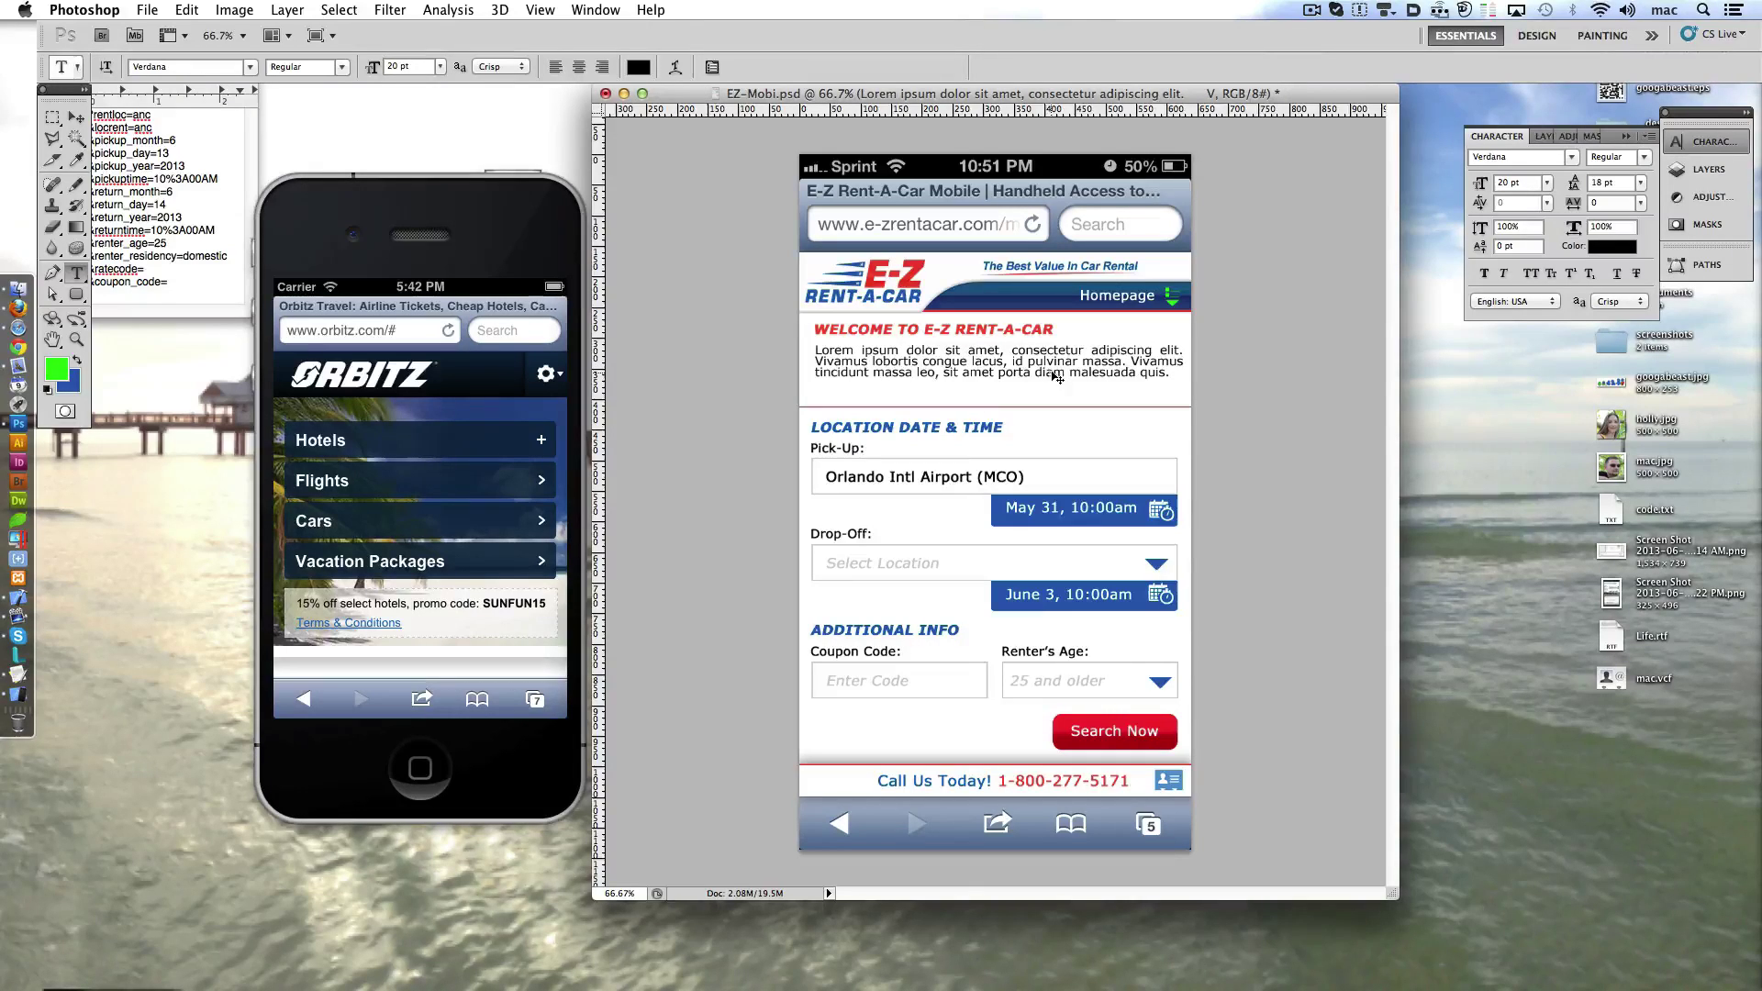
# - Shift the paragraph's left edge right and remove the extra space before 'Vivamus'
pyautogui.click(815, 369)
pyautogui.moveTo(815, 372); pyautogui.dragTo(872, 372)
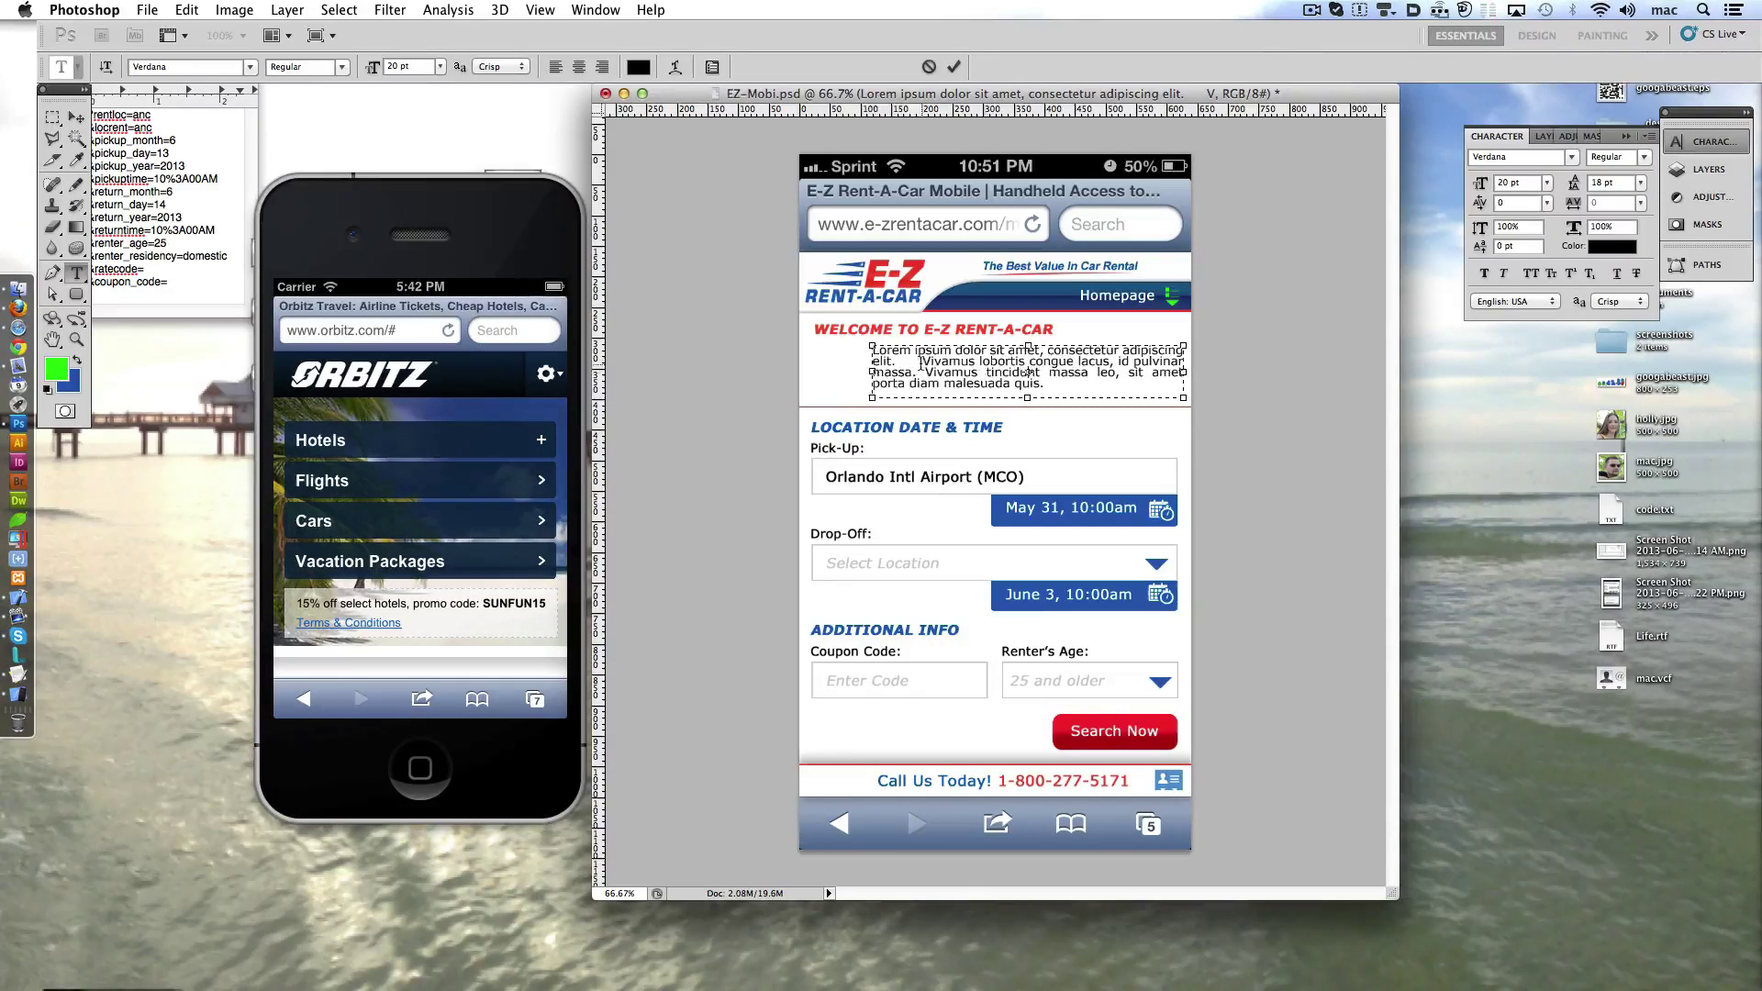
pyautogui.click(922, 361)
pyautogui.press('BackSpace')
pyautogui.press('BackSpace')
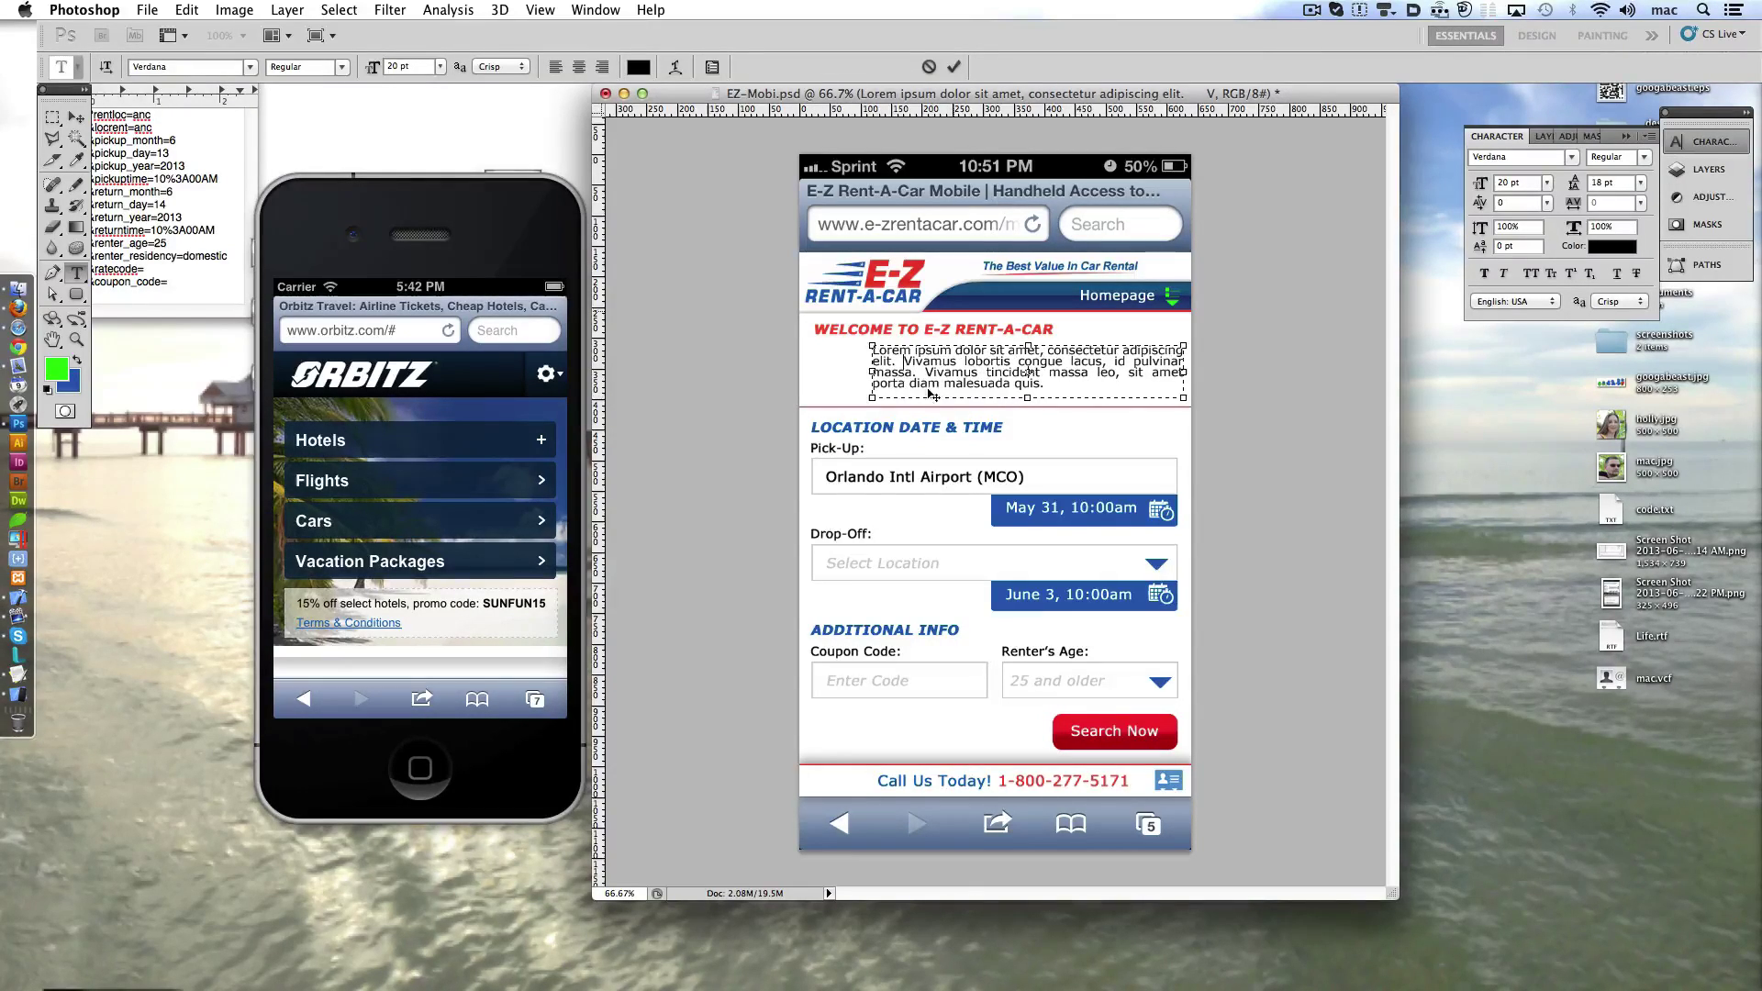
pyautogui.click(955, 66)
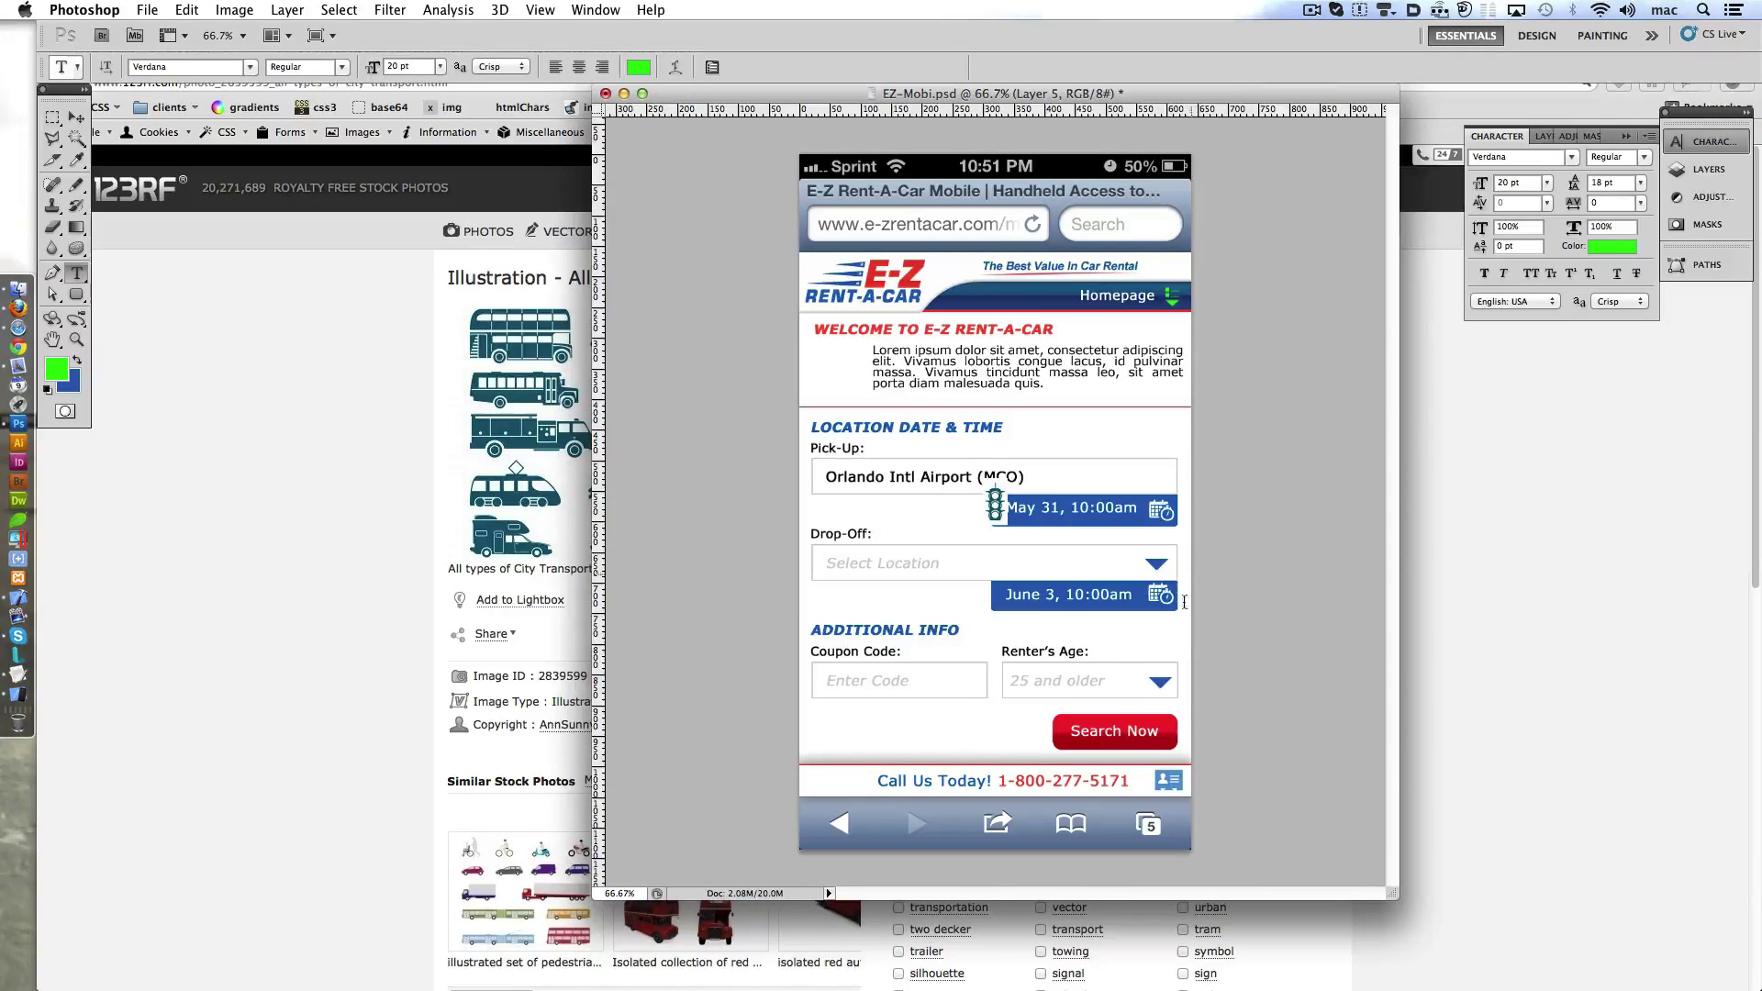
# - Move the traffic-light icon left of the welcome paragraph and nudge it into place
pyautogui.moveTo(995, 505); pyautogui.dragTo(823, 367)
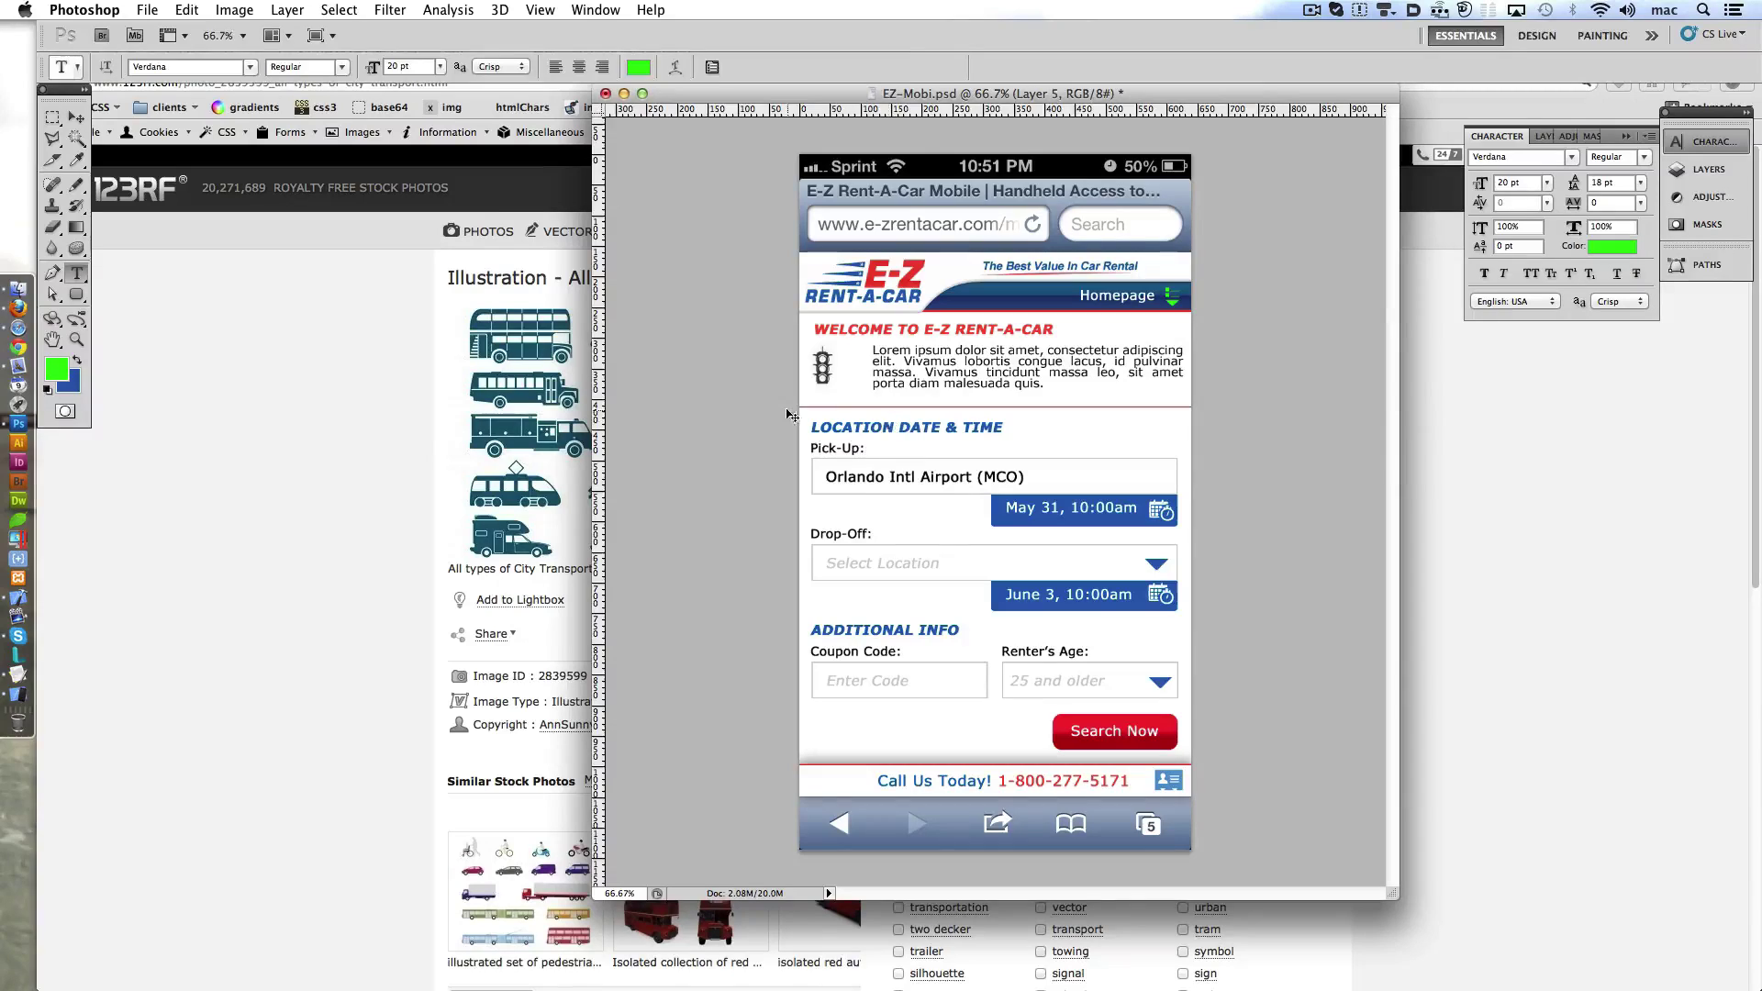
pyautogui.click(1699, 172)
pyautogui.press('Right')
pyautogui.press('Right')
pyautogui.press('Right')
pyautogui.press('Right')
pyautogui.press('Down')
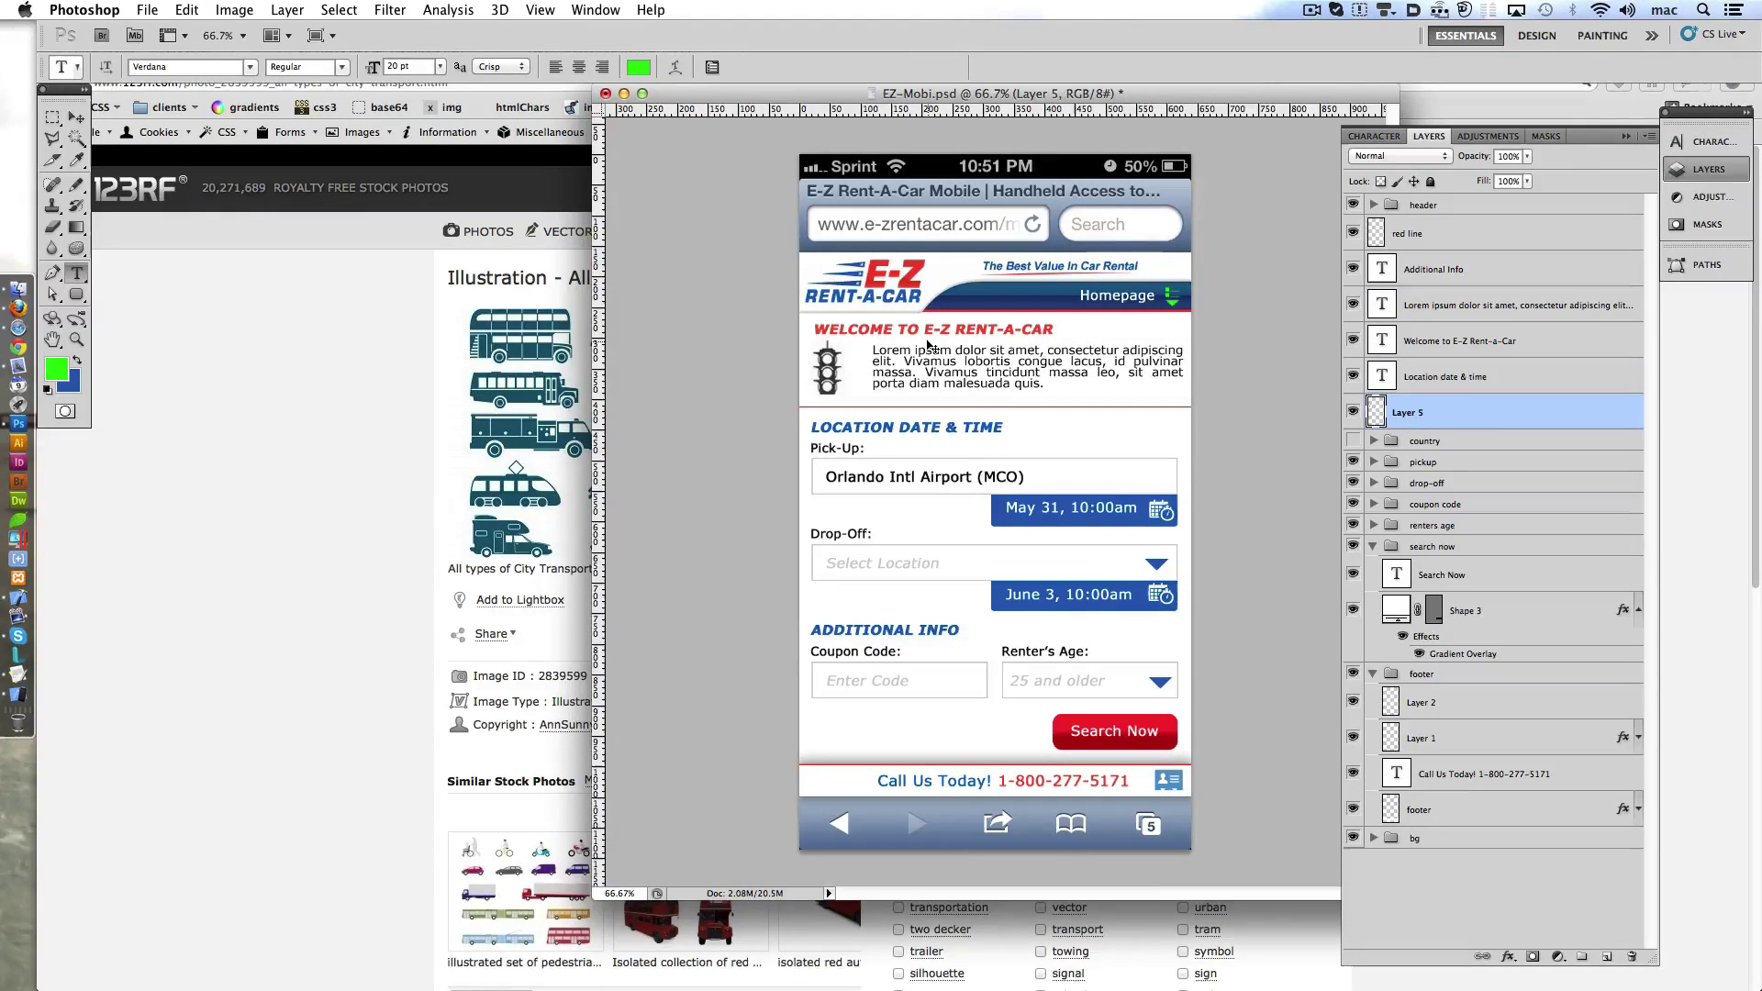
pyautogui.press('Down')
pyautogui.press('Down')
# - Set the lorem ipsum paragraph's leading to 23 pt, after trying 22 and 24
pyautogui.click(936, 358)
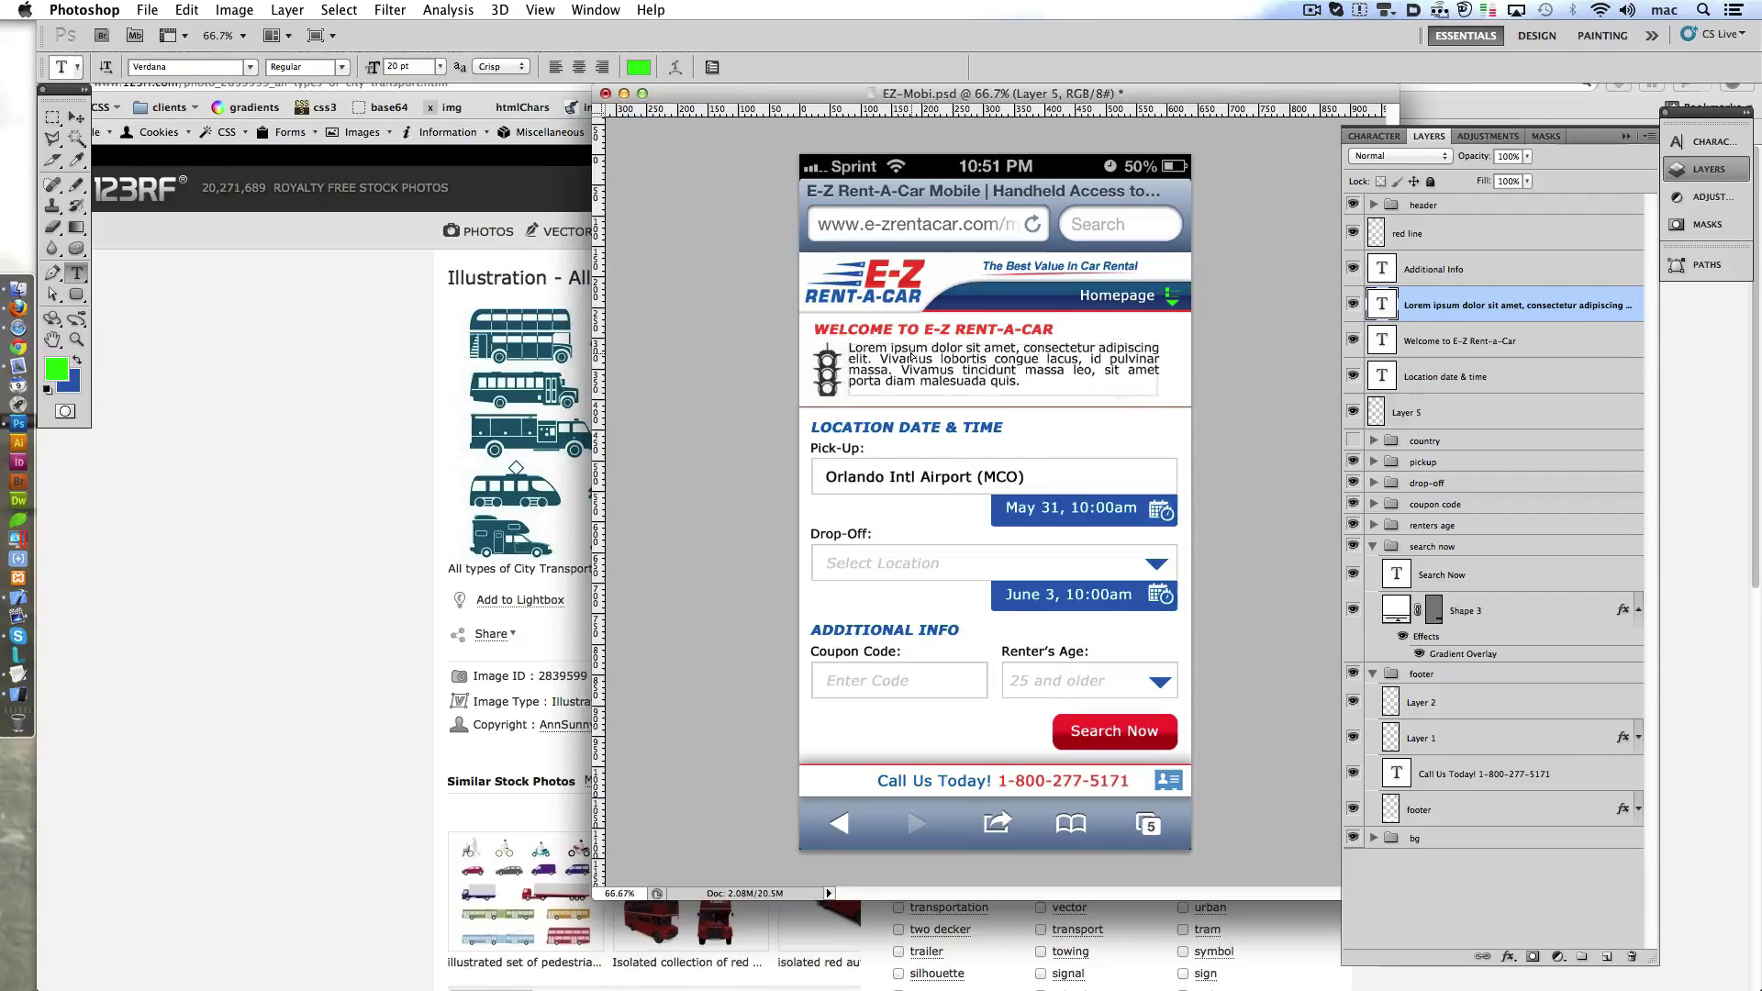
pyautogui.click(712, 67)
pyautogui.click(1608, 183)
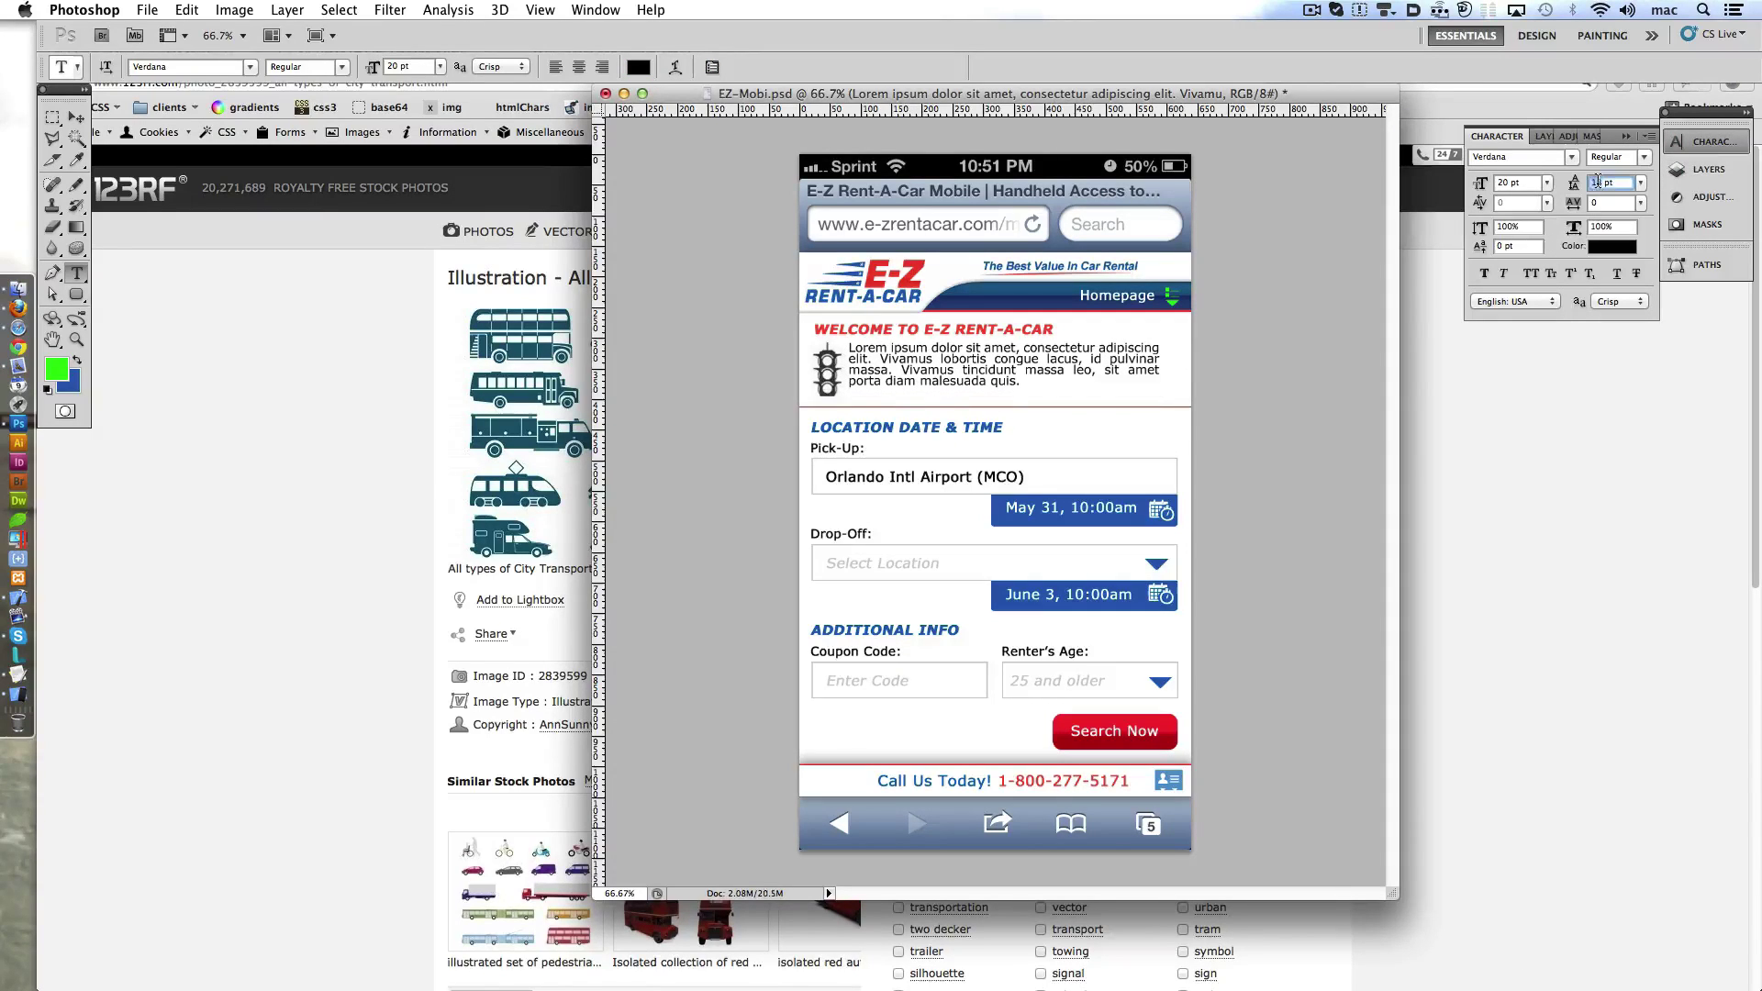
pyautogui.write('22')
pyautogui.press('Return')
pyautogui.click(1598, 183)
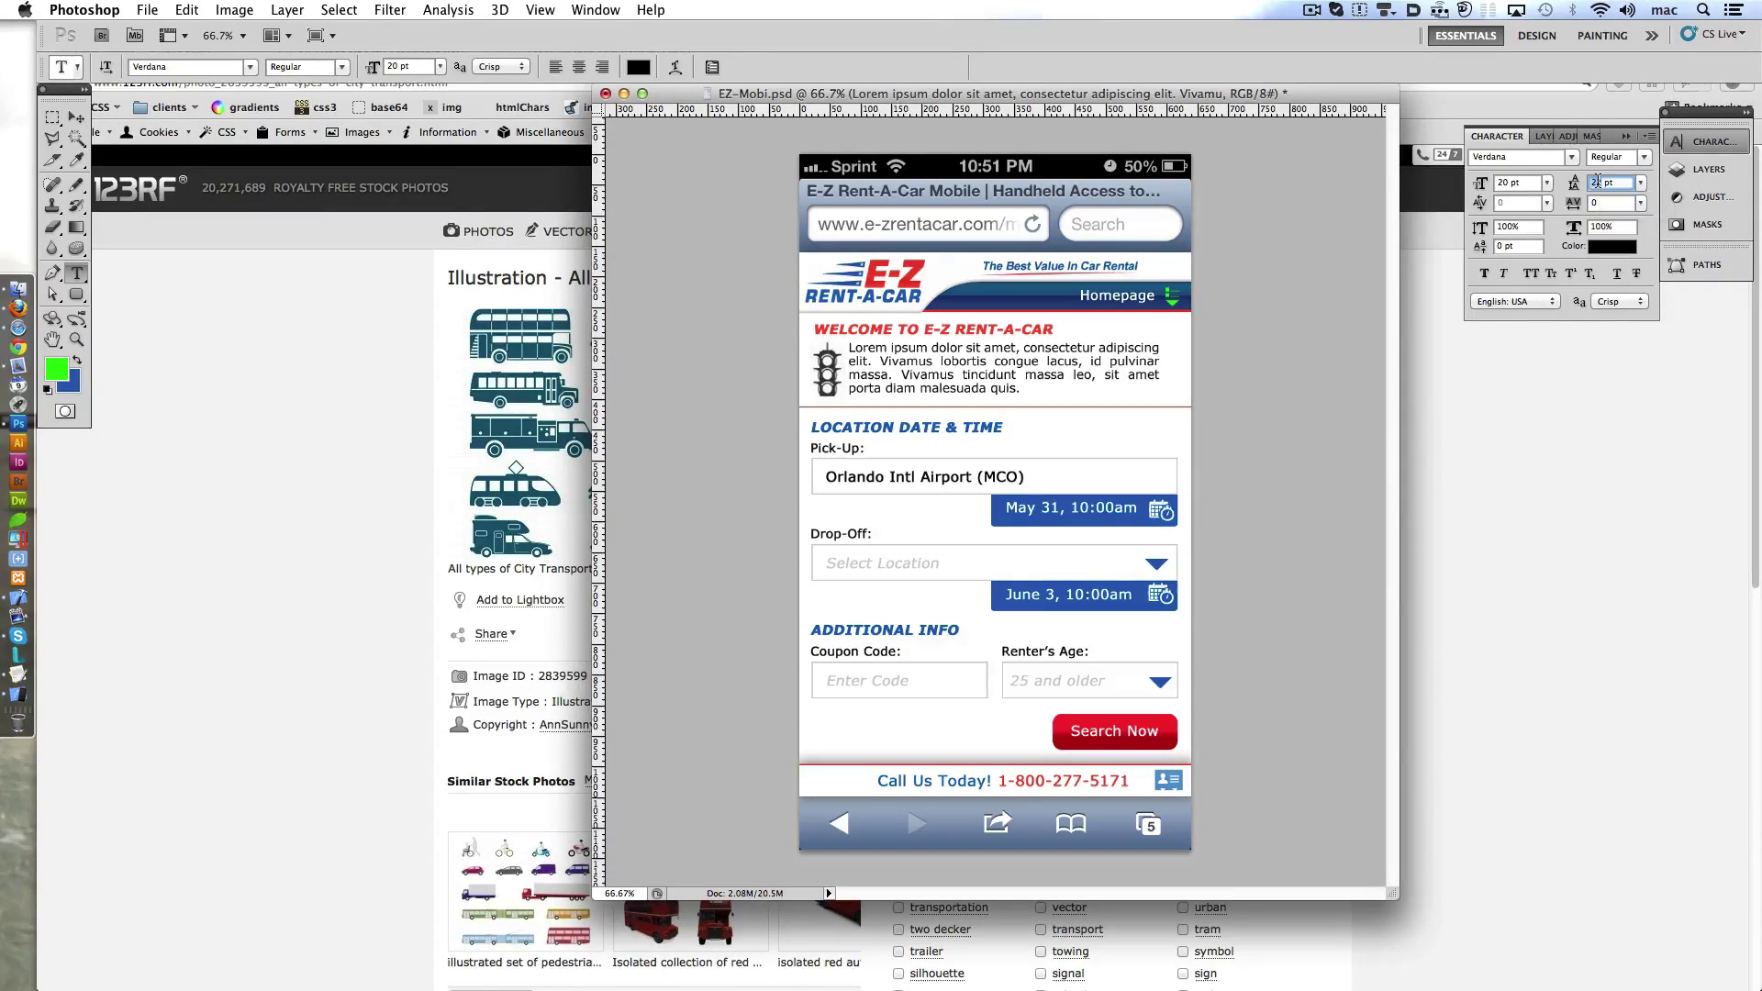
pyautogui.write('24')
pyautogui.press('Return')
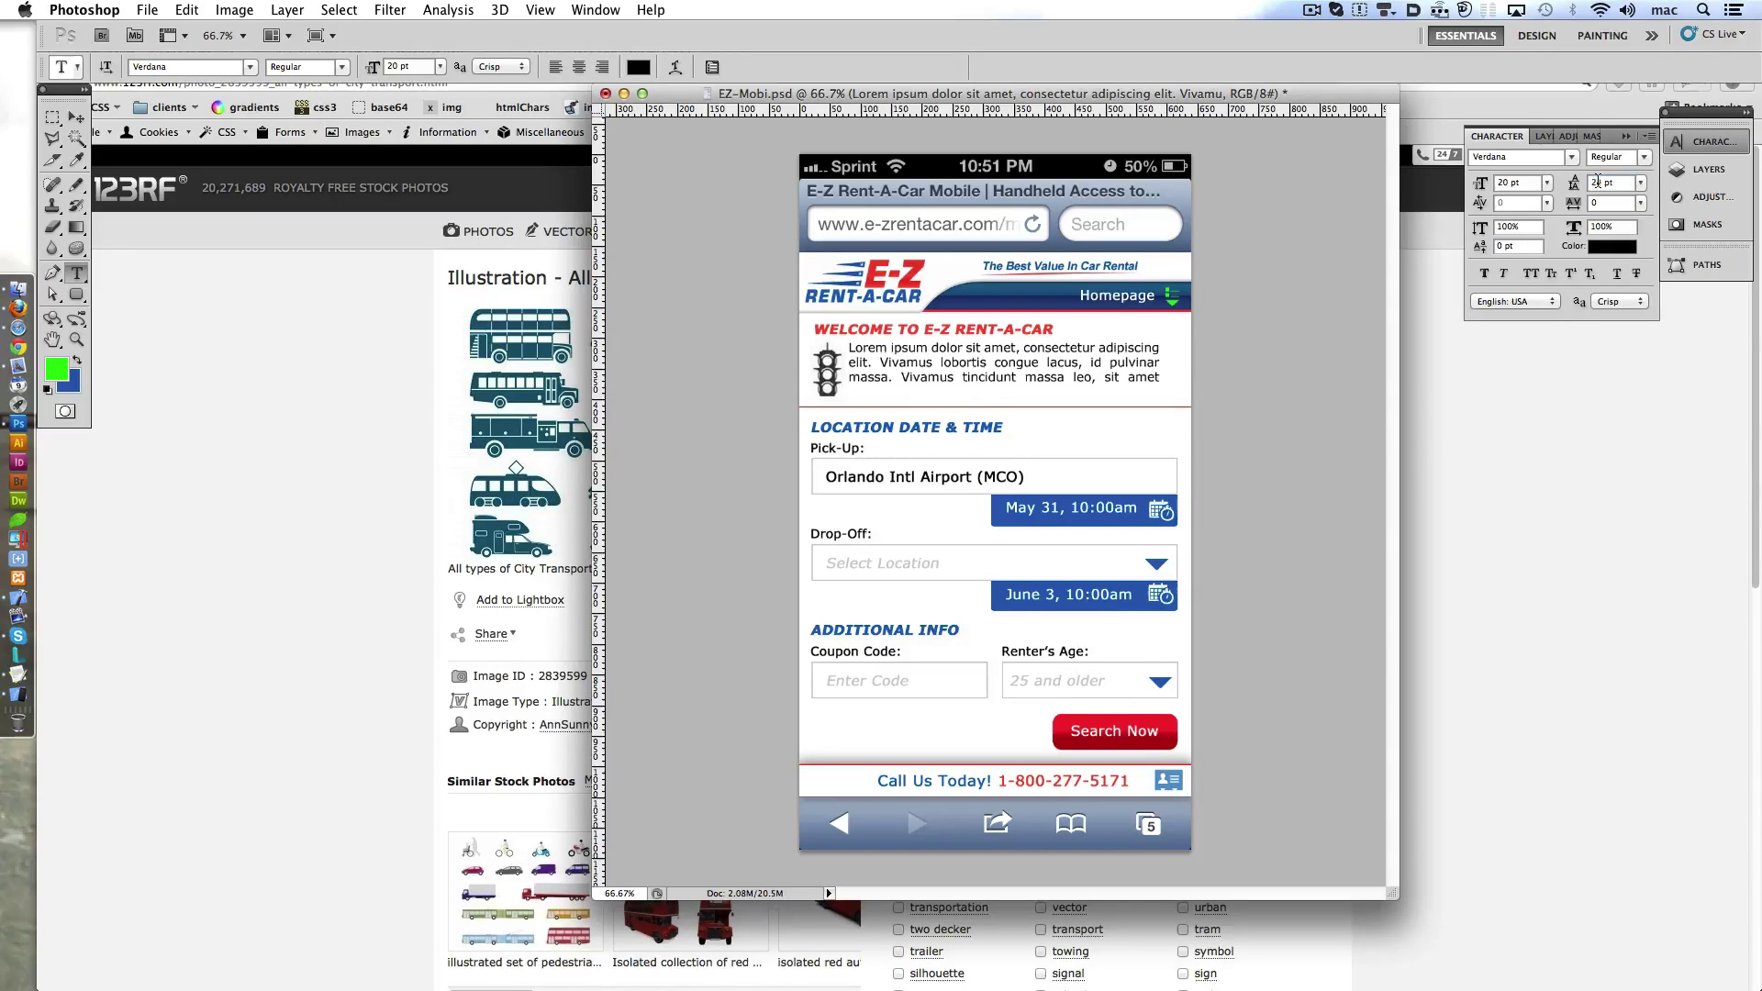
pyautogui.write('23')
pyautogui.press('Return')
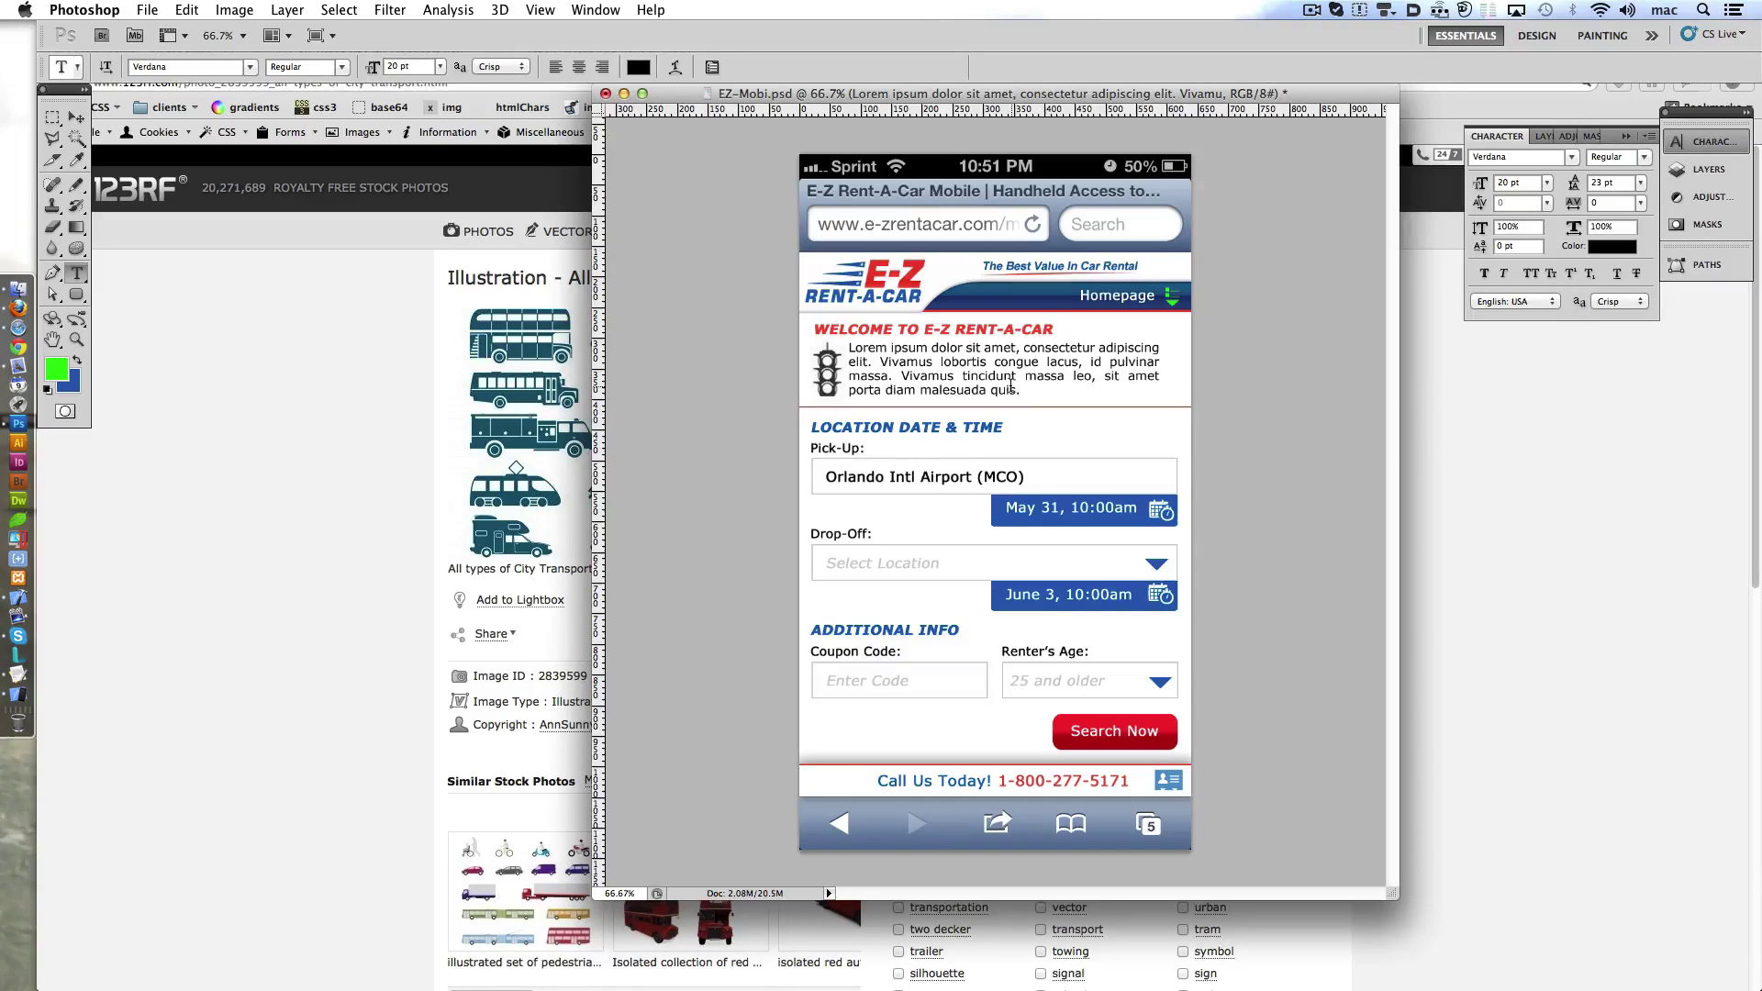
pyautogui.hotkey('ctrl', 'a')
pyautogui.click(395, 61)
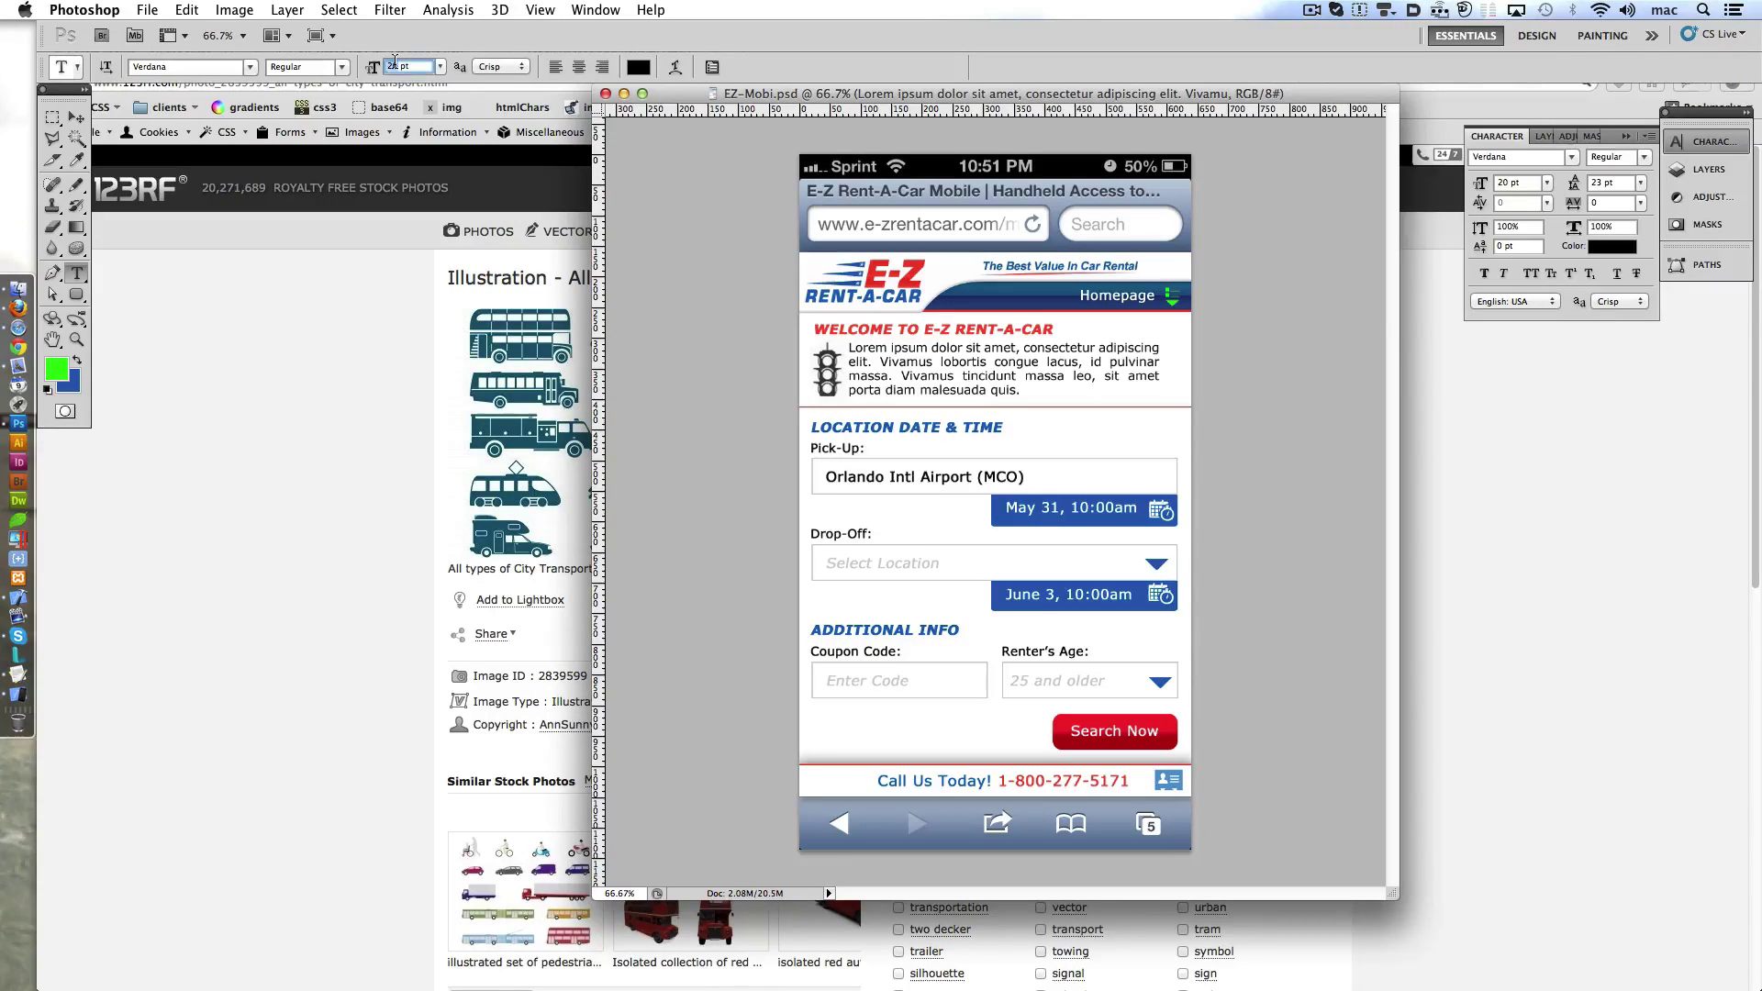
# - Set the paragraph to 18 pt and adjust its text box so it rewraps
pyautogui.write('18')
pyautogui.press('Return')
pyautogui.click(1133, 361)
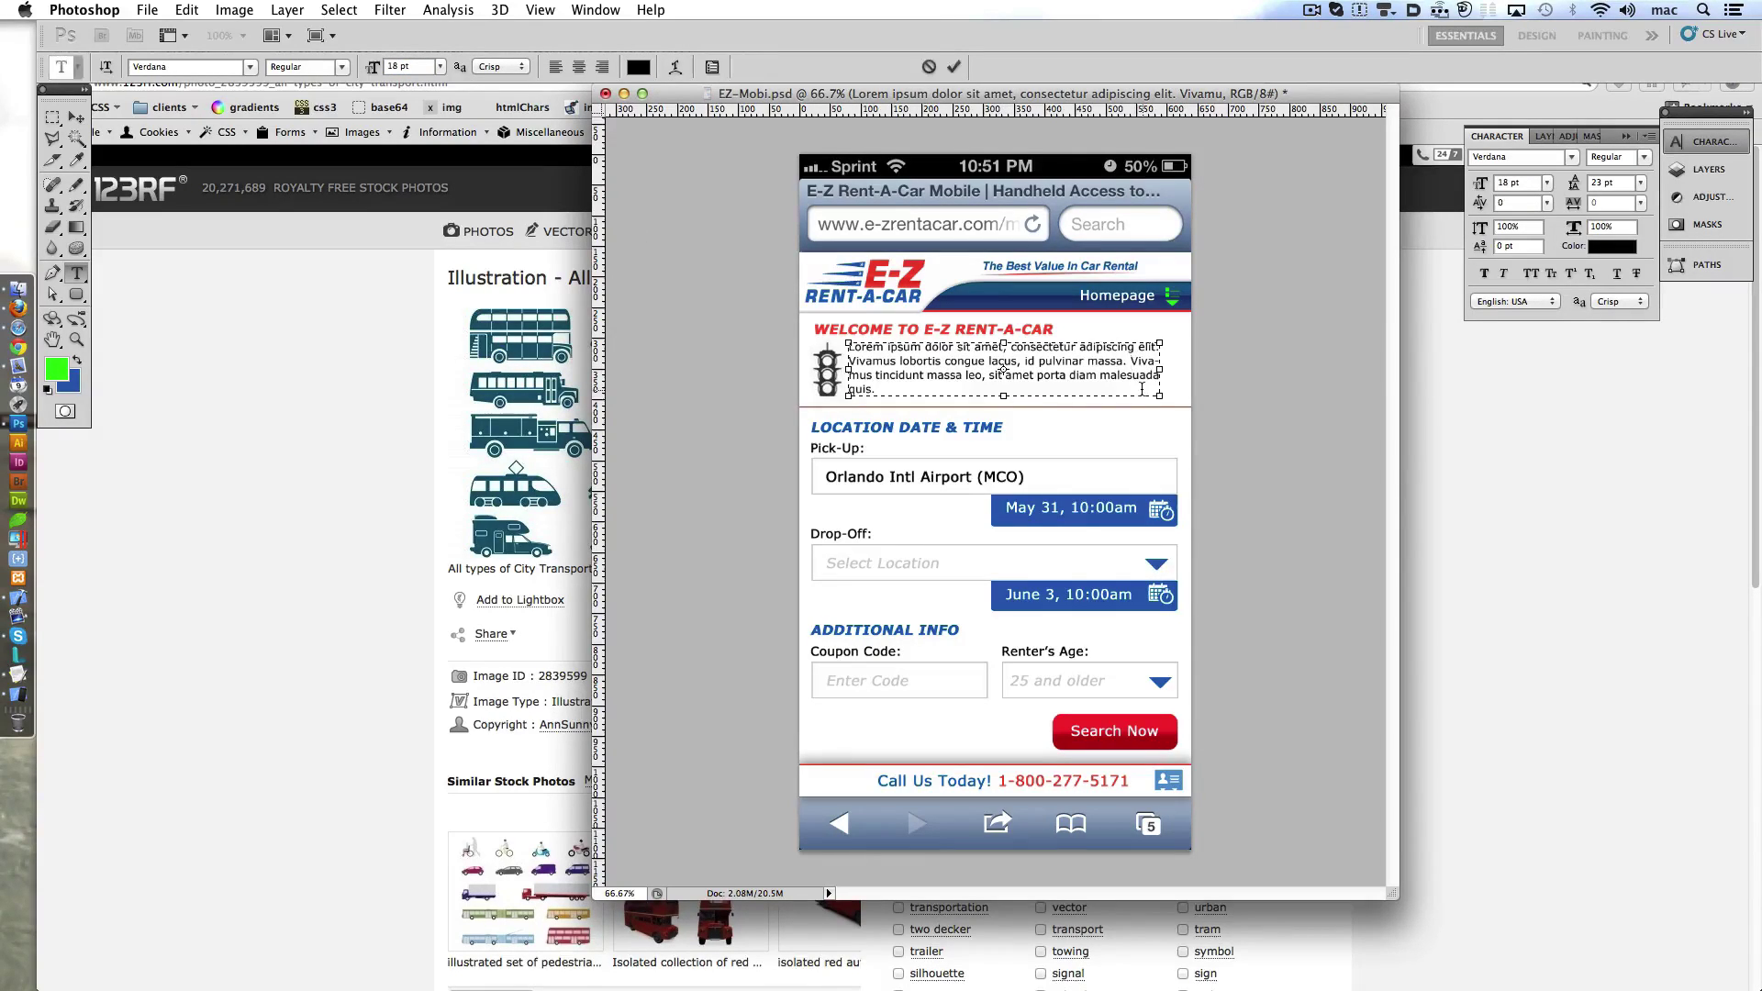
pyautogui.moveTo(1004, 397); pyautogui.dragTo(1004, 406)
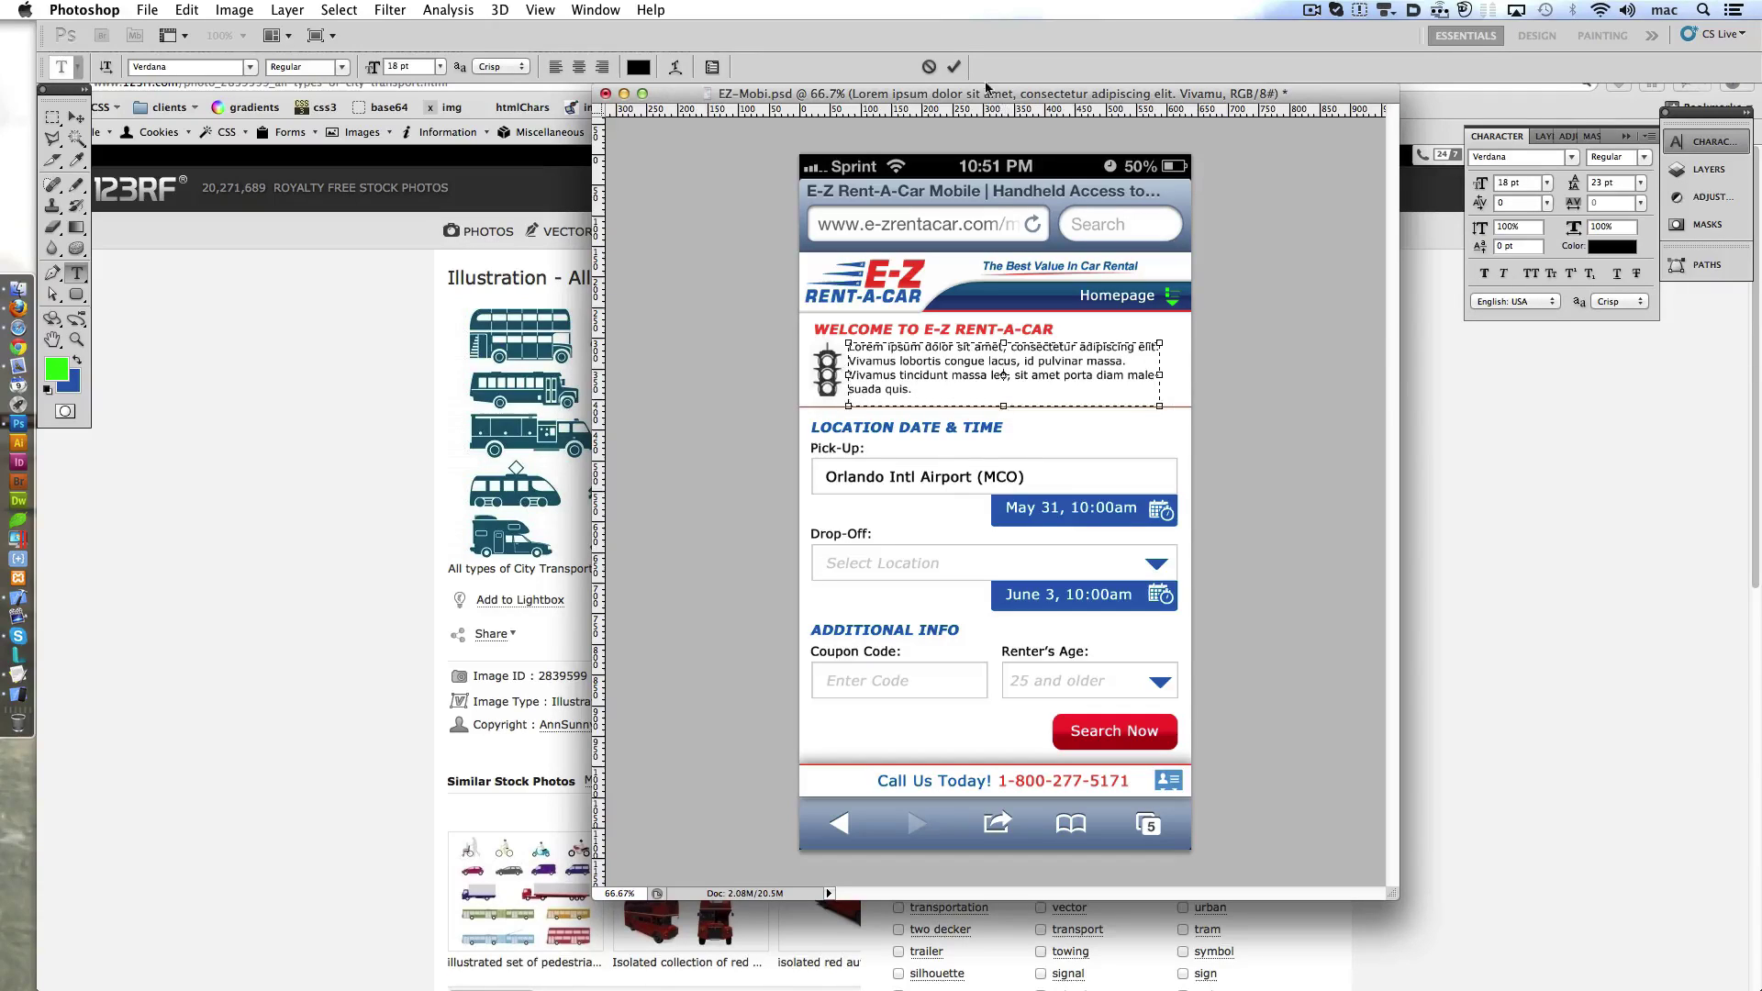
pyautogui.press('Return')
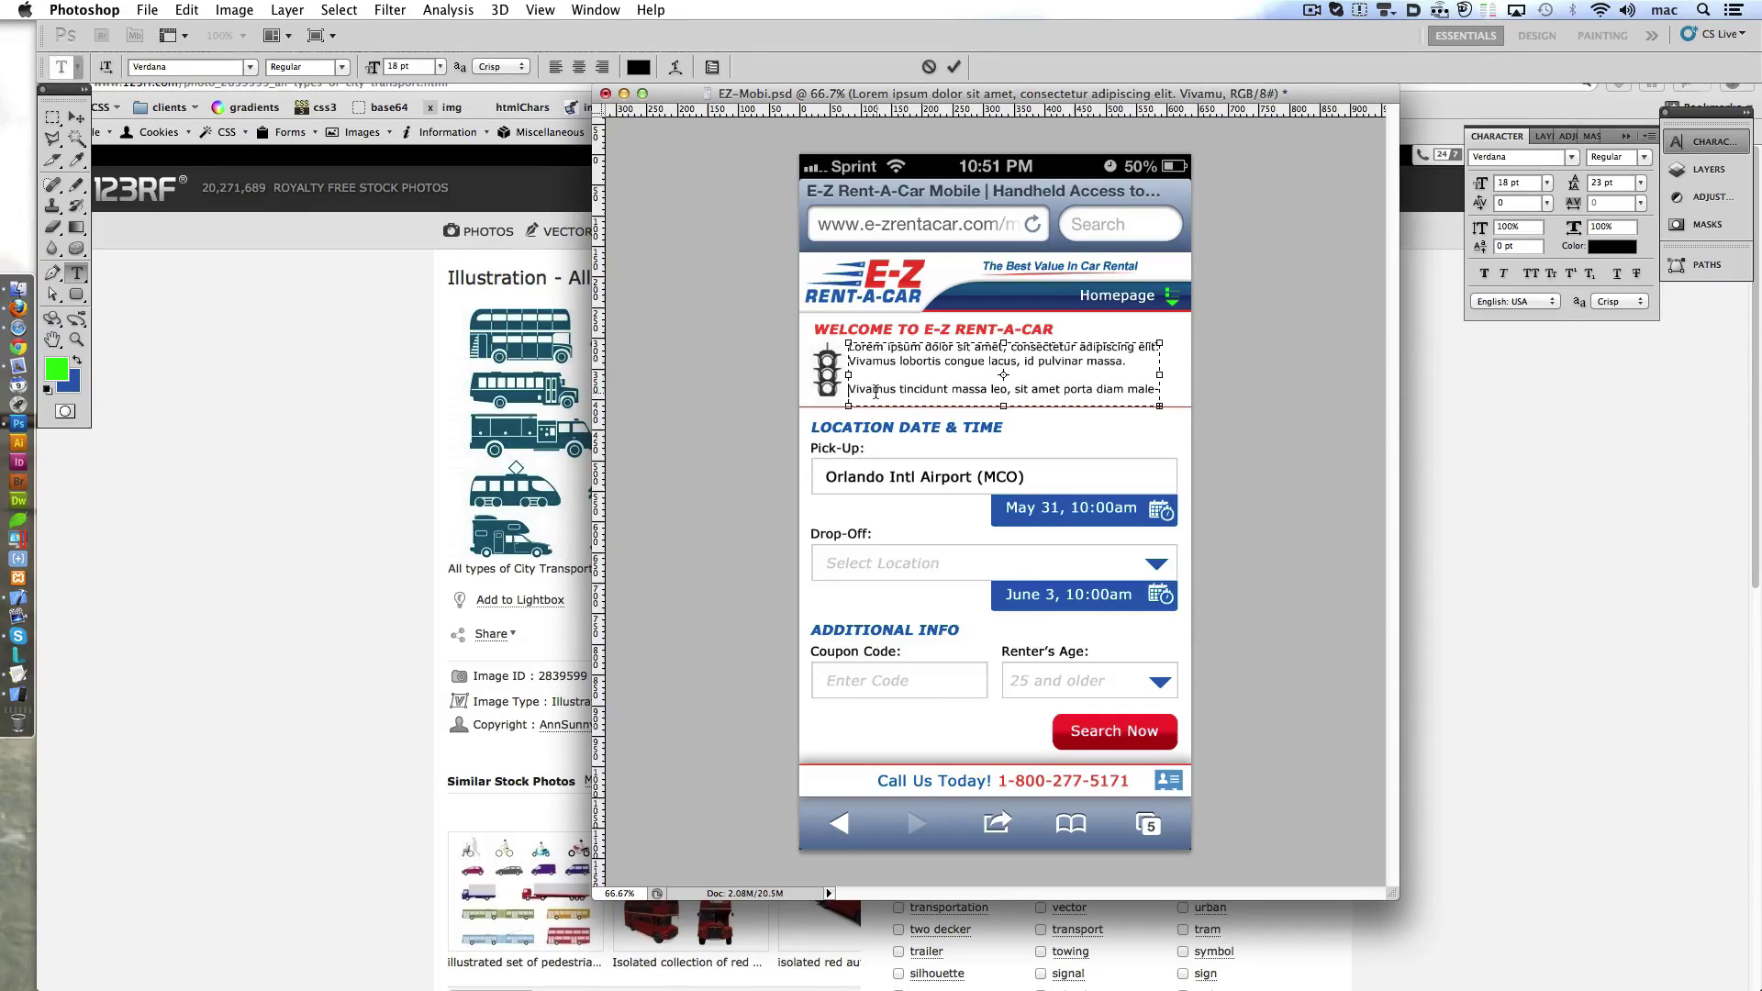
pyautogui.press('BackSpace')
pyautogui.moveTo(1160, 375); pyautogui.dragTo(1183, 374)
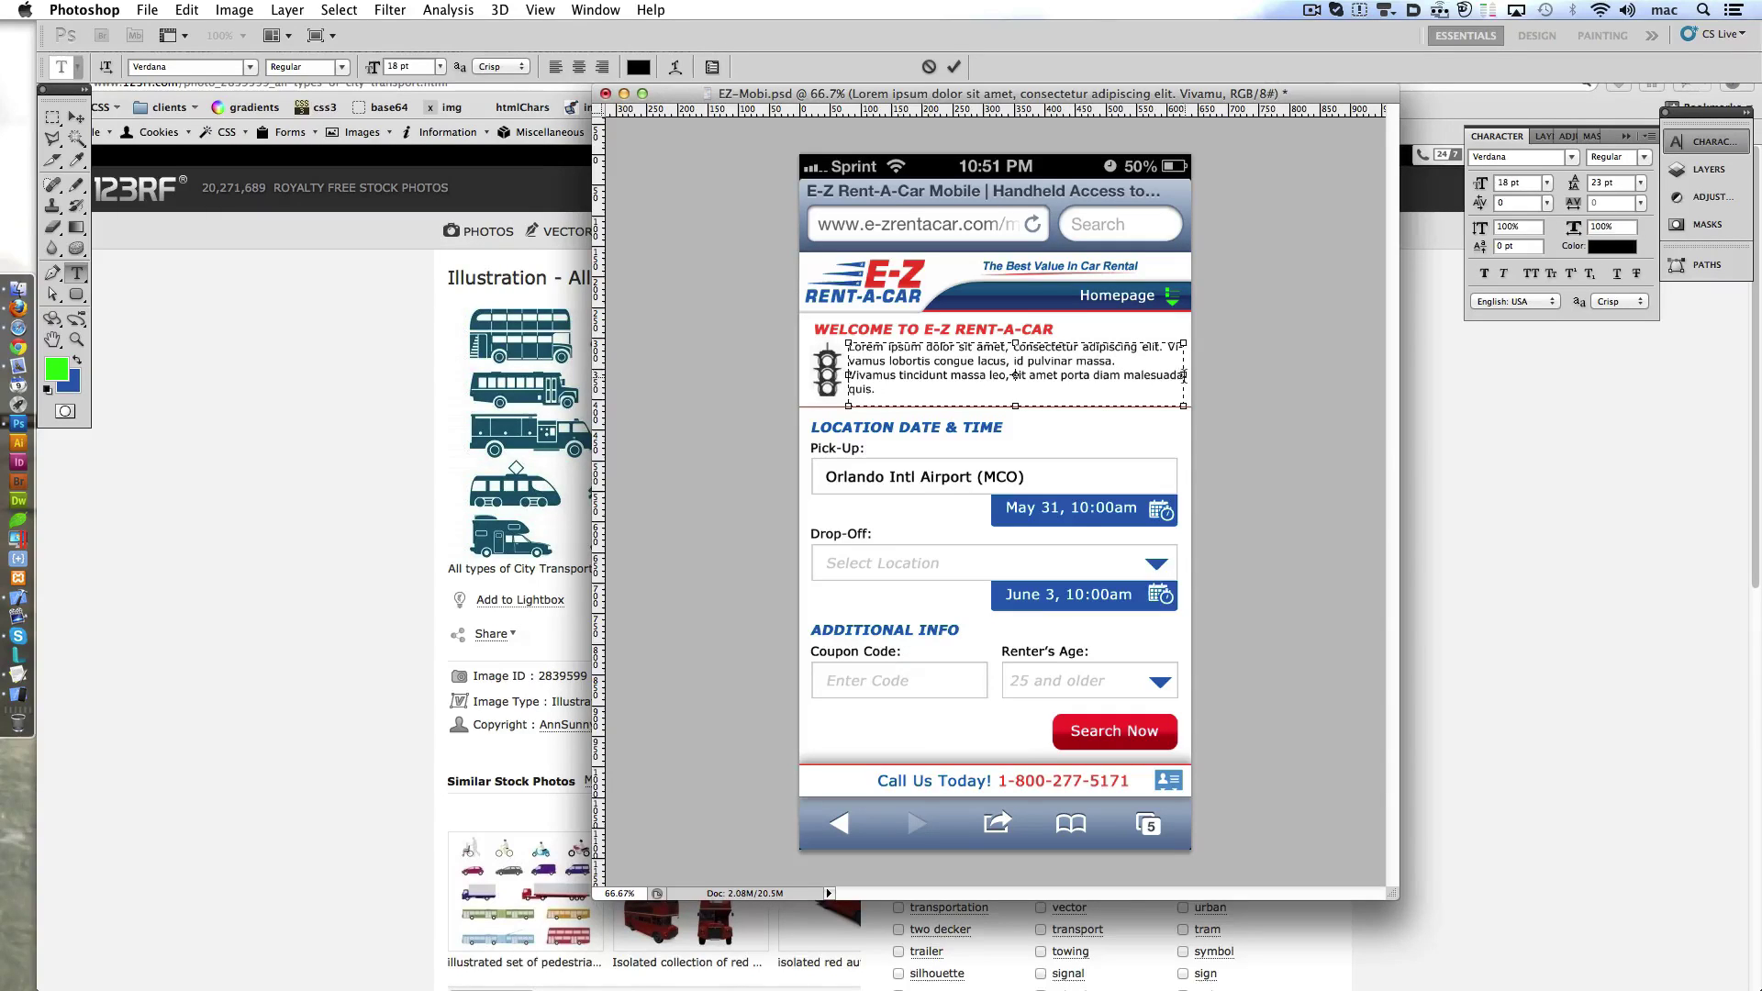
pyautogui.moveTo(1185, 377); pyautogui.dragTo(1177, 377)
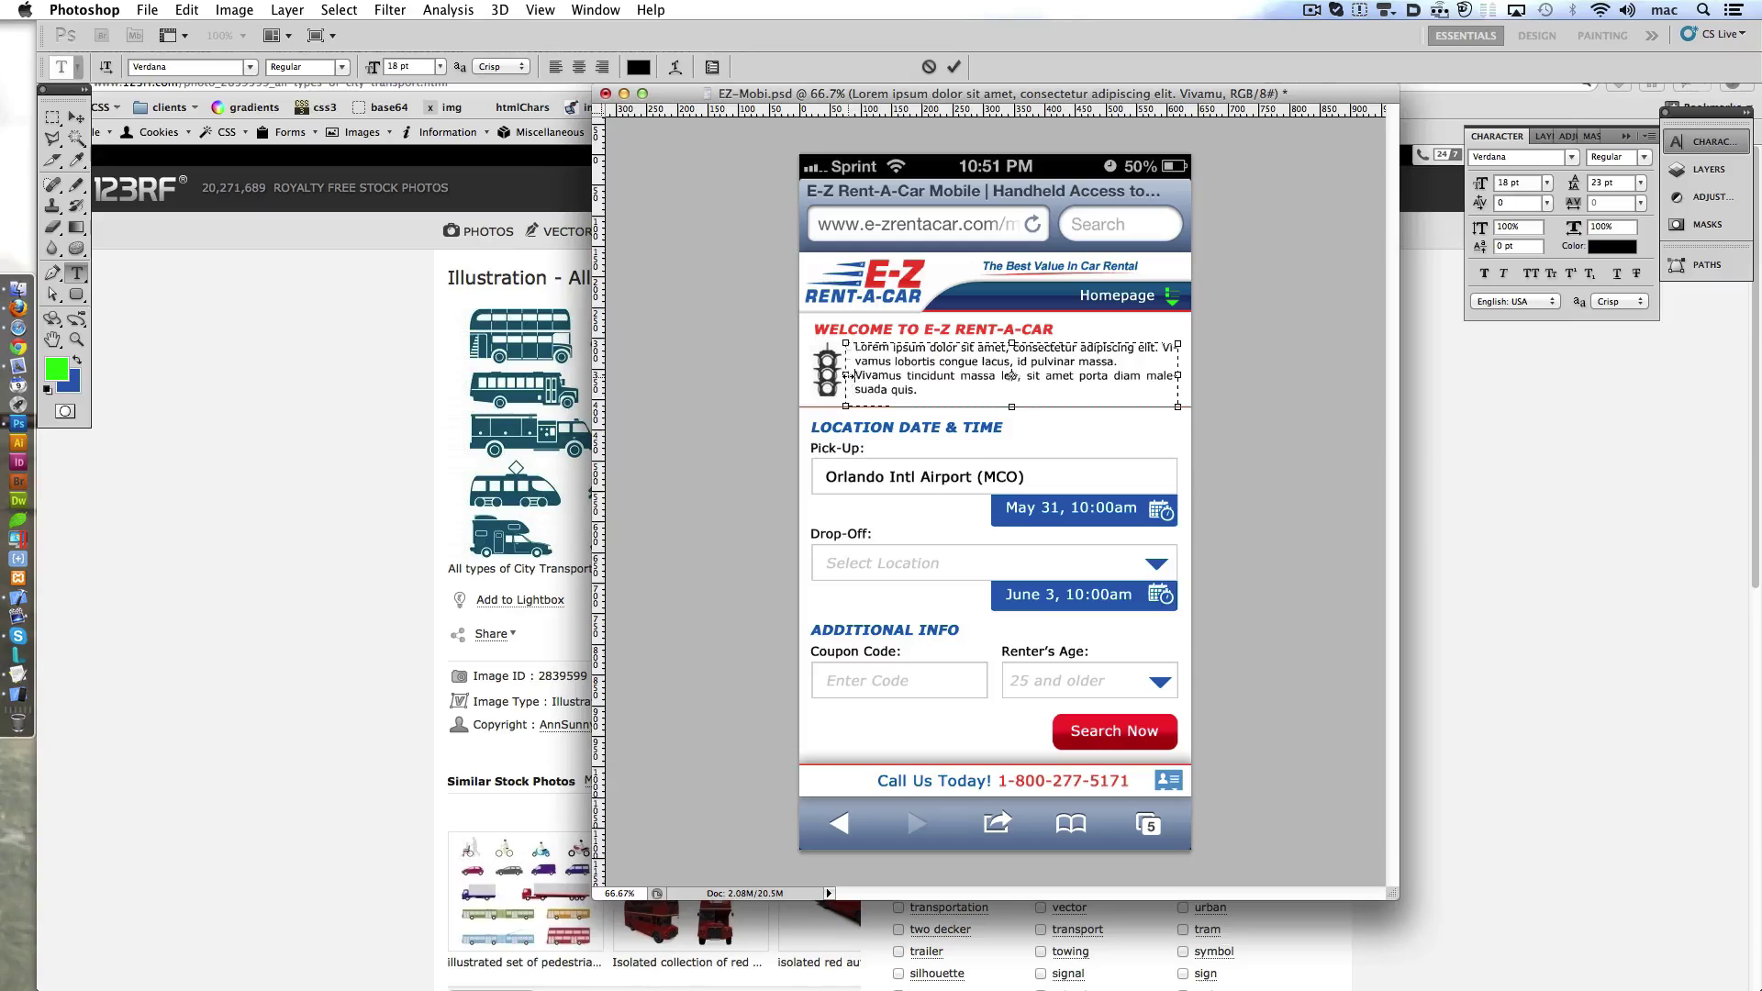
pyautogui.hotkey('ctrl', 'Return')
# - Delete 'a leo' from the paragraph and nudge it down
pyautogui.click(1006, 376)
pyautogui.press('BackSpace')
pyautogui.press('BackSpace')
pyautogui.press('BackSpace')
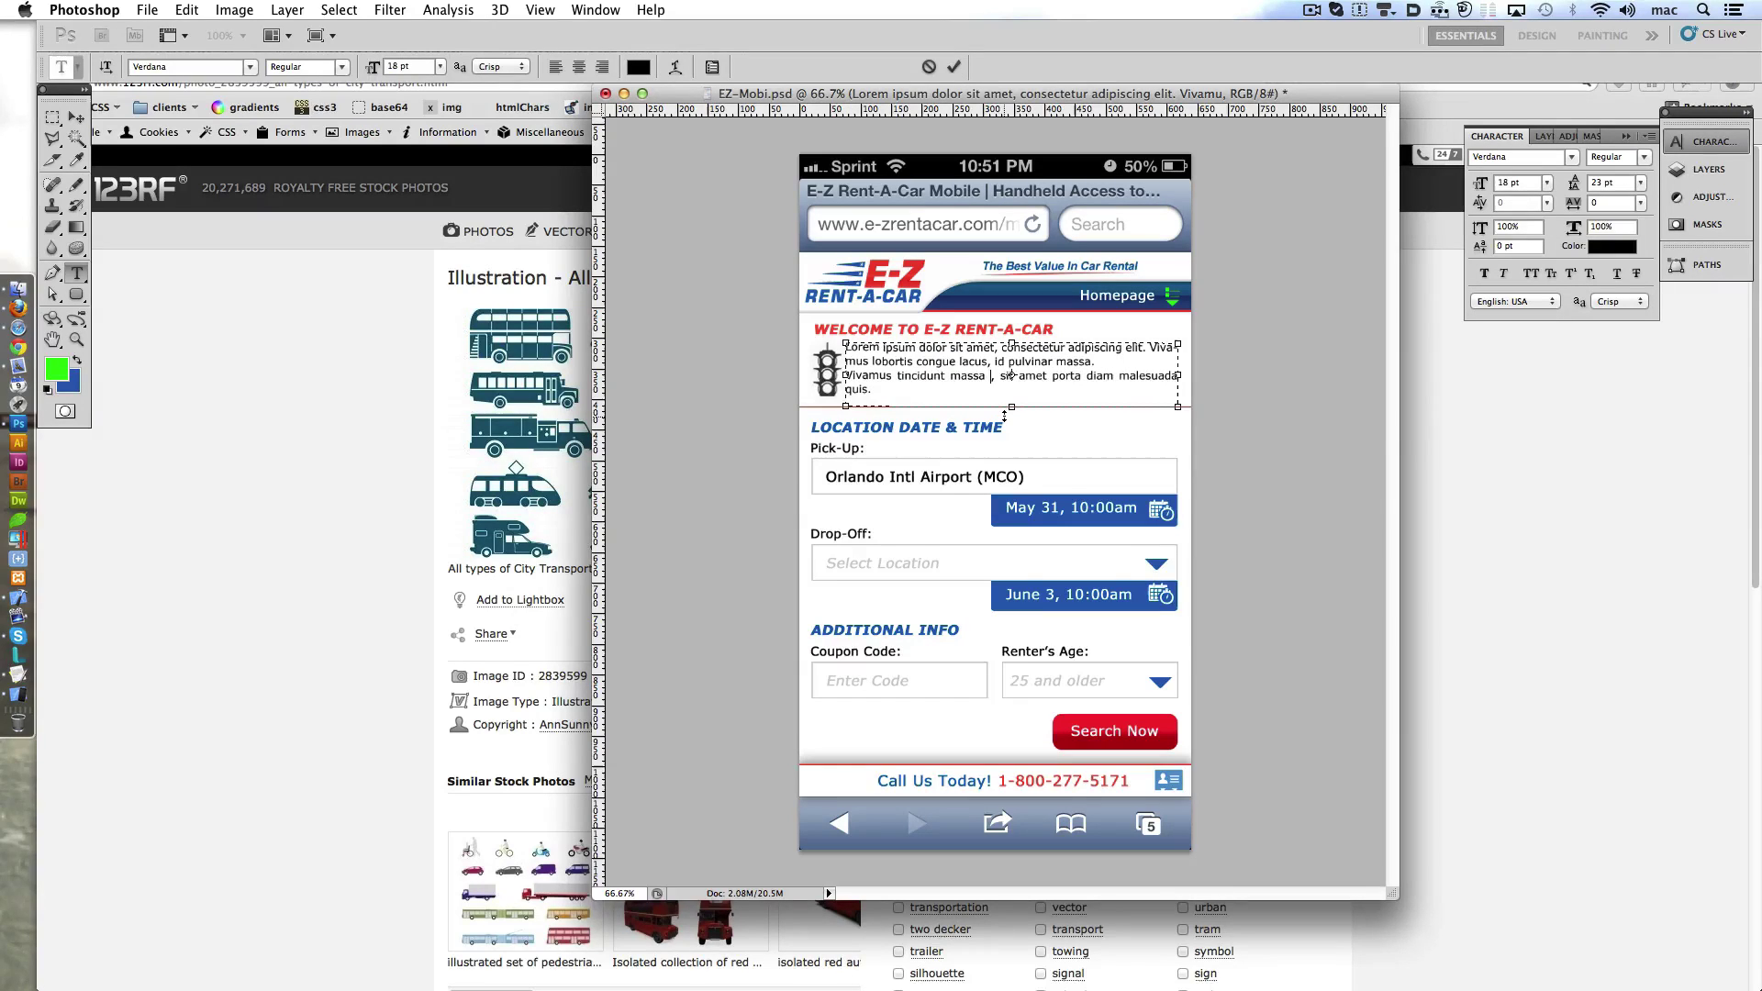
pyautogui.click(955, 69)
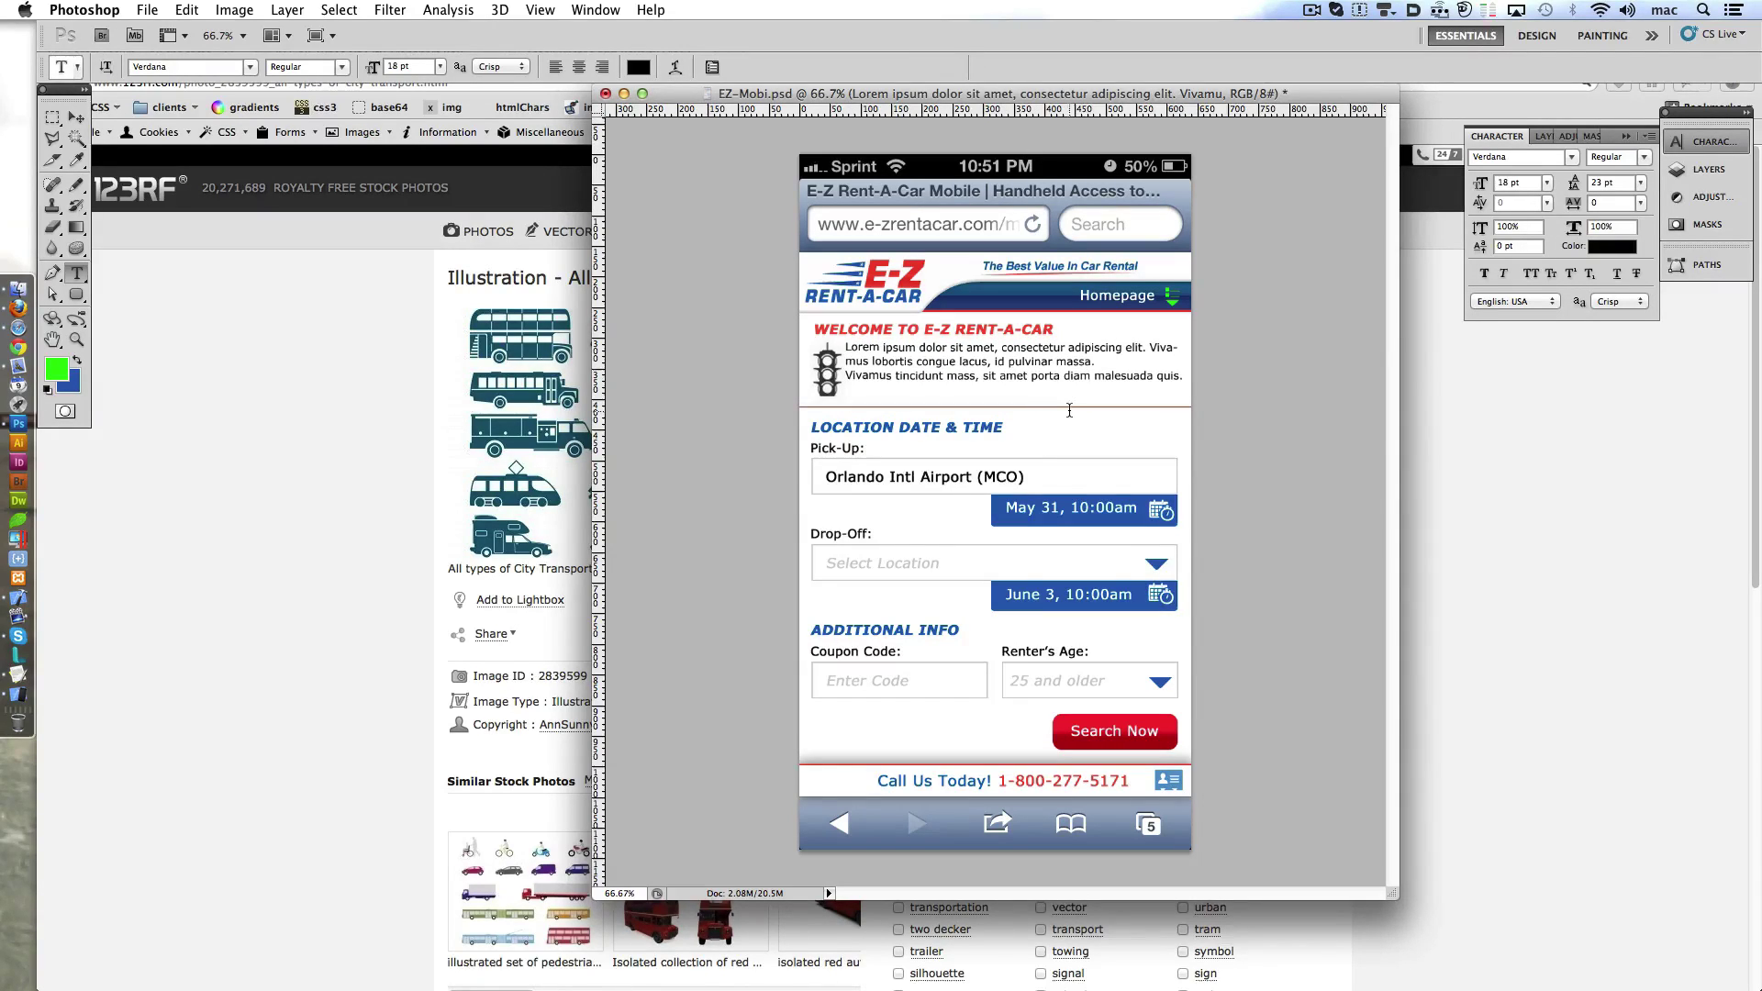
pyautogui.hotkey('ctrl', 'Down')
pyautogui.hotkey('ctrl', 'Down')
pyautogui.hotkey('ctrl', 'Down')
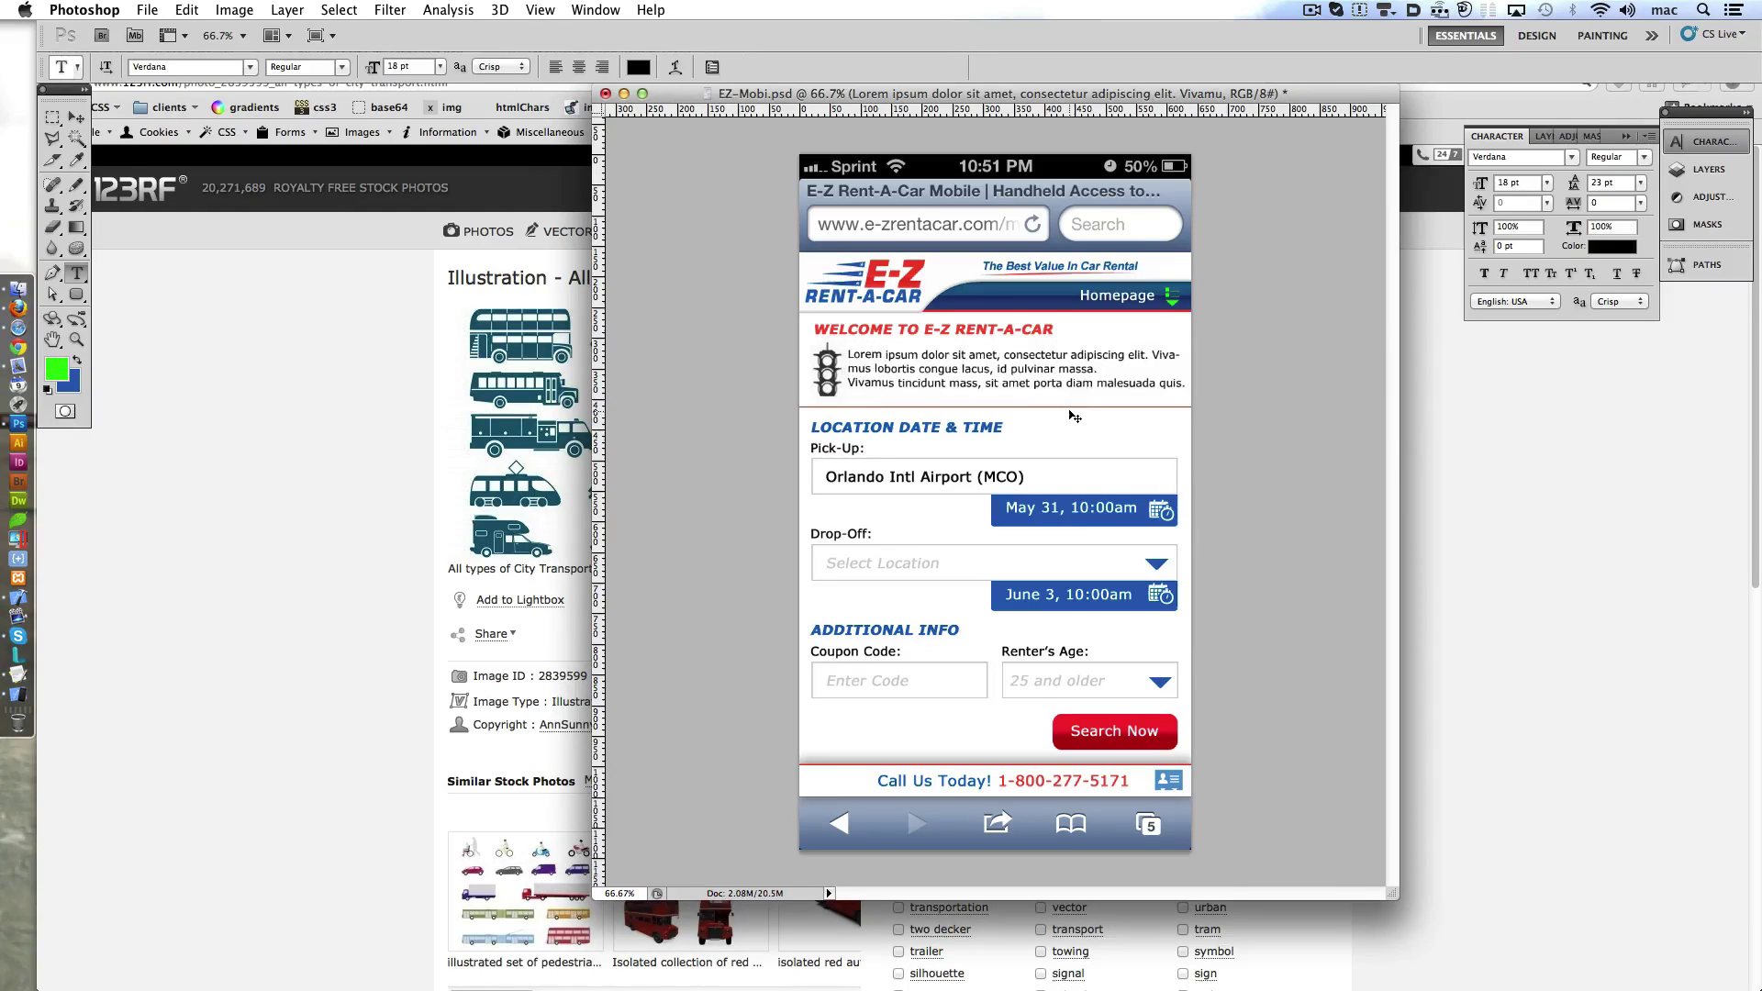
# - Narrow the paragraph box to rewrap the text and nudge it down twice more
pyautogui.click(1074, 393)
pyautogui.moveTo(1180, 415); pyautogui.dragTo(1164, 415)
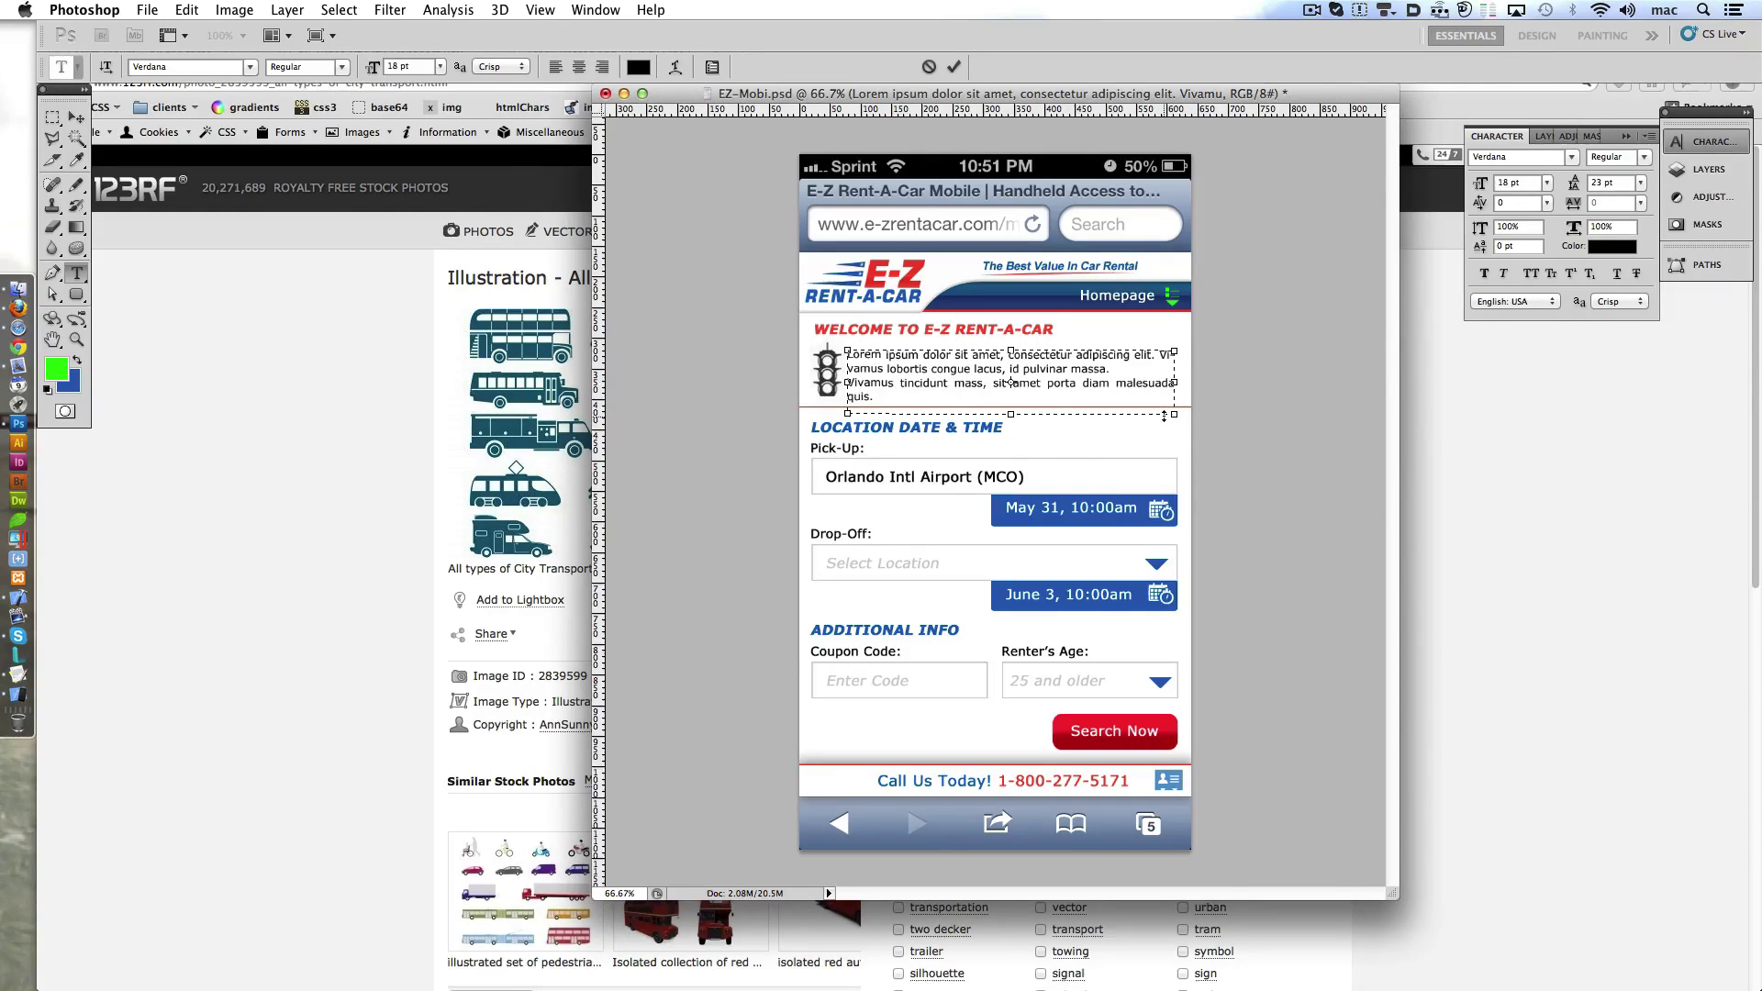
pyautogui.click(955, 69)
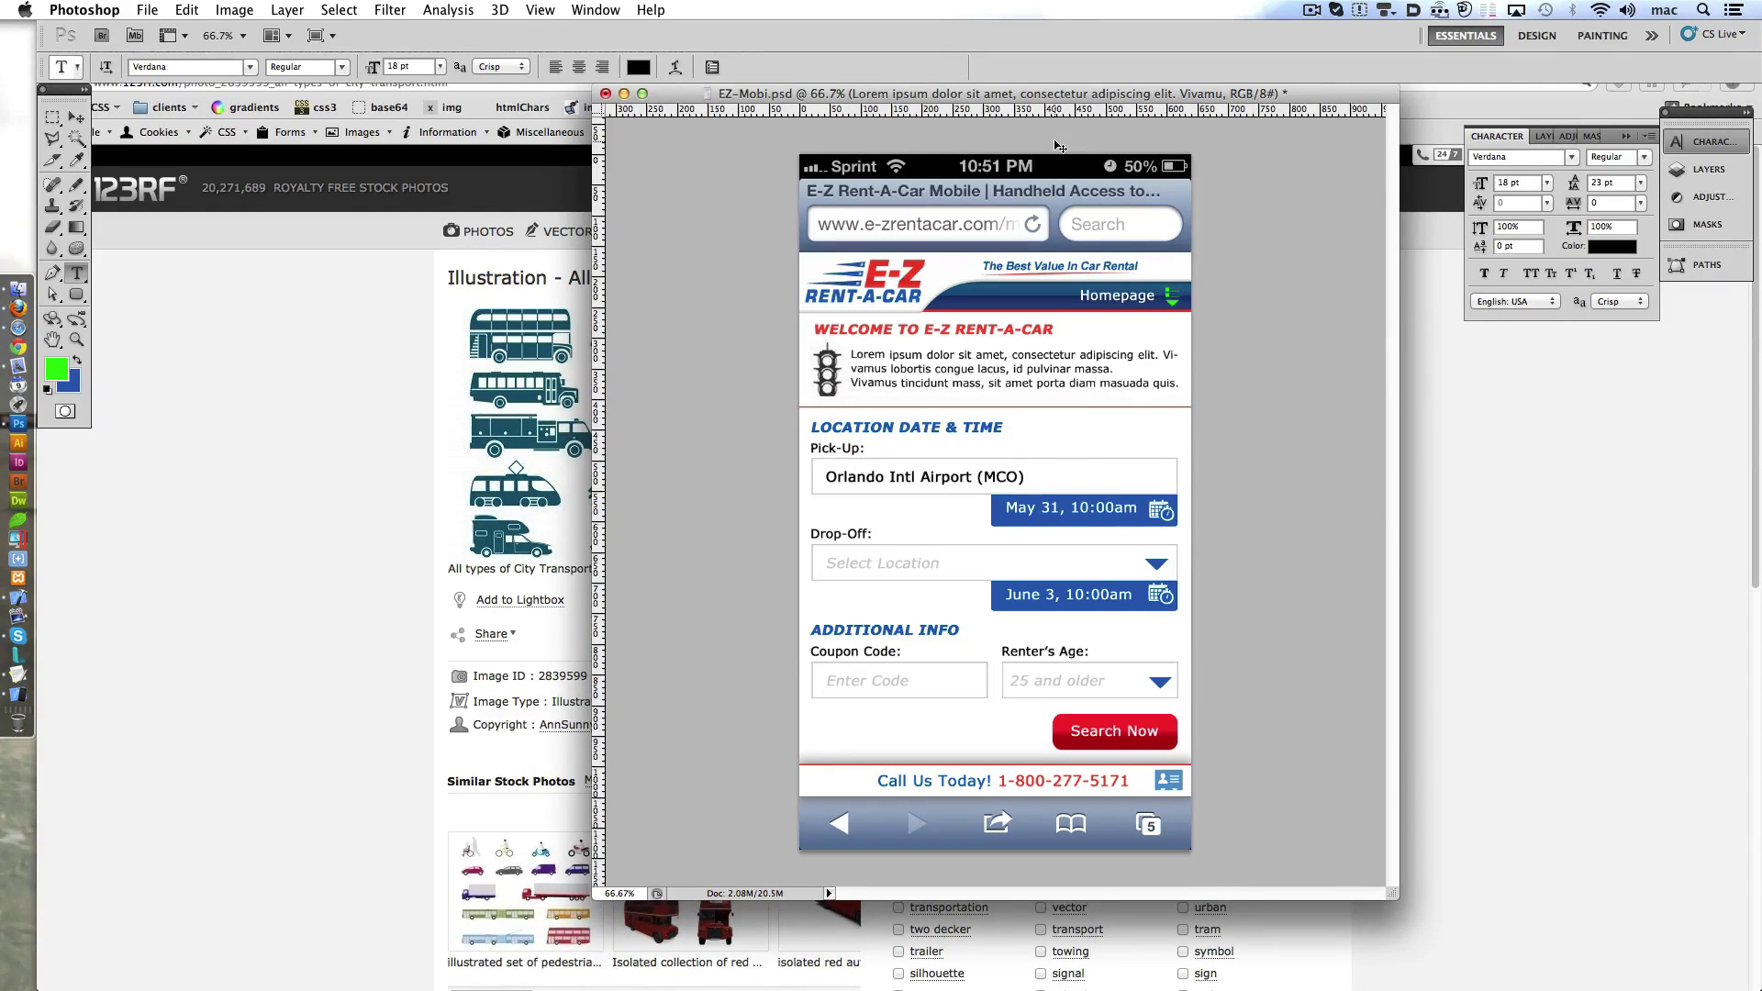
pyautogui.hotkey('ctrl', 'Down')
pyautogui.hotkey('ctrl', 'Down')
pyautogui.hotkey('ctrl', 'Down')
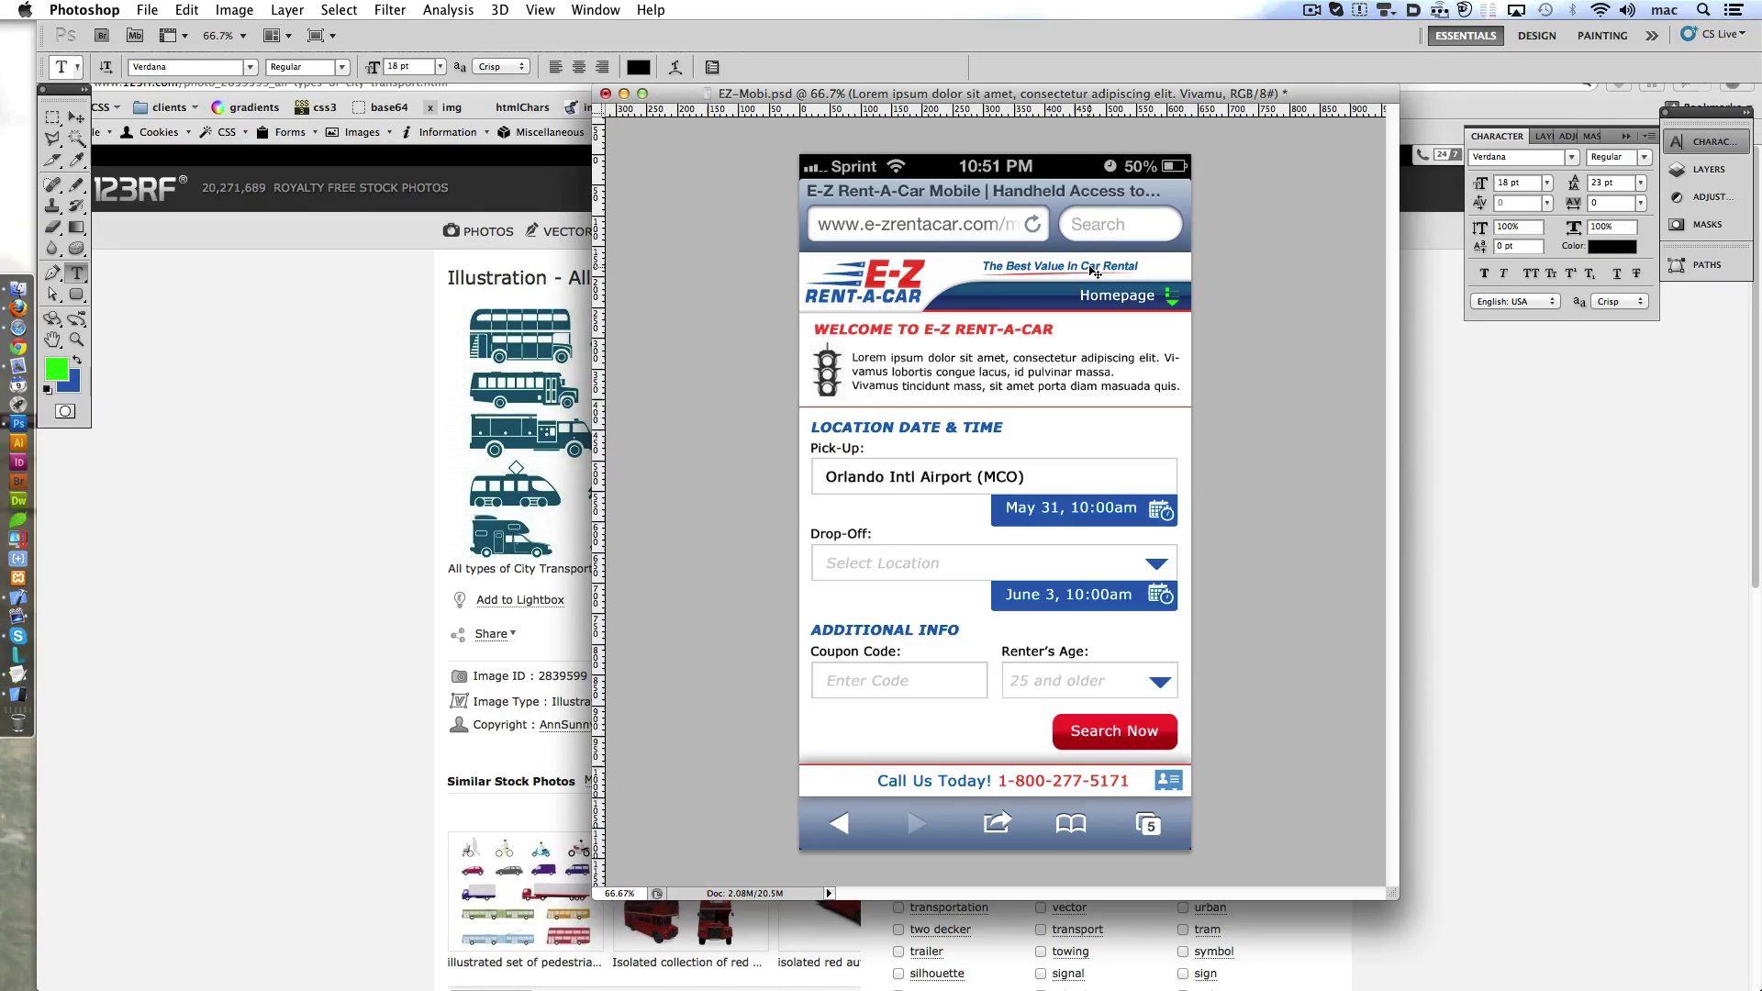
pyautogui.hotkey('ctrl', 'Down')
pyautogui.hotkey('ctrl', 'Down')
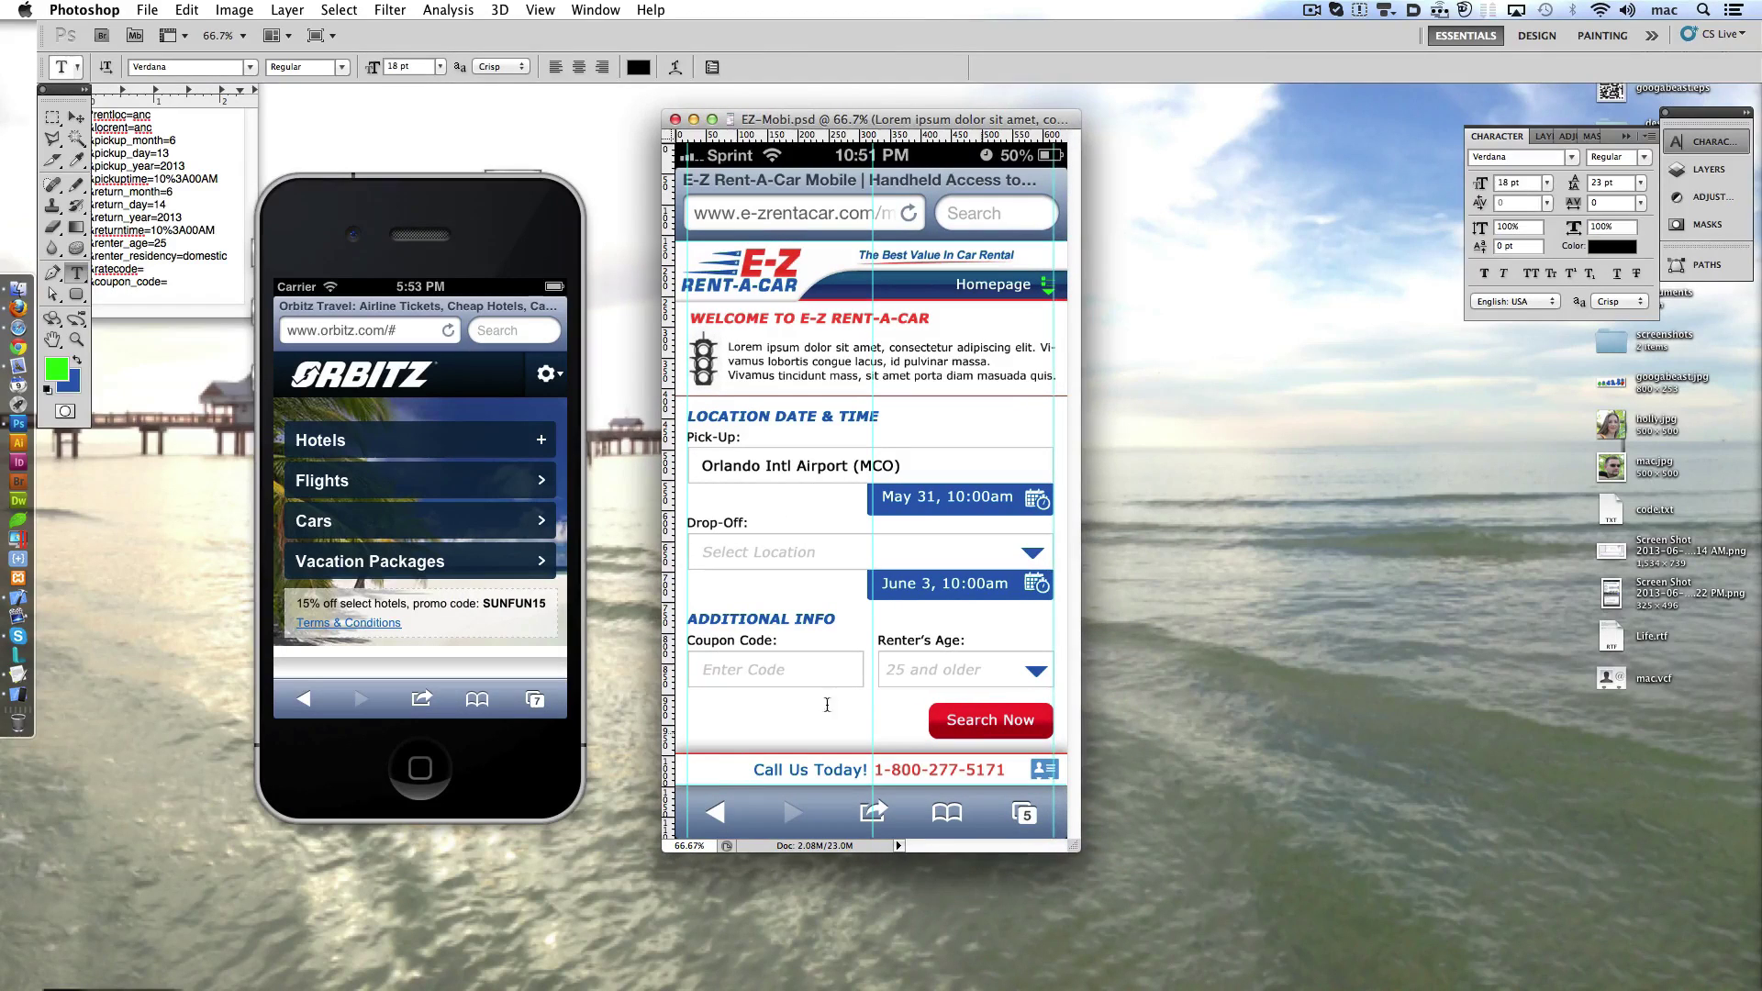
# - Show E-Z Rent-A-Car in the simulator and enlarge the mockup window beside it
pyautogui.click(533, 702)
pyautogui.moveTo(367, 560)
pyautogui.mouseDown()
pyautogui.moveTo(471, 562)
pyautogui.moveTo(437, 568)
pyautogui.mouseUp()
pyautogui.click(437, 567)
pyautogui.moveTo(823, 124); pyautogui.dragTo(878, 110)
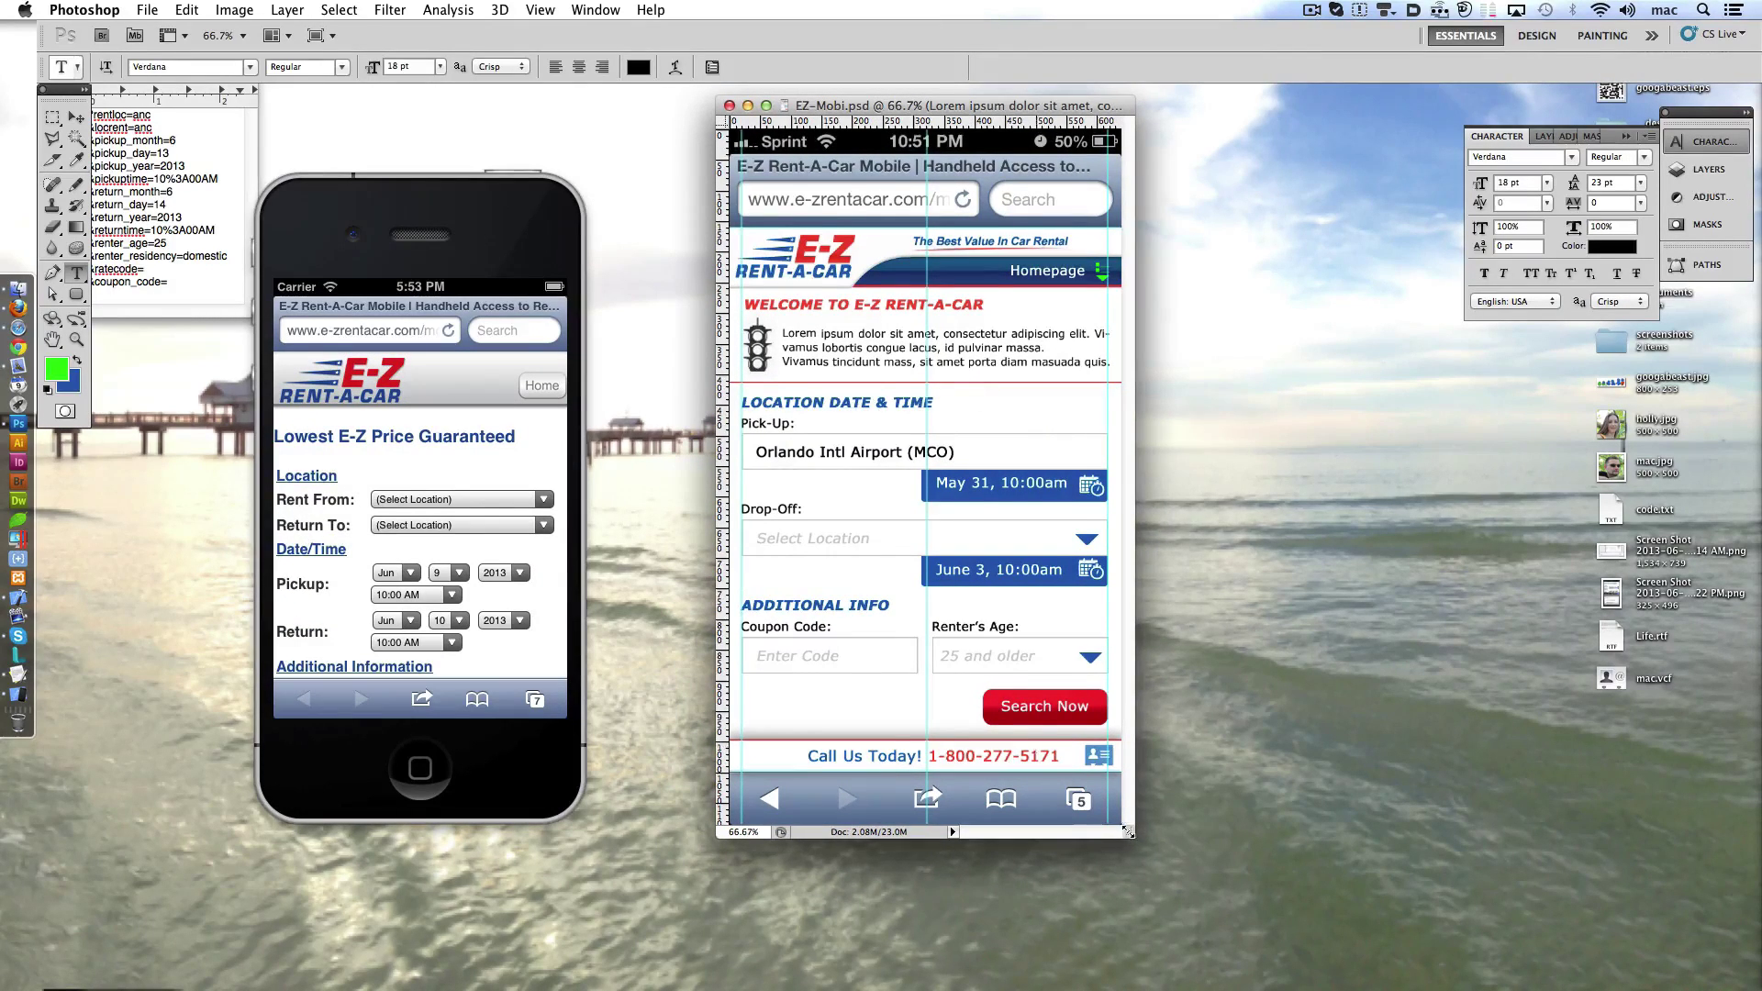
pyautogui.moveTo(1129, 832); pyautogui.dragTo(1217, 917)
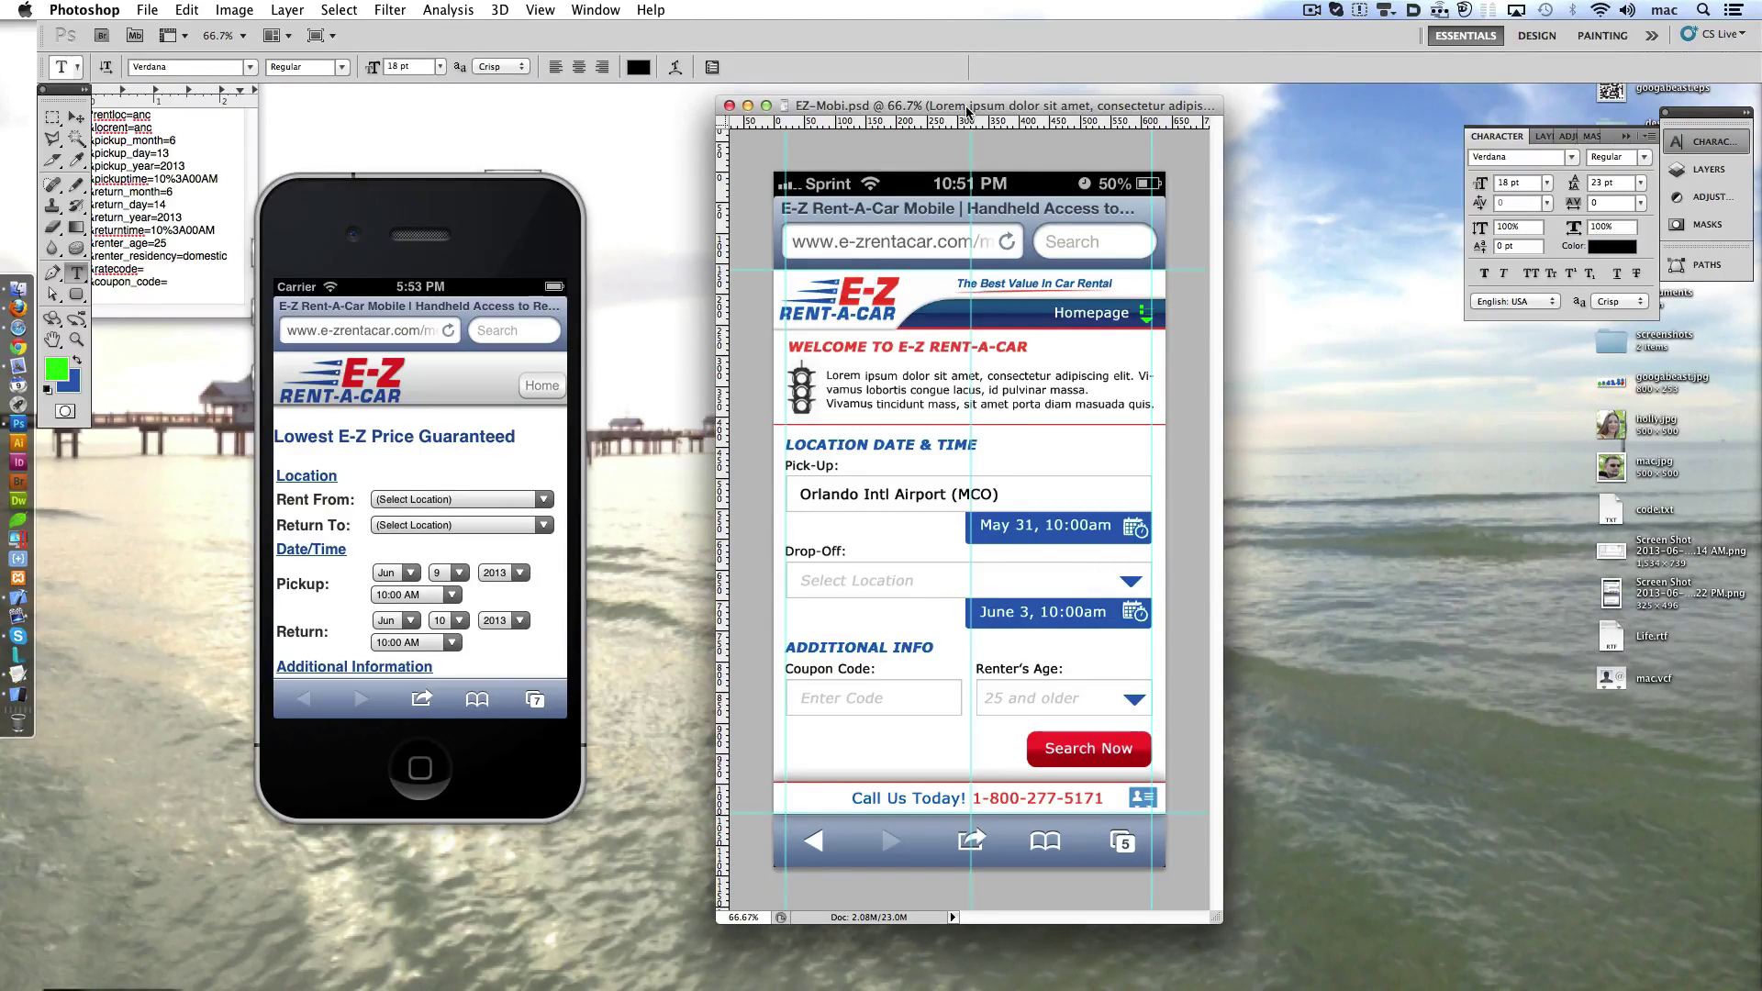
pyautogui.moveTo(968, 113); pyautogui.dragTo(991, 116)
pyautogui.moveTo(1237, 927); pyautogui.dragTo(1315, 944)
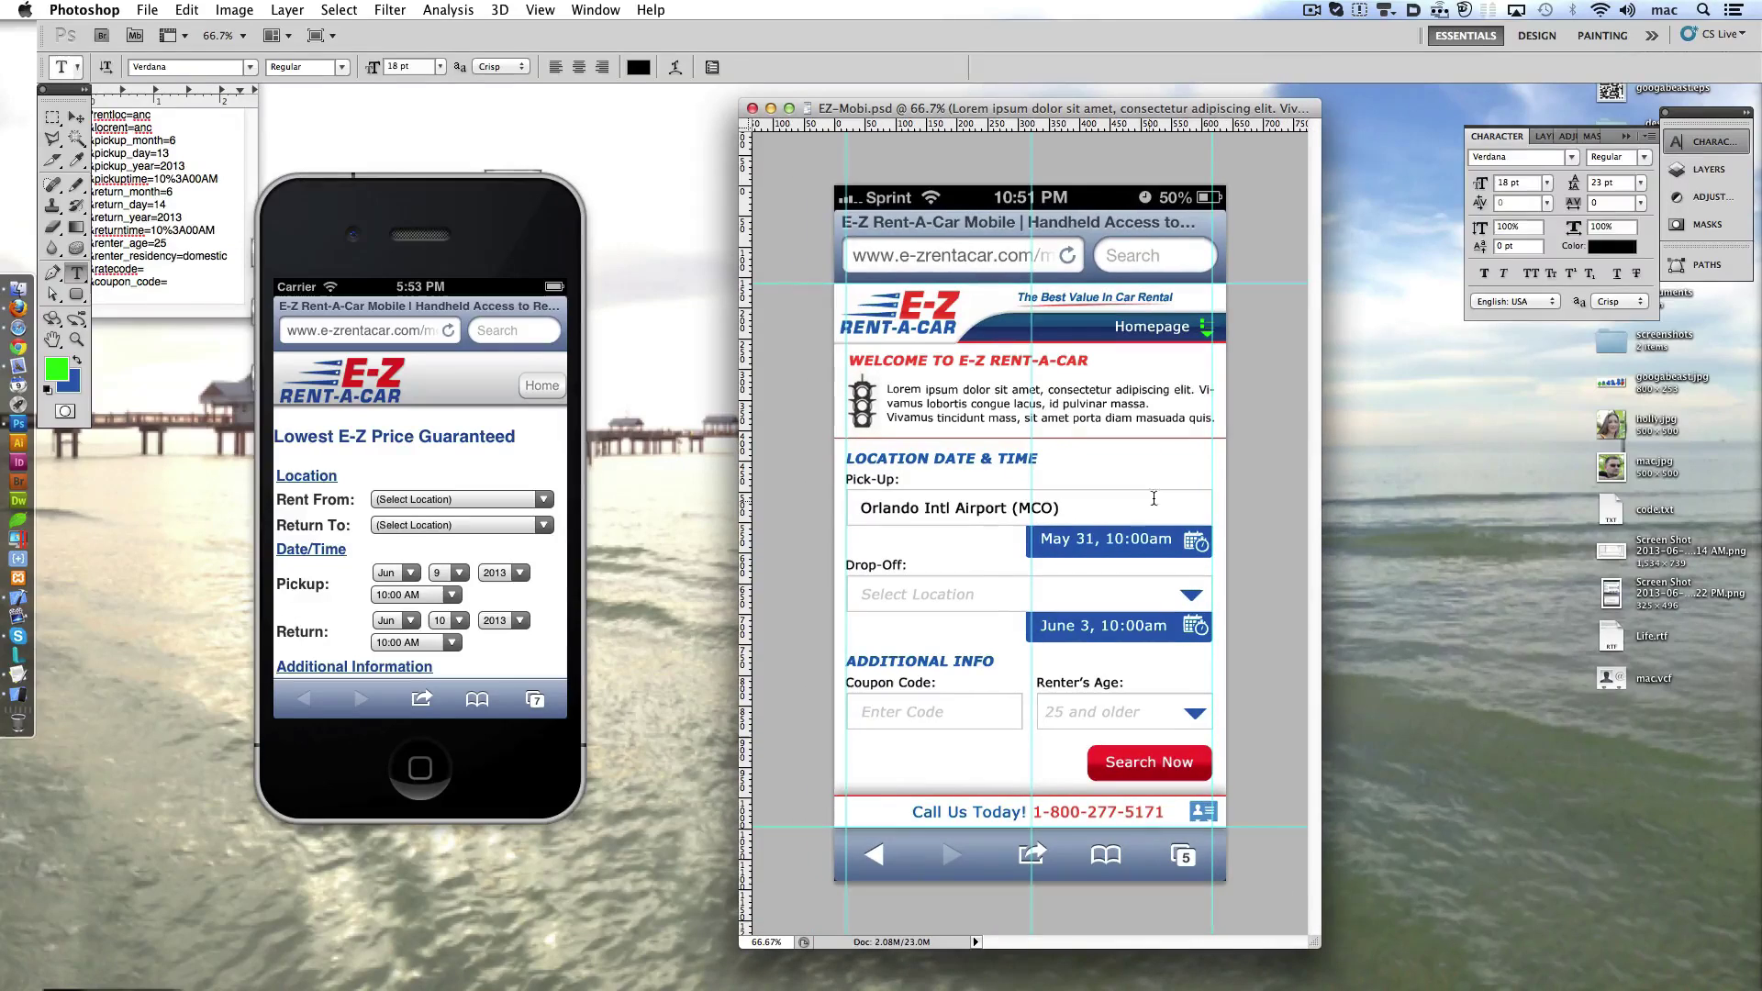
# - Delete the welcome heading, paragraph and traffic-light icon layers
pyautogui.press('F7')
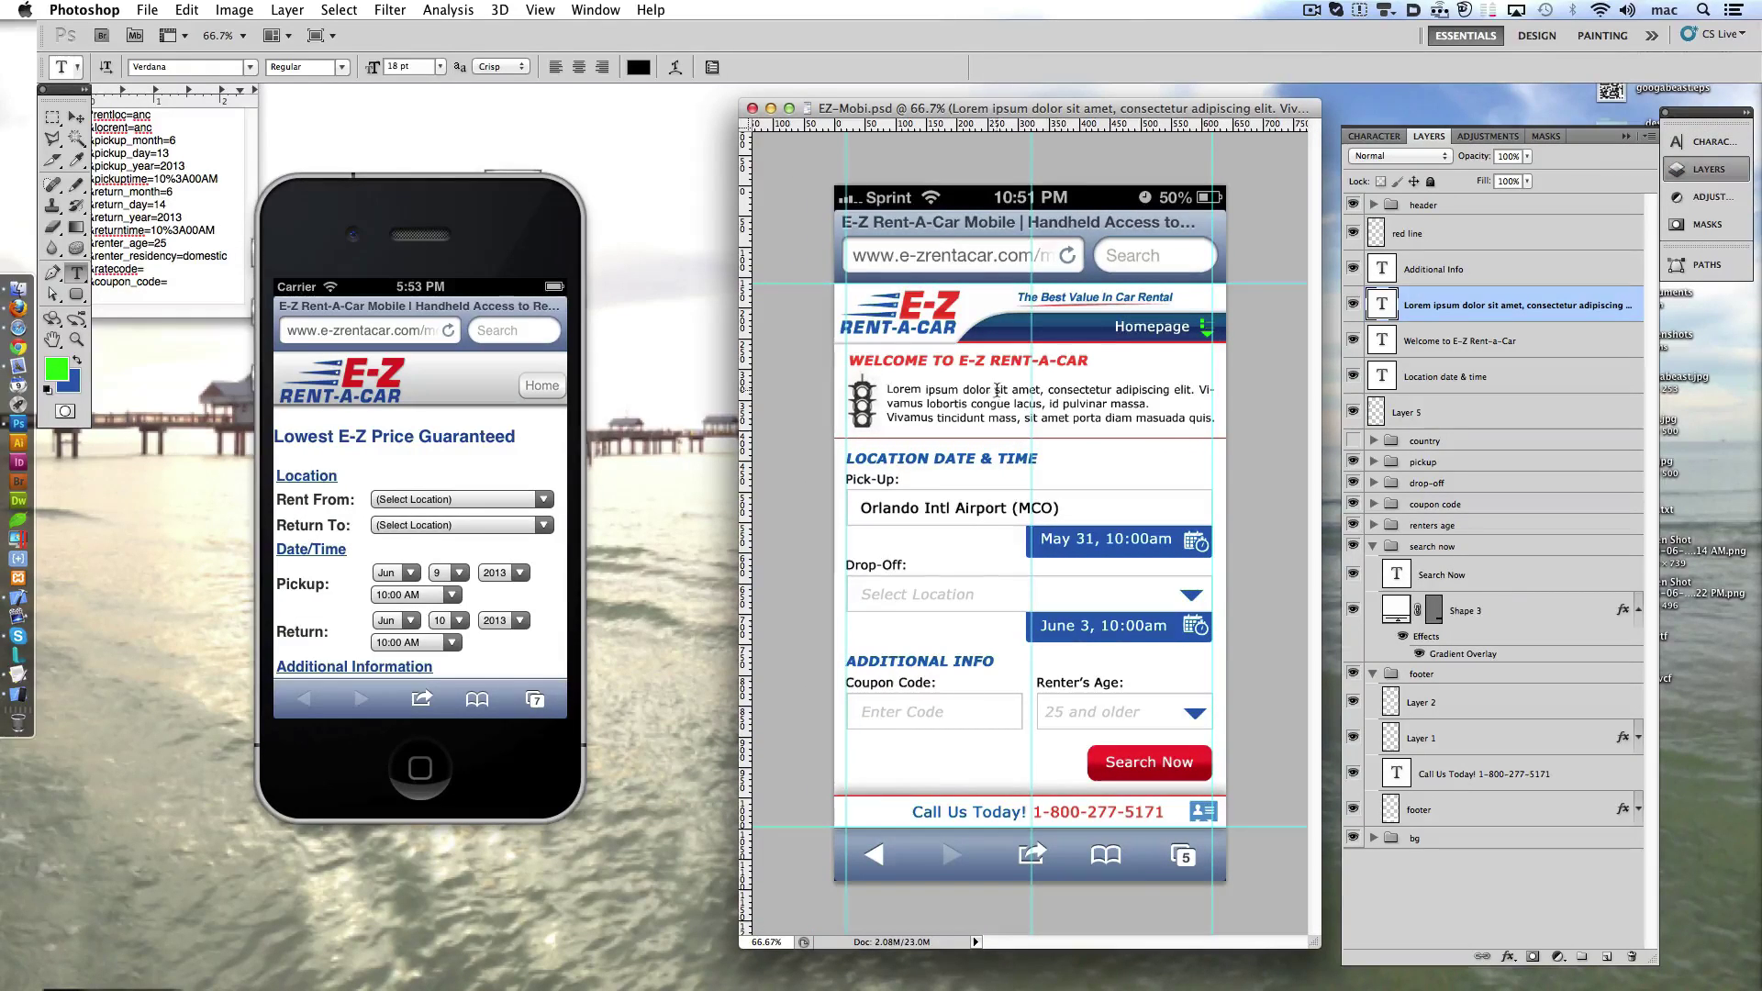
pyautogui.moveTo(997, 391); pyautogui.dragTo(899, 364)
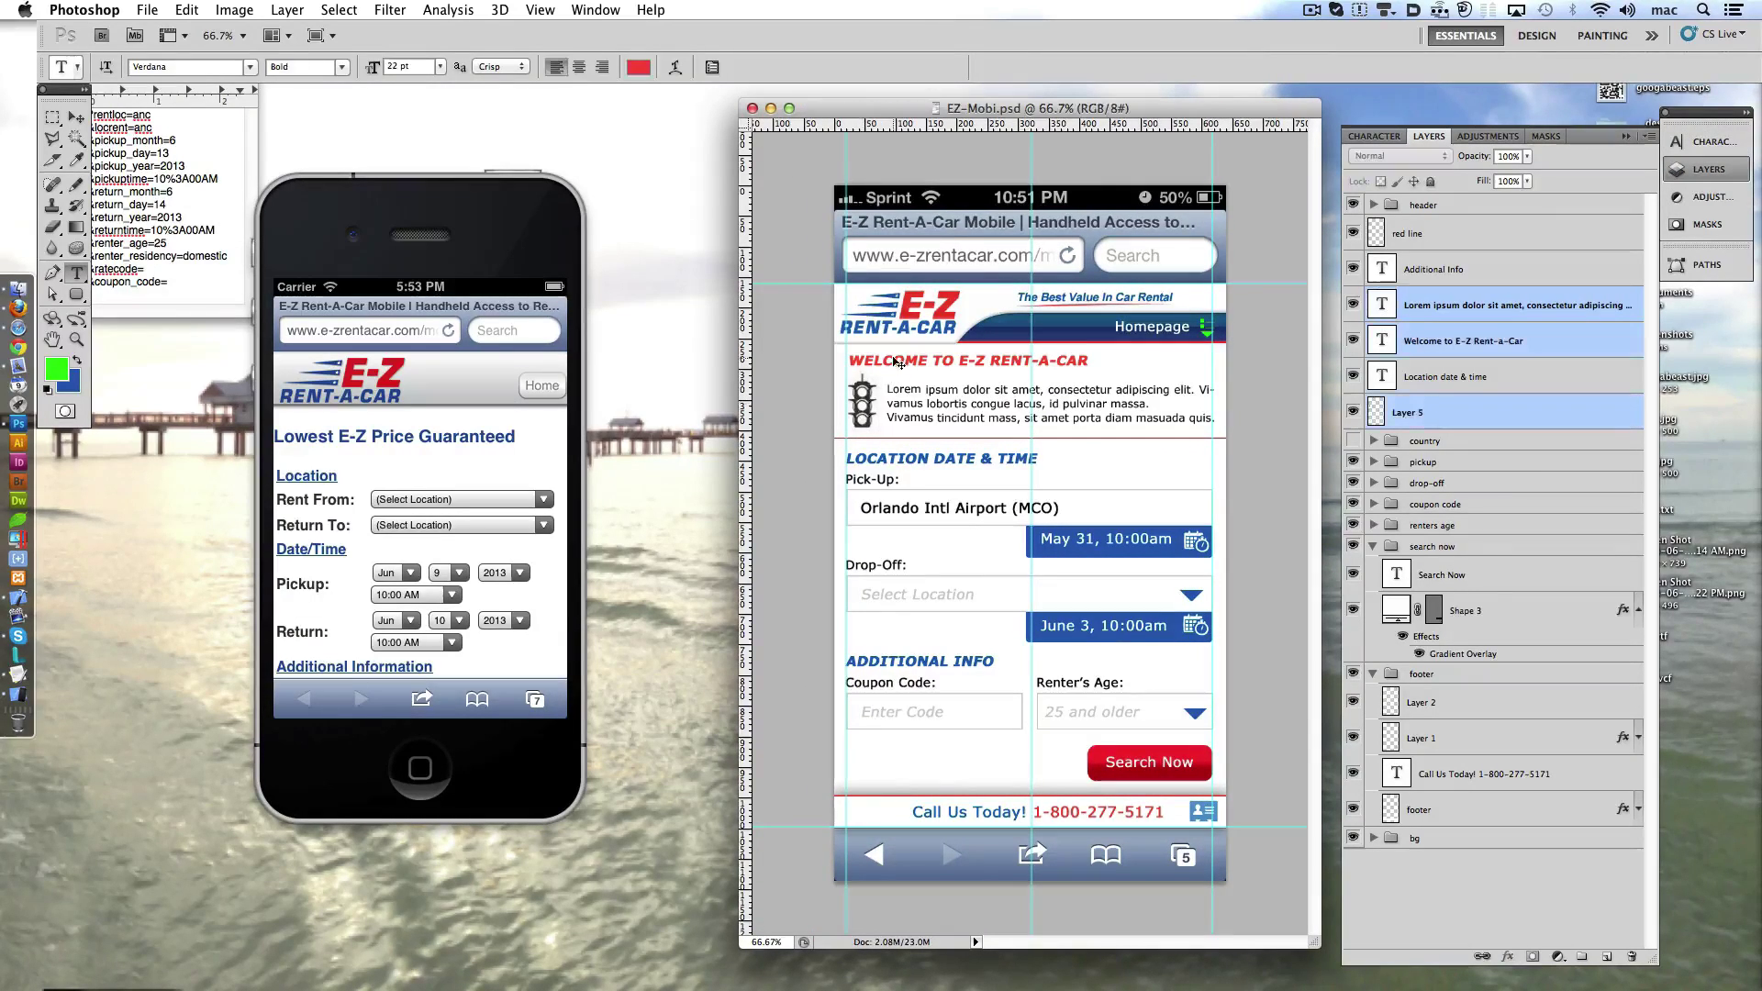
pyautogui.click(1632, 957)
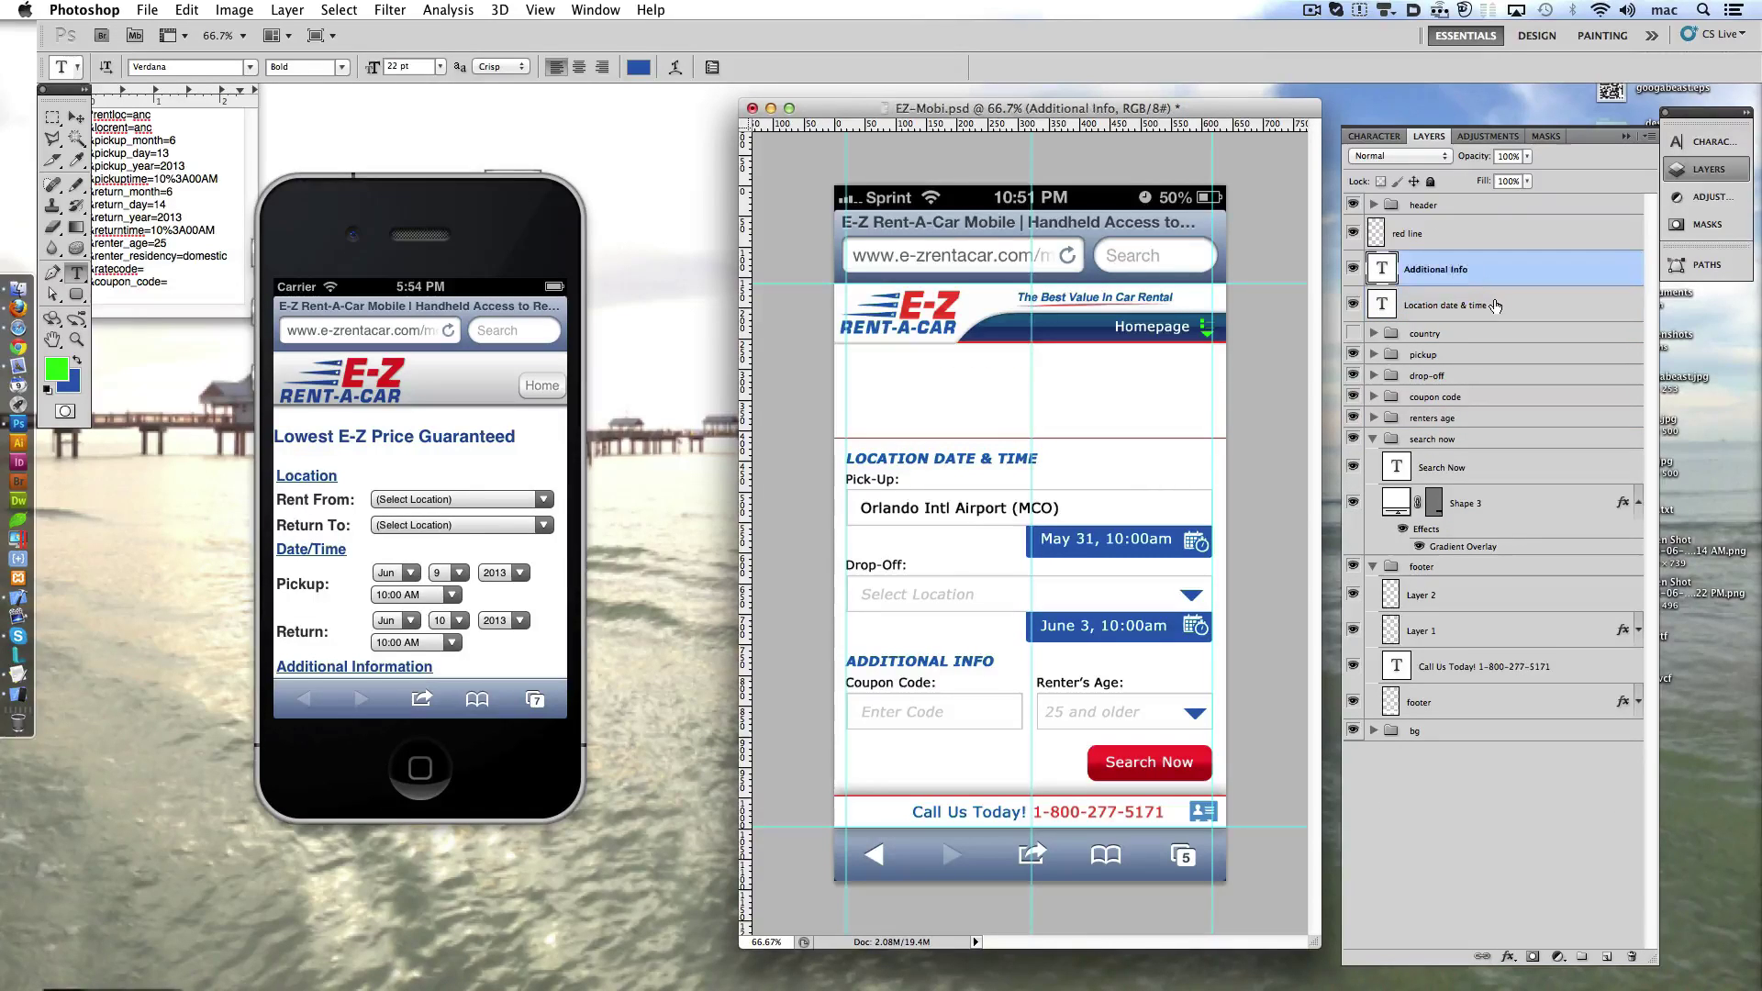
pyautogui.click(1374, 438)
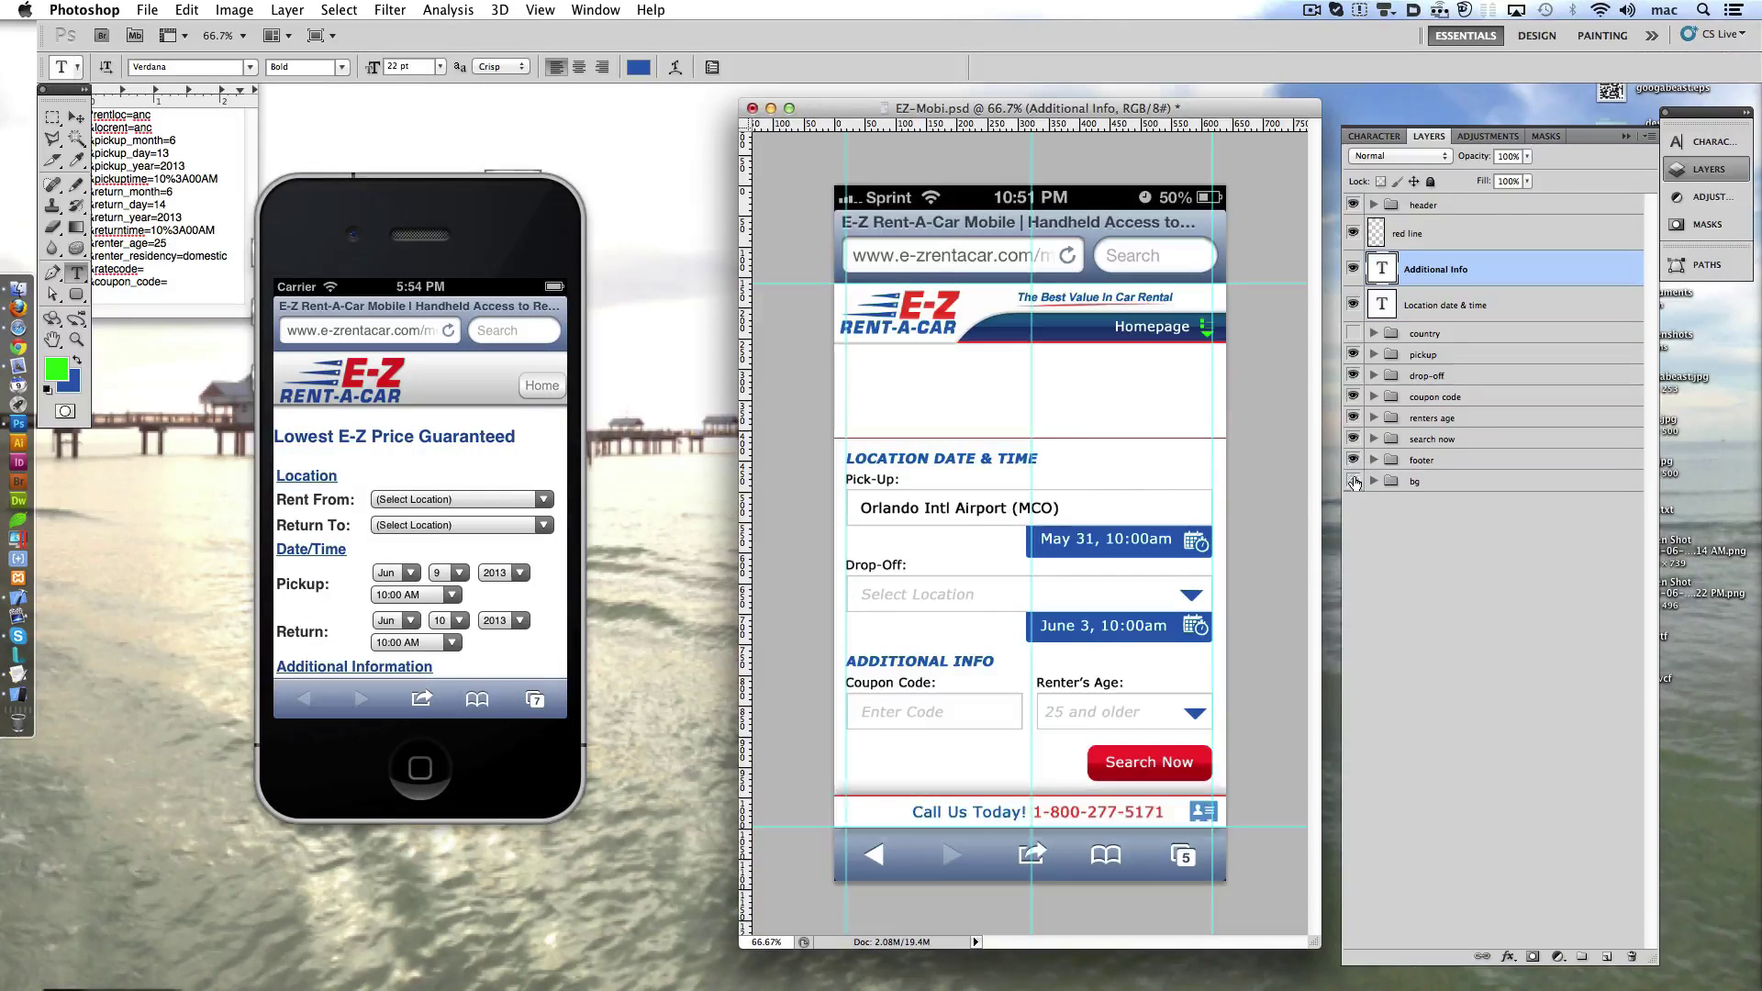
# - Group the layers from Additional Info through search now and name the group 'homepage'
pyautogui.click(1431, 441)
pyautogui.keyDown('shift'); pyautogui.click(1448, 266); pyautogui.keyUp('shift')
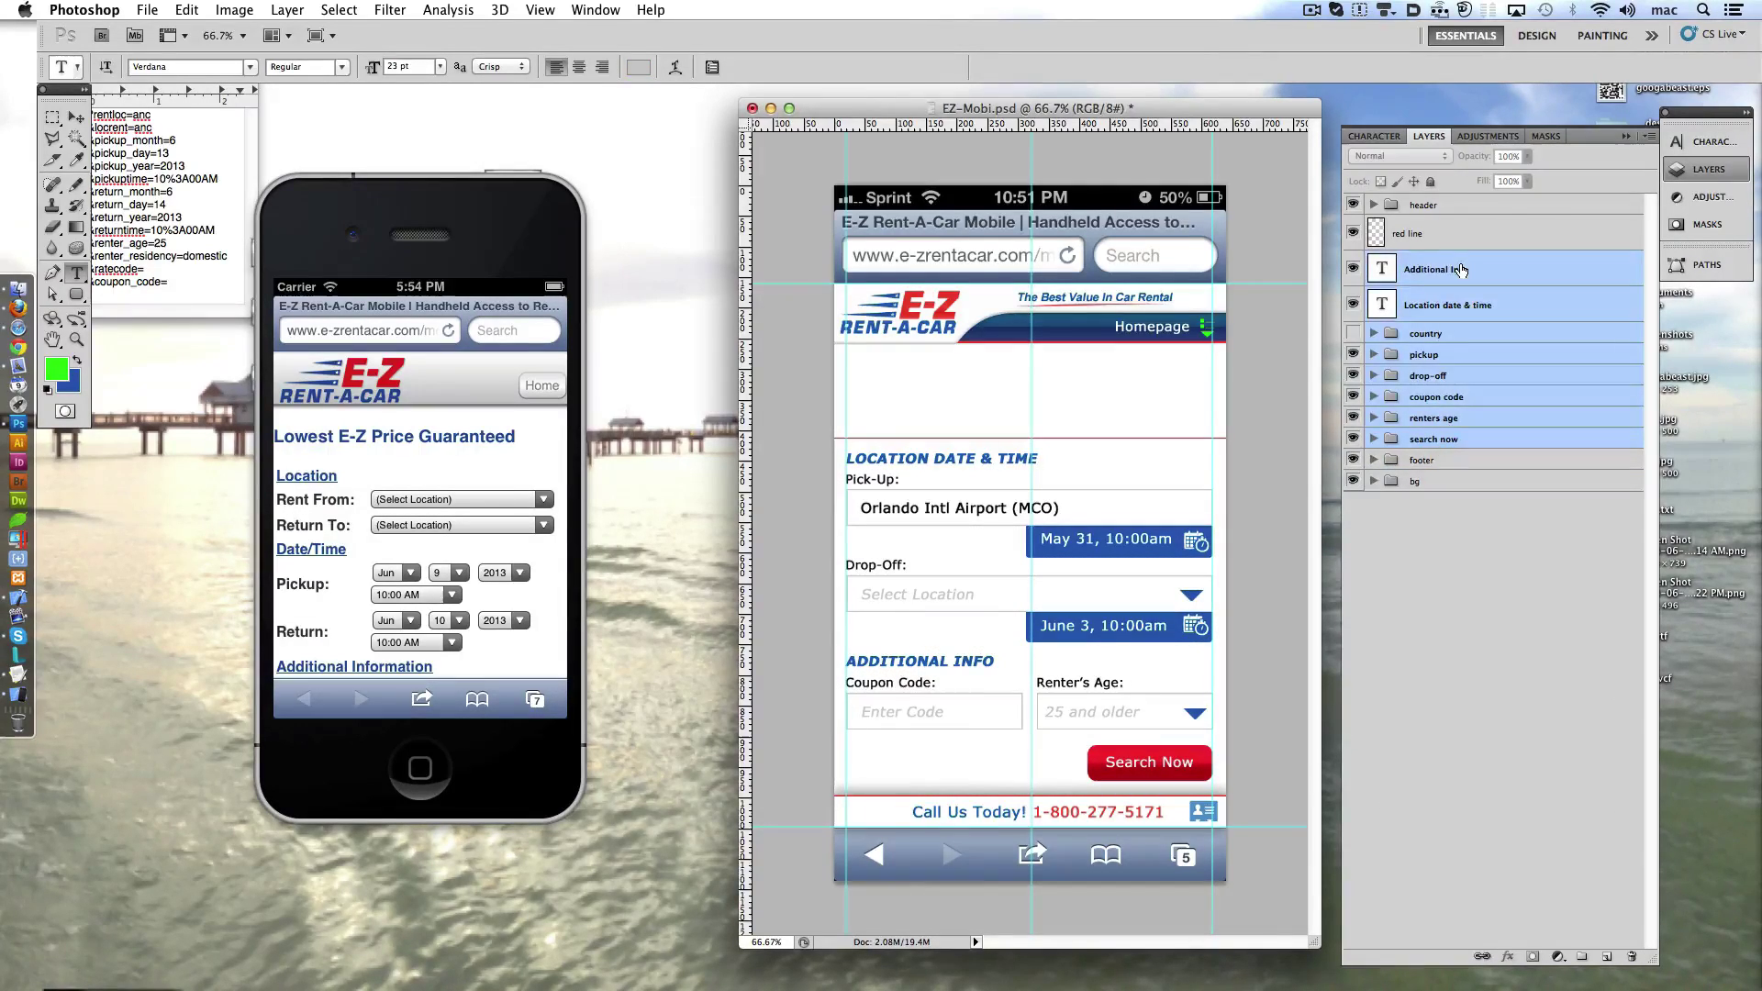
pyautogui.hotkey('ctrl', 'g')
pyautogui.doubleClick(1423, 263)
pyautogui.write('homepage')
pyautogui.press('Return')
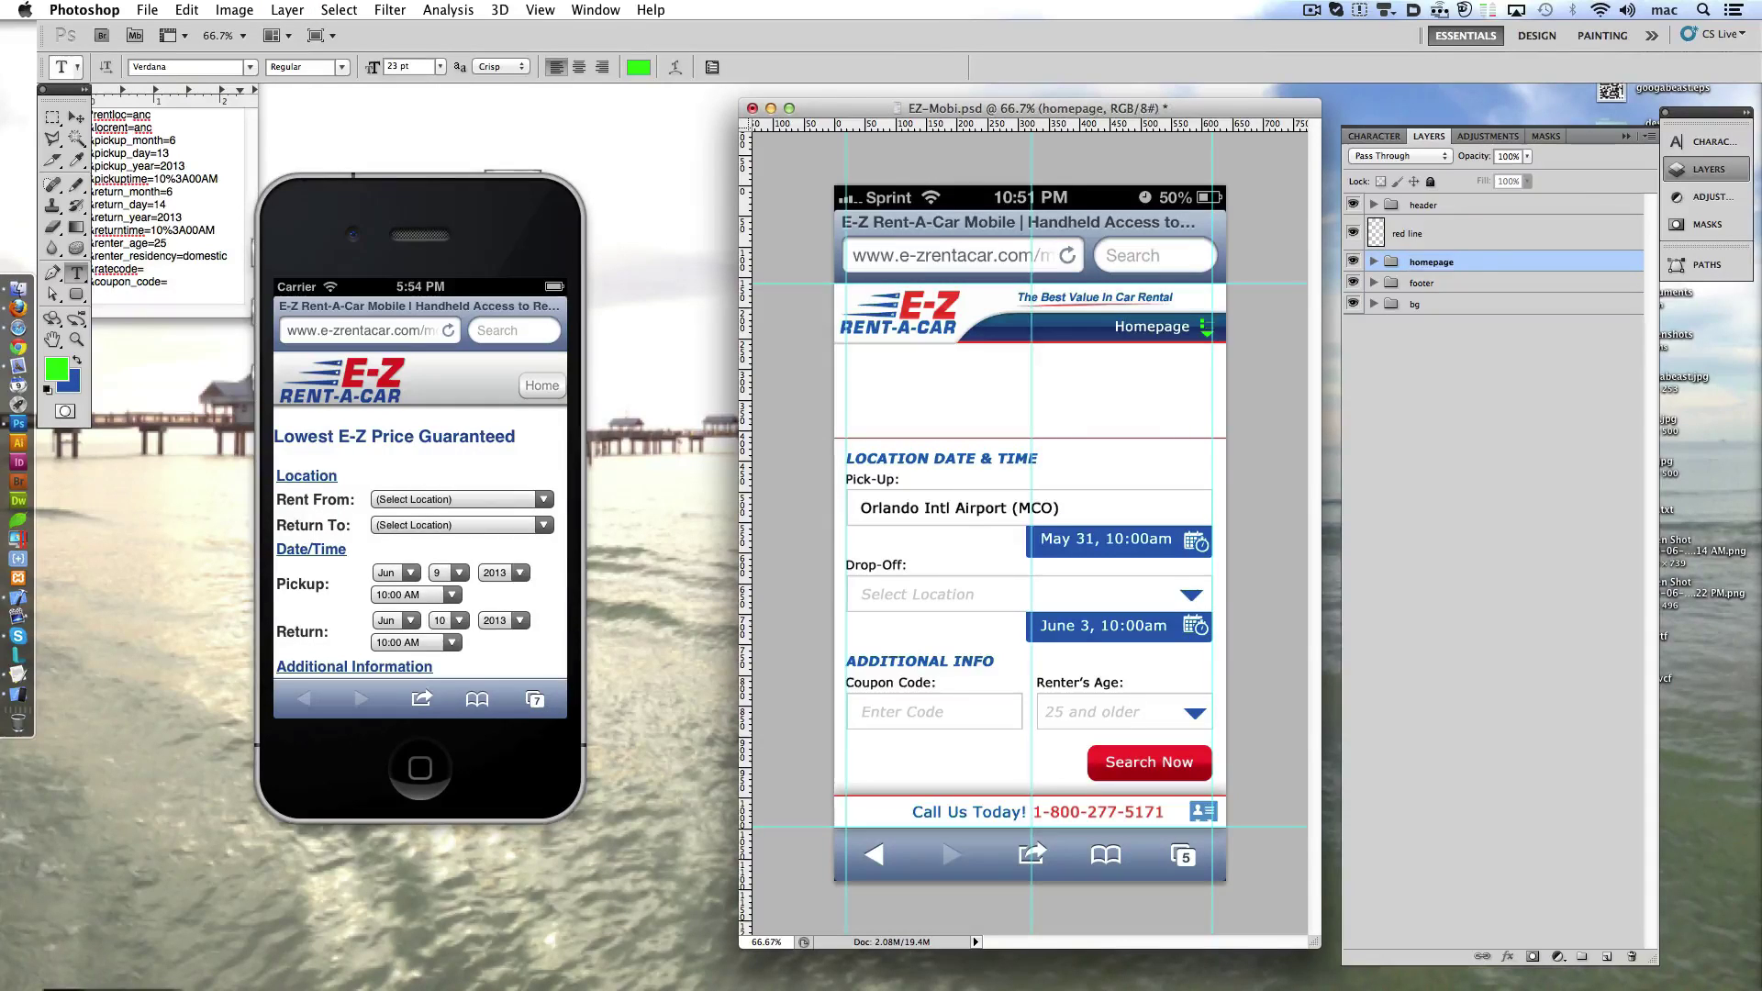
# - Expand the homepage, bg and drop-off groups to inspect their layers
pyautogui.click(1353, 261)
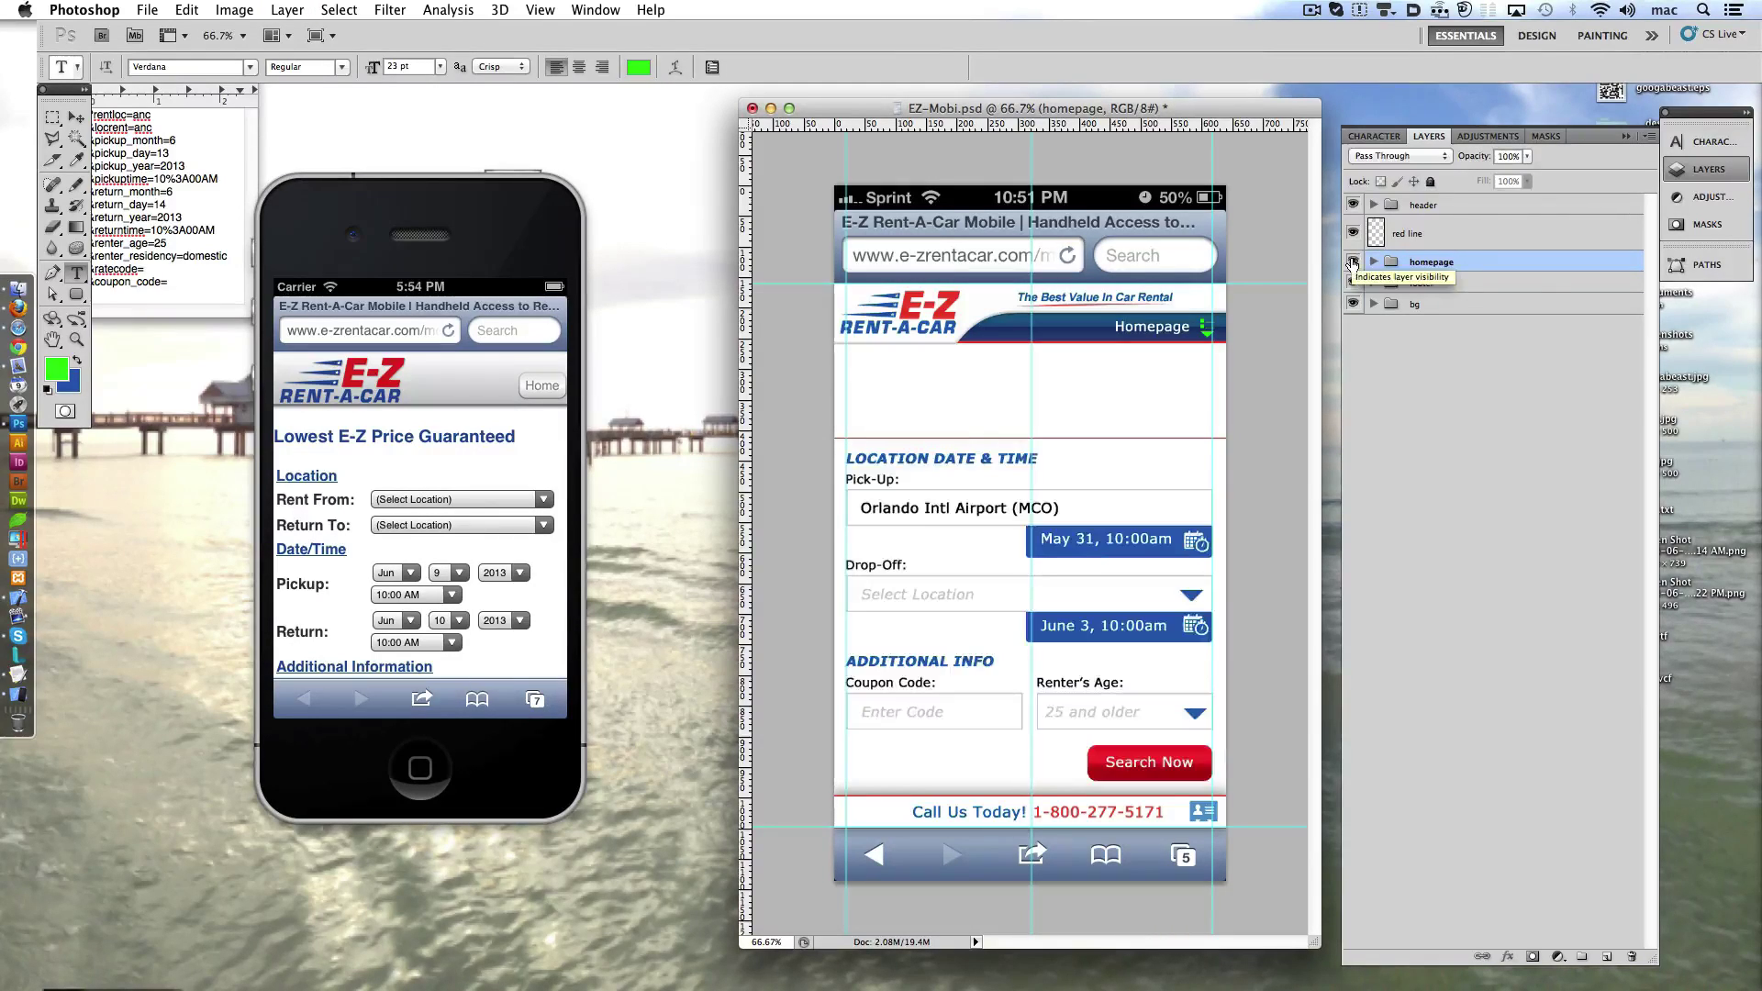
pyautogui.click(1374, 262)
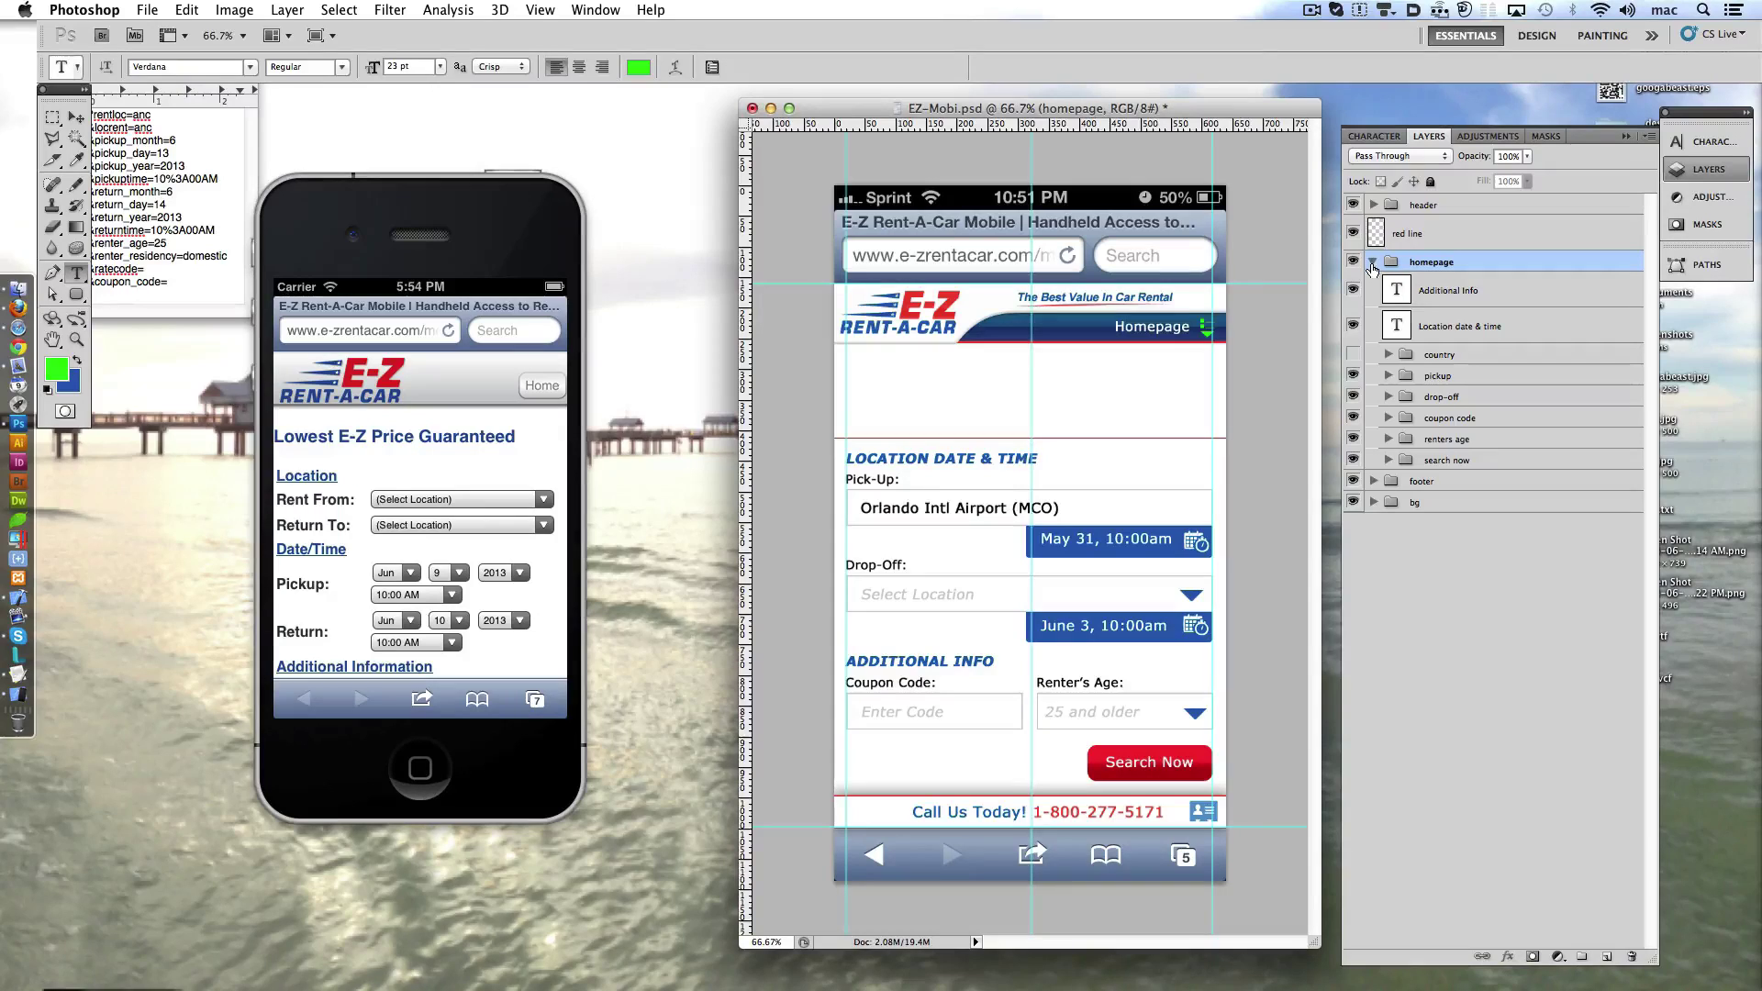
pyautogui.keyDown('ctrl'); pyautogui.click(968, 566); pyautogui.keyUp('ctrl')
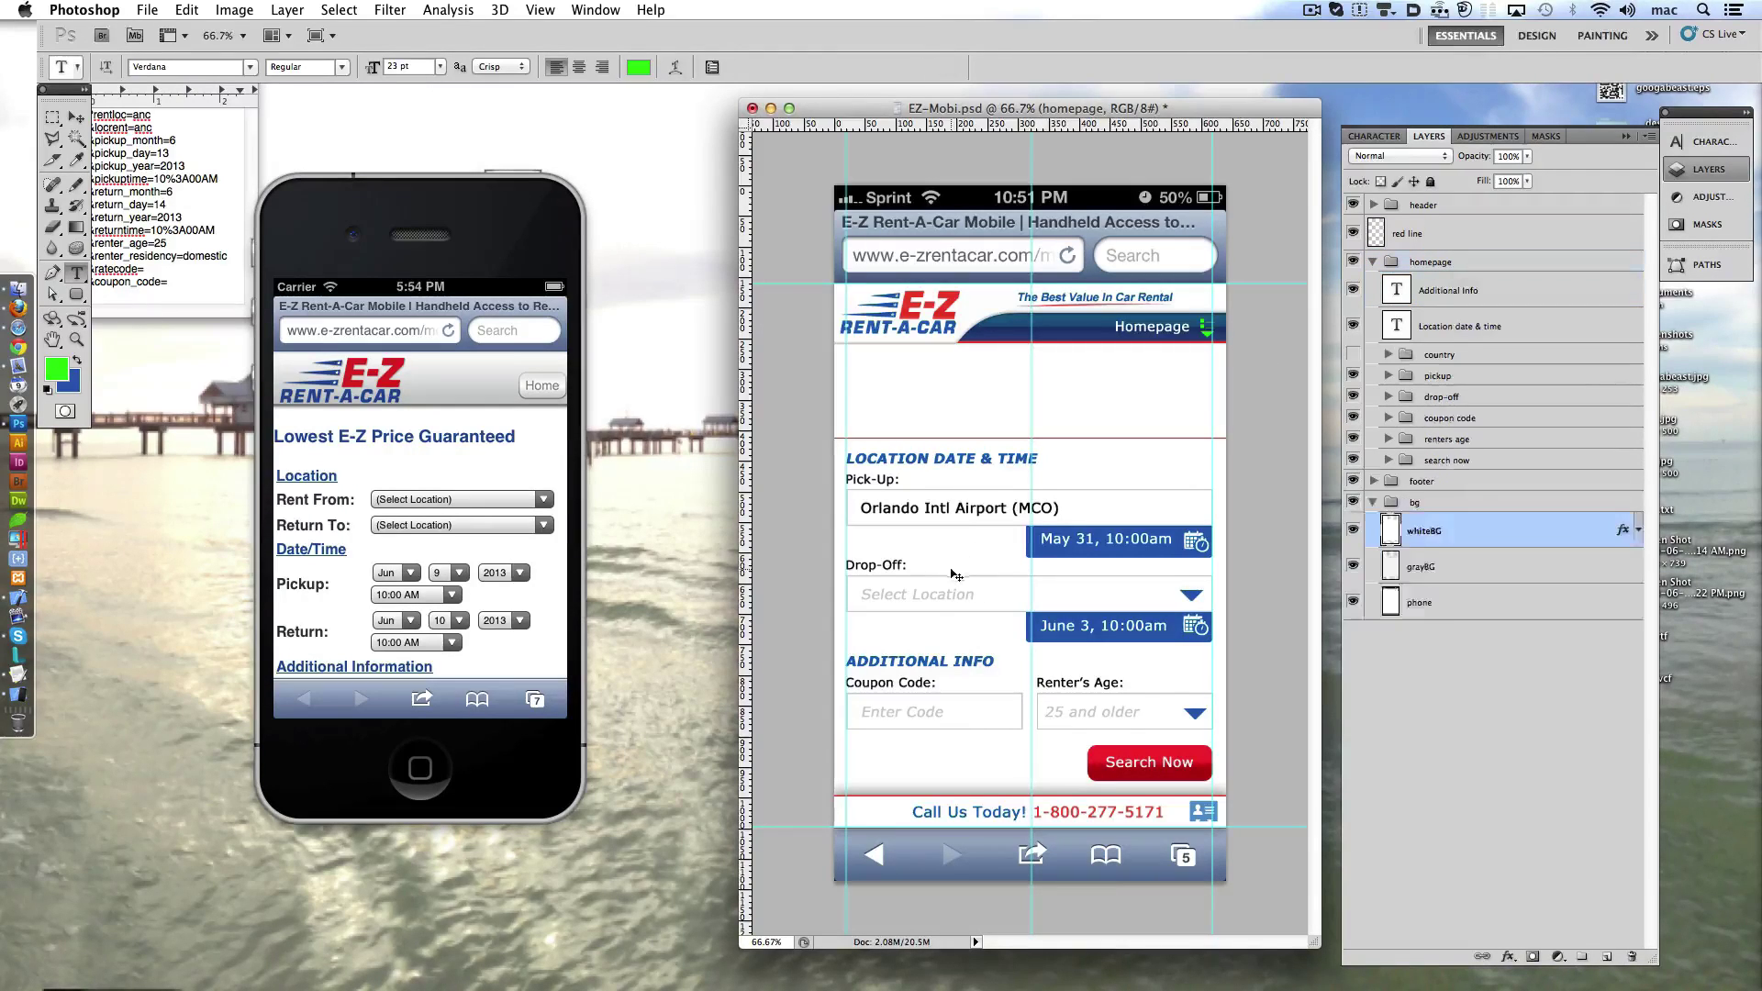
pyautogui.keyDown('ctrl'); pyautogui.keyDown('shift'); pyautogui.click(905, 601); pyautogui.keyUp('shift'); pyautogui.keyUp('ctrl')
# - Duplicate the drop-off group, search now group and Additional Info heading to the top level
pyautogui.click(1441, 396)
pyautogui.click(1387, 396)
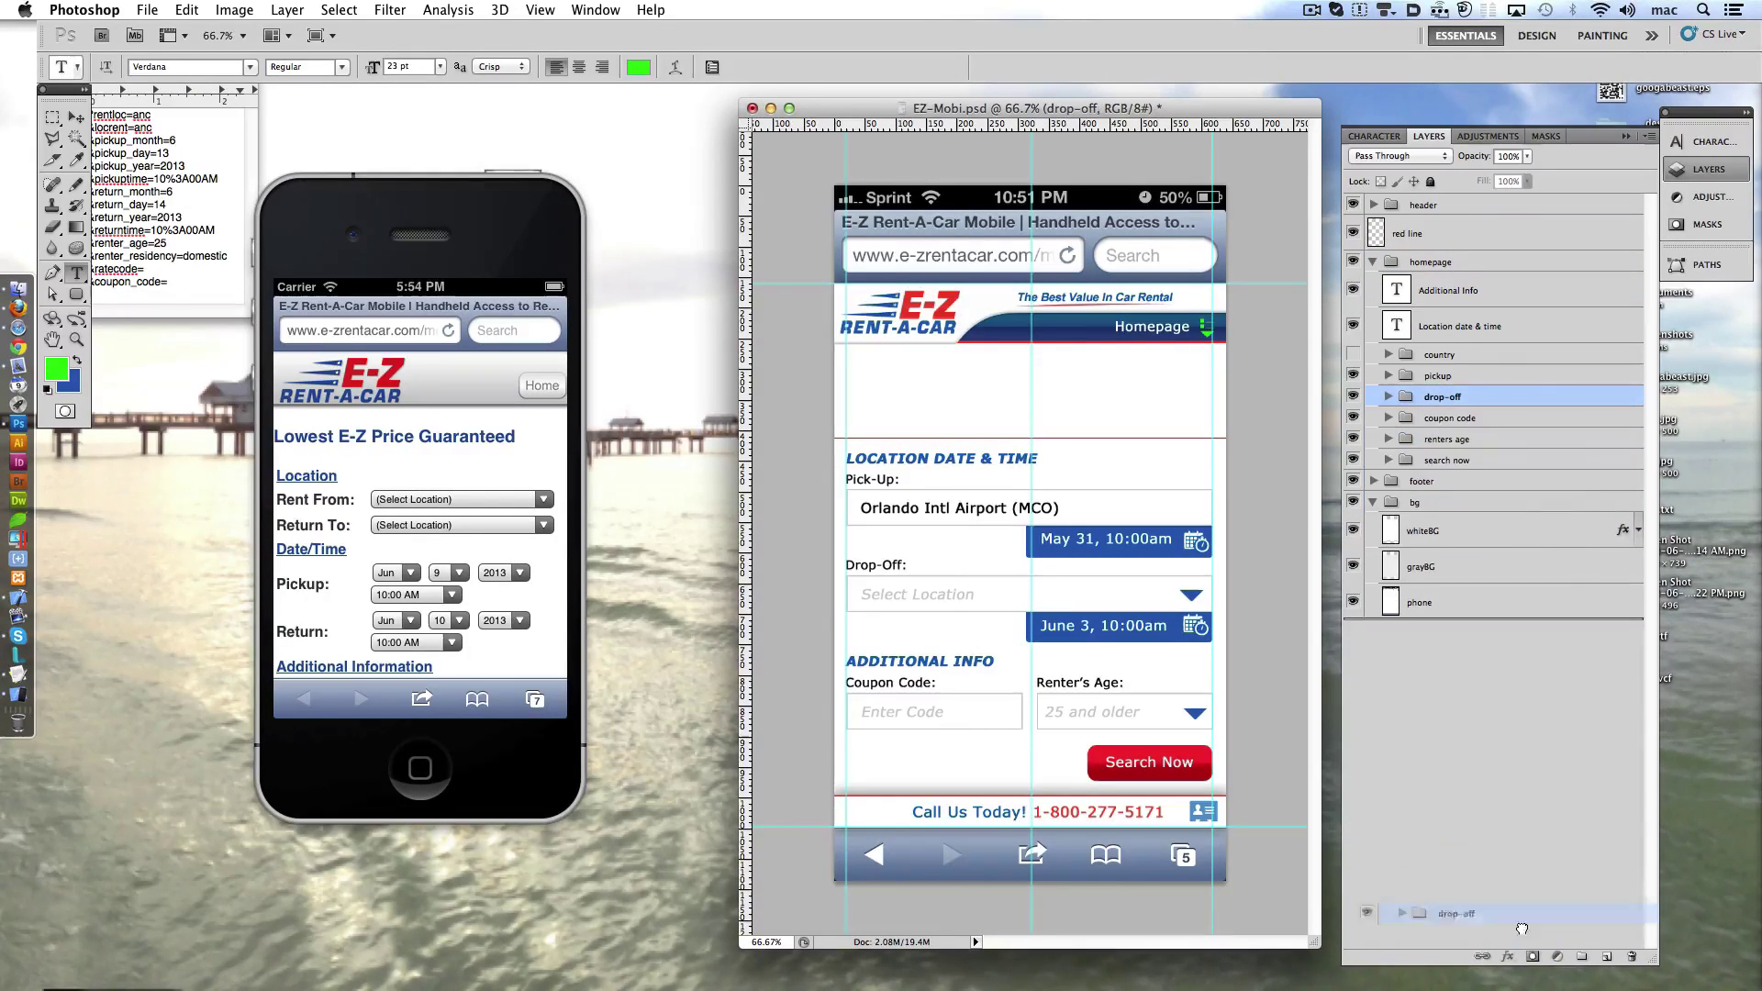
pyautogui.moveTo(1441, 397); pyautogui.dragTo(1608, 958)
pyautogui.moveTo(1441, 397); pyautogui.dragTo(1441, 217)
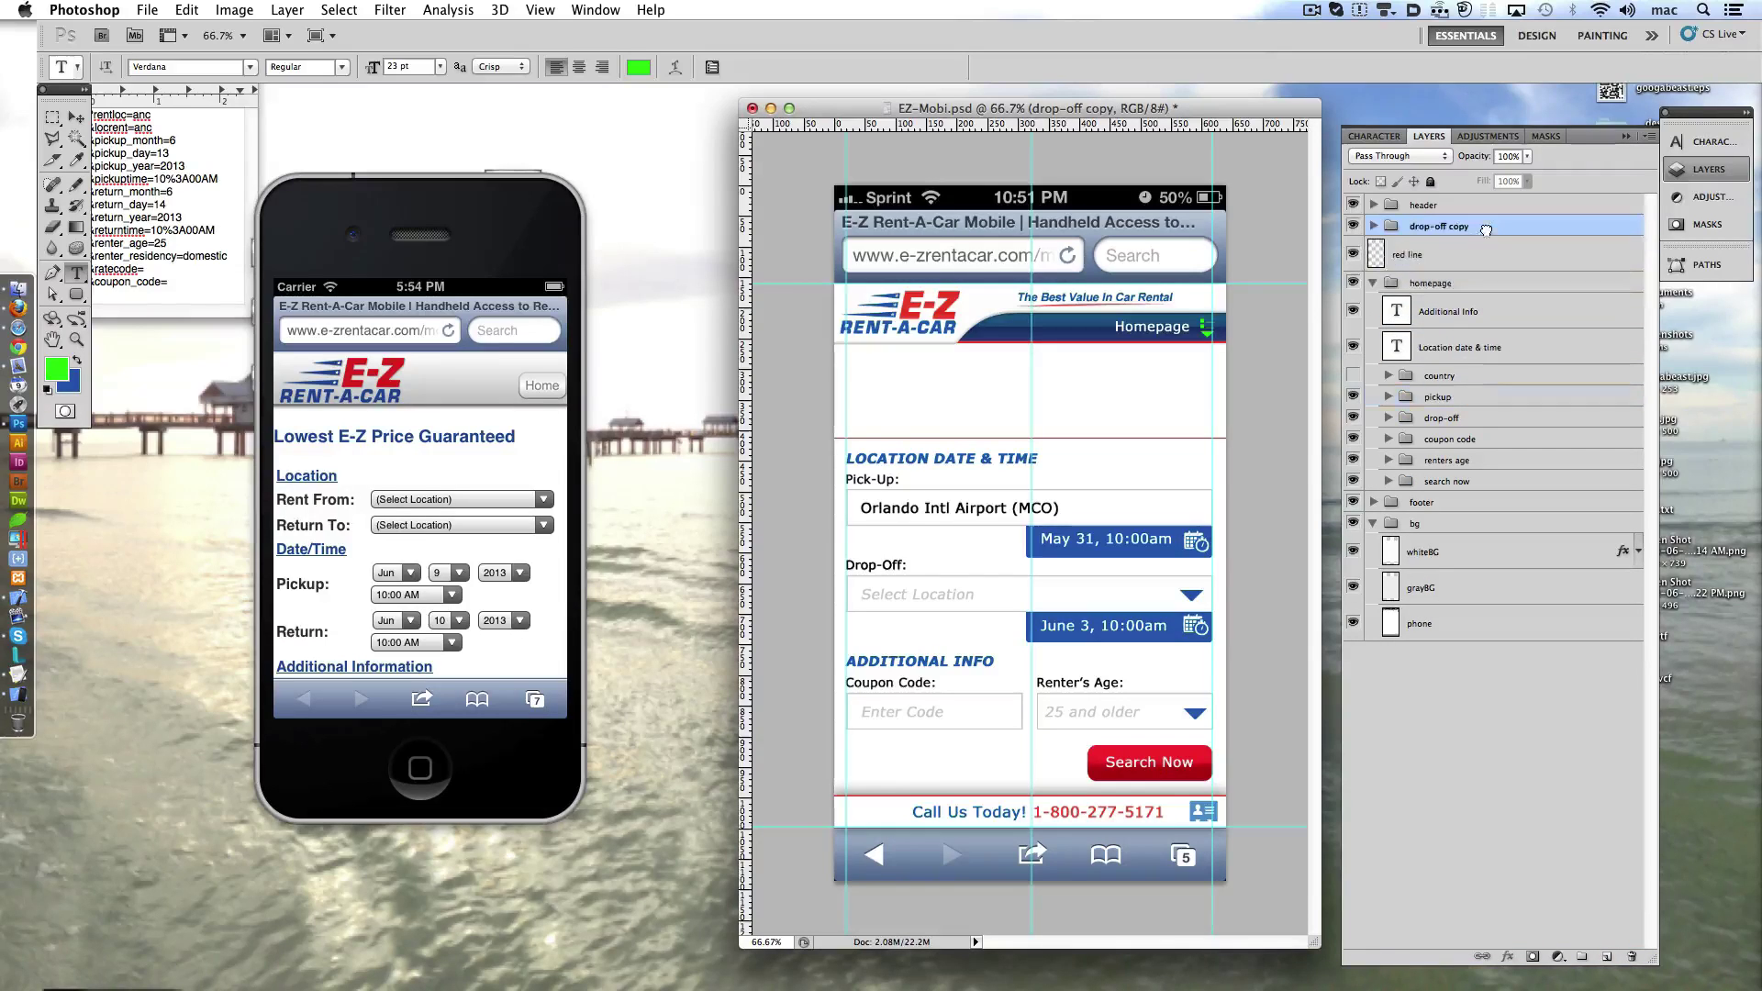
pyautogui.click(1475, 484)
pyautogui.moveTo(1476, 484)
pyautogui.mouseDown()
pyautogui.moveTo(1606, 958)
pyautogui.moveTo(1441, 240)
pyautogui.mouseUp()
pyautogui.moveTo(1450, 333); pyautogui.dragTo(1607, 957)
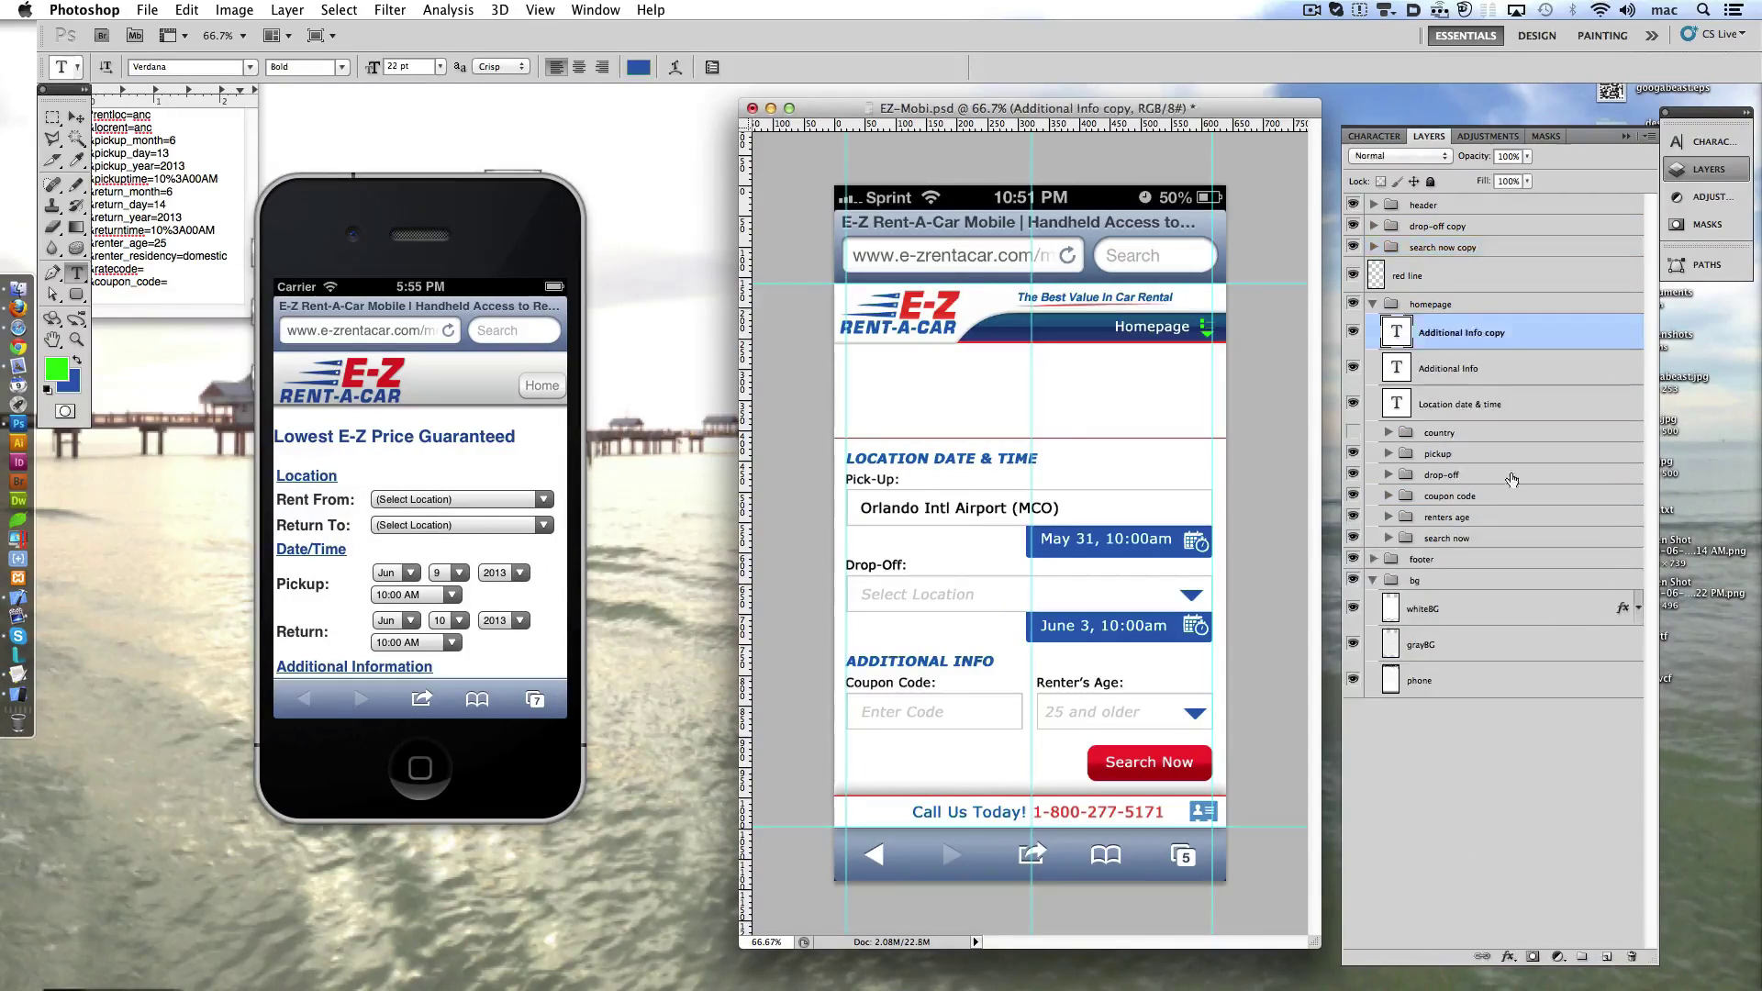
pyautogui.moveTo(1494, 338); pyautogui.dragTo(1496, 267)
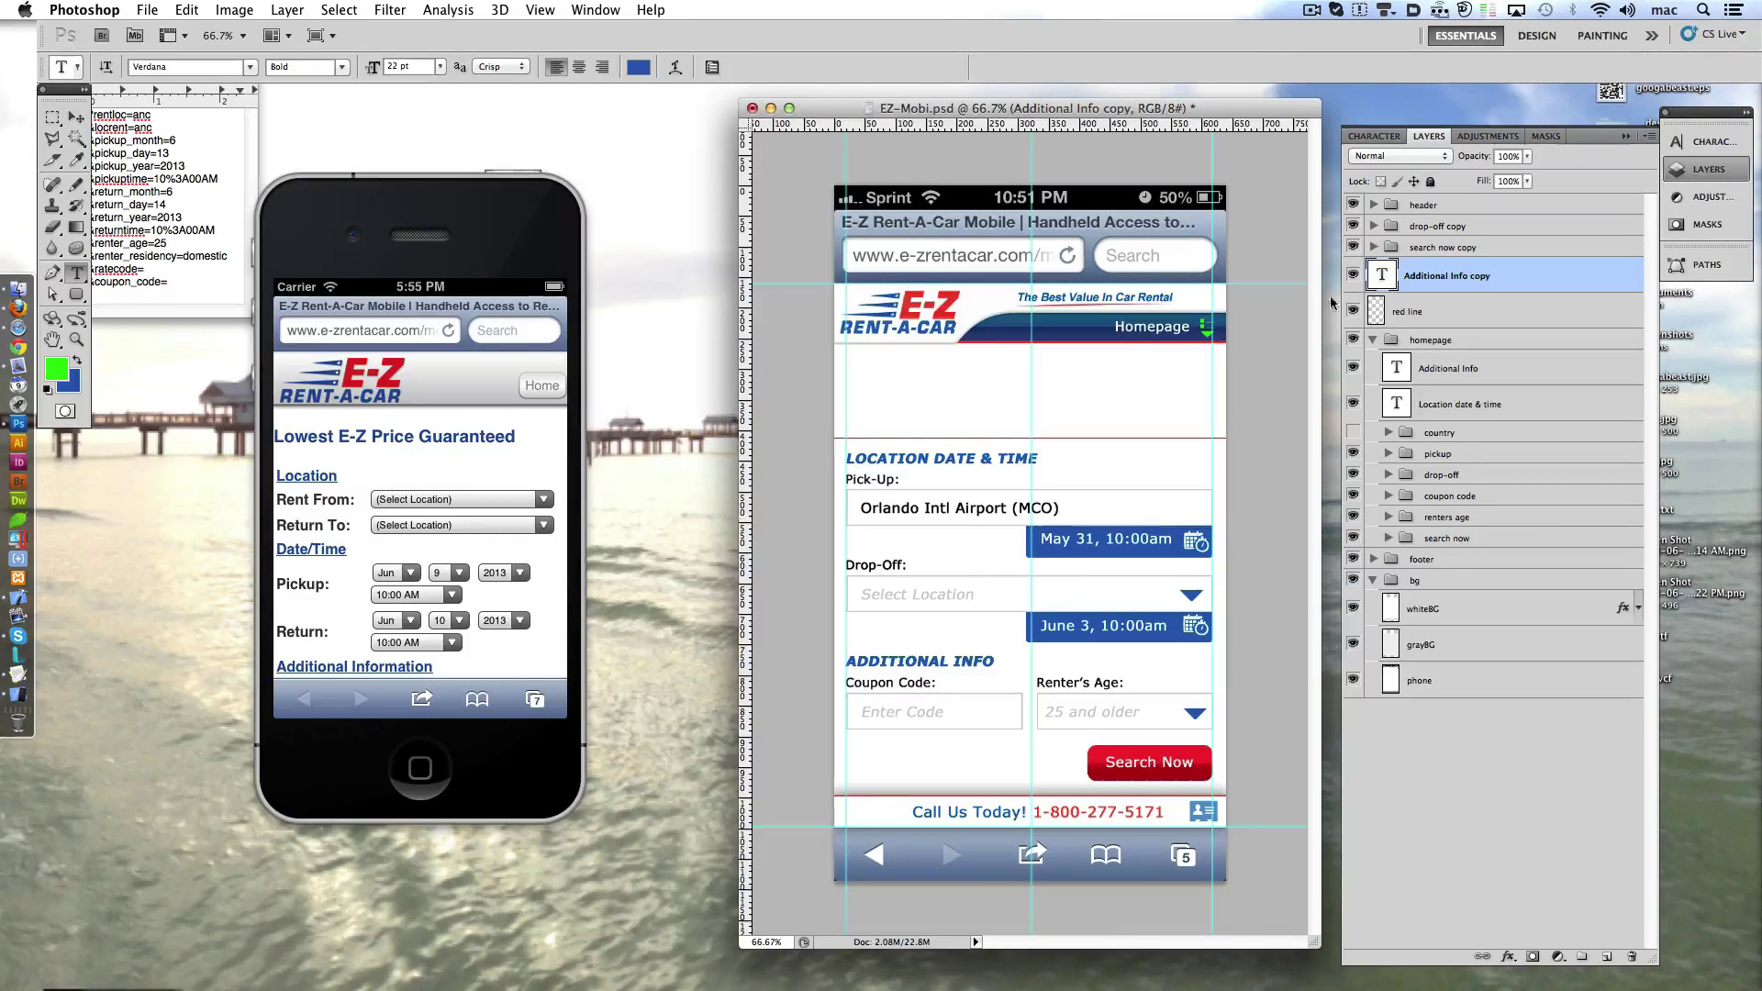
# - Copy the renters age group to the top level and hide the homepage group
pyautogui.click(1354, 339)
pyautogui.click(1354, 339)
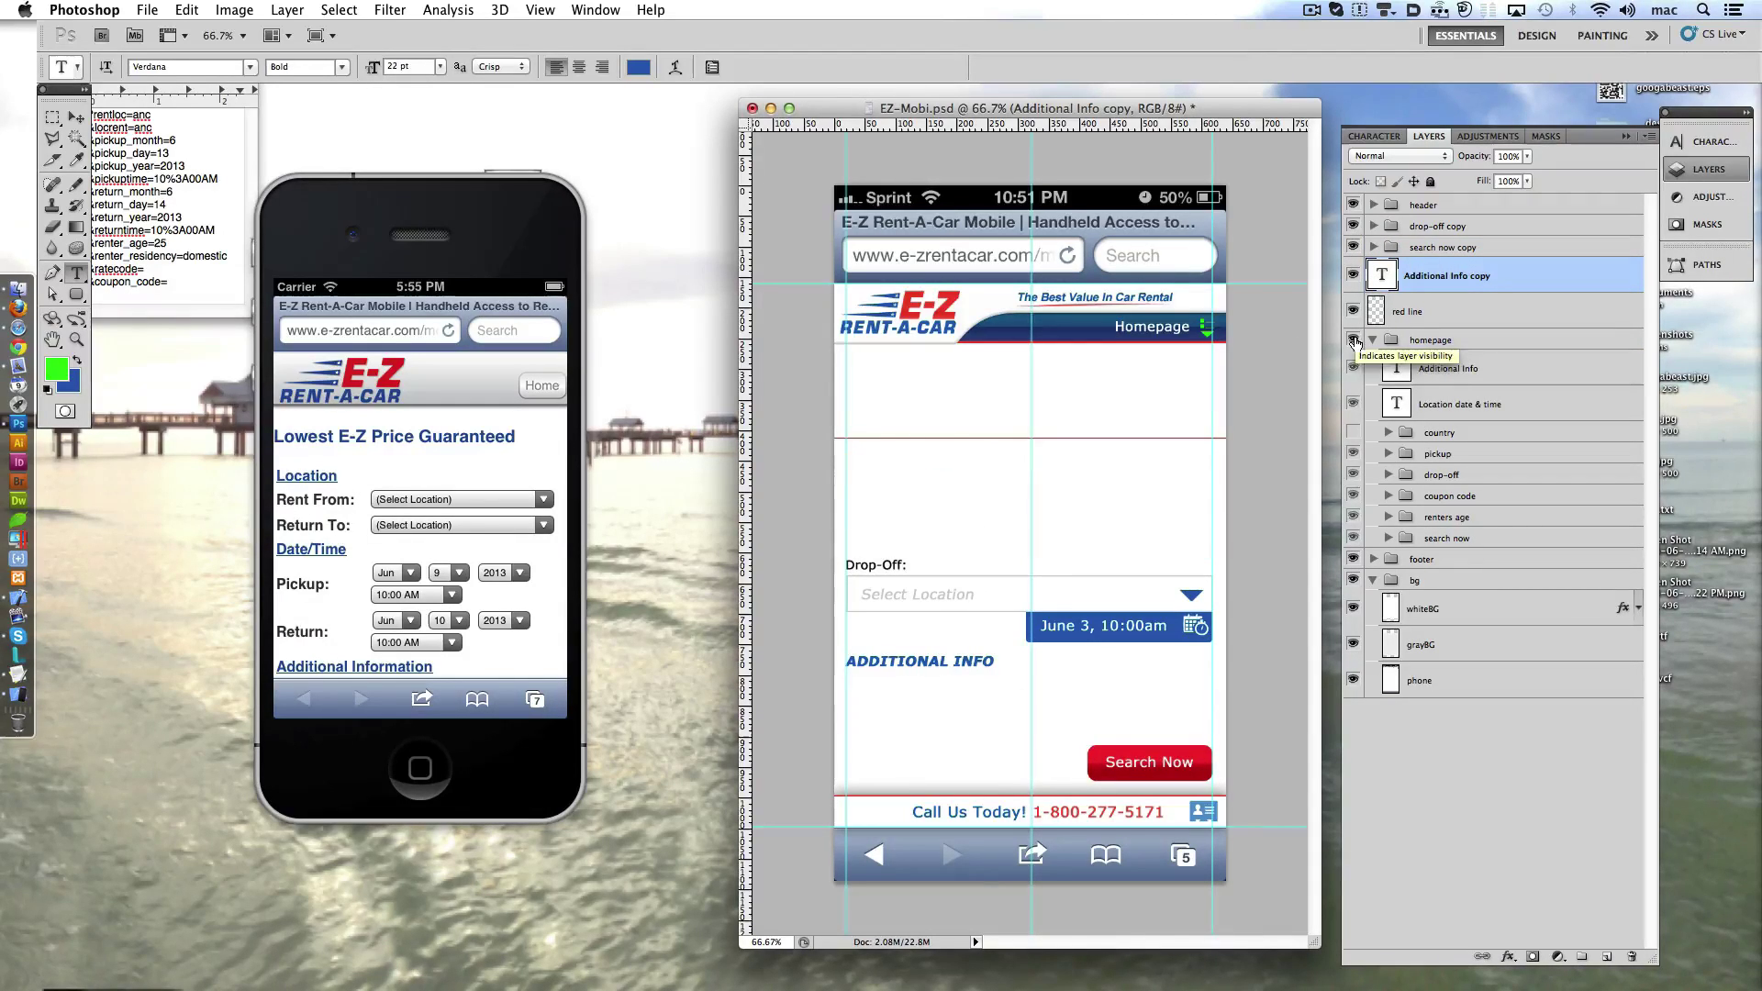
pyautogui.click(1373, 340)
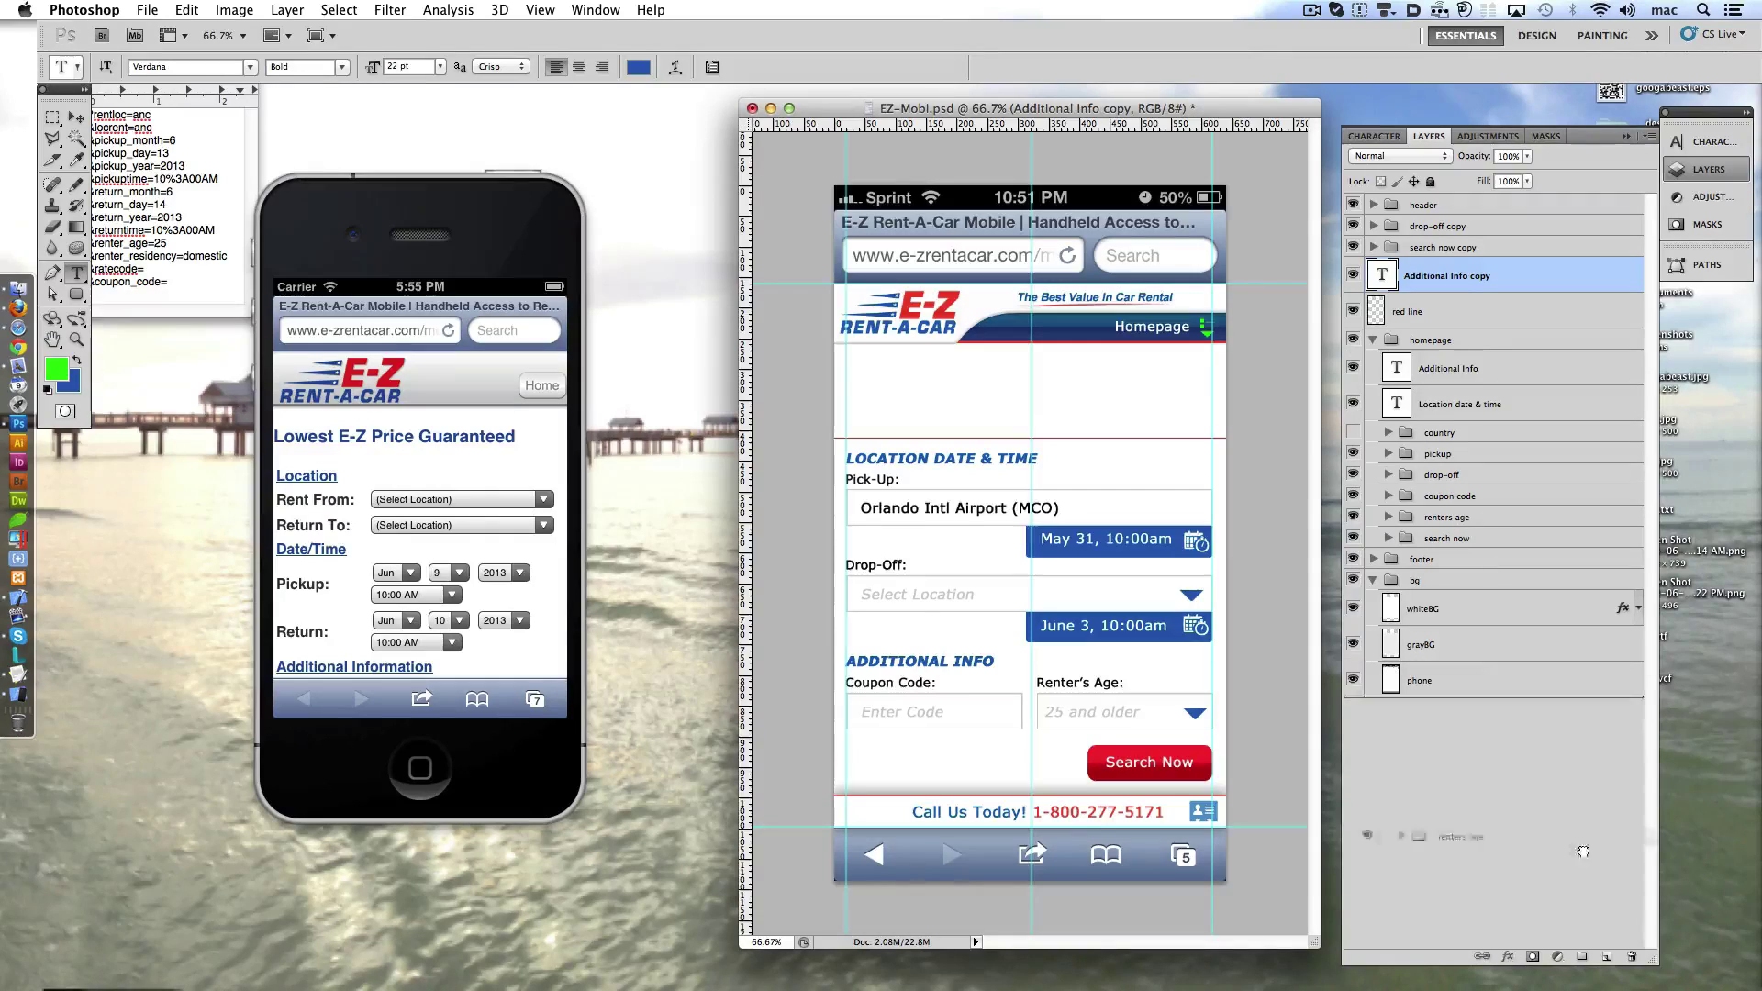
pyautogui.click(1496, 517)
pyautogui.moveTo(1515, 498); pyautogui.dragTo(1469, 260)
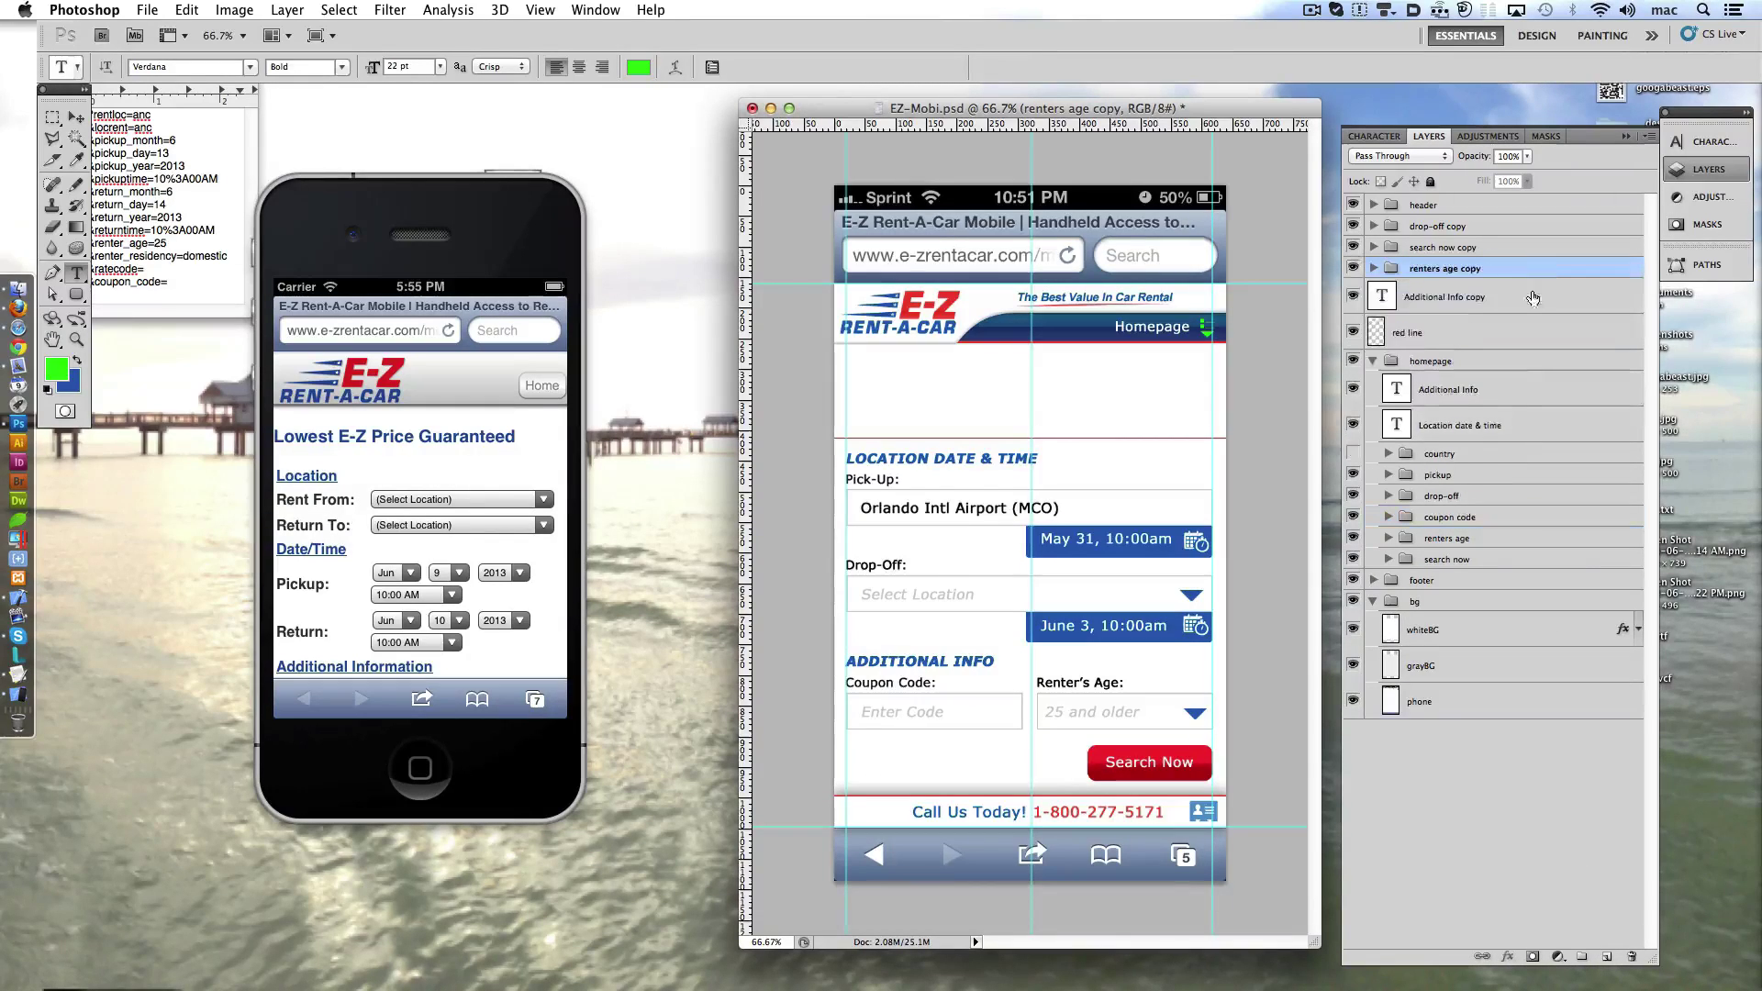
pyautogui.click(1373, 360)
pyautogui.click(1354, 360)
# - Rename the drop-off copy 'dropdown' and the search now copy 'button'
pyautogui.doubleClick(1430, 227)
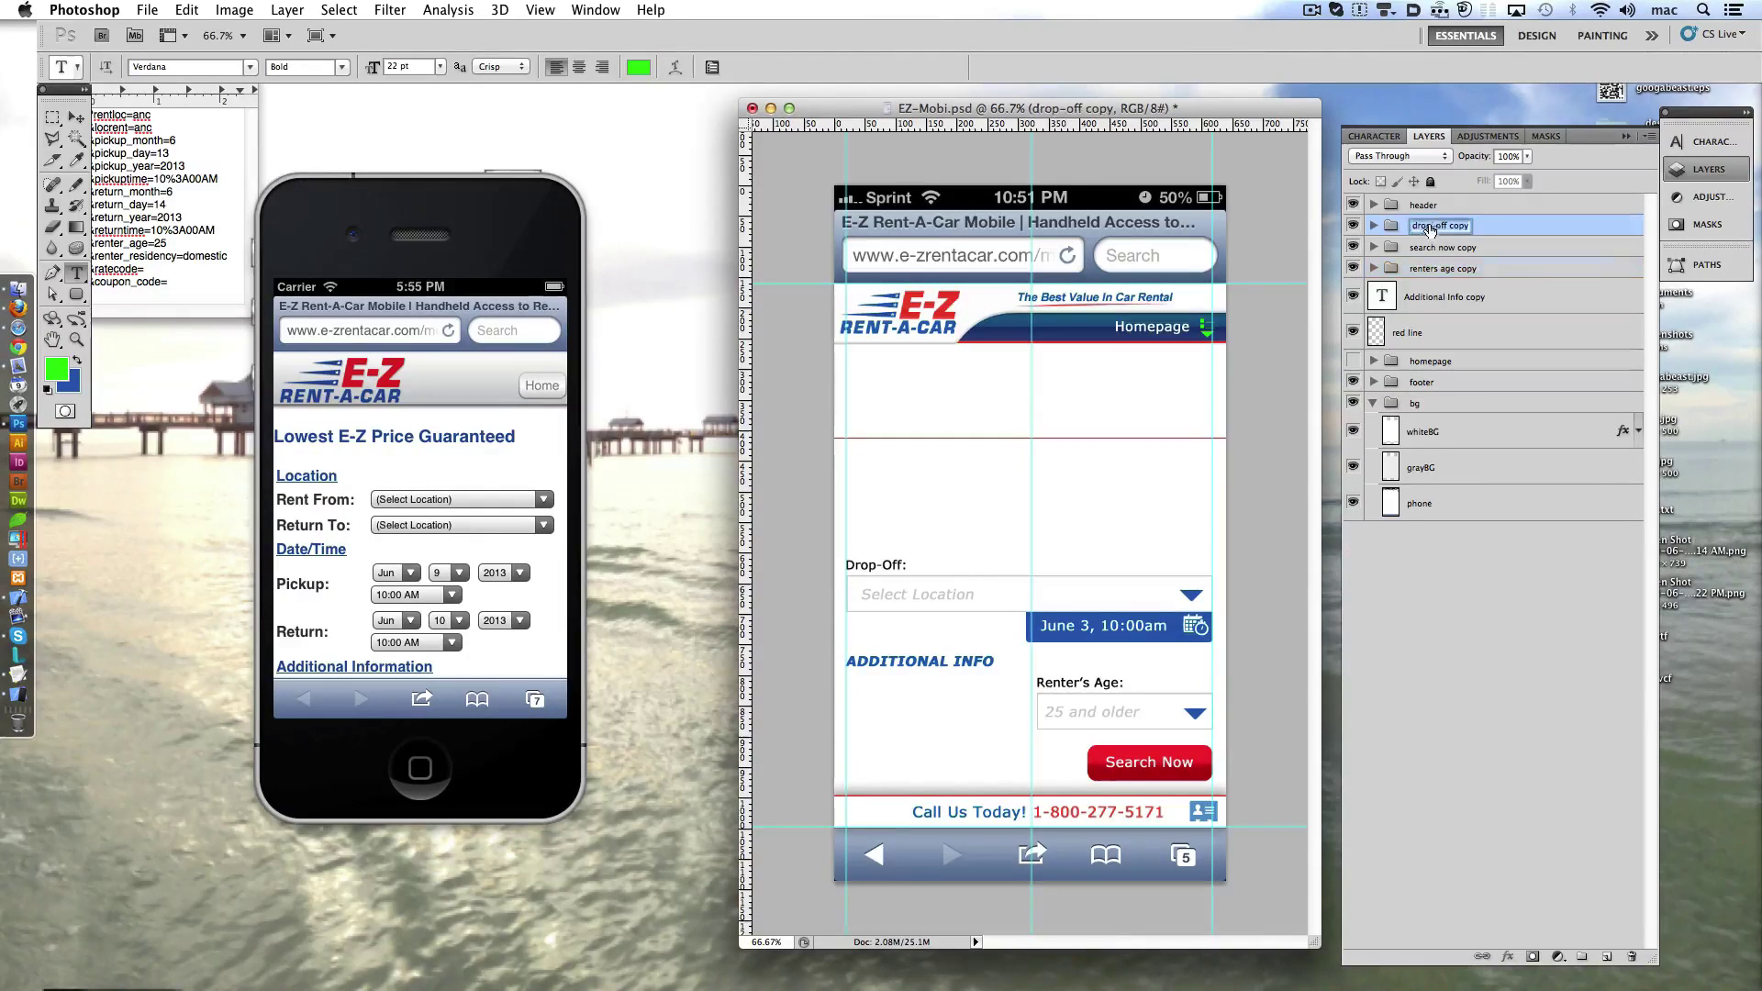
pyautogui.write('dropdown')
pyautogui.press('Return')
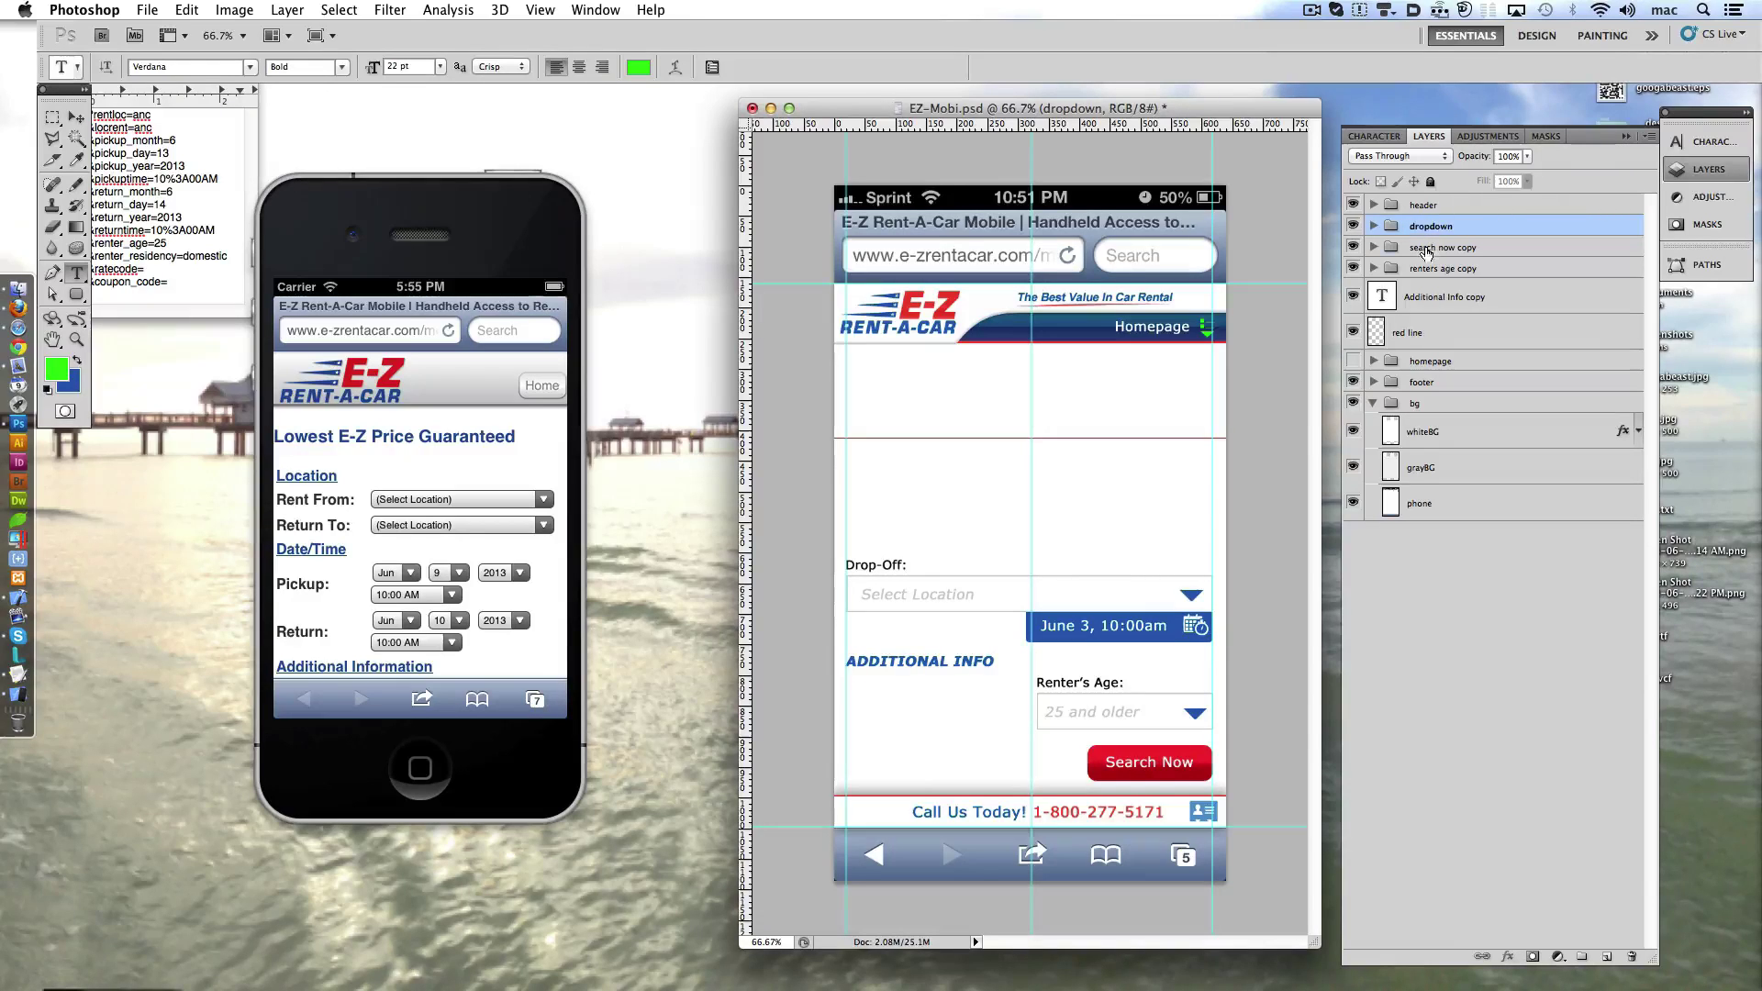
pyautogui.click(1425, 248)
pyautogui.doubleClick(1444, 248)
pyautogui.write('button')
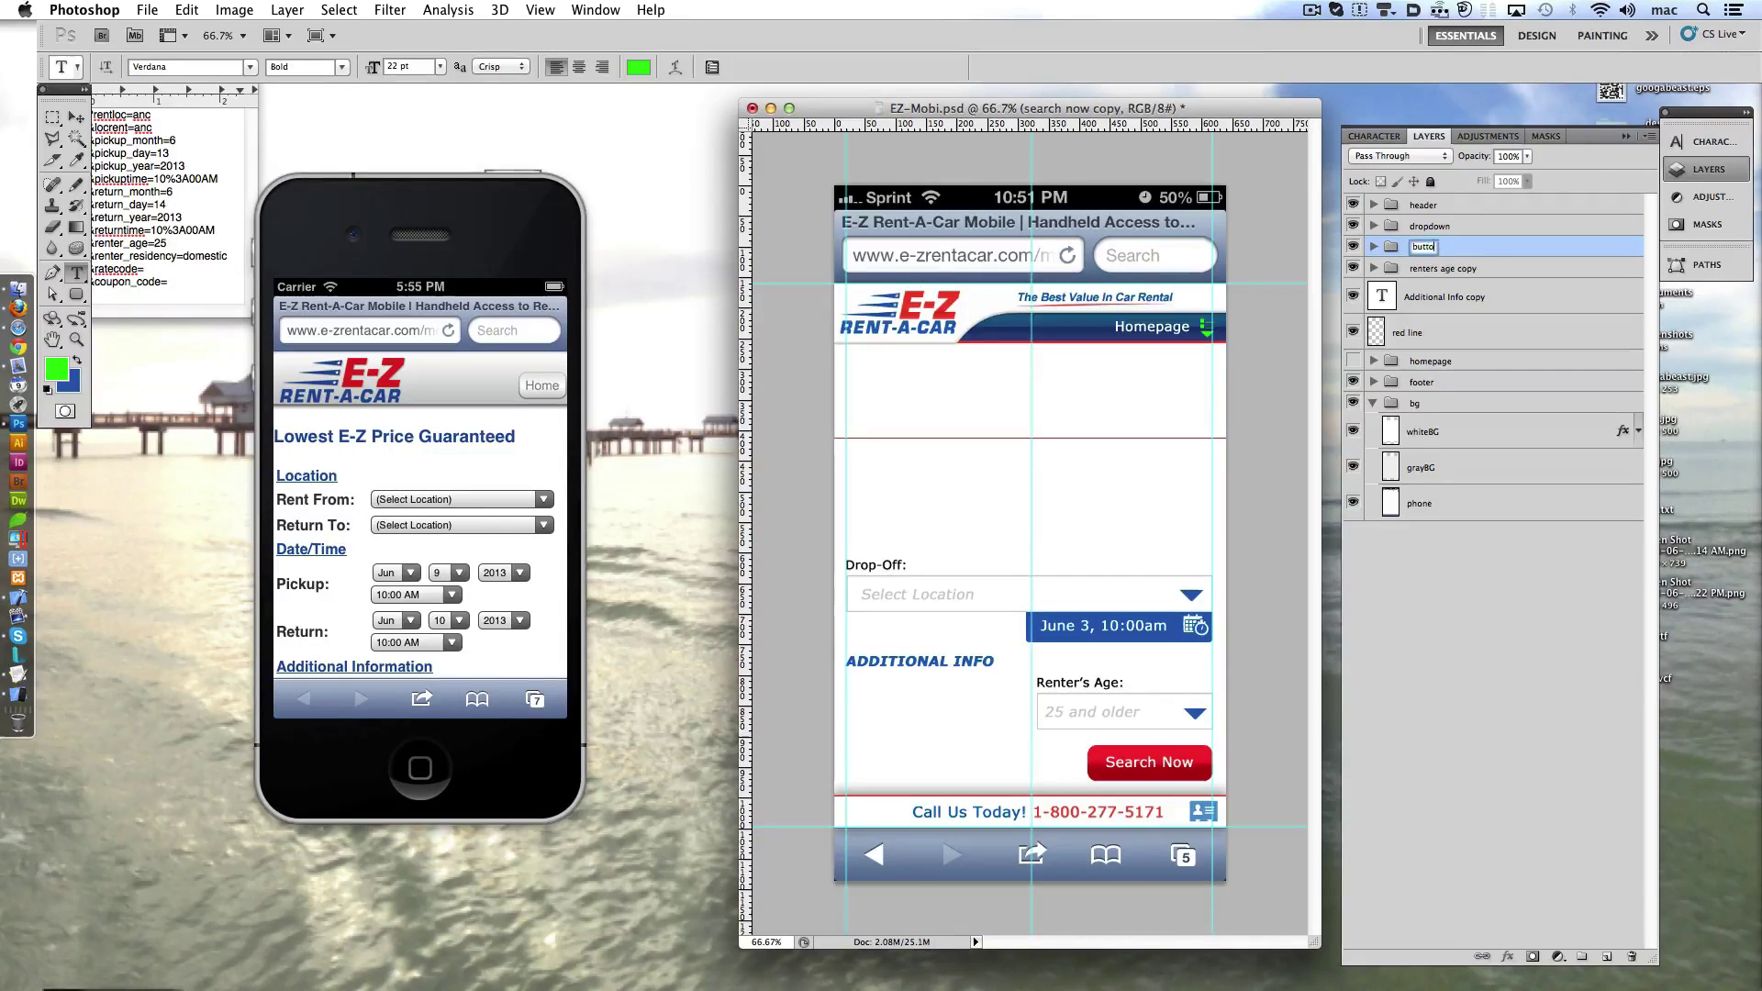
pyautogui.press('Return')
# - Rename the renters age copy 'half dropdown' and the Additional Info copy 'title', and collapse bg
pyautogui.doubleClick(1437, 268)
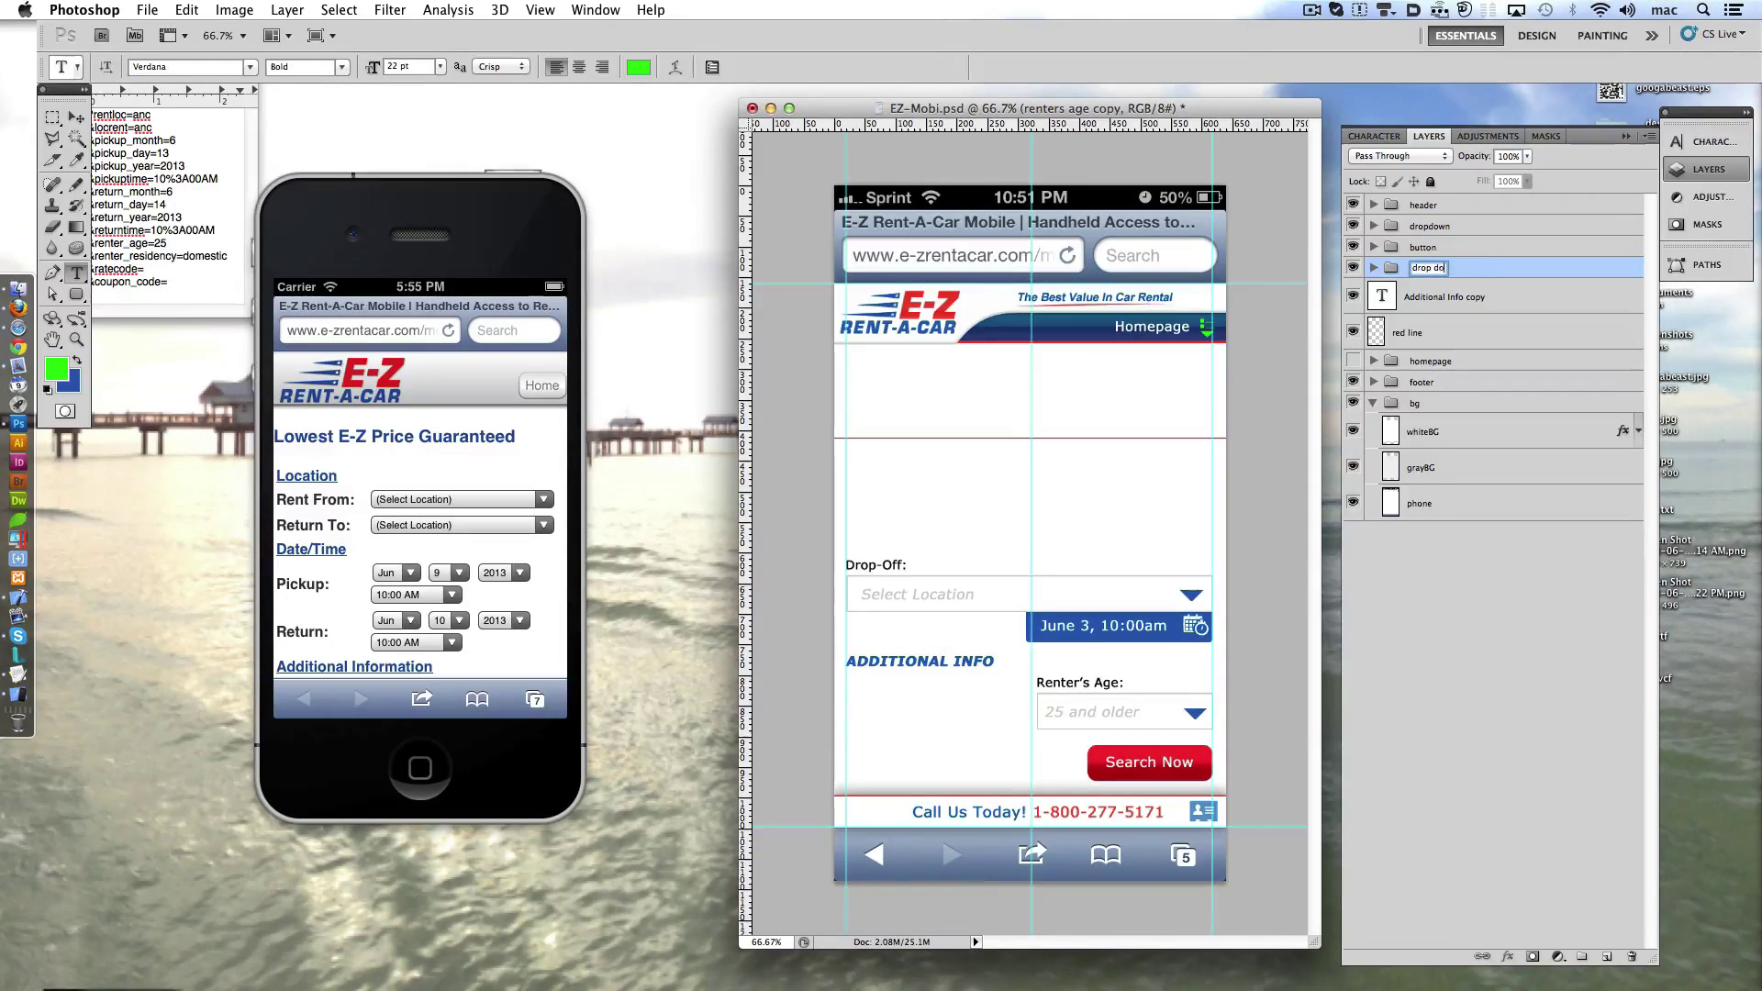
pyautogui.write('dropdown')
pyautogui.press('Return')
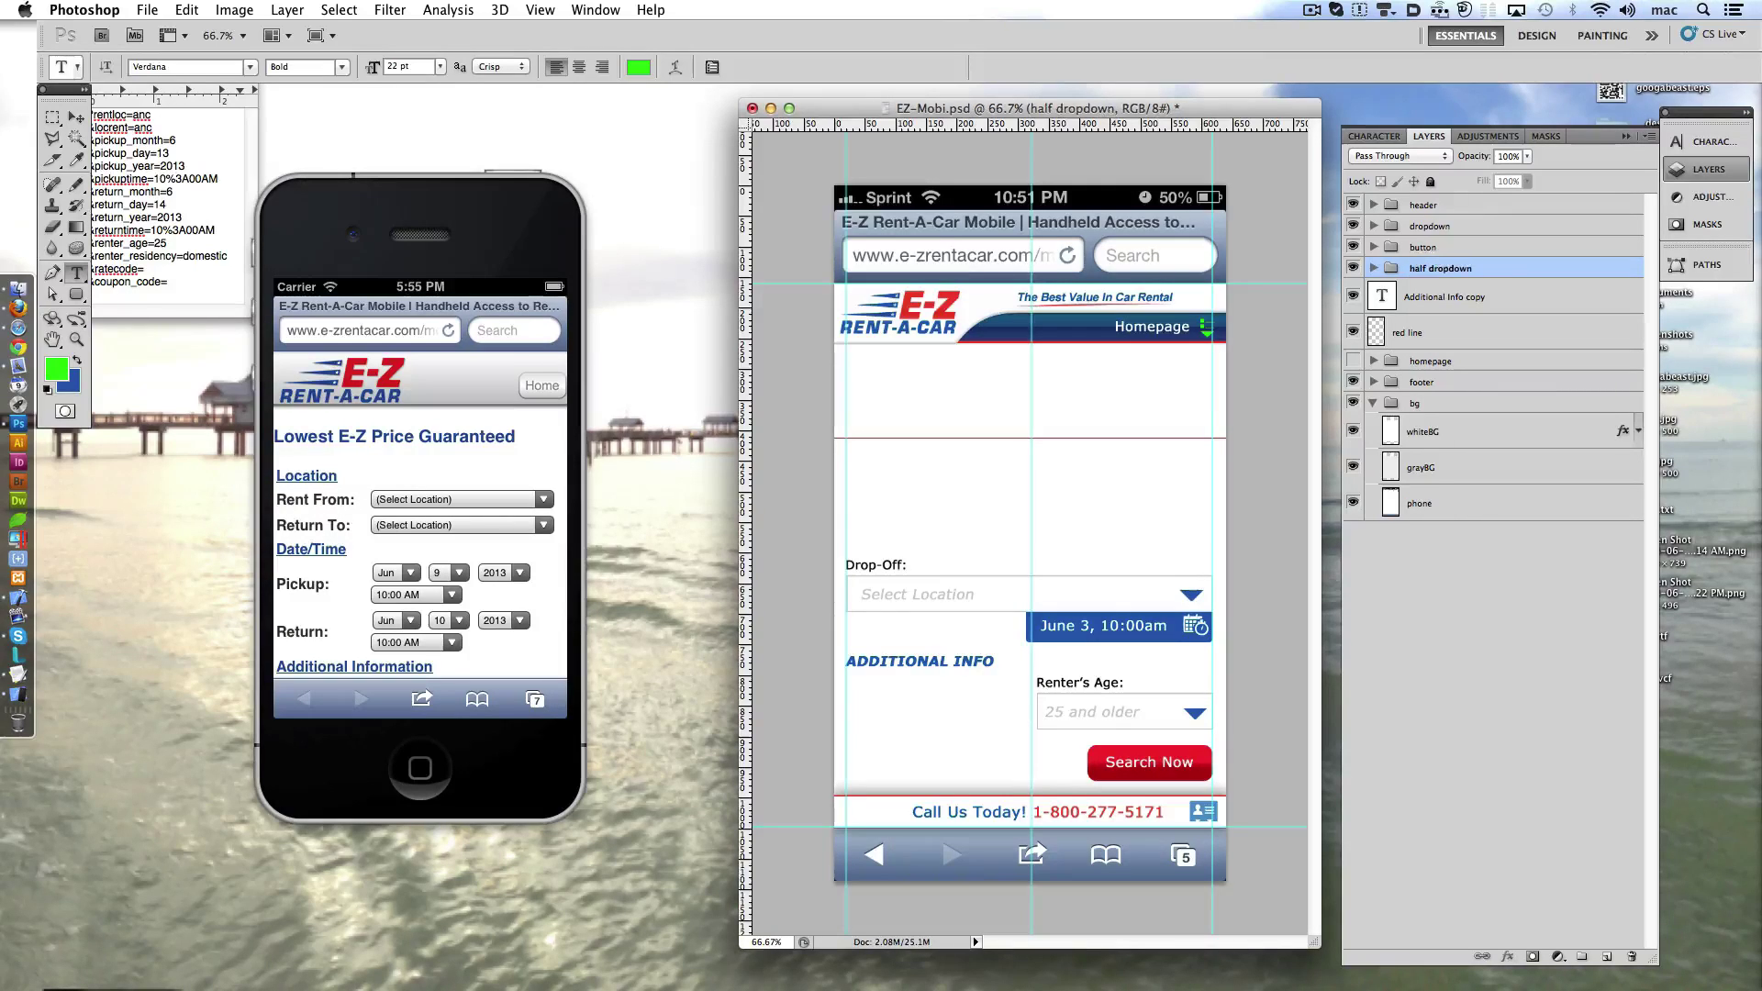
pyautogui.doubleClick(1437, 296)
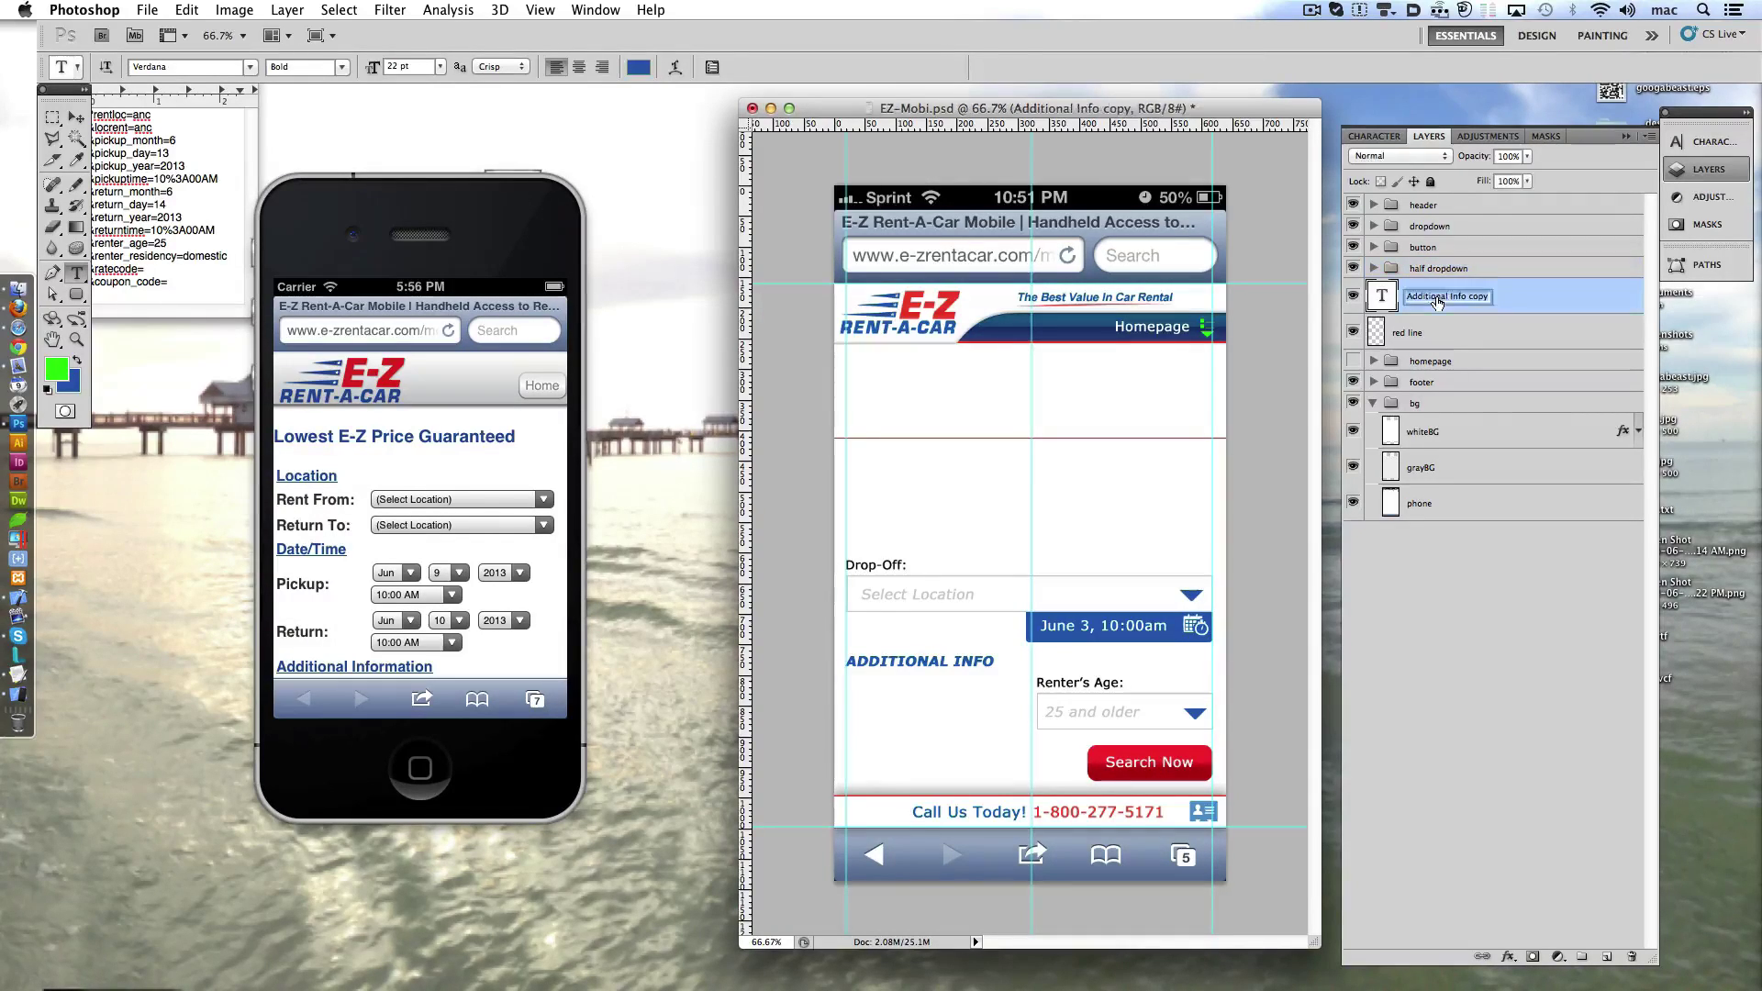
pyautogui.write('title')
pyautogui.press('Return')
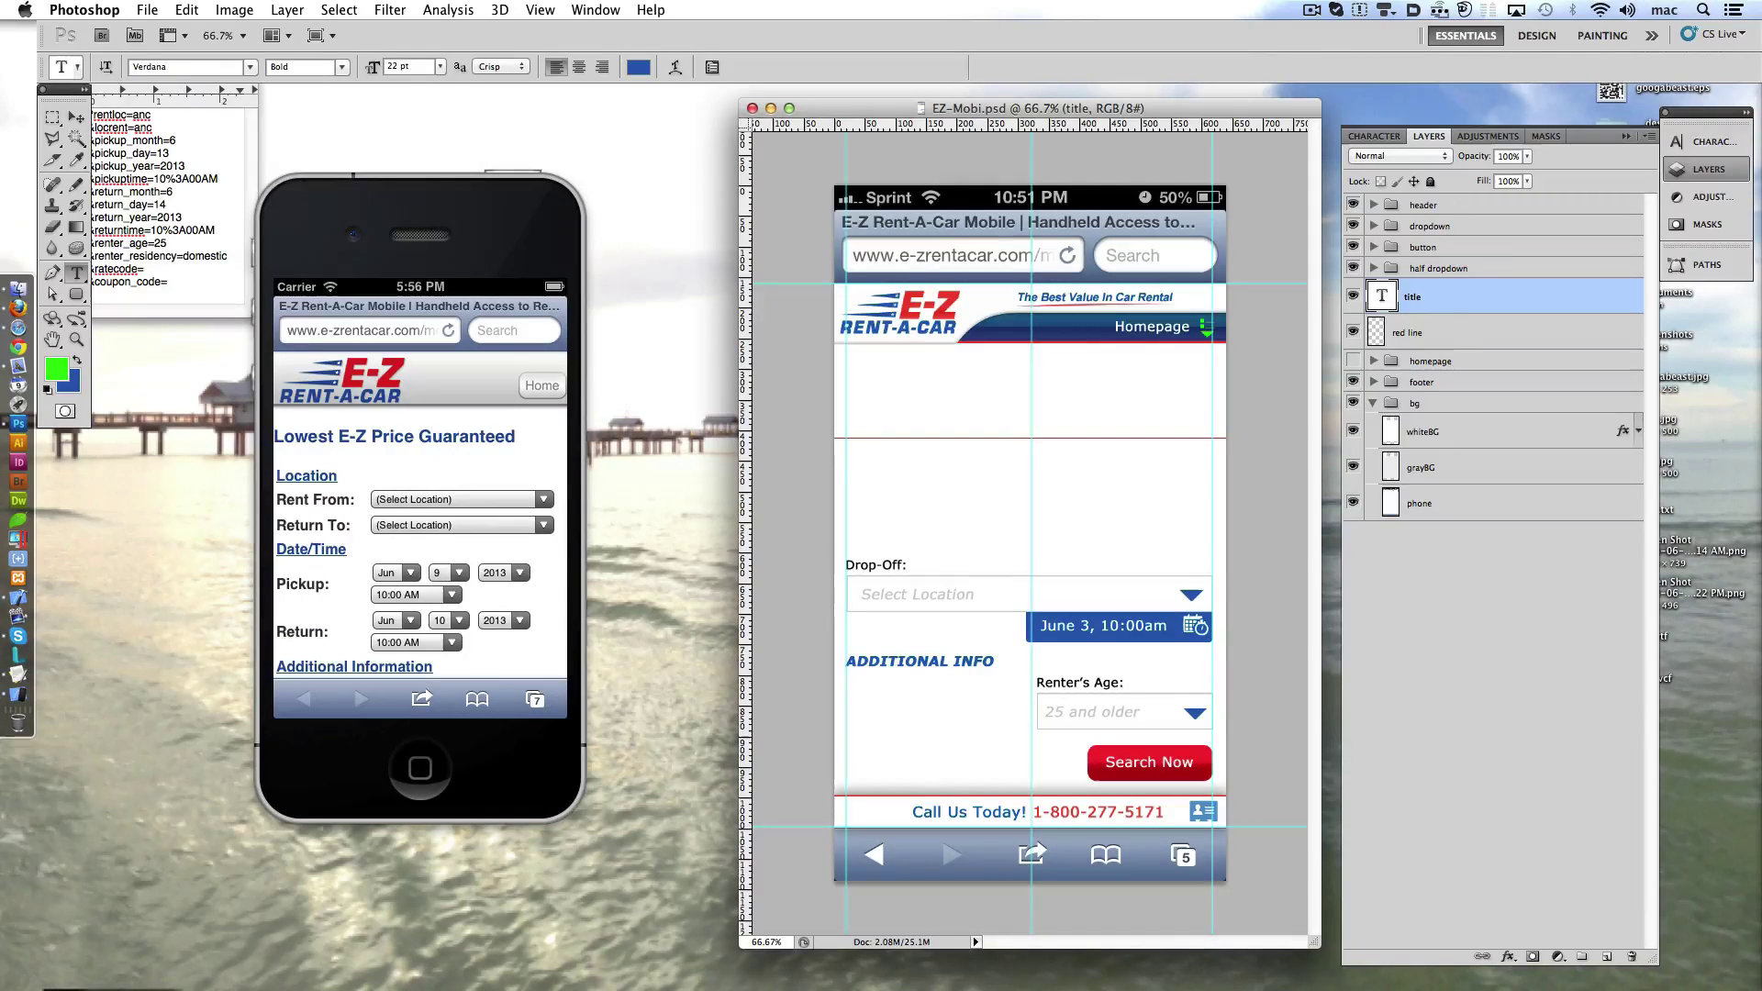
pyautogui.click(1374, 404)
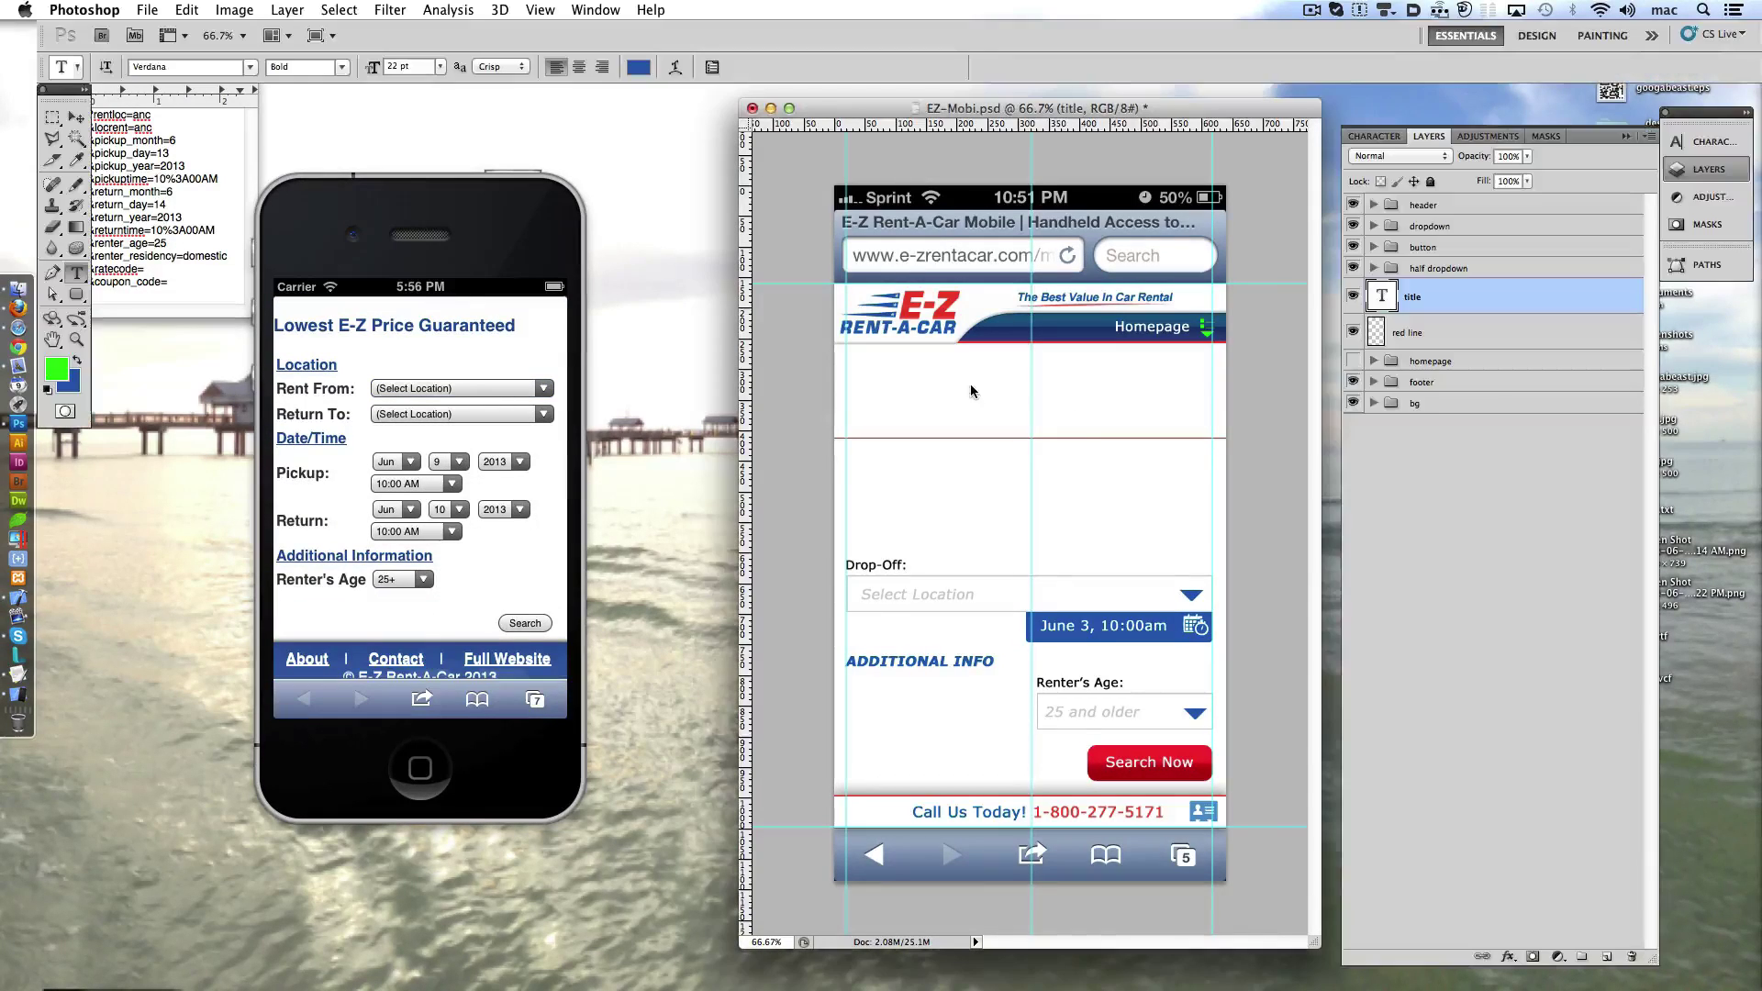
# - In the simulator, choose Orlando Intl Airport (MCO) as Rent From with pickup day 15
pyautogui.click(574, 509)
pyautogui.click(543, 388)
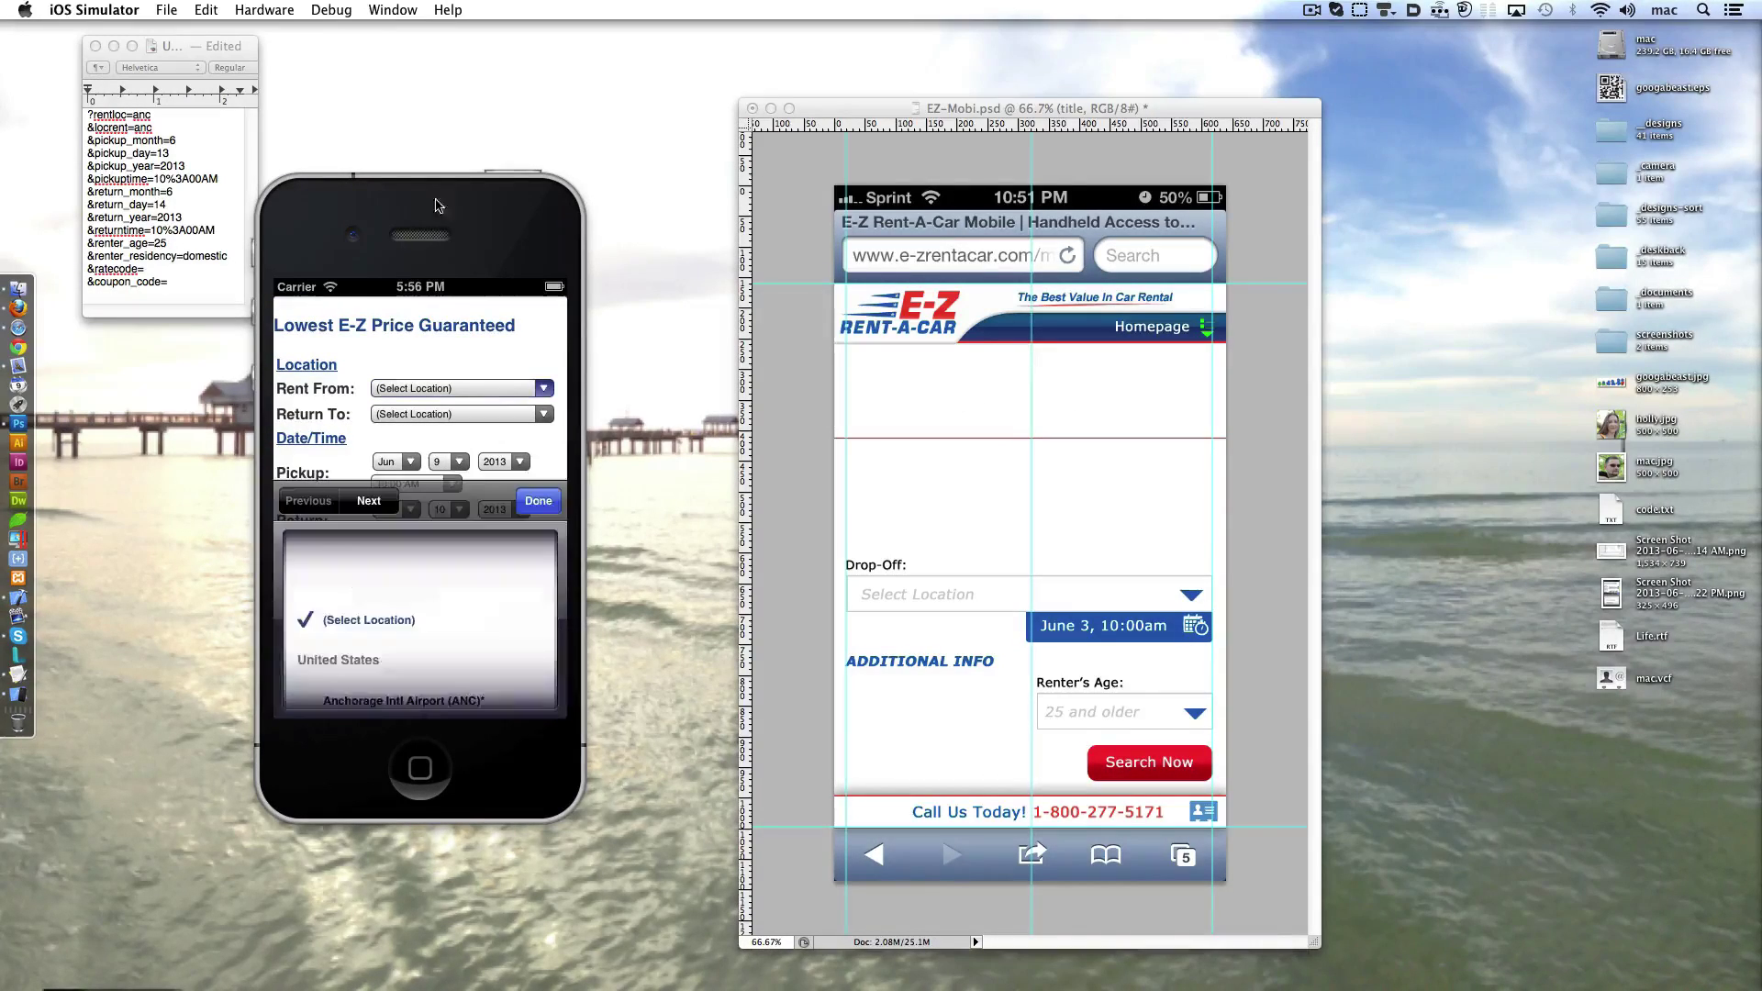
pyautogui.scroll(-5, 414, 695)
pyautogui.click(537, 501)
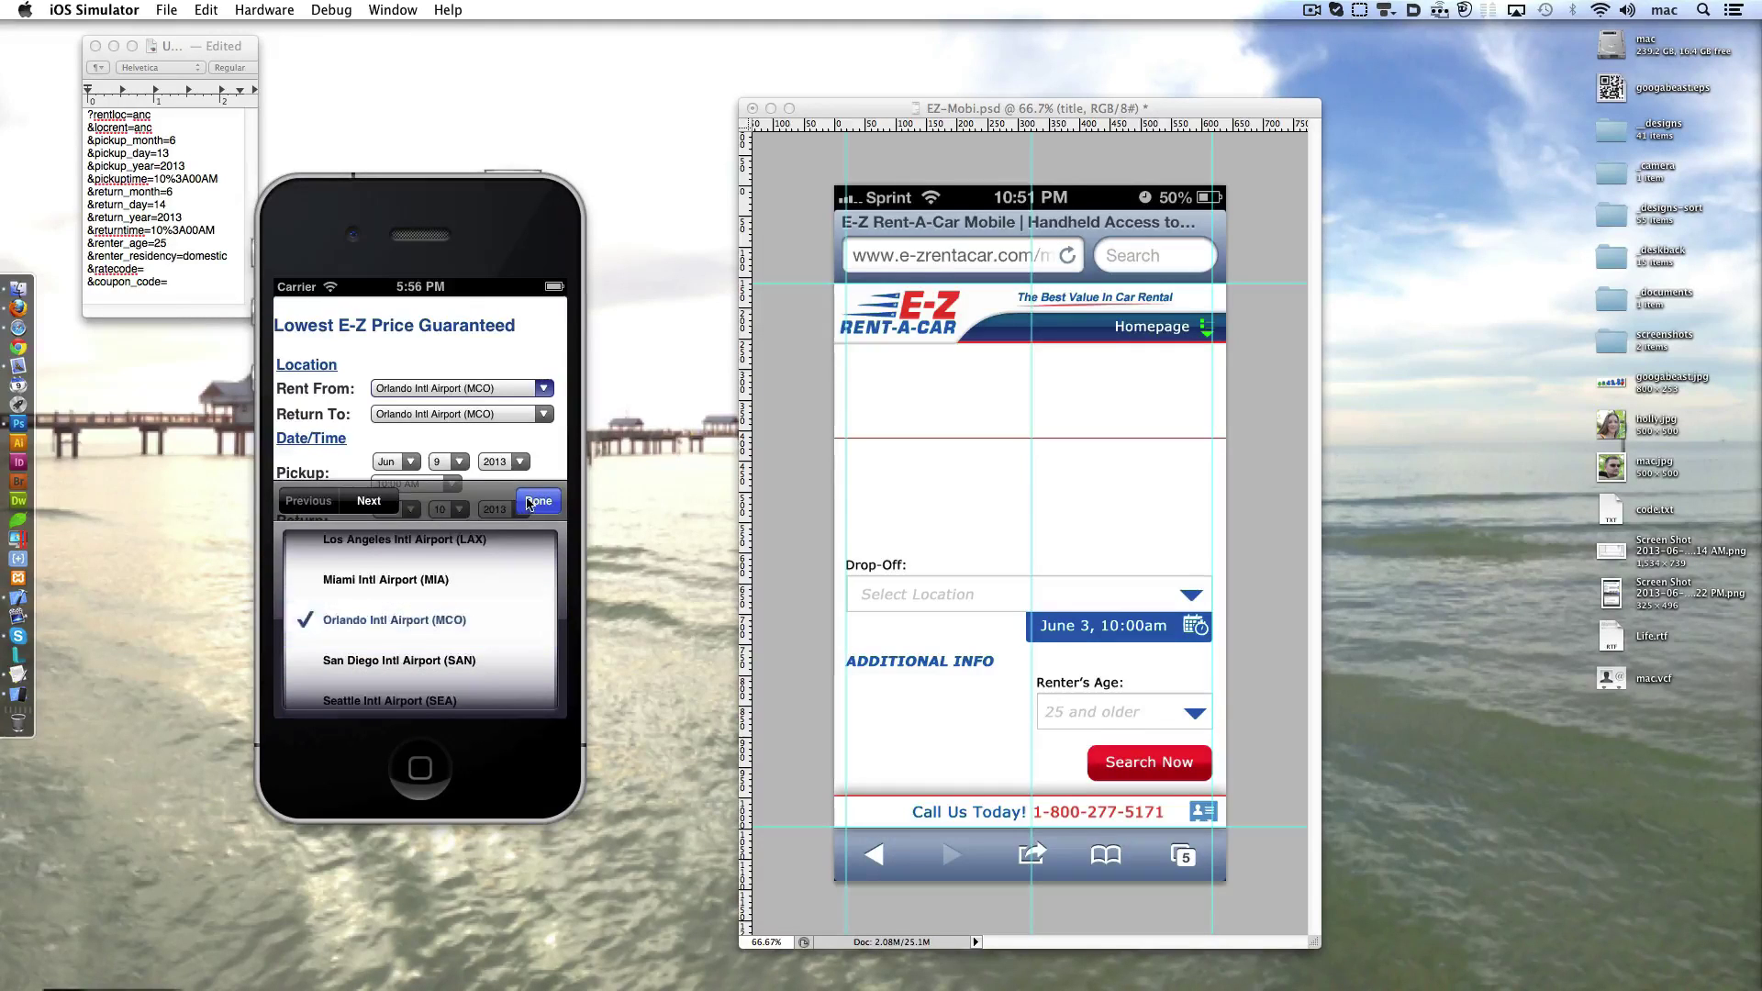
pyautogui.click(436, 463)
pyautogui.scroll(-6, 426, 666)
pyautogui.click(538, 500)
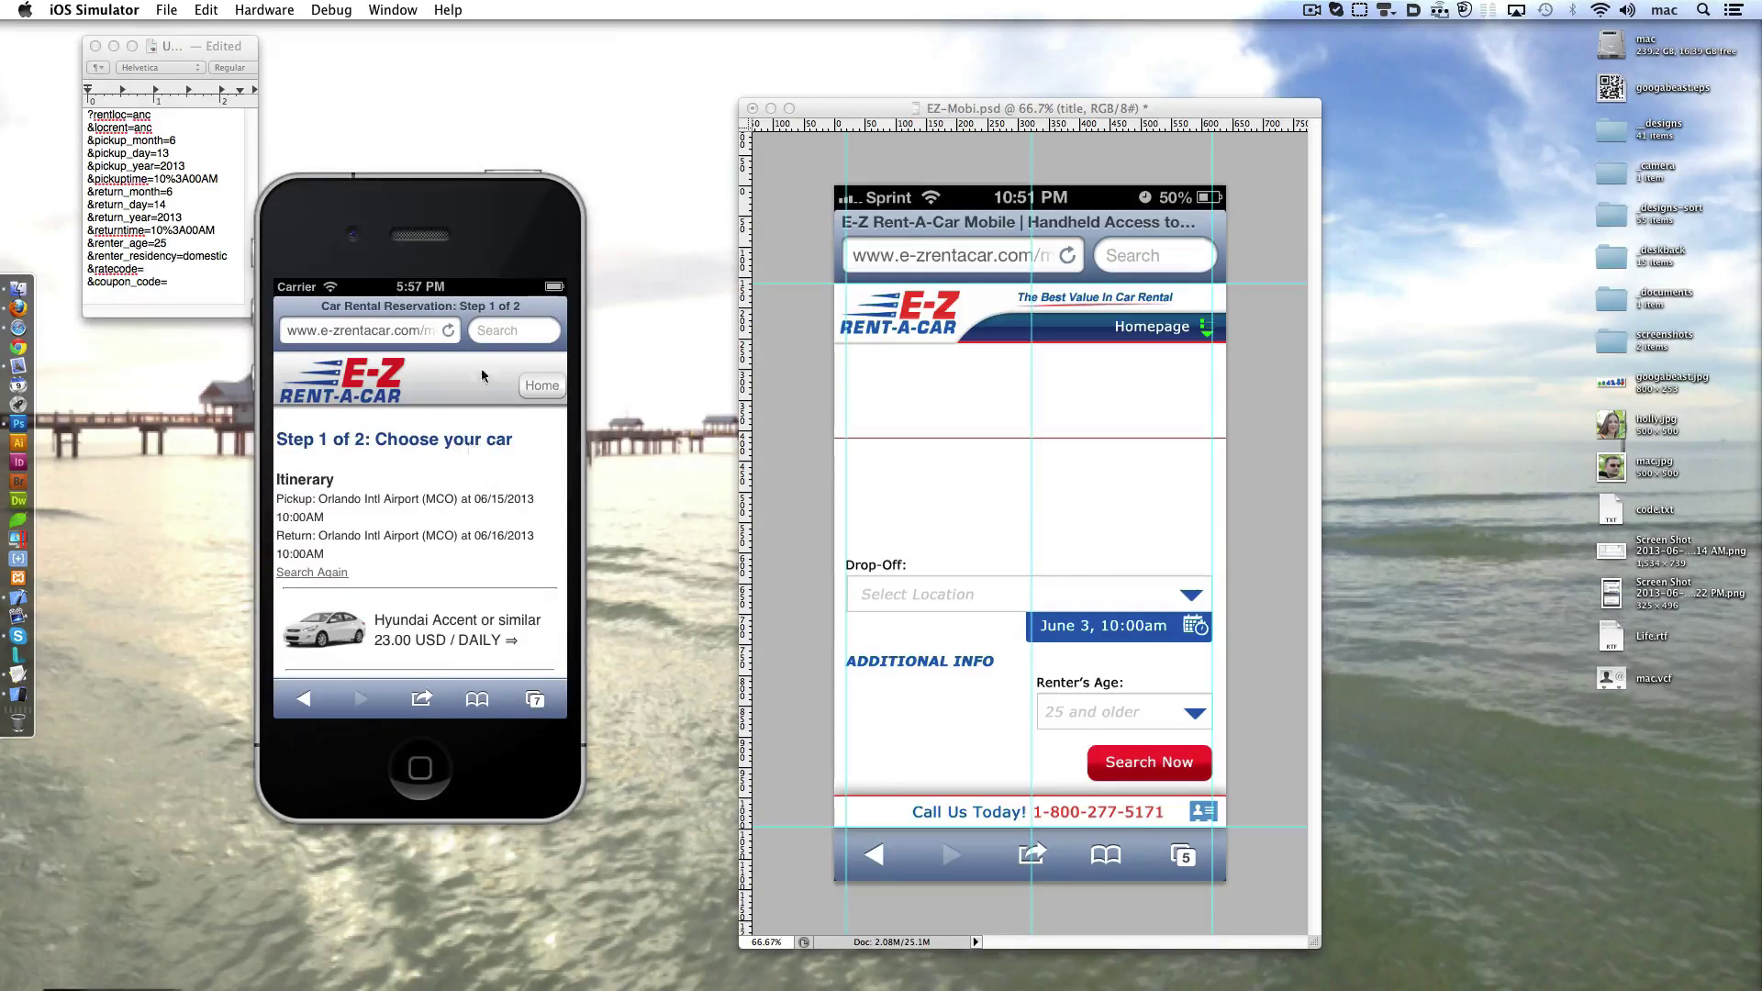
# - Scroll the Step 1 of 2 car results, then move the ADDITIONAL INFO title under the header
pyautogui.scroll(-10, 481, 385)
pyautogui.scroll(-5, 483, 425)
pyautogui.scroll(10, 482, 425)
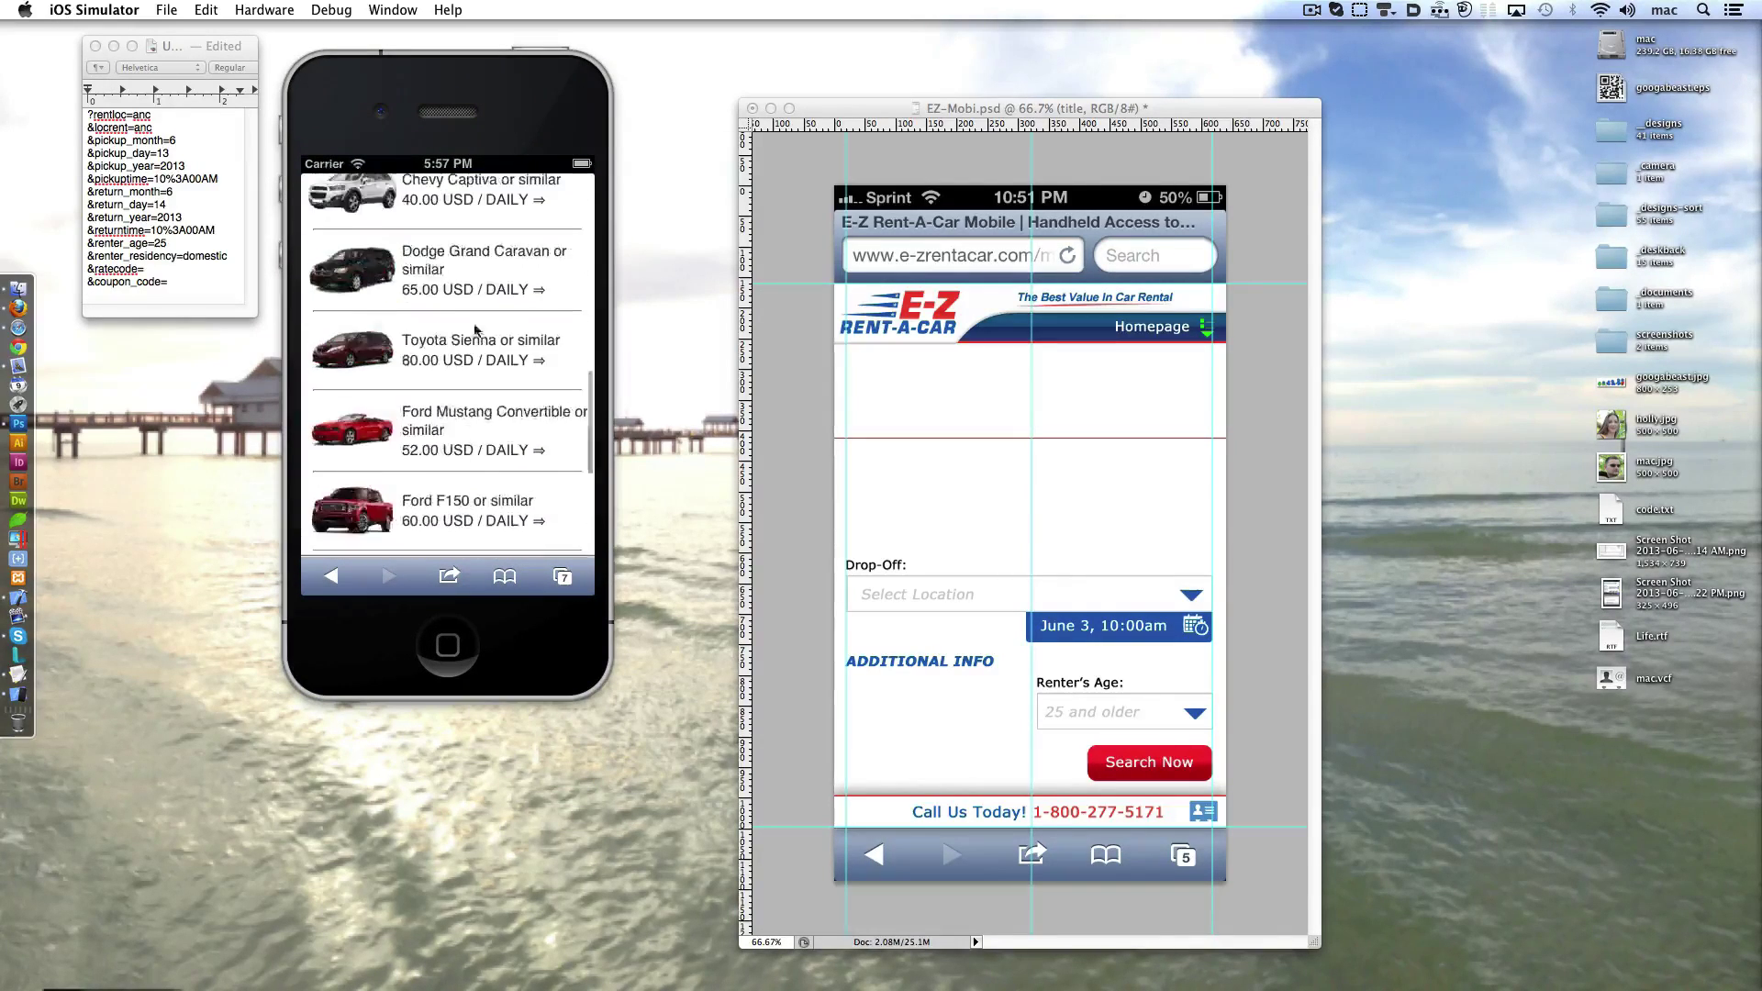
pyautogui.scroll(10, 482, 425)
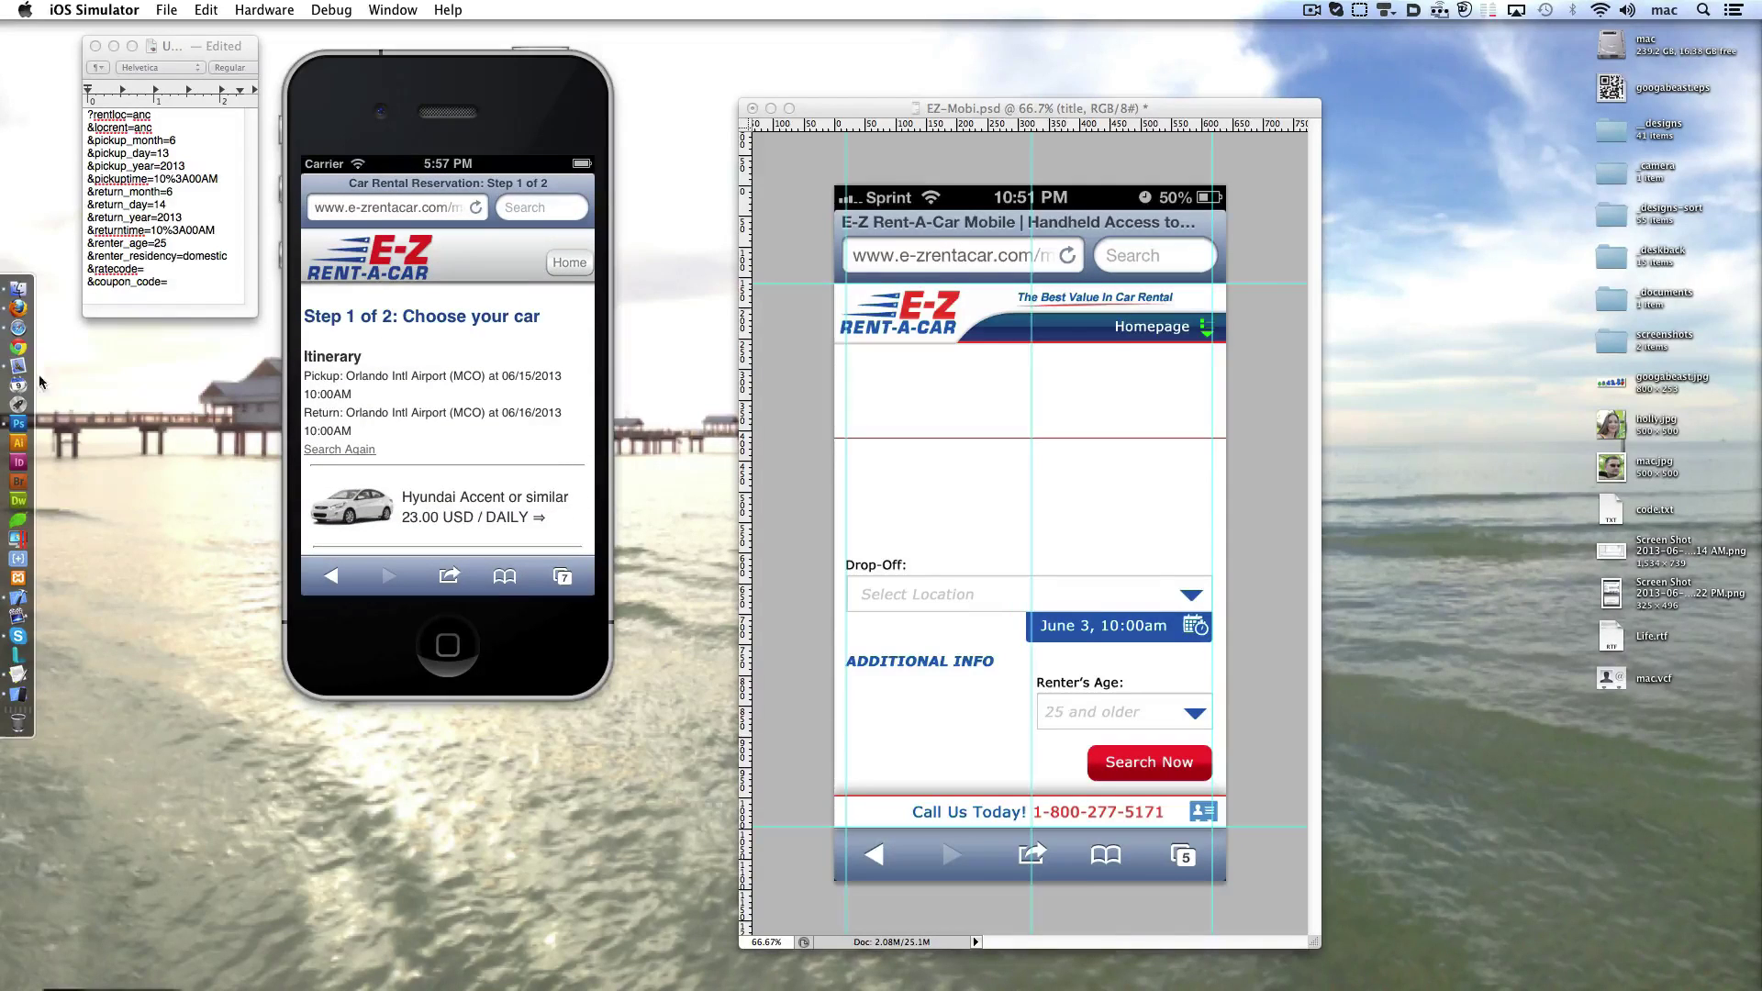
pyautogui.click(908, 667)
pyautogui.moveTo(908, 667); pyautogui.dragTo(908, 372)
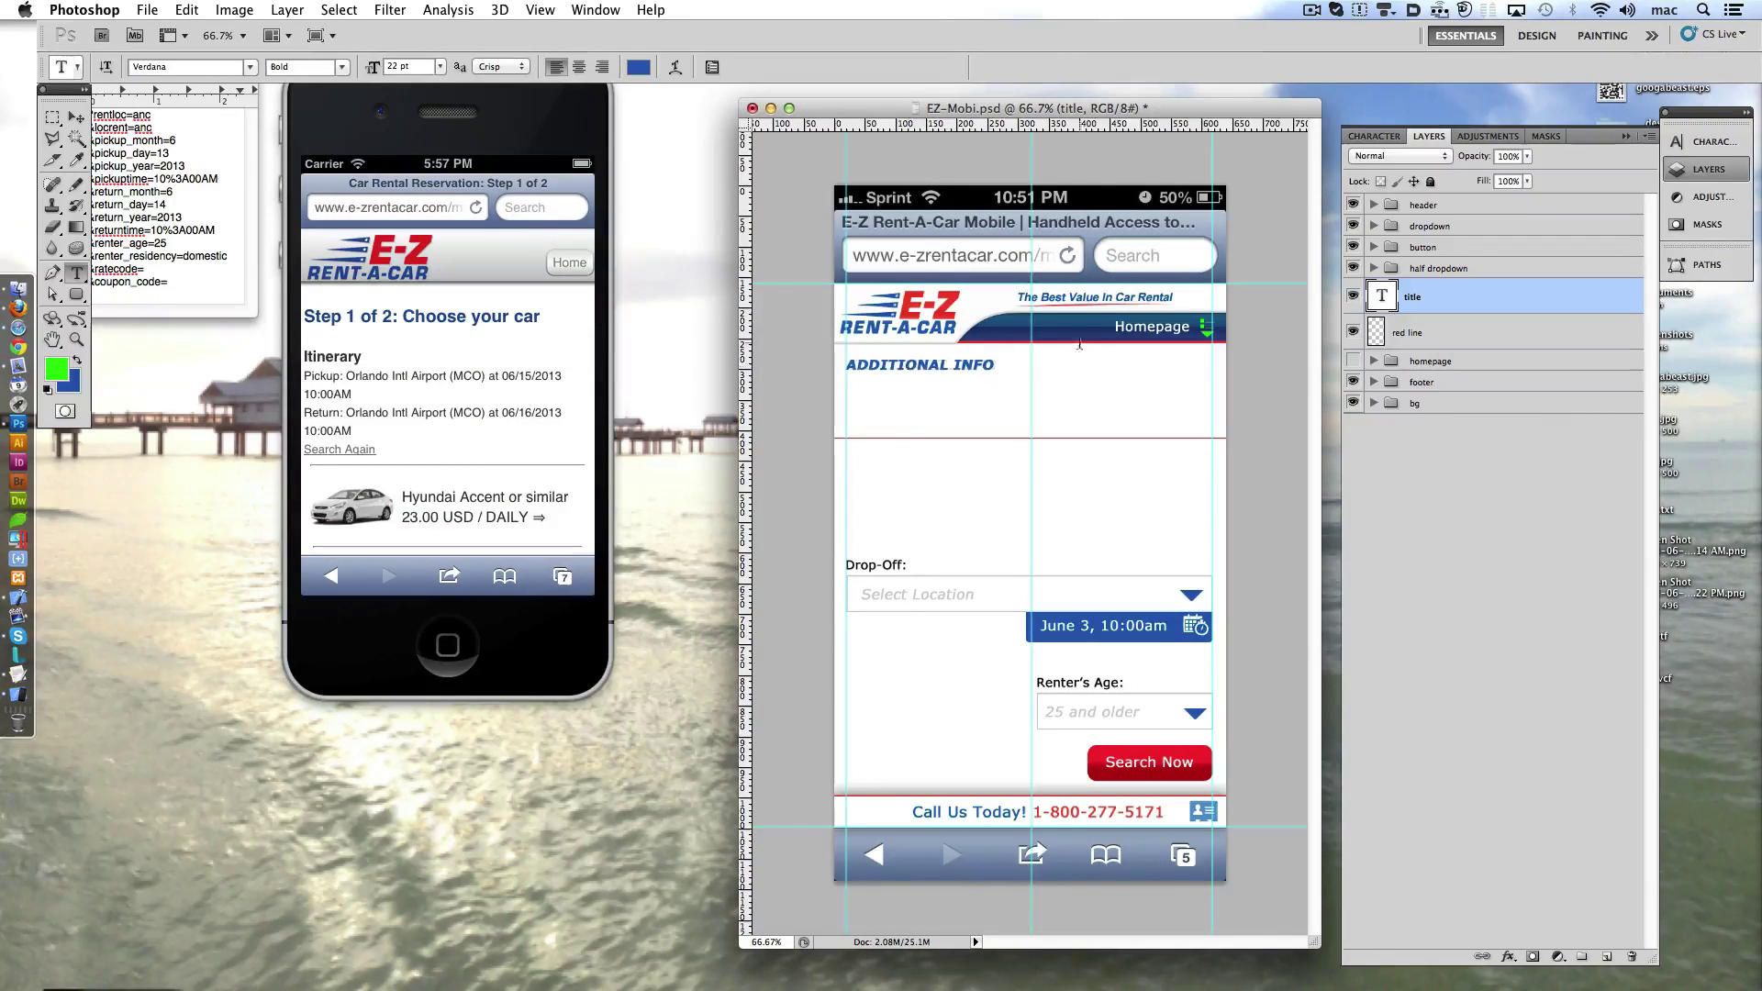
# - Replace the heading text with 'STEP 1 OF 2: CHOOSE YOUR CAR'
pyautogui.tripleClick(936, 365)
pyautogui.write('STEP 1 ')
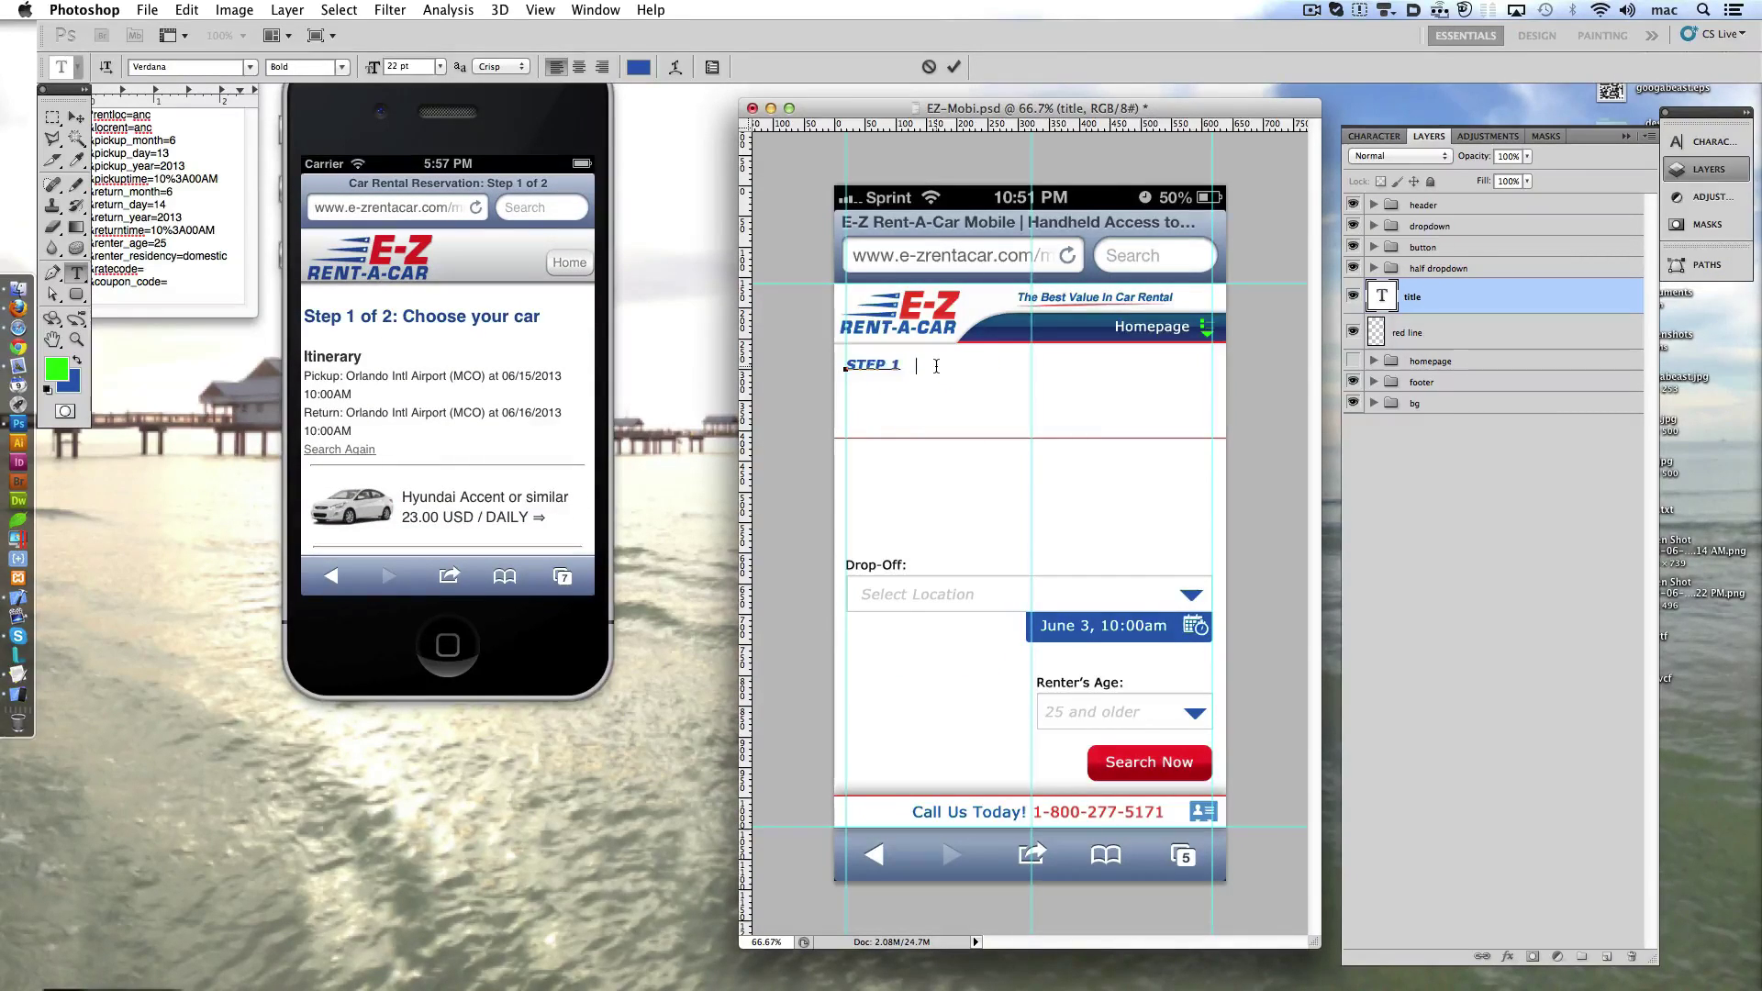
pyautogui.write('OF 2: CHOOSE YOUR CA')
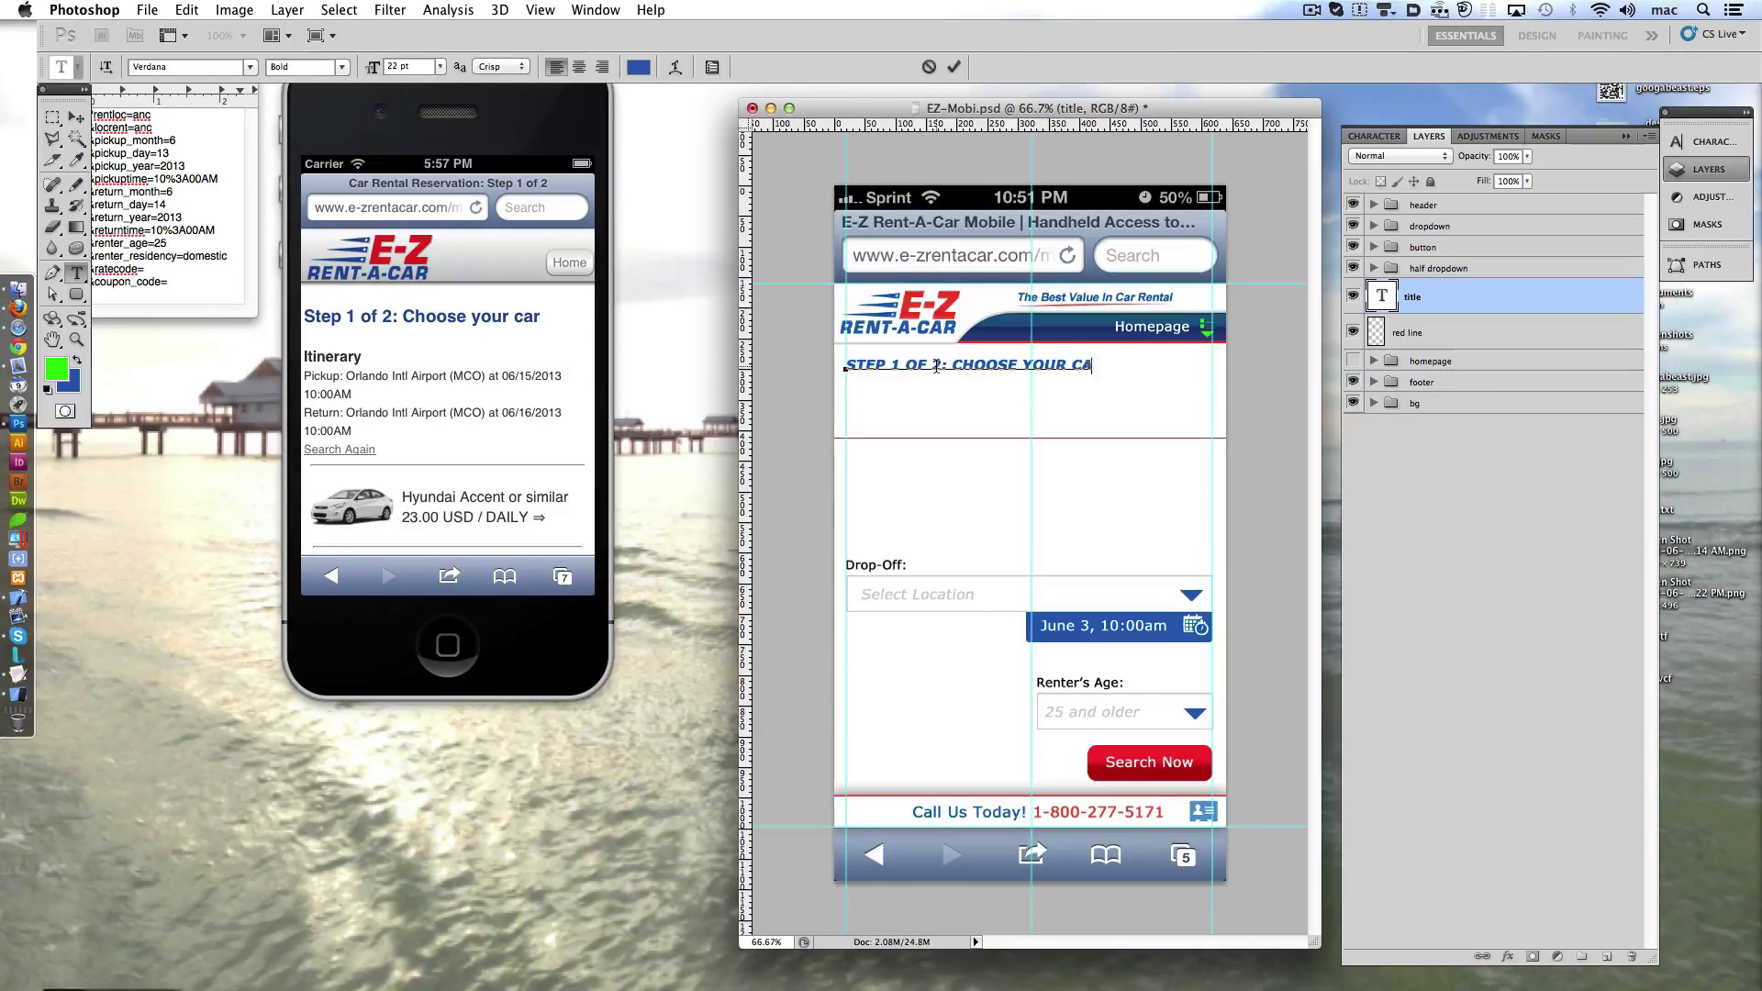
pyautogui.click(954, 67)
# - Nudge the red line down two steps, select the title layer and bring Firefox forward
pyautogui.click(1418, 347)
pyautogui.hotkey('ctrl', 'shift', 'Down')
pyautogui.hotkey('ctrl', 'shift', 'Down')
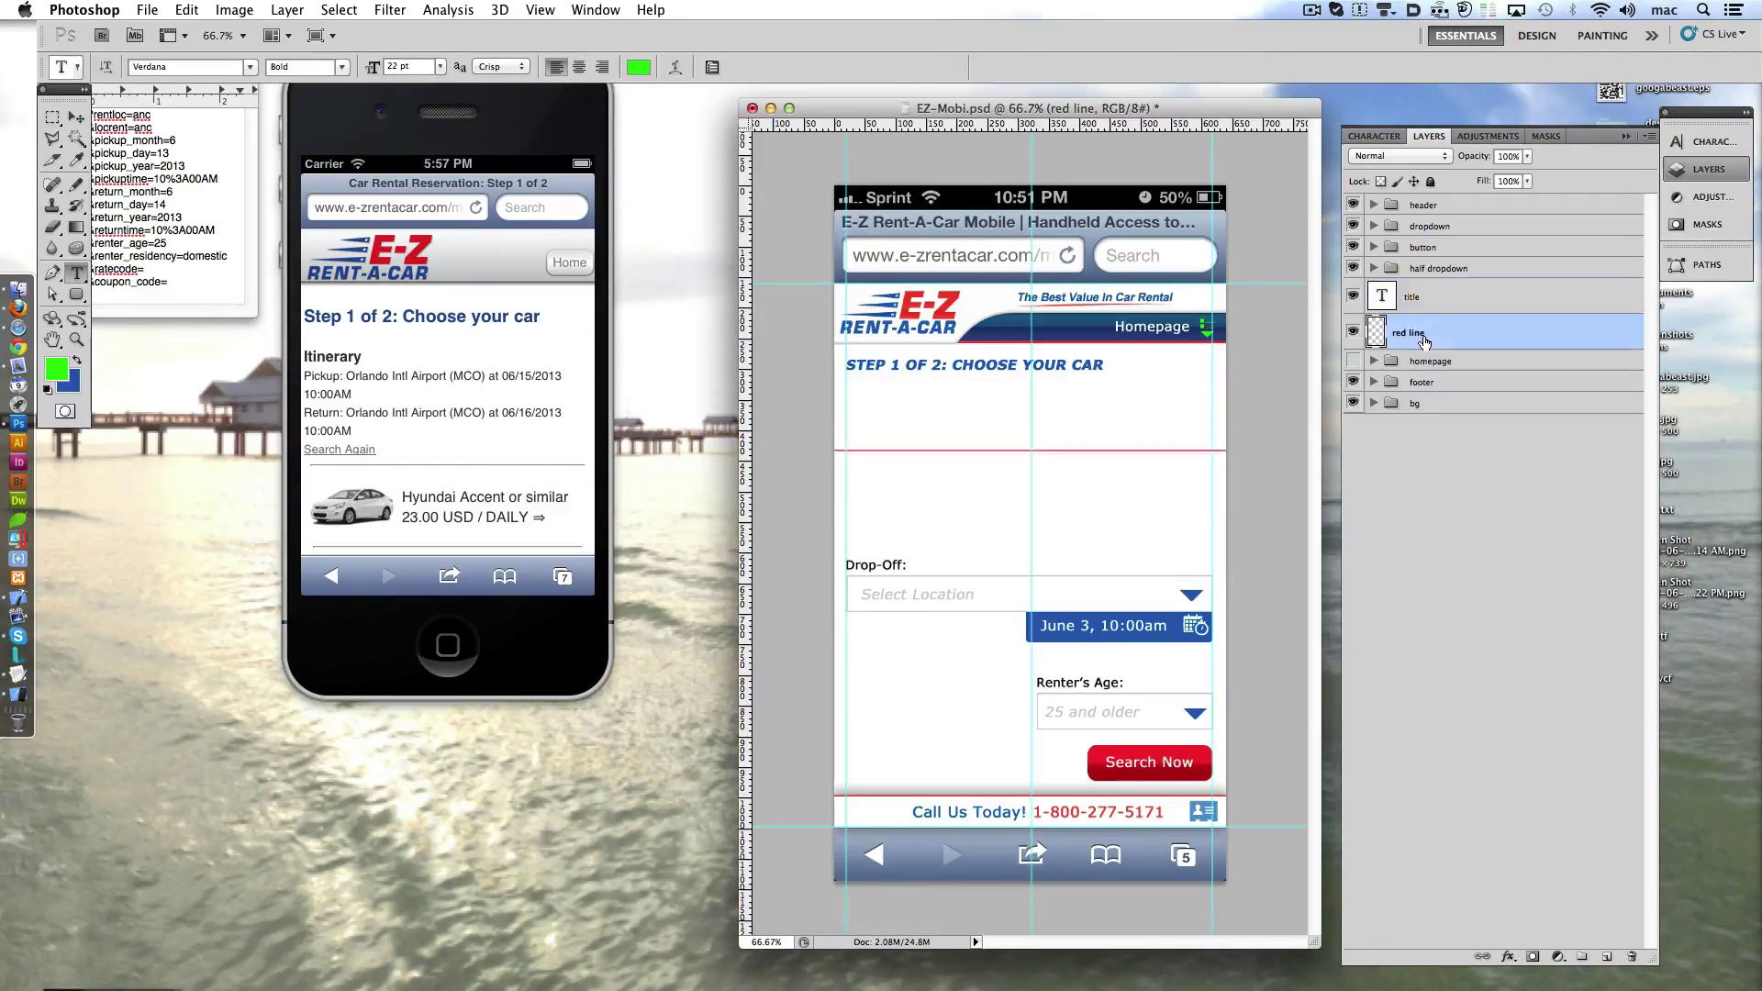
pyautogui.hotkey('ctrl', 'shift', 'Down')
pyautogui.hotkey('ctrl', 'shift', 'Down')
pyautogui.hotkey('ctrl', 'shift', 'Down')
pyautogui.hotkey('ctrl', 'shift', 'Down')
pyautogui.hotkey('ctrl', 'shift', 'Down')
pyautogui.hotkey('ctrl', 'shift', 'Down')
pyautogui.hotkey('ctrl', 'shift', 'Down')
pyautogui.hotkey('ctrl', 'shift', 'Down')
pyautogui.hotkey('ctrl', 'shift', 'Down')
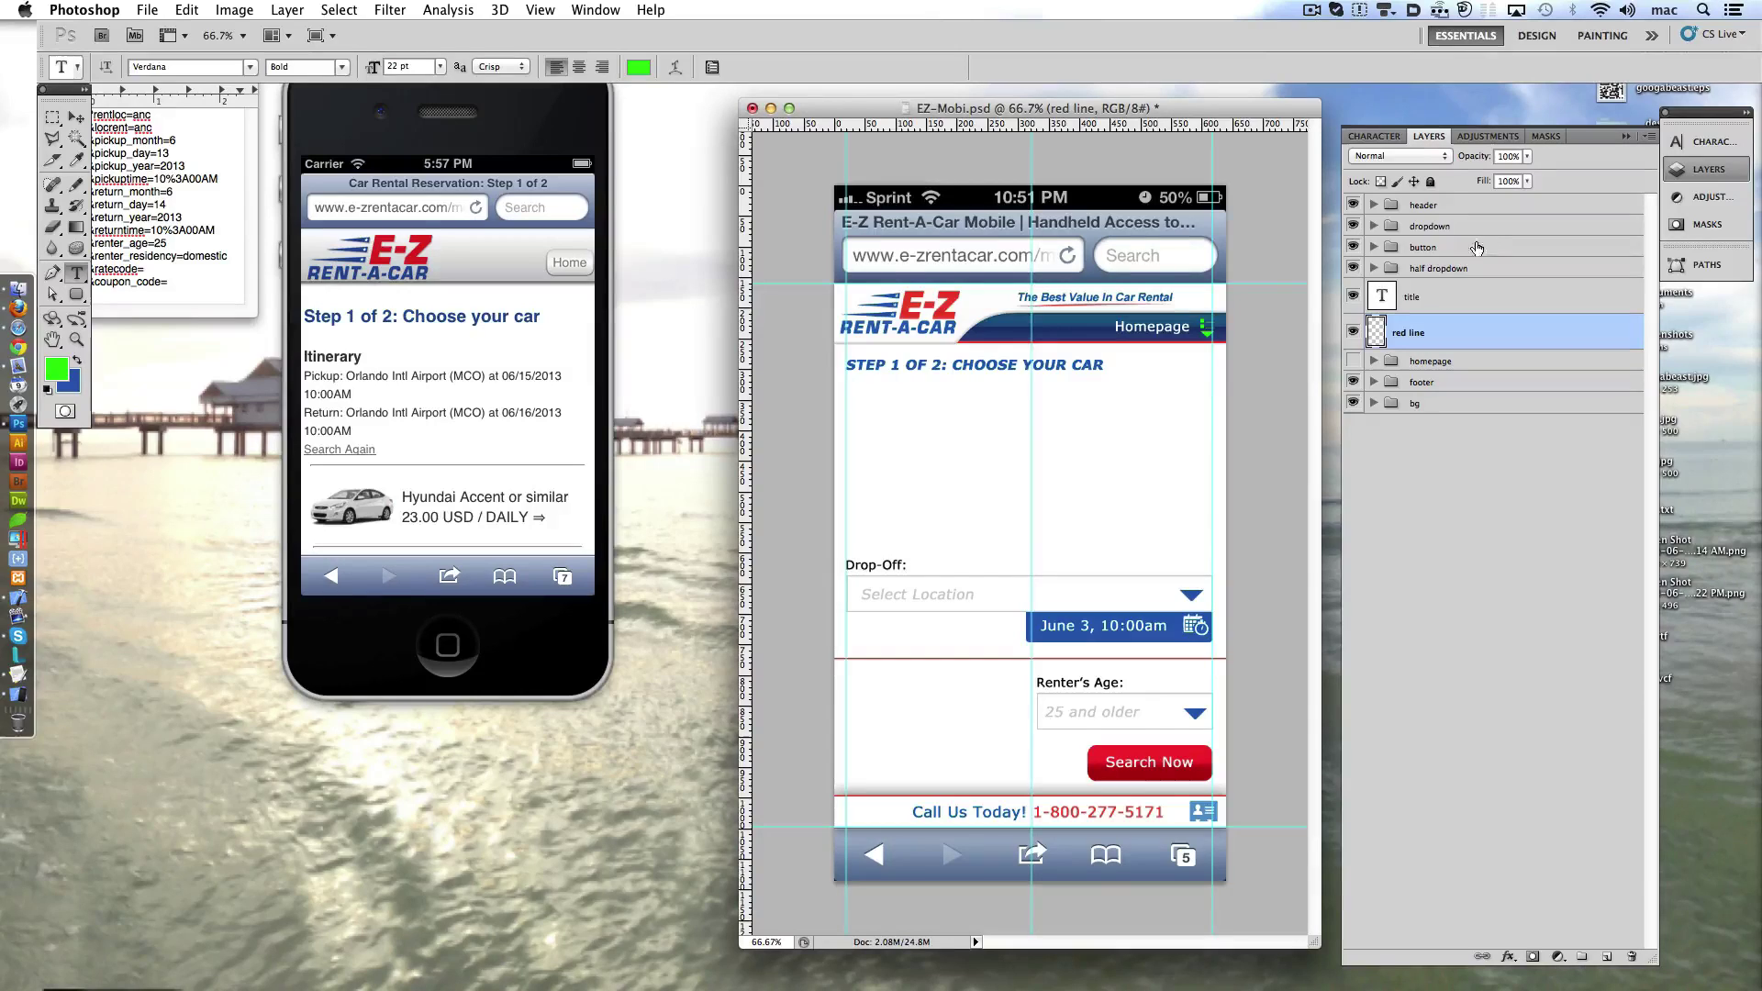
pyautogui.keyDown('shift'); pyautogui.click(1478, 235); pyautogui.keyUp('shift')
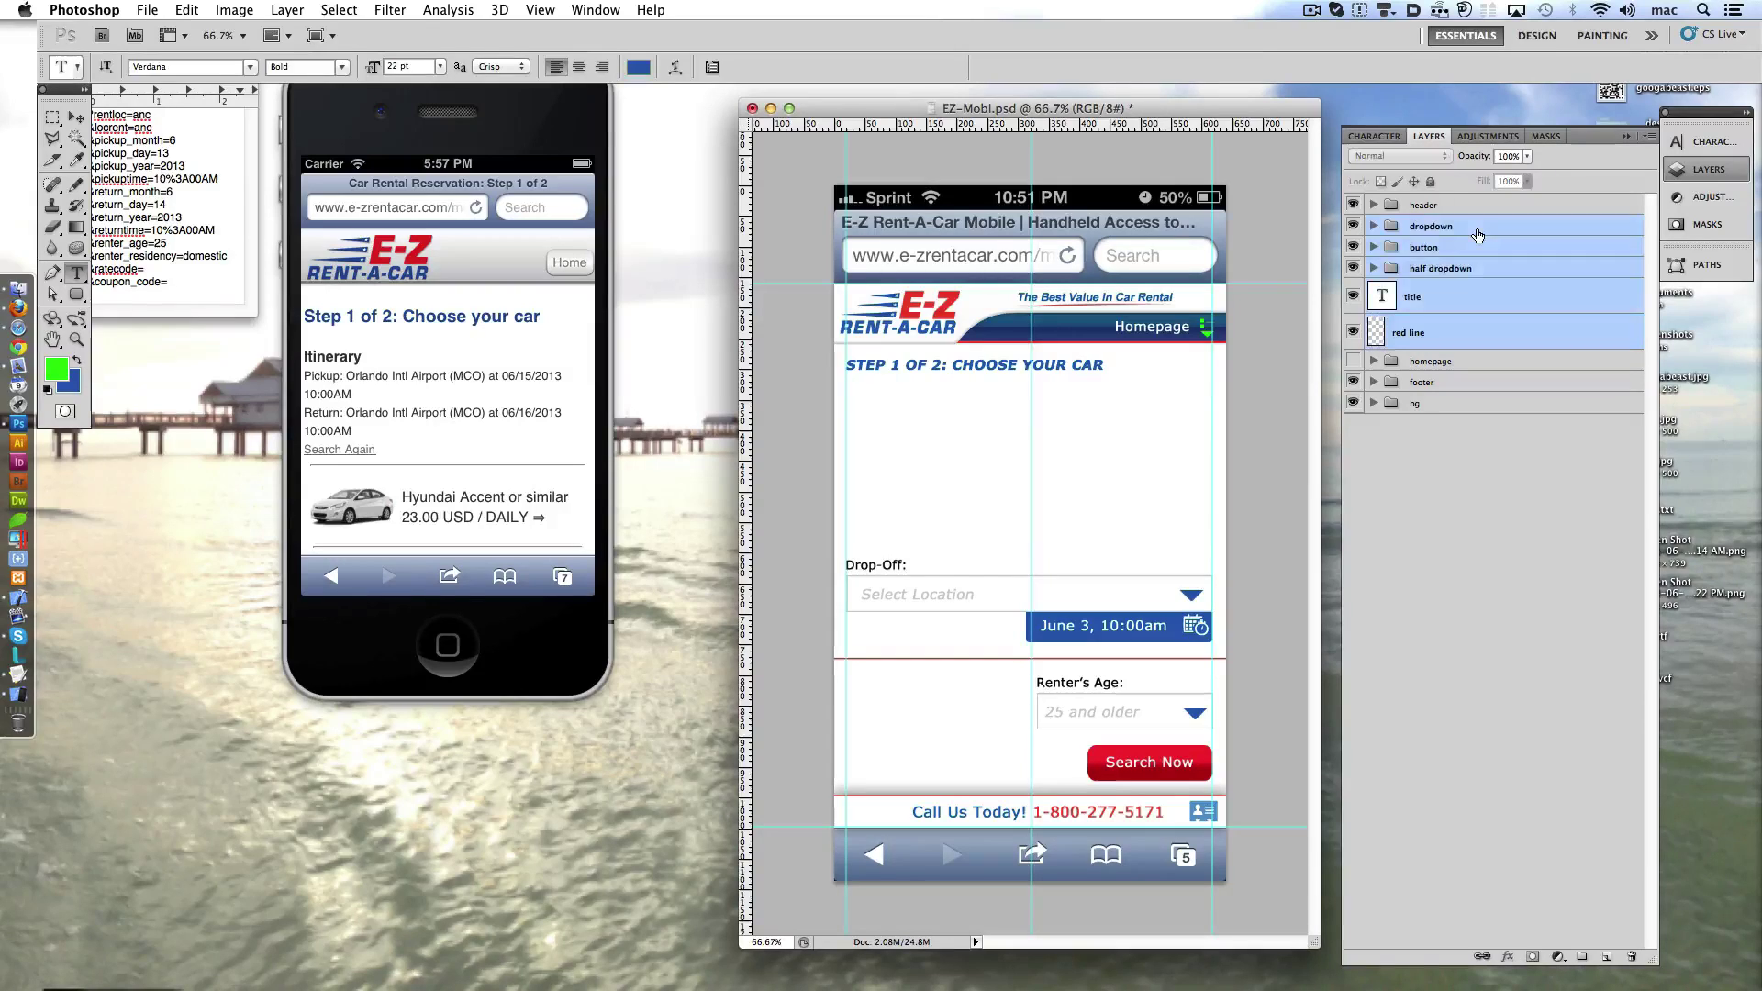
pyautogui.click(1469, 297)
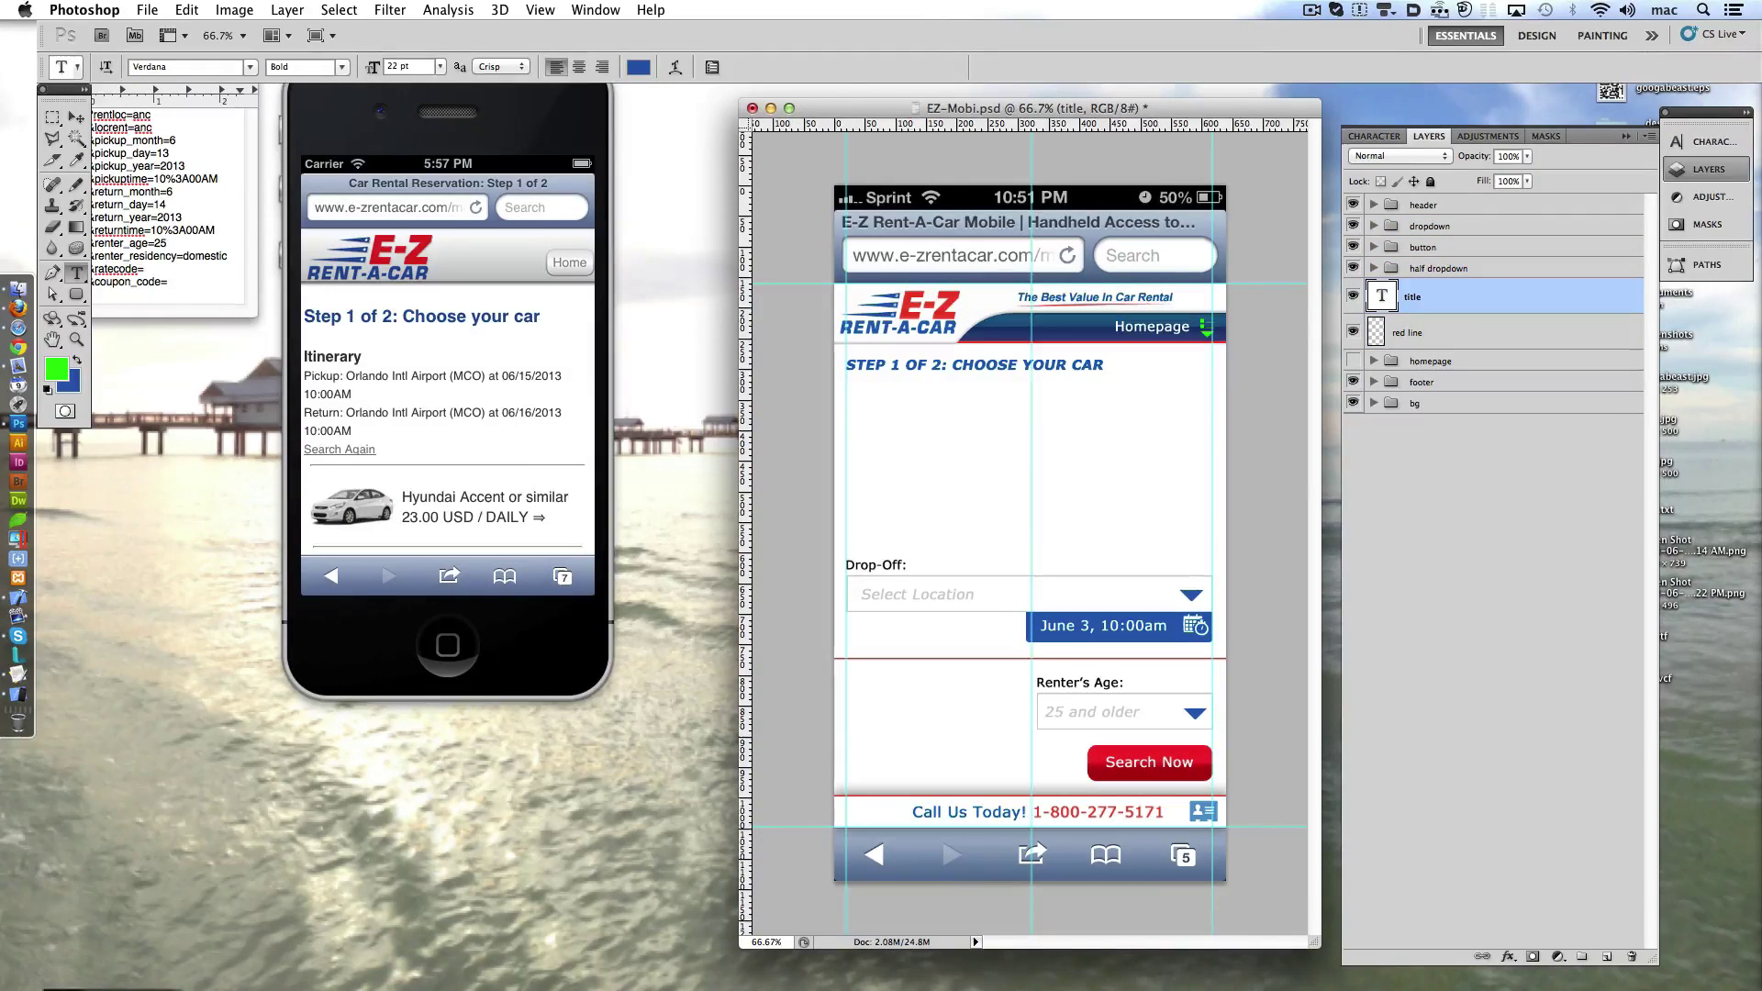
pyautogui.press('super+Tab')
pyautogui.press('super+Tab')
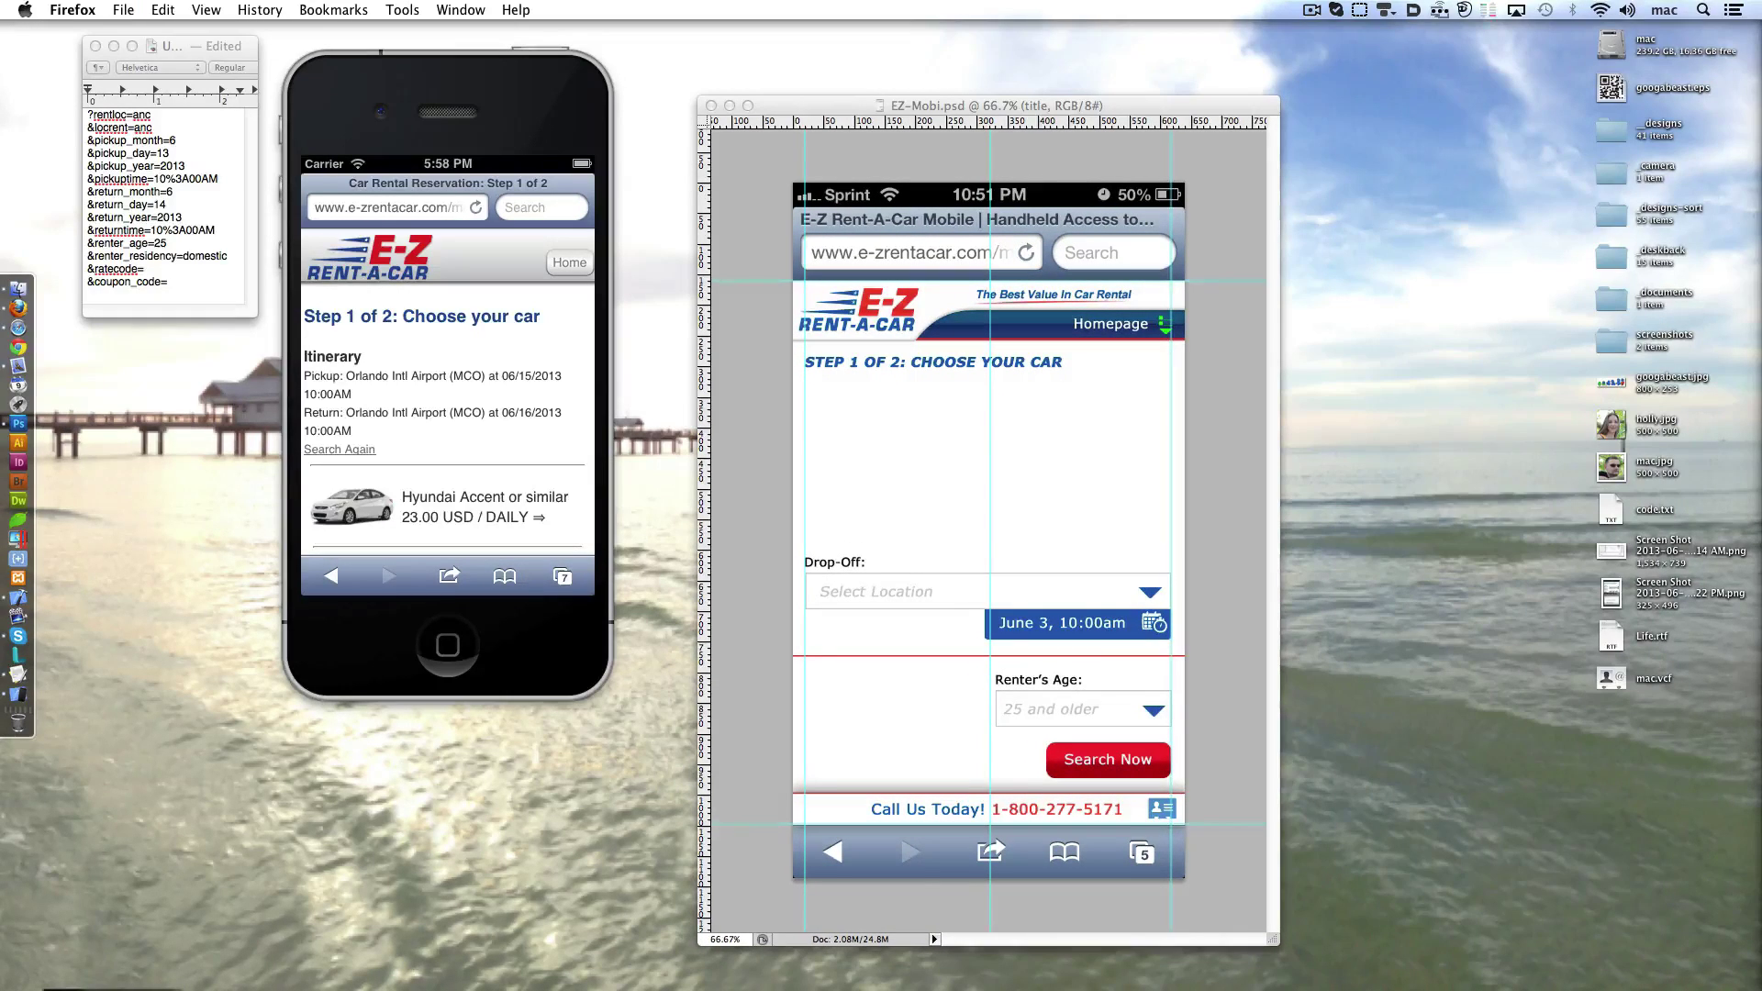
# - Paste the itinerary text in black Regular 20 pt, with all caps turned off
pyautogui.click(817, 388)
pyautogui.press('super+v')
pyautogui.click(637, 66)
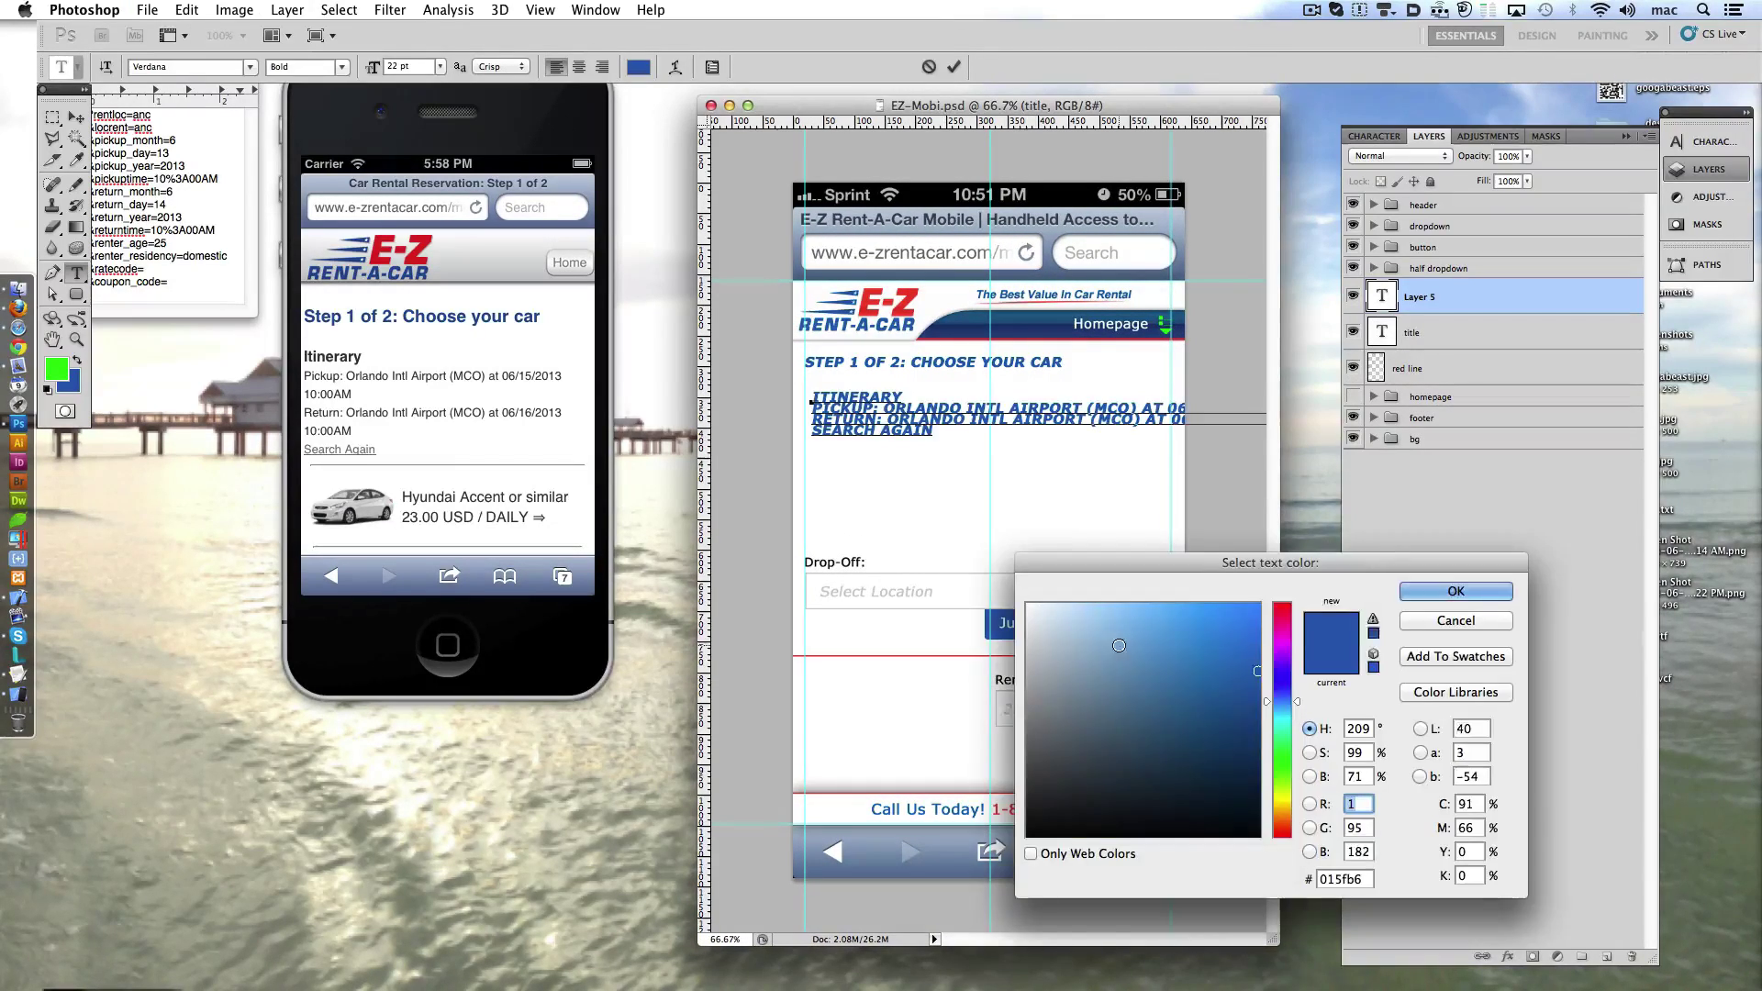
pyautogui.click(1456, 591)
pyautogui.click(308, 67)
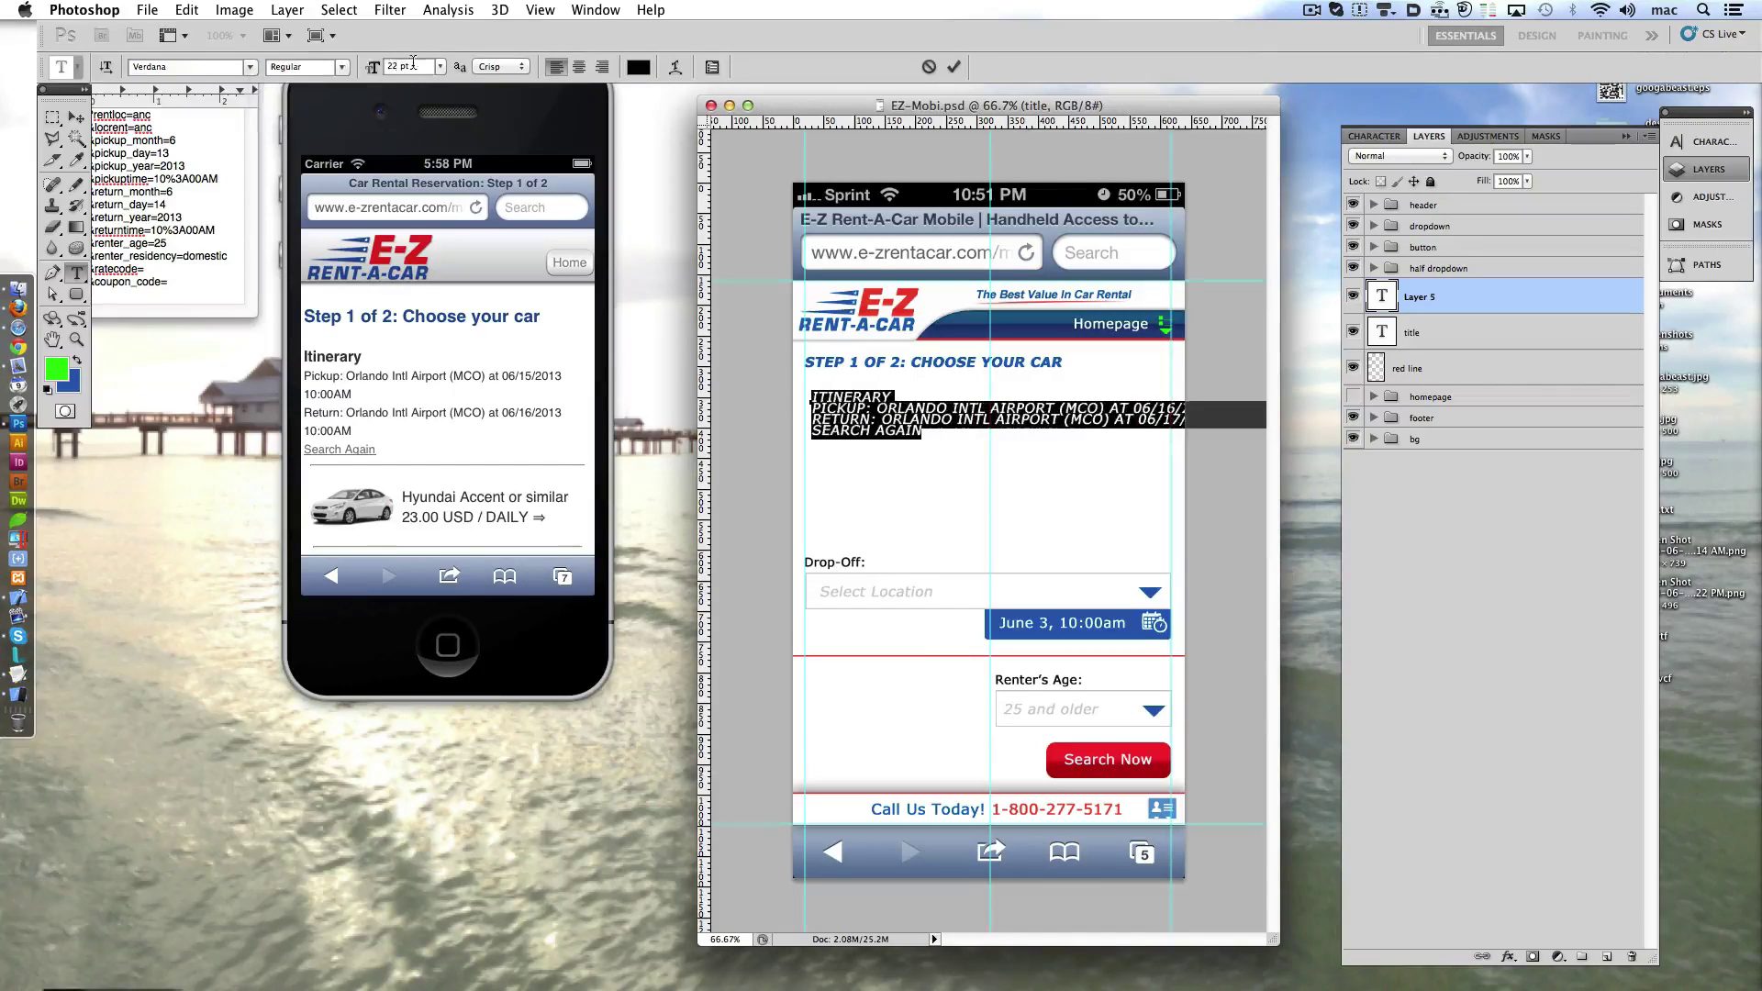
pyautogui.write('20')
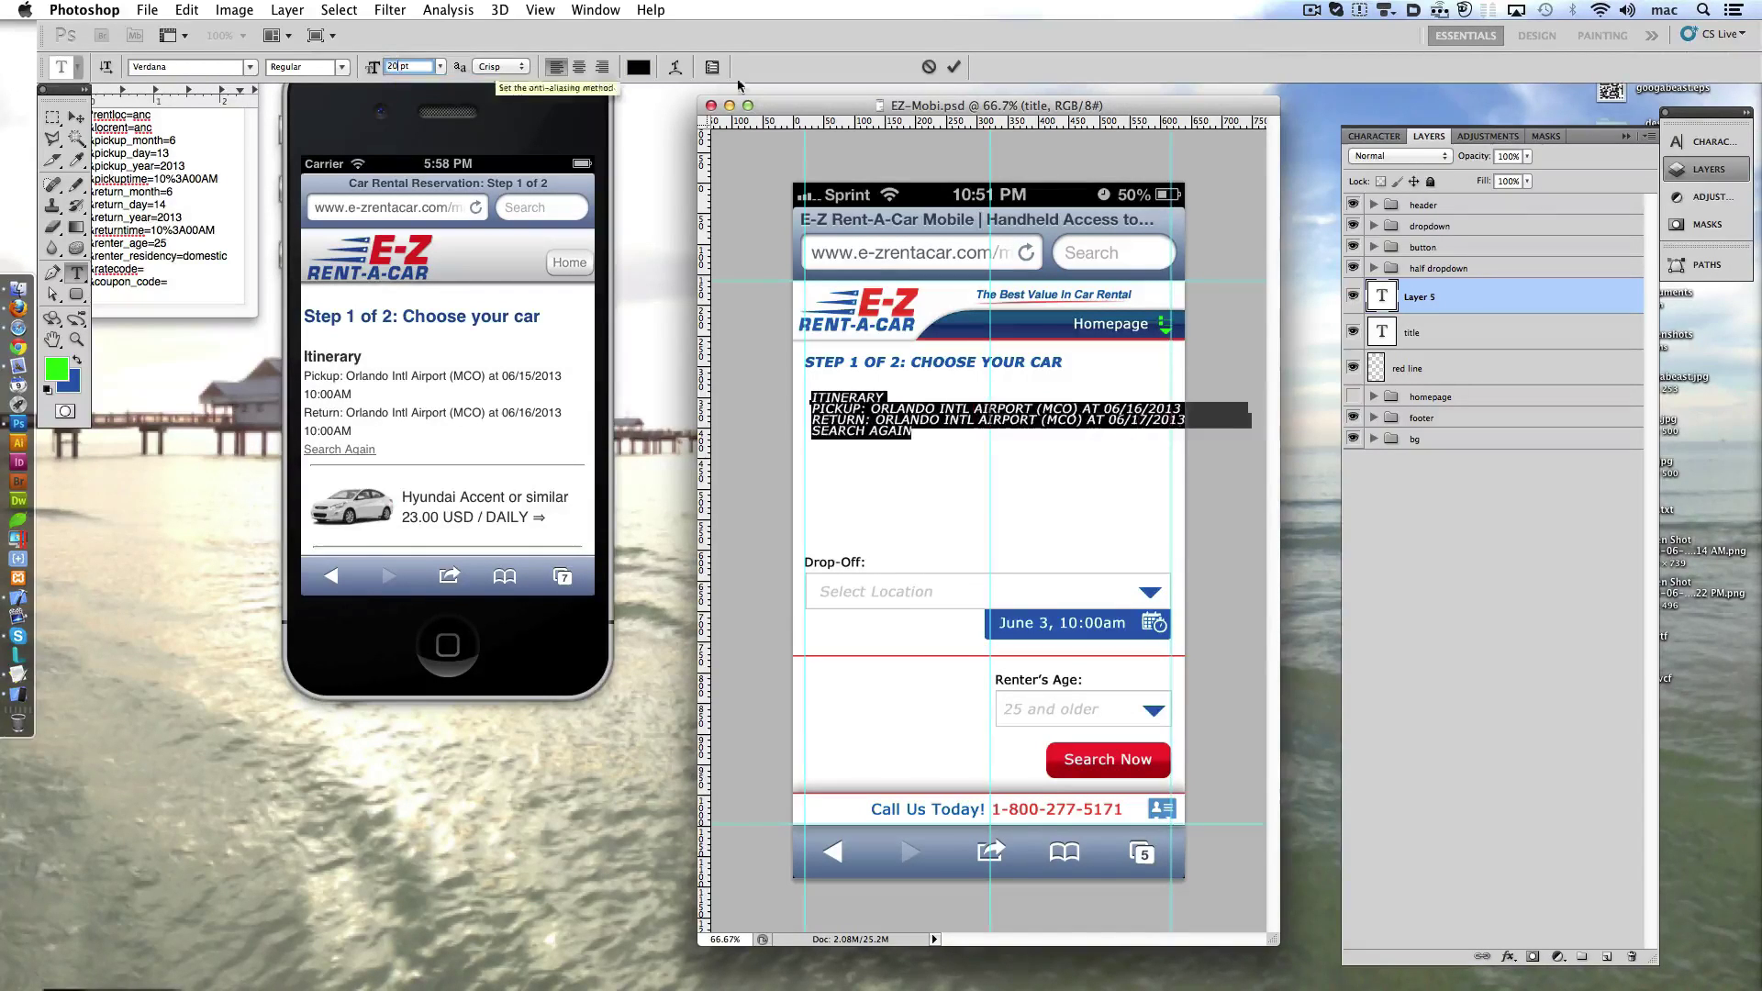
pyautogui.click(955, 66)
pyautogui.click(1374, 135)
pyautogui.click(1531, 273)
# - Style the word Itinerary bold, 22 pt and red
pyautogui.doubleClick(839, 398)
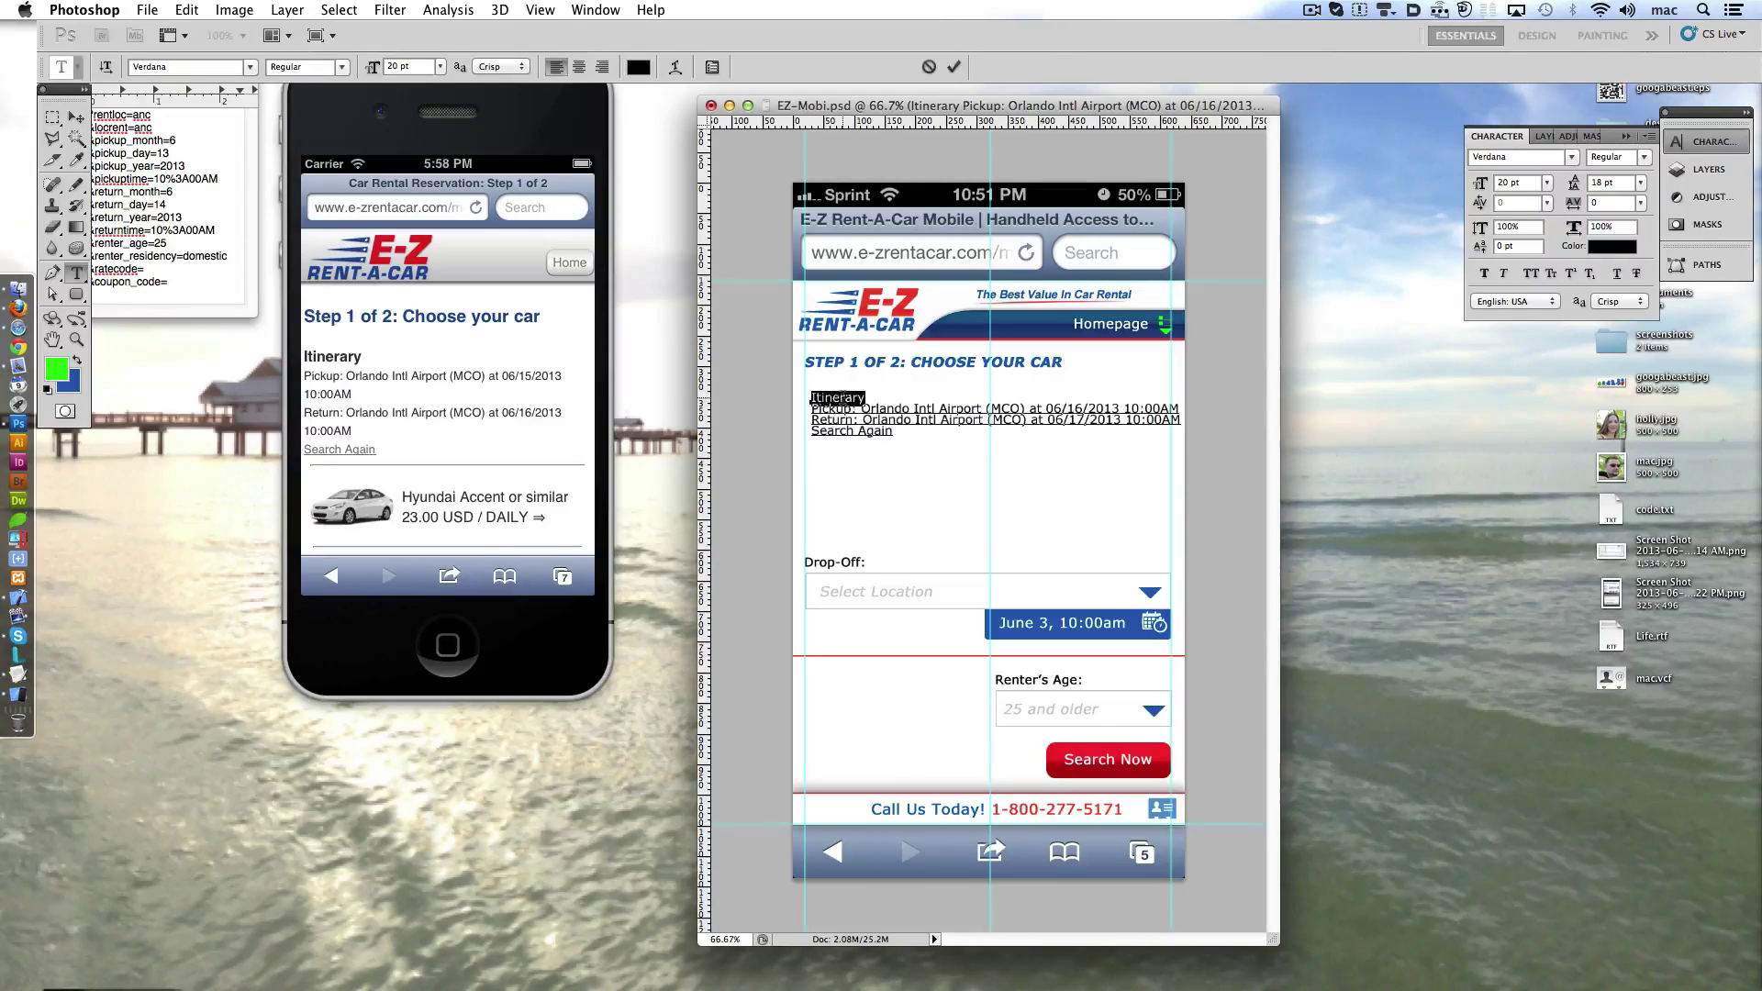
pyautogui.click(308, 66)
pyautogui.click(338, 87)
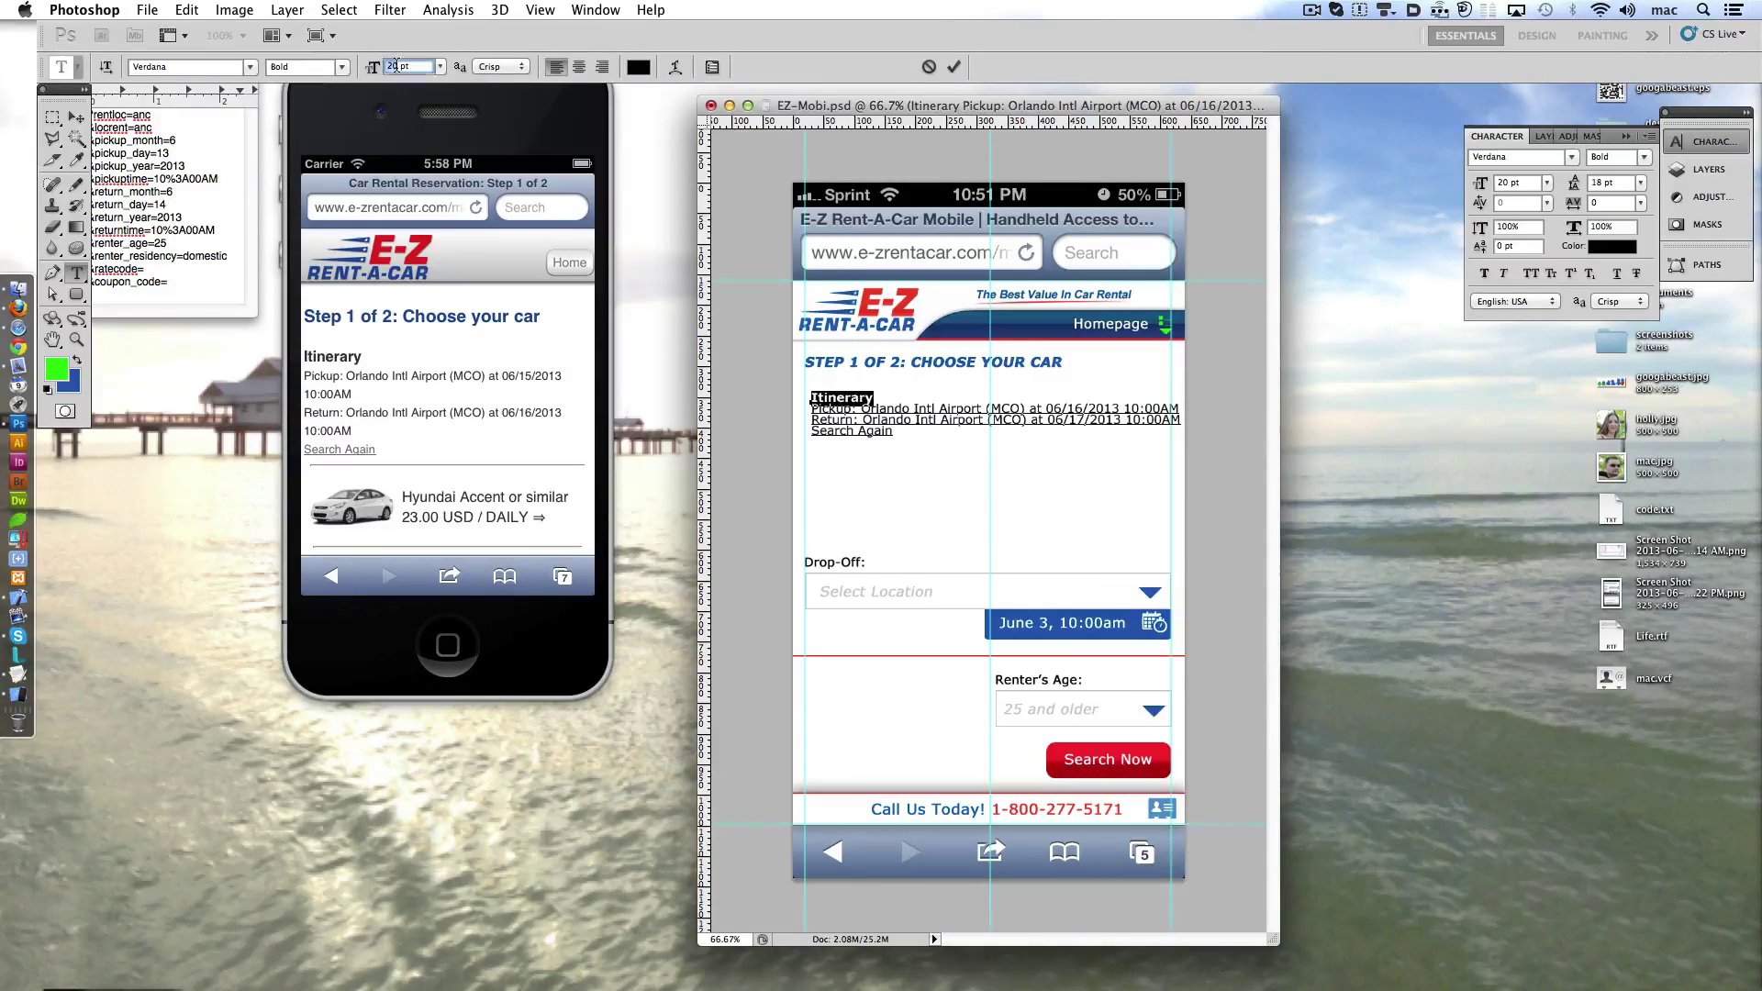
pyautogui.write('22')
pyautogui.click(638, 66)
pyautogui.click(1239, 611)
pyautogui.click(1438, 598)
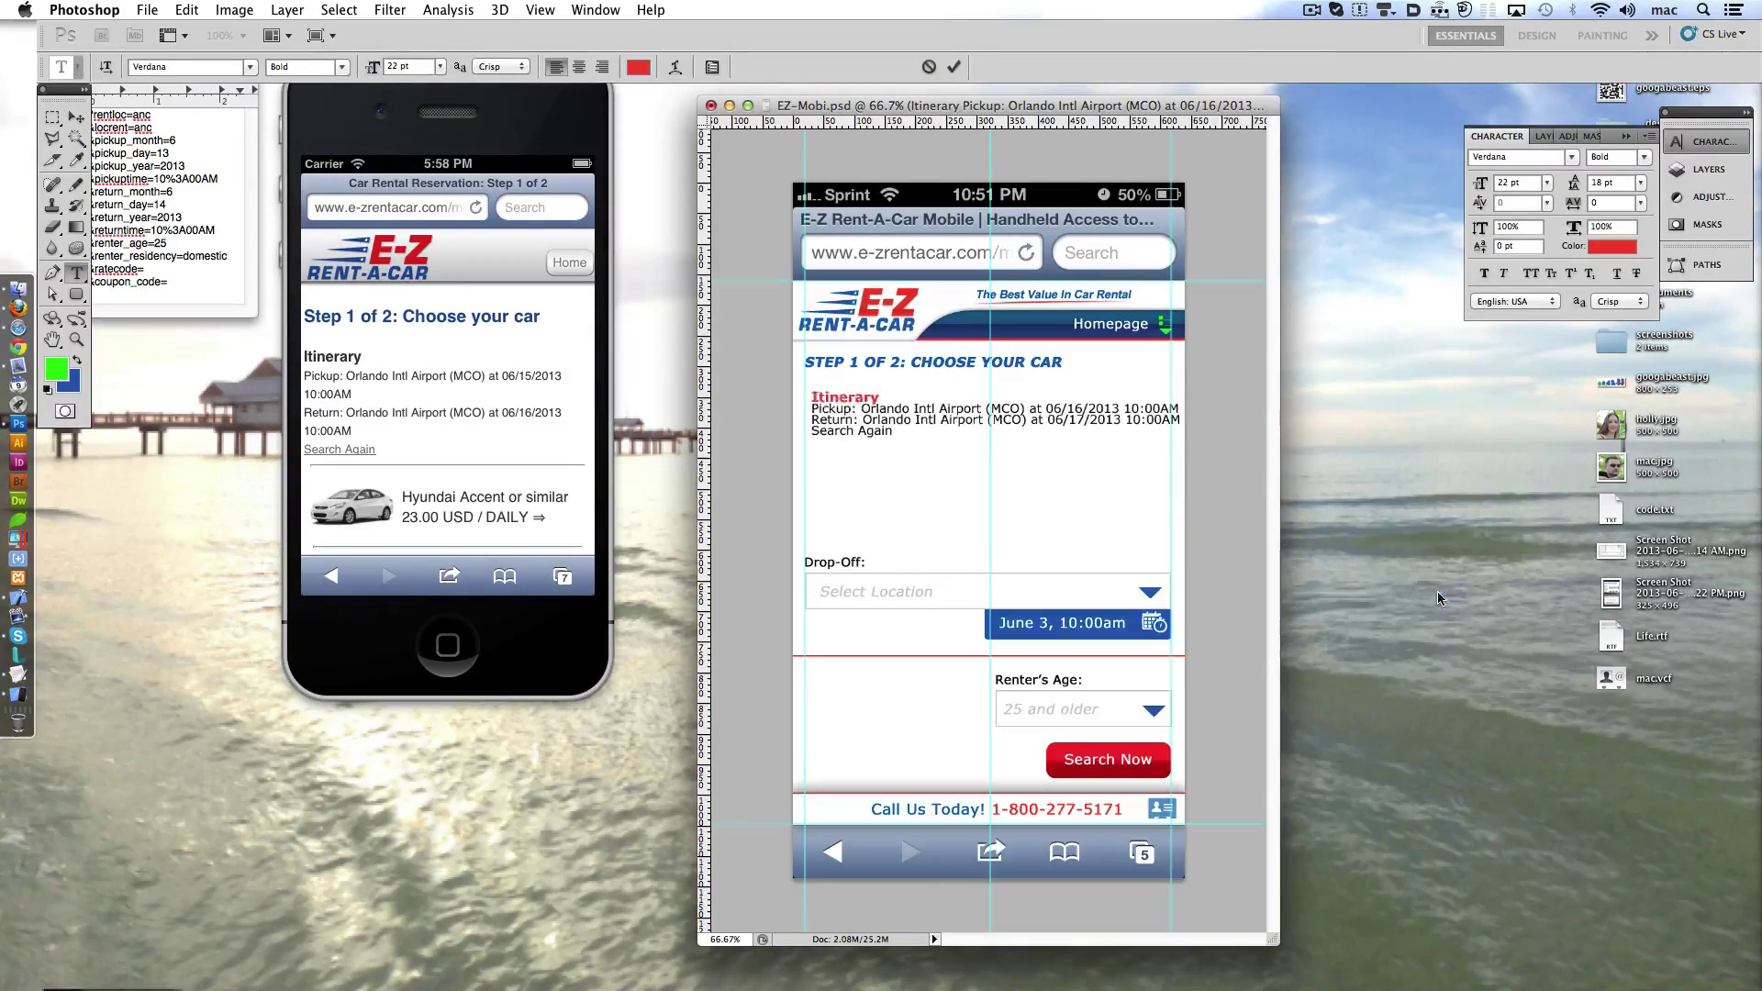
pyautogui.click(955, 66)
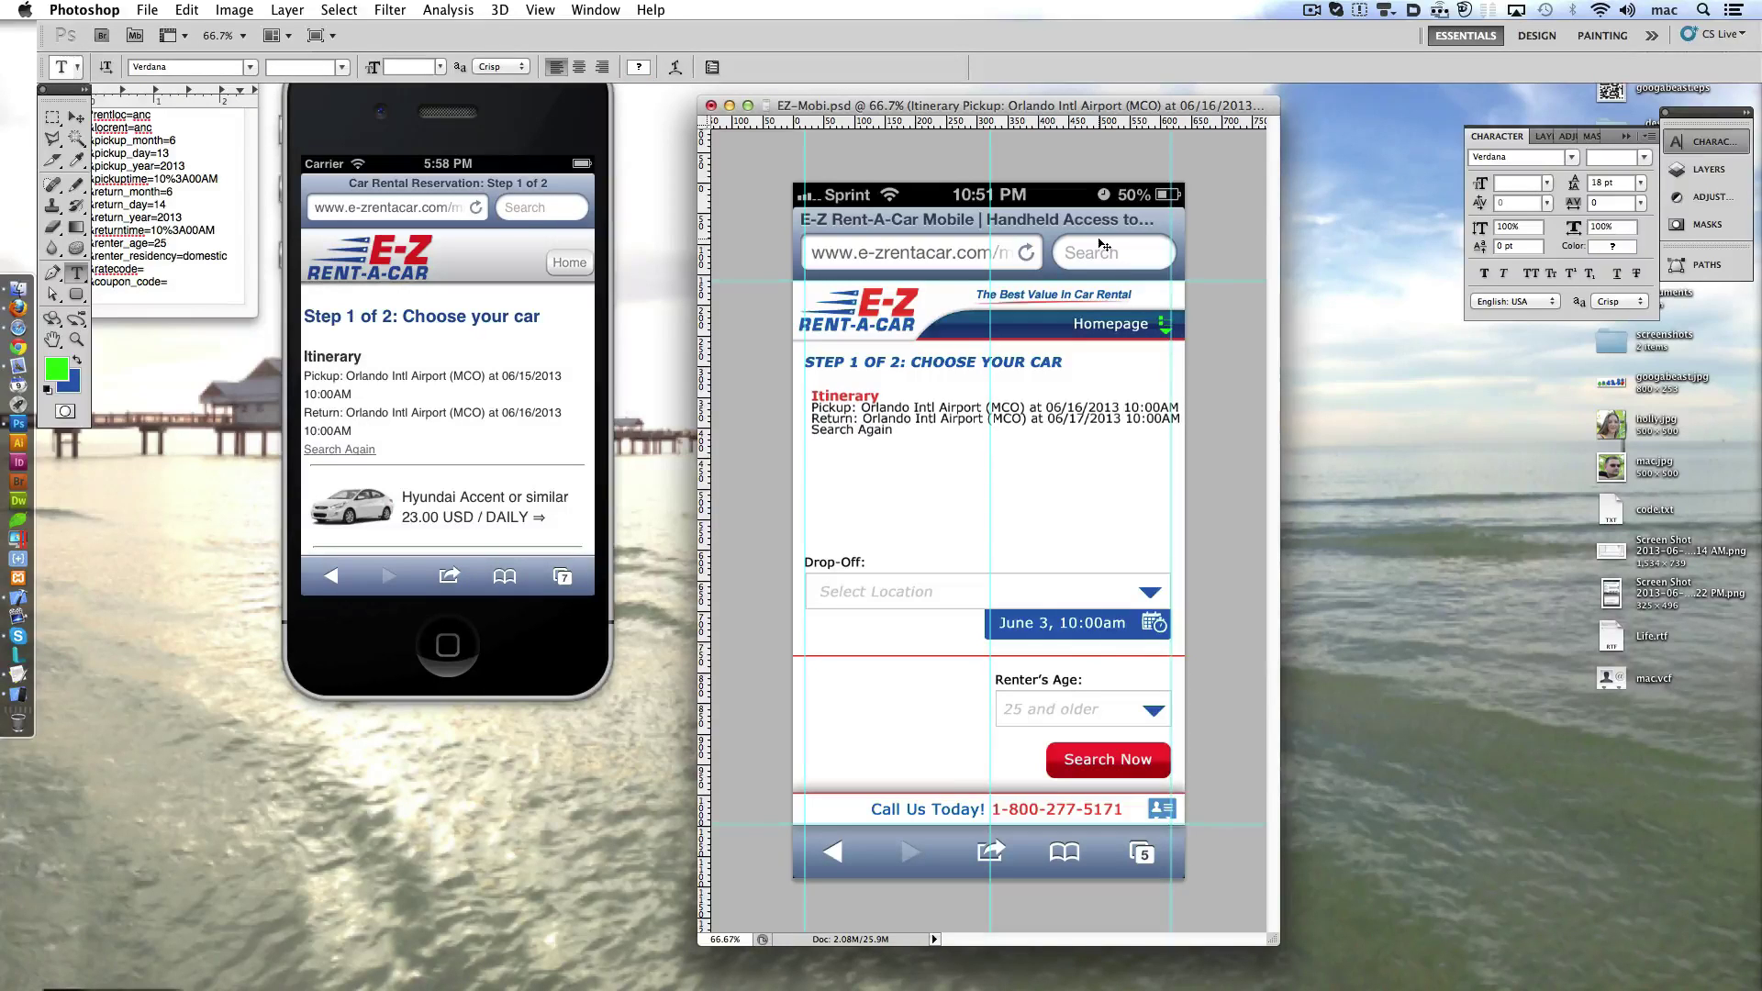
# - Remove the stray character before Search Again in the itinerary text
pyautogui.click(824, 401)
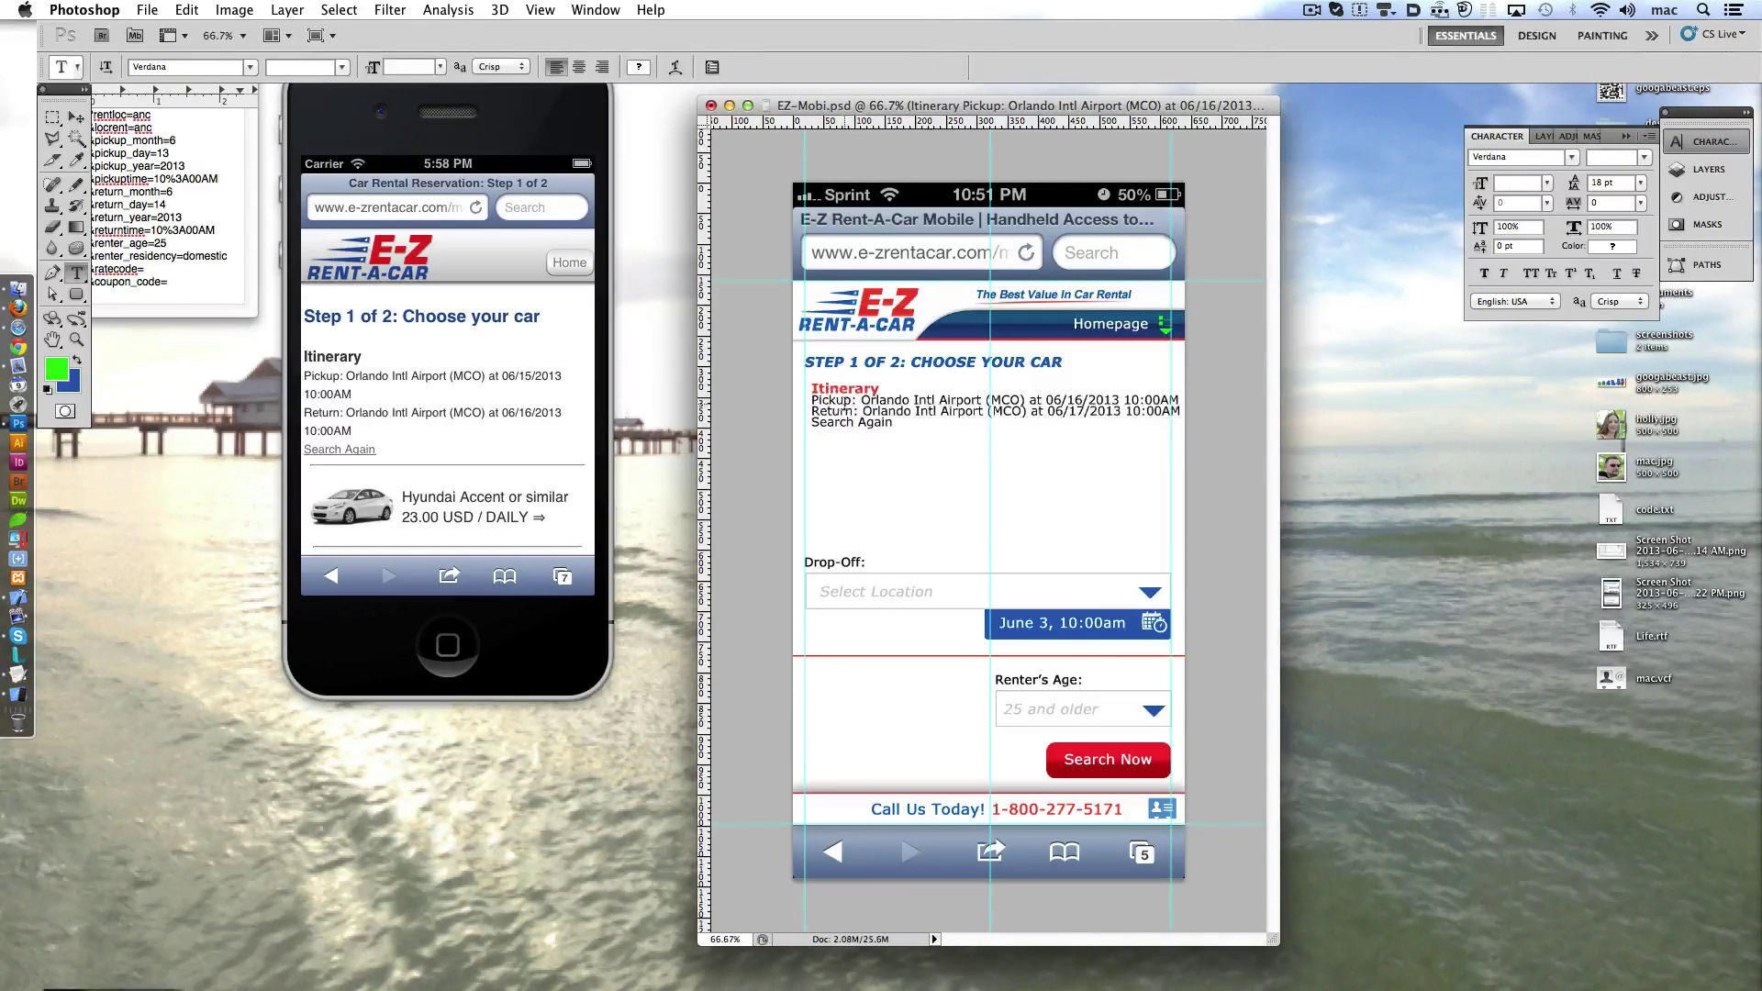
pyautogui.hotkey('ctrl', 'a')
pyautogui.hotkey('ctrl', 'Return')
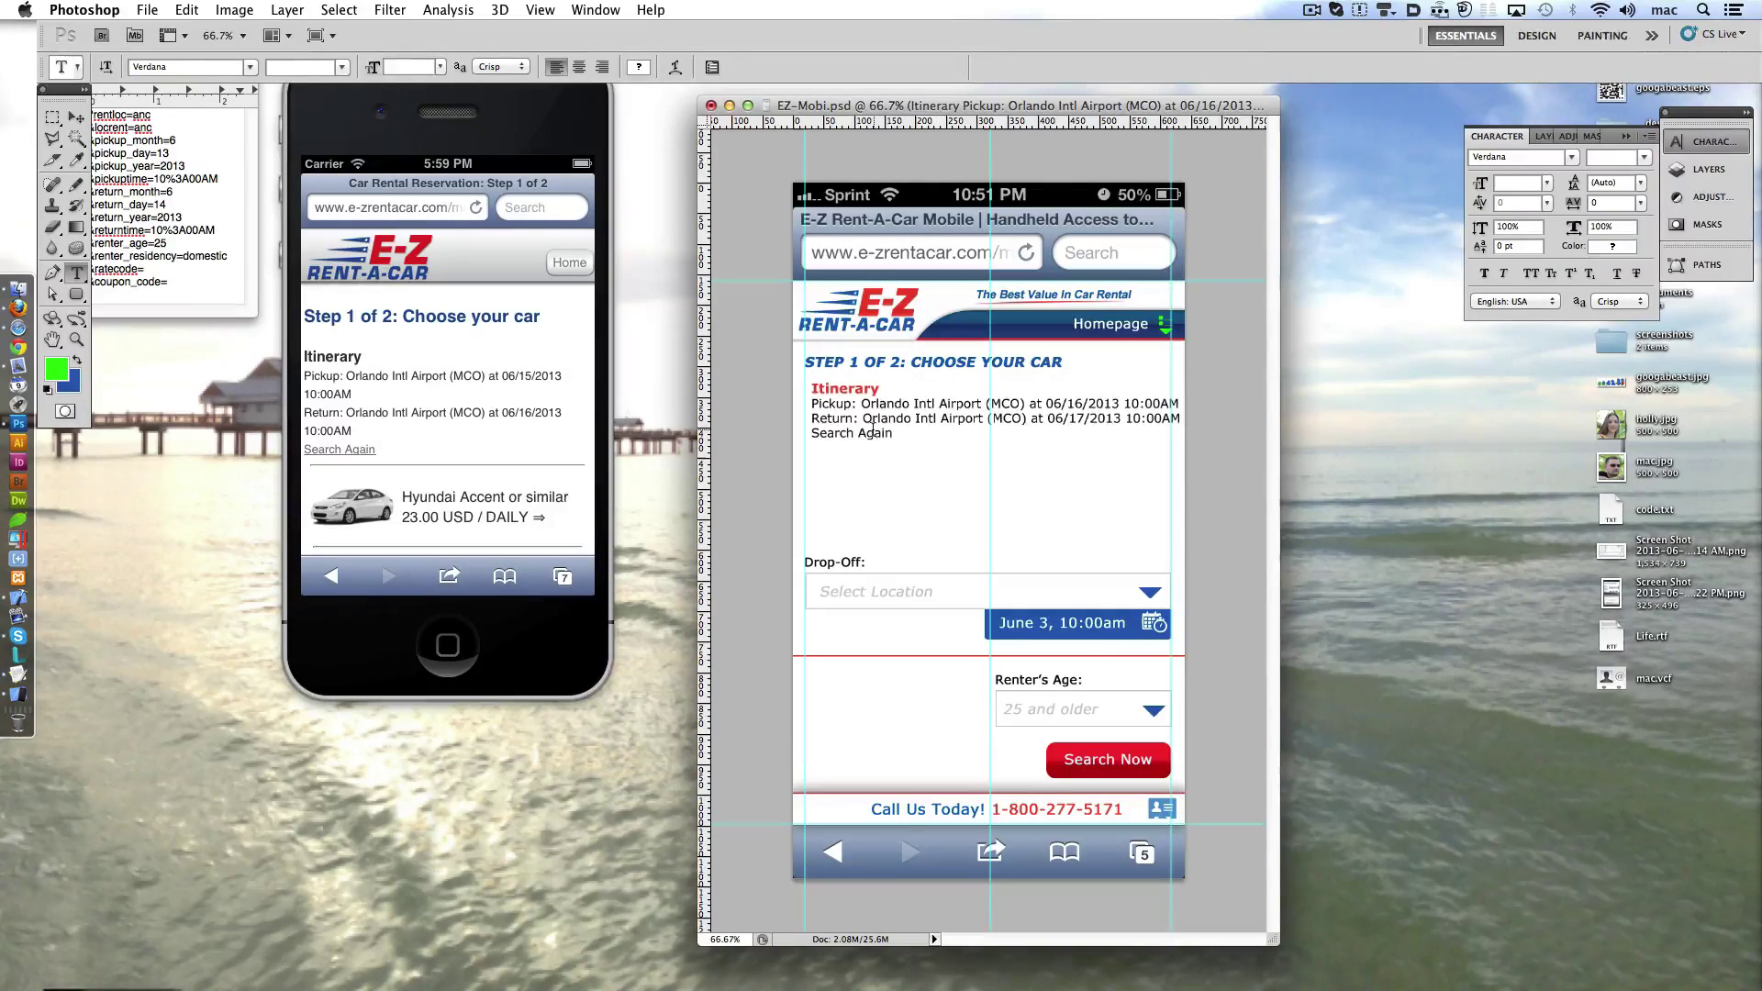
pyautogui.doubleClick(877, 434)
pyautogui.press('F12')
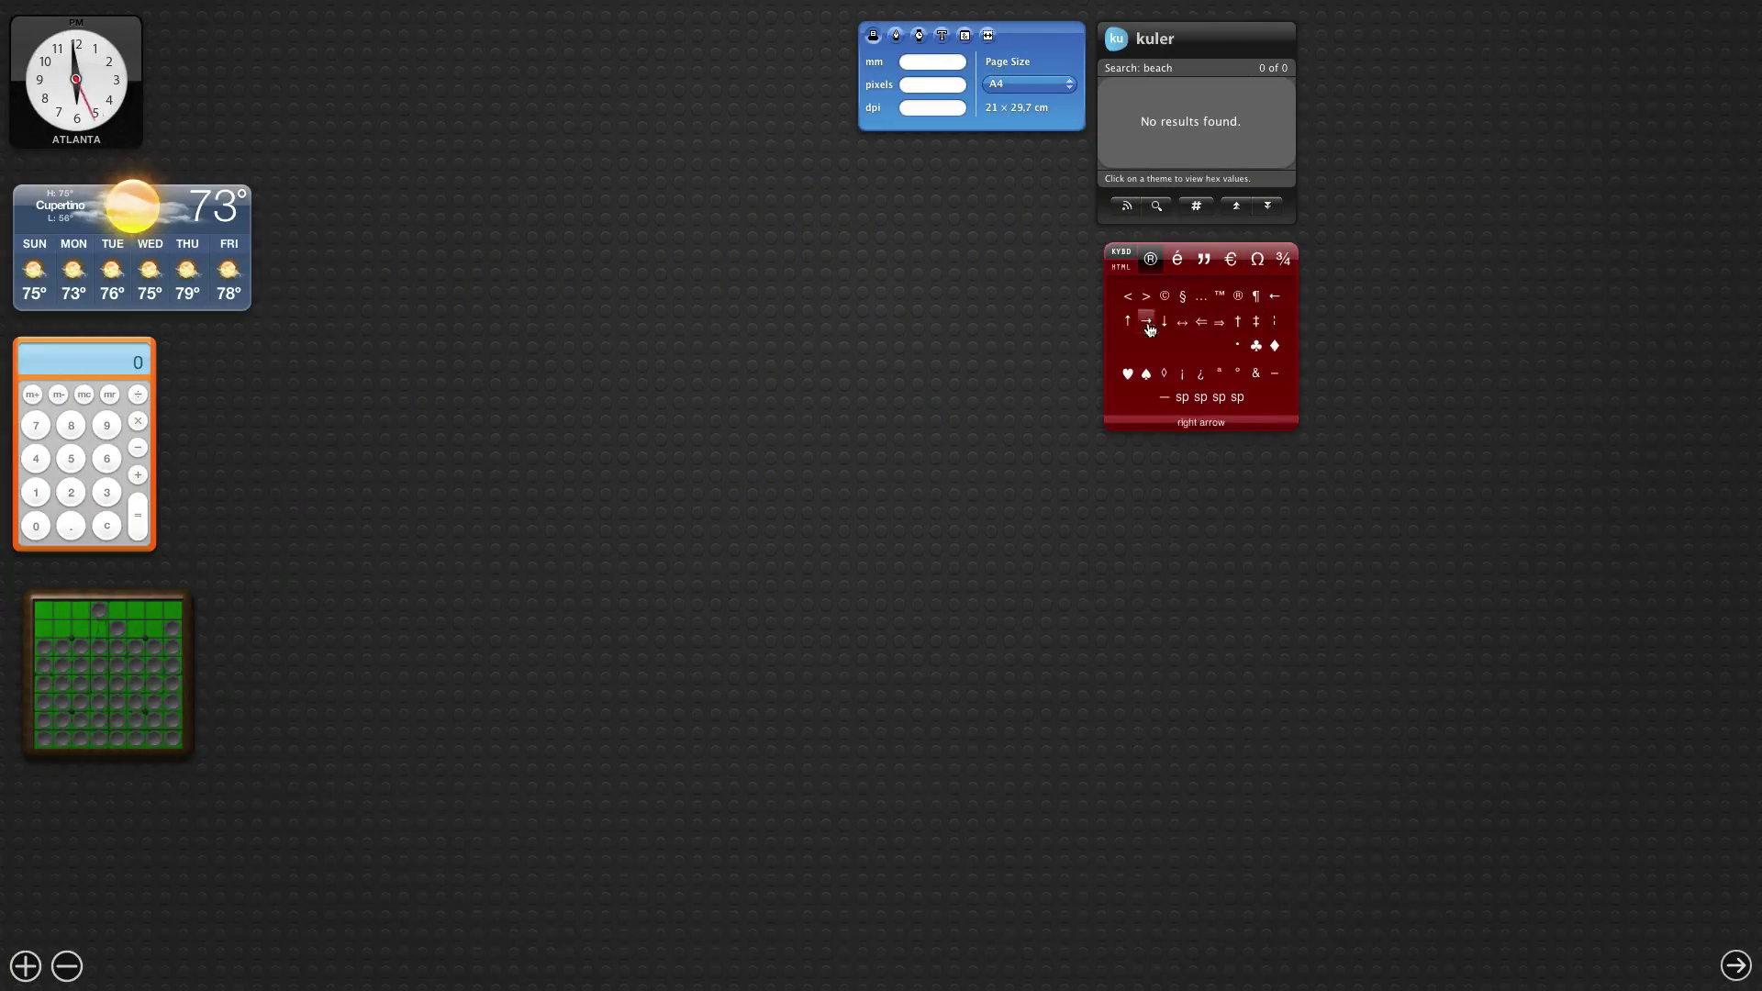
pyautogui.click(1182, 404)
pyautogui.press('F12')
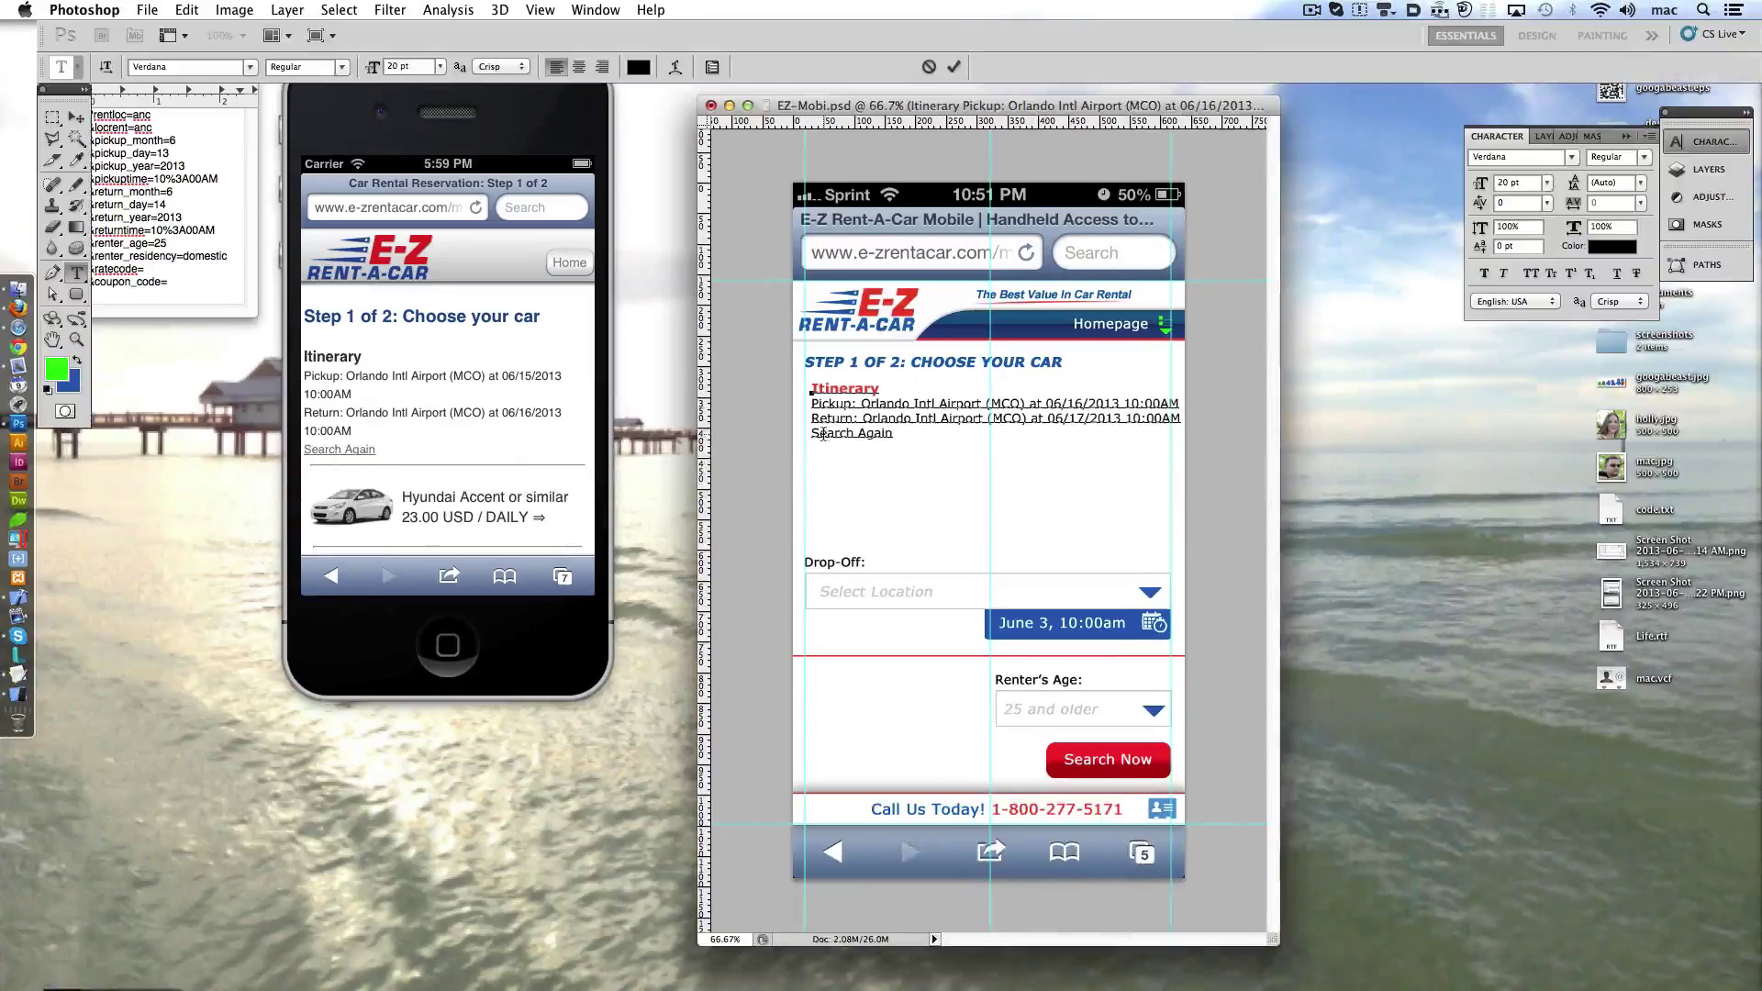
pyautogui.press('BackSpace')
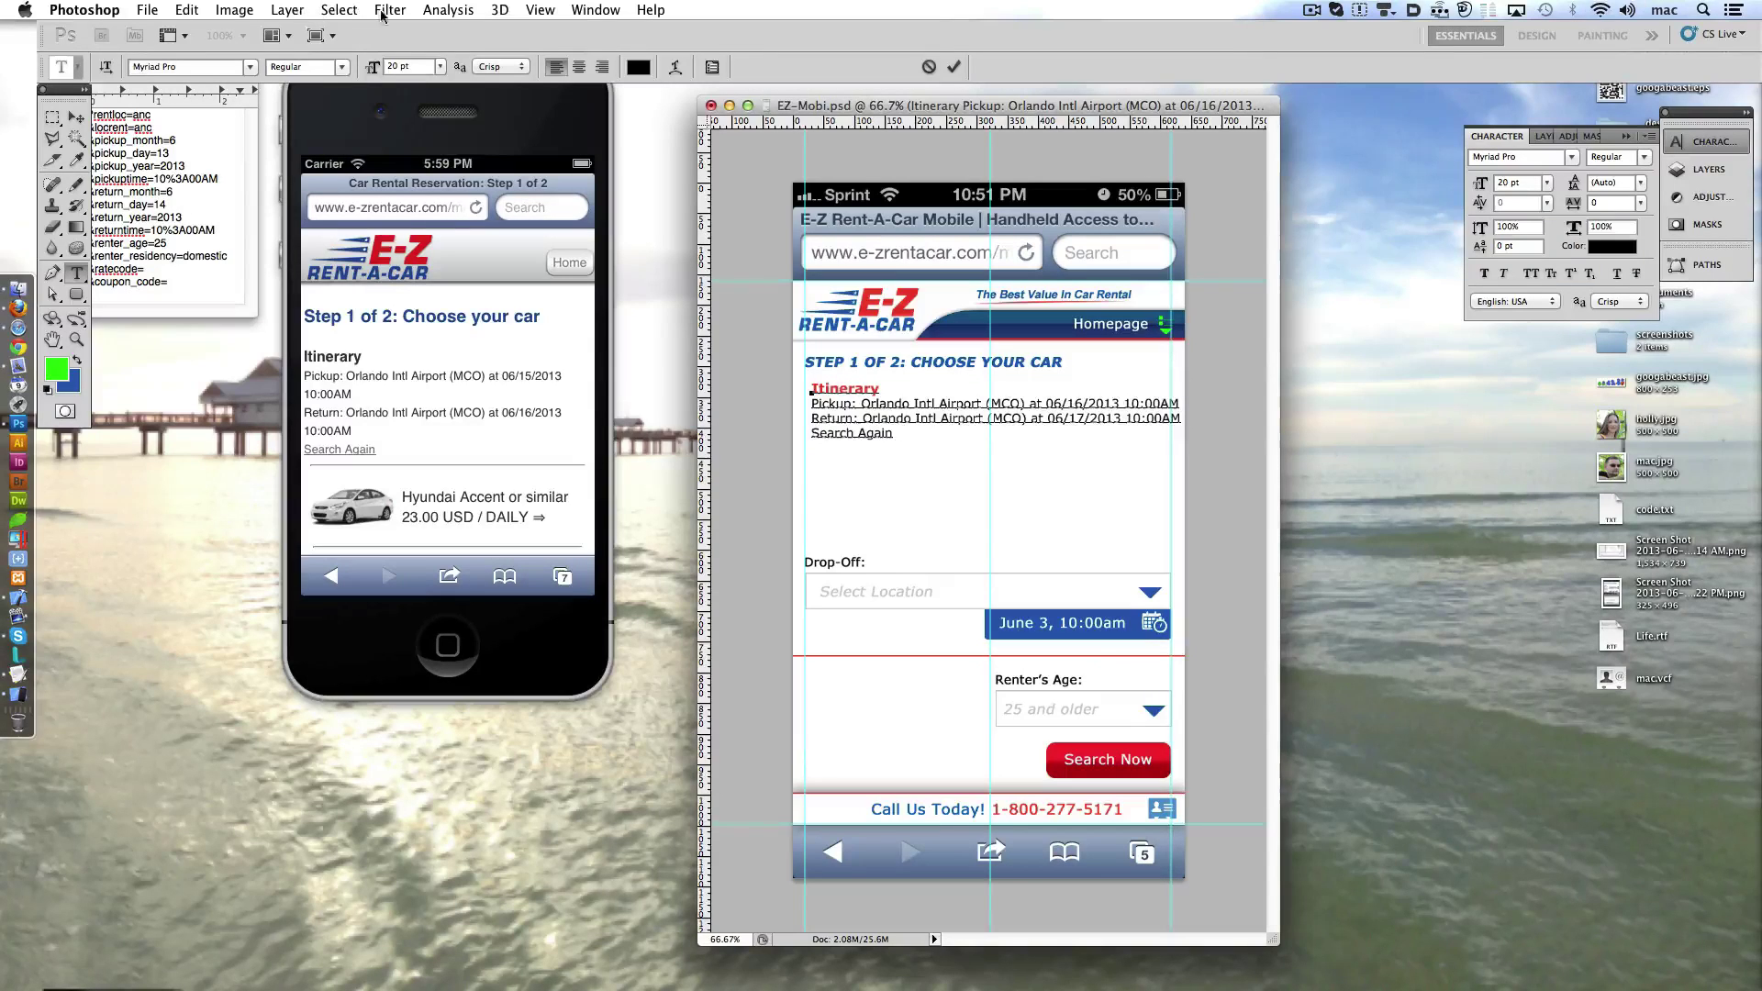
pyautogui.click(292, 11)
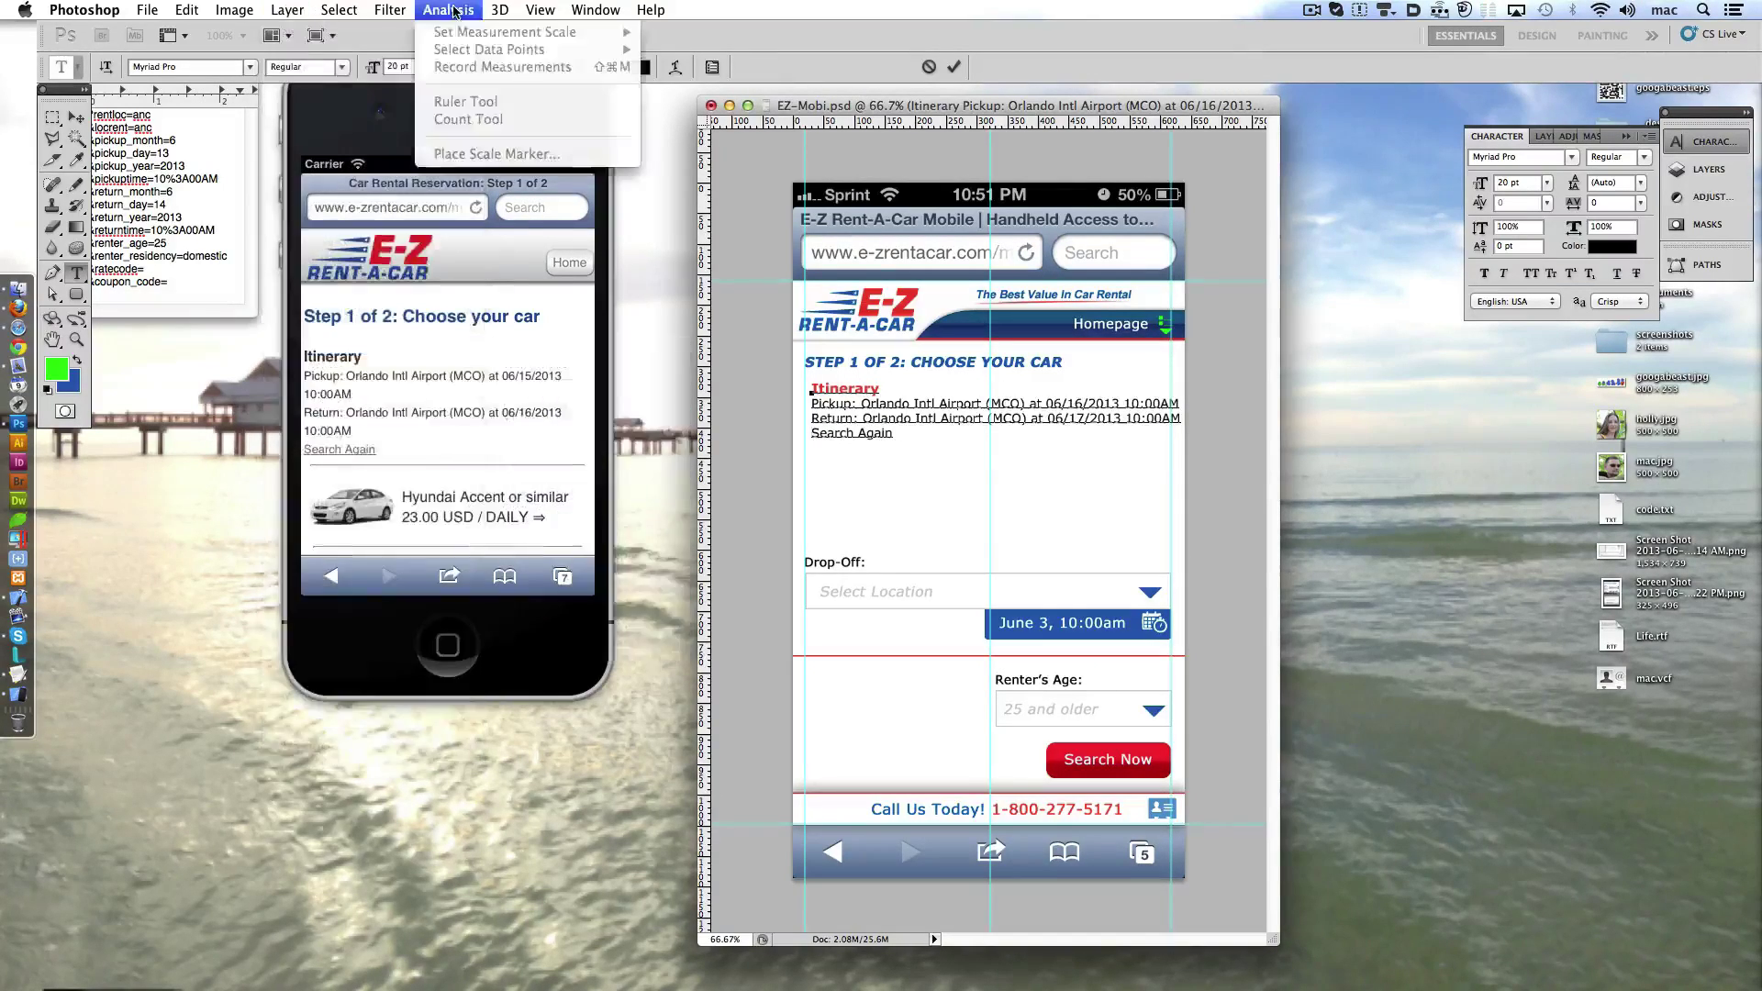
pyautogui.moveTo(185, 9)
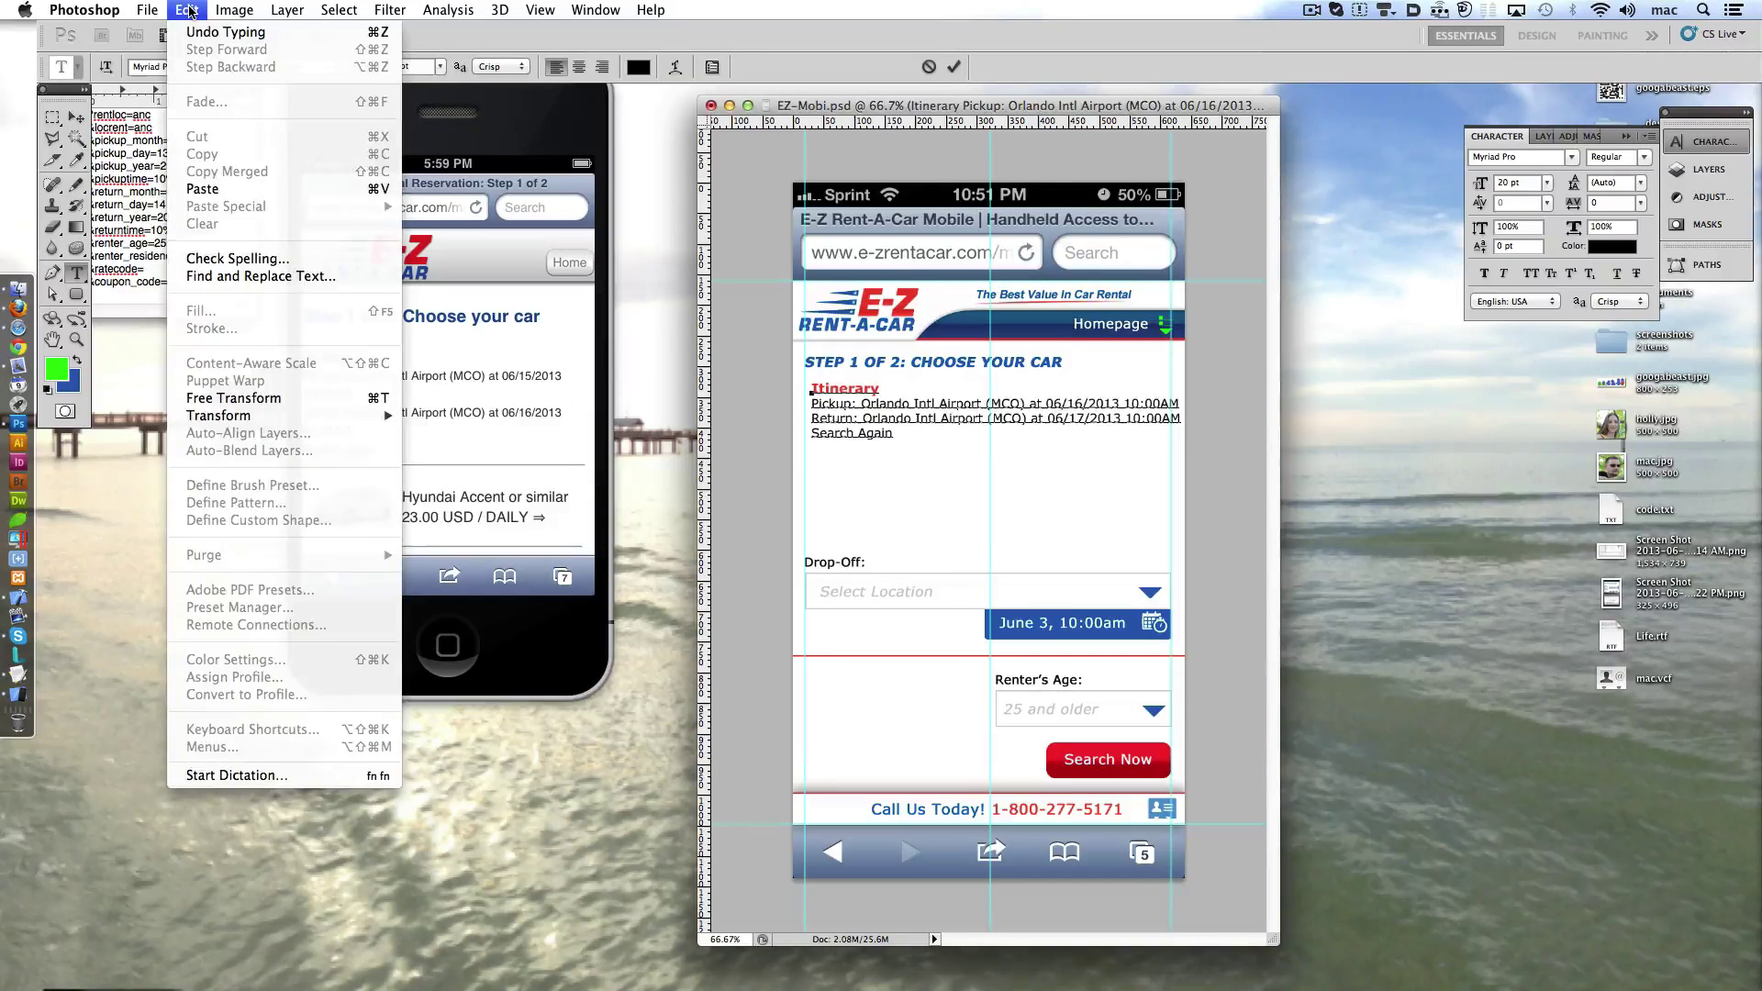
pyautogui.click(788, 680)
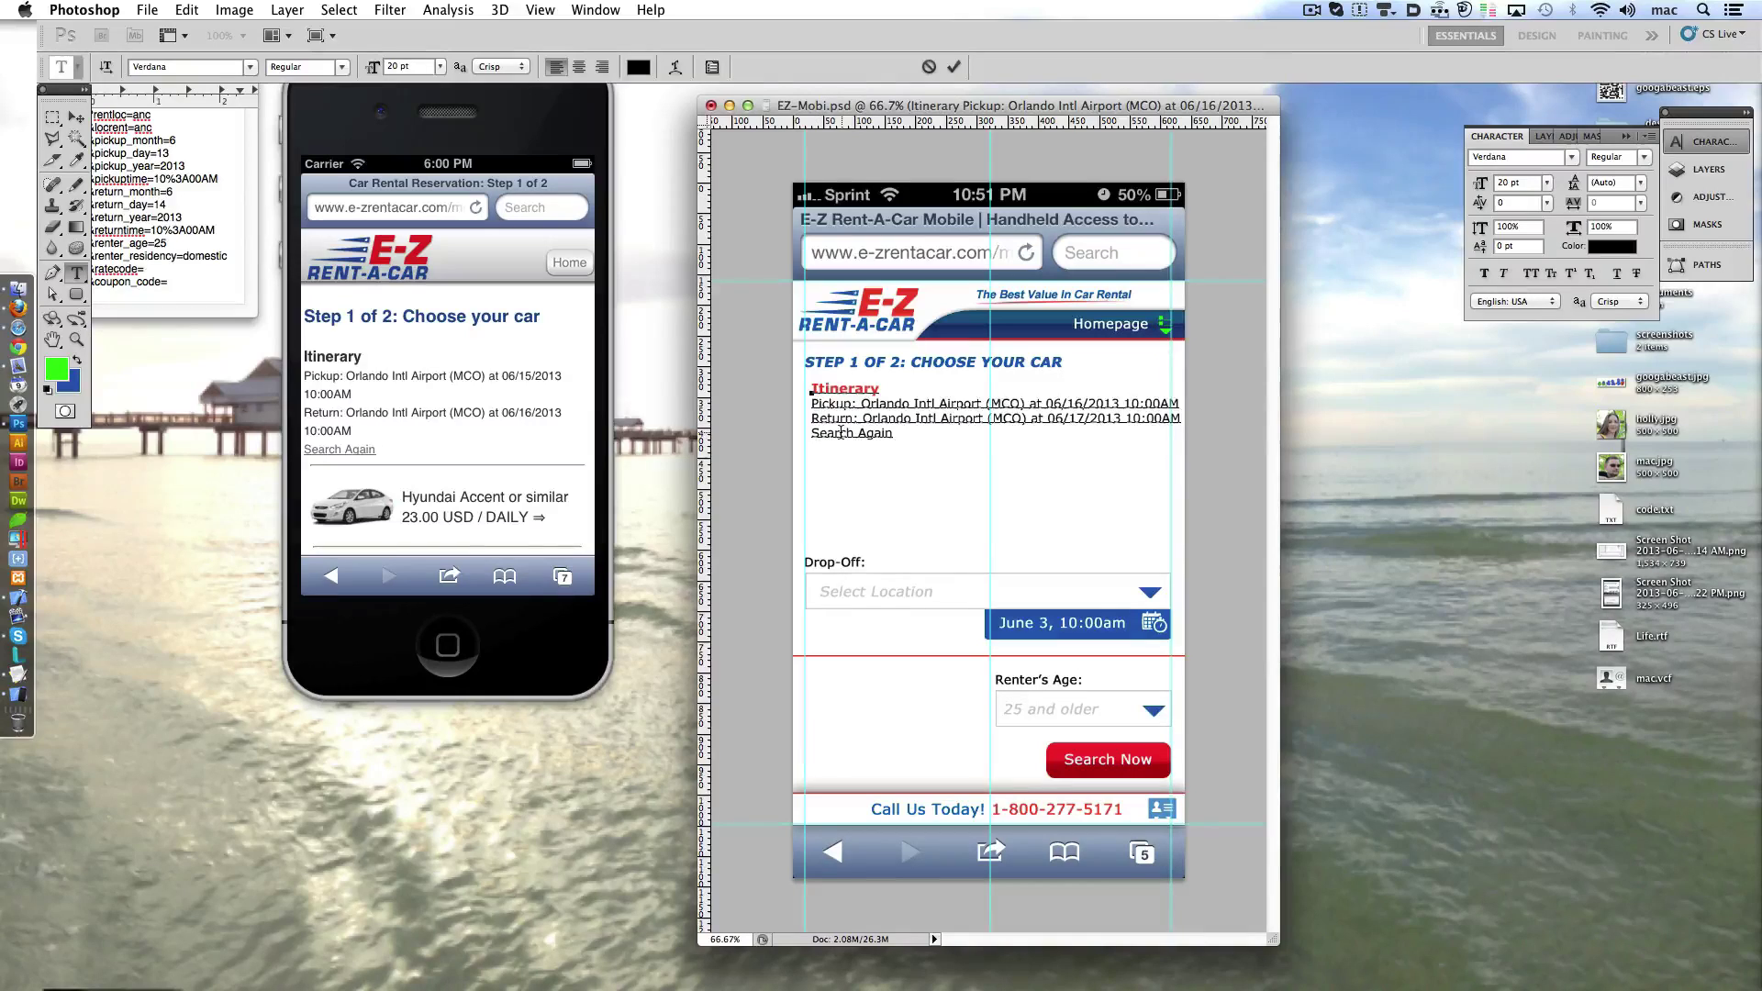
# - Indent the Pickup line and move the pickup date onto its own line
pyautogui.click(811, 404)
pyautogui.press('Tab')
pyautogui.press('Tab')
pyautogui.press('Return')
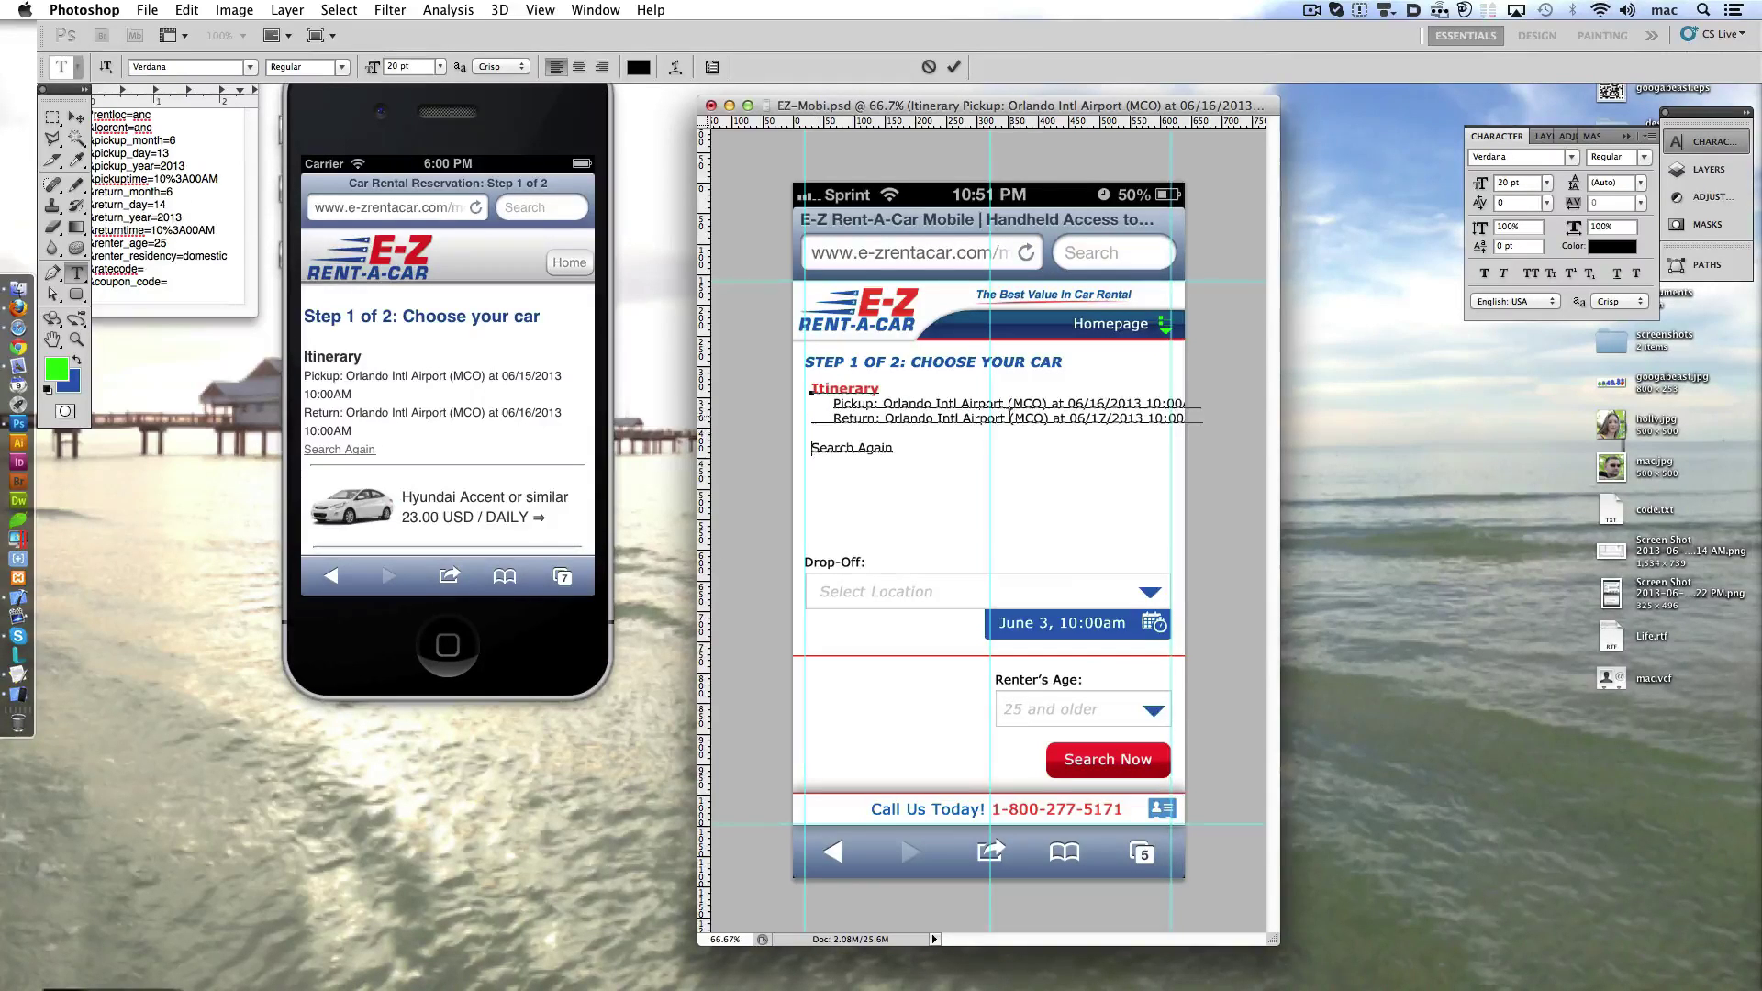
pyautogui.hotkey('shift', 'End')
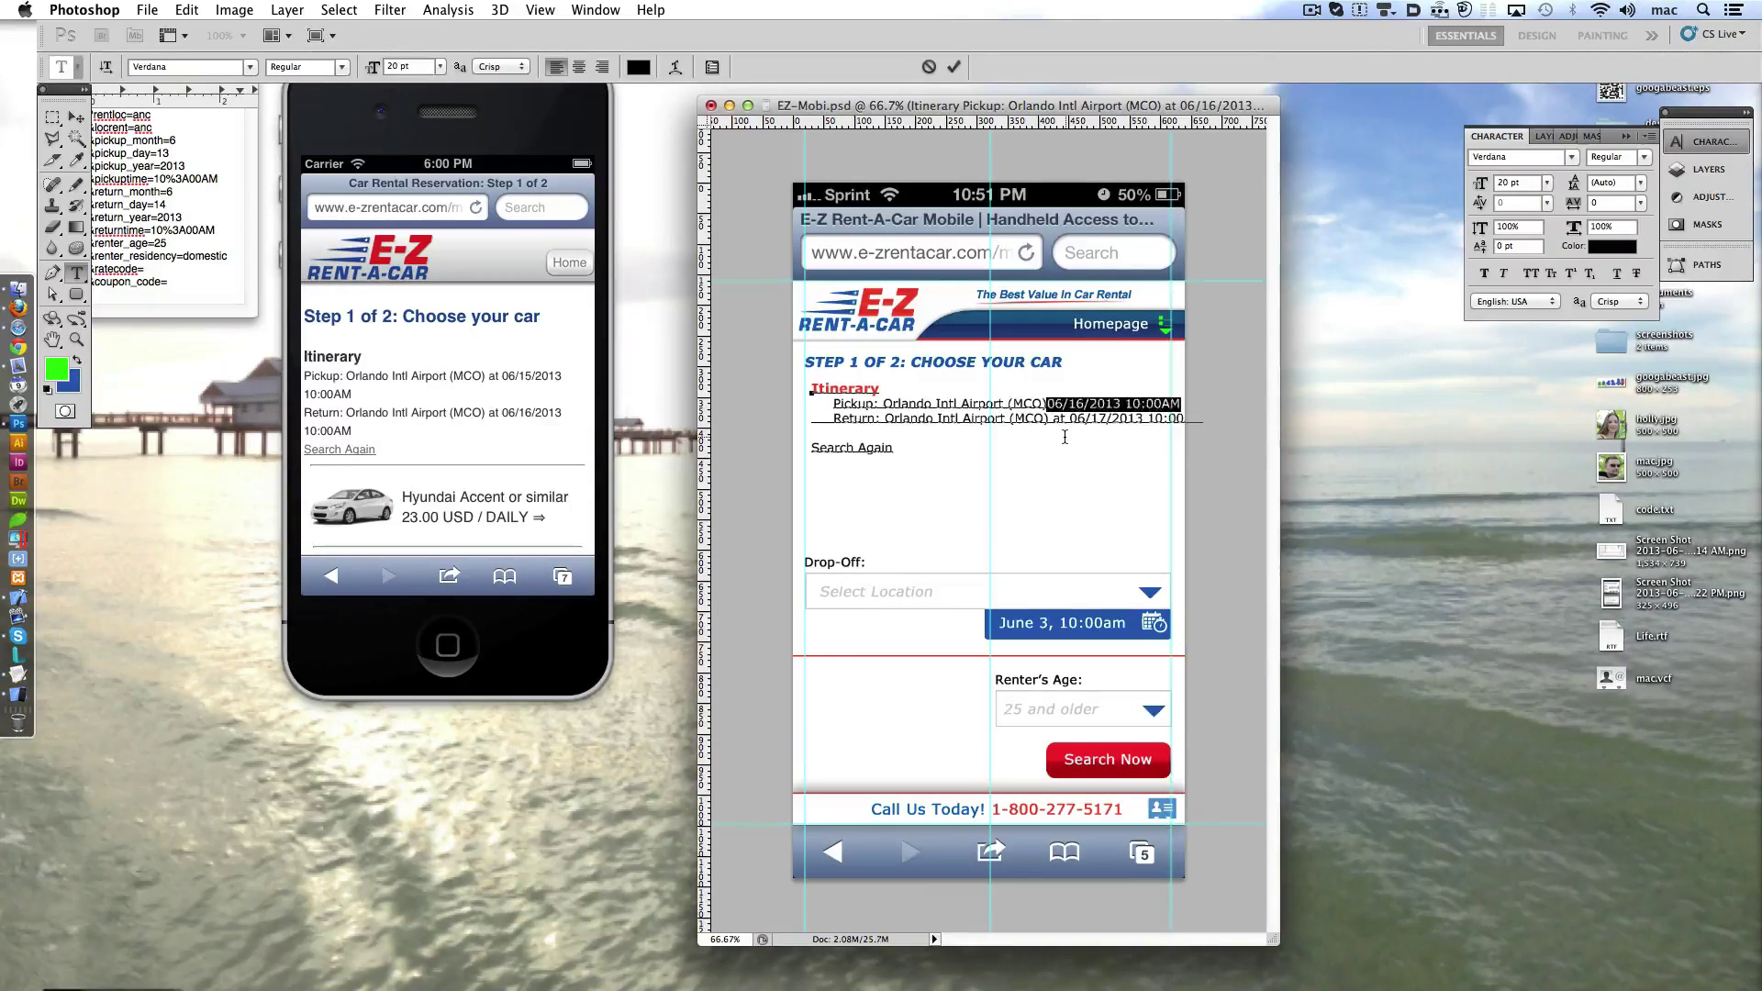
pyautogui.press('BackSpace')
pyautogui.press('Return')
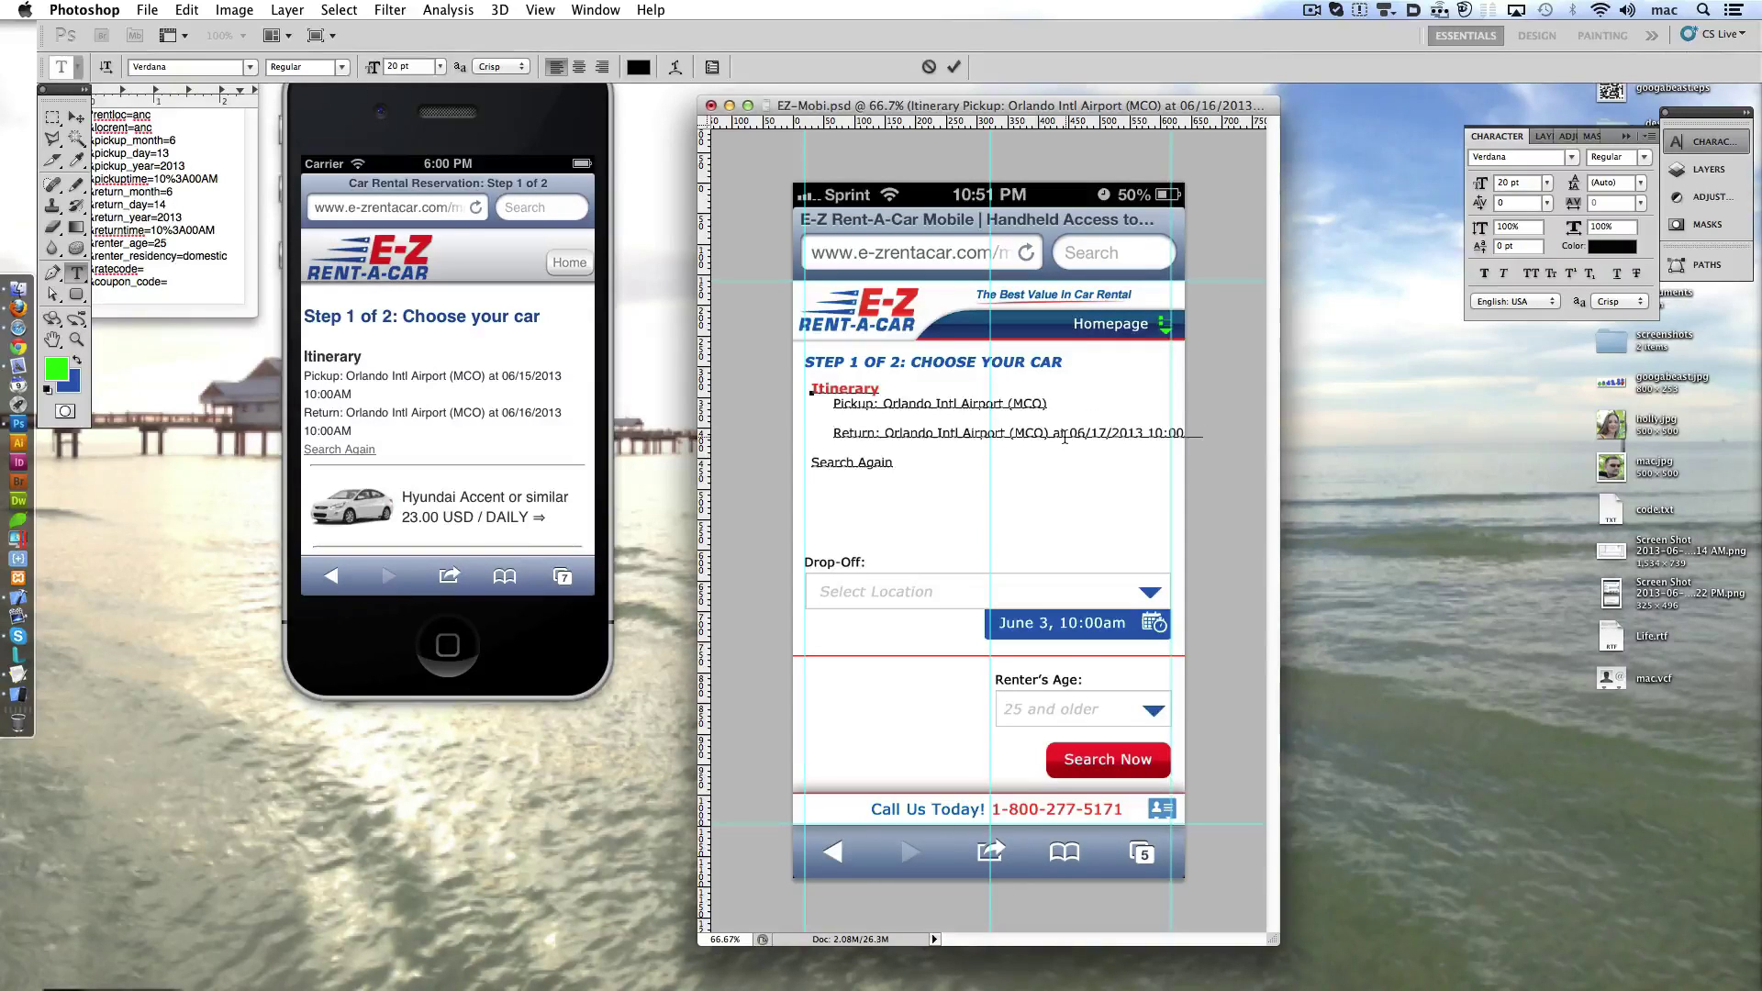
pyautogui.click(885, 402)
pyautogui.press('super+v')
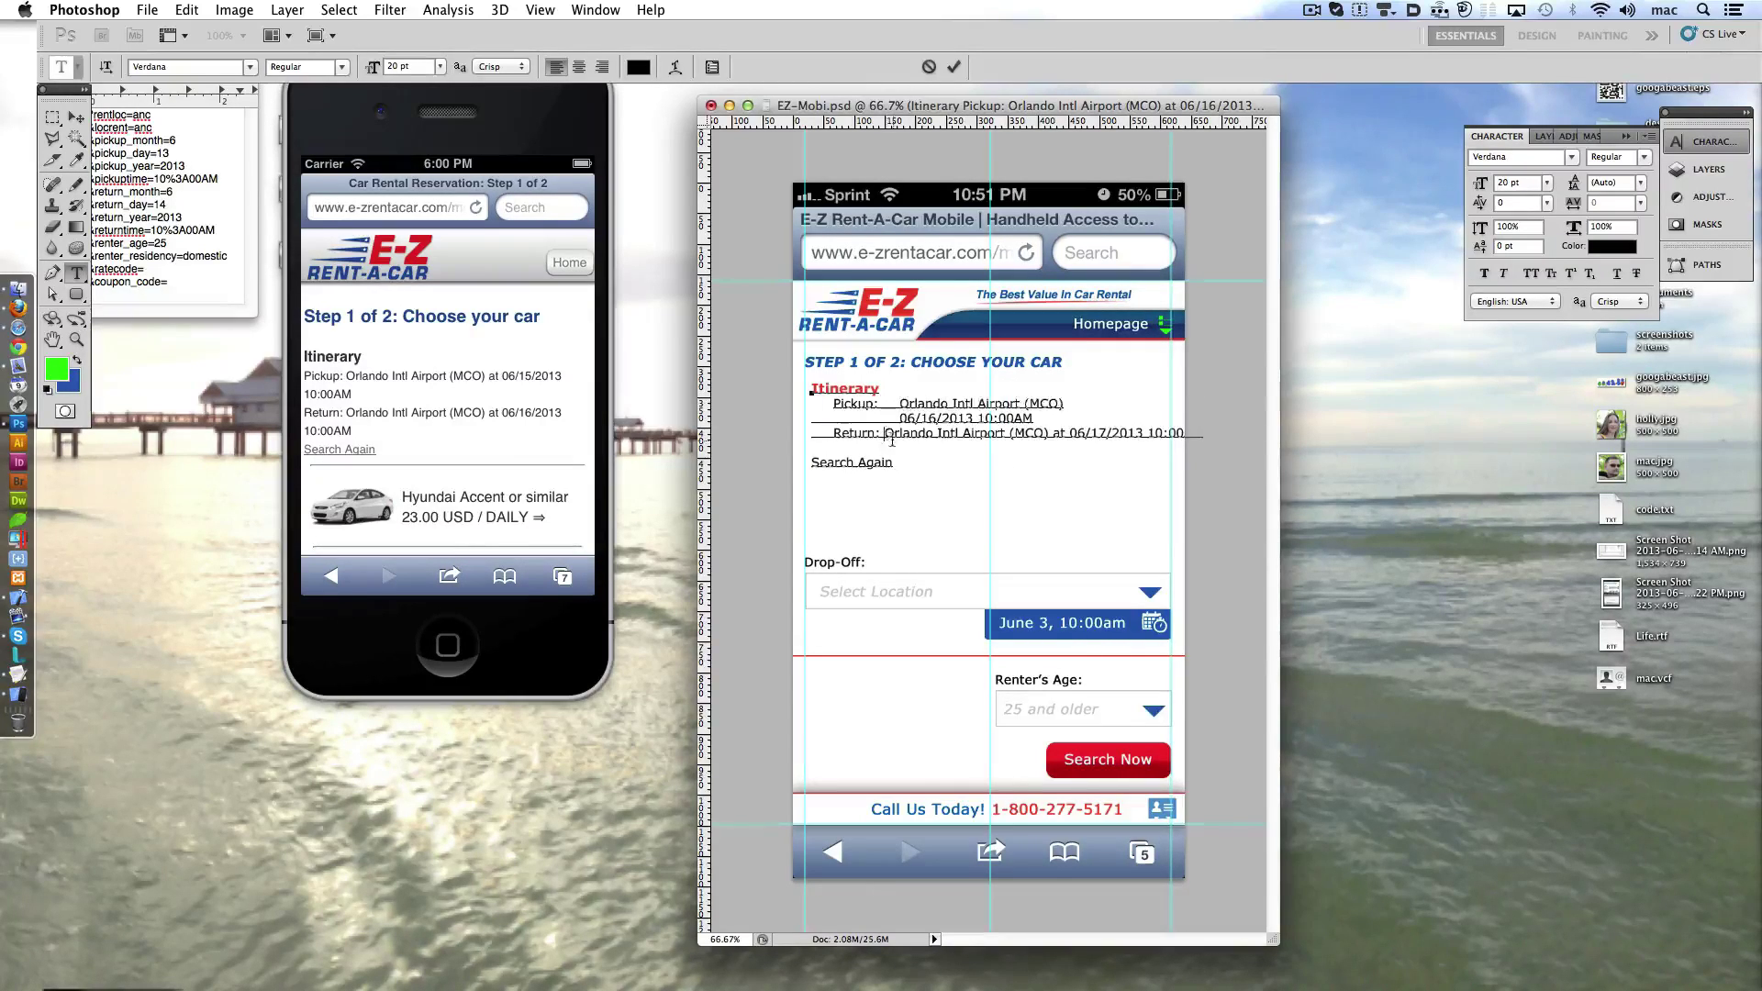
# - Indent the Return line, put the return date on a new line, and commit
pyautogui.press('Tab')
pyautogui.click(1067, 433)
pyautogui.press('Return')
pyautogui.press('Delete')
pyautogui.press('Delete')
pyautogui.press('Delete')
pyautogui.press('Tab')
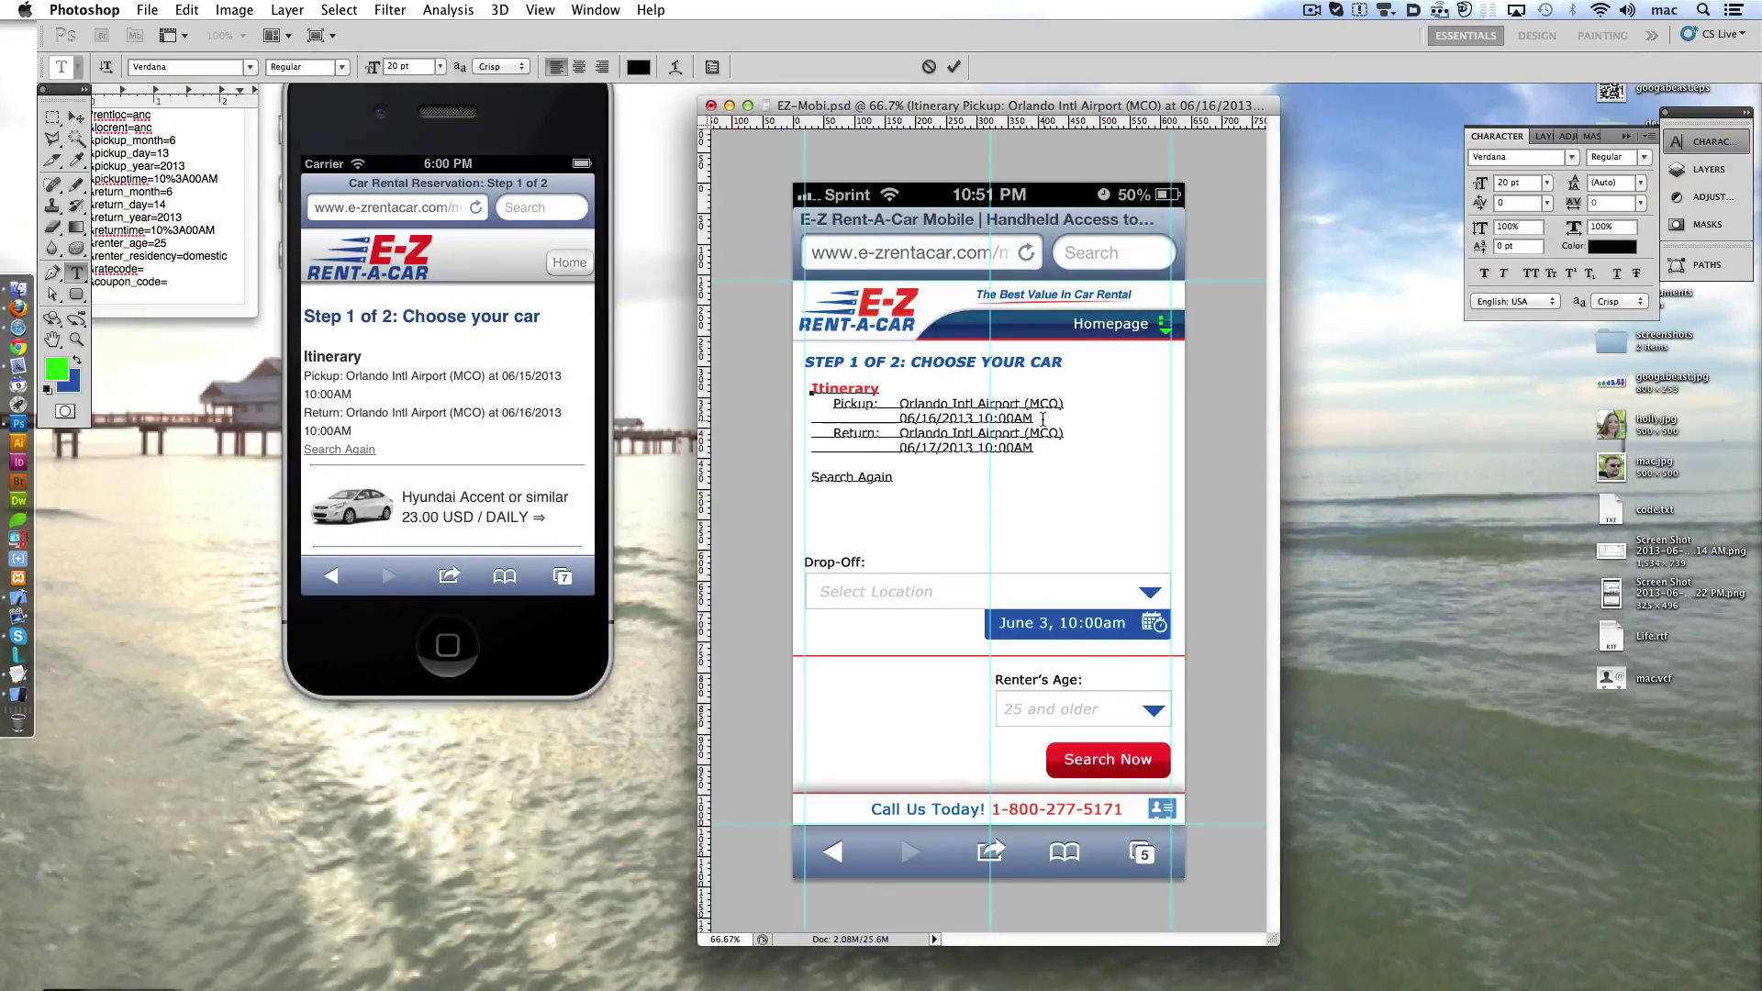
pyautogui.press('Return')
pyautogui.press('super+Return')
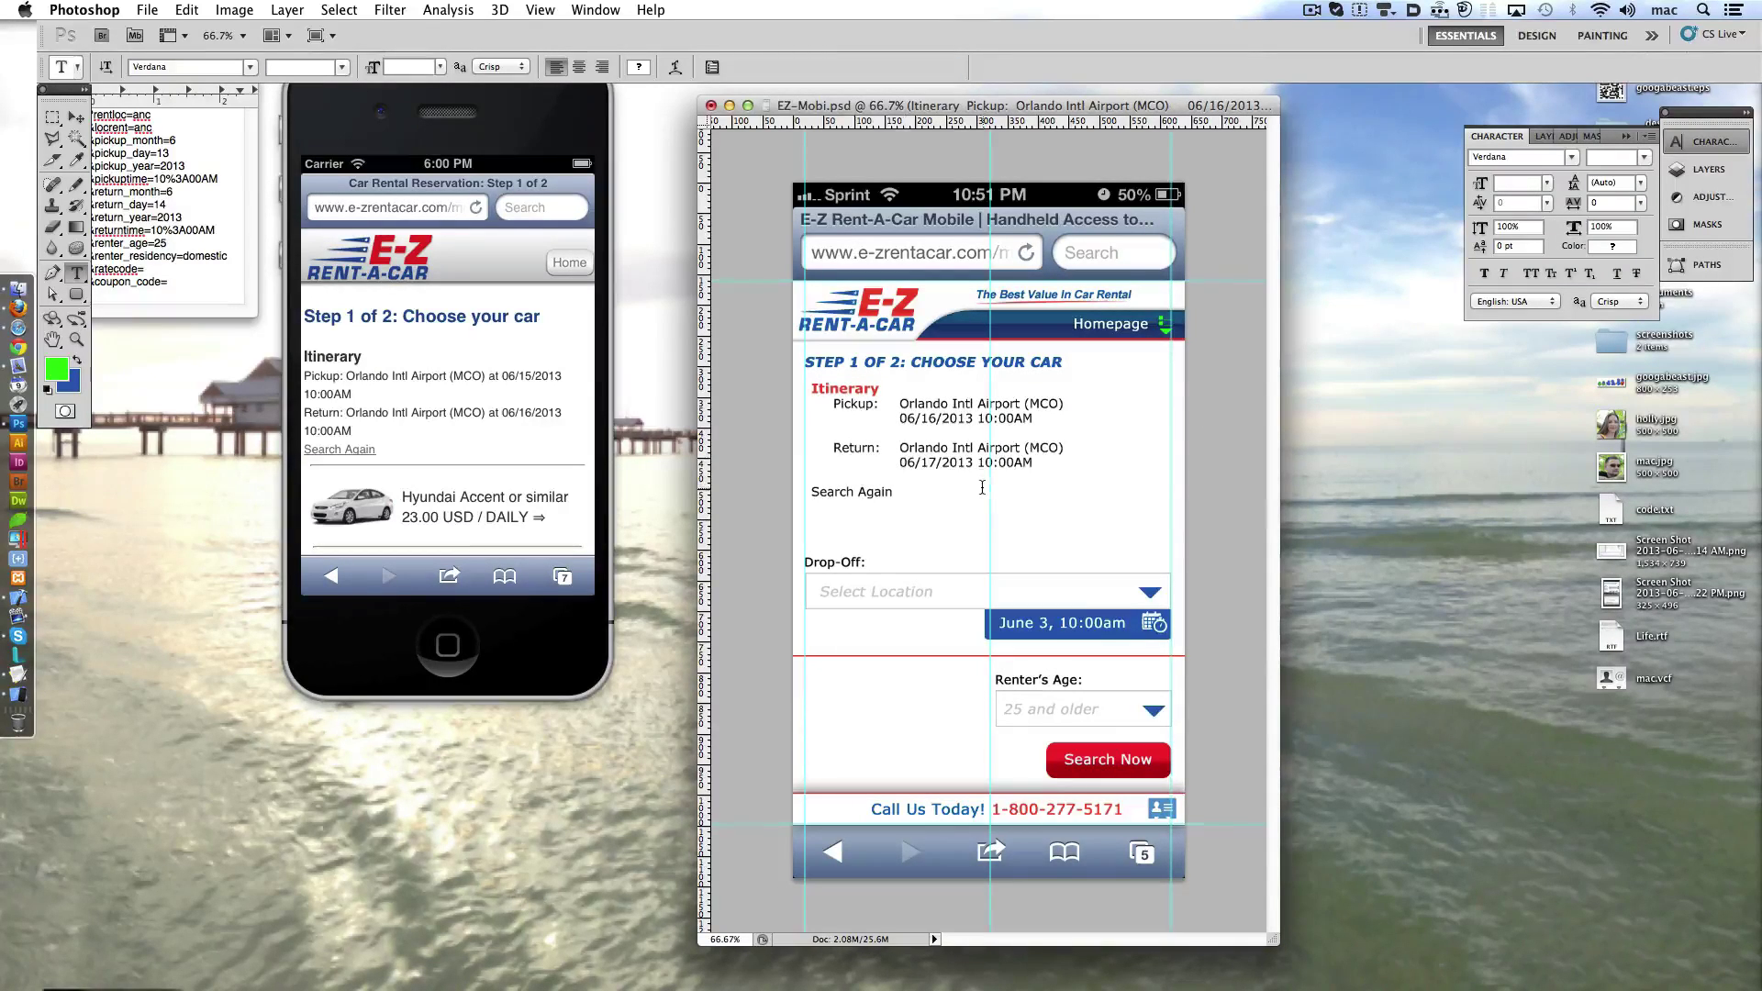
# - Make the pickup and return airport names italic
pyautogui.click(1019, 461)
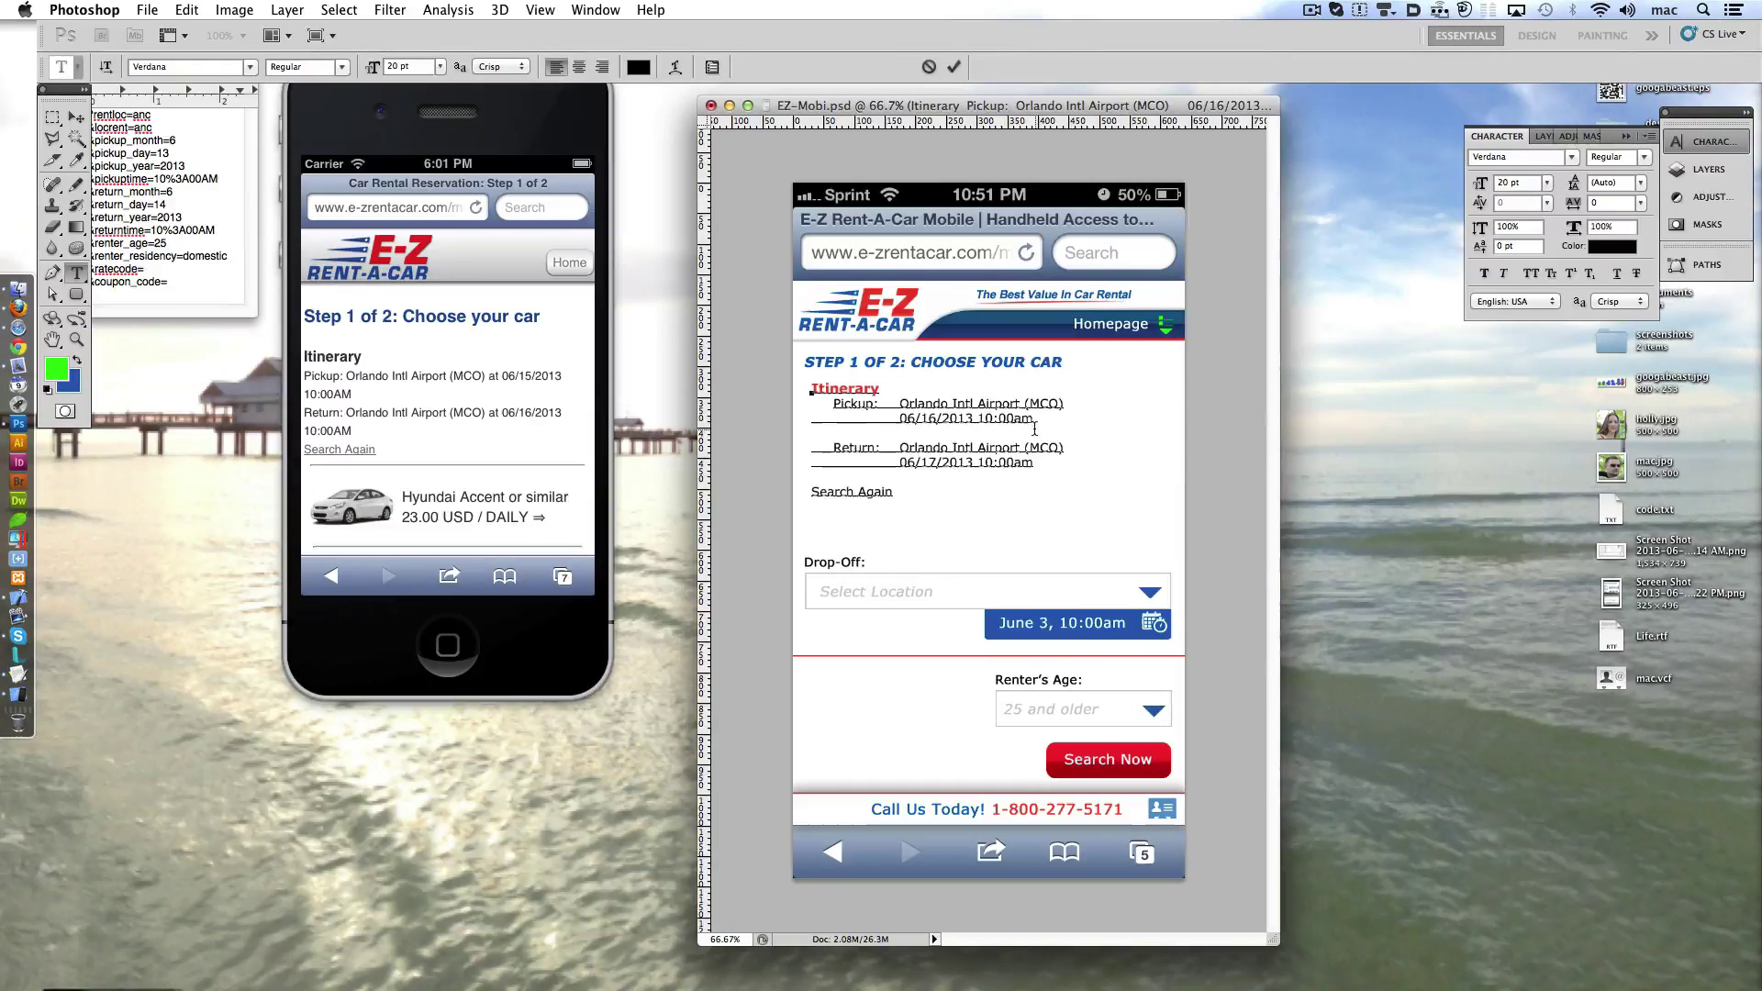
pyautogui.doubleClick(854, 405)
pyautogui.moveTo(900, 404); pyautogui.dragTo(1064, 404)
pyautogui.click(307, 67)
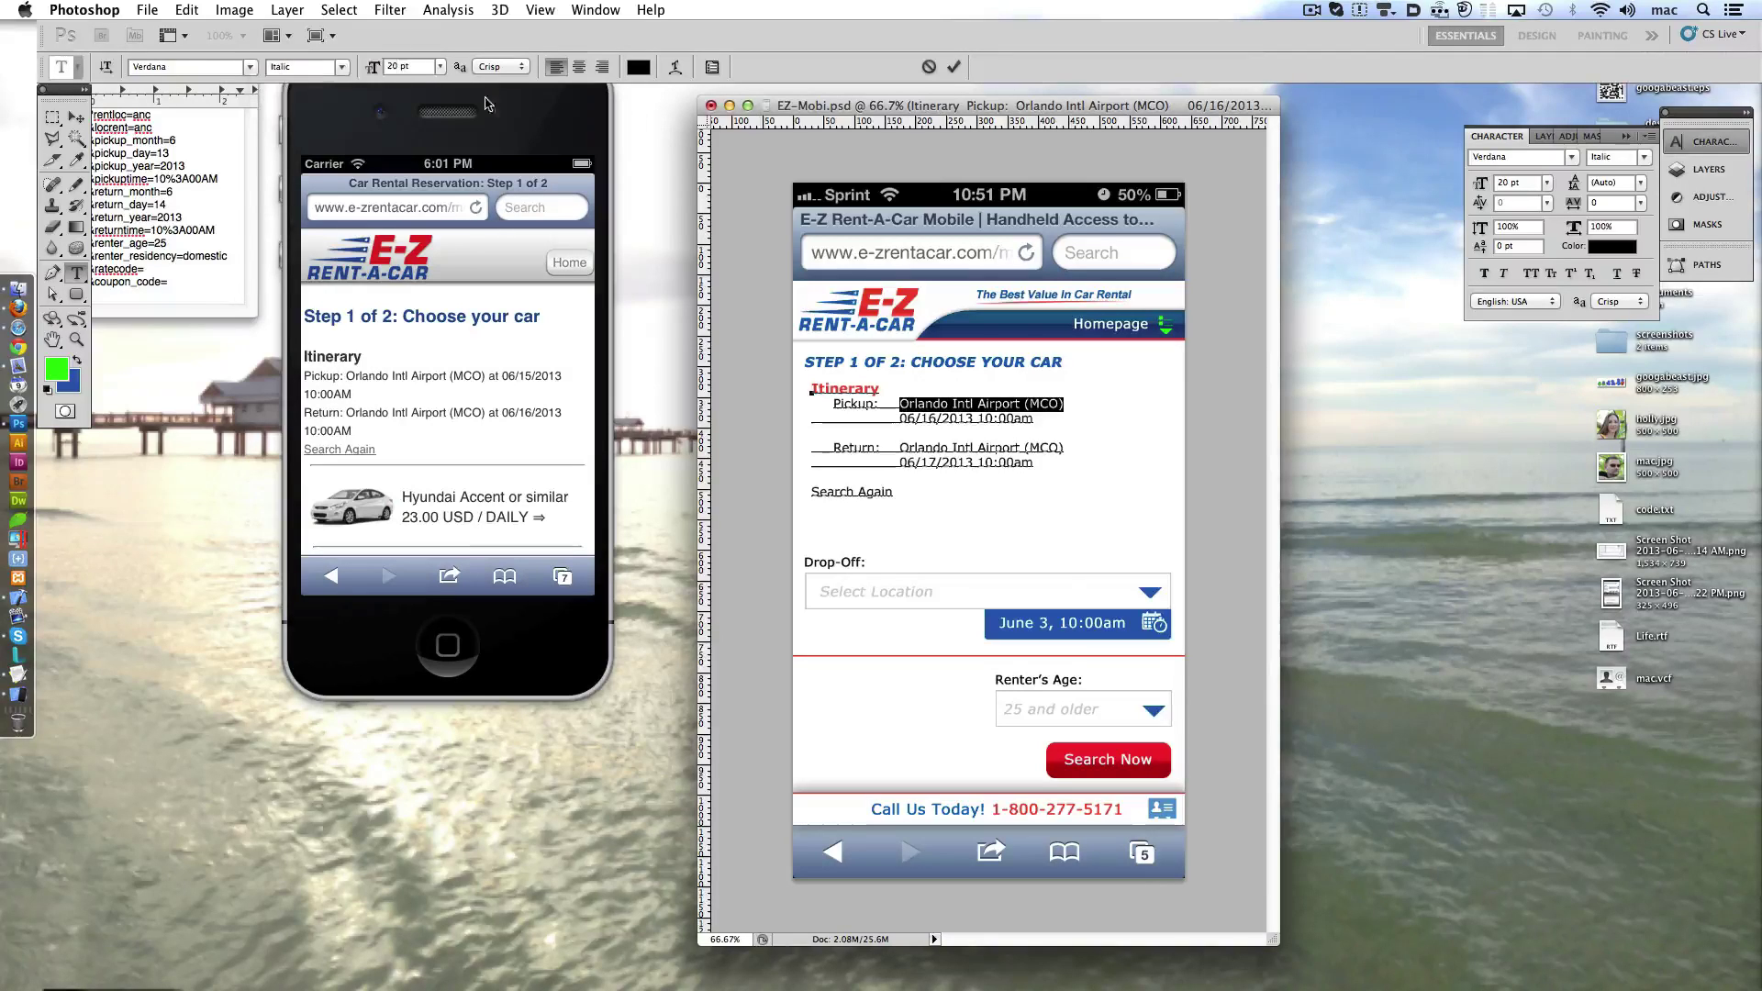
pyautogui.moveTo(900, 449); pyautogui.dragTo(1064, 449)
pyautogui.click(308, 67)
pyautogui.click(950, 110)
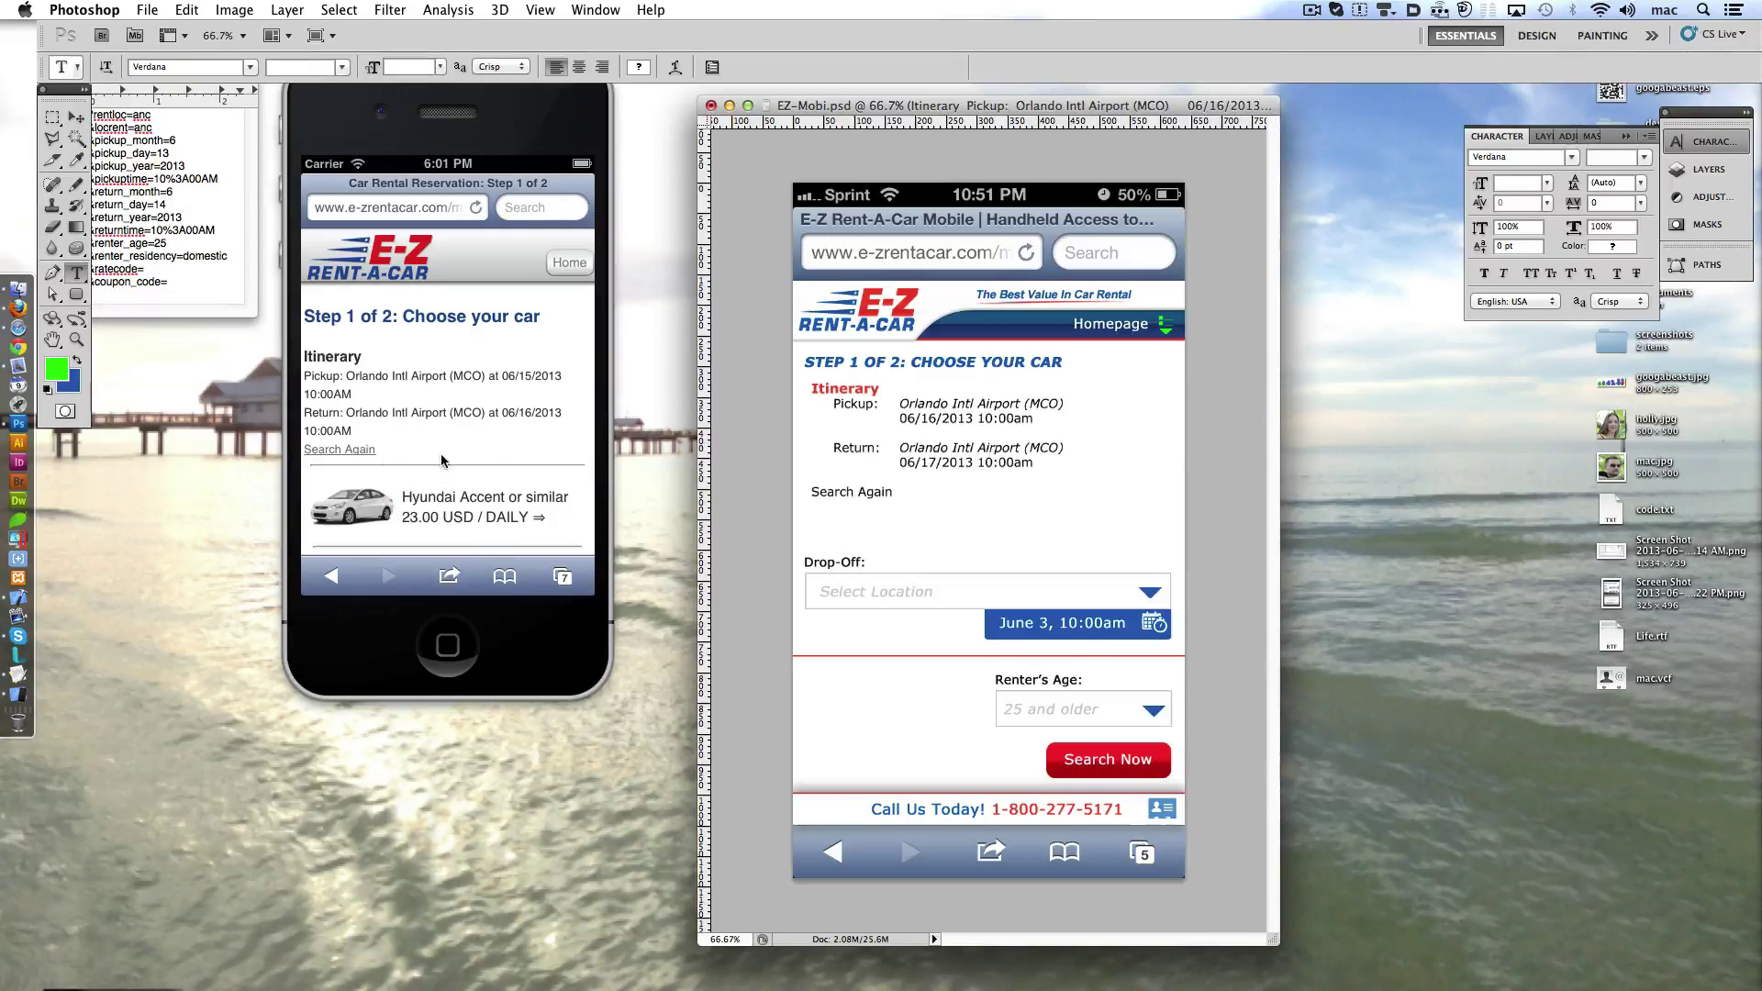
# - In the simulator, choose the Hyundai Accent to reach Step 2: Renter Information
pyautogui.click(378, 420)
pyautogui.scroll(-5, 378, 420)
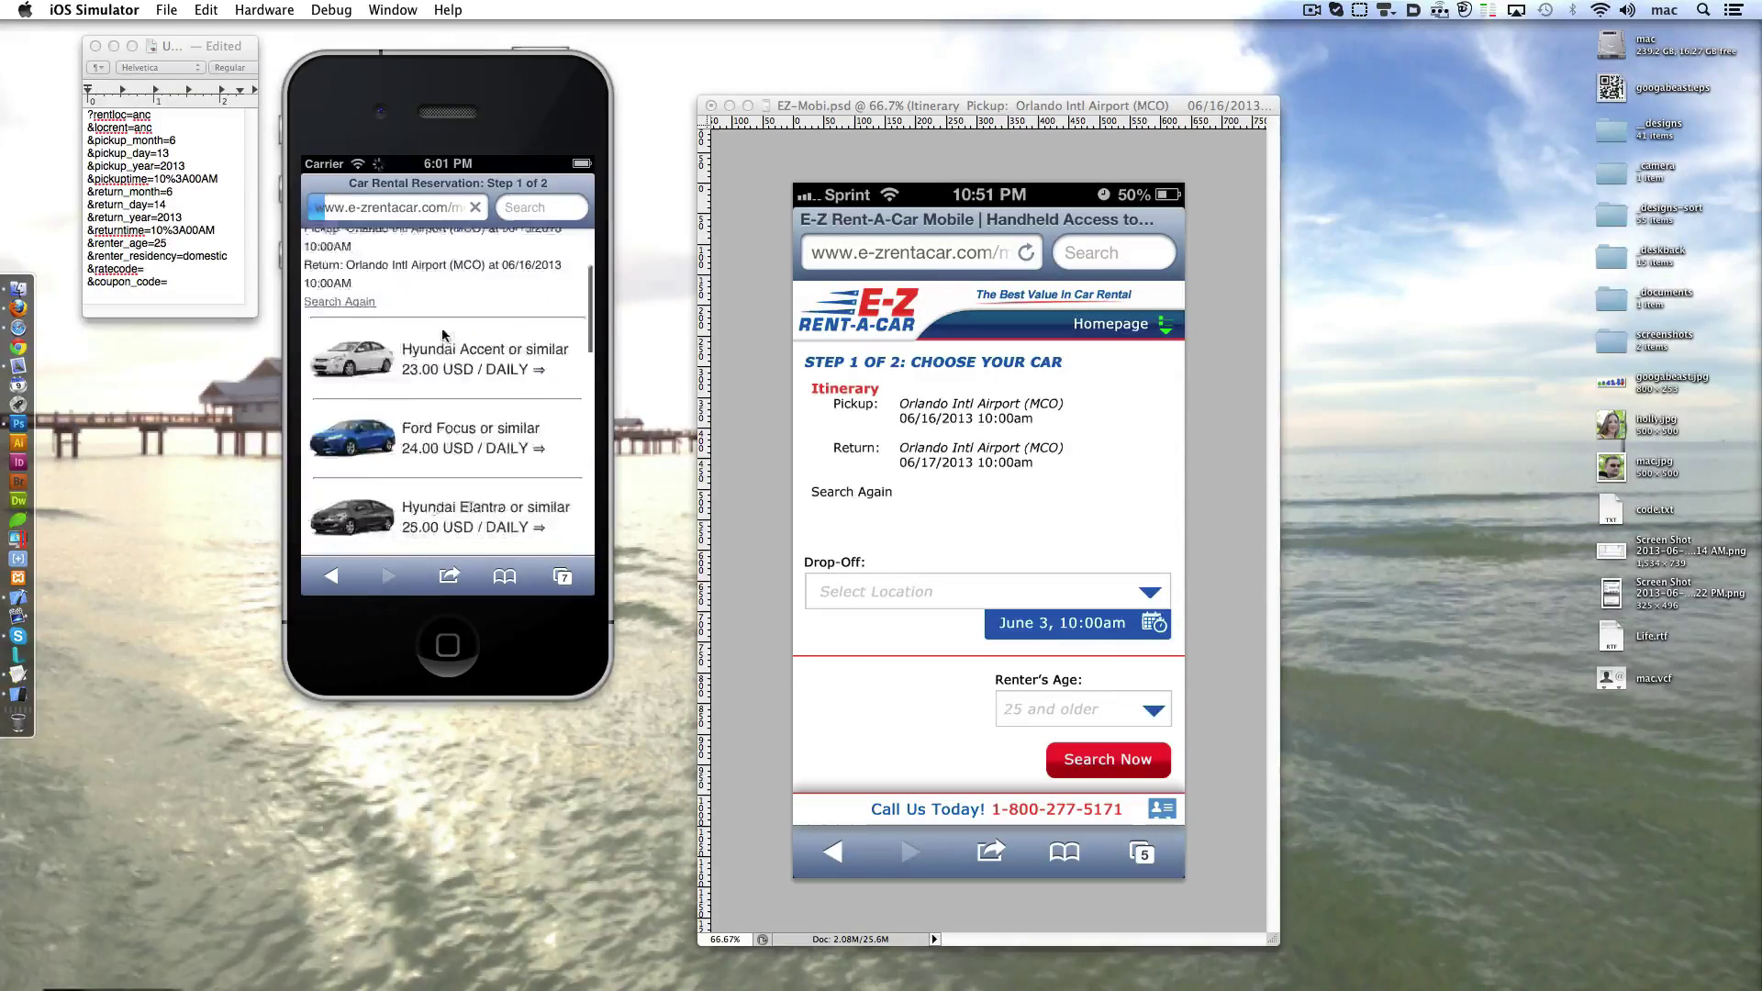
pyautogui.click(441, 166)
pyautogui.scroll(-5, 541, 326)
pyautogui.scroll(5, 540, 326)
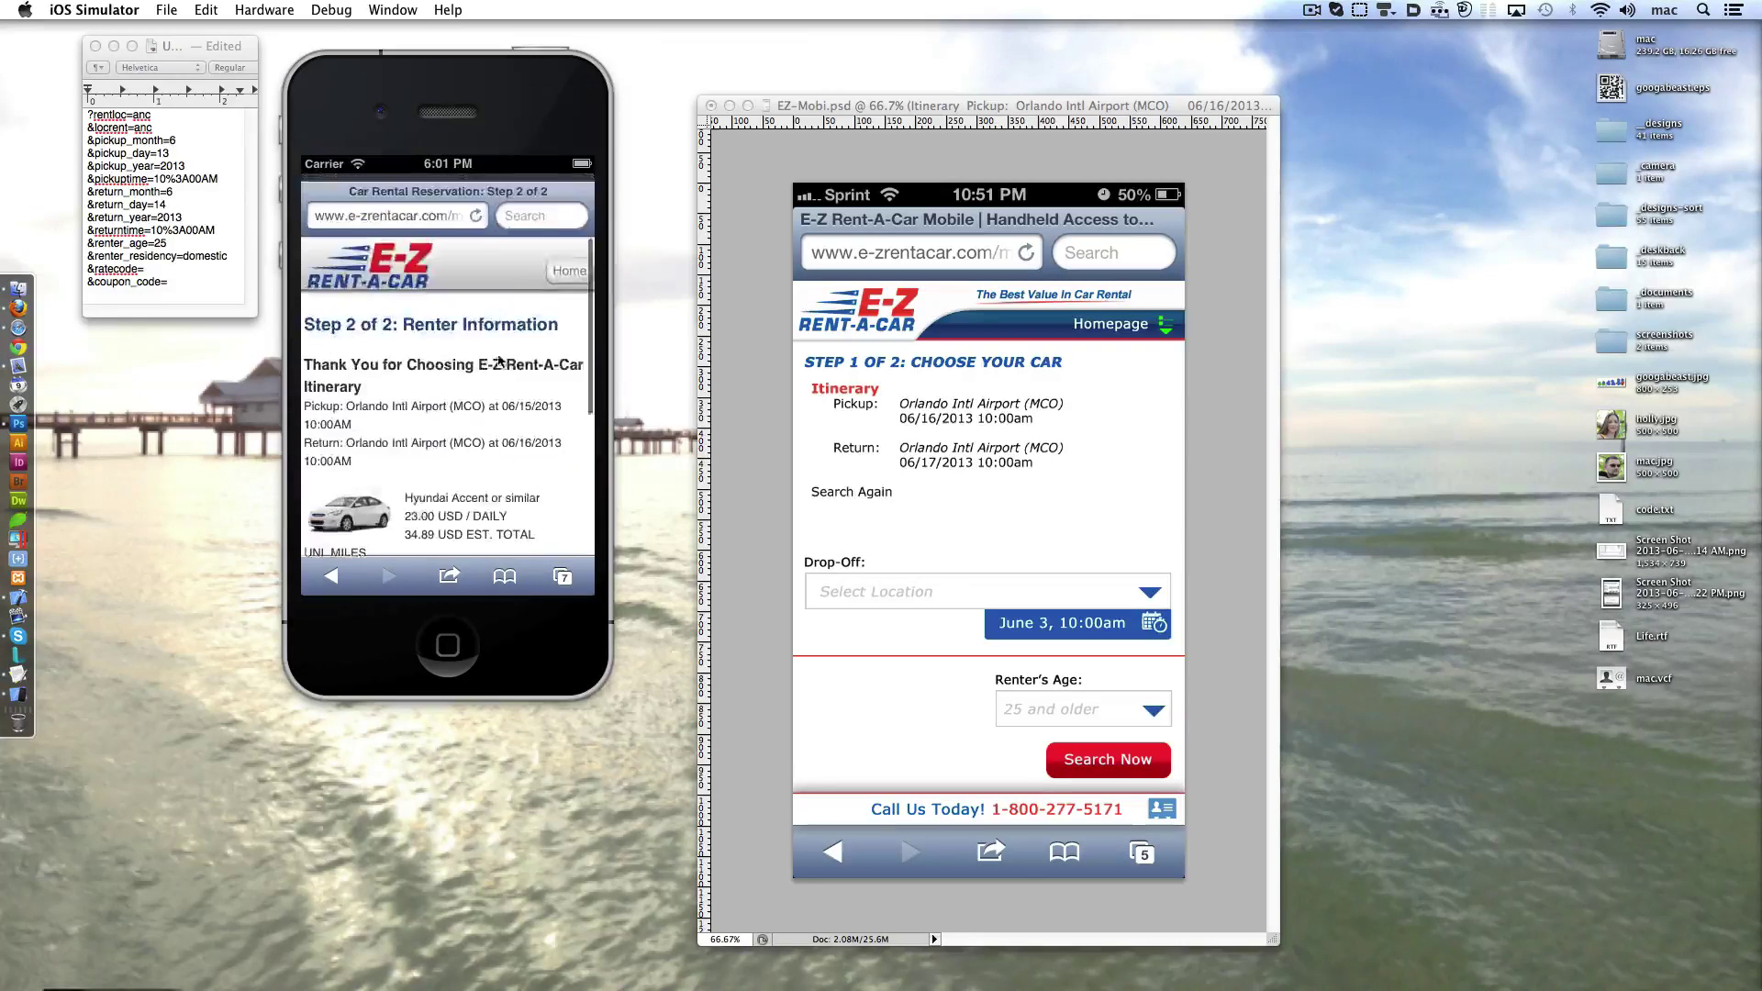
# - Back in Photoshop, show the Layers panel and start saving under a new name
pyautogui.click(934, 115)
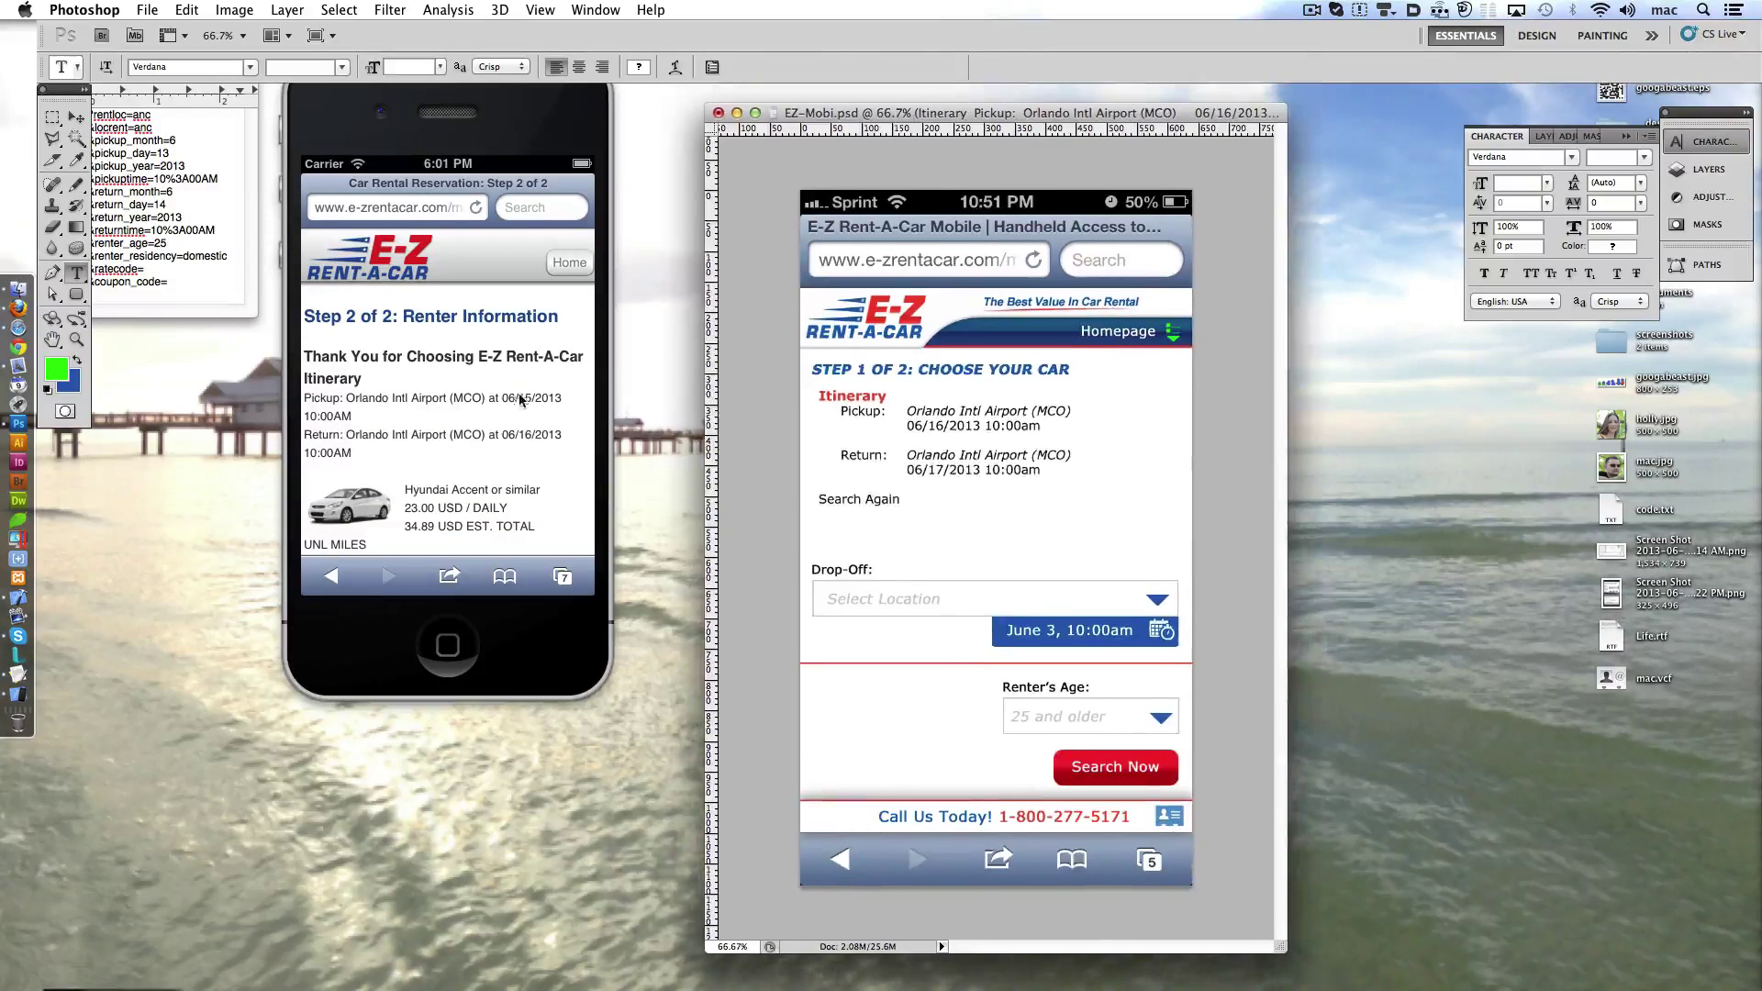
pyautogui.click(1707, 171)
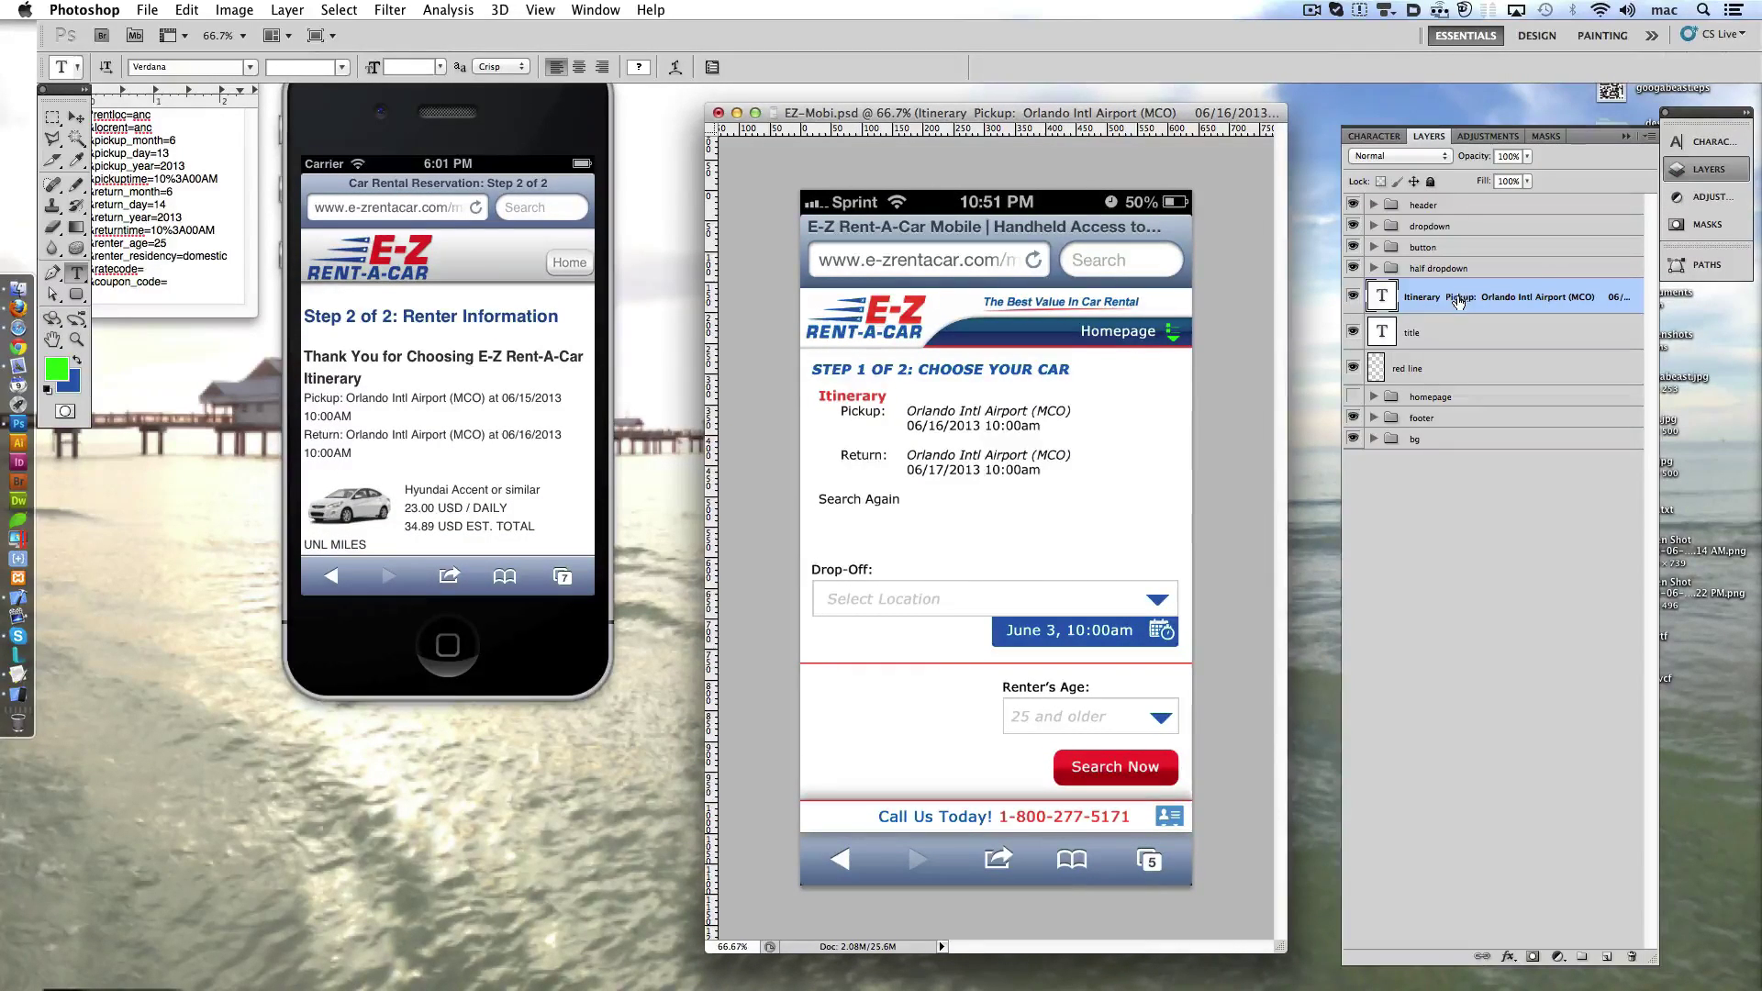
pyautogui.press('super+shift+s')
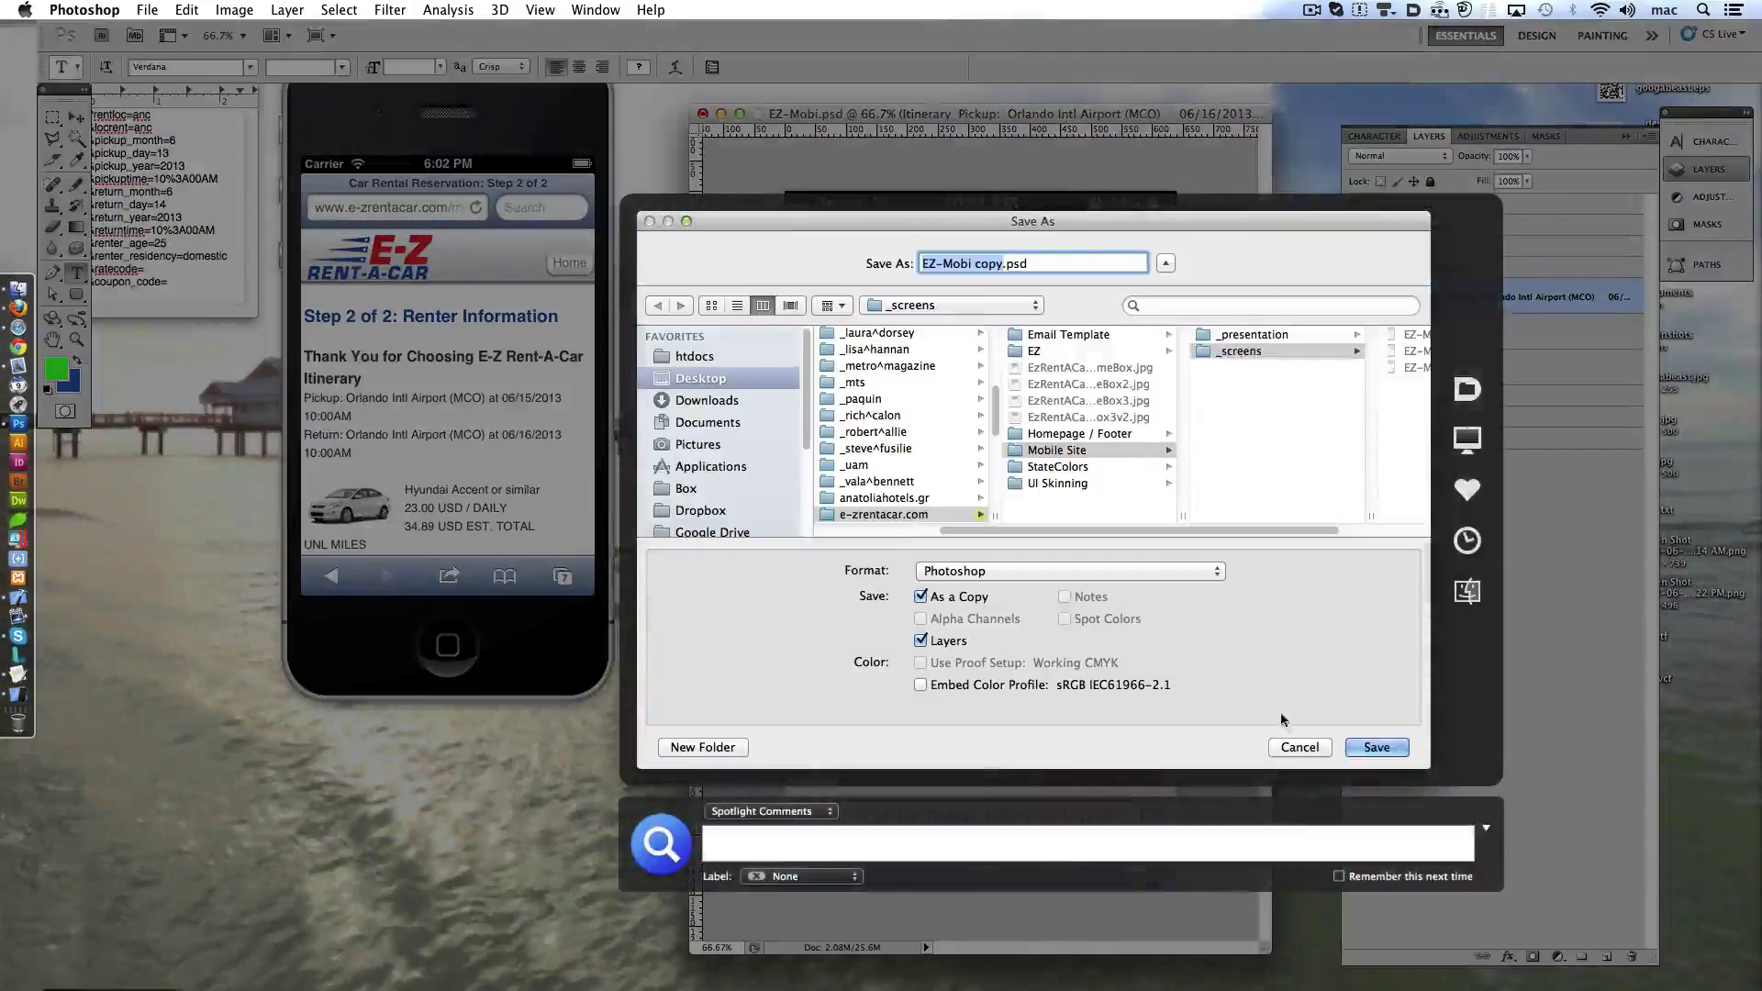
# - Save the work as EZ-Mobi-Step1.psd and reopen EZ-Mobi.psd from recent files
pyautogui.click(1300, 747)
pyautogui.click(147, 10)
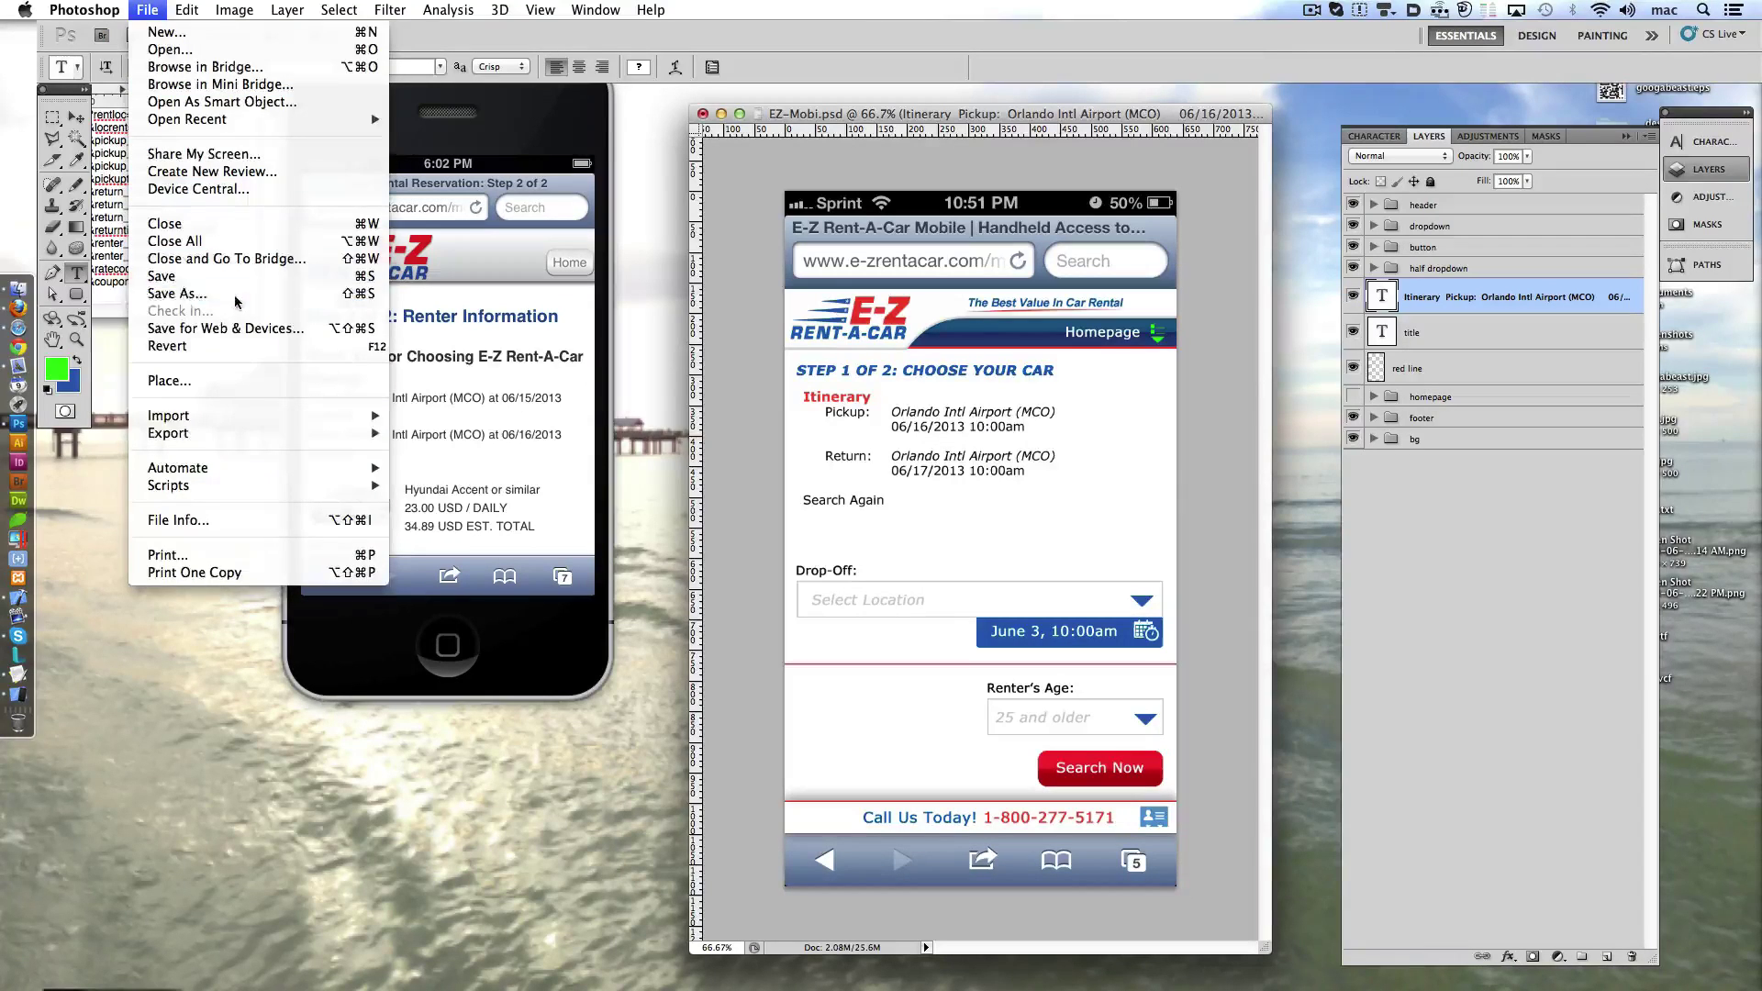
pyautogui.press('Escape')
pyautogui.click(147, 9)
pyautogui.moveTo(187, 119)
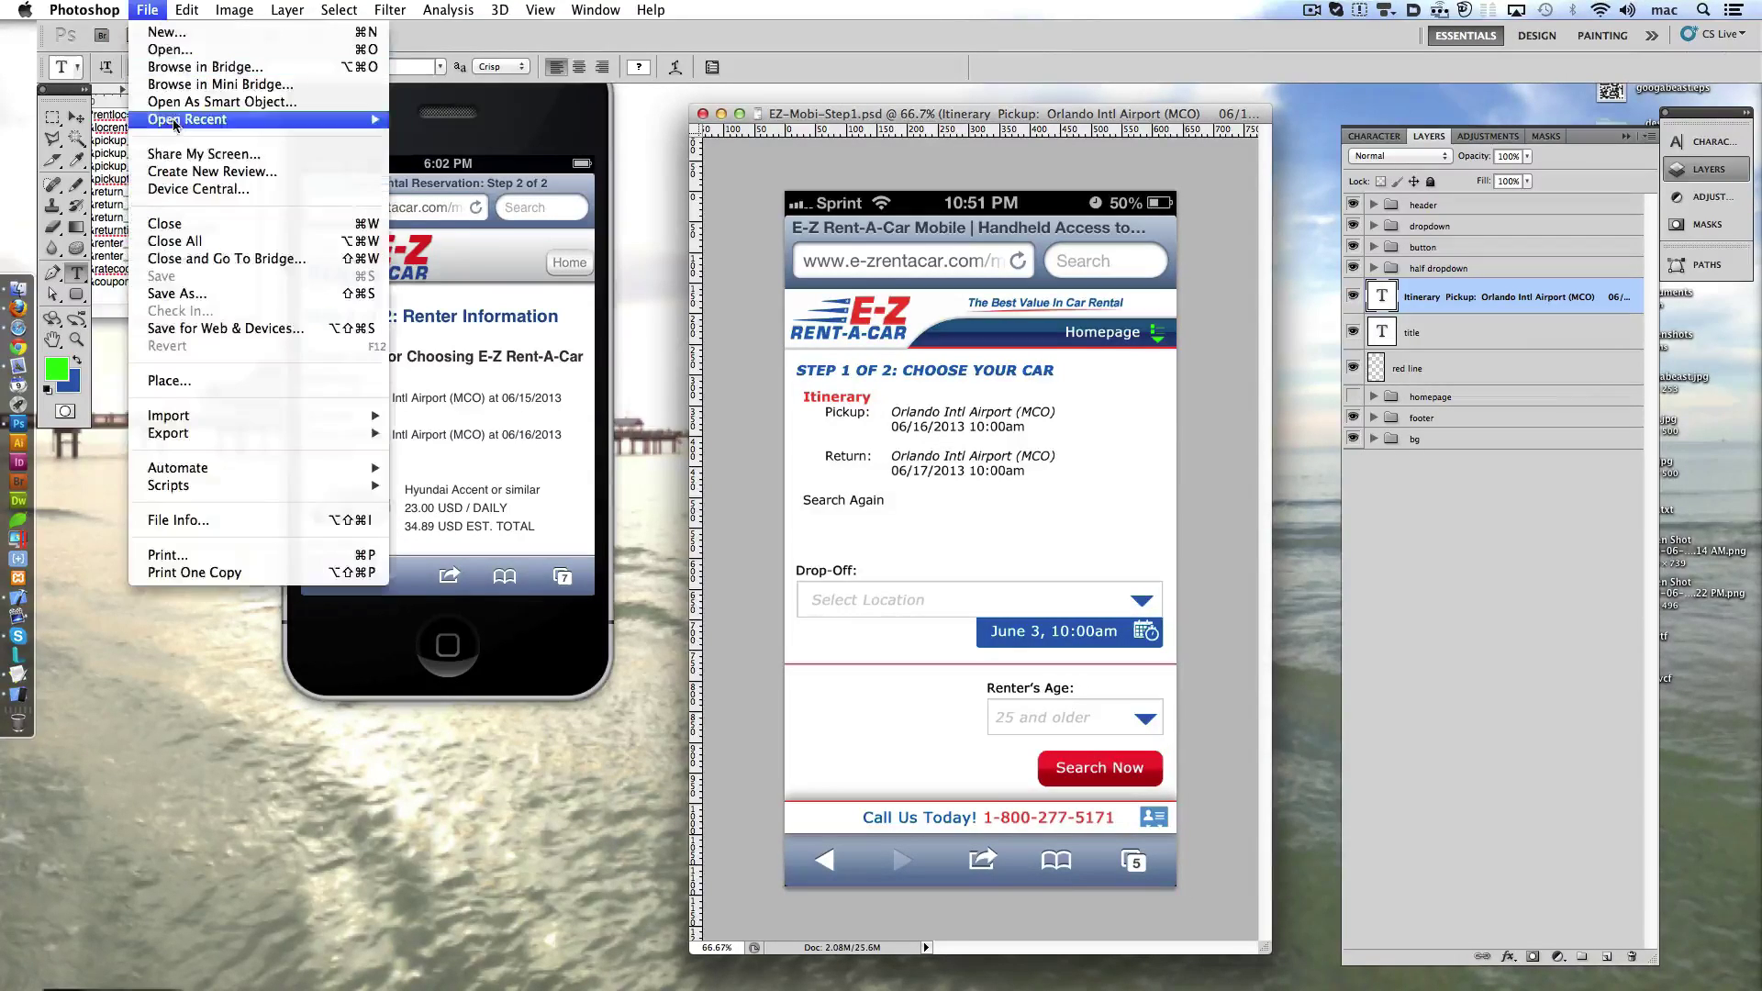
pyautogui.click(486, 142)
pyautogui.moveTo(948, 124); pyautogui.dragTo(951, 114)
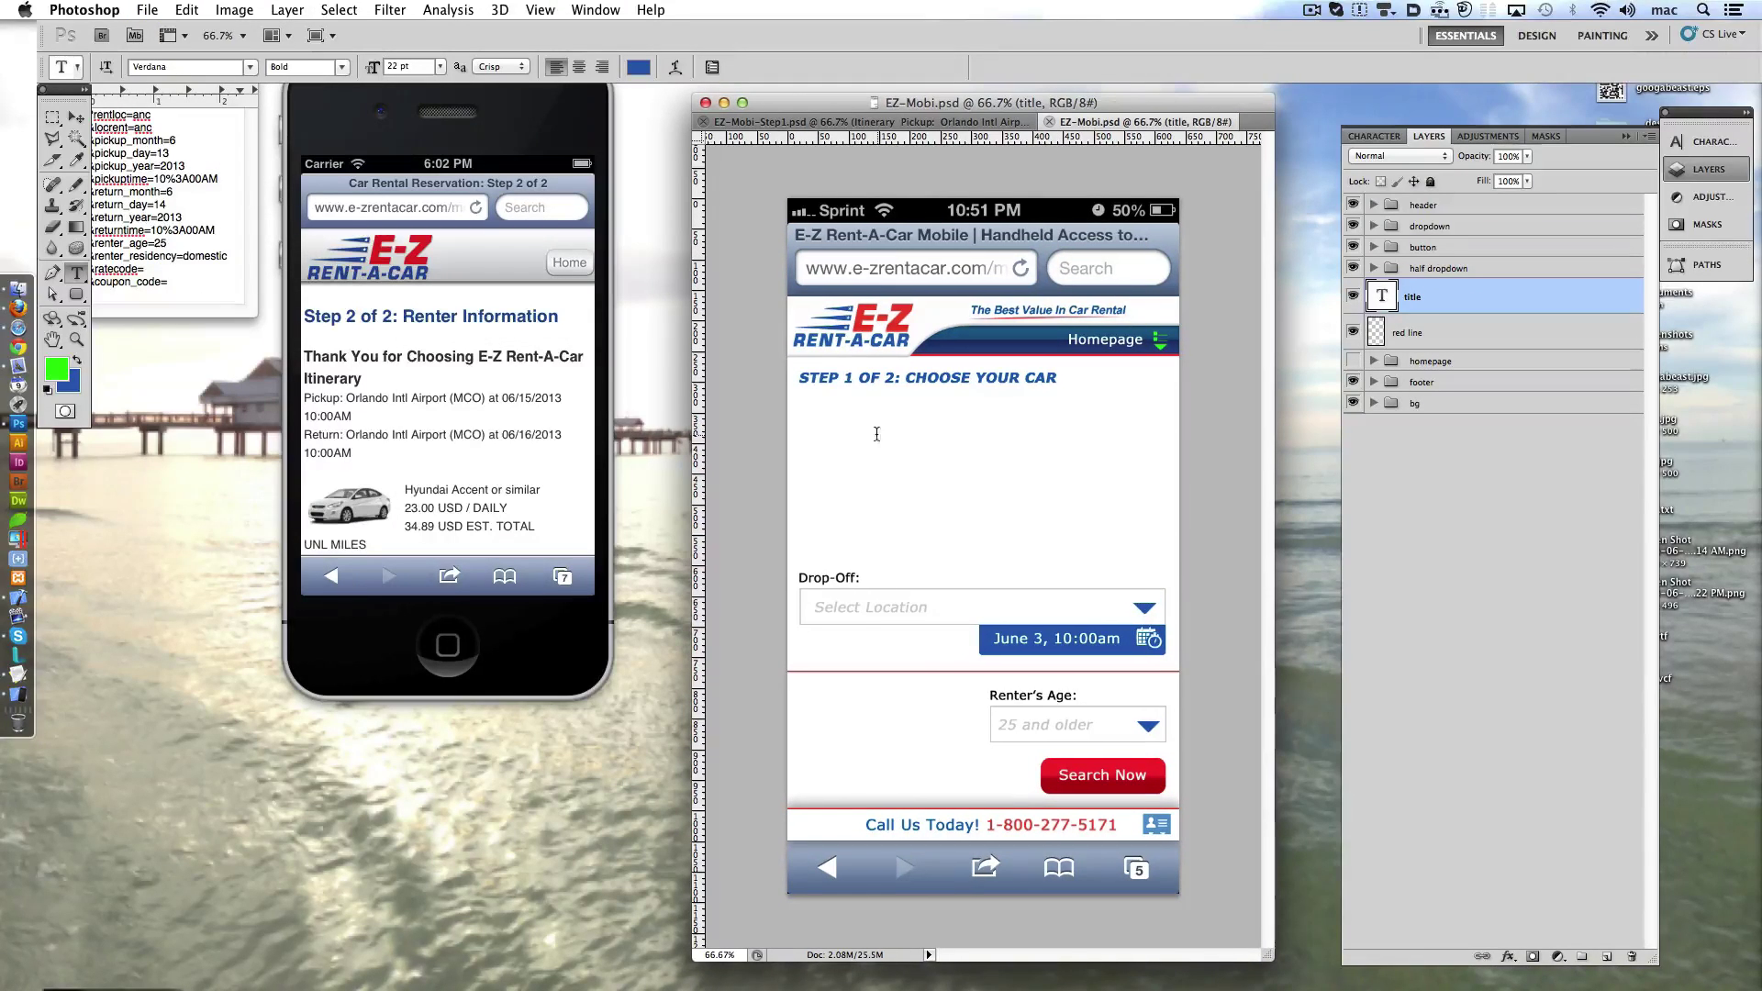
# - Change the heading to STEP 2 OF 2: RENTER INFORMATION
pyautogui.click(846, 377)
pyautogui.press('super+Tab')
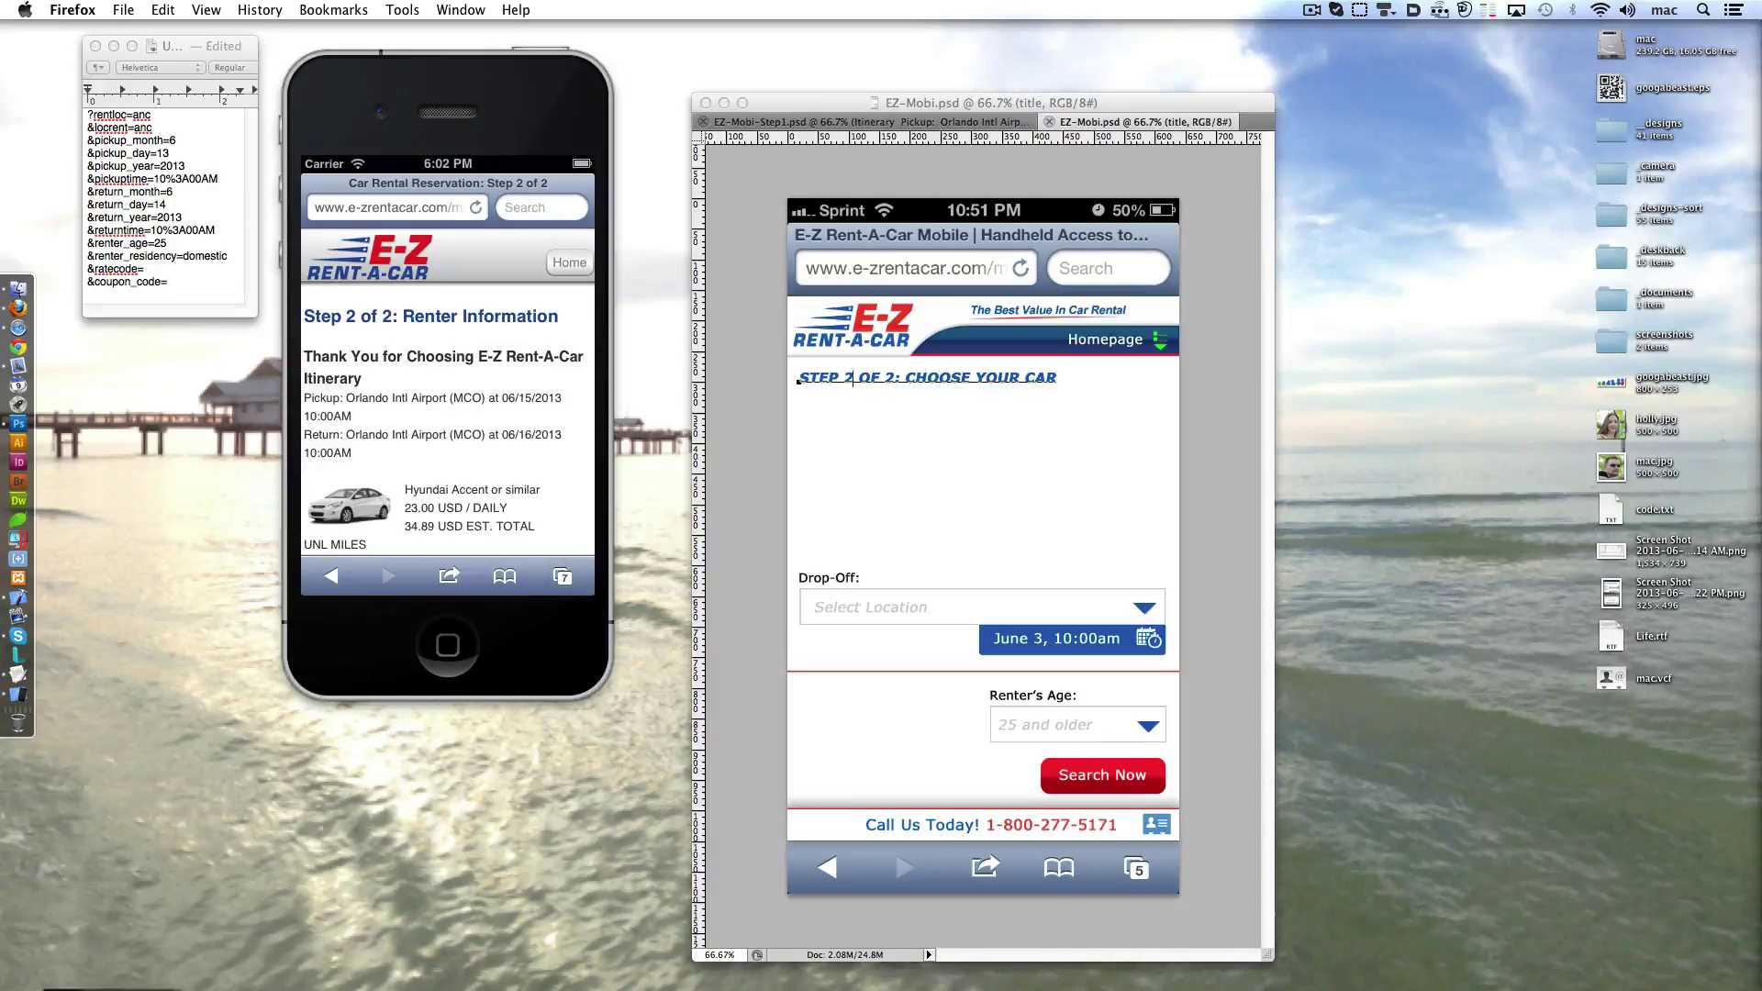
pyautogui.press('super+Tab')
pyautogui.moveTo(906, 378); pyautogui.dragTo(1058, 377)
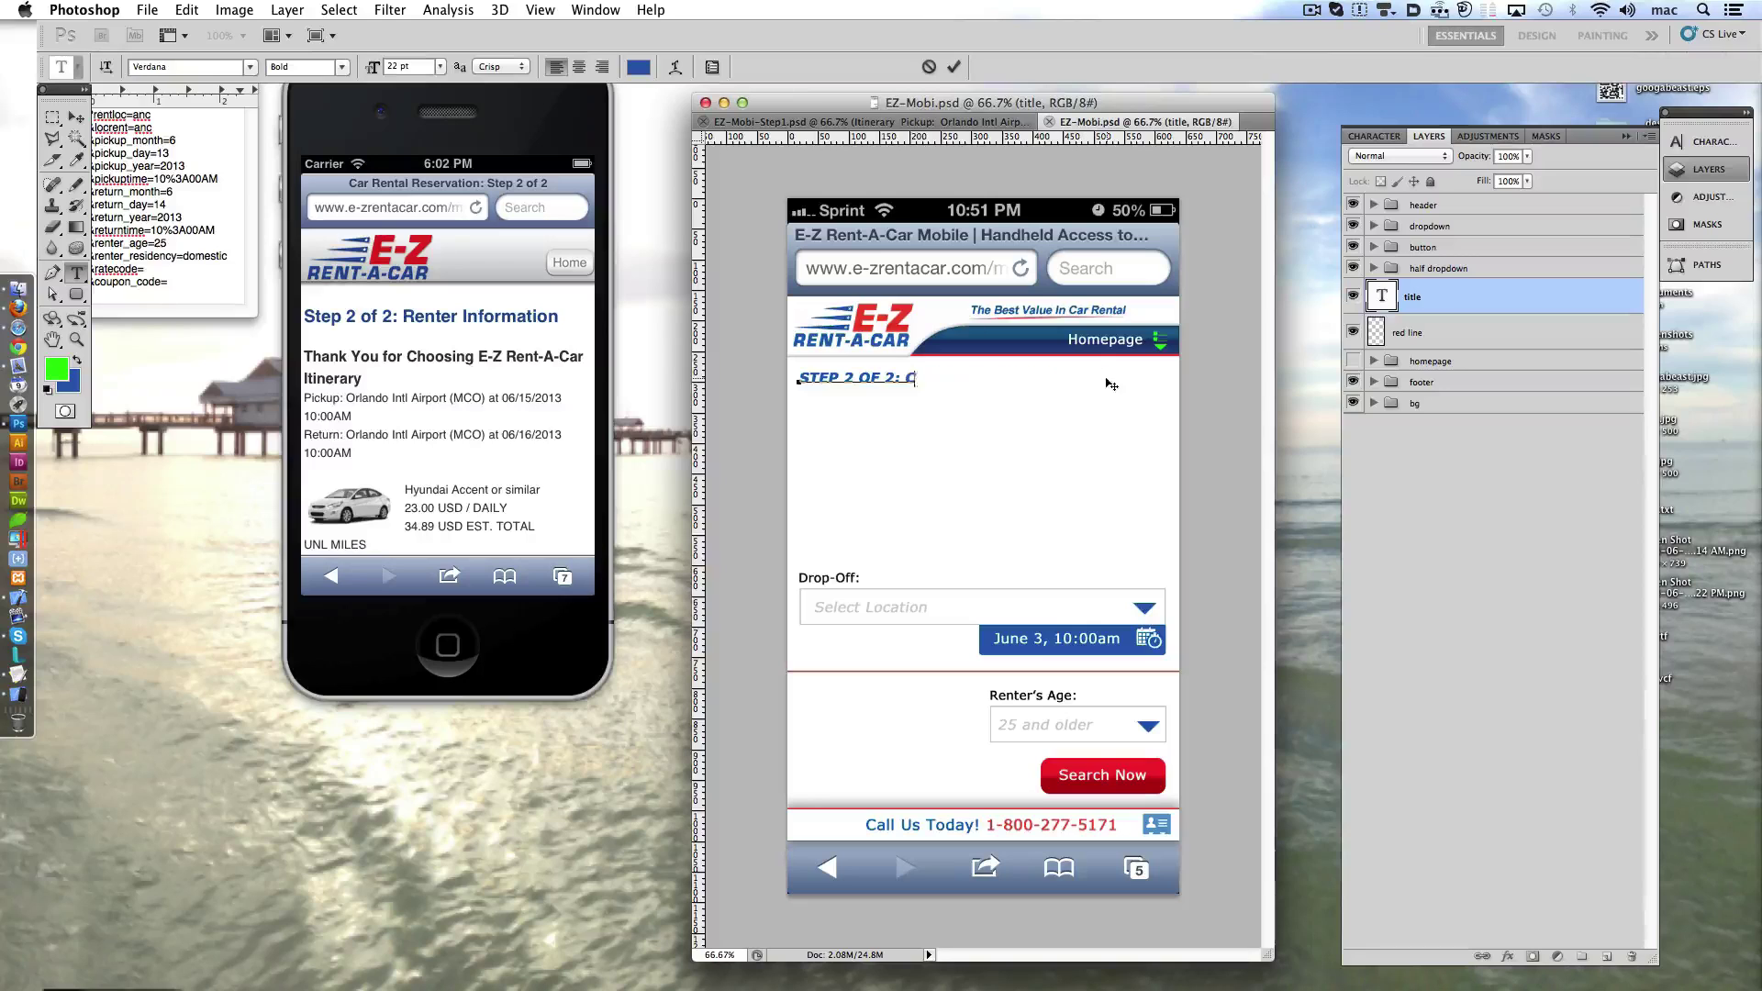
pyautogui.write('RENTER INFORMATION')
pyautogui.press('super+Return')
pyautogui.press('super+Tab')
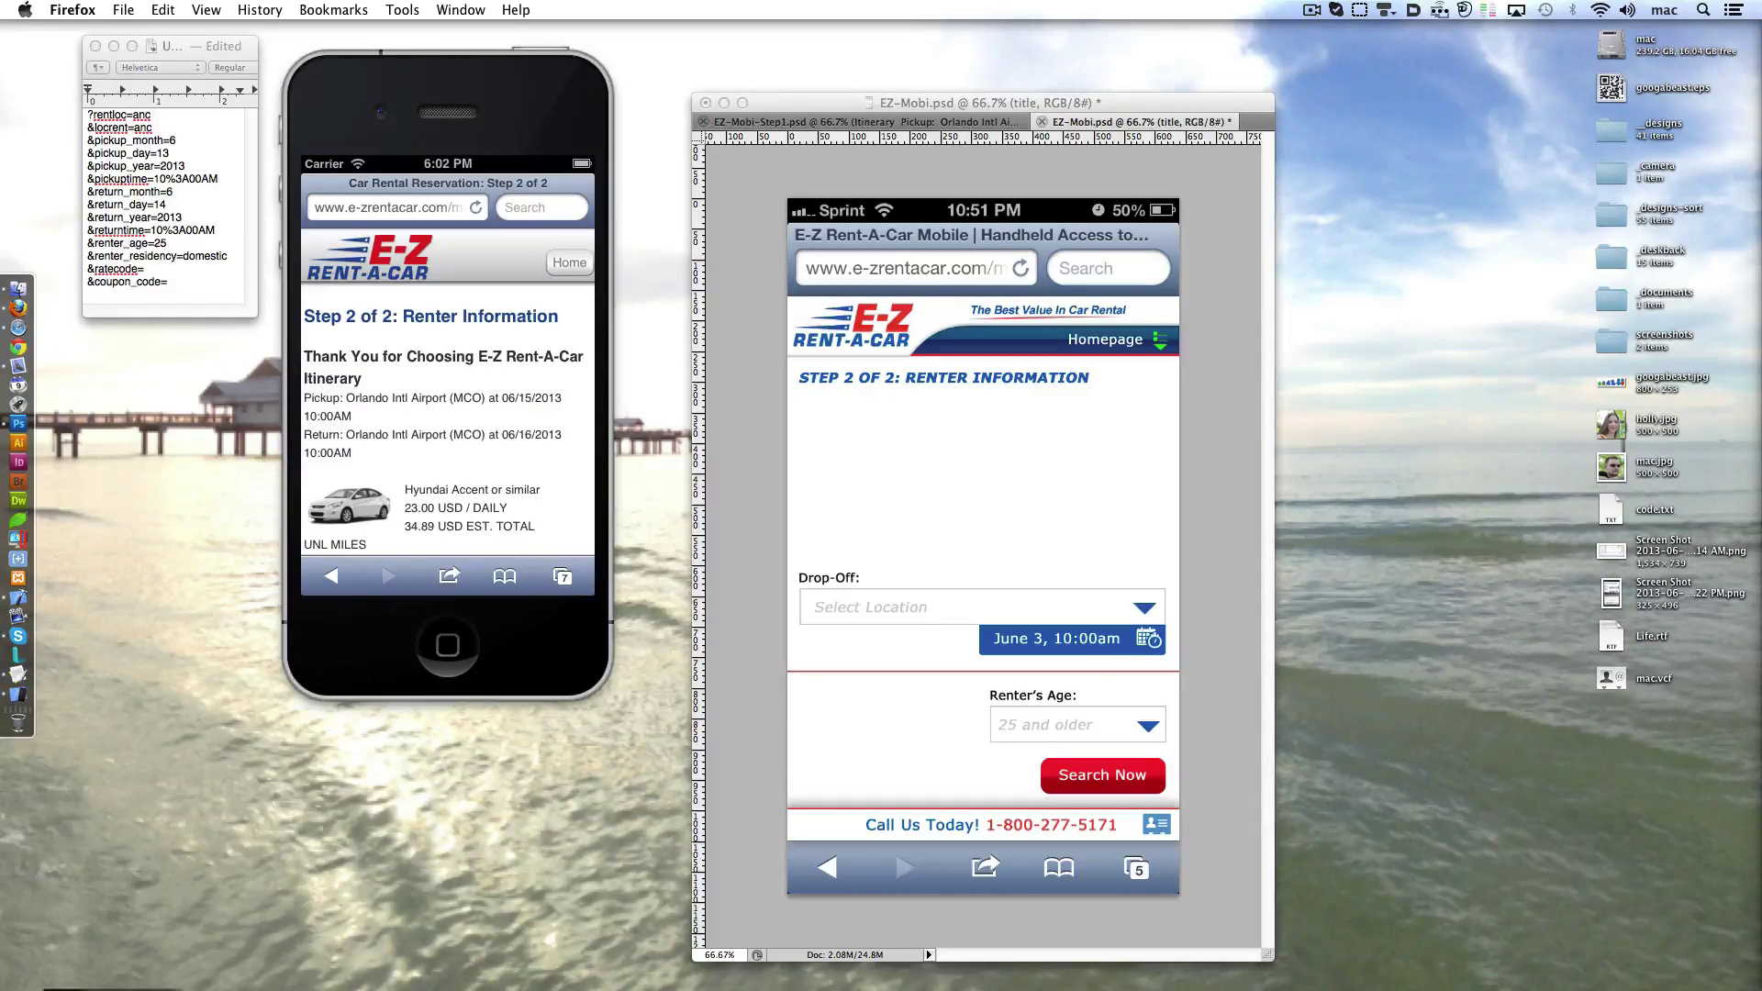
pyautogui.press('super+Tab')
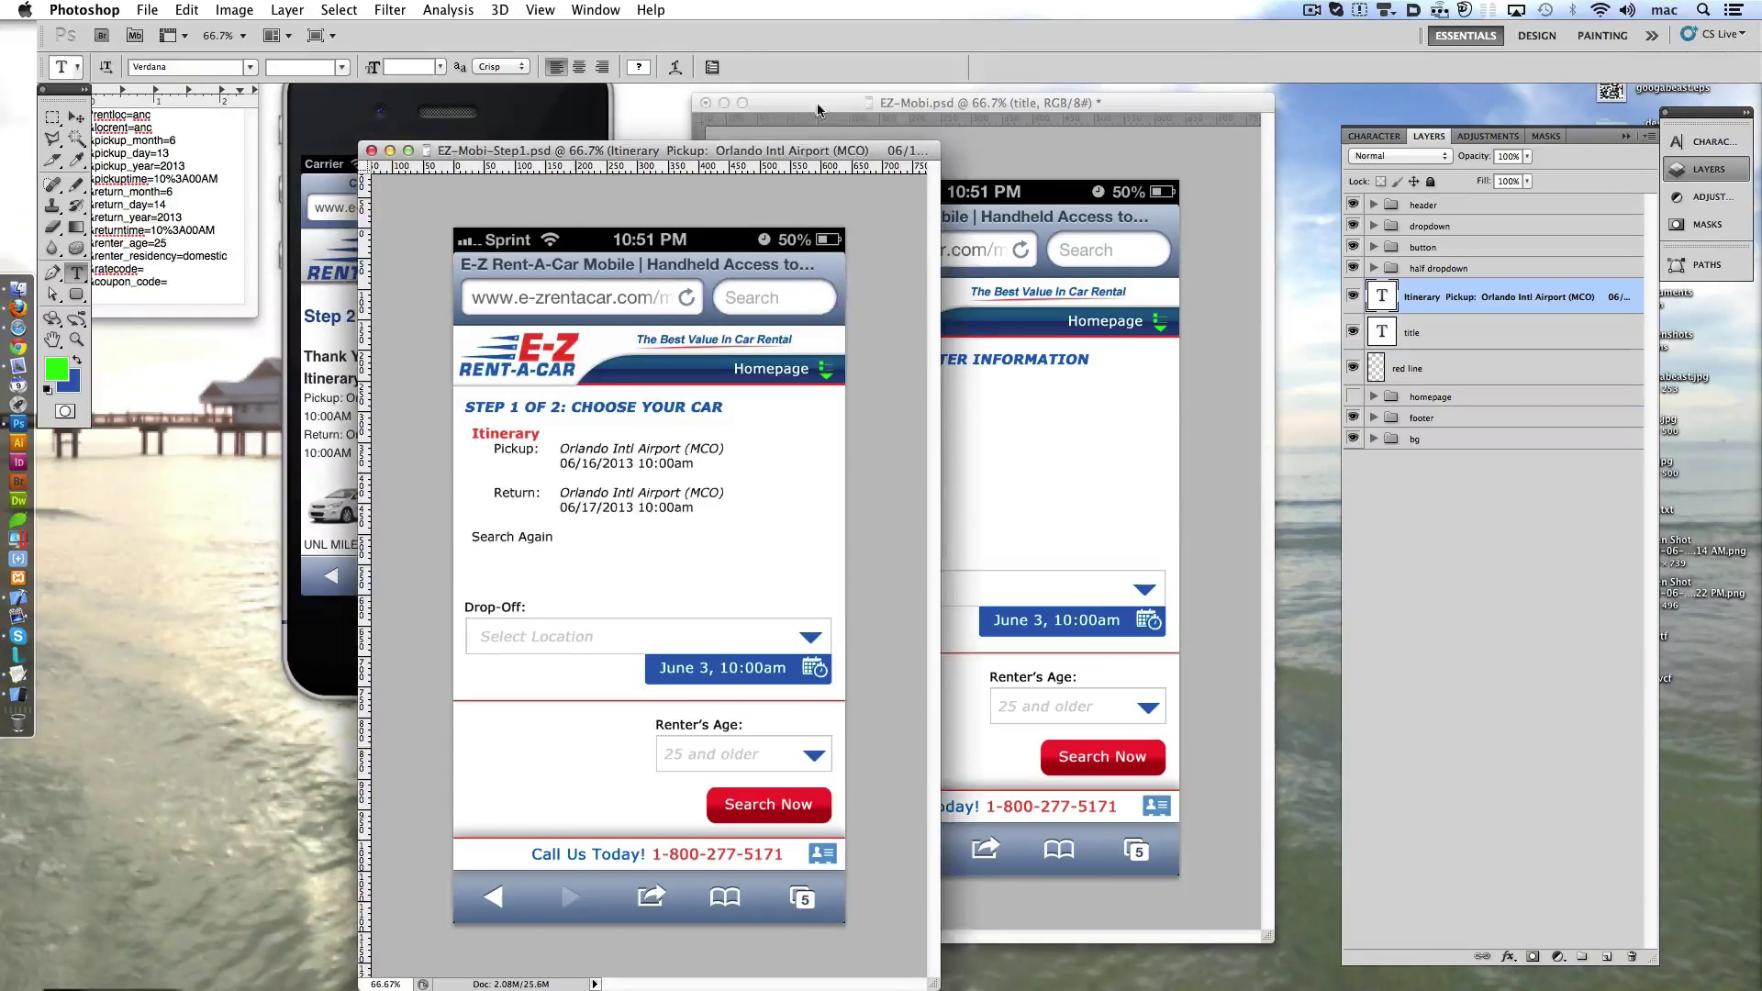
# - Copy the Itinerary block into EZ-Mobi.psd and add a 'Thank You for Choosing E-Z Rent-A-Car' line
pyautogui.moveTo(789, 121); pyautogui.dragTo(197, 111)
pyautogui.moveTo(328, 418); pyautogui.dragTo(940, 410)
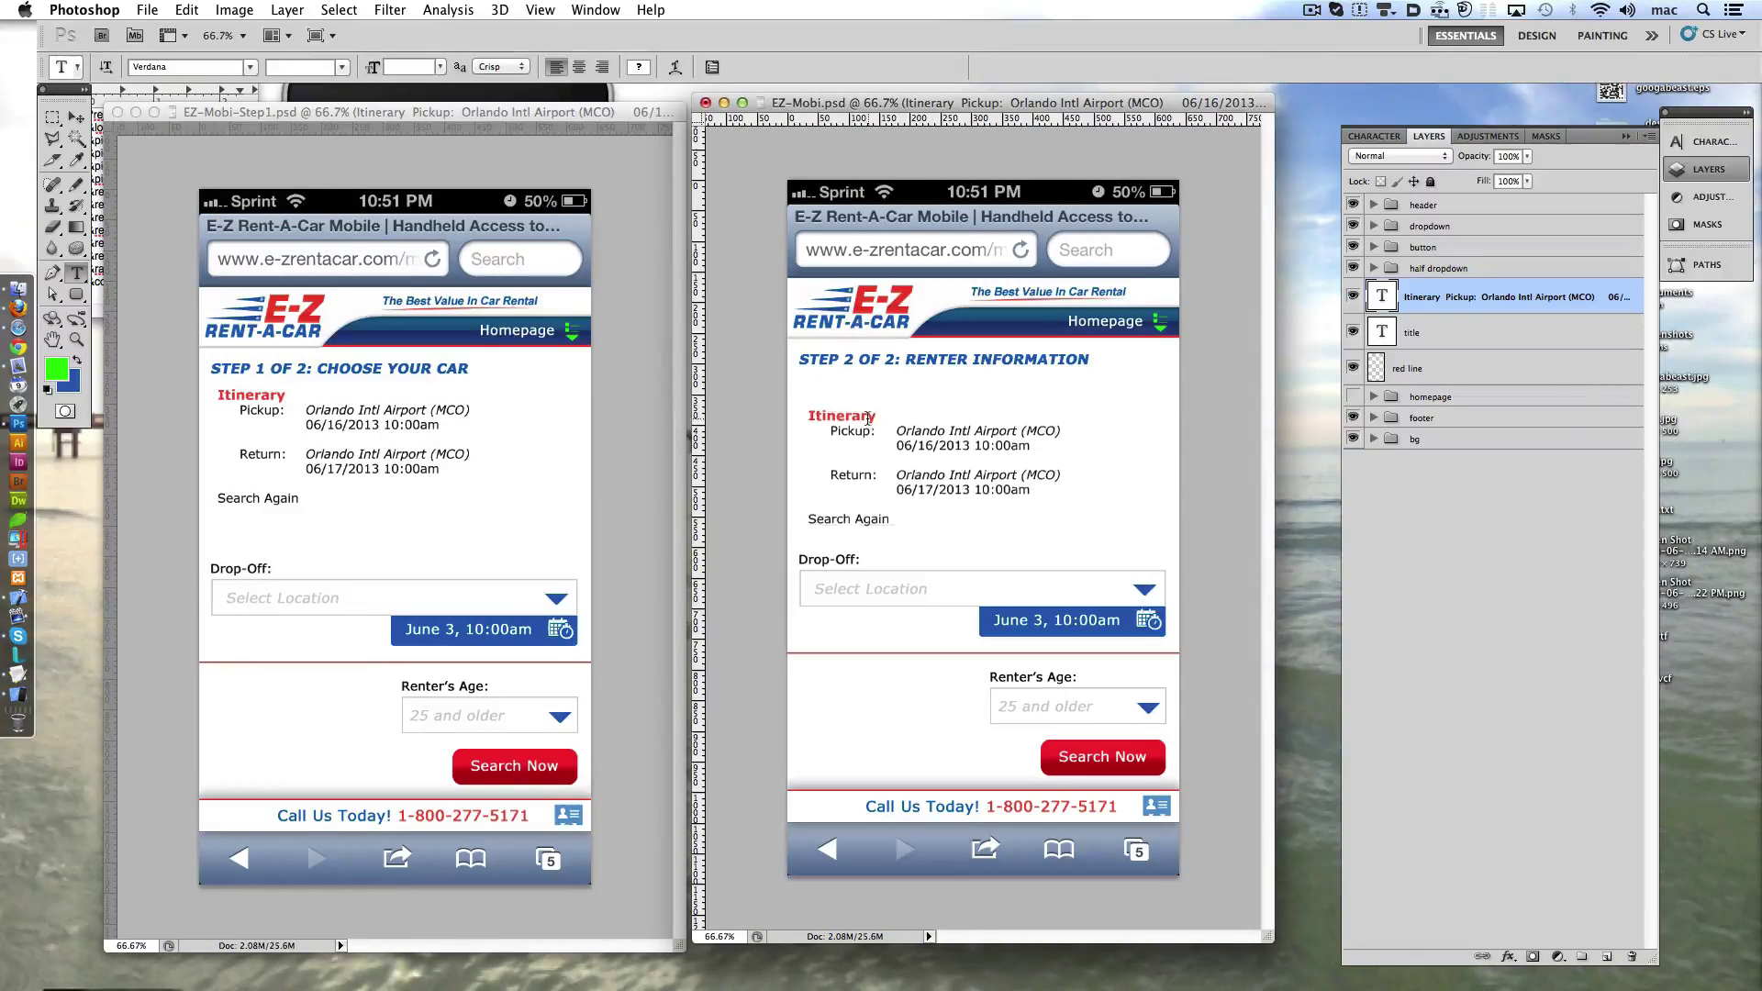
pyautogui.moveTo(945, 410); pyautogui.dragTo(944, 436)
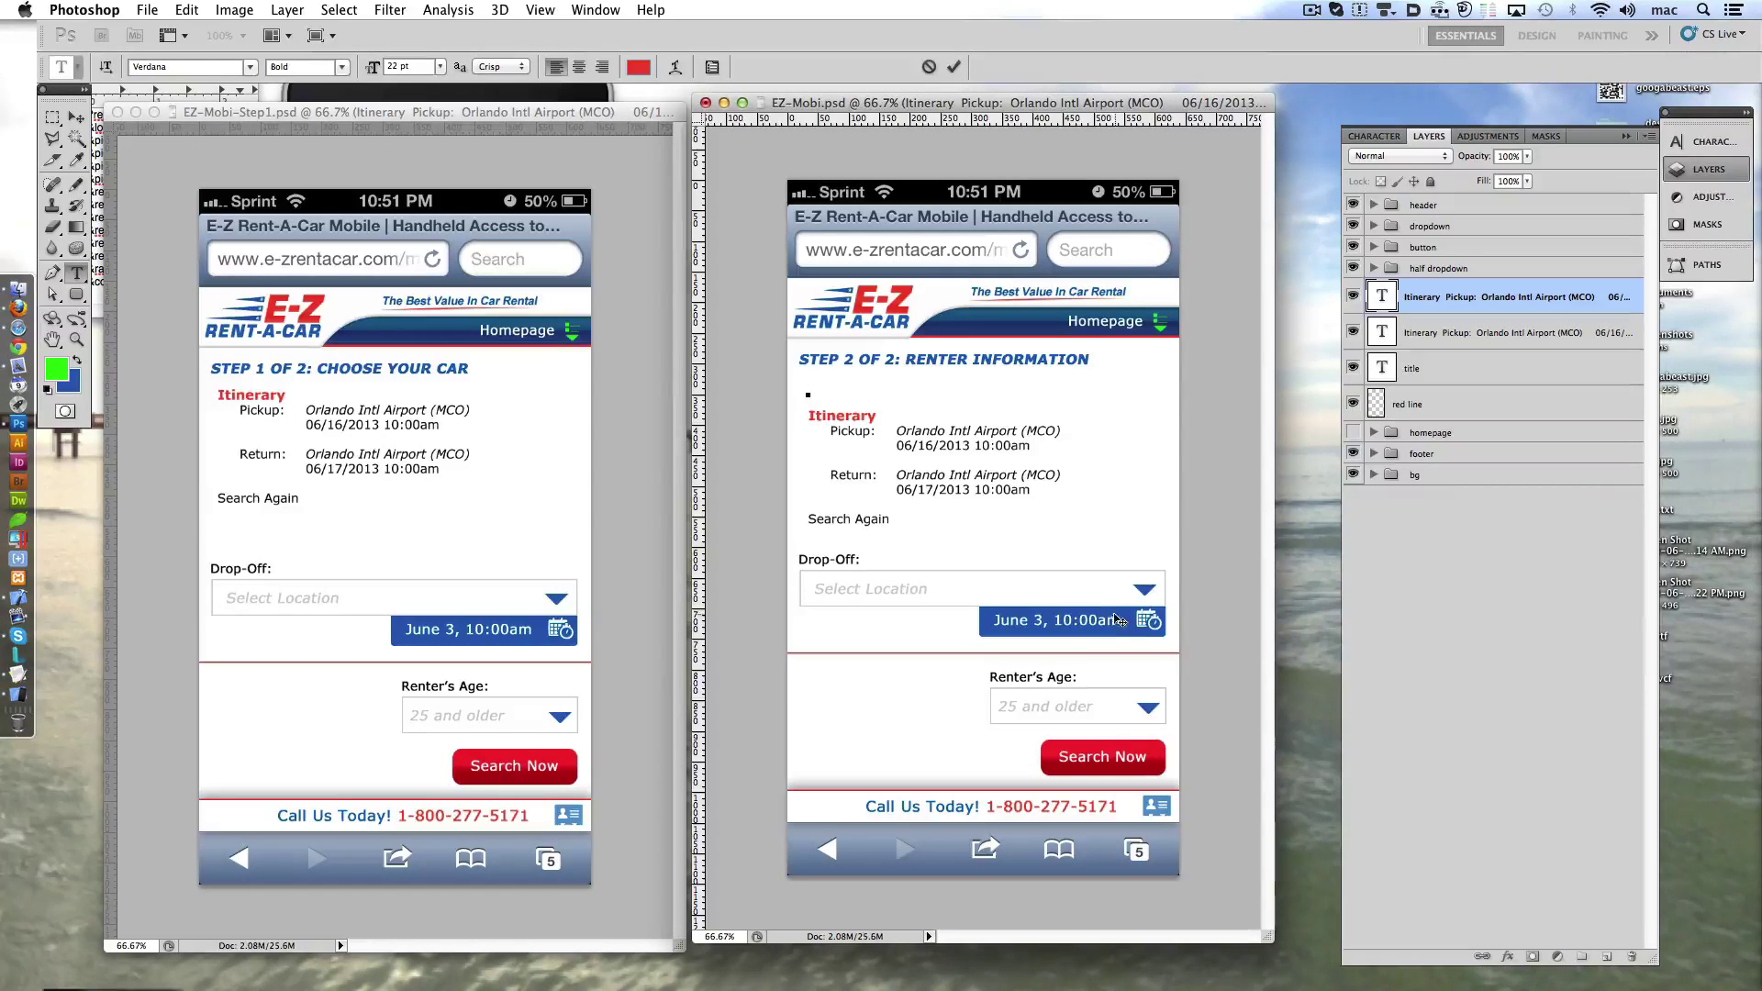
pyautogui.write('Thank You for Choosing E-Z Rent-A-Car')
pyautogui.press('KP_Enter')
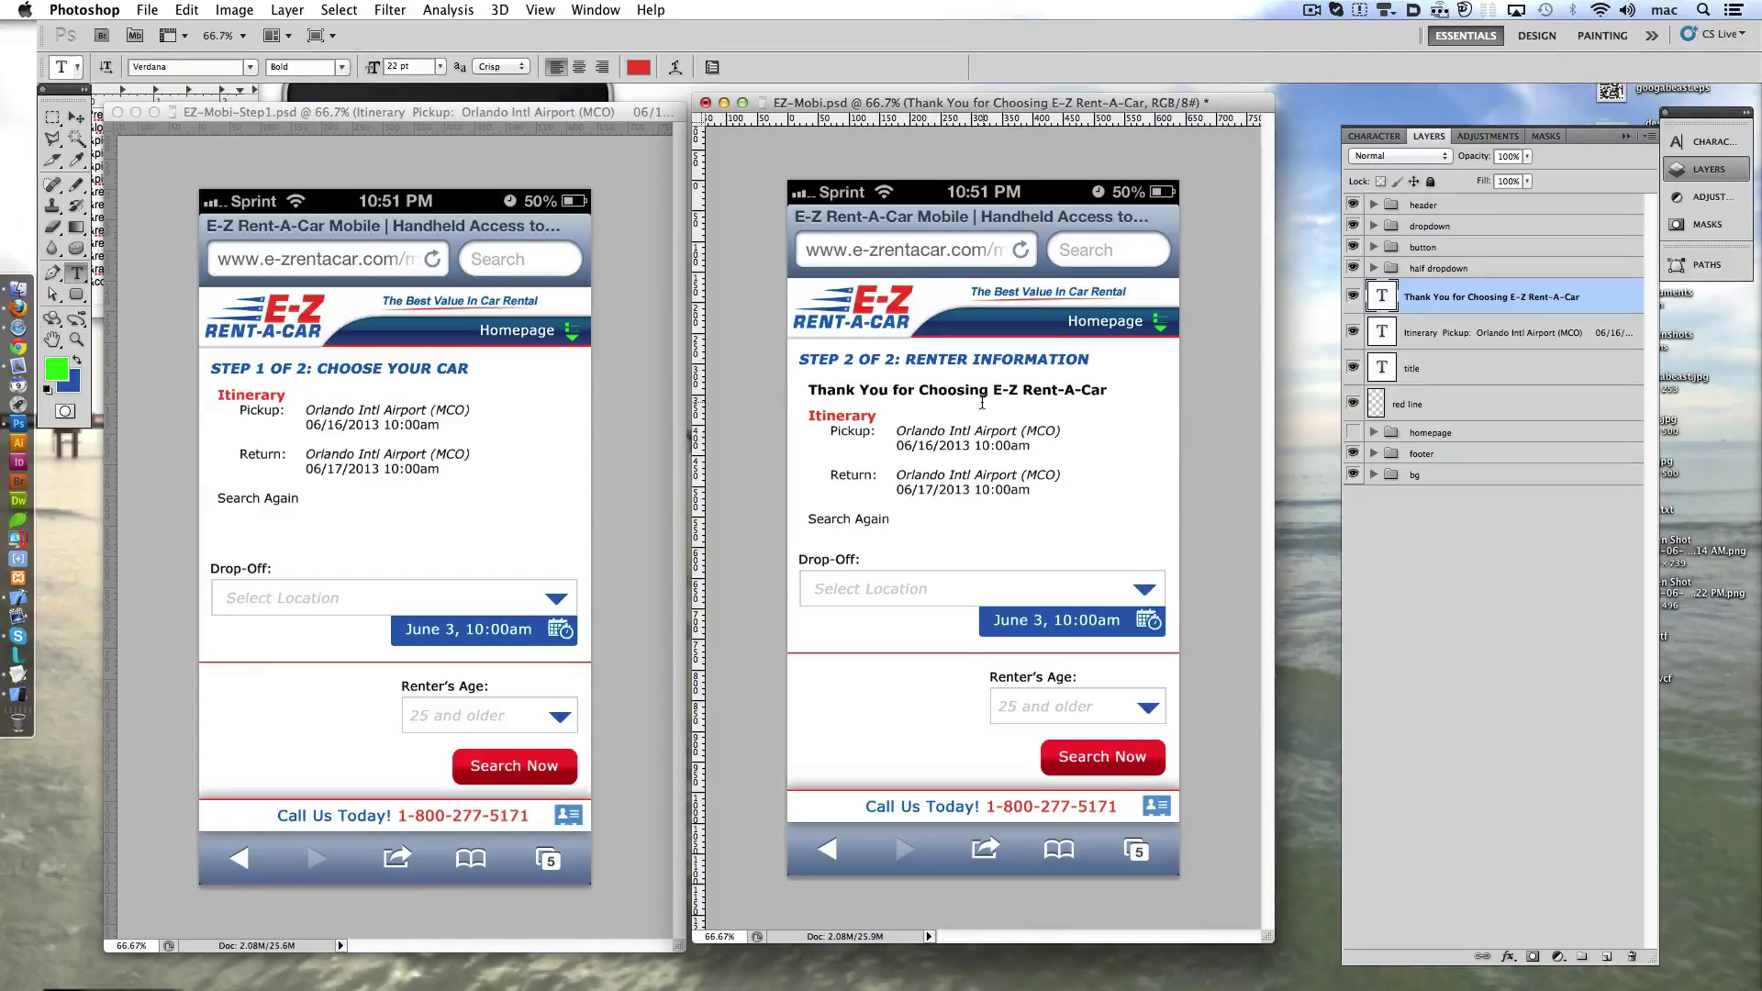
pyautogui.press('super+Tab')
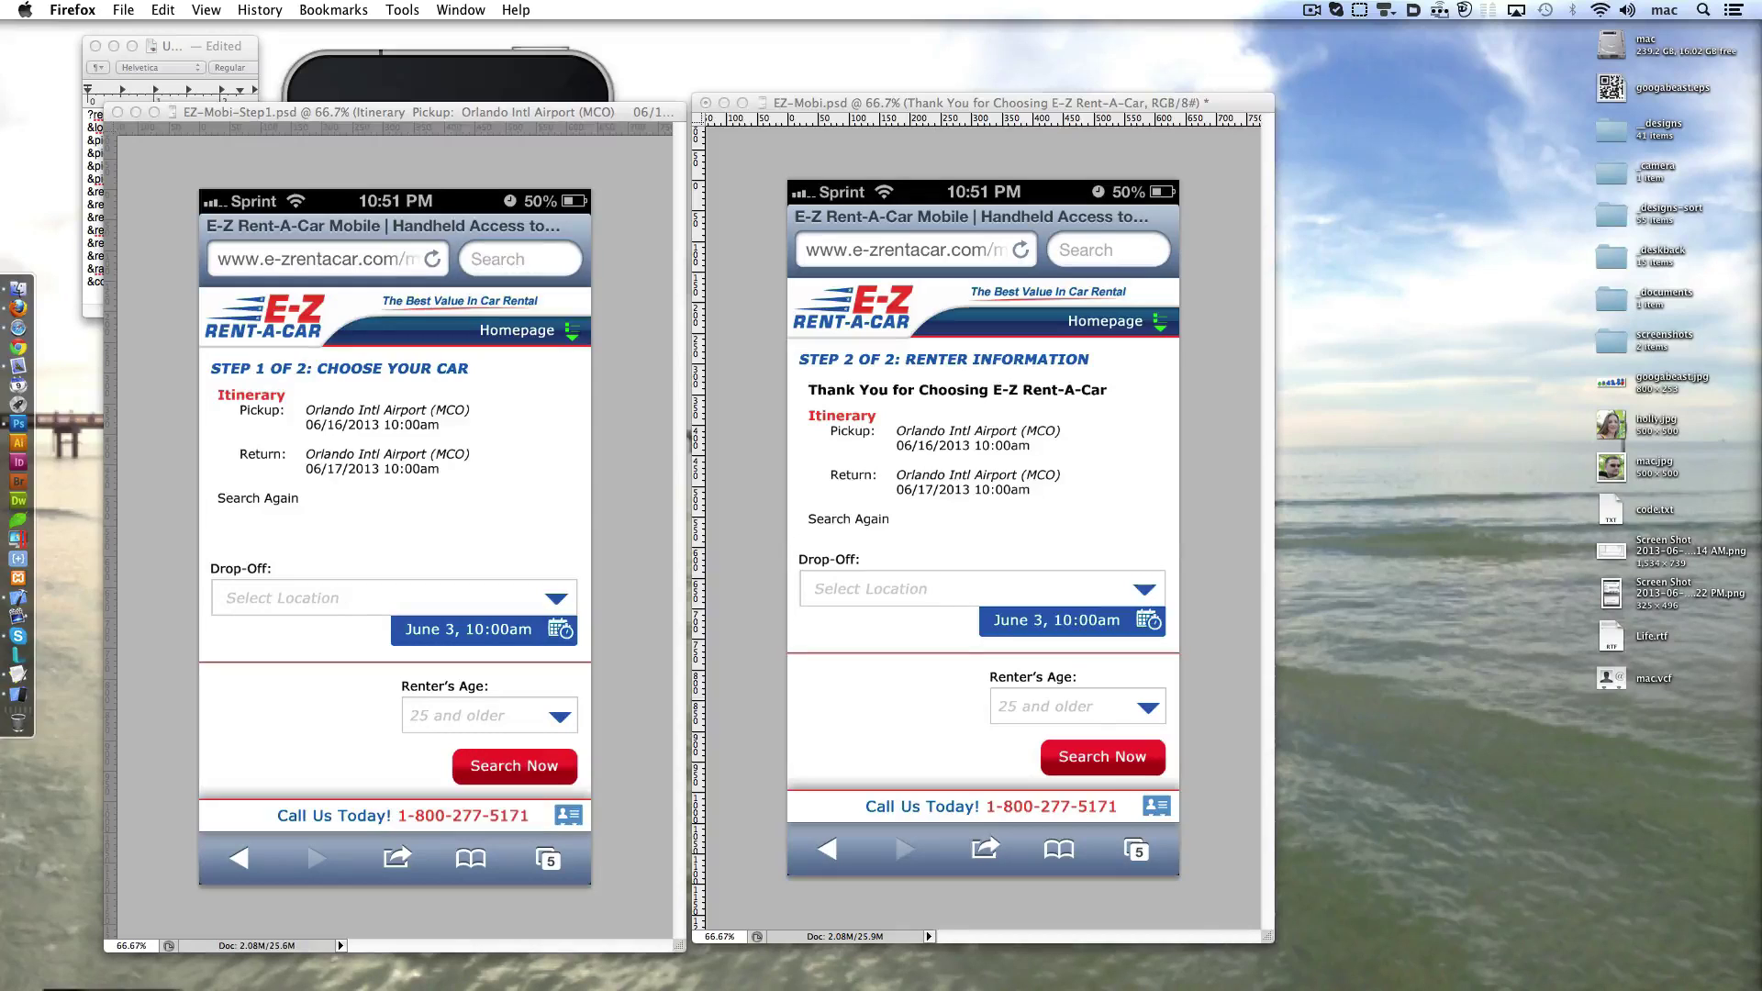
pyautogui.press('super+Tab')
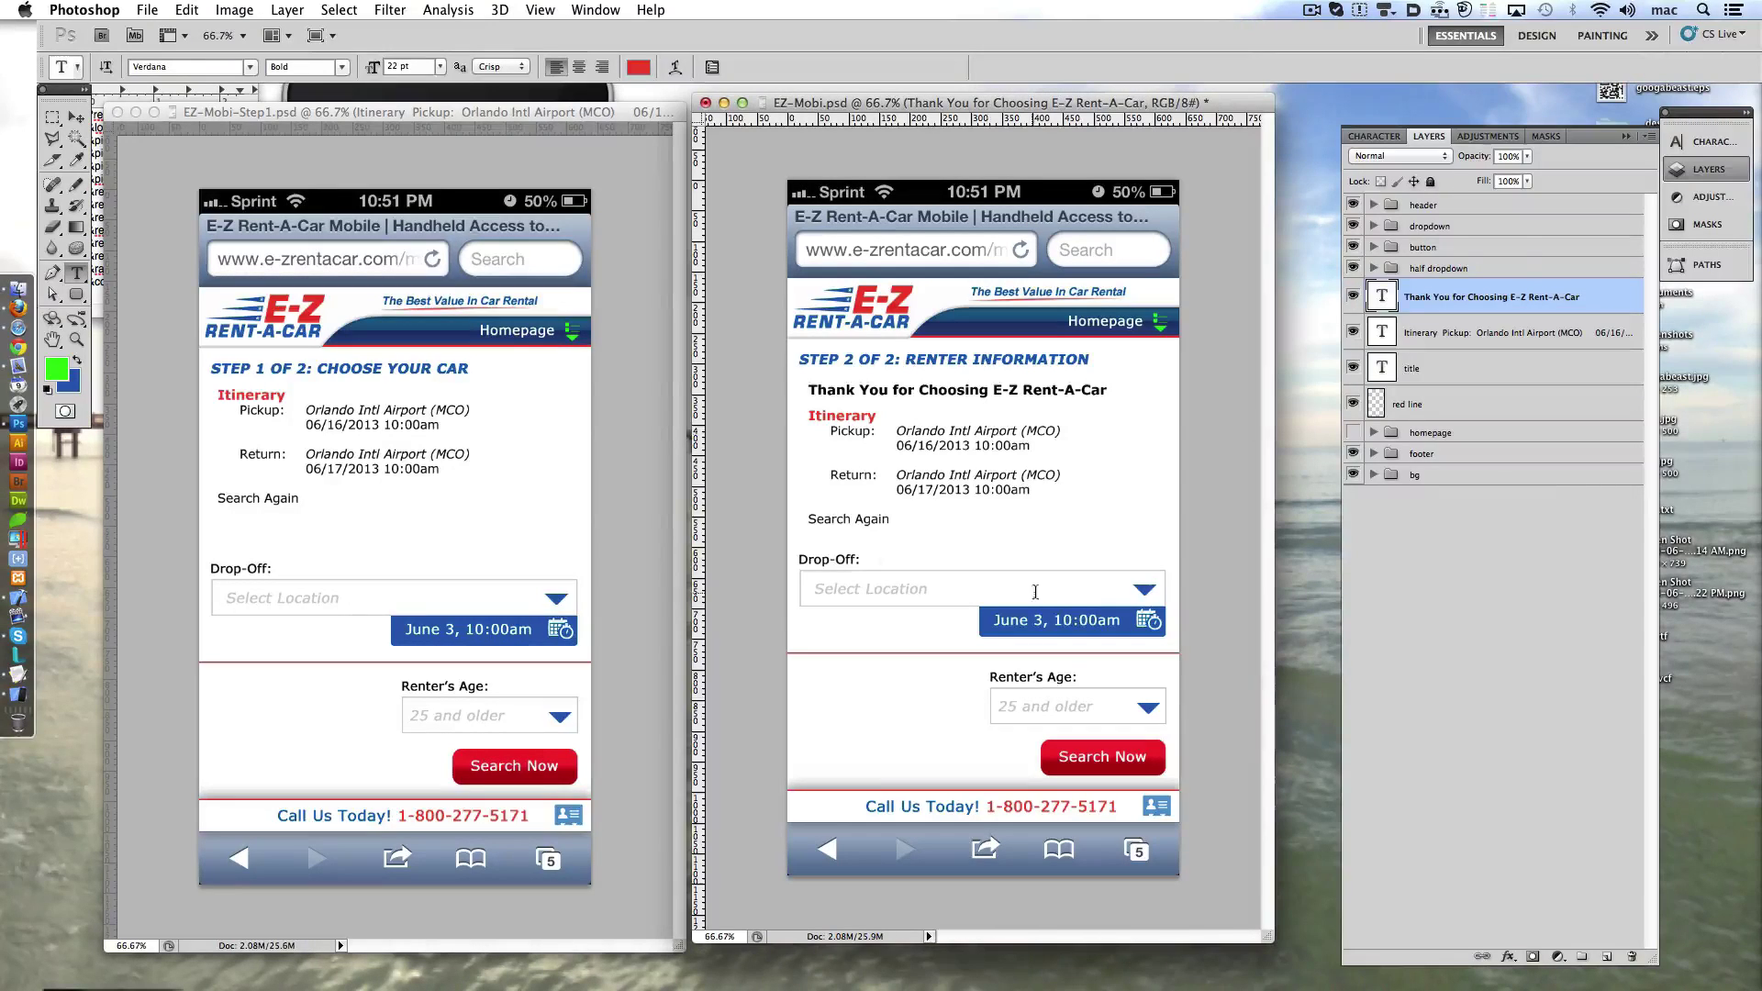
# - Hide the dropdown fields and red divider line, then paste car-rate text below Search Again
pyautogui.click(1374, 226)
pyautogui.click(1353, 225)
pyautogui.click(1354, 268)
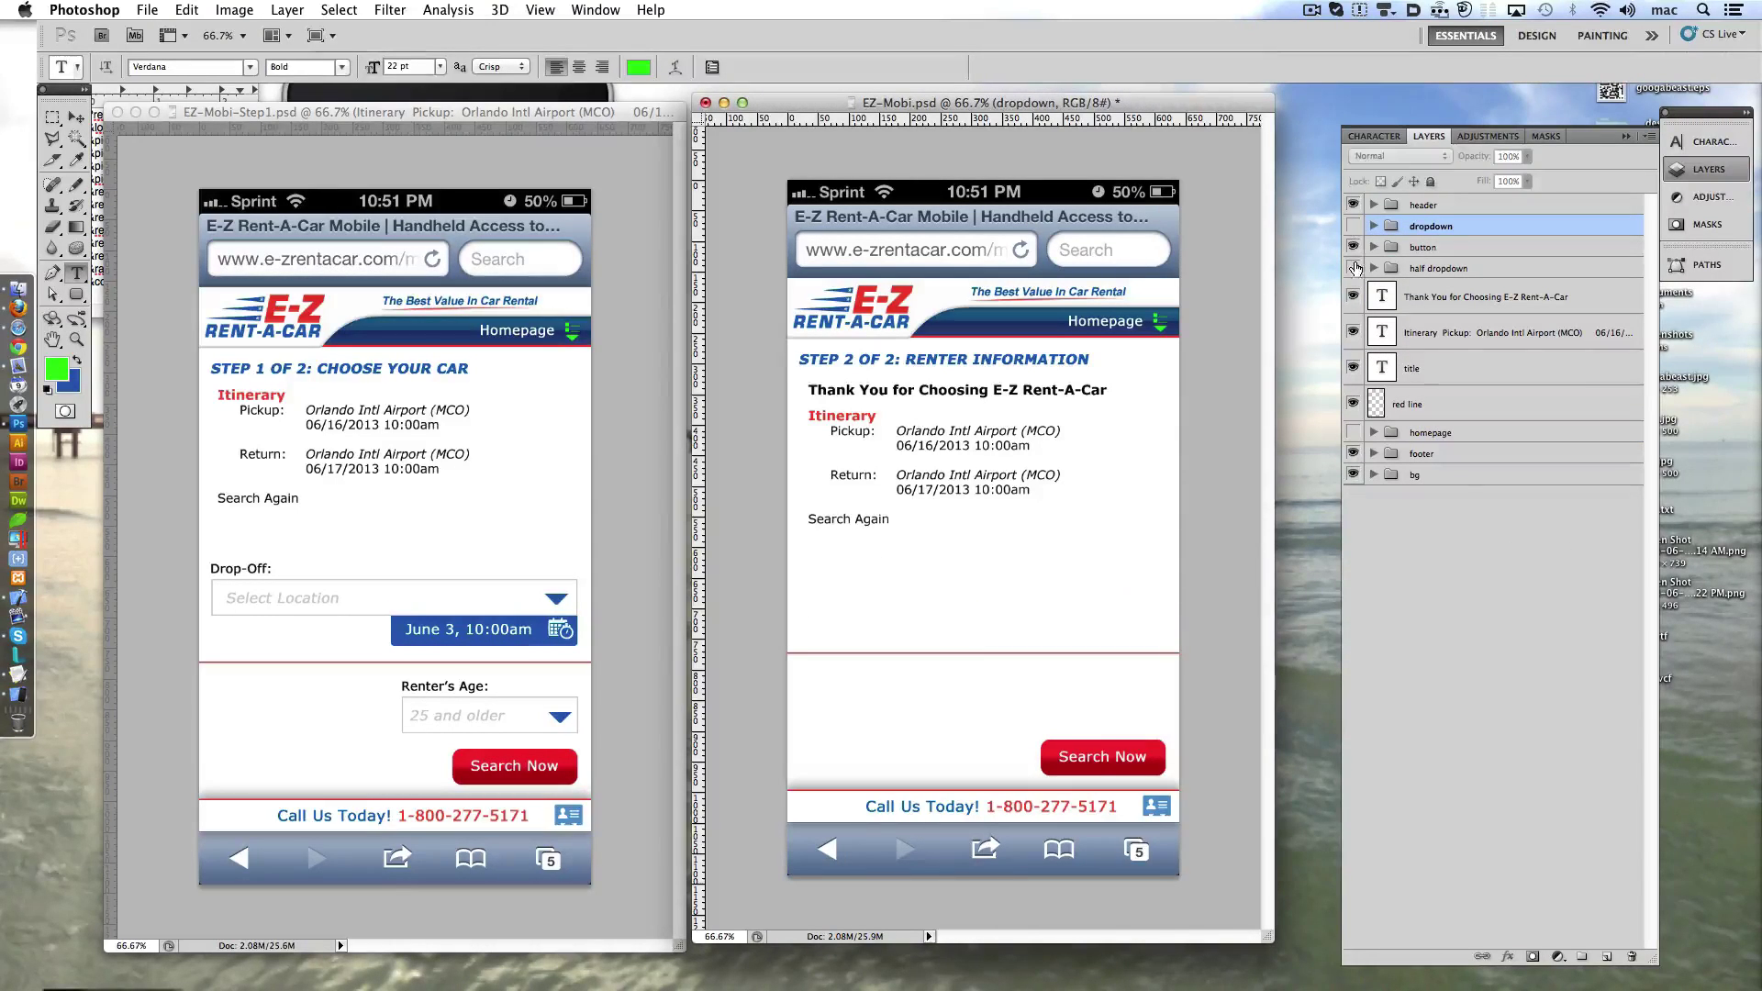
pyautogui.click(1375, 404)
pyautogui.press('super+shift+Down')
pyautogui.press('super+shift+Down')
pyautogui.press('super+shift+Down')
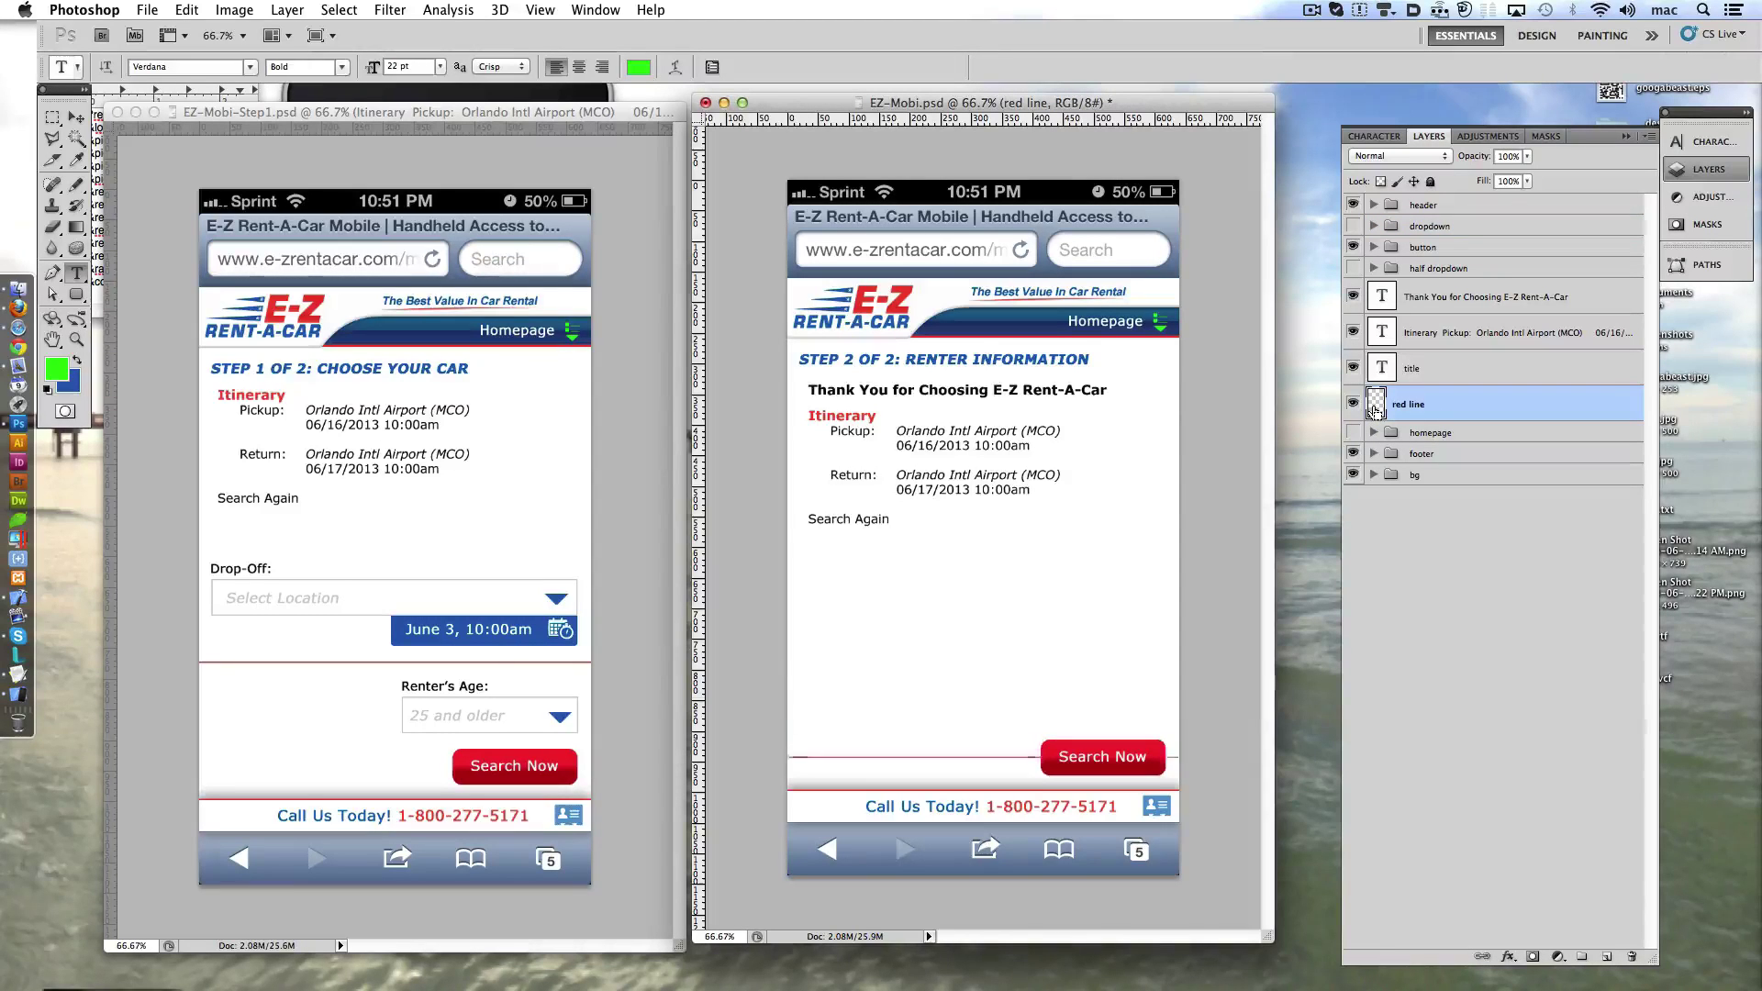
pyautogui.click(1353, 404)
pyautogui.click(866, 638)
pyautogui.write('Hyundai Accent or similar 15.00 USD / DAILY 25.52 USD EST. TOTAL UNL MILES')
# - Replace the pasted text with a copied Itinerary layer holding the Hyundai Accent rate lines
pyautogui.press('super+a')
pyautogui.press('super+c')
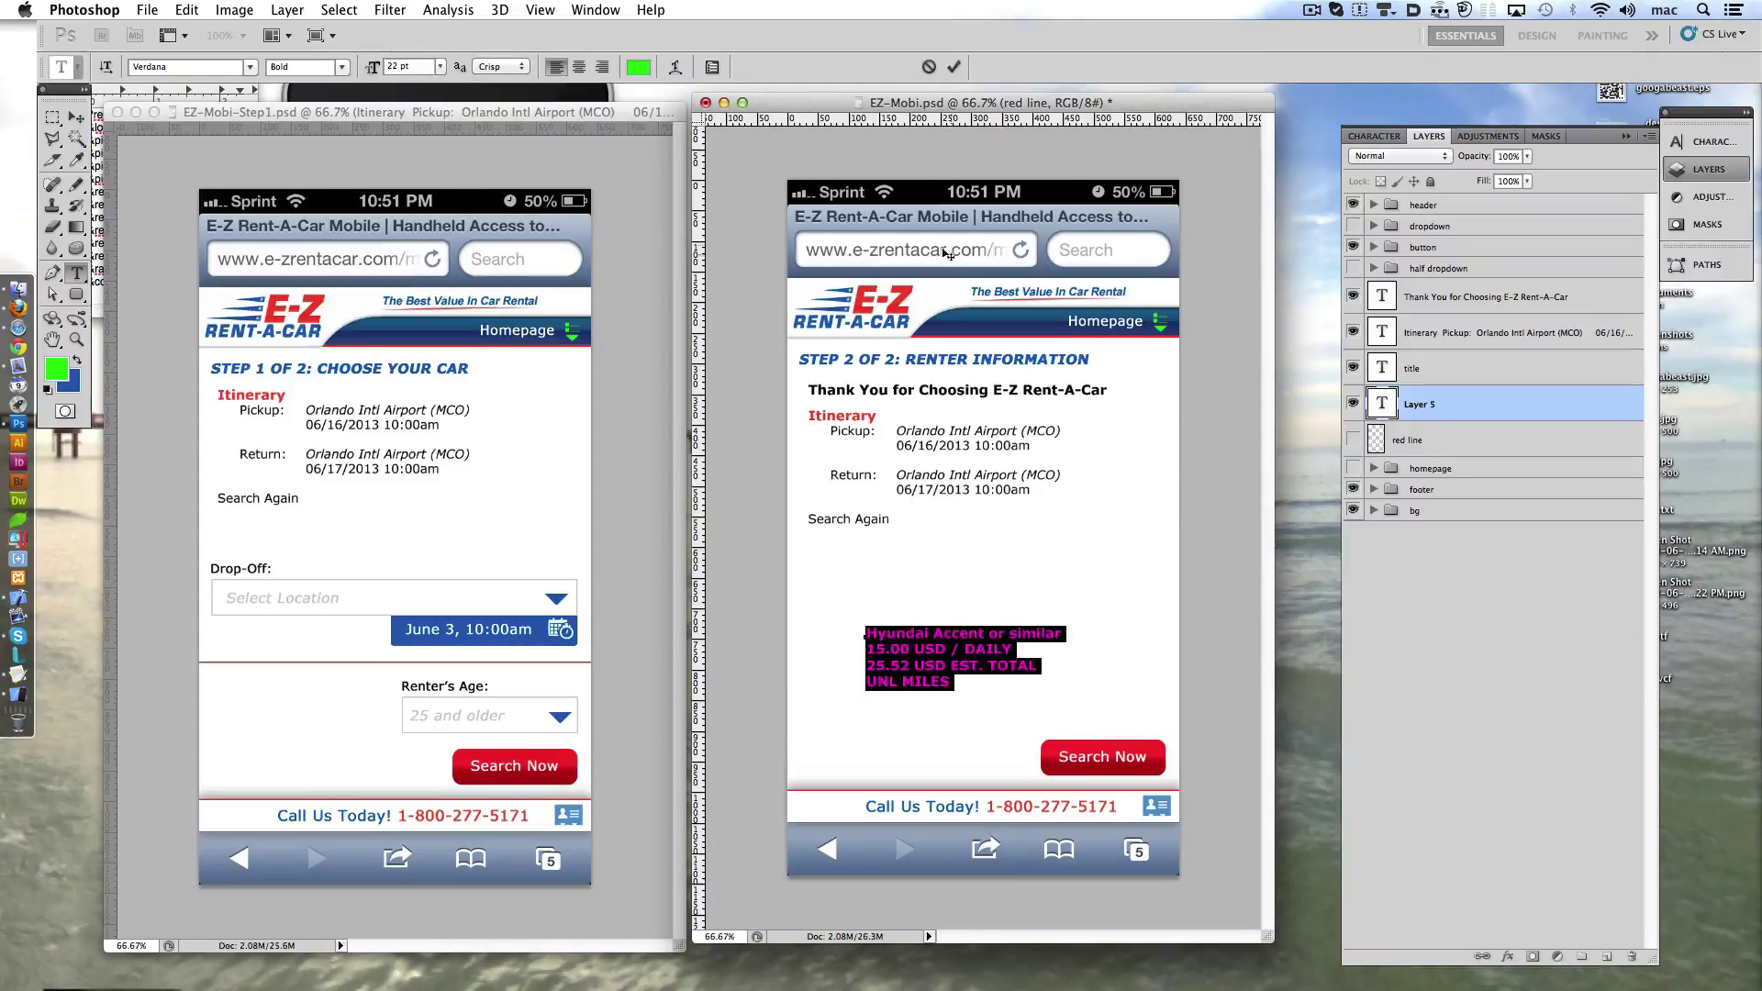
pyautogui.press('Escape')
pyautogui.moveTo(968, 502); pyautogui.dragTo(975, 591)
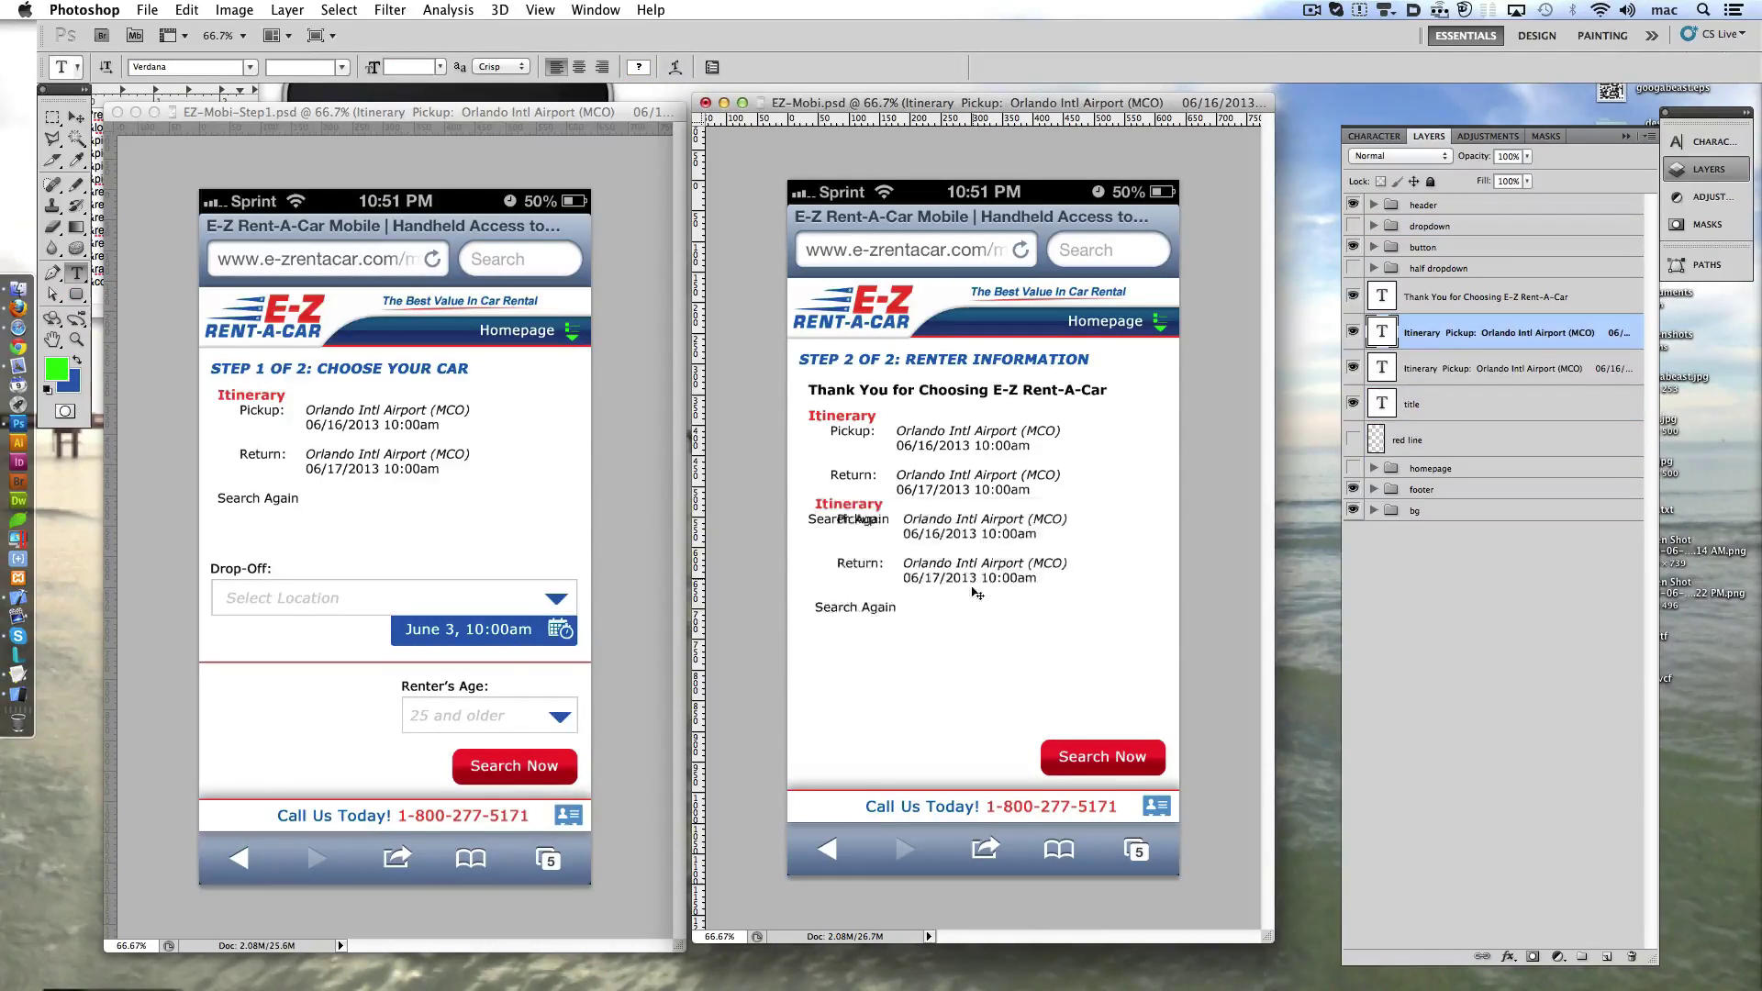
pyautogui.click(976, 593)
pyautogui.press('super+a')
pyautogui.press('super+v')
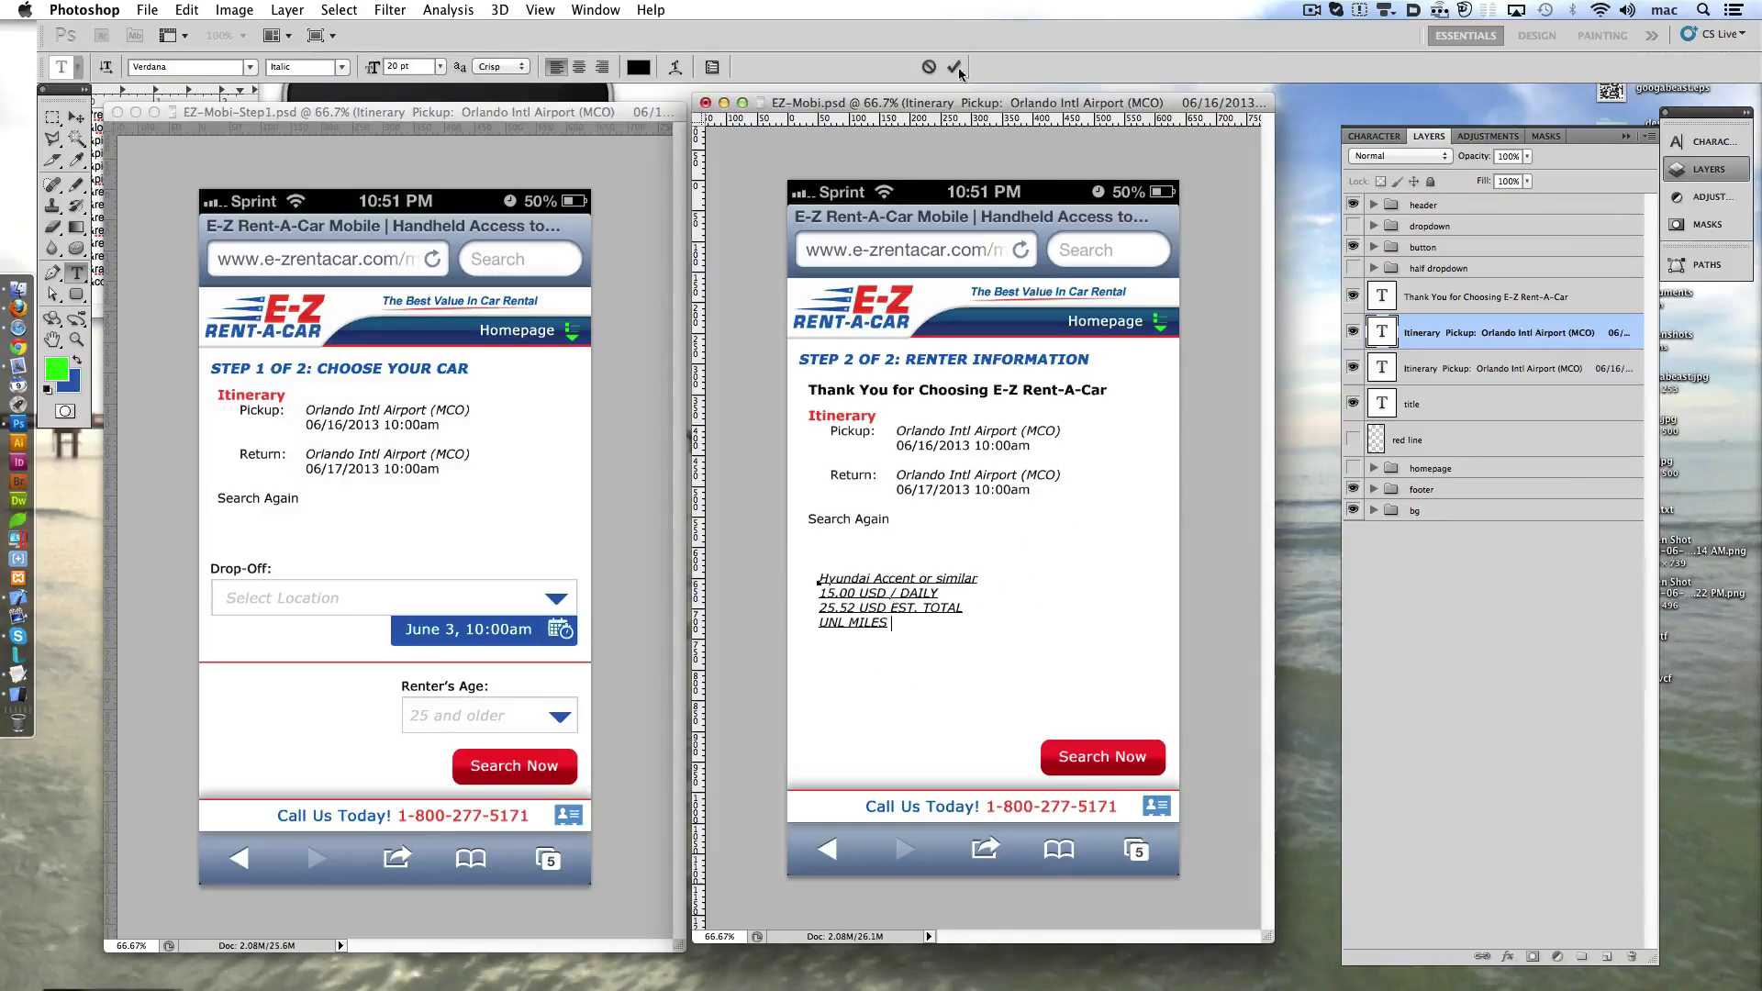
pyautogui.click(954, 67)
# - Paste the car image from Firefox and resize it with Free Transform
pyautogui.press('super+Tab')
pyautogui.press('super+Tab')
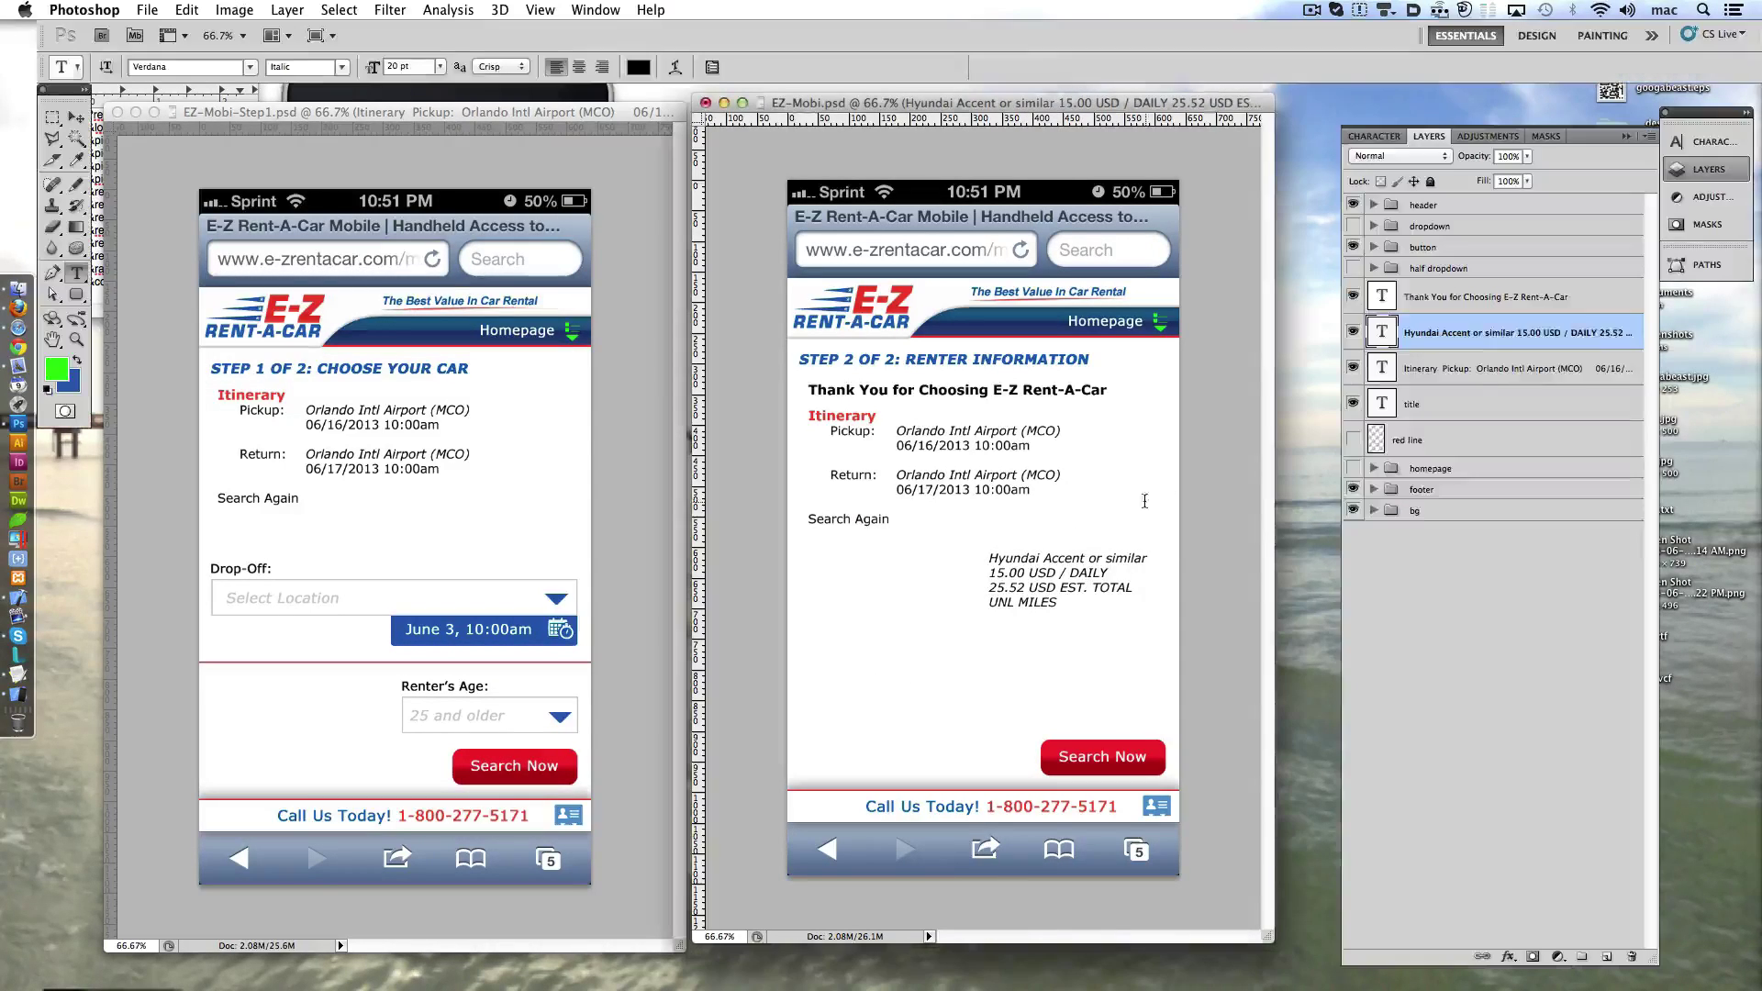
pyautogui.press('super+v')
pyautogui.moveTo(1056, 547)
pyautogui.mouseDown()
pyautogui.moveTo(971, 579)
pyautogui.moveTo(913, 631)
pyautogui.moveTo(922, 581)
pyautogui.moveTo(795, 506)
pyautogui.moveTo(767, 411)
pyautogui.moveTo(803, 451)
pyautogui.mouseUp()
pyautogui.press('super+v')
pyautogui.press('super+t')
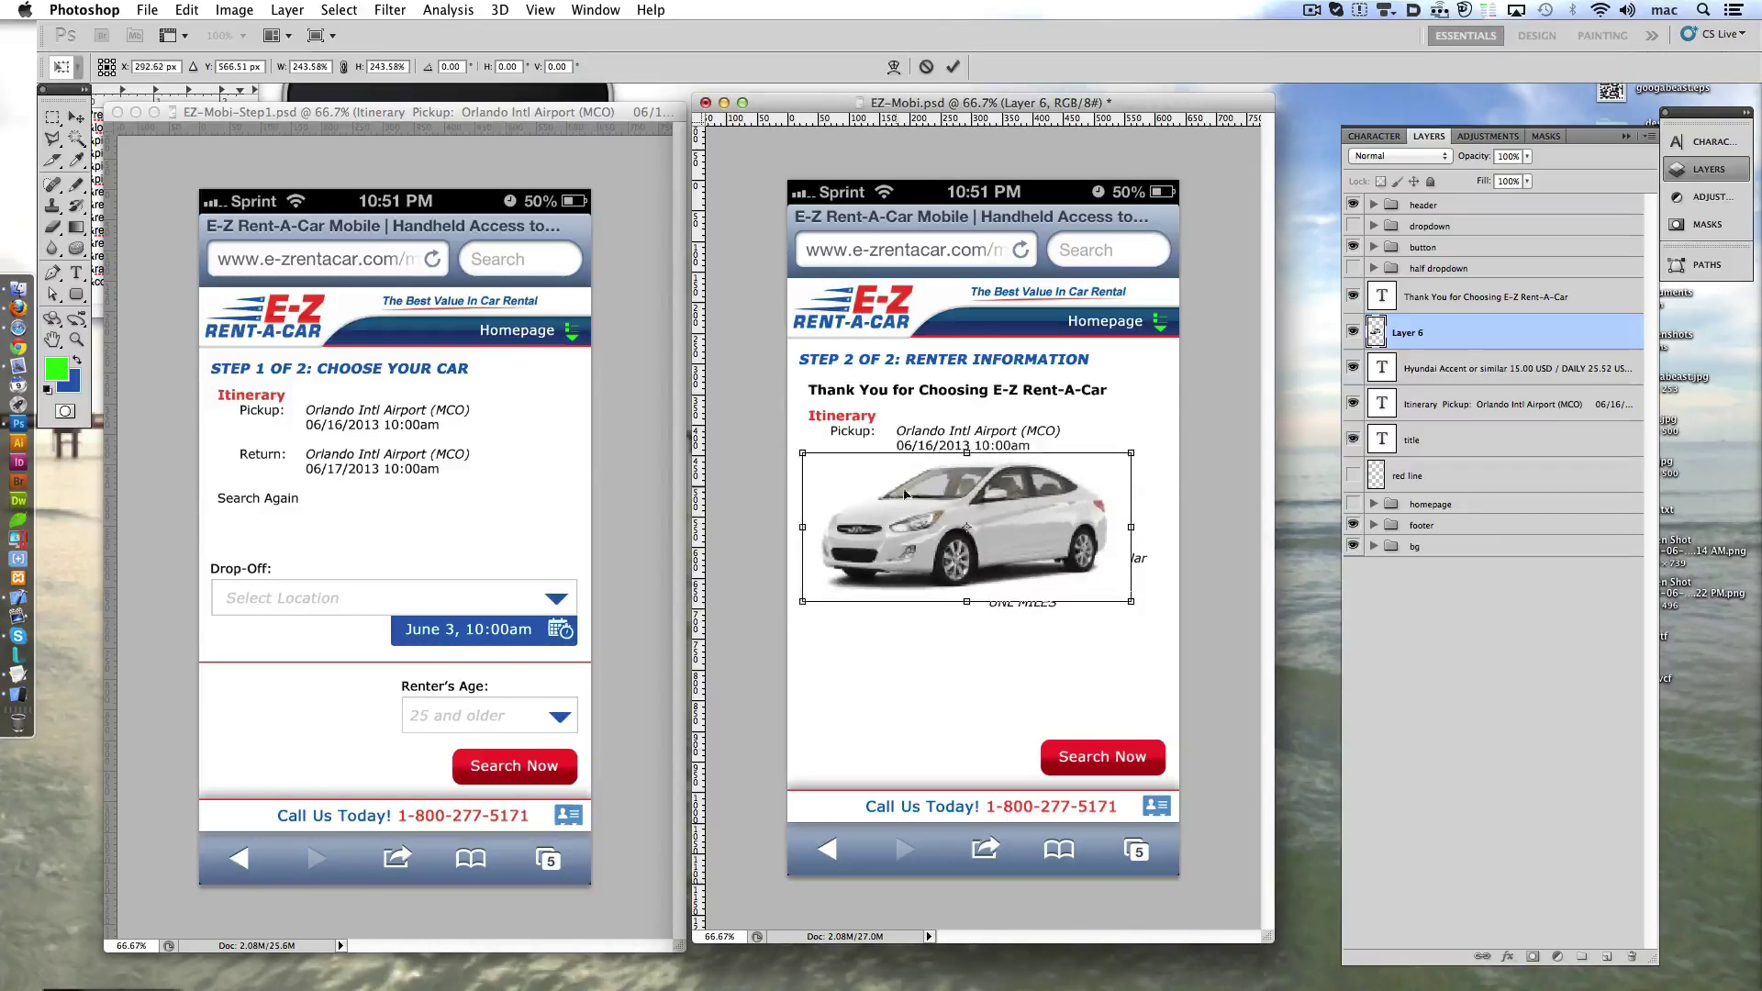
pyautogui.moveTo(952, 501); pyautogui.dragTo(970, 519)
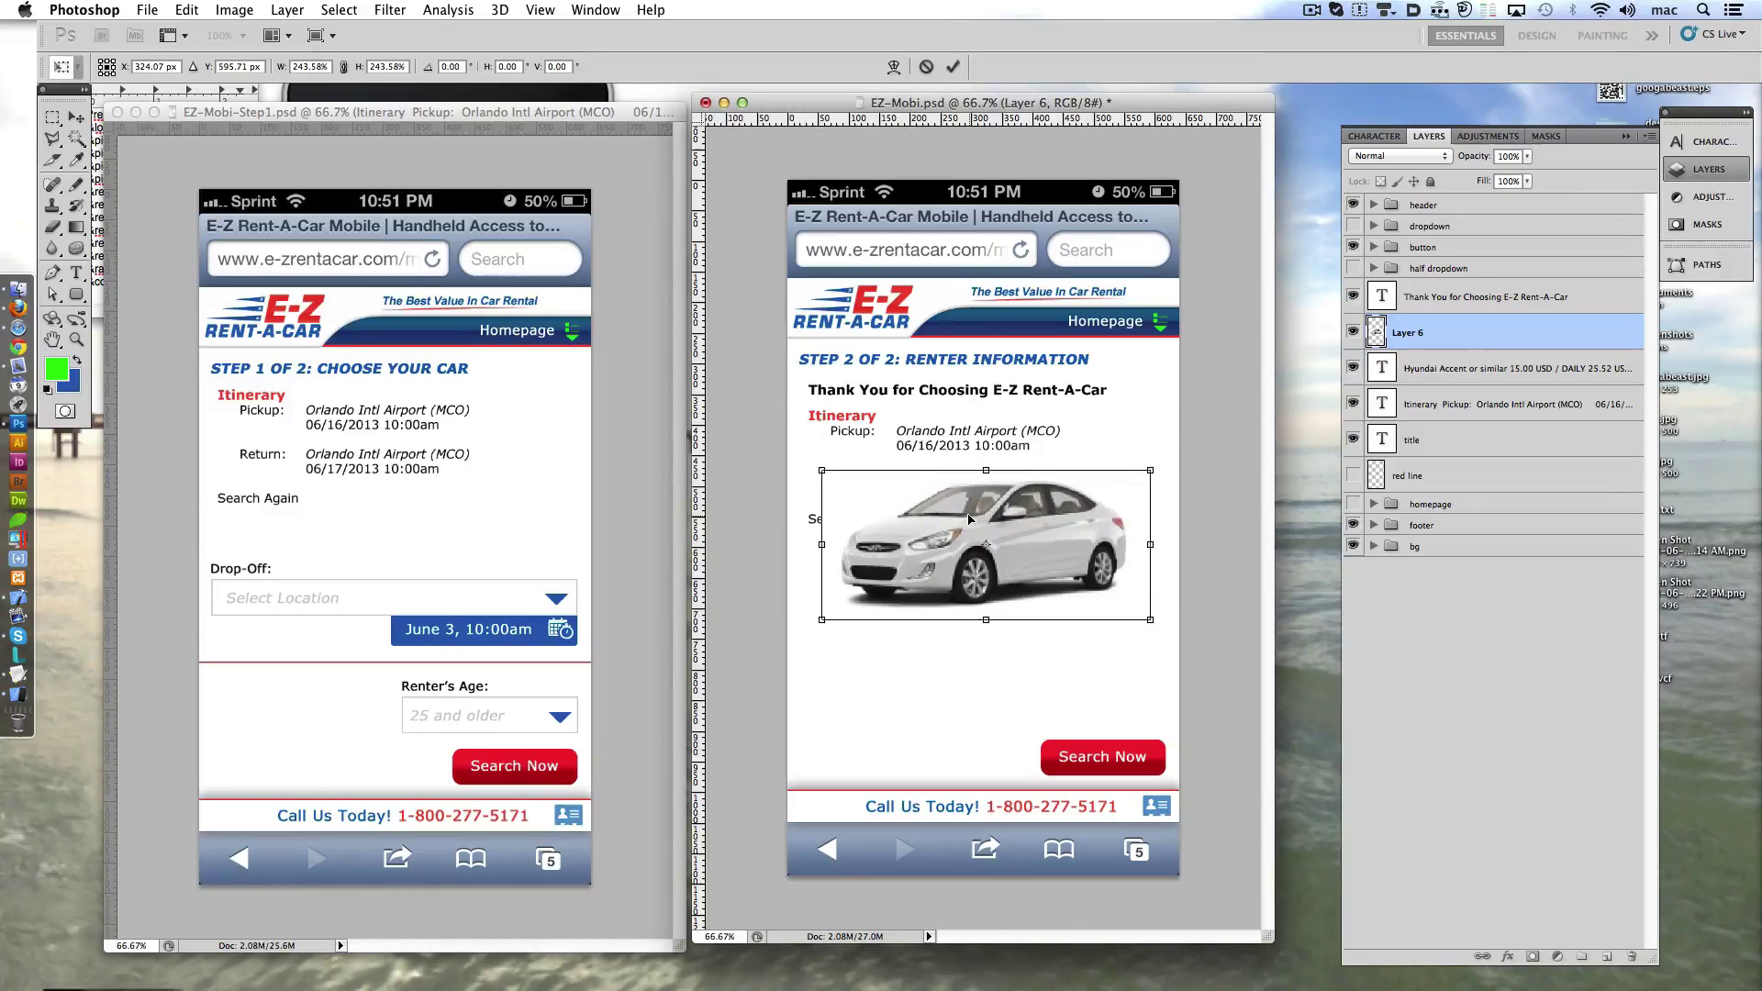
pyautogui.click(954, 69)
pyautogui.press('super+Tab')
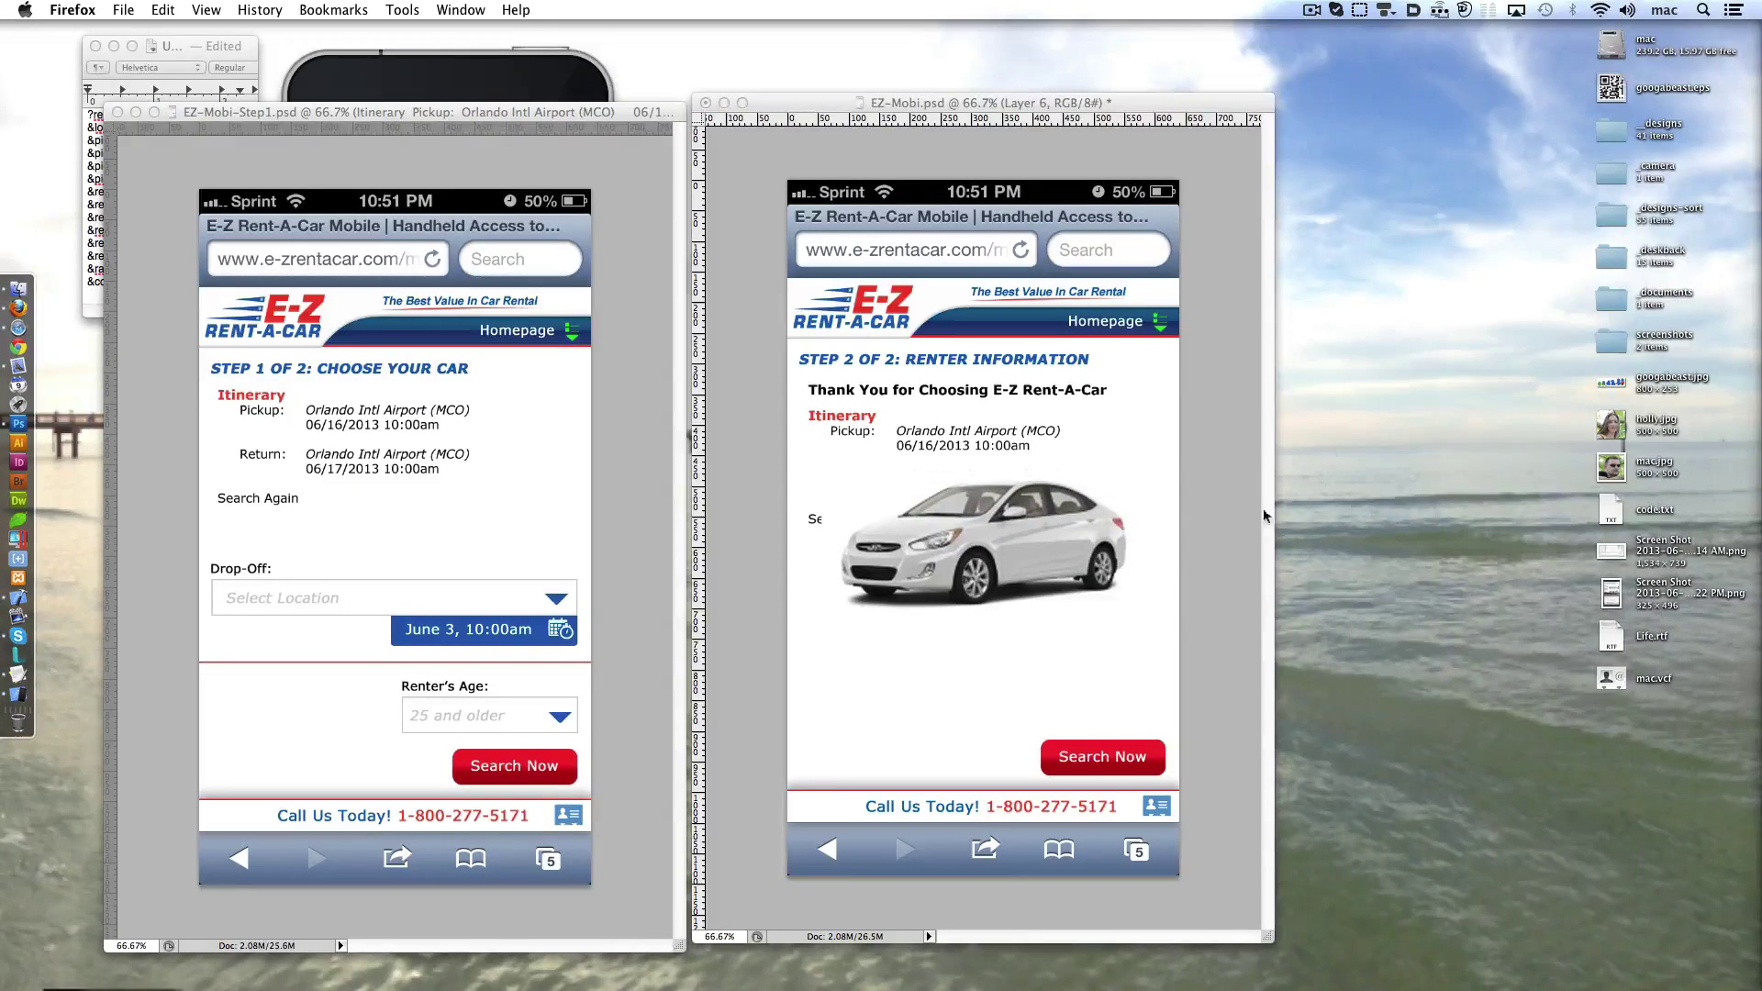
# - Copy the car image into the Step 1 mockup and delete the extra car layer
pyautogui.click(1264, 516)
pyautogui.moveTo(1034, 566); pyautogui.dragTo(446, 575)
pyautogui.click(1035, 566)
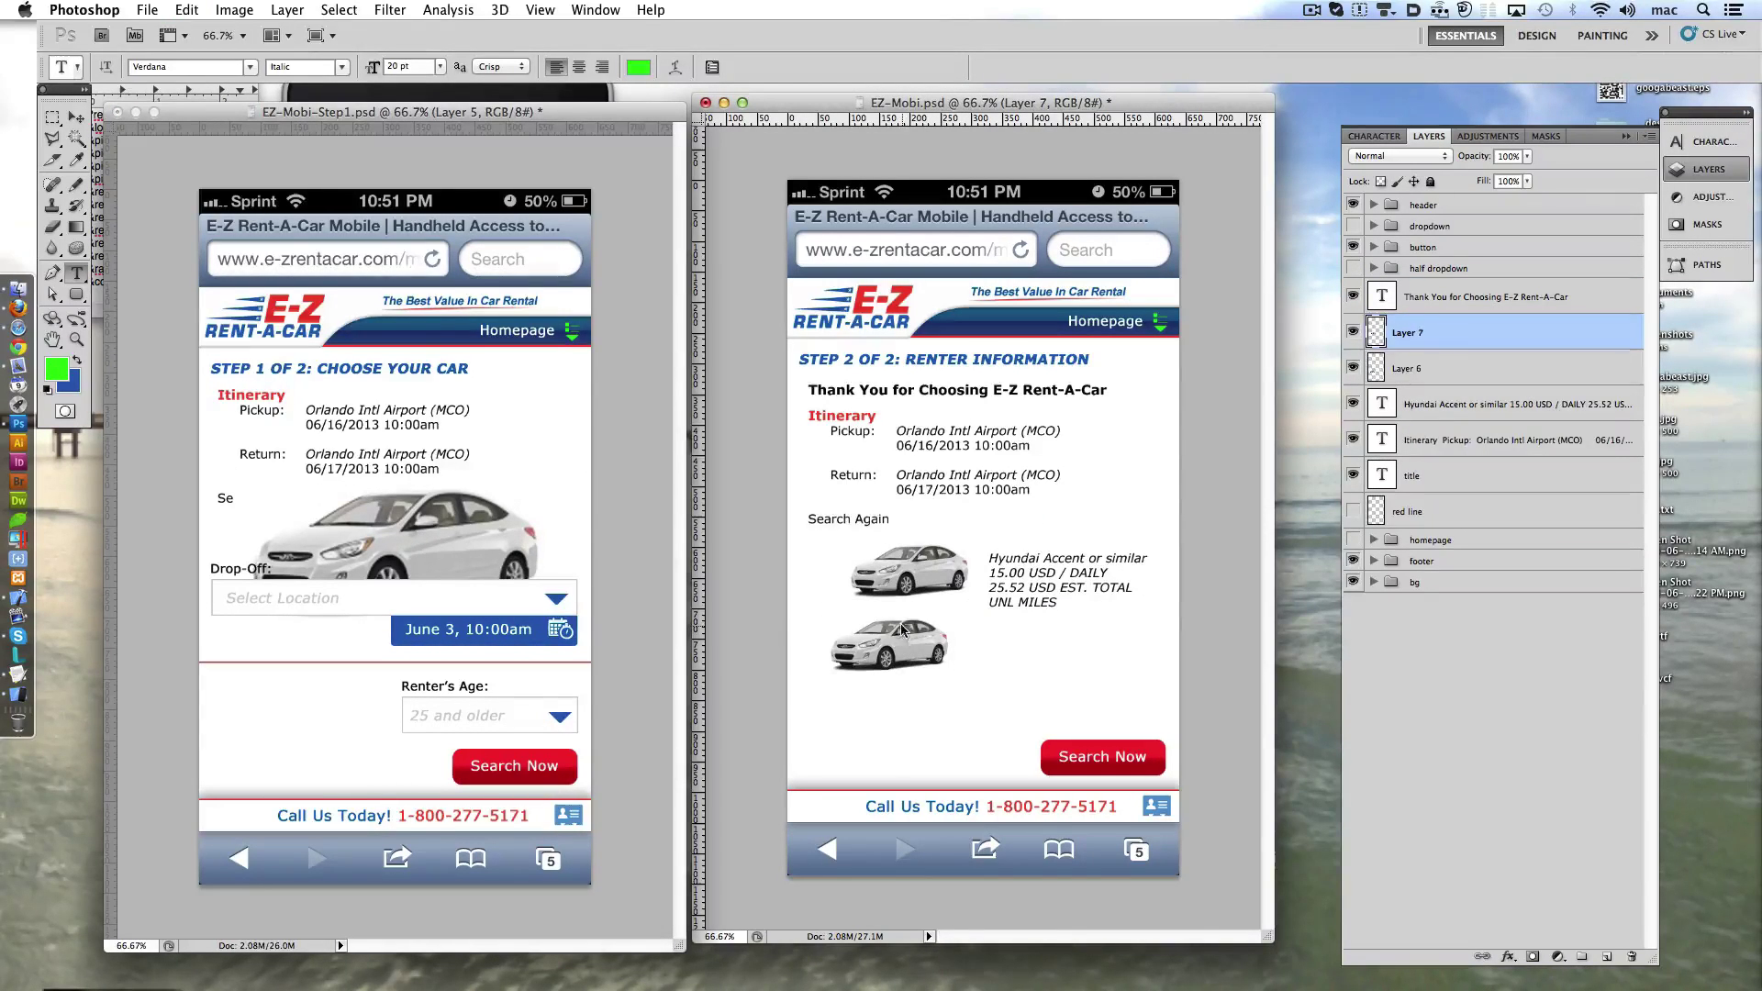
pyautogui.click(1629, 958)
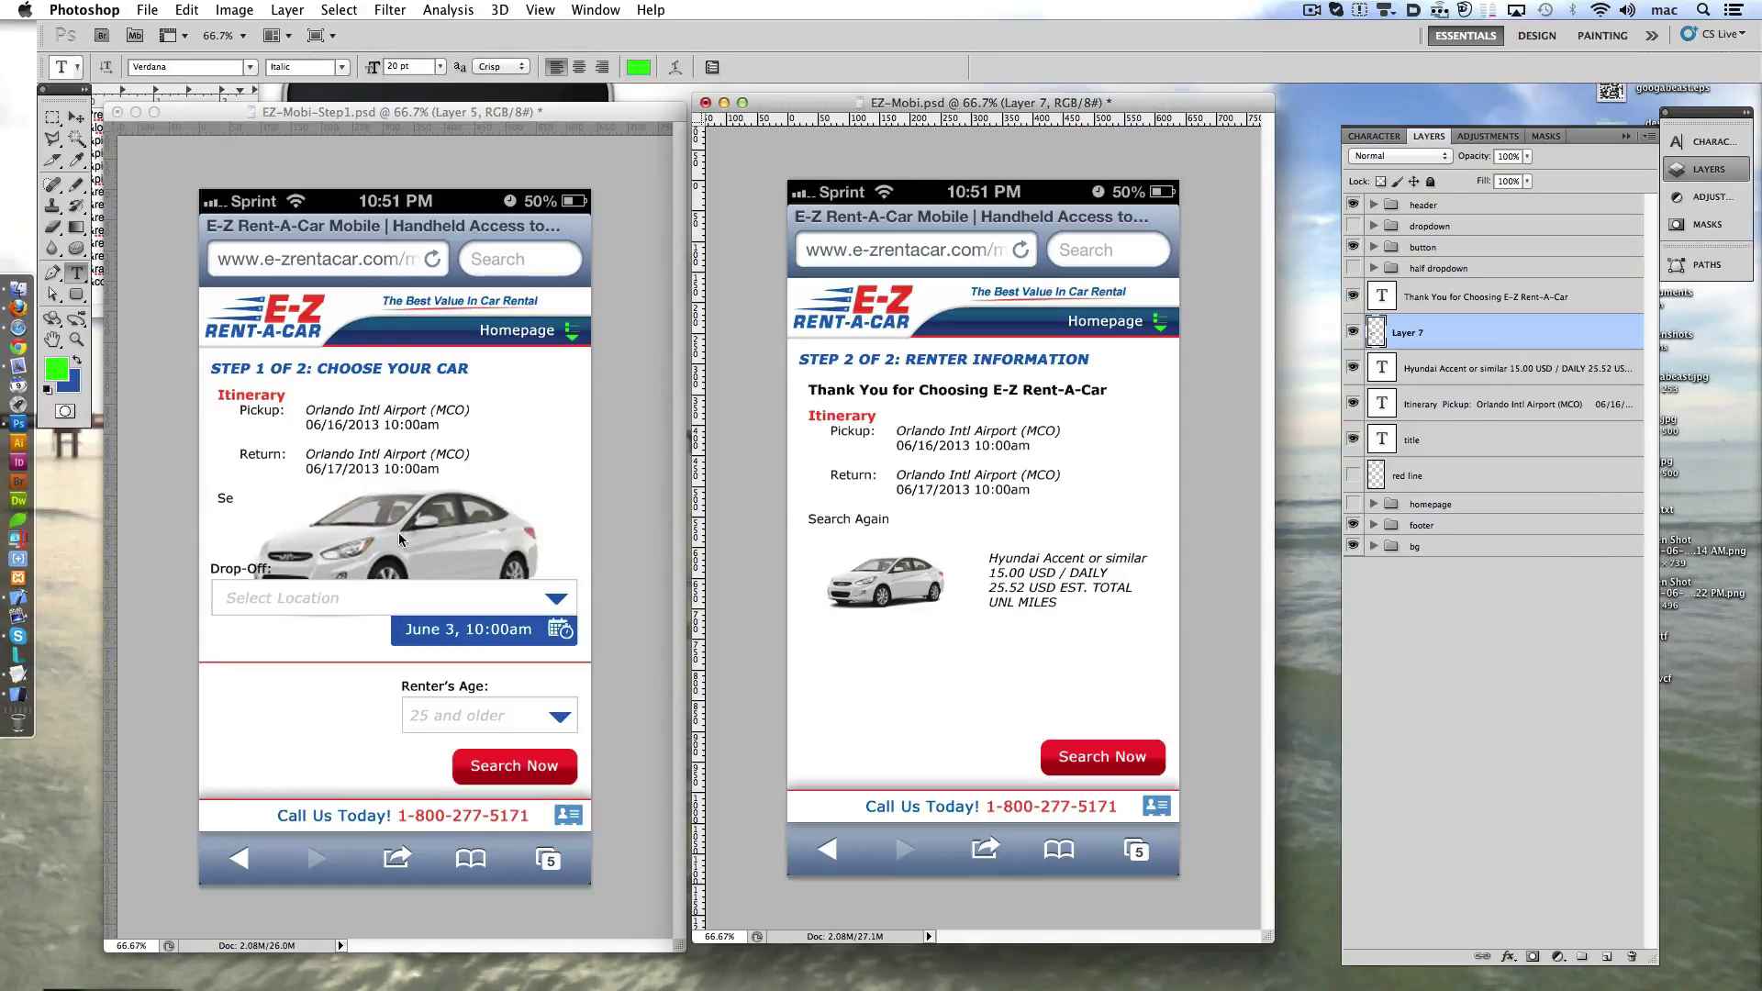
pyautogui.press('super+Tab')
pyautogui.press('super+Tab')
pyautogui.moveTo(840, 107); pyautogui.dragTo(838, 107)
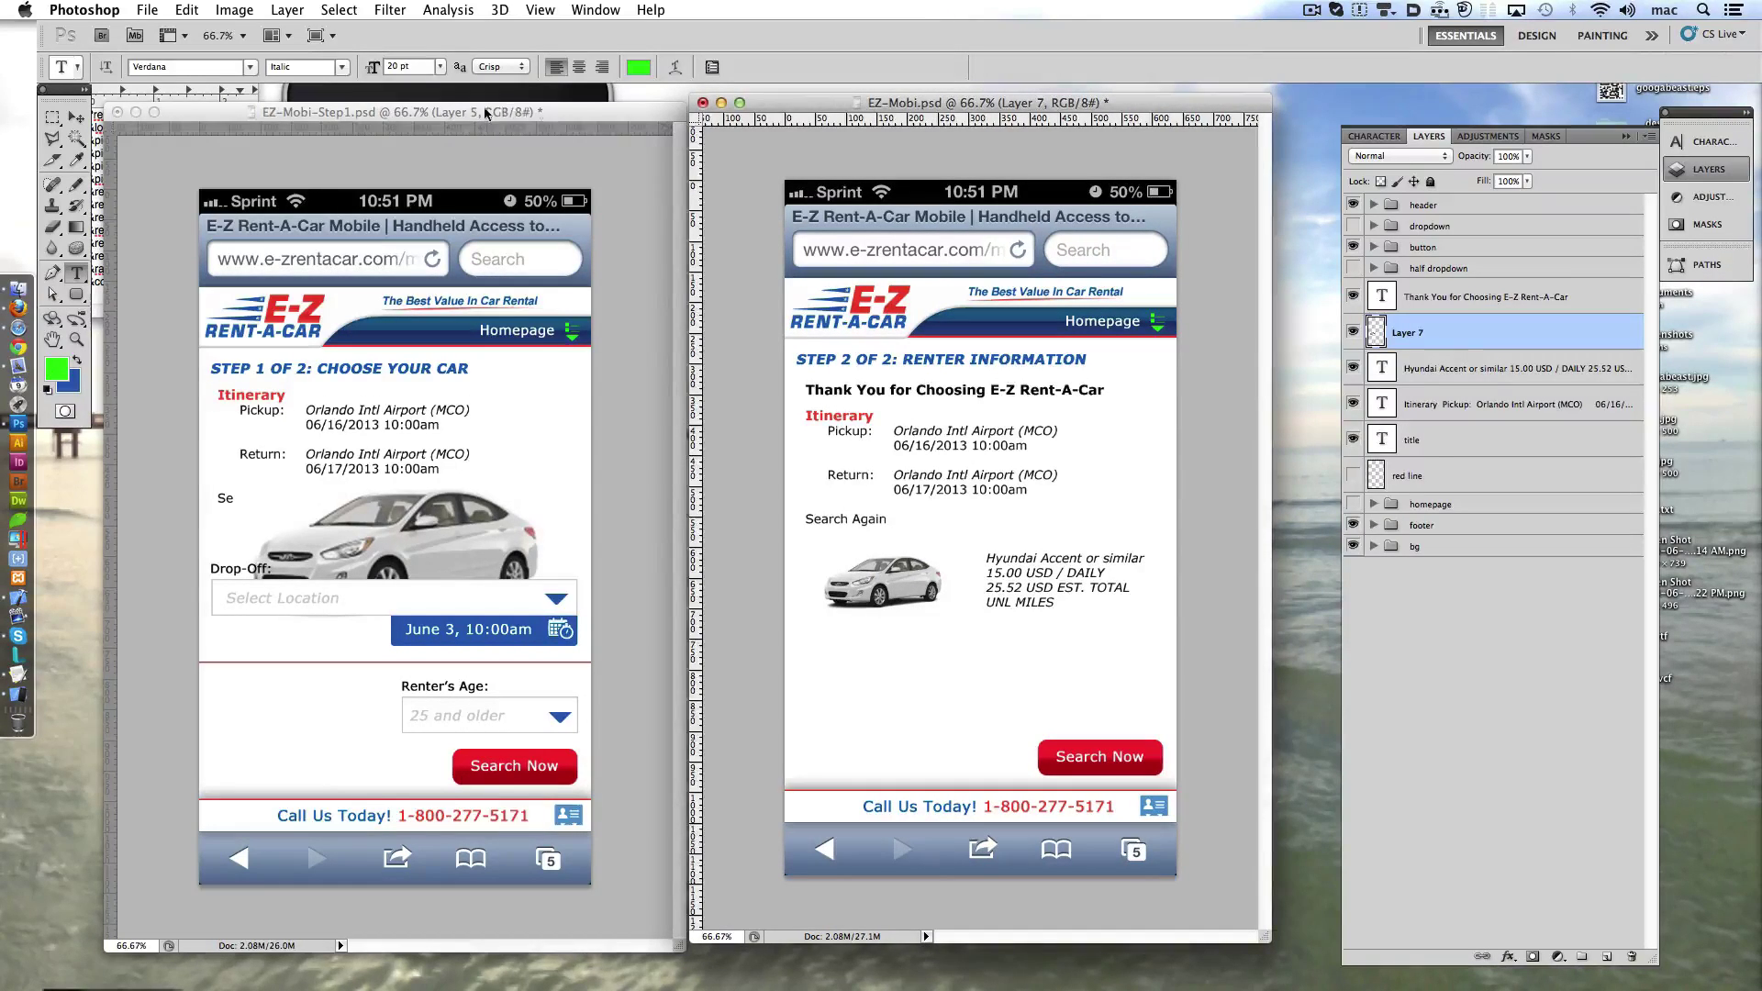
# - Open EZ-Mobi-Step2.psd from the _screens folder
pyautogui.click(487, 113)
pyautogui.click(147, 9)
pyautogui.click(156, 52)
pyautogui.click(895, 276)
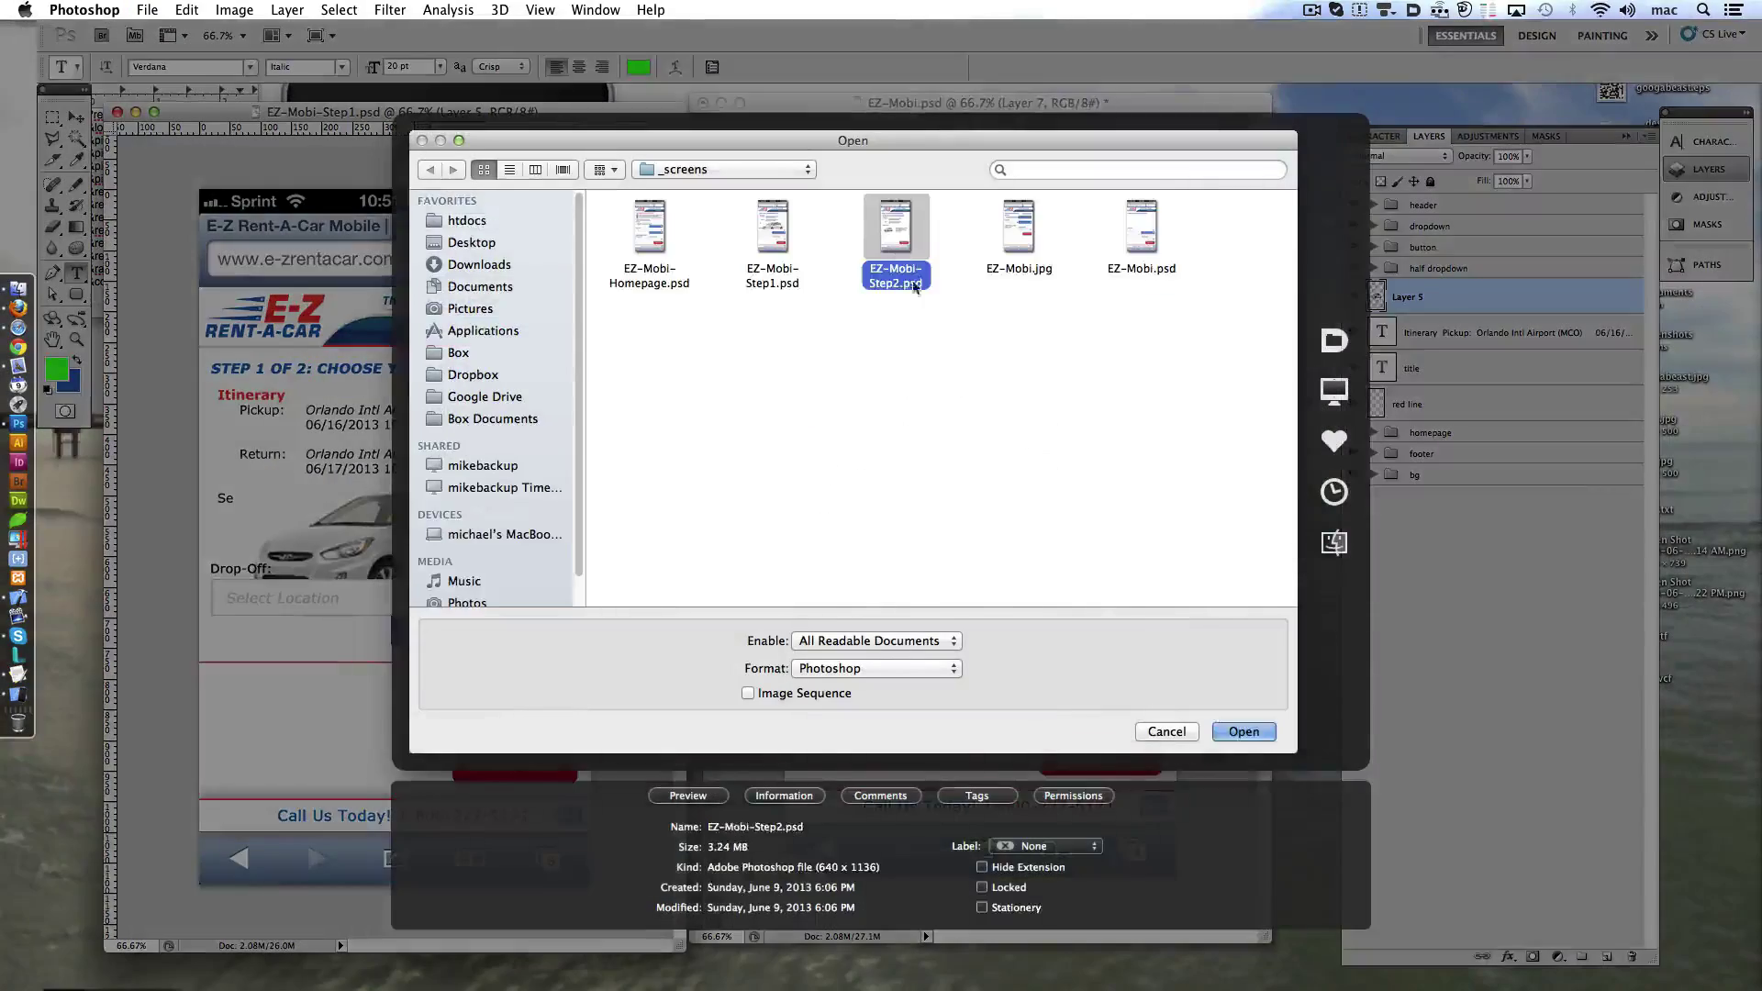
pyautogui.doubleClick(914, 286)
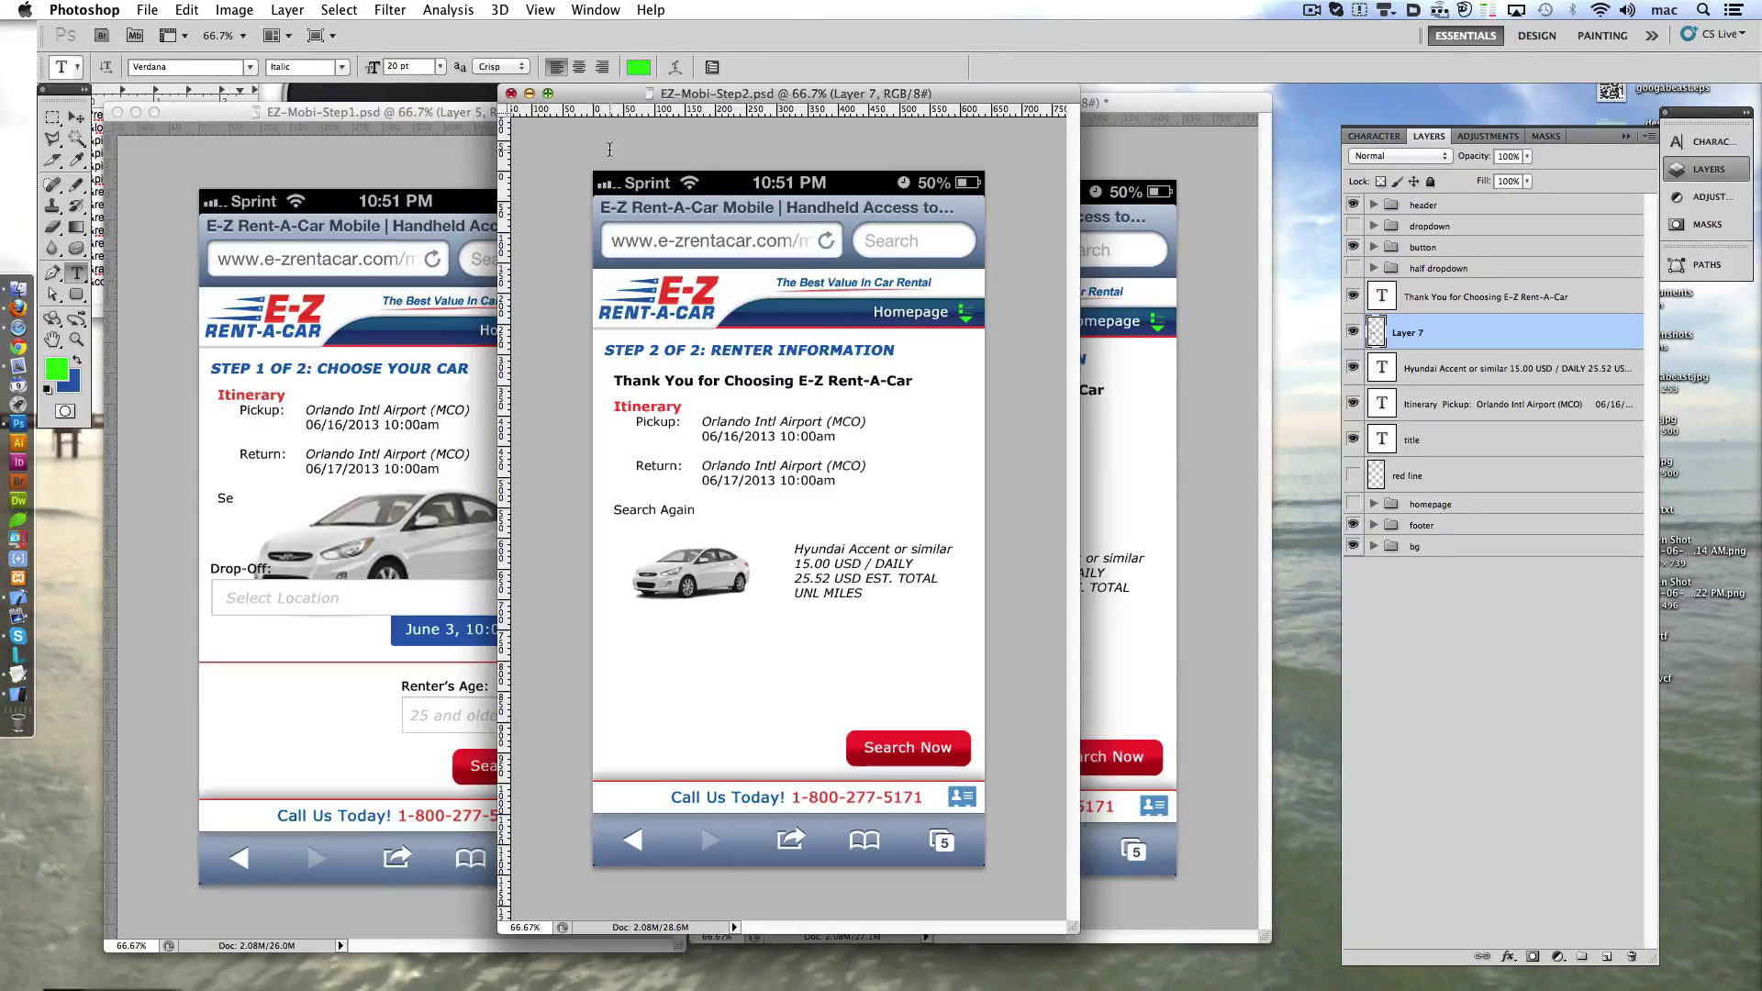
# - Dock all mockup documents as tabs and show the half dropdown group in Step2
pyautogui.click(1085, 153)
pyautogui.moveTo(917, 98); pyautogui.dragTo(1148, 99)
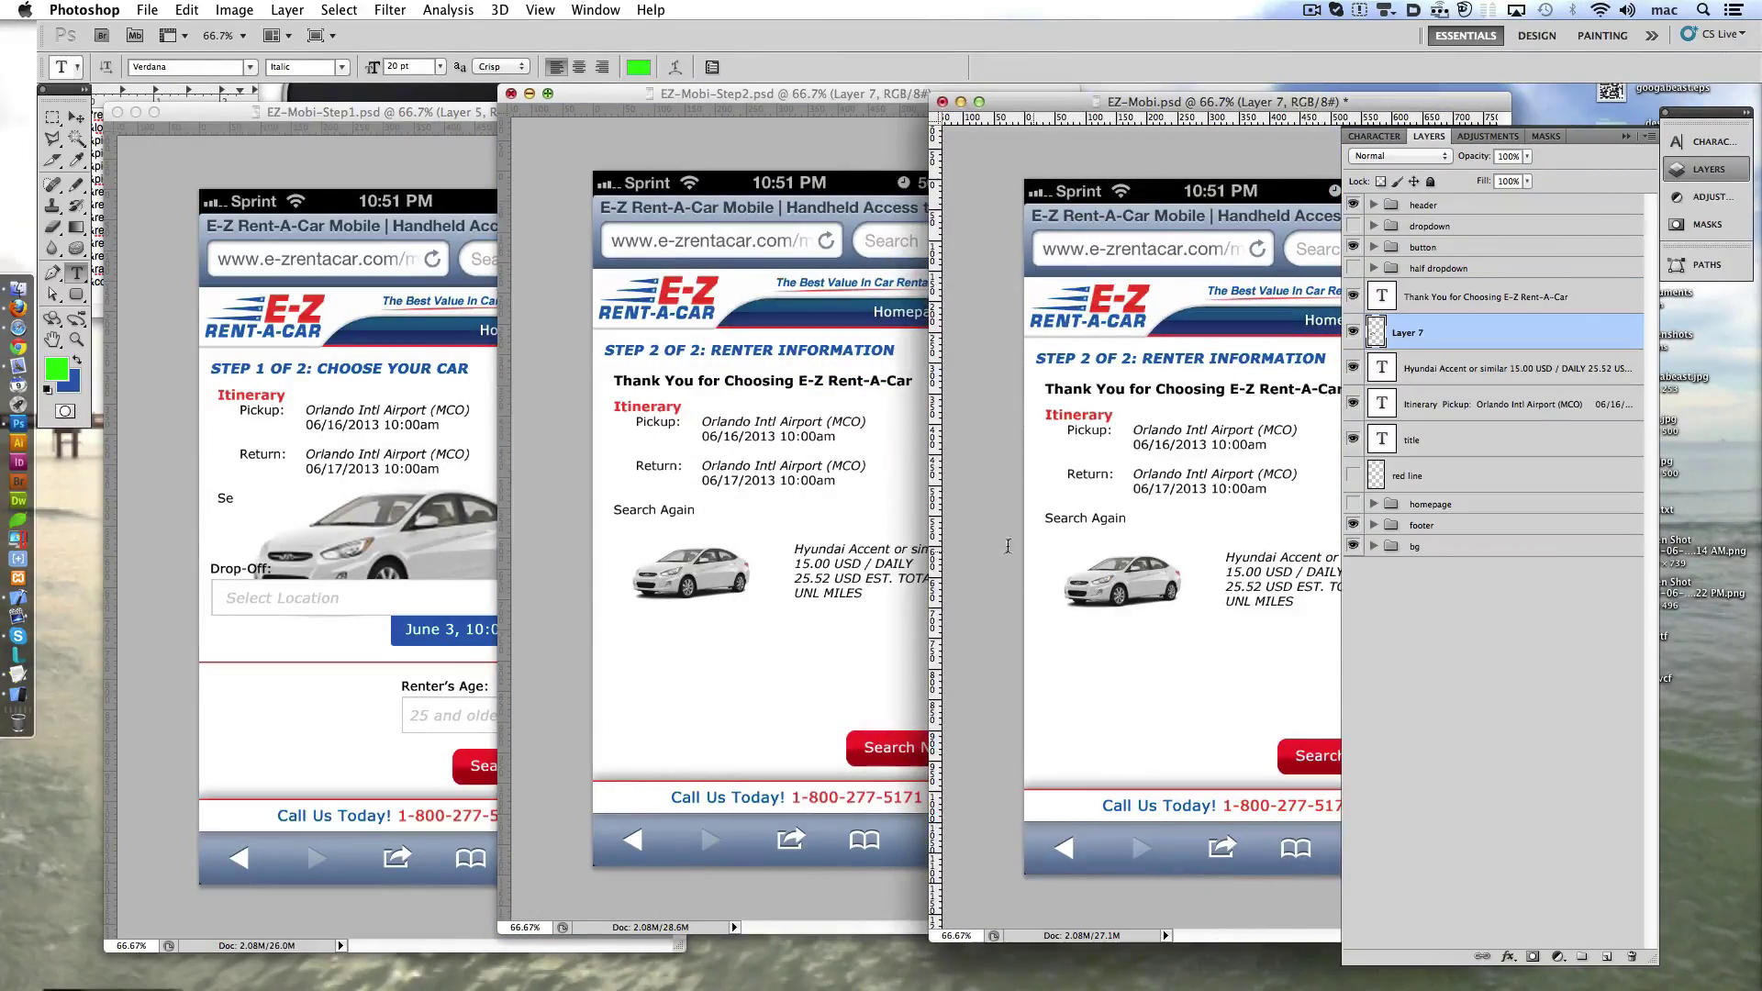
pyautogui.click(829, 97)
pyautogui.moveTo(830, 97); pyautogui.dragTo(450, 168)
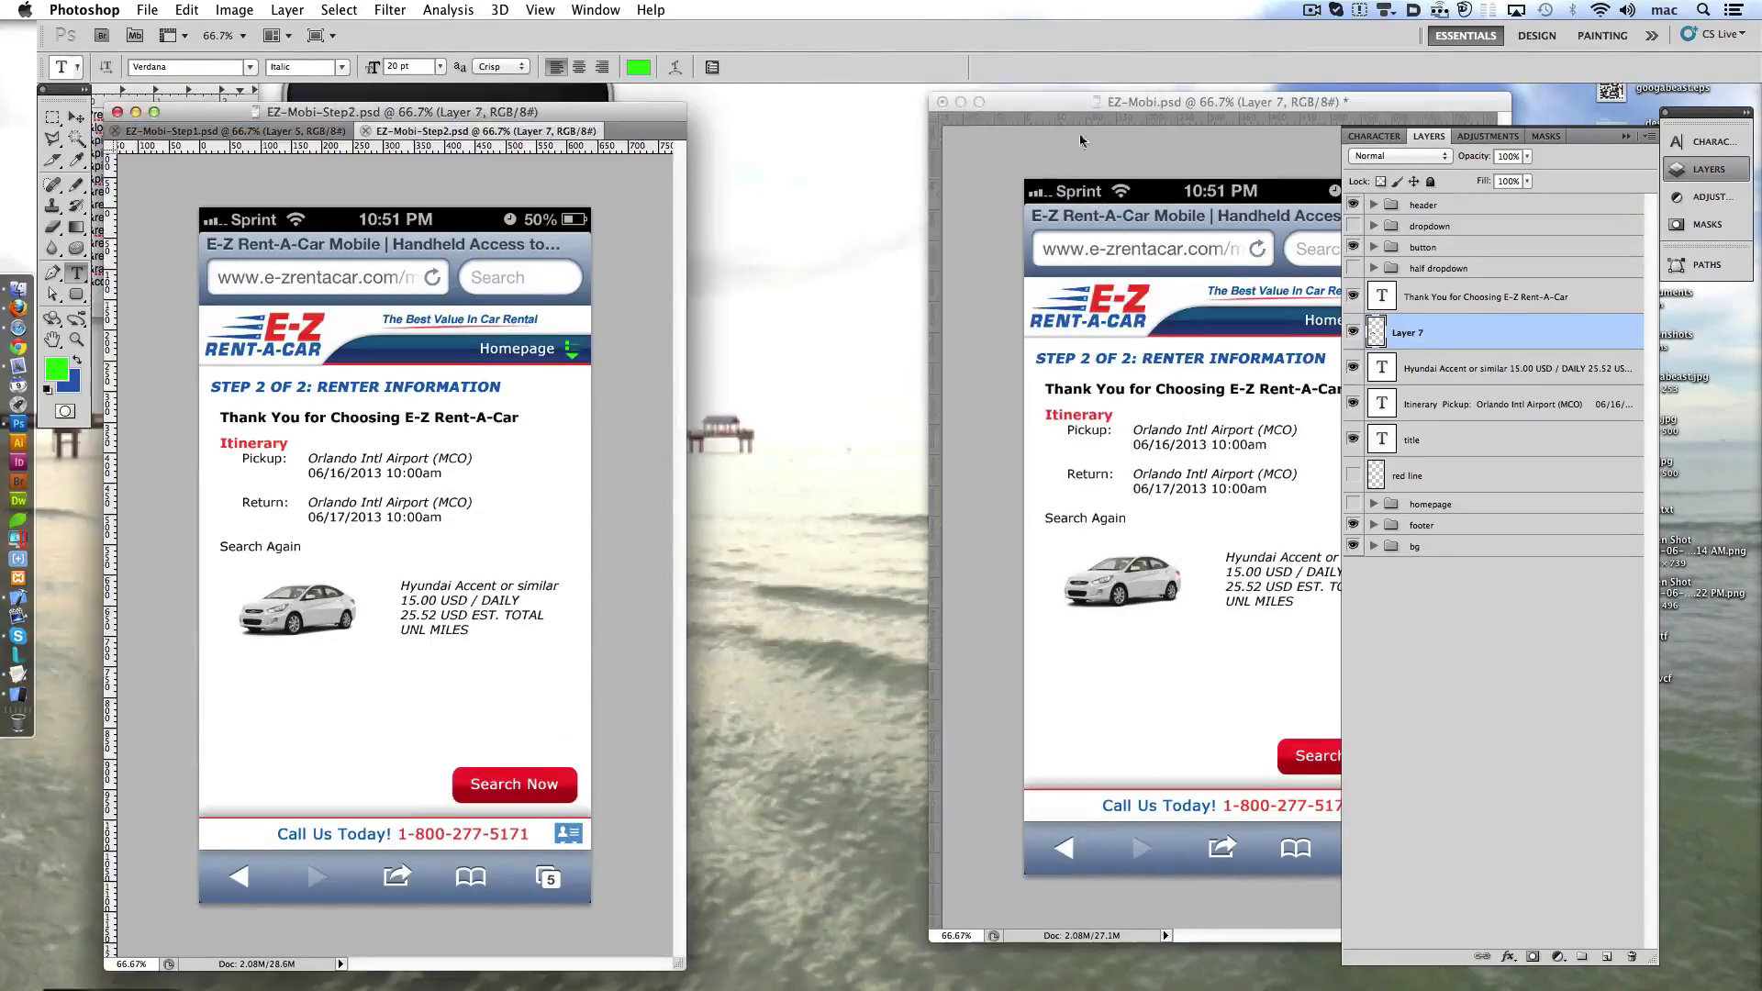
pyautogui.moveTo(1220, 101); pyautogui.dragTo(787, 133)
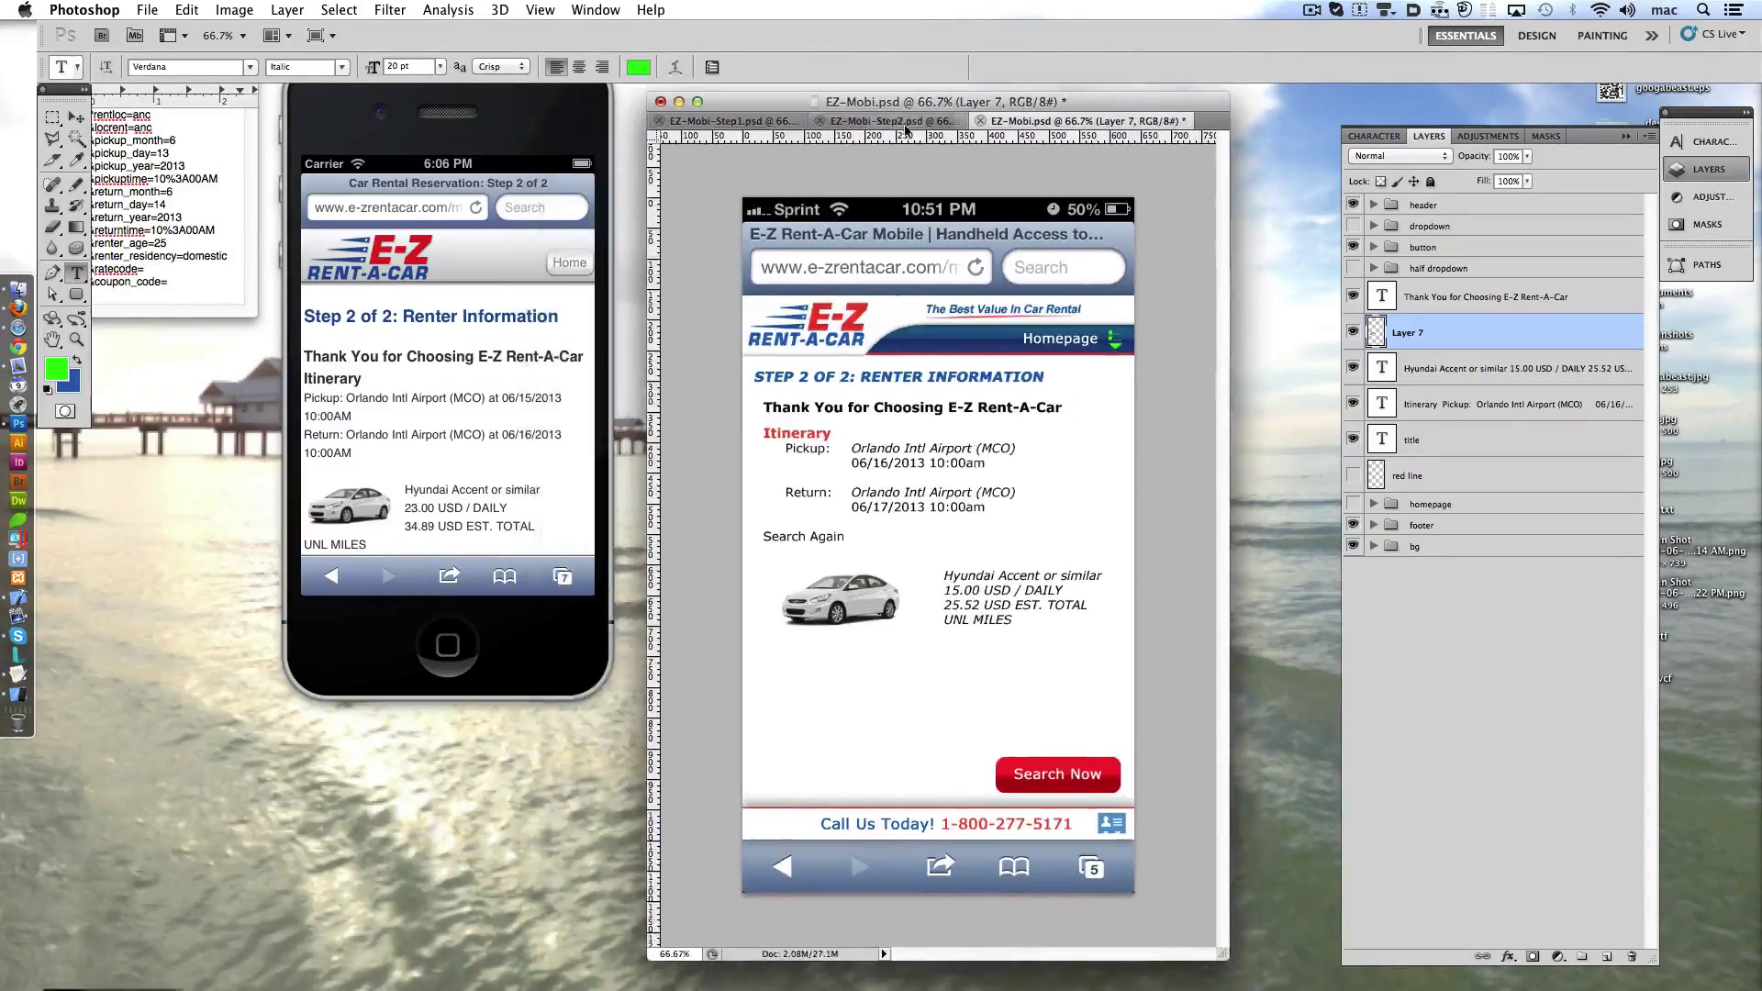
pyautogui.click(898, 122)
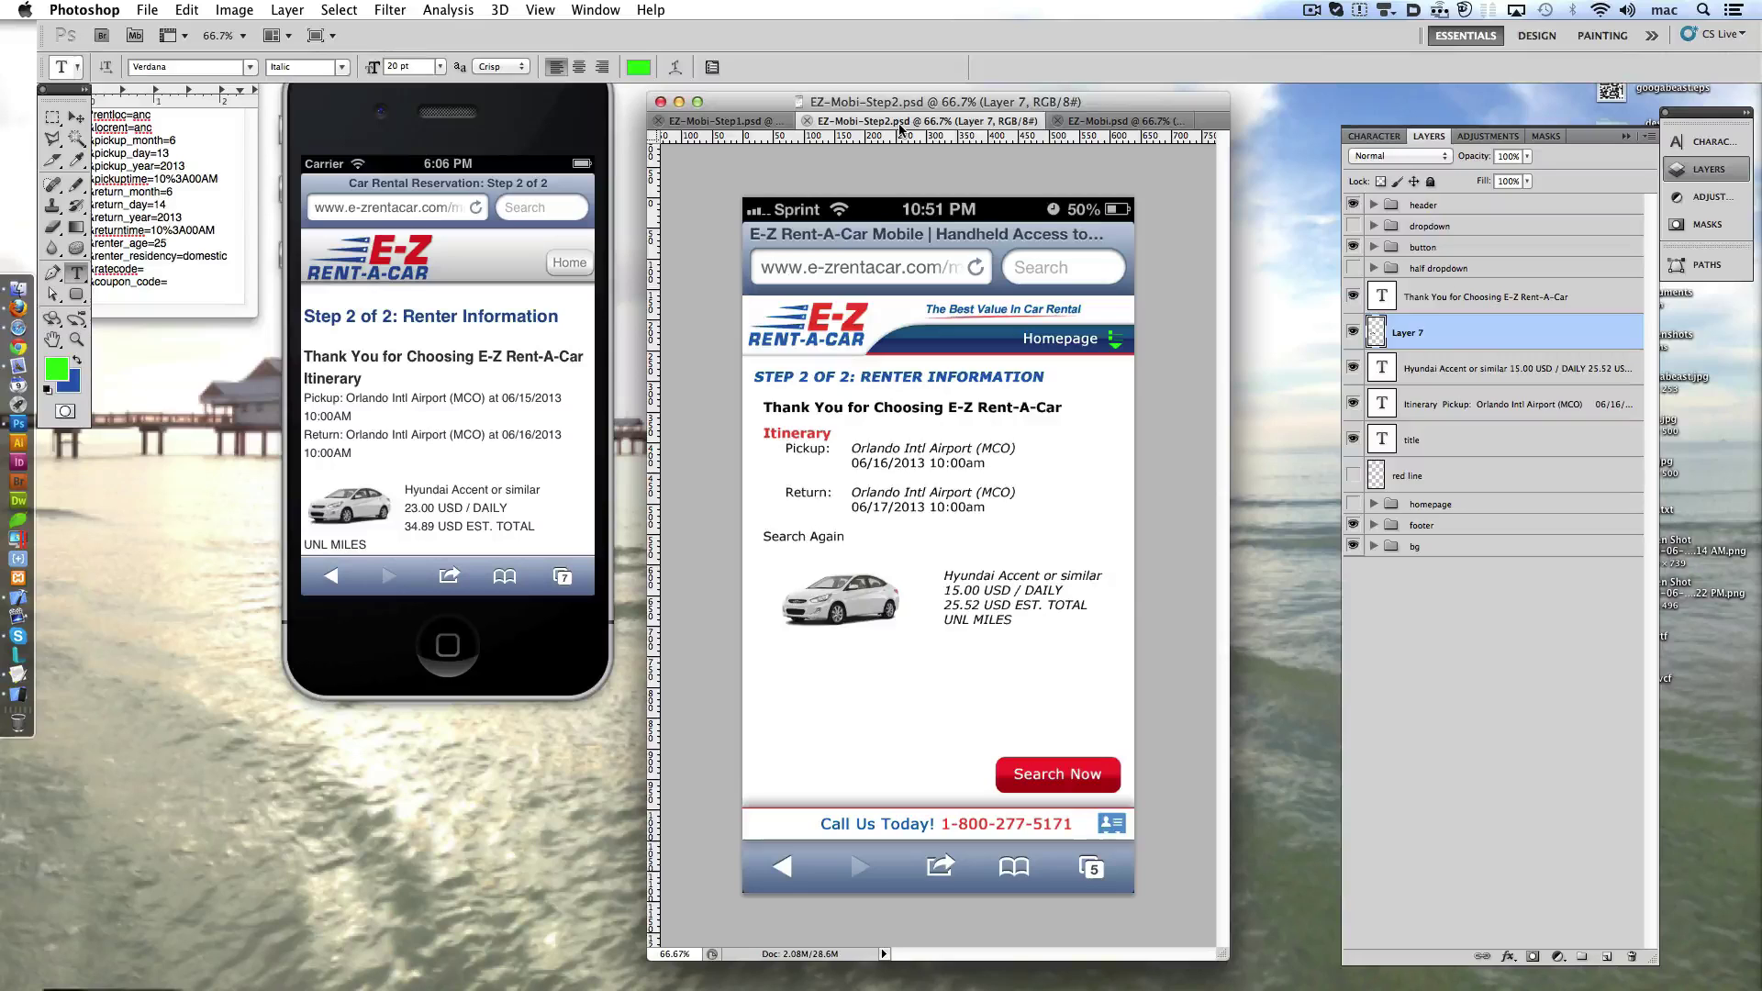
pyautogui.click(1517, 10)
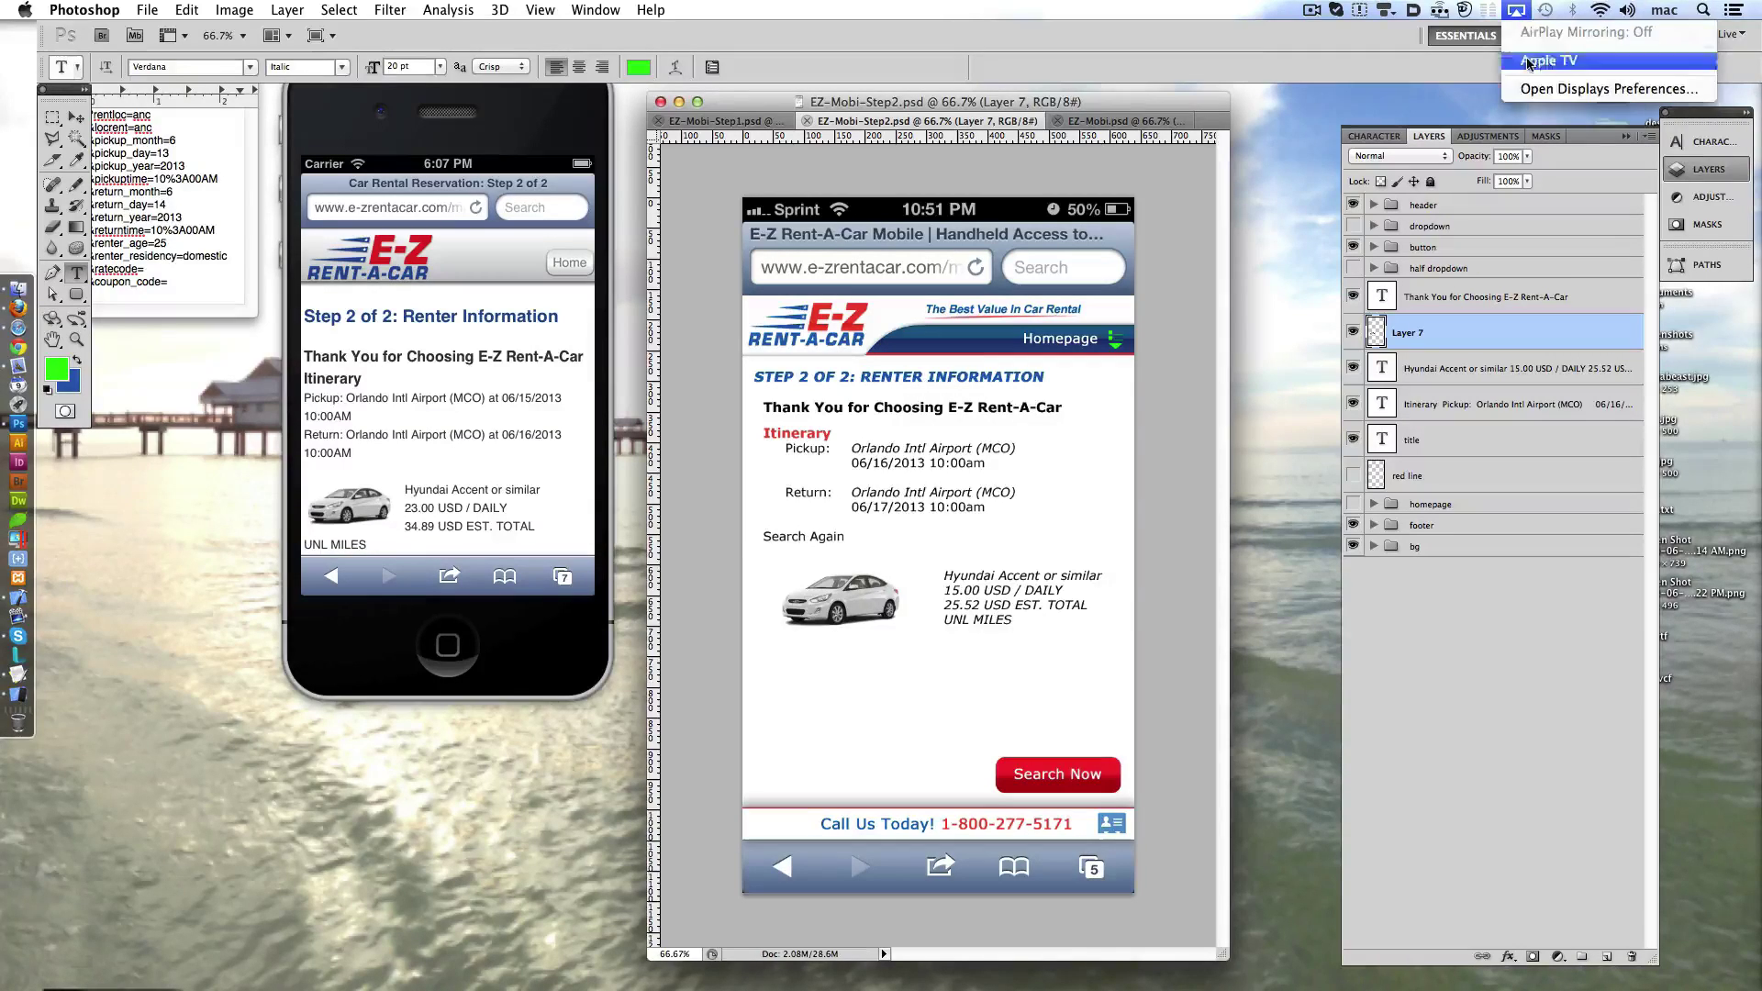
pyautogui.click(1527, 57)
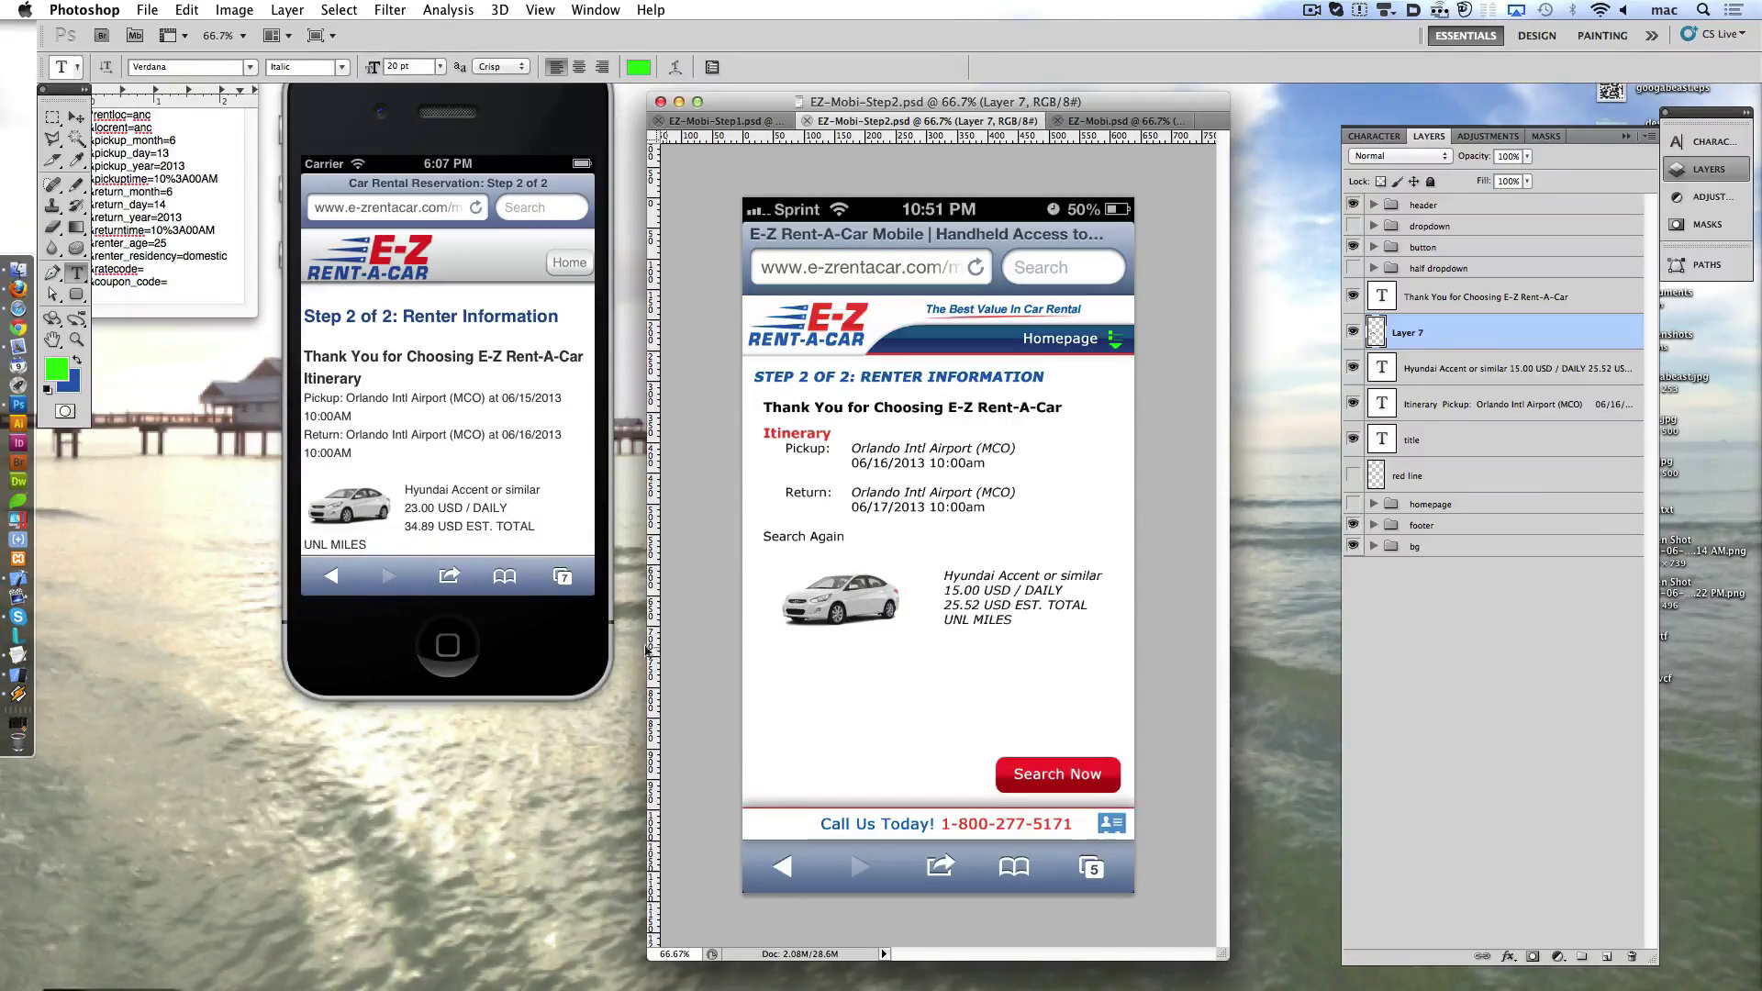
pyautogui.click(1353, 268)
# - Duplicate the half-width dropdown field group and shift the copy to the left
pyautogui.press('super+j')
pyautogui.hotkey('shift', 'Left')
pyautogui.hotkey('shift', 'Left')
pyautogui.hotkey('shift', 'Left')
pyautogui.press('super+semicolon')
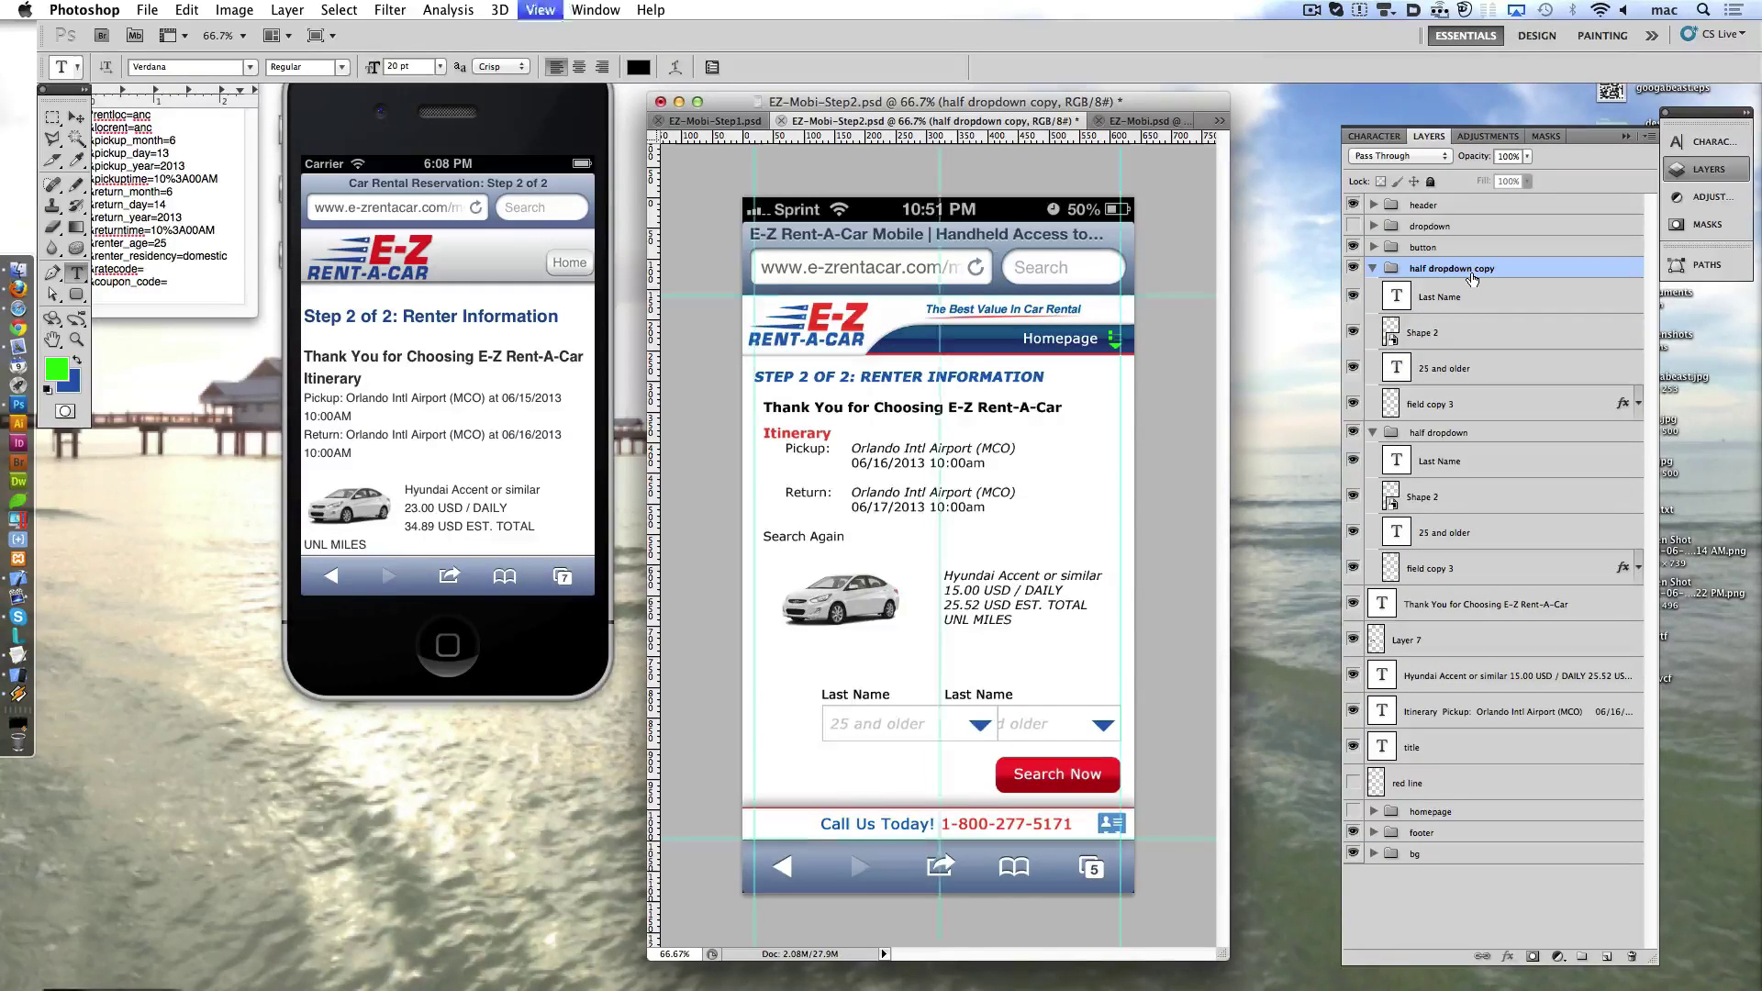
pyautogui.press('super+shift+Left')
pyautogui.press('super+shift+Left')
pyautogui.press('super+shift+Left')
pyautogui.press('super+shift+Left')
pyautogui.press('super+shift+Left')
pyautogui.press('super+shift+Left')
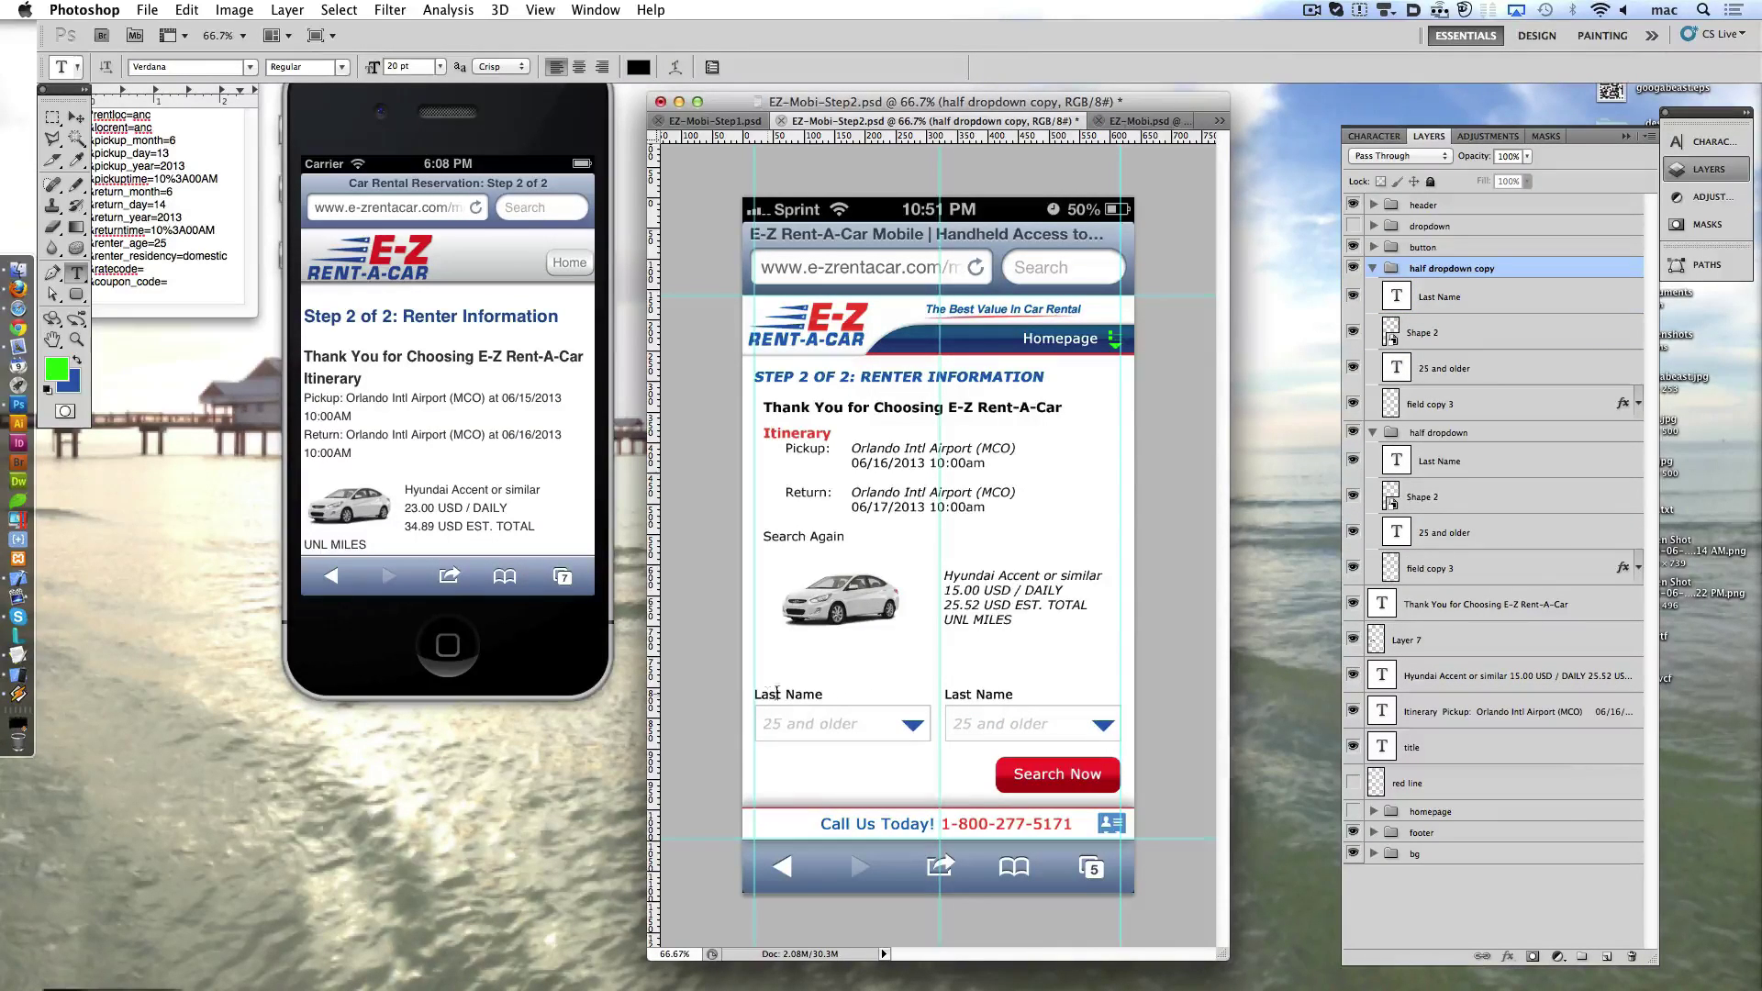
# - Label the left field First Name and give it a Renters First Name placeholder
pyautogui.doubleClick(777, 694)
pyautogui.write('Fir')
pyautogui.click(955, 66)
pyautogui.tripleClick(801, 724)
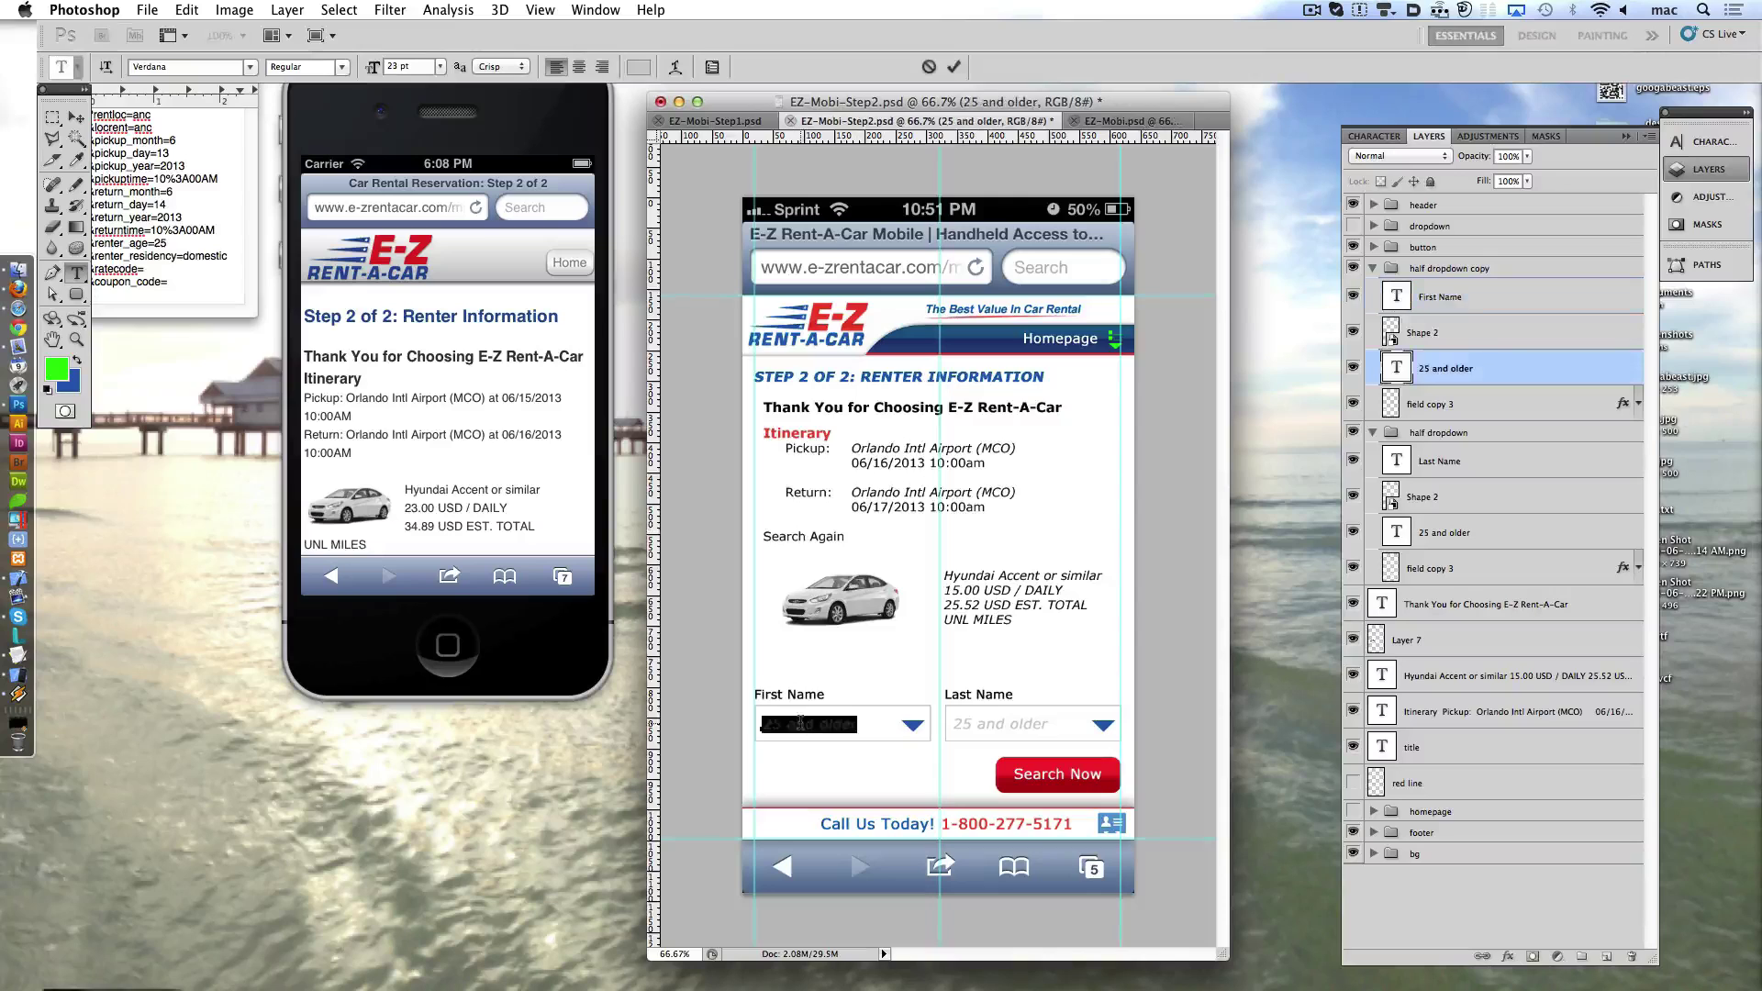
pyautogui.write('Renters First Name')
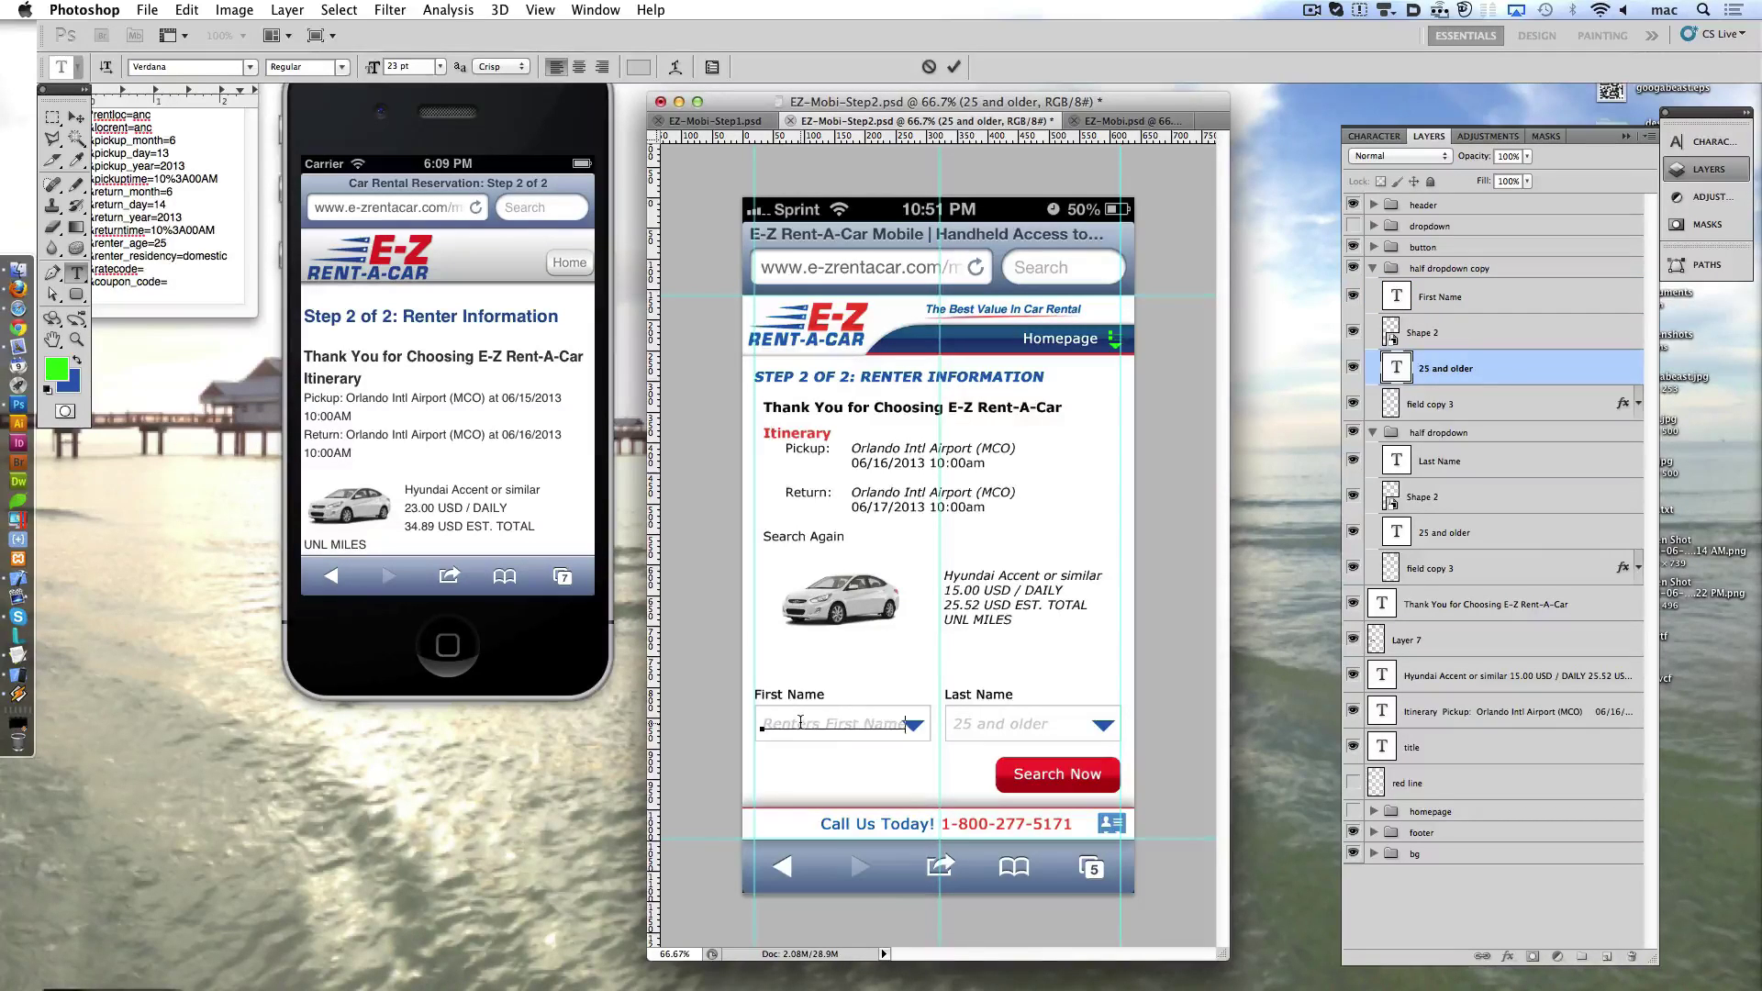
pyautogui.press('super+a')
pyautogui.press('super+Return')
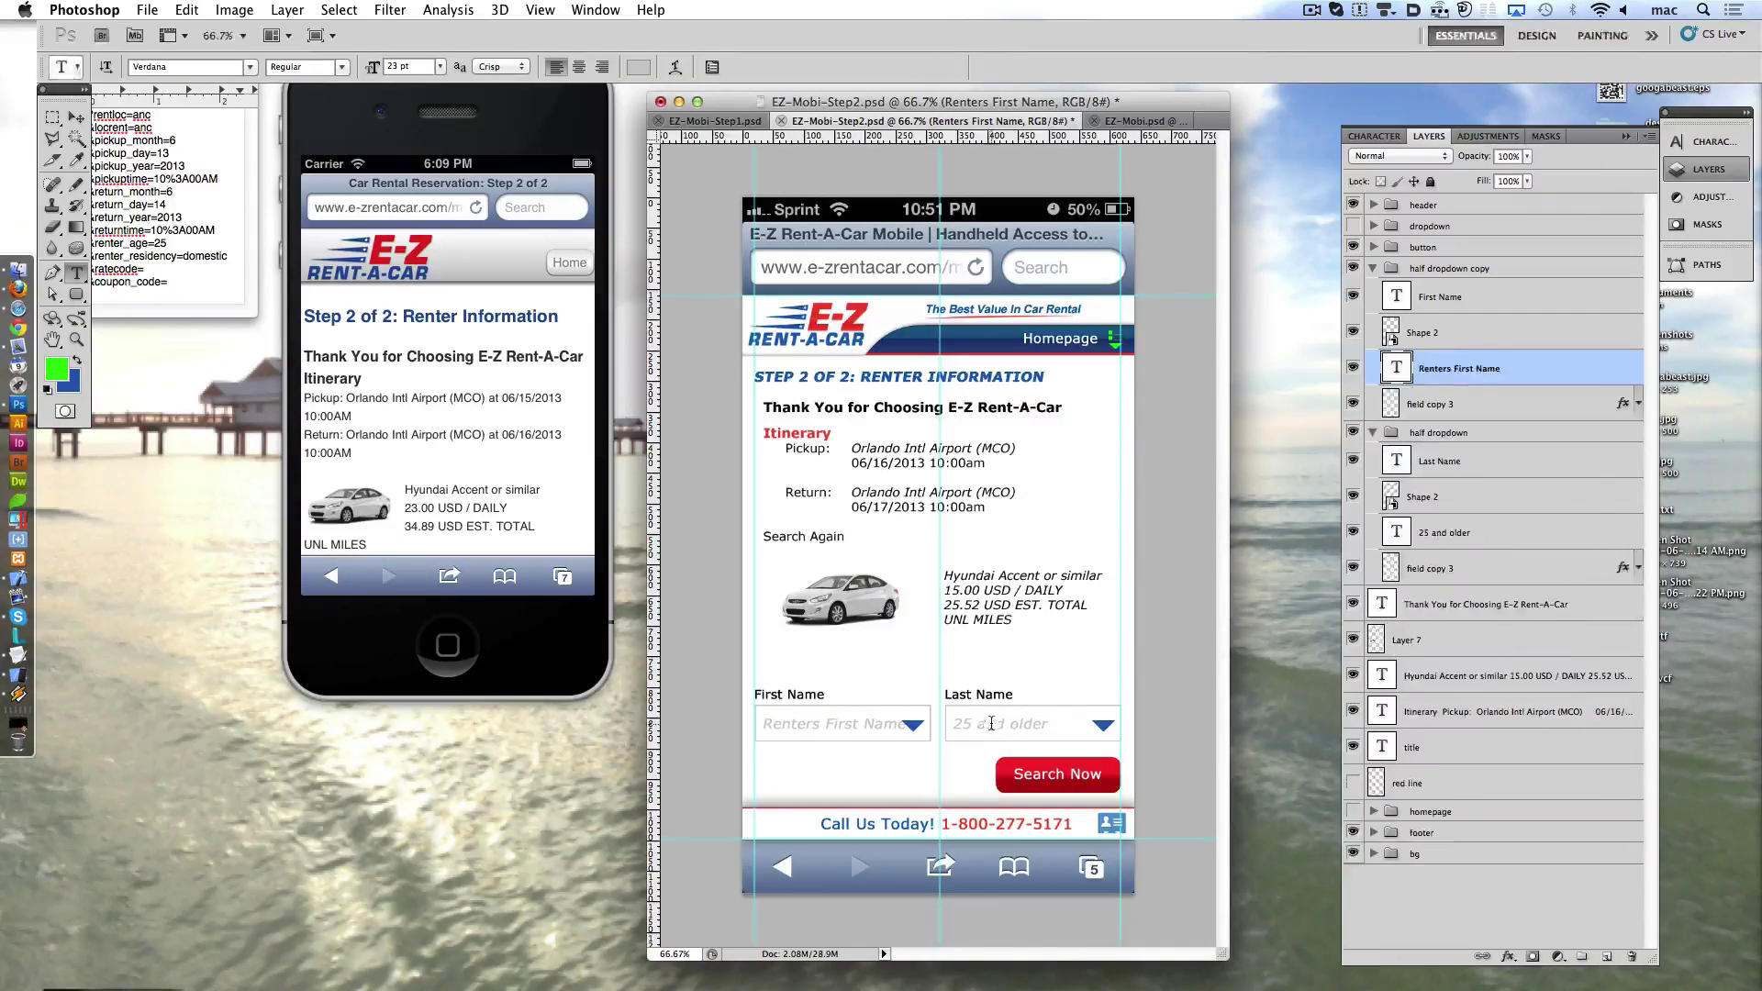
# - Set the right field's placeholder to Renters Last Name and hide its dropdown arrow
pyautogui.tripleClick(991, 723)
pyautogui.write('Renters Name')
pyautogui.press('super+Return')
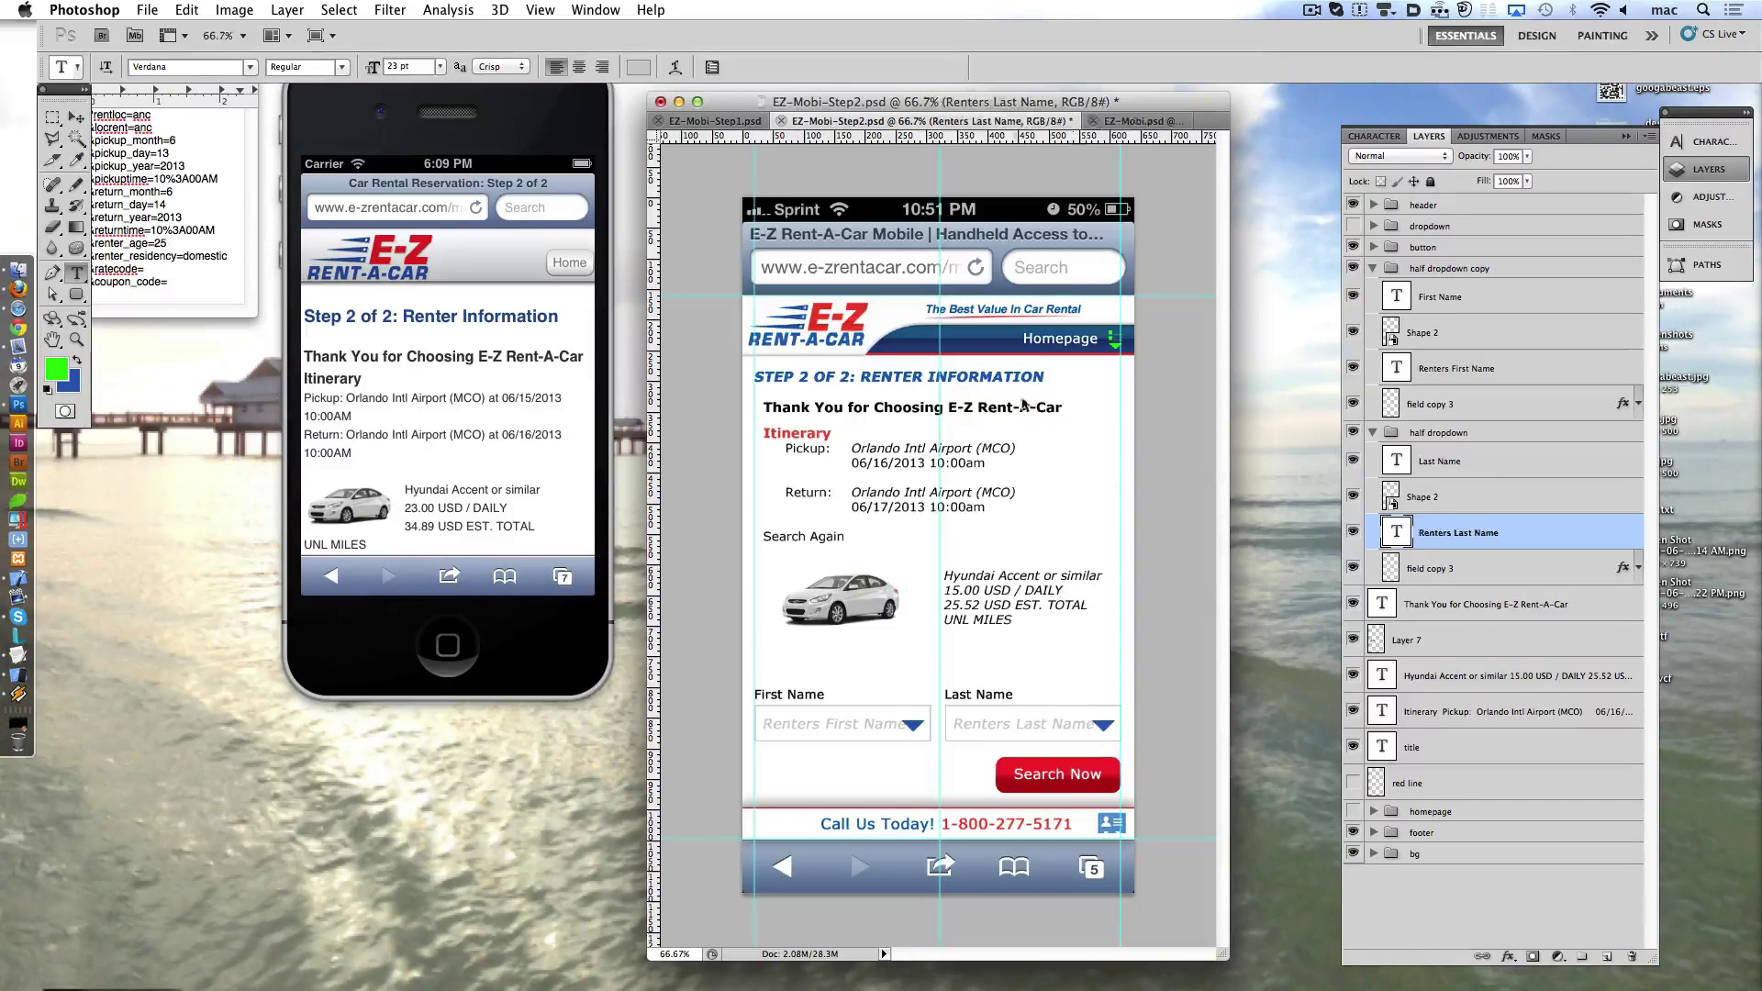
pyautogui.click(1352, 496)
pyautogui.click(1373, 268)
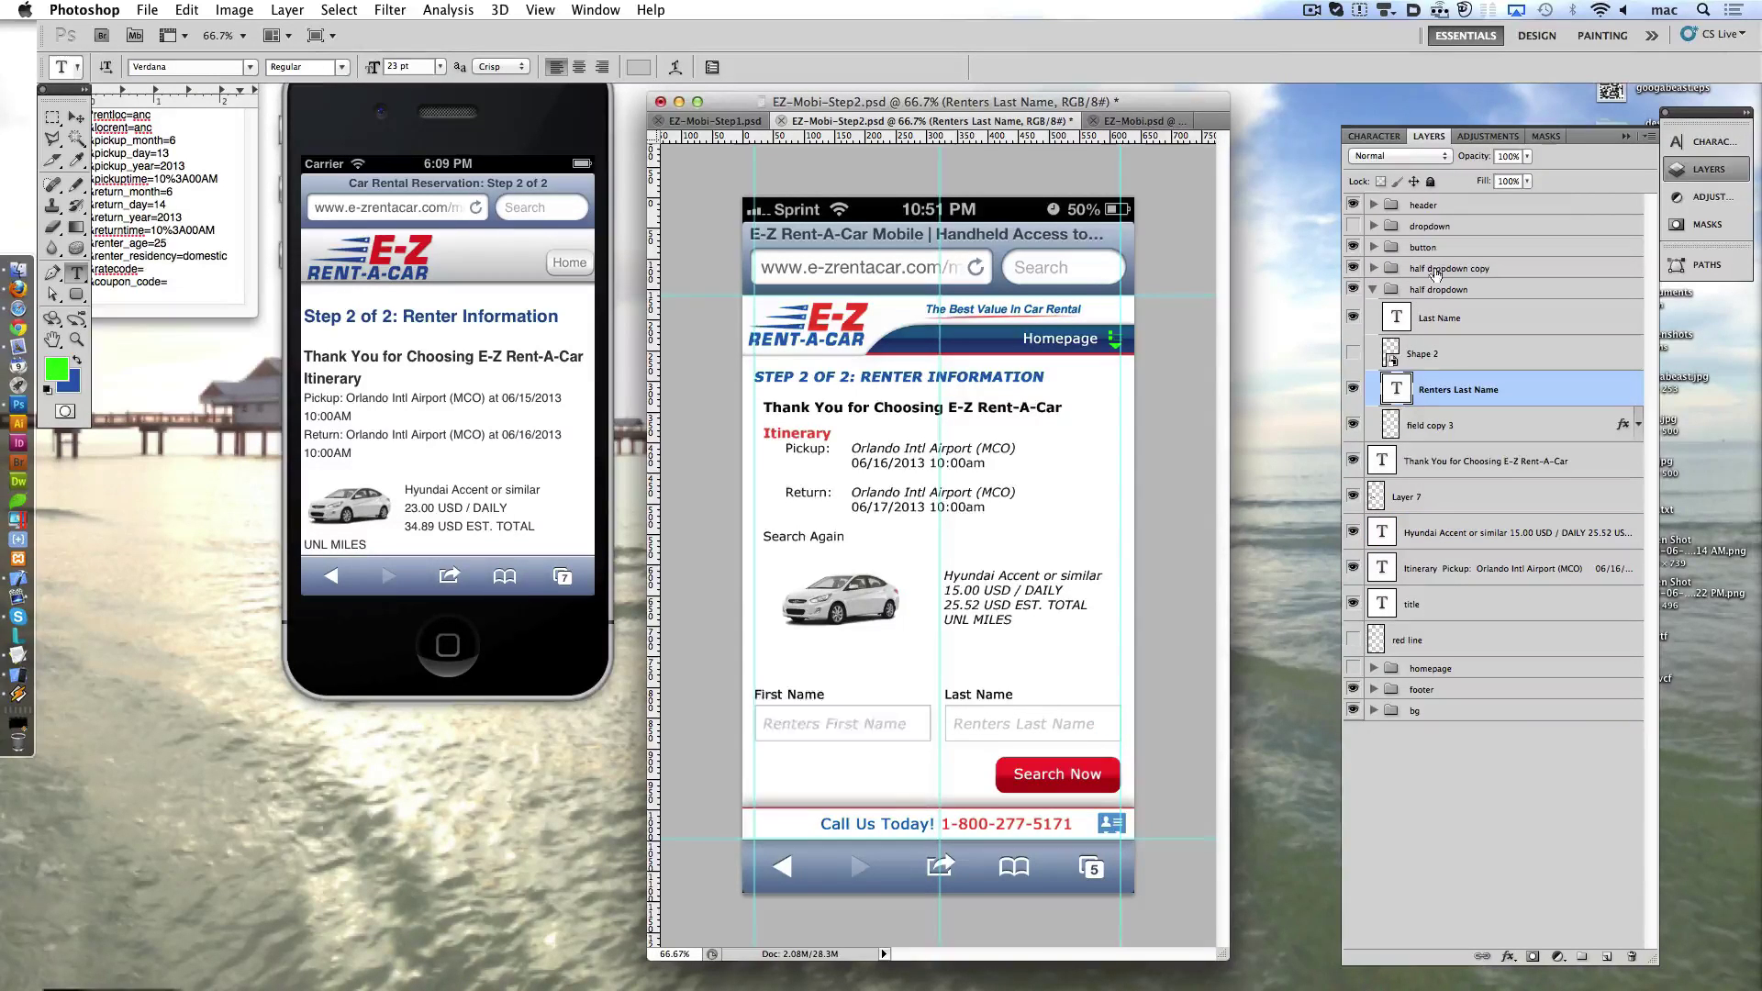
# - Rename the two field groups 'first name' and 'last name', and show the Drop-Off dropdown again
pyautogui.doubleClick(1431, 268)
pyautogui.write('first name')
pyautogui.press('Return')
pyautogui.doubleClick(1432, 289)
pyautogui.write('last name')
pyautogui.press('Return')
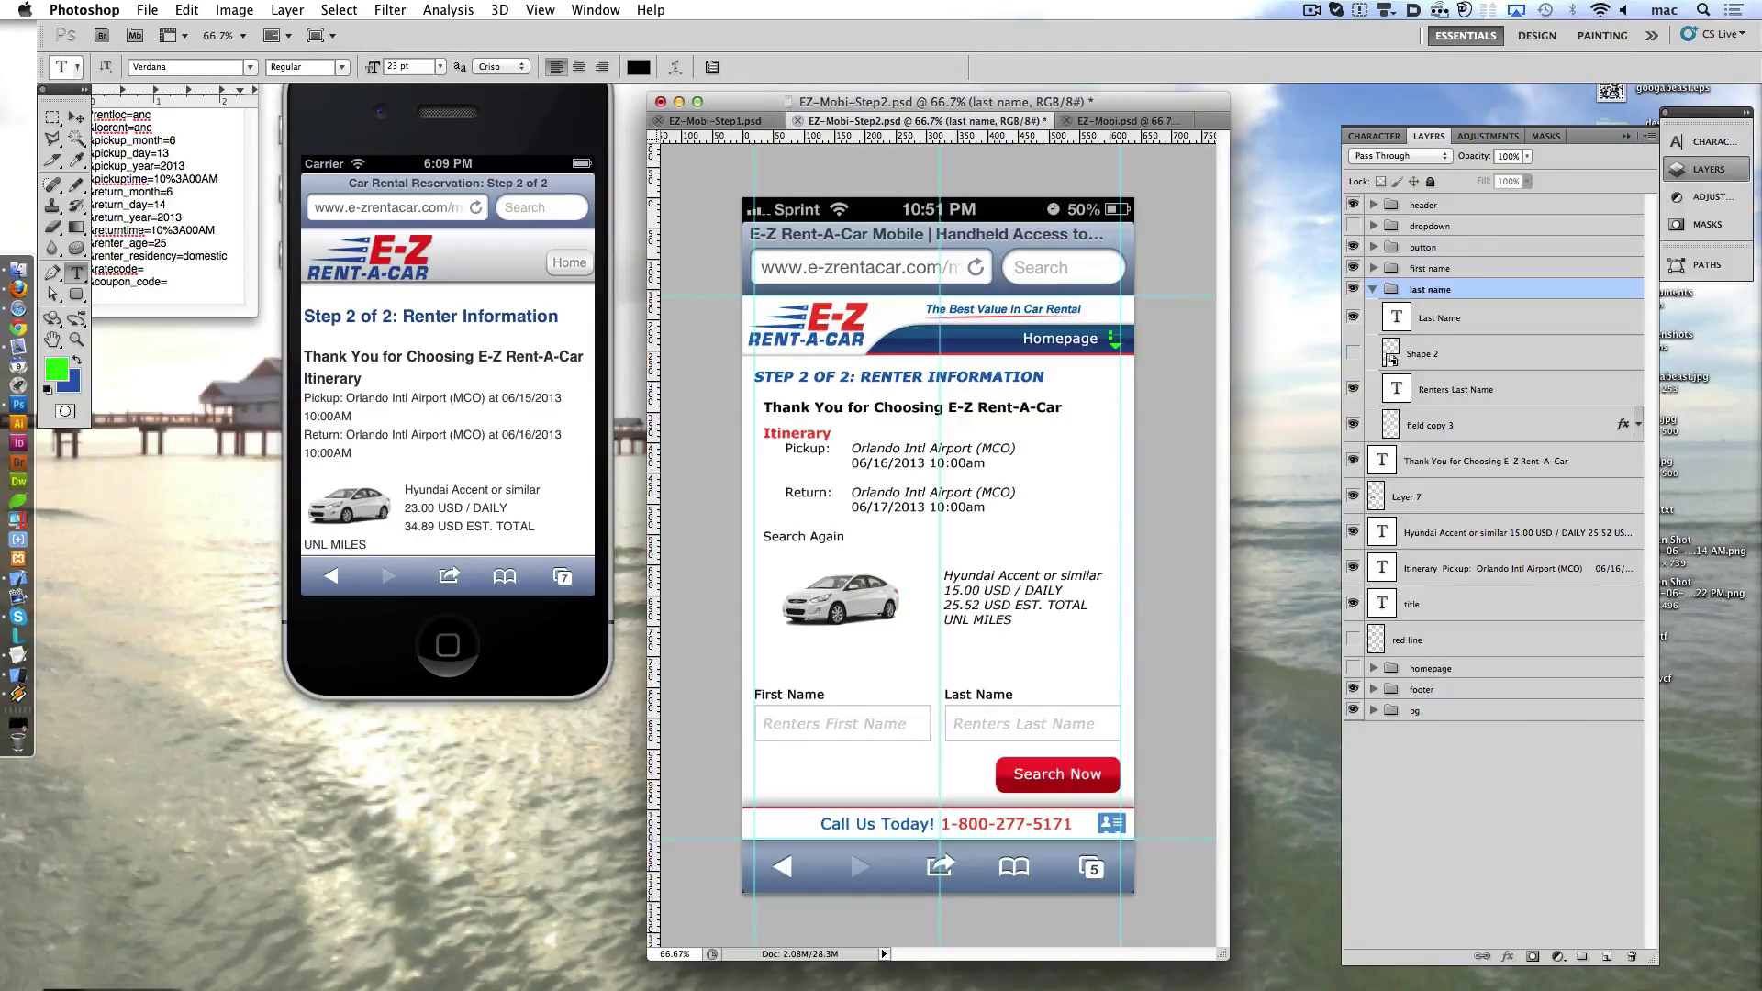
pyautogui.click(1373, 289)
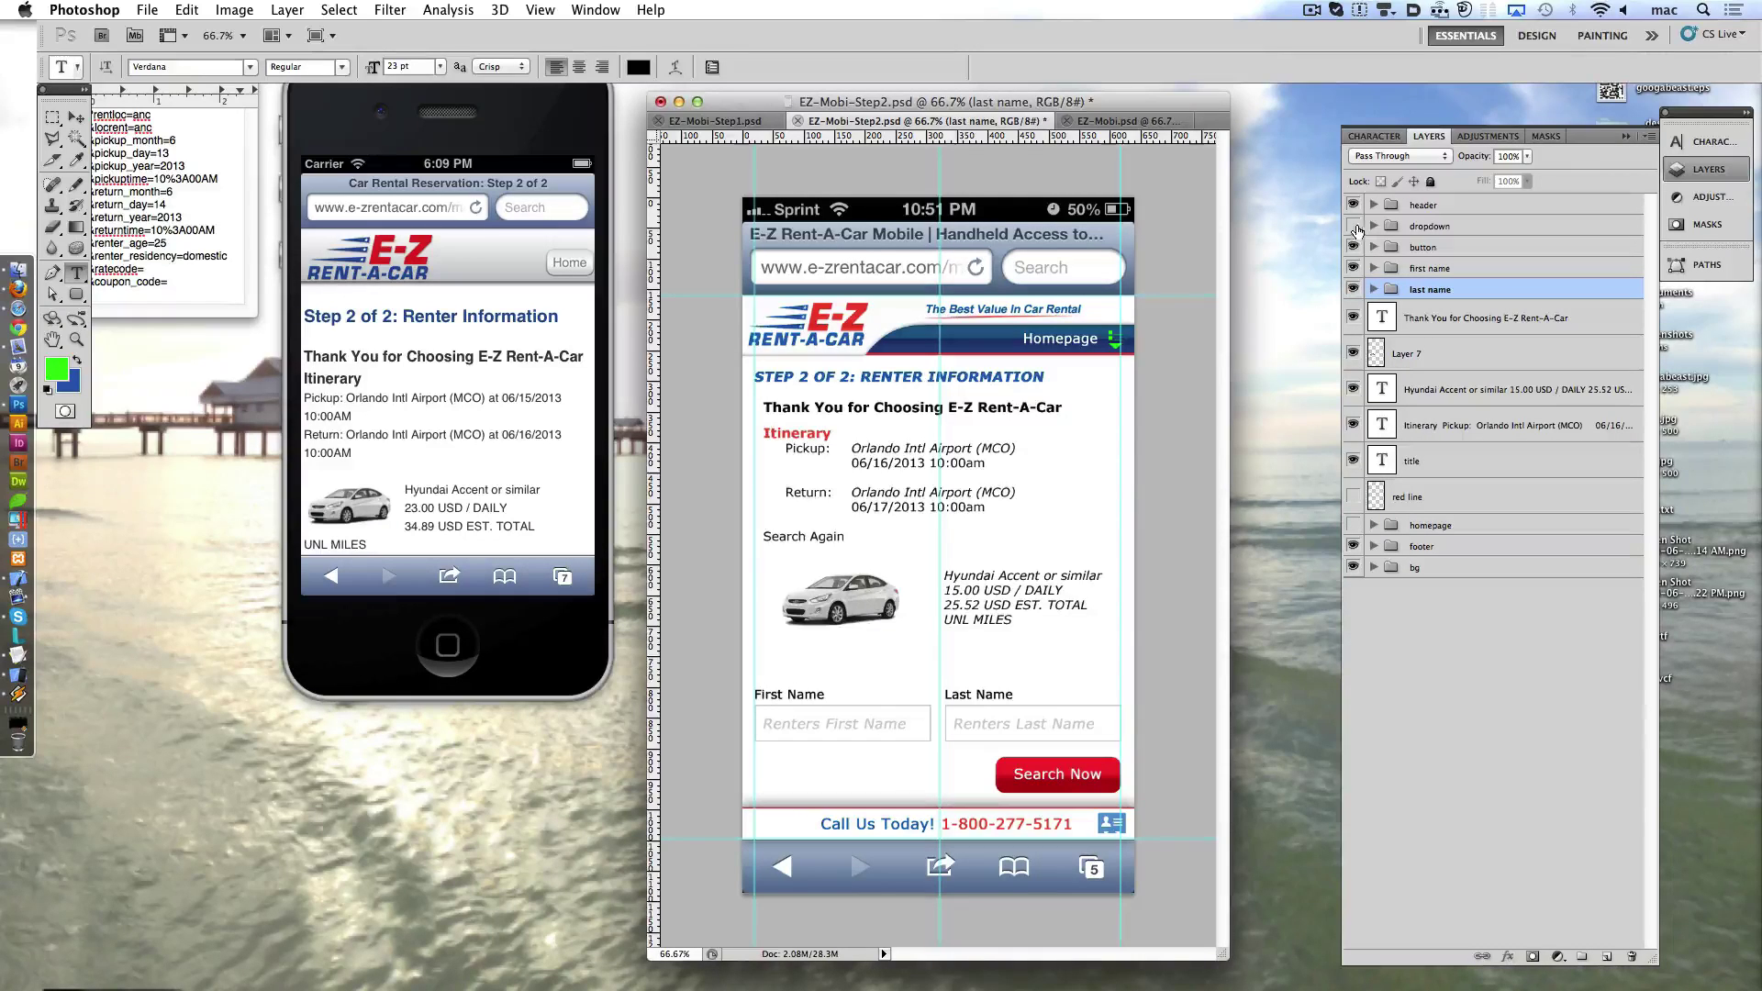
pyautogui.click(1353, 226)
pyautogui.doubleClick(1418, 226)
# - Duplicate the dropdown group, name the copy 'email' and position it below the name fields
pyautogui.doubleClick(1393, 229)
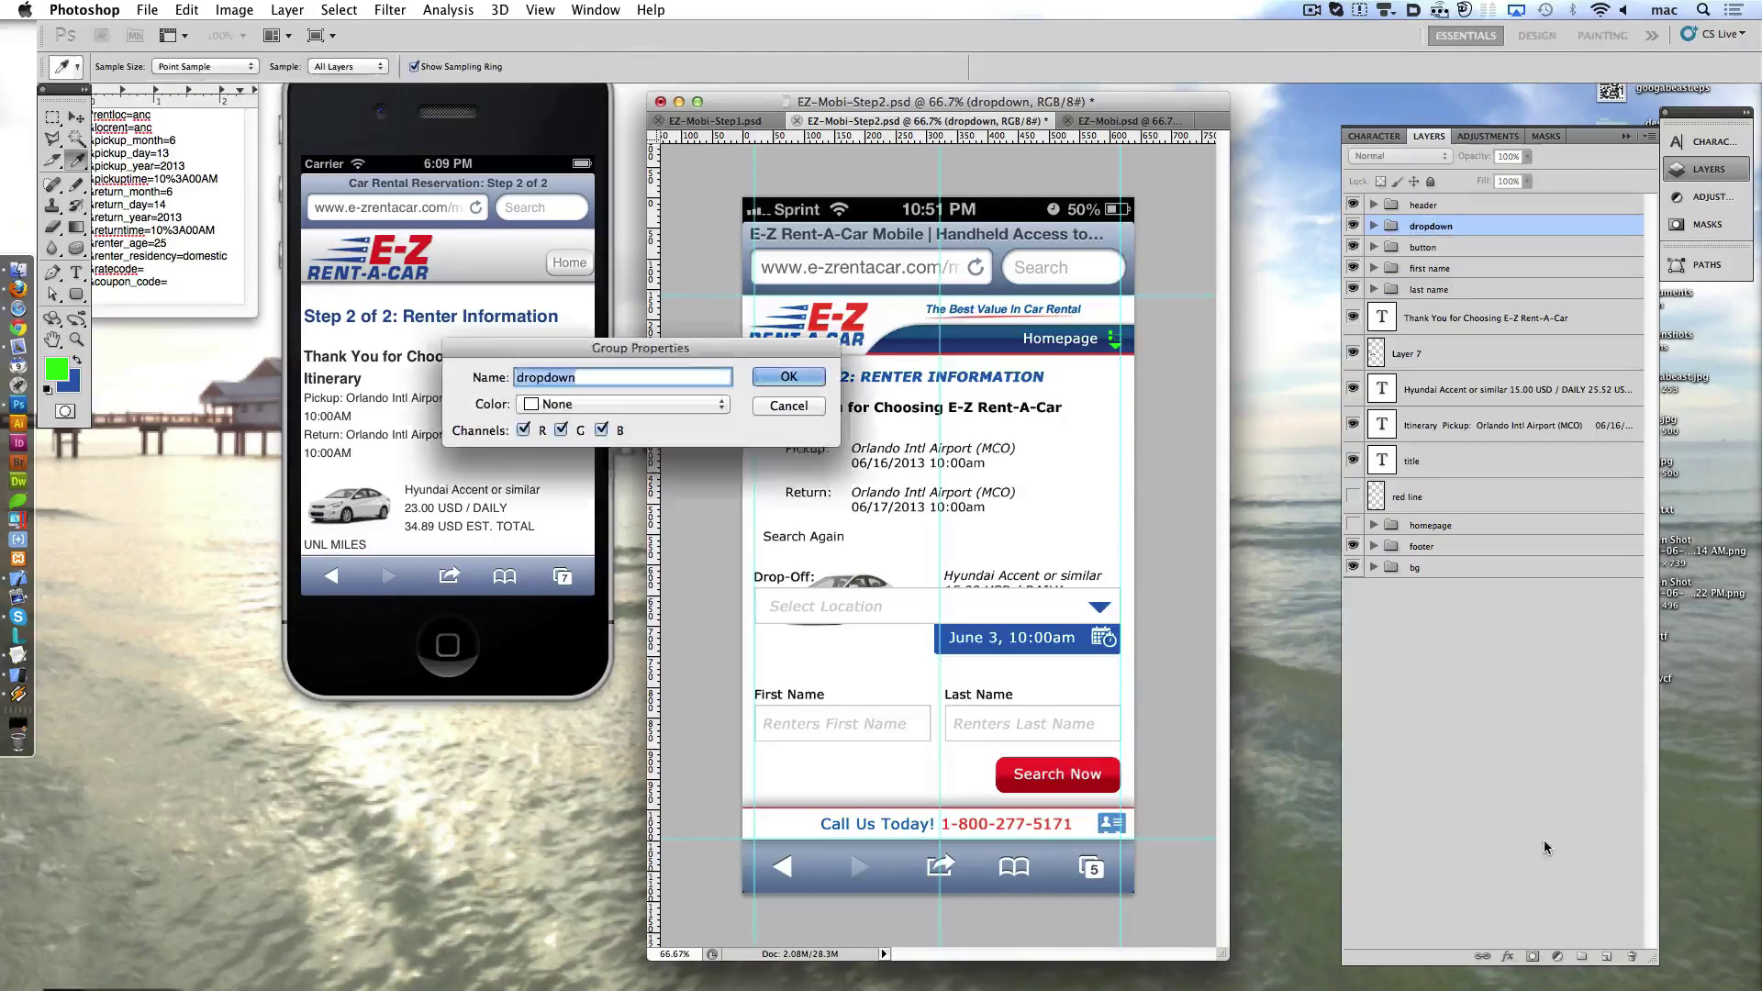
pyautogui.click(789, 376)
pyautogui.moveTo(1393, 234); pyautogui.dragTo(1611, 956)
pyautogui.doubleClick(1432, 226)
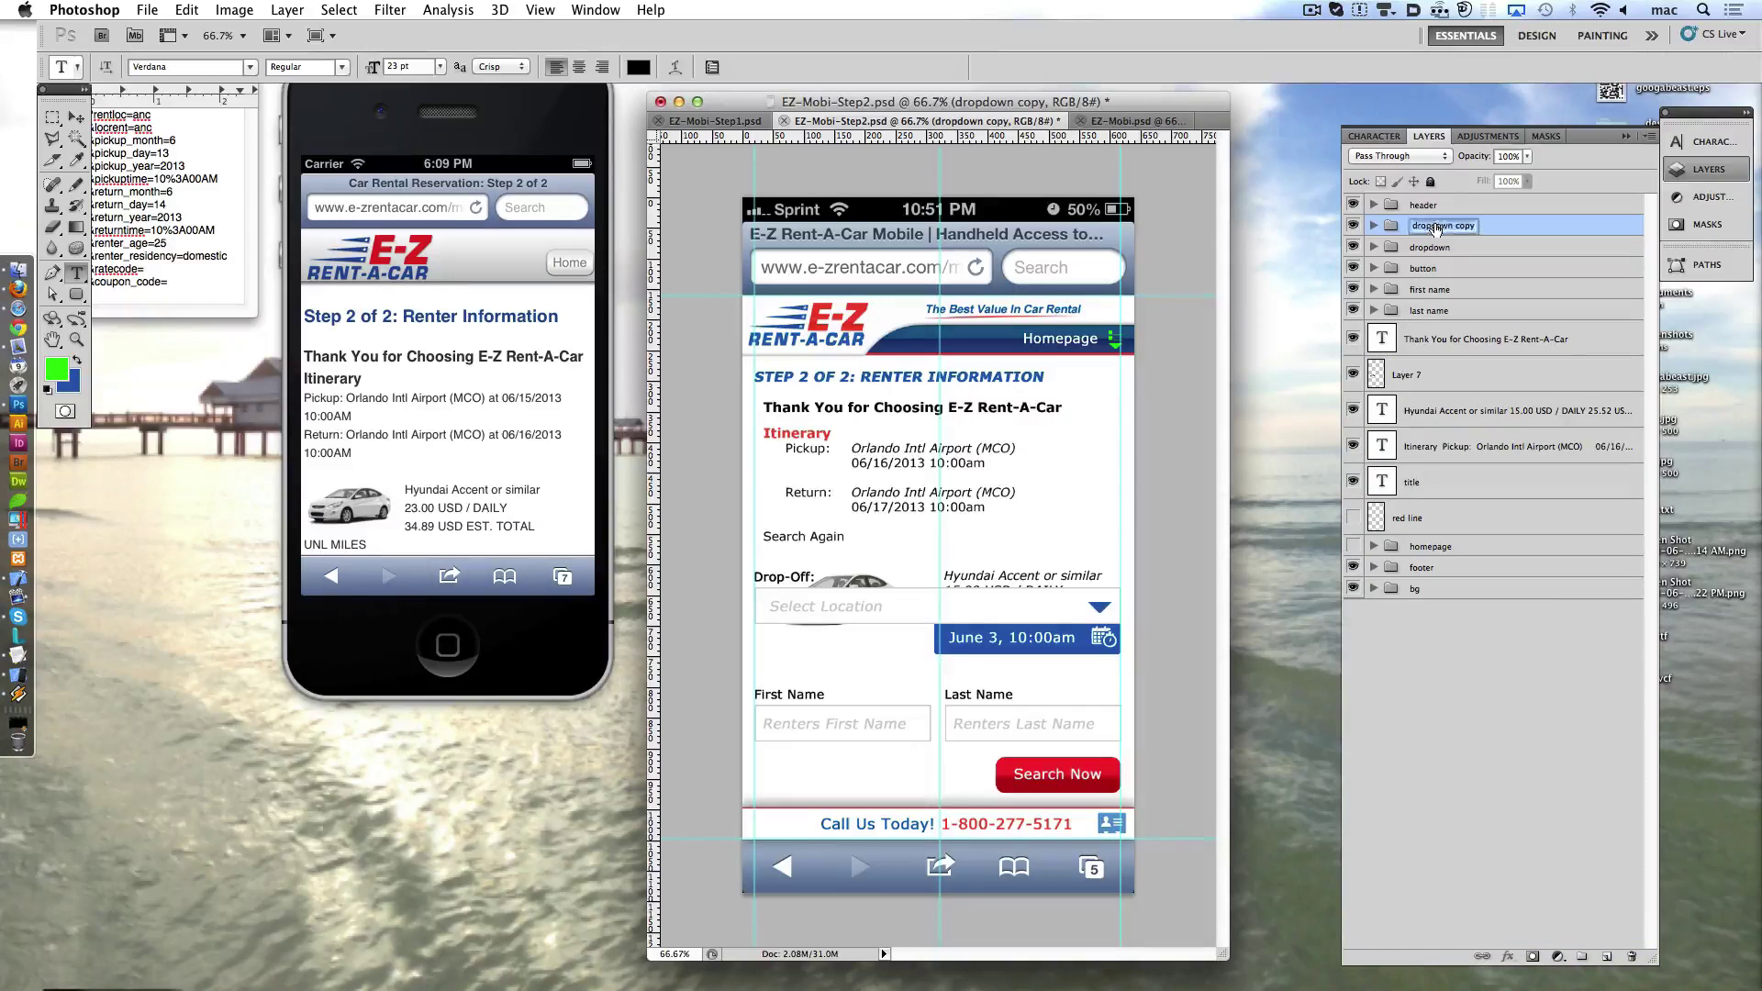
pyautogui.write('email')
pyautogui.press('Return')
pyautogui.moveTo(1465, 229); pyautogui.dragTo(1475, 336)
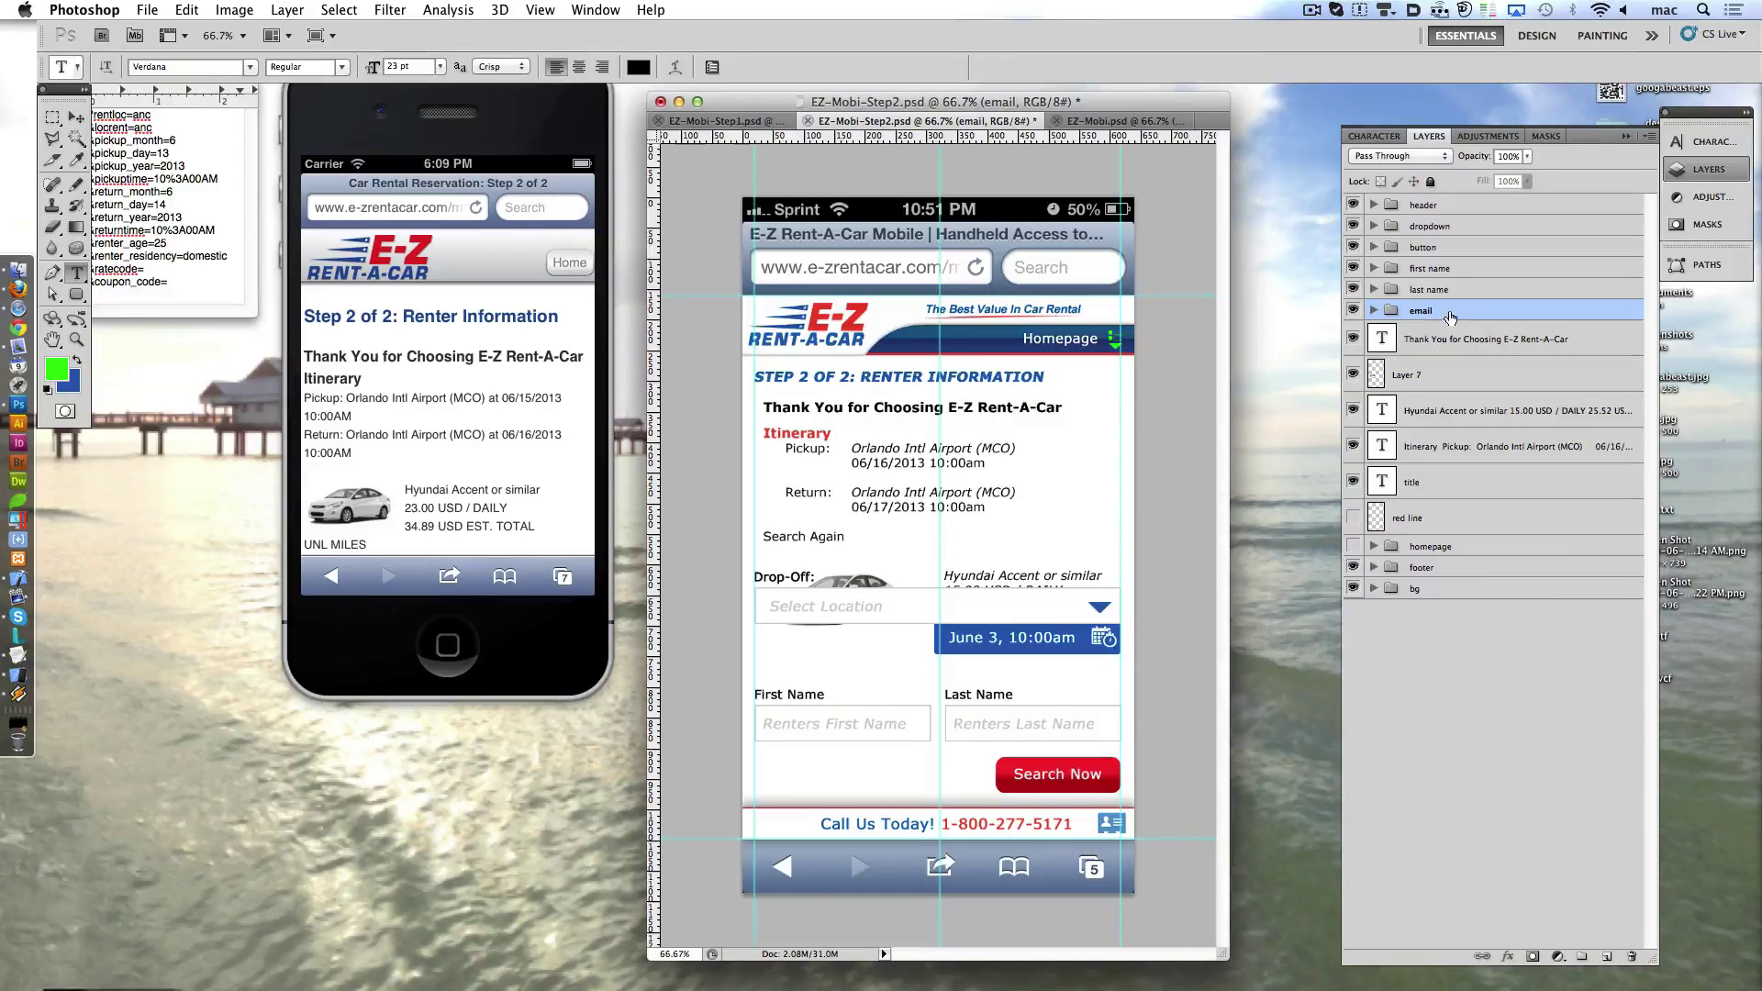
pyautogui.hotkey('shift', 'Down')
pyautogui.hotkey('shift', 'Down')
pyautogui.hotkey('shift', 'Down')
pyautogui.hotkey('shift', 'Down')
pyautogui.hotkey('shift', 'Down')
pyautogui.hotkey('shift', 'Down')
pyautogui.hotkey('shift', 'Down')
pyautogui.hotkey('shift', 'Down')
pyautogui.hotkey('shift', 'Down')
pyautogui.hotkey('shift', 'Down')
pyautogui.hotkey('shift', 'Down')
pyautogui.hotkey('shift', 'Down')
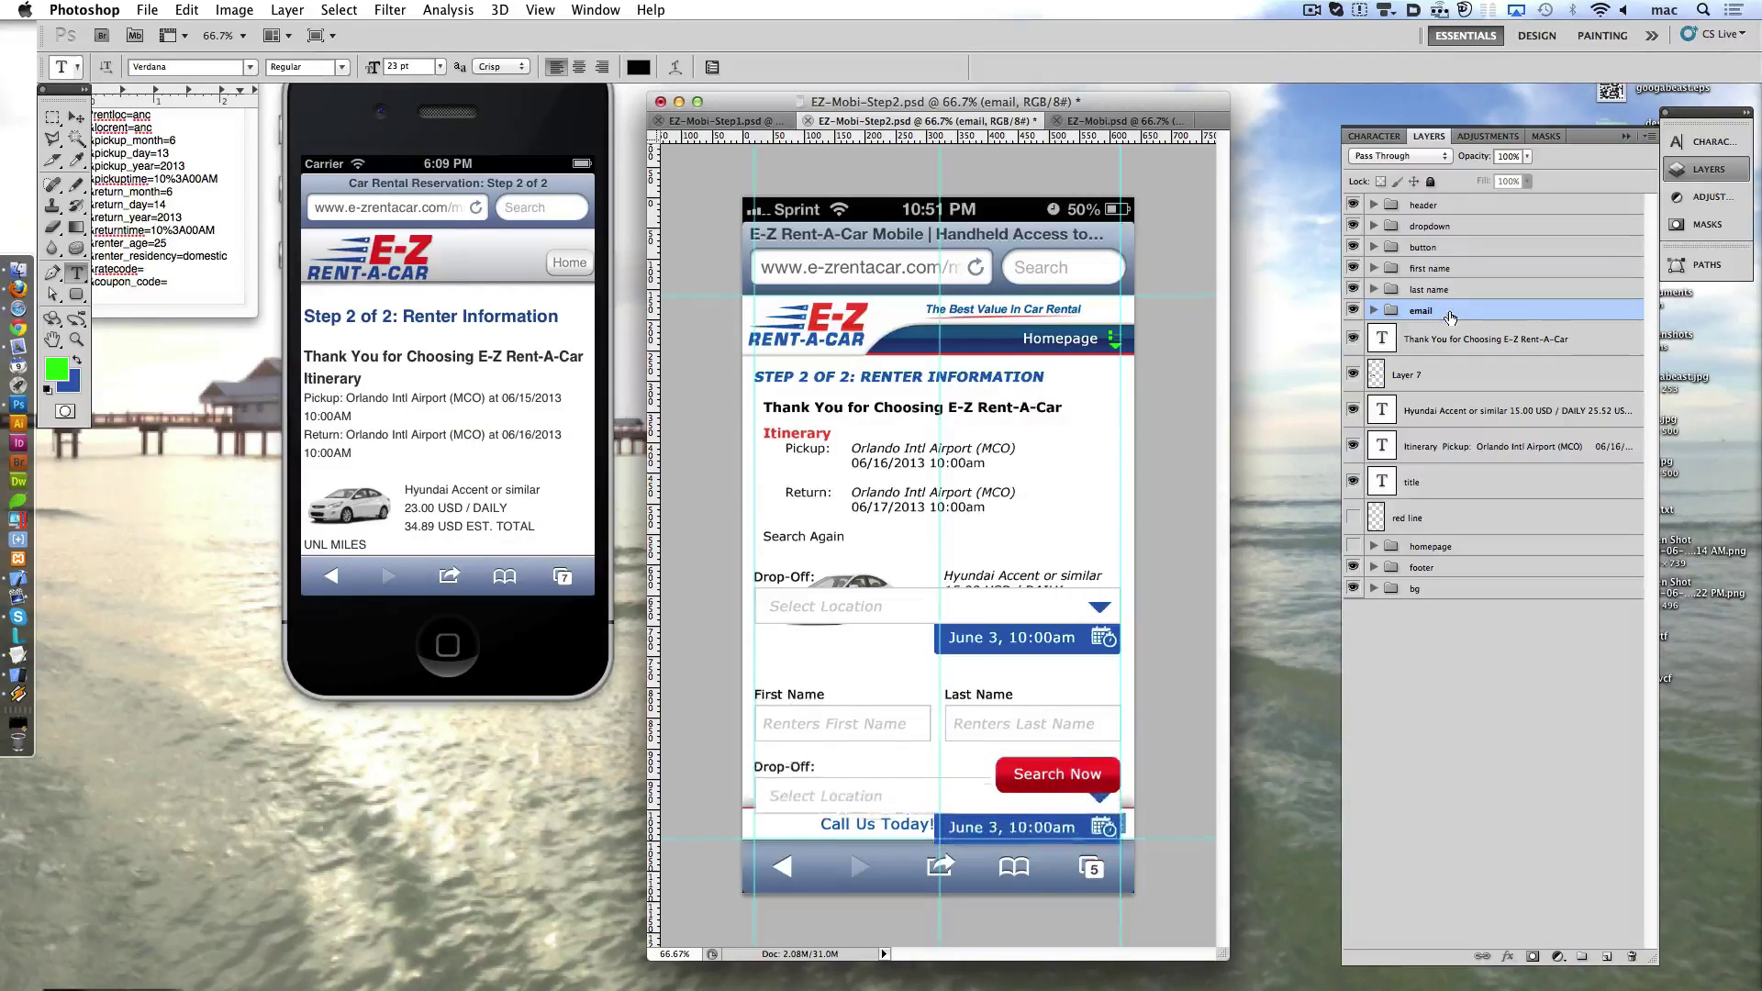
pyautogui.hotkey('shift', 'Up')
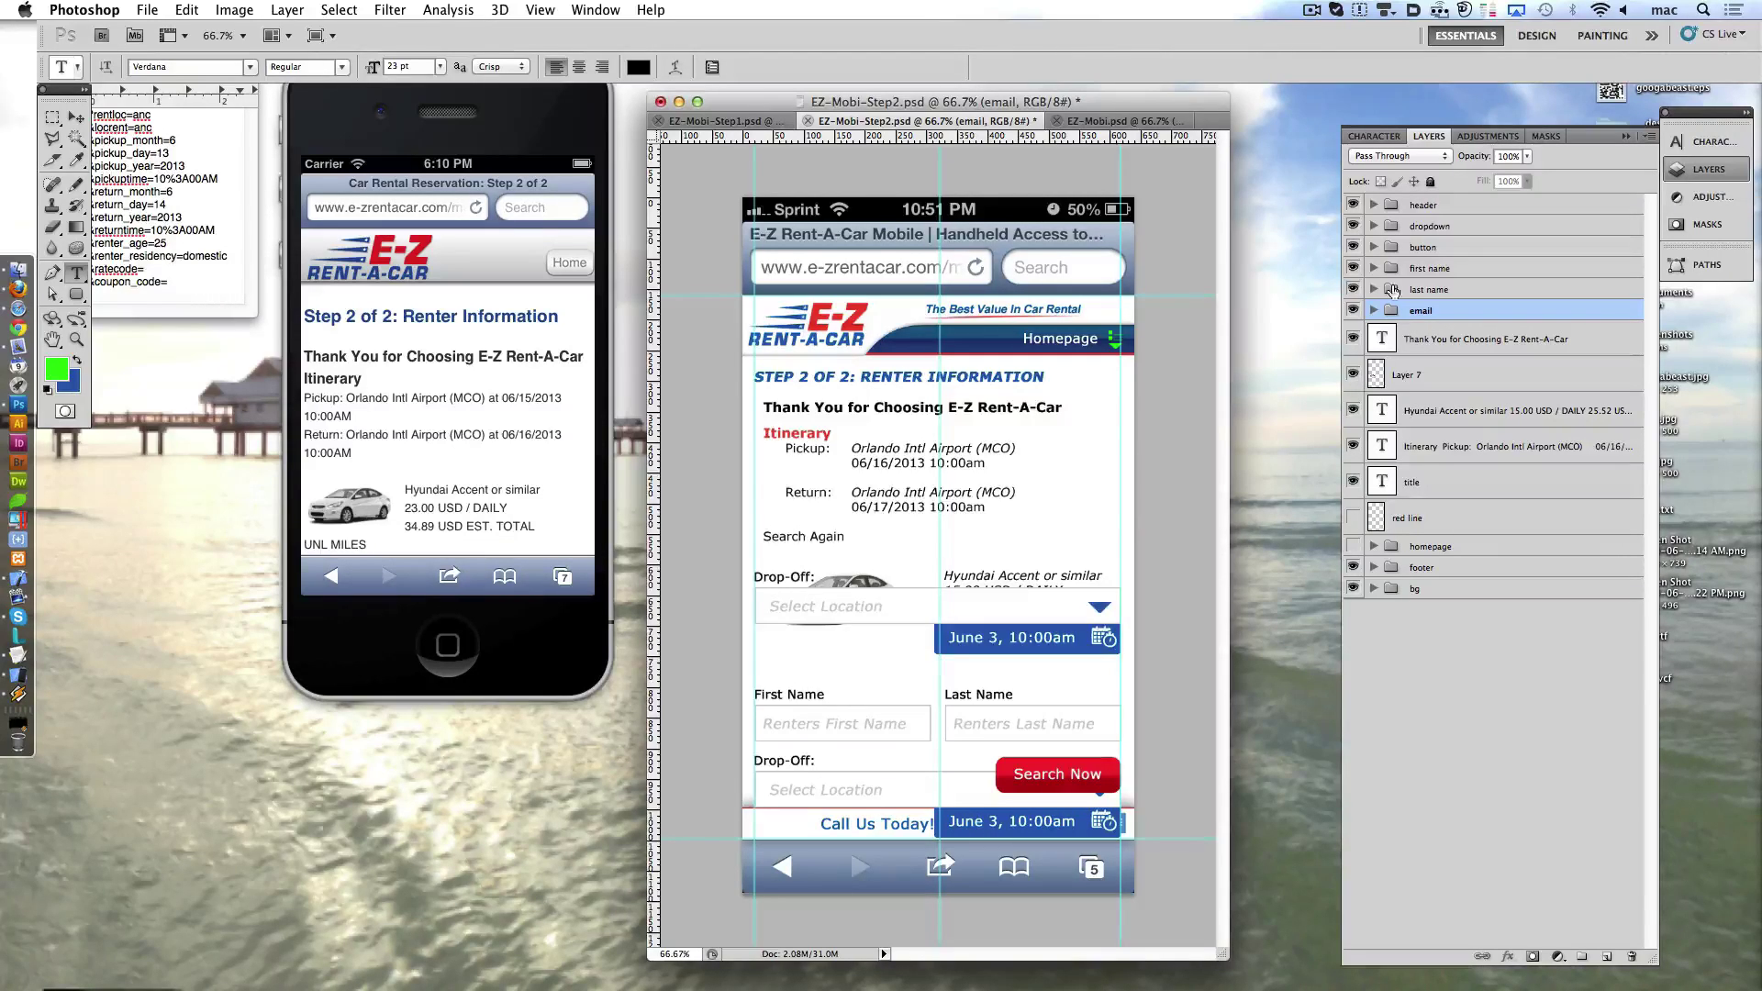
# - Hide the original Drop-Off dropdown and delete the date bar and arrow layers from the email group
pyautogui.click(1353, 226)
pyautogui.click(1374, 310)
pyautogui.click(1468, 554)
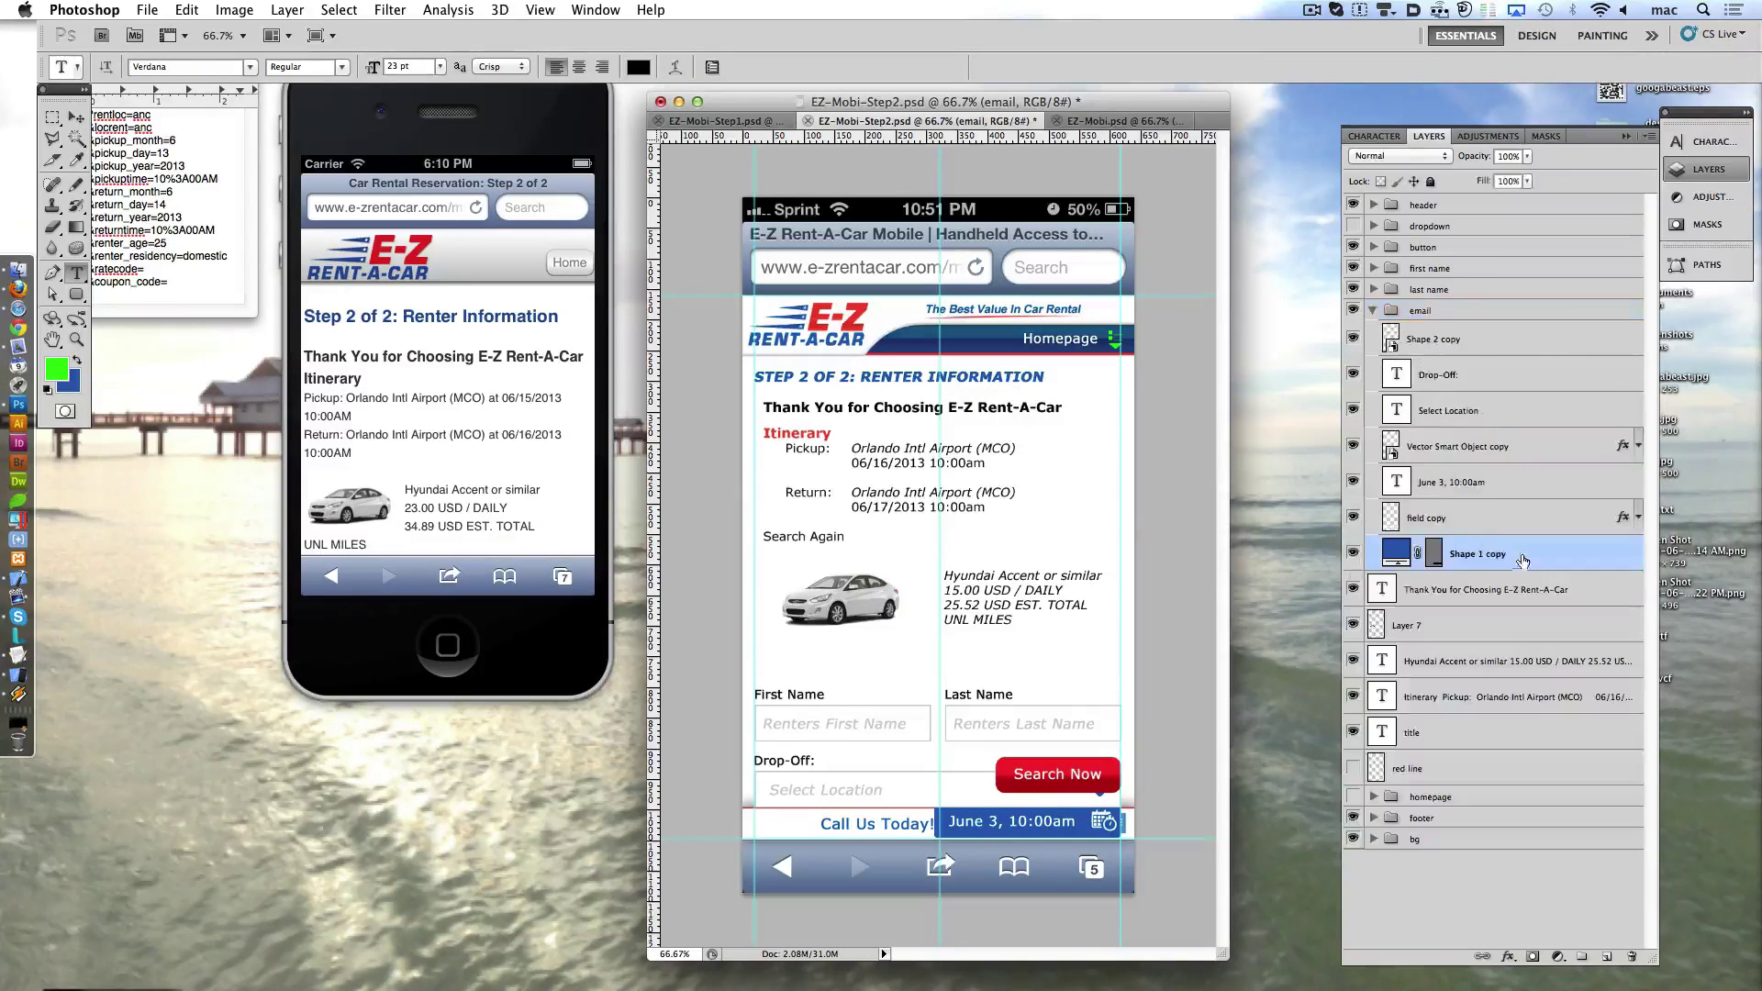
pyautogui.keyDown('super'); pyautogui.click(1468, 482); pyautogui.keyUp('super')
pyautogui.keyDown('super'); pyautogui.click(1517, 449); pyautogui.keyUp('super')
pyautogui.moveTo(1516, 449); pyautogui.dragTo(1633, 955)
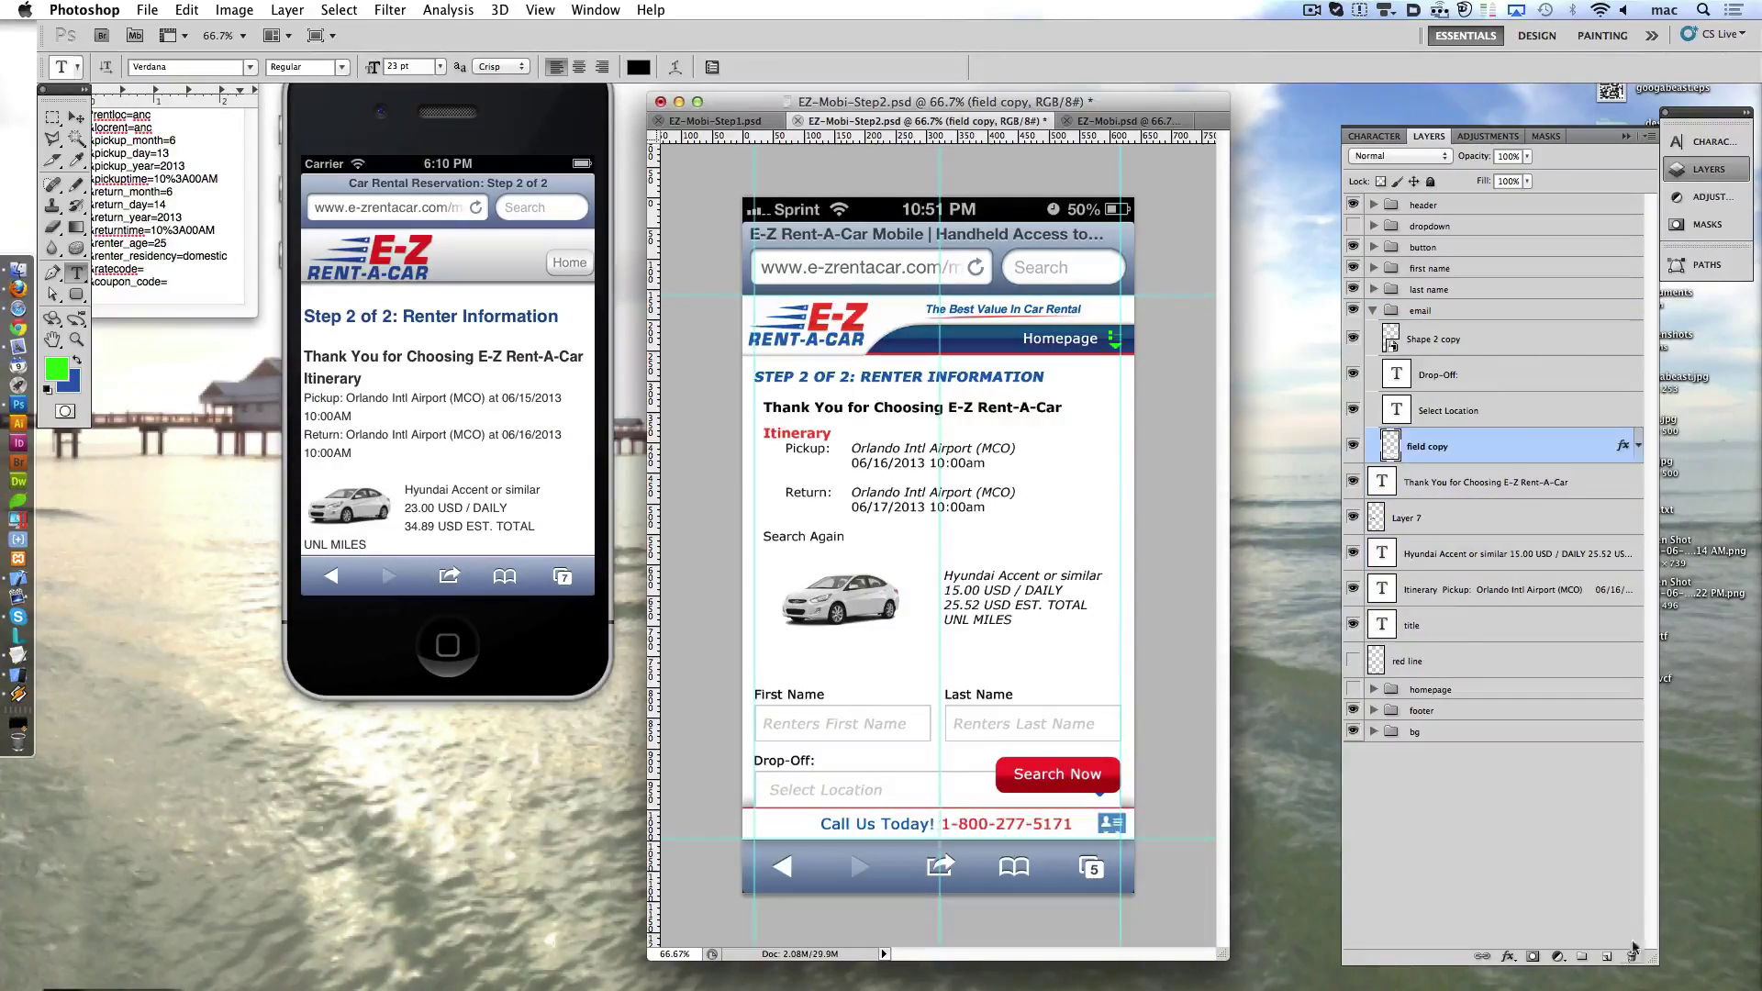
pyautogui.click(1432, 339)
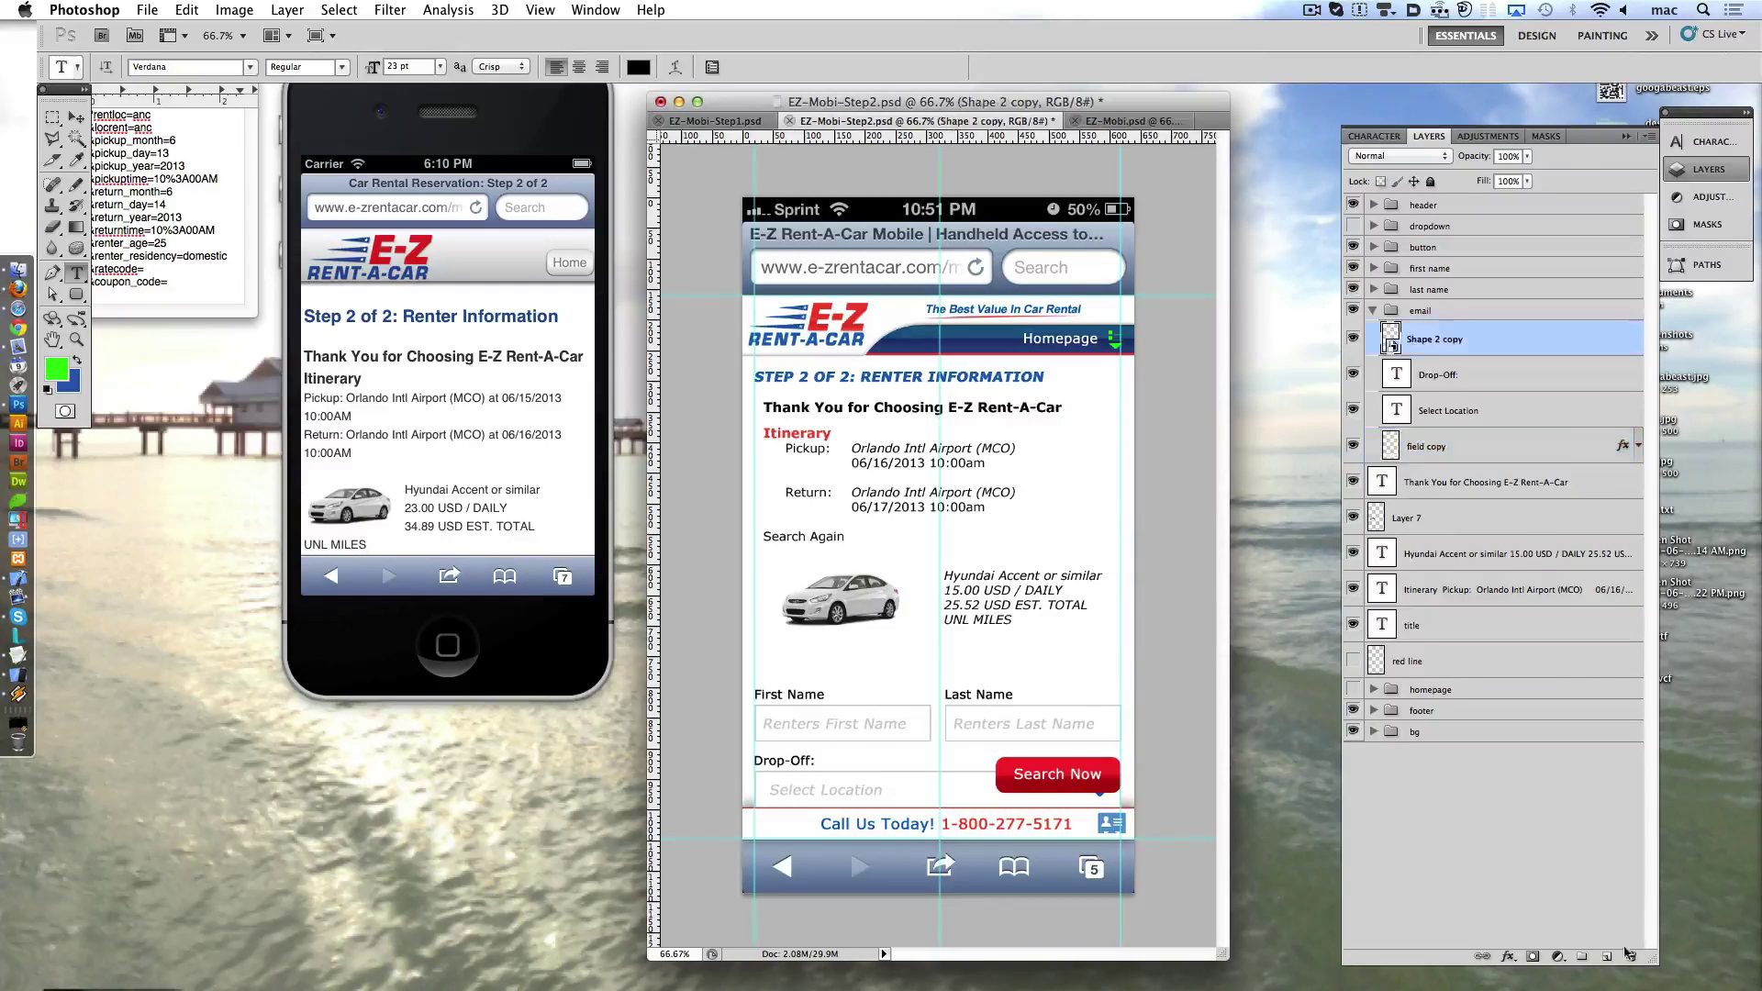
pyautogui.press('Delete')
# - Clear the old Select Location placeholder and relabel the field E-Mail Address
pyautogui.click(831, 791)
pyautogui.hotkey('ctrl', 'a')
pyautogui.press('BackSpace')
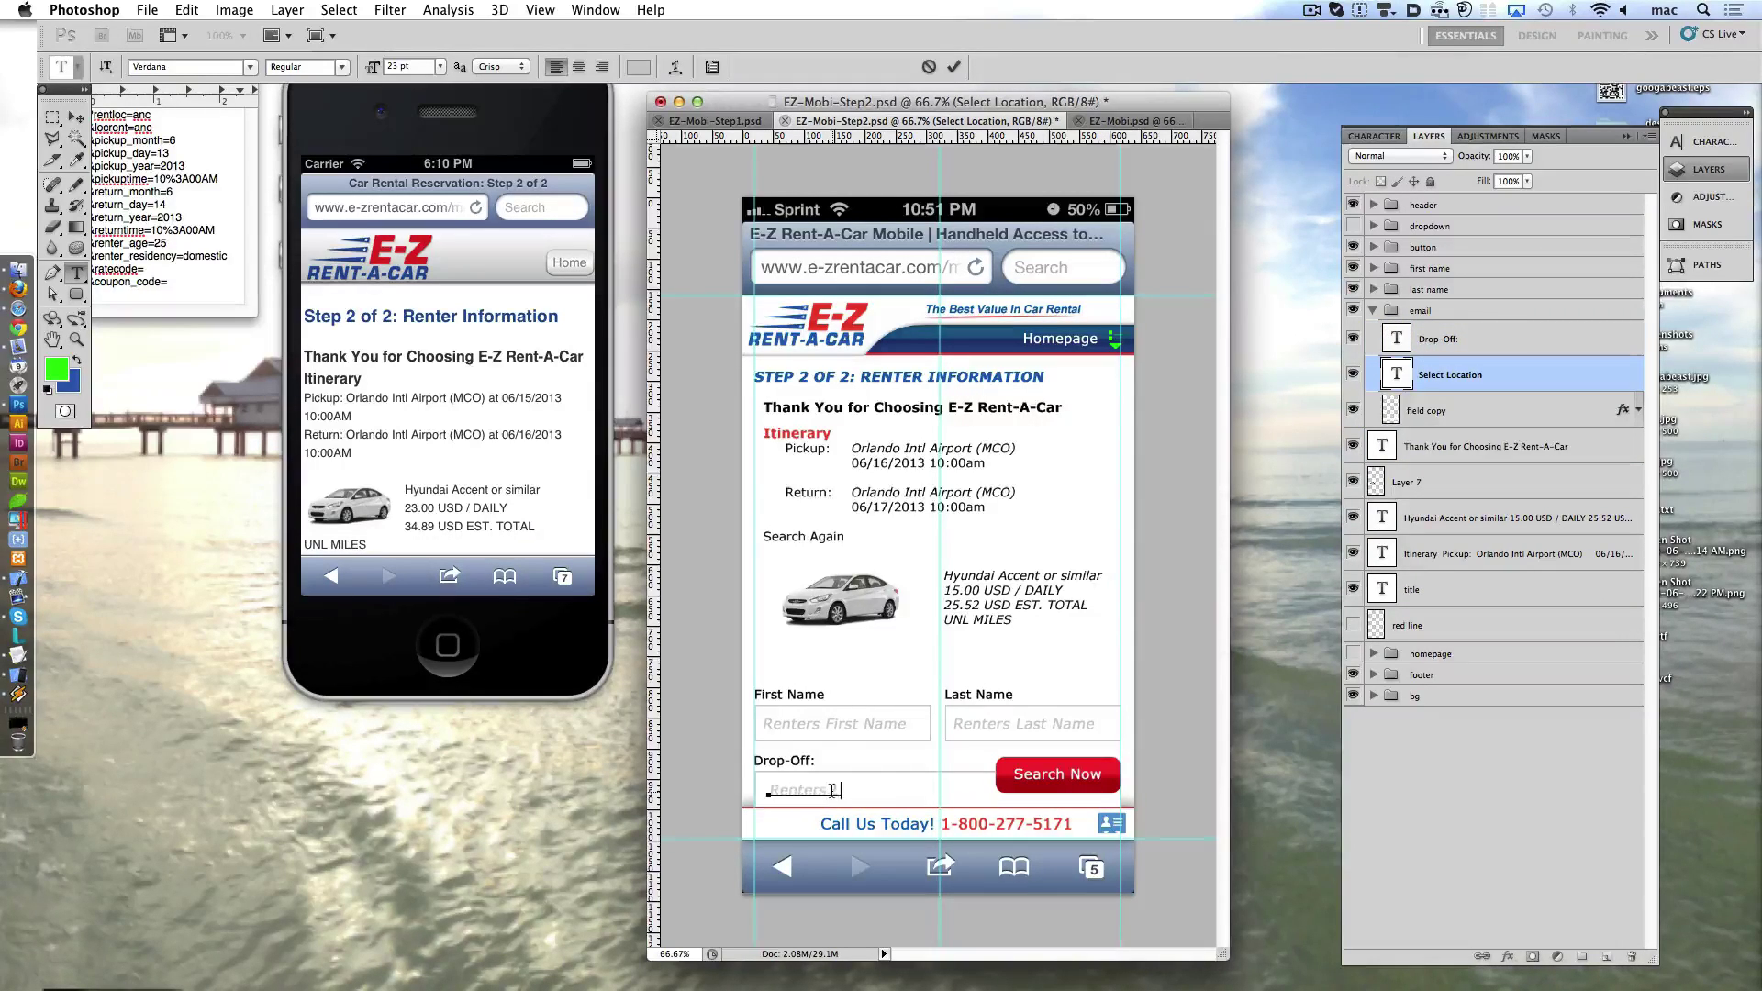
pyautogui.click(796, 760)
pyautogui.hotkey('ctrl', 'a')
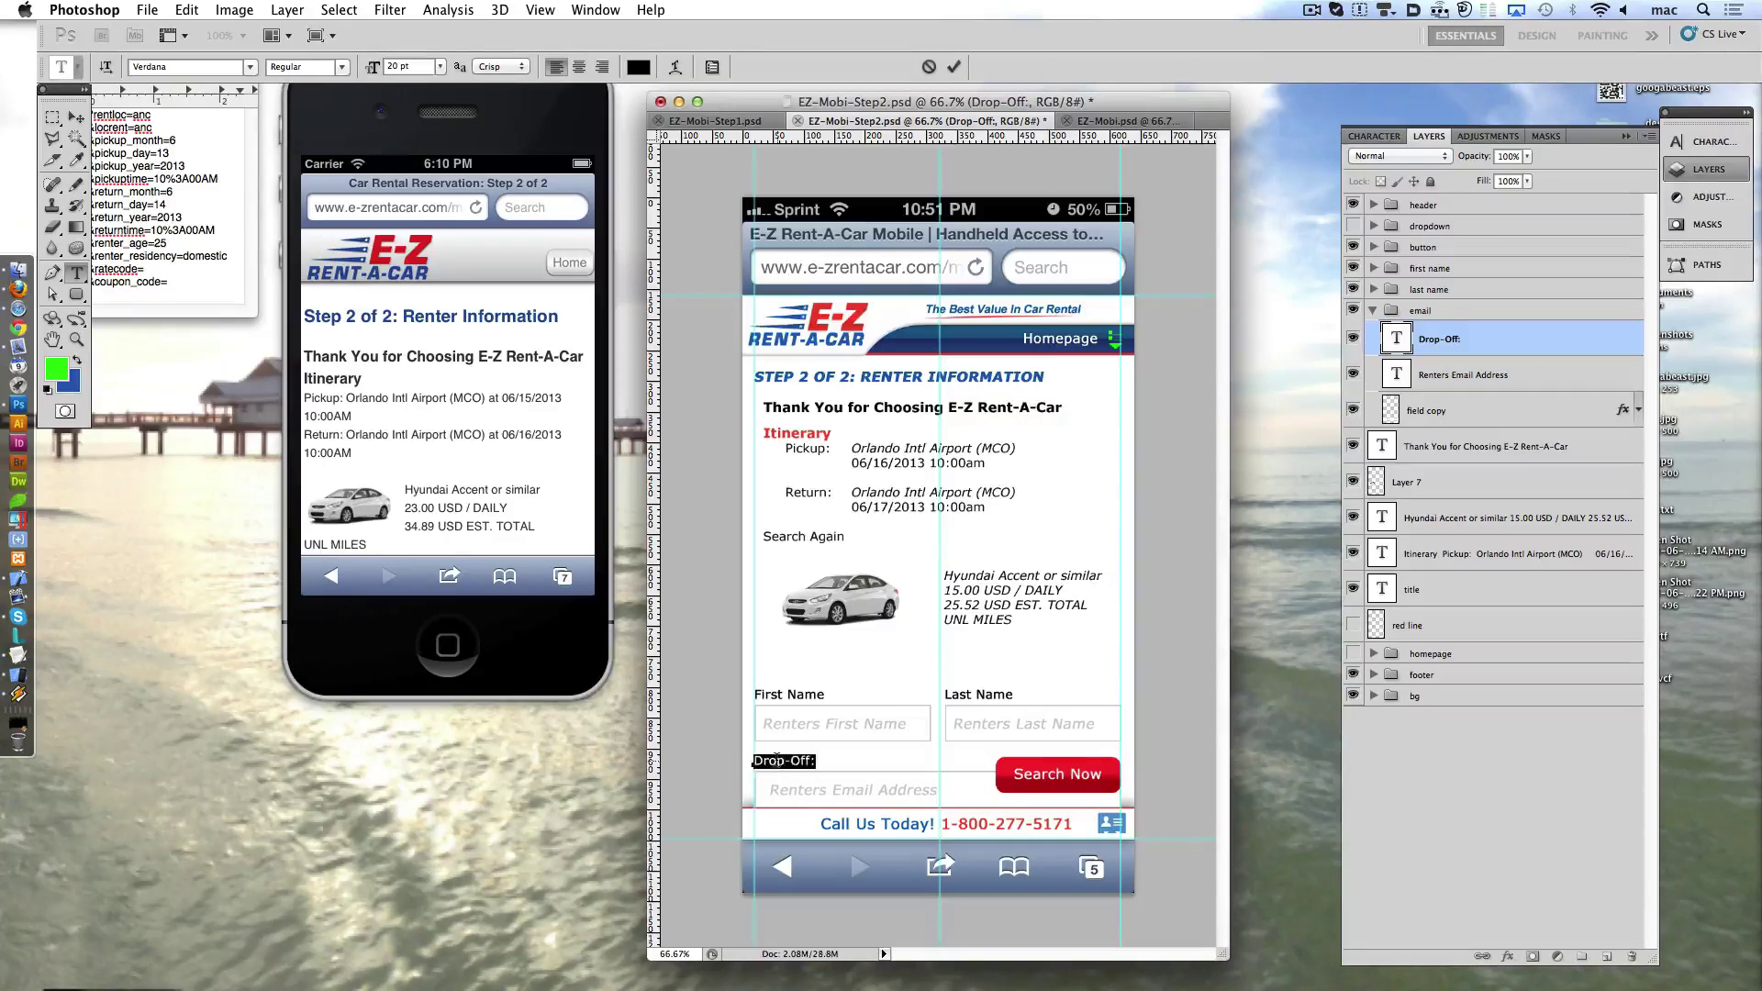
pyautogui.write('E-Mail Address')
pyautogui.click(955, 67)
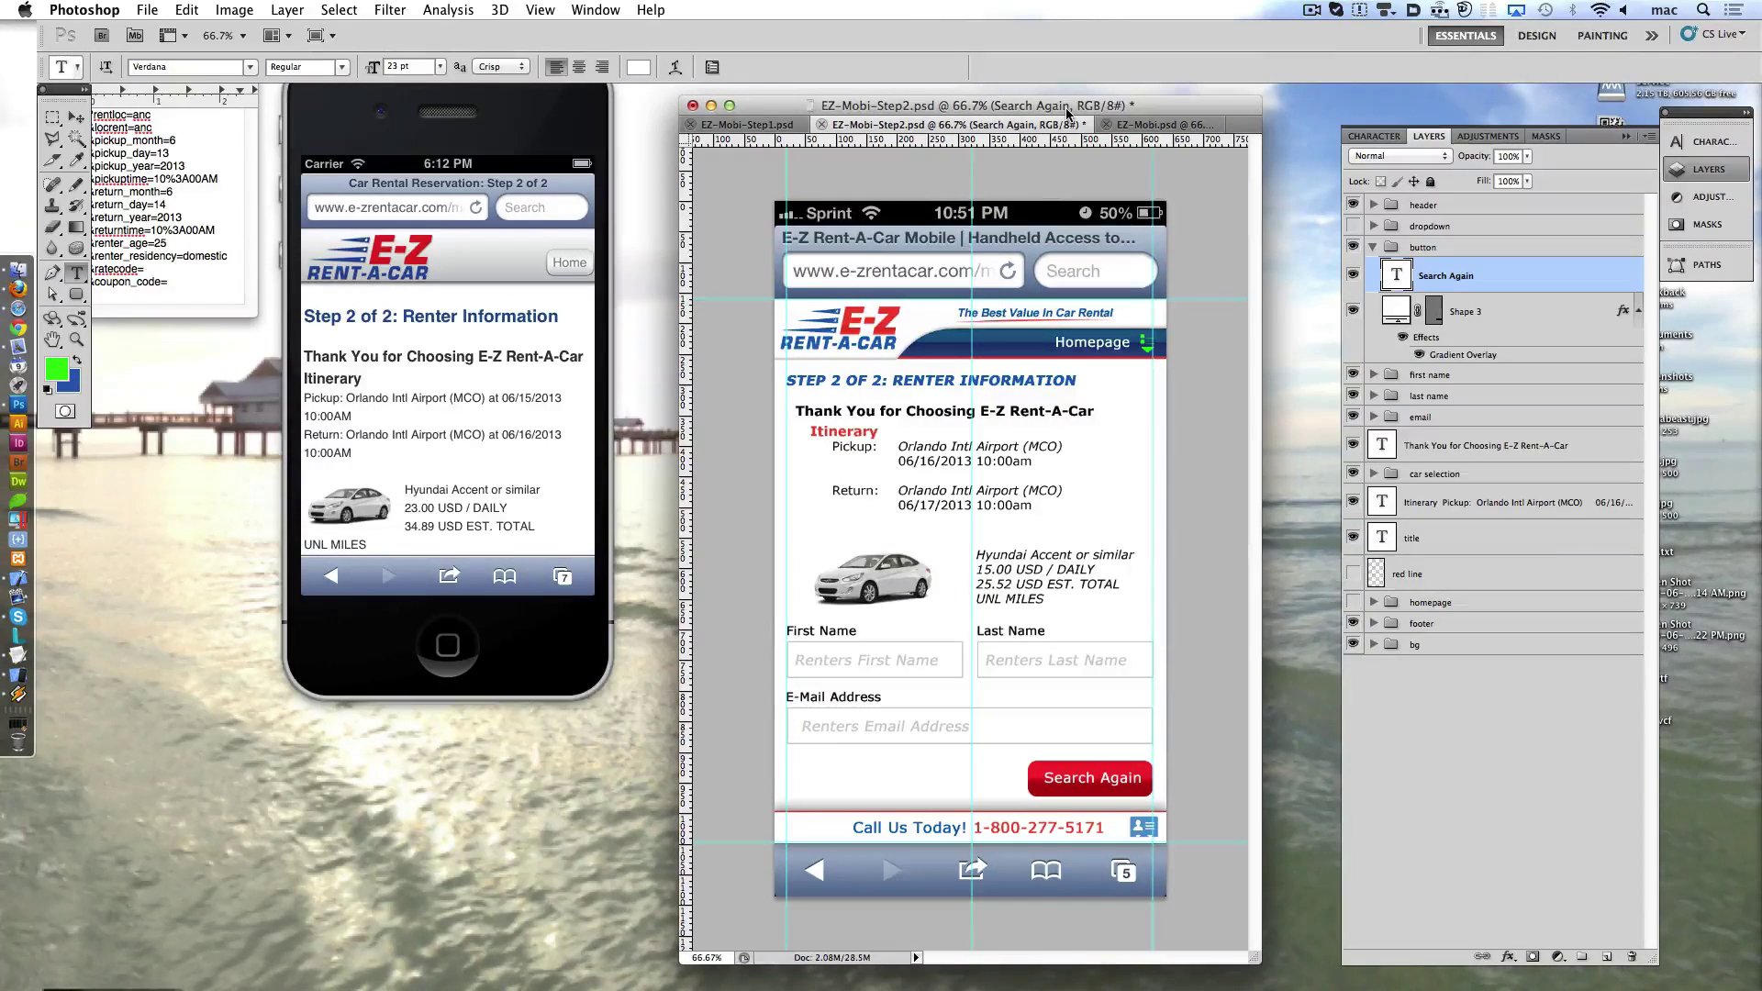
# - Check the page in the simulator, then duplicate the button group and move the copy up
pyautogui.click(551, 205)
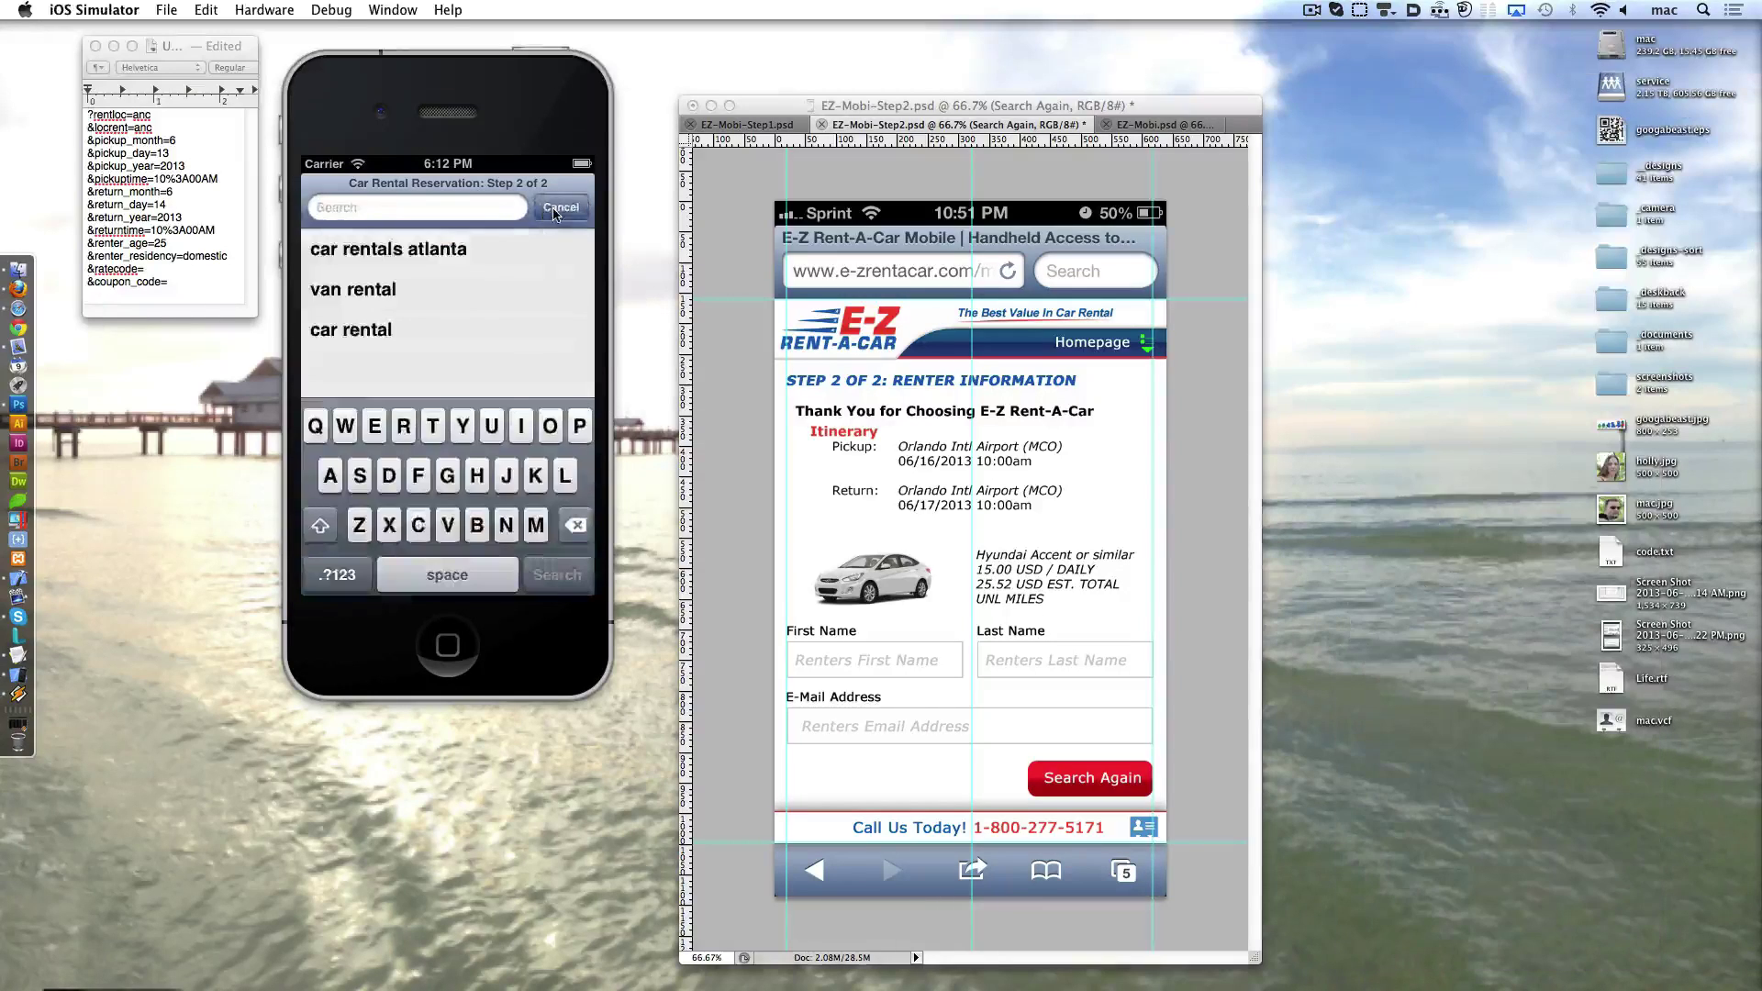
pyautogui.click(974, 425)
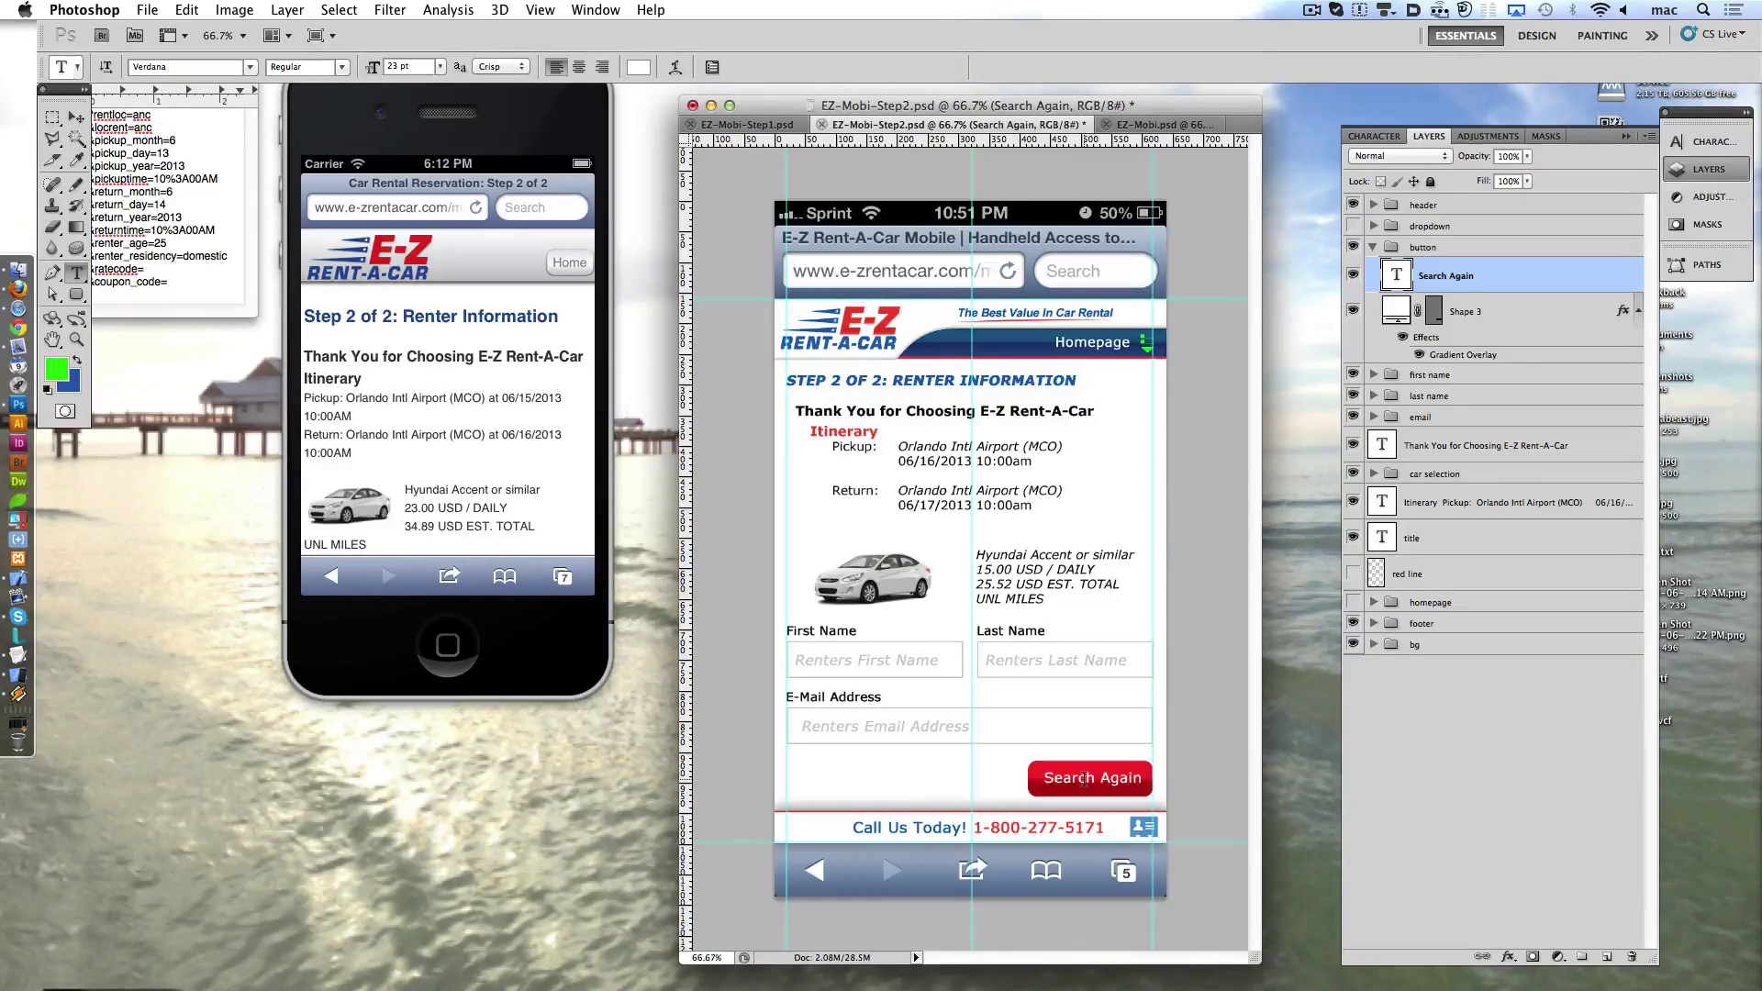
pyautogui.click(1423, 247)
pyautogui.hotkey('ctrl', 'j')
pyautogui.hotkey('shift', 'Up')
pyautogui.hotkey('shift', 'Up')
pyautogui.hotkey('shift', 'Up')
pyautogui.hotkey('shift', 'Up')
pyautogui.hotkey('shift', 'Up')
pyautogui.hotkey('shift', 'Up')
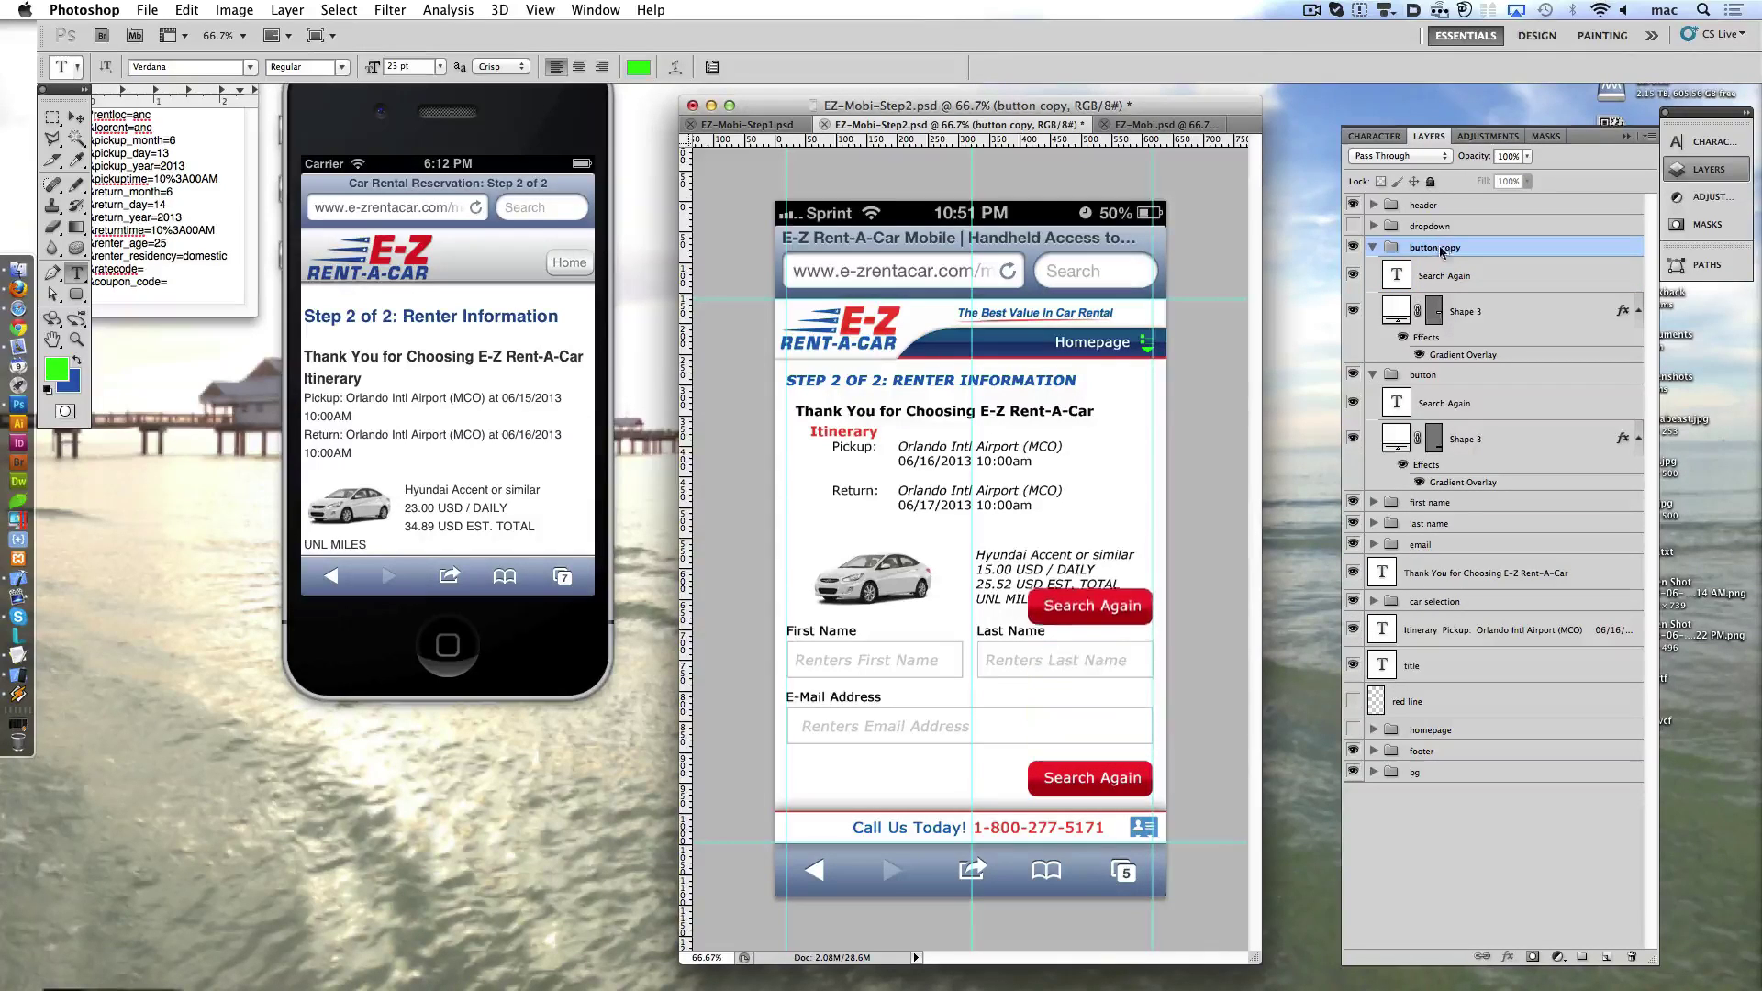
pyautogui.hotkey('shift', 'Up')
pyautogui.hotkey('shift', 'Up')
pyautogui.hotkey('shift', 'Up')
# - Relabel the buttons Search Again and Continue Reservation, recentring the lower label
pyautogui.tripleClick(1124, 782)
pyautogui.write('Se')
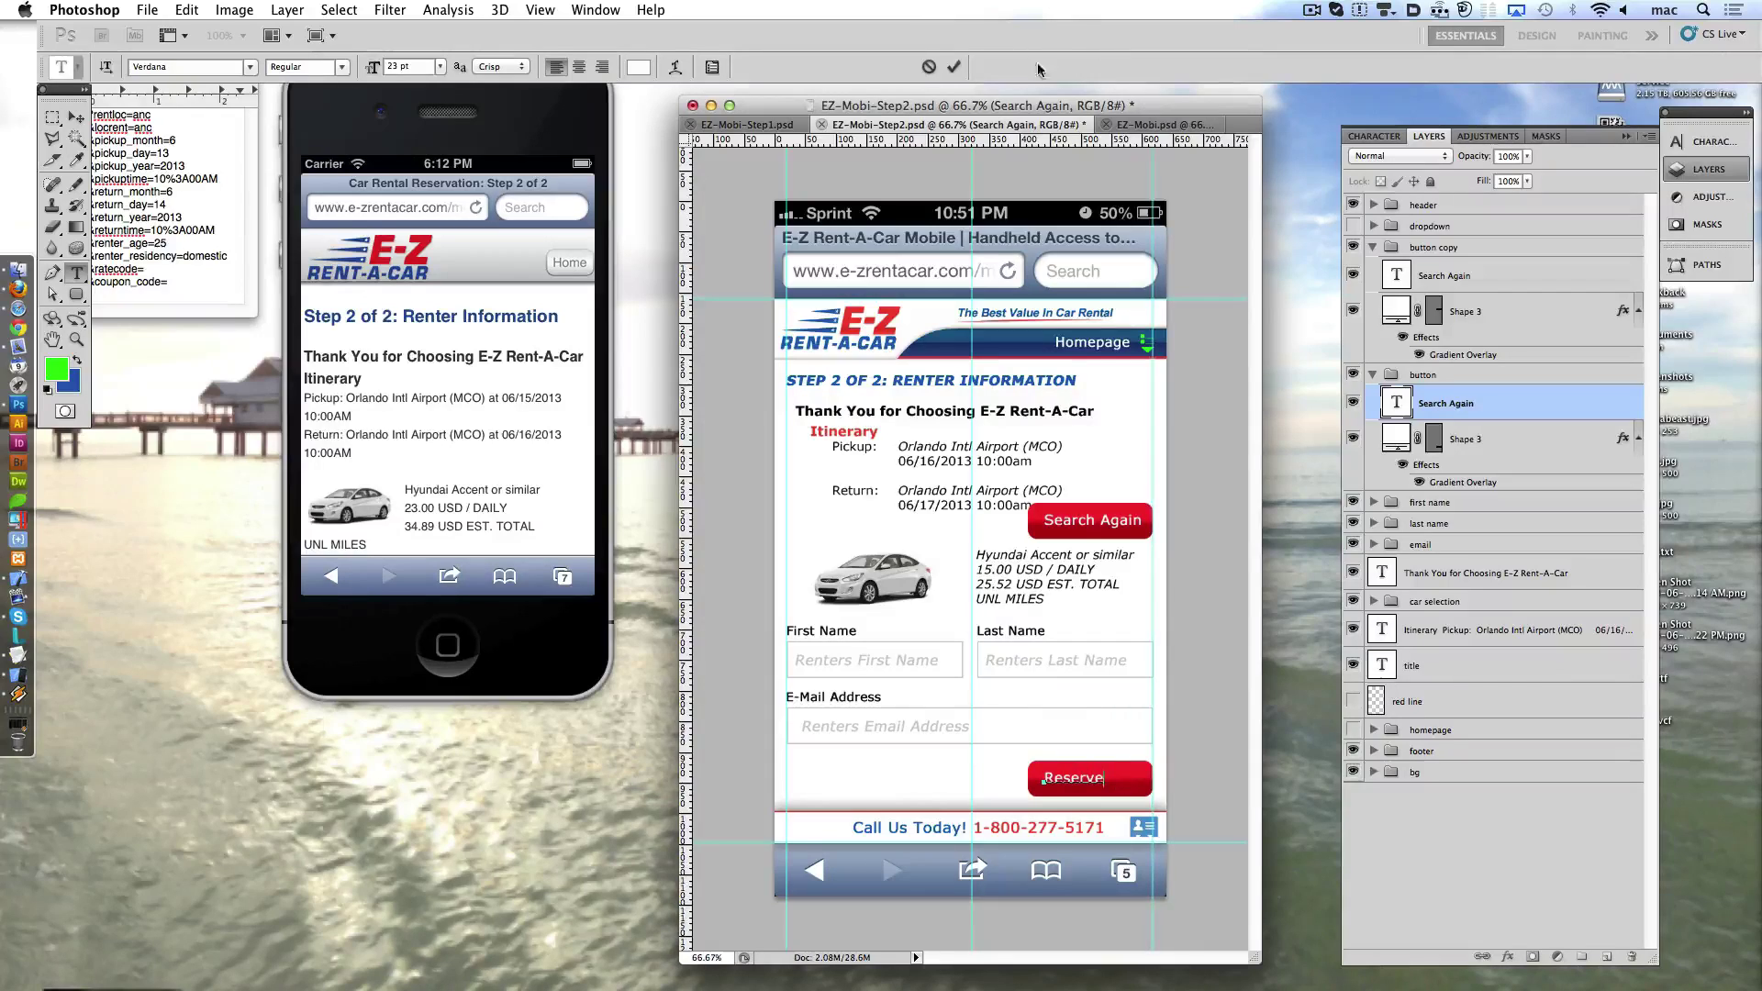
pyautogui.click(954, 66)
pyautogui.hotkey('ctrl', 'Left')
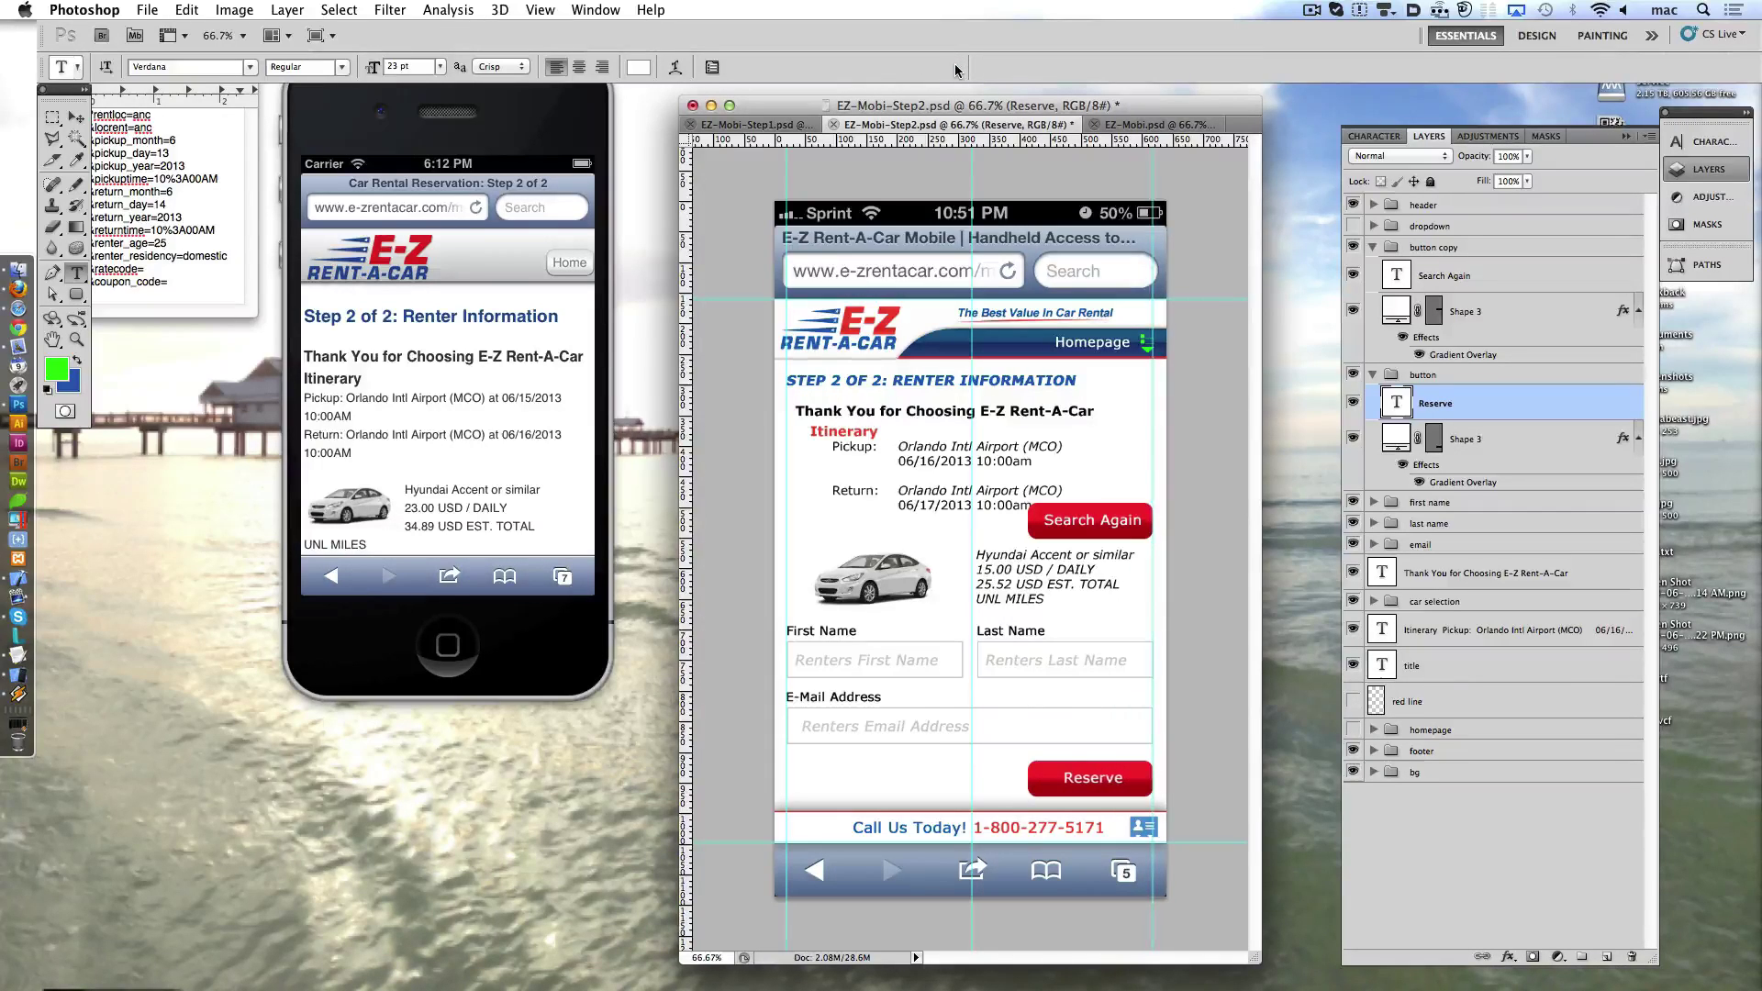
pyautogui.doubleClick(1092, 778)
pyautogui.write('Continue Re')
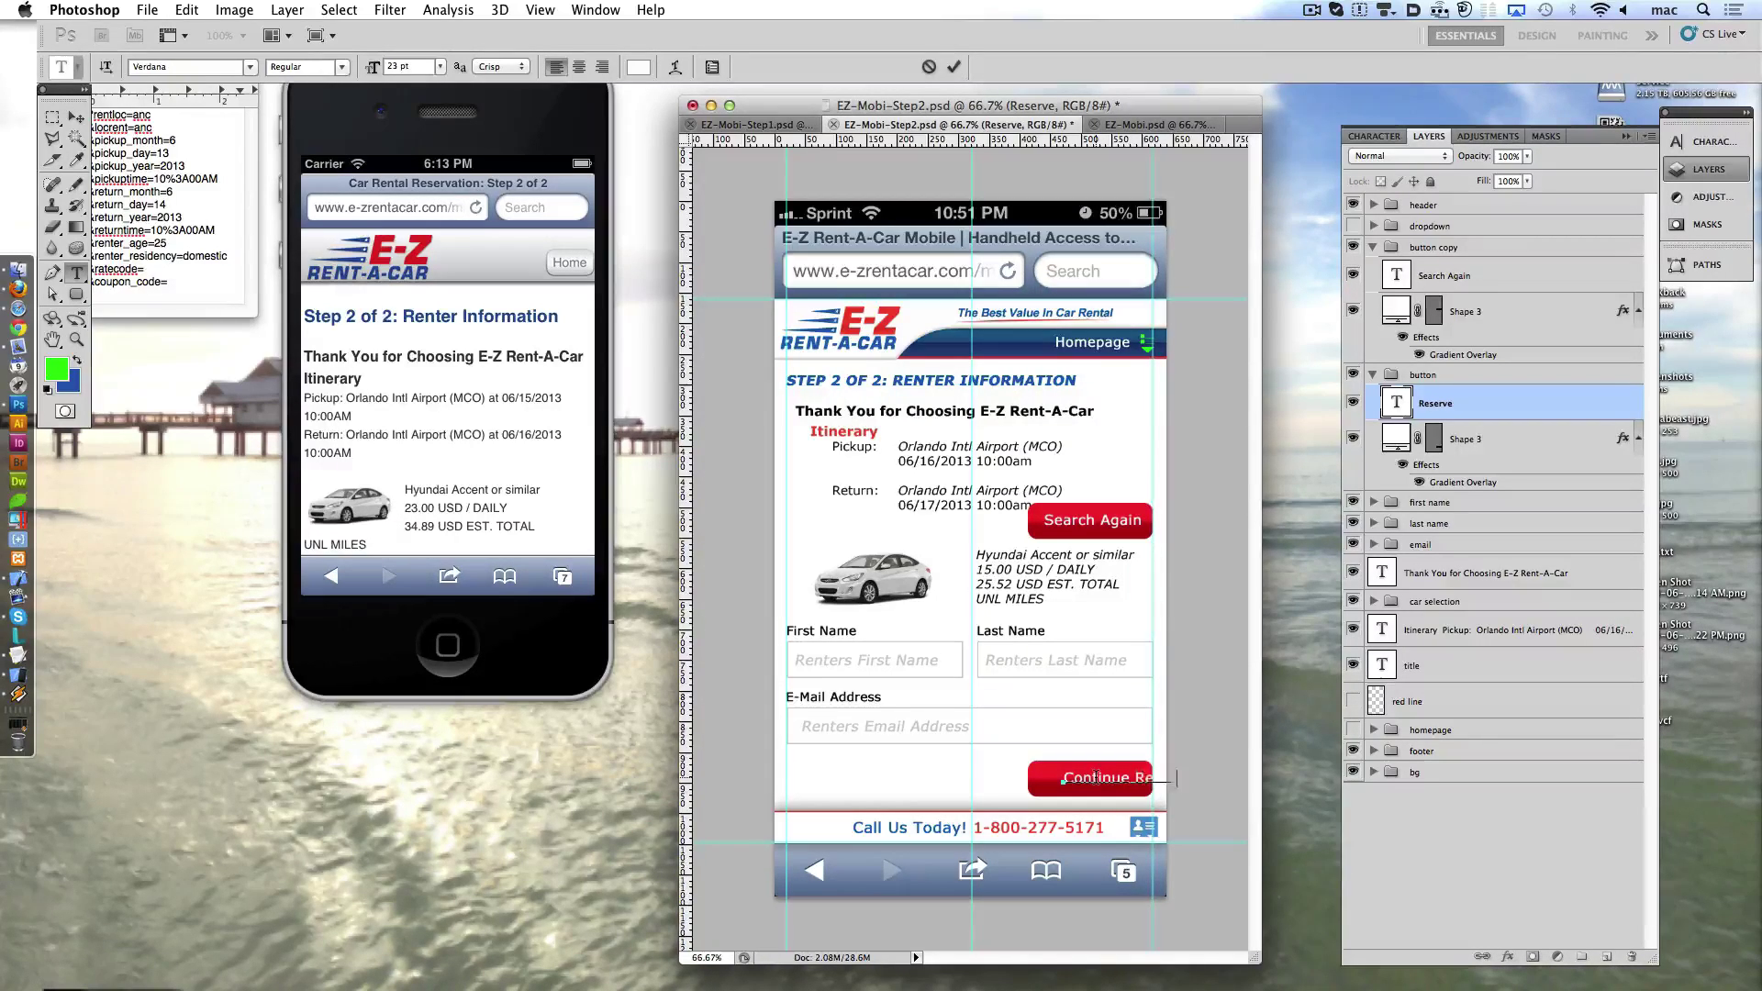
pyautogui.click(954, 68)
pyautogui.hotkey('ctrl', 'shift', 'Left')
pyautogui.hotkey('ctrl', 'shift', 'Left')
pyautogui.hotkey('ctrl', 'shift', 'Left')
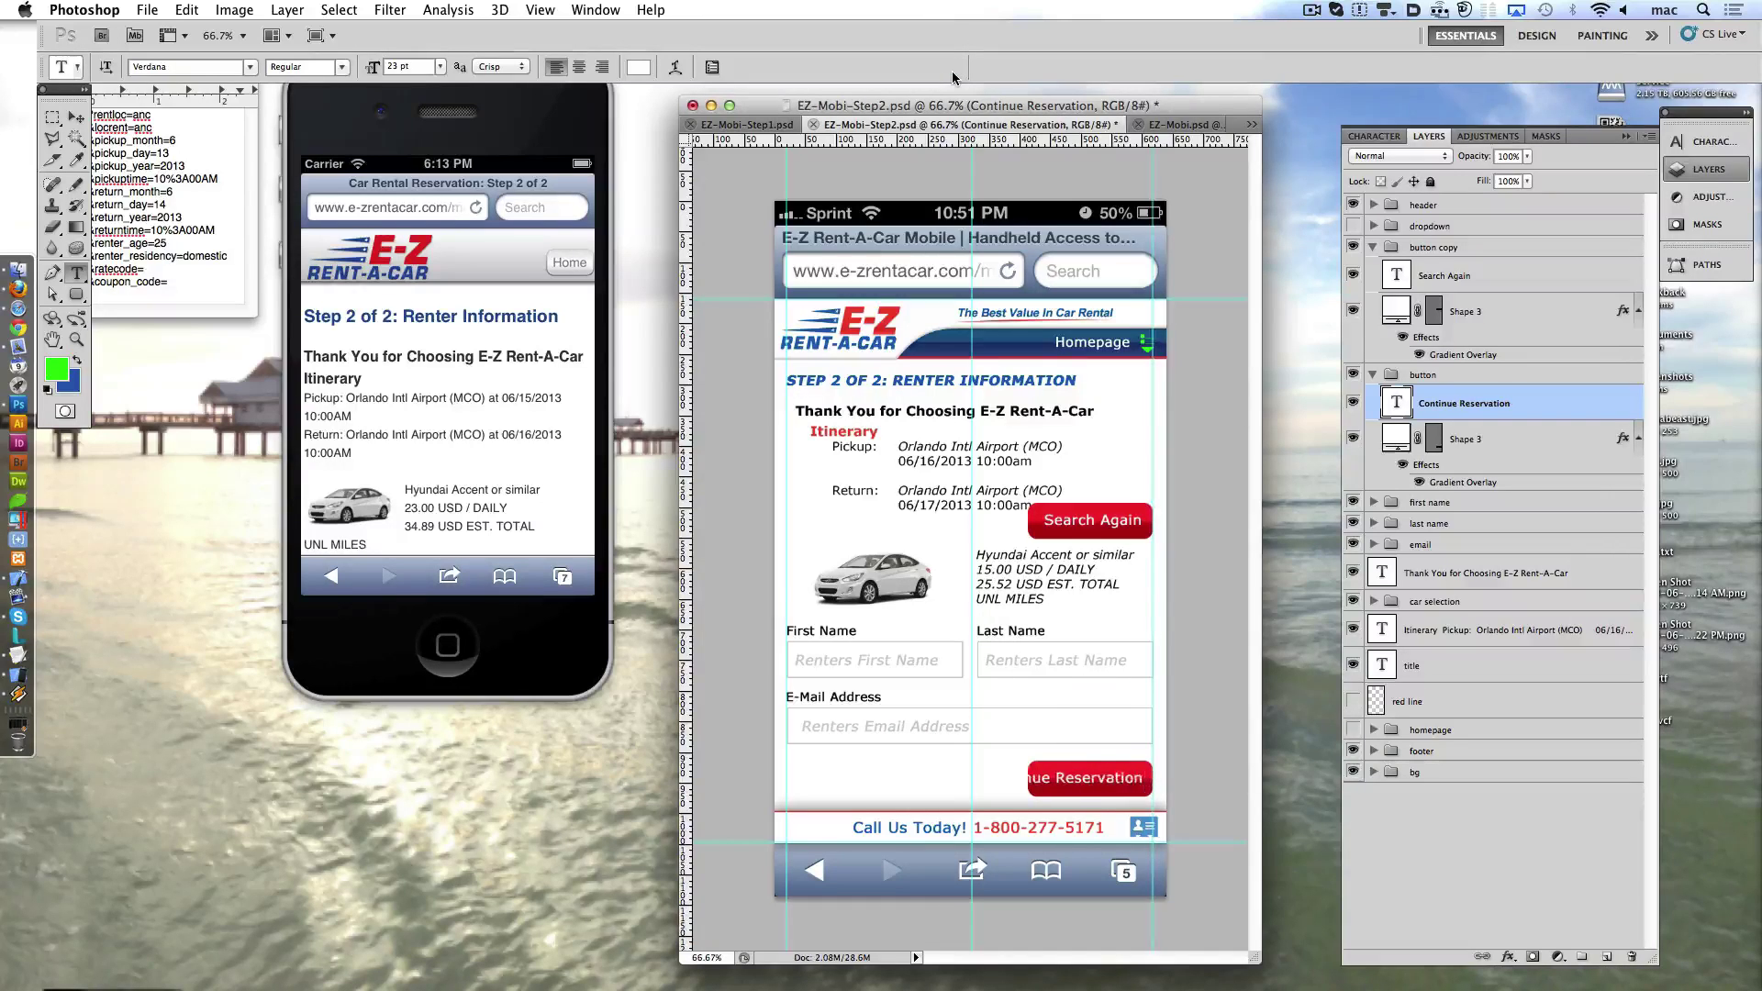
pyautogui.hotkey('ctrl', 'shift', 'Left')
pyautogui.hotkey('ctrl', 'shift', 'Left')
pyautogui.hotkey('ctrl', 'shift', 'Left')
# - Stretch the lower button shape leftward so it fits Continue Reservation
pyautogui.click(1450, 441)
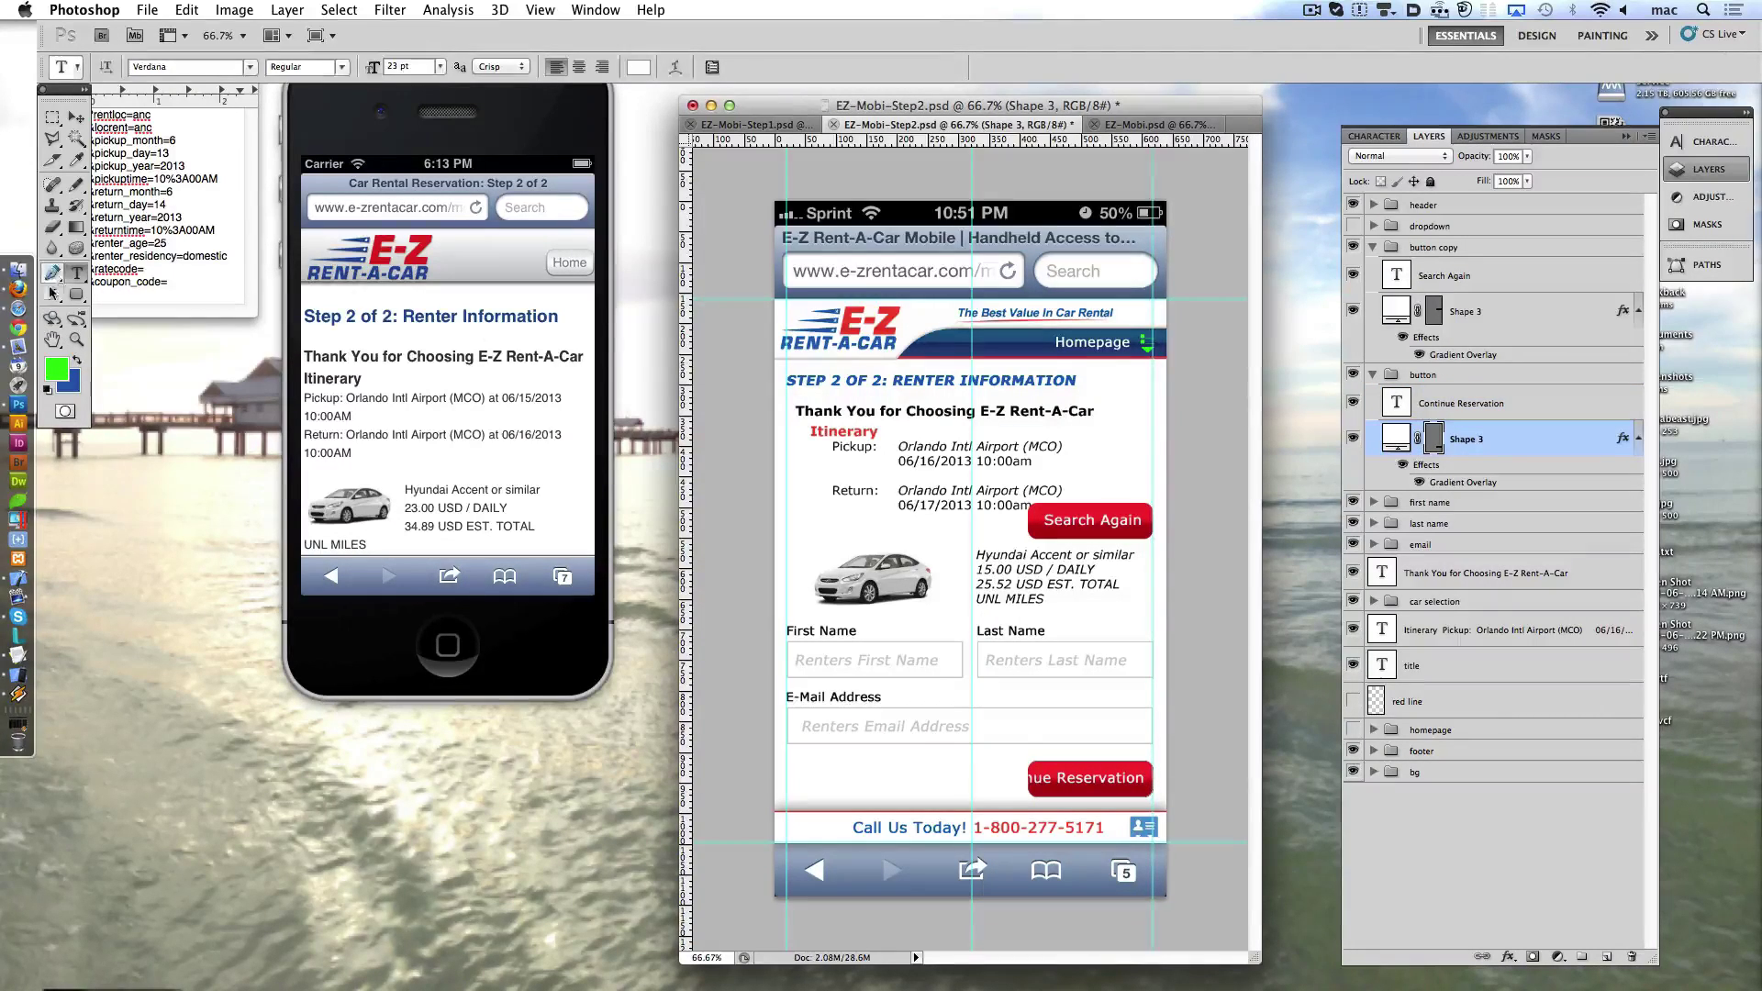
pyautogui.click(52, 294)
pyautogui.moveTo(1024, 778); pyautogui.dragTo(974, 779)
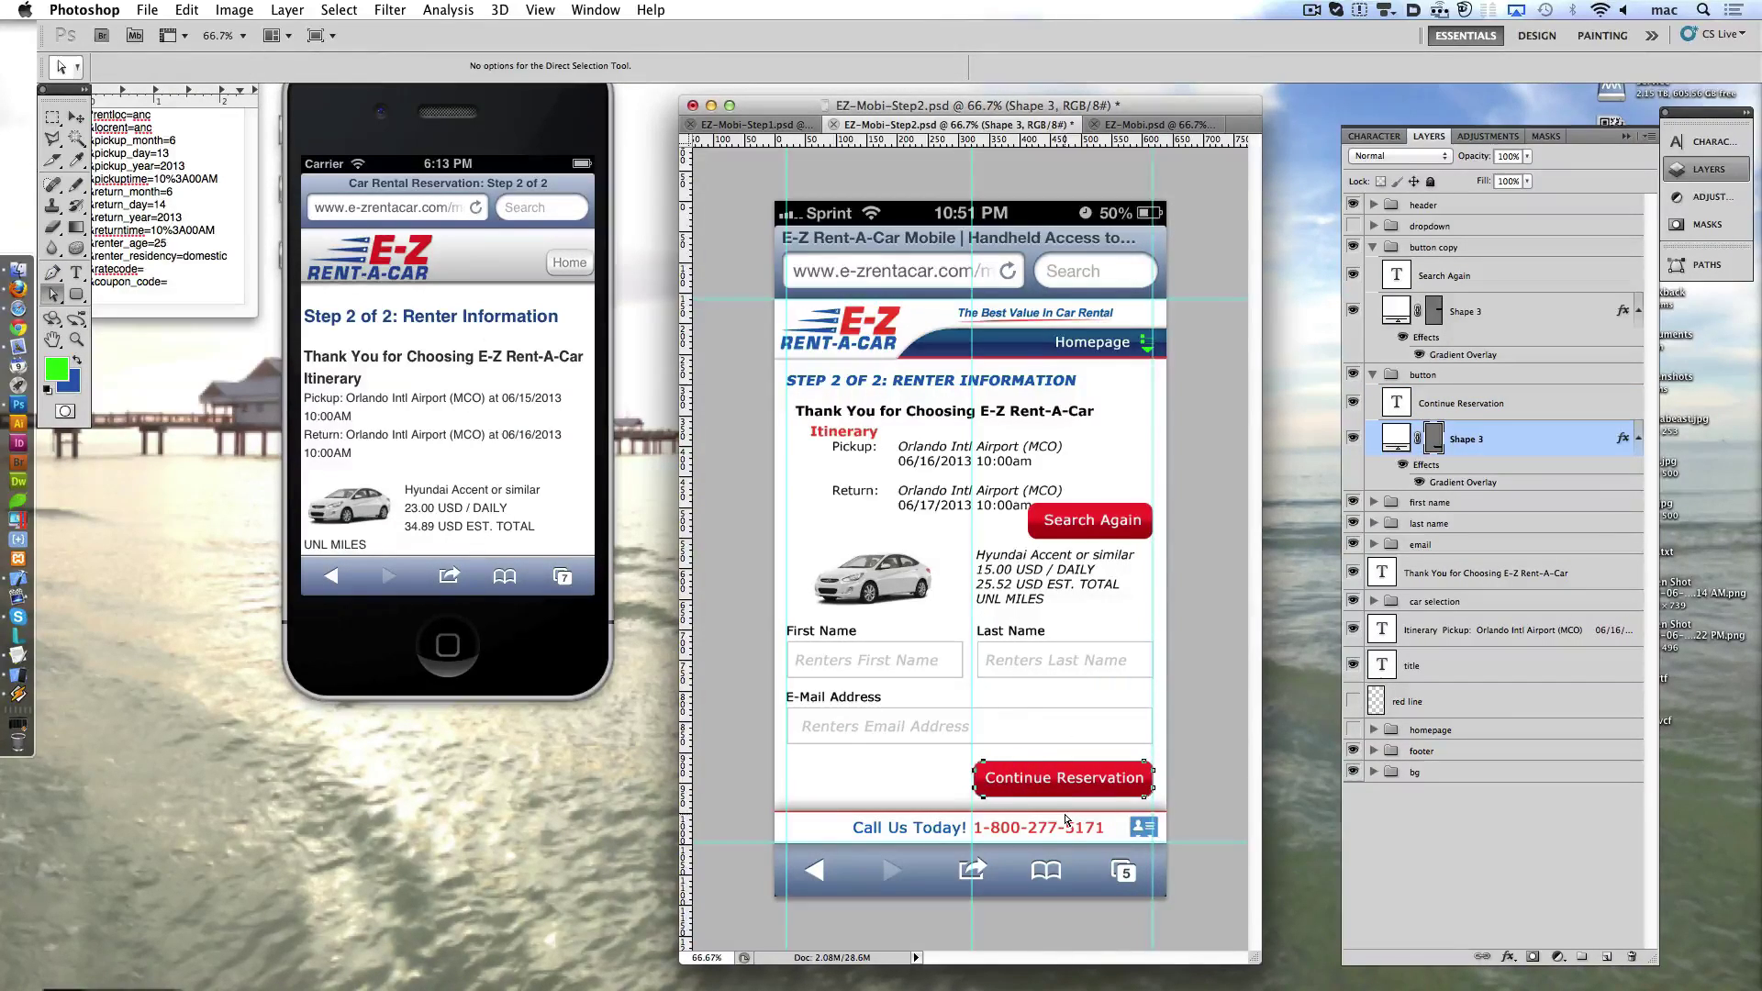
pyautogui.press('m')
pyautogui.keyDown('ctrl'); pyautogui.click(943, 800); pyautogui.keyUp('ctrl')
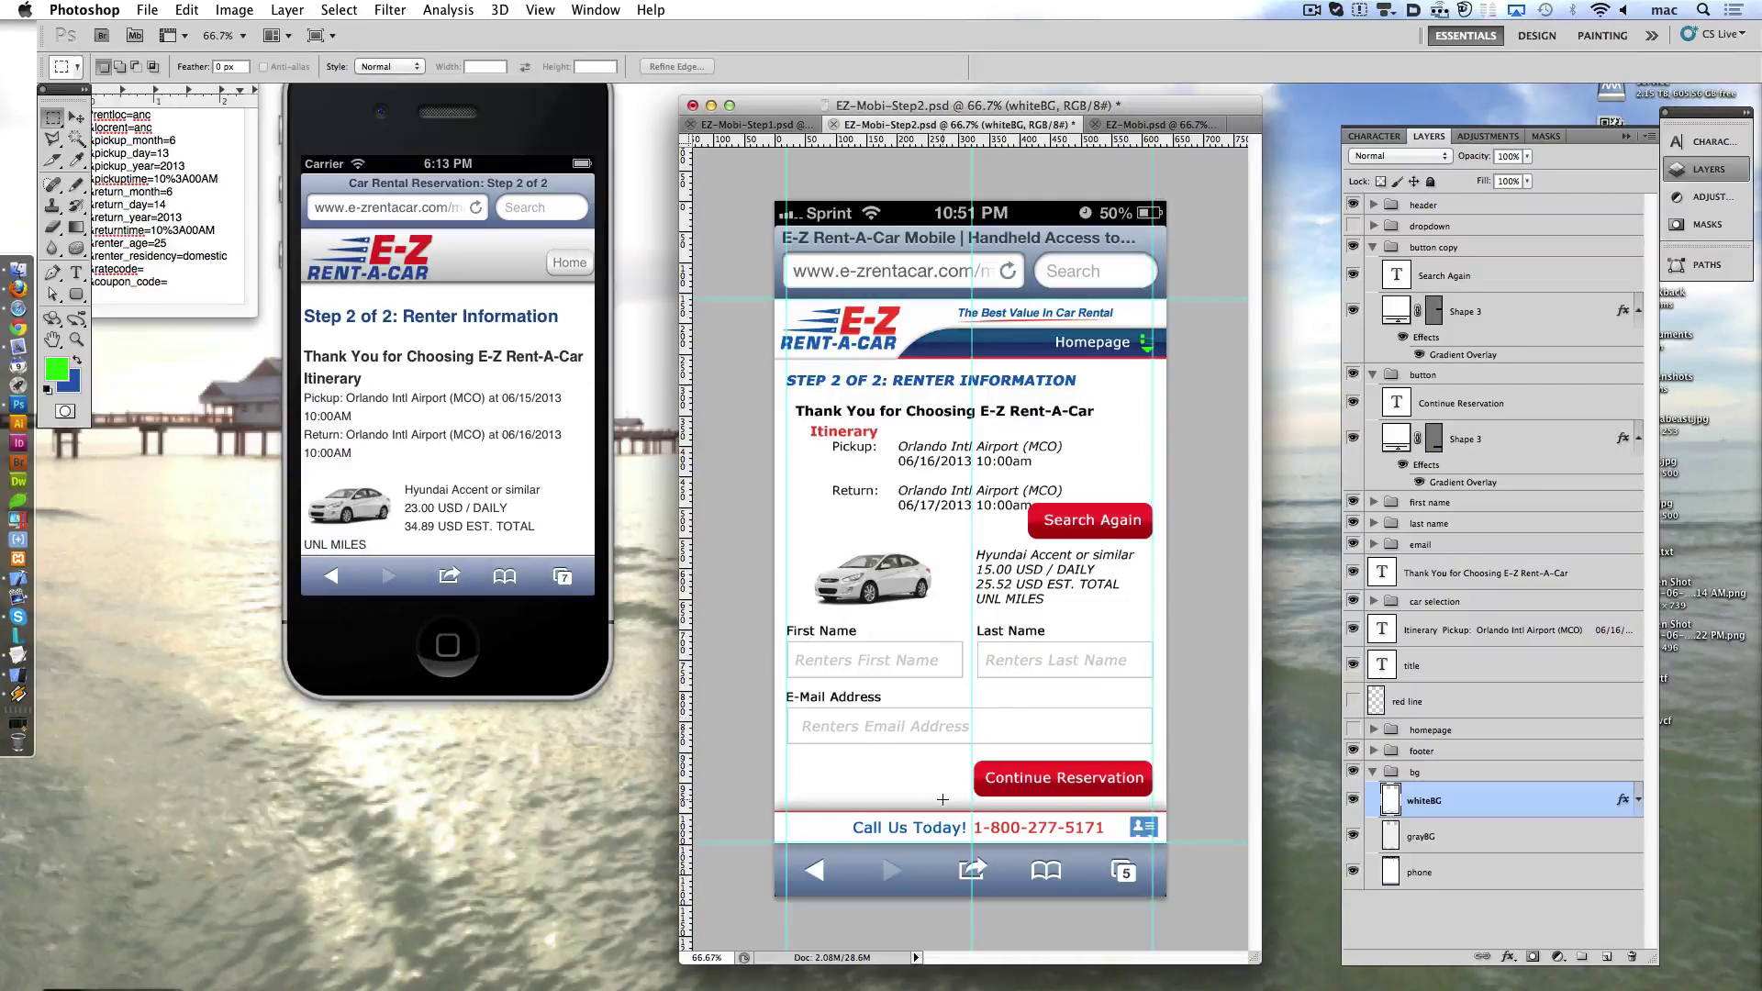
pyautogui.click(542, 432)
pyautogui.scroll(-5, 541, 427)
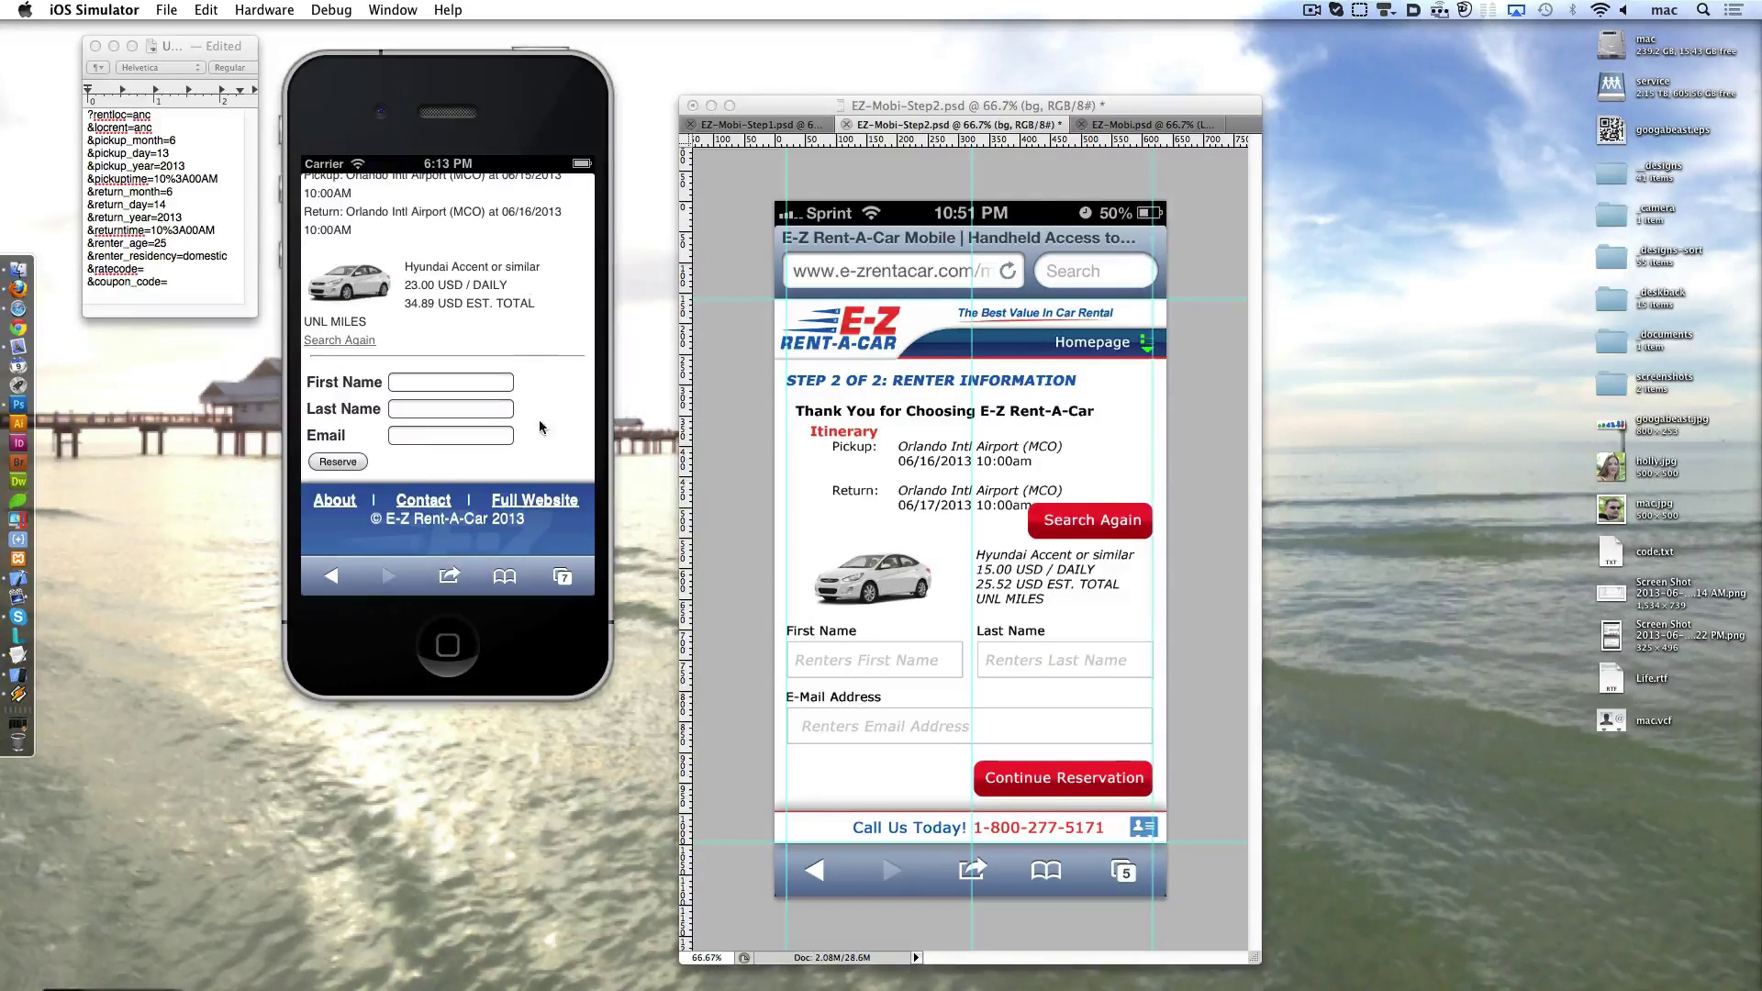
pyautogui.click(971, 128)
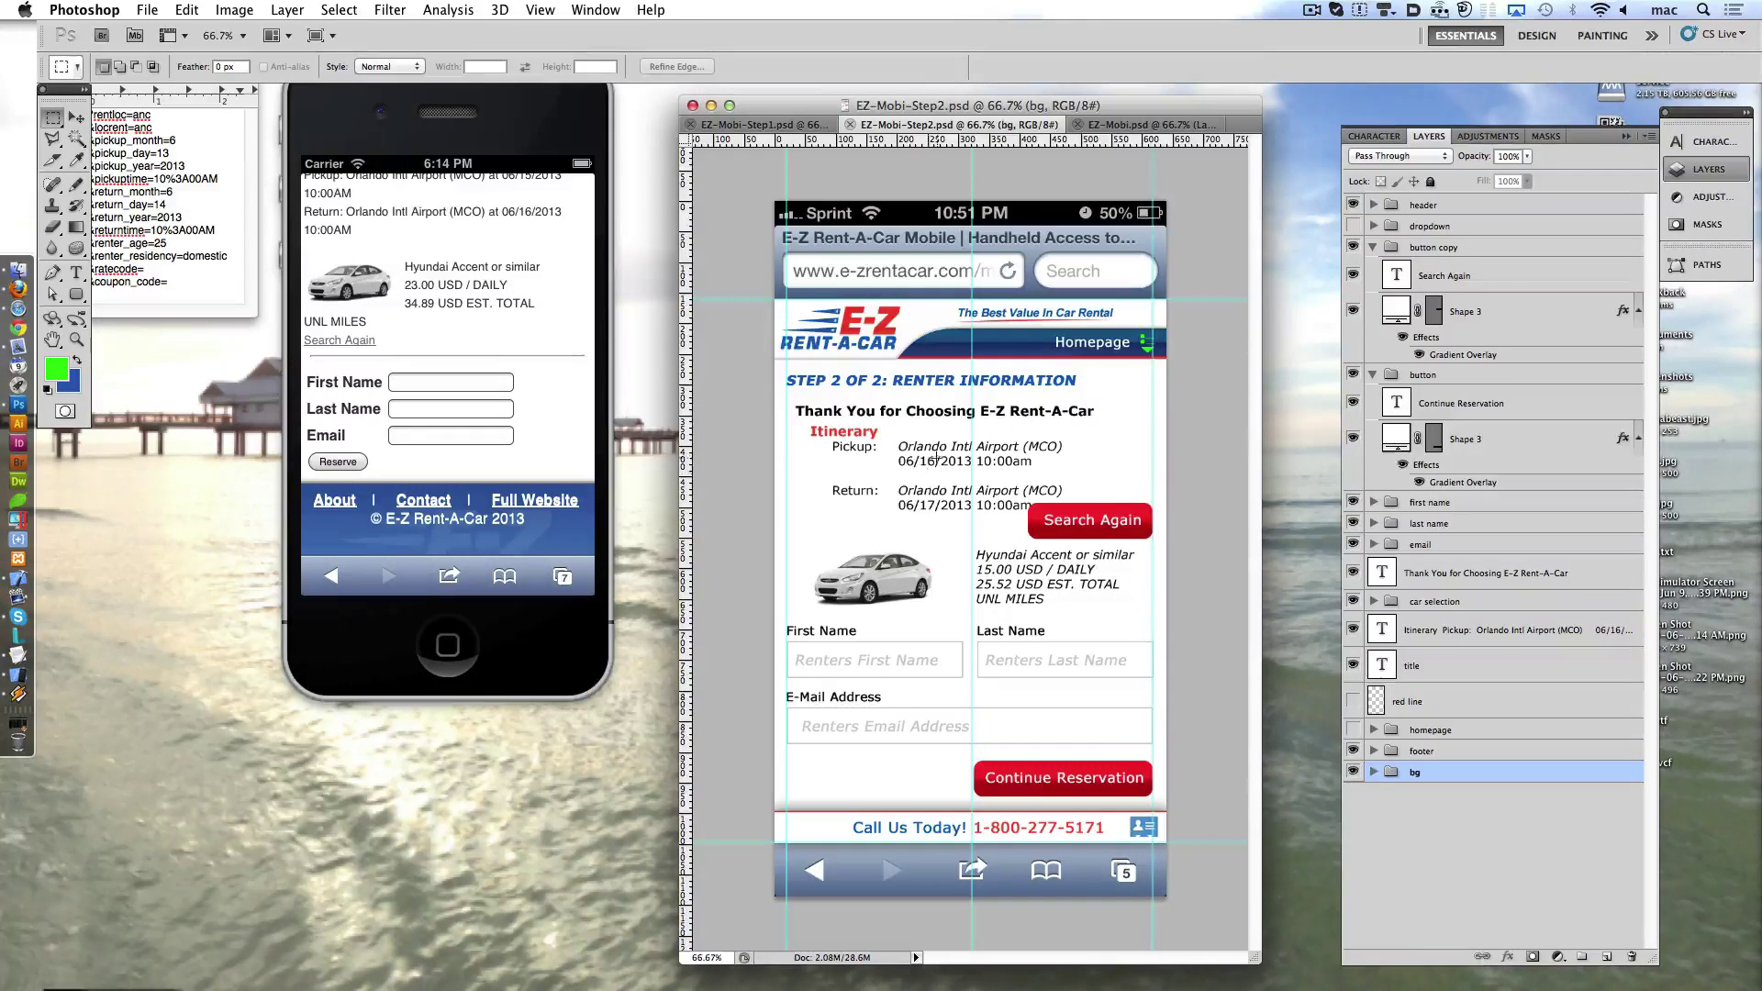
# - Change the Step 2 header navigation label from Homepage to Reservations
pyautogui.moveTo(927, 109); pyautogui.dragTo(900, 111)
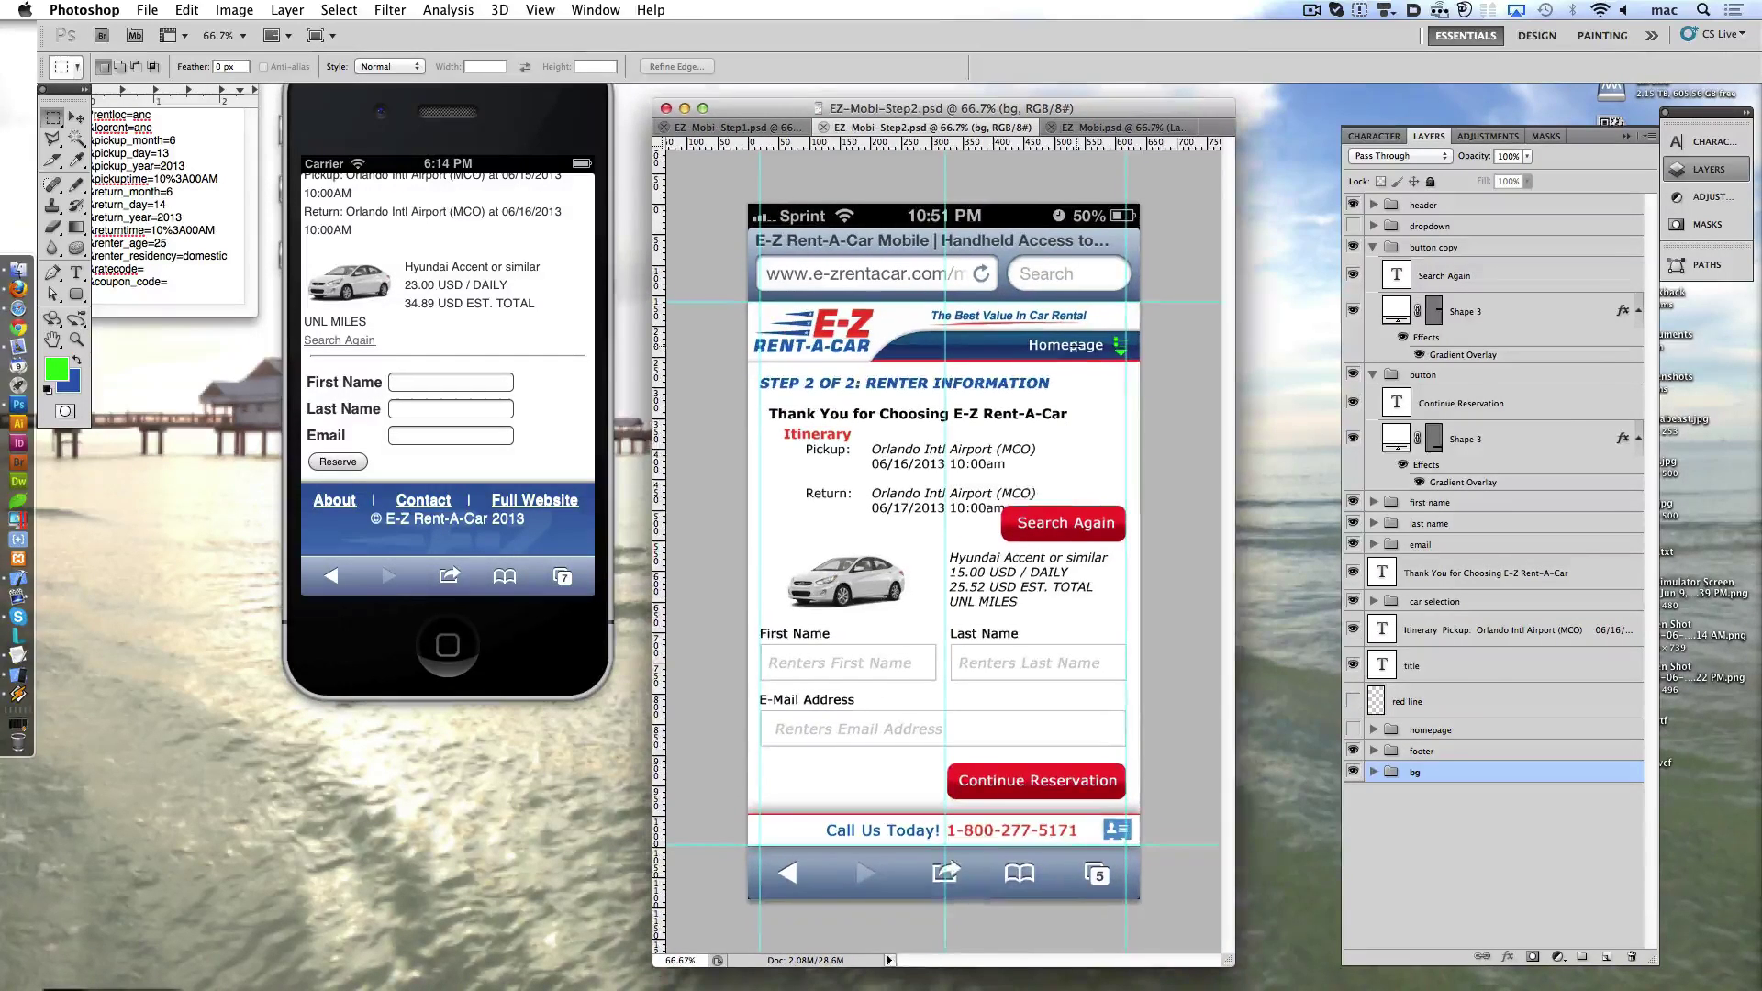
pyautogui.doubleClick(1073, 345)
pyautogui.write('Reser')
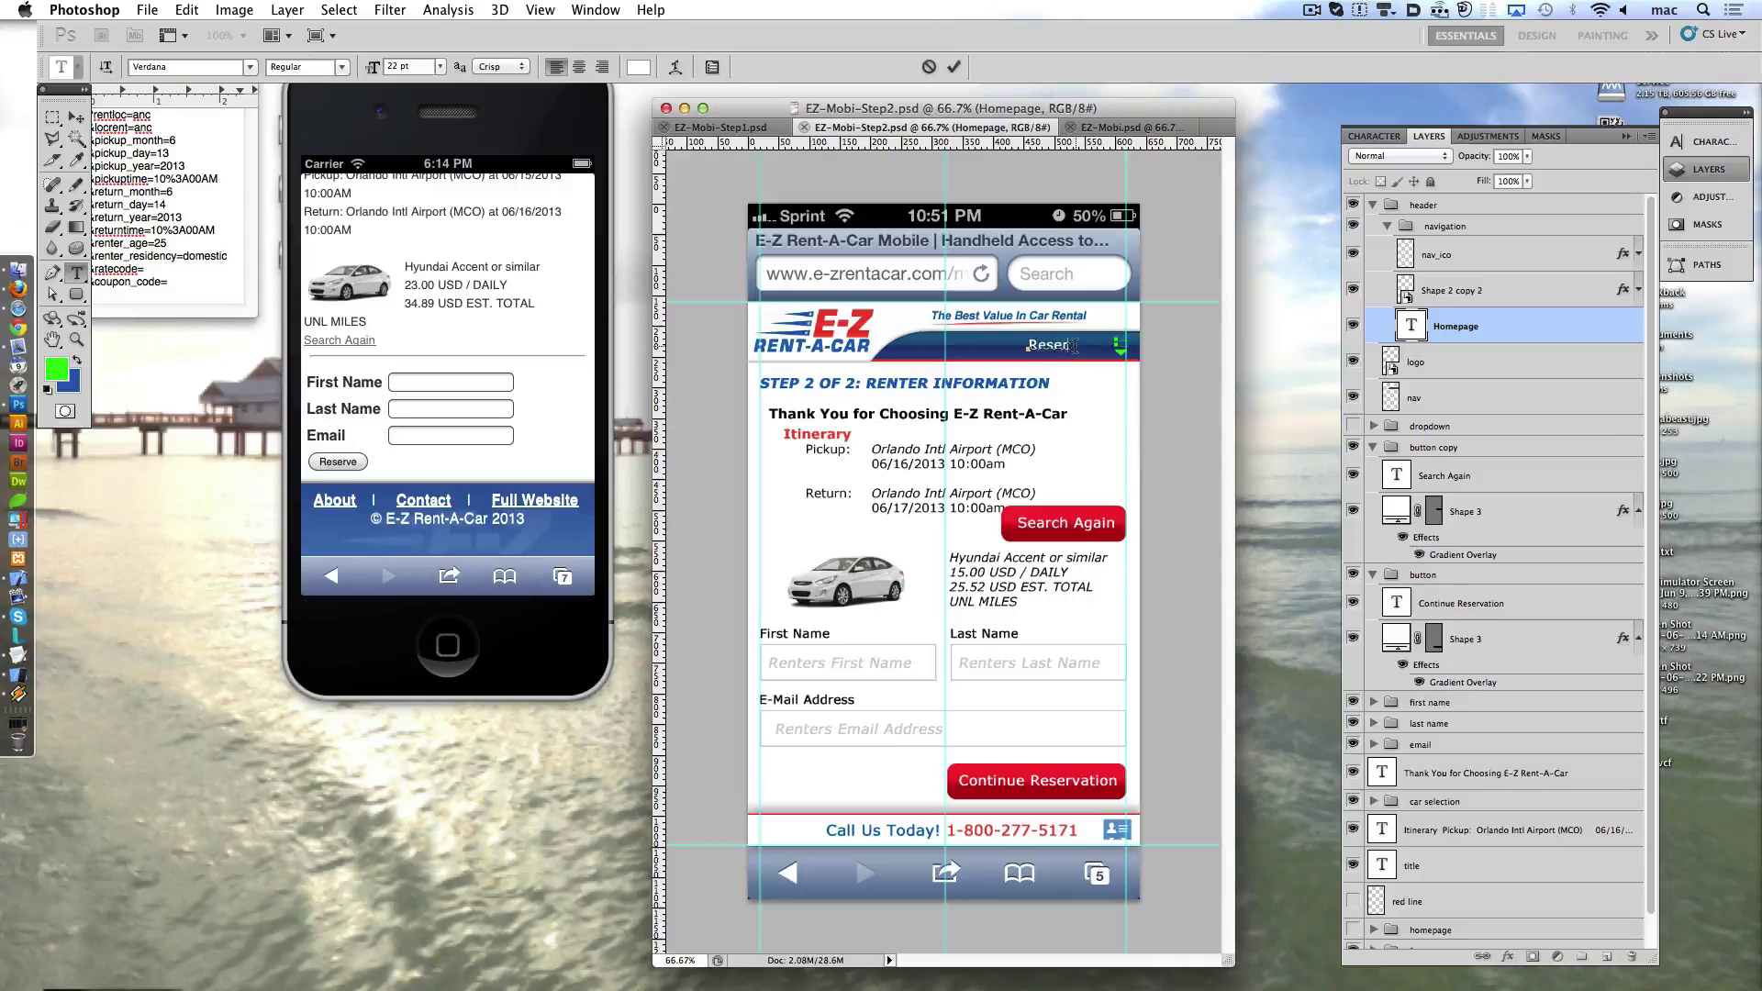
pyautogui.write('vations')
pyautogui.click(954, 67)
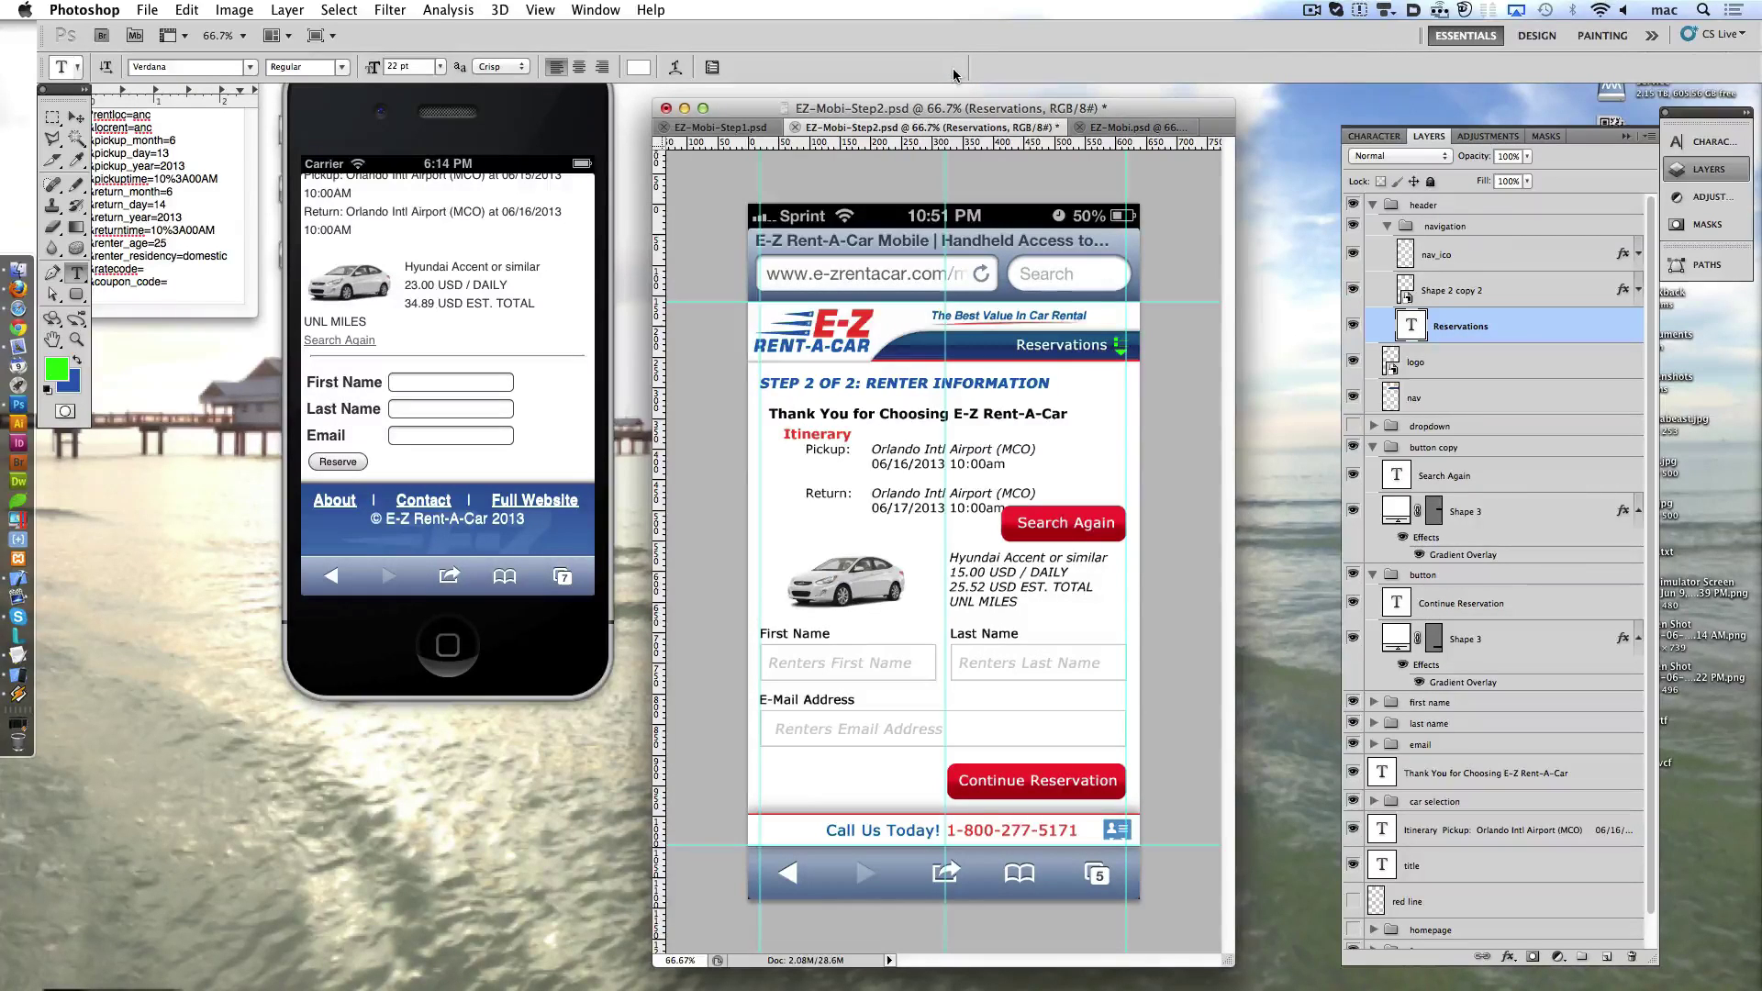
# - Make the same Reservations change in the Step 1 mockup, then return to Step 2
pyautogui.click(721, 127)
pyautogui.doubleClick(1065, 346)
pyautogui.write('Reservations')
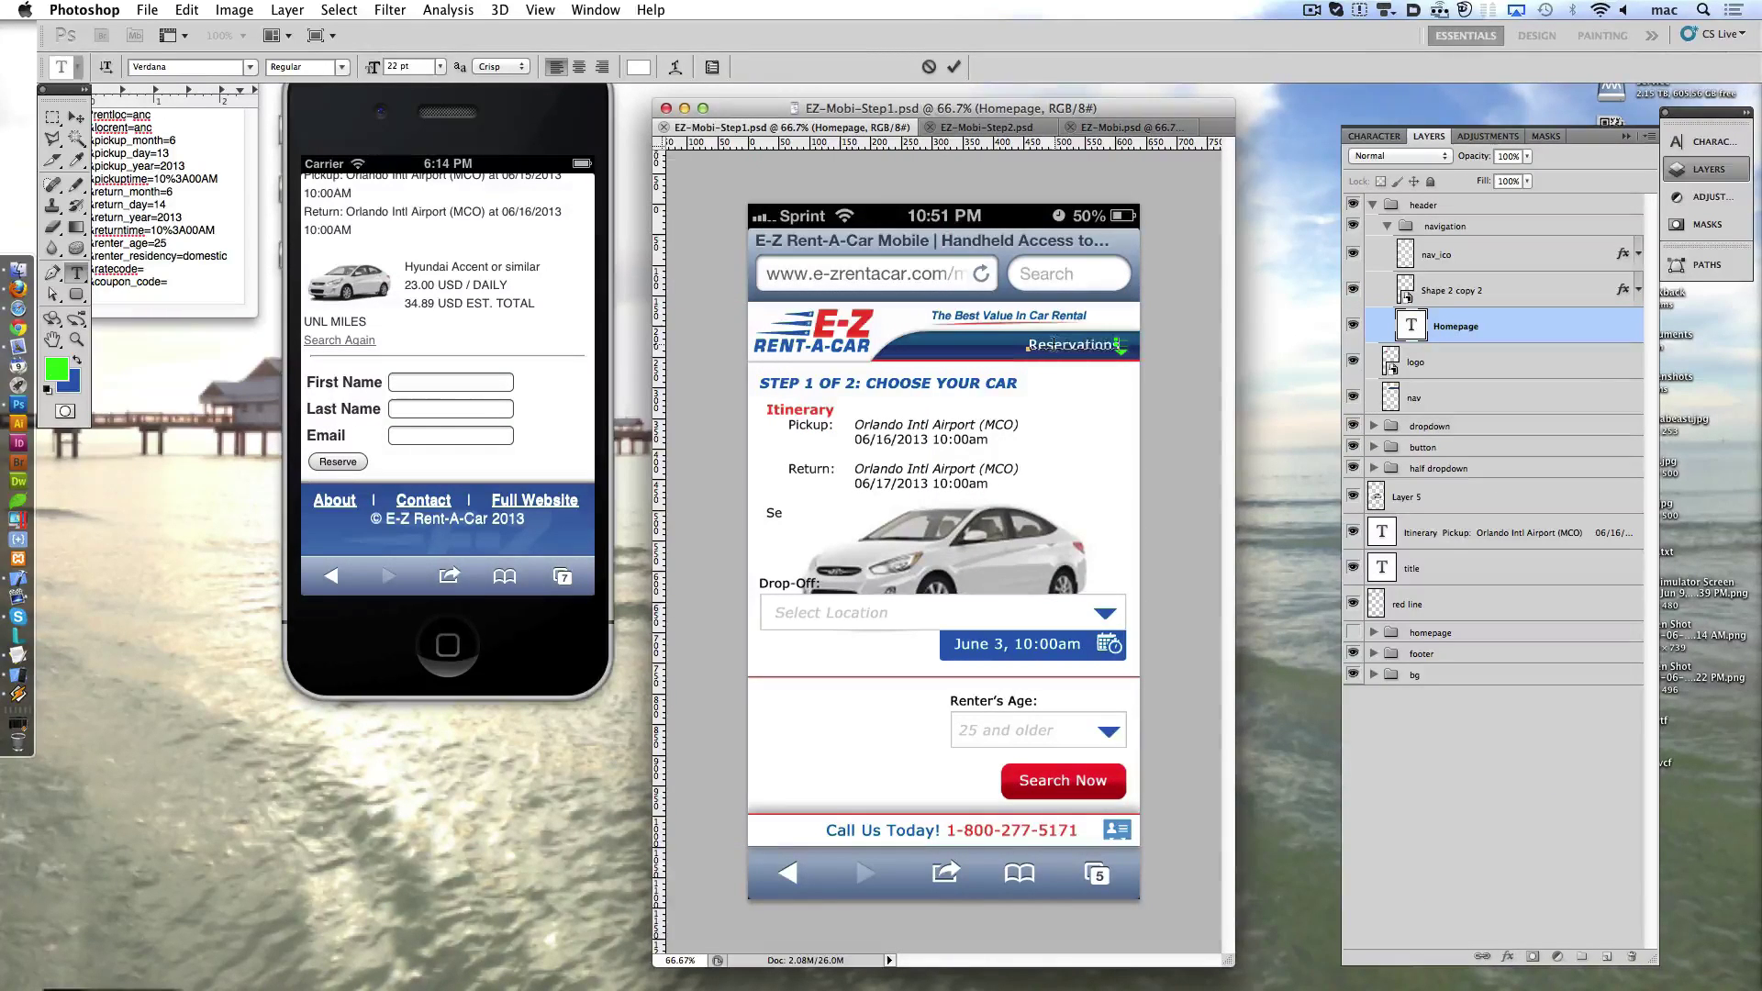
pyautogui.click(955, 67)
pyautogui.click(991, 128)
pyautogui.click(868, 129)
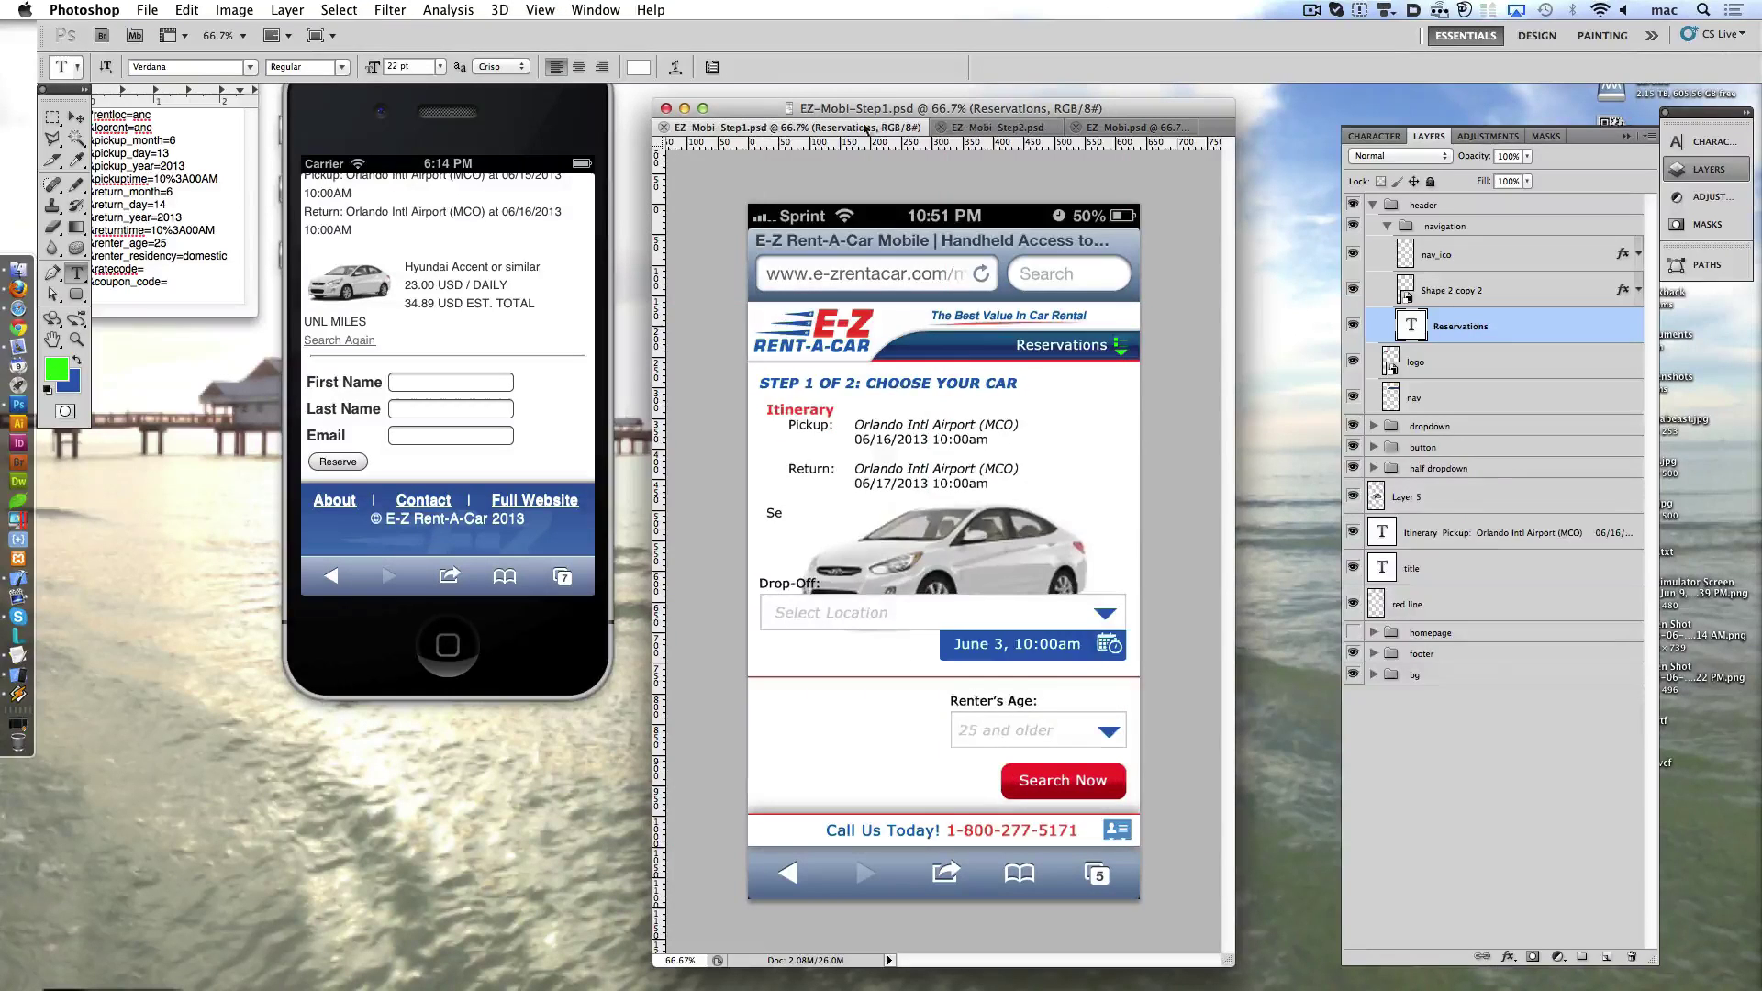
pyautogui.click(991, 128)
# - Submit the Step 2 reservation form in Firefox to reach the Car Rental Confirmation page
pyautogui.press('super+Tab')
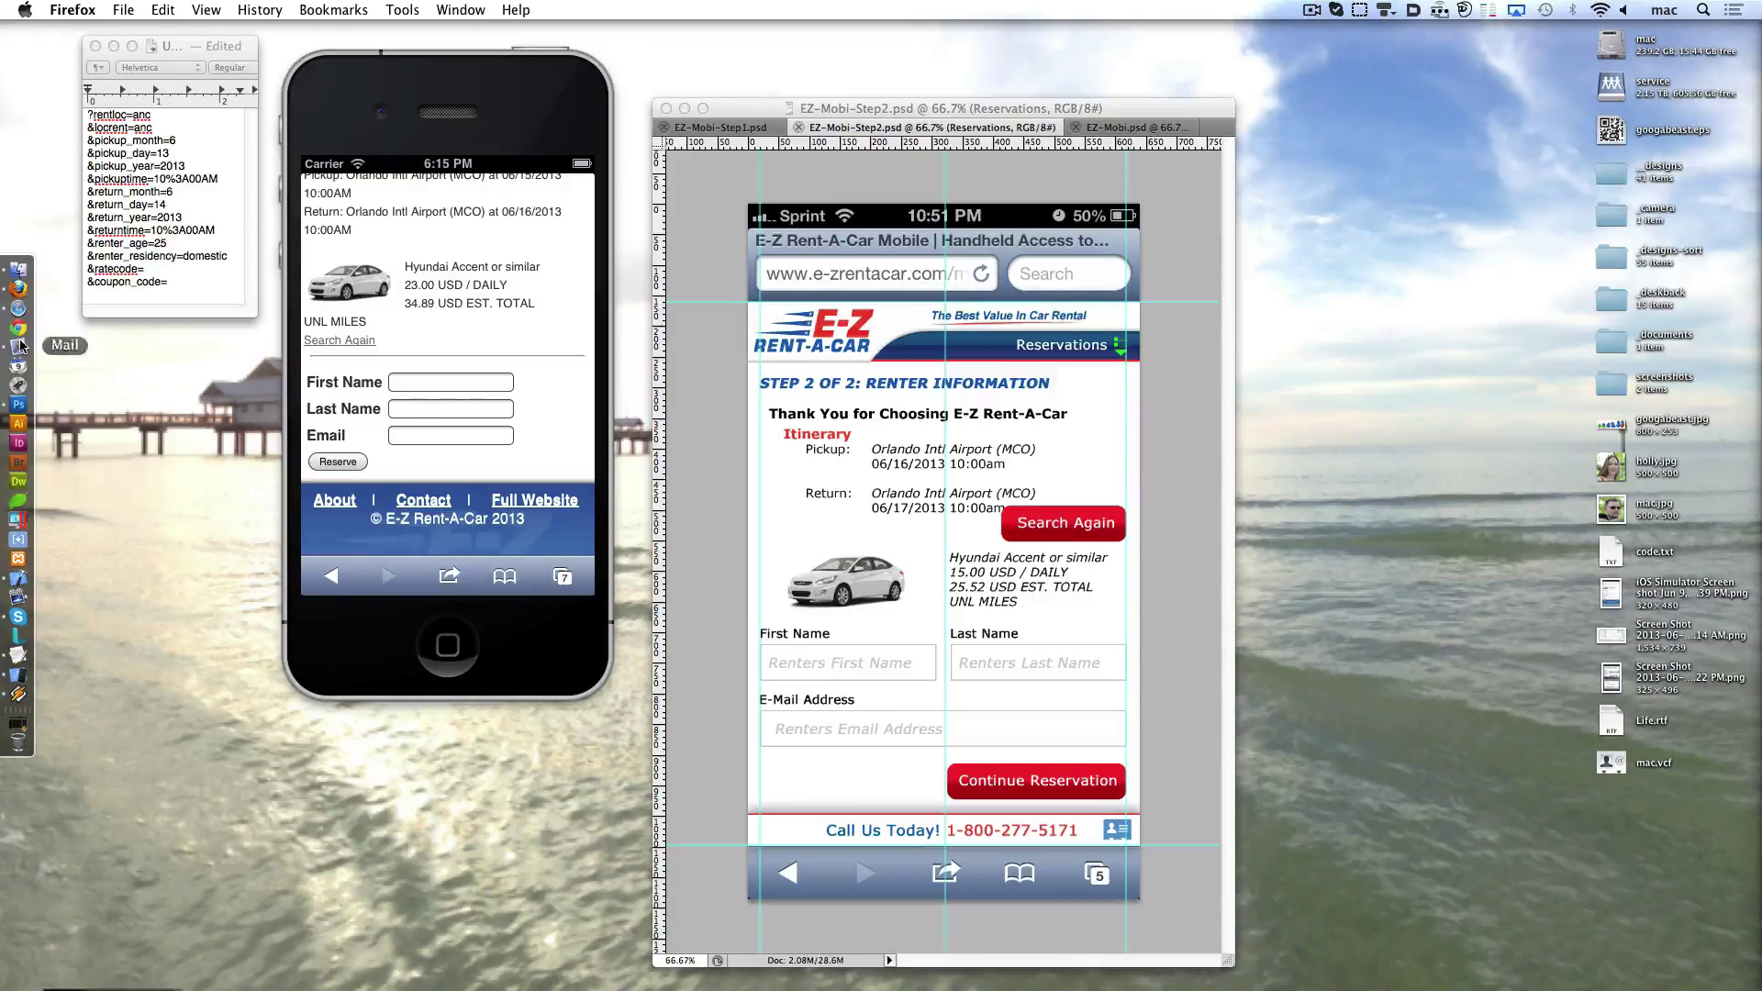
pyautogui.press('super+Tab')
pyautogui.press('super+q')
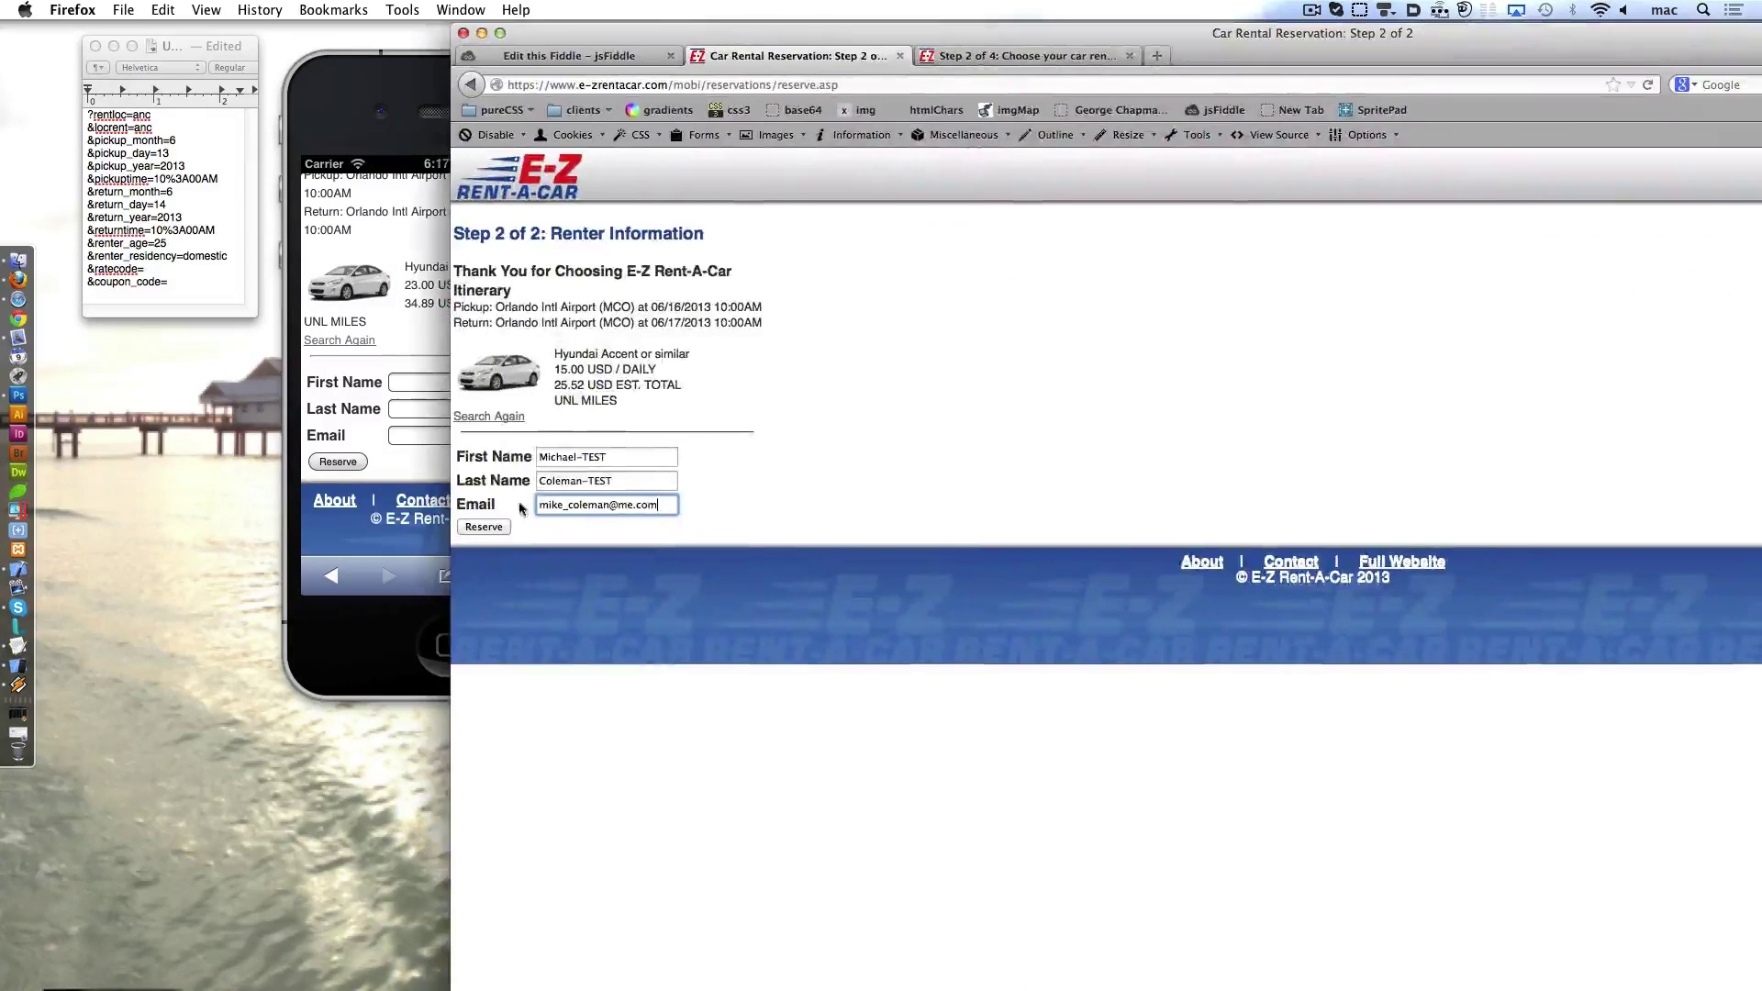
pyautogui.click(484, 529)
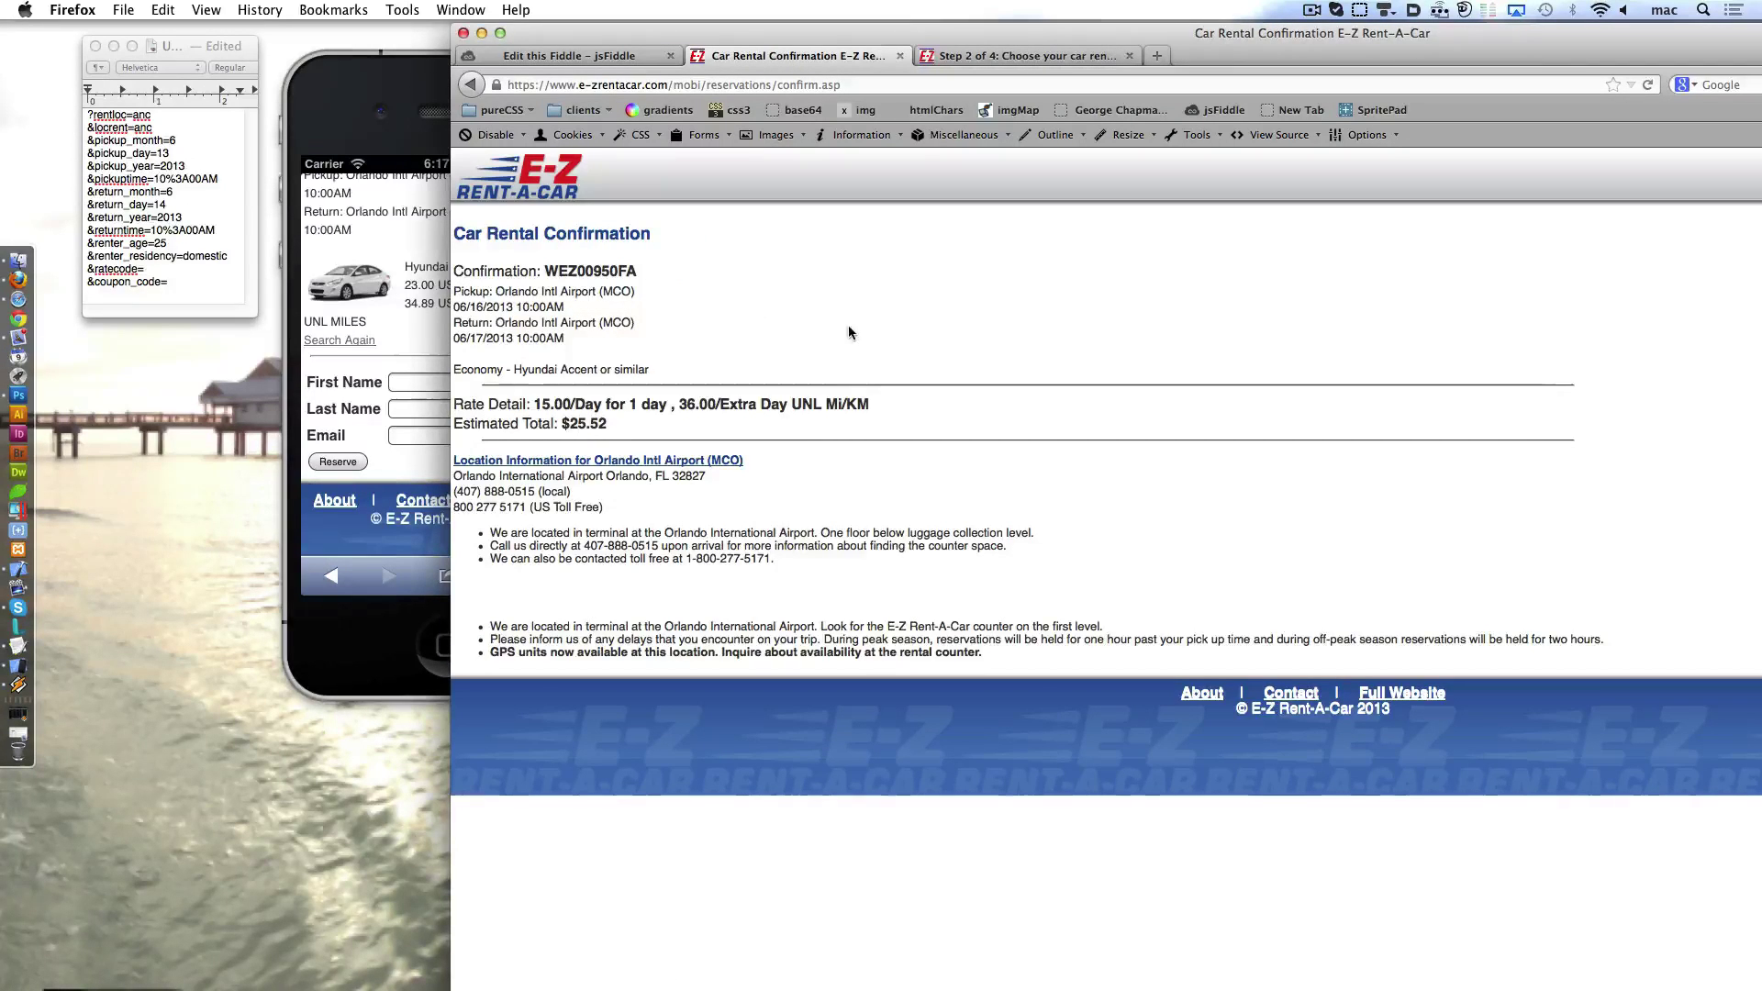
pyautogui.moveTo(895, 36)
pyautogui.mouseDown()
pyautogui.moveTo(890, 57)
pyautogui.moveTo(409, 46)
pyautogui.mouseUp()
# - Capture the full confirmation page as a PNG and save it to the Desktop
pyautogui.click(1553, 91)
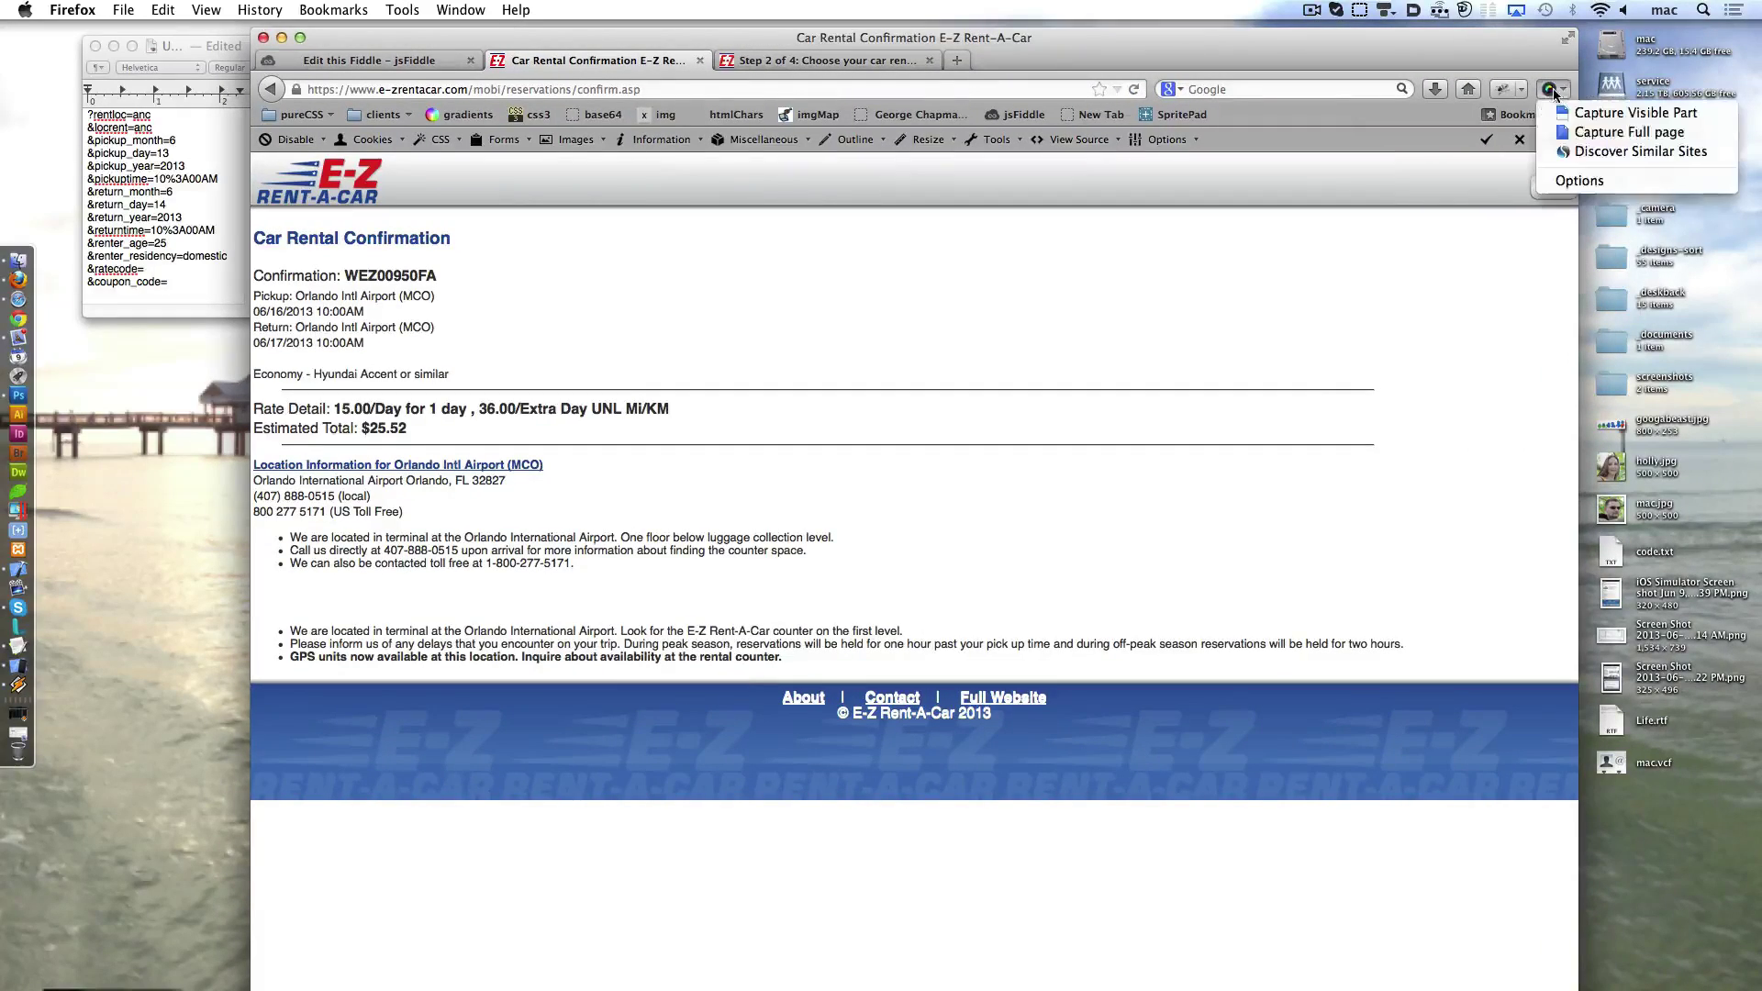
pyautogui.click(1629, 132)
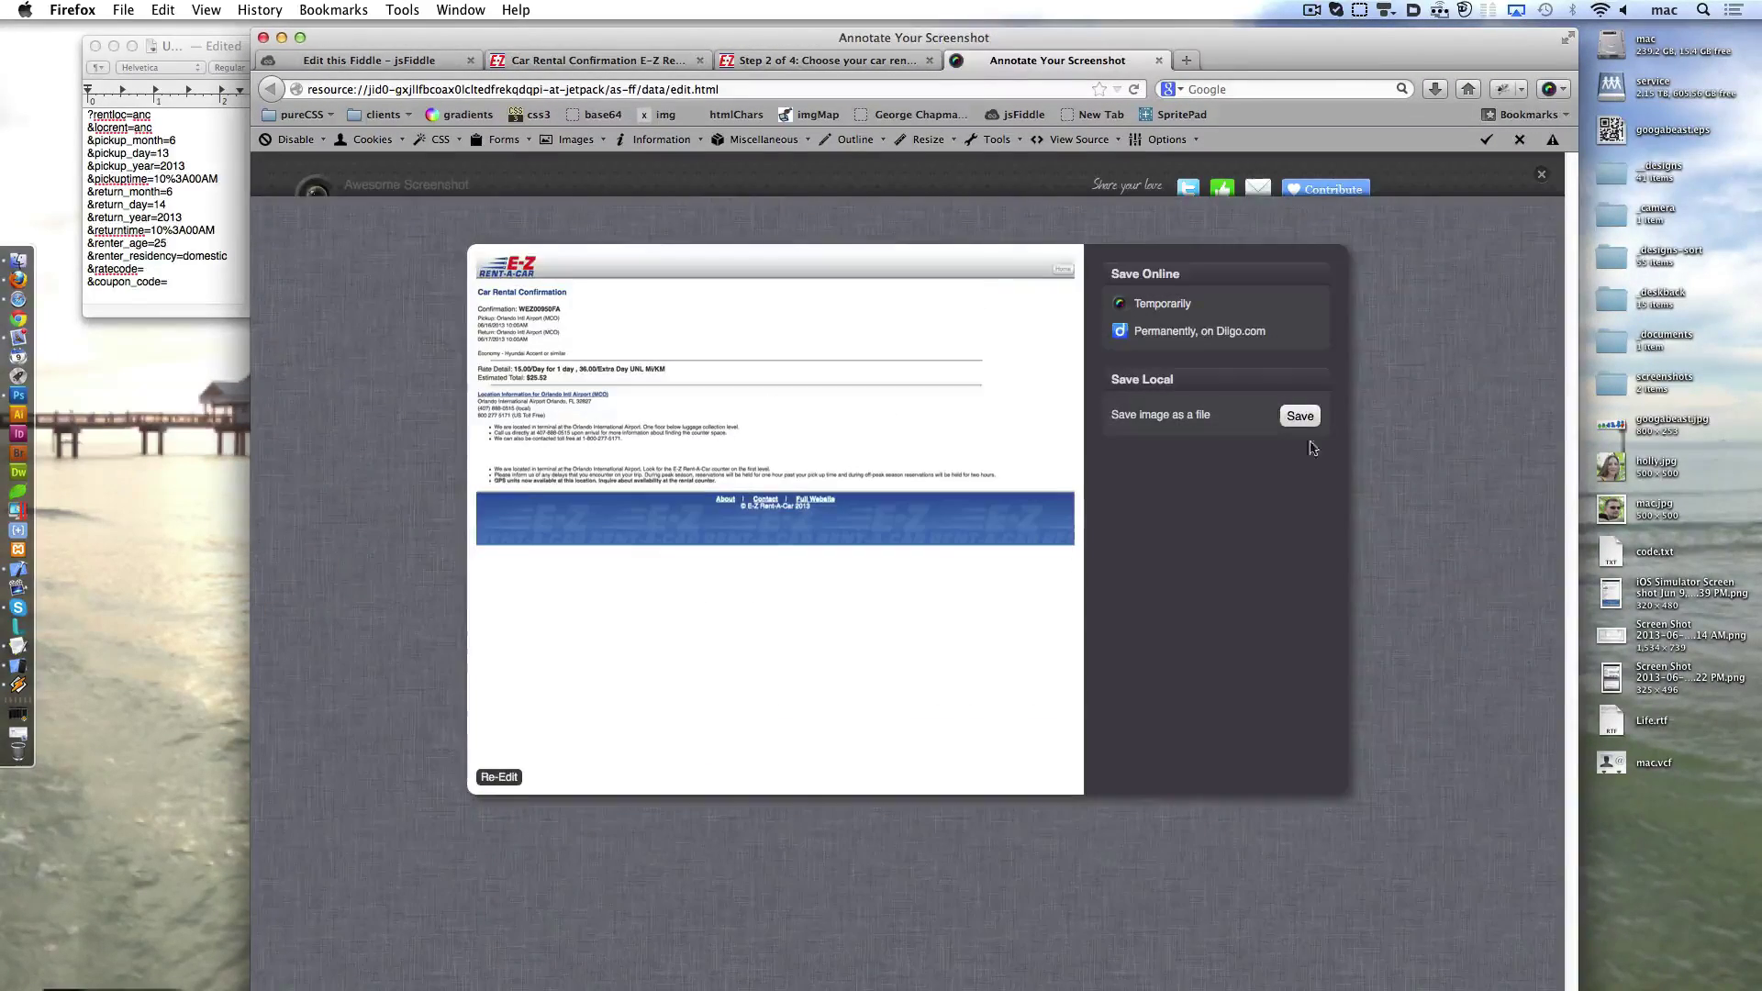
pyautogui.click(1300, 416)
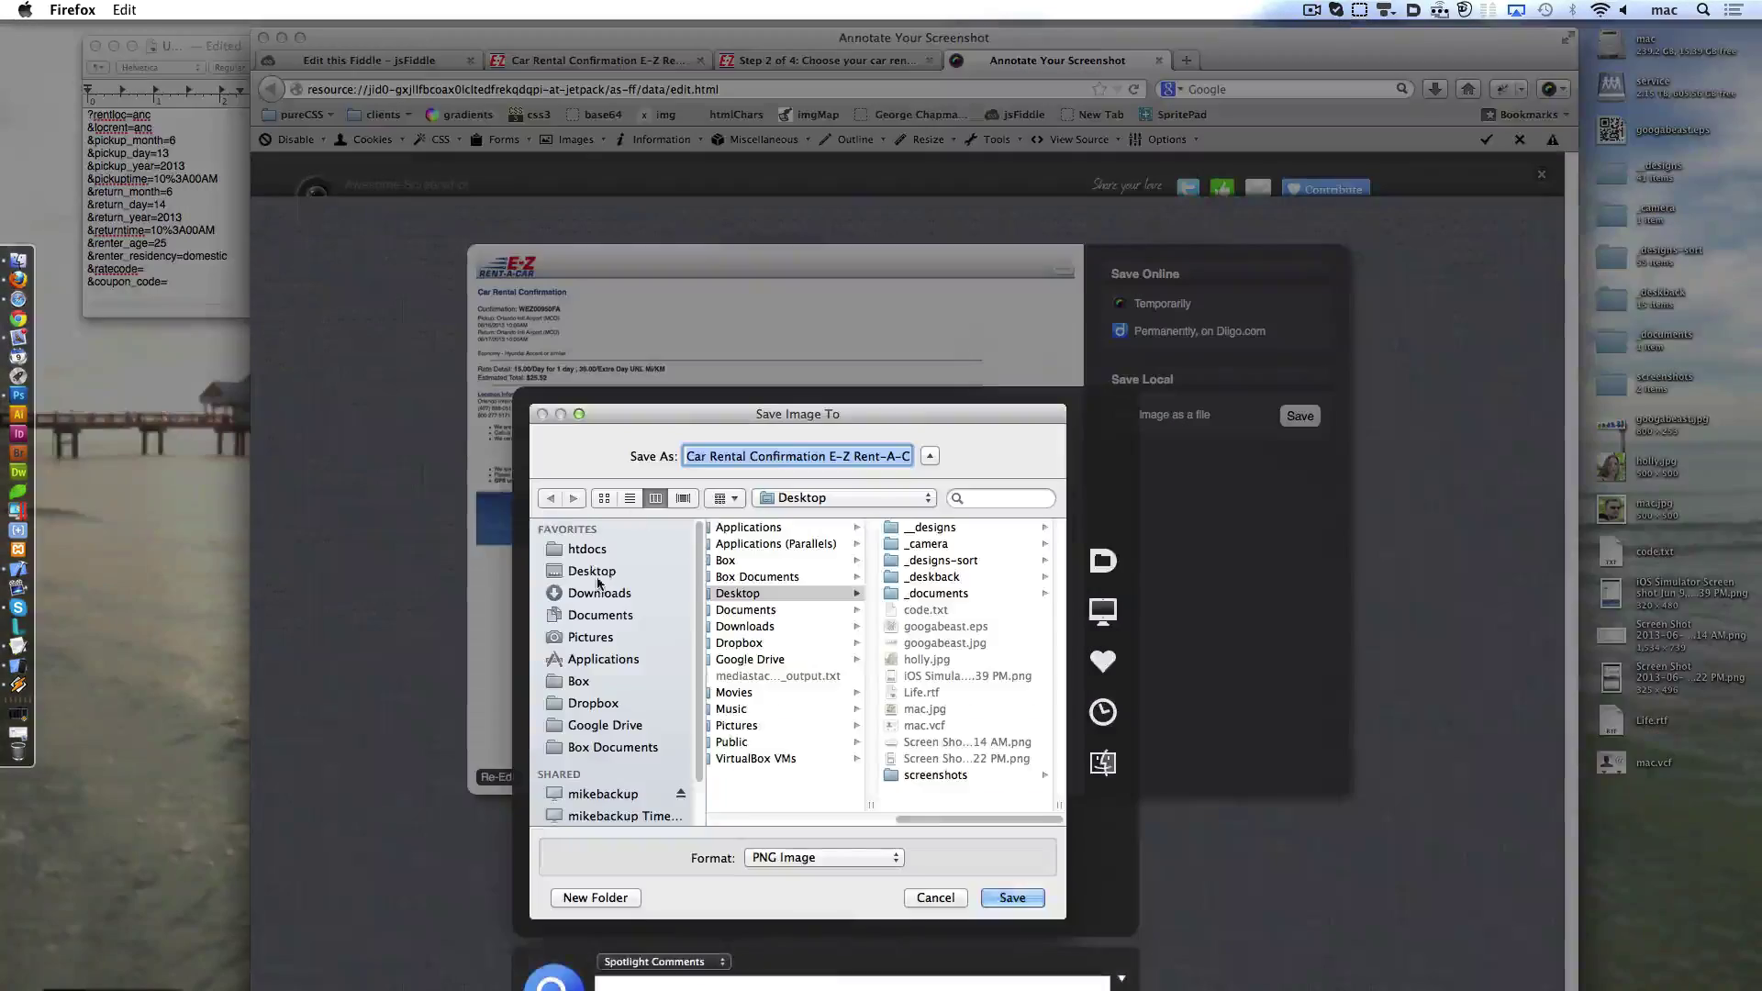
pyautogui.press('Return')
pyautogui.press('super+w')
# - Copy the confirmation page text and paste it into the TextEdit note
pyautogui.click(604, 64)
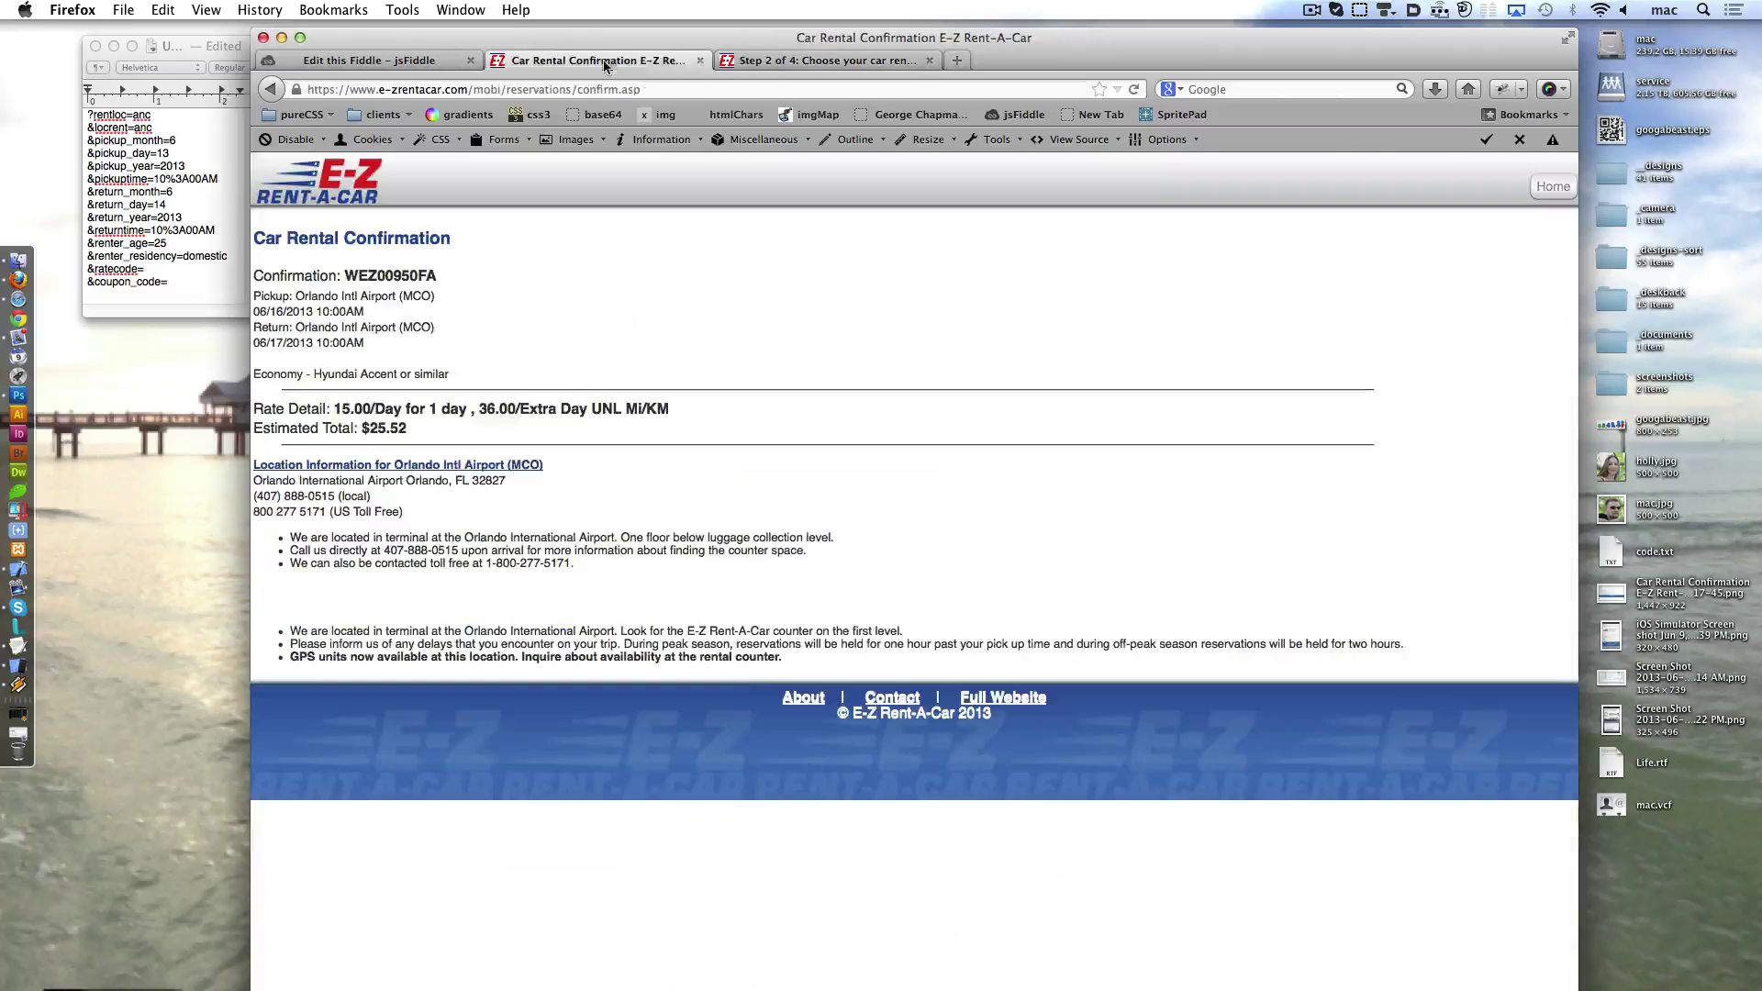
pyautogui.moveTo(782, 658); pyautogui.dragTo(259, 232)
pyautogui.click(248, 313)
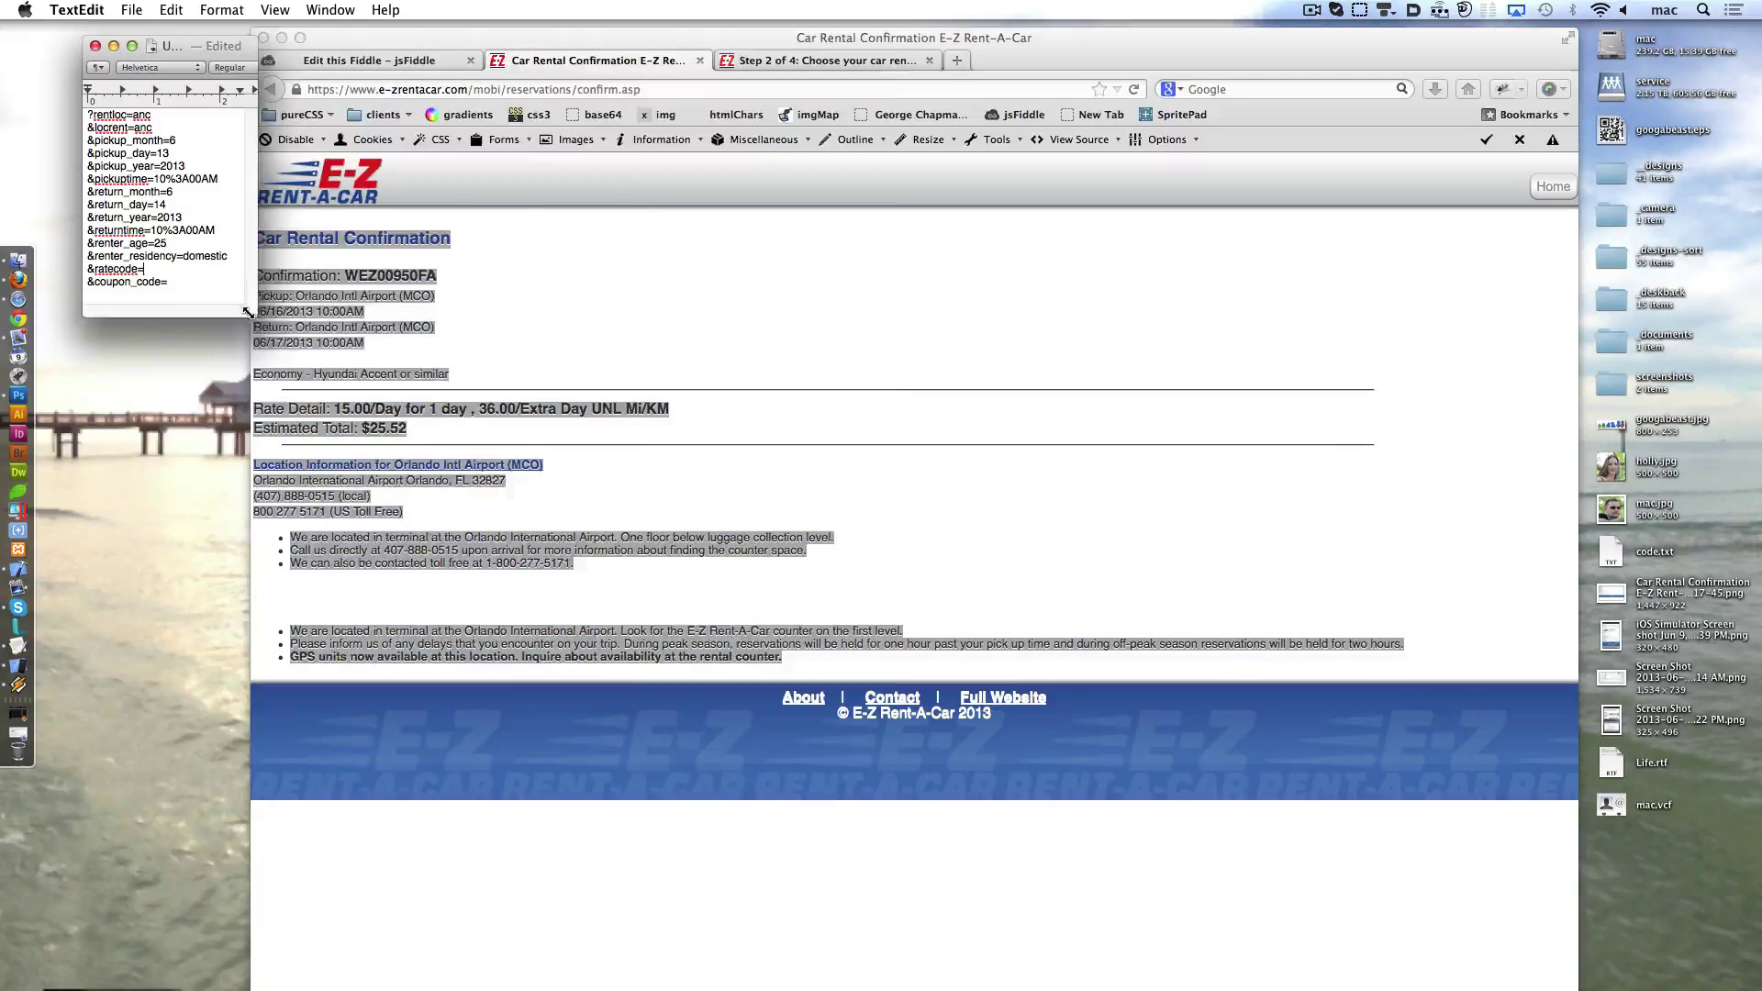
pyautogui.moveTo(248, 313)
pyautogui.mouseDown()
pyautogui.moveTo(858, 884)
pyautogui.moveTo(275, 328)
pyautogui.mouseUp()
pyautogui.click(707, 649)
pyautogui.press('super+v')
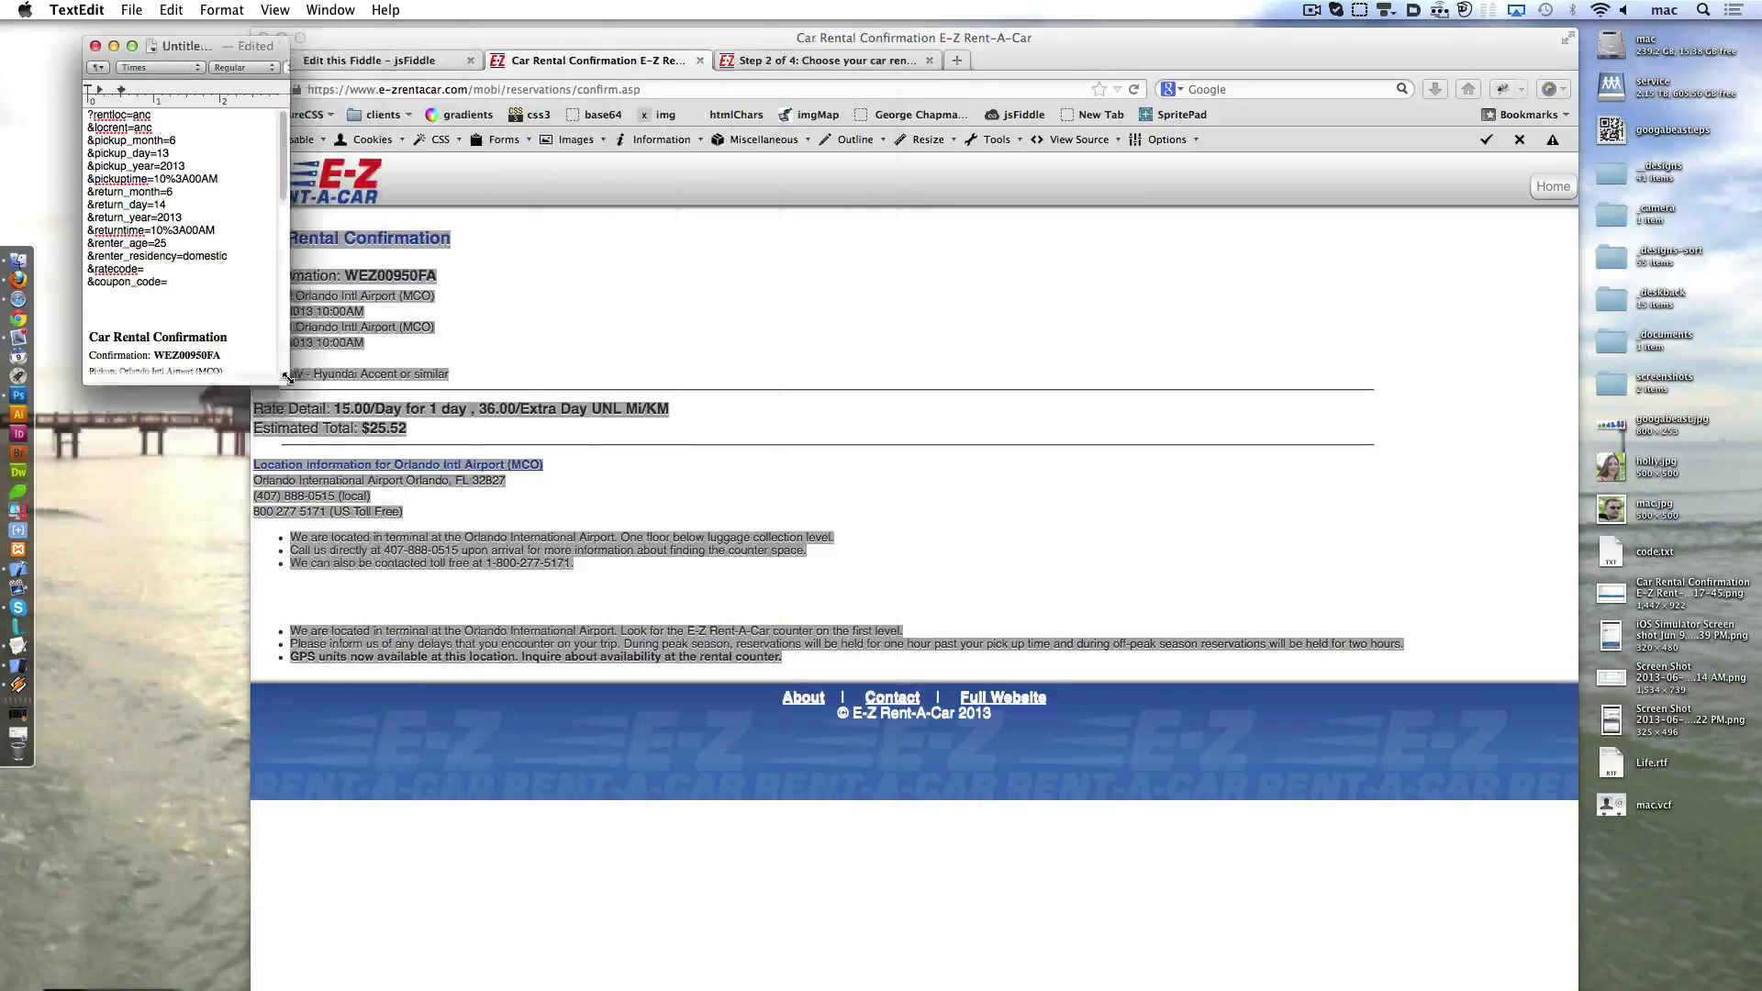
# - Select the confirmation details down to the return time, then switch back to Photoshop
pyautogui.click(321, 466)
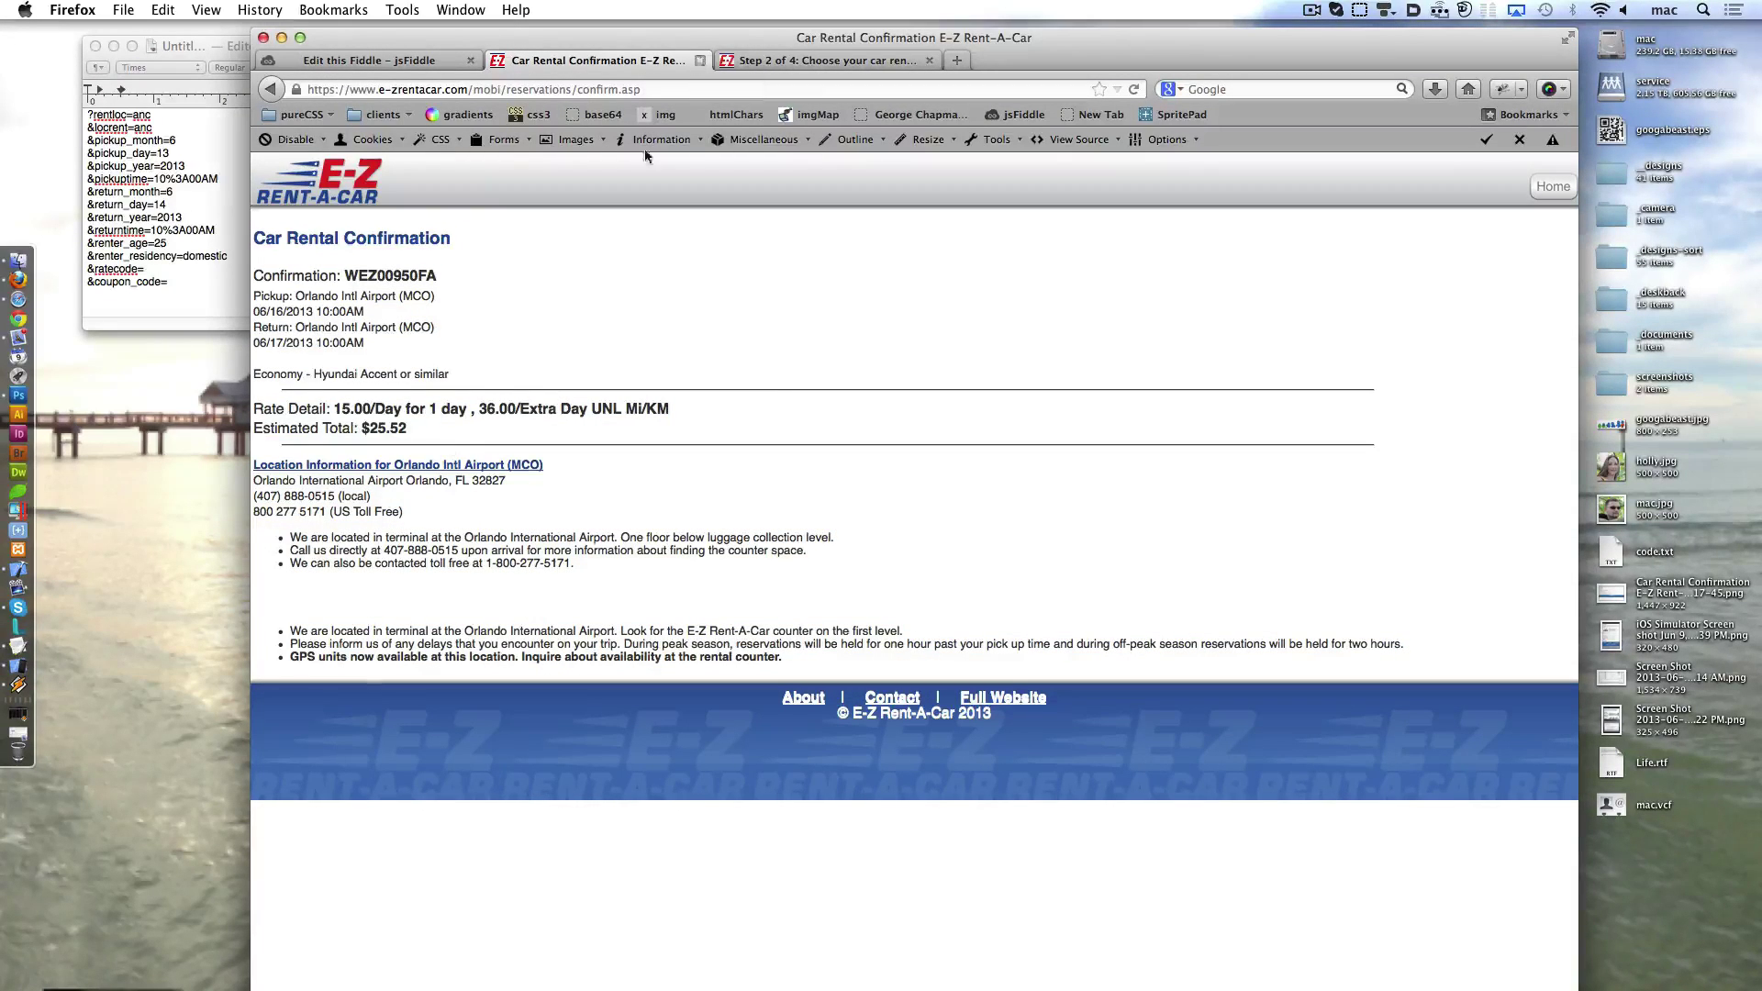
pyautogui.doubleClick(375, 373)
pyautogui.moveTo(254, 237)
pyautogui.mouseDown()
pyautogui.moveTo(437, 346)
pyautogui.moveTo(514, 432)
pyautogui.mouseUp()
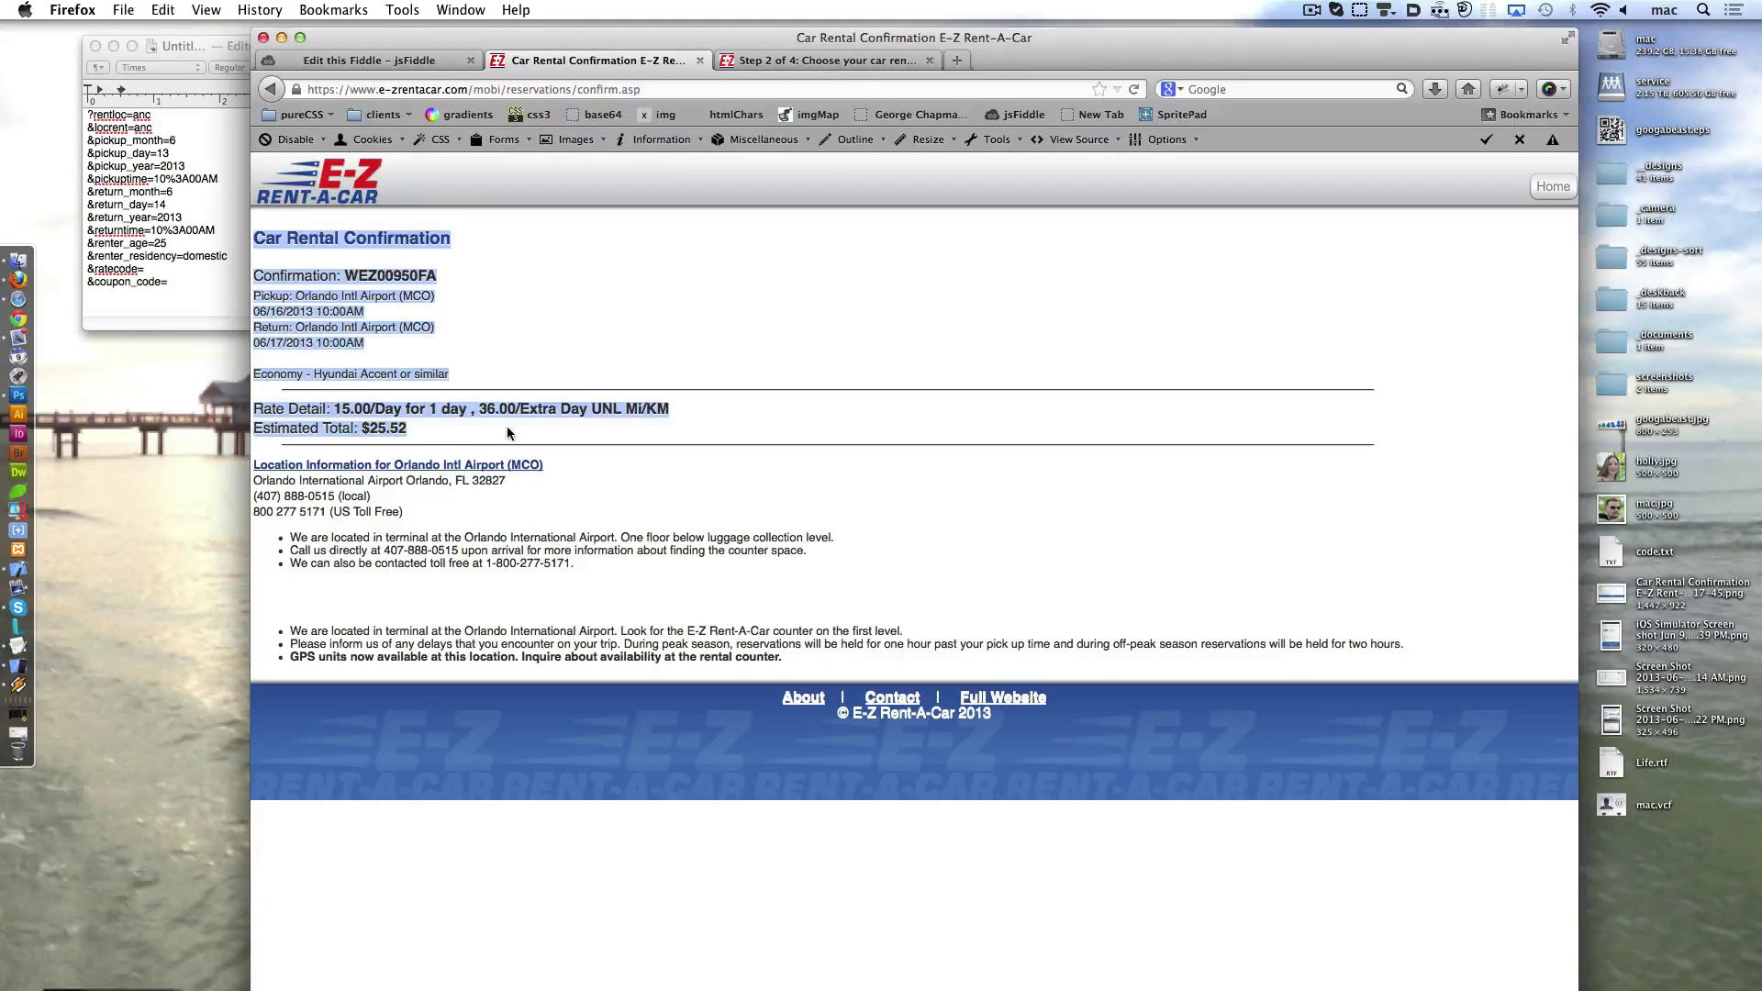
pyautogui.press('super+shift+i')
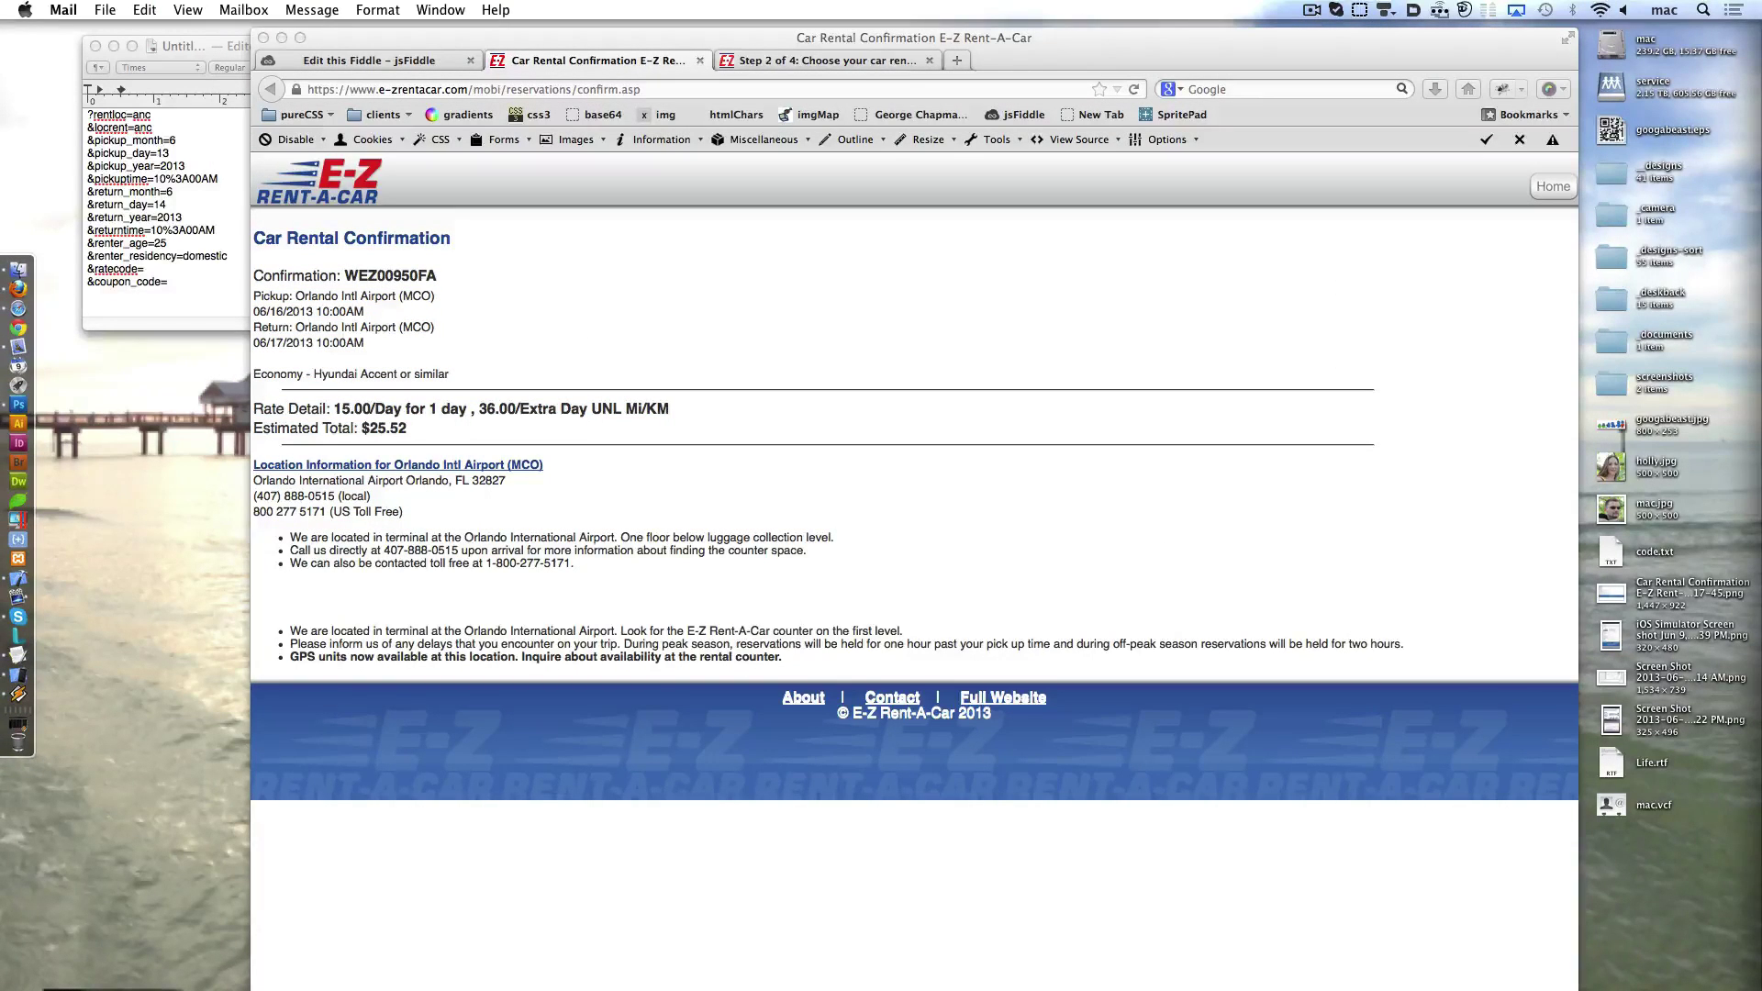
pyautogui.click(1317, 10)
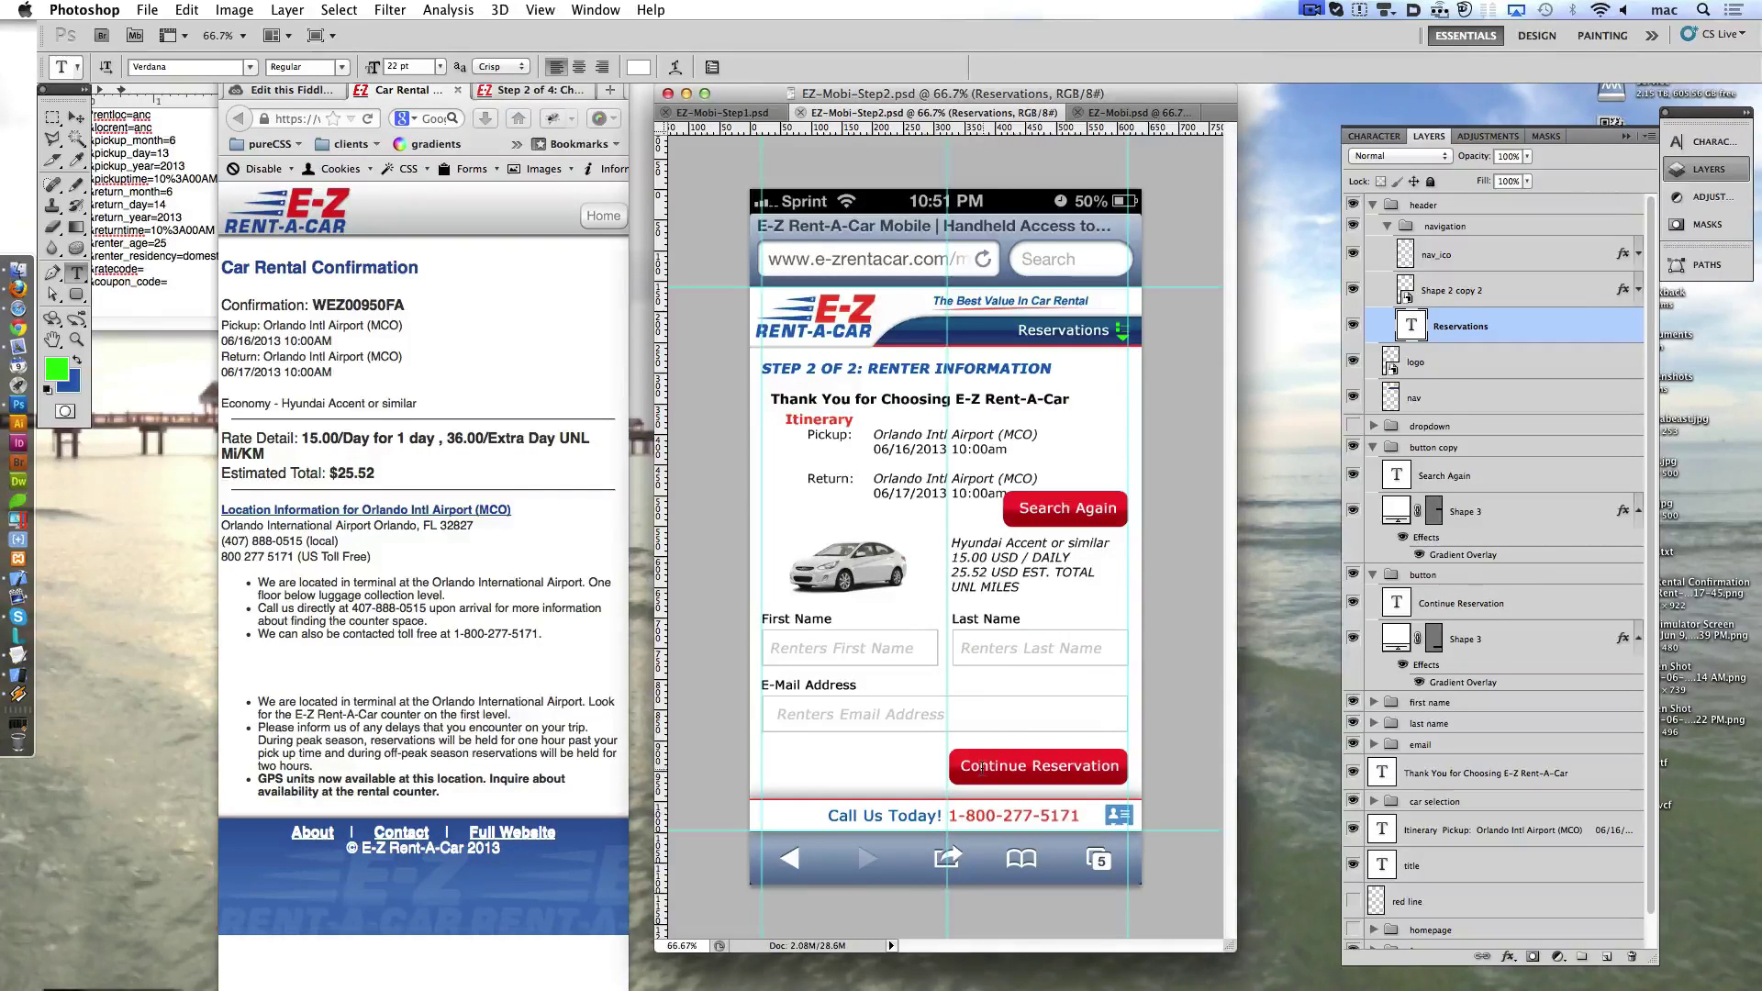
# - Change the red button label to Submit Reservation and recentre it
pyautogui.doubleClick(981, 769)
pyautogui.write('Submit')
pyautogui.click(955, 70)
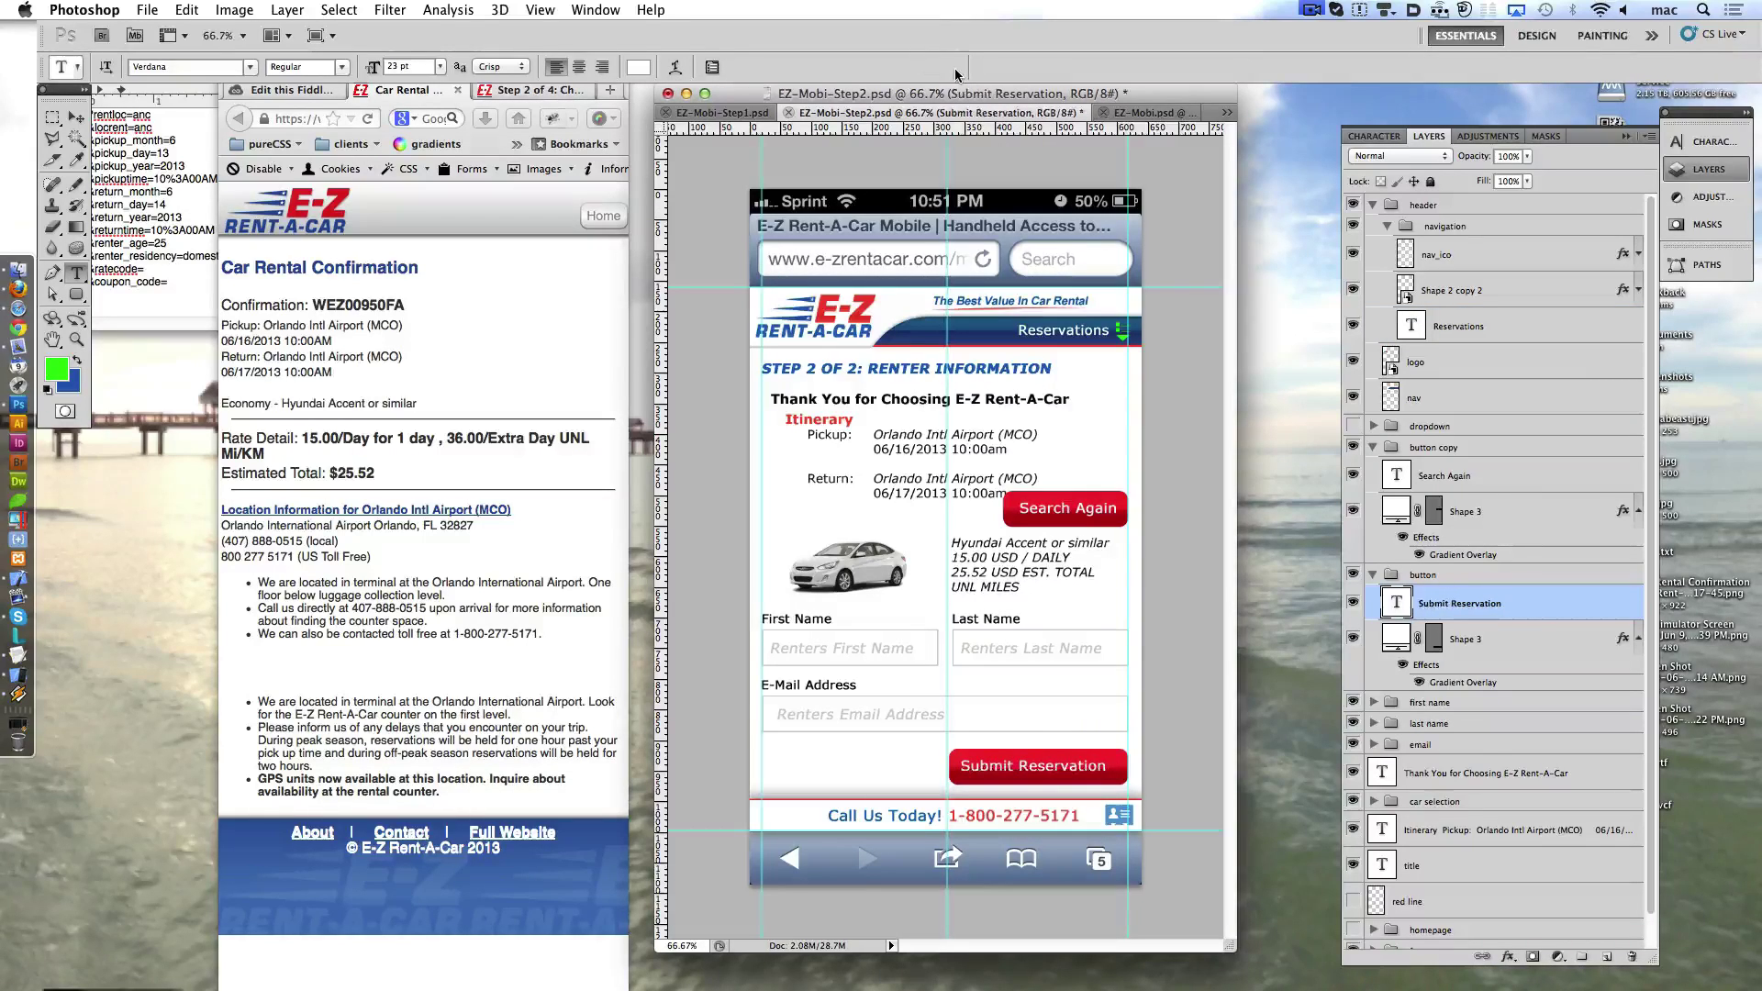
pyautogui.hotkey('ctrl', 'Right')
pyautogui.hotkey('ctrl', 'Right')
pyautogui.hotkey('ctrl', 'Right')
pyautogui.hotkey('ctrl', 'Right')
pyautogui.hotkey('ctrl', 'Right')
pyautogui.hotkey('ctrl', 'Right')
pyautogui.hotkey('ctrl', 'Right')
pyautogui.hotkey('ctrl', 'Right')
pyautogui.hotkey('ctrl', 'Right')
pyautogui.hotkey('ctrl', 'Down')
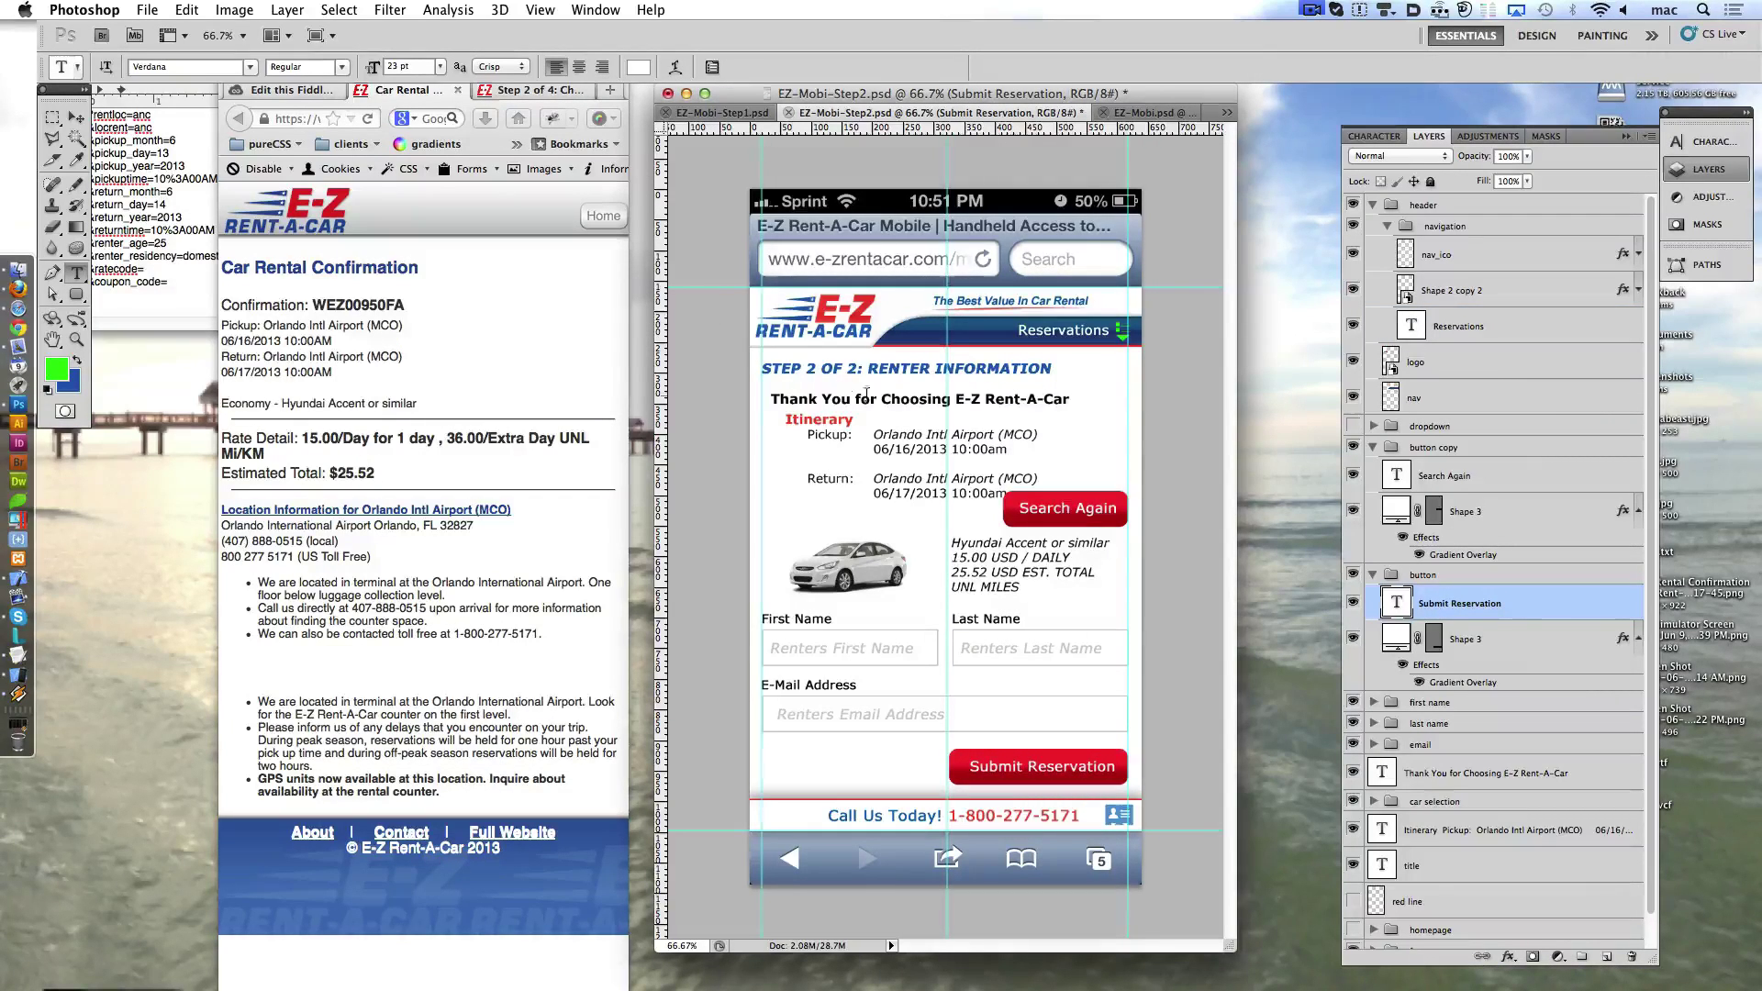
# - Replace the step heading with Car Rental Confirmation, delete the thank-you line, and raise the itinerary
pyautogui.tripleClick(867, 369)
pyautogui.press('super+Tab')
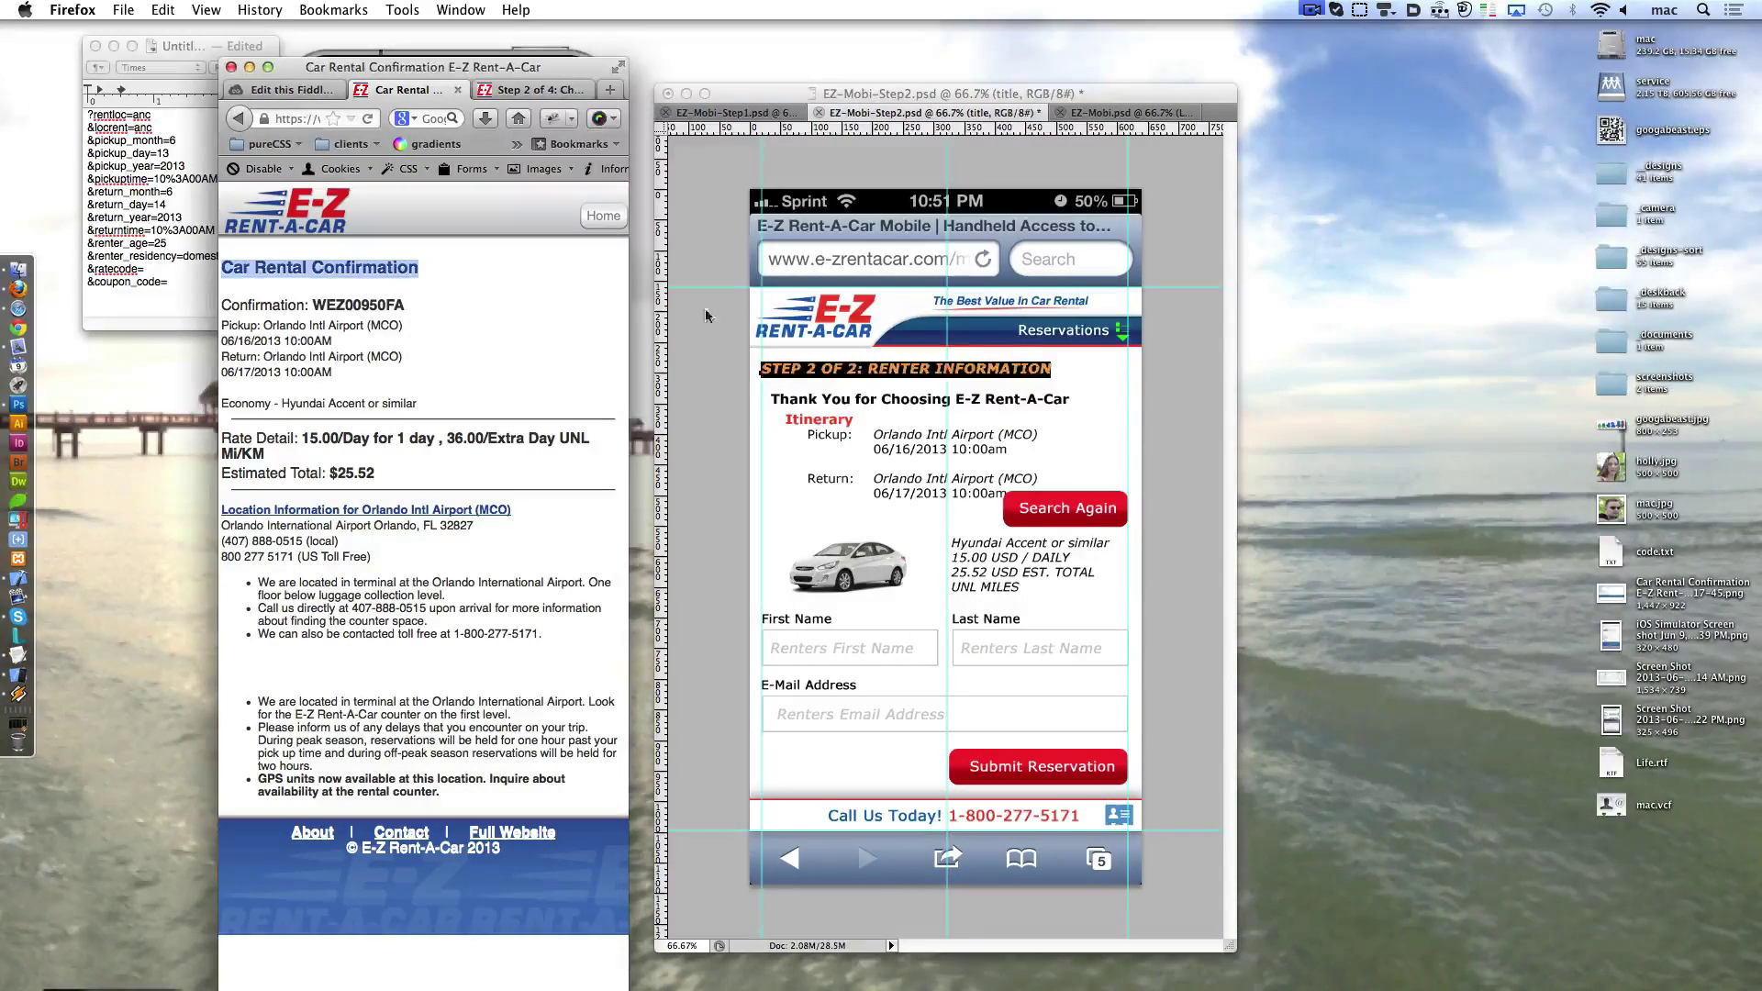
pyautogui.press('super+Tab')
pyautogui.write('CAR RENTAL CONFIRMATION')
pyautogui.click(865, 402)
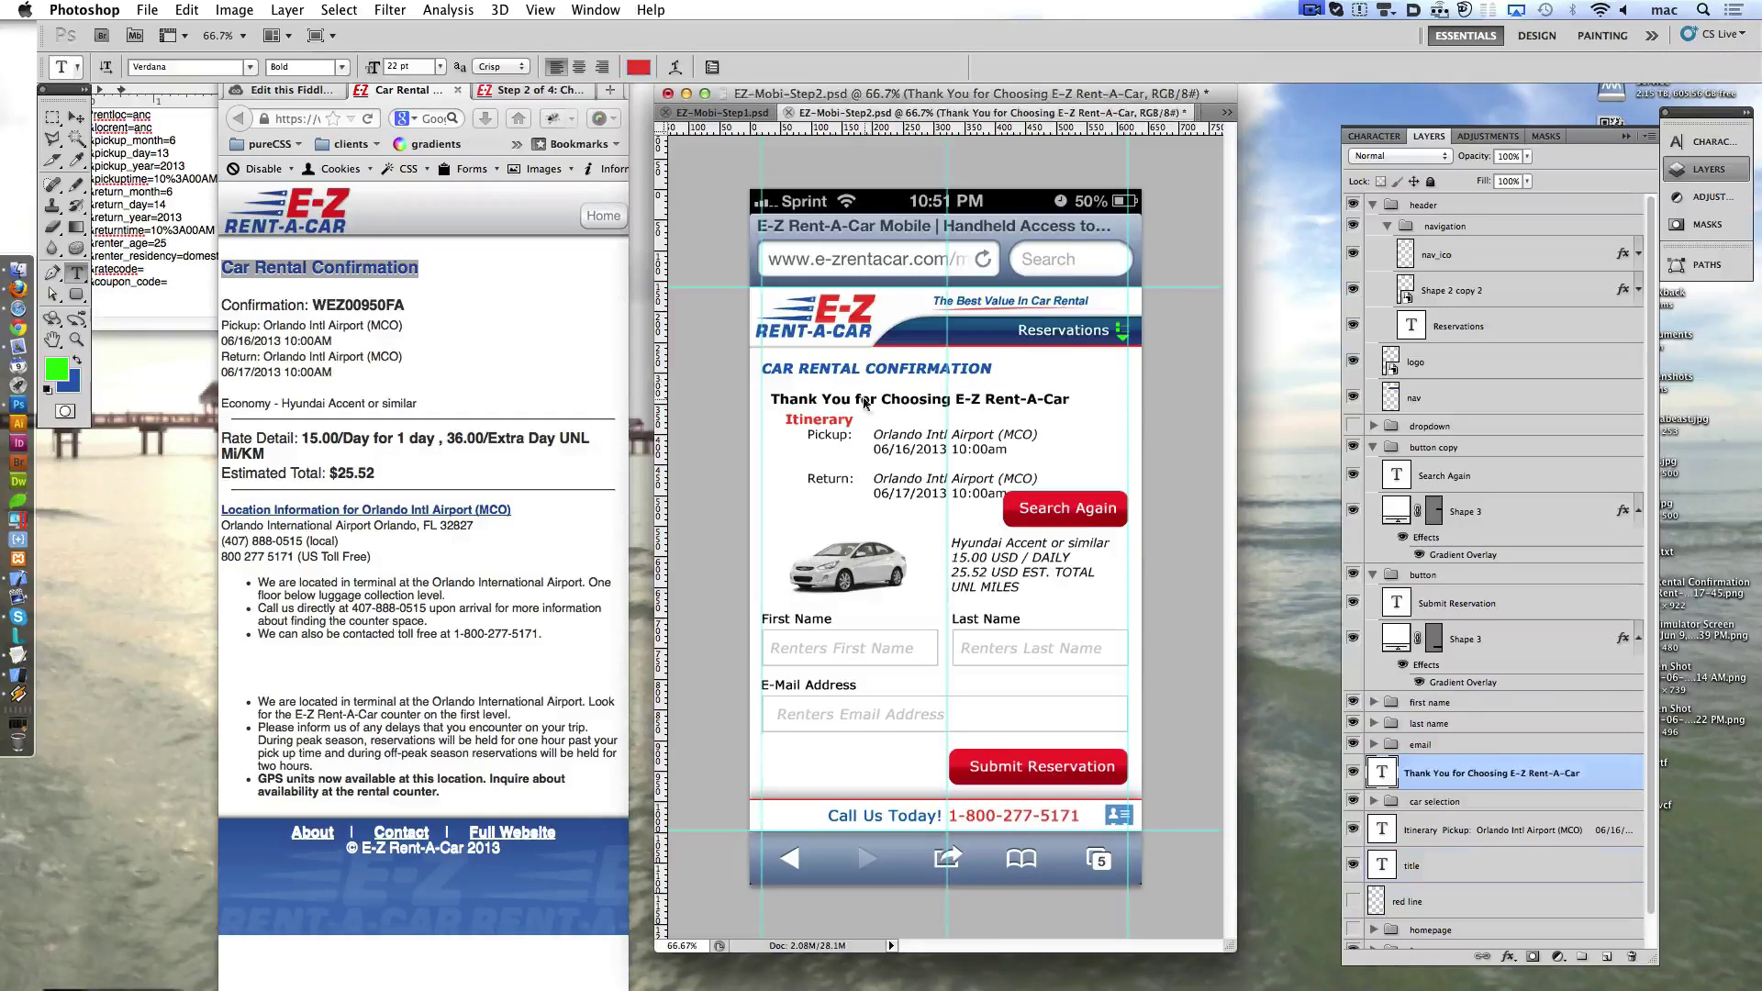
pyautogui.click(1631, 956)
pyautogui.moveTo(978, 449); pyautogui.dragTo(987, 424)
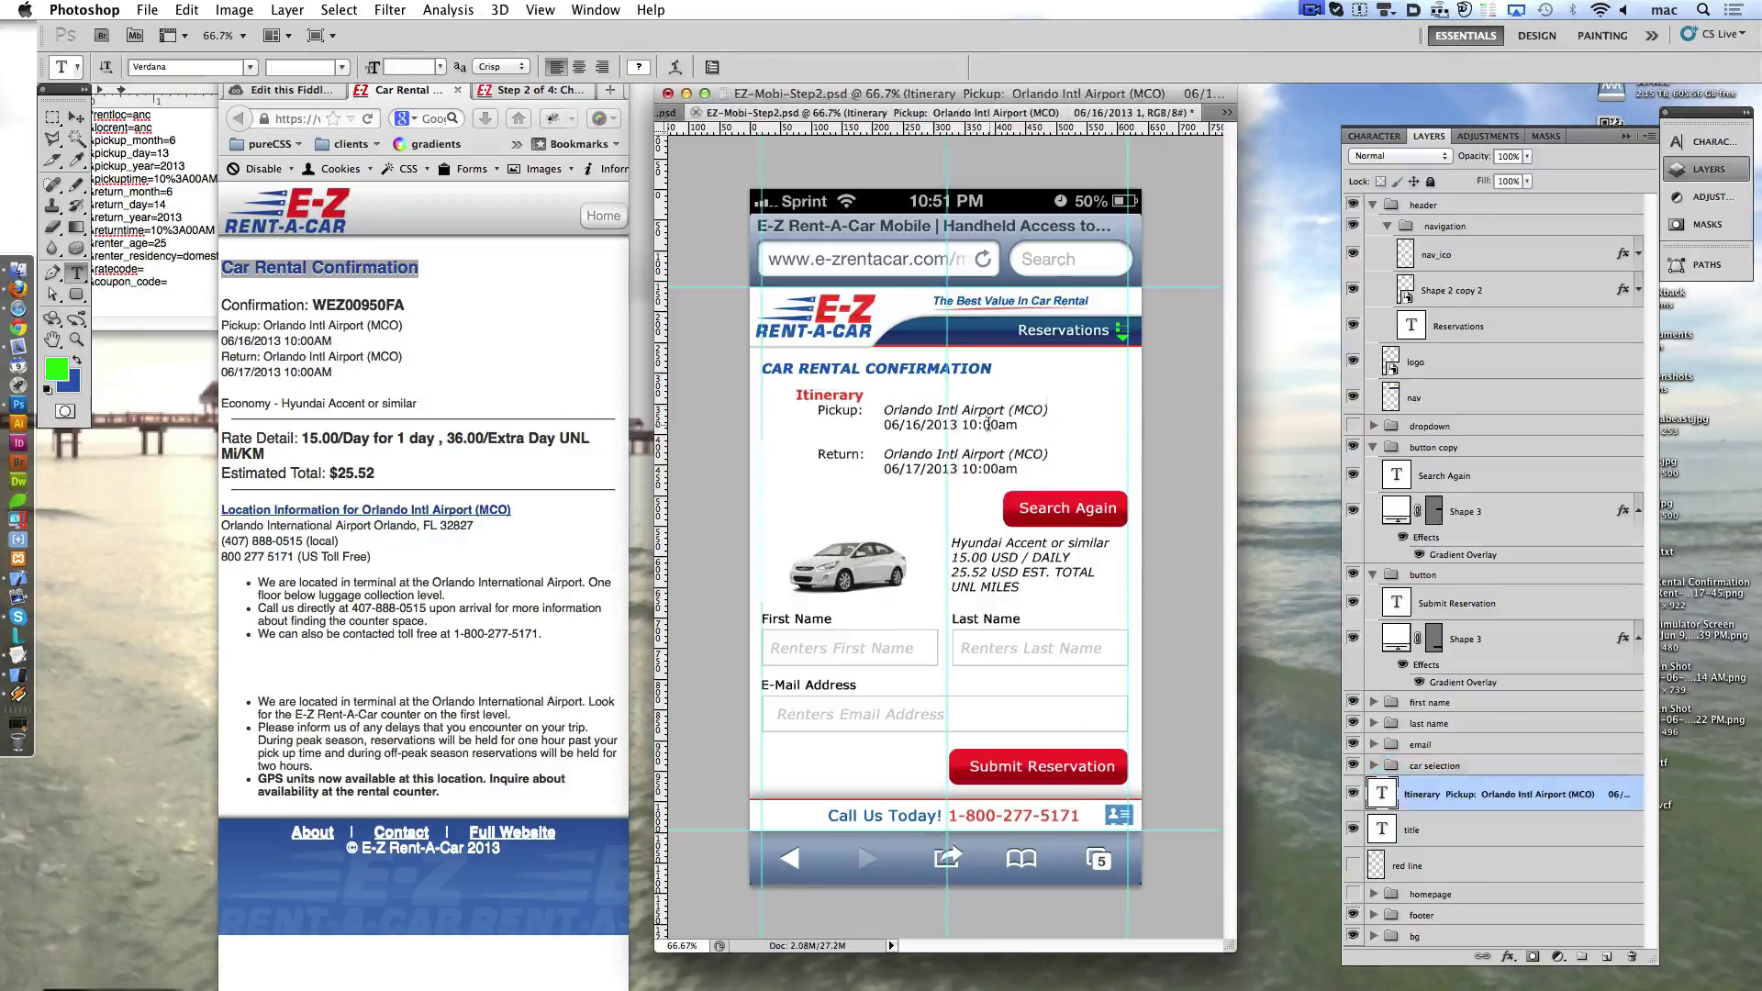
# - Add the confirmation number line from the page as new text above the itinerary
pyautogui.click(312, 360)
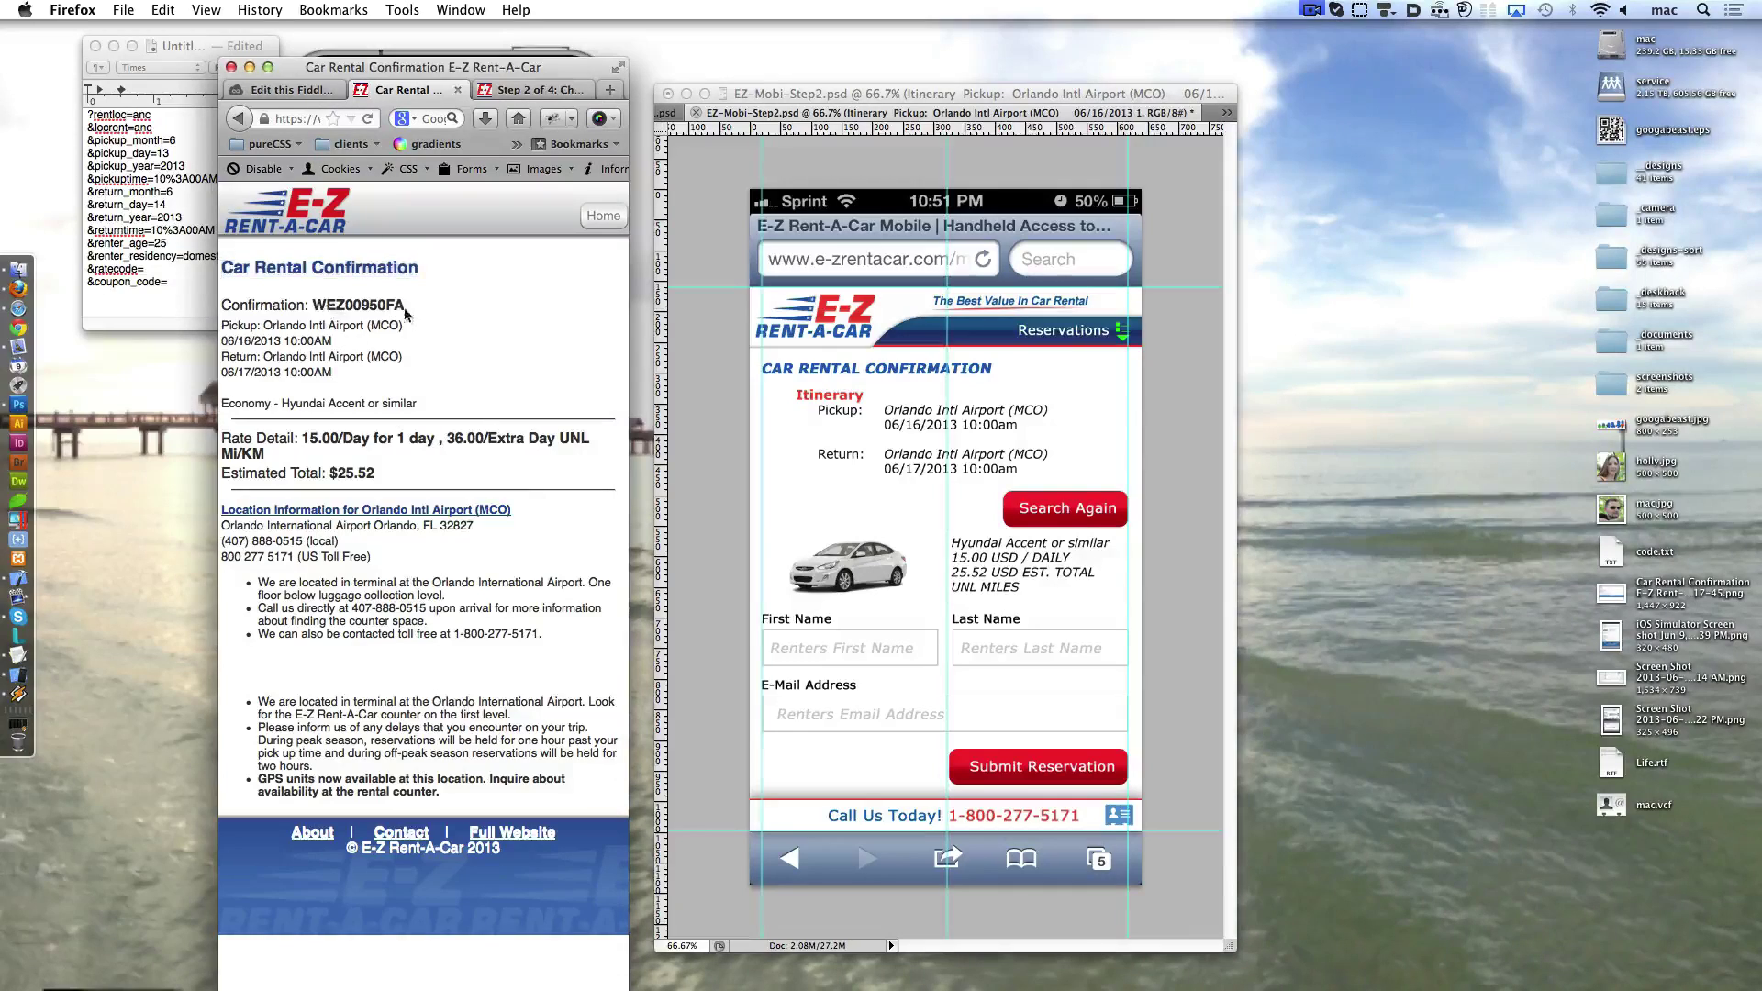
pyautogui.moveTo(405, 315); pyautogui.dragTo(221, 305)
pyautogui.press('super+Tab')
pyautogui.moveTo(823, 384); pyautogui.dragTo(809, 408)
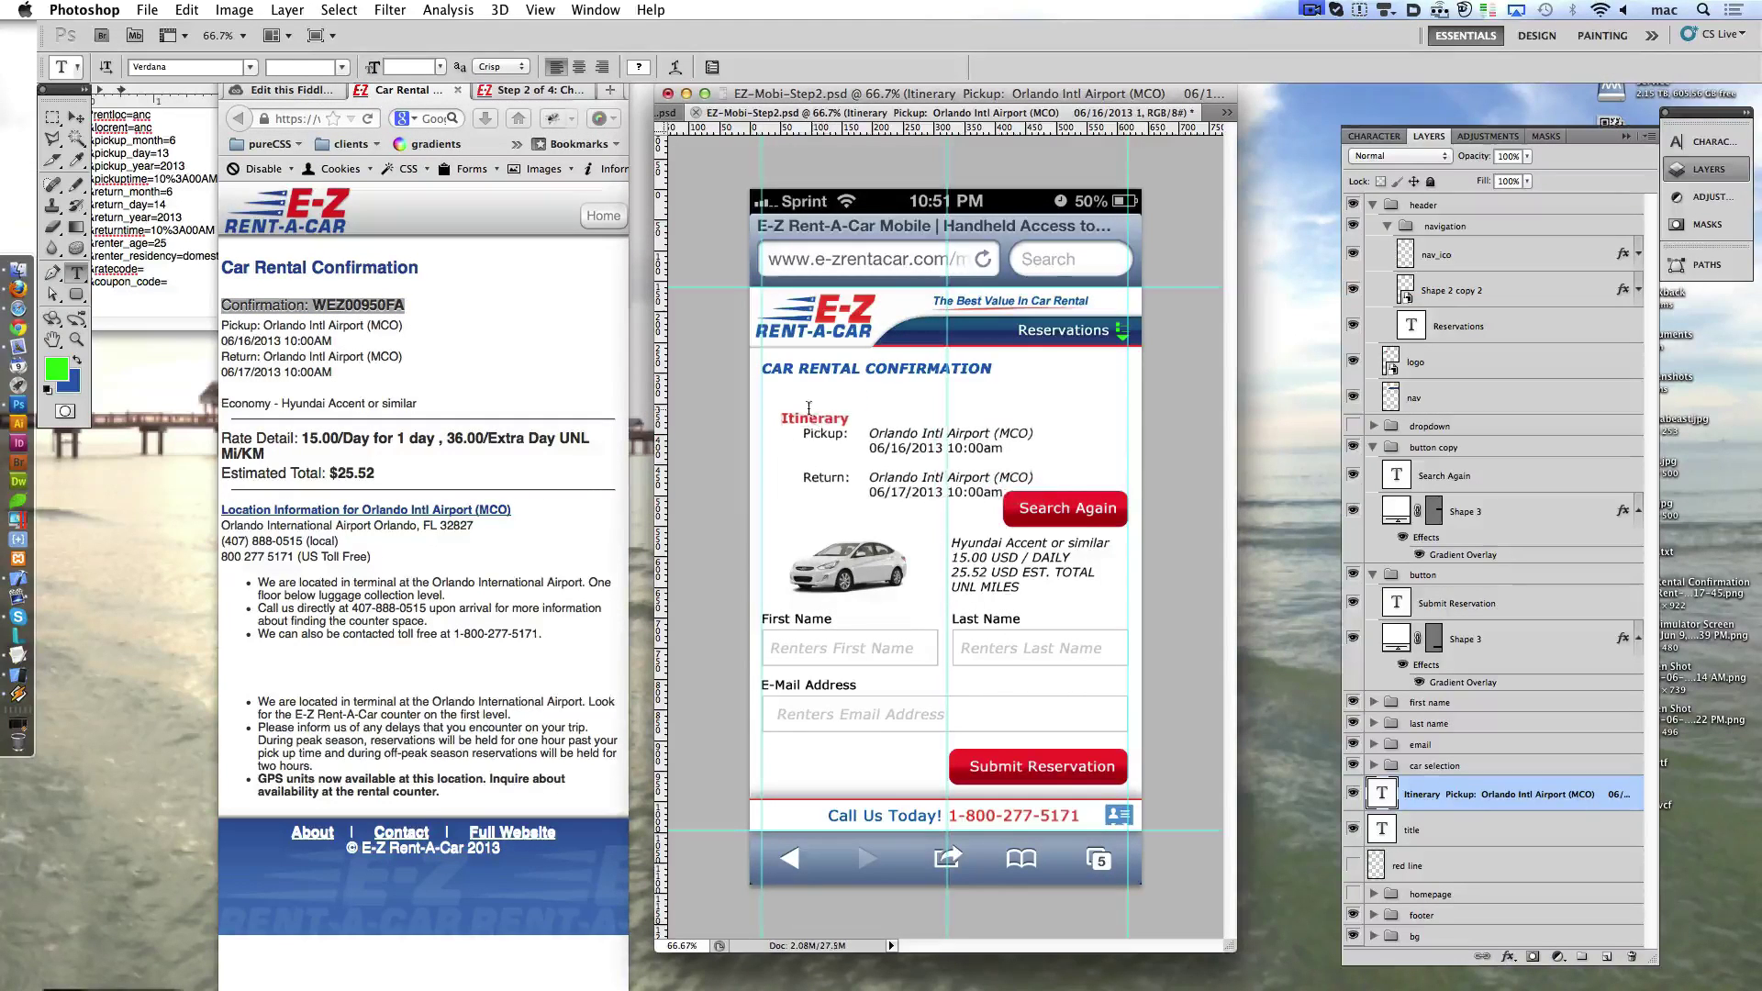
pyautogui.click(793, 404)
pyautogui.press('super+v')
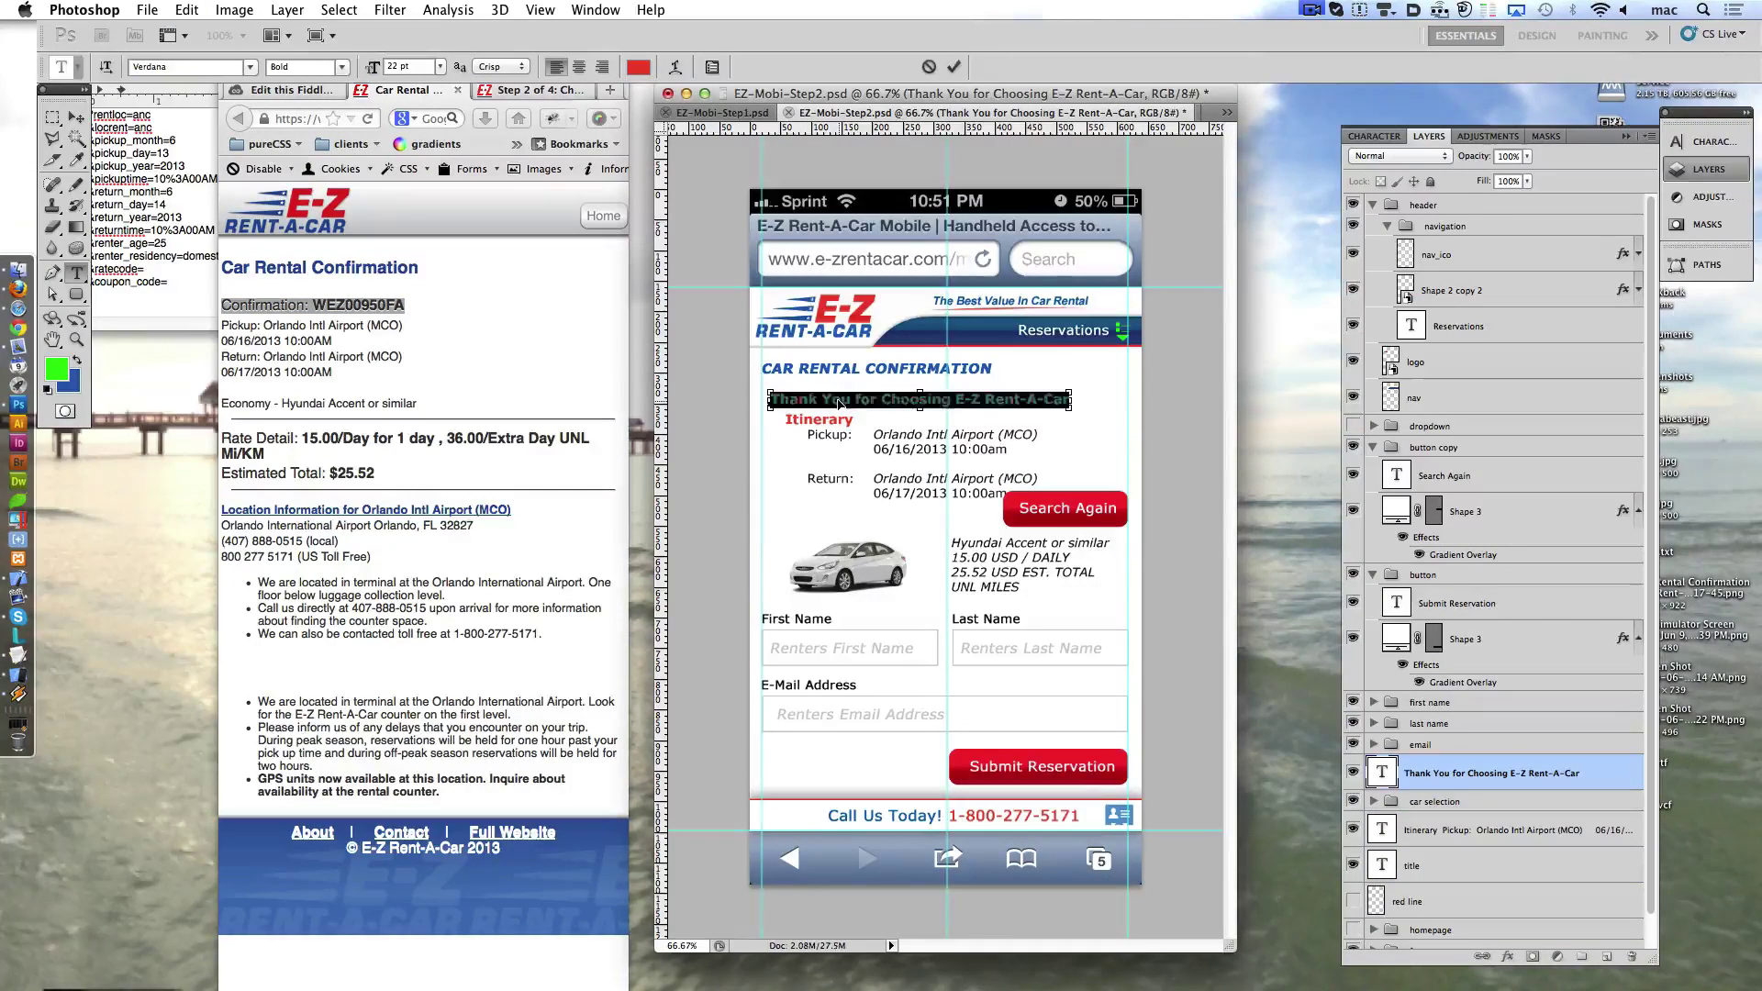
pyautogui.press('super+Return')
# - Paste the 'Economy - Hyundai Accent or similar' line and delete the Hyundai price description
pyautogui.click(288, 412)
pyautogui.moveTo(419, 403); pyautogui.dragTo(221, 404)
pyautogui.press('super+c')
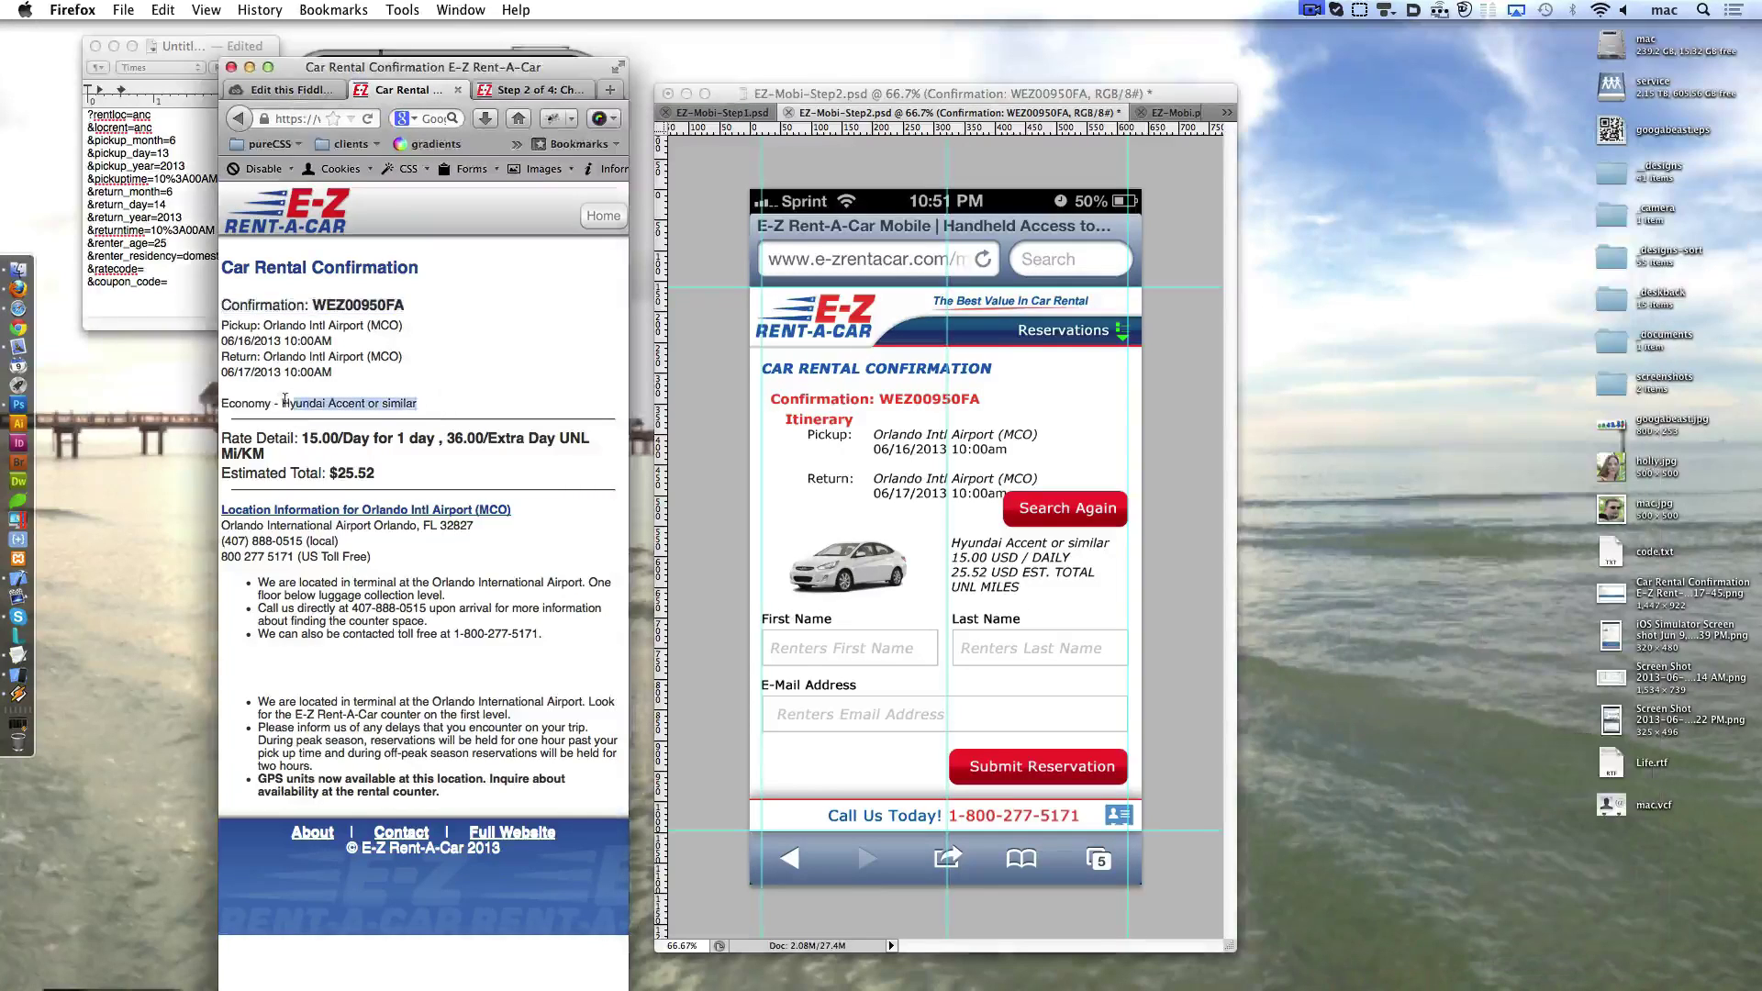
pyautogui.click(802, 529)
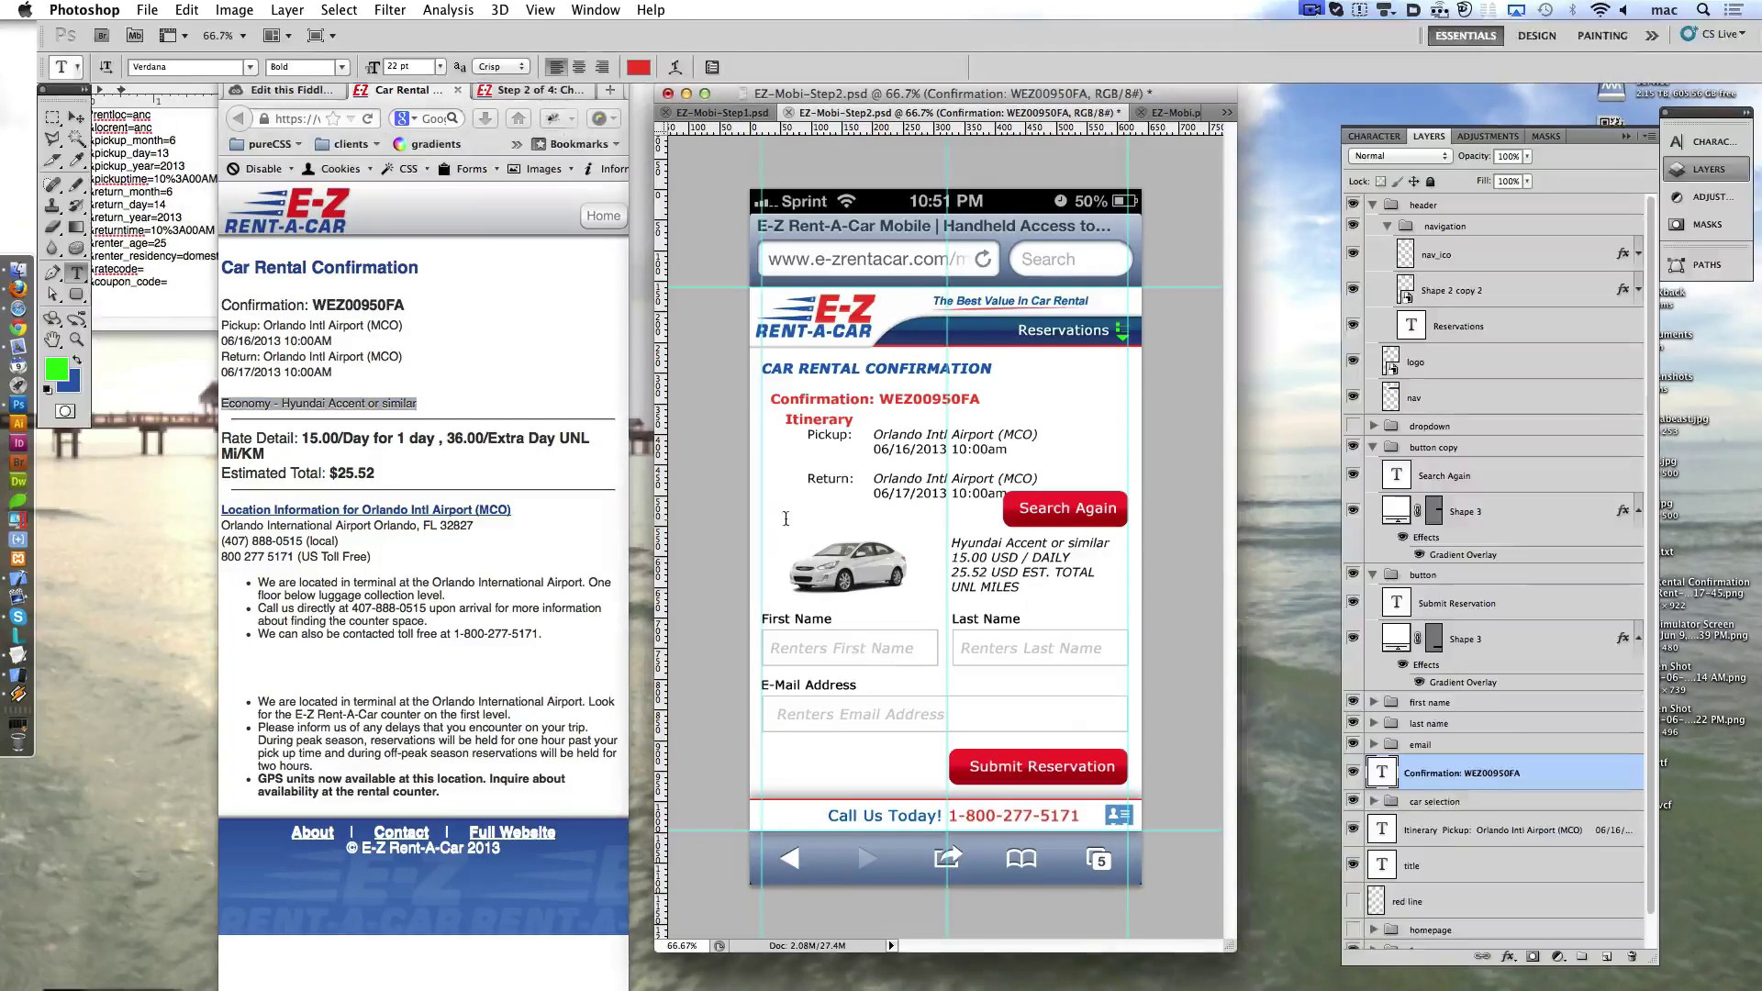
pyautogui.press('super+v')
pyautogui.click(954, 67)
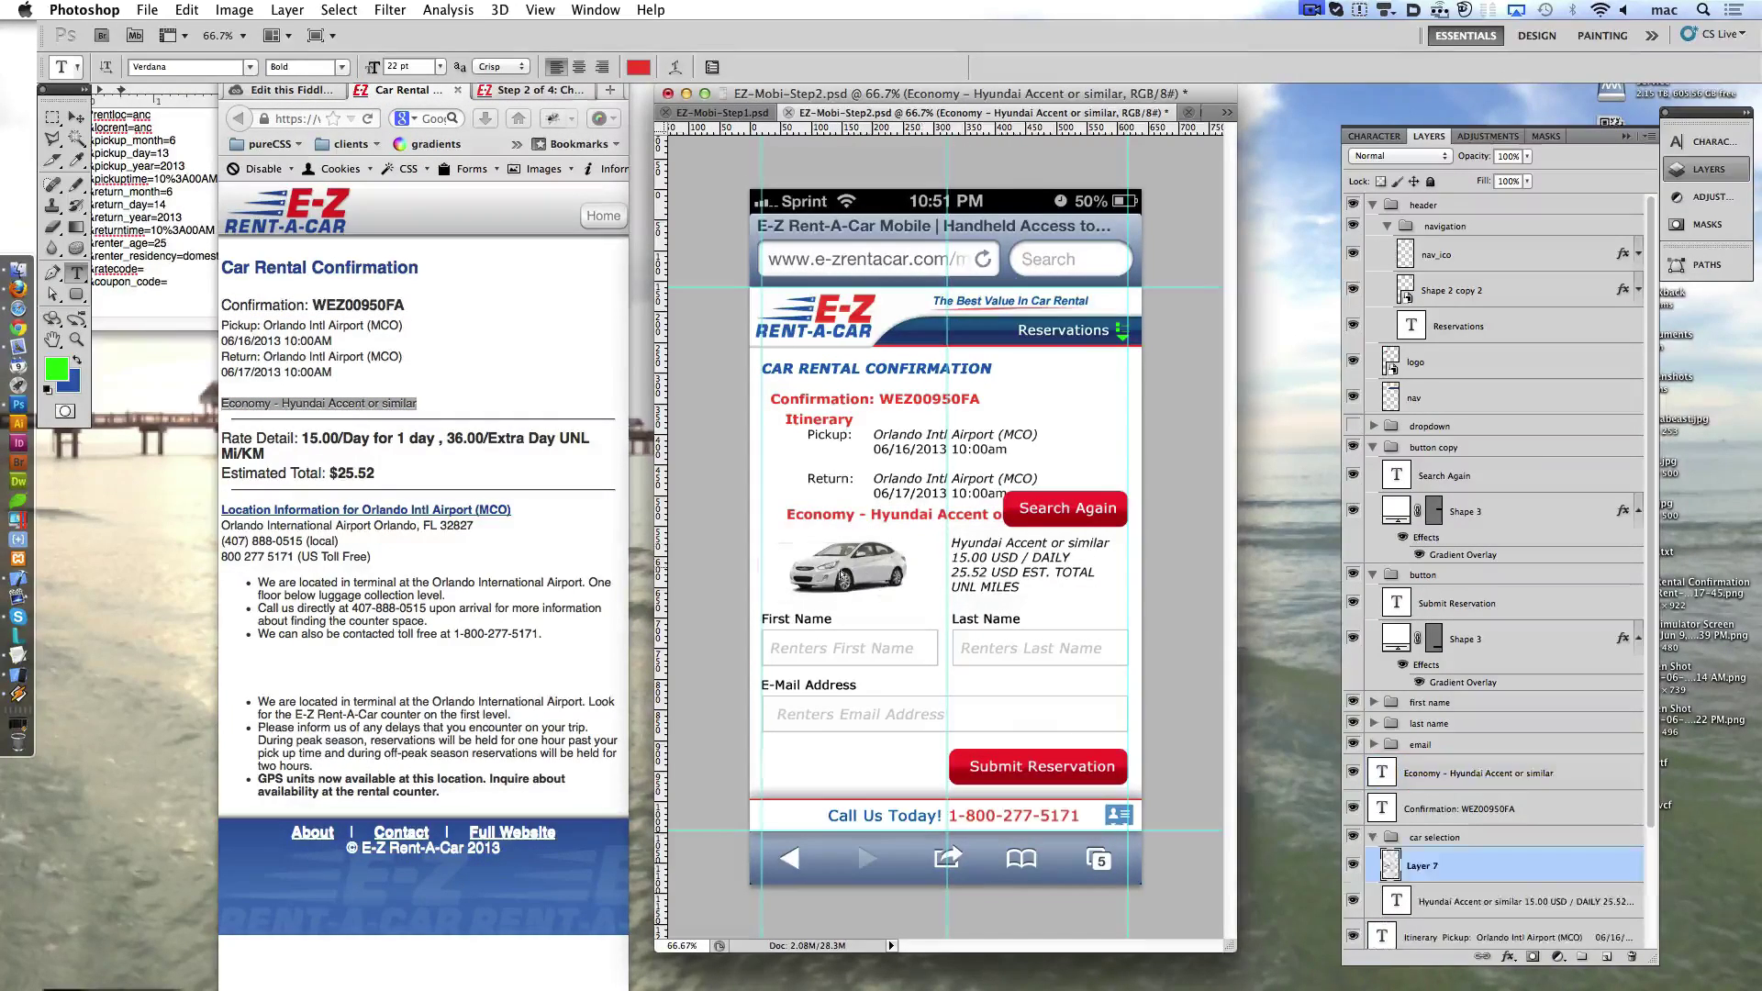
pyautogui.click(999, 564)
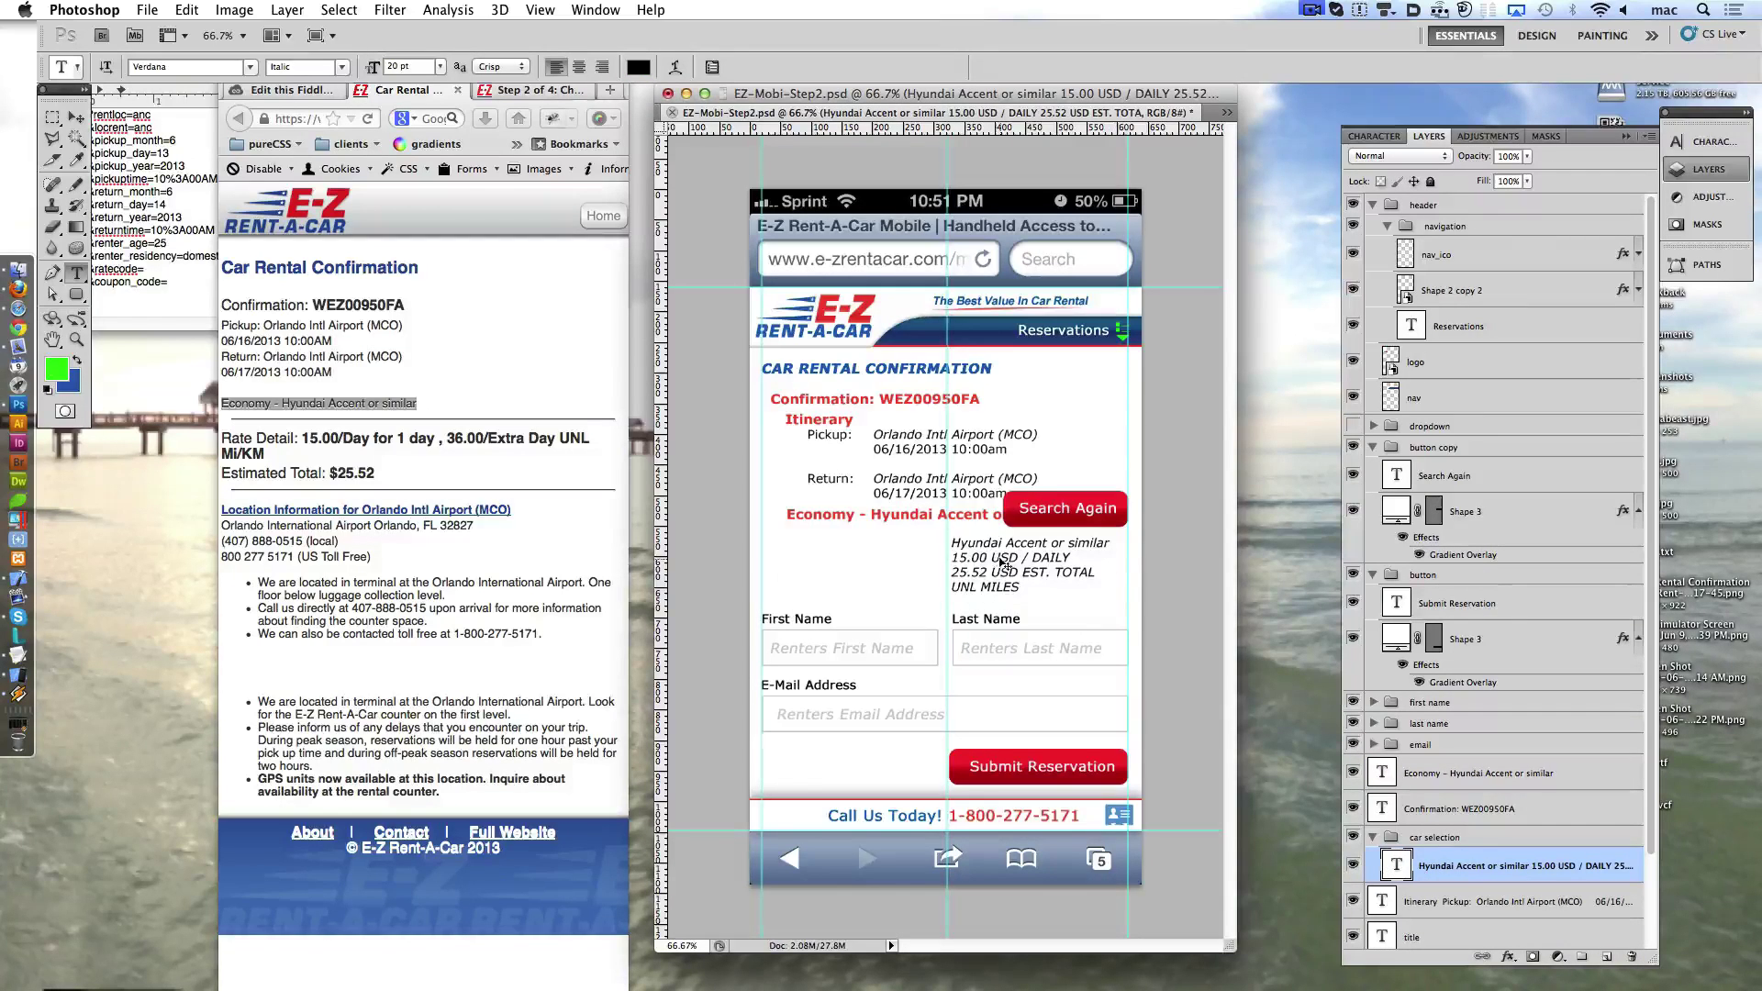
pyautogui.click(1622, 957)
# - Undo back to the original Step 2 layout and save as EZ-Mobi-Step3-Confirm.psd
pyautogui.press('alt+super+z')
pyautogui.press('alt+super+z')
pyautogui.press('alt+super+z')
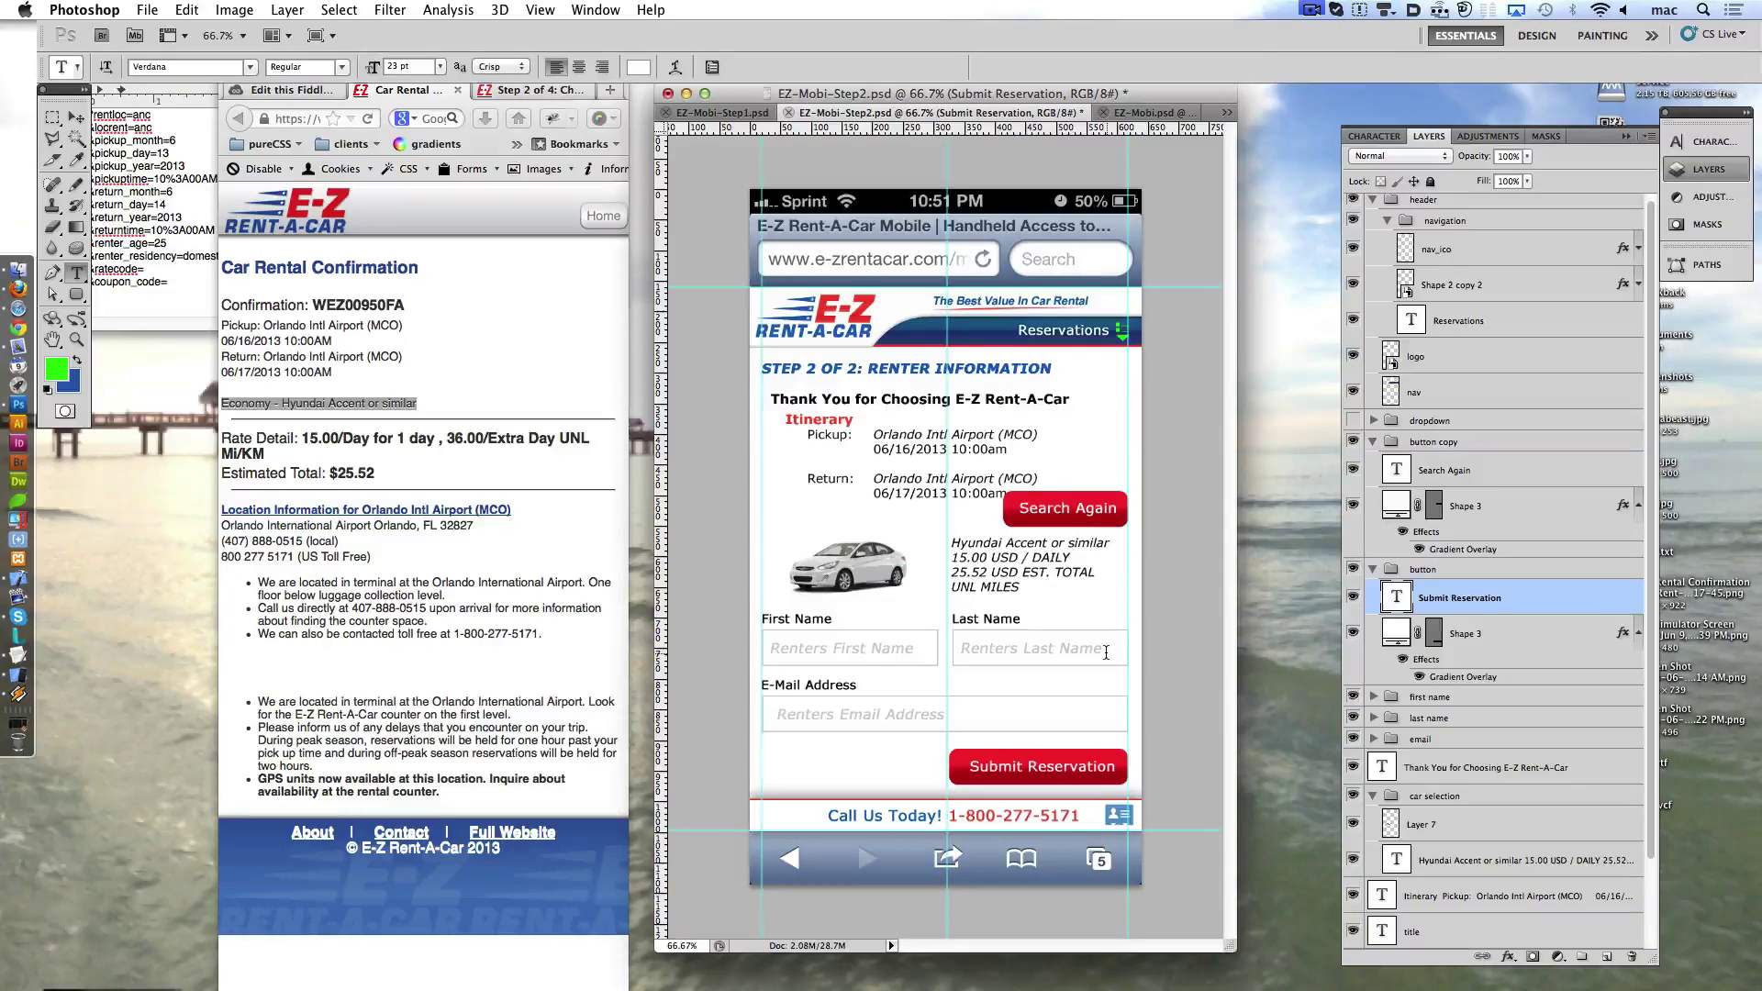
pyautogui.press('super+s')
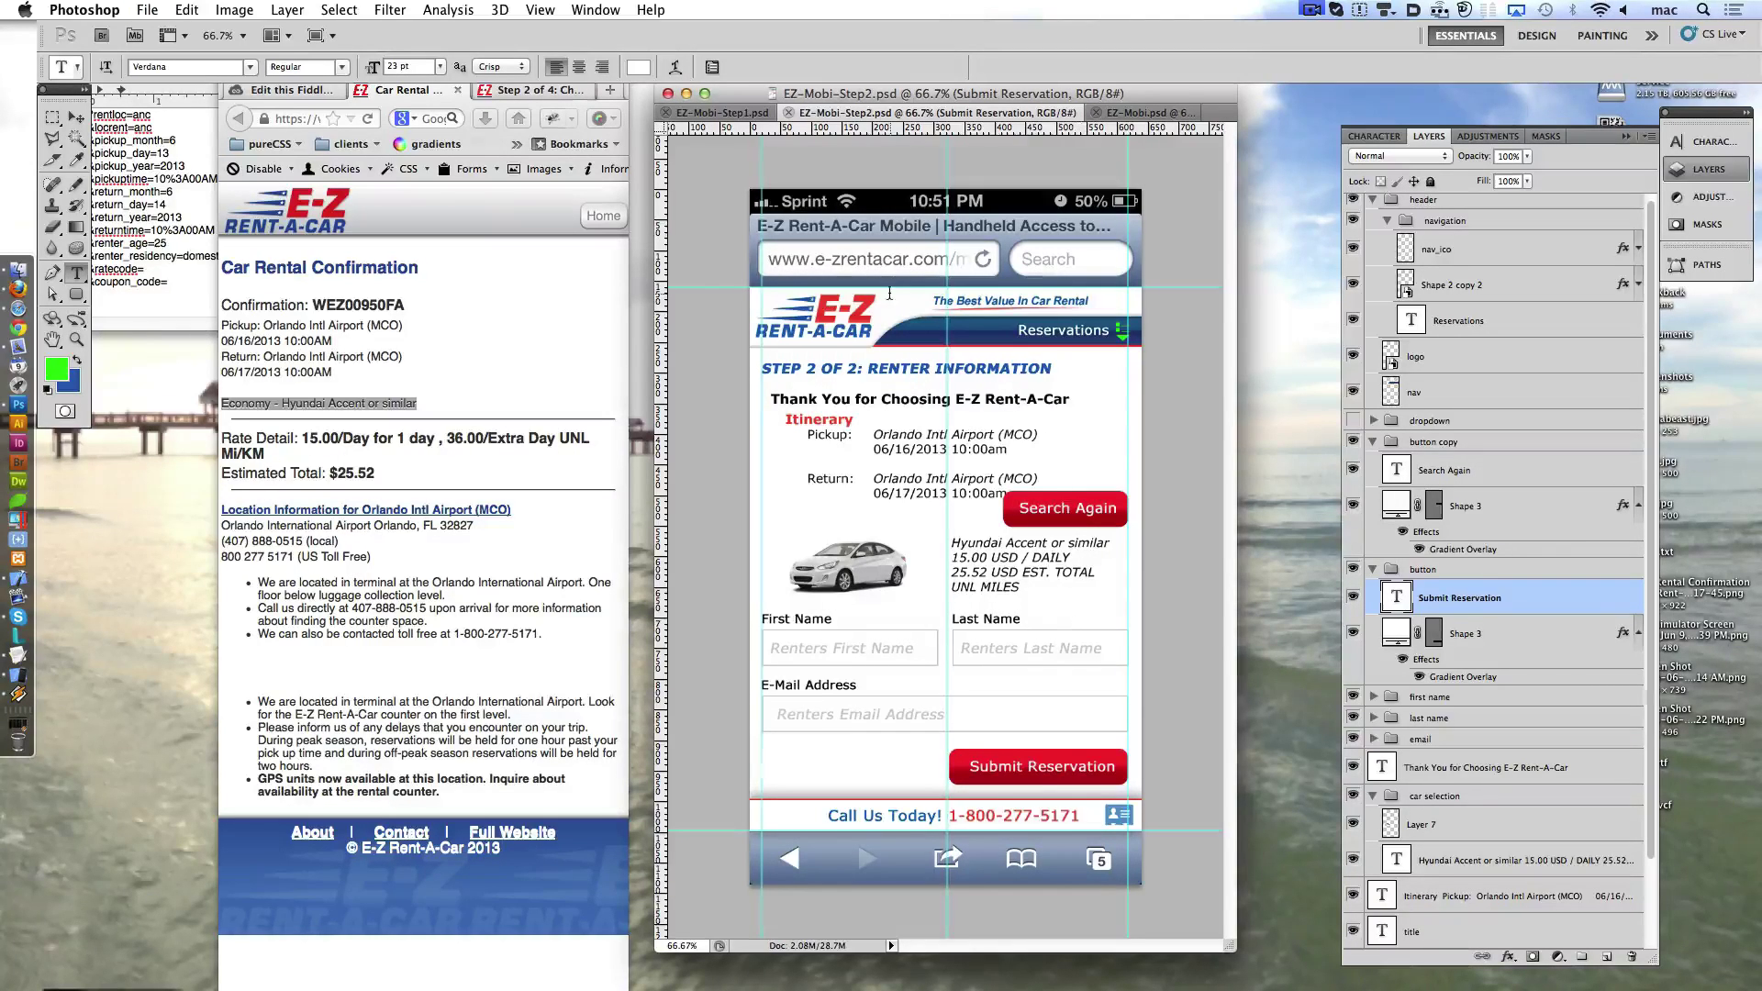
pyautogui.click(413, 275)
# - Replace the mockup heading with CAR RENTAL CONFIRMATION and the thank-you line with the confirmation number
pyautogui.moveTo(419, 268); pyautogui.dragTo(231, 270)
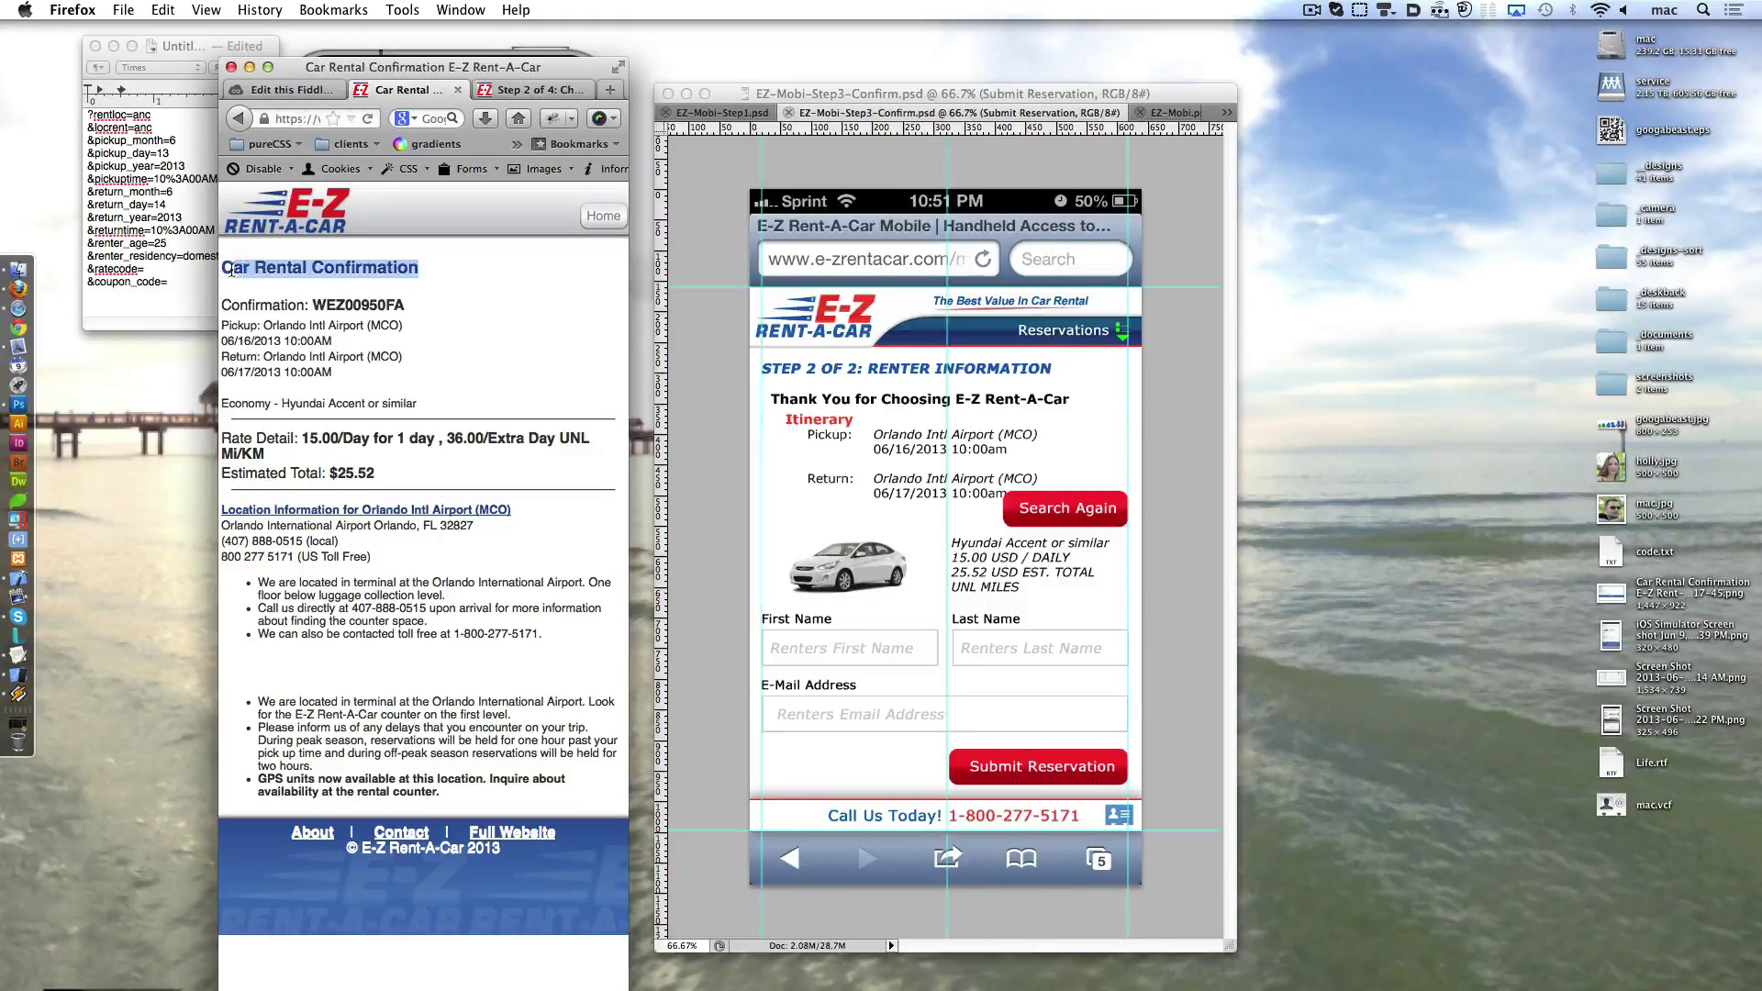
pyautogui.press('super+Tab')
pyautogui.write('CAR RENTAL CONFIRMATION')
pyautogui.press('super+Tab')
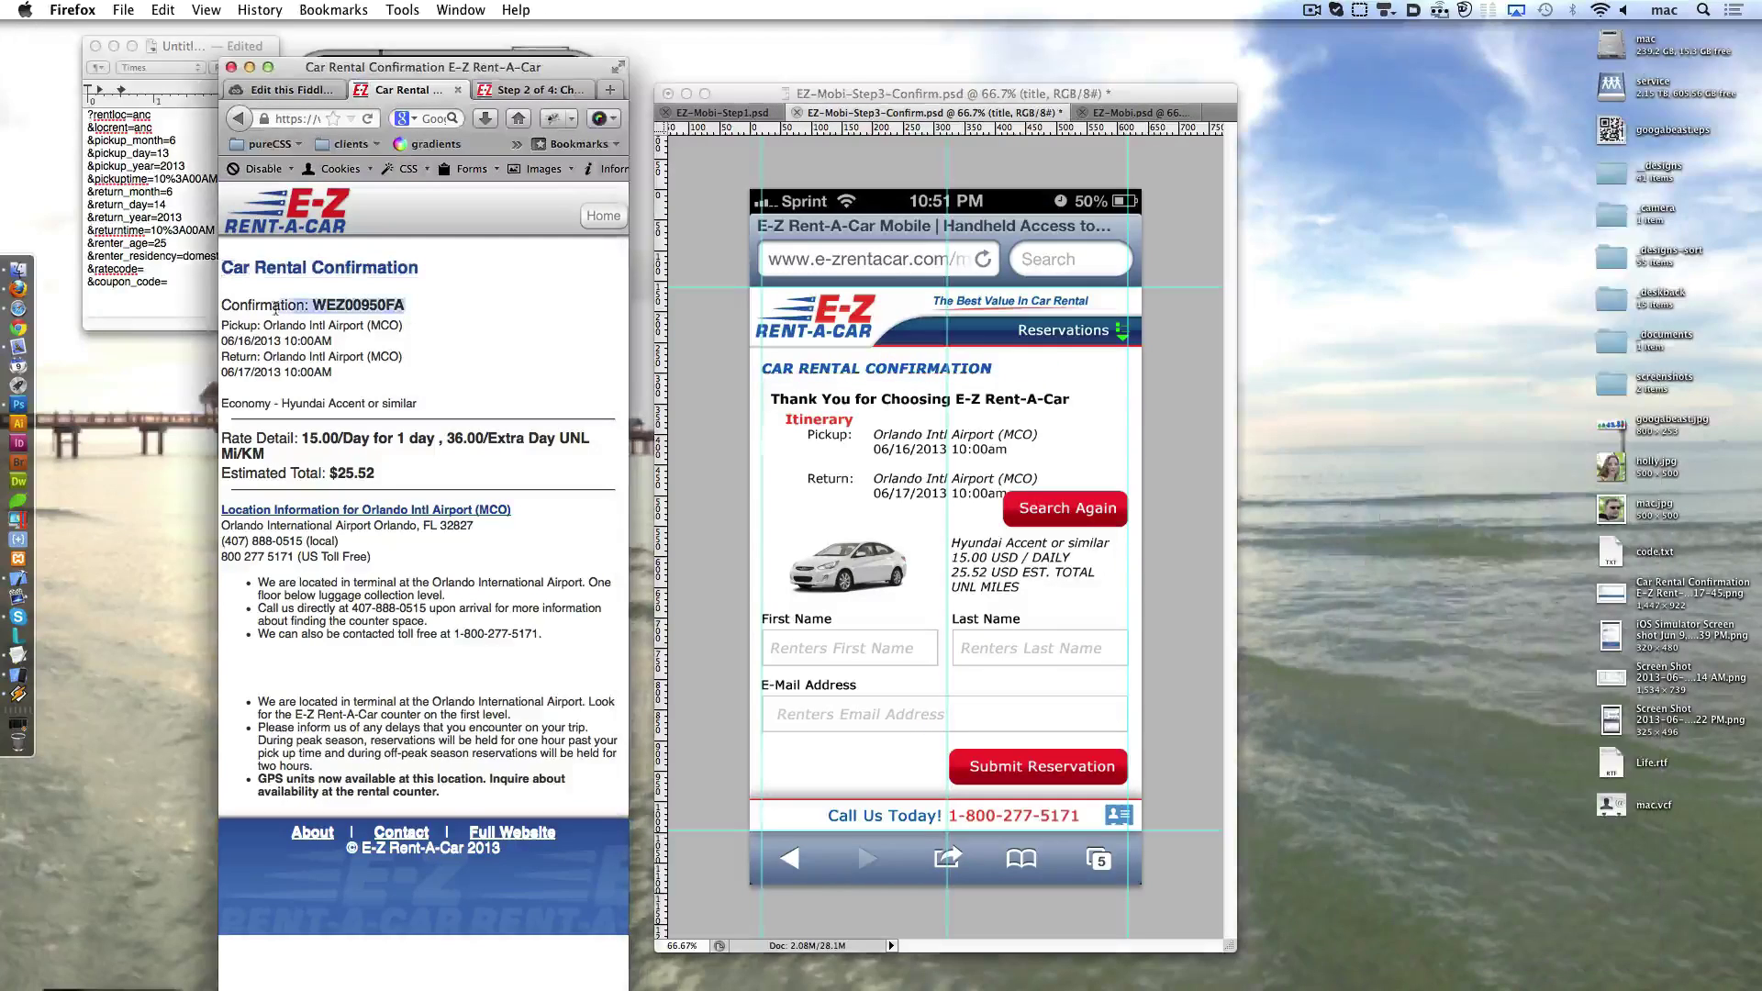
pyautogui.press('super+c')
pyautogui.press('super+Tab')
pyautogui.press('super+v')
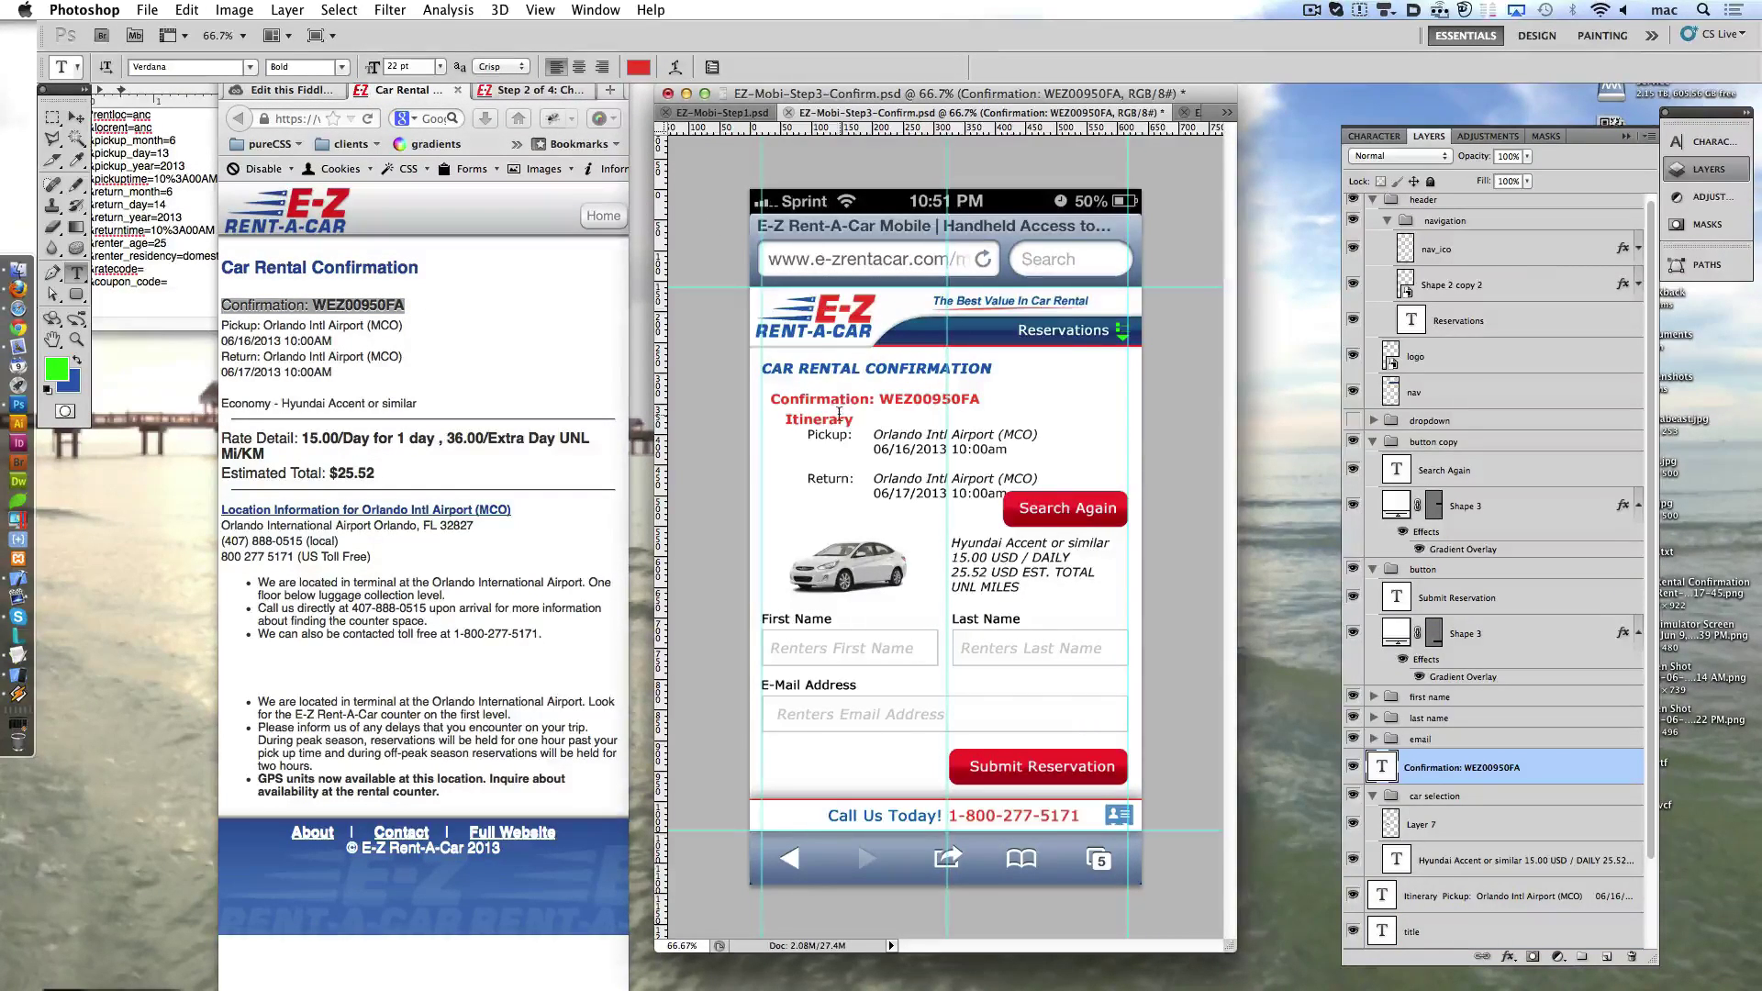
# - Delete the Search Again button group and the car selection group with their contents
pyautogui.click(1451, 441)
pyautogui.click(1632, 957)
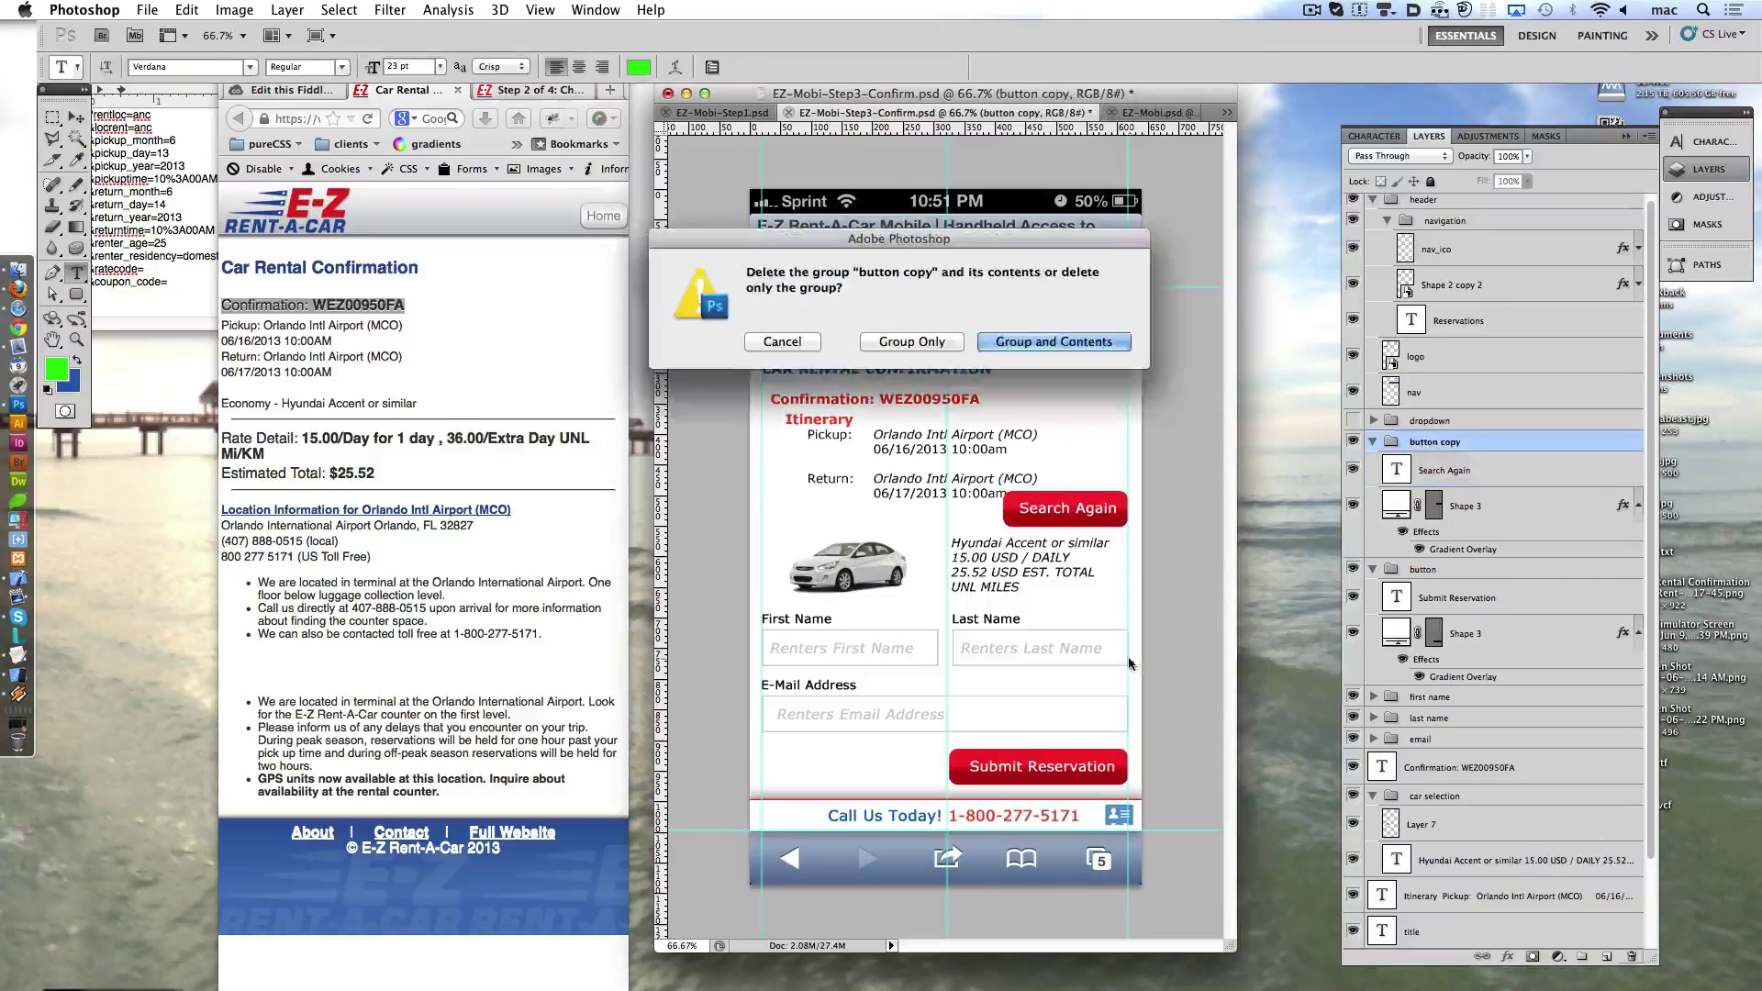
pyautogui.click(1065, 341)
pyautogui.click(1460, 674)
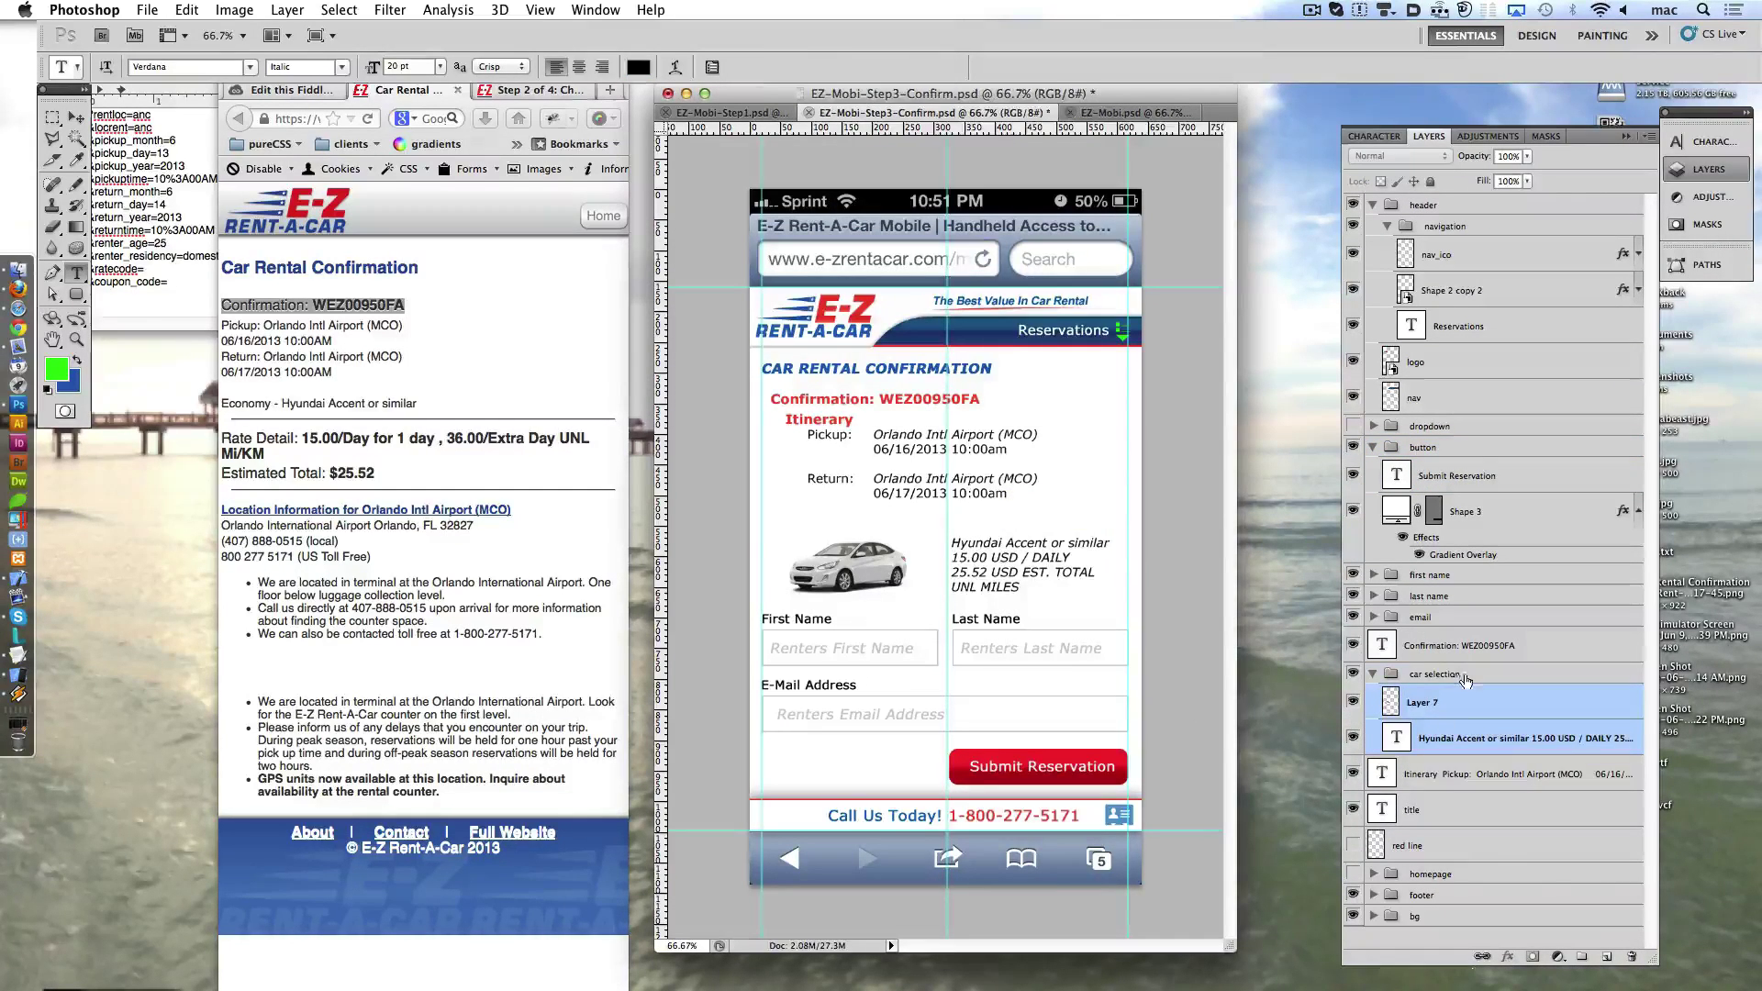
pyautogui.click(1632, 958)
pyautogui.click(1056, 341)
# - Remove the name/email field groups and Submit Reservation button group, then select the page's car and rate details
pyautogui.click(1465, 577)
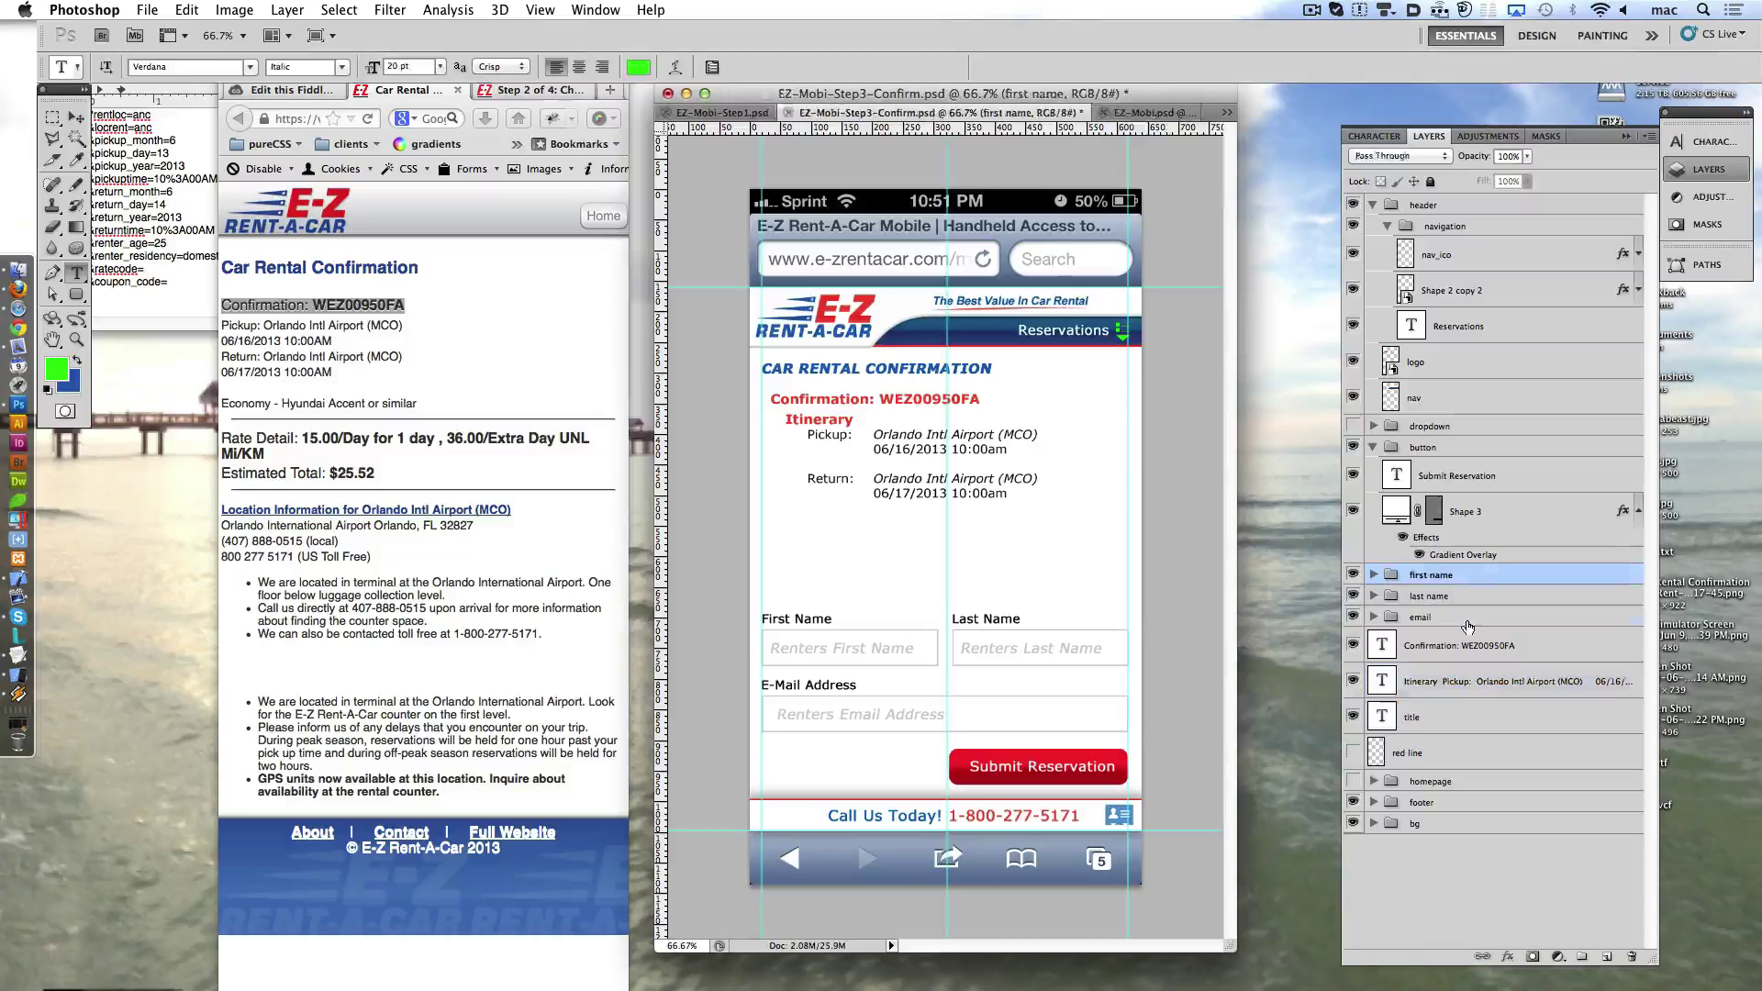
pyautogui.keyDown('shift'); pyautogui.click(1465, 616); pyautogui.keyUp('shift')
pyautogui.press('Delete')
pyautogui.click(1463, 445)
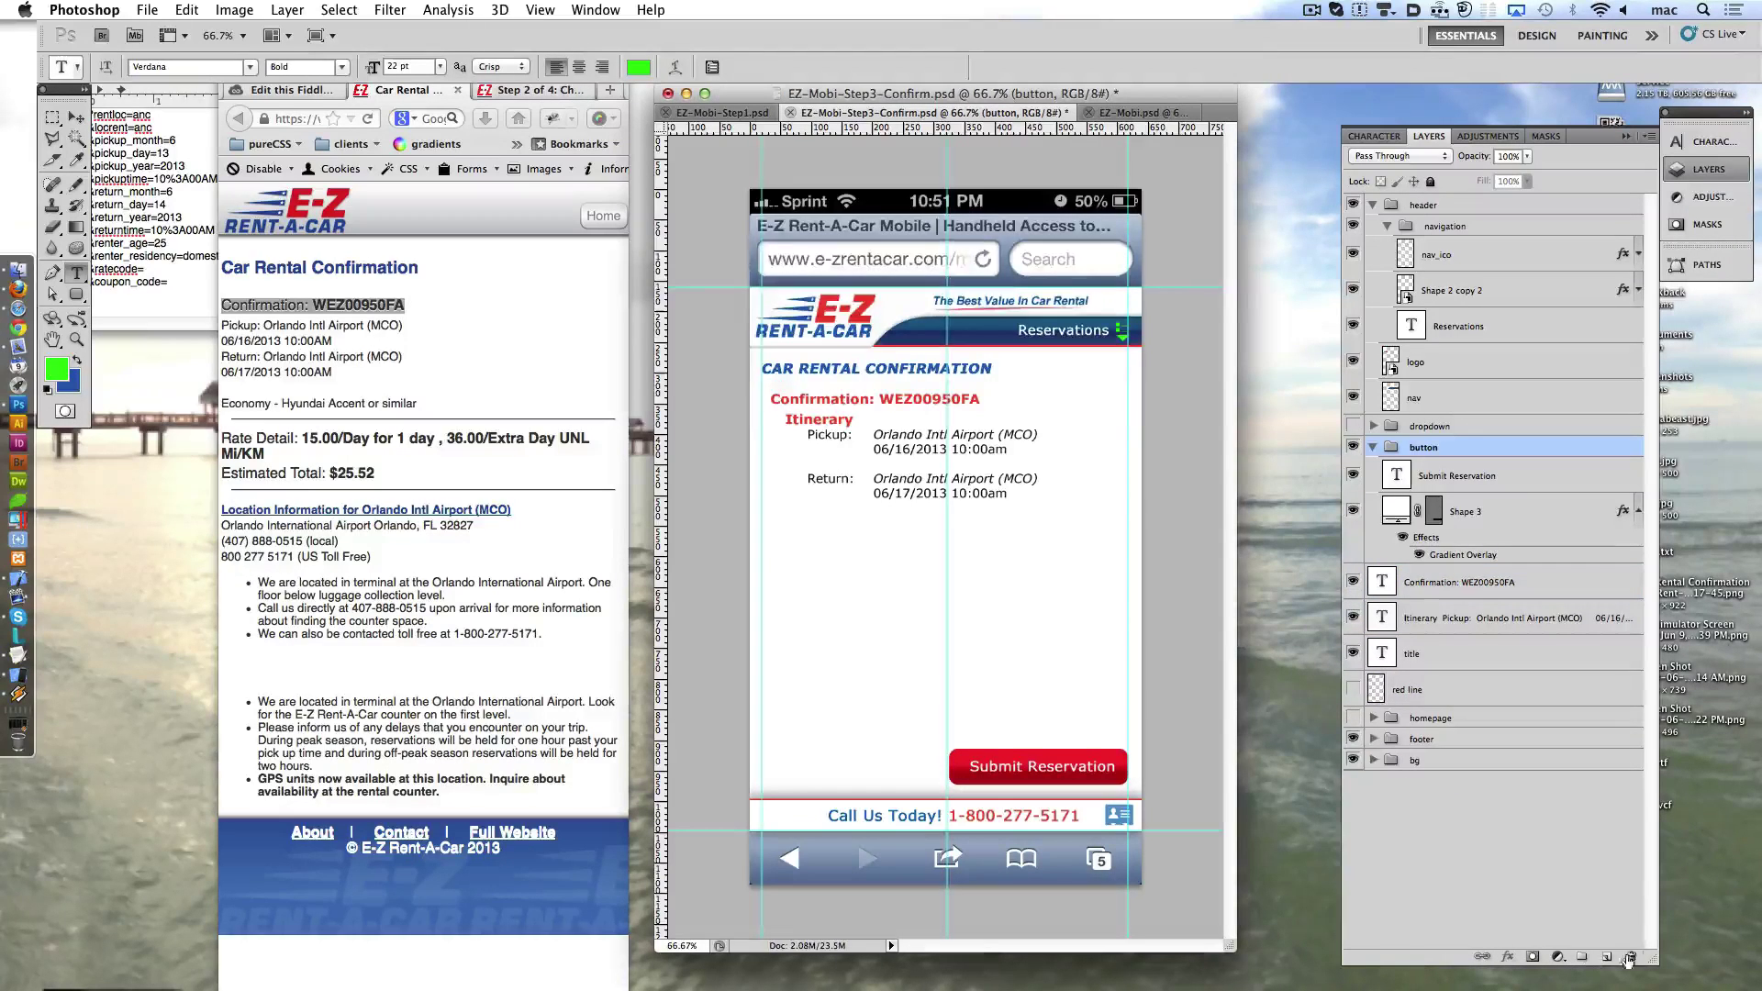
pyautogui.click(1632, 957)
pyautogui.click(1055, 340)
pyautogui.click(280, 443)
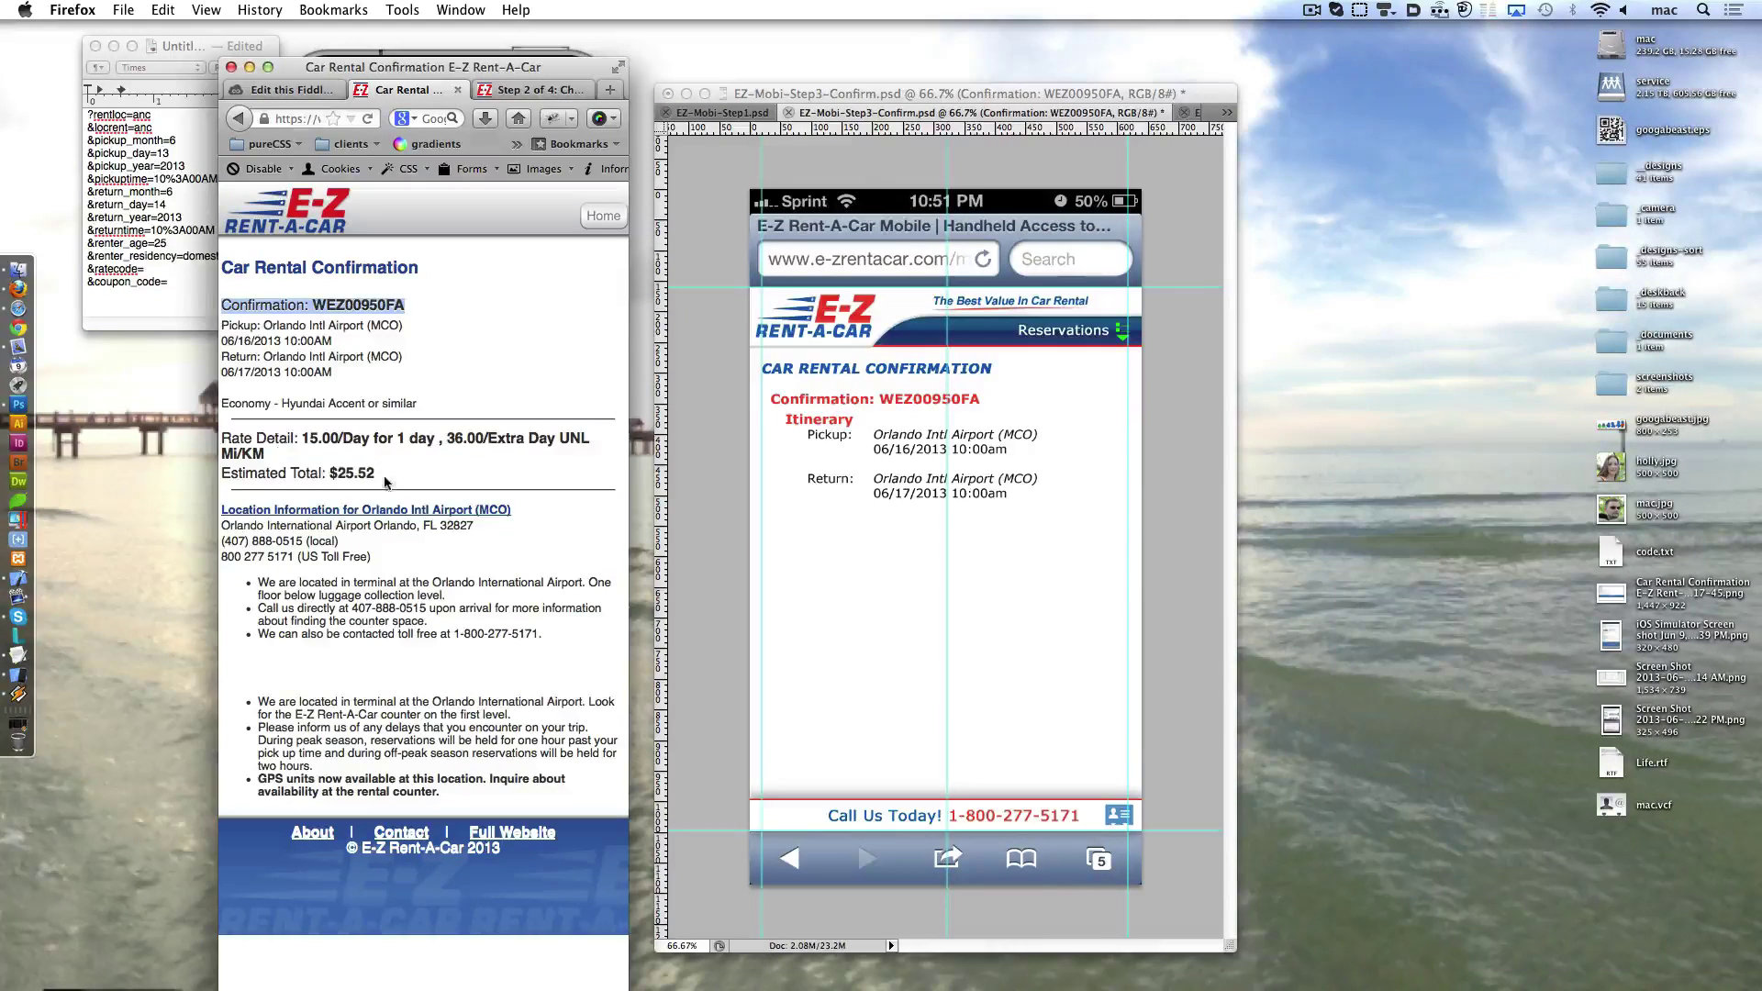
pyautogui.moveTo(376, 473); pyautogui.dragTo(221, 401)
# - Paste the Economy vehicle, rate and total text into the mockup as Regular black type
pyautogui.click(786, 548)
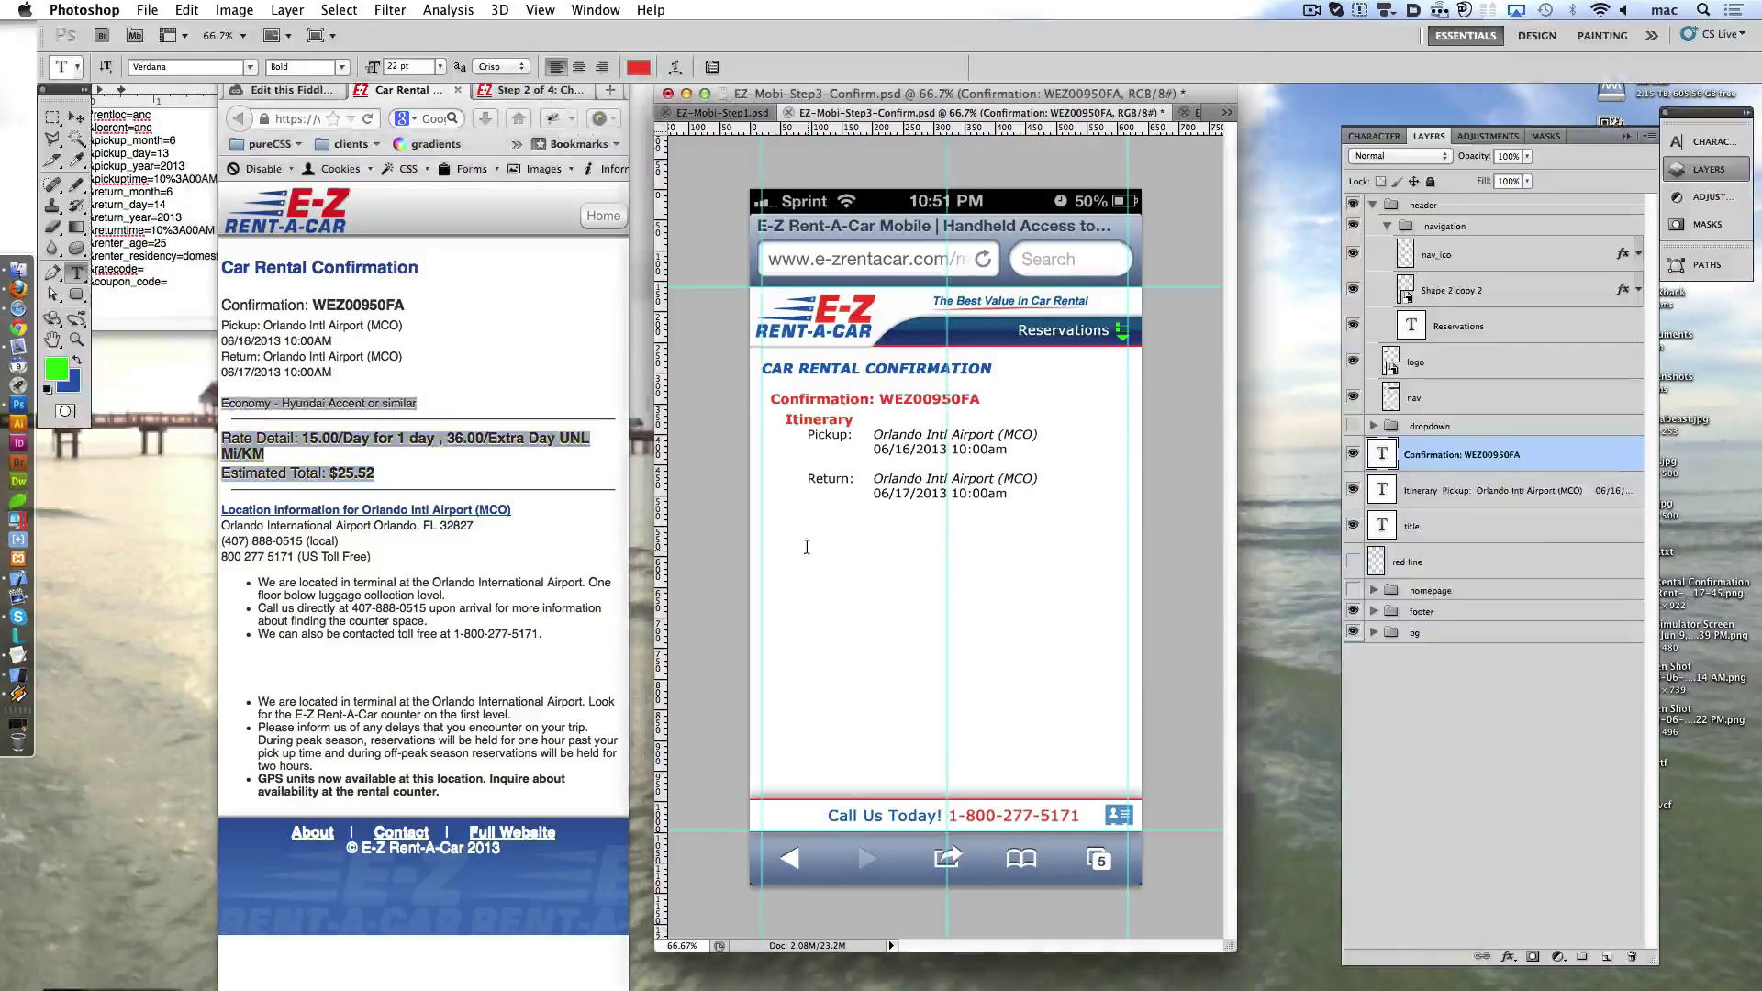
pyautogui.press('super+v')
pyautogui.click(341, 66)
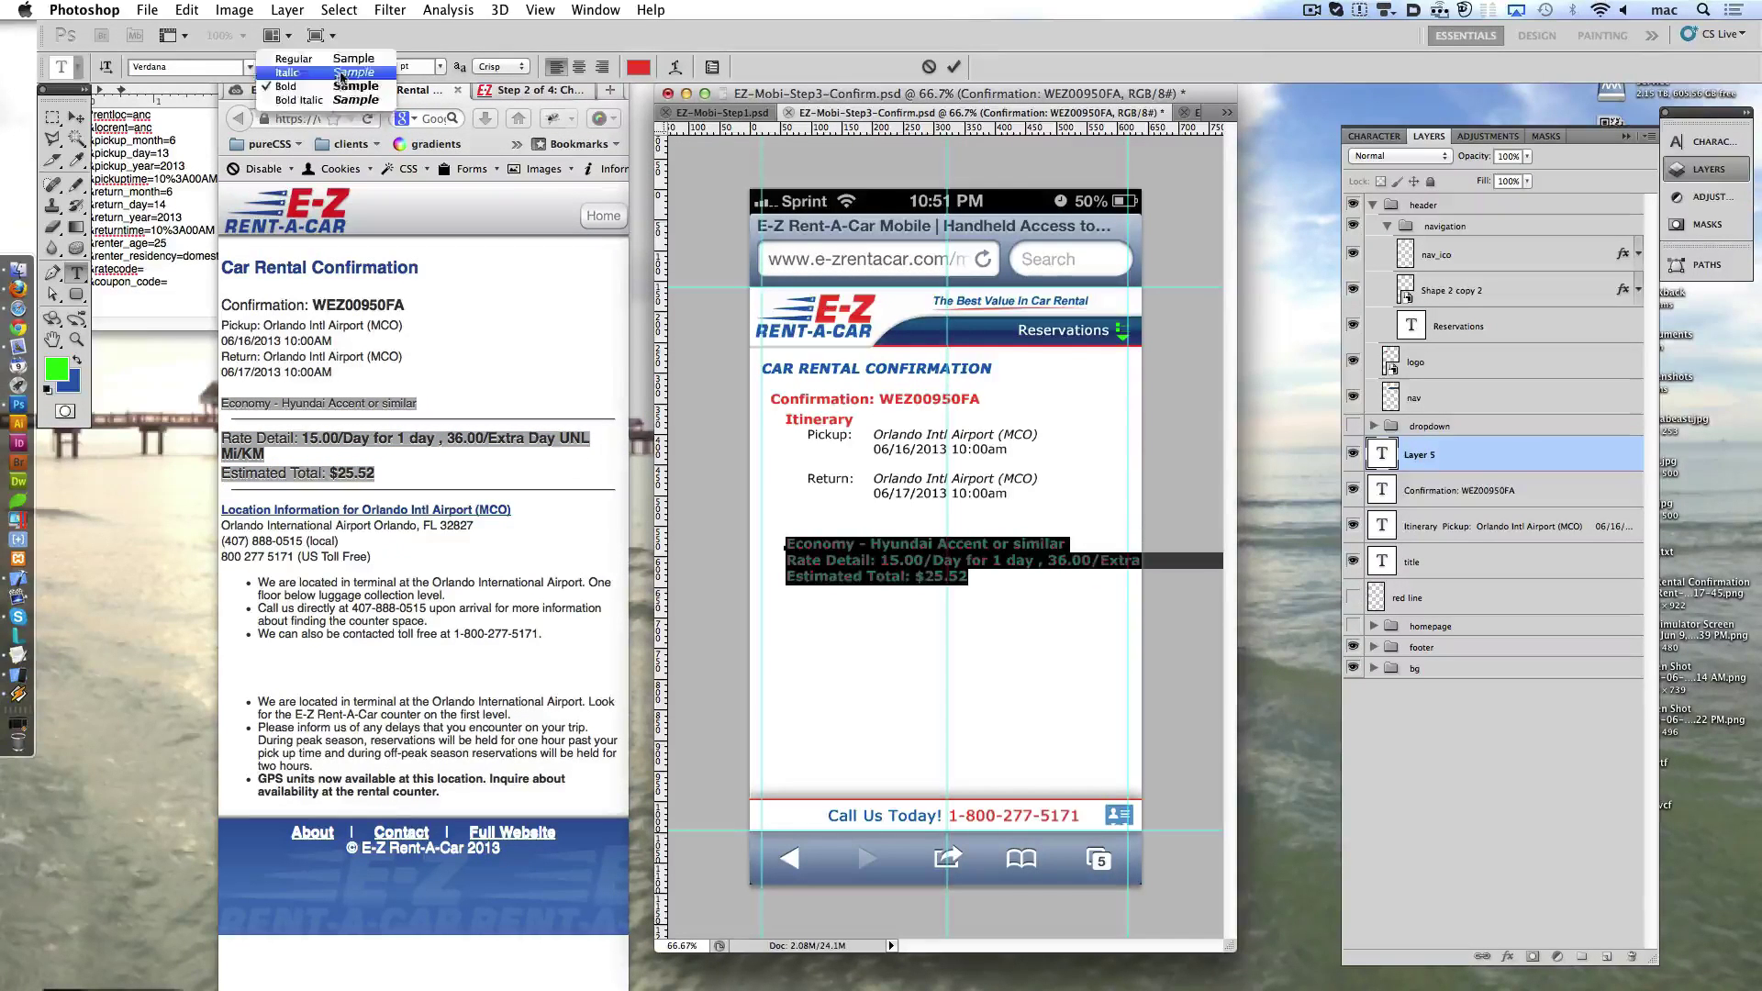
pyautogui.click(312, 57)
pyautogui.click(713, 66)
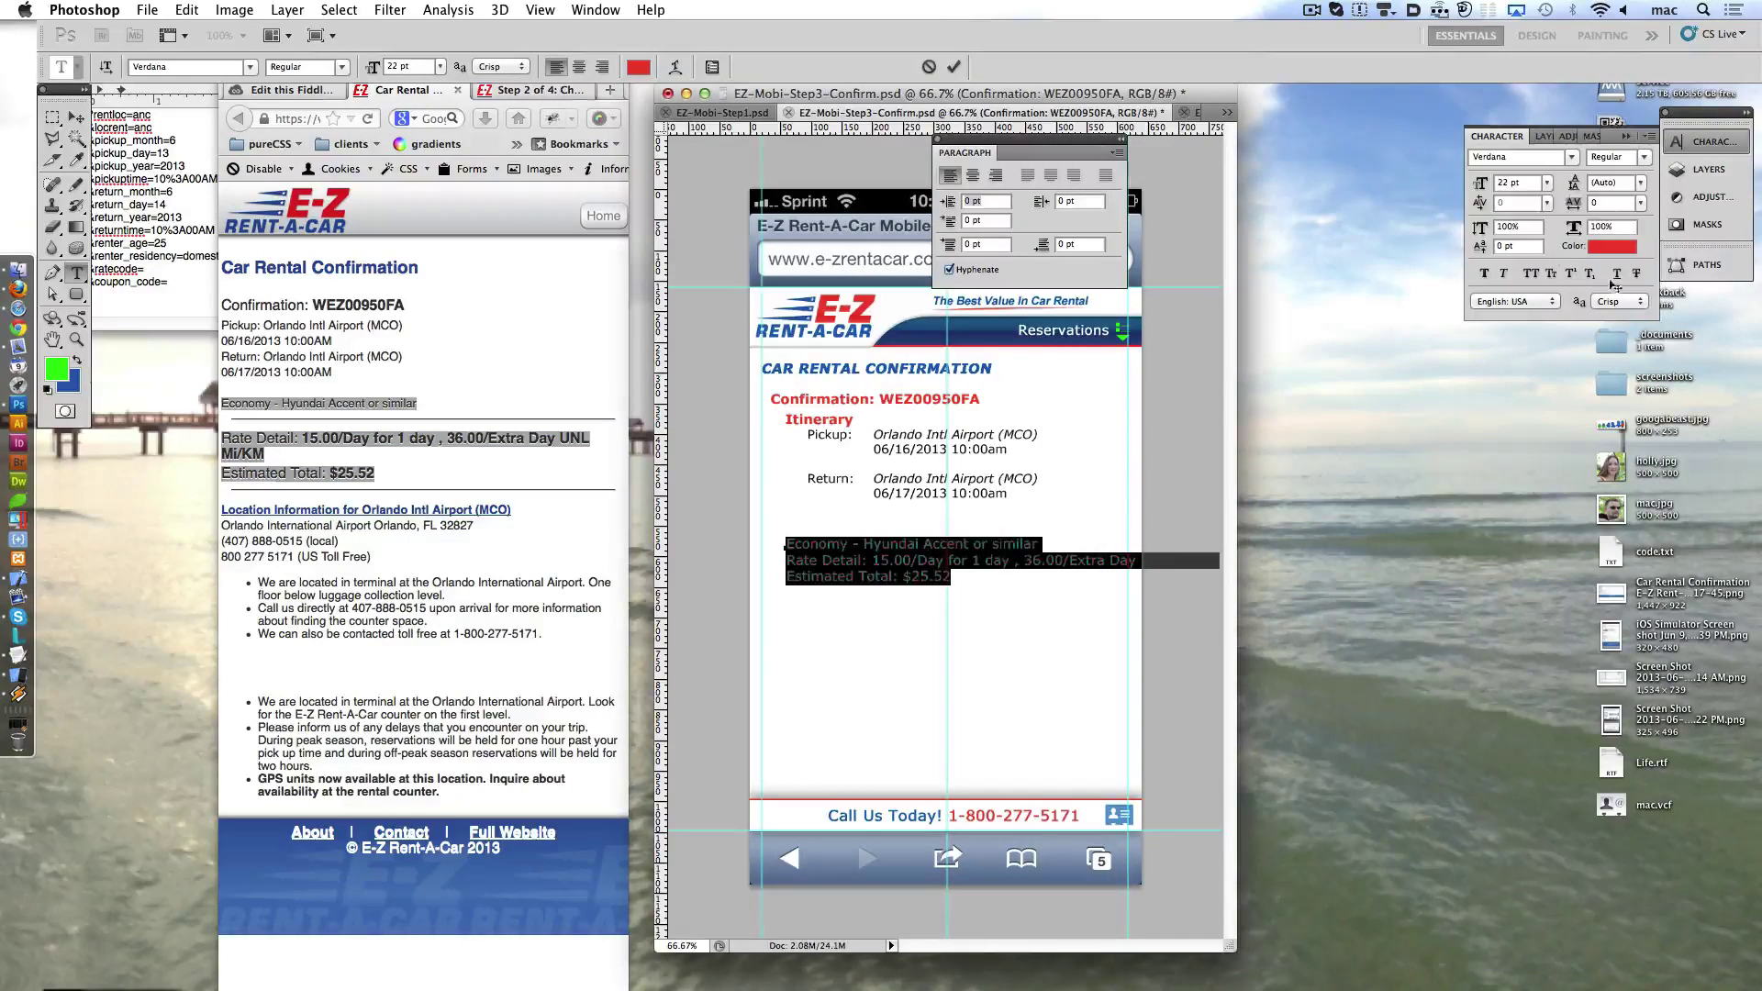
pyautogui.click(638, 66)
pyautogui.click(1028, 877)
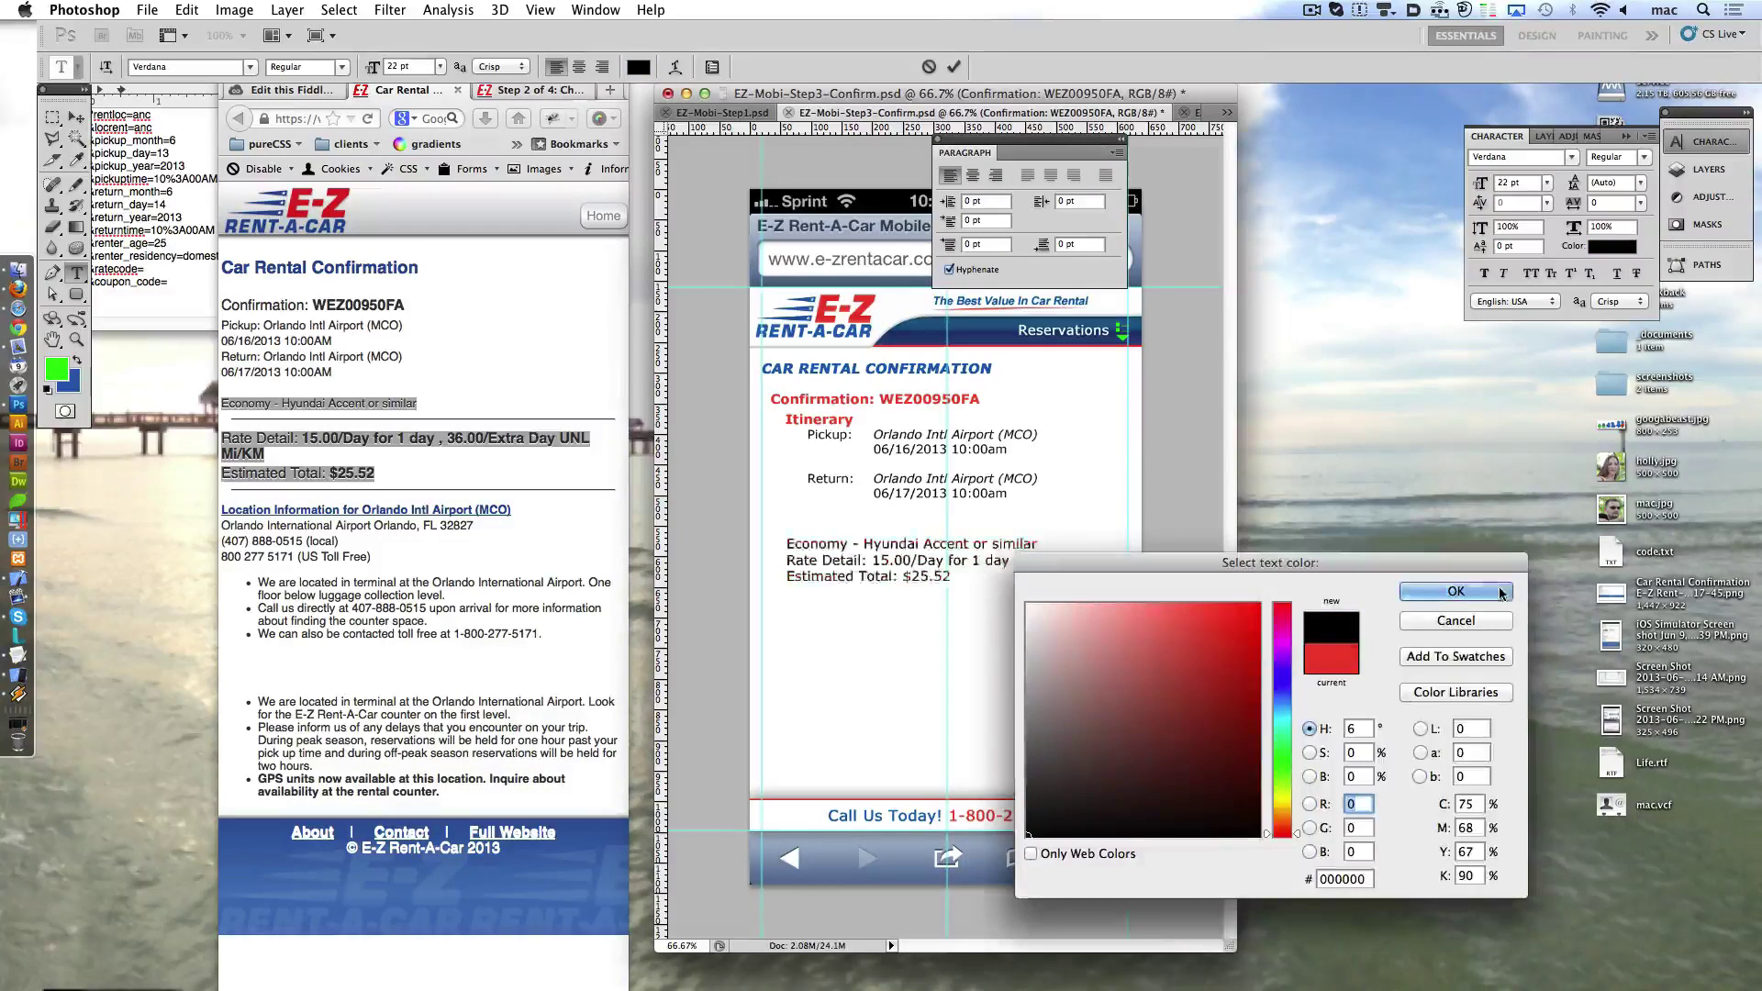
pyautogui.click(1448, 592)
pyautogui.press('super+Return')
pyautogui.moveTo(856, 550); pyautogui.dragTo(860, 548)
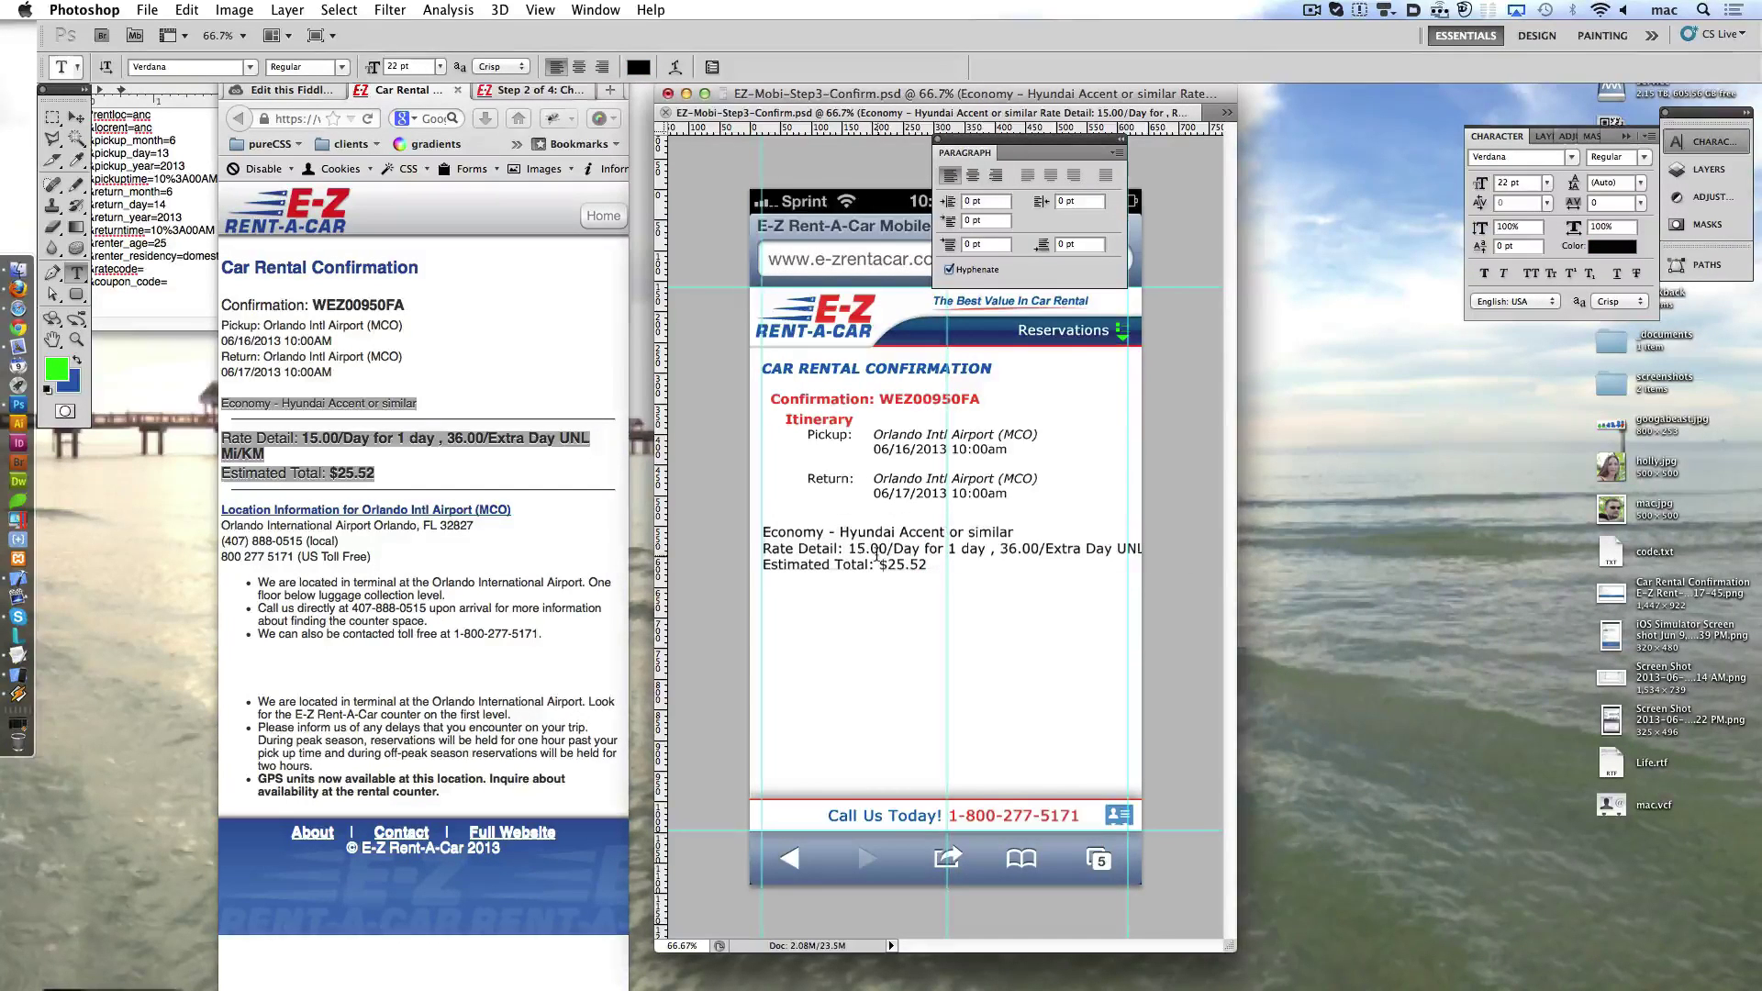
# - Copy the location and address block from the live page into the mockup
pyautogui.click(378, 598)
pyautogui.moveTo(385, 571); pyautogui.dragTo(222, 505)
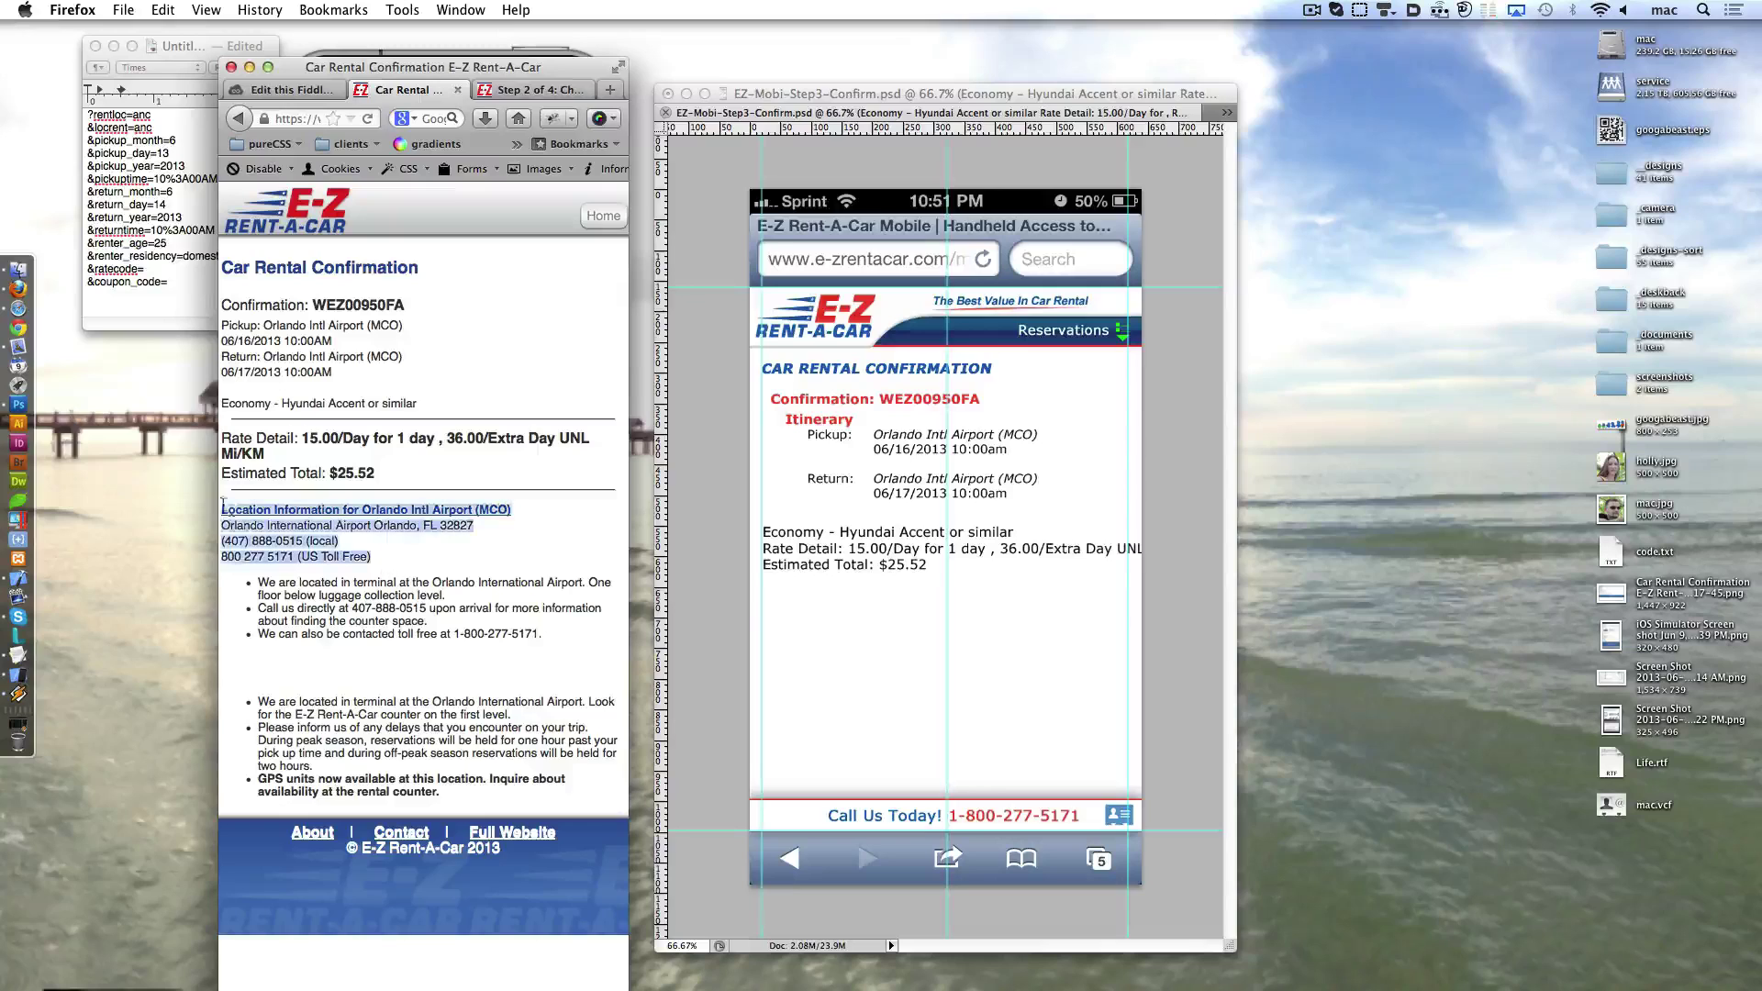
pyautogui.click(762, 612)
pyautogui.press('super+v')
pyautogui.press('super+Return')
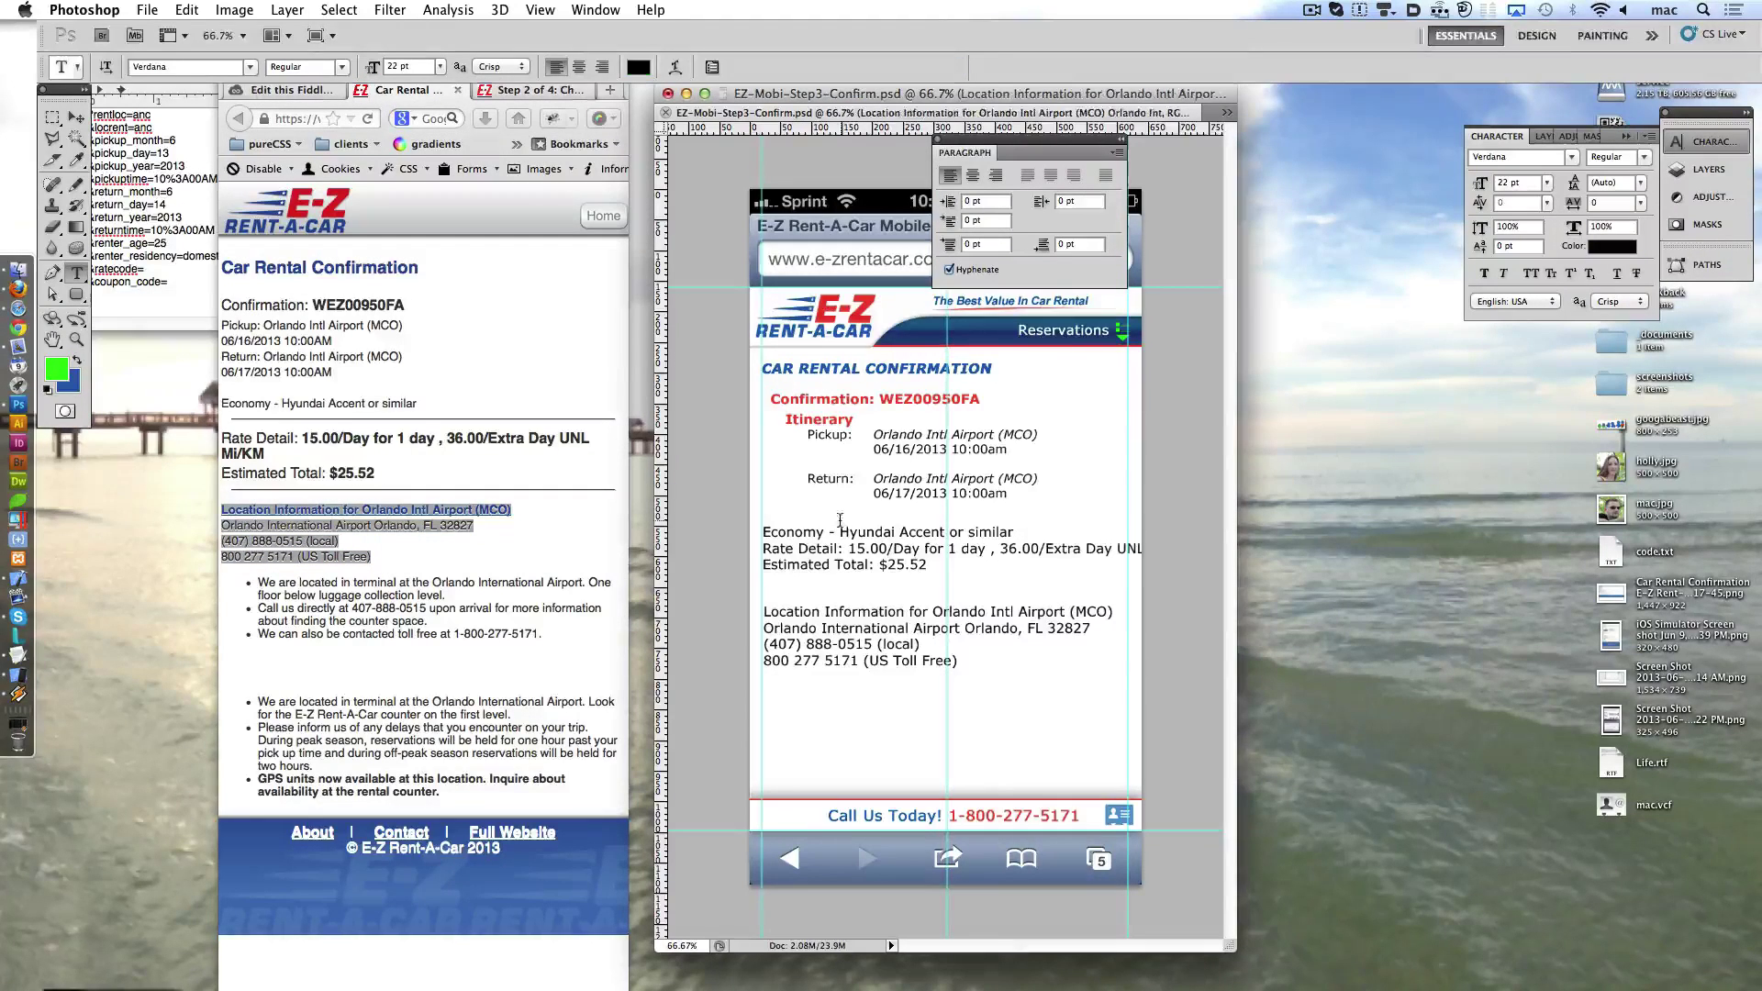
# - Paste the three bullet info lines from the live page into a new text box
pyautogui.click(425, 592)
pyautogui.moveTo(258, 581); pyautogui.dragTo(542, 634)
pyautogui.press('super+c')
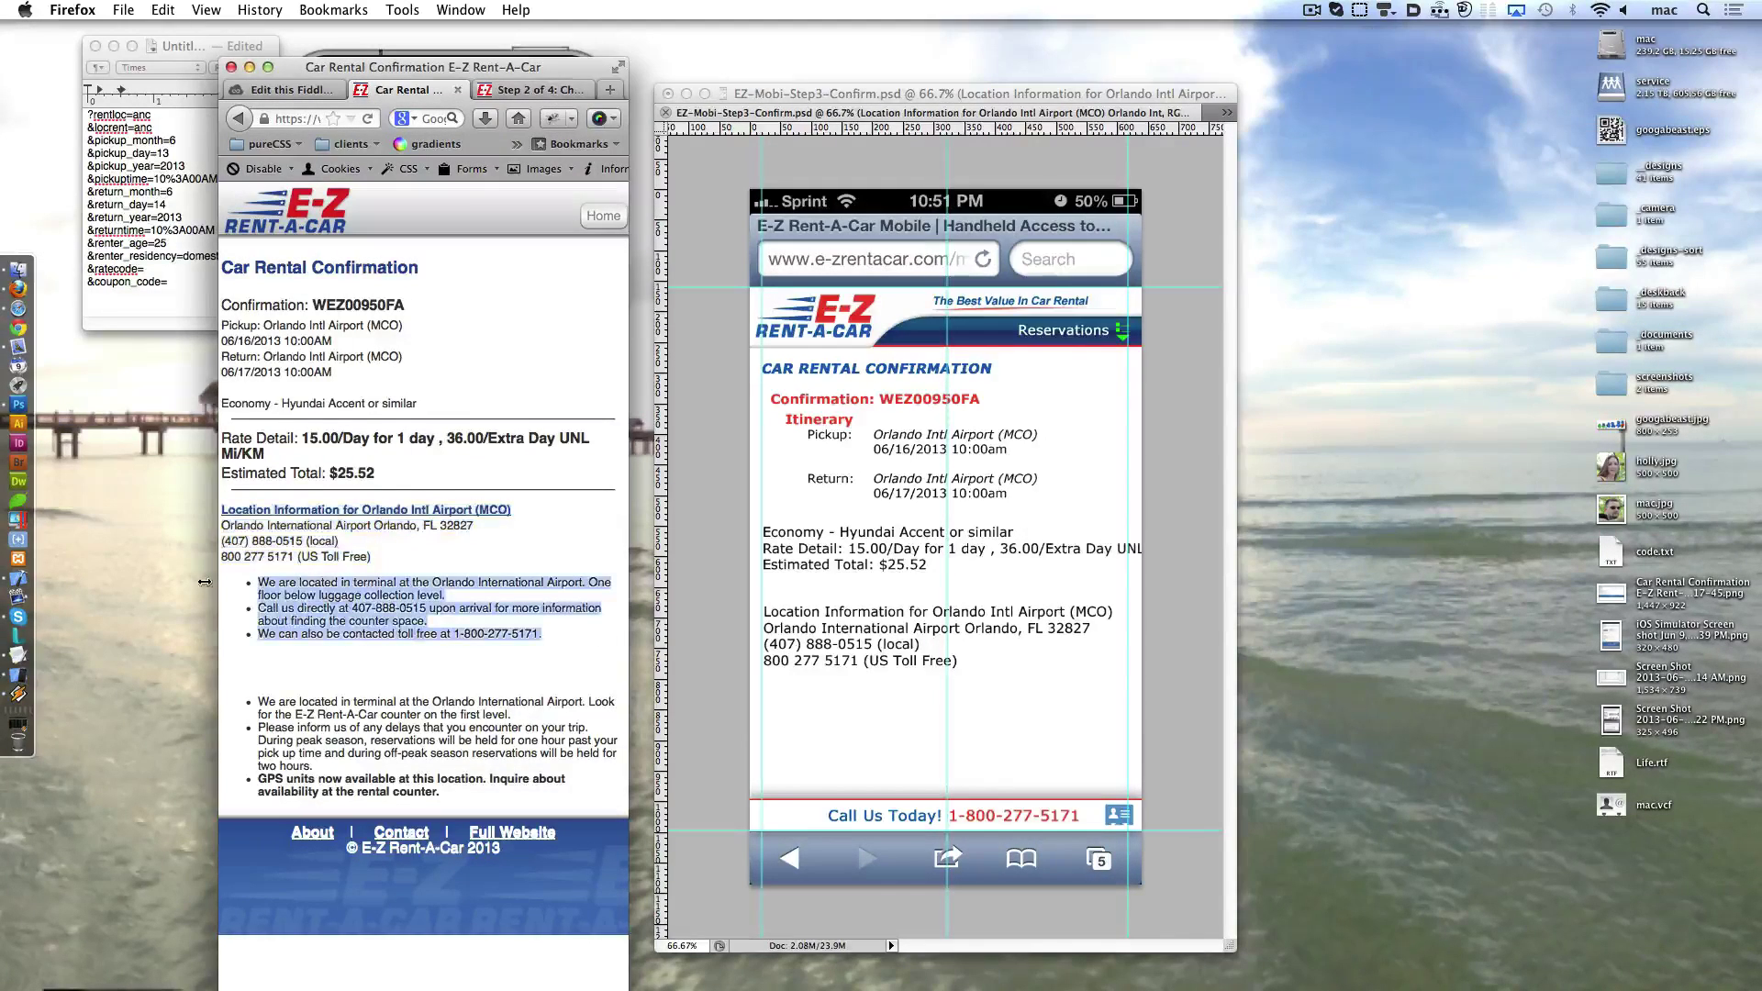
pyautogui.click(821, 683)
pyautogui.press('super+v')
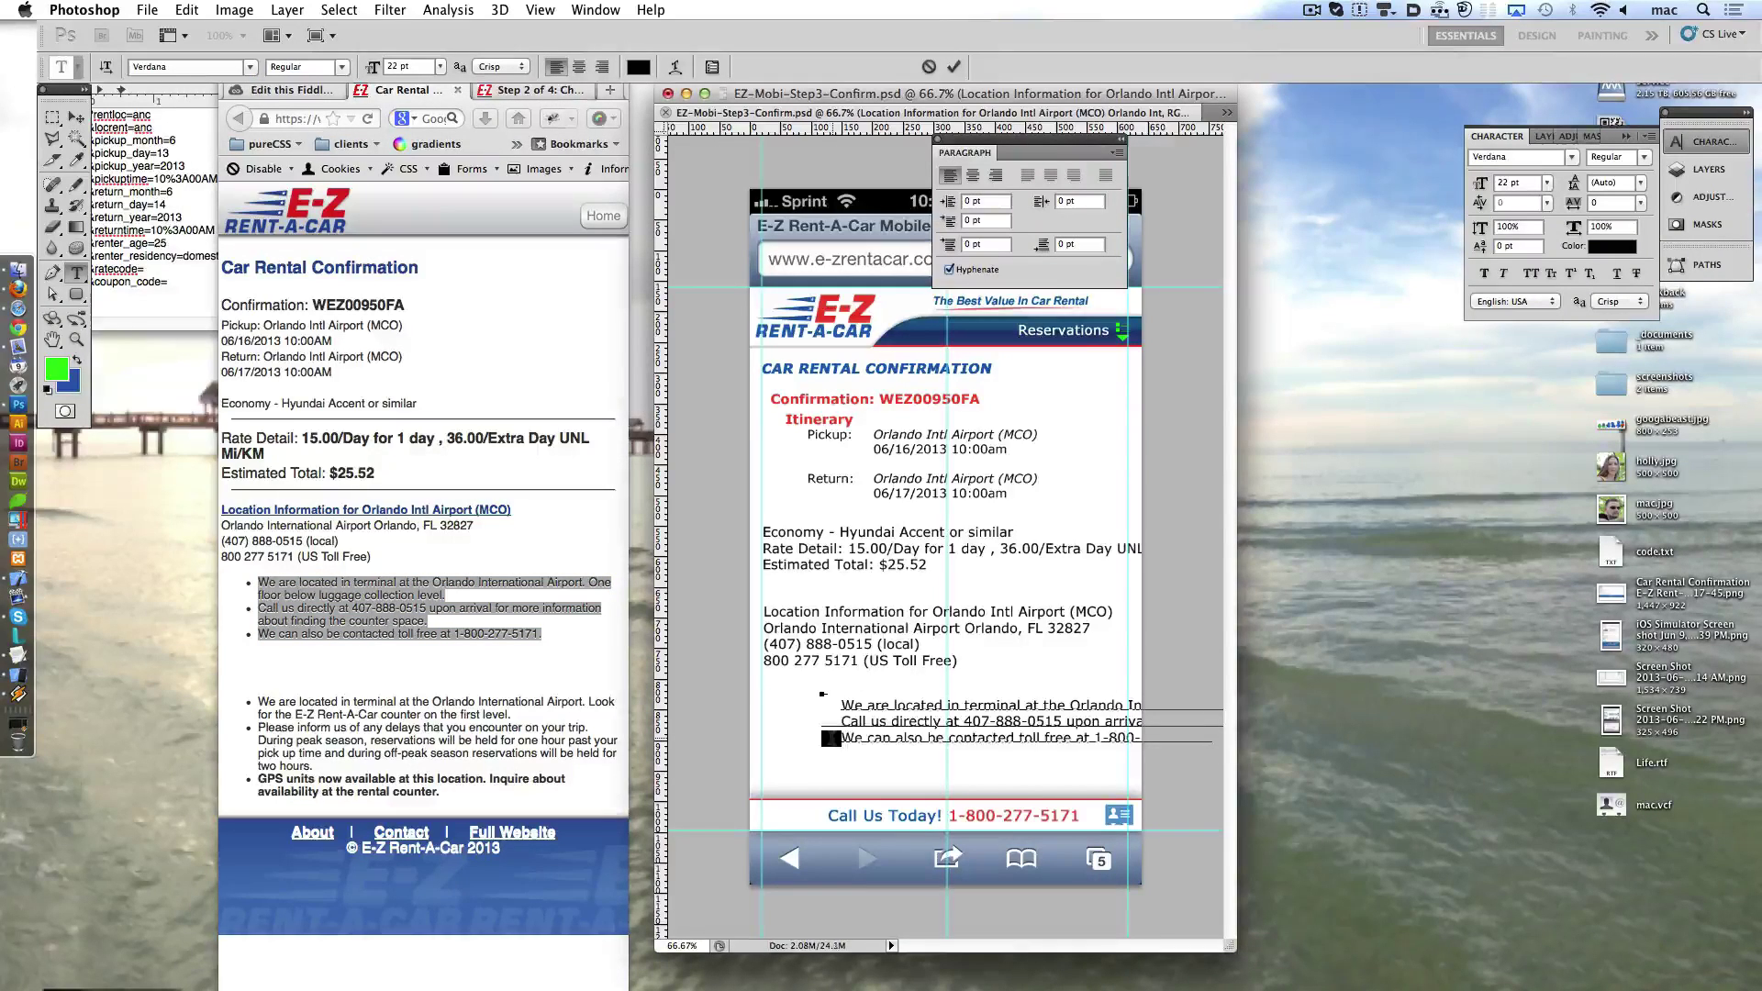
pyautogui.press('super+Return')
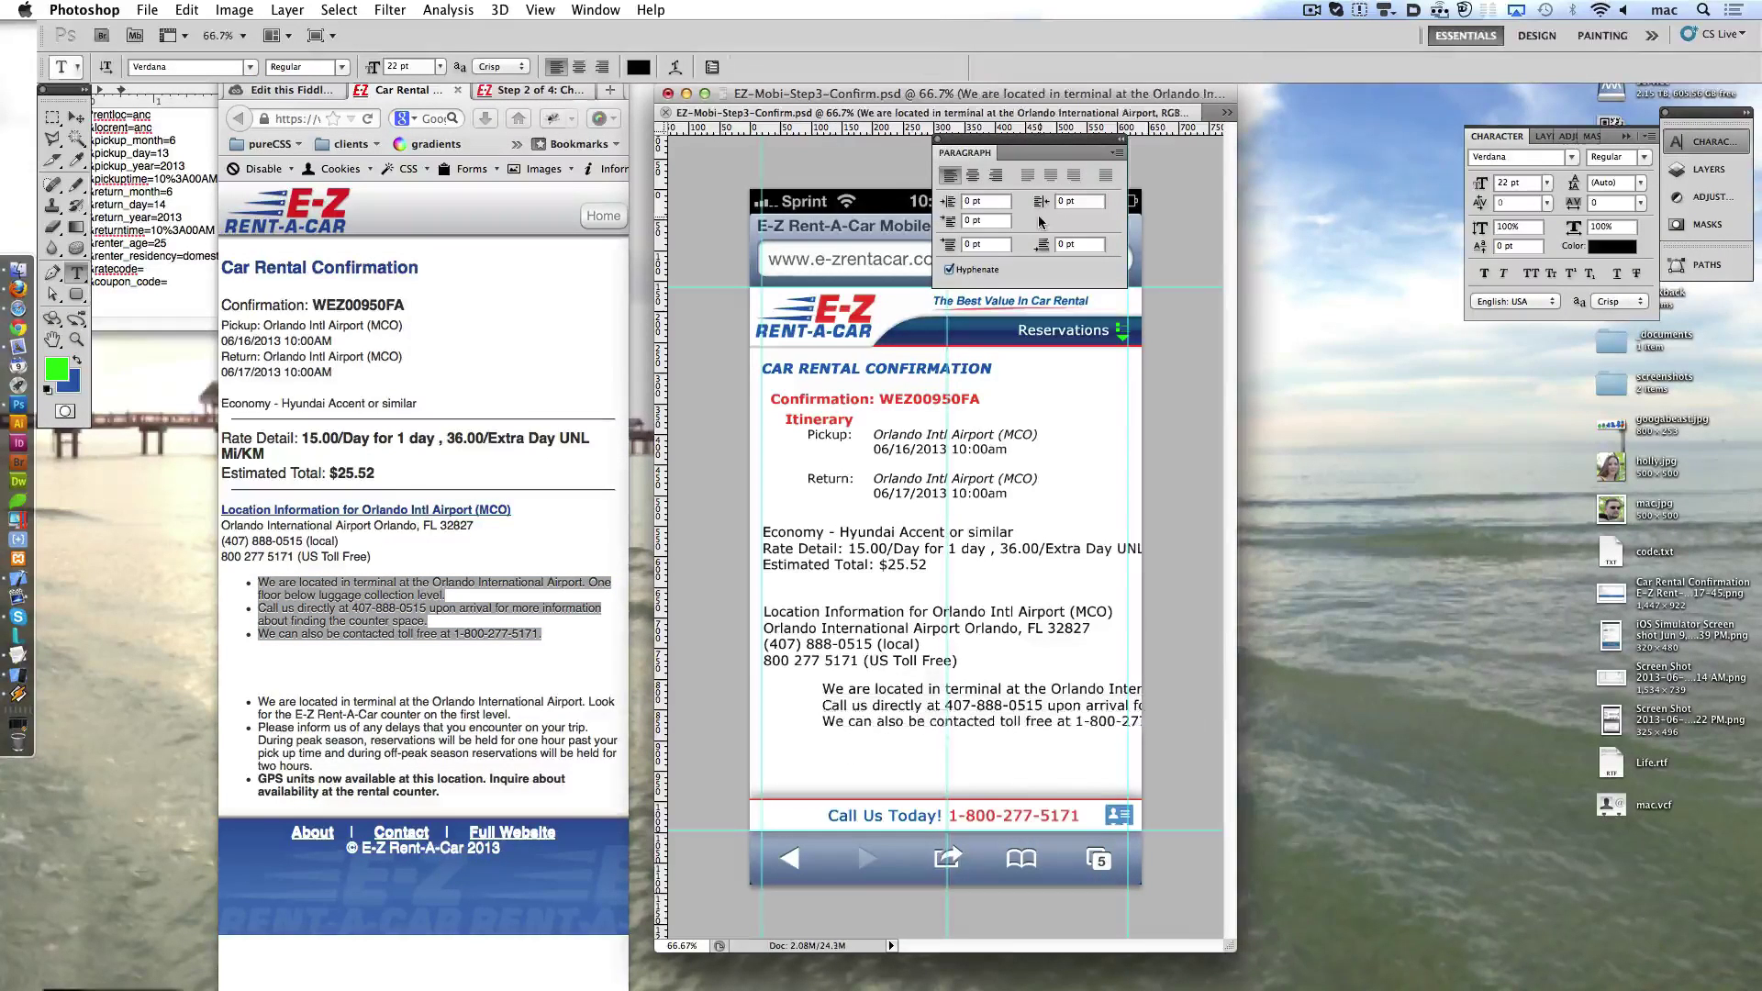
# - Set the bullet text and the location text to 18 pt
pyautogui.click(404, 67)
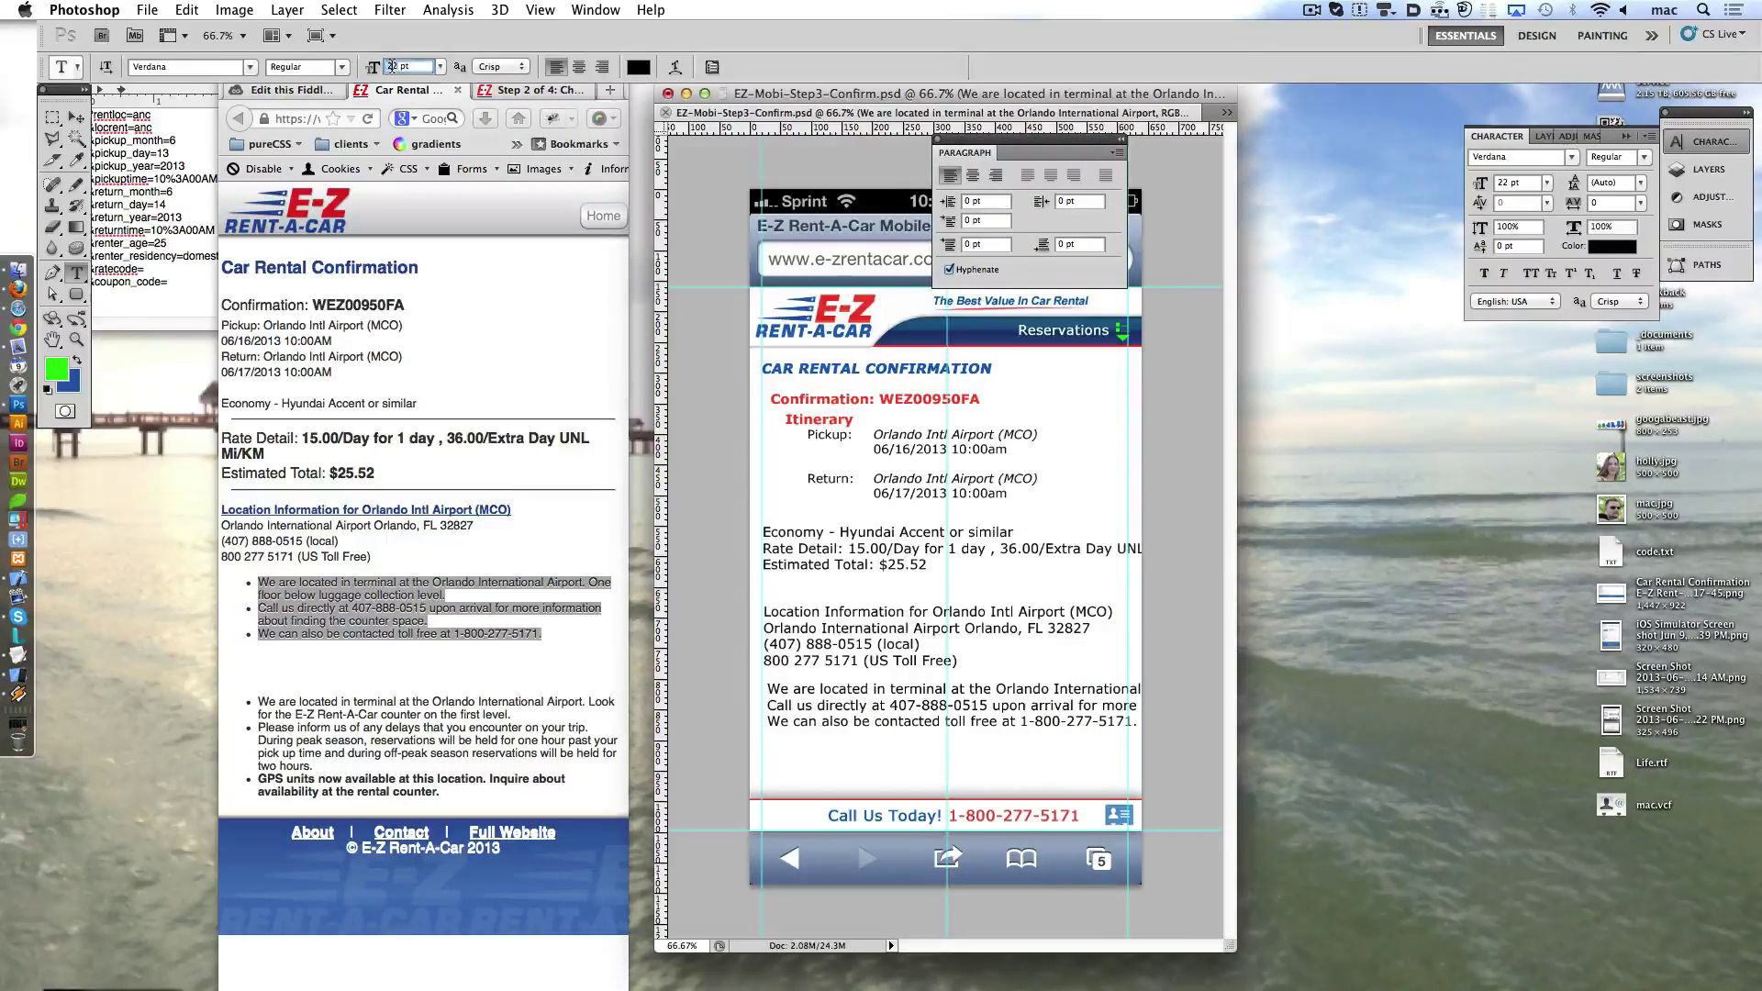
pyautogui.write('18')
pyautogui.press('Return')
pyautogui.keyDown('super'); pyautogui.click(795, 635); pyautogui.keyUp('super')
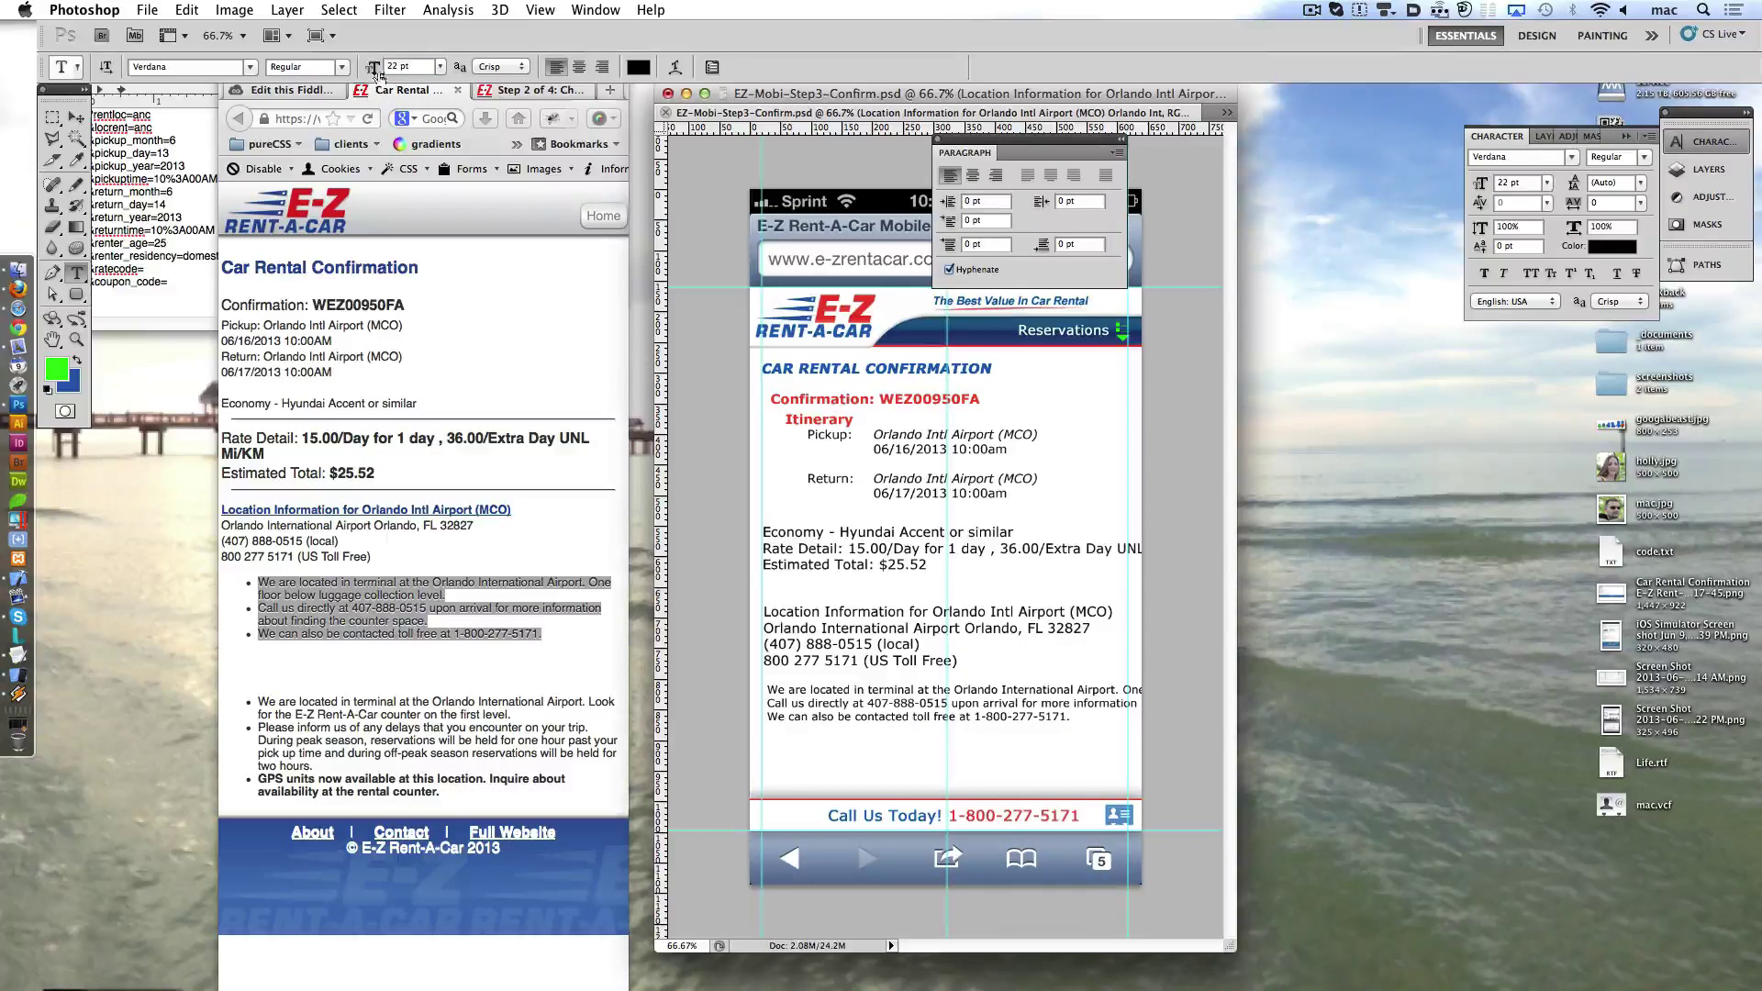
pyautogui.click(404, 67)
pyautogui.write('18')
pyautogui.press('Return')
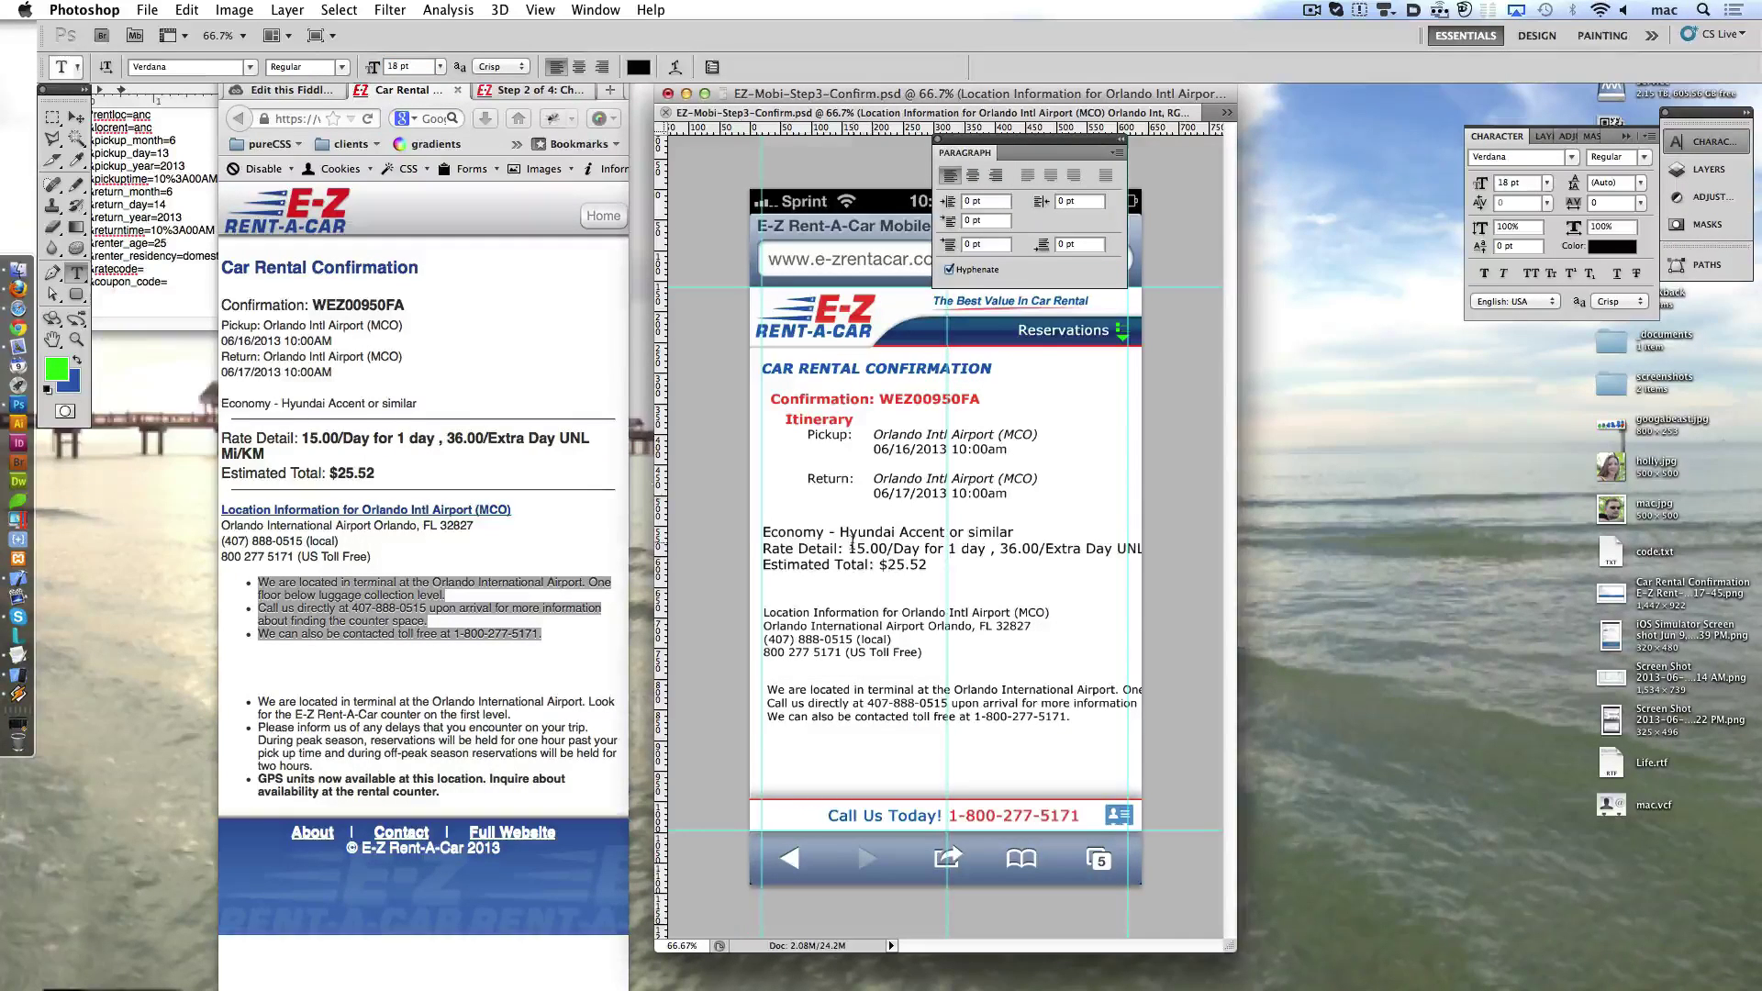
# - Make the rate amount and the $25.52 total bold
pyautogui.moveTo(849, 548); pyautogui.dragTo(1190, 549)
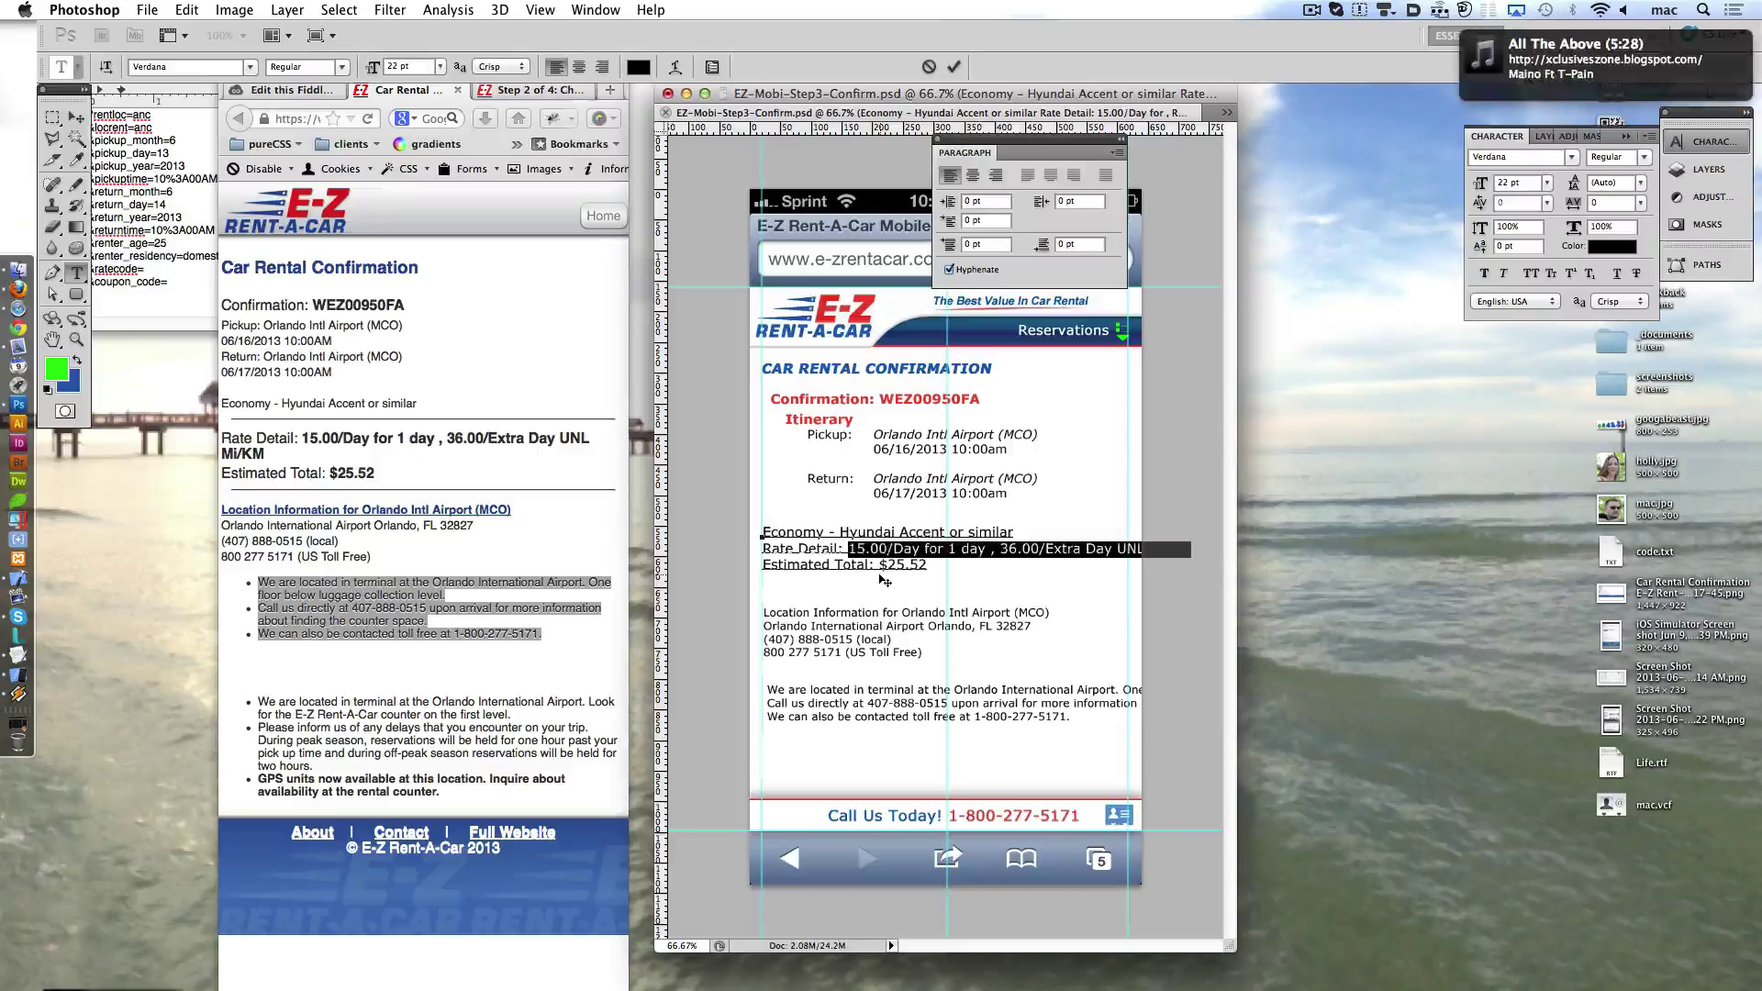
pyautogui.click(342, 67)
pyautogui.click(303, 98)
pyautogui.click(953, 67)
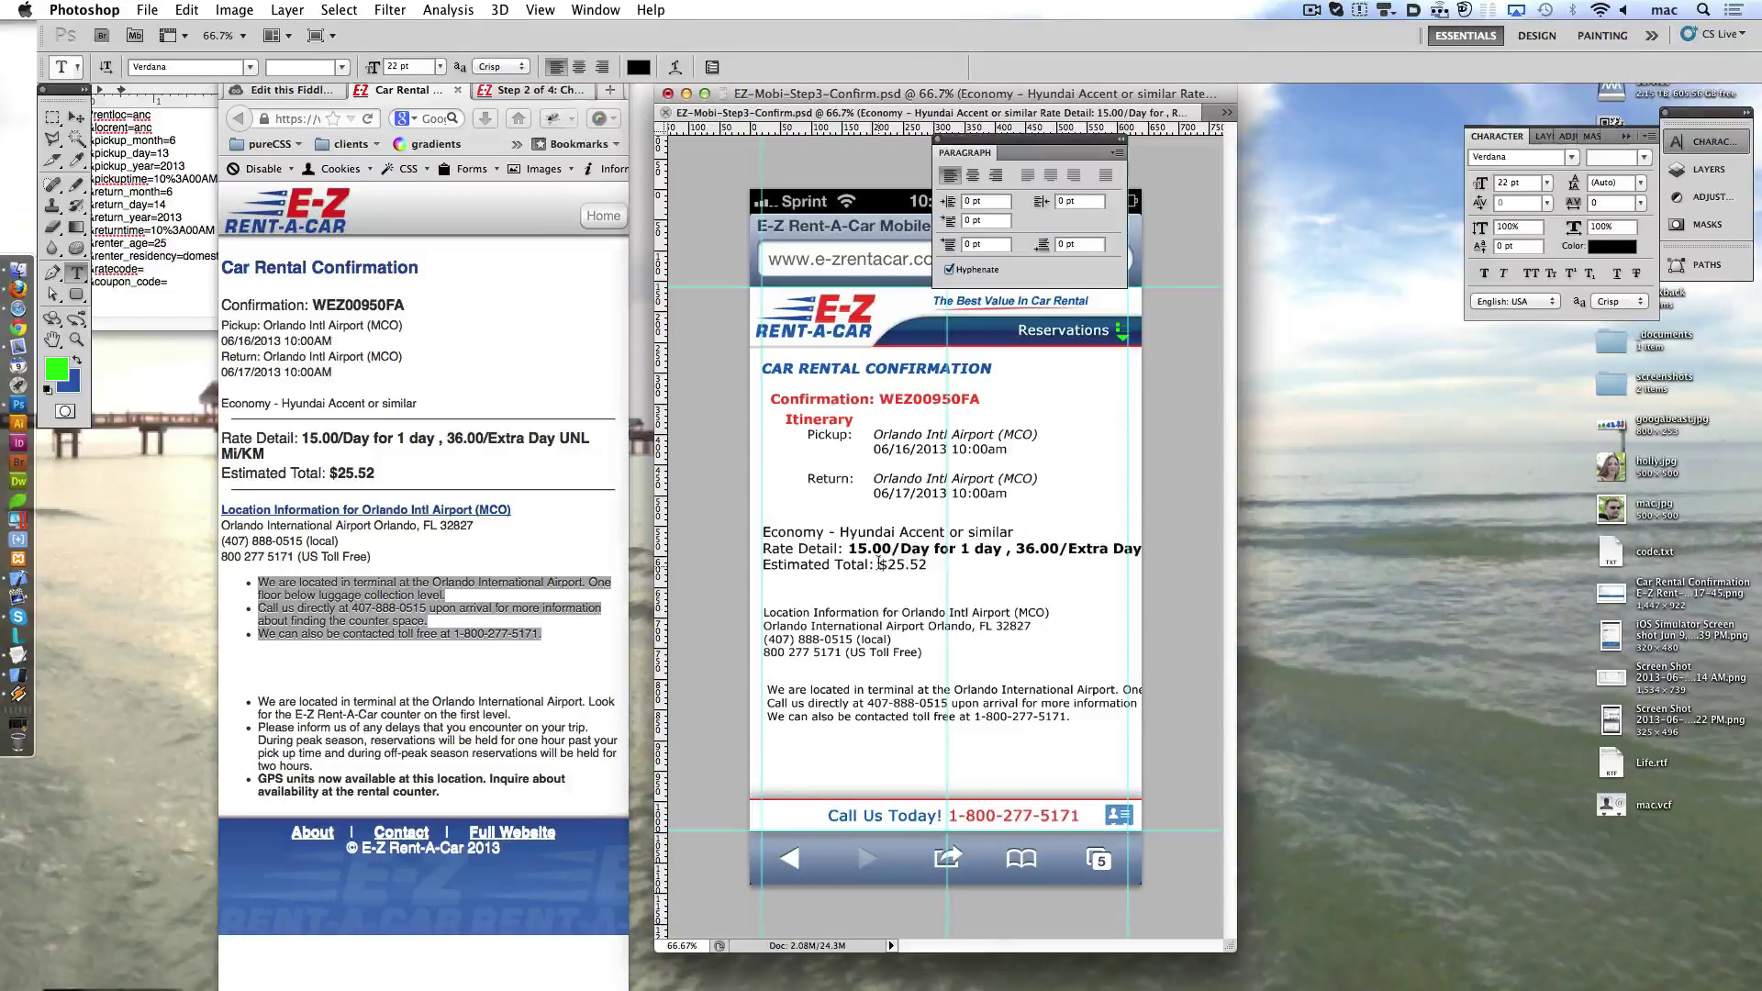
pyautogui.moveTo(878, 565); pyautogui.dragTo(928, 564)
pyautogui.click(342, 67)
pyautogui.click(302, 98)
# - Inspect the live page's location link in Firebug, confirming #104E95 bold styling, then close it
pyautogui.click(953, 67)
pyautogui.click(765, 614)
pyautogui.moveTo(762, 613); pyautogui.dragTo(1049, 613)
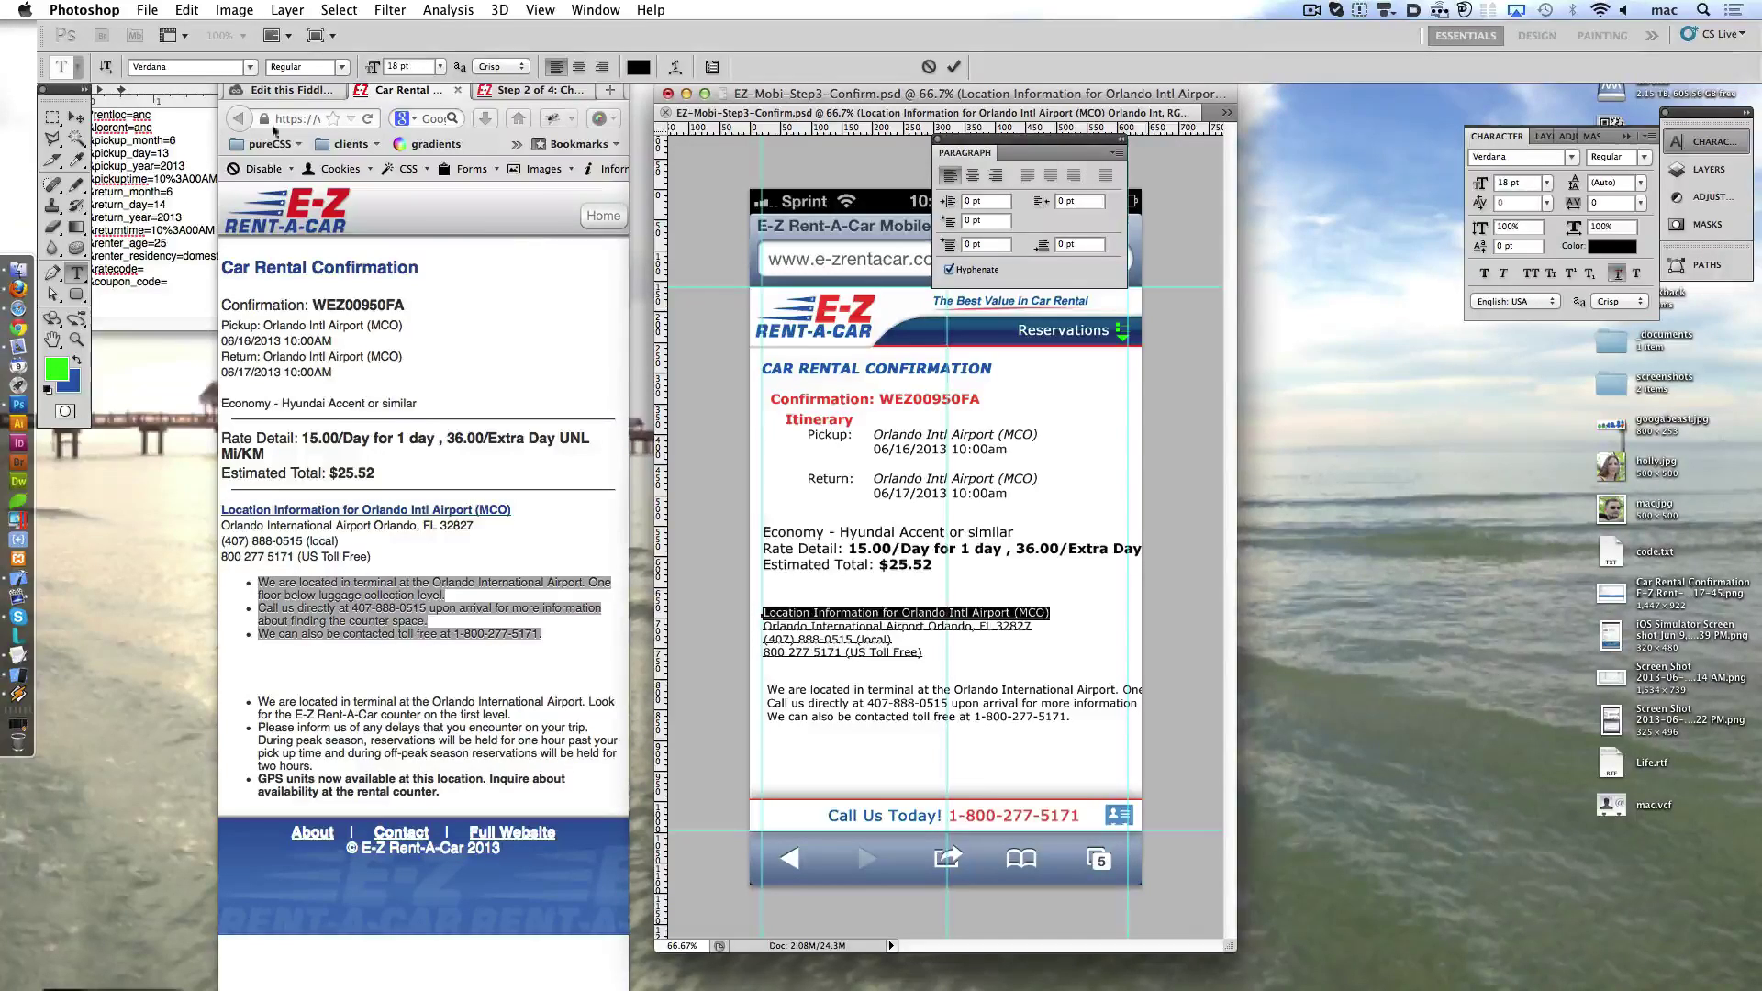
pyautogui.click(270, 506)
pyautogui.doubleClick(308, 511)
pyautogui.rightClick(307, 511)
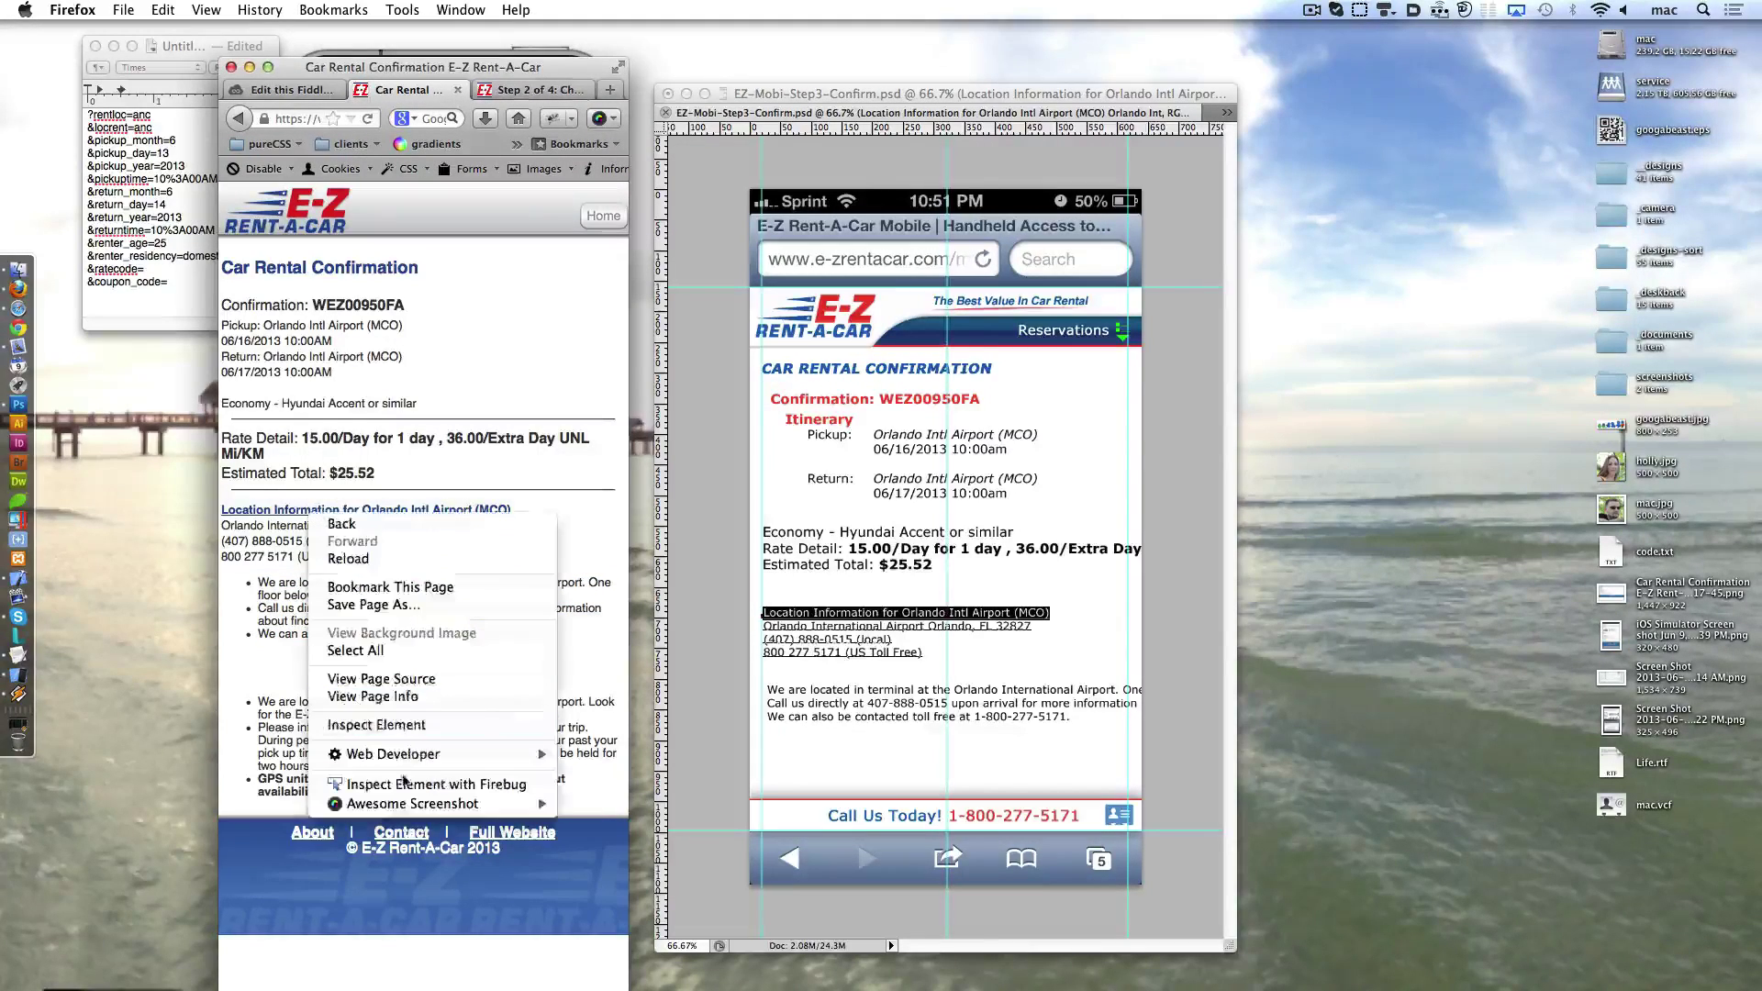
pyautogui.click(401, 792)
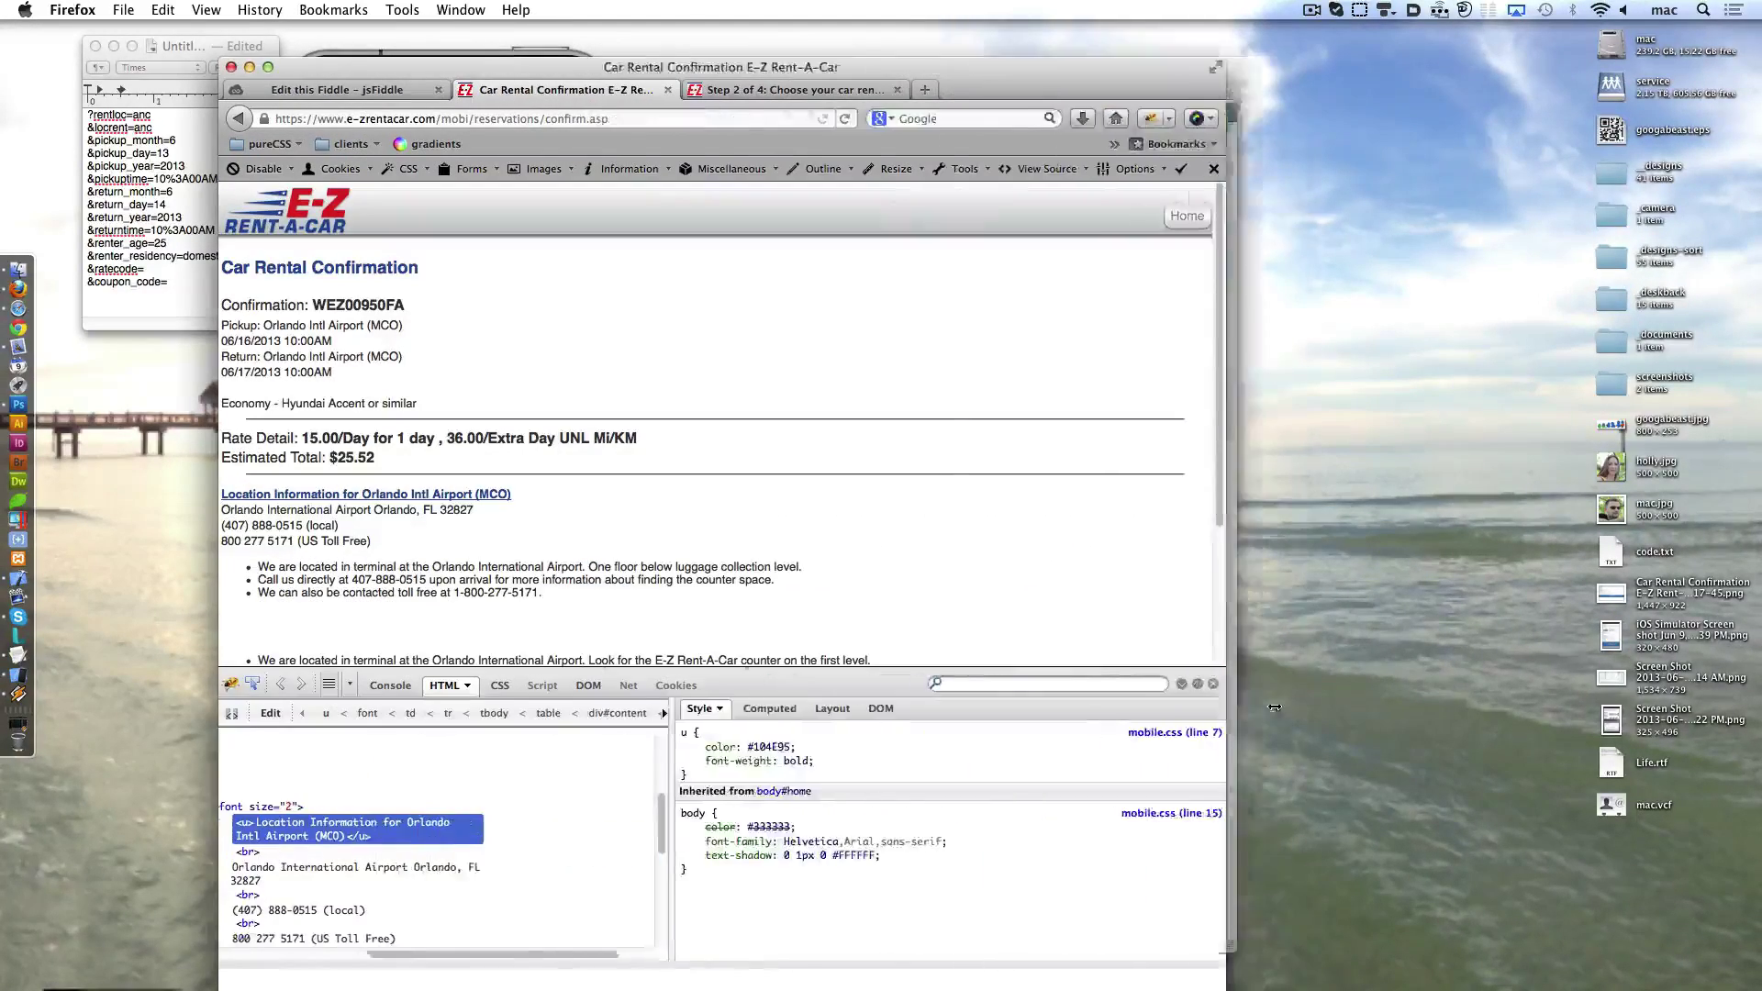
pyautogui.moveTo(537, 963); pyautogui.dragTo(424, 964)
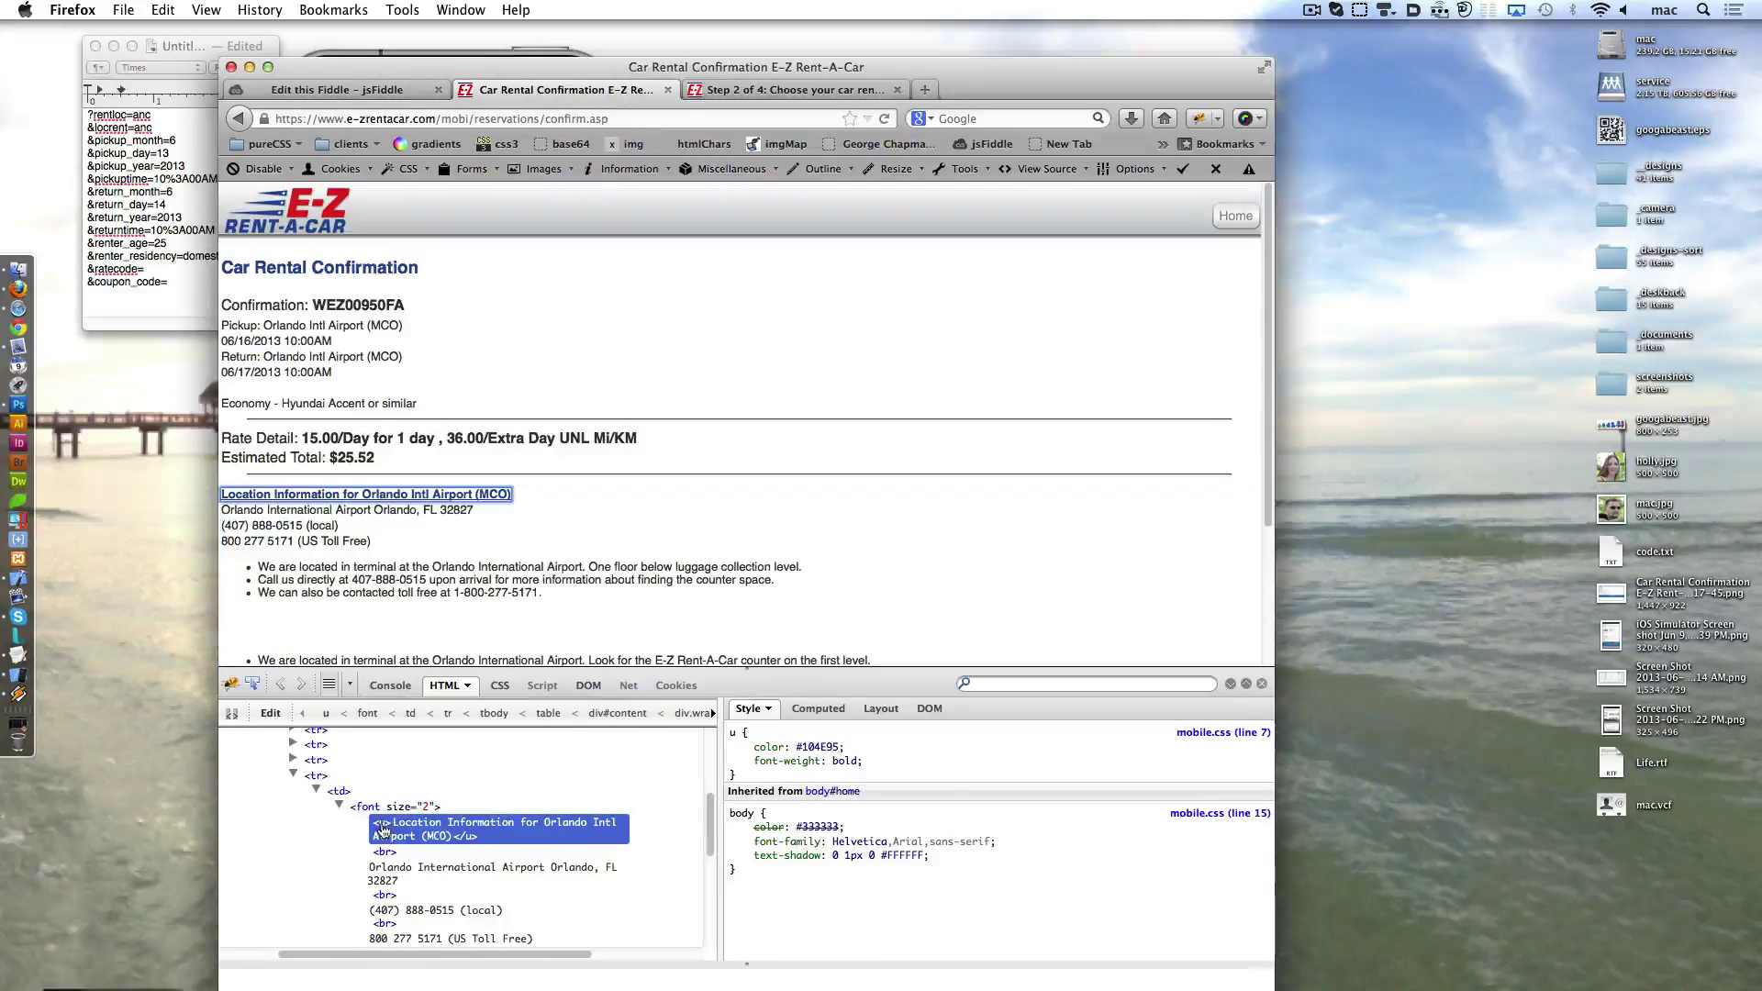
pyautogui.press('F12')
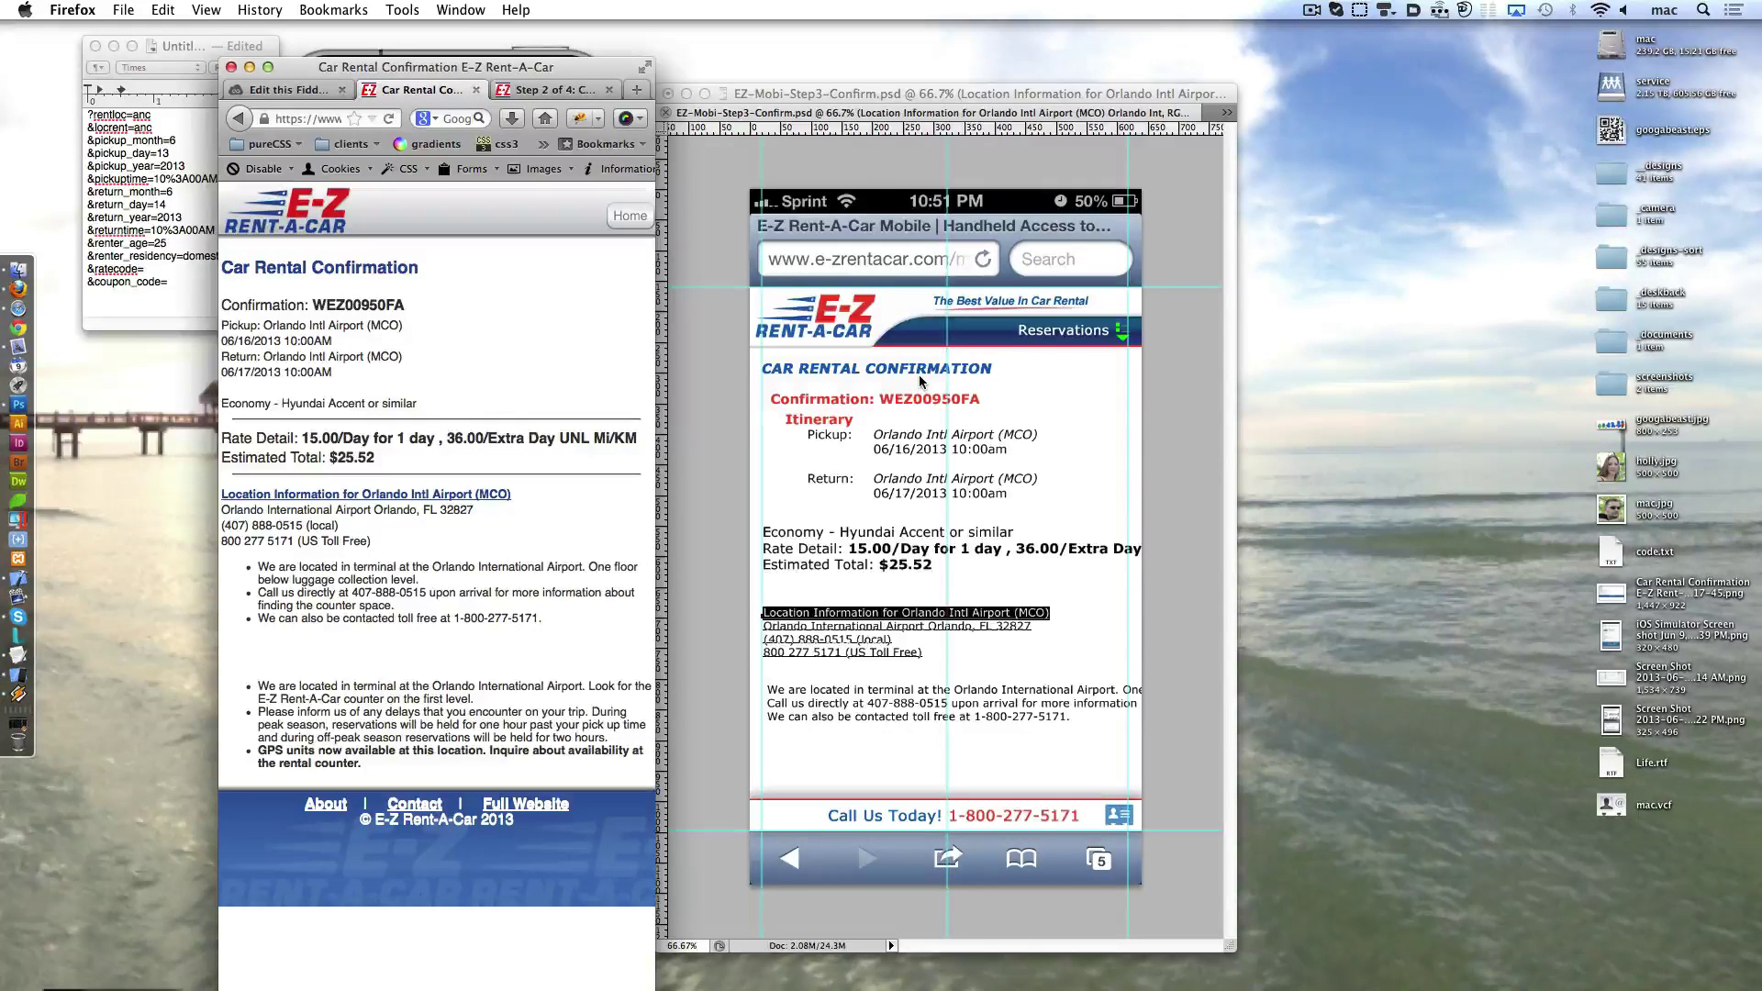
# - Sample the heading's blue from the mockup and save it as a new swatch
pyautogui.click(918, 374)
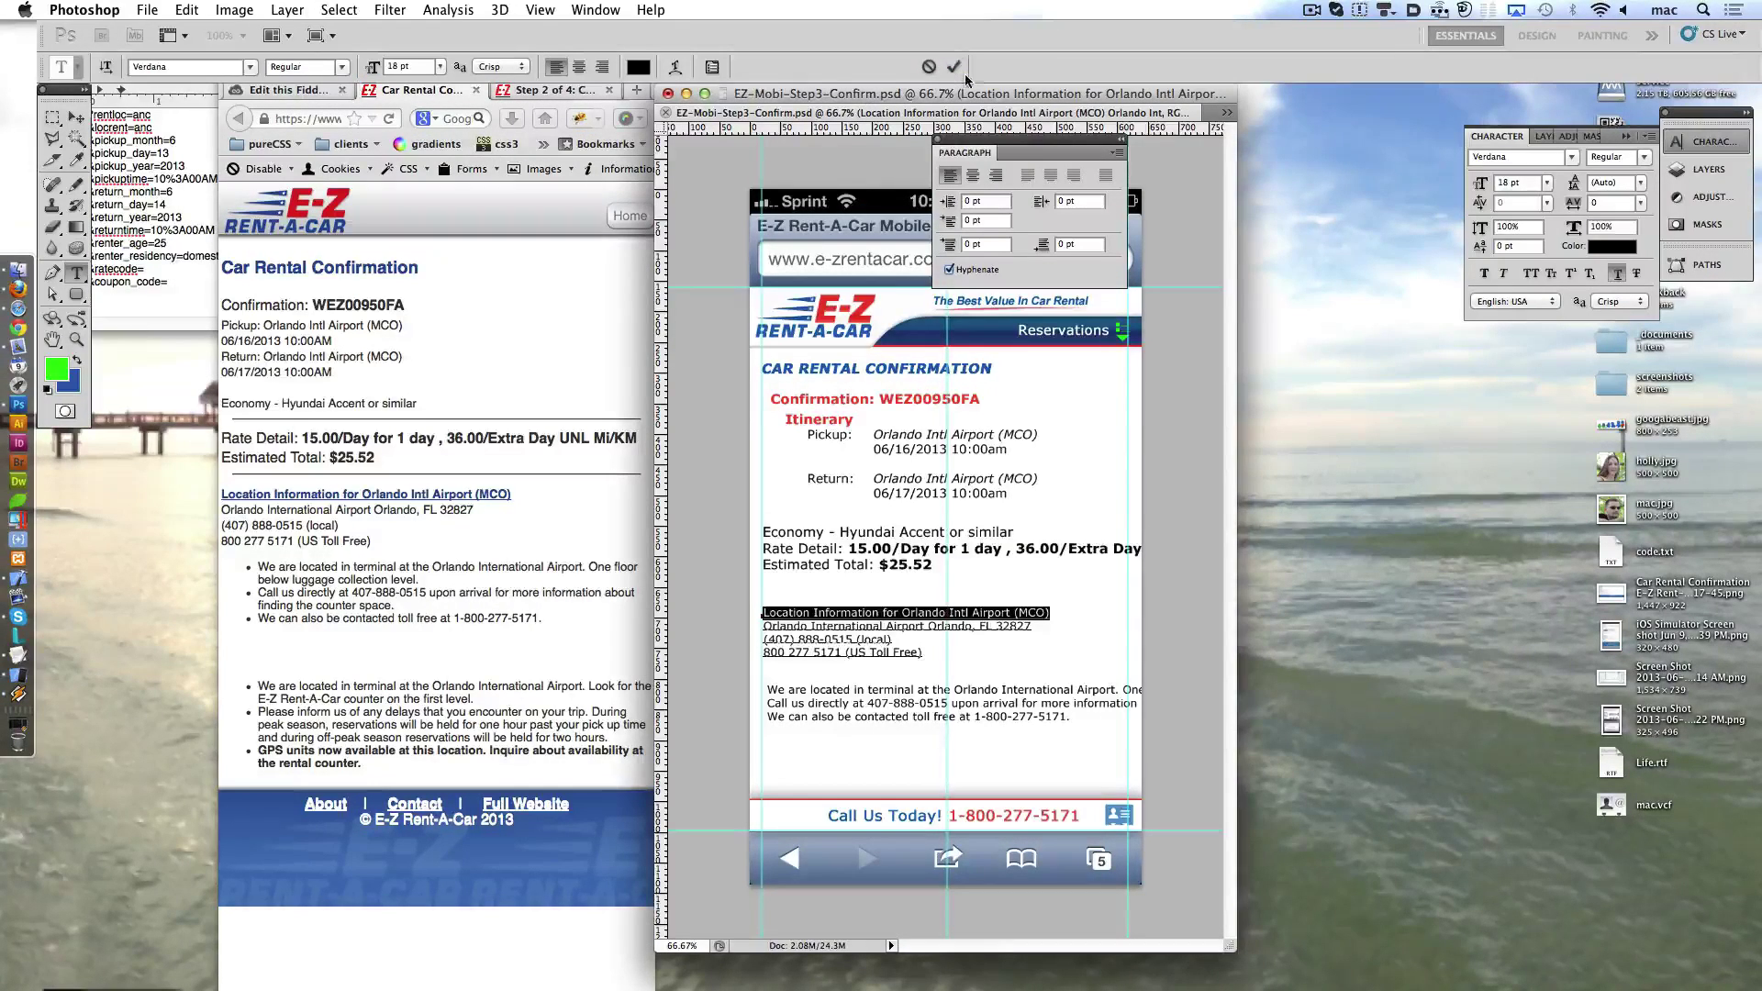
pyautogui.click(1613, 246)
pyautogui.click(872, 815)
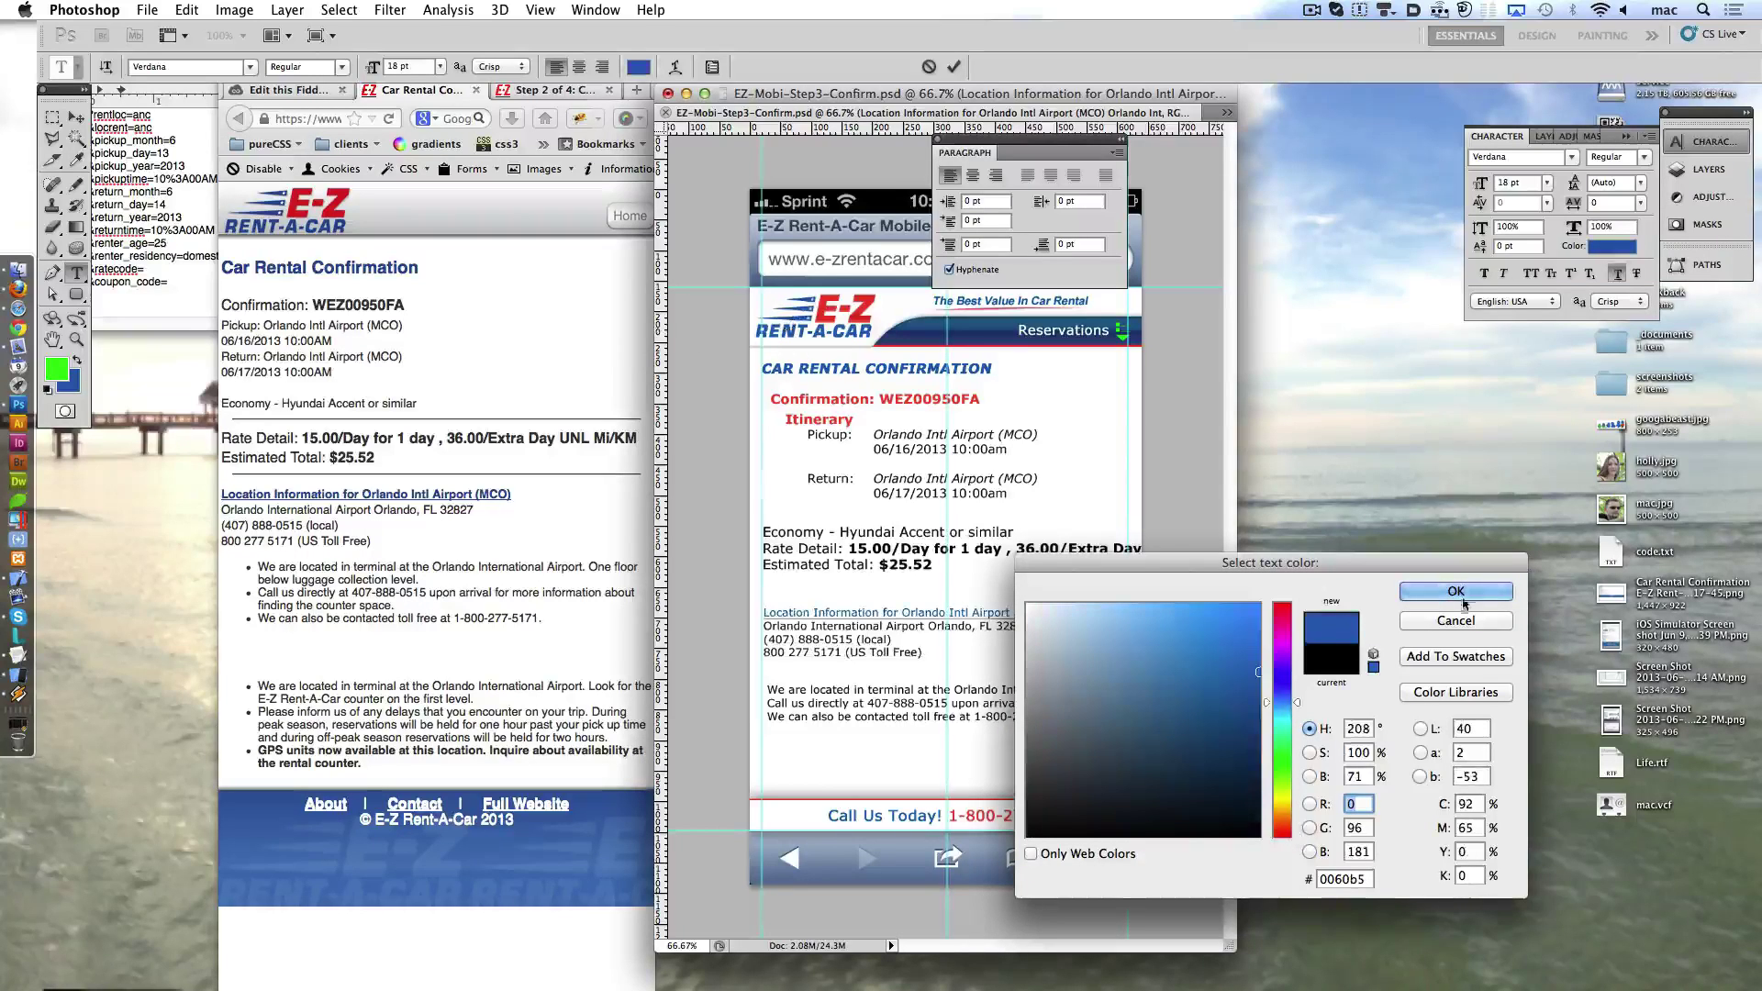
pyautogui.click(927, 365)
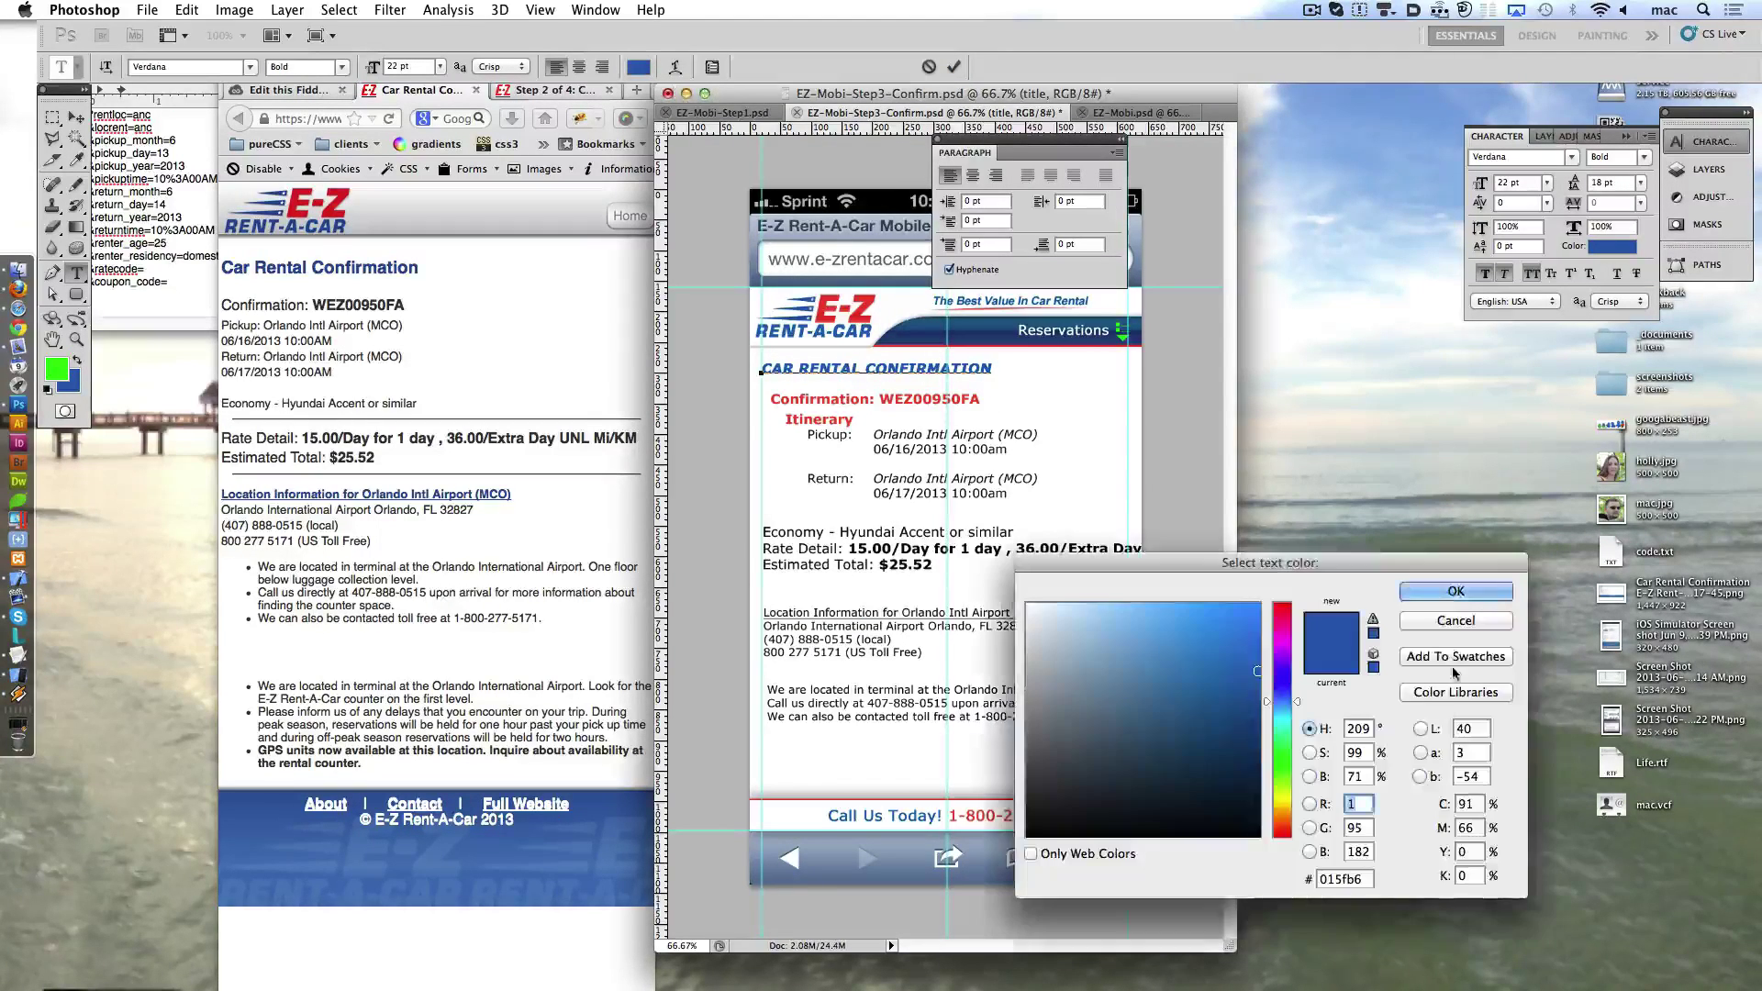
pyautogui.click(1454, 658)
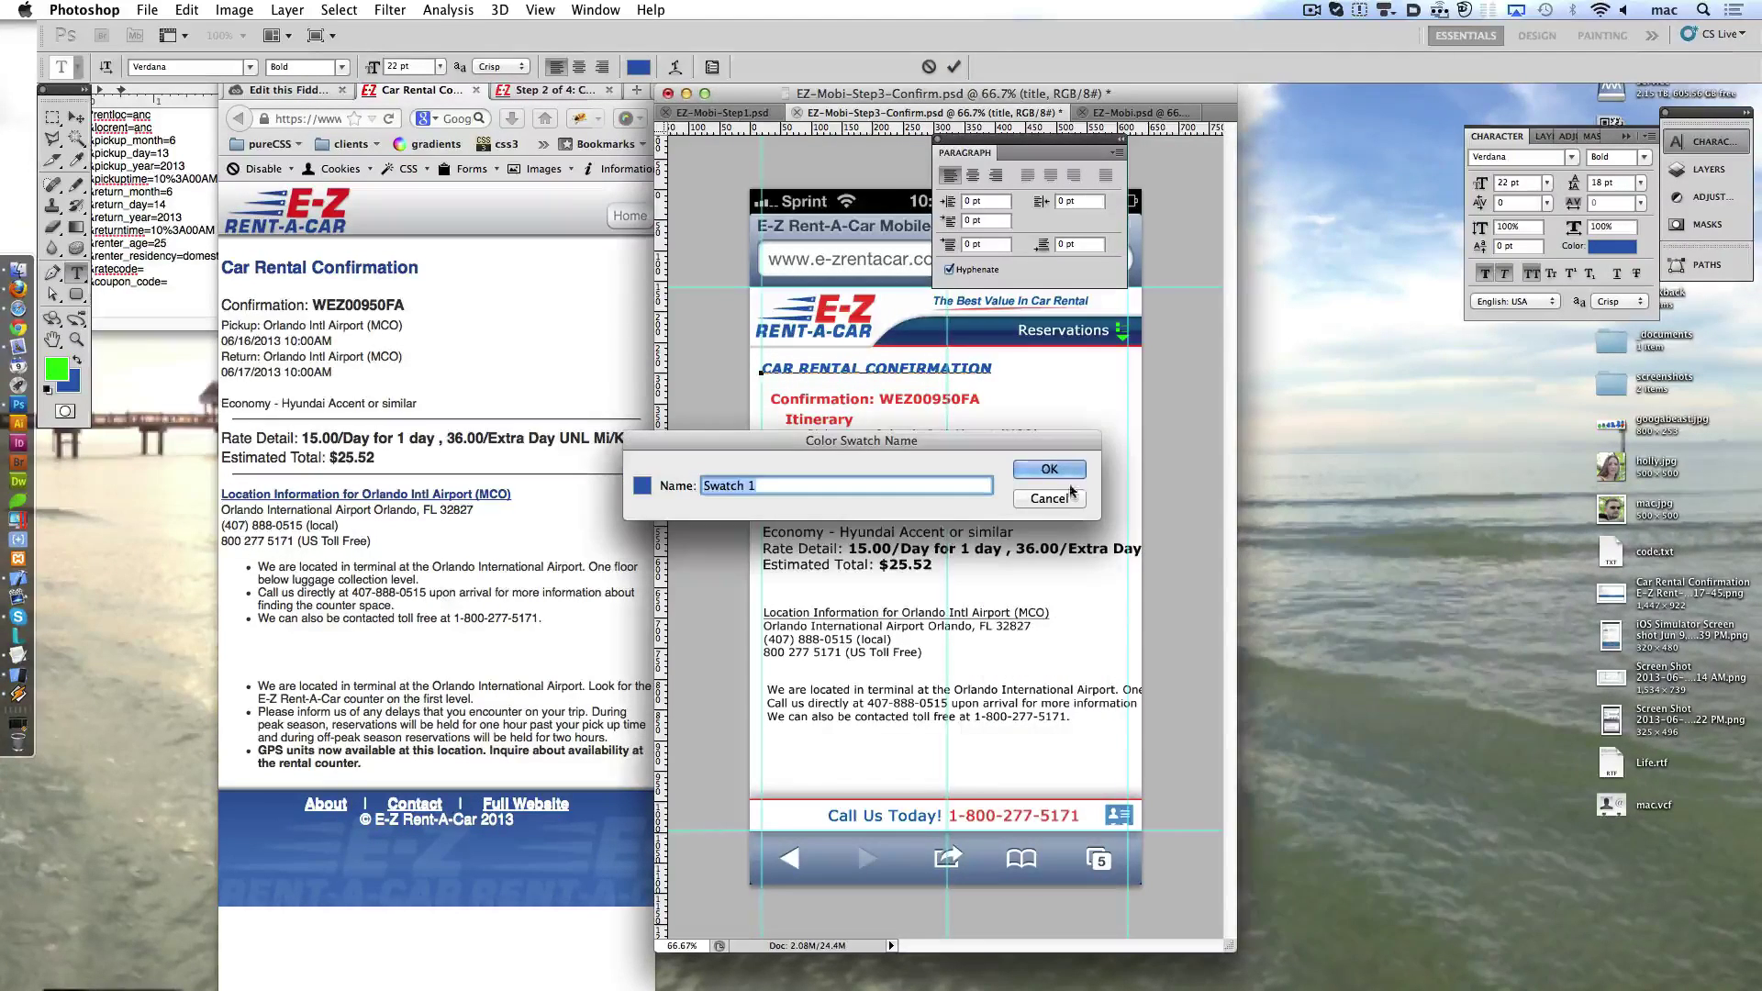
pyautogui.click(1049, 498)
pyautogui.click(1455, 590)
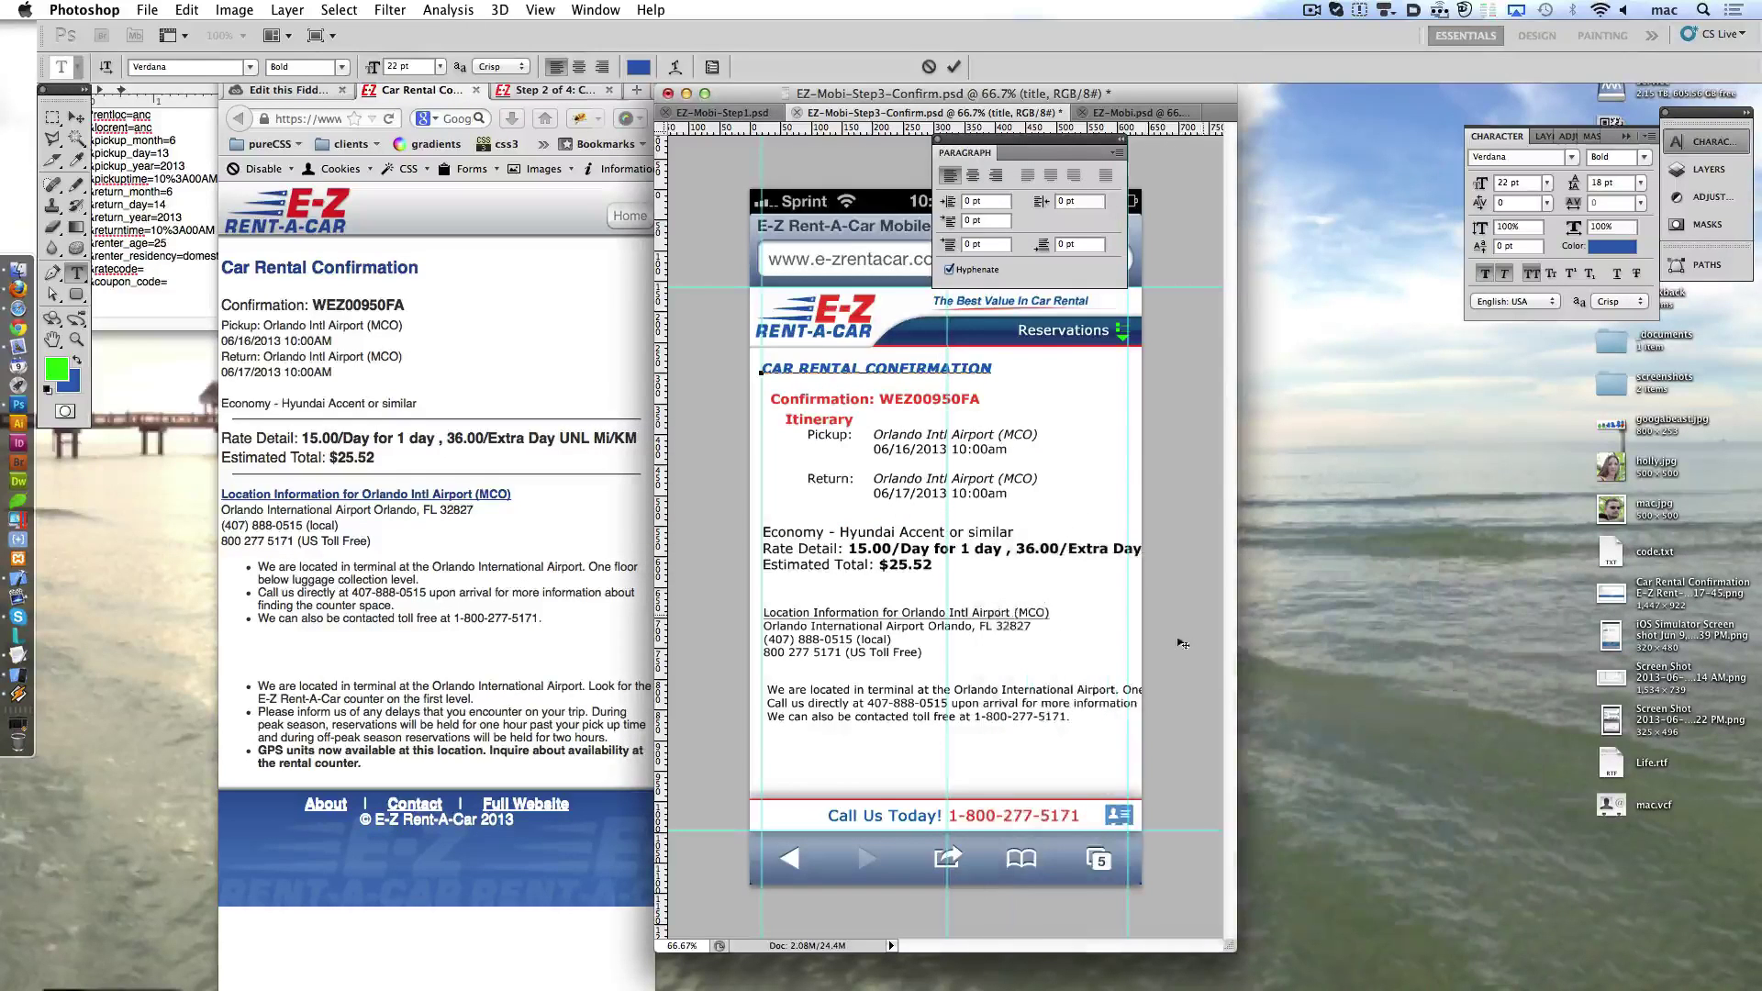
# - Apply the saved blue swatch to the location heading line and the CAR RENTAL CONFIRMATION heading
pyautogui.tripleClick(964, 615)
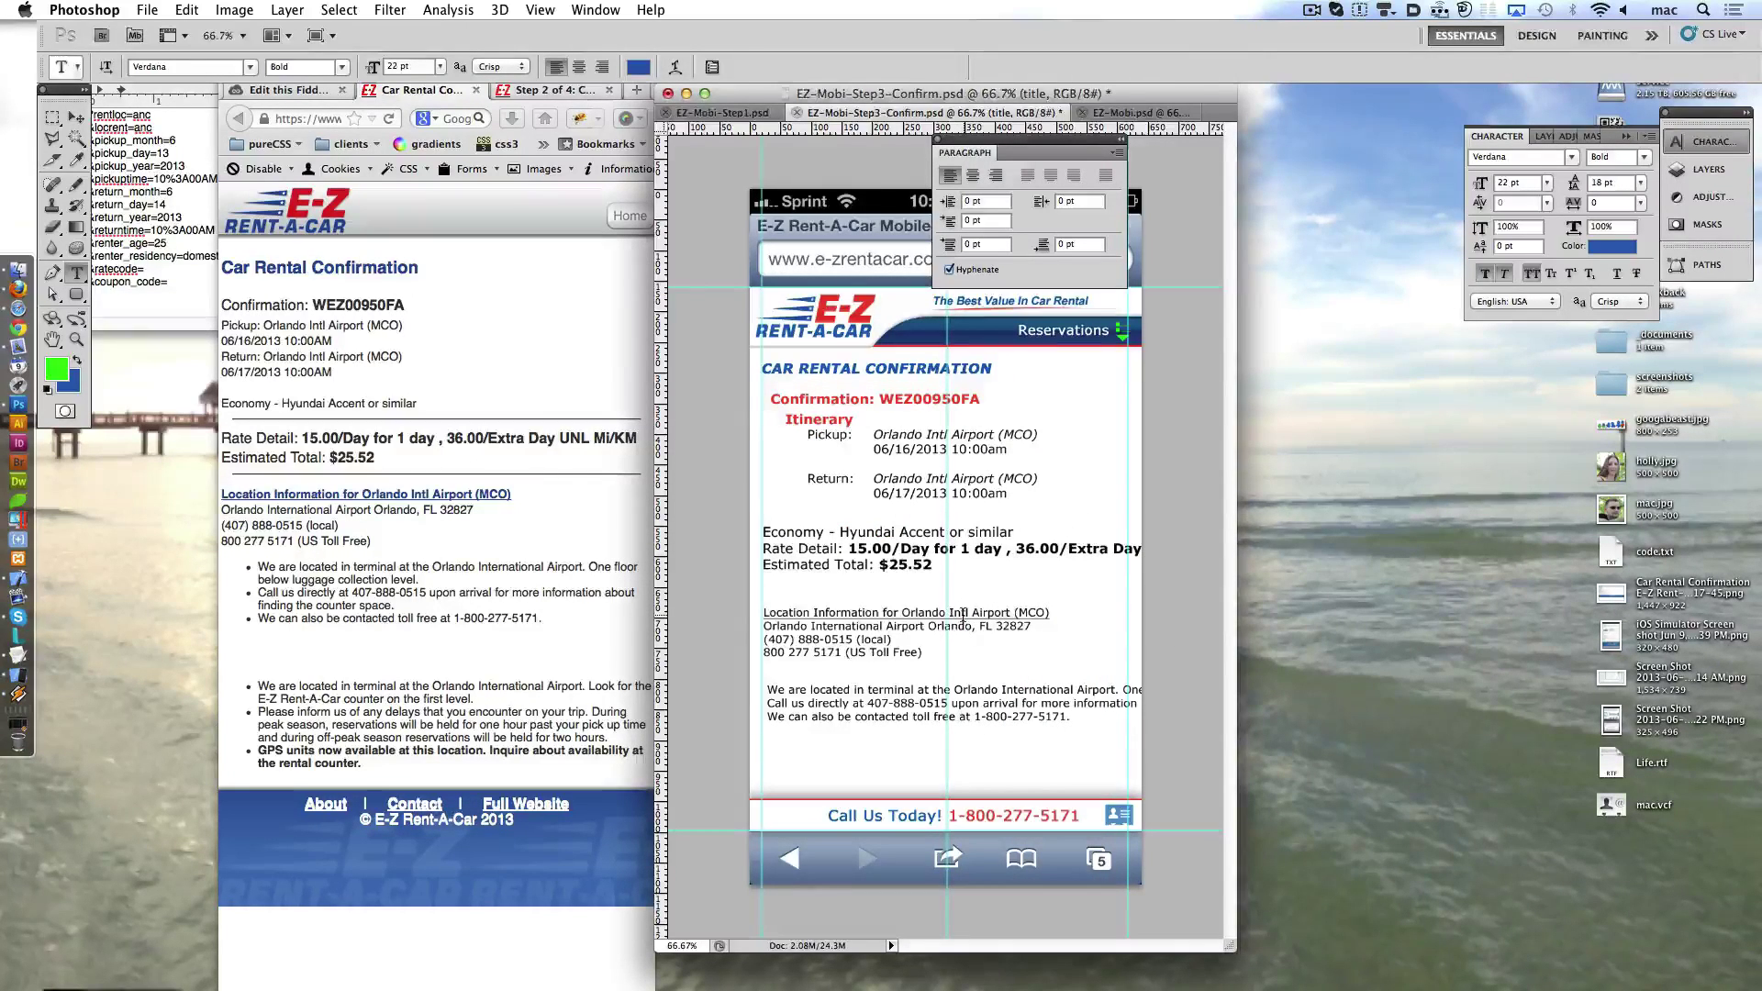
pyautogui.click(596, 9)
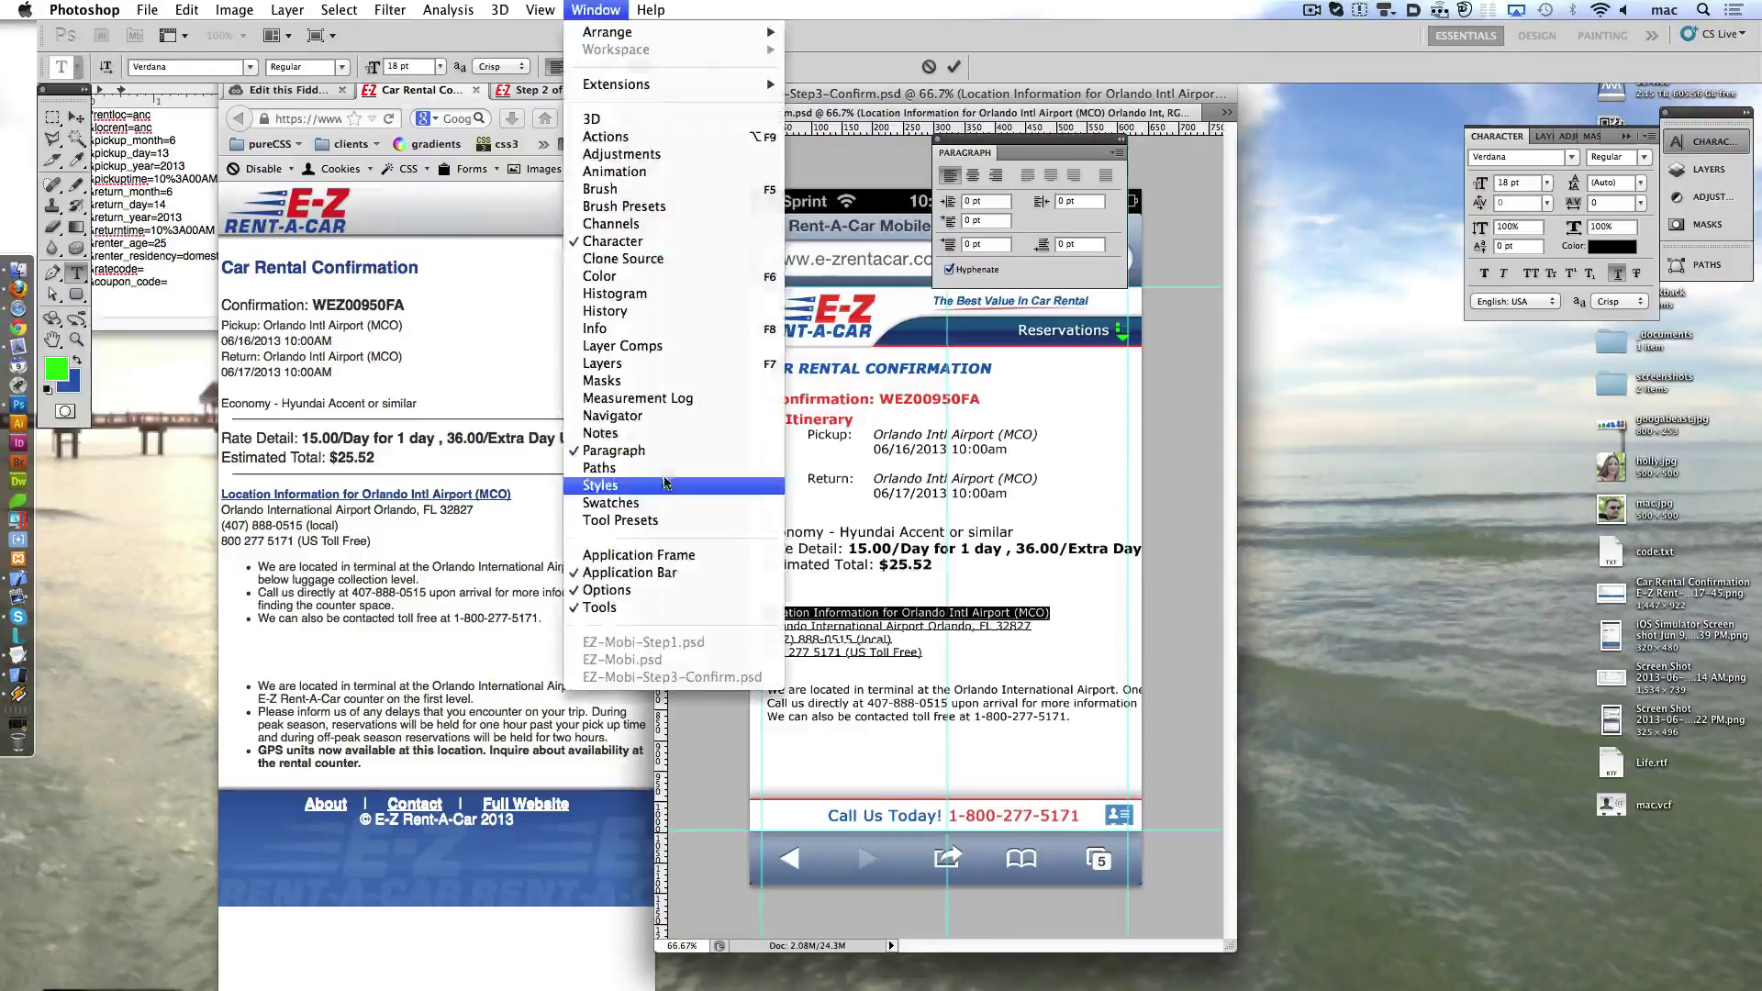
pyautogui.click(808, 472)
pyautogui.click(1580, 230)
pyautogui.click(952, 67)
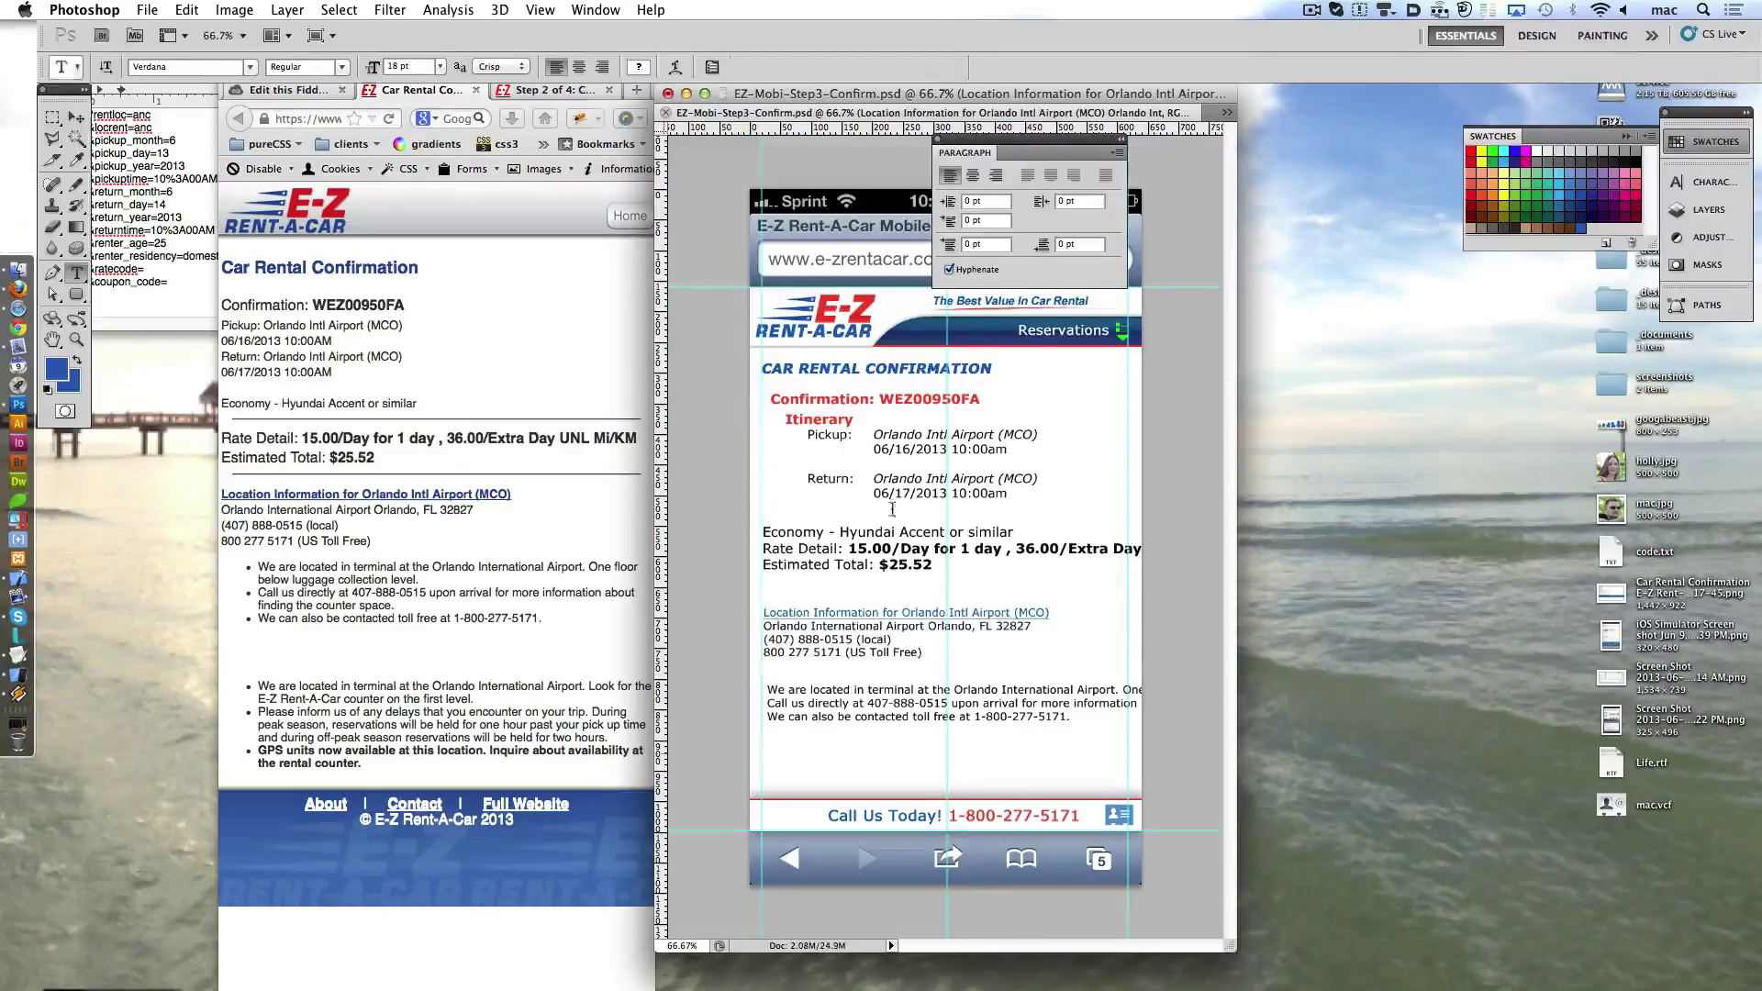
pyautogui.click(914, 368)
pyautogui.moveTo(995, 368); pyautogui.dragTo(697, 363)
pyautogui.click(954, 66)
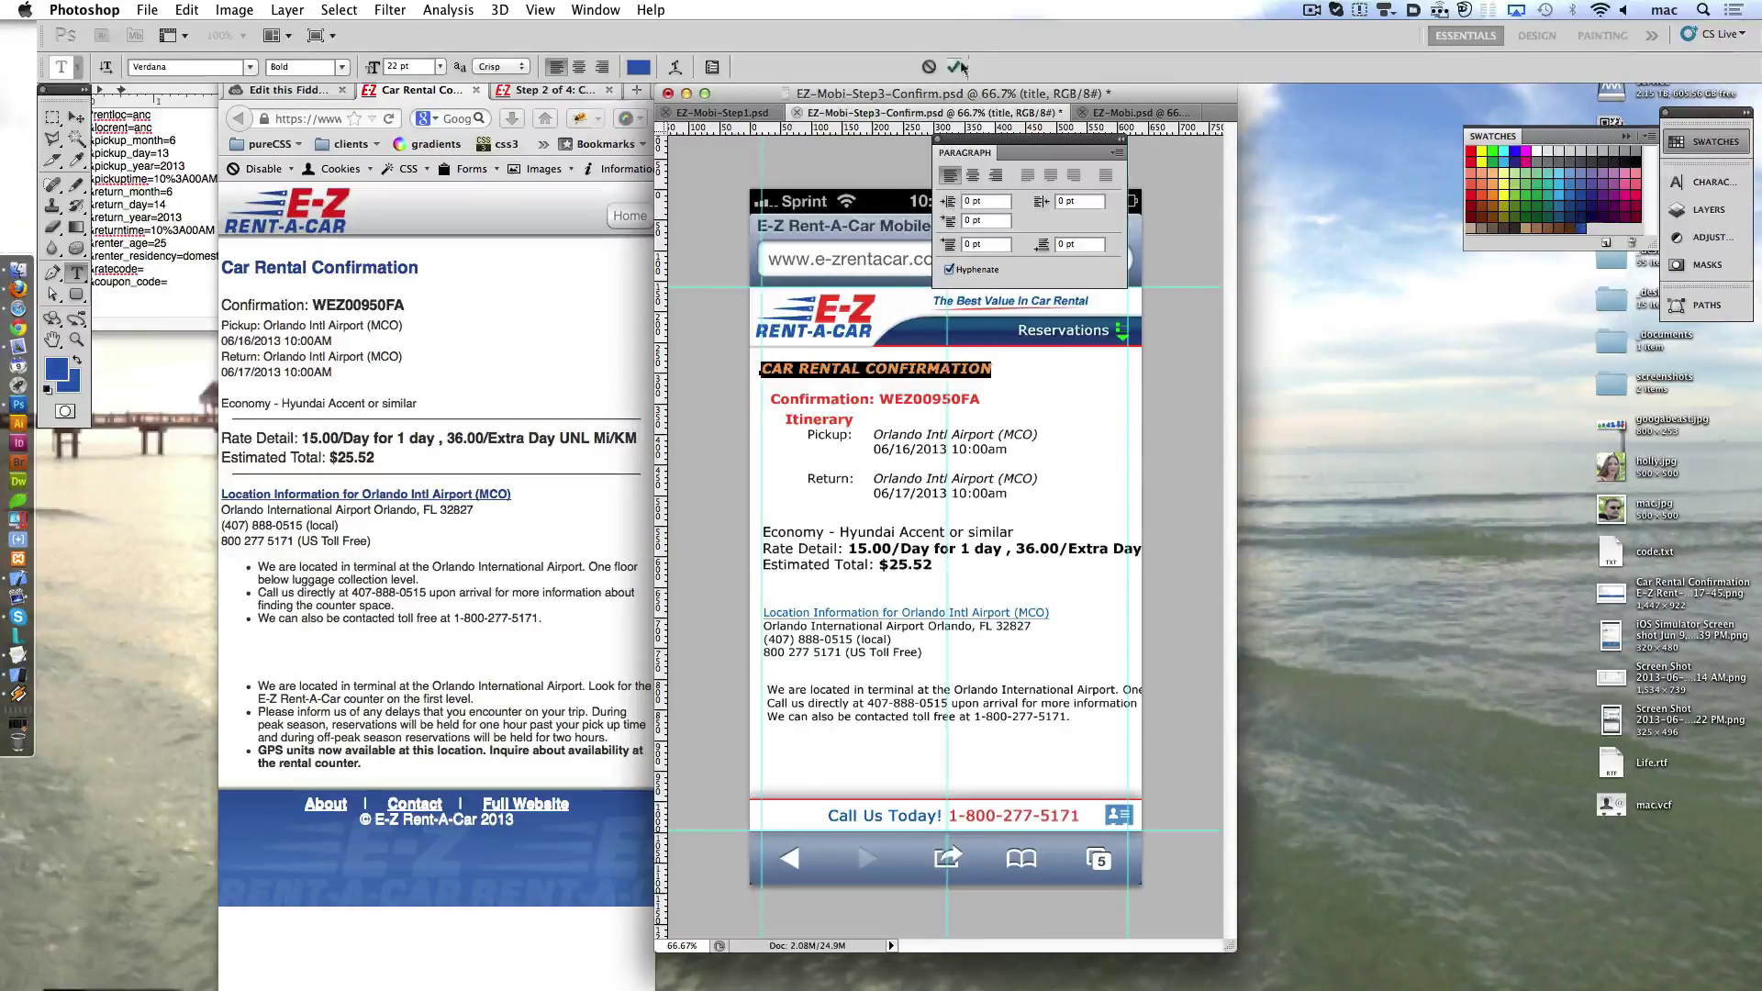
# - Make the location heading bold and touch up the location details text block
pyautogui.tripleClick(1010, 615)
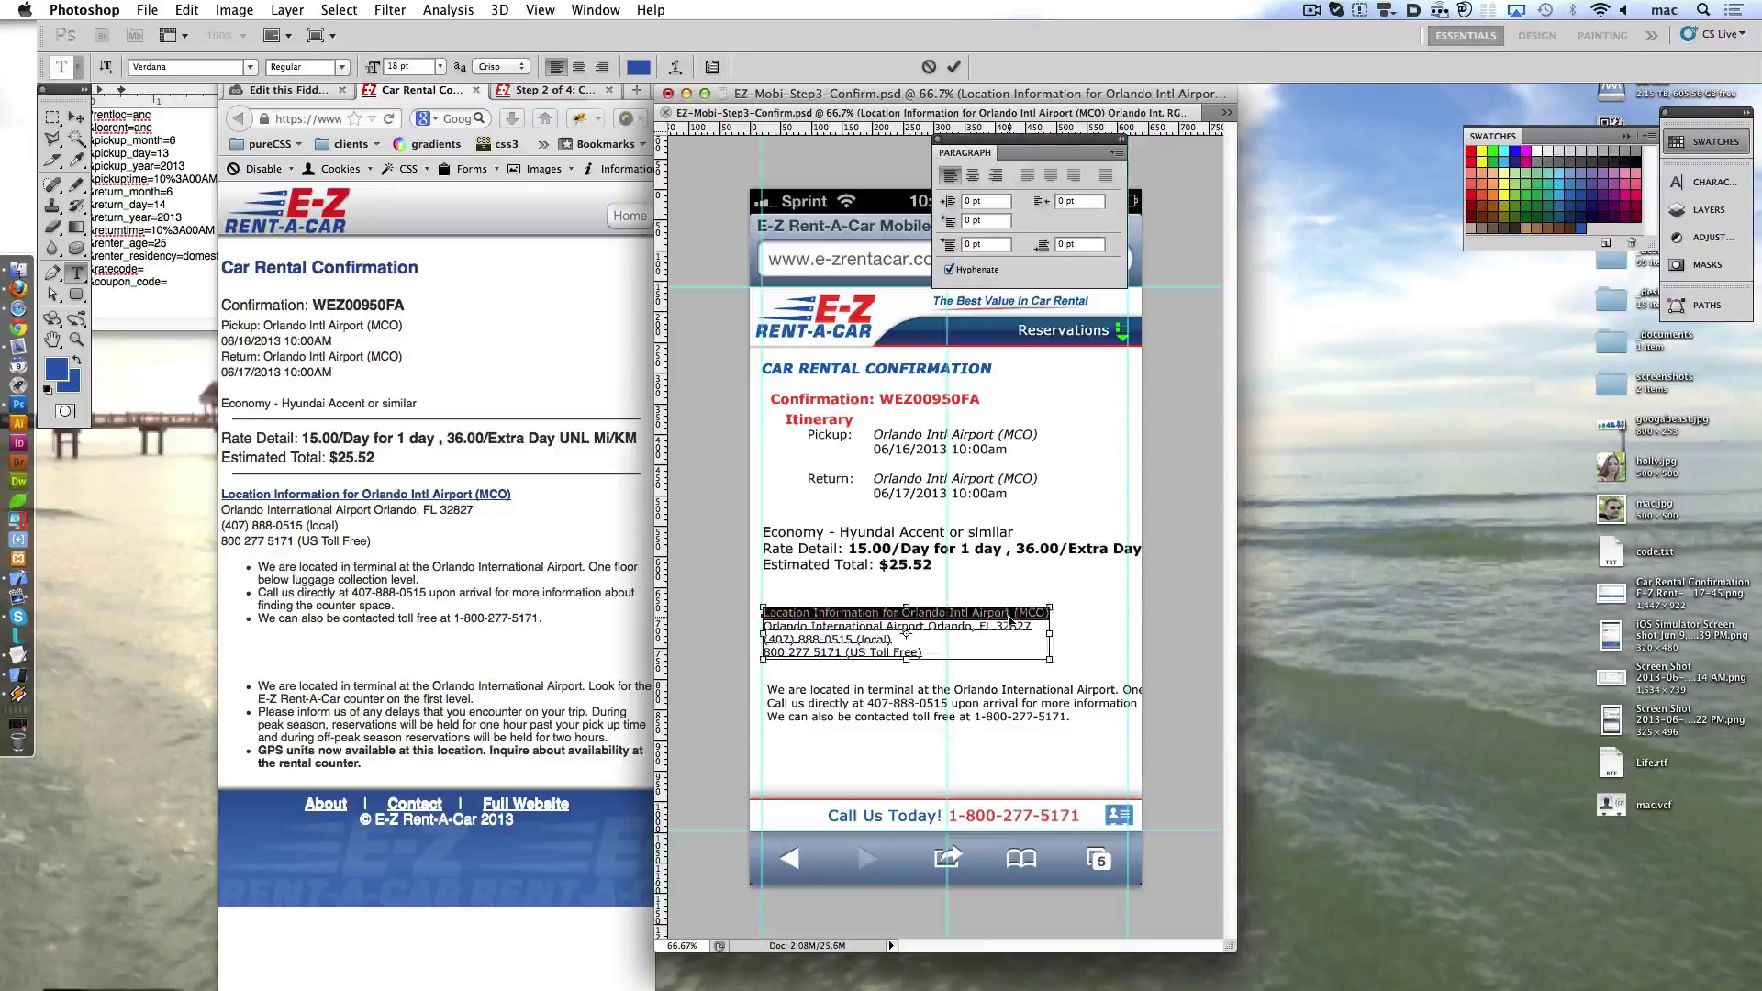
pyautogui.click(341, 67)
pyautogui.click(303, 100)
pyautogui.click(1176, 647)
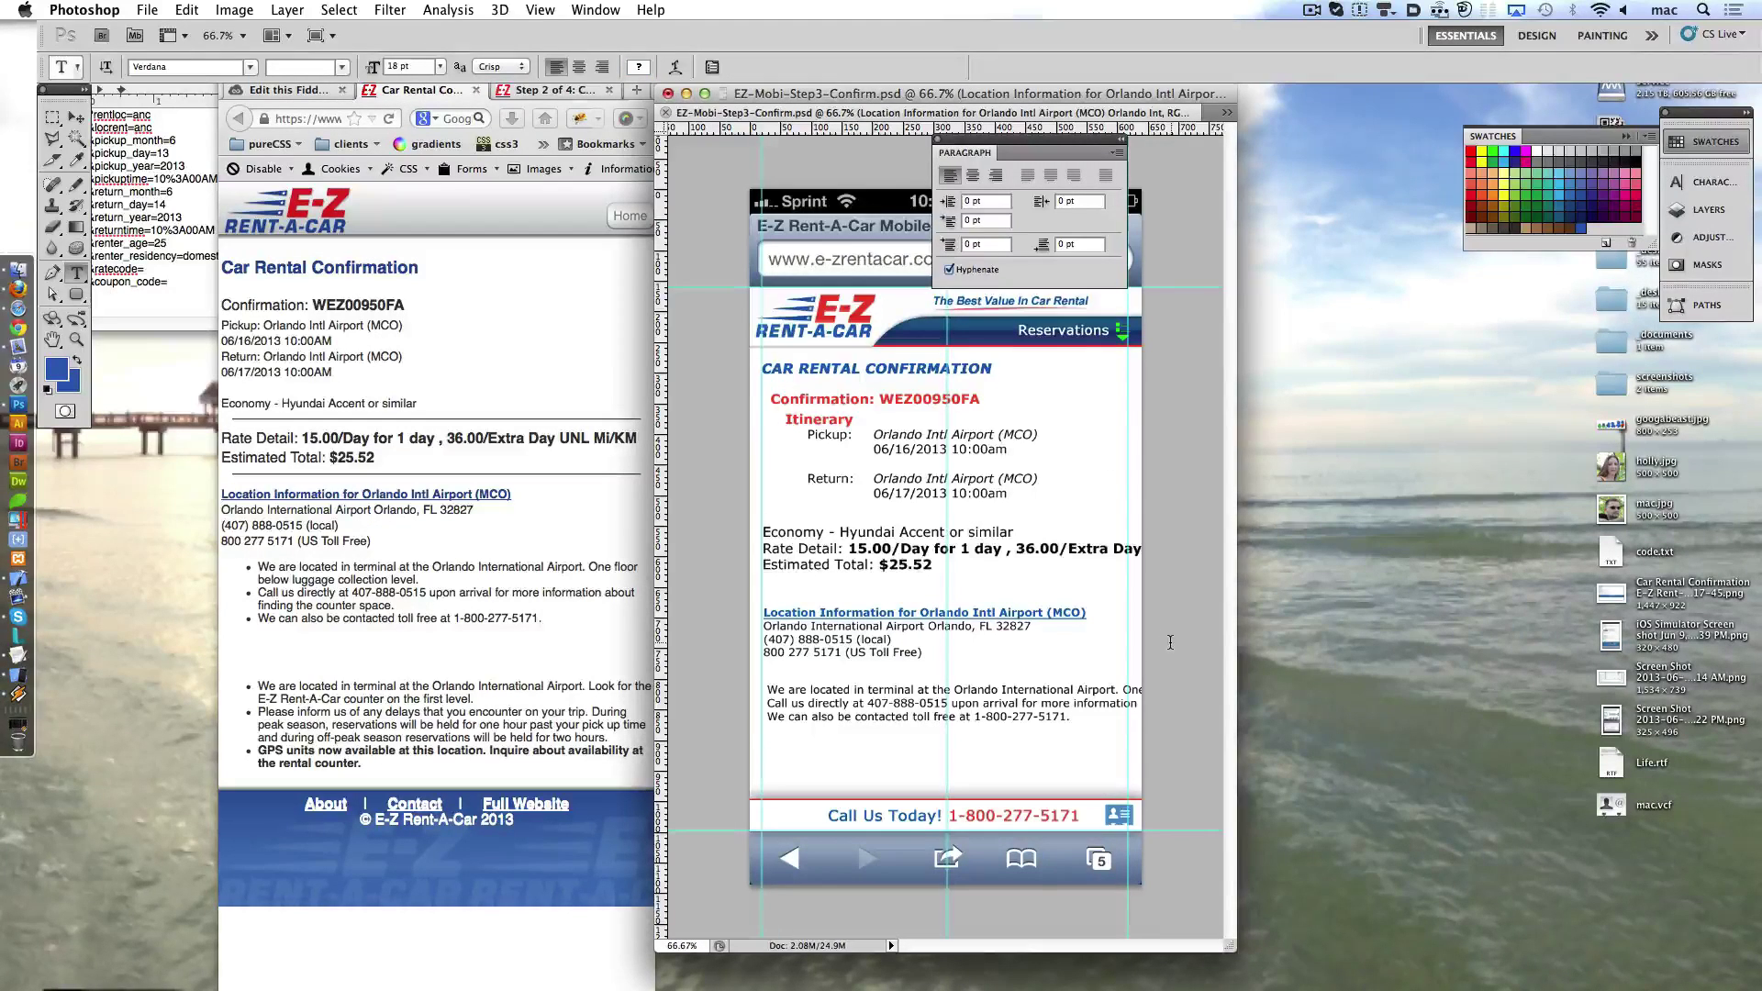
pyautogui.doubleClick(827, 652)
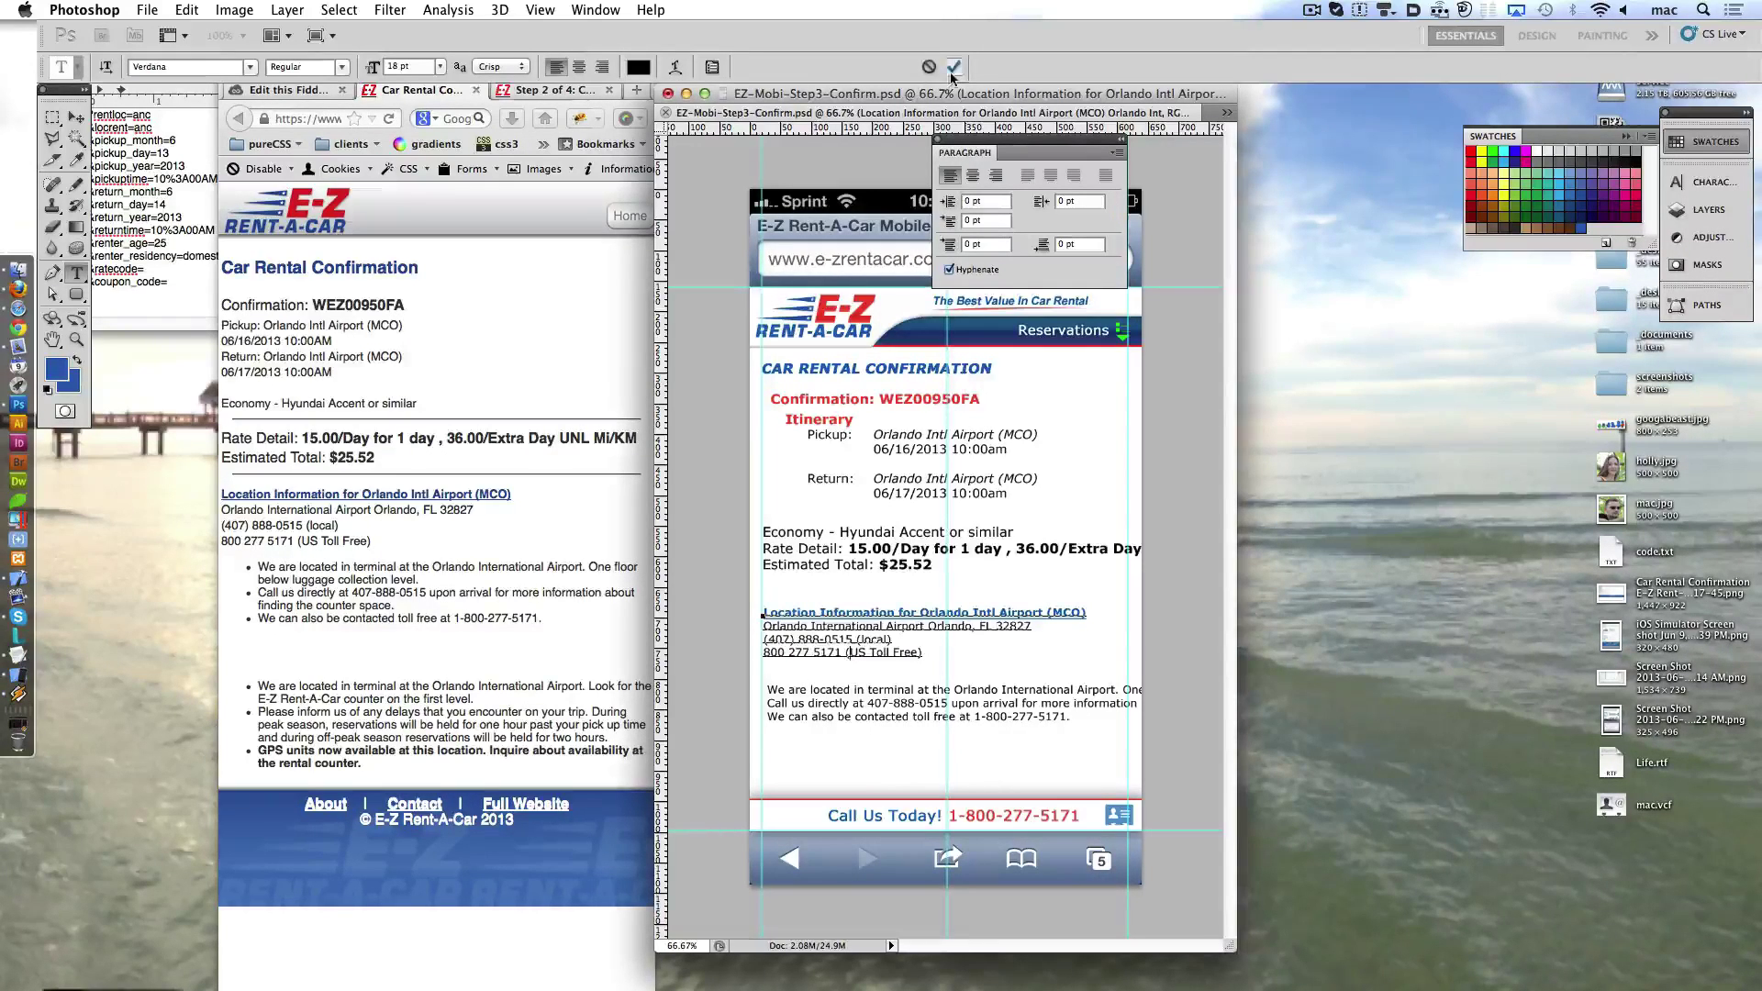
pyautogui.click(954, 68)
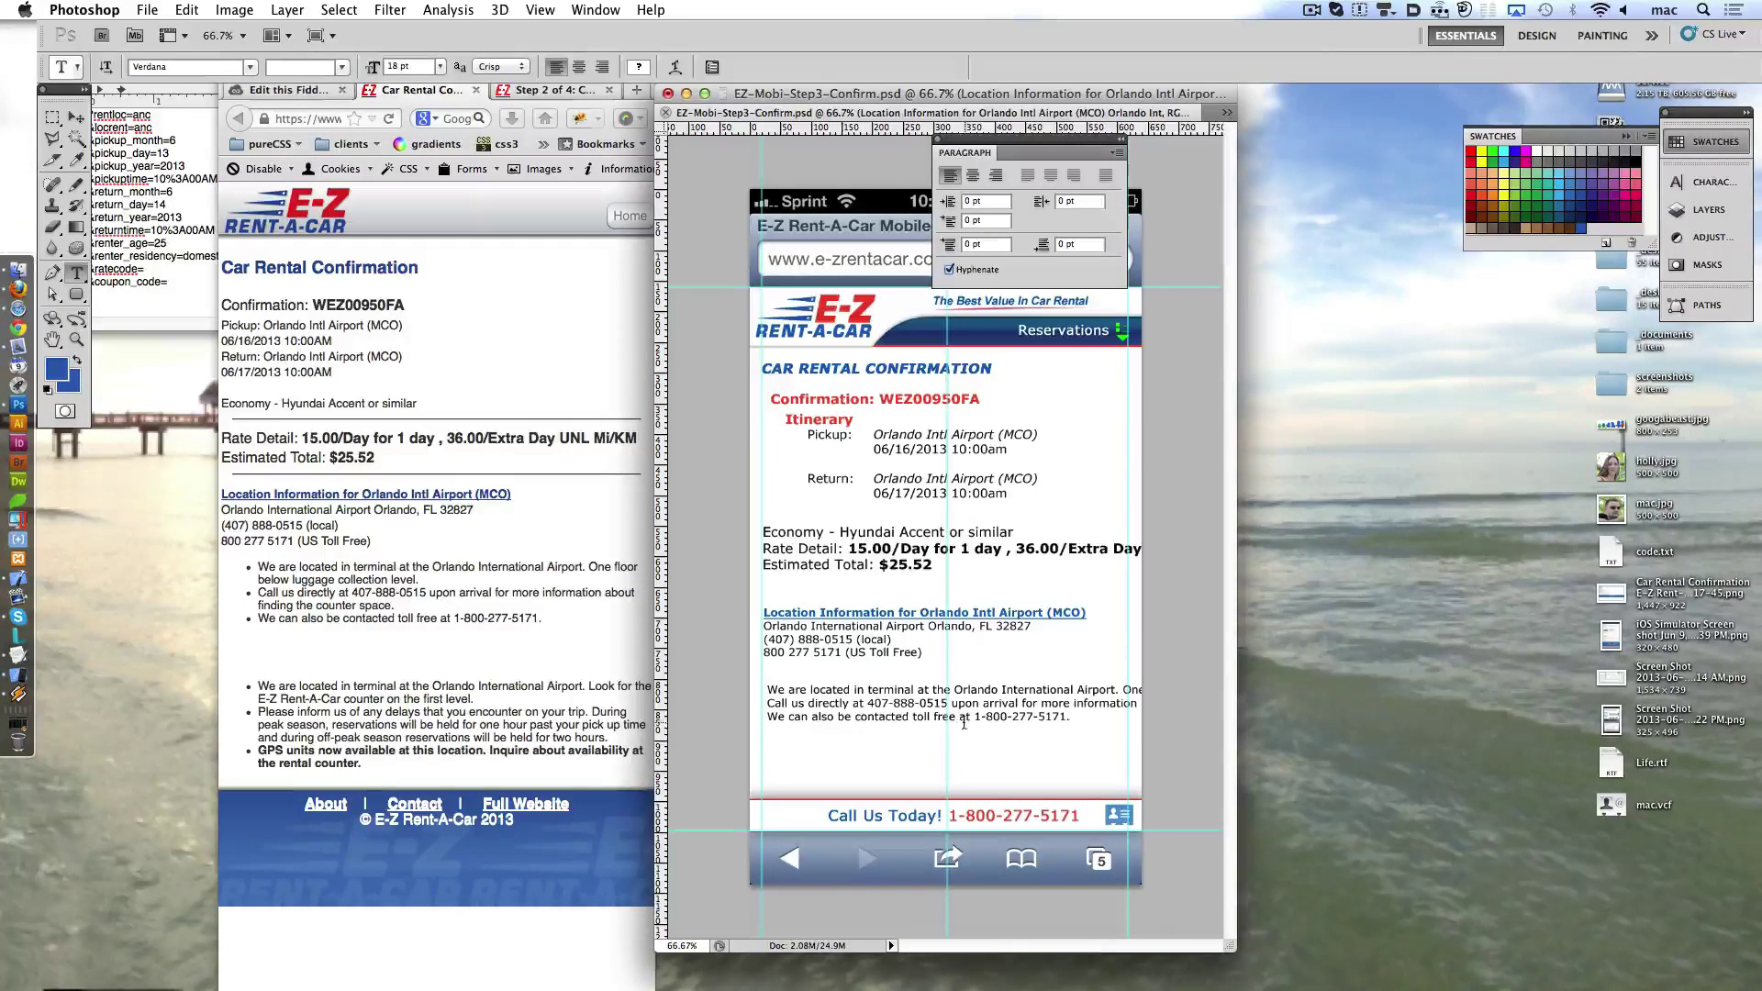
# - Paste the second directions block, ending with the GPS units notice, below the first paragraph
pyautogui.click(572, 672)
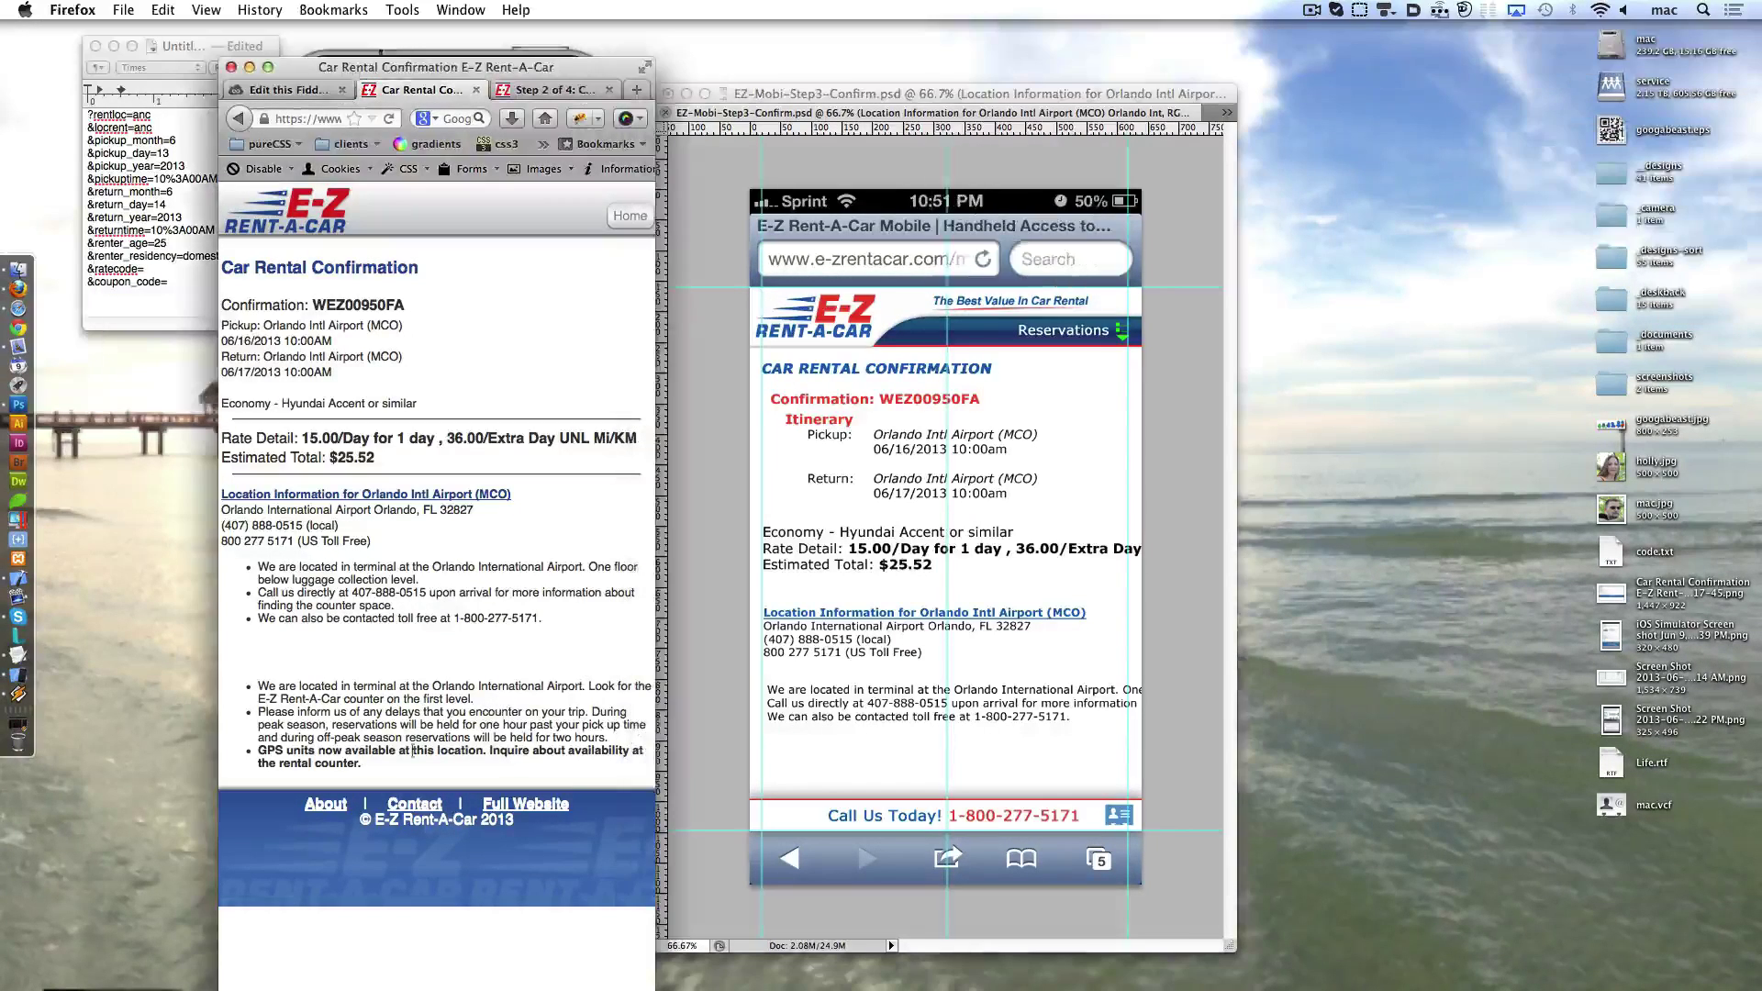
pyautogui.moveTo(361, 764); pyautogui.dragTo(258, 748)
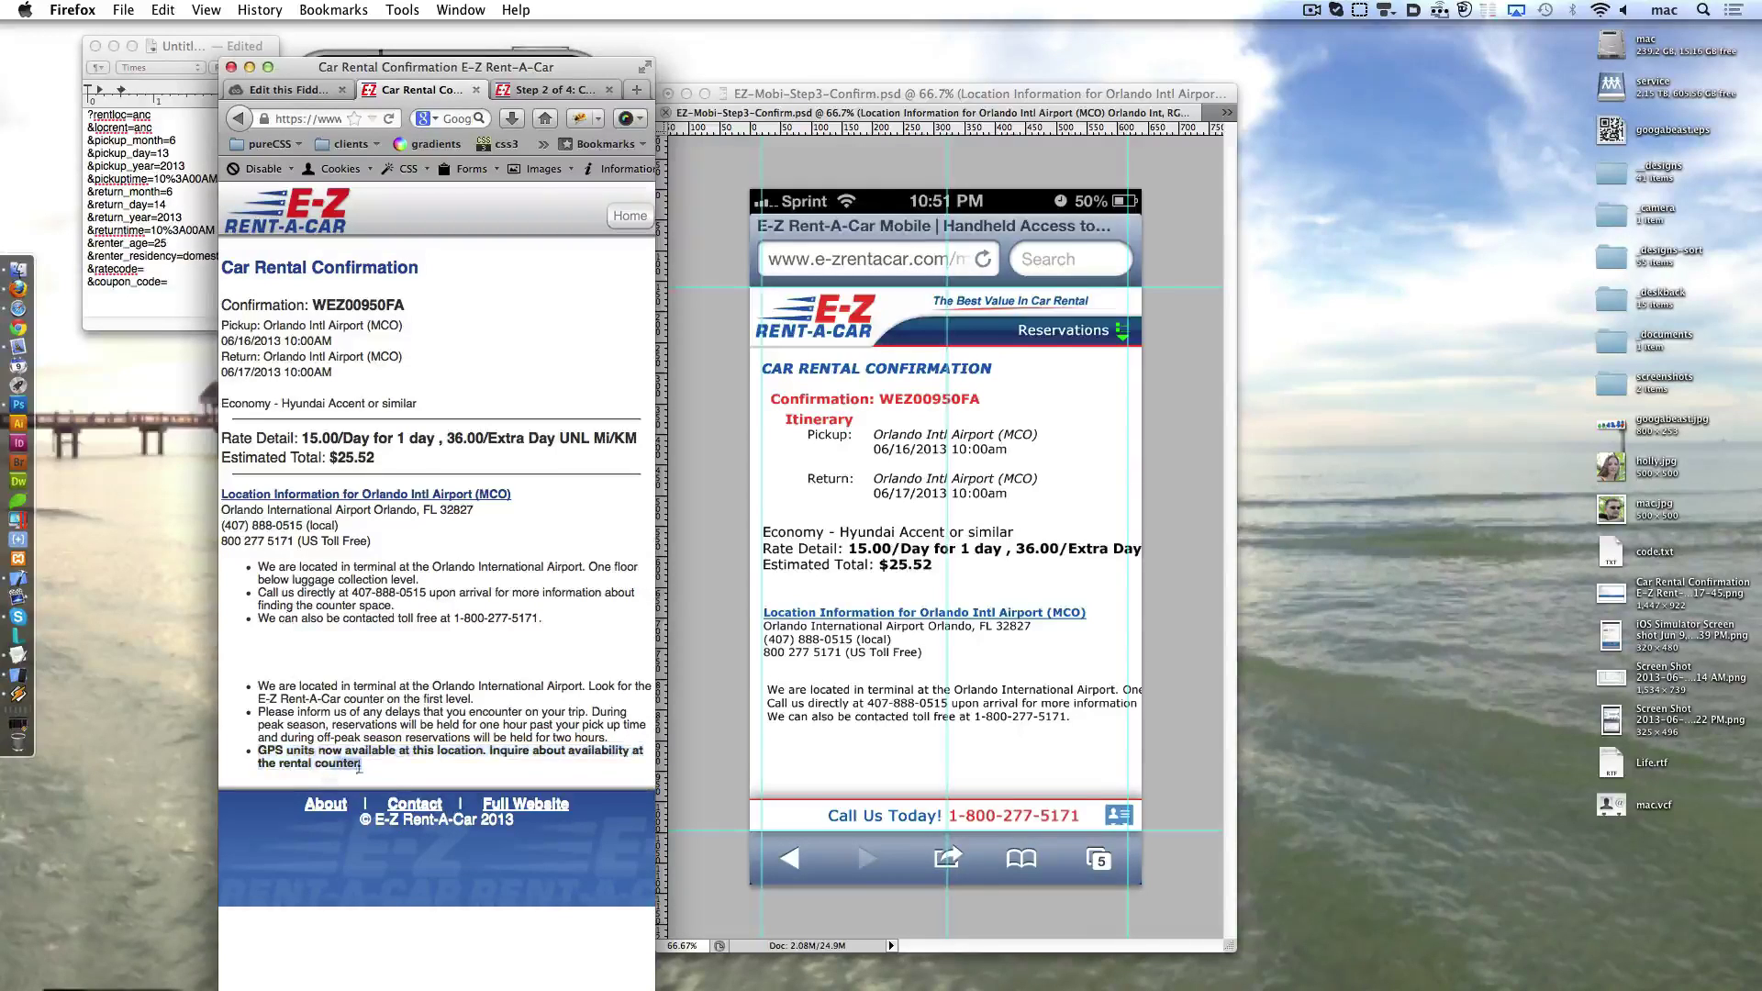
pyautogui.moveTo(361, 764); pyautogui.dragTo(258, 686)
pyautogui.click(797, 755)
pyautogui.click(773, 758)
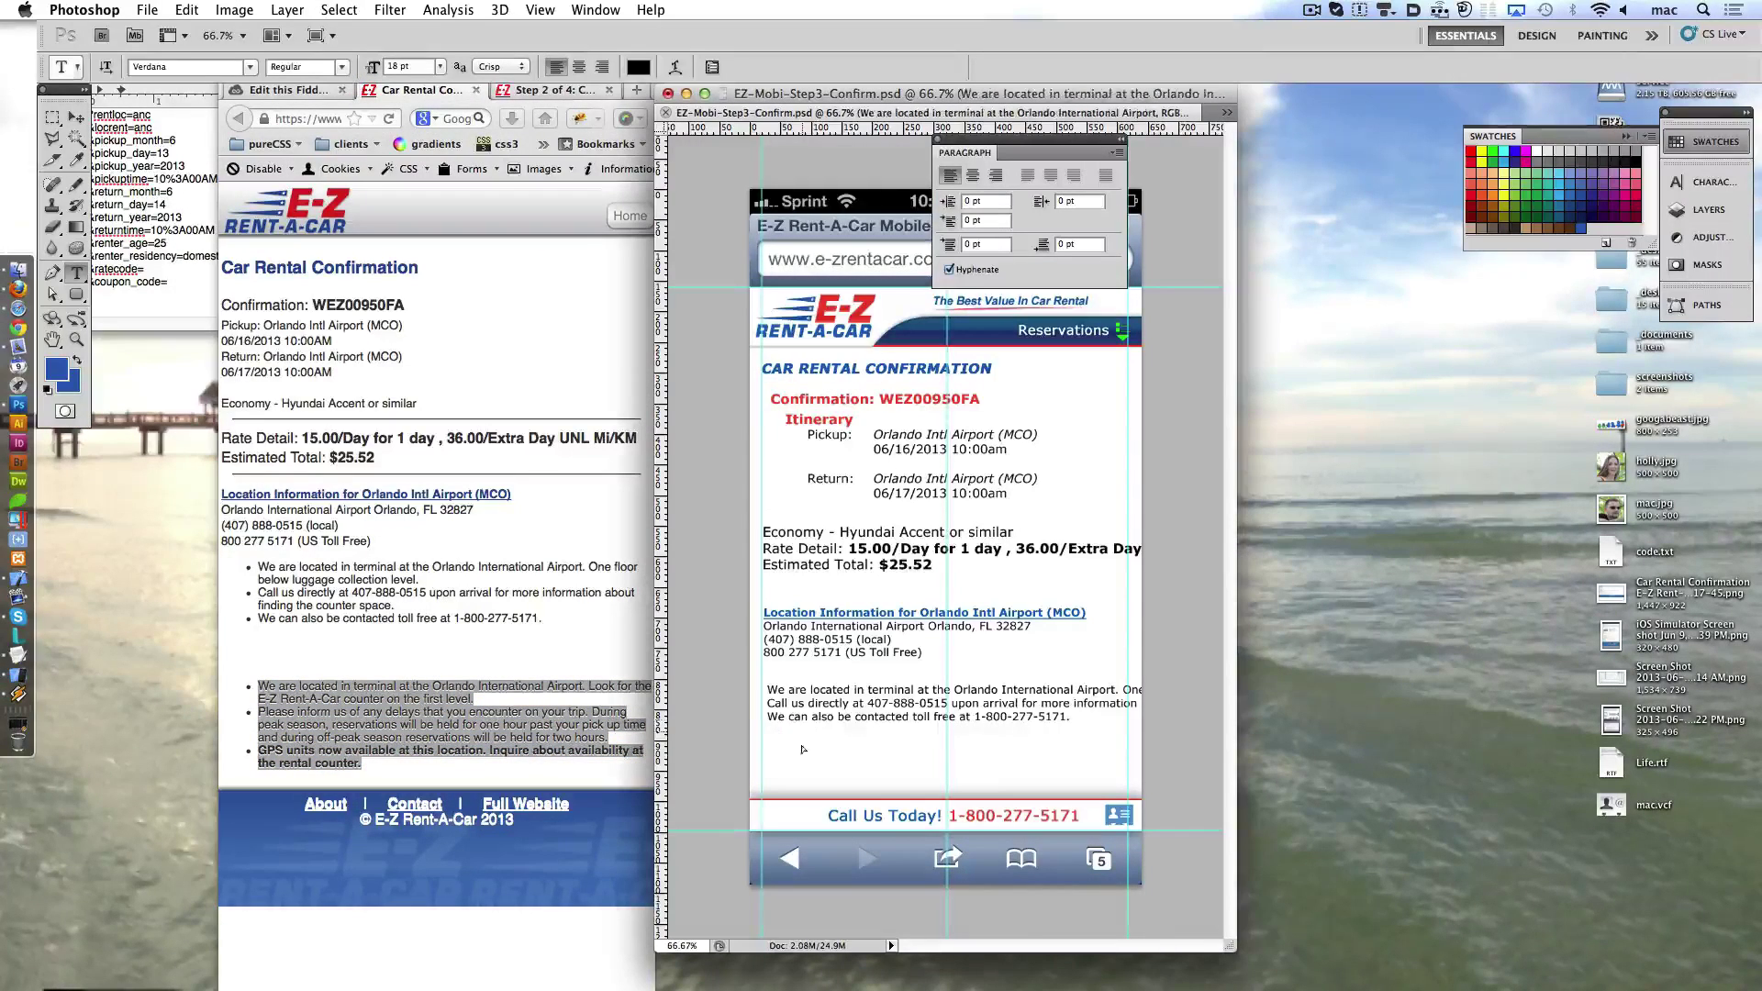
pyautogui.press('super+v')
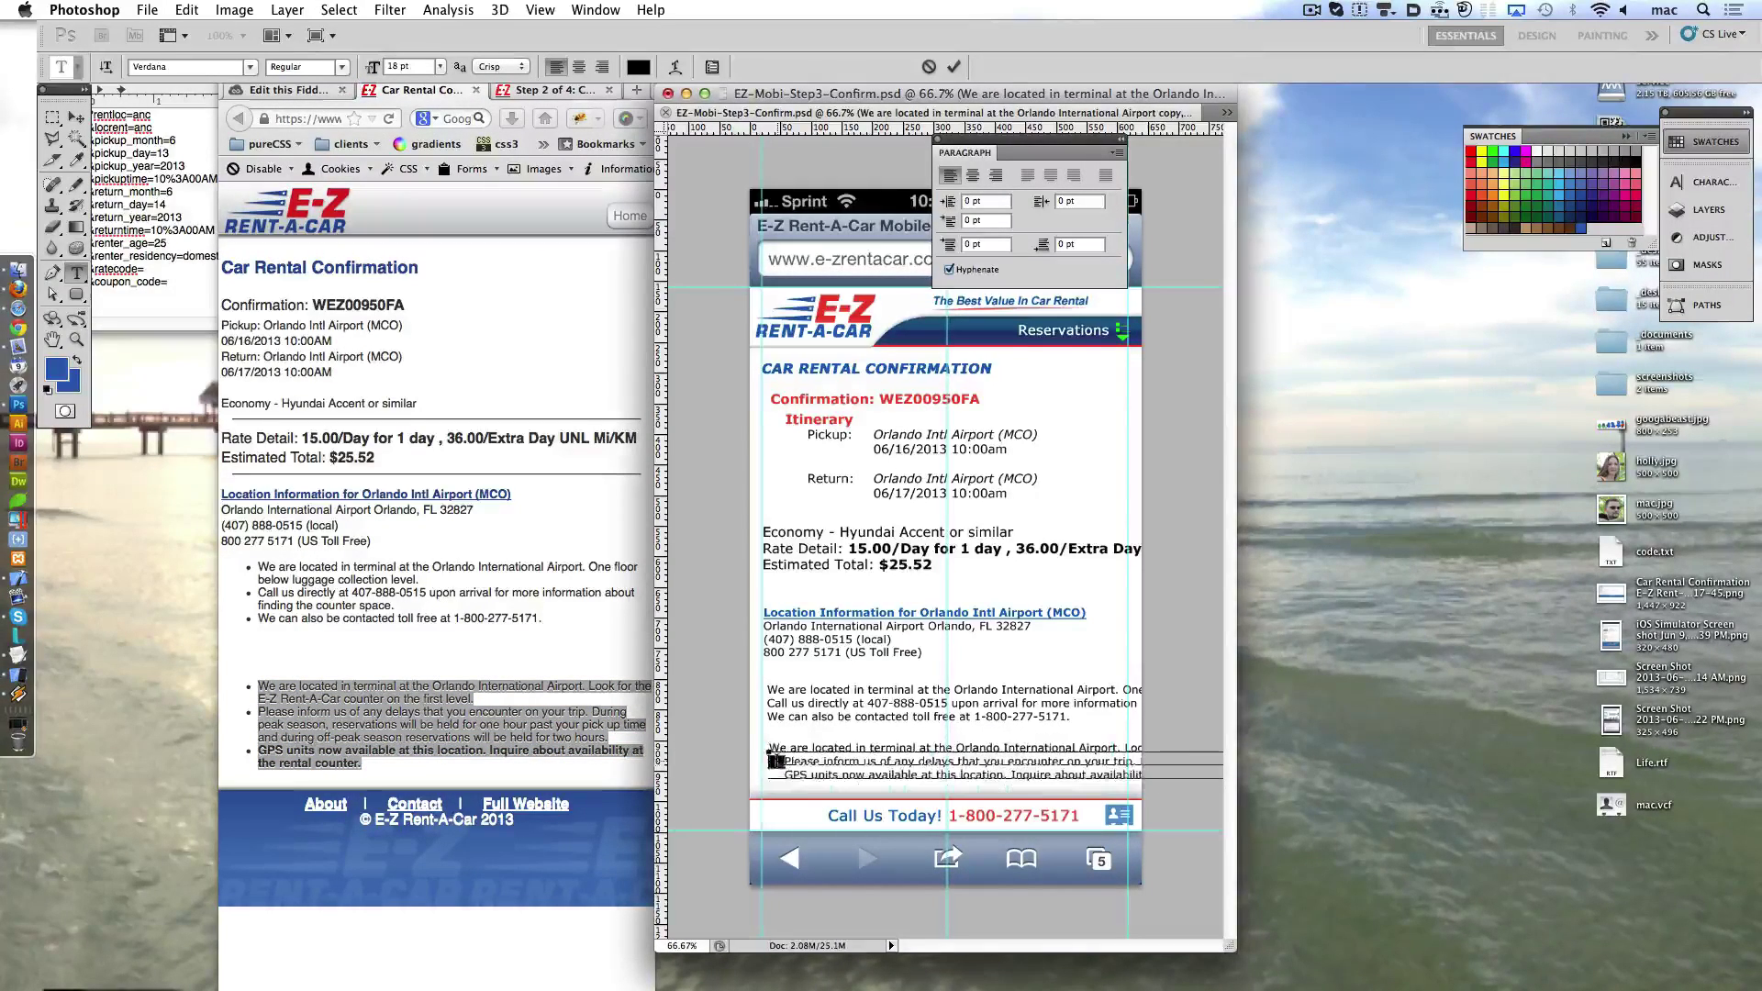
pyautogui.click(953, 66)
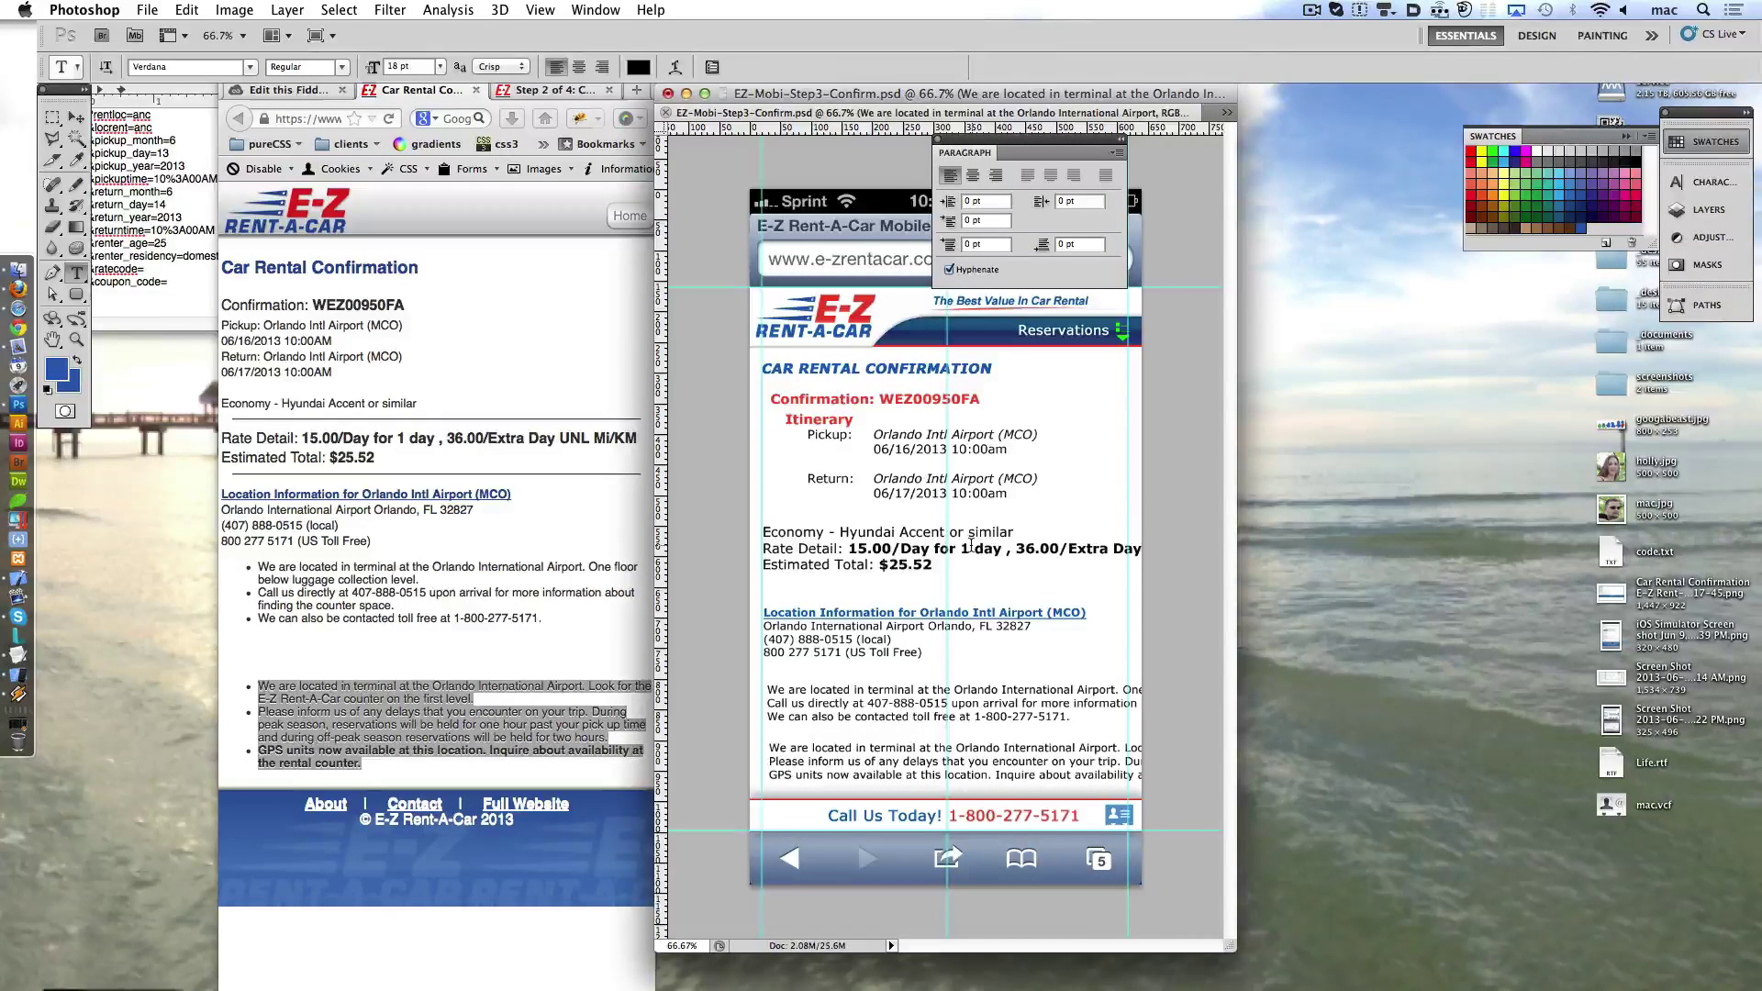
pyautogui.click(949, 126)
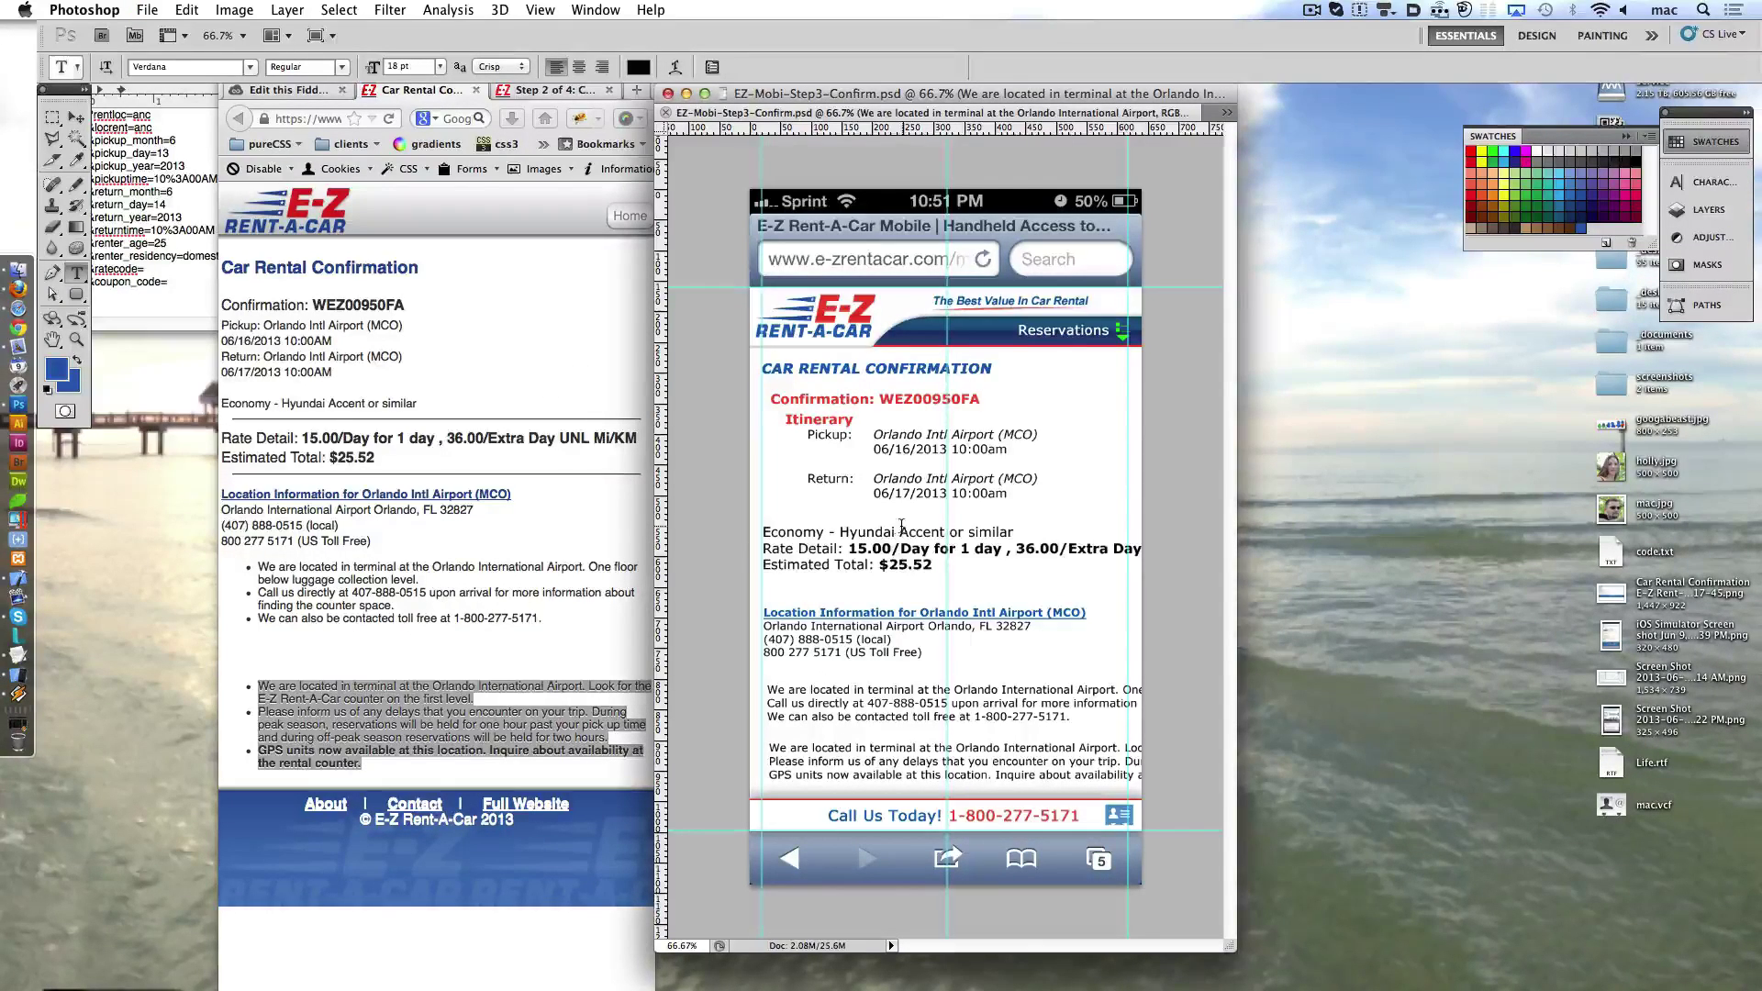
pyautogui.click(425, 603)
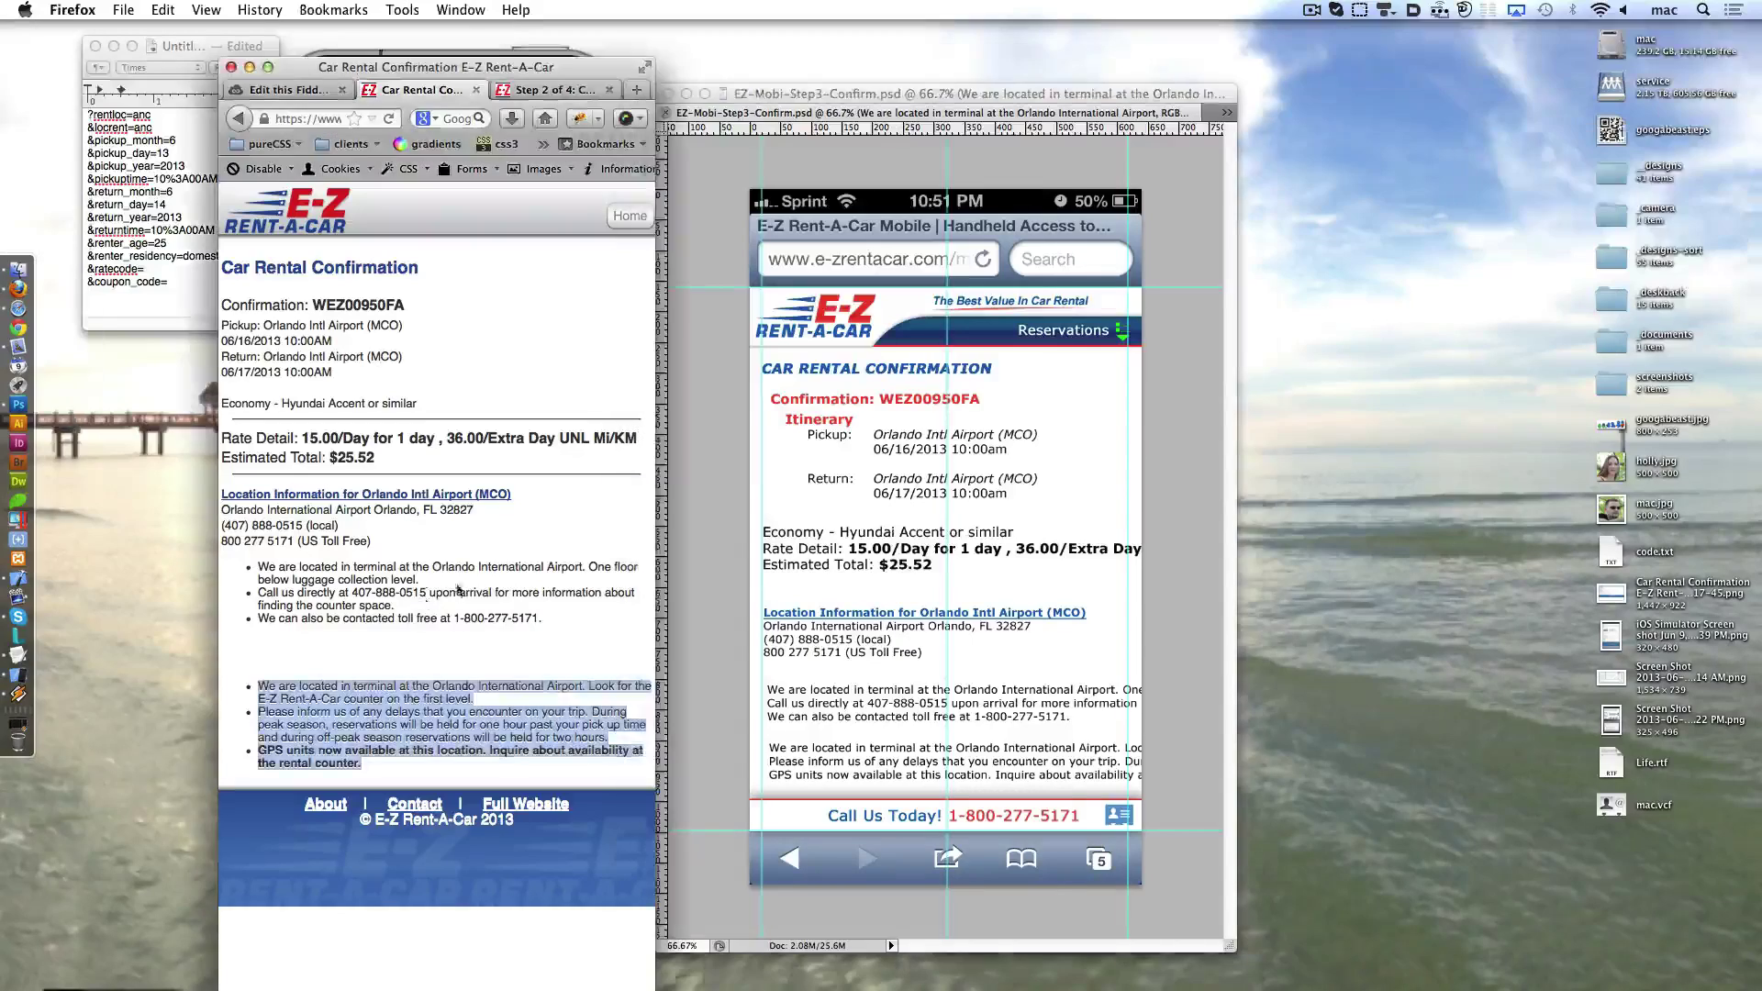
# - Float the confirmation and EZ-Mobi mockups into separate windows and match their zoom
pyautogui.click(618, 221)
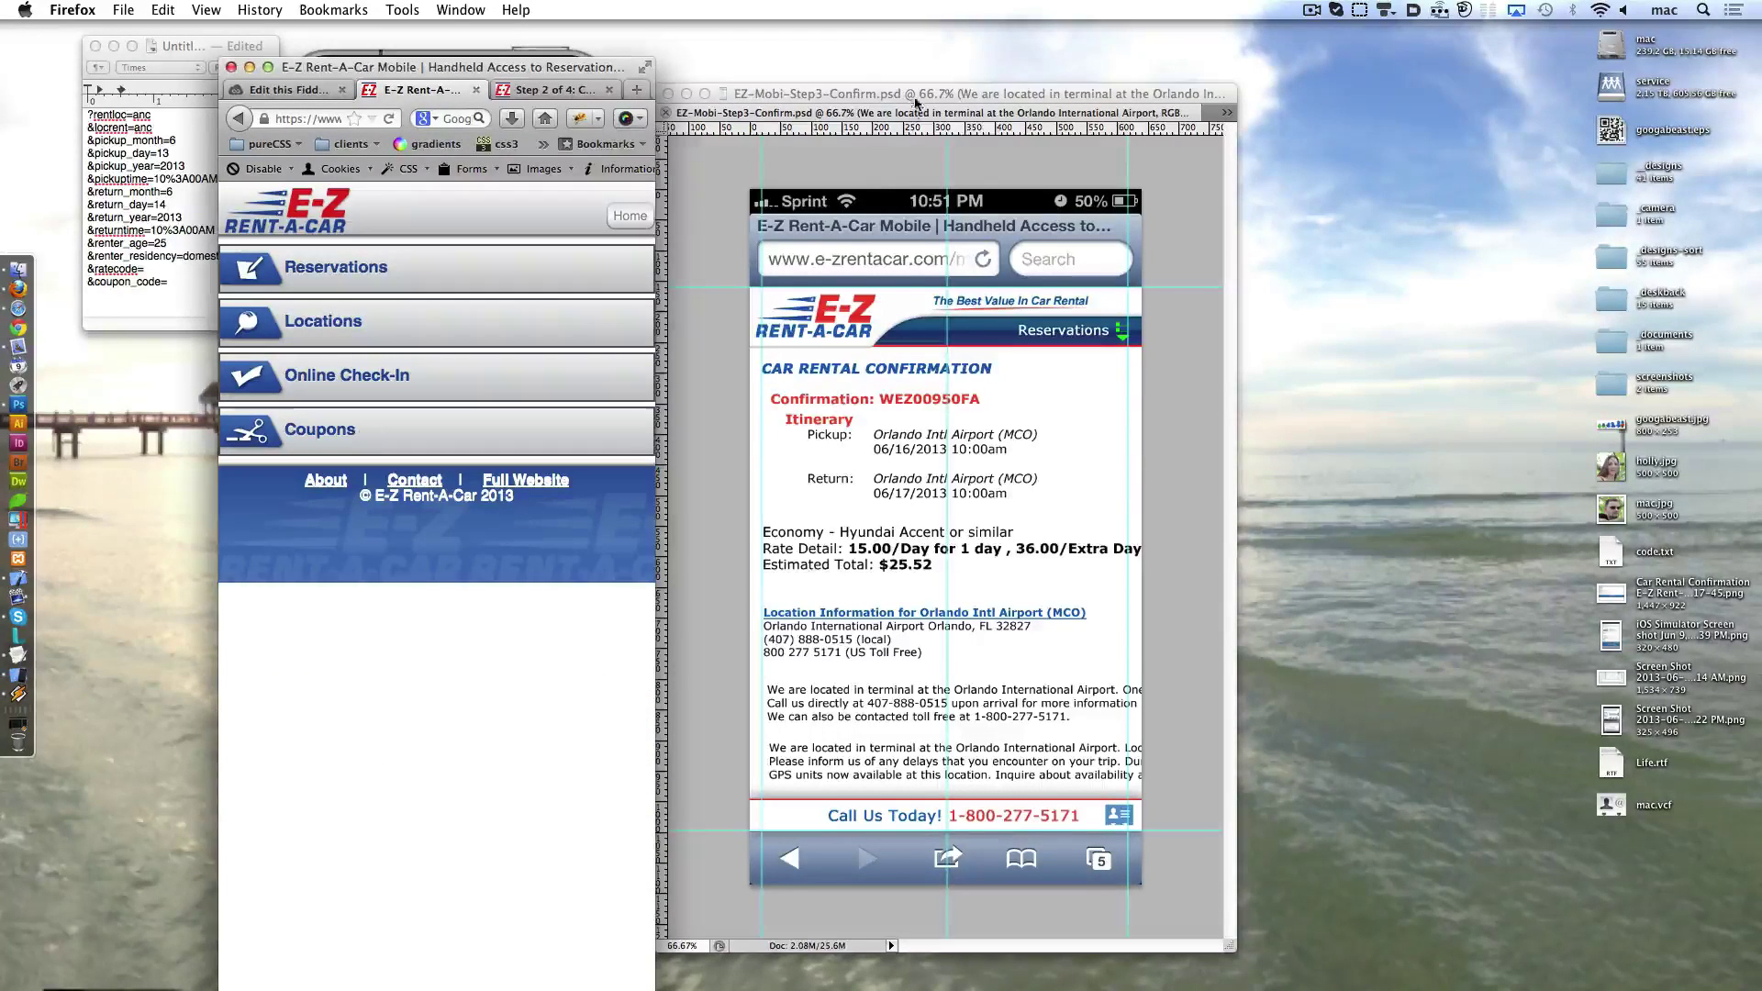
pyautogui.click(915, 103)
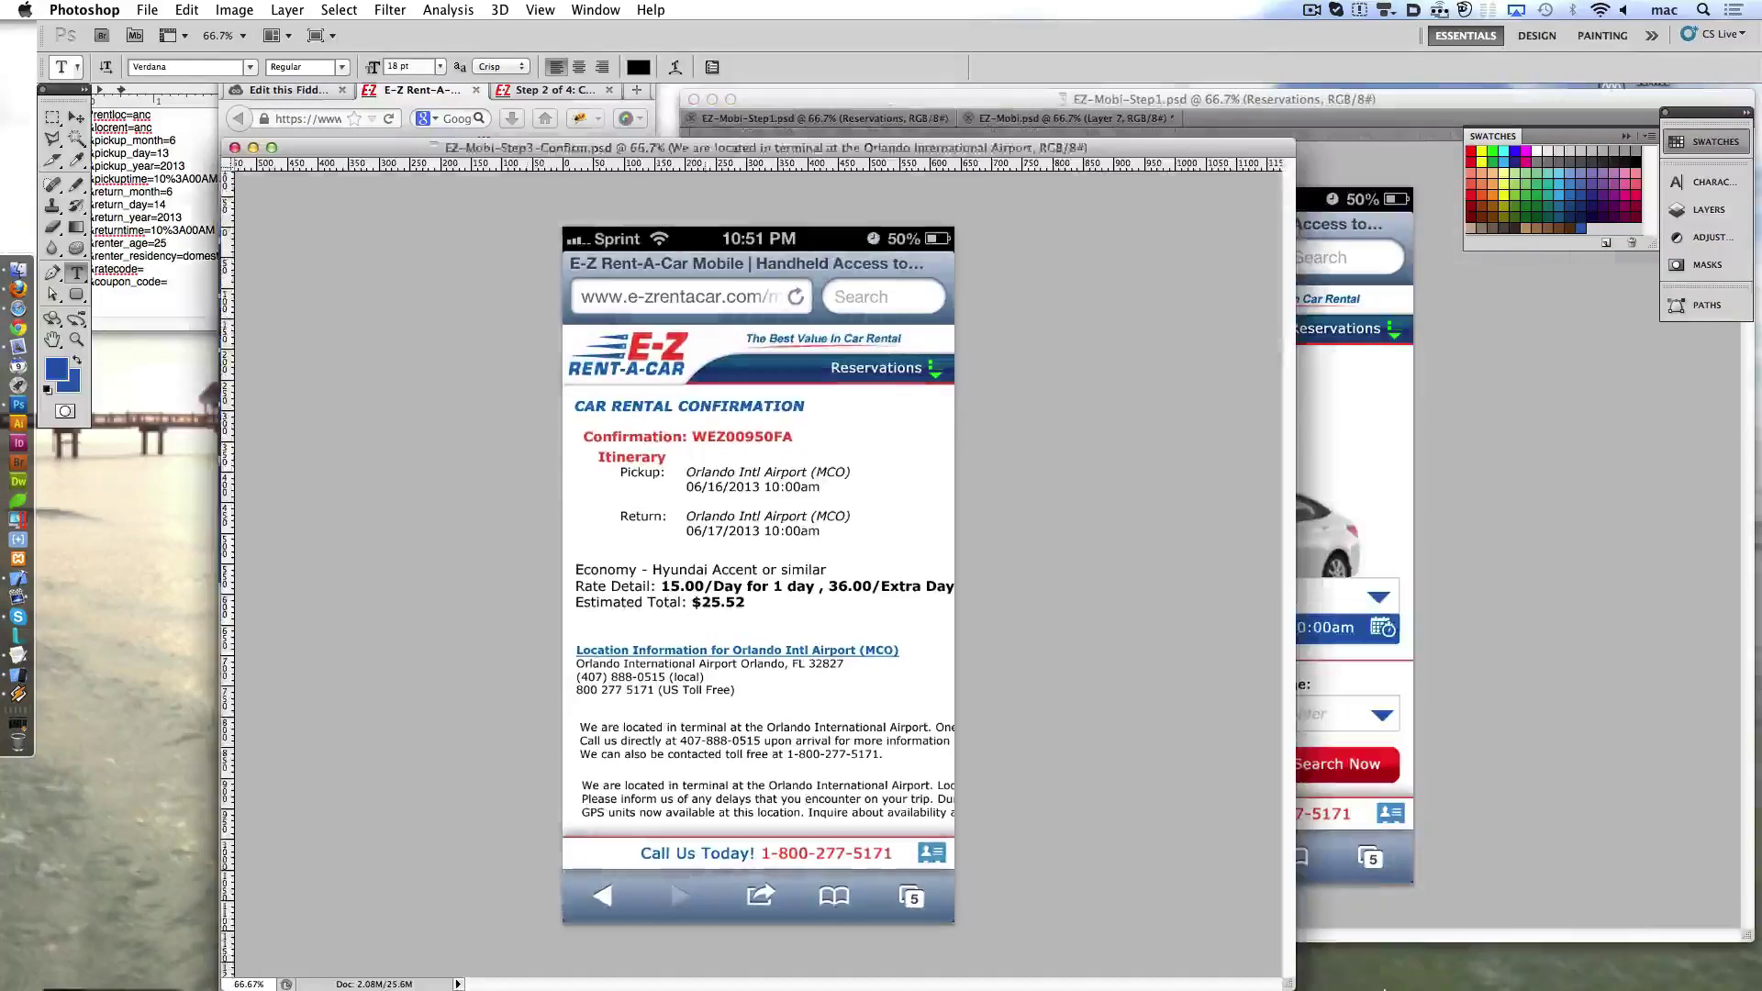
pyautogui.click(272, 147)
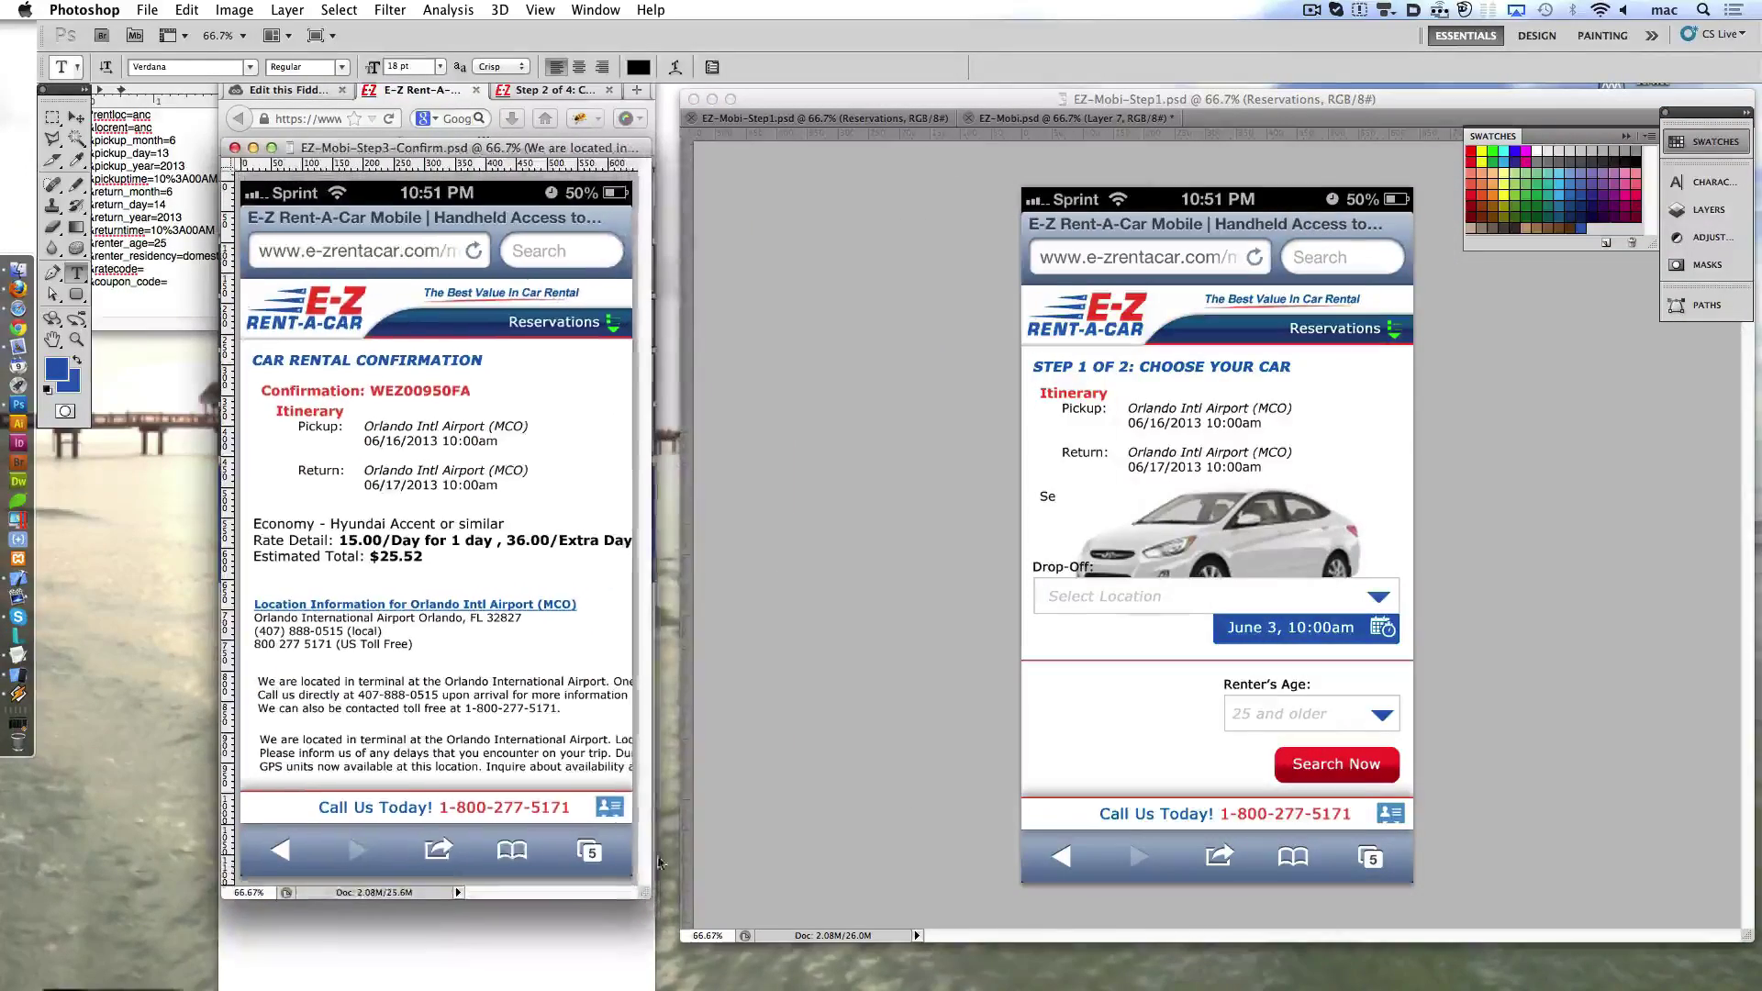
pyautogui.moveTo(1114, 127); pyautogui.dragTo(1115, 170)
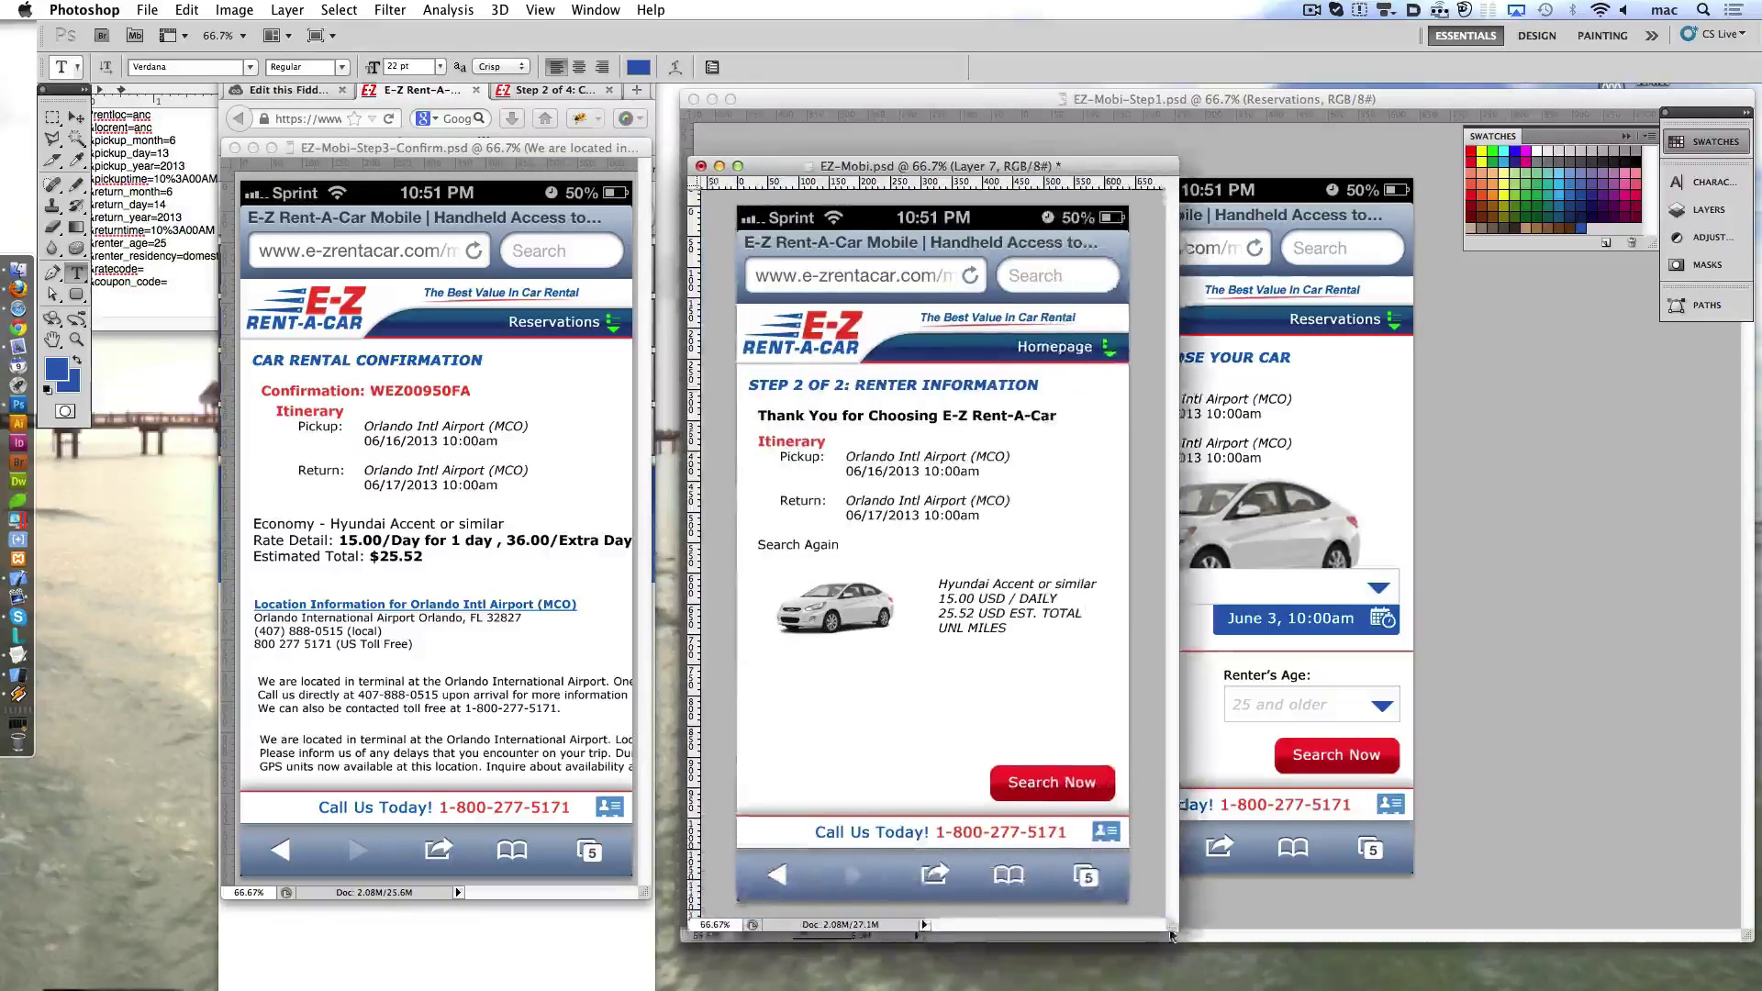
pyautogui.click(586, 9)
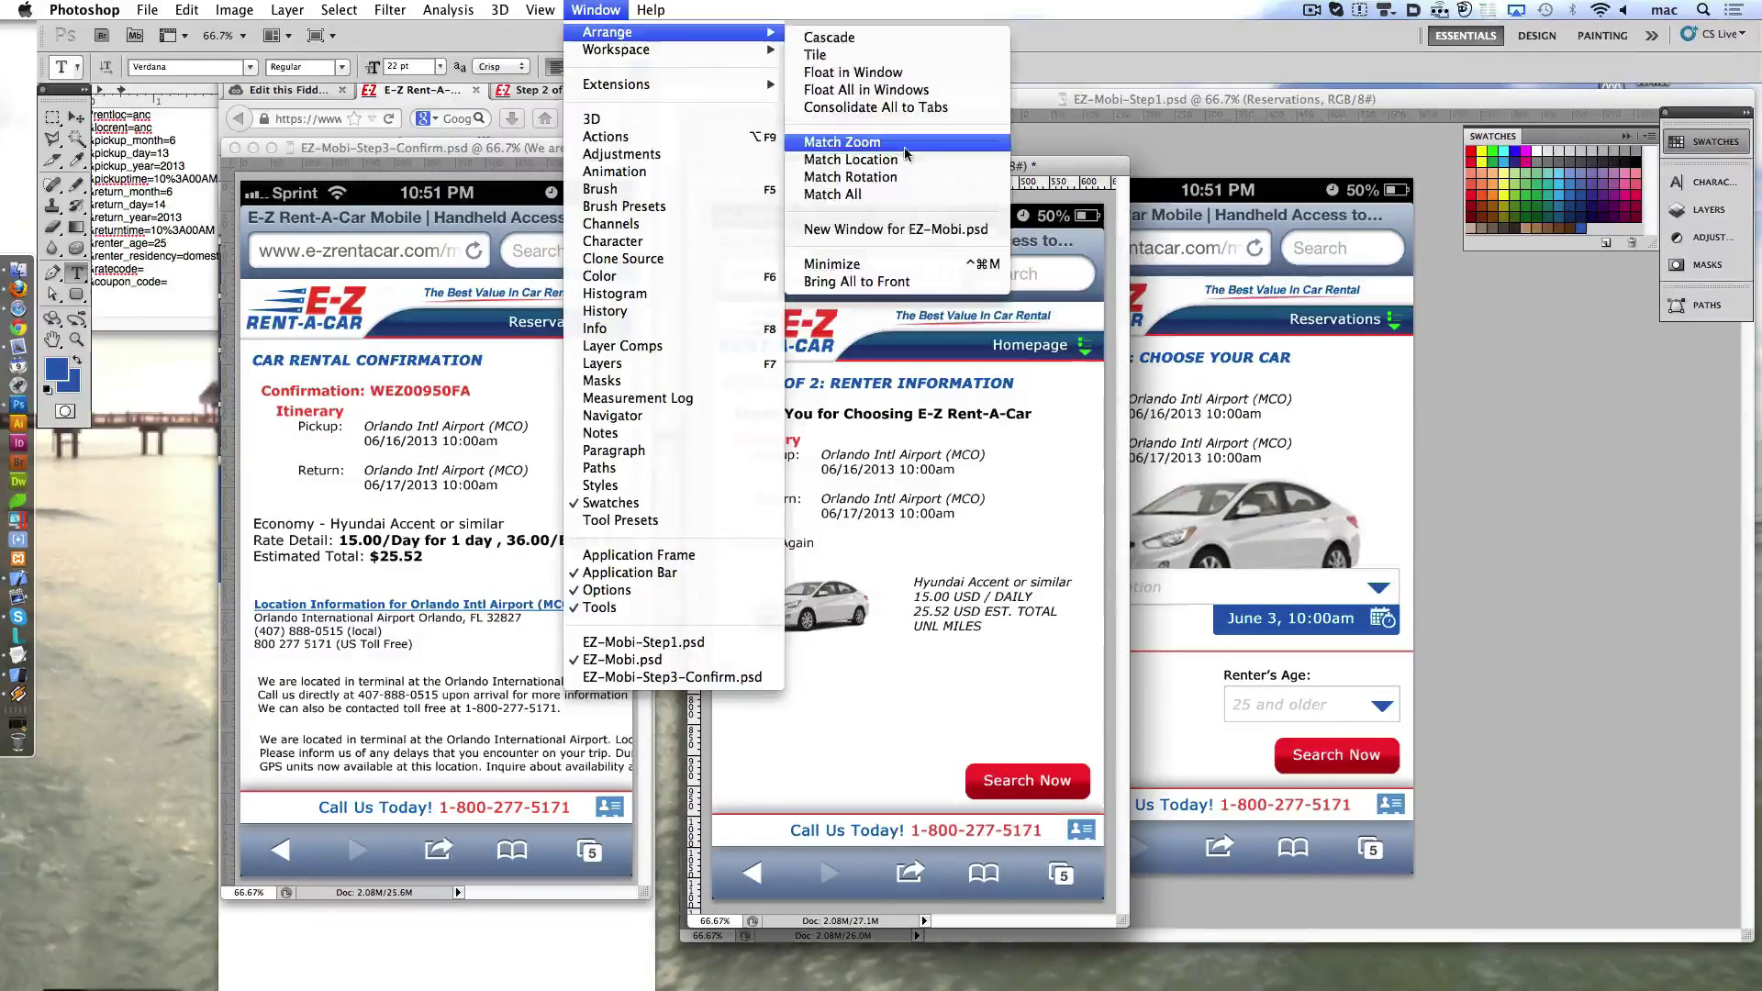
pyautogui.click(872, 190)
# - Resize and arrange the Step 2 and Step 1 mockup windows side by side
pyautogui.moveTo(839, 164); pyautogui.dragTo(556, 155)
pyautogui.click(684, 103)
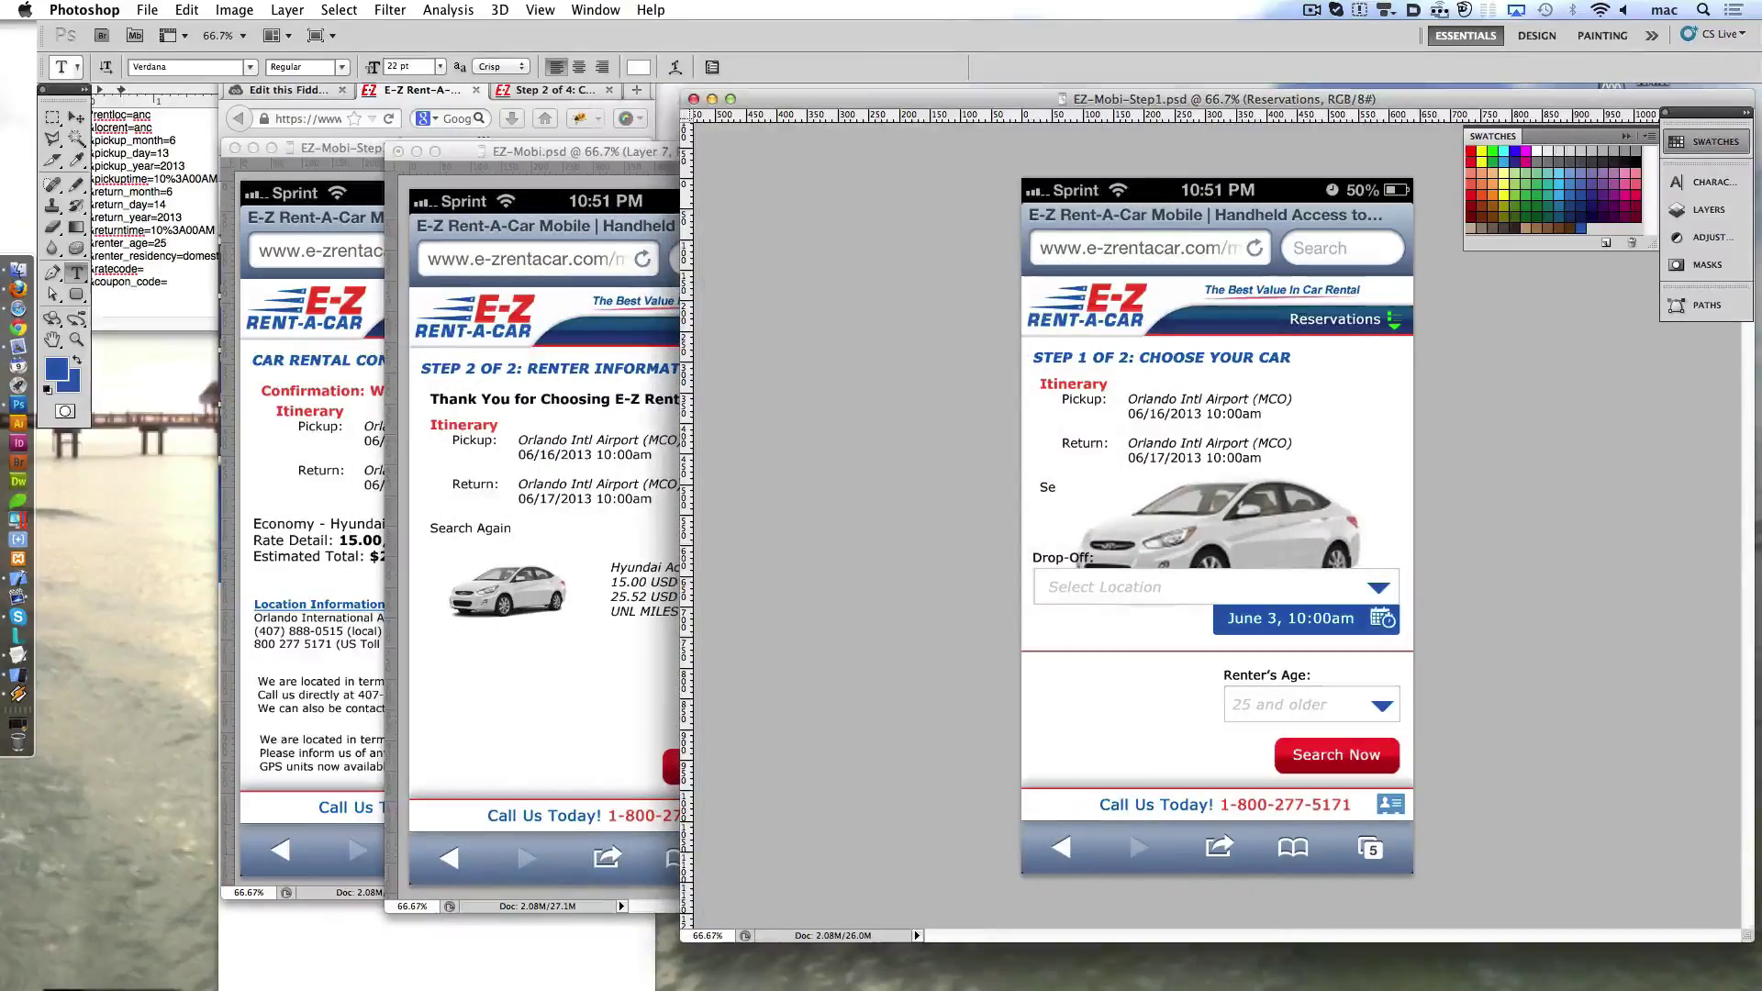
pyautogui.moveTo(1737, 931); pyautogui.dragTo(1121, 869)
pyautogui.moveTo(828, 105); pyautogui.dragTo(1115, 154)
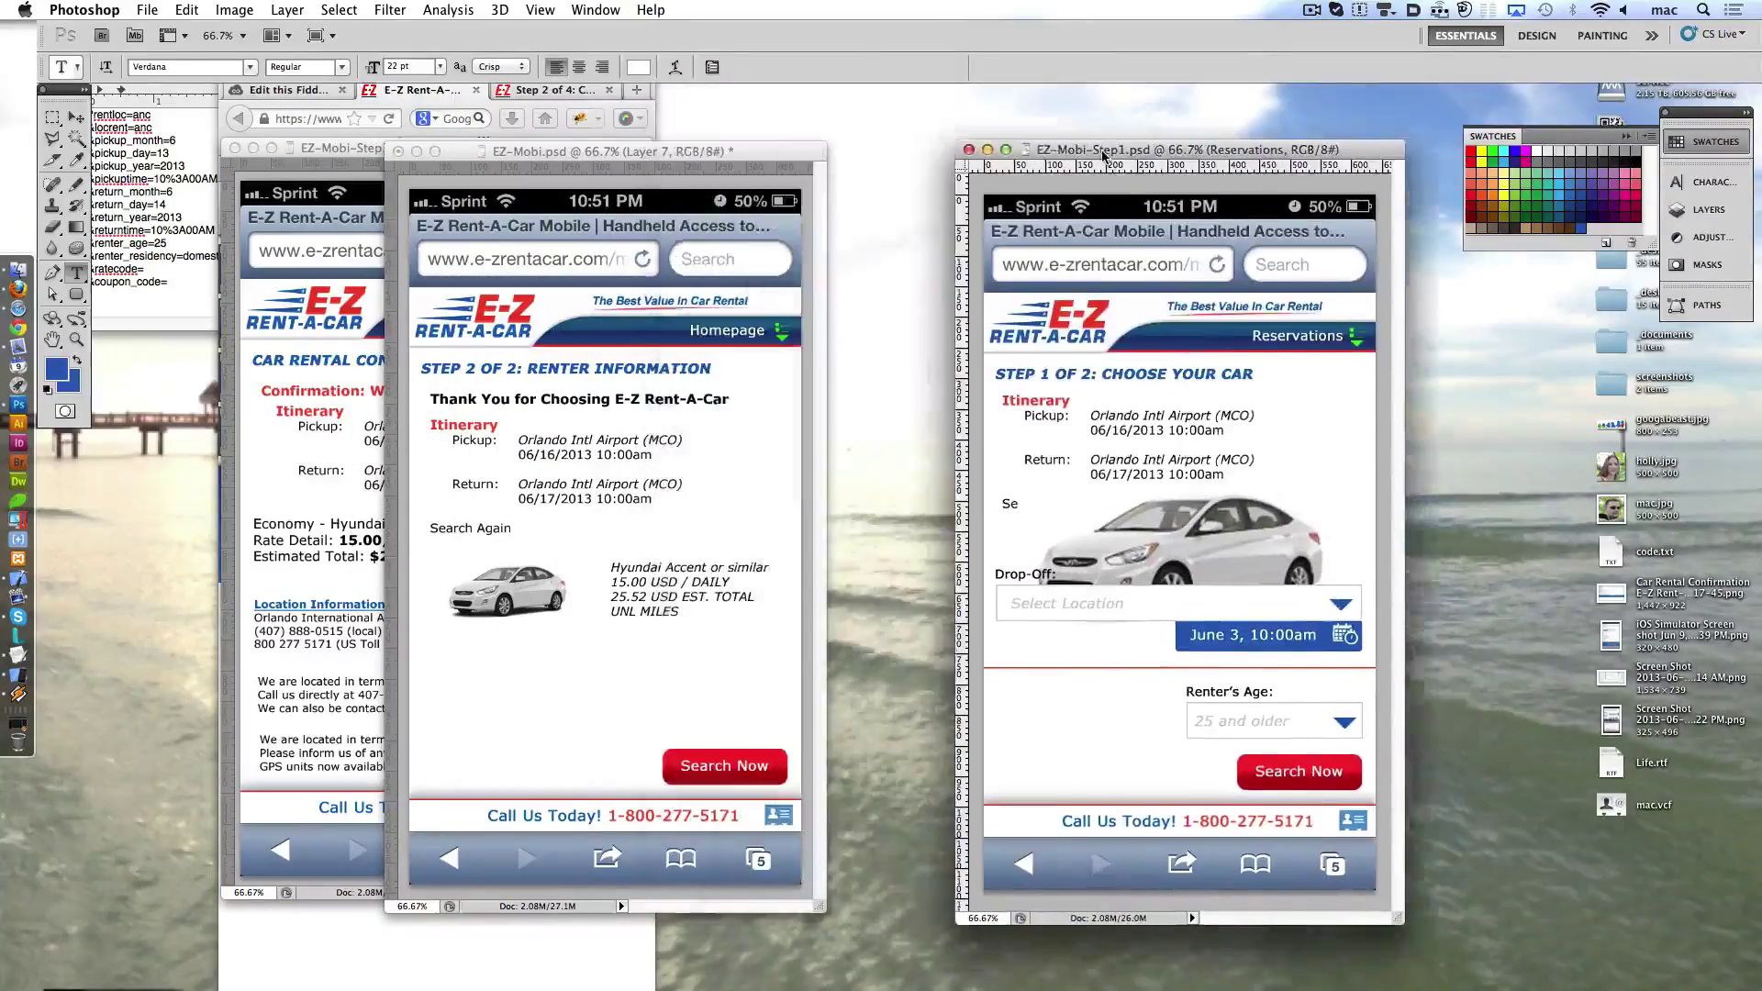
pyautogui.moveTo(596, 151)
pyautogui.mouseDown()
pyautogui.moveTo(862, 156)
pyautogui.moveTo(372, 138)
pyautogui.mouseUp()
# - Open EZ-Mobi-Homepage.psd and reposition the confirmation and Step 1 windows alongside it
pyautogui.press('super+o')
pyautogui.doubleClick(665, 234)
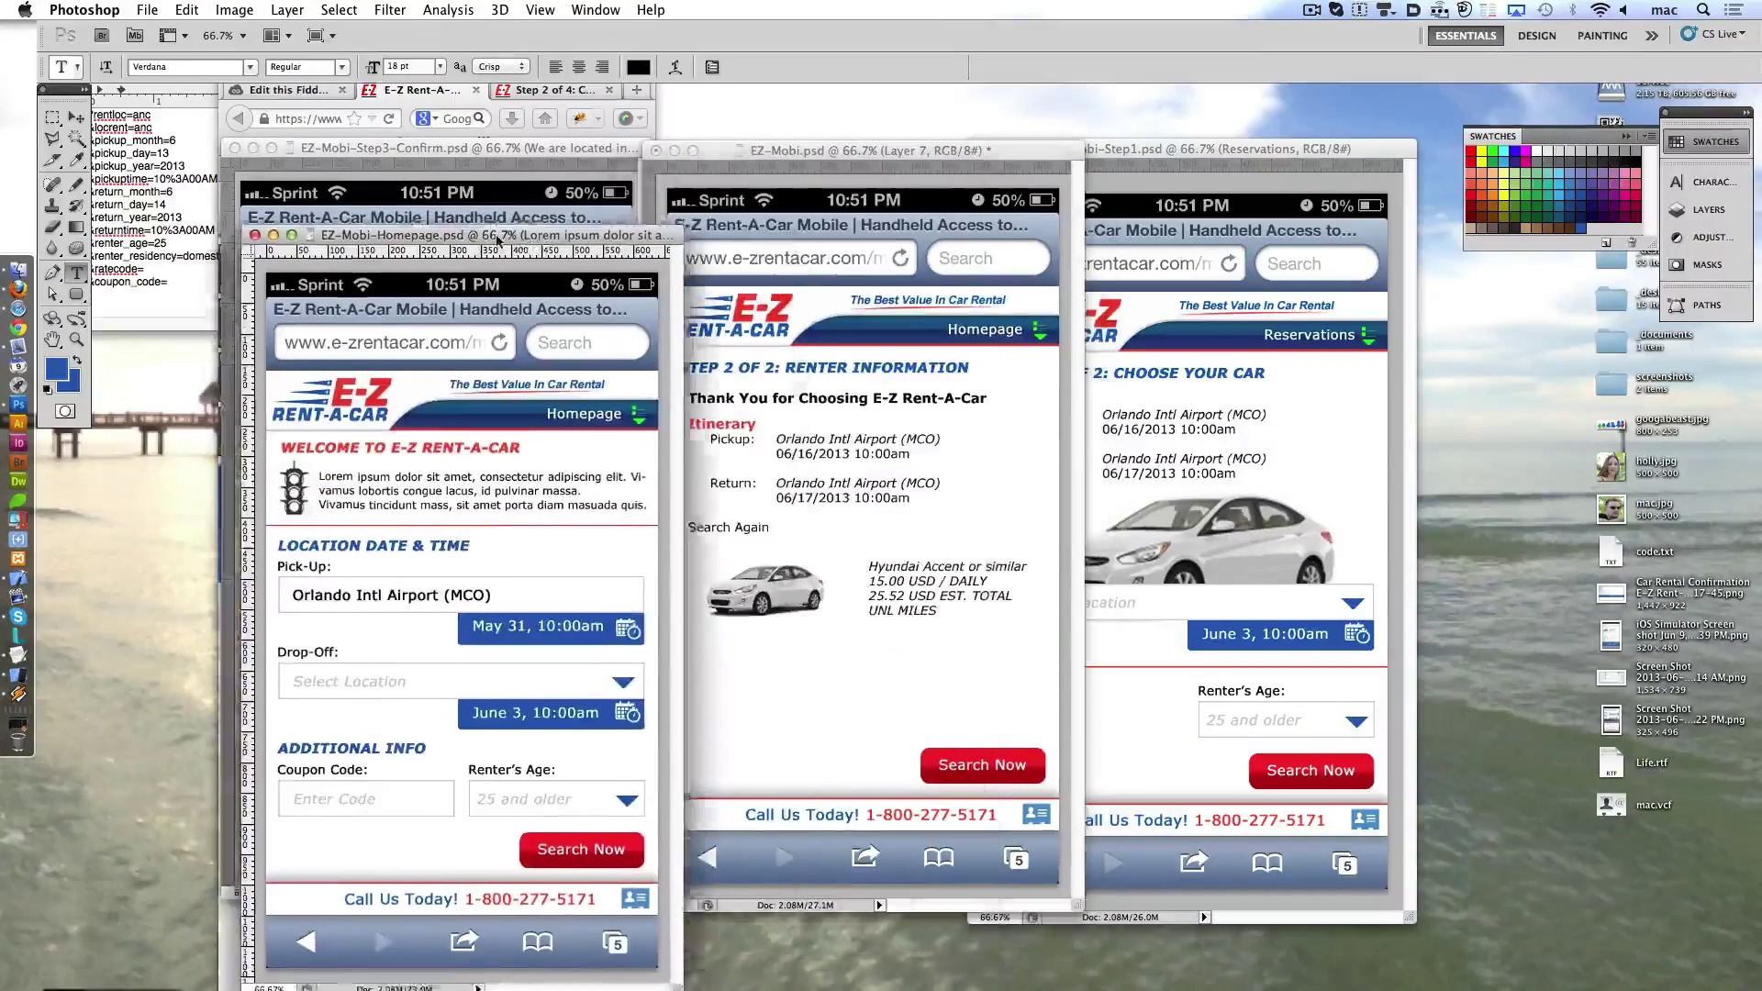
pyautogui.press('super+w')
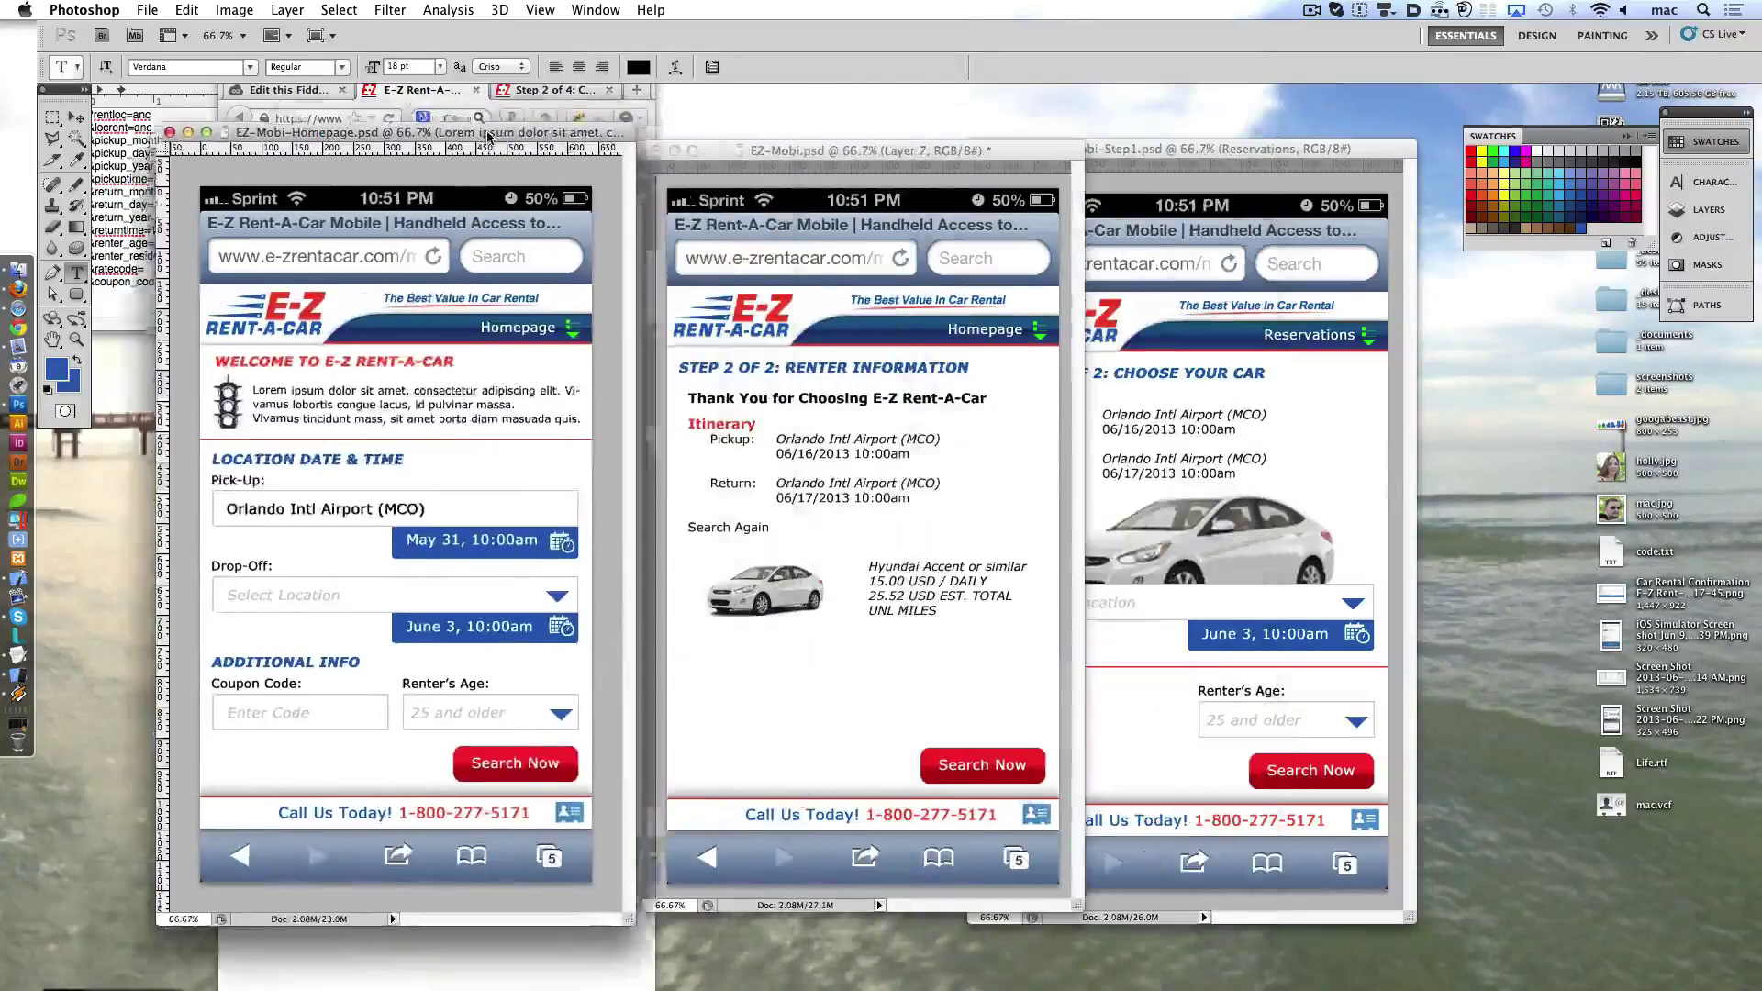
pyautogui.moveTo(541, 148); pyautogui.dragTo(1364, 215)
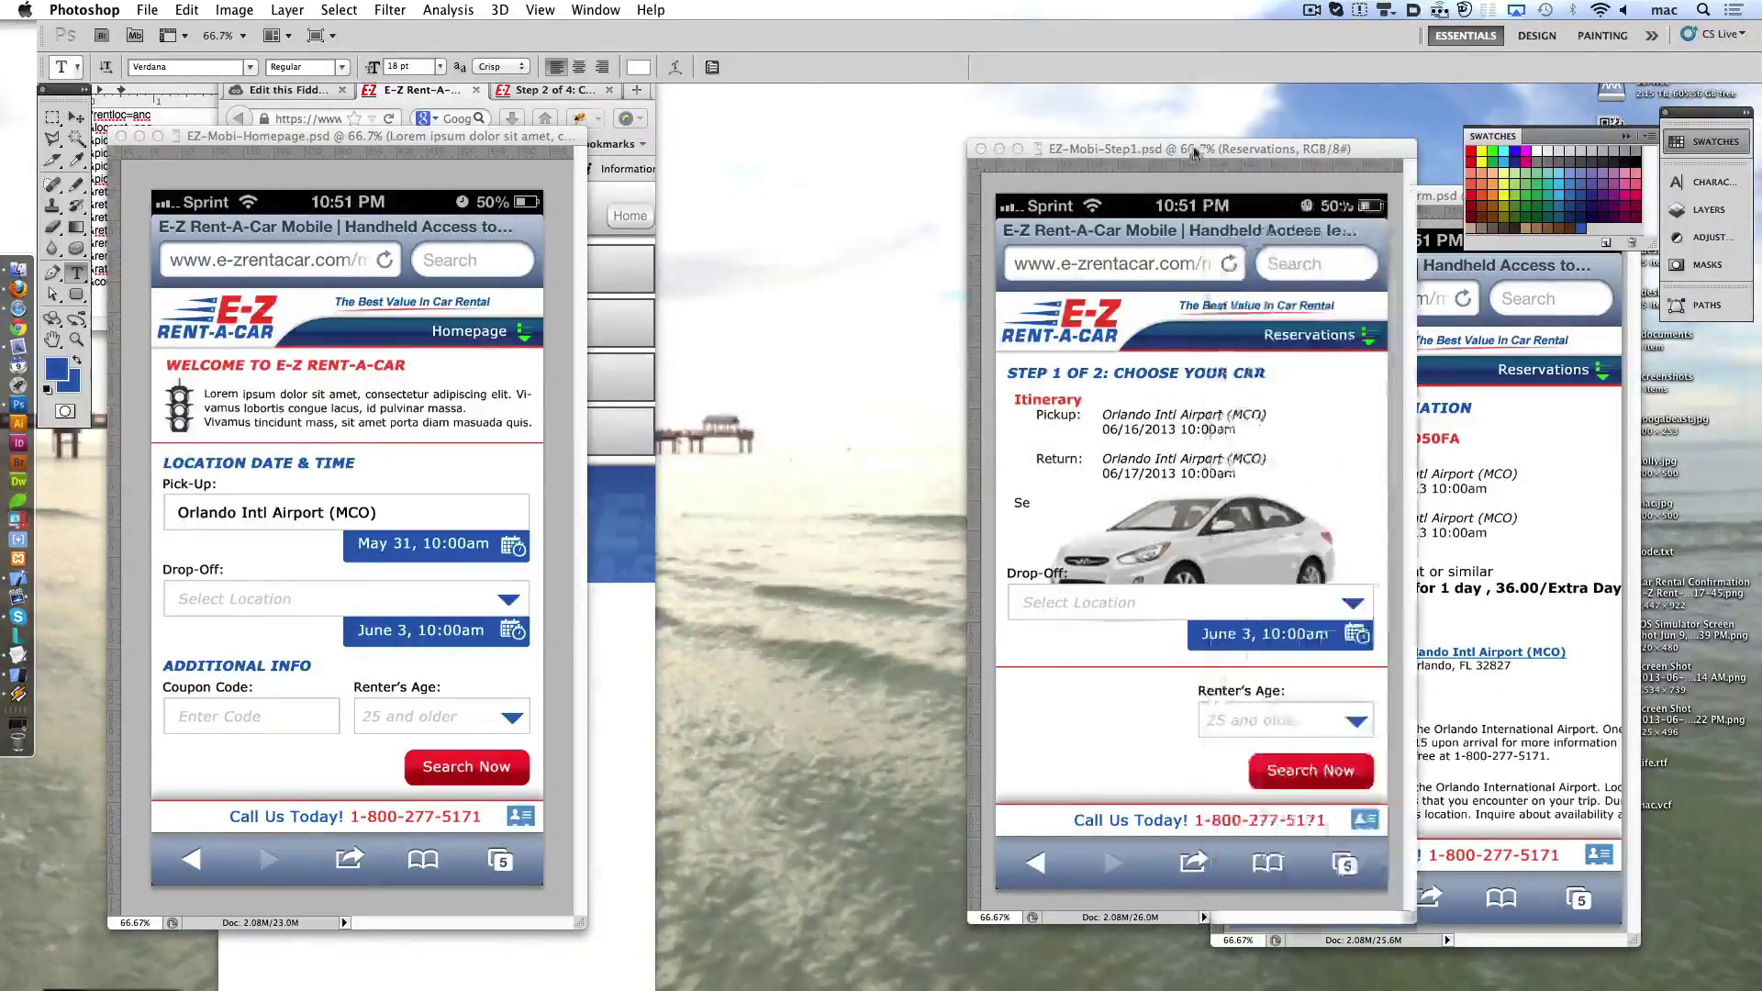
pyautogui.moveTo(1195, 152); pyautogui.dragTo(731, 154)
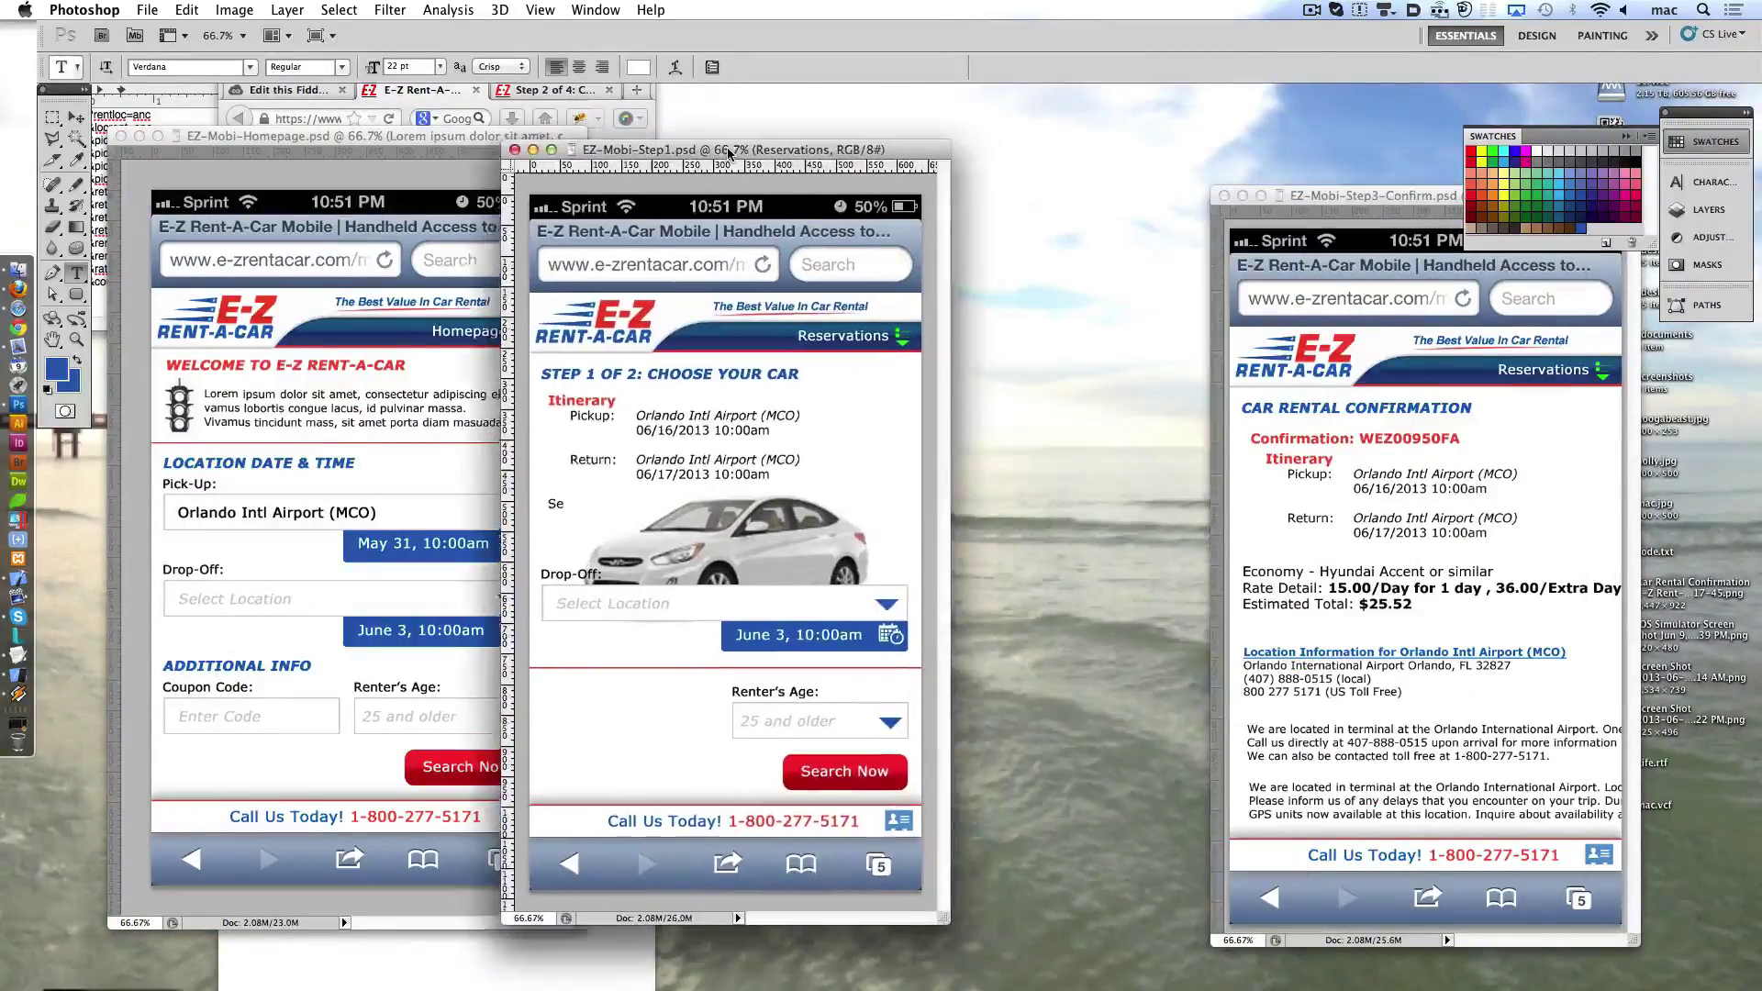
# - Open EZ-Mobi-Step2.psd and place its window beside the Step 1 mockup
pyautogui.click(147, 9)
pyautogui.click(174, 44)
pyautogui.doubleClick(940, 225)
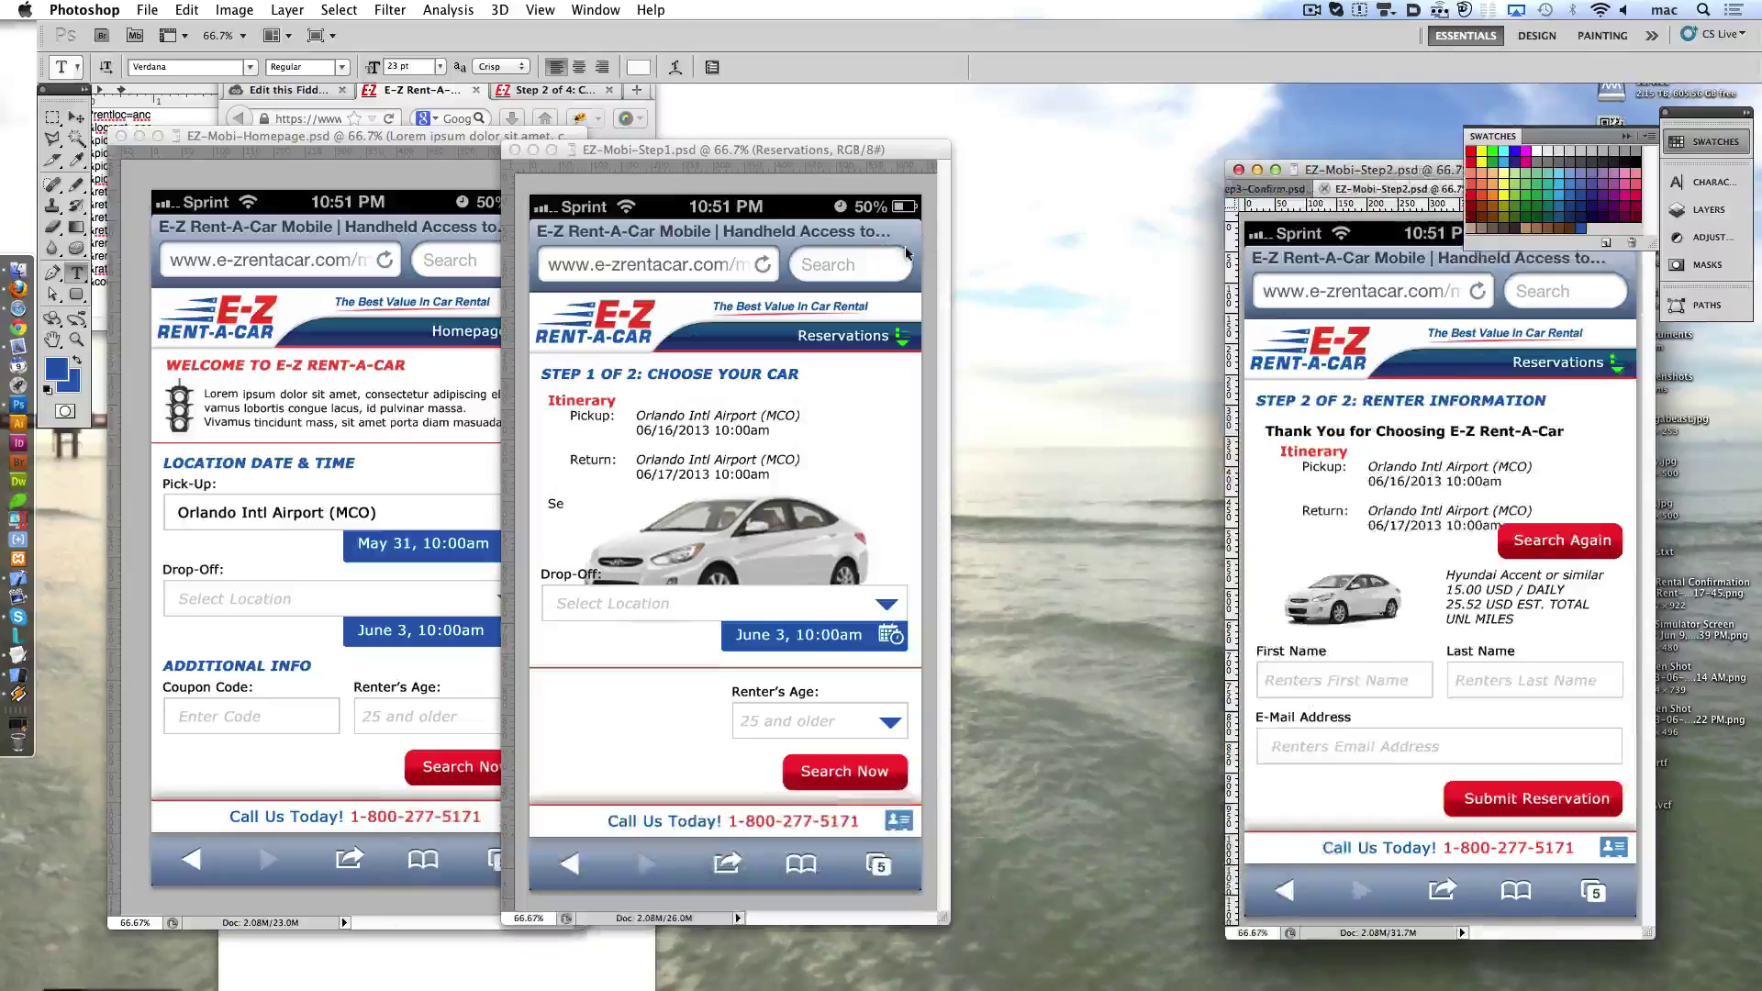
pyautogui.moveTo(1359, 173); pyautogui.dragTo(1056, 146)
pyautogui.moveTo(1340, 187); pyautogui.dragTo(1375, 165)
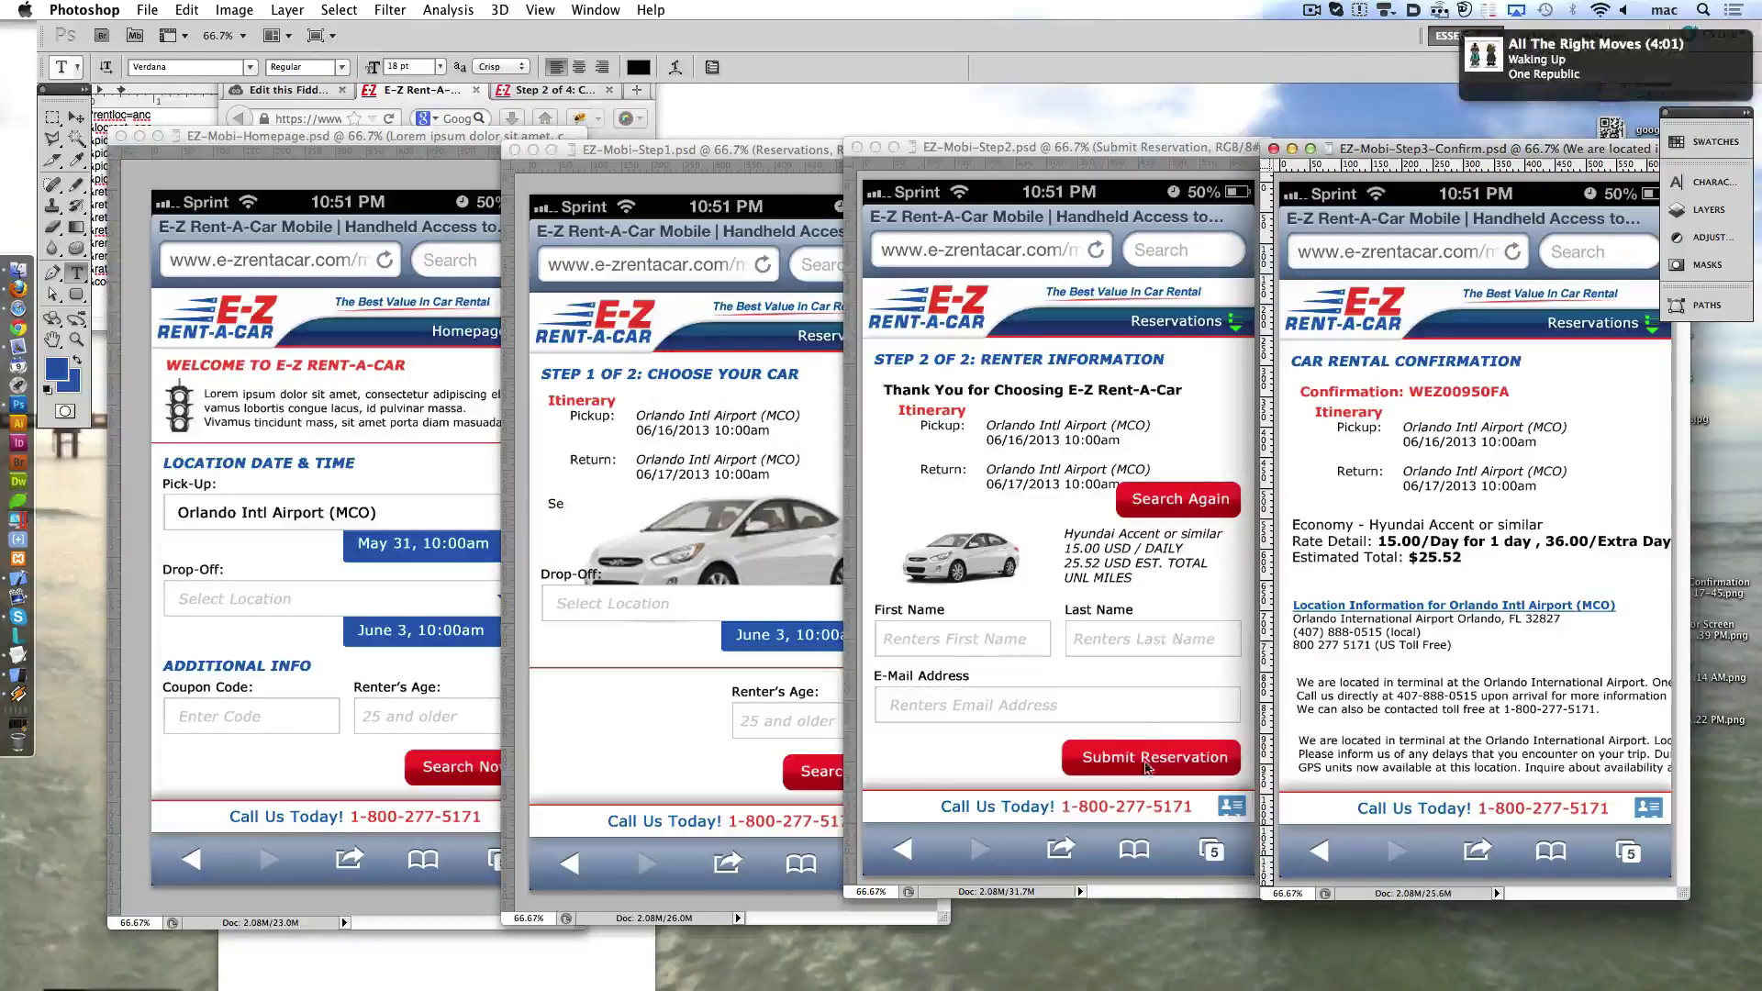
# - Rearrange the windows so the Step 2 mockup sits beside the Locations page
pyautogui.click(1424, 517)
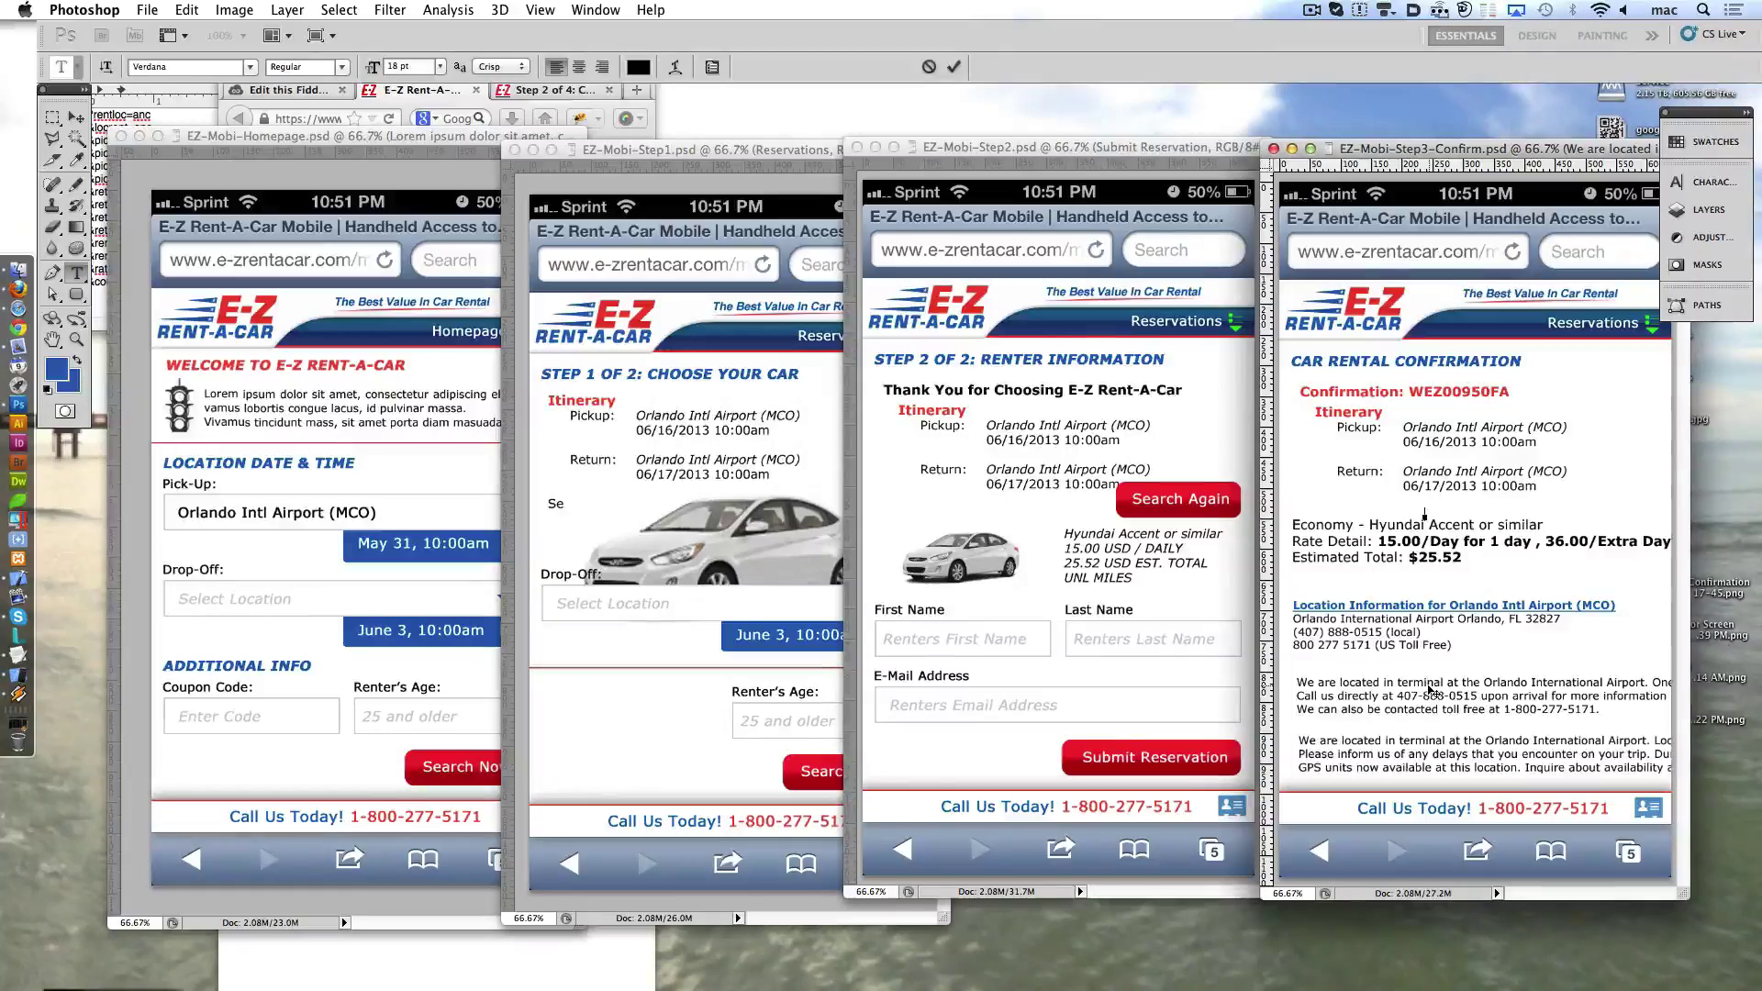
pyautogui.click(1314, 11)
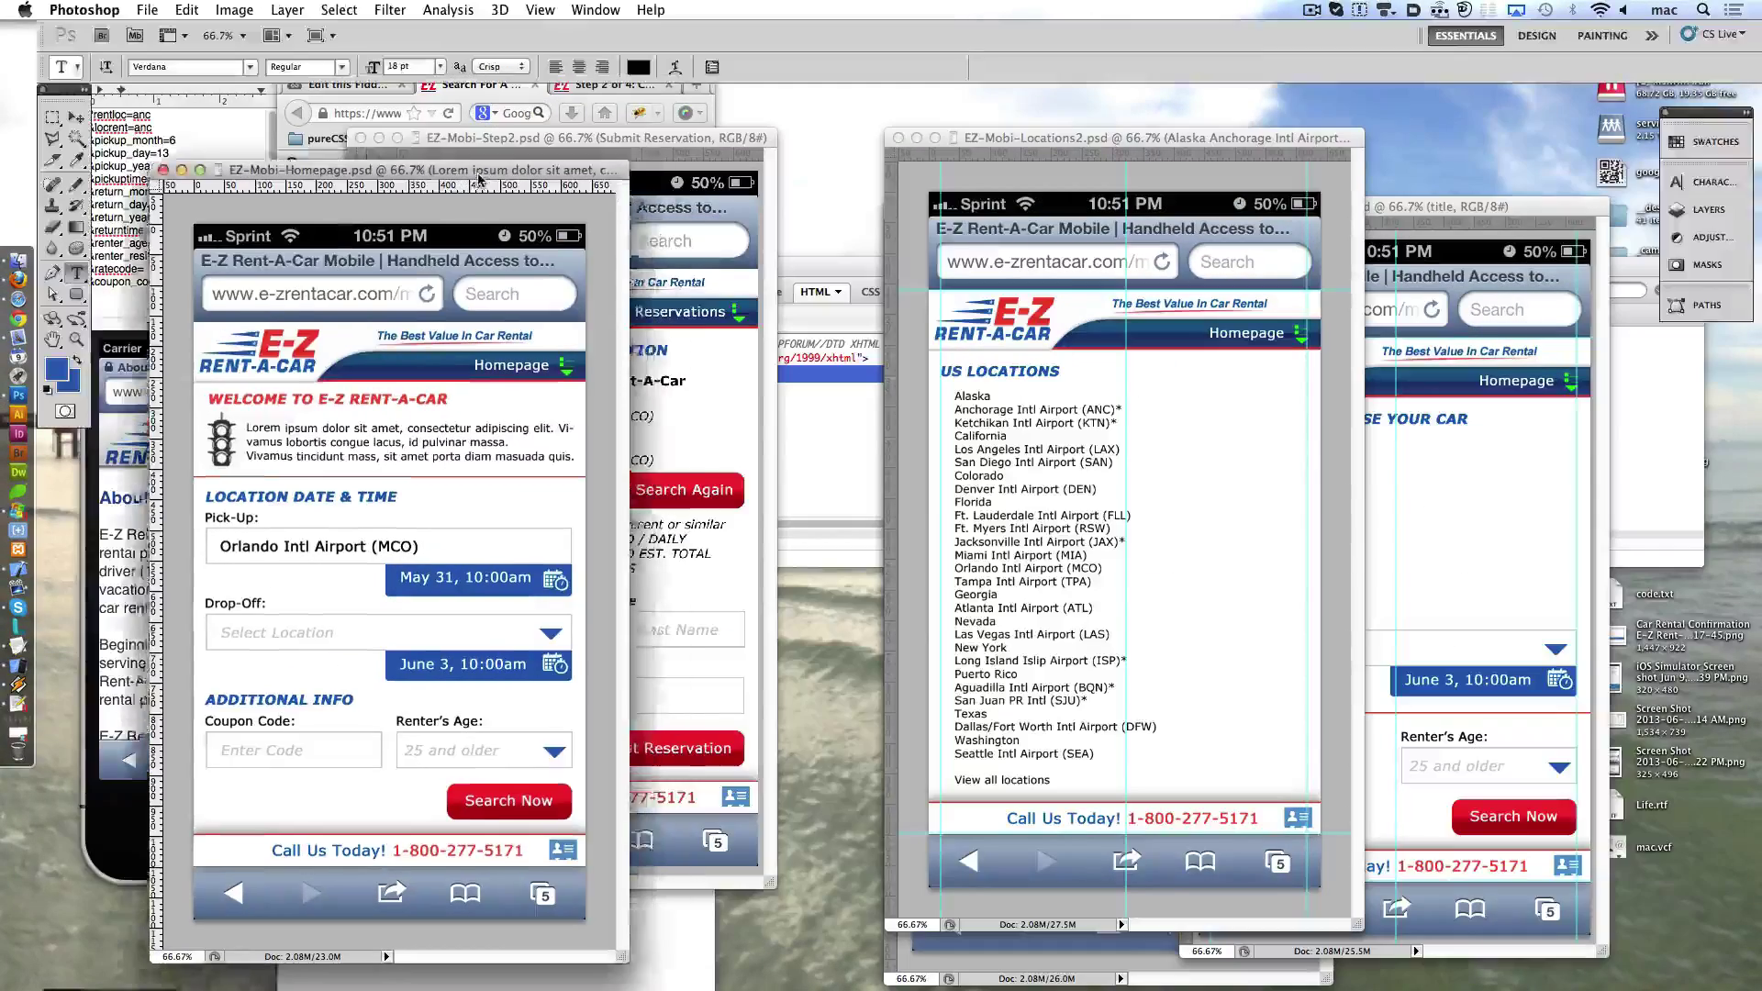
pyautogui.moveTo(680, 138); pyautogui.dragTo(973, 156)
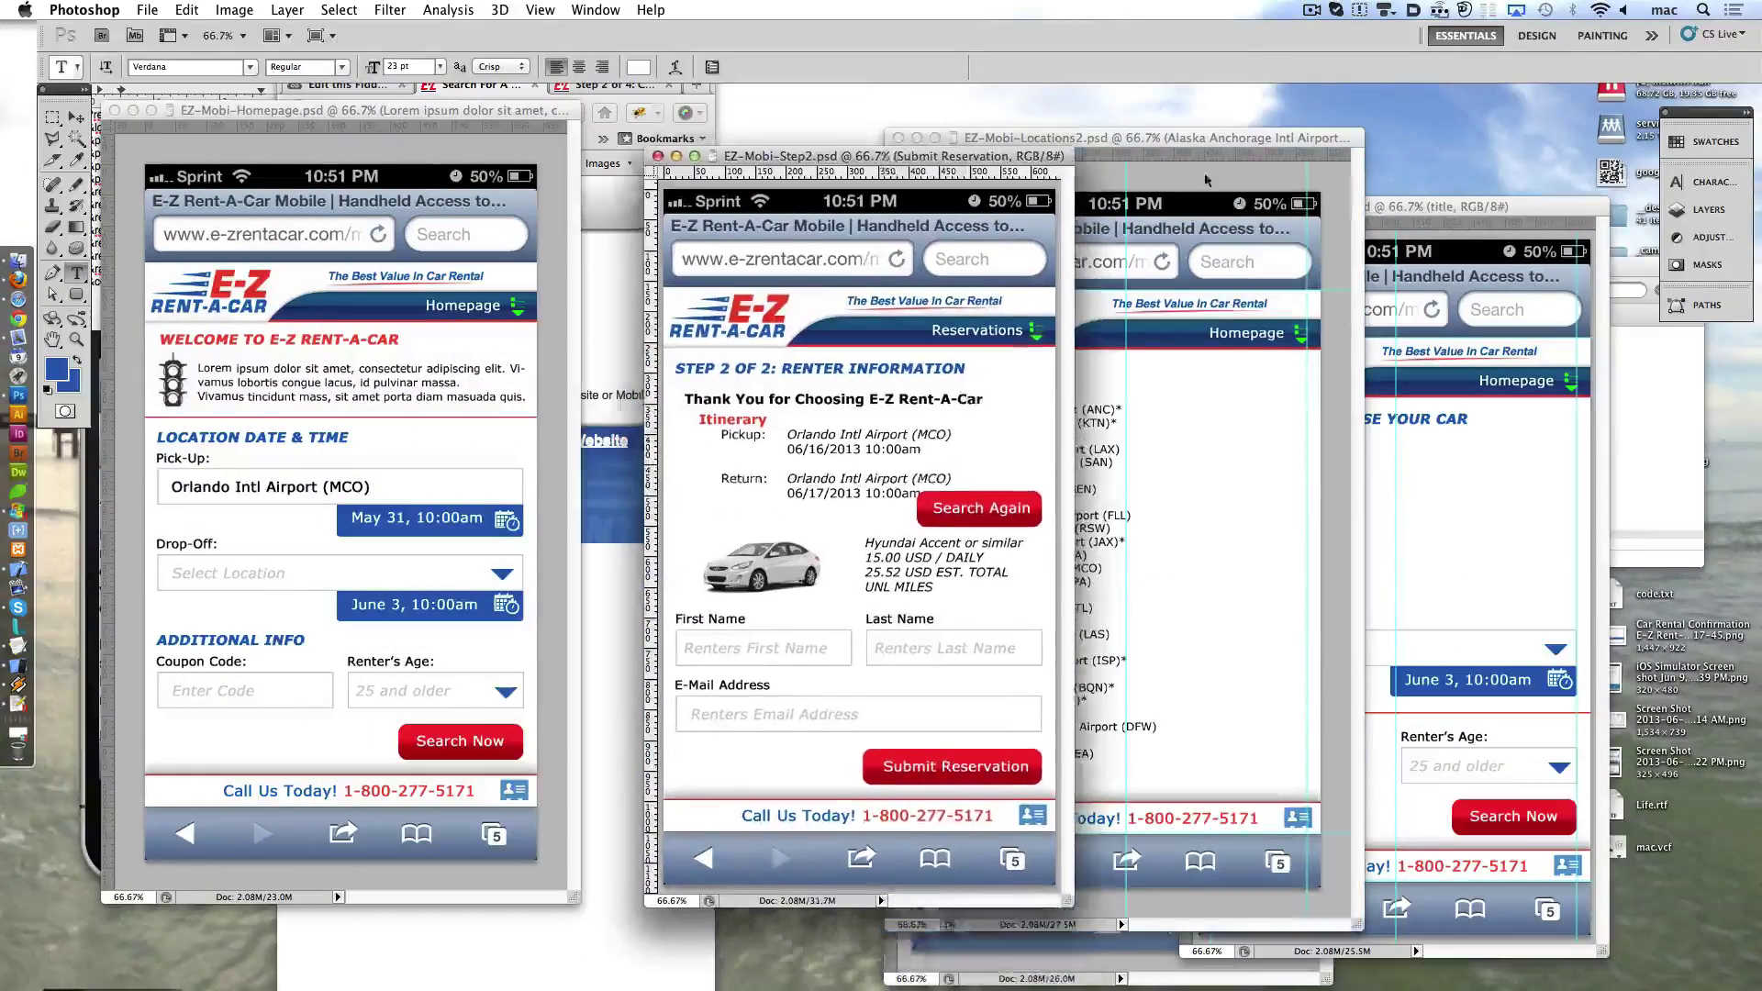
pyautogui.click(1378, 207)
pyautogui.moveTo(1378, 207); pyautogui.dragTo(1550, 960)
pyautogui.click(601, 267)
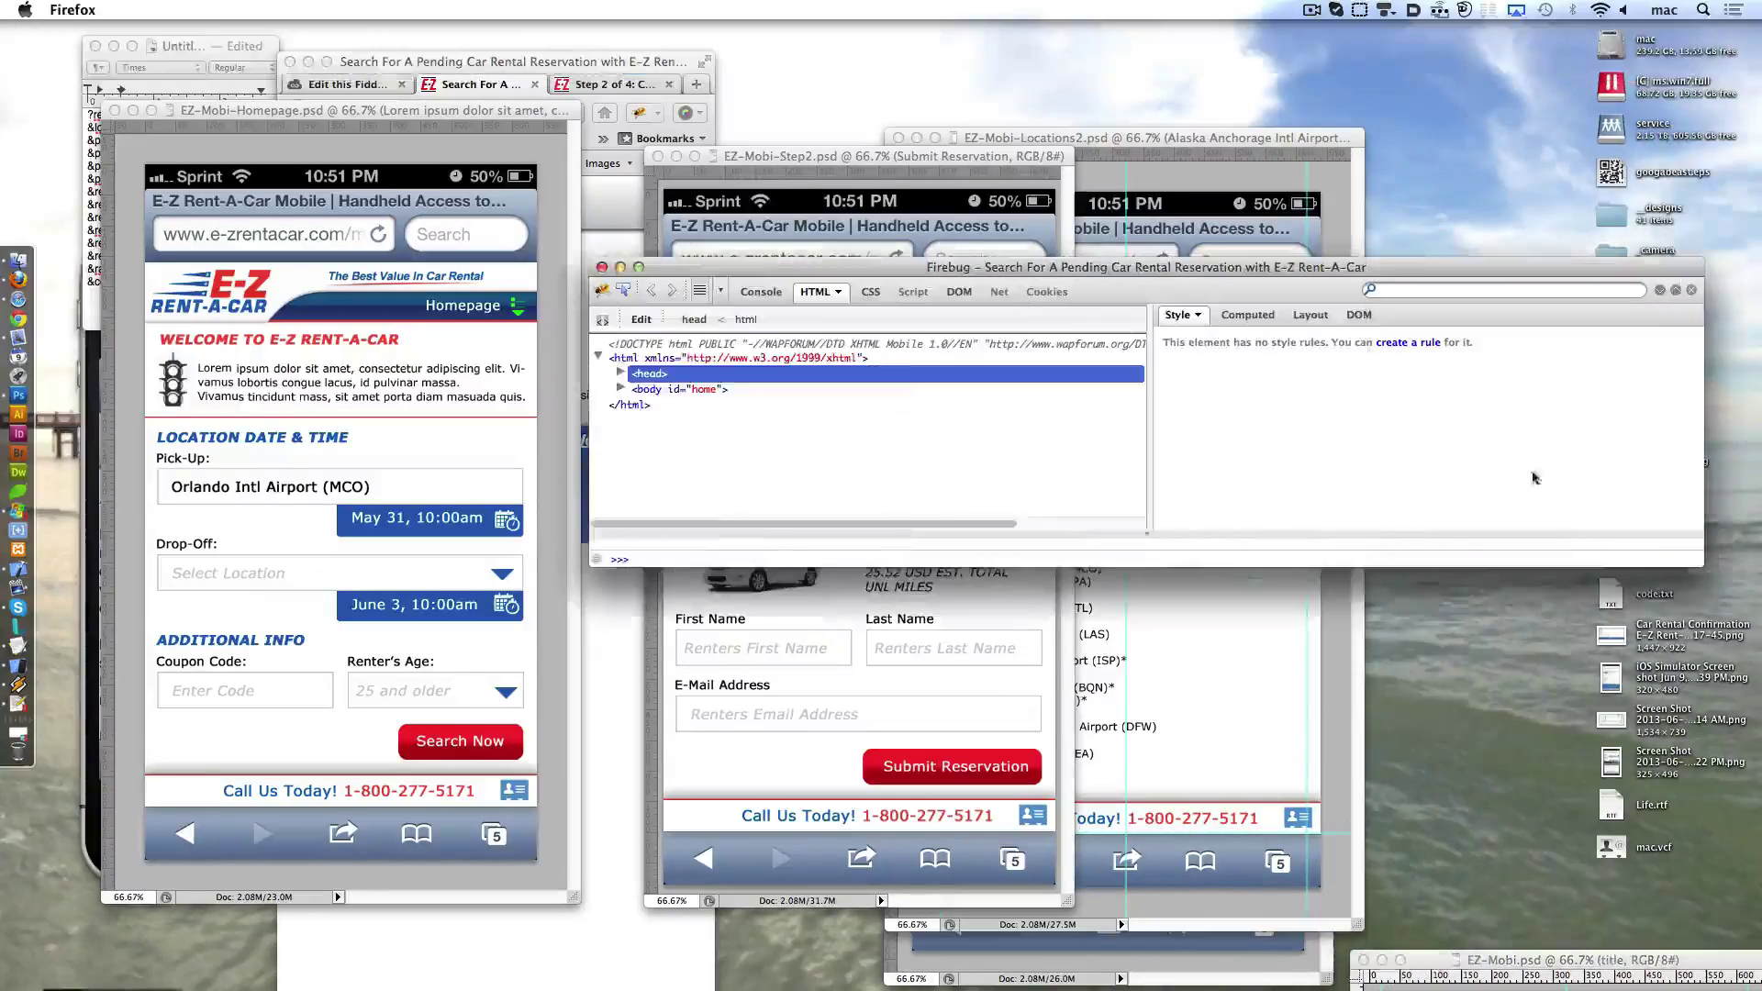
pyautogui.moveTo(821, 158)
pyautogui.mouseDown()
pyautogui.moveTo(668, 142)
pyautogui.moveTo(1287, 138)
pyautogui.mouseUp()
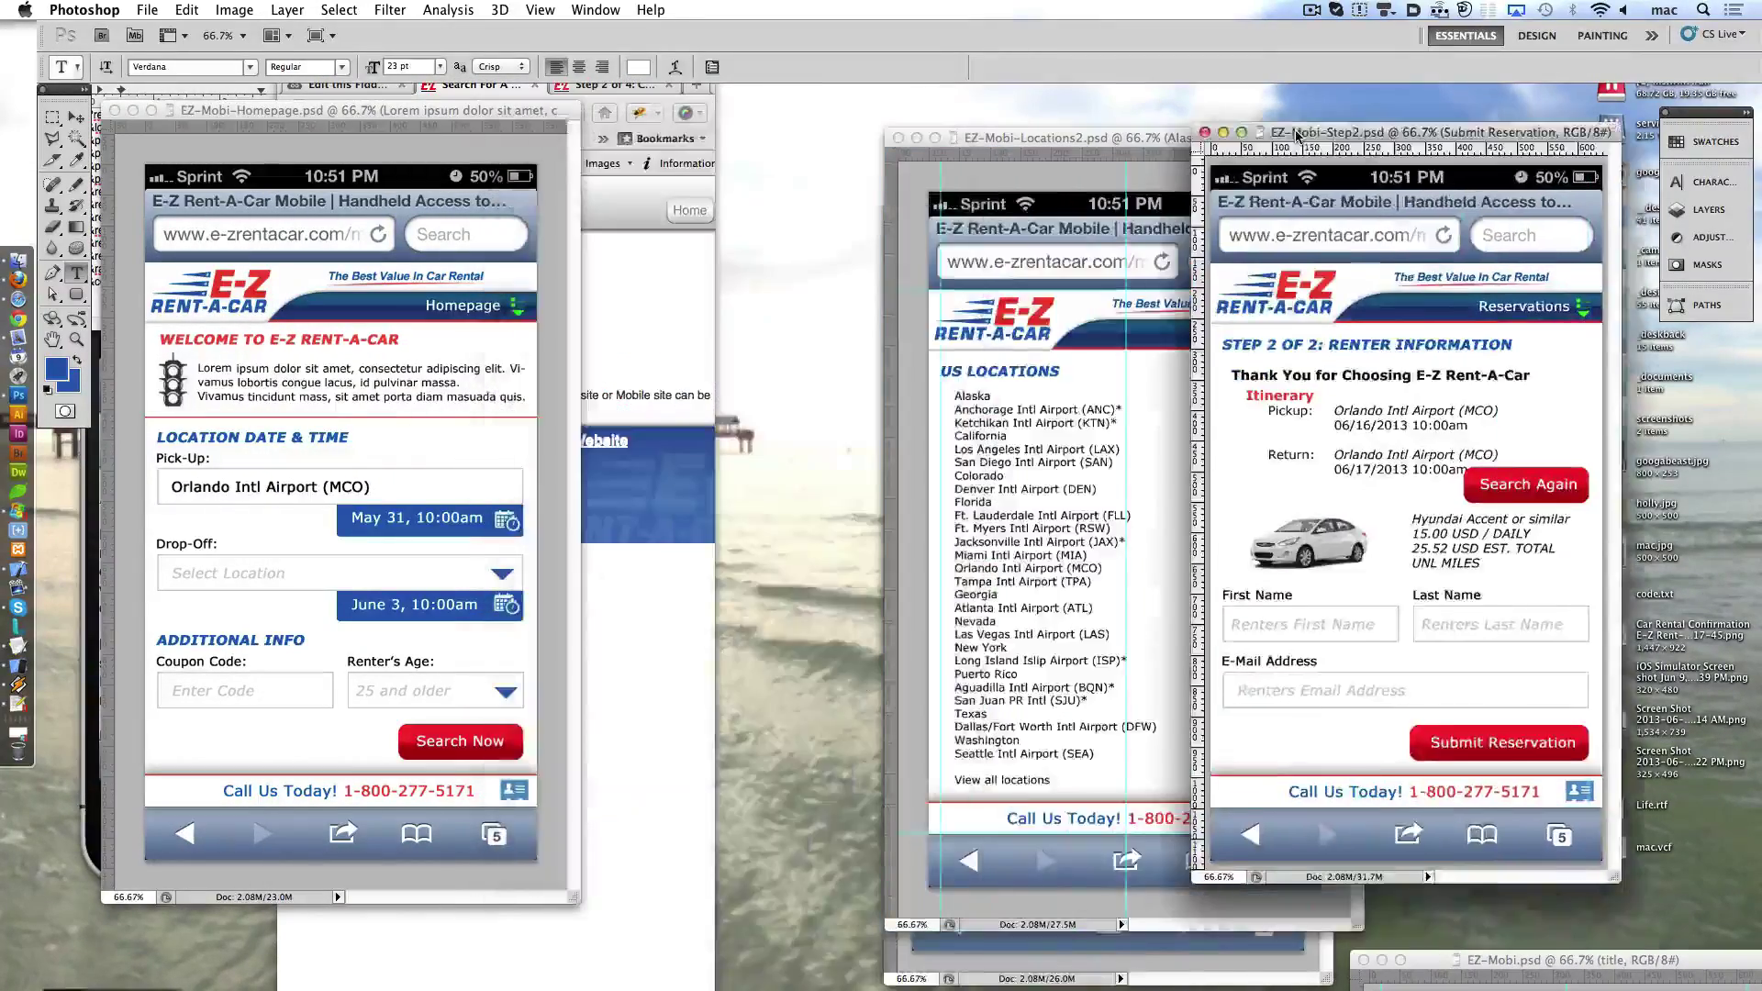
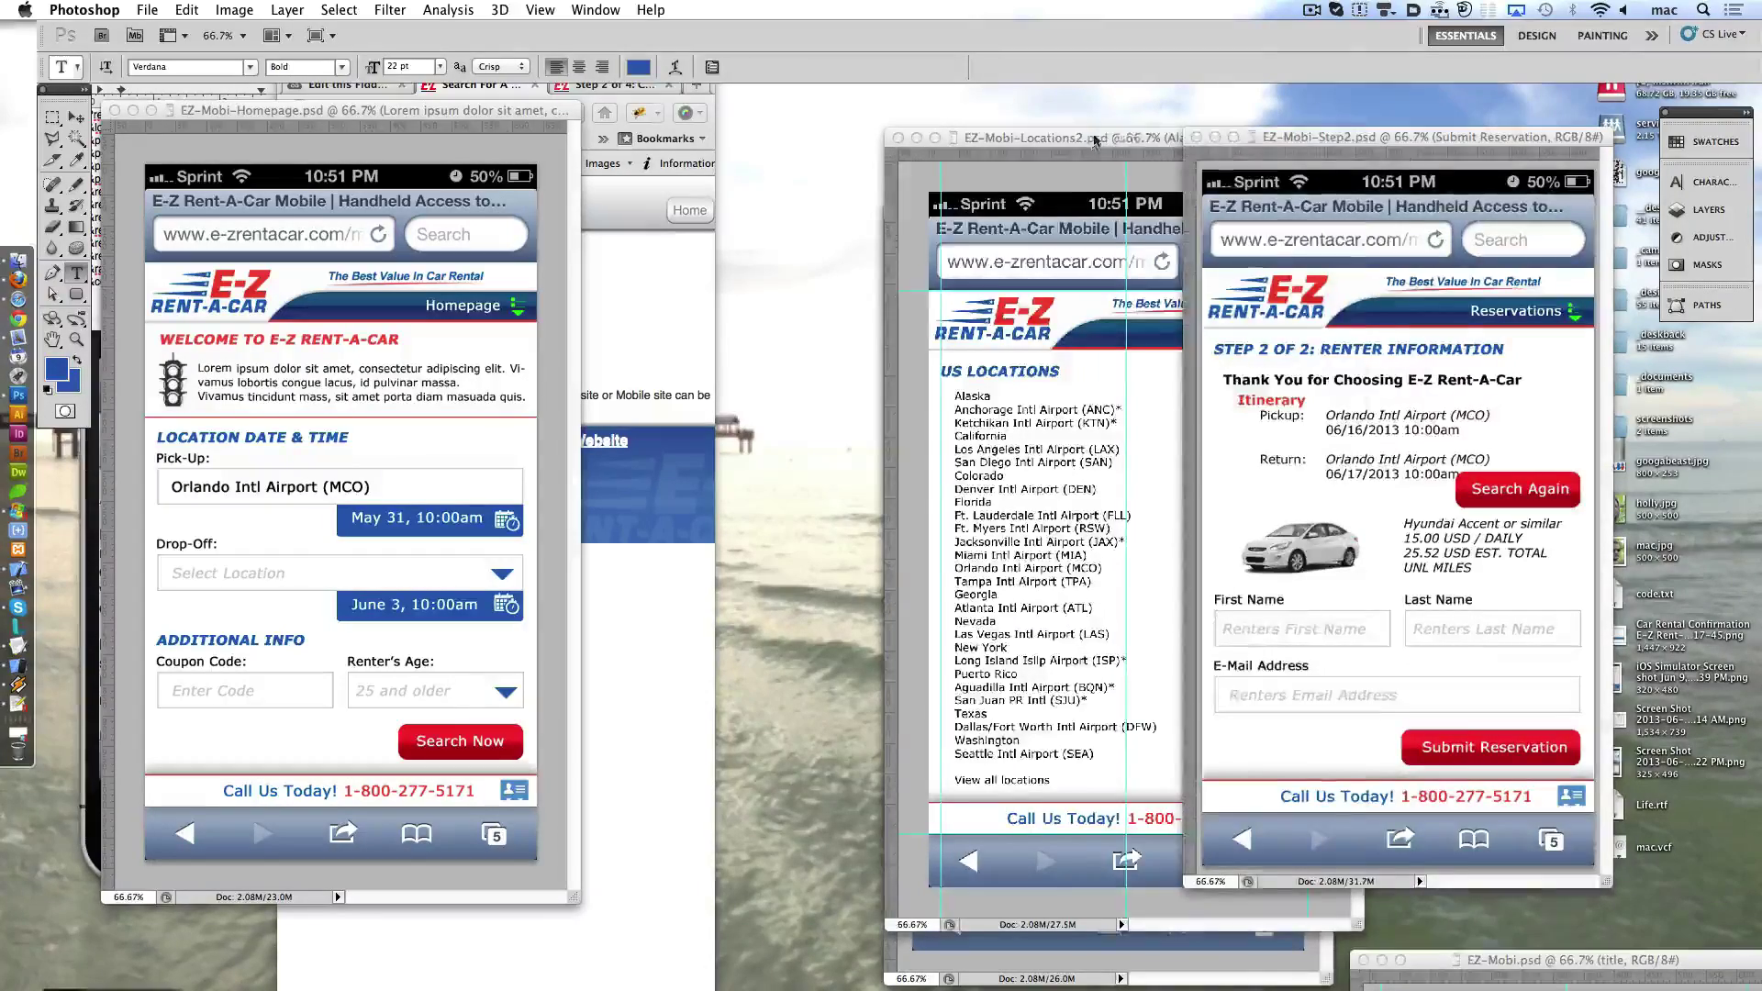
# - Arrange the EZ-Mobi mockup windows in a row for side-by-side review
pyautogui.click(957, 239)
pyautogui.moveTo(971, 212); pyautogui.dragTo(630, 129)
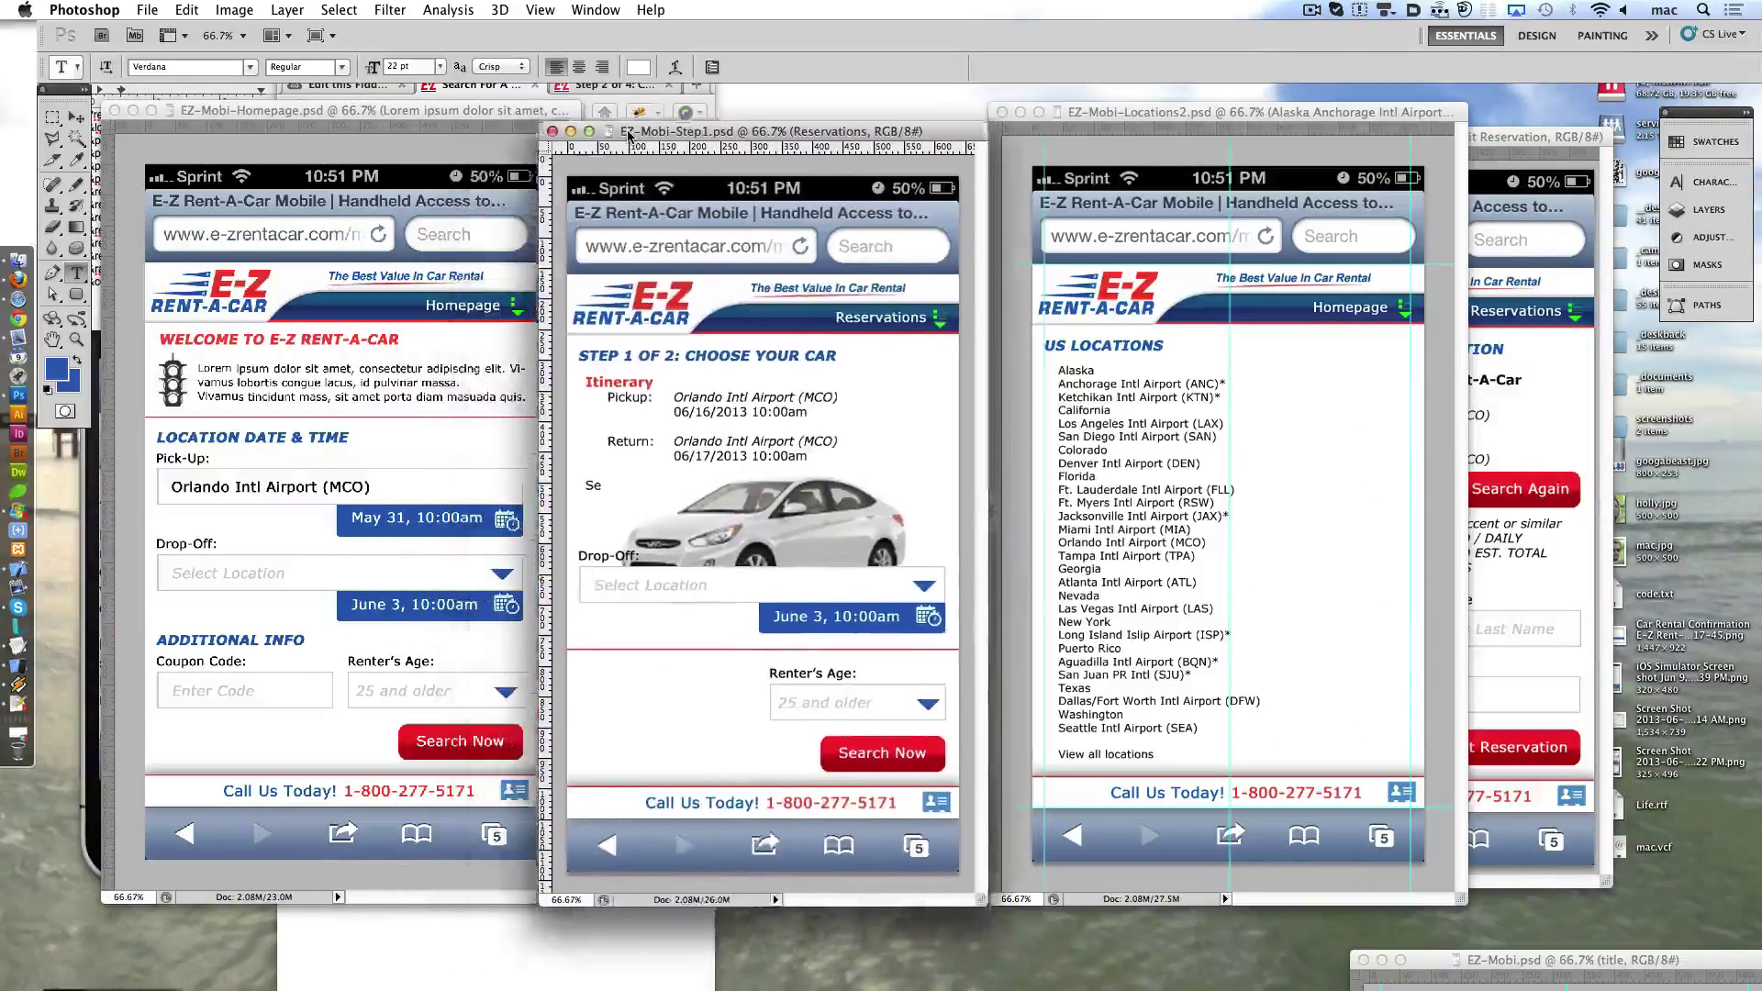
pyautogui.click(1002, 112)
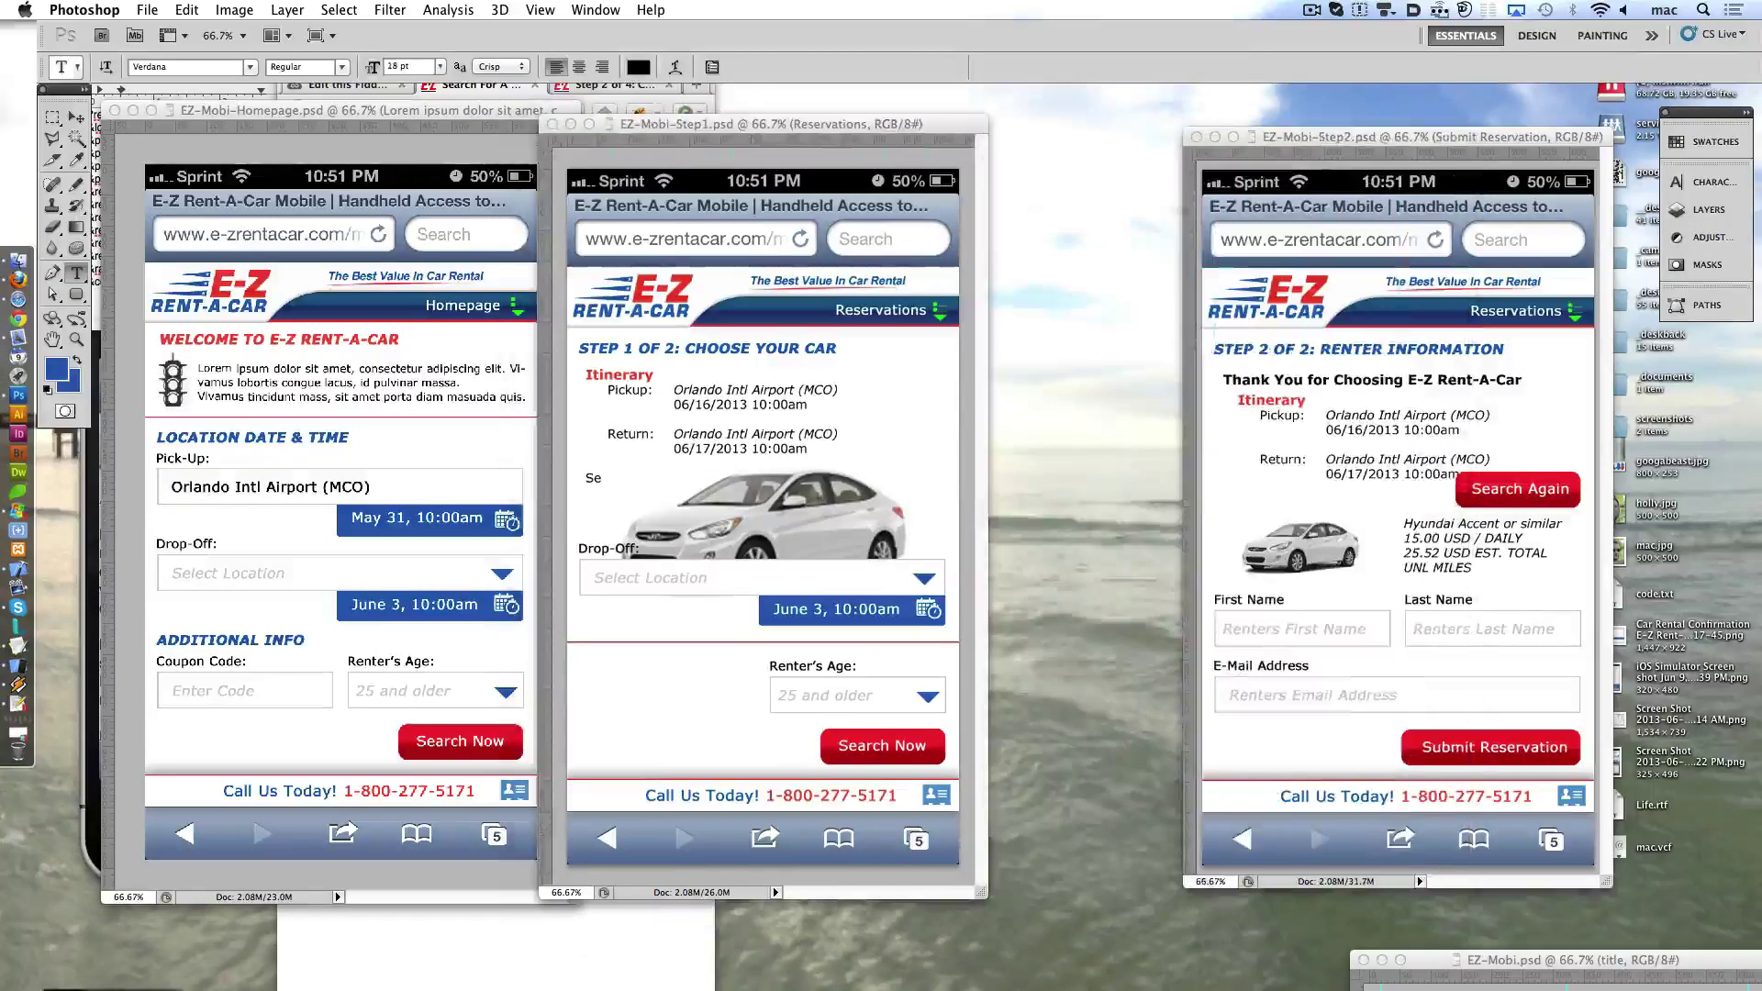
pyautogui.moveTo(1425, 137); pyautogui.dragTo(1205, 135)
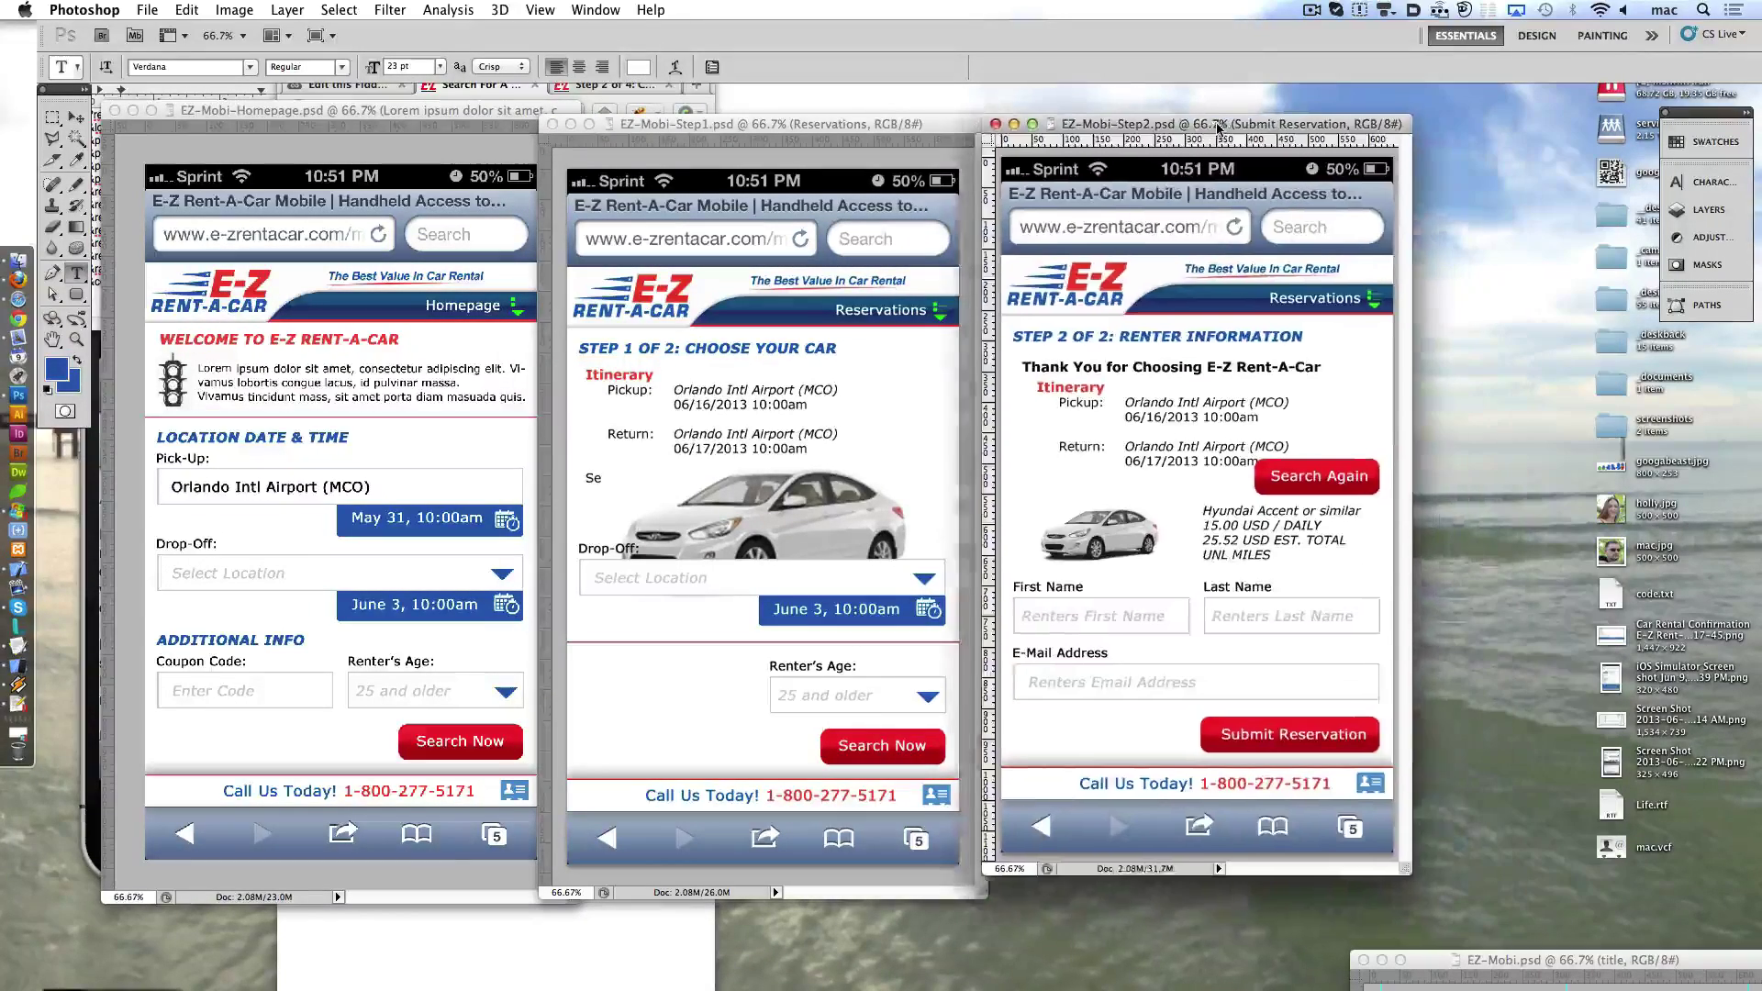
pyautogui.moveTo(1716, 144); pyautogui.dragTo(1572, 143)
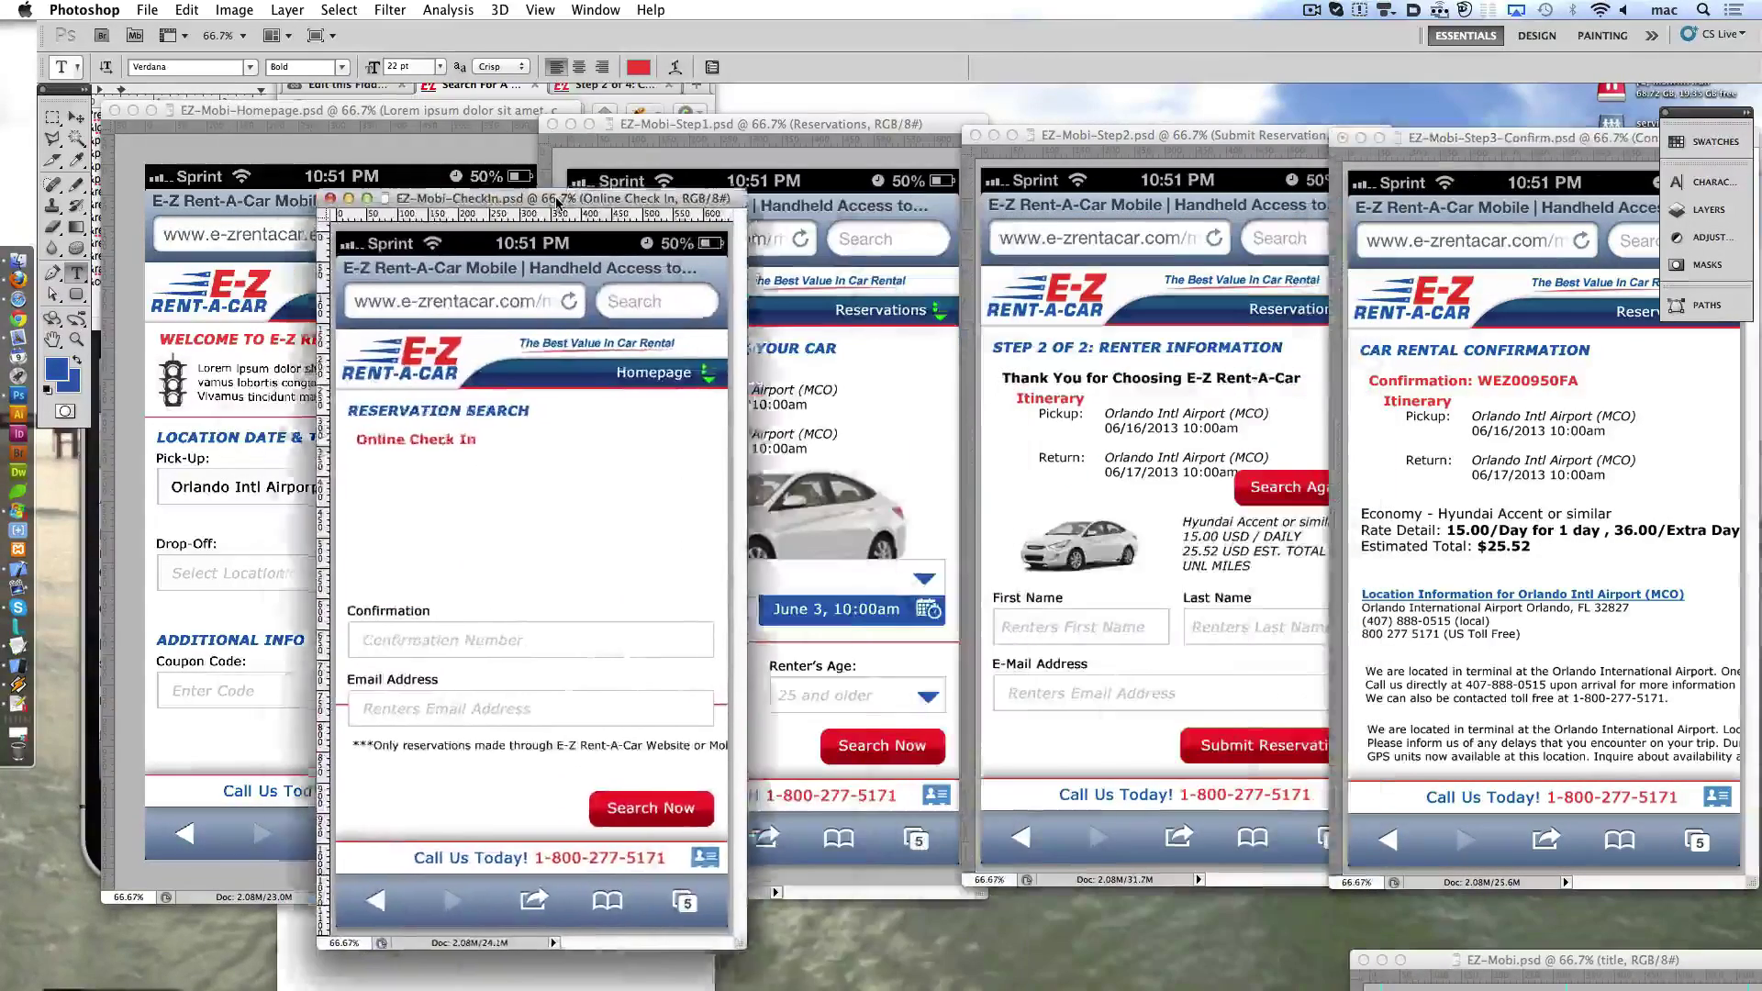
pyautogui.moveTo(562, 228); pyautogui.dragTo(452, 218)
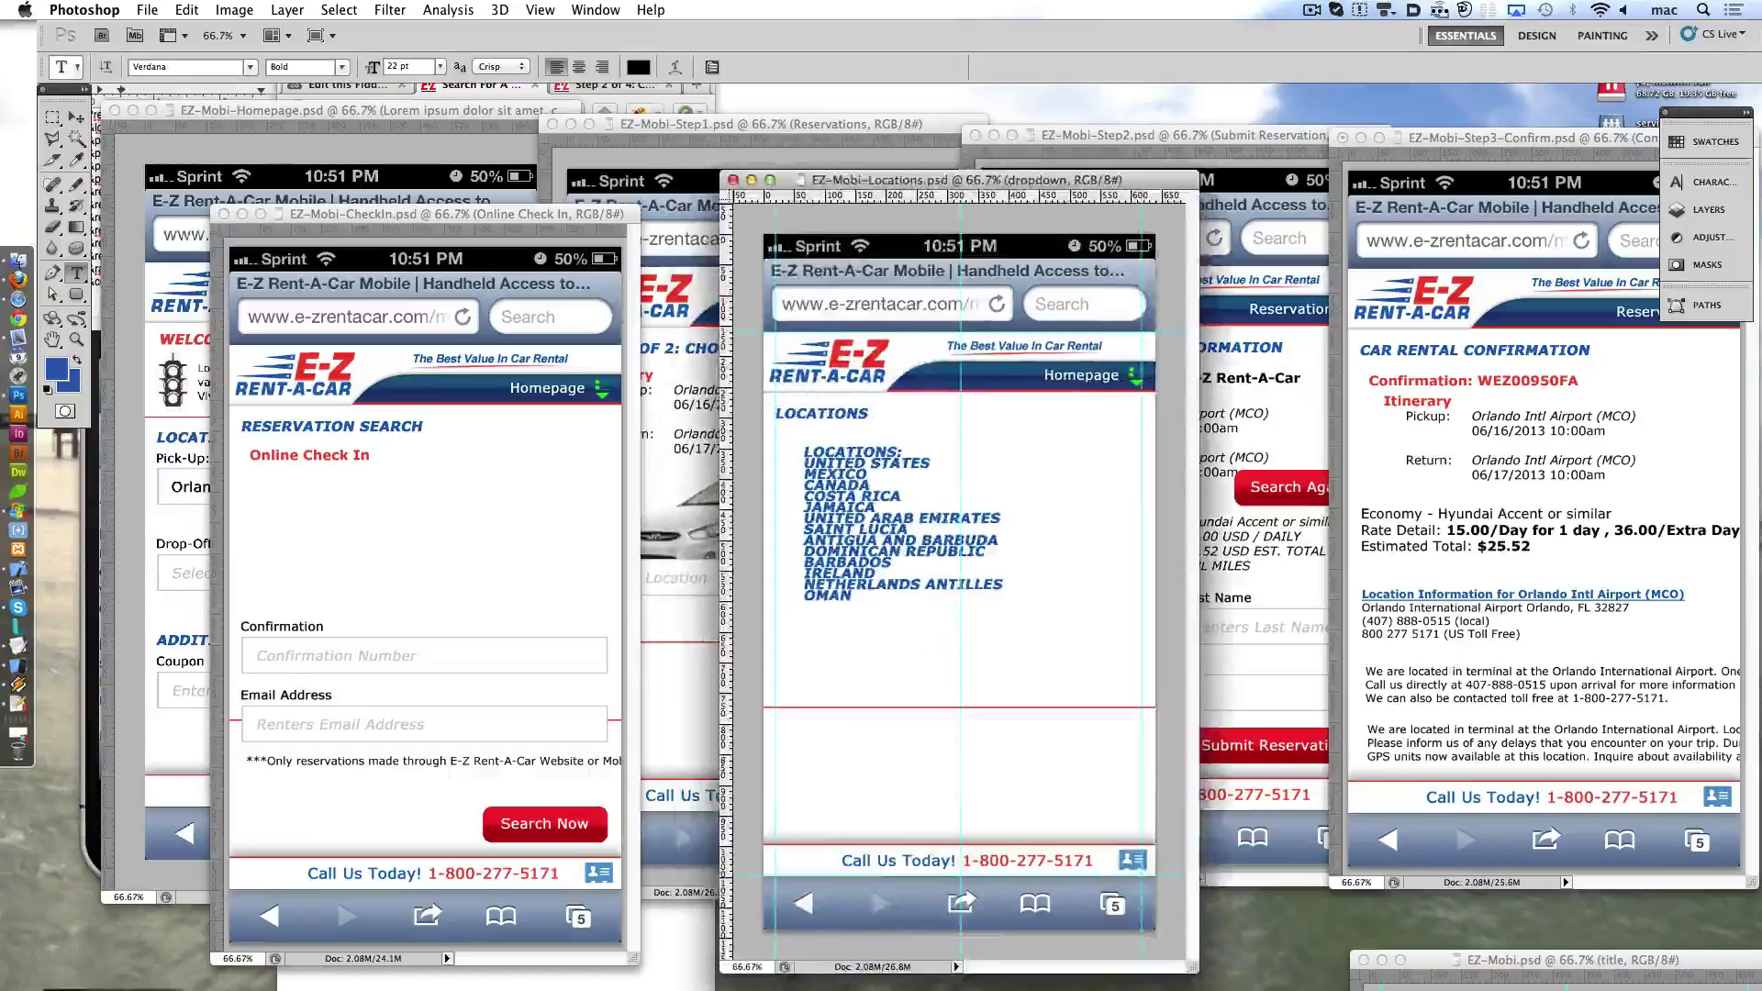
pyautogui.moveTo(1184, 220); pyautogui.dragTo(1083, 222)
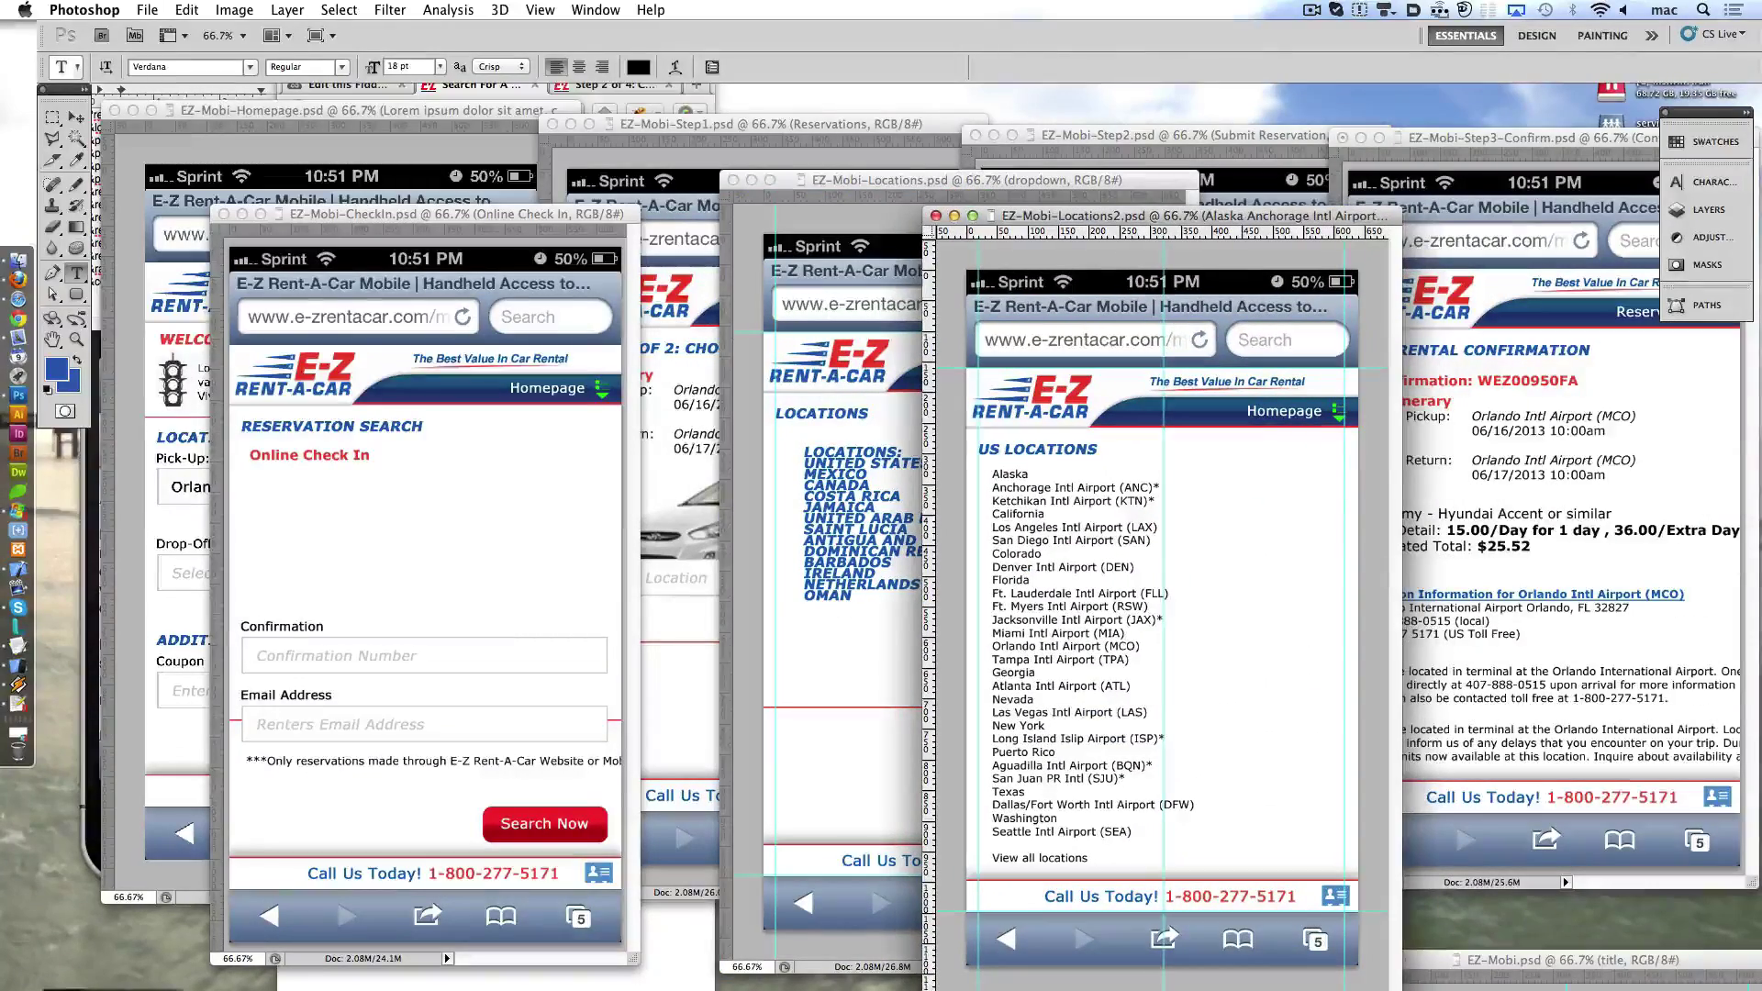
pyautogui.moveTo(1493, 262)
pyautogui.mouseDown()
pyautogui.moveTo(1487, 275)
pyautogui.moveTo(1495, 262)
pyautogui.mouseUp()
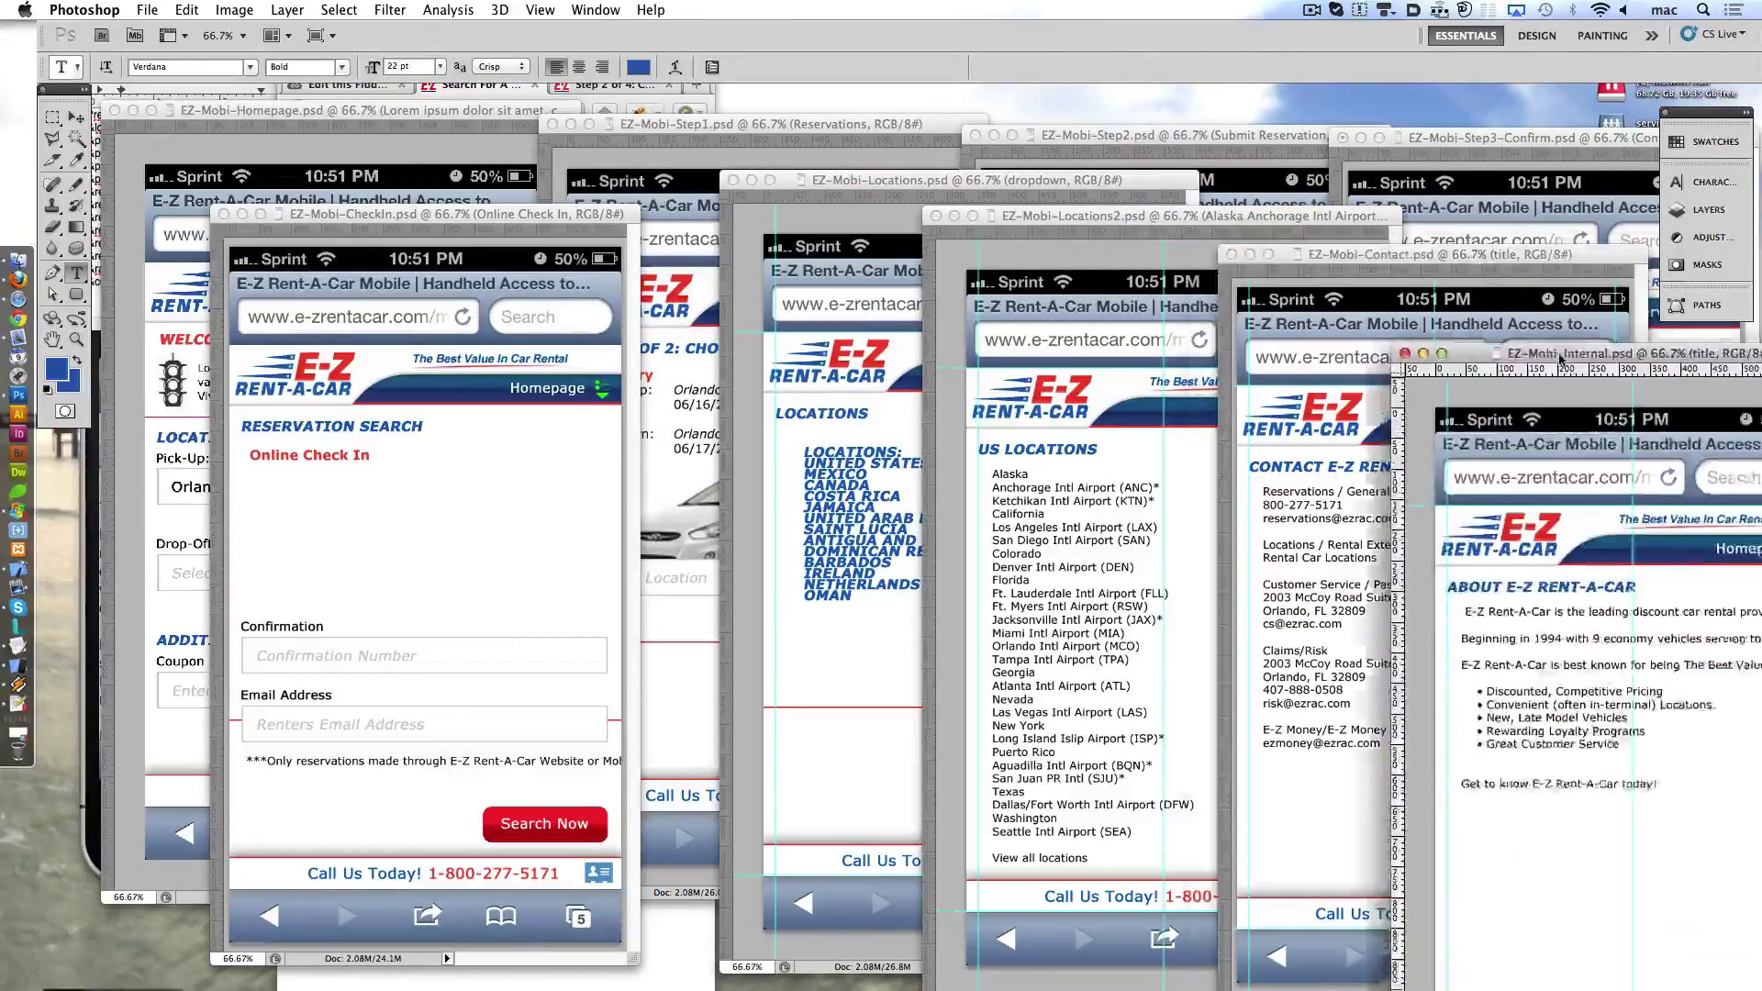
pyautogui.moveTo(1610, 354); pyautogui.dragTo(1557, 363)
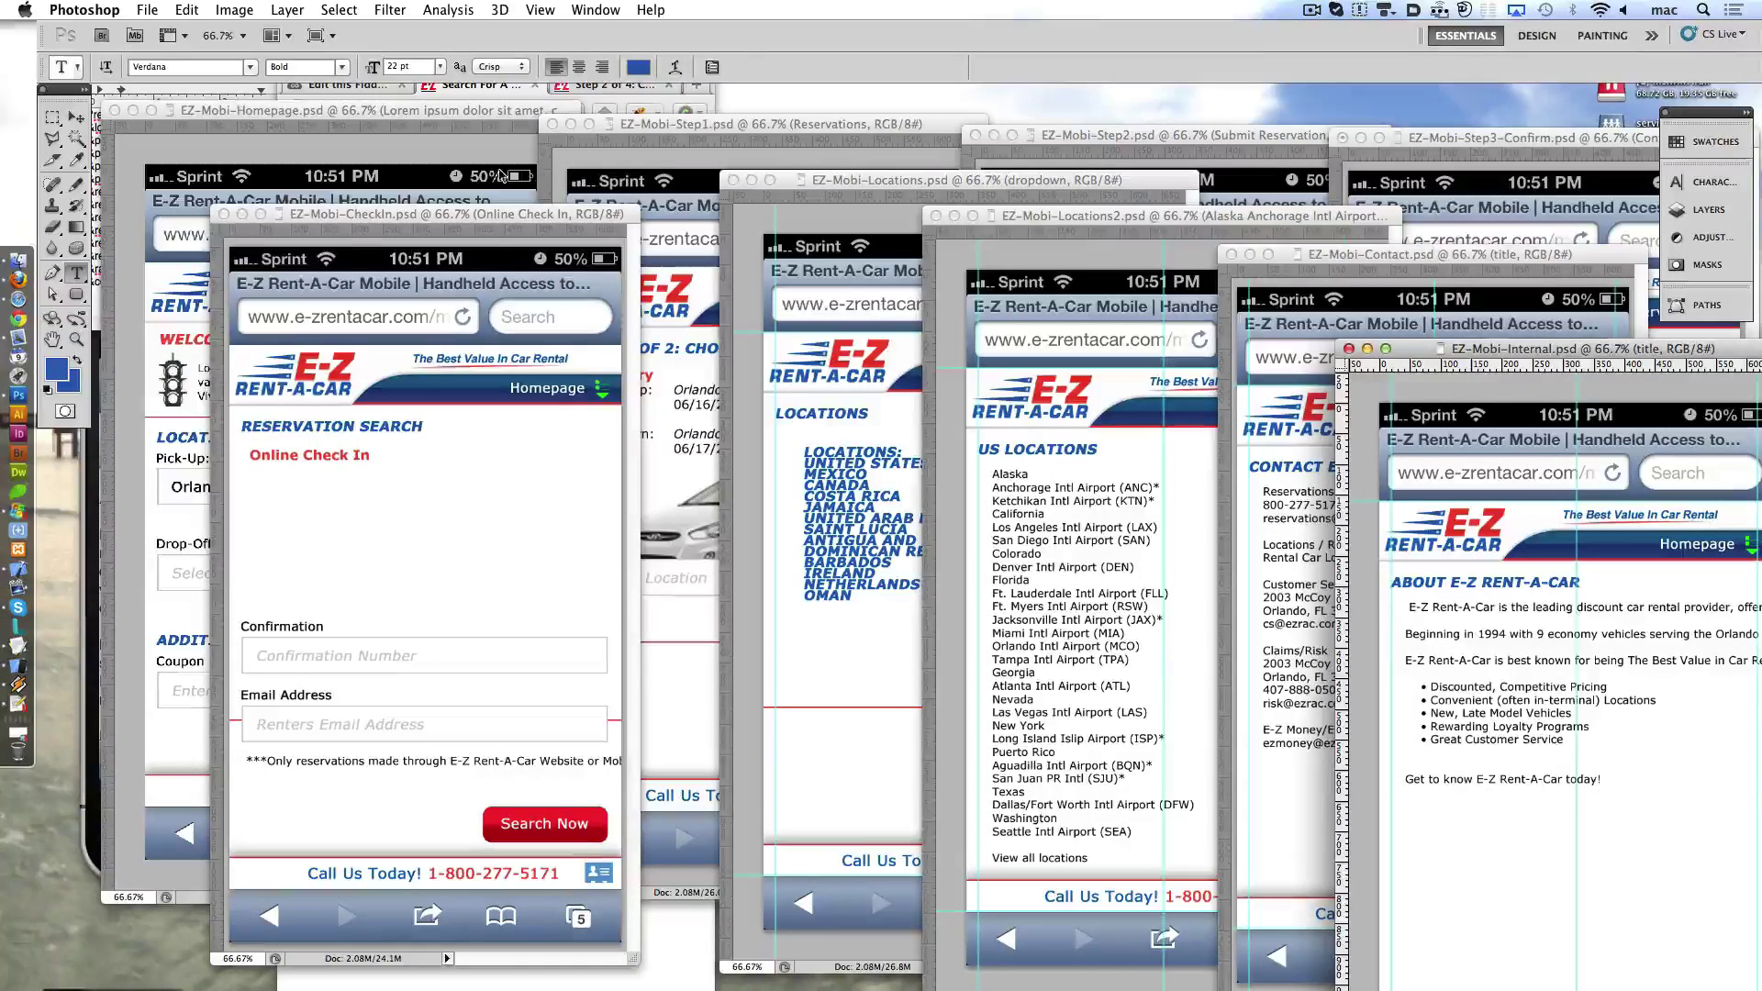
# - Close all mockup documents, saving changes to EZ-Mobi-Step3-Confirm.psd
pyautogui.click(596, 9)
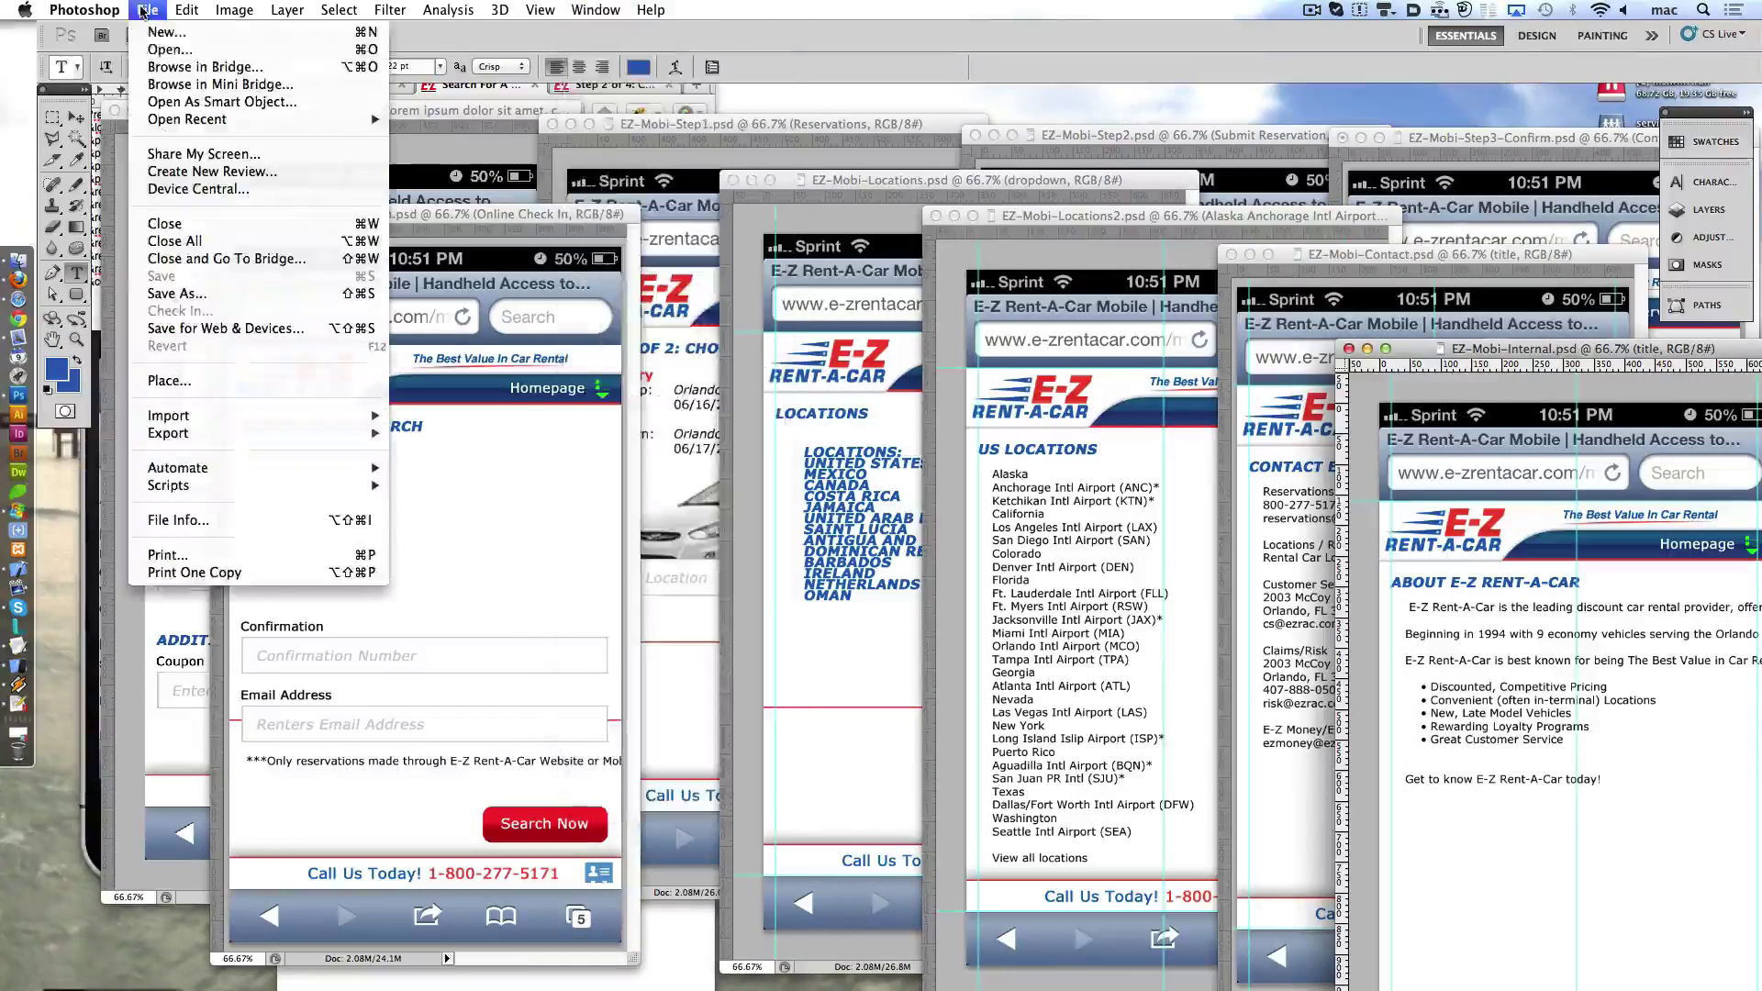
pyautogui.click(227, 260)
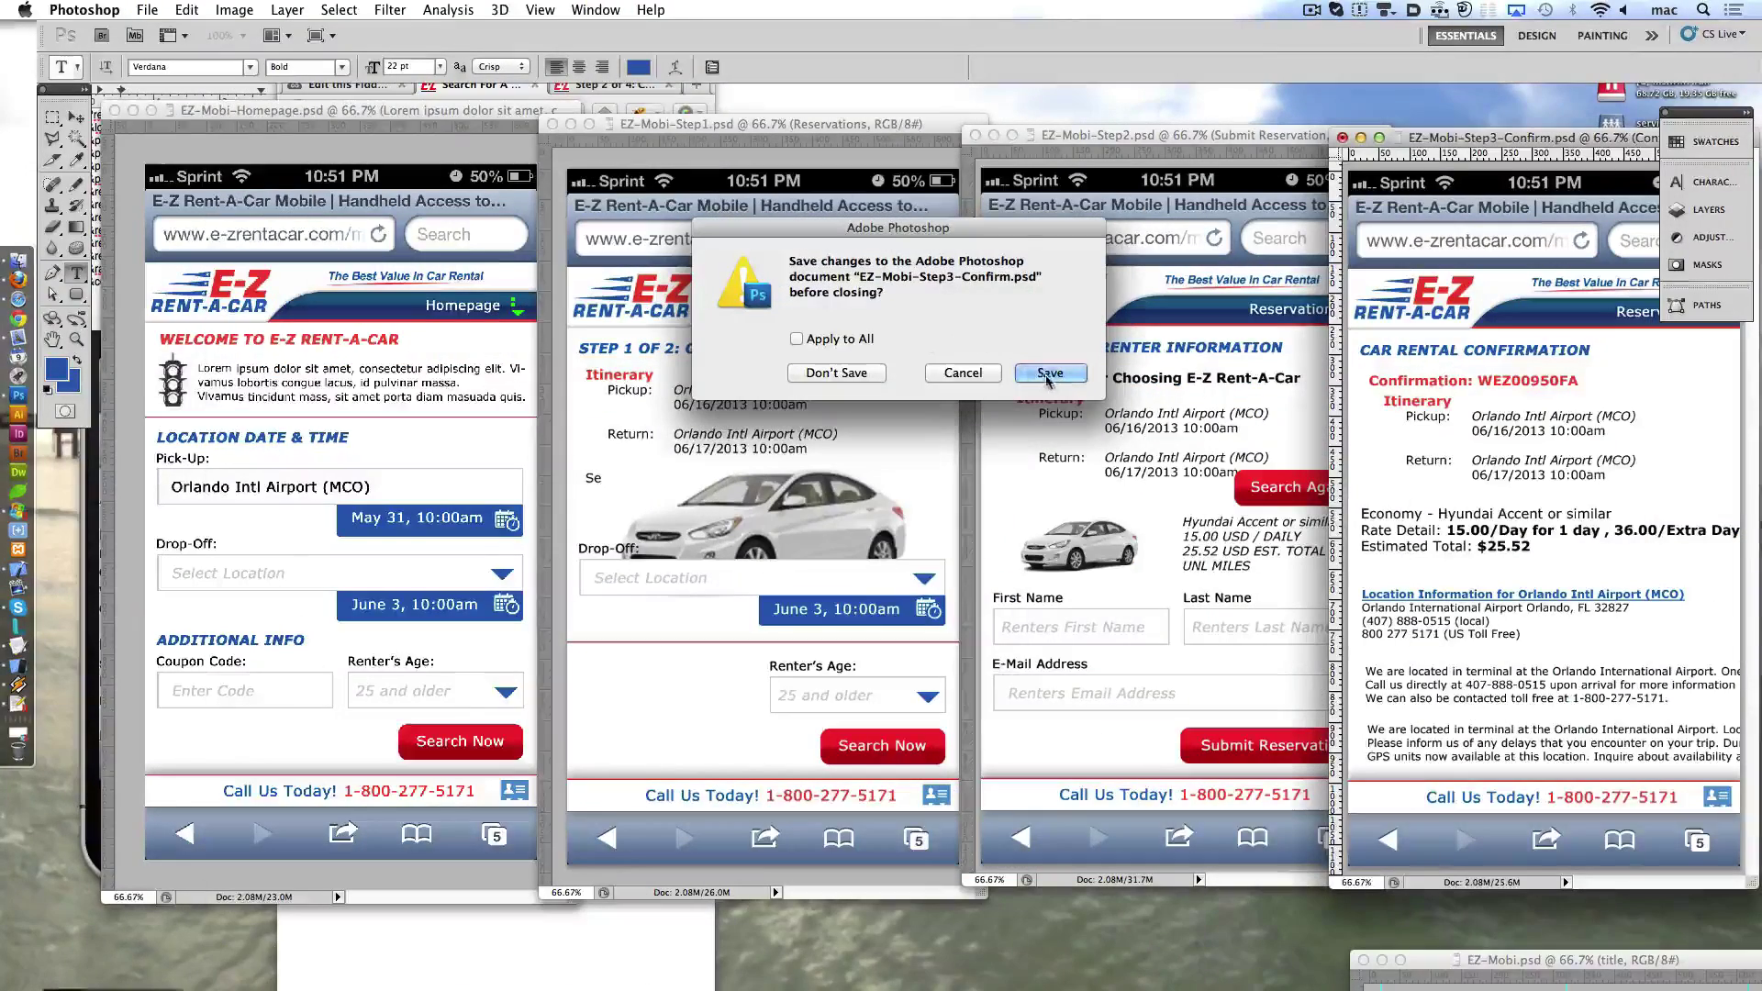
pyautogui.click(1050, 373)
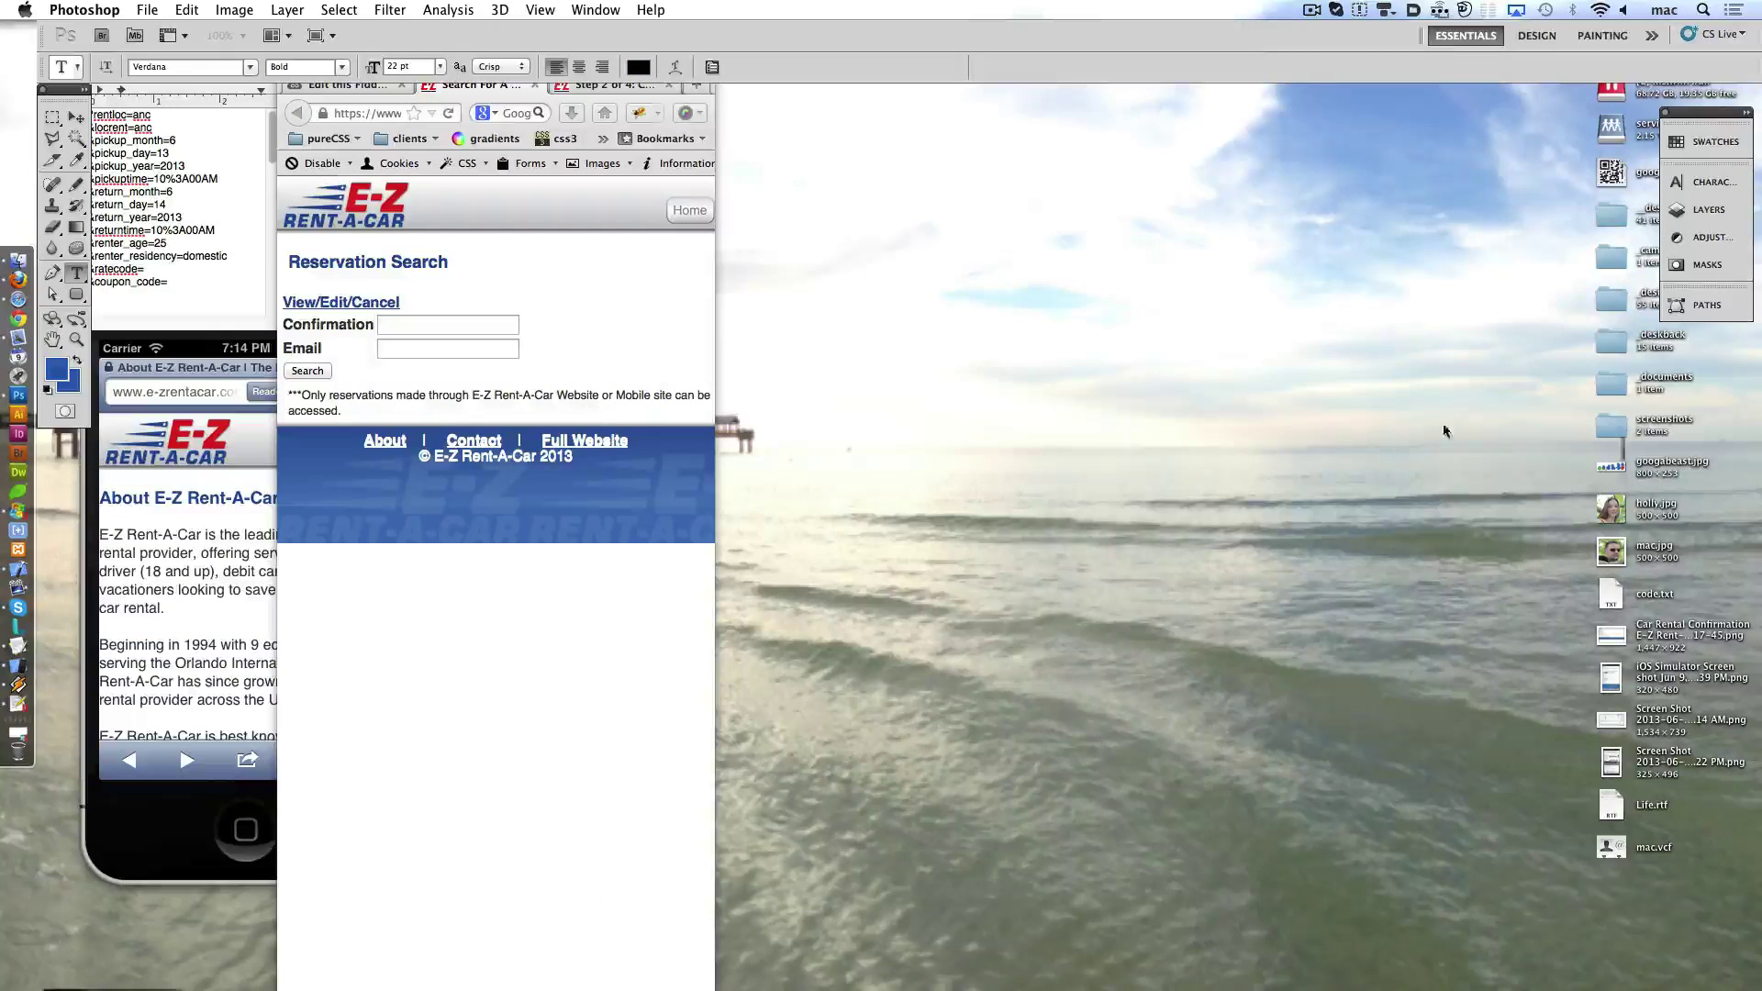
# - Open EZ-Mobi-Homepage.psd from the _screens folder in Photoshop
pyautogui.click(1026, 464)
pyautogui.click(191, 444)
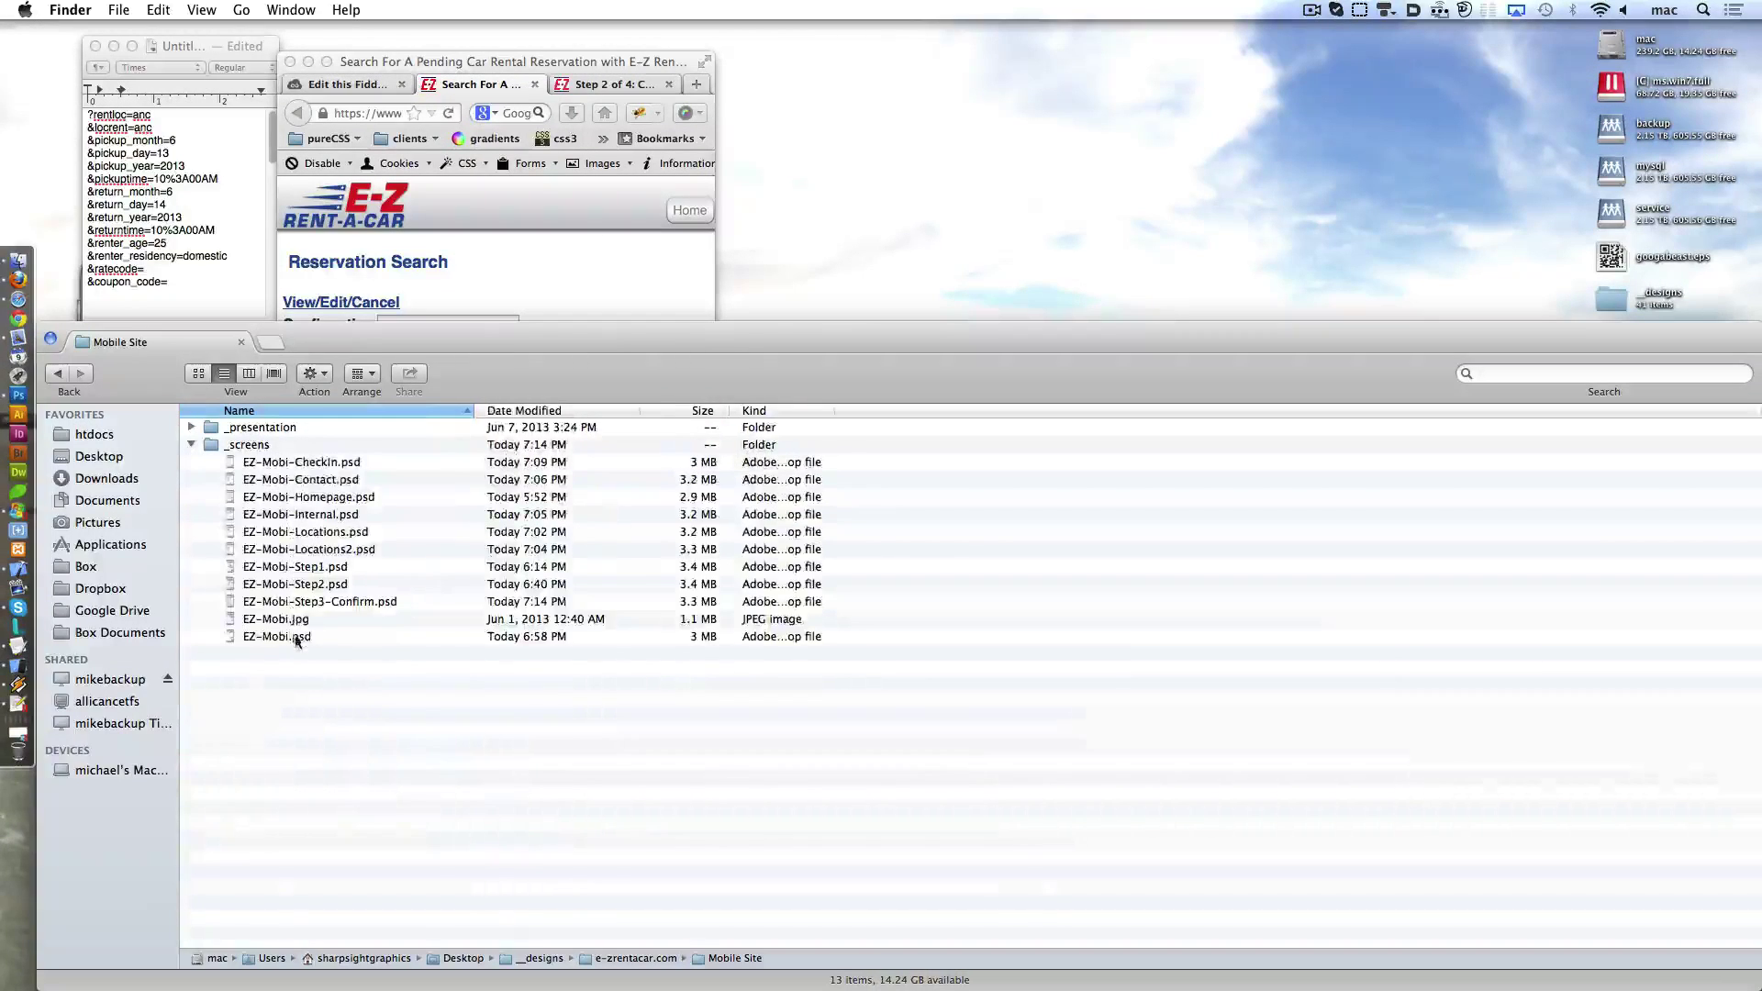
pyautogui.click(349, 497)
pyautogui.rightClick(352, 497)
pyautogui.click(826, 524)
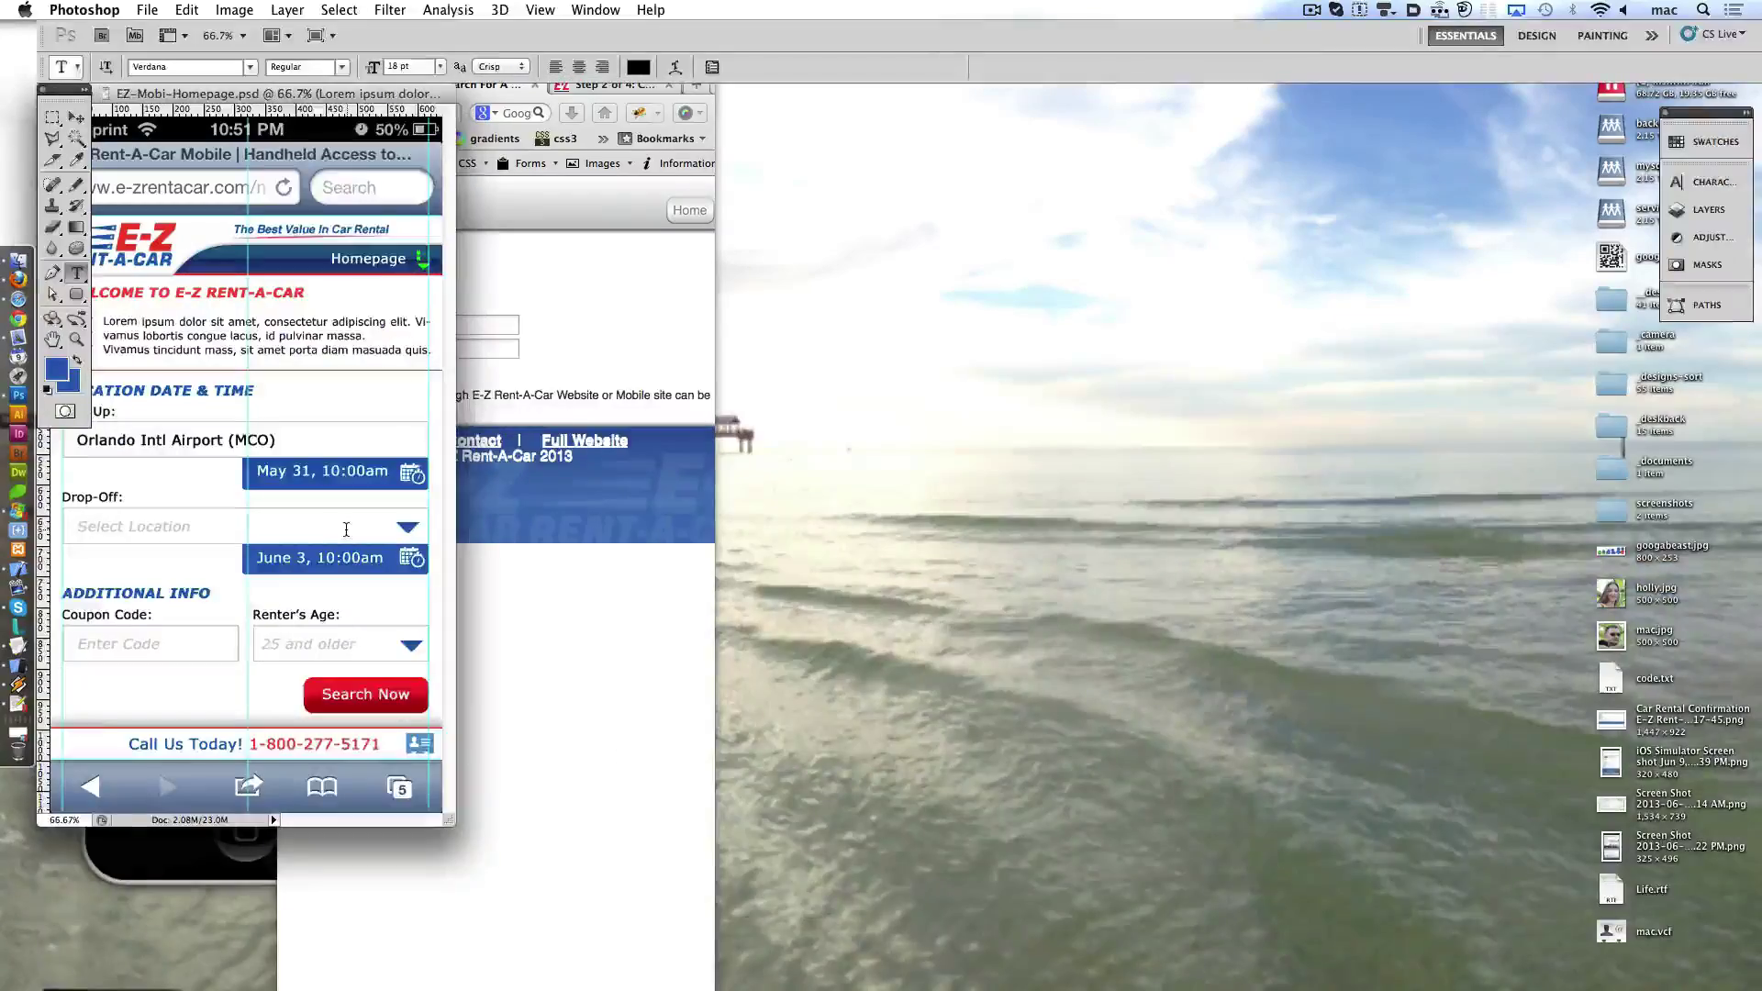
# - Open EZ-Mobi-Internal.psd in Photoshop and float it beside the Homepage document
pyautogui.rightClick(503, 514)
pyautogui.click(503, 514)
pyautogui.rightClick(528, 514)
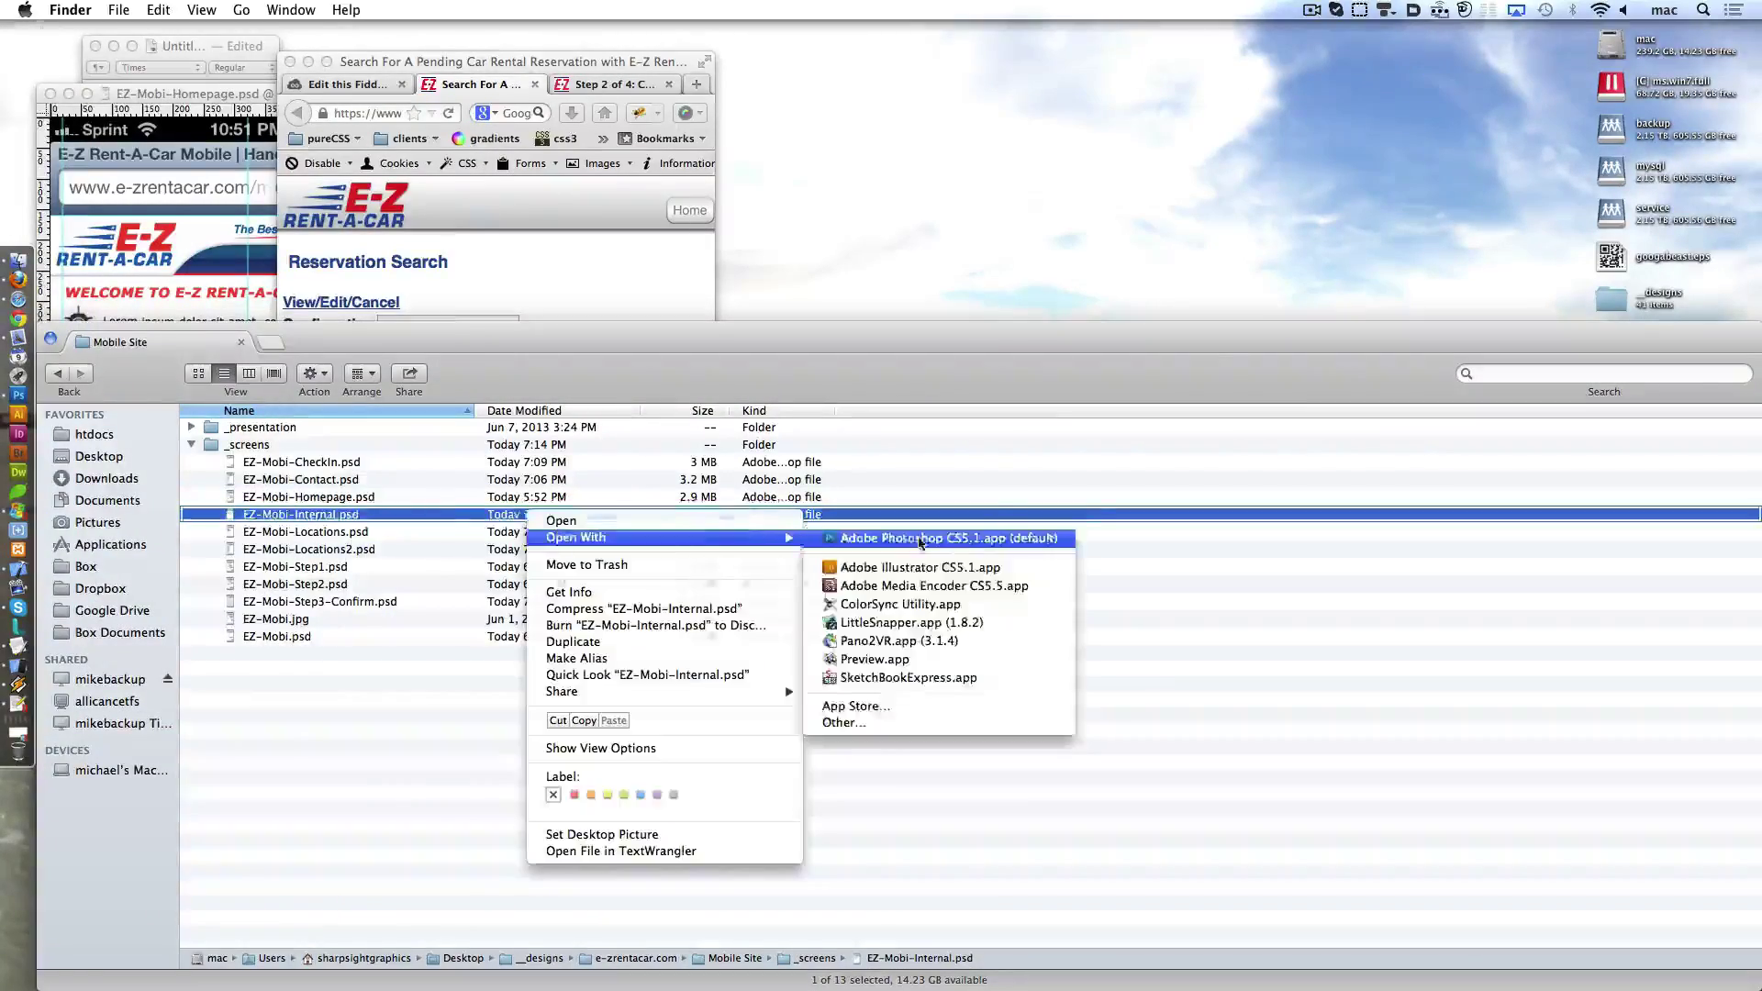
pyautogui.click(872, 542)
pyautogui.moveTo(284, 112); pyautogui.dragTo(734, 103)
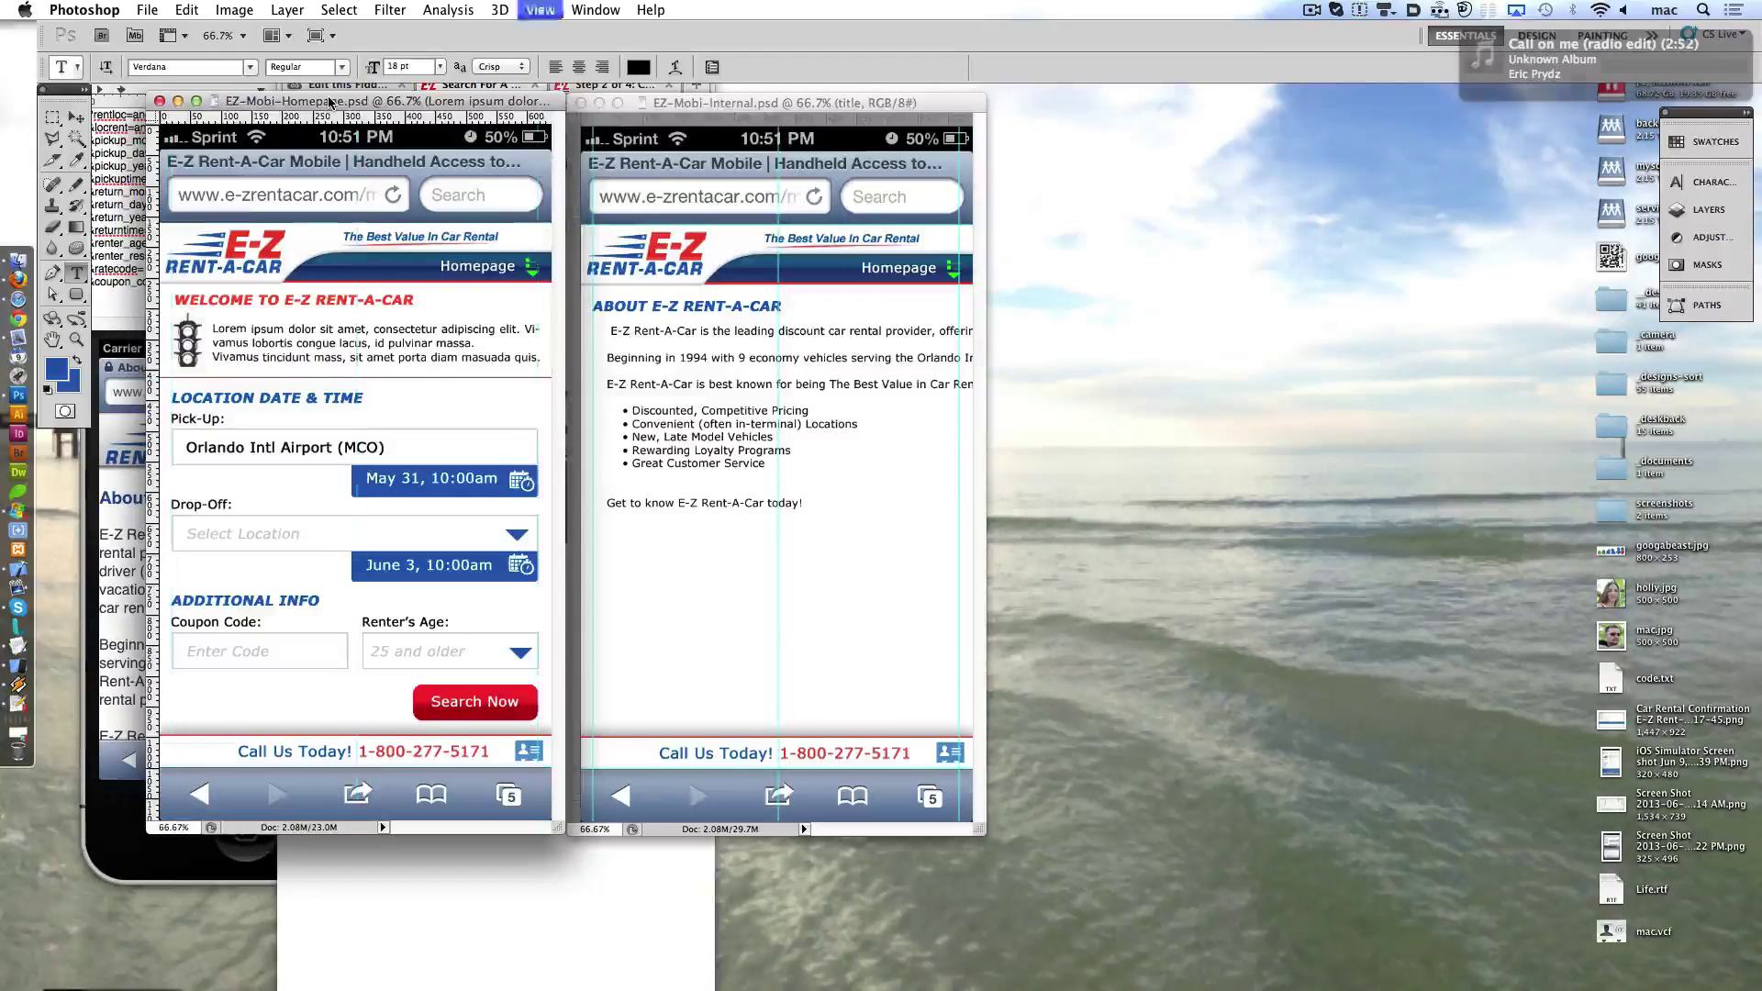
# - Clear the Internal mockup's old body text and delete the emptied text layer
pyautogui.click(687, 349)
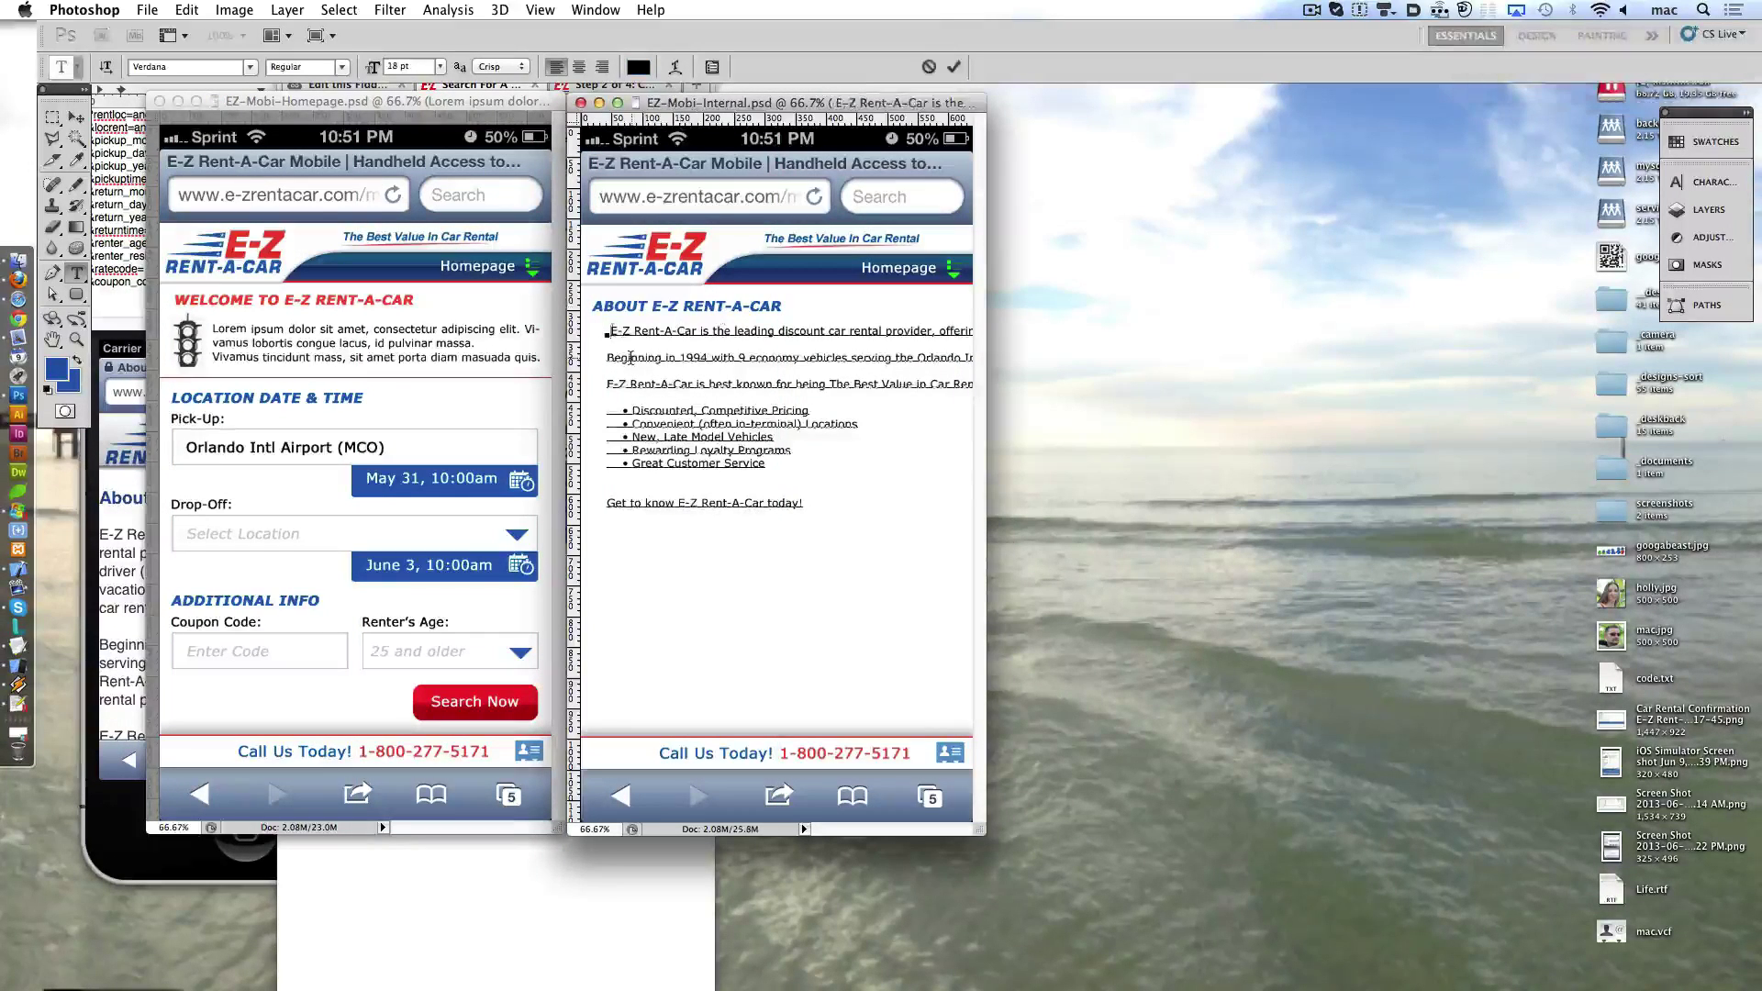
pyautogui.click(610, 330)
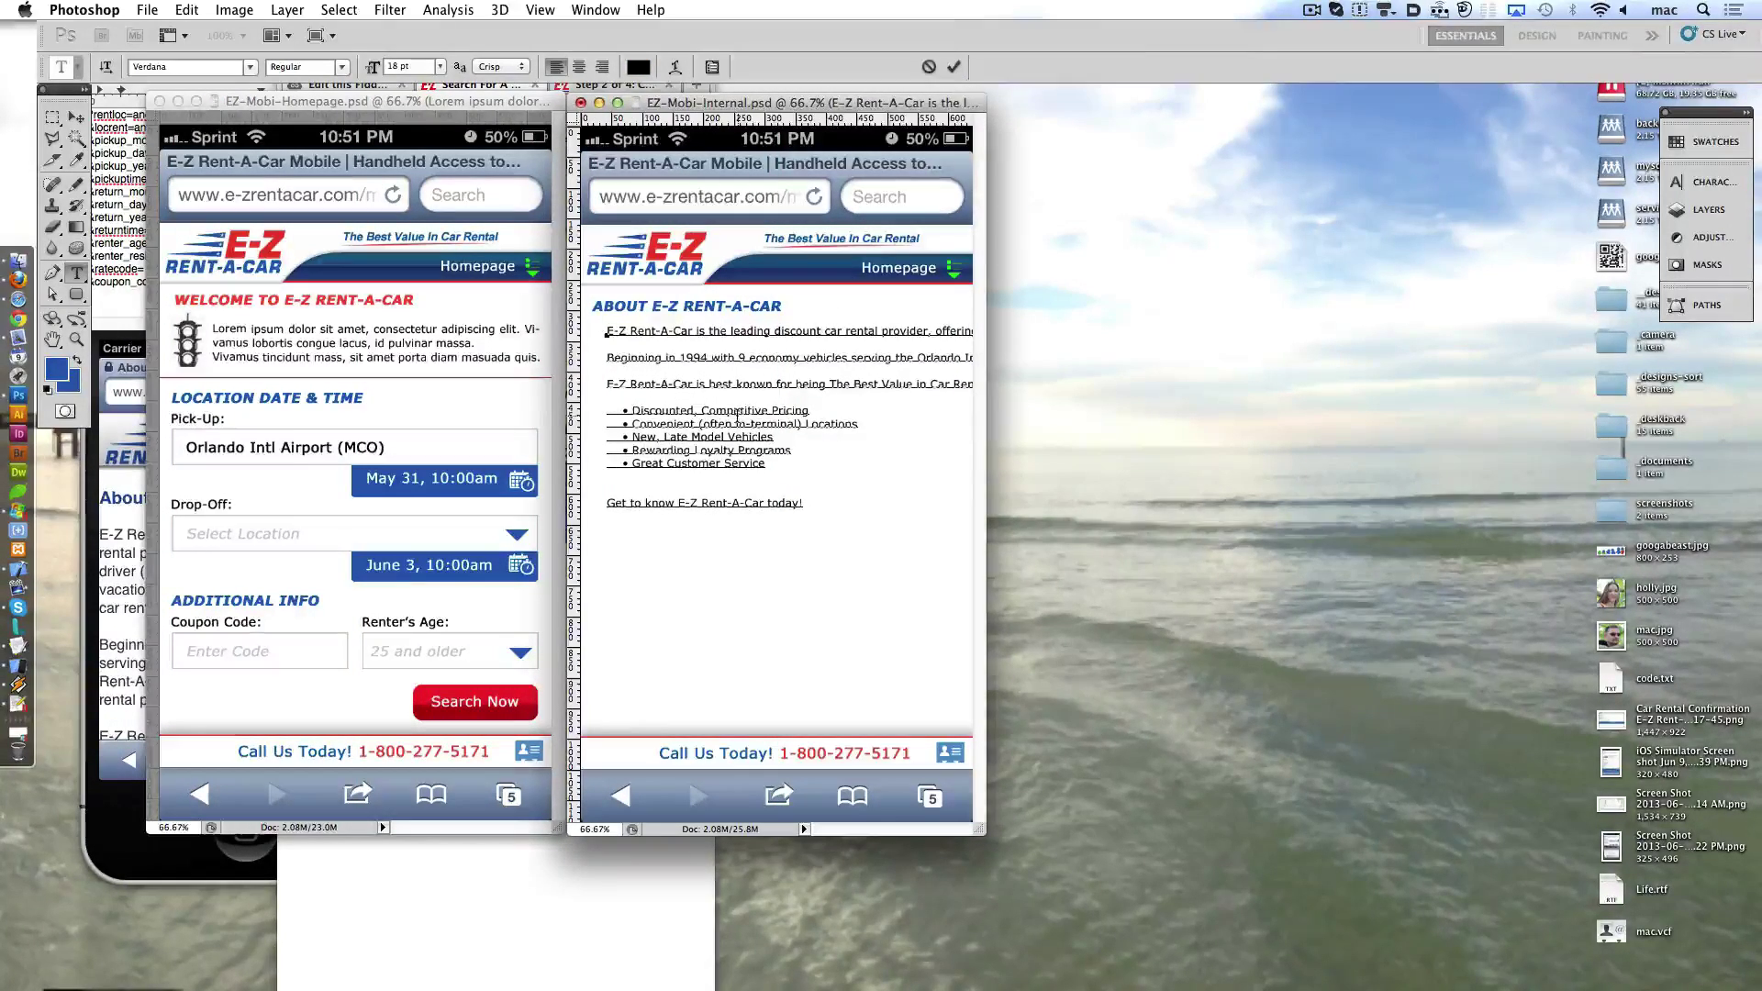
pyautogui.hotkey('ctrl', 'a')
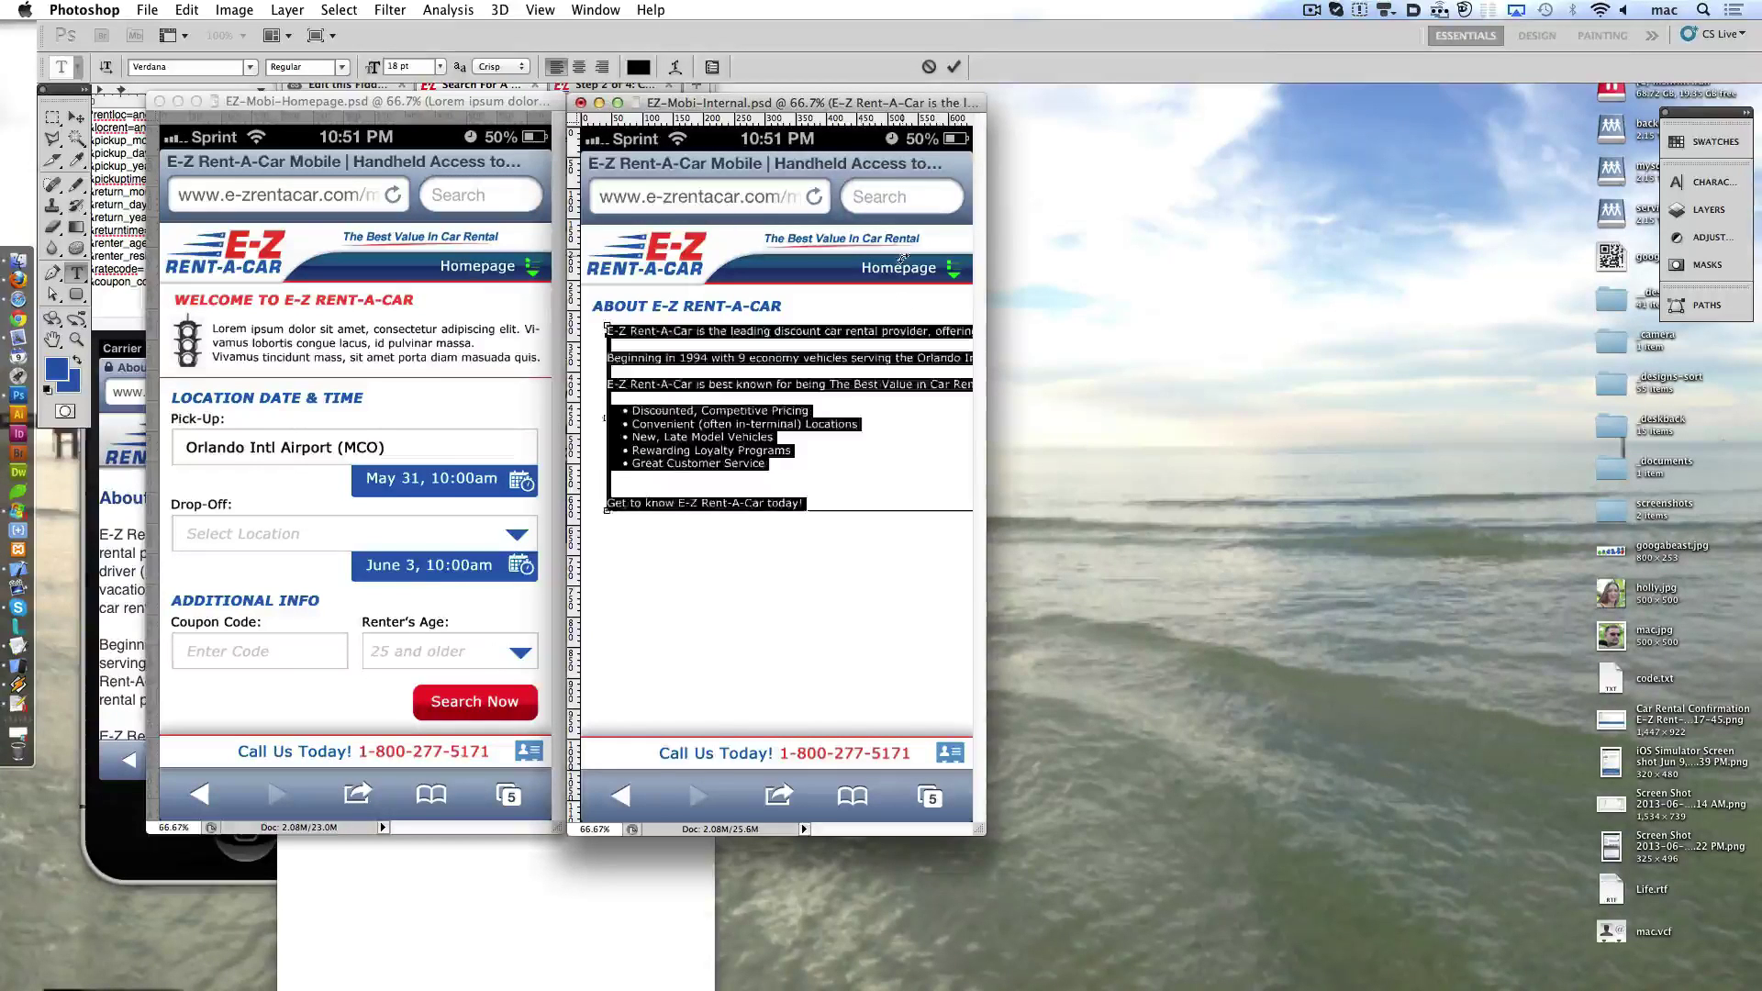
pyautogui.press('BackSpace')
pyautogui.hotkey('ctrl', 'Return')
pyautogui.click(1709, 209)
pyautogui.press('Delete')
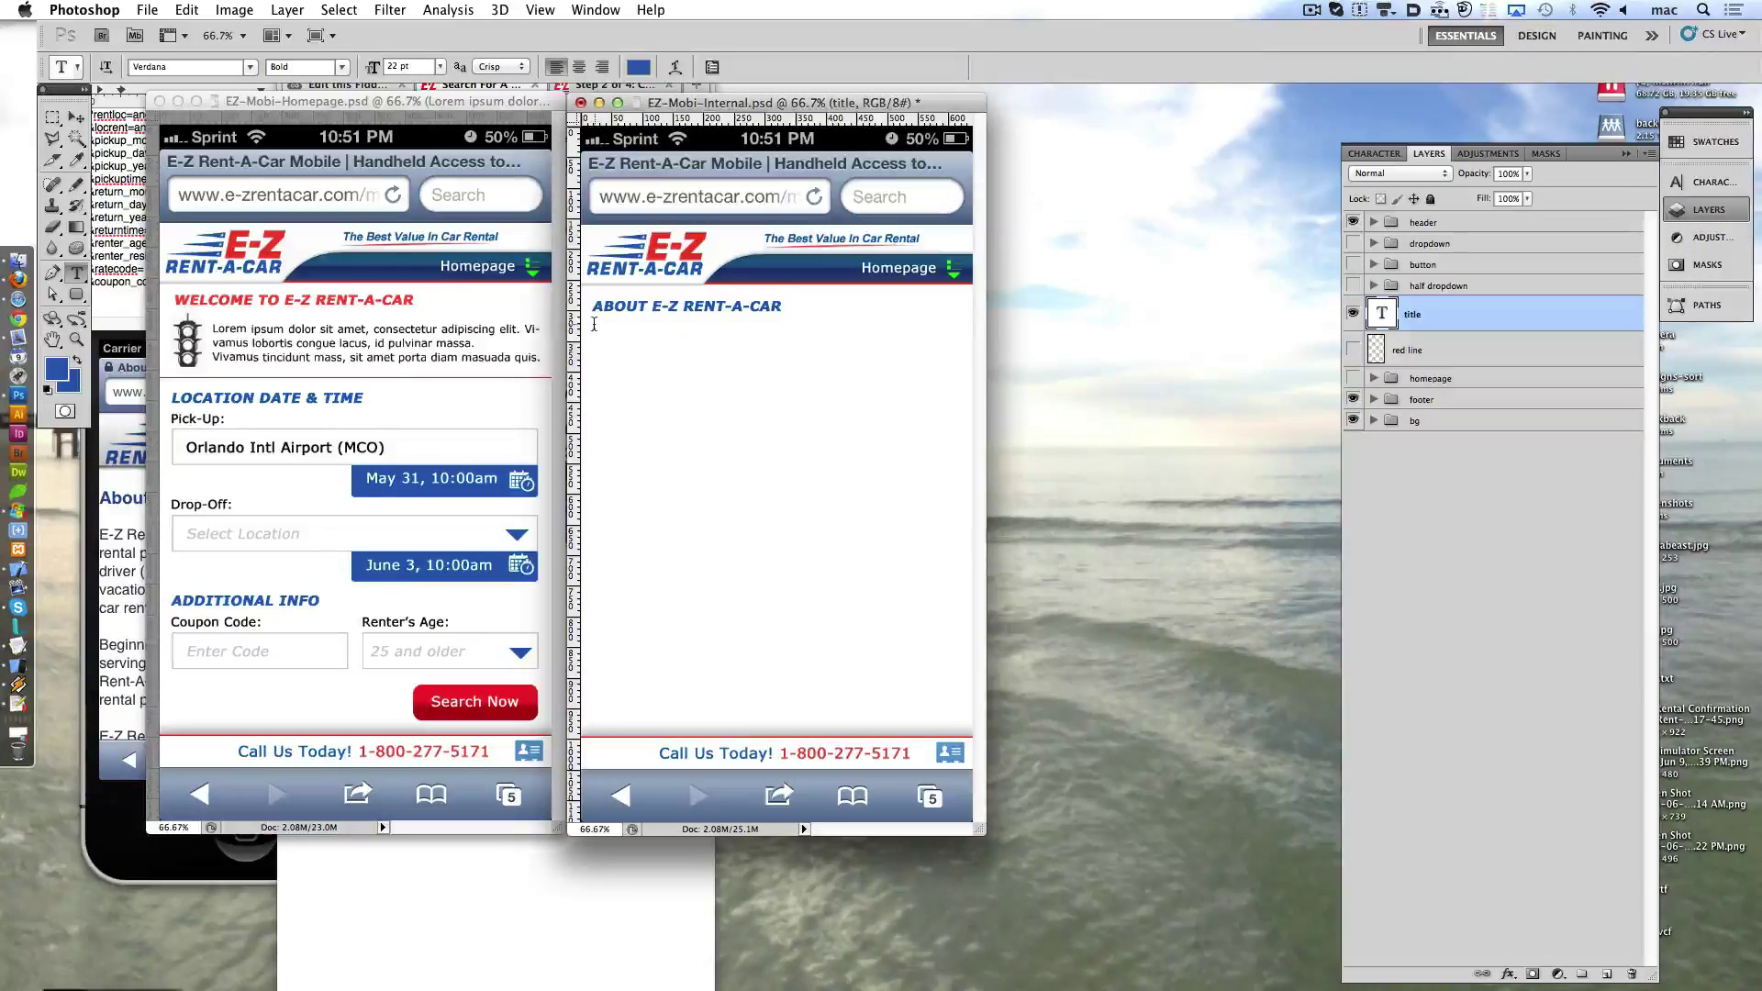
# - Paste the About copy into a new text box below the title and justify it
pyautogui.moveTo(594, 327); pyautogui.dragTo(960, 722)
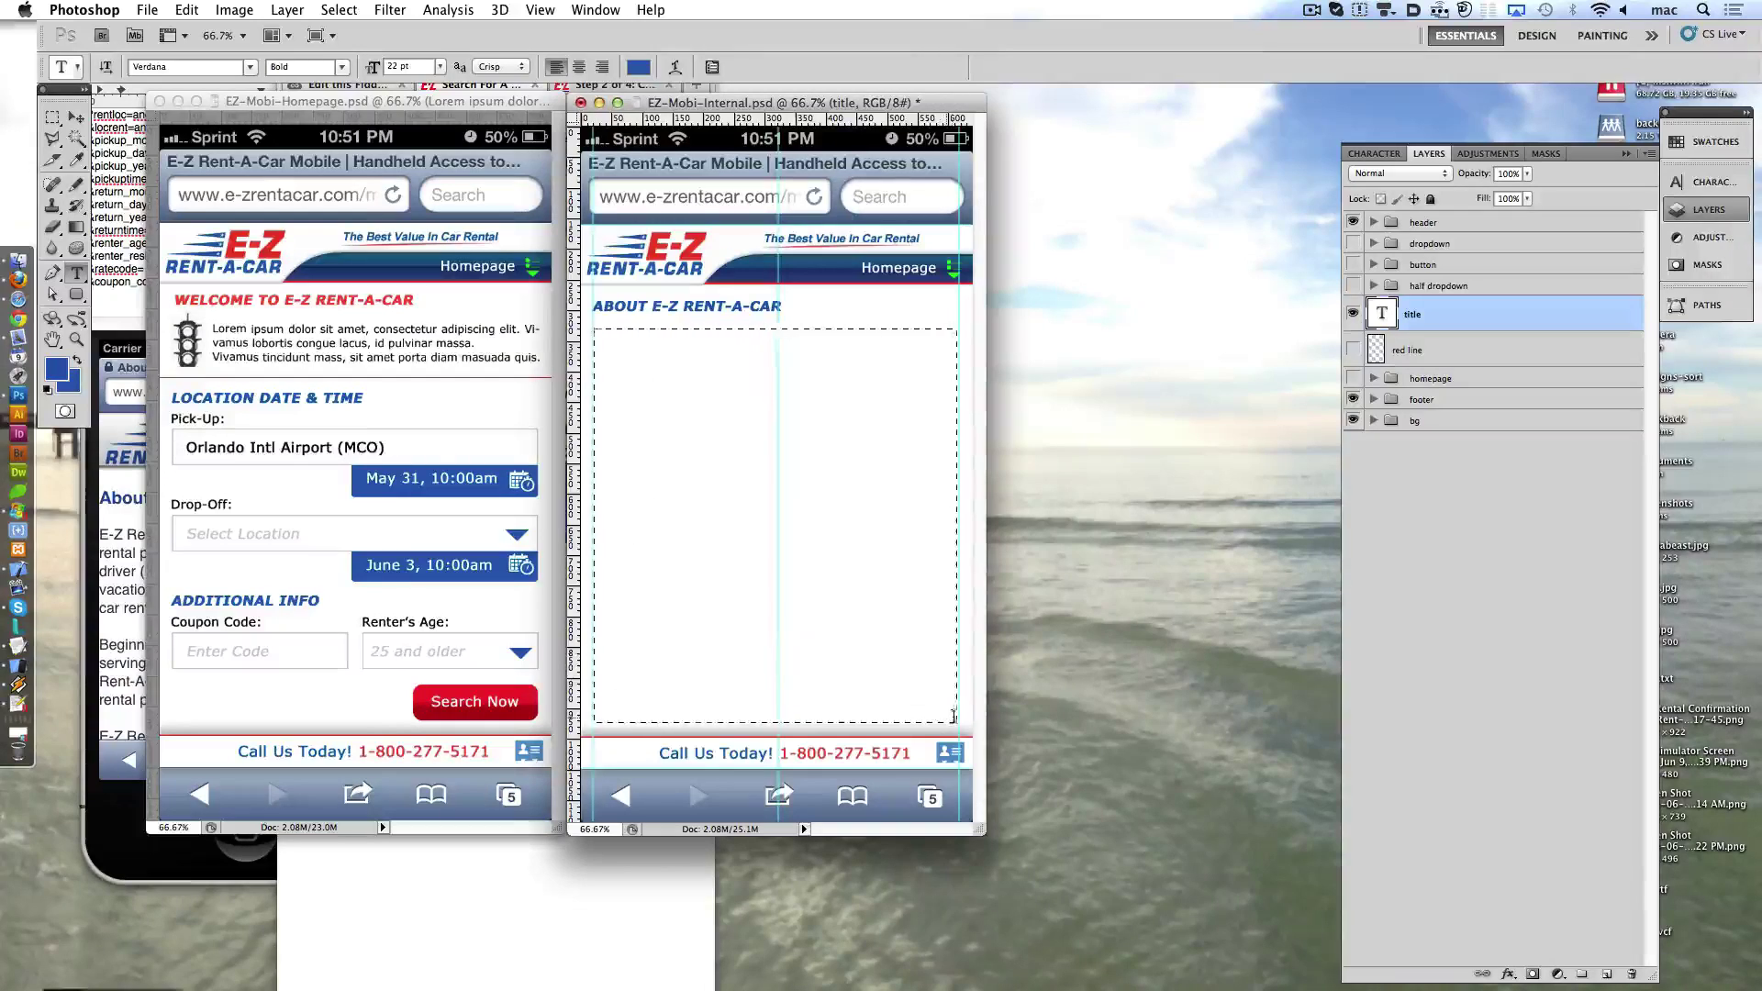
pyautogui.hotkey('ctrl', 'v')
pyautogui.hotkey('ctrl', 'a')
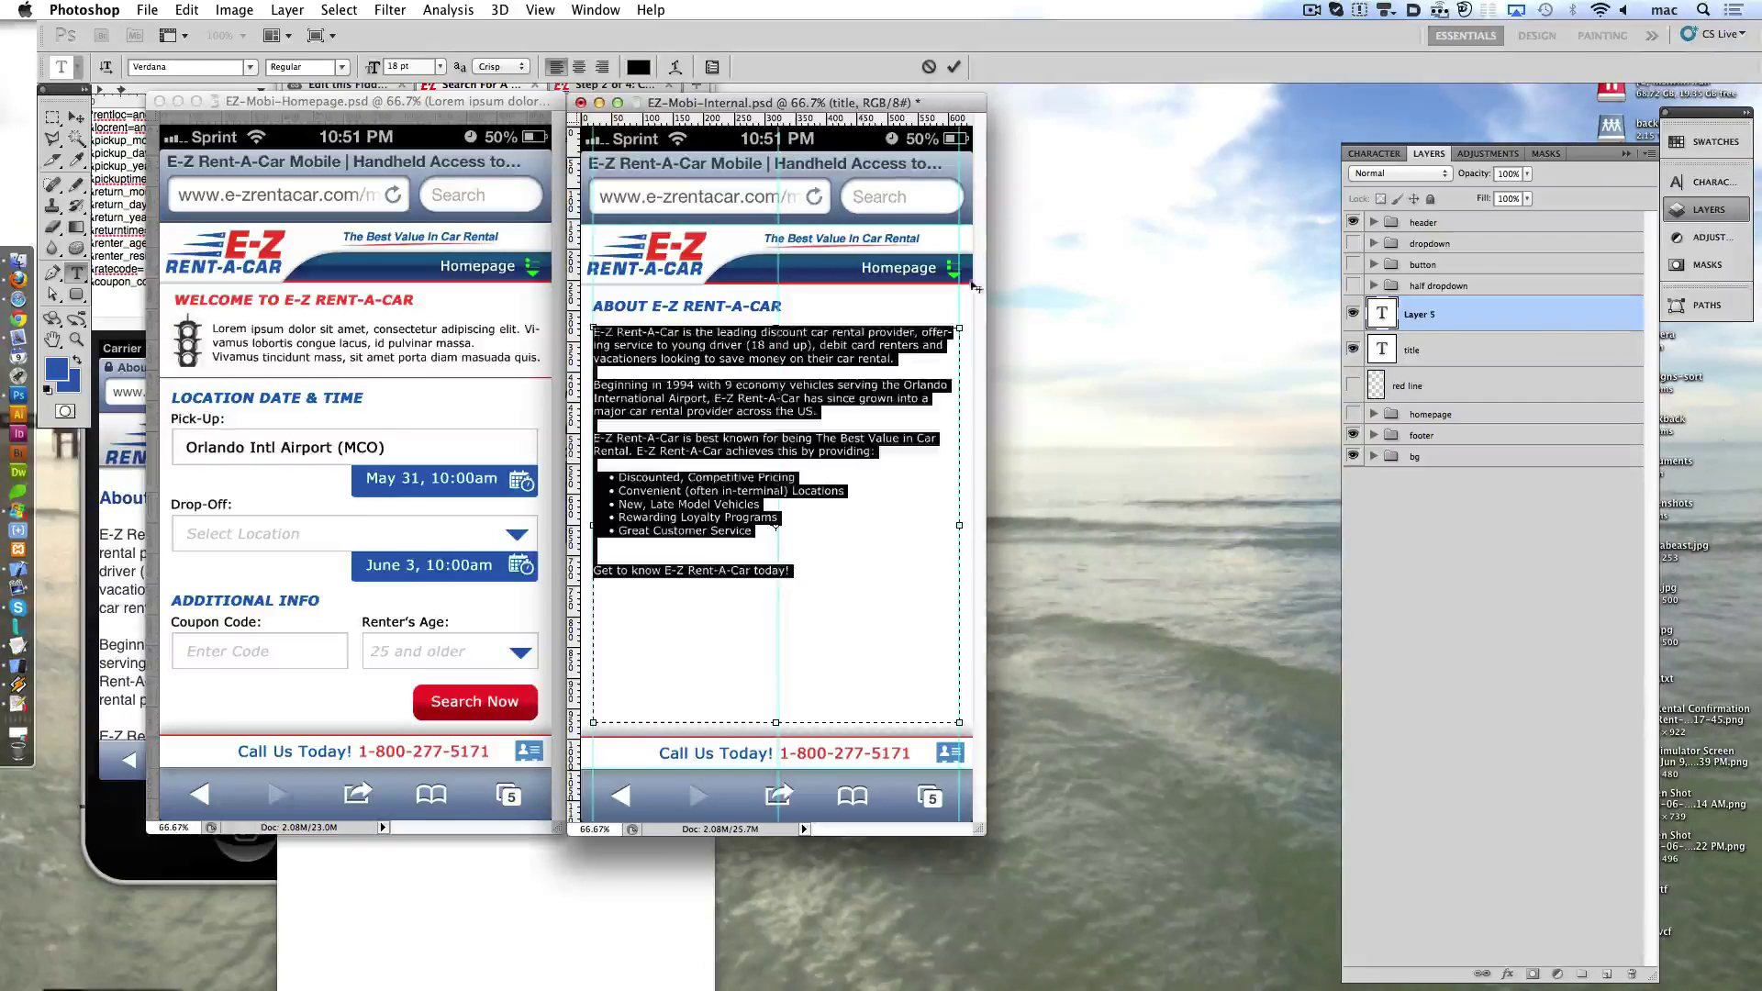
pyautogui.click(1709, 182)
pyautogui.click(1028, 174)
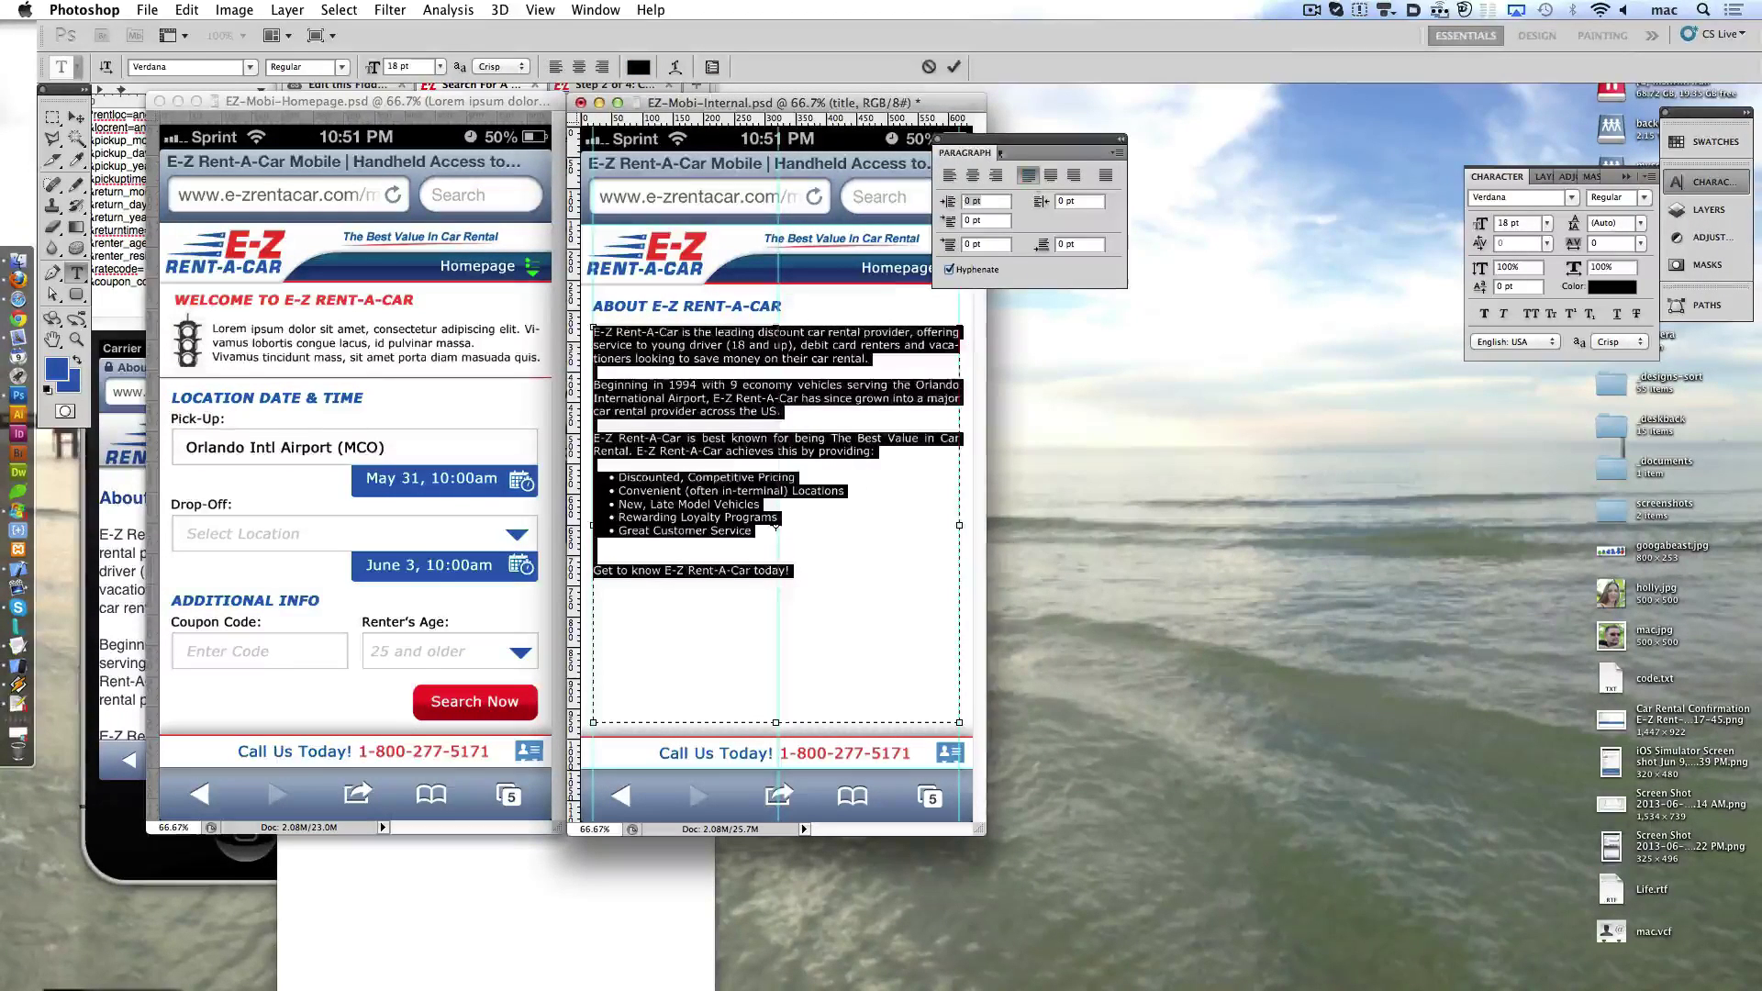
pyautogui.click(860, 372)
pyautogui.click(954, 66)
pyautogui.moveTo(1010, 141); pyautogui.dragTo(1317, 106)
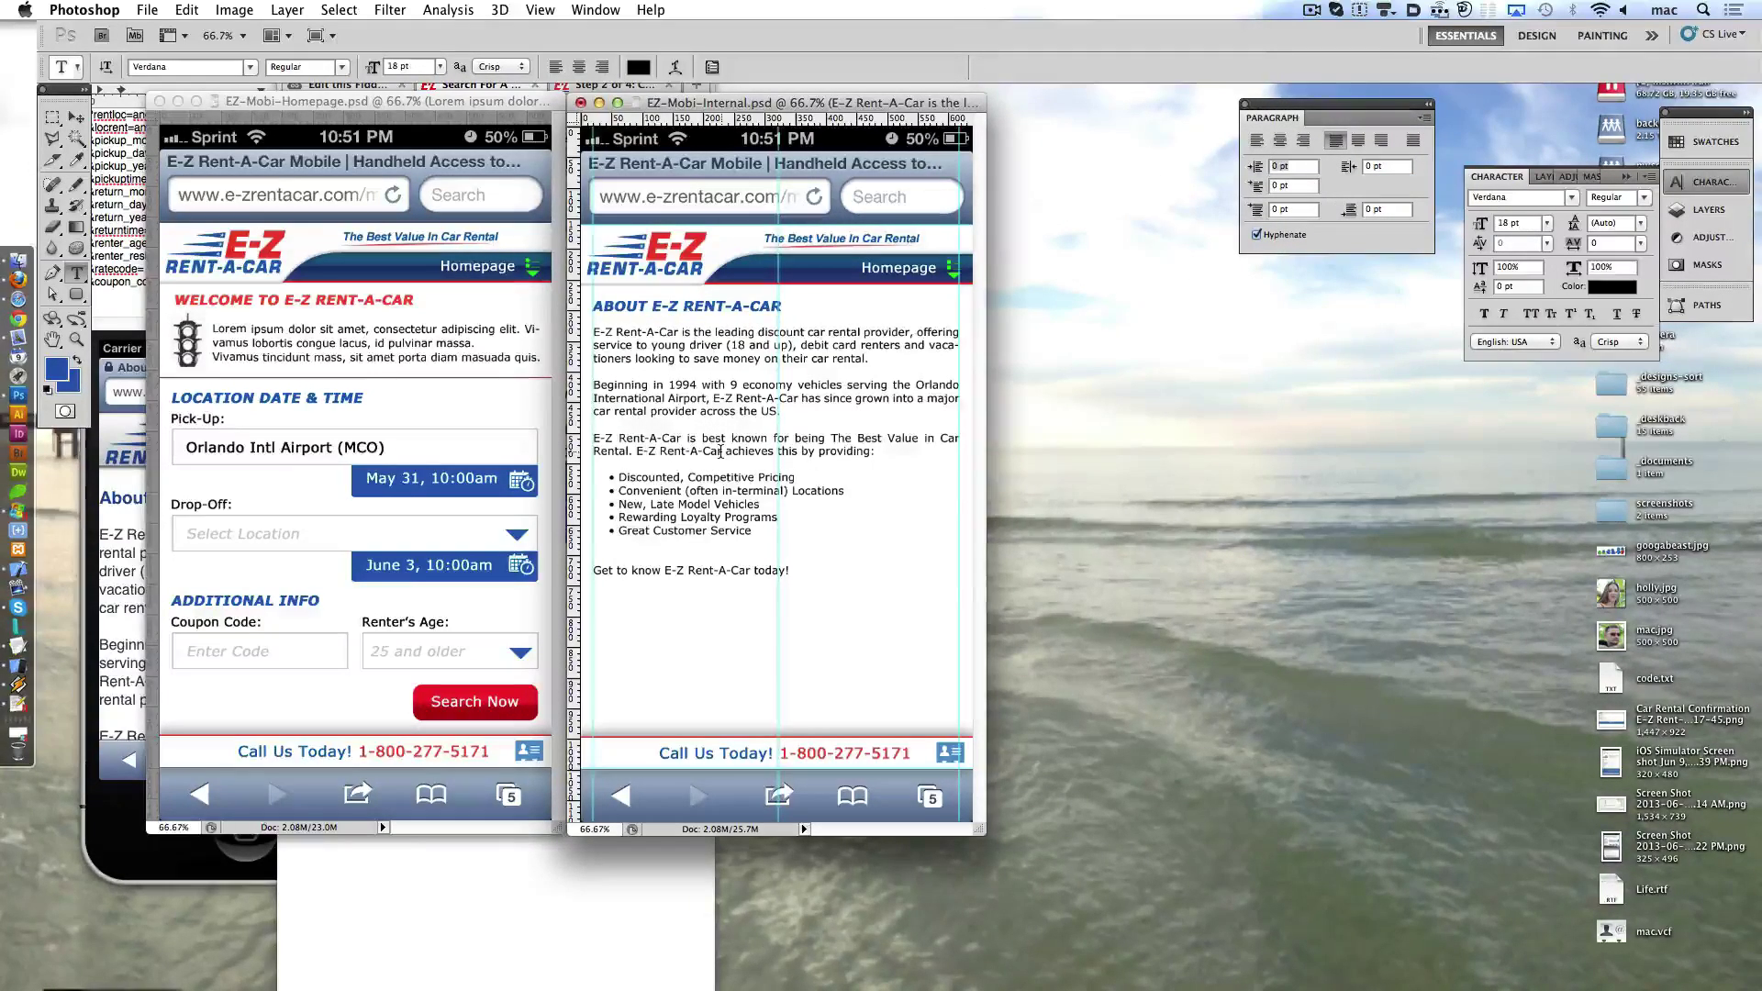
# - Remove the blank line before the closing line and indent the bullet lines to align
pyautogui.click(718, 570)
pyautogui.press('BackSpace')
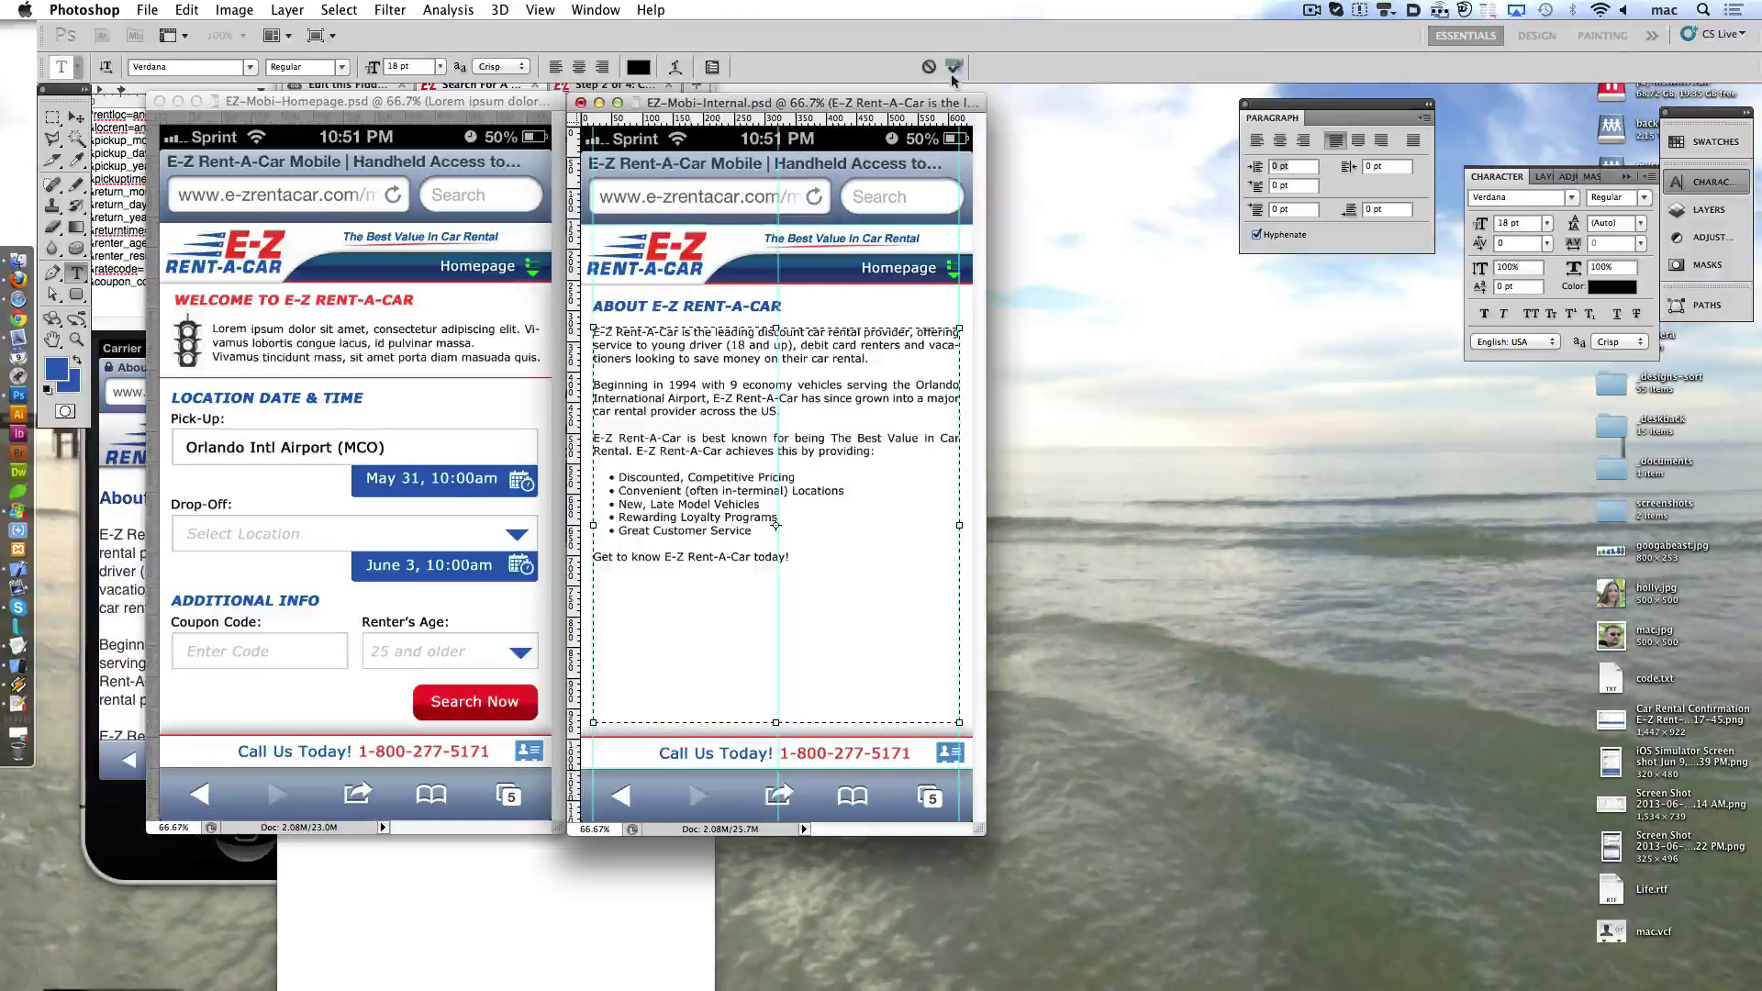
pyautogui.click(953, 68)
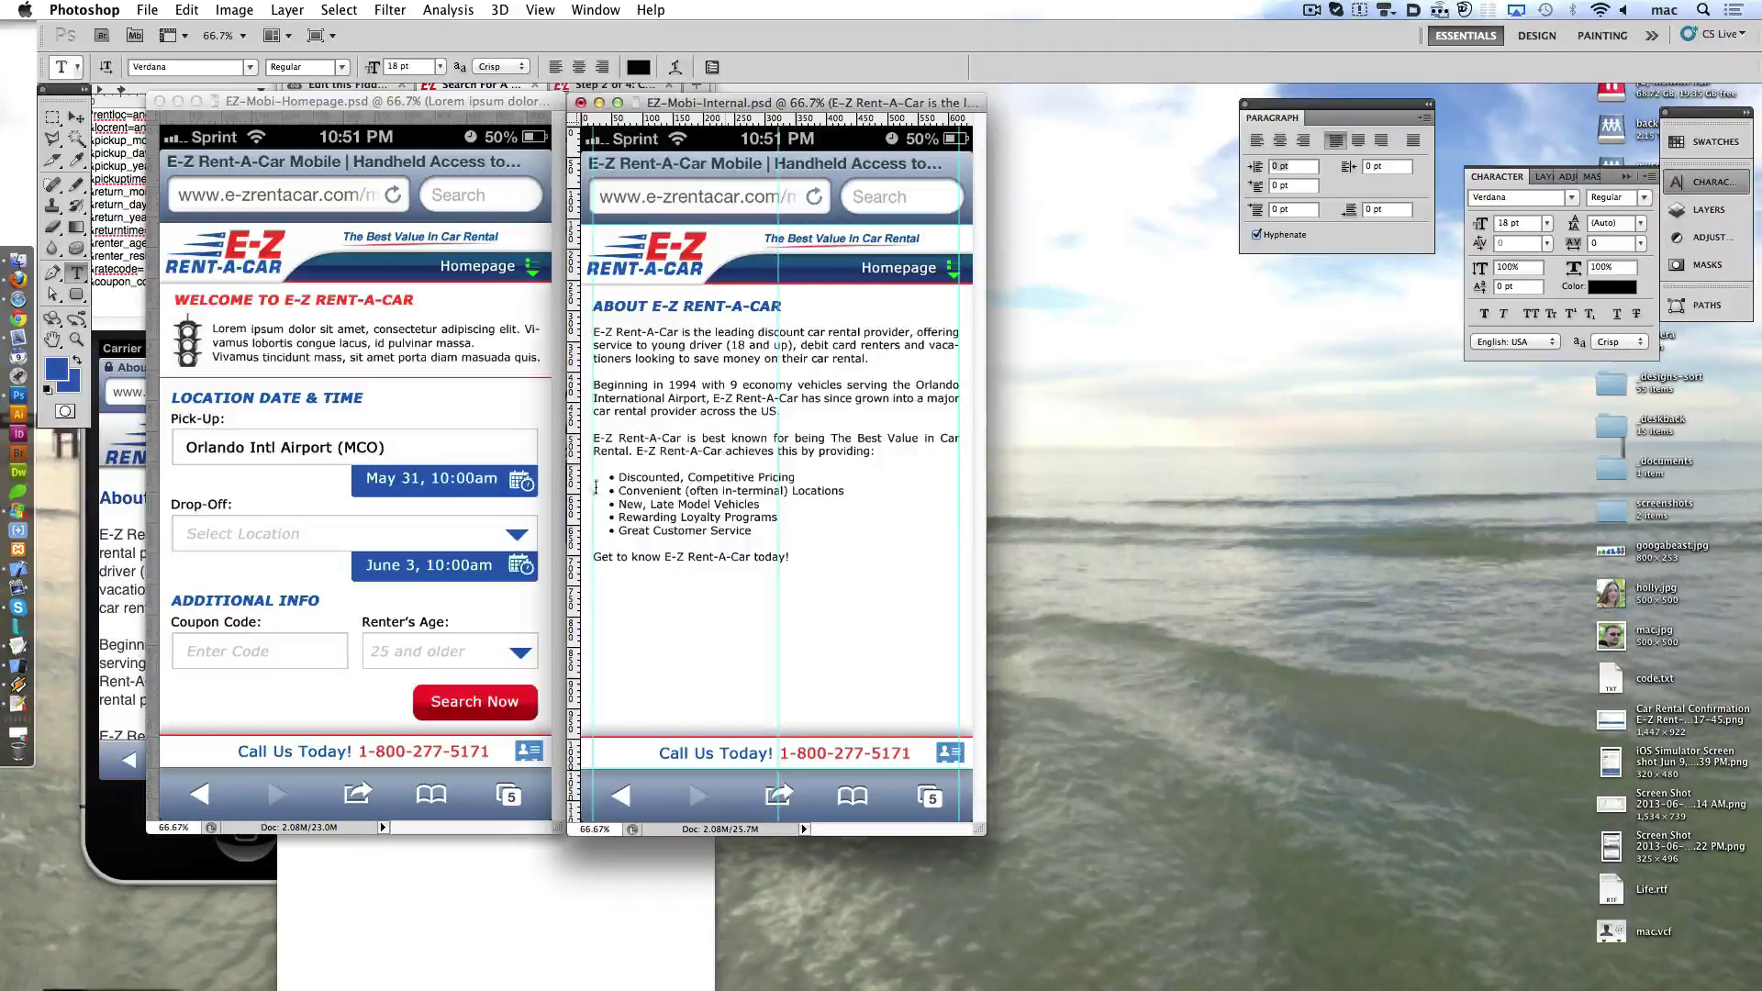
pyautogui.click(604, 477)
pyautogui.click(603, 491)
pyautogui.click(603, 504)
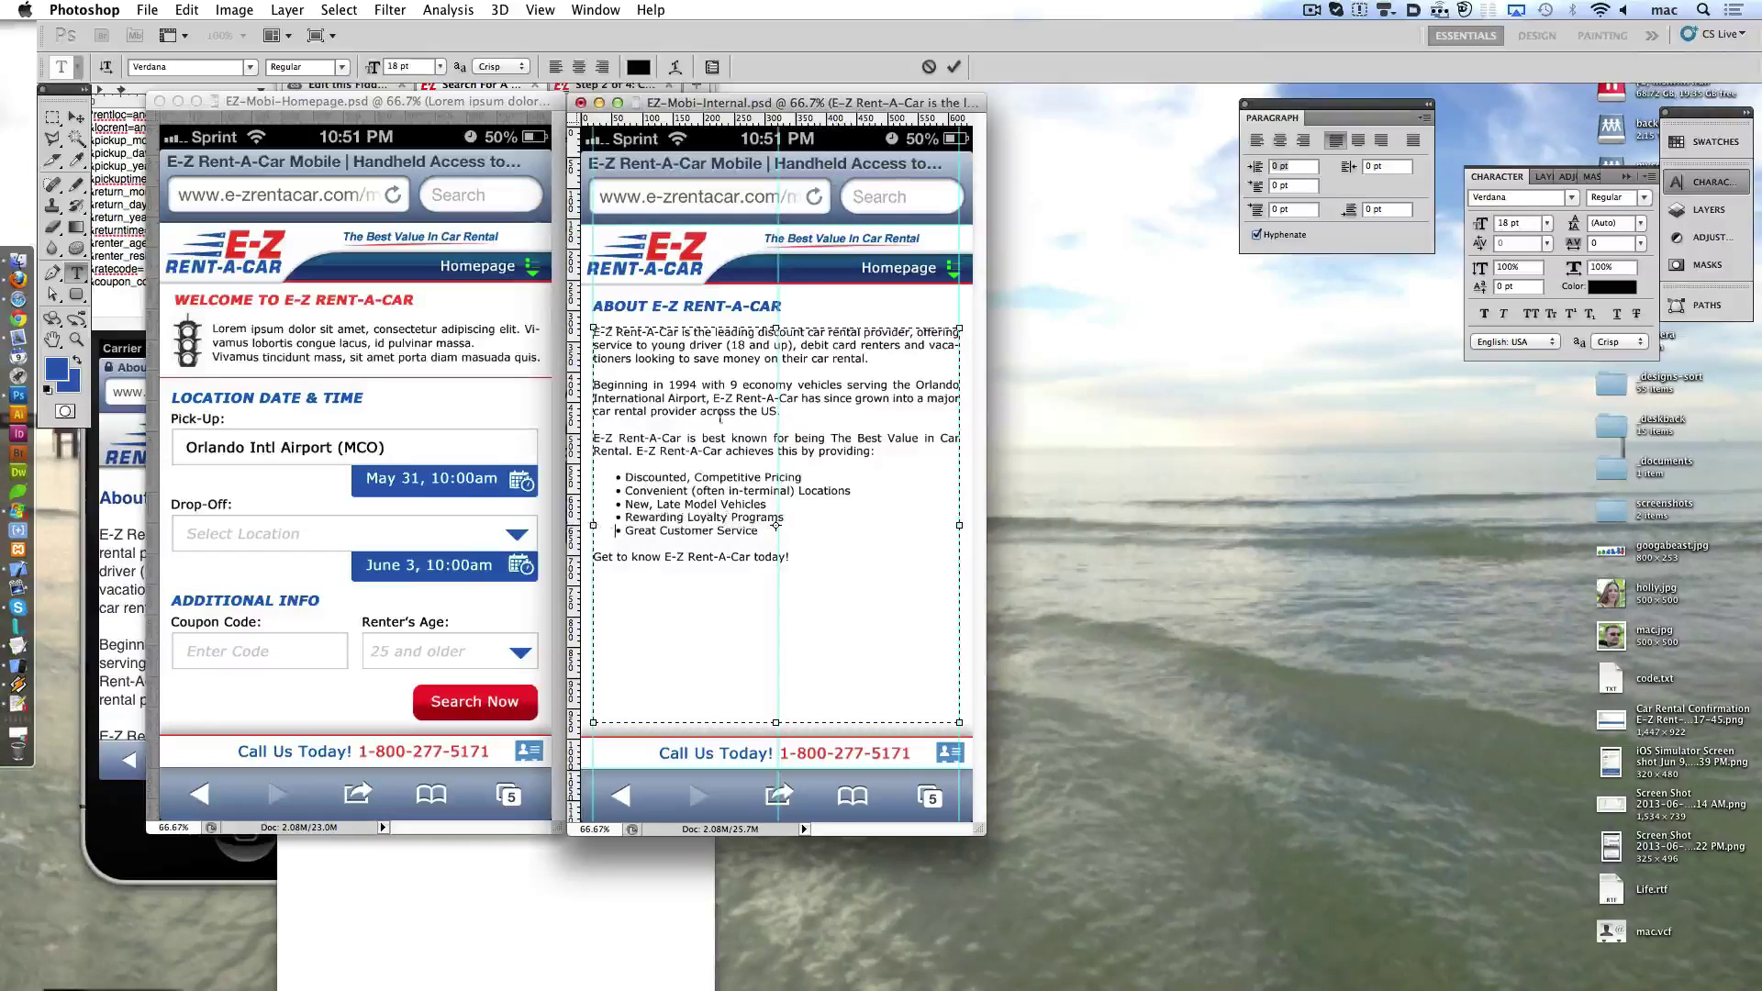
pyautogui.click(954, 68)
# - Bring up the live About E-Z Rent-A-Car page in the browser for comparison
pyautogui.click(428, 849)
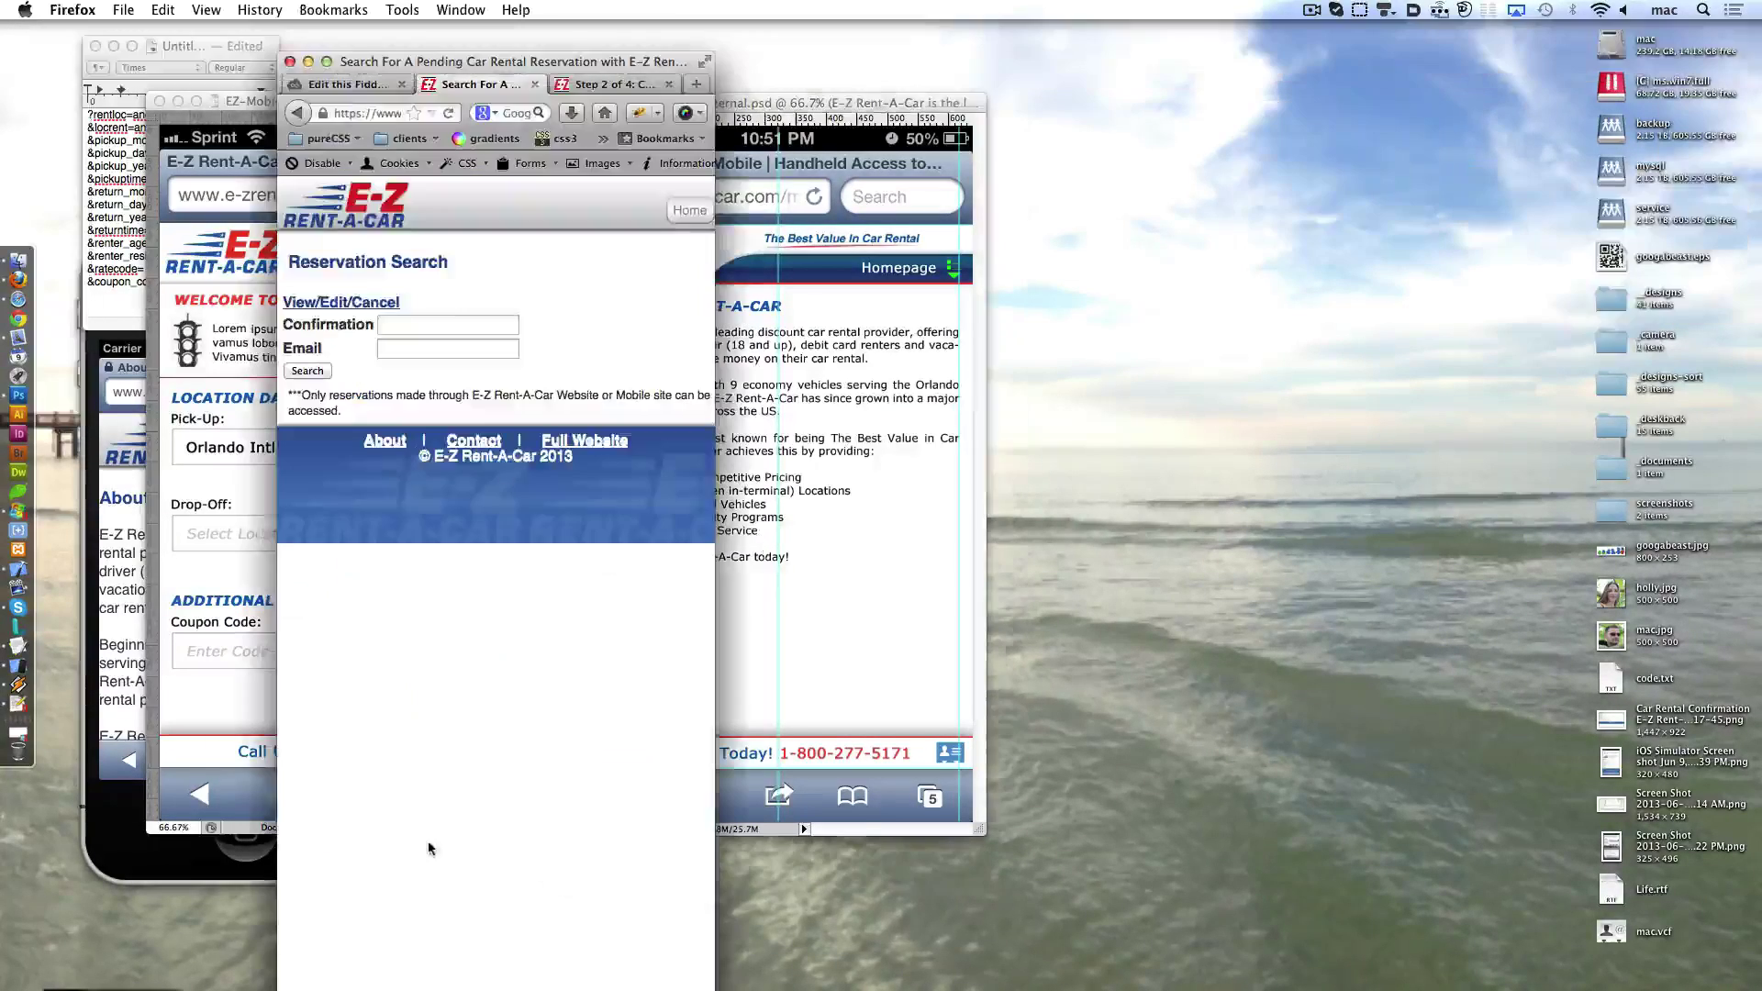
pyautogui.click(385, 474)
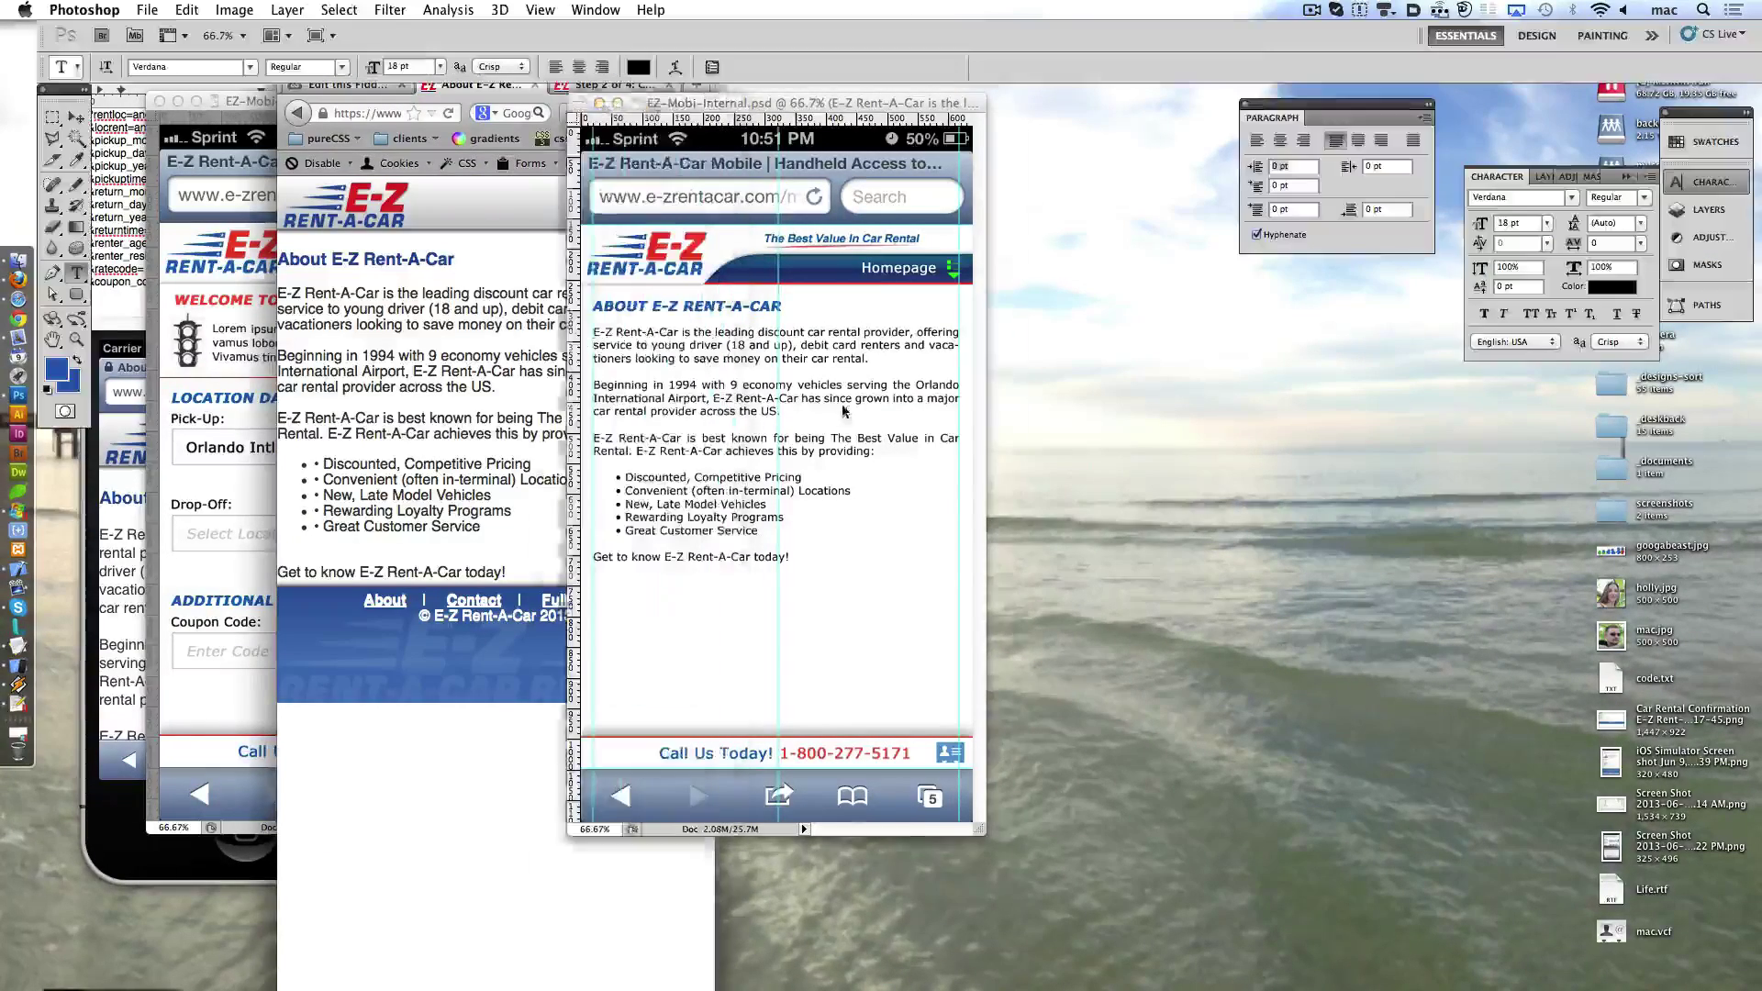
pyautogui.click(804, 486)
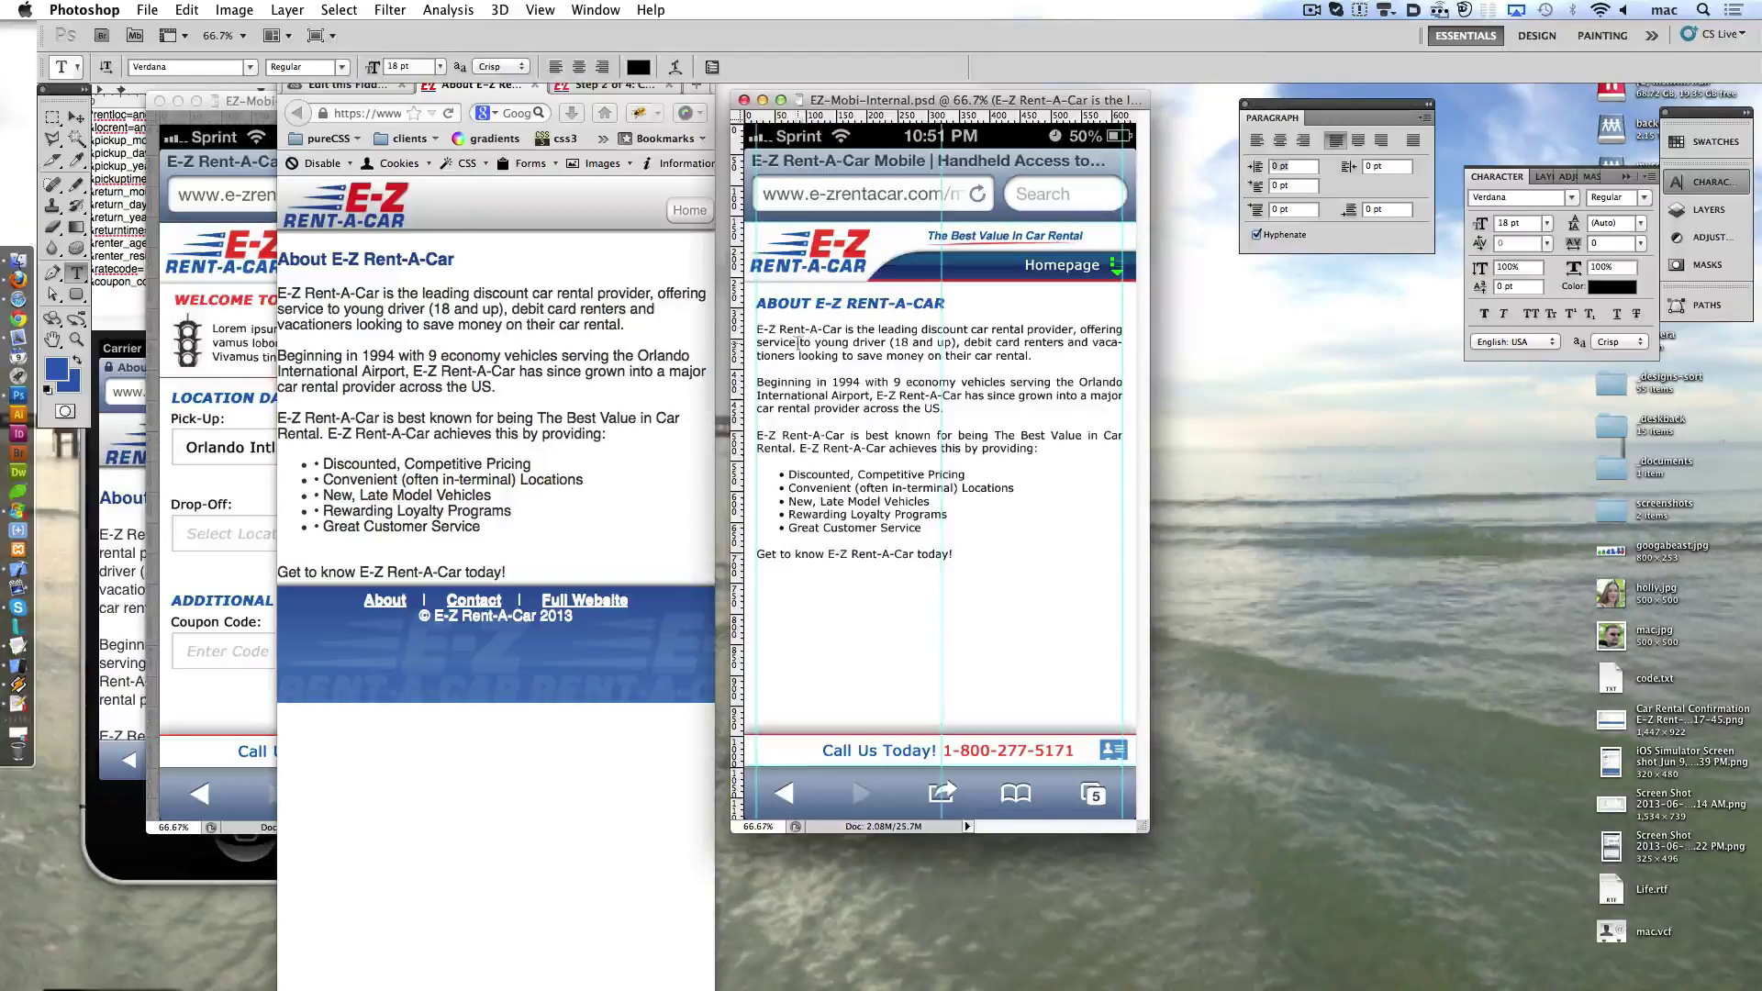
# - Colour the first bullet red and save that red as a swatch
pyautogui.click(791, 475)
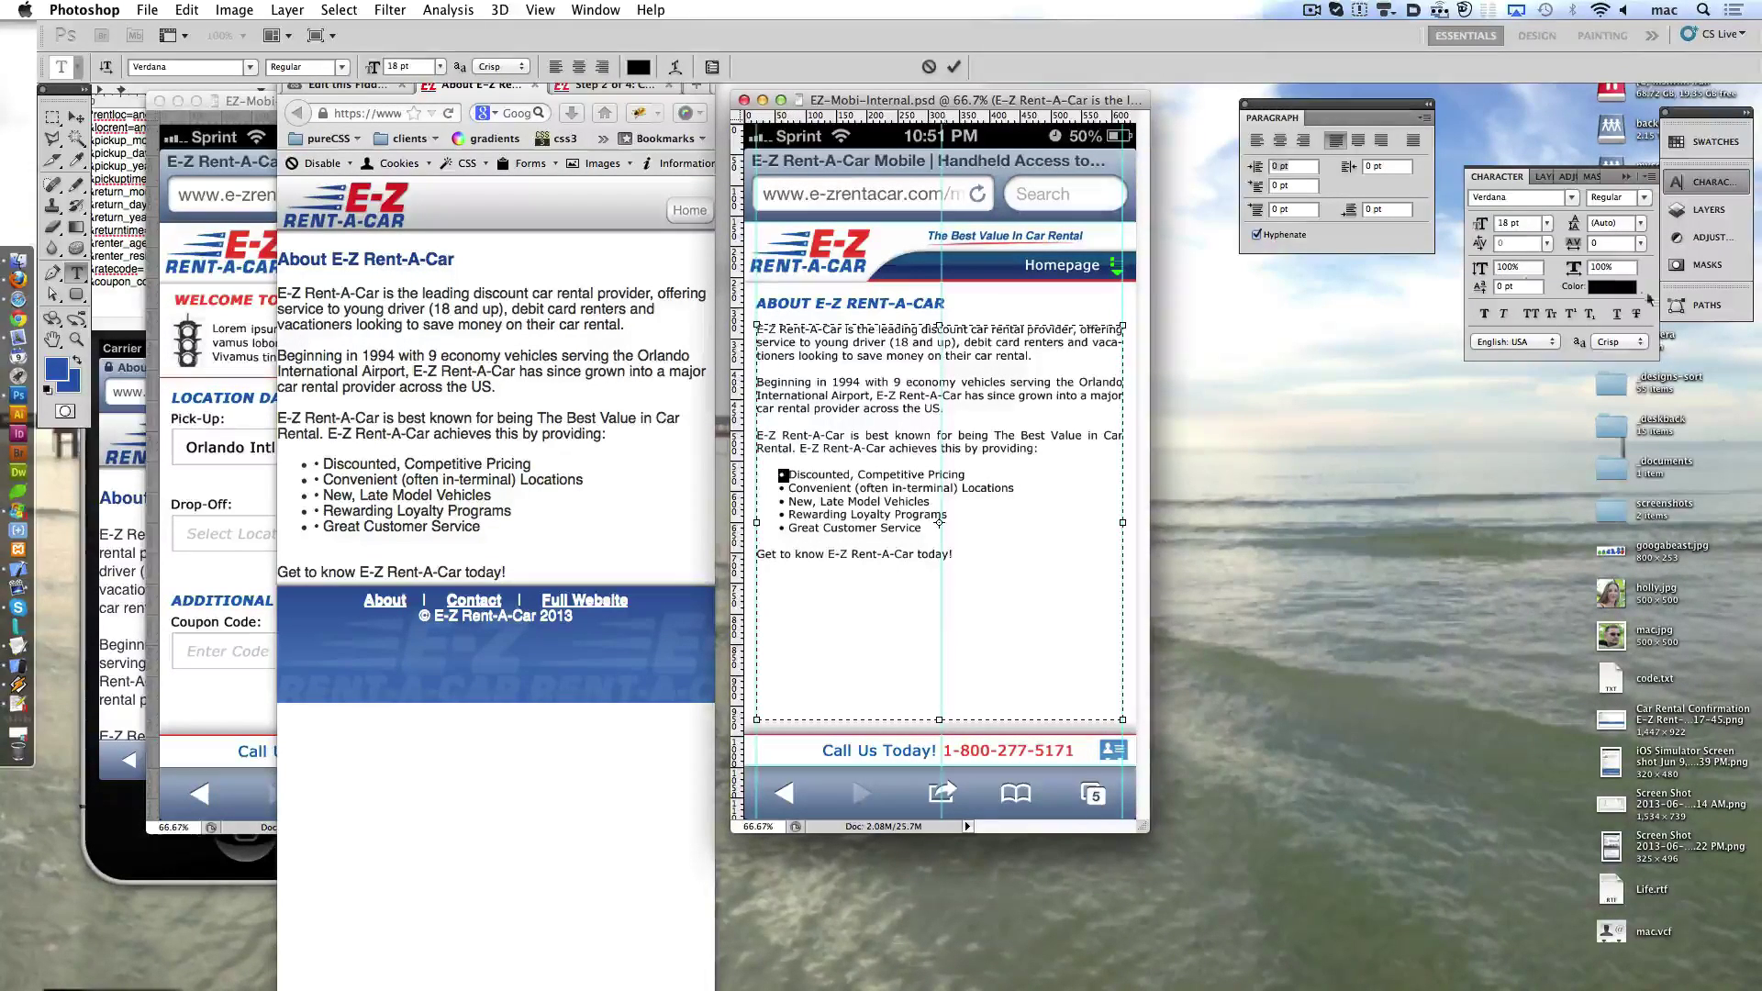
pyautogui.click(638, 66)
pyautogui.click(1226, 636)
pyautogui.click(1455, 591)
pyautogui.click(1613, 286)
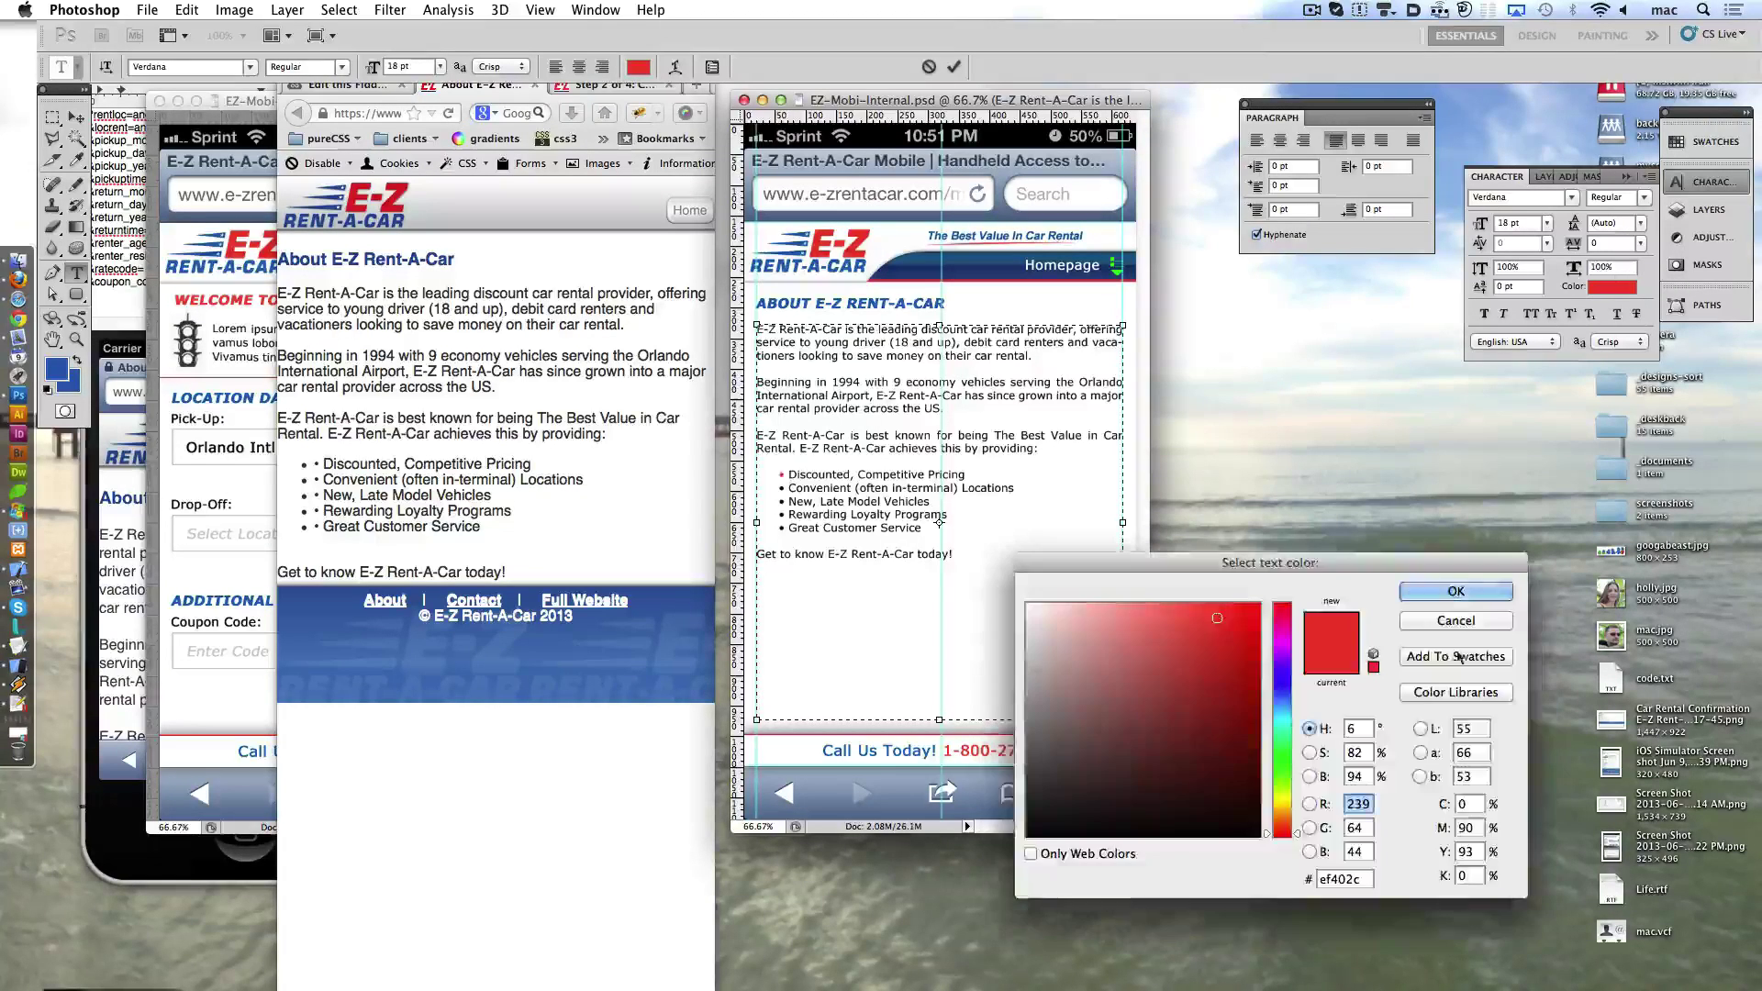
pyautogui.click(1456, 656)
pyautogui.press('Return')
pyautogui.press('Return')
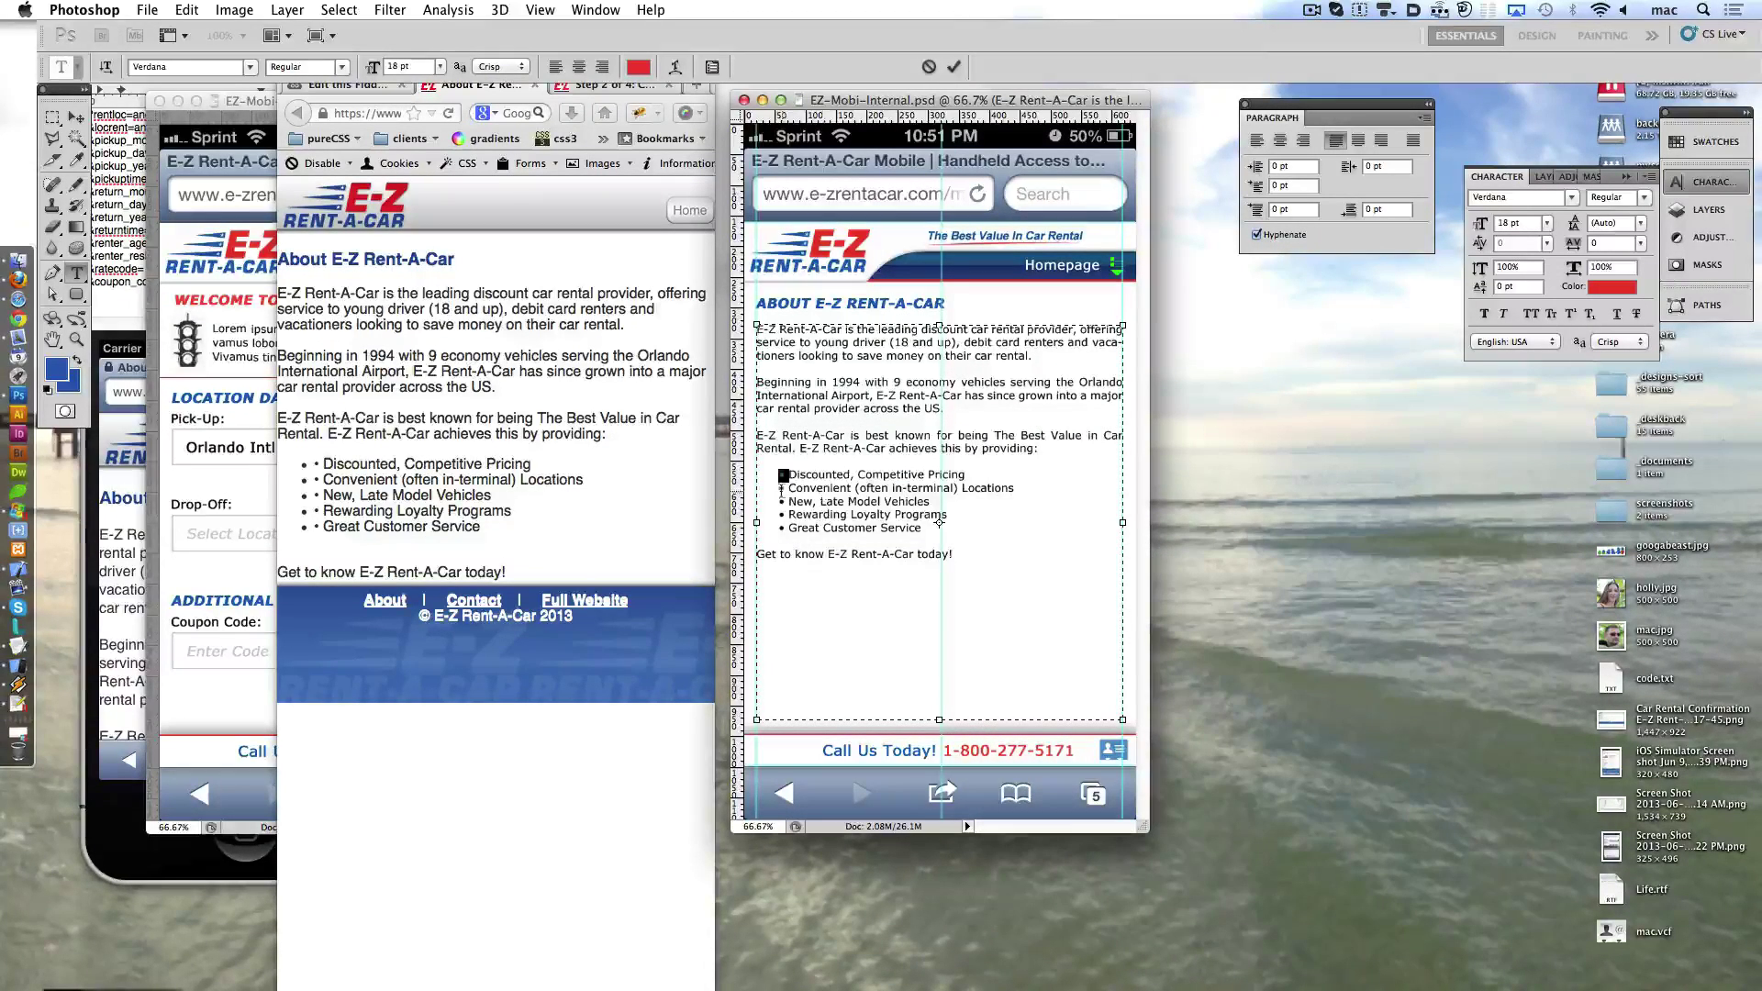
# - Colour the remaining bullets red from the Swatches panel
pyautogui.press('Down')
pyautogui.hotkey('shift', 'Left')
pyautogui.click(596, 9)
pyautogui.click(597, 506)
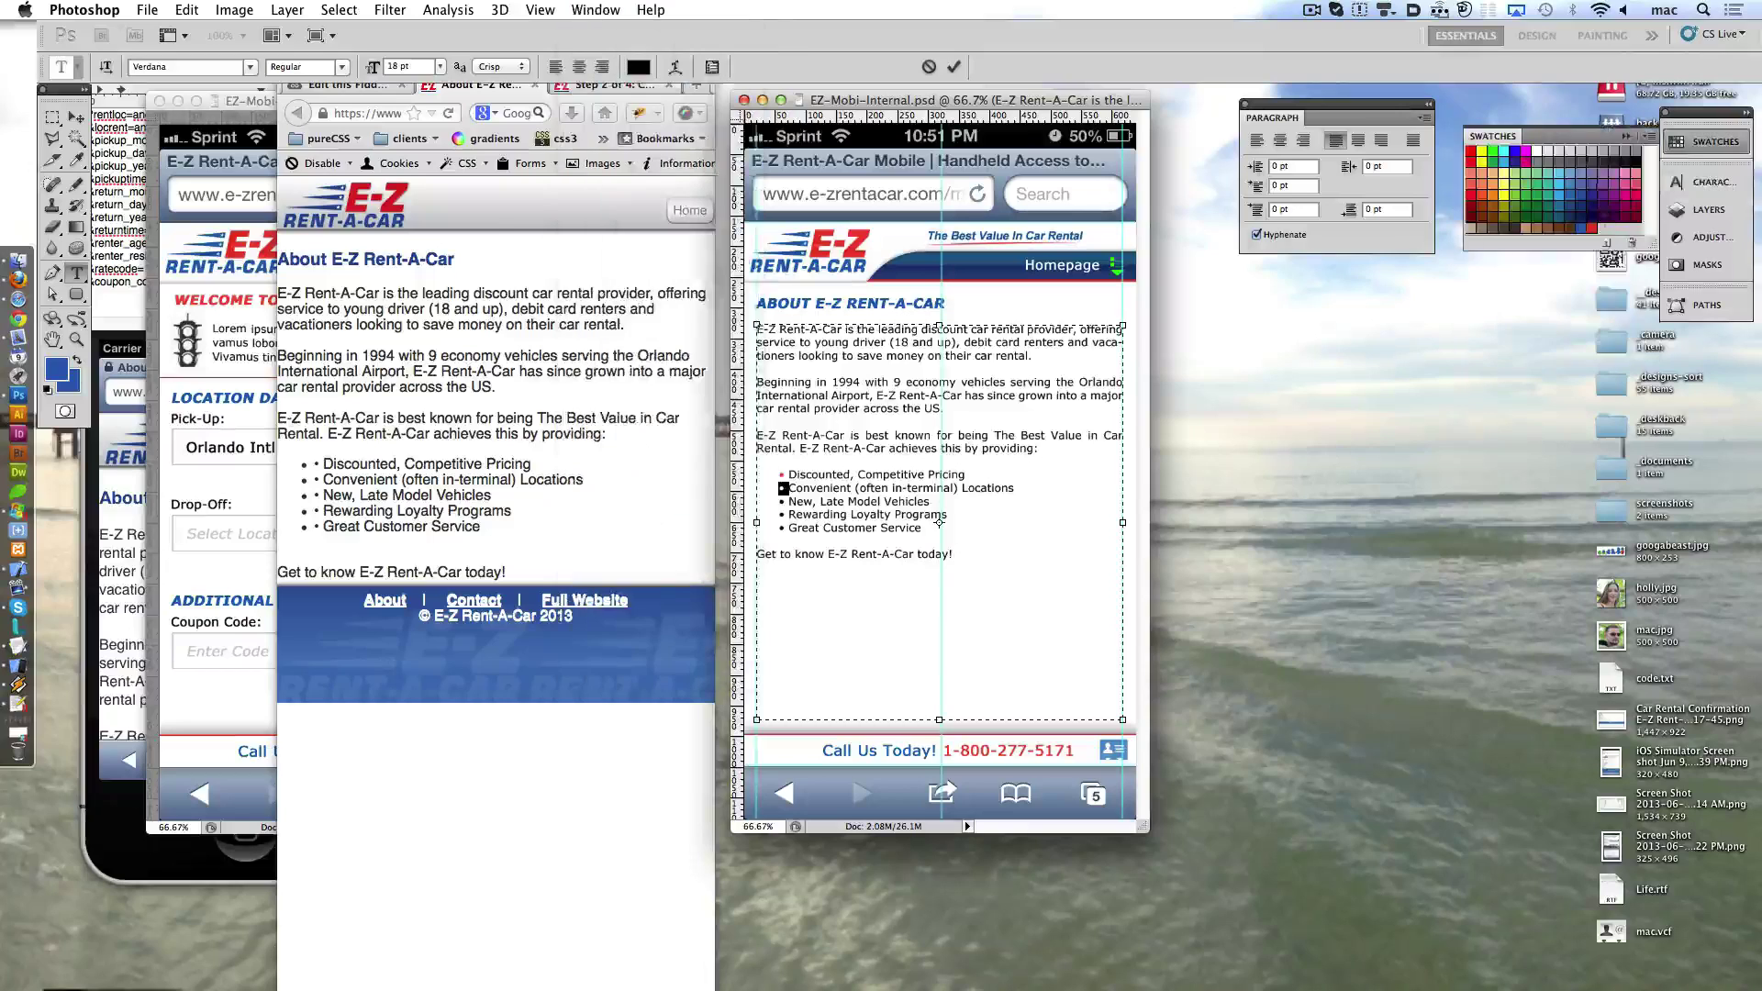
pyautogui.click(1473, 152)
pyautogui.click(1590, 228)
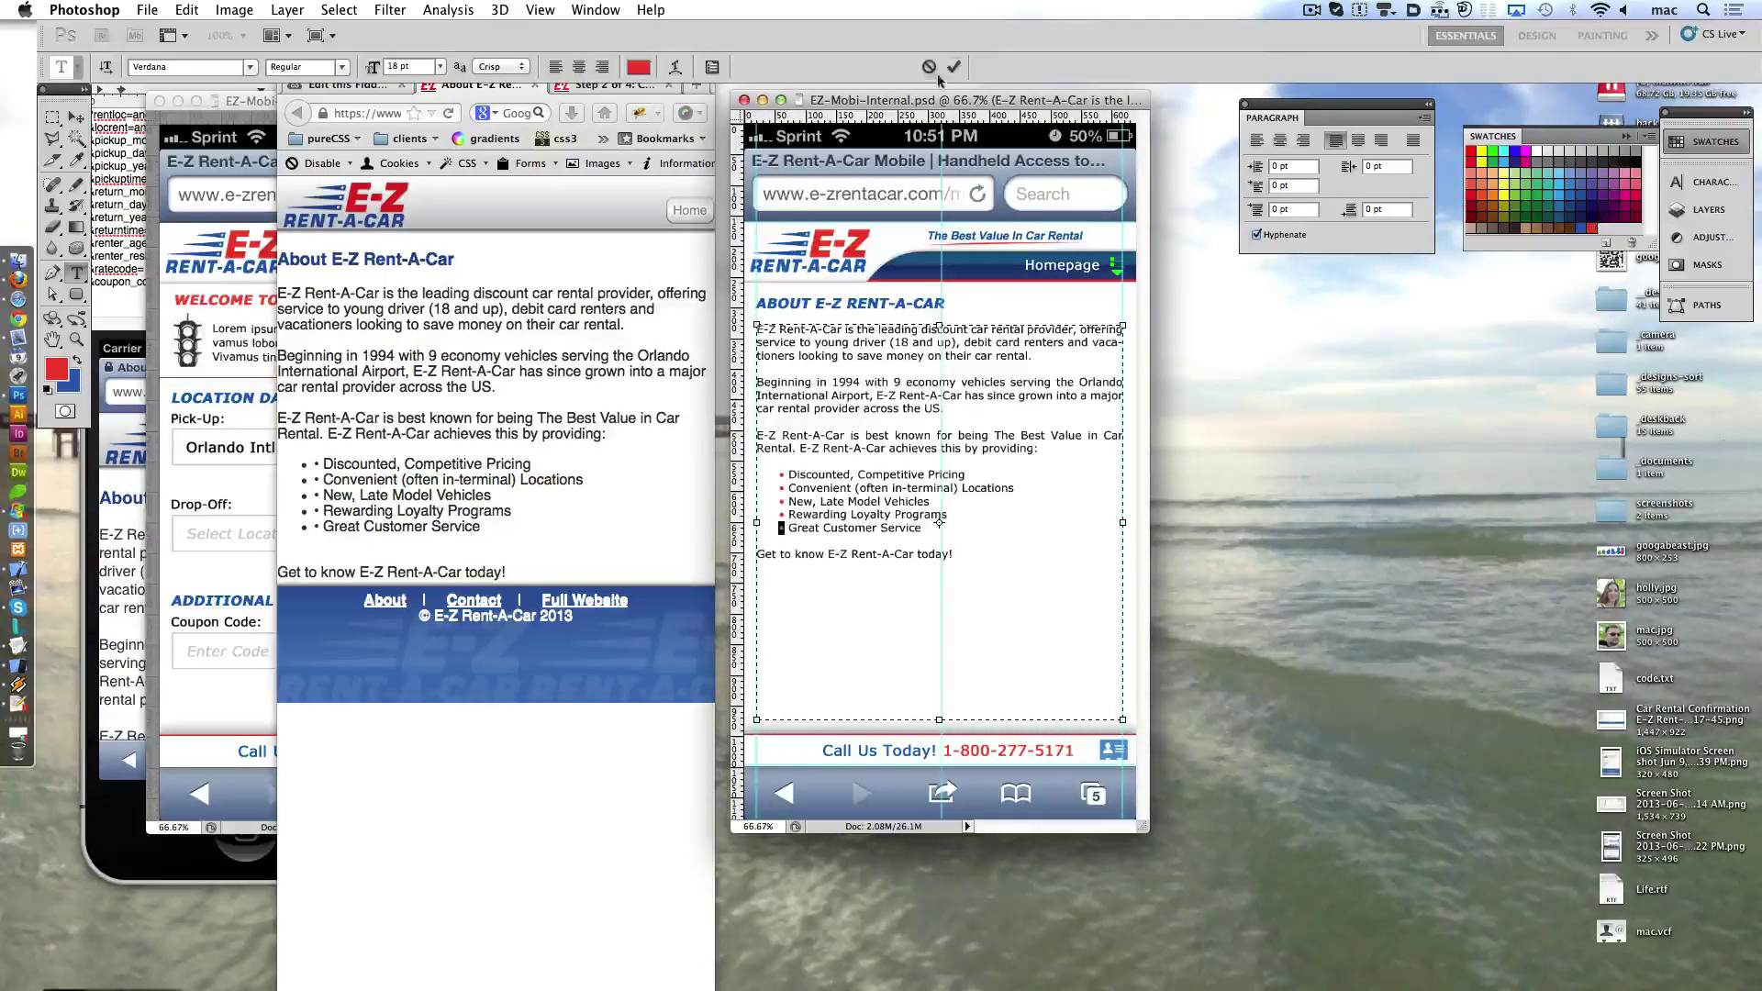
pyautogui.hotkey('ctrl', 'Return')
# - Change the Homepage header label to 'About Us', then select EZ-Mobi-Contact.psd in Finder
pyautogui.doubleClick(1062, 266)
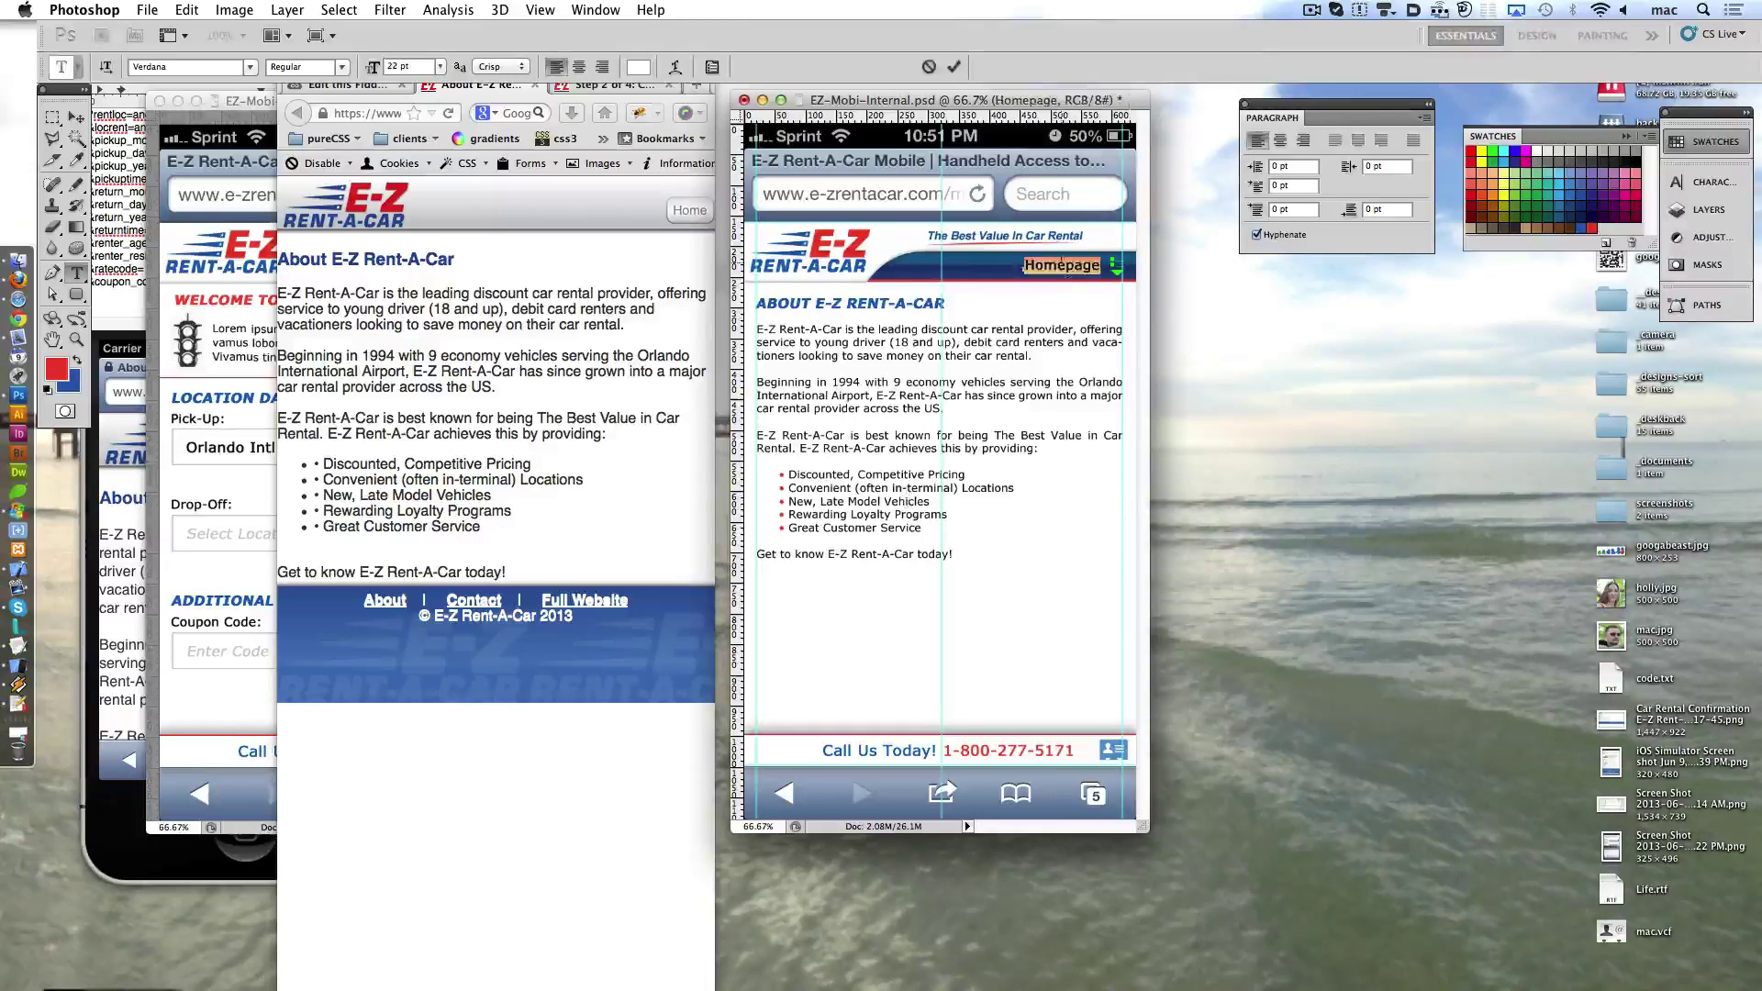
pyautogui.write('About Us')
pyautogui.click(953, 67)
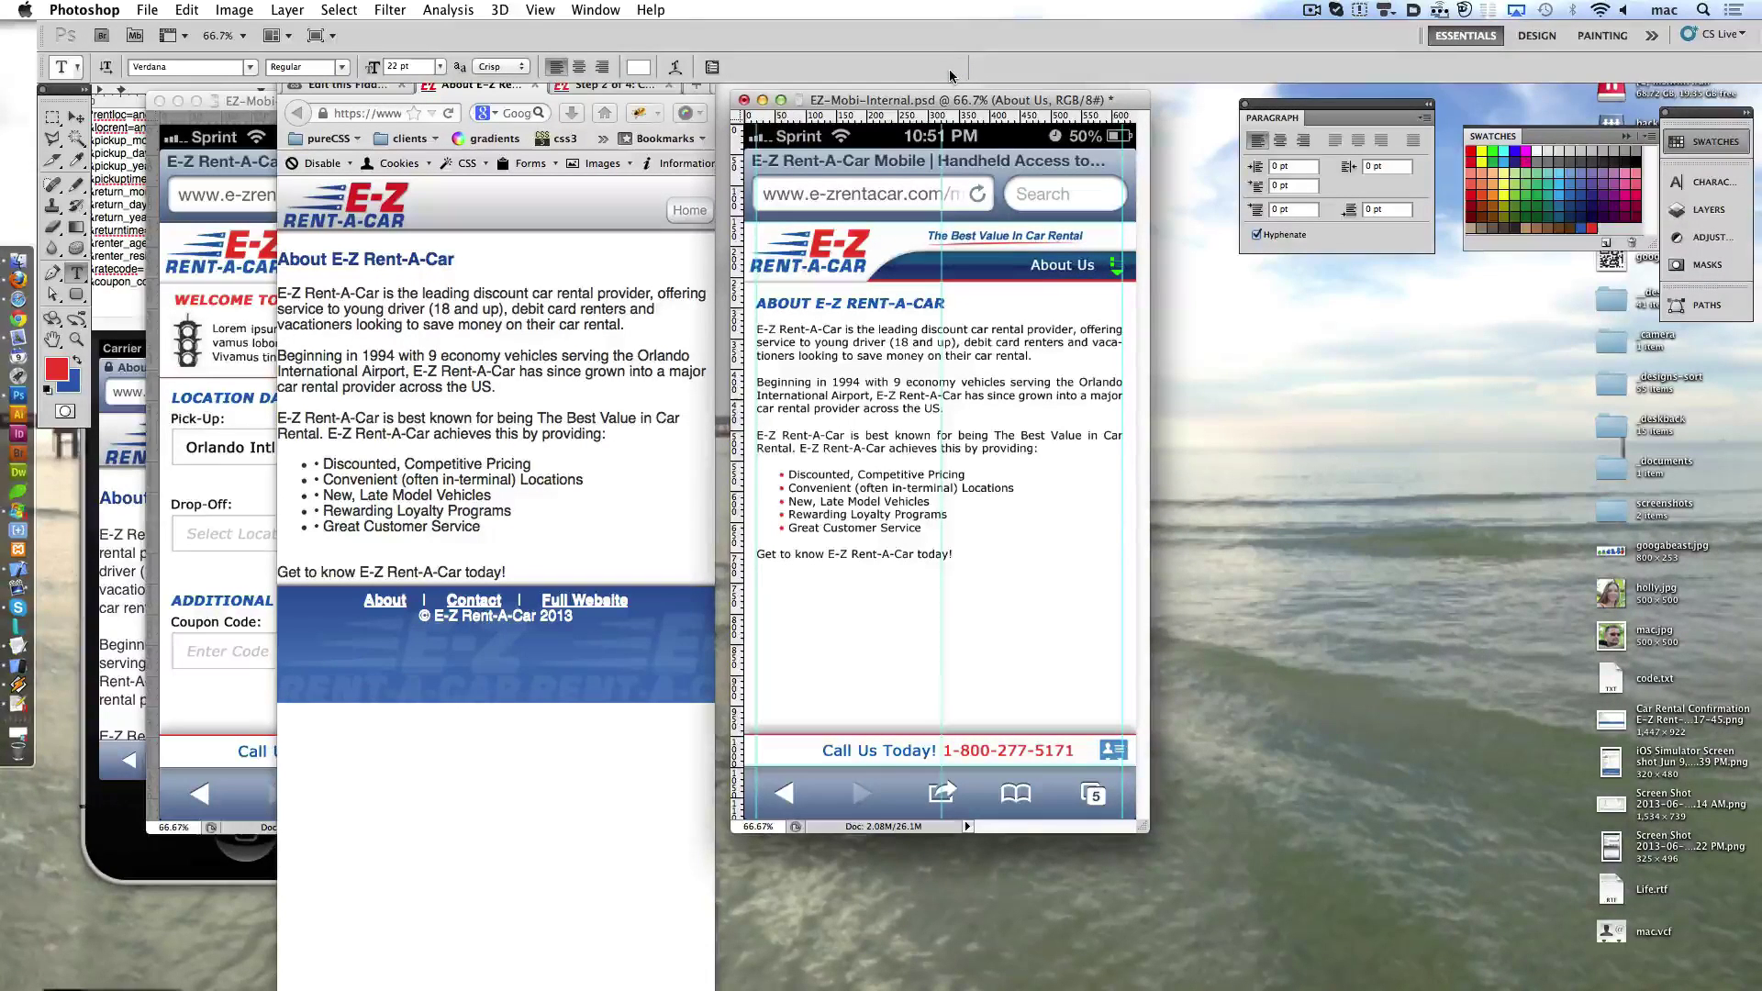
pyautogui.moveTo(908, 103); pyautogui.dragTo(932, 169)
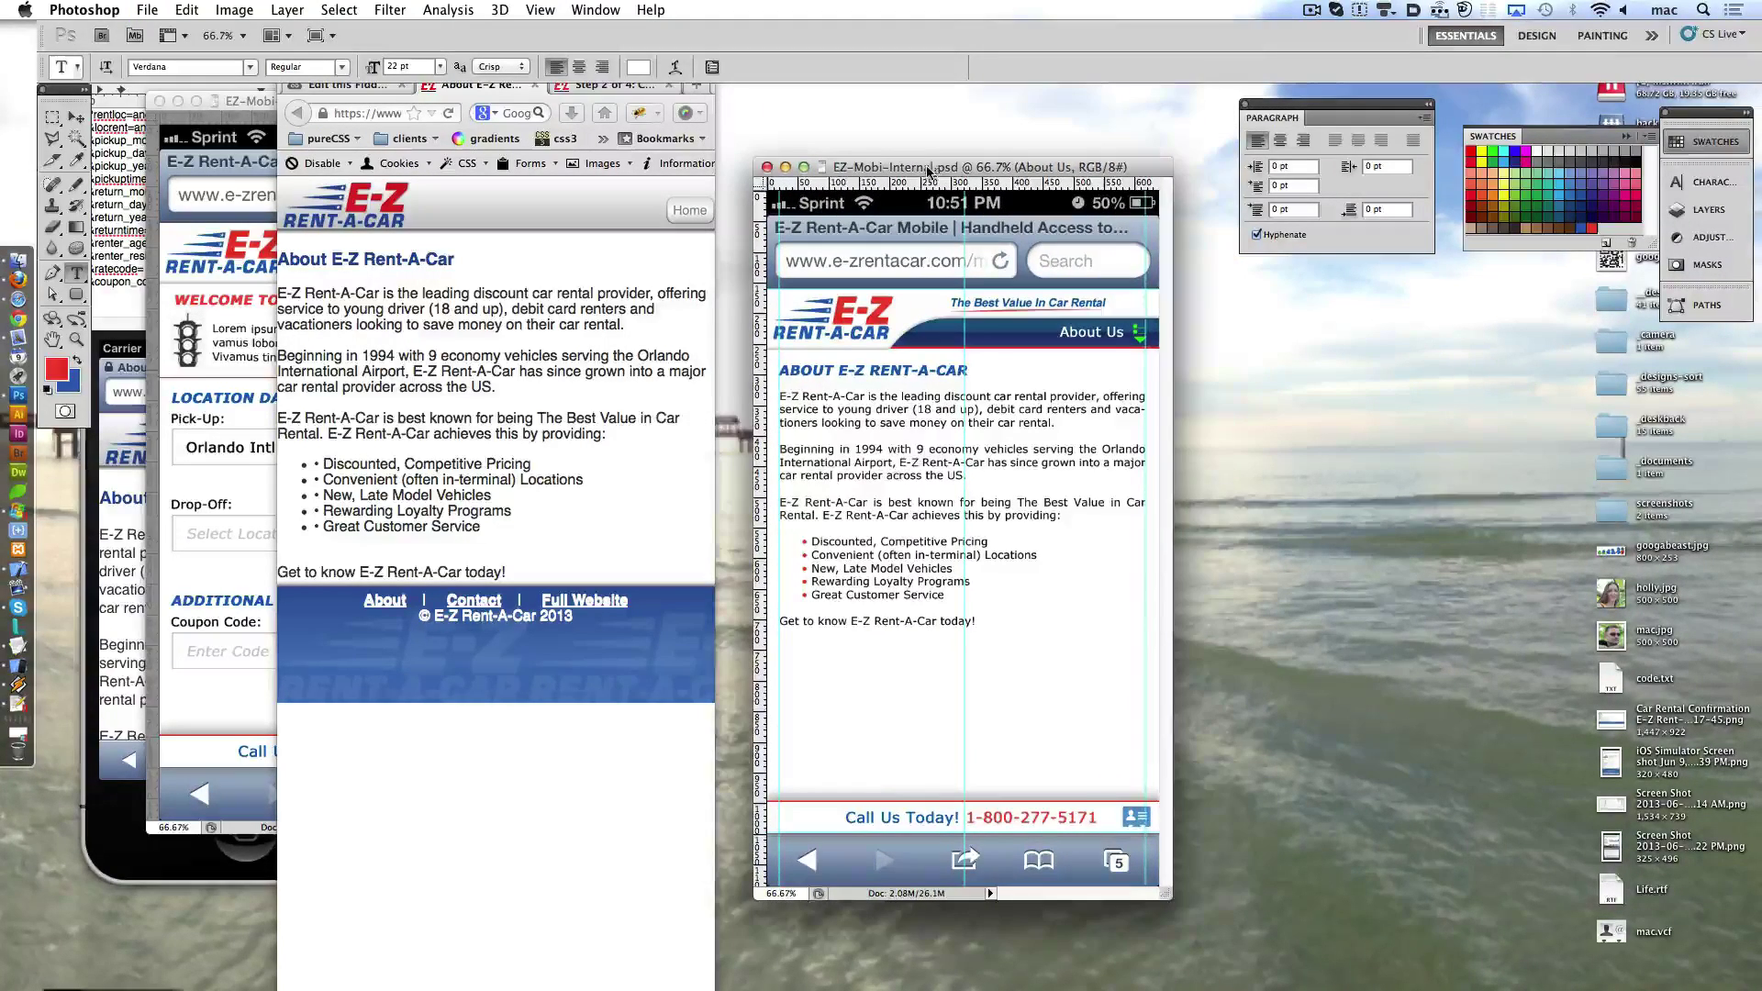
pyautogui.press('super+Tab')
pyautogui.click(661, 479)
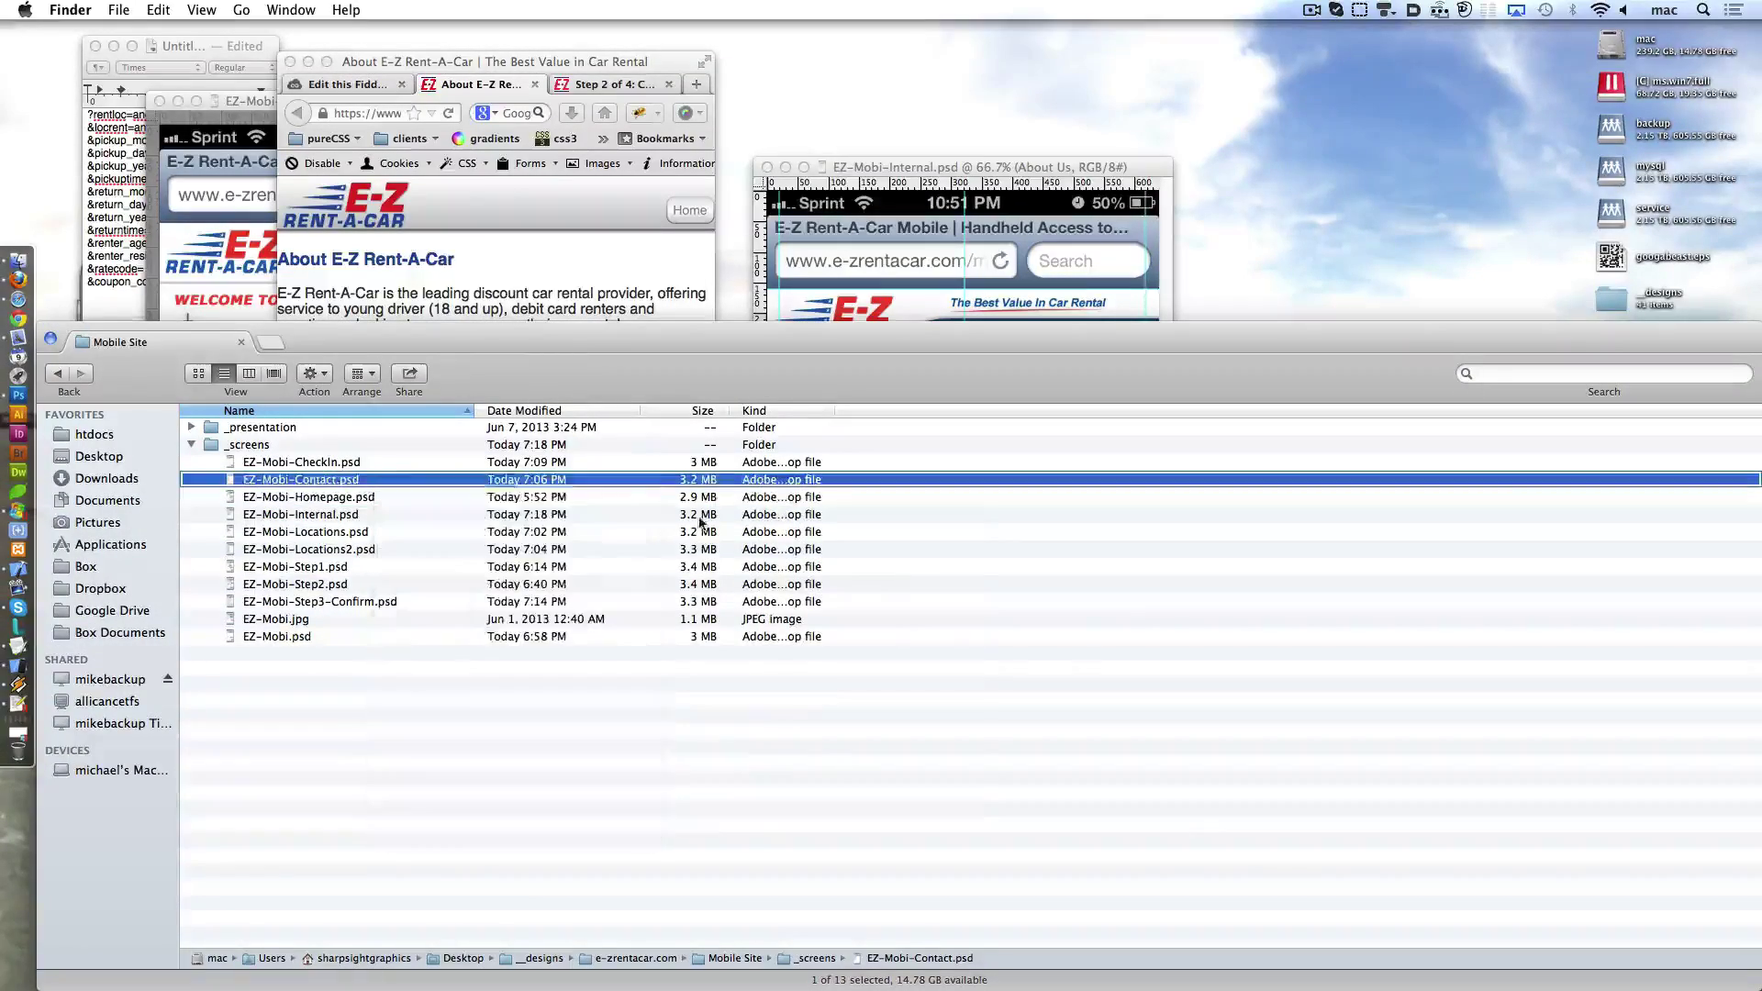
# - Open EZ-Mobi-Contact.psd in Photoshop and place it beside the Internal window
pyautogui.rightClick(698, 479)
pyautogui.click(977, 504)
pyautogui.moveTo(918, 165); pyautogui.dragTo(1349, 199)
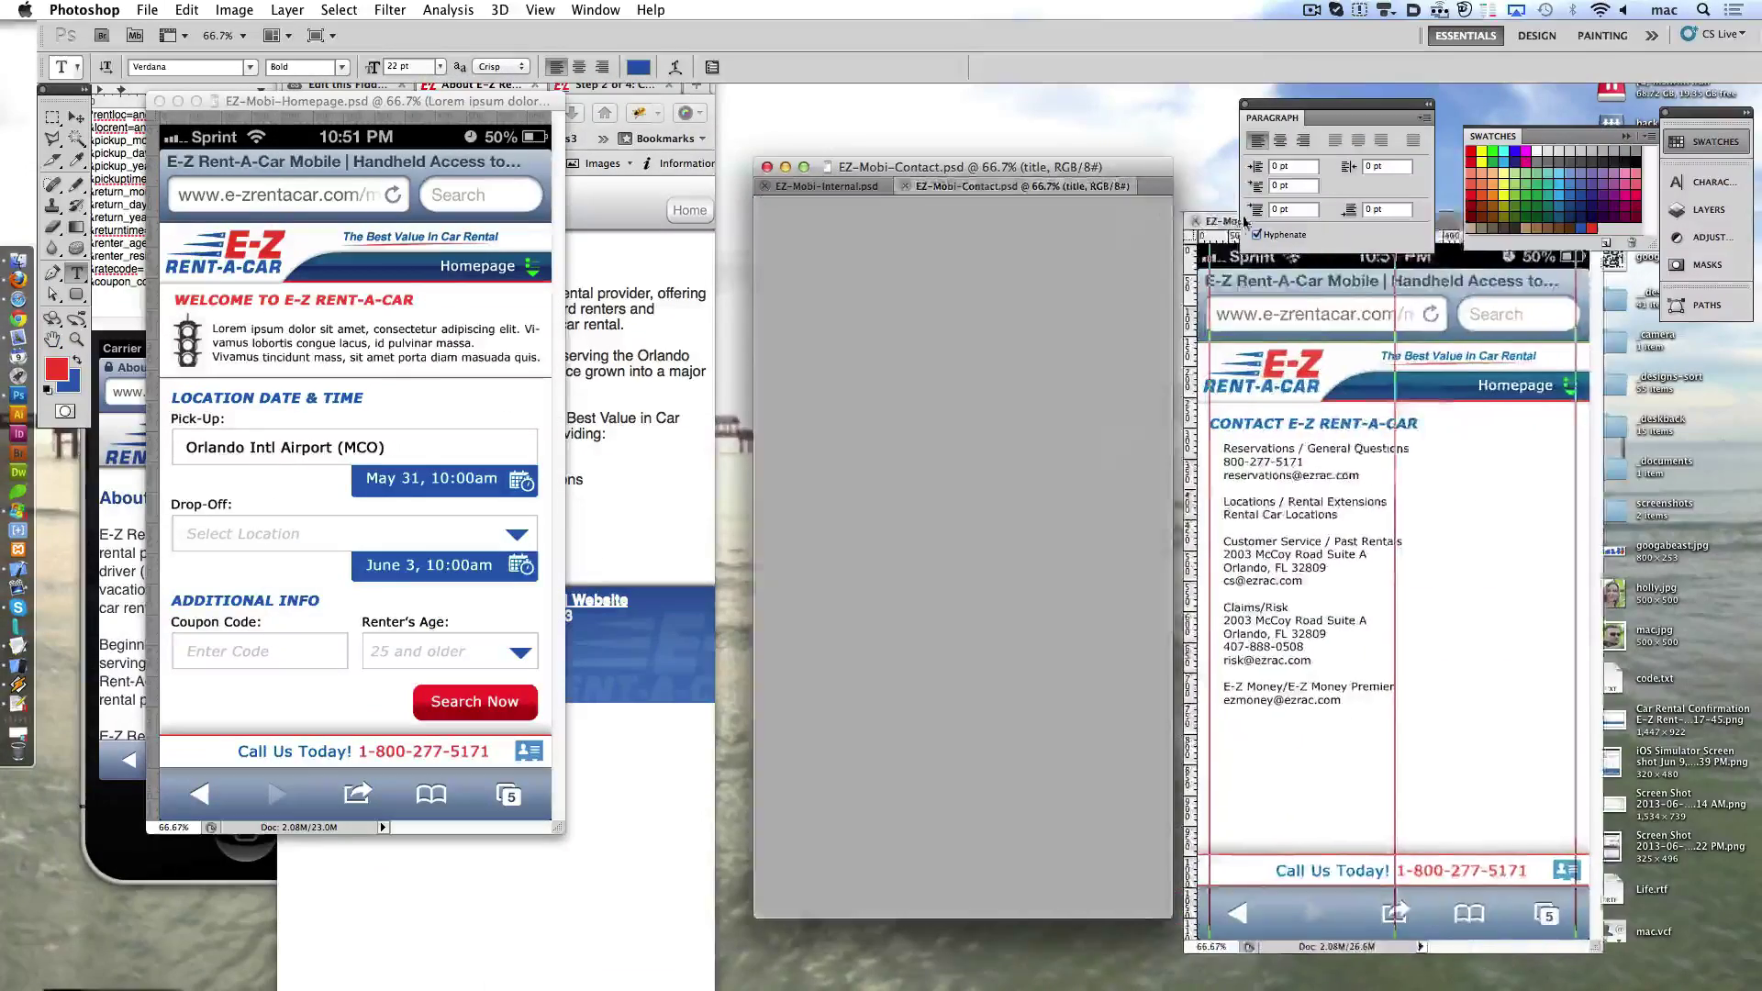
pyautogui.moveTo(908, 167); pyautogui.dragTo(892, 118)
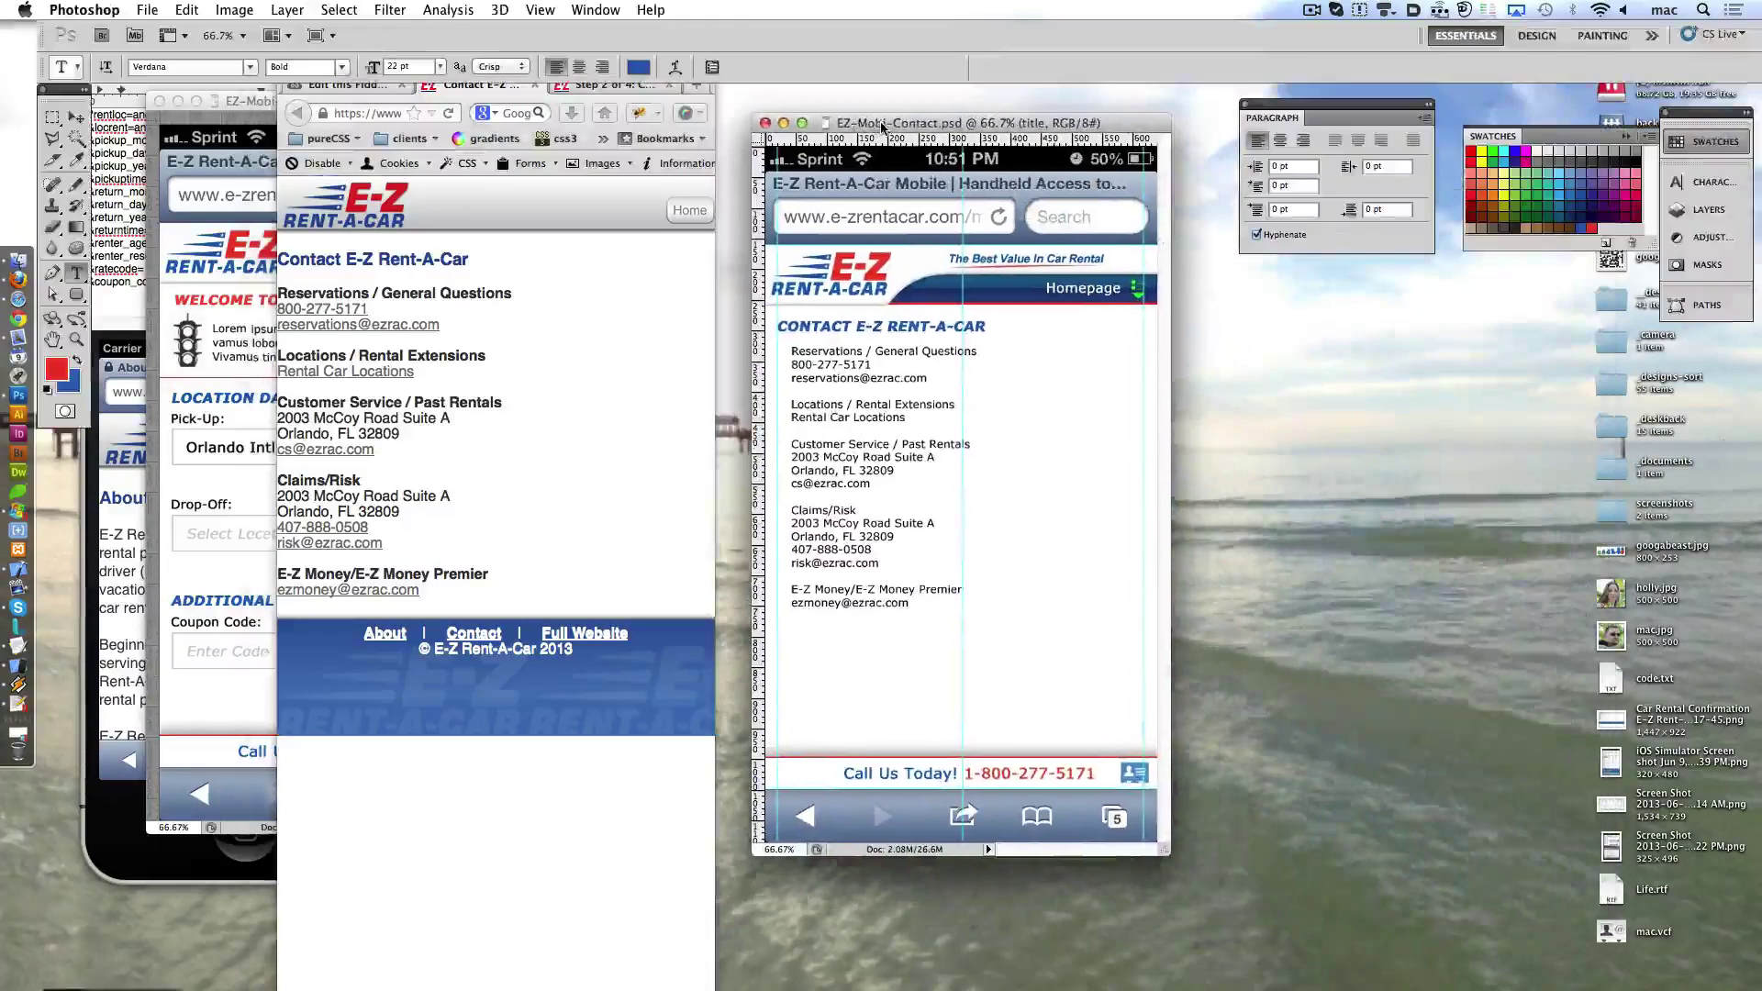
# - Set the Reservations / General Questions heading to 28 and bold the Locations / Rental Extensions heading
pyautogui.moveTo(791, 352); pyautogui.dragTo(976, 356)
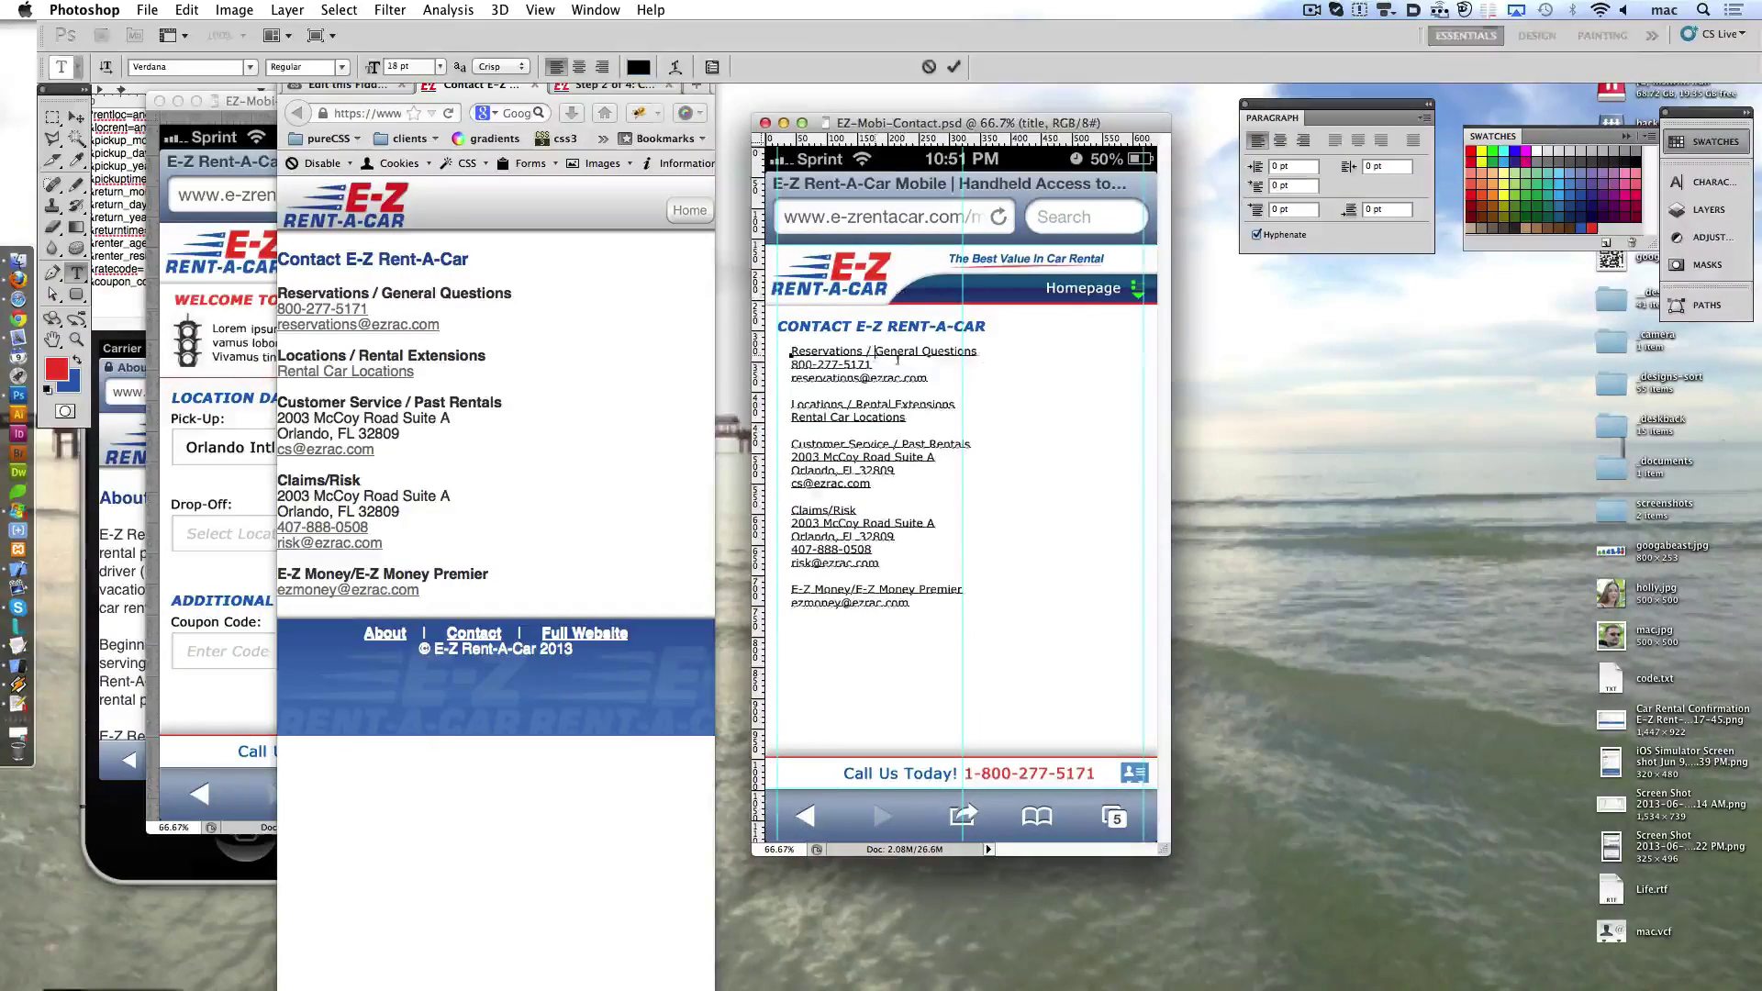
pyautogui.moveTo(879, 486); pyautogui.dragTo(973, 541)
pyautogui.click(902, 364)
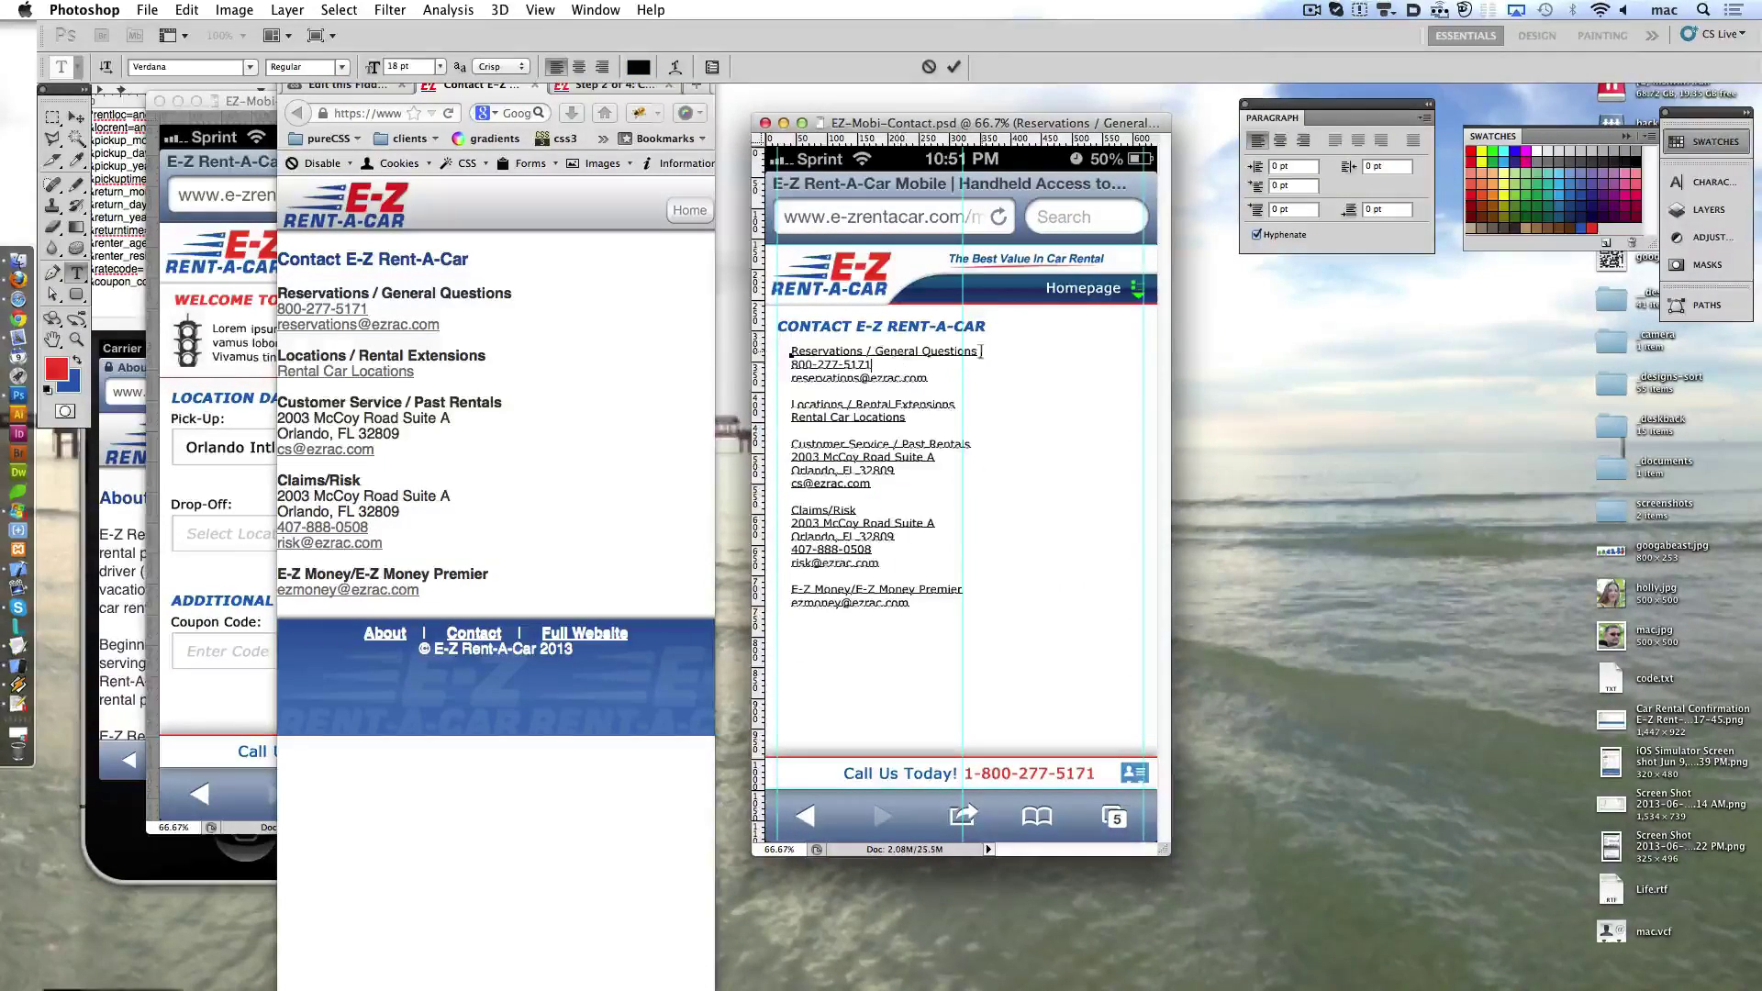
pyautogui.tripleClick(978, 351)
pyautogui.write('28')
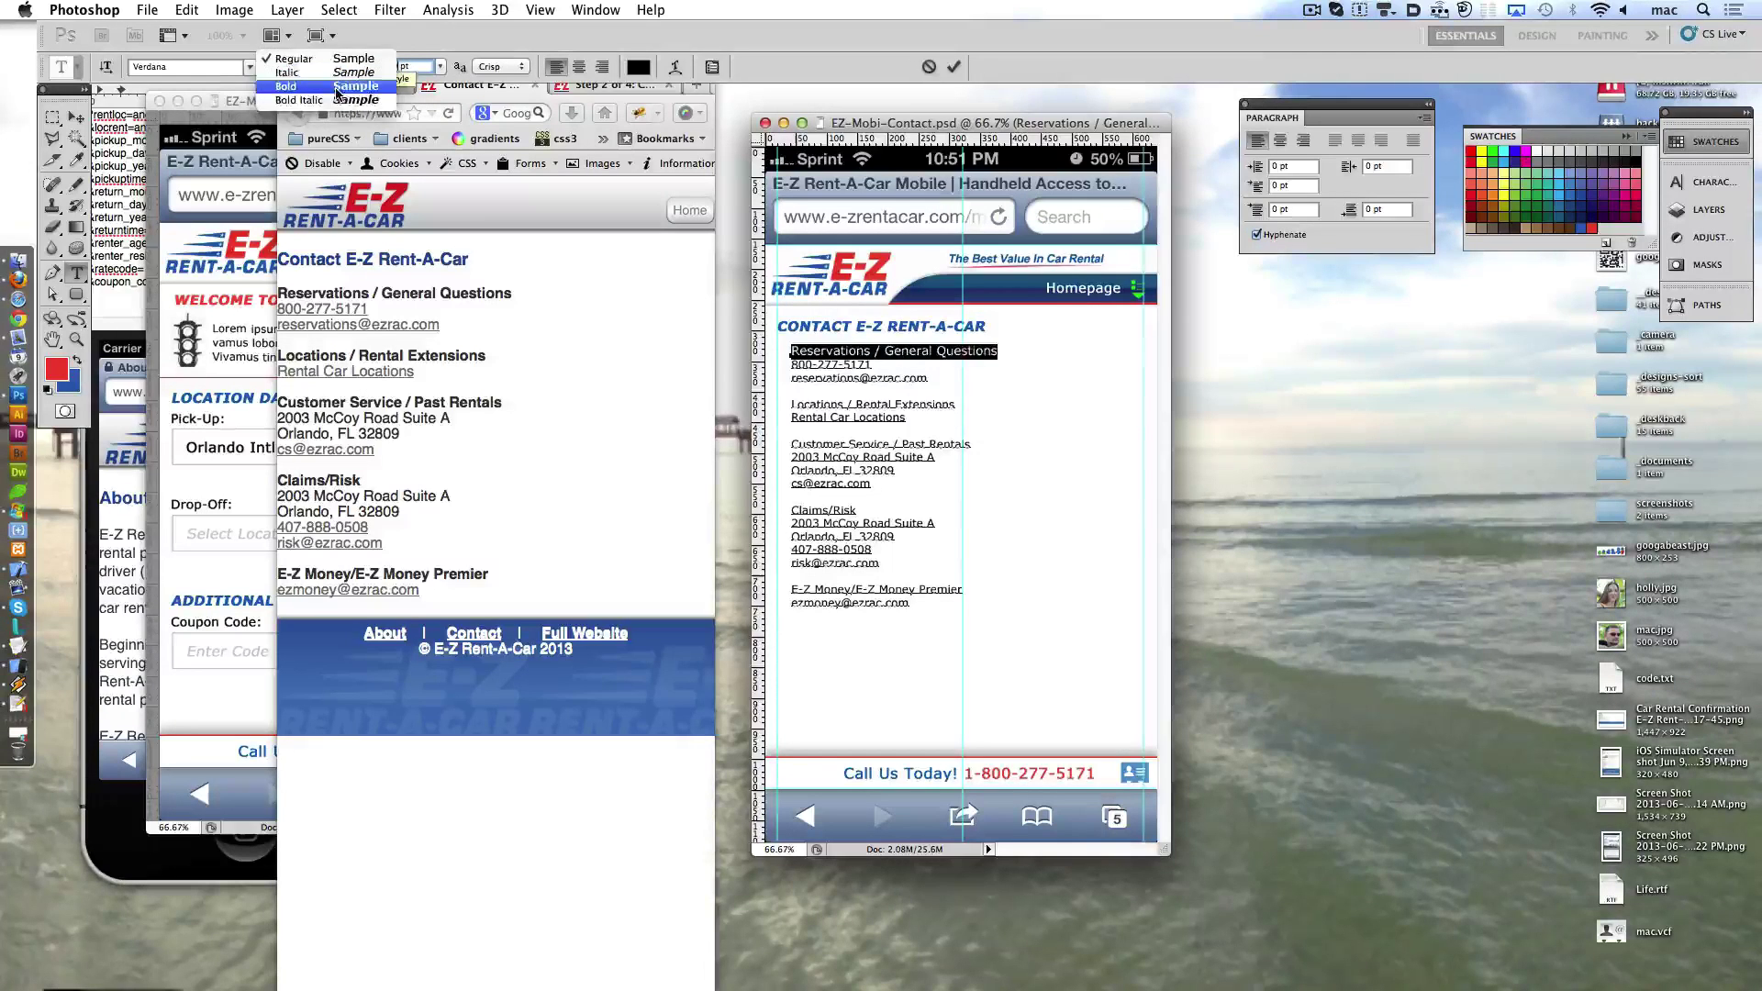
pyautogui.press('Return')
pyautogui.tripleClick(959, 405)
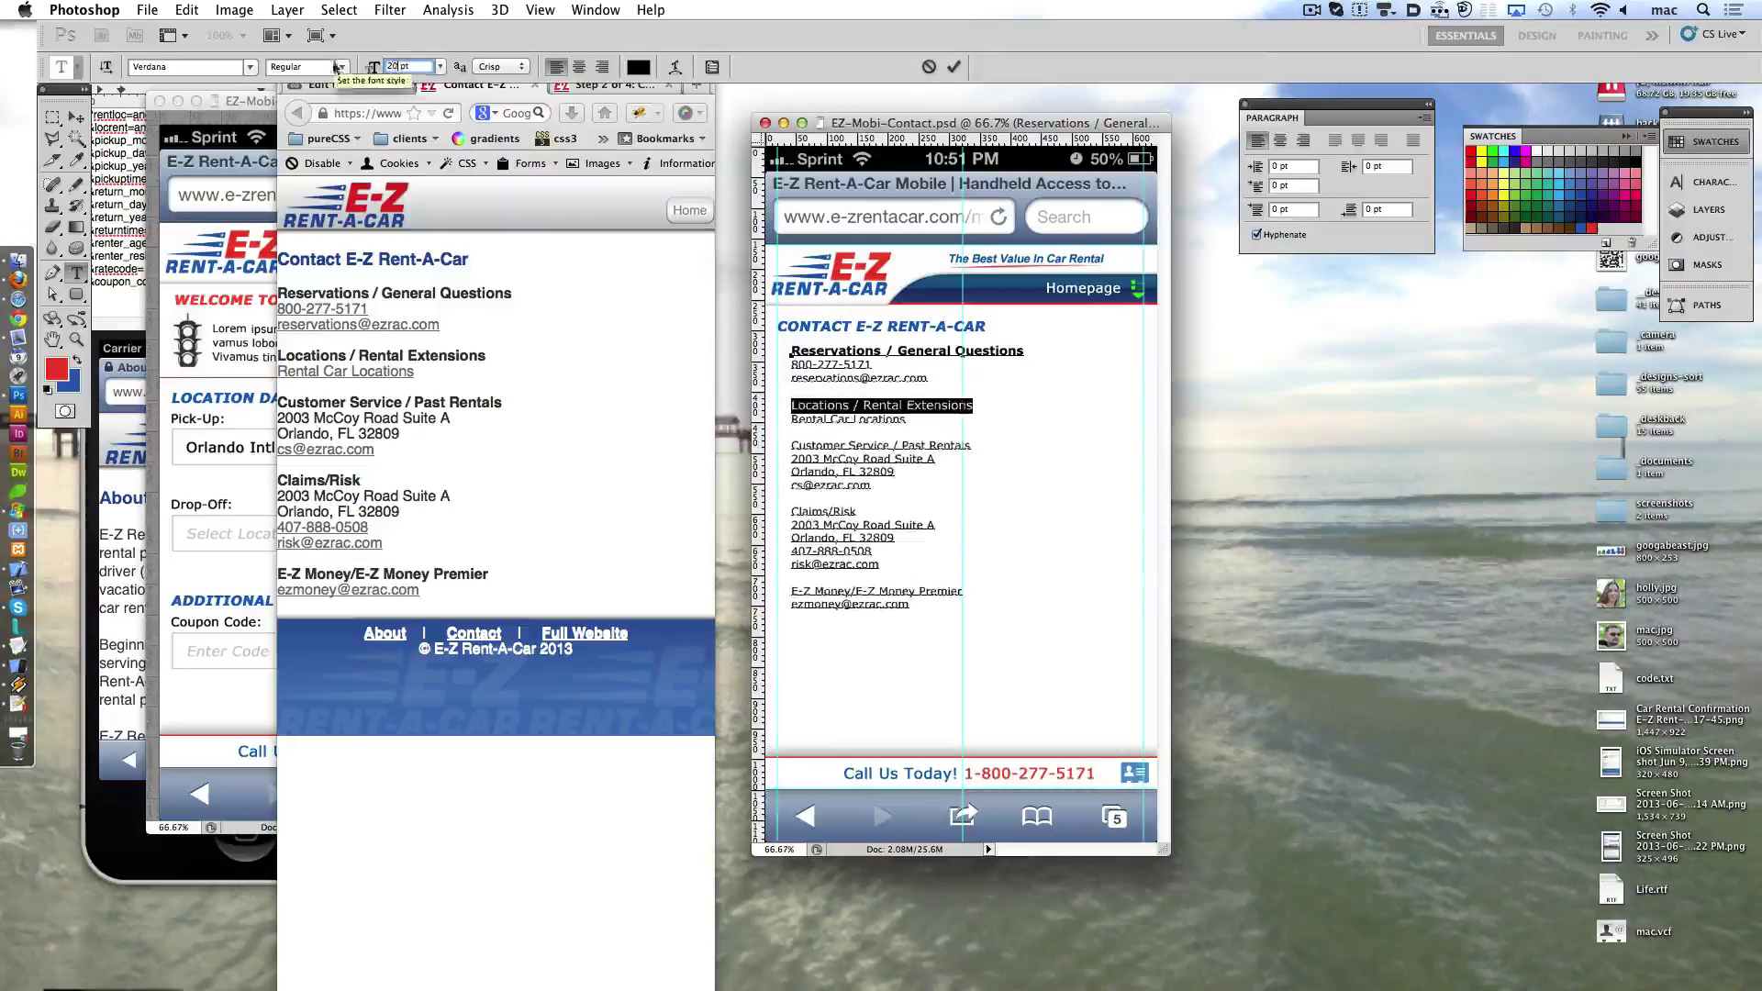
pyautogui.click(341, 66)
pyautogui.click(303, 85)
# - Make the Customer Service and Claims/Risk headings bold at size 20
pyautogui.tripleClick(881, 445)
pyautogui.click(341, 66)
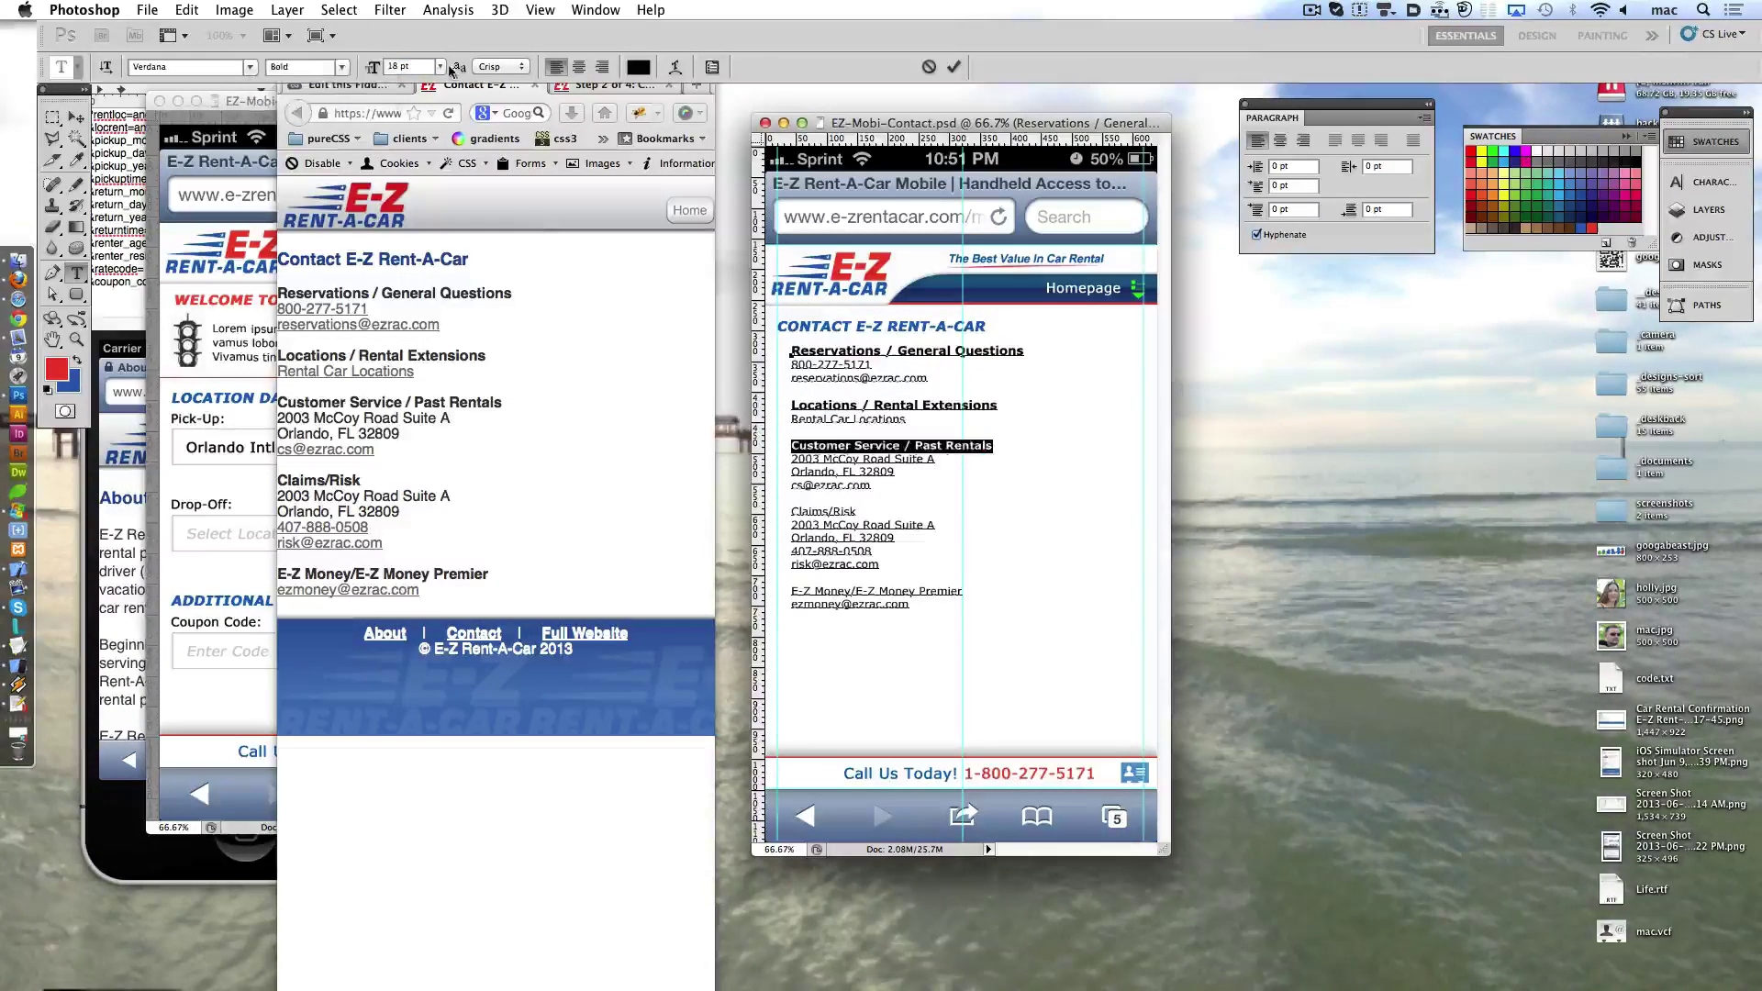
pyautogui.click(403, 66)
pyautogui.write('20')
pyautogui.press('Return')
pyautogui.tripleClick(822, 513)
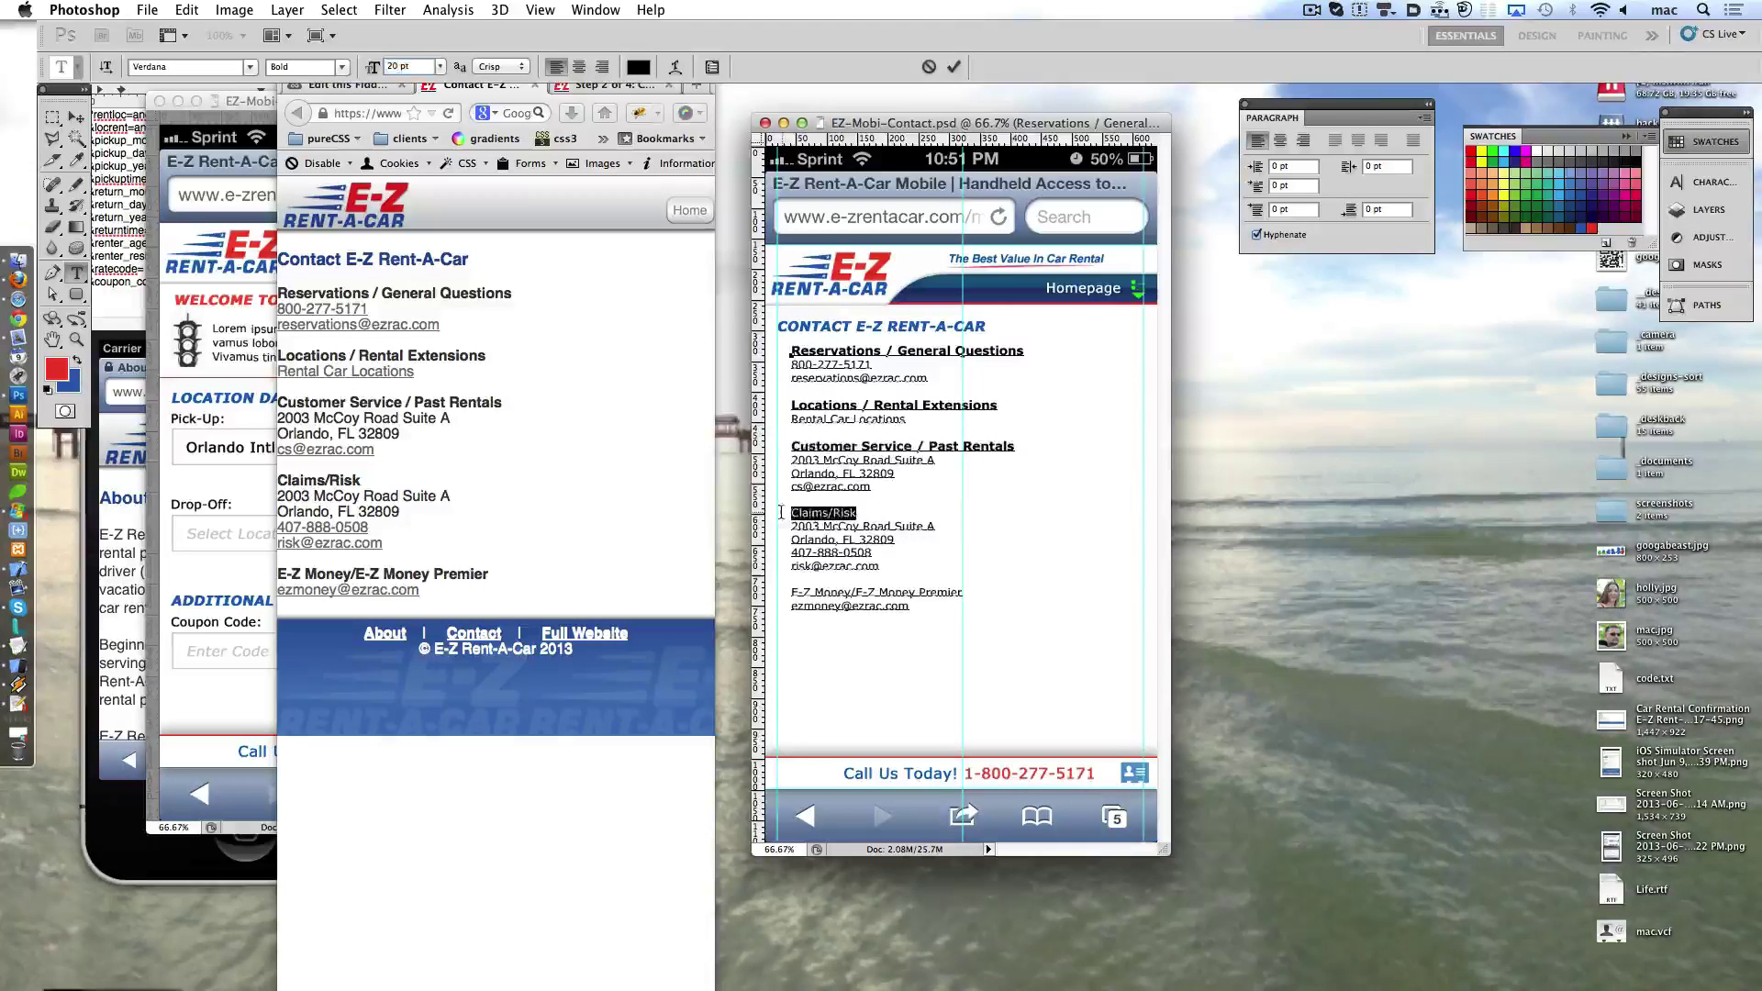
pyautogui.click(404, 66)
pyautogui.write('20')
pyautogui.press('Return')
pyautogui.click(342, 66)
pyautogui.click(303, 85)
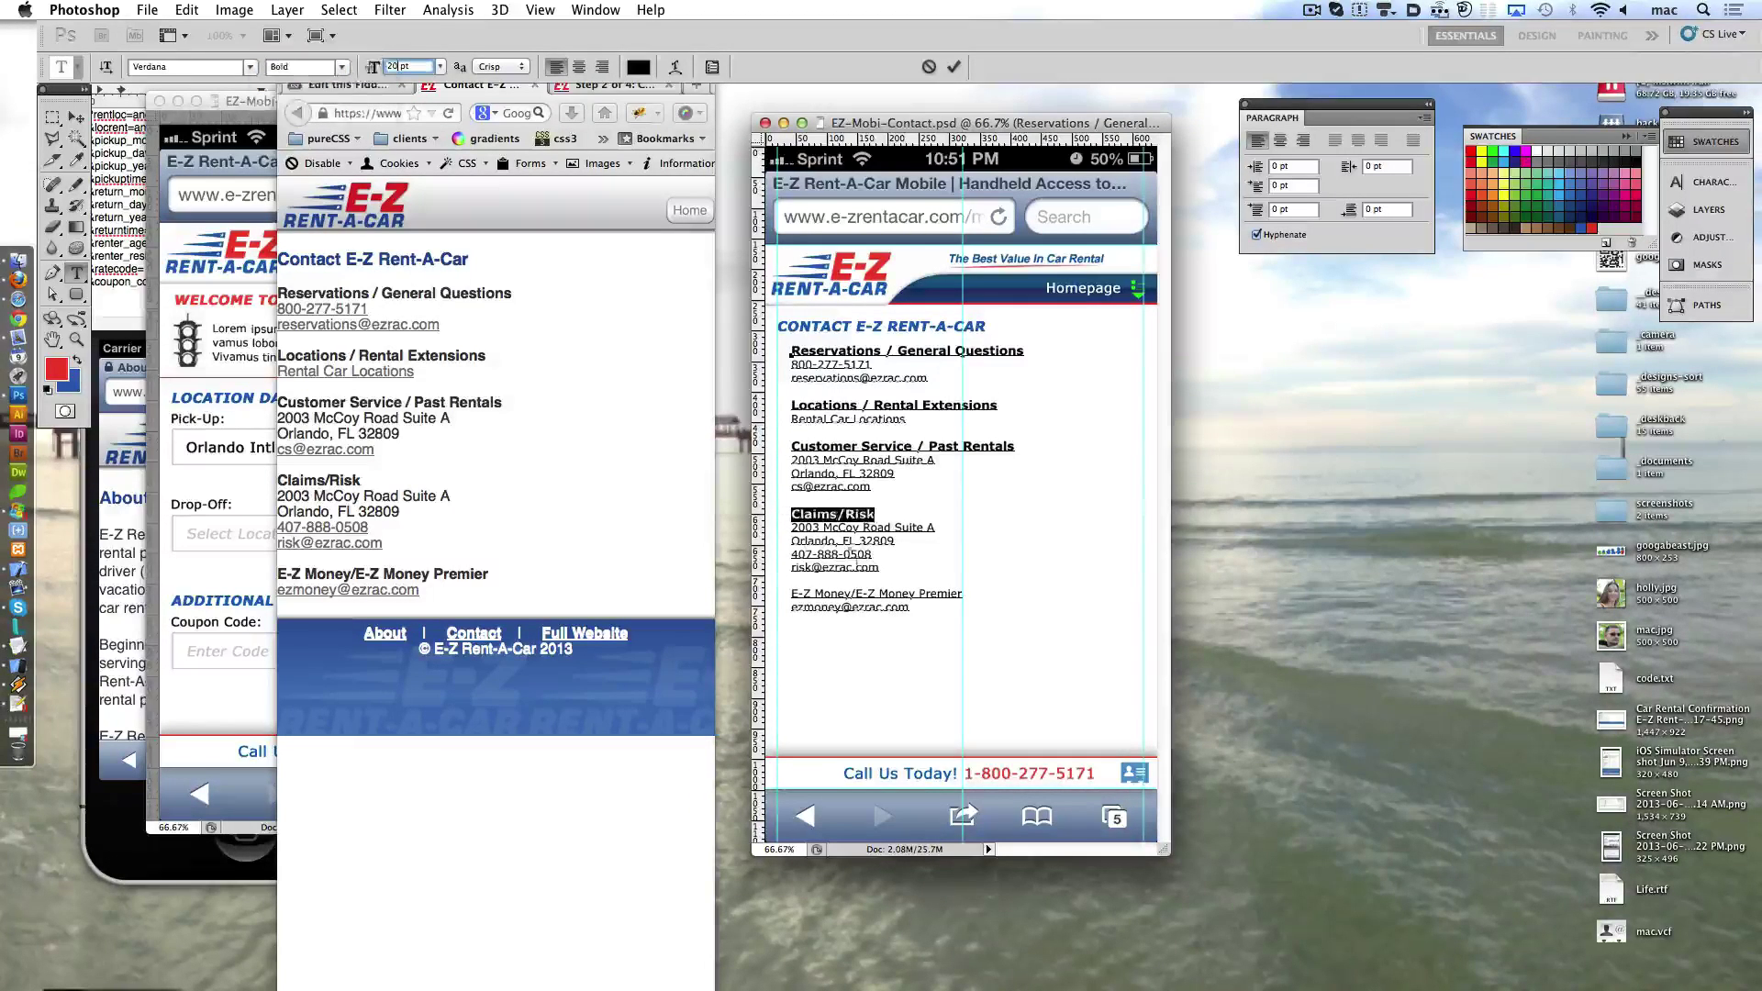
# - Make the E-Z Money heading bold at size 28
pyautogui.tripleClick(918, 594)
pyautogui.click(404, 67)
pyautogui.write('28')
pyautogui.press('Return')
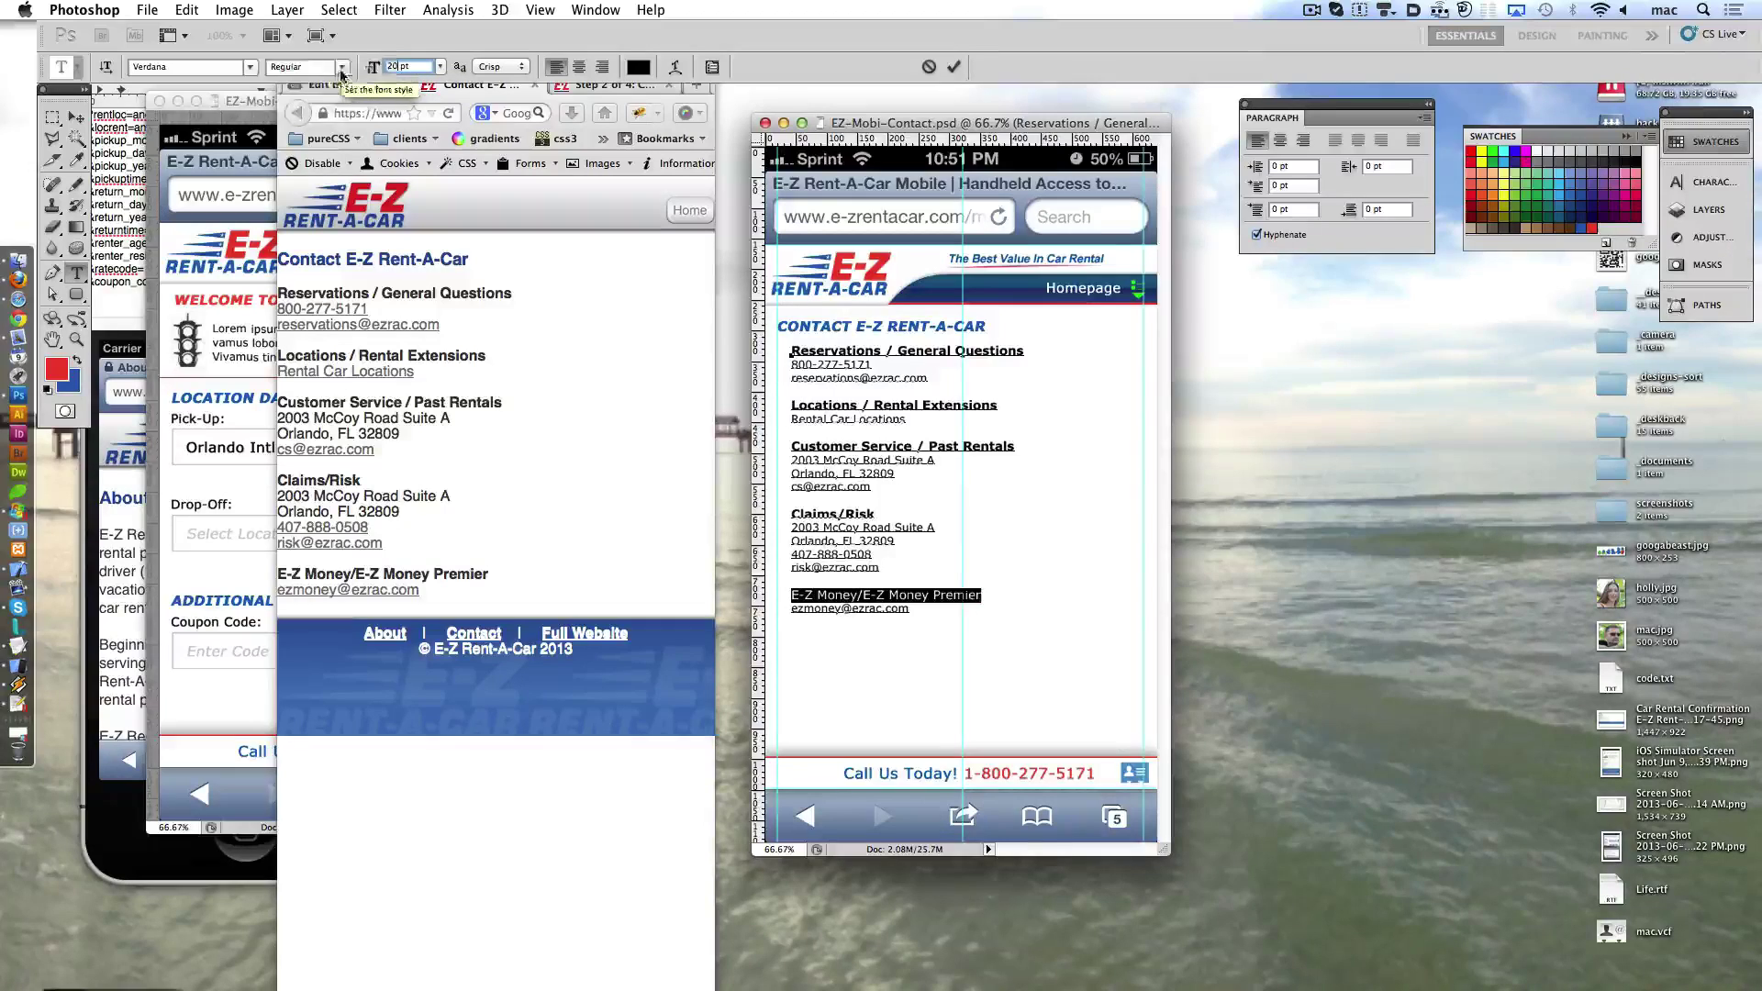
pyautogui.click(861, 561)
pyautogui.write('18')
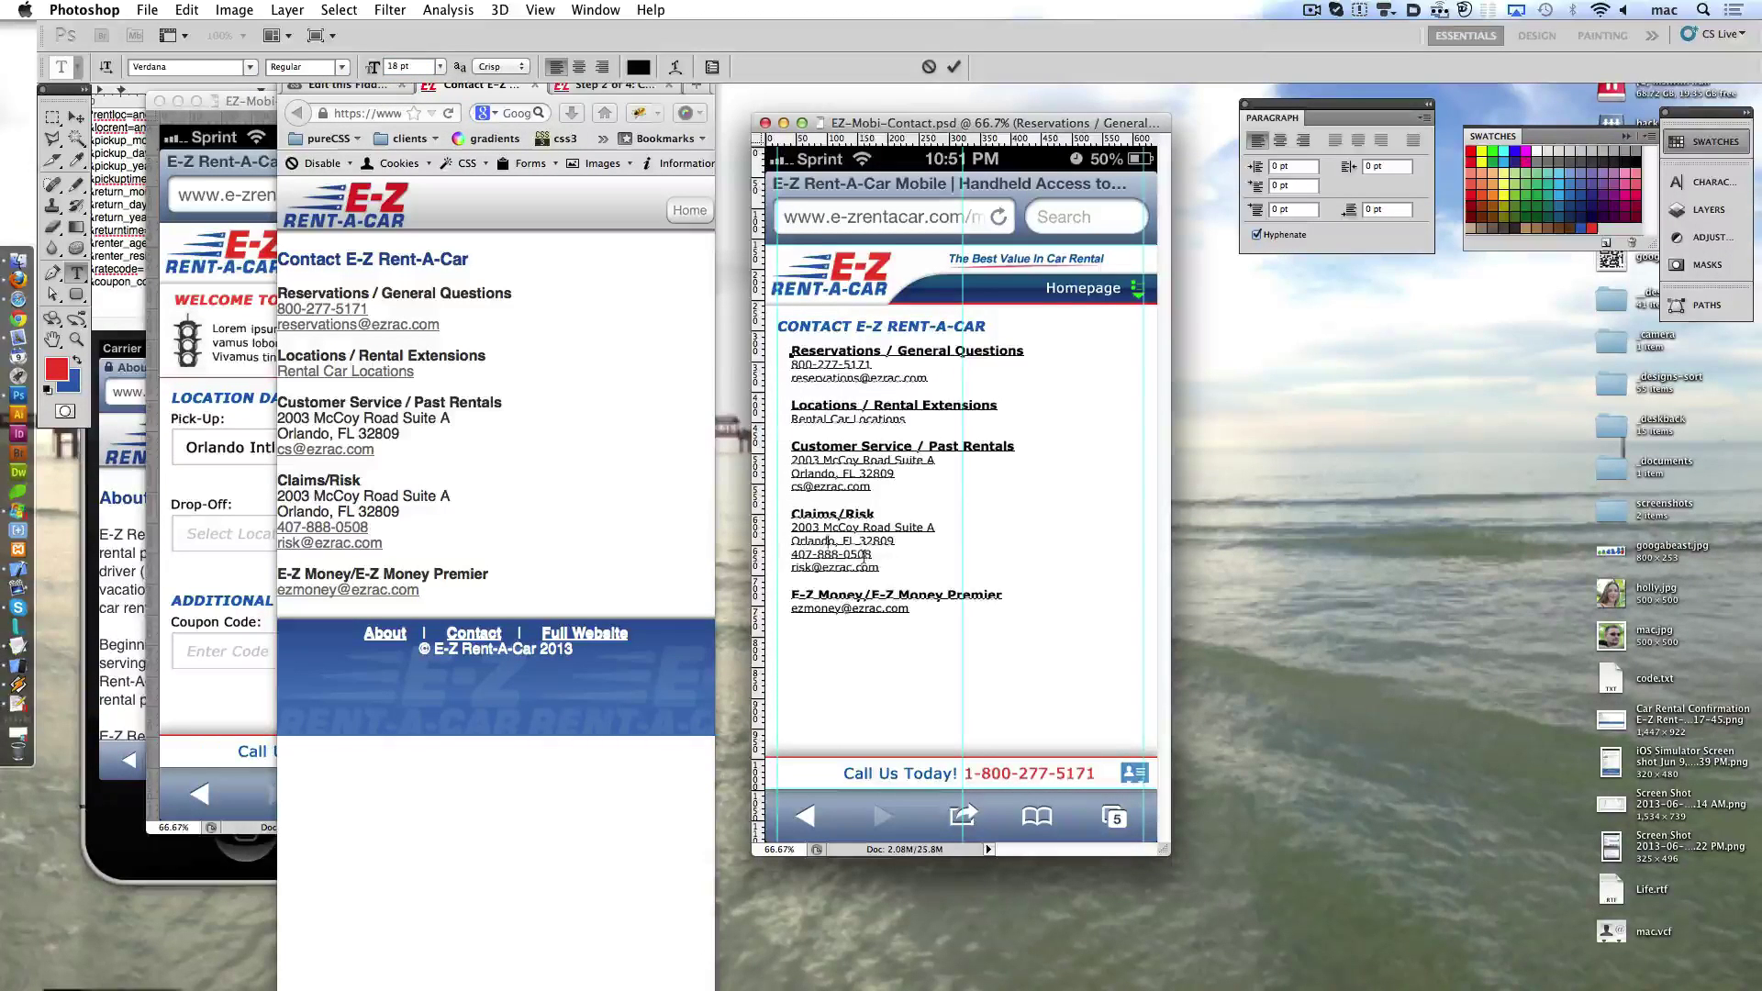
pyautogui.moveTo(936, 379); pyautogui.dragTo(789, 366)
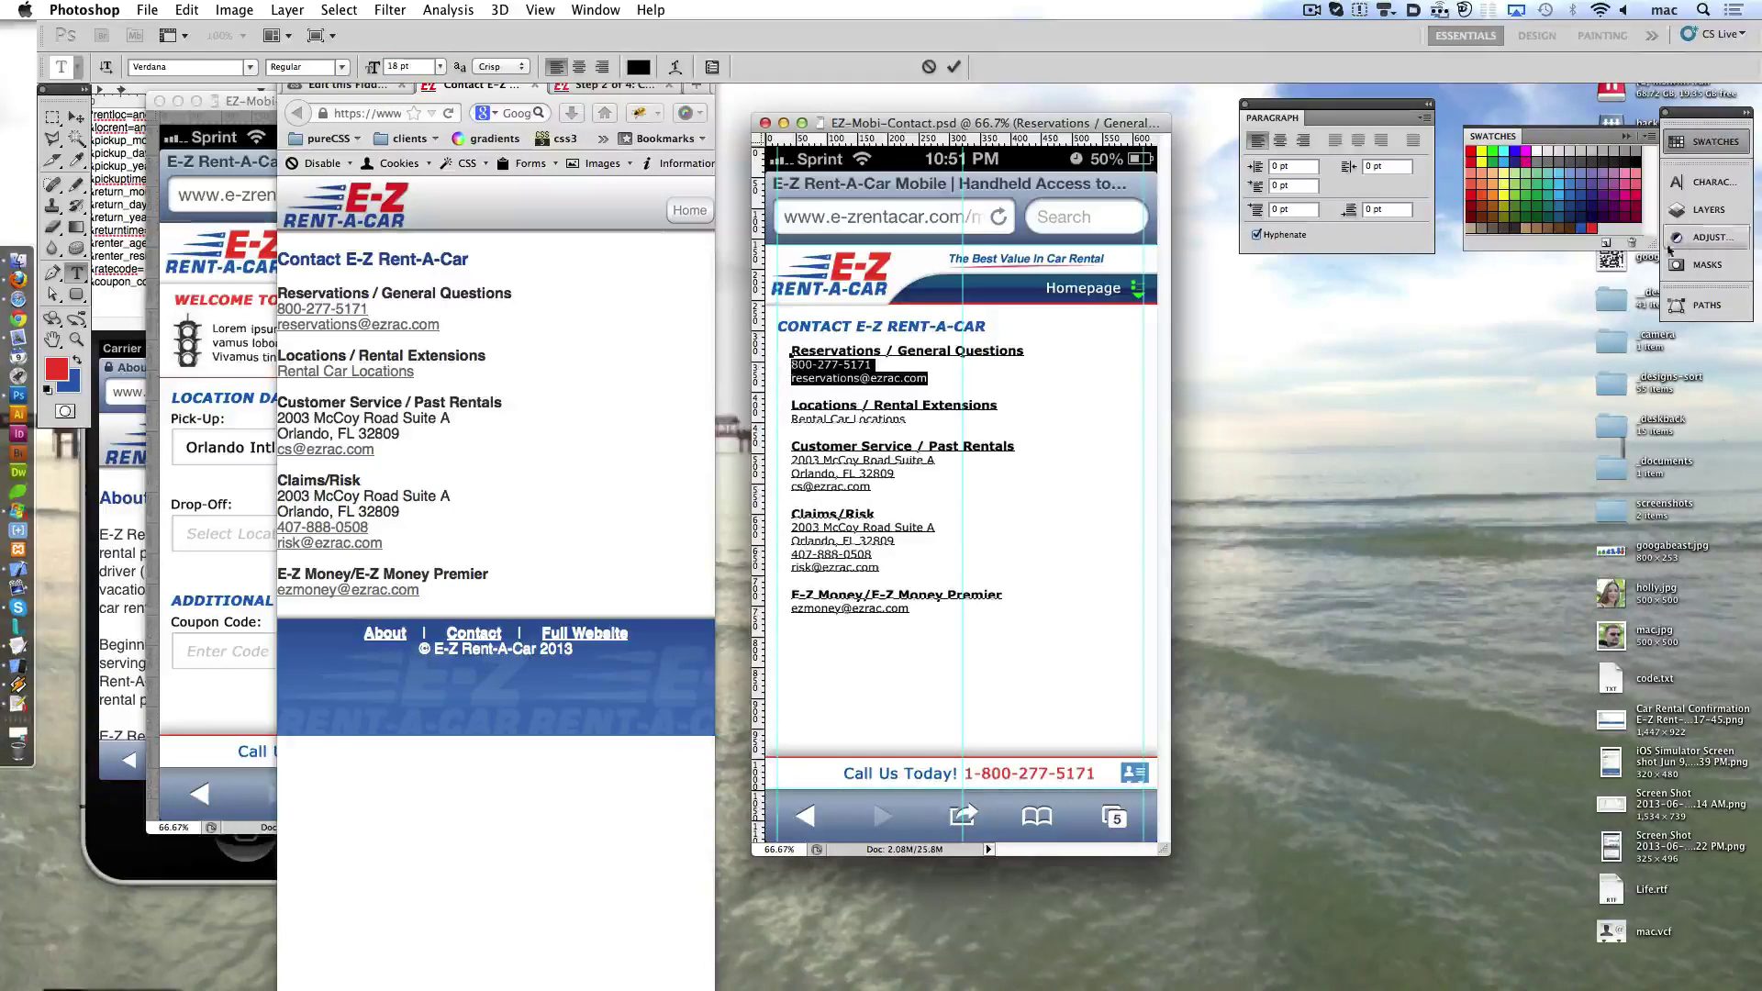
# - Colour the phone and reservations email lines grey a1a1a1, after checking the live page's link style
pyautogui.click(639, 67)
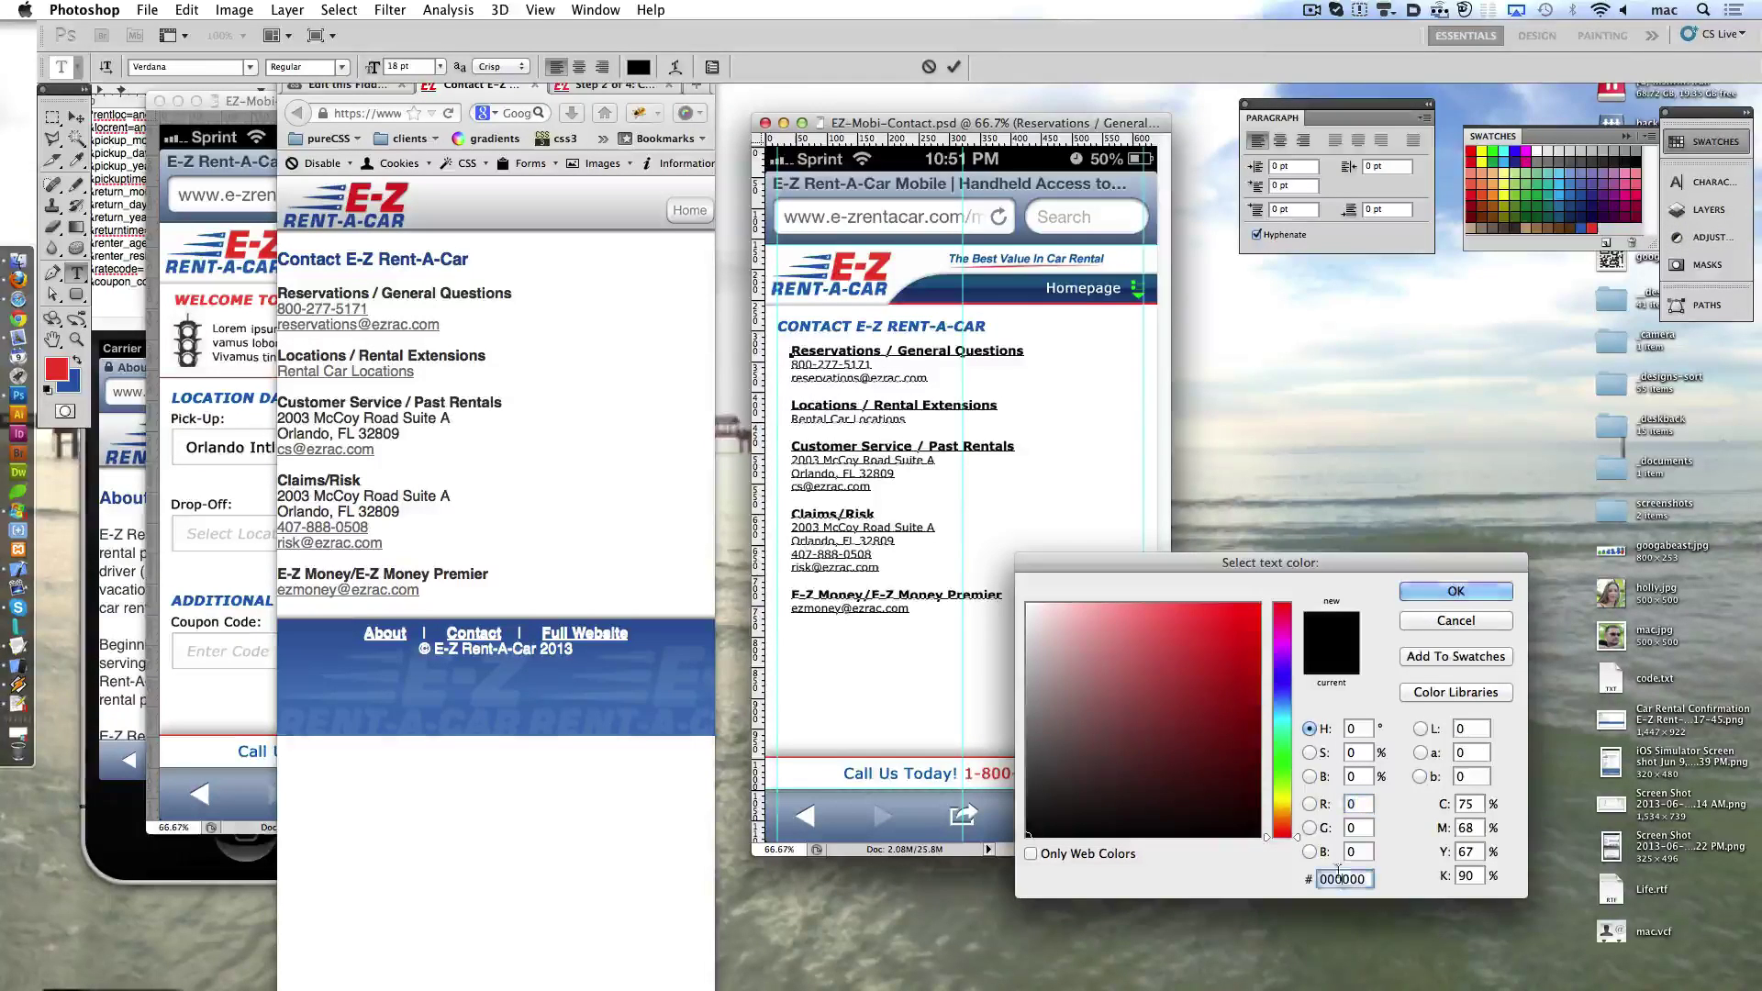
pyautogui.write('cccccc')
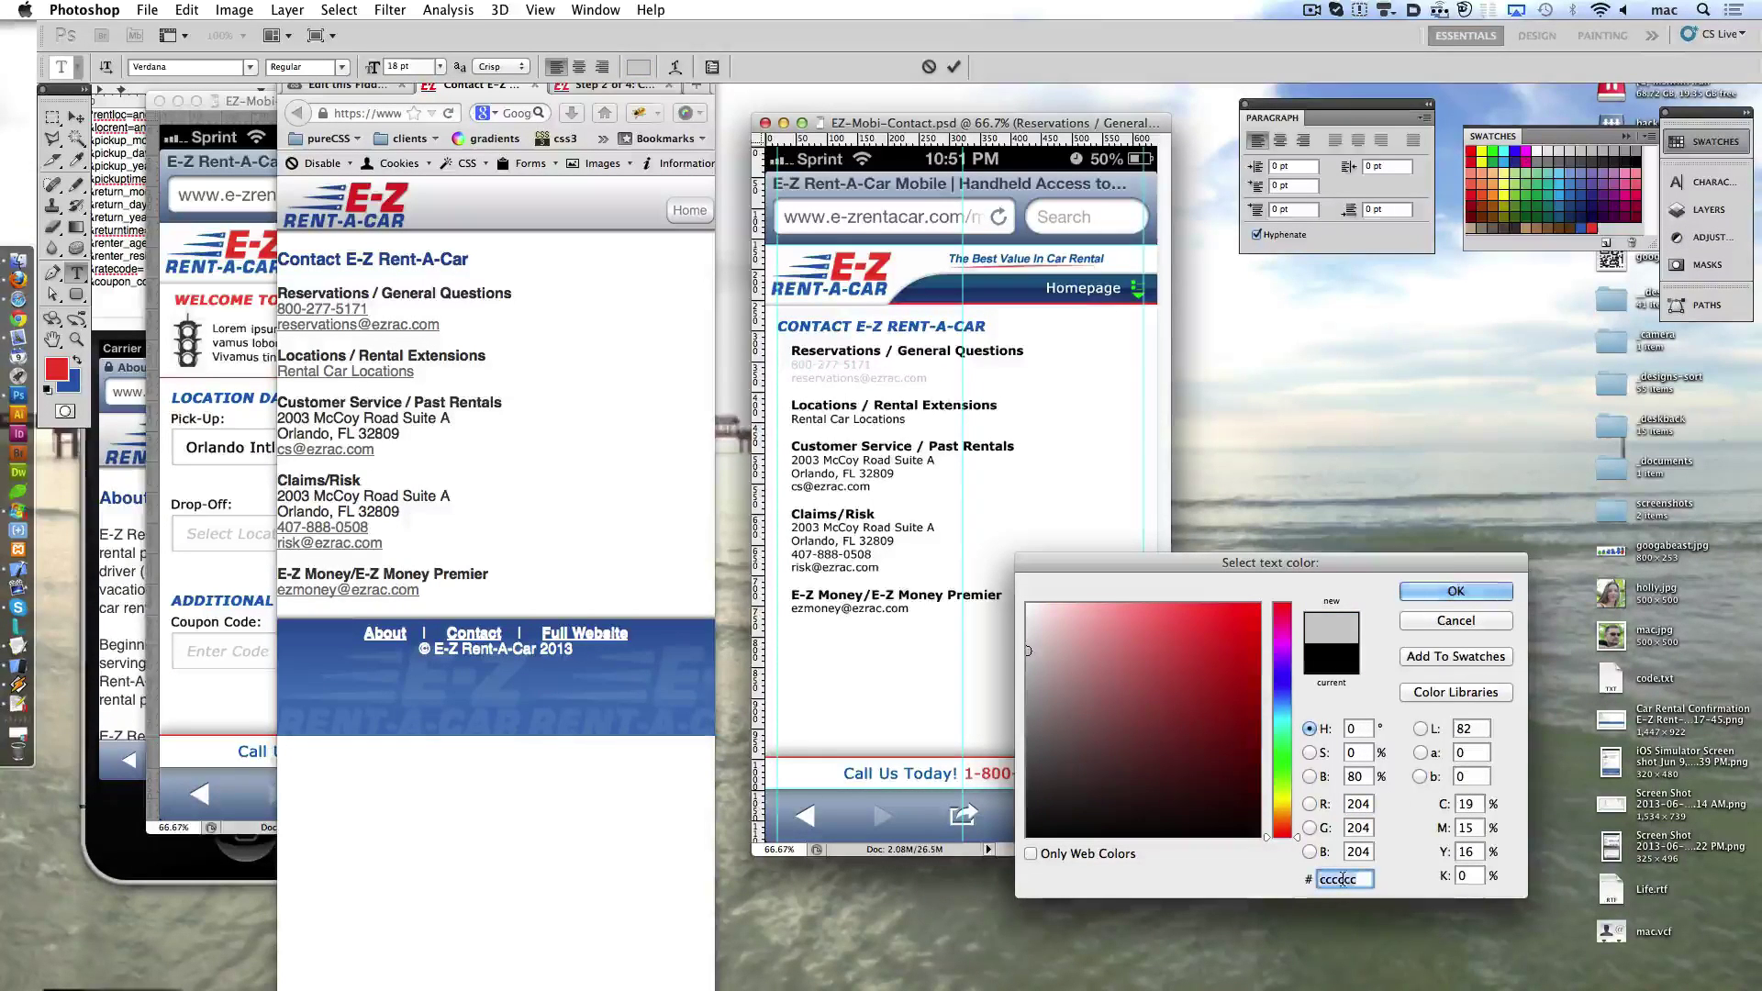
pyautogui.write('a1a1a1')
pyautogui.click(1430, 622)
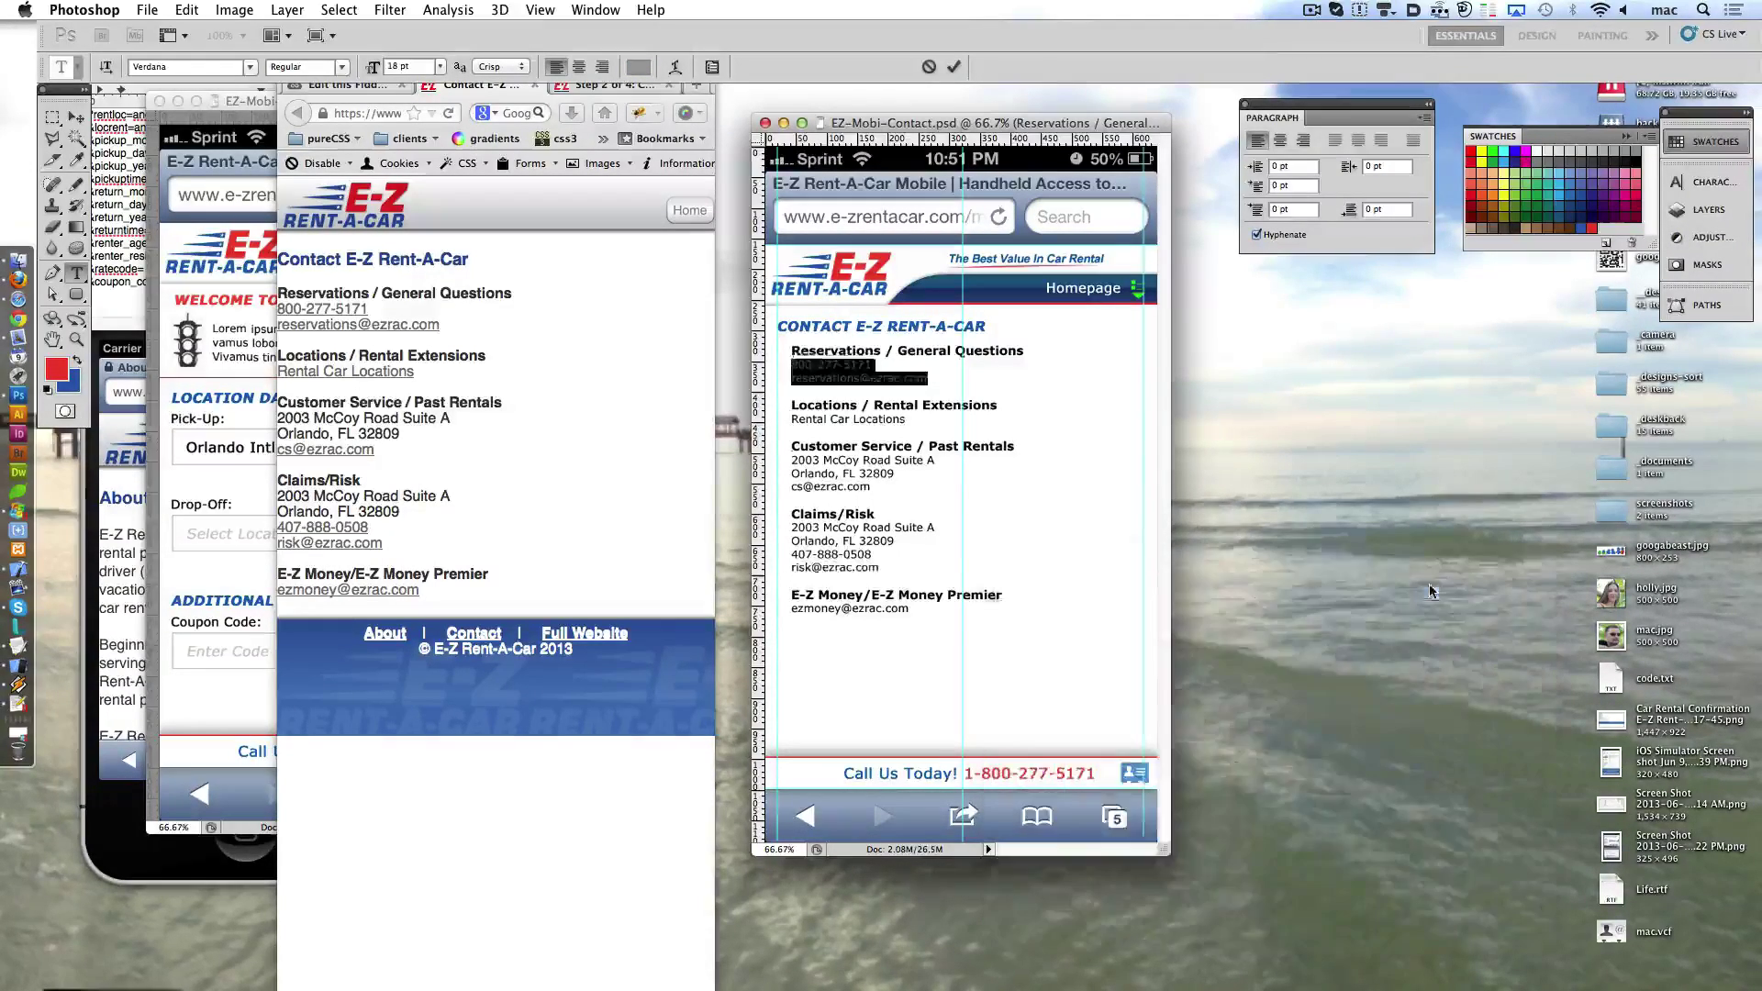
pyautogui.rightClick(554, 342)
pyautogui.click(633, 420)
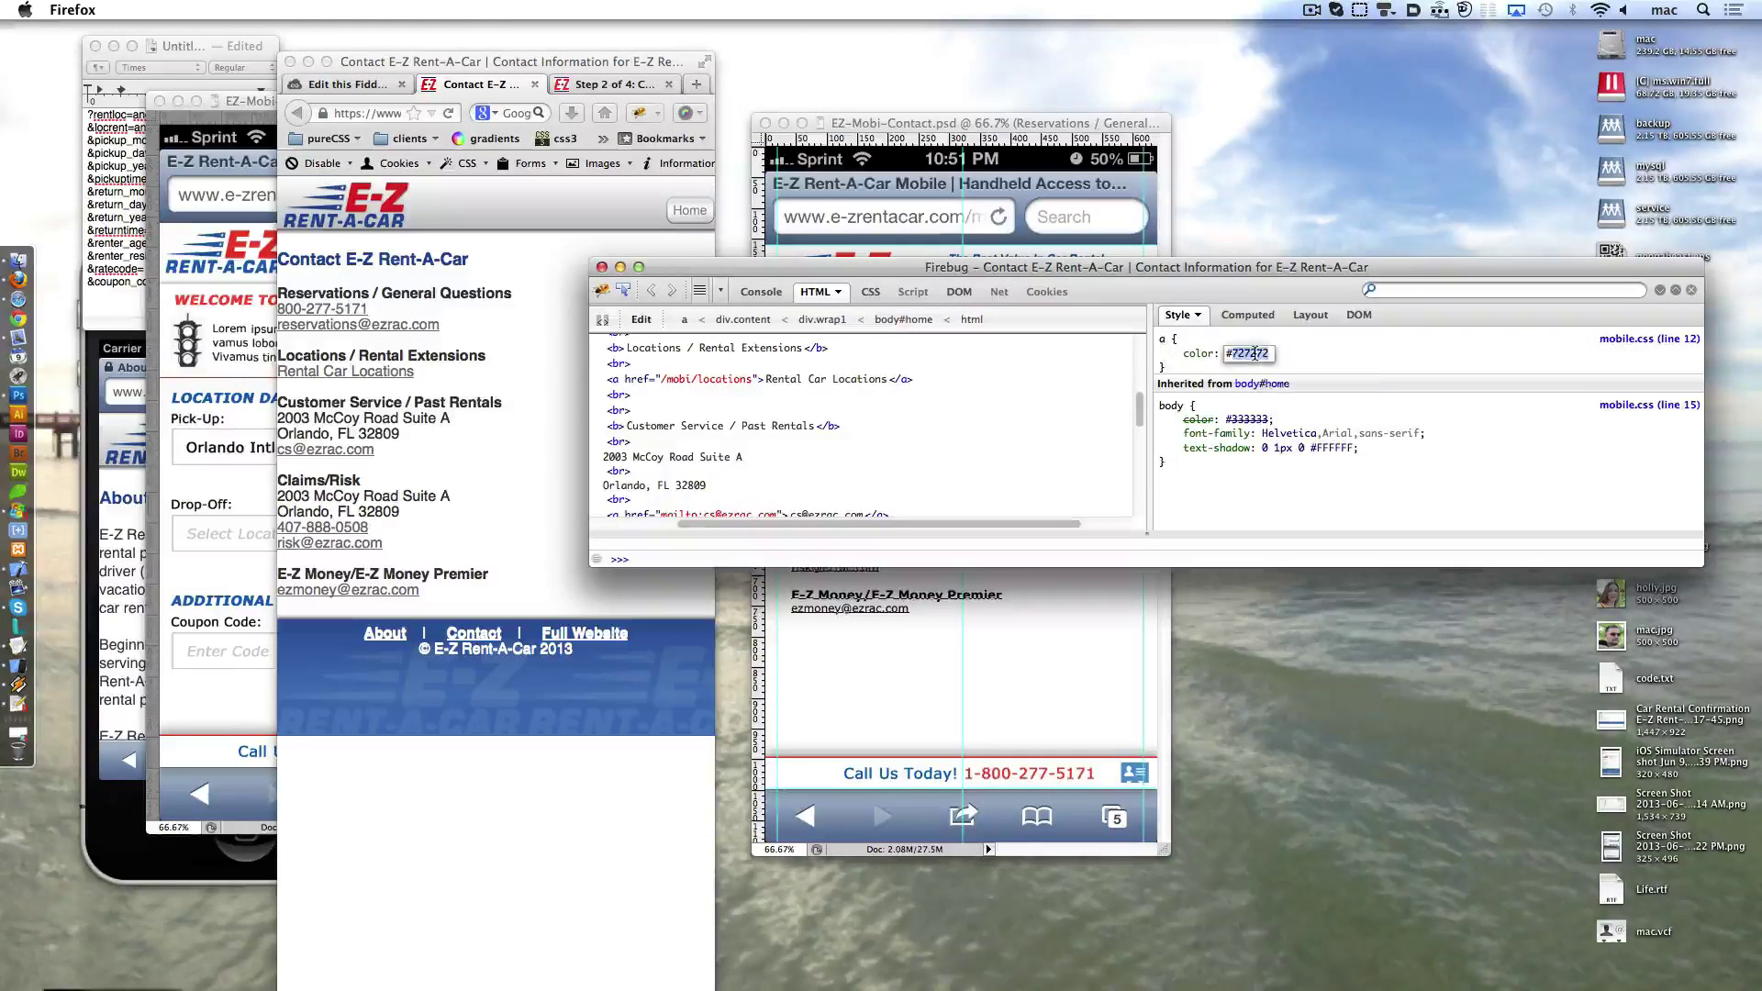
pyautogui.click(602, 268)
pyautogui.click(858, 377)
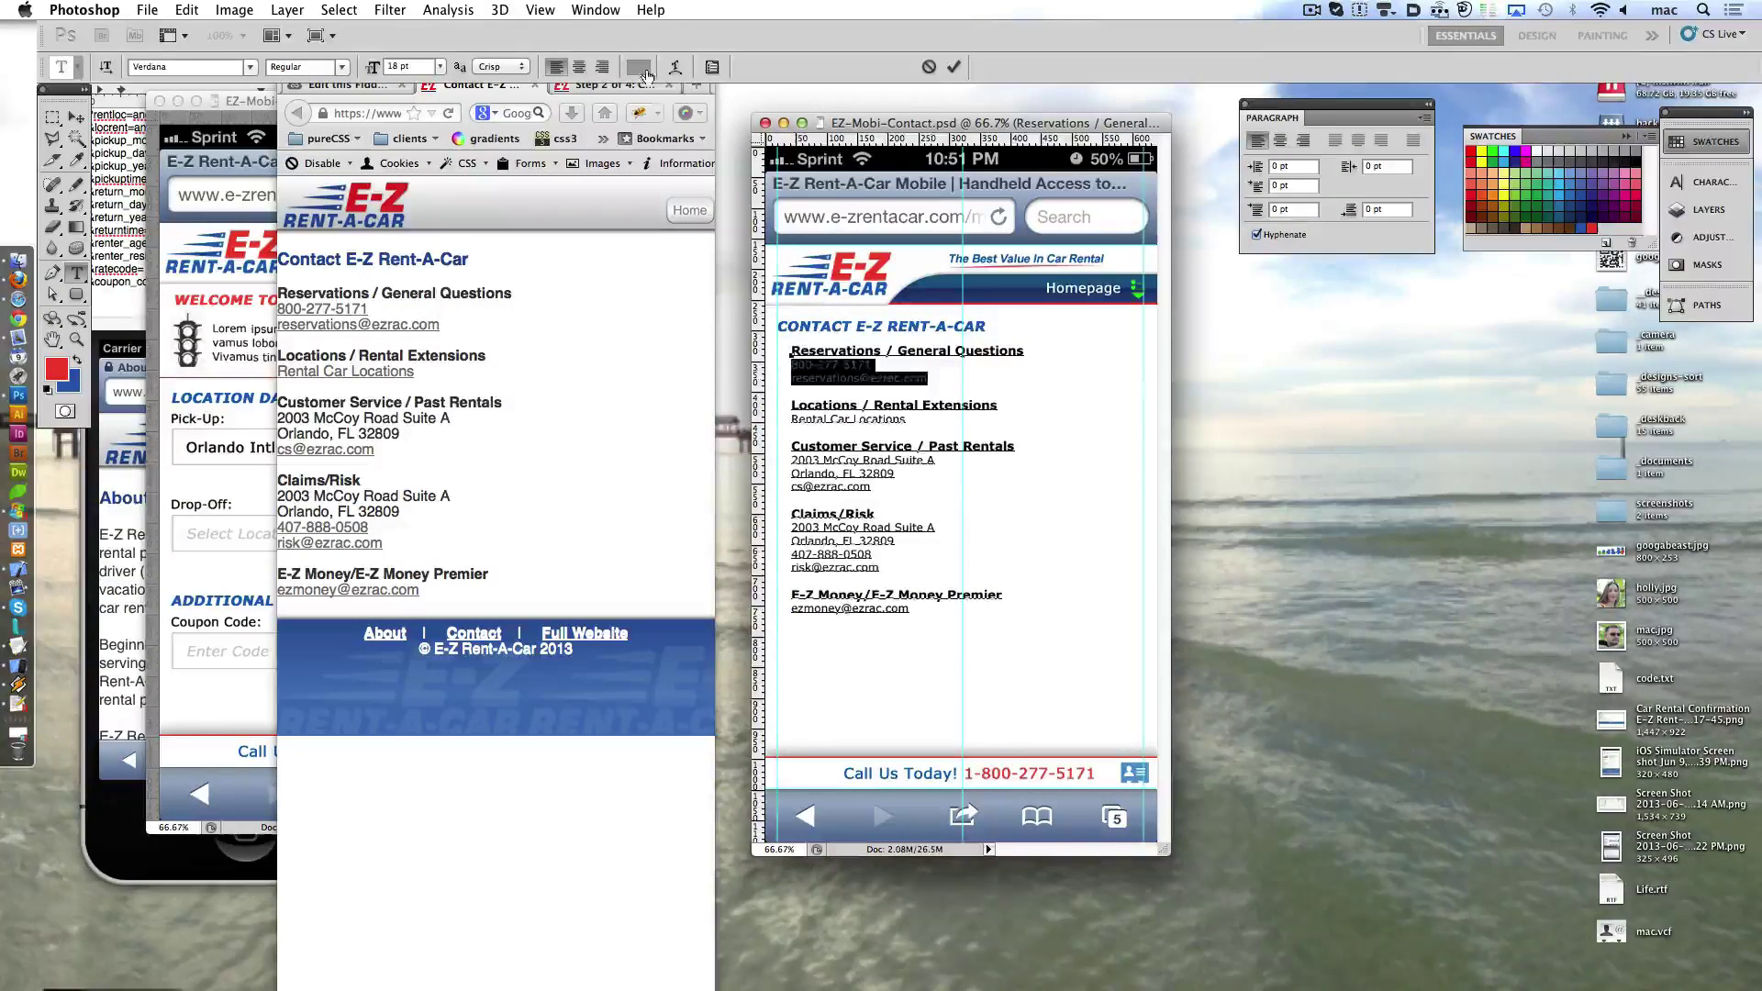
pyautogui.click(640, 67)
pyautogui.write('a1a1a1')
pyautogui.click(1464, 592)
# - Colour the Rental Car Locations line and Customer Service lines grey 727272
pyautogui.moveTo(906, 419); pyautogui.dragTo(782, 423)
pyautogui.click(640, 67)
pyautogui.write('ffffff')
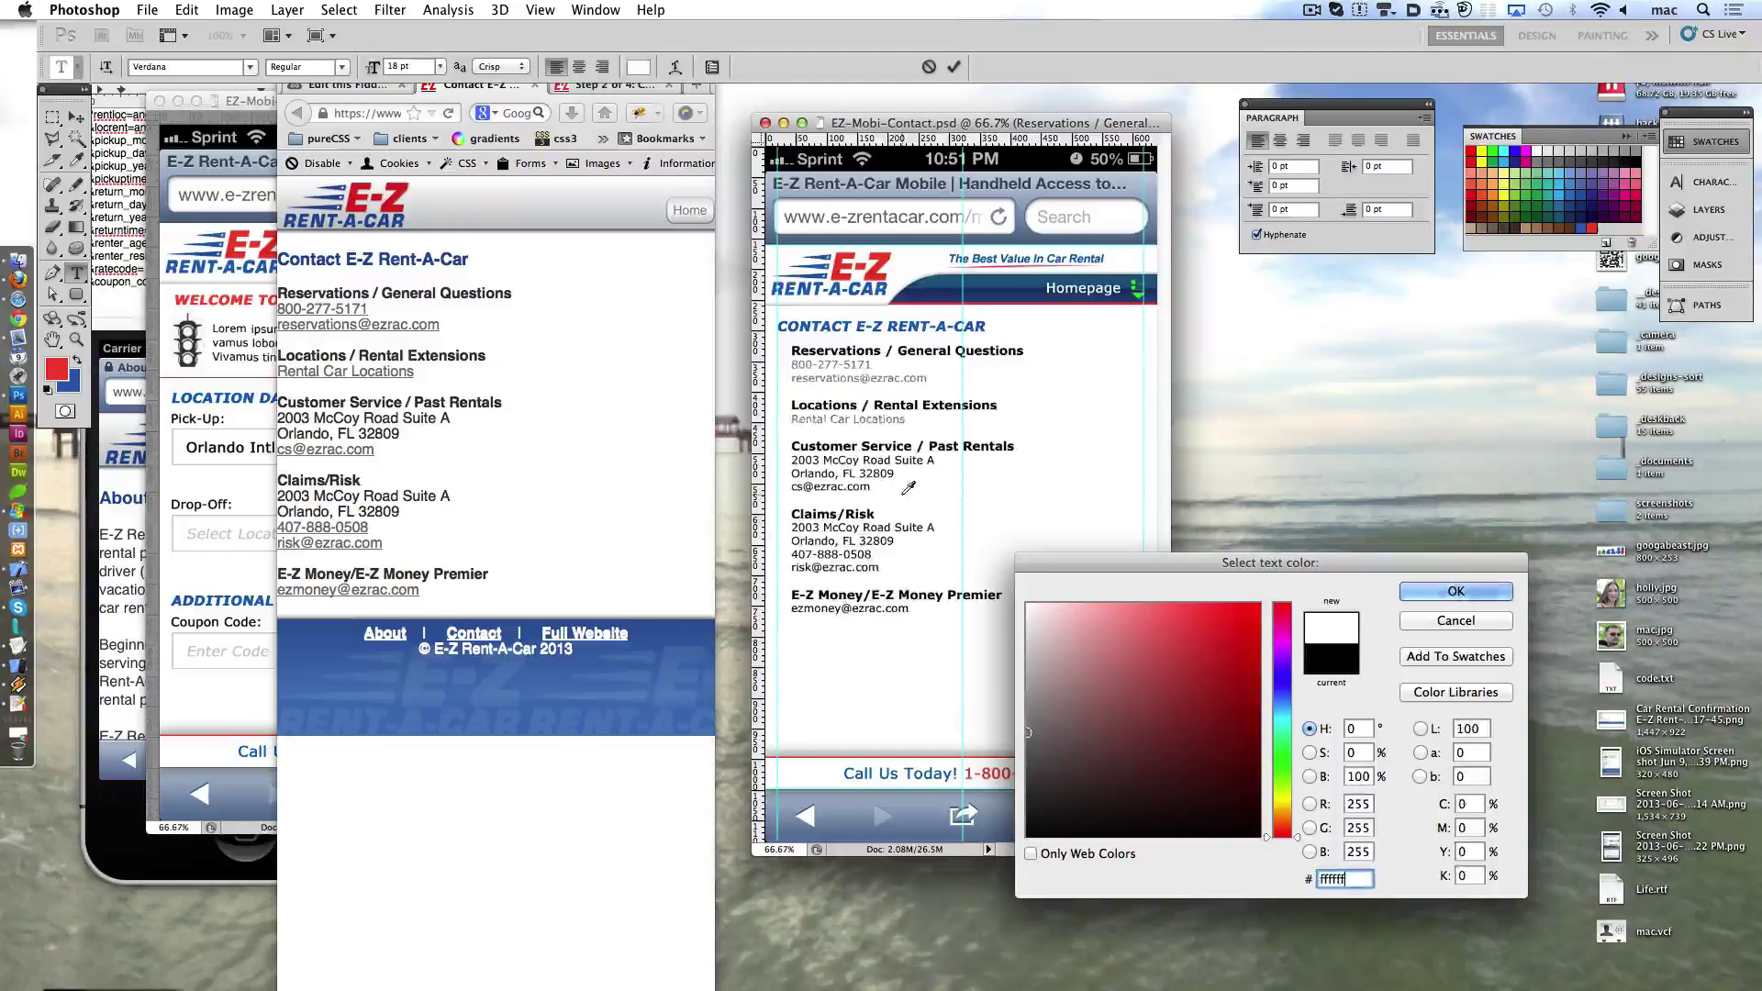
pyautogui.write('727272')
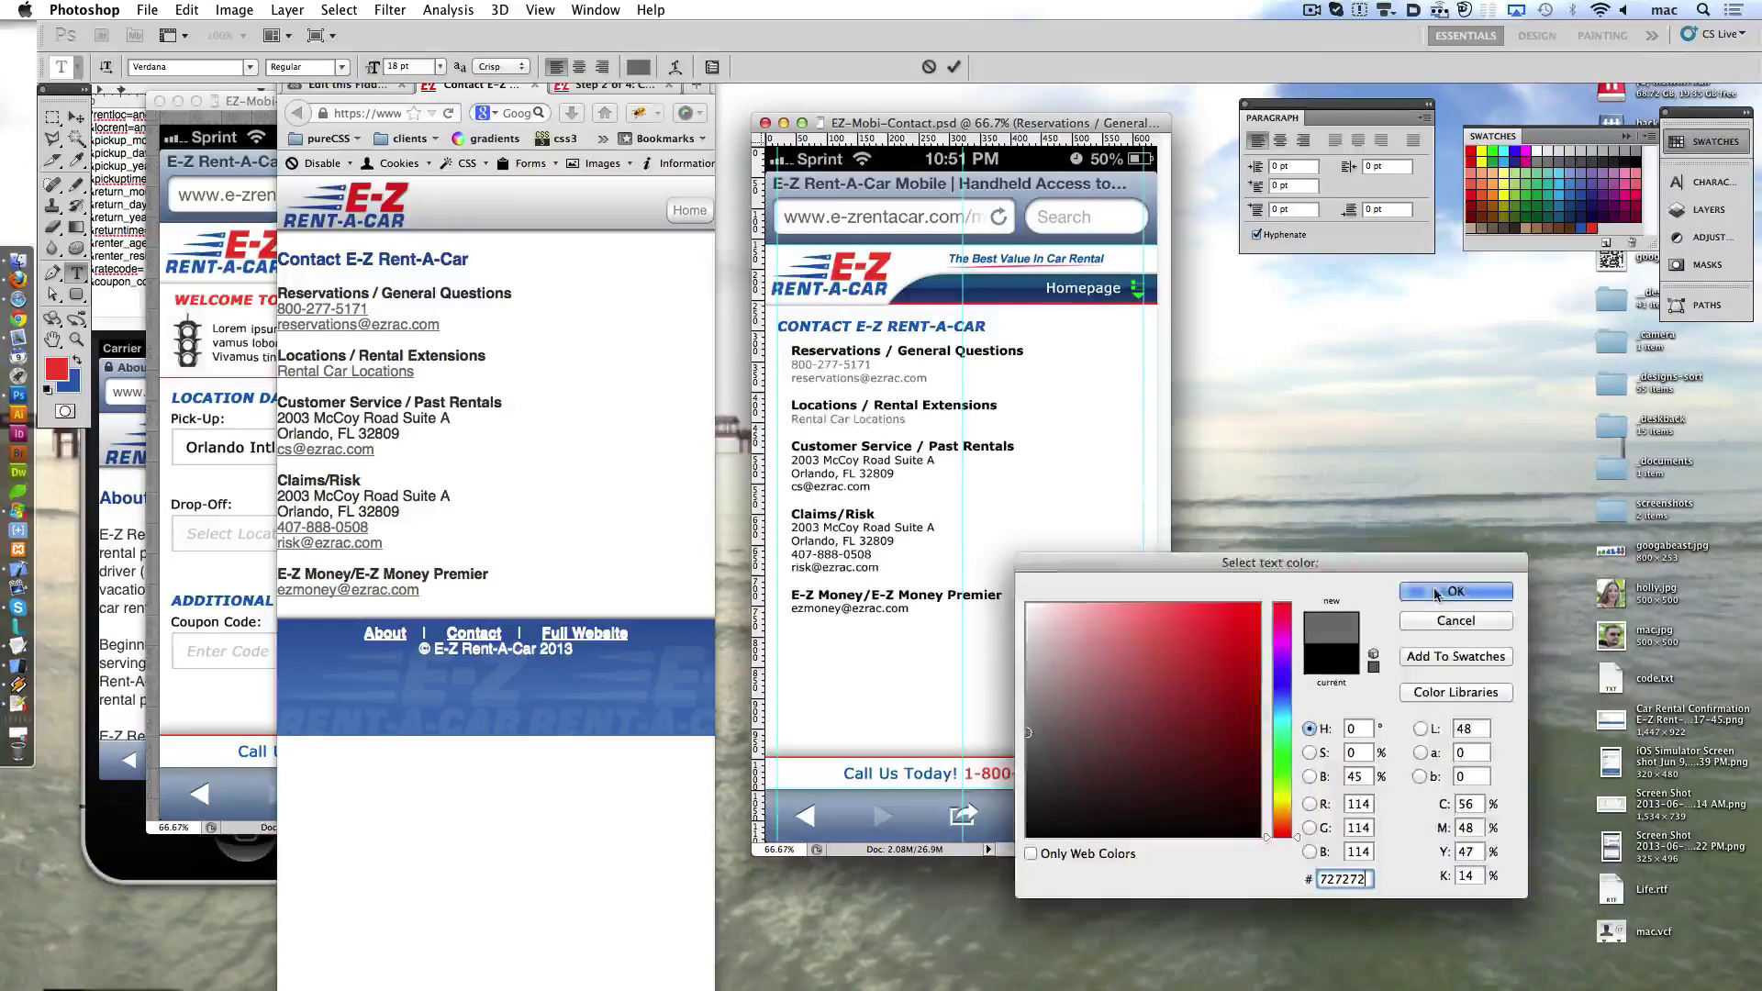
pyautogui.click(1437, 592)
pyautogui.moveTo(791, 459); pyautogui.dragTo(872, 488)
pyautogui.click(640, 67)
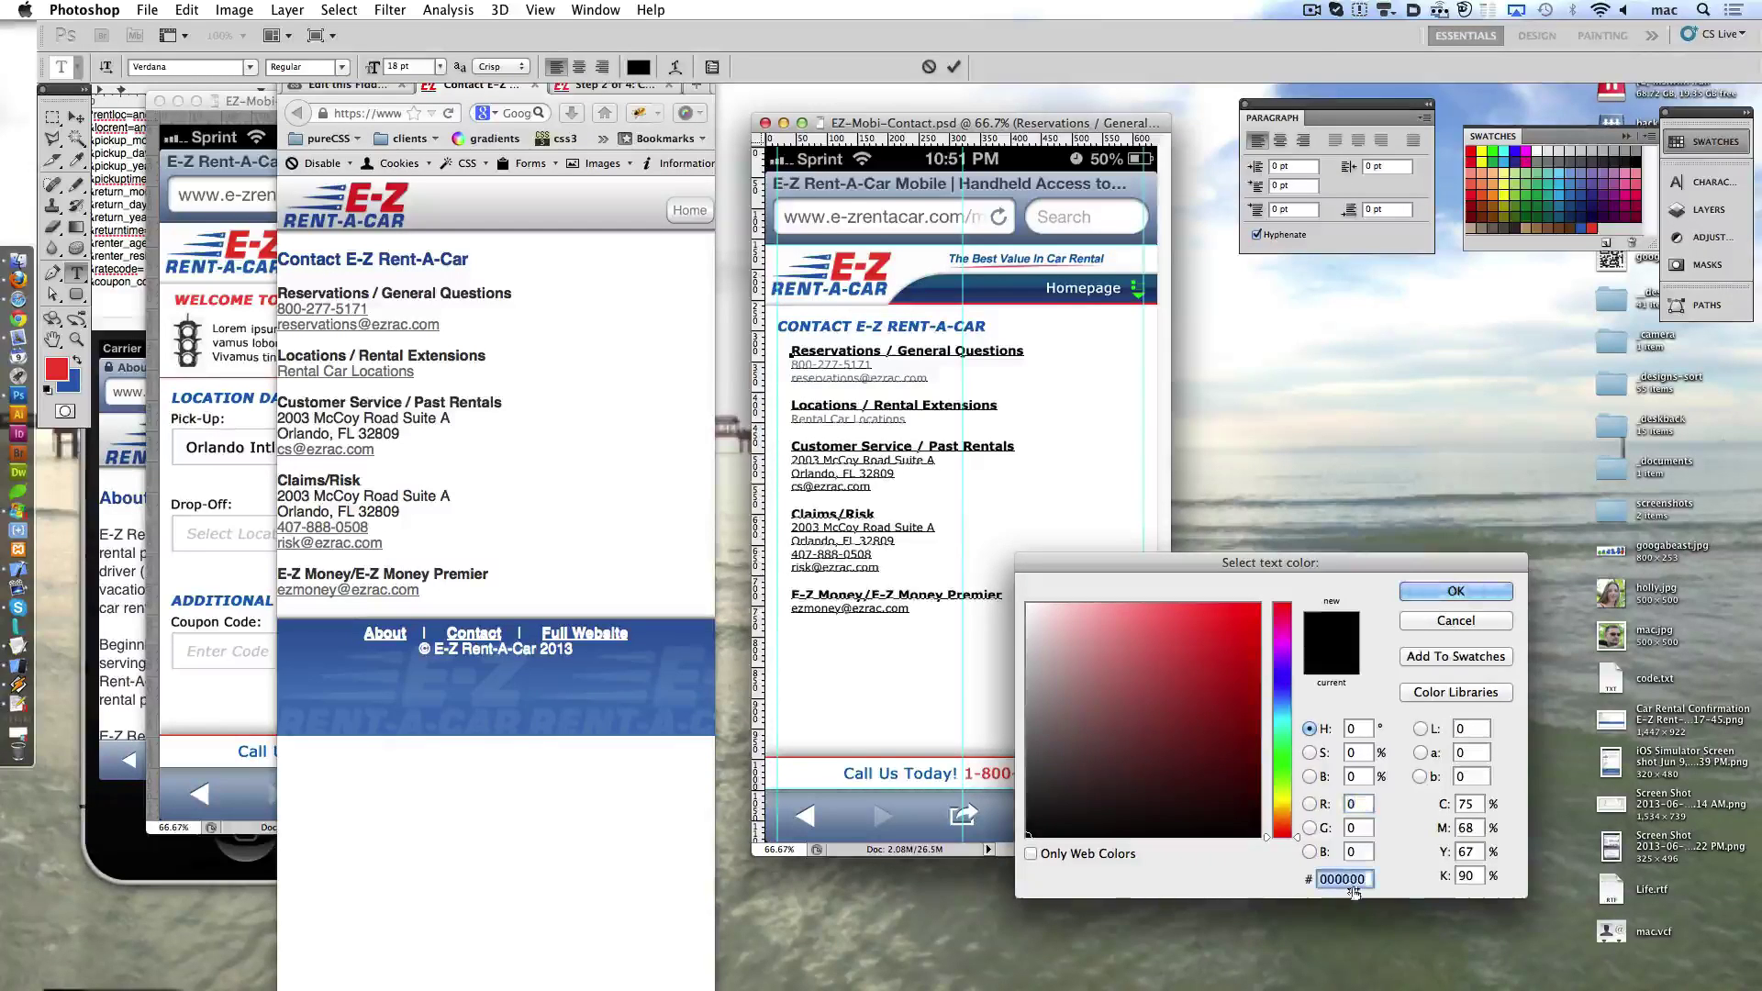
pyautogui.write('727272')
pyautogui.click(1456, 592)
# - Colour the Claims/Risk phone and email and the ezmoney email grey 727272
pyautogui.moveTo(879, 569); pyautogui.dragTo(786, 530)
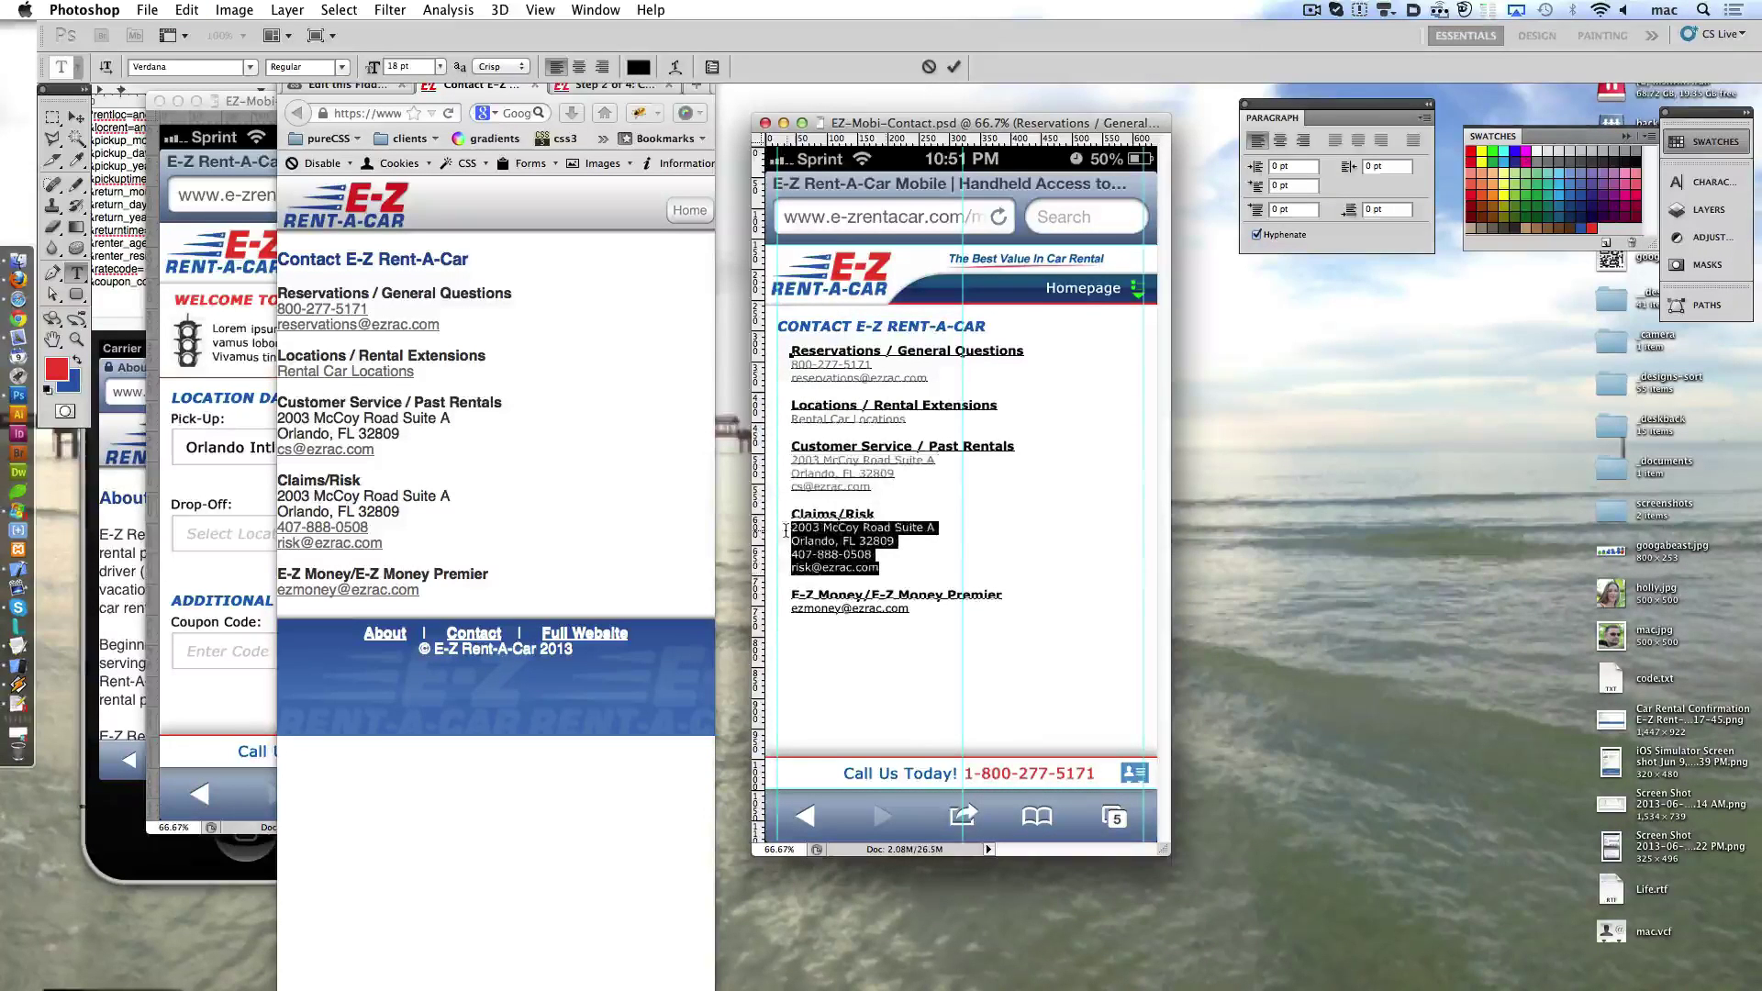
pyautogui.hotkey('shift', 'Down')
pyautogui.hotkey('shift', 'Down')
pyautogui.click(640, 67)
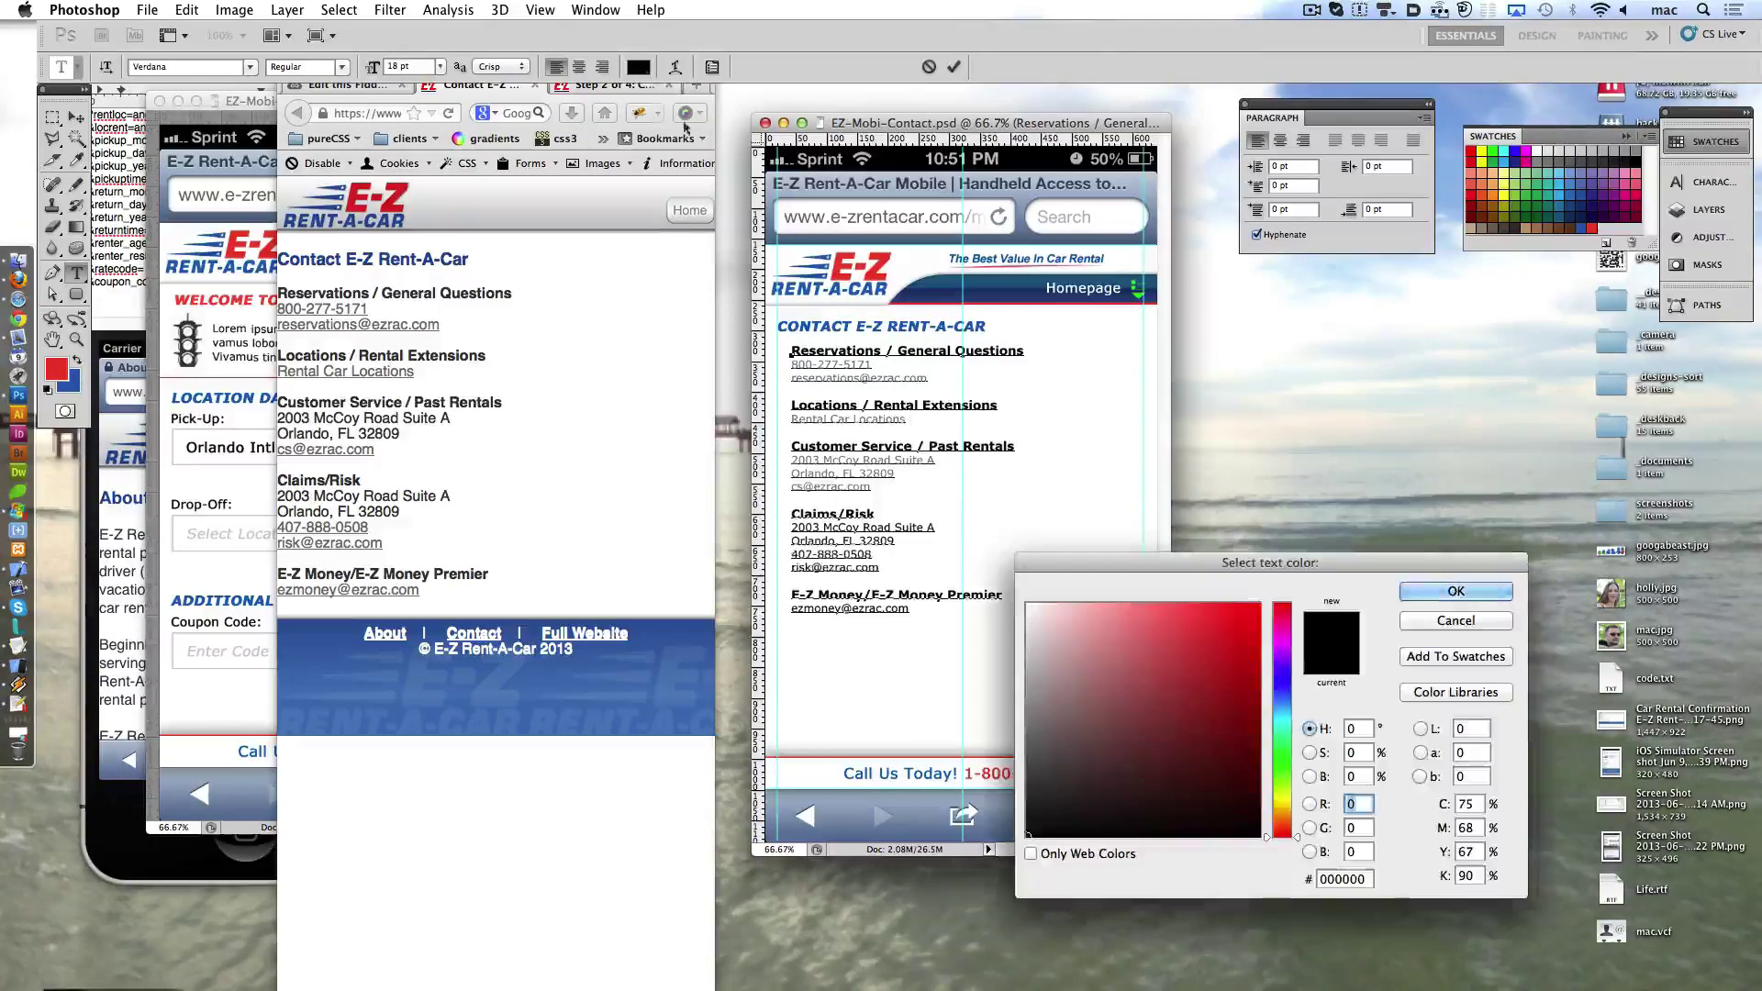
pyautogui.write('727272')
pyautogui.click(1456, 592)
pyautogui.moveTo(913, 610); pyautogui.dragTo(686, 611)
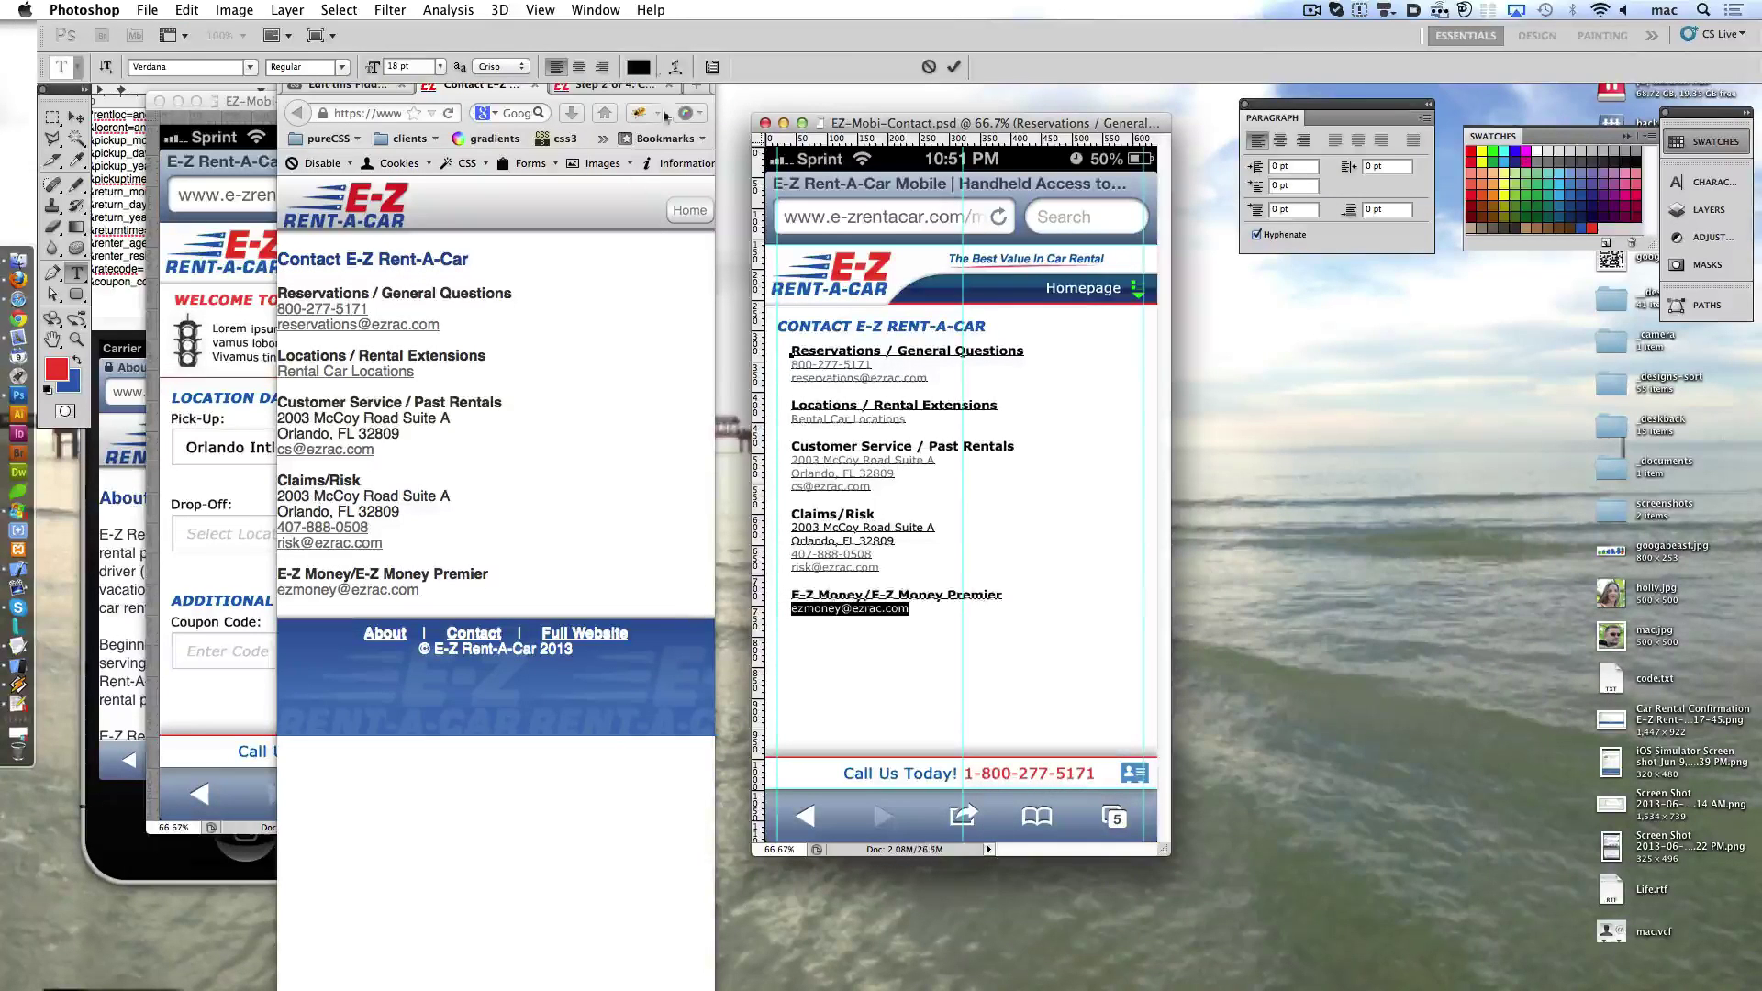
pyautogui.click(639, 67)
pyautogui.write('727272')
pyautogui.click(1456, 592)
# - Underline the ezmoney email and check the other contact lines' formatting
pyautogui.click(1707, 182)
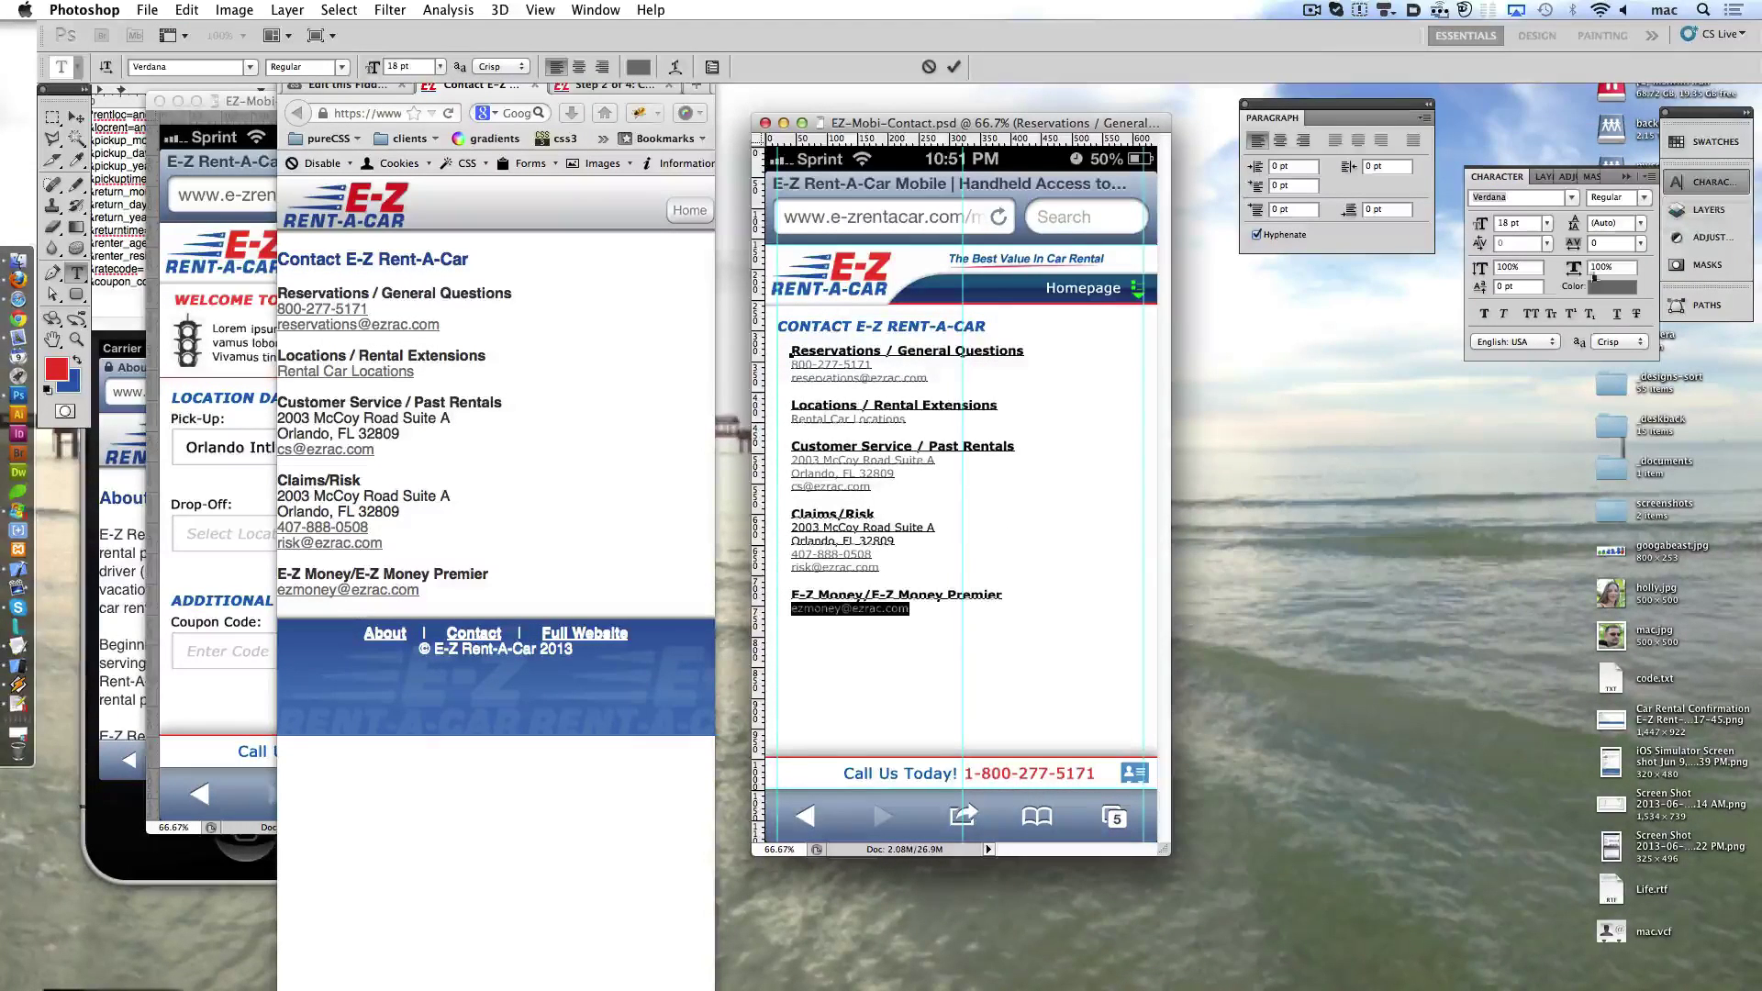
pyautogui.click(1615, 315)
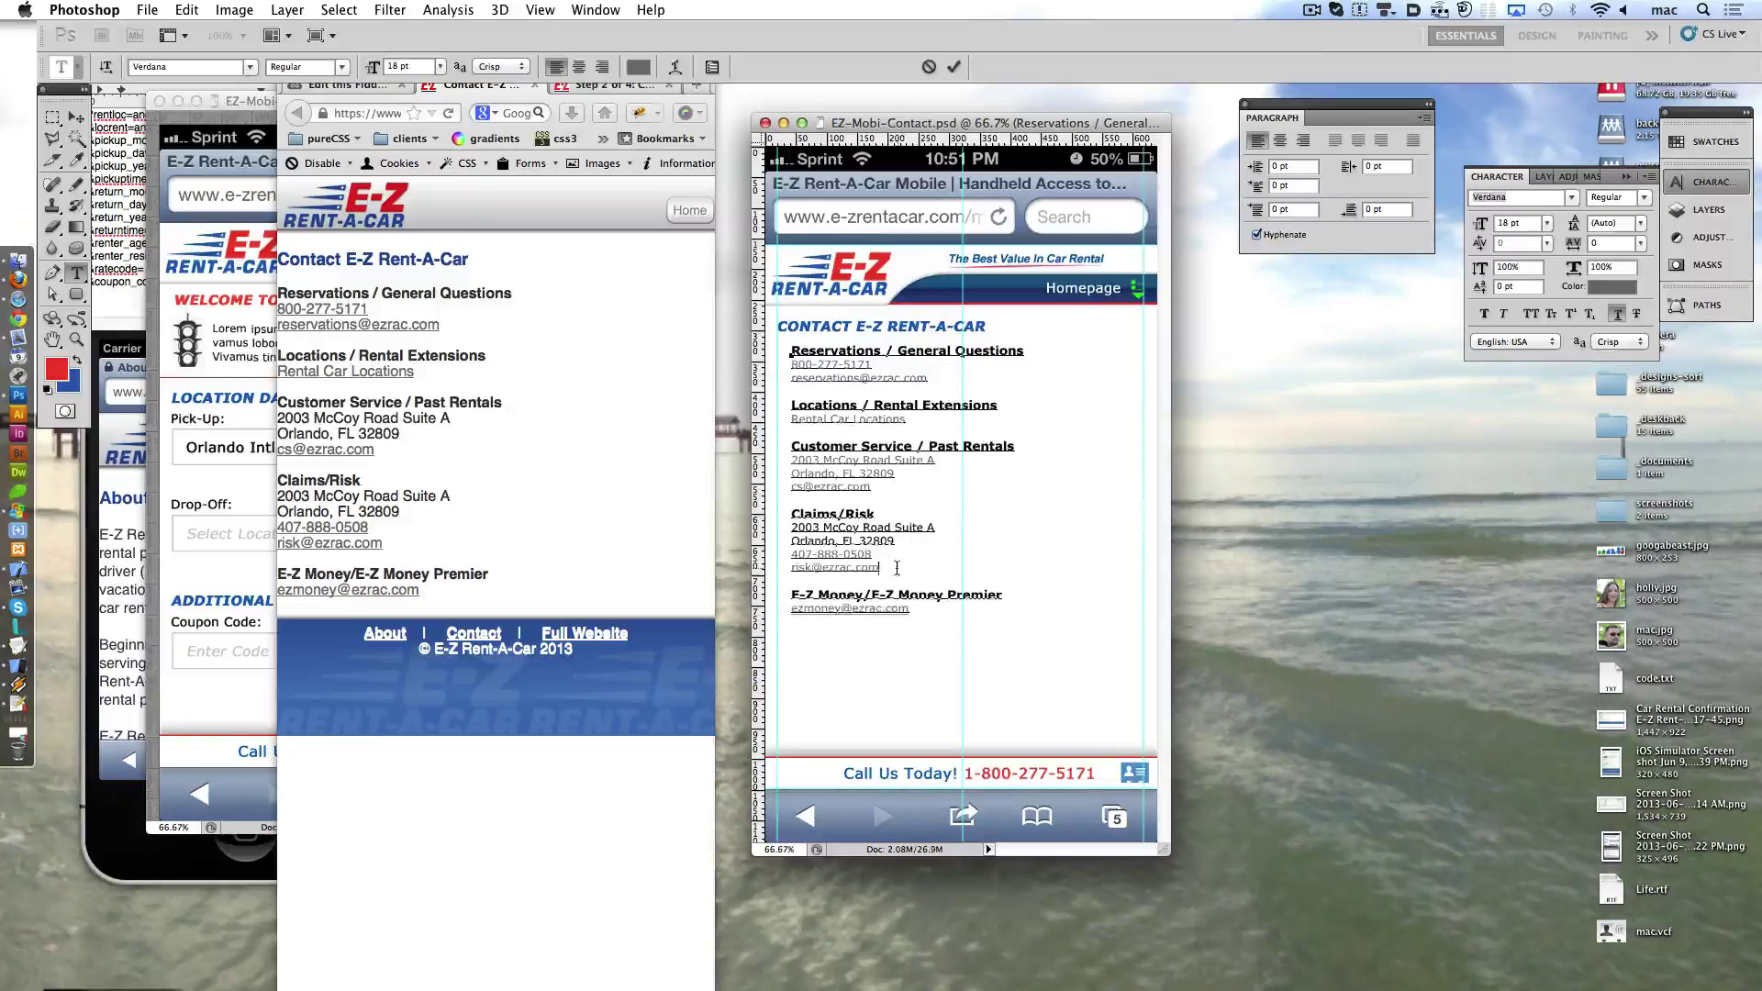
pyautogui.moveTo(895, 569); pyautogui.dragTo(789, 549)
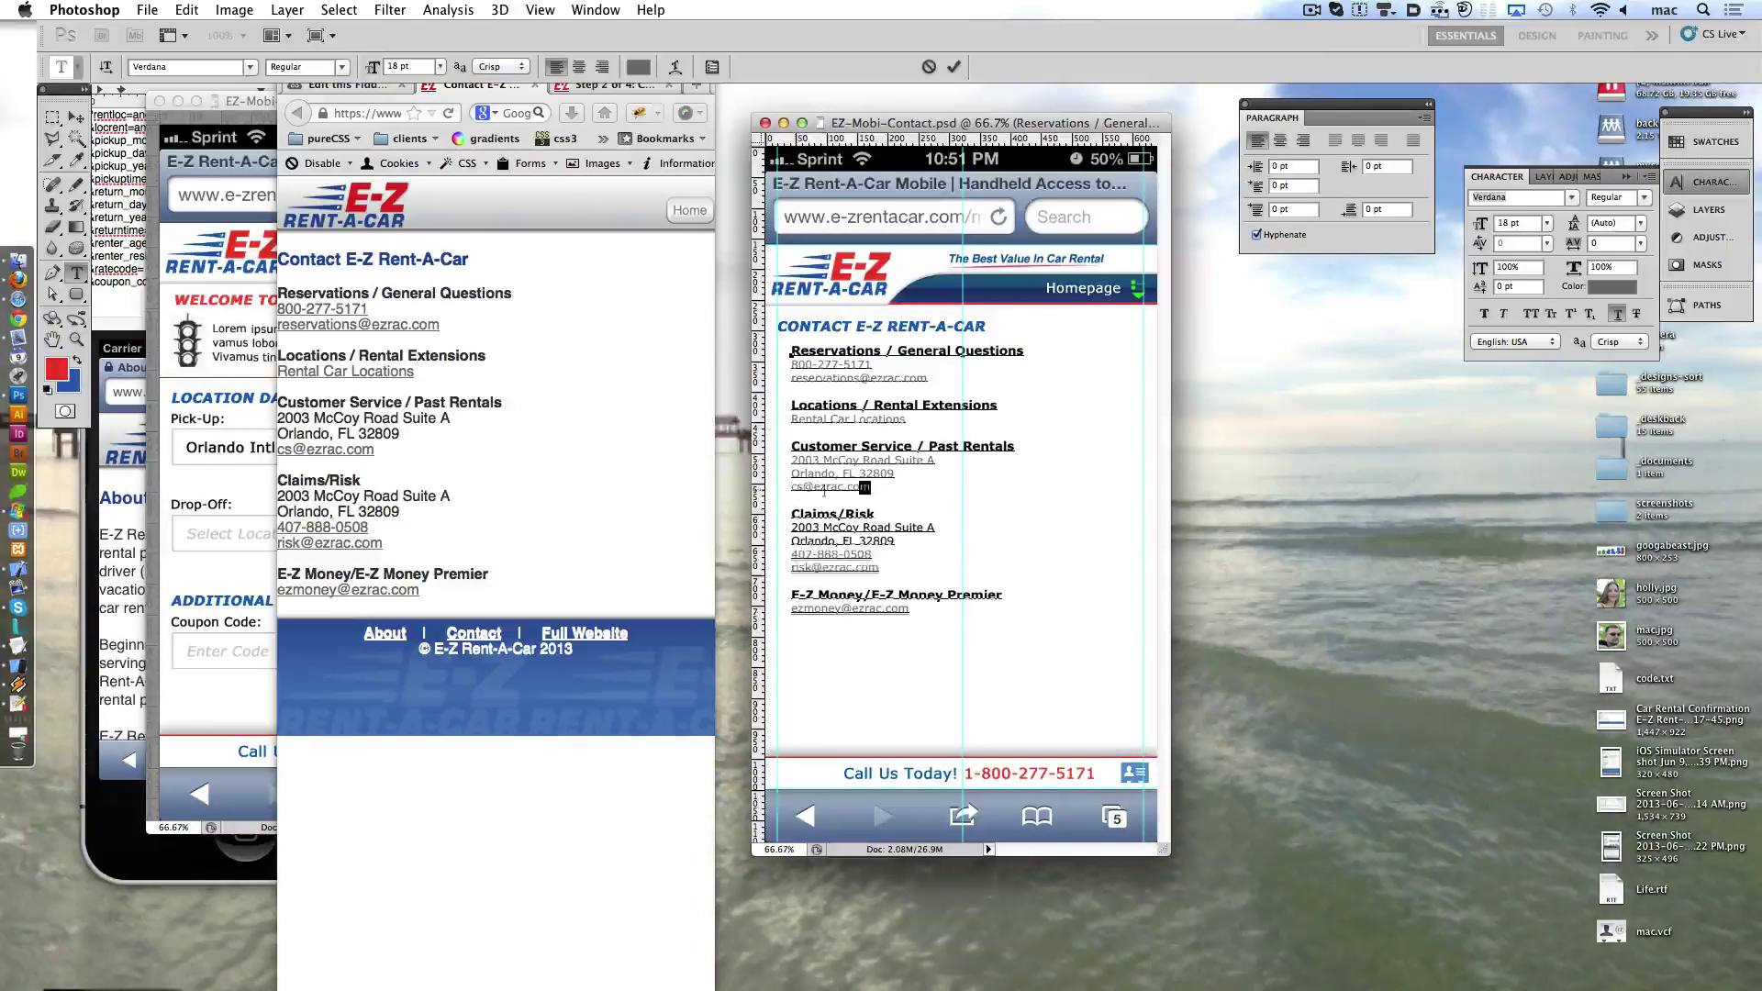
pyautogui.moveTo(871, 488); pyautogui.dragTo(790, 488)
pyautogui.click(893, 419)
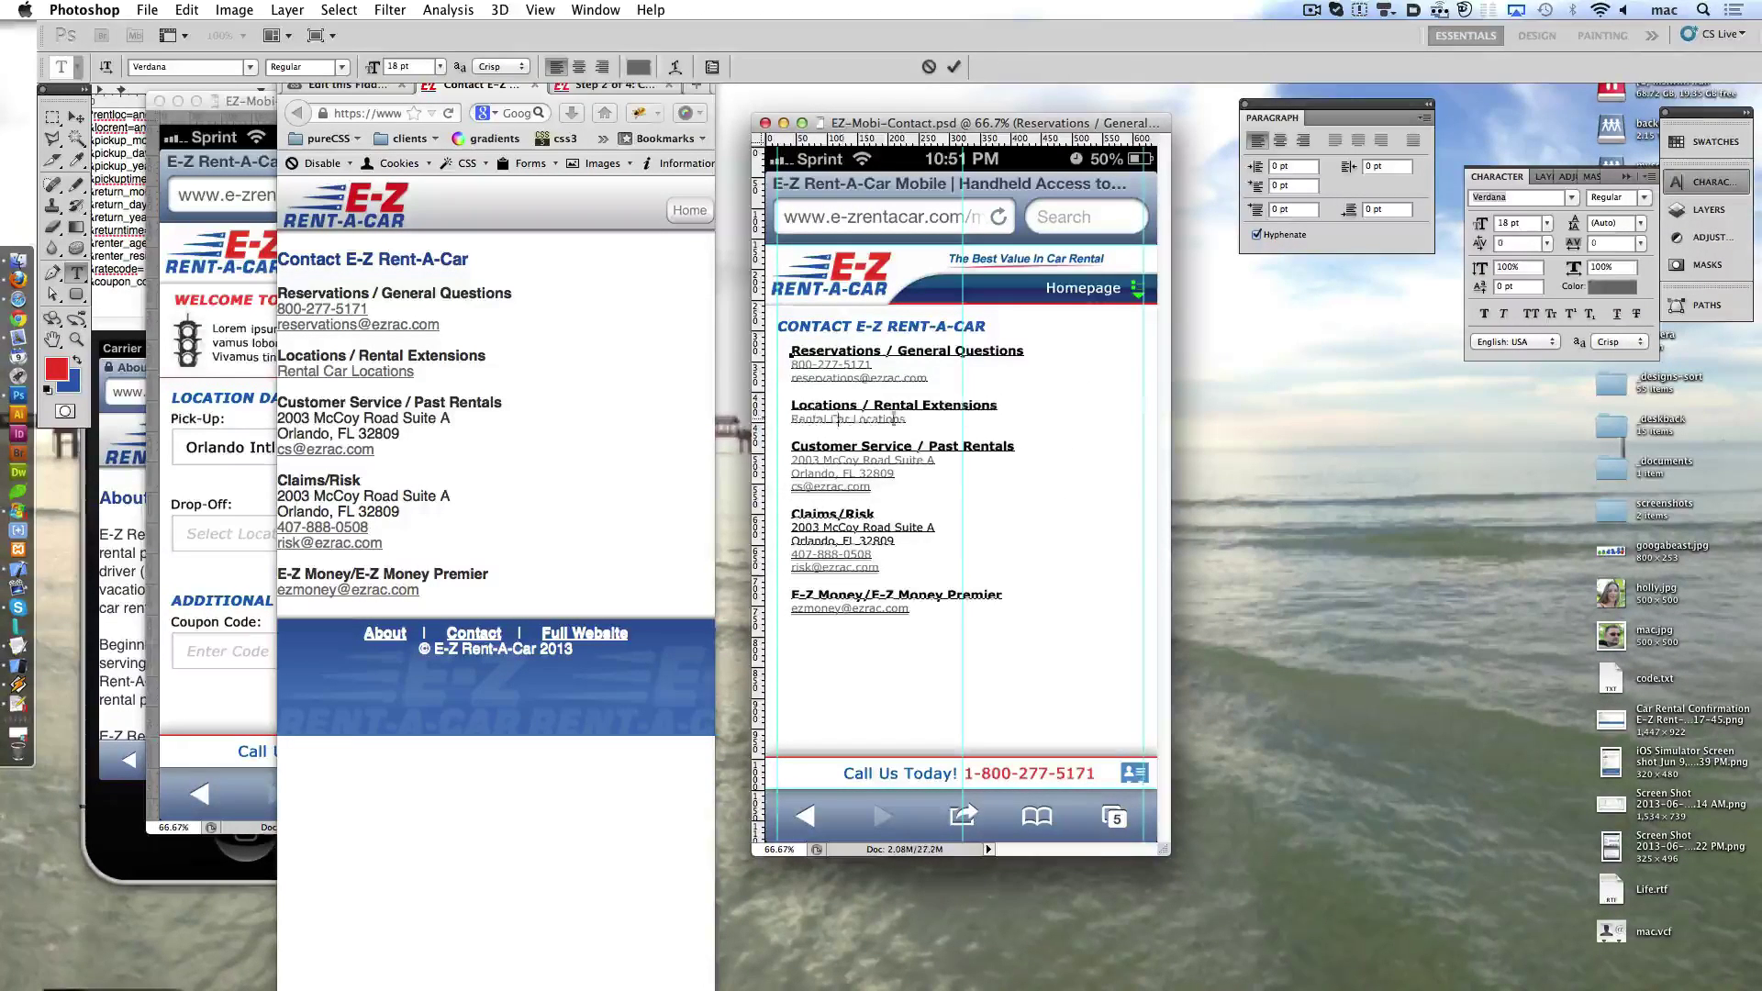
pyautogui.moveTo(927, 379); pyautogui.dragTo(791, 365)
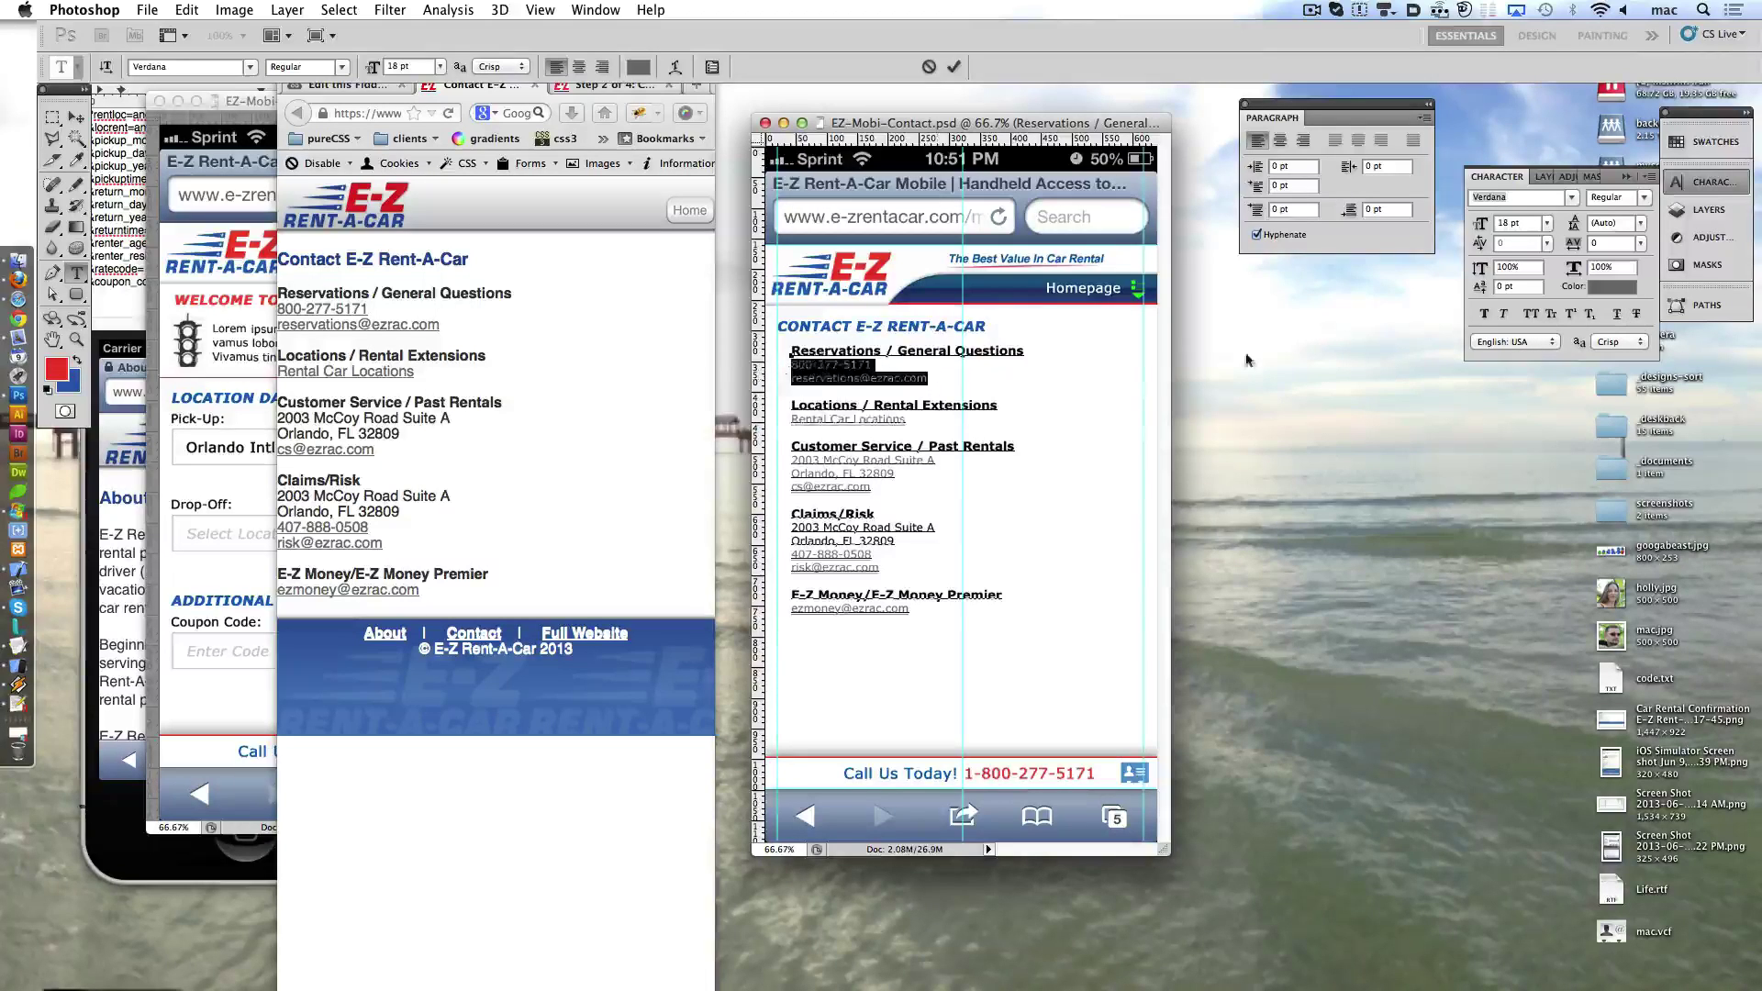
pyautogui.click(954, 67)
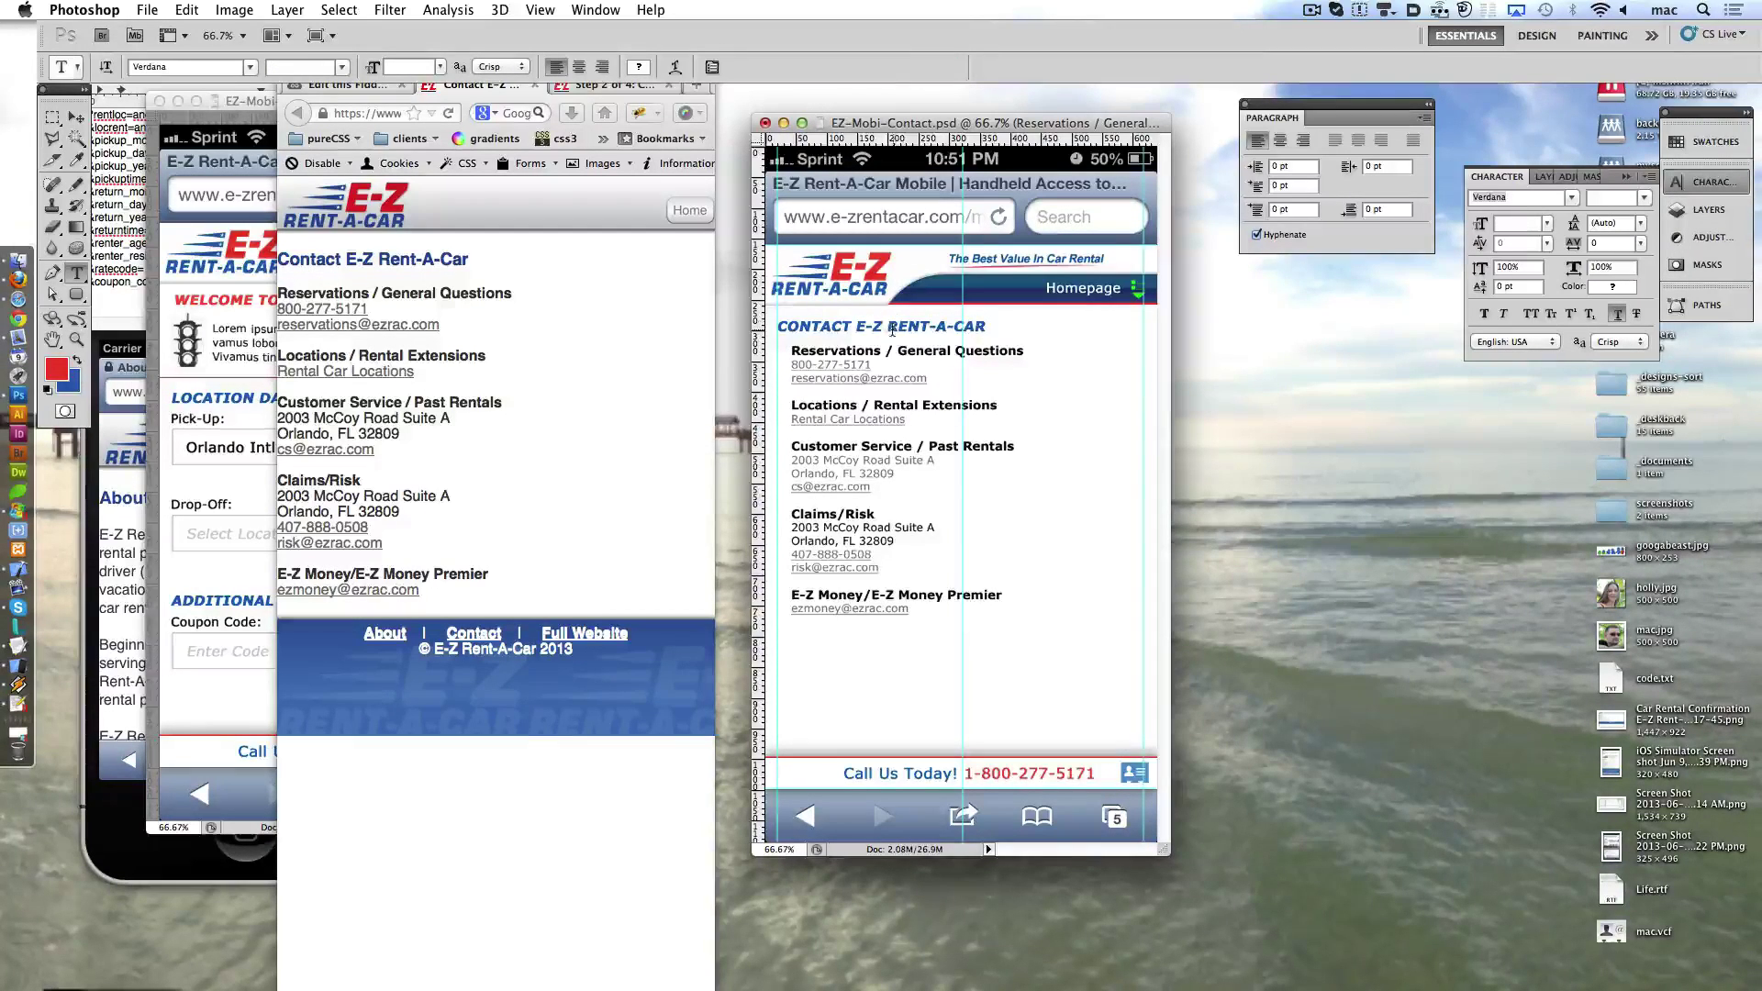
# - Colour the Claims/Risk address lines grey (666666)
pyautogui.click(894, 473)
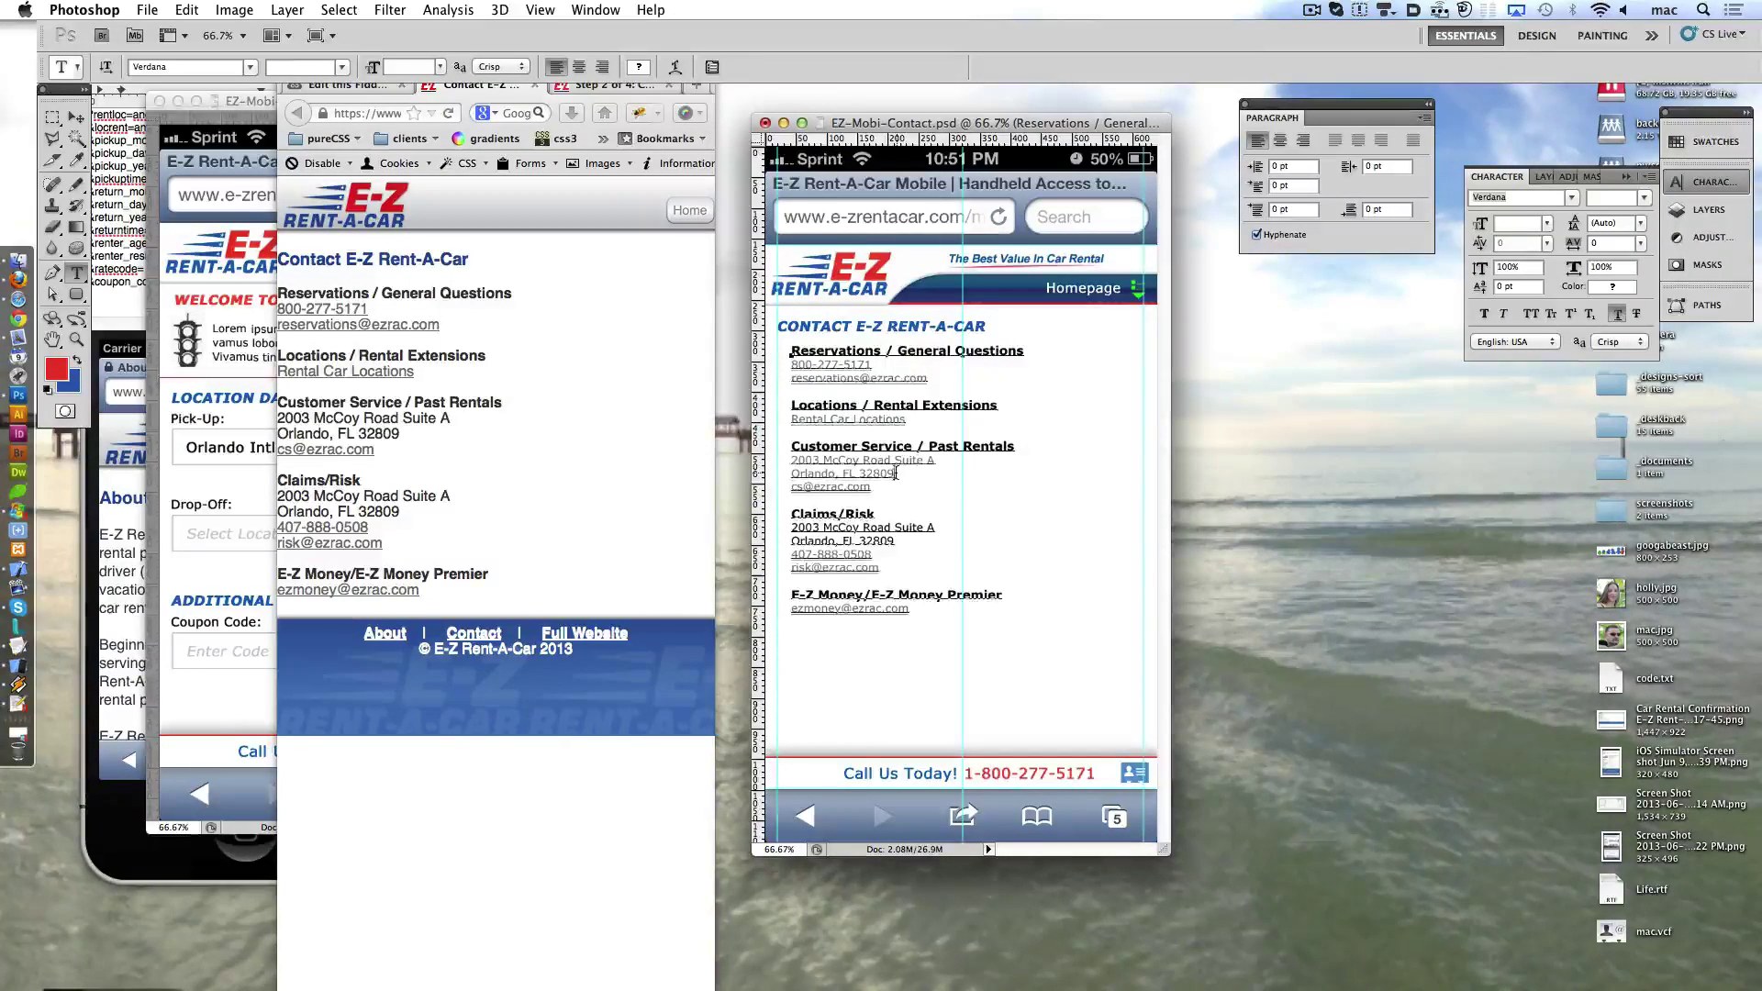
pyautogui.click(636, 68)
pyautogui.click(1455, 620)
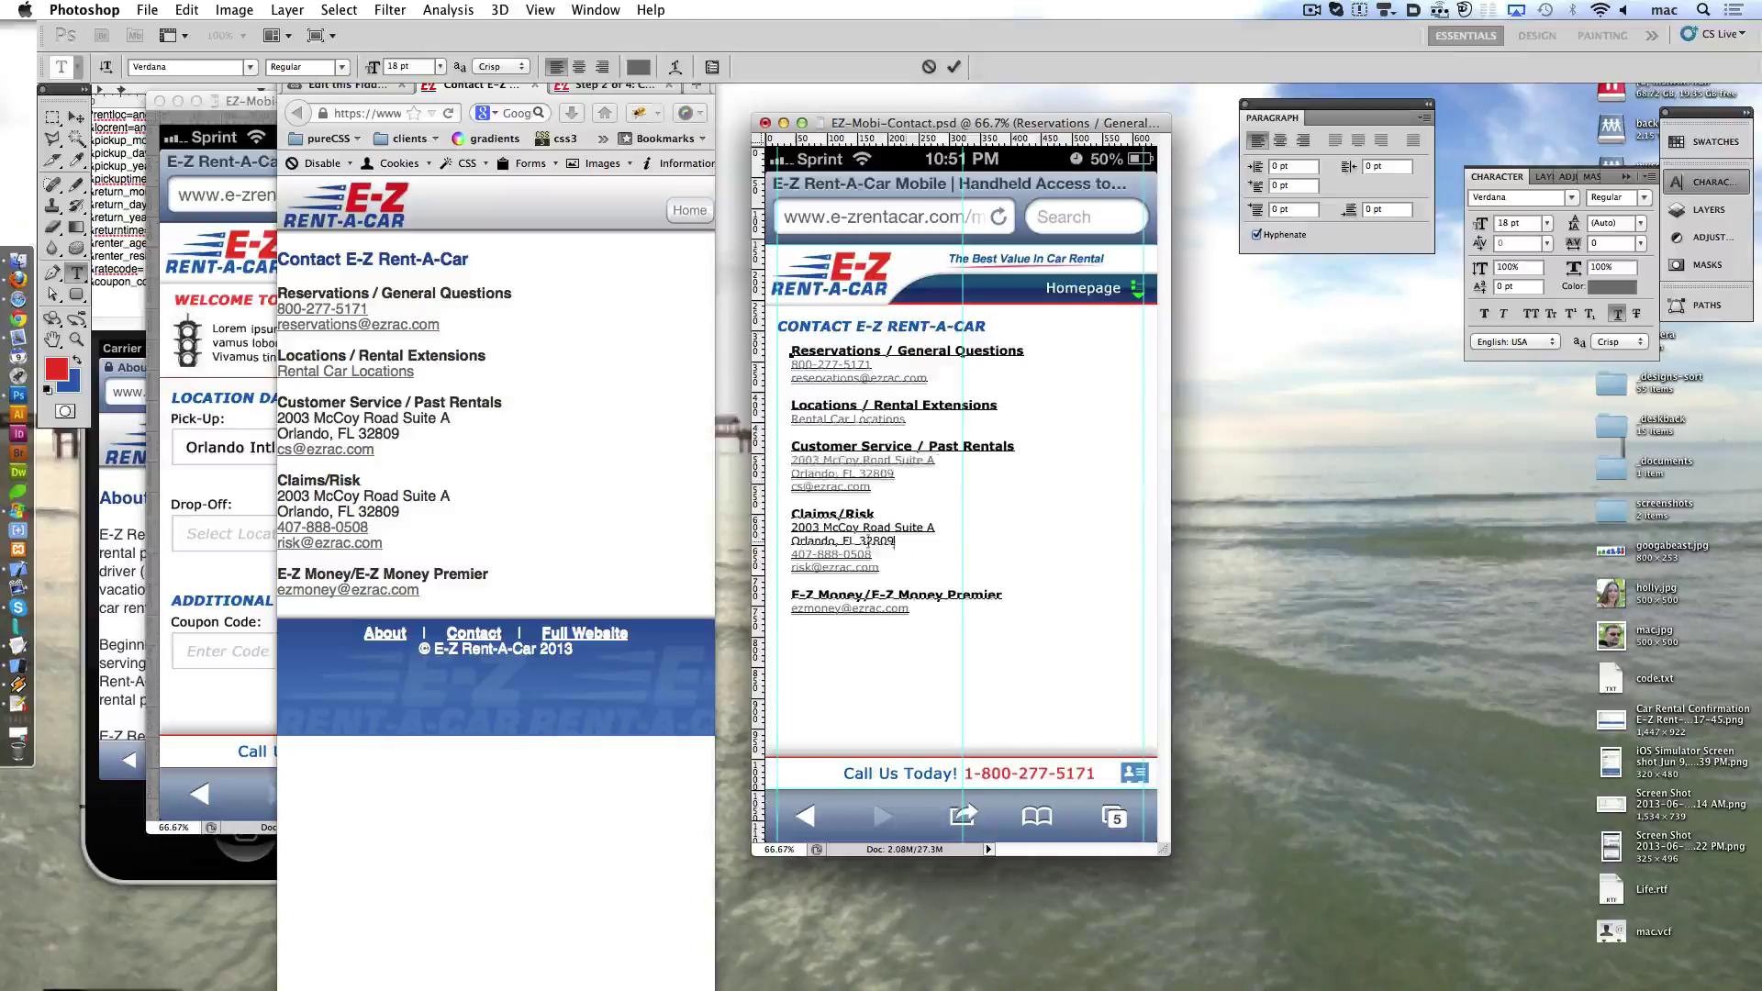
pyautogui.moveTo(792, 527); pyautogui.dragTo(896, 542)
pyautogui.click(1613, 286)
pyautogui.write('666666')
pyautogui.press('Return')
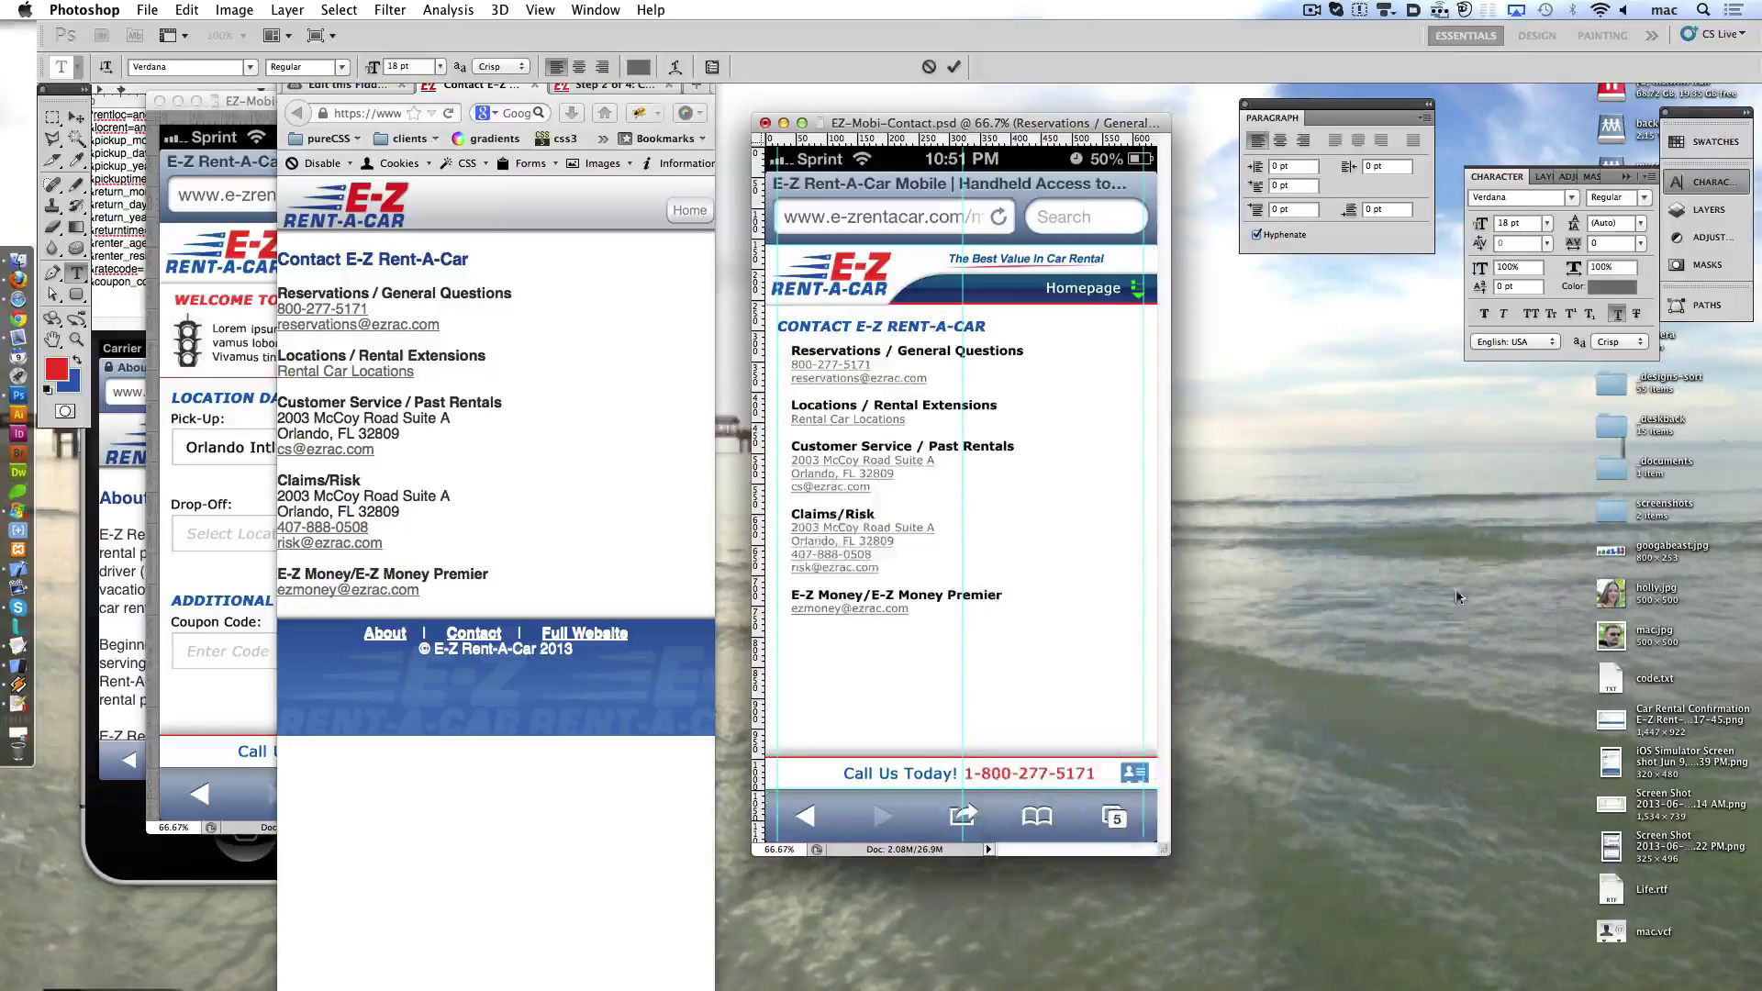
pyautogui.click(953, 67)
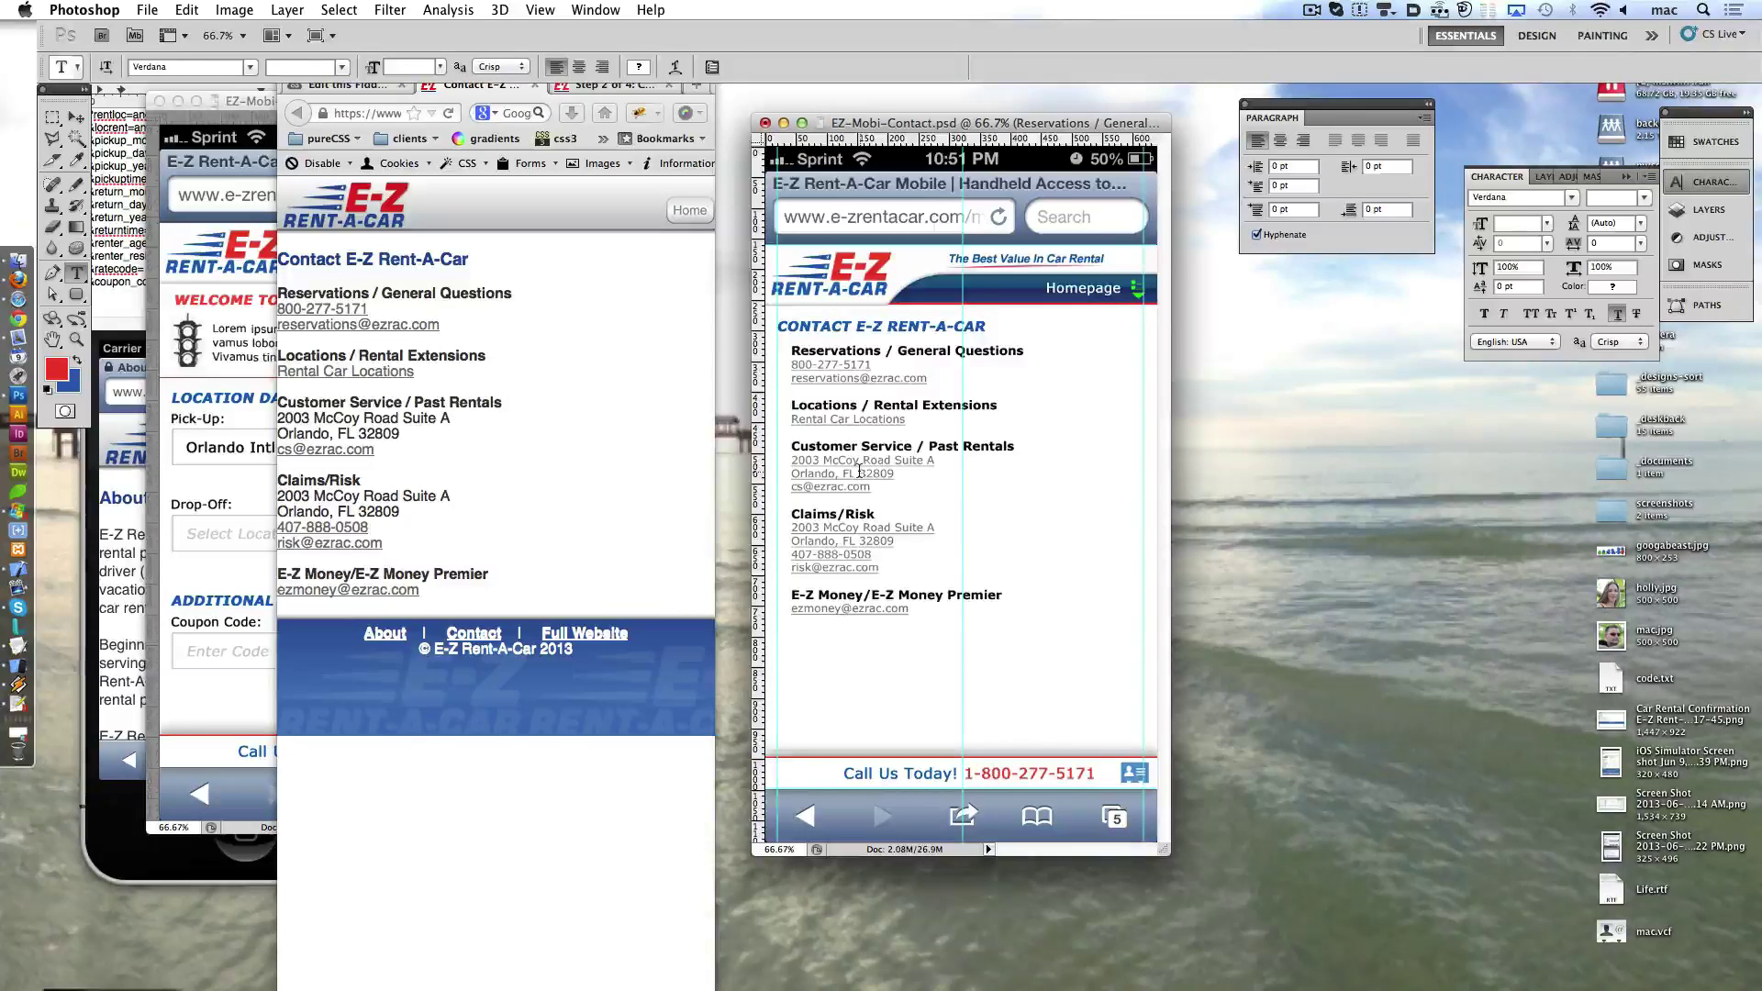
# - Select all the contact text, review its font size, and finish editing
pyautogui.click(859, 470)
pyautogui.hotkey('ctrl', 'a')
pyautogui.click(1547, 223)
pyautogui.click(1550, 223)
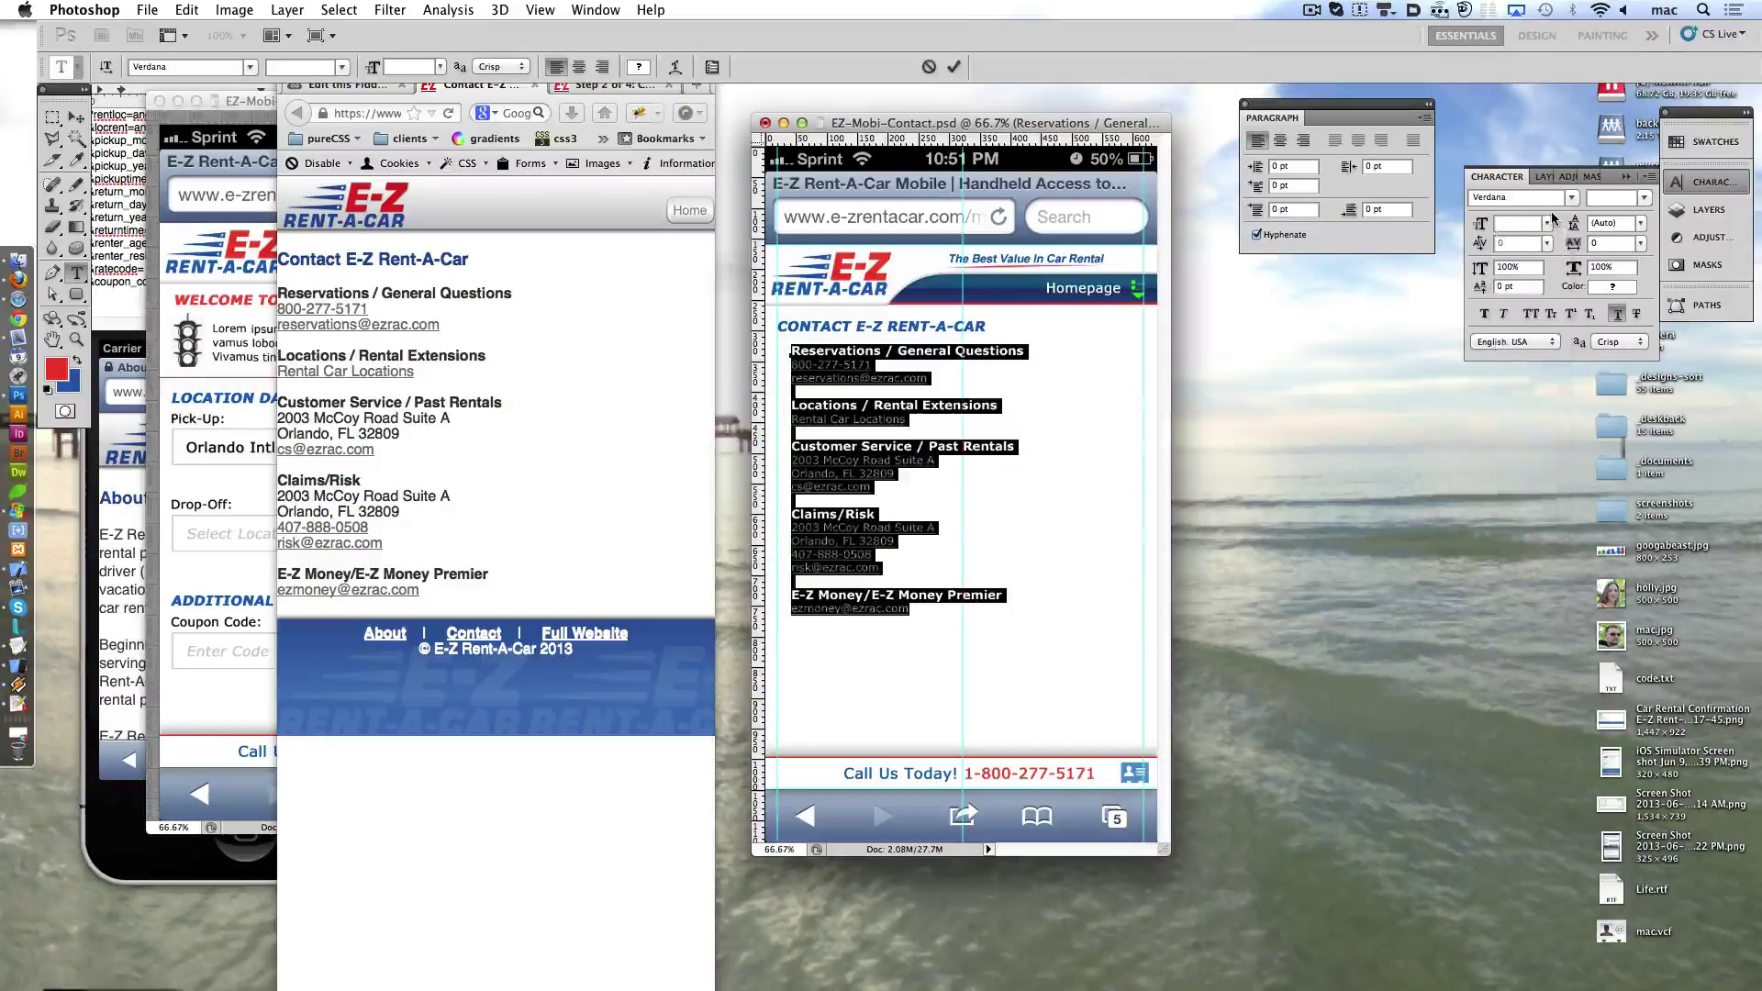
pyautogui.press('Escape')
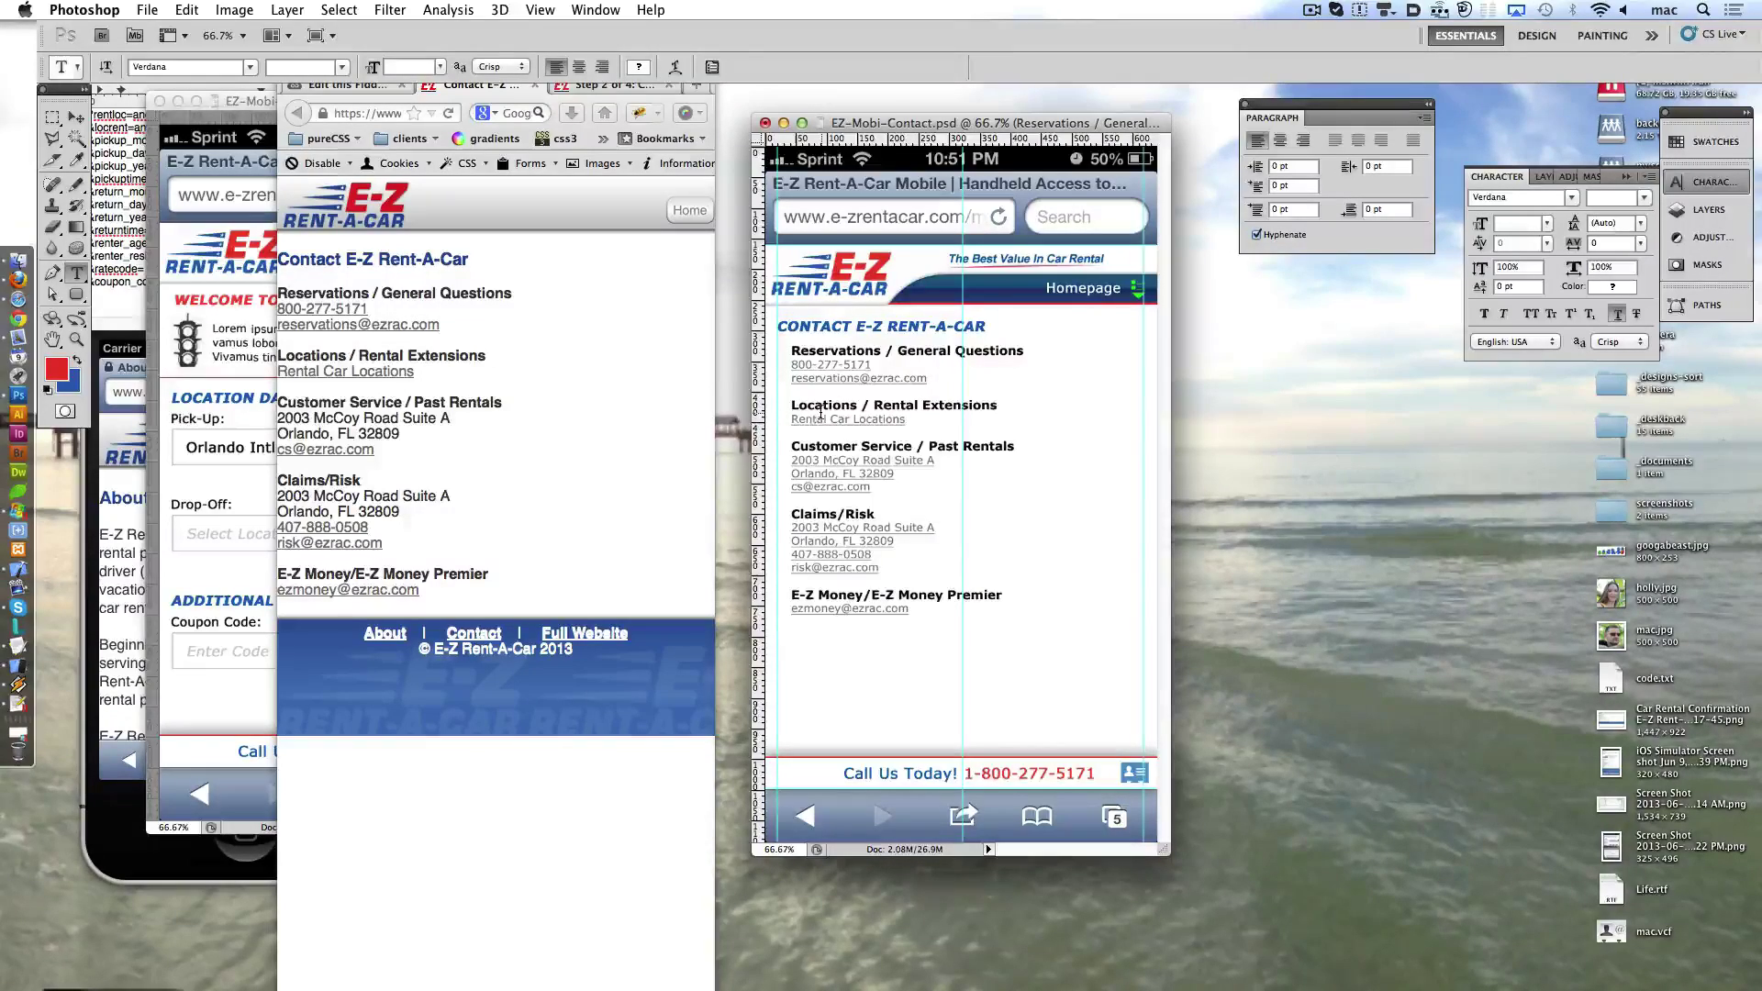
# - Open the recent file EZ-Mobi-Internal.psd in its own floating window
pyautogui.click(146, 9)
pyautogui.click(482, 293)
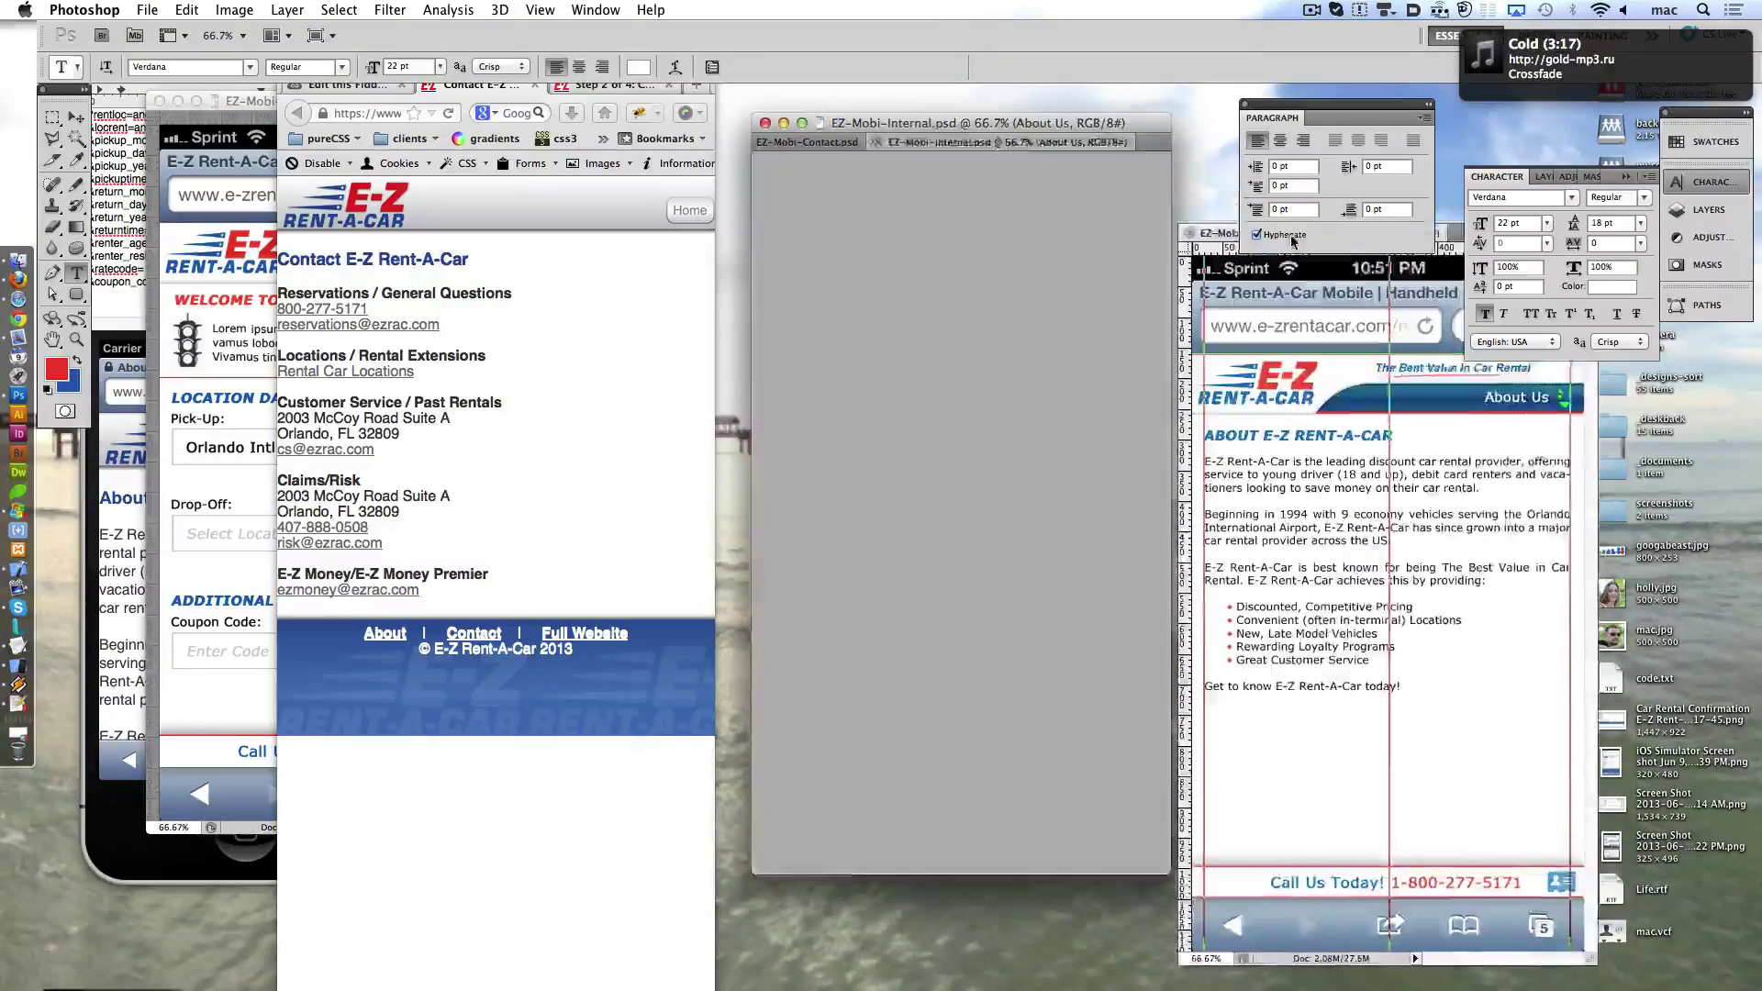
pyautogui.moveTo(1292, 240)
pyautogui.mouseDown()
pyautogui.moveTo(1290, 221)
pyautogui.moveTo(1078, 115)
pyautogui.mouseUp()
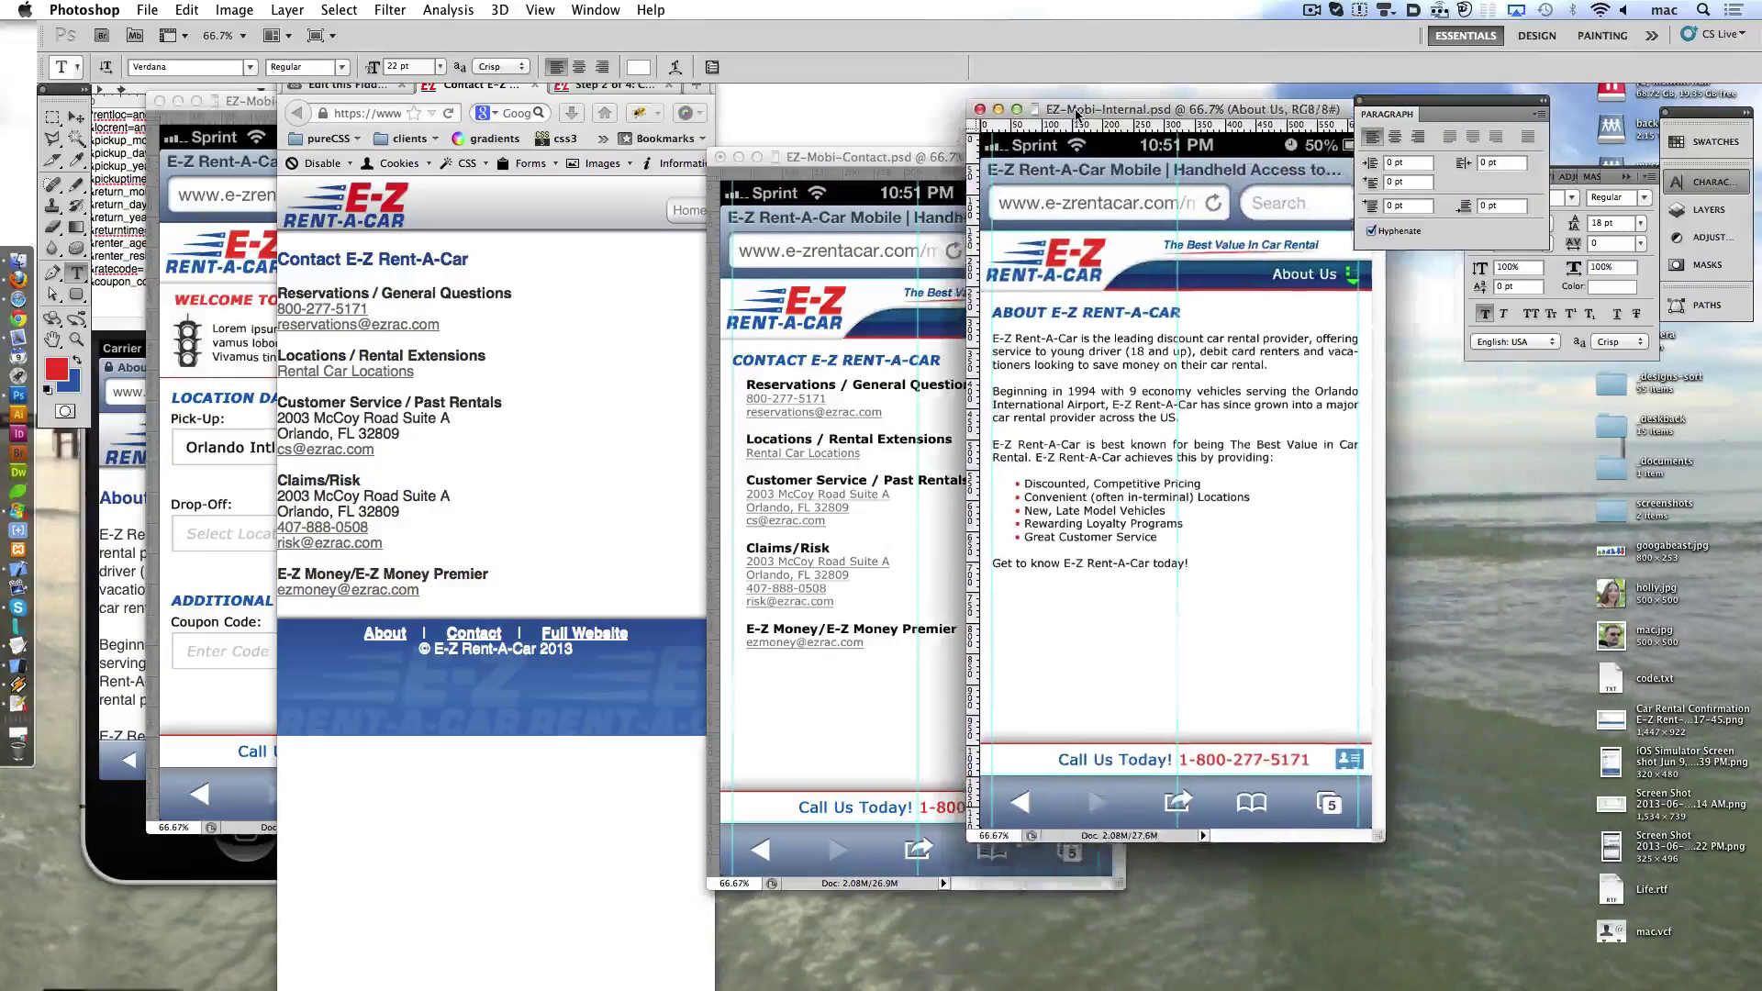
# - Compare alignment at 100% and shift the contact text block left under the title
pyautogui.press('z')
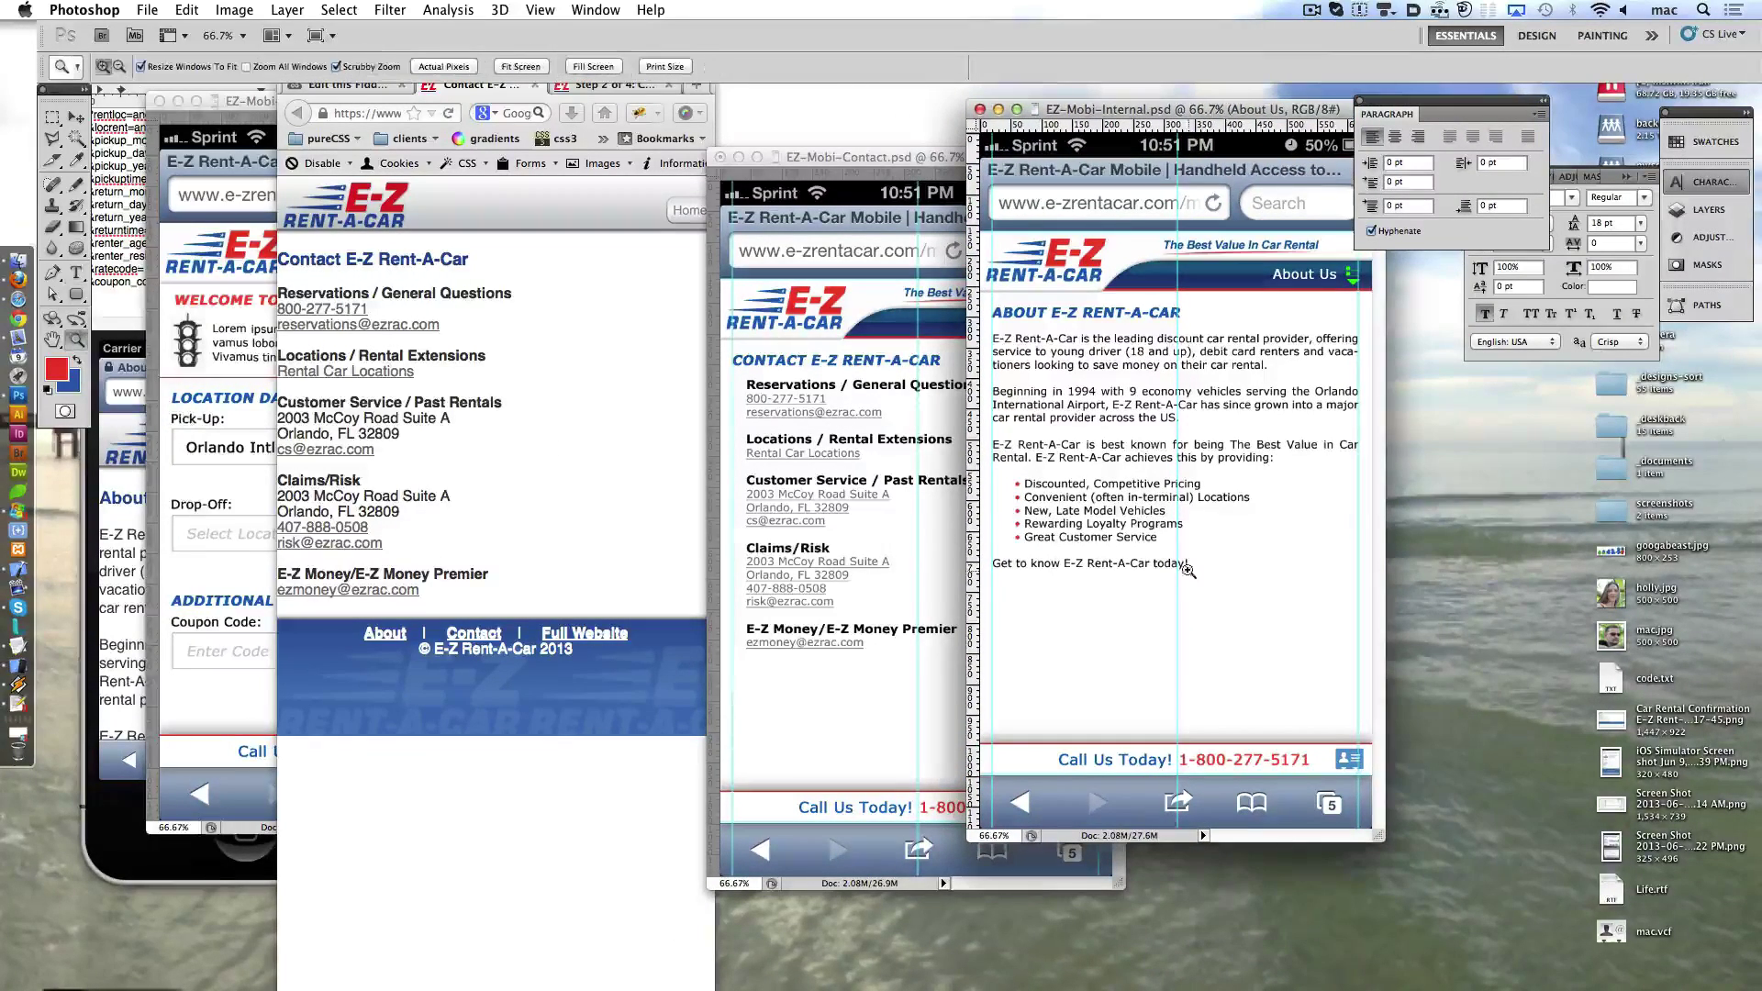
pyautogui.click(1008, 506)
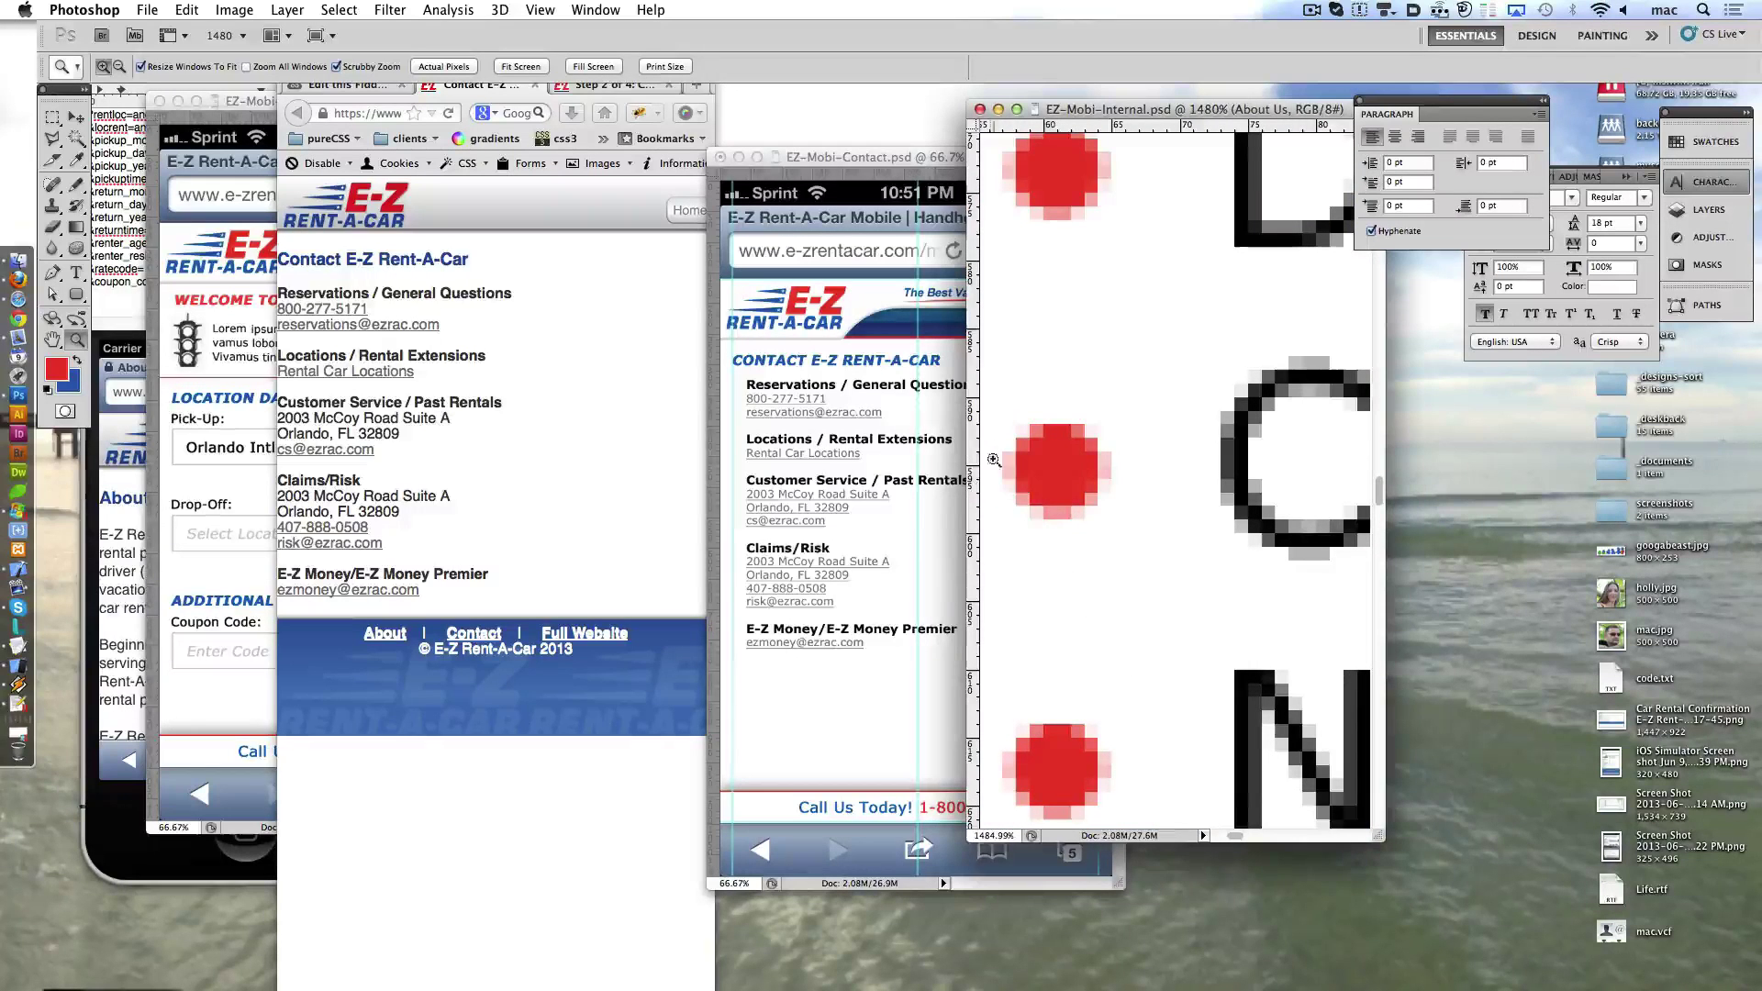
pyautogui.click(771, 206)
pyautogui.moveTo(770, 206)
pyautogui.mouseDown()
pyautogui.moveTo(766, 344)
pyautogui.moveTo(870, 276)
pyautogui.mouseUp()
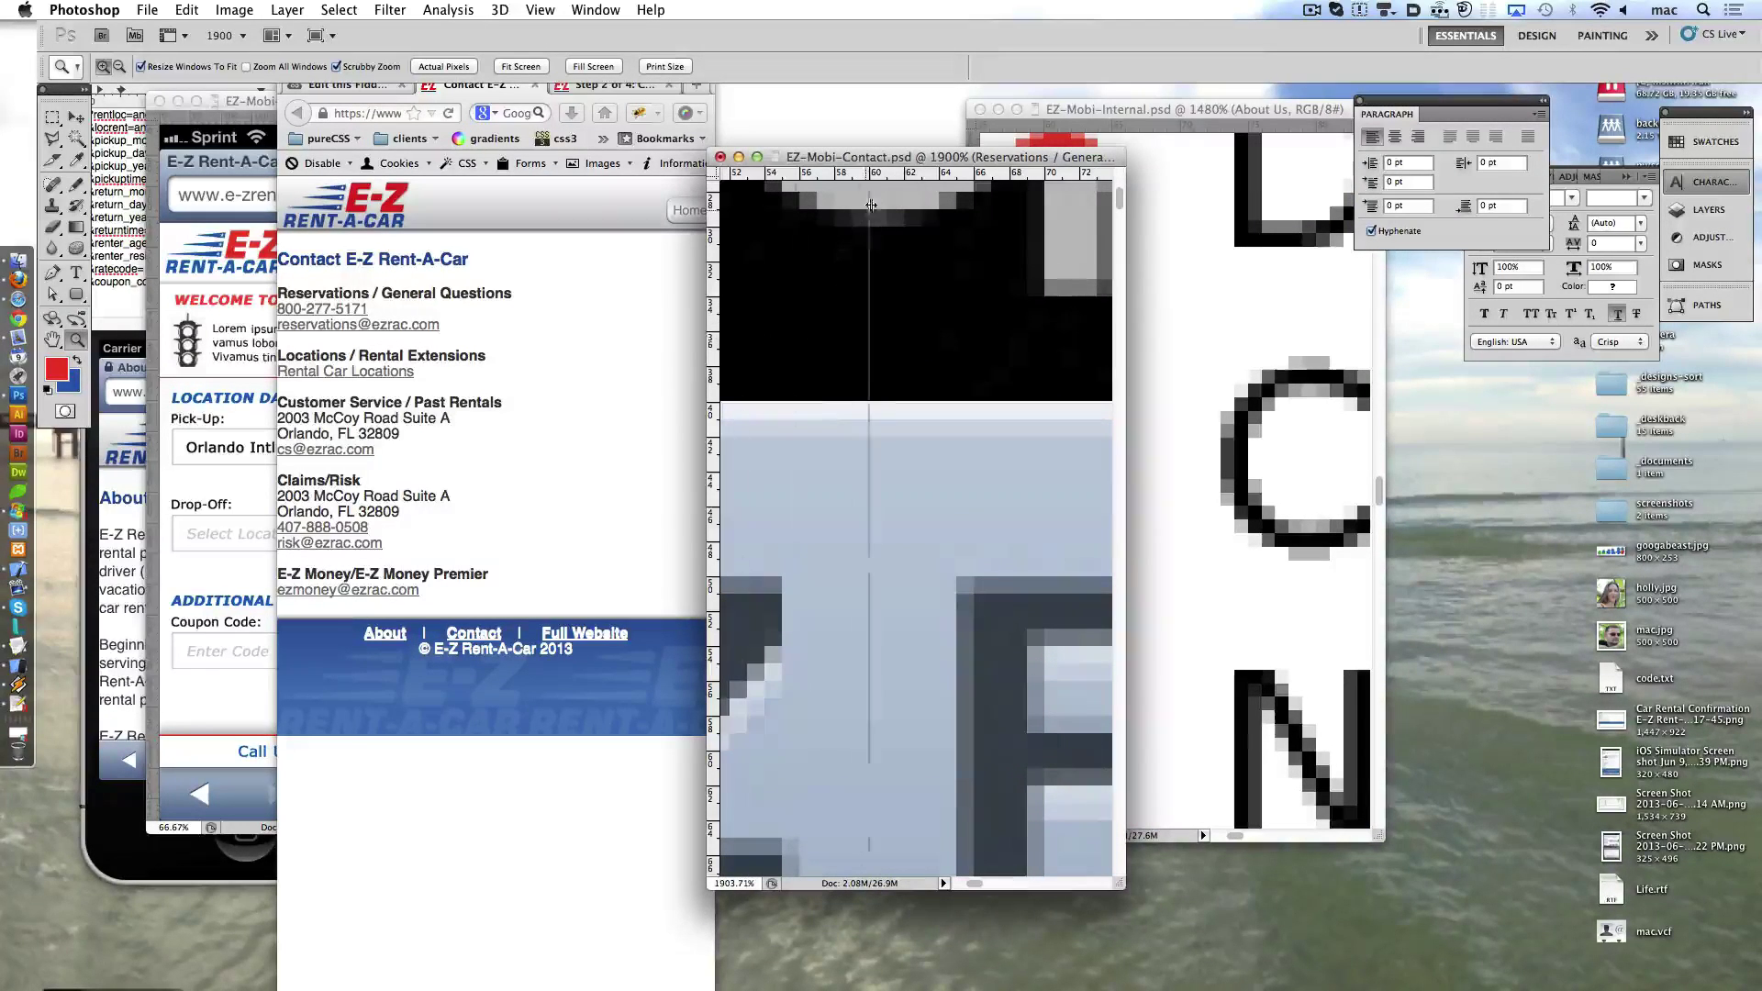
pyautogui.doubleClick(78, 339)
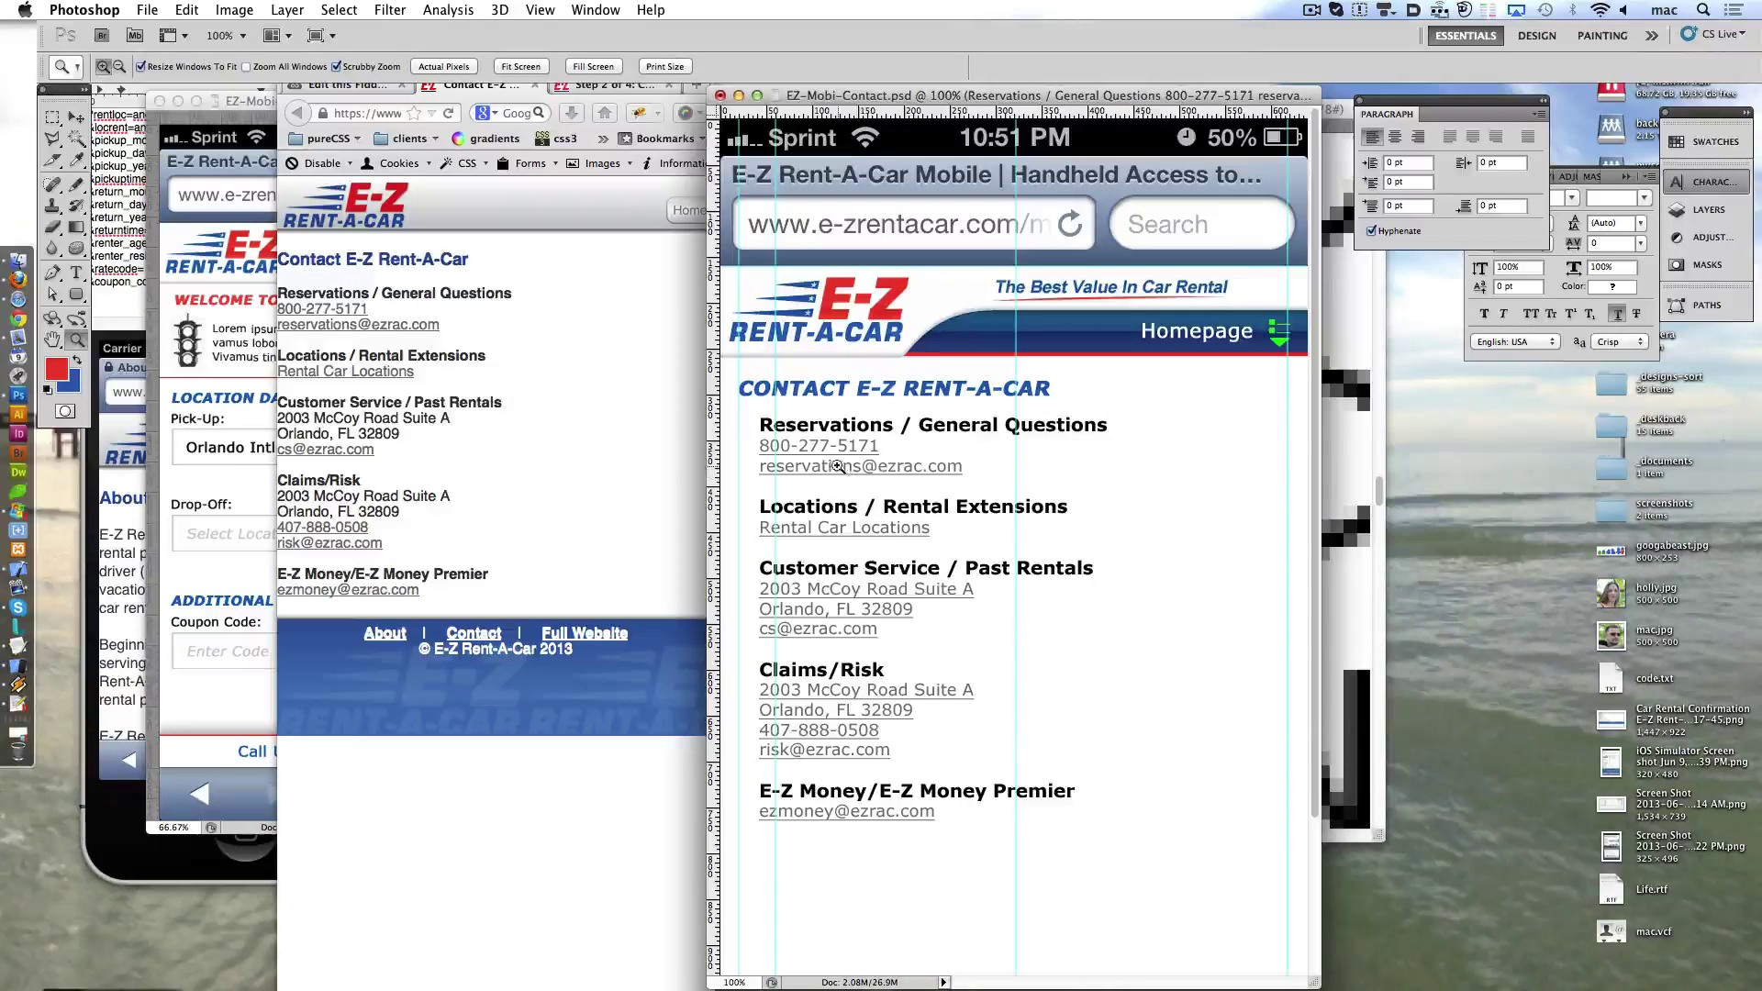
pyautogui.moveTo(811, 430); pyautogui.dragTo(791, 433)
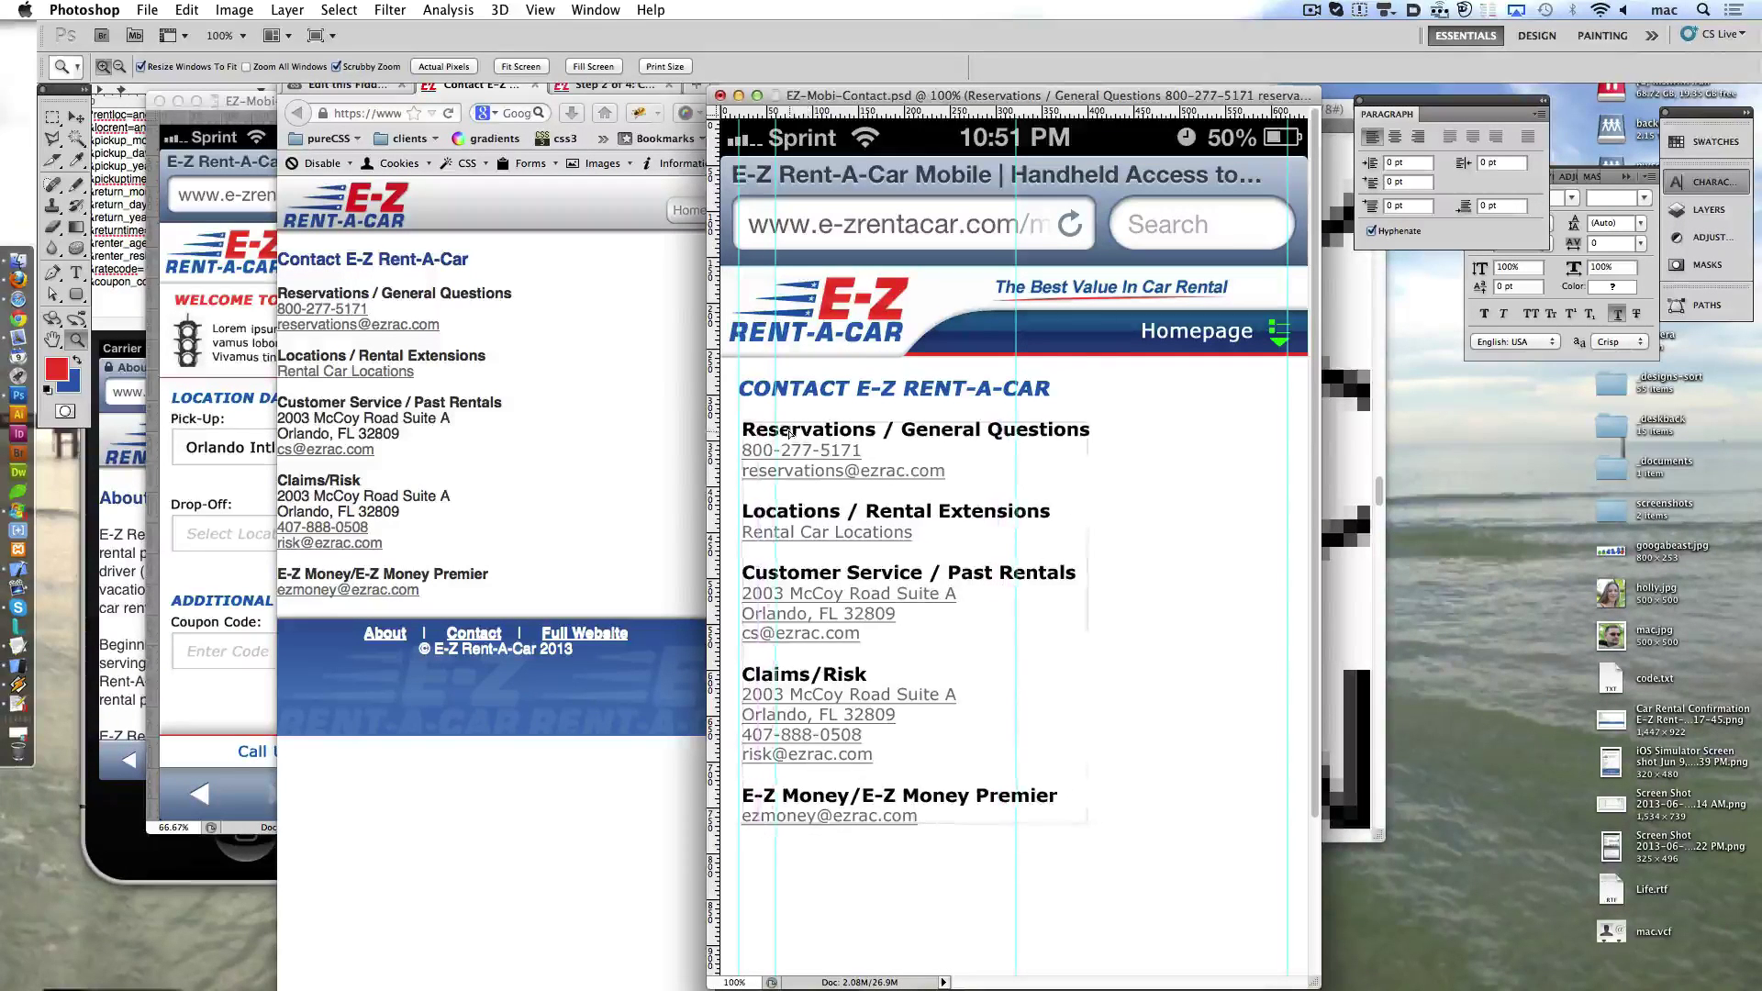
# - Select all of the contact text block with the Type tool
pyautogui.press('t')
pyautogui.click(801, 521)
pyautogui.hotkey('ctrl', 'a')
pyautogui.hotkey('ctrl', 'c')
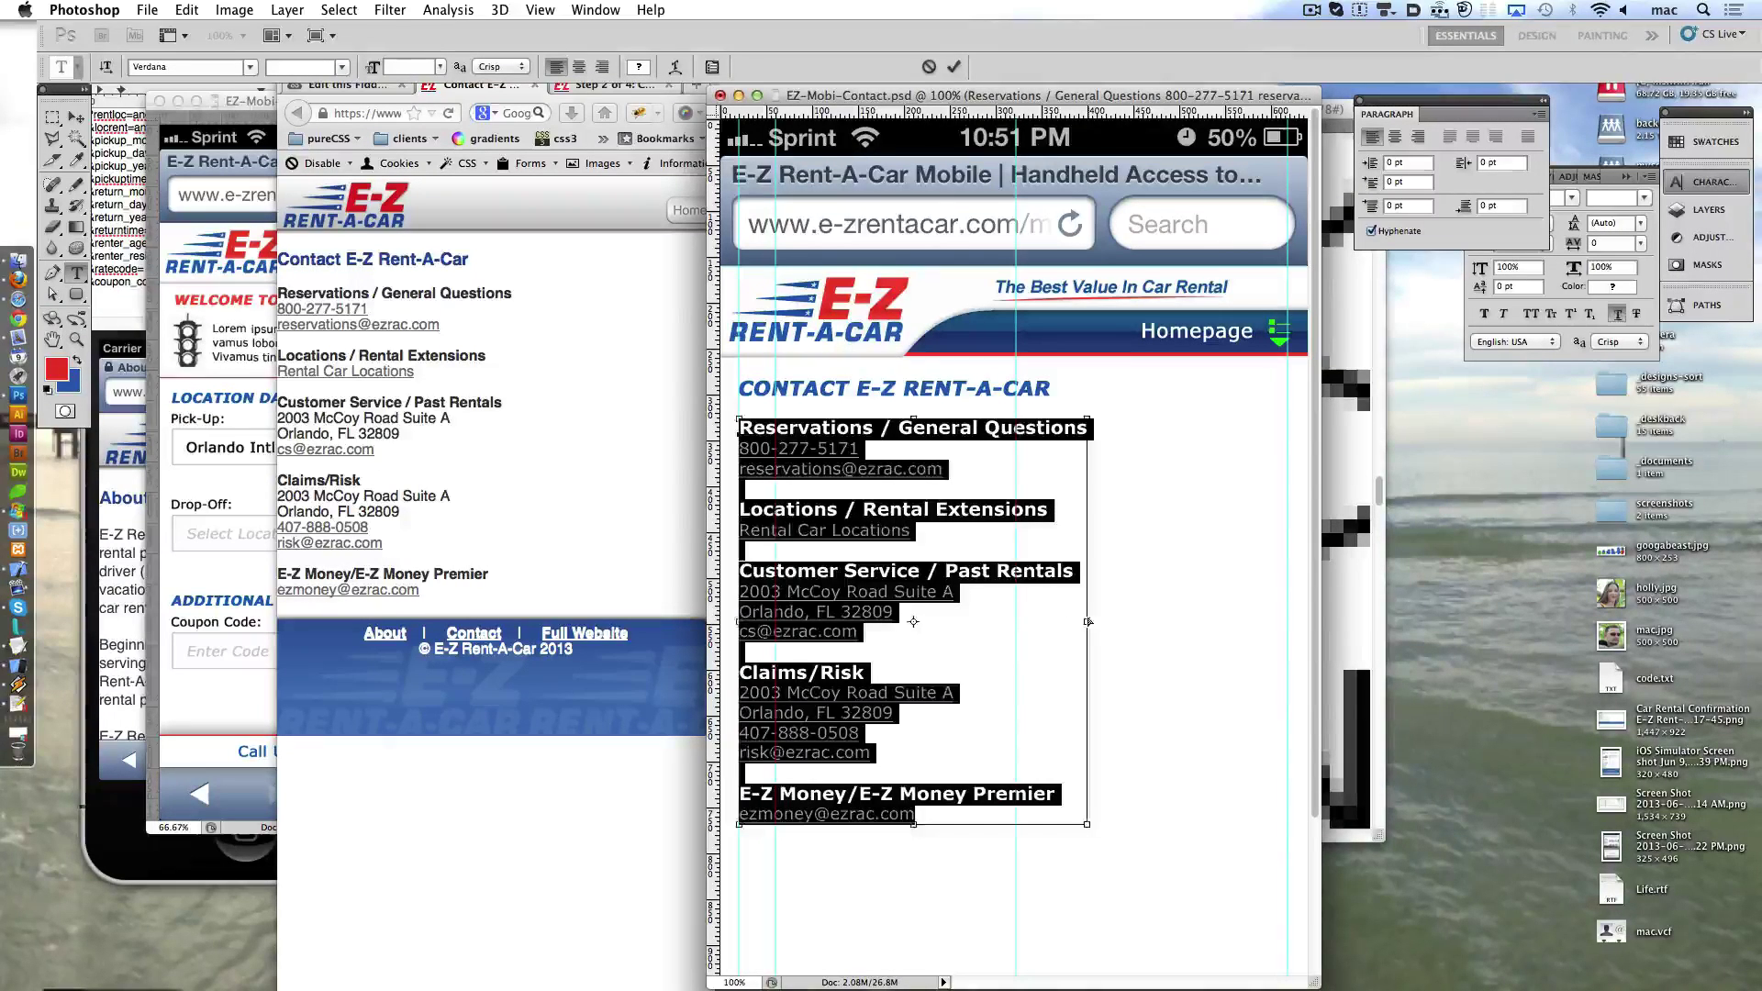
# - Replace the contact text with a new, larger text box below the title holding the pasted text
pyautogui.press('BackSpace')
pyautogui.click(955, 71)
pyautogui.click(1707, 209)
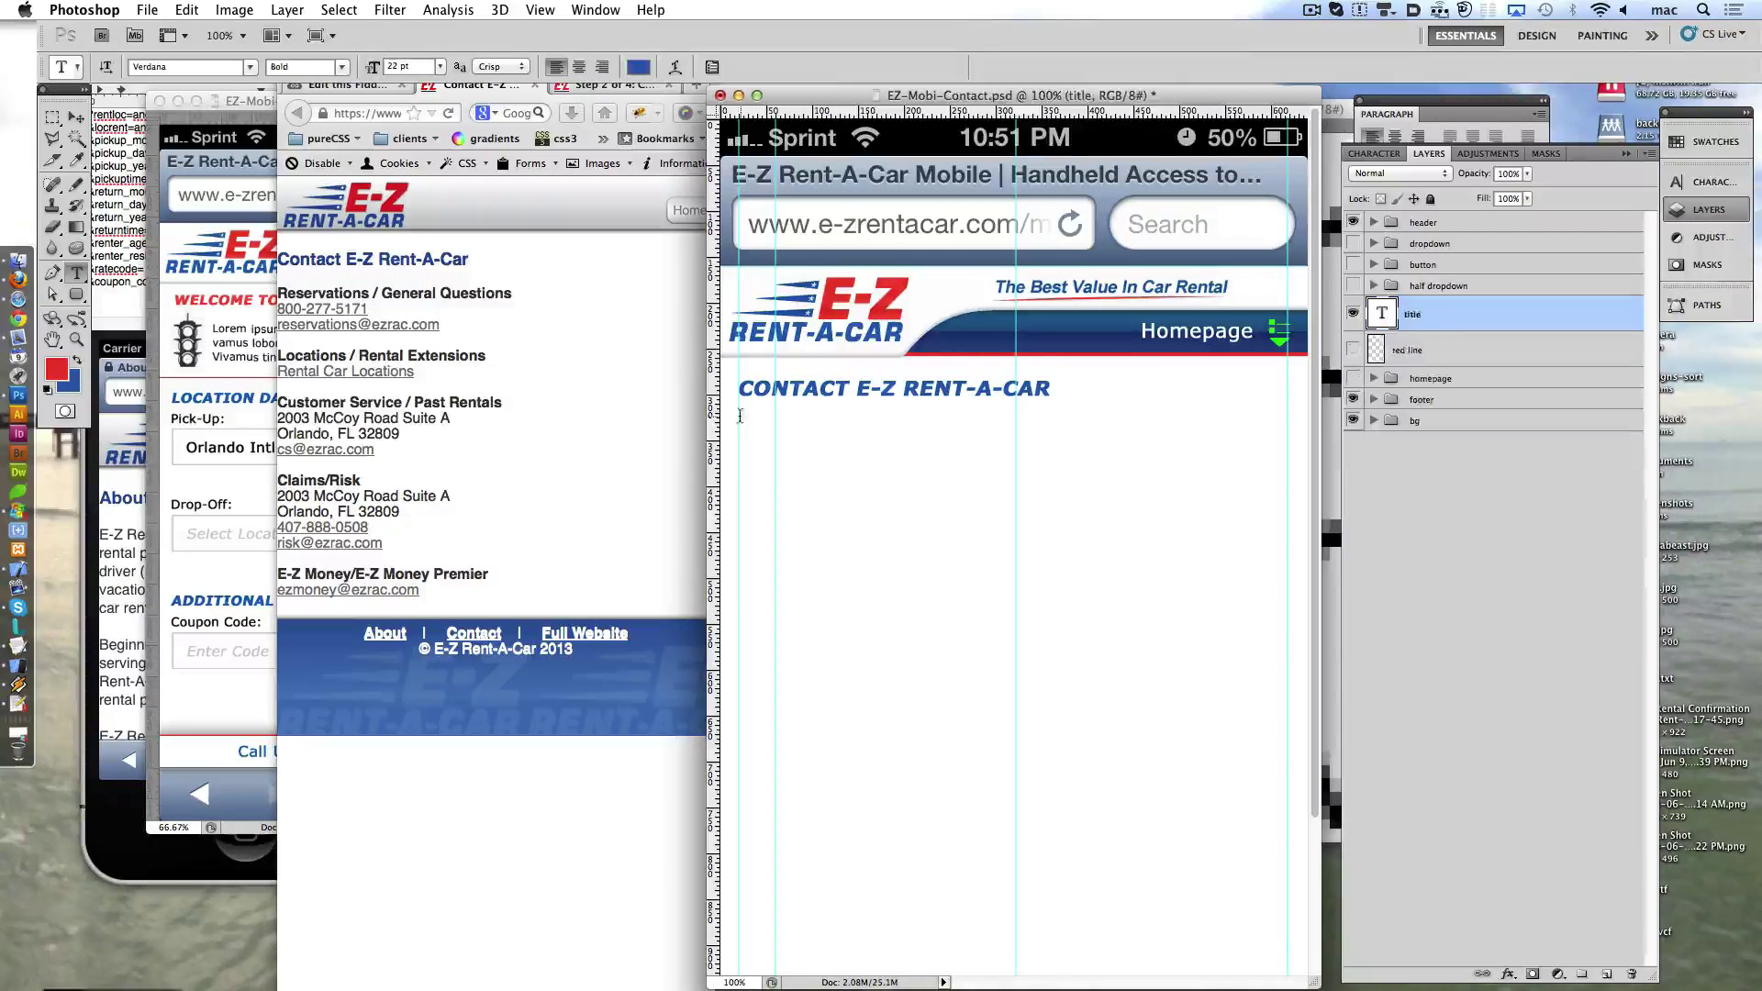
pyautogui.moveTo(741, 417)
pyautogui.mouseDown()
pyautogui.moveTo(1254, 957)
pyautogui.moveTo(1287, 957)
pyautogui.mouseUp()
pyautogui.hotkey('ctrl', 'v')
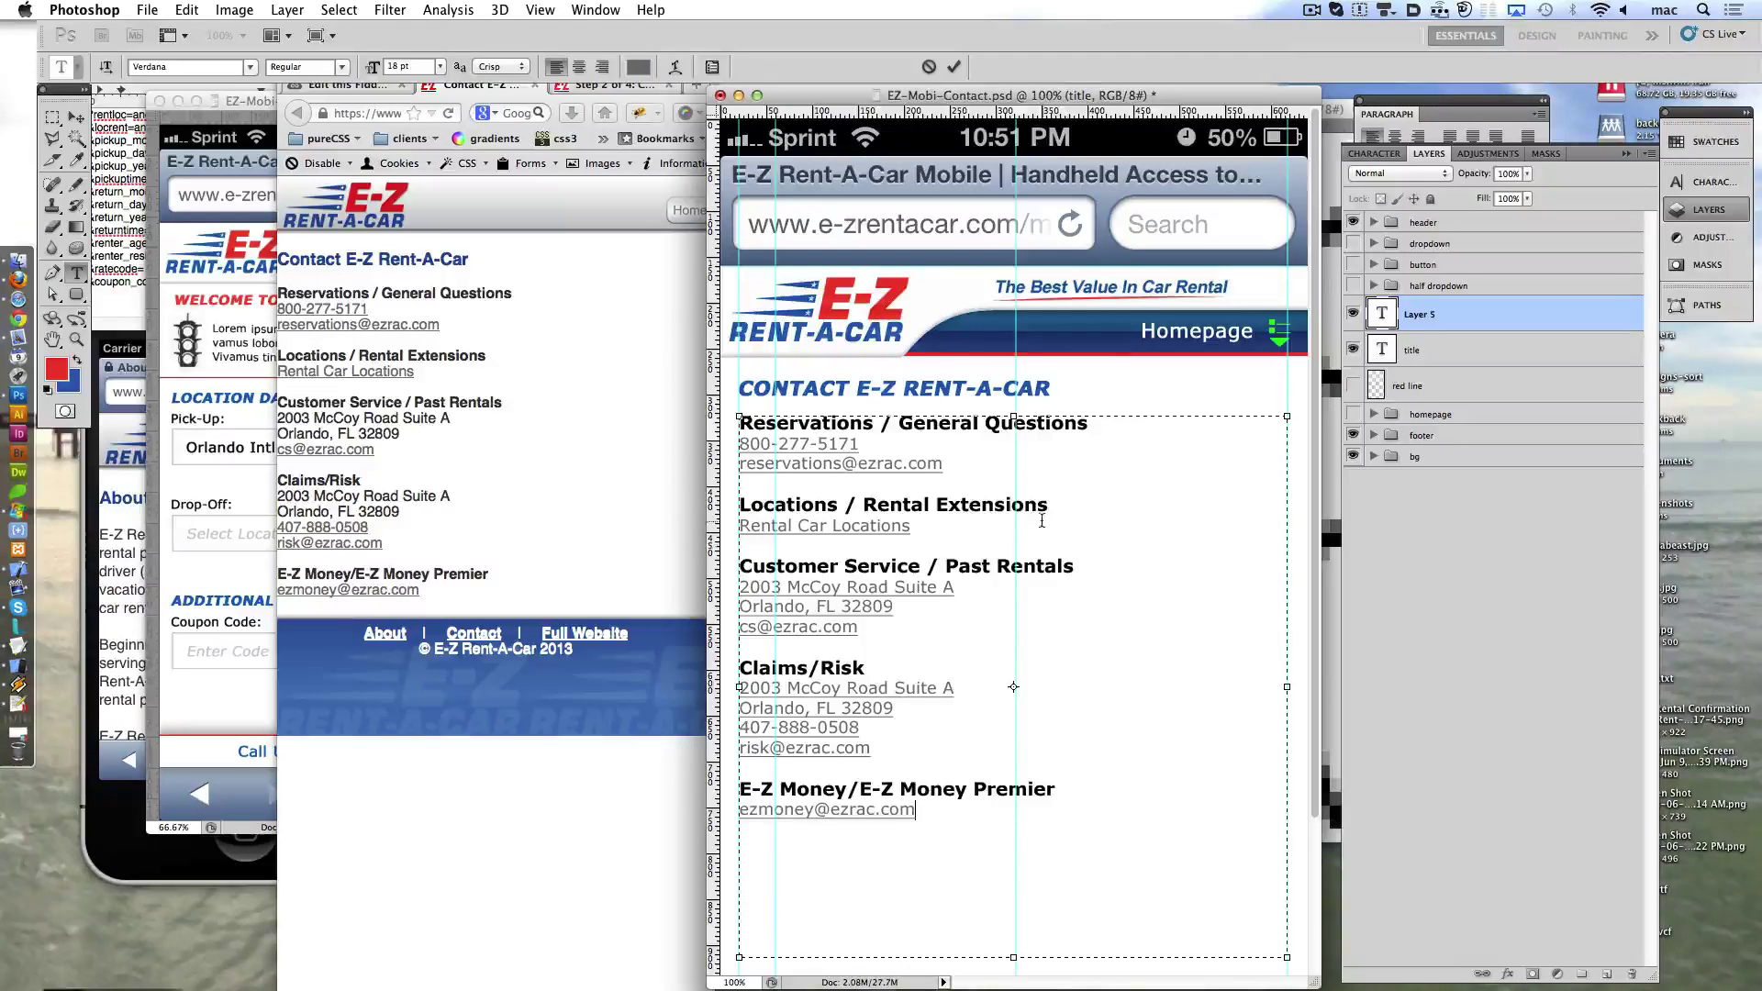
# - Indent each contact detail line with a tab
pyautogui.press('Tab')
pyautogui.click(741, 463)
pyautogui.press('Tab')
pyautogui.click(742, 526)
pyautogui.press('Tab')
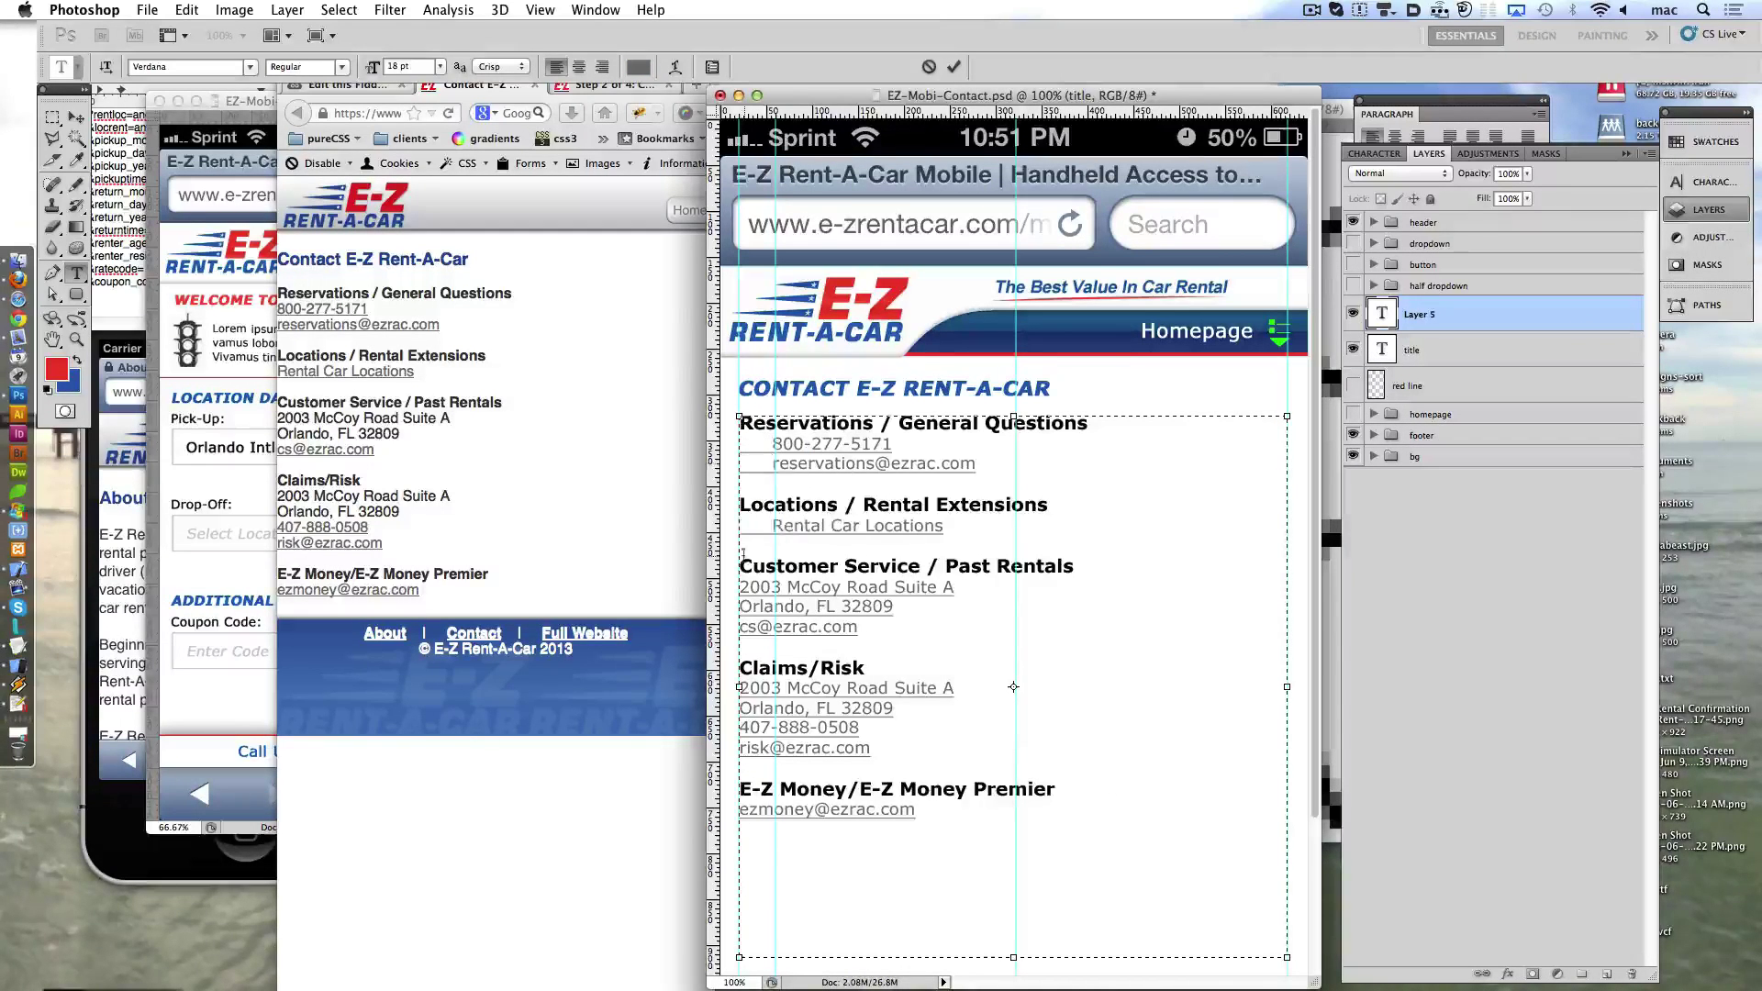
pyautogui.click(742, 587)
pyautogui.press('Tab')
pyautogui.click(742, 708)
pyautogui.press('Tab')
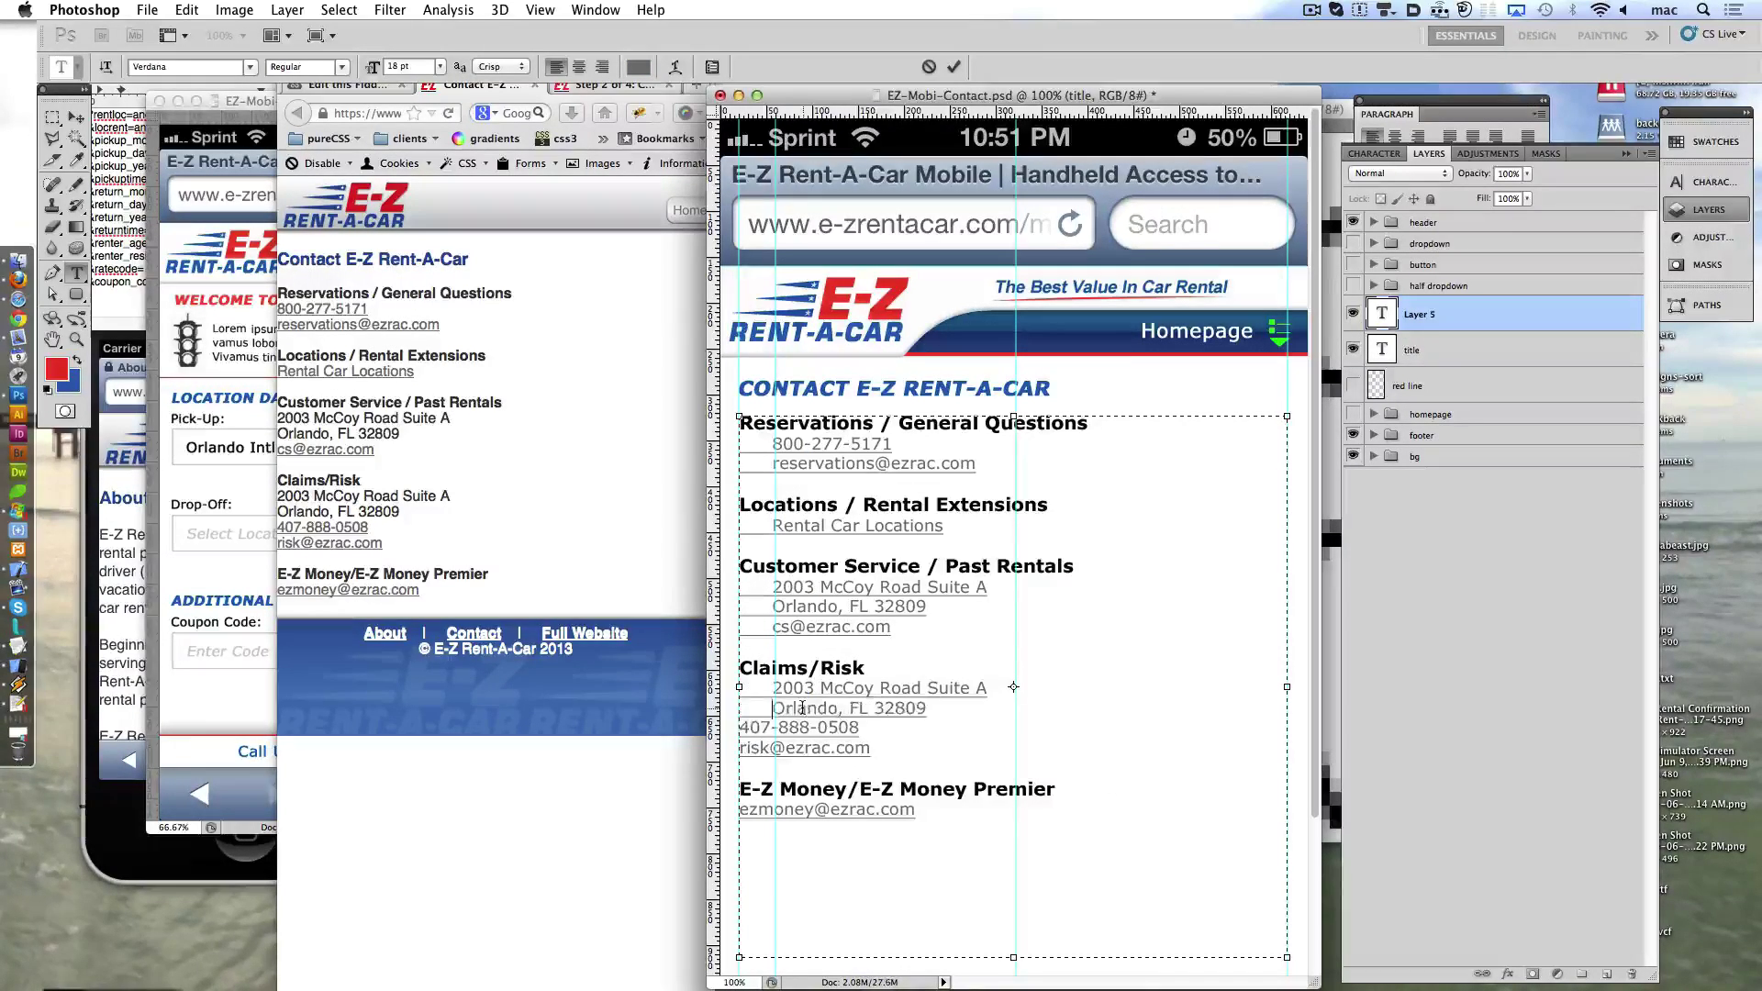
pyautogui.press('Tab')
pyautogui.click(742, 748)
# - Remove stray underlining from the indent tabs before the Claims and phone lines
pyautogui.click(1709, 182)
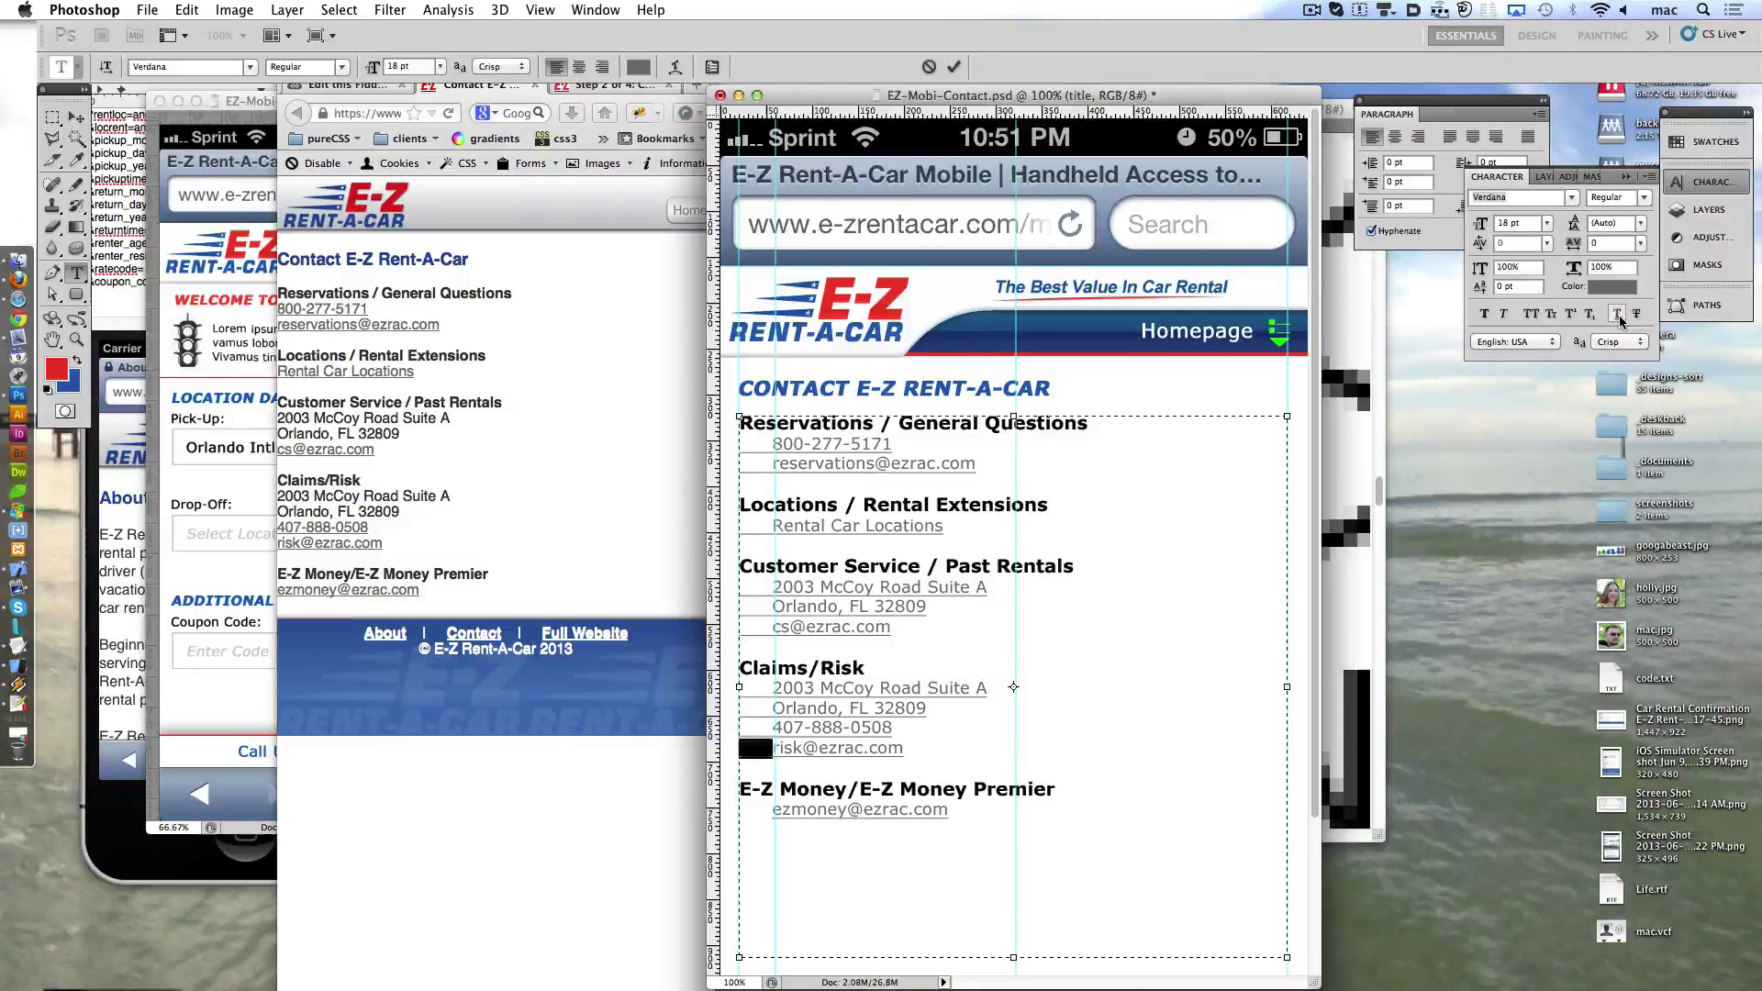
pyautogui.press('Up')
pyautogui.hotkey('shift', 'Left')
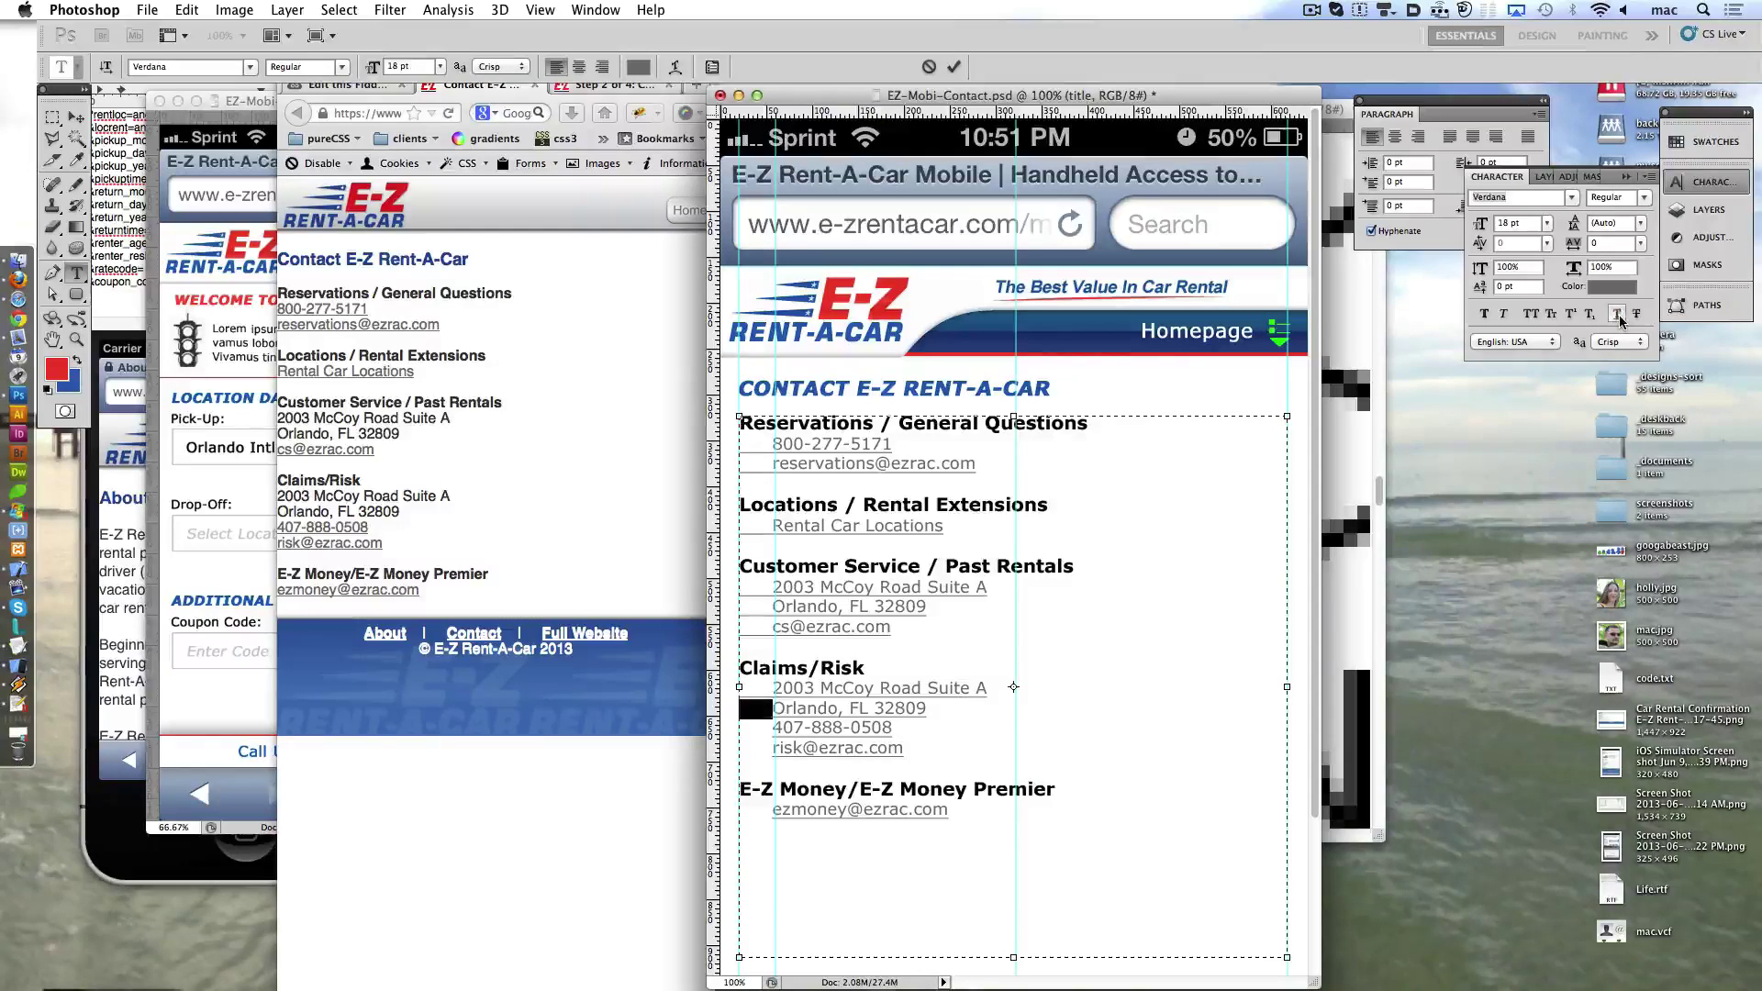
pyautogui.press('Up')
pyautogui.press('Up')
pyautogui.press('Up')
pyautogui.hotkey('shift', 'Left')
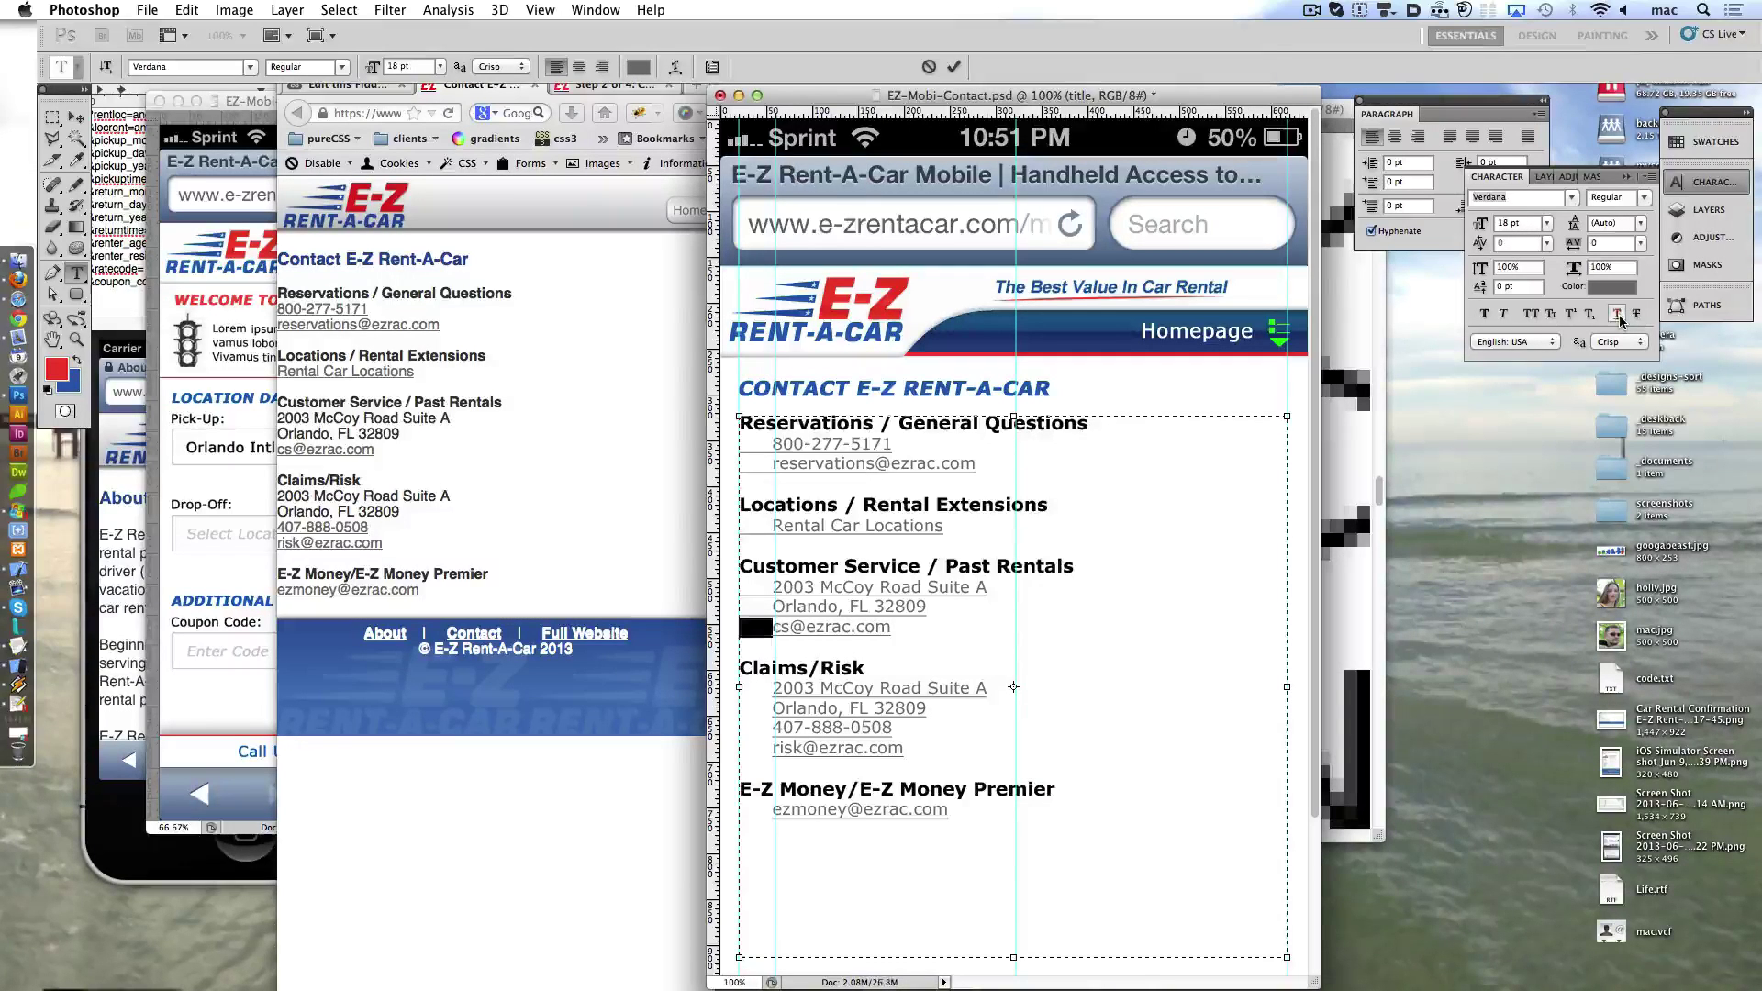
pyautogui.press('Up')
pyautogui.hotkey('shift', 'Left')
pyautogui.press('Up')
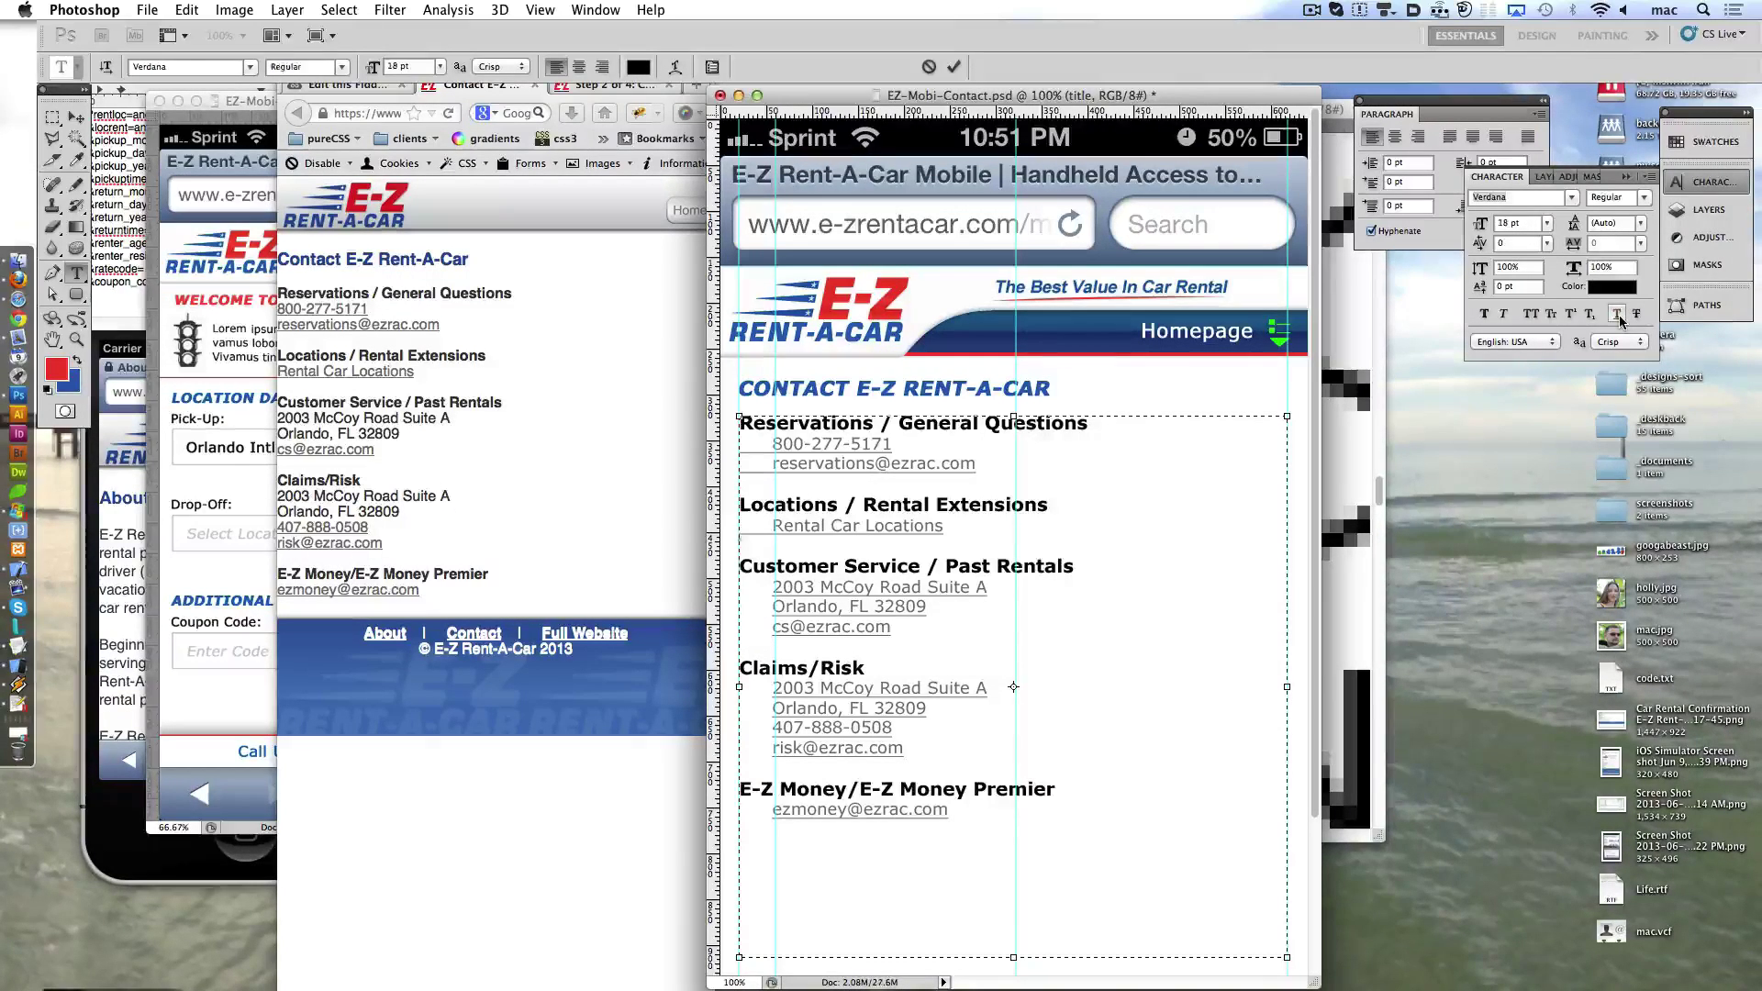
pyautogui.click(1617, 314)
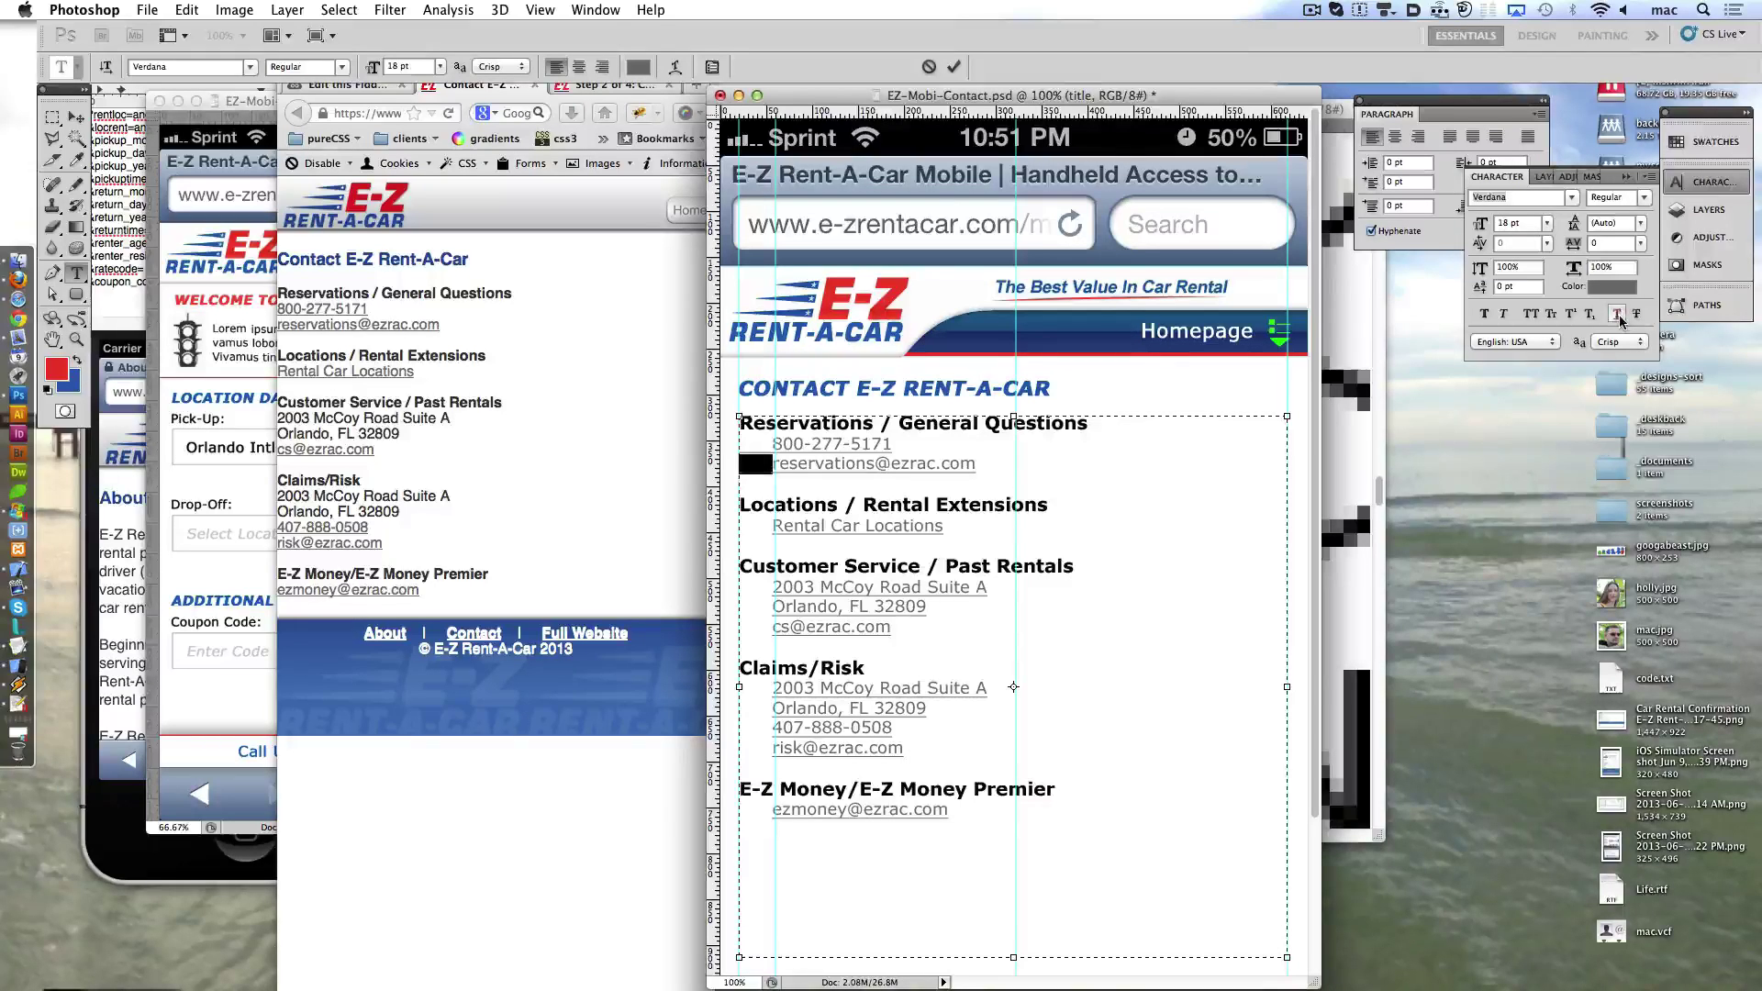
pyautogui.press('Up')
pyautogui.hotkey('shift', 'Left')
pyautogui.click(869, 465)
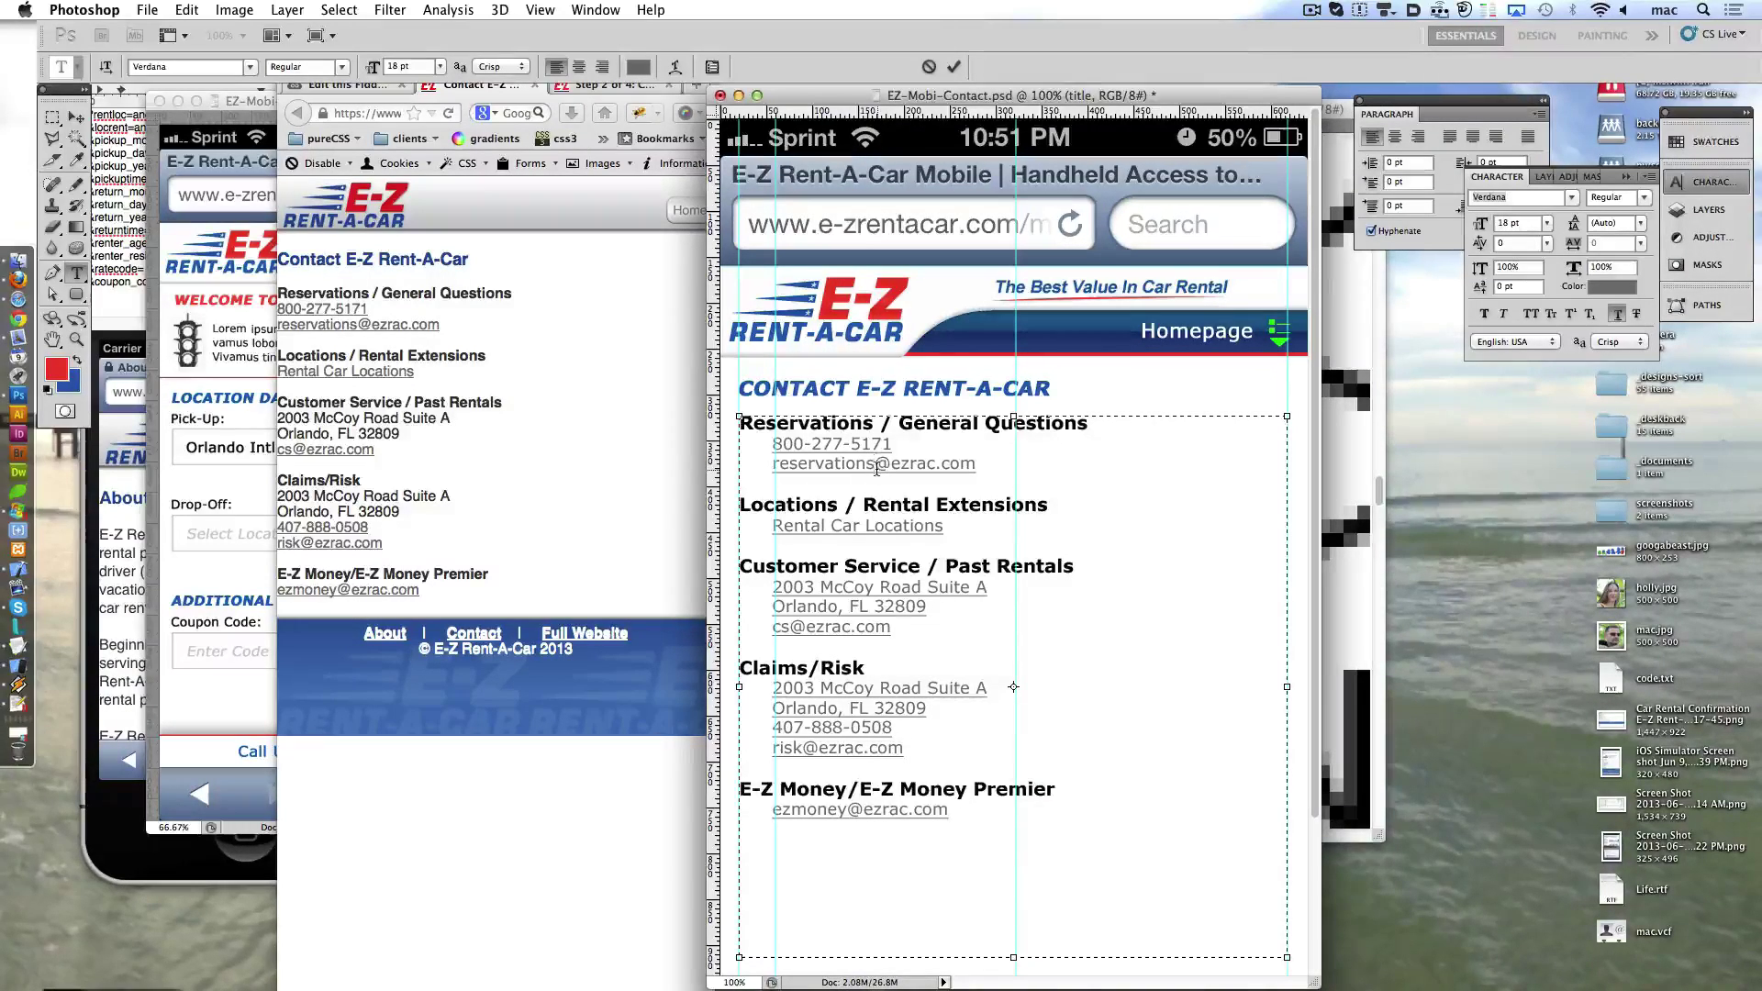
# - Join the Orlando and Claims city lines onto their street address lines
pyautogui.click(1008, 597)
pyautogui.press('Delete')
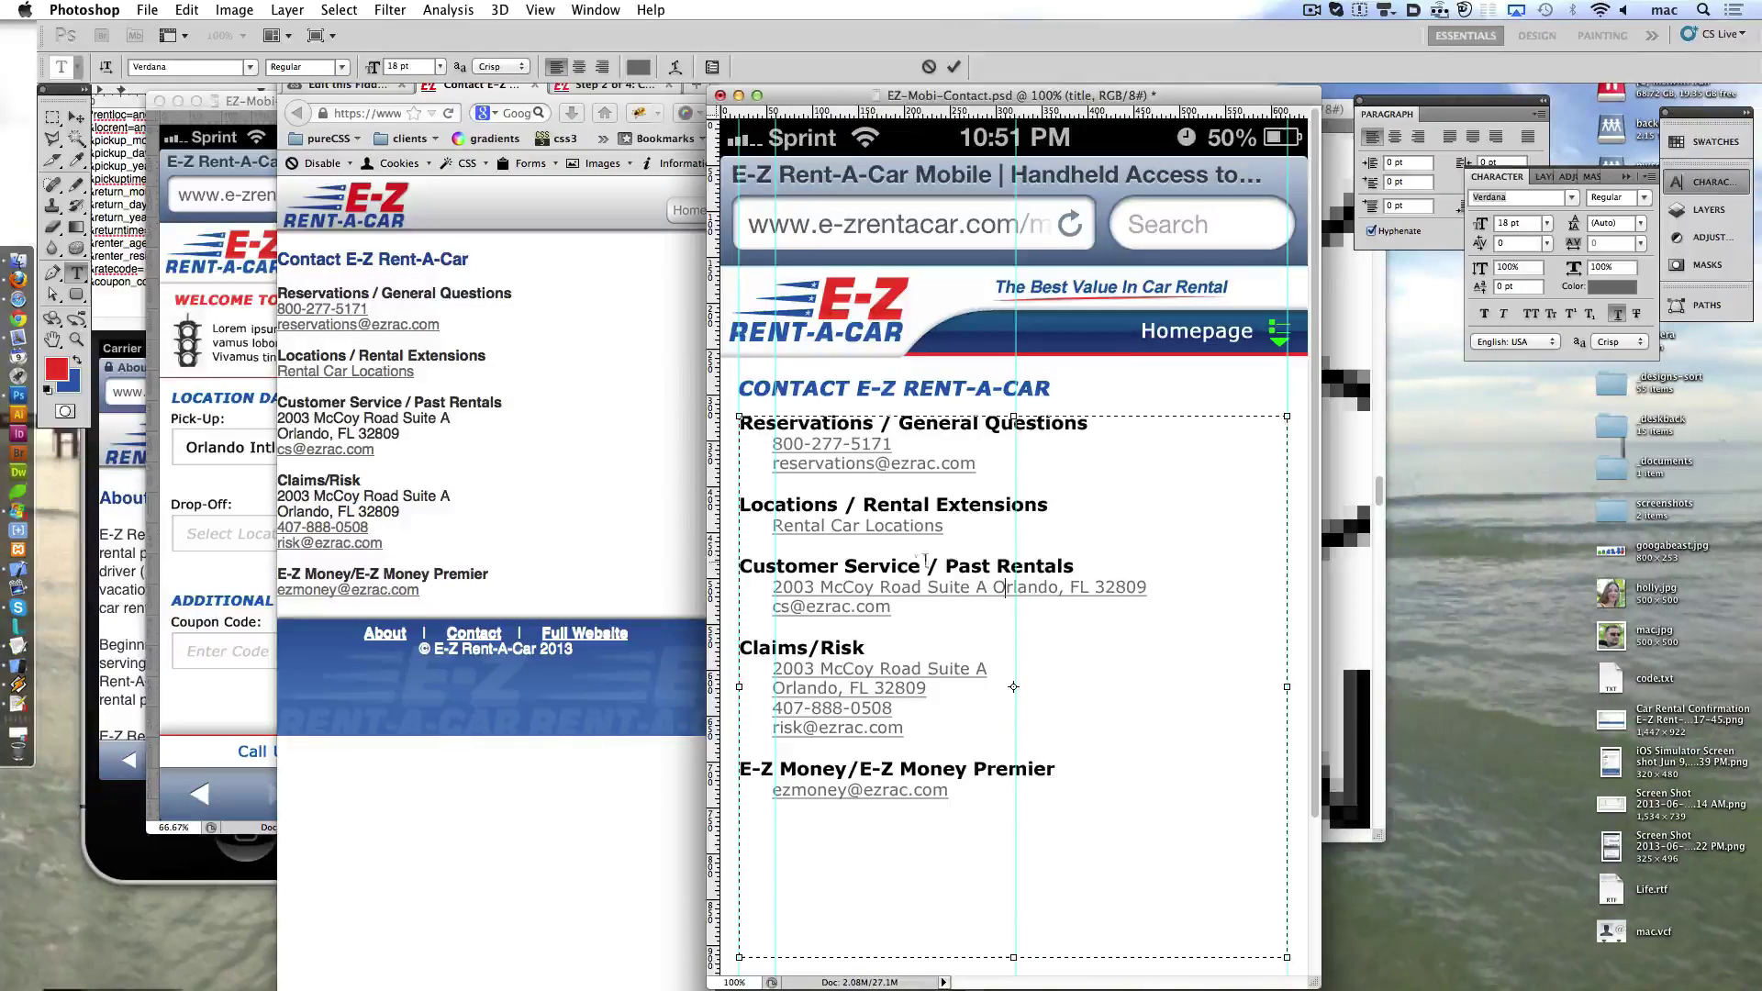
pyautogui.click(774, 688)
pyautogui.press('BackSpace')
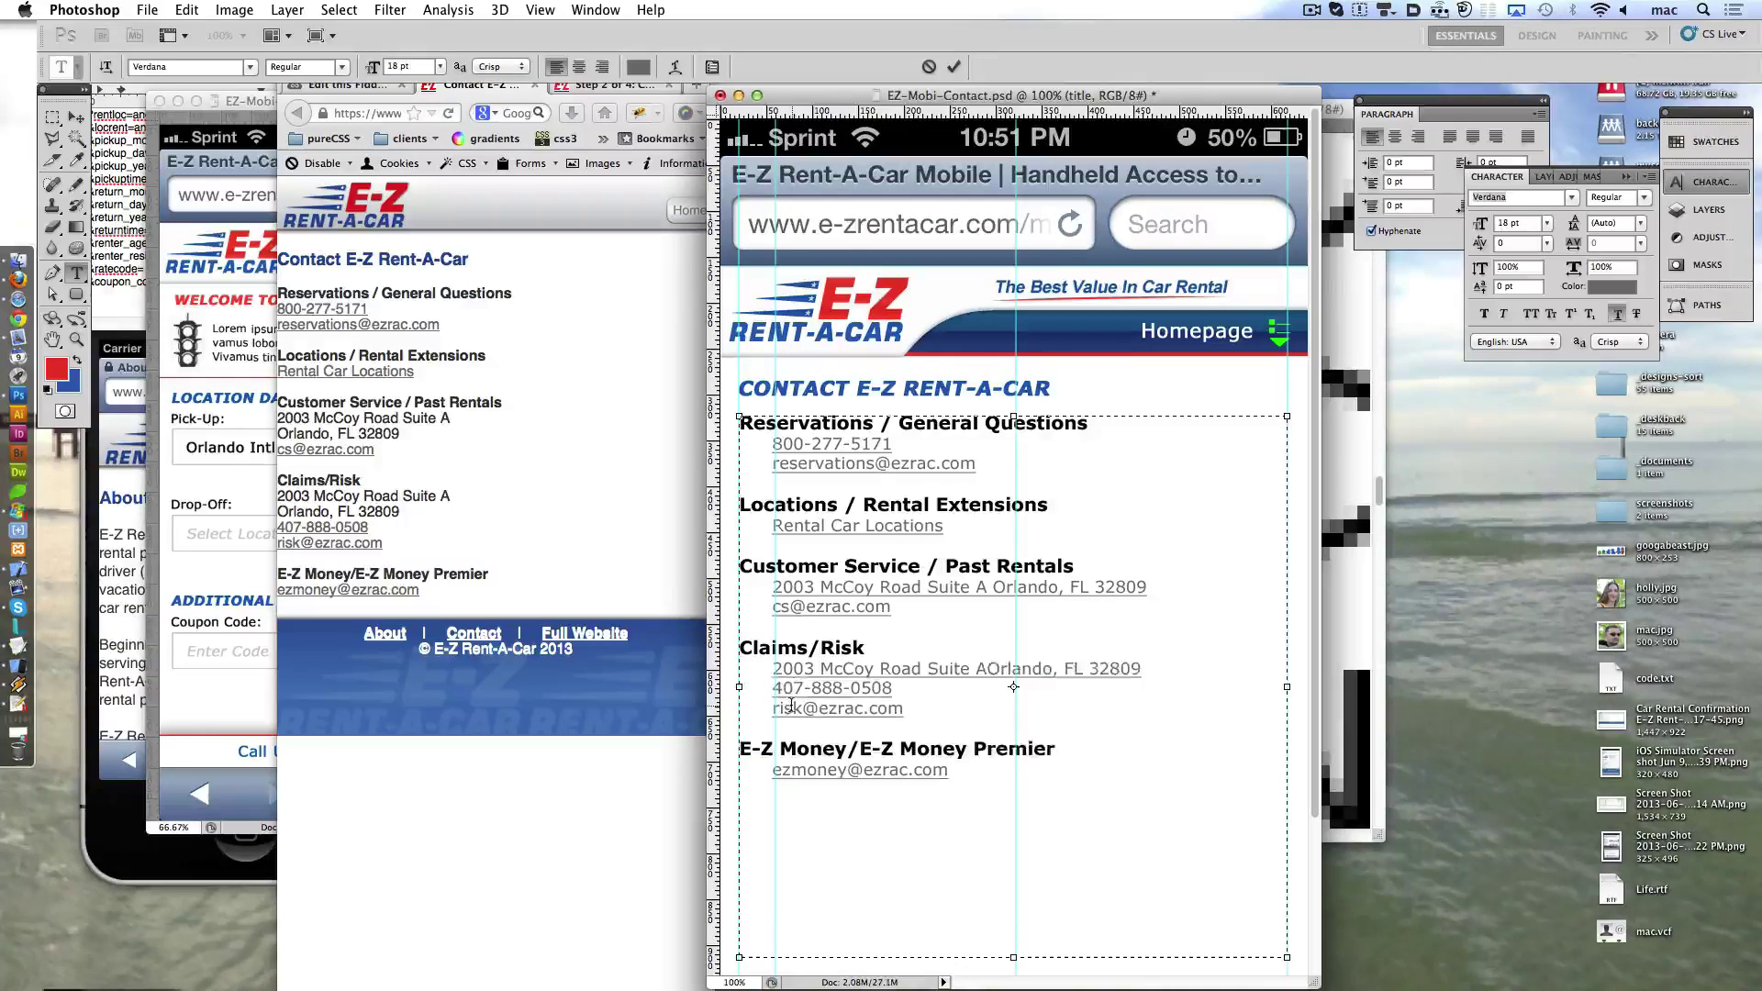
pyautogui.press('End')
pyautogui.hotkey('shift', 'Down')
pyautogui.hotkey('shift', 'Down')
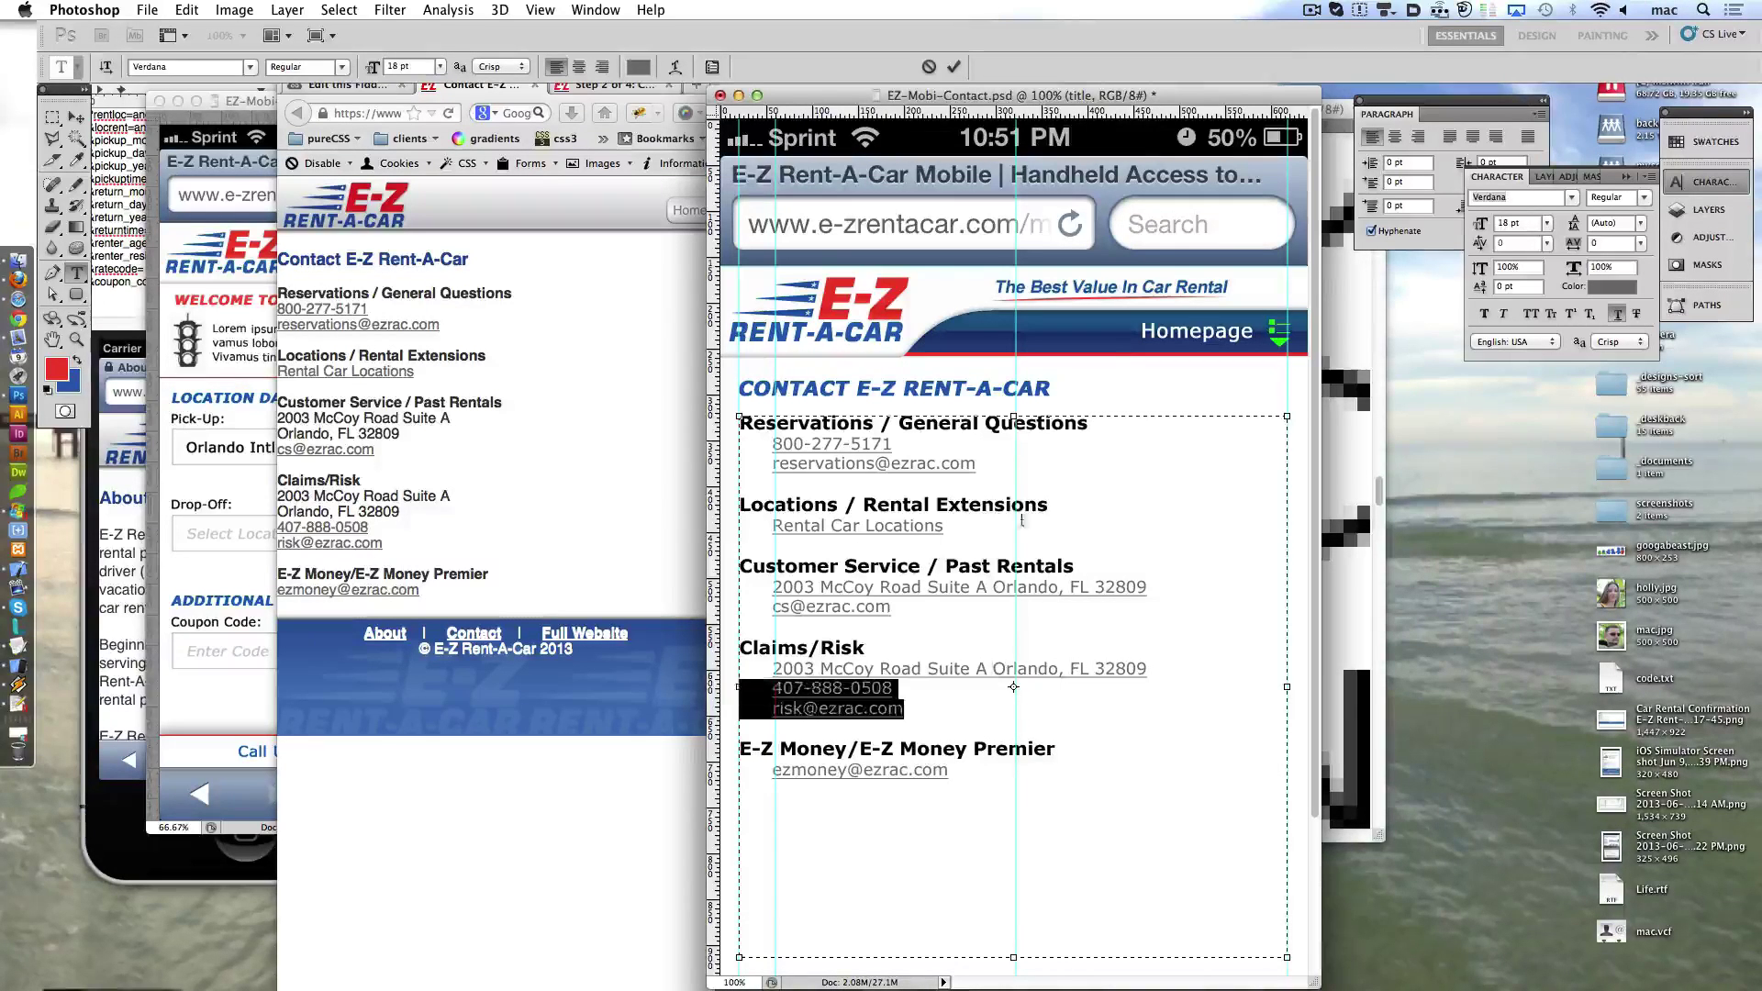
pyautogui.write('25')
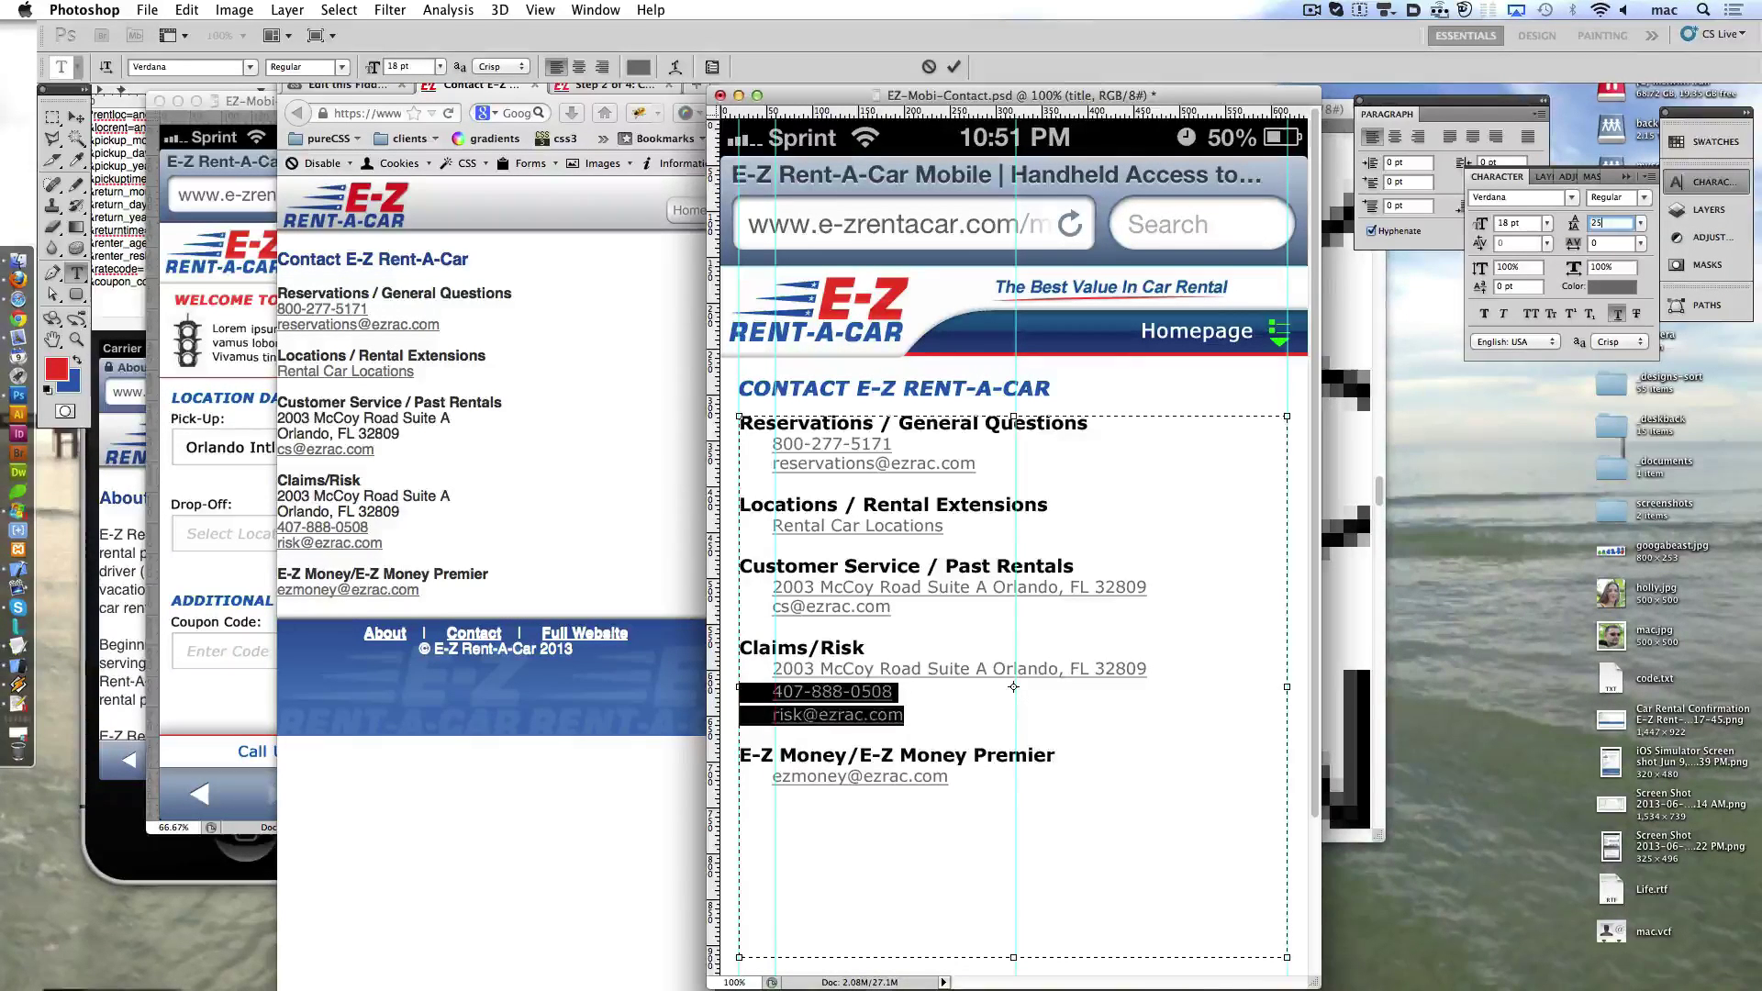
pyautogui.press('Up')
pyautogui.press('Up')
pyautogui.press('Up')
pyautogui.press('Up')
pyautogui.press('Up')
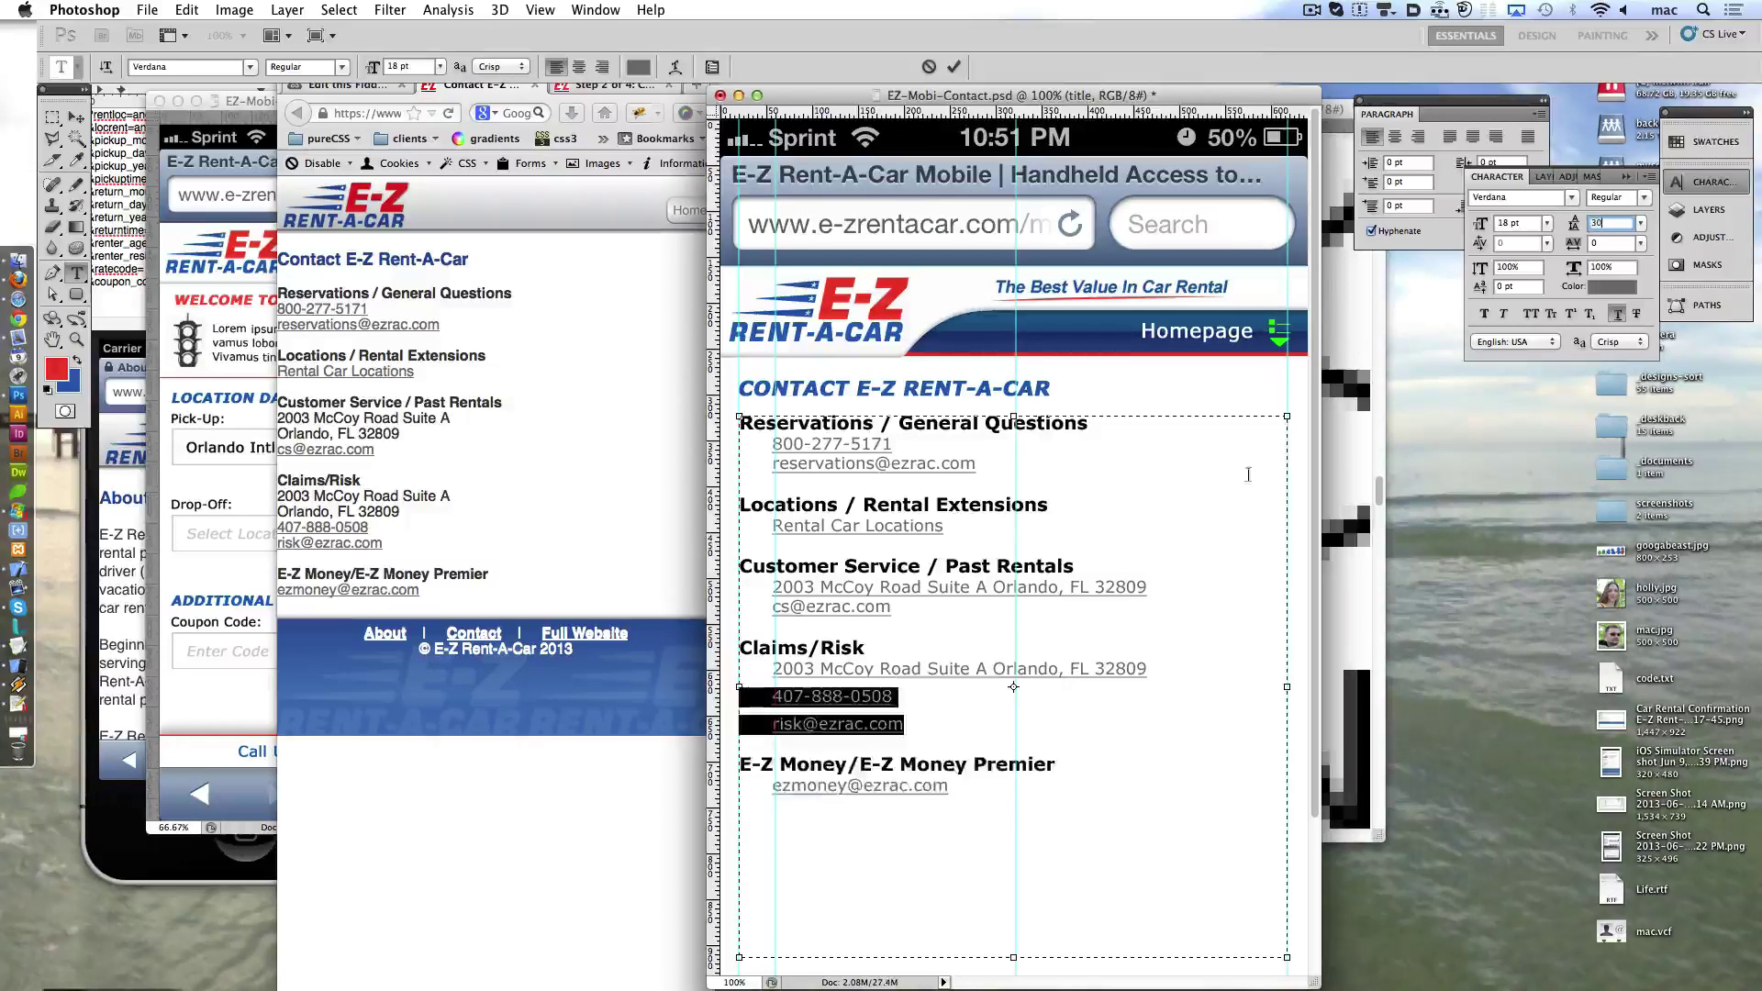
pyautogui.moveTo(894, 608); pyautogui.dragTo(726, 610)
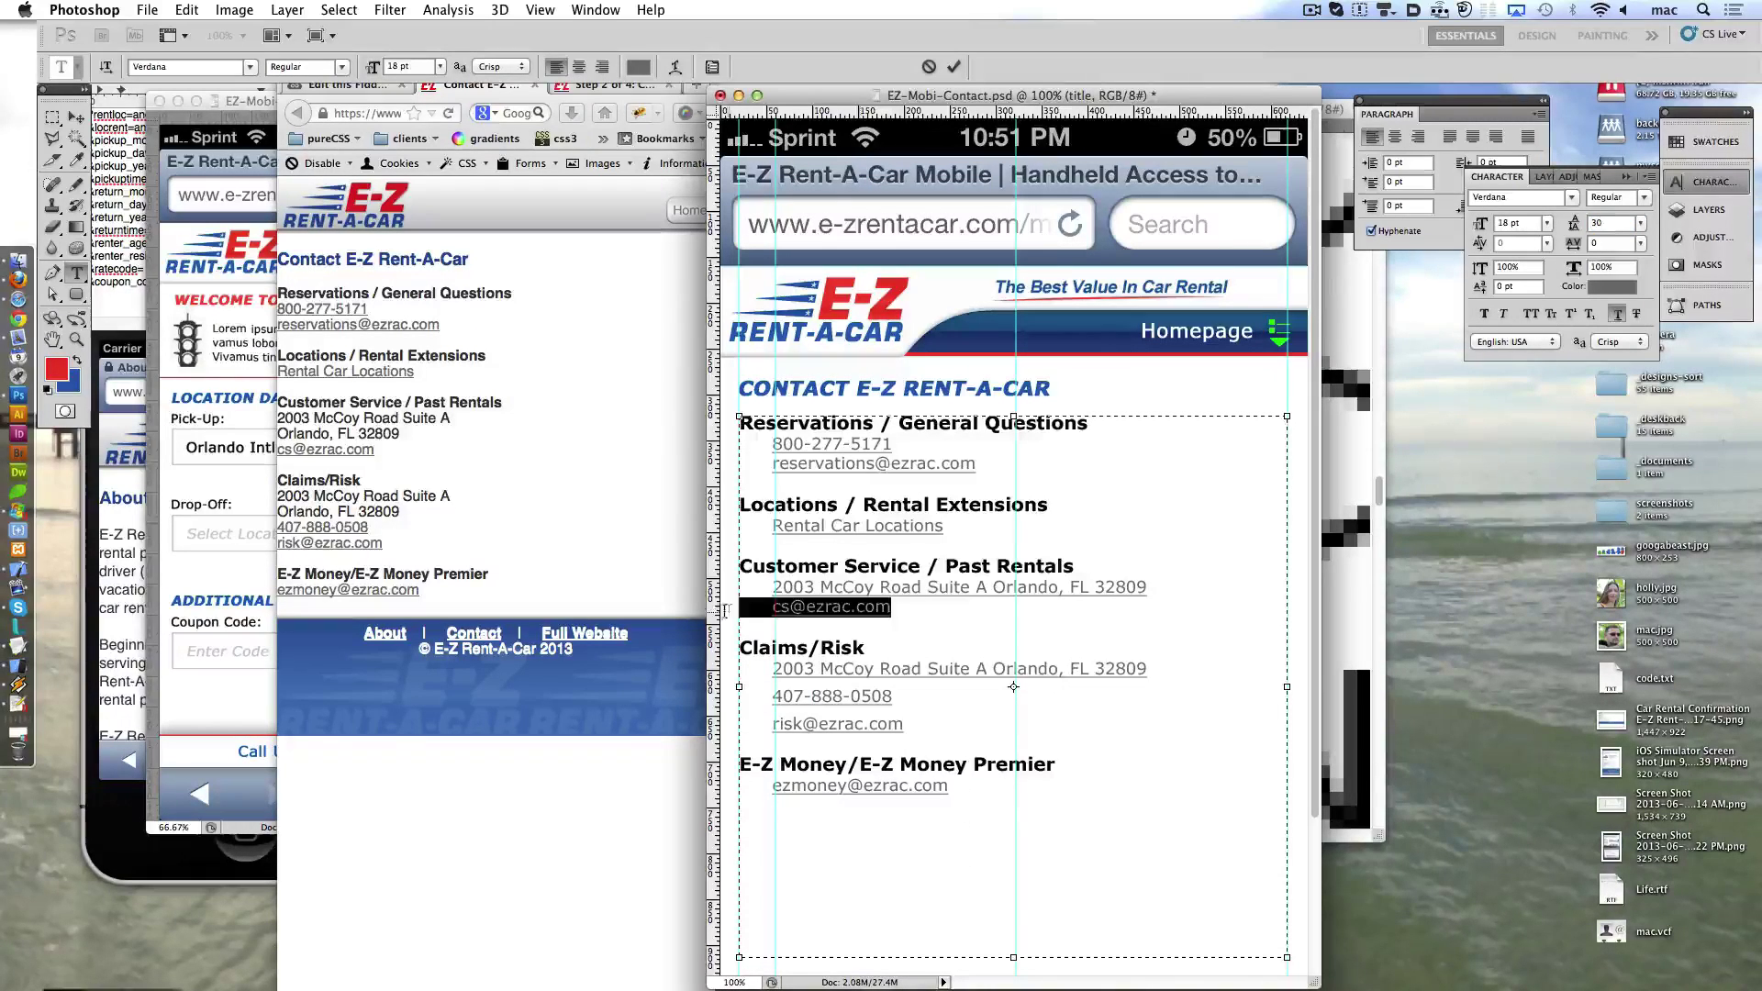
pyautogui.write('30')
pyautogui.press('Return')
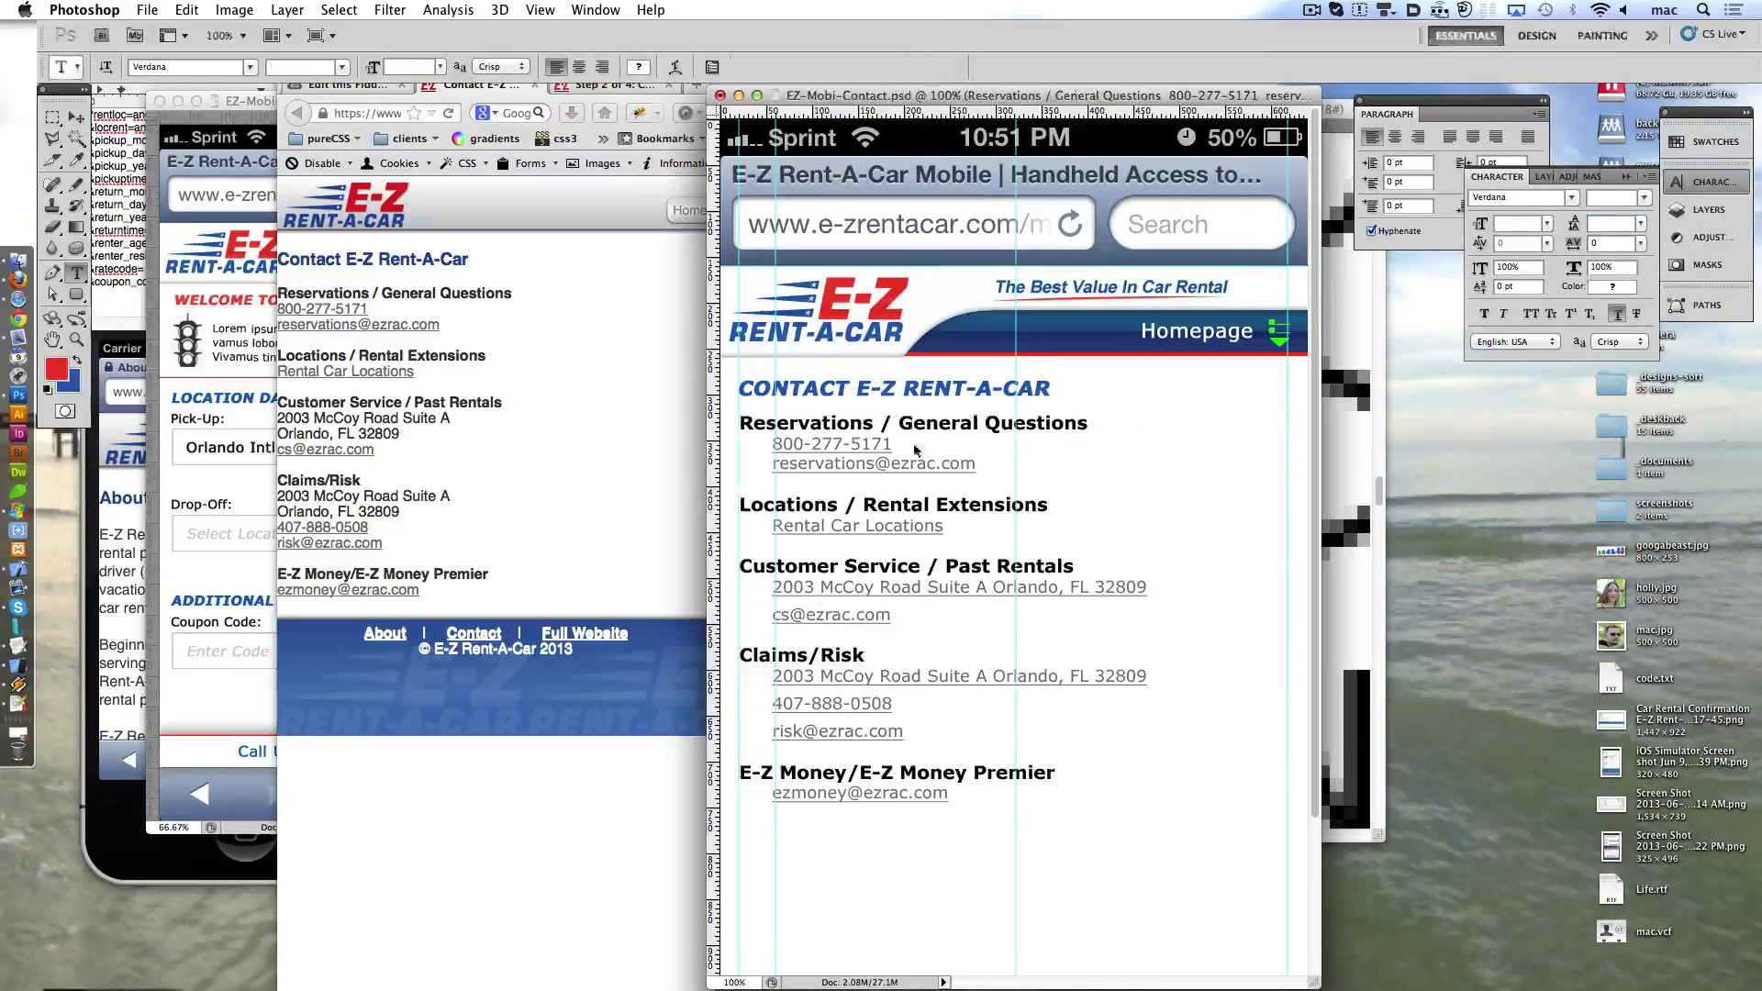
pyautogui.moveTo(977, 463); pyautogui.dragTo(728, 470)
pyautogui.write('30')
pyautogui.press('Return')
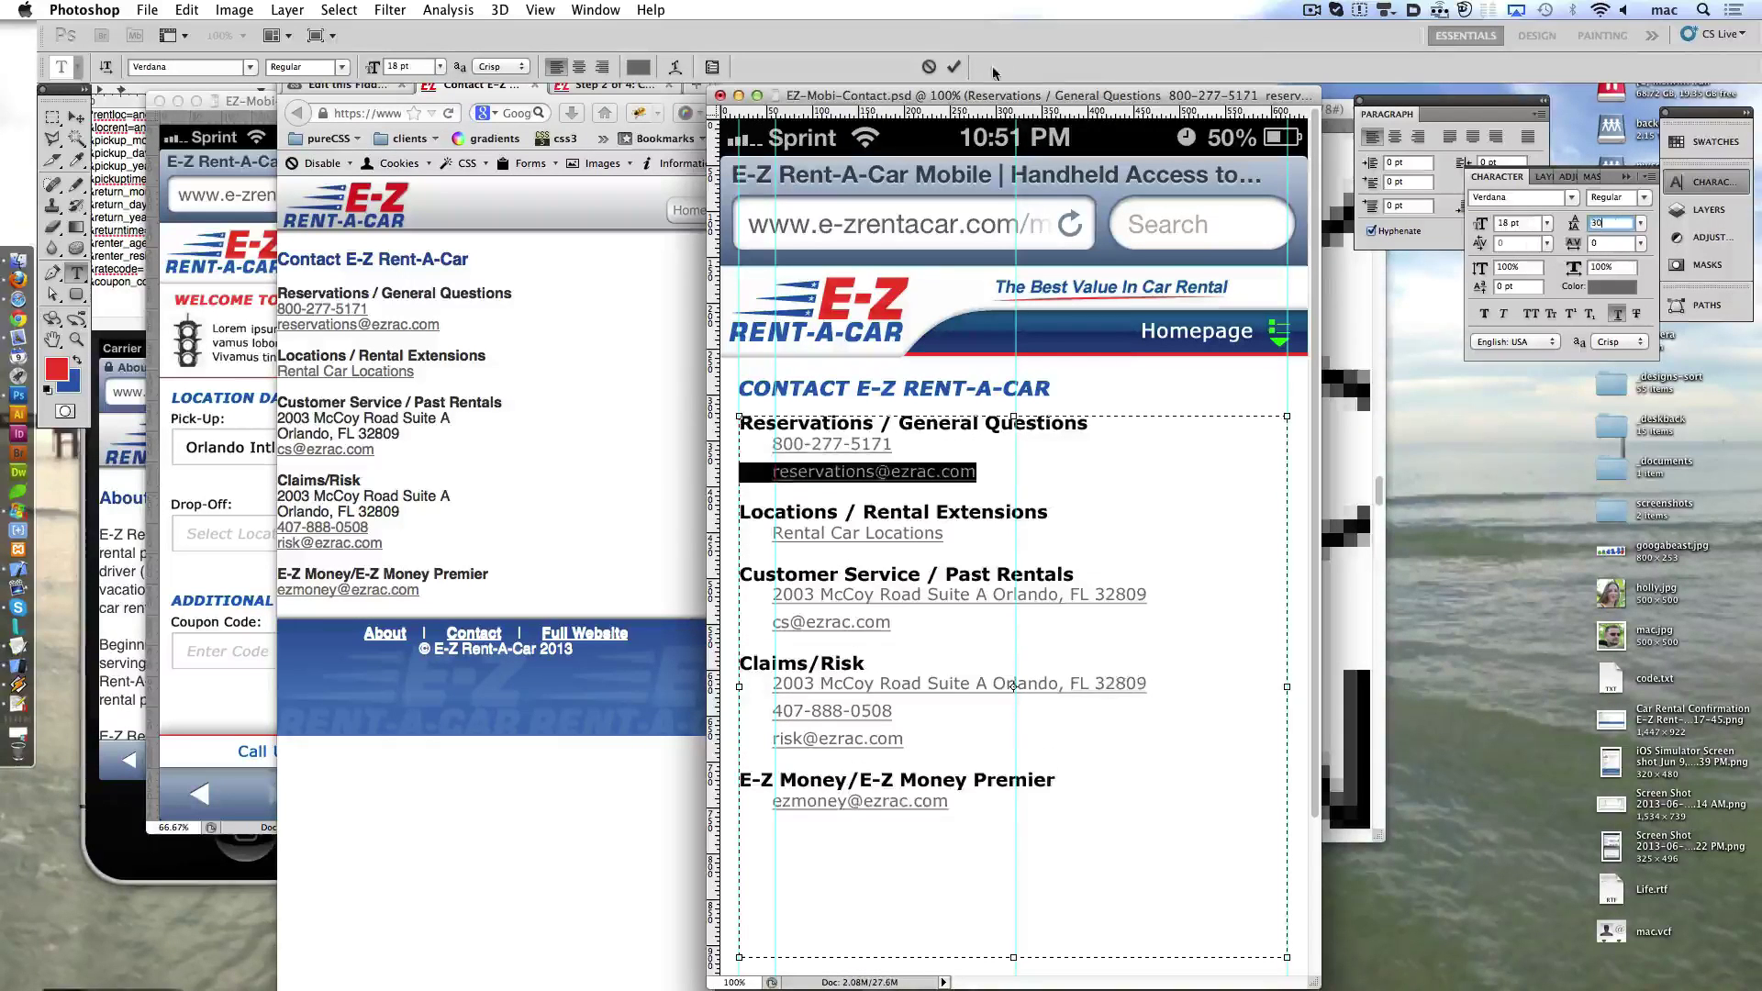
pyautogui.hotkey('ctrl', 'Return')
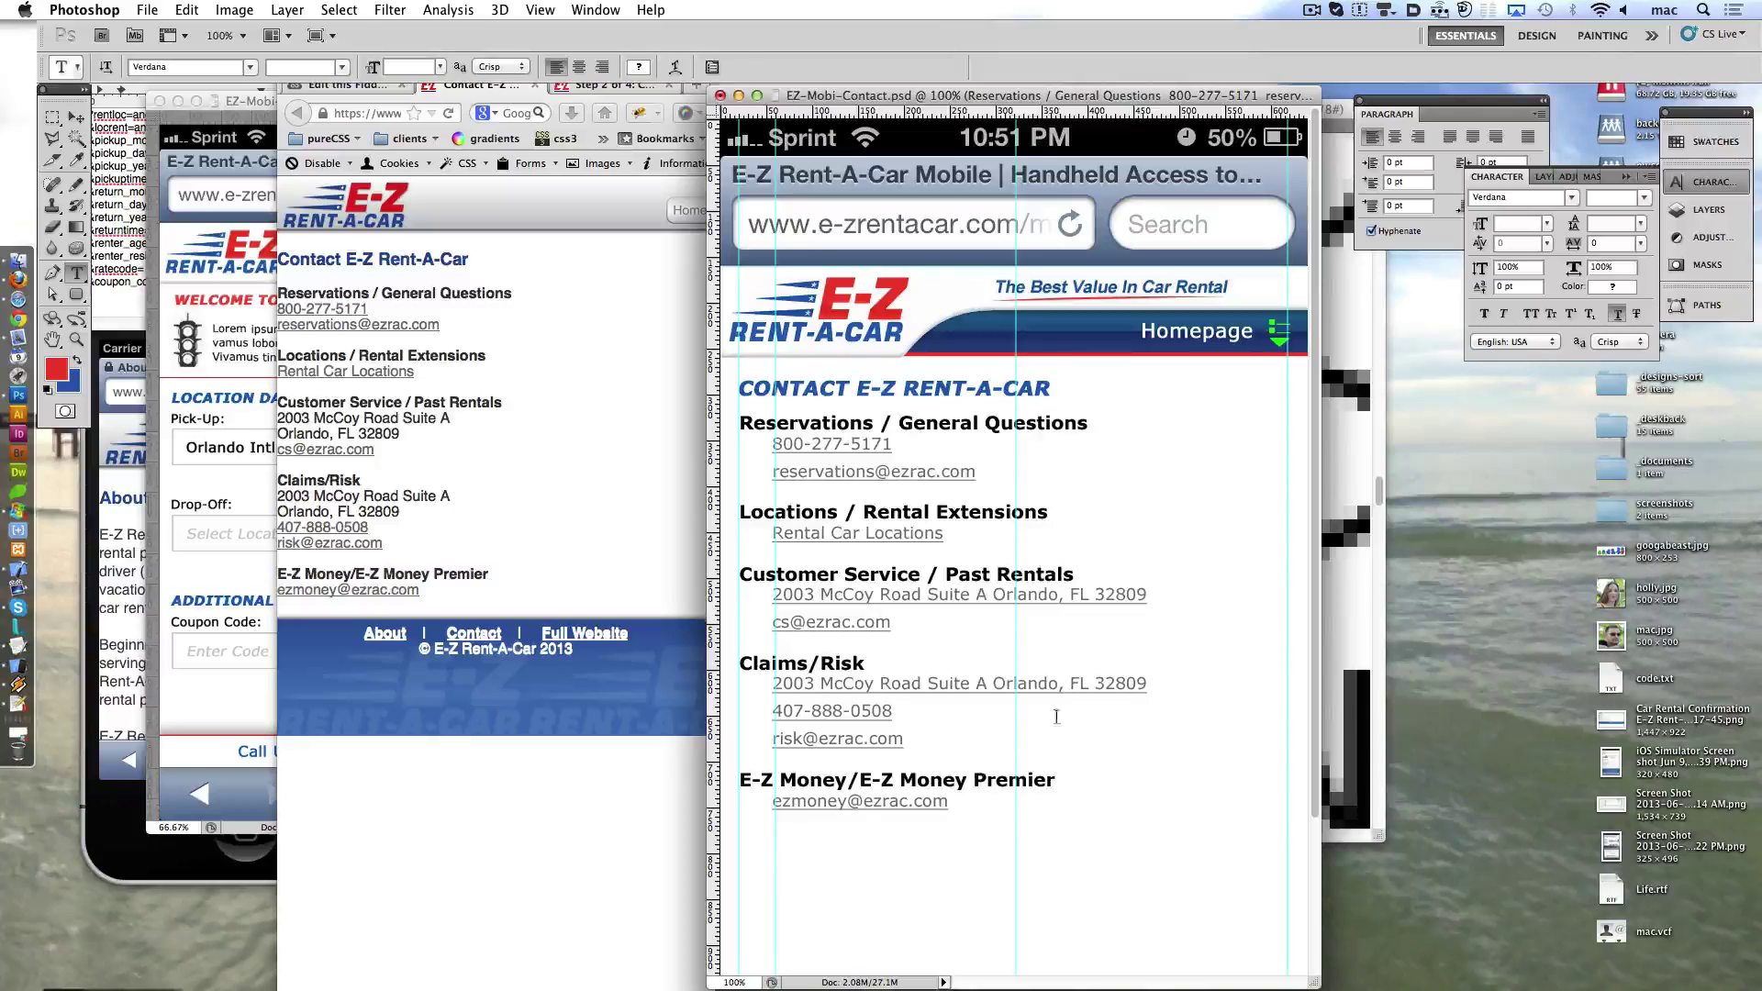
# - Add spaces around the slashes in the Claims / Risk and E-Z Money headings
pyautogui.click(808, 662)
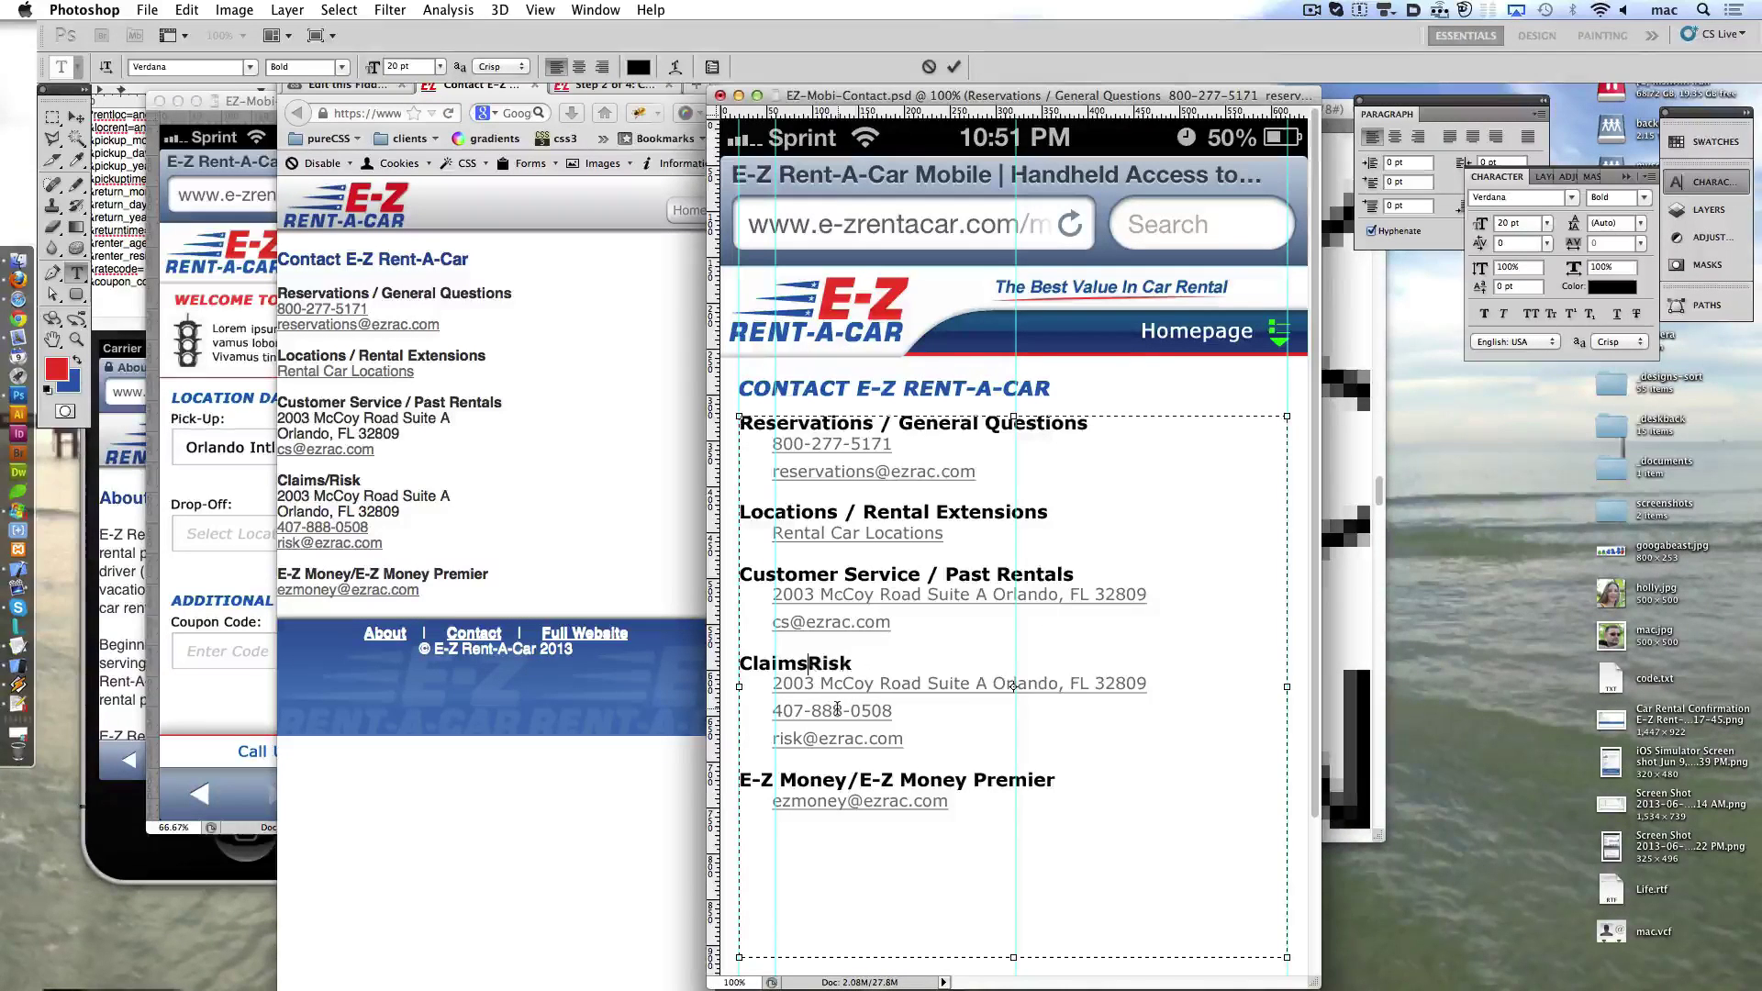
pyautogui.click(851, 780)
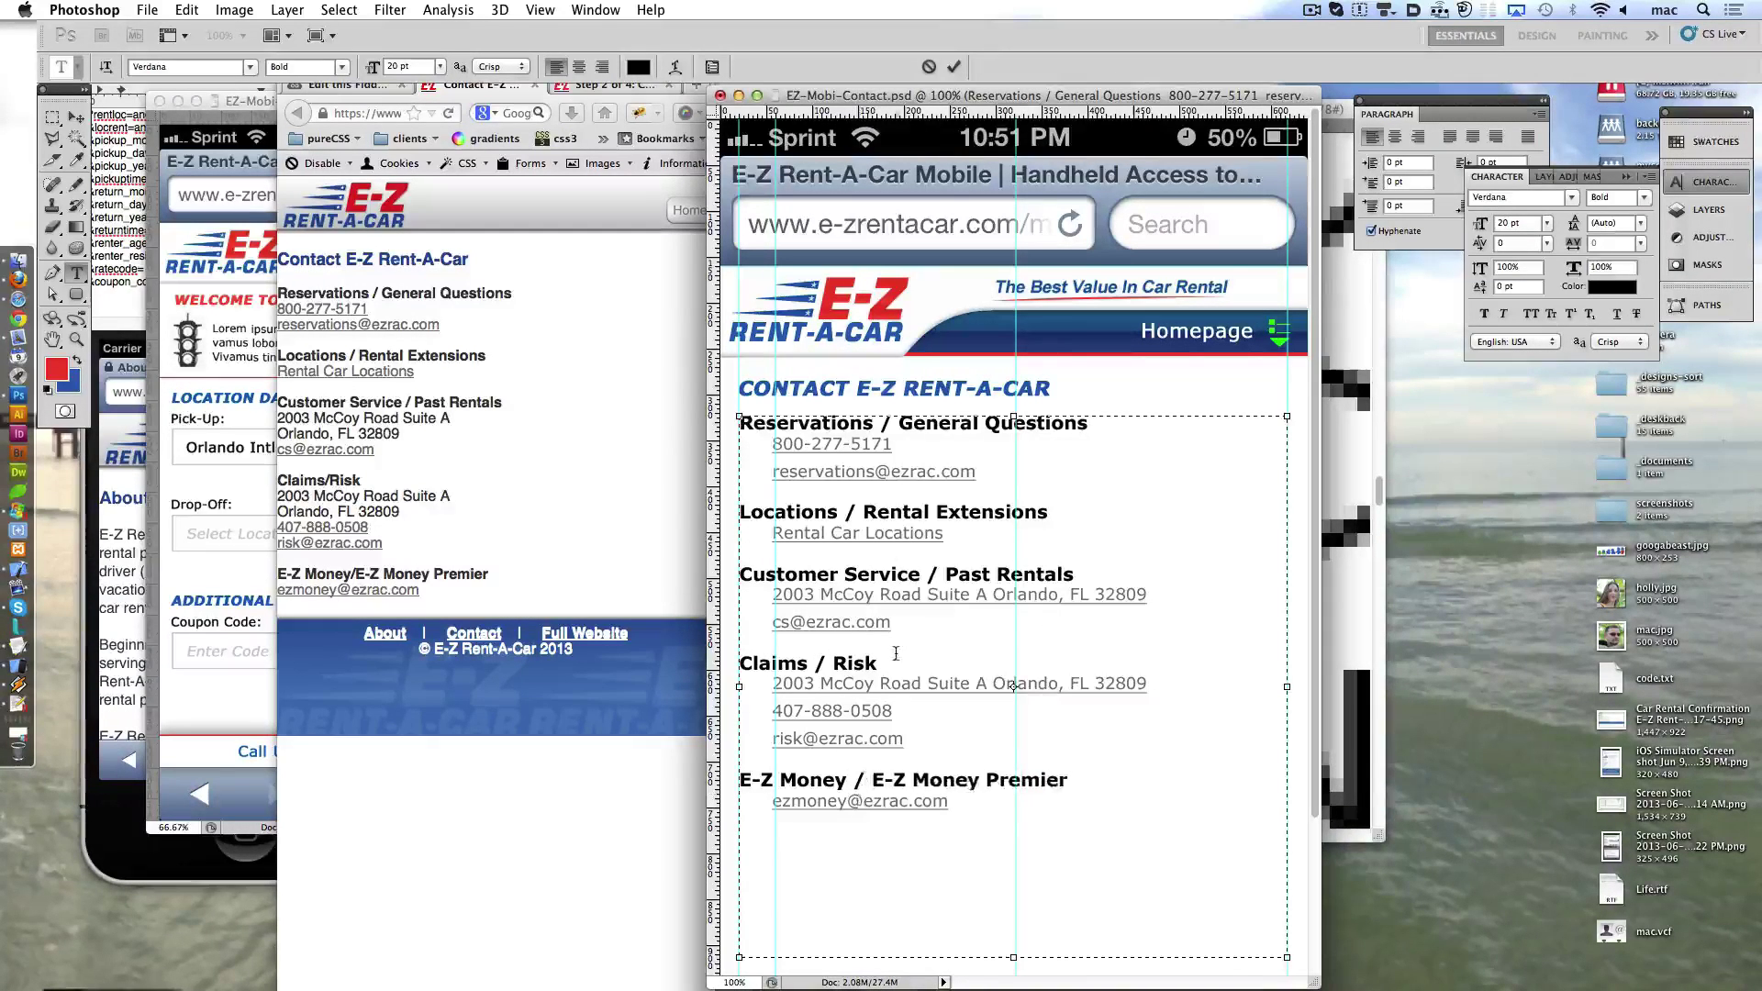
pyautogui.click(946, 576)
pyautogui.press('BackSpace')
pyautogui.press('BackSpace')
pyautogui.press('BackSpace')
pyautogui.write('/')
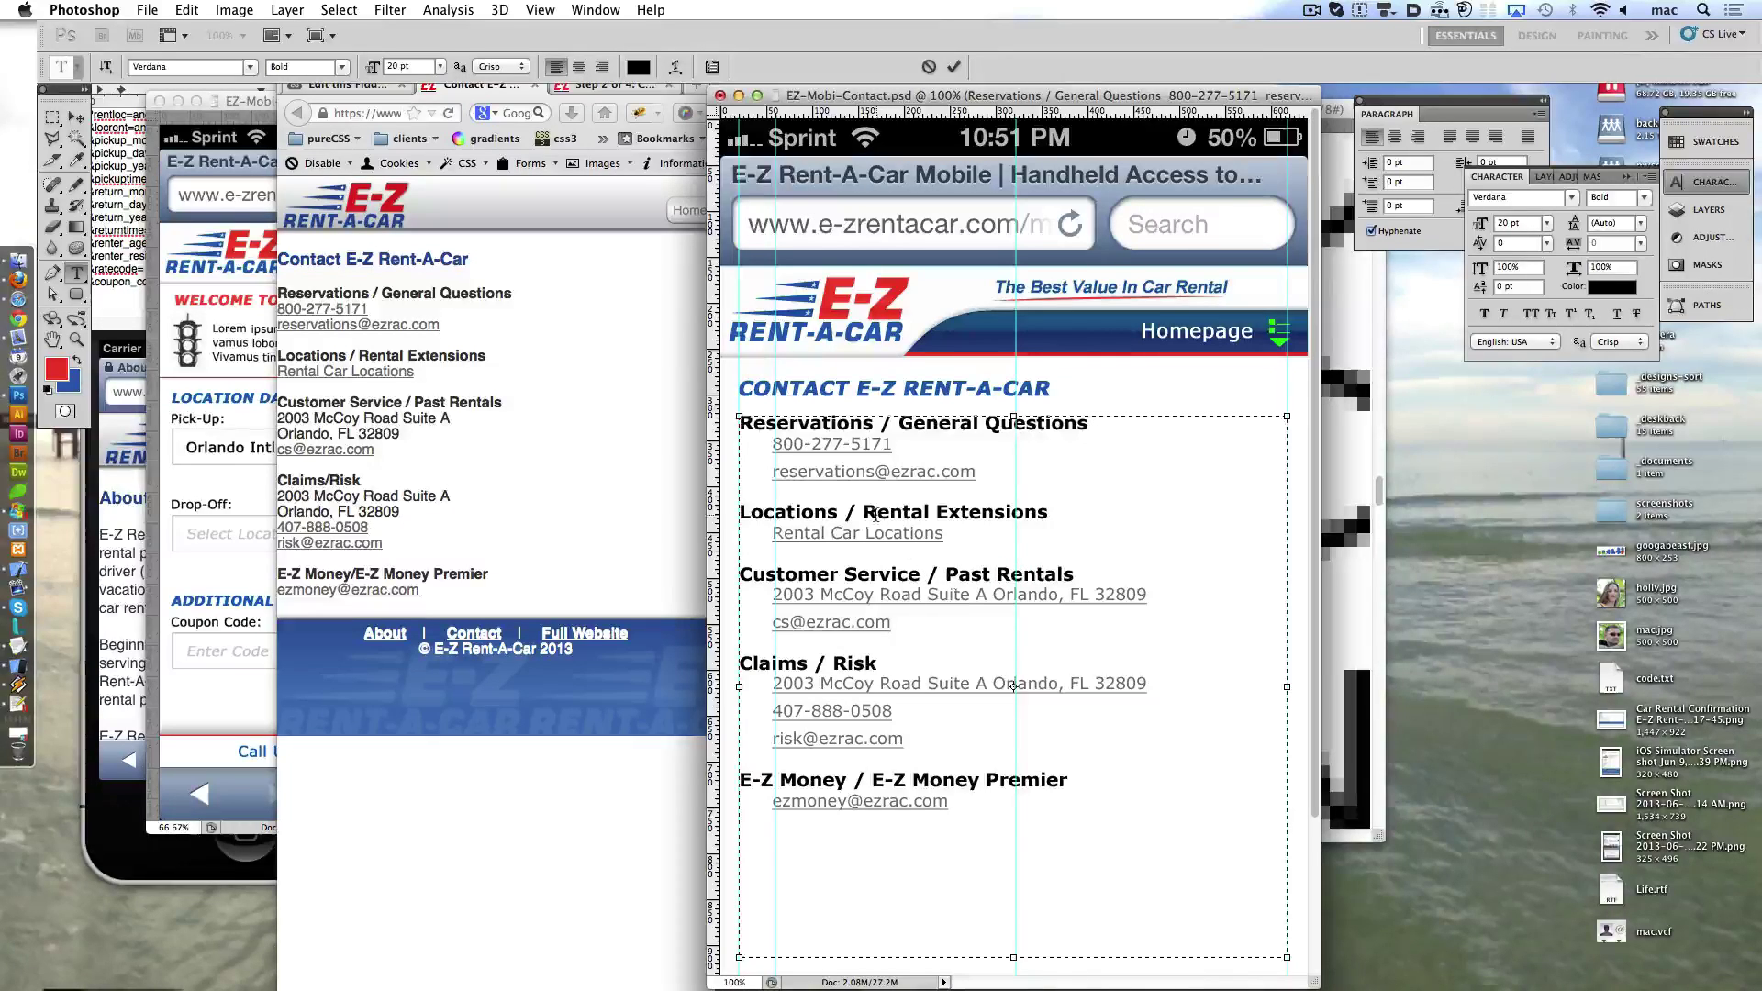
pyautogui.click(954, 67)
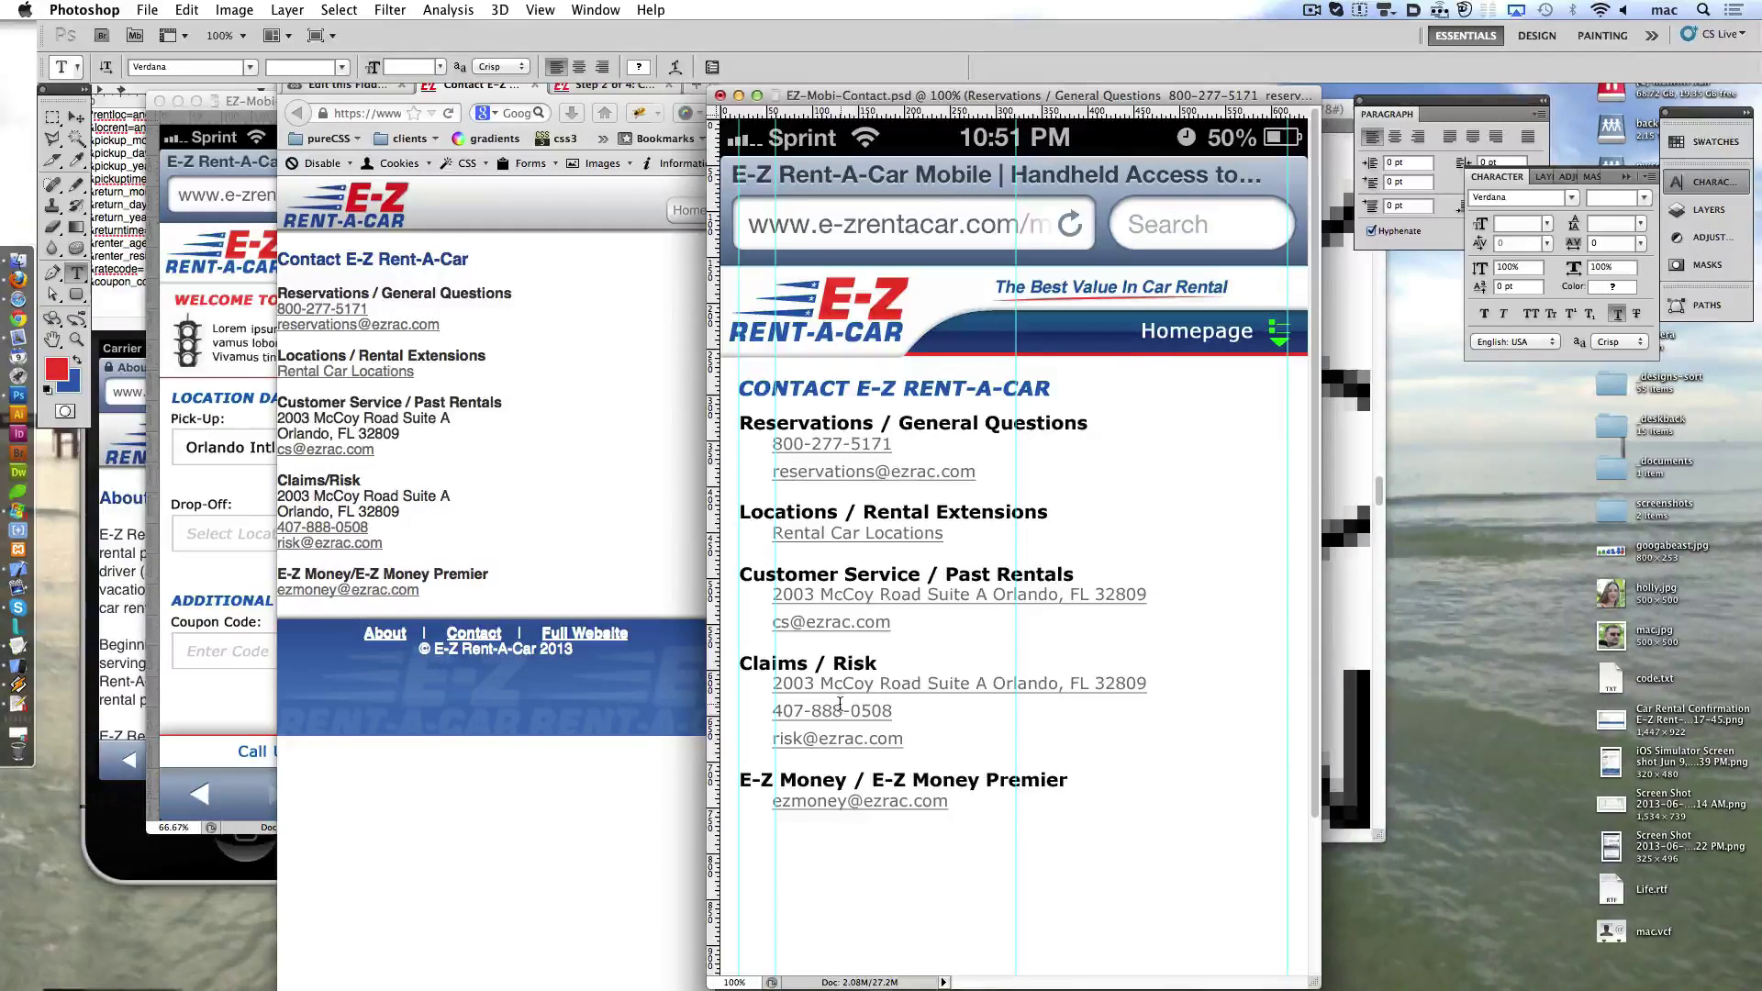
# - Paste the location-pin icon copied from Firefox onto the Contact mockup
pyautogui.click(633, 520)
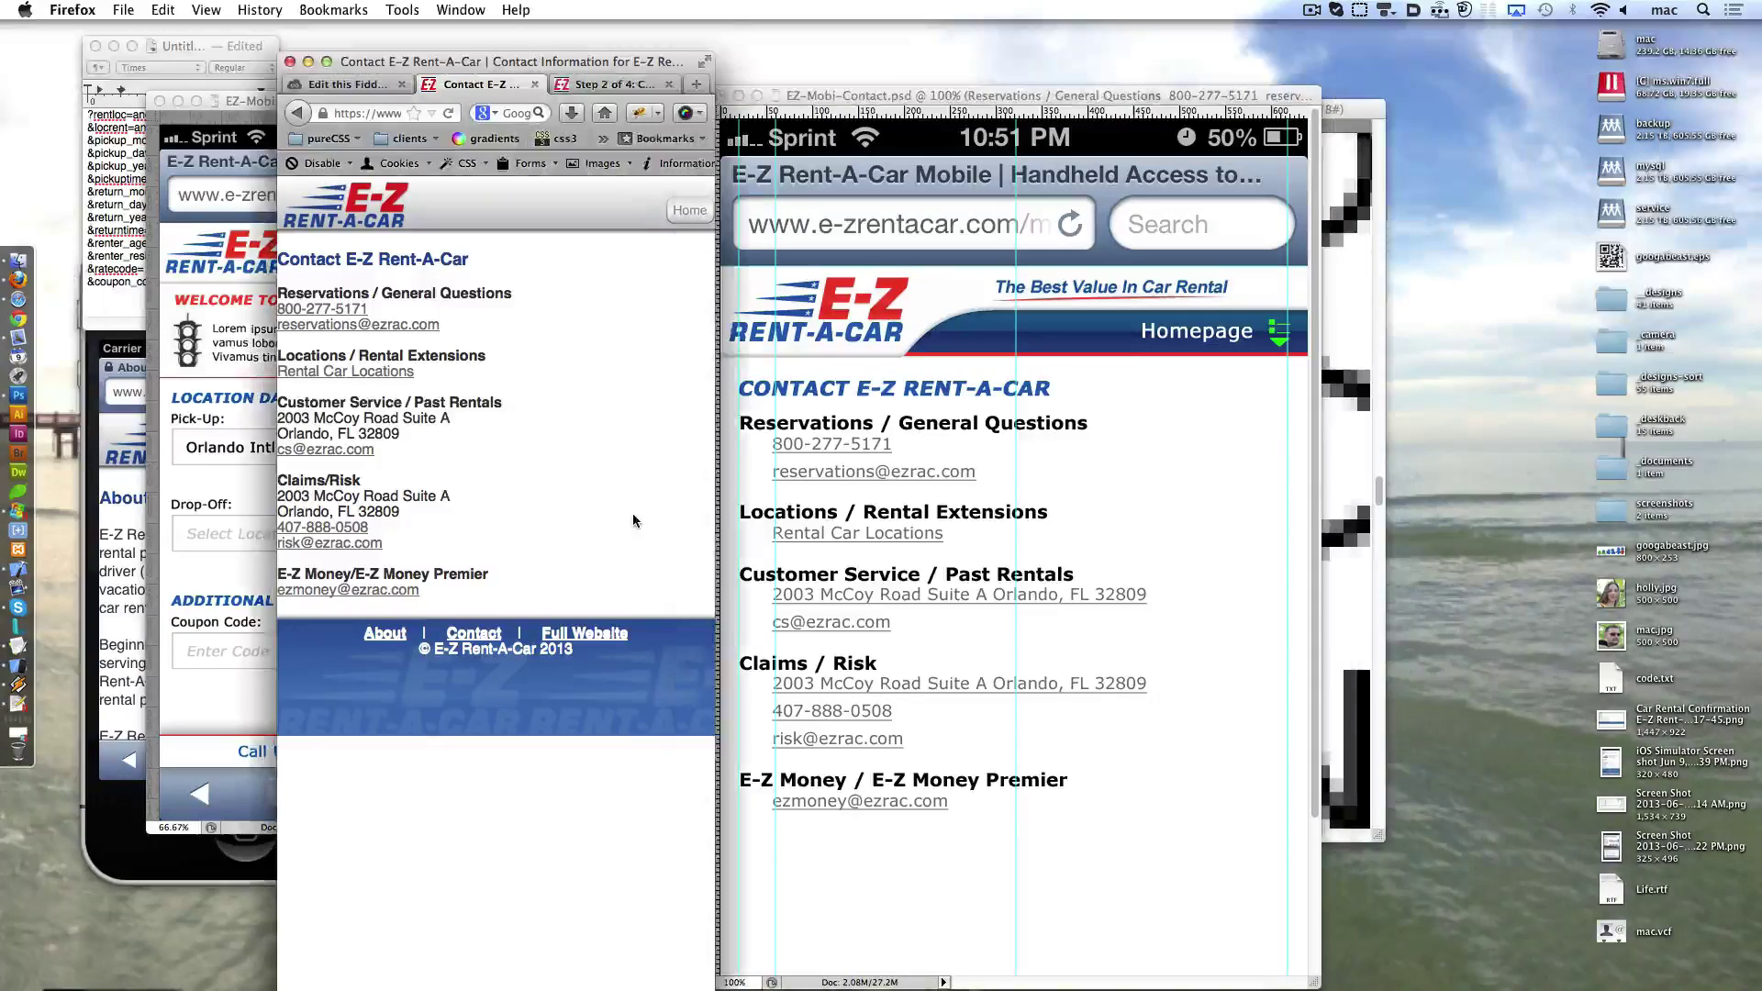
pyautogui.rightClick(491, 86)
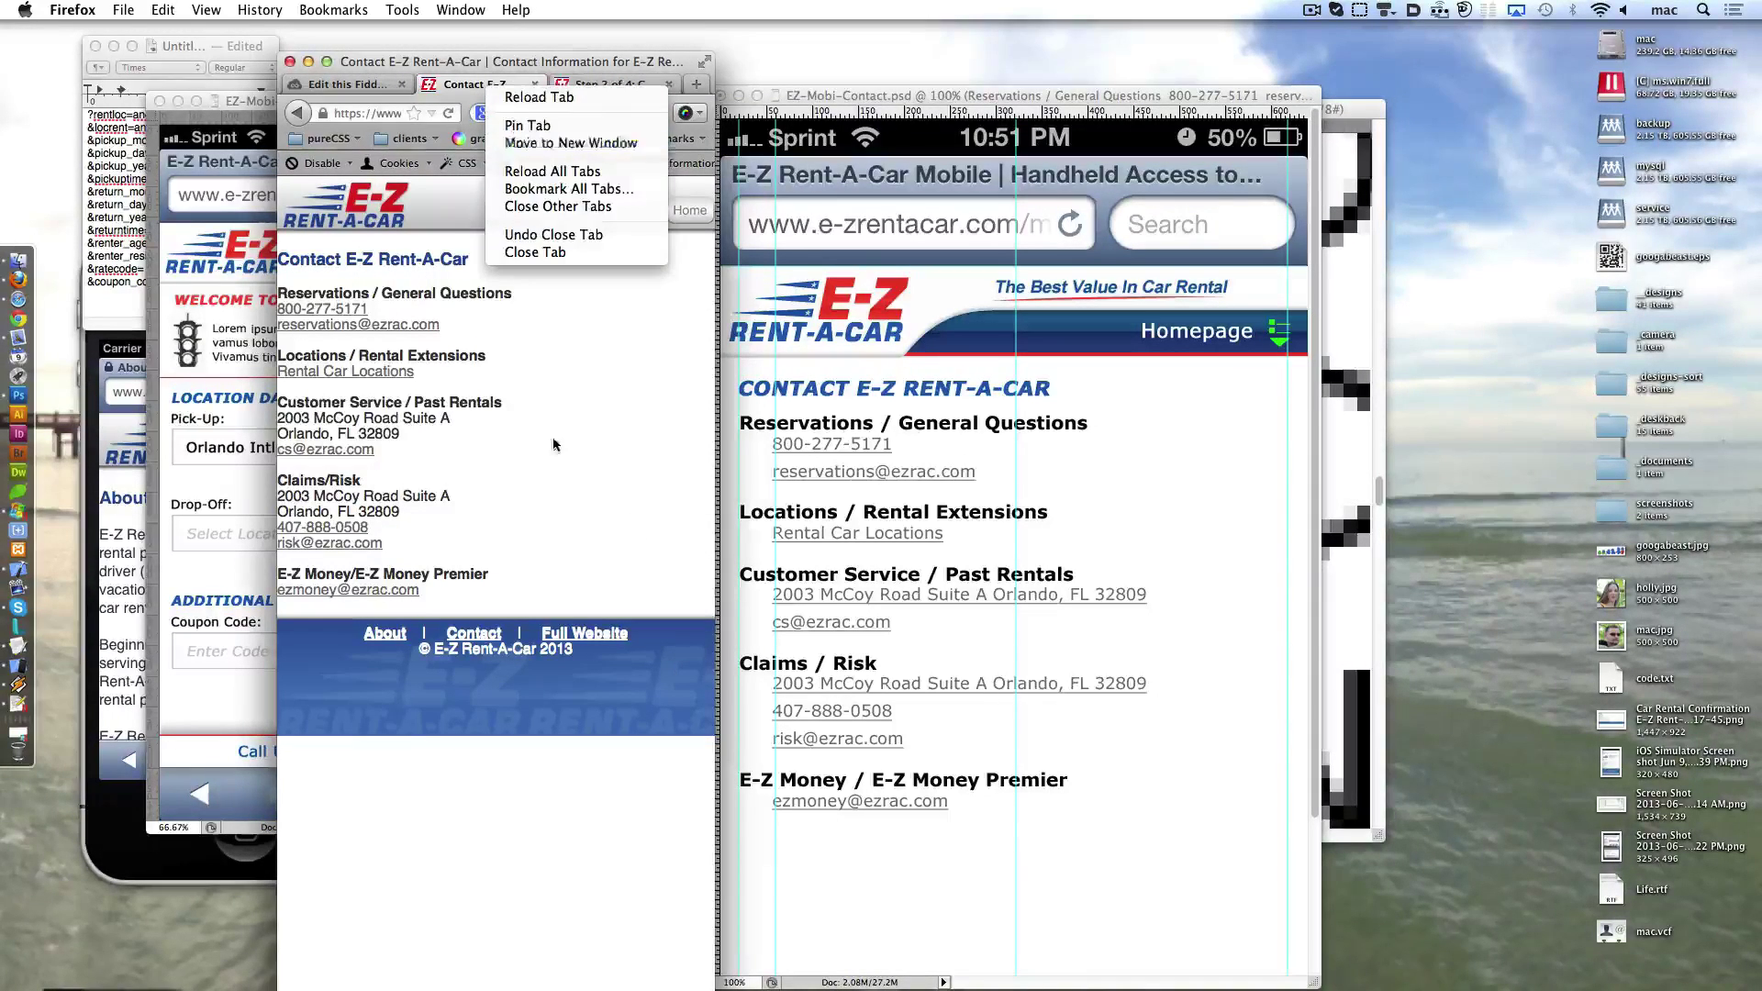
pyautogui.click(1047, 521)
pyautogui.press('super+v')
pyautogui.click(1699, 213)
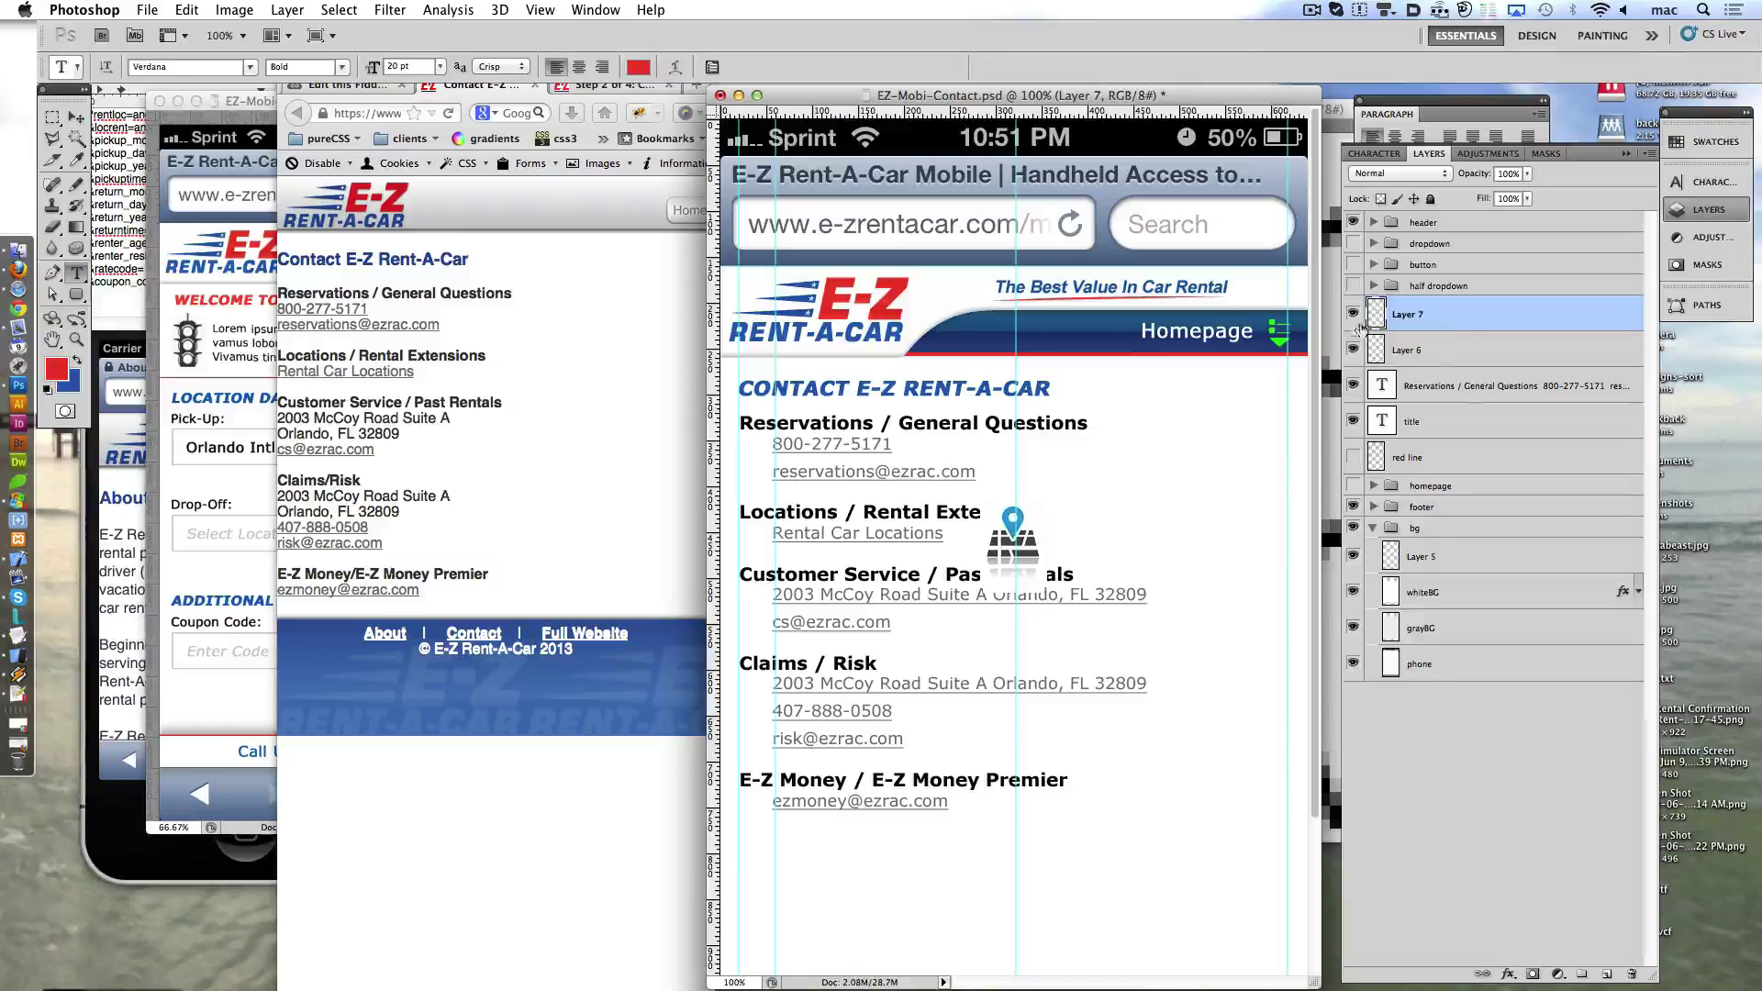
# - Move the icon layers to the top and rename Layers 5, 7 and 6 to phone, map and email
pyautogui.moveTo(1360, 328)
pyautogui.mouseDown()
pyautogui.moveTo(1425, 564)
pyautogui.moveTo(1451, 265)
pyautogui.mouseUp()
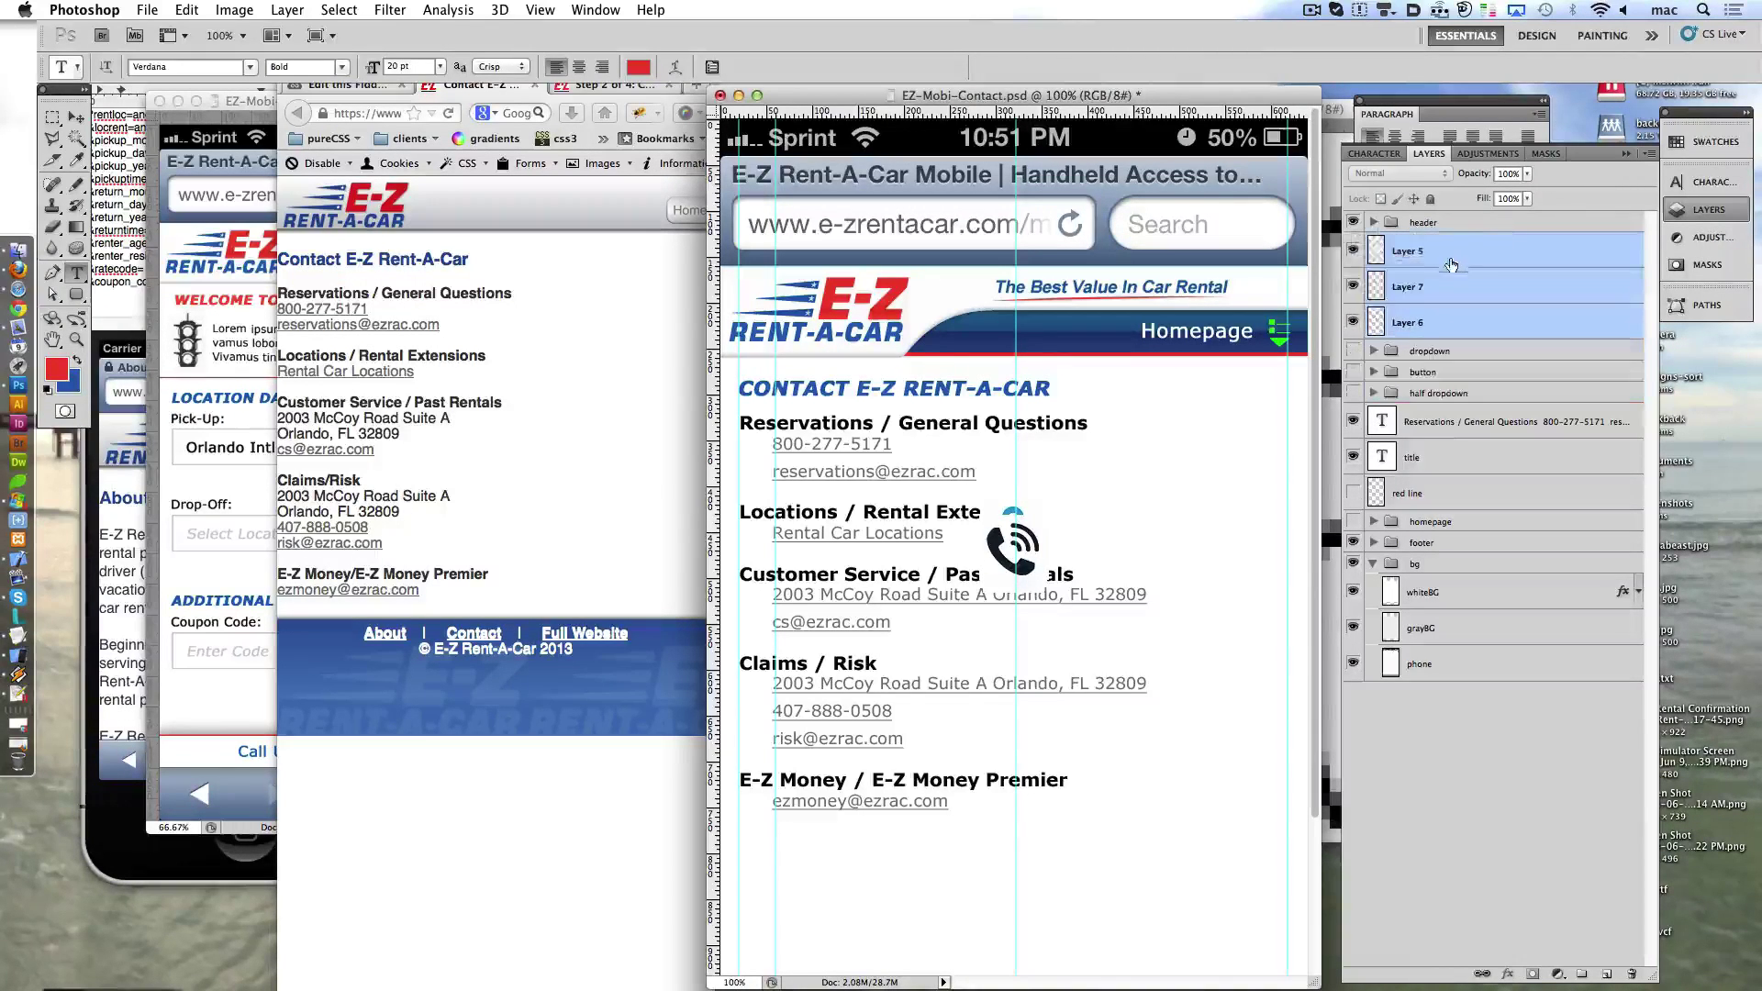
pyautogui.click(1452, 265)
pyautogui.write('hone')
pyautogui.press('Return')
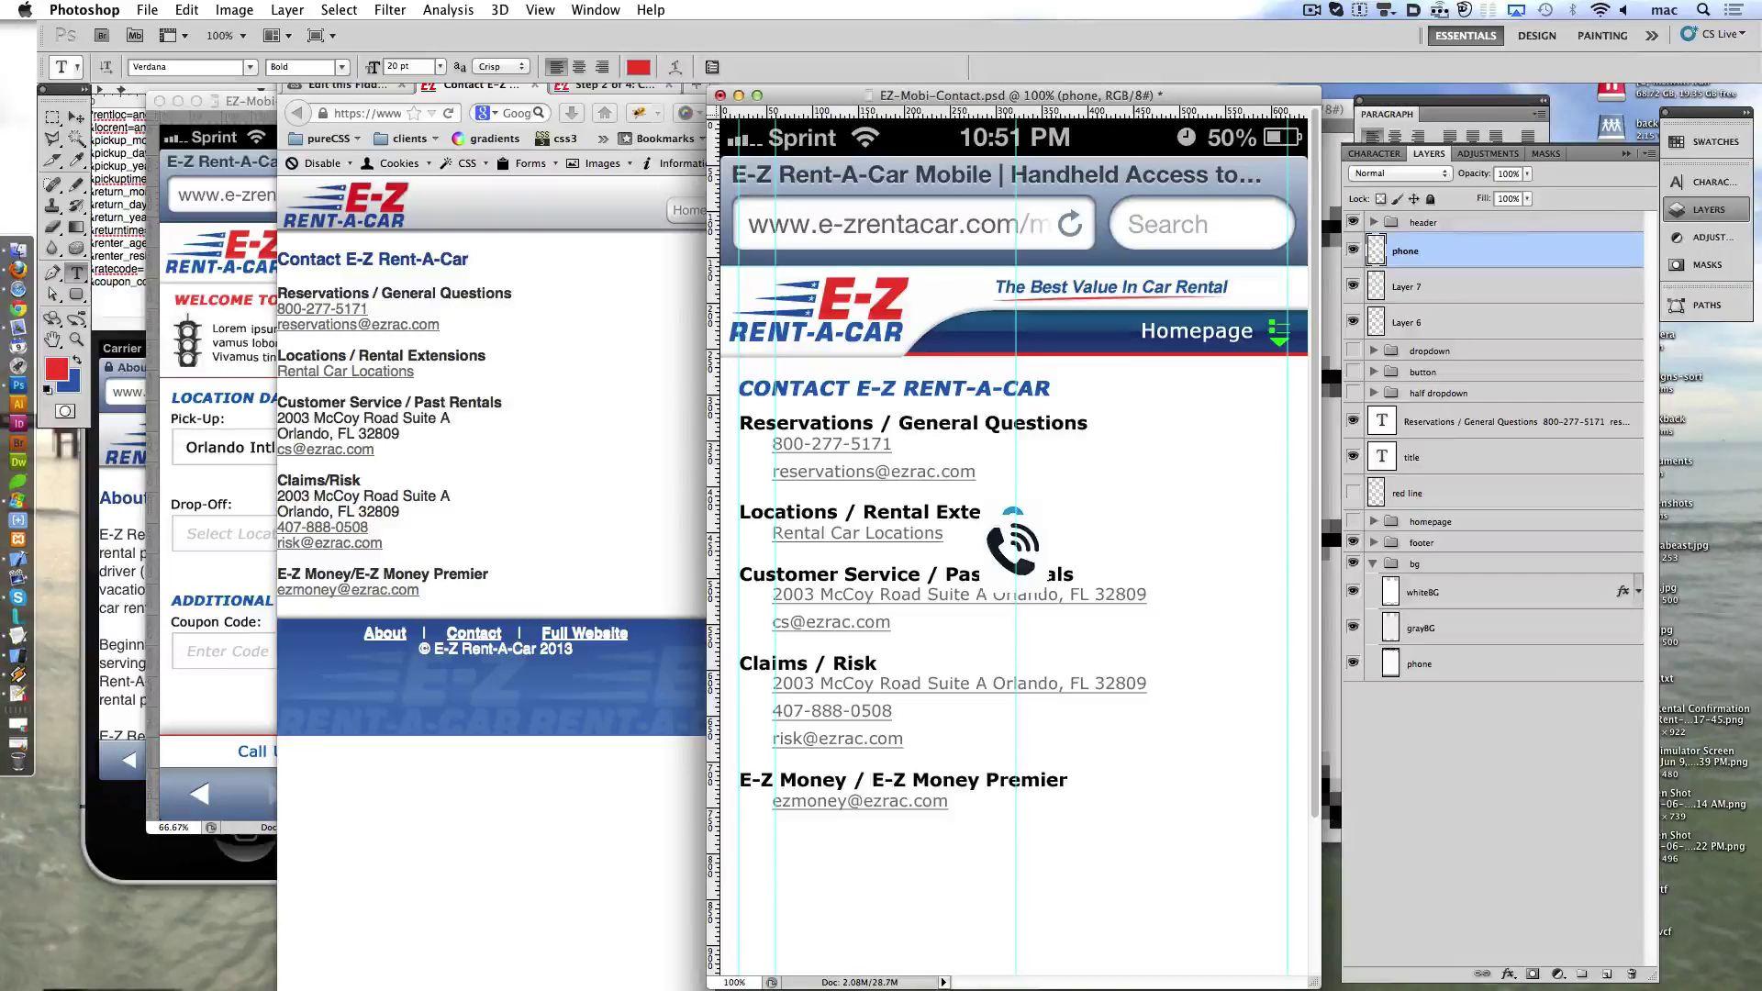
pyautogui.click(1354, 250)
pyautogui.doubleClick(1406, 287)
pyautogui.write('map')
pyautogui.press('Return')
pyautogui.click(1354, 286)
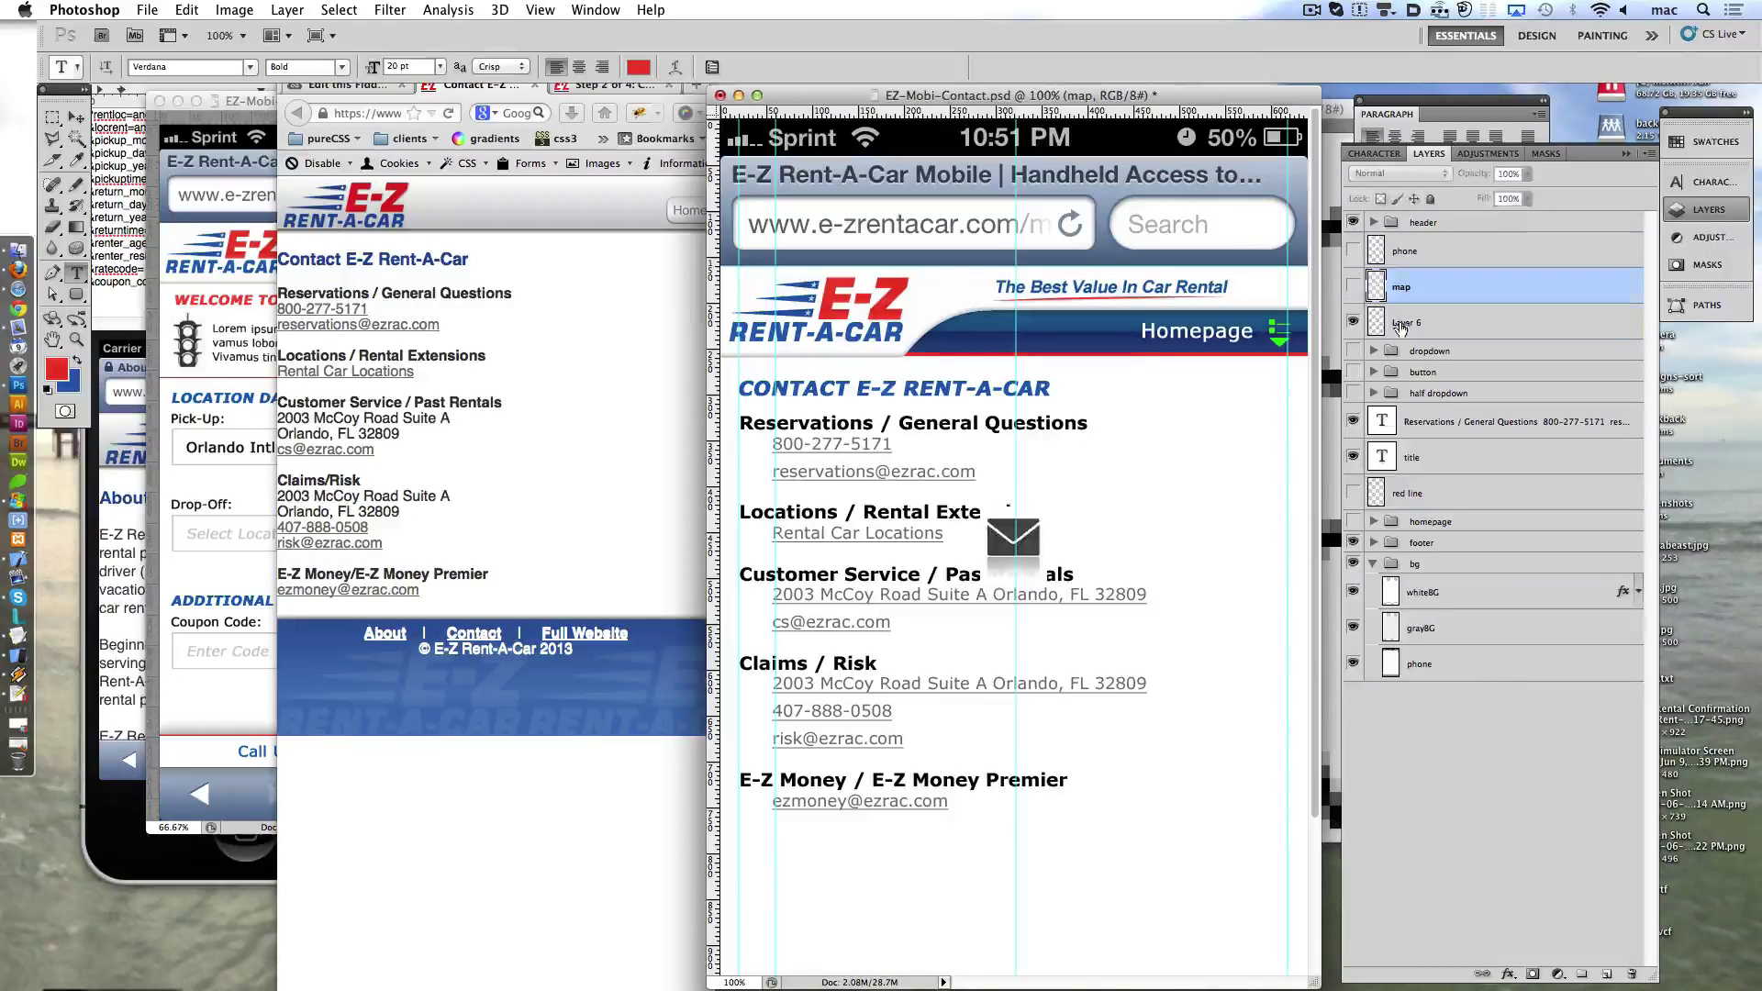
pyautogui.doubleClick(1406, 322)
pyautogui.write('email')
pyautogui.press('Return')
# - Arrange the phone, map and envelope icons in a row beside Reservations
pyautogui.moveTo(1354, 286); pyautogui.dragTo(1354, 250)
pyautogui.click(1403, 261)
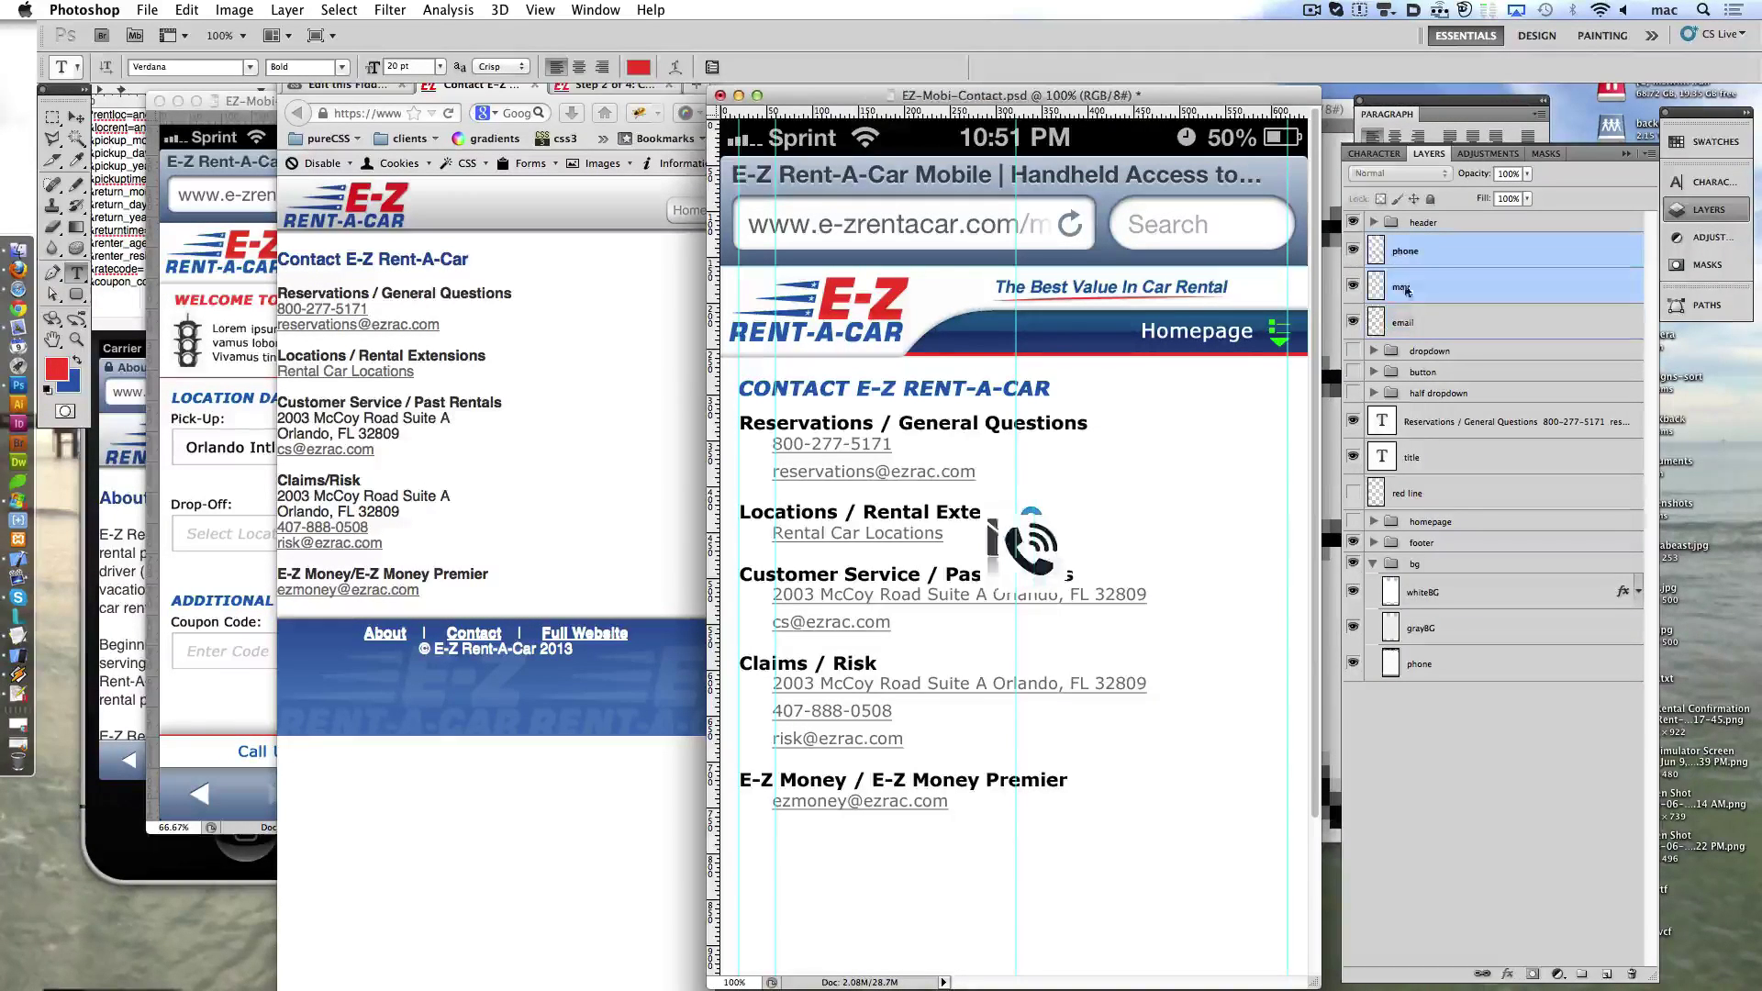
pyautogui.hotkey('shift', 'Right')
pyautogui.hotkey('shift', 'Right')
pyautogui.hotkey('shift', 'Right')
pyautogui.hotkey('shift', 'Right')
pyautogui.hotkey('shift', 'Right')
pyautogui.hotkey('shift', 'Right')
pyautogui.hotkey('shift', 'Right')
pyautogui.hotkey('shift', 'Right')
pyautogui.hotkey('shift', 'Right')
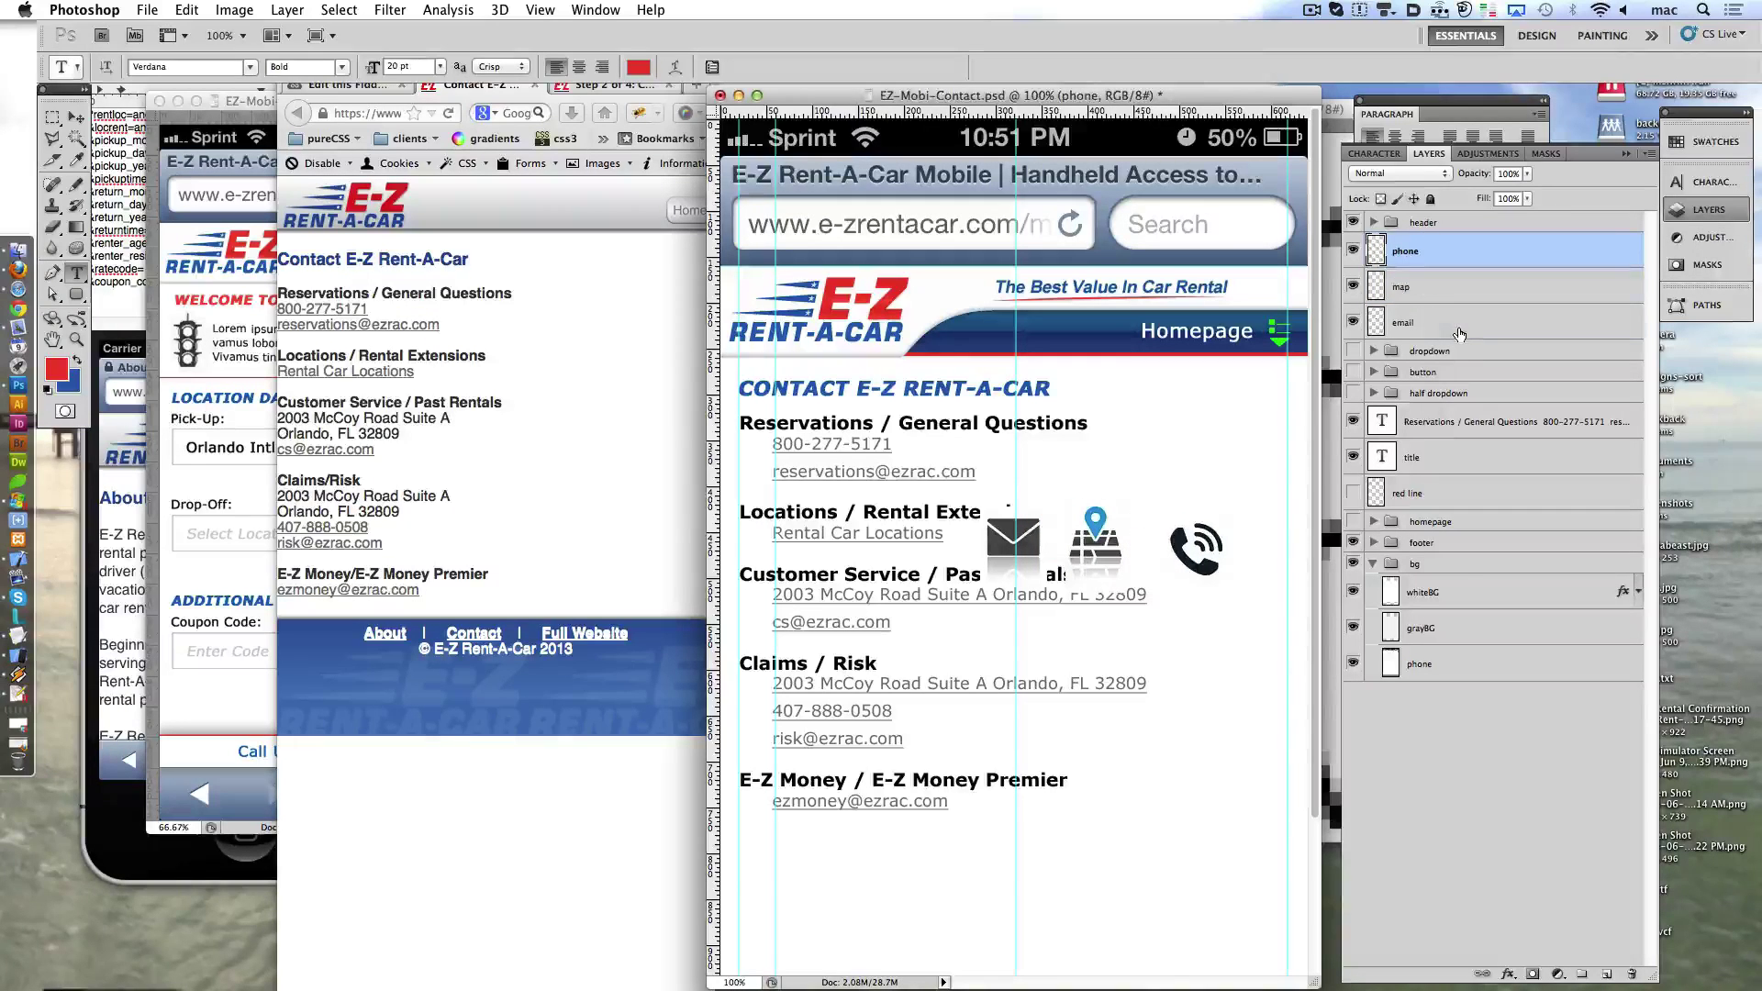
pyautogui.keyDown('shift'); pyautogui.click(1460, 322); pyautogui.keyUp('shift')
pyautogui.hotkey('shift', 'Up')
pyautogui.hotkey('shift', 'Up')
pyautogui.hotkey('shift', 'Up')
pyautogui.hotkey('shift', 'Up')
pyautogui.hotkey('shift', 'Right')
pyautogui.hotkey('shift', 'Right')
pyautogui.hotkey('shift', 'Right')
pyautogui.hotkey('shift', 'Right')
pyautogui.hotkey('shift', 'Right')
pyautogui.hotkey('shift', 'Right')
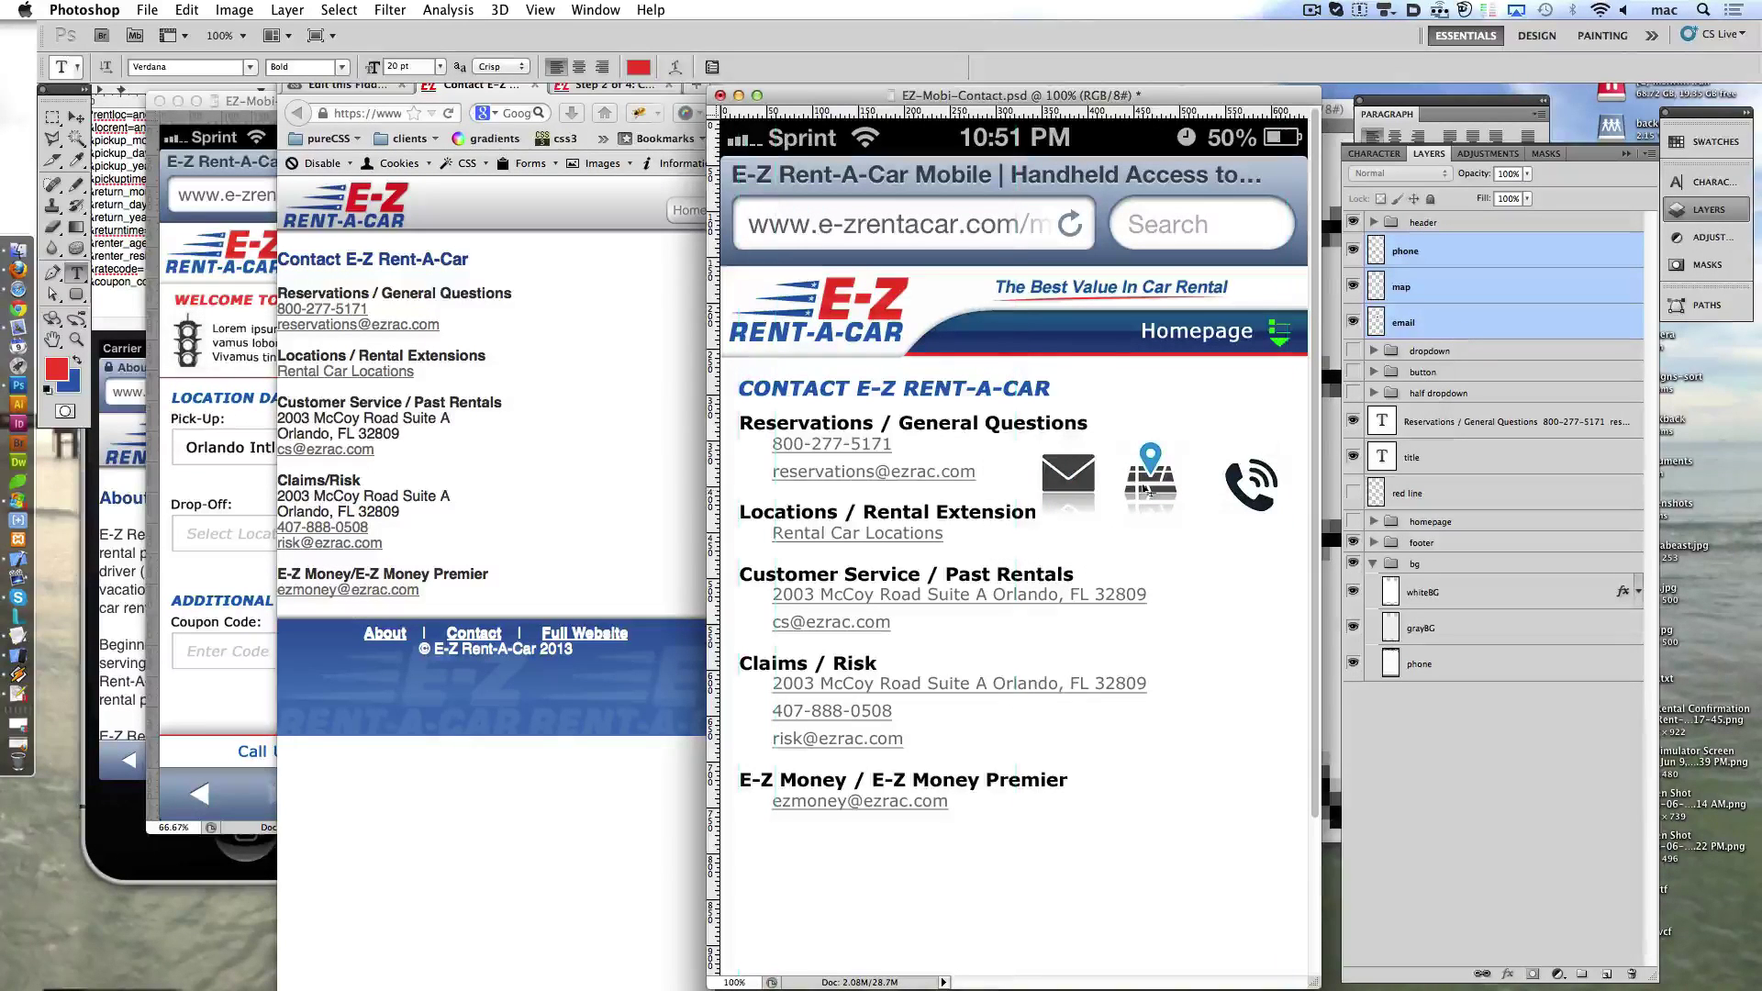
pyautogui.hotkey('shift', 'Left')
pyautogui.click(1405, 250)
pyautogui.moveTo(1260, 497); pyautogui.dragTo(1216, 501)
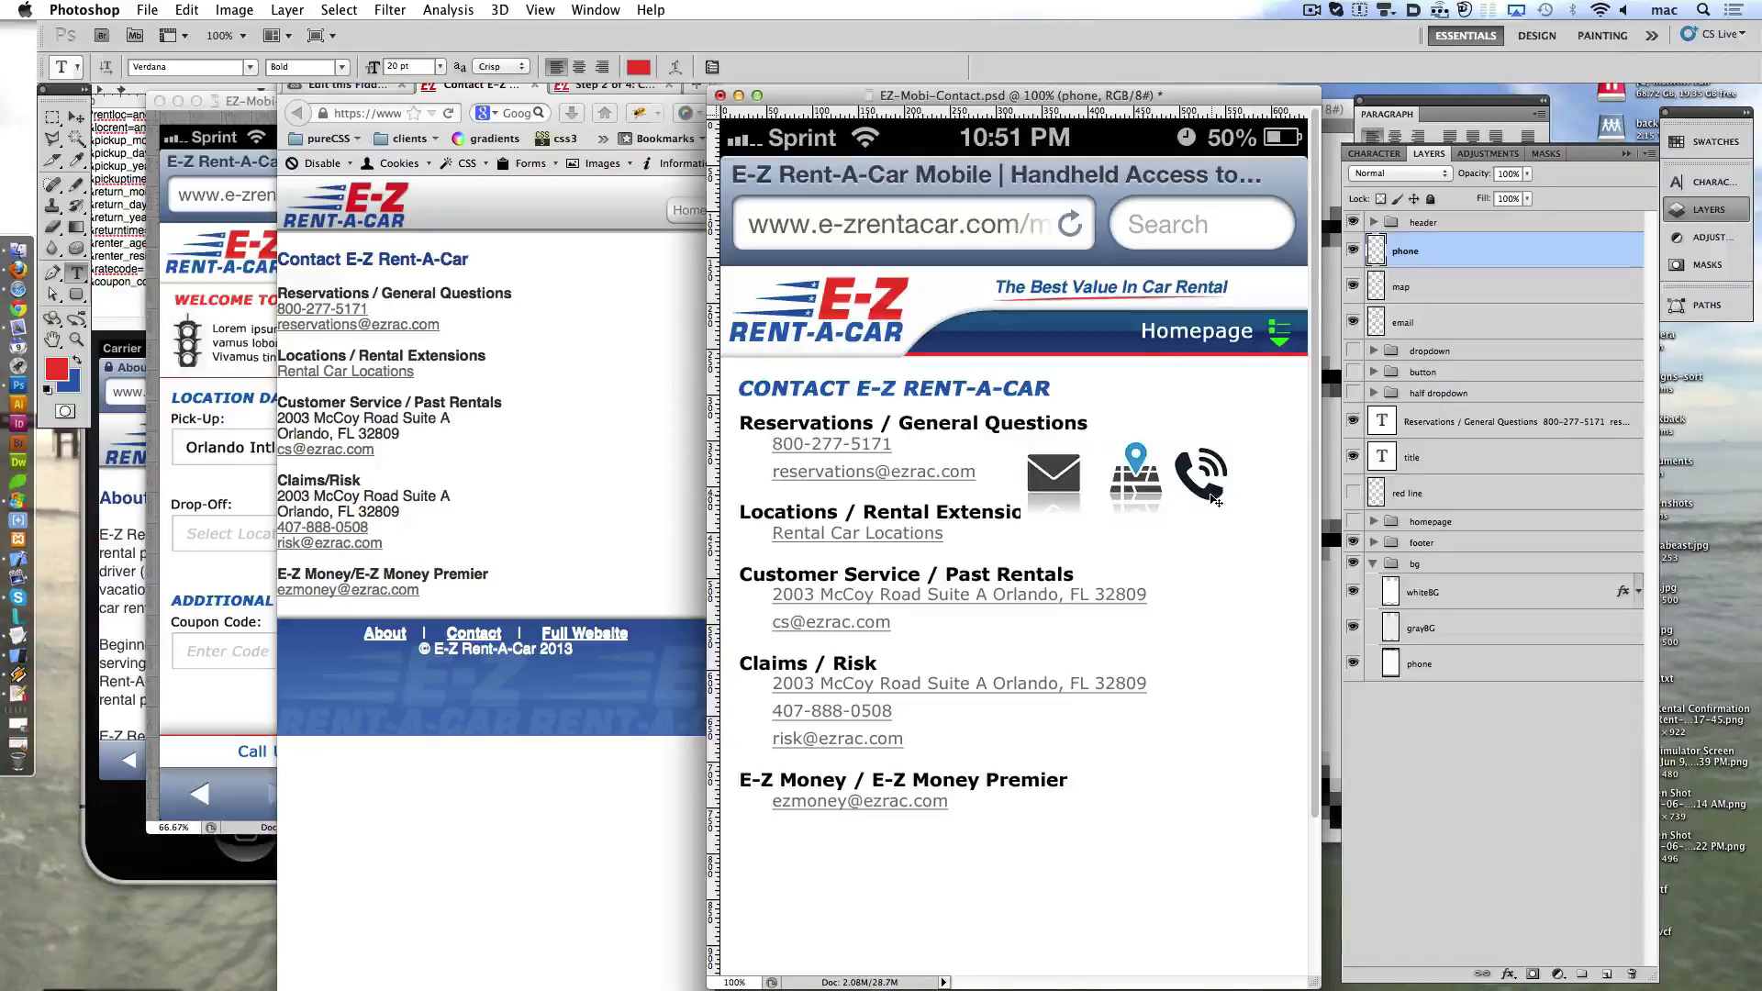
# - Zoom in on the three icons and brighten them with a Curves adjustment
pyautogui.press('z')
pyautogui.click(1039, 447)
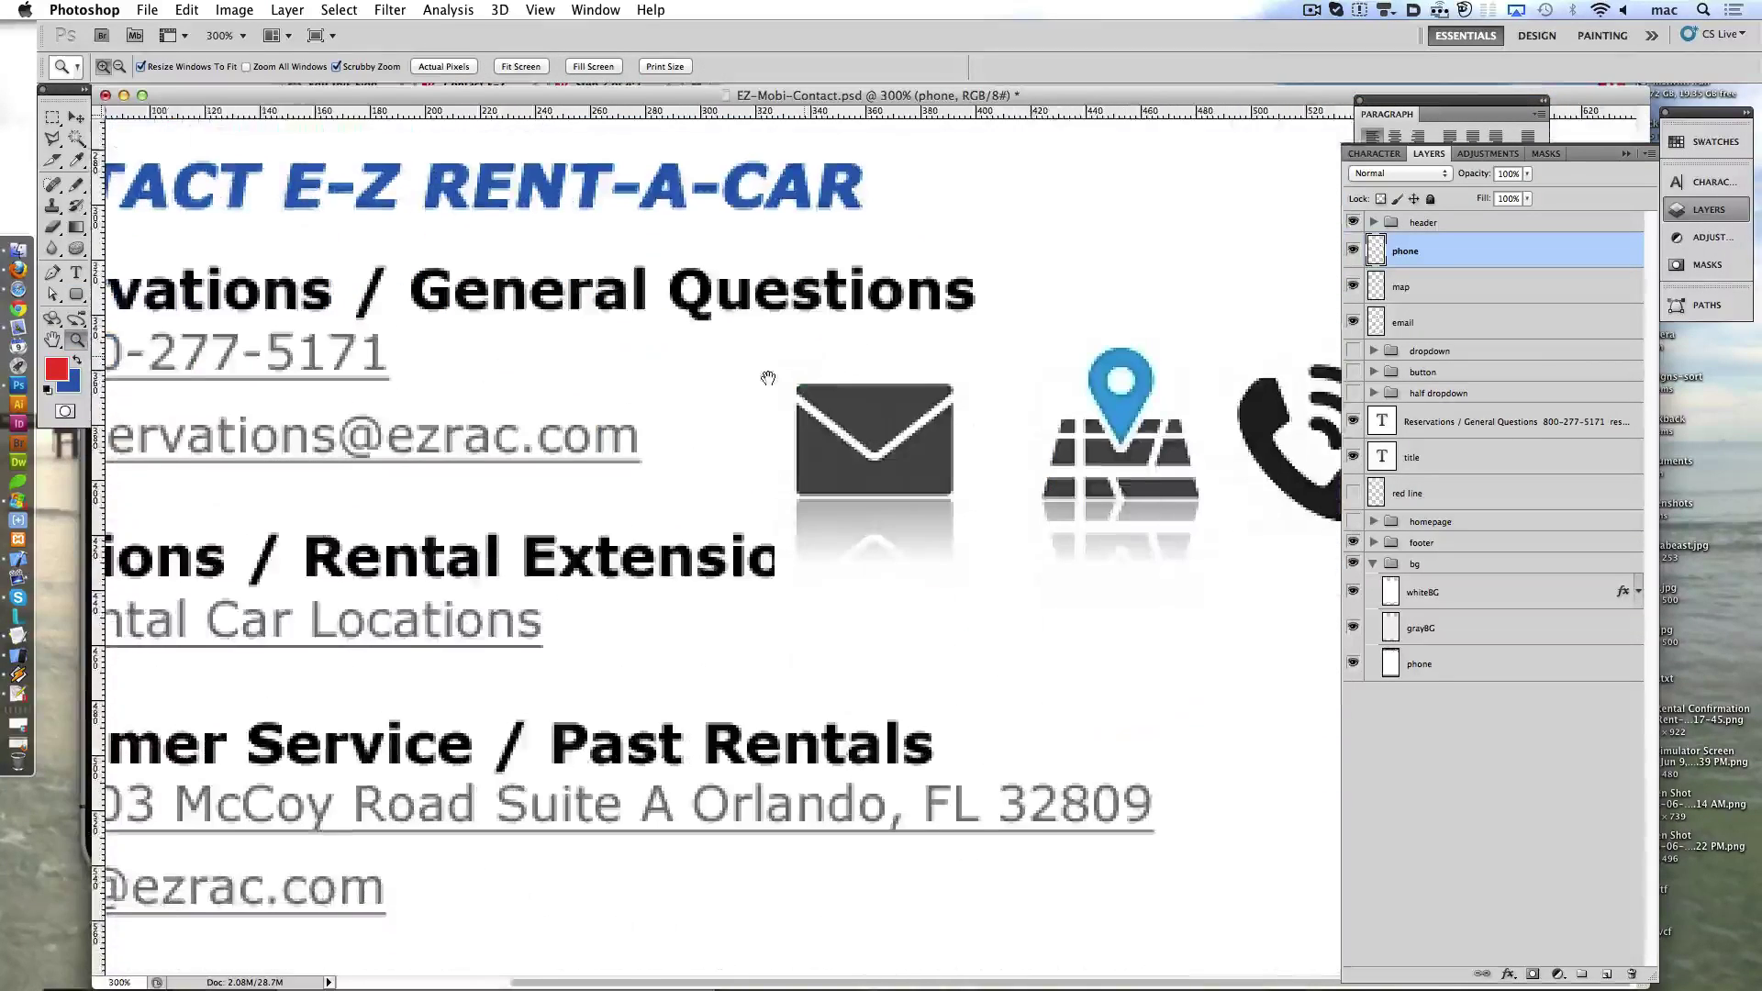
pyautogui.moveTo(1039, 447); pyautogui.dragTo(984, 425)
pyautogui.hotkey('ctrl', 'm')
pyautogui.moveTo(1239, 286); pyautogui.dragTo(1578, 287)
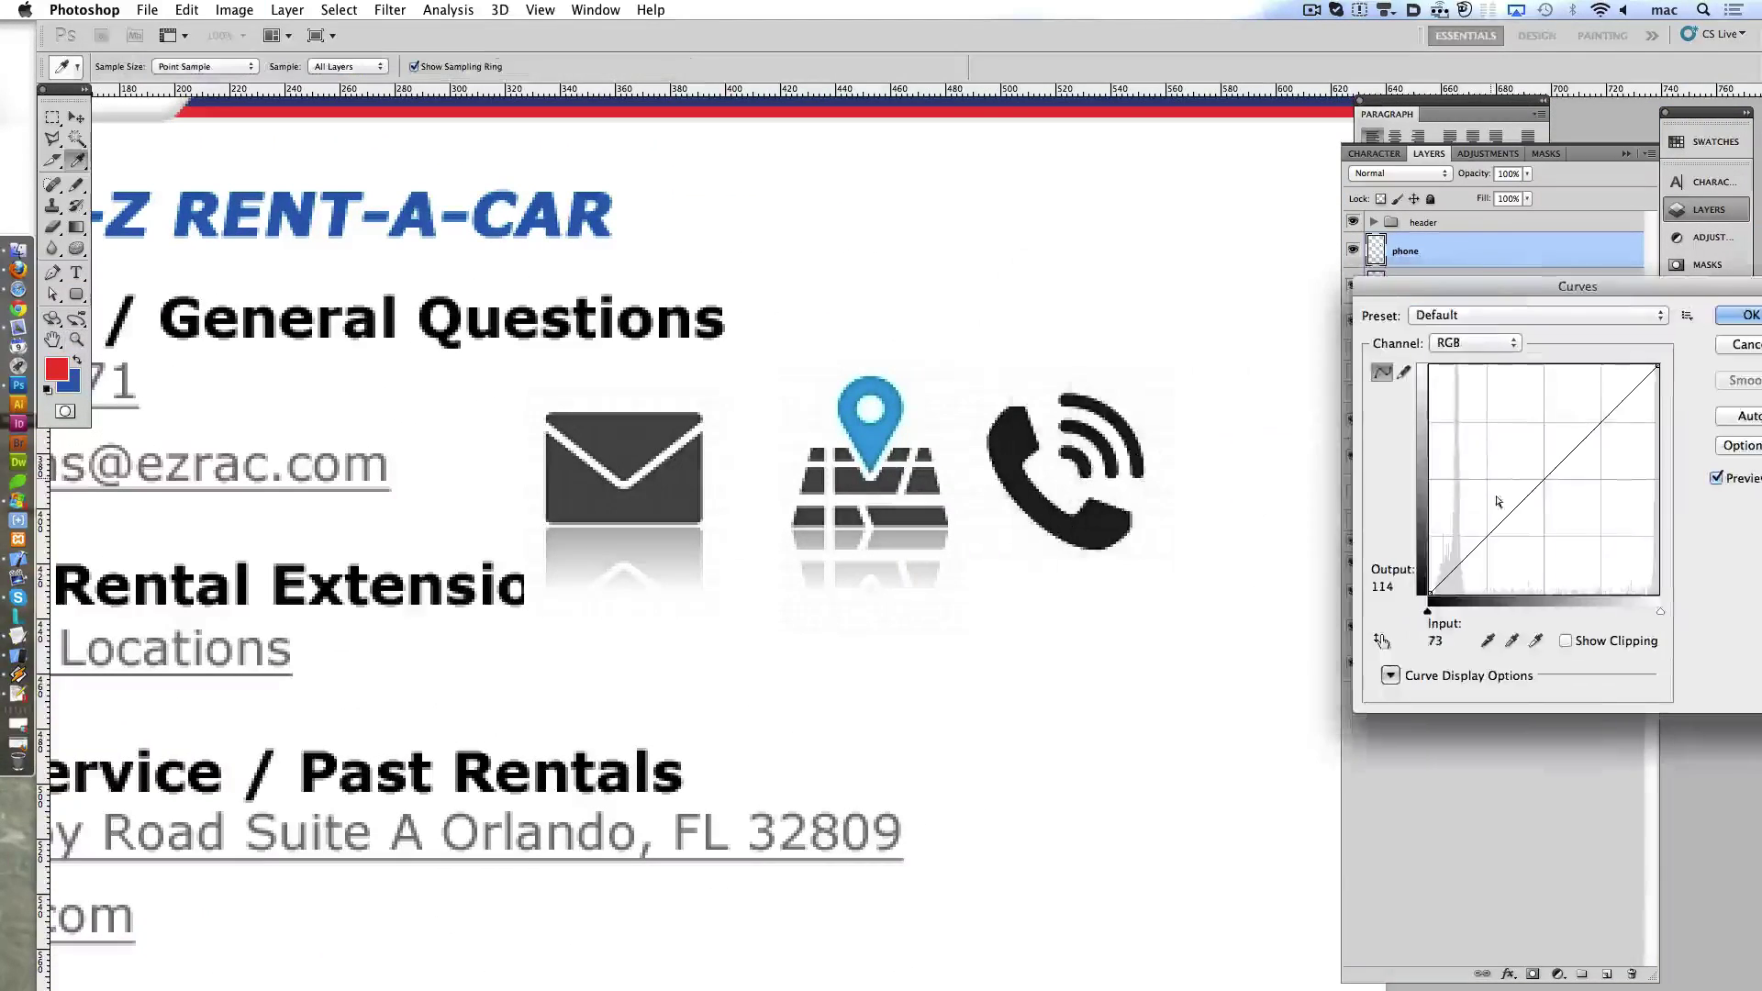
pyautogui.moveTo(1500, 521); pyautogui.dragTo(1499, 430)
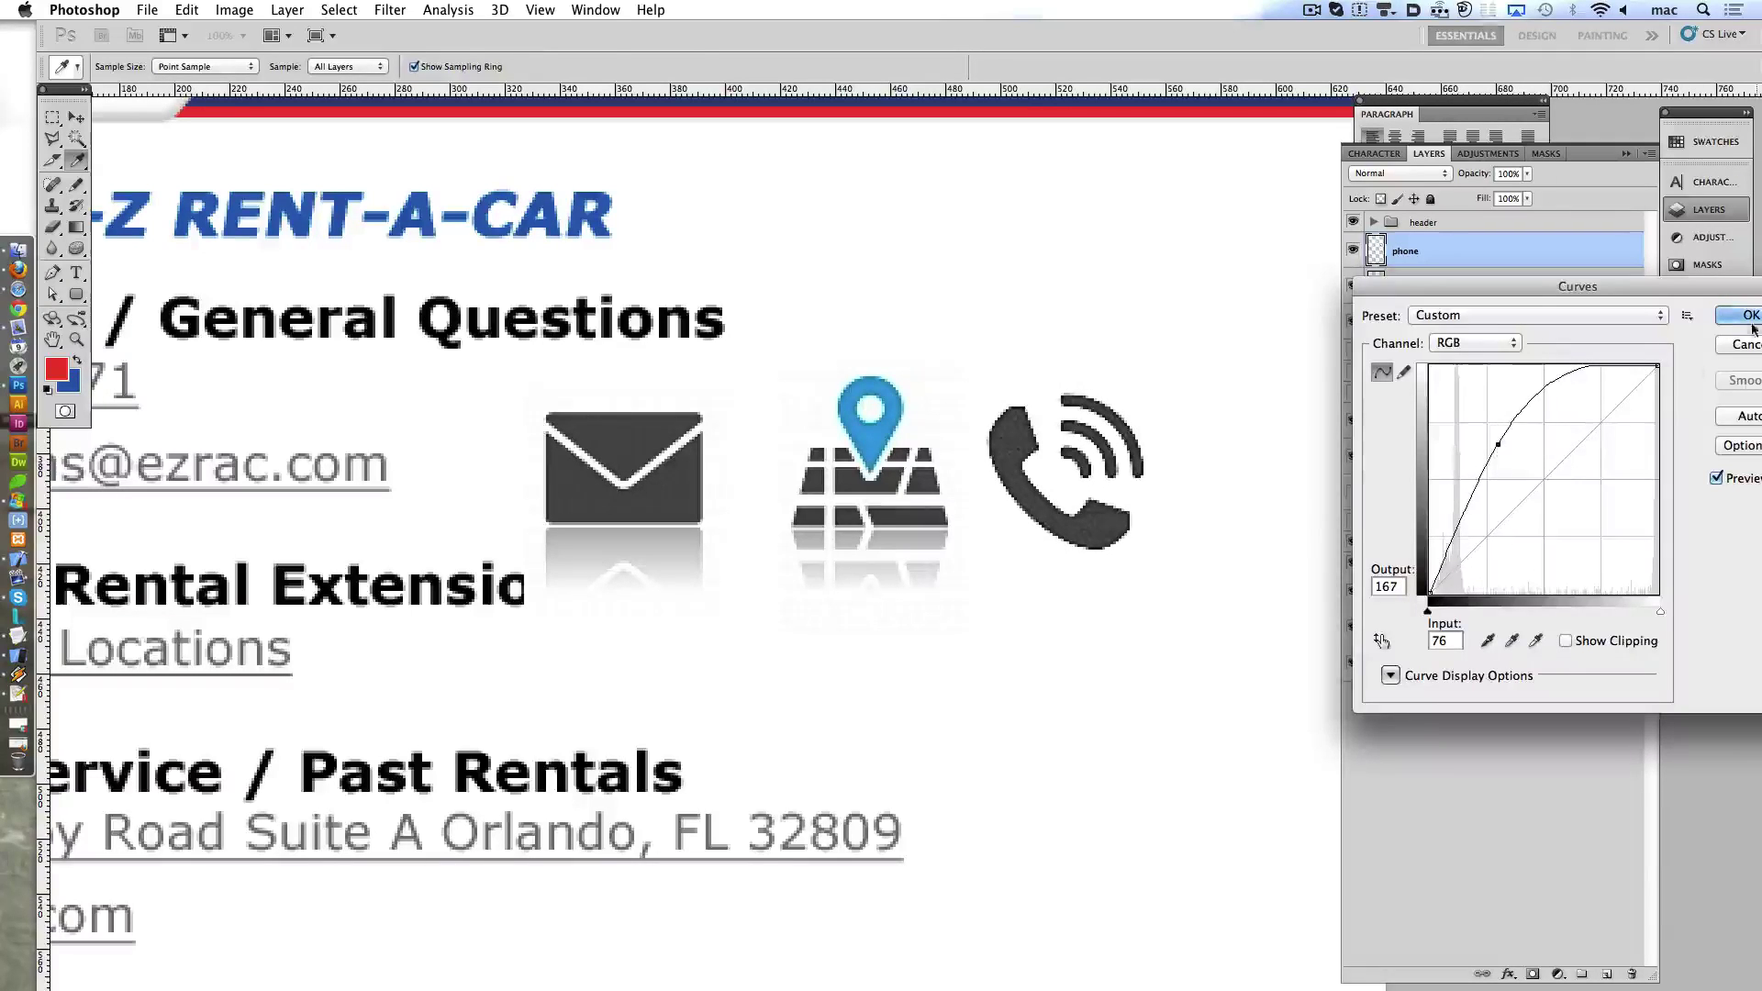
pyautogui.press('Return')
# - Erase the reflections below the envelope and map icons
pyautogui.press('m')
pyautogui.moveTo(520, 530); pyautogui.dragTo(746, 690)
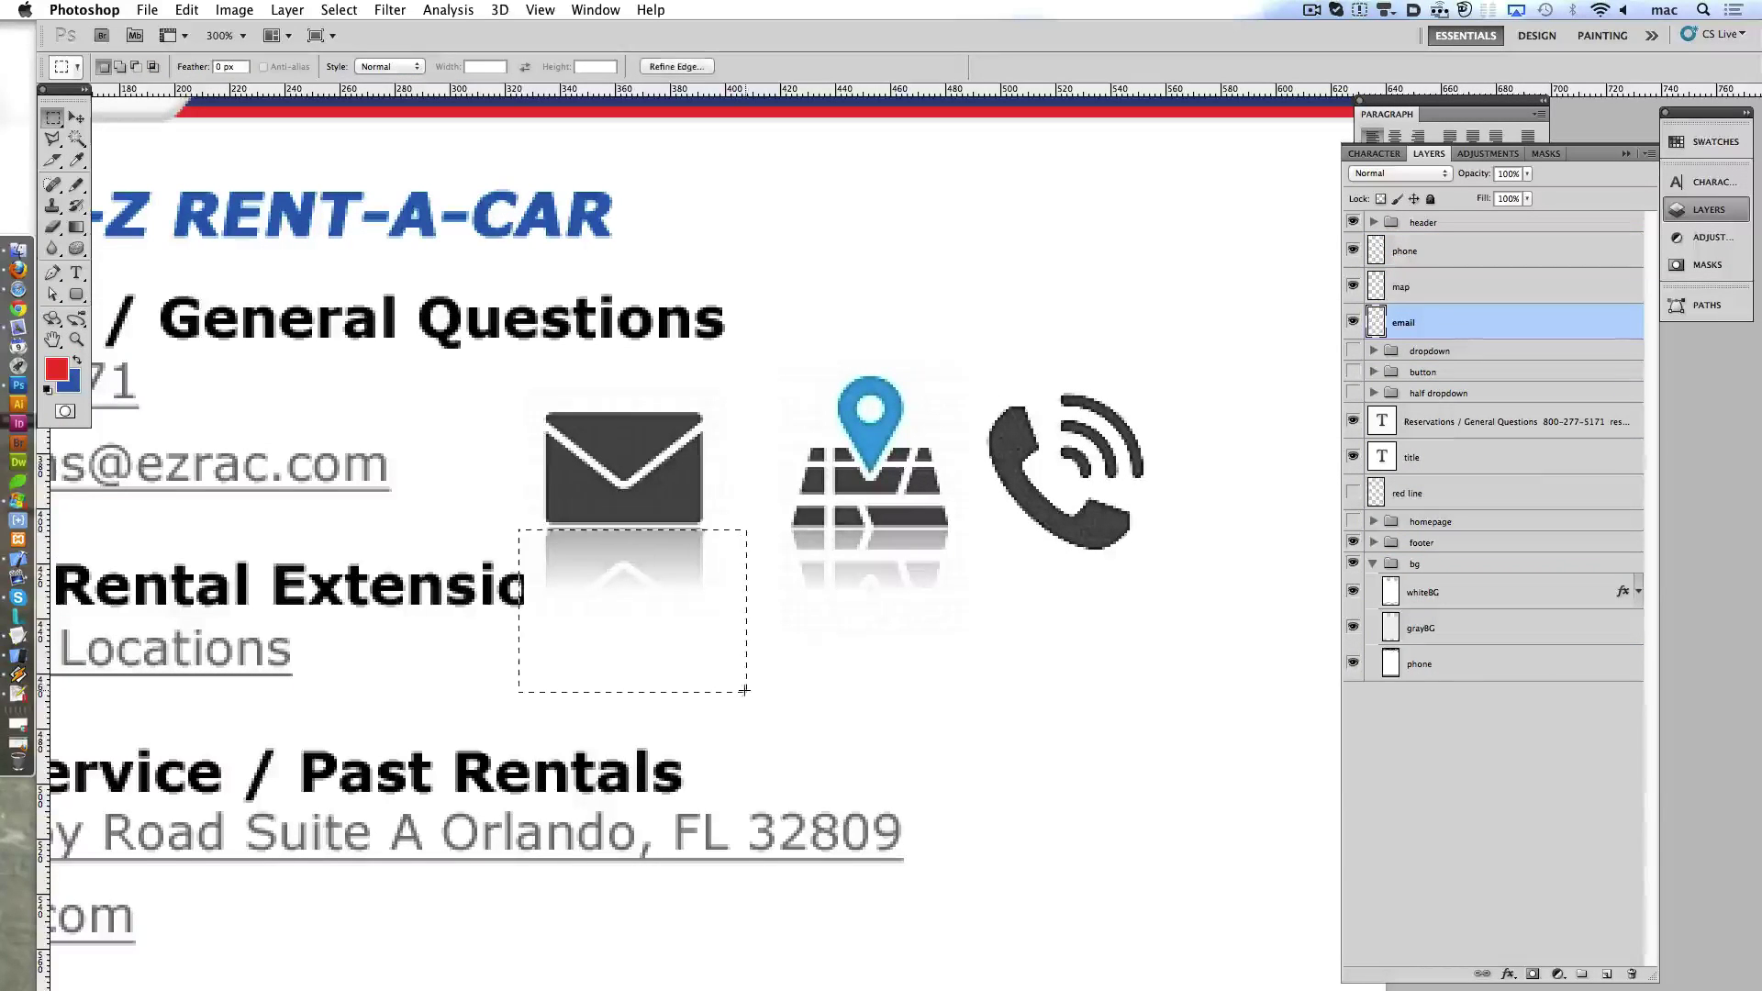
pyautogui.press('Delete')
pyautogui.hotkey('ctrl', 'd')
pyautogui.hotkey('alt', ']')
pyautogui.moveTo(764, 528); pyautogui.dragTo(1015, 676)
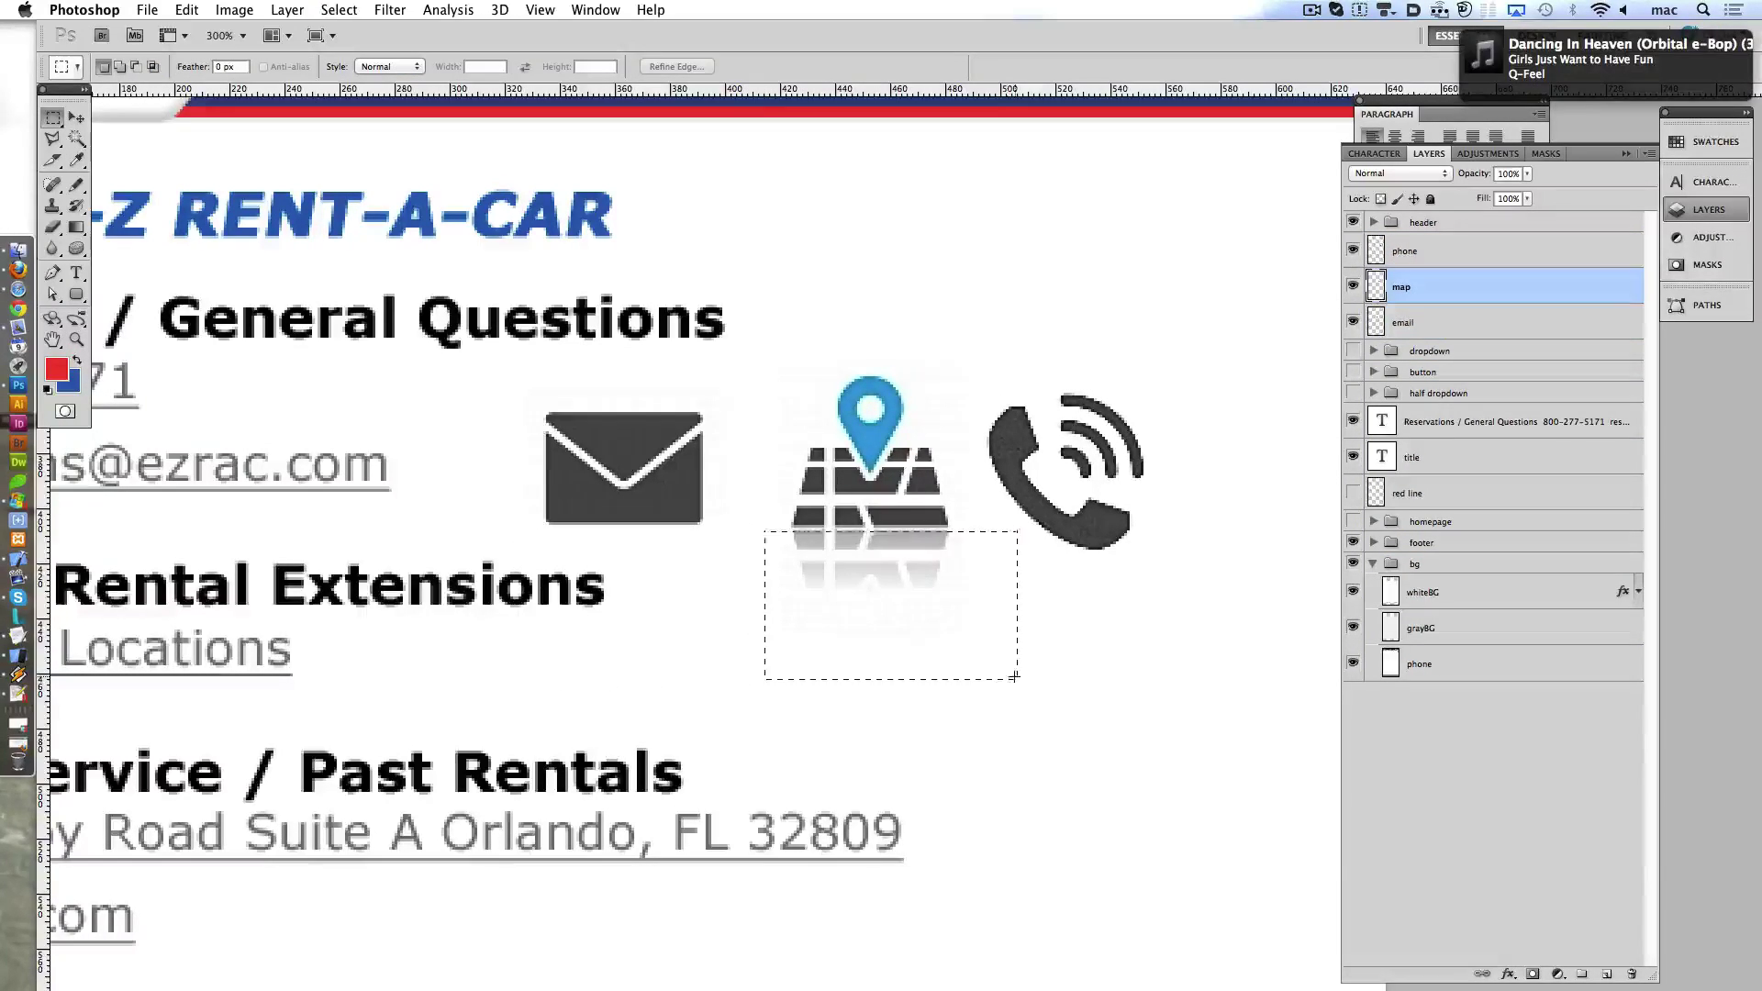
pyautogui.press('Delete')
pyautogui.hotkey('ctrl', 'd')
# - Shift the phone icon slightly right and resize it with Free Transform
pyautogui.hotkey('alt', ']')
pyautogui.moveTo(1101, 536); pyautogui.dragTo(1147, 532)
pyautogui.hotkey('ctrl', 't')
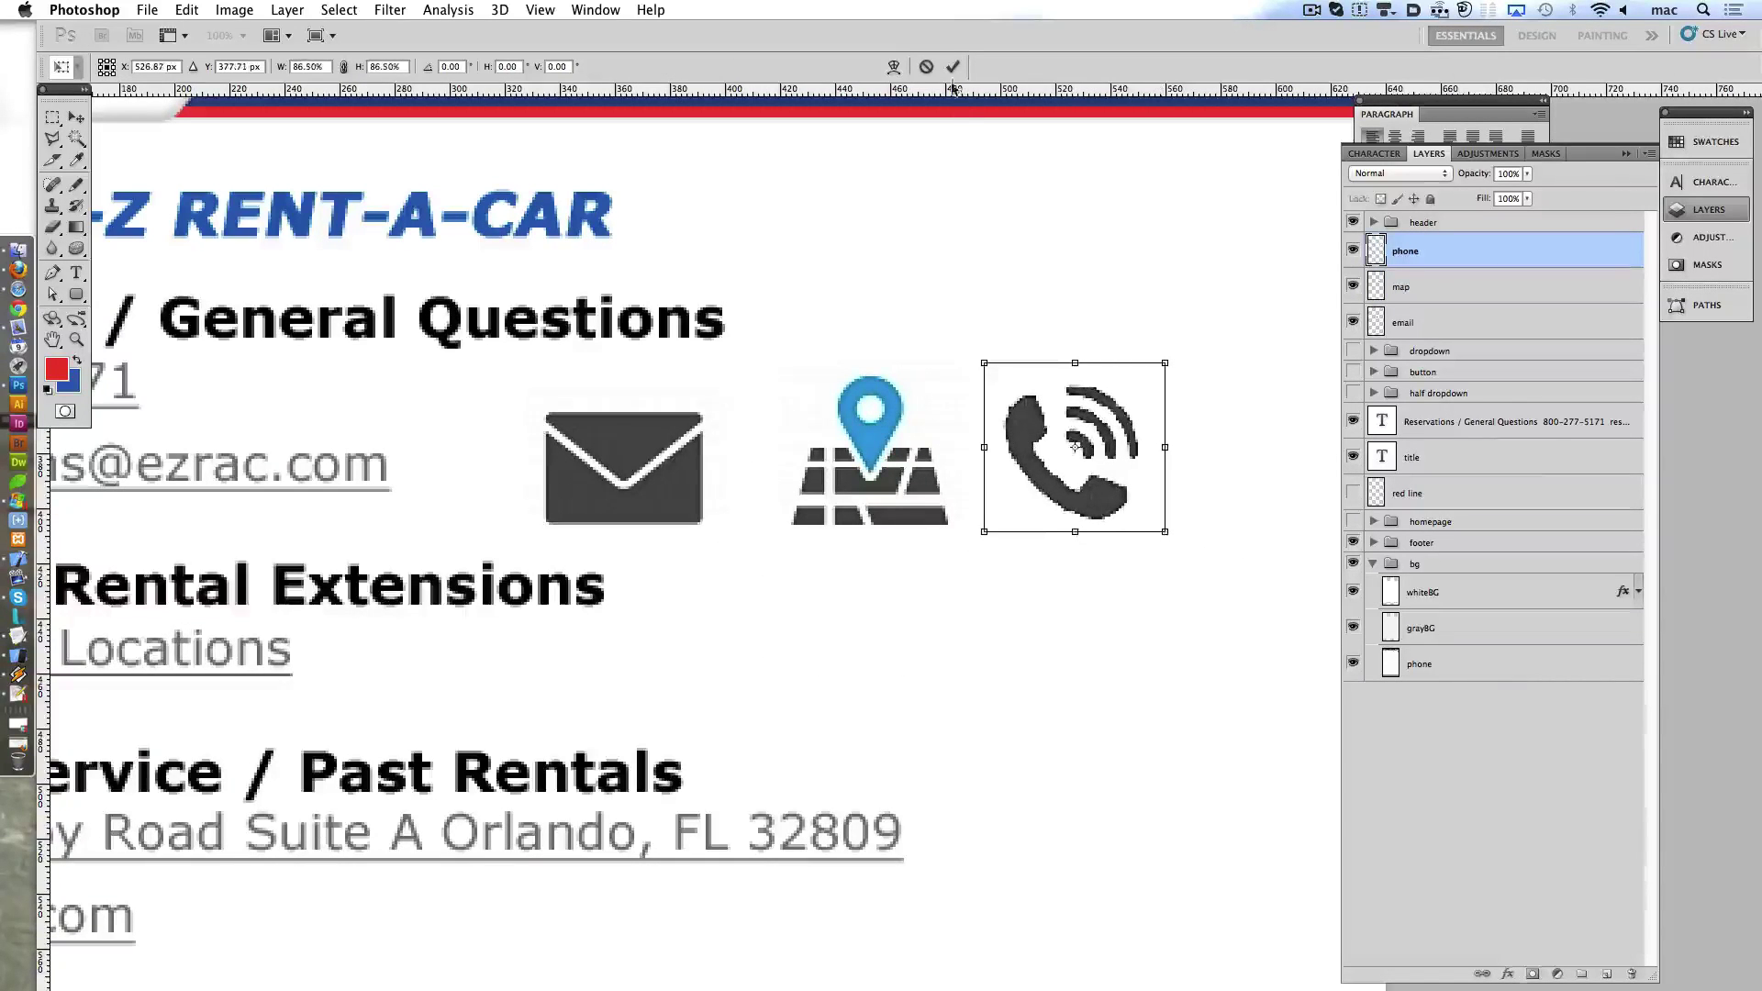
pyautogui.click(956, 66)
# - Convert the phone, map and email layers to smart objects
pyautogui.rightClick(1531, 260)
pyautogui.click(1579, 365)
pyautogui.rightClick(1516, 286)
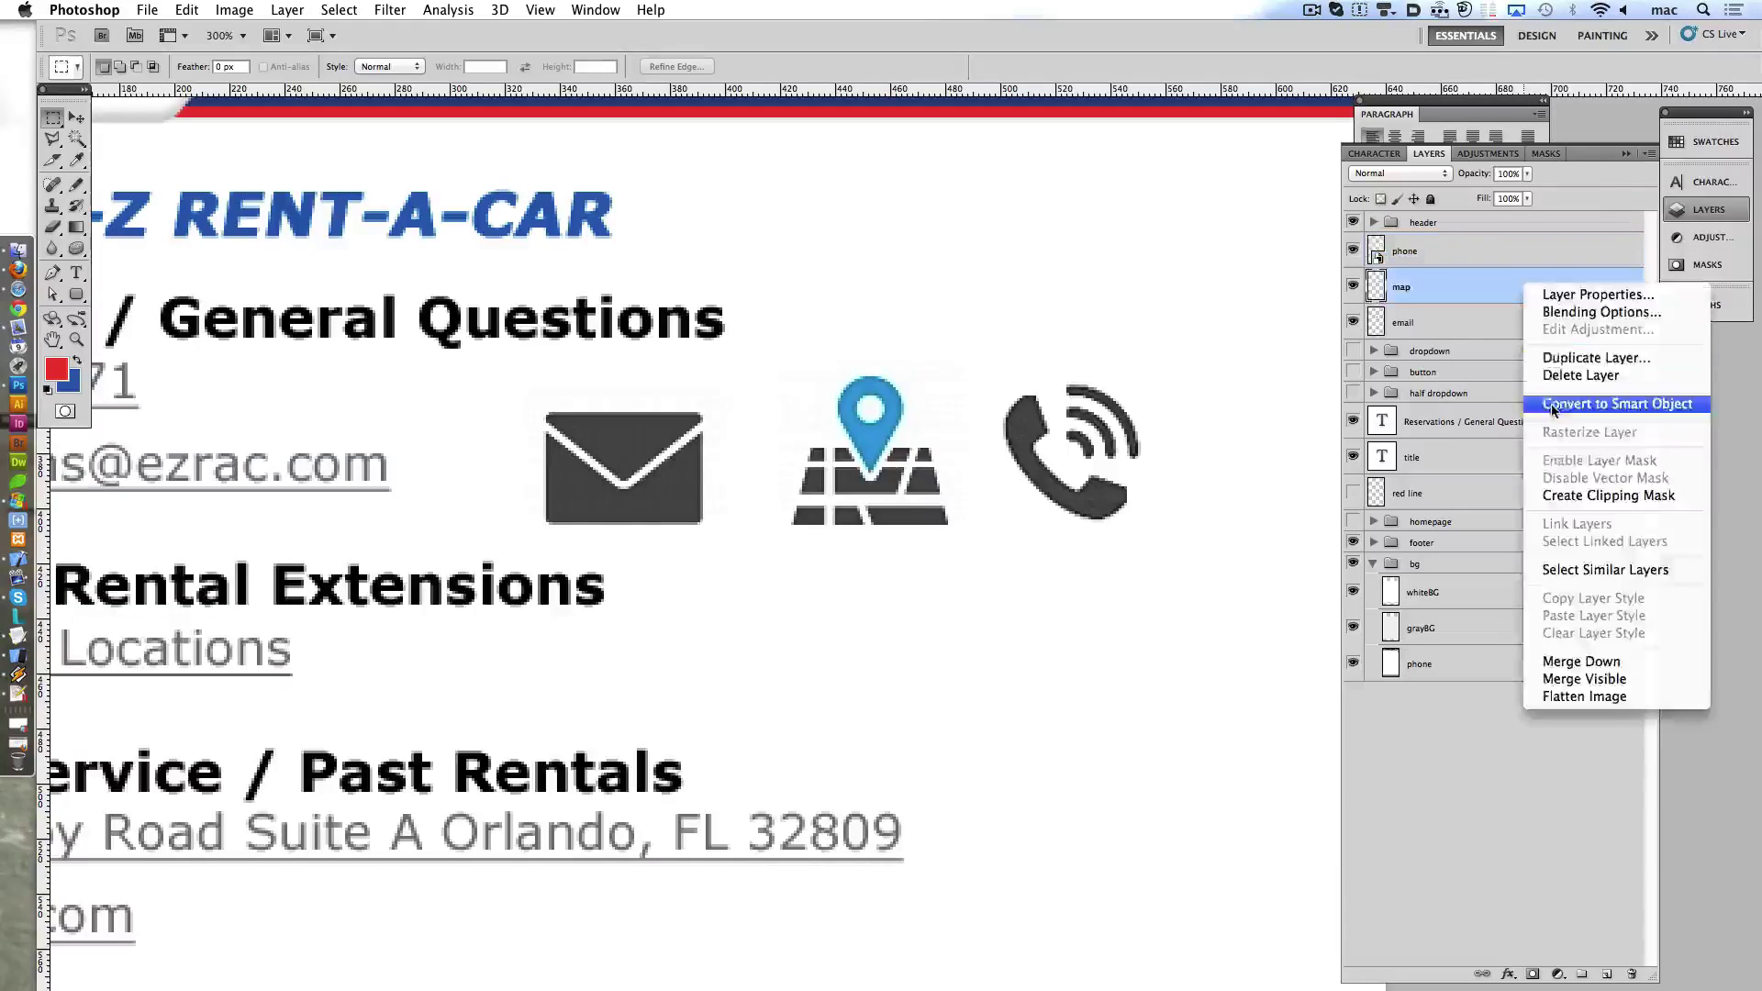
pyautogui.click(1565, 401)
pyautogui.rightClick(1497, 322)
pyautogui.click(1547, 437)
pyautogui.moveTo(1026, 383); pyautogui.dragTo(1100, 317)
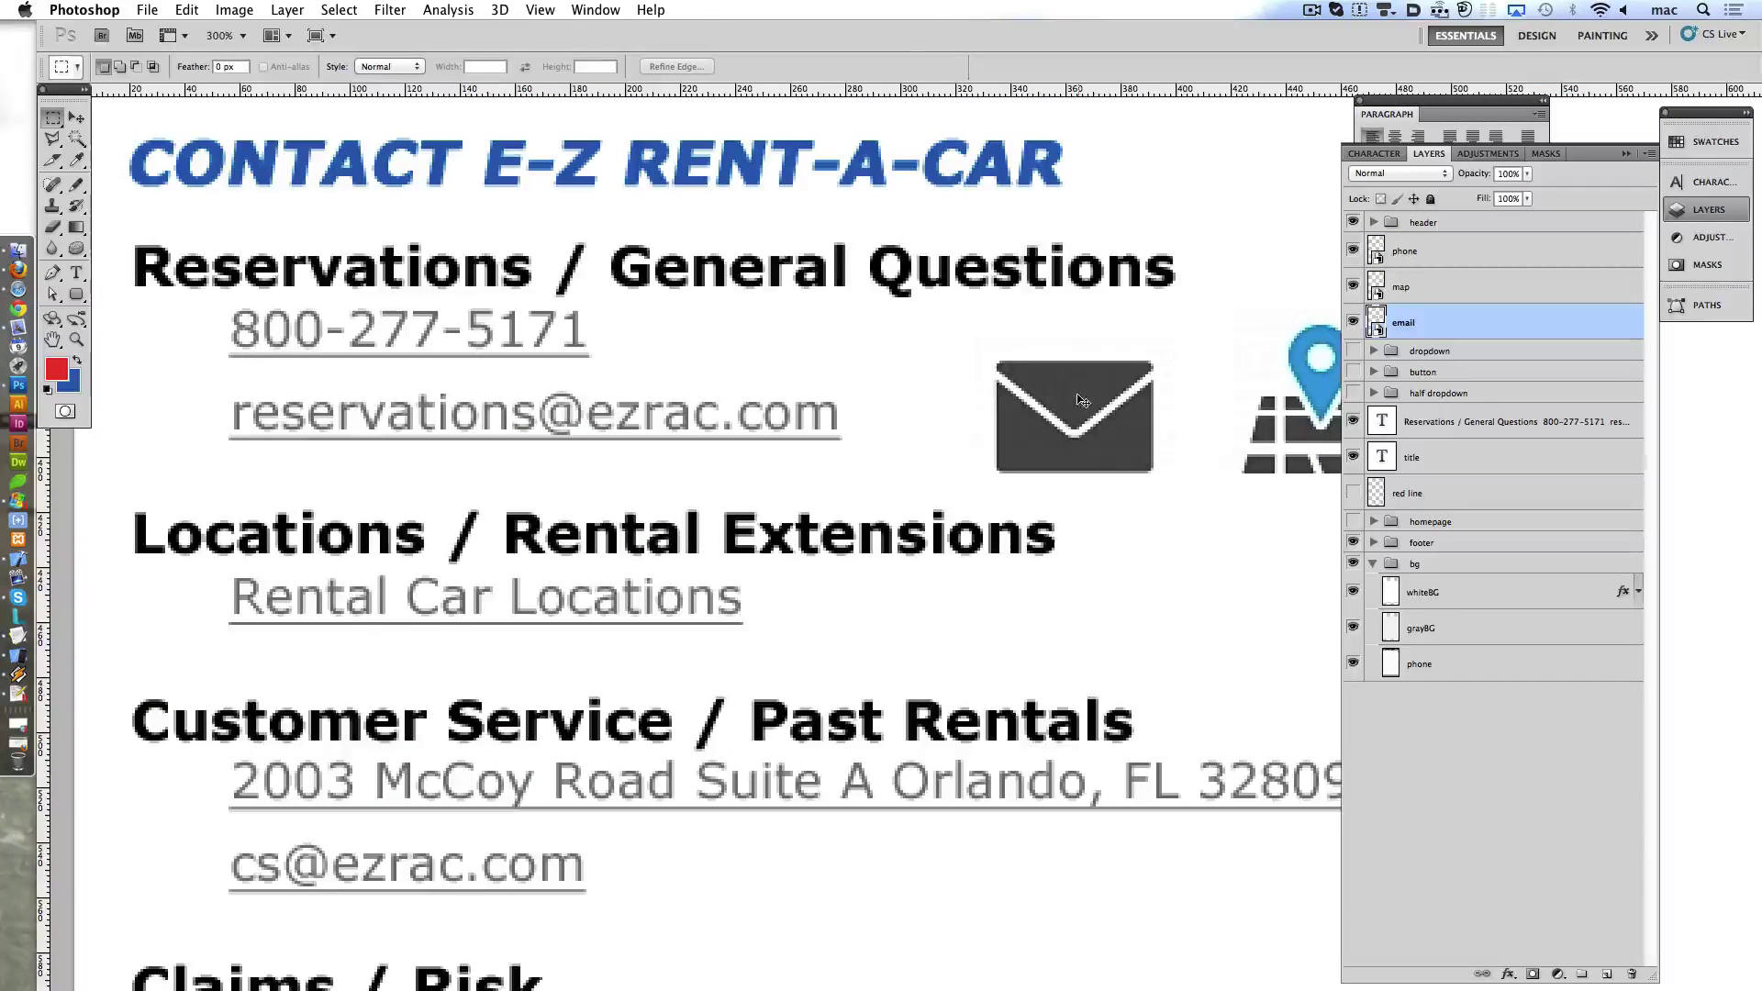
# - Shrink the envelope icon to about 31% and try repositioning the map icon
pyautogui.hotkey('ctrl', 't')
pyautogui.moveTo(1153, 472)
pyautogui.mouseDown()
pyautogui.moveTo(1105, 423)
pyautogui.moveTo(197, 346)
pyautogui.mouseUp()
pyautogui.click(951, 72)
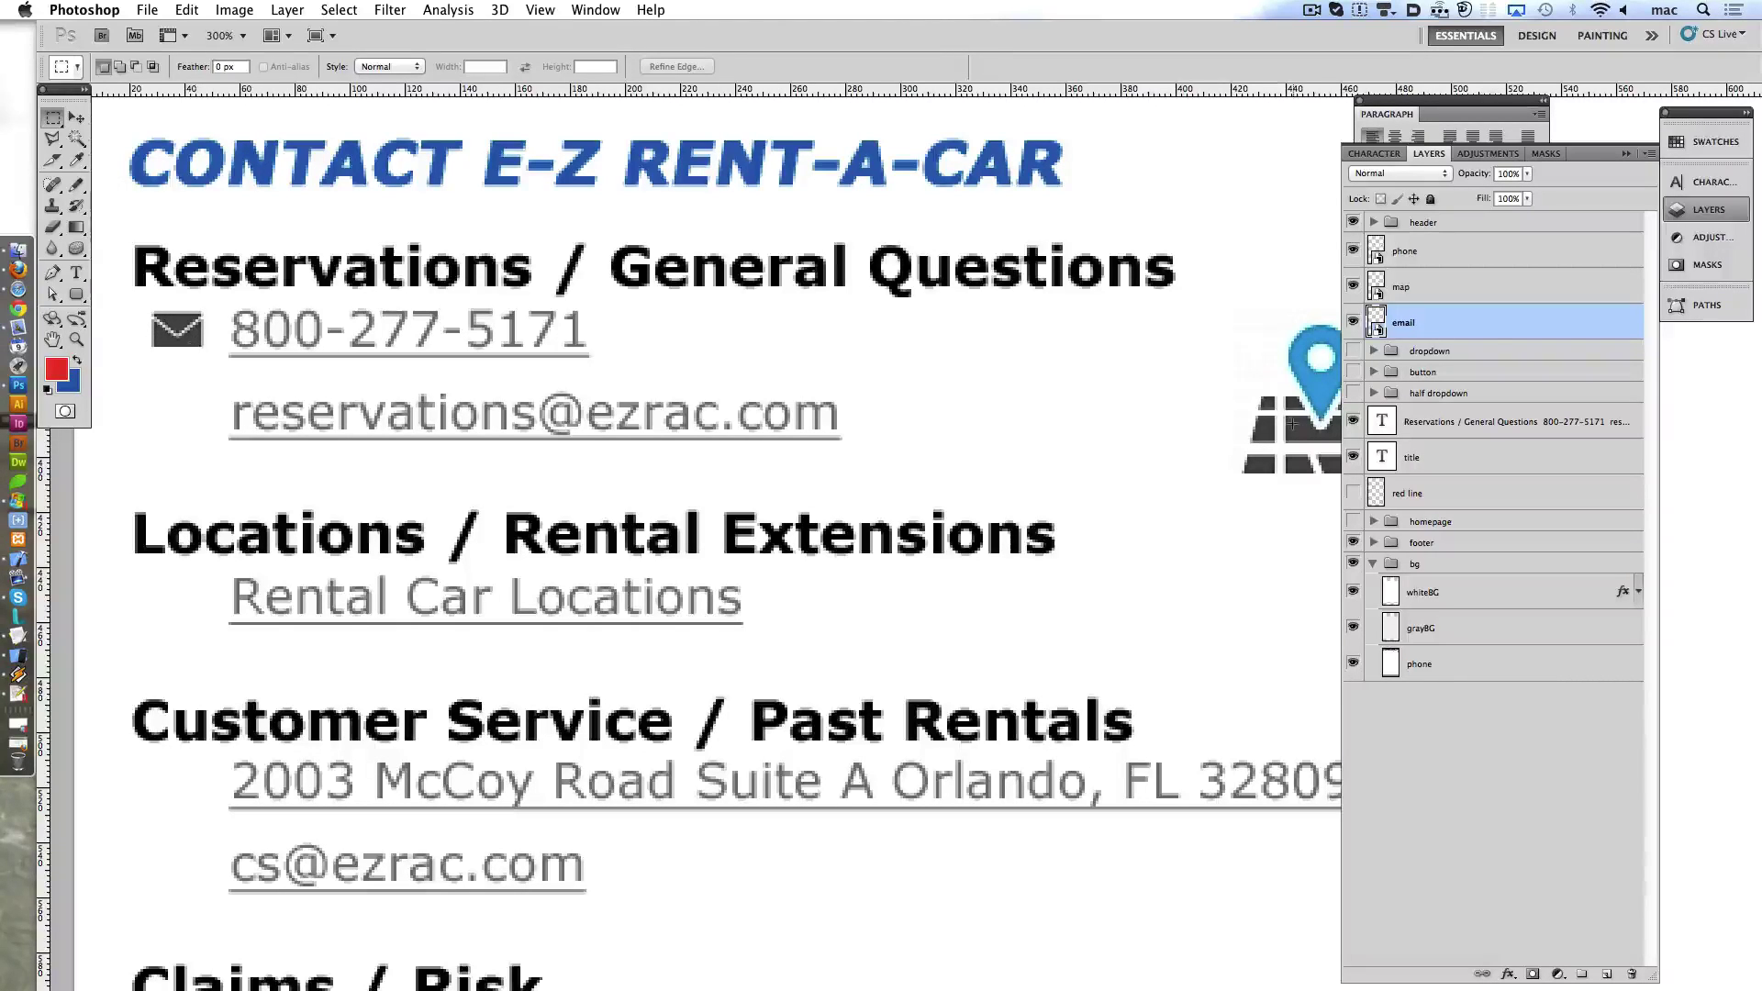
pyautogui.moveTo(1292, 423); pyautogui.dragTo(1101, 439)
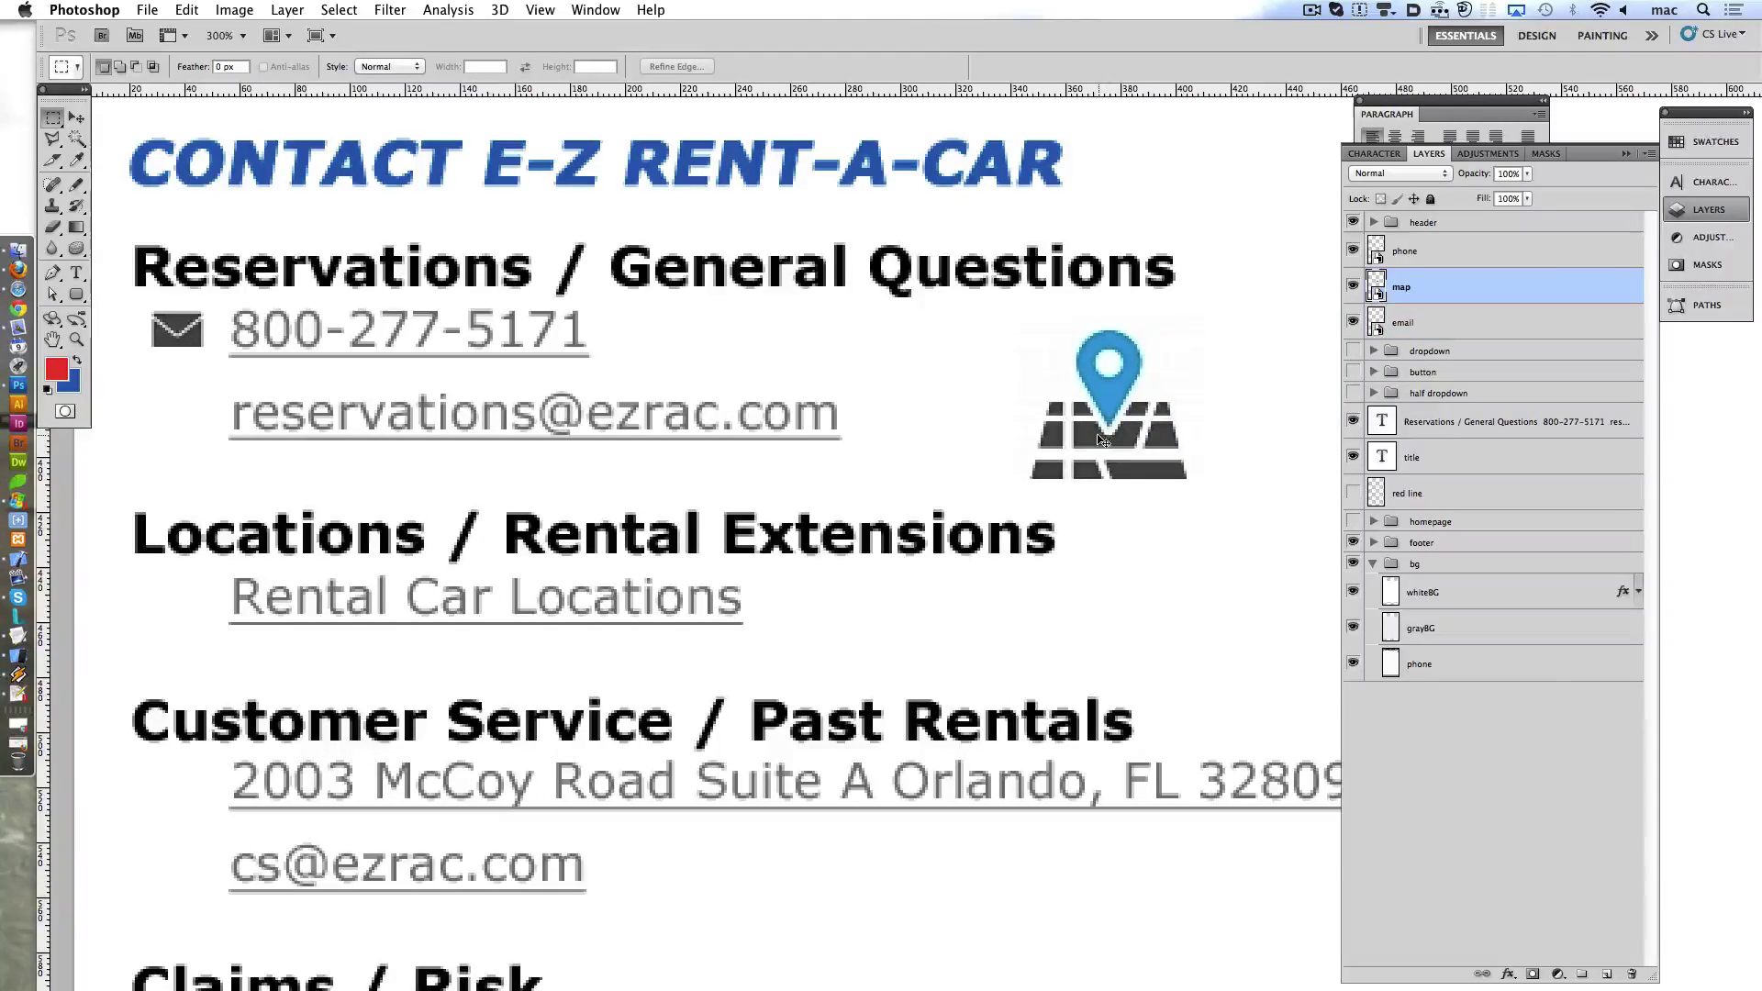
pyautogui.hotkey('ctrl', 'alt', 'z')
pyautogui.hotkey('ctrl', 'alt', 'z')
pyautogui.hscroll(5, 1101, 438)
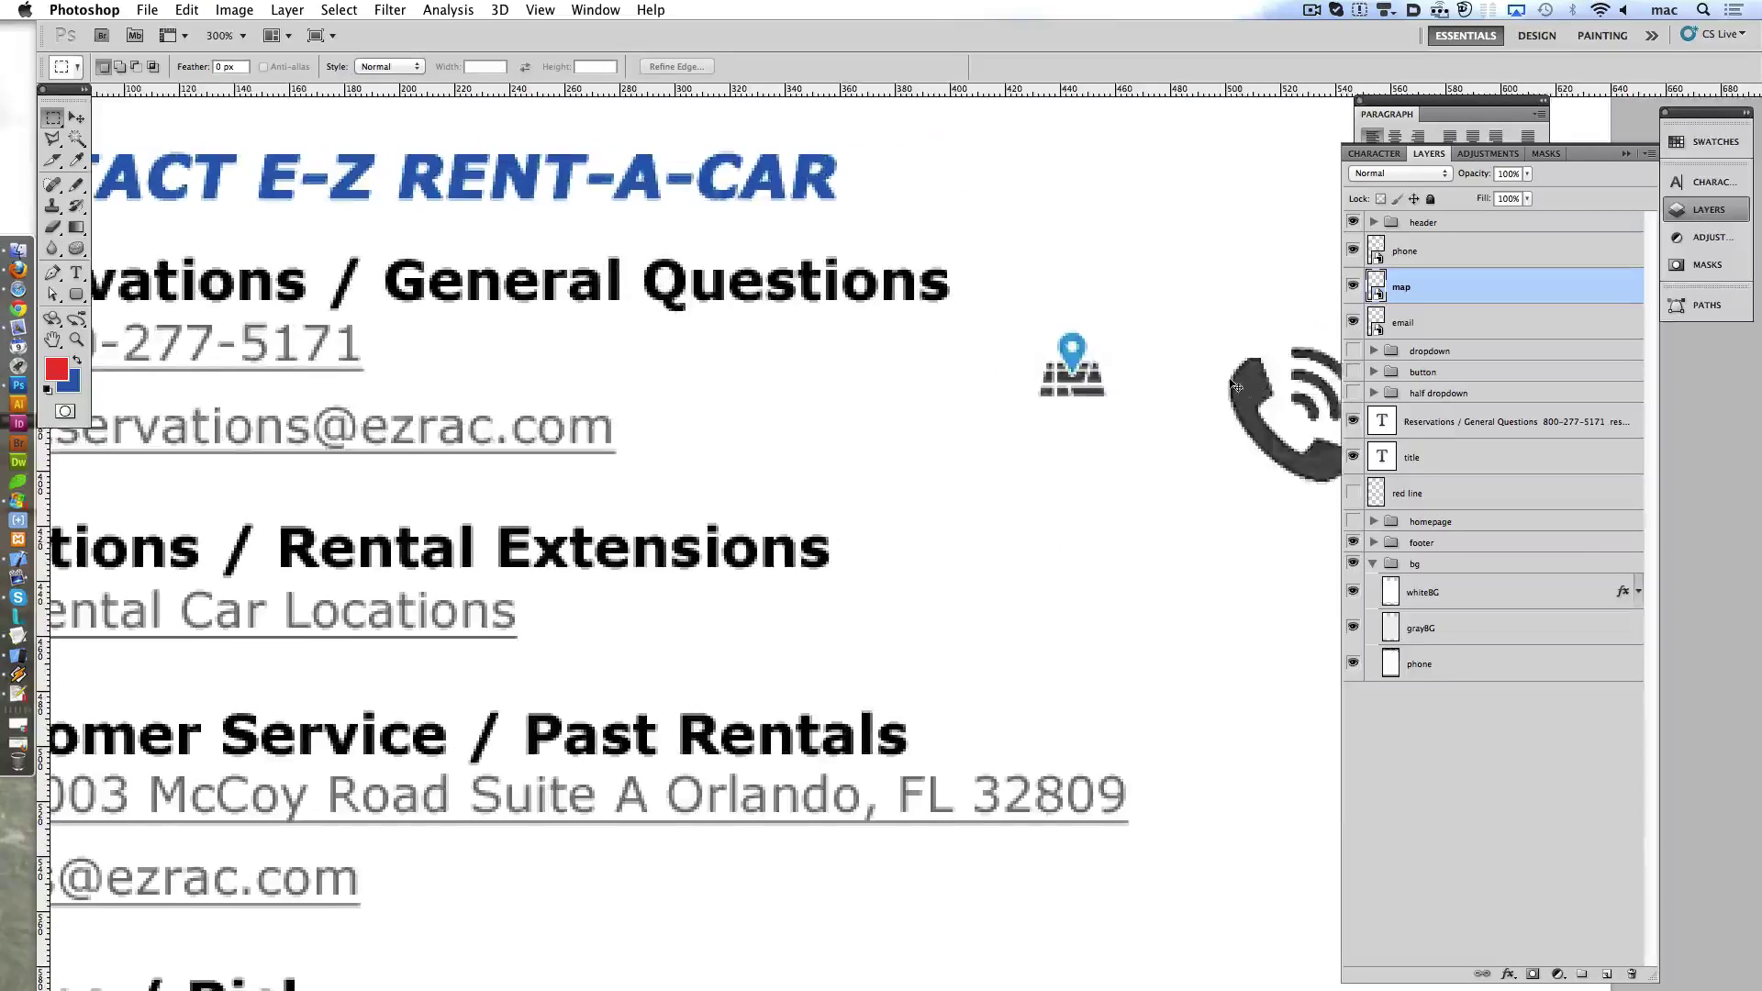
pyautogui.moveTo(1295, 441); pyautogui.dragTo(431, 496)
pyautogui.hscroll(-8, 759, 393)
pyautogui.hotkey('ctrl', 't')
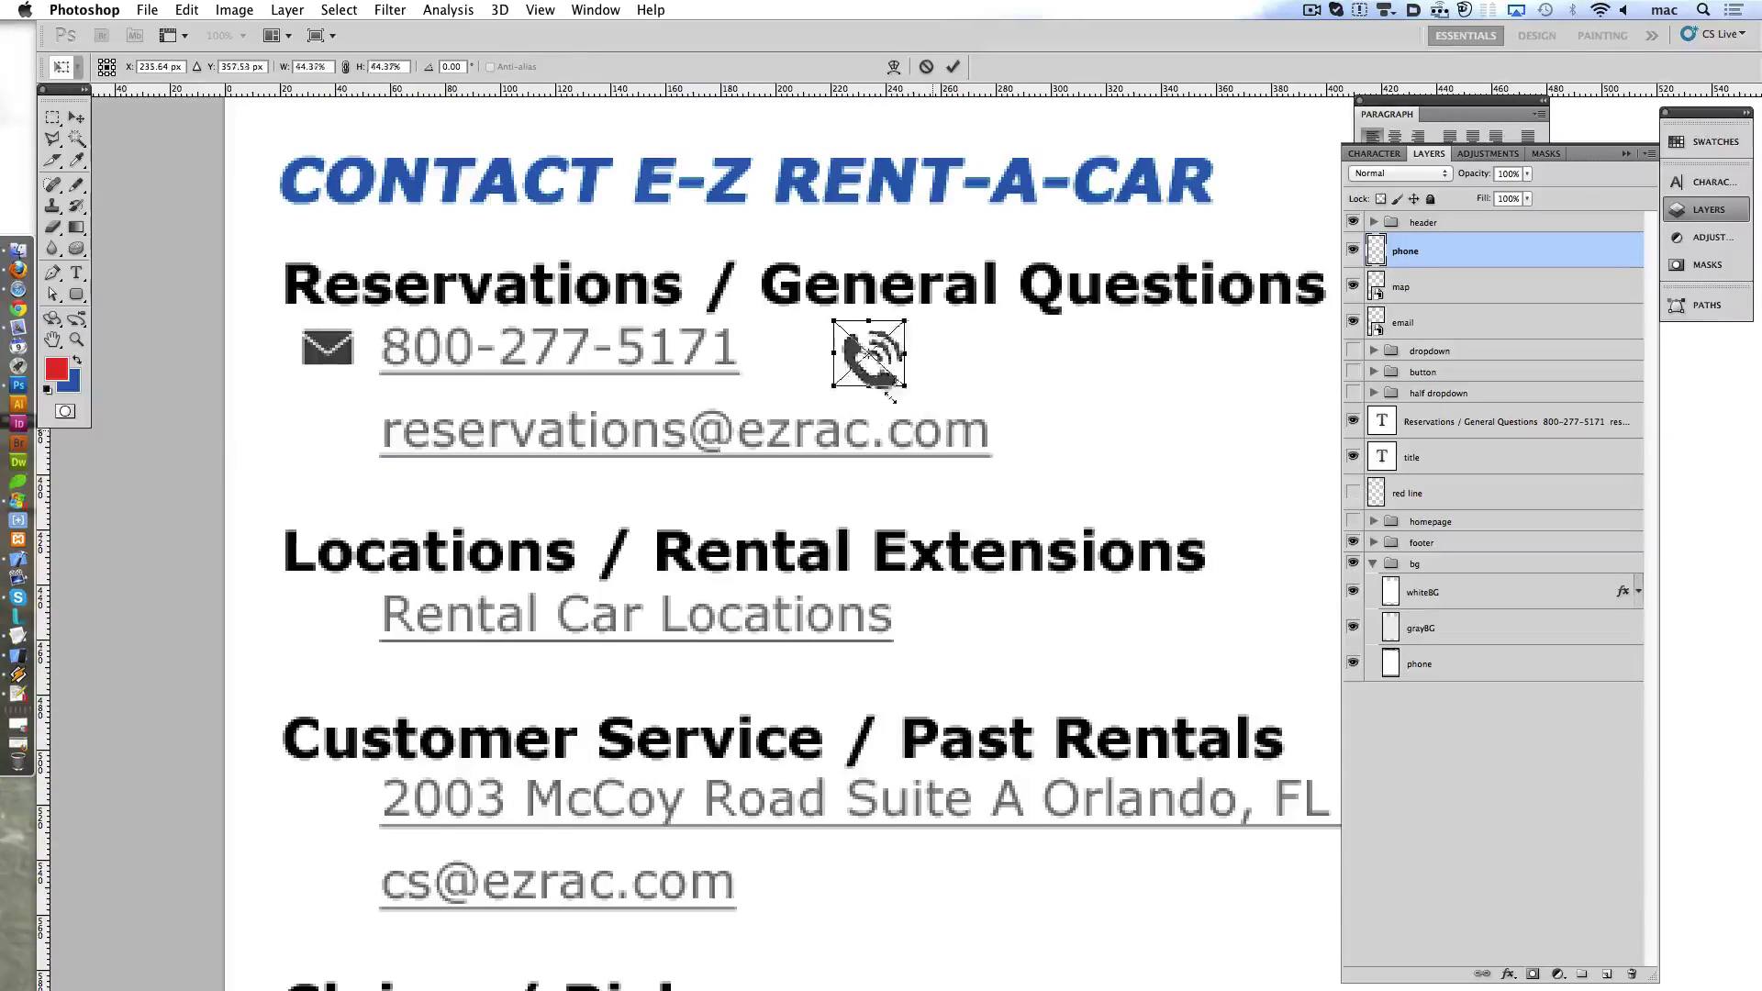
pyautogui.moveTo(1019, 492); pyautogui.dragTo(897, 378)
pyautogui.click(952, 66)
pyautogui.moveTo(328, 348); pyautogui.dragTo(328, 434)
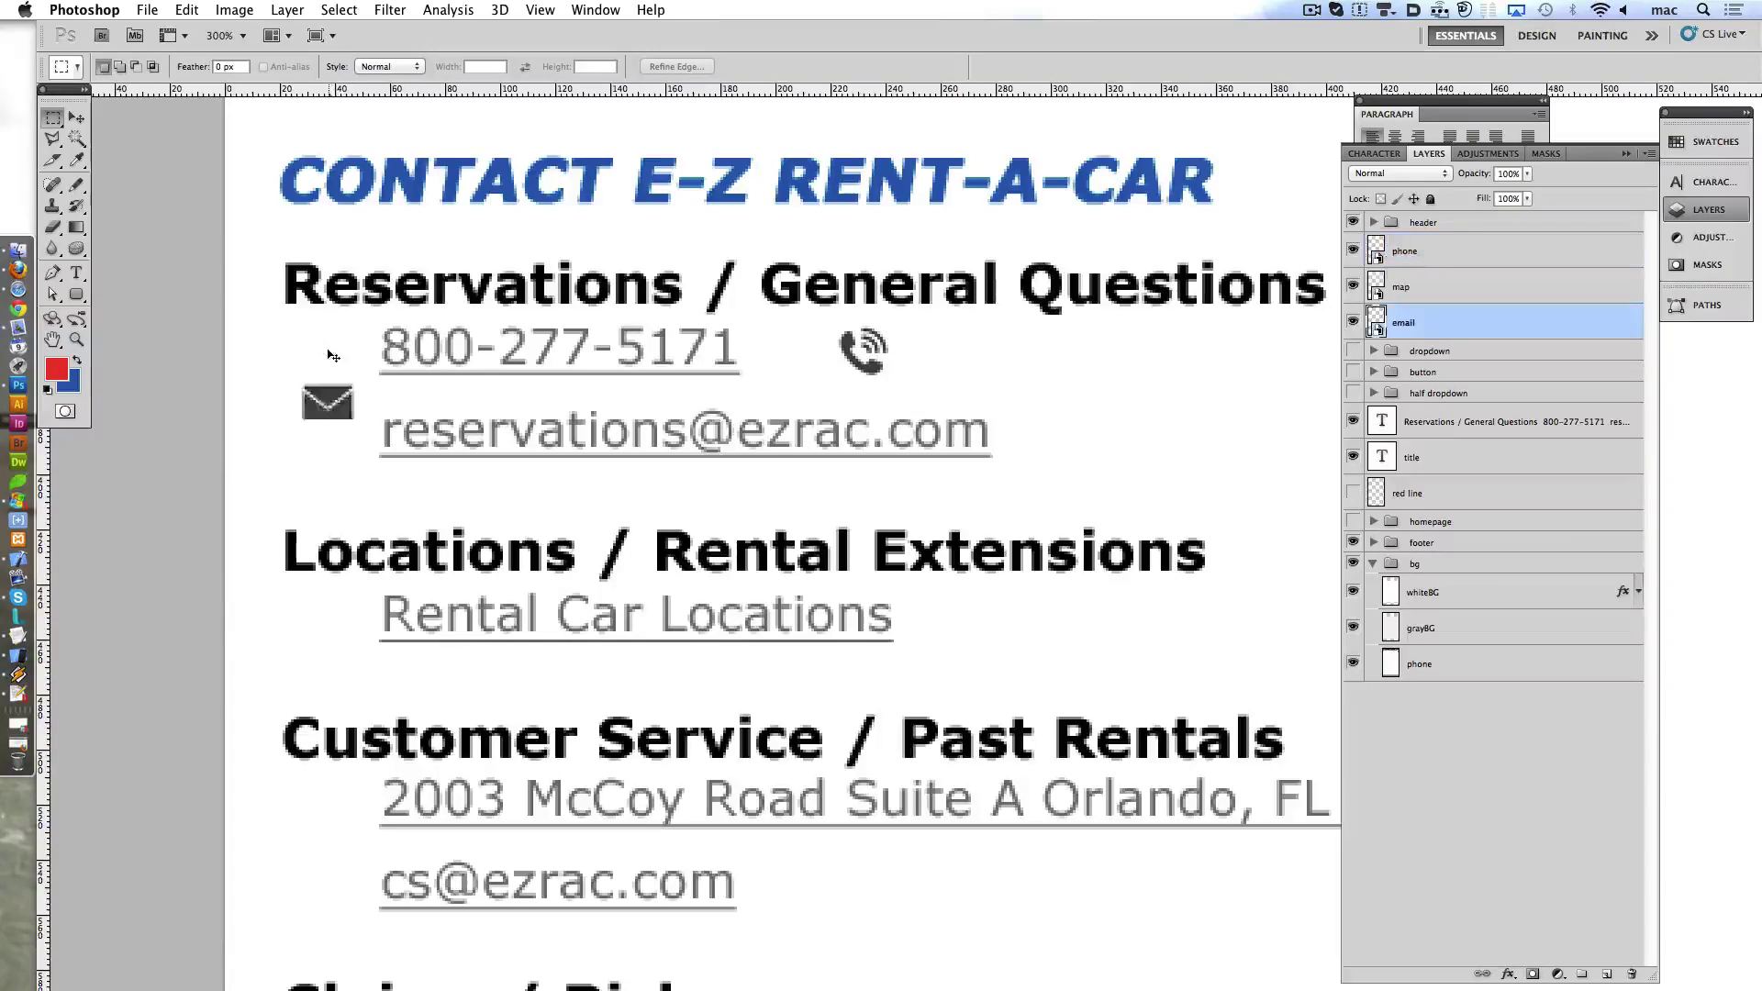
pyautogui.moveTo(879, 363); pyautogui.dragTo(345, 358)
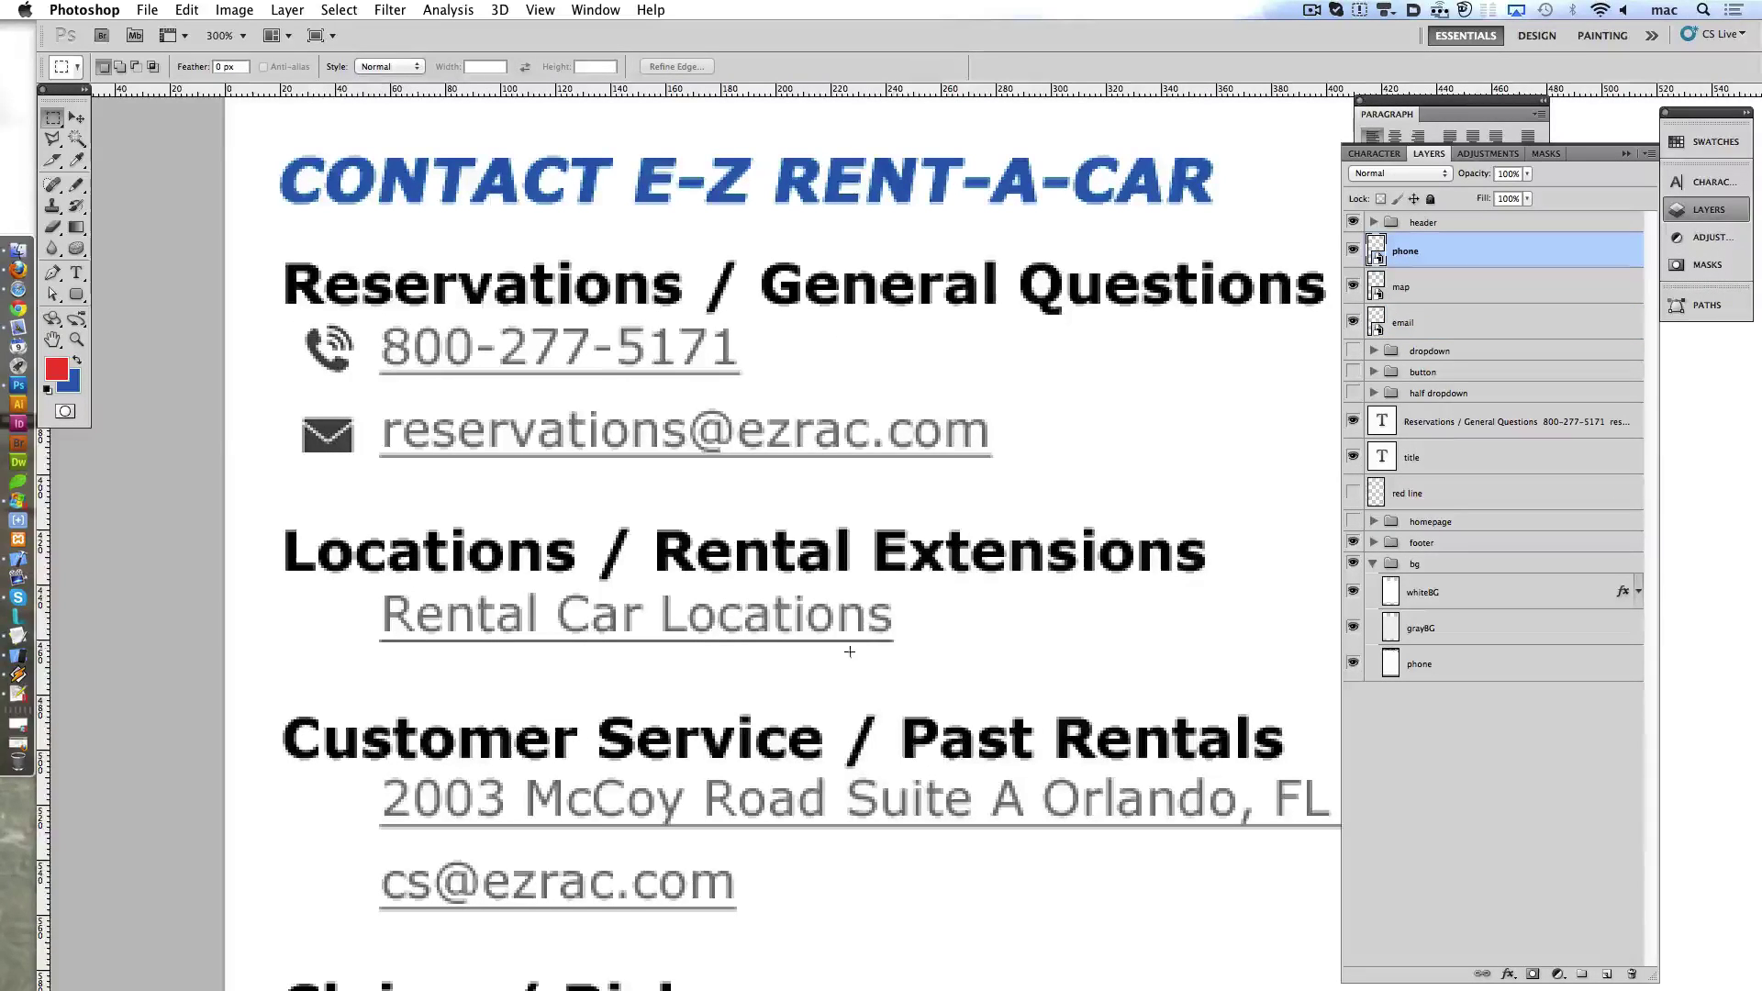
# - Move the map icon beside Rental Car Locations and start scaling it down
pyautogui.moveTo(850, 652); pyautogui.dragTo(660, 535)
pyautogui.moveTo(1261, 292)
pyautogui.mouseDown()
pyautogui.moveTo(132, 547)
pyautogui.moveTo(481, 686)
pyautogui.moveTo(521, 663)
pyautogui.mouseUp()
pyautogui.press('super+t')
# - Commit the map icon's size and recolour map.psb with Hue +14, Saturation -32, then close it
pyautogui.click(950, 67)
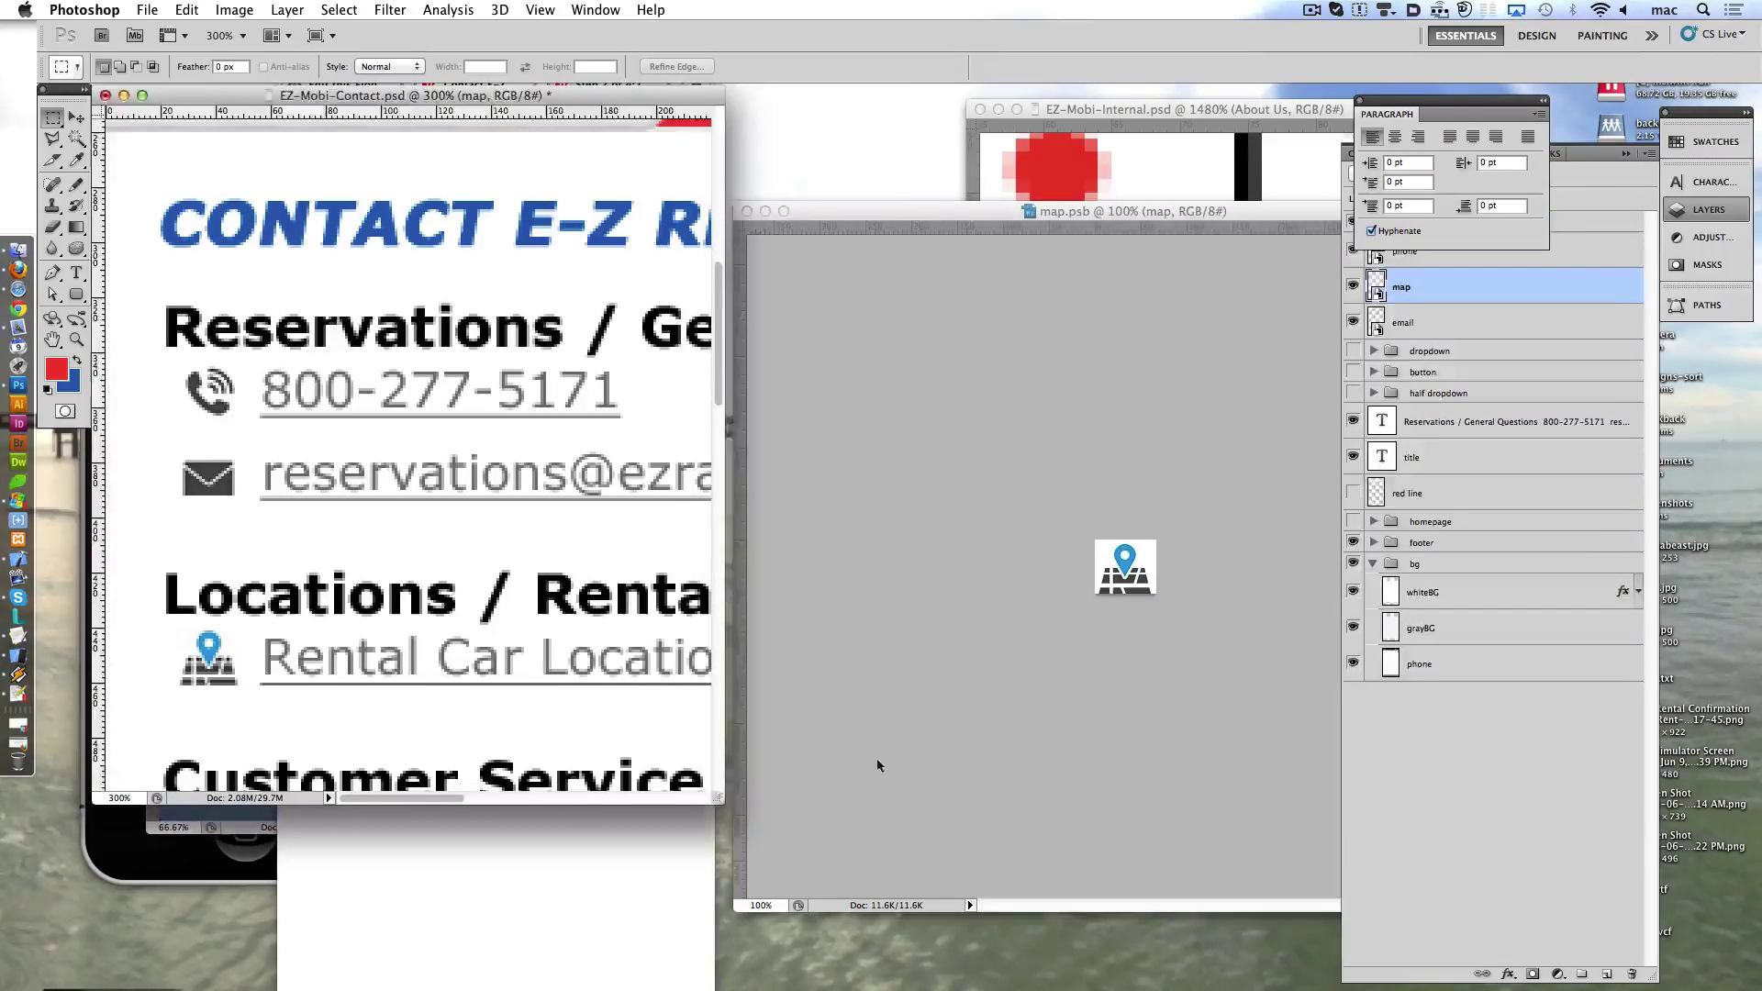
pyautogui.hotkey('ctrl', 'u')
pyautogui.moveTo(949, 268)
pyautogui.mouseDown()
pyautogui.moveTo(962, 275)
pyautogui.moveTo(918, 323)
pyautogui.moveTo(951, 377)
pyautogui.mouseUp()
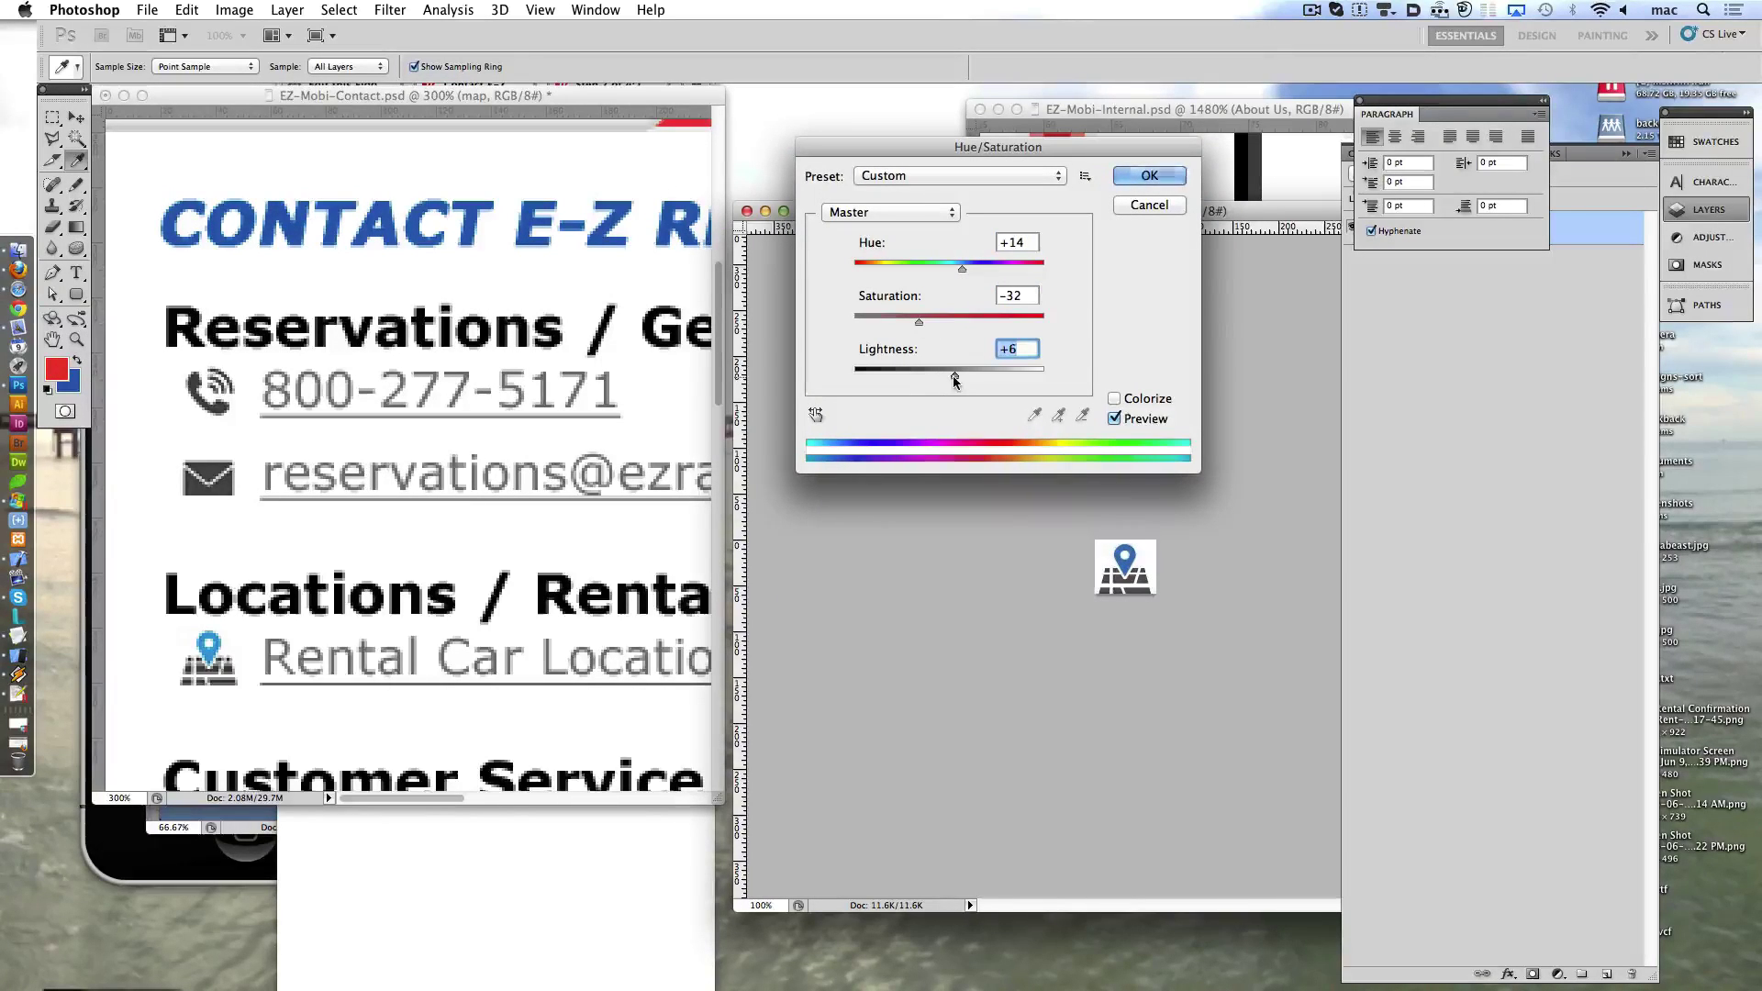
pyautogui.click(1147, 175)
pyautogui.click(746, 212)
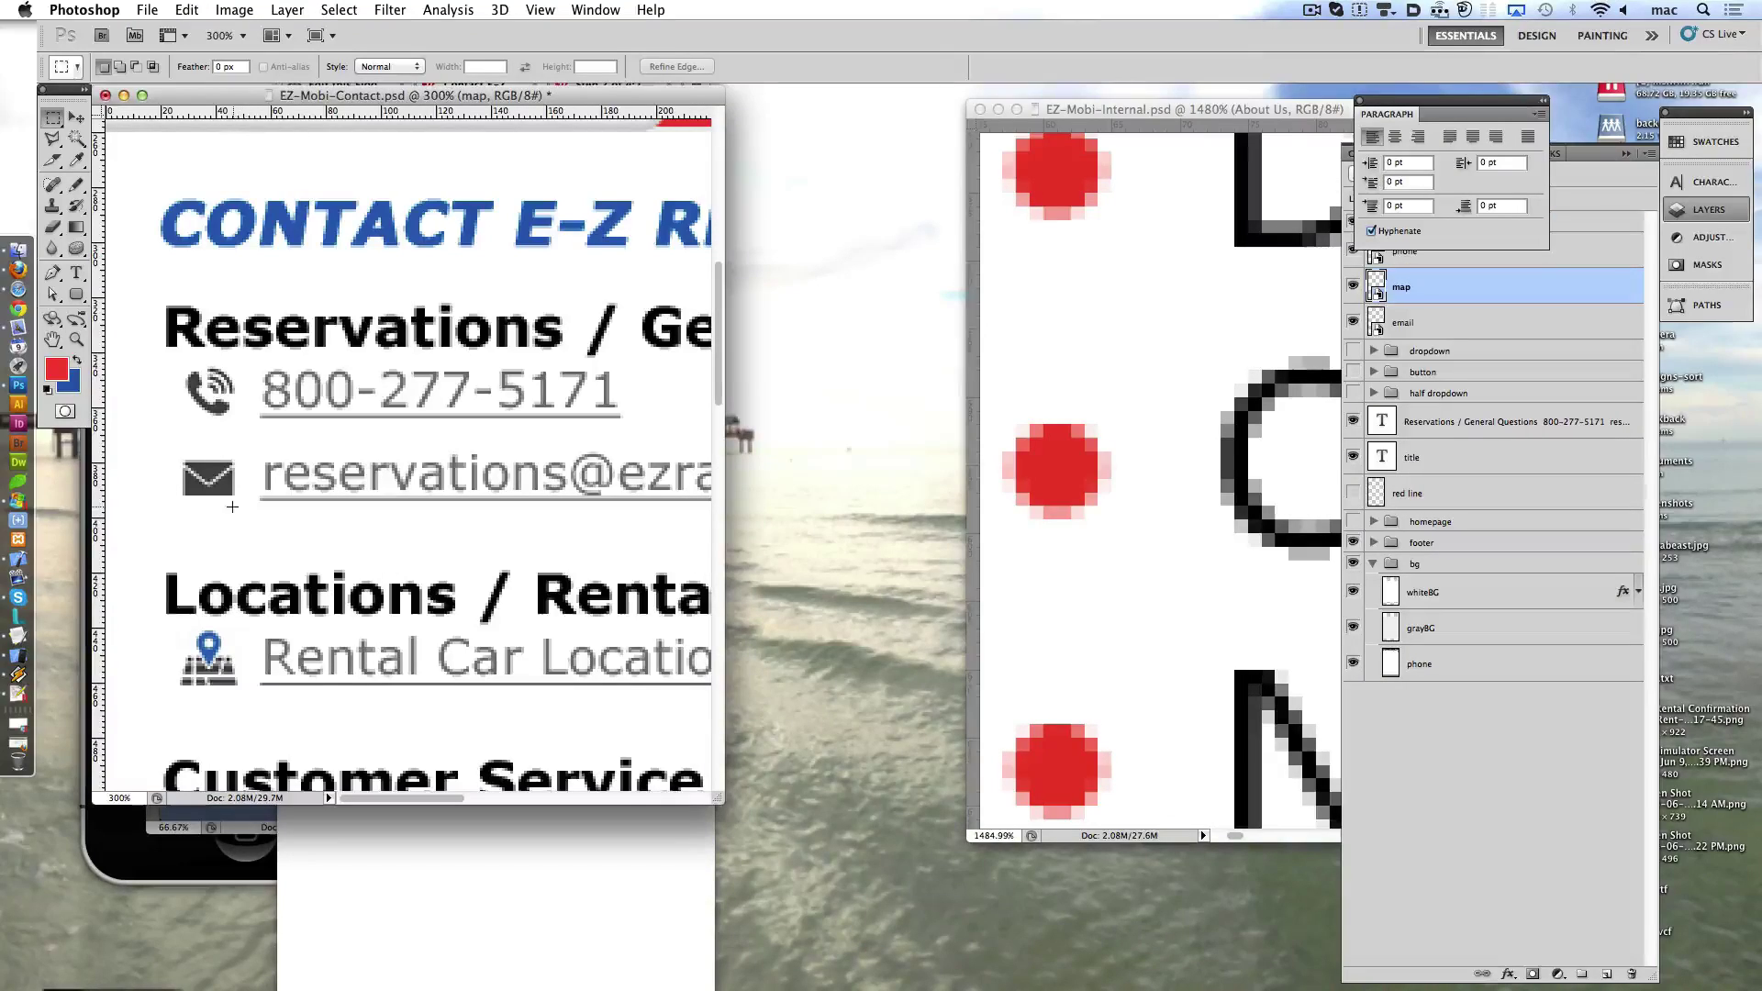
pyautogui.scroll(-2, 232, 506)
# - Alt-drag copies of the map icon beside each address line, including Claims / Risk
pyautogui.press('f')
pyautogui.scroll(-1, 540, 476)
pyautogui.scroll(1, 414, 481)
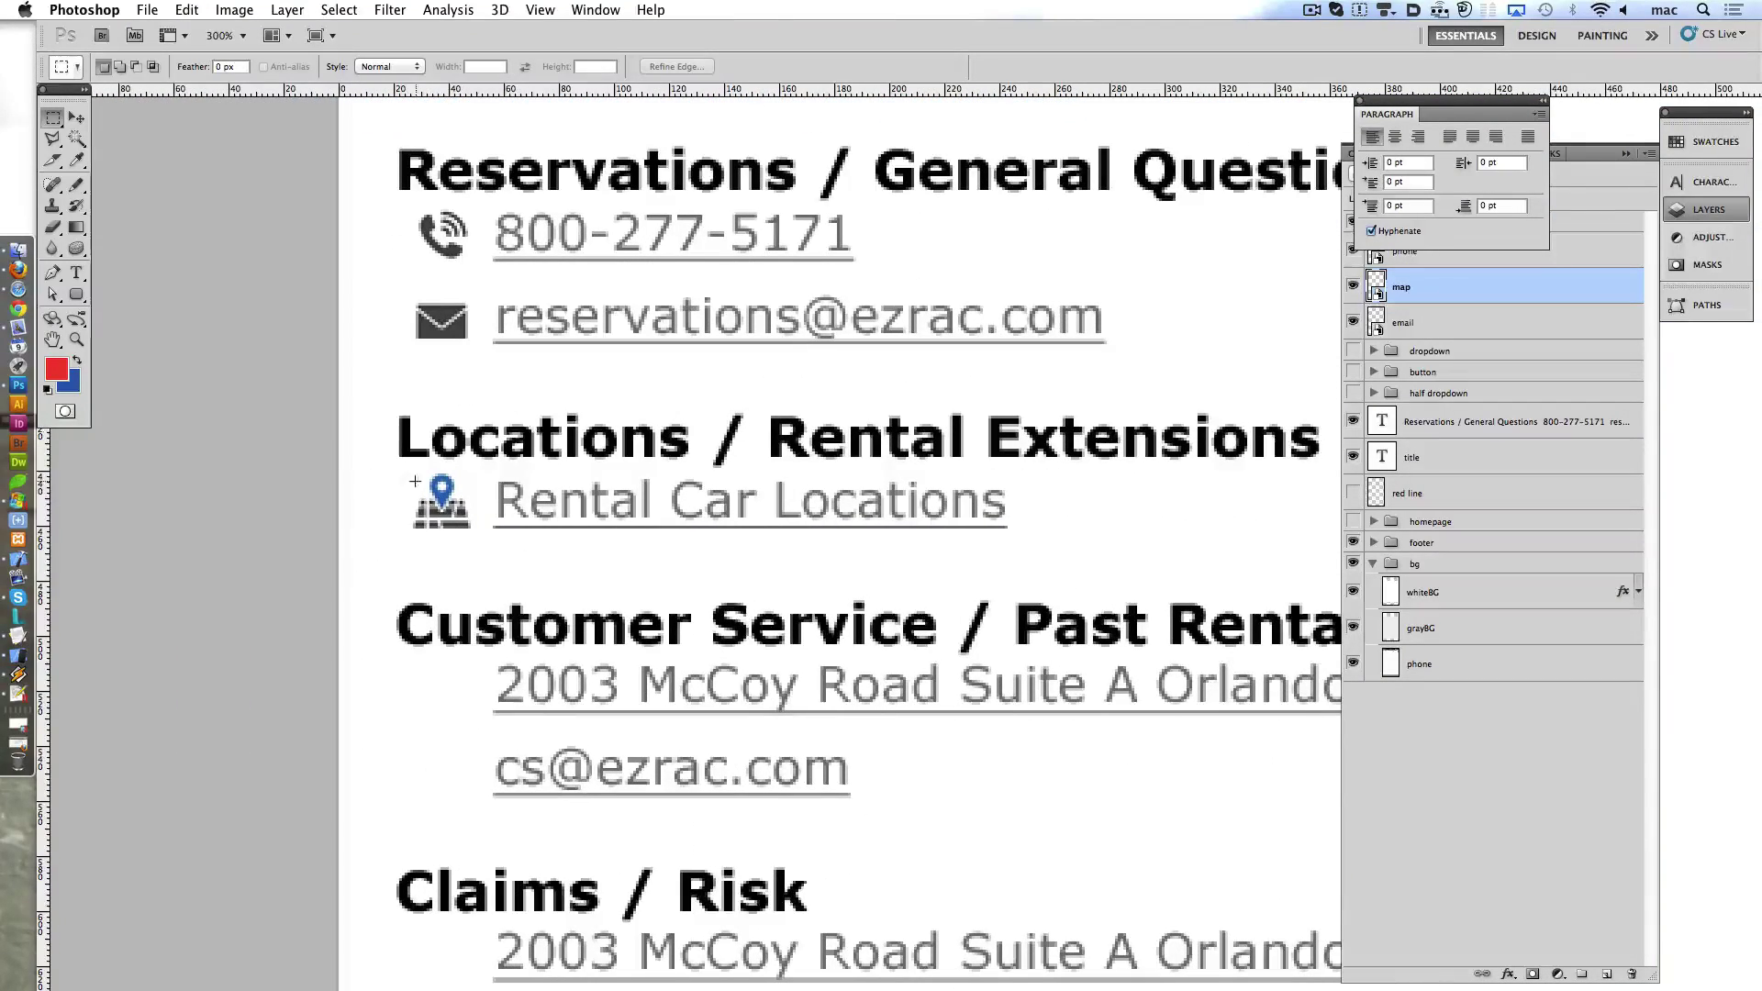
pyautogui.moveTo(444, 501); pyautogui.dragTo(441, 687)
pyautogui.scroll(-3, 441, 451)
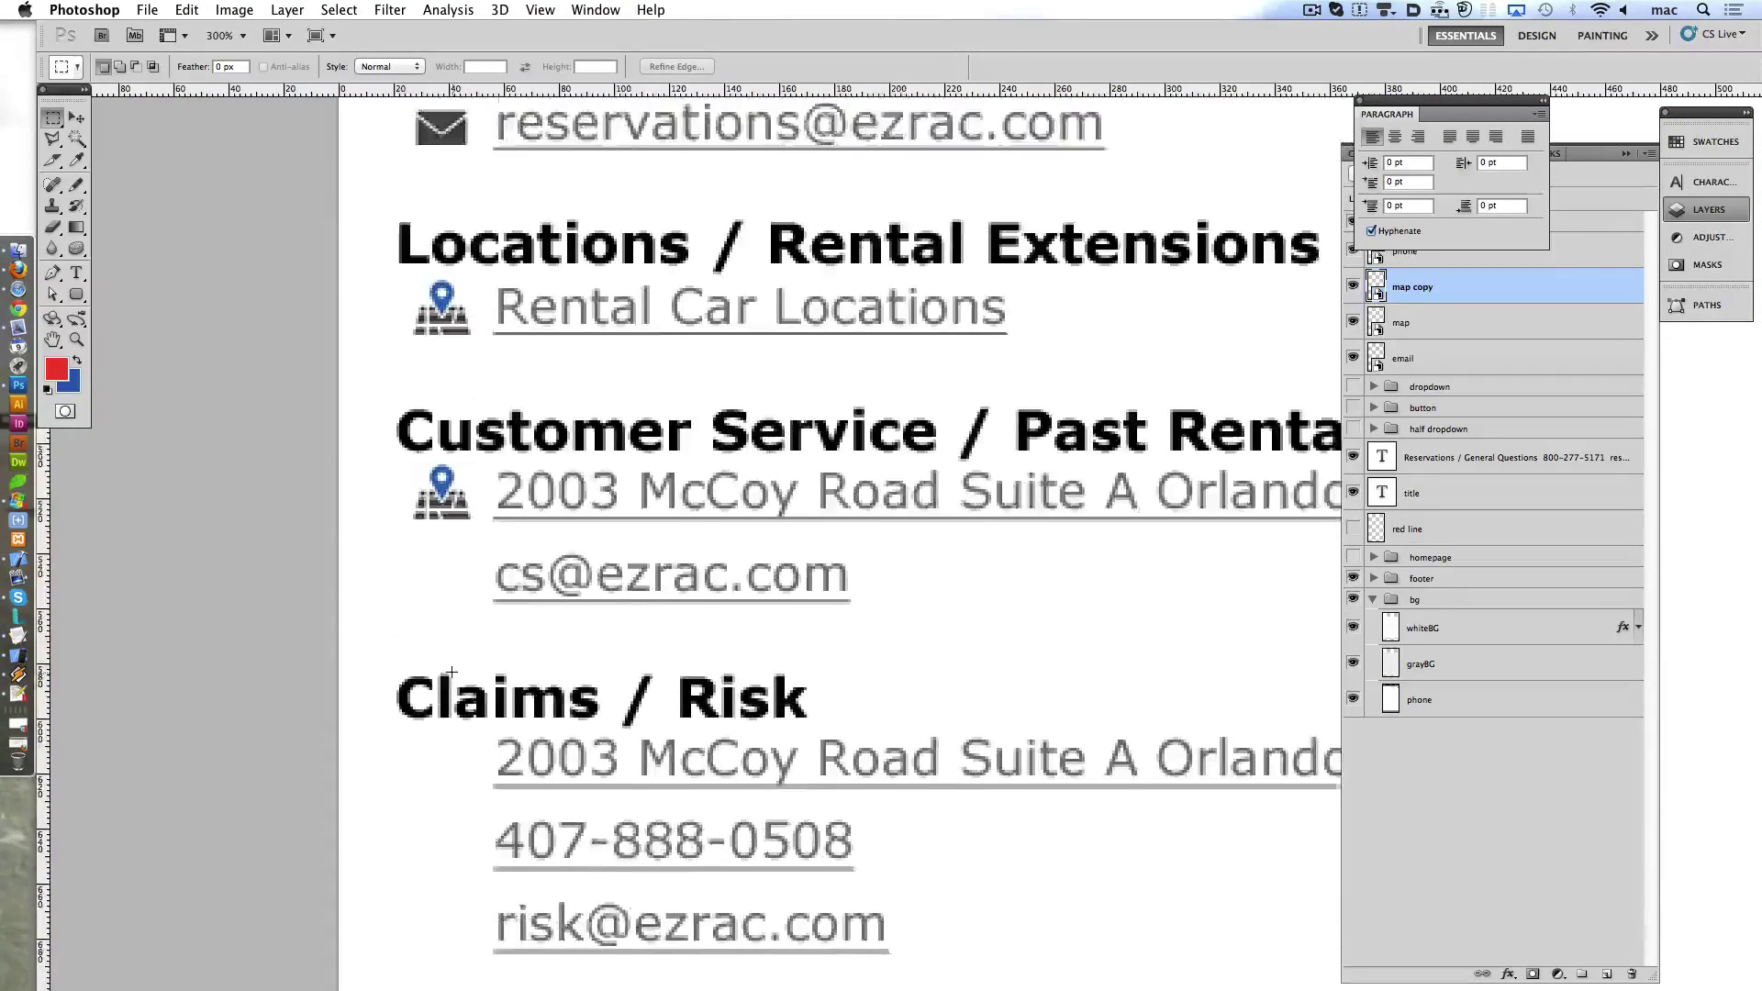
pyautogui.moveTo(440, 452); pyautogui.dragTo(442, 711)
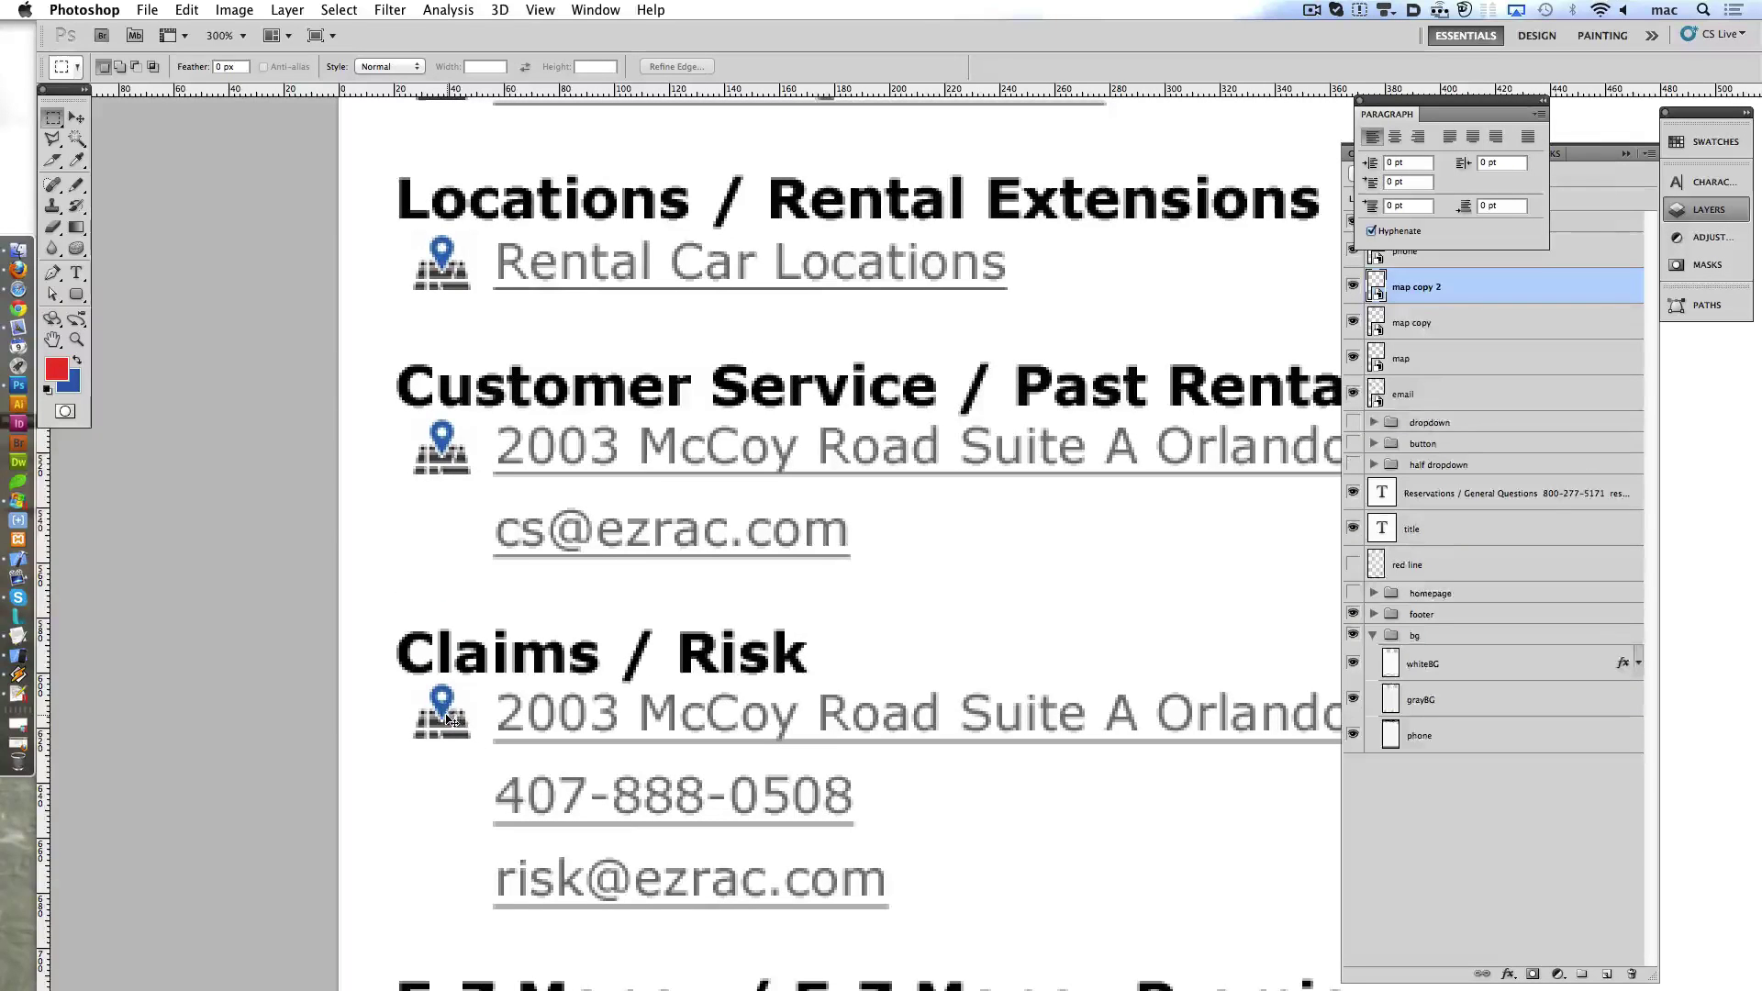
pyautogui.scroll(3, 443, 711)
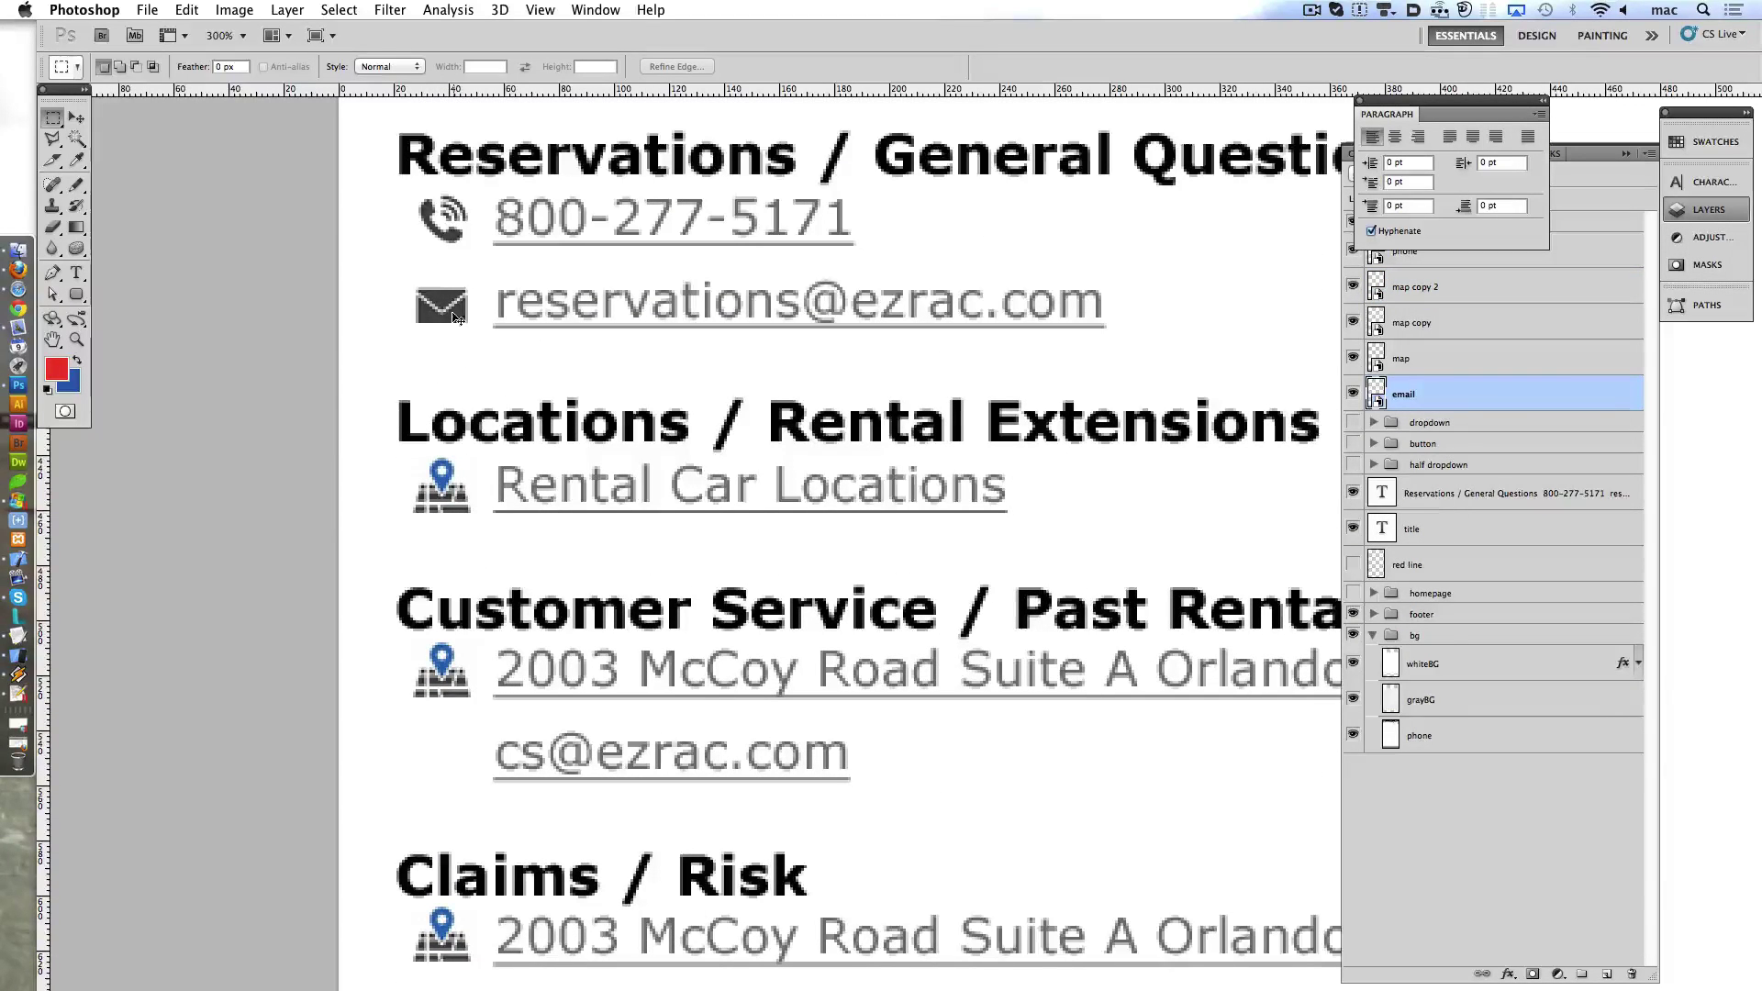
pyautogui.moveTo(455, 317); pyautogui.dragTo(443, 754)
pyautogui.scroll(-3, 453, 313)
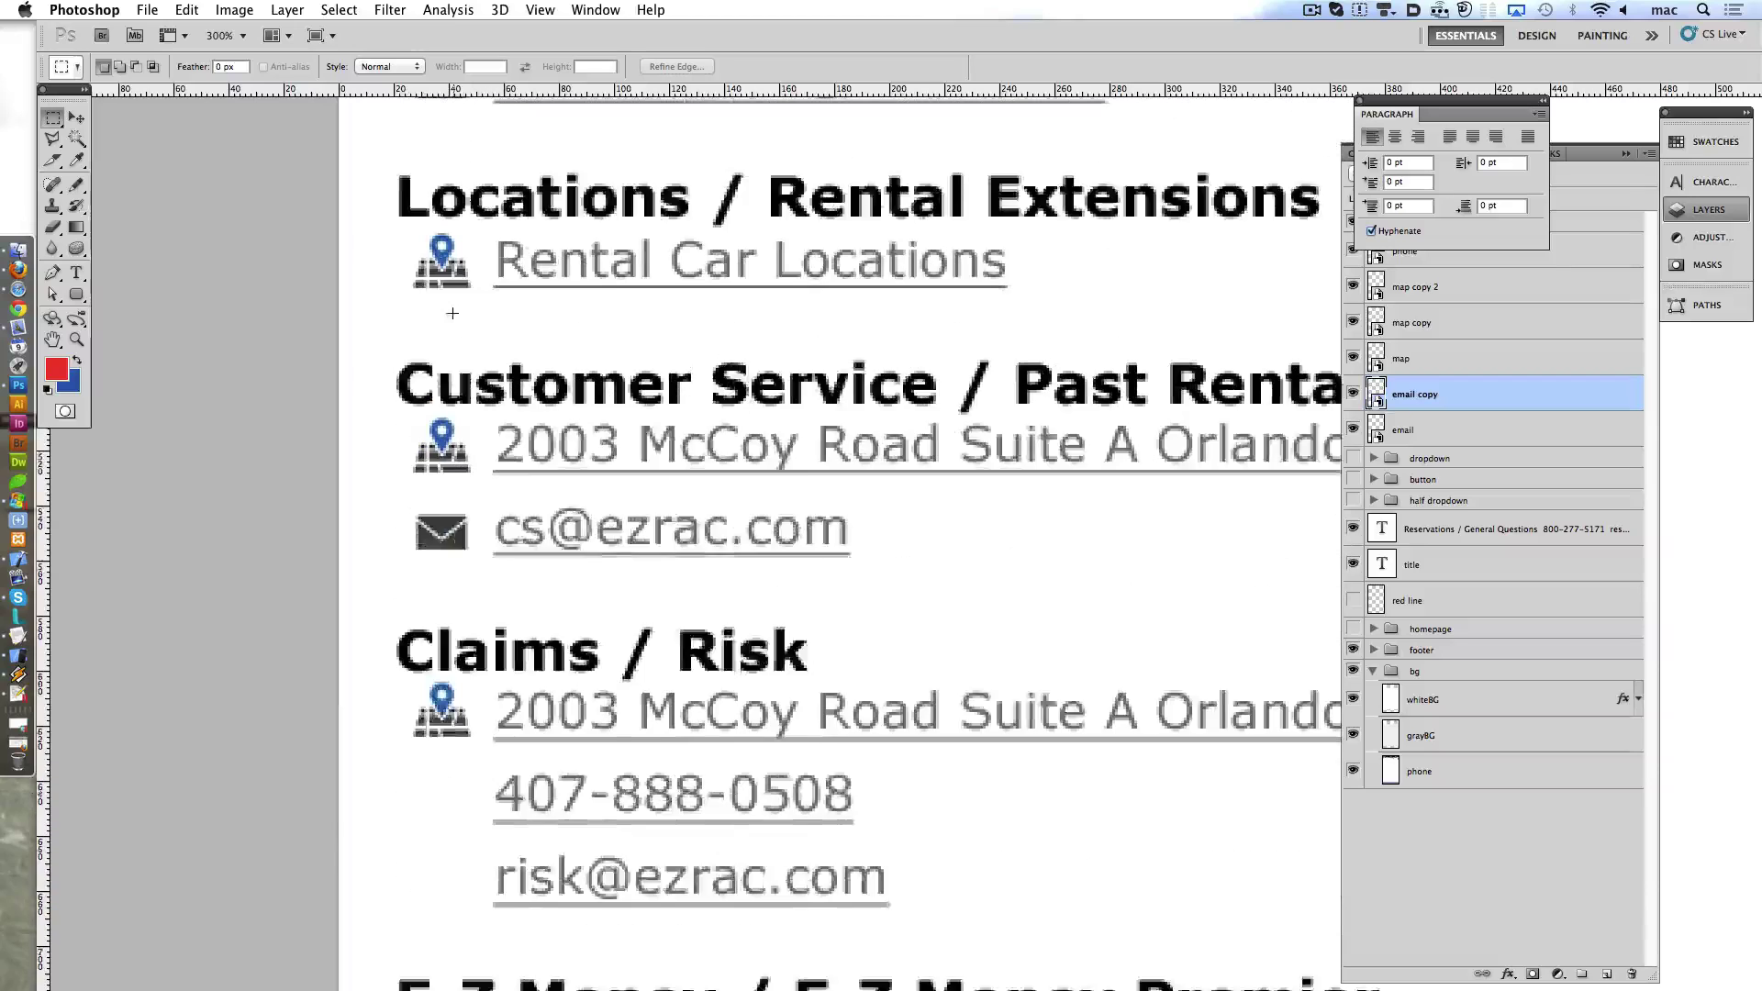
pyautogui.scroll(-2, 453, 313)
pyautogui.moveTo(441, 415); pyautogui.dragTo(442, 761)
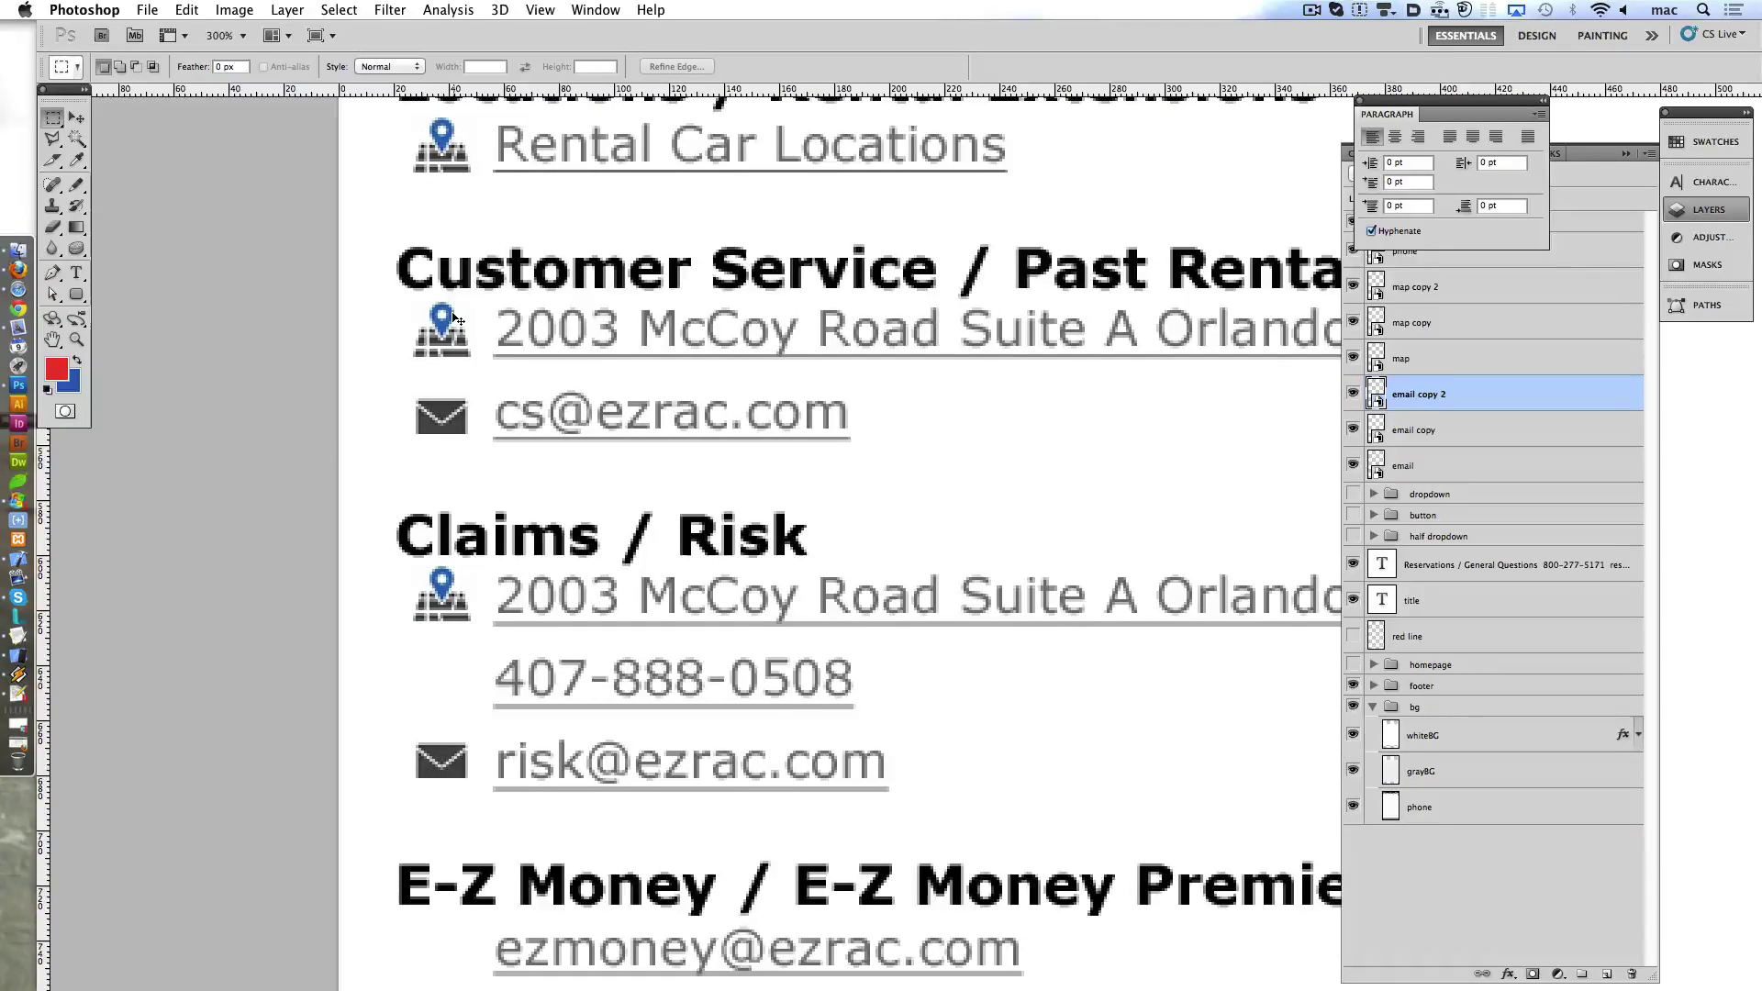
pyautogui.click(1487, 251)
pyautogui.hotkey('ctrl', 'j')
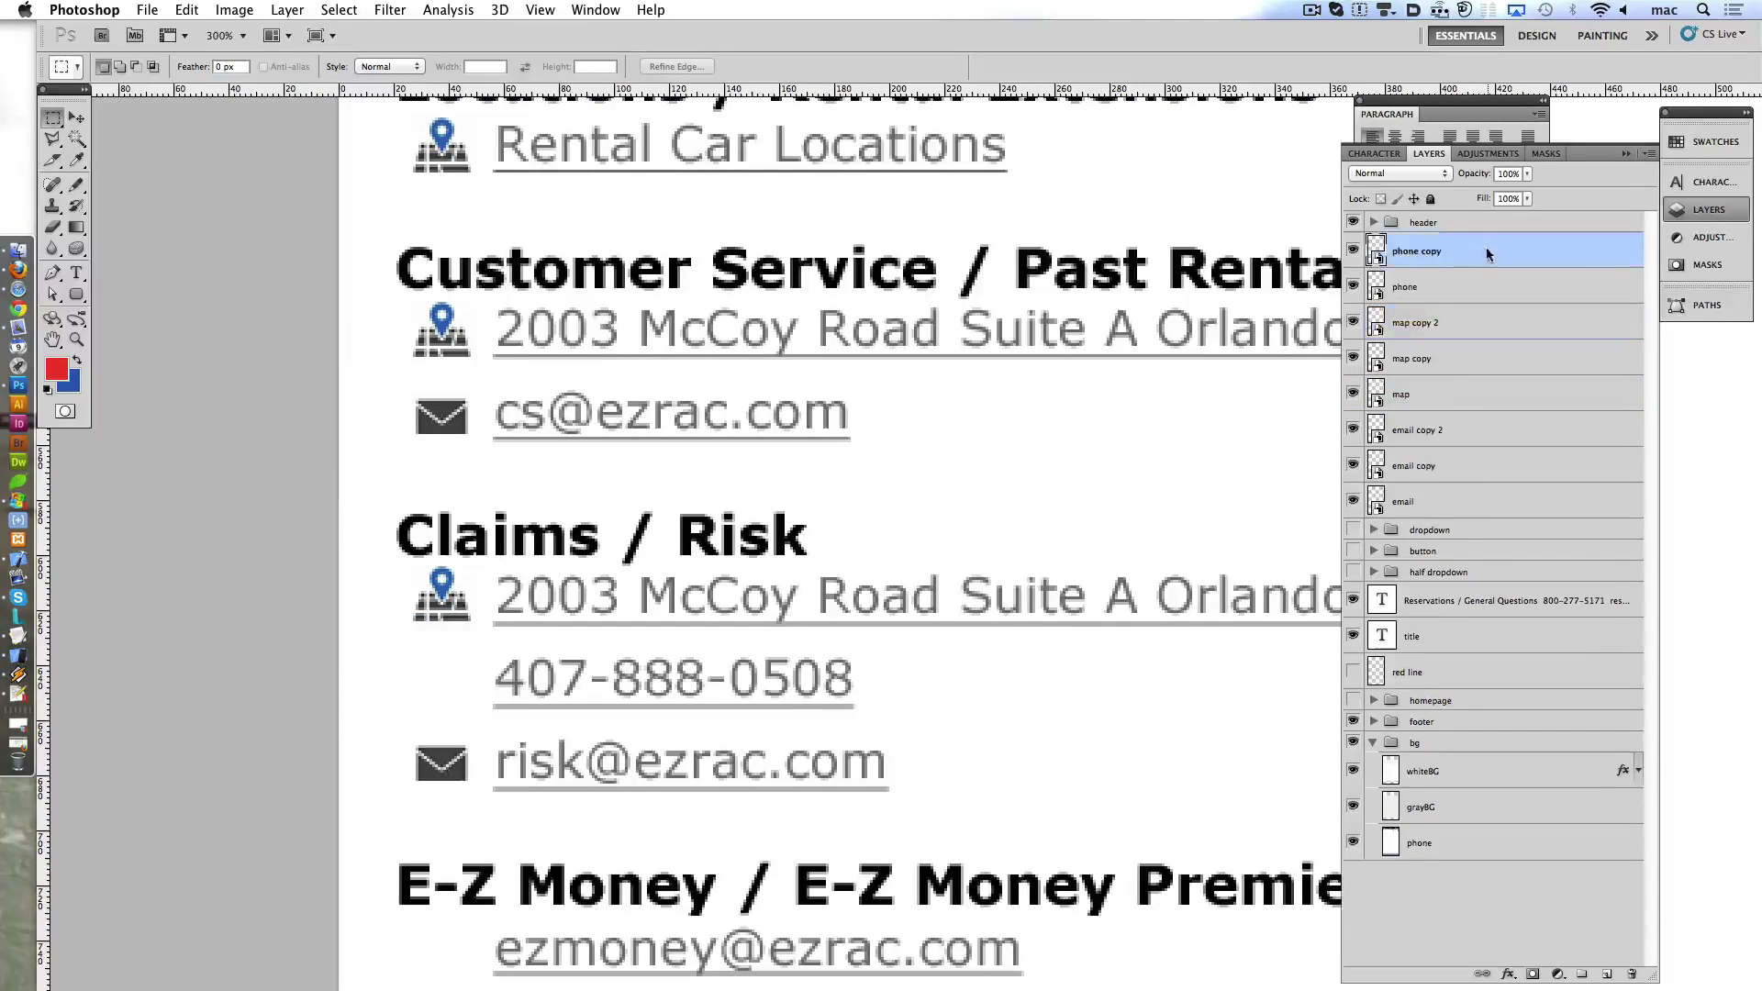
pyautogui.hotkey('shift', 'Down')
pyautogui.hotkey('shift', 'Down')
pyautogui.hotkey('shift', 'Down')
pyautogui.hotkey('shift', 'Down')
pyautogui.hotkey('shift', 'Down')
pyautogui.hotkey('shift', 'Down')
pyautogui.hotkey('shift', 'Down')
pyautogui.hotkey('shift', 'Down')
pyautogui.scroll(-3, 779, 660)
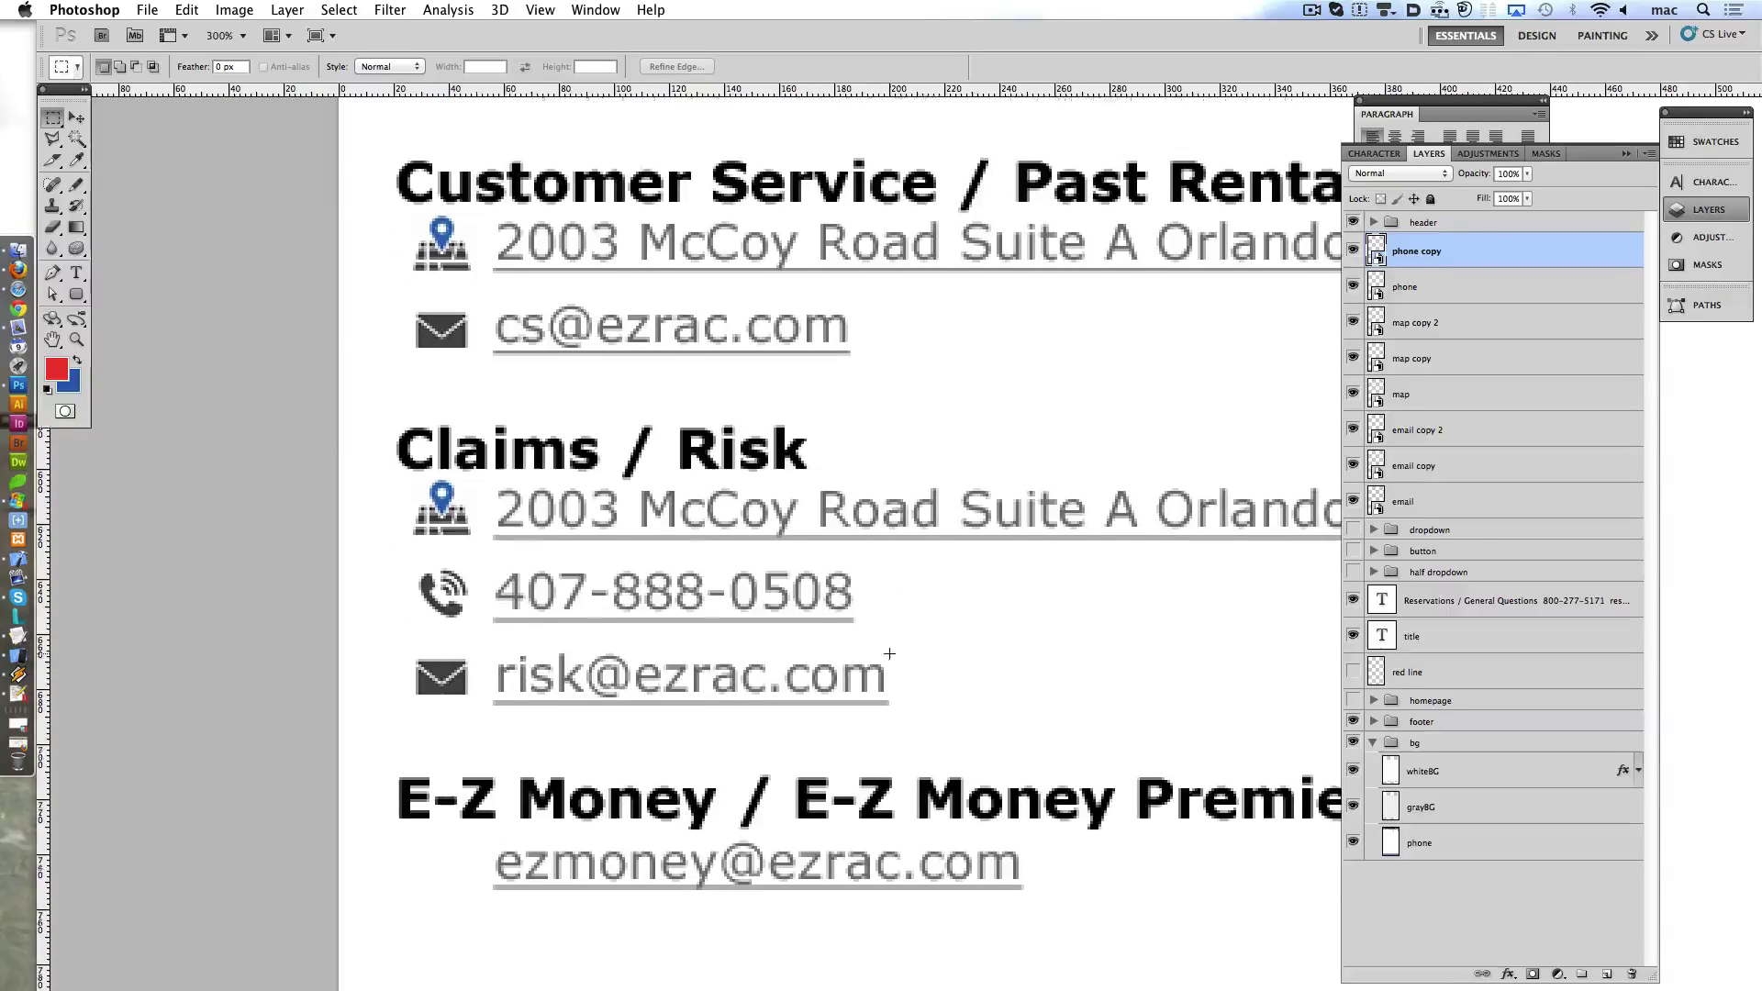
pyautogui.moveTo(464, 546); pyautogui.dragTo(455, 733)
# - View the page at 100% and change the Homepage nav label to Contact Us
pyautogui.press('z')
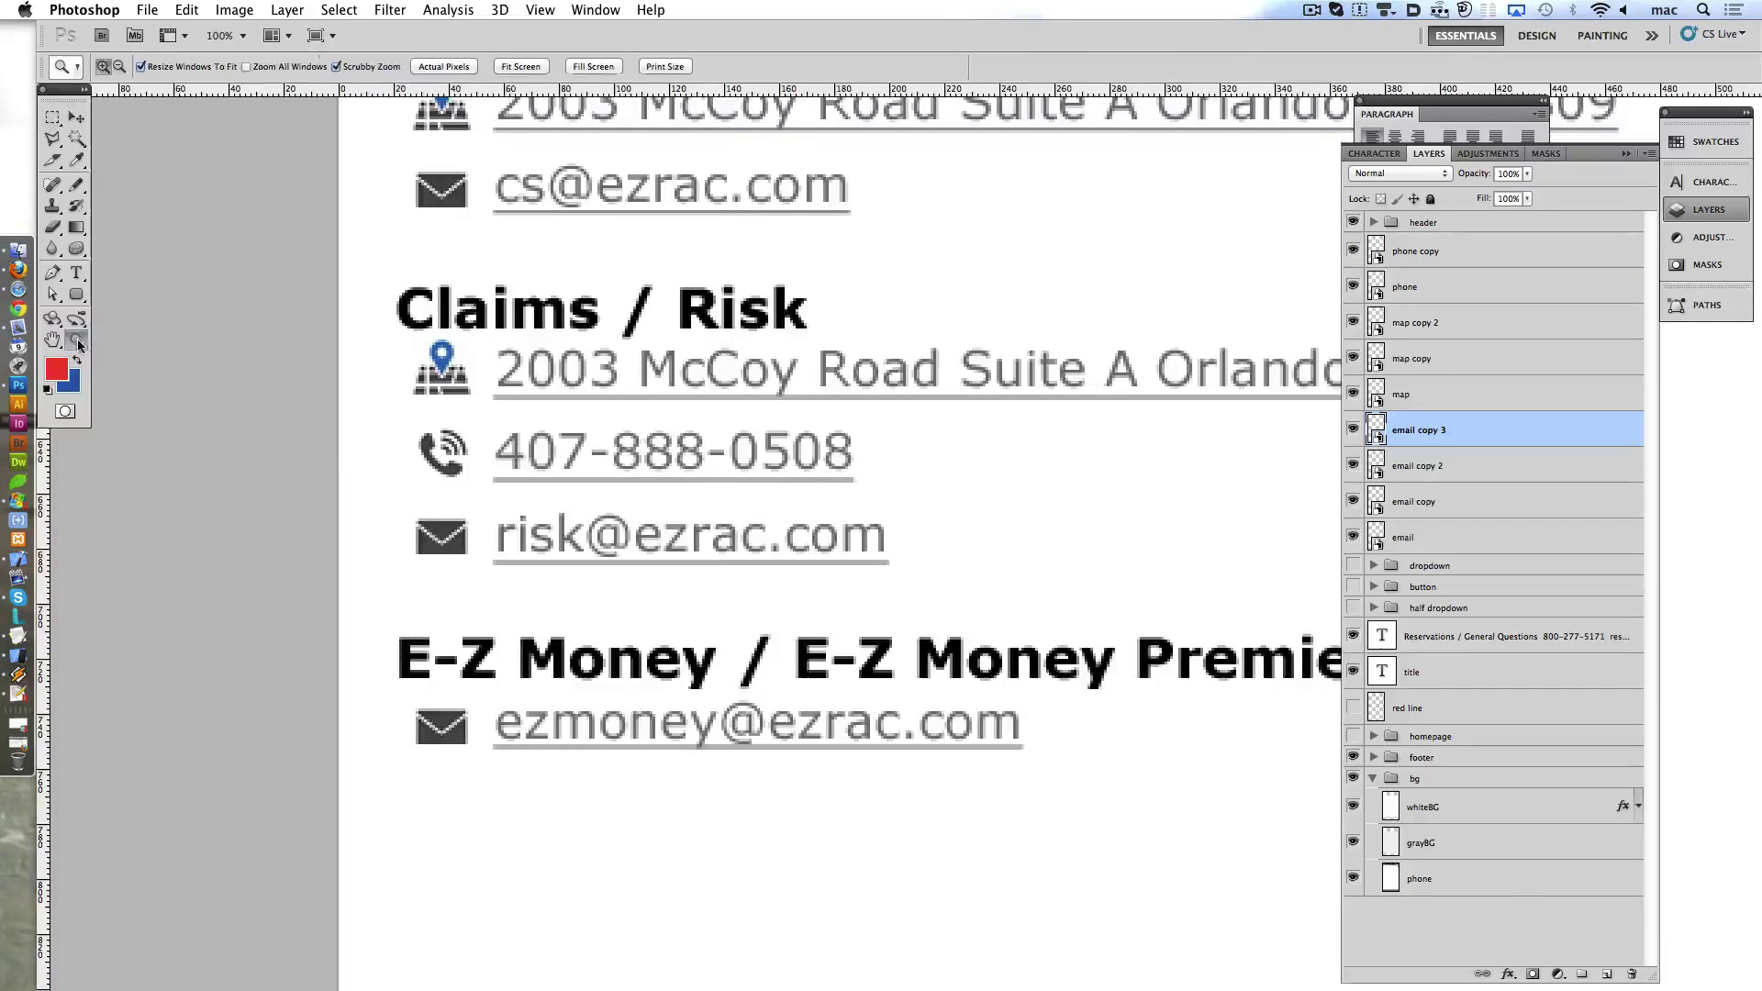
pyautogui.hotkey('ctrl', 'alt', '0')
pyautogui.moveTo(761, 488); pyautogui.dragTo(907, 506)
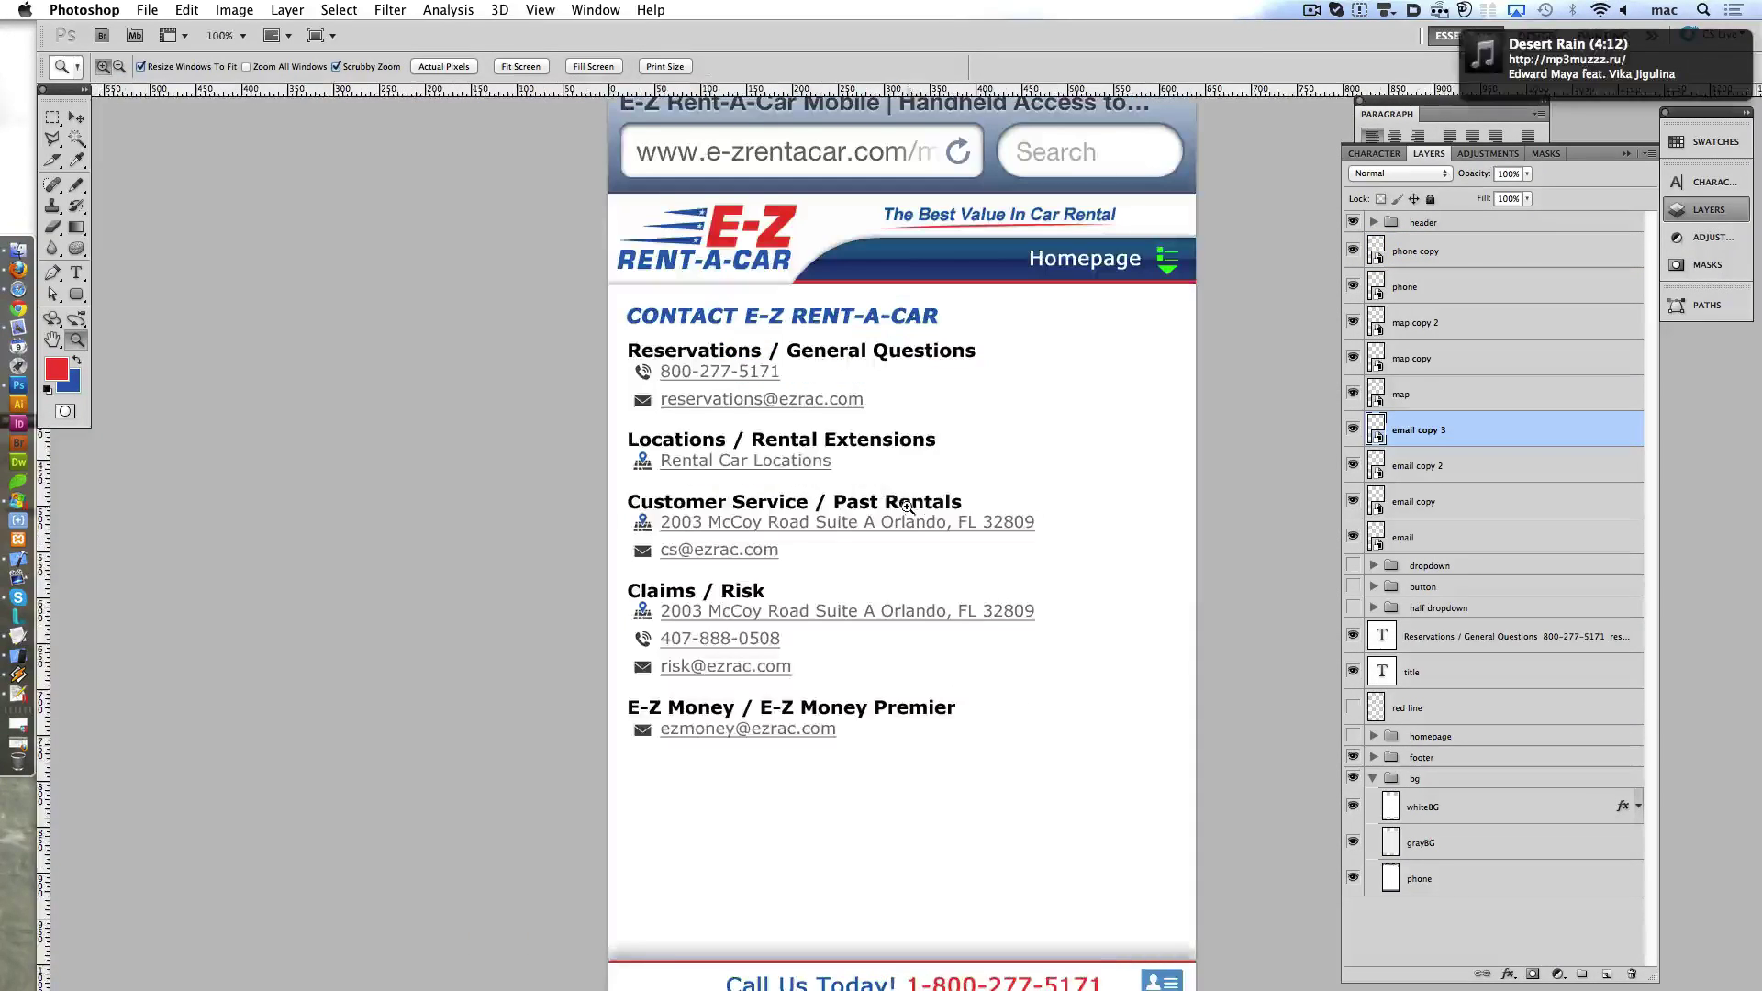
pyautogui.press('t')
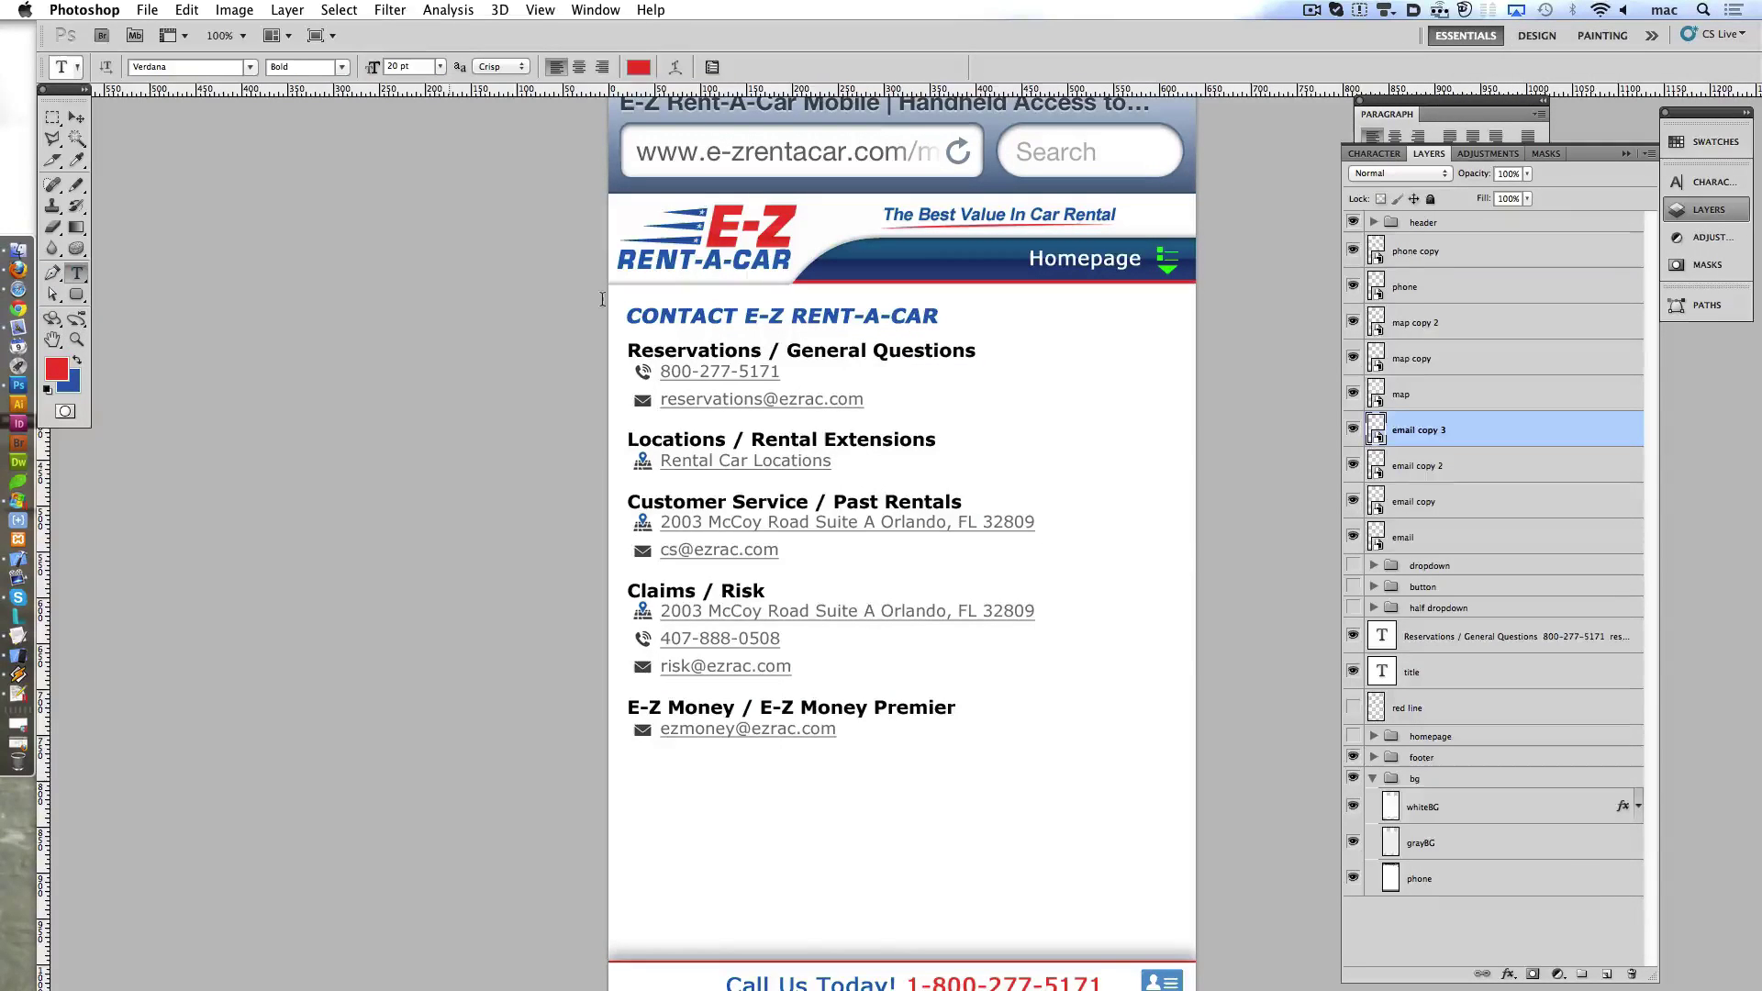
pyautogui.doubleClick(1085, 258)
pyautogui.write('Contact Us')
pyautogui.hotkey('ctrl', 'Return')
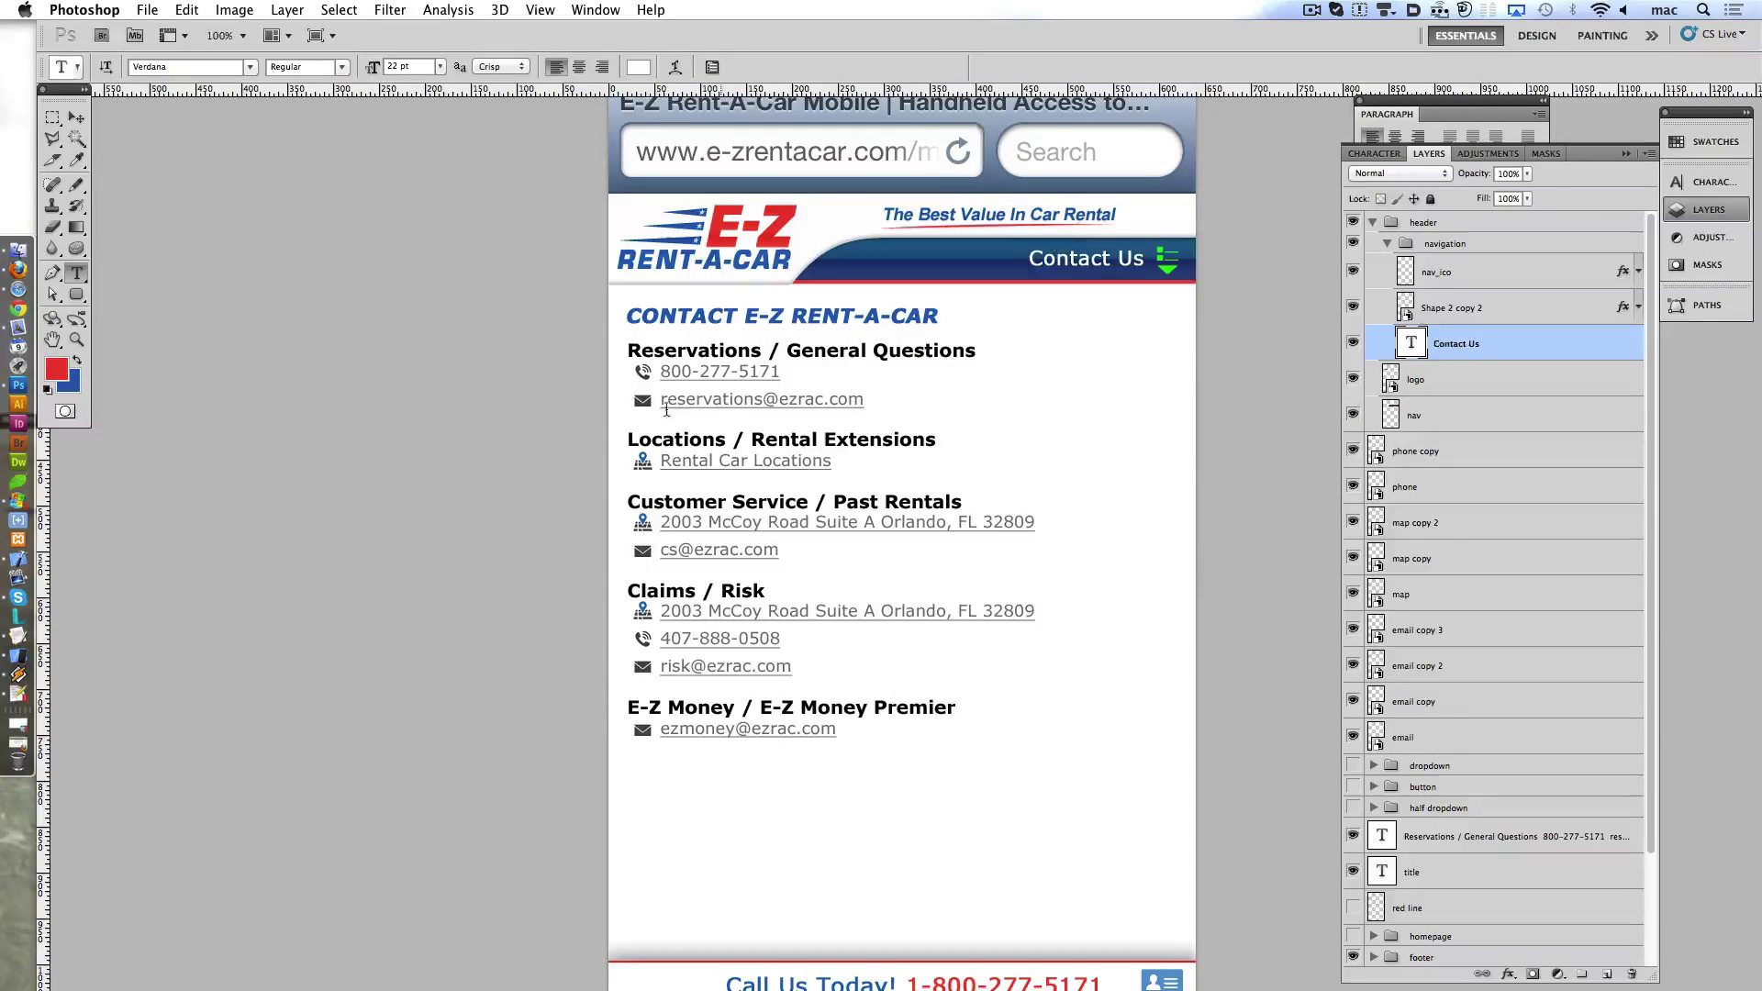
pyautogui.click(77, 341)
# - Preview the Contact mockup on a plain full-screen background
pyautogui.press('f')
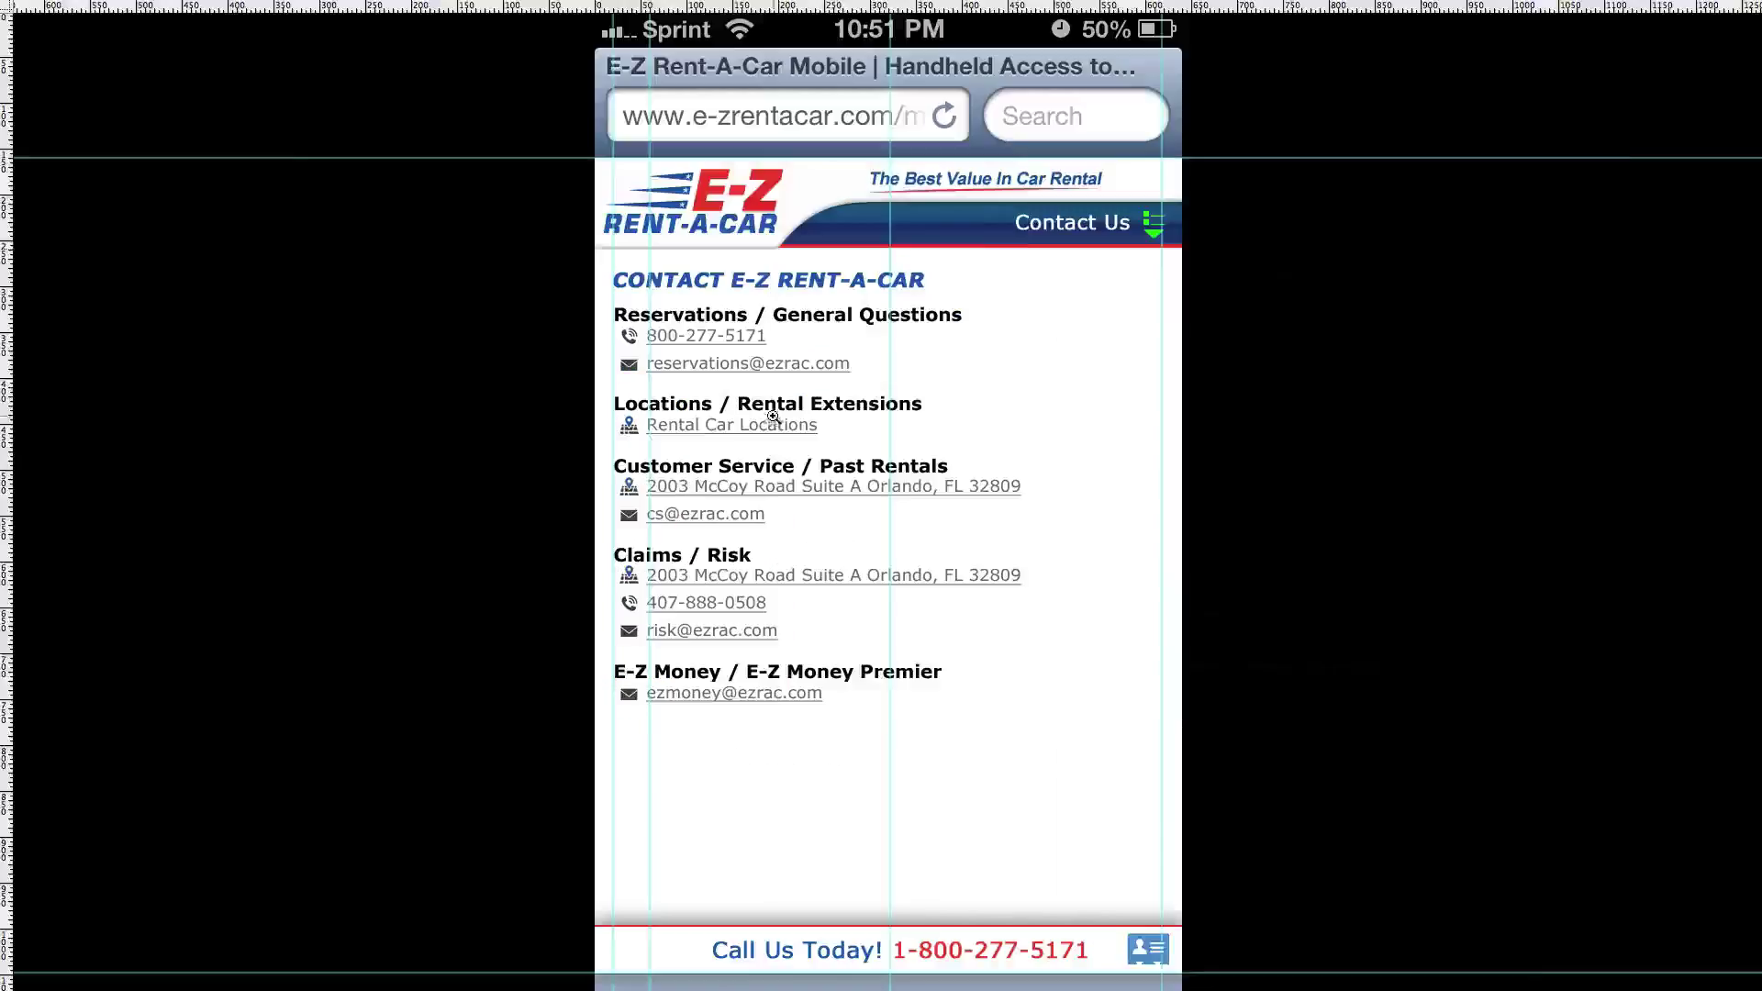
pyautogui.press('f')
pyautogui.scroll(-5, 448, 230)
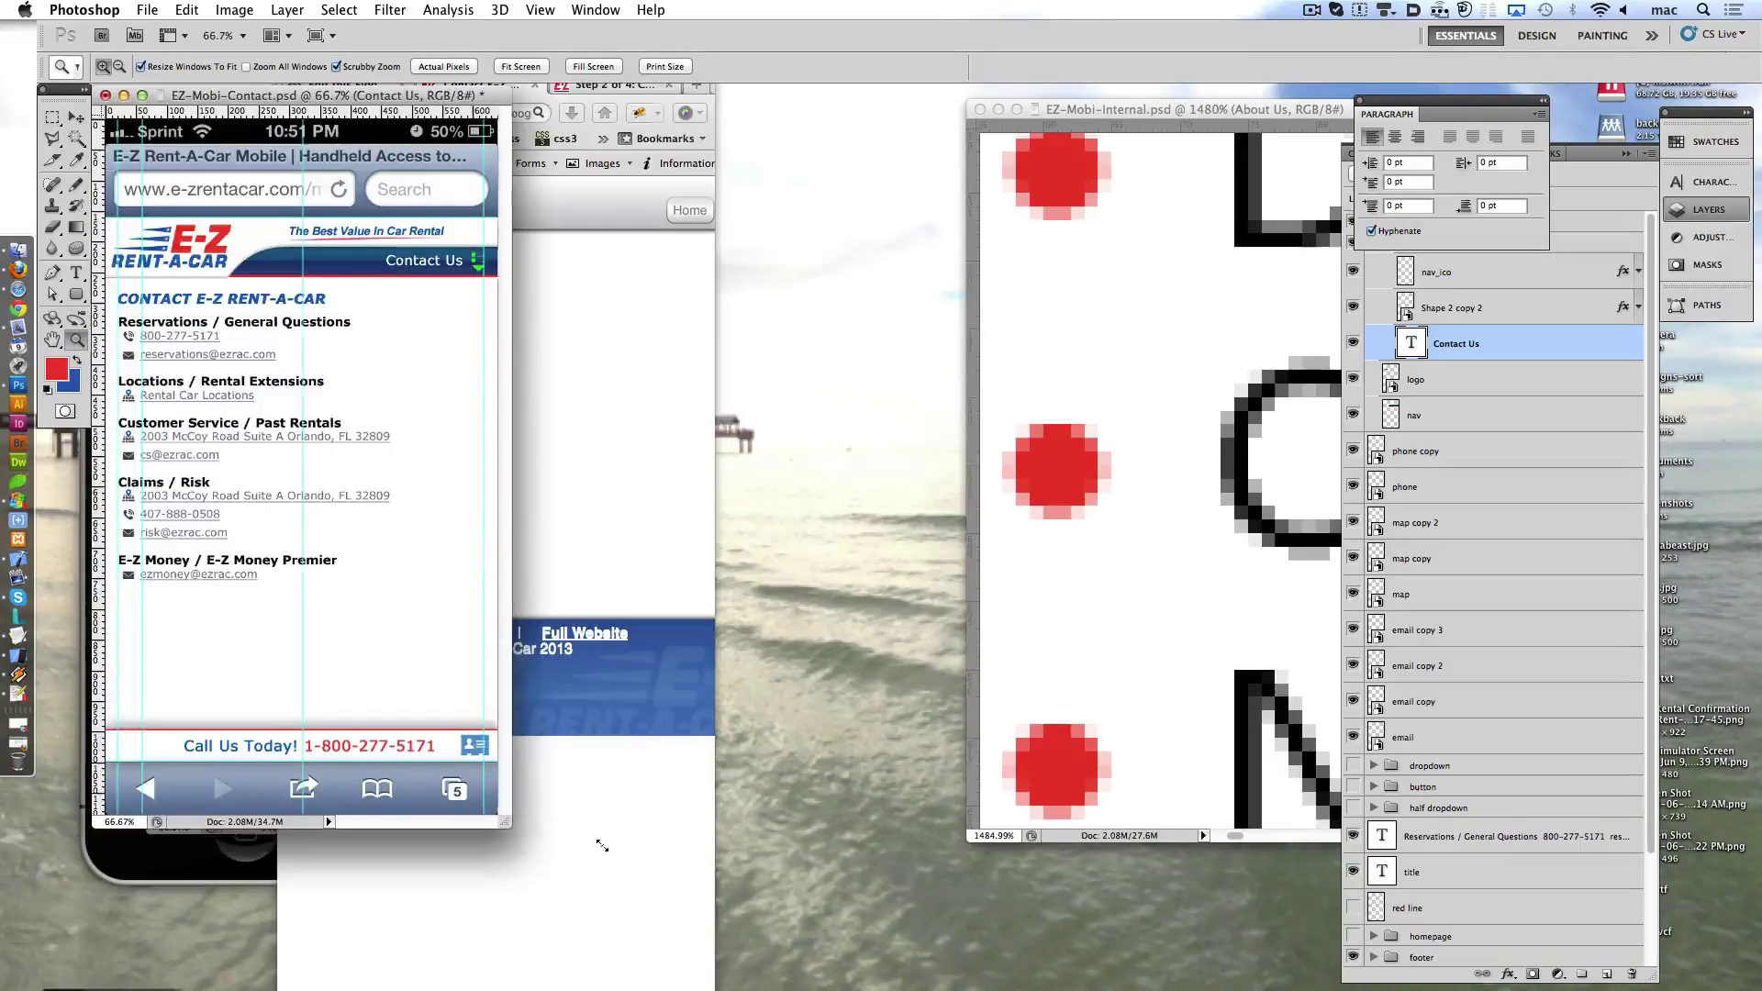
pyautogui.hotkey('ctrl', '1')
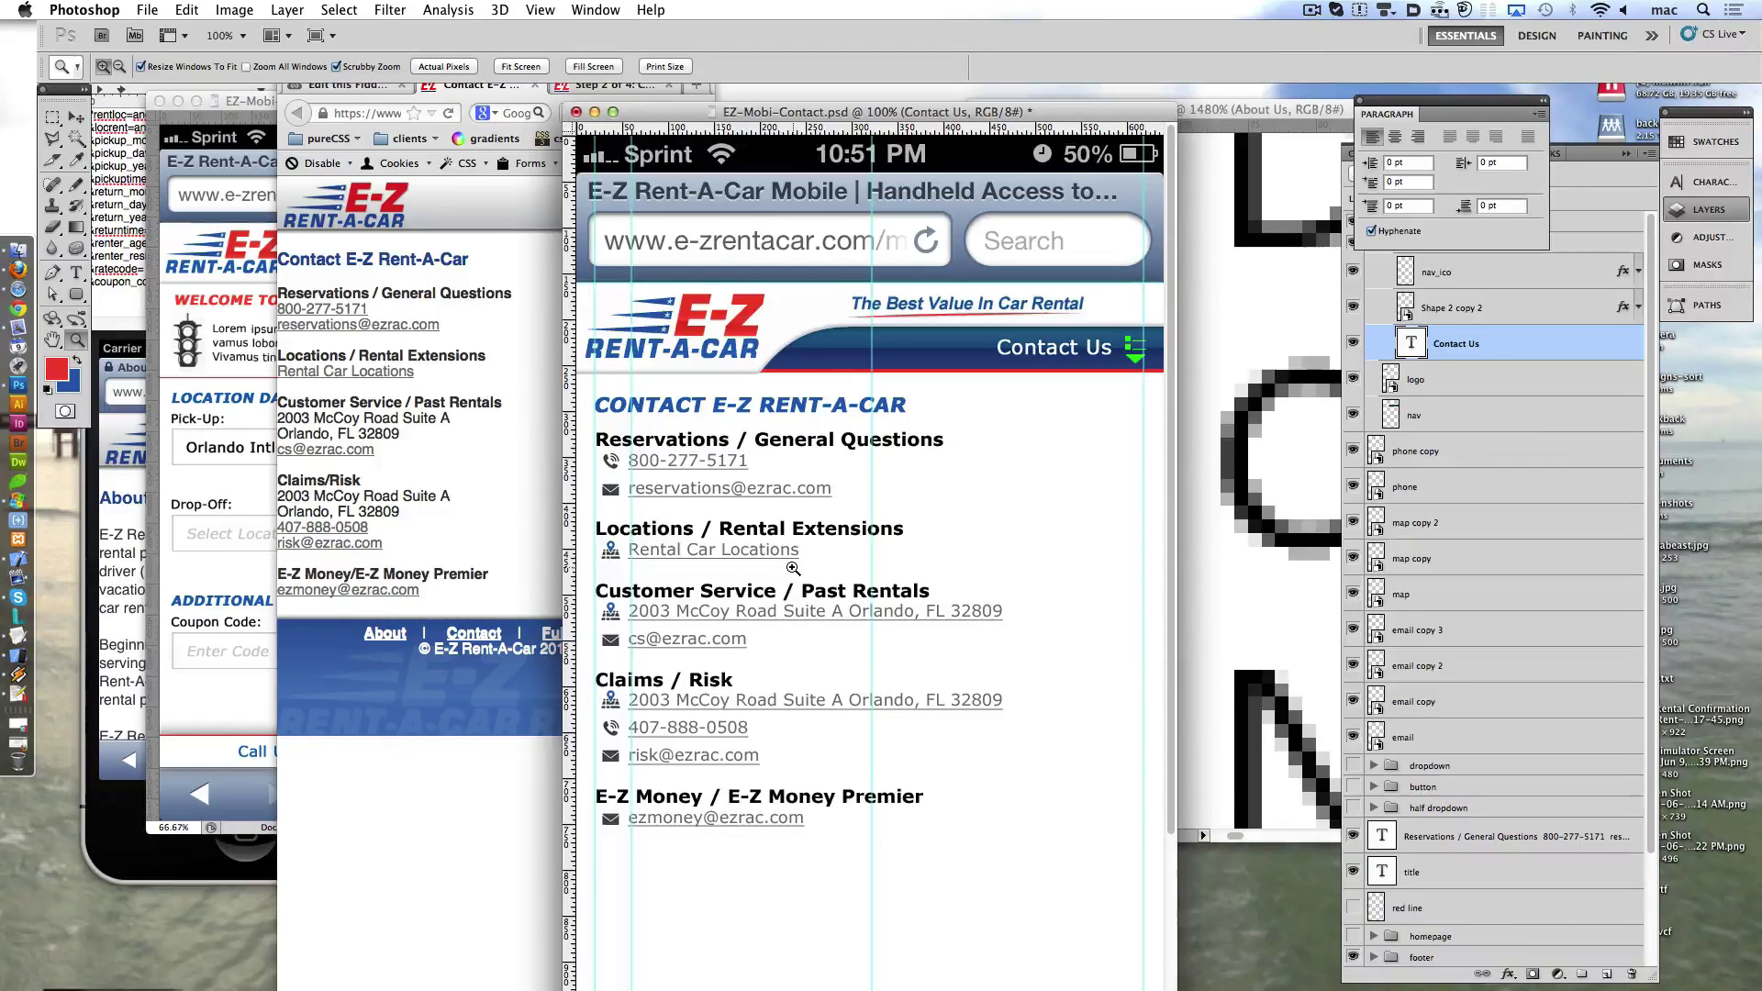
# - Open the Contact page in iOS Simulator, test its phone link and alert, then test it in Firefox
pyautogui.click(368, 447)
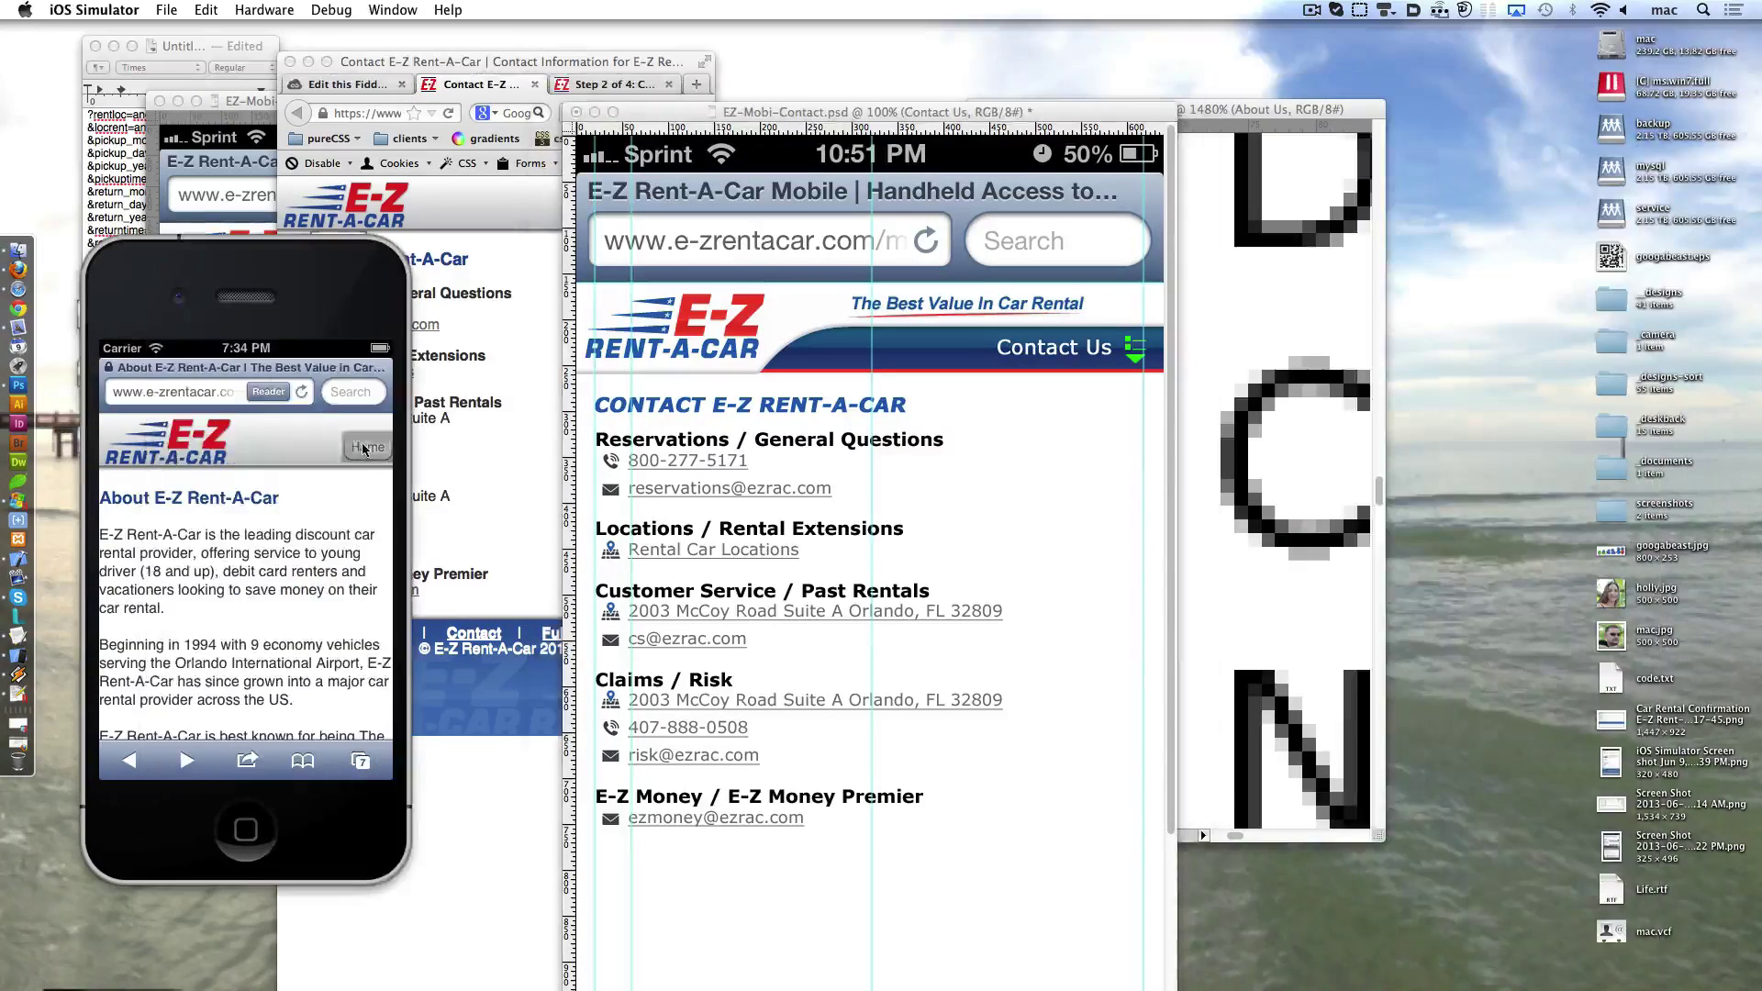
pyautogui.click(222, 716)
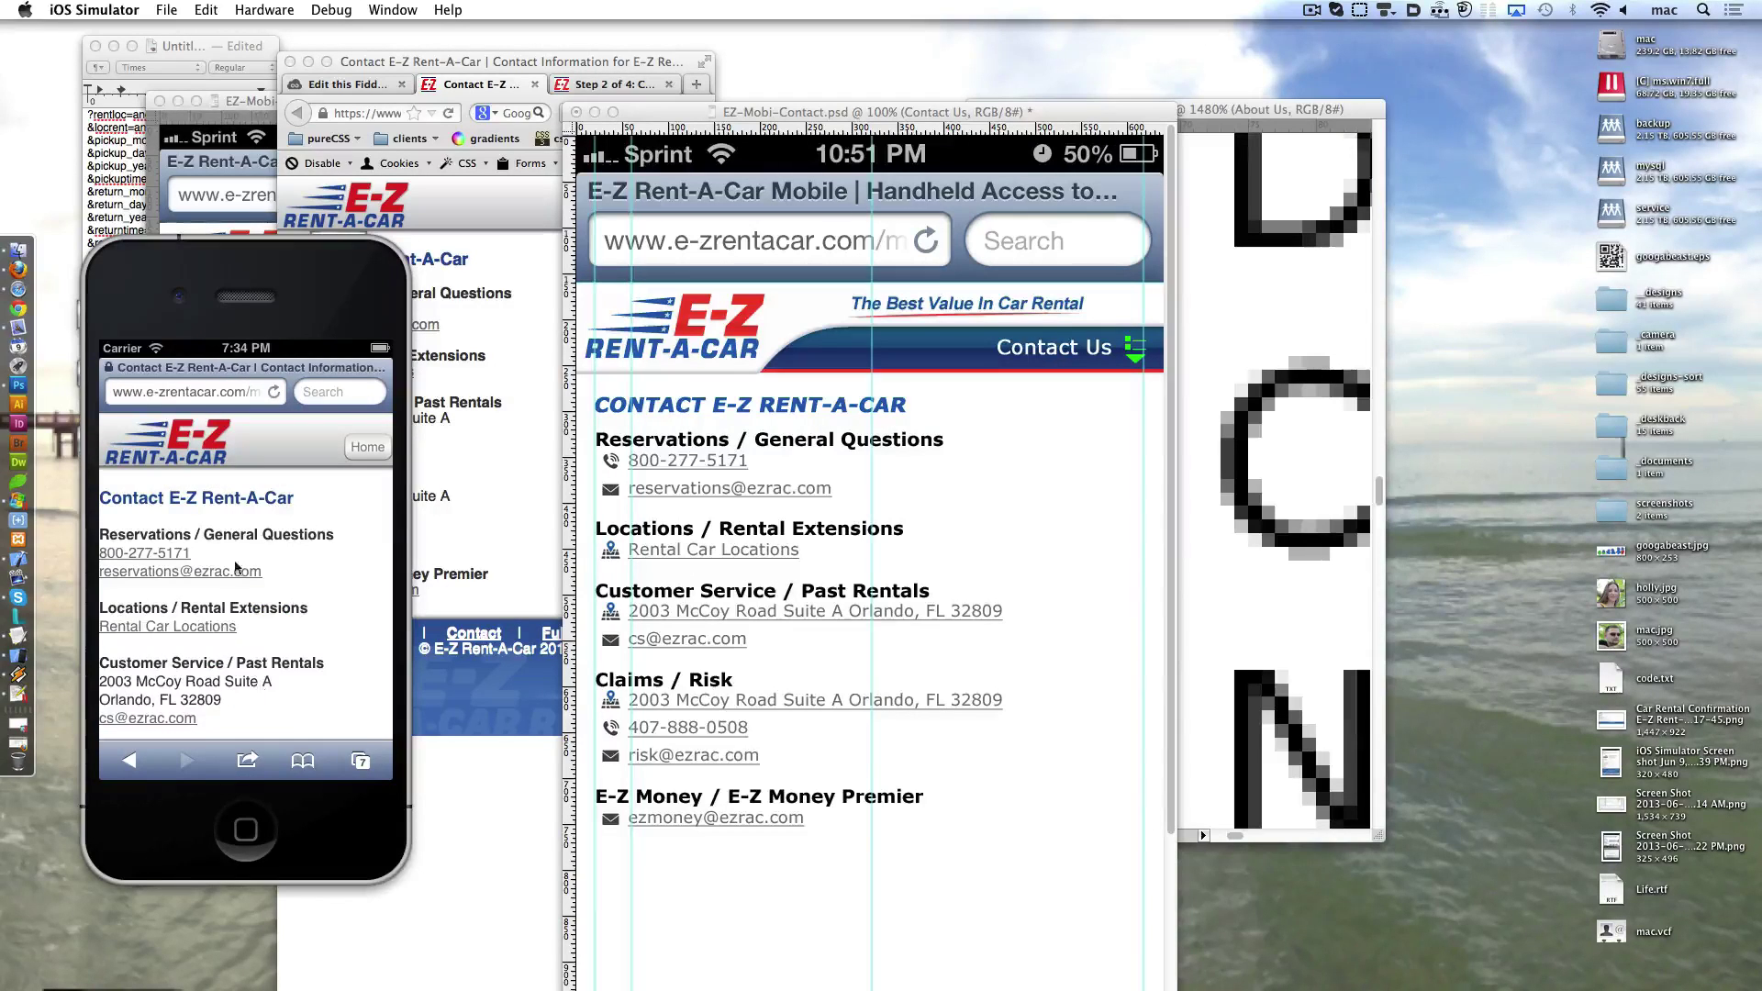
pyautogui.click(129, 760)
pyautogui.click(183, 553)
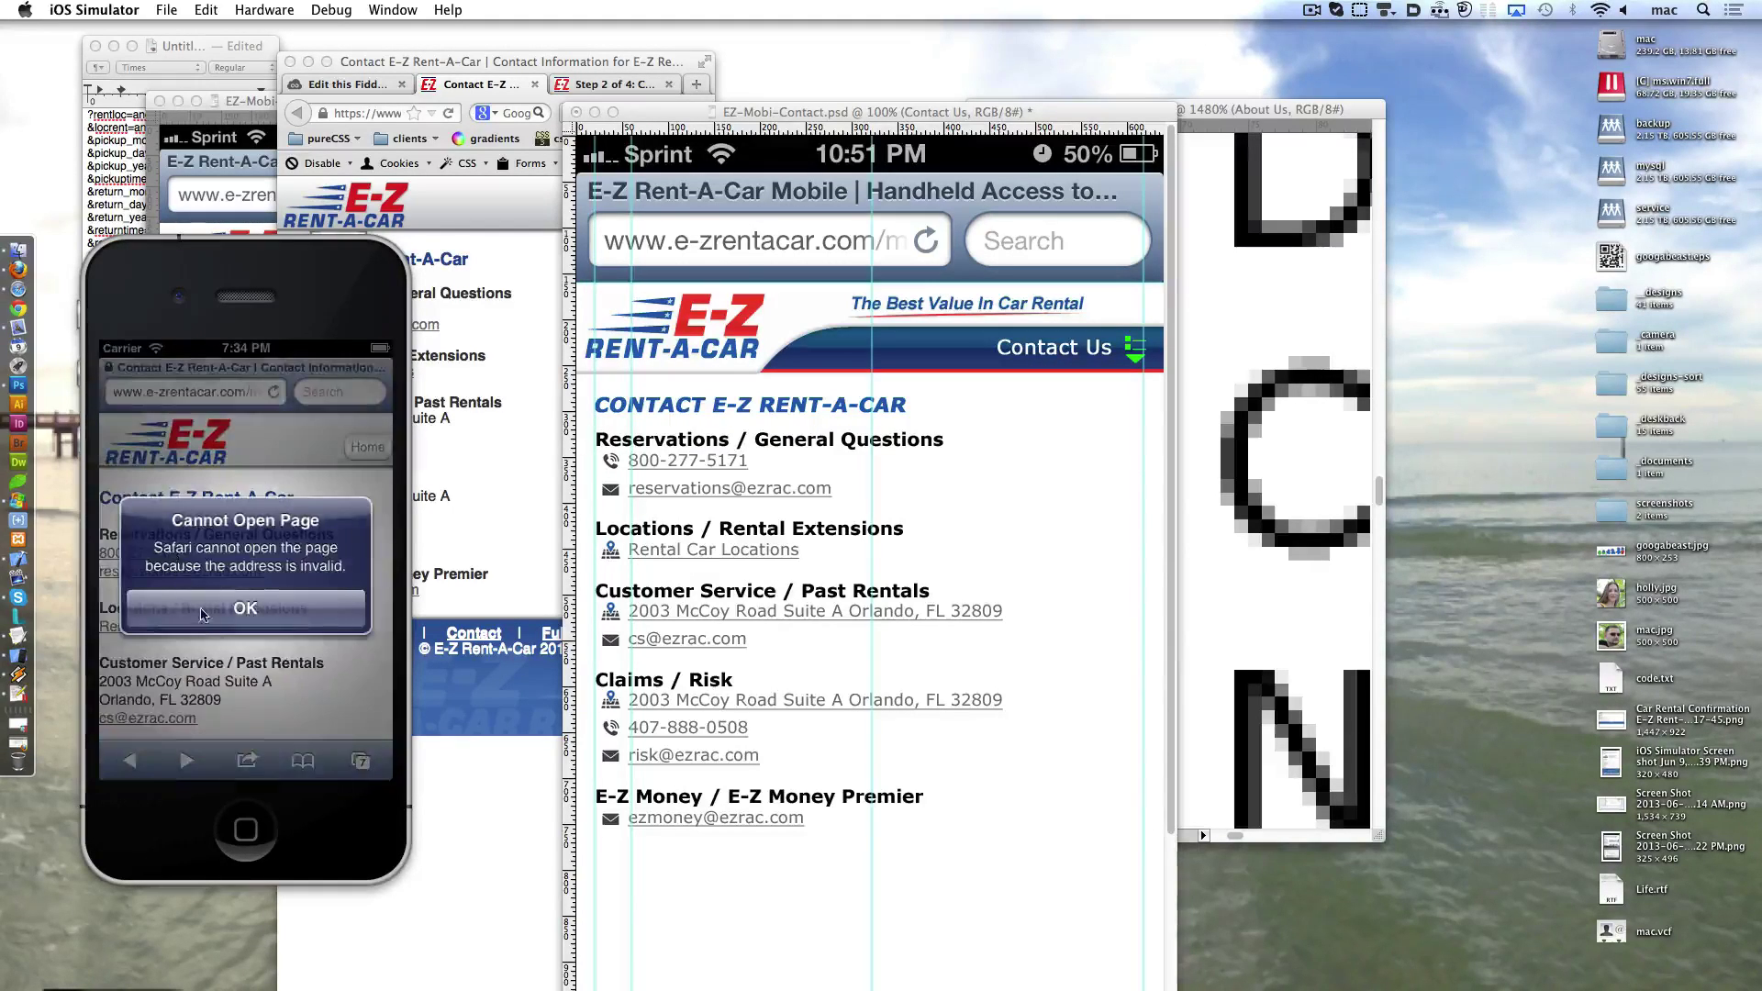
pyautogui.click(246, 611)
pyautogui.click(474, 530)
pyautogui.click(349, 312)
pyautogui.click(780, 558)
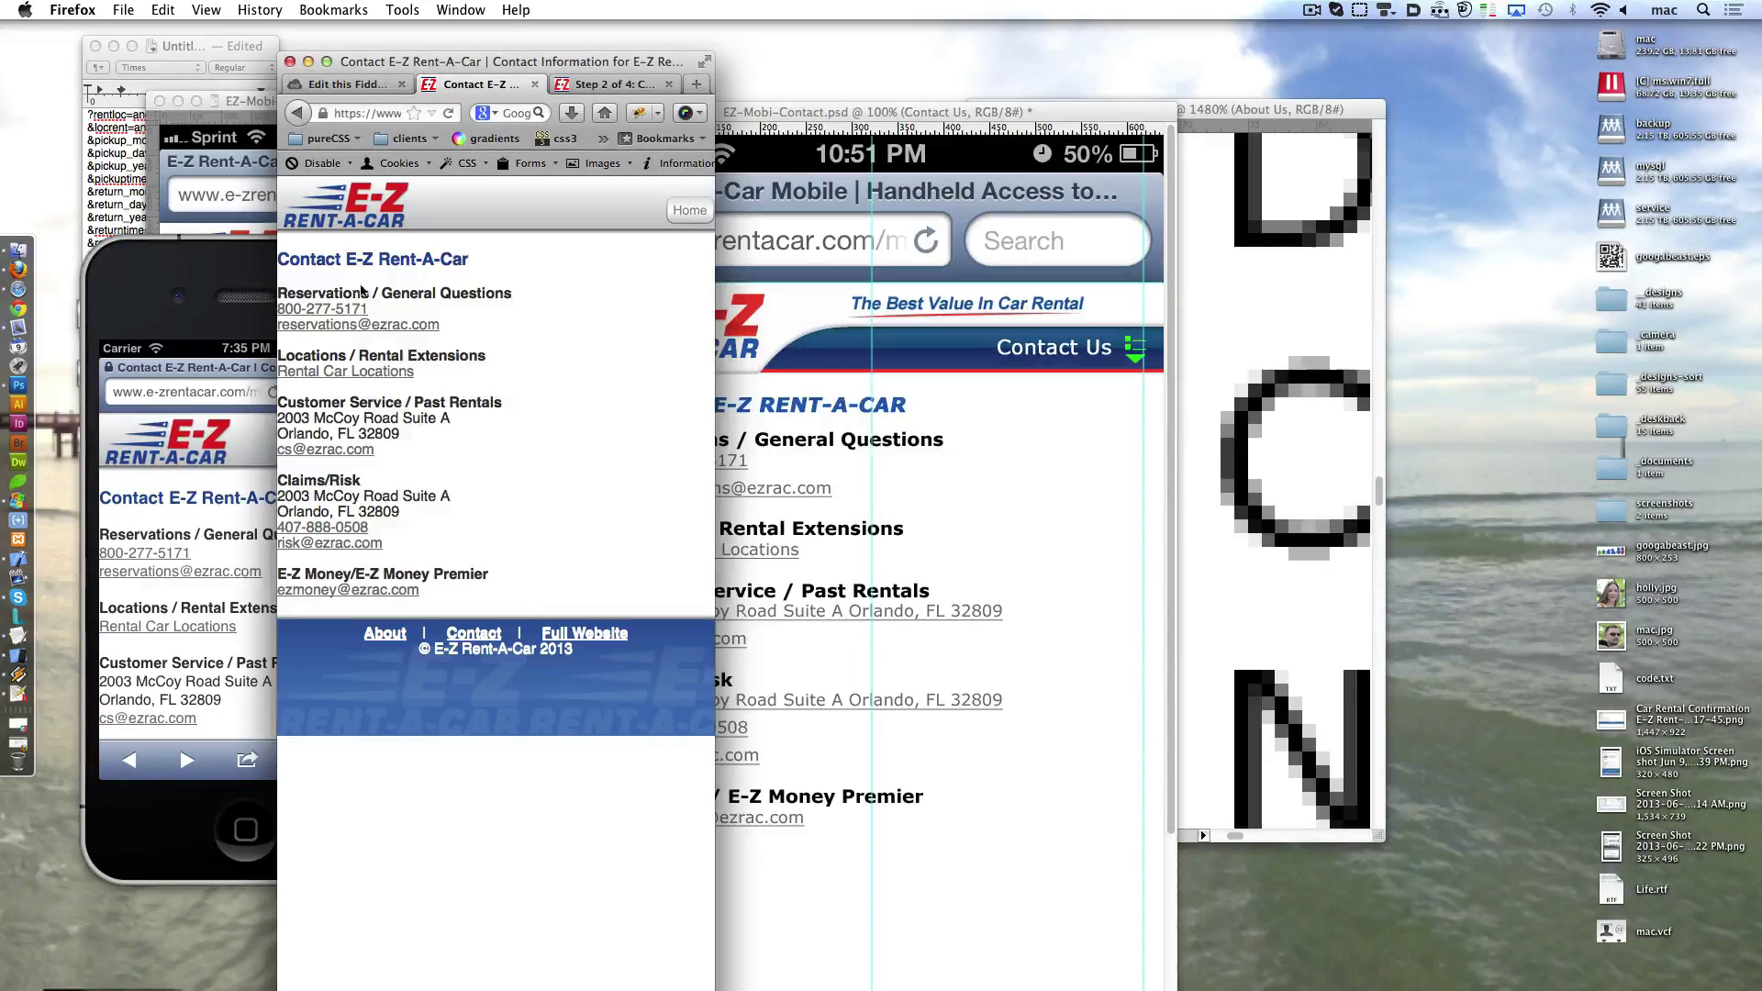
pyautogui.rightClick(360, 314)
pyautogui.click(457, 510)
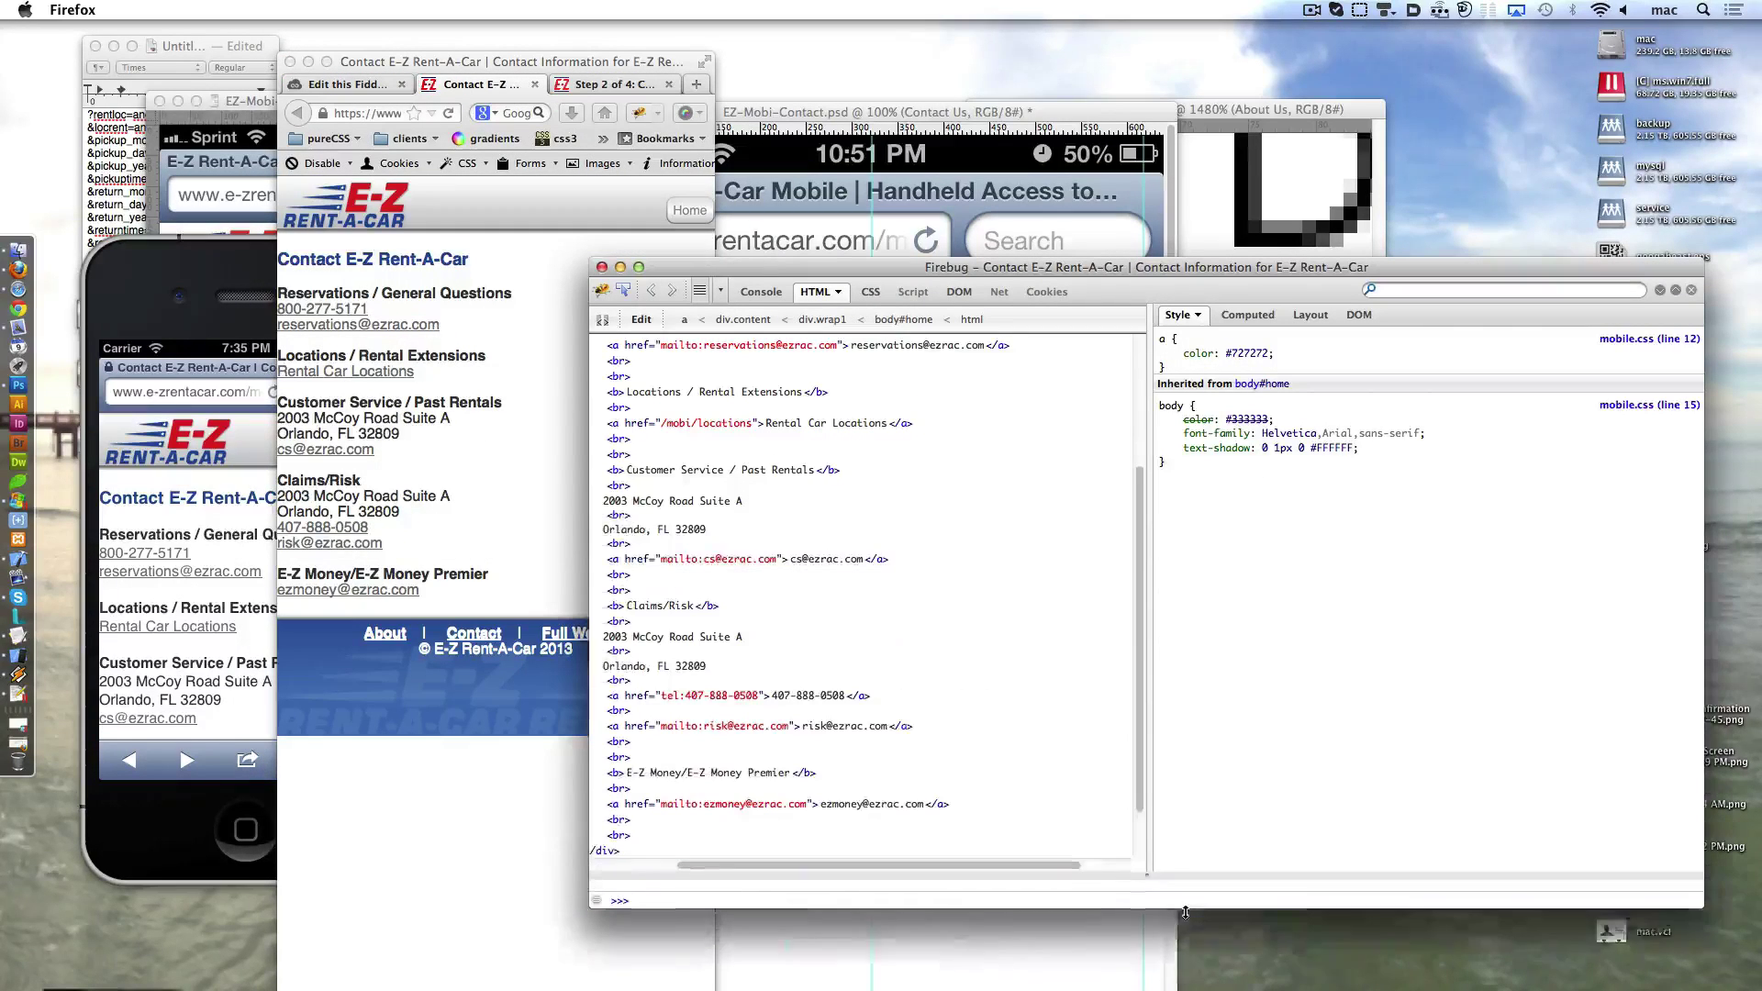
pyautogui.click(618, 702)
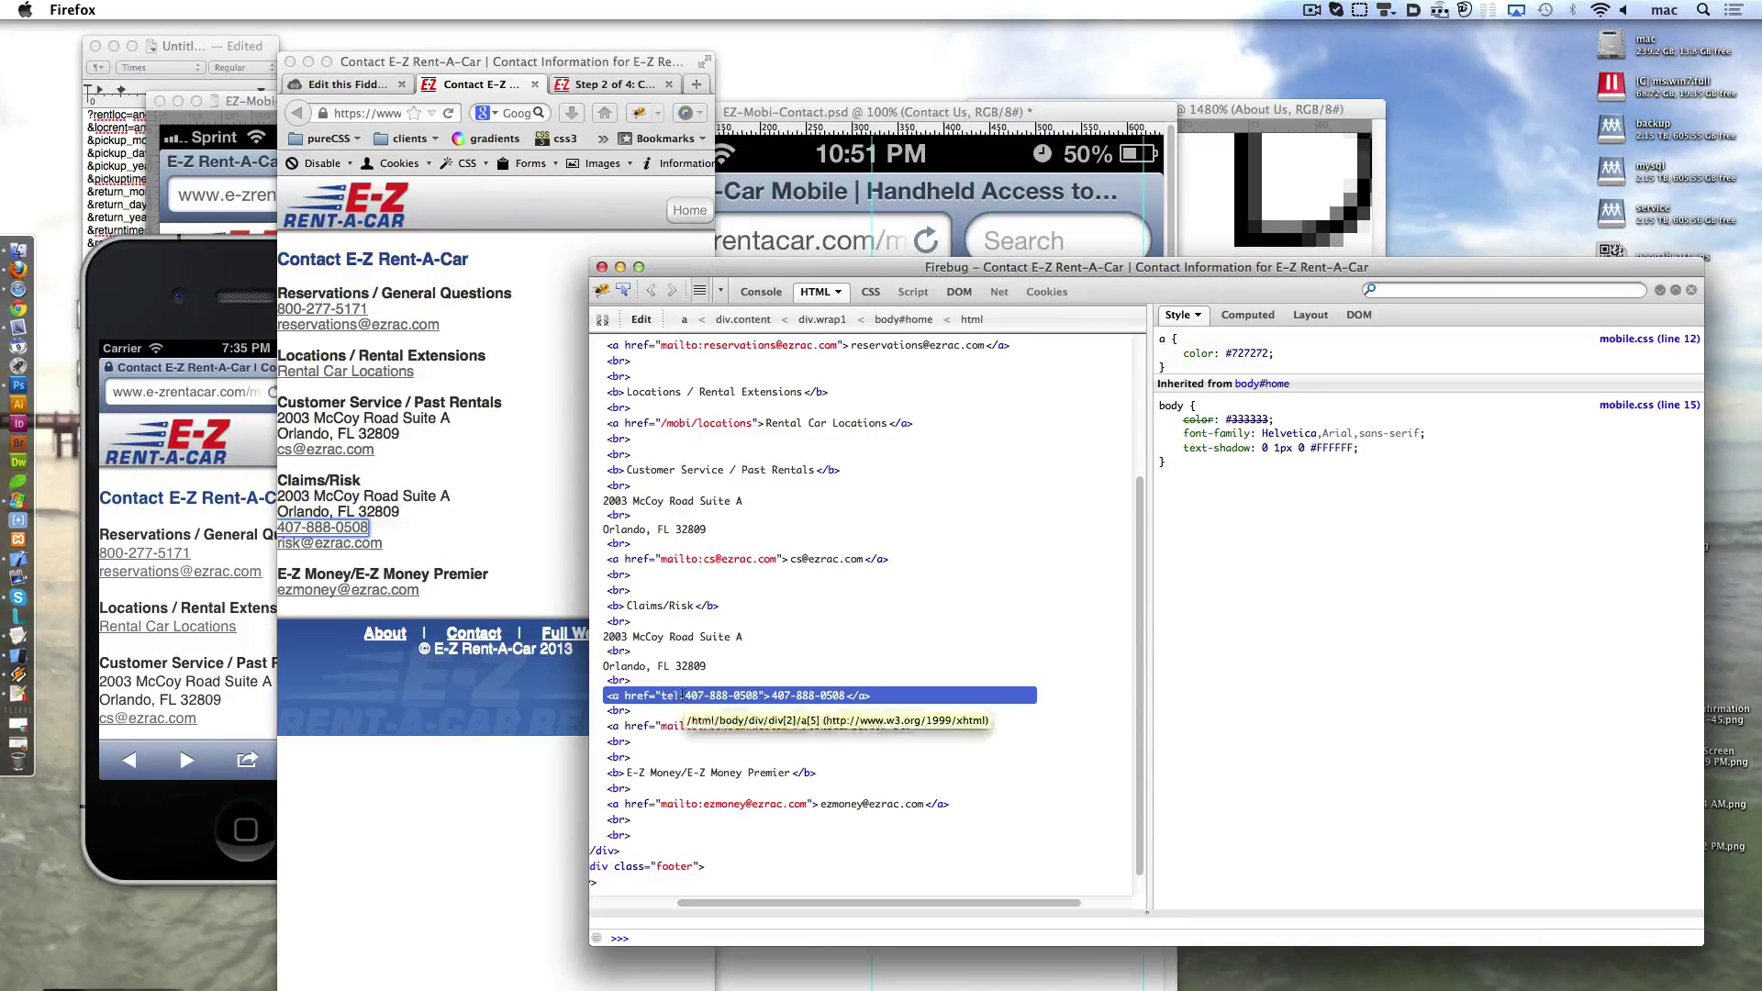
pyautogui.doubleClick(669, 696)
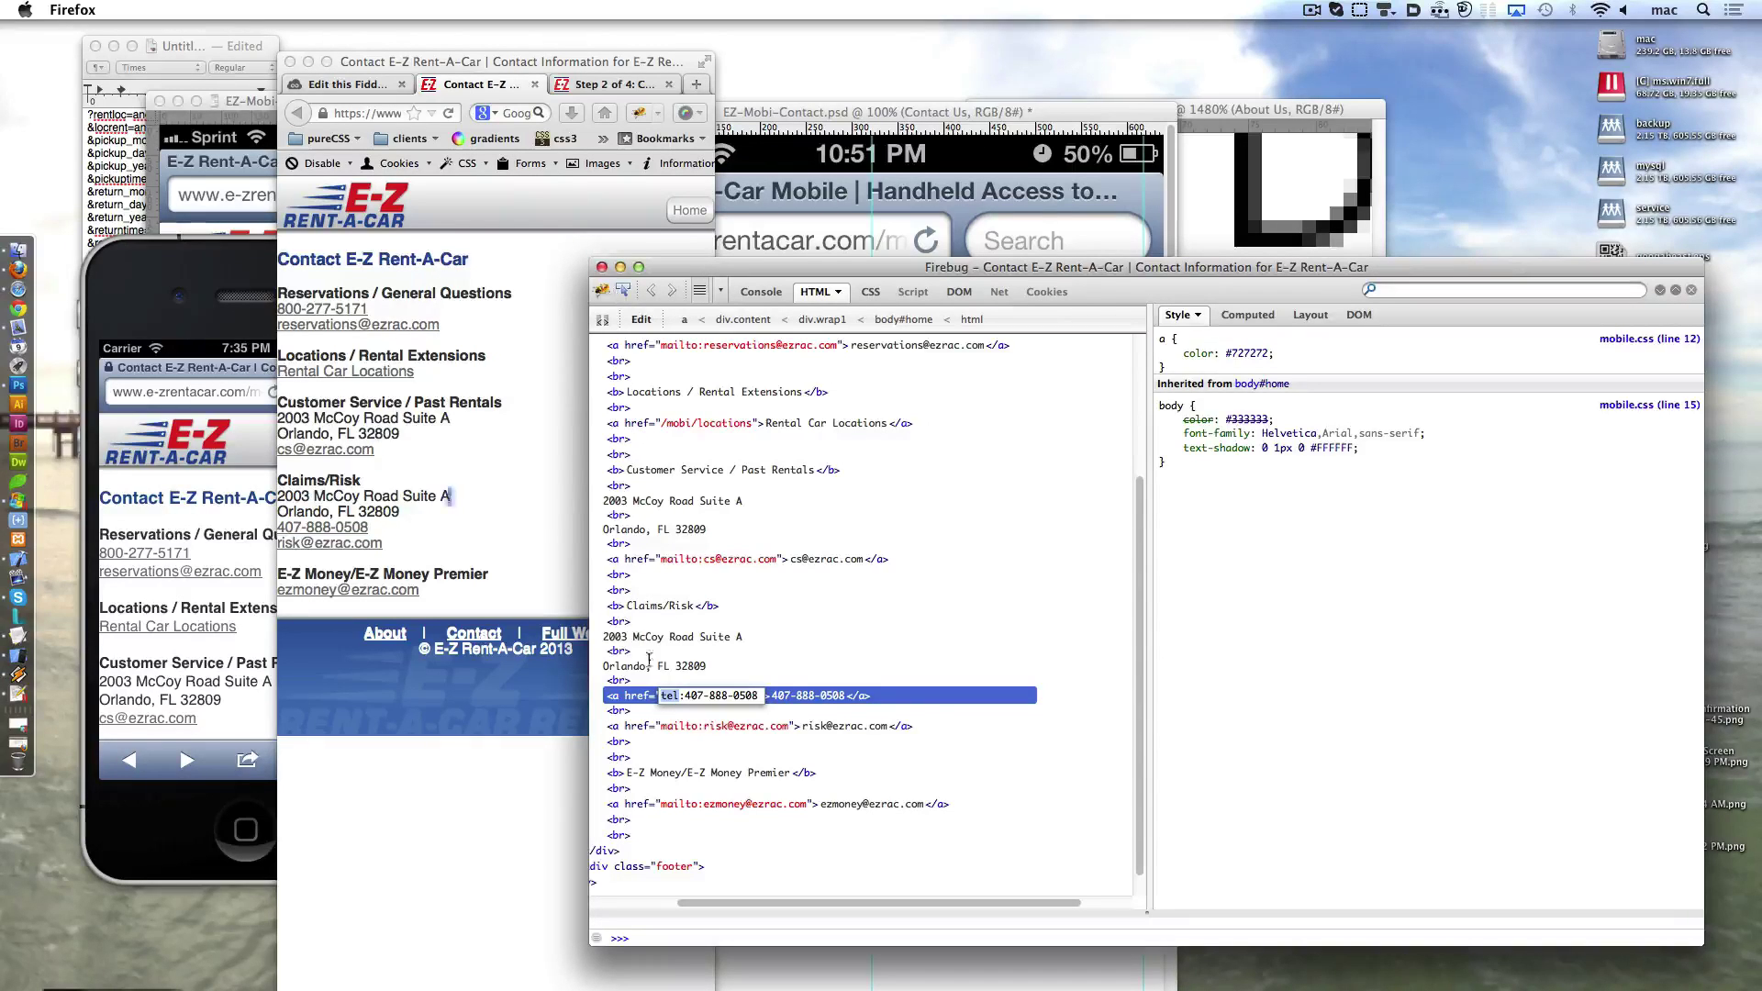
pyautogui.press('Delete')
pyautogui.press('Delete')
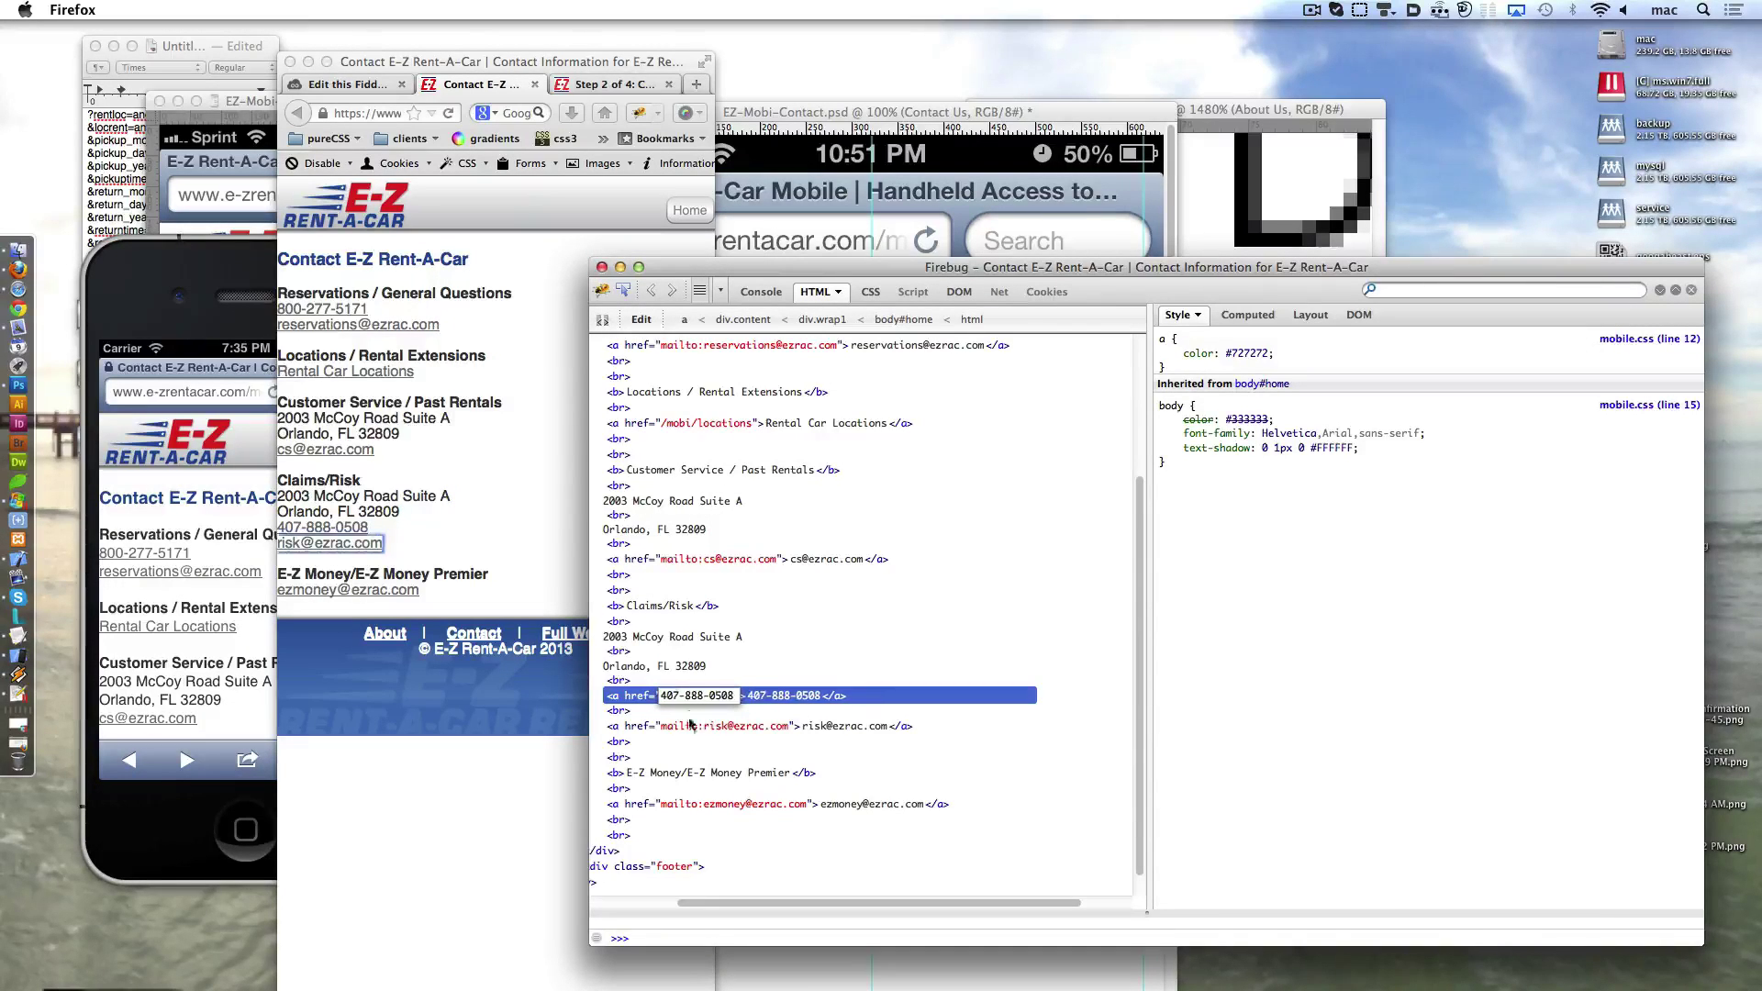
pyautogui.press('Return')
pyautogui.scroll(5, 661, 504)
pyautogui.doubleClick(669, 499)
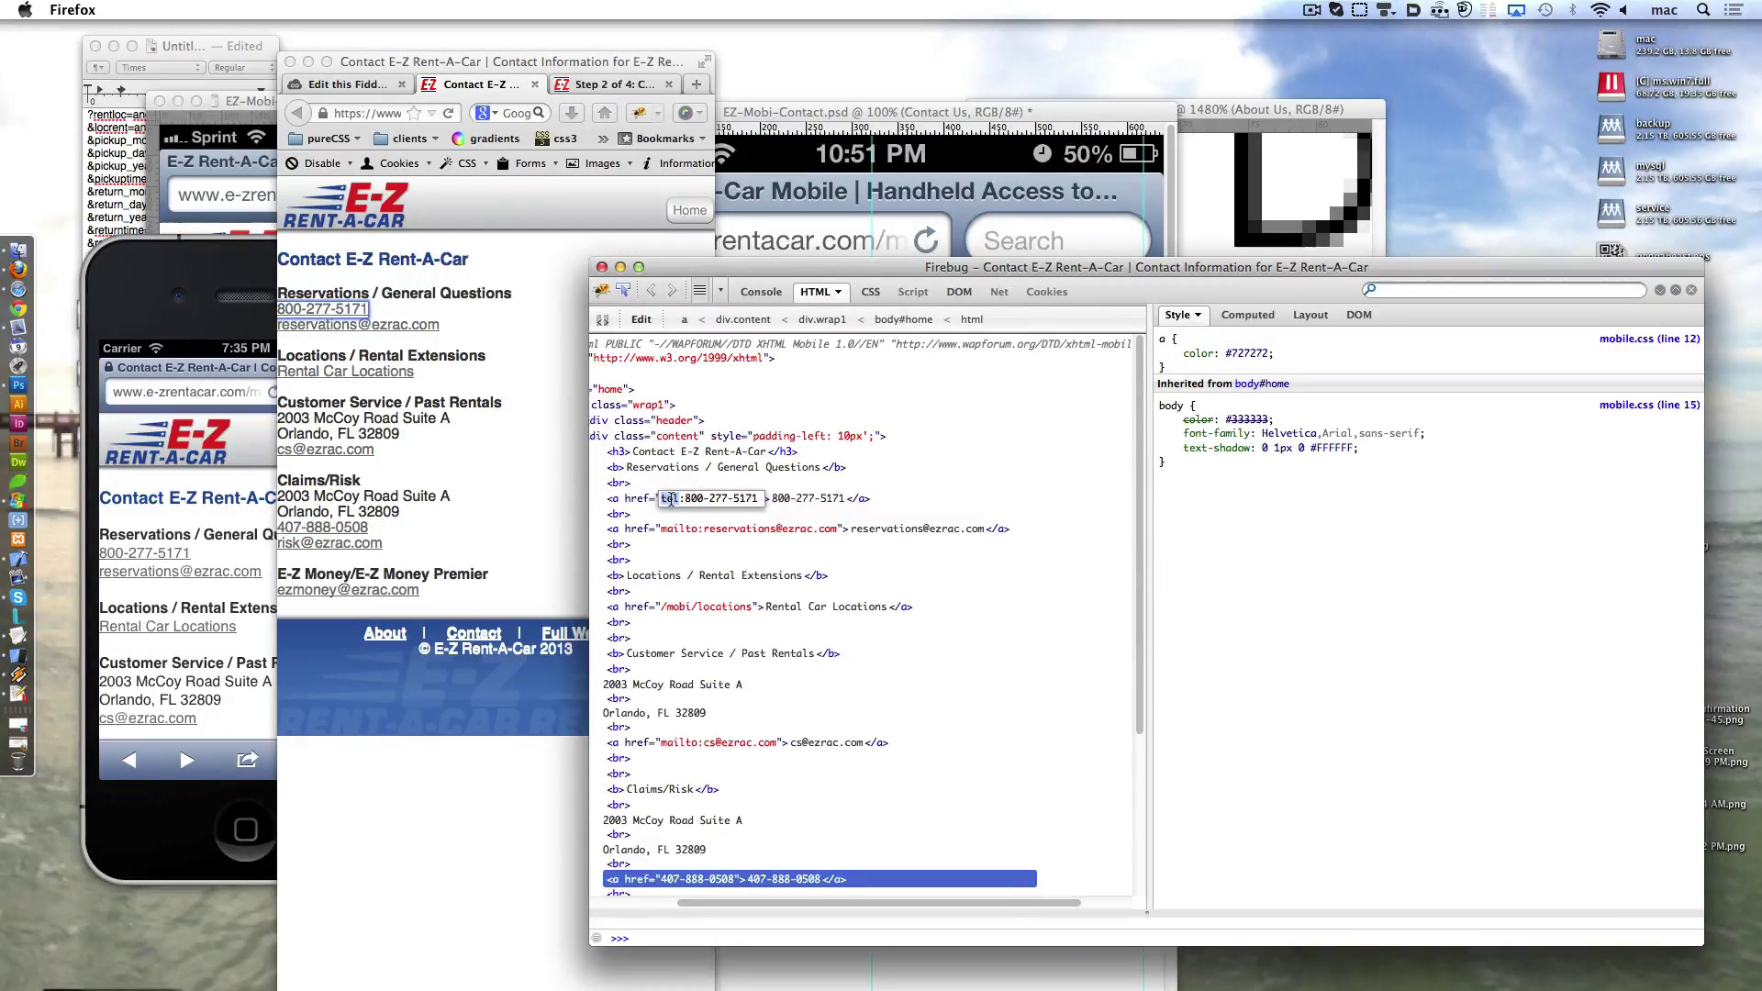
pyautogui.press('Delete')
pyautogui.press('Delete')
pyautogui.click(553, 725)
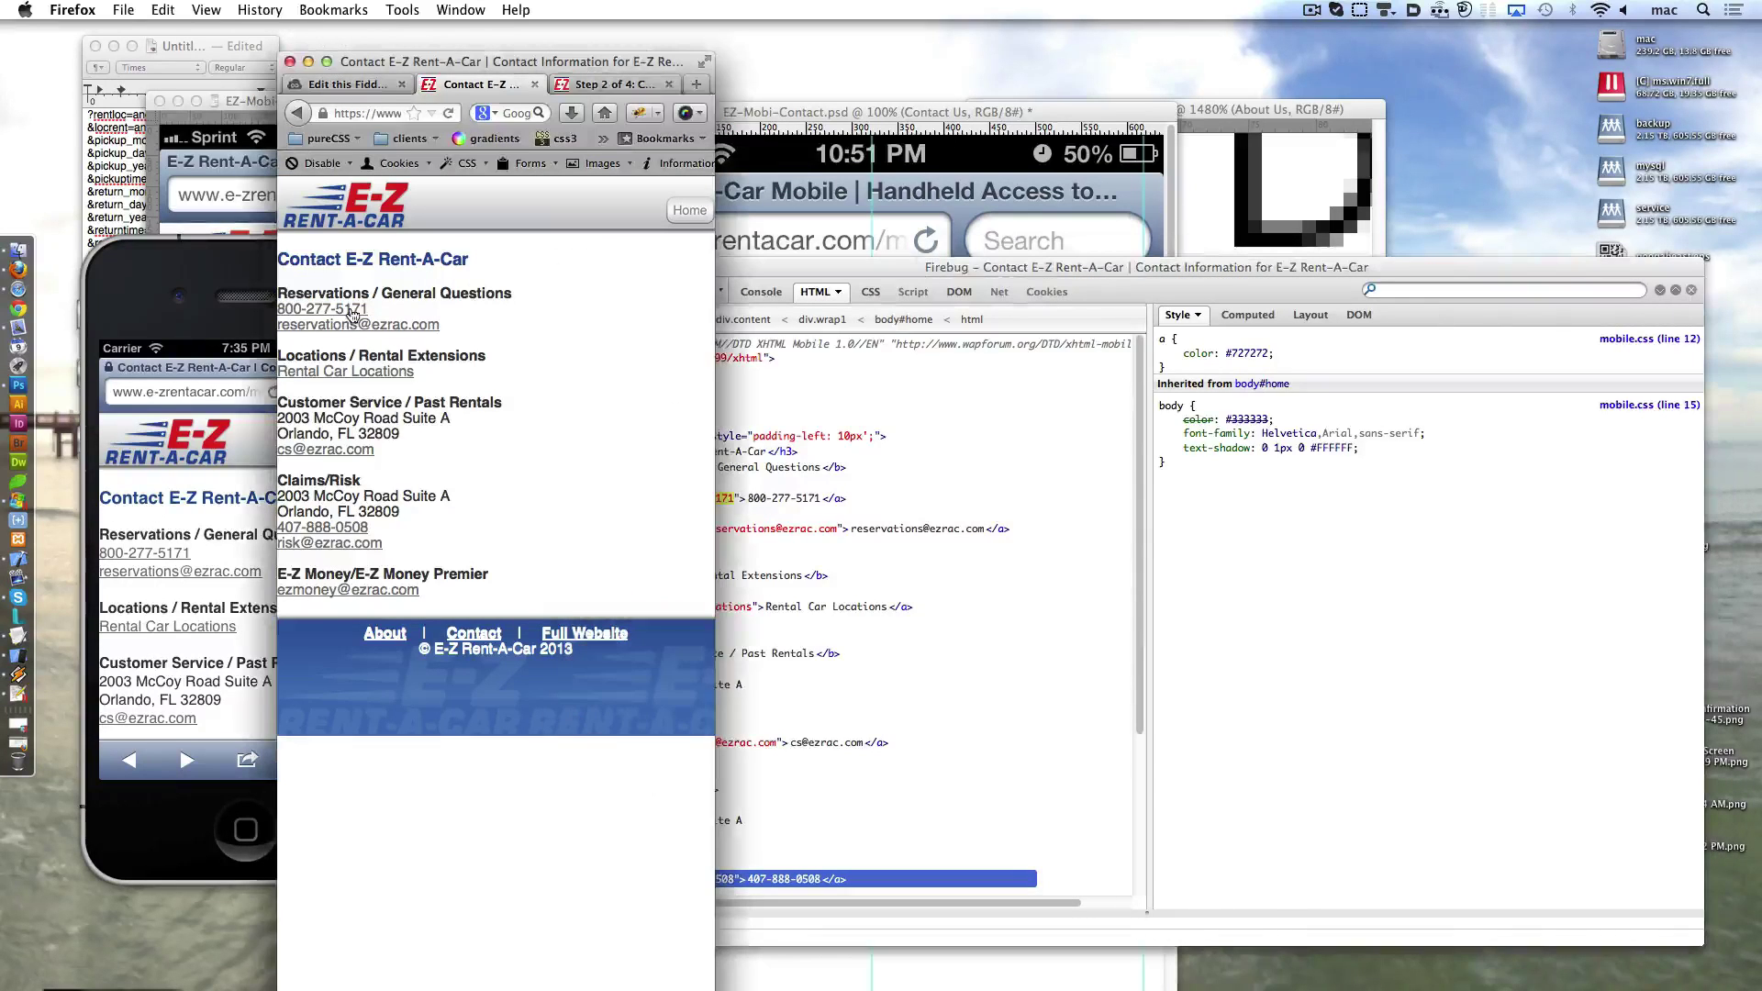
pyautogui.click(347, 310)
pyautogui.click(290, 124)
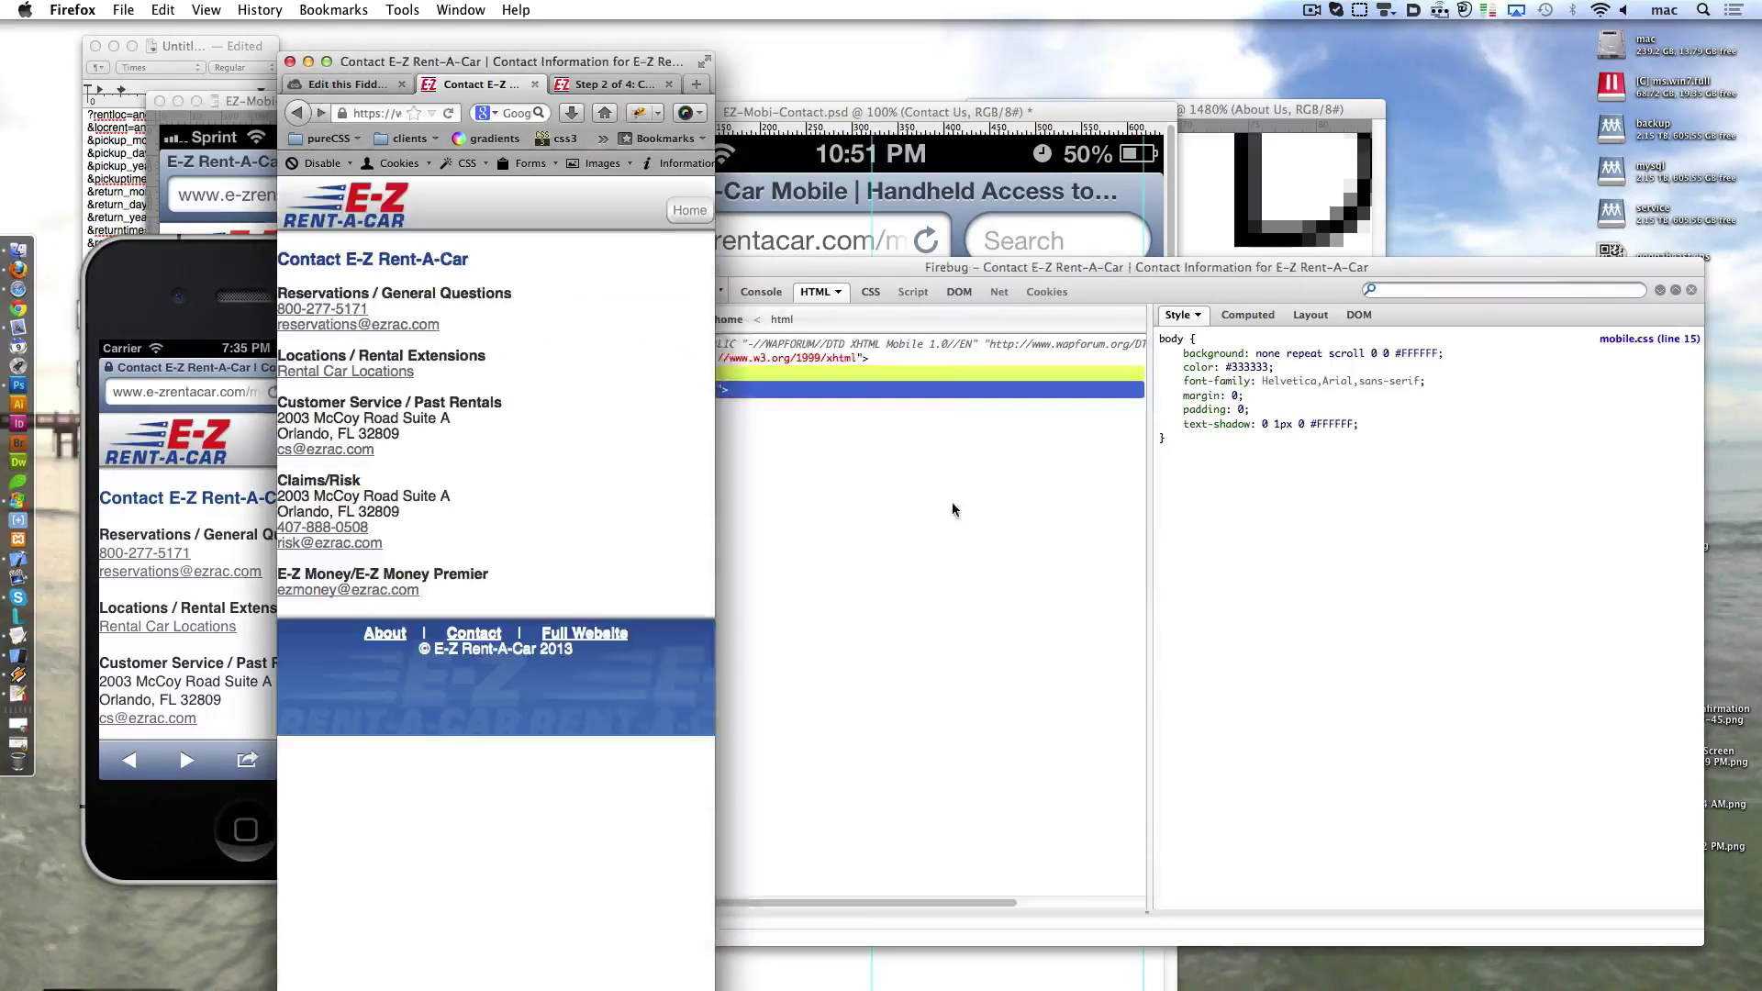
pyautogui.click(677, 374)
pyautogui.click(602, 267)
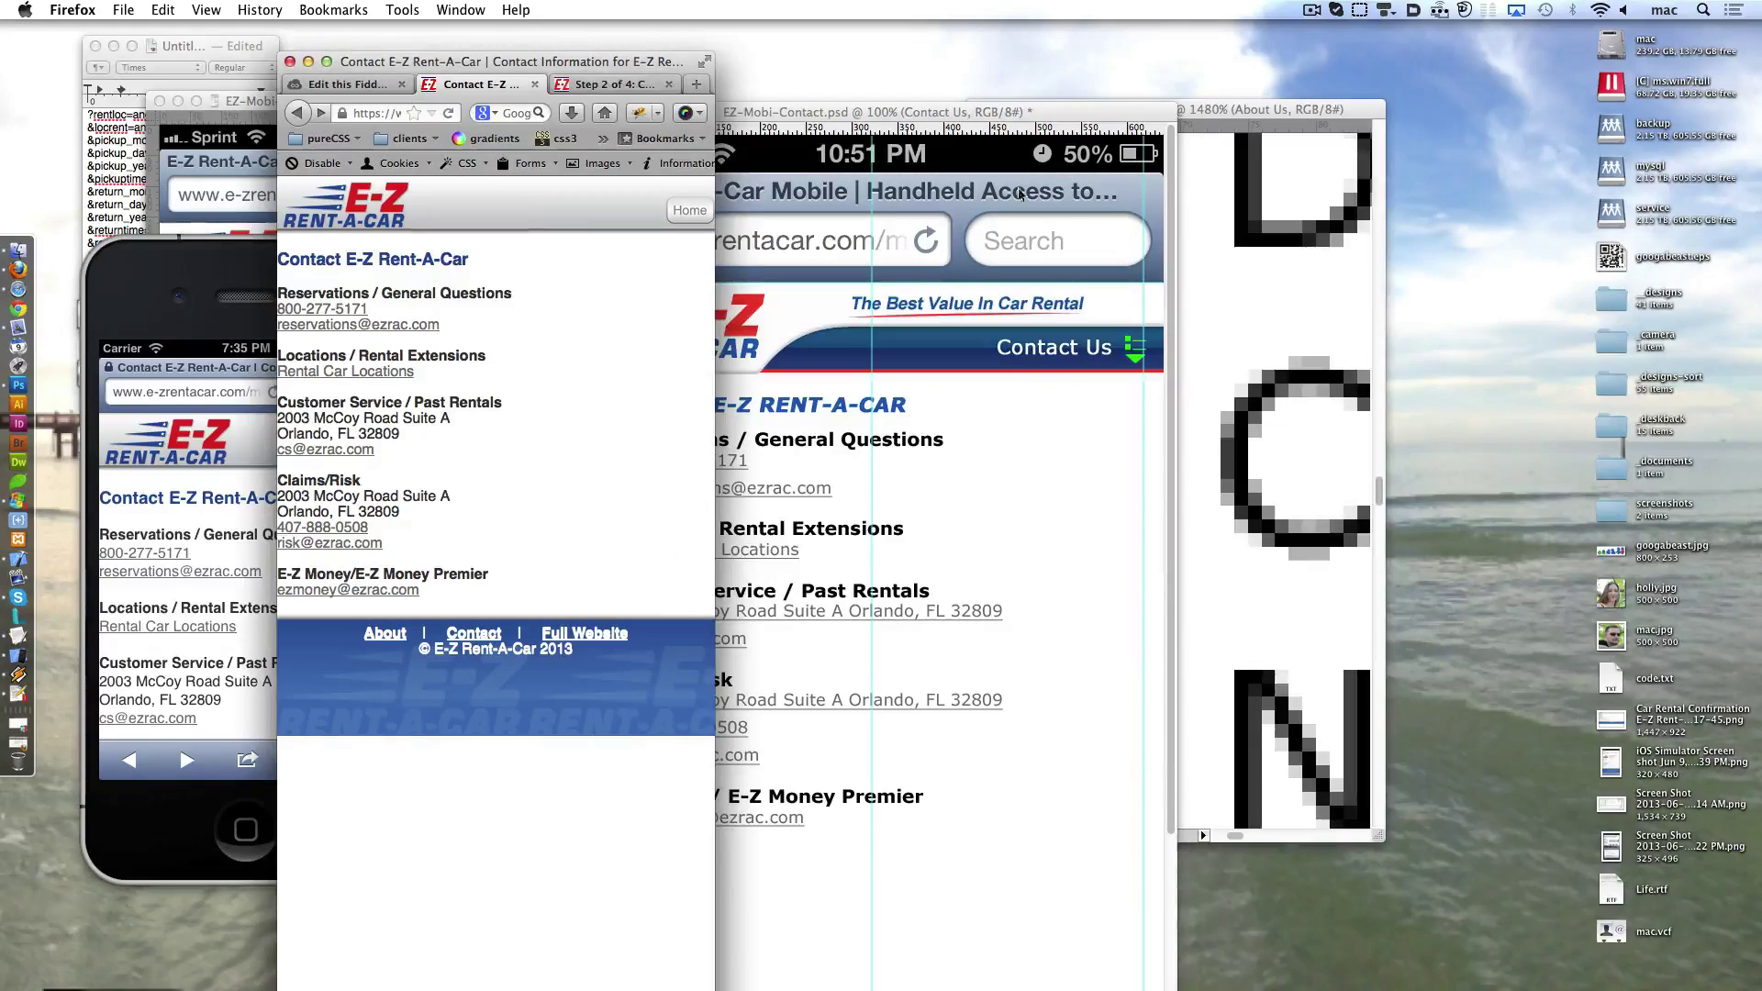
pyautogui.moveTo(1009, 123); pyautogui.dragTo(1033, 98)
# - Zoom the Contact mockup to 66.7%, enlarge its window and select the Reservations / General Questions layer
pyautogui.press('super+minus')
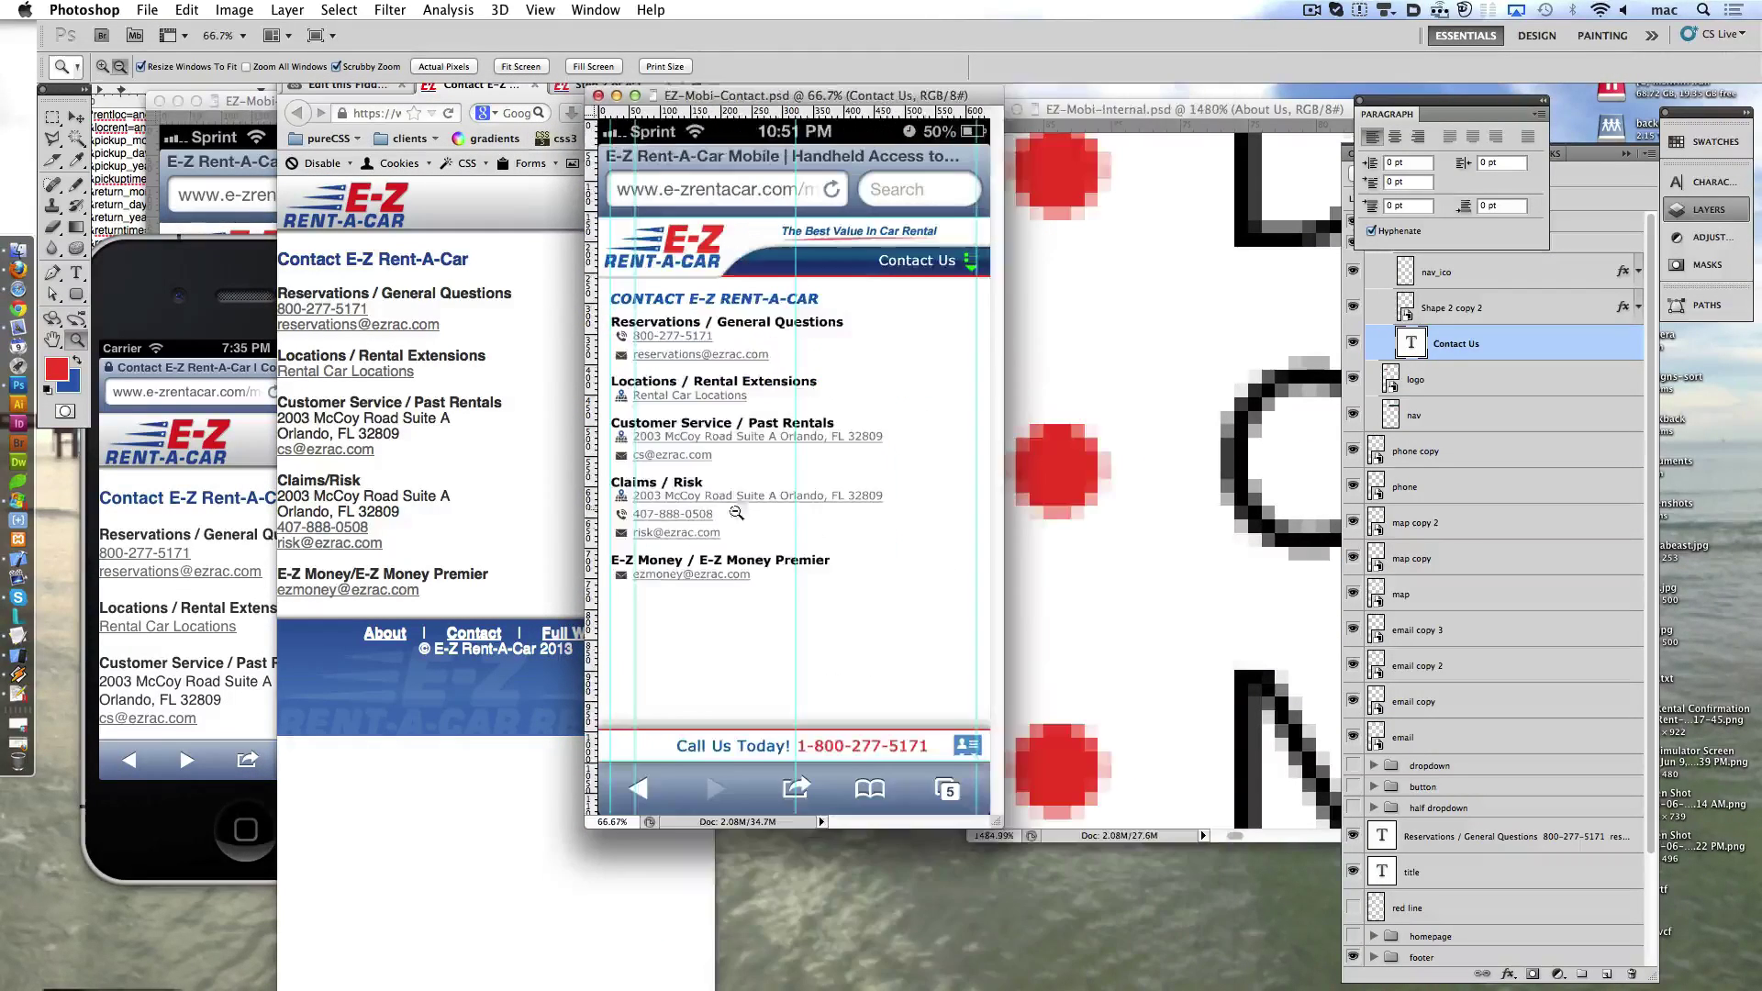
pyautogui.moveTo(996, 822); pyautogui.dragTo(1214, 988)
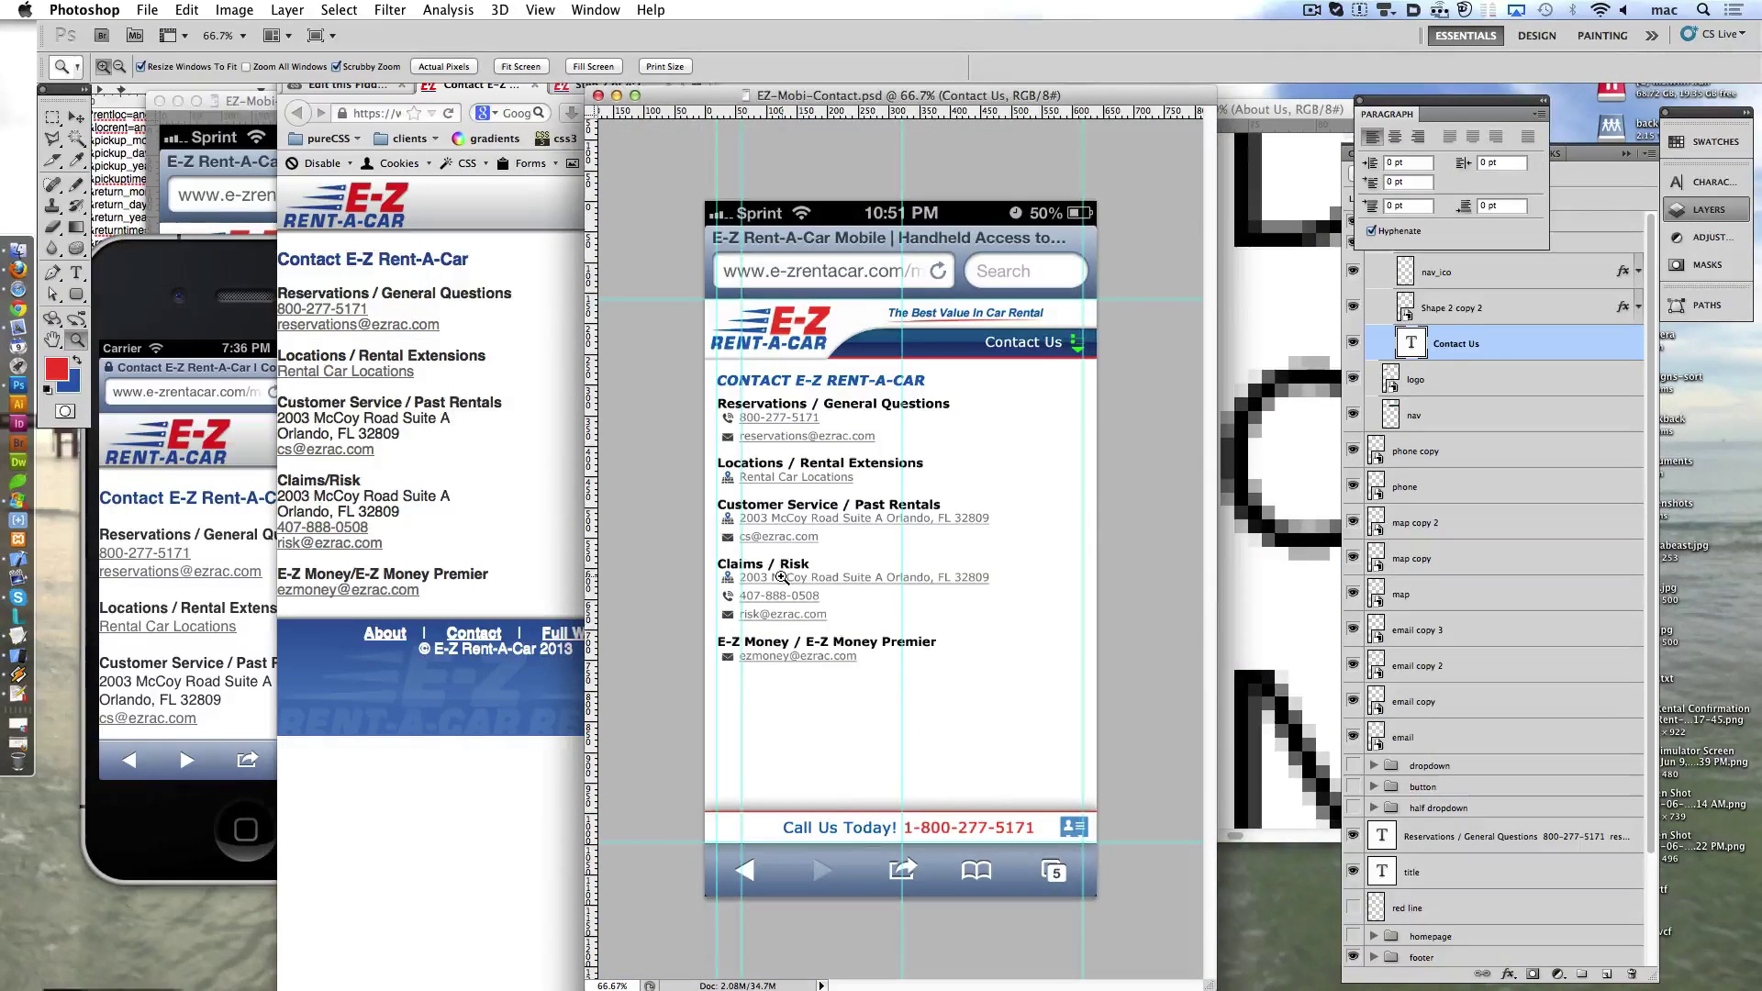
pyautogui.keyDown('super'); pyautogui.click(782, 659); pyautogui.keyUp('super')
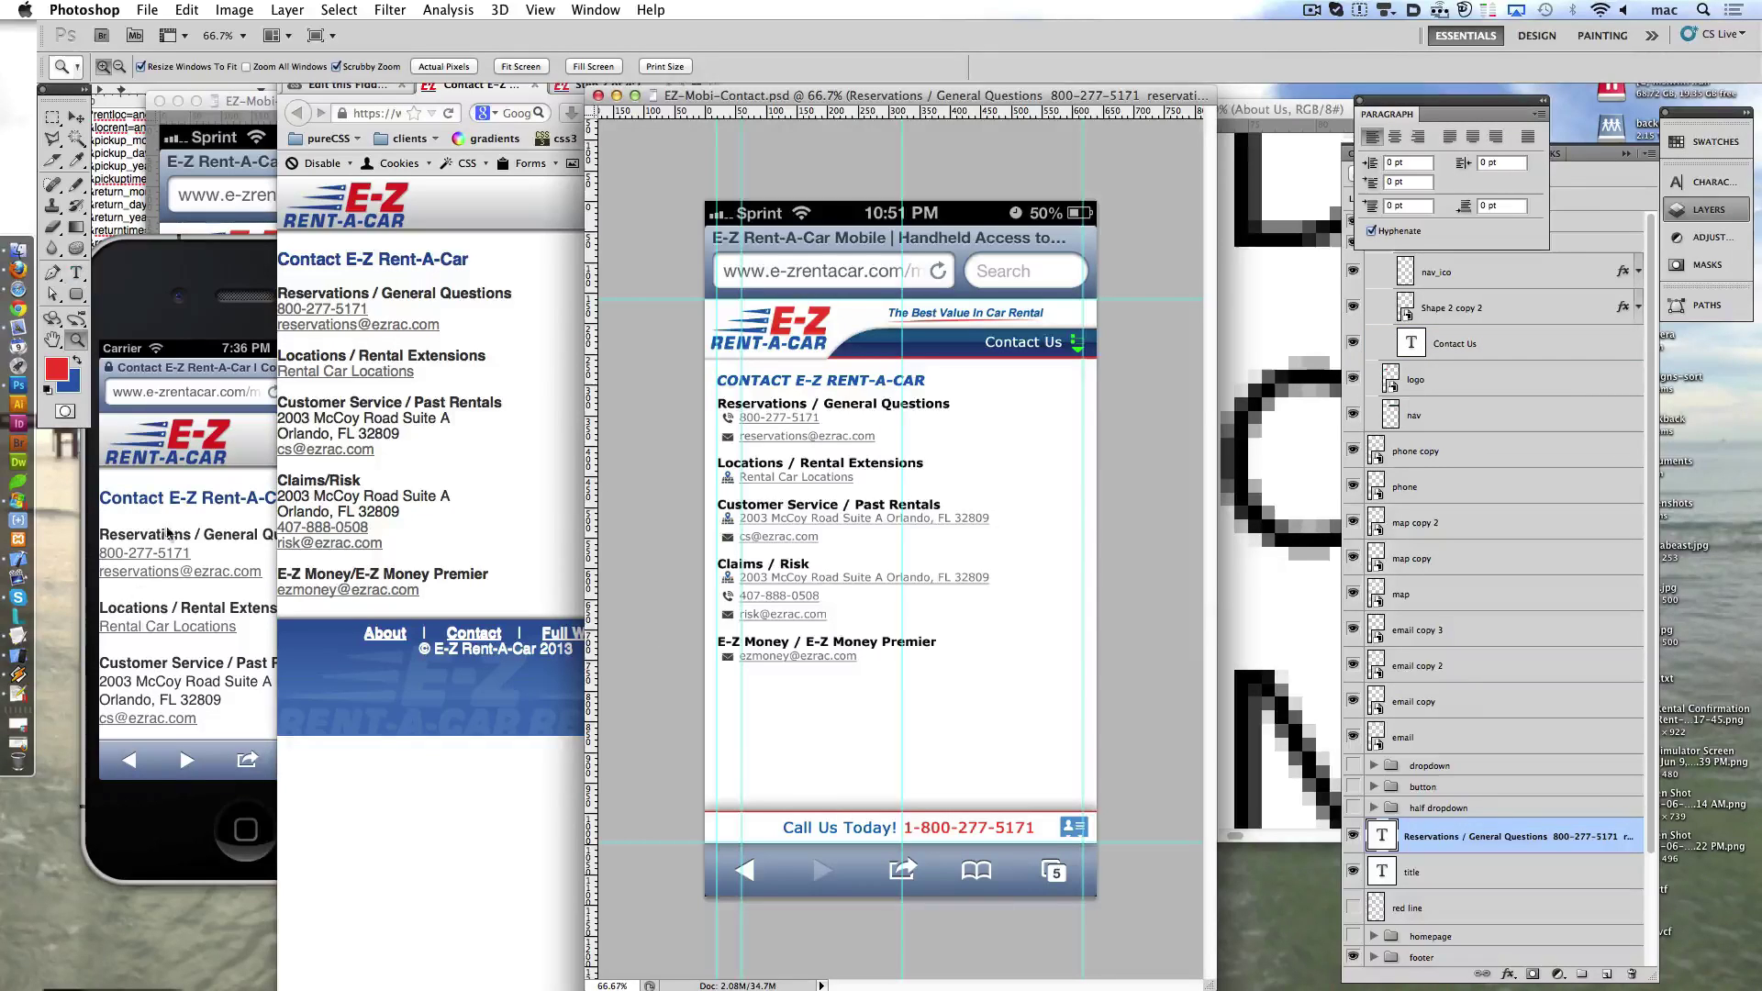
# - Inspect the live page's Contact E-Z Rent-A-Car heading with Firebug in Firefox
pyautogui.click(168, 532)
pyautogui.rightClick(422, 264)
pyautogui.click(510, 542)
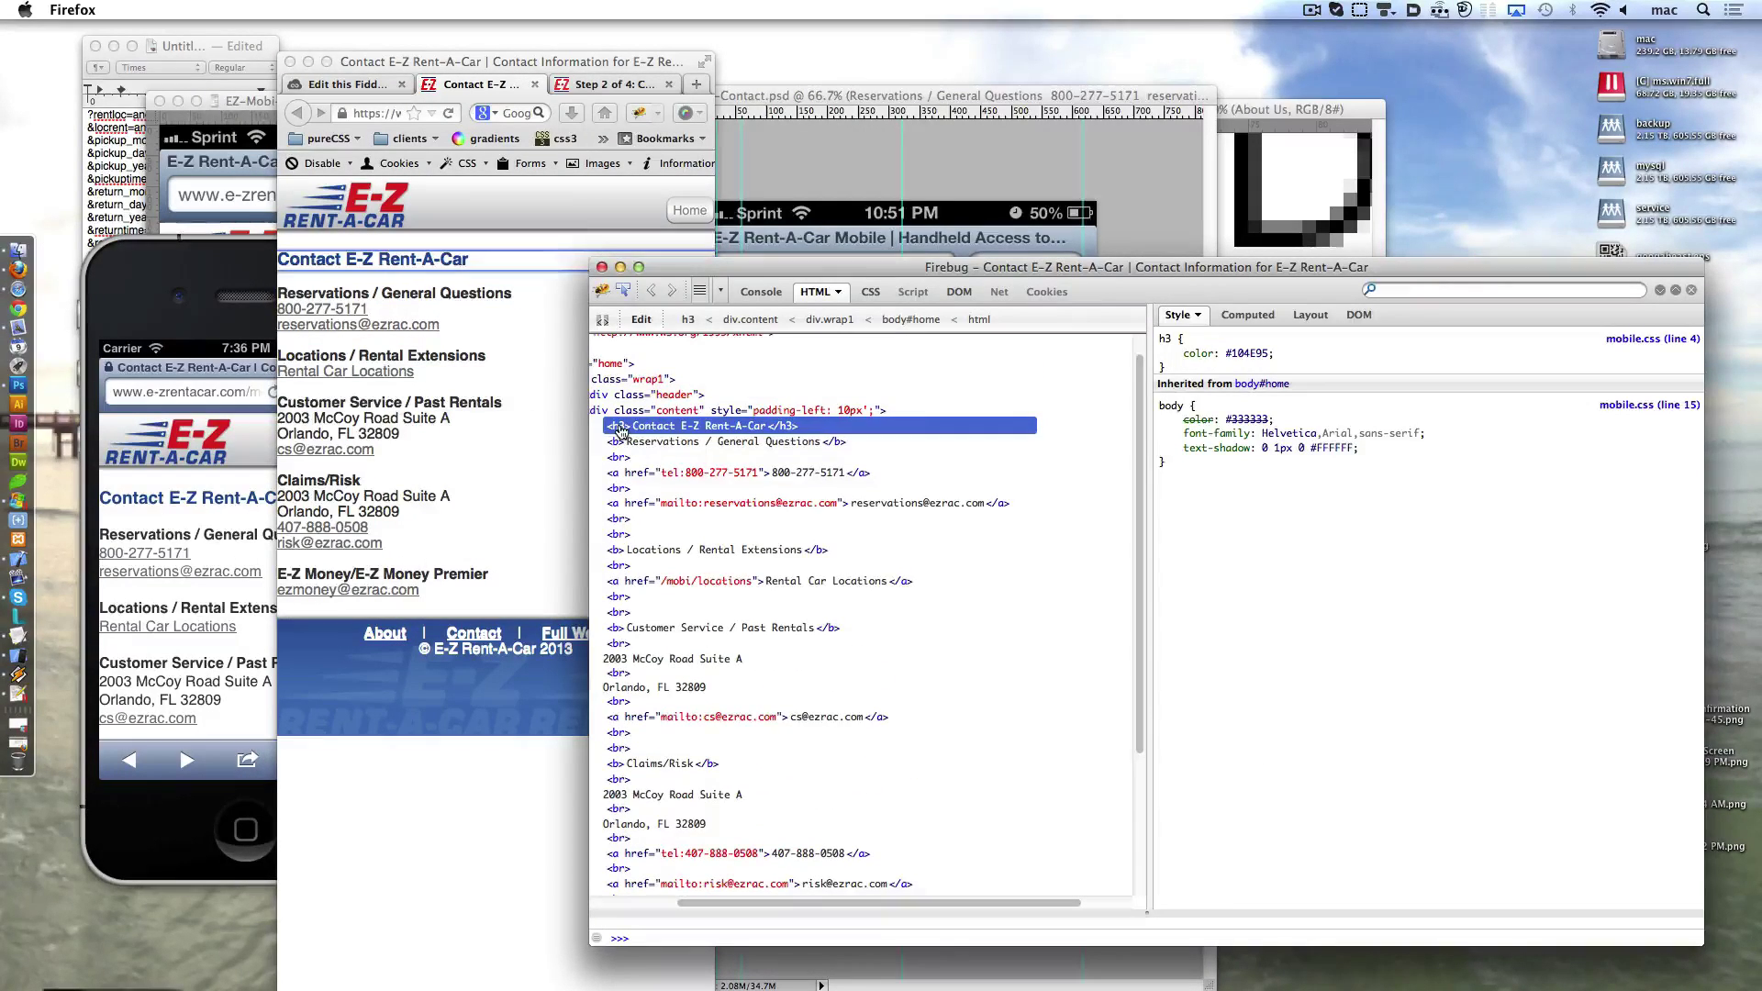
# - Show the heading's Computed styles sorted alphabetically with user-agent CSS, scrolling to font-size 18.7167px
pyautogui.click(1239, 315)
pyautogui.click(1271, 315)
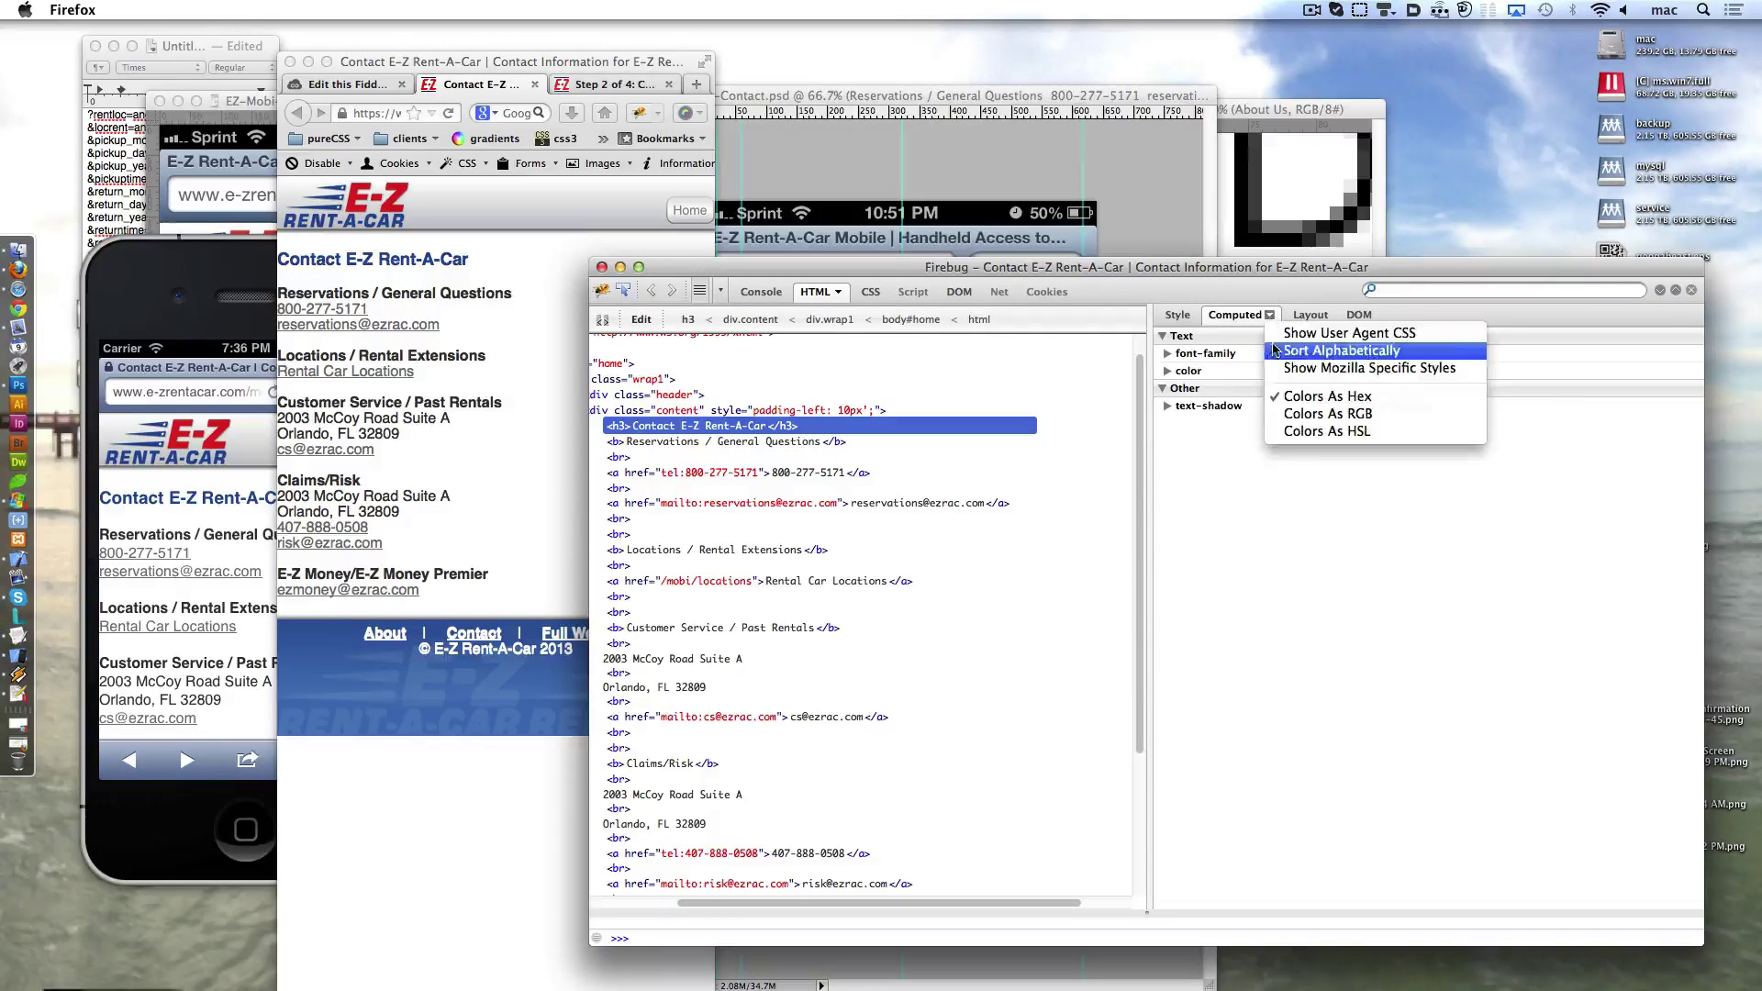
pyautogui.click(1340, 350)
pyautogui.click(1283, 336)
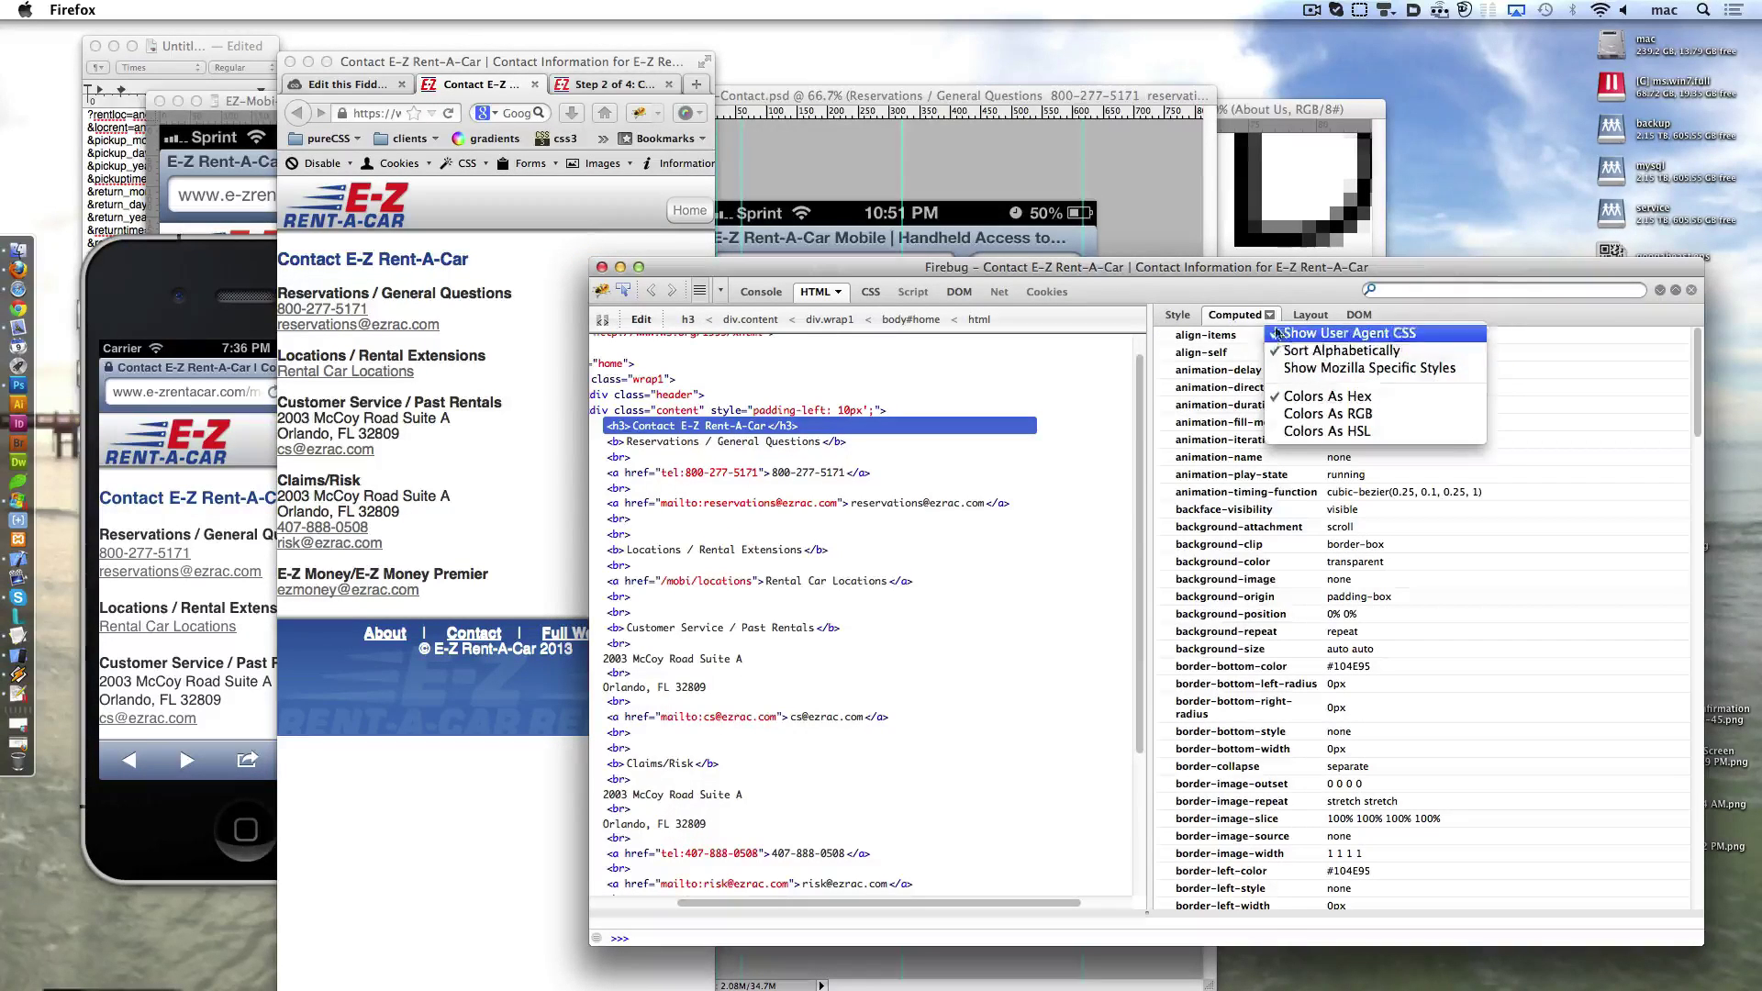
pyautogui.scroll(-5, 1207, 580)
pyautogui.scroll(-5, 1203, 605)
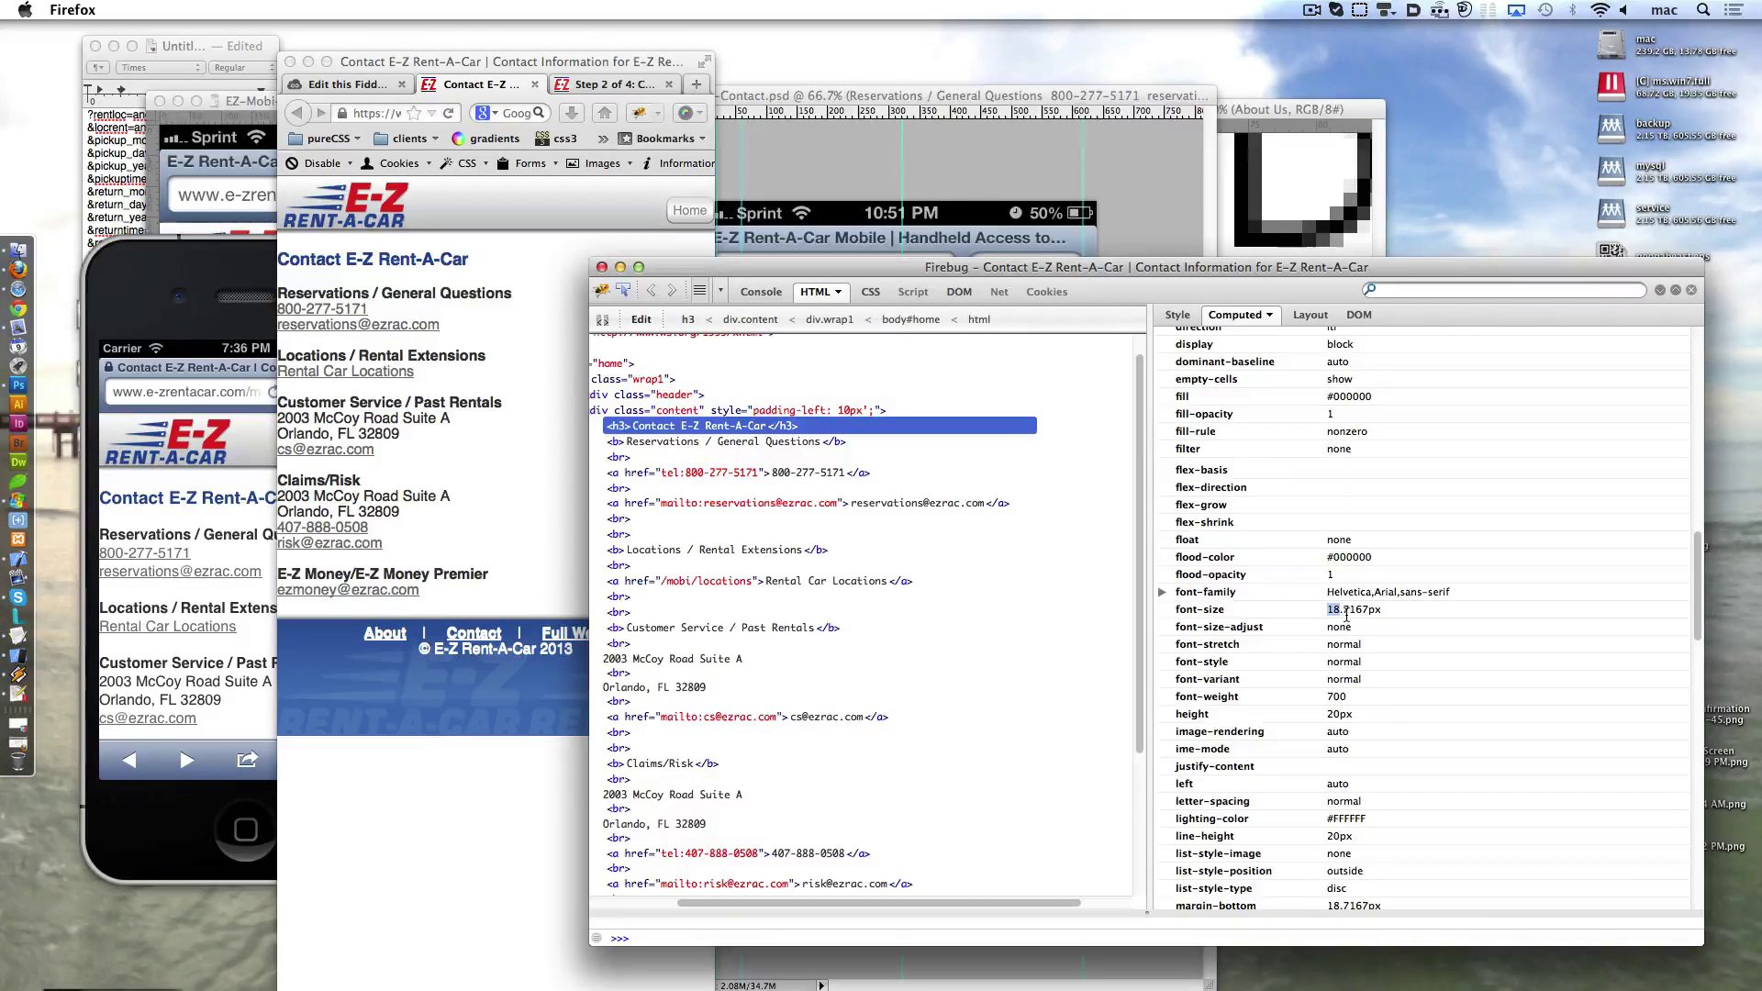
pyautogui.press('super+Tab')
# - View the Contact mockup at 100%, cancel an edit of the CONTACT title, then zoom out to 66.7%
pyautogui.press('super+1')
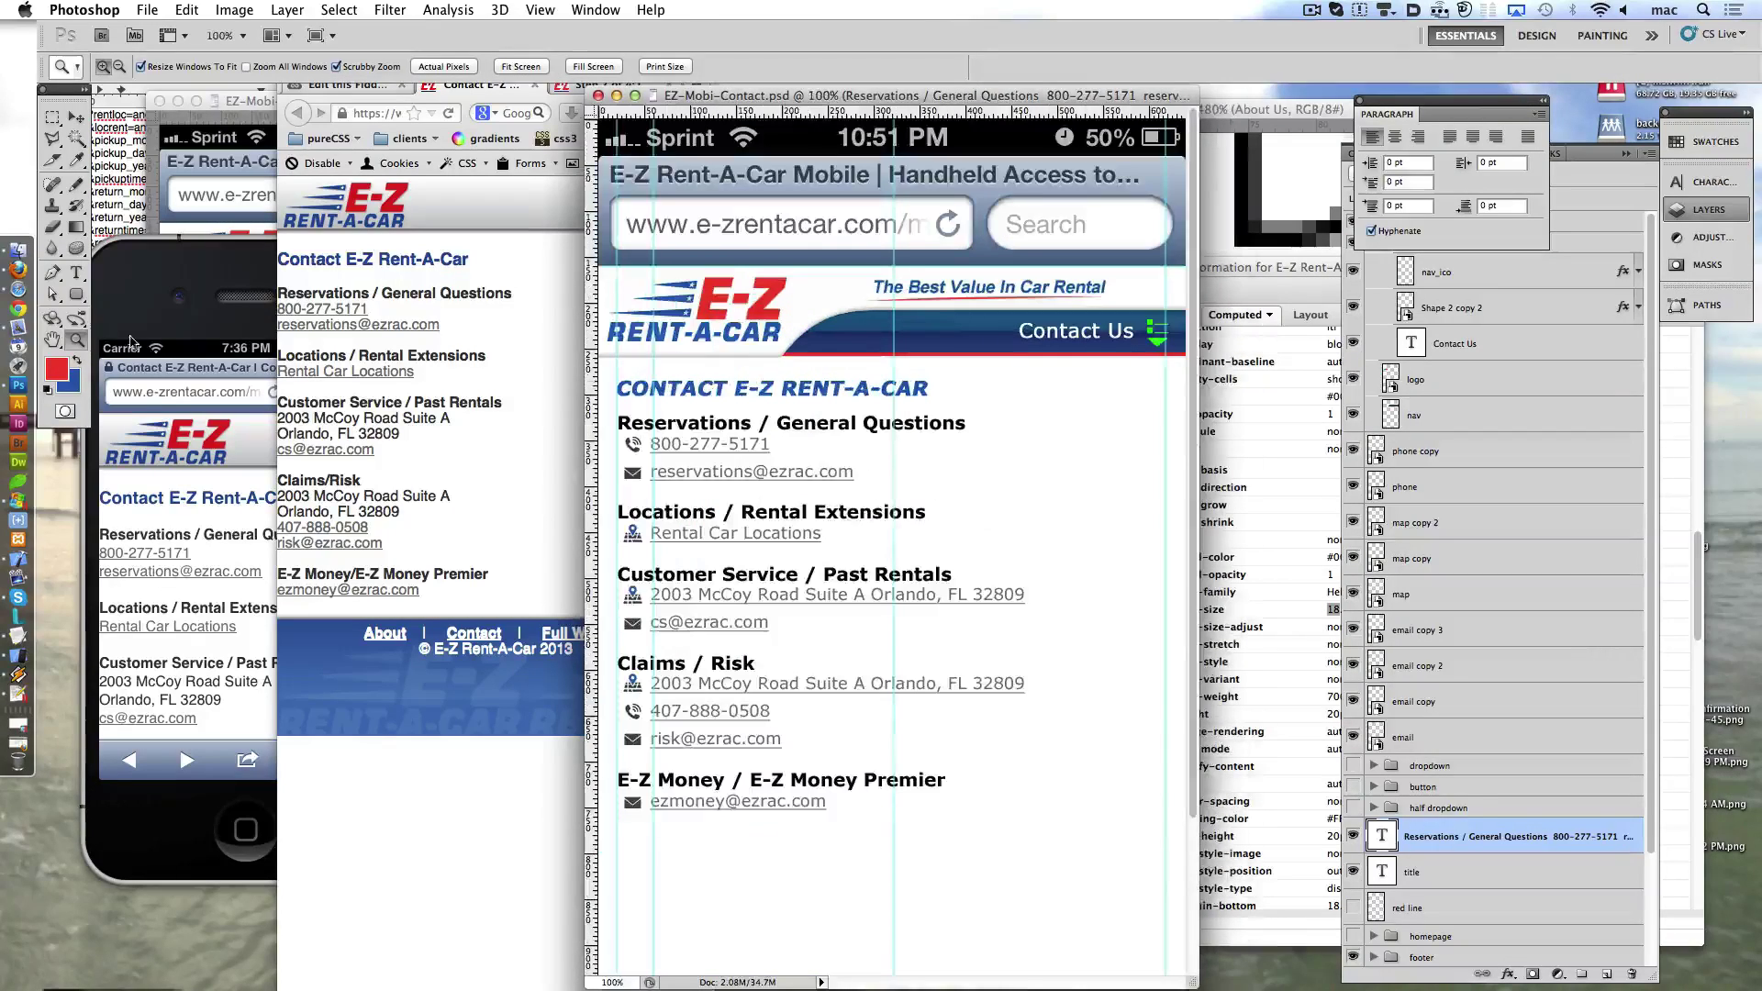
pyautogui.doubleClick(677, 390)
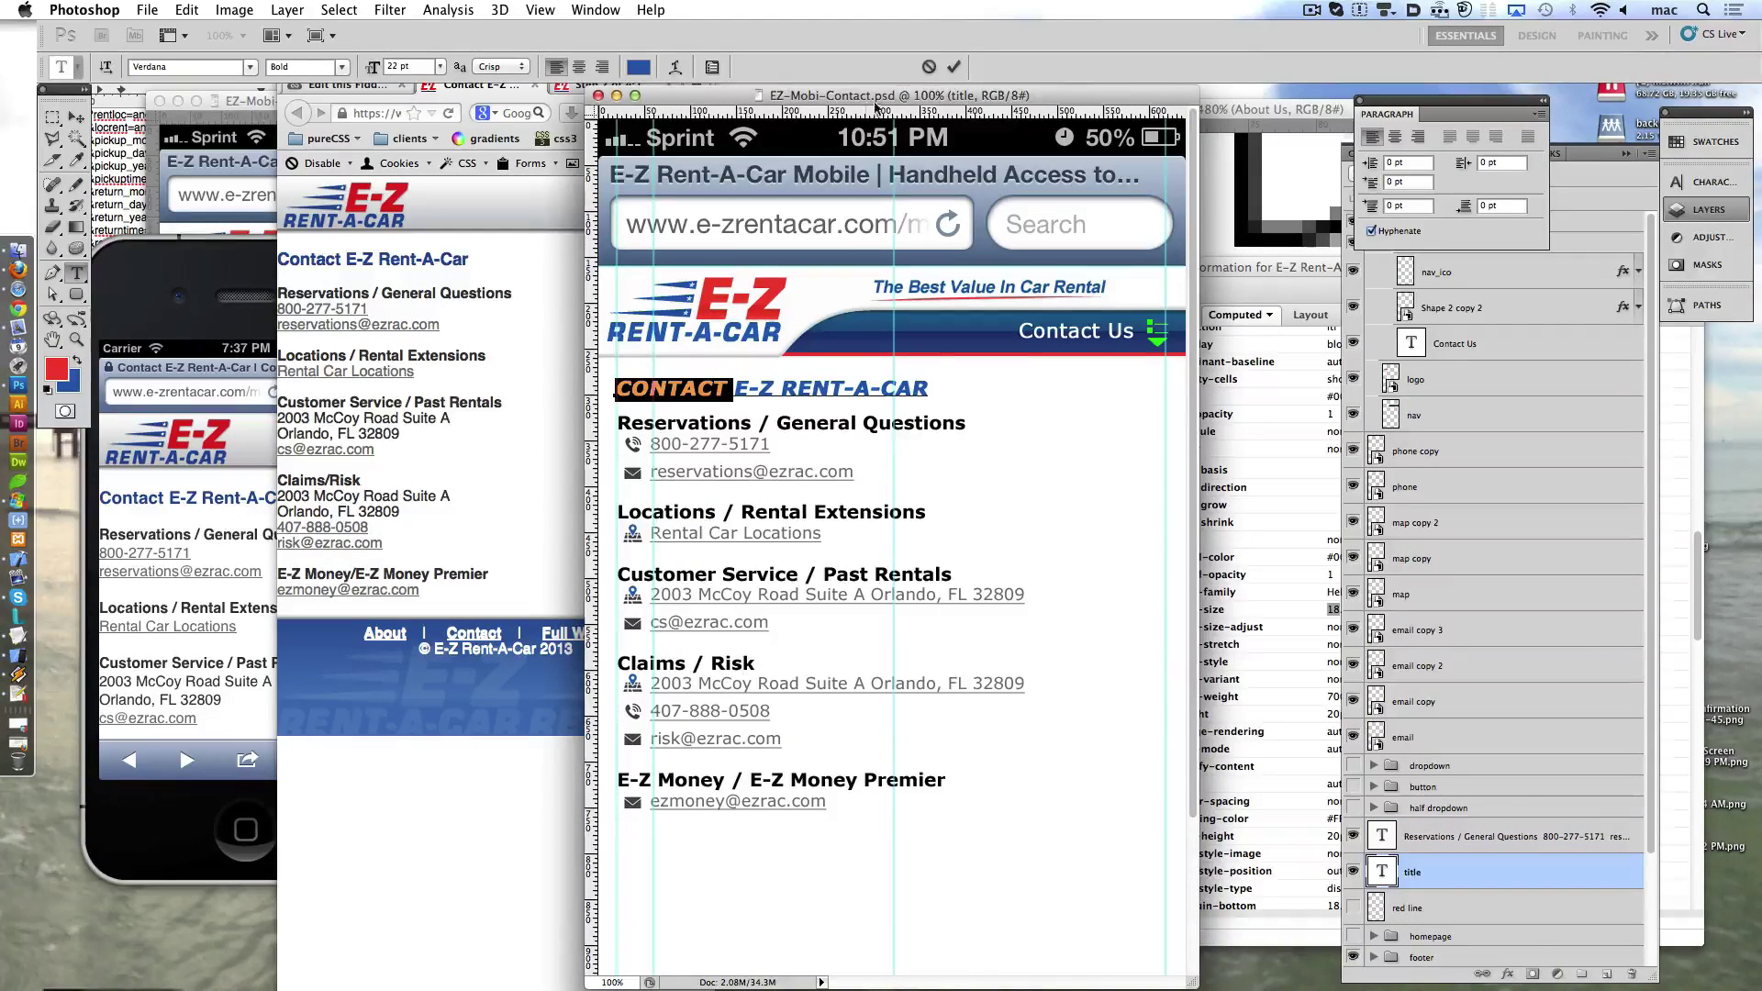
pyautogui.click(927, 68)
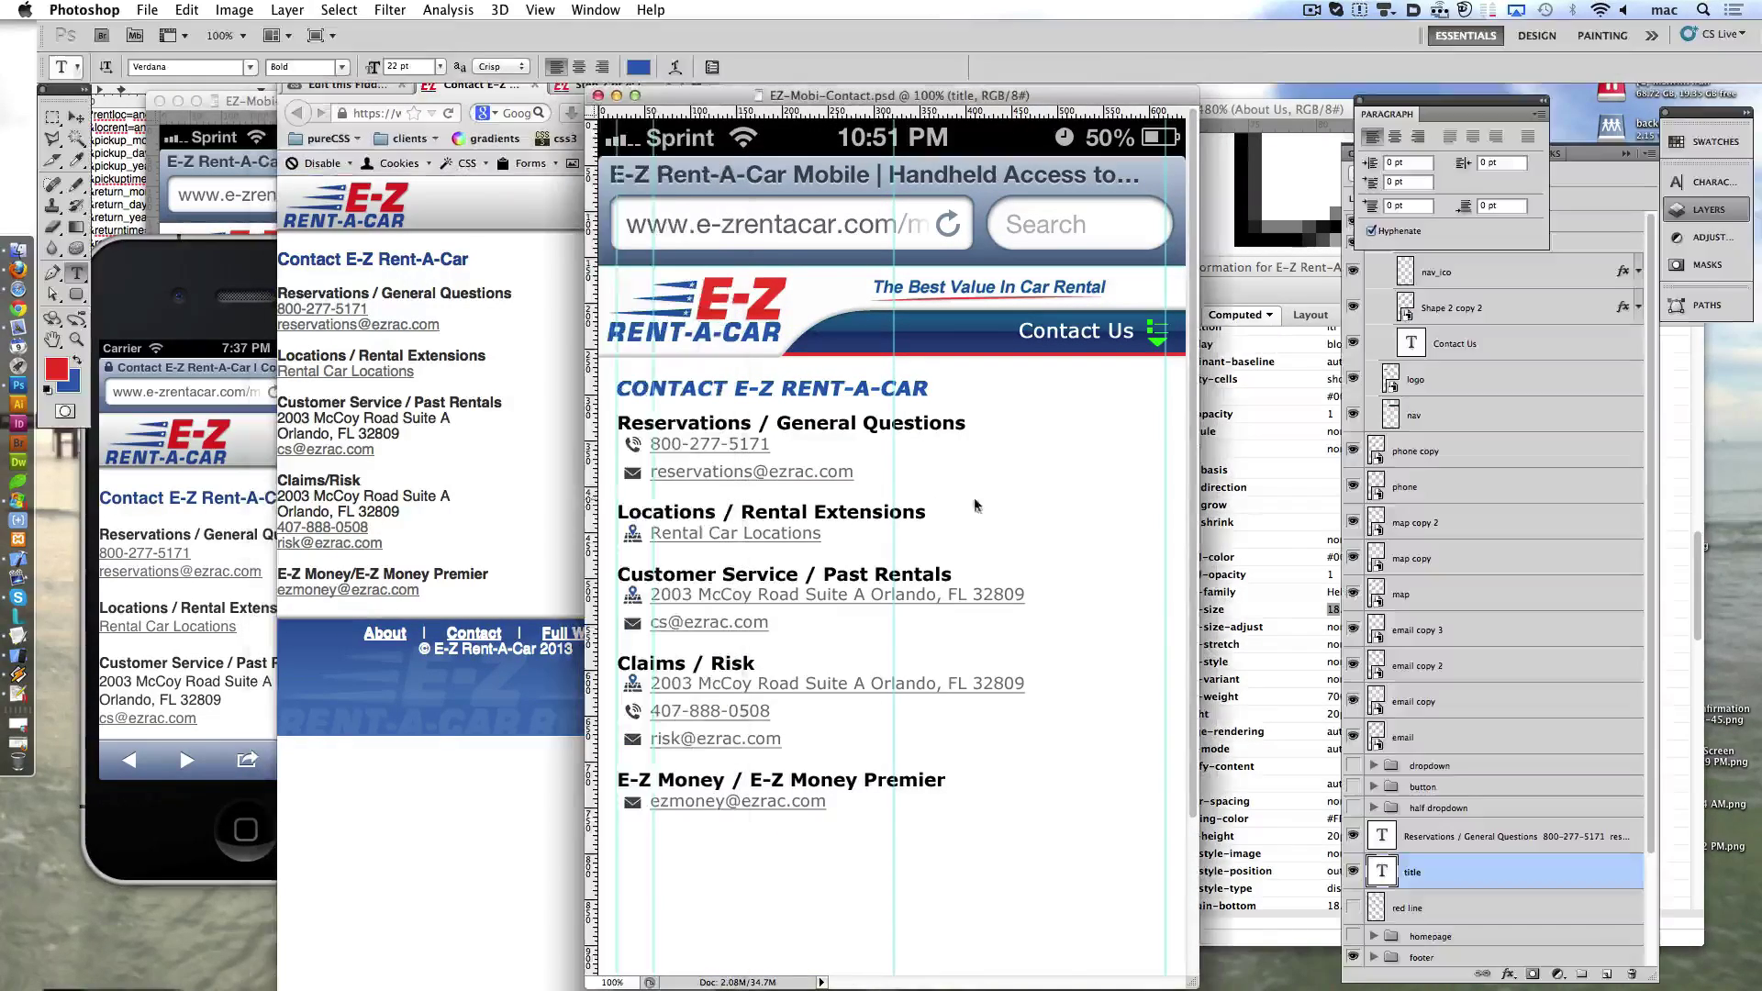
pyautogui.moveTo(703, 95); pyautogui.dragTo(747, 99)
pyautogui.press('z')
pyautogui.press('super+minus')
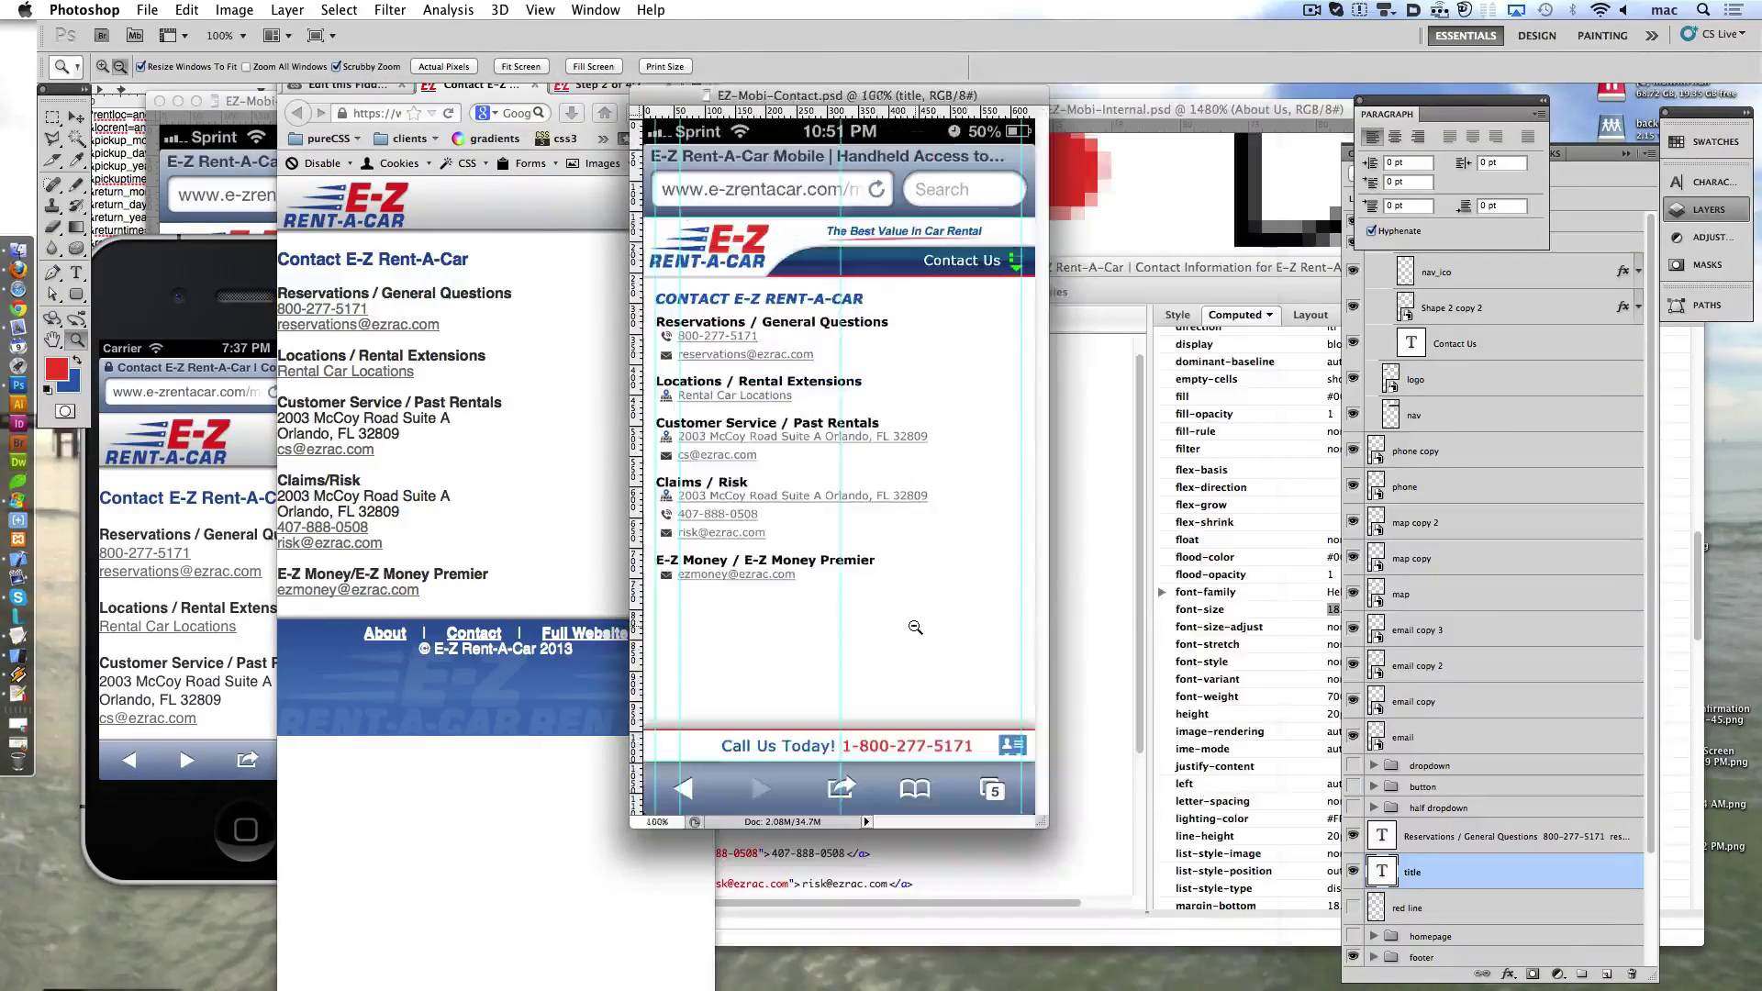
# - Close the Contact mockup, show About Us at 66.7% in a larger window, and close Firebug
pyautogui.click(643, 97)
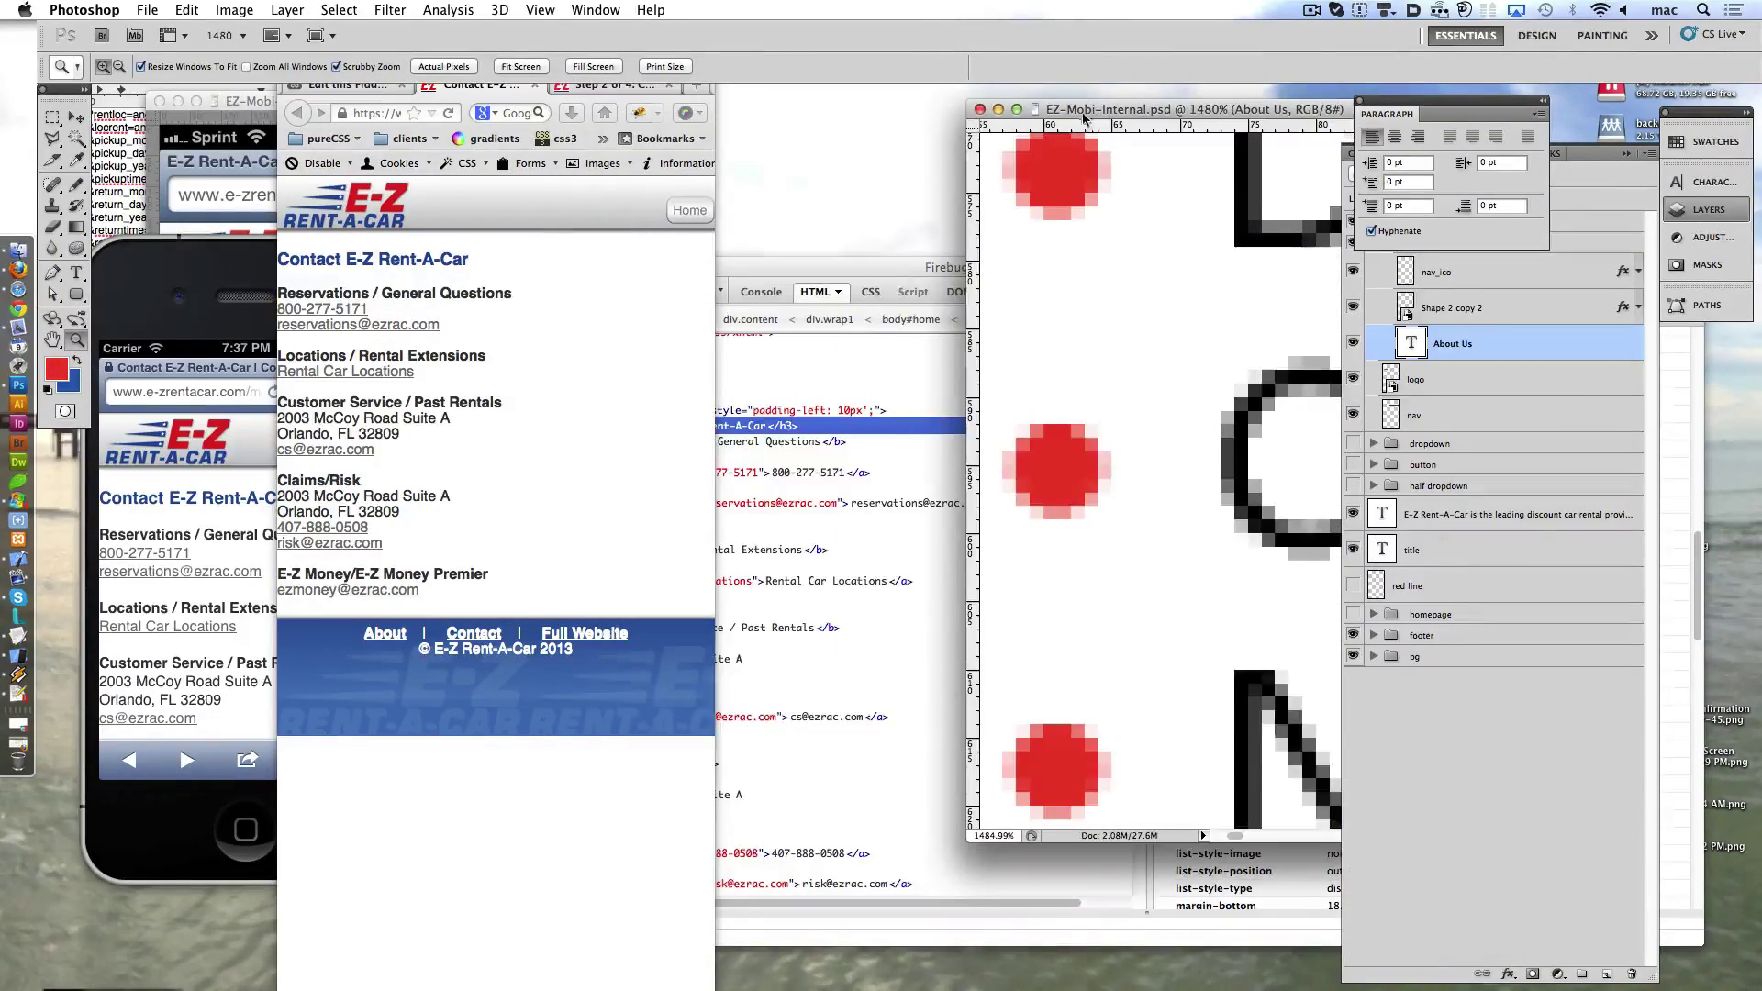
pyautogui.press('super+minus')
pyautogui.press('super+minus')
pyautogui.press('super+minus')
pyautogui.press('super+minus')
pyautogui.press('super+minus')
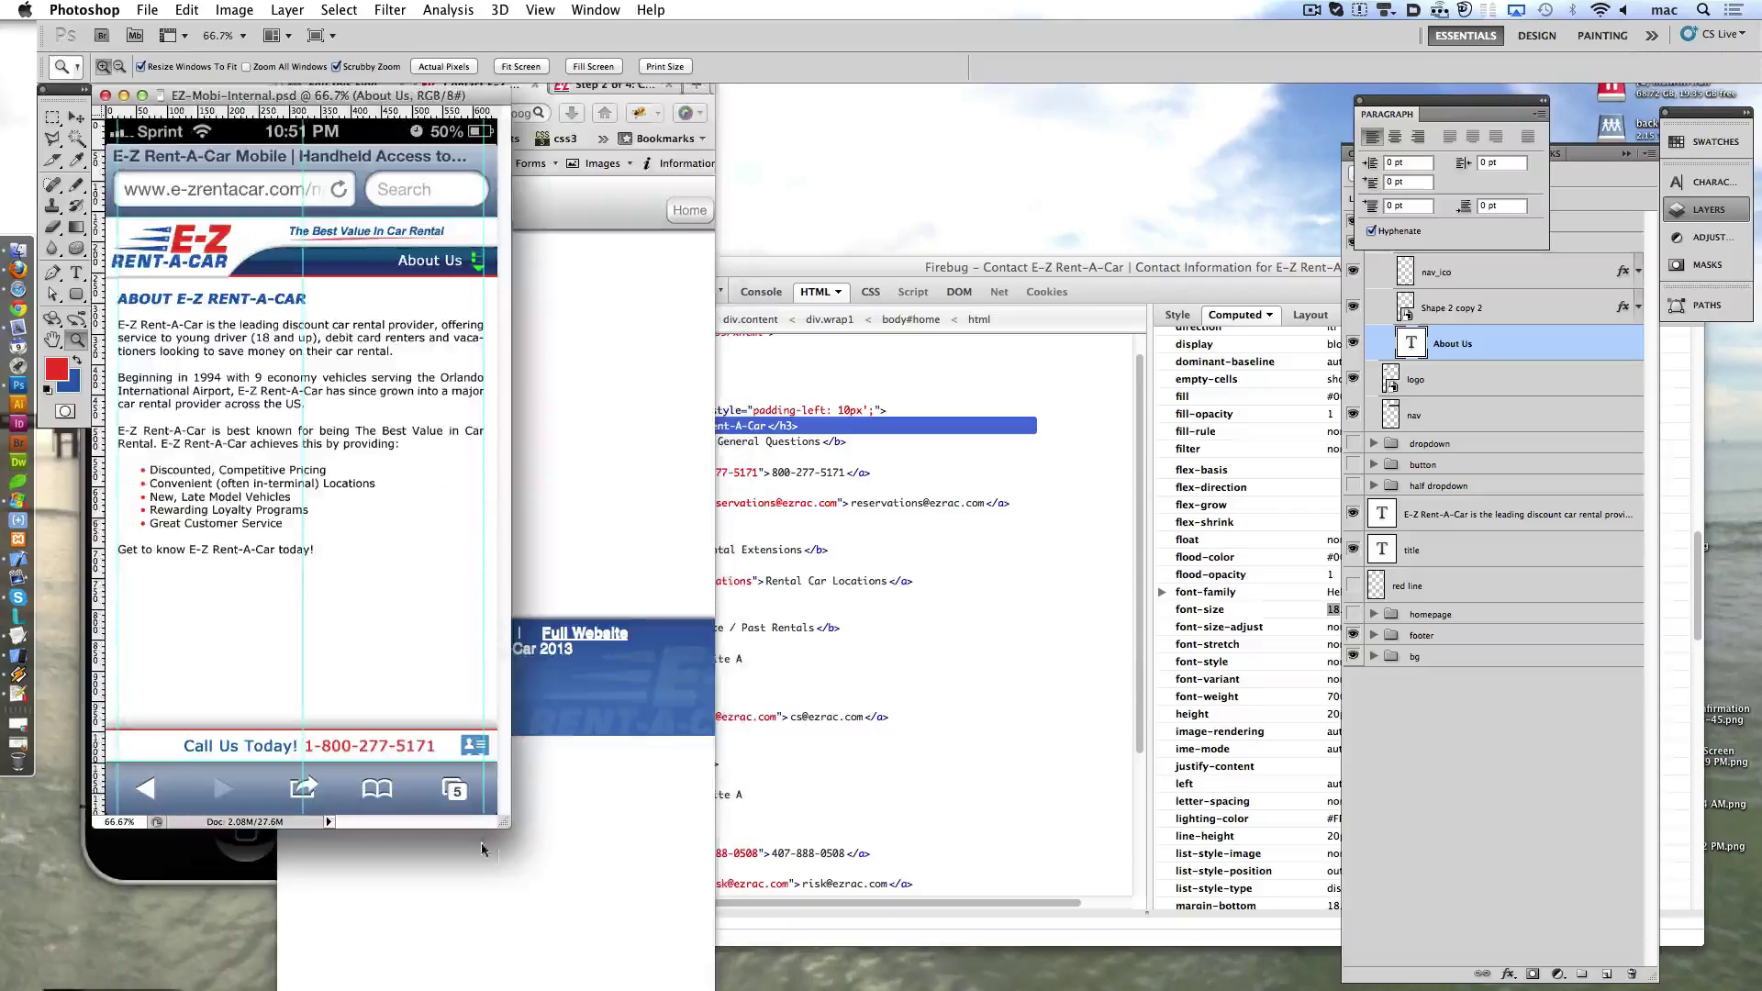
pyautogui.moveTo(503, 822); pyautogui.dragTo(971, 953)
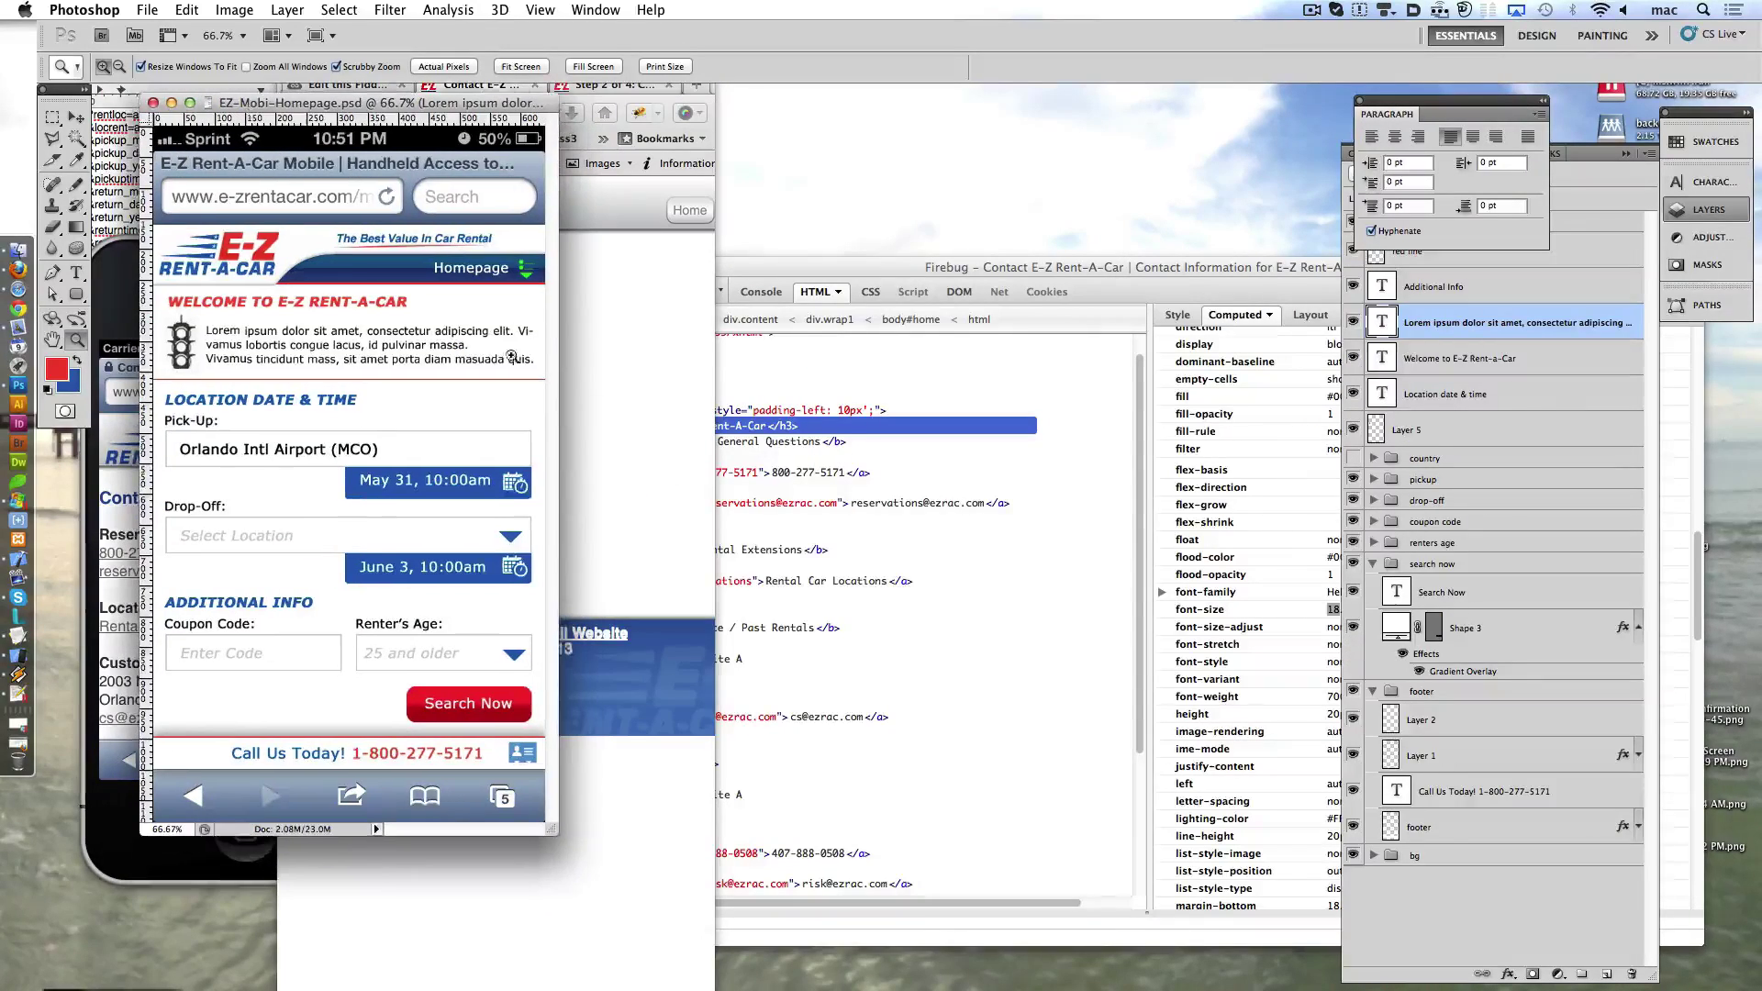
pyautogui.click(967, 267)
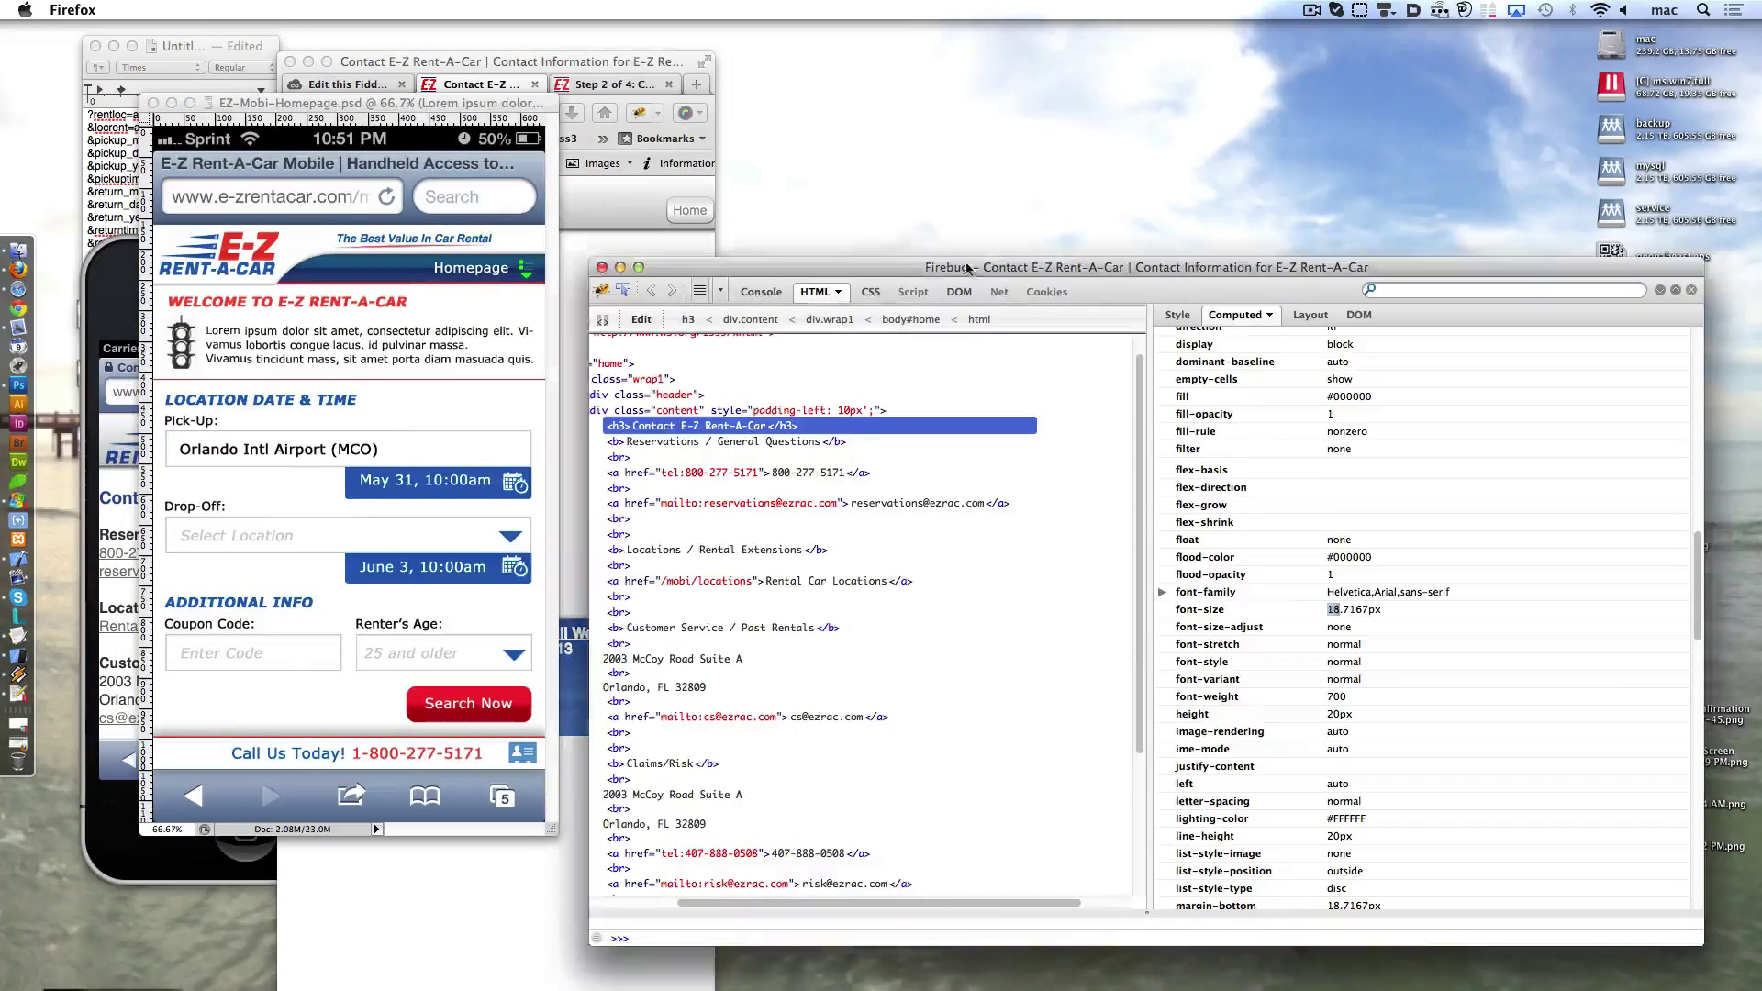
pyautogui.click(601, 267)
pyautogui.click(18, 385)
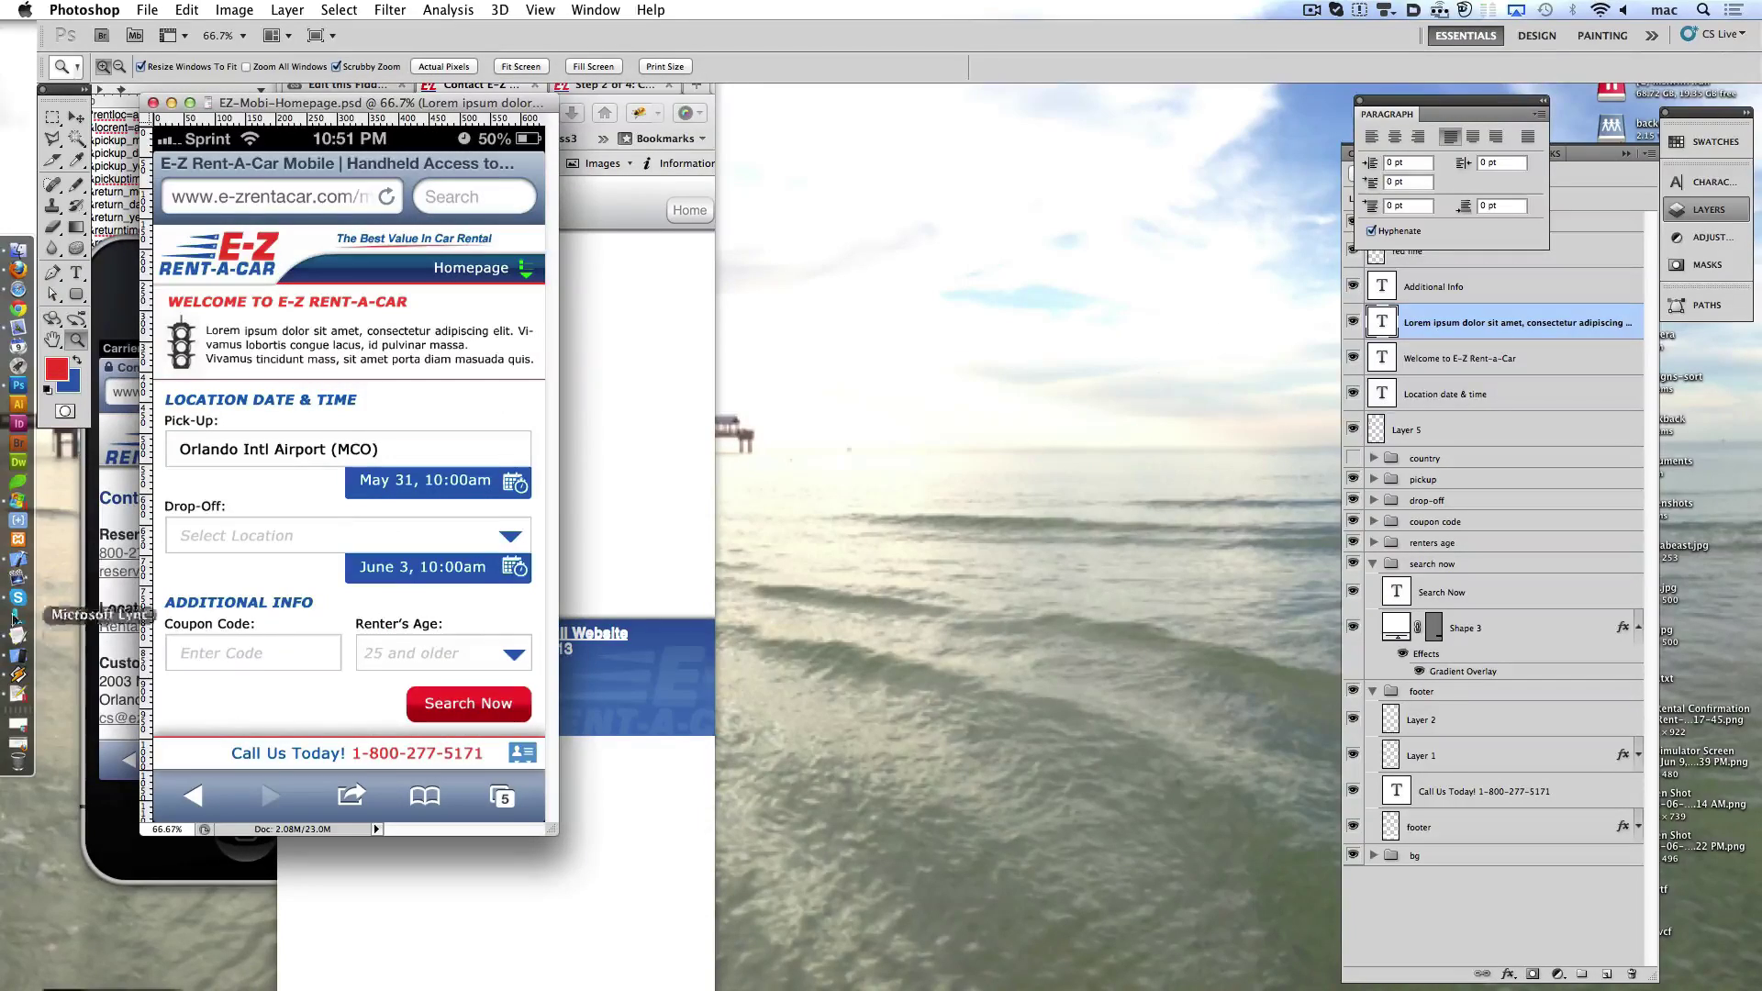
# - Open EZ-Mobi-CheckIn.psd from Finder with Adobe Photoshop
pyautogui.click(722, 596)
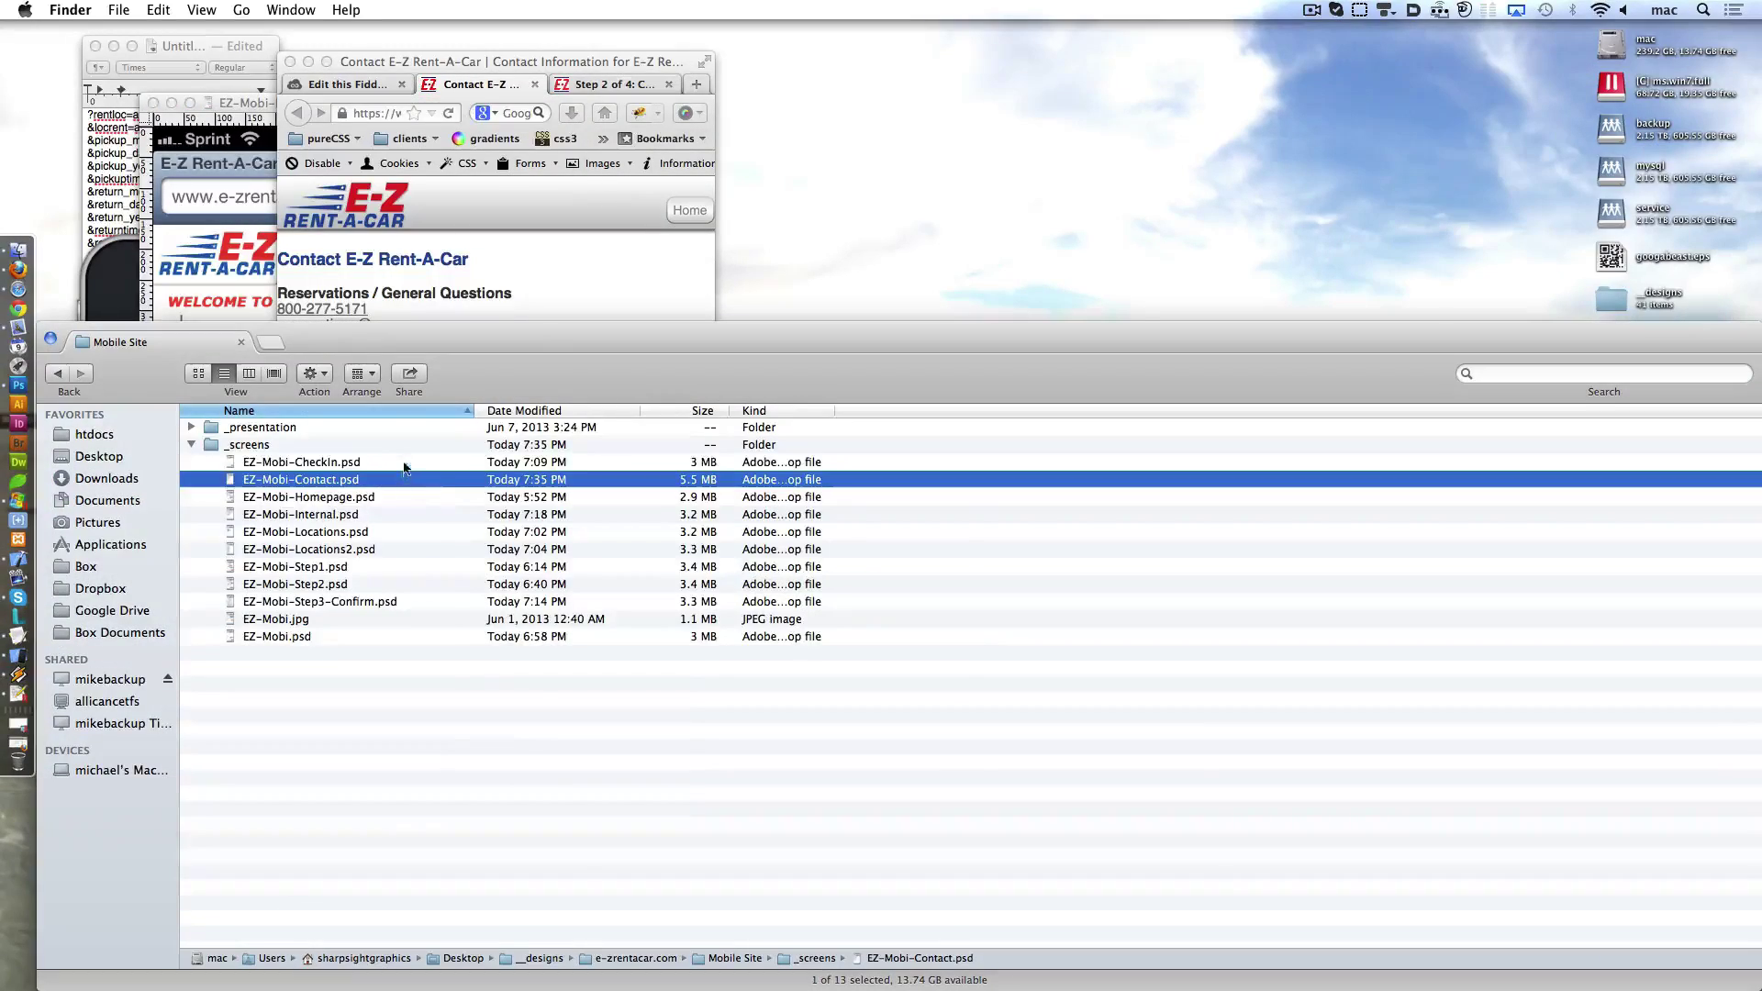
pyautogui.rightClick(797, 463)
pyautogui.click(1321, 496)
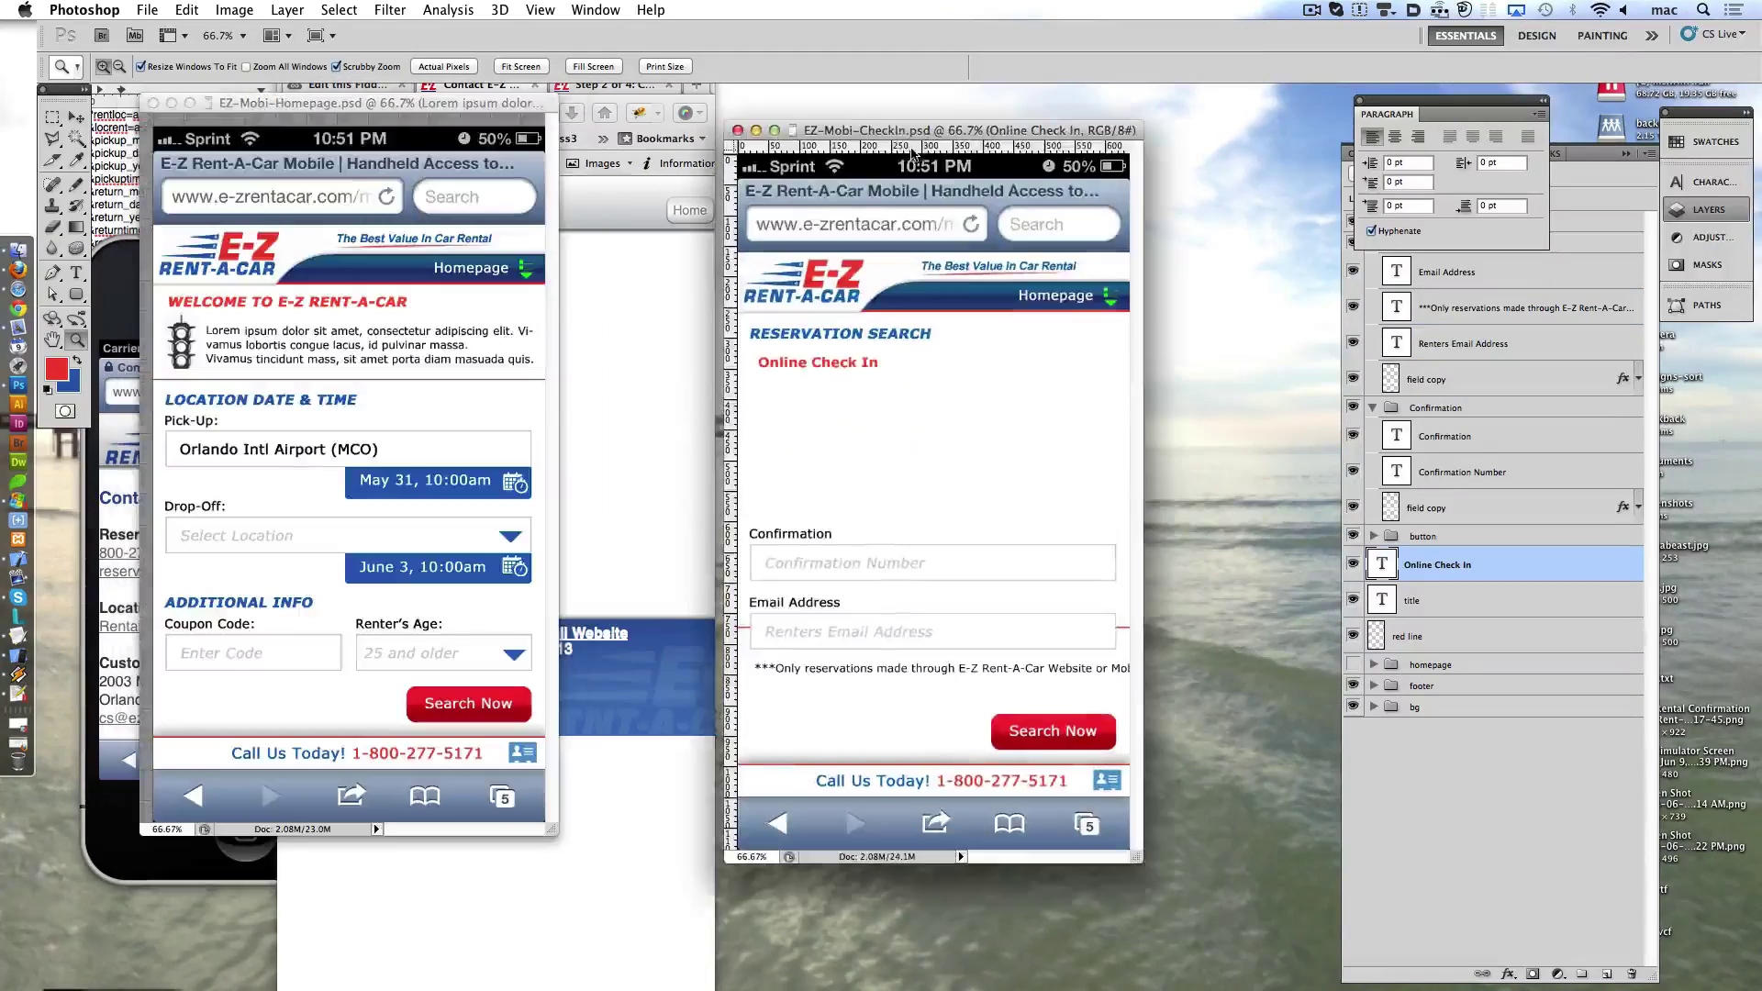
# - Add a vertical guide to the Check-In mockup and zoom in on the logo and Online Check In
pyautogui.moveTo(914, 131); pyautogui.dragTo(943, 117)
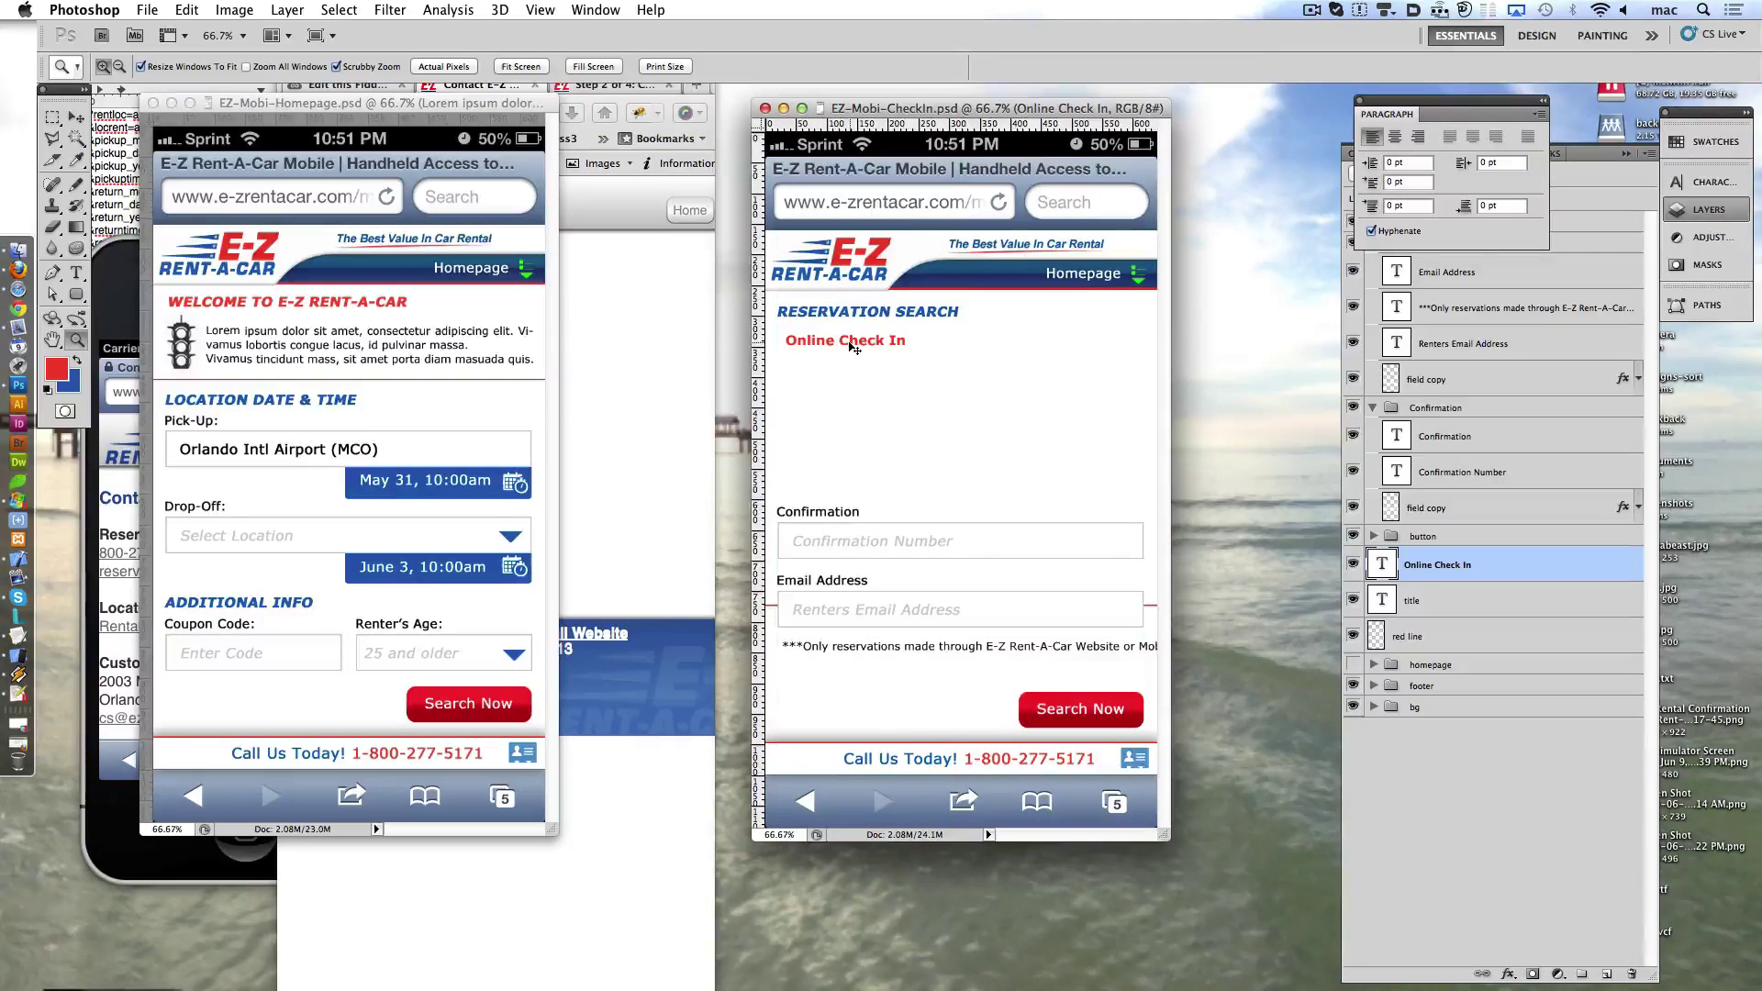
pyautogui.press('super+equal')
pyautogui.press('super+equal')
pyautogui.press('super+equal')
pyautogui.press('super+equal')
pyautogui.press('super+equal')
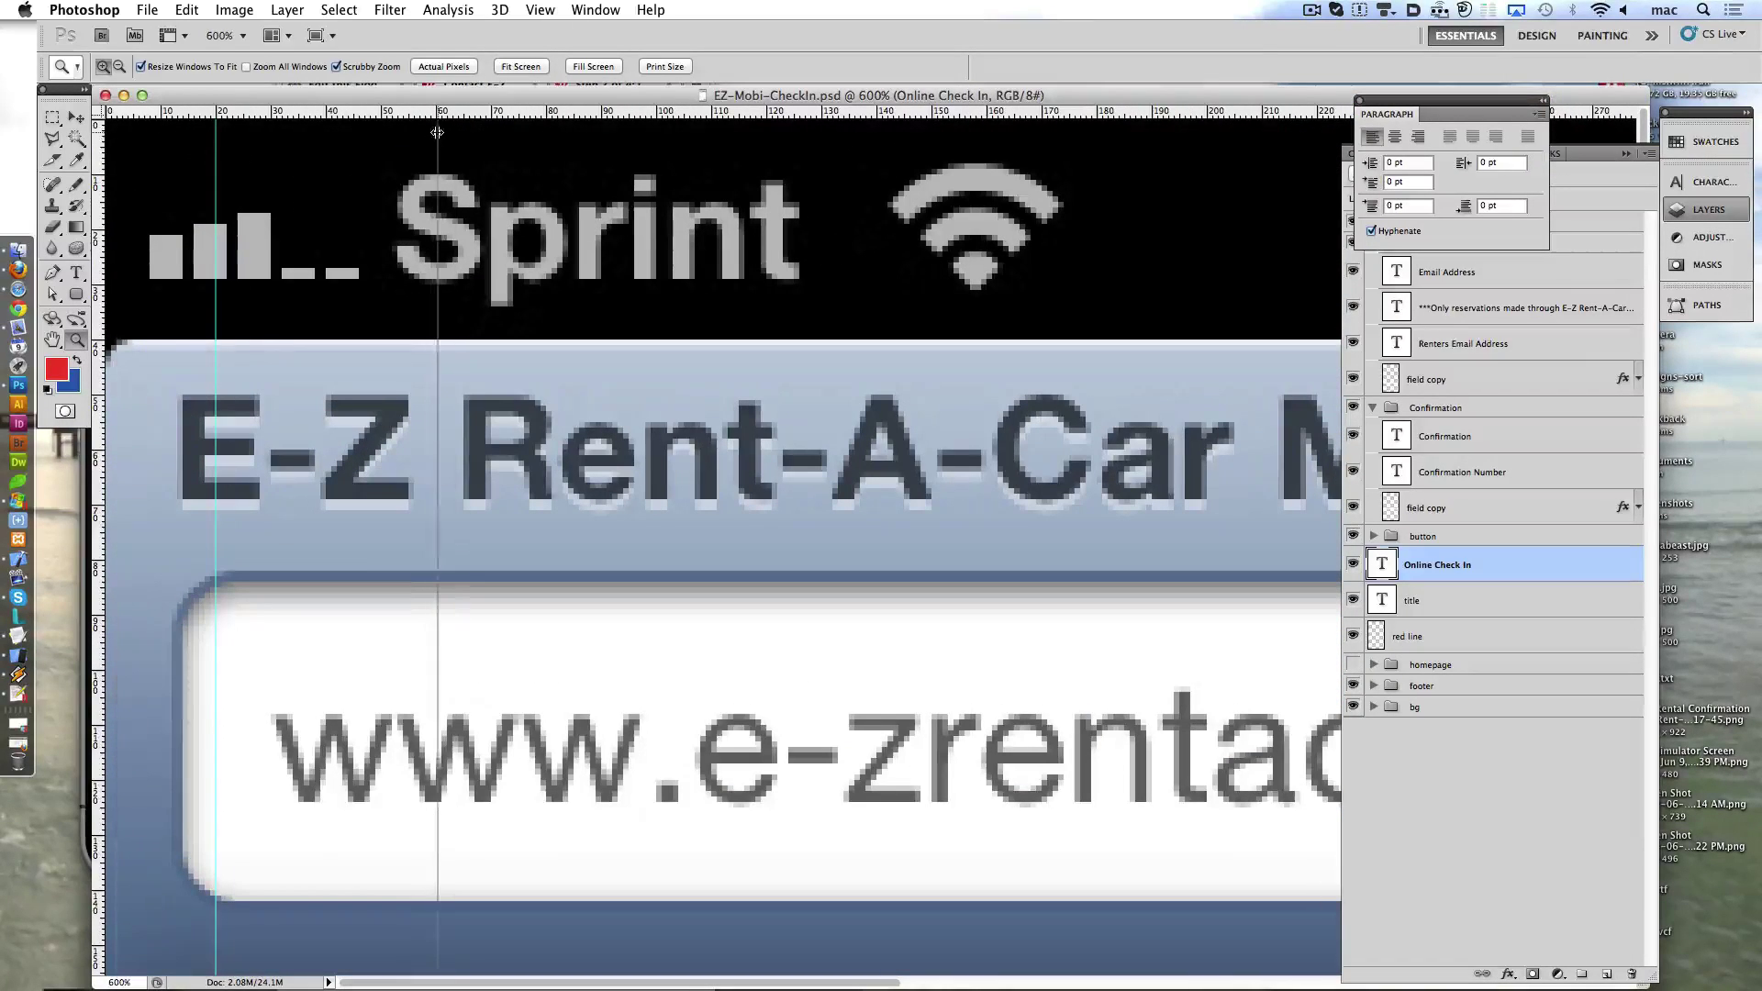
pyautogui.moveTo(367, 148); pyautogui.dragTo(436, 148)
pyautogui.press('super+1')
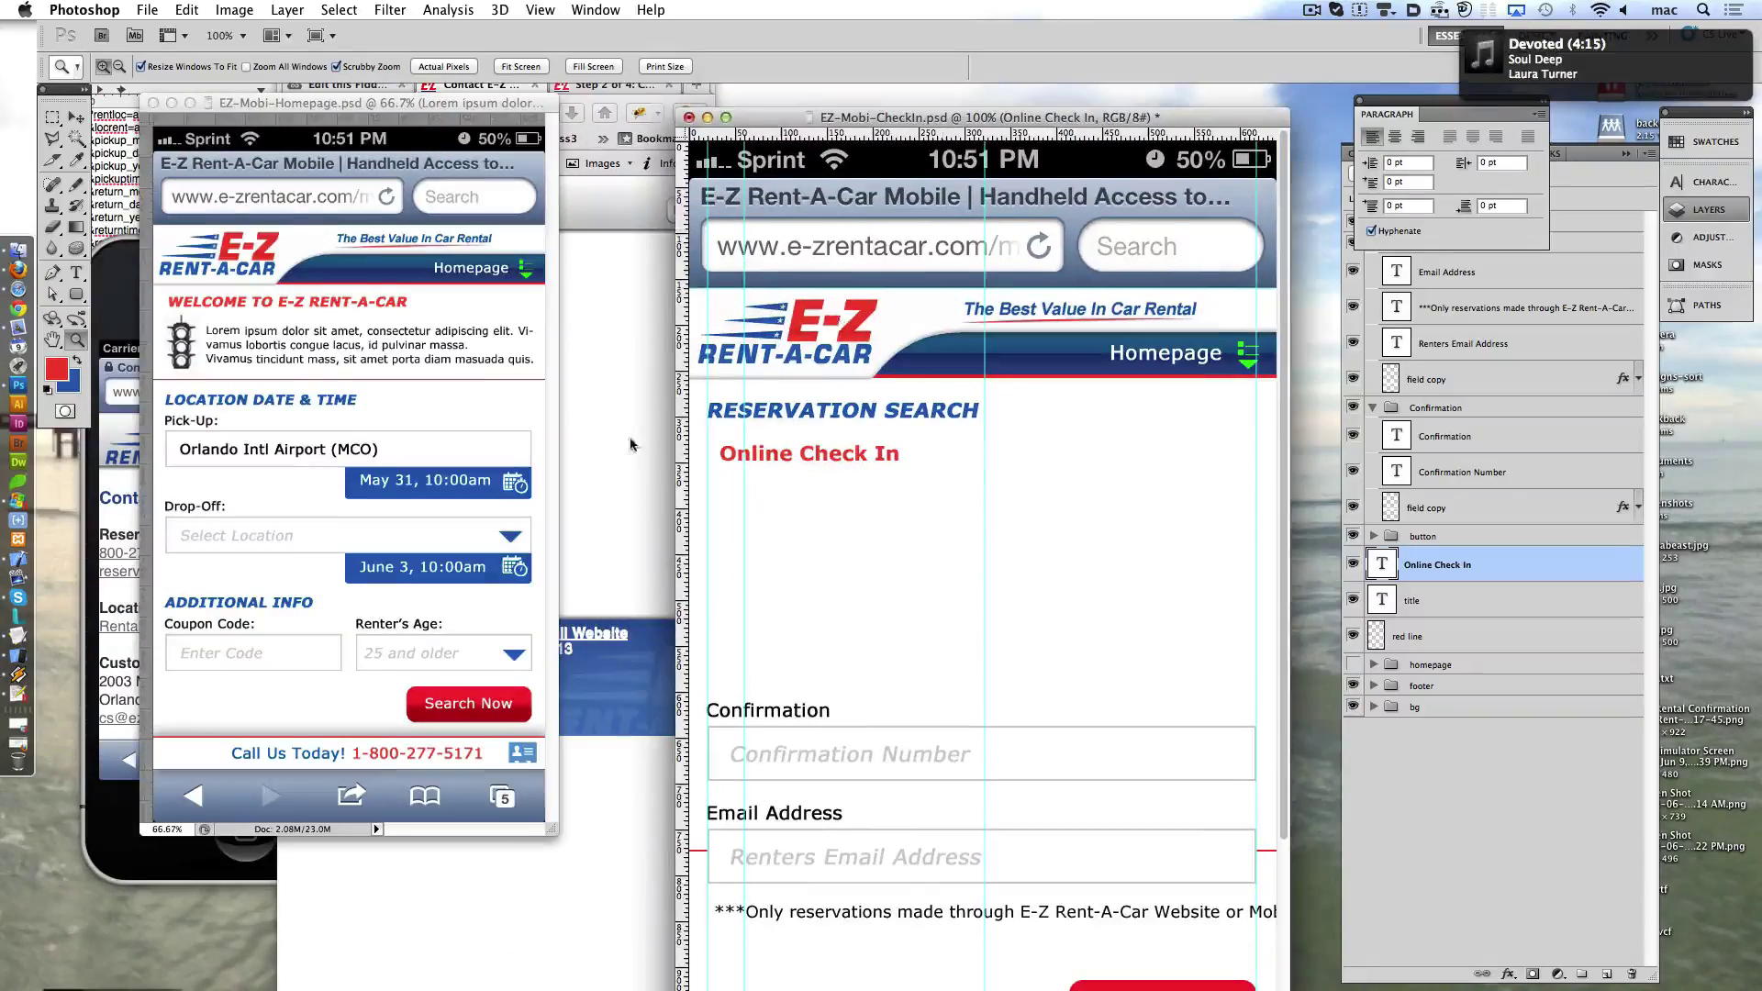
pyautogui.press('super+equal')
pyautogui.press('super+equal')
pyautogui.press('super+equal')
# - Move the Online Check In text up and left, then return to 100% in a wider window
pyautogui.moveTo(303, 794); pyautogui.dragTo(225, 739)
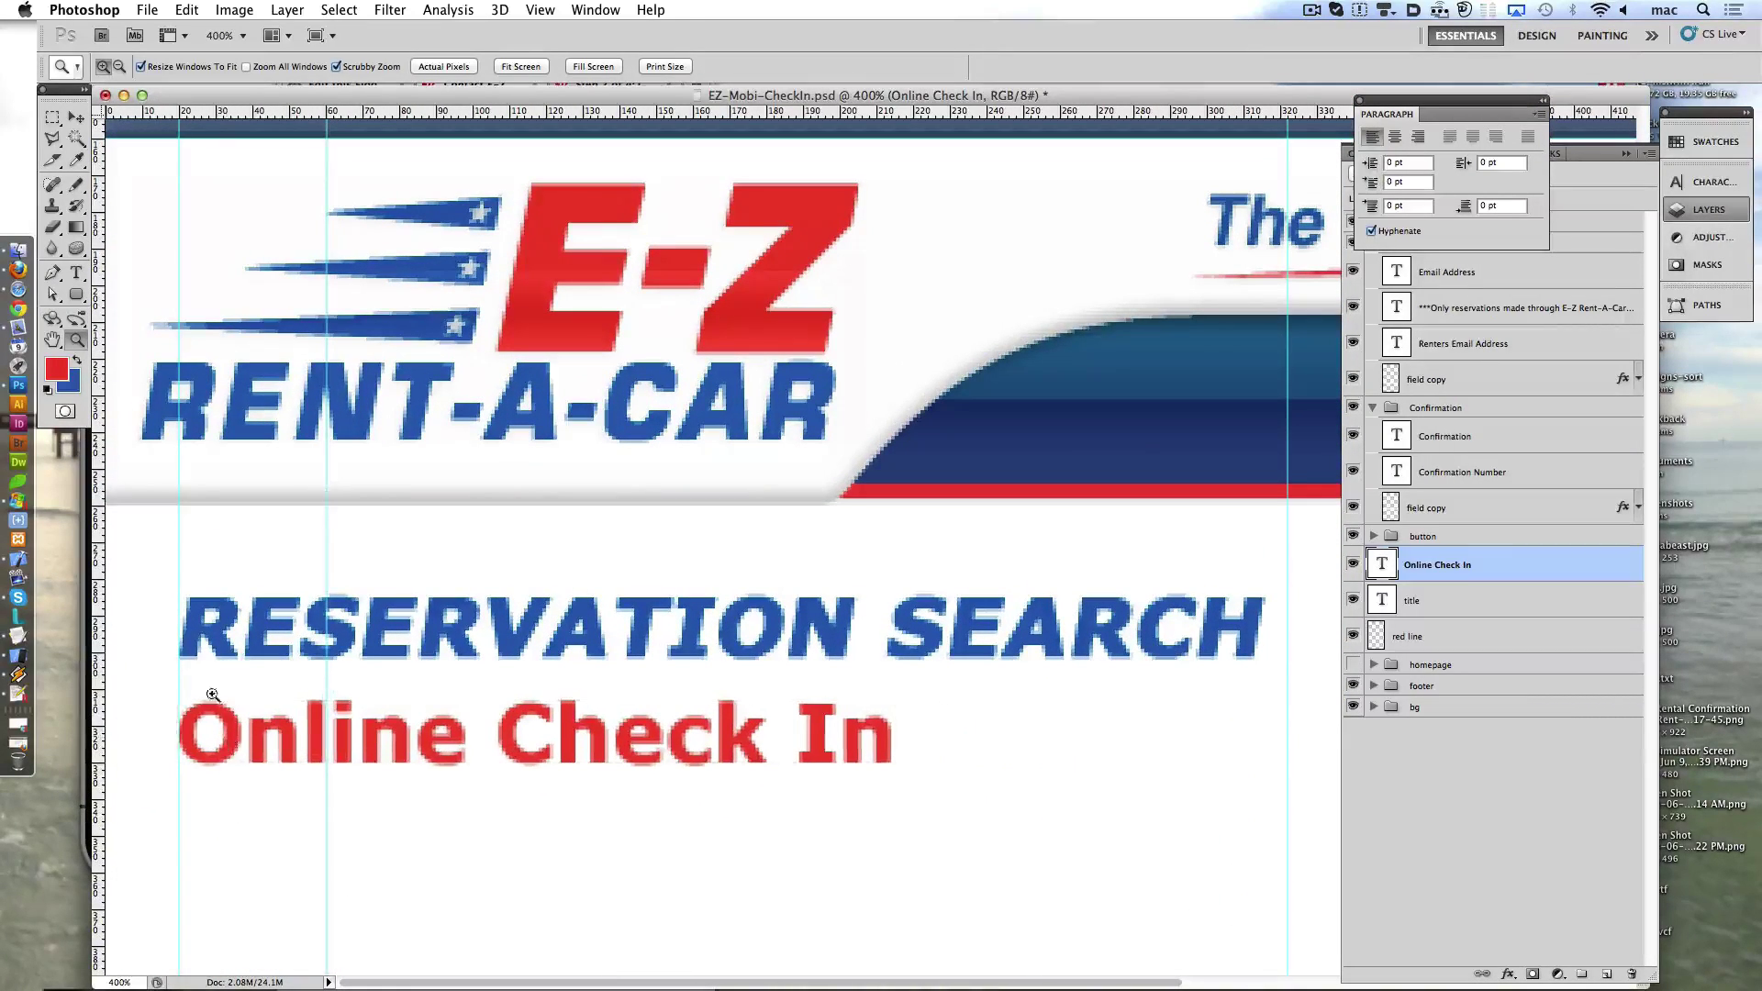
pyautogui.press('t')
pyautogui.click(229, 734)
pyautogui.click(954, 66)
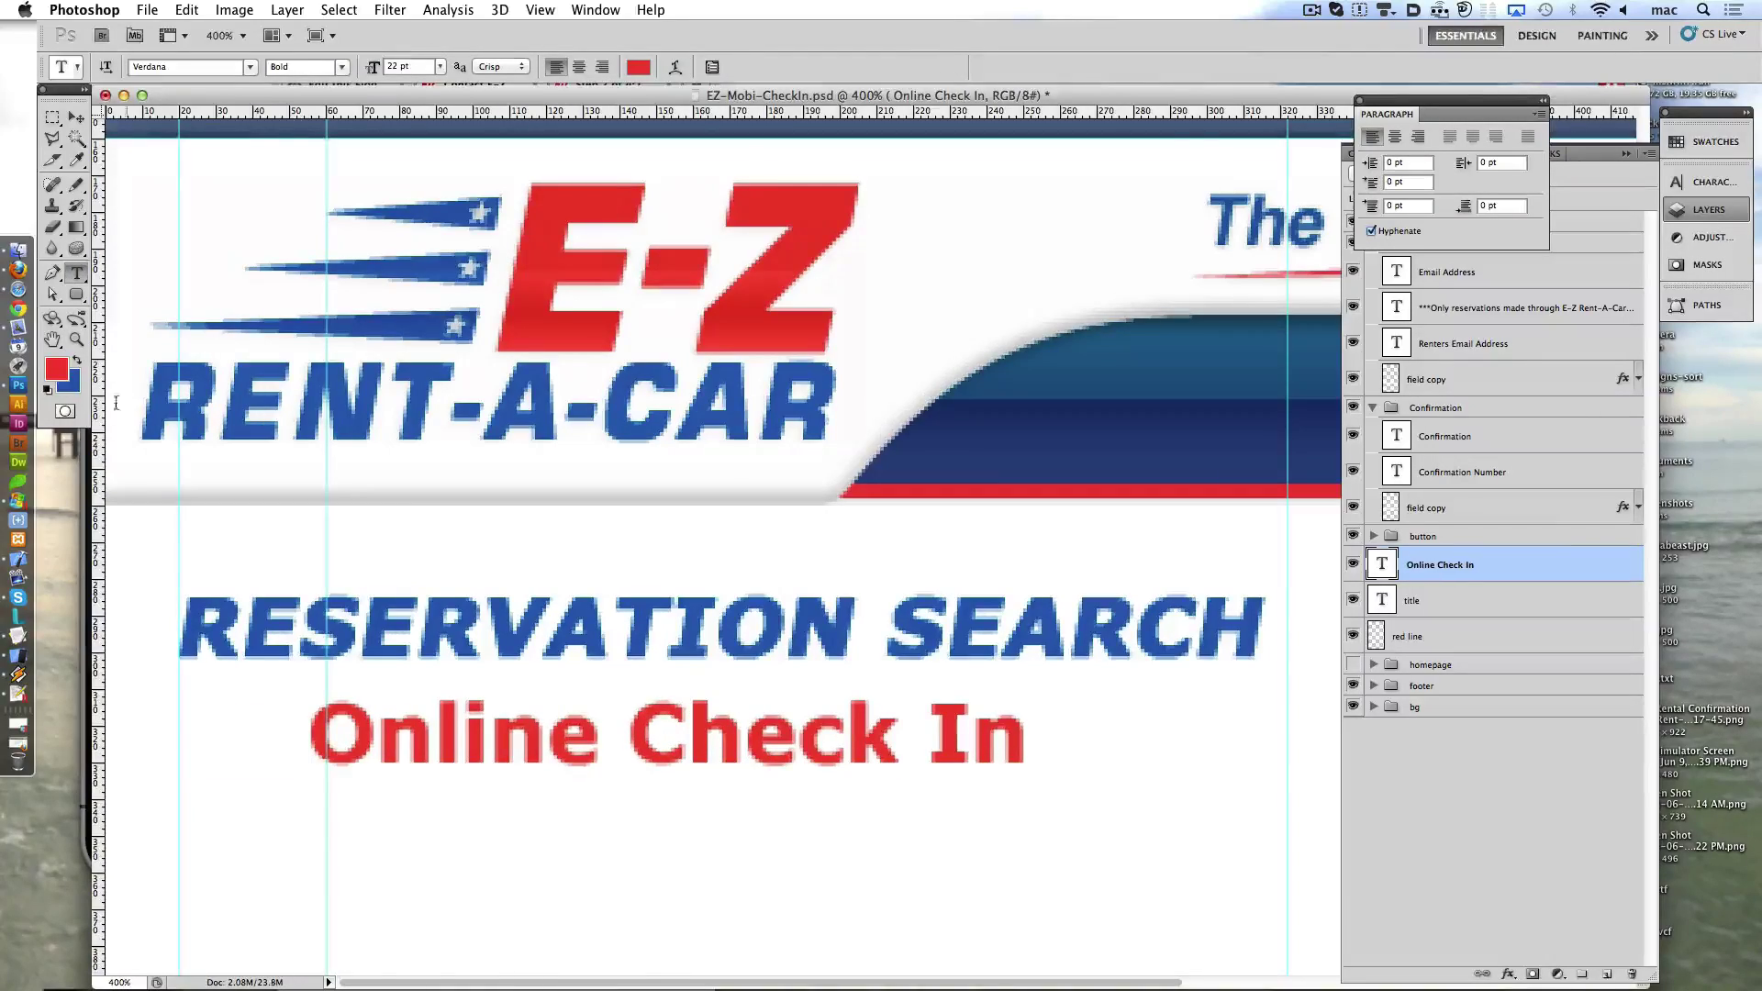
pyautogui.doubleClick(76, 340)
pyautogui.moveTo(758, 982); pyautogui.dragTo(1009, 945)
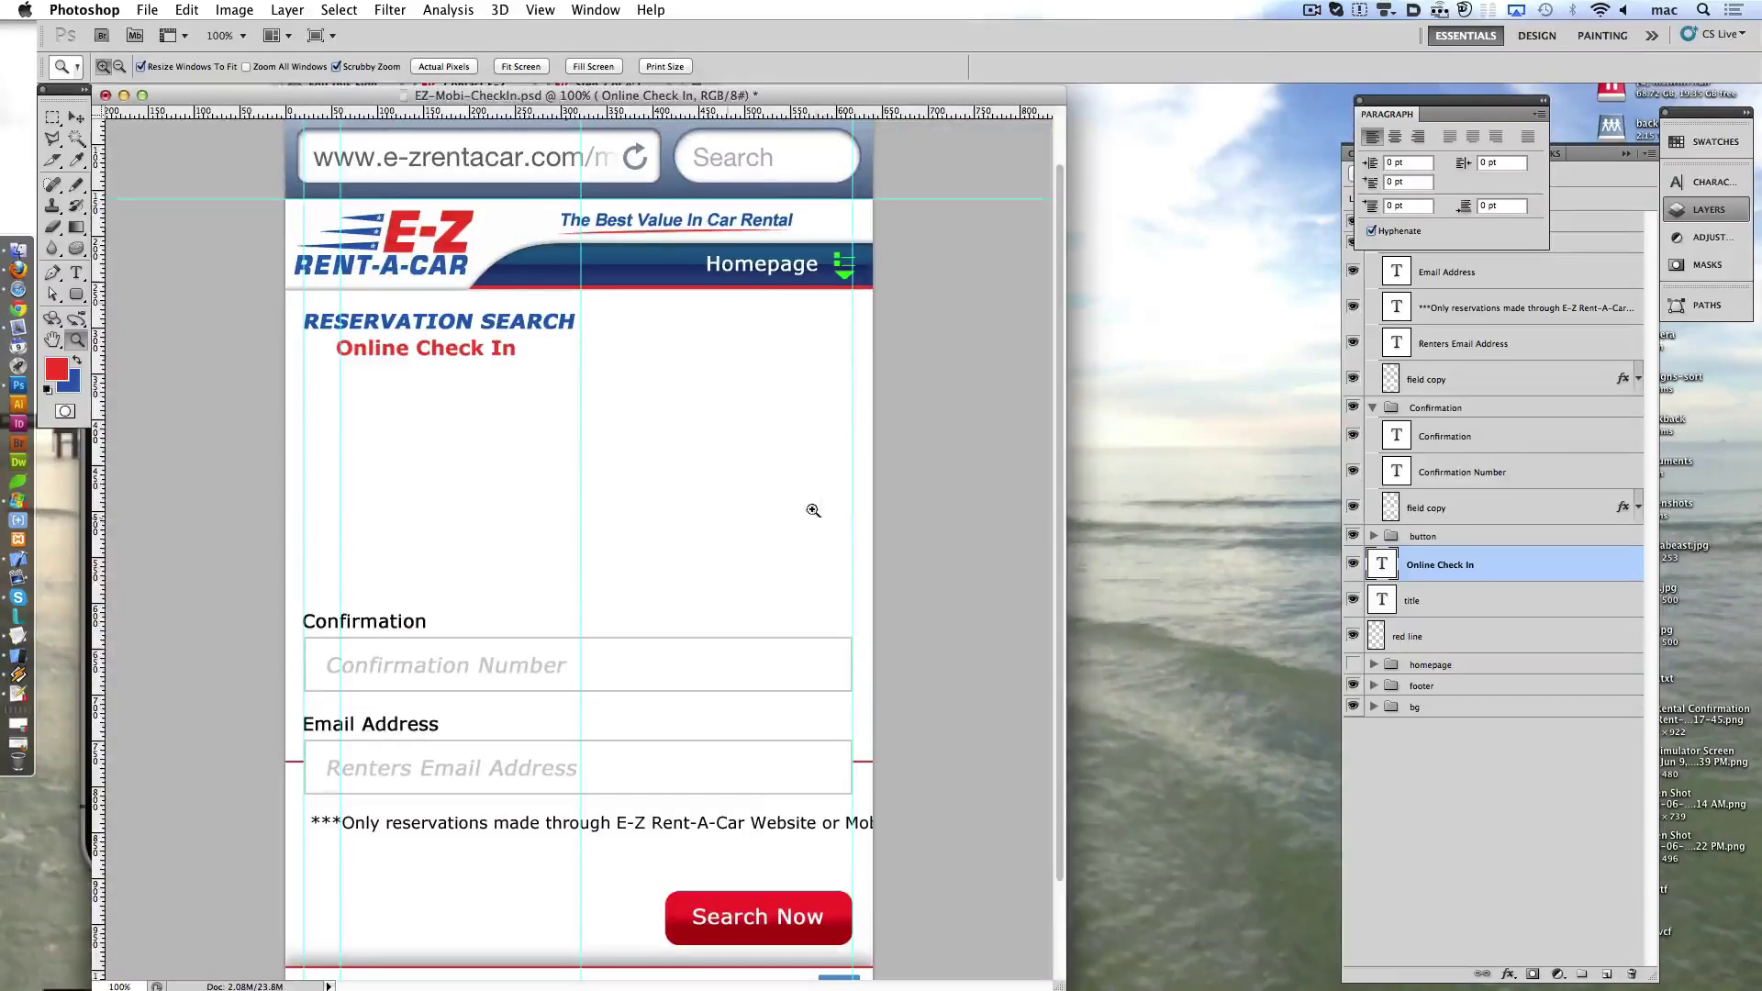
pyautogui.moveTo(588, 91); pyautogui.dragTo(933, 103)
# - Compare with the live Online Check In page in the simulator and nudge the heading flush left
pyautogui.click(120, 683)
pyautogui.click(367, 447)
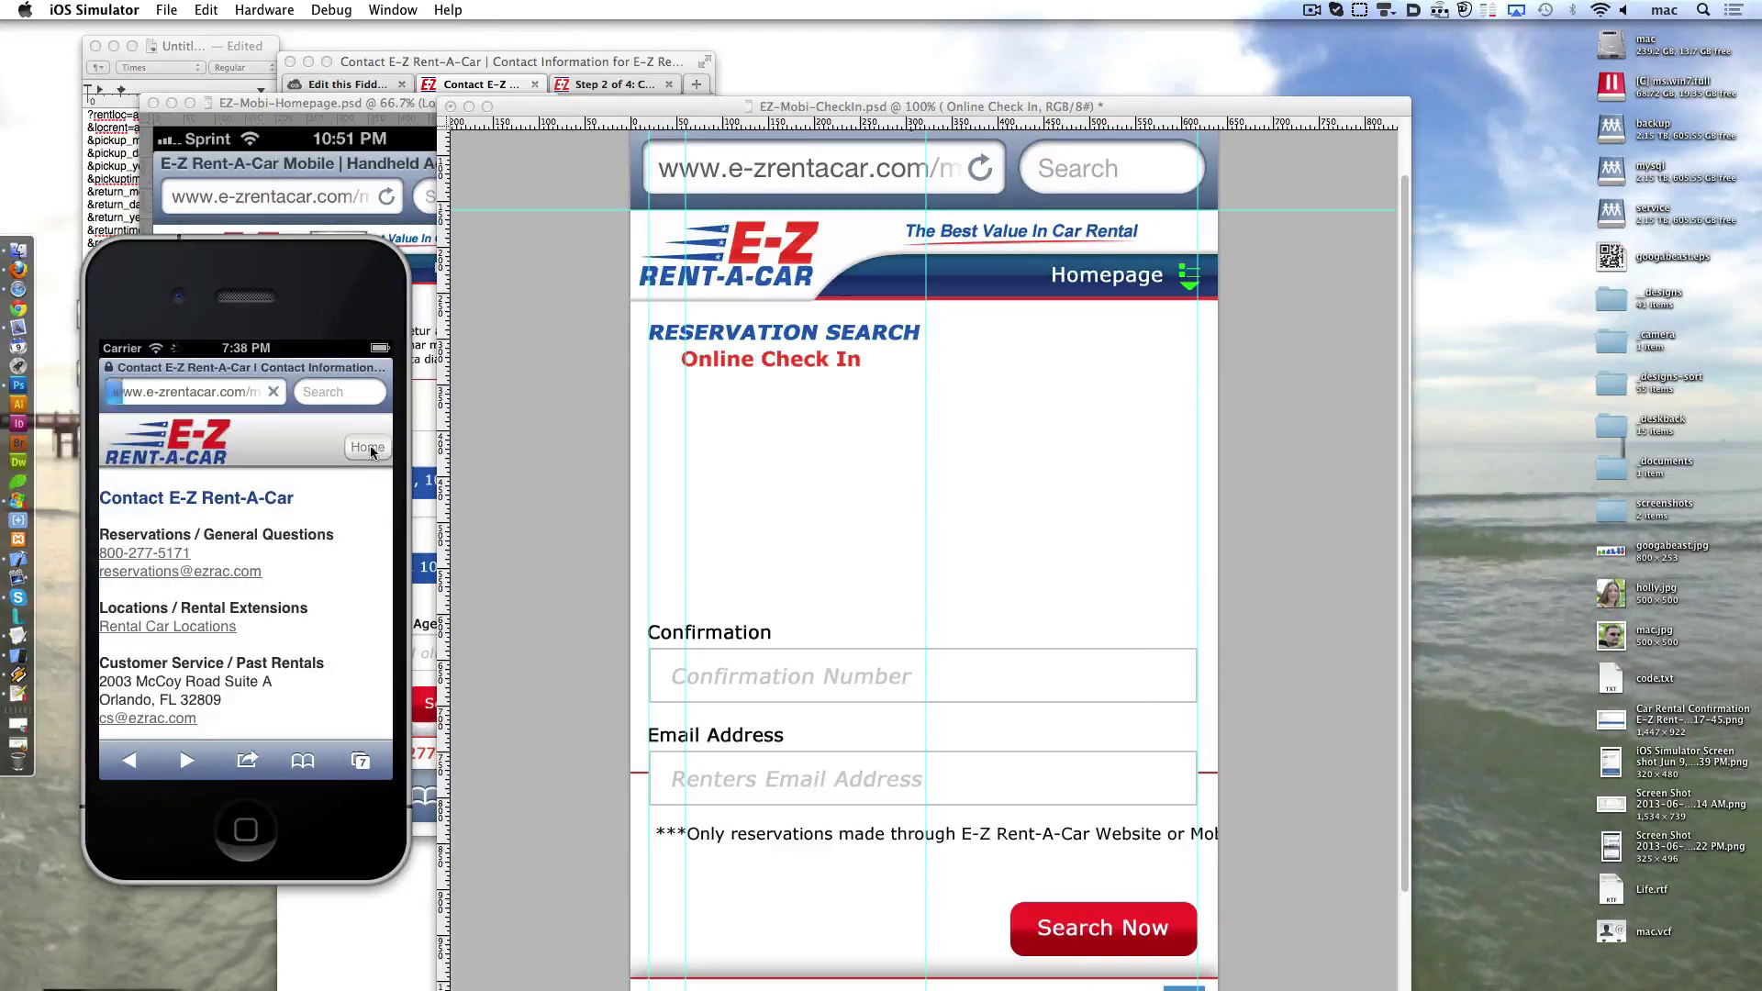
pyautogui.click(237, 606)
pyautogui.click(762, 461)
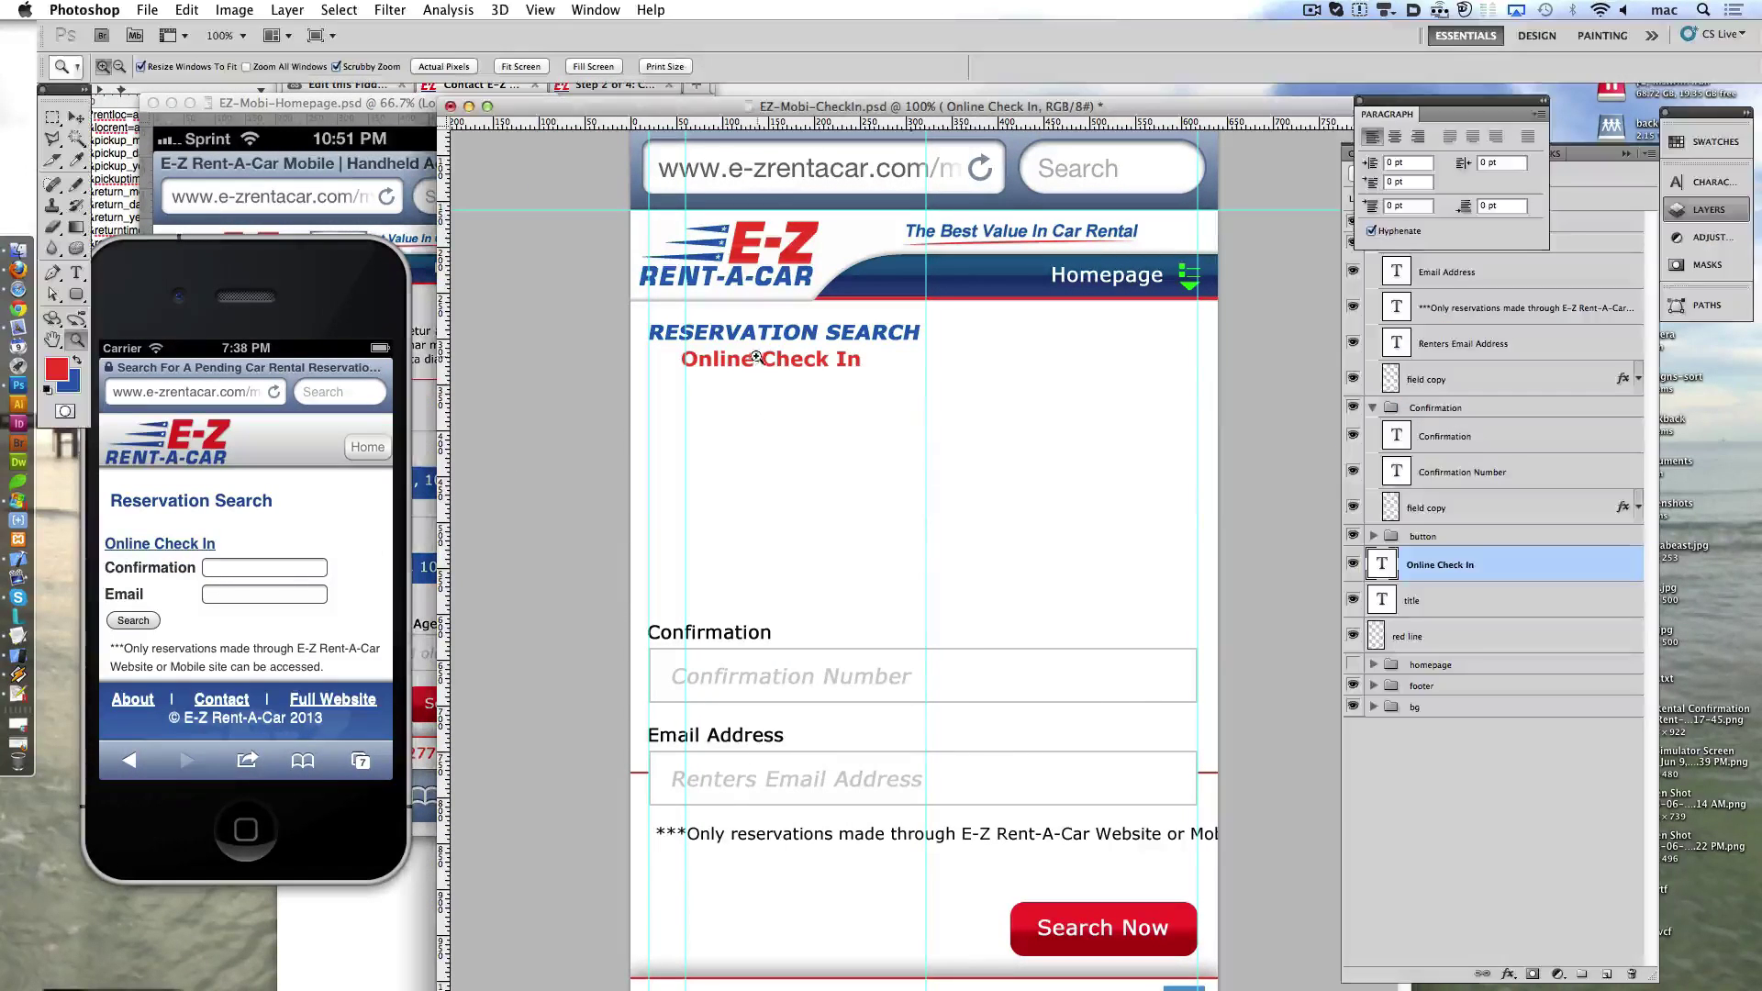
pyautogui.hotkey('shift', 'Down')
pyautogui.hotkey('shift', 'Left')
pyautogui.hotkey('shift', 'Left')
pyautogui.hotkey('shift', 'Left')
pyautogui.press('Left')
pyautogui.press('Left')
pyautogui.press('Left')
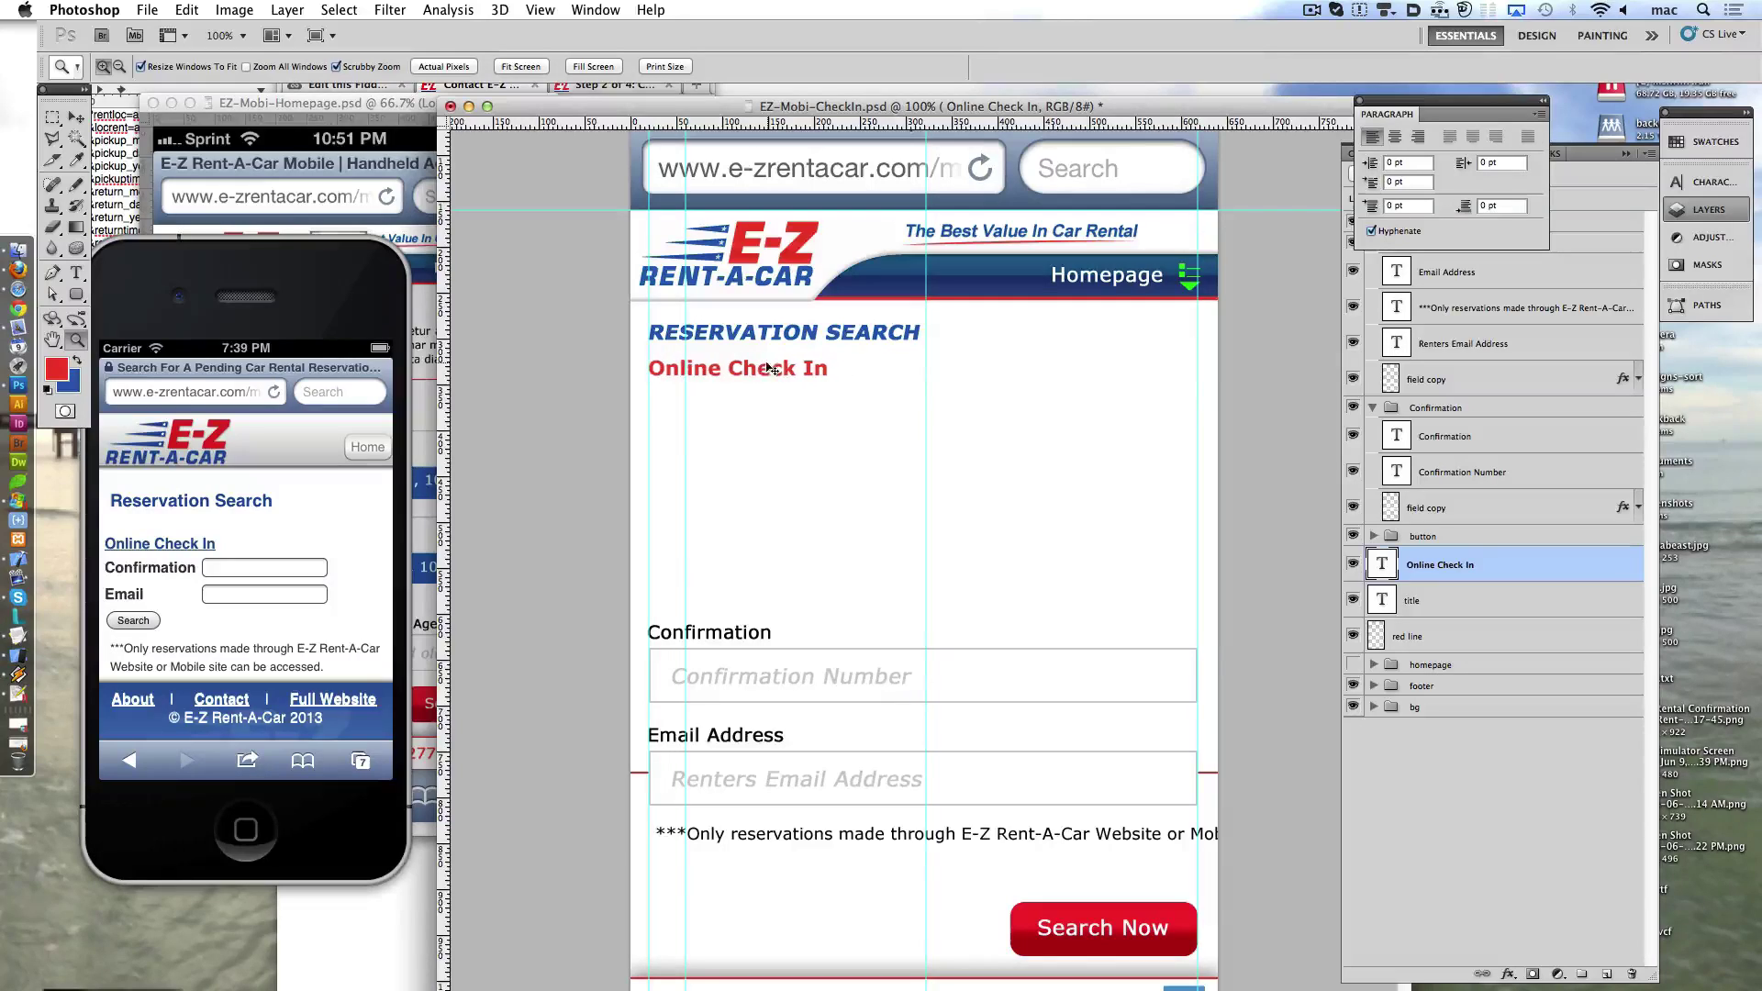
pyautogui.click(361, 150)
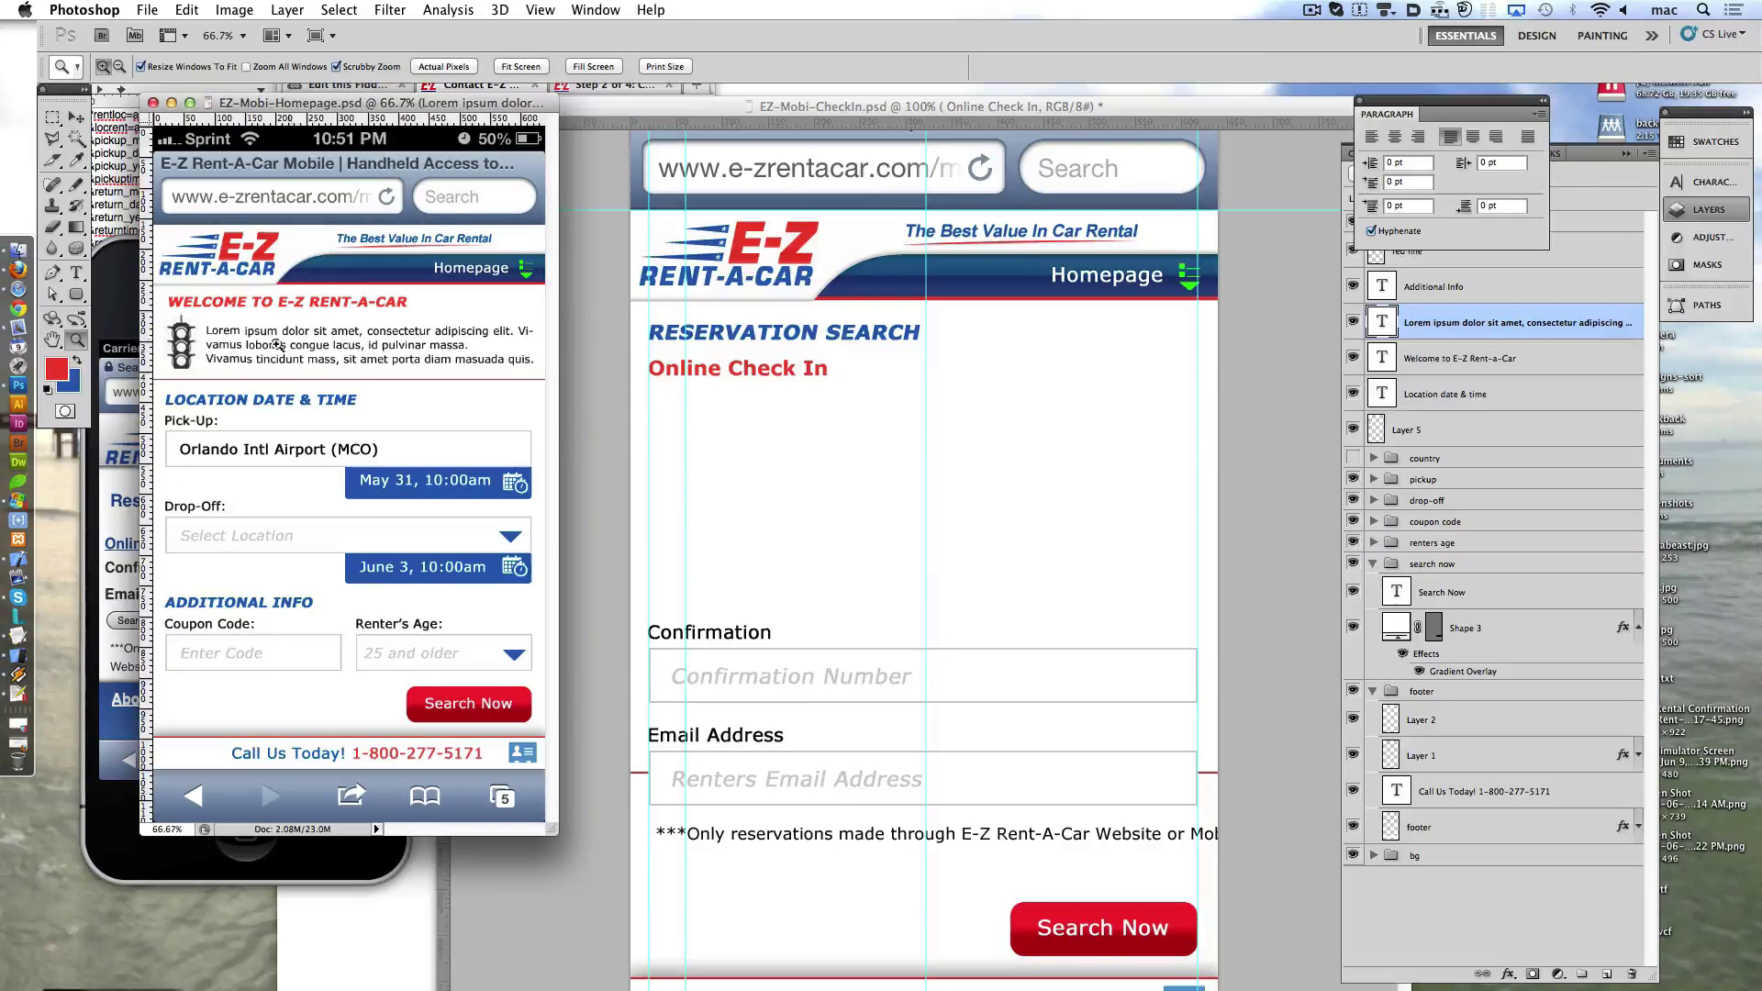
pyautogui.press('super+Tab')
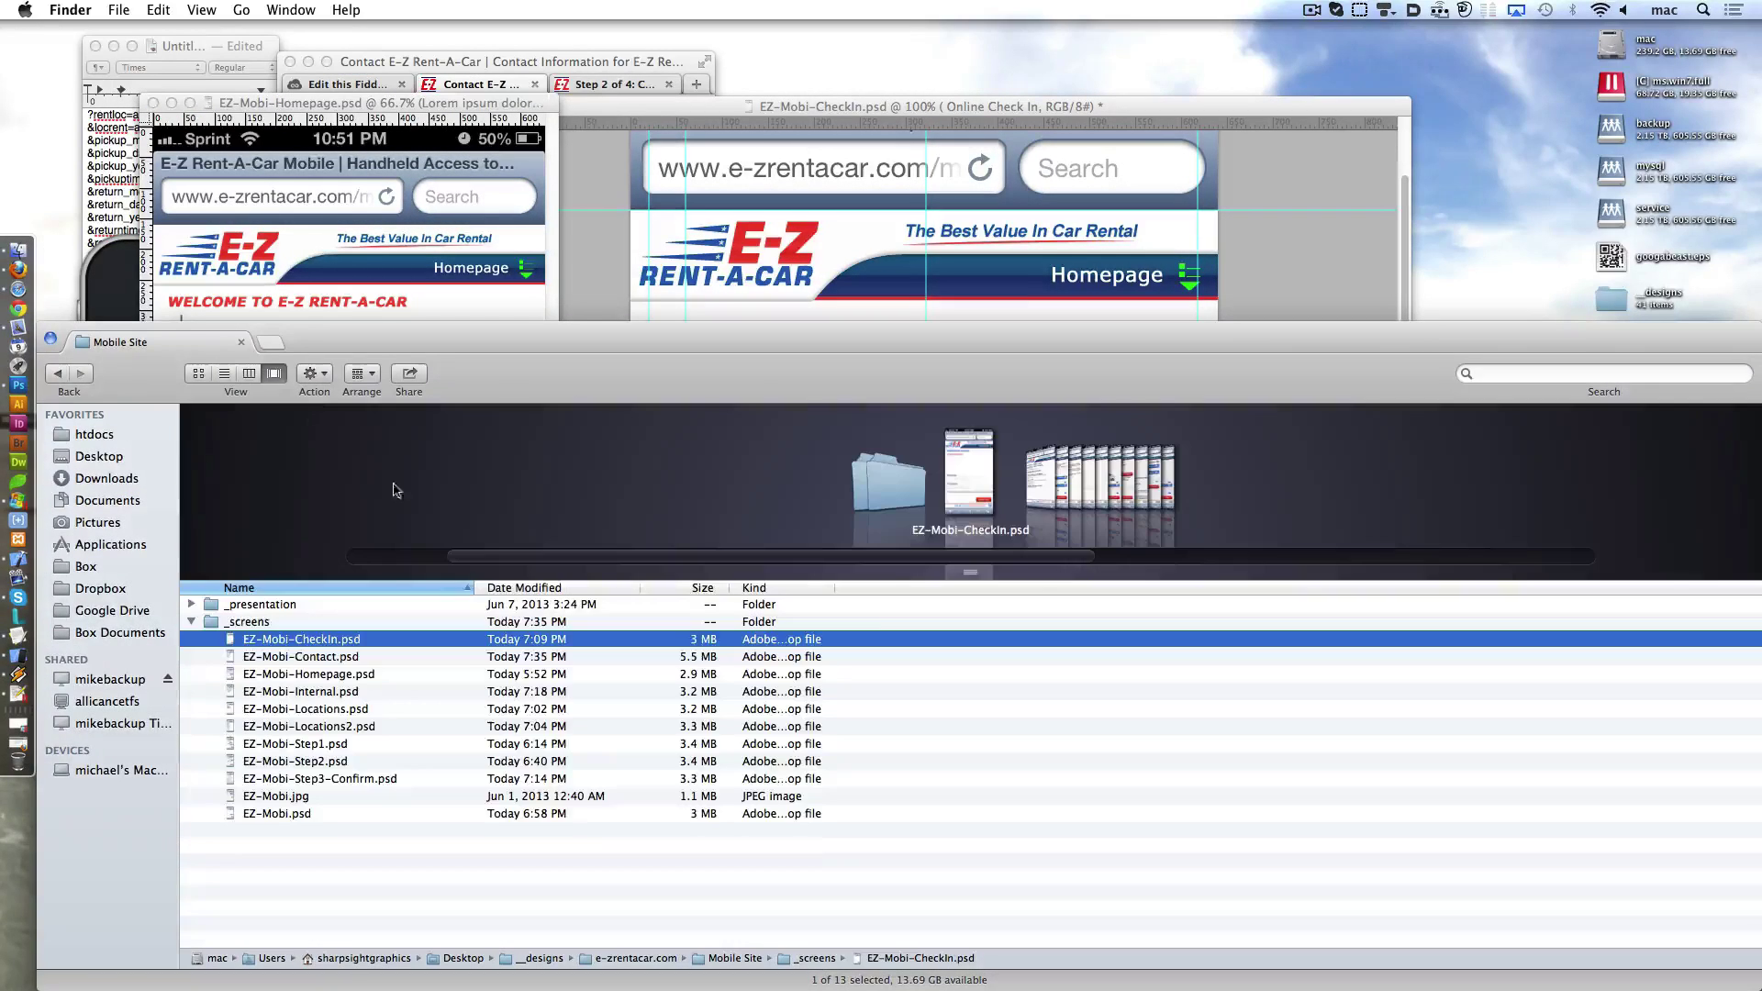
# - Browse the _screens mockup previews in Finder, then hide Finder to return to Photoshop
pyautogui.moveTo(974, 573); pyautogui.dragTo(973, 824)
pyautogui.press('Down')
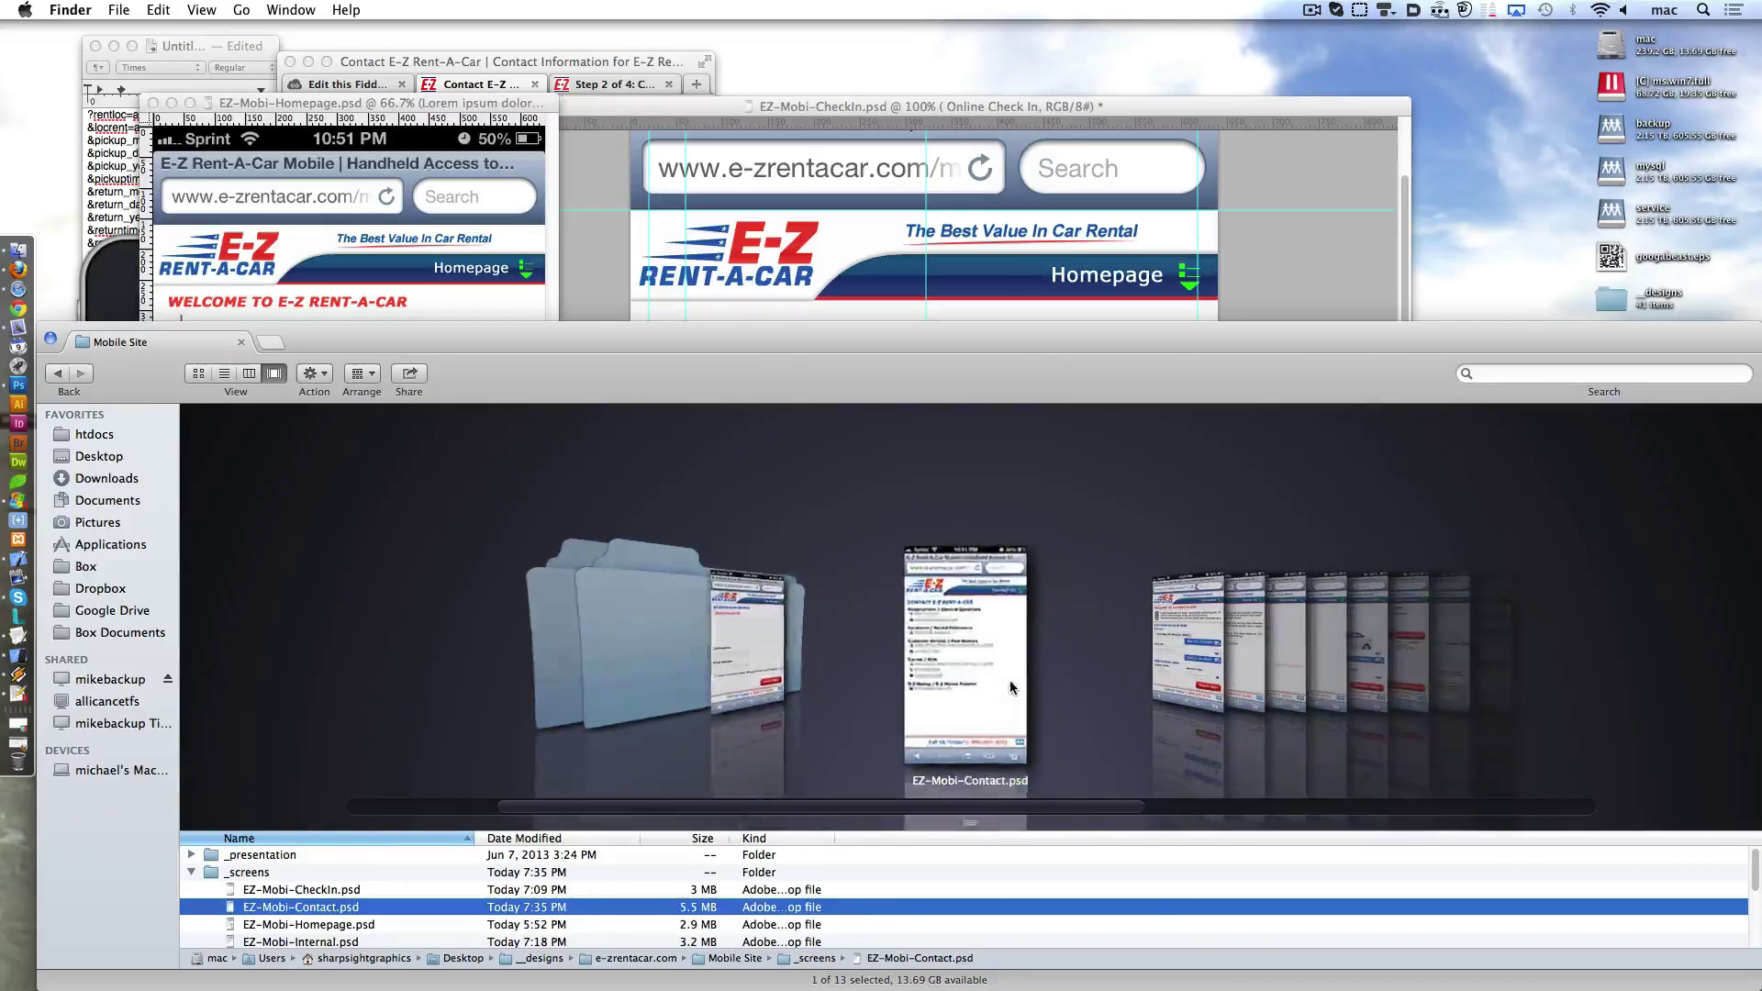
pyautogui.press('Down')
pyautogui.press('Down')
pyautogui.press('Down')
pyautogui.press('Down')
pyautogui.press('Down')
pyautogui.press('Down')
pyautogui.press('Down')
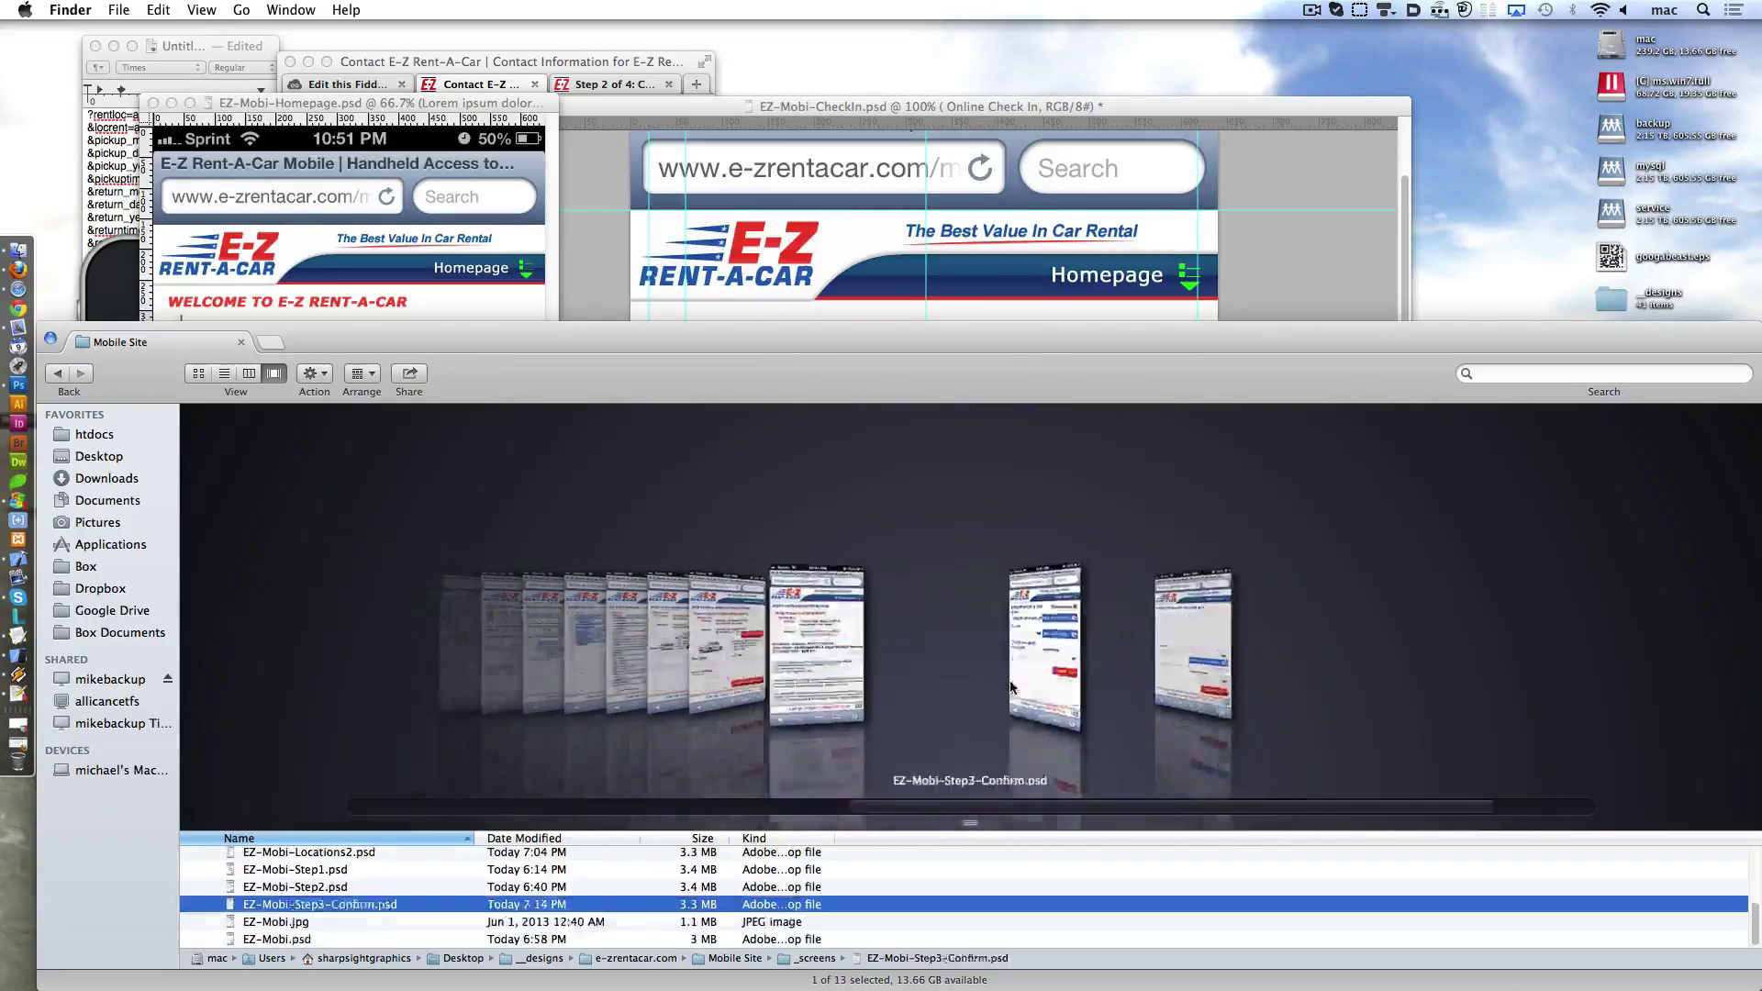
pyautogui.press('Up')
pyautogui.press('Up')
pyautogui.press('Up')
pyautogui.press('Up')
pyautogui.press('Up')
pyautogui.press('Up')
pyautogui.press('Up')
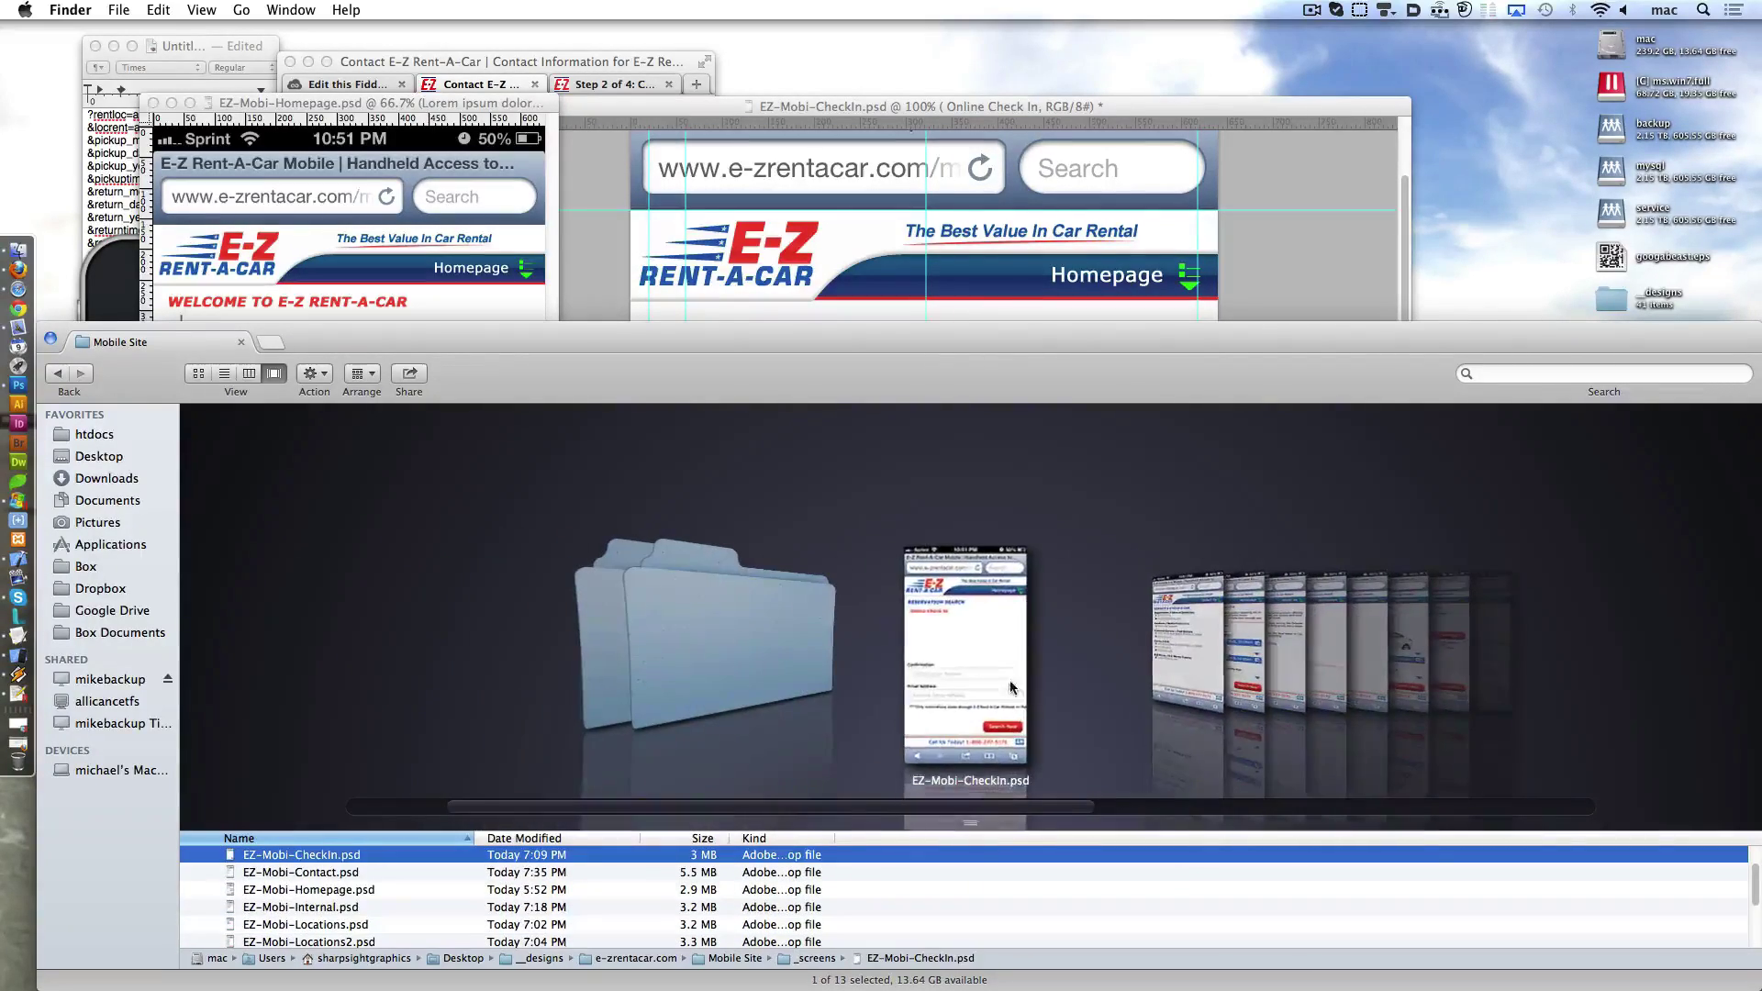
pyautogui.press('super+o')
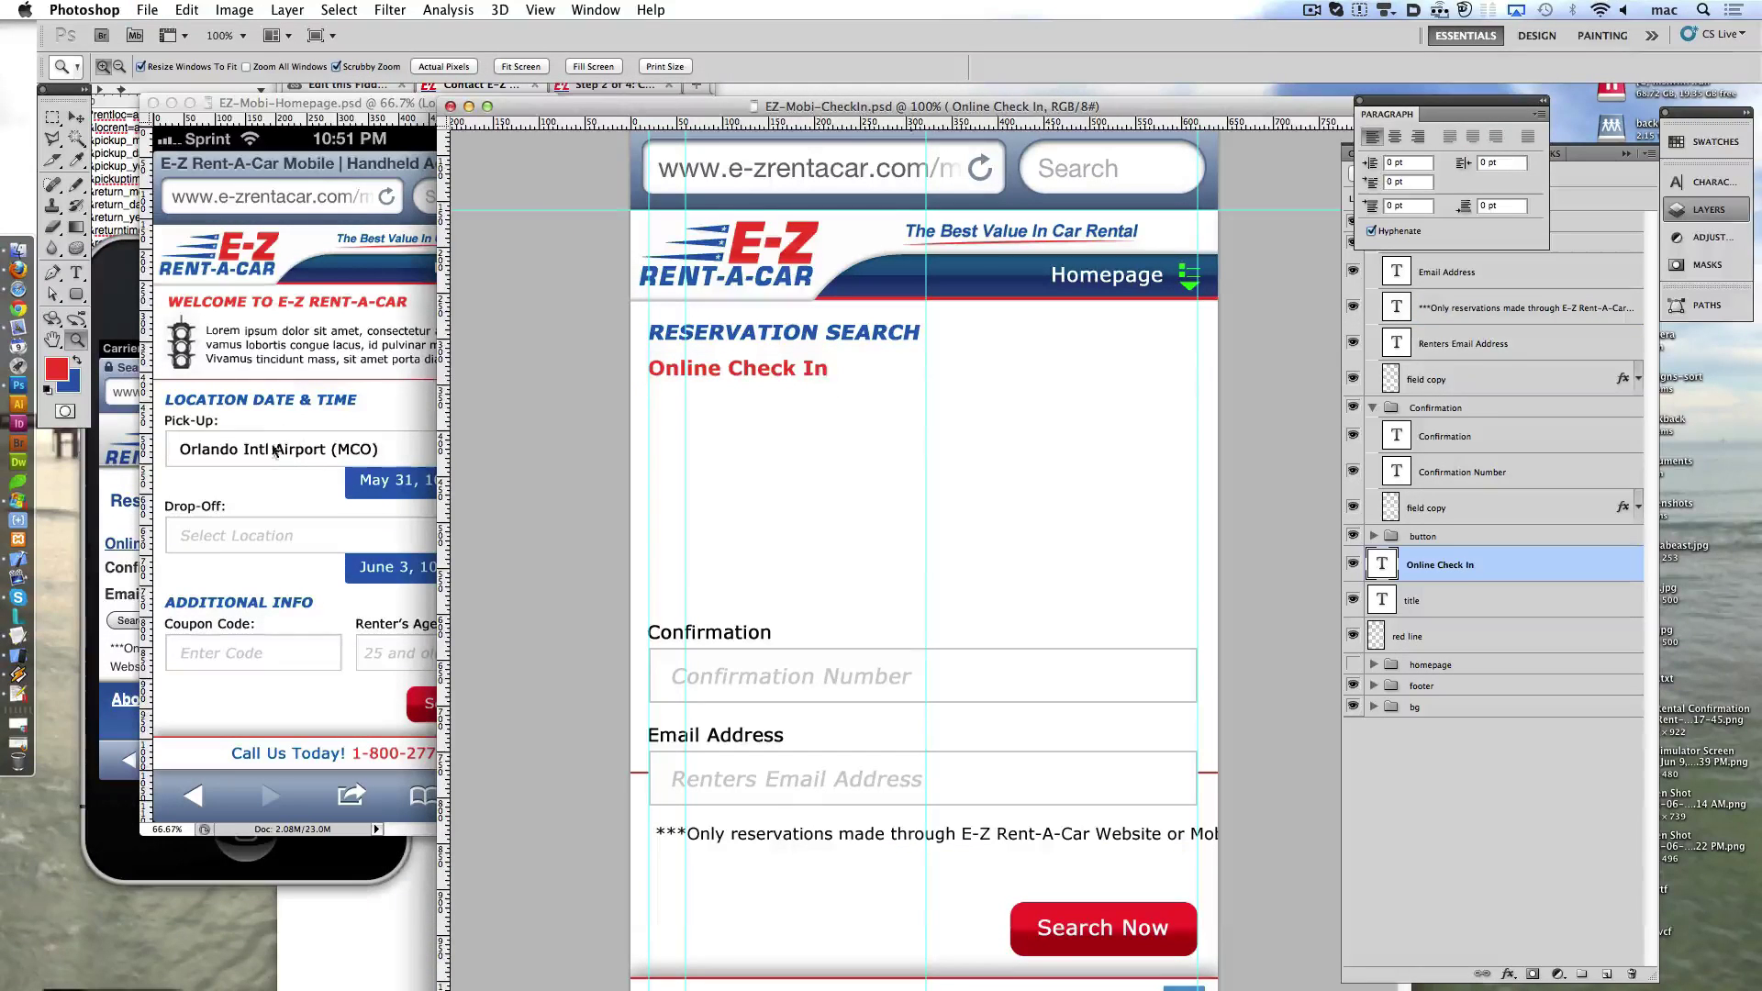
# - Copy the Lorem ipsum intro text from the Homepage mockup and widen its box to the guide
pyautogui.click(307, 376)
pyautogui.moveTo(306, 349); pyautogui.dragTo(1065, 410)
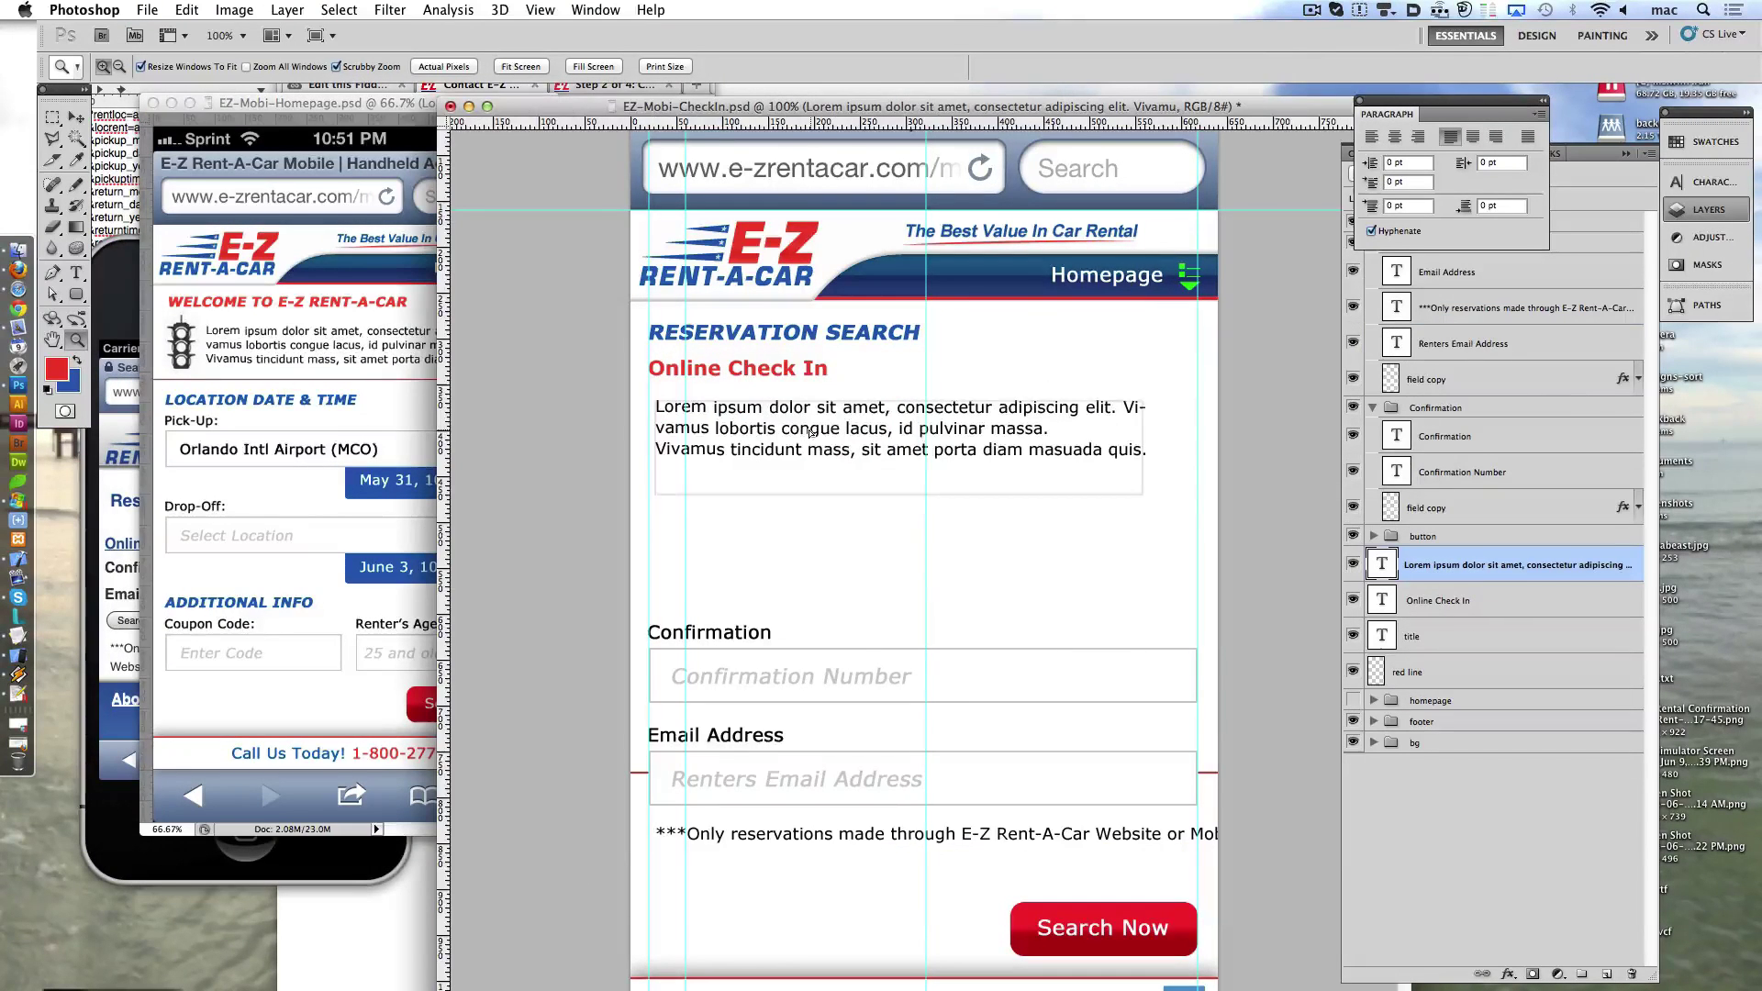
pyautogui.click(962, 424)
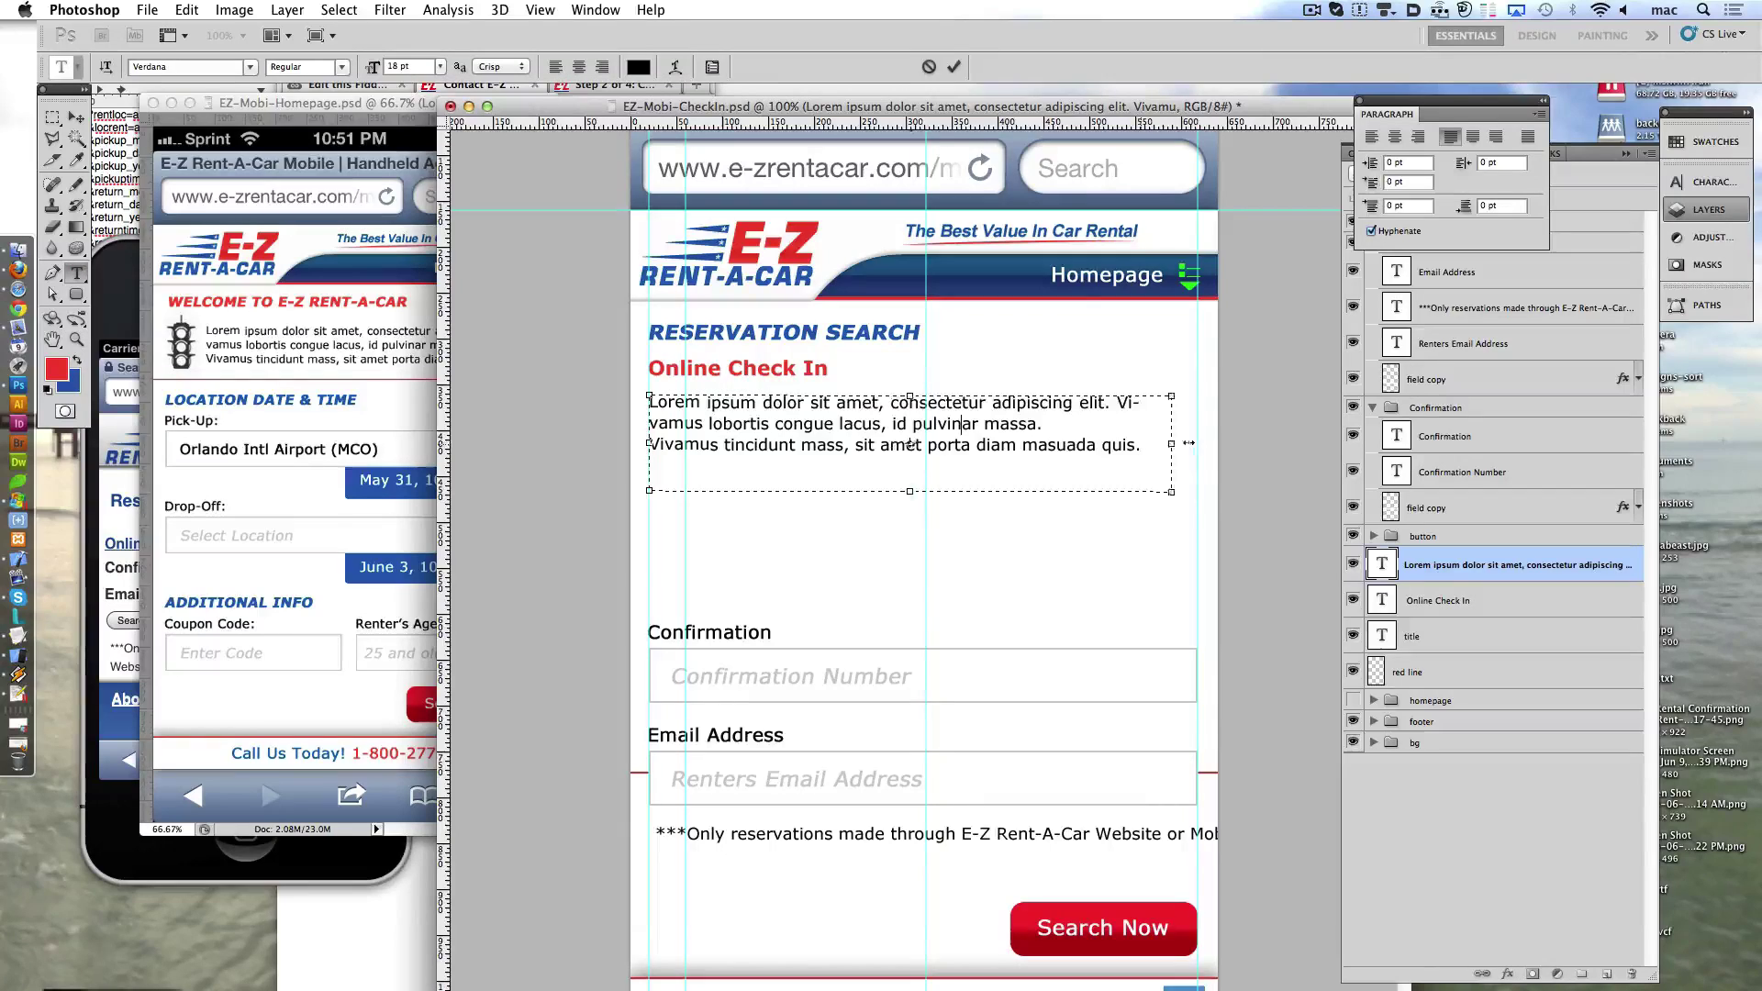
pyautogui.moveTo(1188, 443); pyautogui.dragTo(1210, 443)
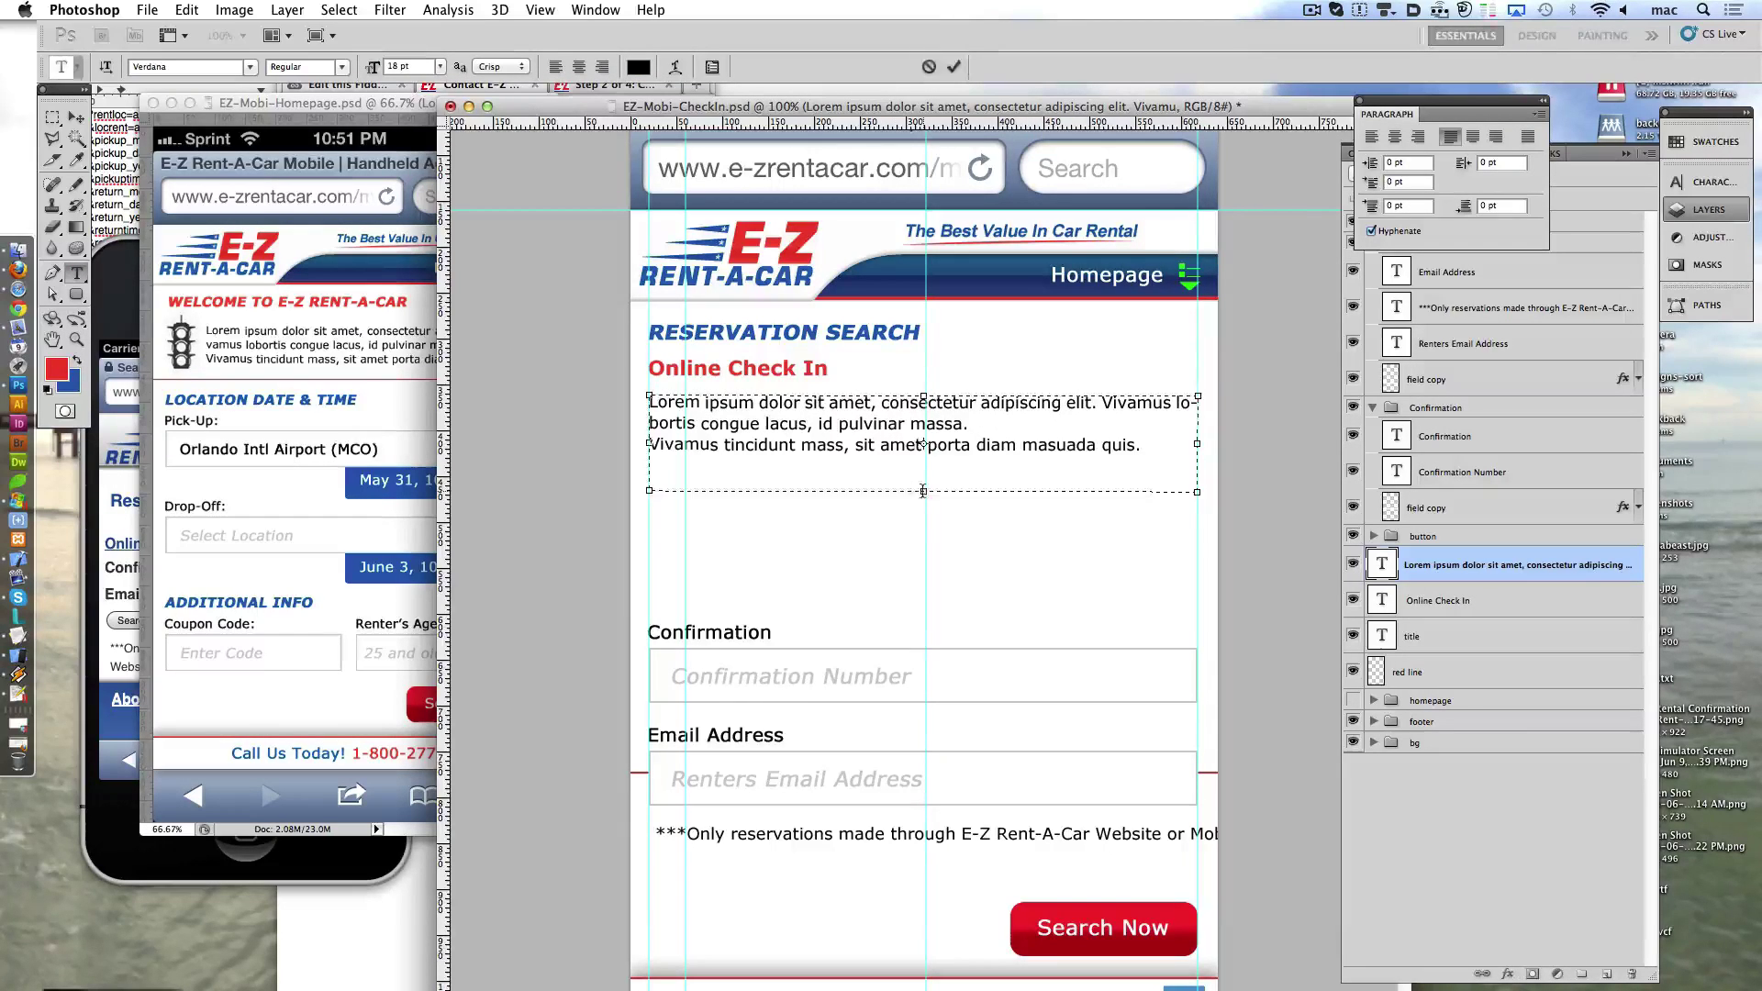
pyautogui.hotkey('ctrl', 'Return')
# - Select the Confirmation group and the Renters Email Address layer
pyautogui.click(1373, 407)
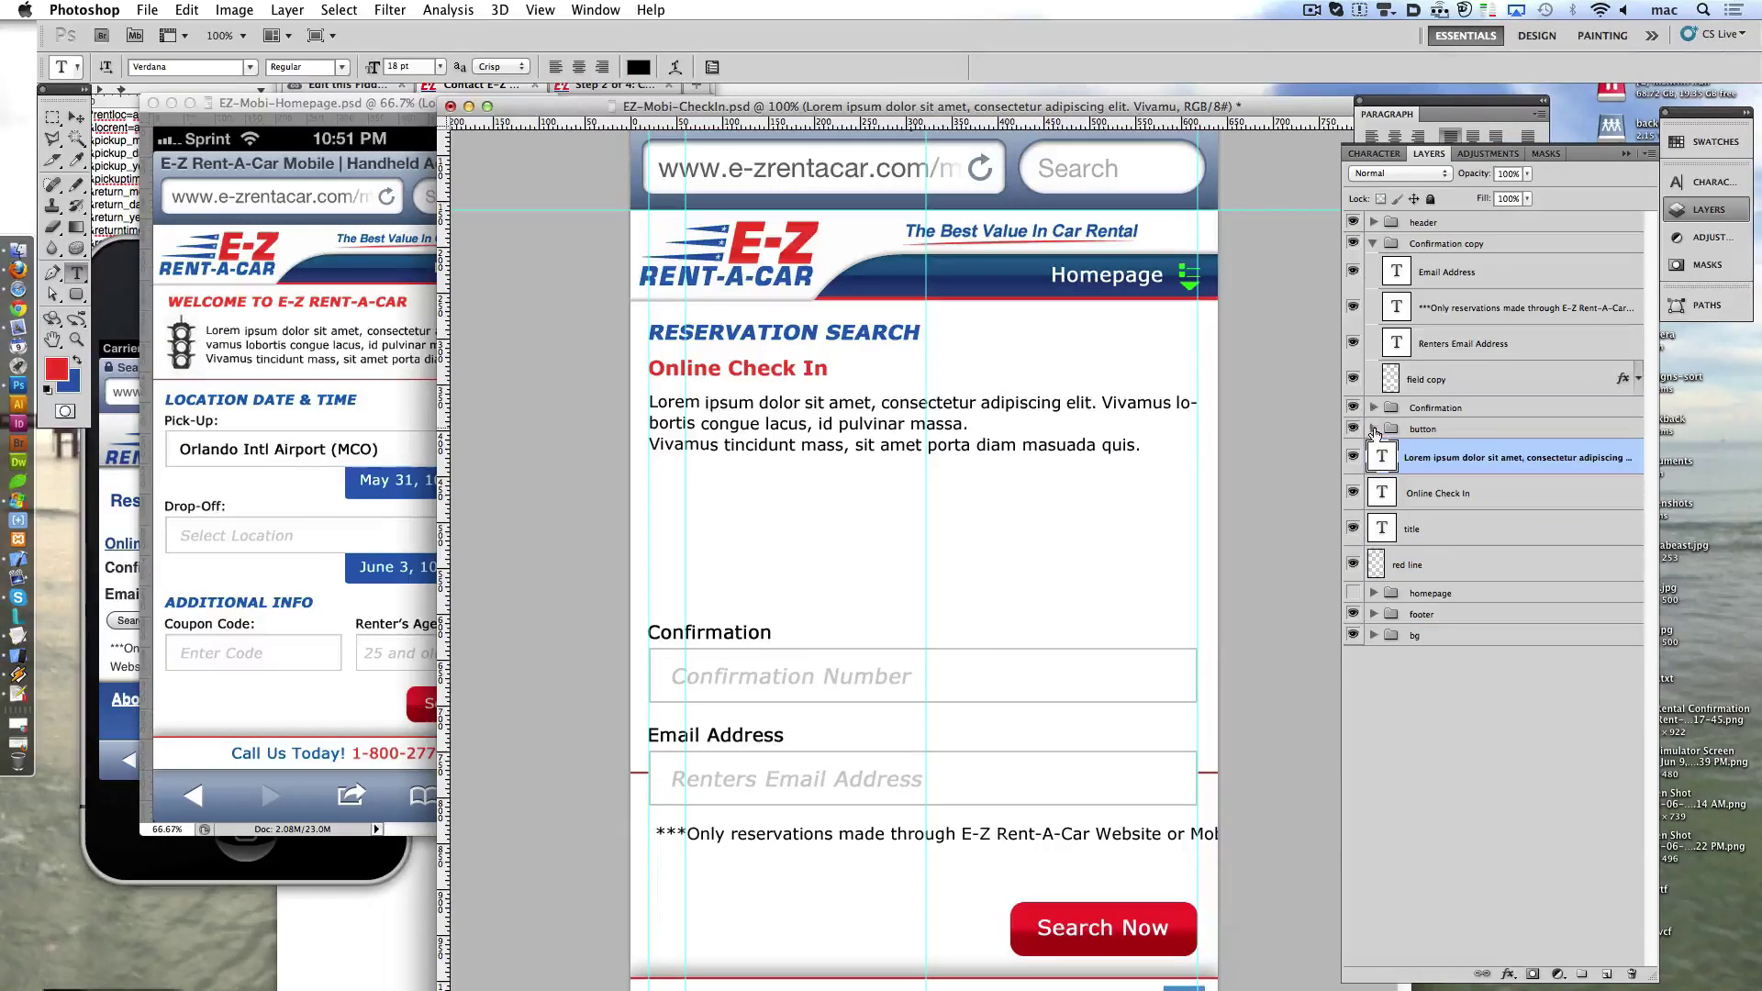
pyautogui.click(1370, 244)
pyautogui.click(1446, 244)
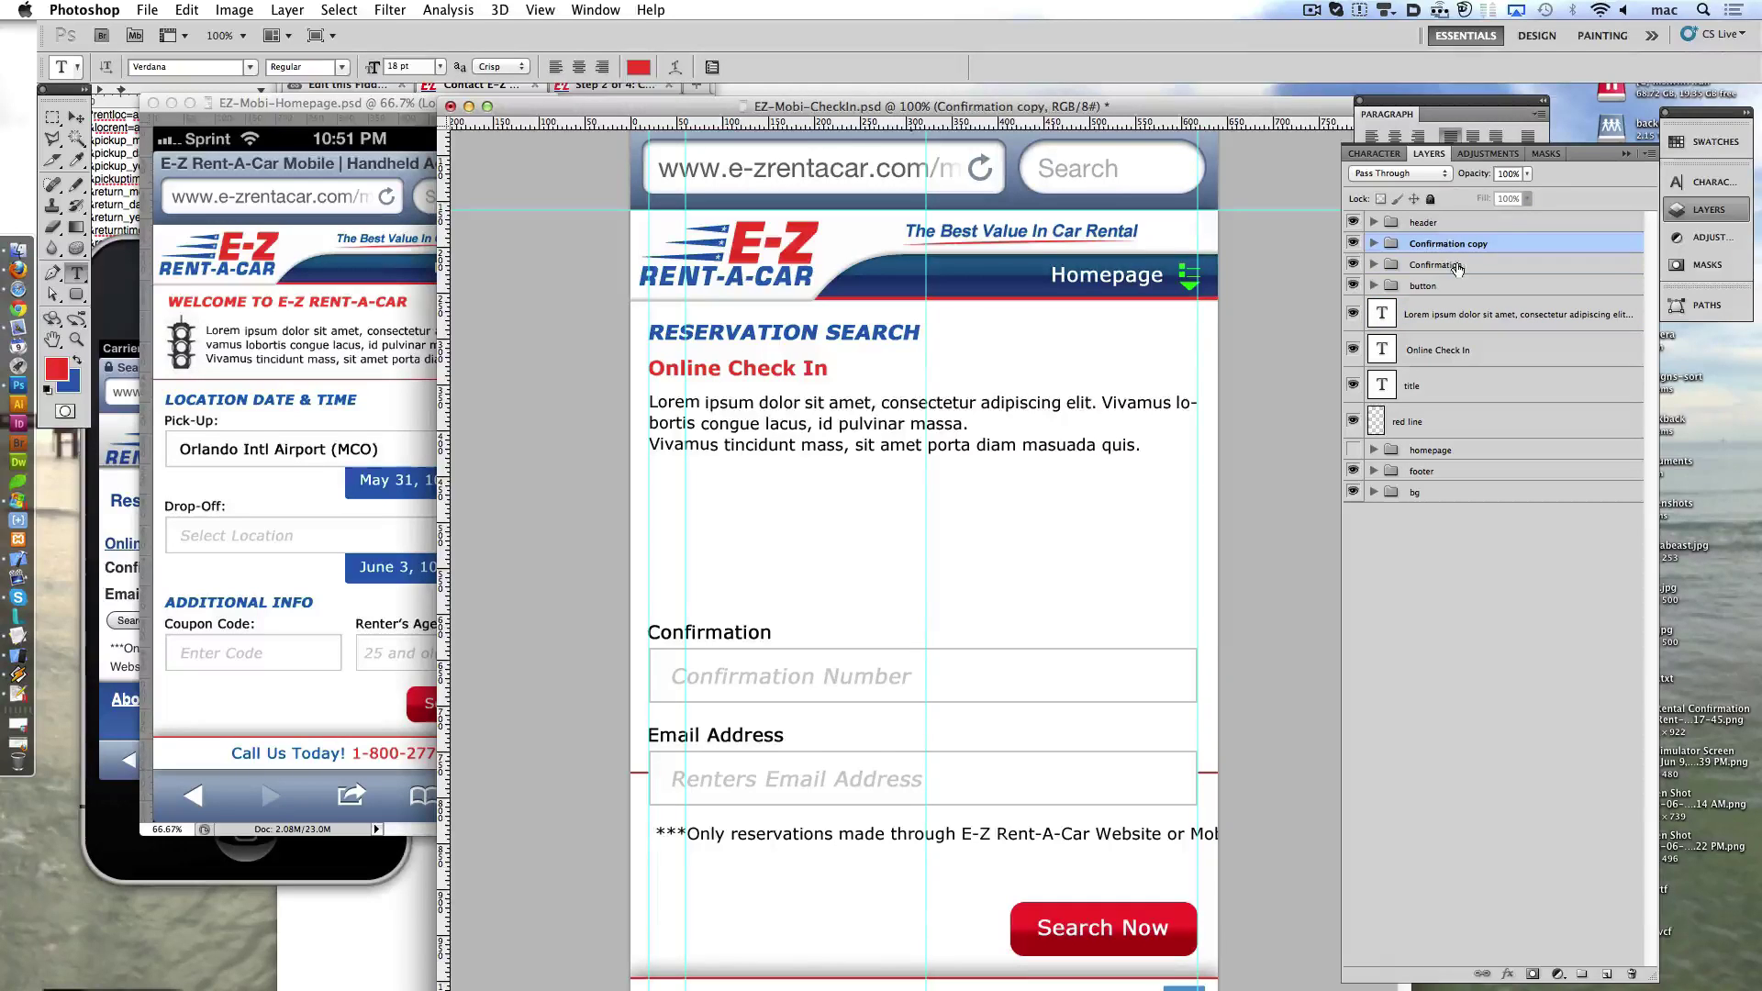
pyautogui.keyDown('shift'); pyautogui.click(1457, 266); pyautogui.keyUp('shift')
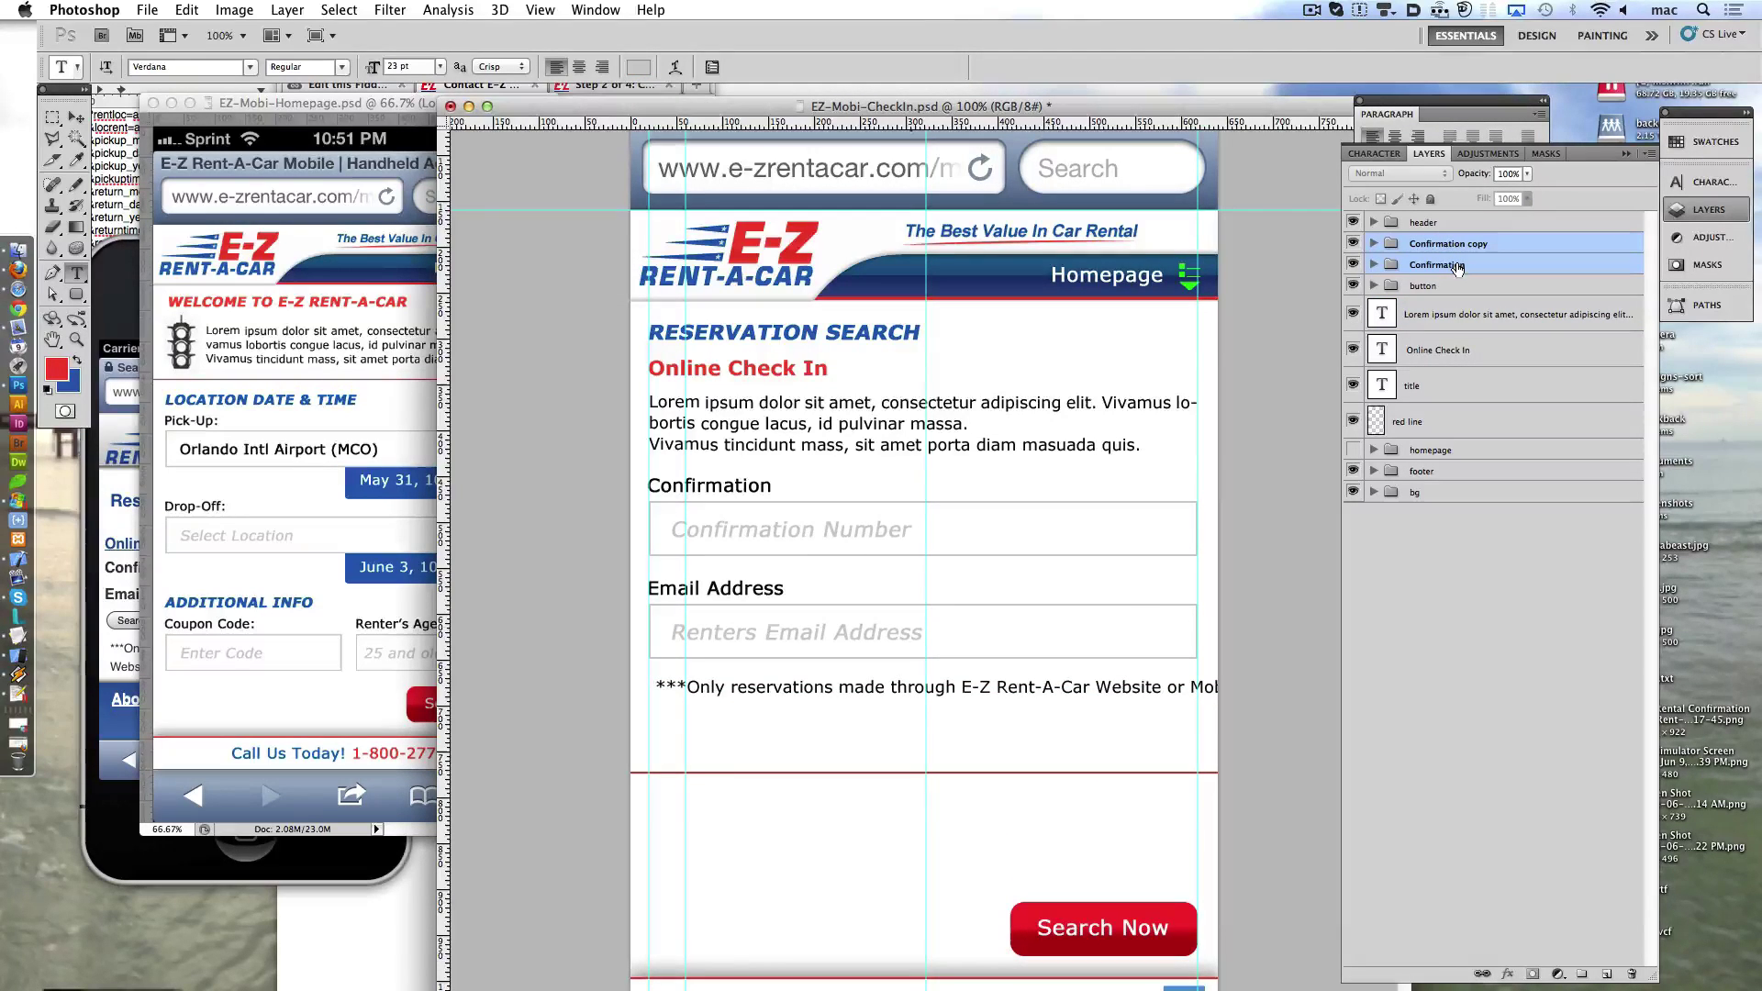
pyautogui.click(77, 272)
pyautogui.click(786, 634)
pyautogui.press('Escape')
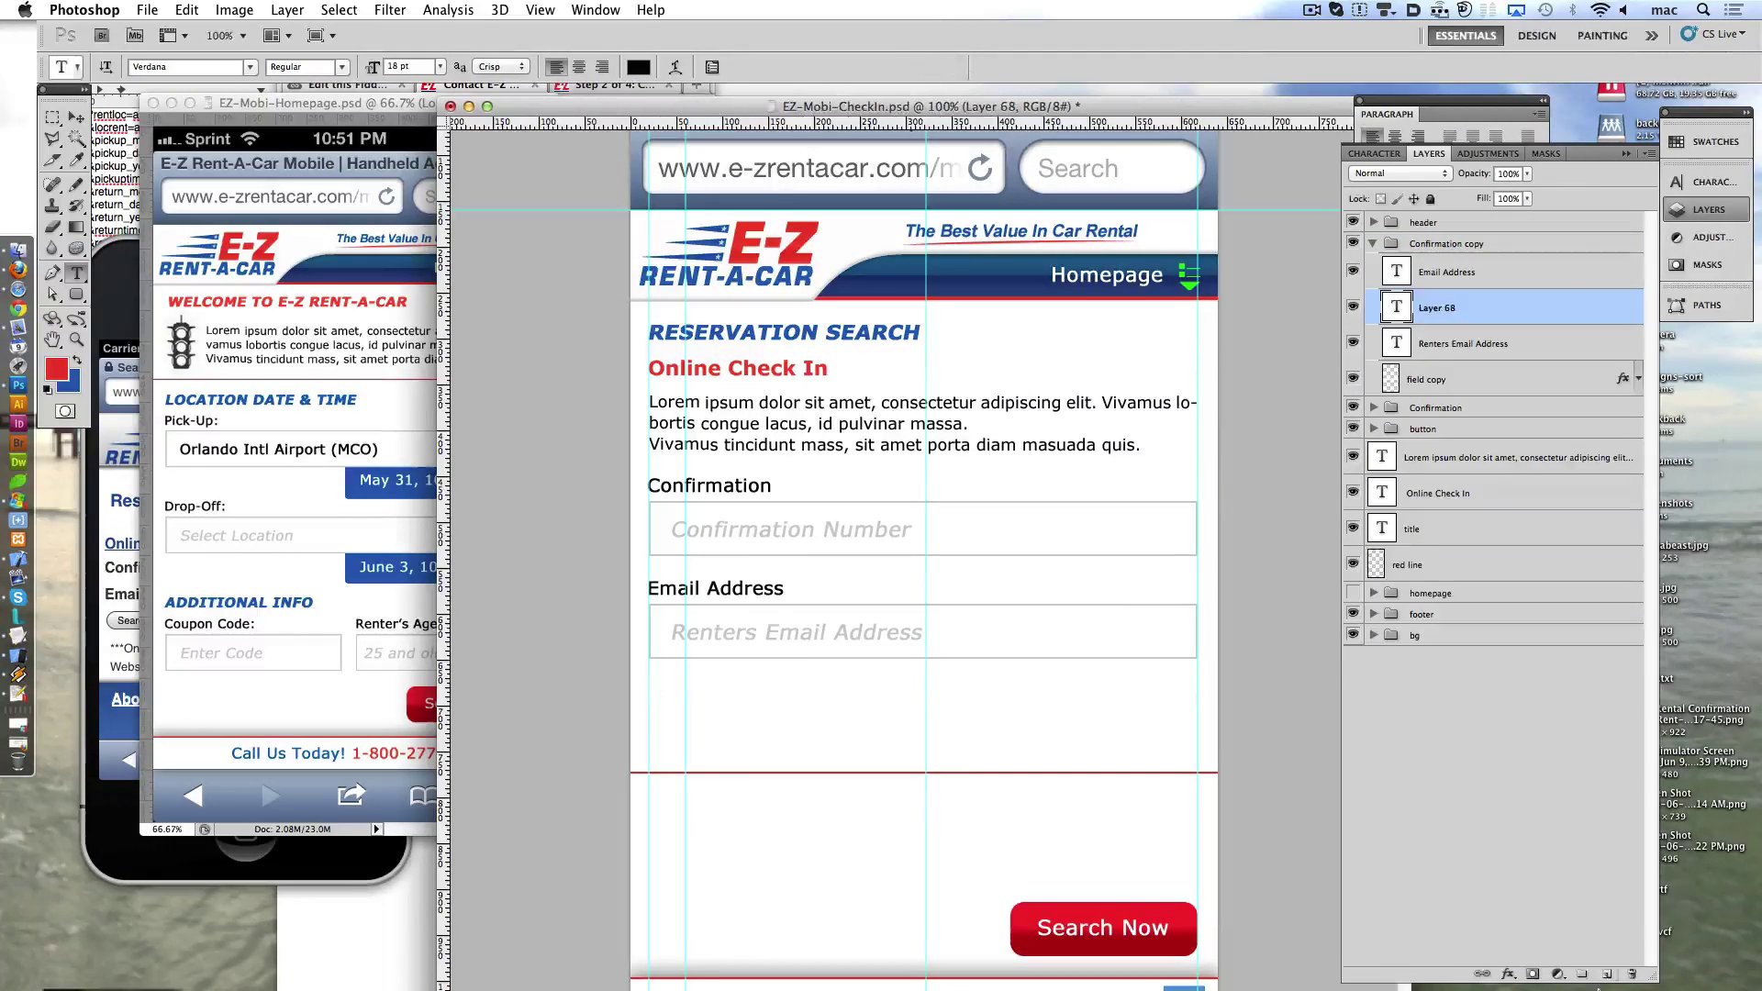
# - Add the grey (727272) reservations disclaimer above the red line and compare with the live page
pyautogui.moveTo(740, 428); pyautogui.dragTo(740, 727)
pyautogui.click(740, 727)
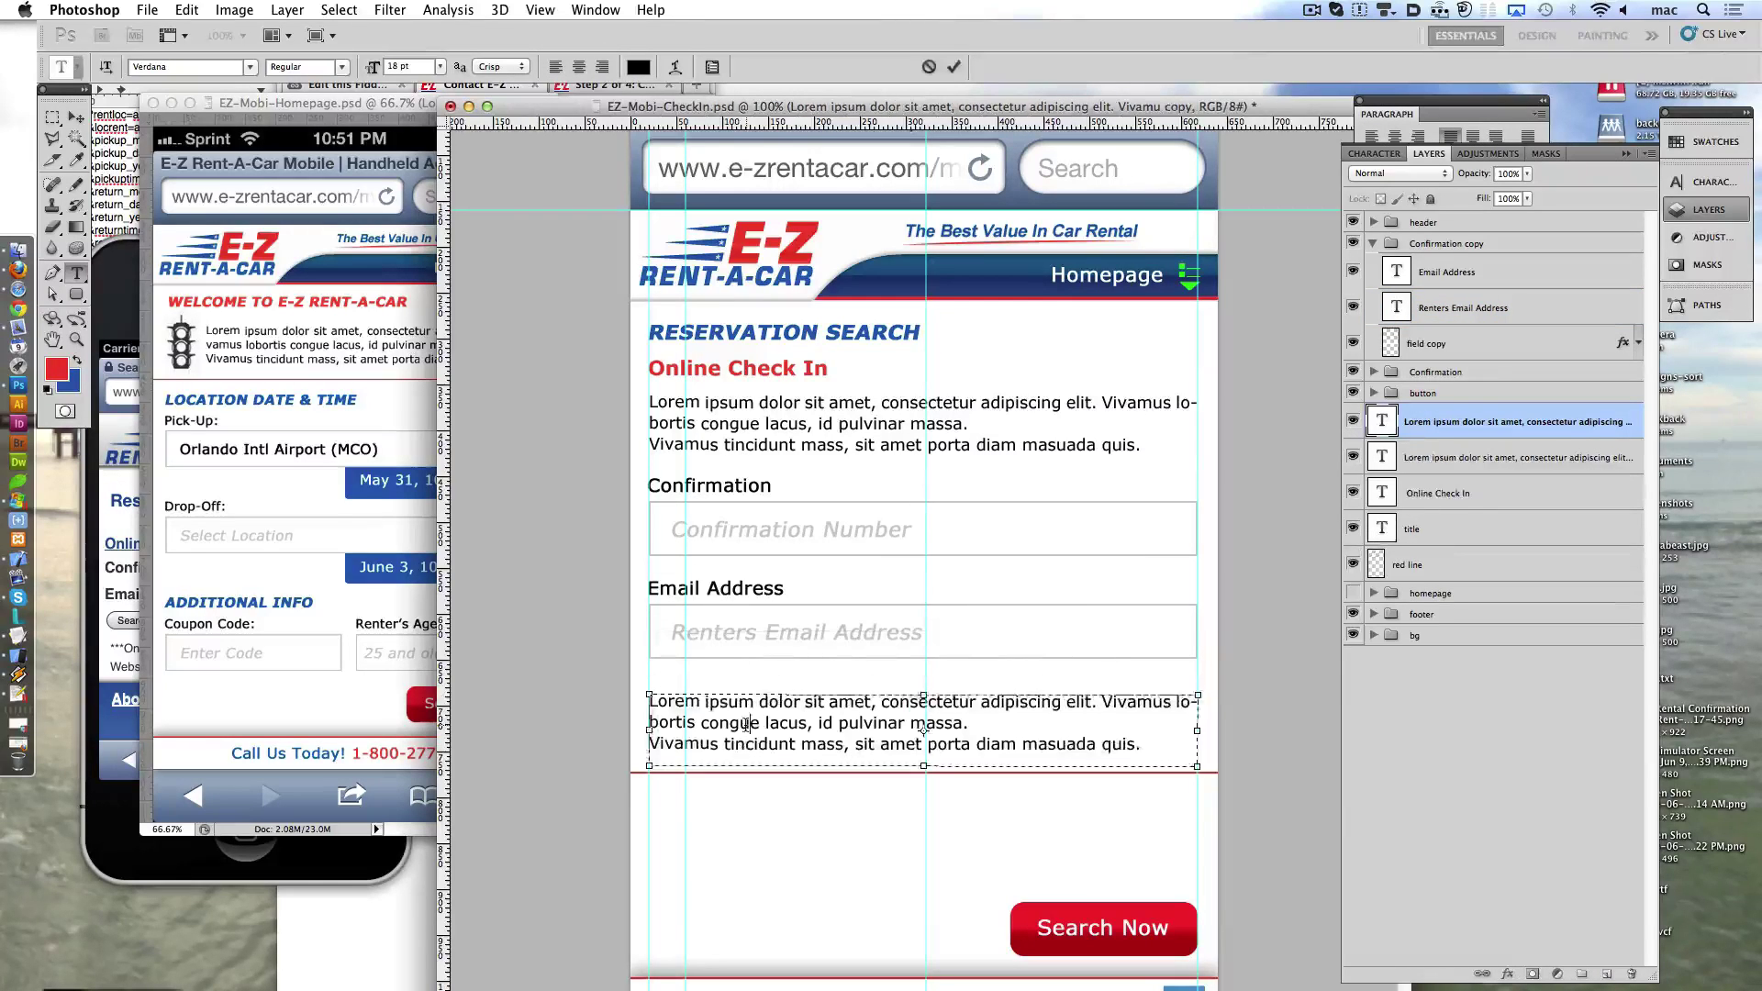
pyautogui.hotkey('ctrl', 'a')
pyautogui.write('***Only reservations made through E-Z Rent-A-Car Website or Mobile site can be accessed.')
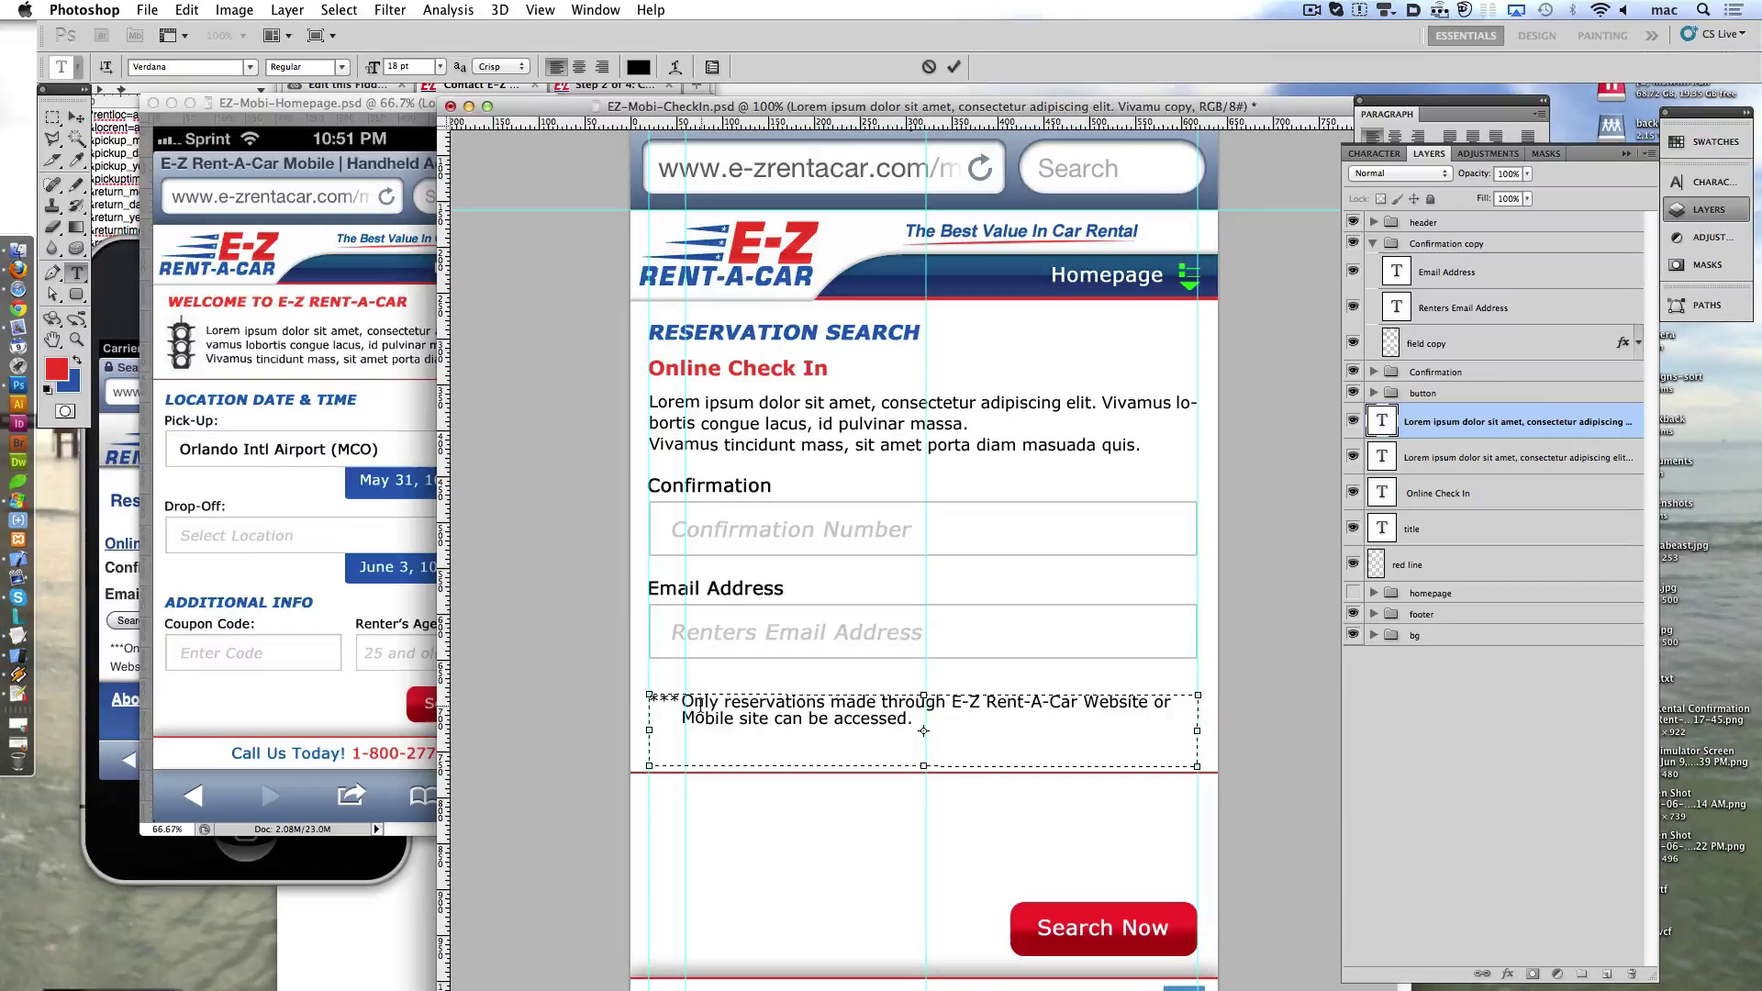
pyautogui.hotkey('ctrl', 'a')
pyautogui.click(638, 66)
pyautogui.write('727272')
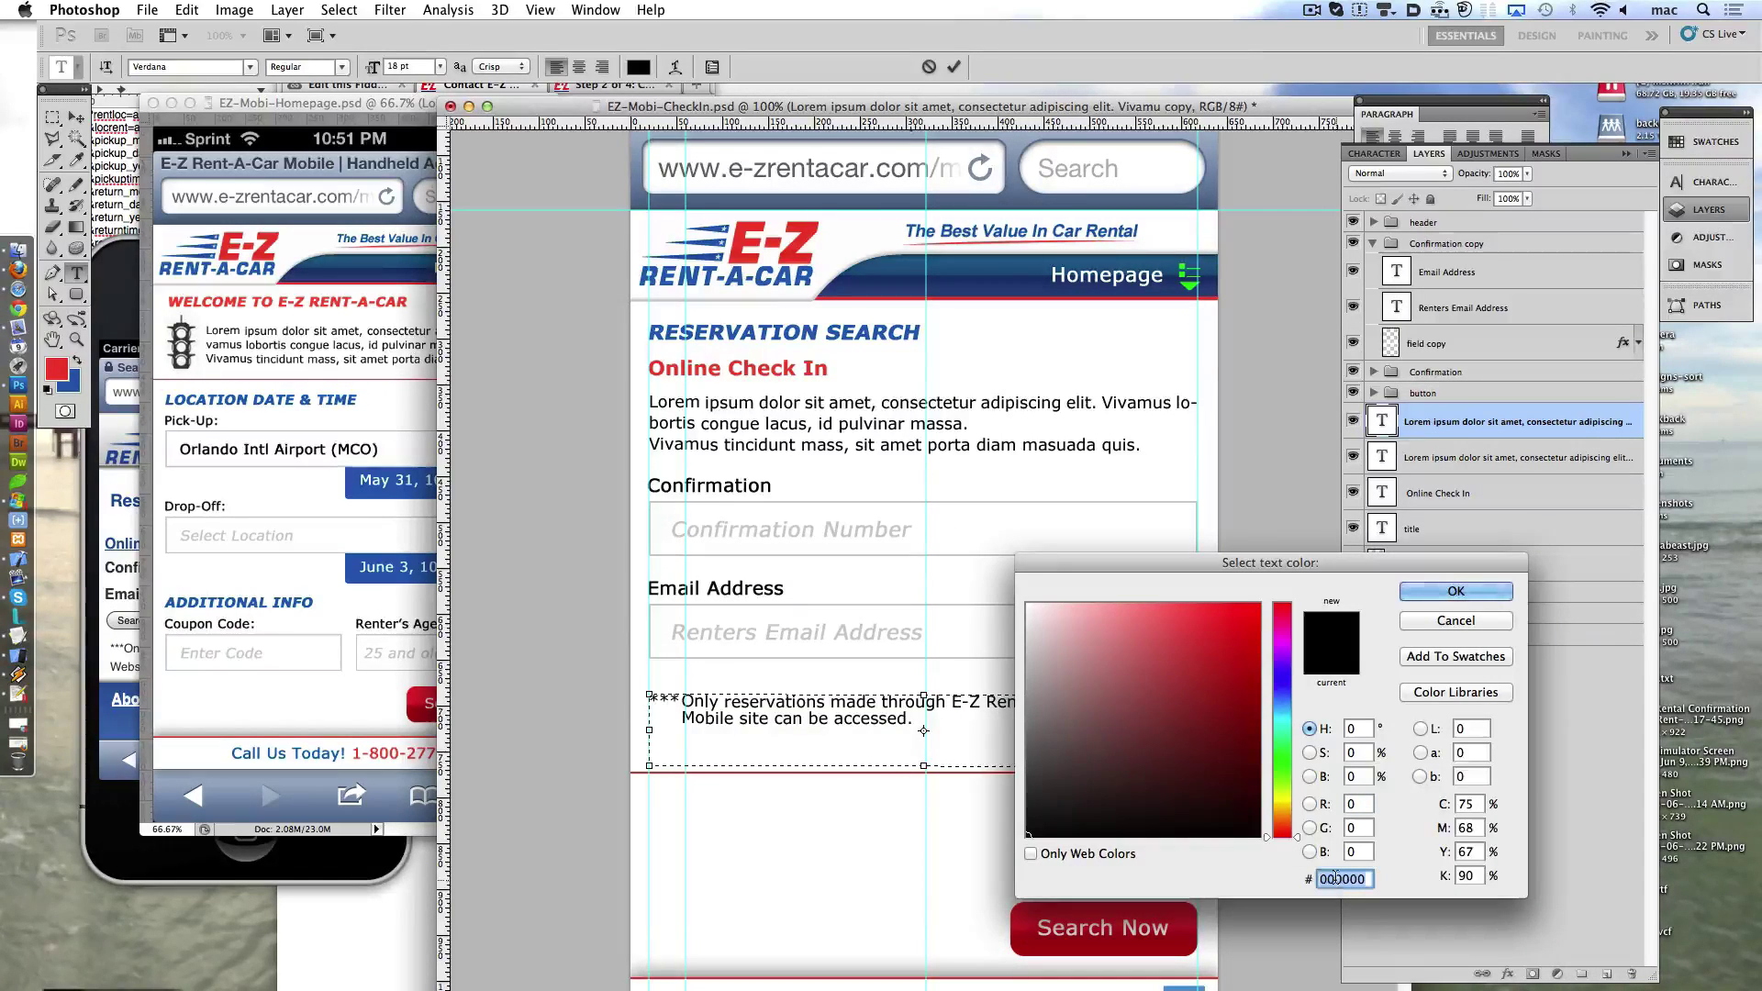
pyautogui.press('Return')
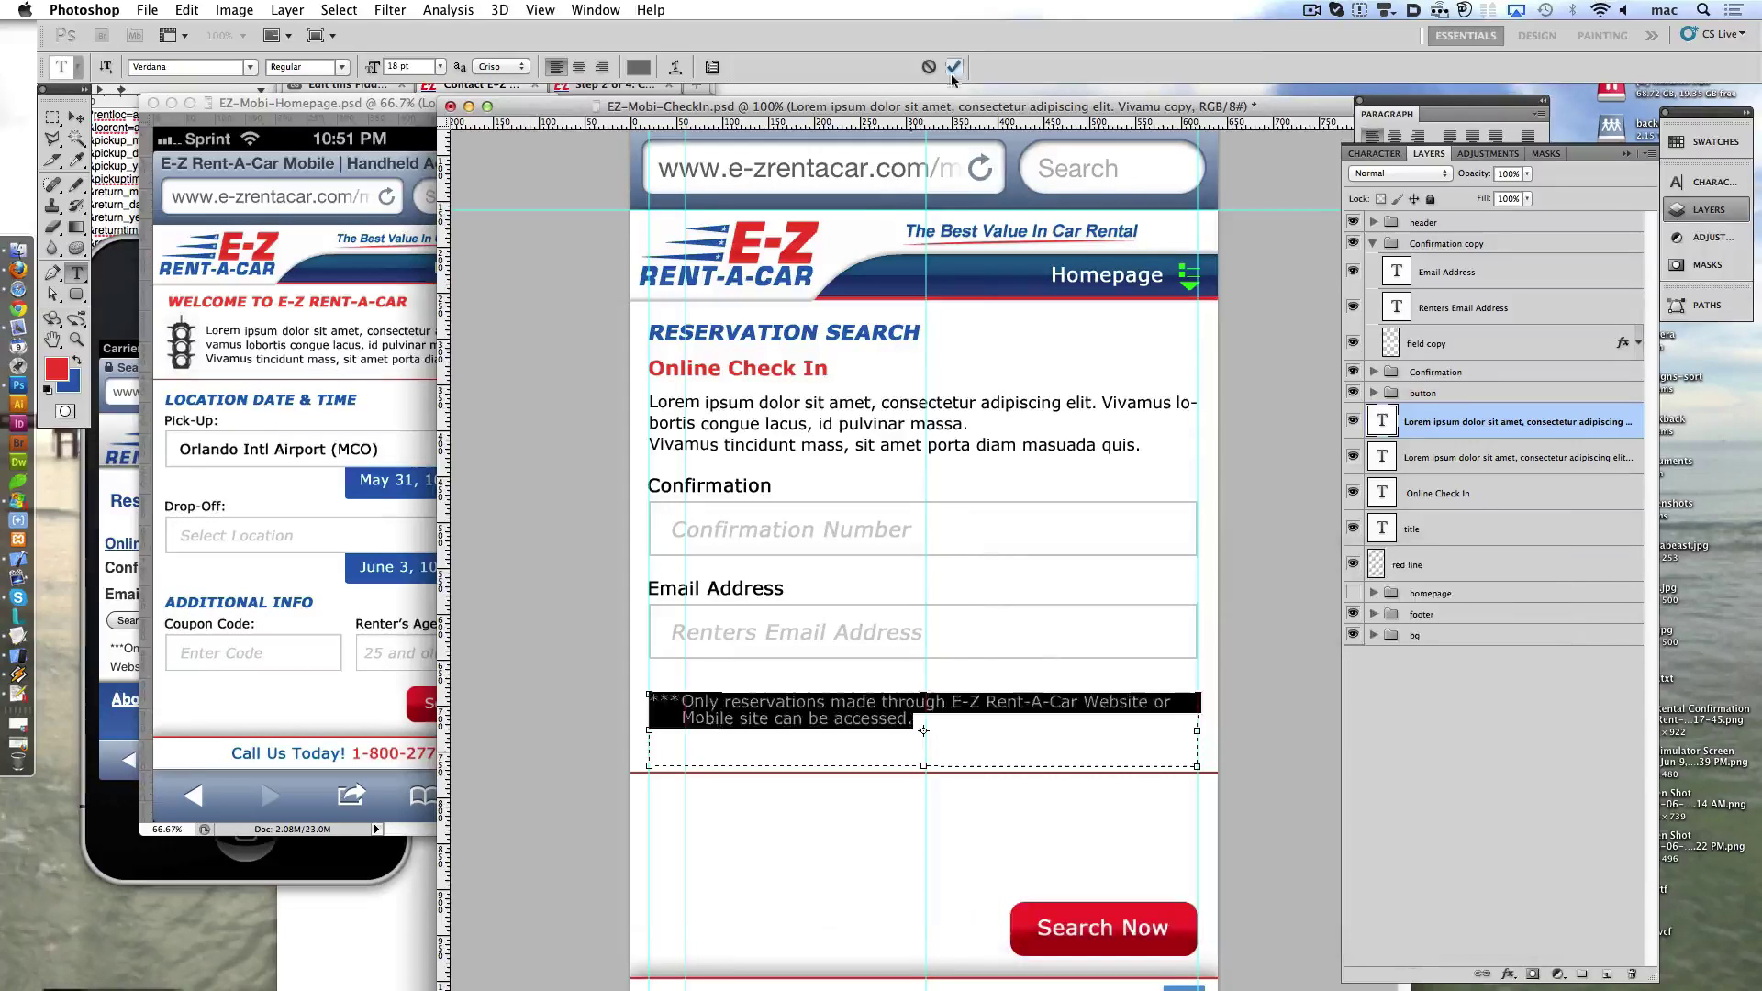
pyautogui.click(953, 72)
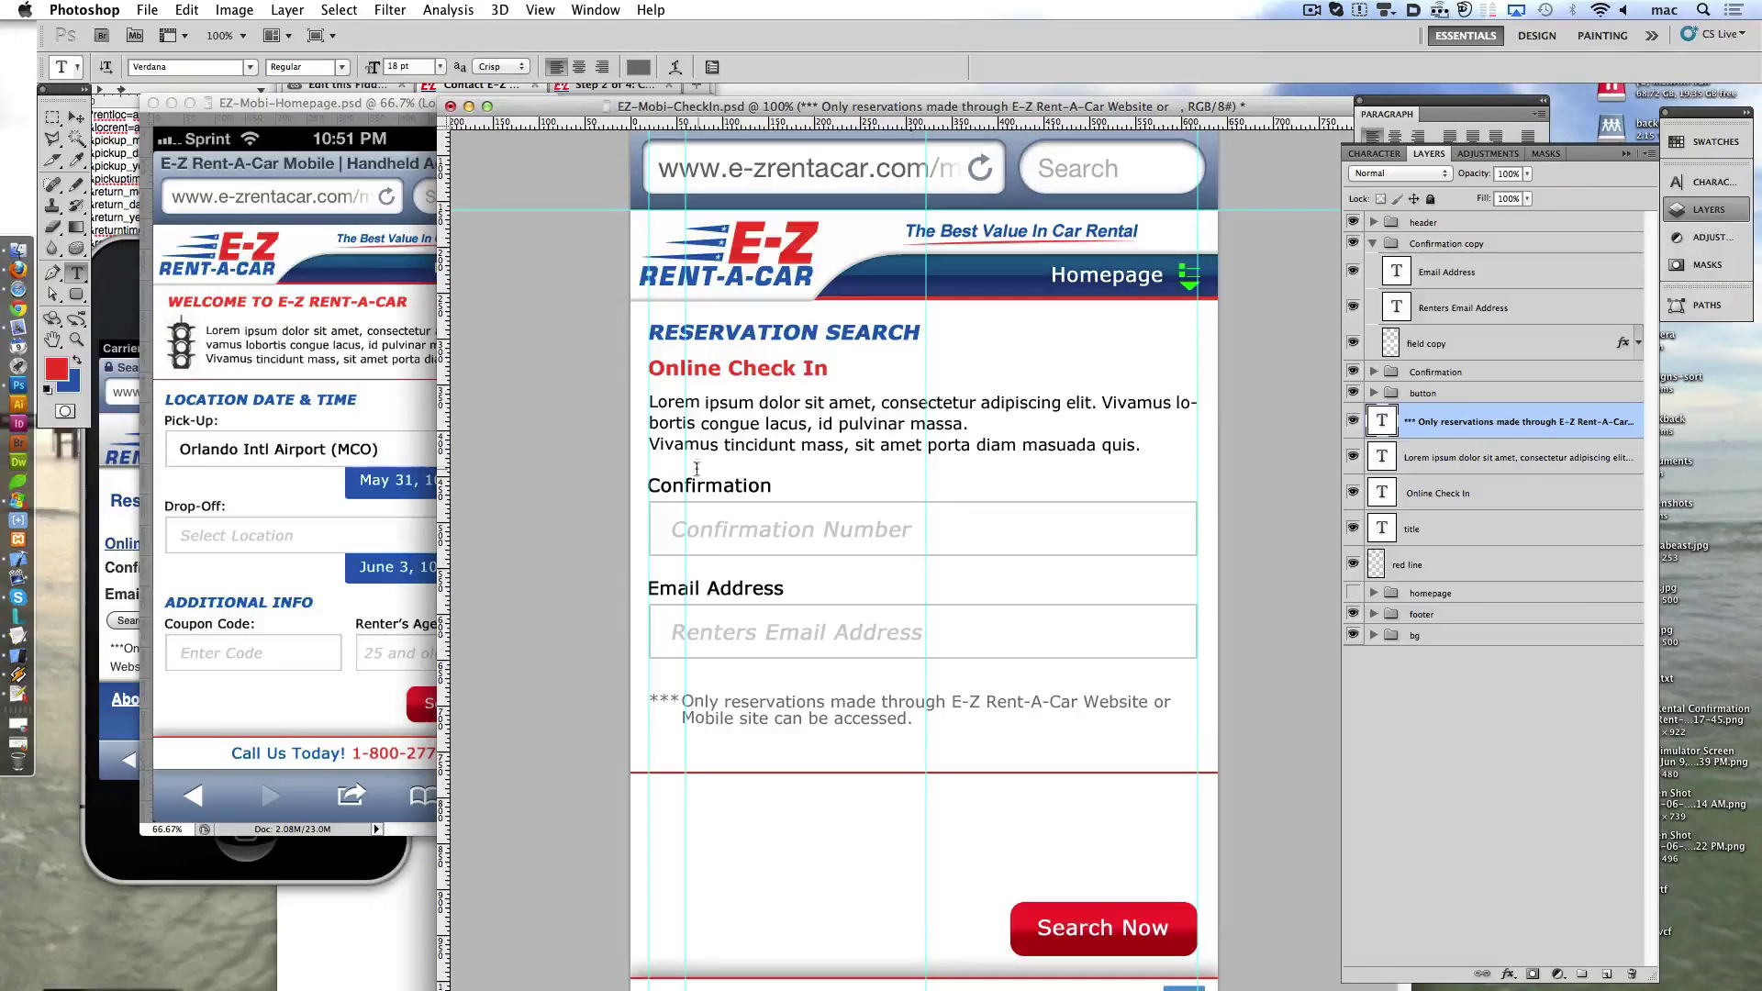
pyautogui.click(117, 717)
# - Change the placeholder to read 'Confirmation Number ***' with spaced asterisks
pyautogui.moveTo(280, 659); pyautogui.dragTo(228, 601)
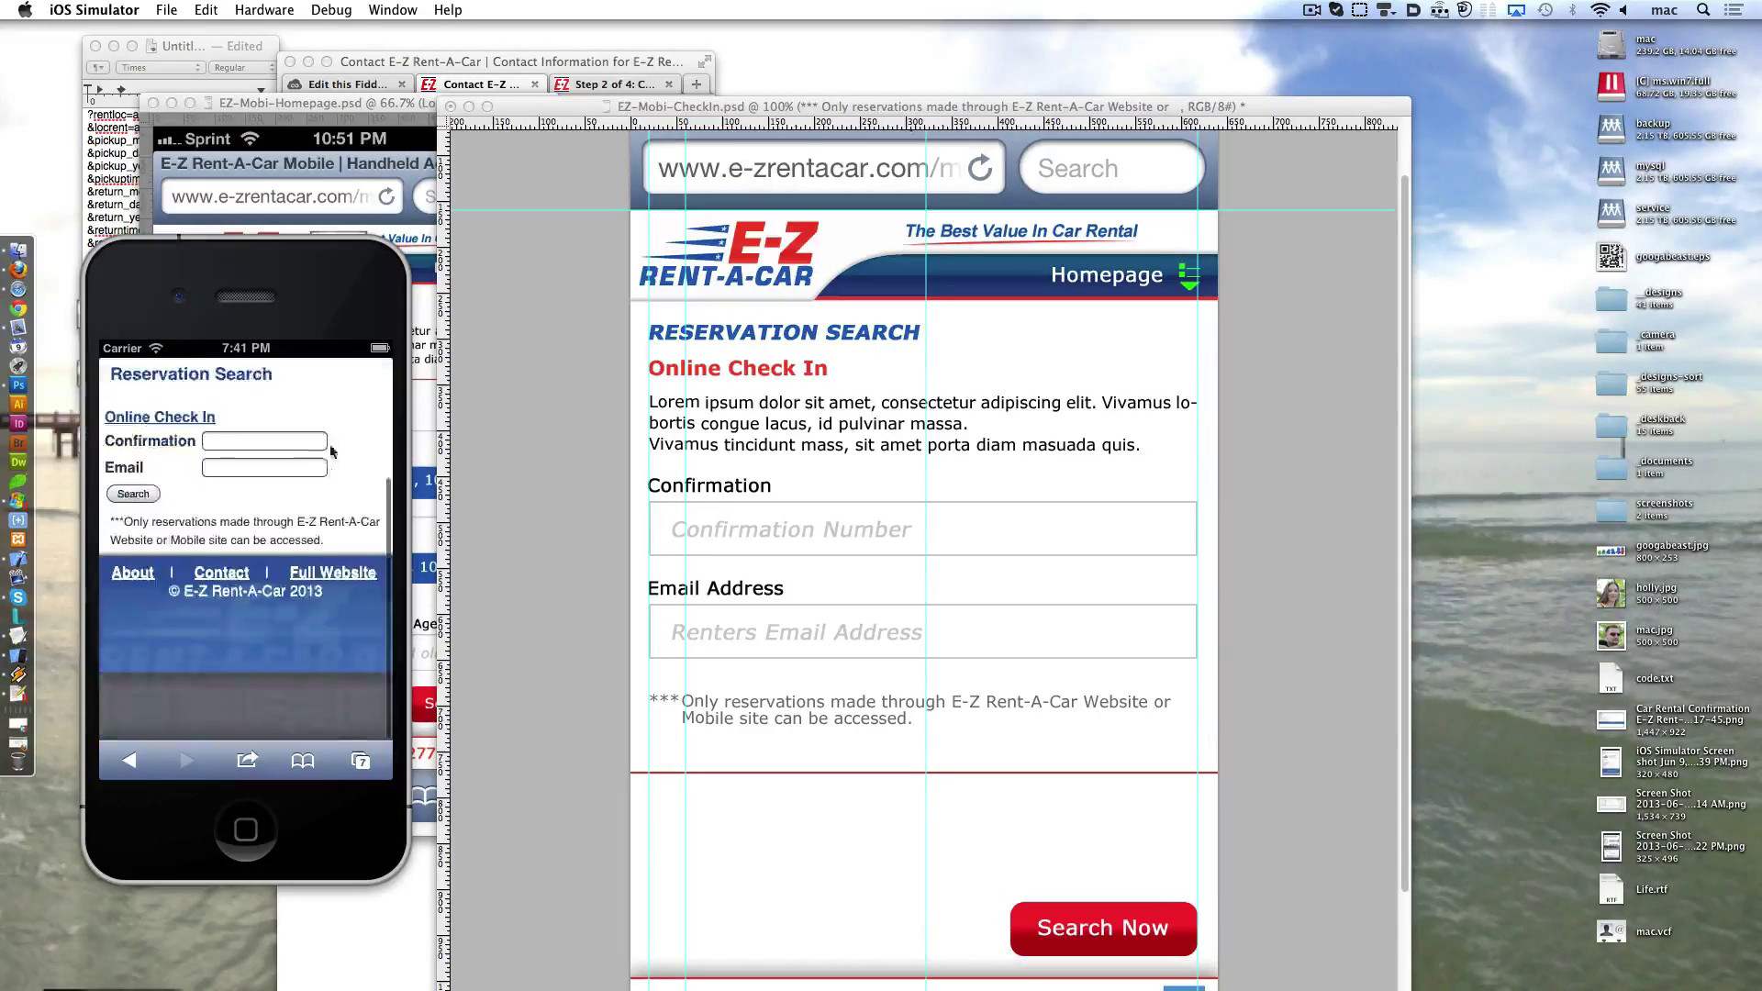
pyautogui.click(769, 486)
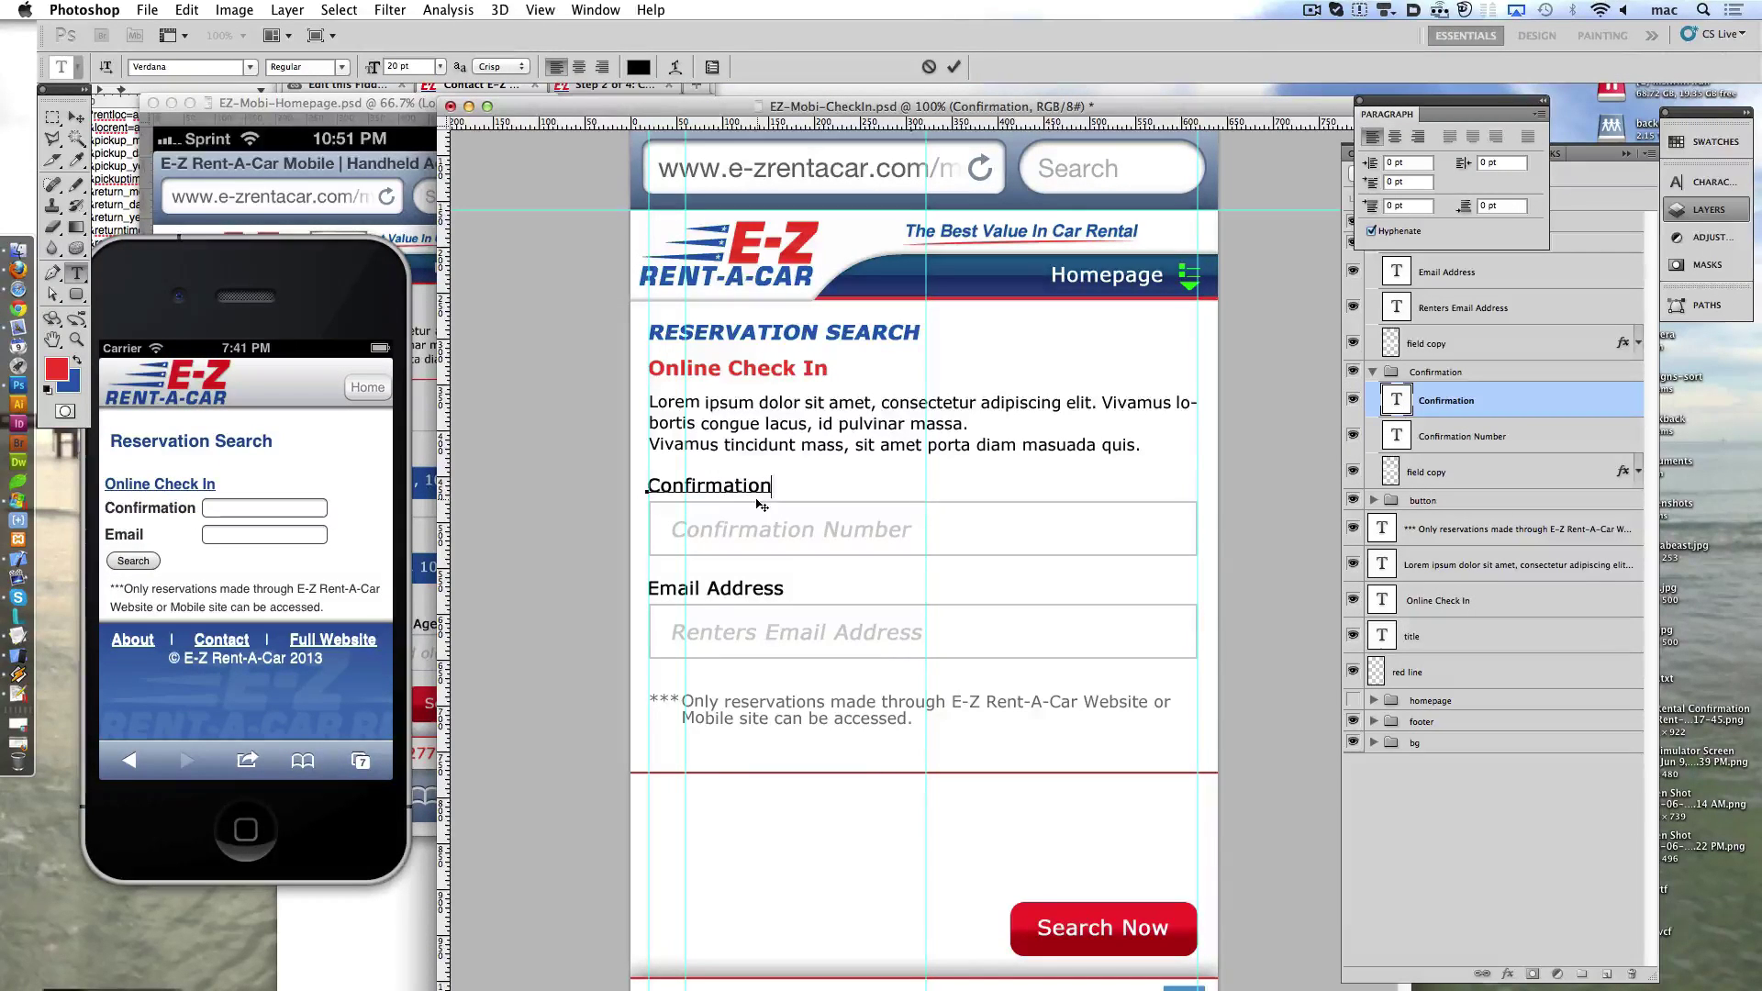
pyautogui.click(954, 67)
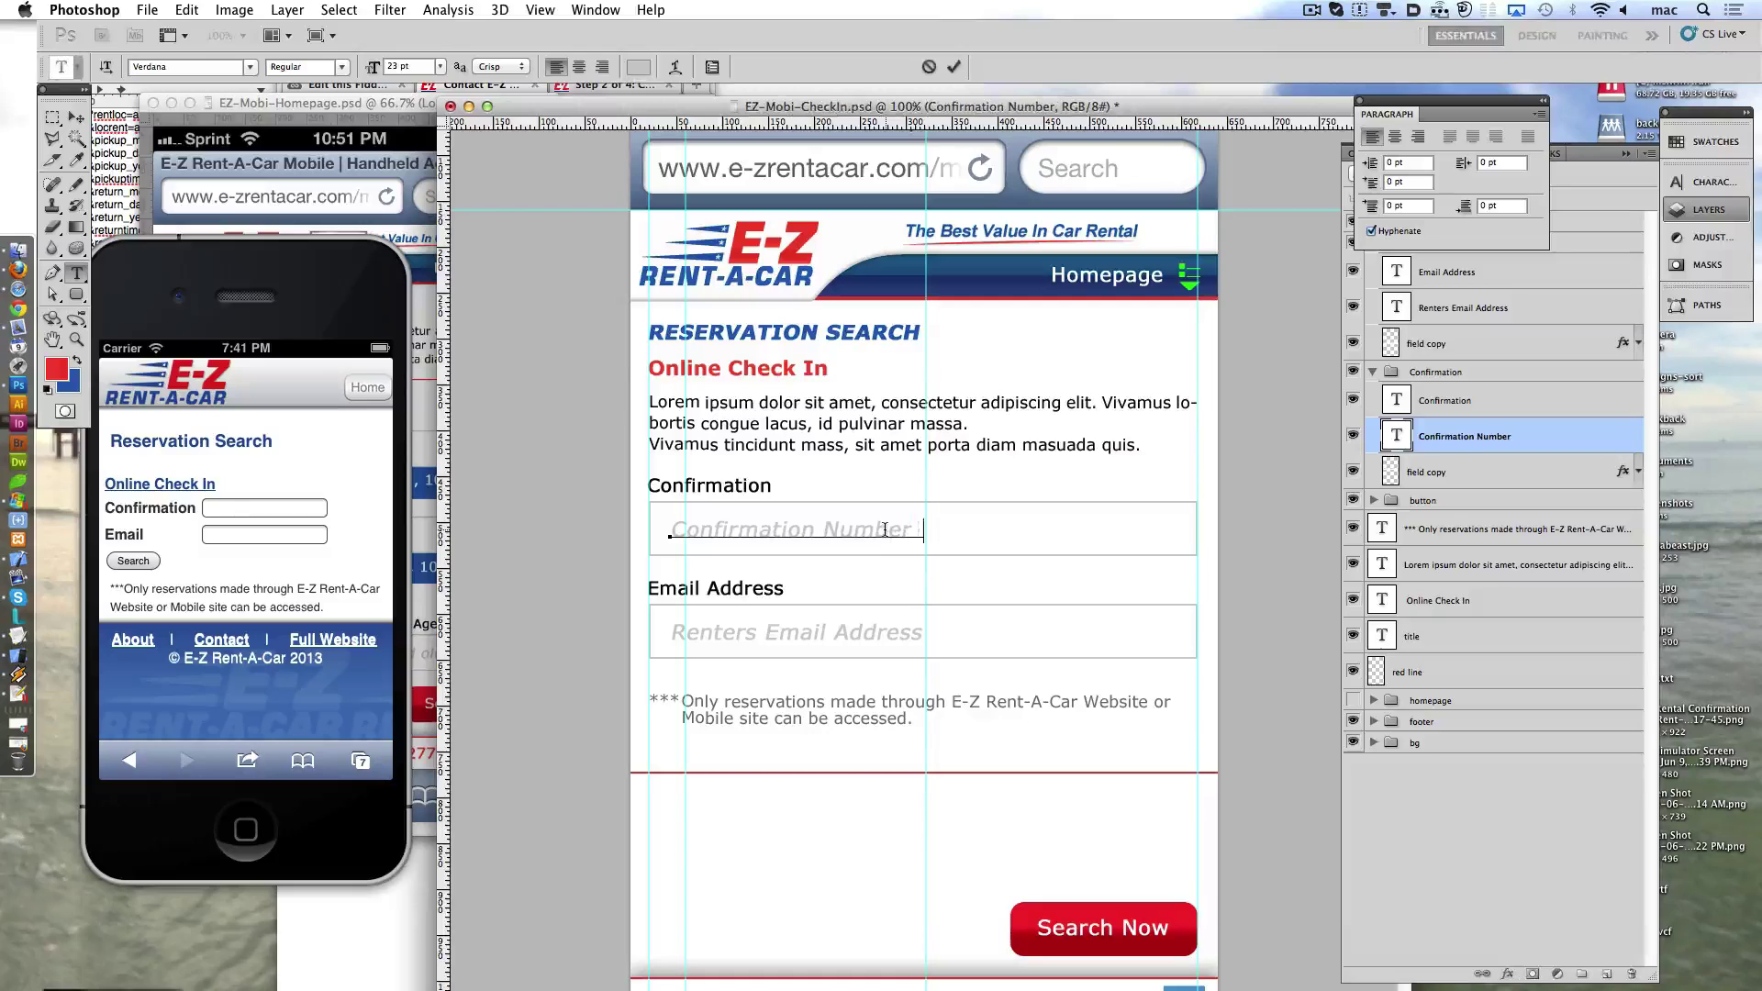
pyautogui.hotkey('ctrl', 'Return')
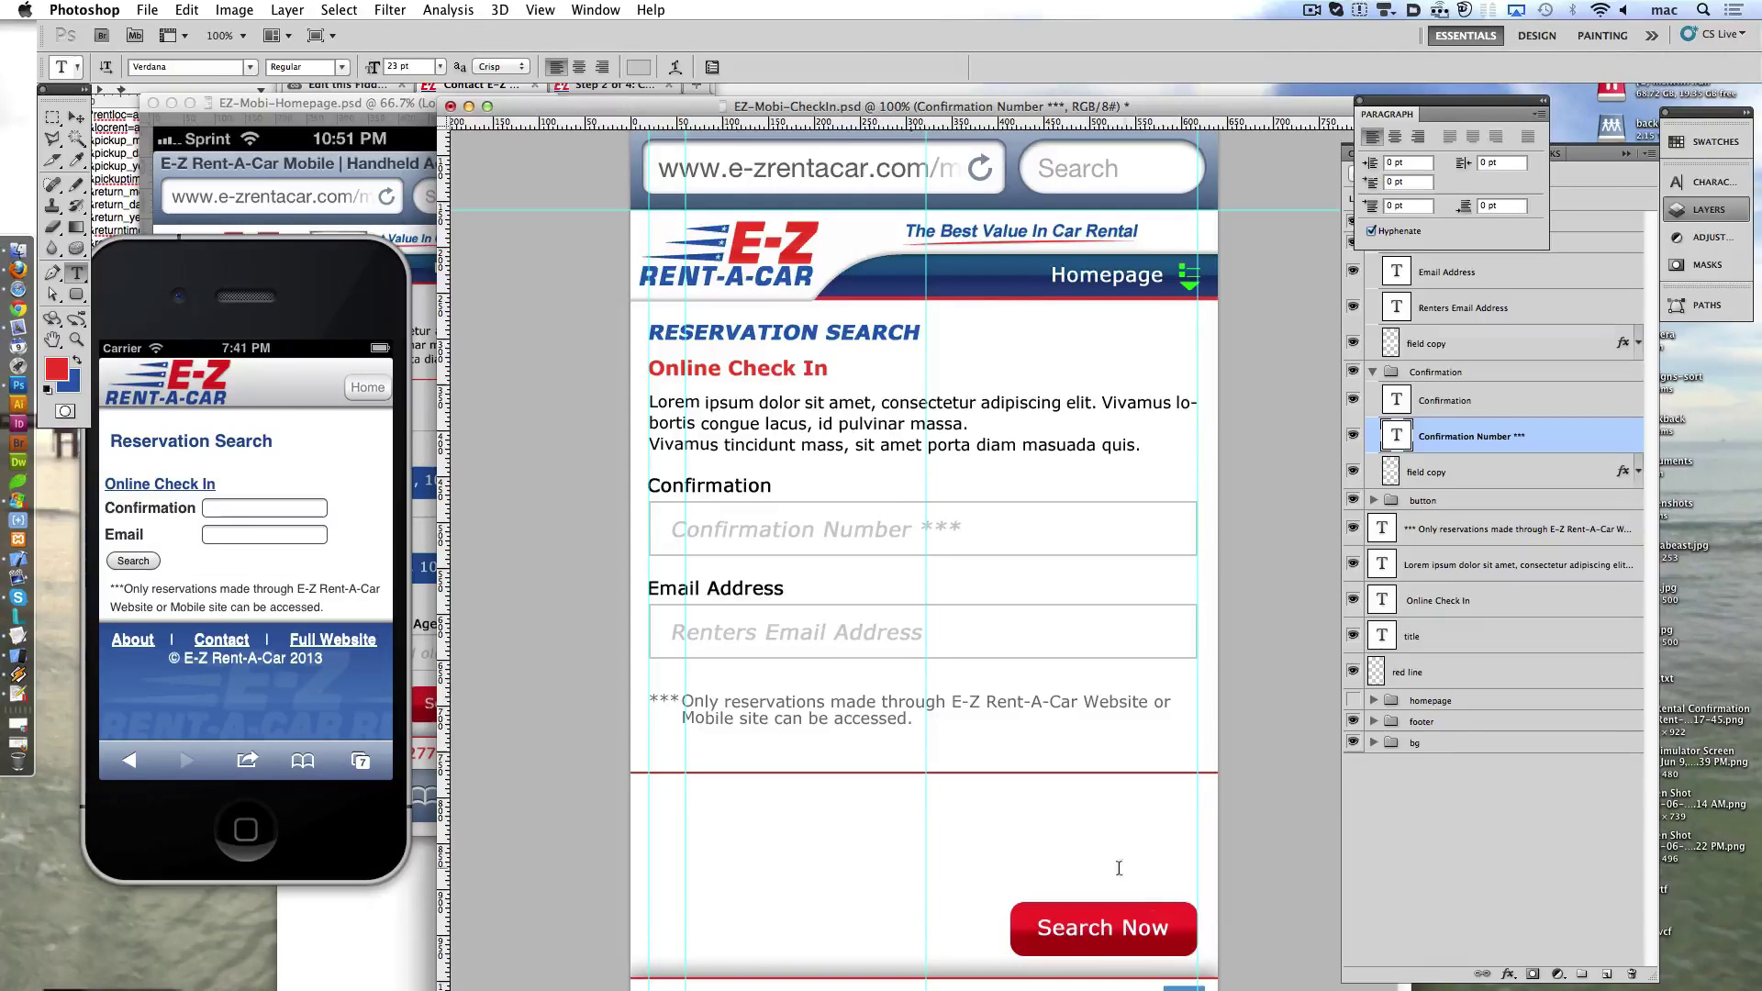
# - Nudge the Search Now button group up under the Email Address field
pyautogui.click(1463, 503)
pyautogui.hotkey('ctrl', 'shift', 'Up')
pyautogui.hotkey('ctrl', 'shift', 'Up')
pyautogui.hotkey('ctrl', 'shift', 'Up')
pyautogui.hotkey('ctrl', 'shift', 'Up')
pyautogui.hotkey('ctrl', 'shift', 'Up')
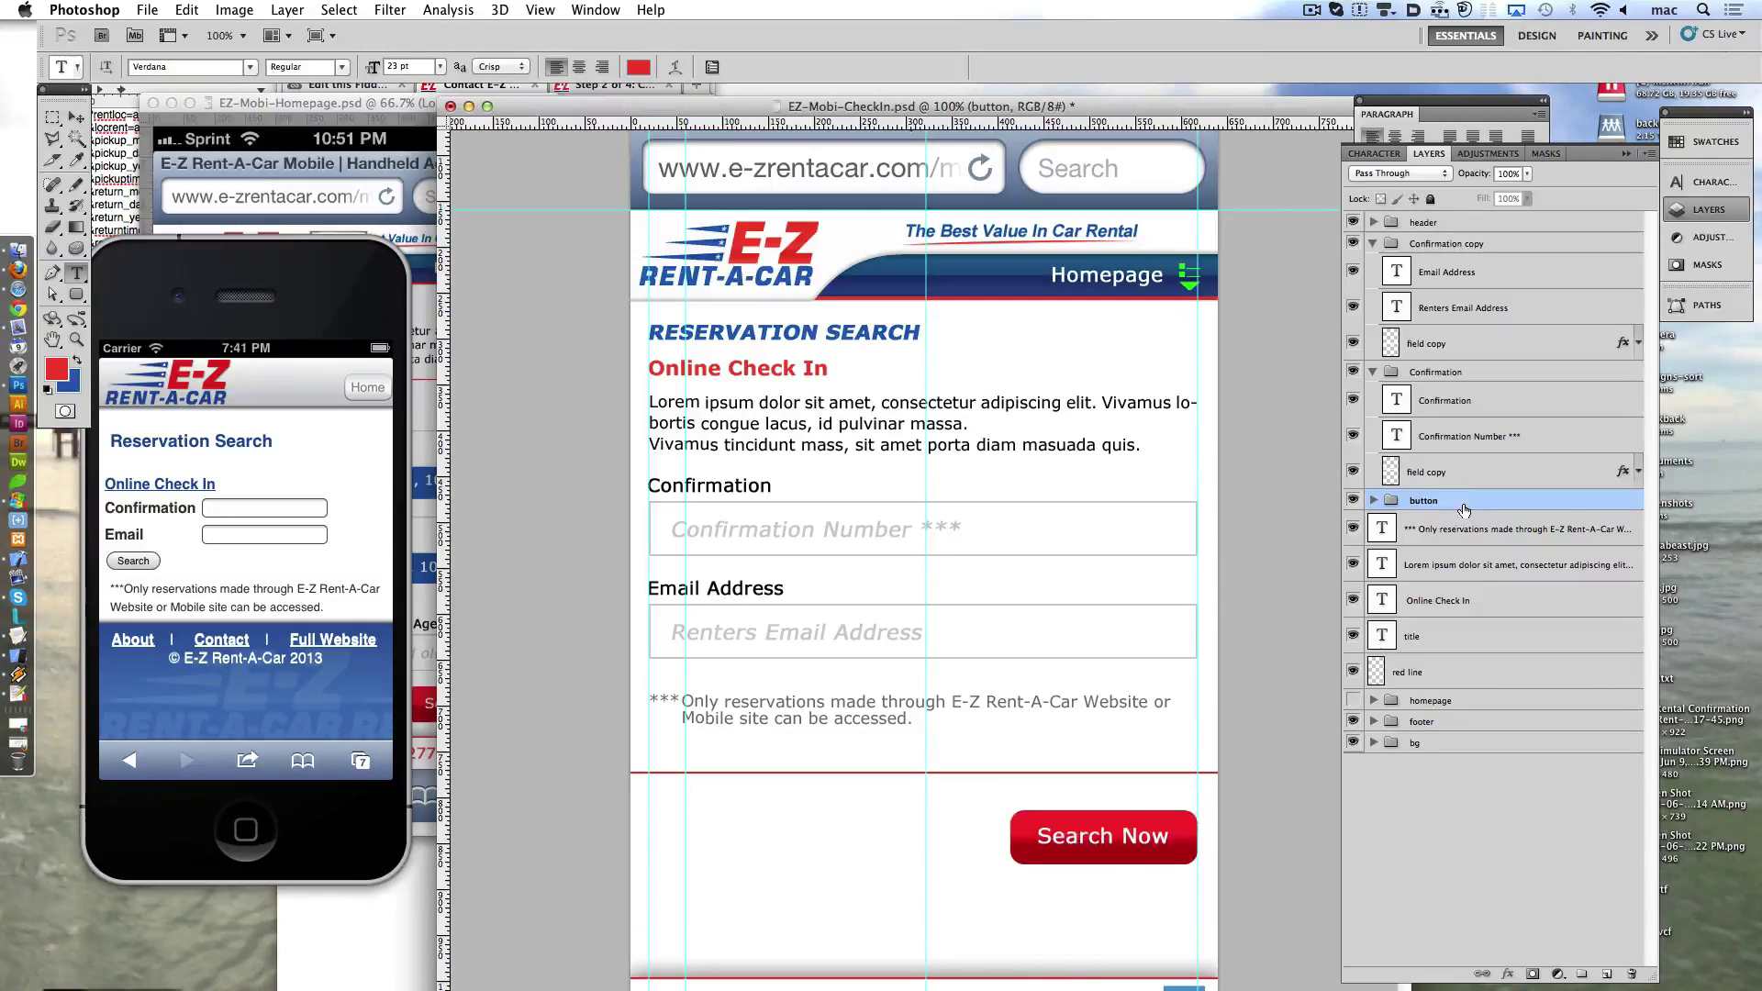
pyautogui.hotkey('ctrl', 'shift', 'Up')
pyautogui.hotkey('ctrl', 'shift', 'Up')
pyautogui.hotkey('ctrl', 'shift', 'Up')
pyautogui.hotkey('ctrl', 'shift', 'Up')
pyautogui.hotkey('ctrl', 'shift', 'Up')
pyautogui.hotkey('ctrl', 'shift', 'Up')
pyautogui.hotkey('ctrl', 'shift', 'Down')
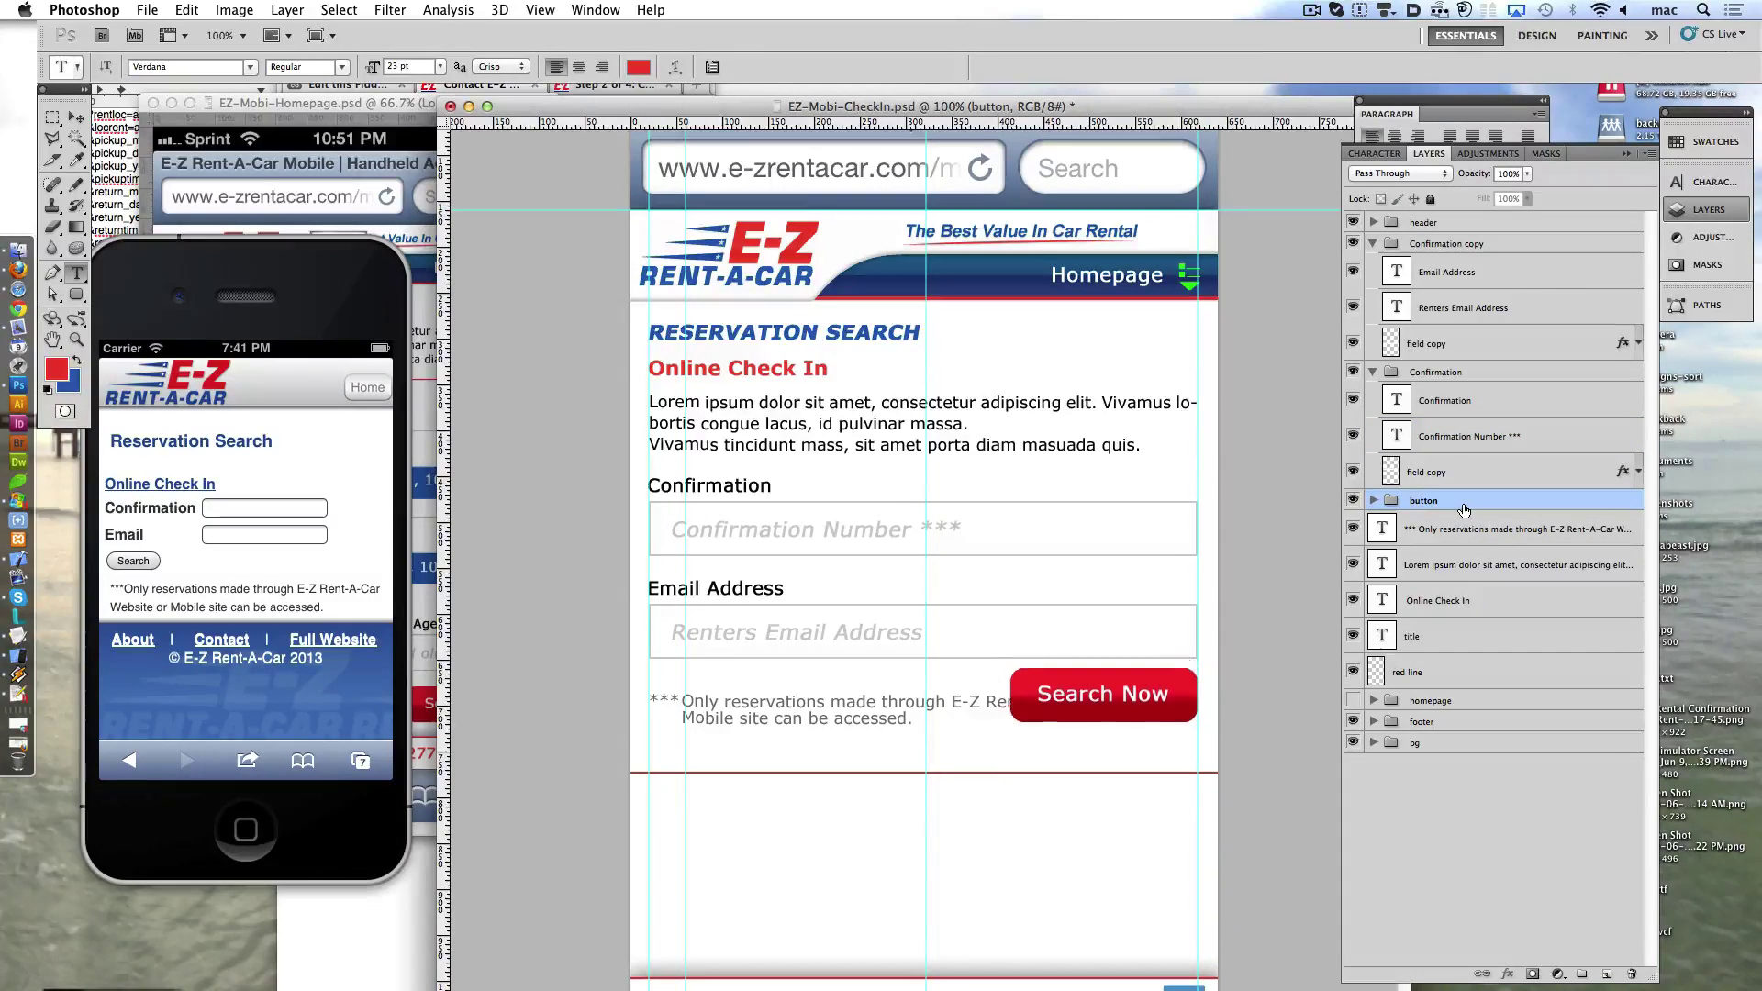
pyautogui.hotkey('ctrl', 'shift', 'Down')
# - Move the disclaimer beneath the Search Now button and hide the red line layer
pyautogui.click(1479, 531)
pyautogui.hotkey('ctrl', 'shift', 'Down')
pyautogui.hotkey('ctrl', 'shift', 'Down')
pyautogui.hotkey('ctrl', 'shift', 'Down')
pyautogui.hotkey('ctrl', 'shift', 'Down')
pyautogui.hotkey('ctrl', 'shift', 'Down')
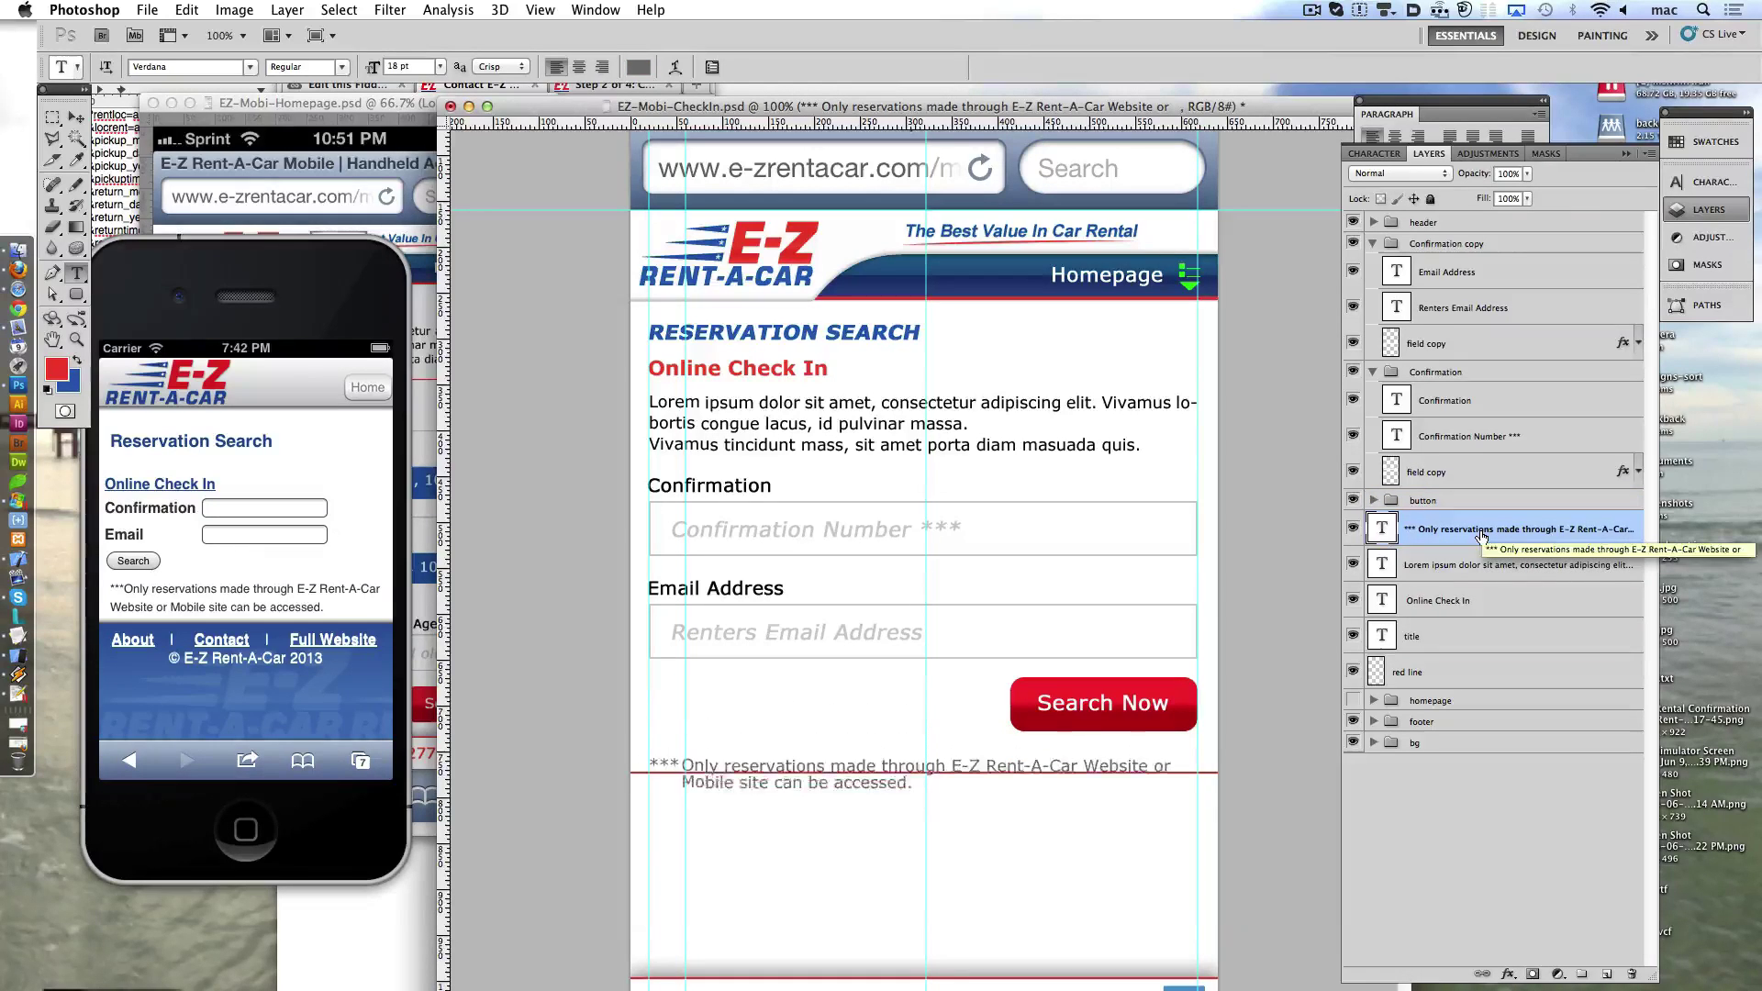
pyautogui.hotkey('ctrl', 'shift', 'Up')
pyautogui.hotkey('ctrl', 'shift', 'Up')
pyautogui.hotkey('ctrl', 'shift', 'Down')
pyautogui.hotkey('ctrl', 'shift', 'Down')
pyautogui.click(1353, 672)
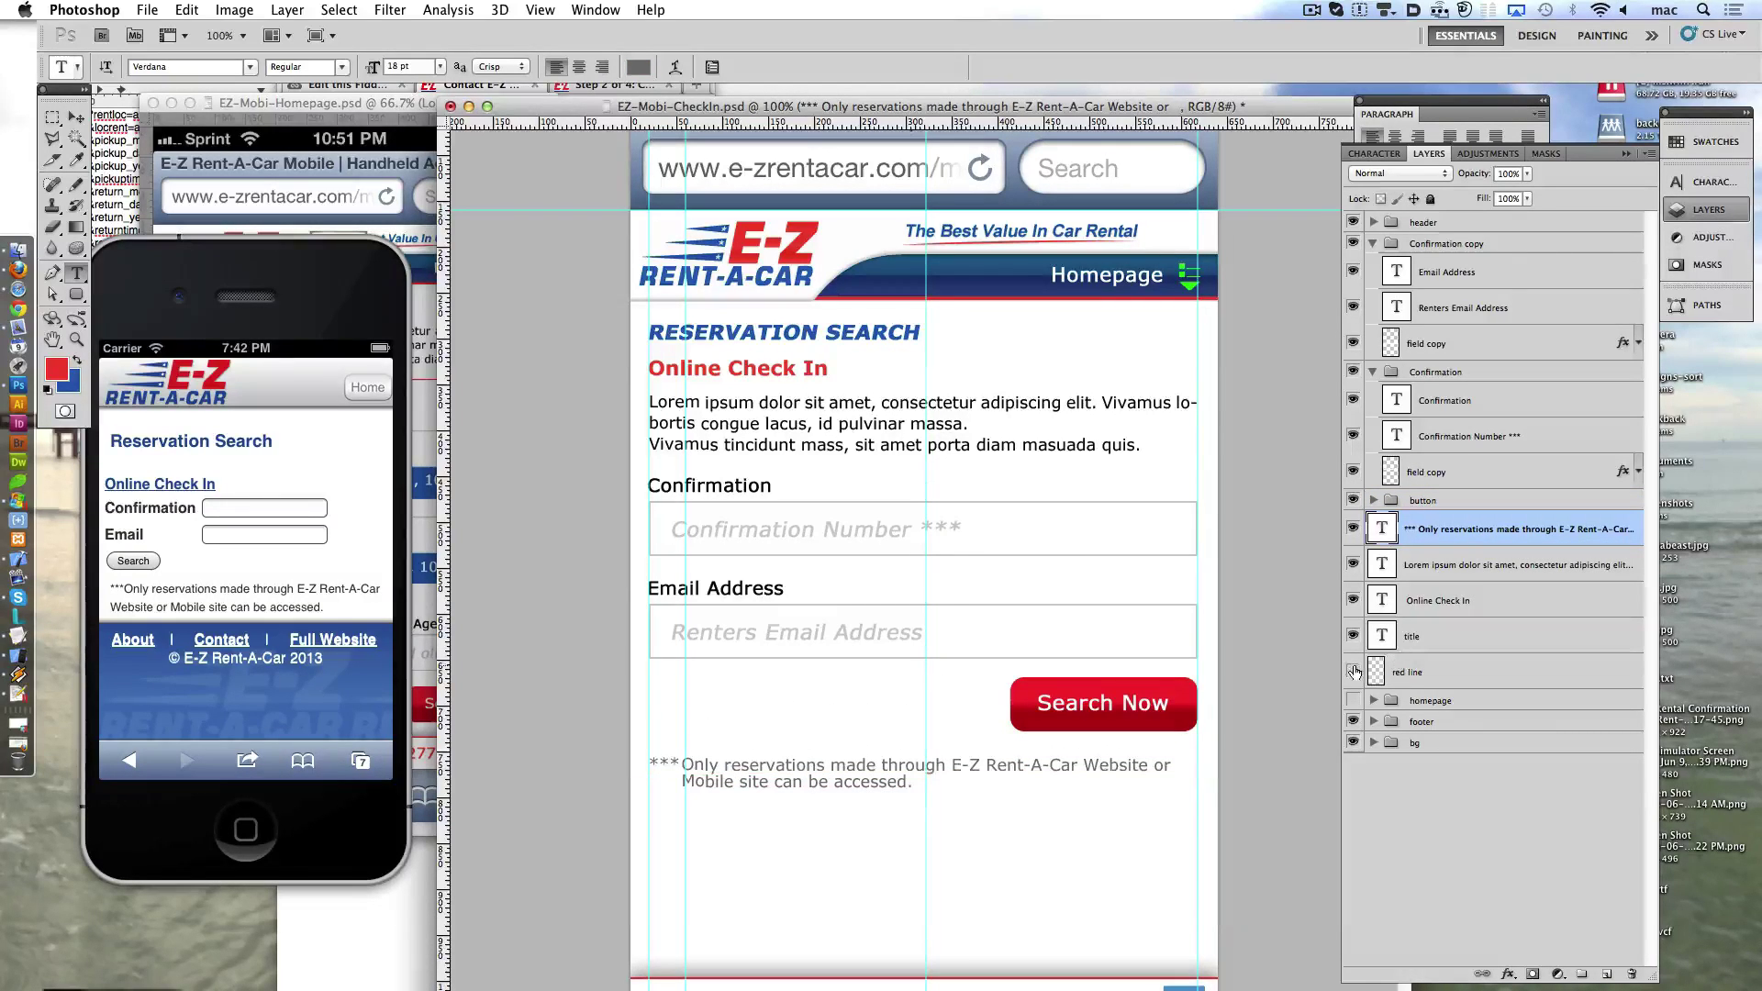
pyautogui.doubleClick(77, 339)
# - Relabel the header navigation from Homepage to Online Check-In and move the window beside the Homepage mockup
pyautogui.keyDown('alt'); pyautogui.click(756, 517); pyautogui.keyUp('alt')
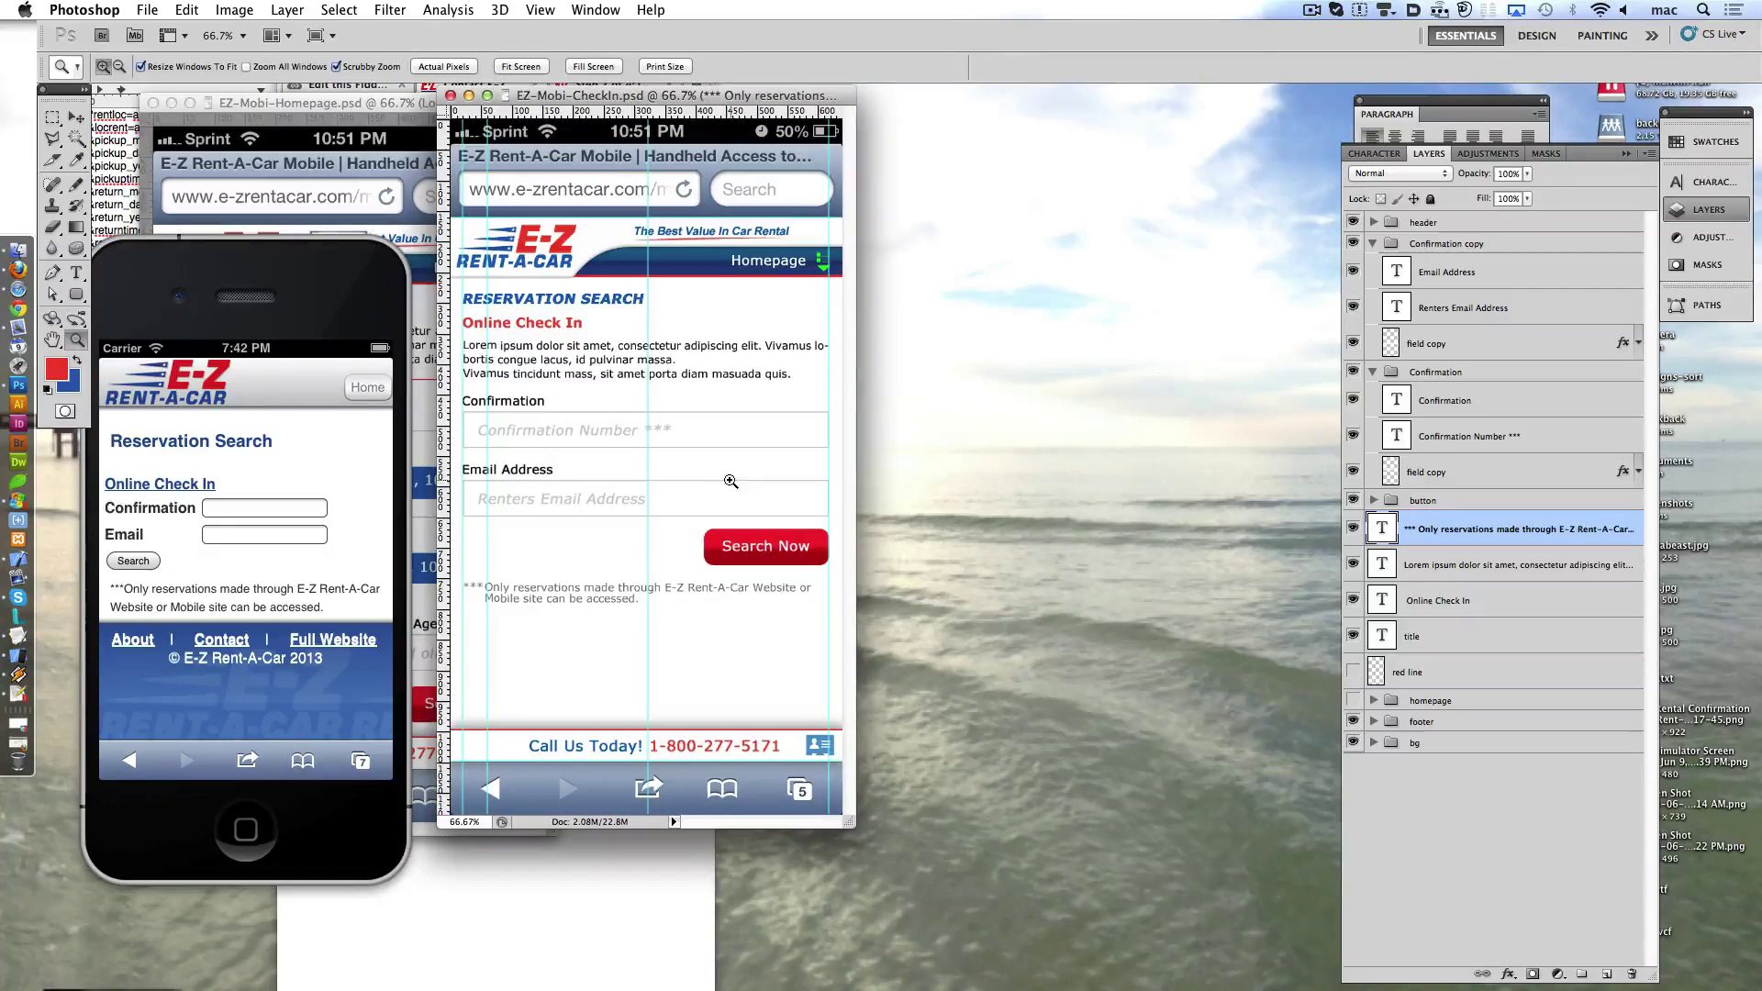
pyautogui.click(79, 276)
pyautogui.doubleClick(776, 261)
pyautogui.write('Check-In')
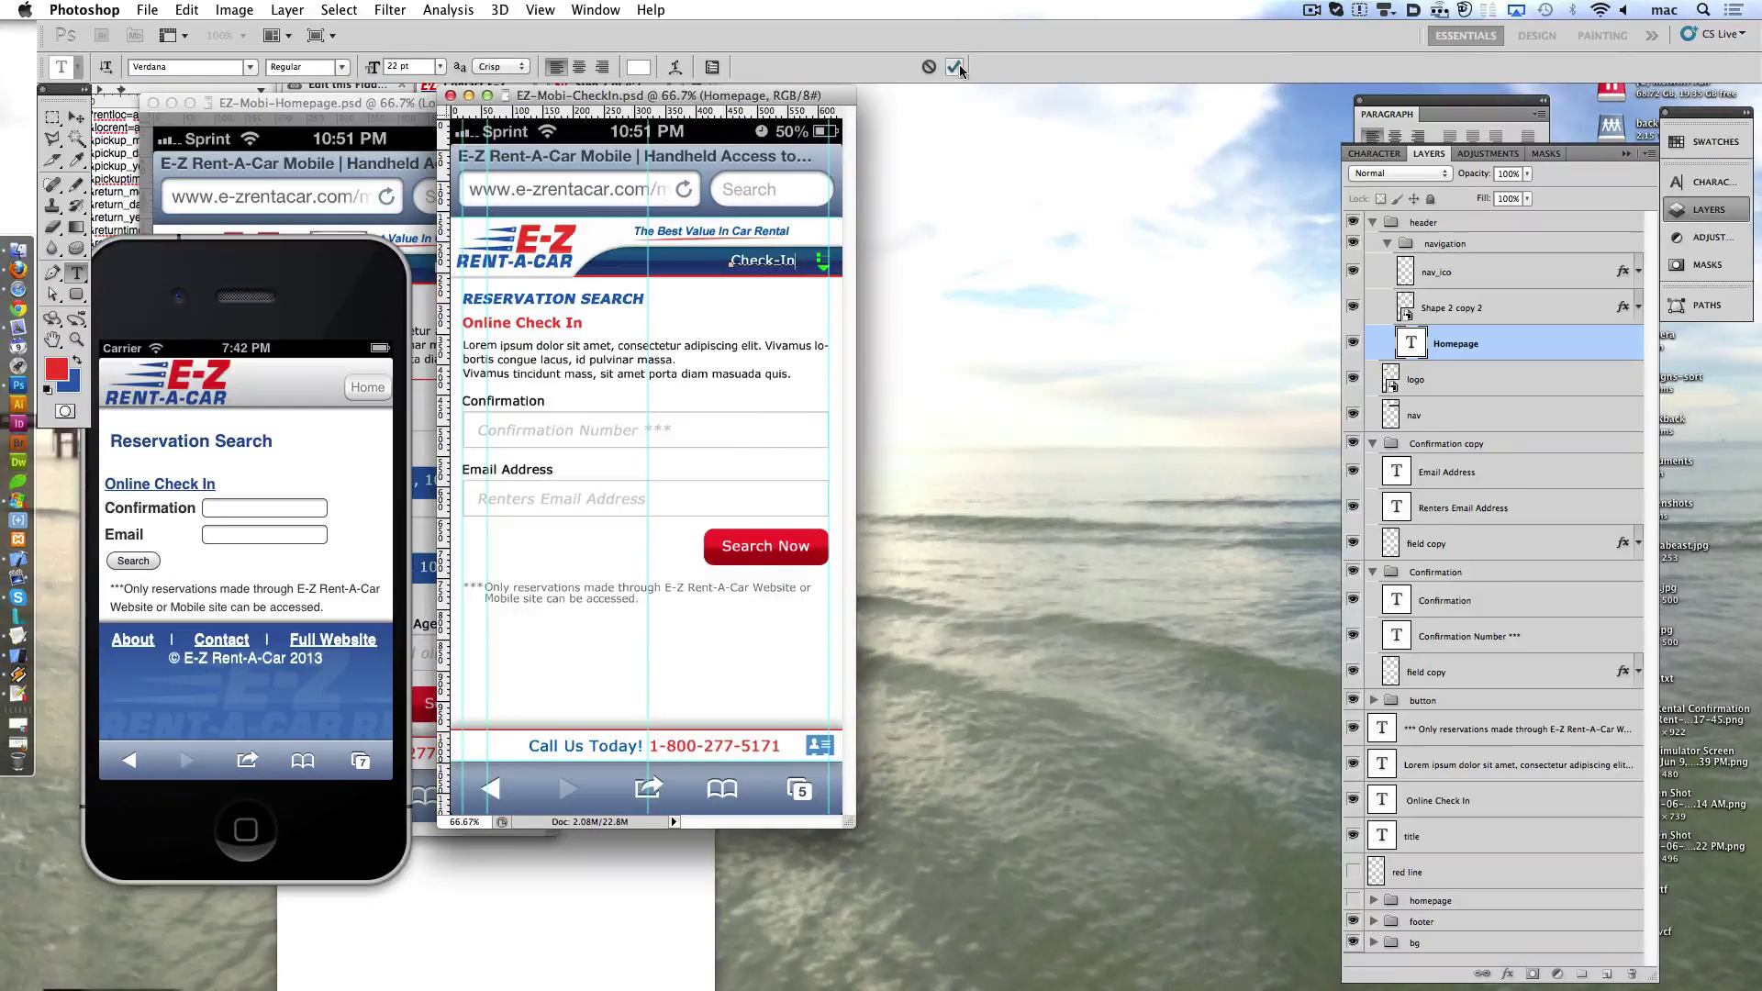
pyautogui.press('Home')
pyautogui.write('Online')
pyautogui.click(959, 68)
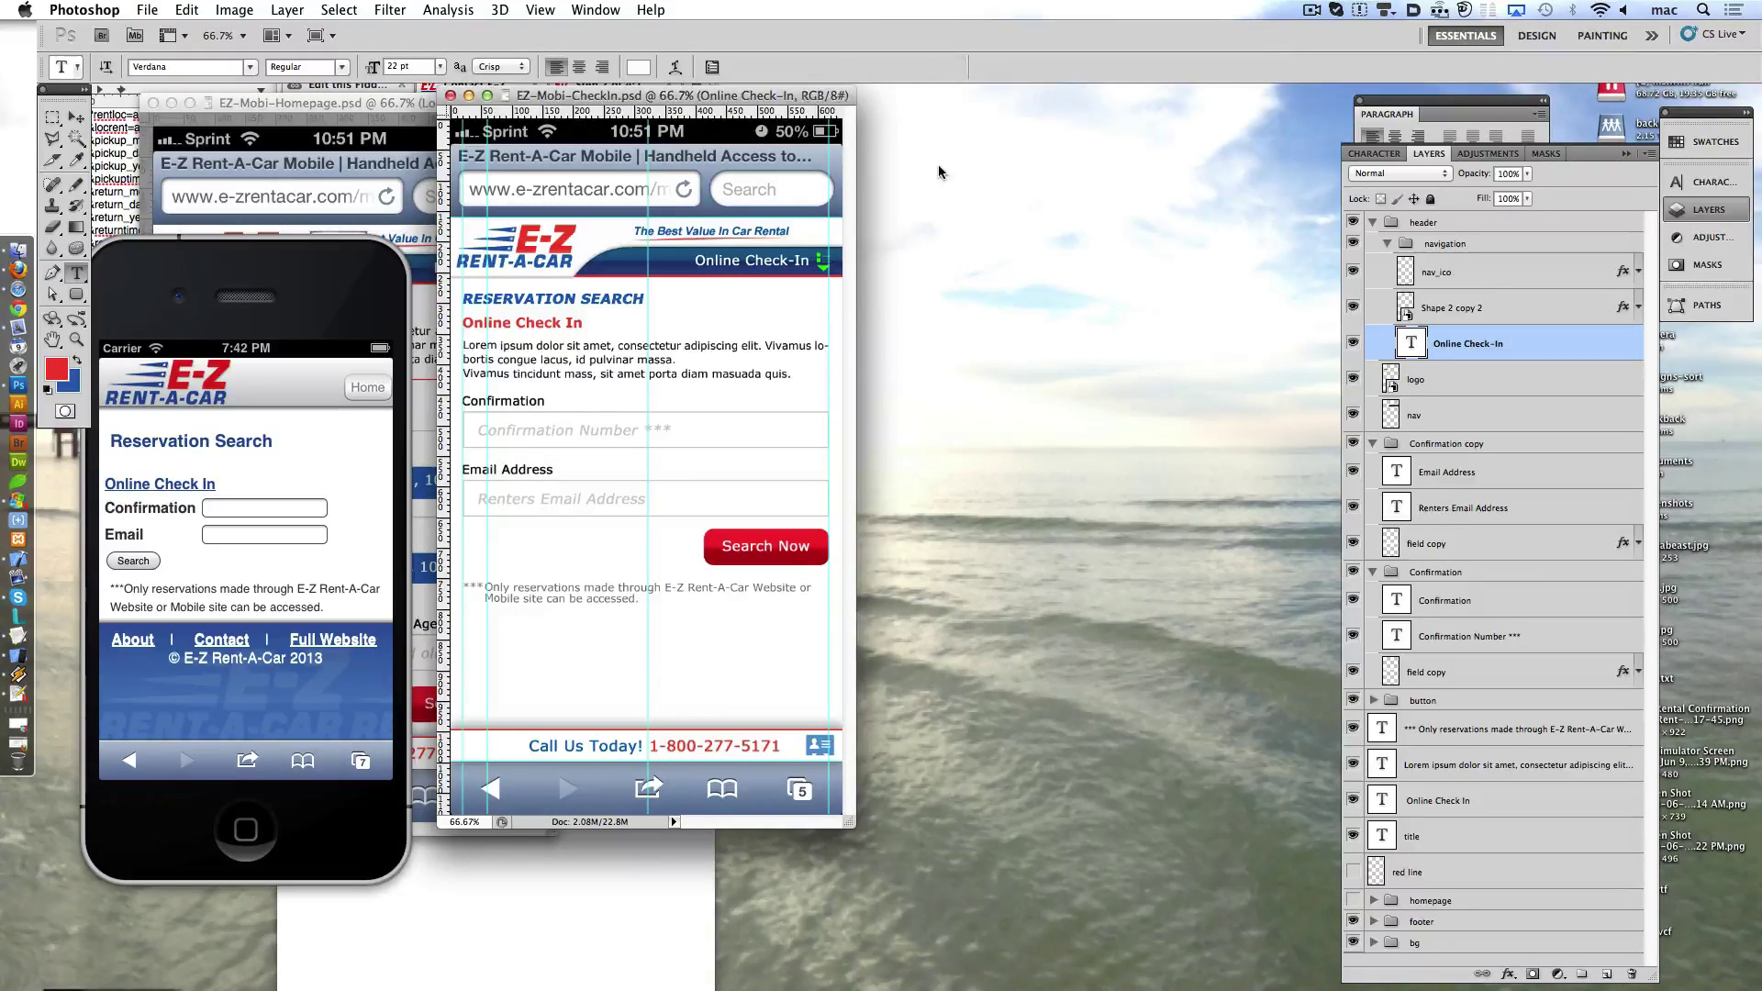
pyautogui.moveTo(791, 98); pyautogui.dragTo(1106, 166)
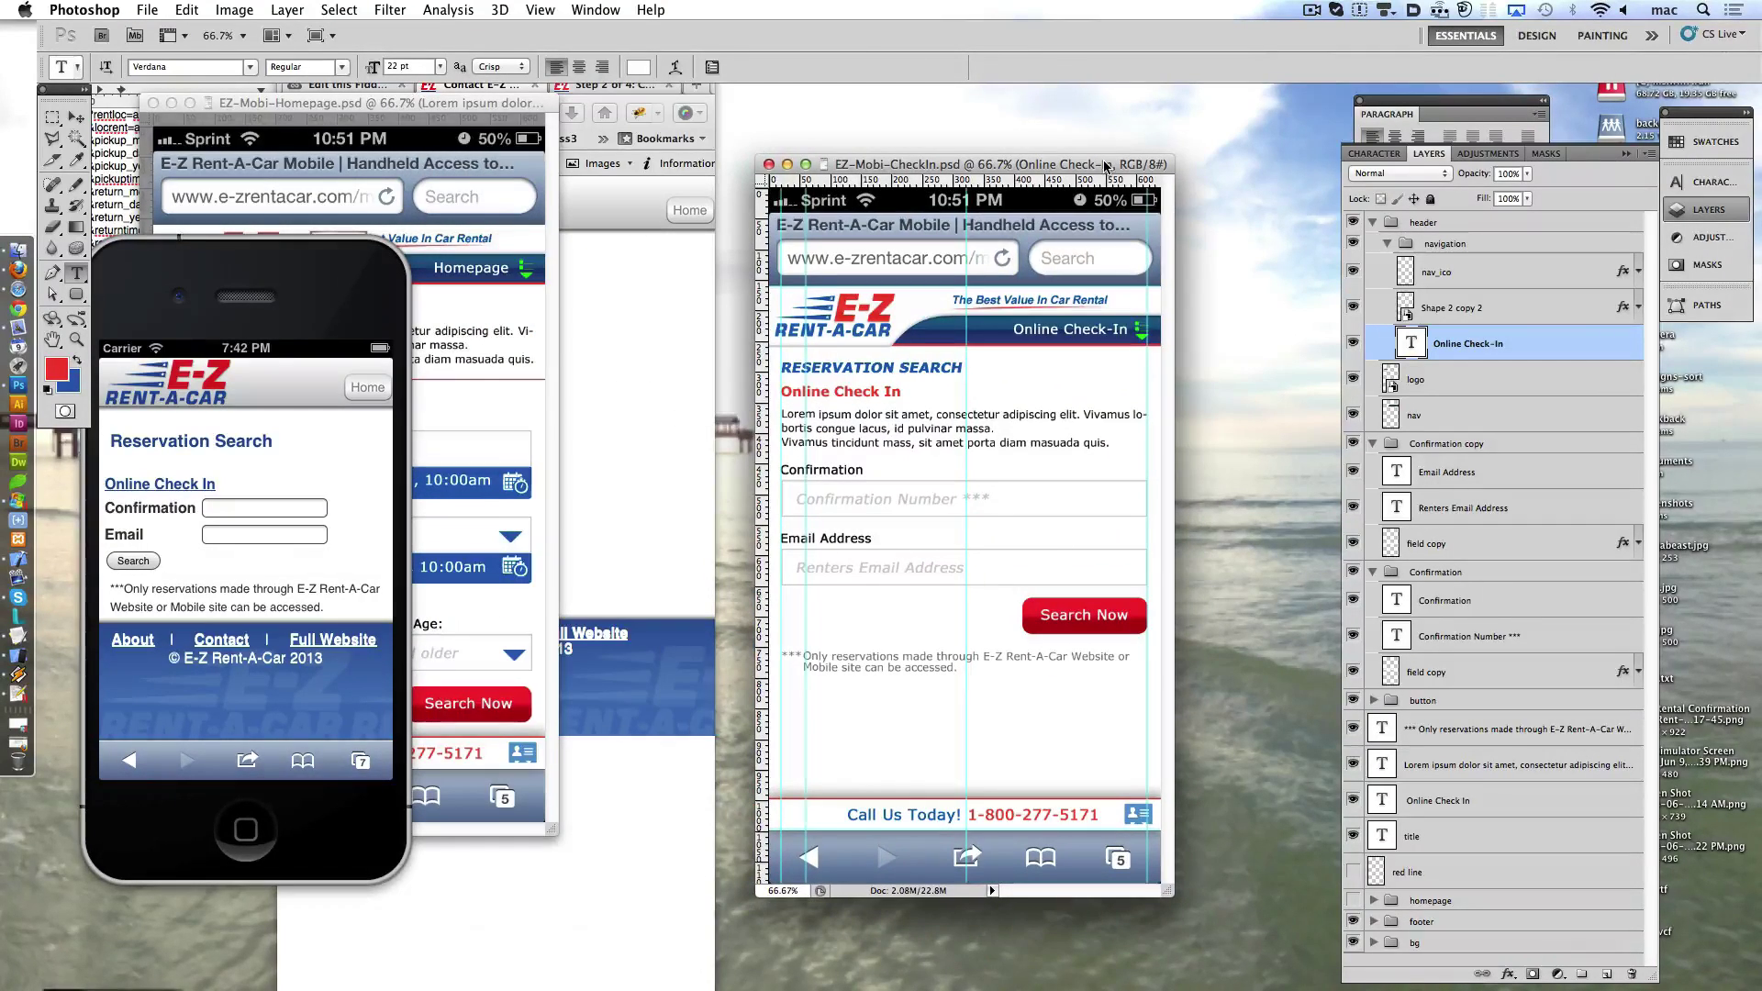
# - Open EZ-Mobi-Locations.psd from the Mobile Site folder with Adobe Photoshop
pyautogui.press('super+Tab')
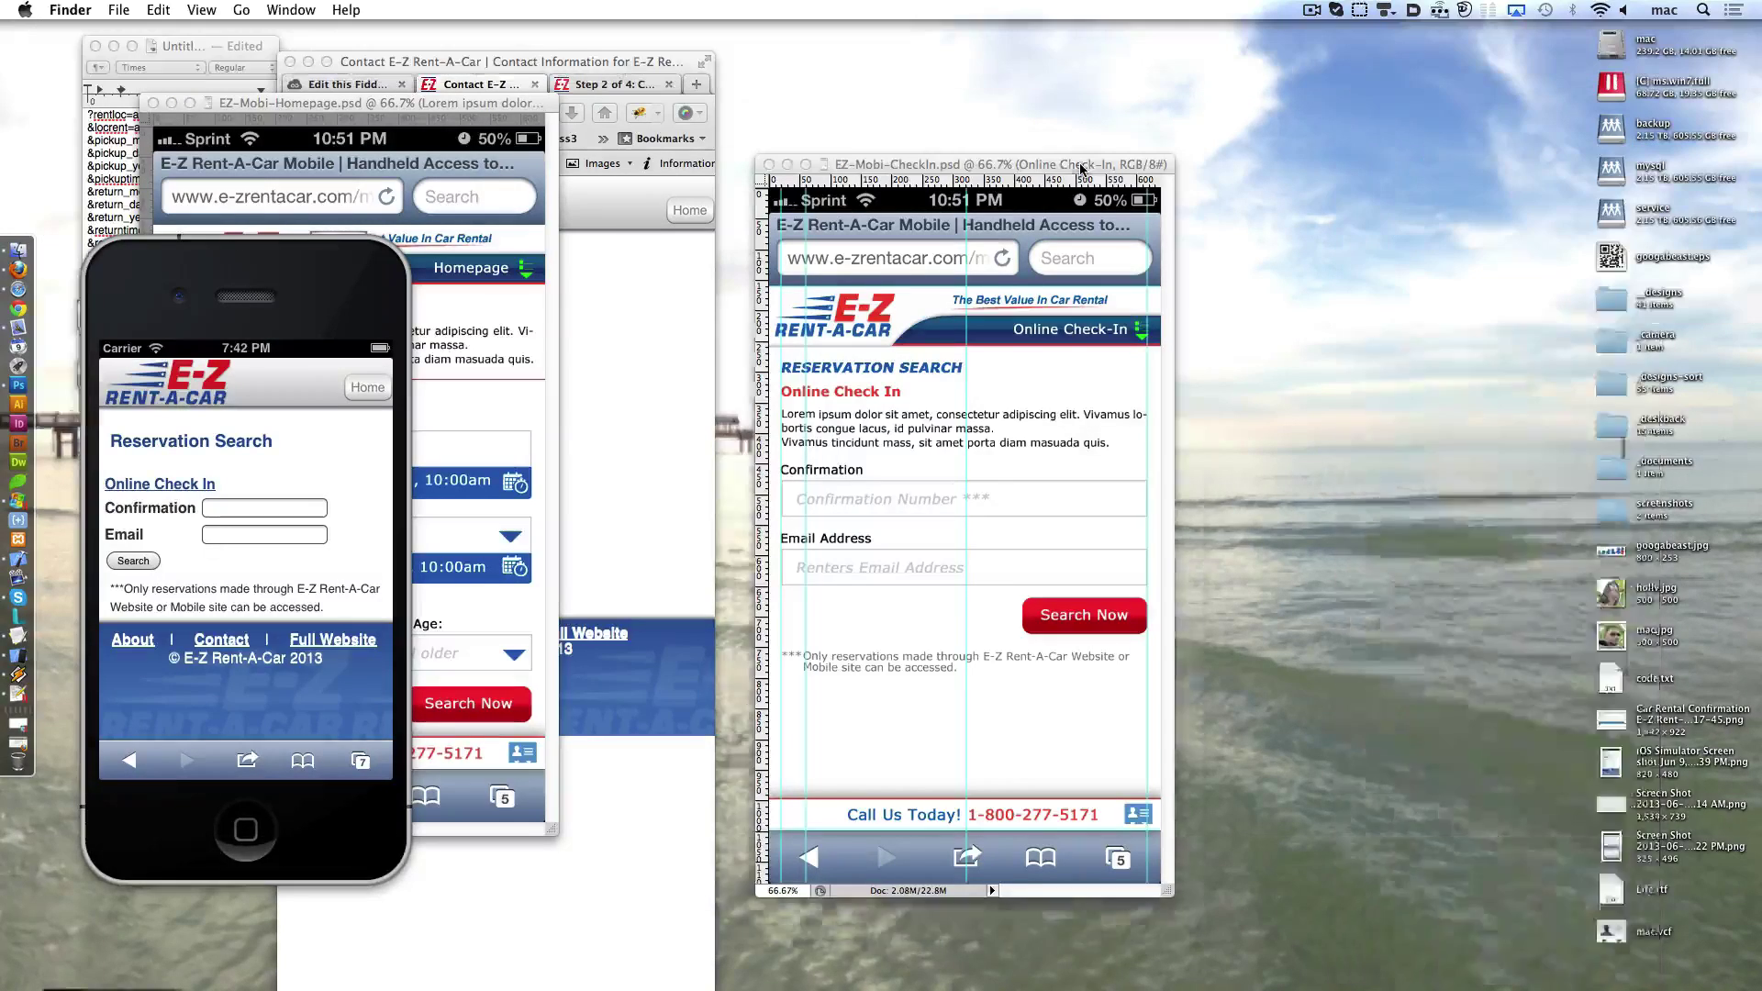
pyautogui.press('Down')
pyautogui.press('Down')
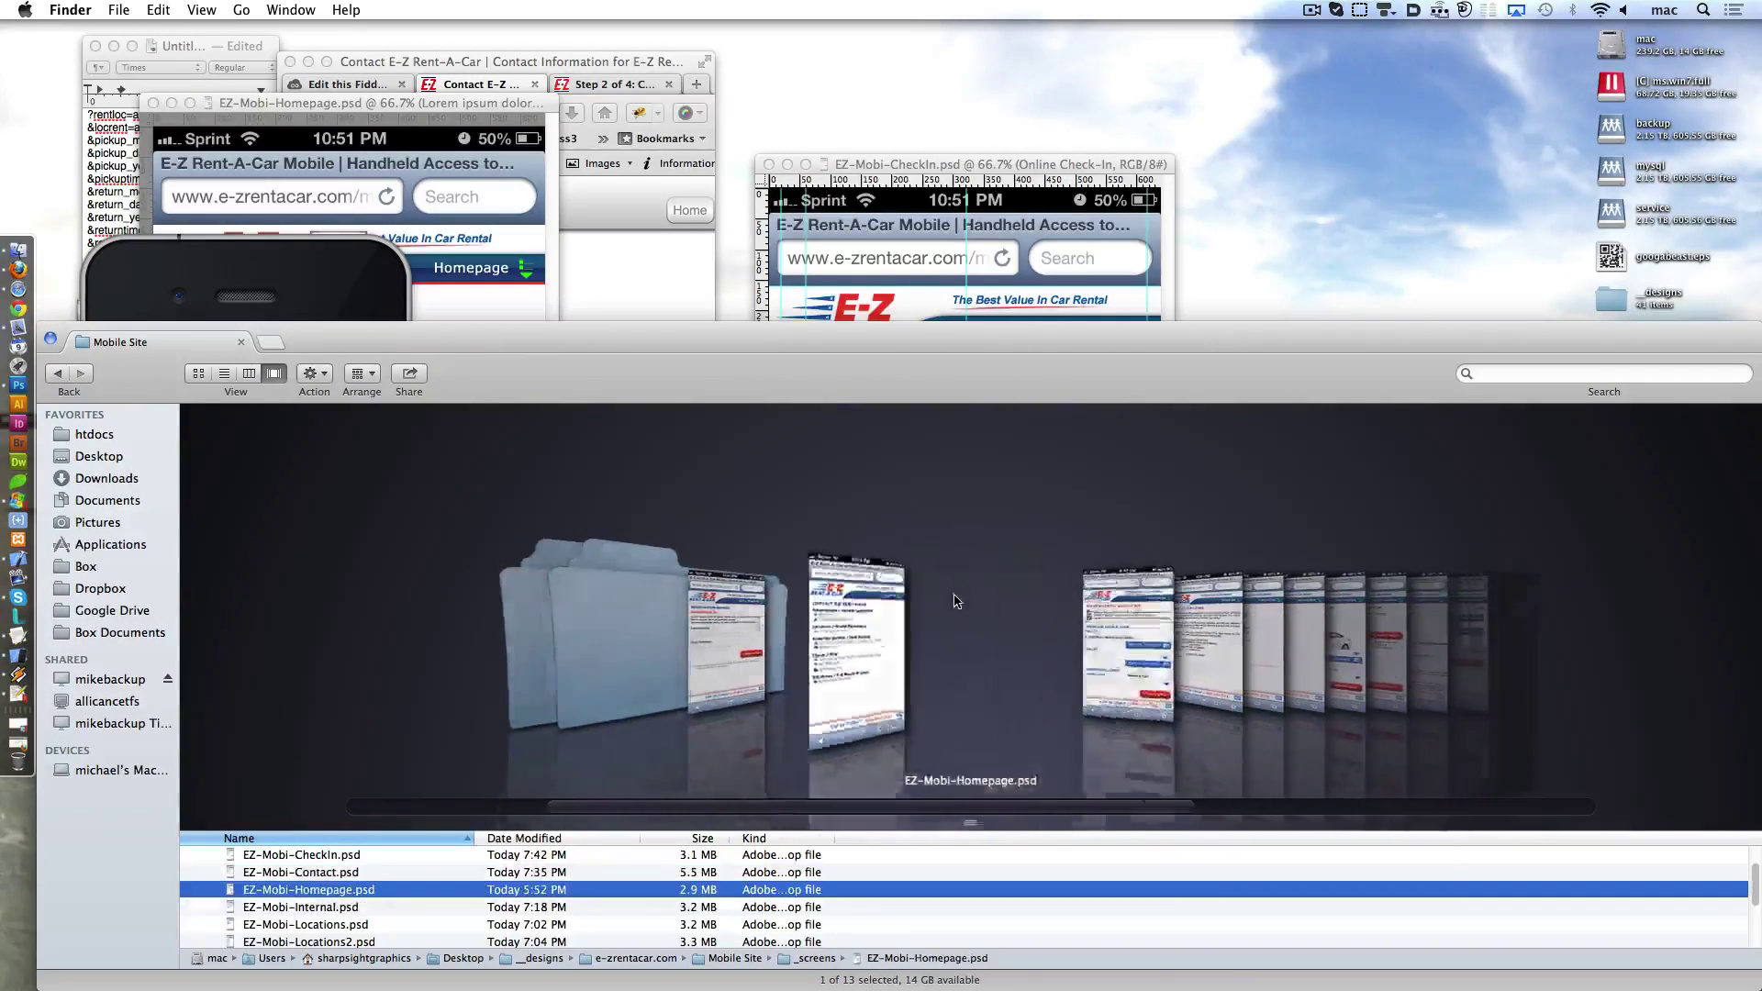
pyautogui.press('Down')
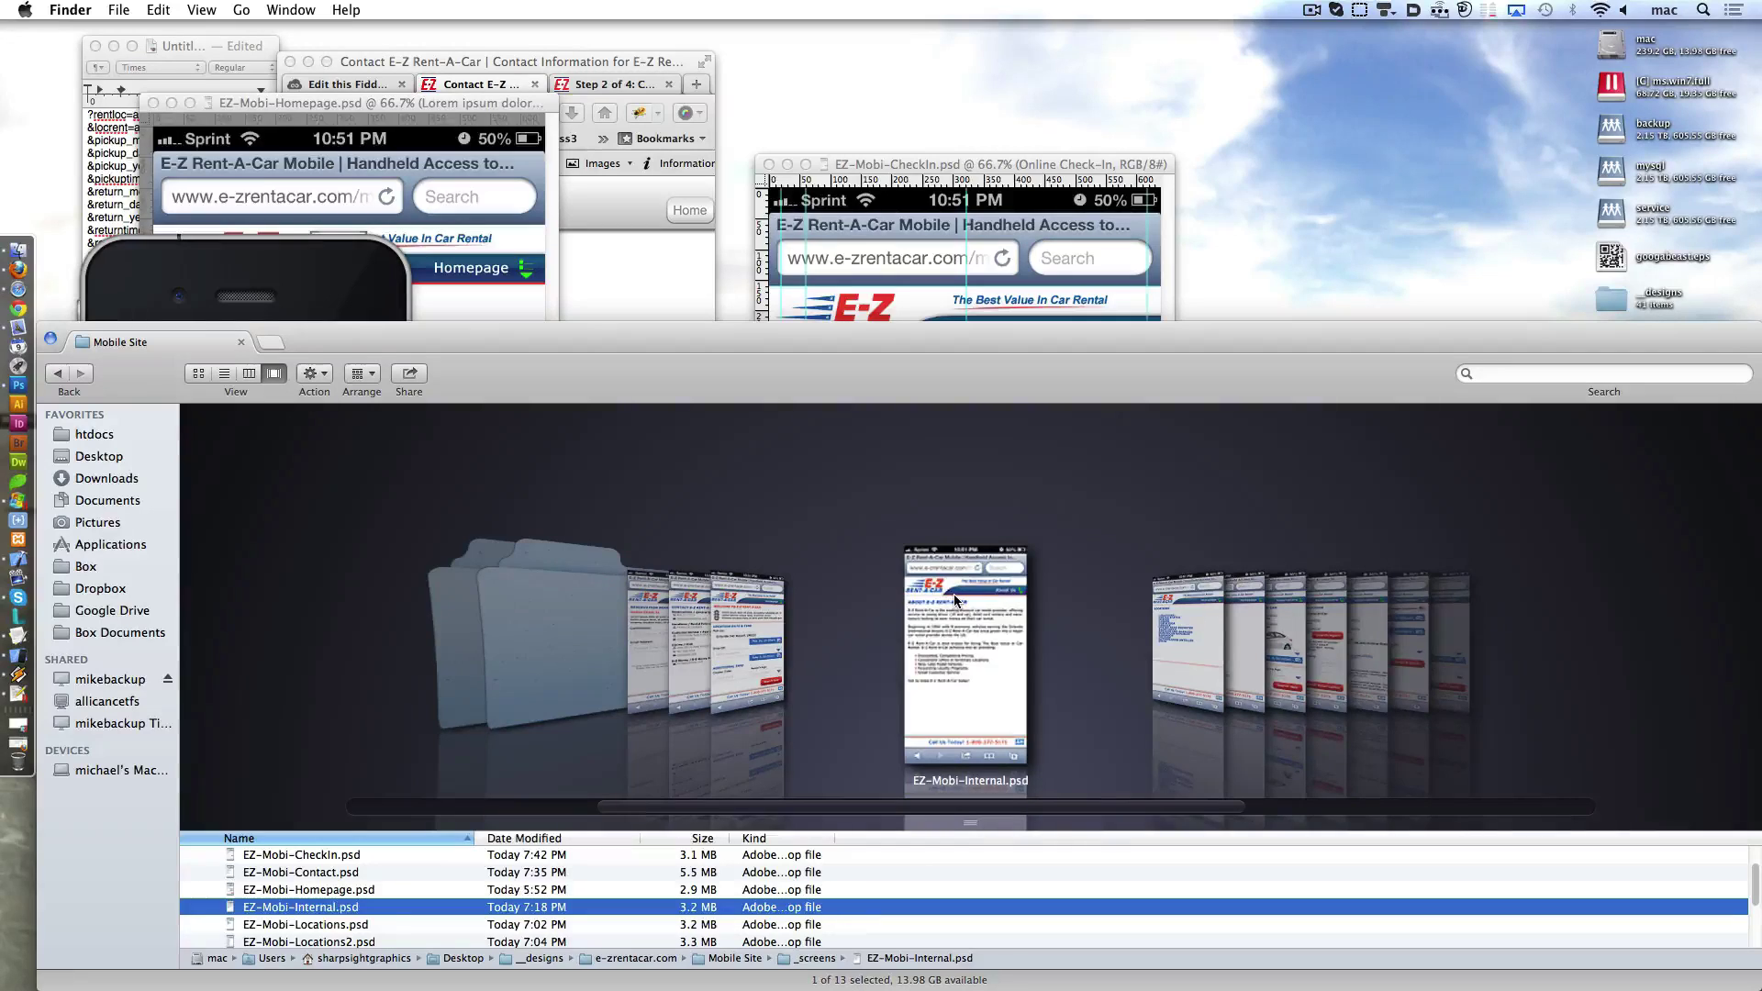
pyautogui.press('Down')
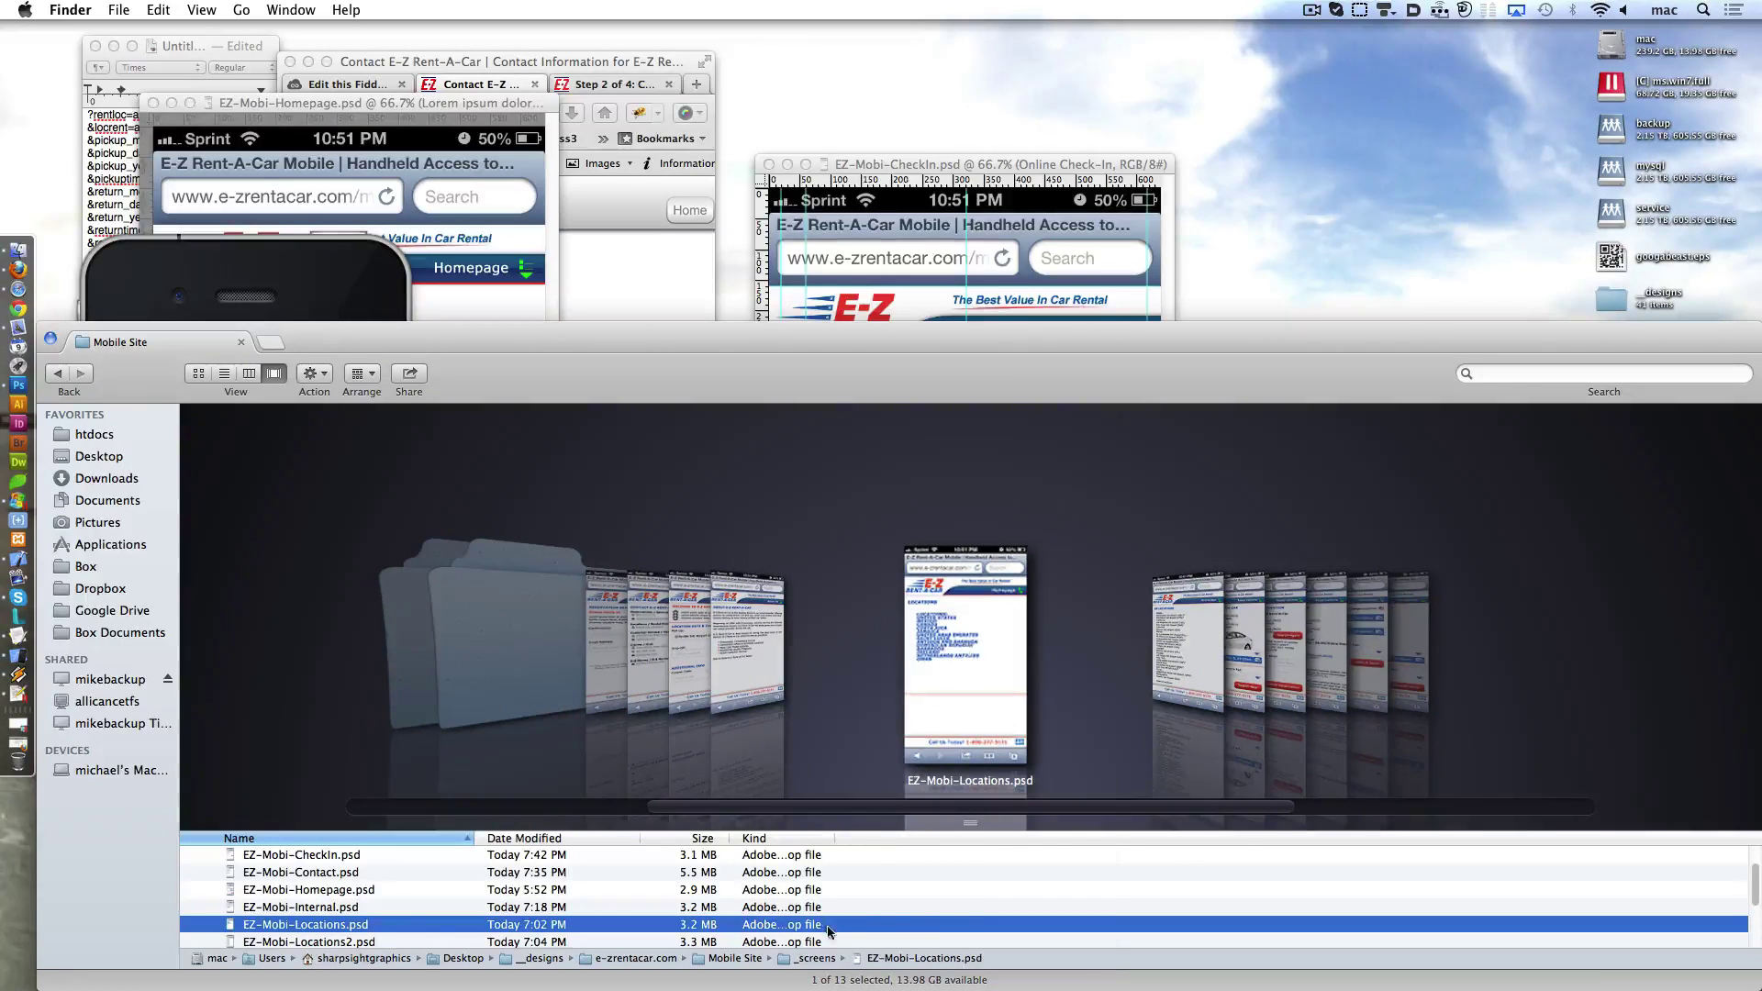
pyautogui.rightClick(829, 932)
pyautogui.click(1212, 661)
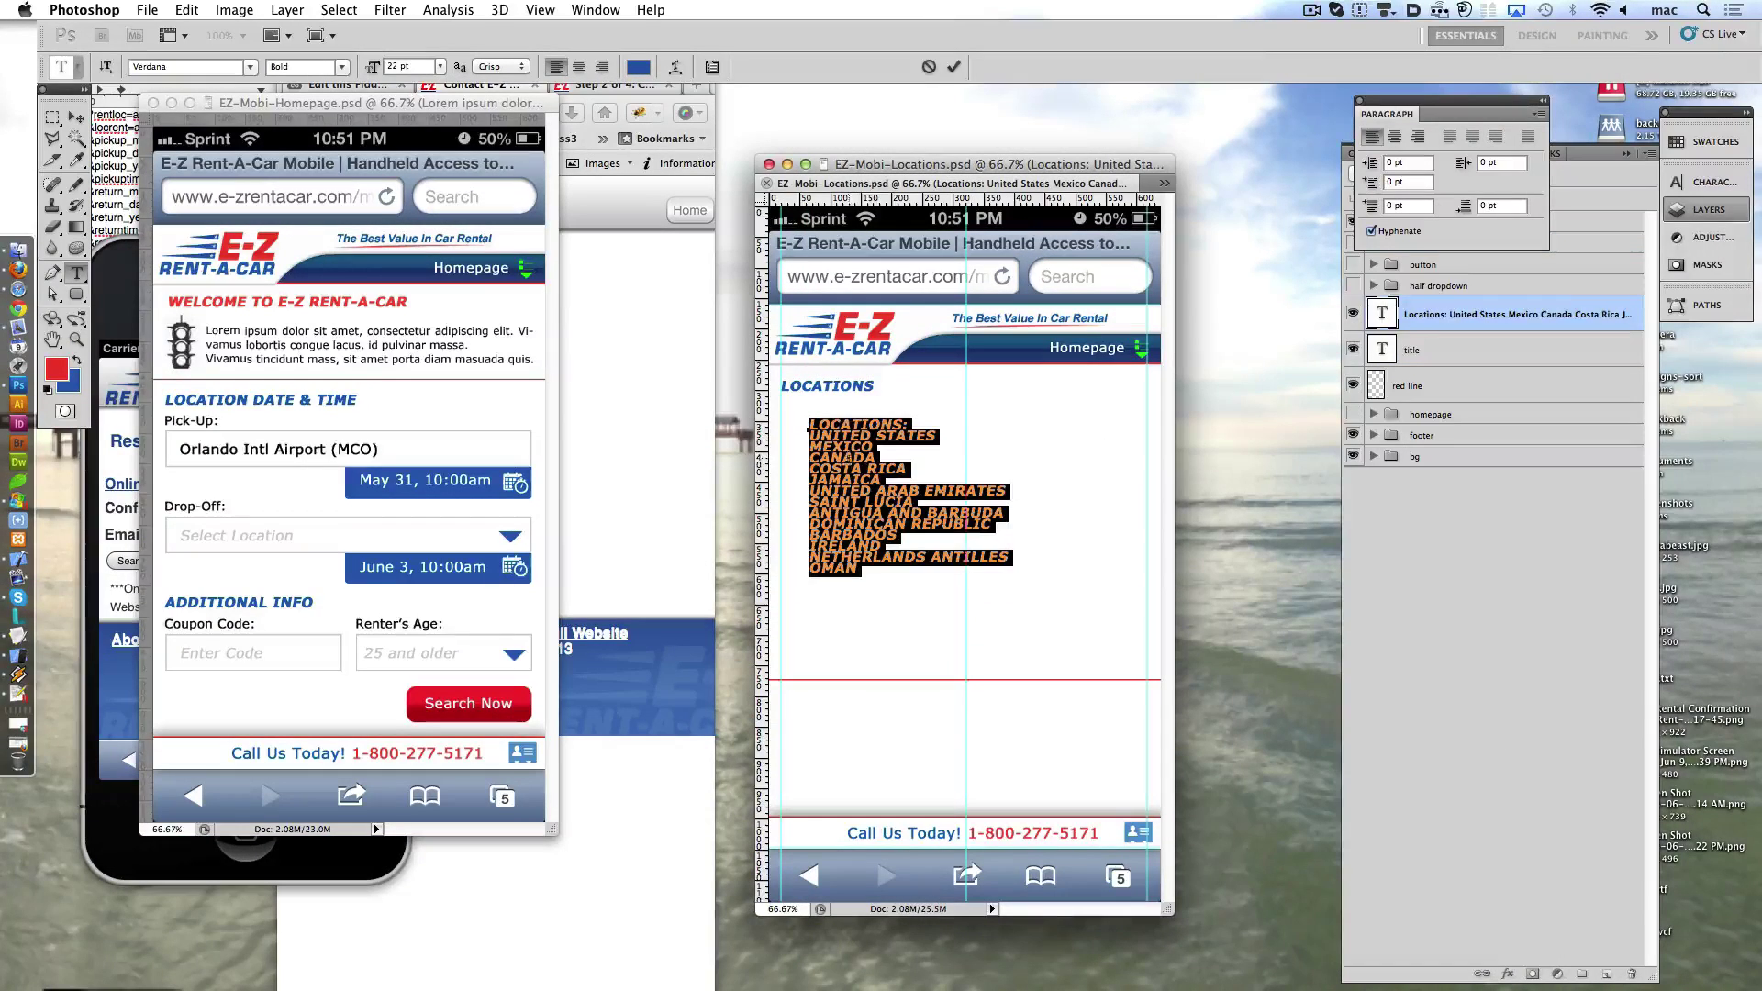
# - Make the locations list red, non-italic and mixed-case, and delete the Locations: line
pyautogui.click(1708, 182)
pyautogui.click(1530, 313)
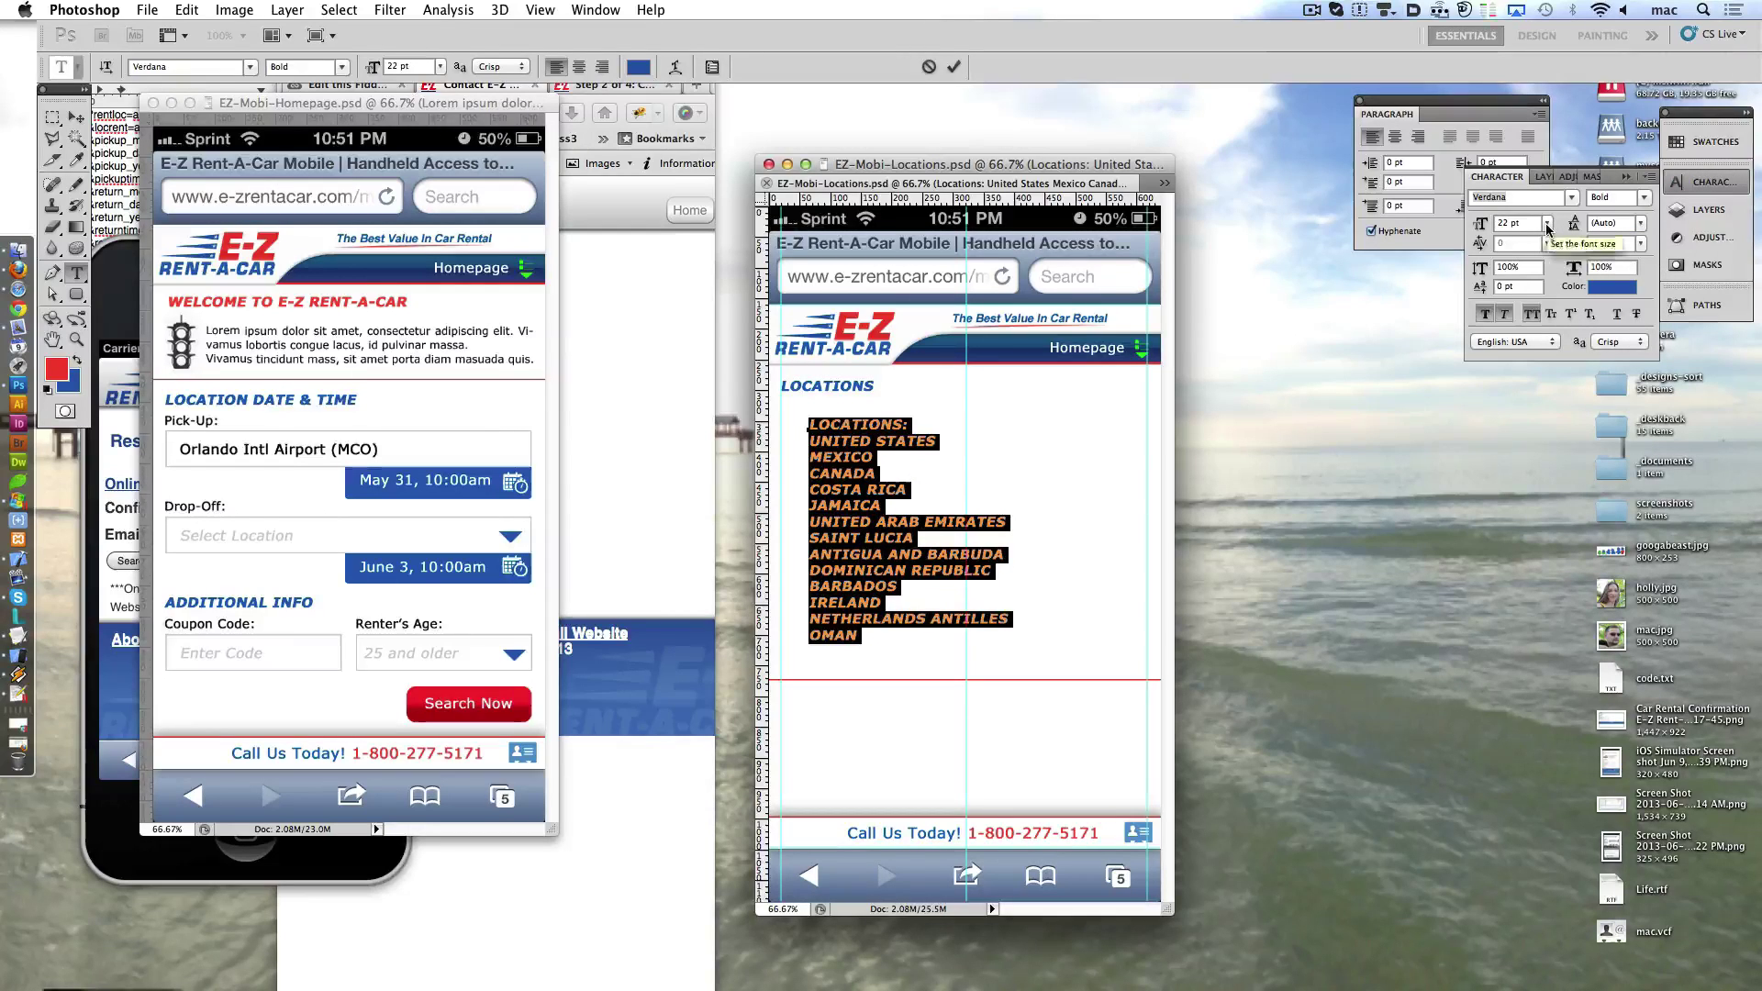
pyautogui.click(1504, 315)
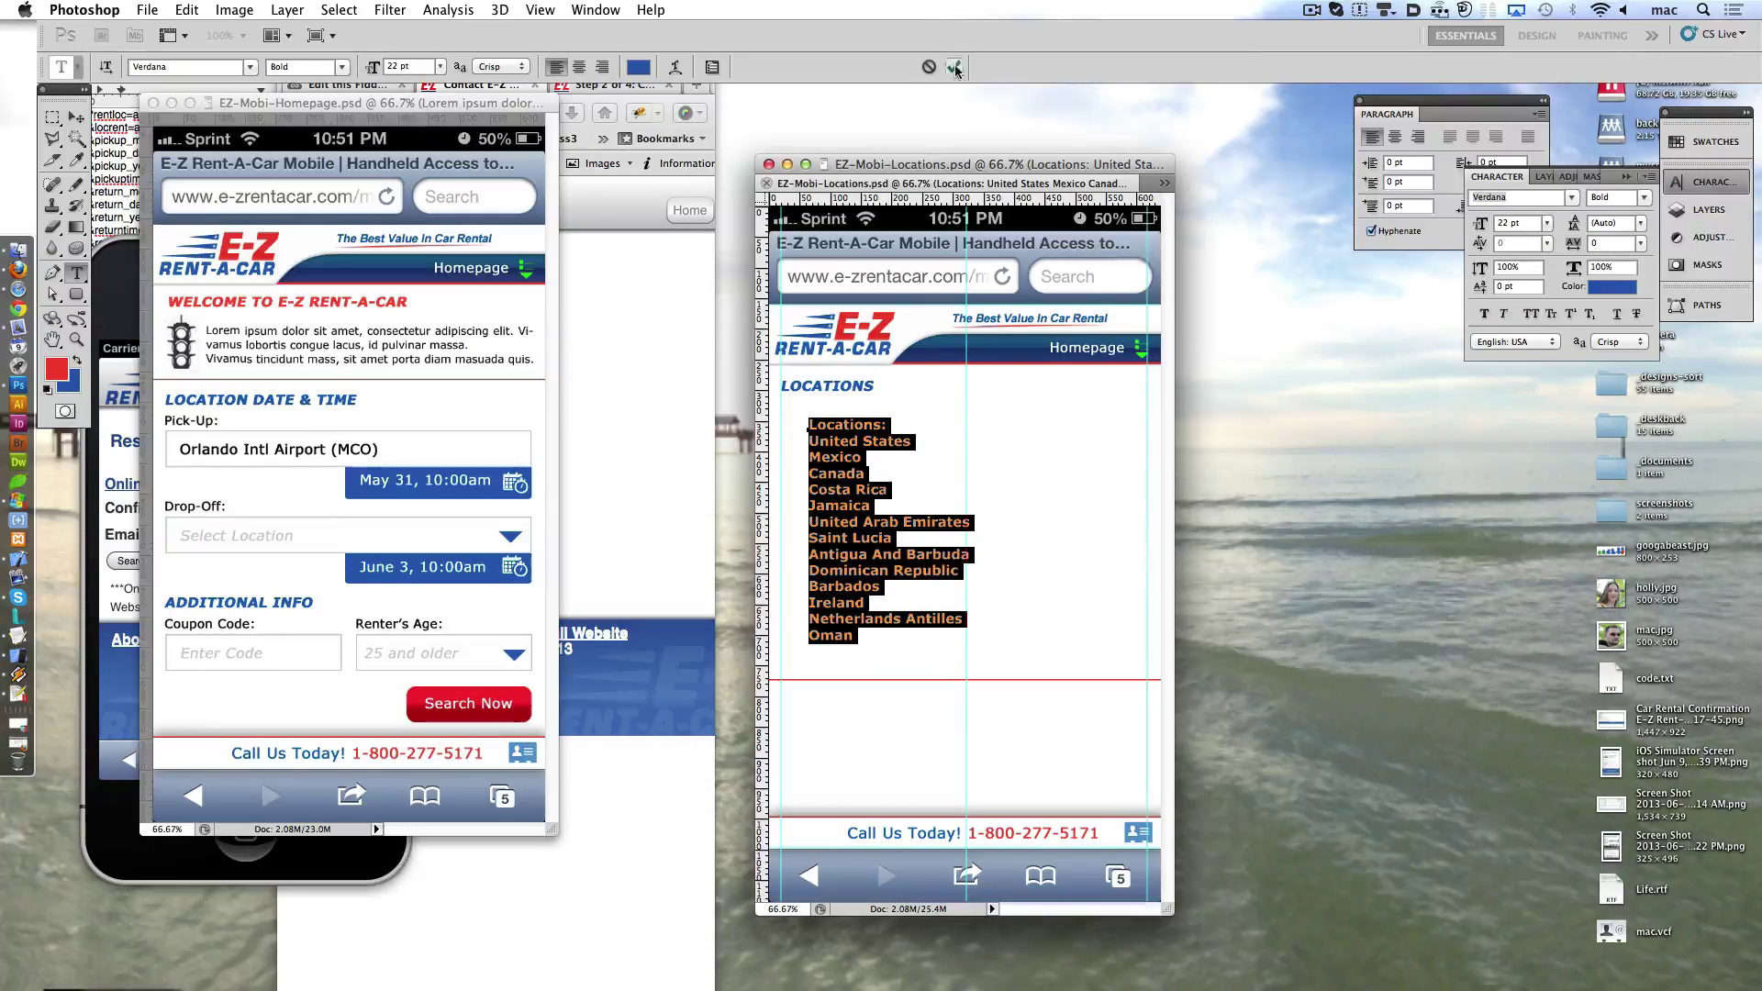
pyautogui.click(595, 9)
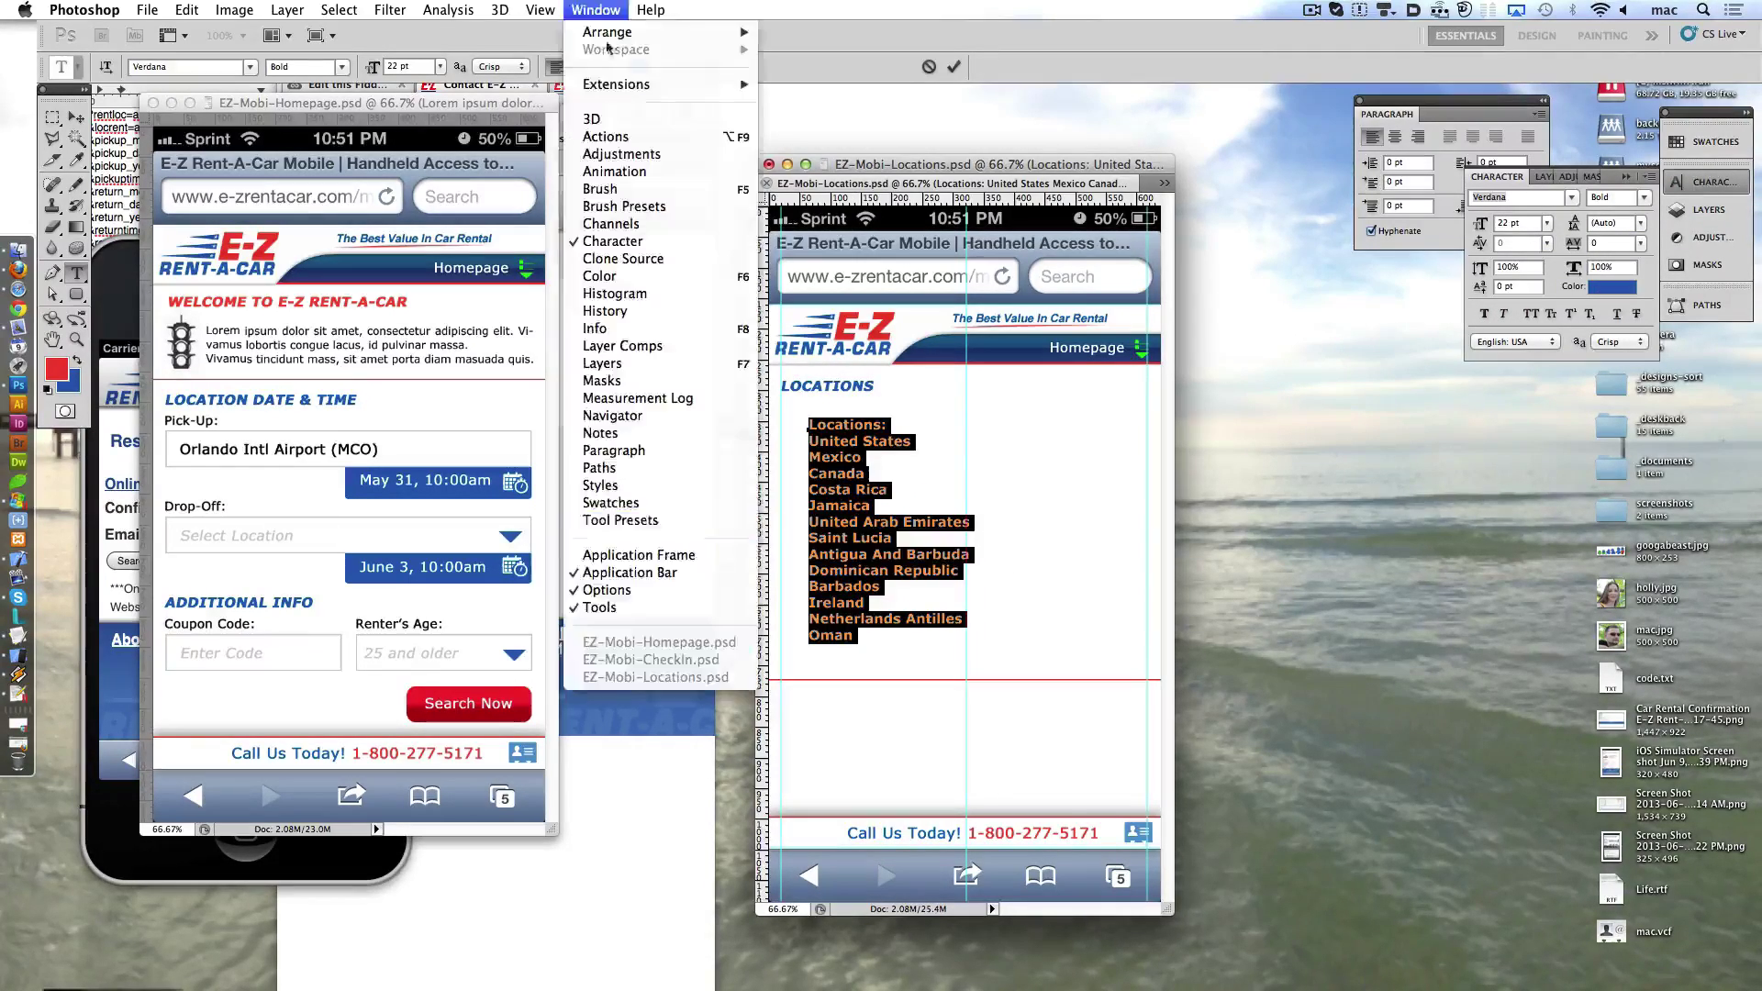
pyautogui.click(611, 503)
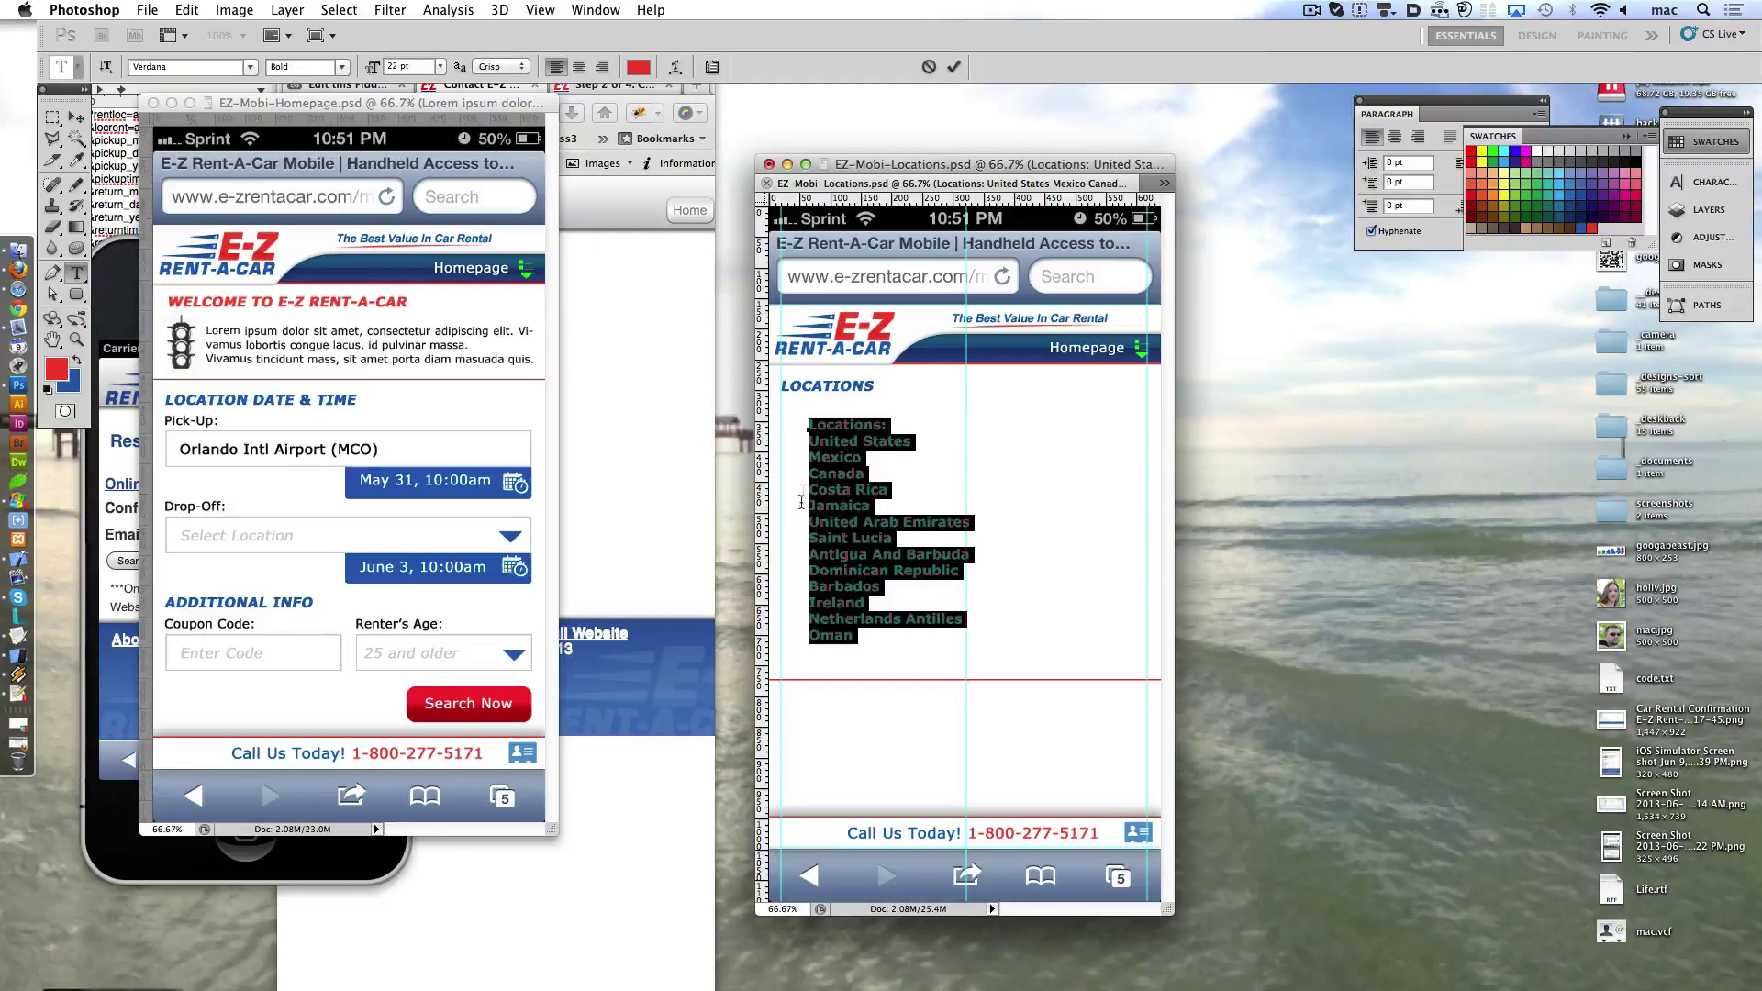
pyautogui.tripleClick(832, 428)
pyautogui.press('Delete')
pyautogui.press('Delete')
pyautogui.click(953, 66)
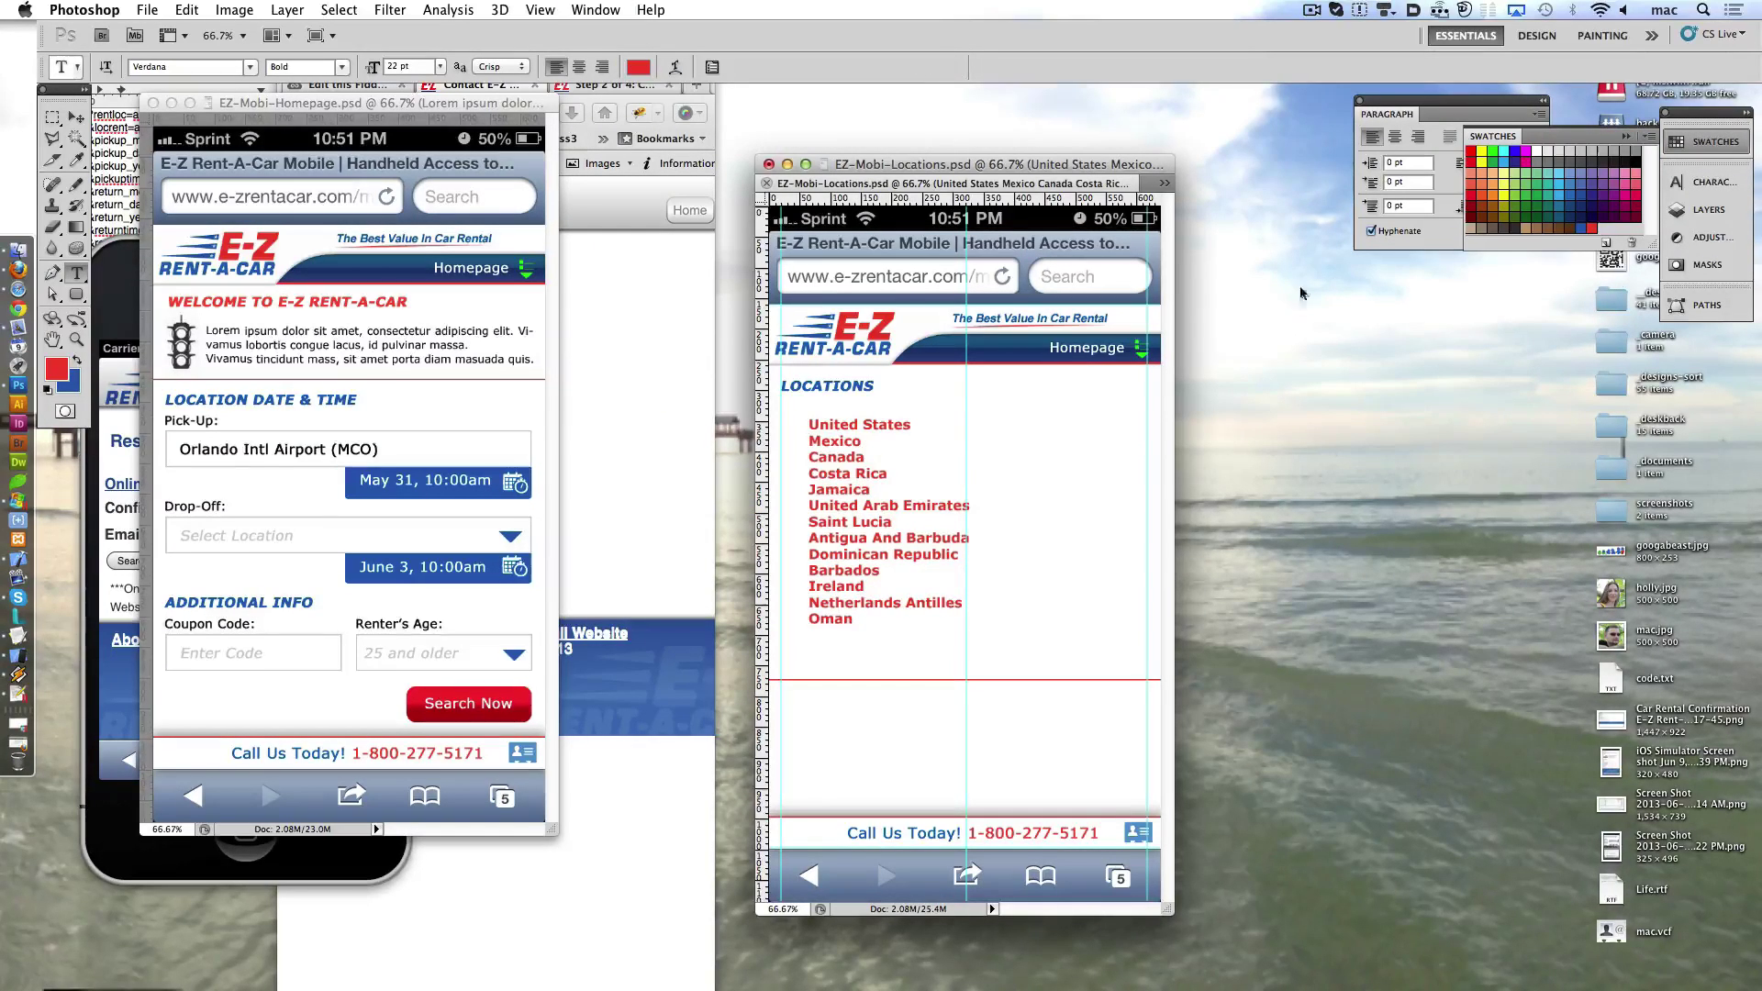
# - Set the list's leading to 35 pt after trying 30 and 50 pt
pyautogui.click(1708, 182)
pyautogui.click(1613, 223)
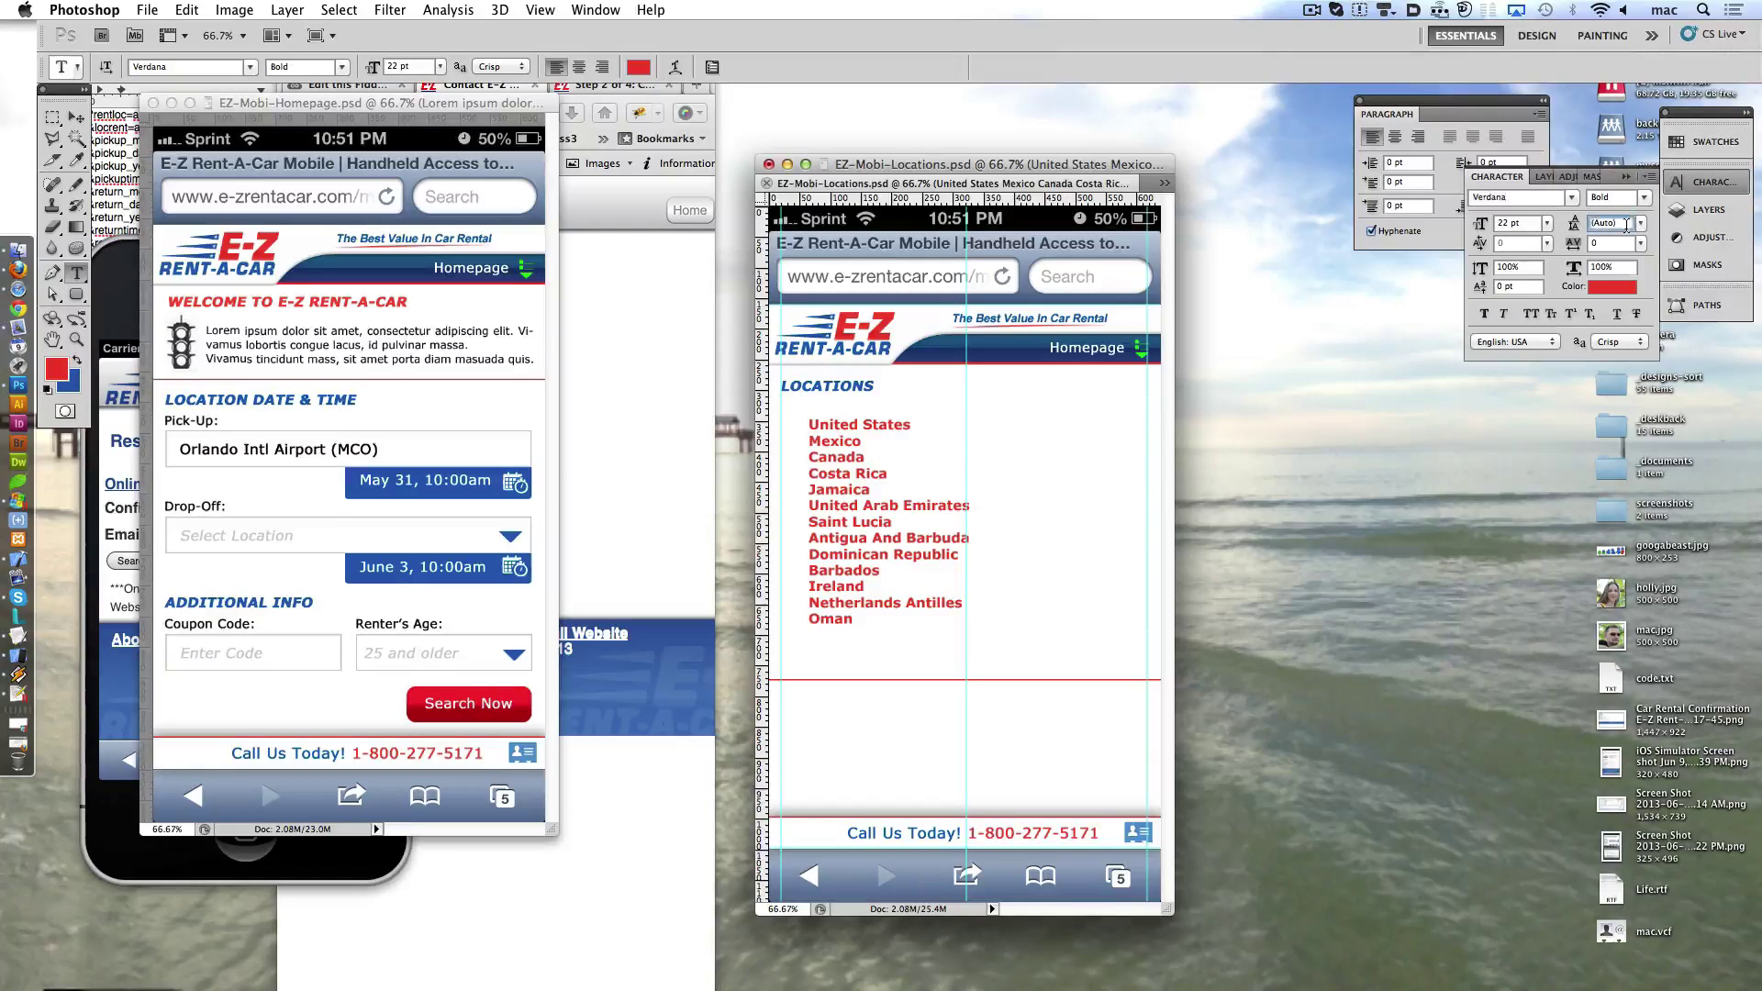
pyautogui.write('30')
pyautogui.press('Return')
pyautogui.write('50')
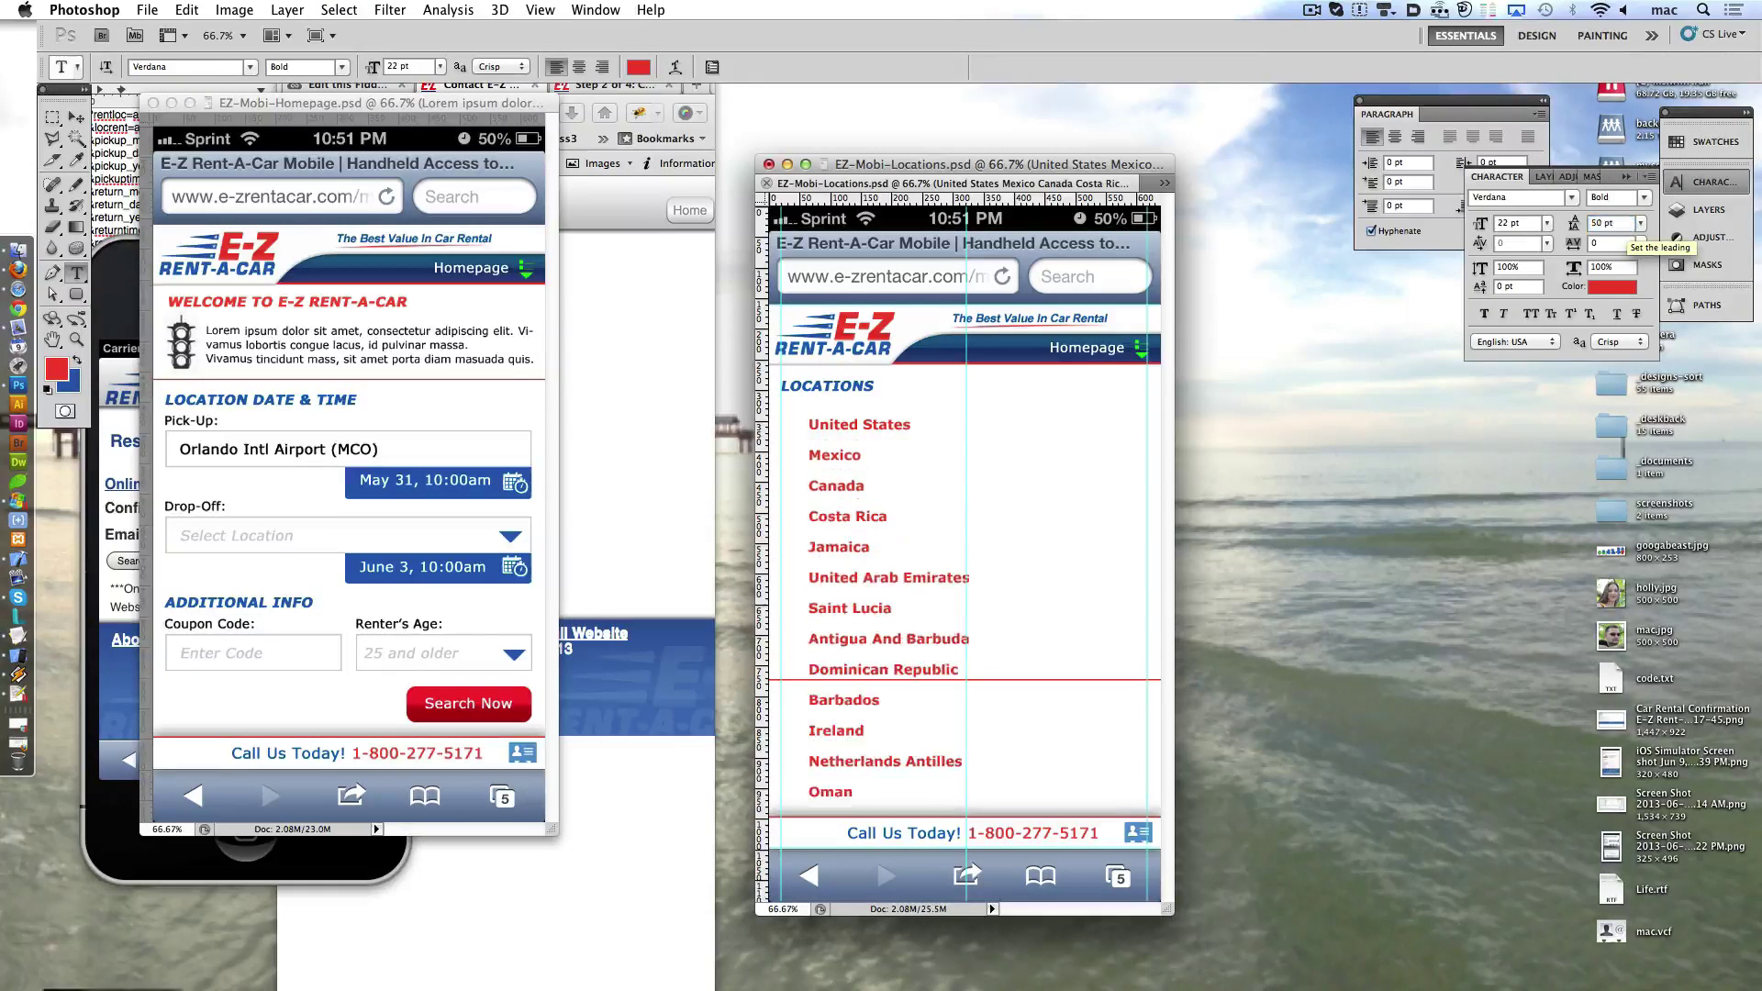
pyautogui.press('Return')
pyautogui.write('35')
pyautogui.press('Return')
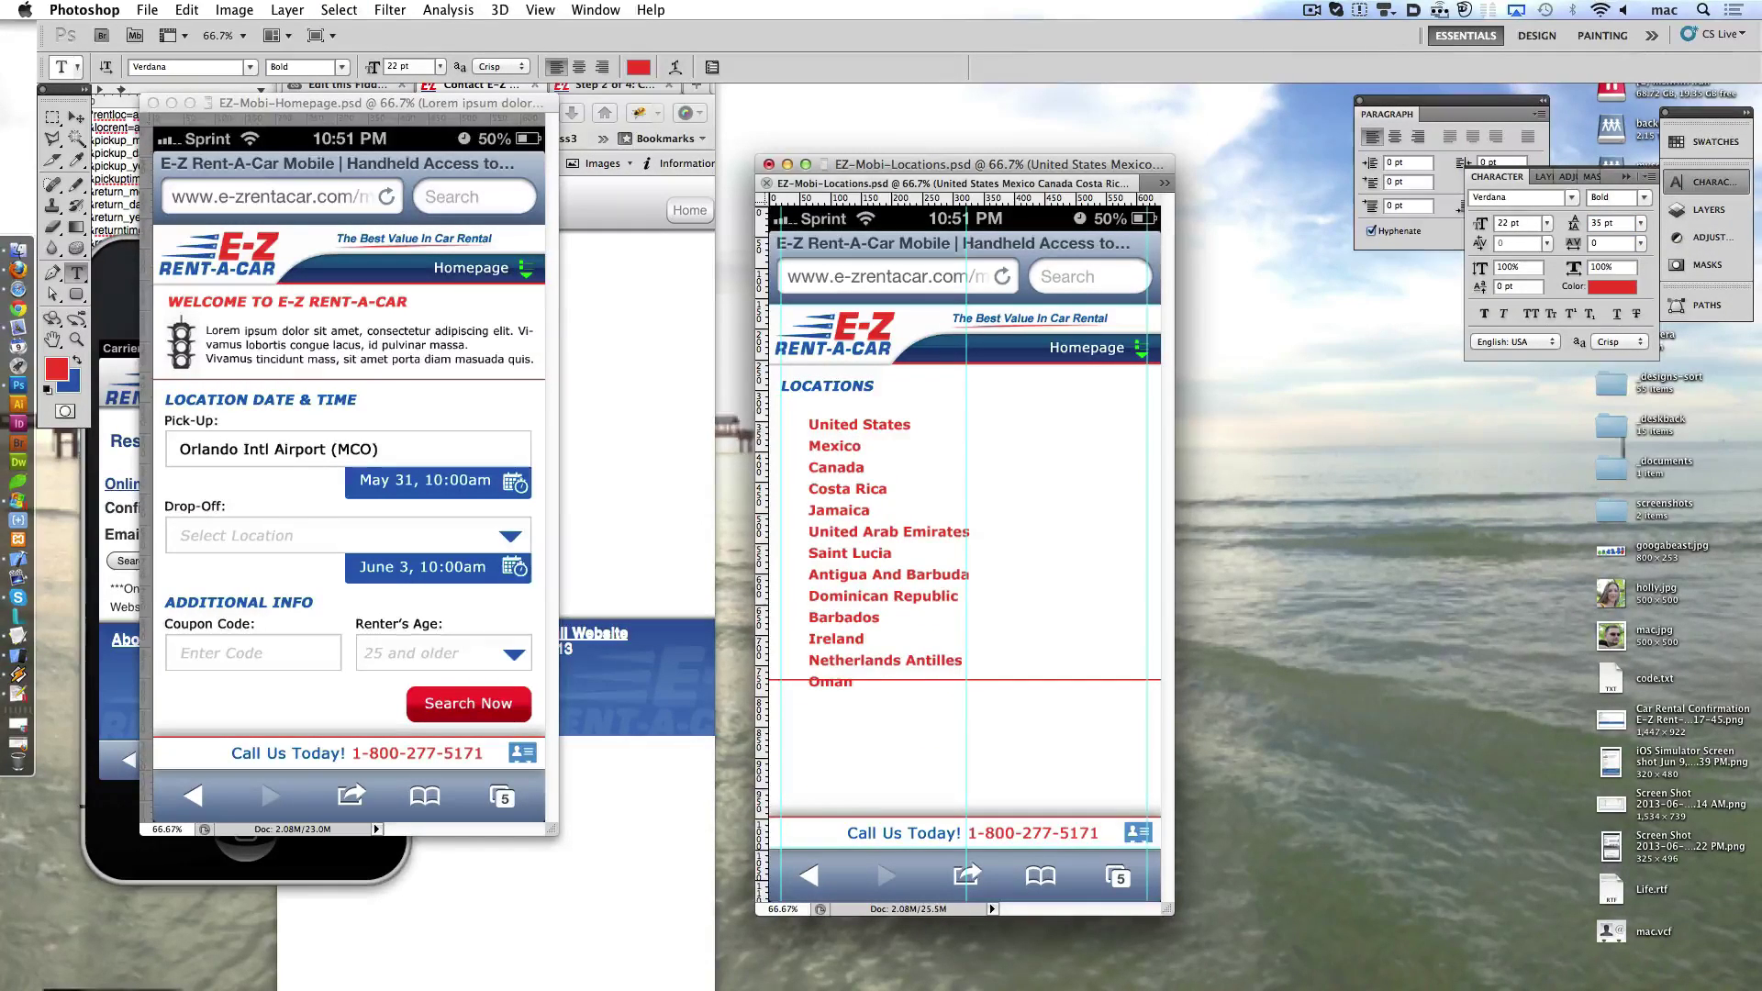
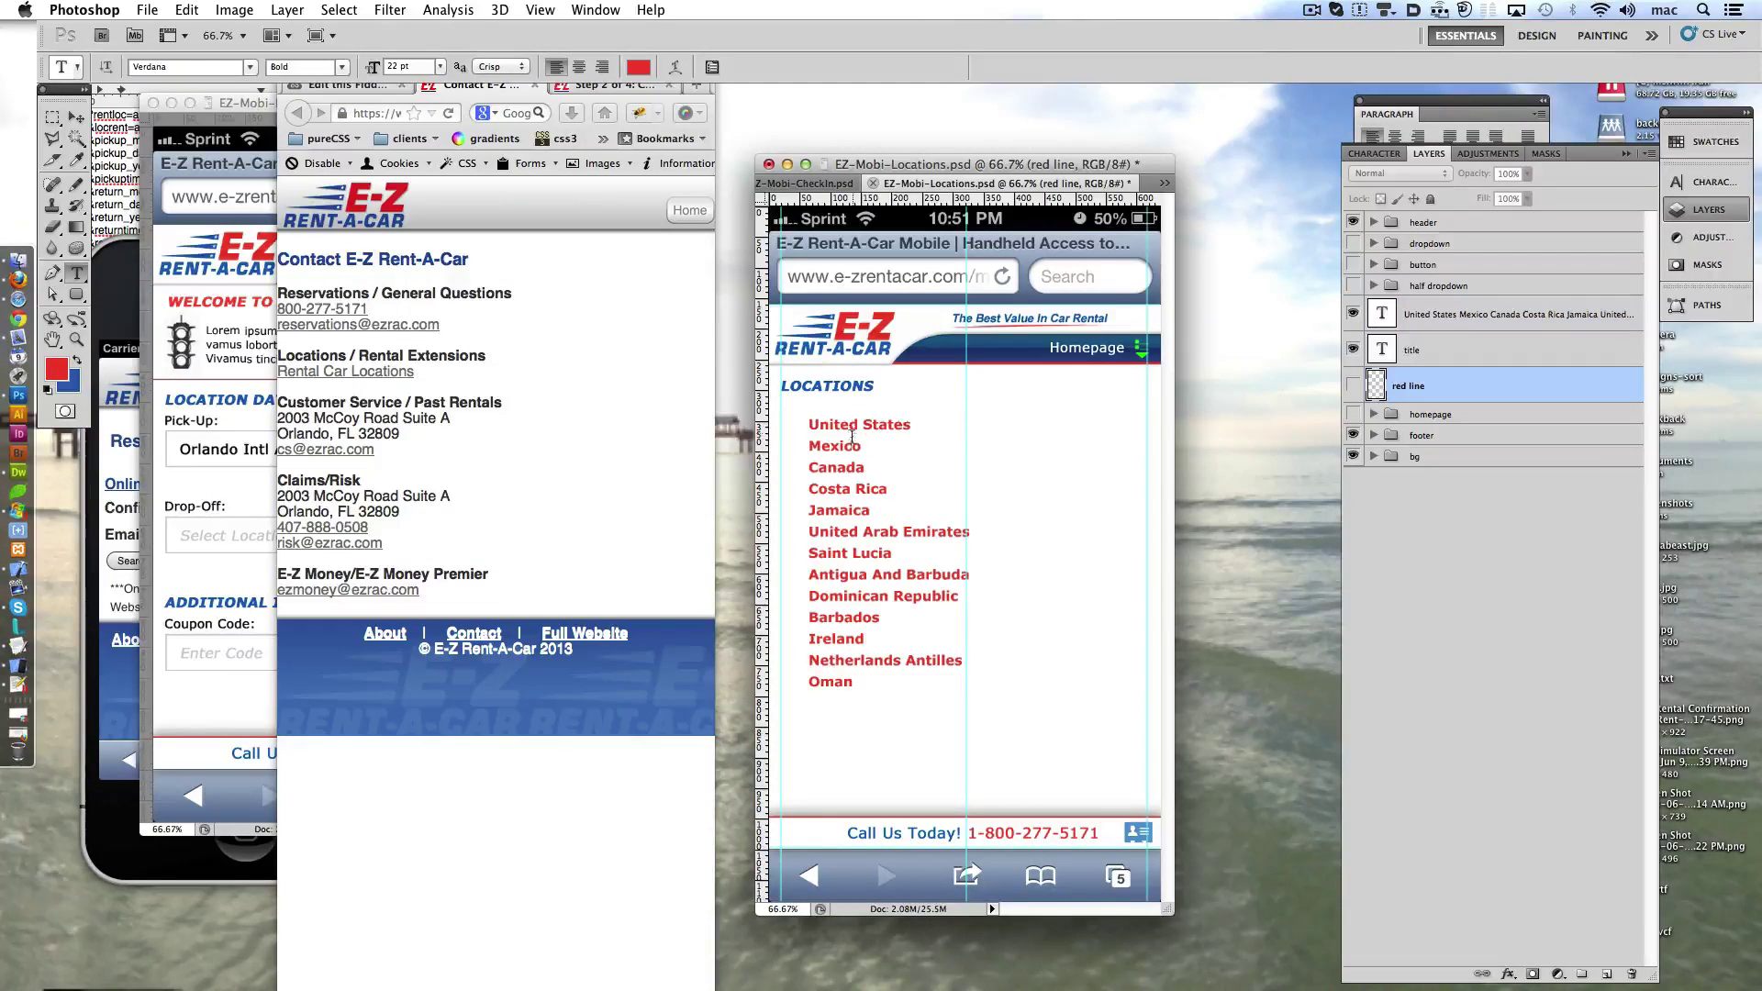
# - Zoom in on the country list and place a vertical guide at its left edge
pyautogui.click(851, 436)
pyautogui.press('f')
pyautogui.press('z')
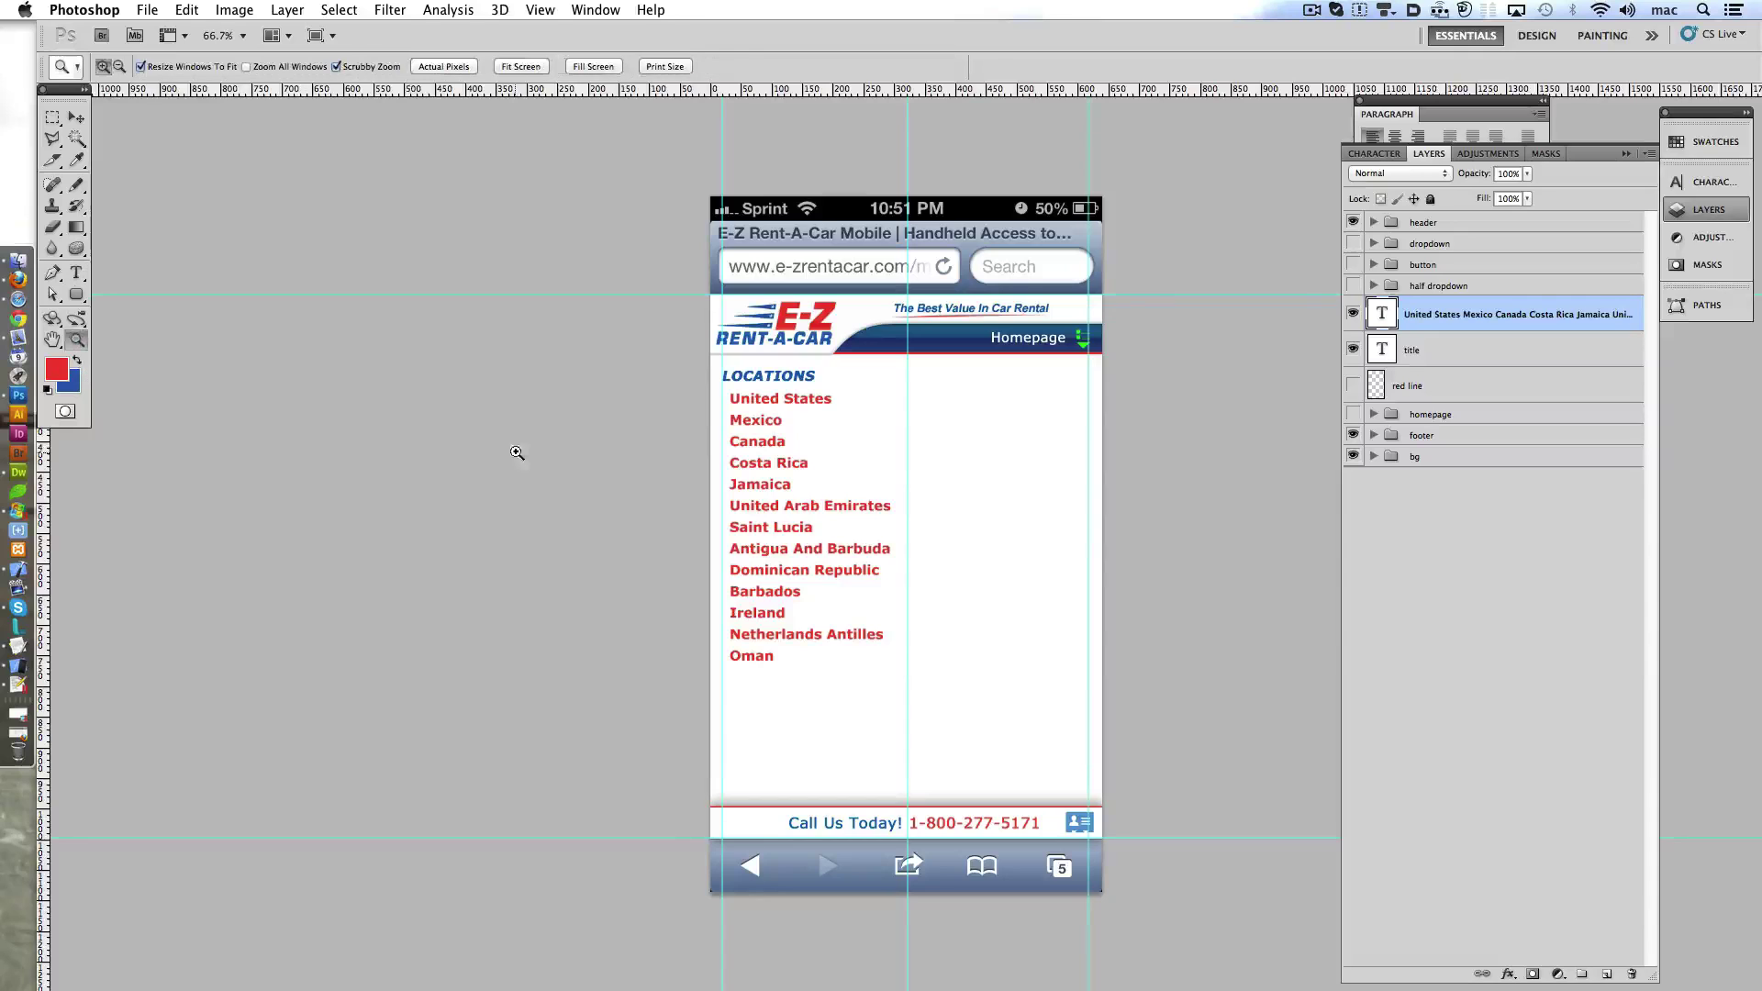
pyautogui.moveTo(517, 453); pyautogui.dragTo(740, 441)
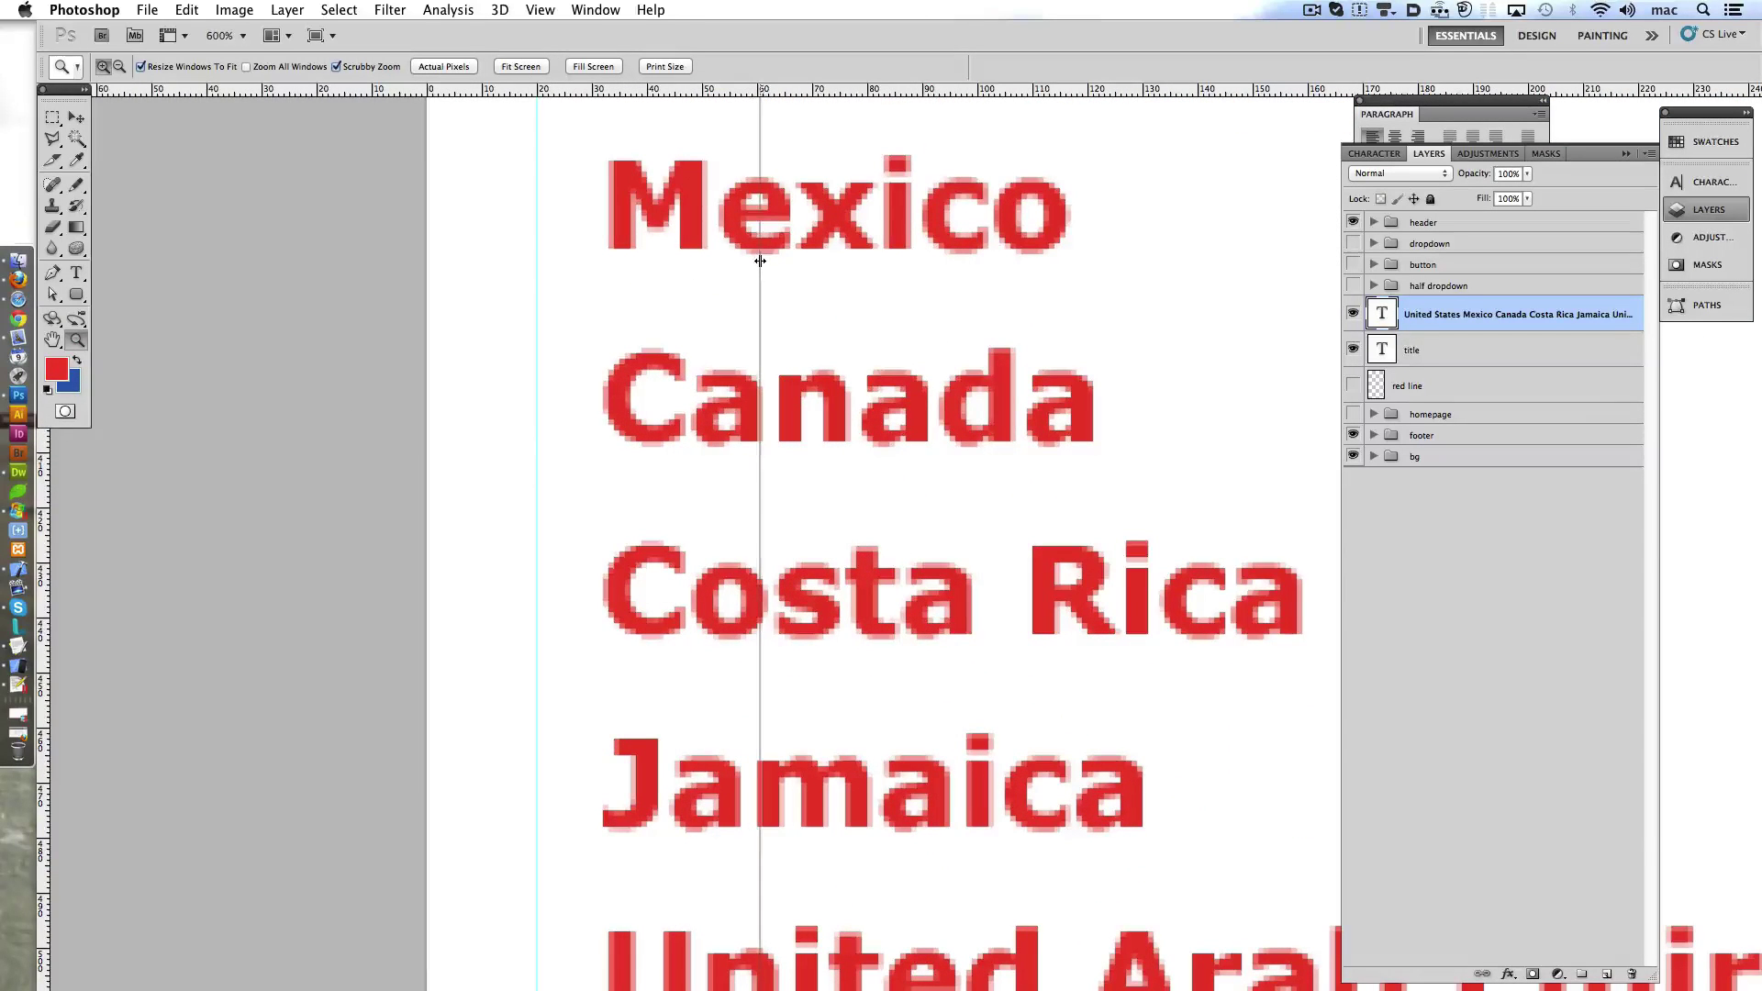
pyautogui.moveTo(759, 261); pyautogui.dragTo(899, 266)
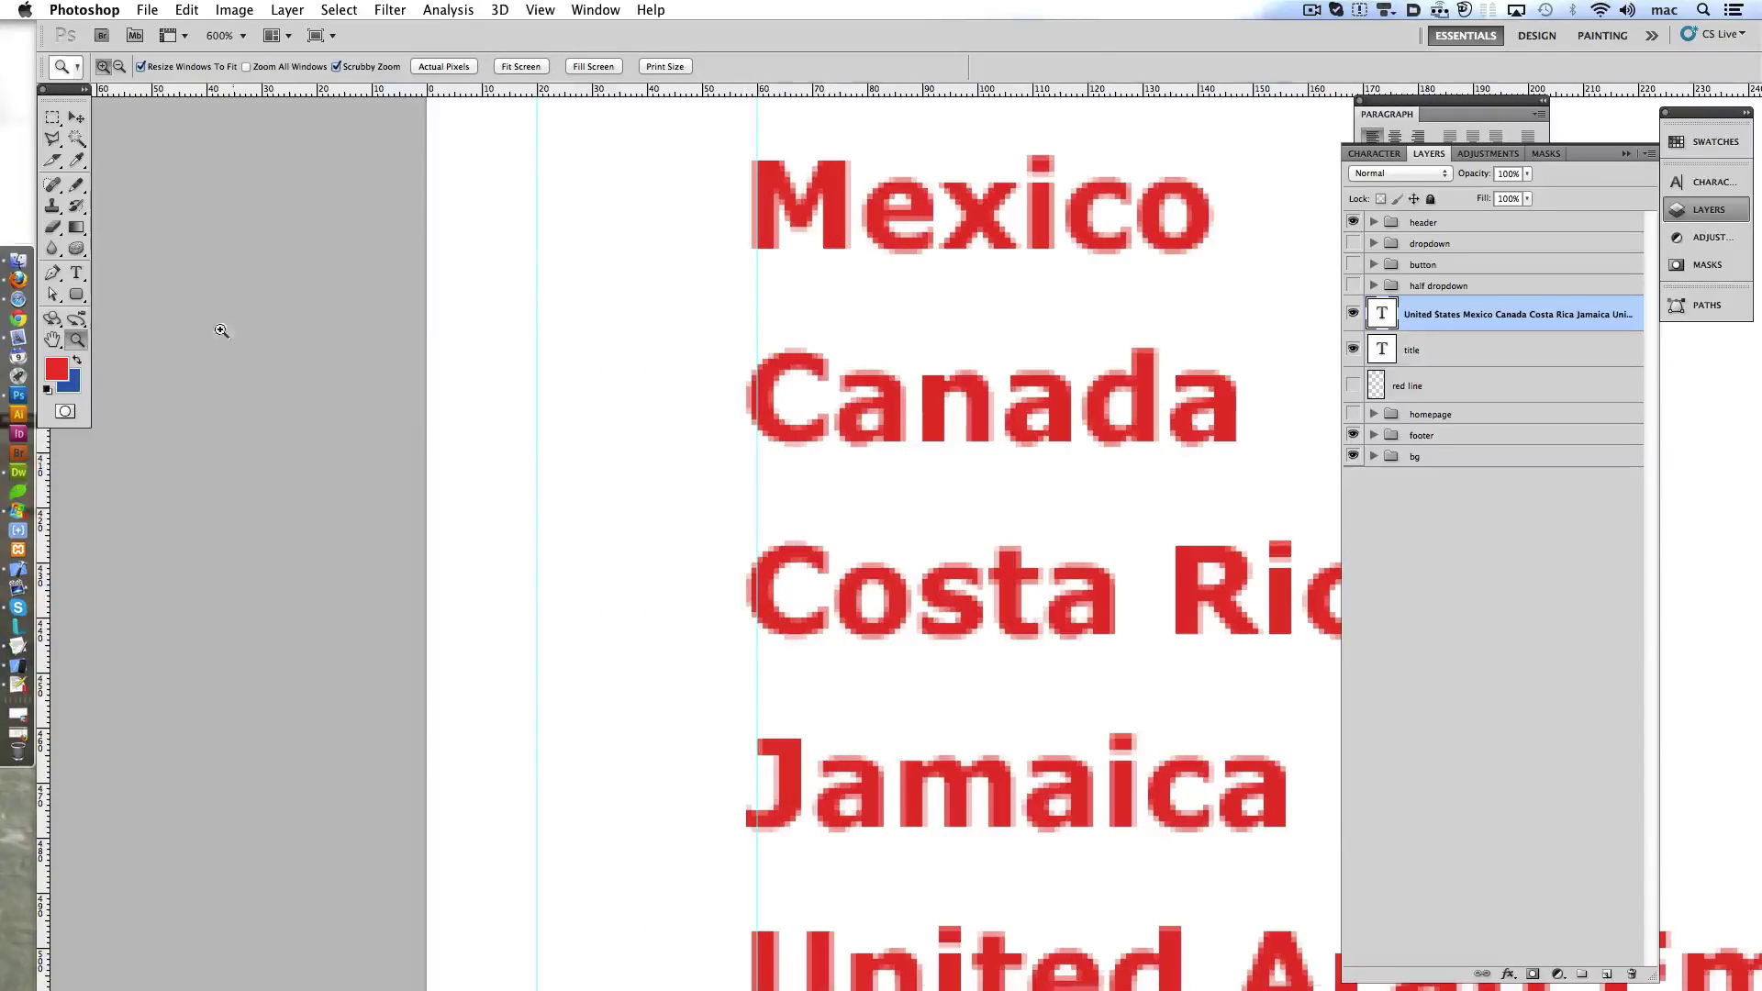
pyautogui.press('super+1')
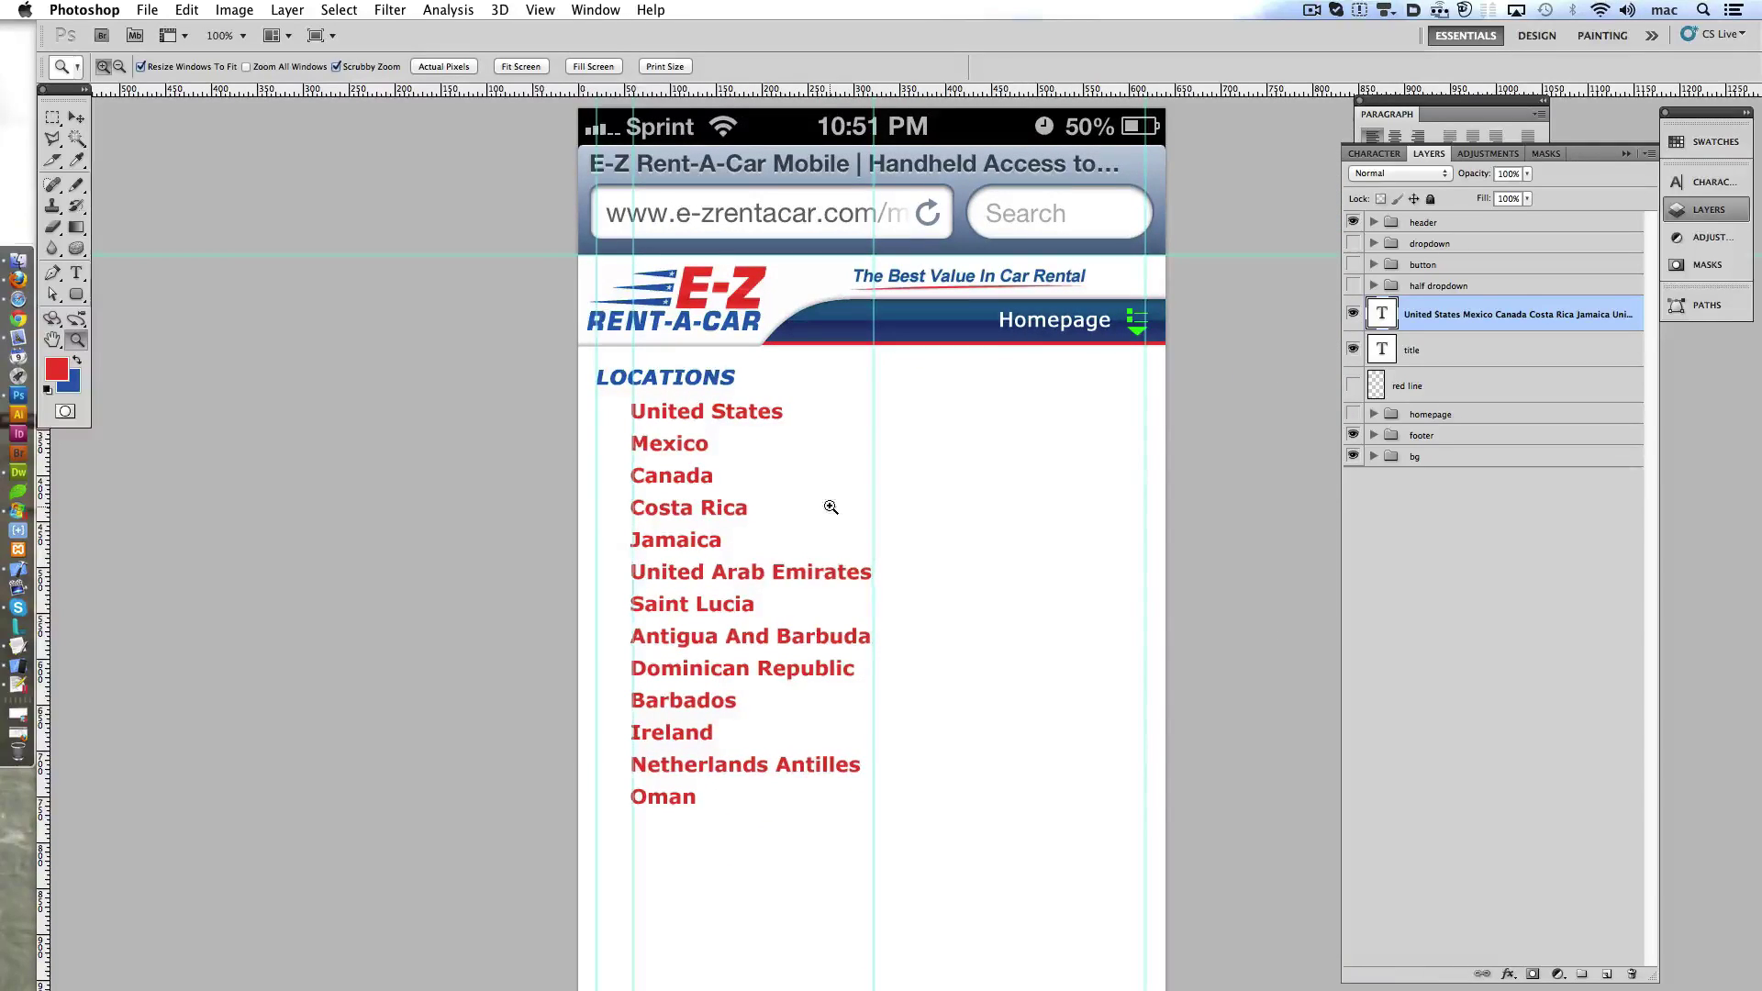
# - Set the country list's leading to 30 pt in the Character panel
pyautogui.press('t')
pyautogui.click(1707, 181)
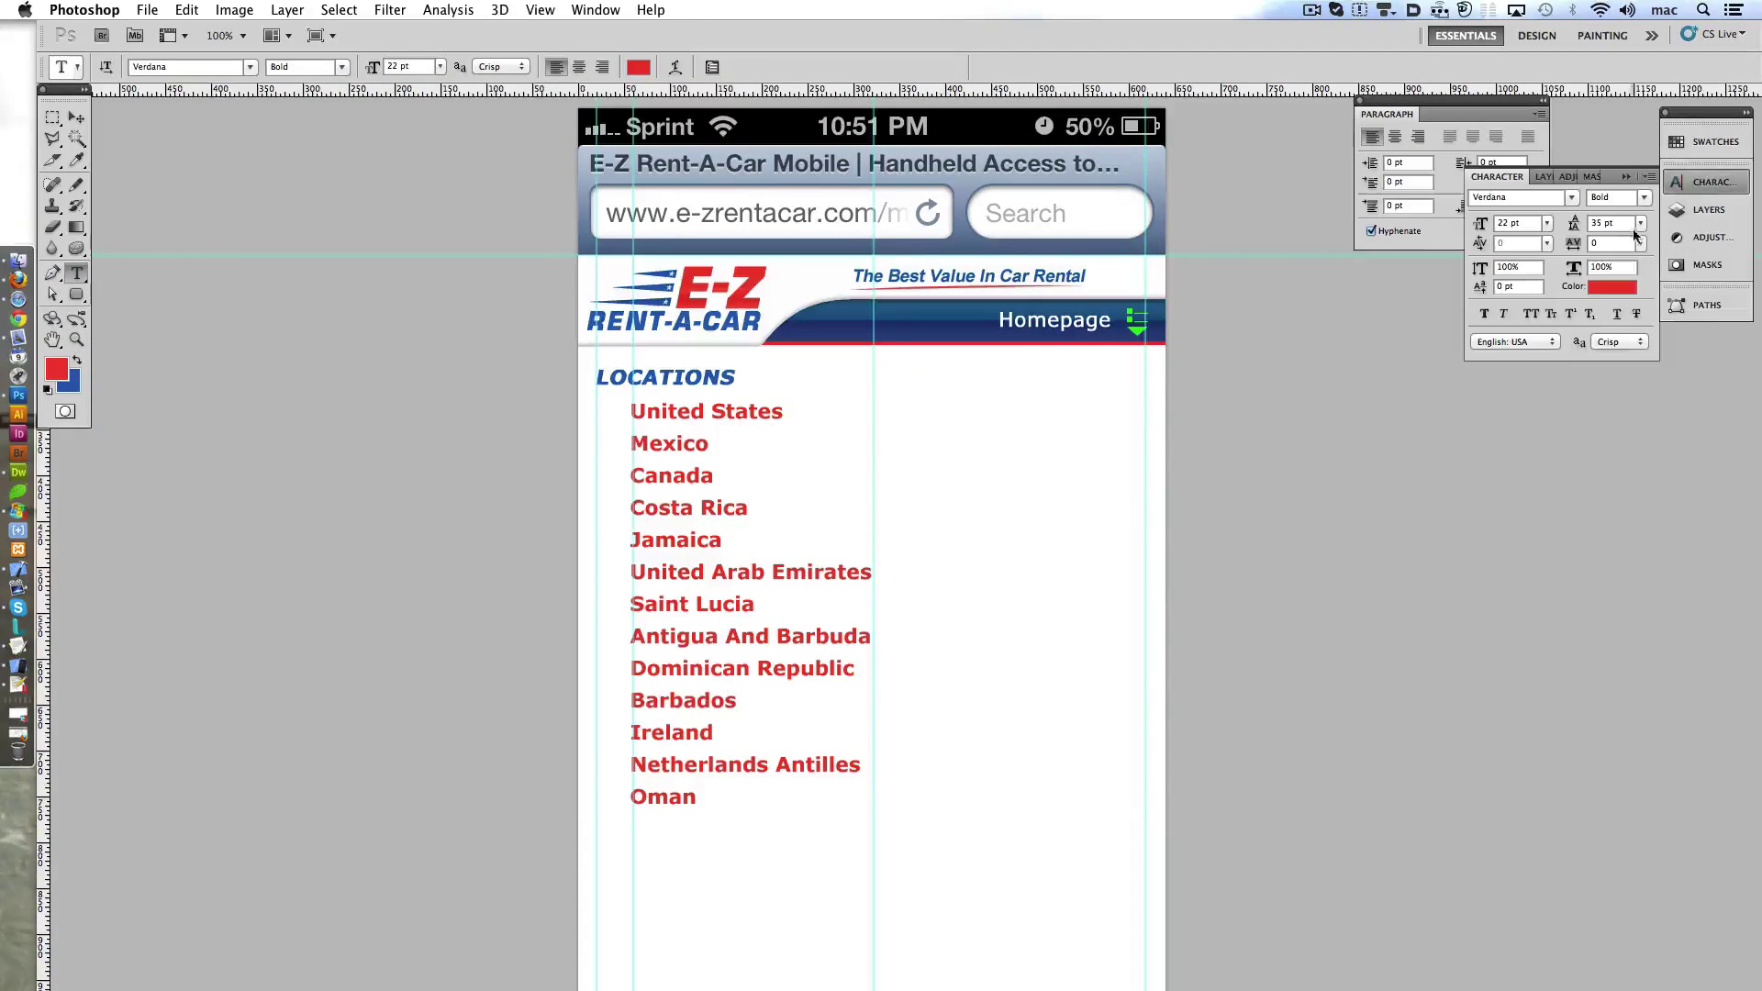
pyautogui.click(1640, 223)
pyautogui.click(1625, 463)
pyautogui.scroll(-3, 717, 549)
pyautogui.scroll(3, 717, 549)
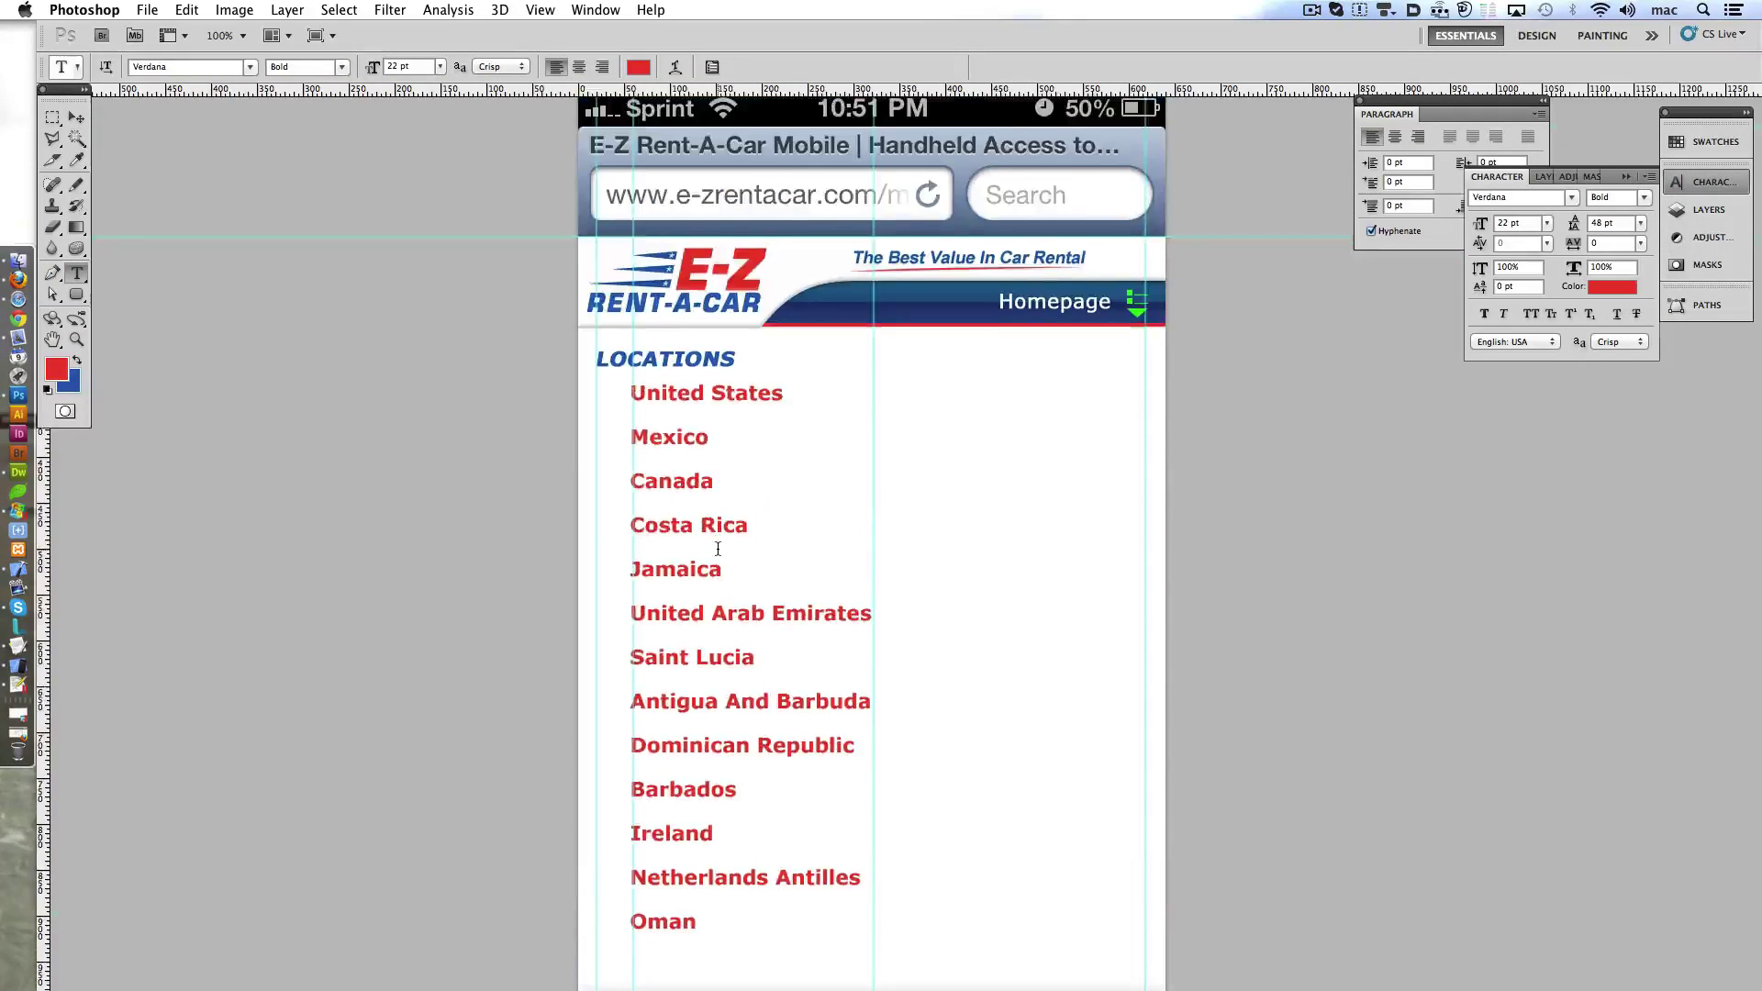
pyautogui.click(1640, 223)
pyautogui.click(1624, 422)
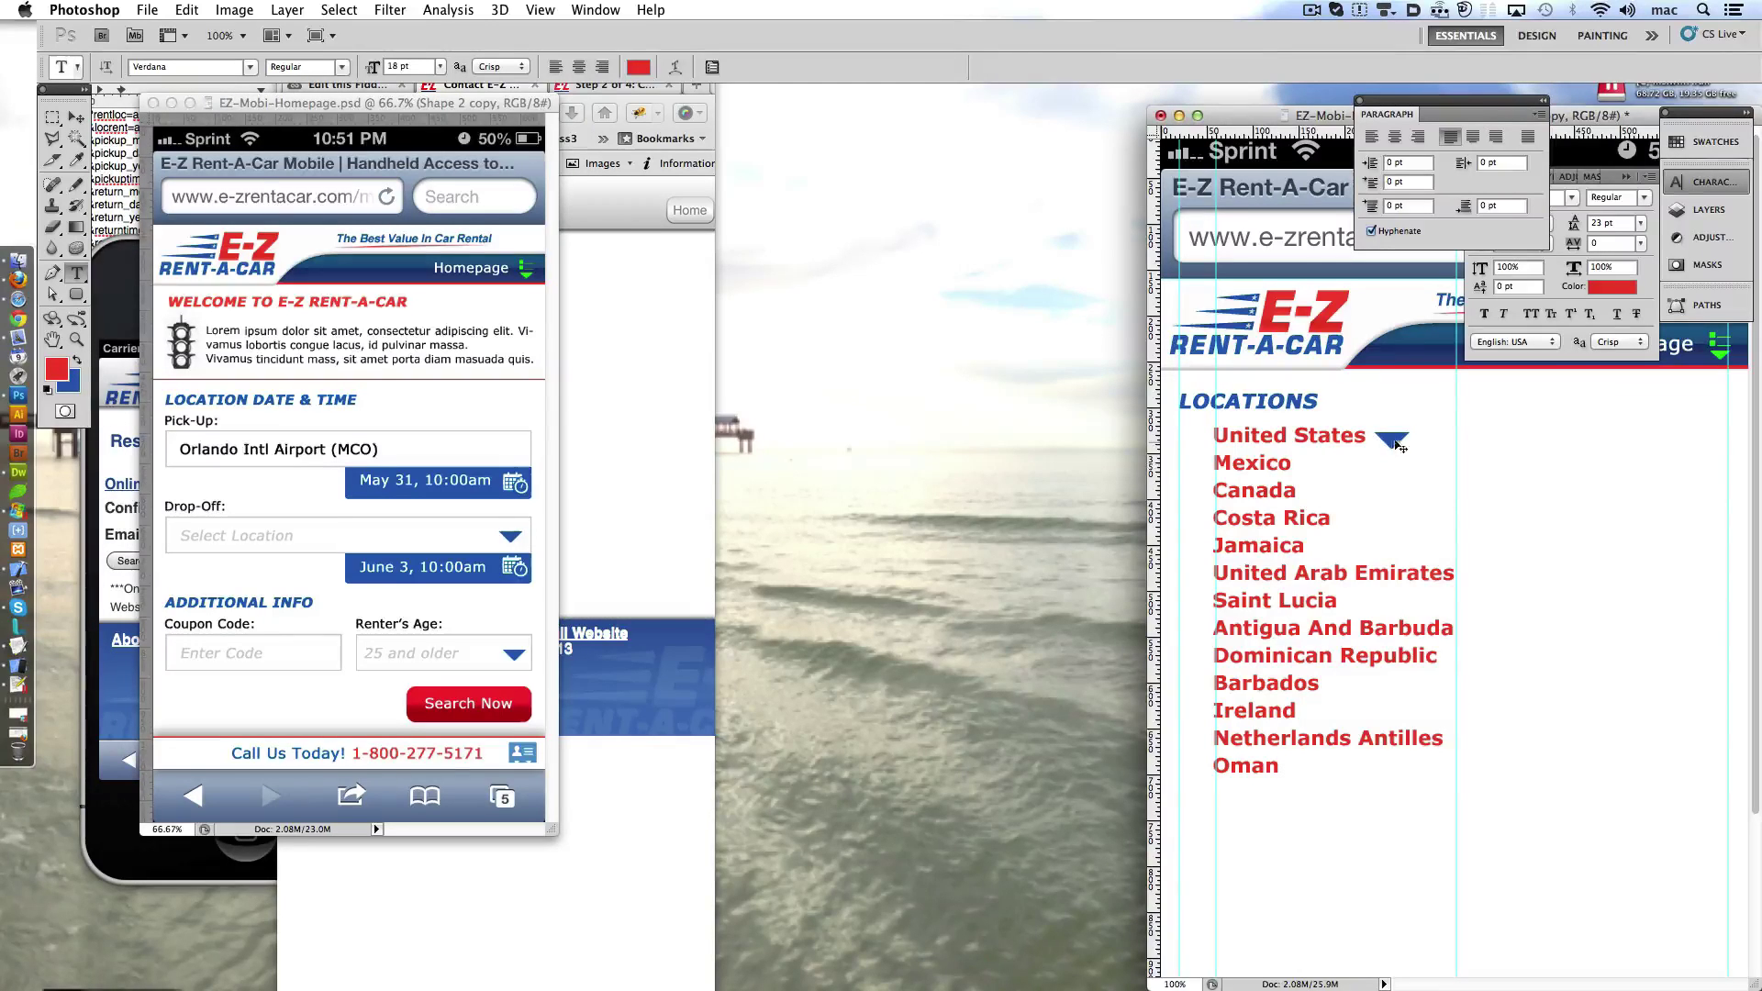
# - Reposition the United States triangle and select the country list text
pyautogui.moveTo(1391, 444); pyautogui.dragTo(1398, 437)
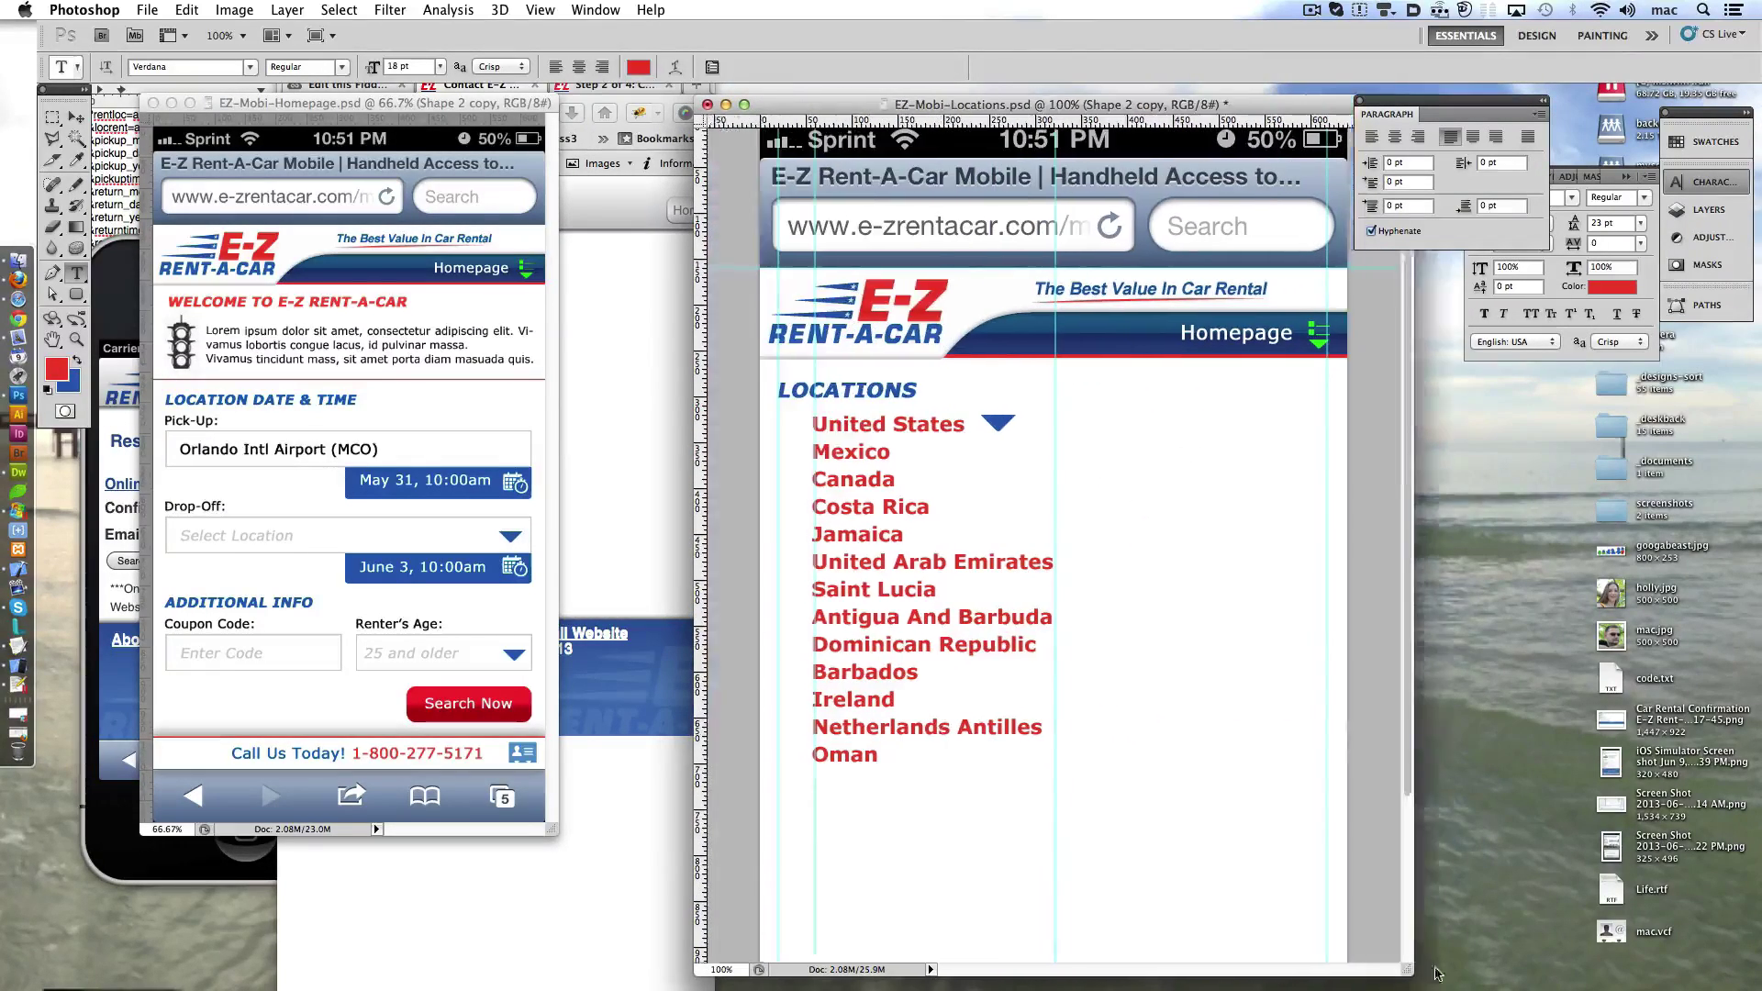
pyautogui.click(964, 562)
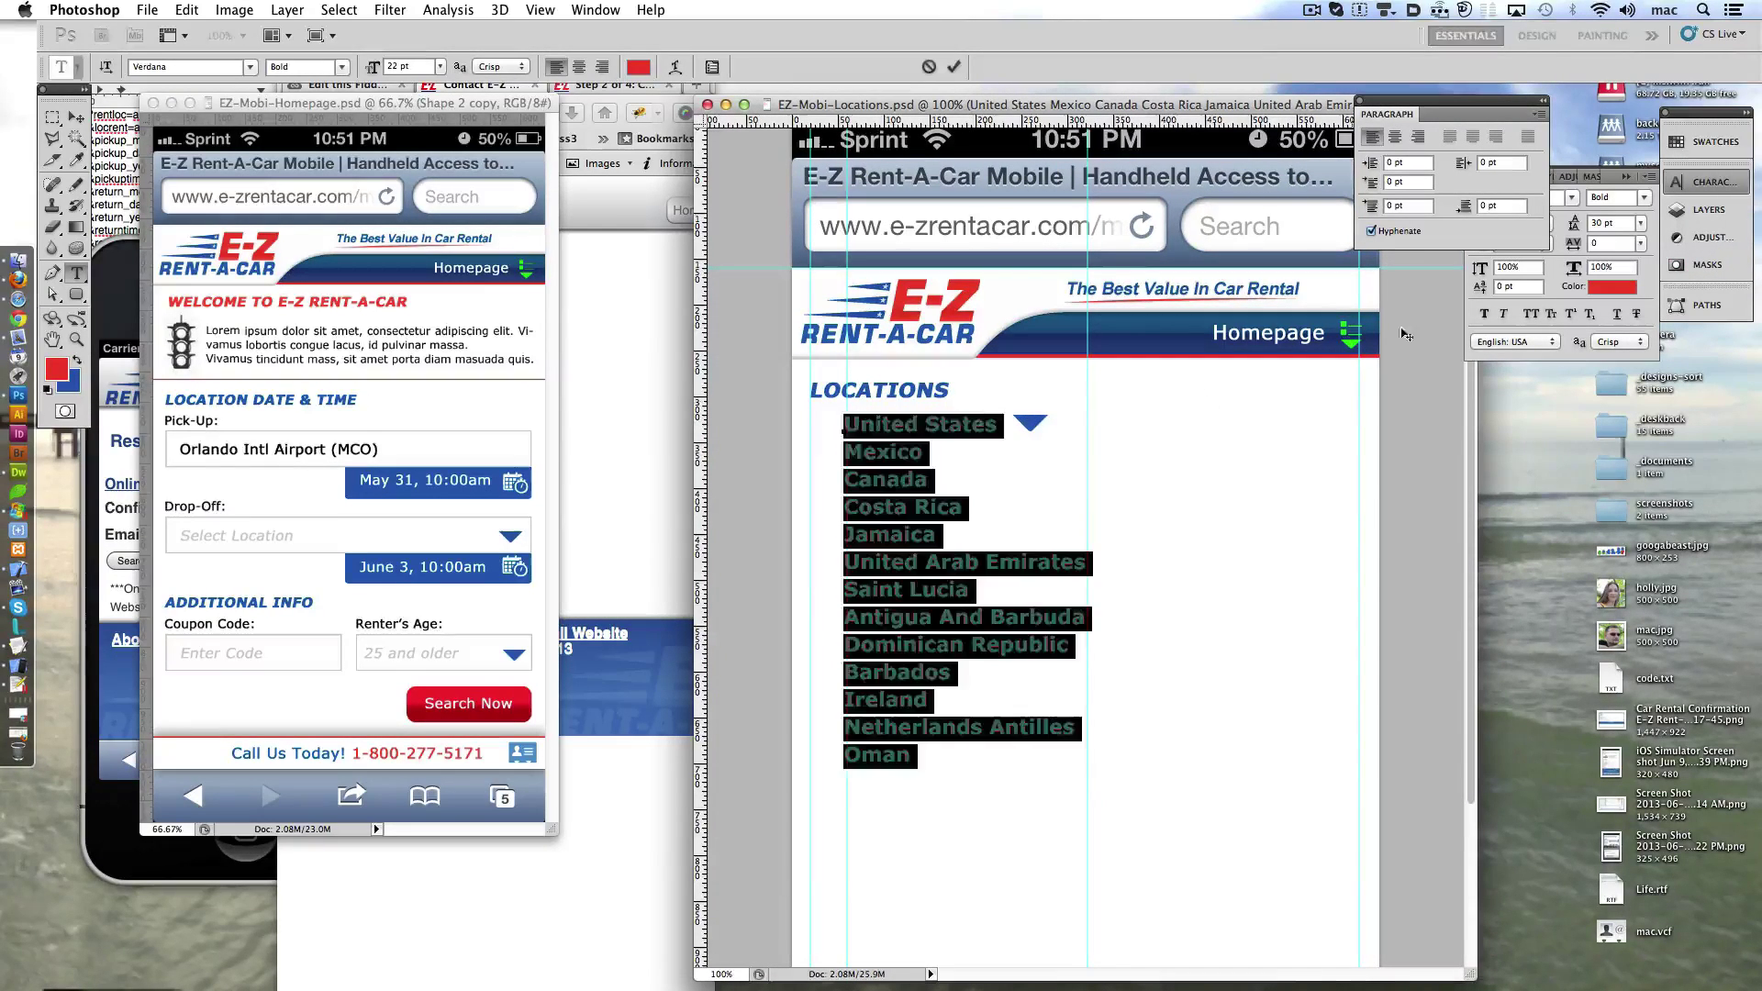
pyautogui.press('Return')
pyautogui.click(1572, 272)
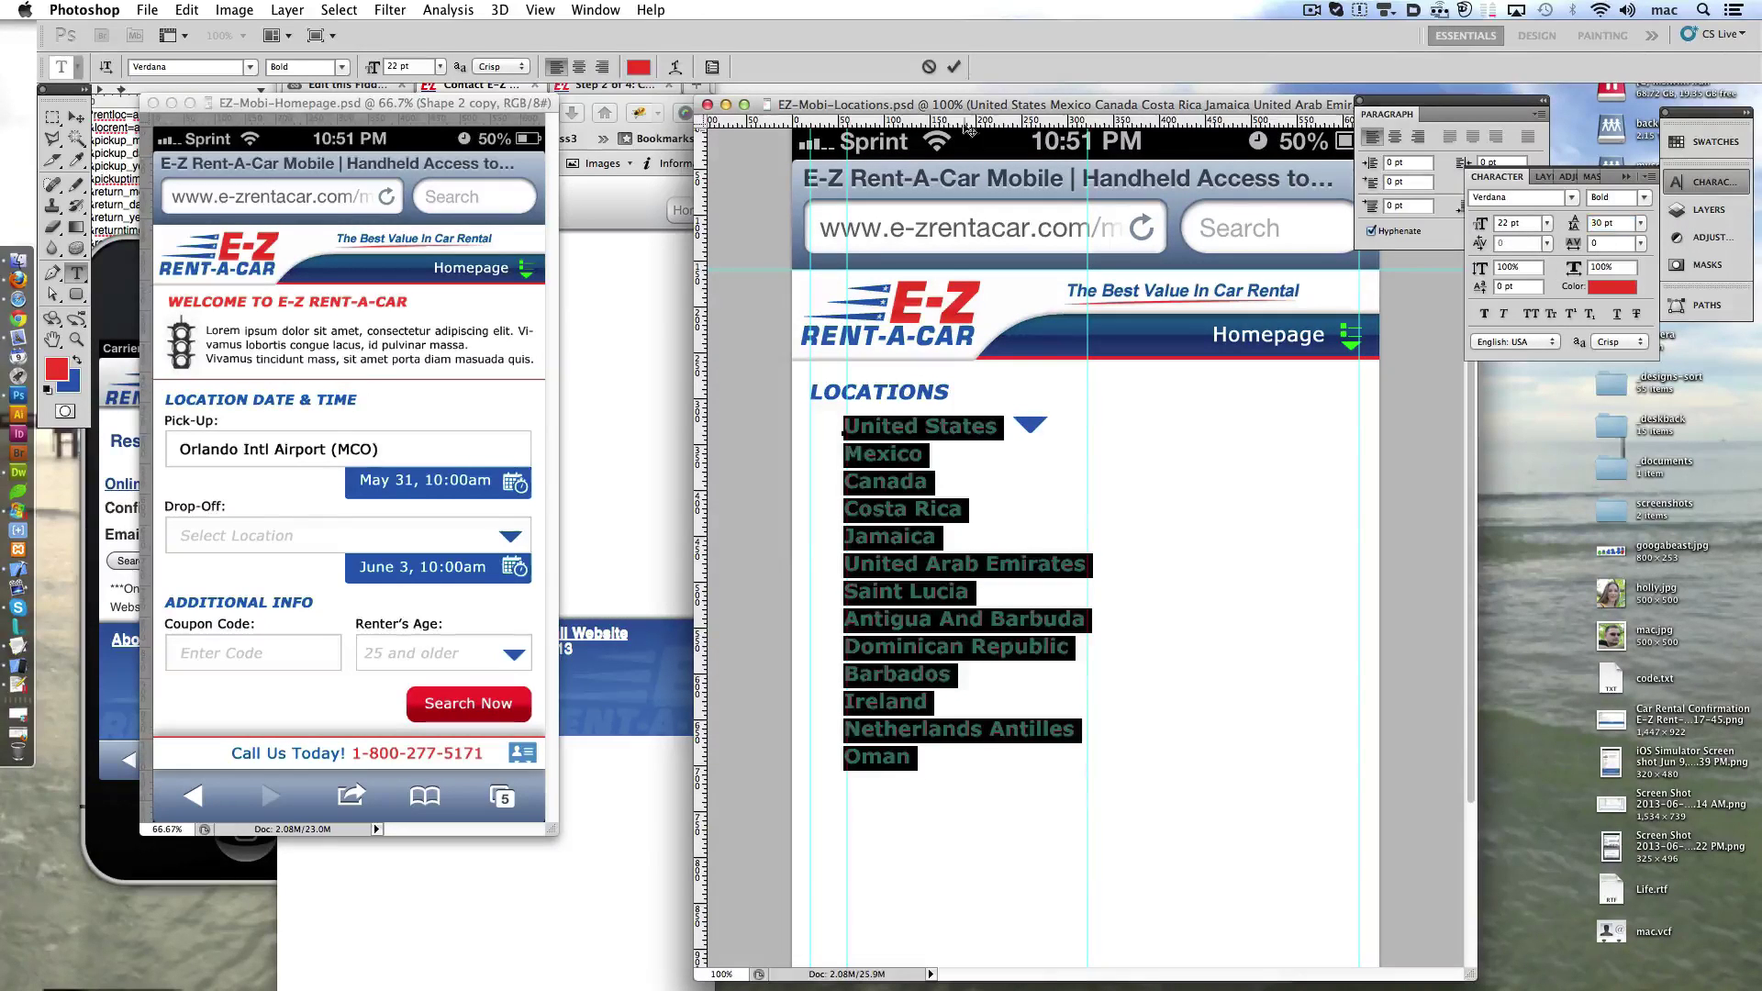
pyautogui.hotkey('ctrl', 'Return')
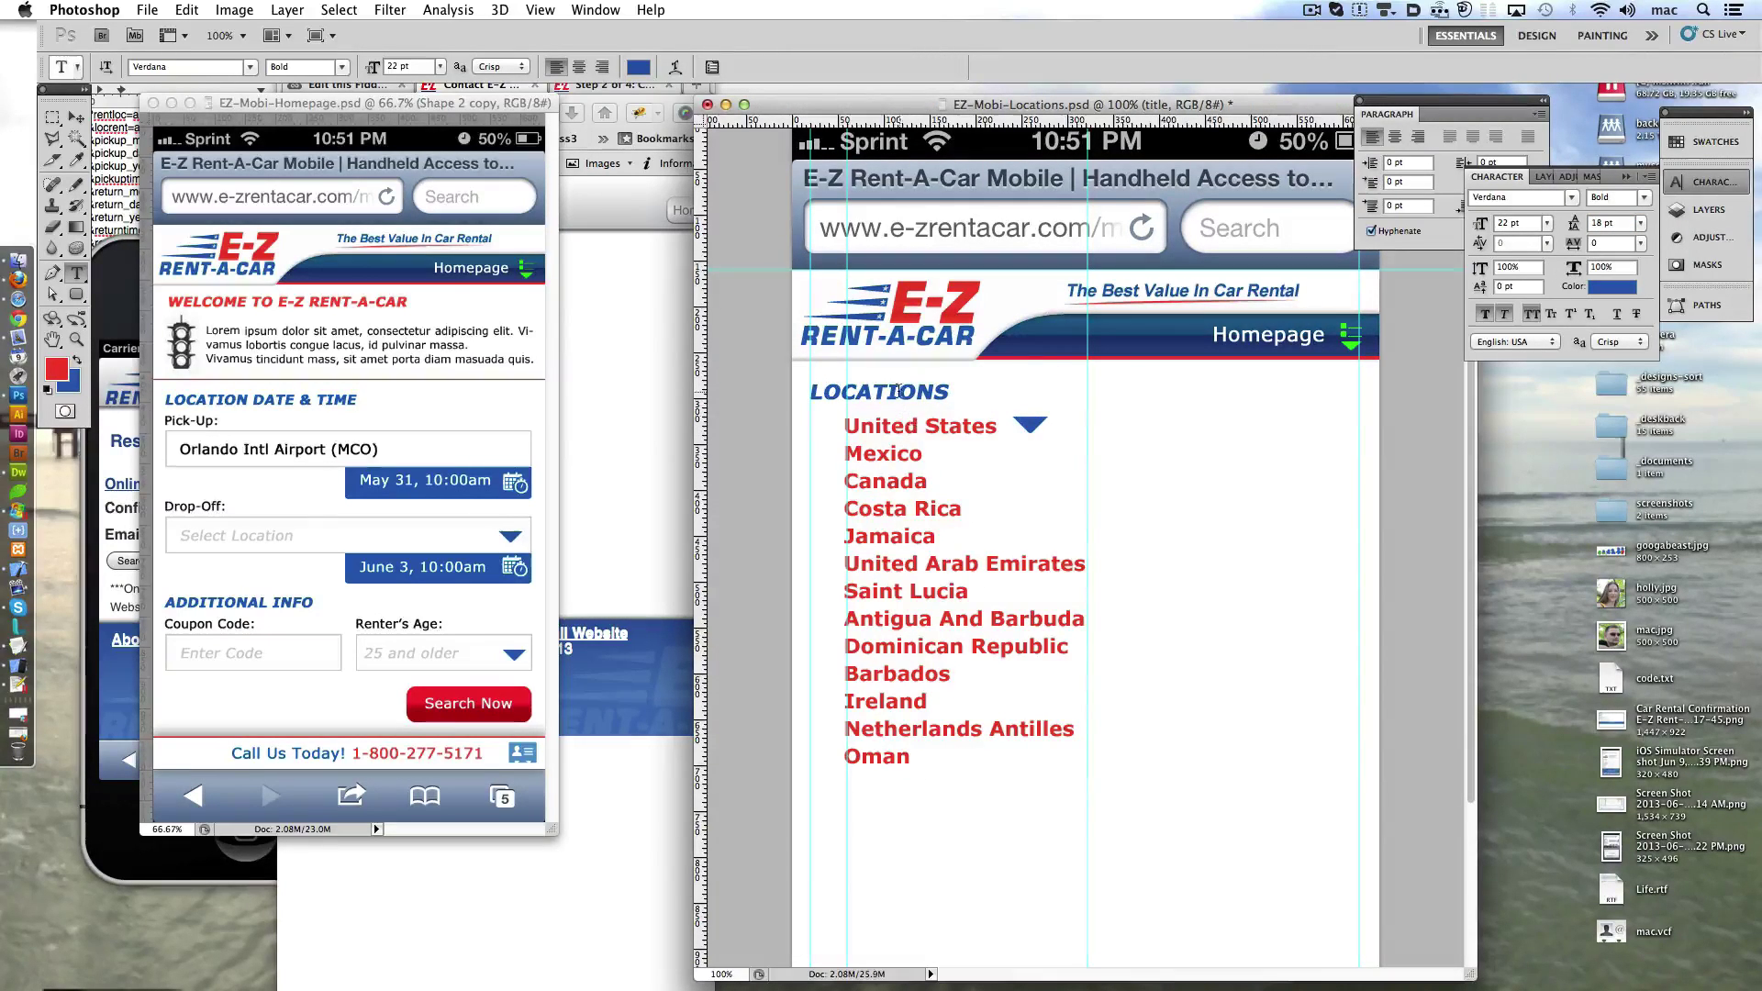
# - Enlarge the LOCATIONS title to about 128% and move it above the list
pyautogui.moveTo(897, 396)
pyautogui.mouseDown()
pyautogui.moveTo(892, 340)
pyautogui.moveTo(979, 365)
pyautogui.mouseUp()
pyautogui.hotkey('ctrl', 't')
pyautogui.press('Return')
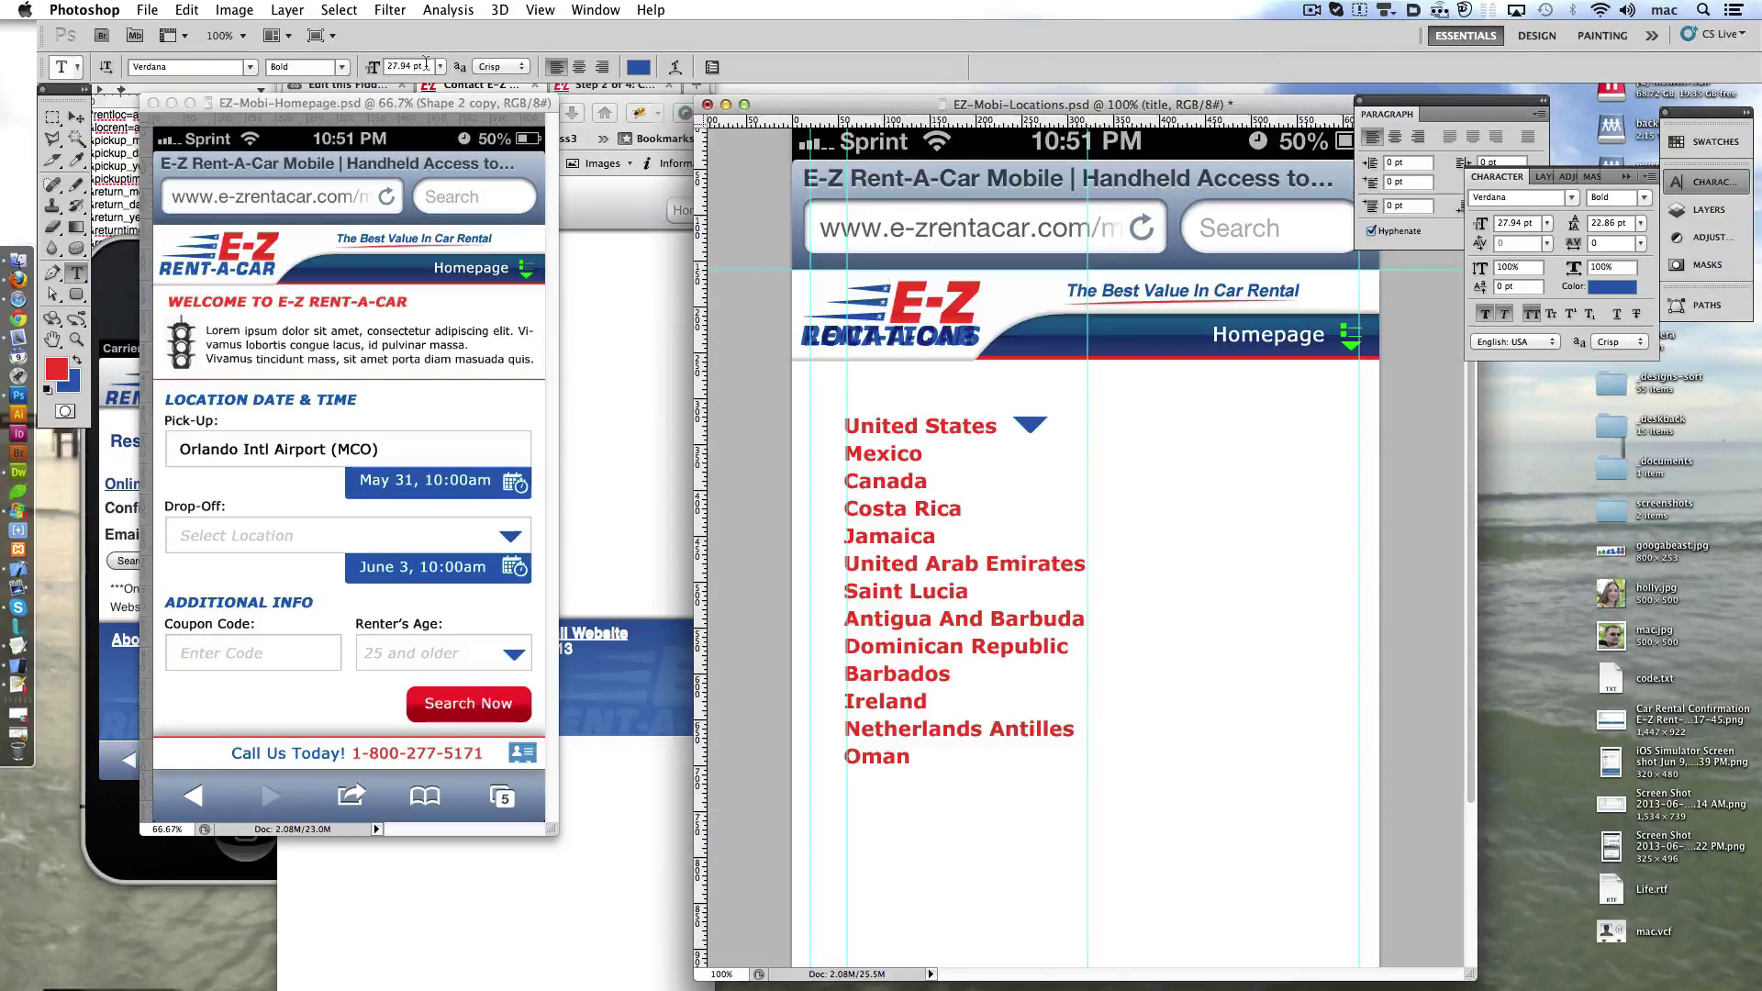
pyautogui.moveTo(891, 340); pyautogui.dragTo(898, 381)
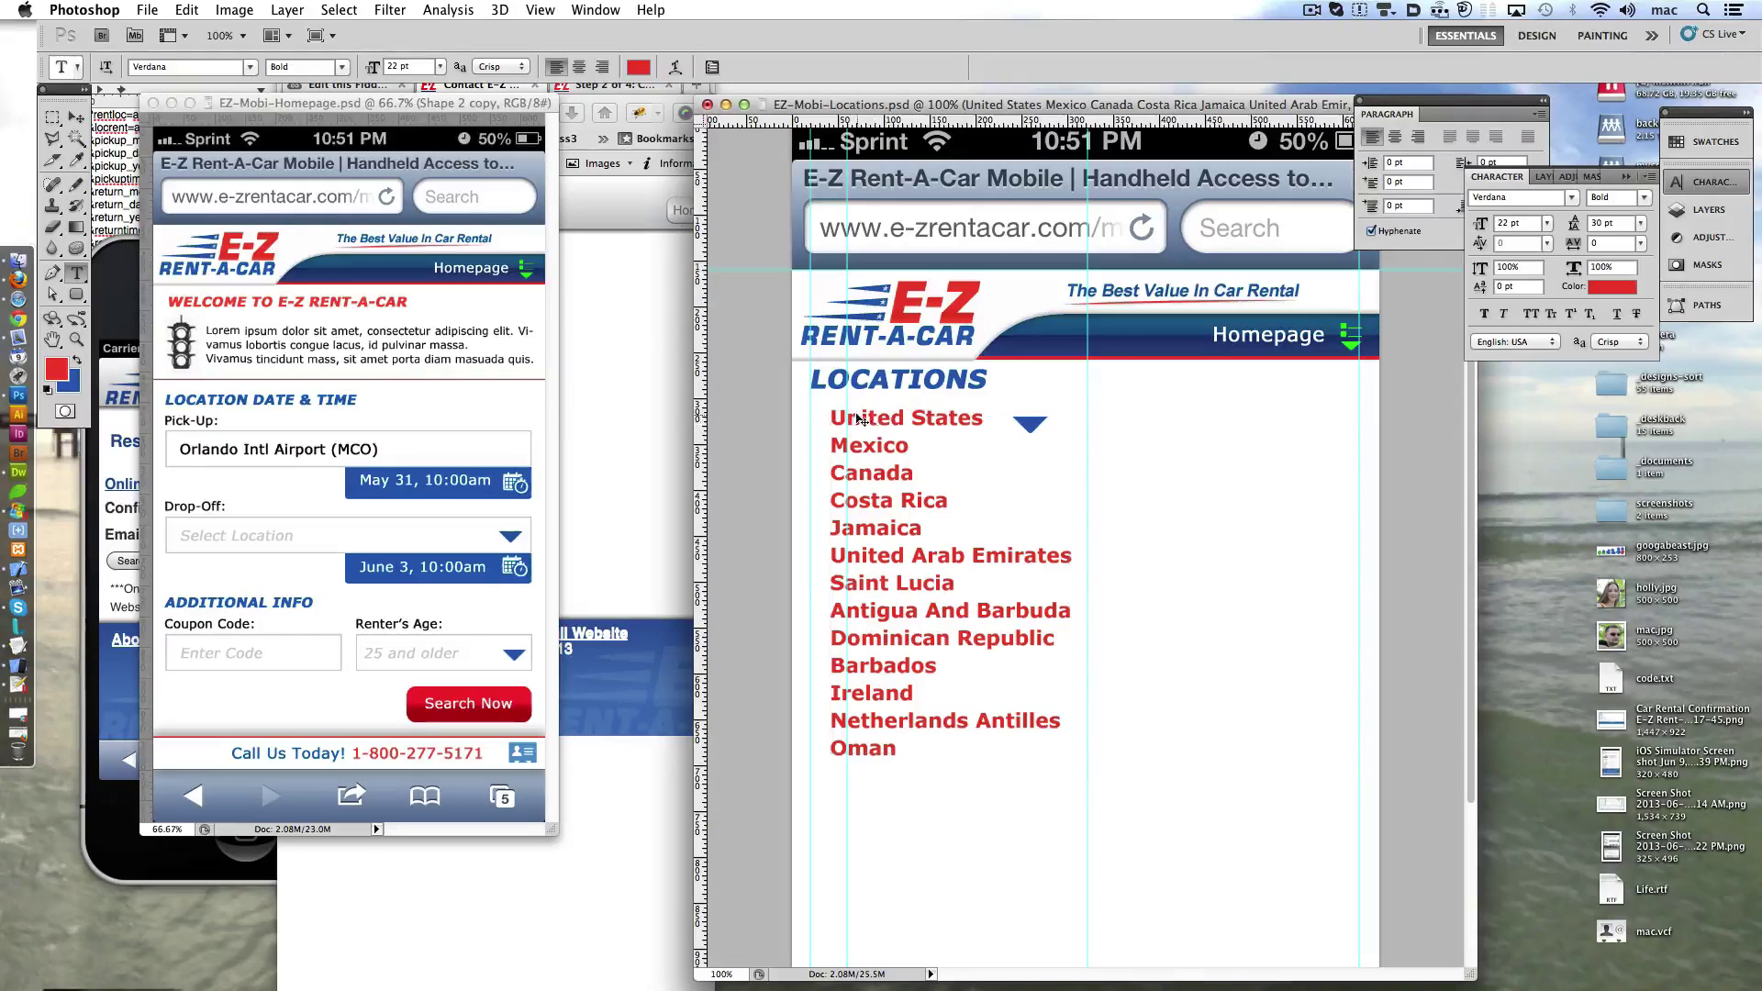
# - Align the country list under LOCATIONS and lower the title slightly
pyautogui.moveTo(1017, 448); pyautogui.dragTo(1000, 433)
pyautogui.moveTo(887, 474); pyautogui.dragTo(872, 475)
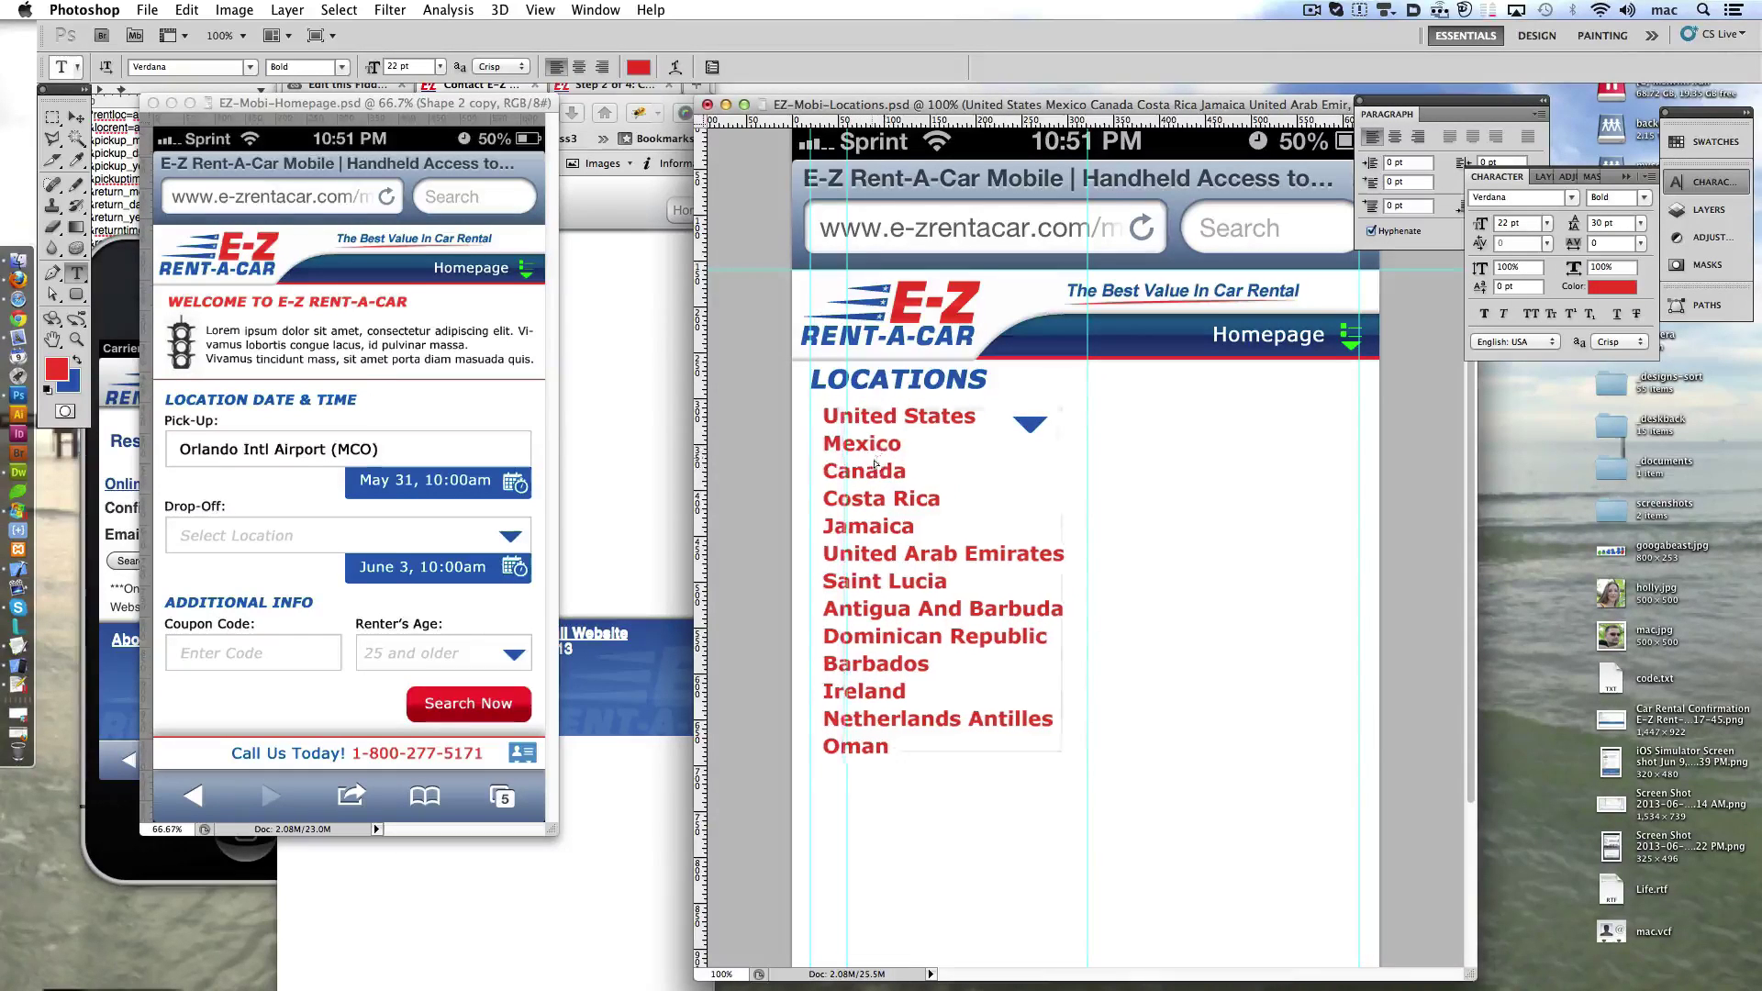
pyautogui.hotkey('shift', 'Right')
pyautogui.hotkey('shift', 'Right')
pyautogui.hotkey('shift', 'Right')
pyautogui.press('Right')
pyautogui.press('Right')
pyautogui.press('Right')
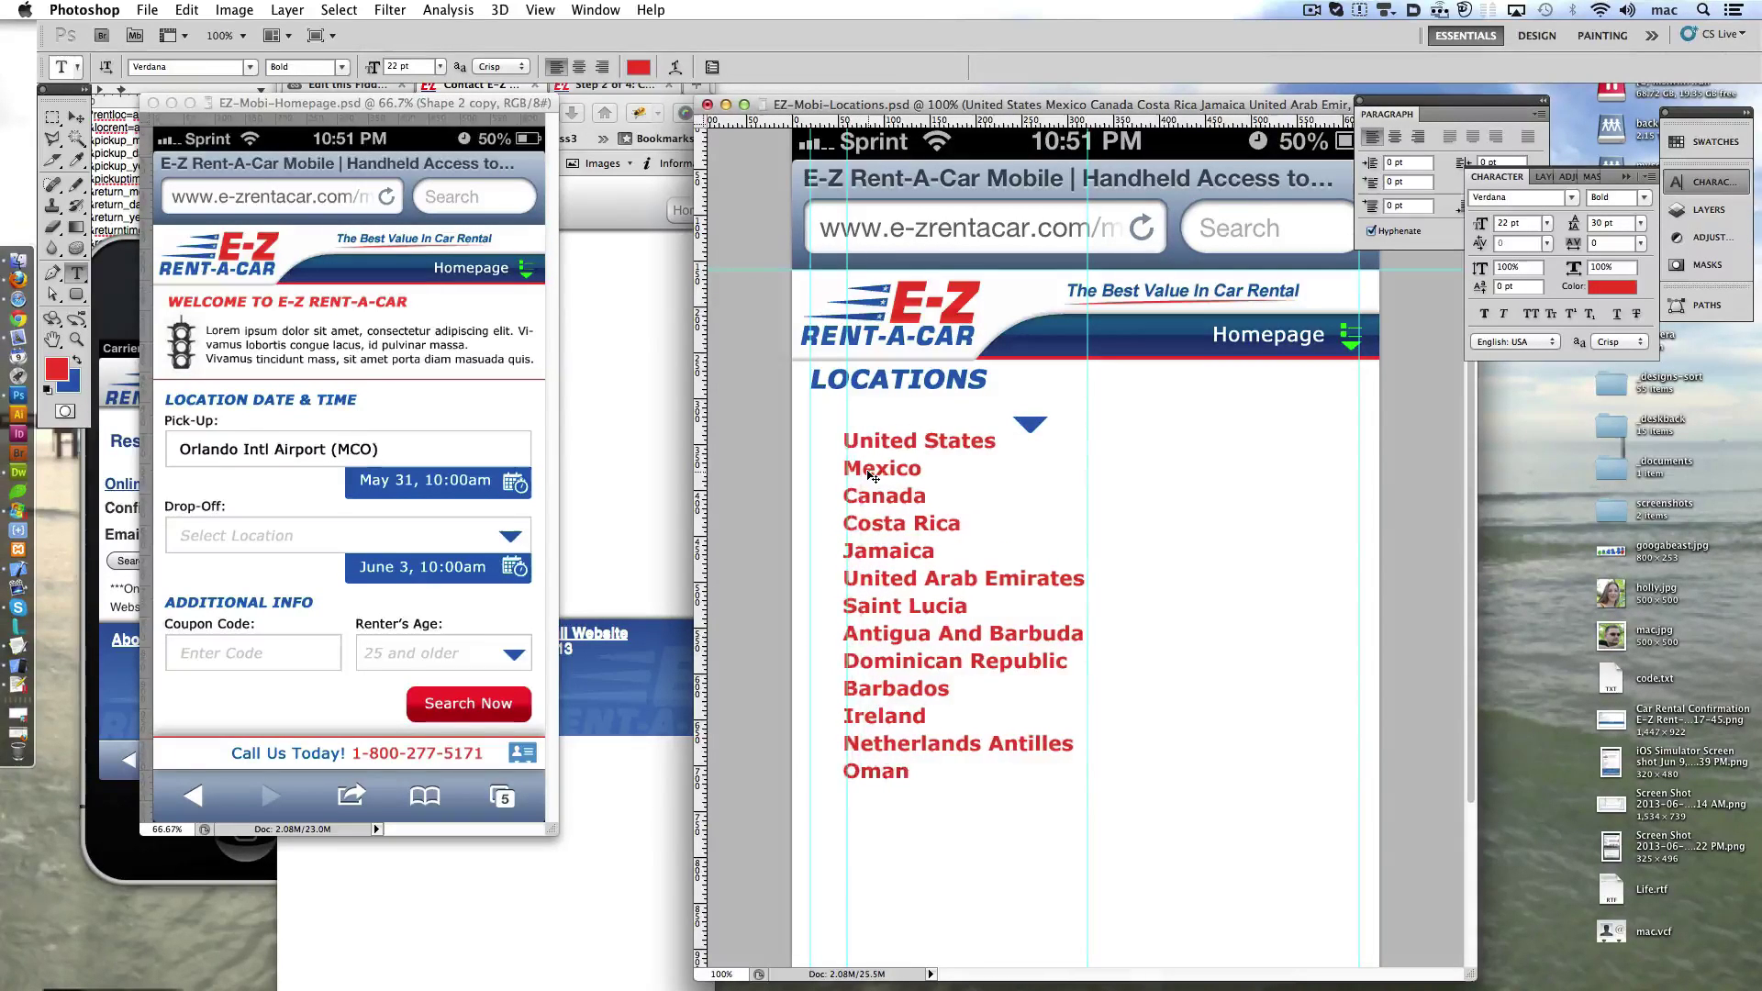
pyautogui.hotkey('shift', 'Up')
pyautogui.hotkey('shift', 'Up')
pyautogui.press('Up')
pyautogui.hotkey('shift', 'Down')
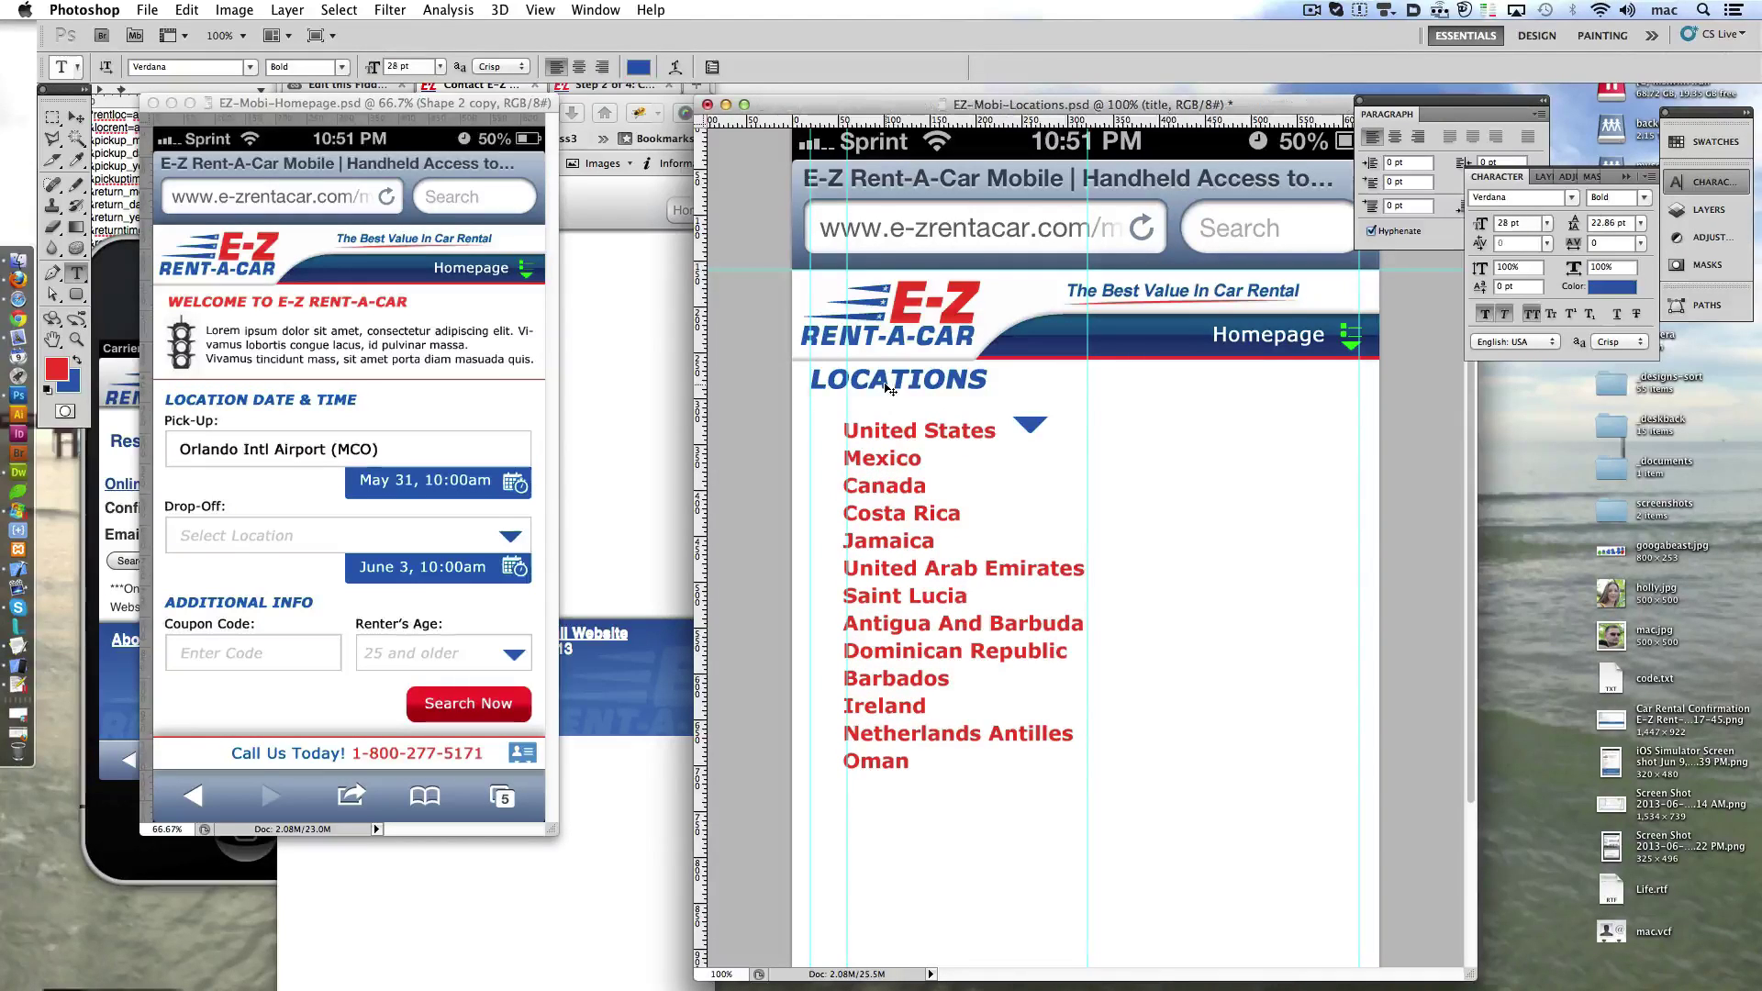
pyautogui.moveTo(887, 371); pyautogui.dragTo(888, 403)
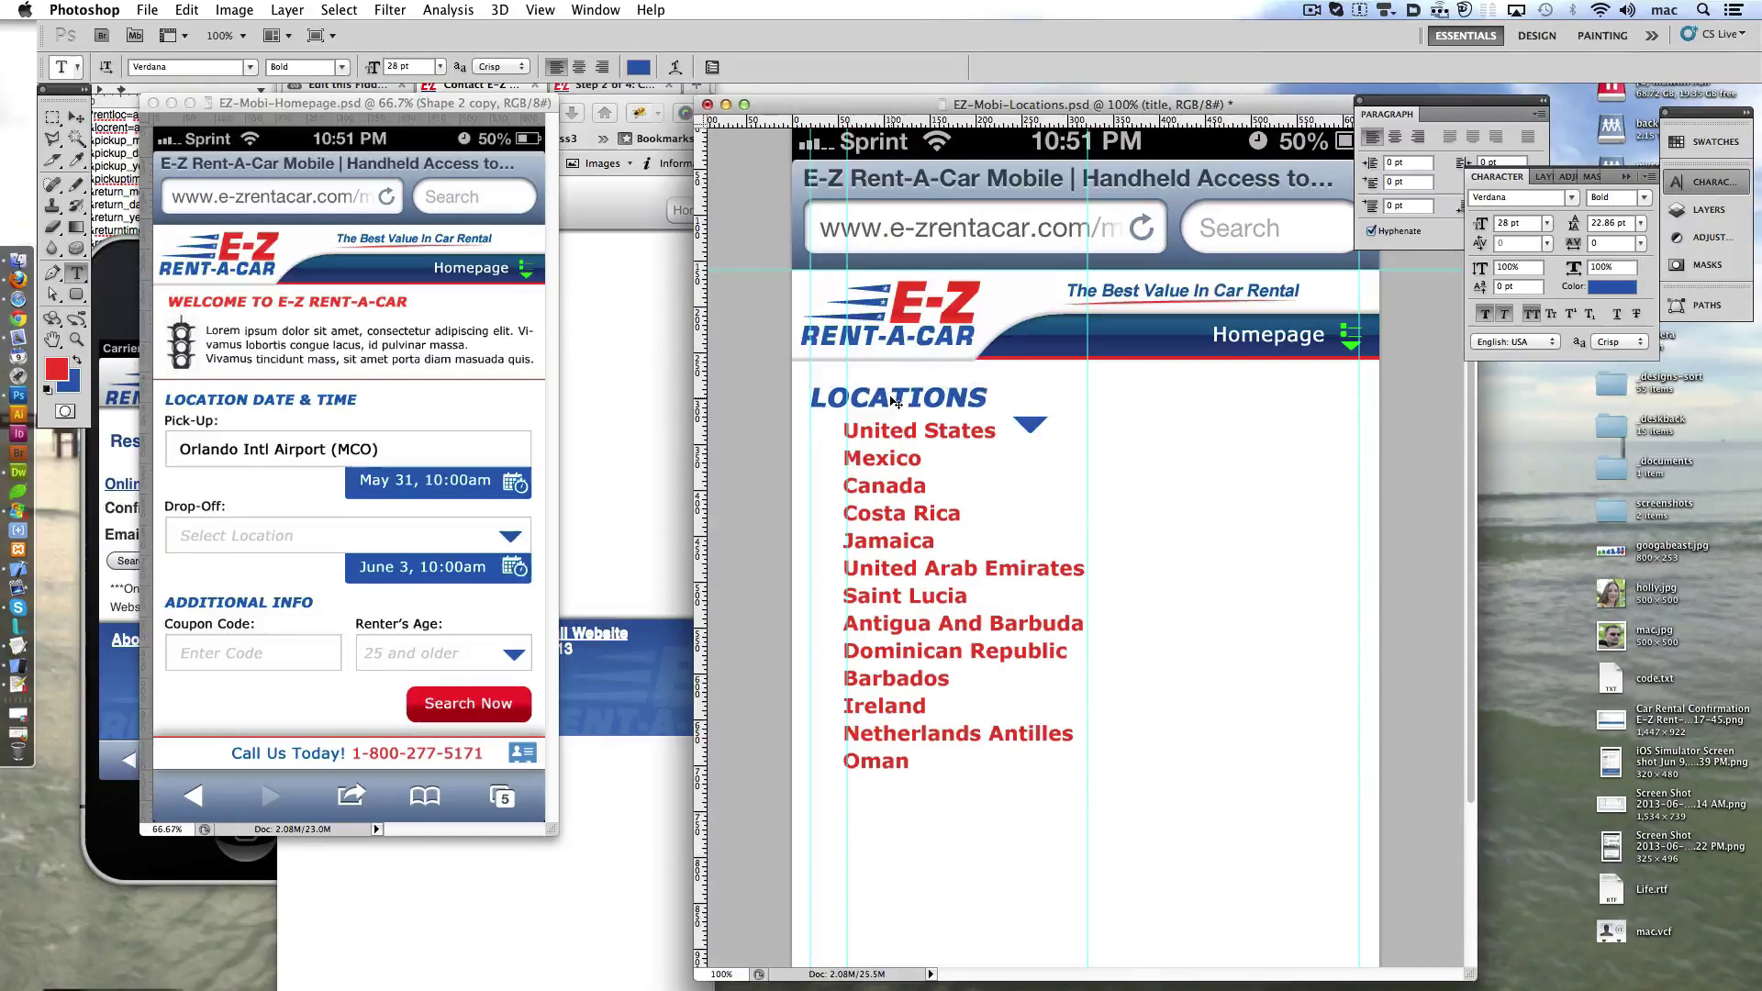
# - Nudge the country list down and set its leading to 35 pt
pyautogui.click(936, 440)
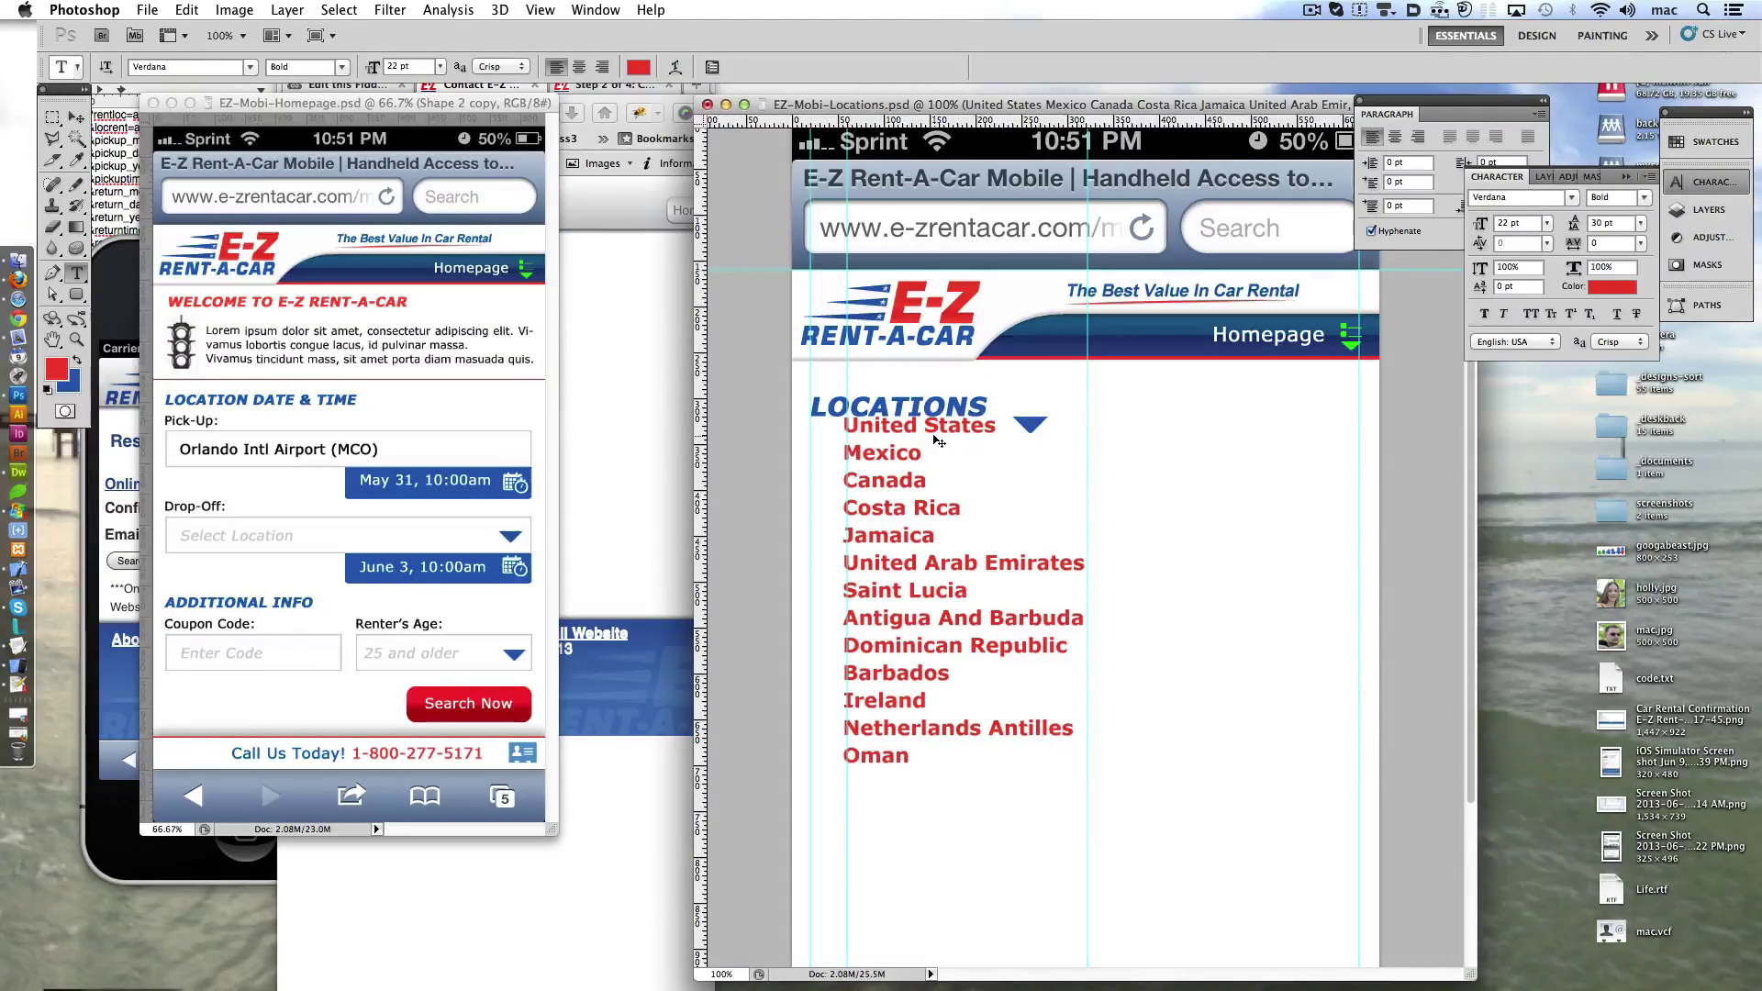
pyautogui.hotkey('shift', 'Down')
pyautogui.hotkey('shift', 'Down')
pyautogui.press('Down')
pyautogui.press('Down')
pyautogui.press('Down')
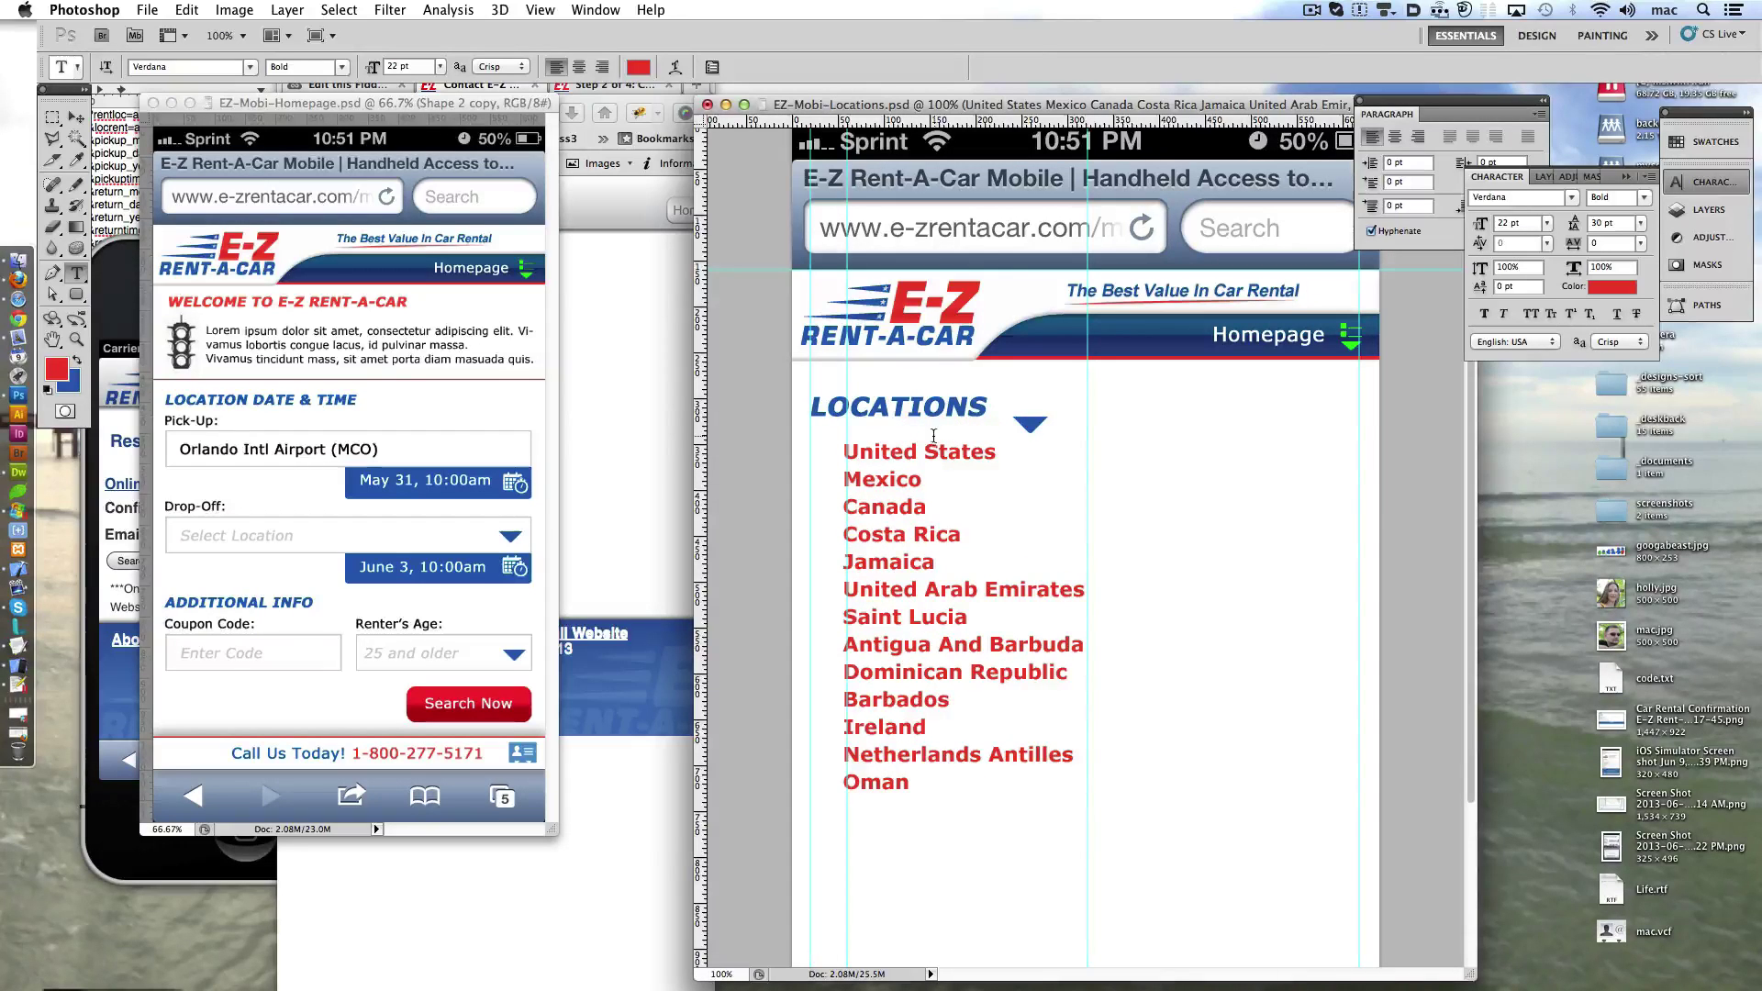
pyautogui.write('35')
pyautogui.press('Return')
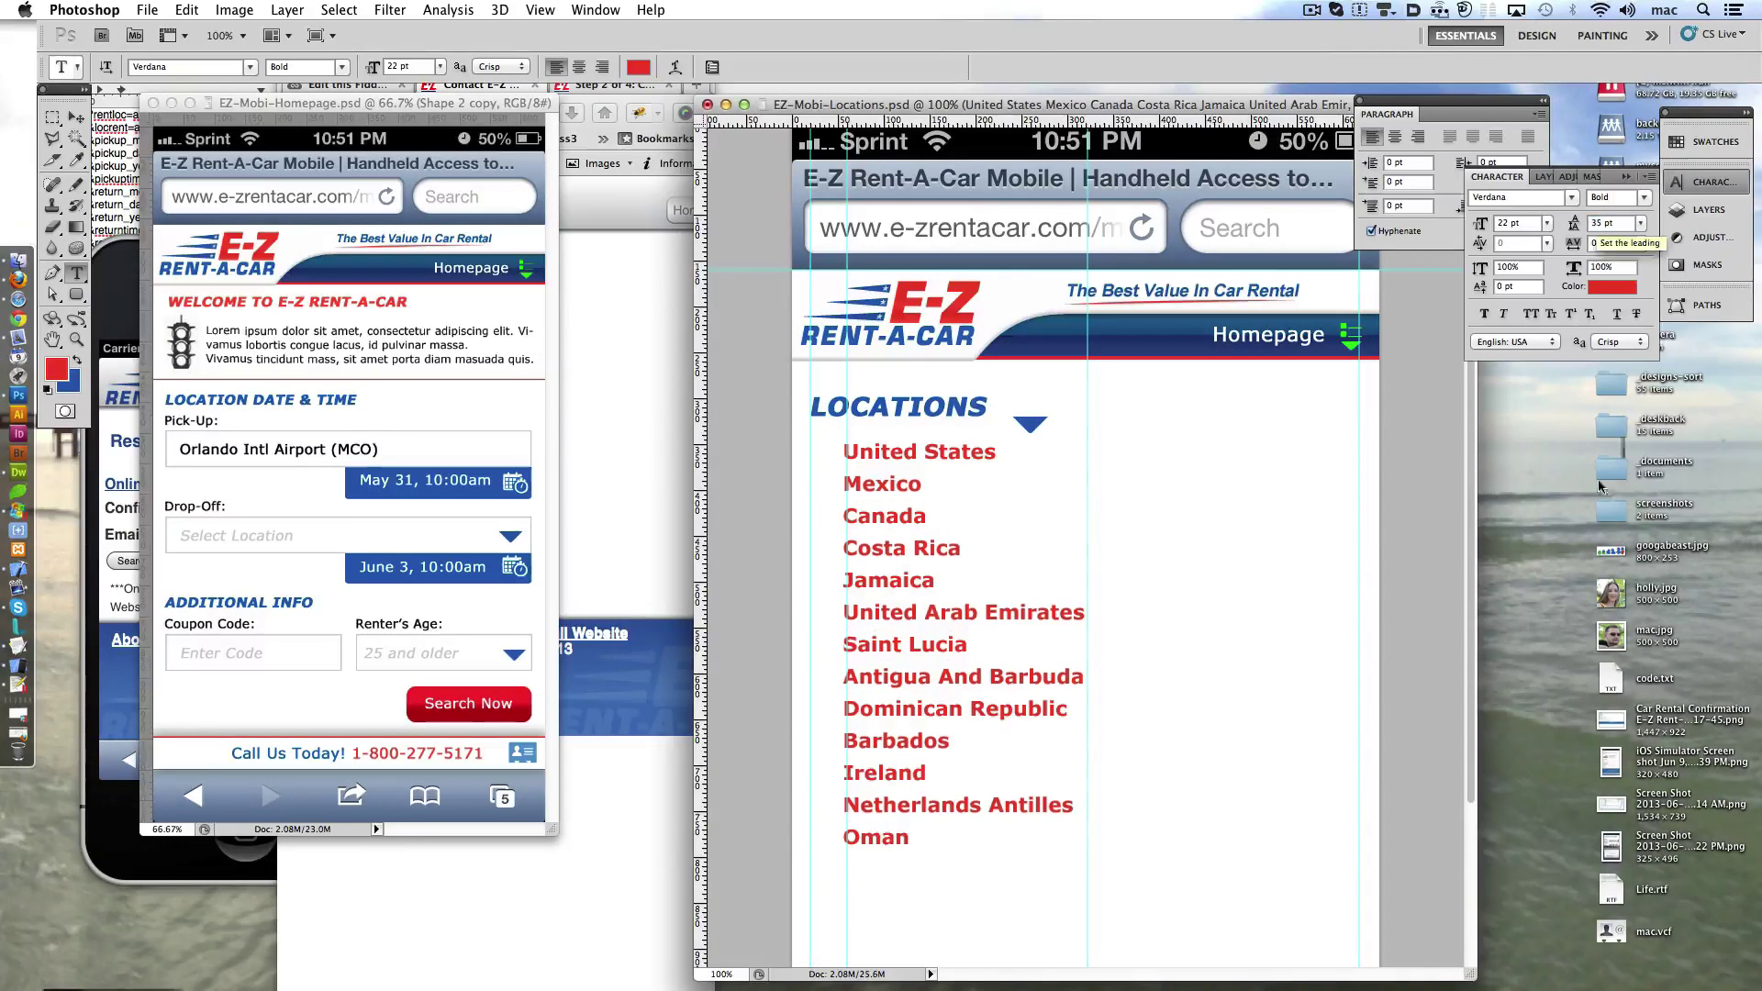
# - Duplicate the triangle down the list, placing copies beside Mexico through Ireland
pyautogui.moveTo(1030, 425); pyautogui.dragTo(1011, 459)
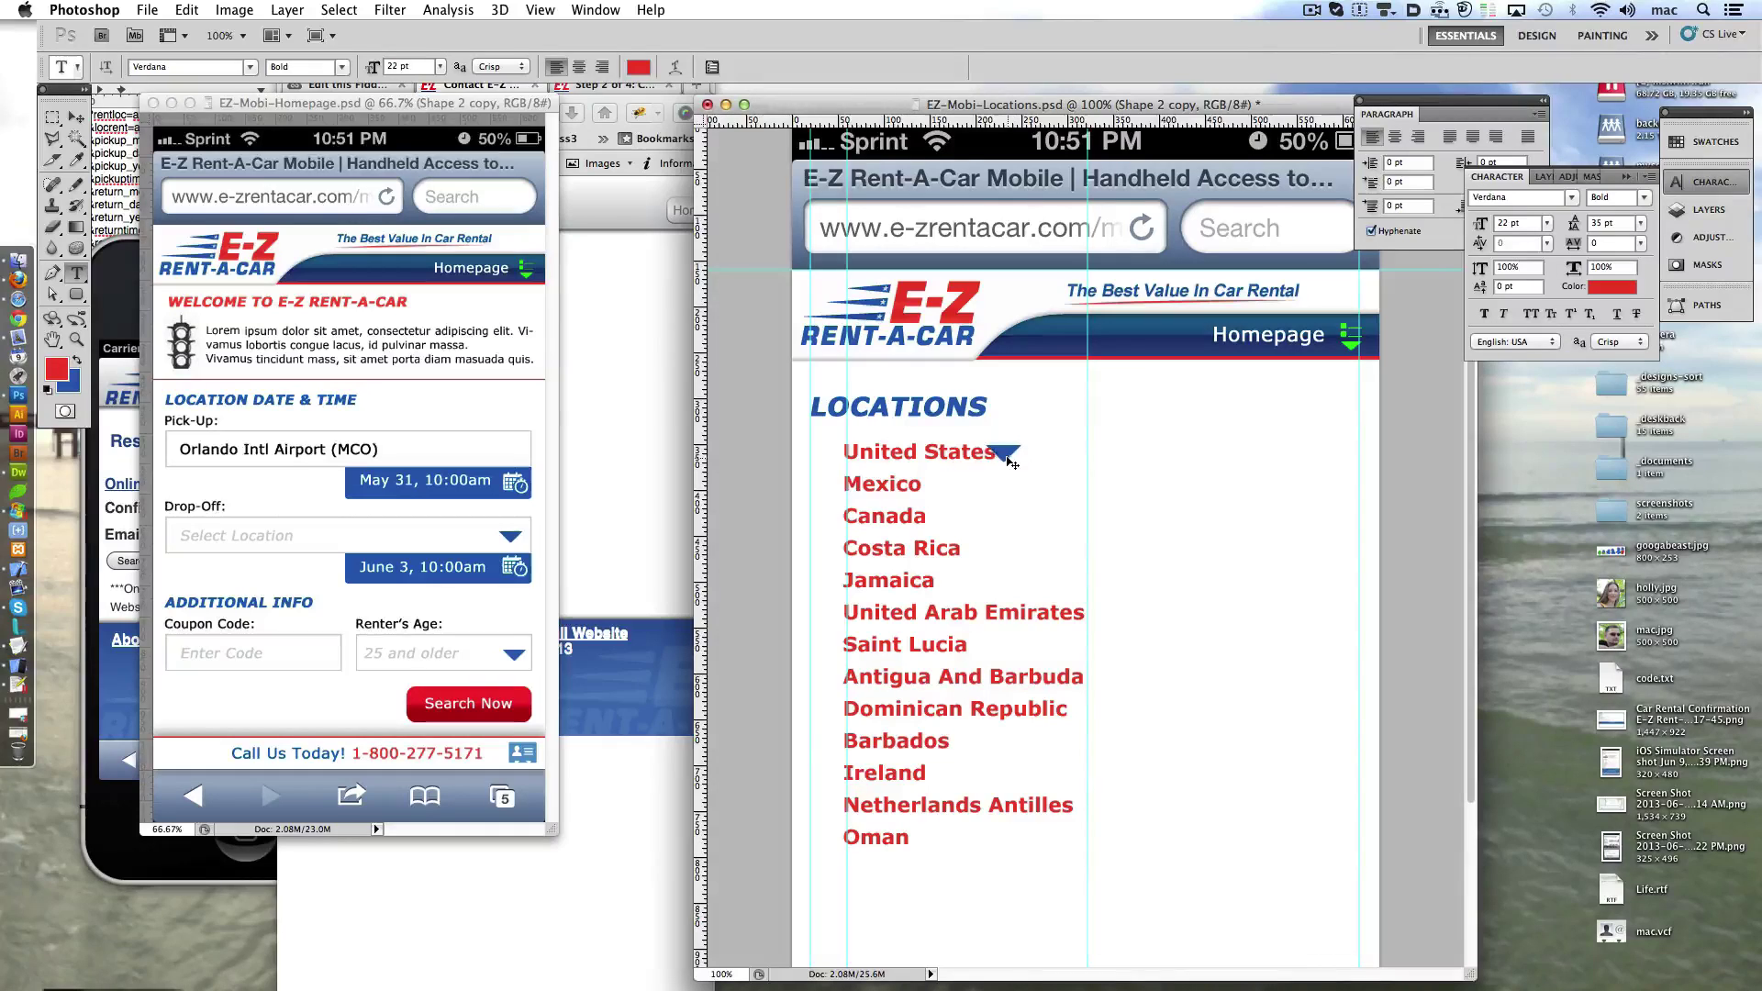
pyautogui.hotkey('shift', 'Right')
pyautogui.hotkey('shift', 'Right')
pyautogui.hotkey('alt', 'shift', 'Down')
pyautogui.hotkey('shift', 'Down')
pyautogui.hotkey('shift', 'Down')
pyautogui.hotkey('shift', 'Left')
pyautogui.hotkey('shift', 'Left')
pyautogui.hotkey('shift', 'Left')
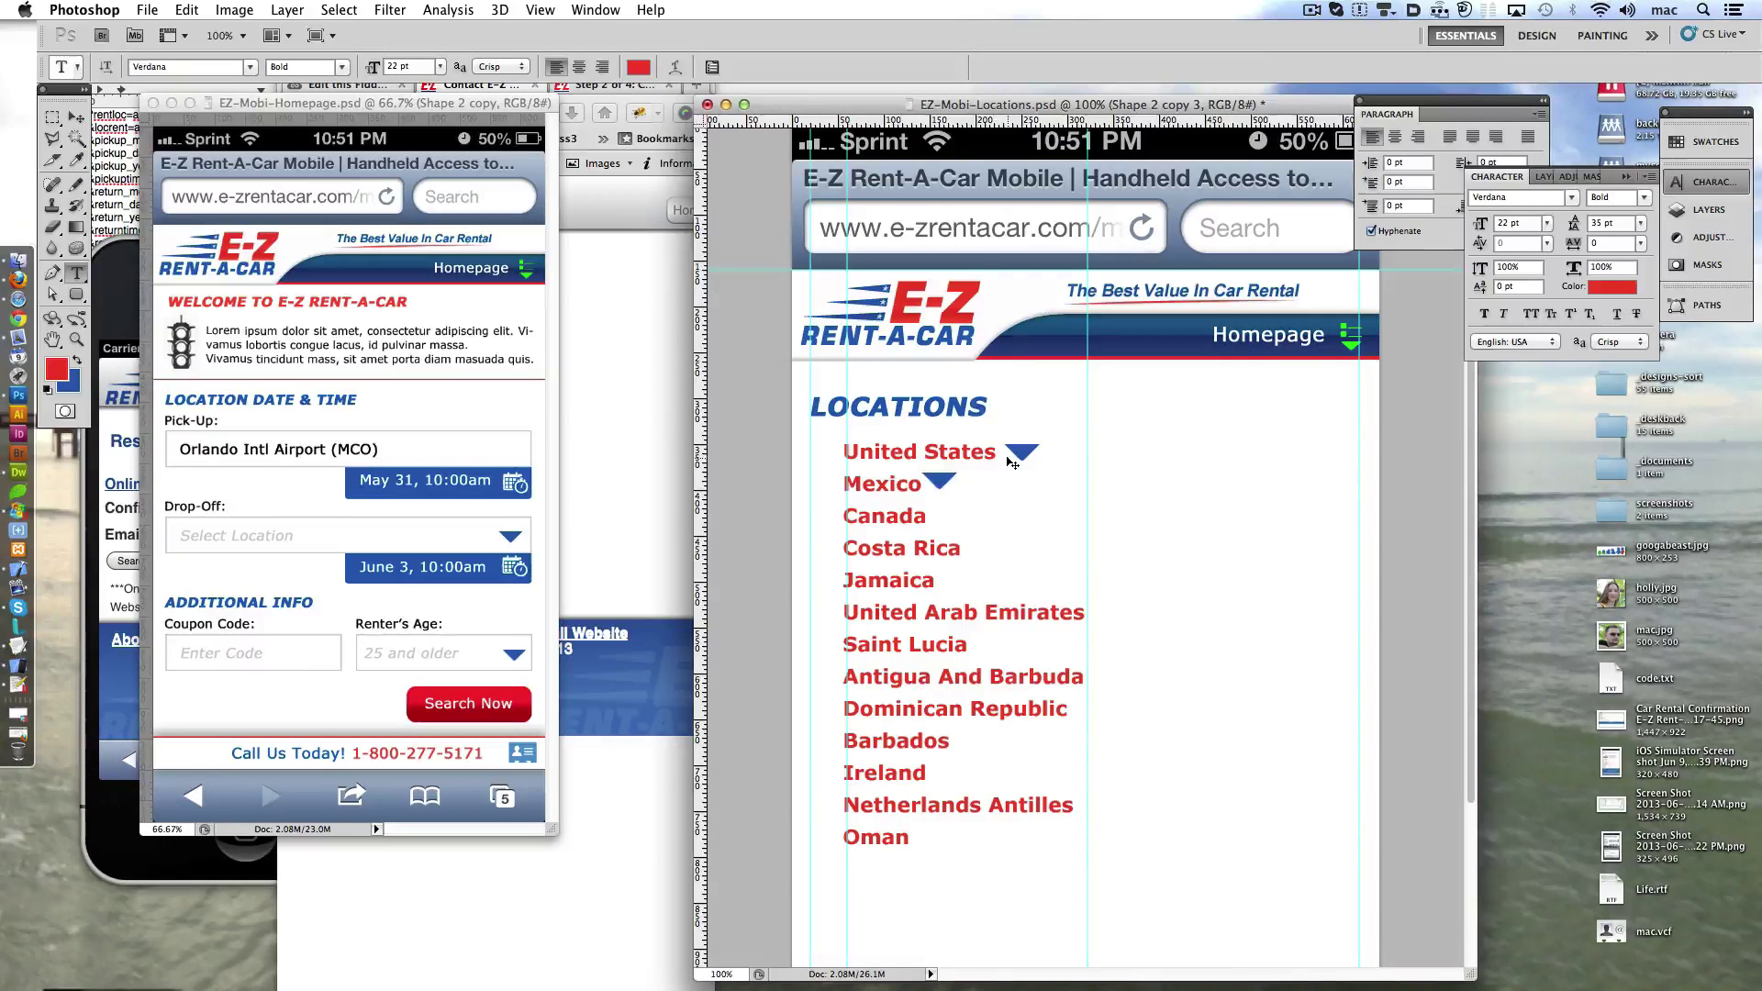
pyautogui.hotkey('alt', 'shift', 'Down')
pyautogui.hotkey('shift', 'Down')
pyautogui.hotkey('shift', 'Down')
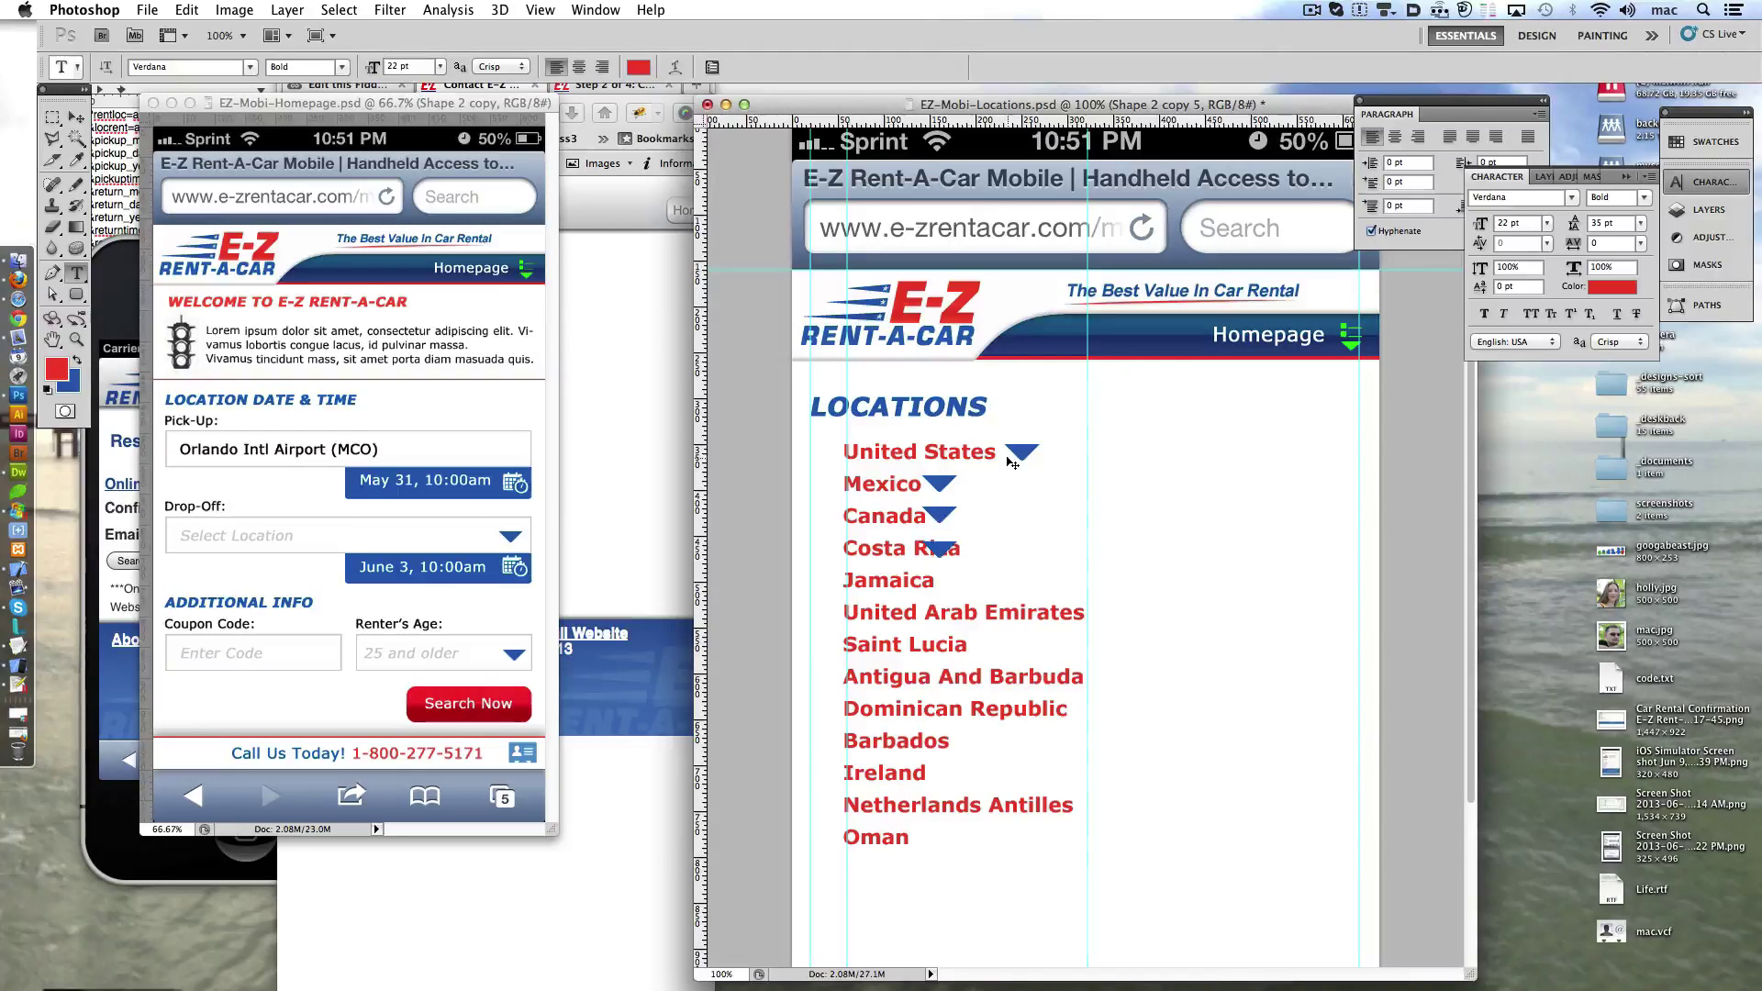
pyautogui.hotkey('shift', 'Down')
pyautogui.hotkey('shift', 'Down')
pyautogui.hotkey('alt', 'shift', 'Down')
pyautogui.hotkey('shift', 'Down')
pyautogui.hotkey('shift', 'Down')
pyautogui.hotkey('alt', 'shift', 'Down')
pyautogui.hotkey('shift', 'Down')
pyautogui.hotkey('shift', 'Down')
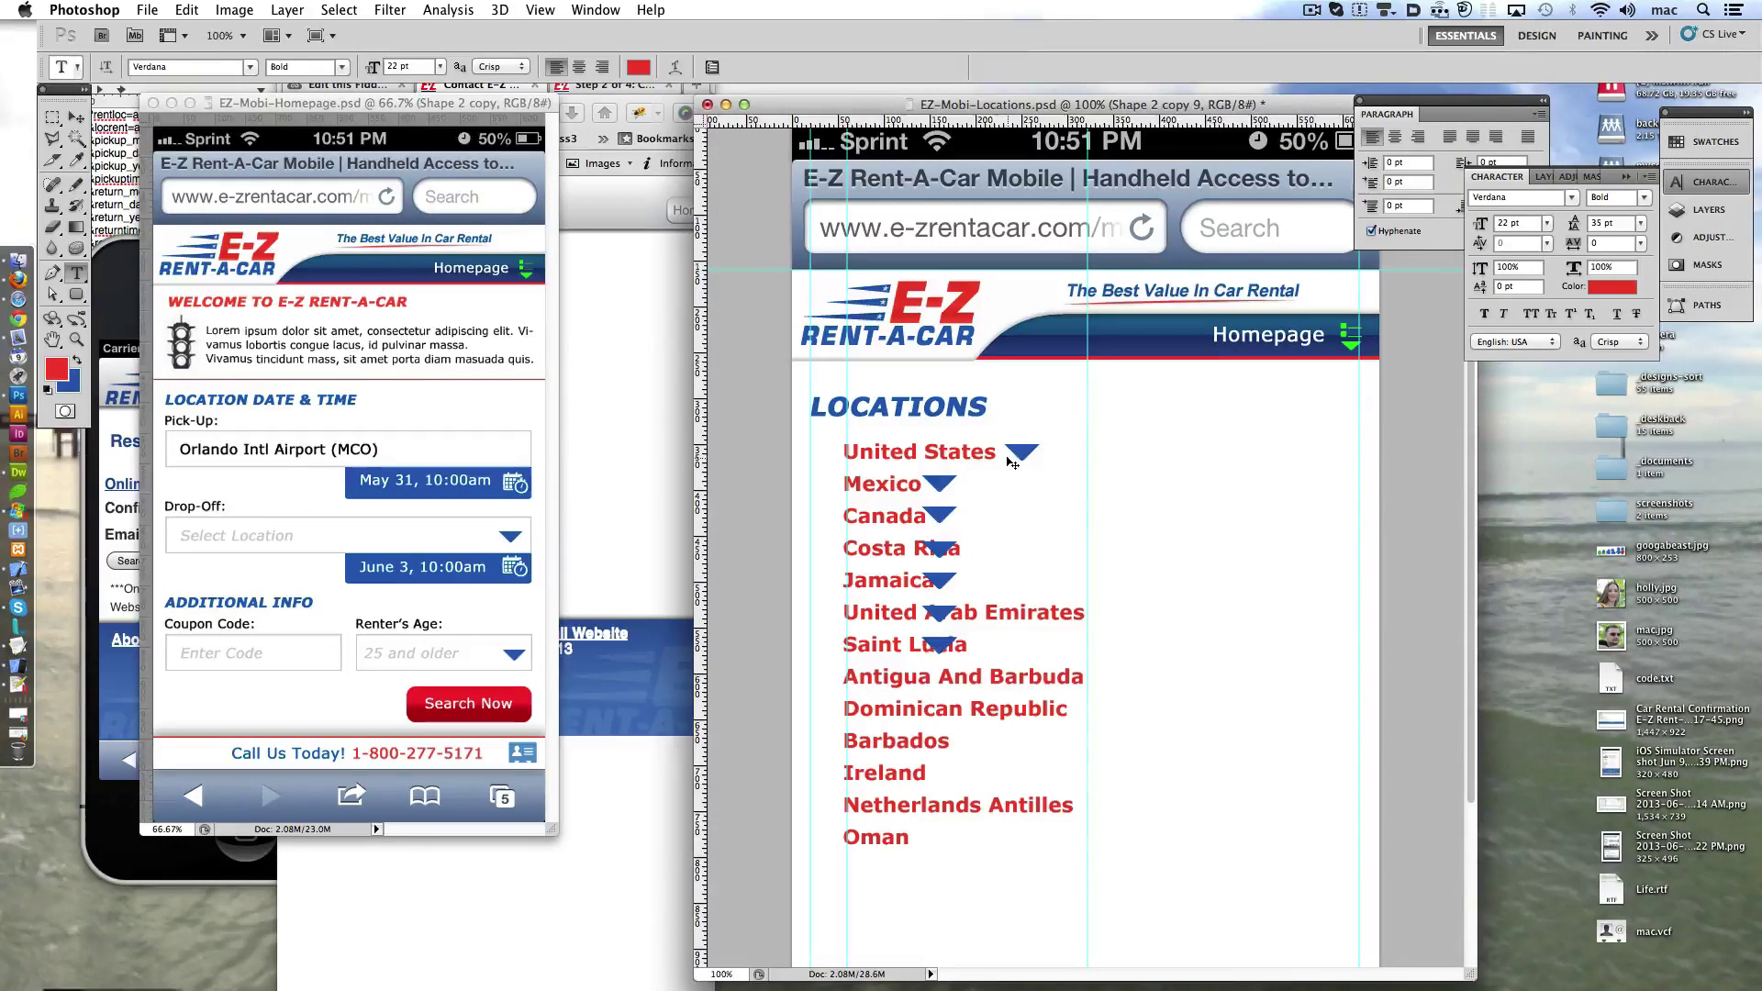
pyautogui.hotkey('alt', 'shift', 'Down')
pyautogui.hotkey('shift', 'Down')
pyautogui.hotkey('shift', 'Down')
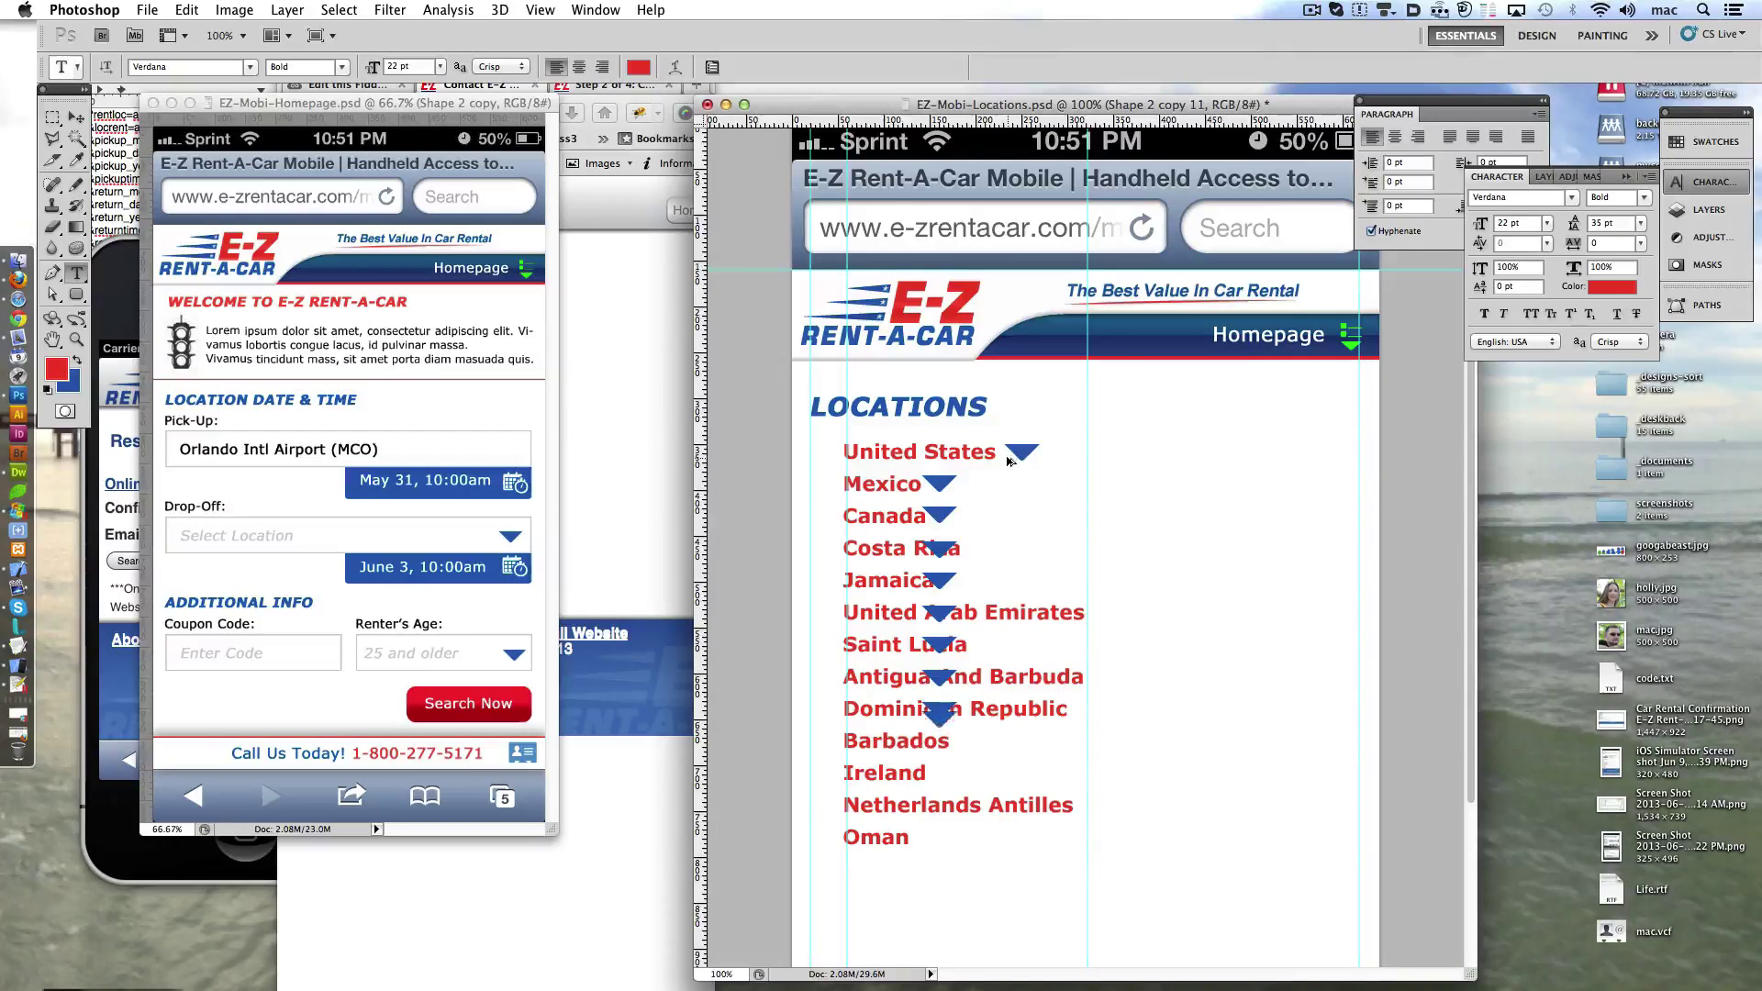
pyautogui.hotkey('shift', 'Down')
pyautogui.hotkey('shift', 'Down')
pyautogui.hotkey('shift', 'Down')
pyautogui.hotkey('shift', 'Down')
pyautogui.hotkey('shift', 'Down')
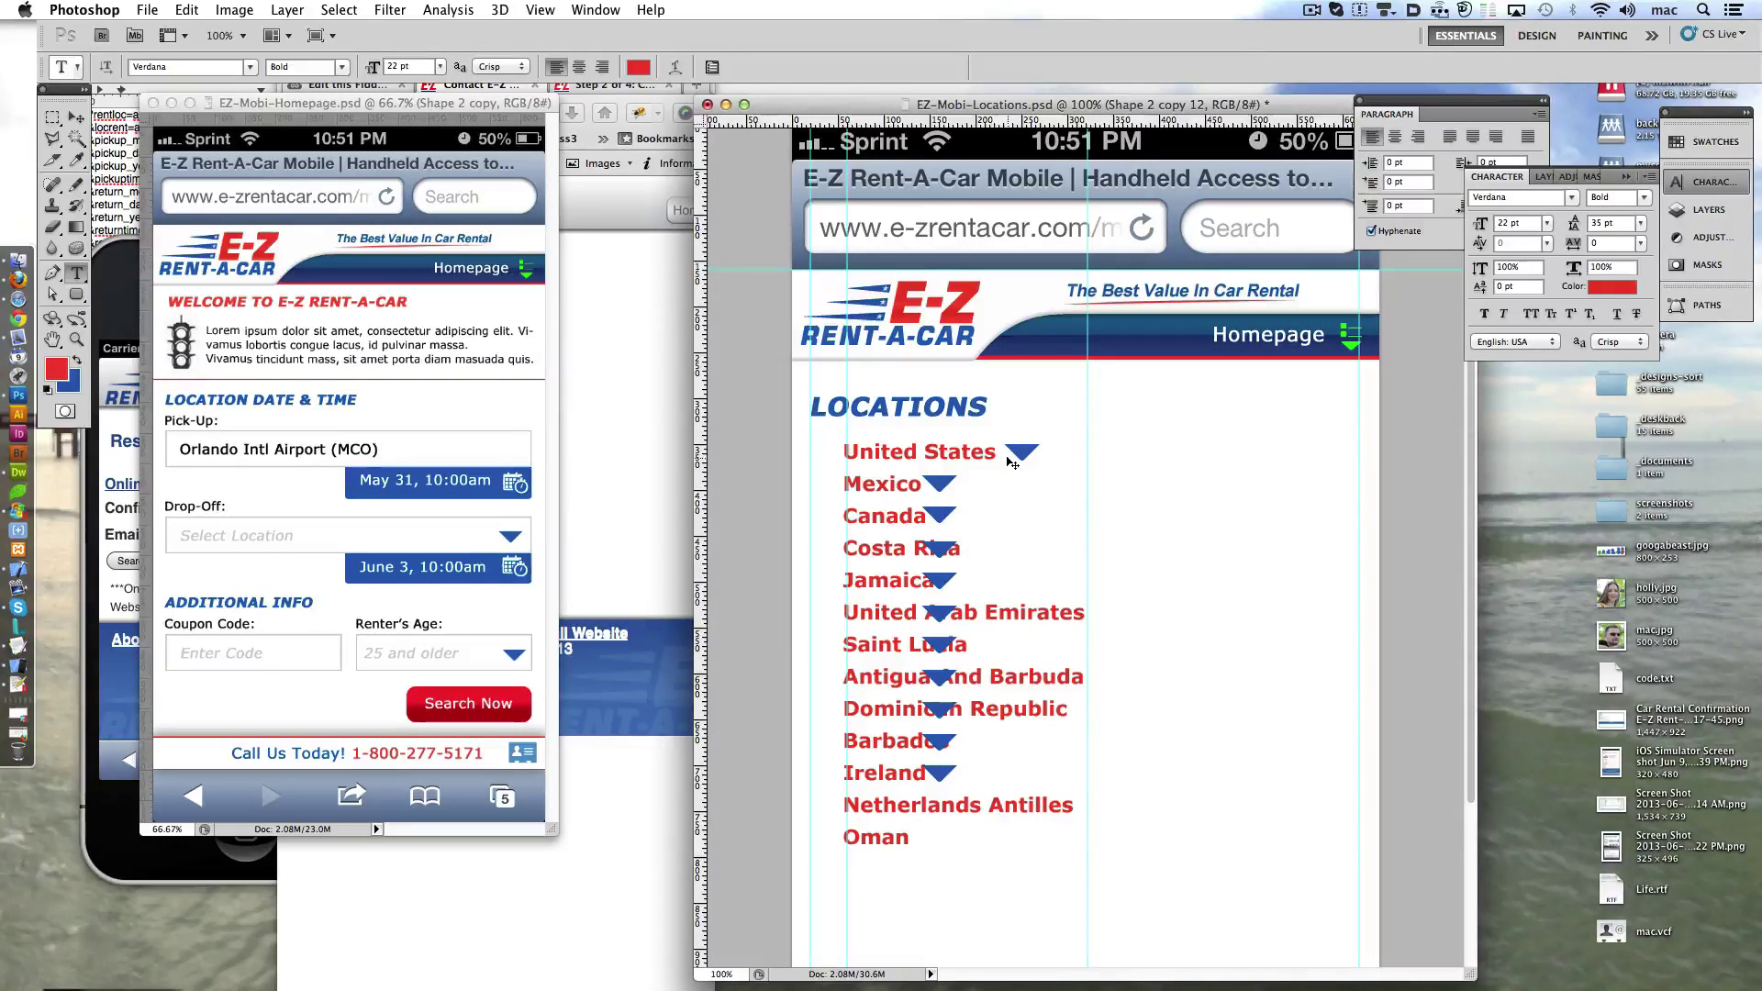
pyautogui.hotkey('alt', 'shift', 'Down')
pyautogui.hotkey('alt', 'shift', 'Down')
pyautogui.hotkey('shift', 'Down')
# - Shift the United States, Mexico, Costa Rica and UAE triangles right past their names
pyautogui.keyDown('ctrl'); pyautogui.click(1024, 458); pyautogui.keyUp('ctrl')
pyautogui.hotkey('shift', 'Left')
pyautogui.hotkey('shift', 'Left')
pyautogui.hotkey('shift', 'Right')
pyautogui.hotkey('shift', 'Right')
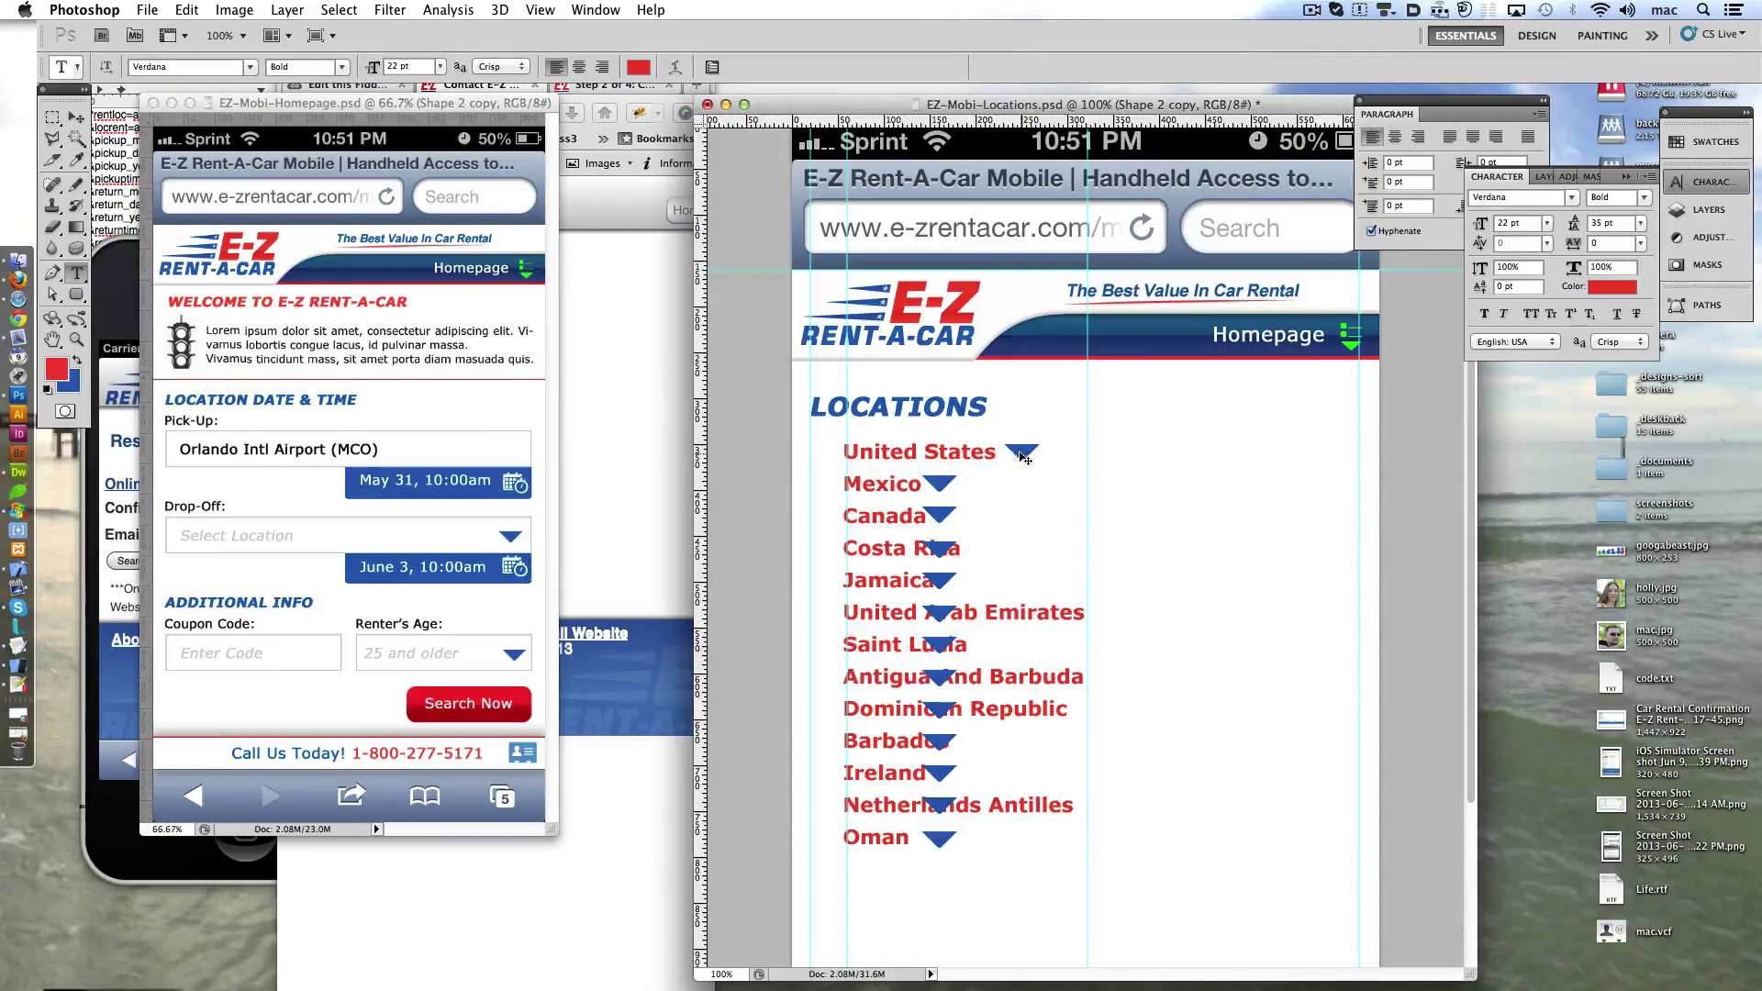
pyautogui.keyDown('ctrl'); pyautogui.click(950, 484); pyautogui.keyUp('ctrl')
pyautogui.hotkey('shift', 'Right')
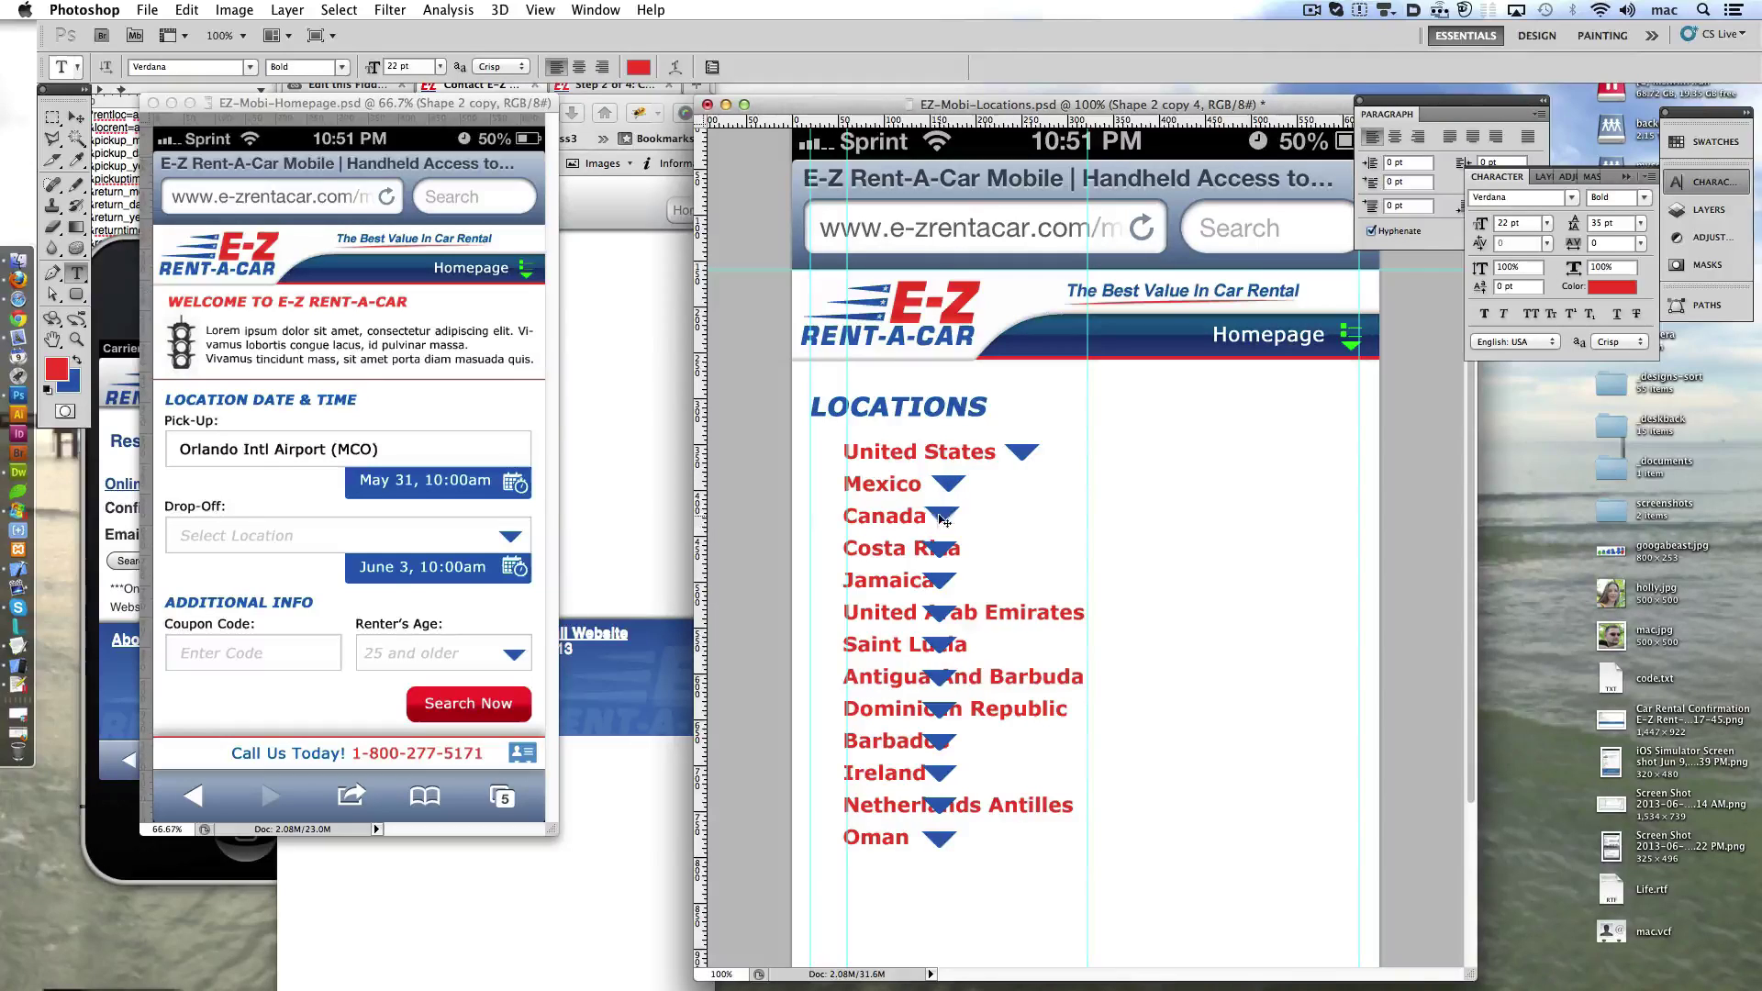
pyautogui.hotkey('shift', 'Right')
pyautogui.hotkey('shift', 'Right')
pyautogui.hotkey('shift', 'Right')
pyautogui.hotkey('shift', 'Right')
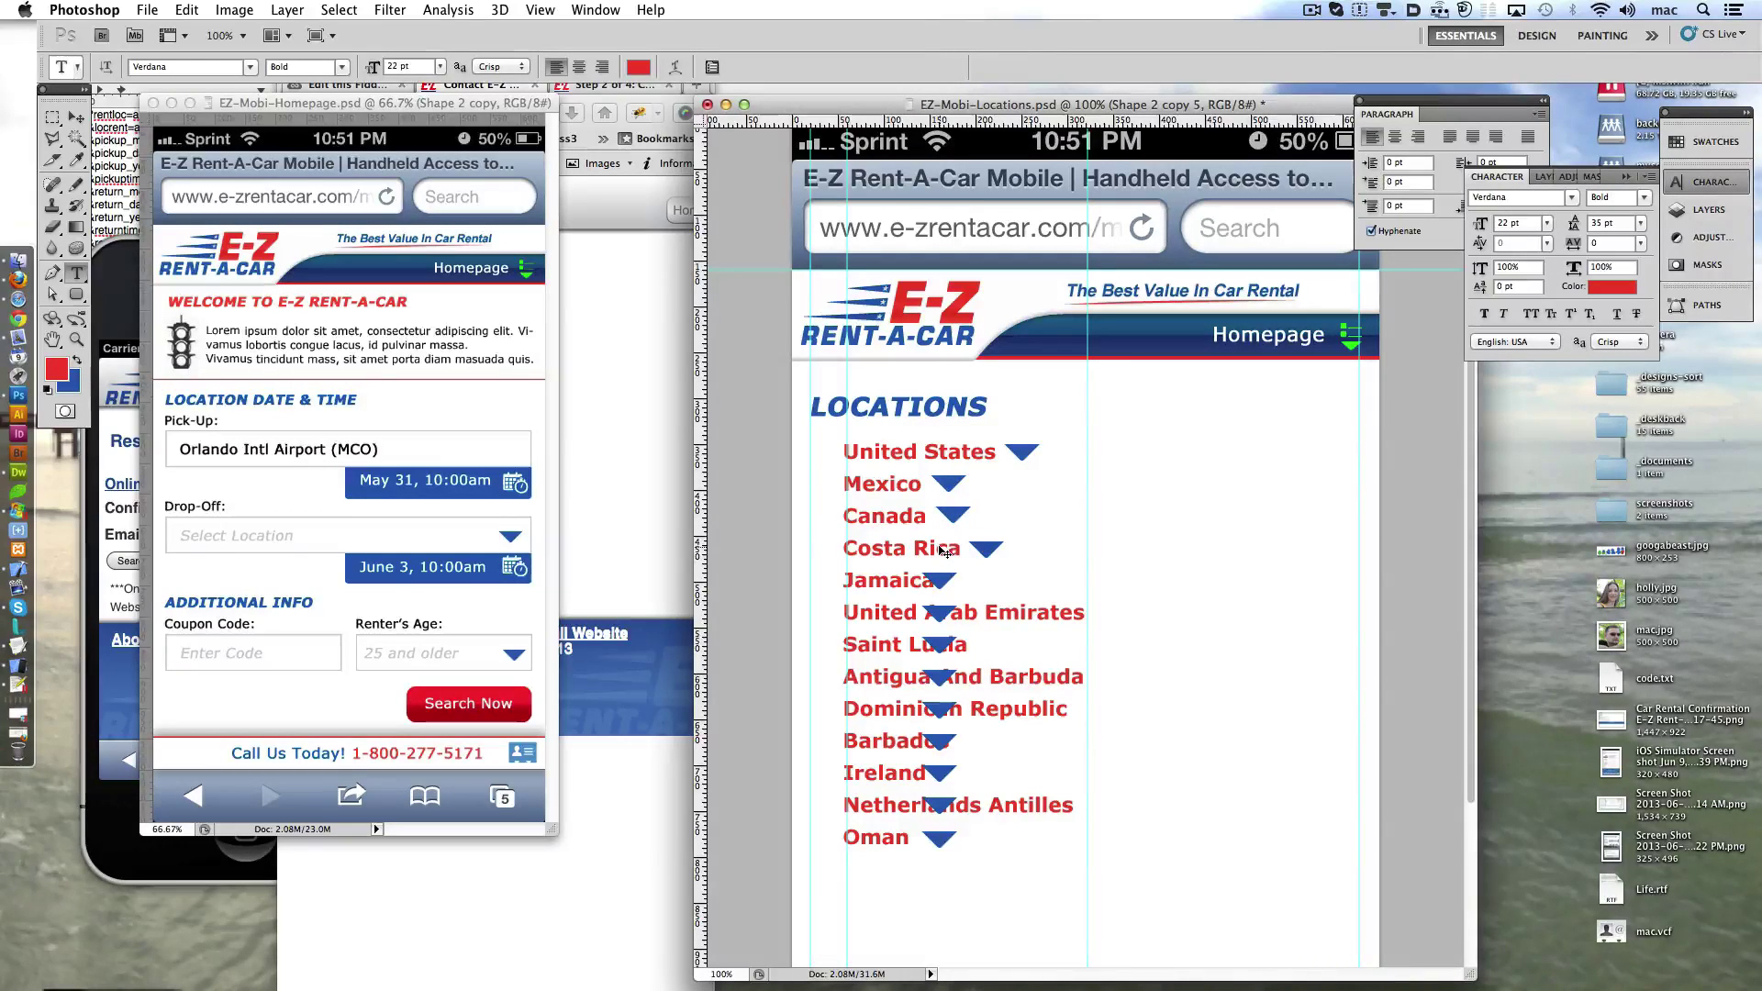
pyautogui.hotkey('shift', 'Right')
pyautogui.hotkey('shift', 'Right')
pyautogui.hotkey('shift', 'Right')
pyautogui.hotkey('shift', 'Right')
pyautogui.hotkey('shift', 'Right')
pyautogui.hotkey('shift', 'Right')
pyautogui.hotkey('shift', 'Right')
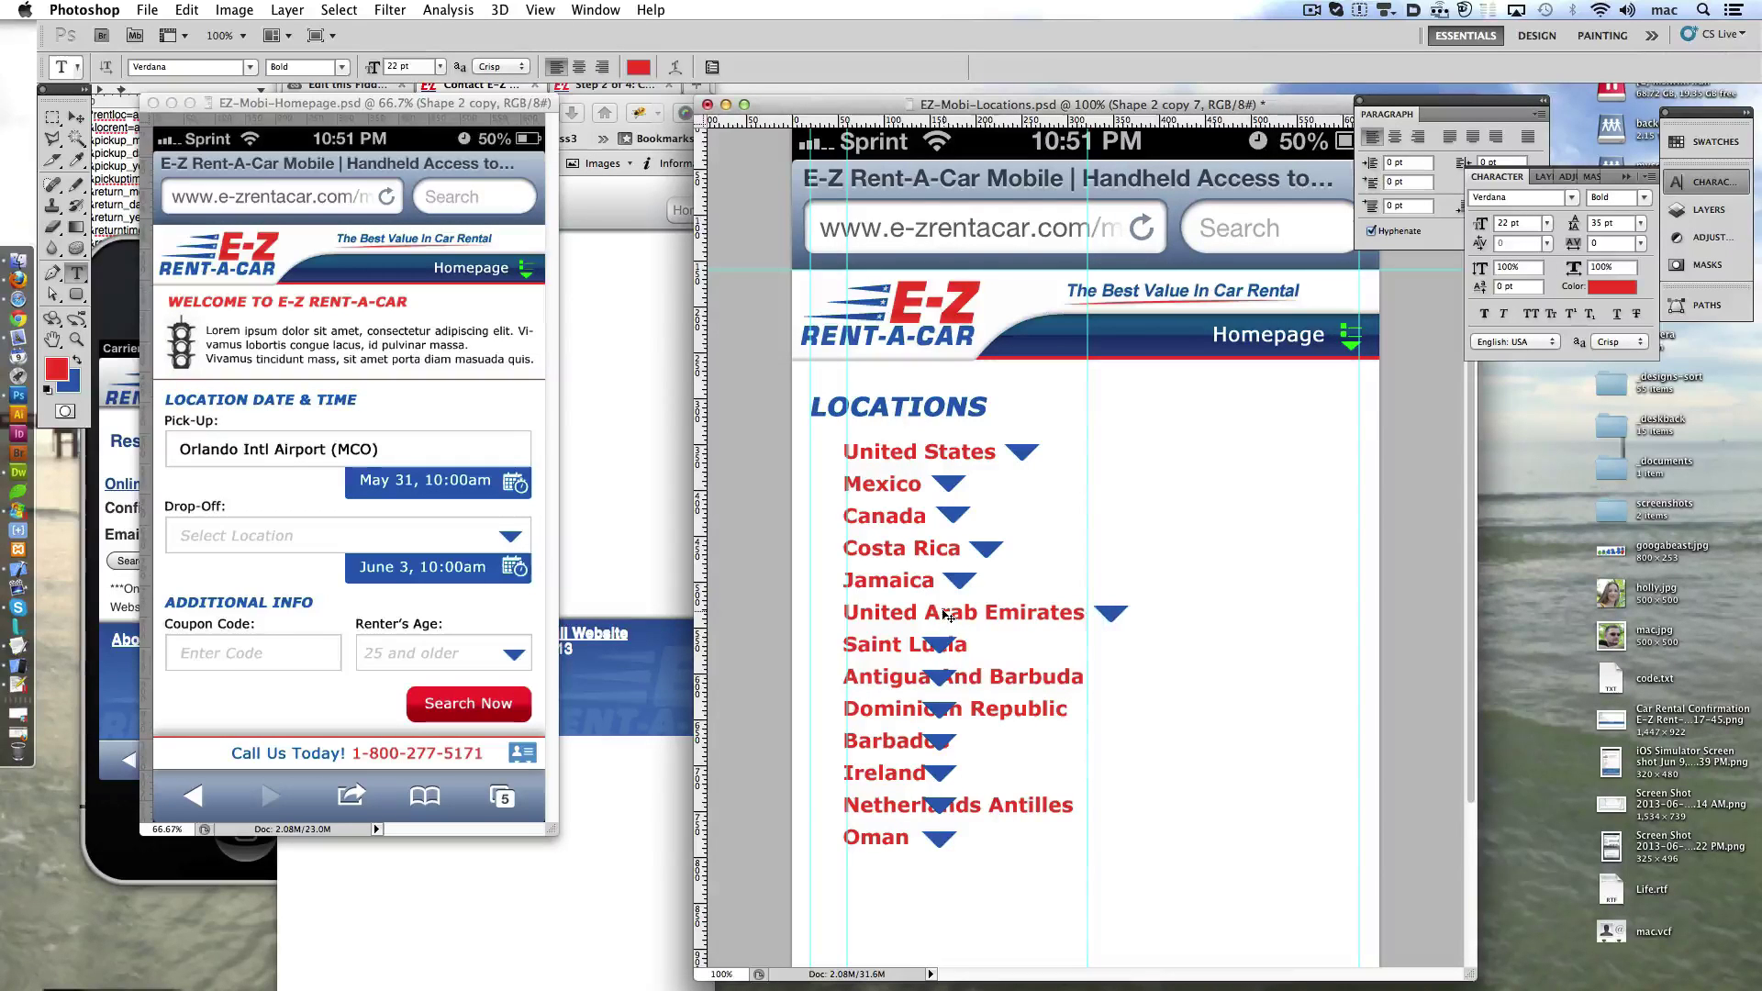
pyautogui.keyDown('ctrl'); pyautogui.click(941, 646); pyautogui.keyUp('ctrl')
pyautogui.hotkey('shift', 'Right')
pyautogui.hotkey('shift', 'Right')
pyautogui.hotkey('shift', 'Right')
pyautogui.hotkey('shift', 'Right')
pyautogui.hotkey('shift', 'Right')
pyautogui.keyDown('ctrl'); pyautogui.click(945, 682); pyautogui.keyUp('ctrl')
pyautogui.keyDown('ctrl'); pyautogui.keyDown('shift'); pyautogui.click(947, 711); pyautogui.keyUp('shift'); pyautogui.keyUp('ctrl')
pyautogui.hotkey('shift', 'Right')
pyautogui.hotkey('shift', 'Right')
pyautogui.hotkey('shift', 'Right')
# - Move the Antigua, Barbados, Ireland, Netherlands Antilles and Oman triangles clear of their names
pyautogui.hotkey('shift', 'Right')
pyautogui.hotkey('shift', 'Right')
pyautogui.hotkey('shift', 'Right')
pyautogui.hotkey('shift', 'Right')
pyautogui.hotkey('shift', 'Right')
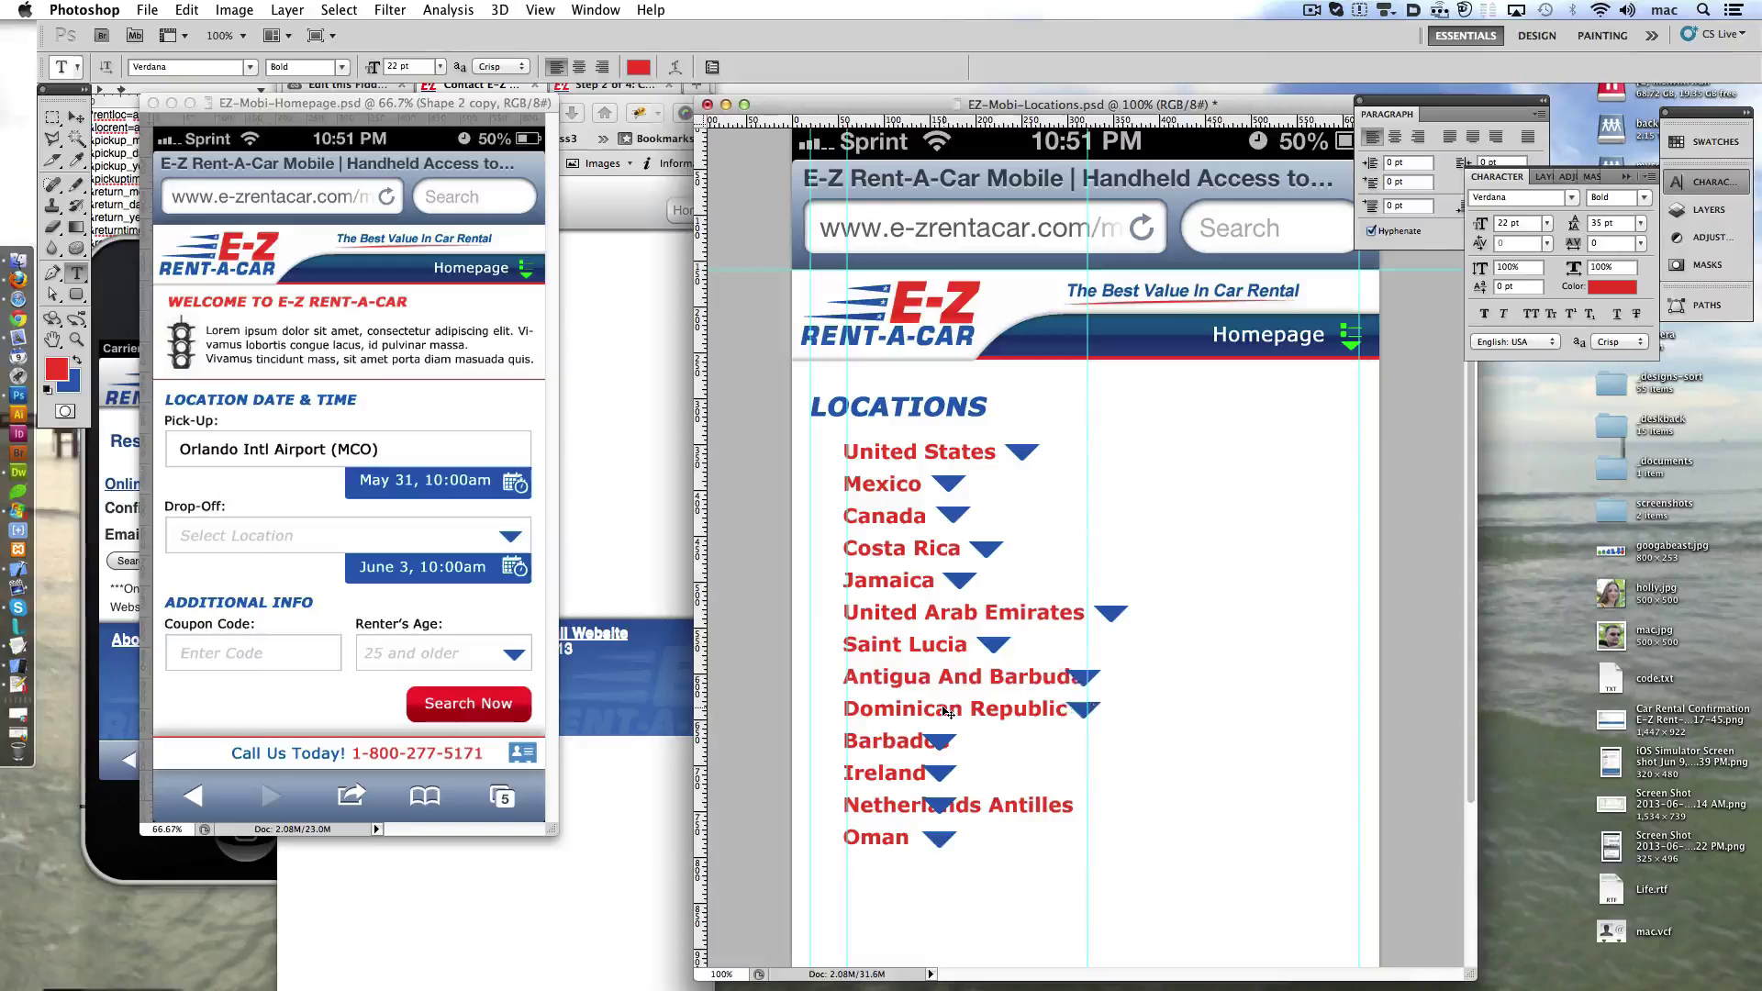
pyautogui.hotkey('shift', 'Right')
pyautogui.keyDown('ctrl'); pyautogui.click(1079, 681); pyautogui.keyUp('ctrl')
pyautogui.hotkey('shift', 'Right')
pyautogui.press('Right')
pyautogui.press('Right')
pyautogui.press('Right')
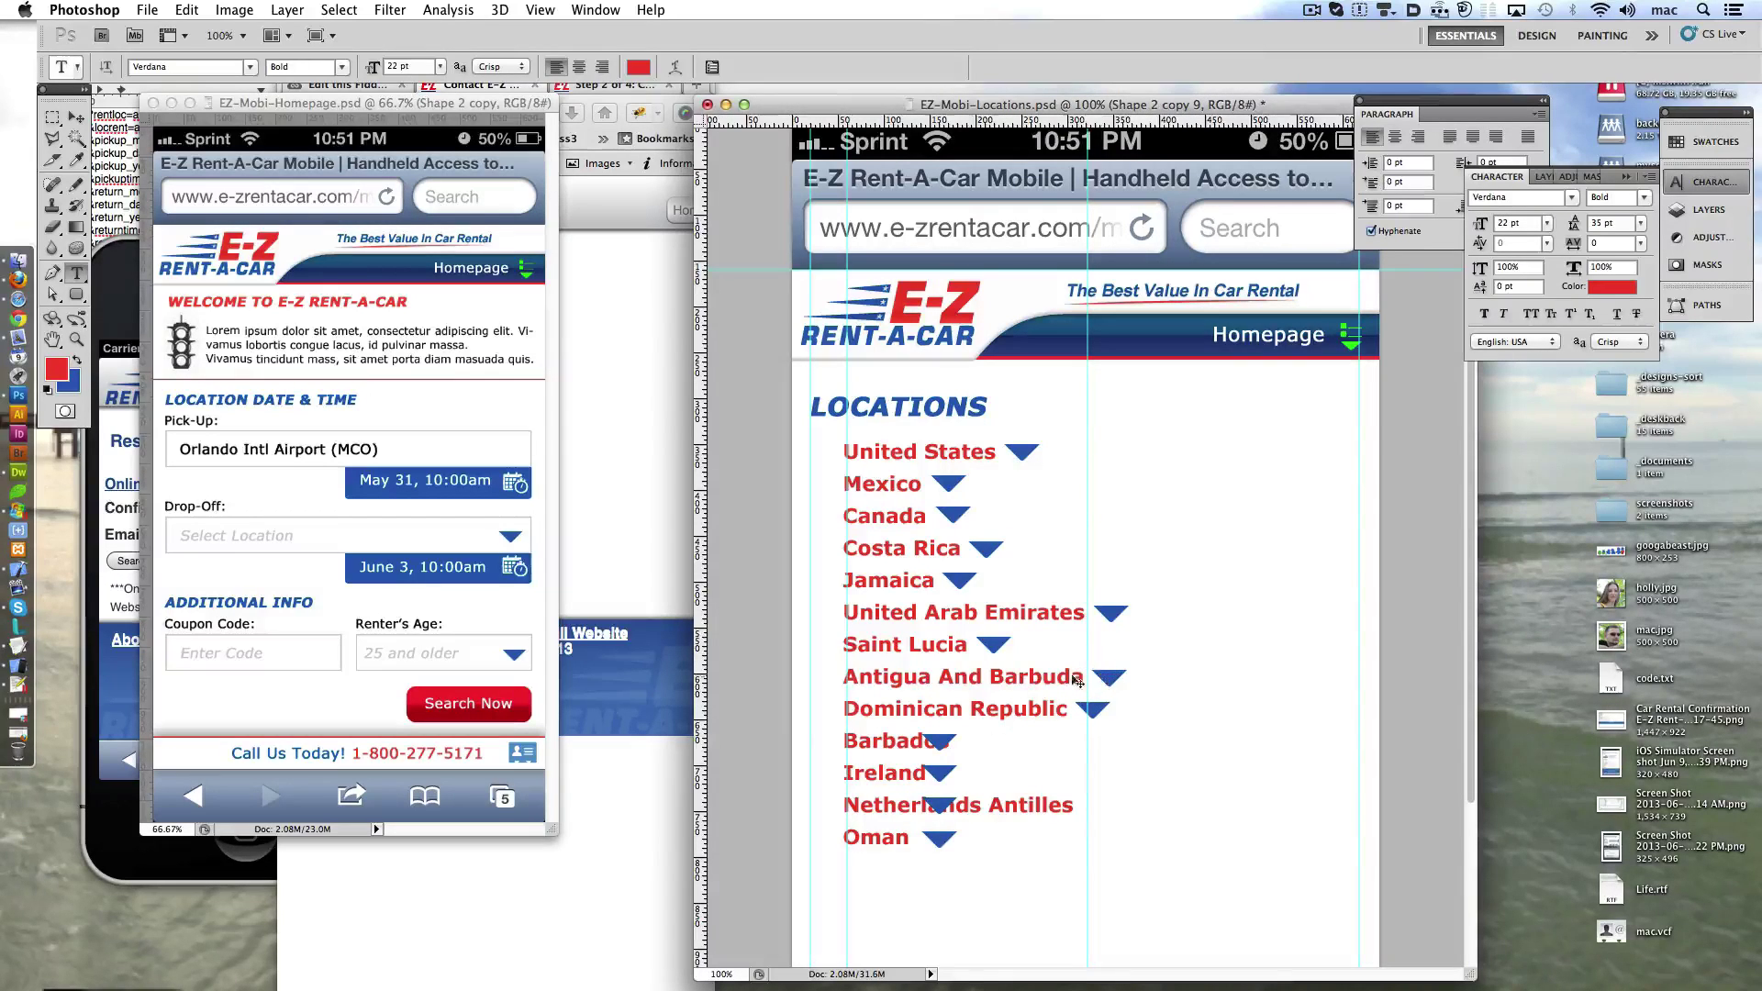
pyautogui.keyDown('ctrl'); pyautogui.click(941, 742); pyautogui.keyUp('ctrl')
pyautogui.hotkey('shift', 'Right')
pyautogui.hotkey('shift', 'Right')
pyautogui.hotkey('shift', 'Right')
pyautogui.press('Right')
pyautogui.press('Right')
pyautogui.press('Right')
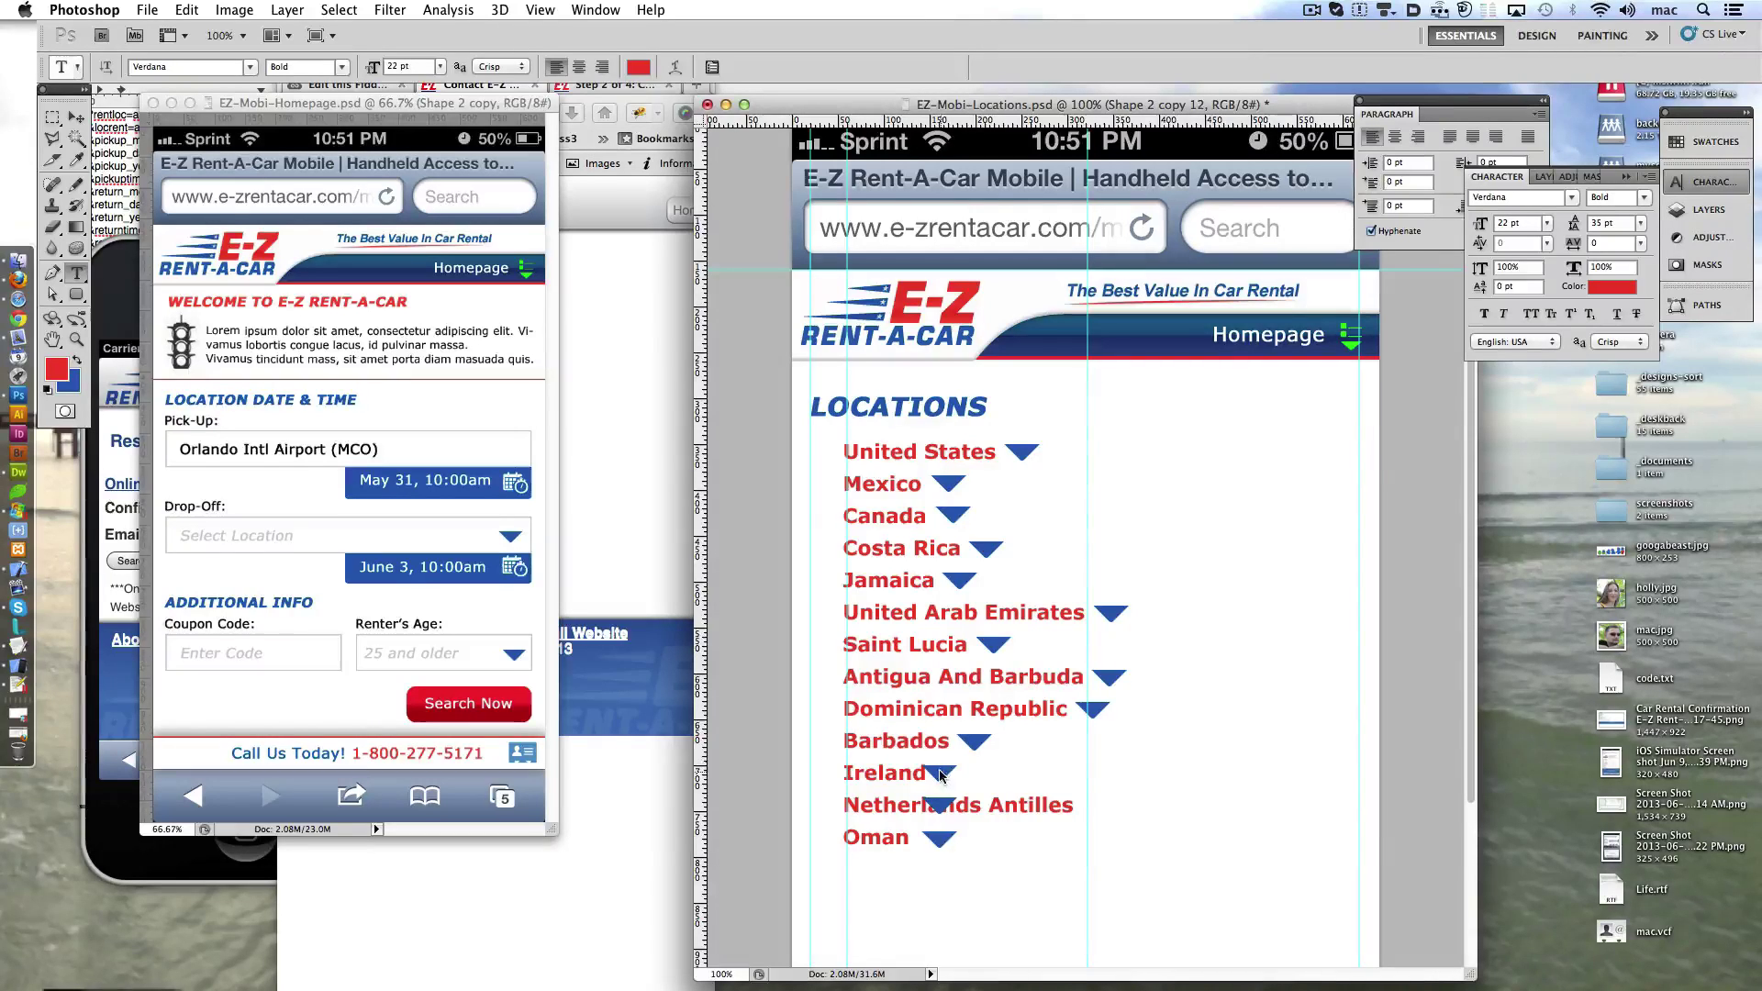
pyautogui.press('Right')
pyautogui.press('Right')
pyautogui.press('Right')
pyautogui.hotkey('shift', 'Right')
pyautogui.hotkey('shift', 'Right')
pyautogui.hotkey('shift', 'Right')
pyautogui.hotkey('shift', 'Right')
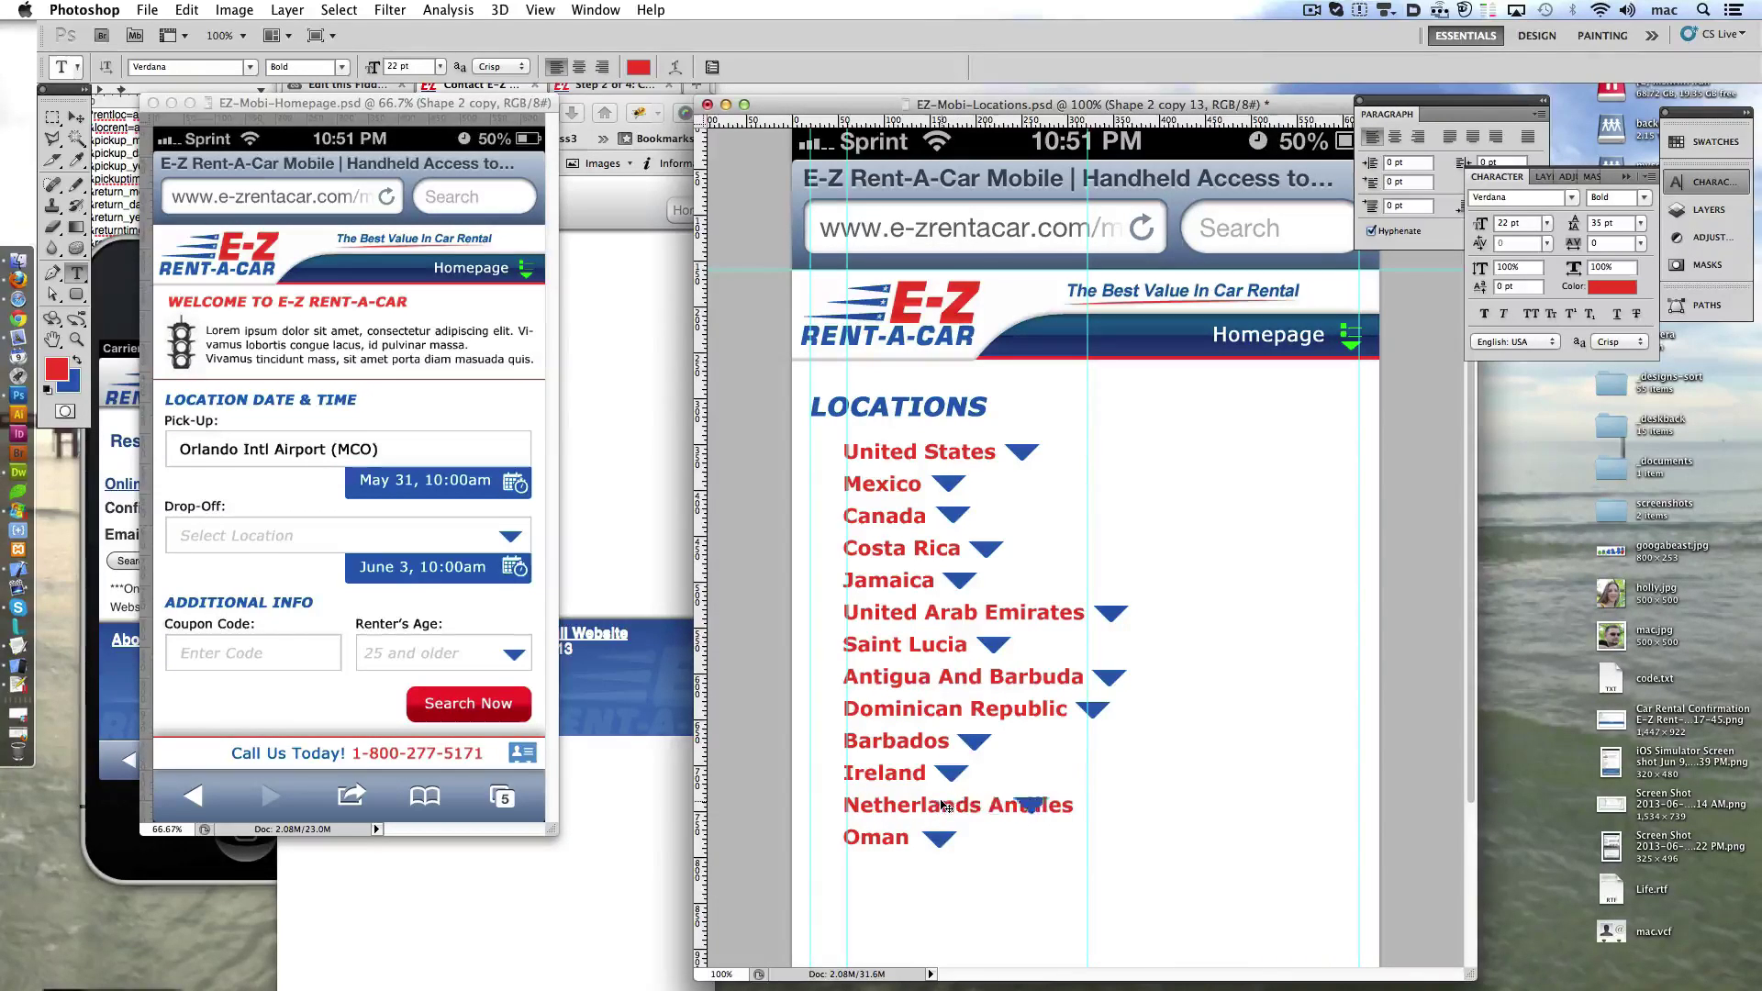
pyautogui.hotkey('shift', 'Right')
pyautogui.hotkey('shift', 'Right')
pyautogui.hotkey('shift', 'Right')
pyautogui.hotkey('shift', 'Right')
pyautogui.hotkey('shift', 'Left')
pyautogui.hotkey('shift', 'Left')
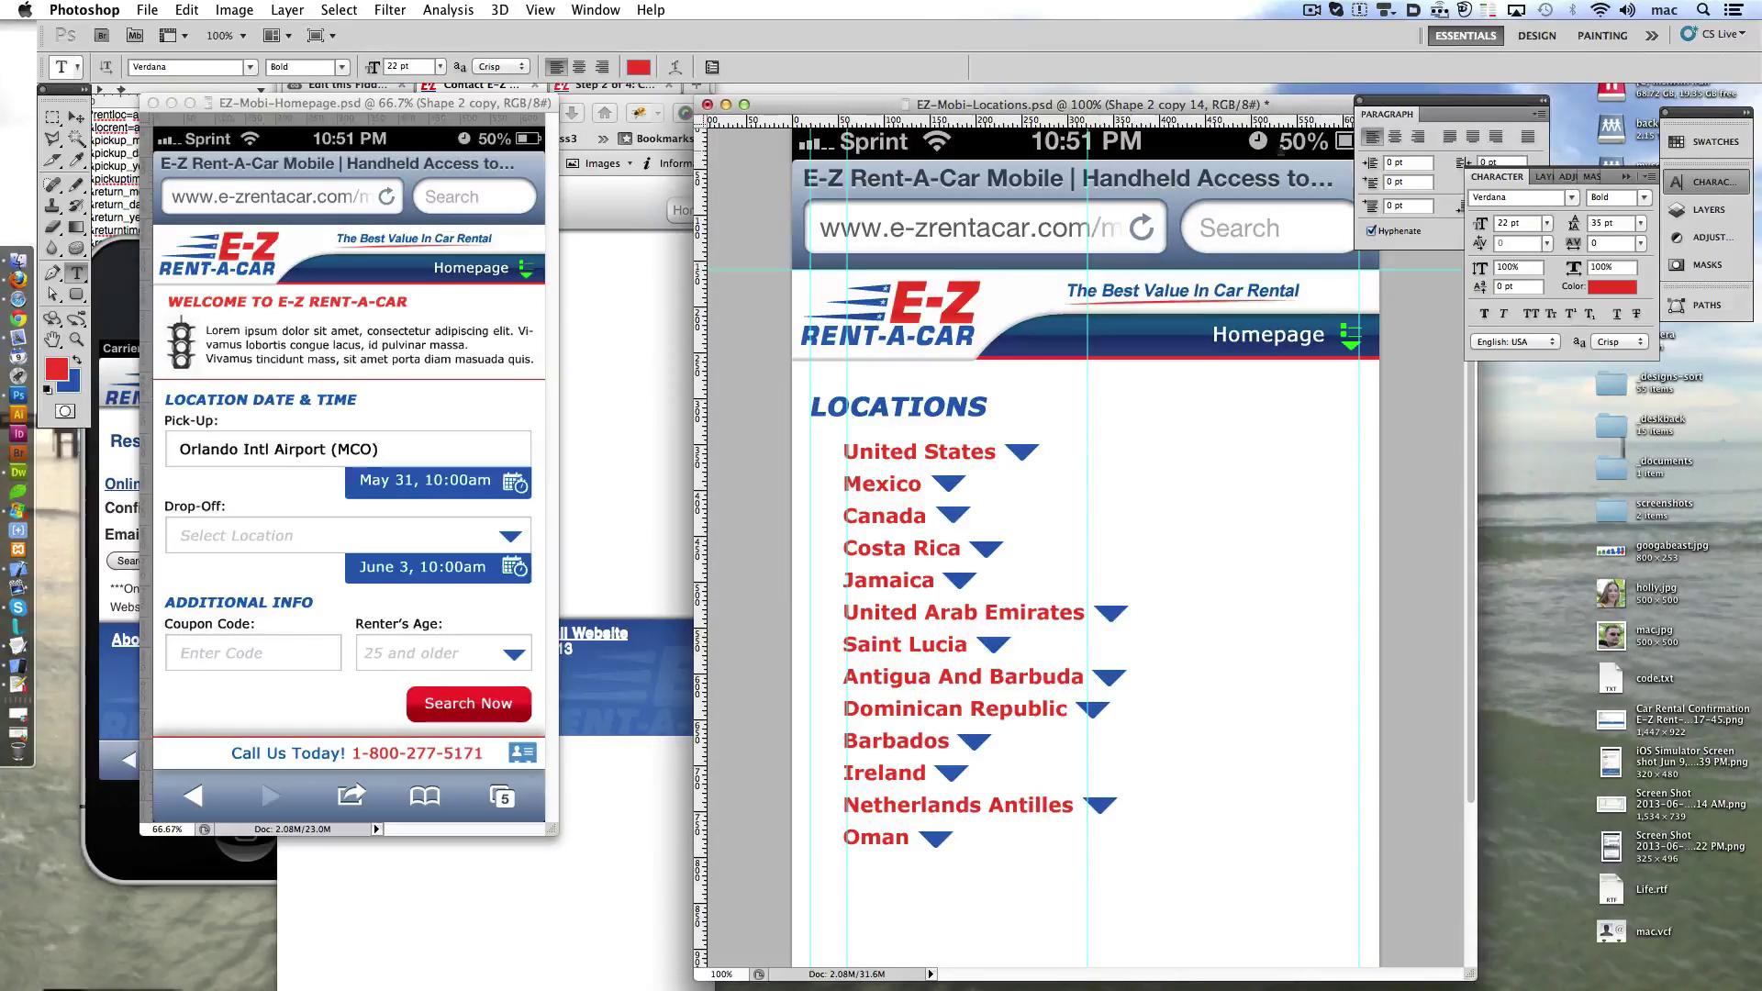
pyautogui.click(1709, 209)
# - Delete triangle layers Shape 2 copy 3–14
pyautogui.keyDown('shift'); pyautogui.click(1432, 712); pyautogui.keyUp('shift')
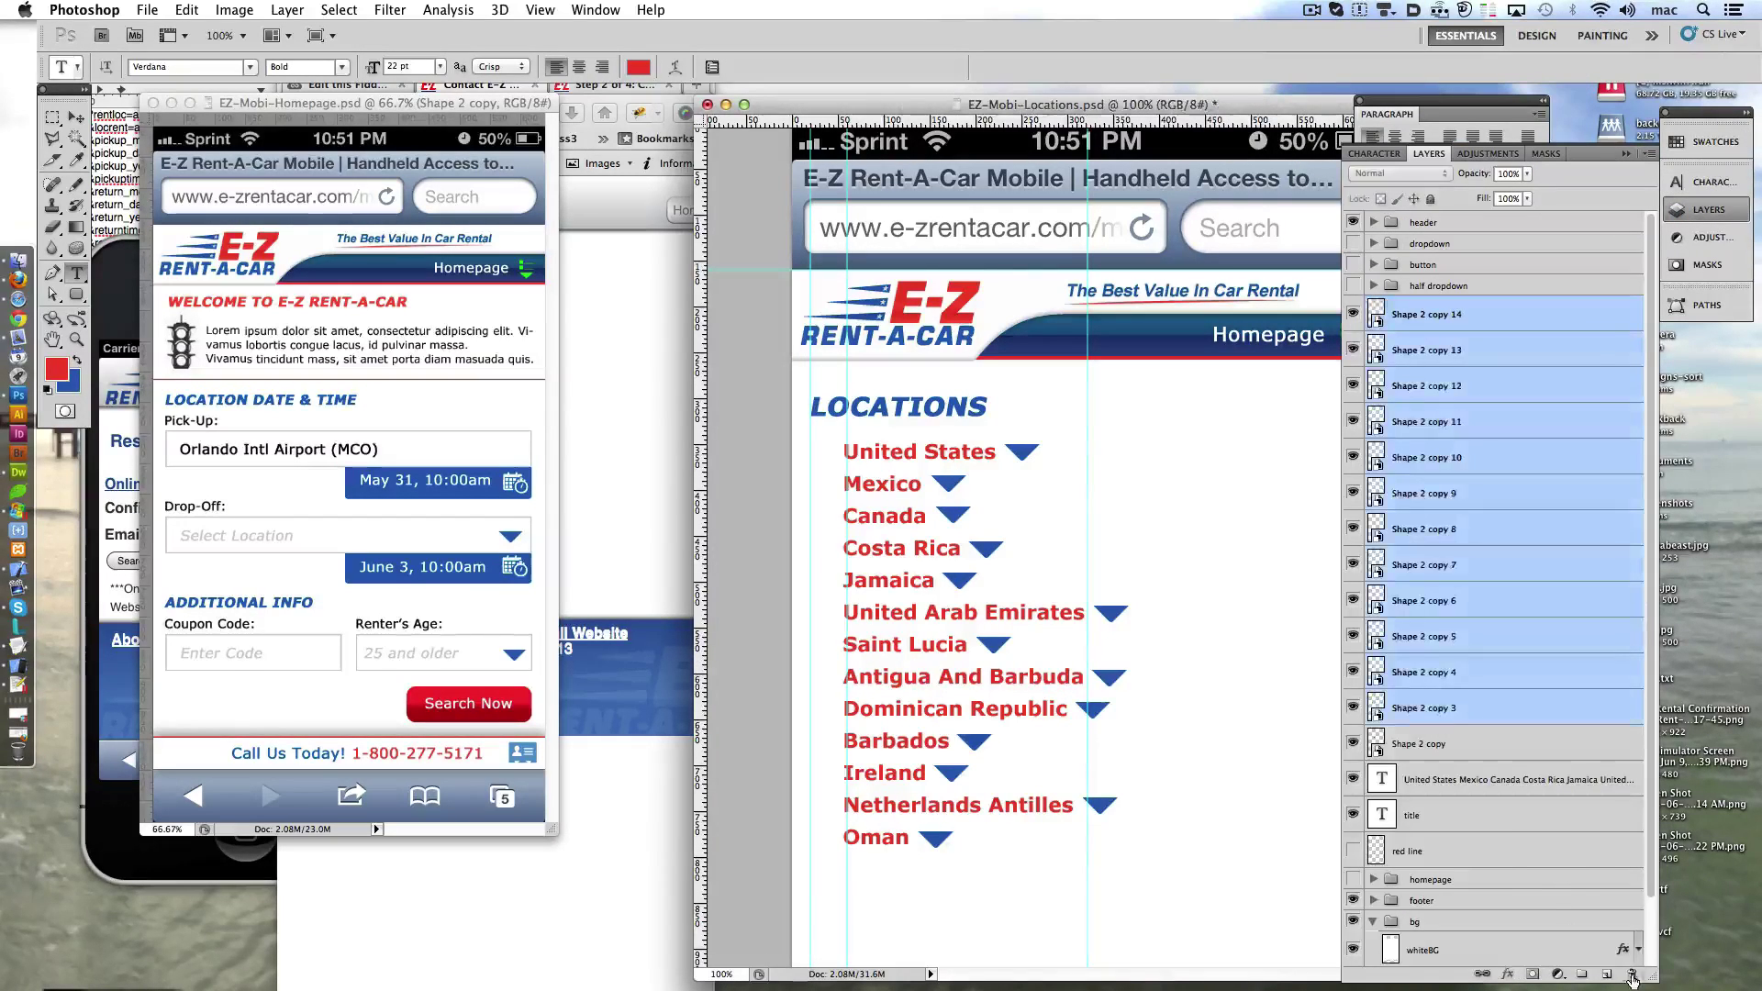
pyautogui.press('Delete')
pyautogui.hotkey('shift', 'Left')
pyautogui.hotkey('shift', 'Left')
pyautogui.hotkey('shift', 'Left')
pyautogui.hotkey('shift', 'Left')
pyautogui.hotkey('shift', 'Left')
pyautogui.hotkey('shift', 'Left')
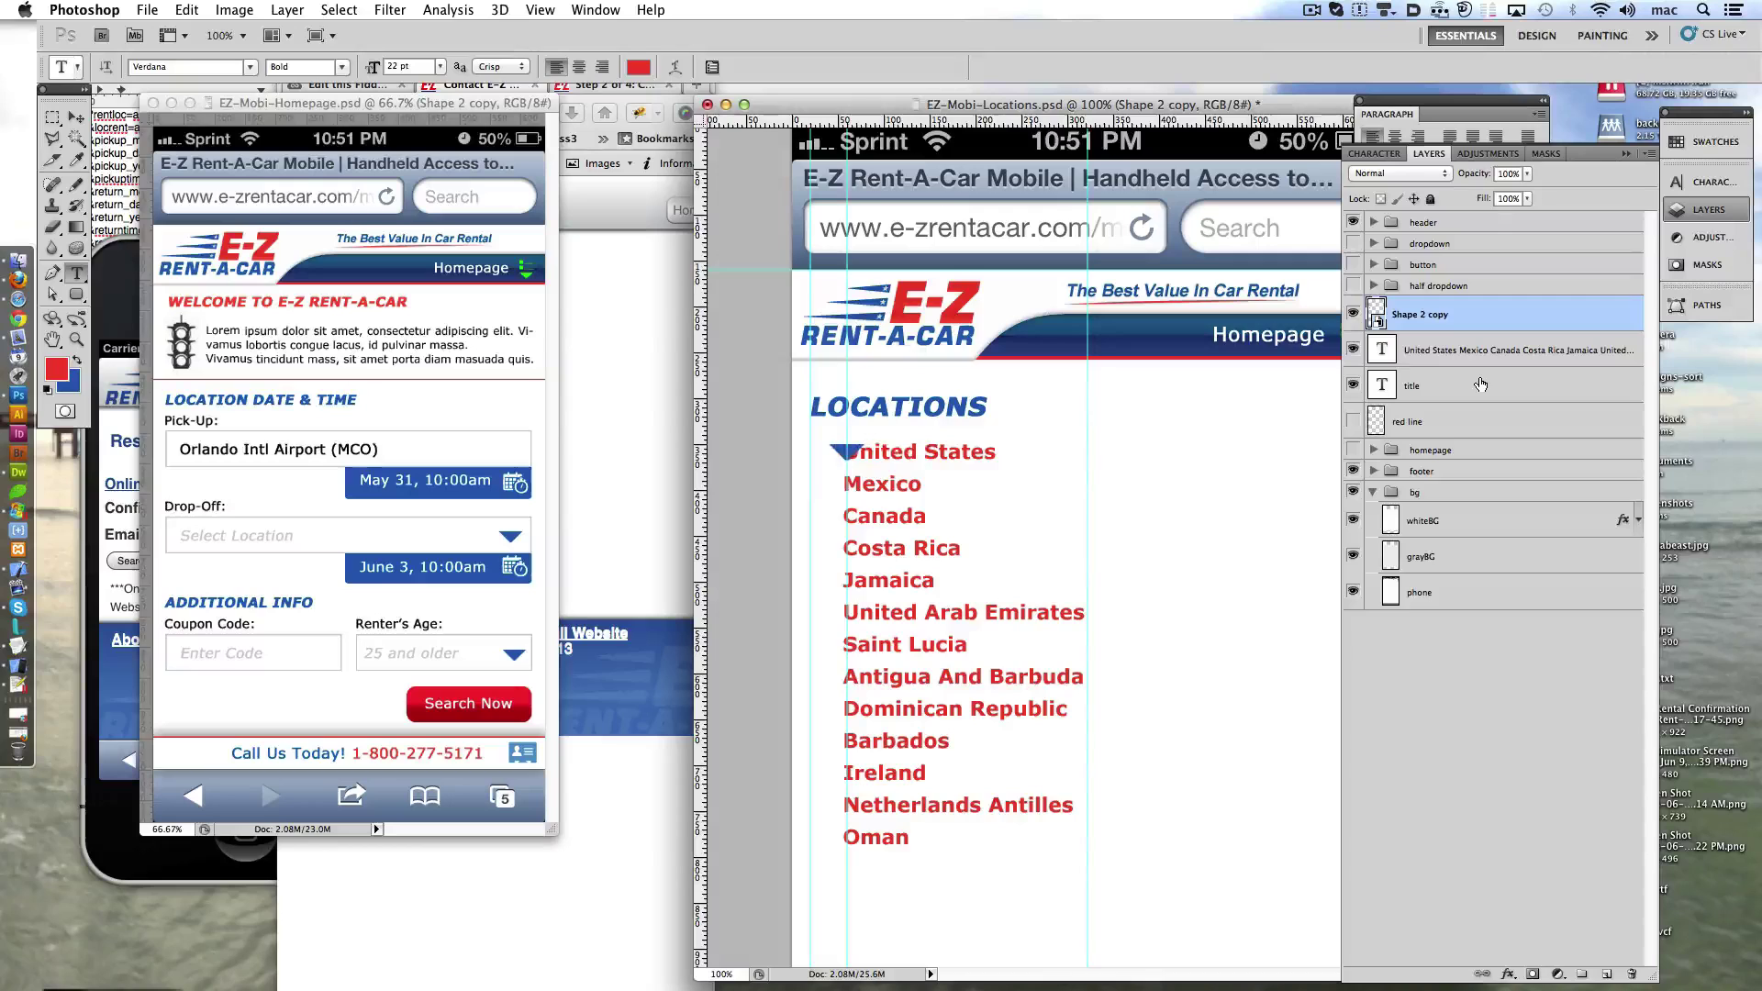
# - Shift the country list right and set its leading to 50 pt
pyautogui.keyDown('ctrl'); pyautogui.click(991, 459); pyautogui.keyUp('ctrl')
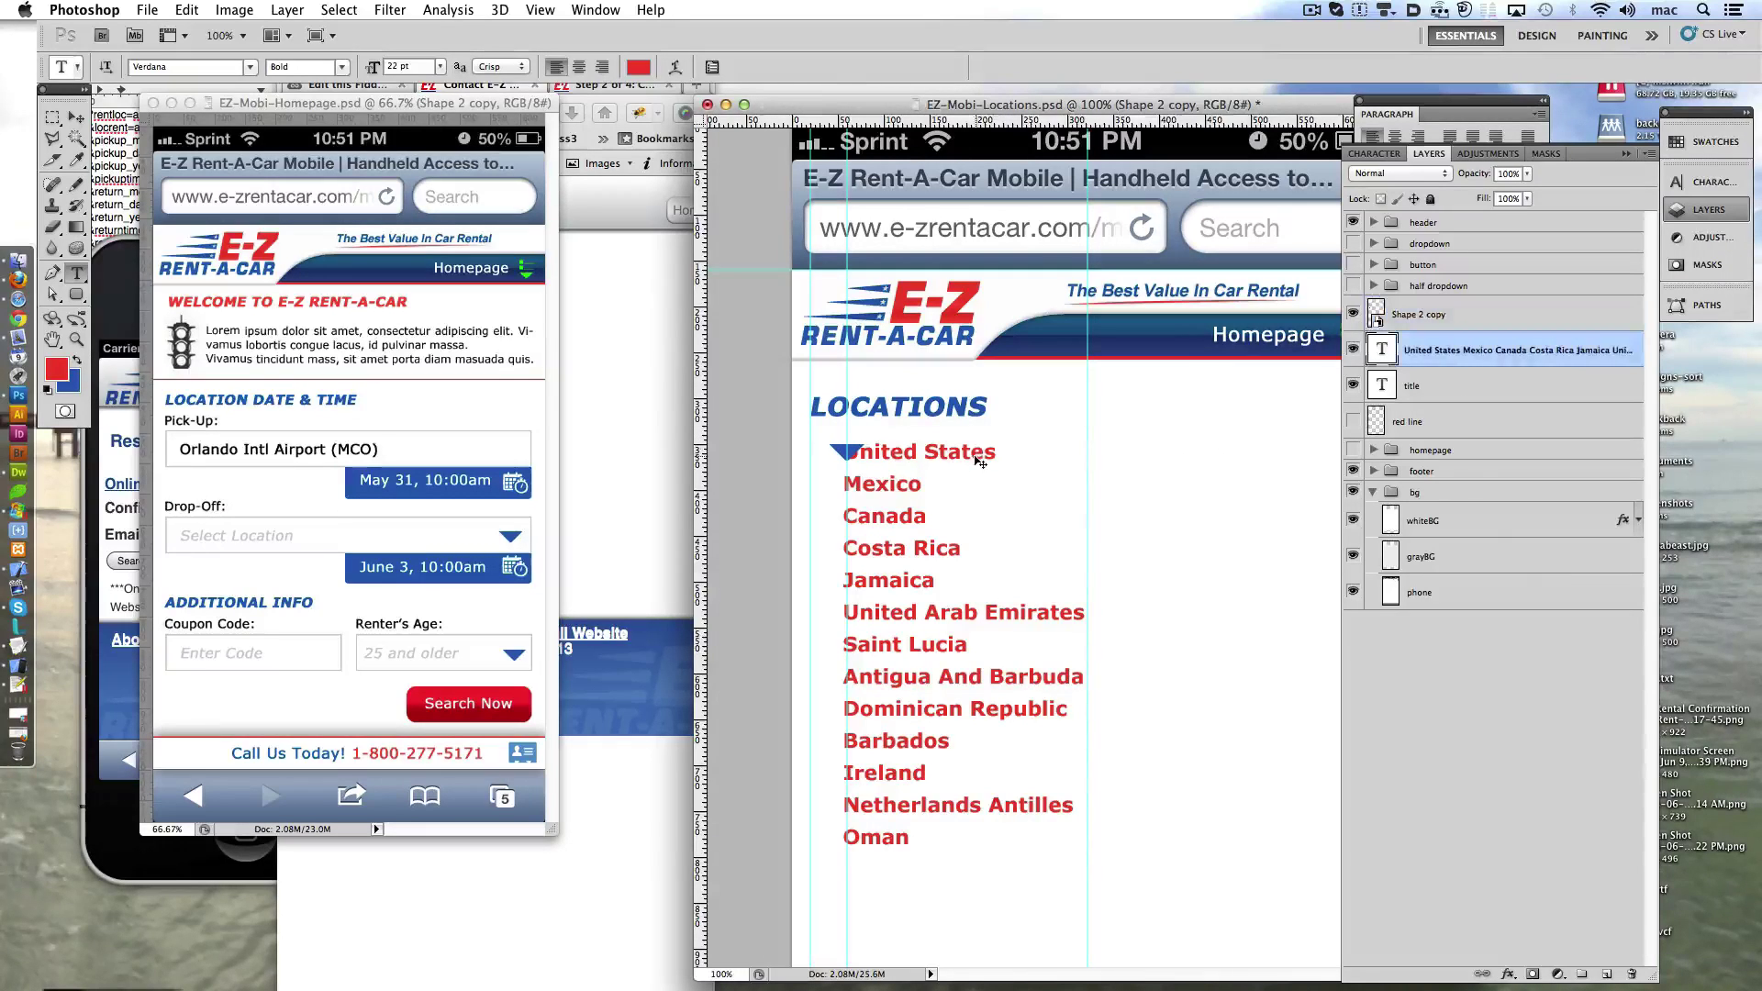
pyautogui.hotkey('shift', 'Right')
pyautogui.hotkey('shift', 'Right')
pyautogui.hotkey('shift', 'Right')
pyautogui.click(1693, 182)
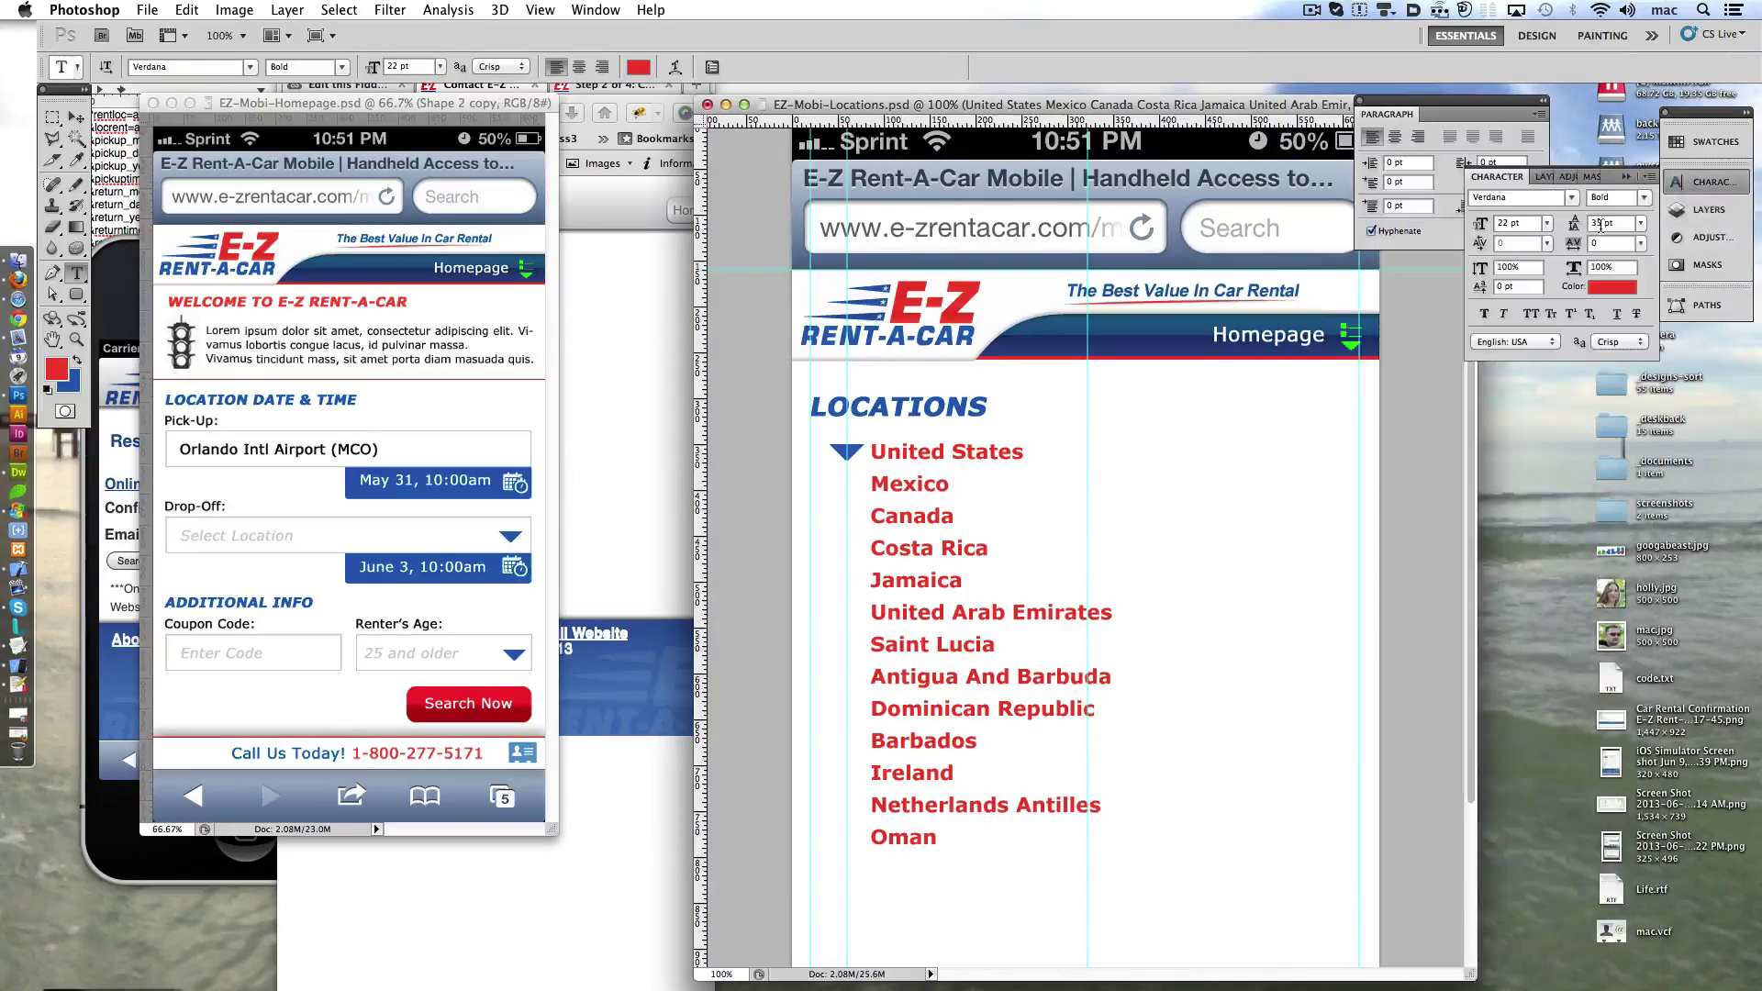
pyautogui.write('50')
pyautogui.press('Return')
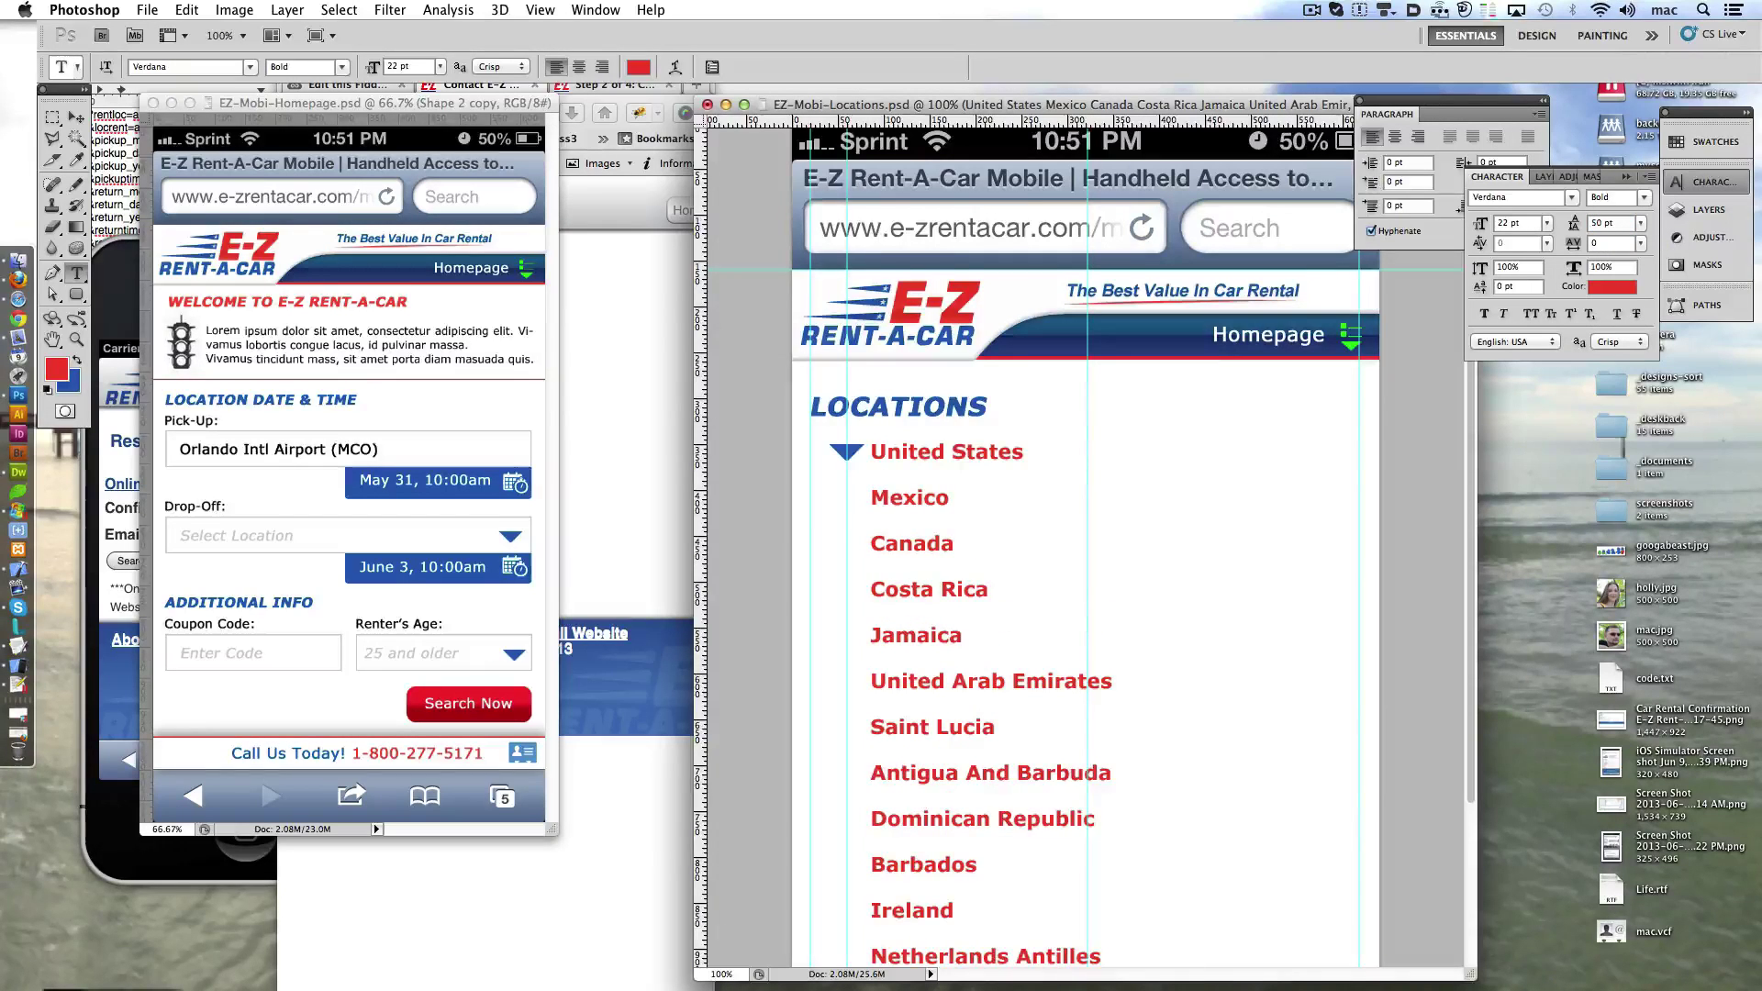
pyautogui.scroll(-2, 1037, 527)
# - Duplicate triangles down the left side of the list, from United States to Saint Lucia onward
pyautogui.keyDown('ctrl'); pyautogui.keyDown('alt'); pyautogui.click(856, 414); pyautogui.keyUp('alt'); pyautogui.keyUp('ctrl')
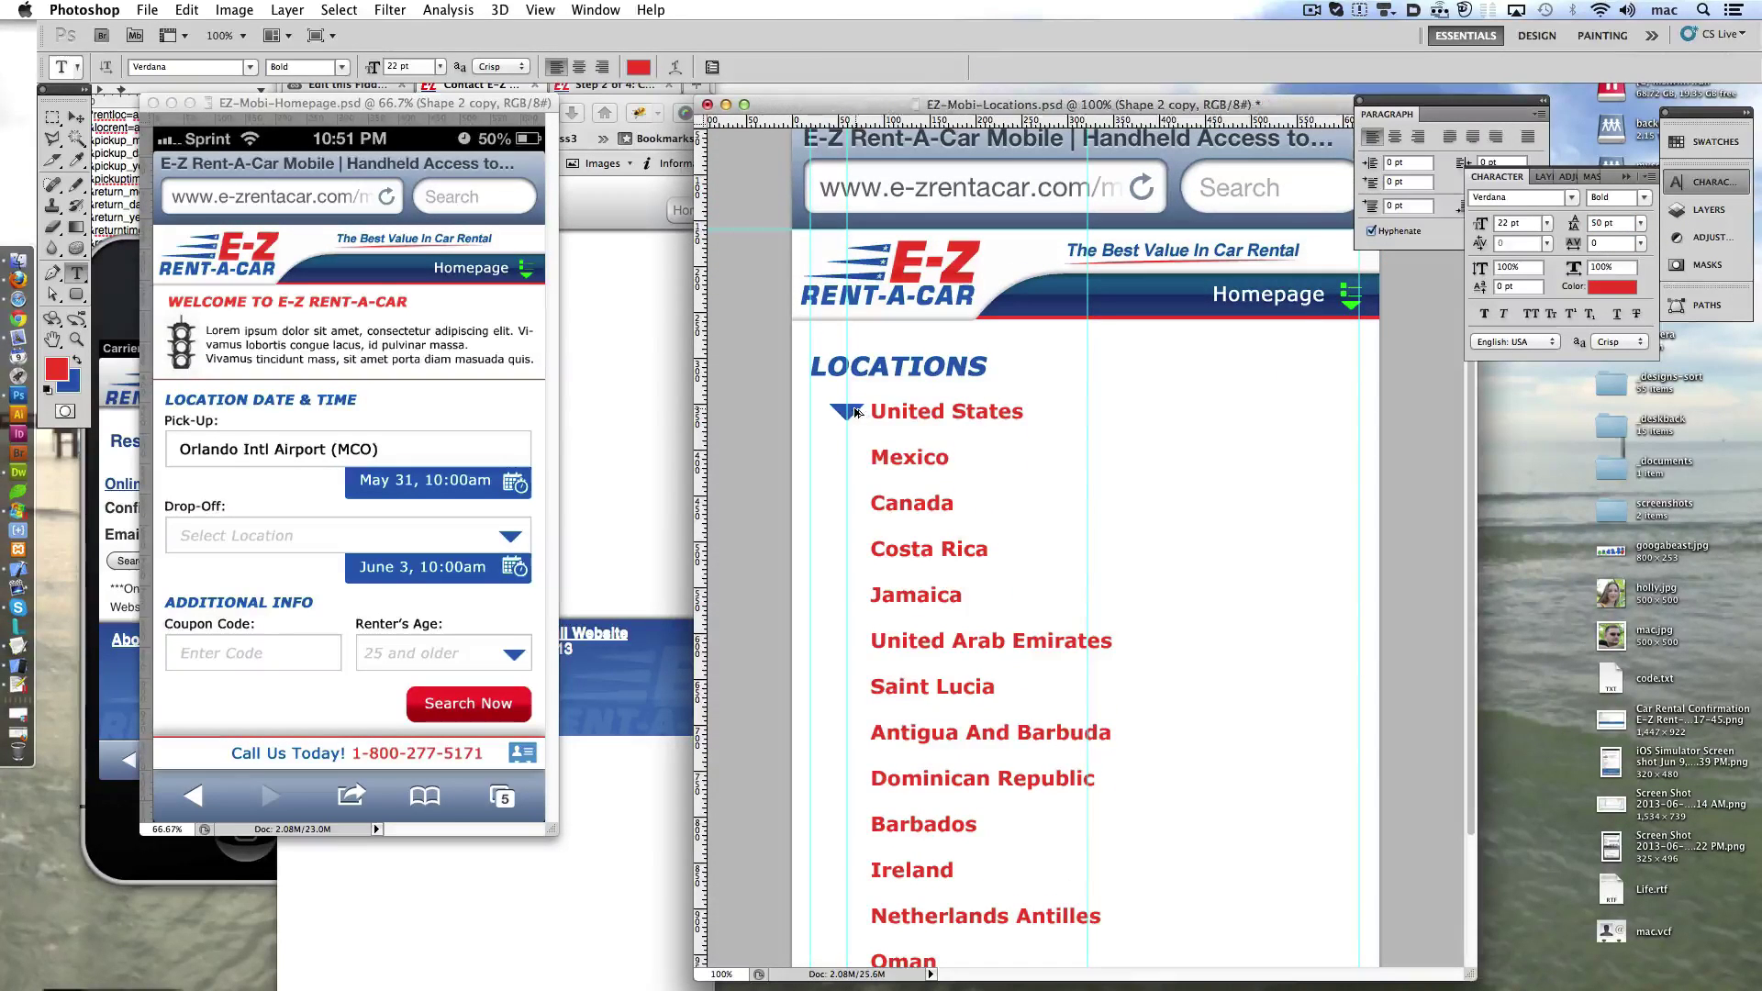
pyautogui.hotkey('shift', 'Down')
pyautogui.hotkey('shift', 'Down')
pyautogui.hotkey('shift', 'Down')
pyautogui.hotkey('shift', 'Down')
pyautogui.hotkey('shift', 'Down')
pyautogui.hotkey('shift', 'Down')
pyautogui.hotkey('shift', 'Down')
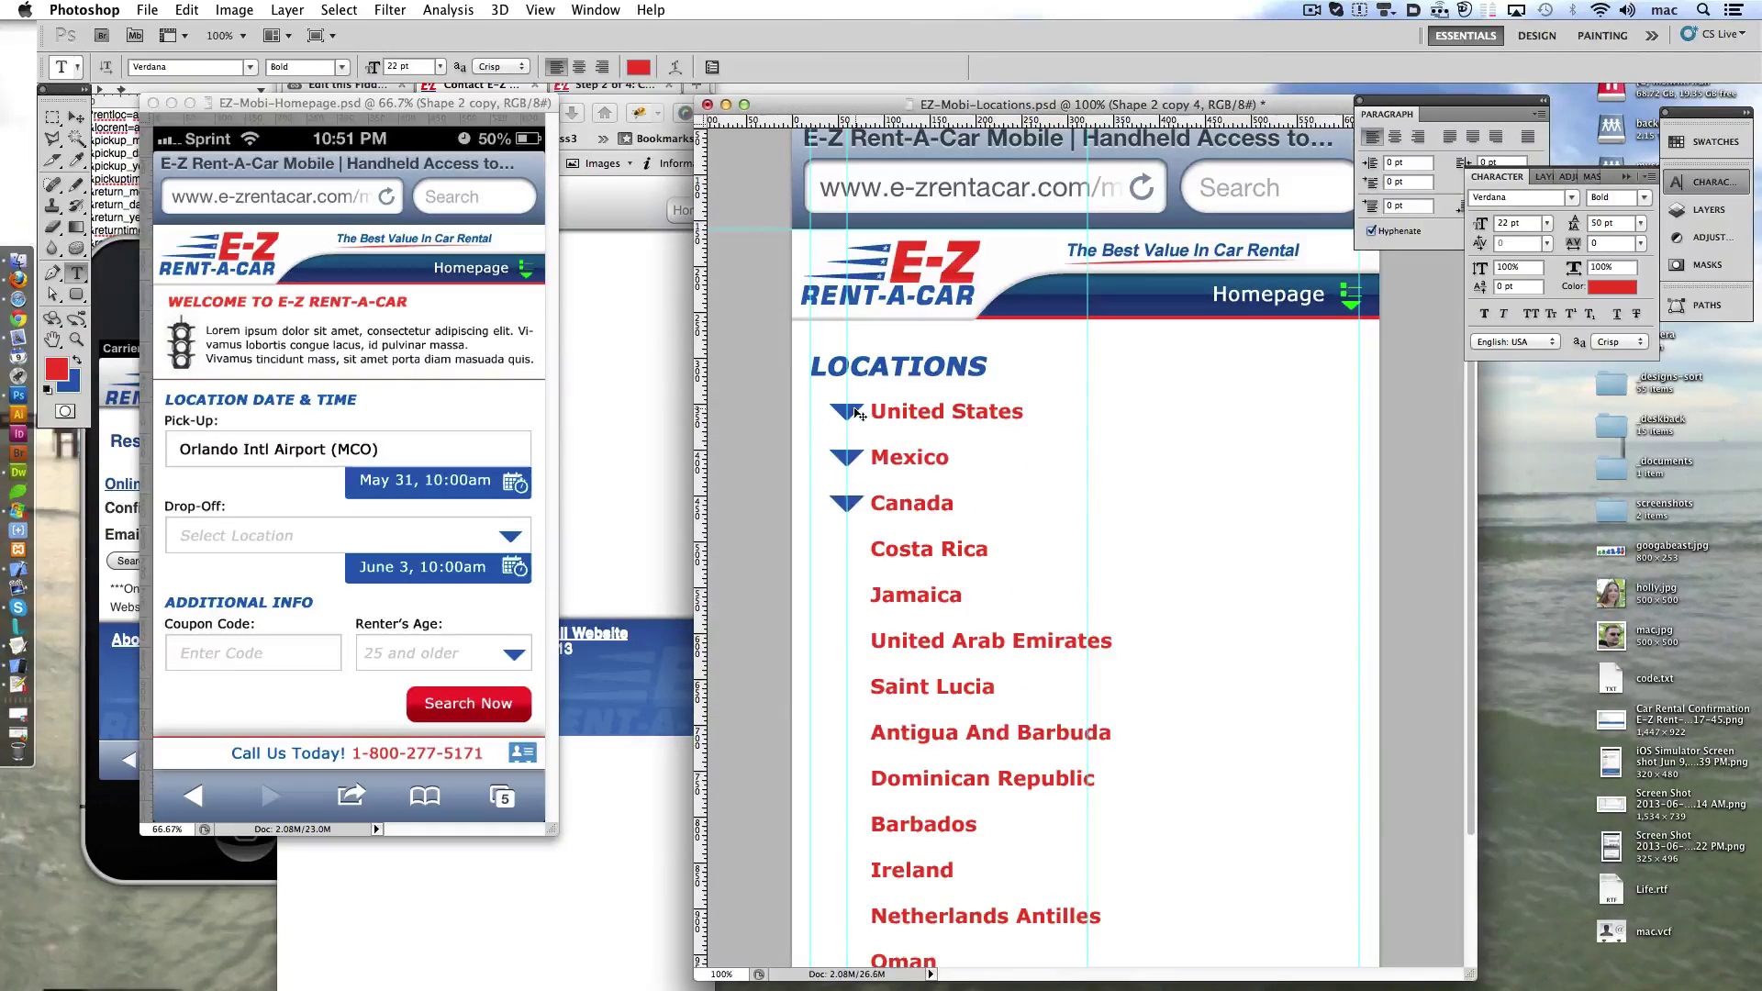
pyautogui.hotkey('shift', 'Down')
pyautogui.keyDown('ctrl'); pyautogui.keyDown('alt'); pyautogui.click(856, 413); pyautogui.keyUp('alt'); pyautogui.keyUp('ctrl')
pyautogui.hotkey('shift', 'Down')
pyautogui.hotkey('shift', 'Down')
pyautogui.hotkey('shift', 'Down')
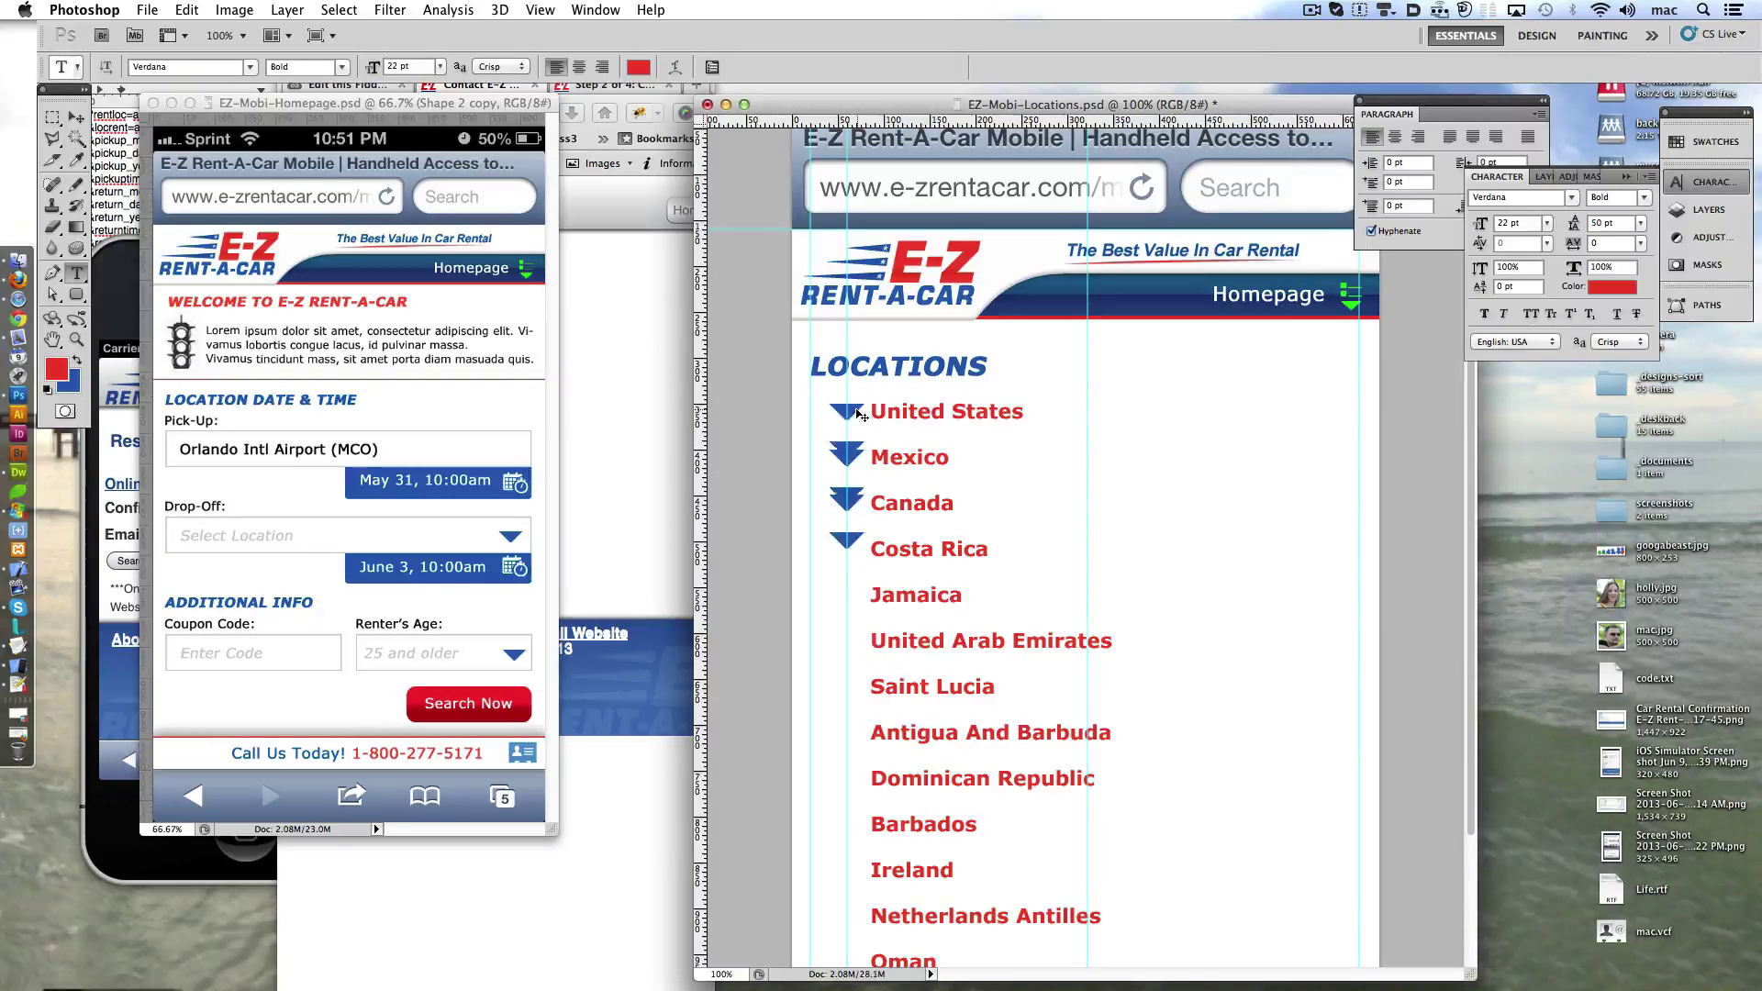
pyautogui.hotkey('shift', 'Down')
pyautogui.hotkey('shift', 'Down')
pyautogui.hotkey('shift', 'Down')
pyautogui.hotkey('alt', 'shift', 'Down')
pyautogui.hotkey('shift', 'Down')
pyautogui.hotkey('shift', 'Down')
pyautogui.hotkey('shift', 'Down')
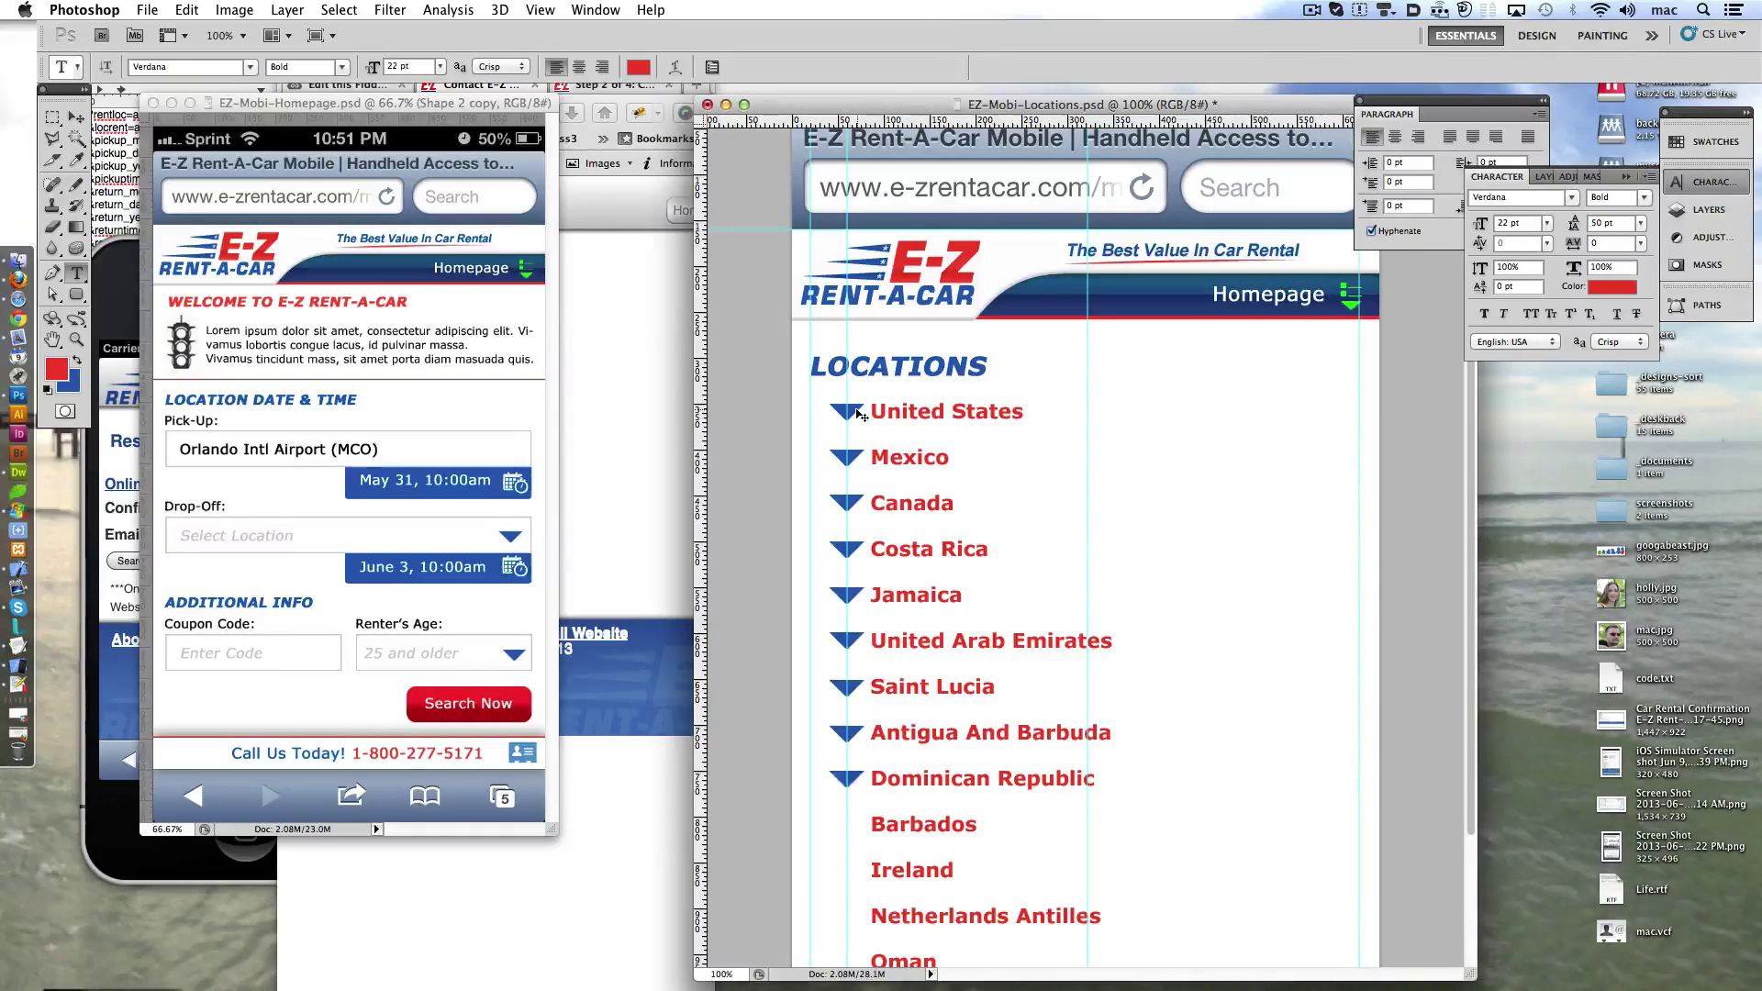
pyautogui.hotkey('shift', 'Down')
pyautogui.hotkey('shift', 'Down')
pyautogui.hotkey('shift', 'Down')
pyautogui.hotkey('shift', 'Down')
pyautogui.hotkey('shift', 'Down')
pyautogui.hotkey('shift', 'Down')
pyautogui.hotkey('shift', 'Down')
pyautogui.hotkey('shift', 'Down')
pyautogui.hotkey('shift', 'Down')
pyautogui.hotkey('shift', 'Down')
pyautogui.hotkey('shift', 'Down')
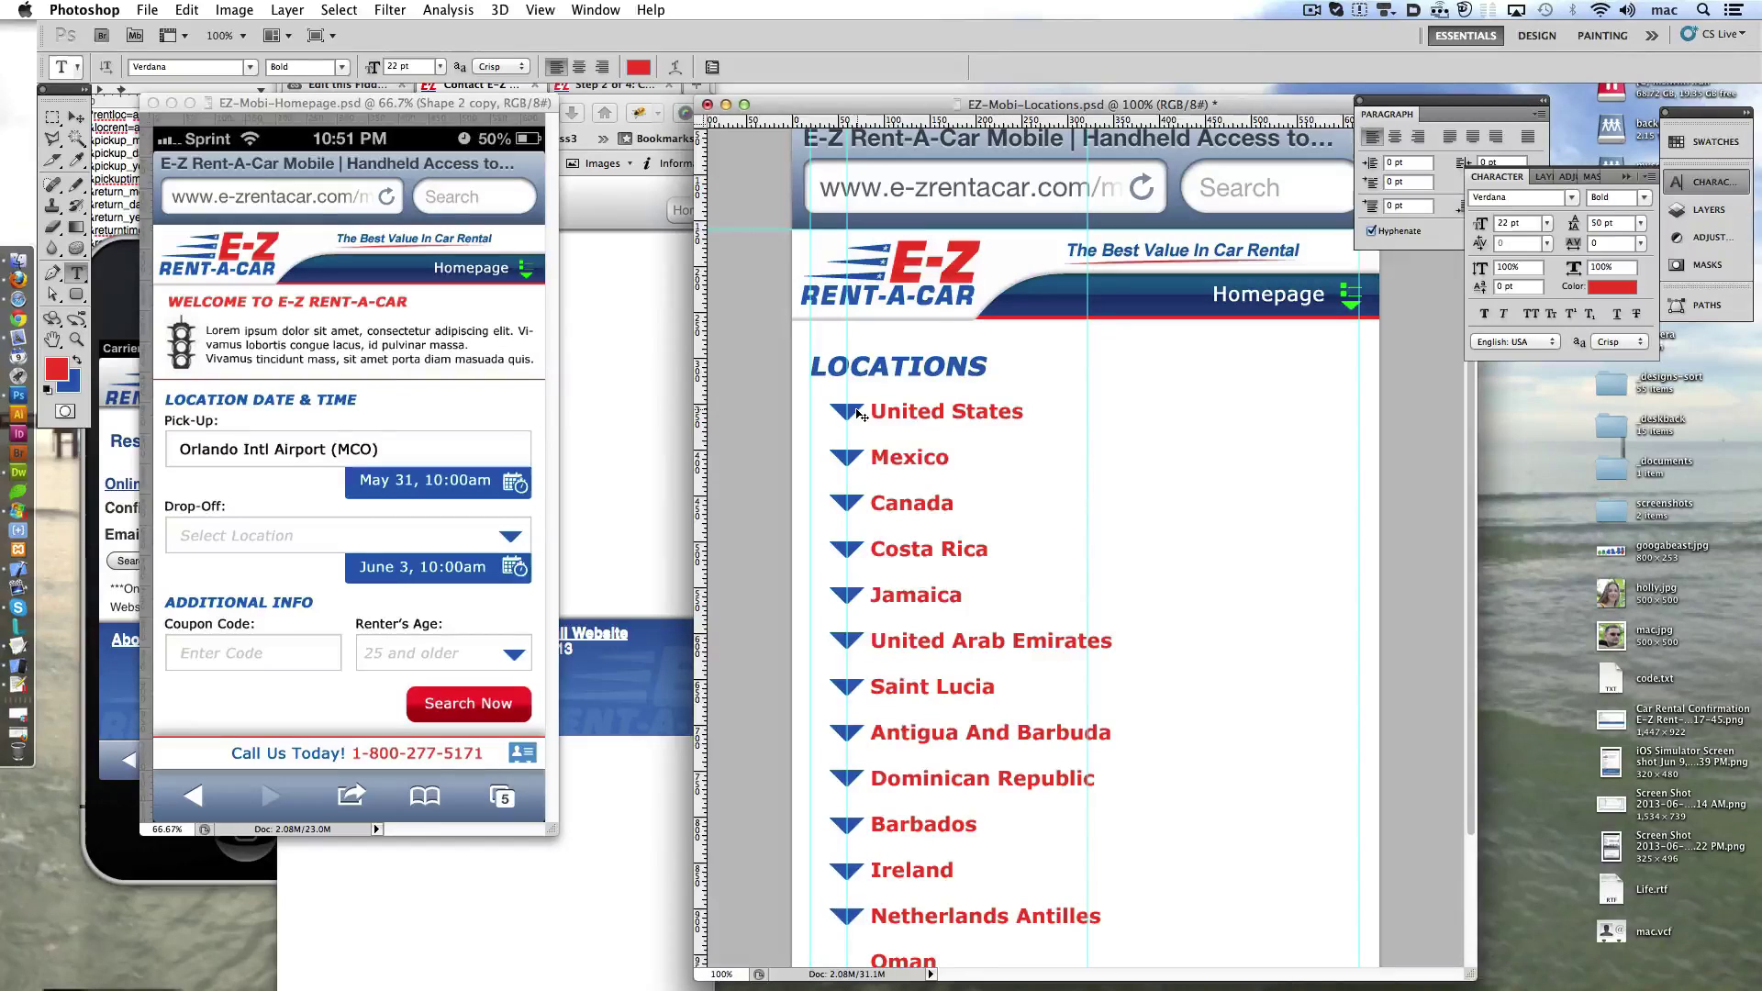
# - Align the last triangle with Oman and nudge the country text right of the triangles
pyautogui.scroll(-5, 849, 588)
pyautogui.keyDown('ctrl'); pyautogui.click(842, 769); pyautogui.keyUp('ctrl')
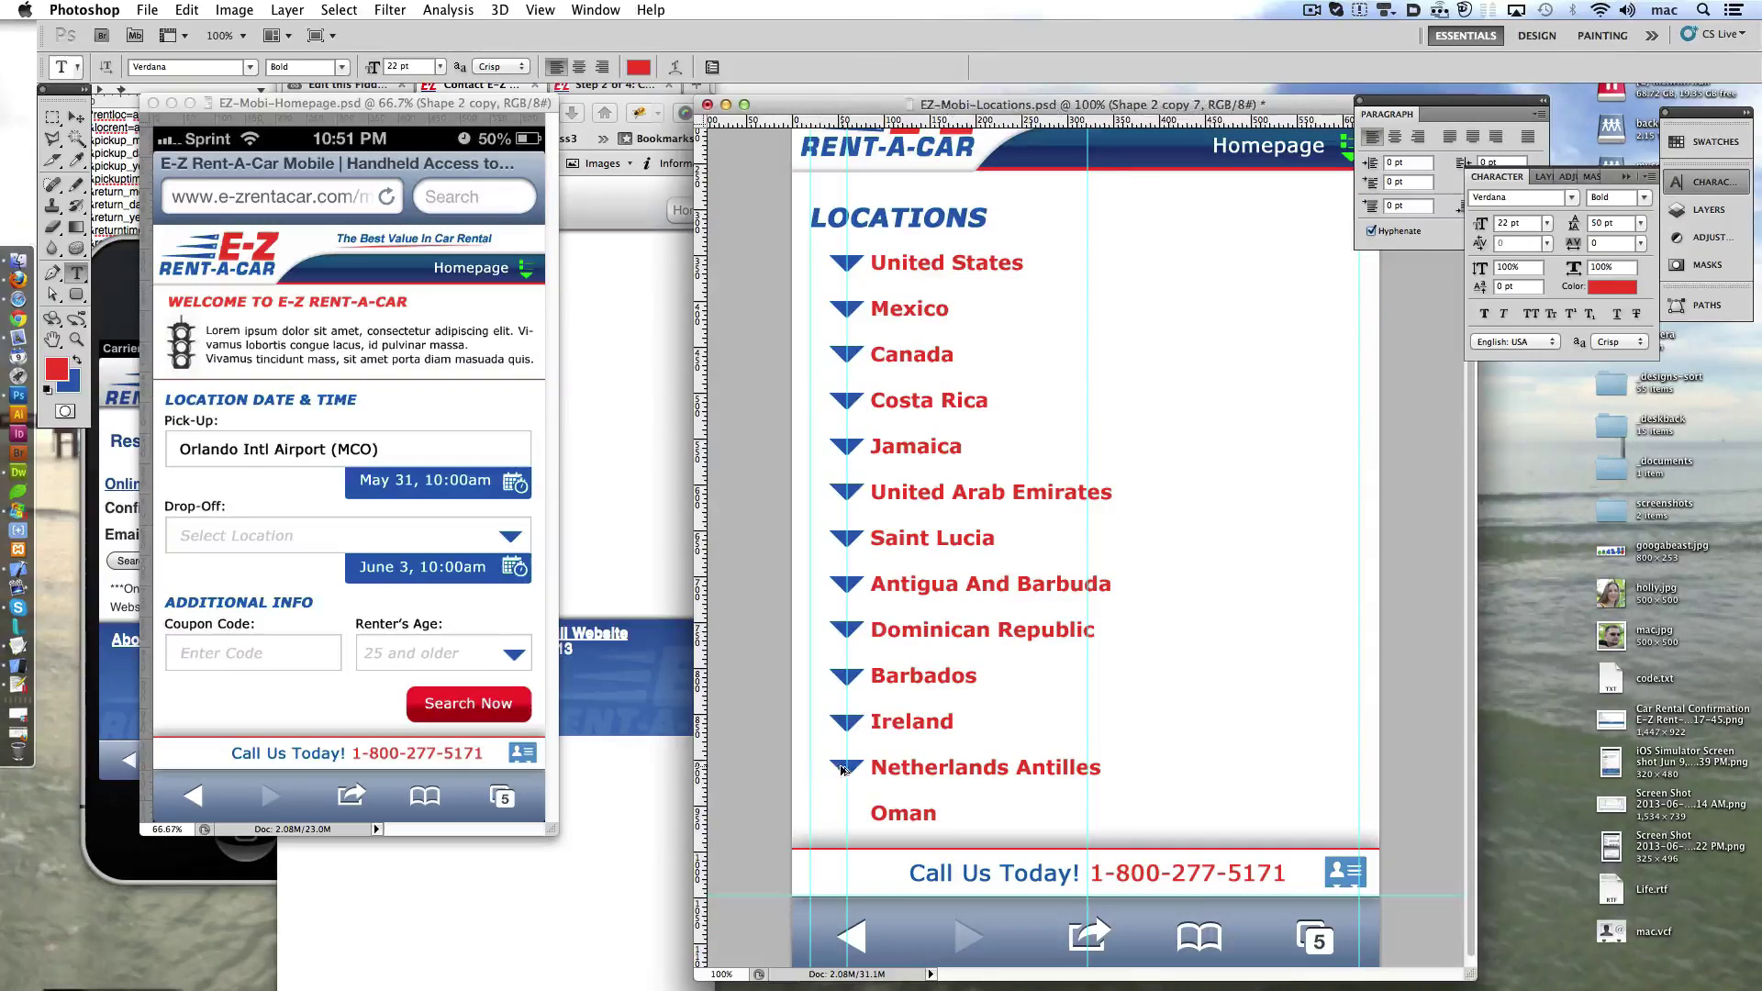
pyautogui.press('Down')
pyautogui.press('Down')
pyautogui.press('Down')
pyautogui.keyDown('ctrl'); pyautogui.click(940, 342); pyautogui.keyUp('ctrl')
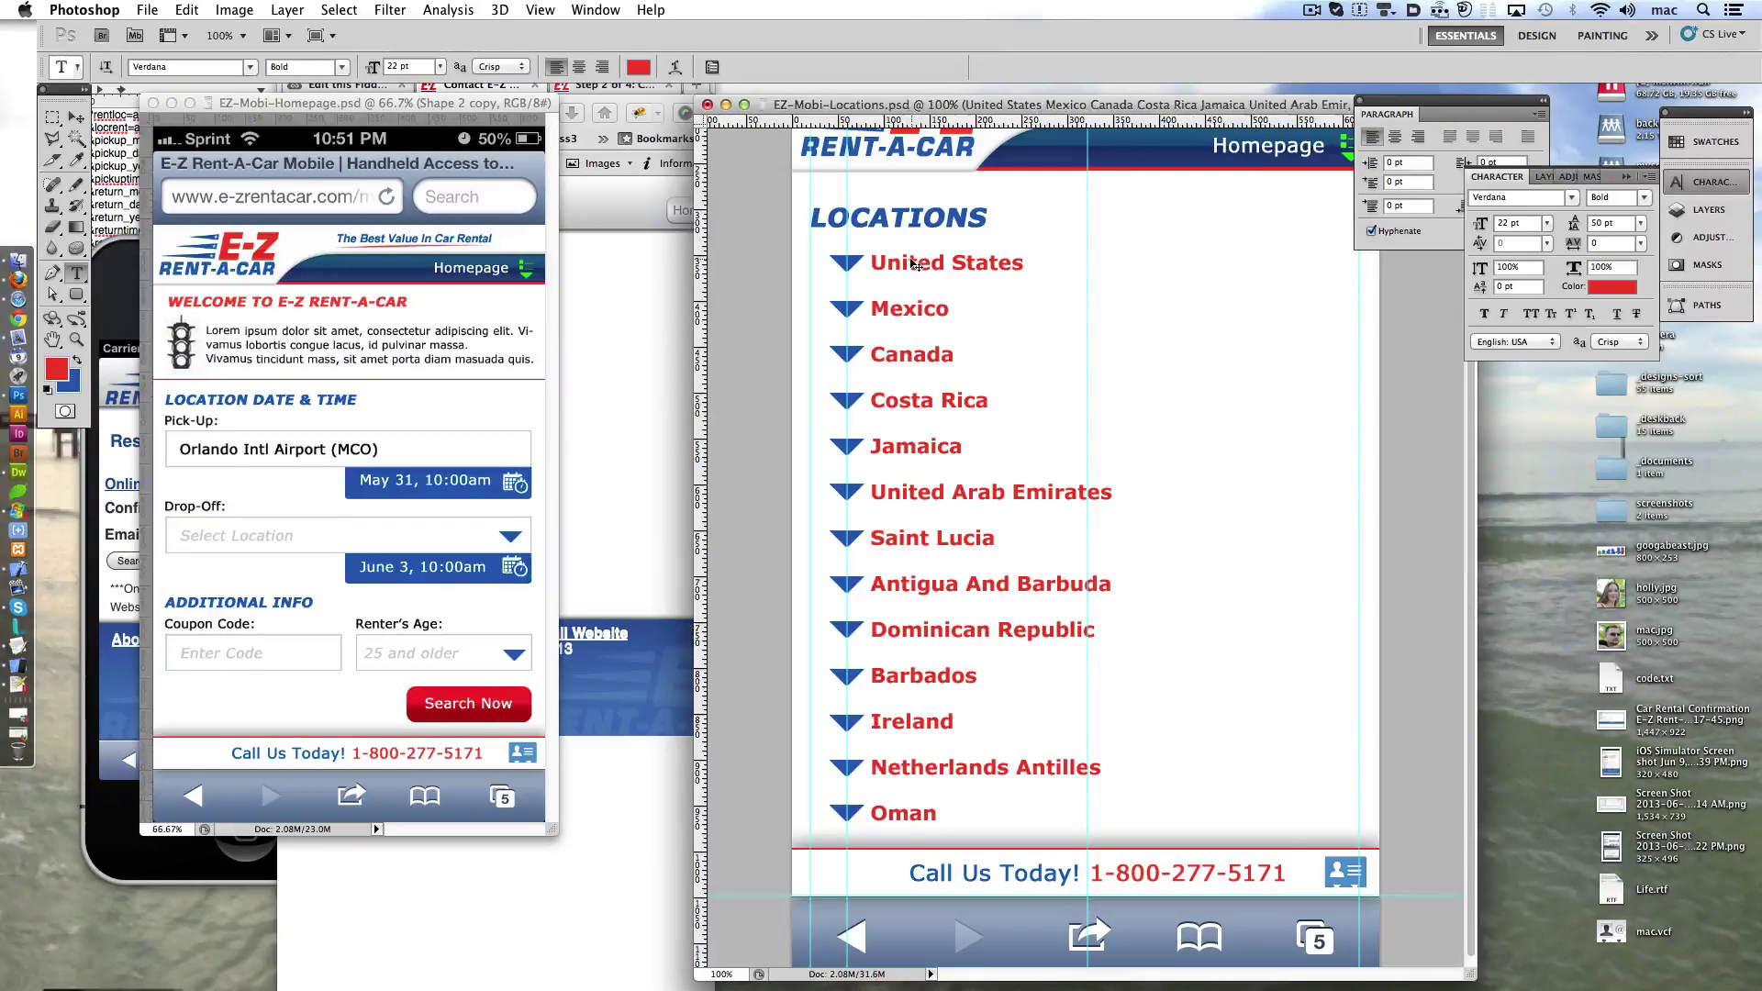
pyautogui.press('Right')
pyautogui.press('Right')
pyautogui.press('Right')
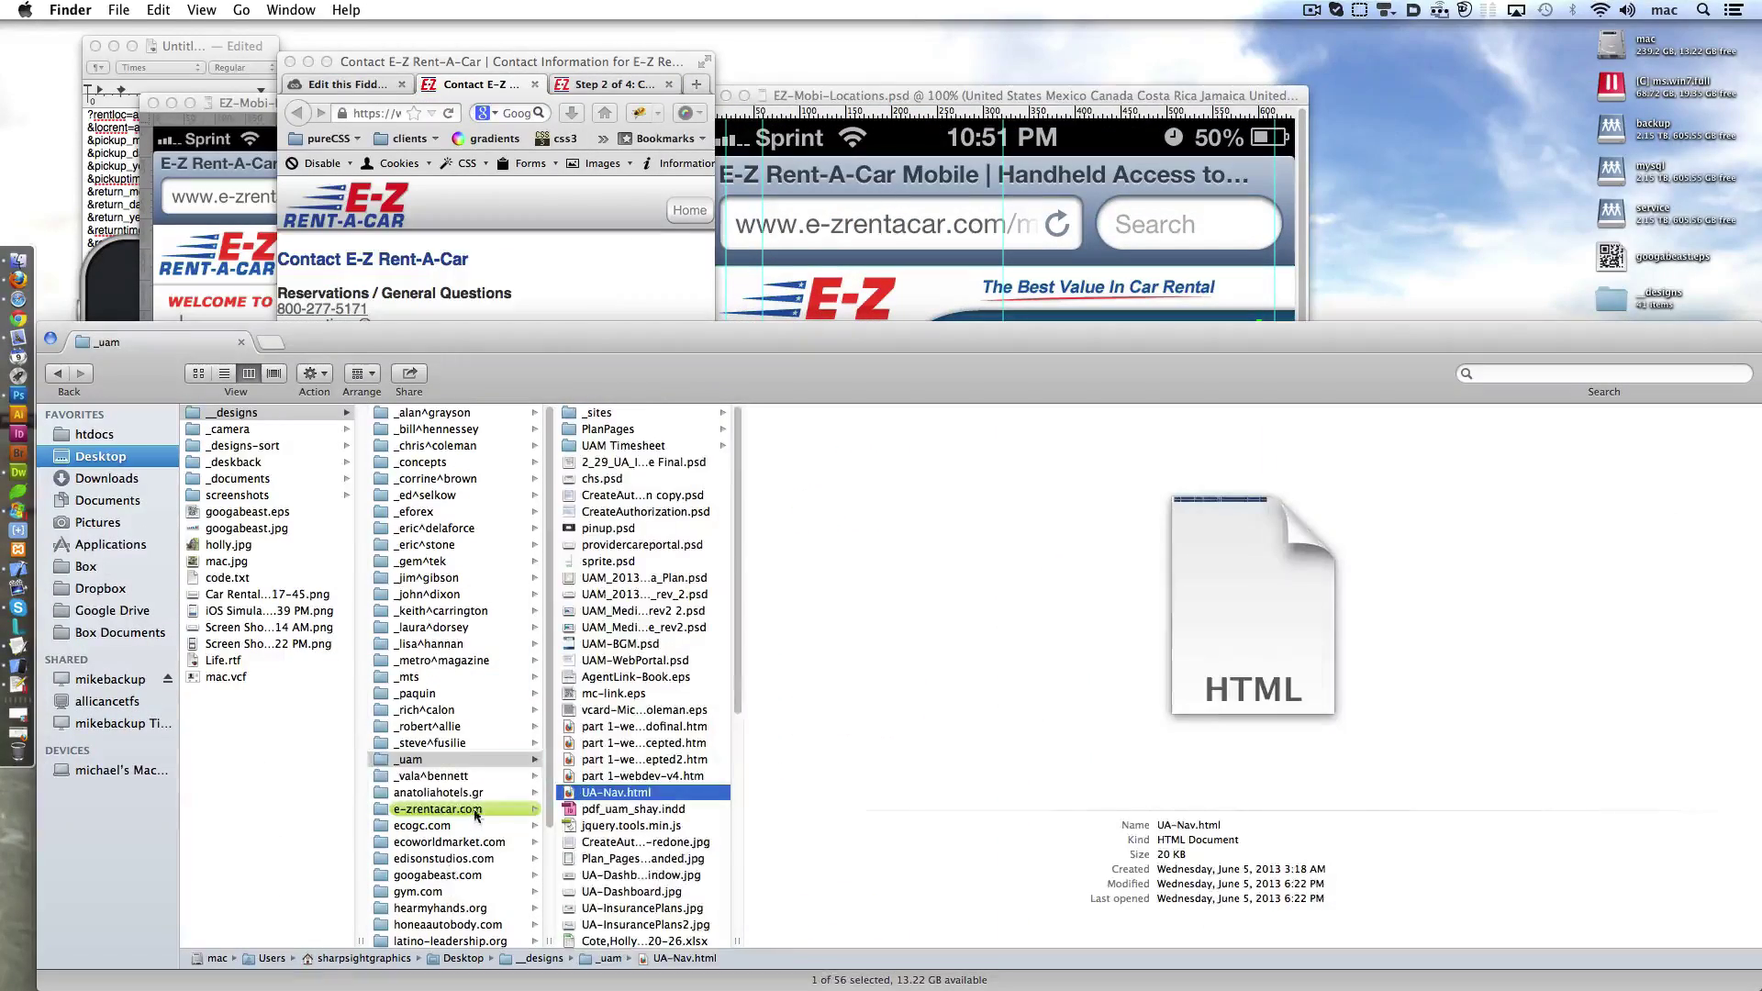
# - Open EZ-Mobi-Locations2.psd from Mobile Site > _screens in Photoshop, arranged beside the Locations mockup
pyautogui.click(475, 809)
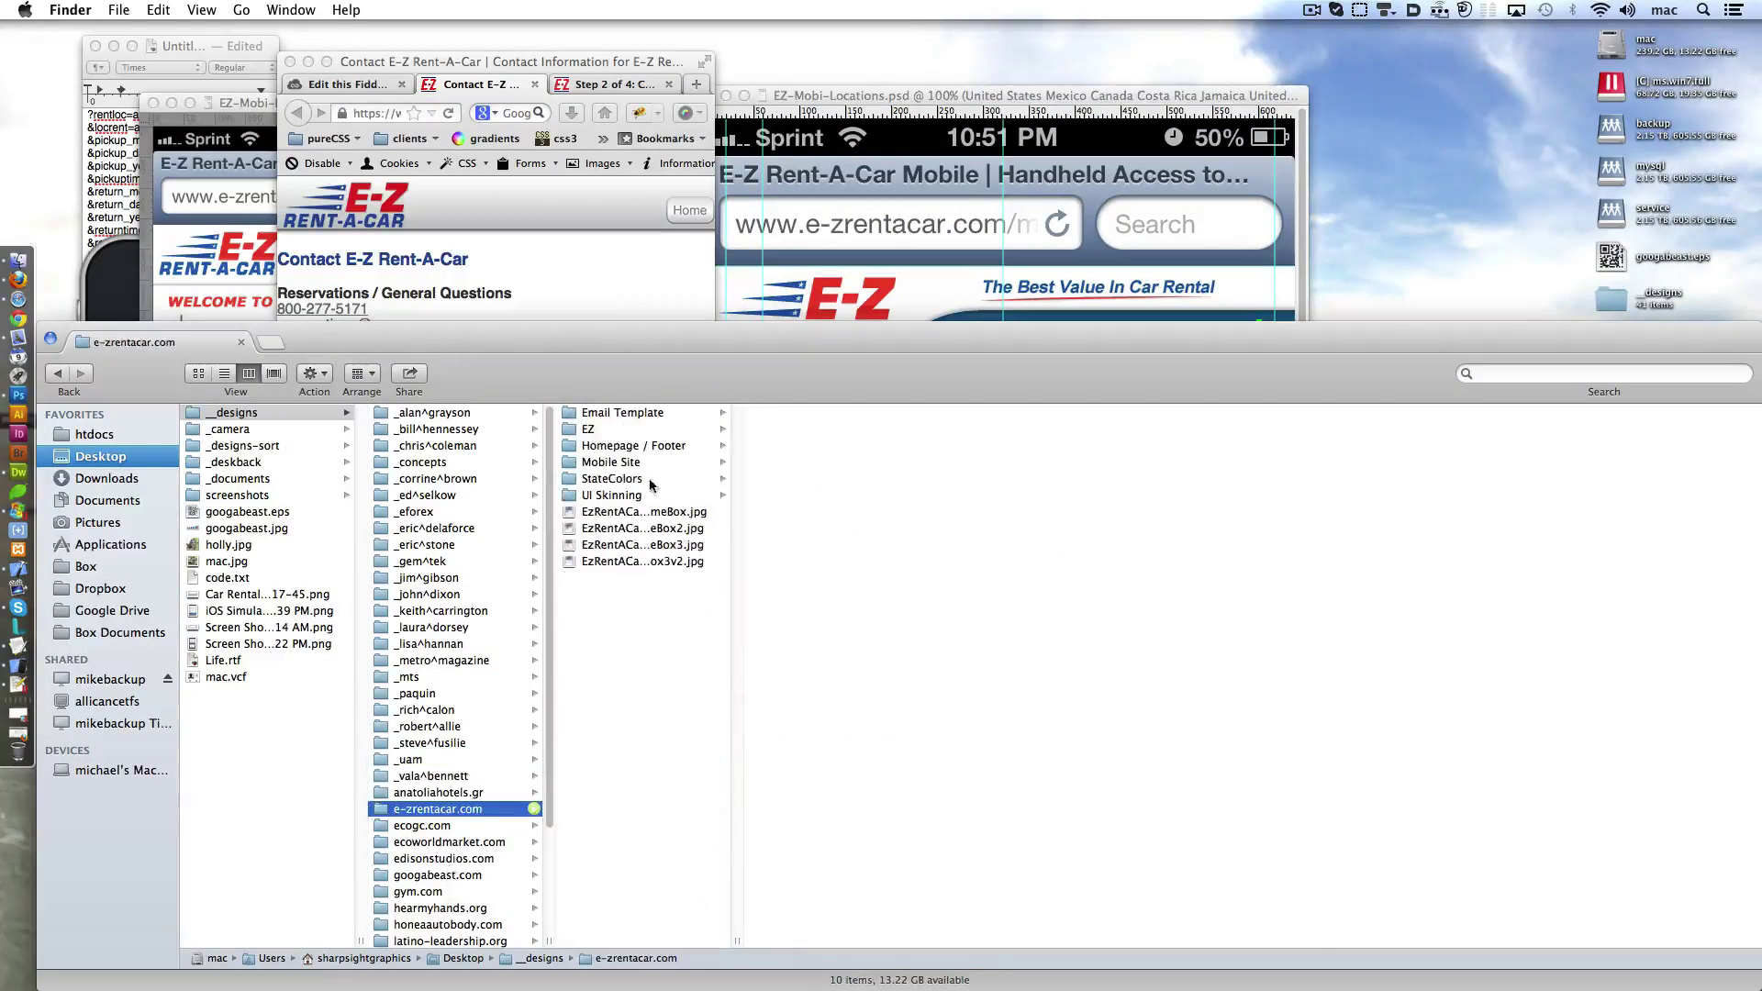
pyautogui.click(653, 462)
pyautogui.click(798, 428)
pyautogui.rightClick(1052, 496)
pyautogui.click(1467, 520)
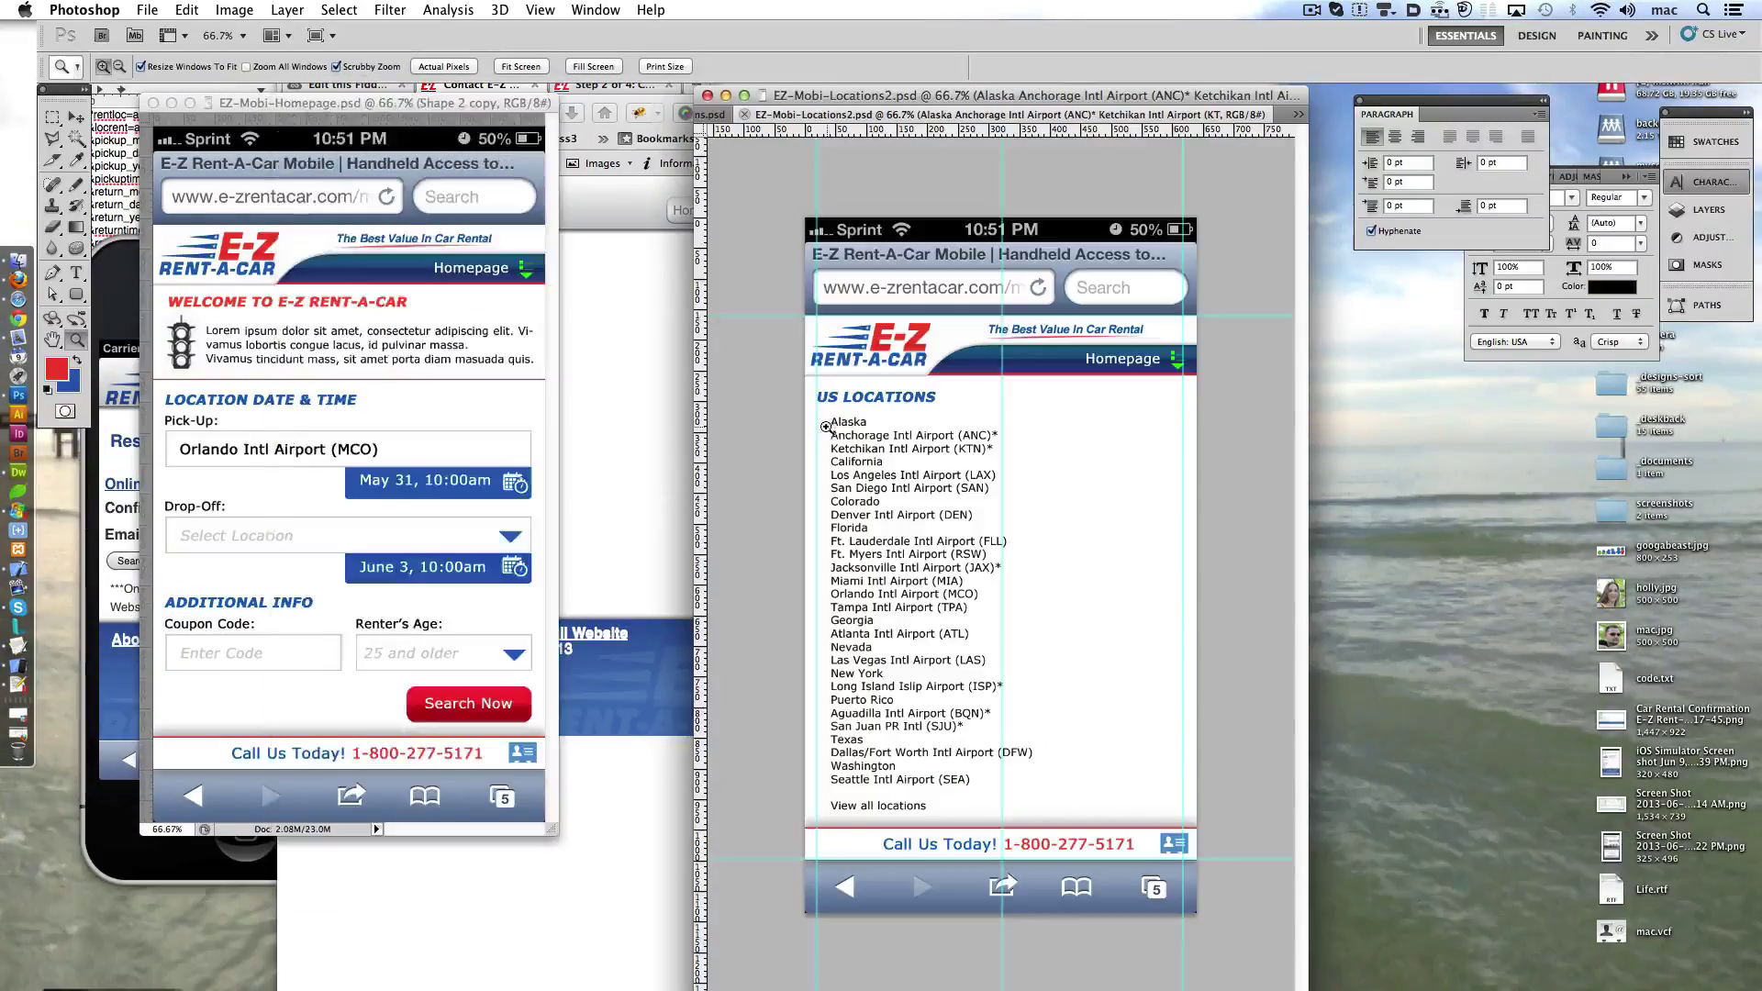
pyautogui.click(76, 273)
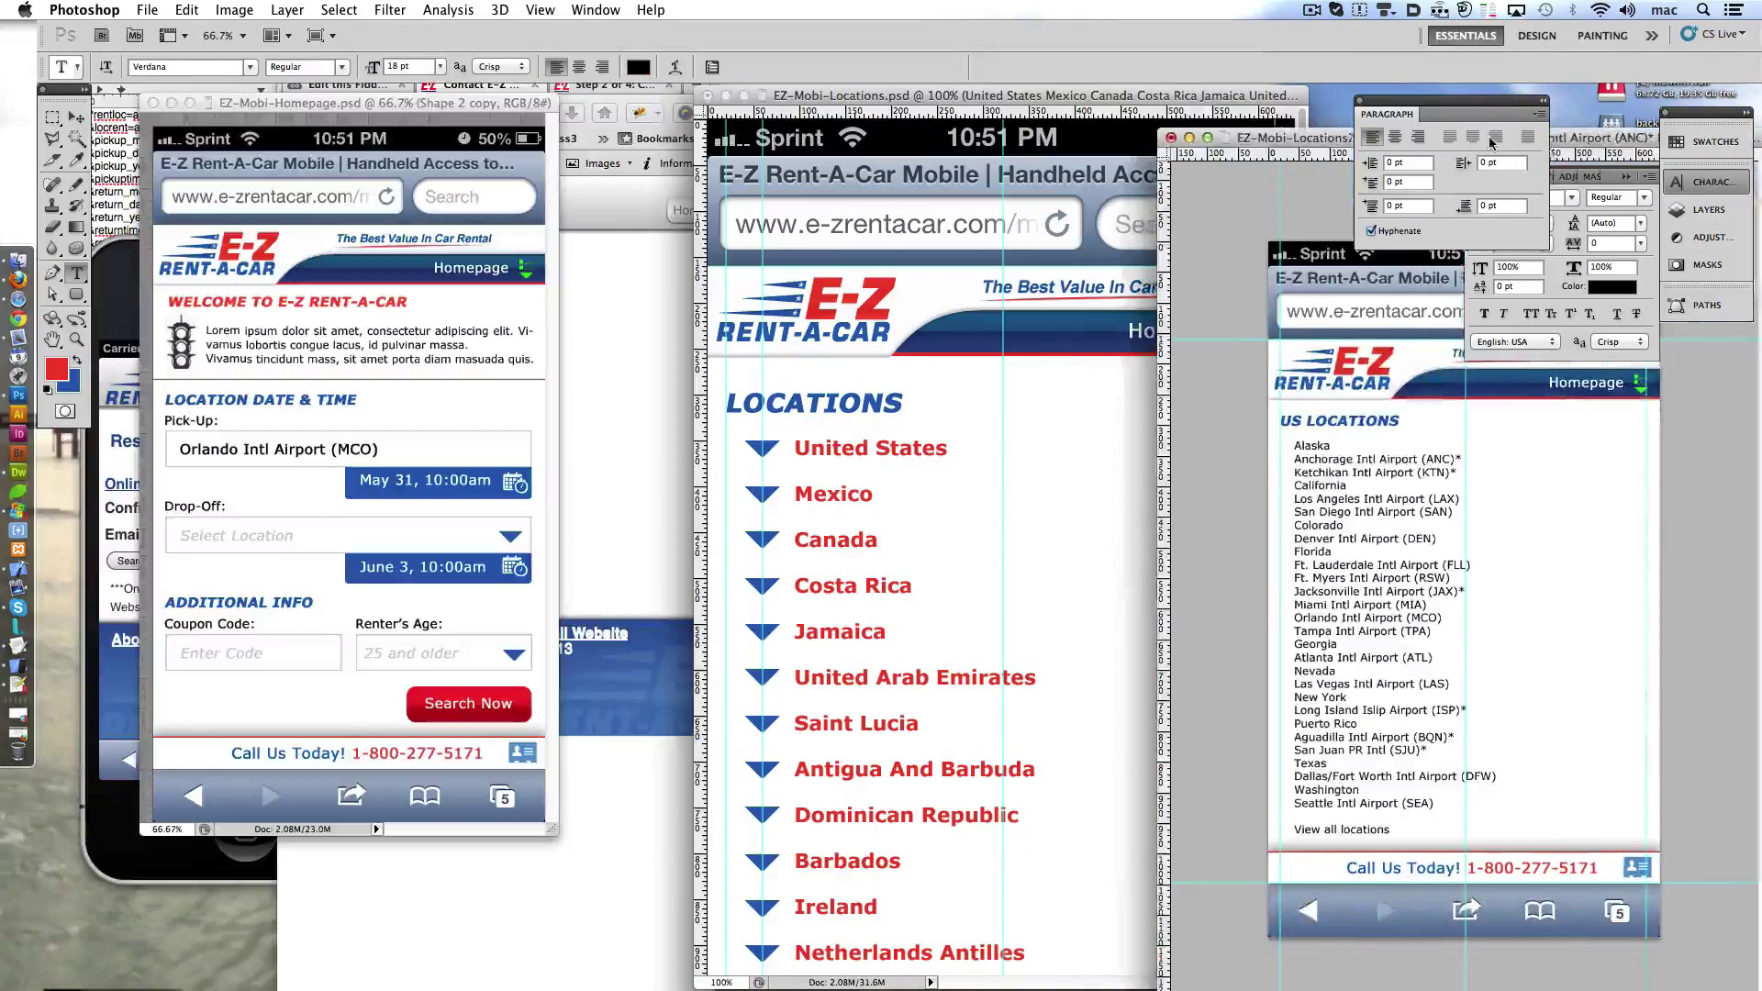
pyautogui.moveTo(852, 104); pyautogui.dragTo(912, 106)
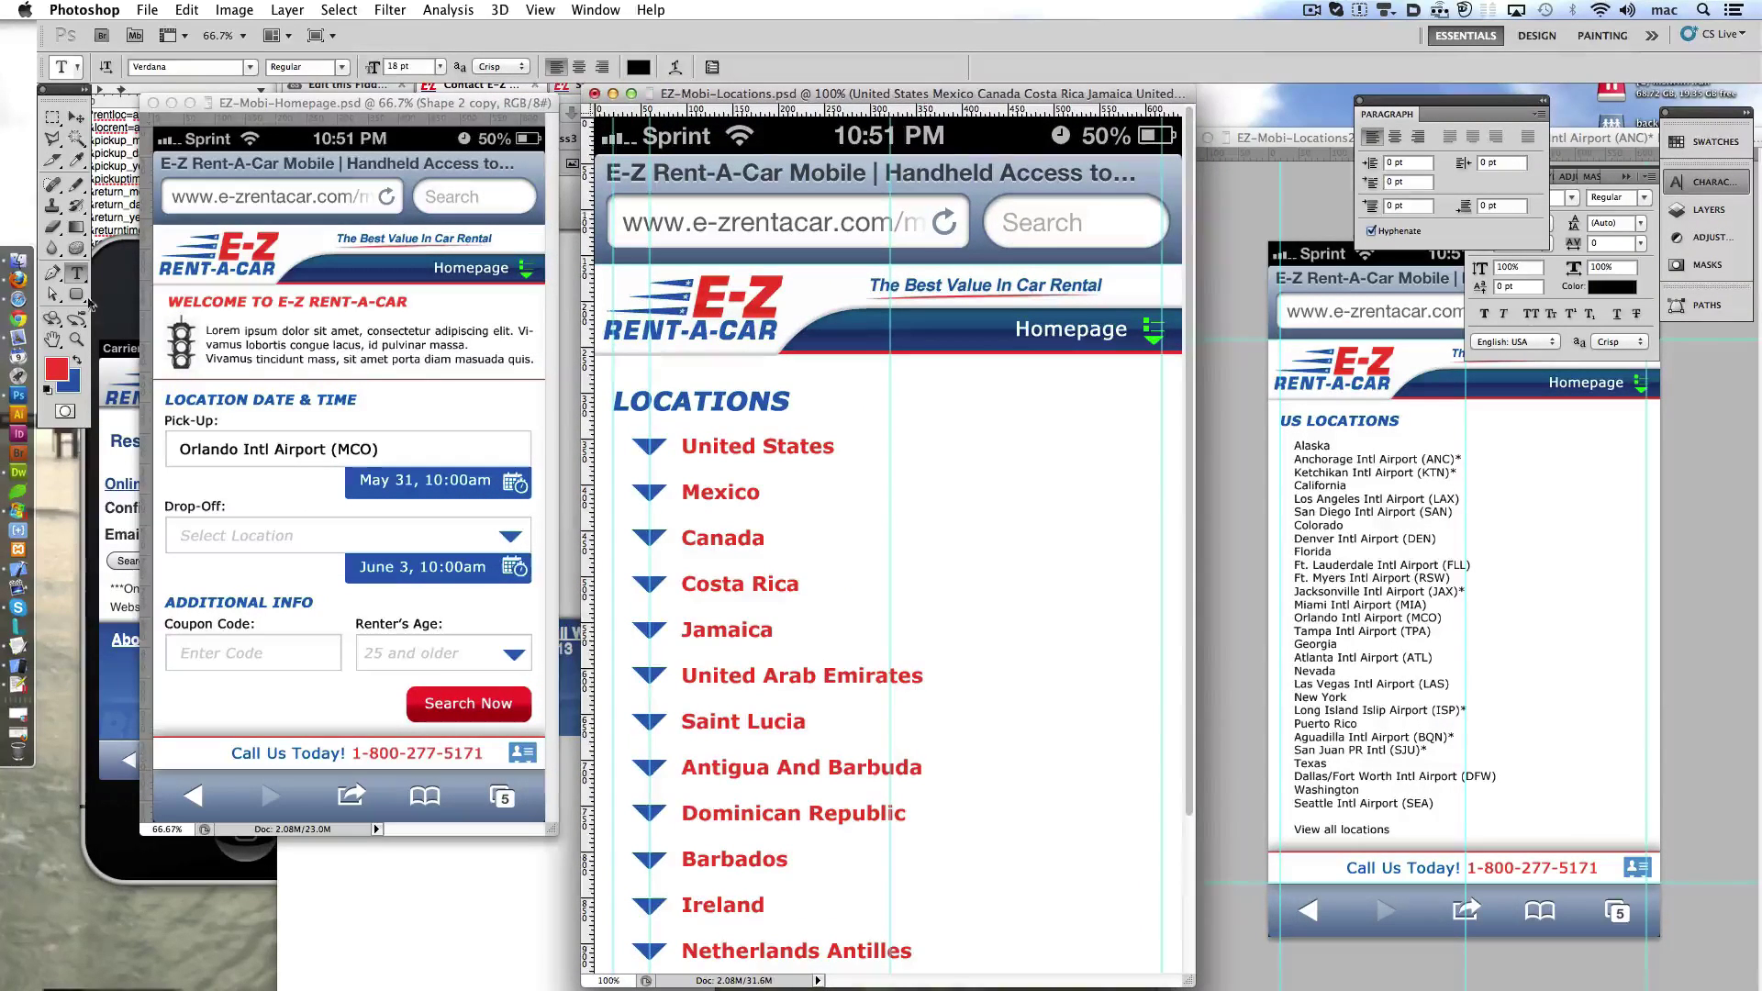
# - Scale the United States arrow to 50% and repeat the transform on the Mexico arrow
pyautogui.click(635, 452)
pyautogui.hotkey('ctrl', 't')
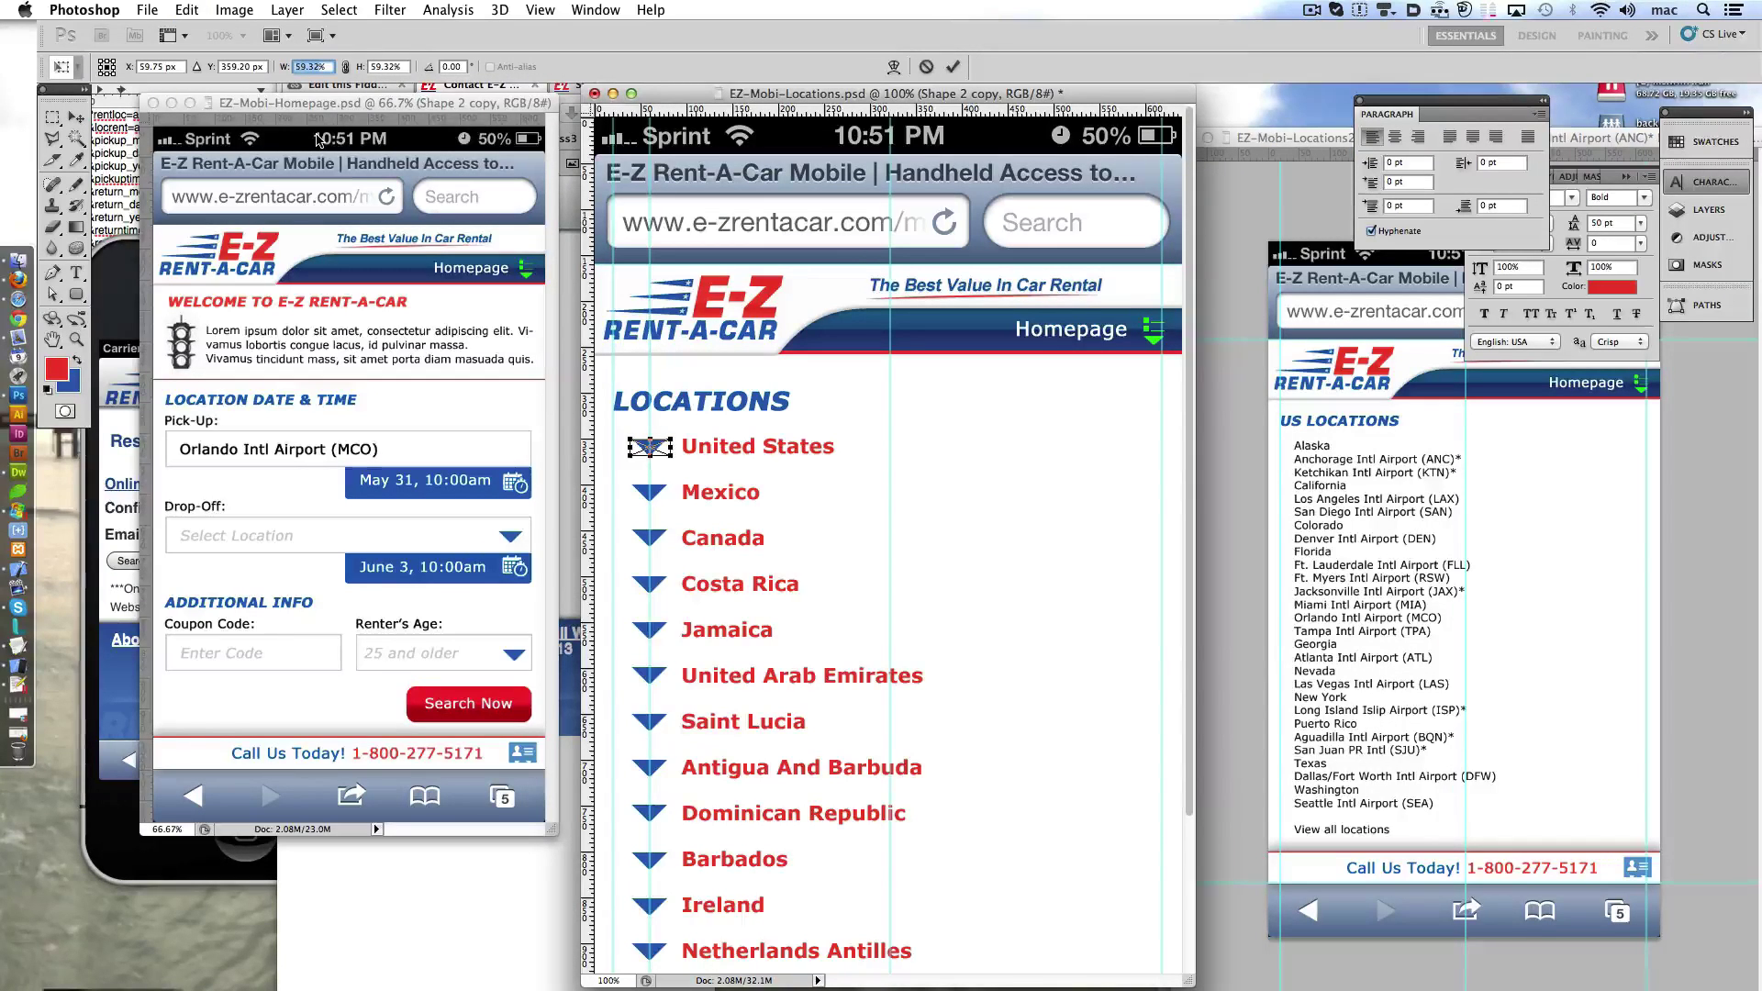
pyautogui.write('50%')
pyautogui.press('Tab')
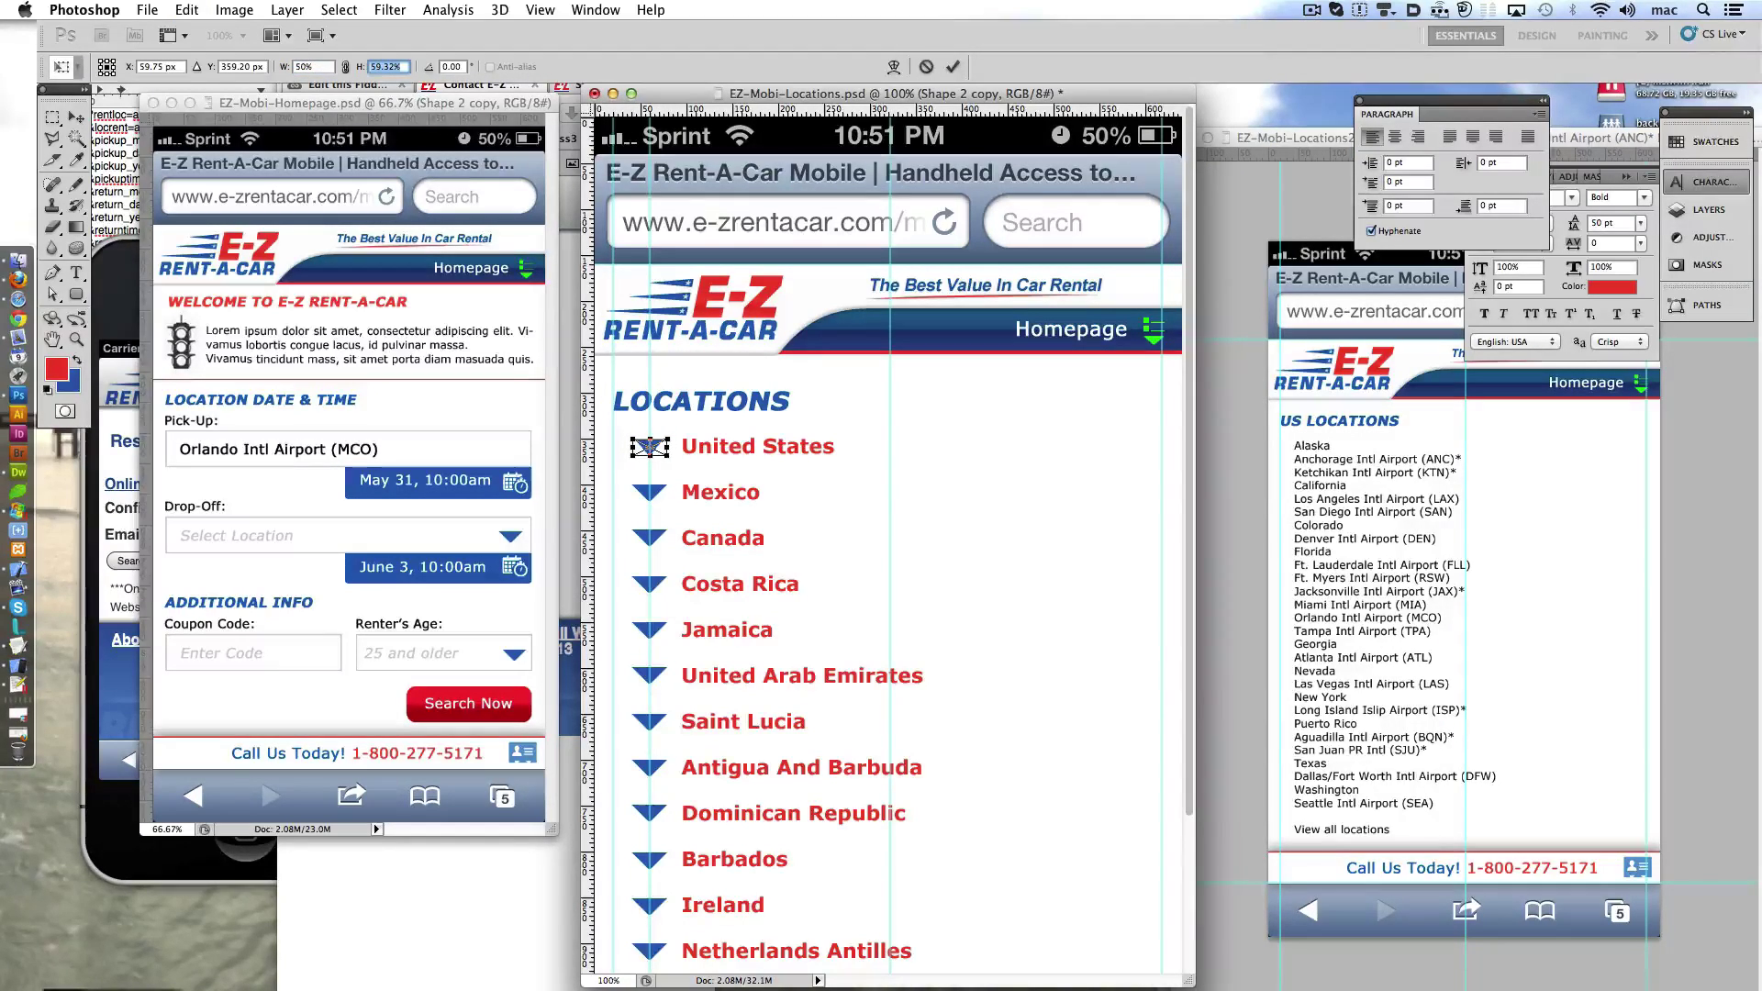
pyautogui.click(952, 66)
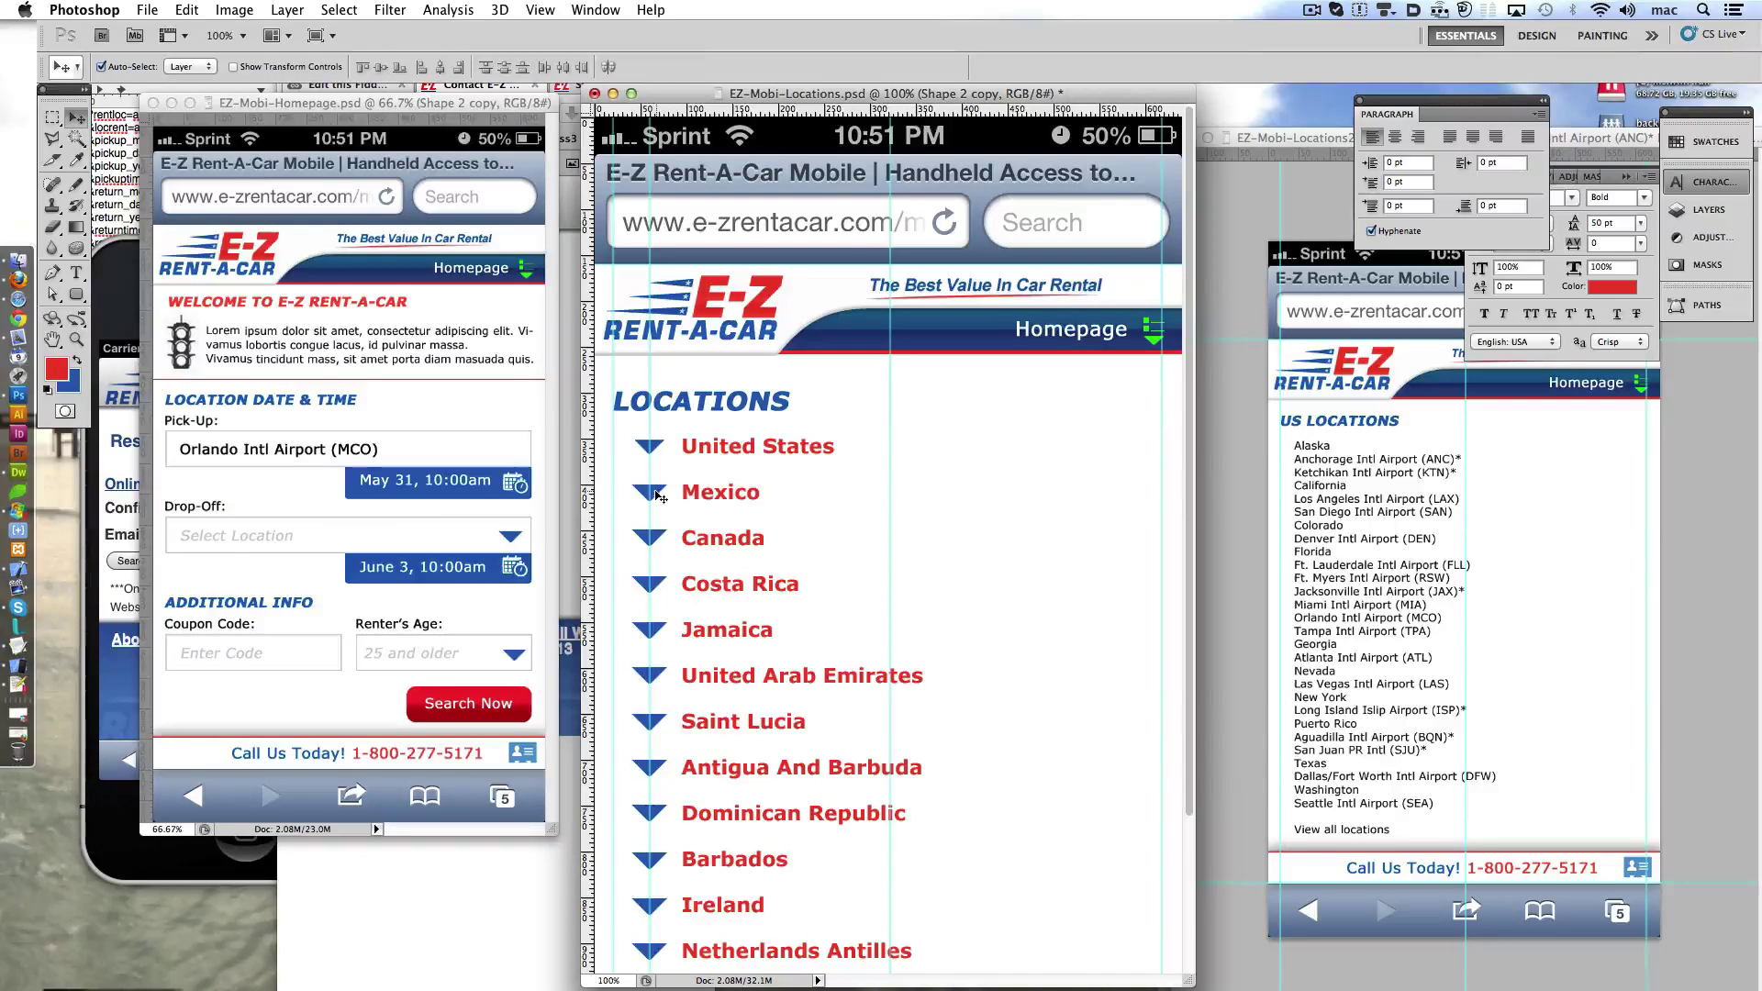
pyautogui.click(234, 11)
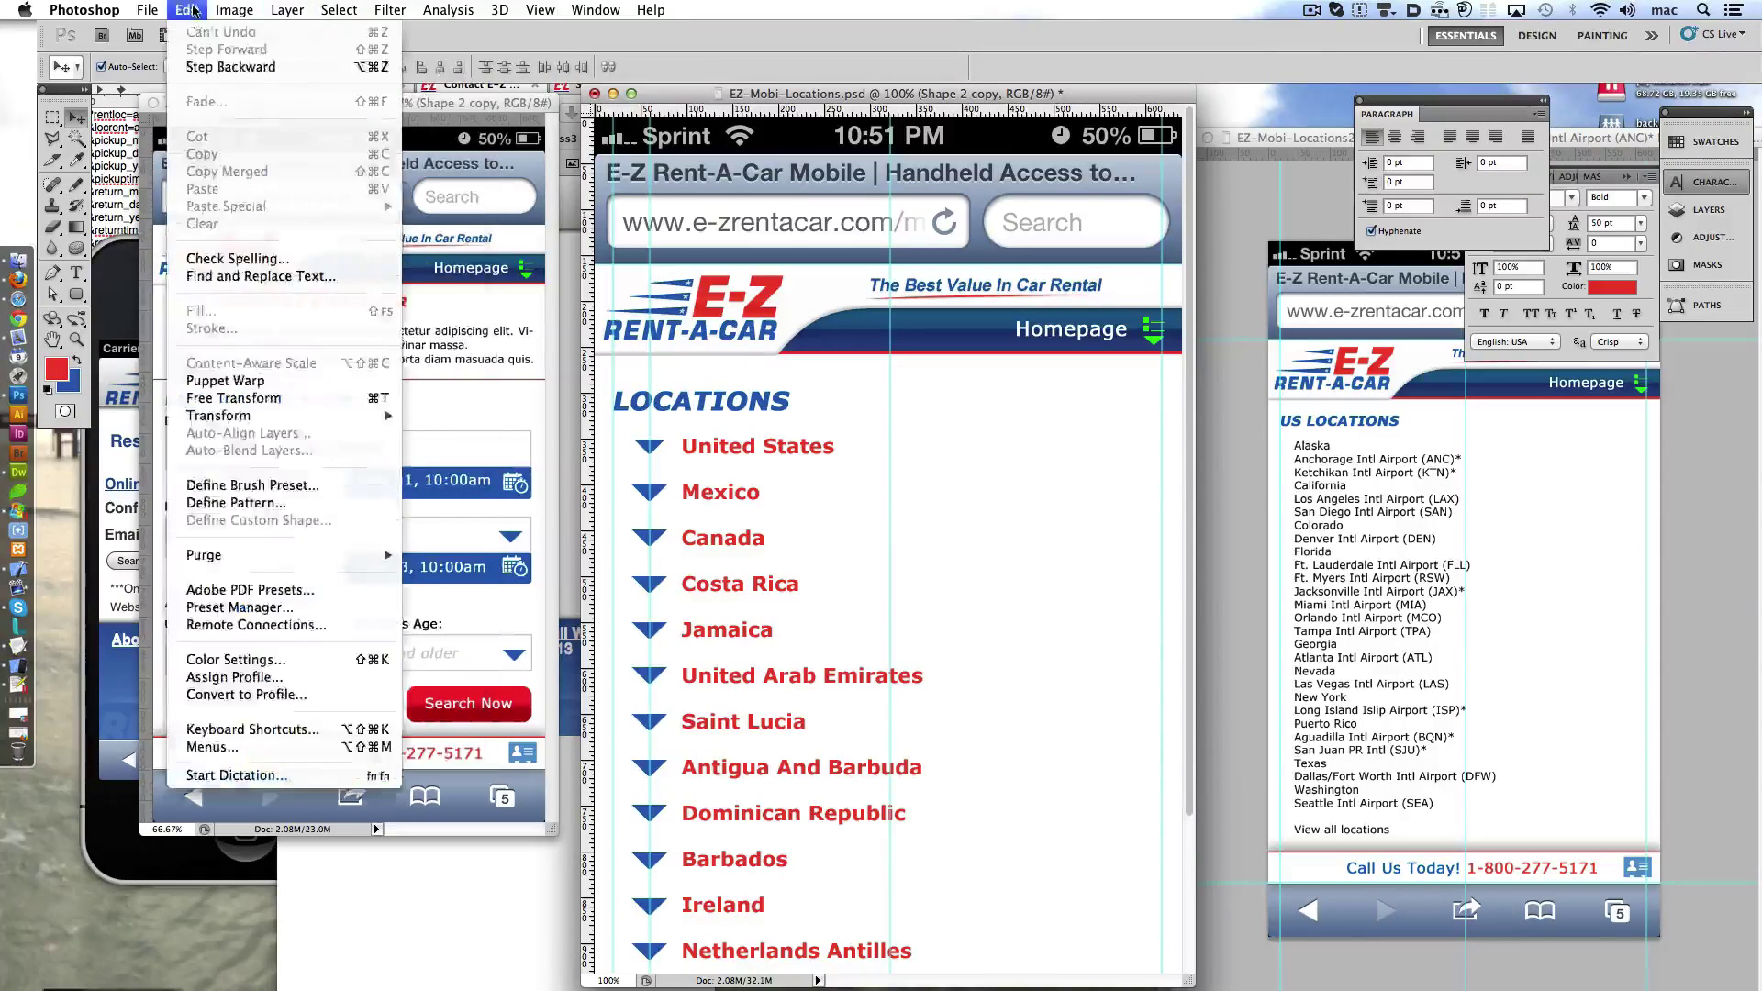
pyautogui.click(472, 416)
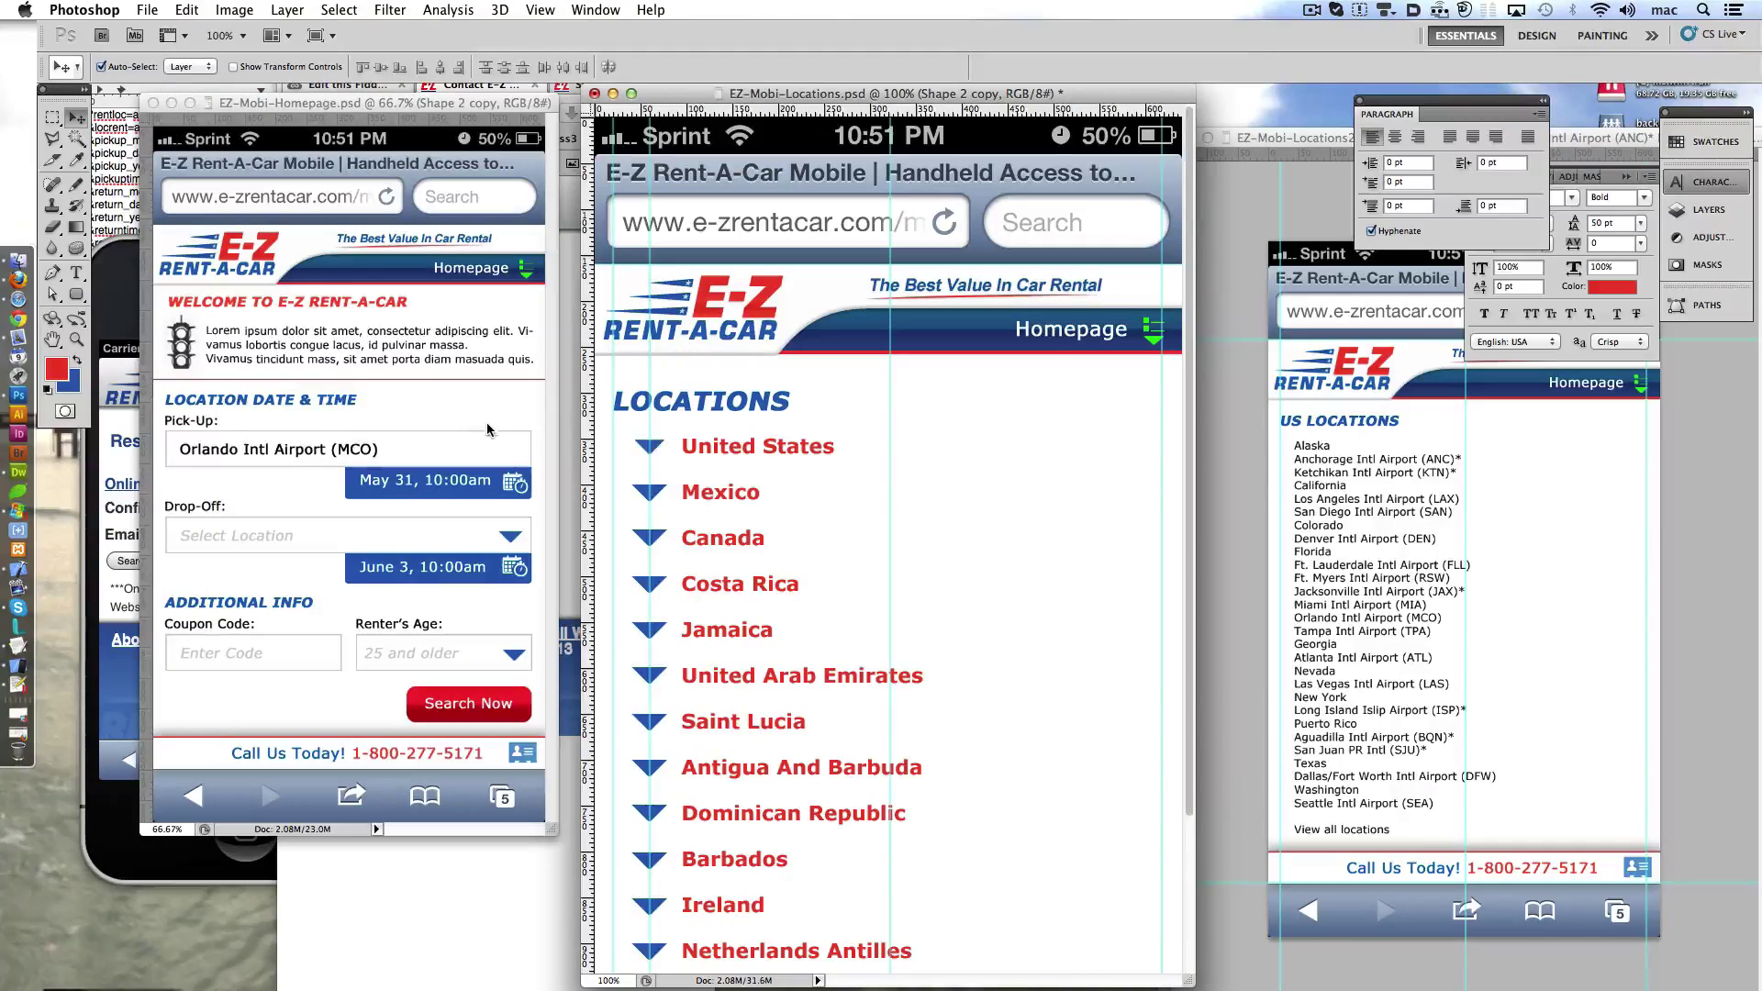
pyautogui.hotkey('ctrl', 'alt', 'shift', 't')
pyautogui.click(928, 67)
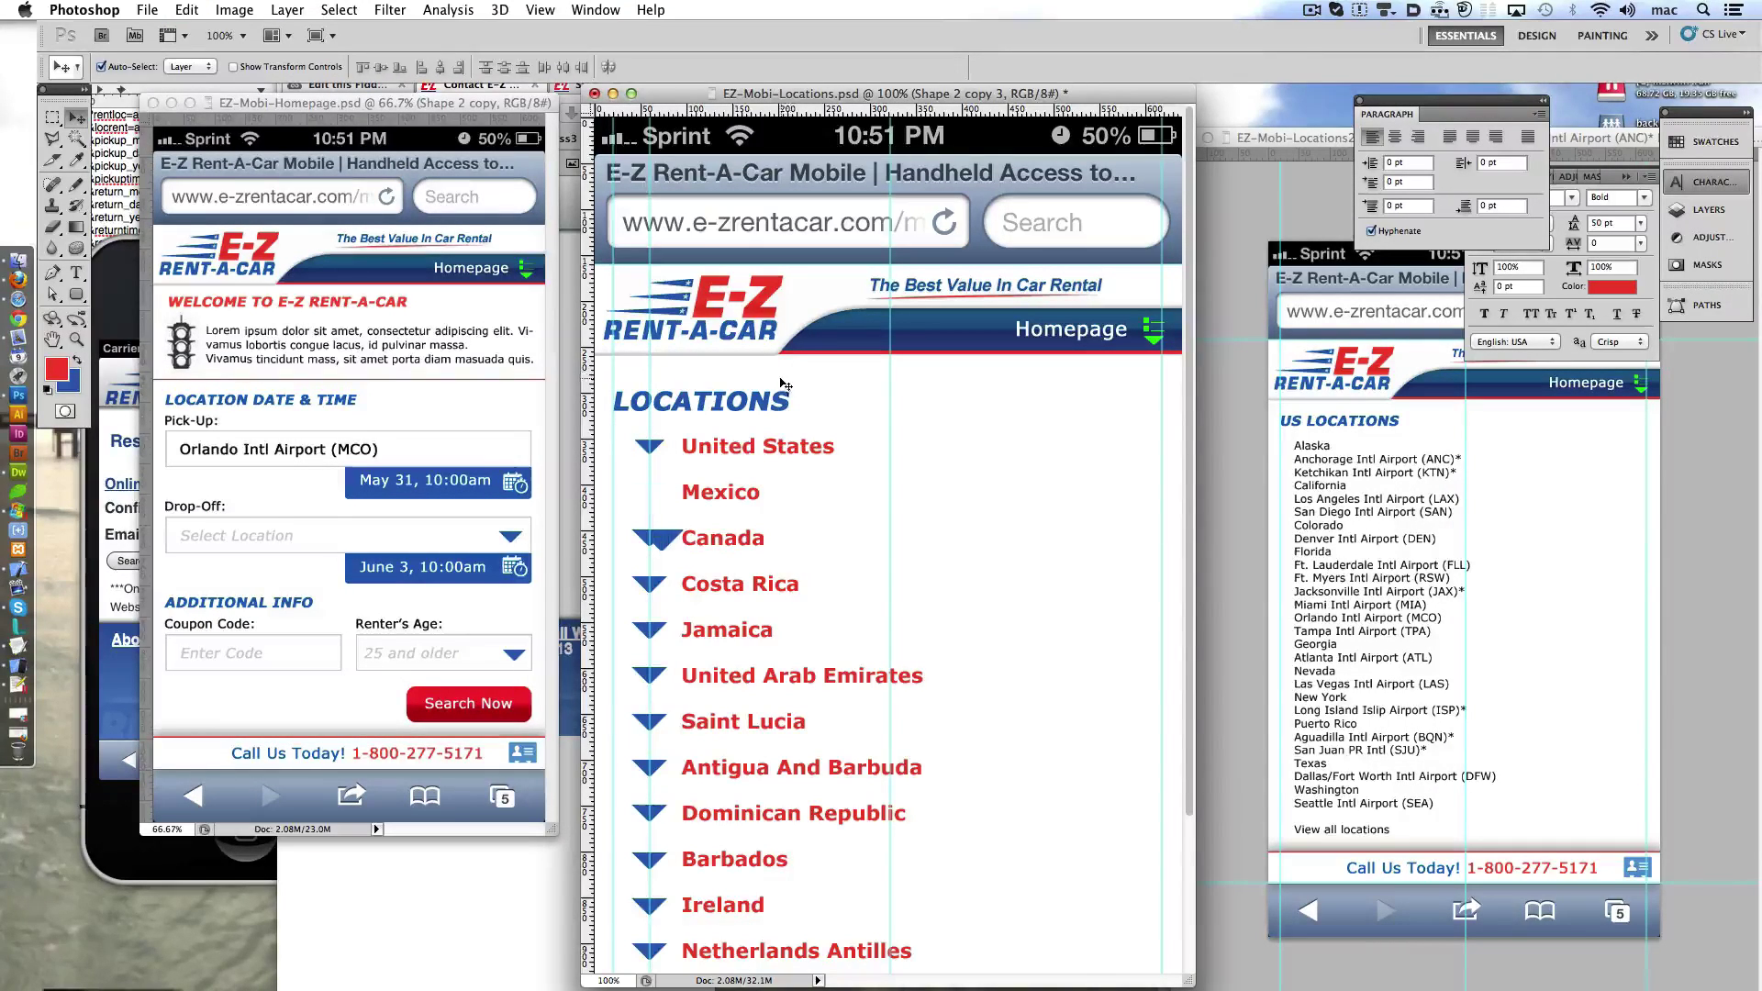
pyautogui.hotkey('ctrl', 't')
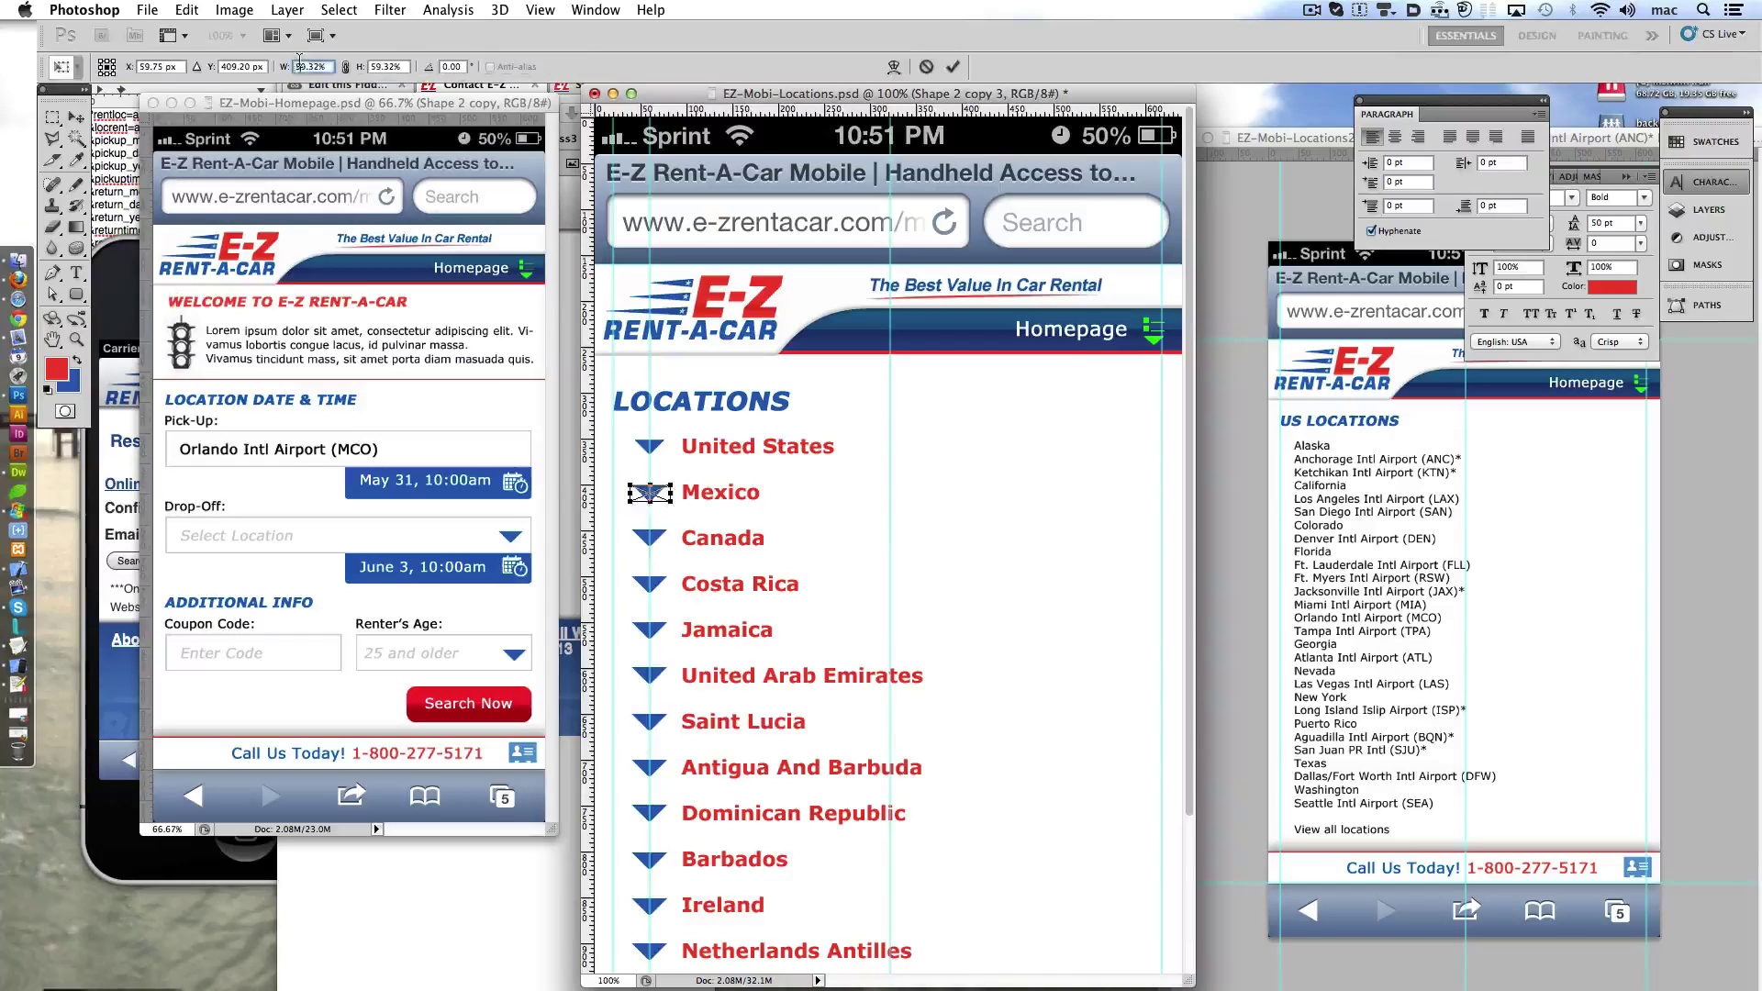
pyautogui.click(953, 66)
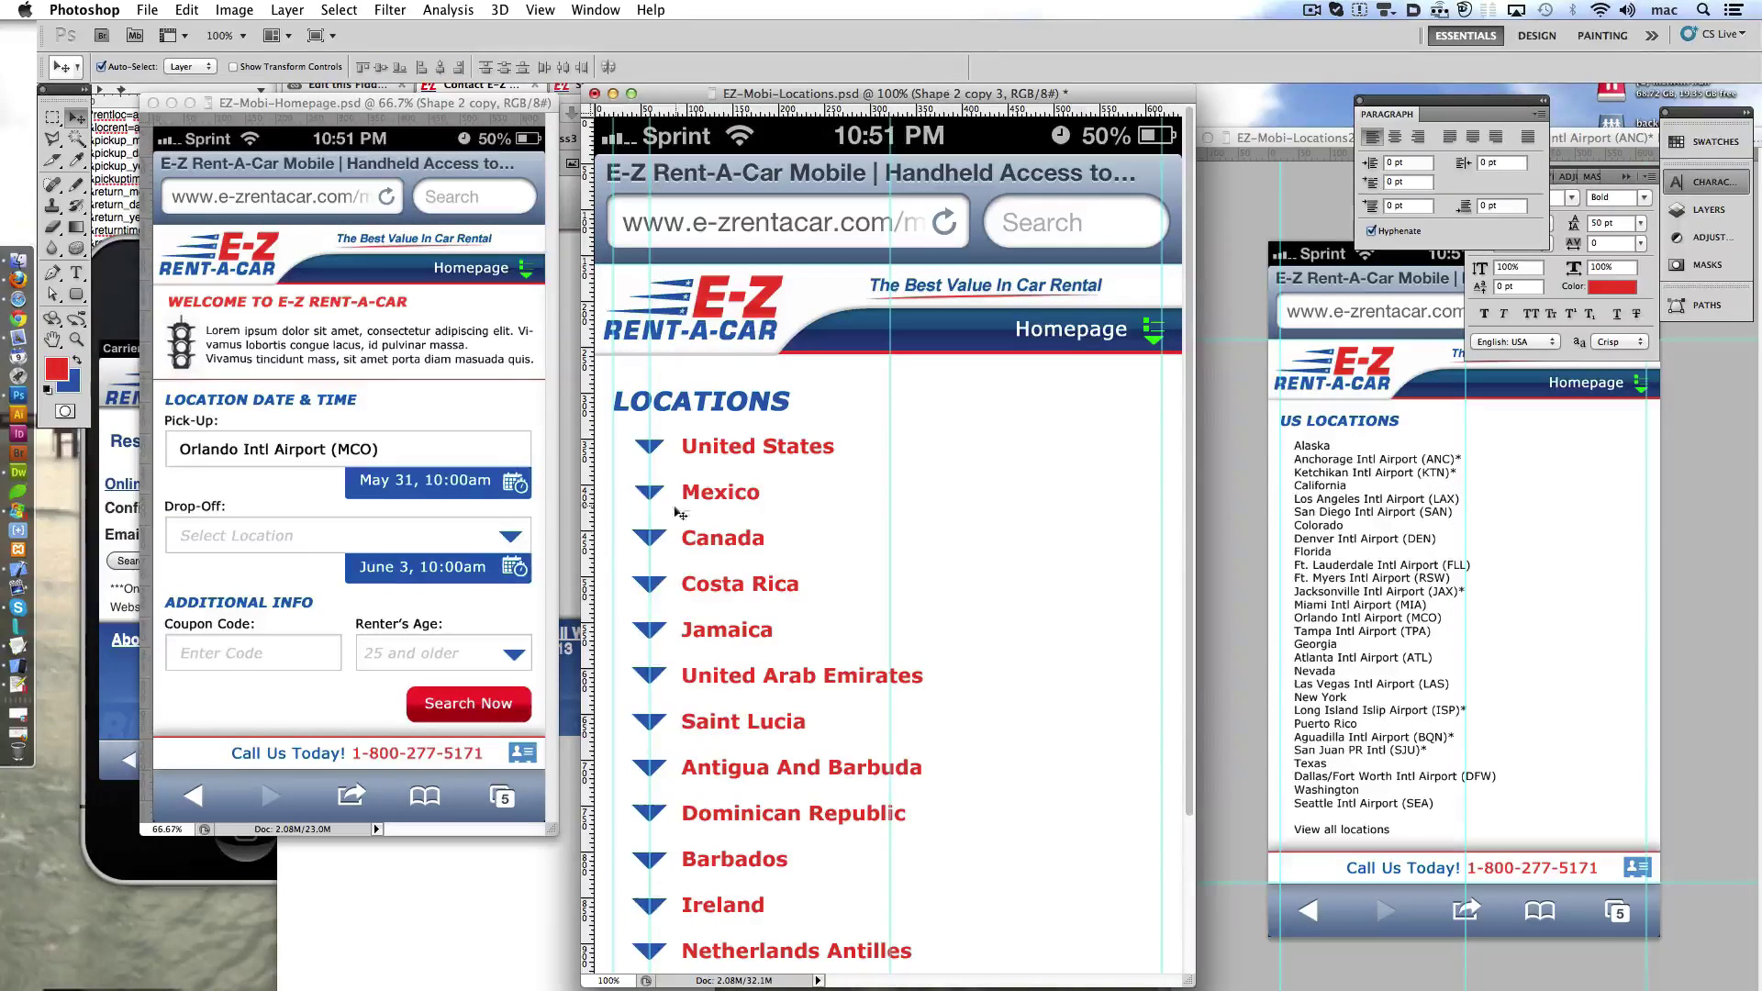
# - Scale the Canada, Costa Rica and Jamaica arrows down to 50%
pyautogui.click(1683, 202)
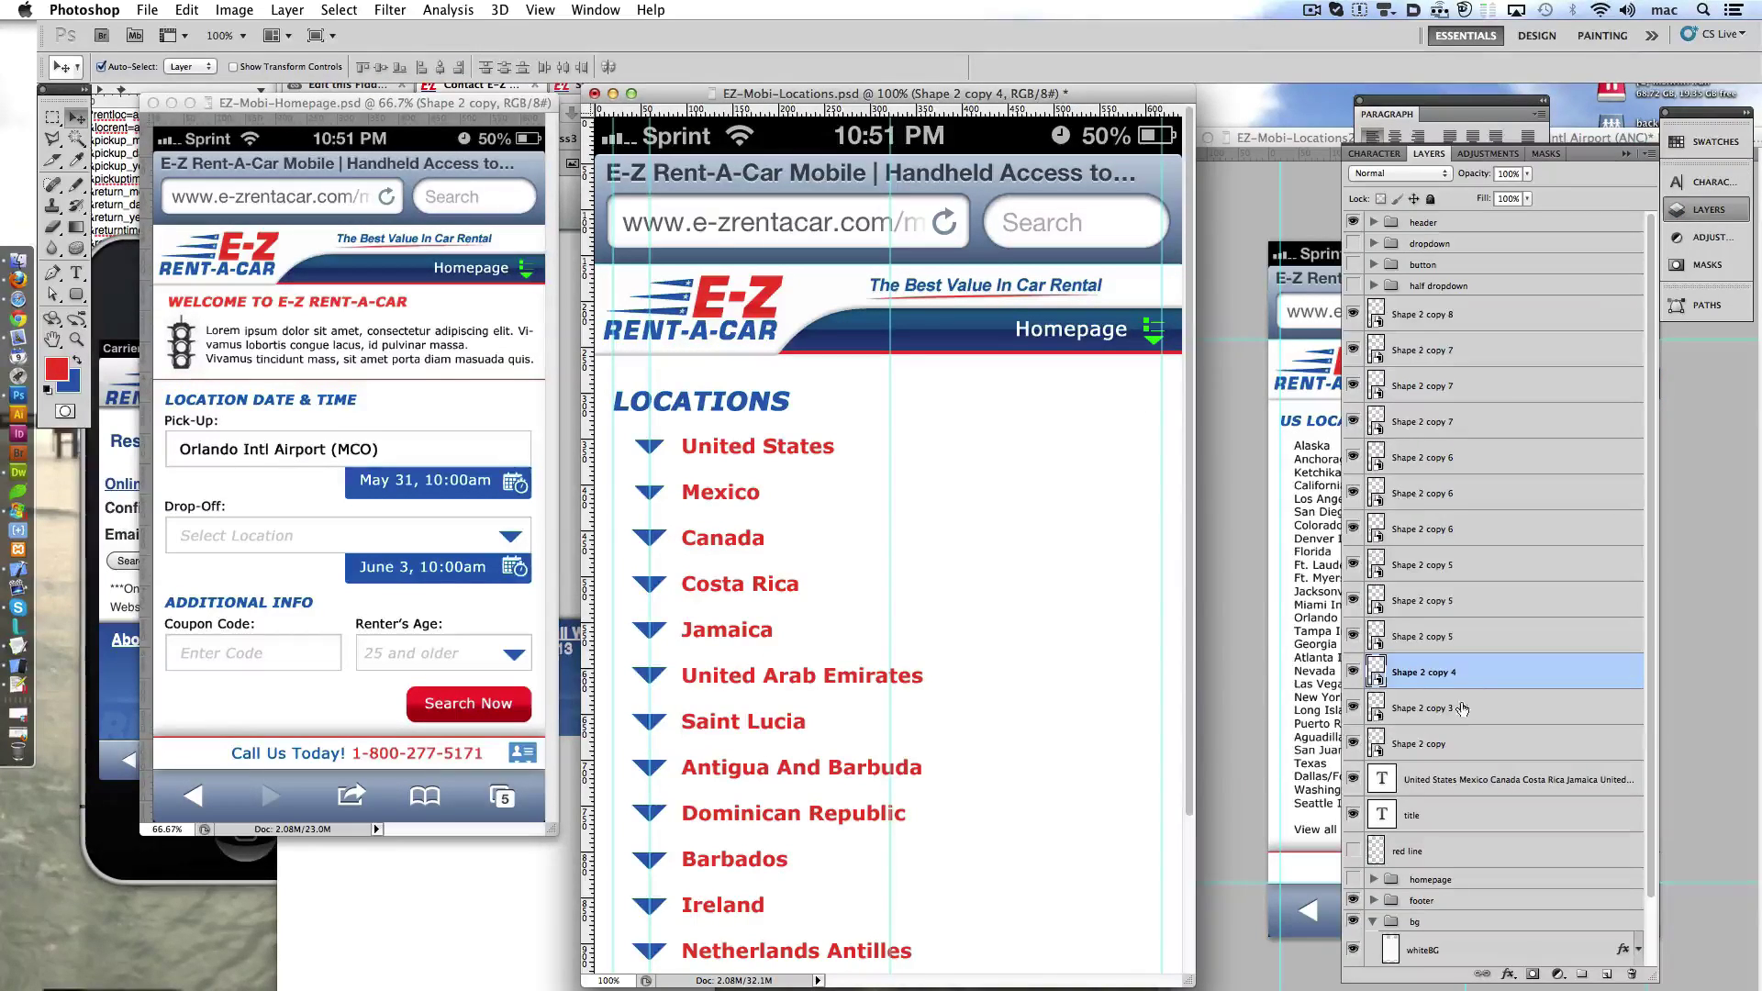
pyautogui.keyDown('shift'); pyautogui.click(1422, 314); pyautogui.keyUp('shift')
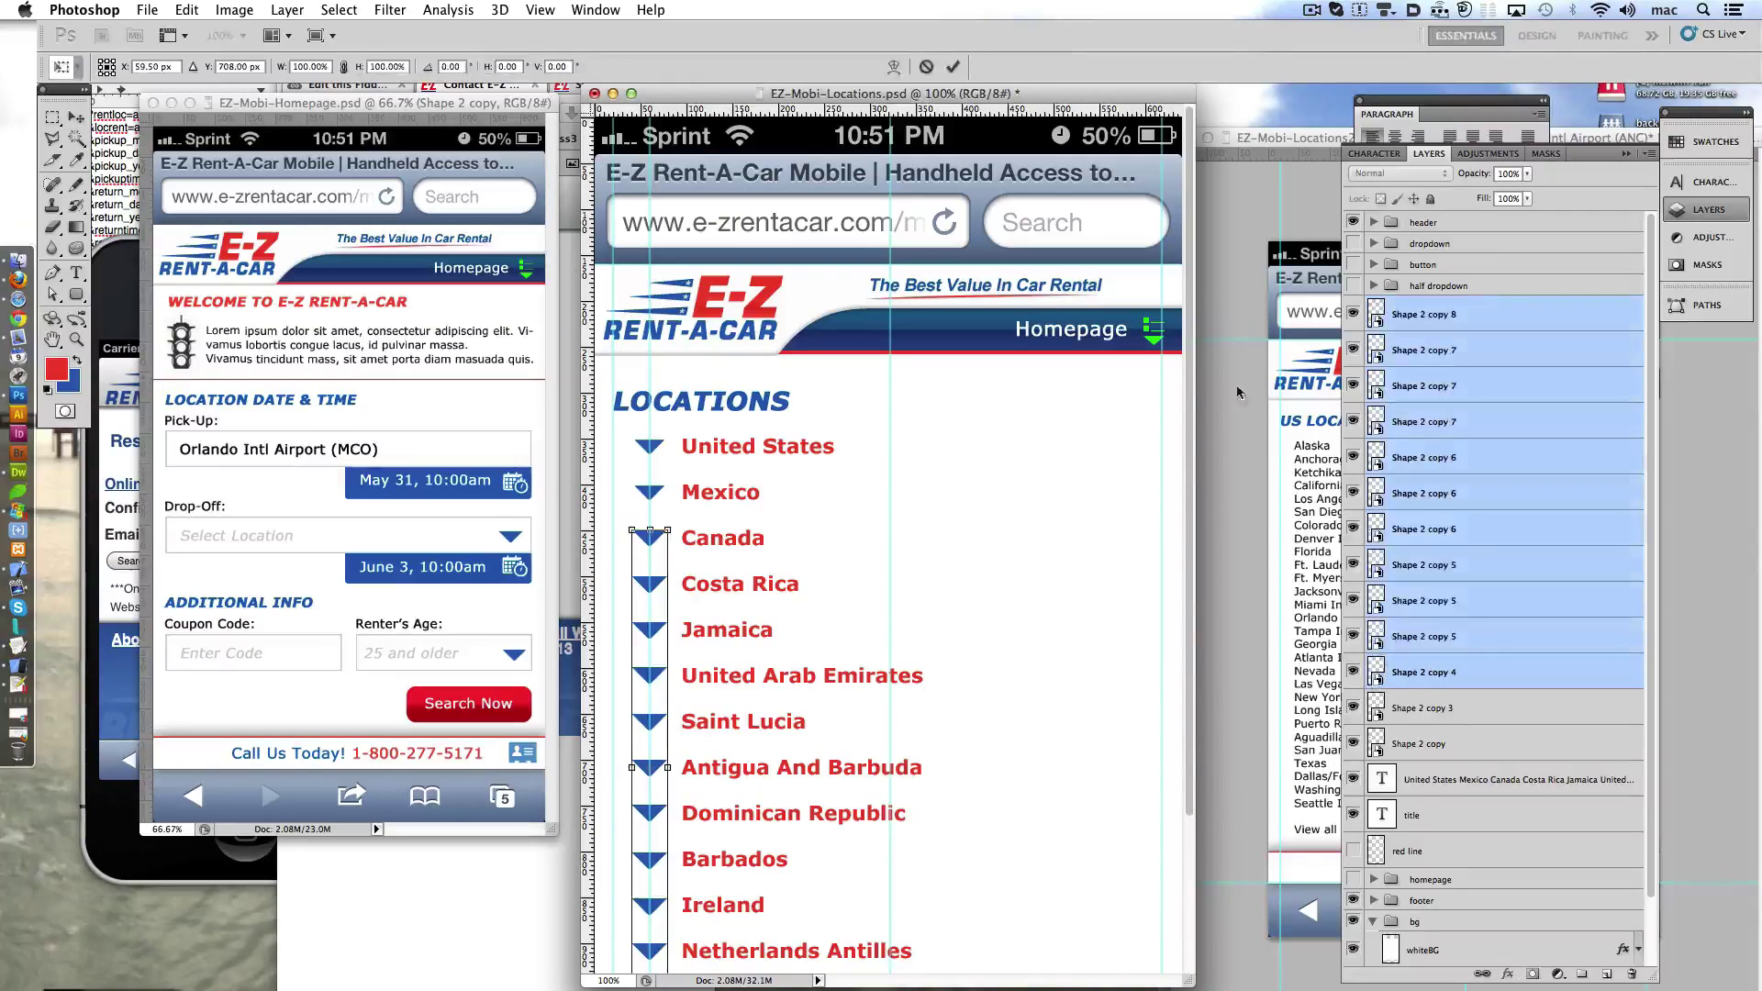
pyautogui.click(1423, 672)
pyautogui.hotkey('ctrl', 't')
pyautogui.write('50')
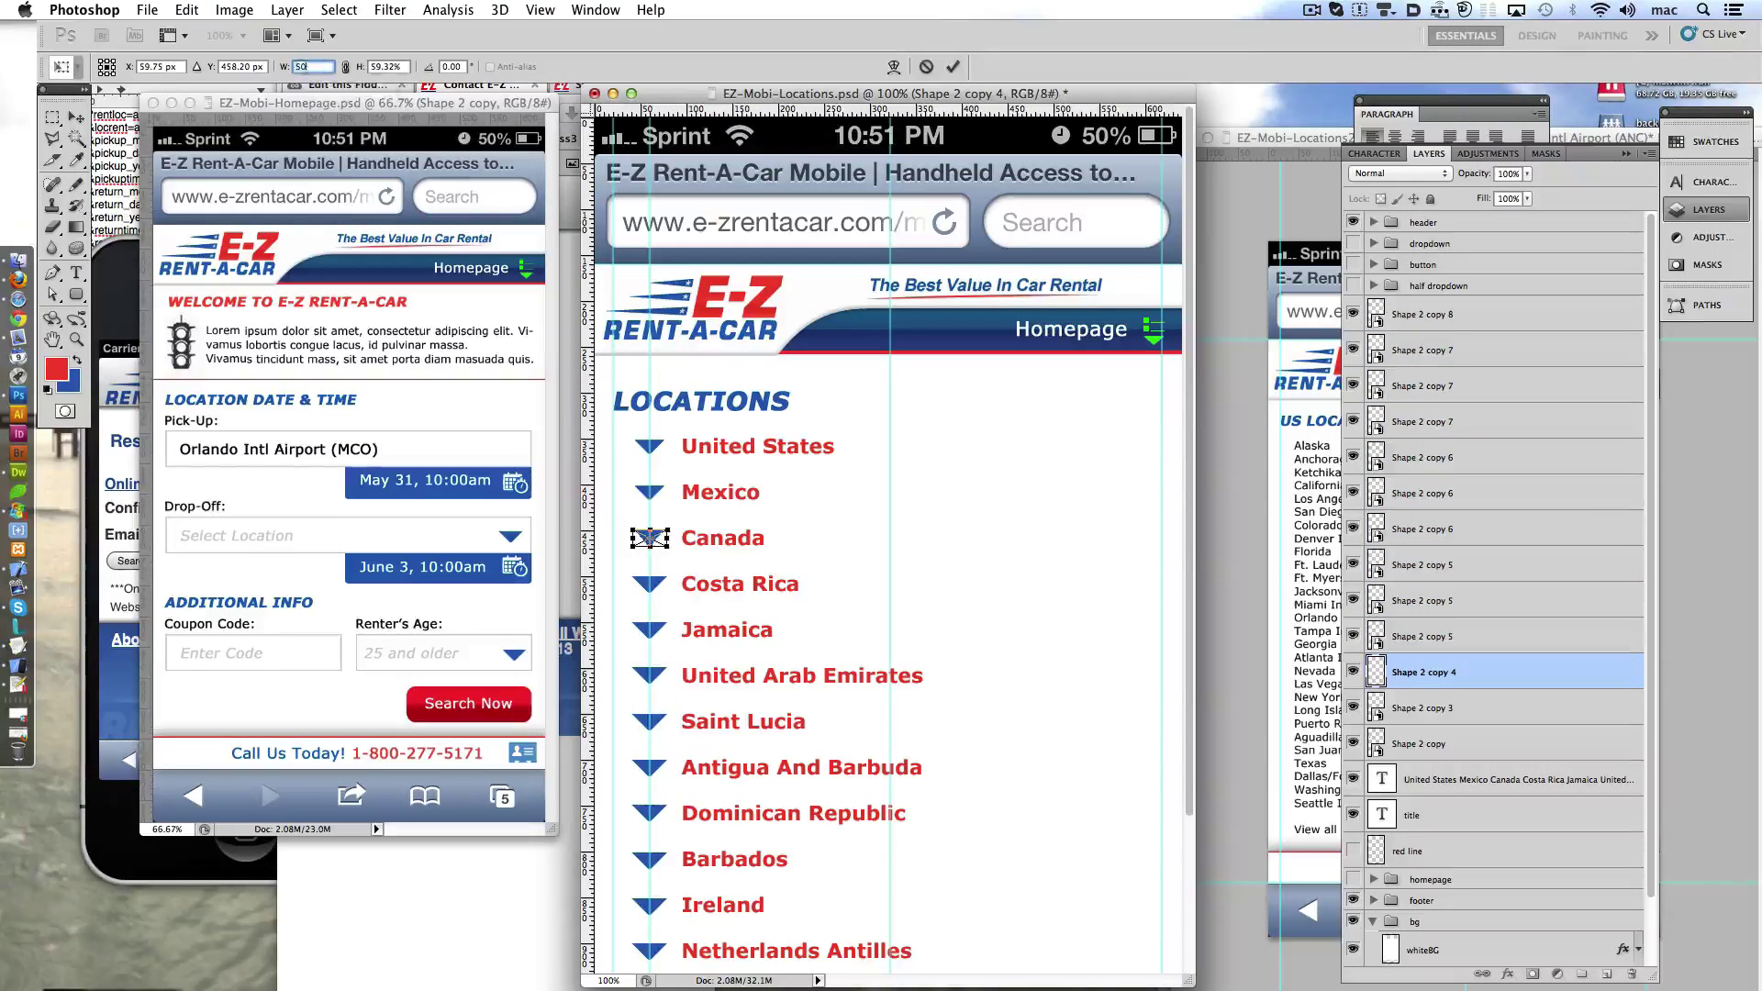
pyautogui.press('Return')
pyautogui.hotkey('alt', ']')
pyautogui.hotkey('ctrl', 't')
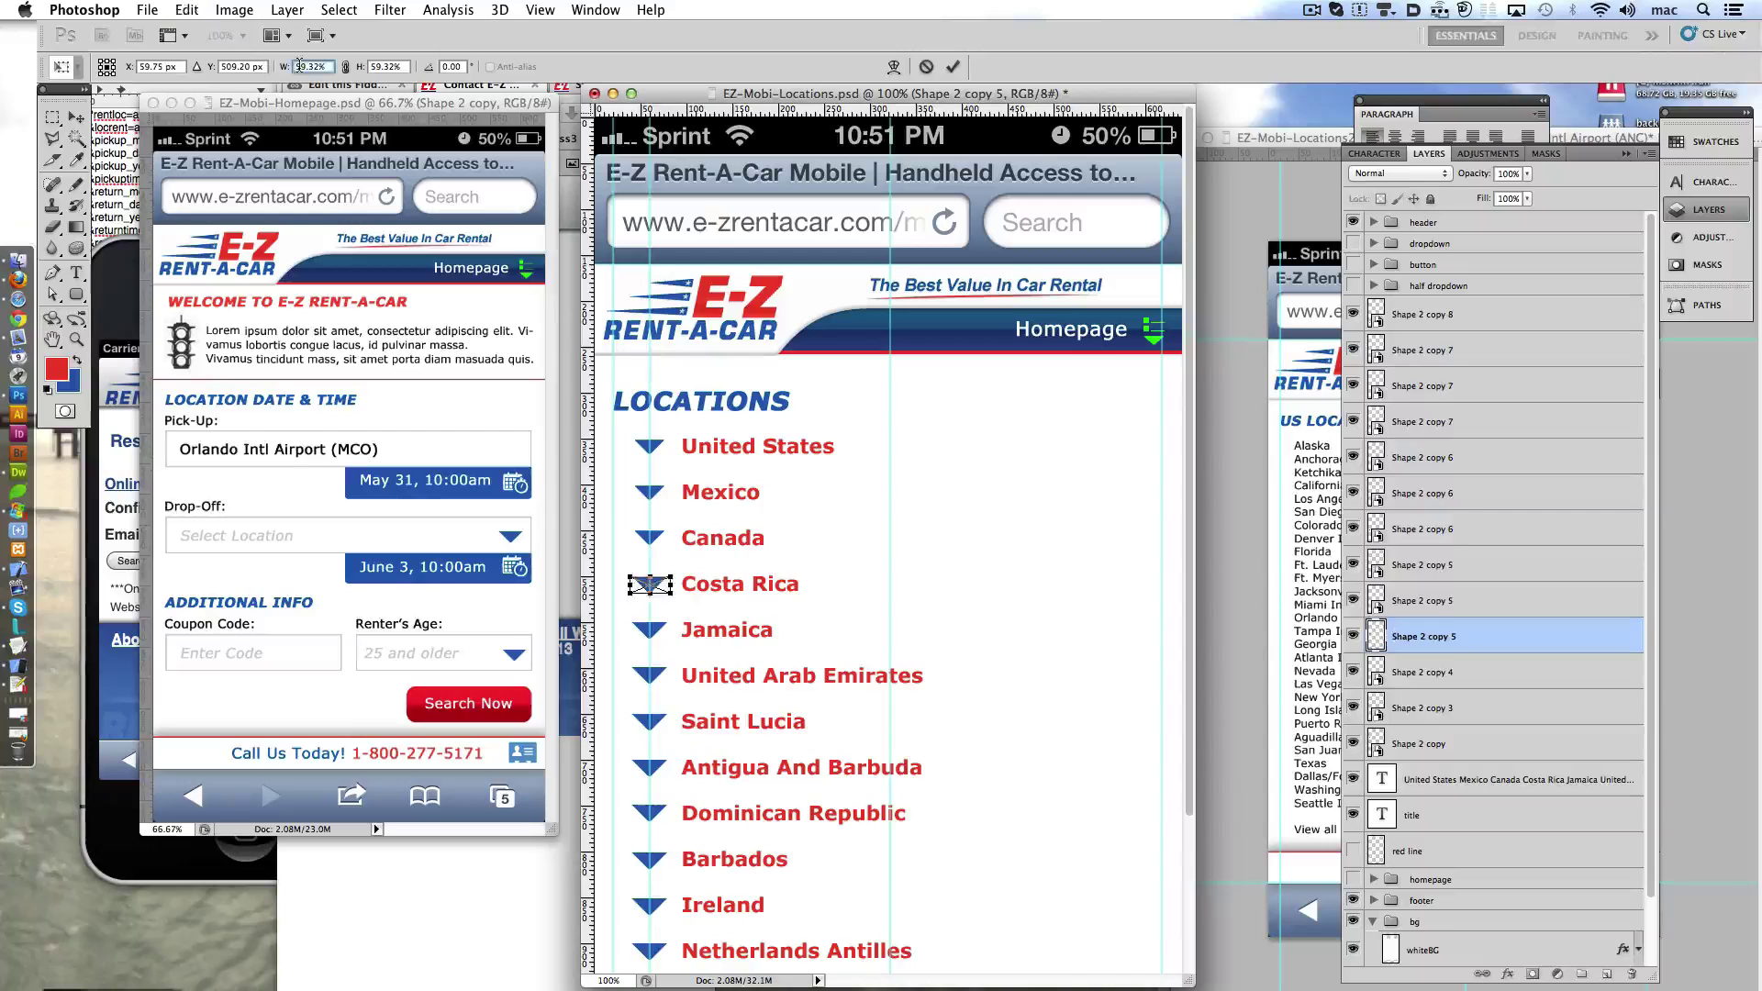
pyautogui.press('Tab')
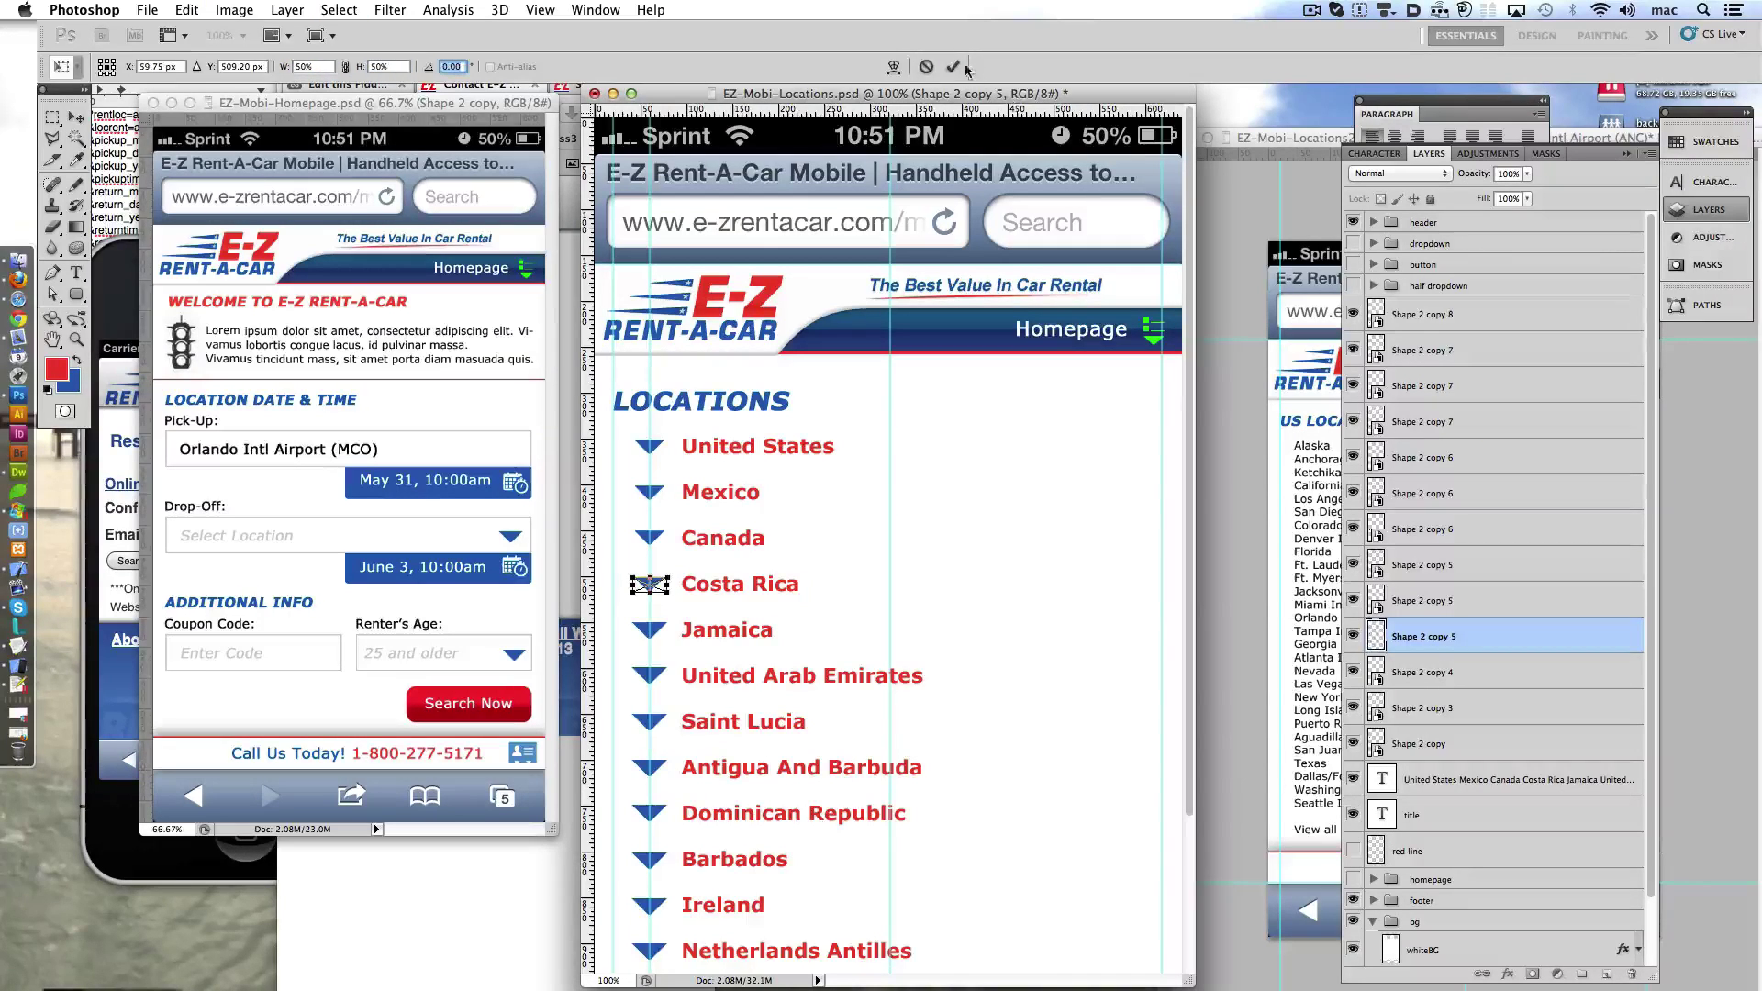
pyautogui.press('Return')
pyautogui.hotkey('alt', ']')
pyautogui.hotkey('ctrl', 't')
pyautogui.press('Return')
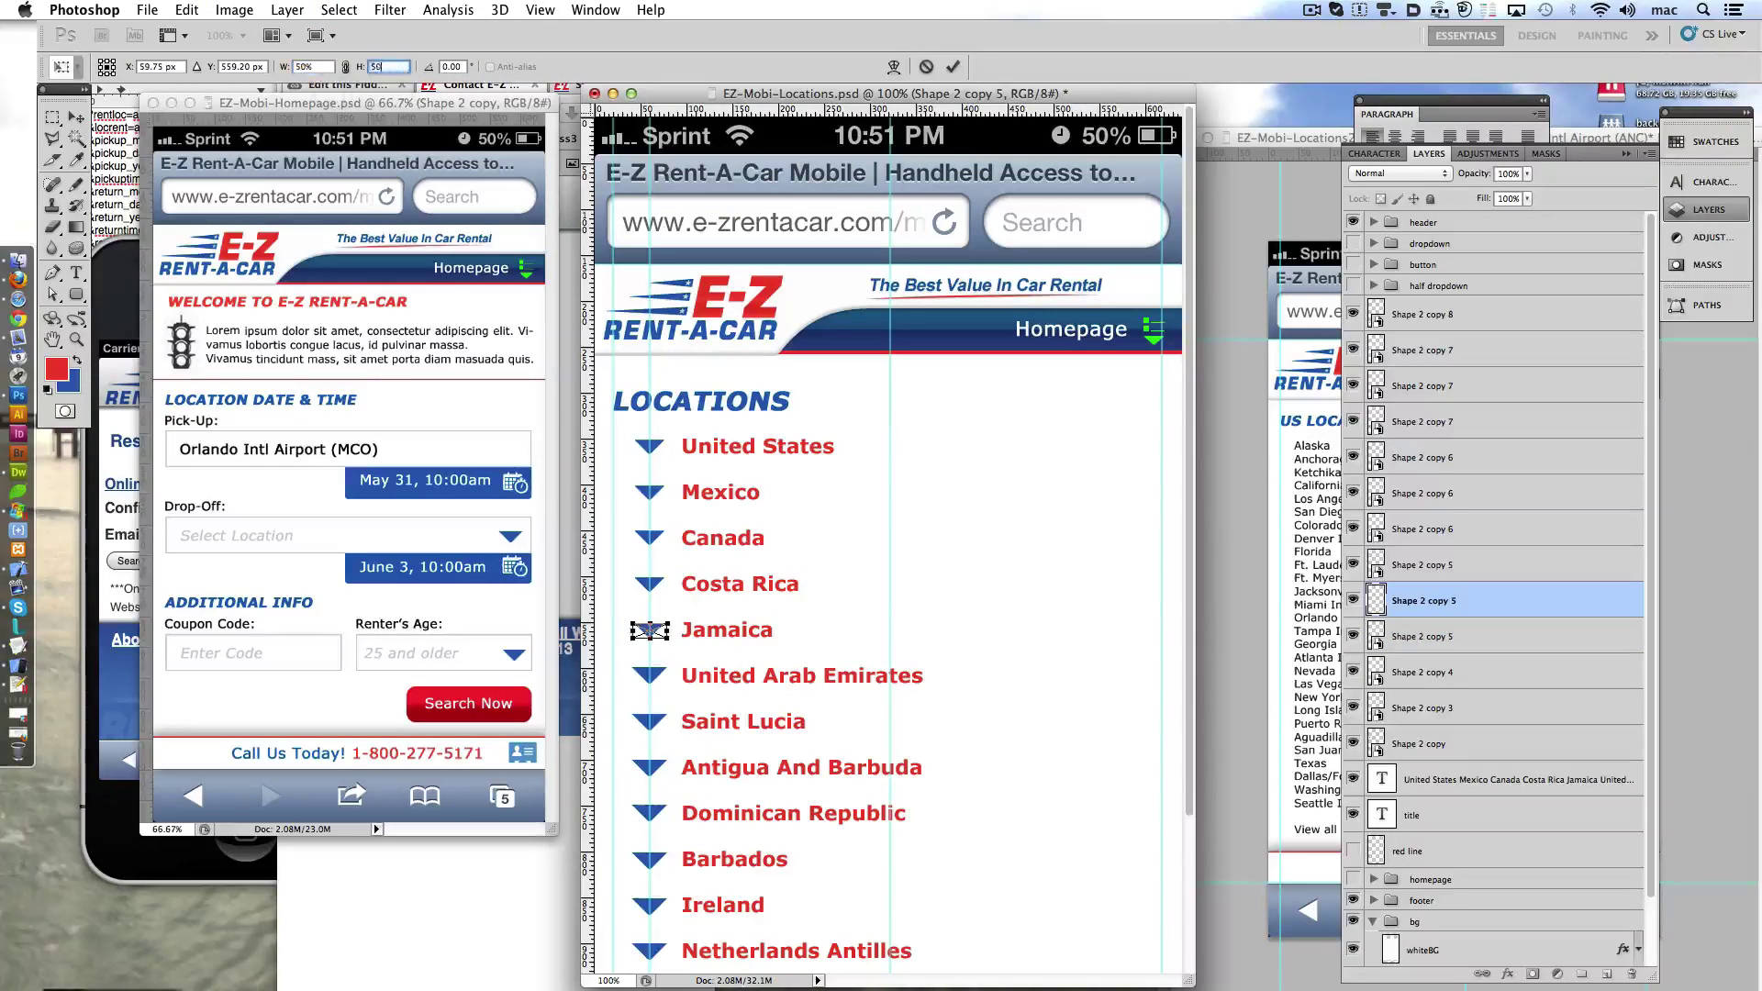
# - Scale the United Arab Emirates and Saint Lucia arrows to 50%
pyautogui.click(1494, 569)
pyautogui.hotkey('ctrl', 't')
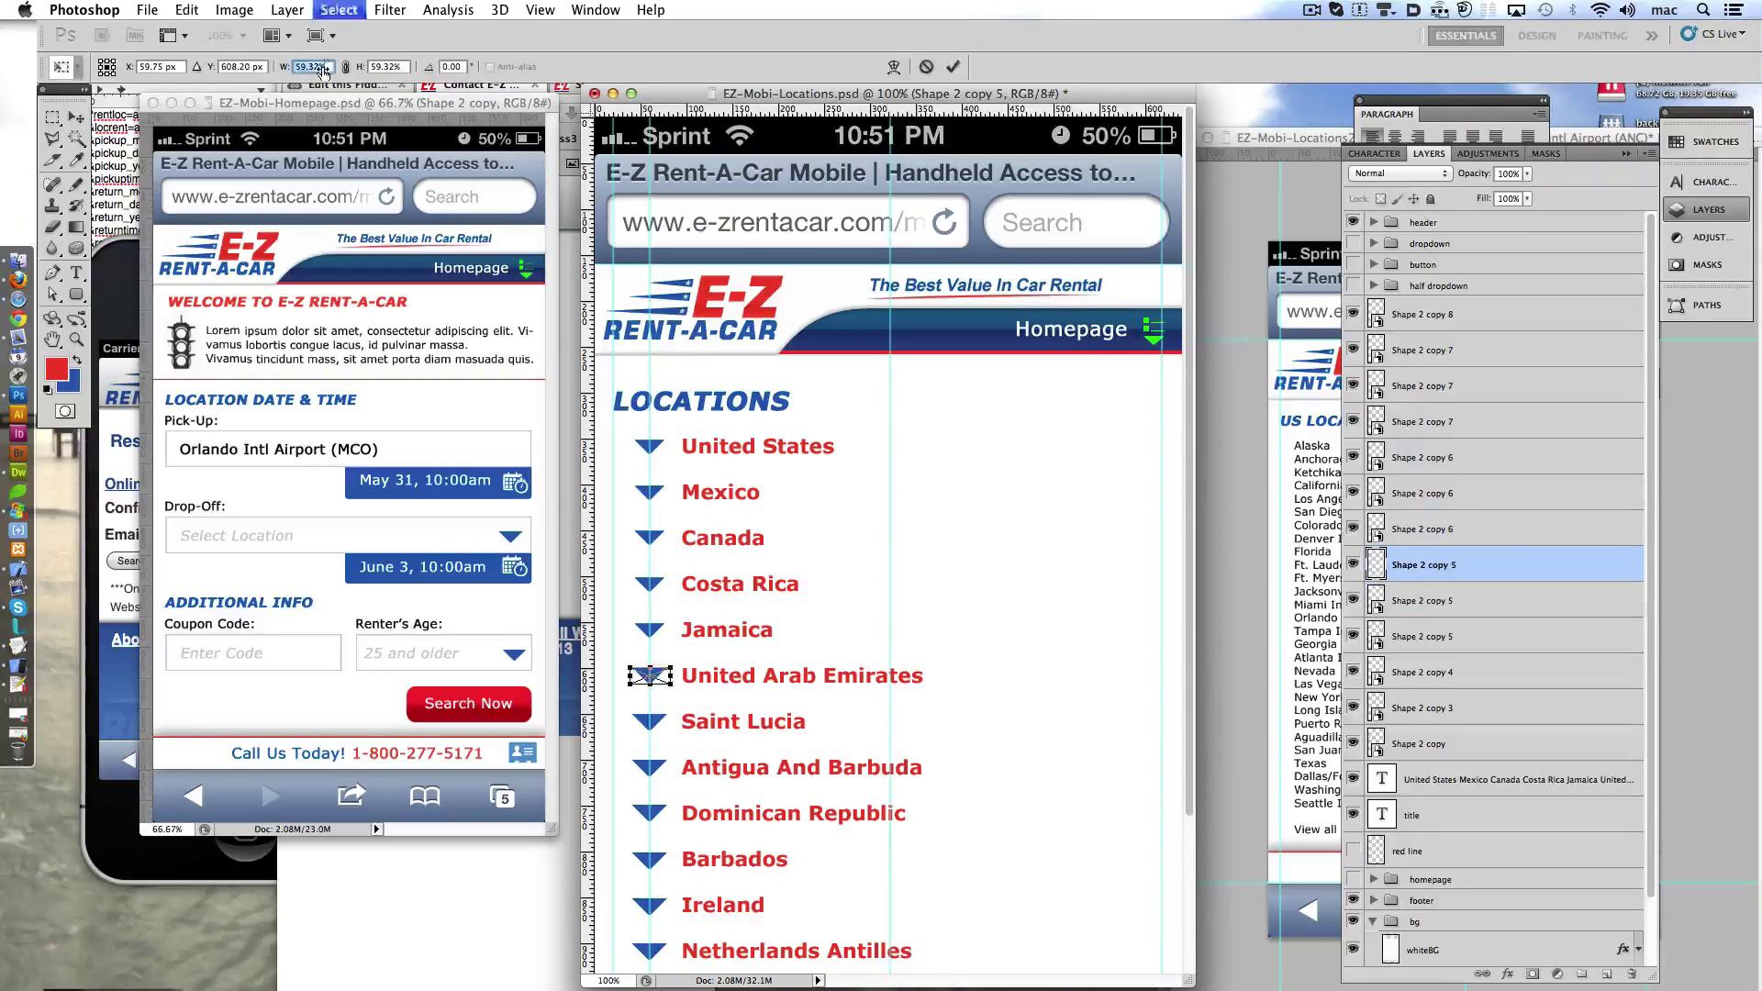
pyautogui.click(952, 69)
pyautogui.hotkey('alt', ']')
pyautogui.hotkey('ctrl', 't')
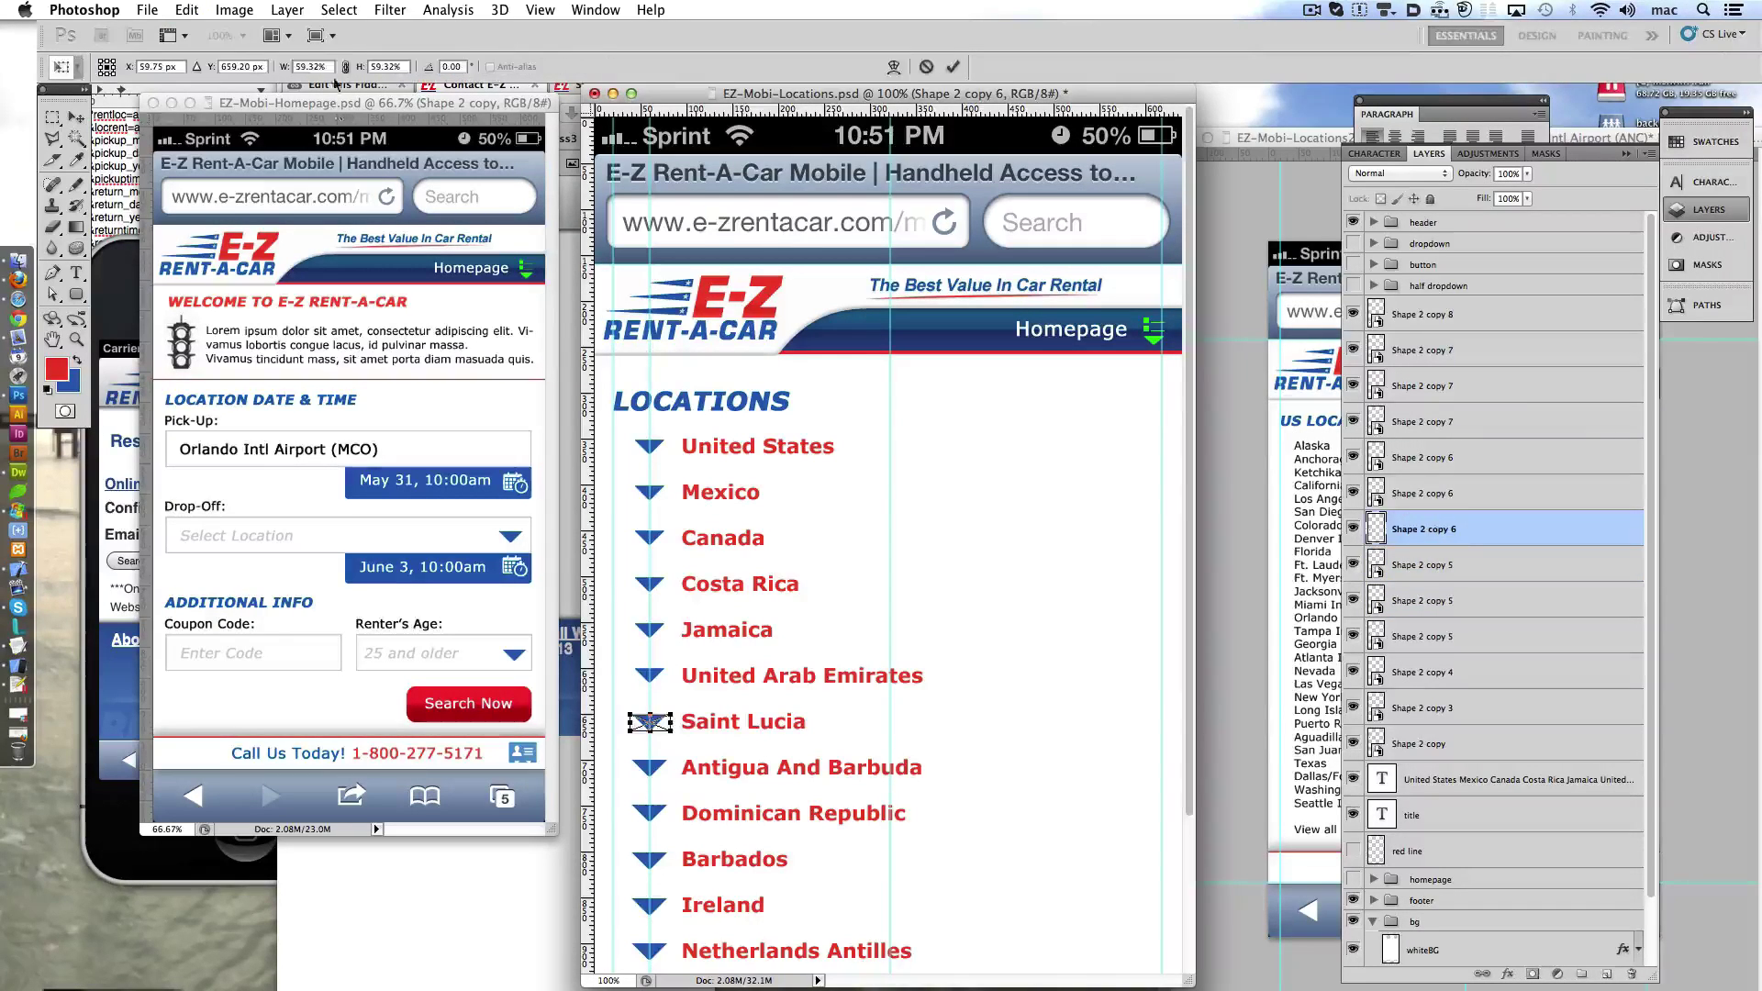
pyautogui.write('50')
pyautogui.press('Tab')
pyautogui.write('50')
pyautogui.click(960, 70)
# - Scale the Antigua And Barbuda and Dominican Republic arrows to 50%
pyautogui.hotkey('alt', ']')
pyautogui.hotkey('ctrl', 't')
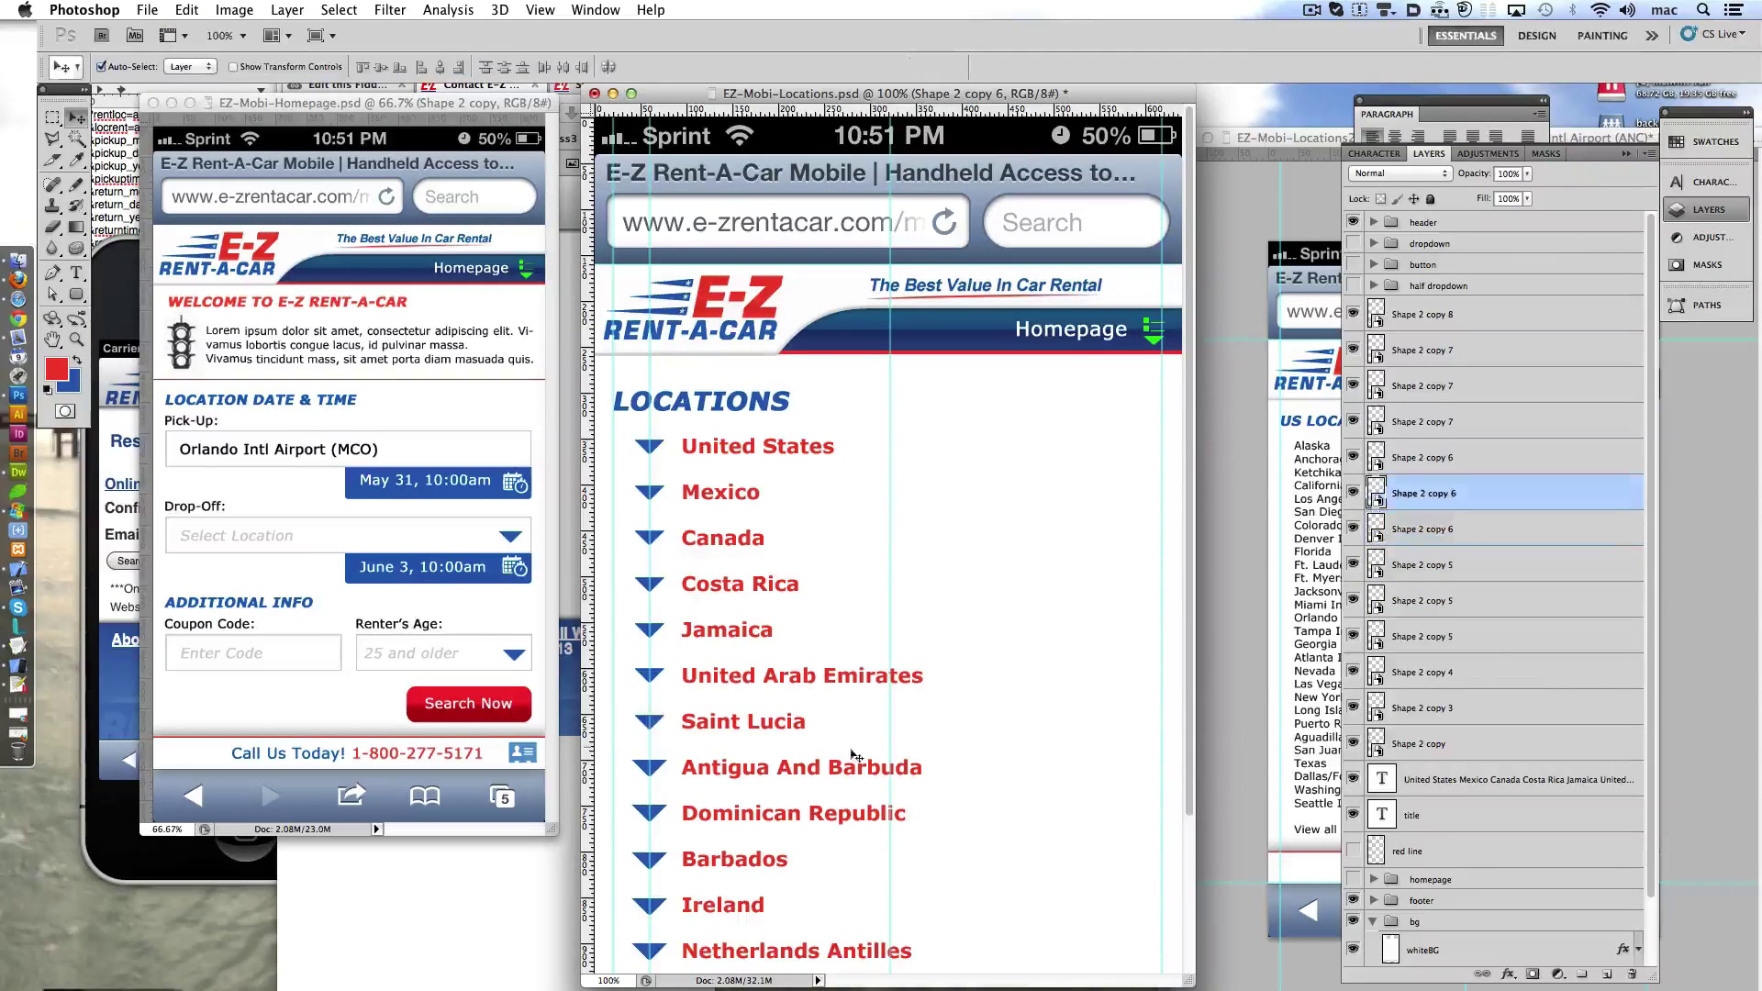
pyautogui.scroll(-5, 826, 766)
pyautogui.write('50')
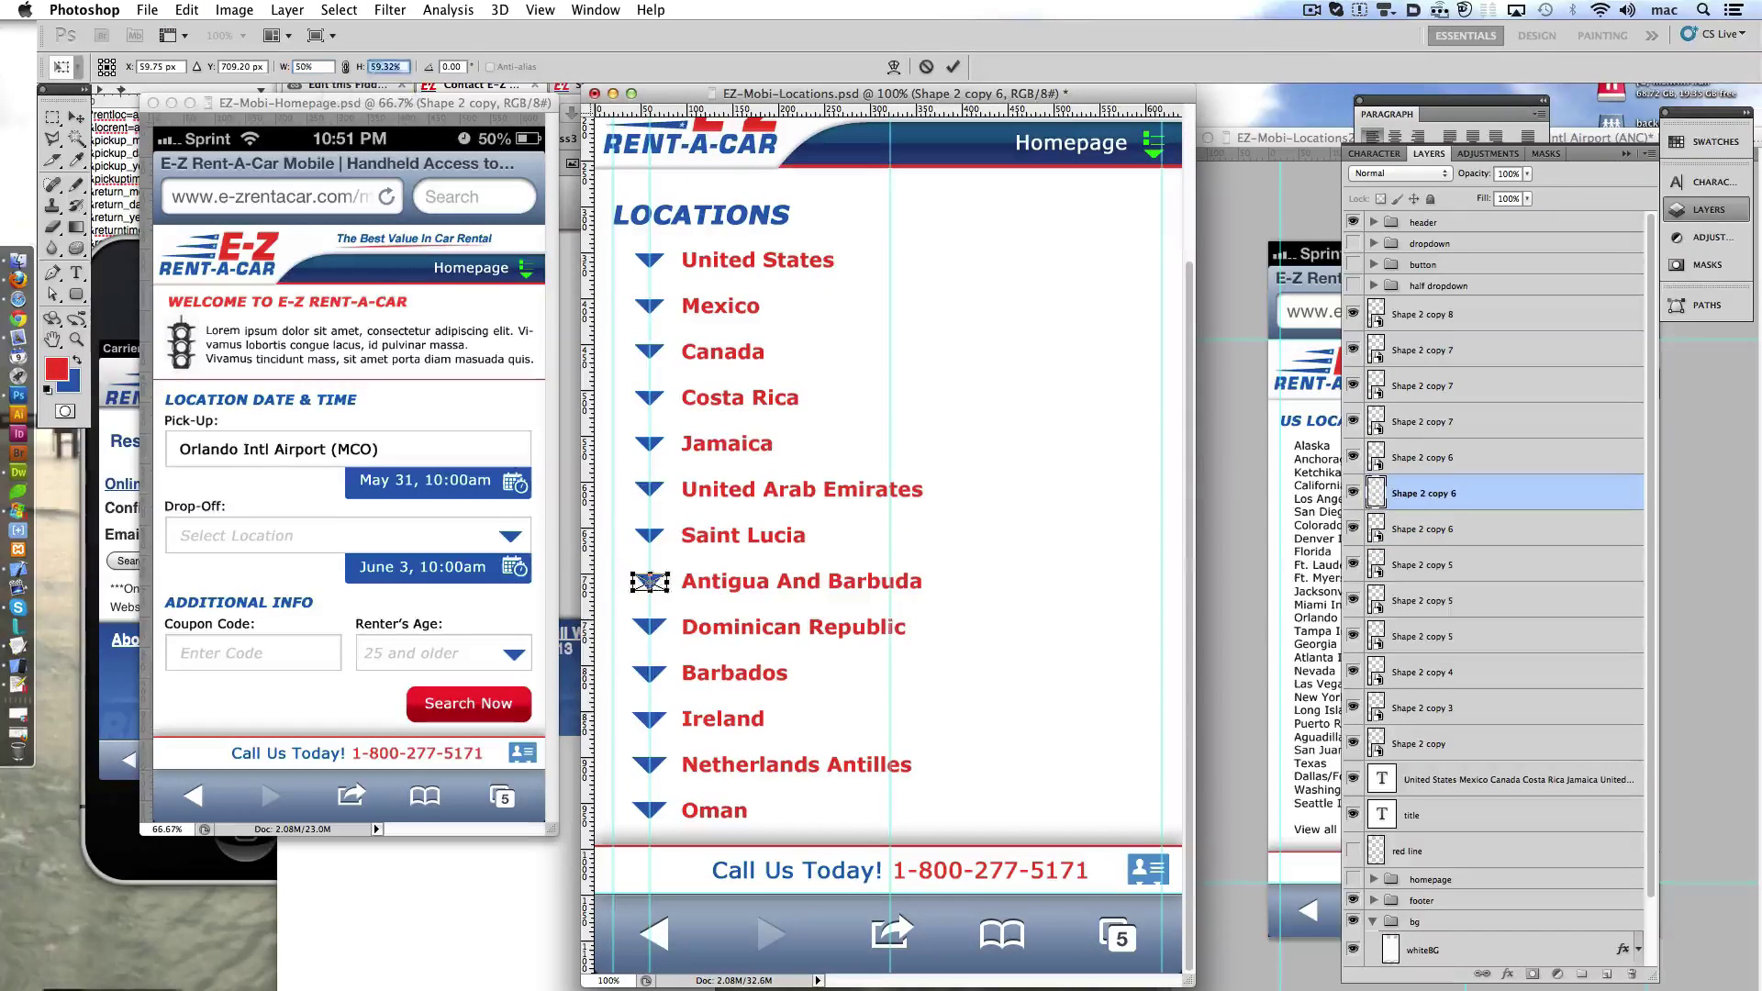
pyautogui.press('Return')
pyautogui.hotkey('alt', ']')
pyautogui.hotkey('ctrl', 't')
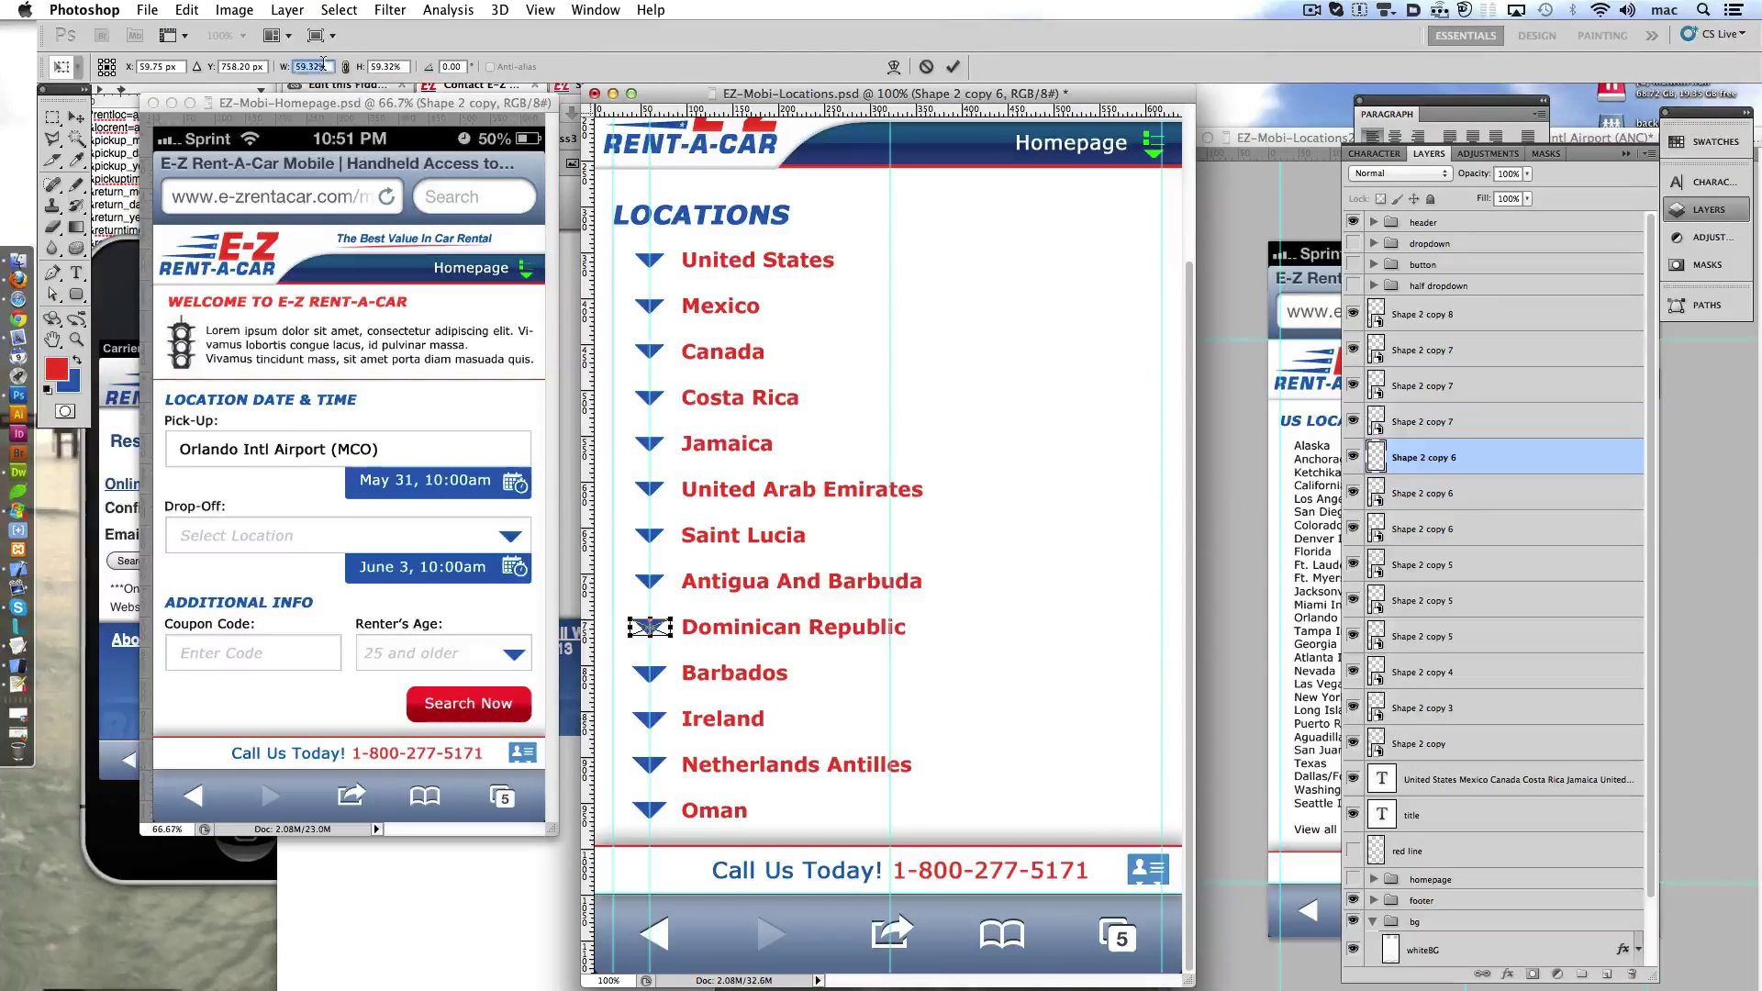
pyautogui.press('Return')
pyautogui.hotkey('alt', ']')
pyautogui.hotkey('ctrl', 't')
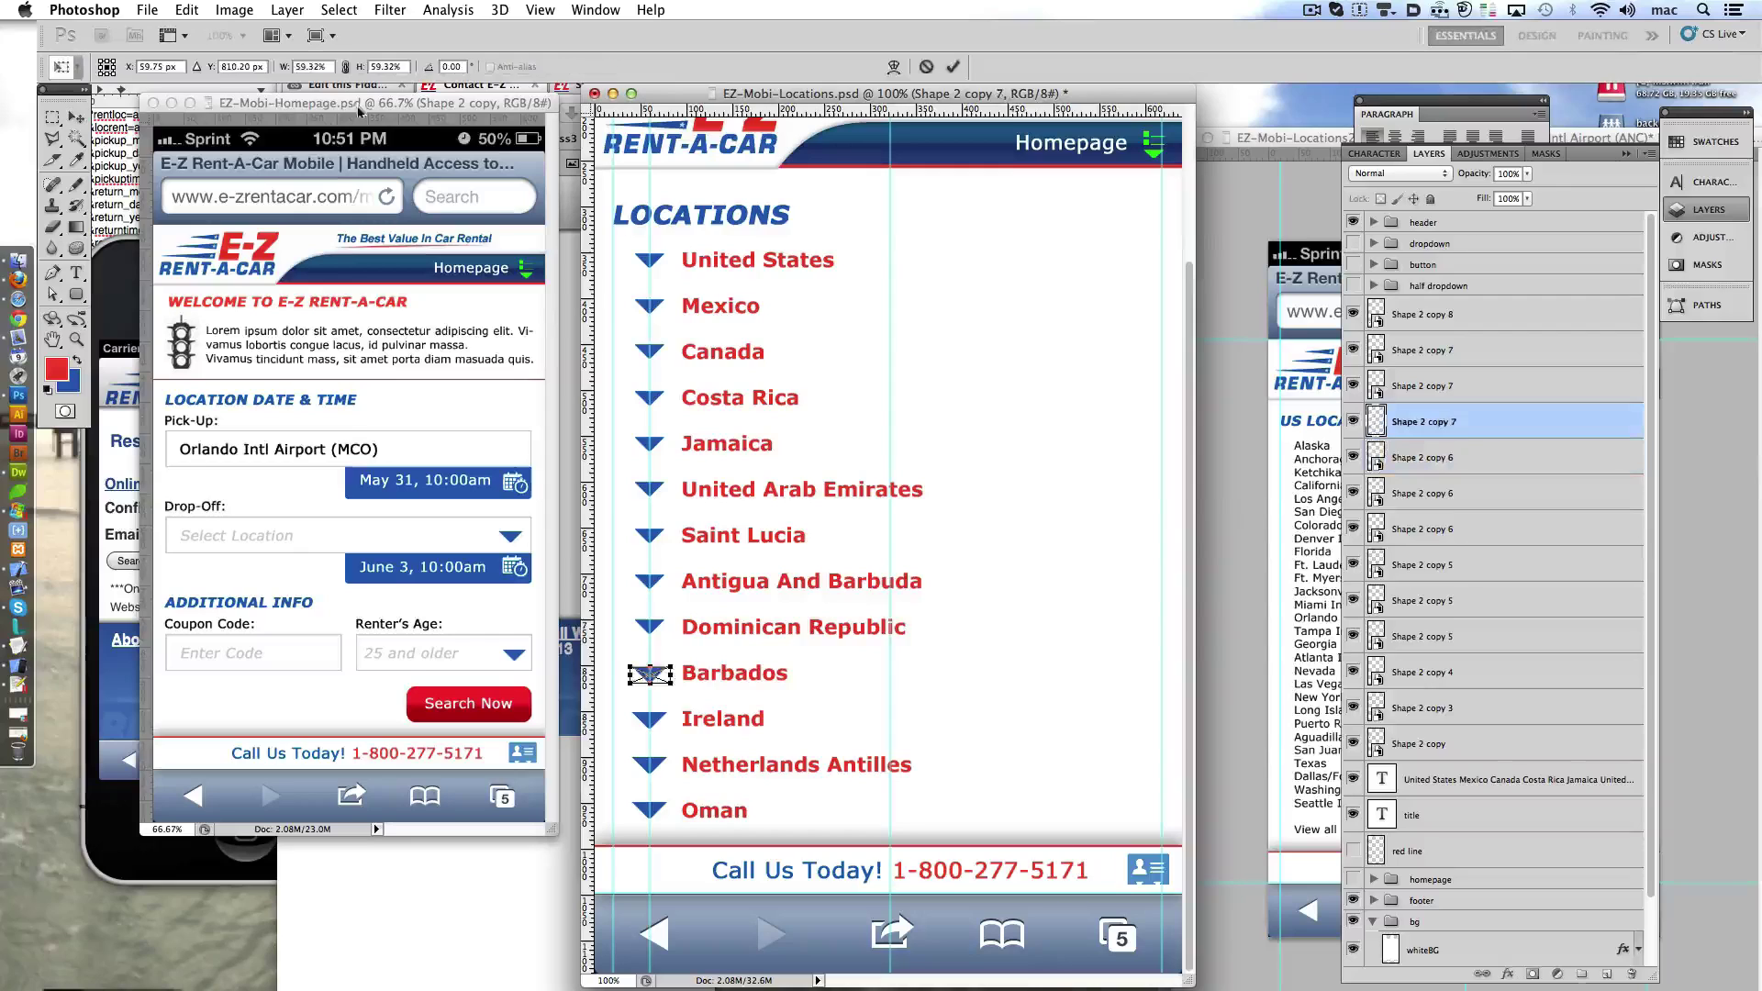
# - Scale the Barbados and Ireland arrows to 50%
pyautogui.click(303, 66)
pyautogui.write('50')
pyautogui.press('Tab')
pyautogui.press('Tab')
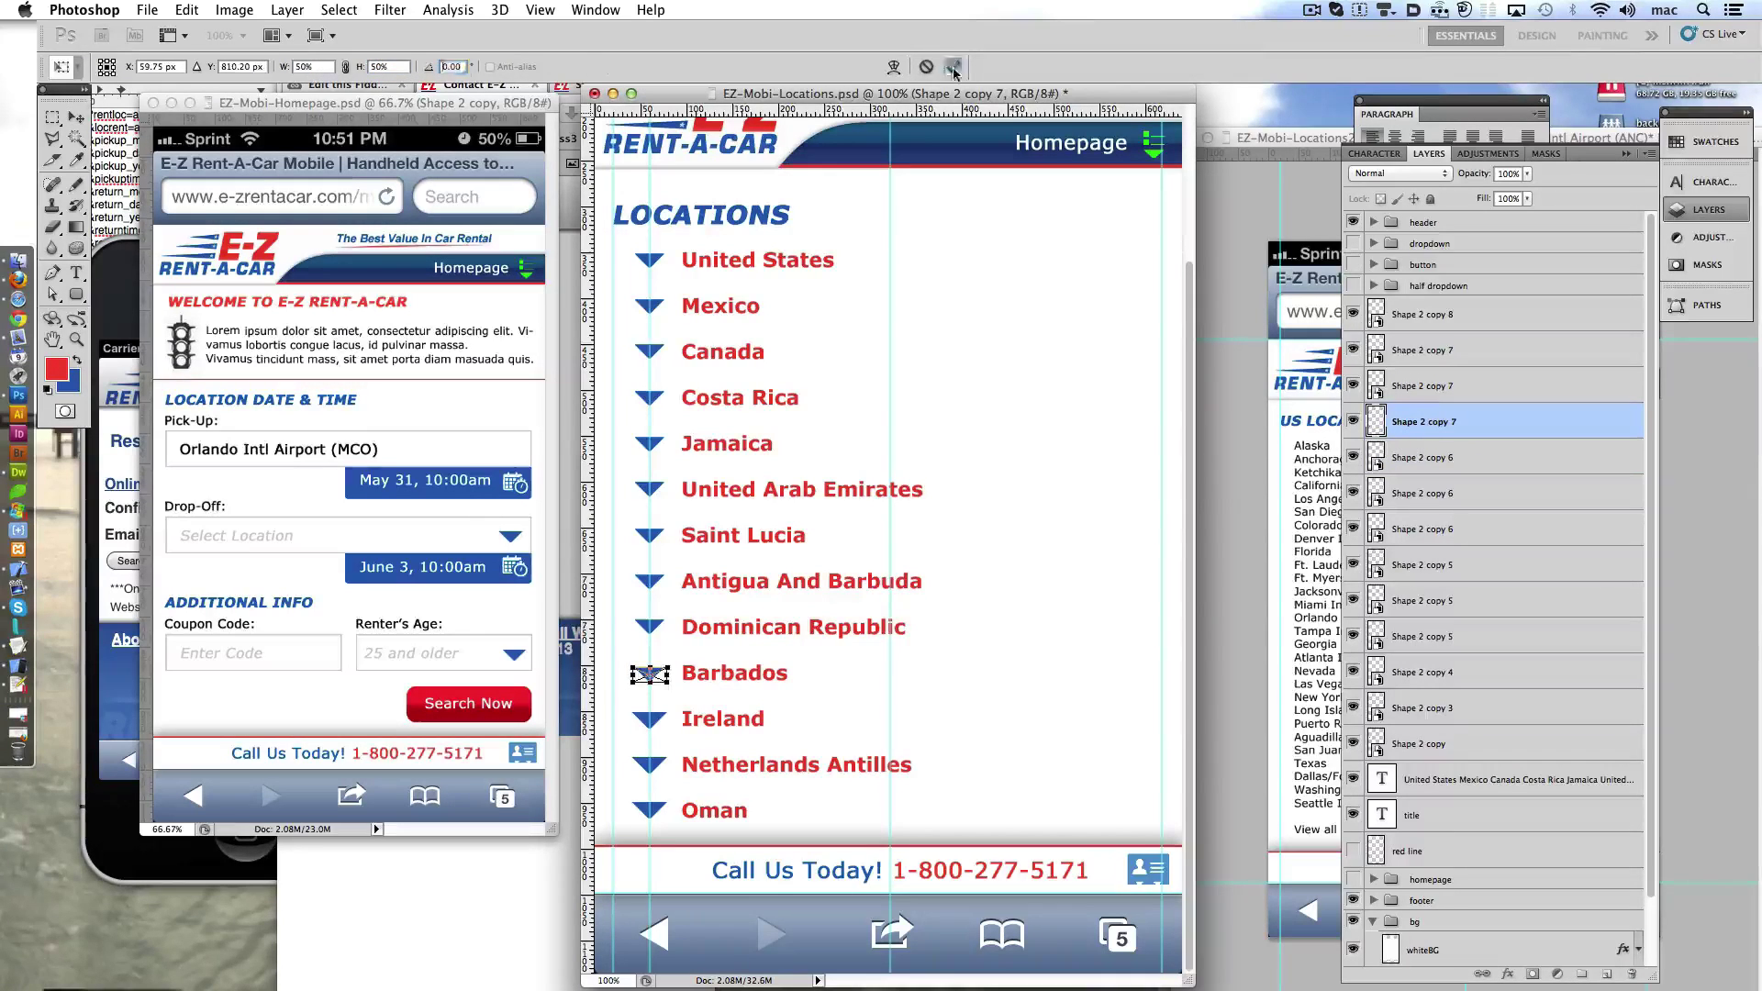
pyautogui.click(953, 67)
pyautogui.hotkey('alt', ']')
pyautogui.hotkey('ctrl', 't')
pyautogui.click(303, 66)
pyautogui.write('50')
pyautogui.press('Tab')
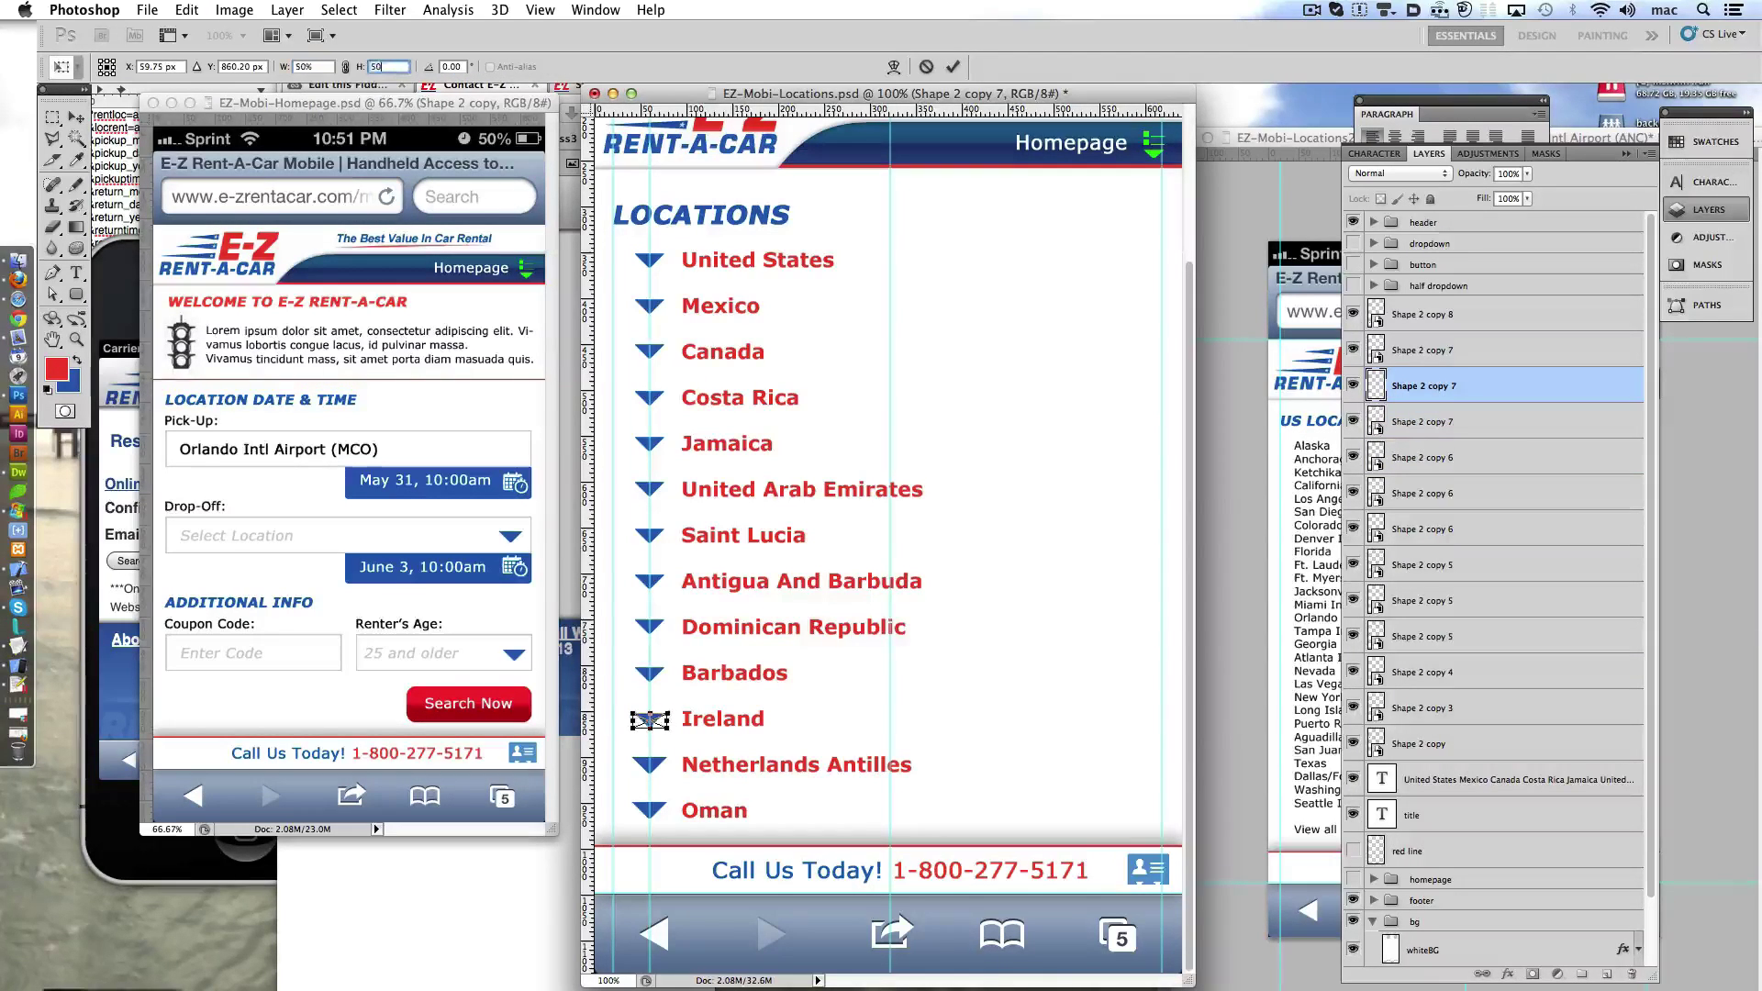
pyautogui.press('Tab')
pyautogui.click(951, 67)
# - Scale the Netherlands Antilles and Oman arrows to 50%
pyautogui.hotkey('alt', ']')
pyautogui.hotkey('ctrl', 't')
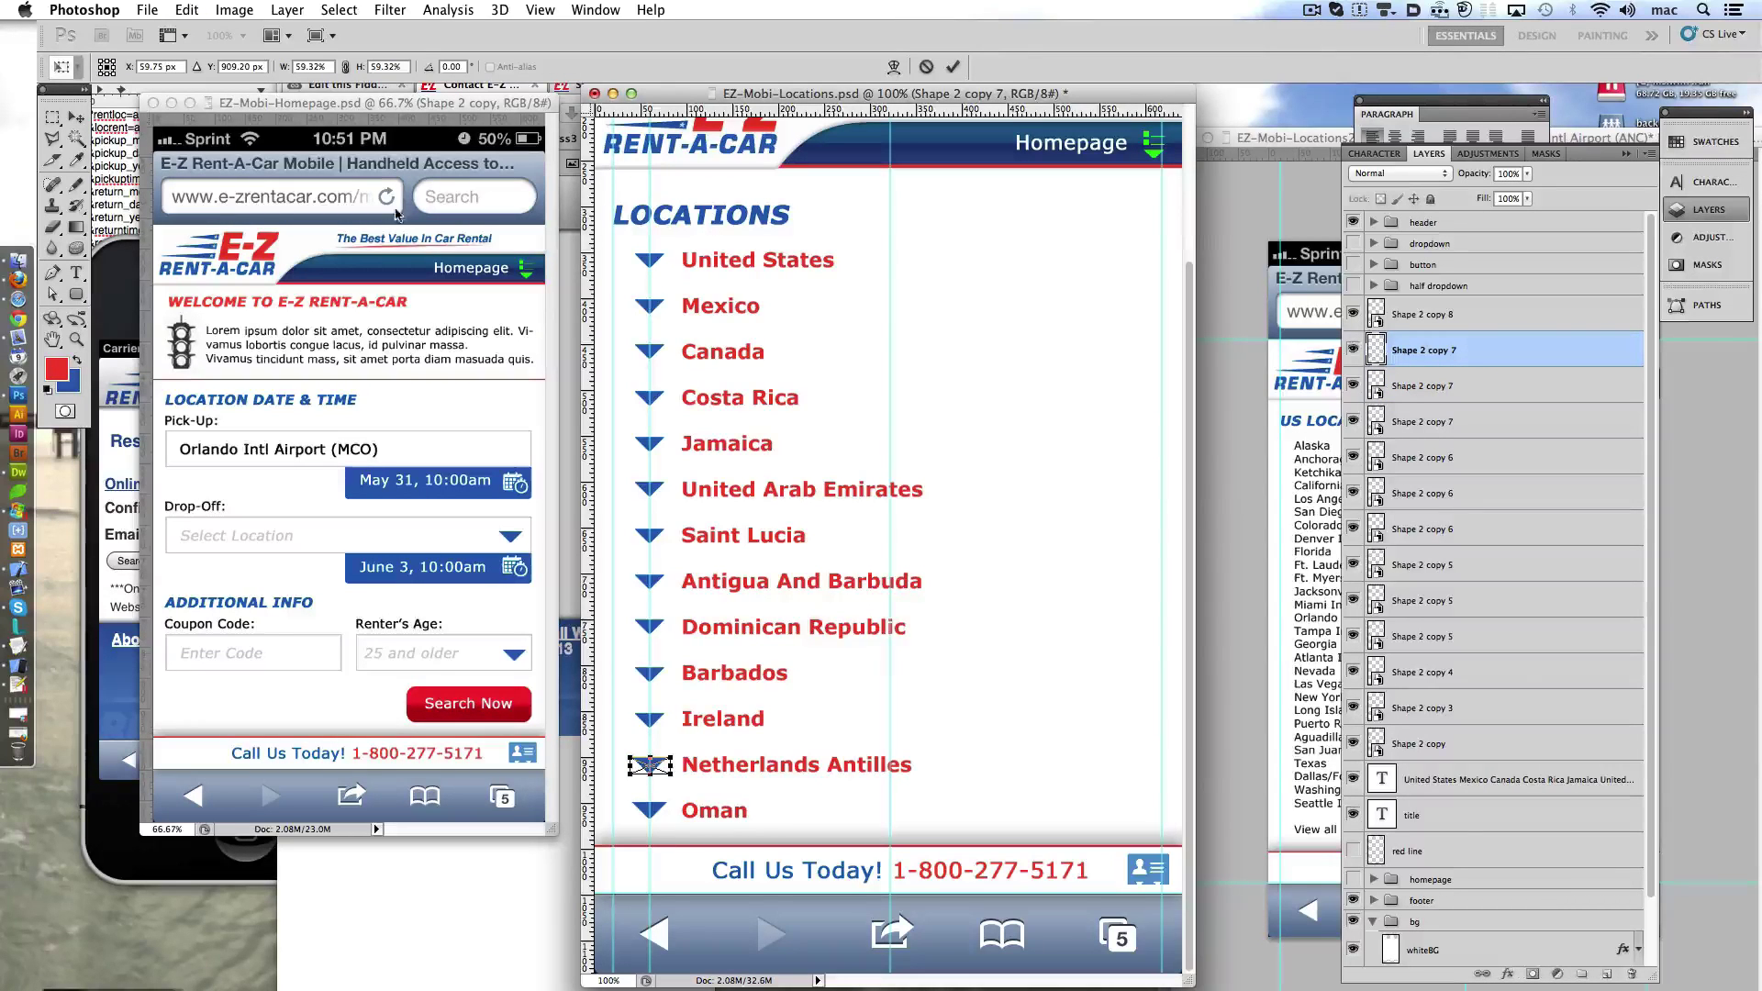
pyautogui.write('5')
pyautogui.press('Tab')
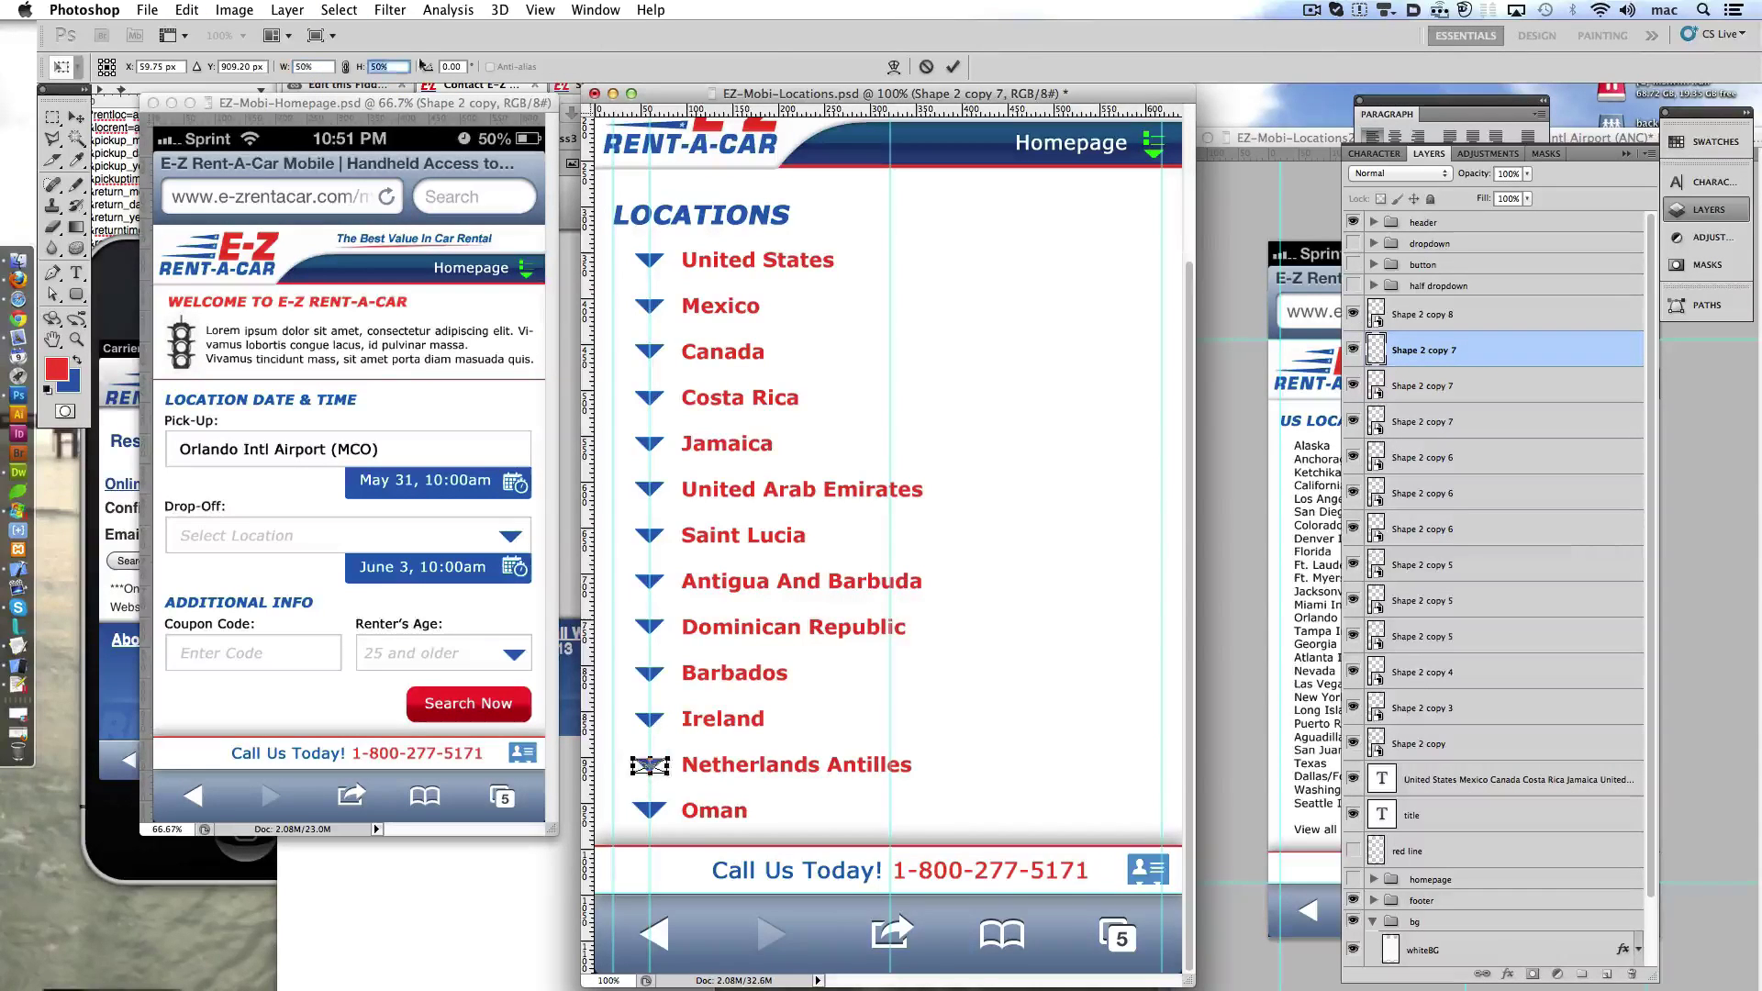
pyautogui.press('Return')
pyautogui.press('Return')
pyautogui.hotkey('alt', ']')
pyautogui.hotkey('ctrl', 't')
pyautogui.click(312, 67)
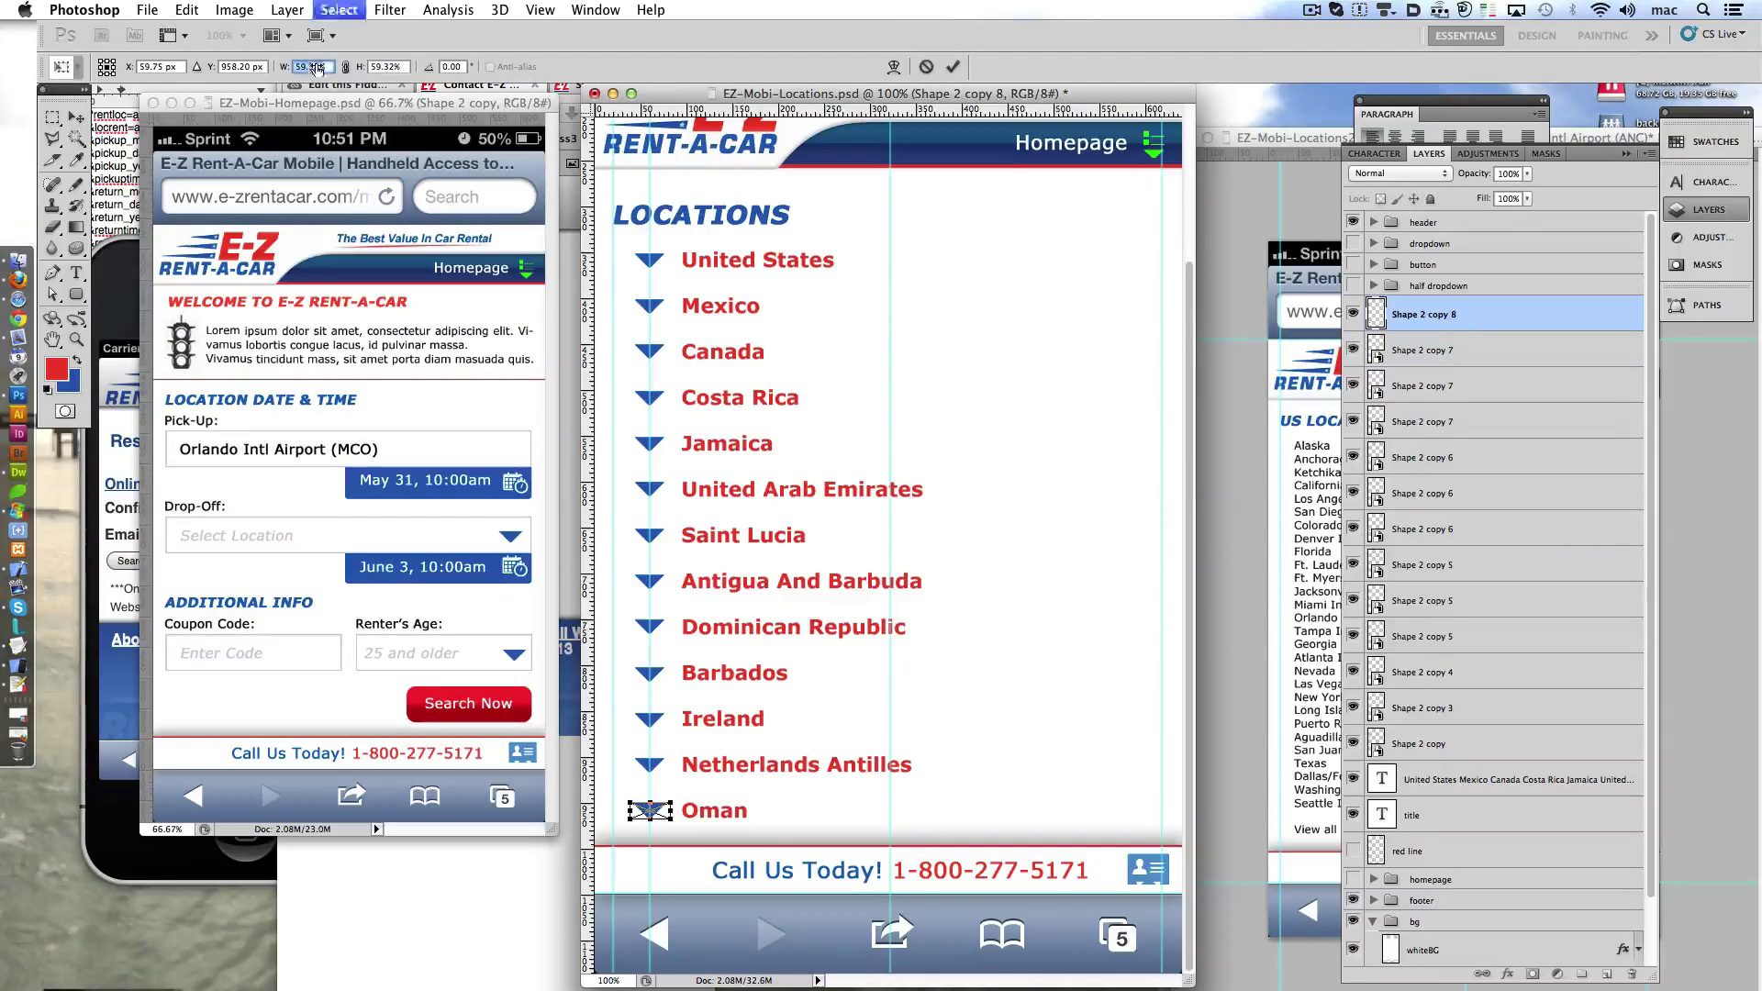
pyautogui.press('Return')
pyautogui.press('Return')
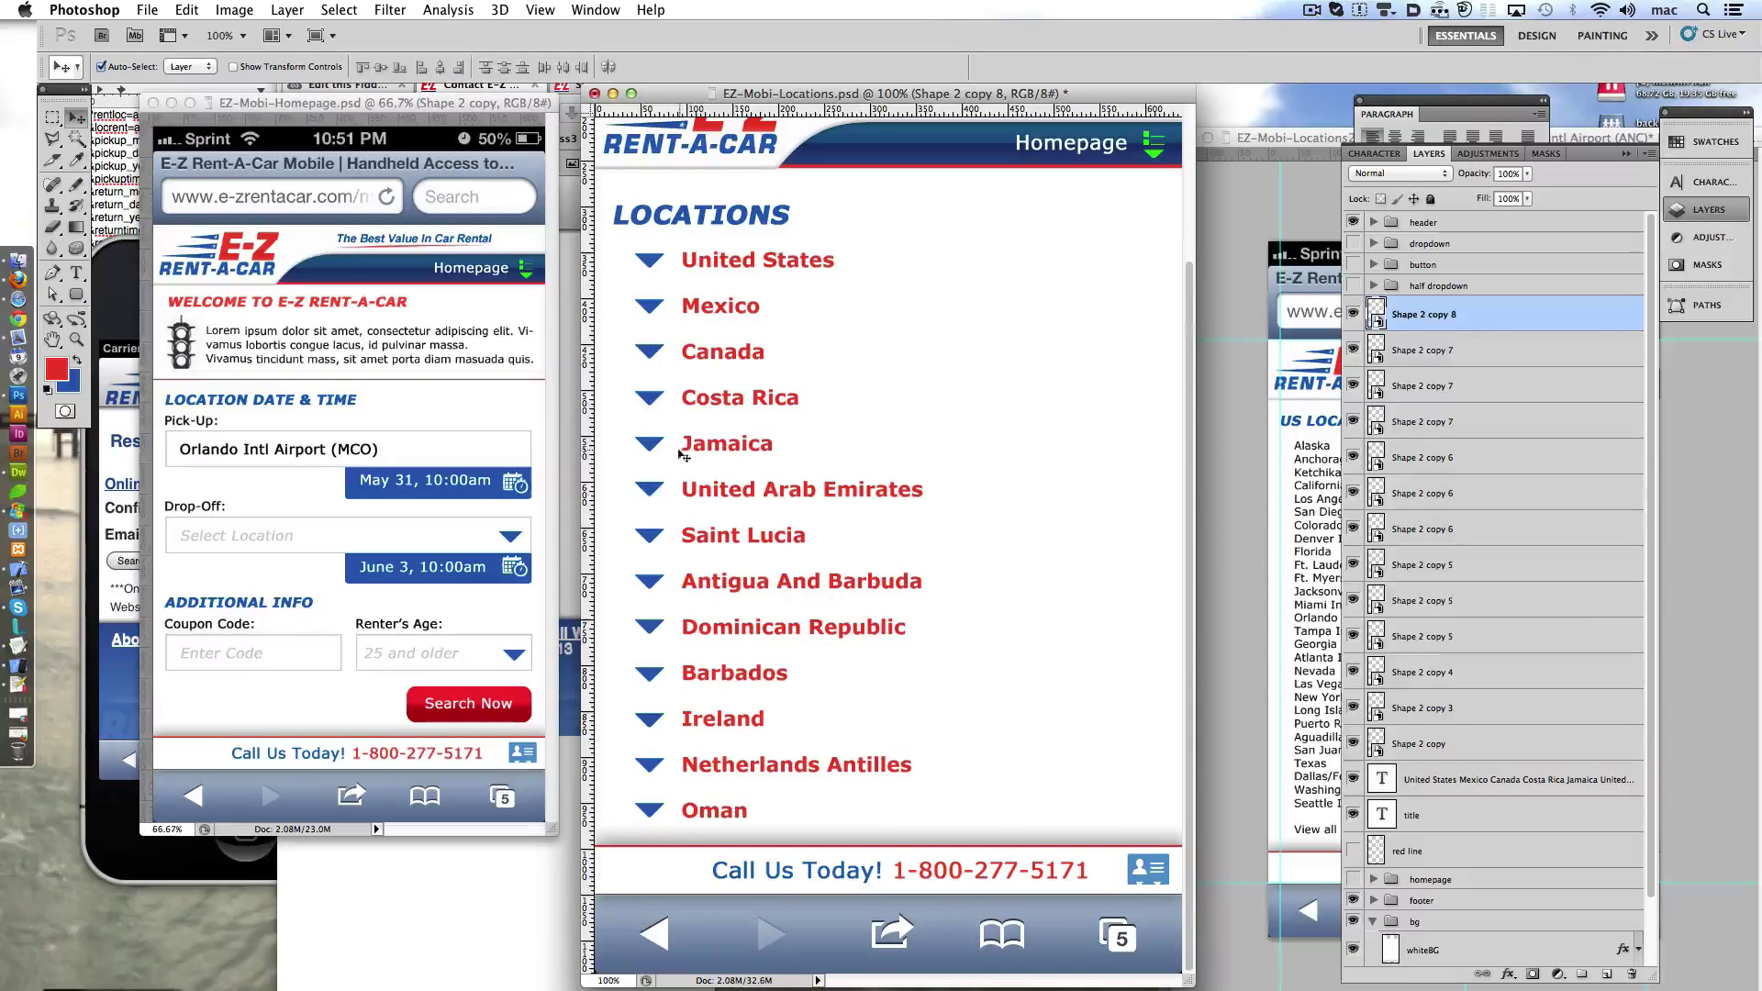
# - Scale the homepage drop-off and renter's age arrows to 50%
pyautogui.click(511, 535)
pyautogui.hotkey('ctrl', 't')
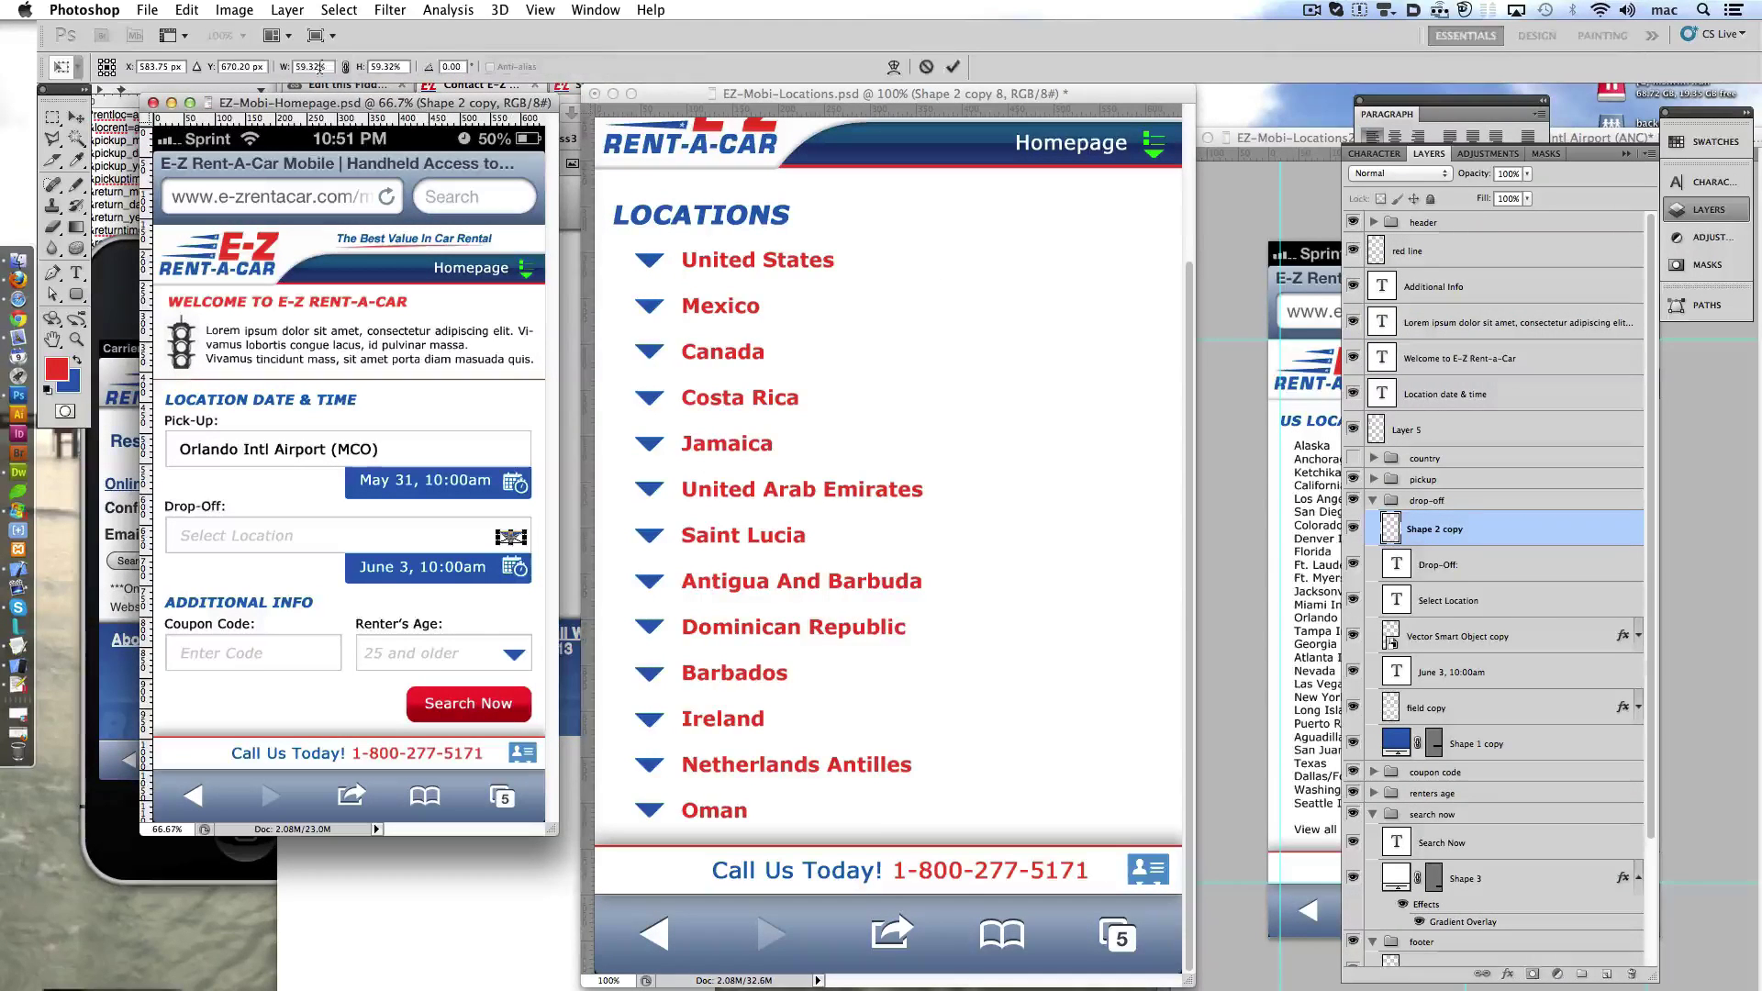
pyautogui.press('Return')
pyautogui.press('Return')
pyautogui.click(514, 655)
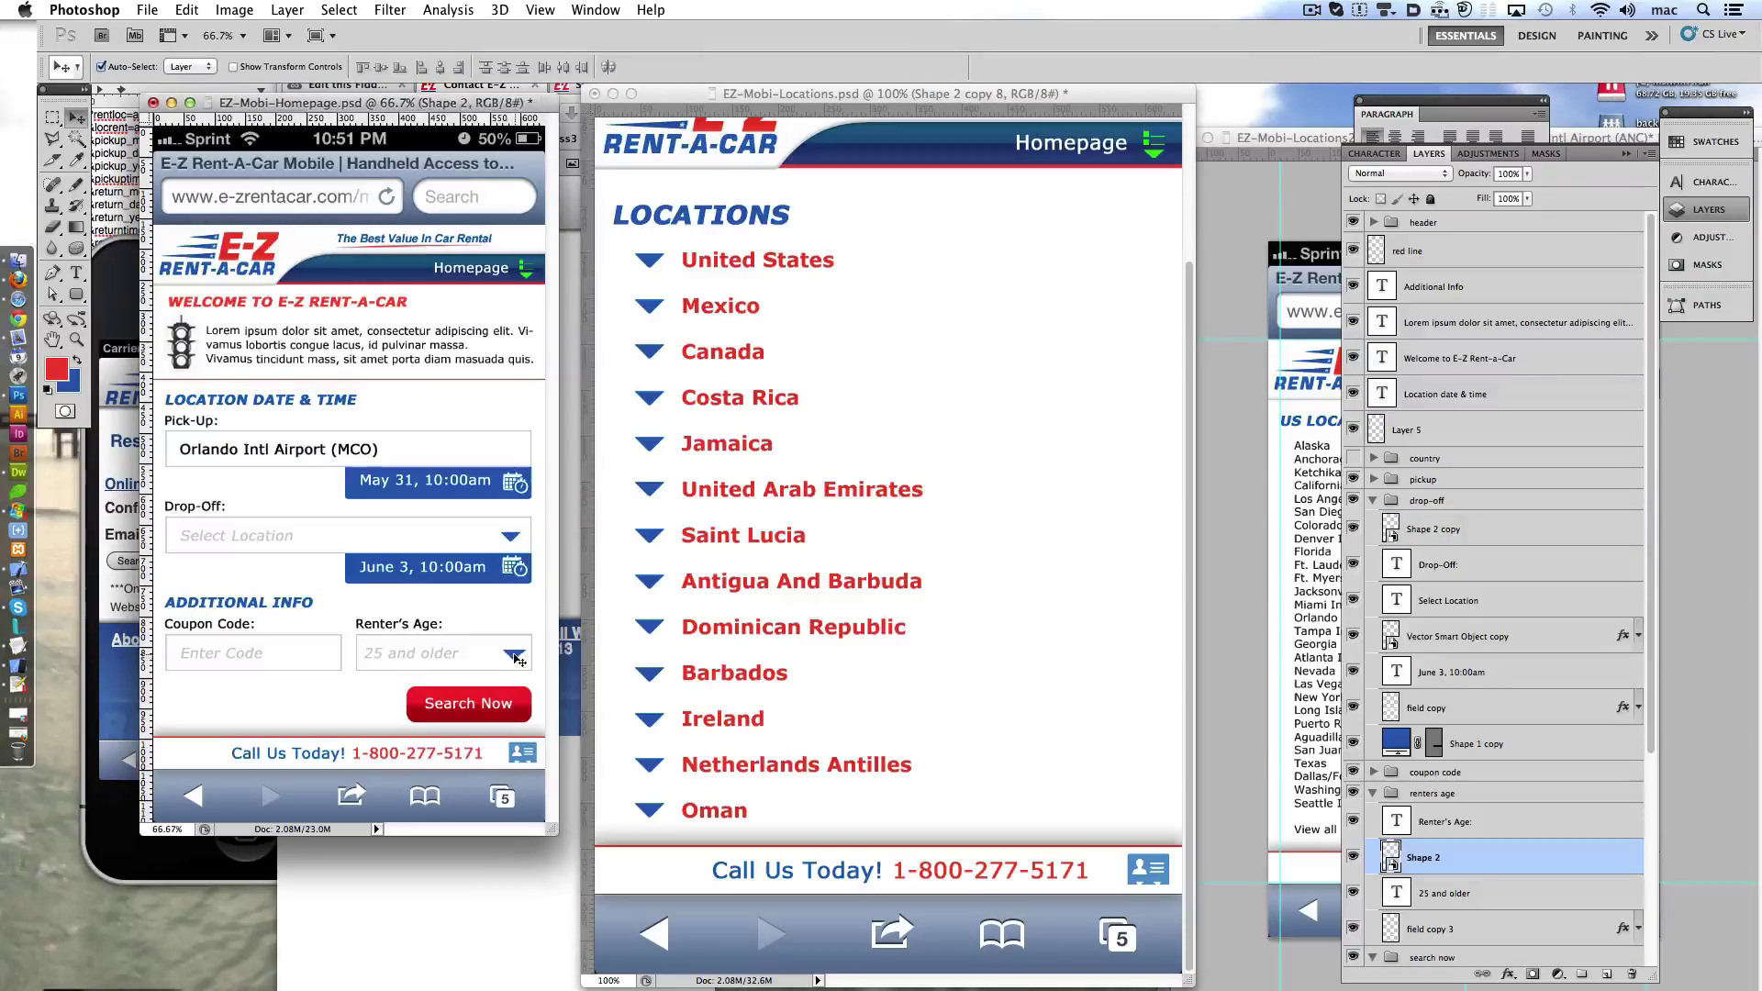
pyautogui.hotkey('ctrl', 't')
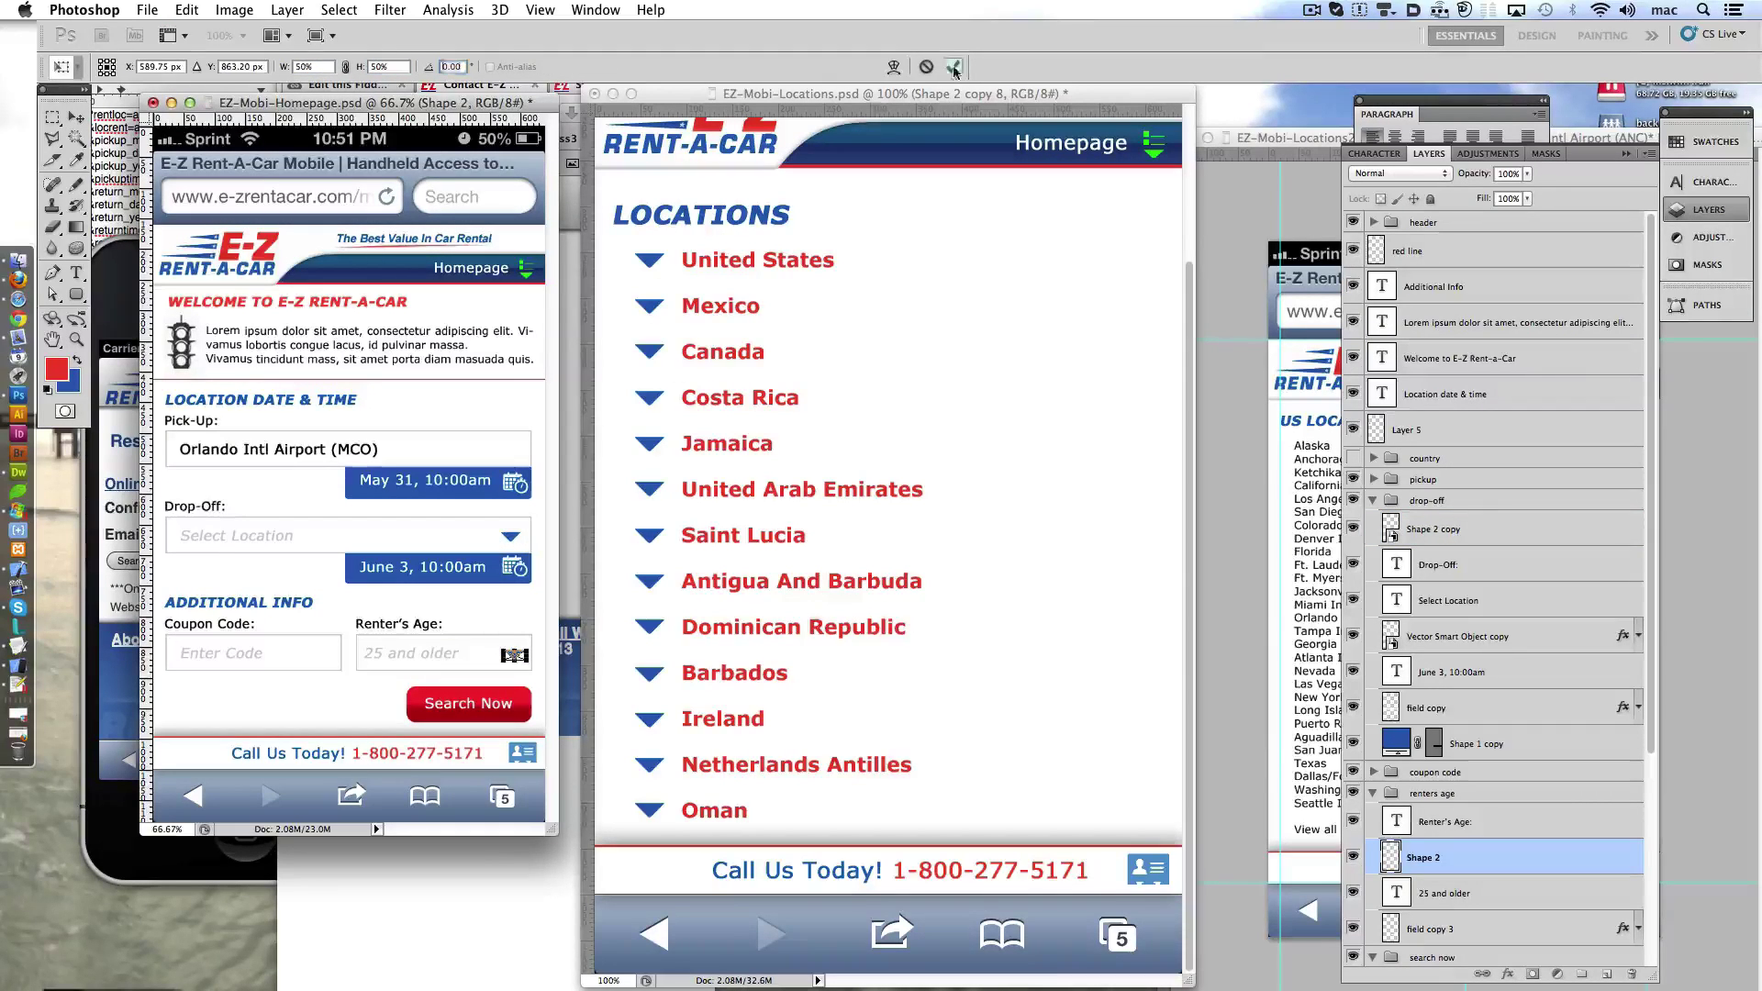
pyautogui.click(953, 70)
# - Save the Locations mockup and select its LOCATIONS page title
pyautogui.click(804, 278)
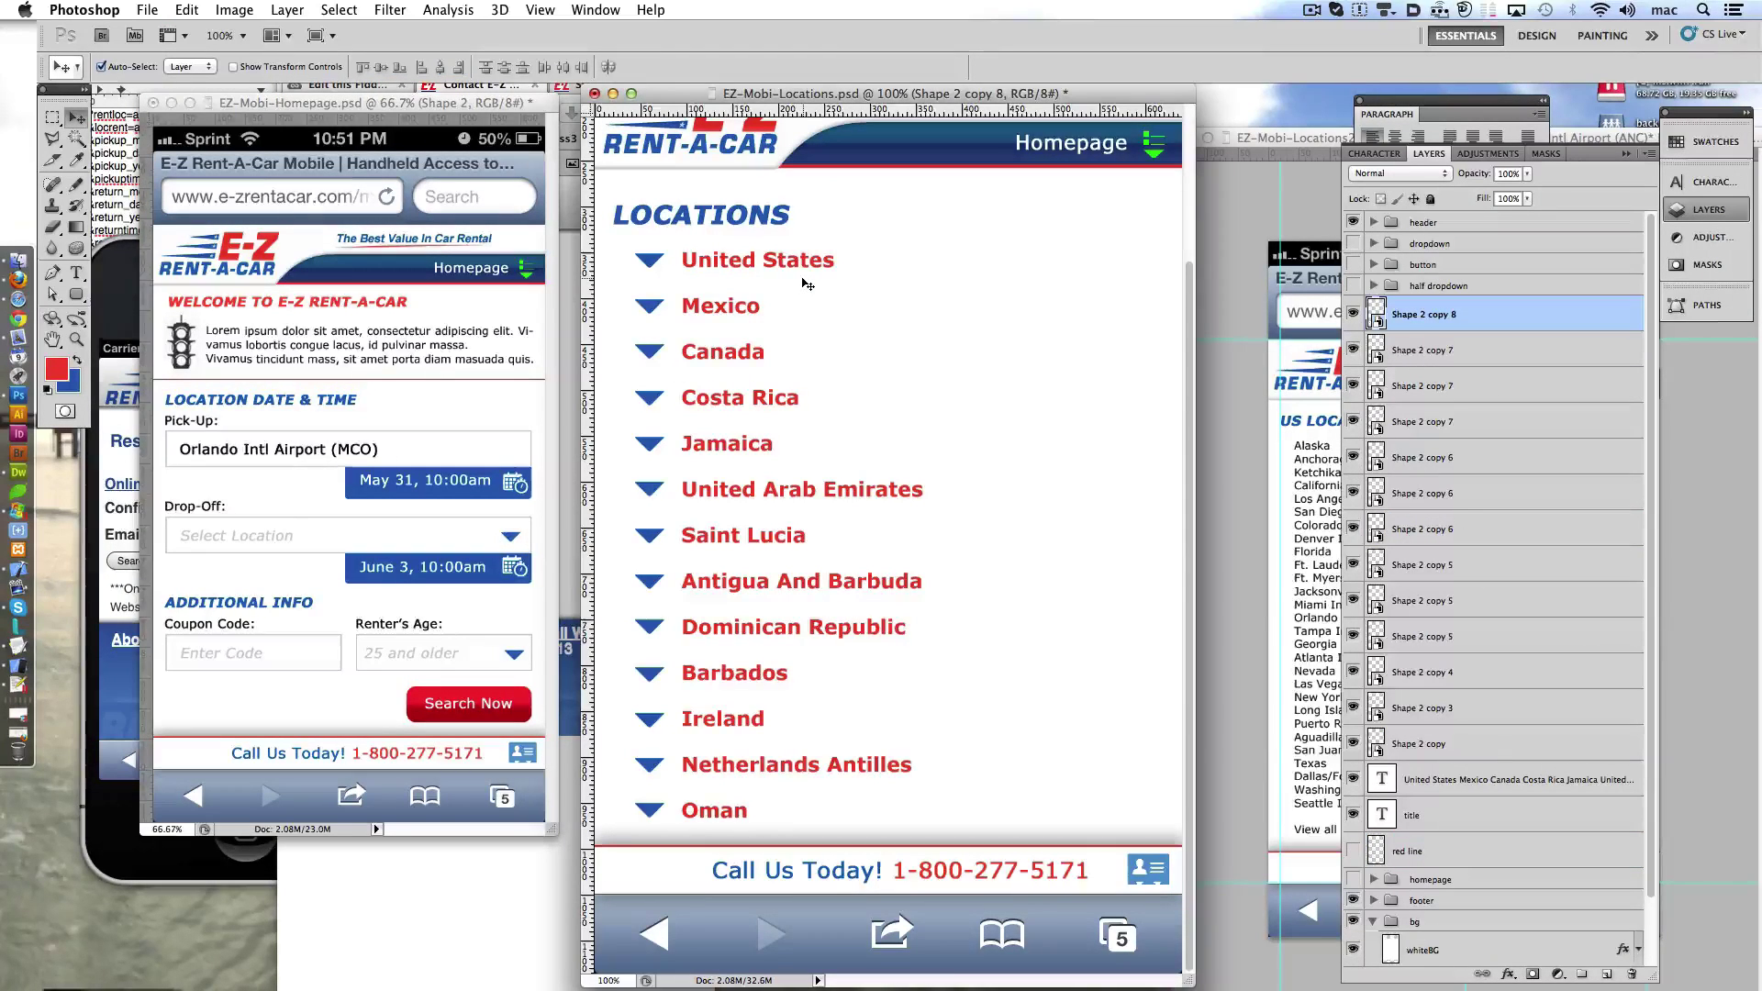
pyautogui.hotkey('ctrl', 's')
pyautogui.scroll(3, 812, 354)
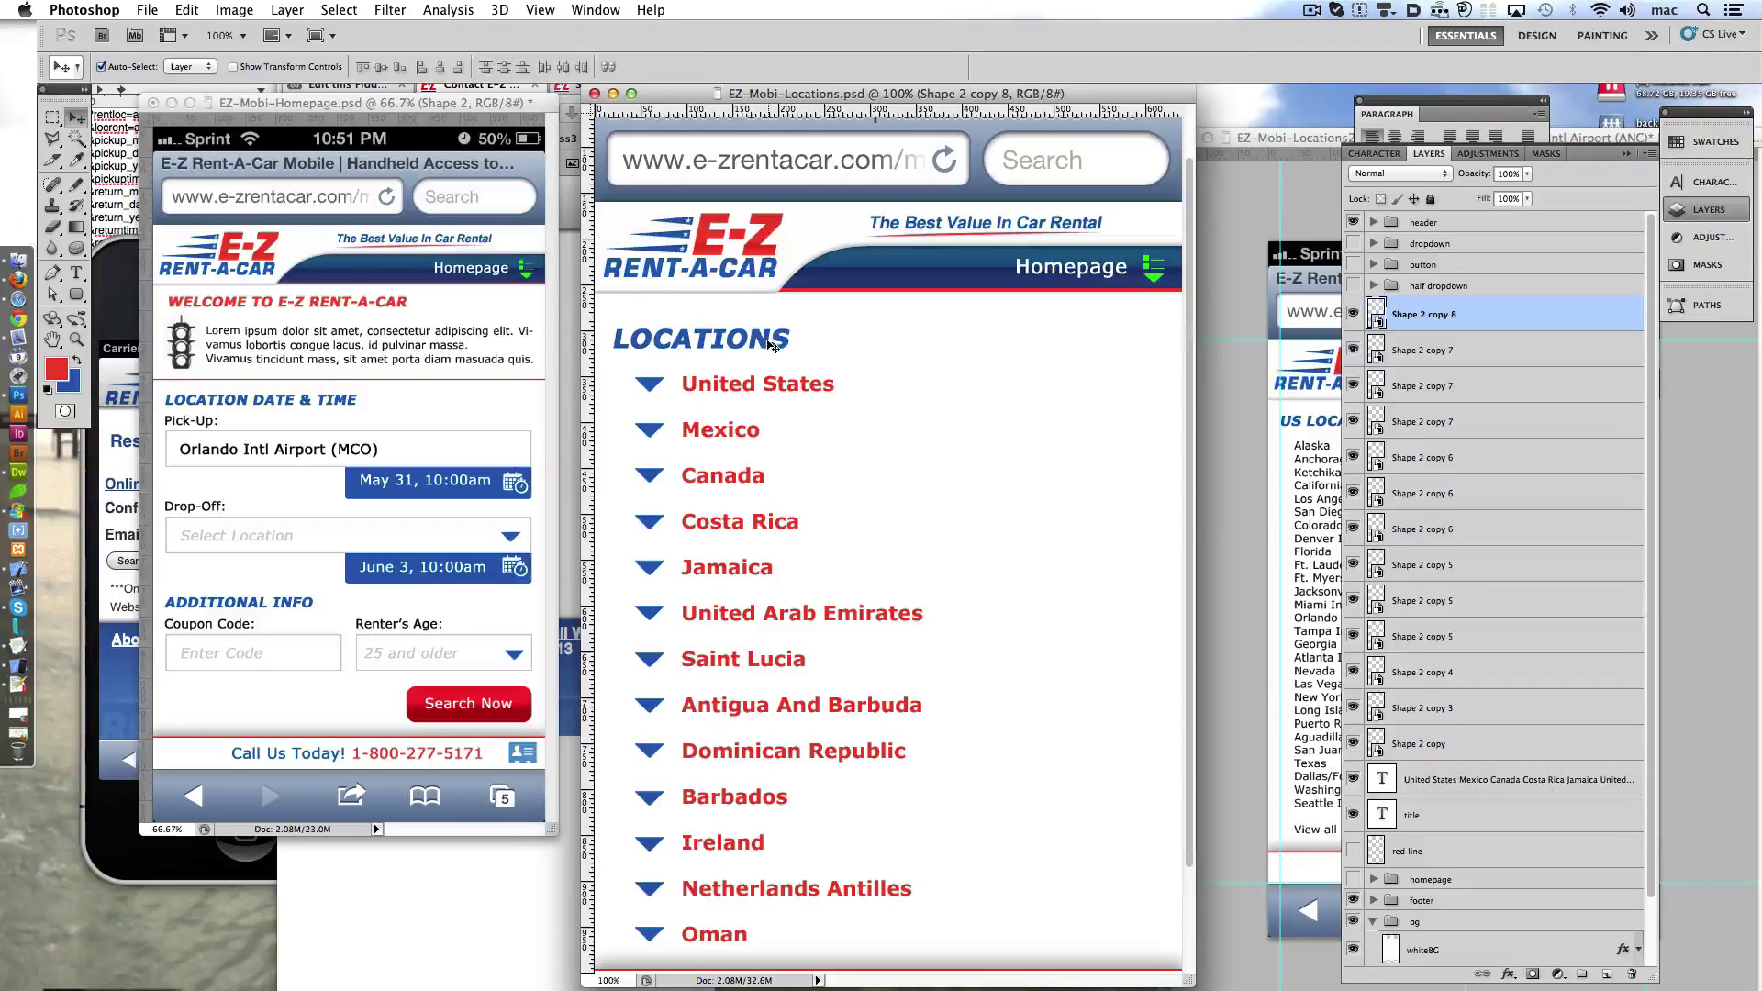
pyautogui.click(771, 345)
pyautogui.moveTo(771, 345); pyautogui.dragTo(771, 345)
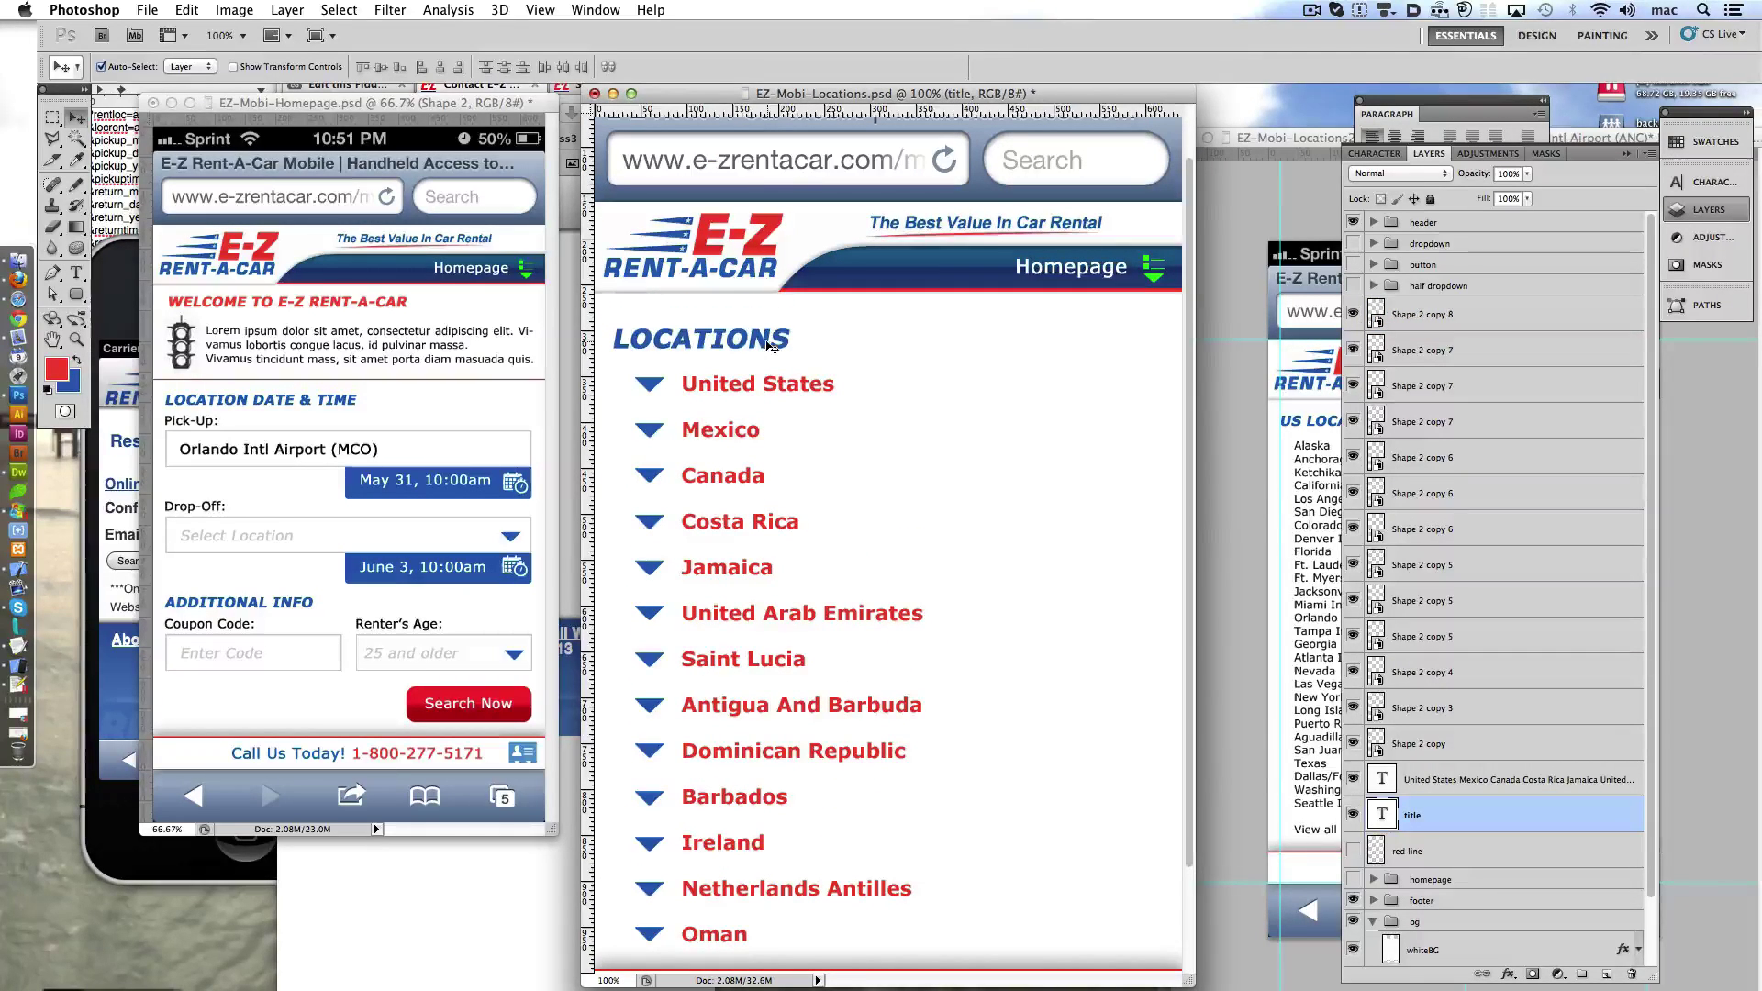
# - Set the LOCATION DATE & TIME and WELCOME TO E-Z RENT-A-CAR headings to 28 pt
pyautogui.press('t')
pyautogui.click(333, 404)
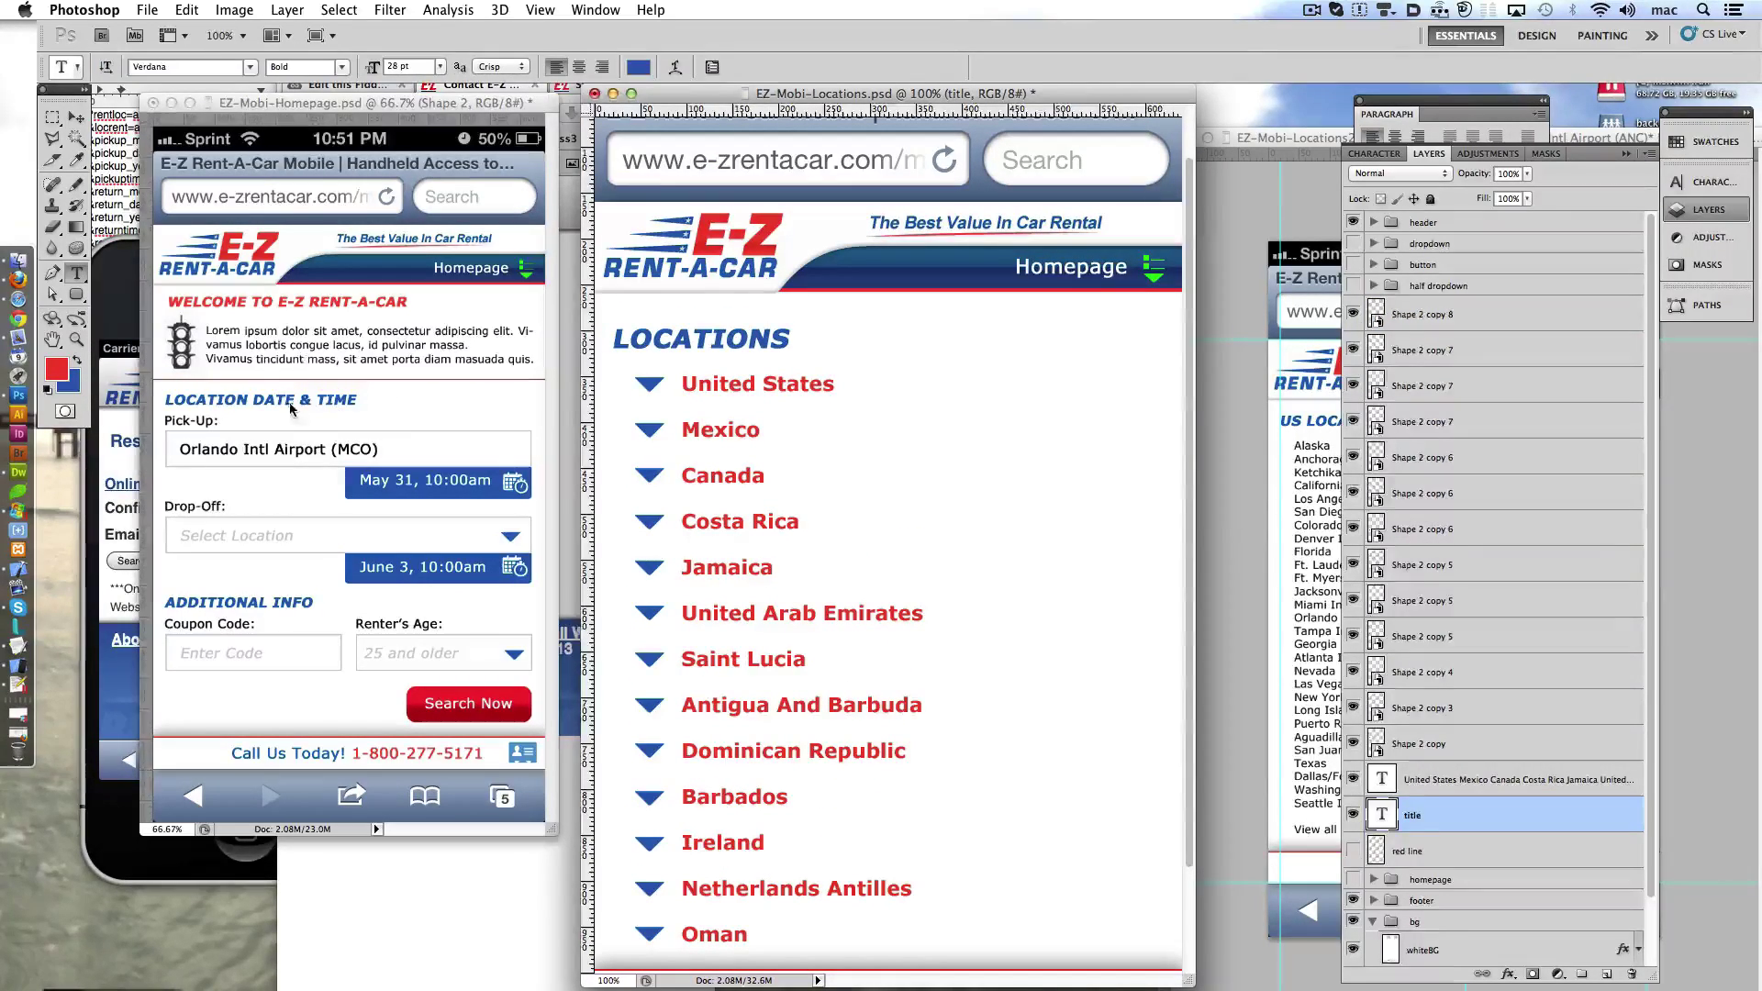
pyautogui.click(395, 67)
pyautogui.press('Return')
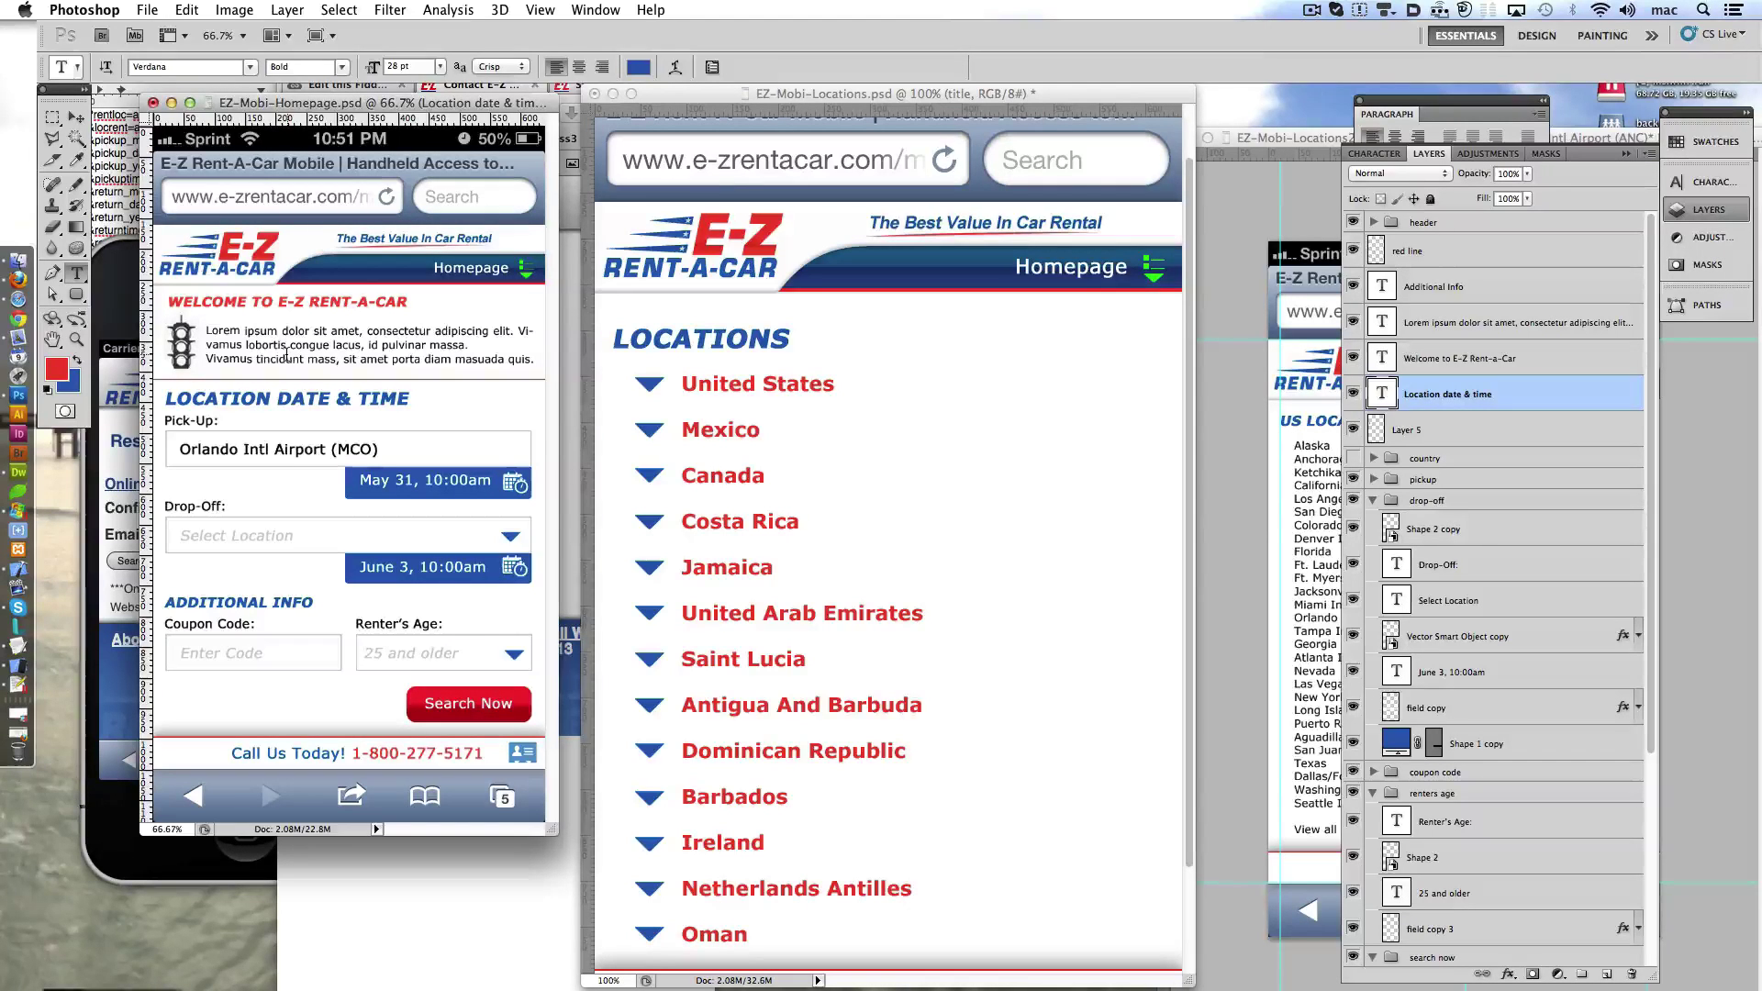
pyautogui.click(1313, 10)
pyautogui.click(983, 125)
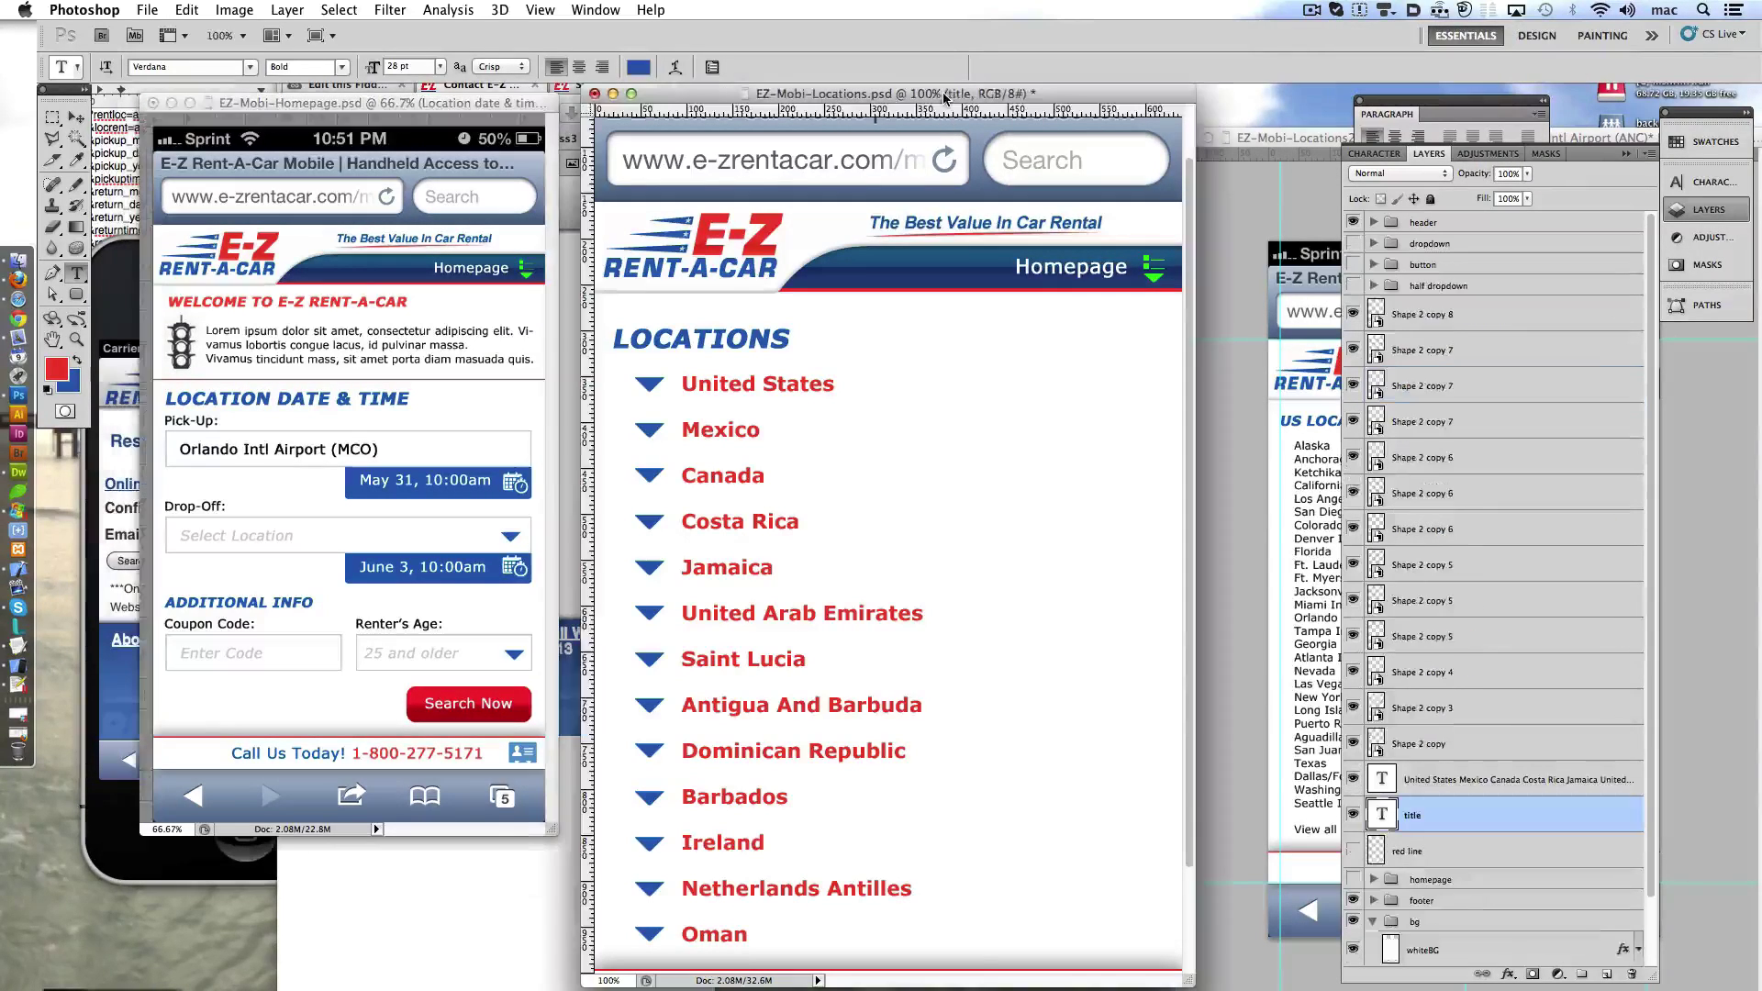
pyautogui.scroll(-3, 806, 532)
pyautogui.scroll(5, 807, 523)
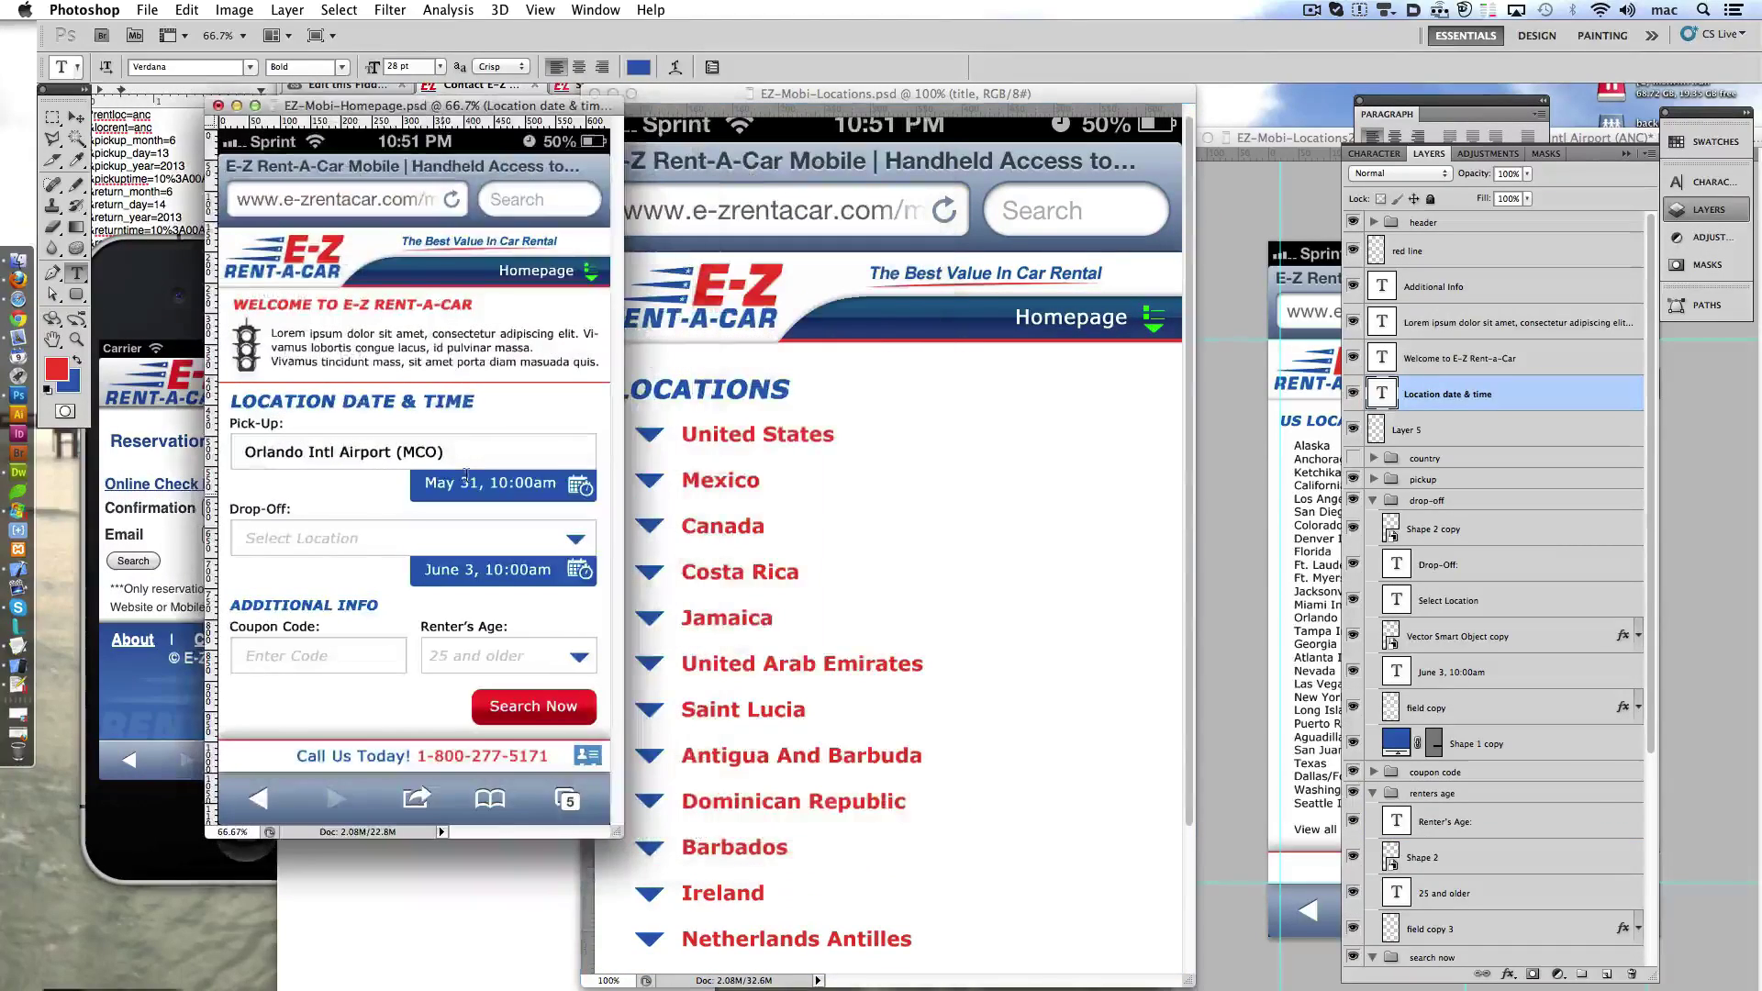
pyautogui.click(769, 396)
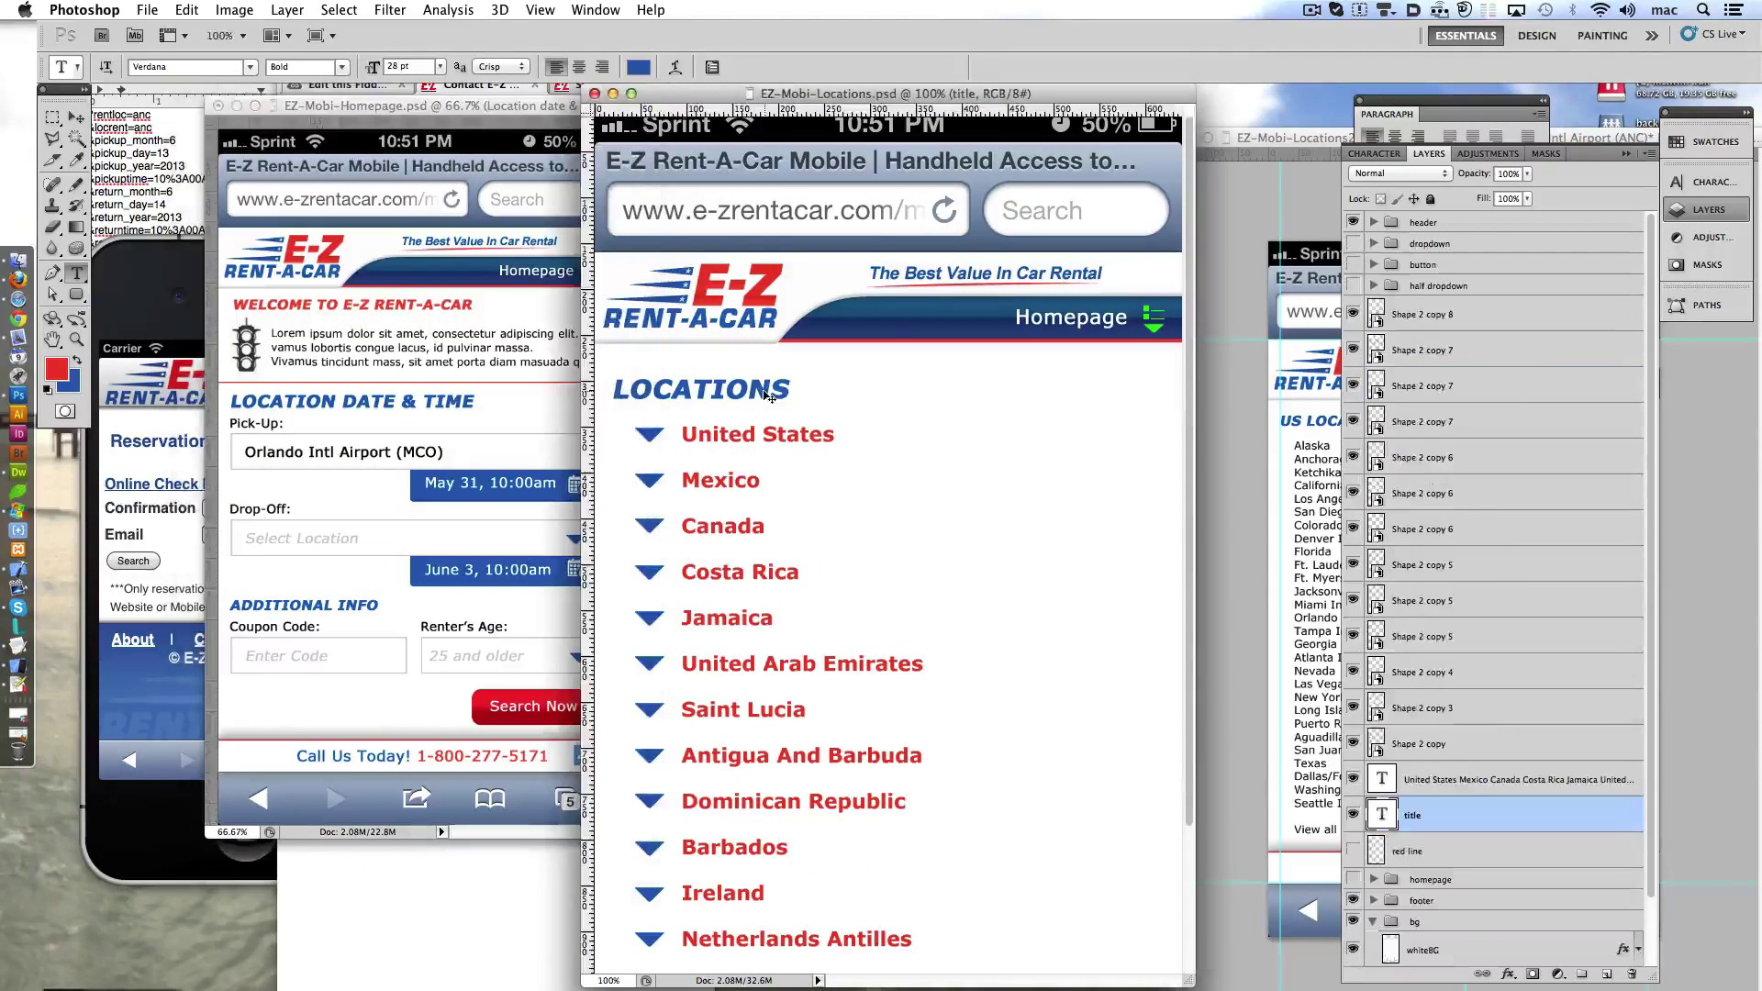
pyautogui.click(361, 392)
pyautogui.press('Return')
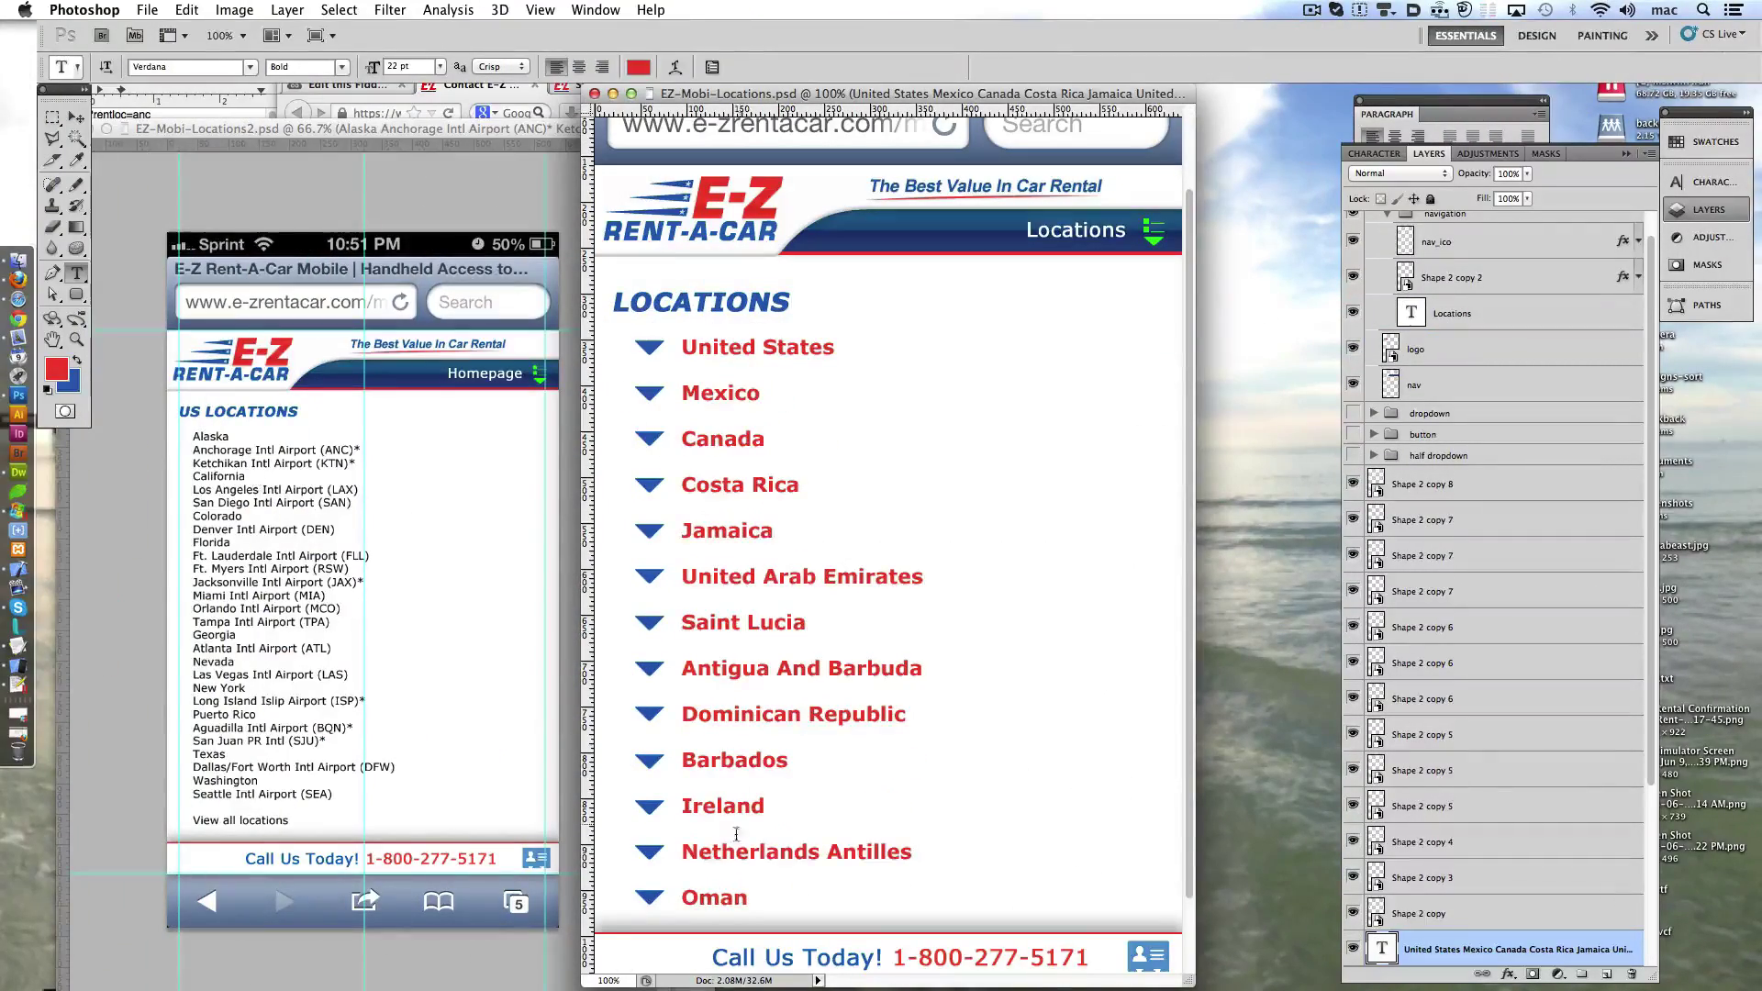
# - Paste the US airport locations under United States and drop the View all locations line
pyautogui.click(736, 833)
pyautogui.press('Return')
pyautogui.press('Return')
pyautogui.press('Return')
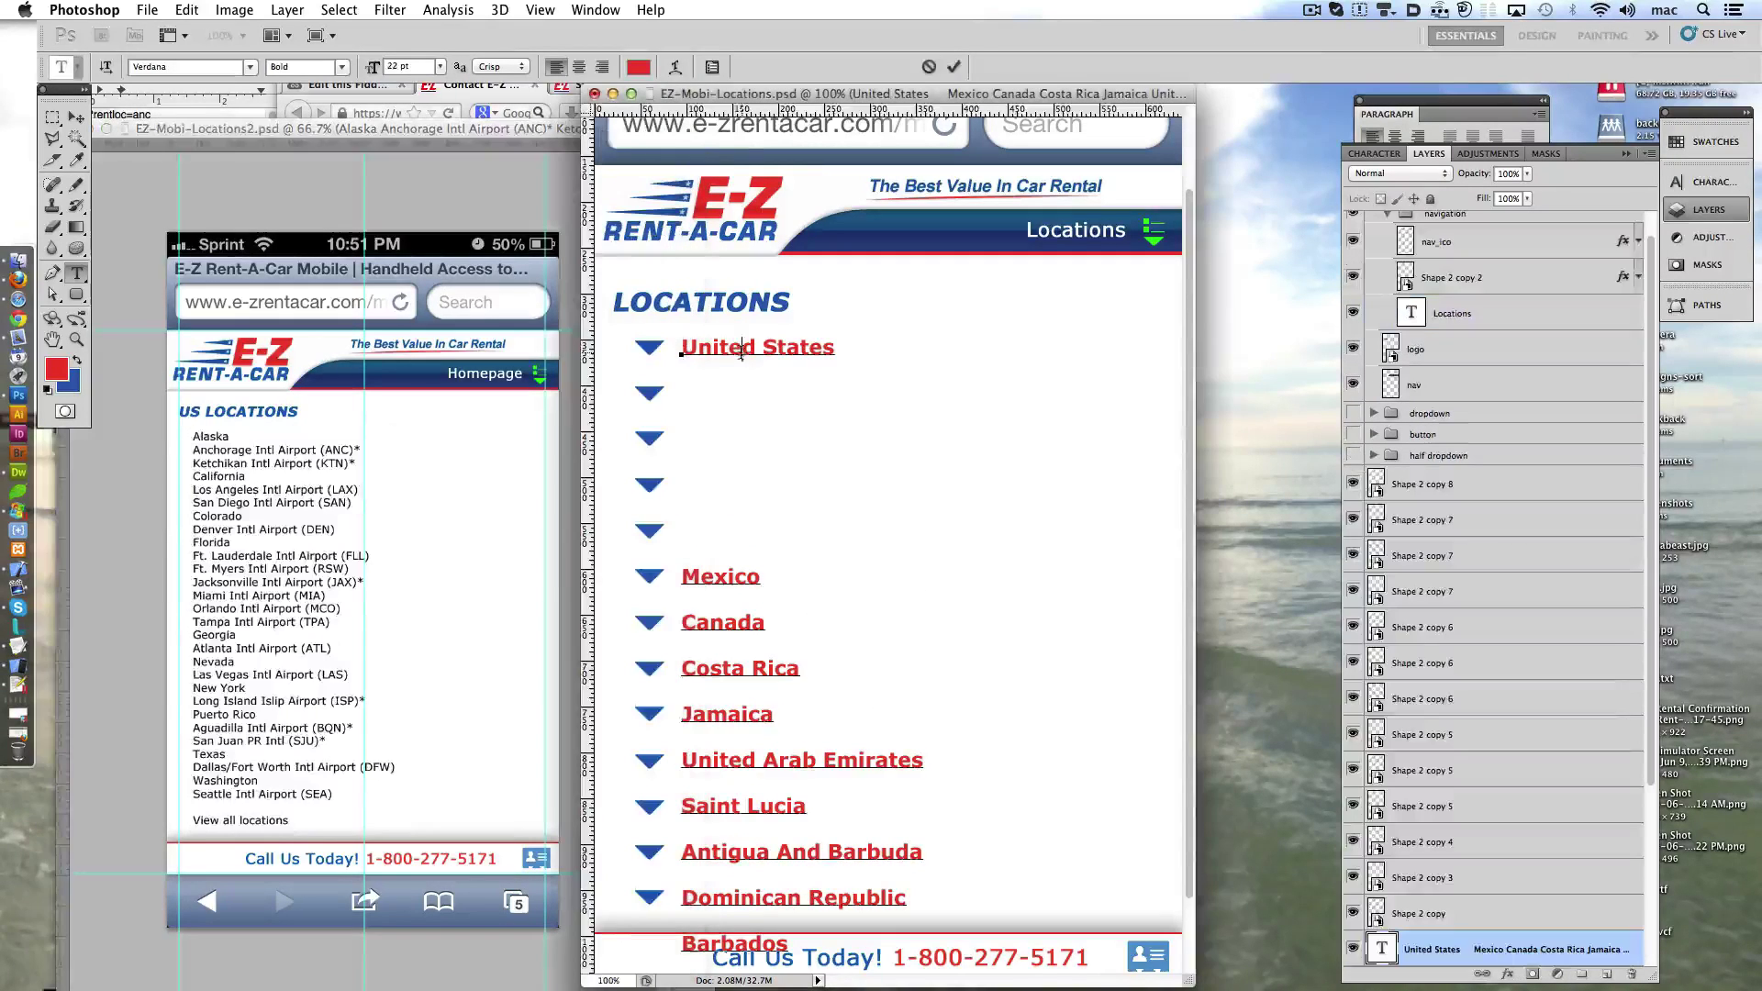
pyautogui.write('Alaska Anchorage Intl Airport (ANC)* Ketchikan Intl Airport (KTN)* California Los Angeles Intl Airport (LAX) San Diego Intl Airport (SAN) Colorado Denver Intl Airport (DEN) Florida Ft. Lauderdale Intl Airport (FLL) Ft. Myers Intl Airport (RSW) Jacksonville Intl Airport (JAX)* Miami Intl Airport (MIA) Orlando Intl Airport (MCO) Tampa Intl Airport (TPA) Georgia Atlanta Intl Airport (ATL) Nevada Las Vegas Intl Airport (LAS) New York Long Island Islip Airport (ISP)* Puerto Rico Aguadilla Intl Airport (BQN)* San Juan PR Intl (SJU)* Texas Dallas/Fort Worth Intl Airport (DFW) Washington Seattle Intl Airport (SEA)  View all locations')
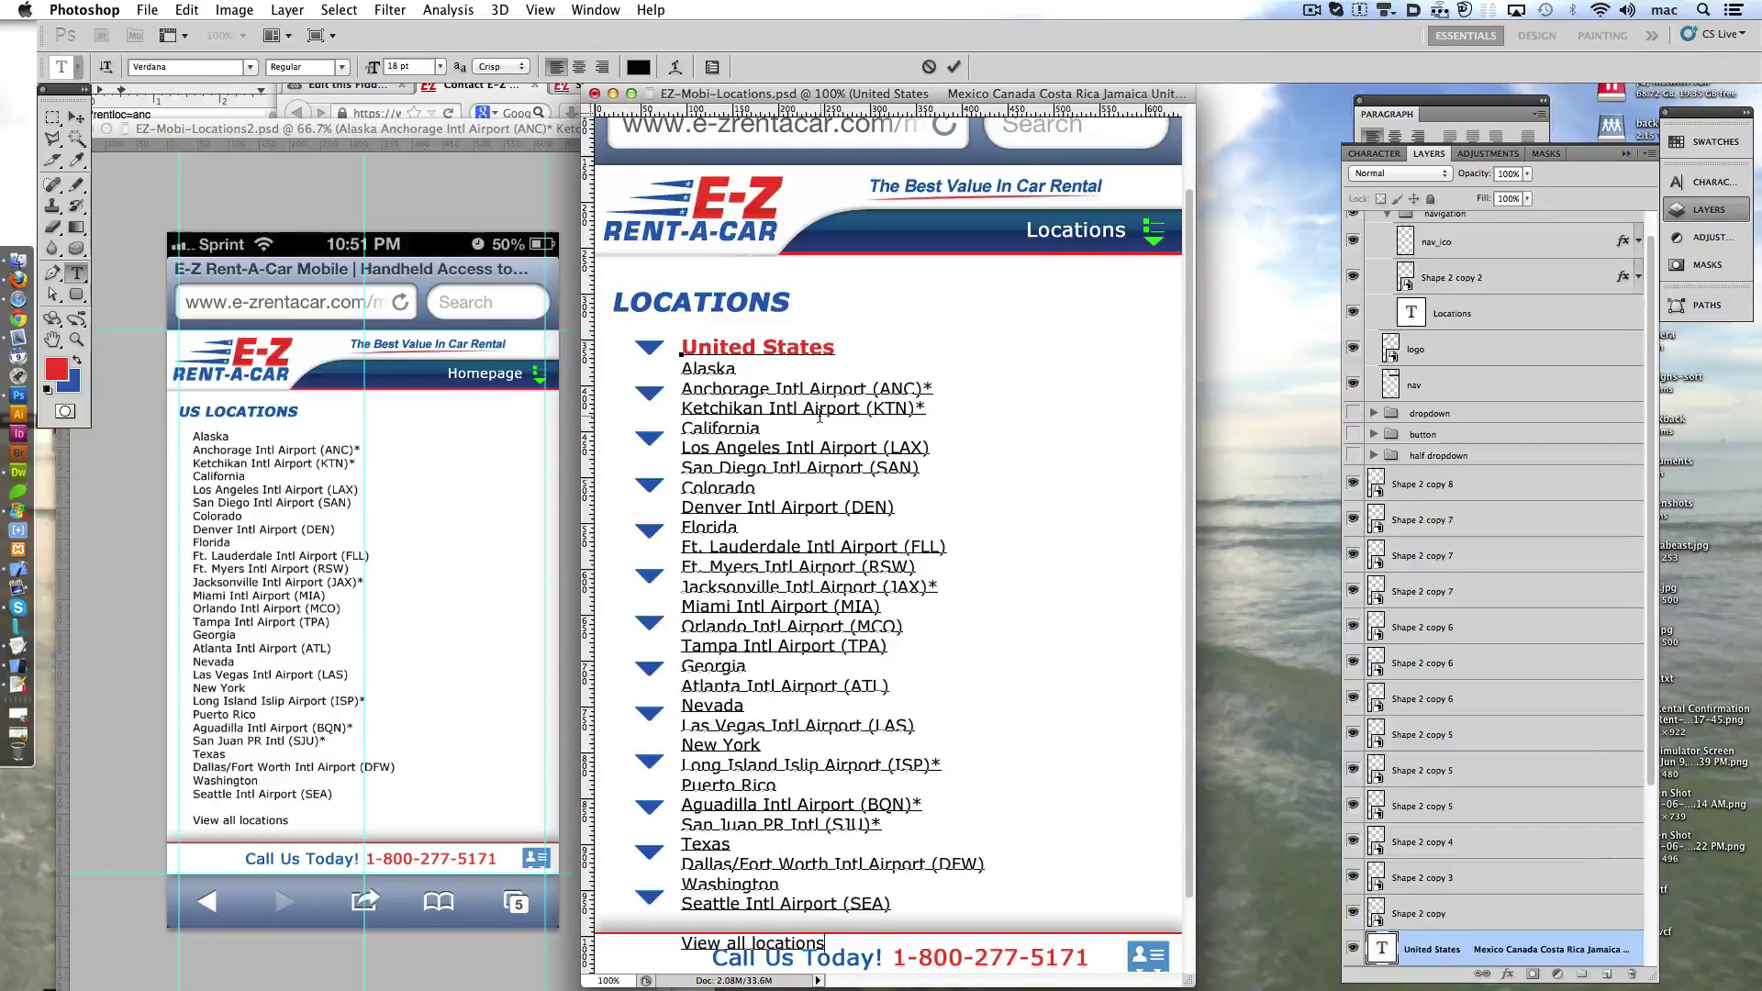
pyautogui.scroll(-2, 820, 418)
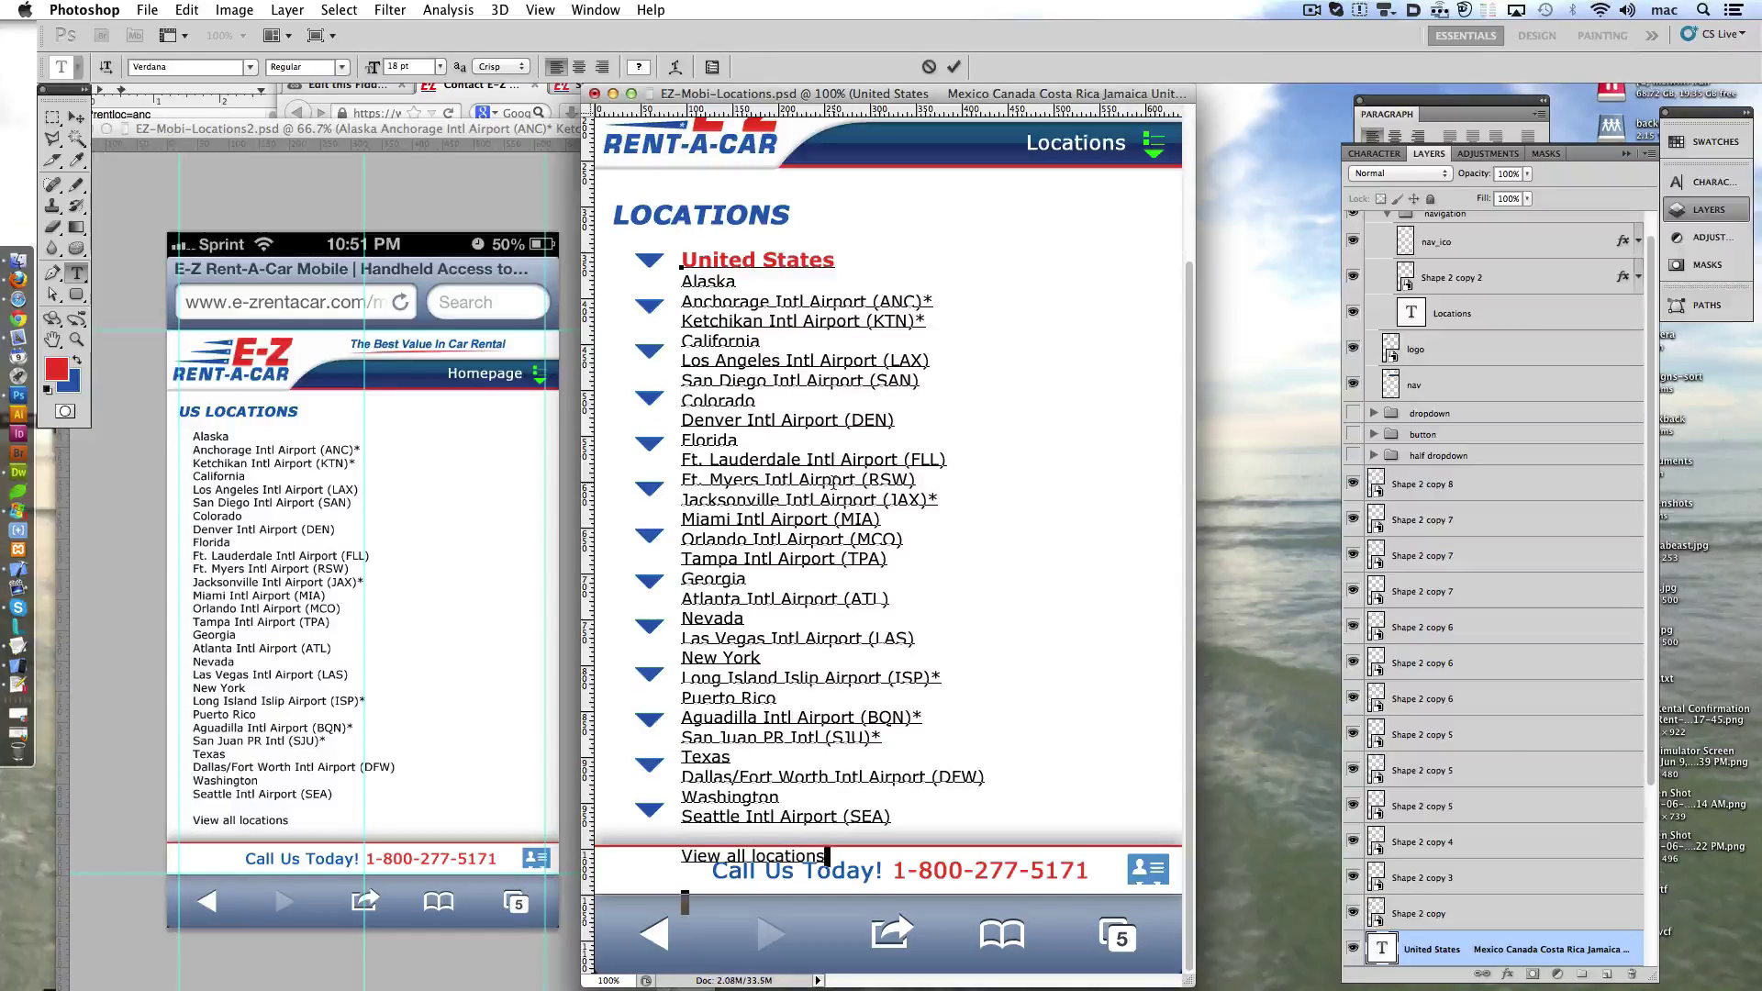
pyautogui.click(685, 903)
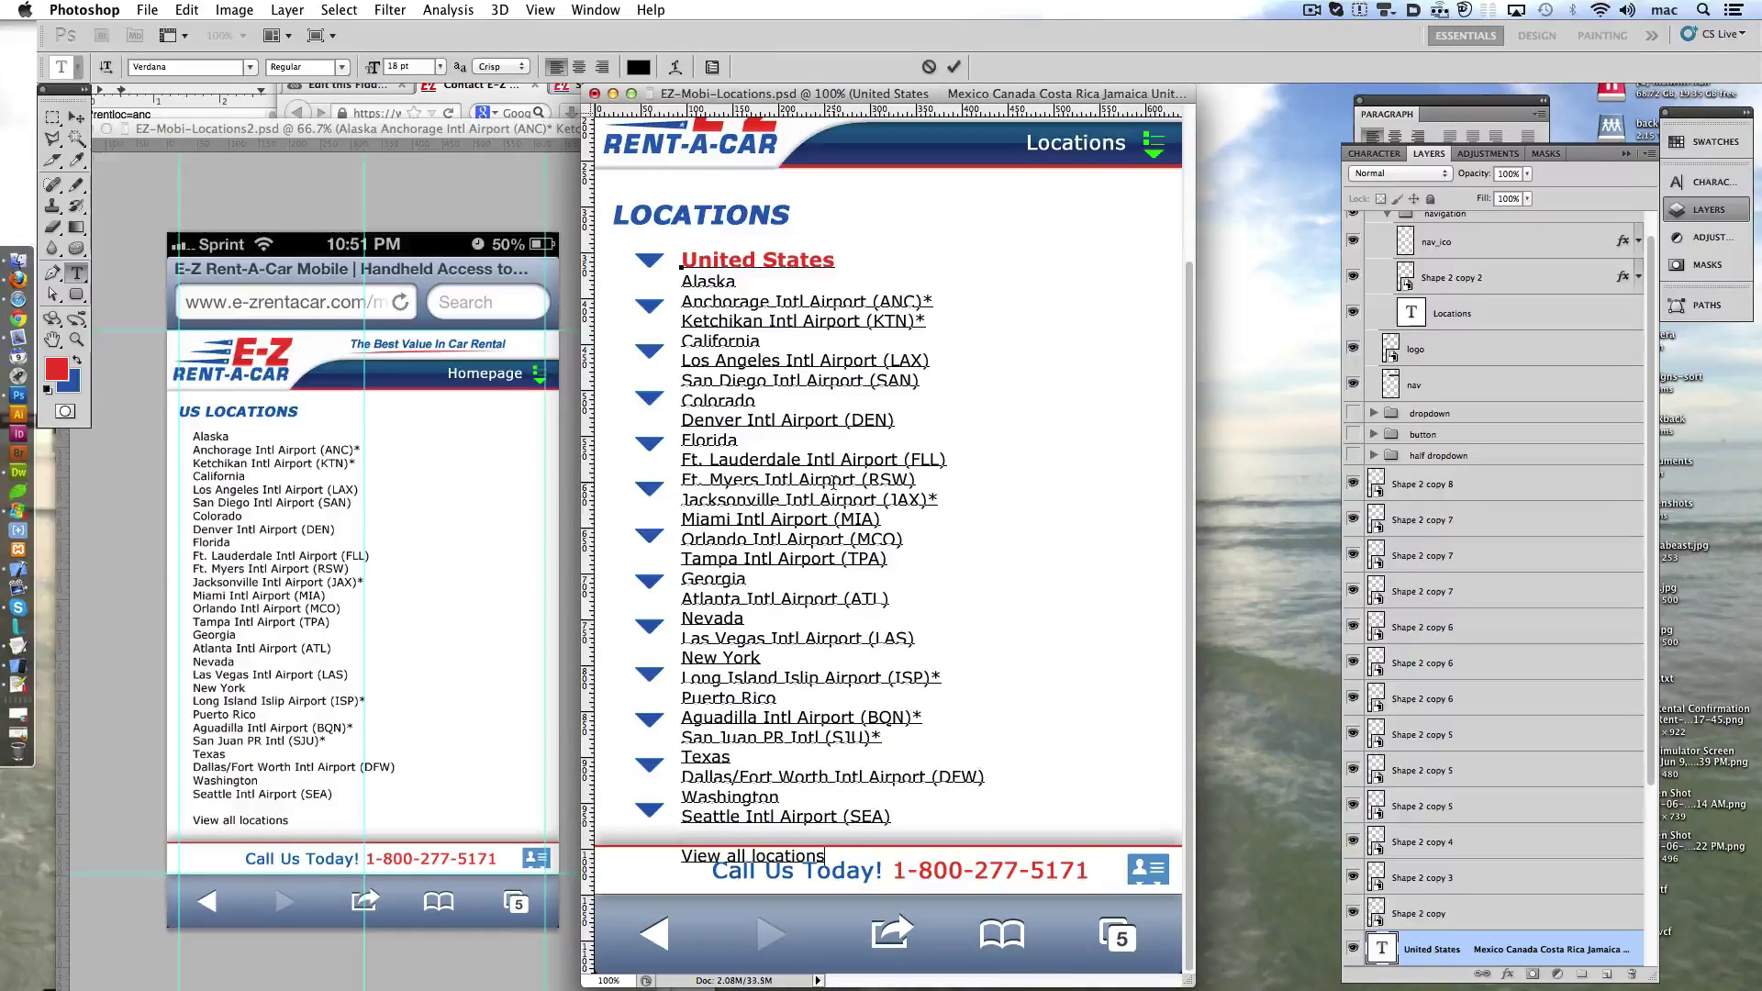
pyautogui.hotkey('shift', 'Home')
pyautogui.hotkey('ctrl', 'c')
pyautogui.press('BackSpace')
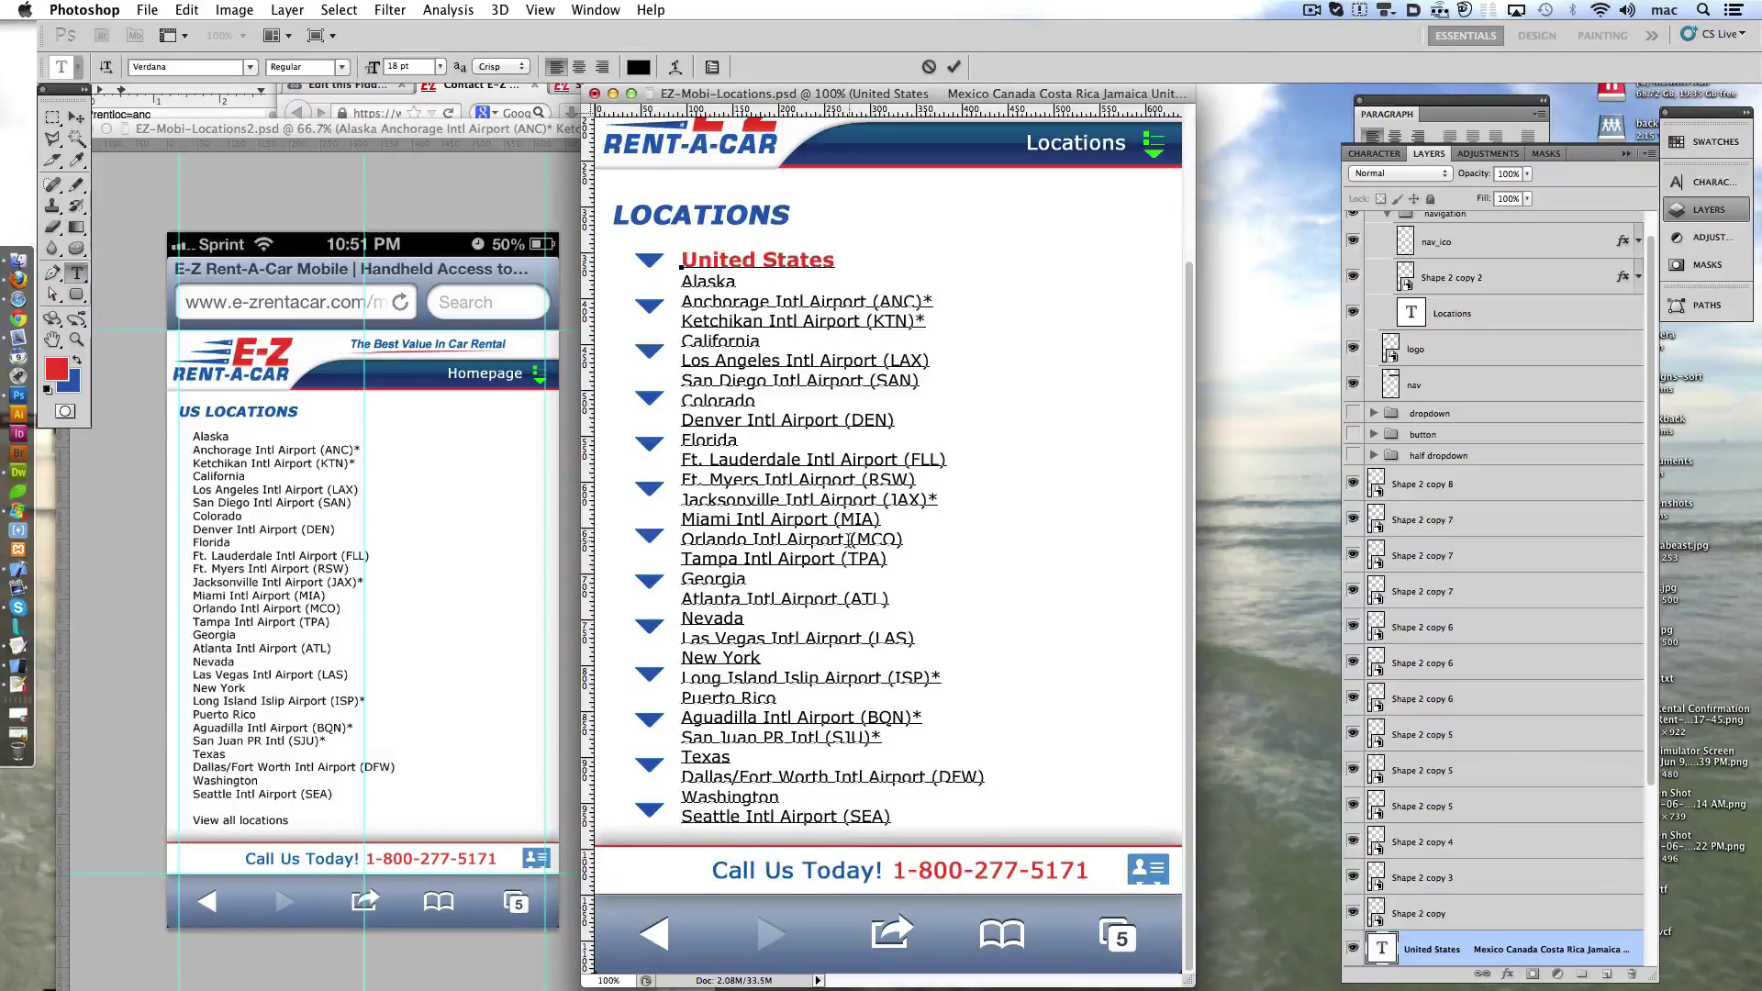
pyautogui.click(953, 66)
# - Add View all locations as separate text beside the heading and remove extra triangle markers
pyautogui.click(1004, 223)
pyautogui.hotkey('ctrl', 'v')
pyautogui.click(954, 66)
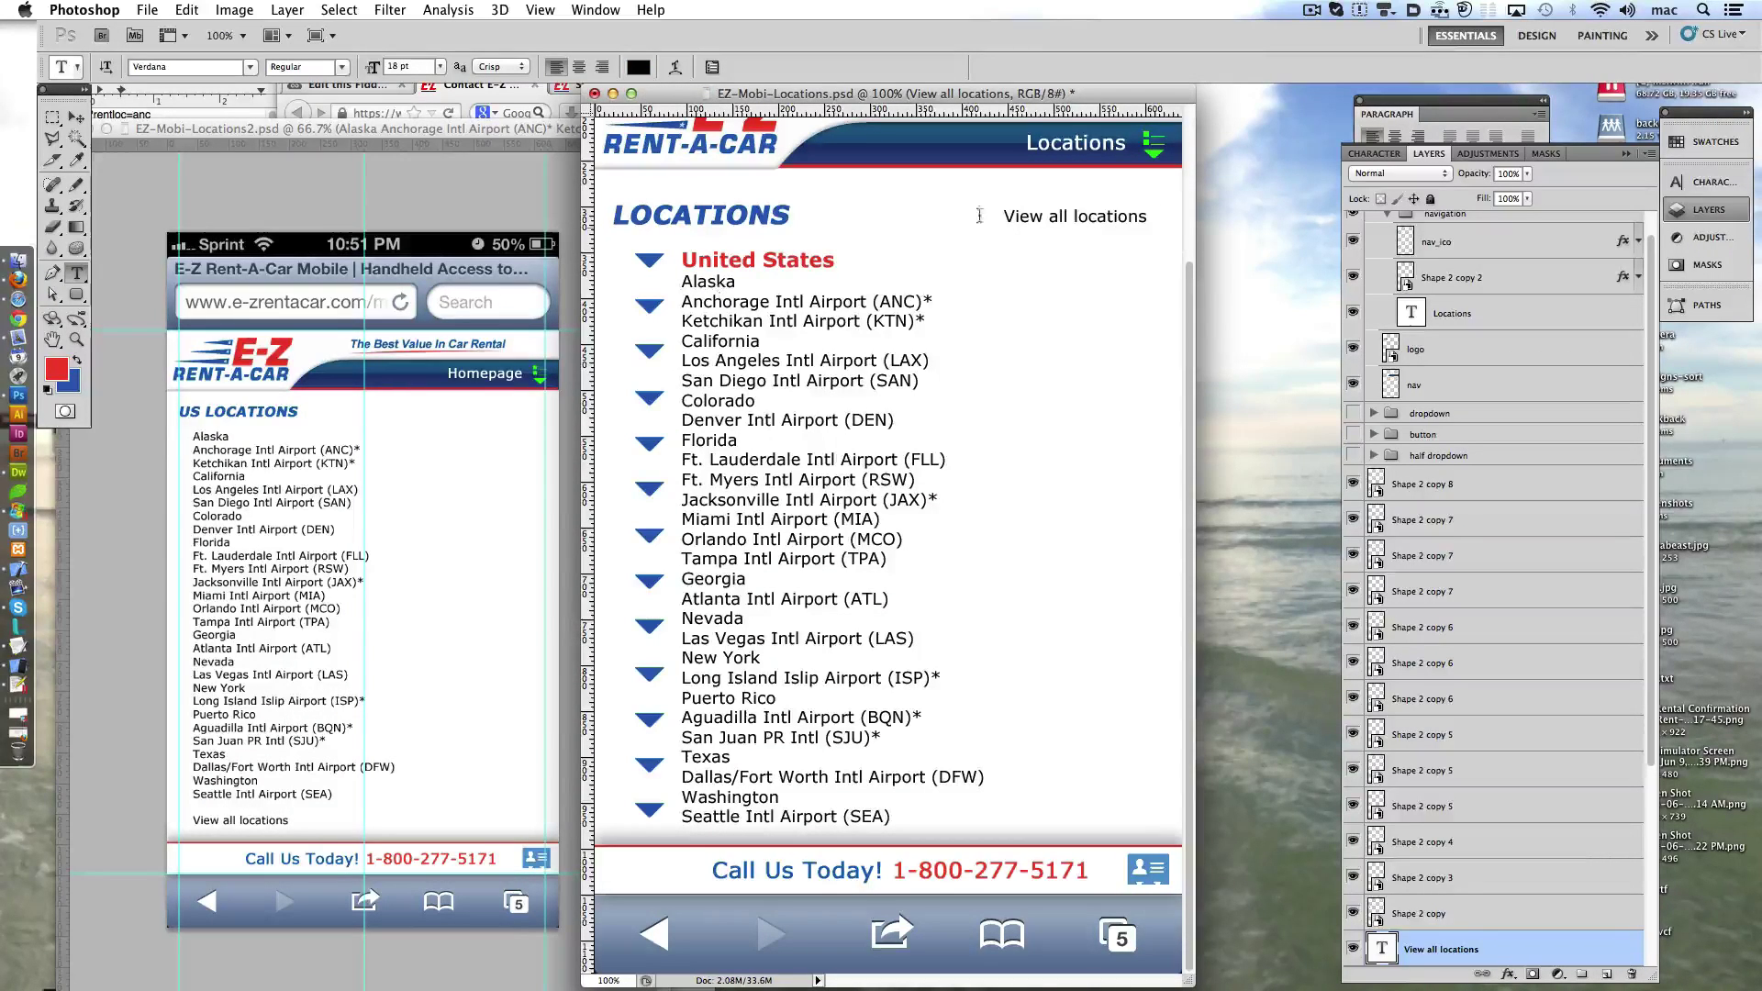
pyautogui.hotkey('ctrl', 'alt', 'z')
# - Indent the Alaska, California, Colorado and Florida airport lines beneath their states
pyautogui.hotkey('ctrl', 'alt', 'z')
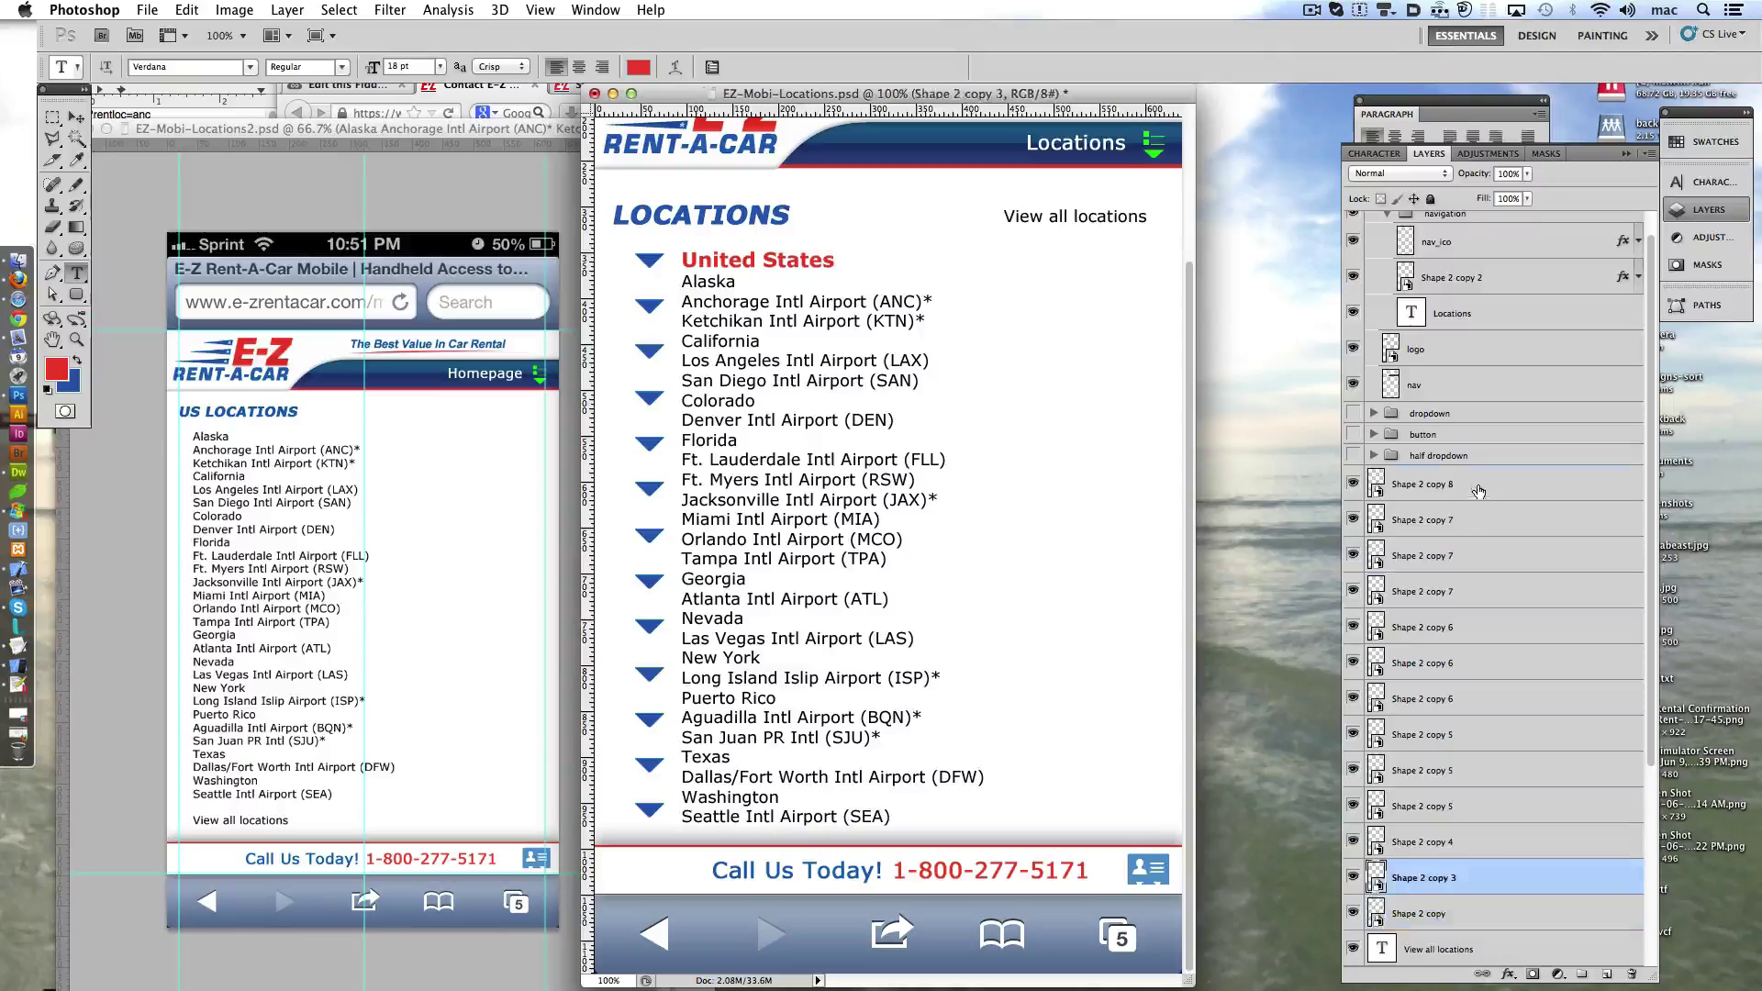
pyautogui.hotkey('ctrl', 'alt', 'z')
pyautogui.hotkey('ctrl', 'alt', 'z')
pyautogui.click(713, 287)
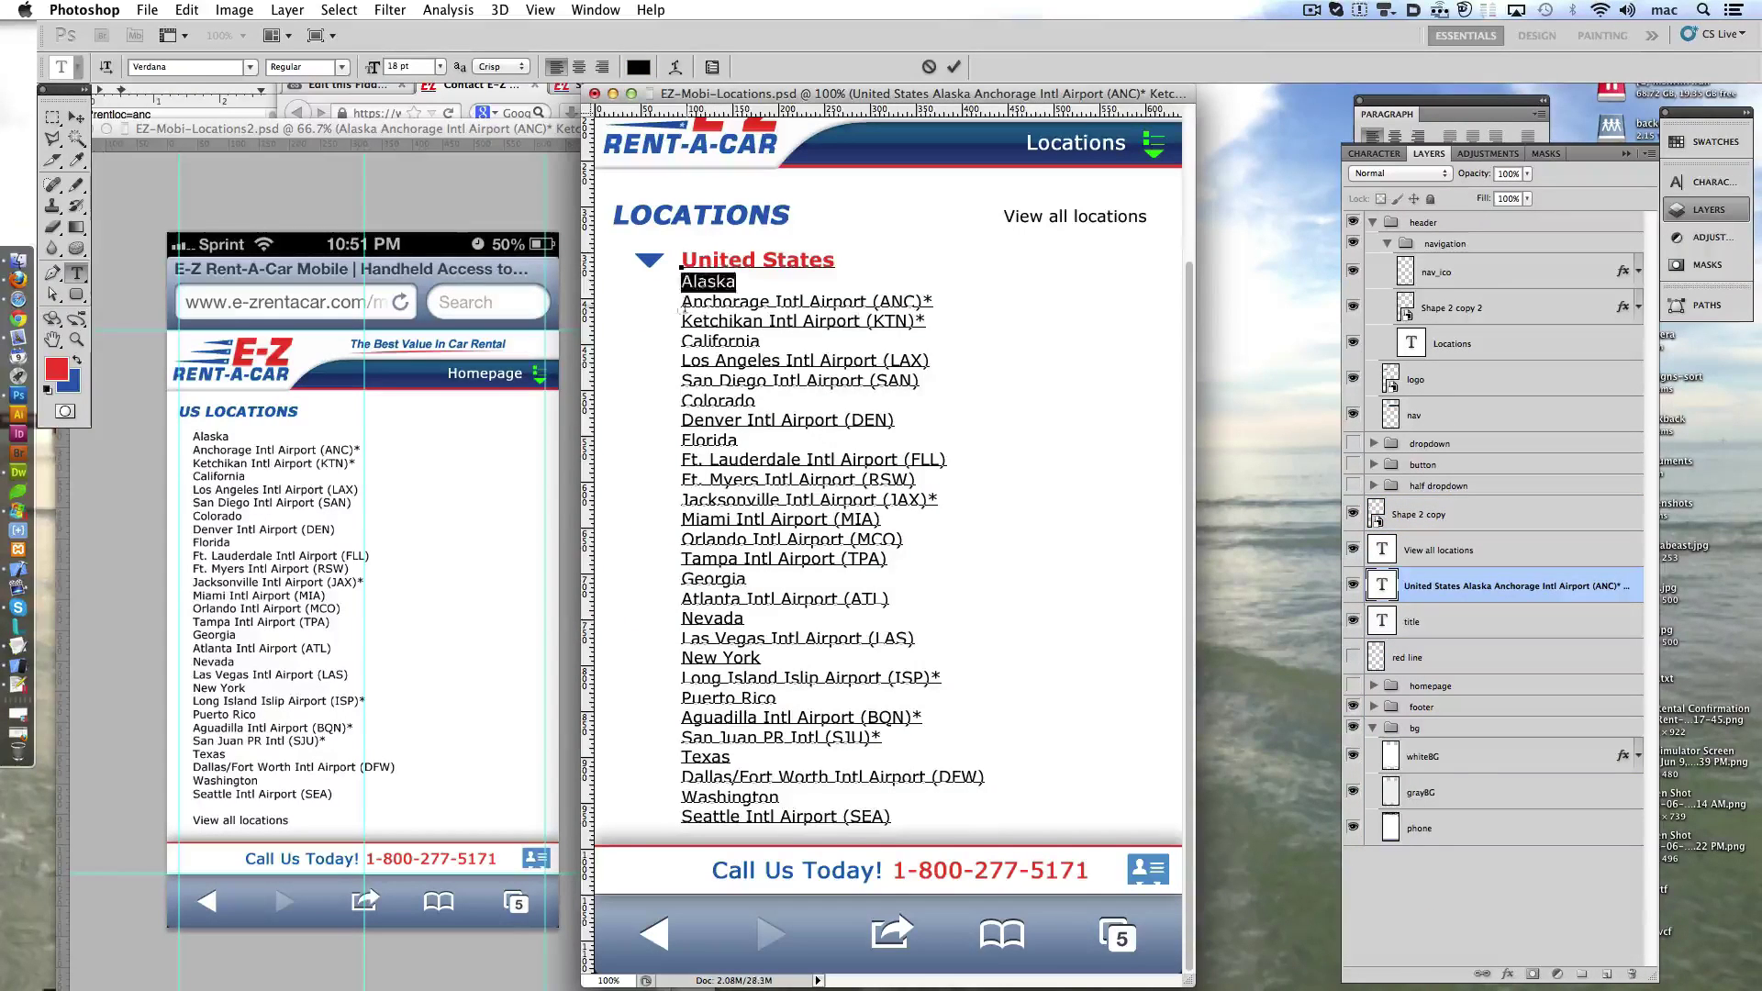
pyautogui.press('Down')
pyautogui.press('Tab')
pyautogui.press('Down')
pyautogui.press('Tab')
pyautogui.press('Tab')
pyautogui.press('Down')
pyautogui.press('Tab')
pyautogui.press('Down')
pyautogui.press('Down')
pyautogui.press('Tab')
pyautogui.press('Down')
pyautogui.press('Down')
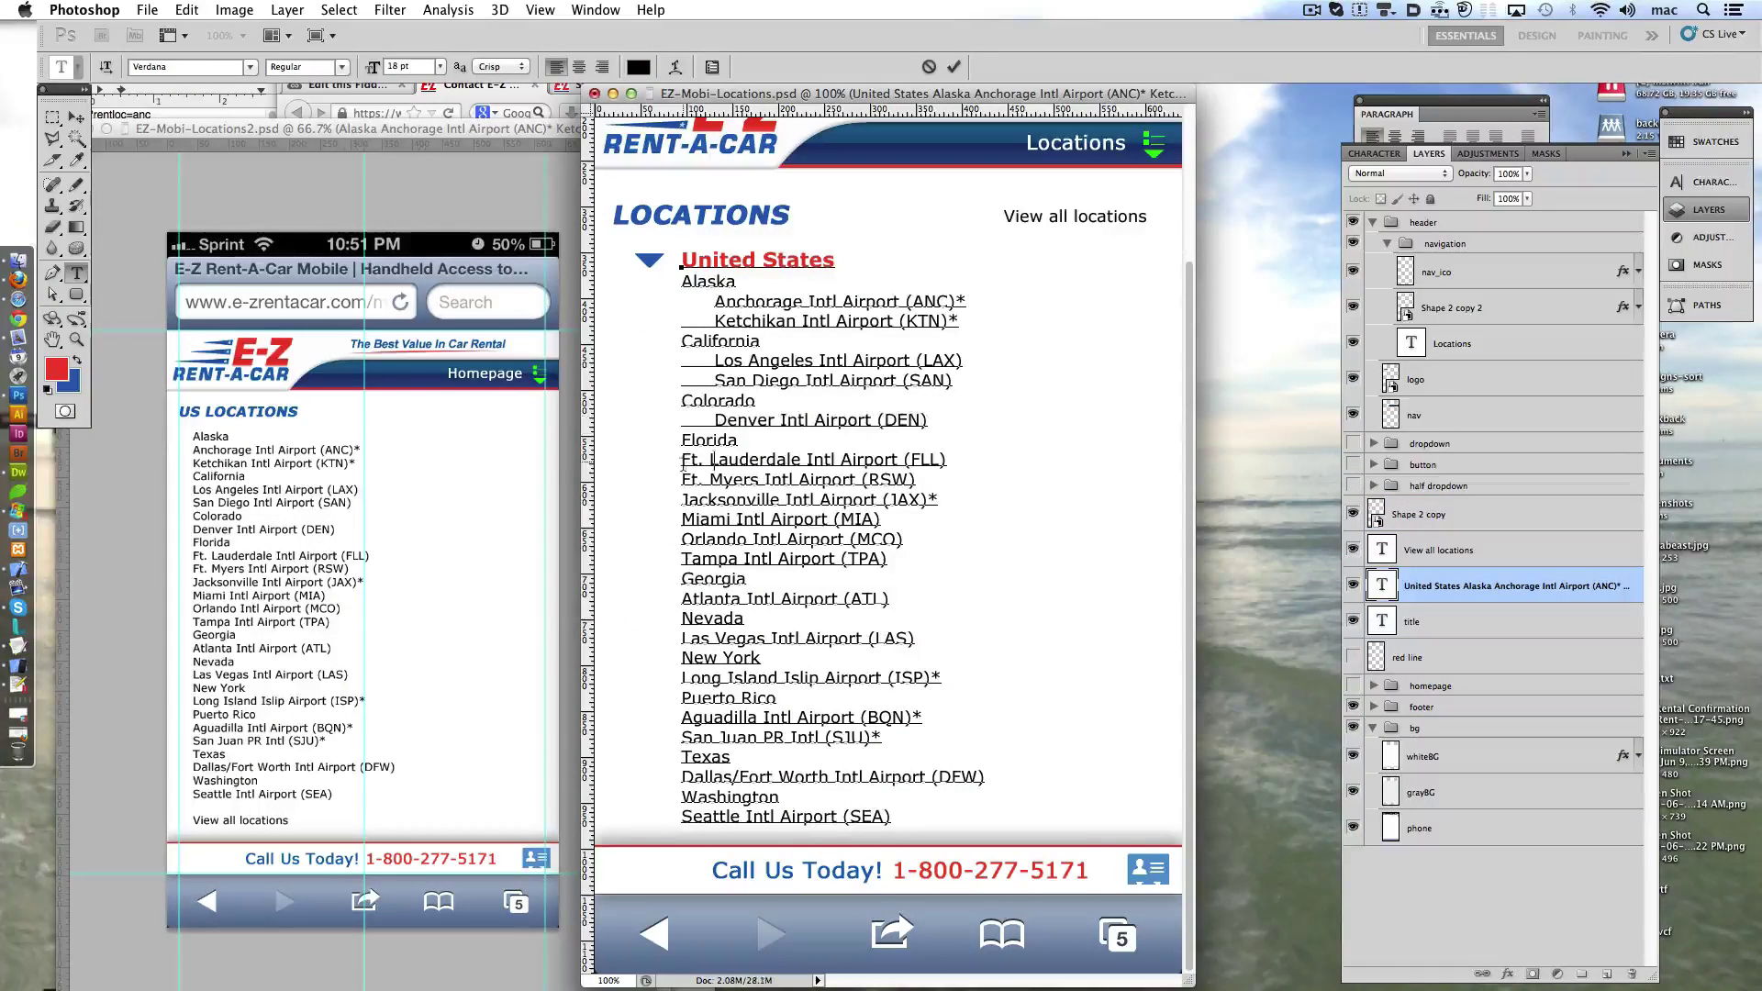
pyautogui.press('Tab')
pyautogui.press('Down')
pyautogui.press('Tab')
pyautogui.press('Down')
pyautogui.press('Tab')
pyautogui.press('Down')
pyautogui.press('Tab')
# - Indent the Atlanta, Las Vegas, Long Island, Aguadilla, San Juan and Dallas/Fort Worth lines
pyautogui.press('Down')
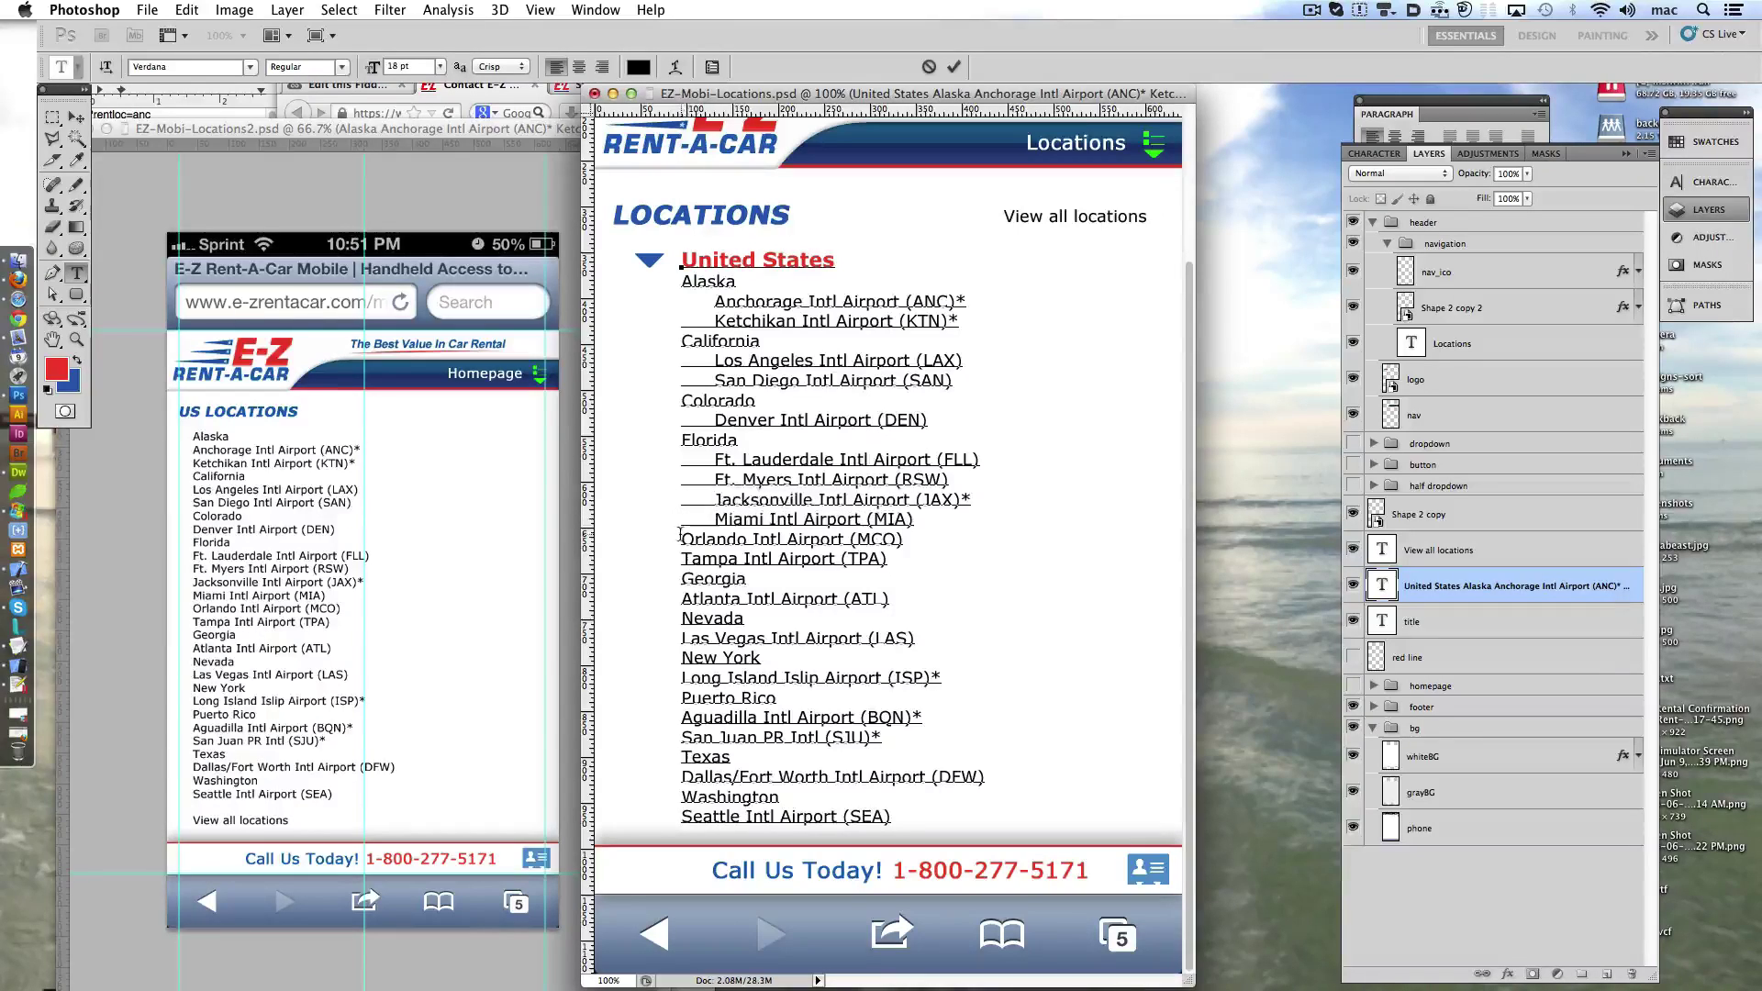
pyautogui.press('Tab')
pyautogui.press('Down')
pyautogui.press('Tab')
pyautogui.press('Down')
pyautogui.press('Down')
pyautogui.press('Tab')
pyautogui.press('Down')
pyautogui.press('Down')
pyautogui.press('Tab')
pyautogui.press('Down')
pyautogui.press('Down')
pyautogui.press('Tab')
pyautogui.press('Down')
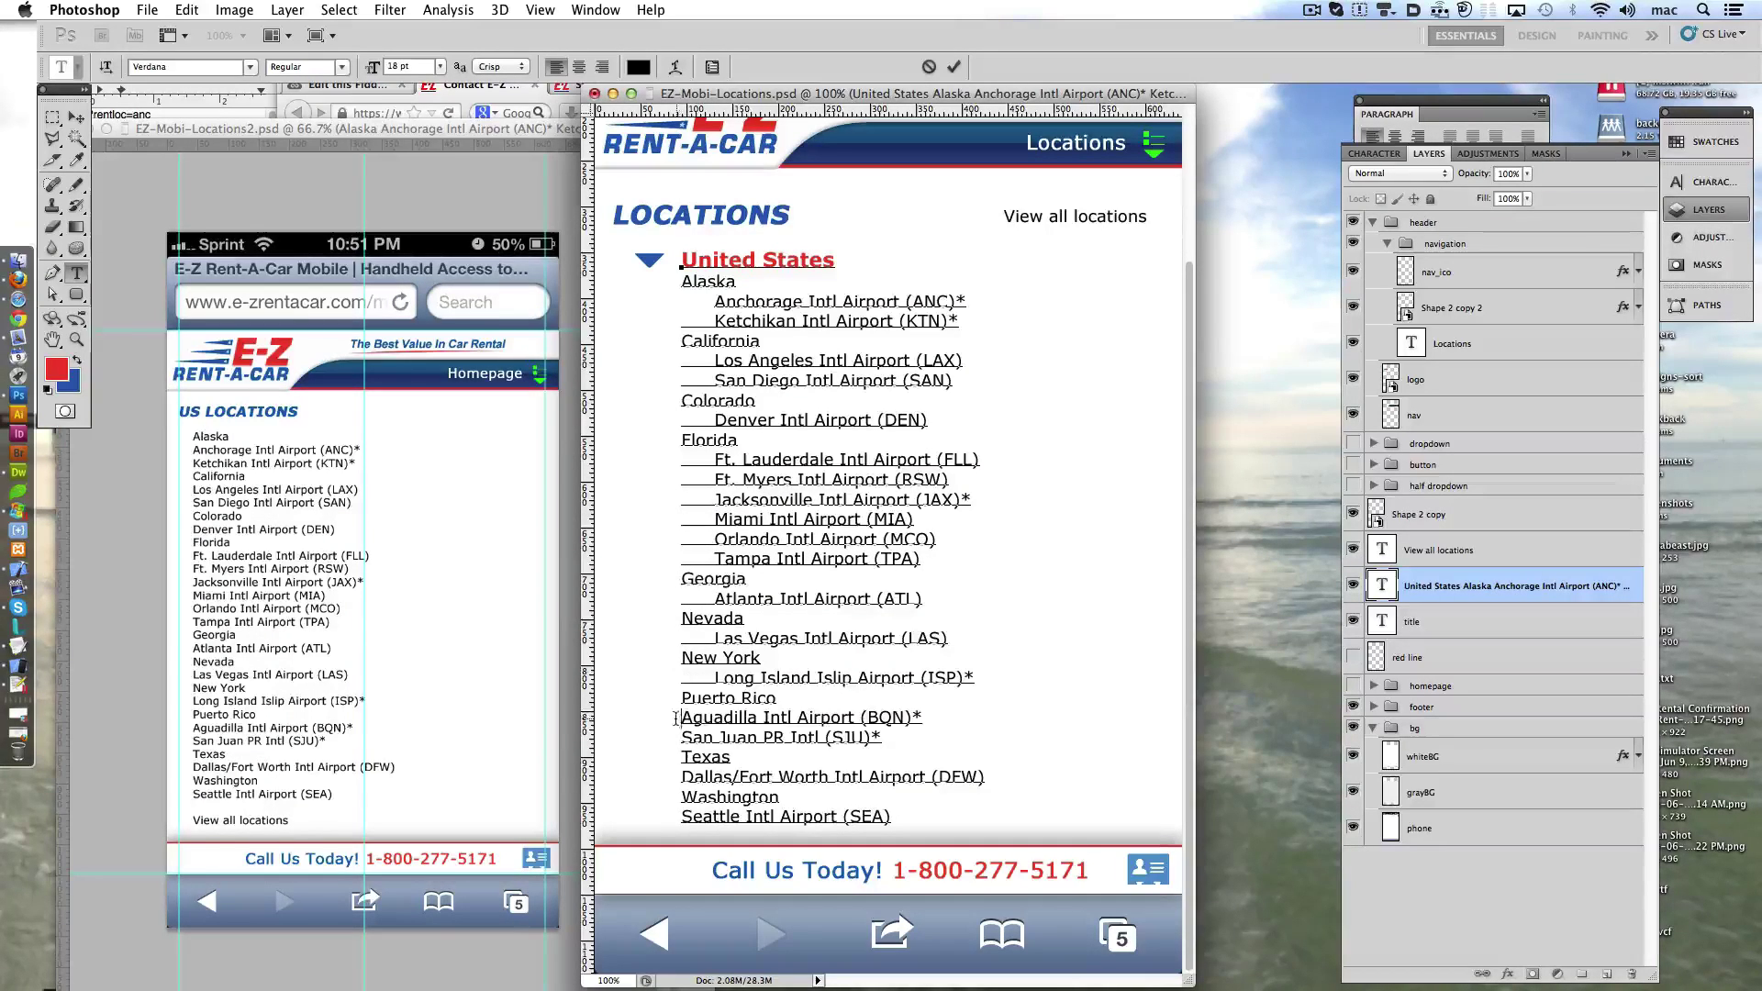
pyautogui.press('Down')
pyautogui.press('Tab')
pyautogui.press('Down')
pyautogui.press('Tab')
pyautogui.press('Down')
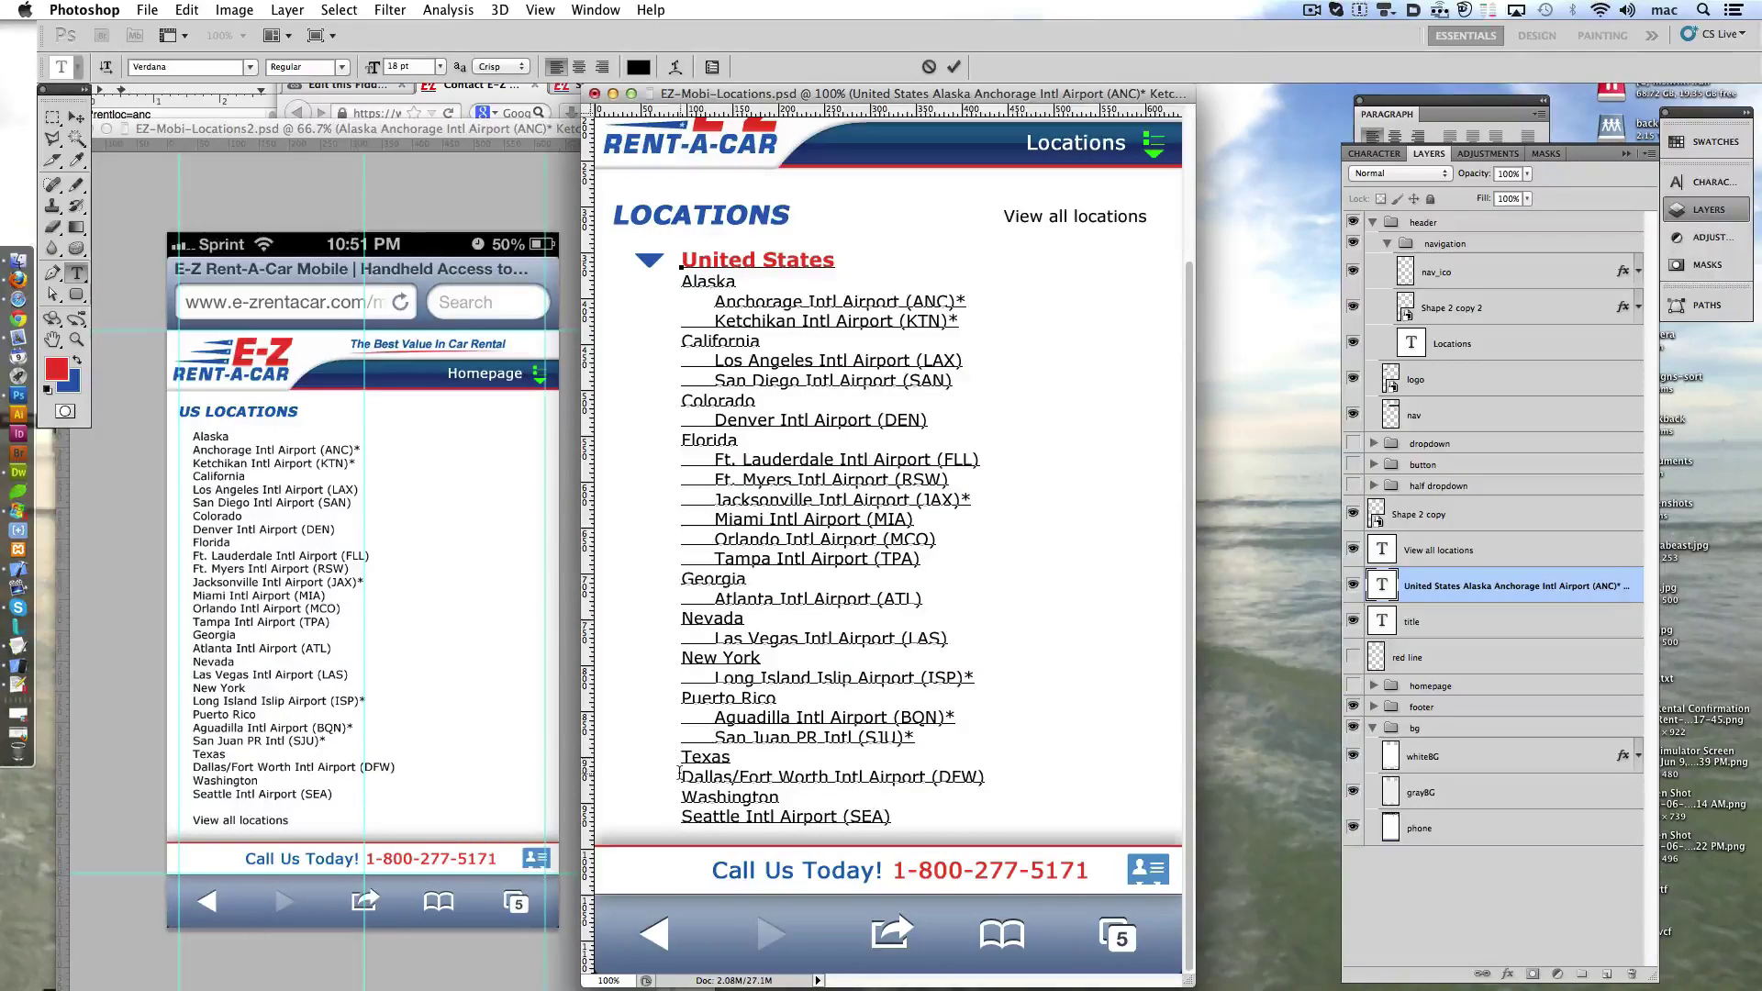
pyautogui.press('Tab')
pyautogui.press('Down')
pyautogui.press('Down')
pyautogui.press('Tab')
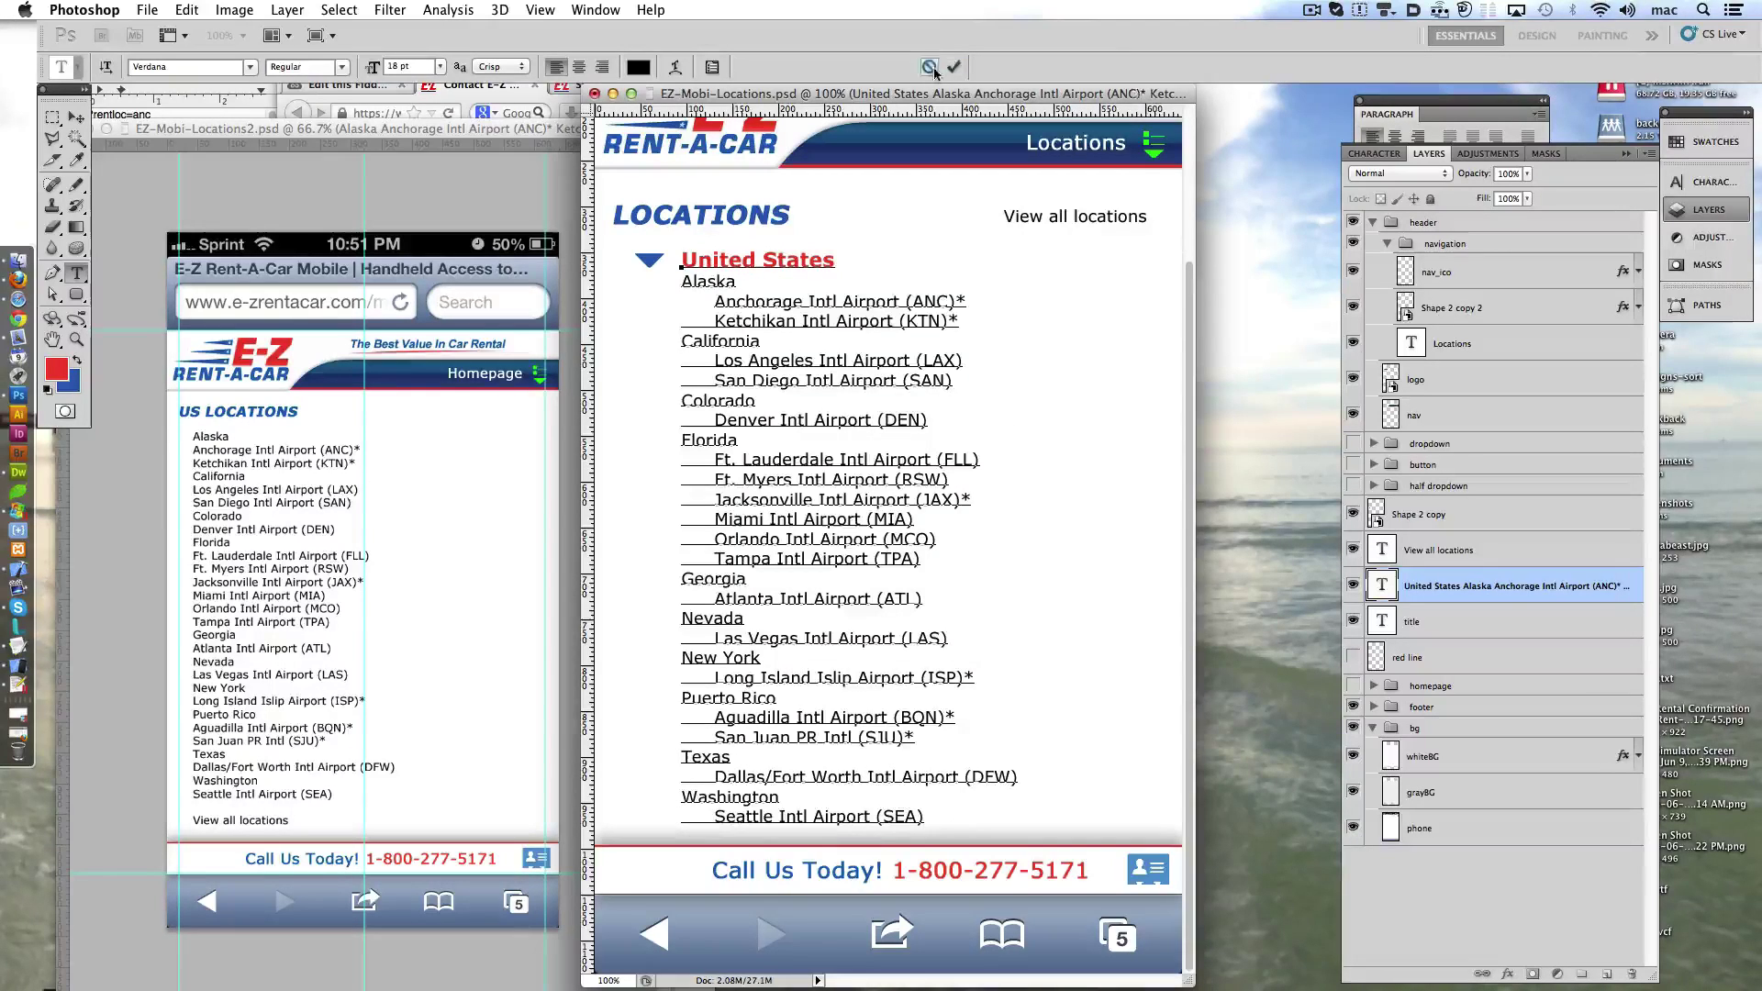
pyautogui.click(954, 67)
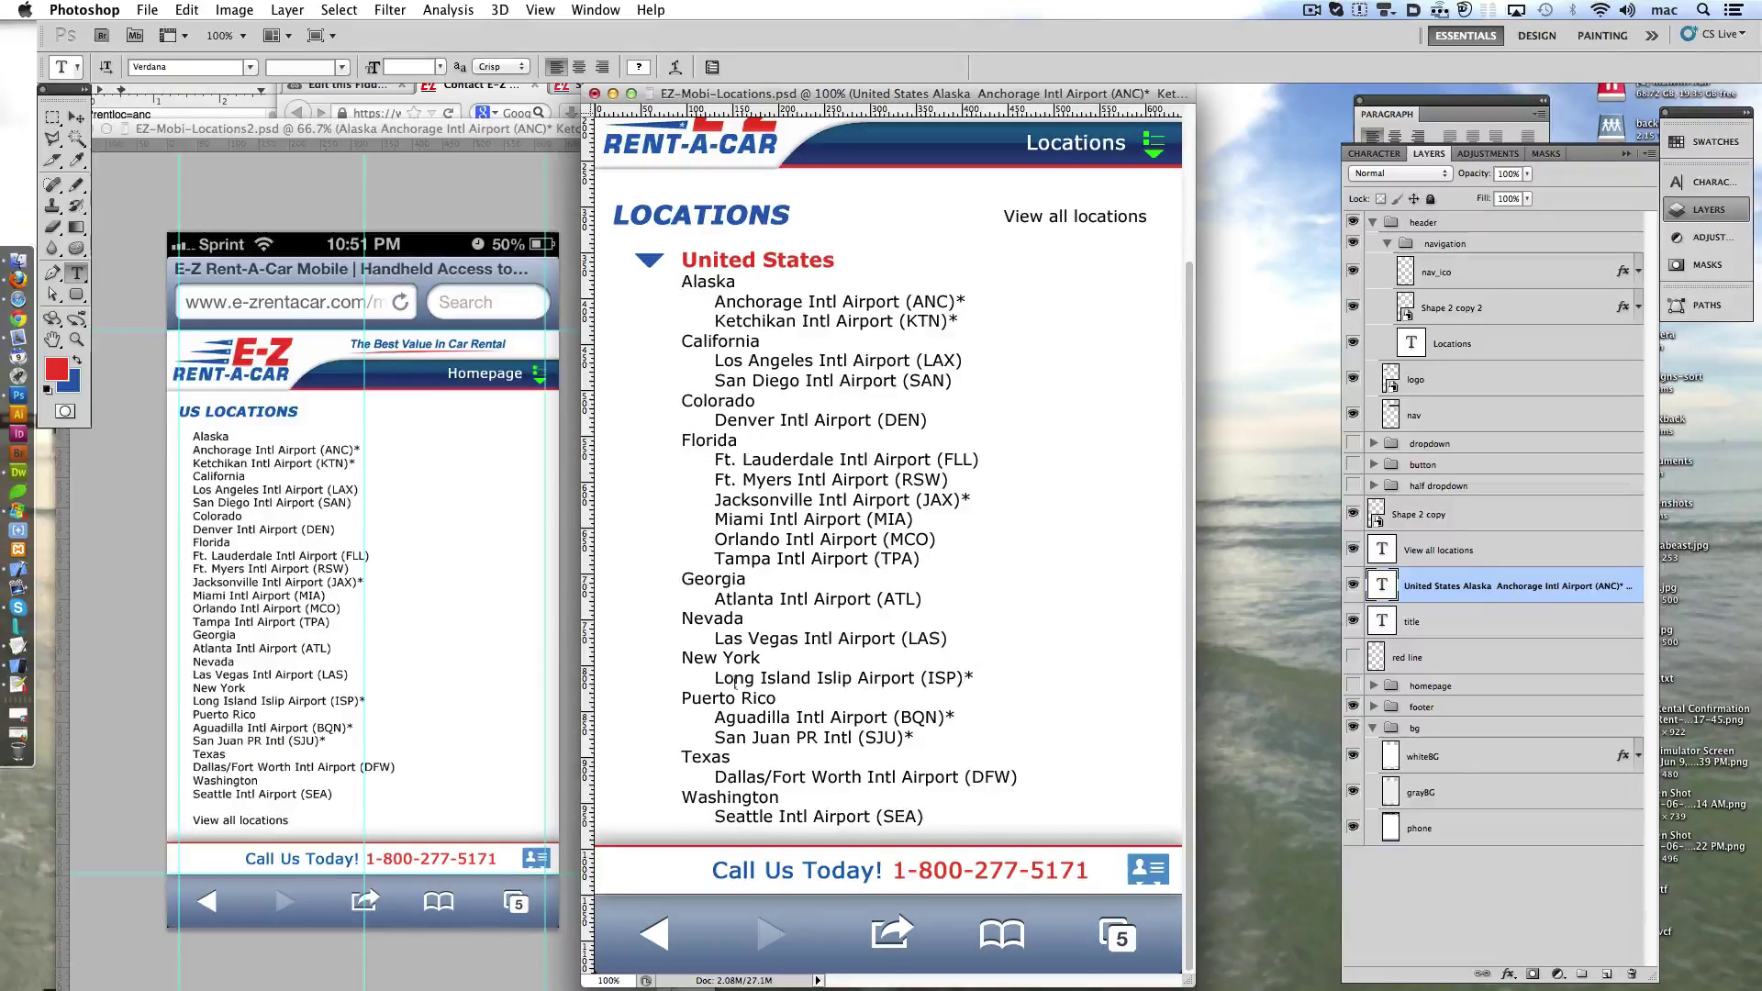
pyautogui.click(703, 699)
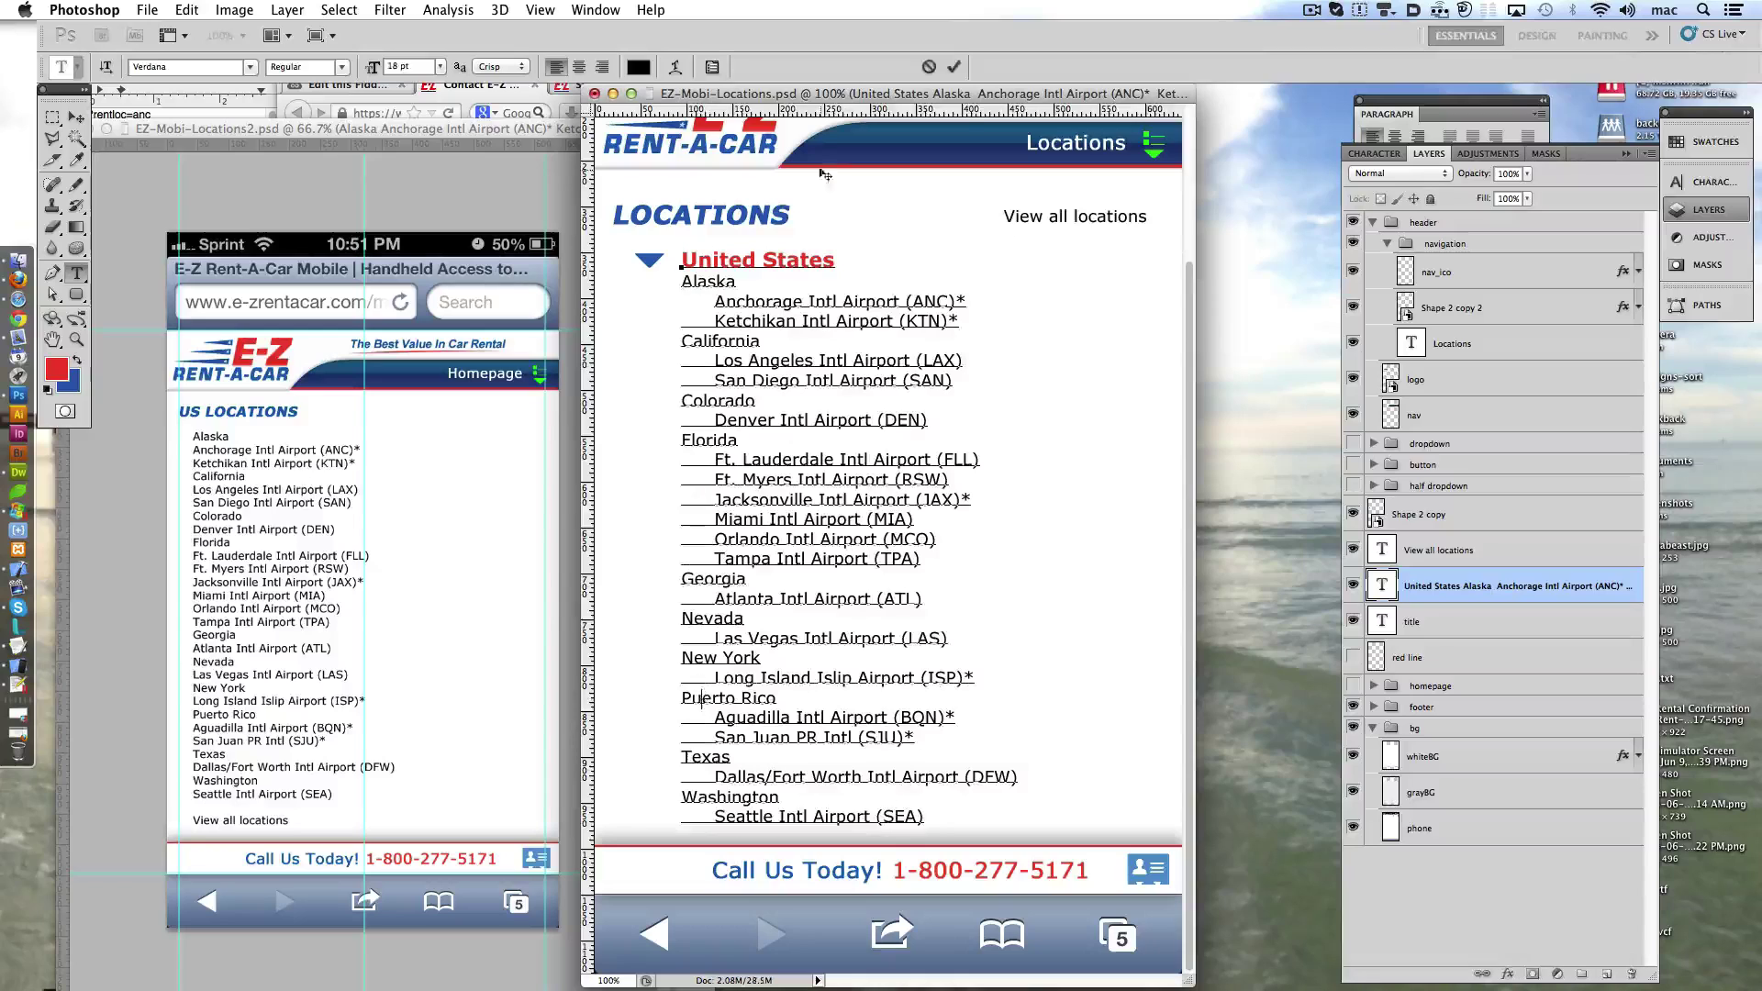
pyautogui.press('Escape')
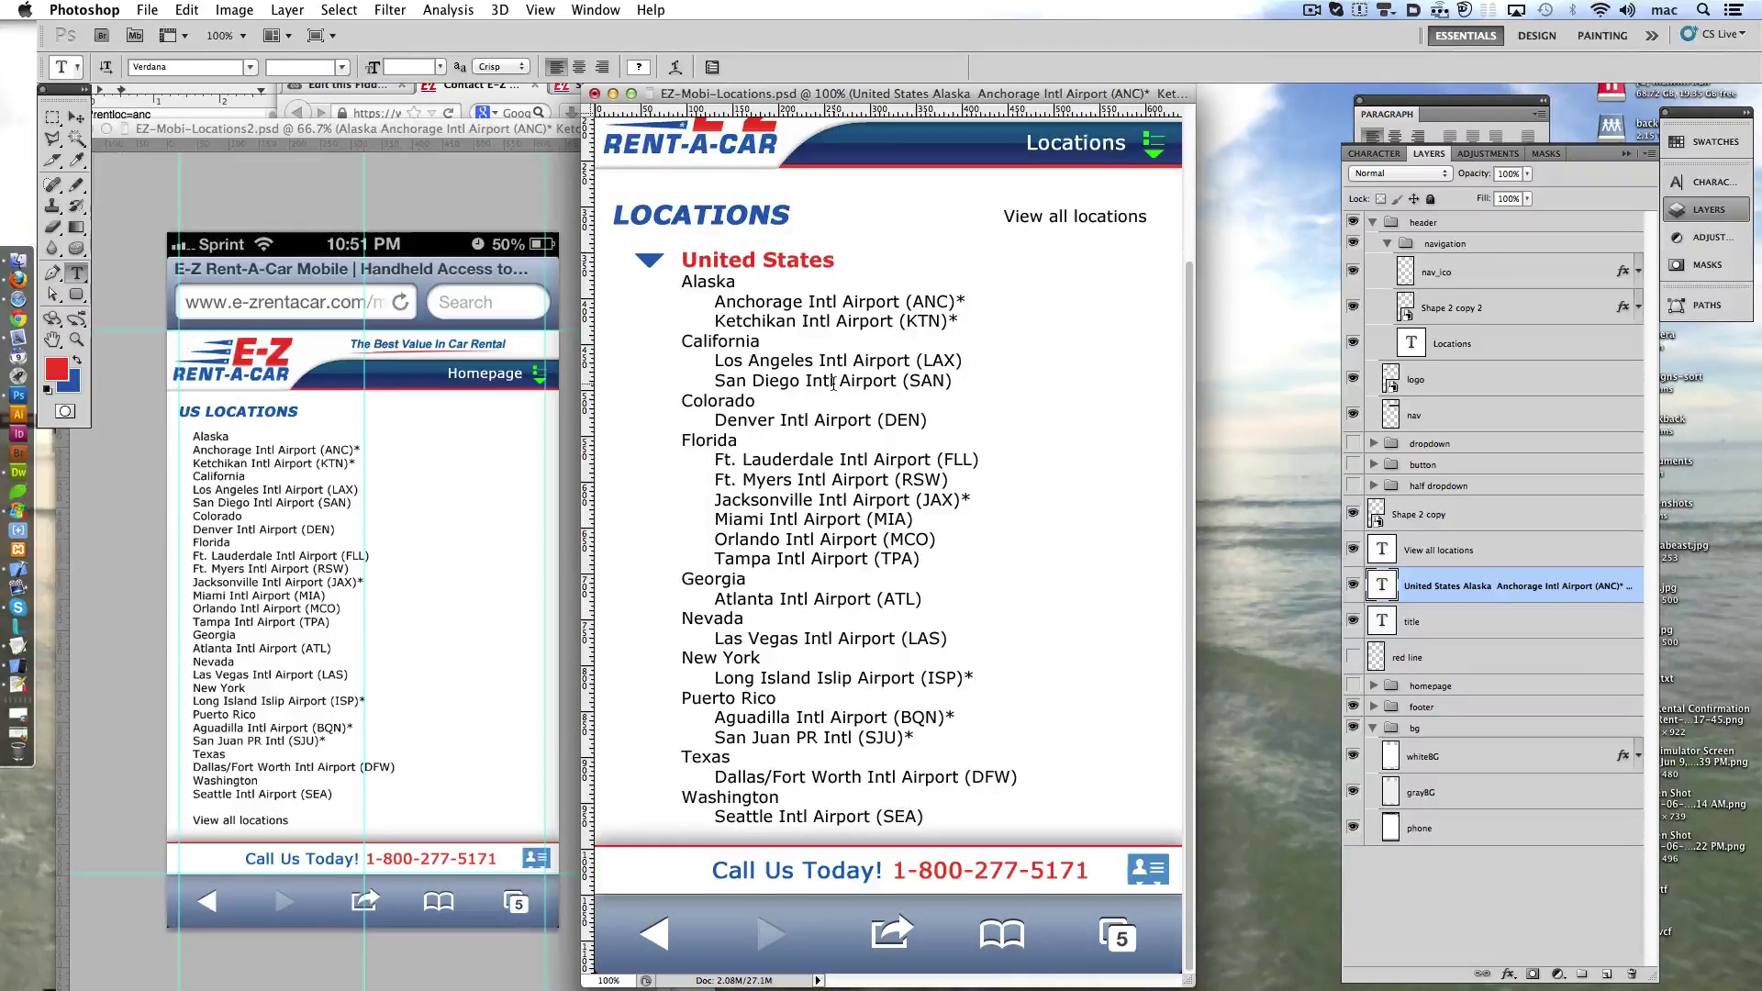
# - Enlarge the state names Alaska, California, Colorado, Florida and Georgia to 20 pt
pyautogui.click(684, 278)
pyautogui.doubleClick(697, 281)
pyautogui.write('20')
pyautogui.press('Return')
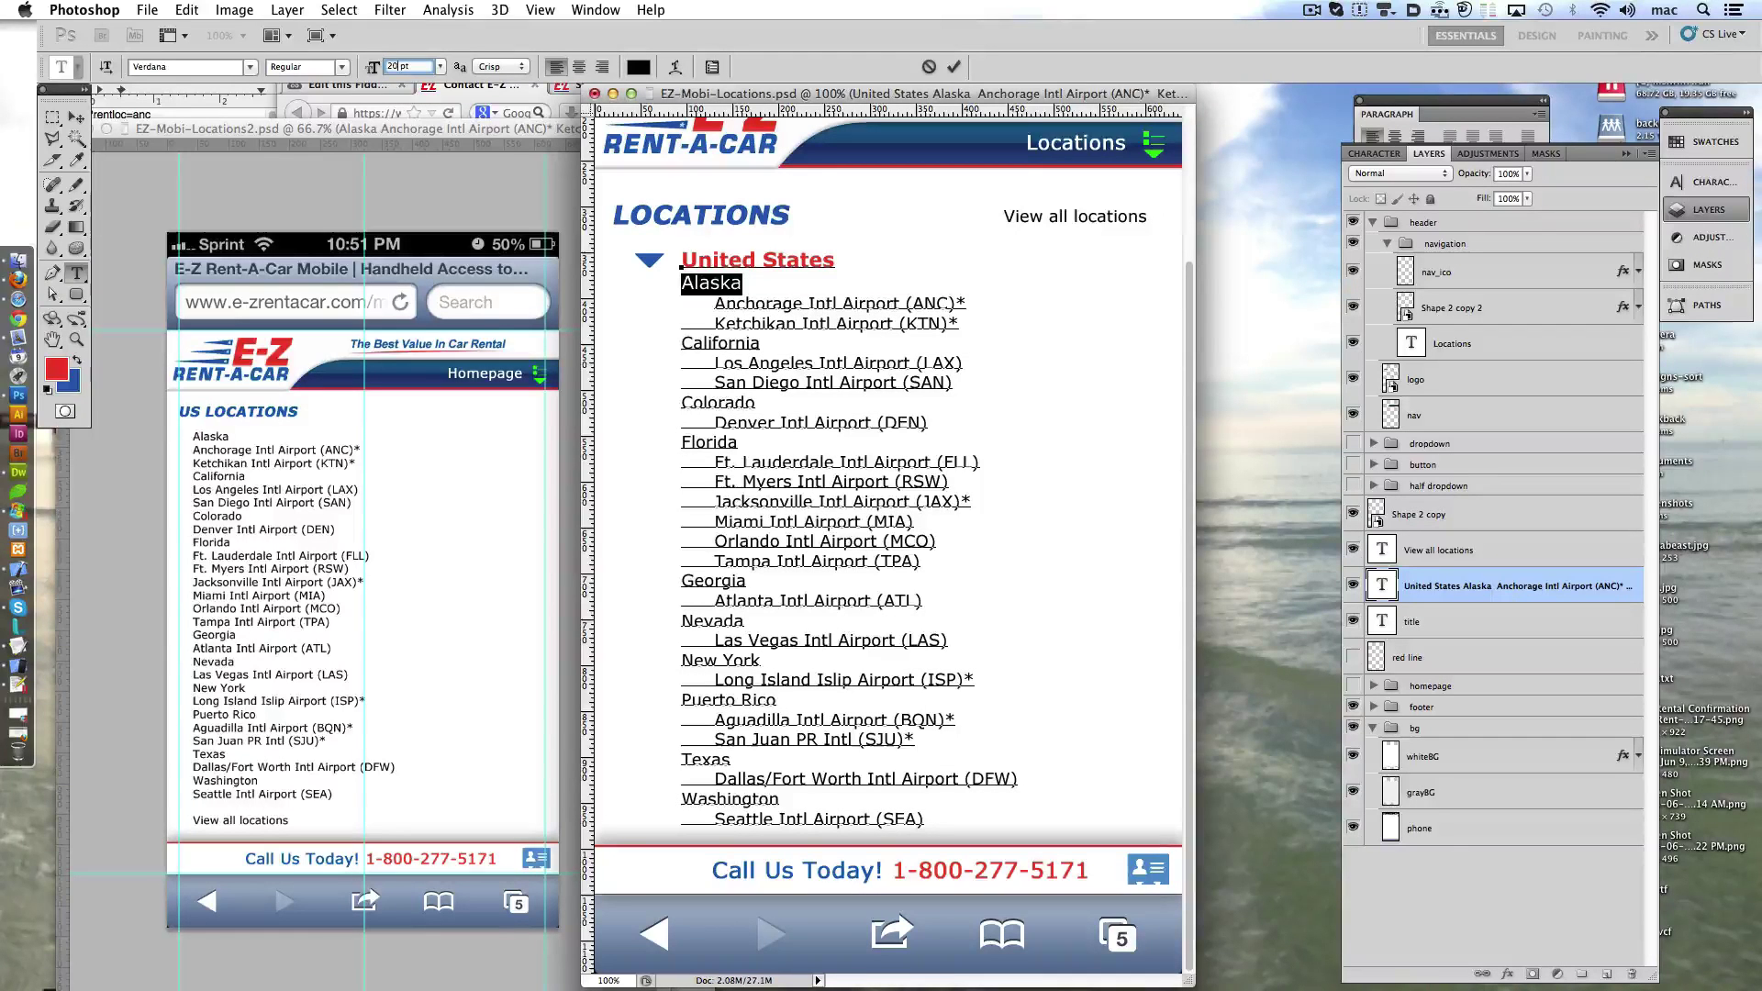
pyautogui.doubleClick(721, 345)
pyautogui.click(404, 66)
pyautogui.write('20')
pyautogui.press('Return')
pyautogui.doubleClick(717, 403)
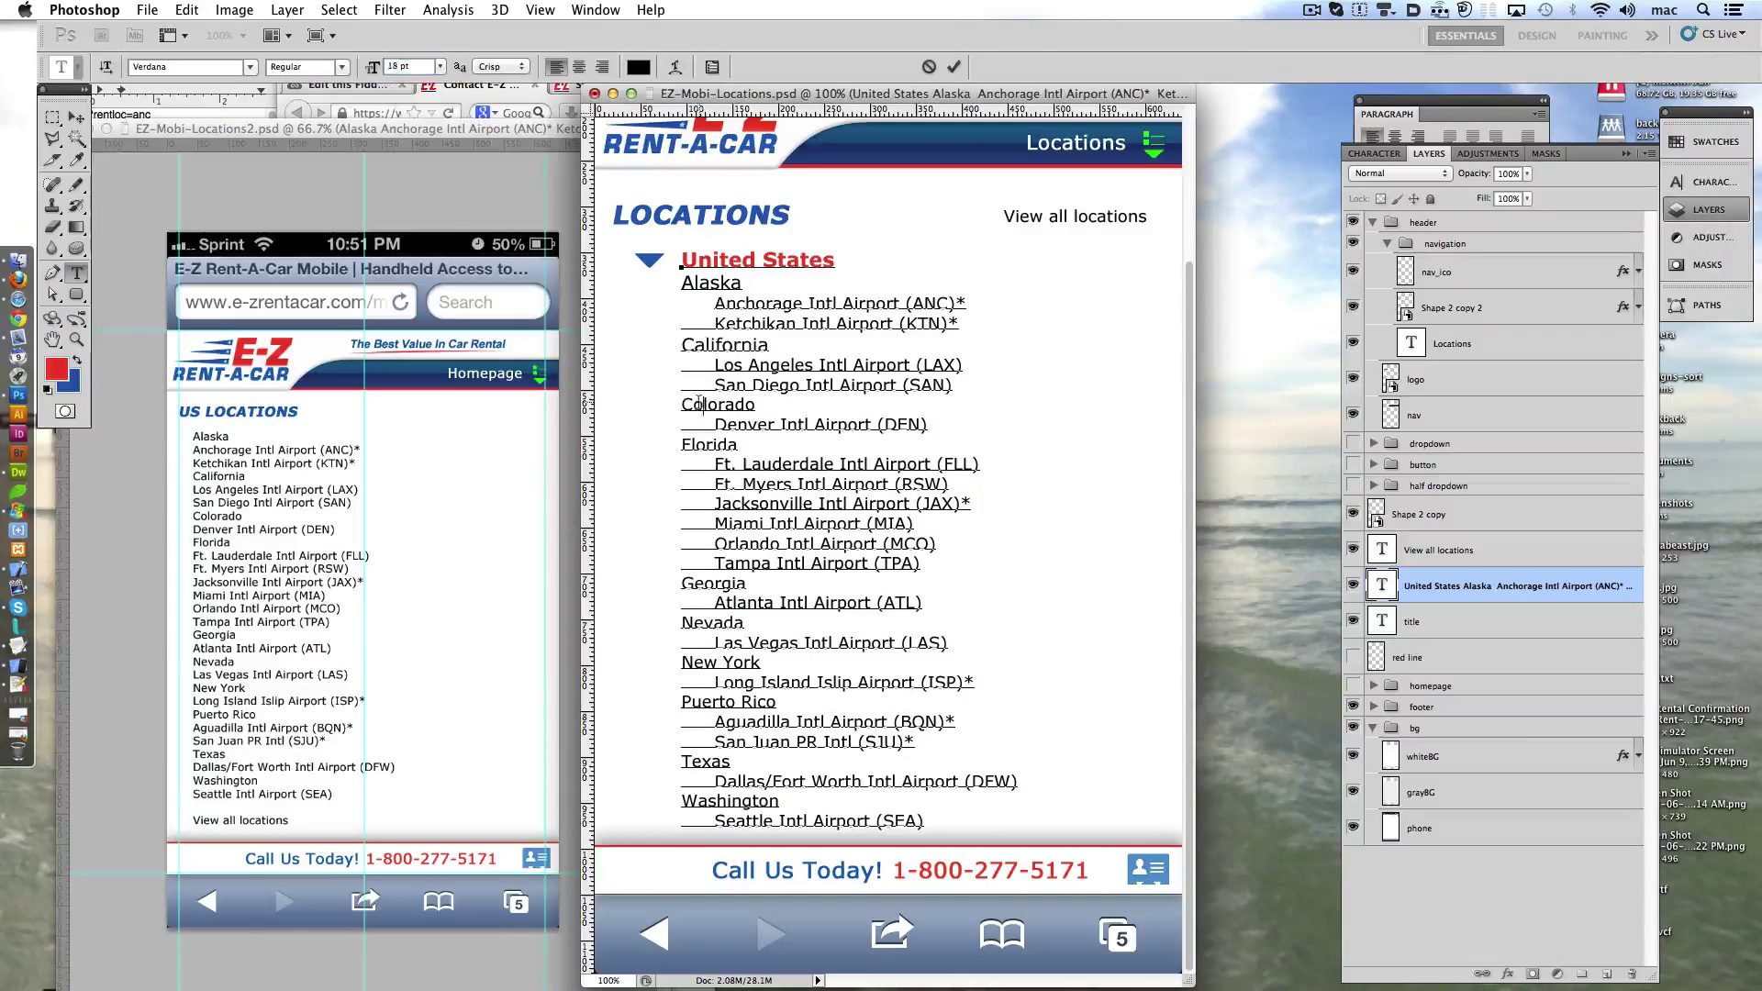
pyautogui.click(395, 66)
pyautogui.write('20')
pyautogui.press('Return')
pyautogui.doubleClick(708, 446)
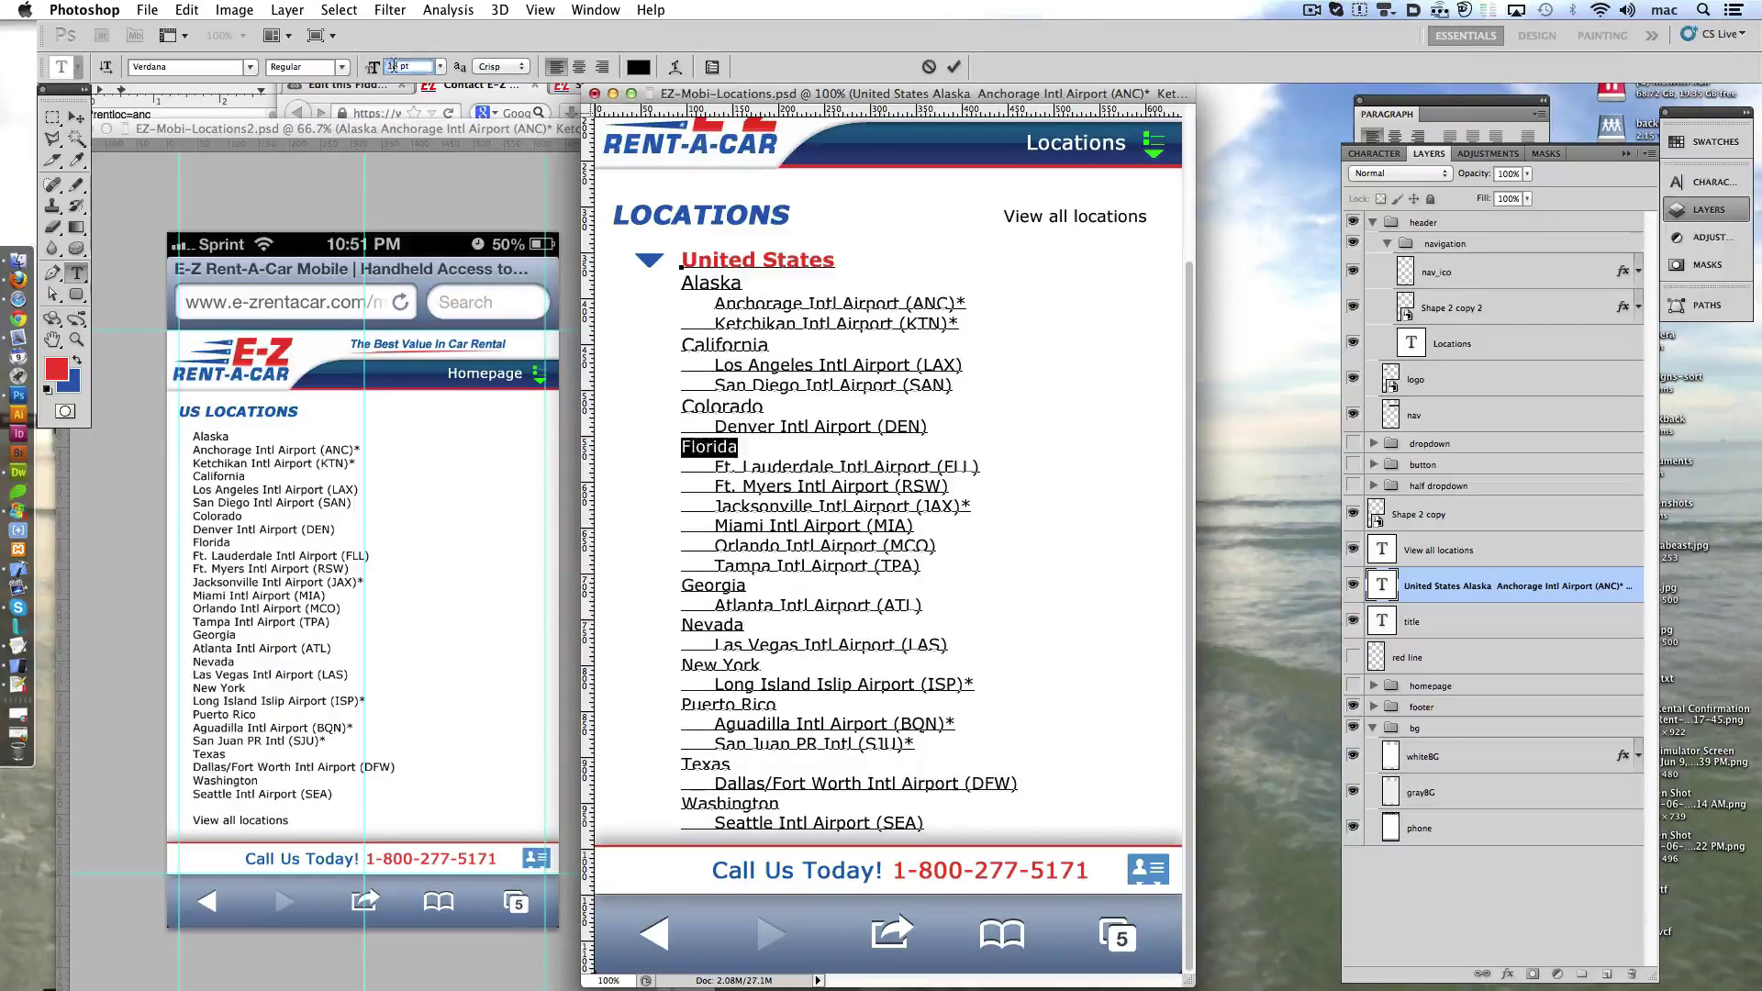
pyautogui.write('20')
pyautogui.press('Return')
pyautogui.doubleClick(714, 587)
pyautogui.write('20')
pyautogui.press('Return')
# - Enlarge Nevada, New York, Puerto Rico, Texas and Washington to 20 pt and commit the text
pyautogui.doubleClick(712, 630)
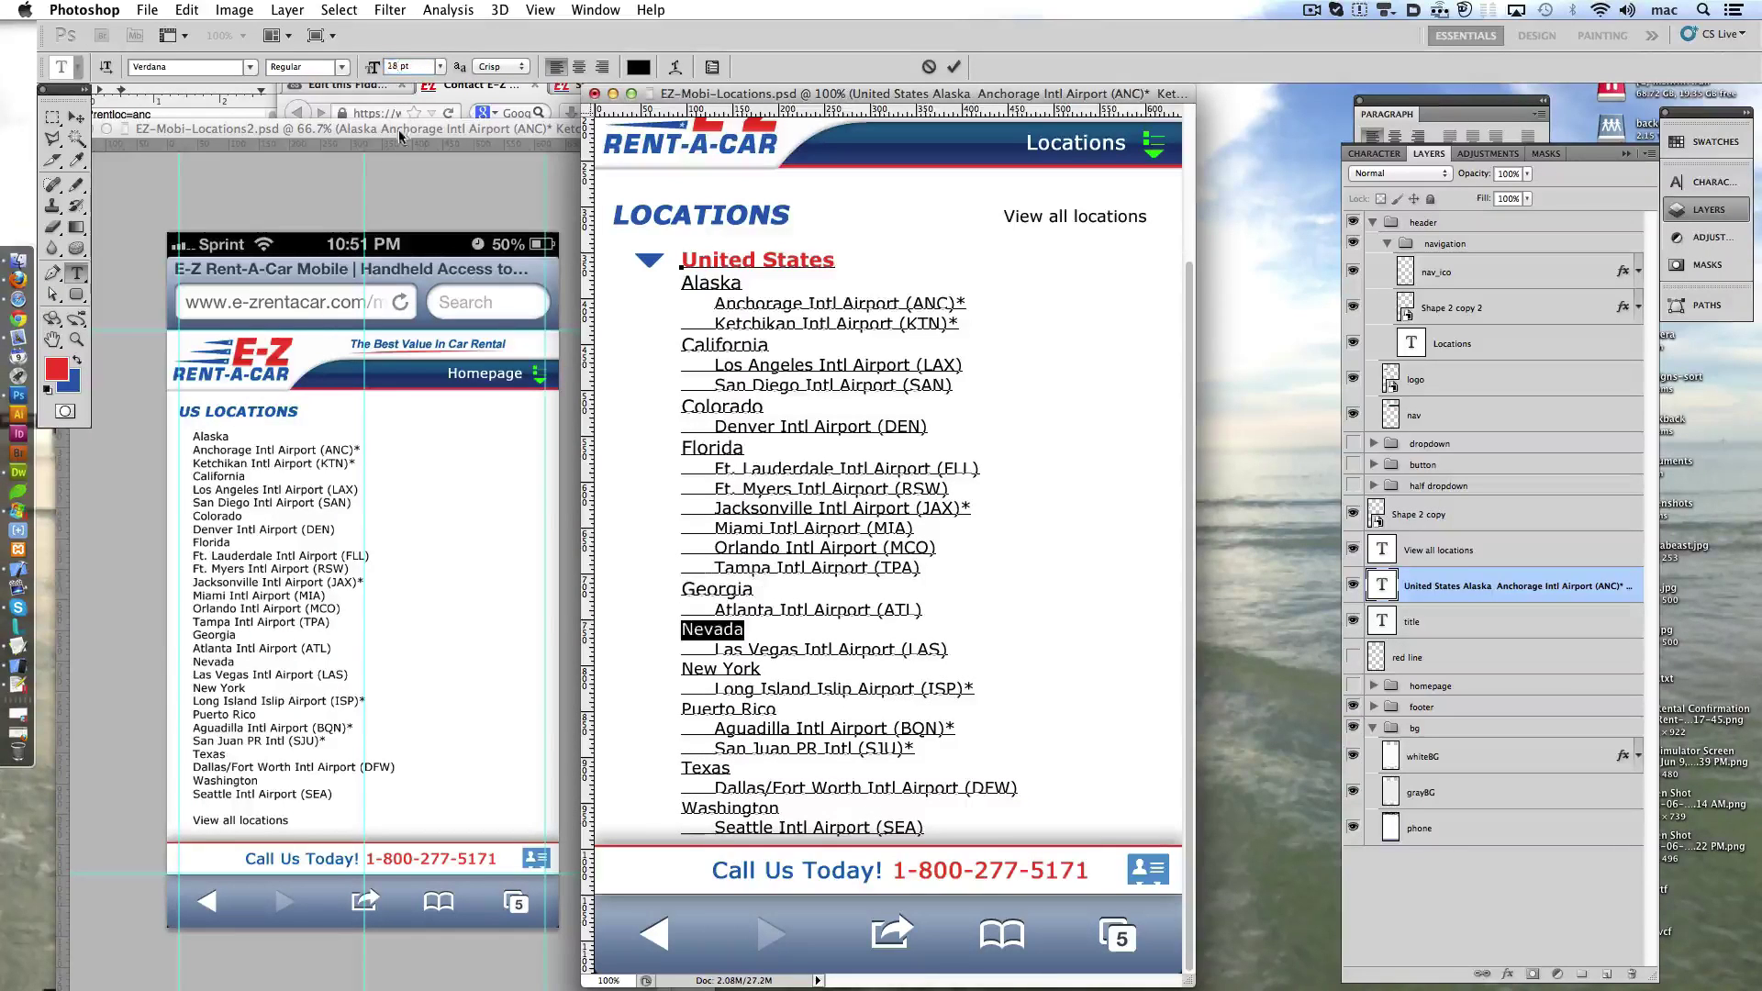
pyautogui.write('20')
pyautogui.press('Return')
pyautogui.doubleClick(720, 670)
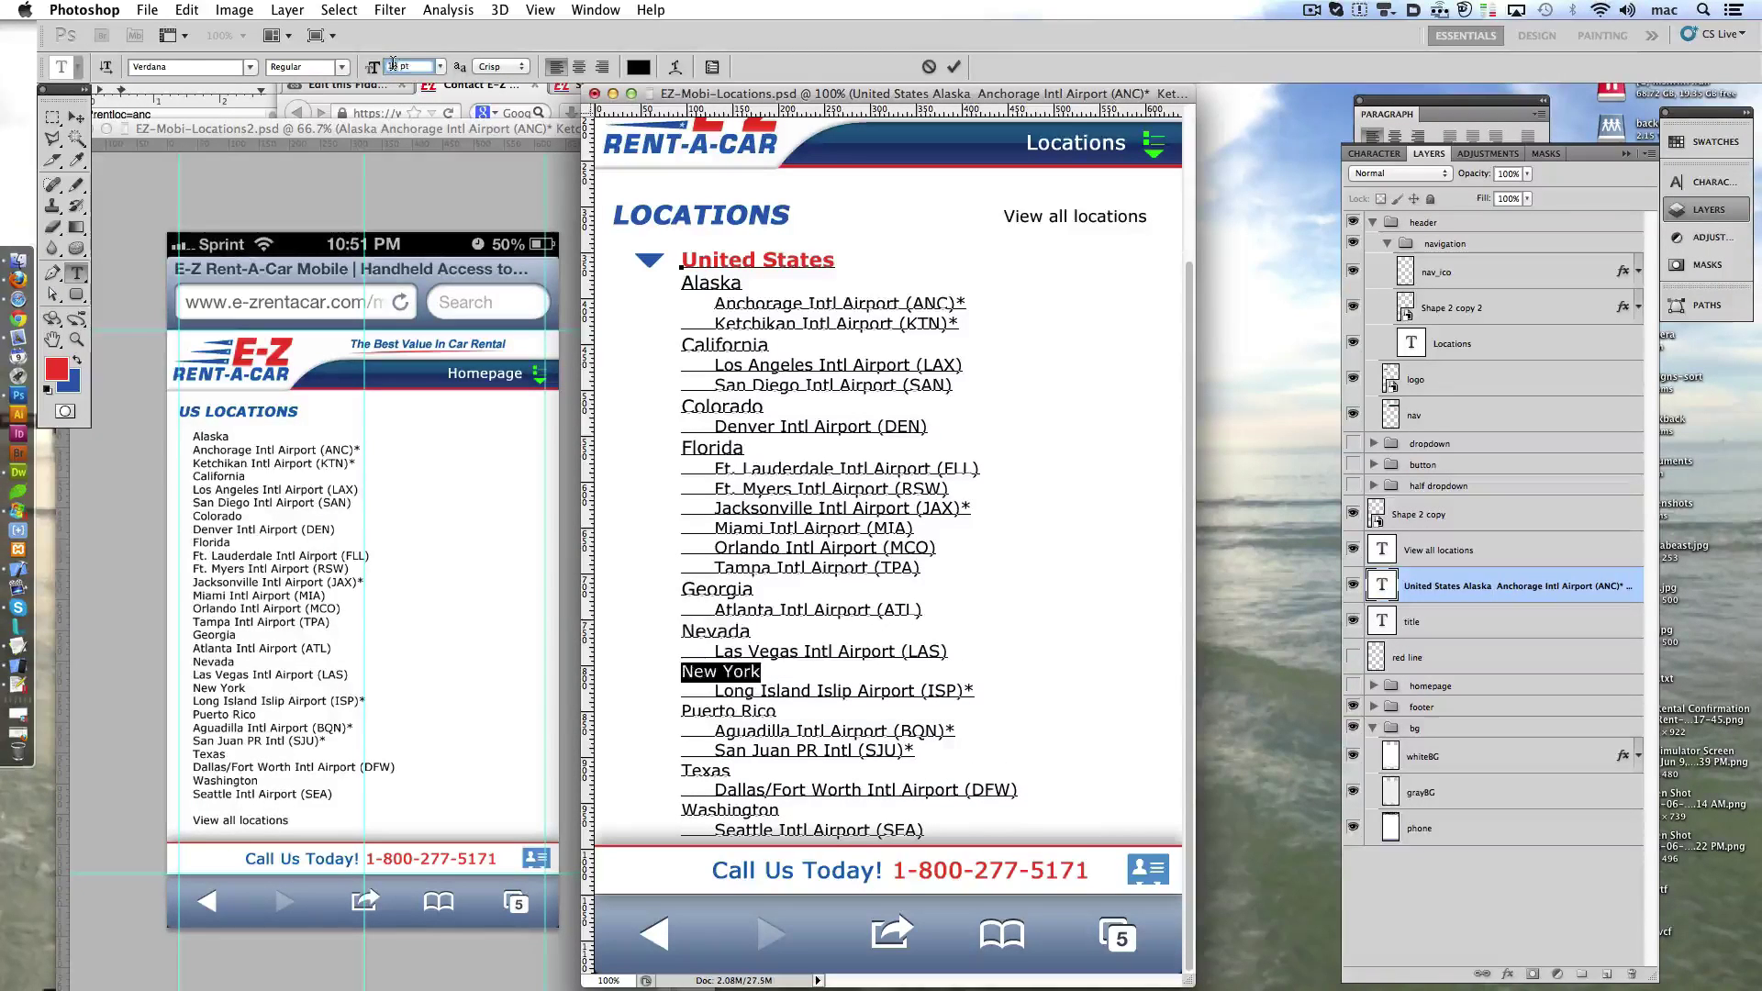
pyautogui.write('20')
pyautogui.press('Return')
pyautogui.doubleClick(728, 711)
pyautogui.write('20')
pyautogui.press('Return')
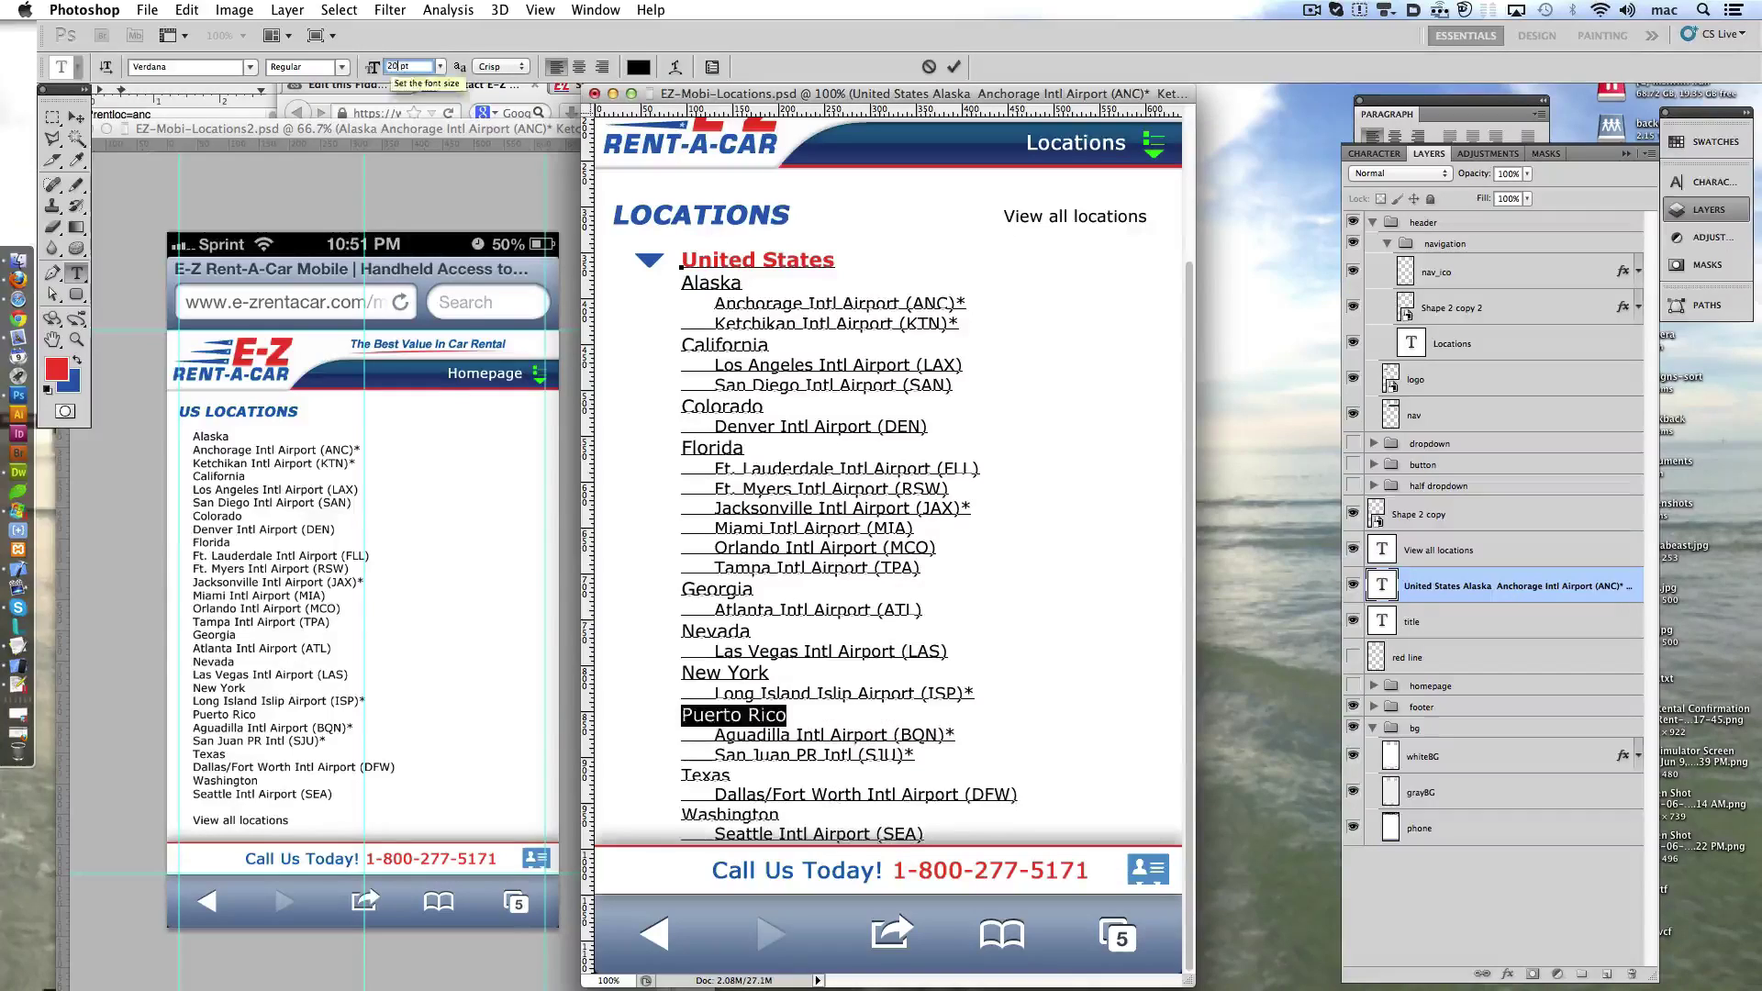
pyautogui.doubleClick(707, 776)
pyautogui.write('20')
pyautogui.press('Return')
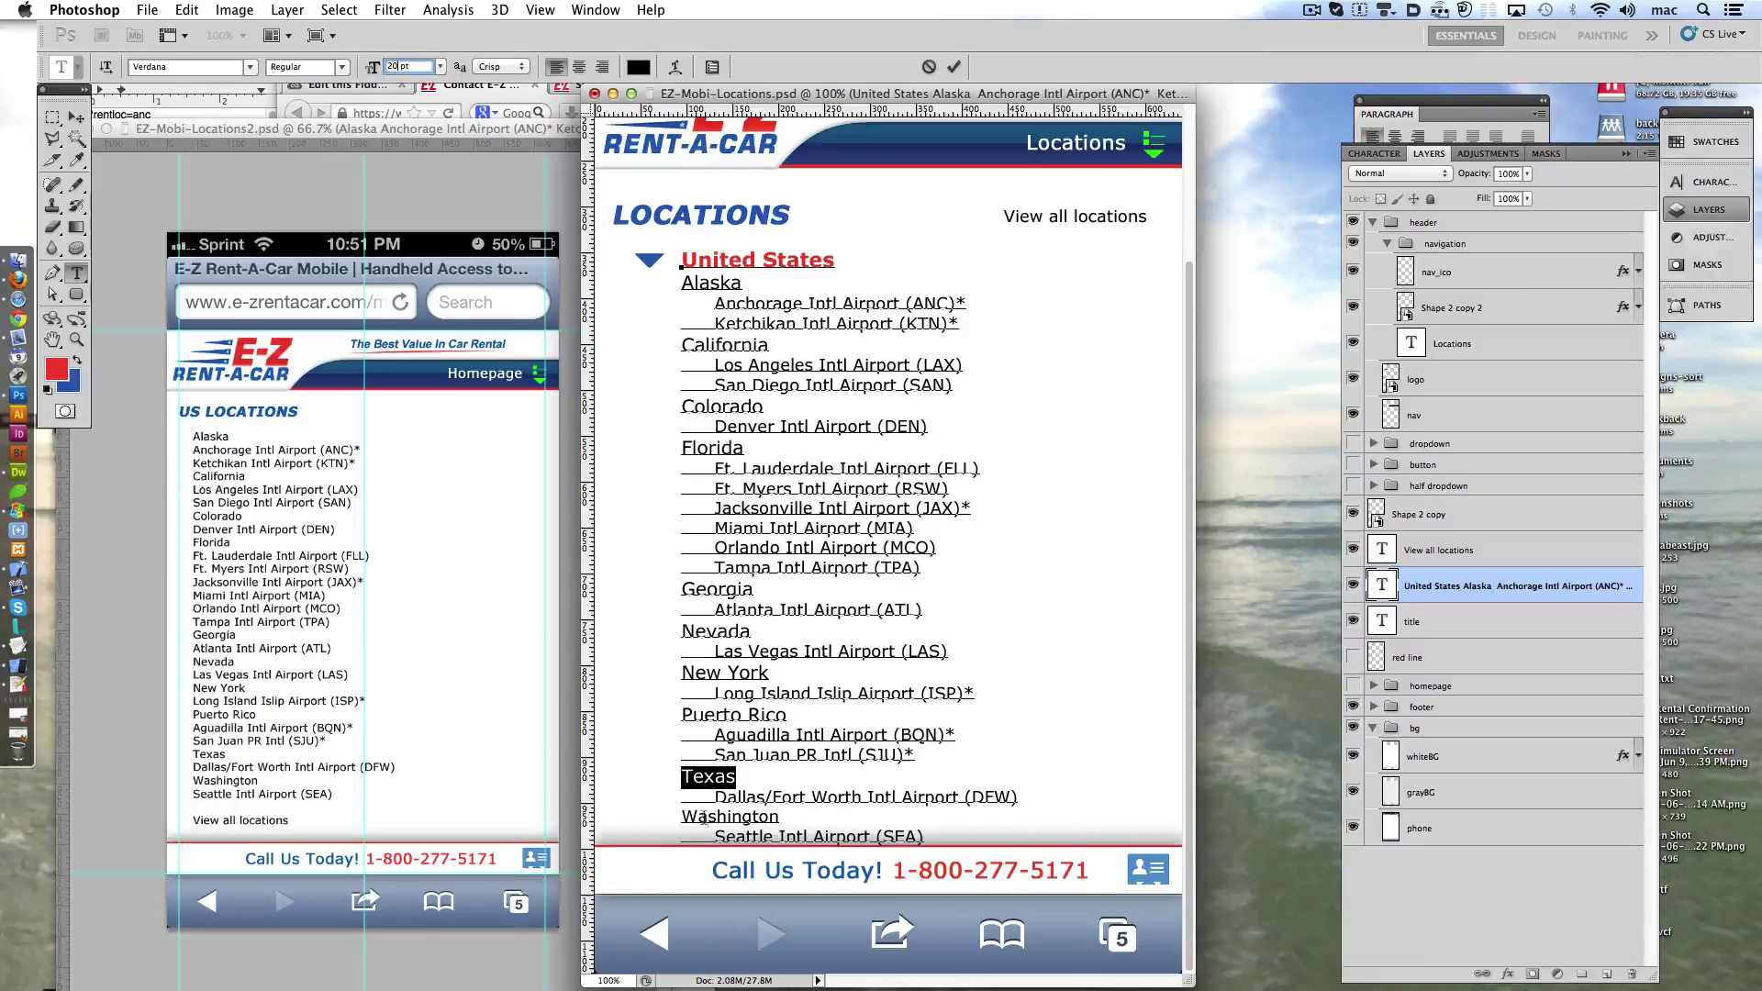
pyautogui.doubleClick(703, 816)
pyautogui.write('20')
pyautogui.press('Return')
pyautogui.click(954, 66)
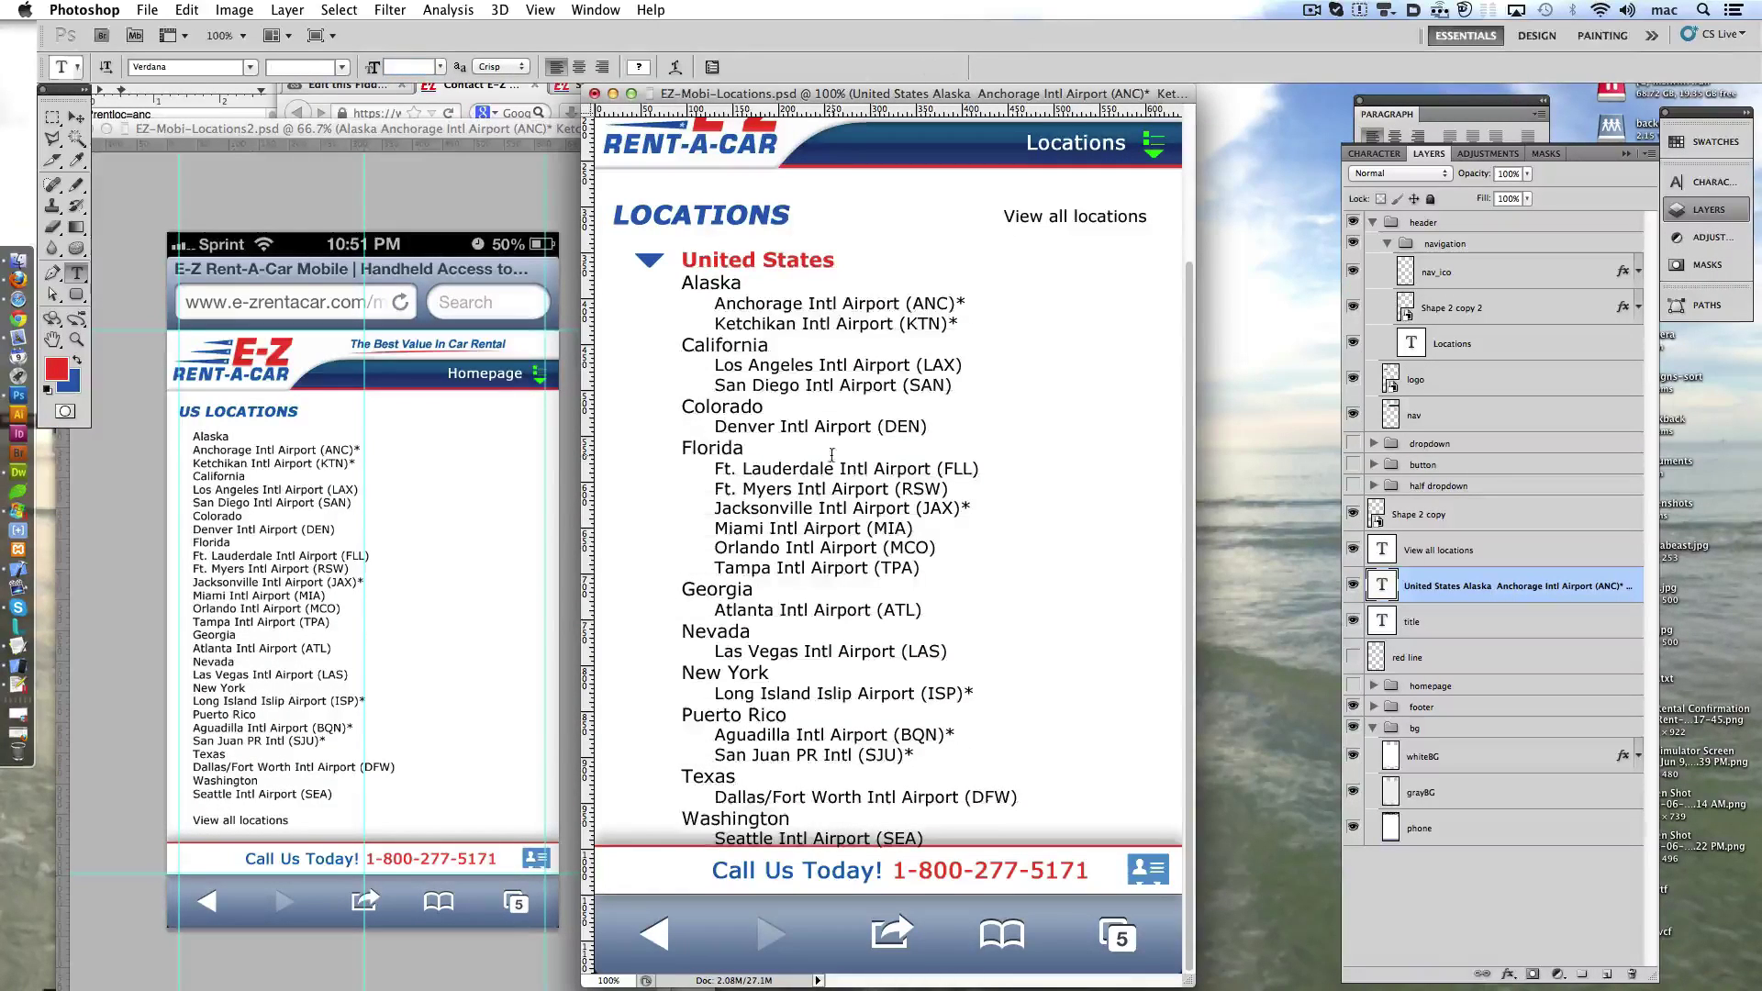
# - Make the state names Alaska through Nevada bold
pyautogui.press('super+t')
pyautogui.click(711, 283)
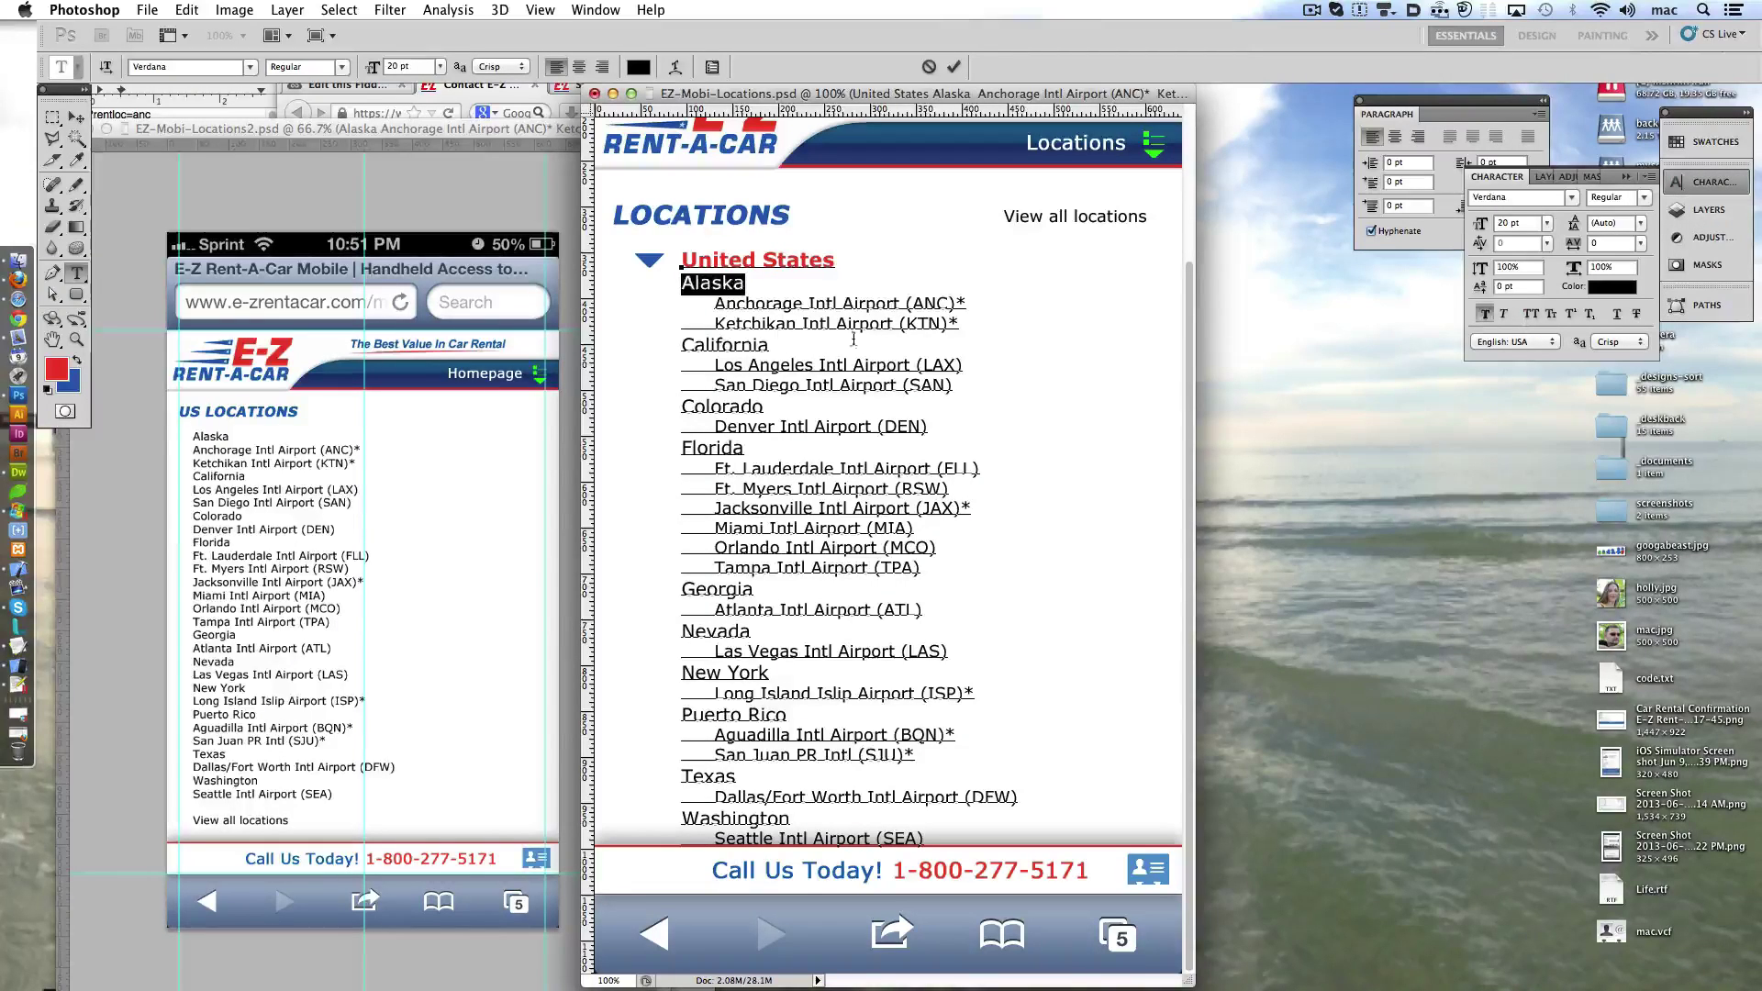
pyautogui.doubleClick(725, 344)
pyautogui.doubleClick(711, 283)
pyautogui.click(307, 66)
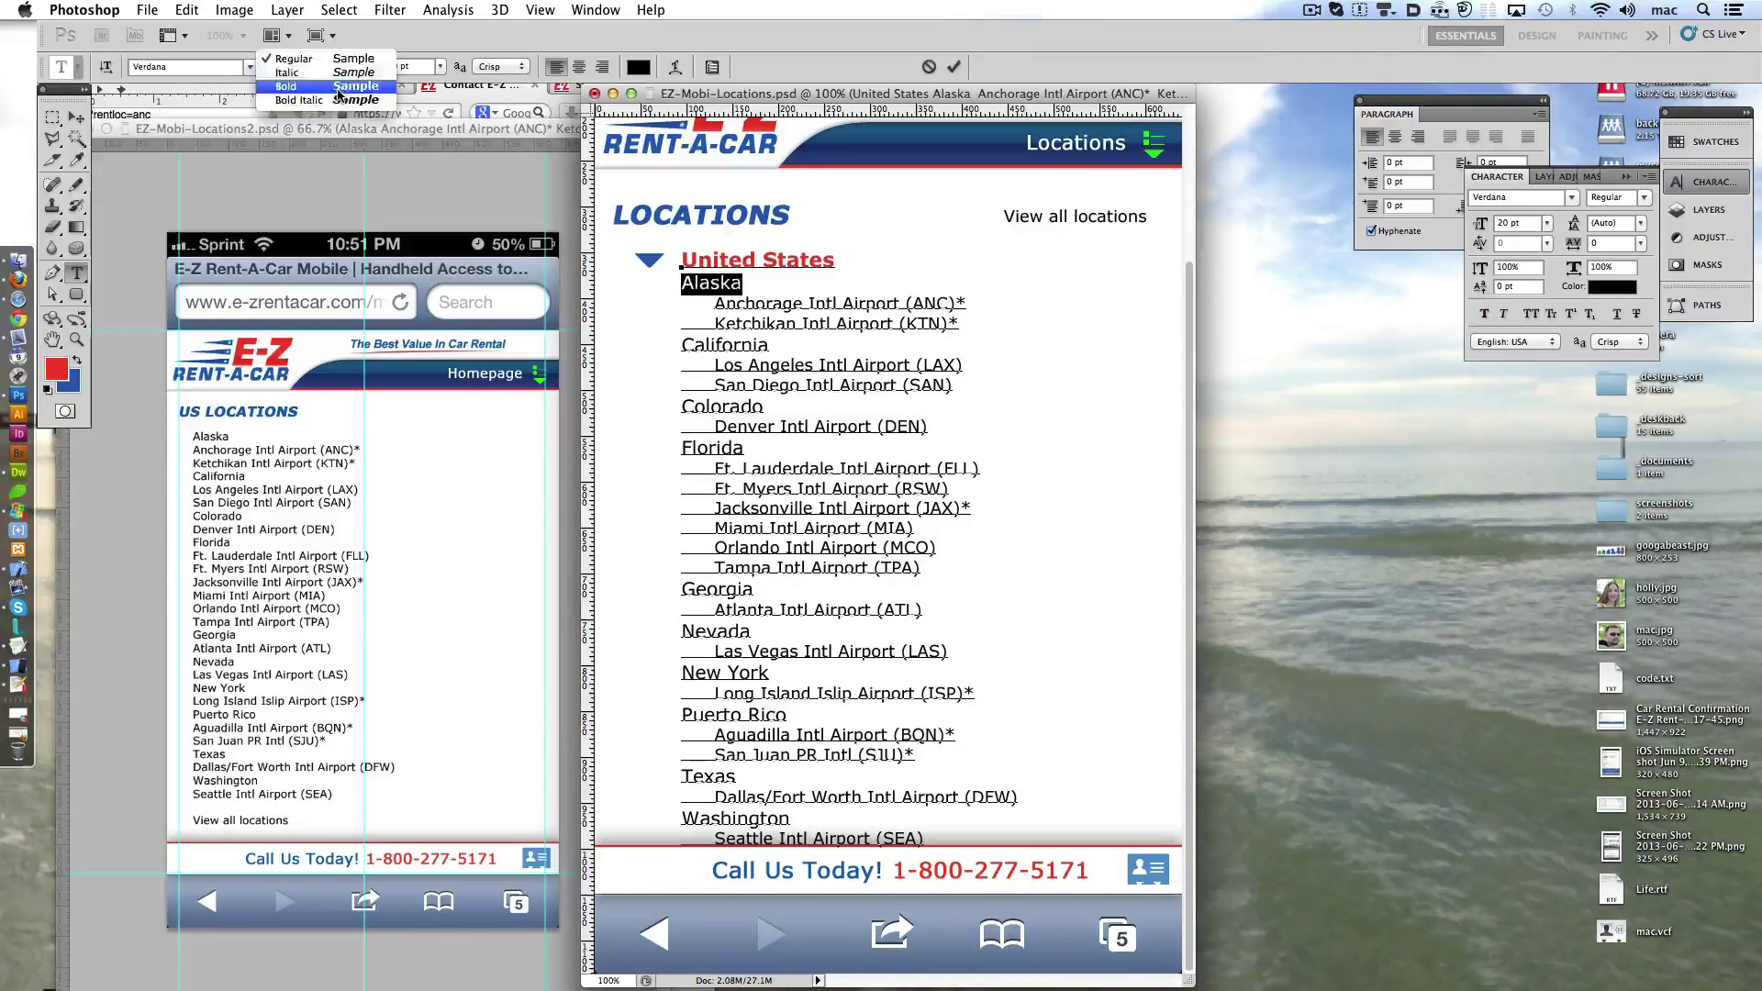
pyautogui.click(293, 101)
pyautogui.doubleClick(725, 344)
pyautogui.doubleClick(727, 406)
pyautogui.moveTo(330, 66); pyautogui.dragTo(294, 101)
pyautogui.doubleClick(712, 448)
pyautogui.click(341, 67)
pyautogui.click(294, 85)
pyautogui.doubleClick(717, 589)
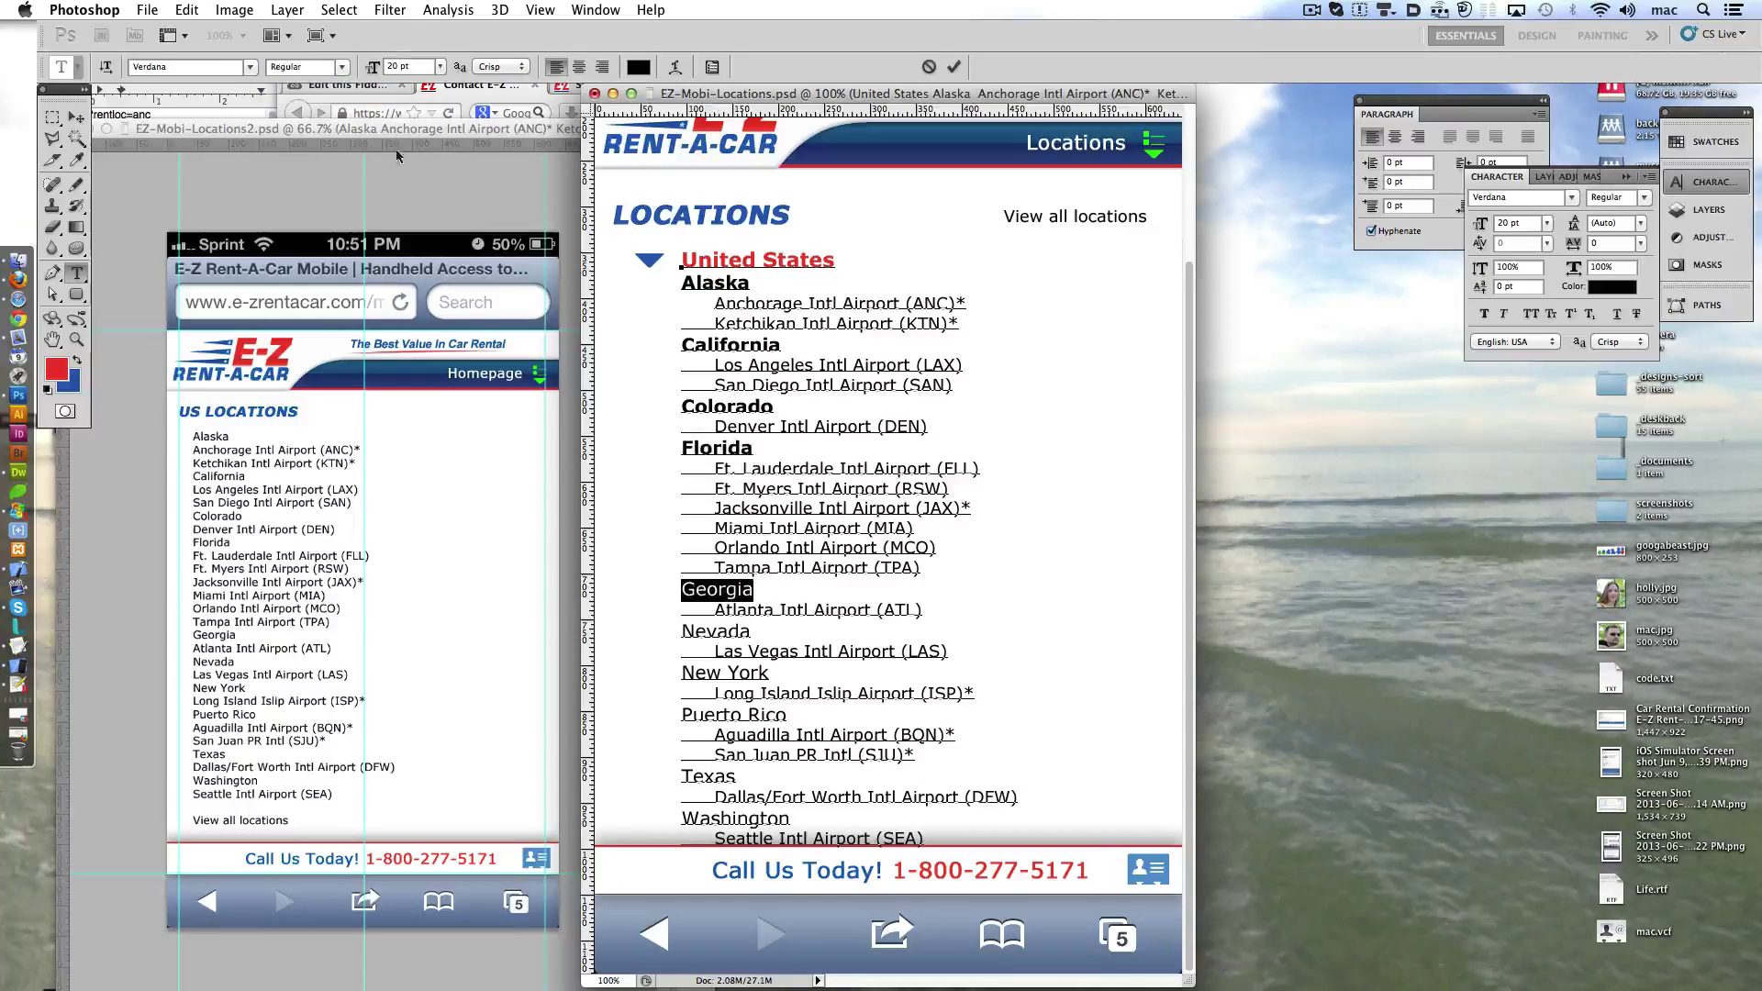
pyautogui.click(340, 67)
pyautogui.doubleClick(715, 631)
pyautogui.click(340, 67)
pyautogui.click(294, 86)
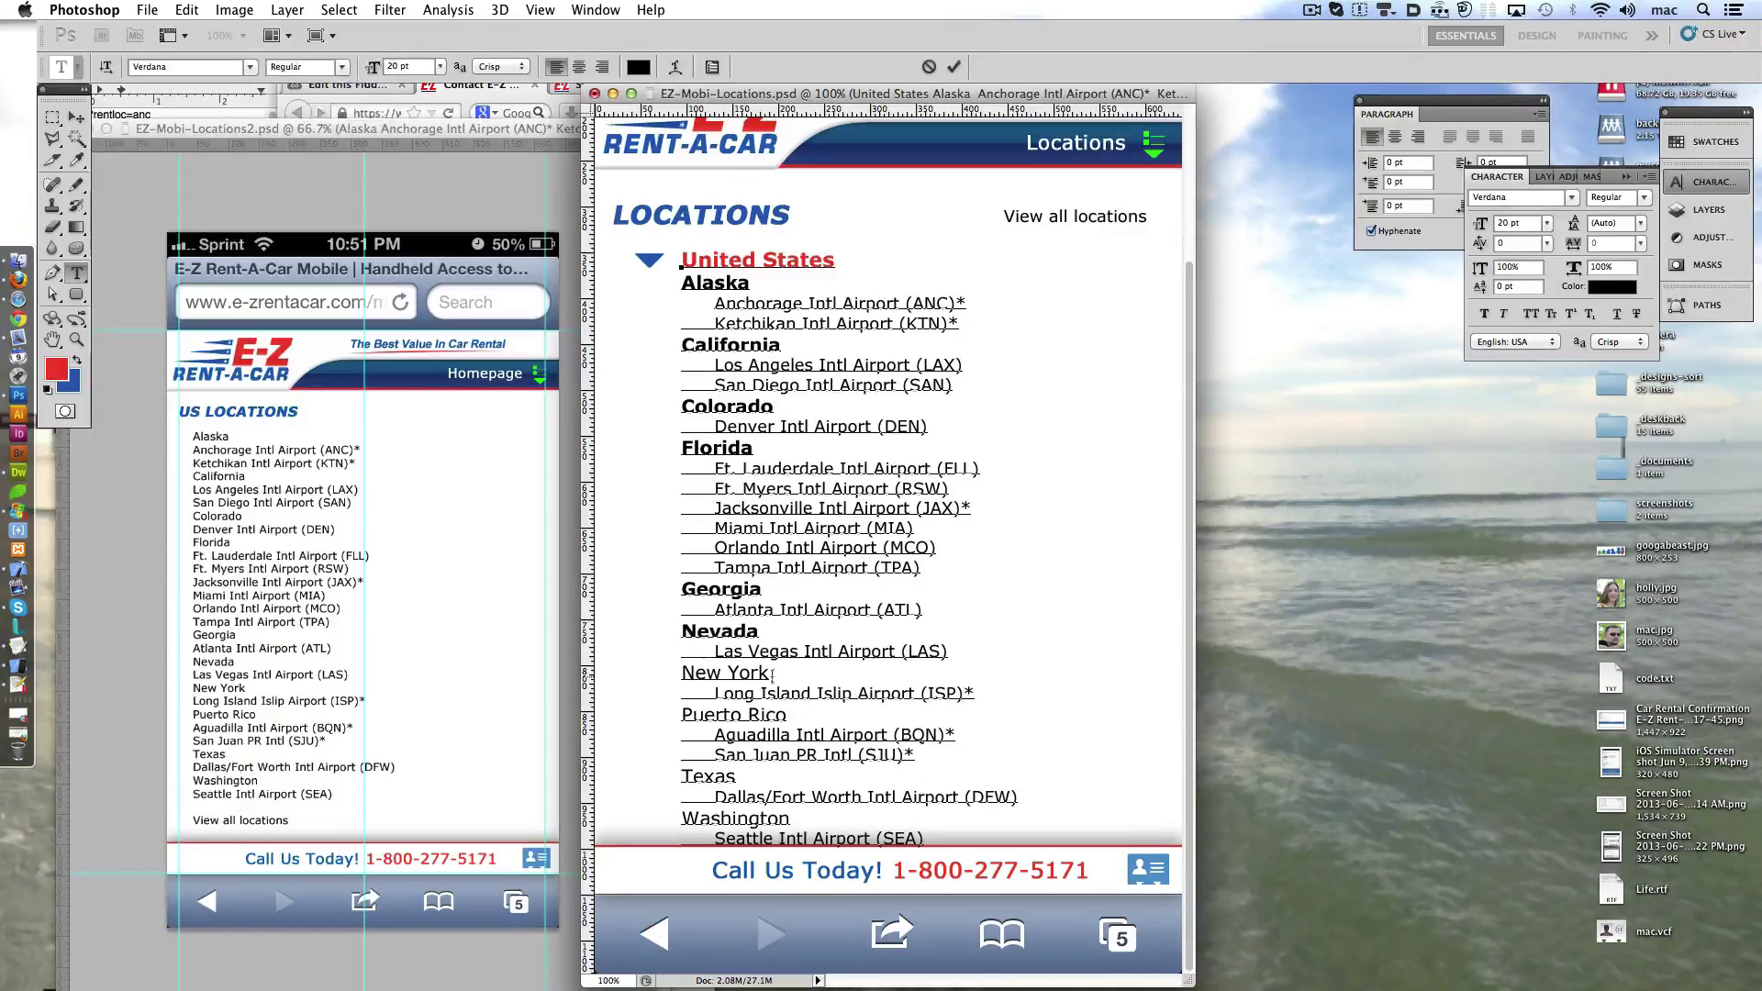
# - Make New York, Puerto Rico, Texas and Washington bold and commit the text
pyautogui.doubleClick(725, 672)
pyautogui.click(341, 67)
pyautogui.click(294, 86)
pyautogui.doubleClick(734, 714)
pyautogui.click(340, 67)
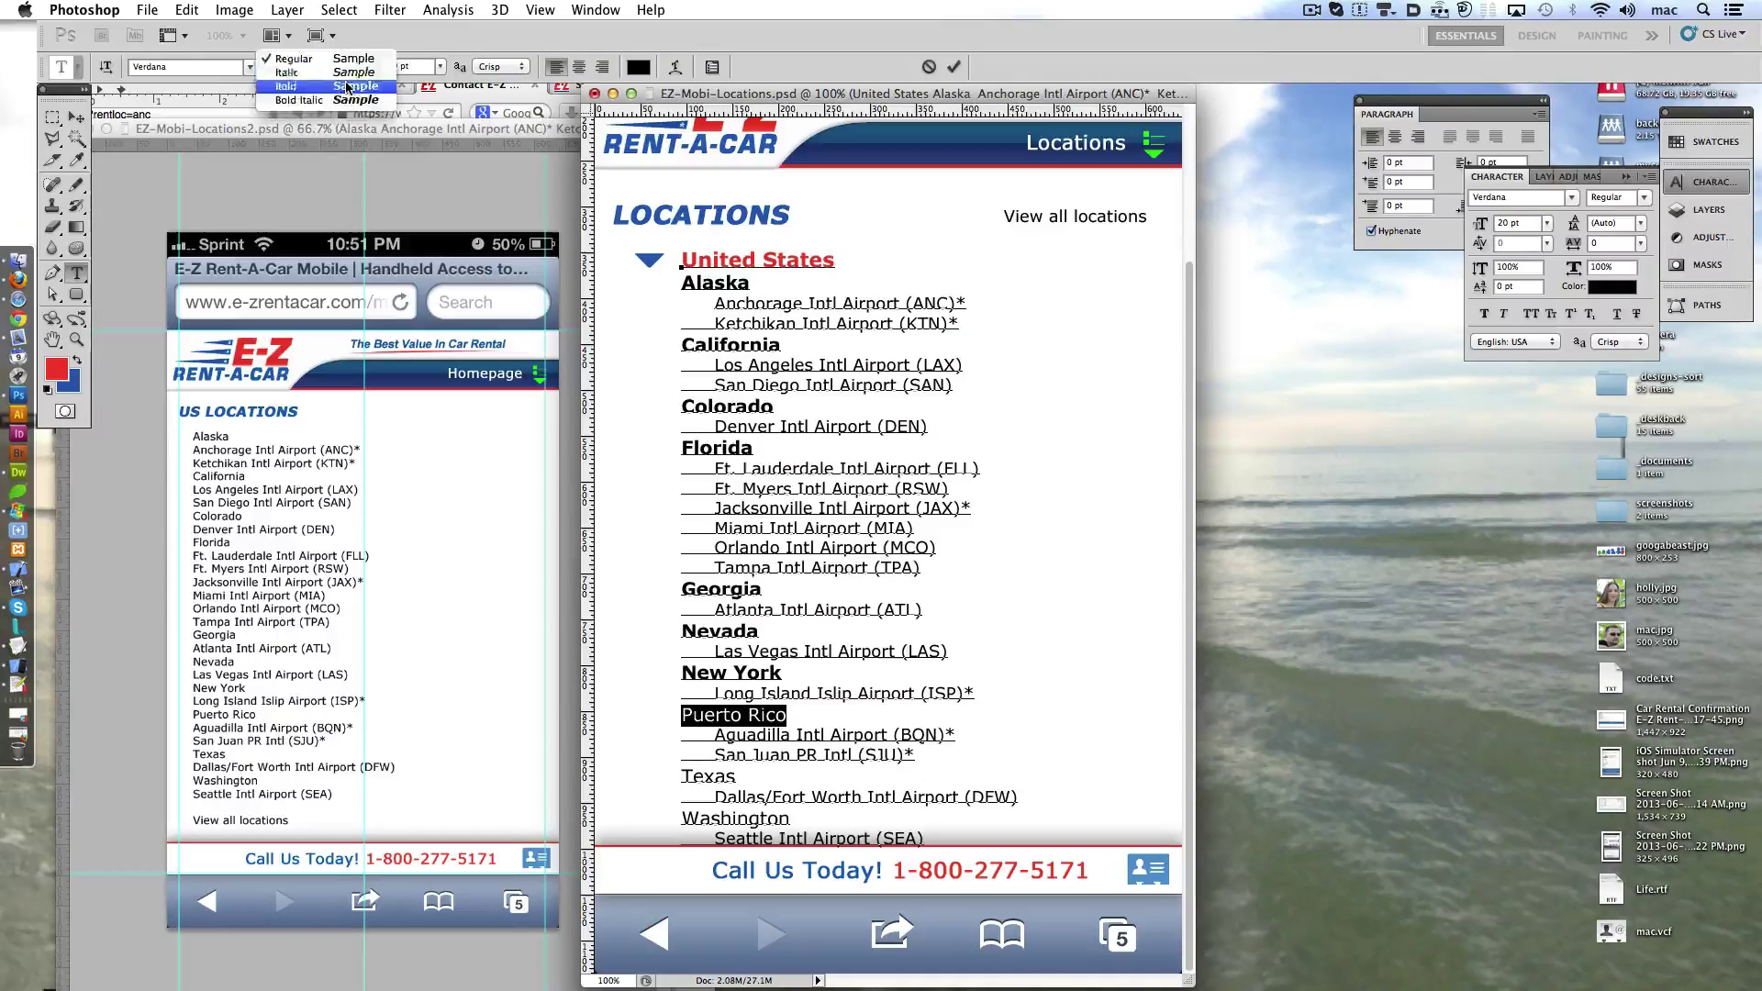
pyautogui.click(294, 85)
pyautogui.doubleClick(725, 778)
pyautogui.click(341, 67)
pyautogui.click(294, 85)
pyautogui.doubleClick(734, 818)
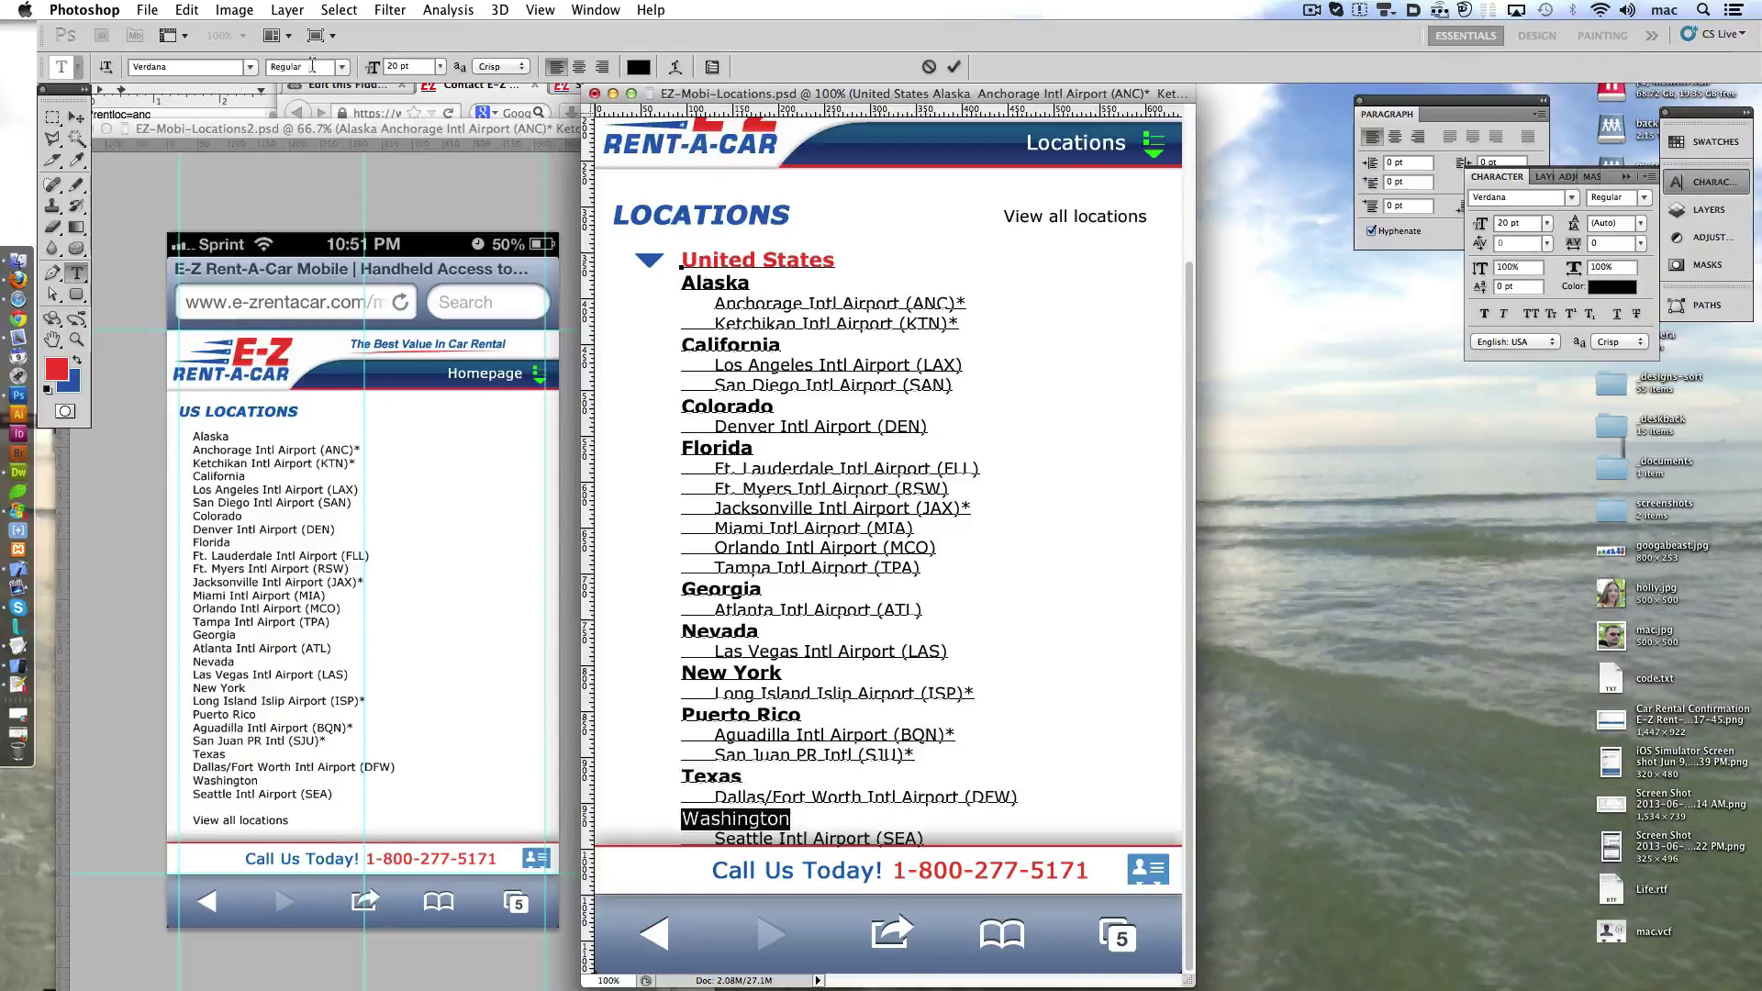
pyautogui.click(341, 67)
pyautogui.click(294, 85)
pyautogui.click(954, 67)
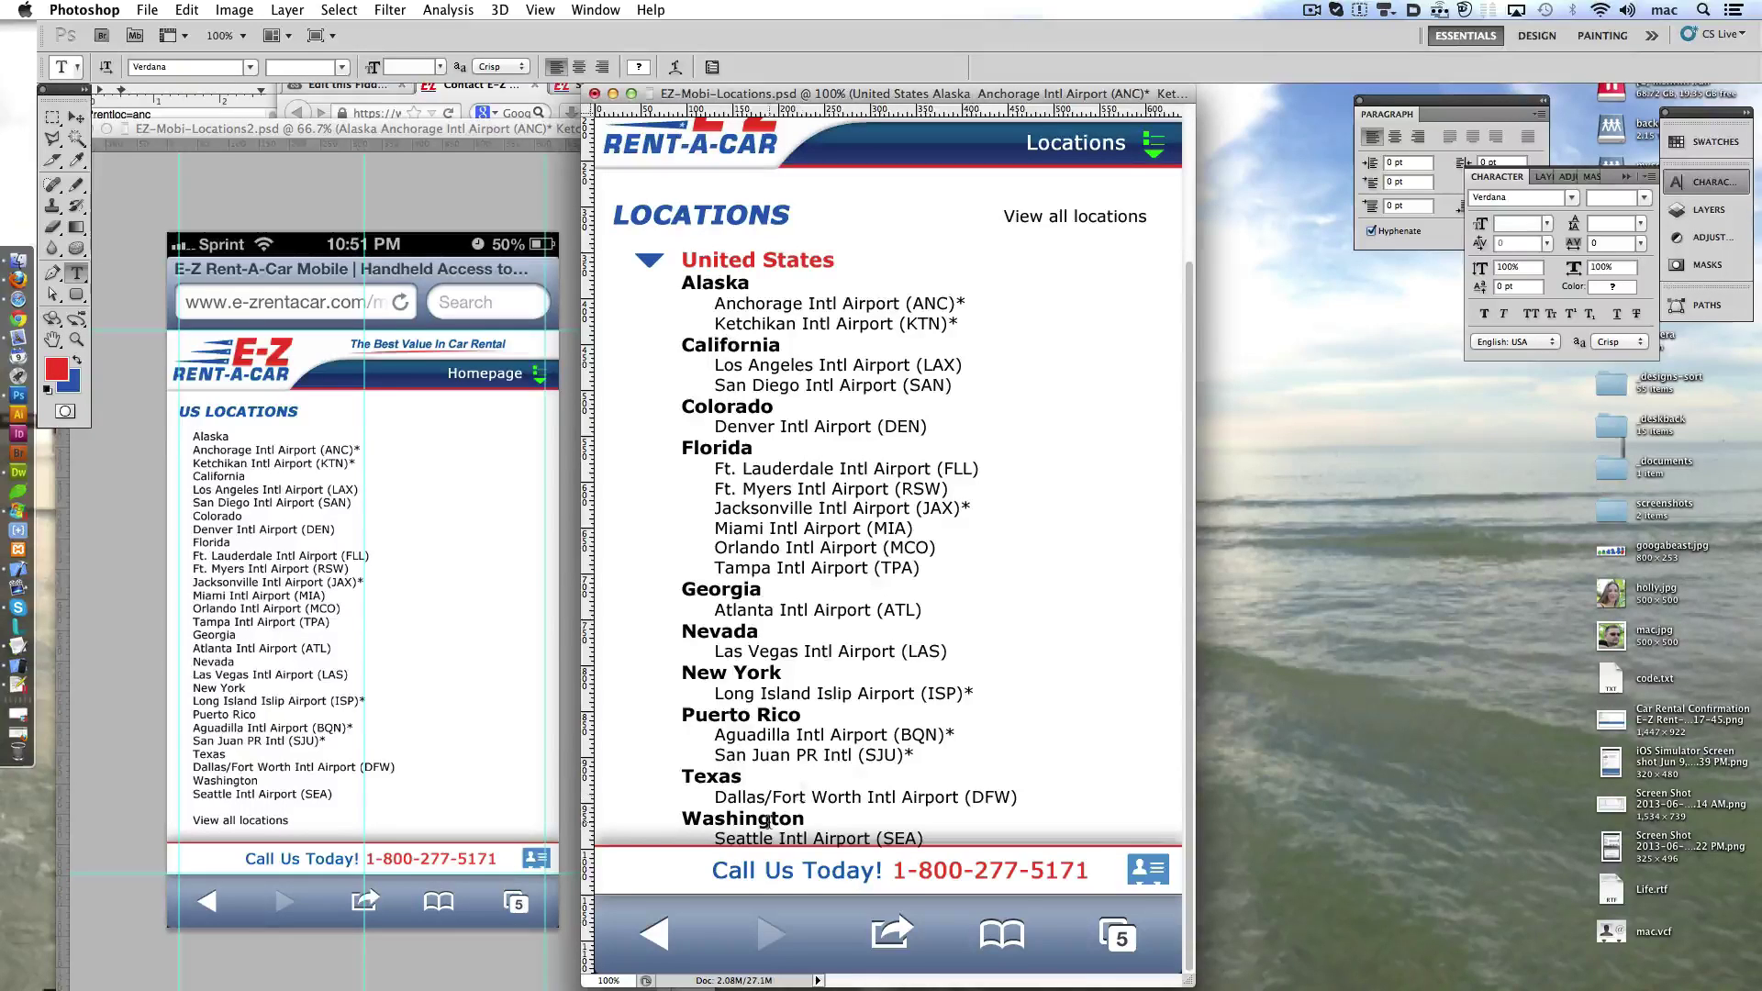
# - Indent the lines of the location list one tab step further
pyautogui.click(681, 284)
pyautogui.press('Tab')
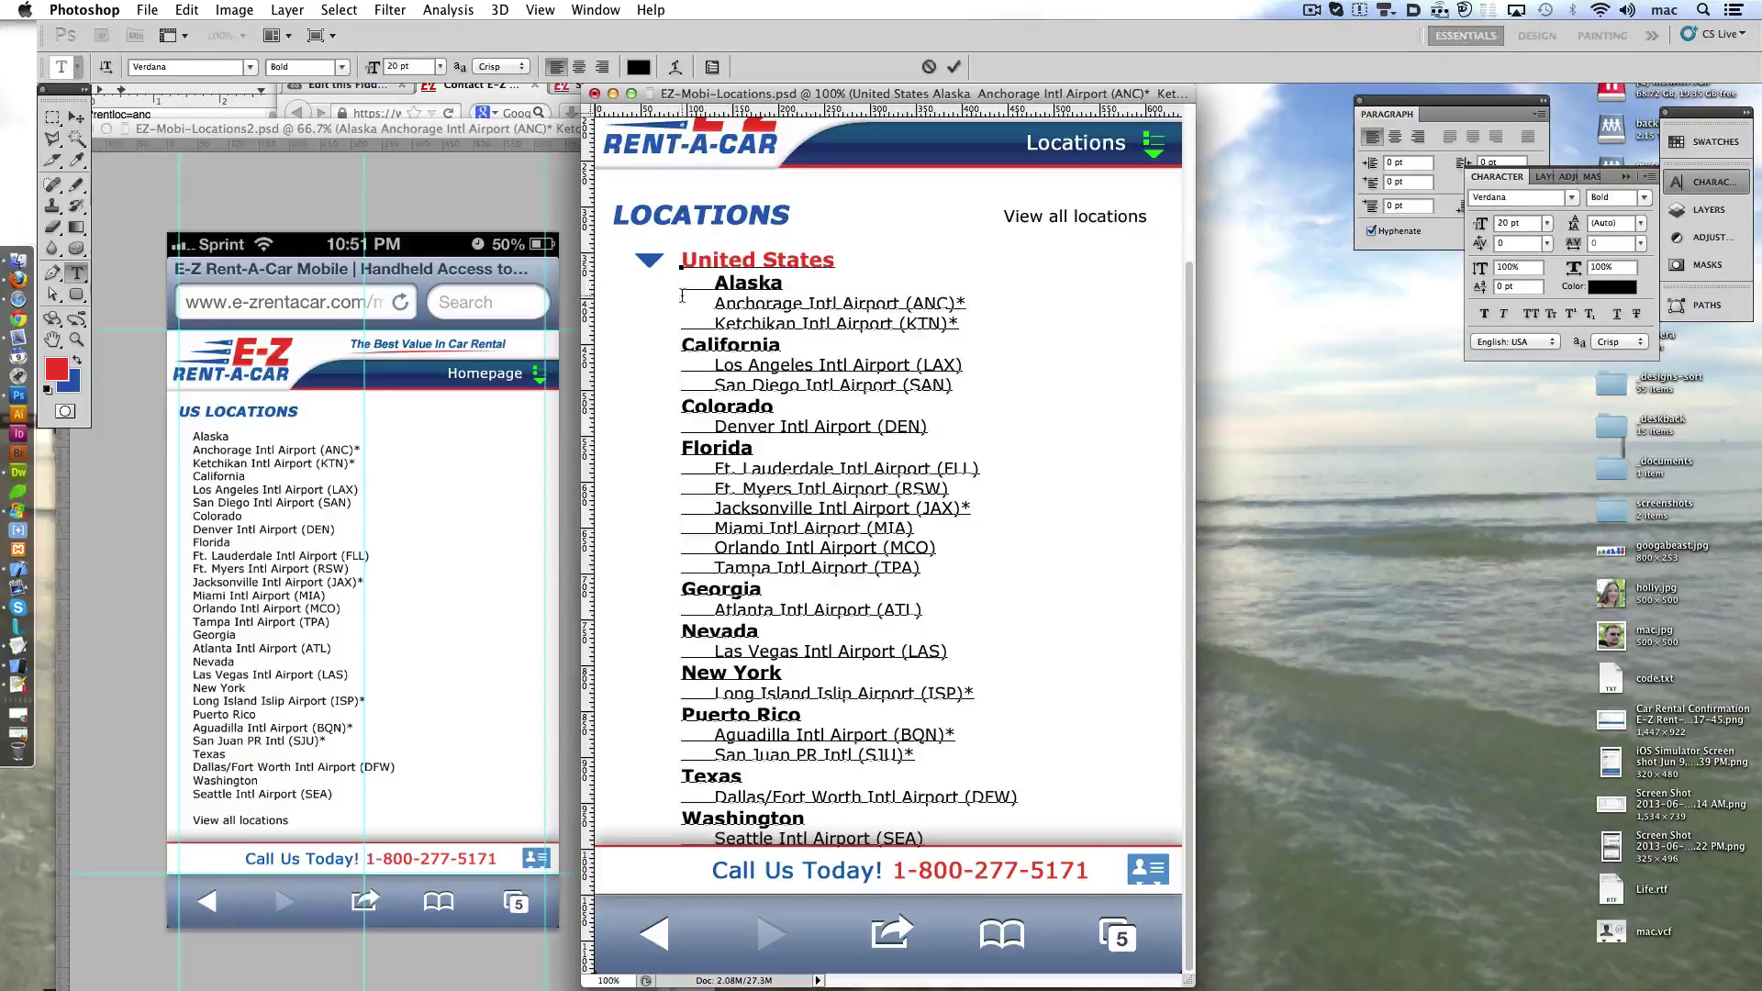
pyautogui.click(715, 304)
pyautogui.press('Tab')
pyautogui.press('Tab')
pyautogui.click(683, 385)
pyautogui.press('Tab')
pyautogui.click(684, 406)
pyautogui.press('Tab')
pyautogui.press('Tab')
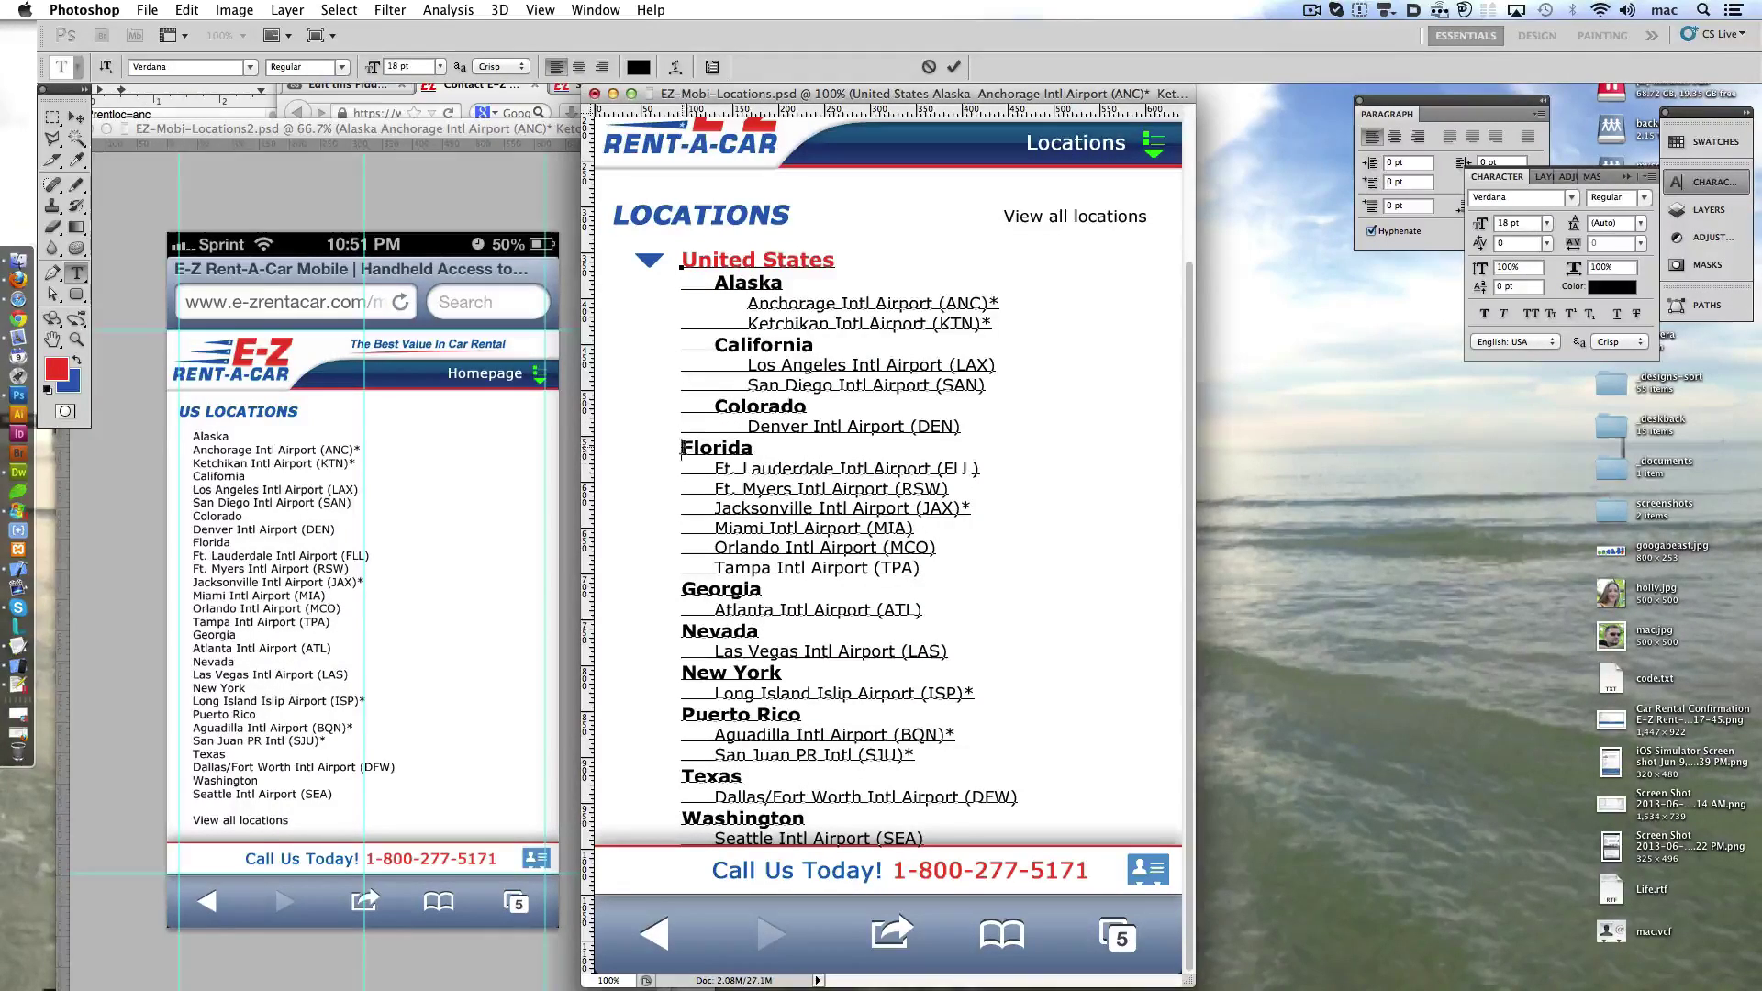
pyautogui.press('Tab')
pyautogui.click(683, 568)
pyautogui.press('Tab')
pyautogui.click(682, 589)
pyautogui.press('Tab')
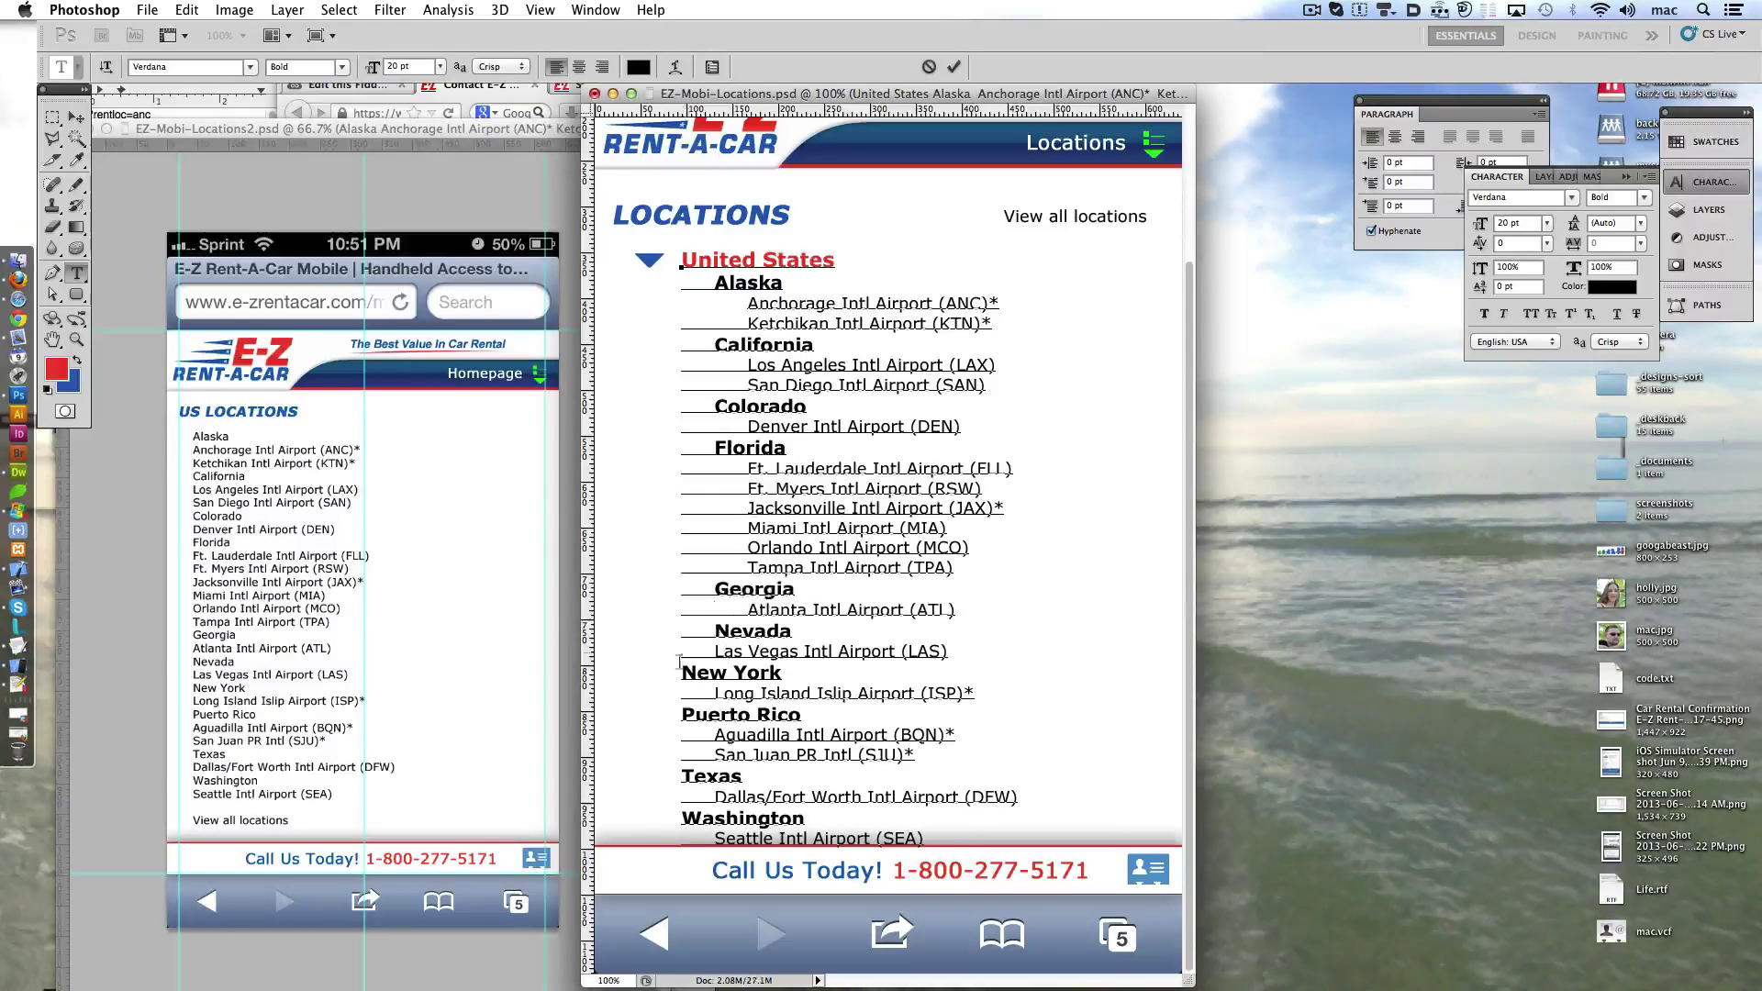
pyautogui.press('Tab')
pyautogui.click(680, 776)
pyautogui.press('Tab')
pyautogui.click(681, 755)
pyautogui.press('Tab')
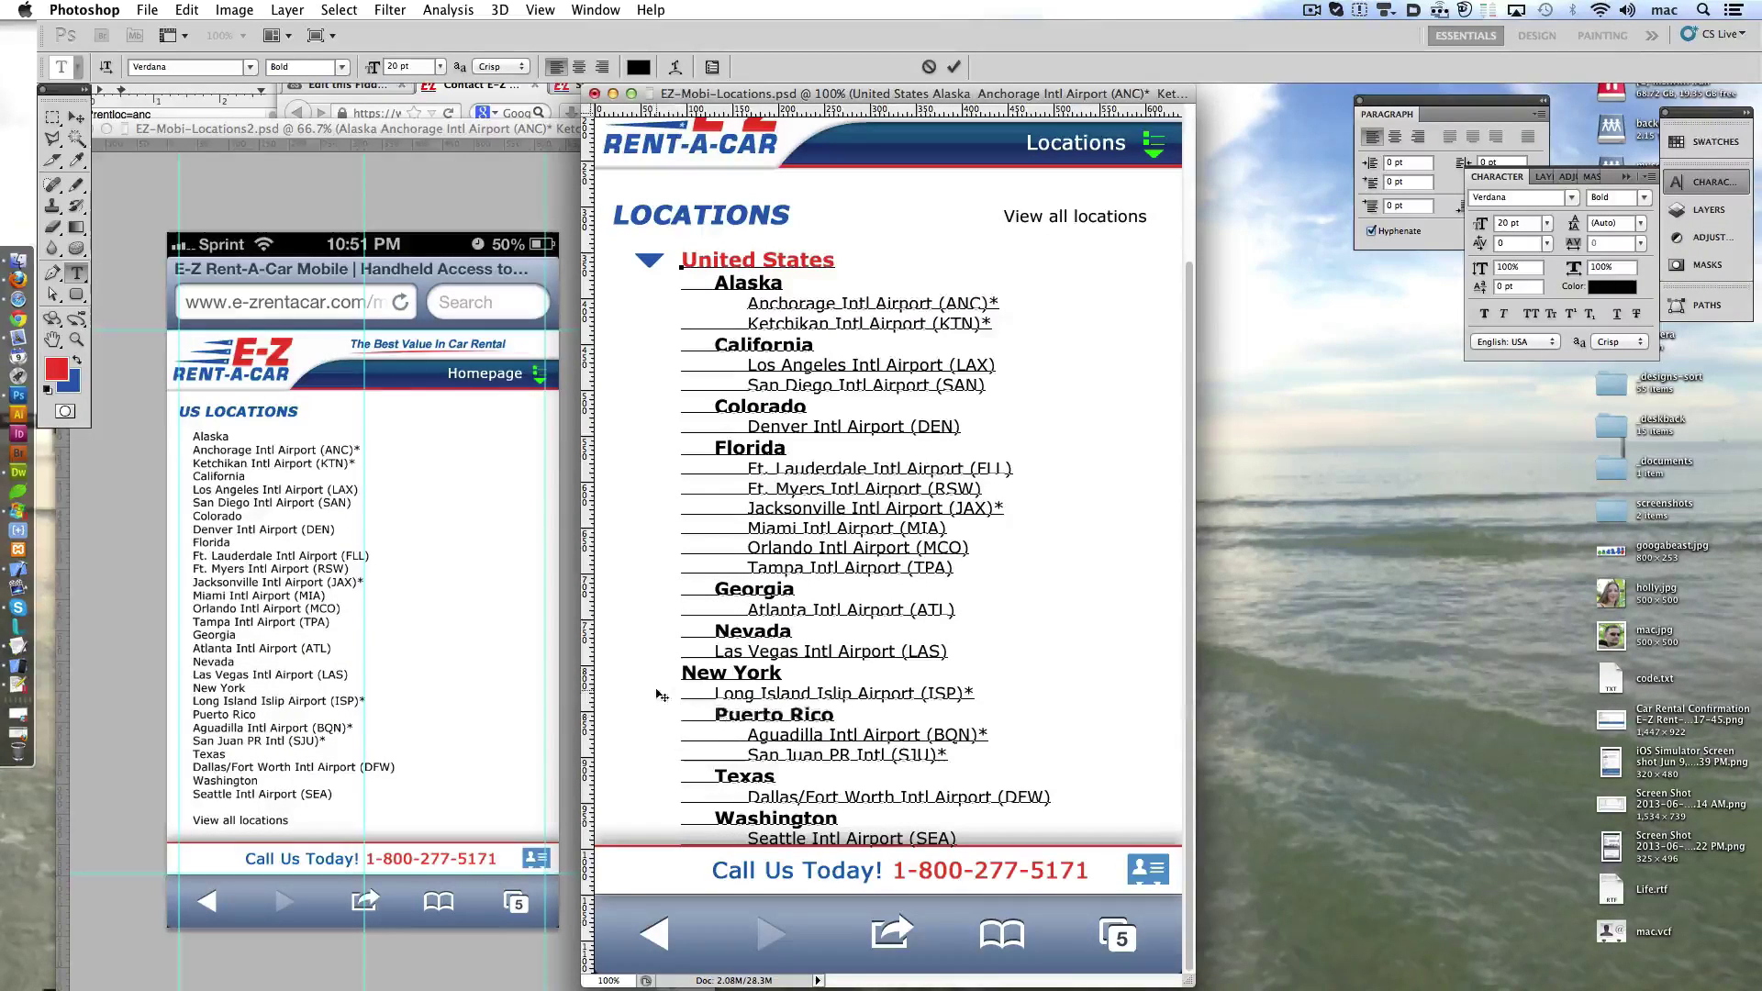
pyautogui.press('Tab')
pyautogui.click(683, 672)
pyautogui.press('Tab')
pyautogui.press('Tab')
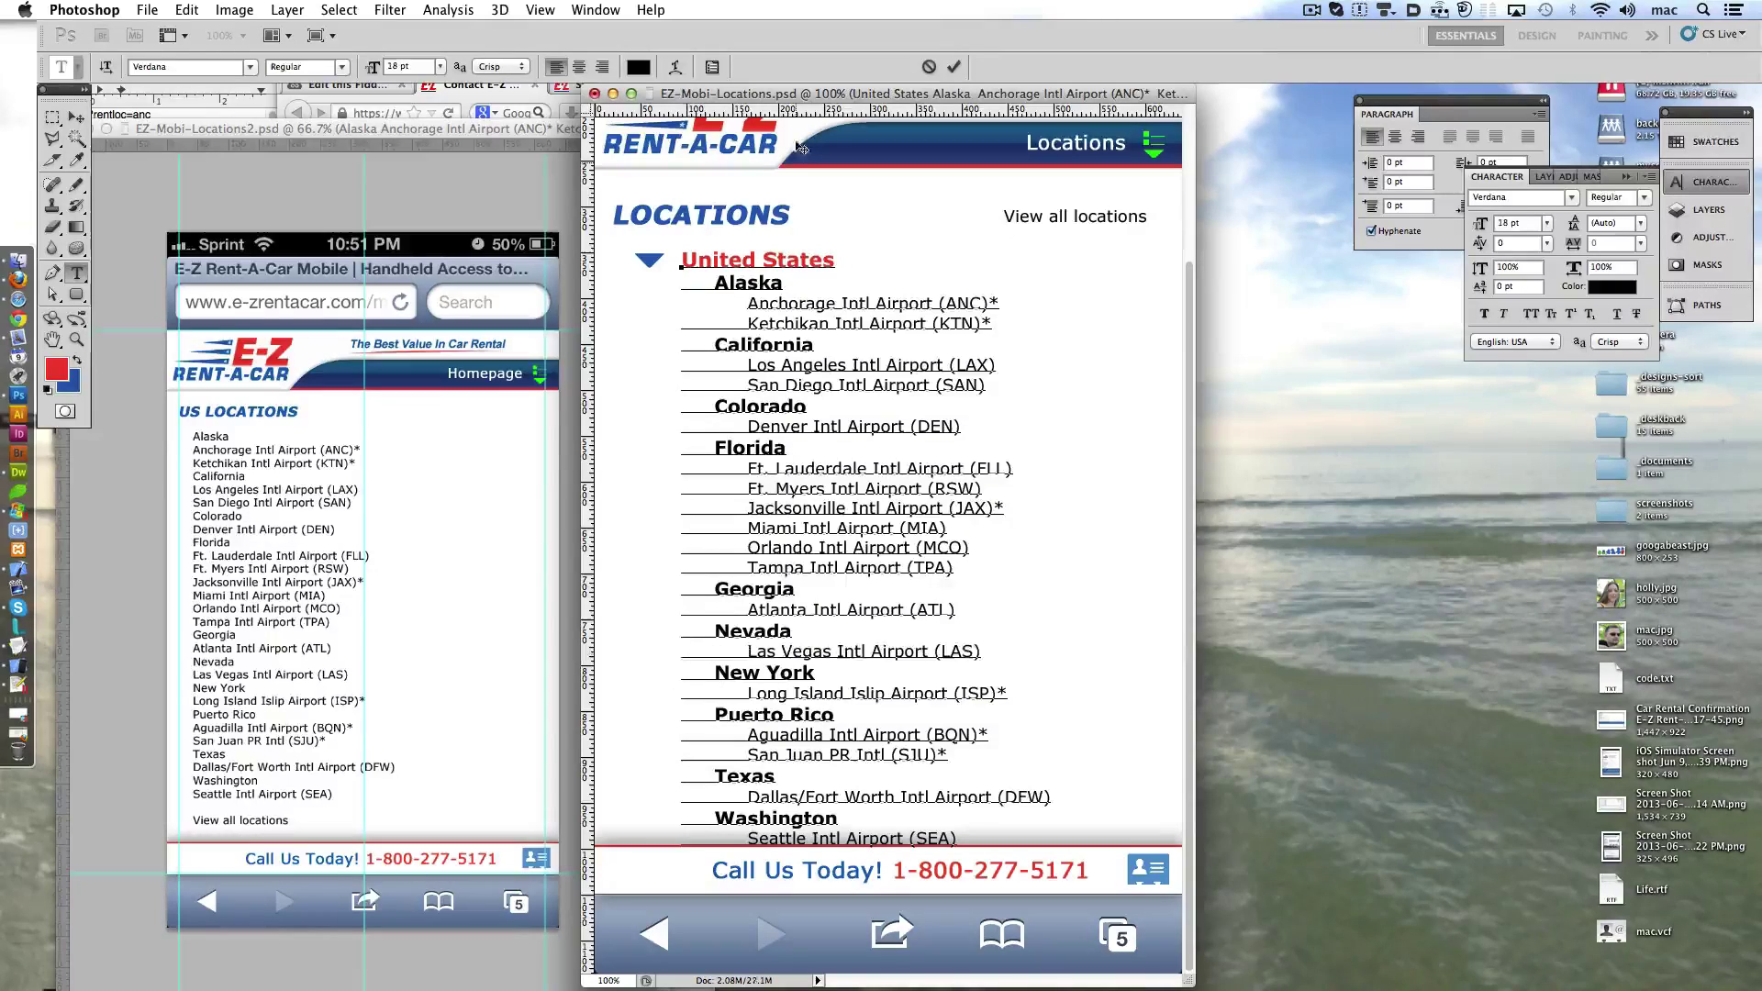
pyautogui.click(954, 66)
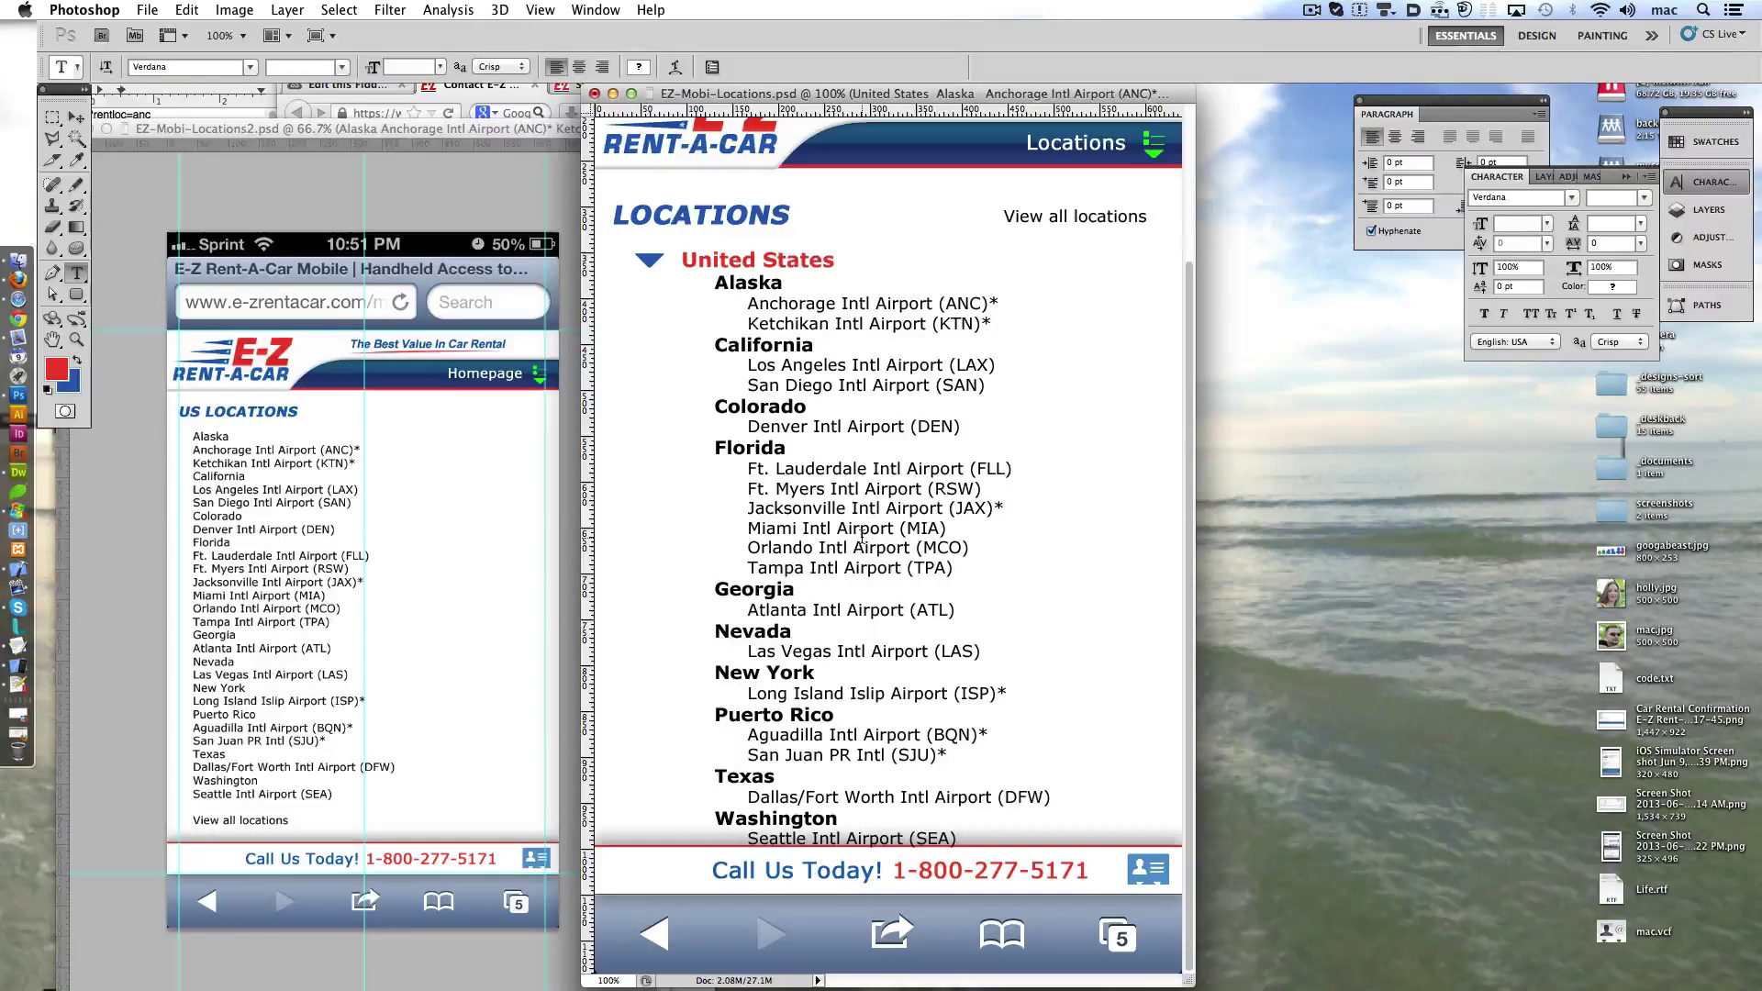
# - Set the whole state-and-airport list to 30 pt leading
pyautogui.moveTo(684, 282); pyautogui.dragTo(1012, 854)
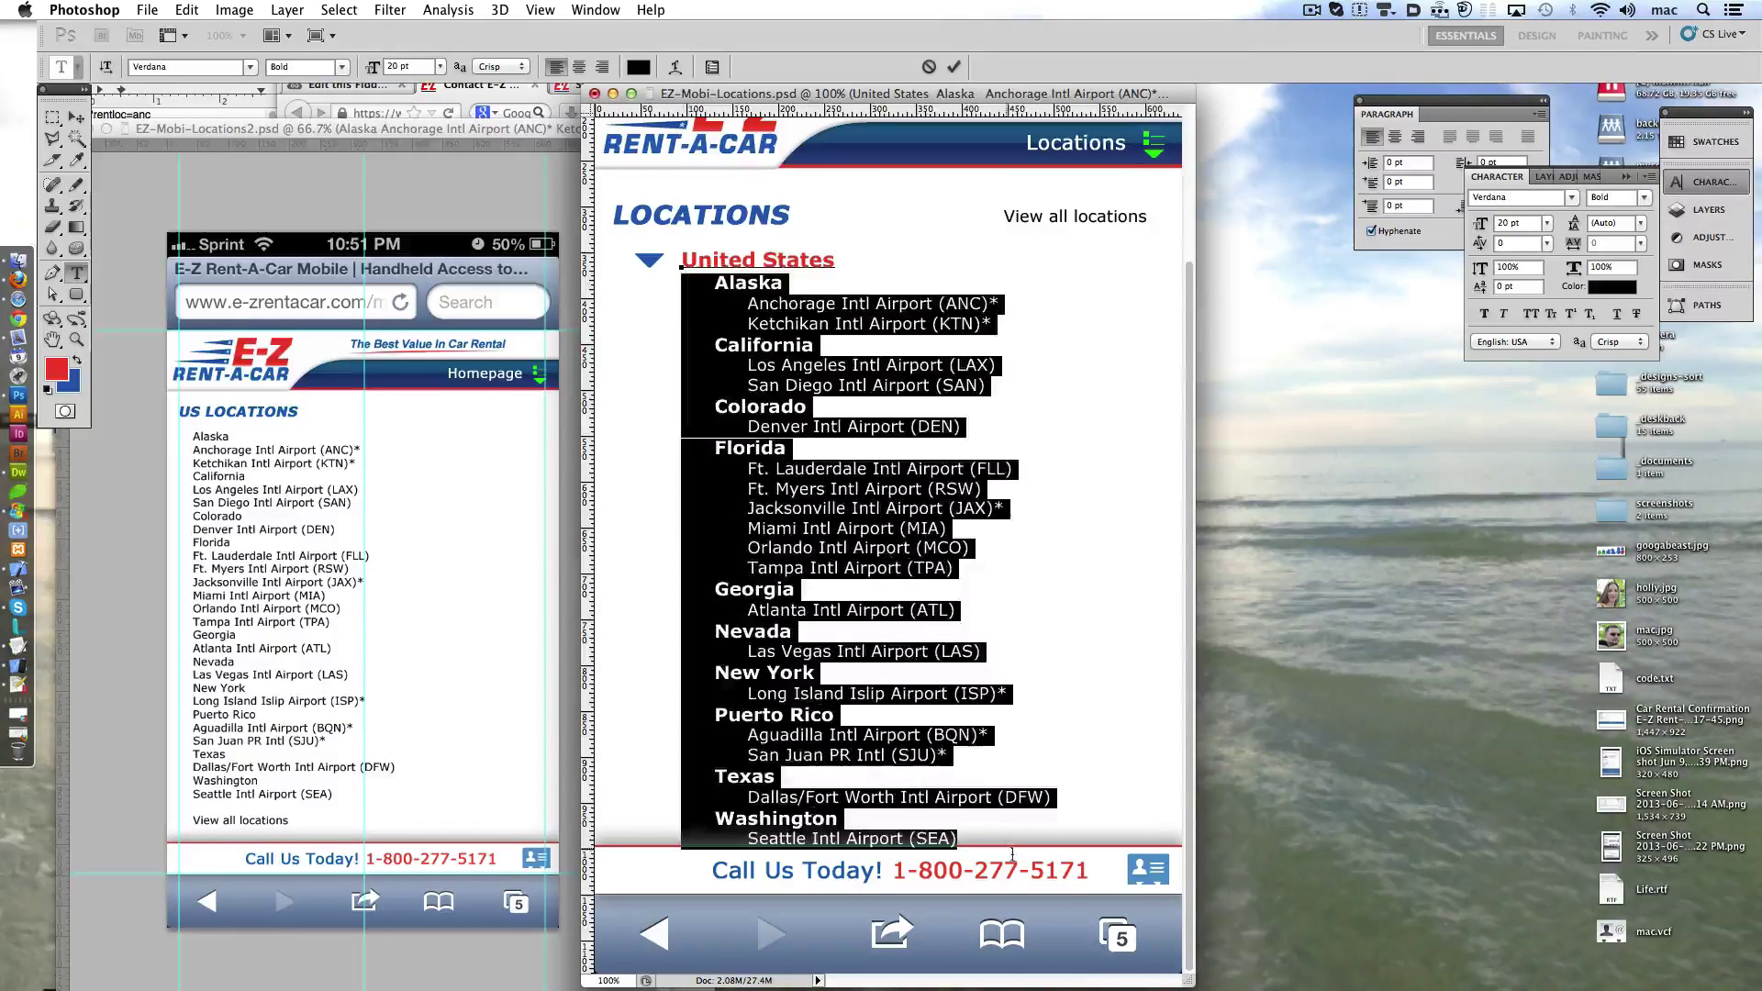
pyautogui.click(1640, 223)
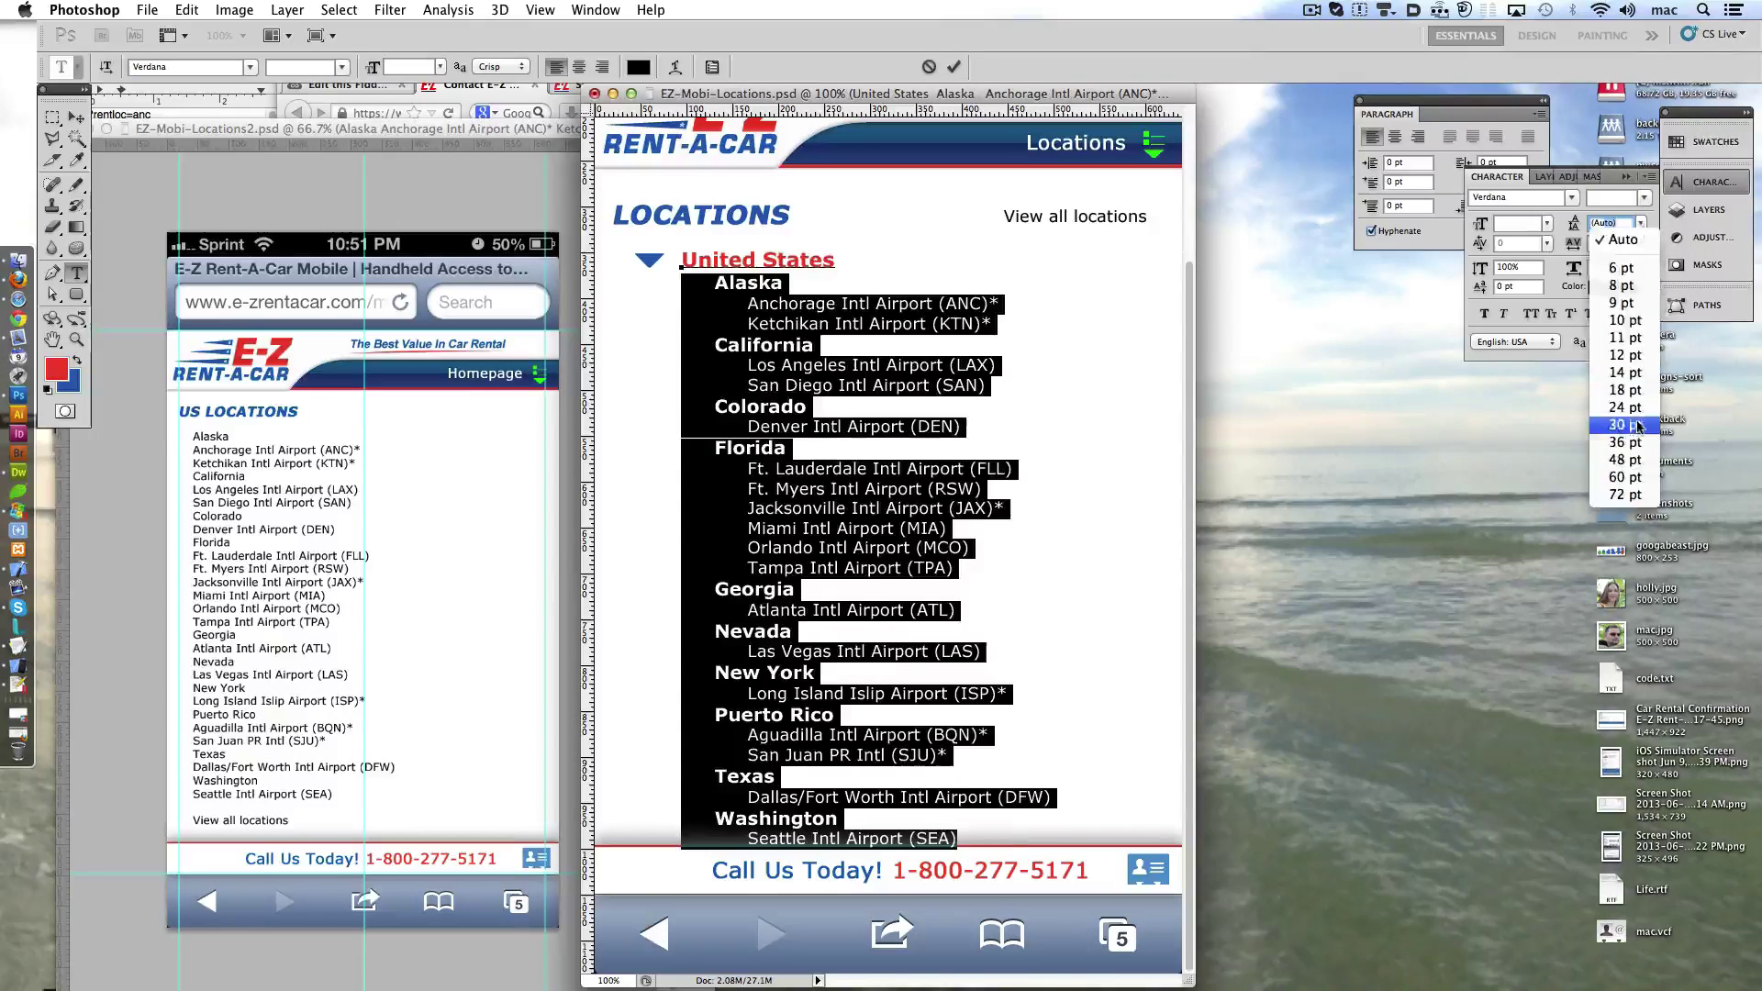
pyautogui.click(1622, 429)
pyautogui.click(791, 763)
pyautogui.click(952, 70)
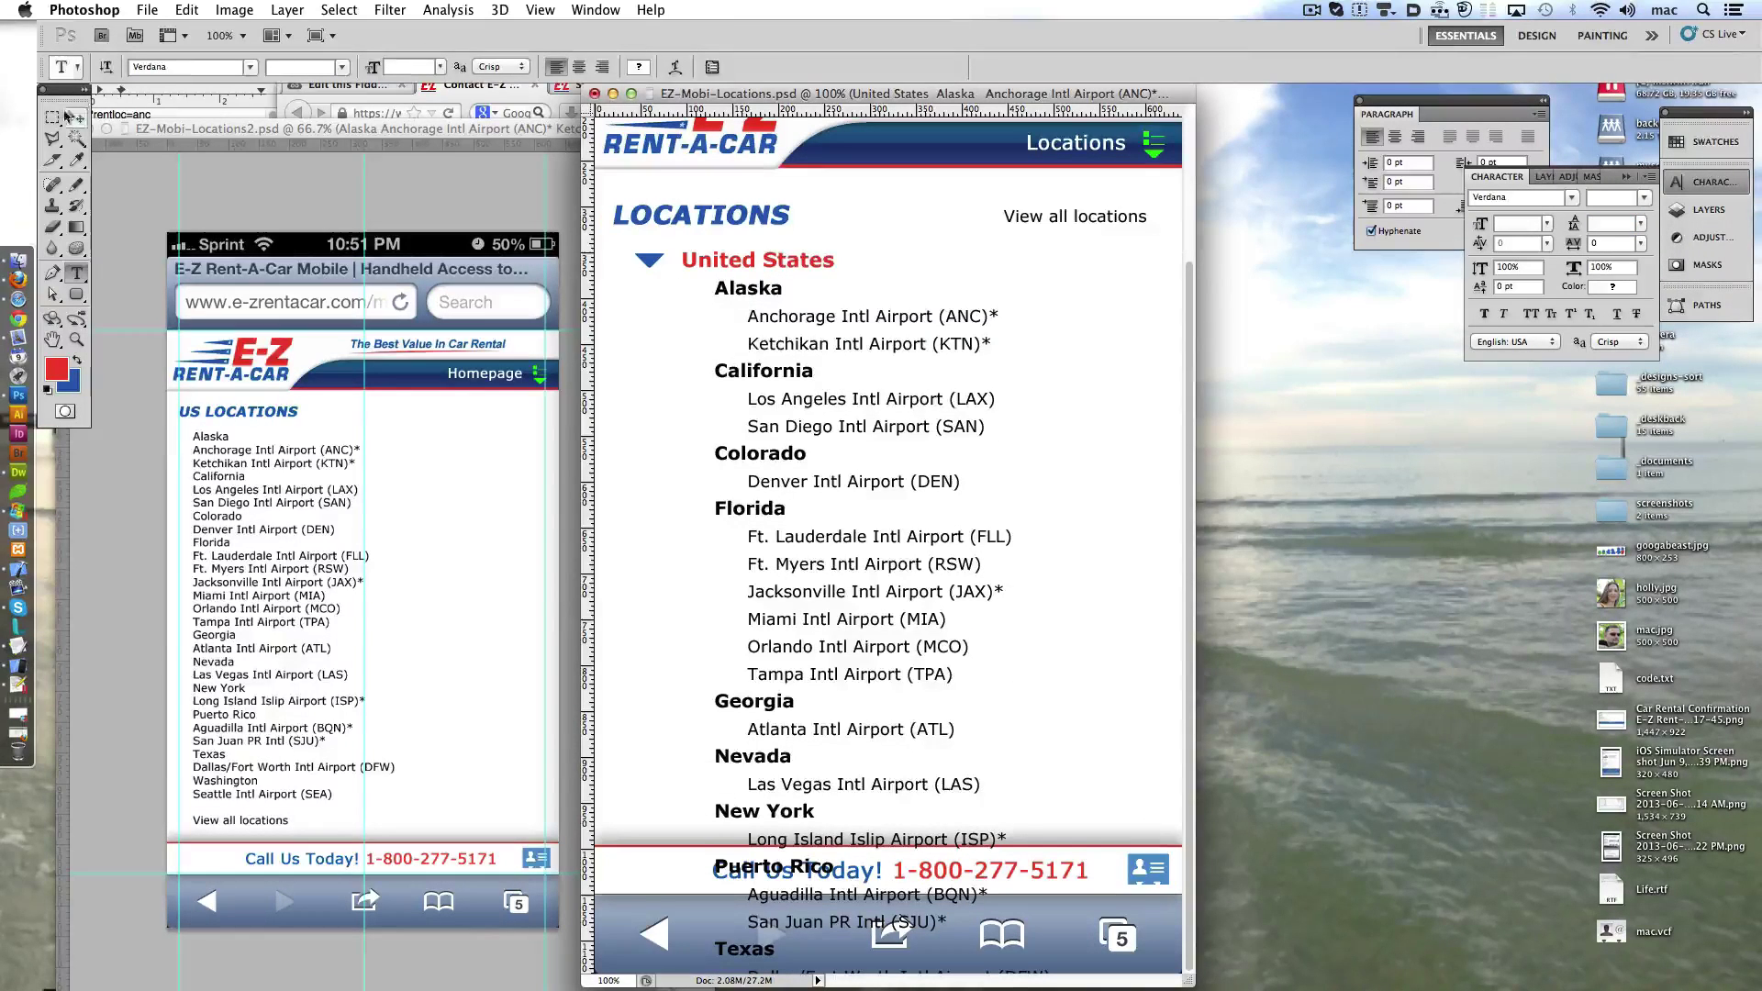
# - Mask the list text to the content area above the Call Us Today bar
pyautogui.press('m')
pyautogui.moveTo(606, 172); pyautogui.dragTo(1180, 842)
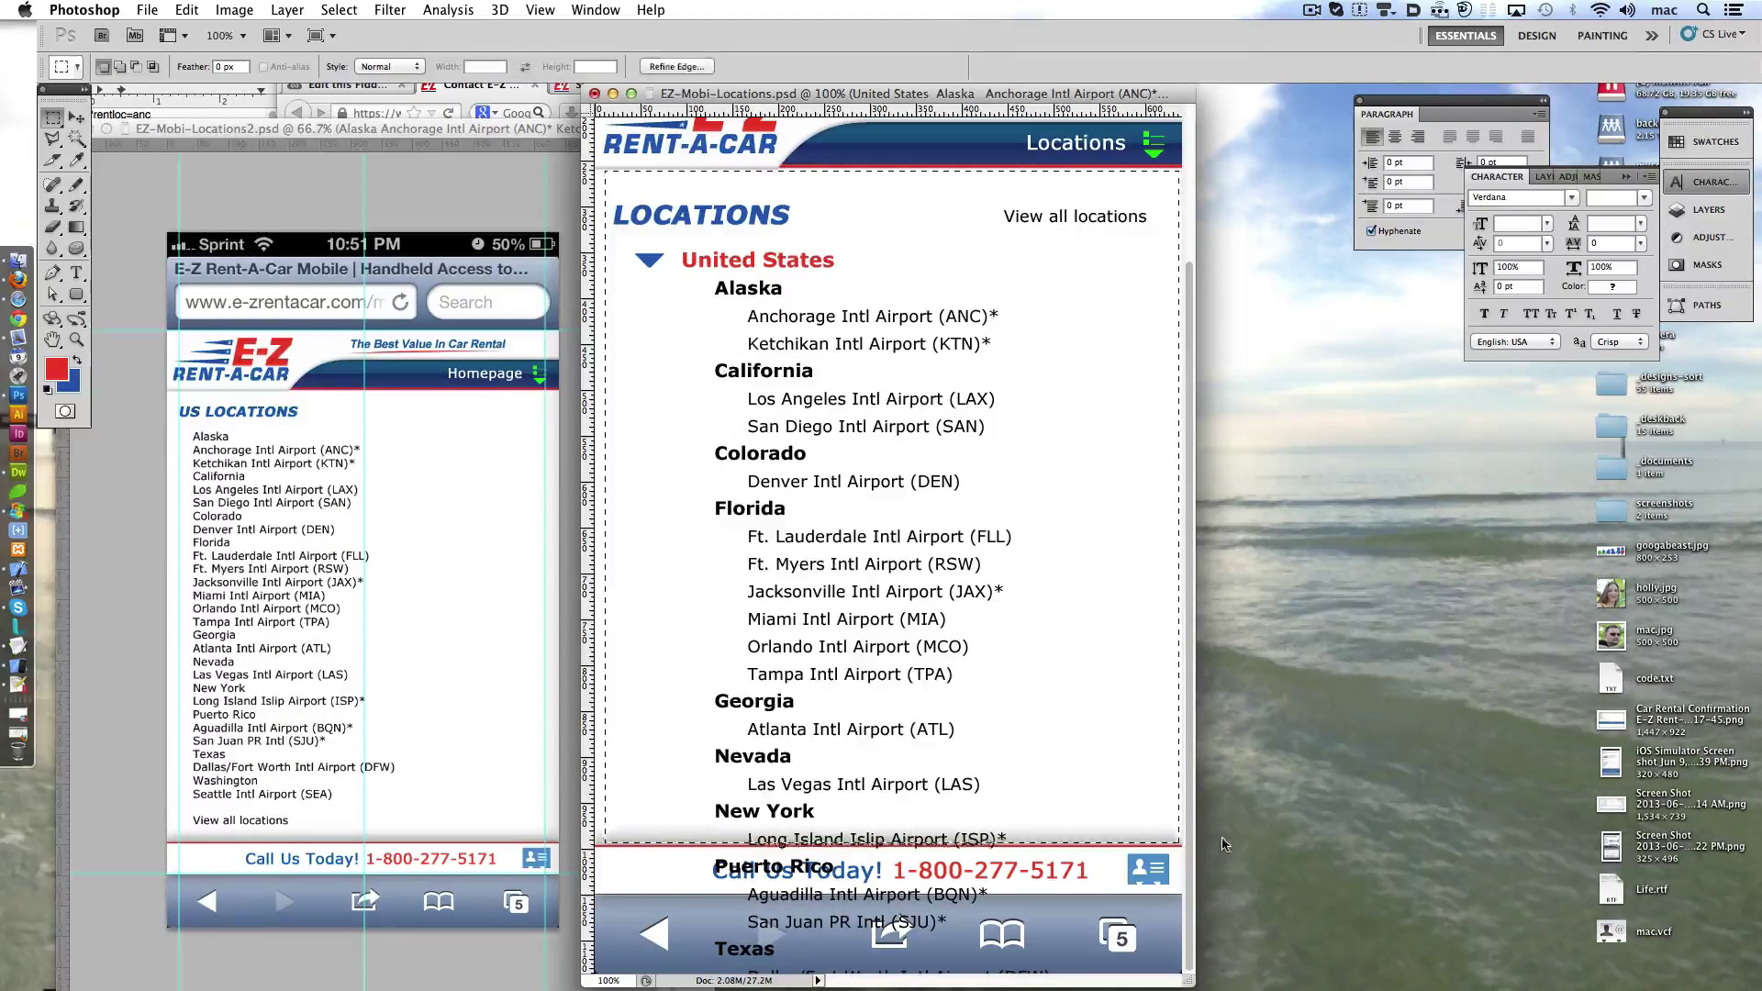
pyautogui.click(1709, 210)
pyautogui.click(1532, 975)
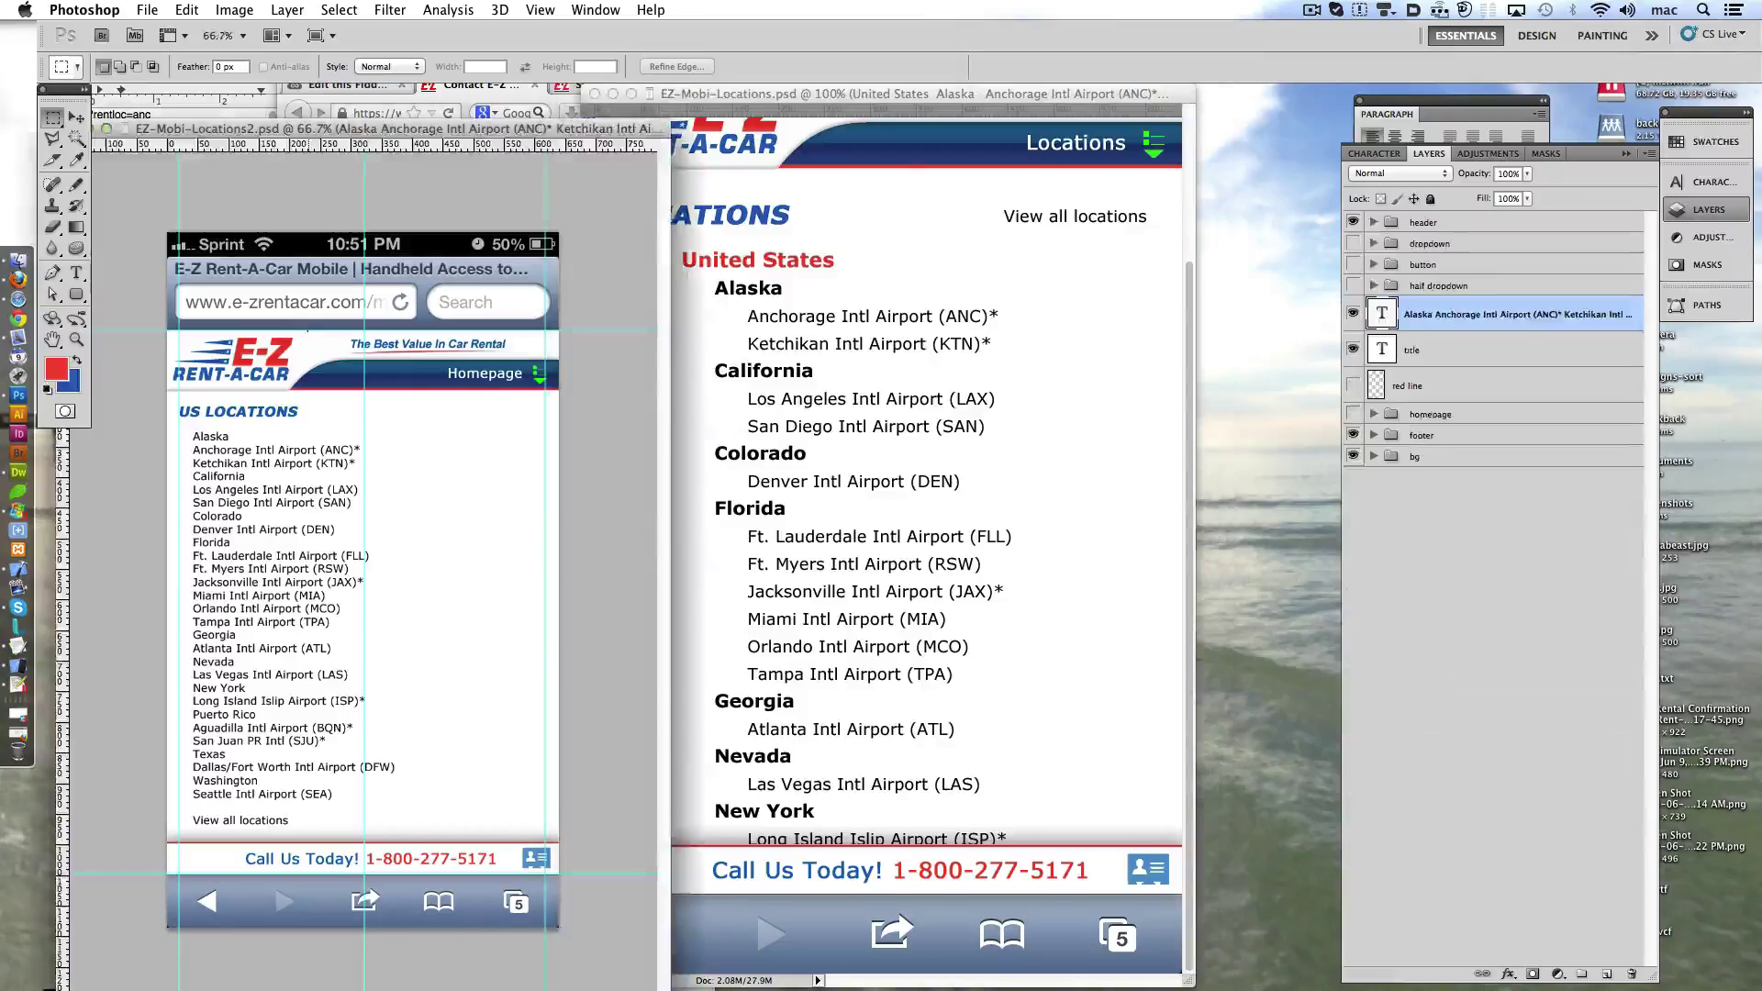
# - Open the nine EZ-Mobi mockups, CheckIn through Step3-Confirm, from Finder in Photoshop CS5.1
pyautogui.press('super+Tab')
pyautogui.press('Up')
pyautogui.press('Up')
pyautogui.press('Up')
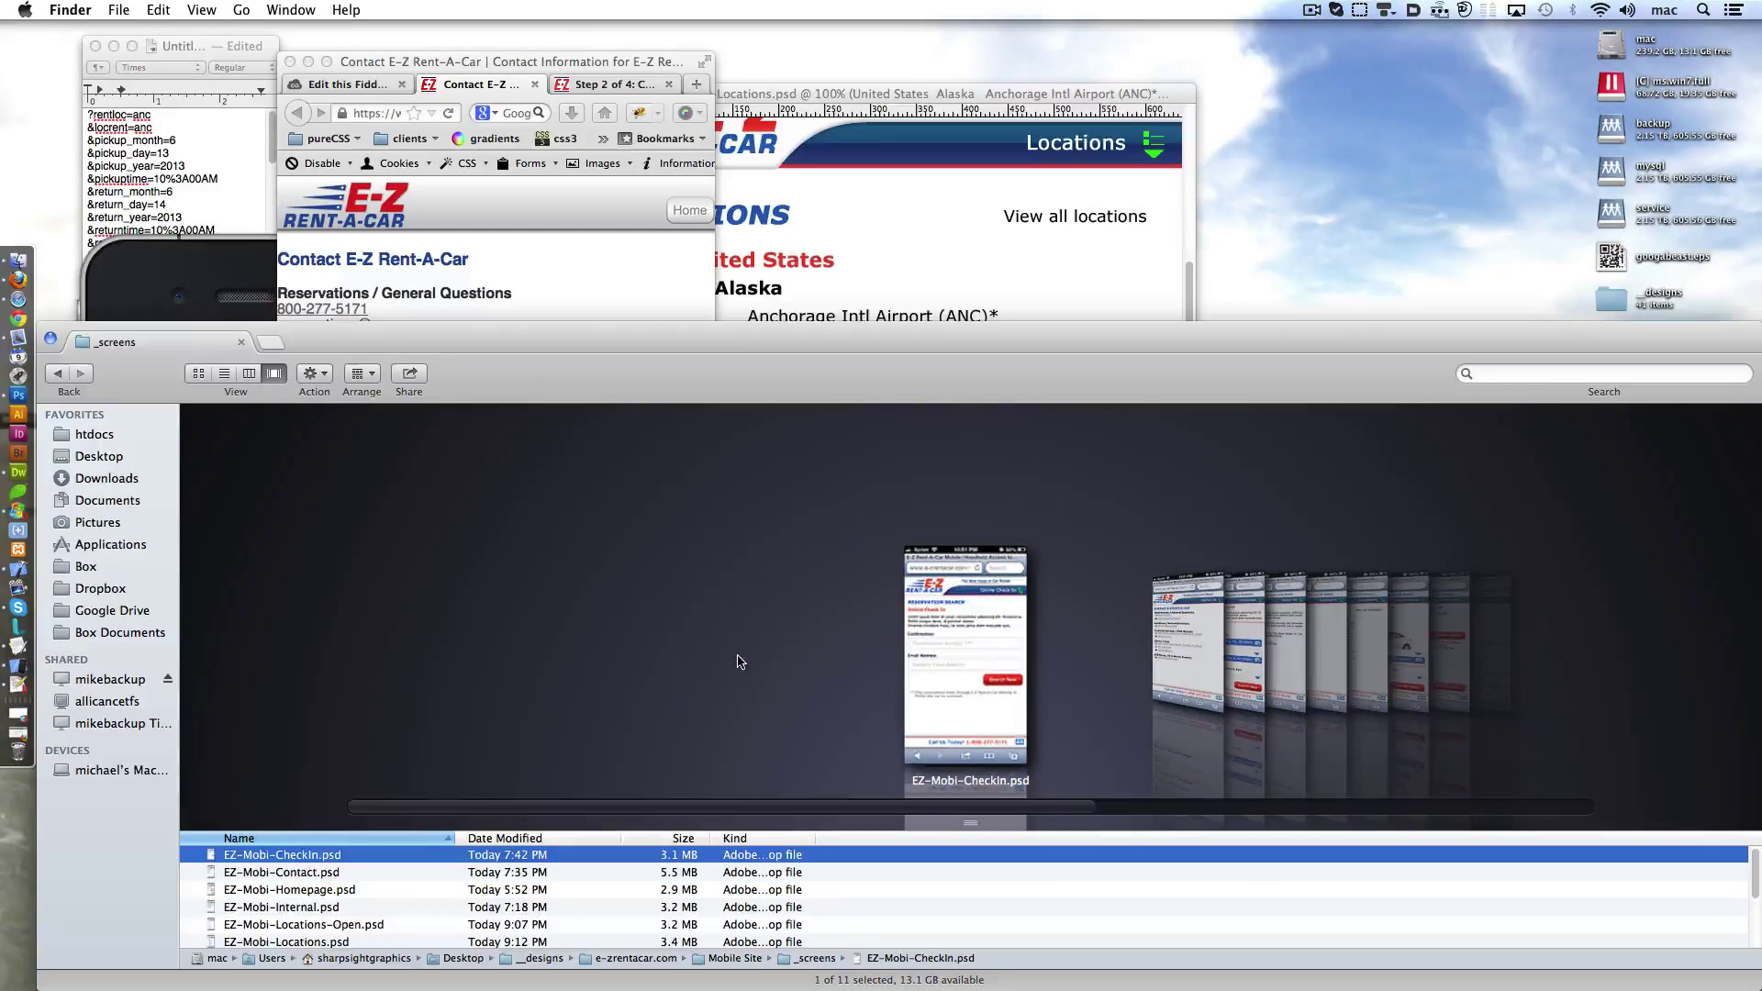
pyautogui.moveTo(968, 815); pyautogui.dragTo(969, 657)
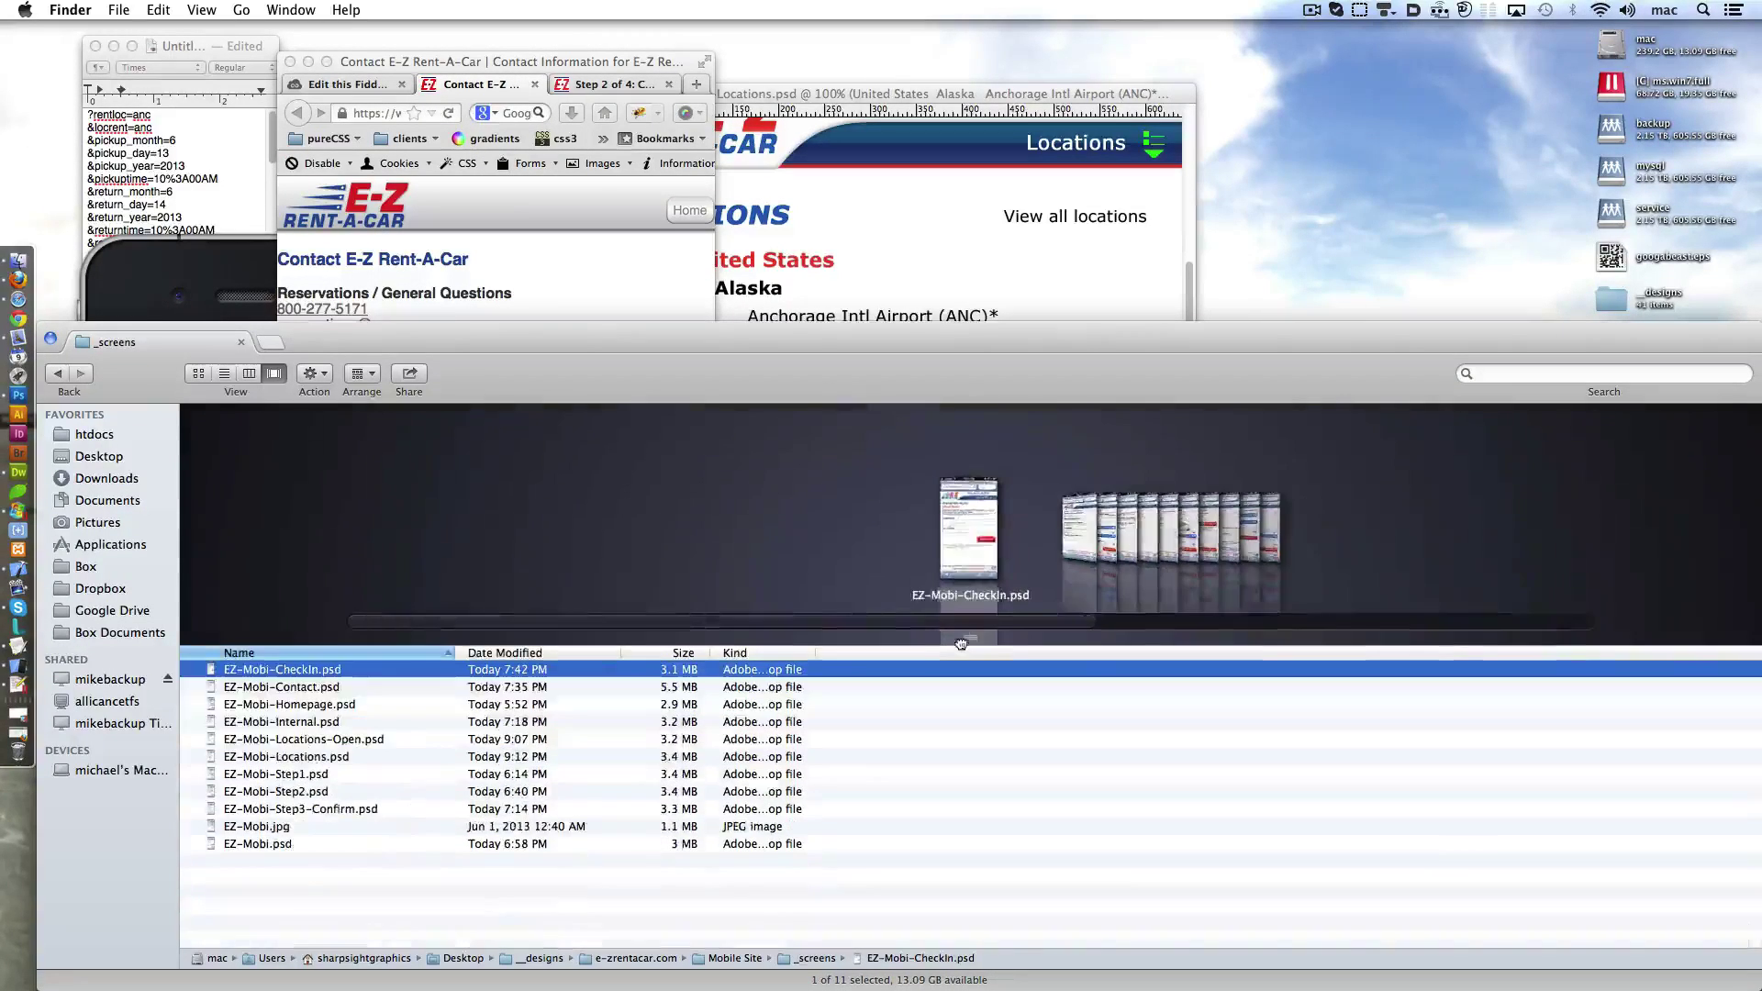
pyautogui.keyDown('shift'); pyautogui.click(318, 835); pyautogui.keyUp('shift')
pyautogui.rightClick(319, 835)
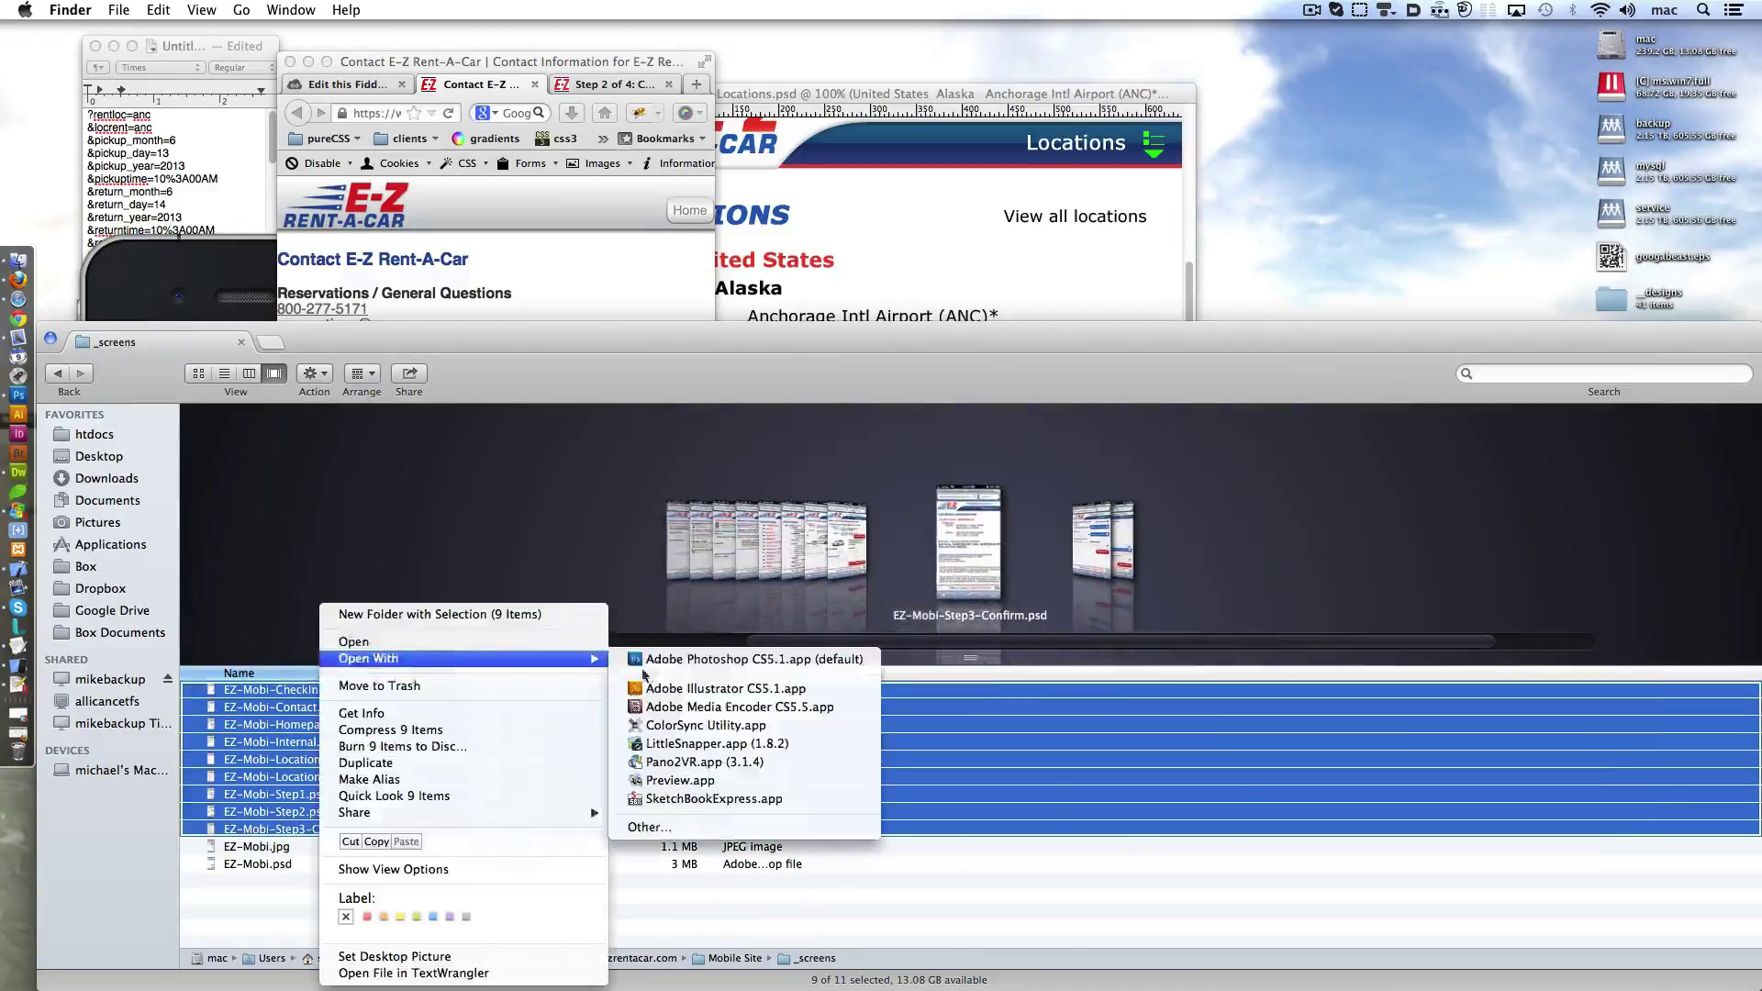
pyautogui.click(725, 657)
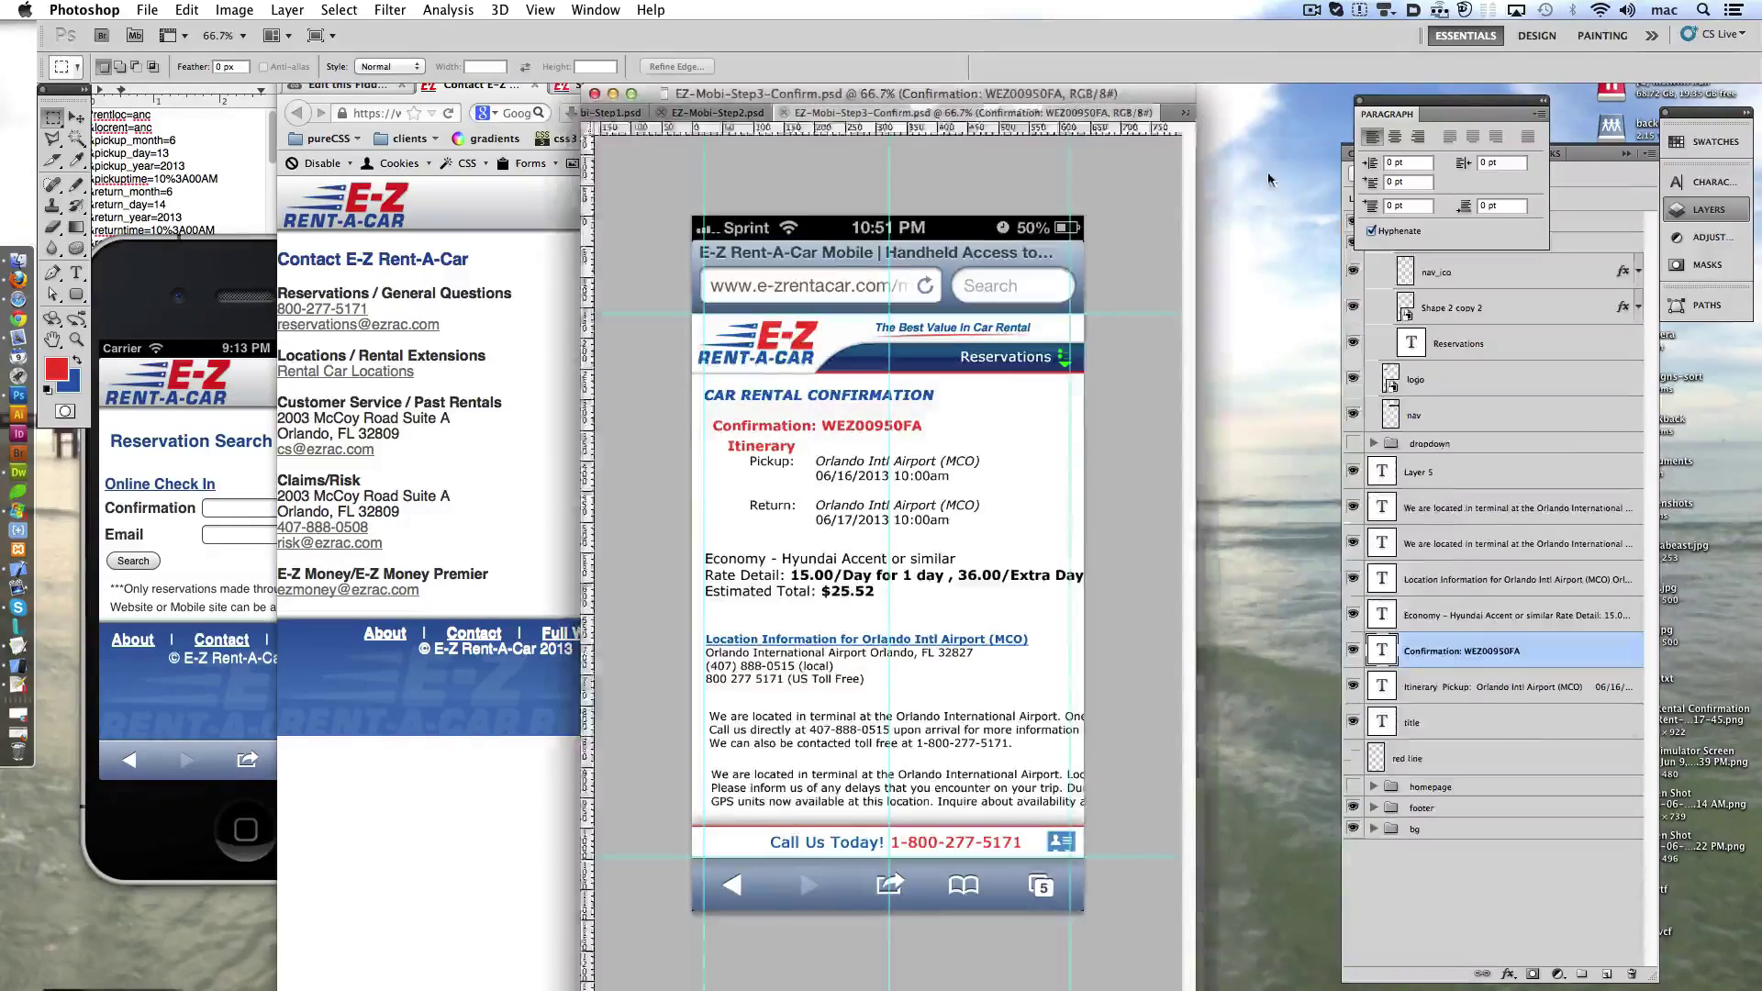
# - Move the View all locations text to the right of the LOCATIONS heading
pyautogui.hotkey('ctrl', 'shift', 'Tab')
pyautogui.hotkey('ctrl', 'shift', 'Tab')
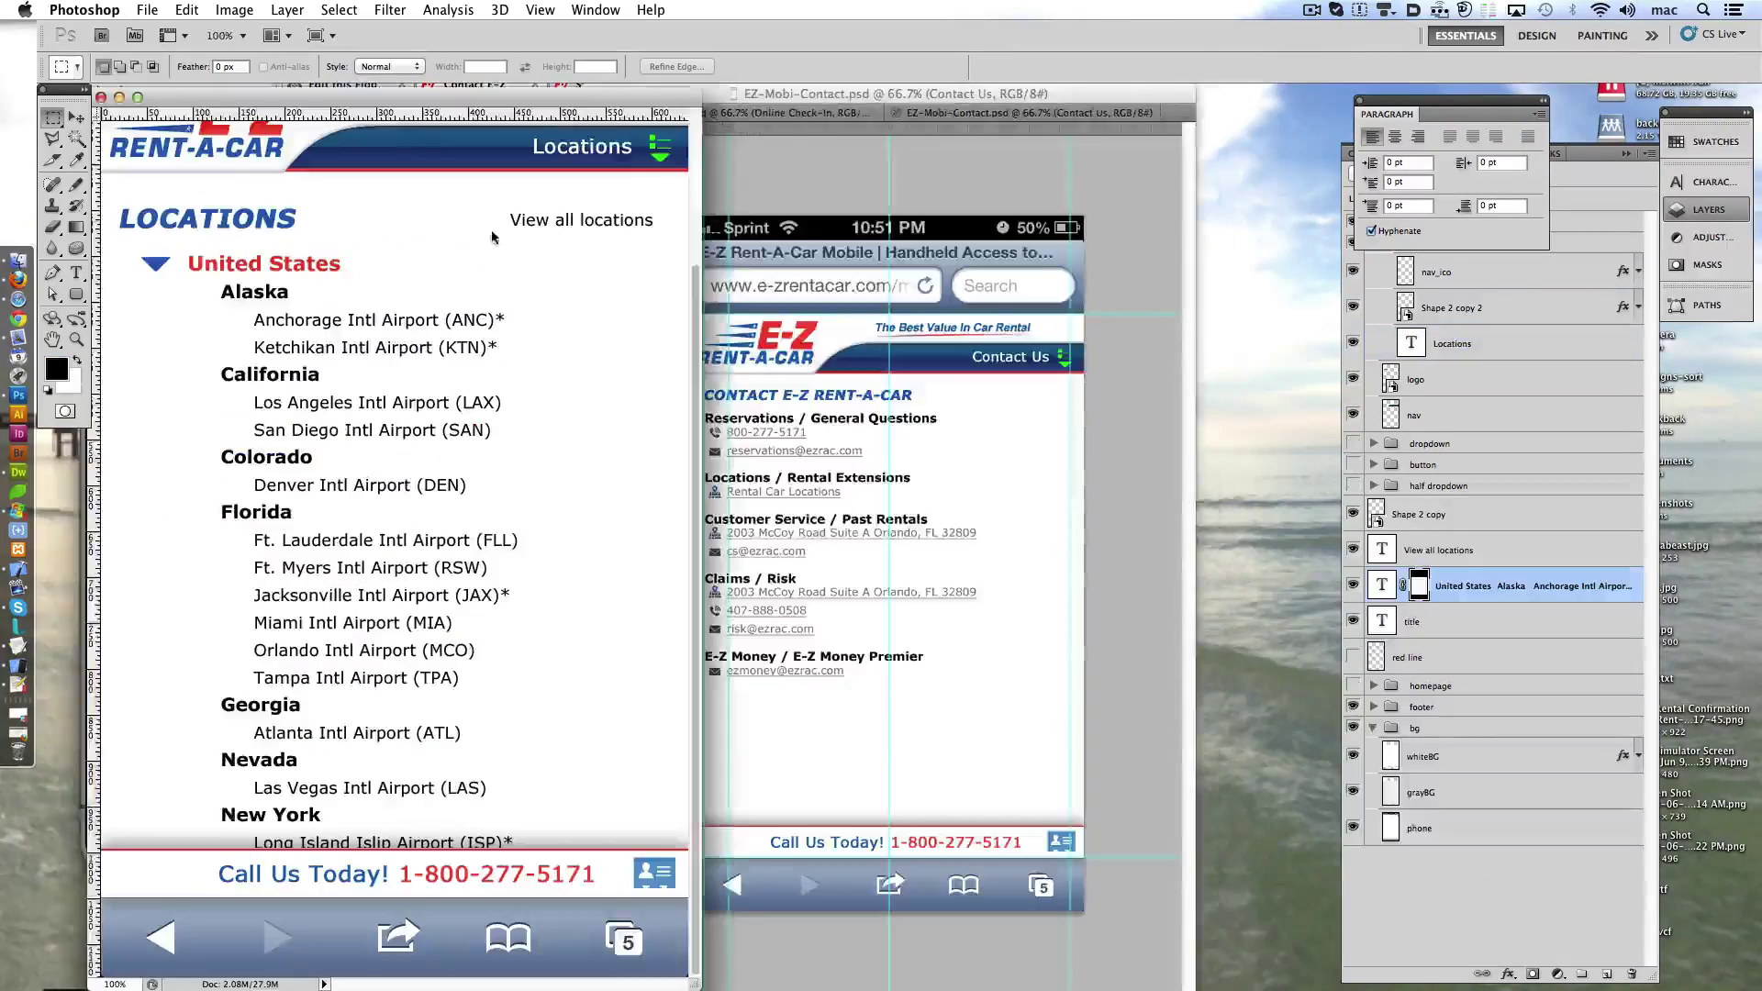
pyautogui.moveTo(985, 119)
pyautogui.mouseDown()
pyautogui.moveTo(991, 192)
pyautogui.moveTo(996, 100)
pyautogui.mouseUp()
pyautogui.moveTo(519, 97)
pyautogui.mouseDown()
pyautogui.moveTo(1141, 128)
pyautogui.moveTo(1071, 120)
pyautogui.mouseUp()
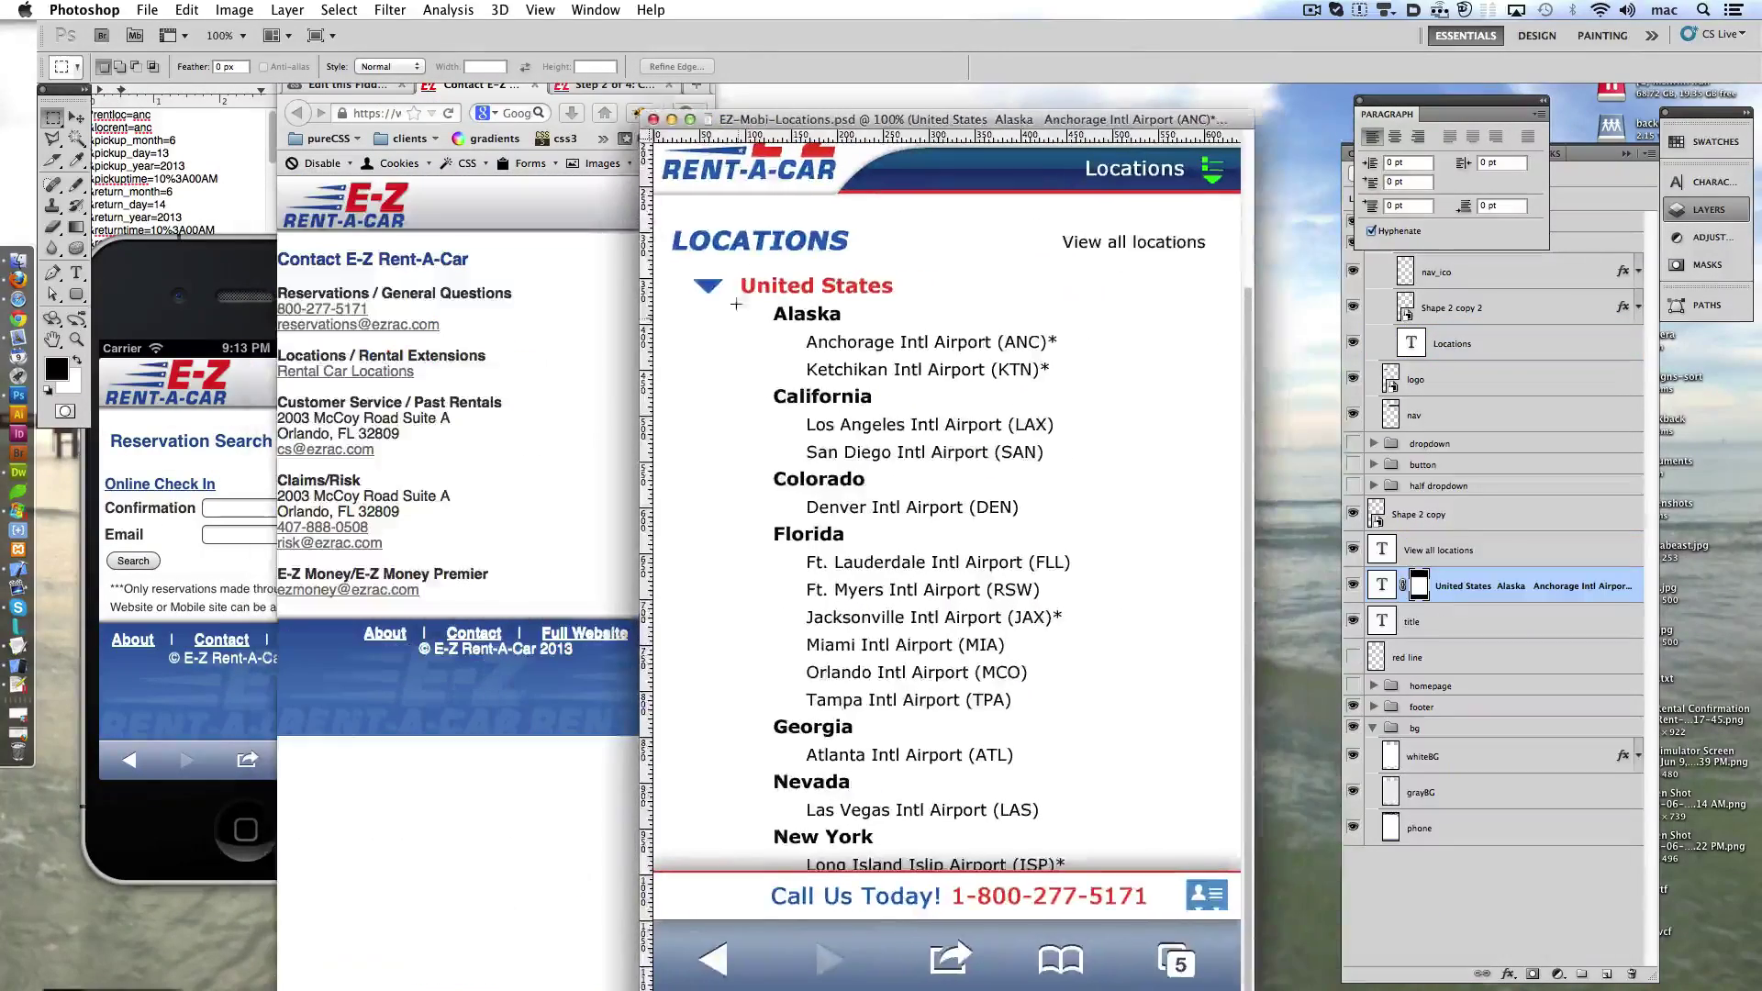
pyautogui.scroll(3, 1131, 332)
pyautogui.moveTo(1132, 332); pyautogui.dragTo(893, 330)
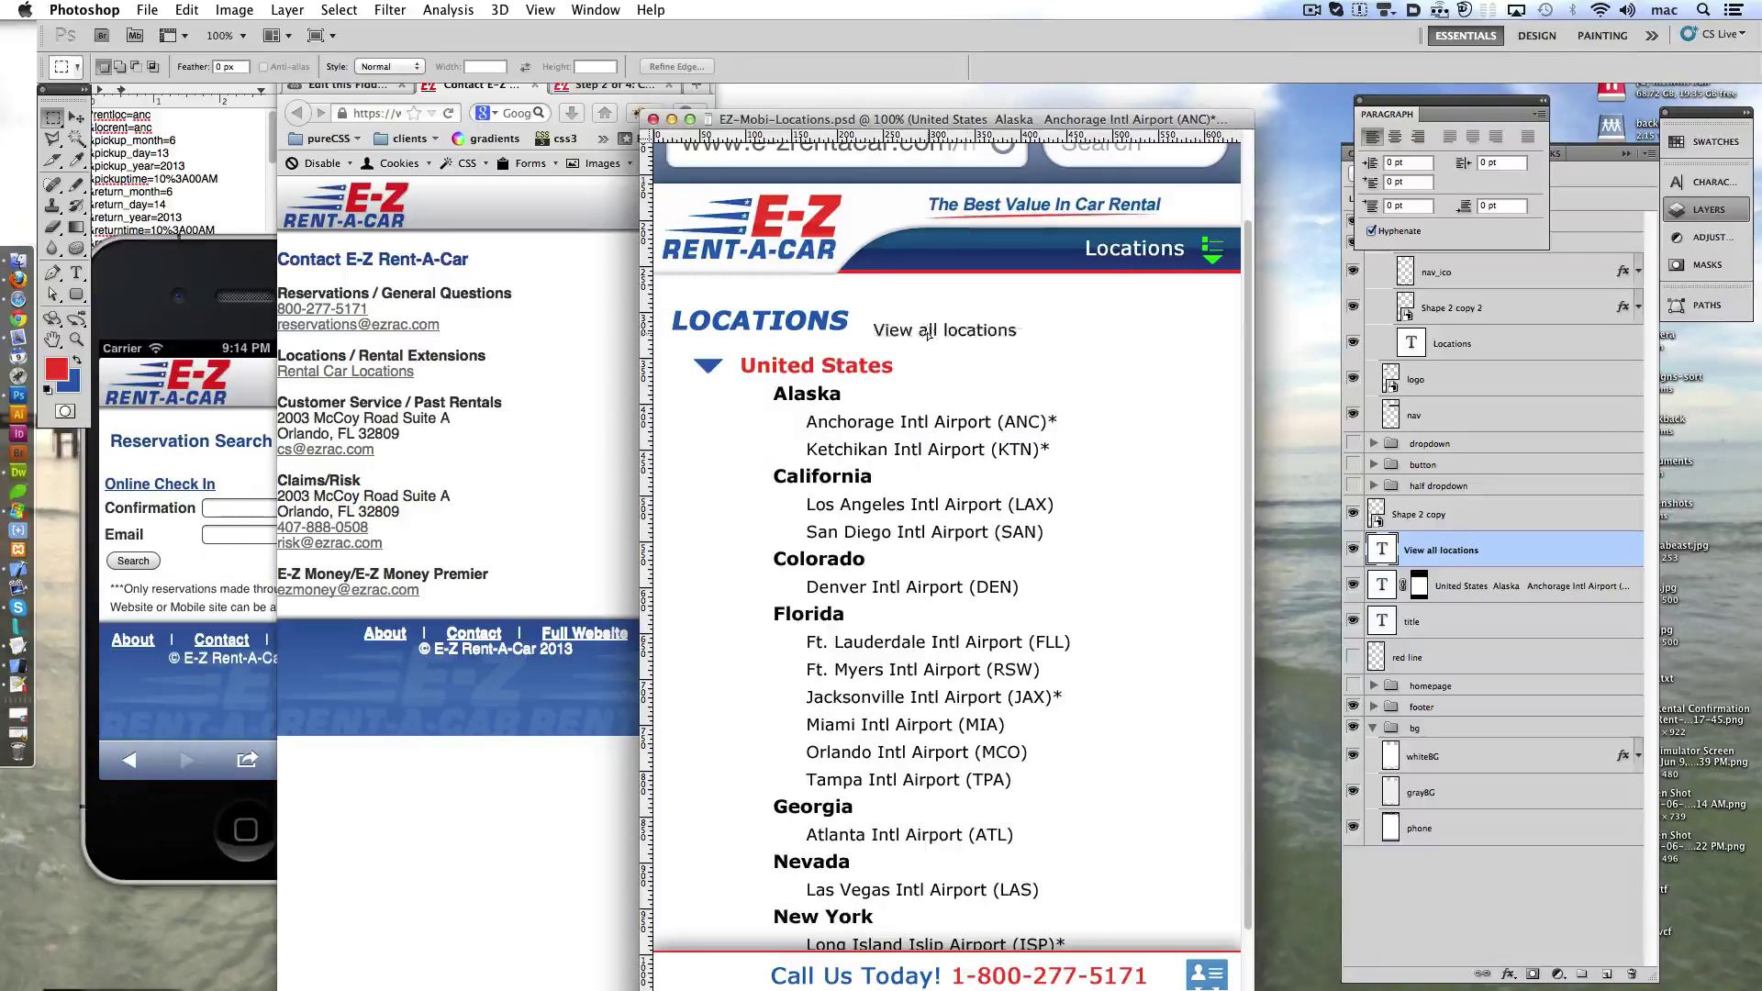
pyautogui.hotkey('shift', 'Right')
pyautogui.hotkey('shift', 'Right')
pyautogui.hotkey('shift', 'Right')
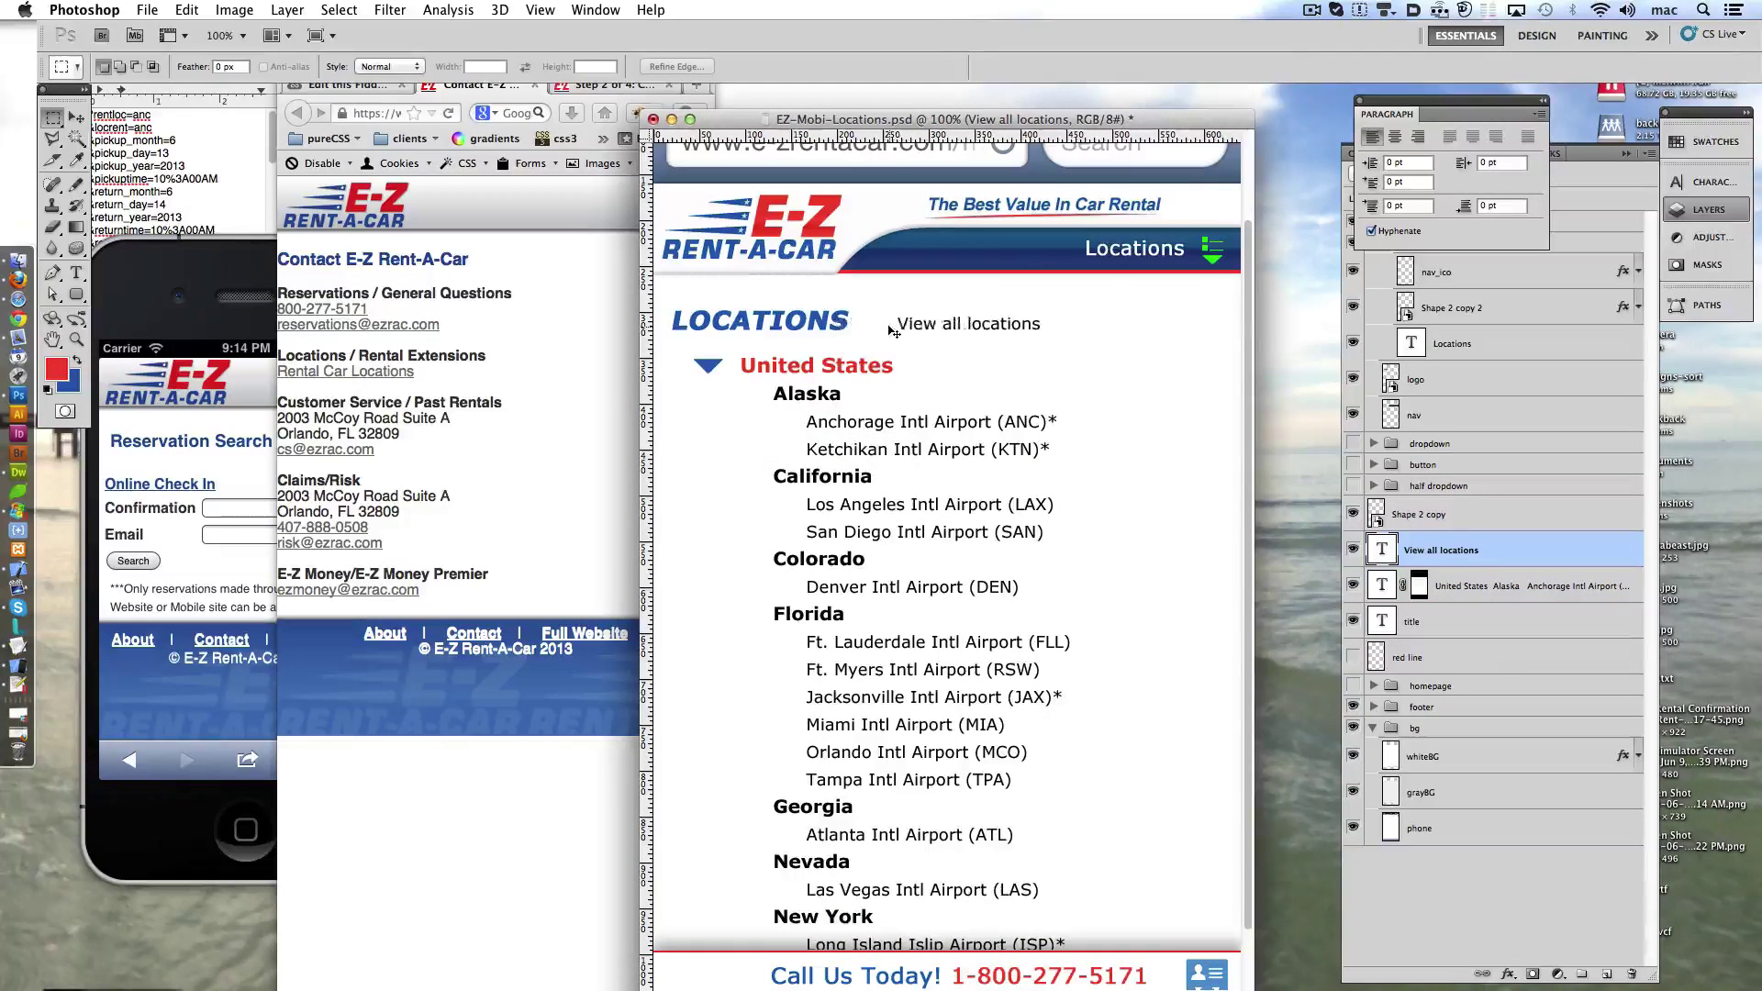
pyautogui.hotkey('shift', 'Right')
pyautogui.hotkey('shift', 'Right')
pyautogui.hotkey('shift', 'Right')
# - Make View all locations grey and underlined
pyautogui.press('t')
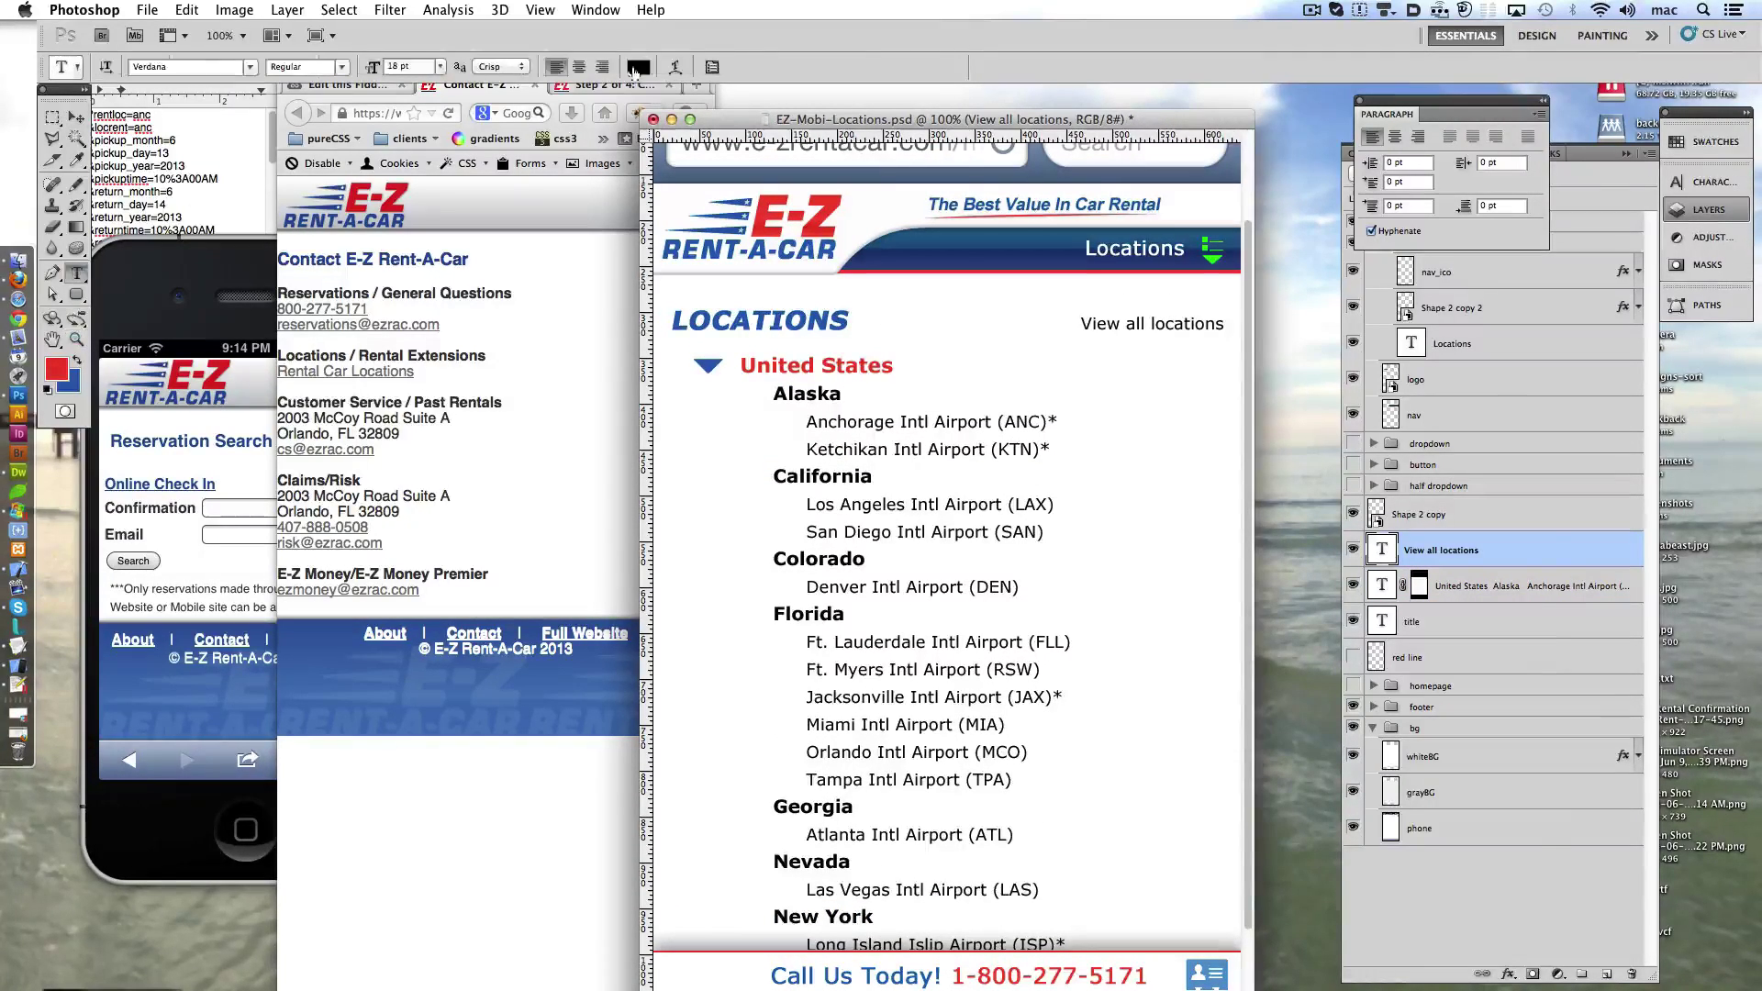
pyautogui.click(634, 67)
pyautogui.click(1456, 593)
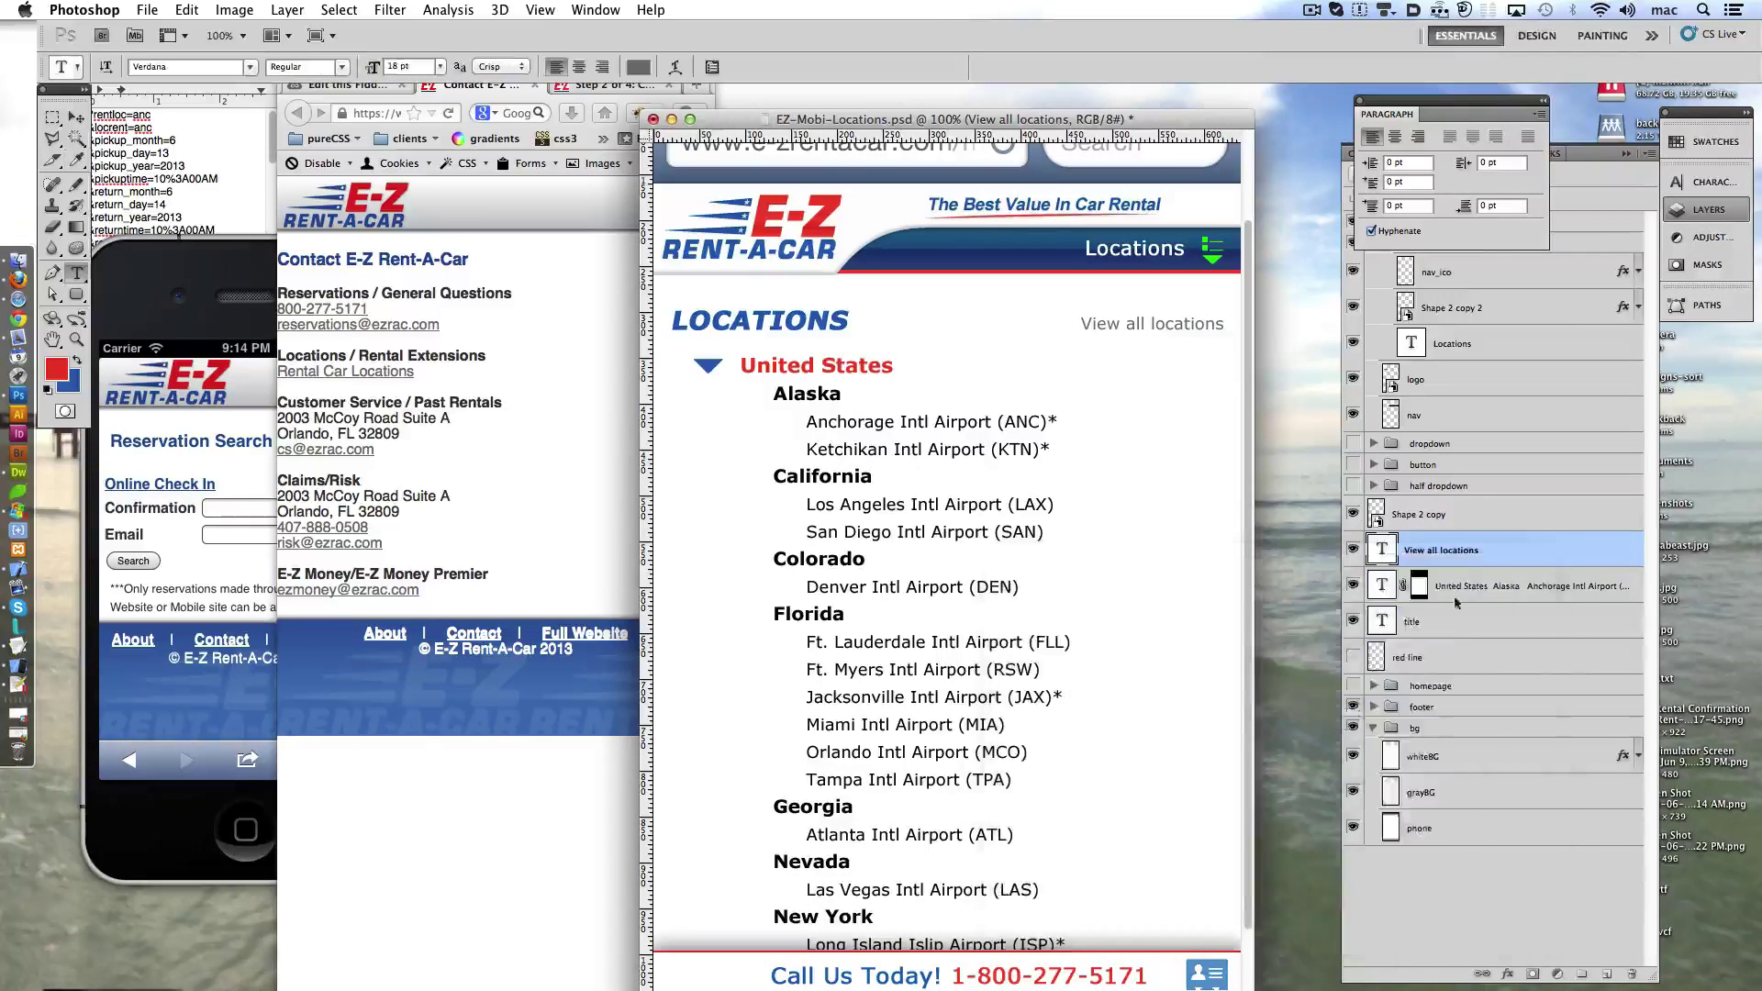
pyautogui.click(1705, 181)
pyautogui.click(1617, 313)
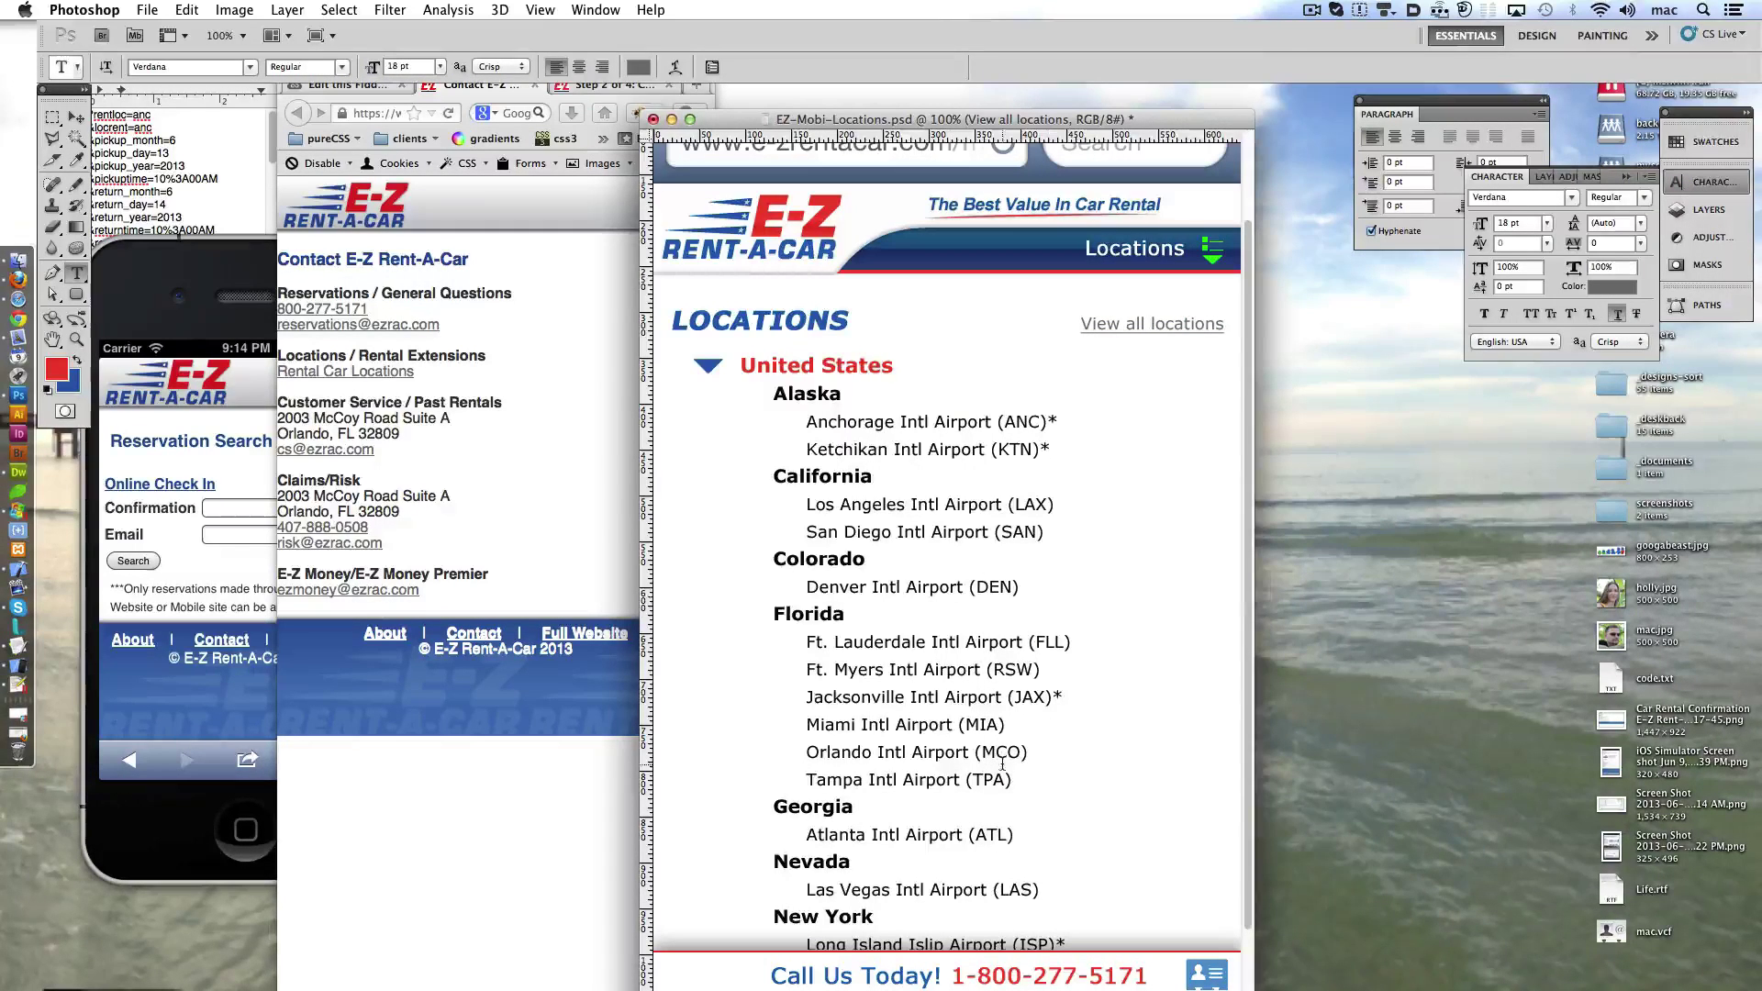
# - Rearrange the Locations document window, compare the other locations mockup, and hide Photoshop
pyautogui.moveTo(953, 120); pyautogui.dragTo(1044, 99)
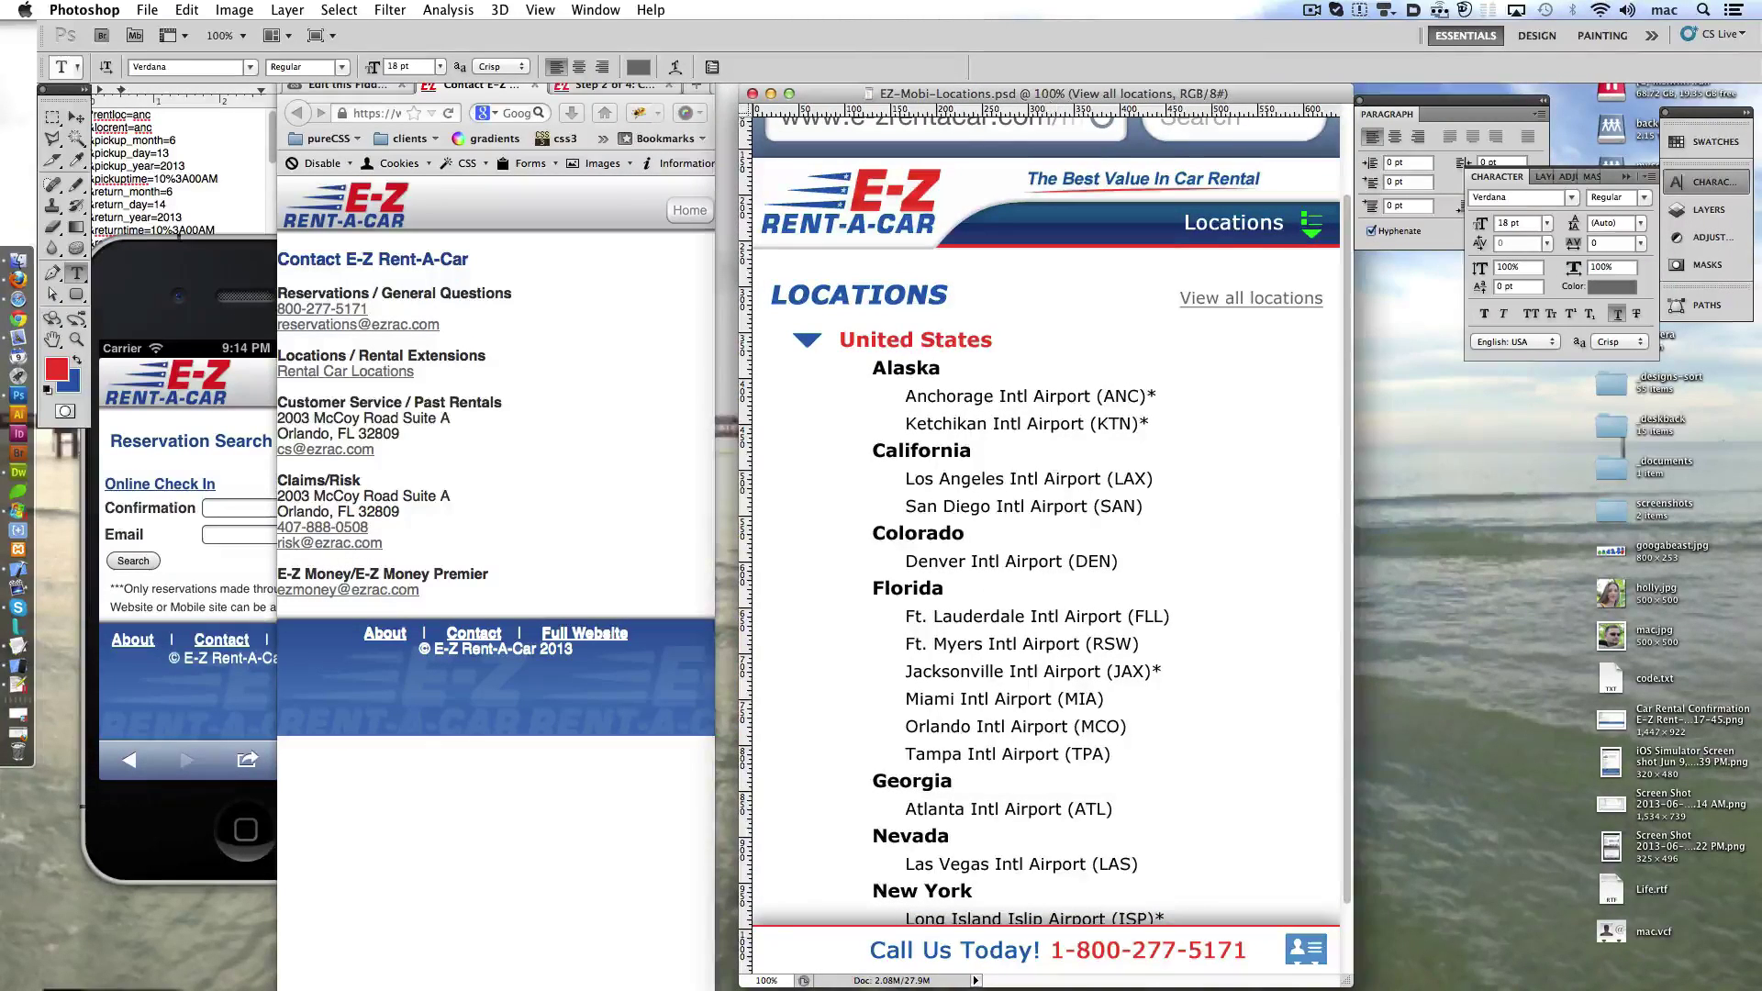
pyautogui.click(102, 786)
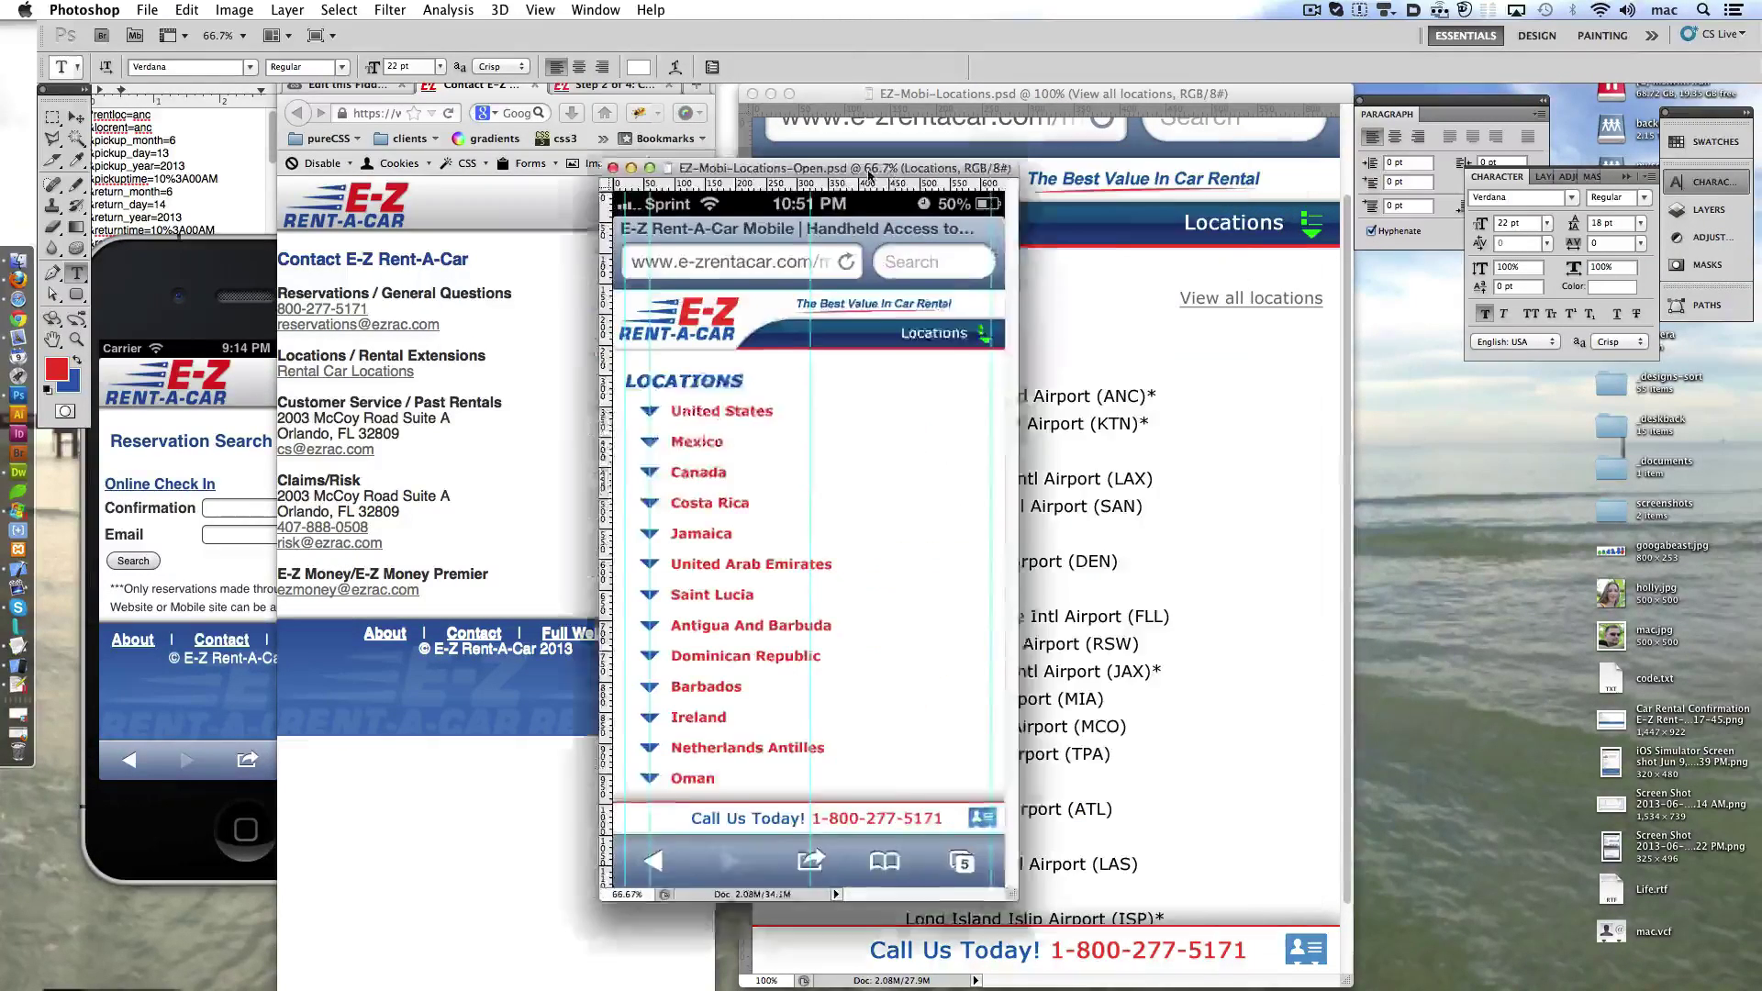
pyautogui.click(901, 92)
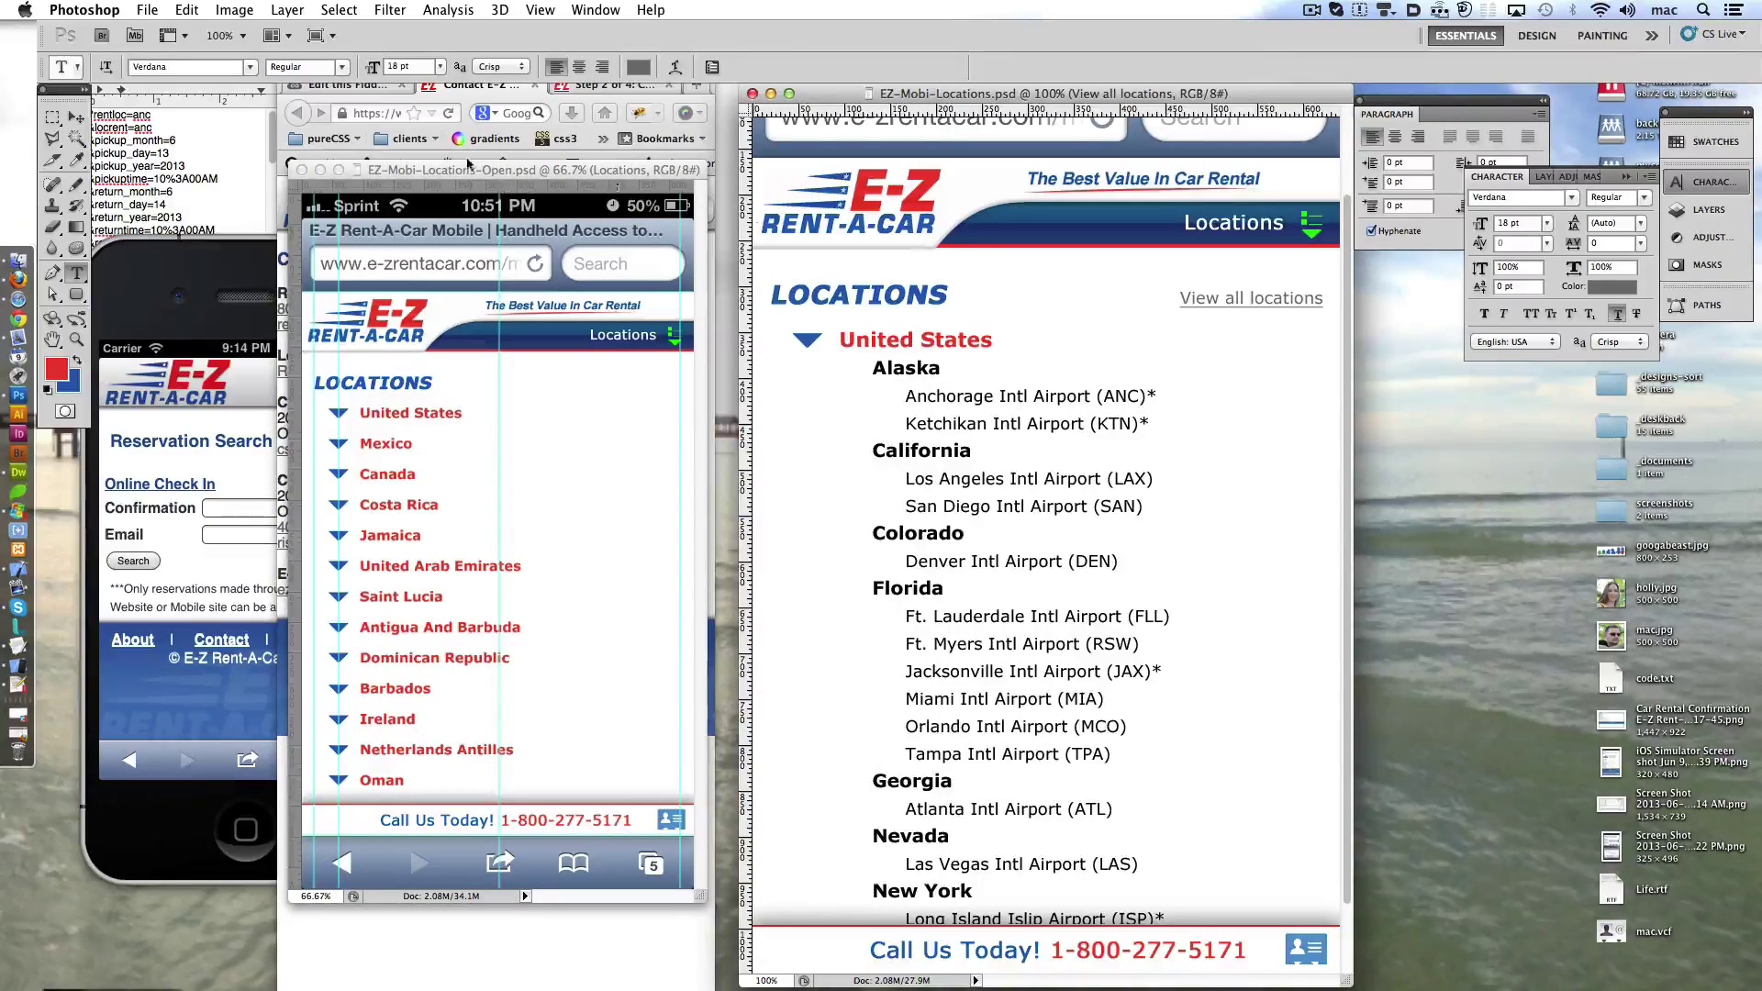
pyautogui.press('super+h')
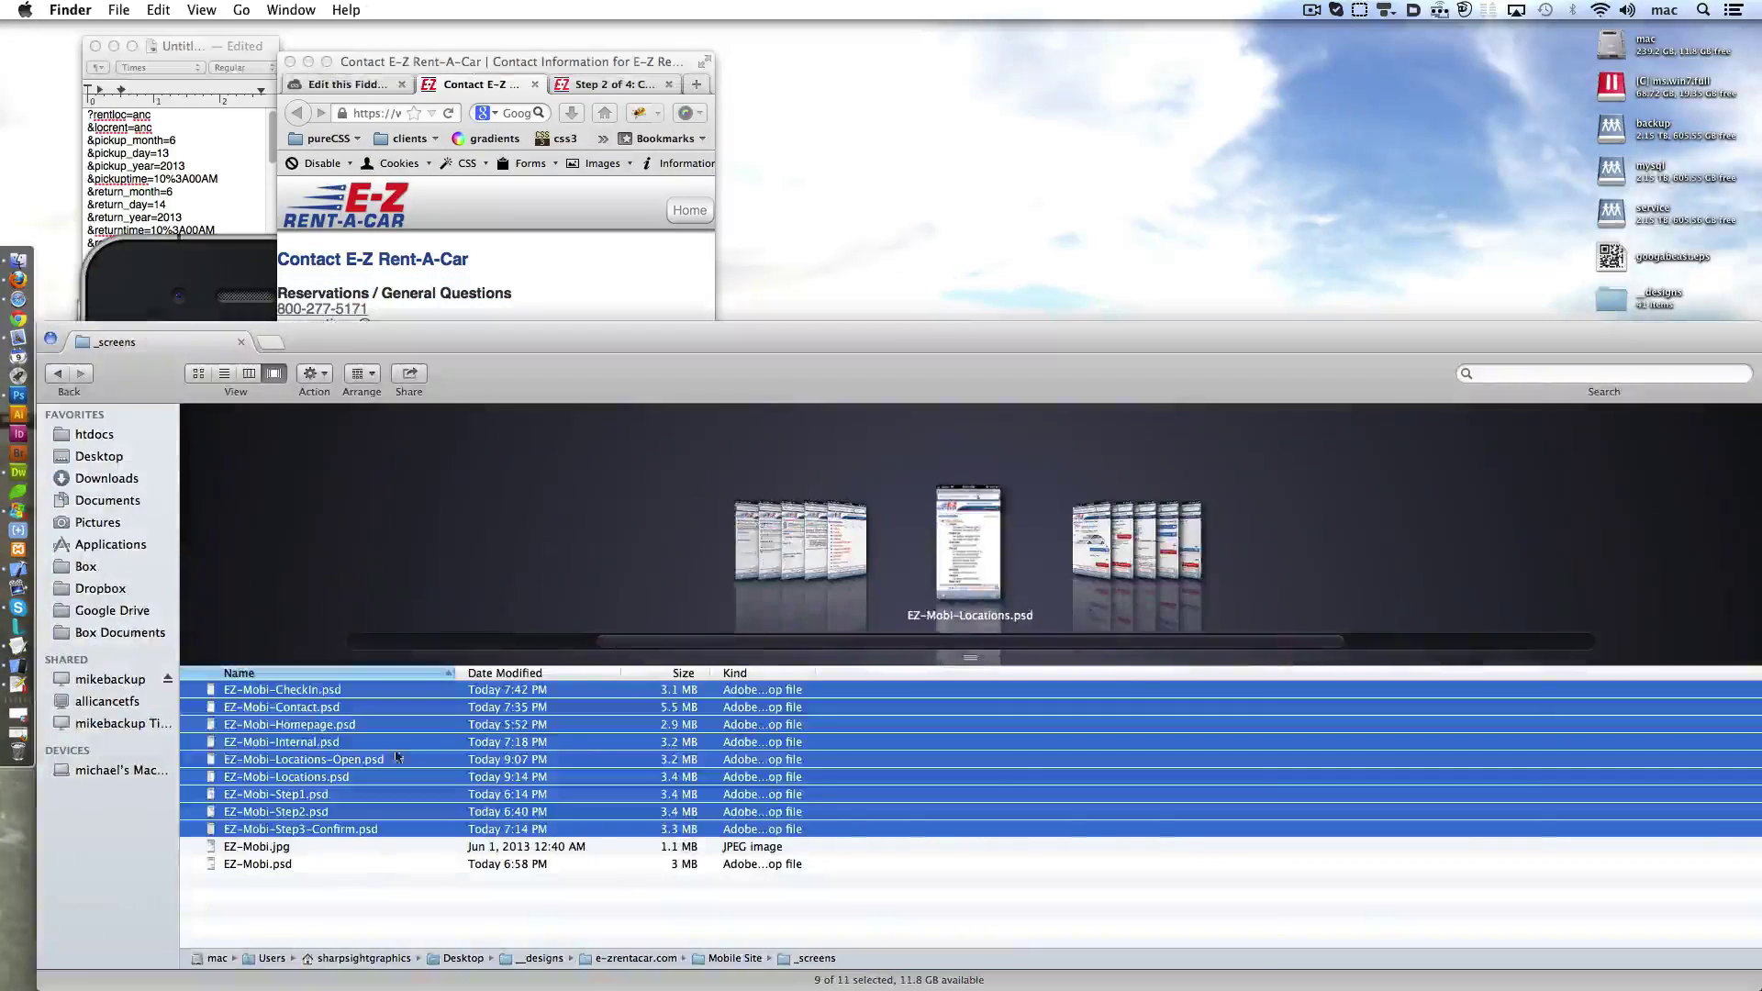
# - Rename the 9:14 mockup file to EZ-Mobi-Locations-Open.psd in Finder
pyautogui.click(398, 758)
pyautogui.press('Return')
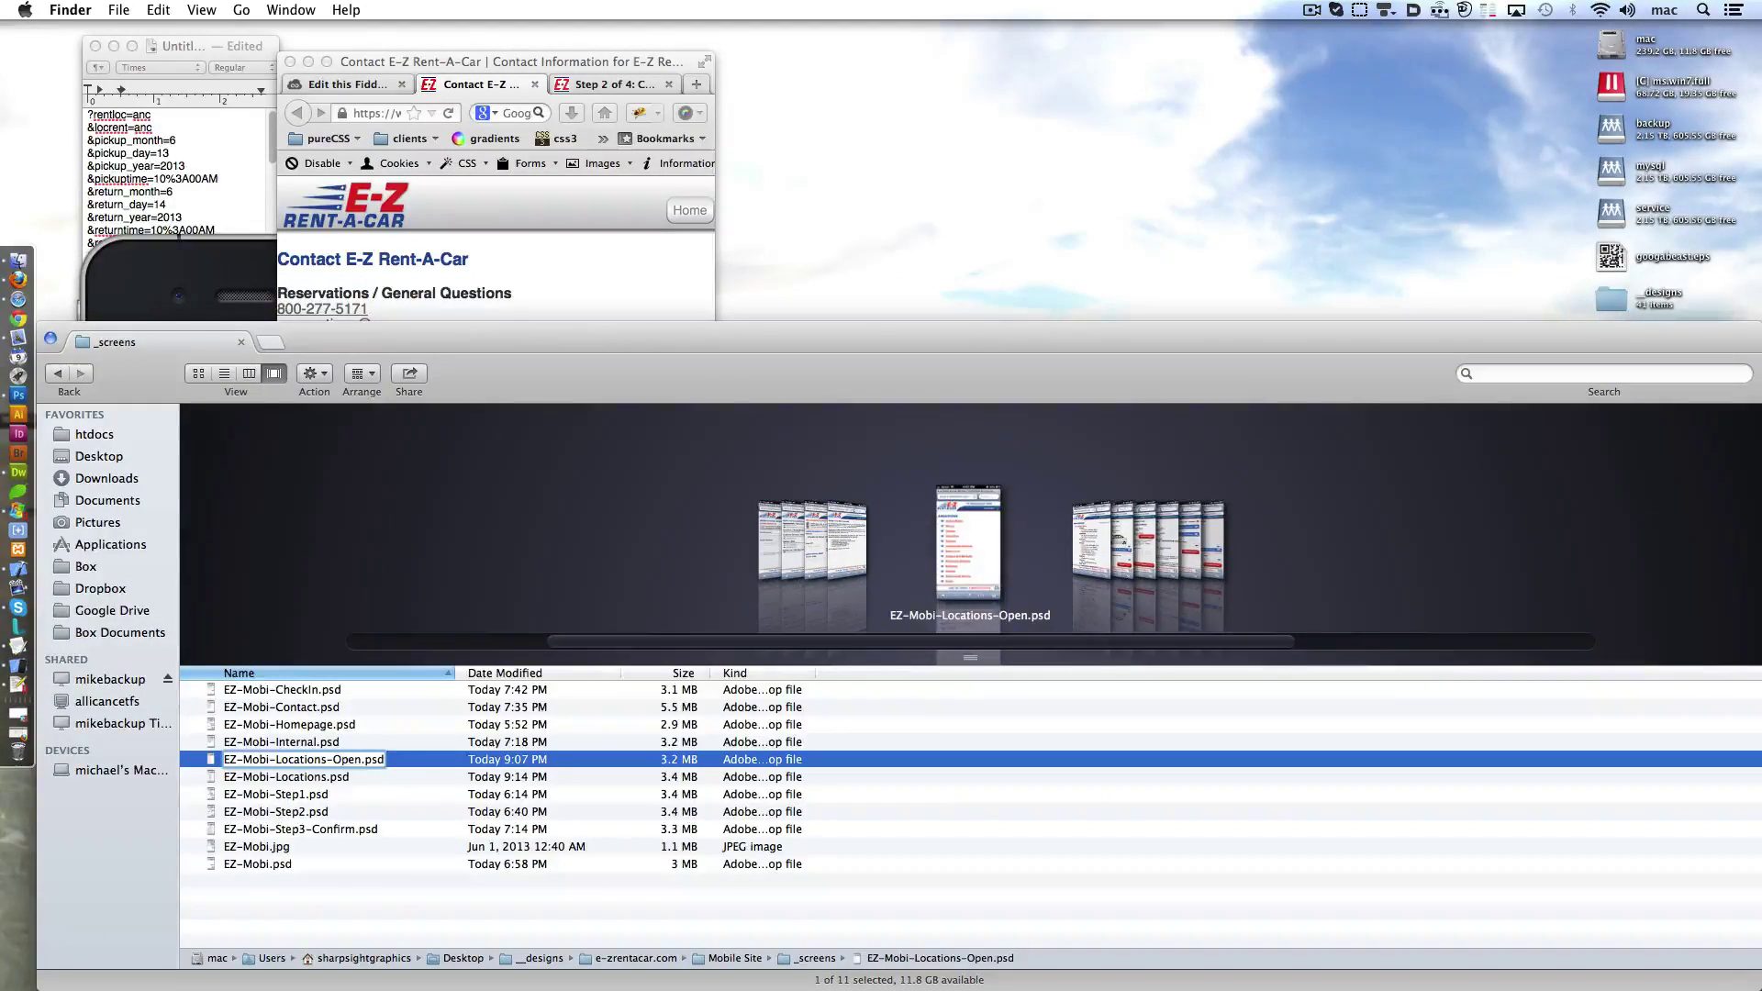
pyautogui.write('2')
pyautogui.press('Return')
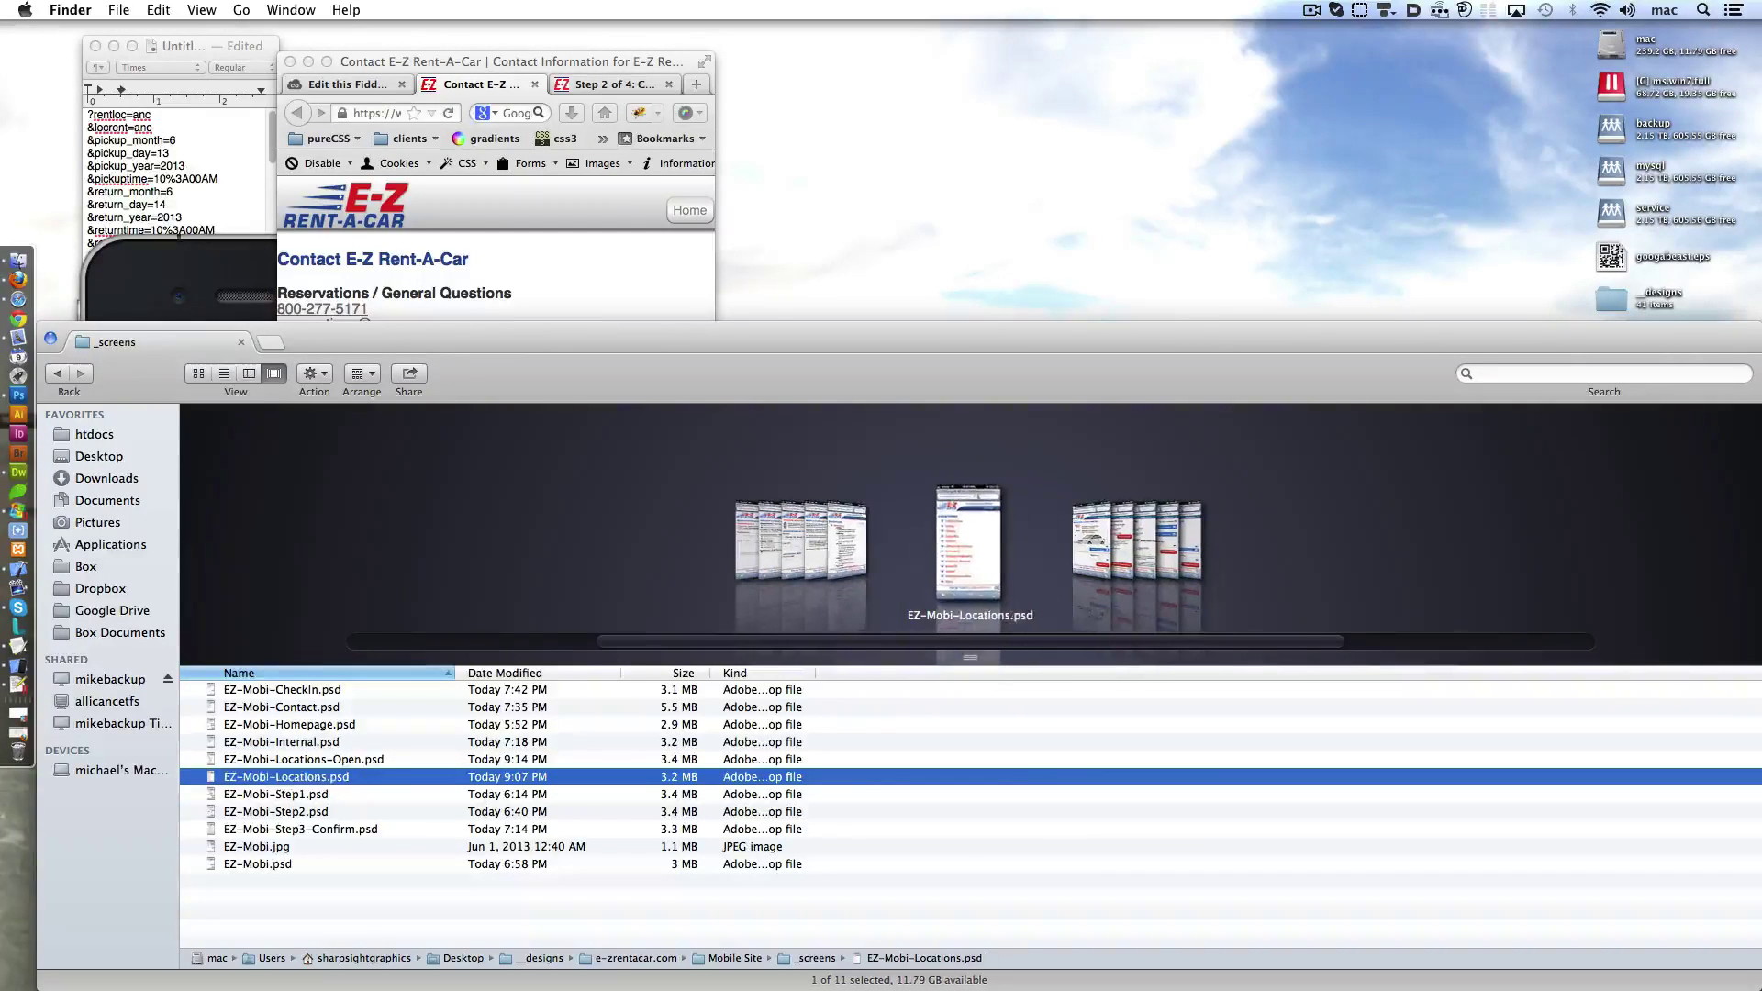
# - Open EZ-Mobi-Locations.psd in Photoshop
pyautogui.keyDown('shift'); pyautogui.click(340, 776); pyautogui.keyUp('shift')
pyautogui.rightClick(325, 777)
pyautogui.click(630, 665)
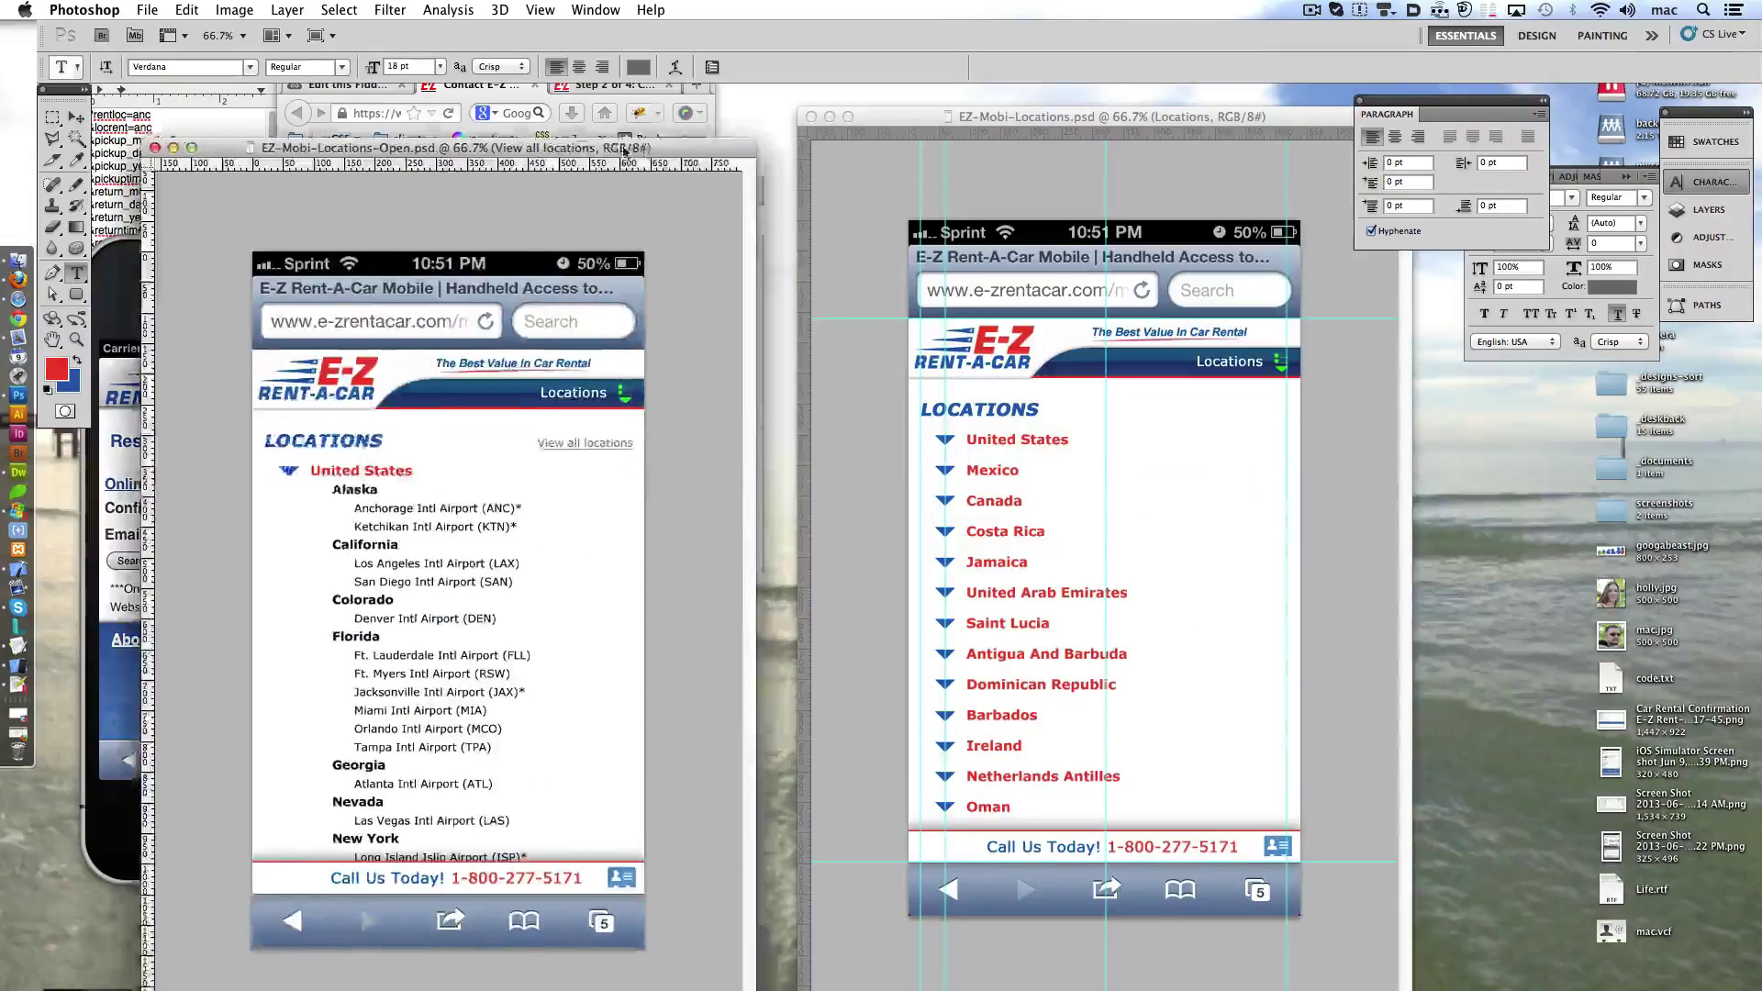
# - Colour the Alaska, California, Denver and Florida airport lines grey #727272
pyautogui.moveTo(624, 152); pyautogui.dragTo(644, 106)
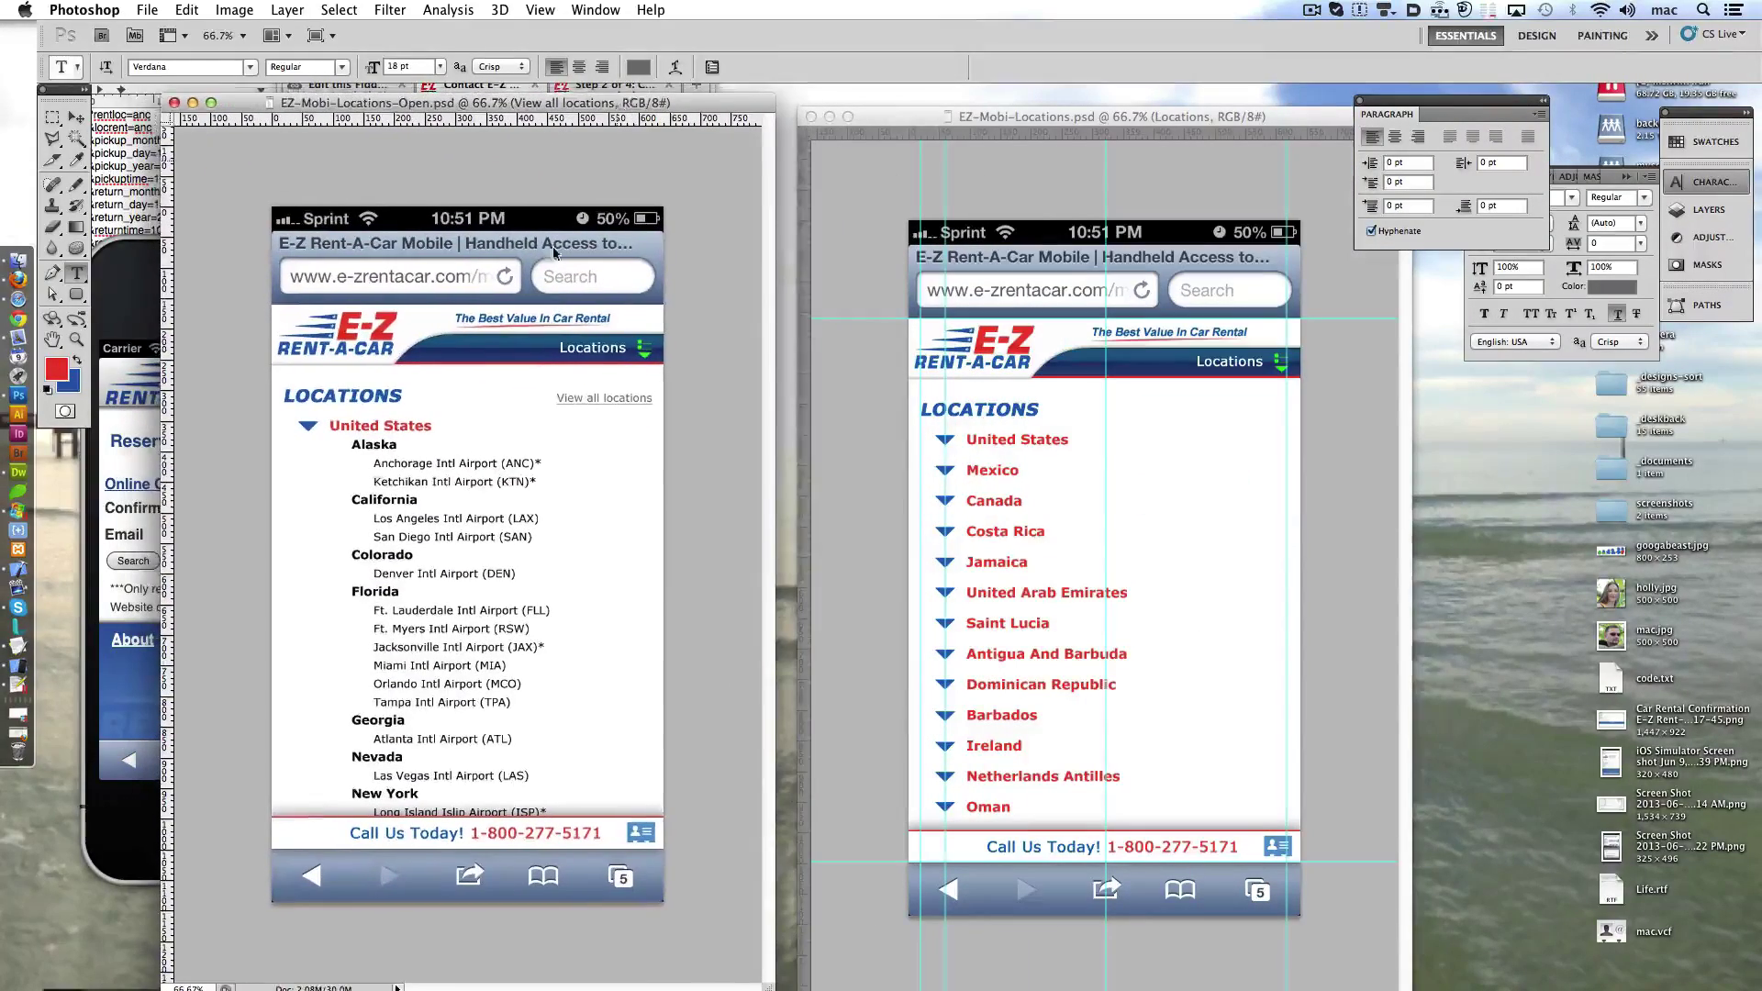
pyautogui.click(639, 67)
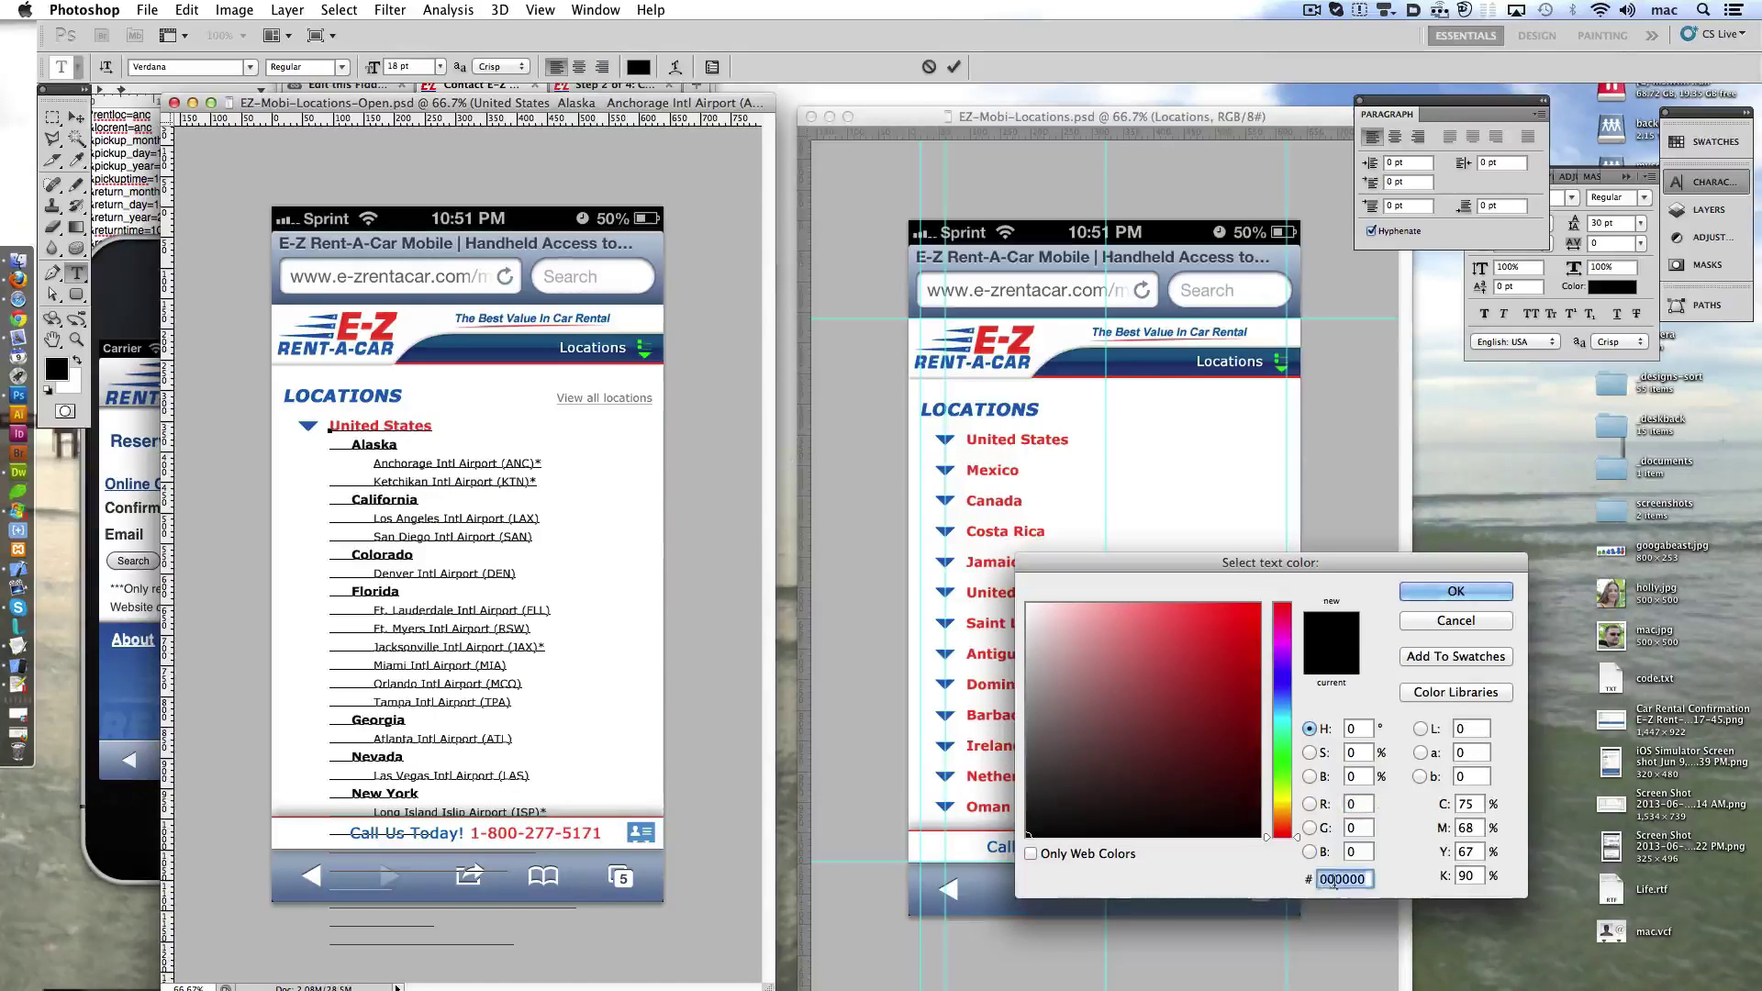
pyautogui.press('Return')
pyautogui.moveTo(330, 514); pyautogui.dragTo(535, 541)
pyautogui.click(638, 67)
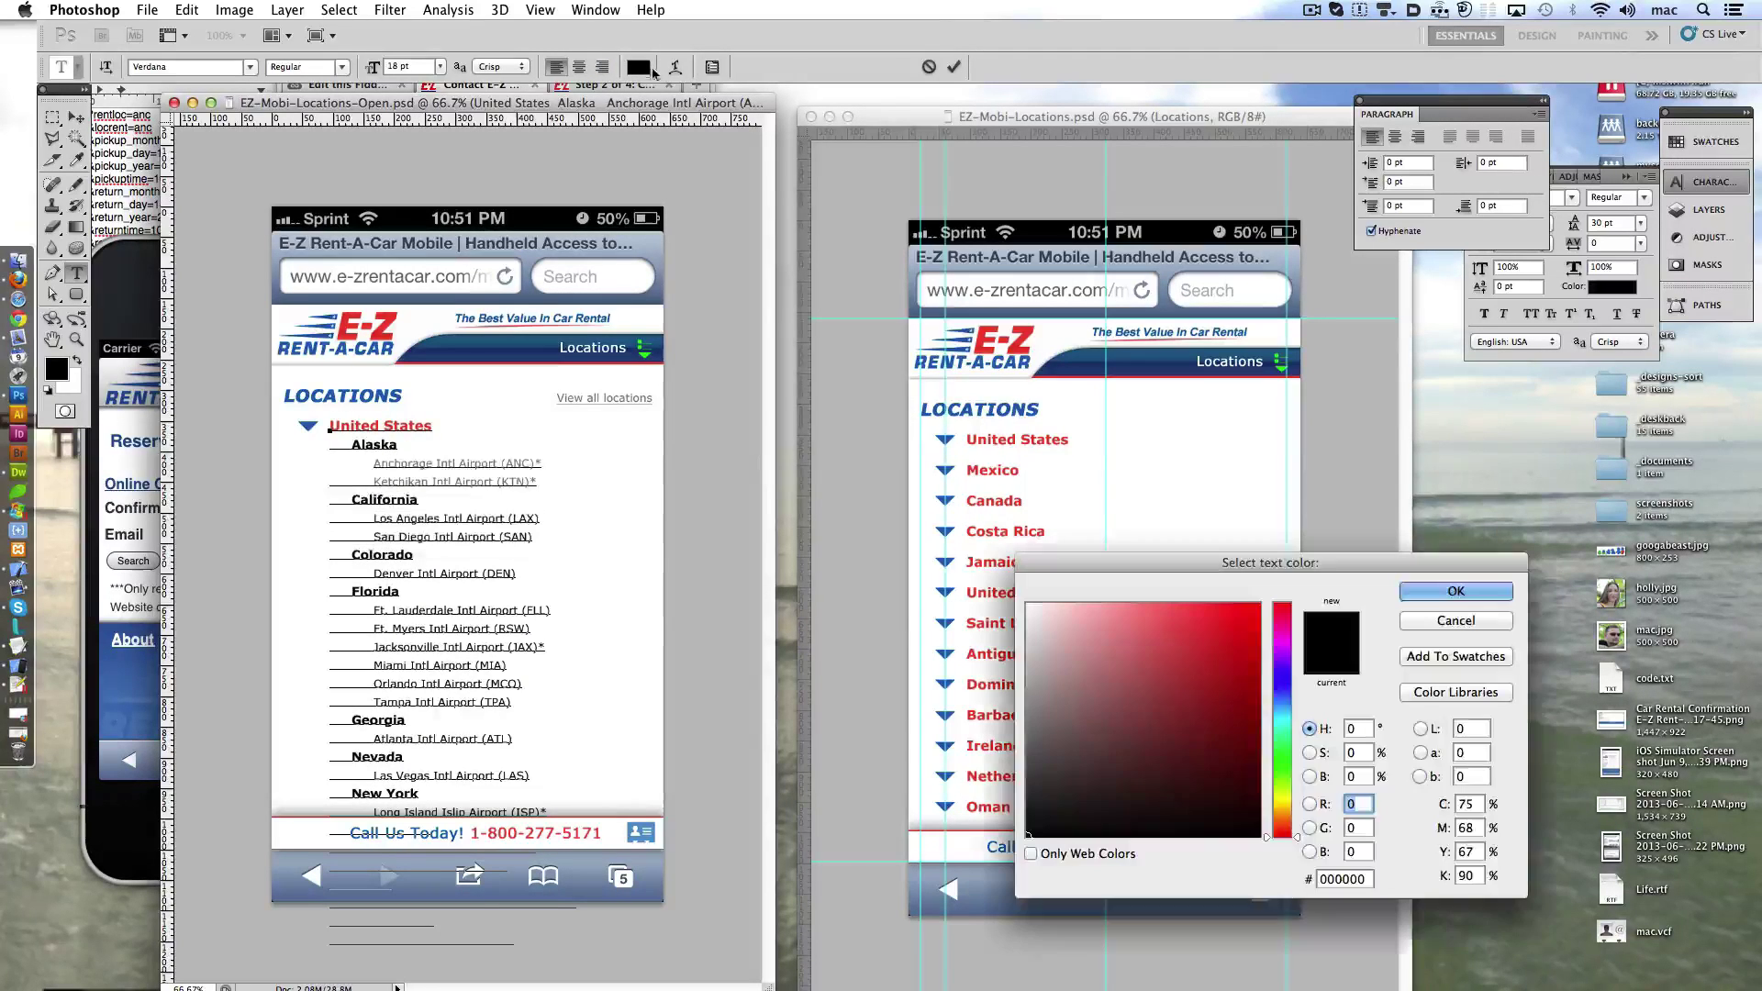
pyautogui.write('727272')
pyautogui.press('Return')
pyautogui.moveTo(372, 573); pyautogui.dragTo(516, 576)
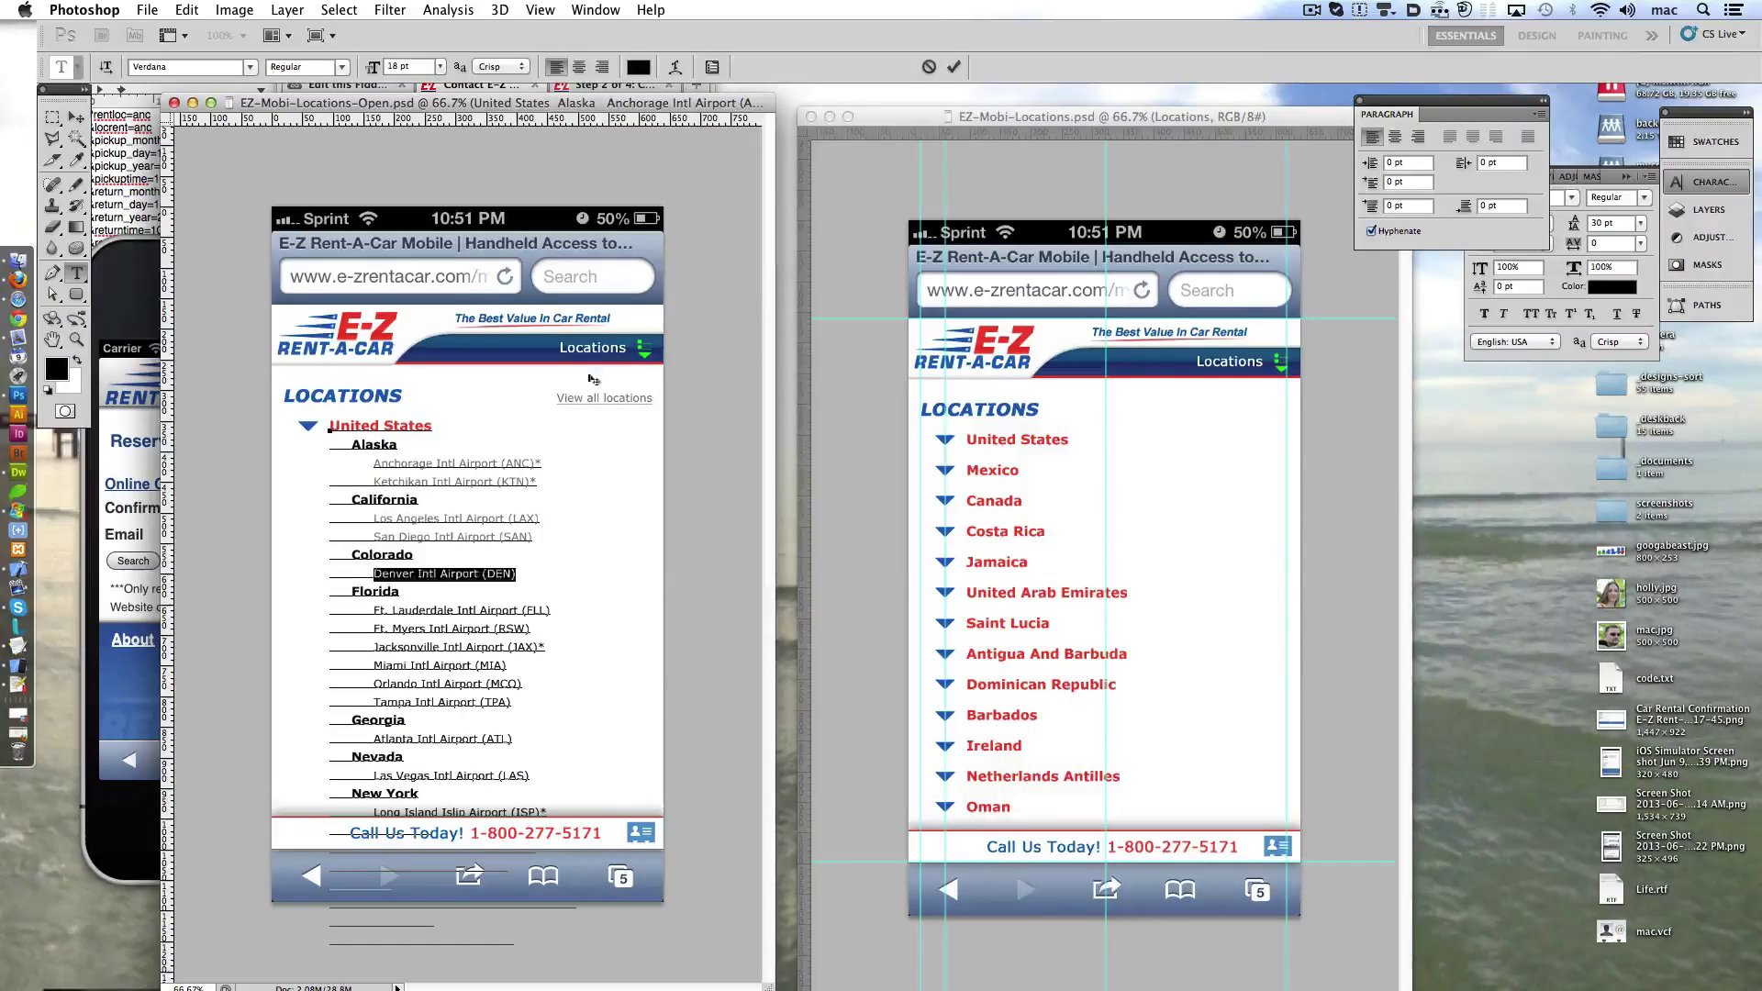
pyautogui.click(638, 67)
pyautogui.write('727272')
pyautogui.press('Return')
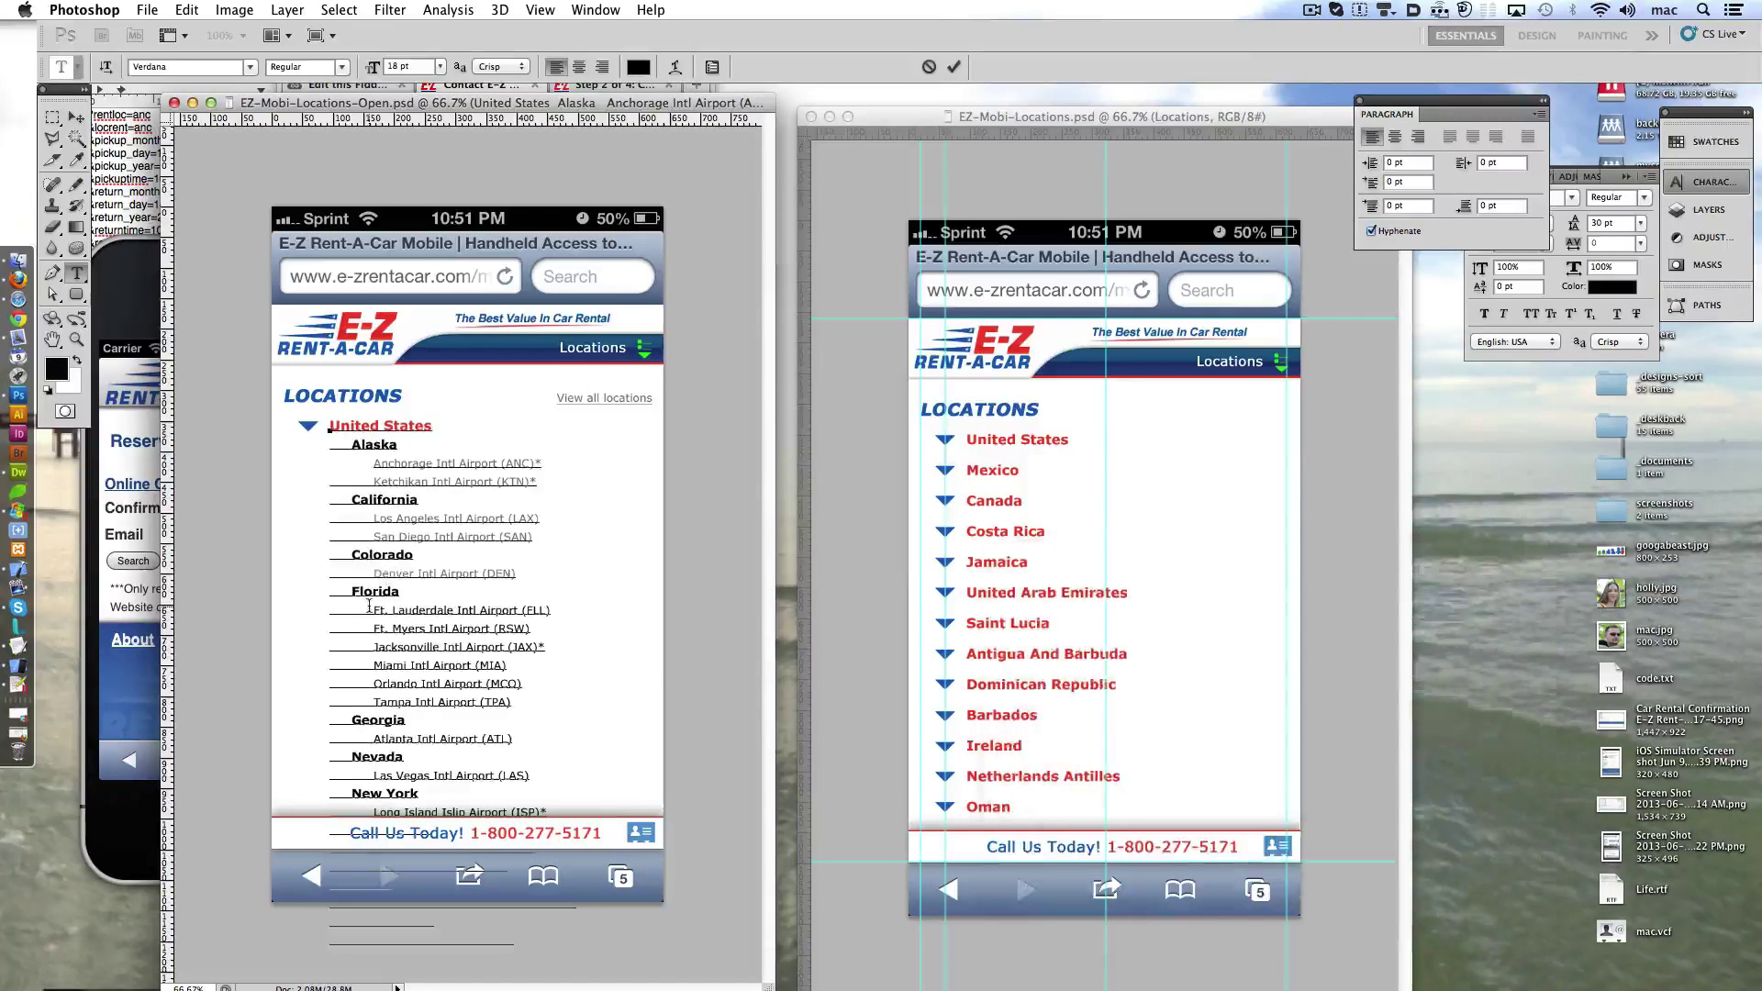
pyautogui.moveTo(372, 610); pyautogui.dragTo(512, 702)
pyautogui.click(639, 67)
pyautogui.doubleClick(1353, 879)
pyautogui.write('727272')
pyautogui.press('Return')
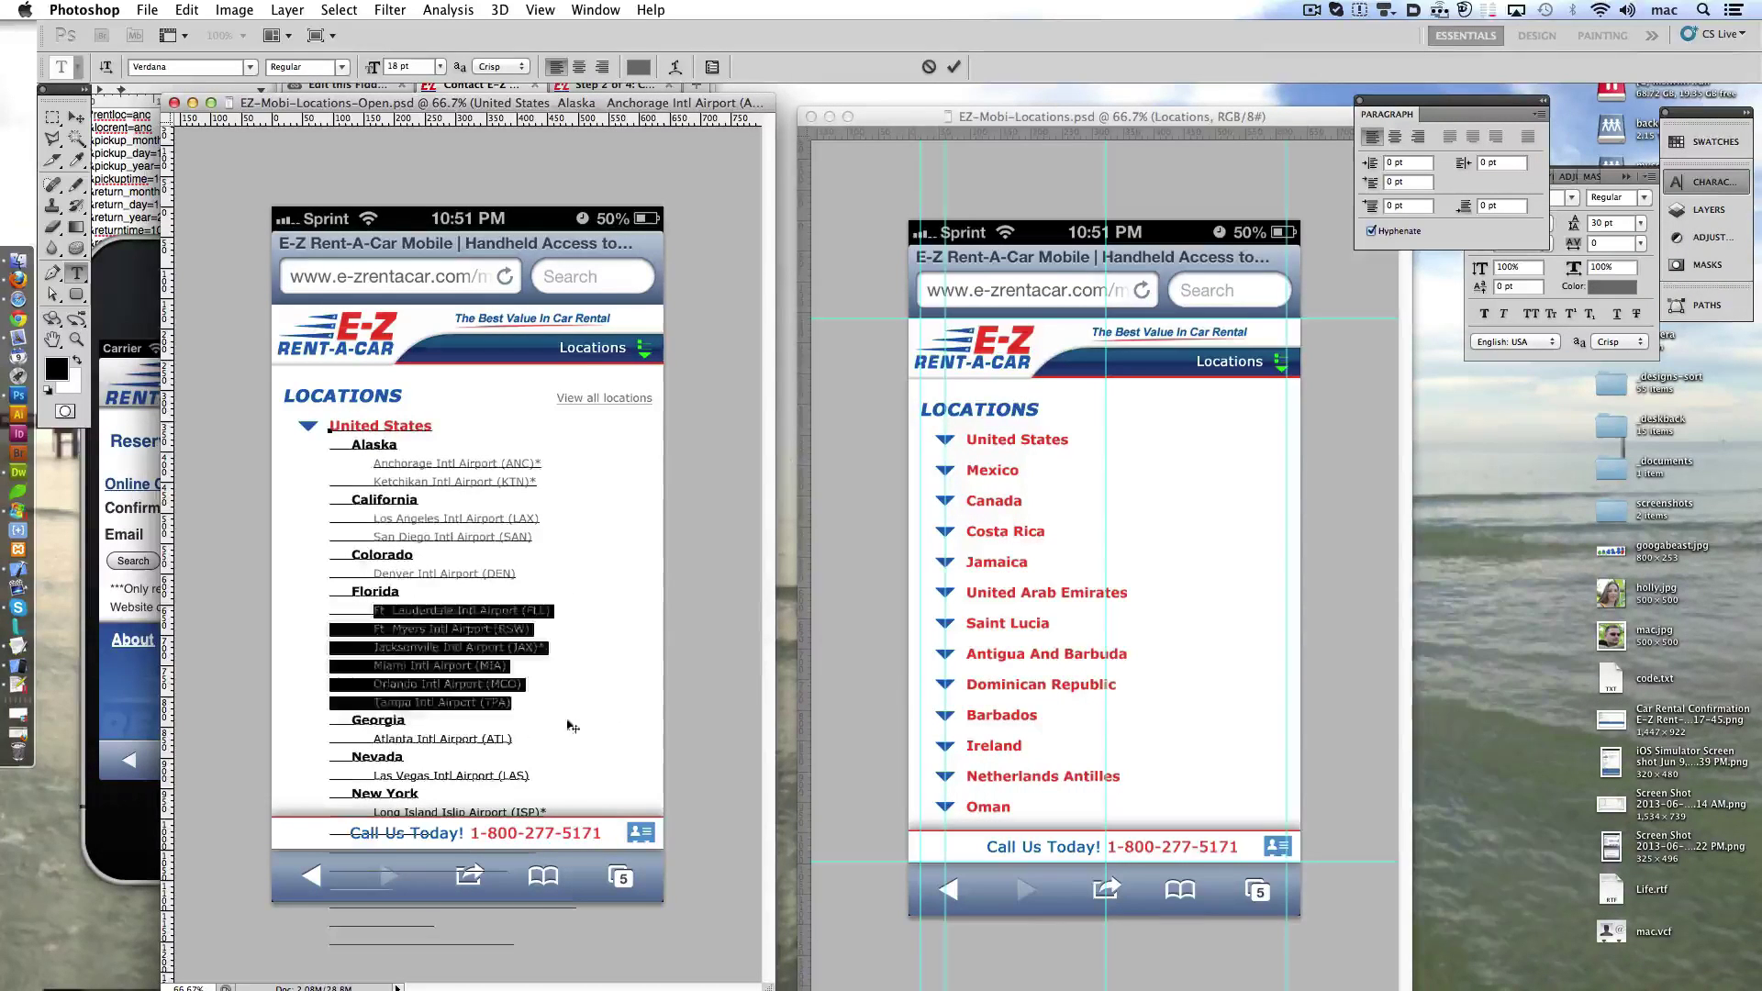
# - Colour the Atlanta, Las Vegas and Long Island airport lines grey #727272
pyautogui.moveTo(371, 739); pyautogui.dragTo(633, 734)
pyautogui.click(639, 67)
pyautogui.doubleClick(1353, 879)
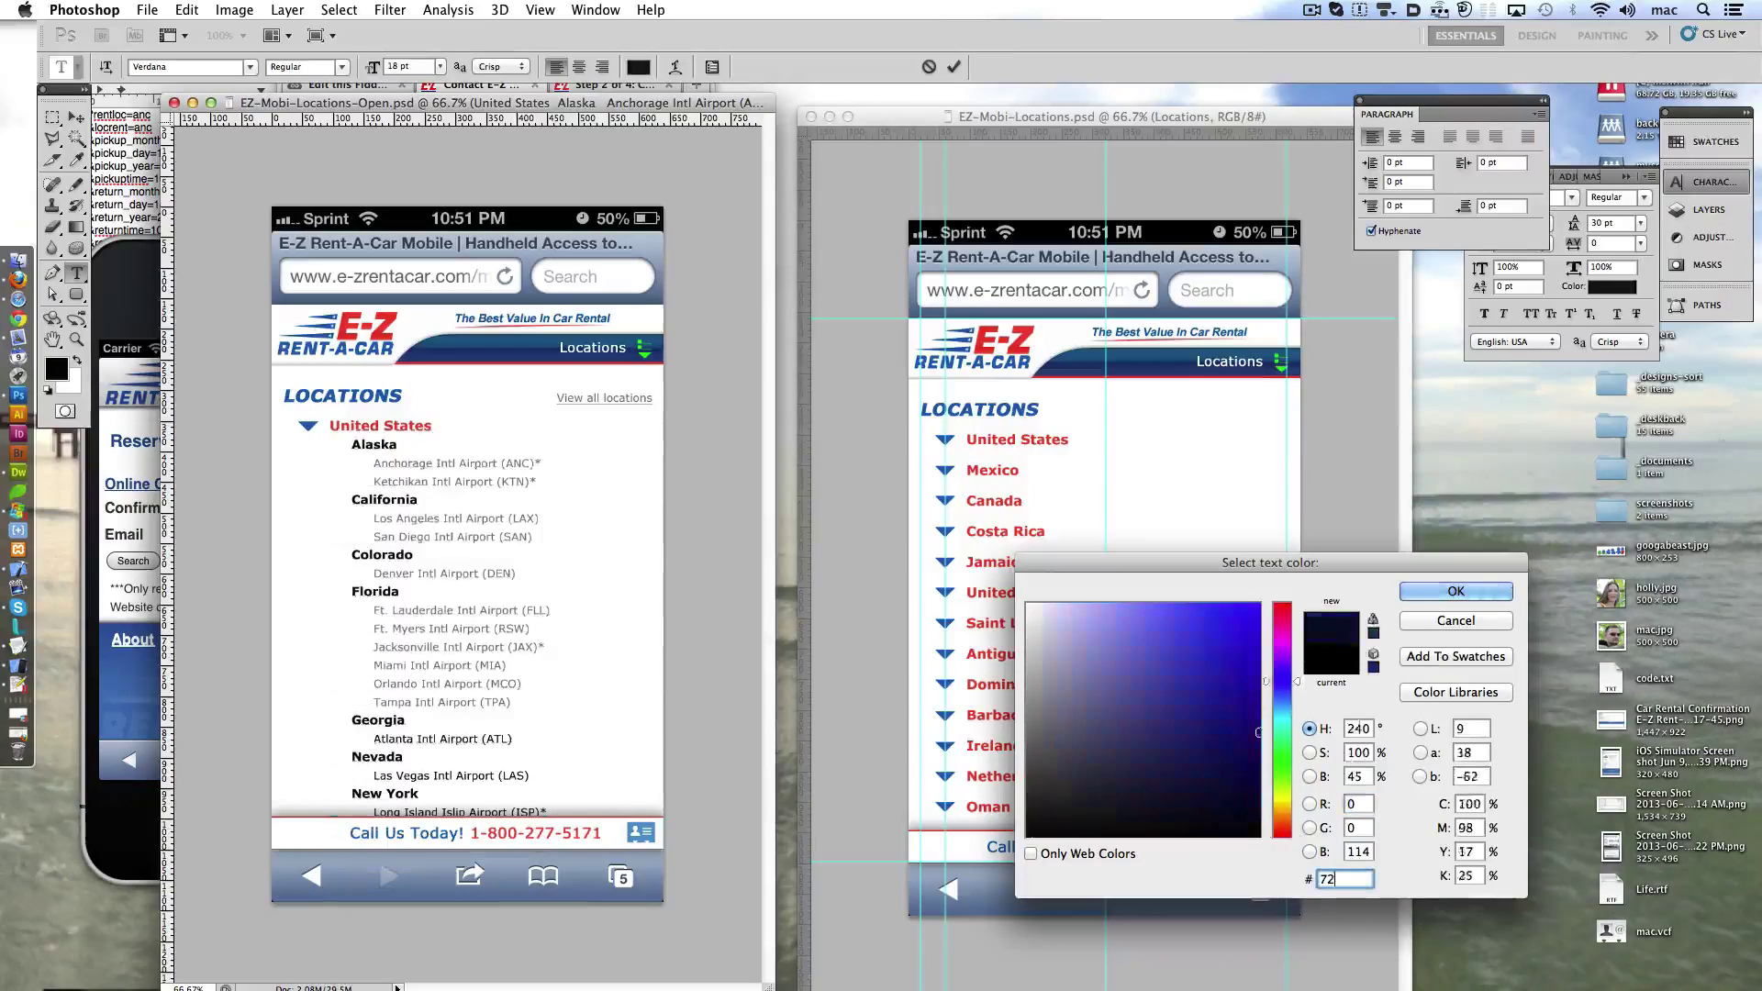
pyautogui.write('727272')
pyautogui.press('Return')
pyautogui.moveTo(371, 775); pyautogui.dragTo(598, 775)
pyautogui.click(639, 67)
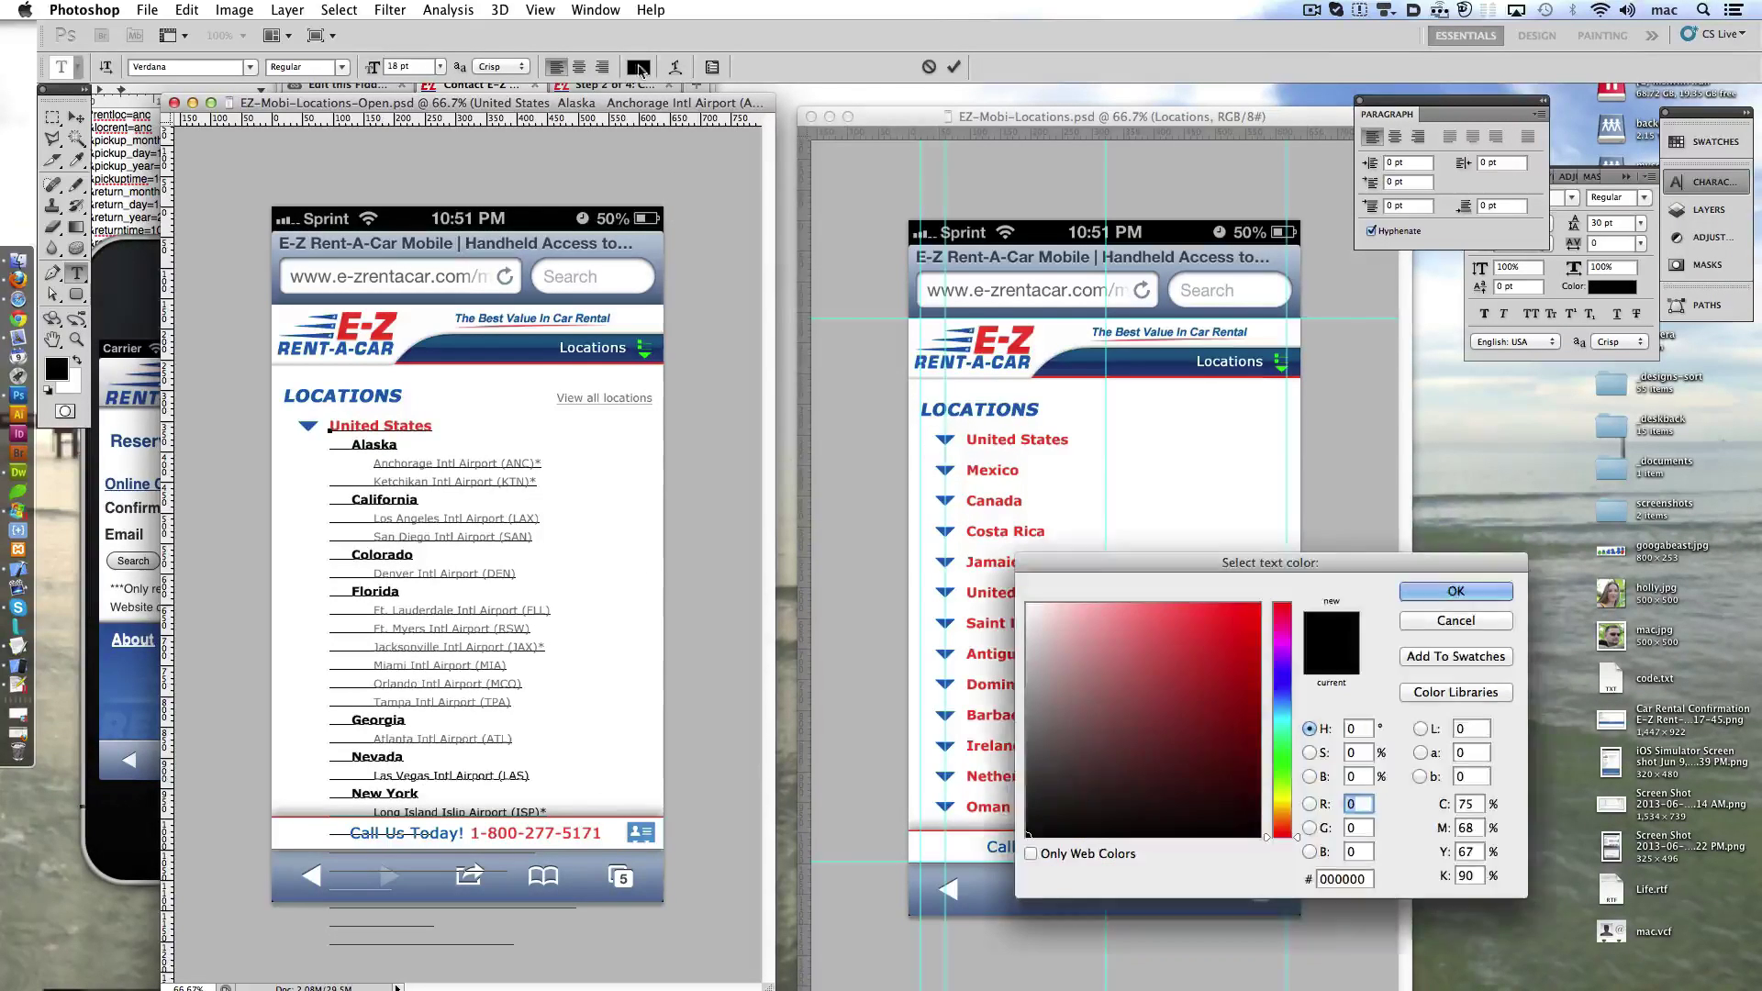
pyautogui.doubleClick(1353, 879)
pyautogui.write('727272')
pyautogui.press('Return')
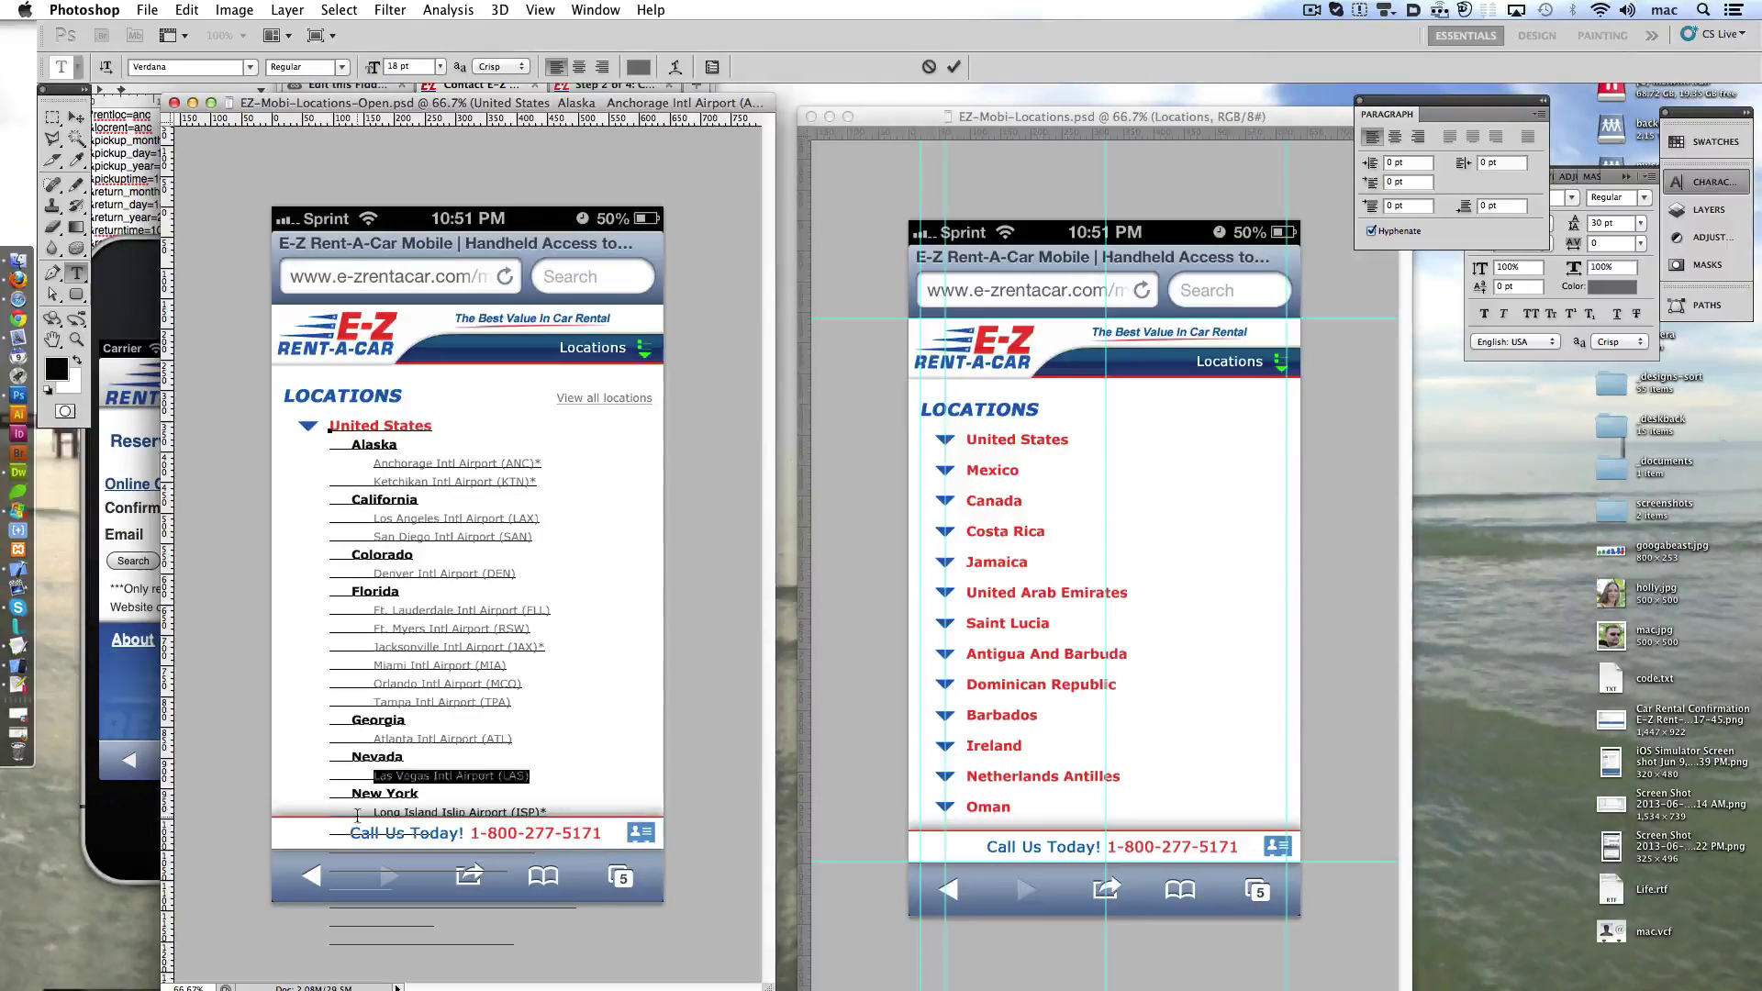
pyautogui.moveTo(357, 813); pyautogui.dragTo(597, 813)
pyautogui.click(639, 67)
pyautogui.doubleClick(1353, 879)
pyautogui.write('7272')
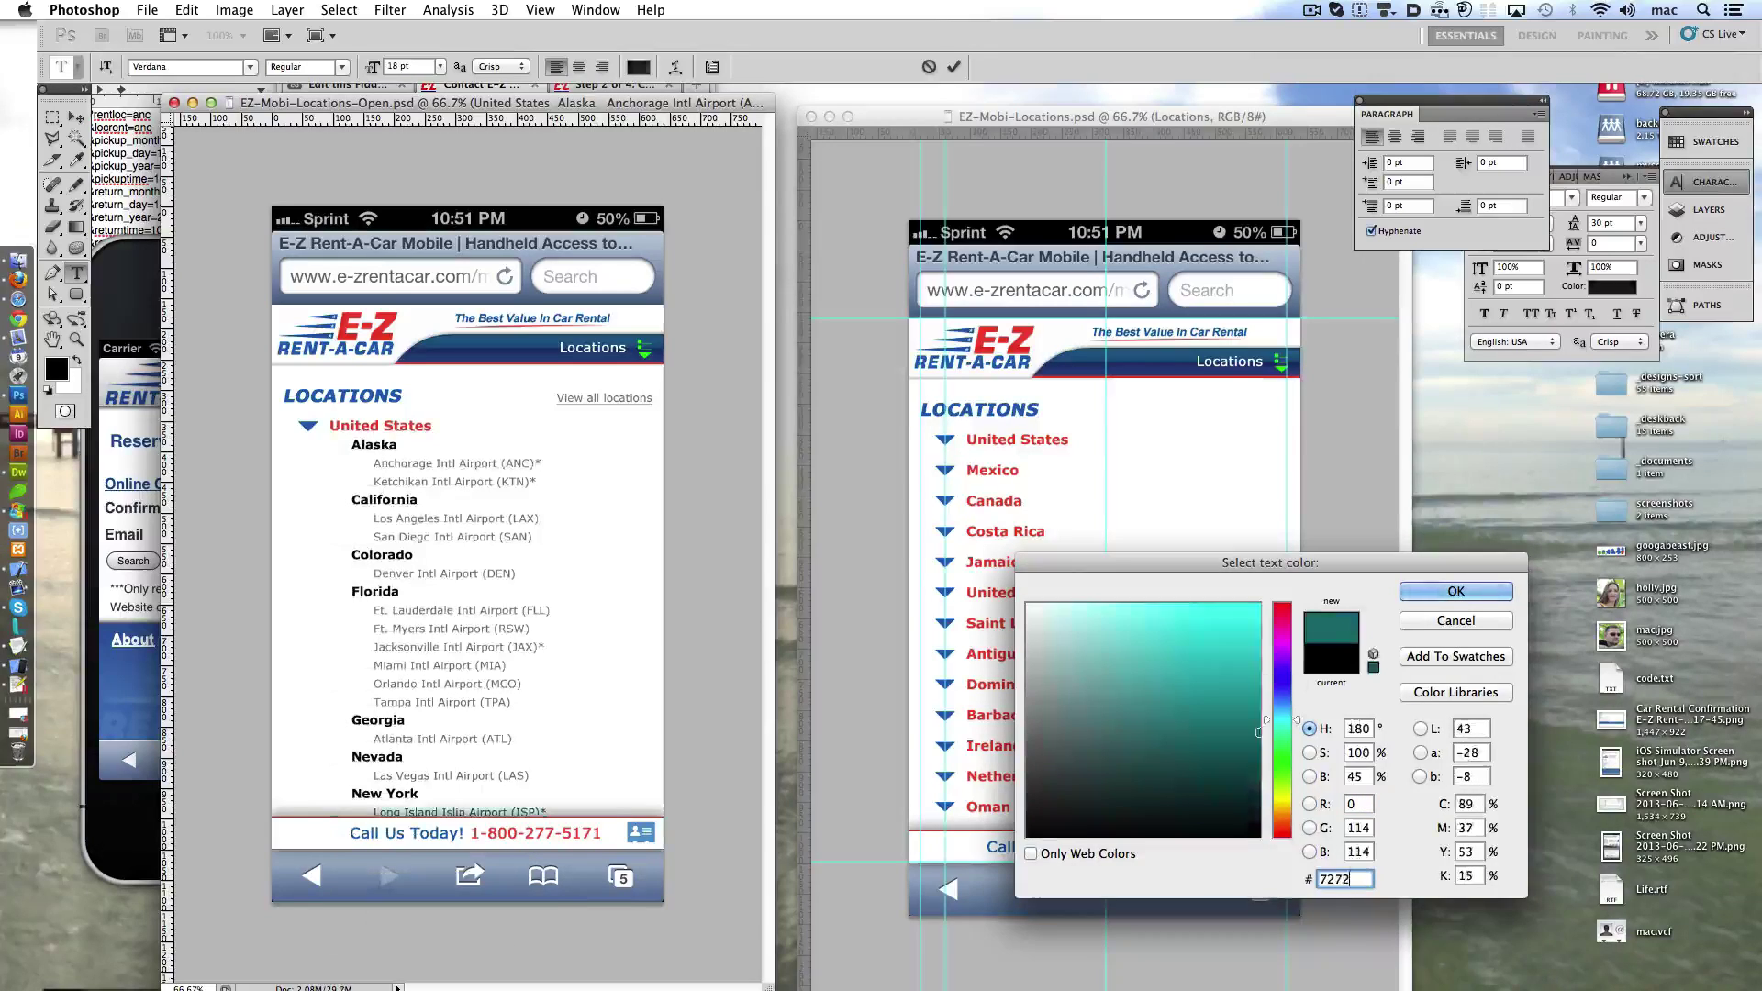
pyautogui.write('72')
pyautogui.press('Return')
# - Underline the airport lines from Anchorage and Ketchikan down through Jacksonville
pyautogui.moveTo(372, 463)
pyautogui.mouseDown()
pyautogui.moveTo(543, 463)
pyautogui.moveTo(373, 482)
pyautogui.mouseUp()
pyautogui.click(1619, 315)
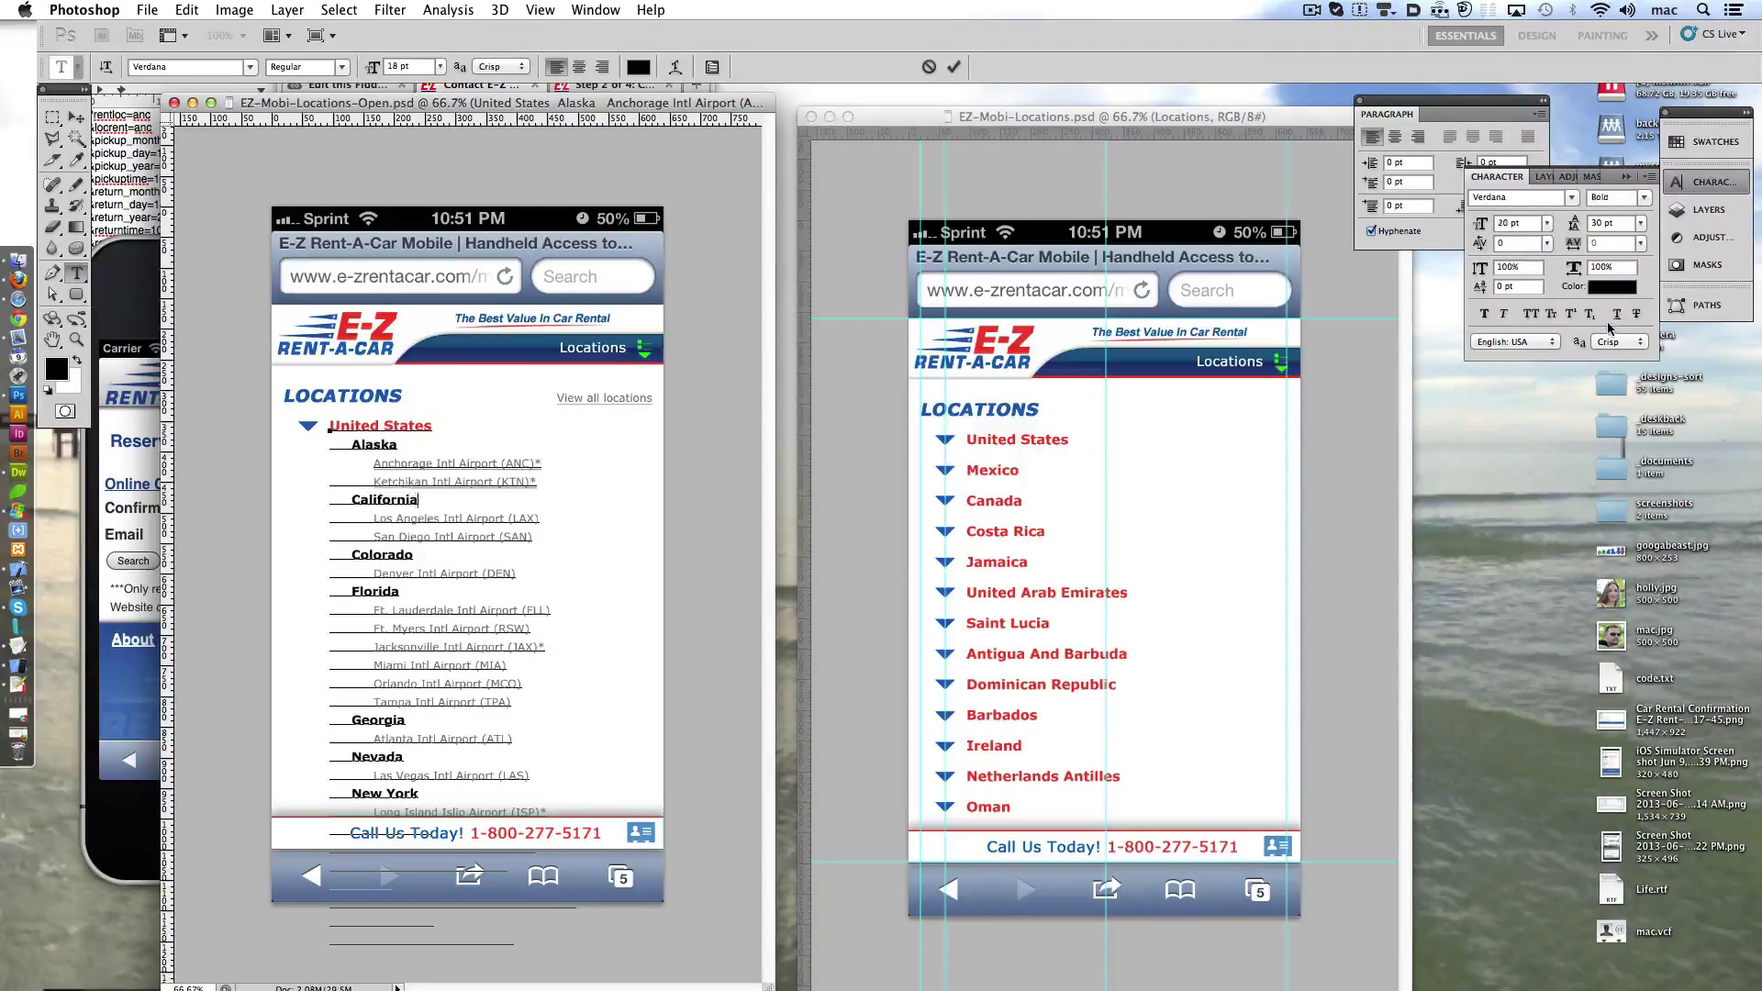
pyautogui.hotkey('shift', 'End')
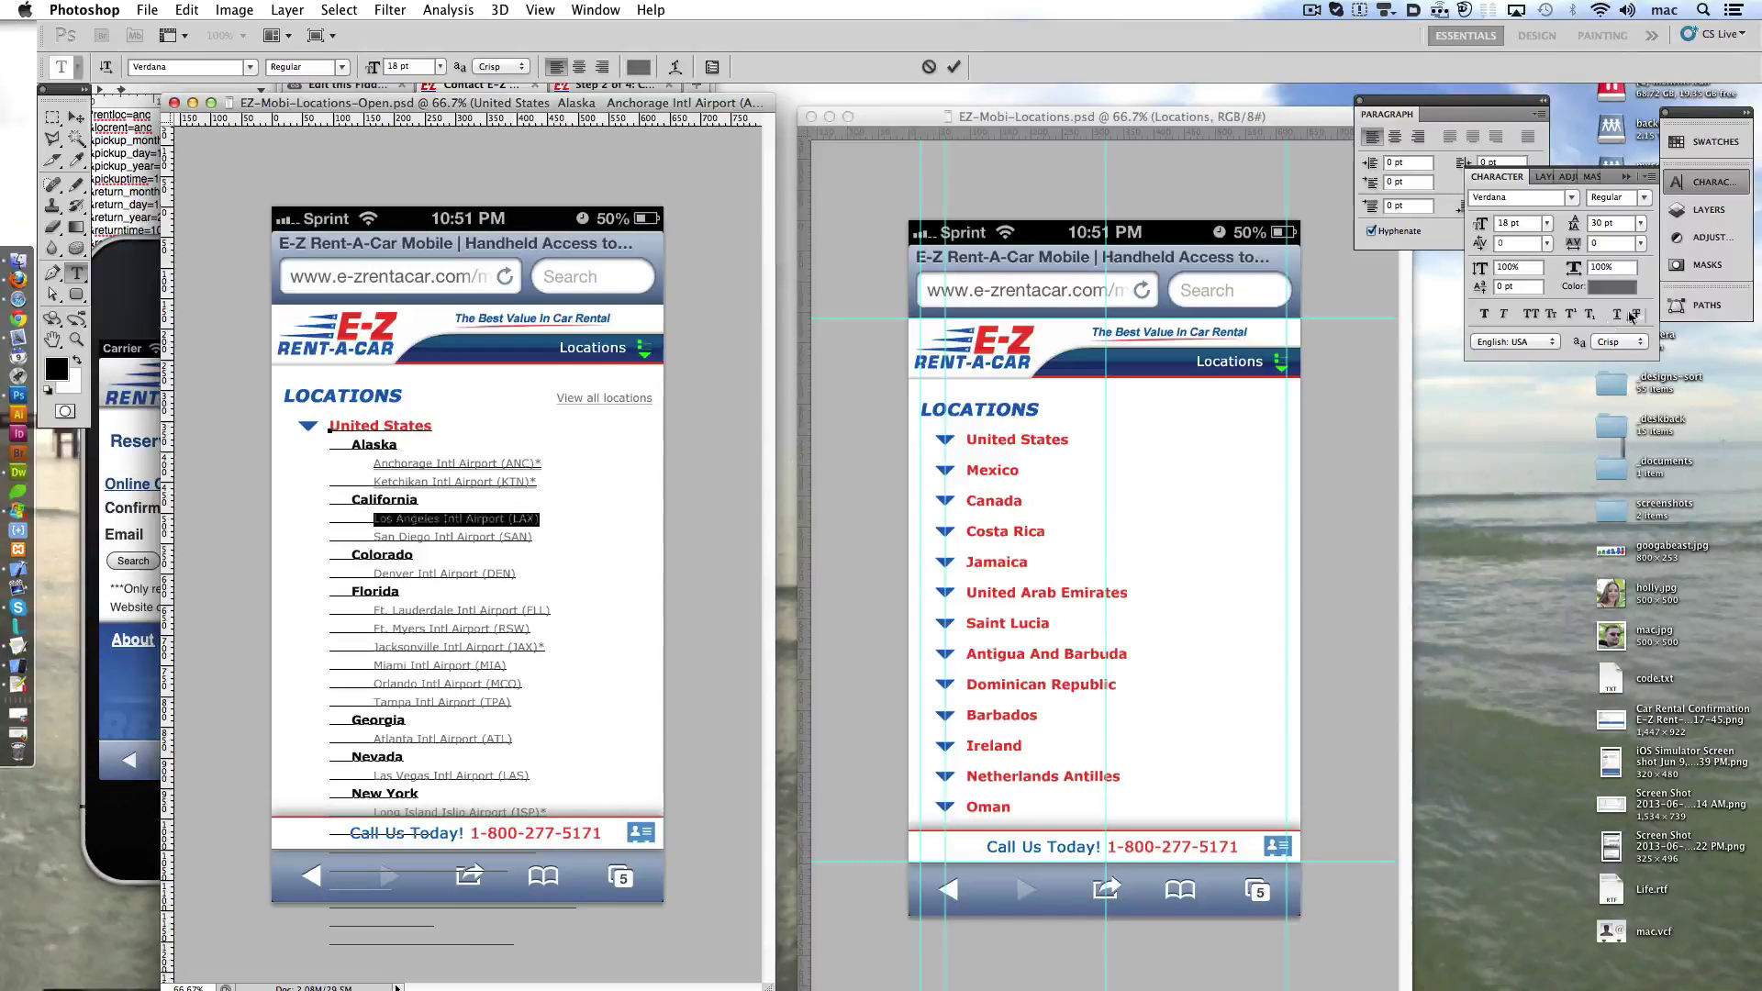
pyautogui.press('Down')
pyautogui.hotkey('shift', 'End')
pyautogui.press('Down')
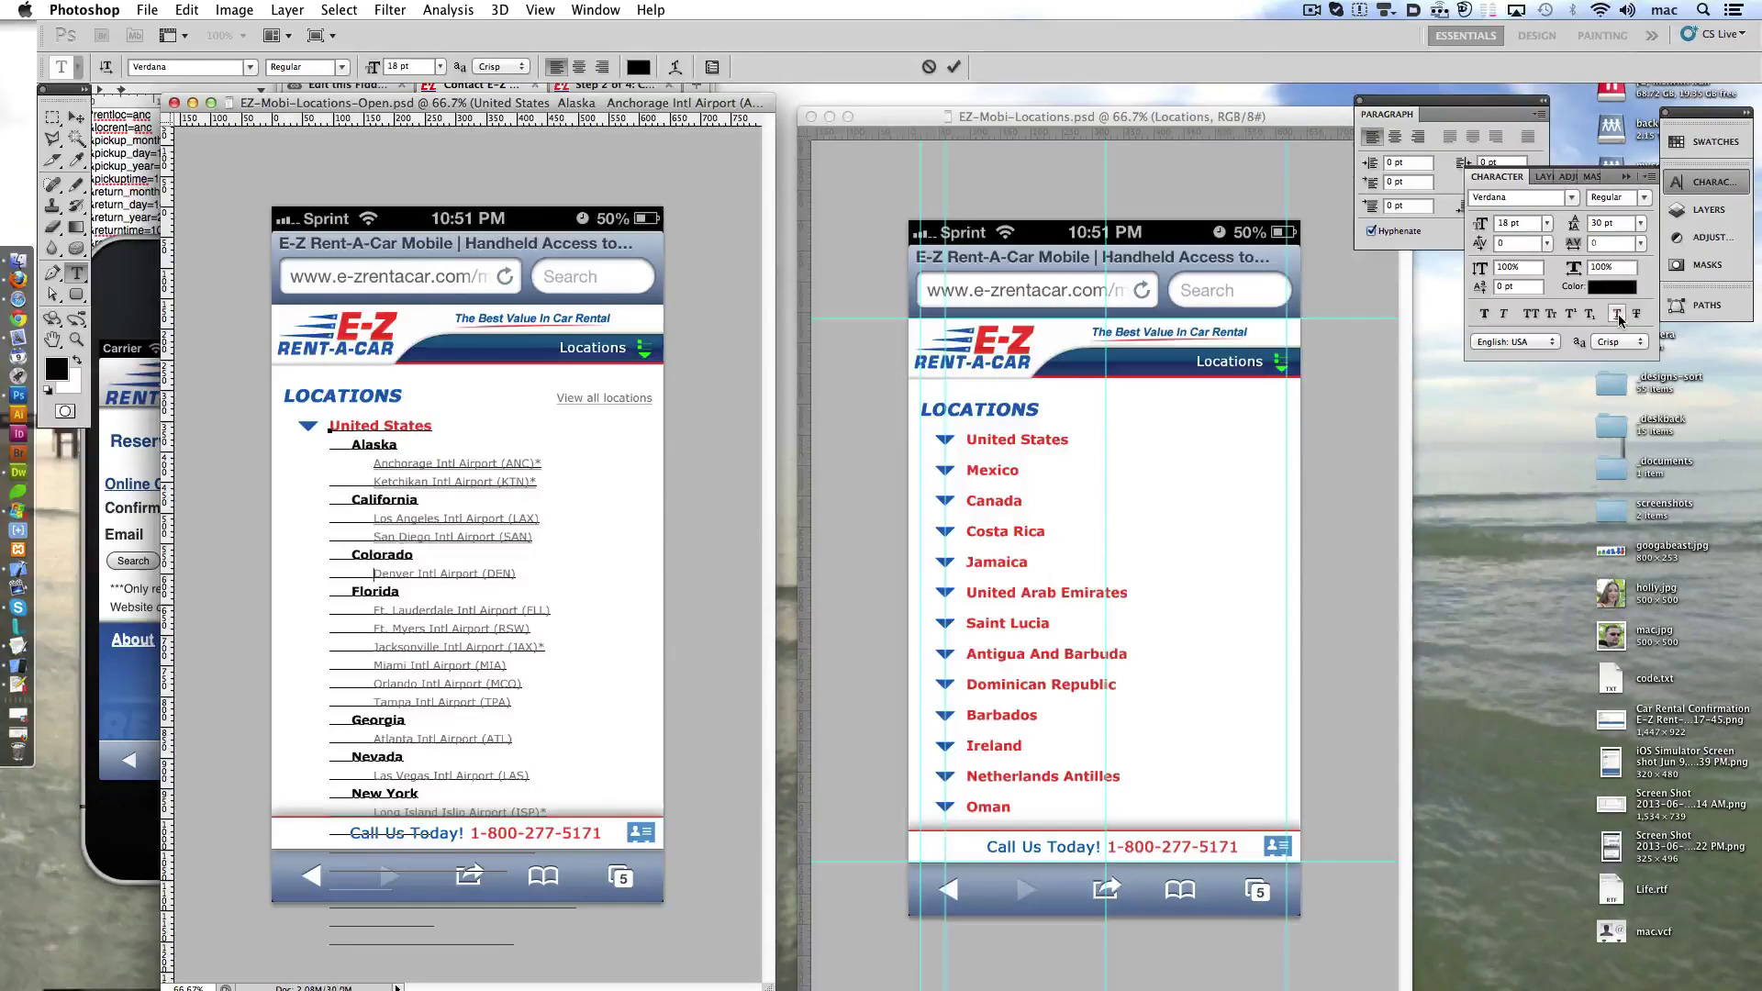
pyautogui.hotkey('shift', 'End')
pyautogui.click(1619, 316)
pyautogui.press('Down')
pyautogui.press('Down')
pyautogui.hotkey('shift', 'End')
pyautogui.click(1619, 315)
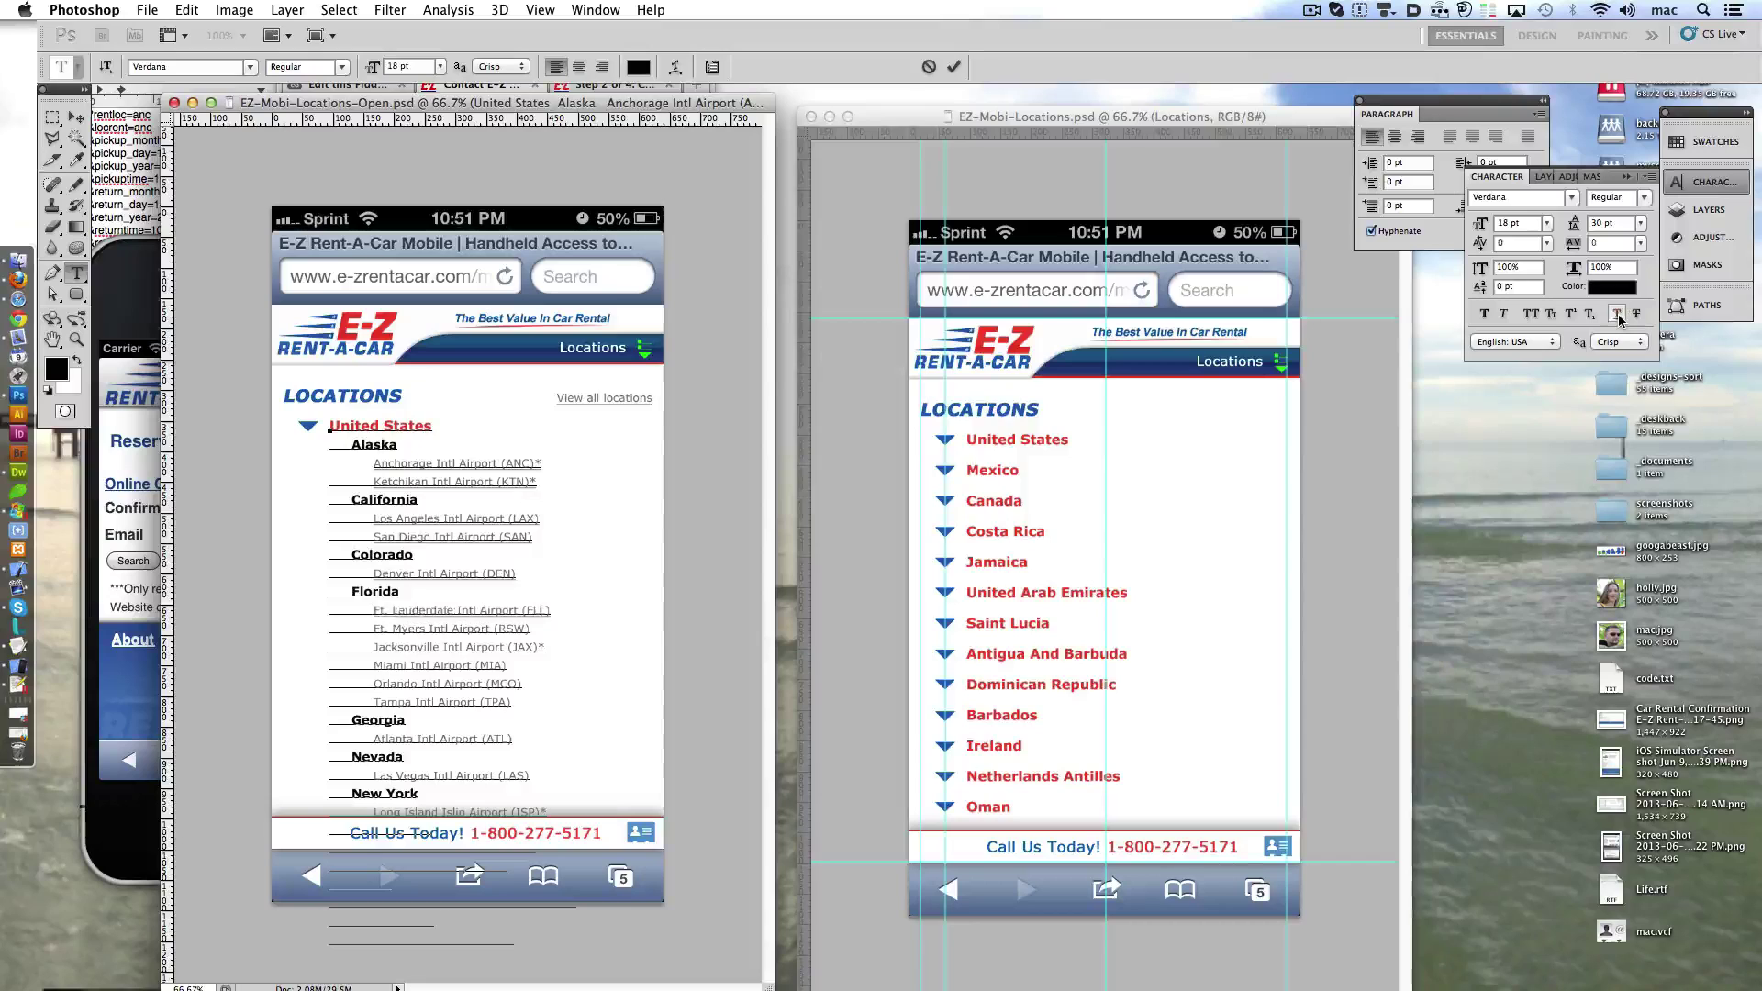
pyautogui.press('Down')
pyautogui.hotkey('shift', 'End')
pyautogui.click(1619, 316)
pyautogui.press('Down')
pyautogui.hotkey('shift', 'End')
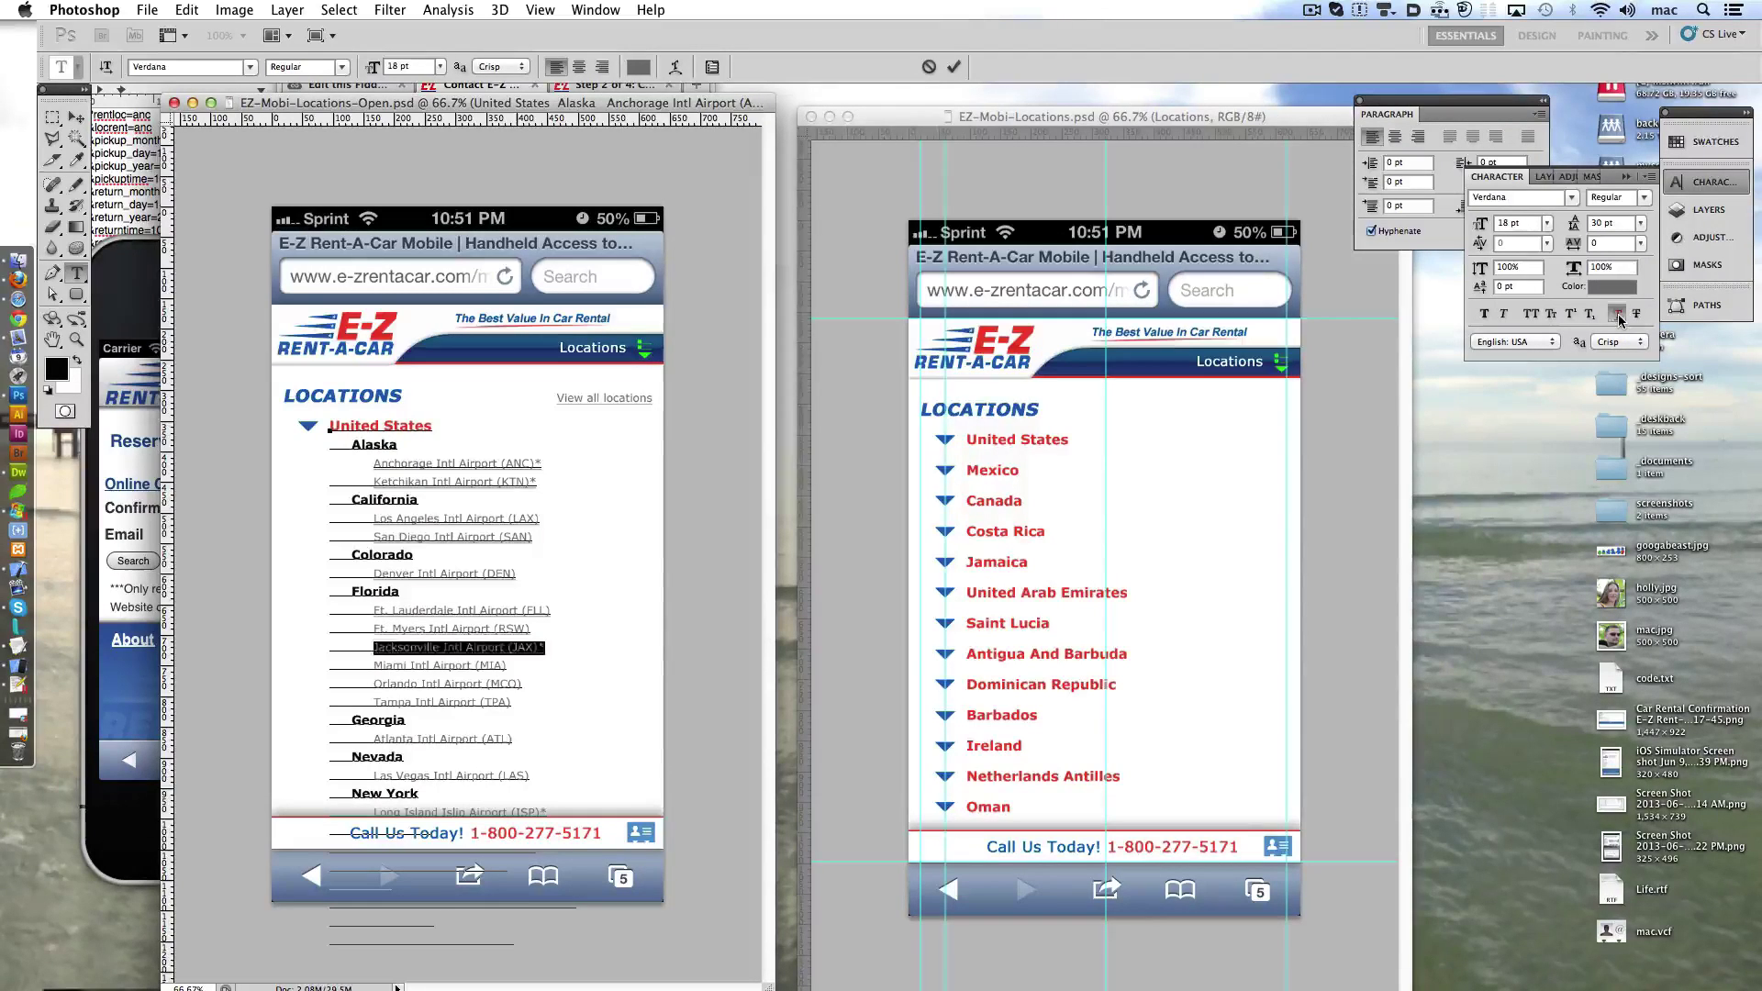
pyautogui.click(1619, 315)
# - Underline the Miami, Orlando, Tampa, Atlanta, Las Vegas and Long Island lines and commit
pyautogui.press('Down')
pyautogui.hotkey('shift', 'End')
pyautogui.press('Down')
pyautogui.hotkey('shift', 'End')
pyautogui.click(1619, 316)
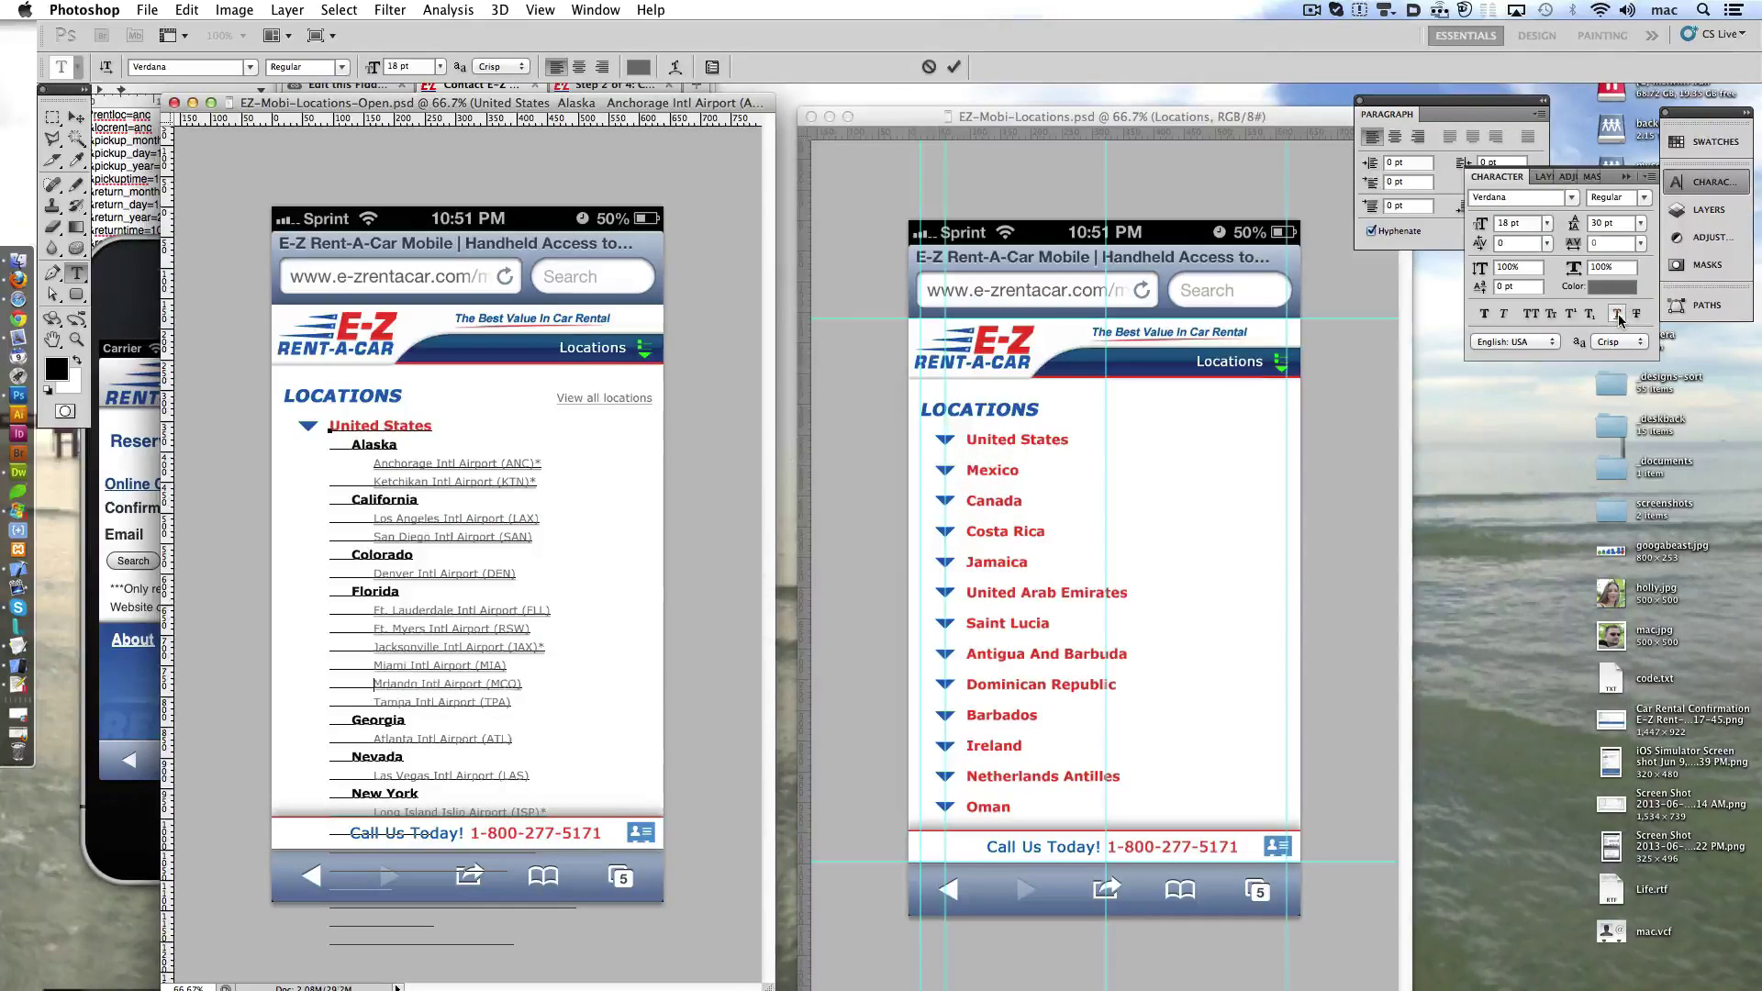
pyautogui.press('Down')
pyautogui.hotkey('shift', 'End')
pyautogui.click(1619, 315)
pyautogui.press('Down')
pyautogui.press('Down')
pyautogui.hotkey('shift', 'End')
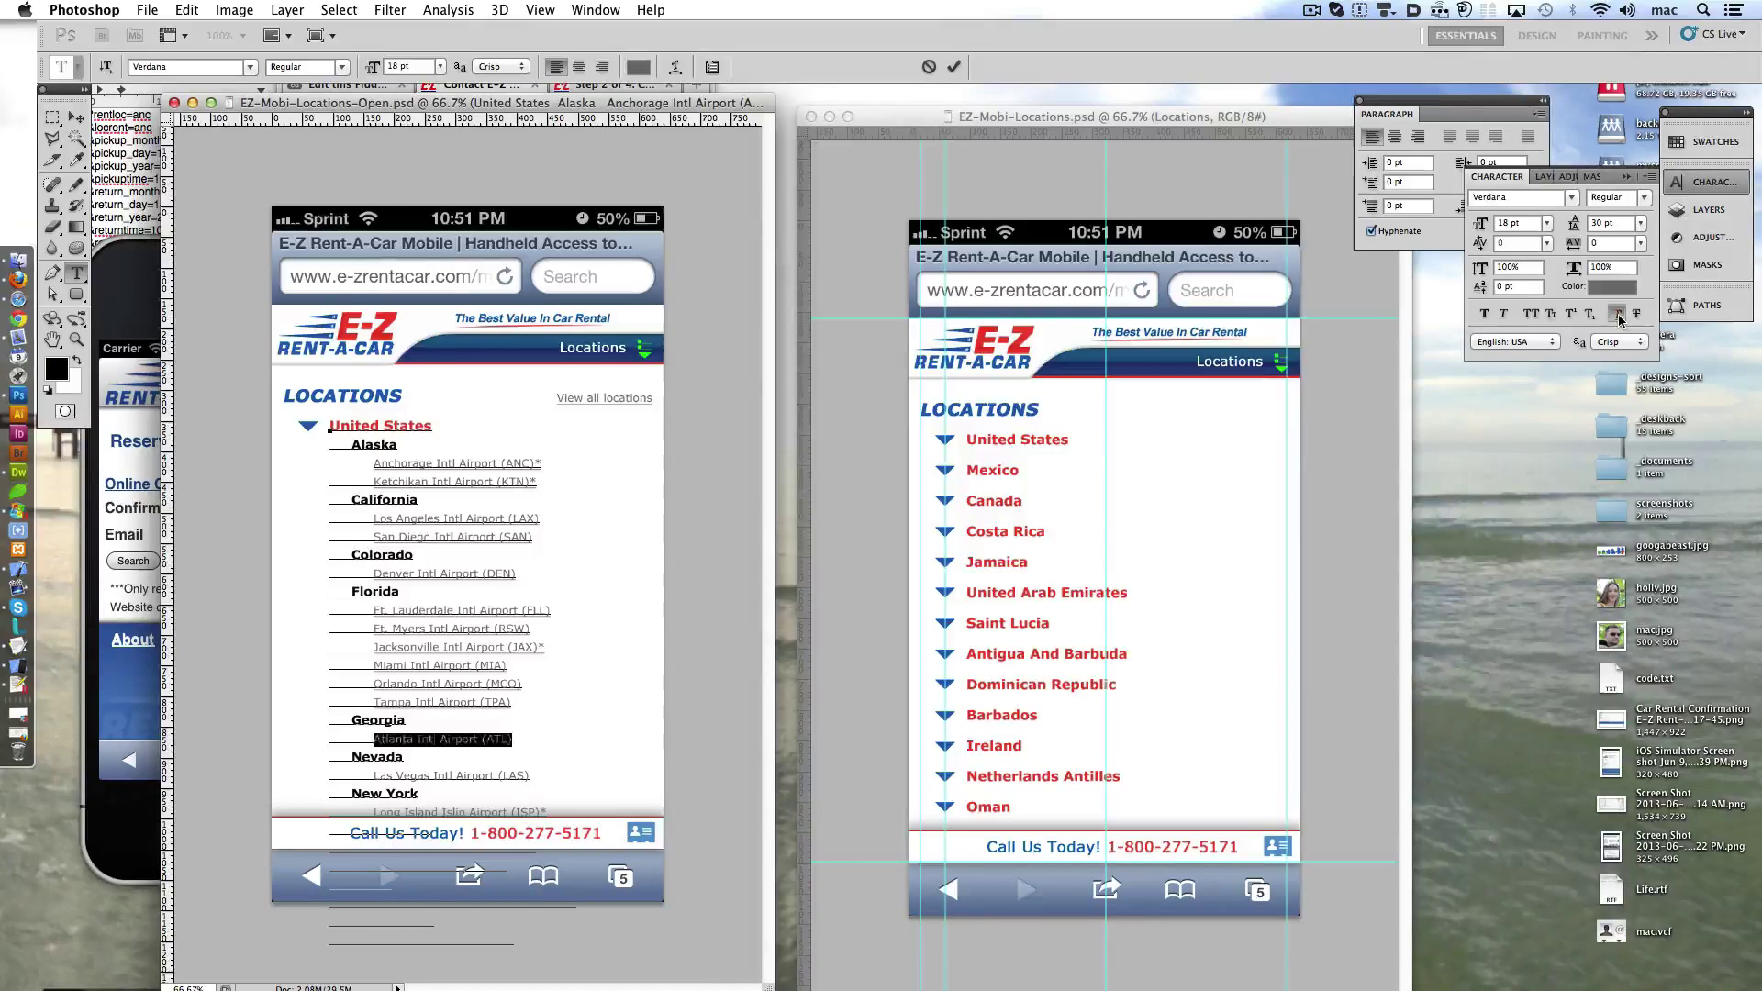
pyautogui.click(1619, 315)
pyautogui.press('Down')
pyautogui.press('Down')
pyautogui.hotkey('shift', 'End')
pyautogui.click(1619, 315)
pyautogui.press('Down')
pyautogui.press('Down')
pyautogui.hotkey('shift', 'End')
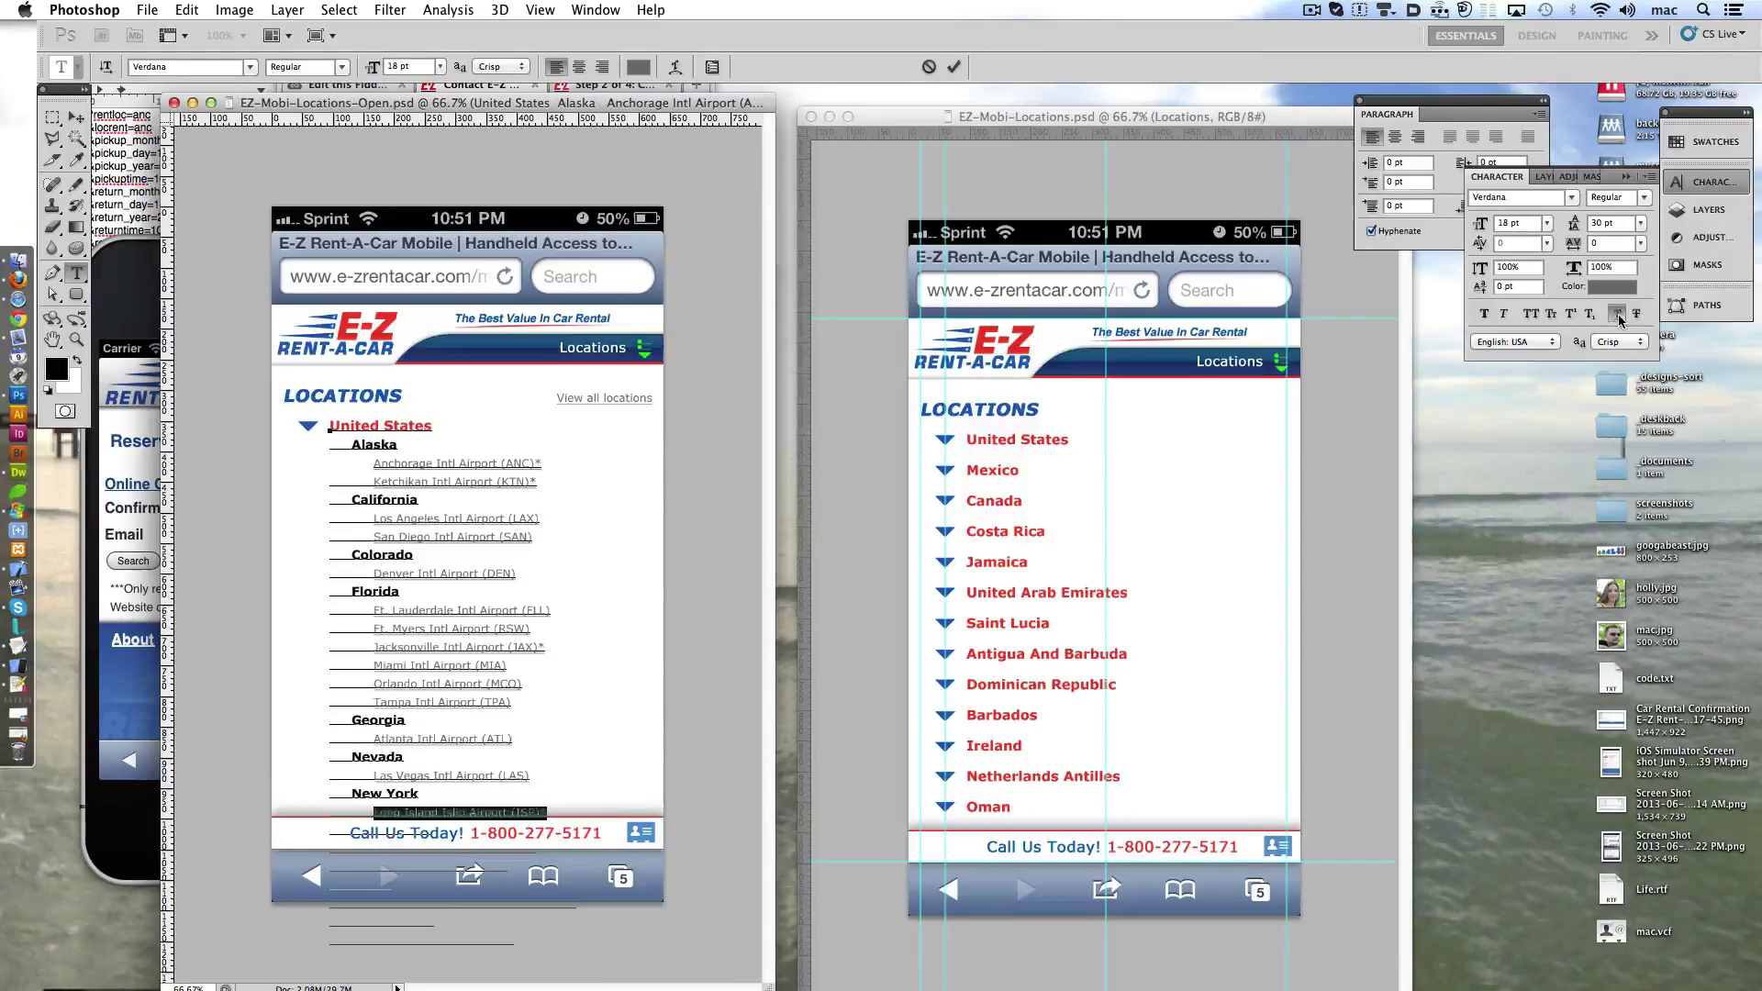
pyautogui.click(954, 76)
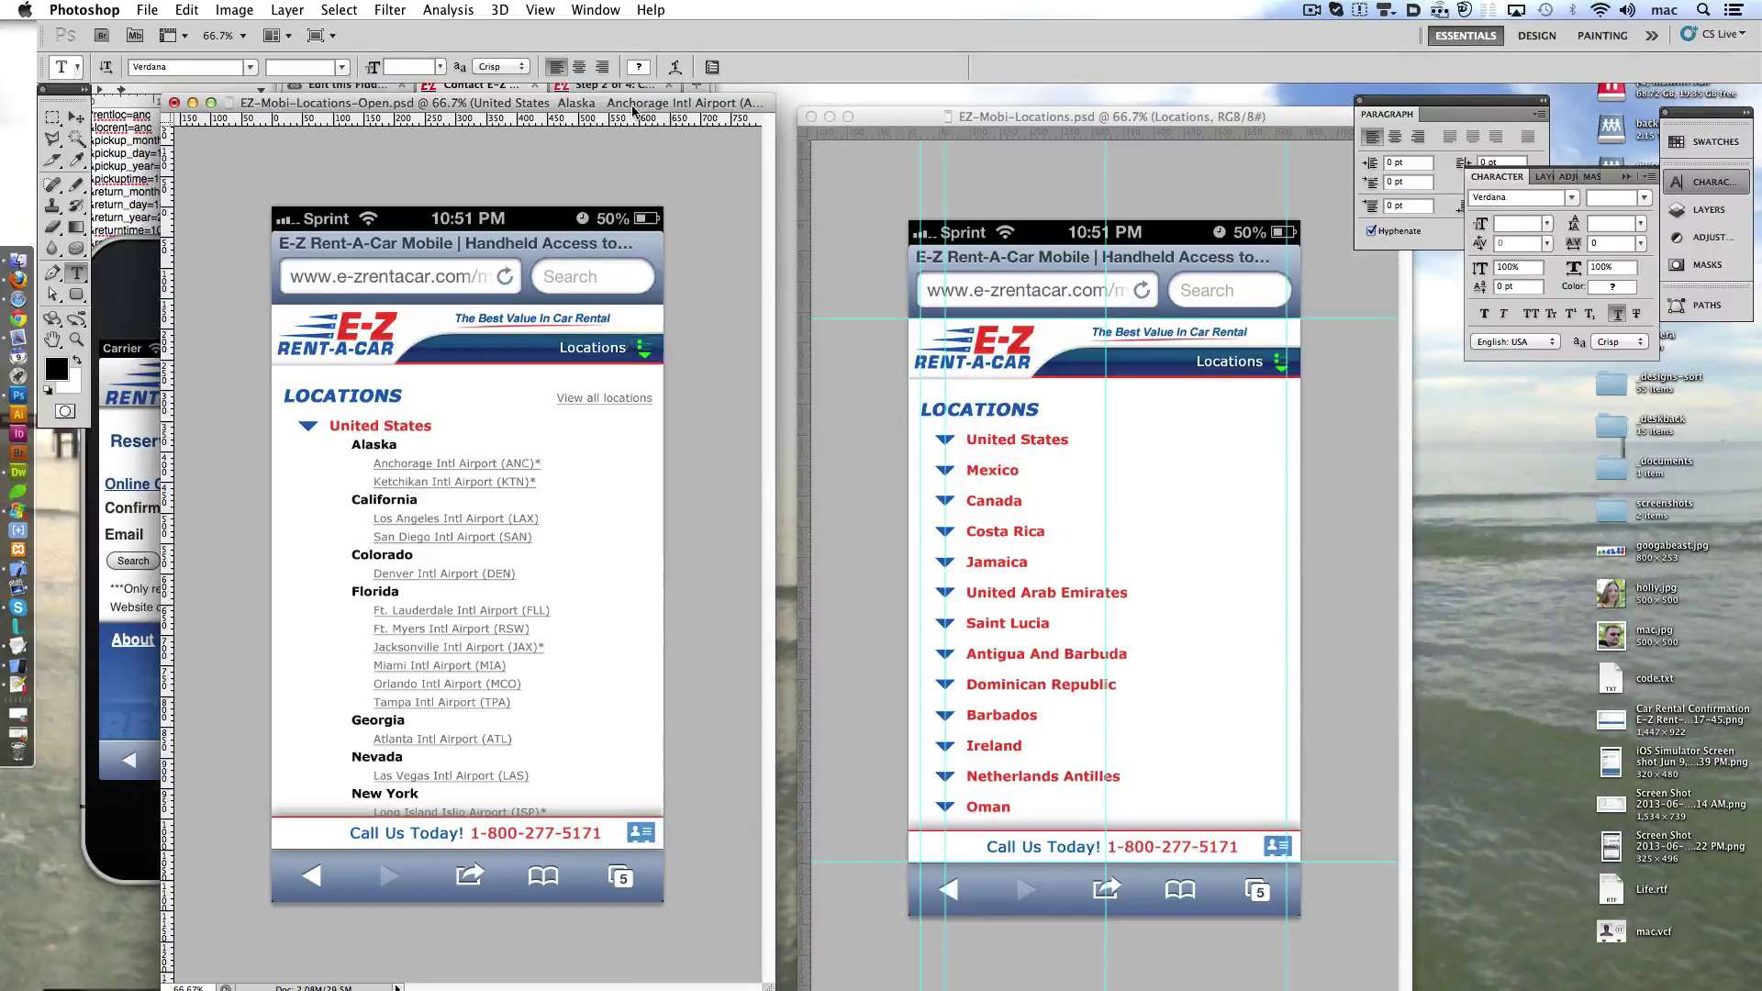
# - Copy the View all locations link into EZ-Mobi-Locations.psd and nudge it left in both documents
pyautogui.moveTo(630, 405); pyautogui.dragTo(1246, 420)
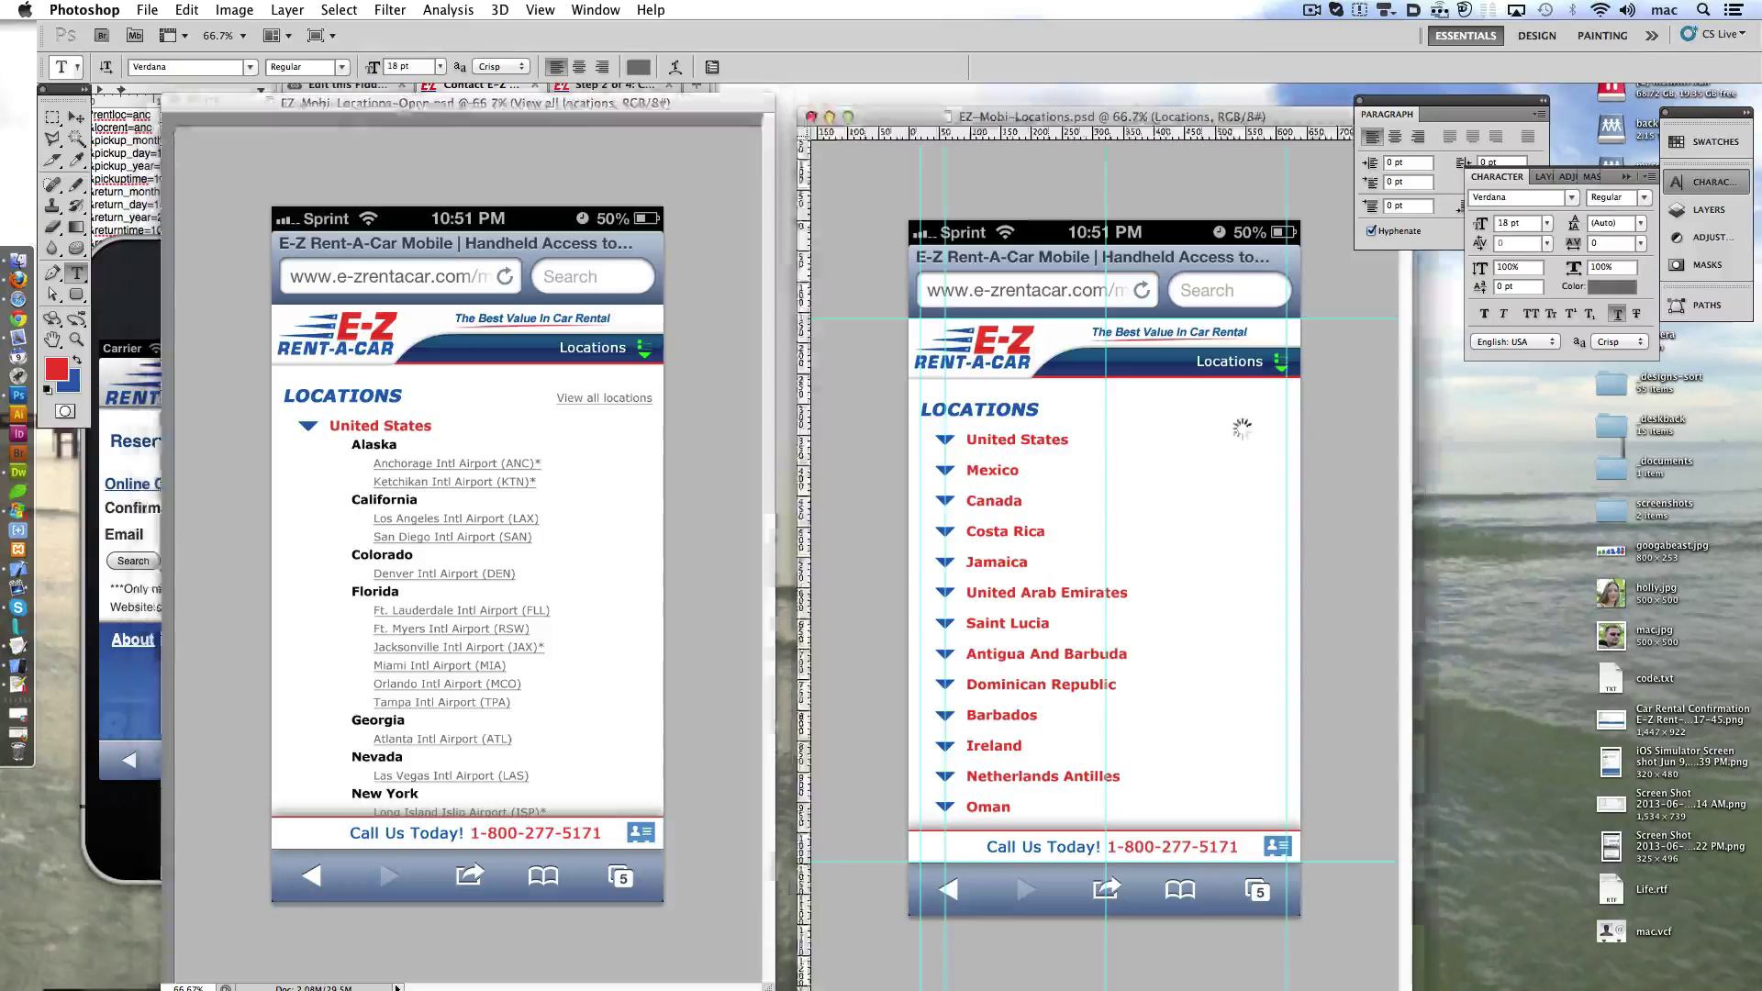
pyautogui.click(642, 104)
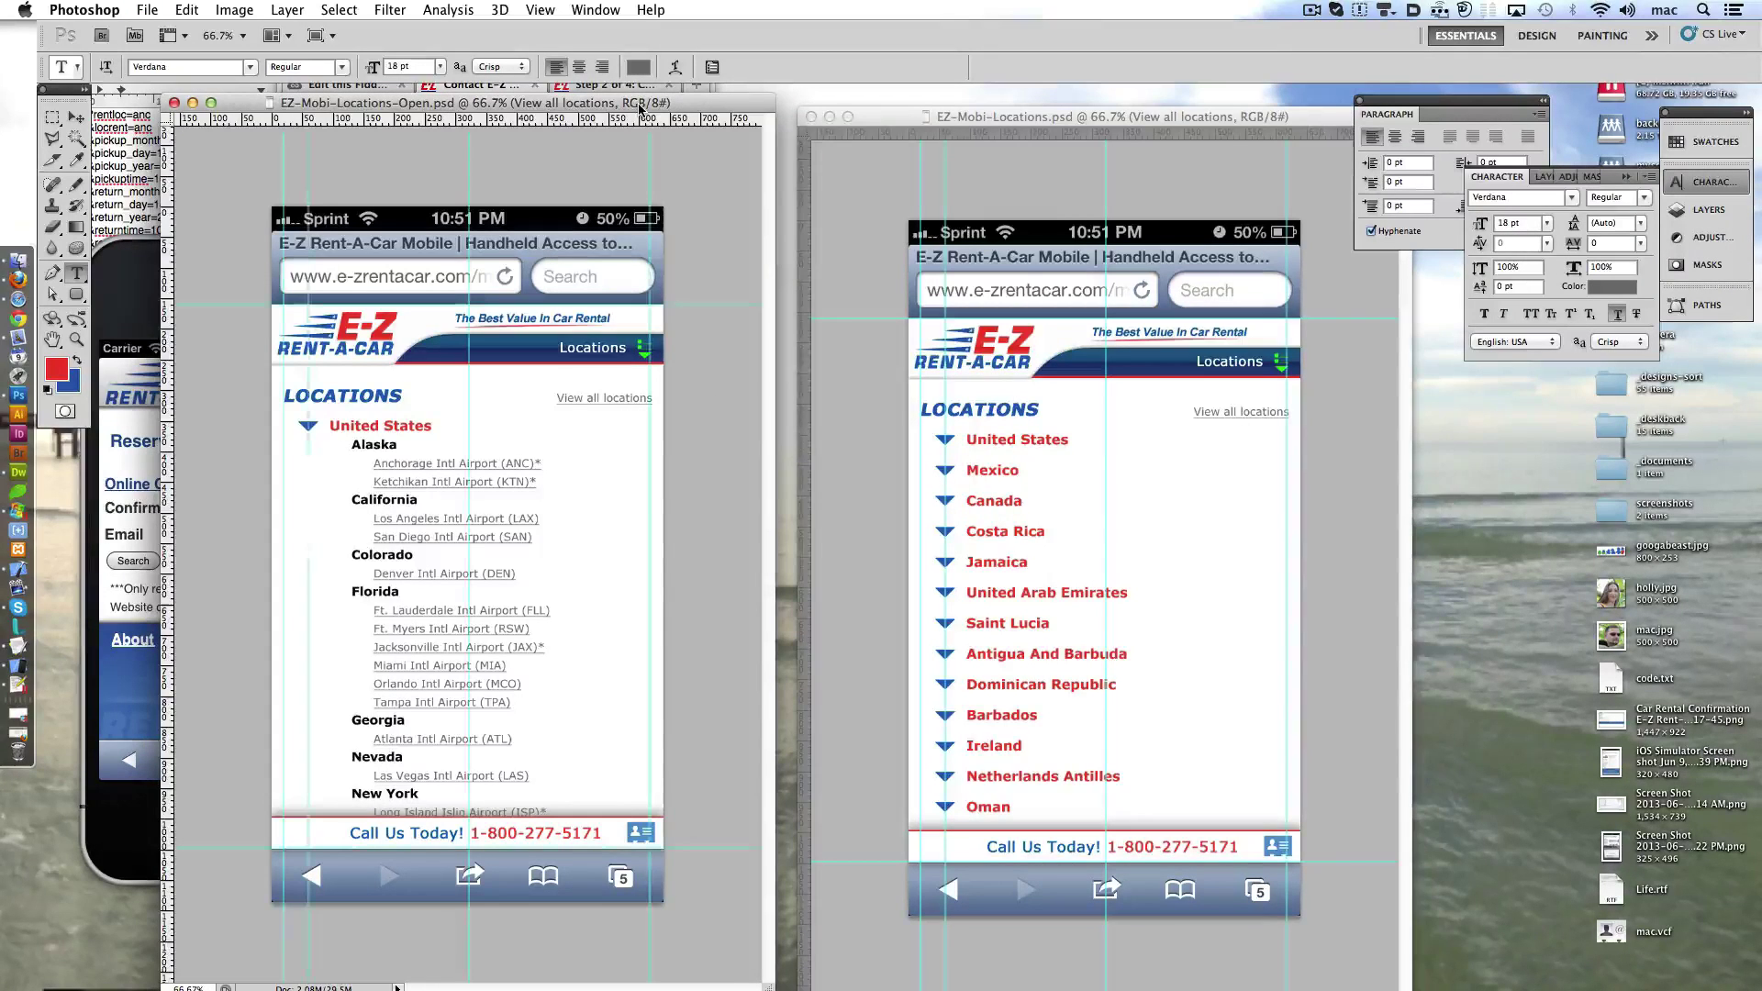
pyautogui.press('Left')
pyautogui.press('Left')
pyautogui.press('Left')
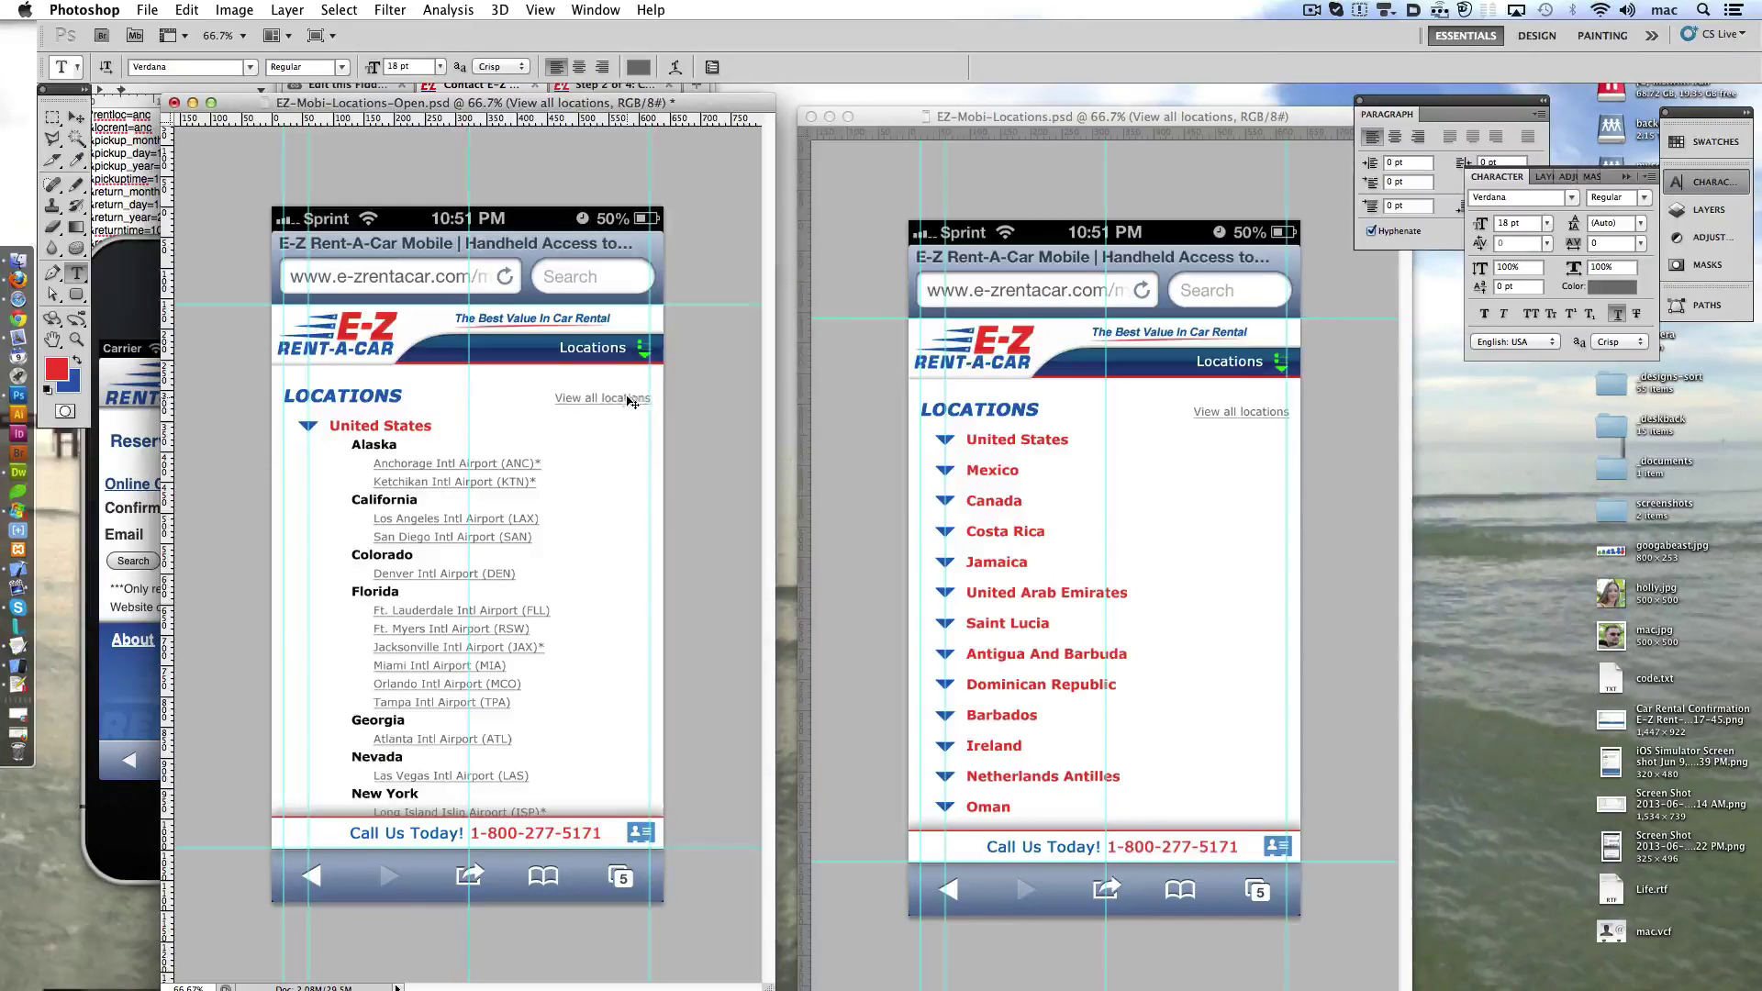
pyautogui.hotkey('ctrl', 'Tab')
pyautogui.press('Left')
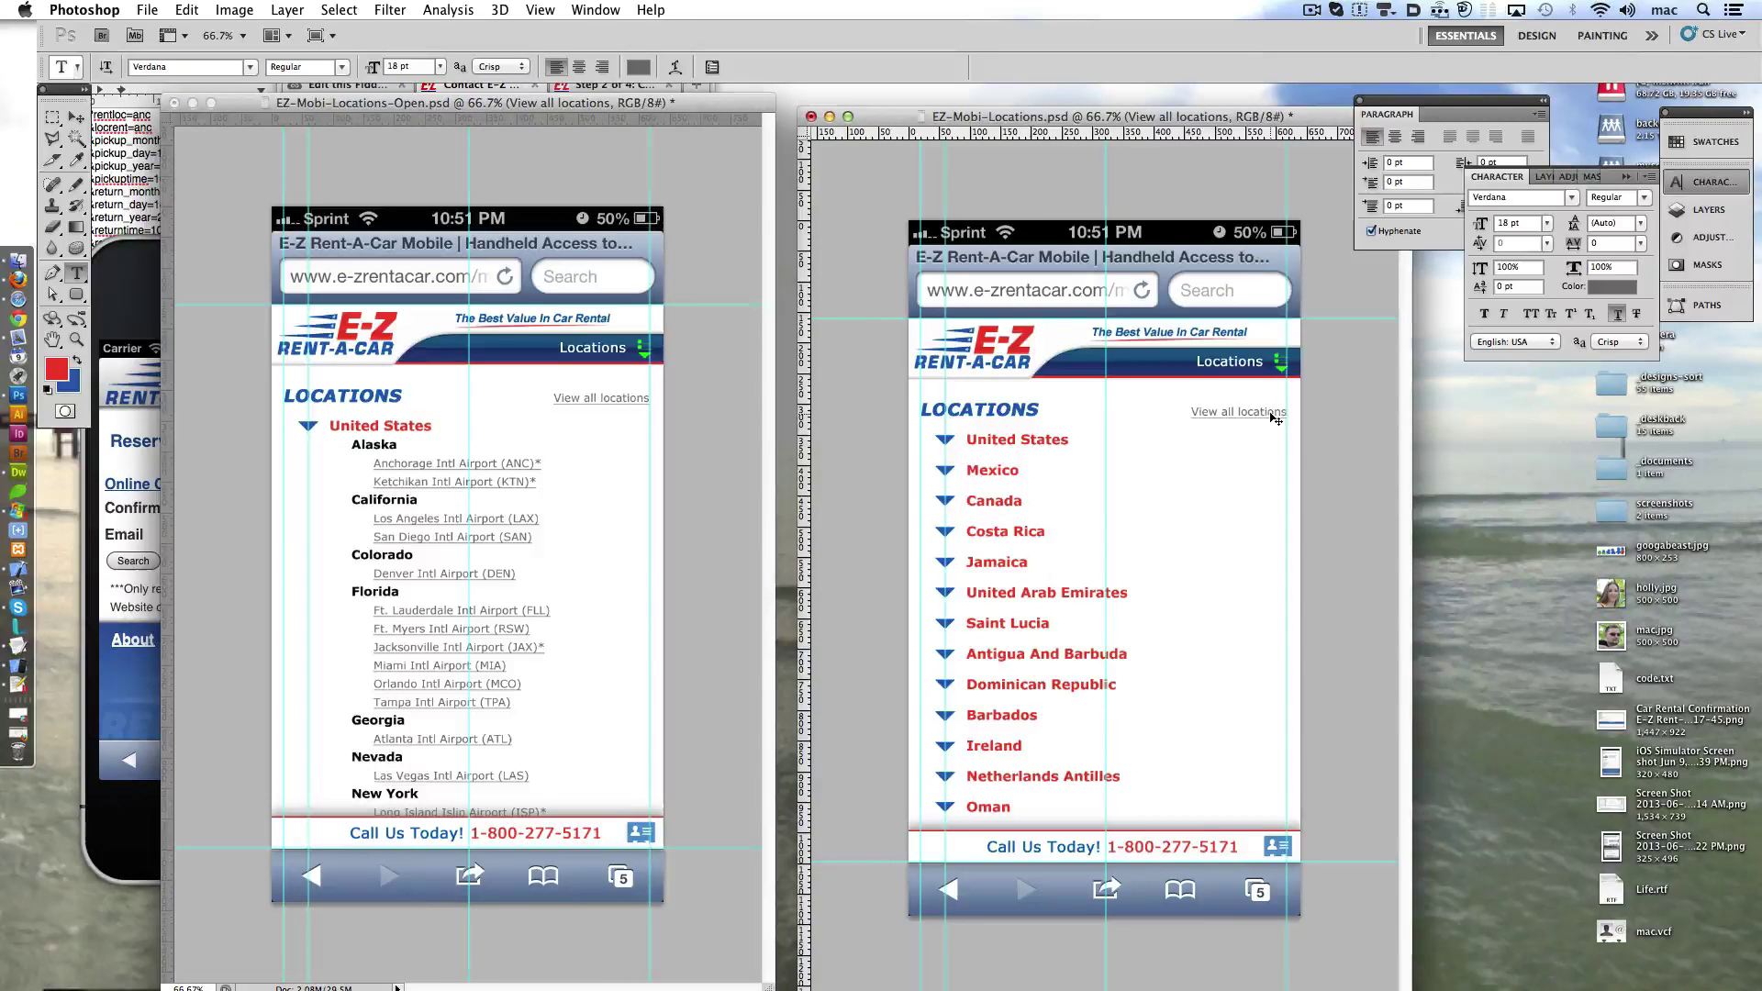
pyautogui.press('Left')
pyautogui.hotkey('ctrl', 'Tab')
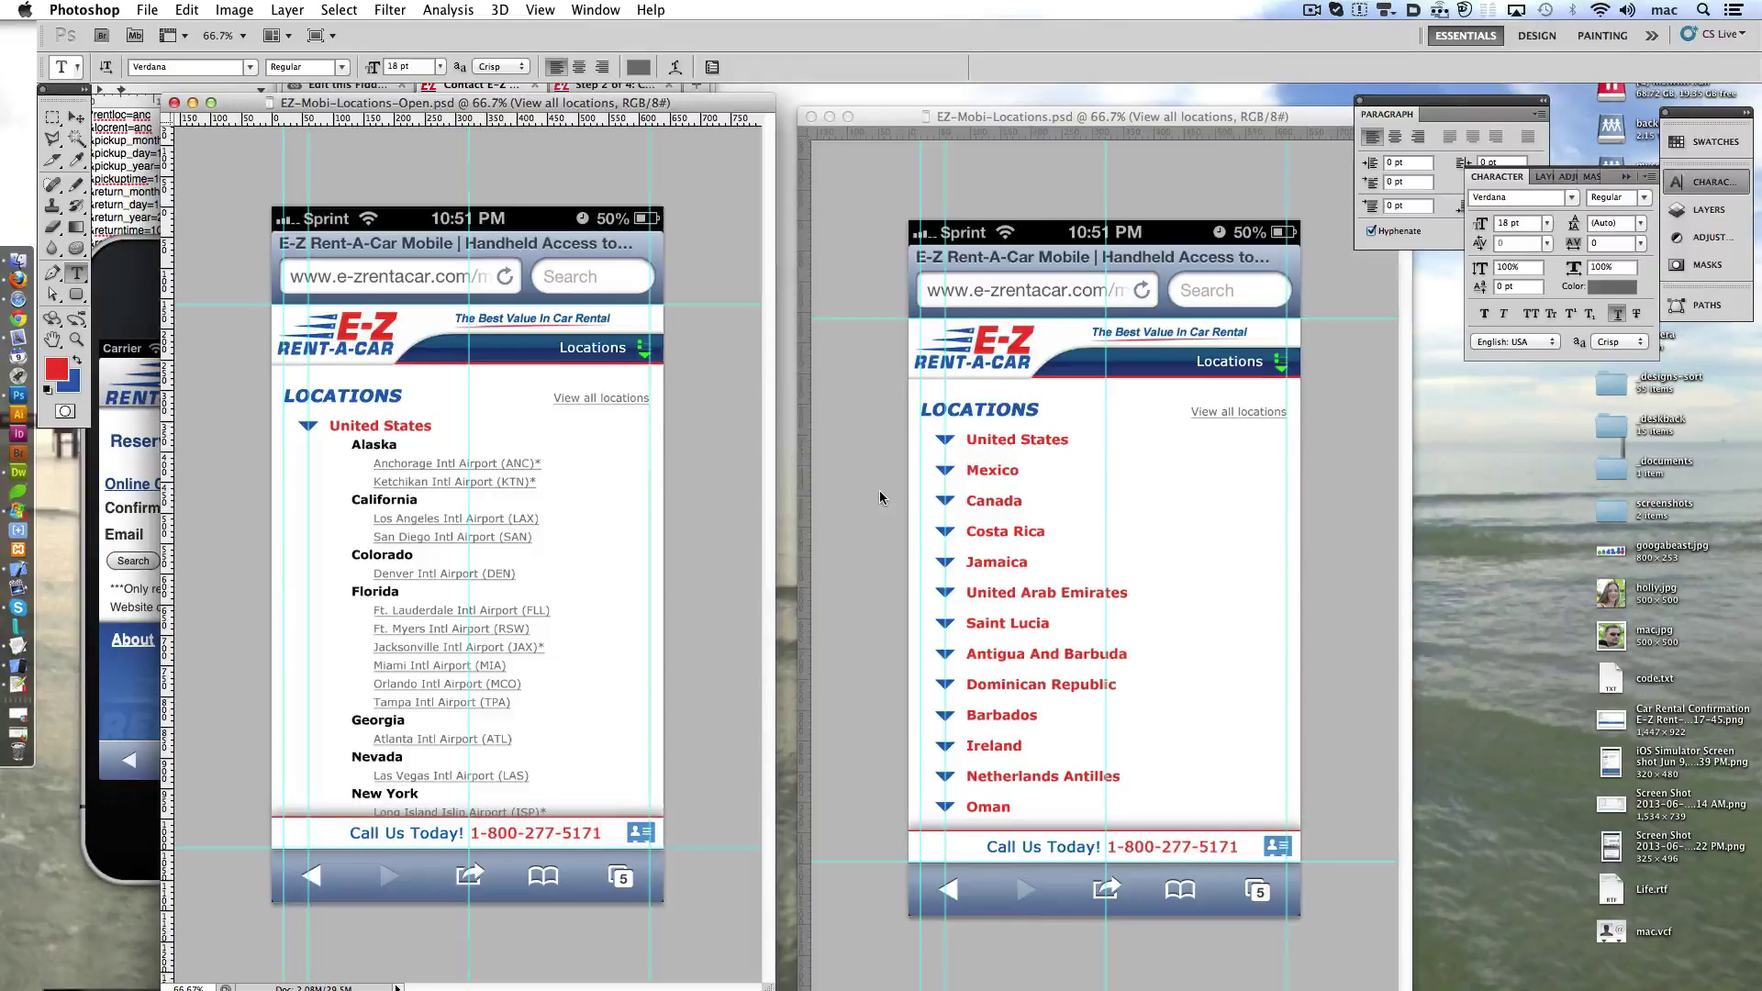
pyautogui.hotkey('ctrl', 'Tab')
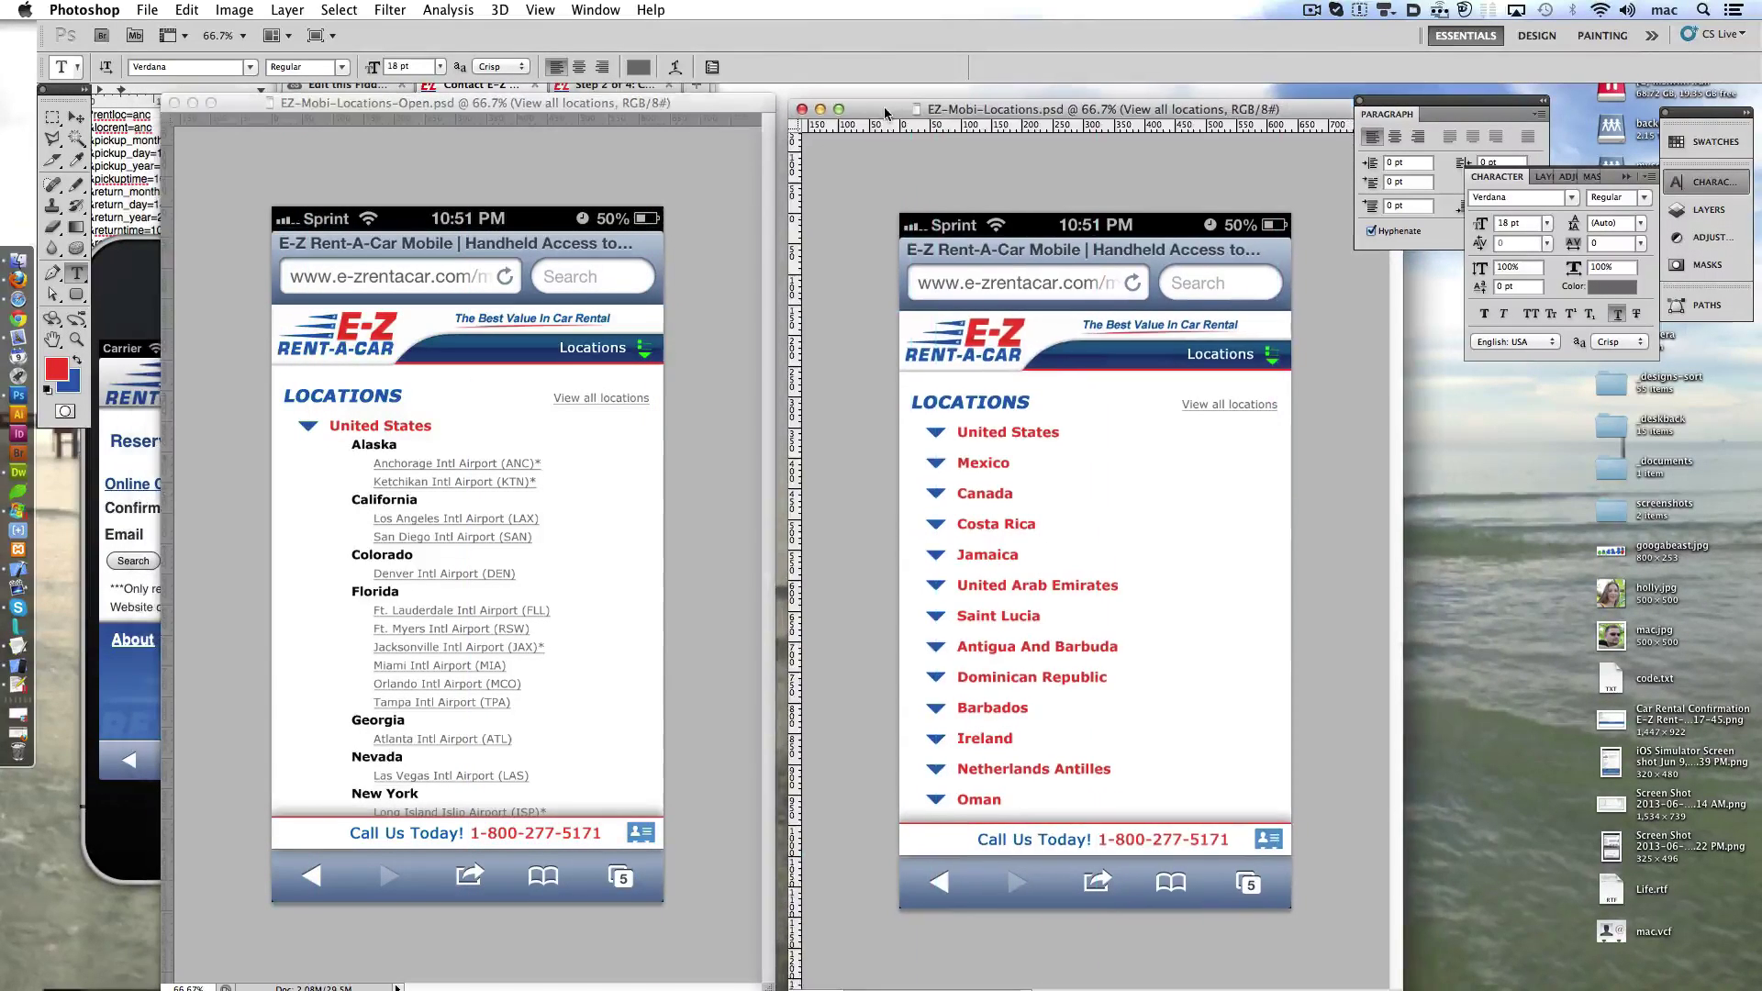
pyautogui.hotkey('ctrl', 'Tab')
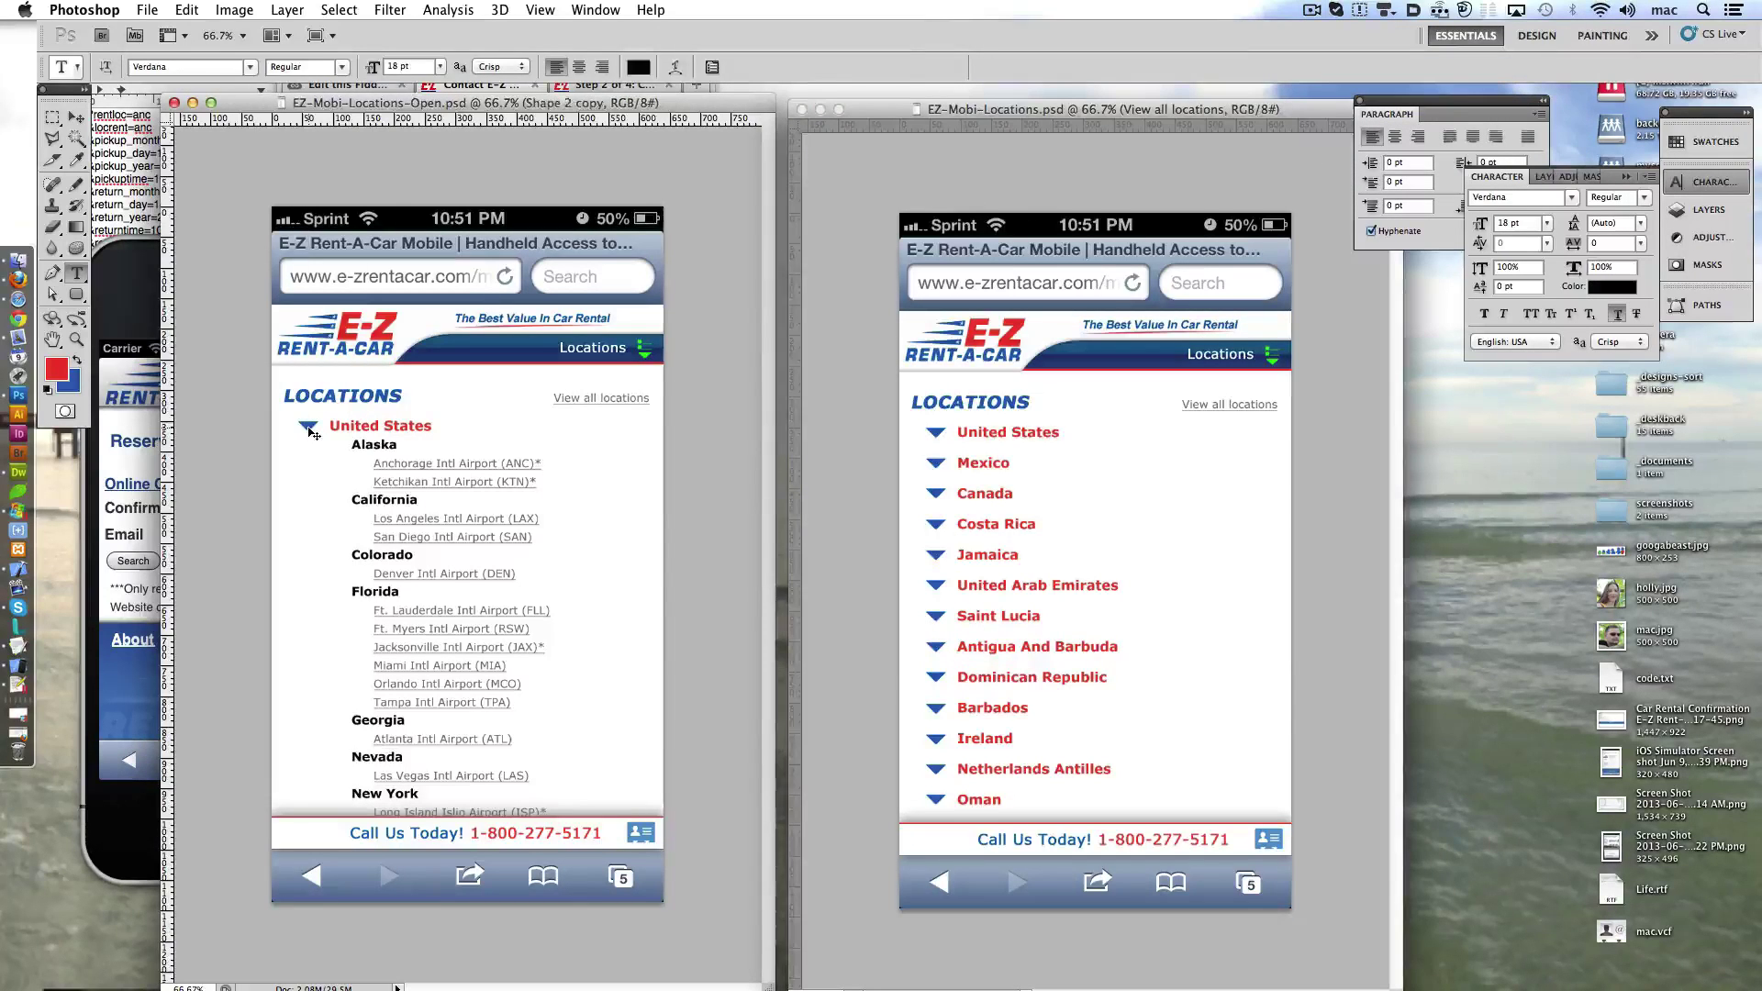
# - Rotate the triangle beside United States so it points right
pyautogui.hotkey('ctrl', 't')
pyautogui.click(446, 67)
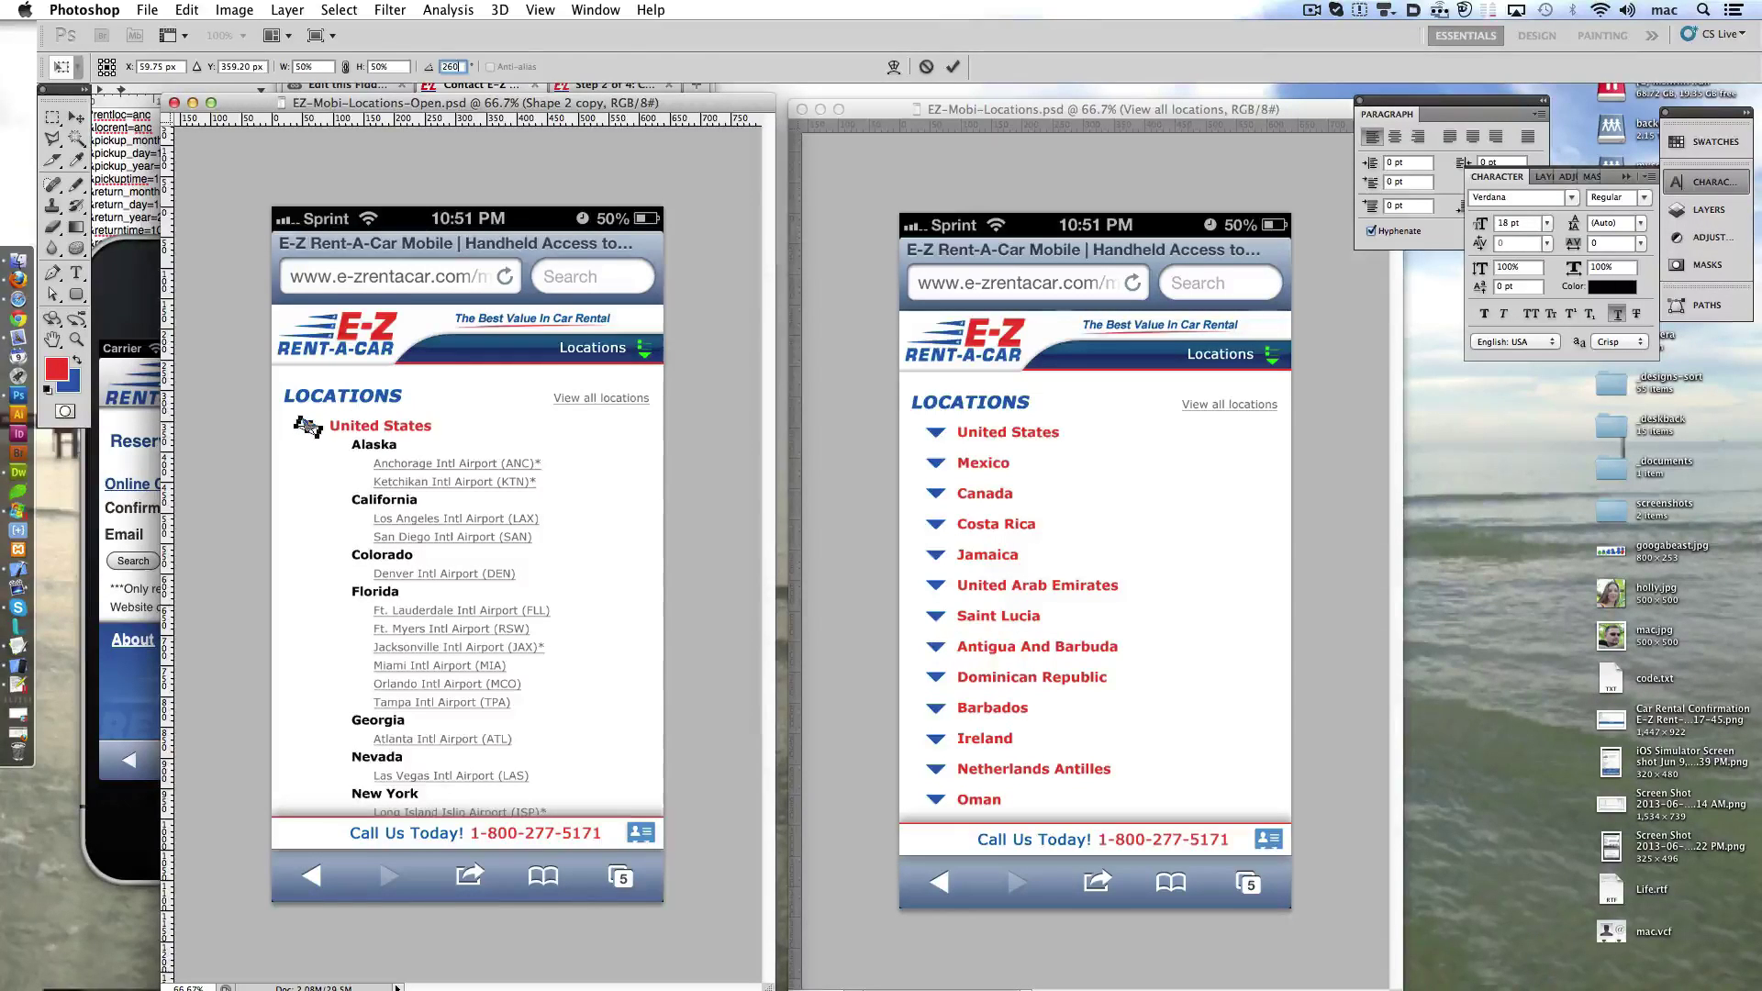
pyautogui.press('Escape')
pyautogui.press('Return')
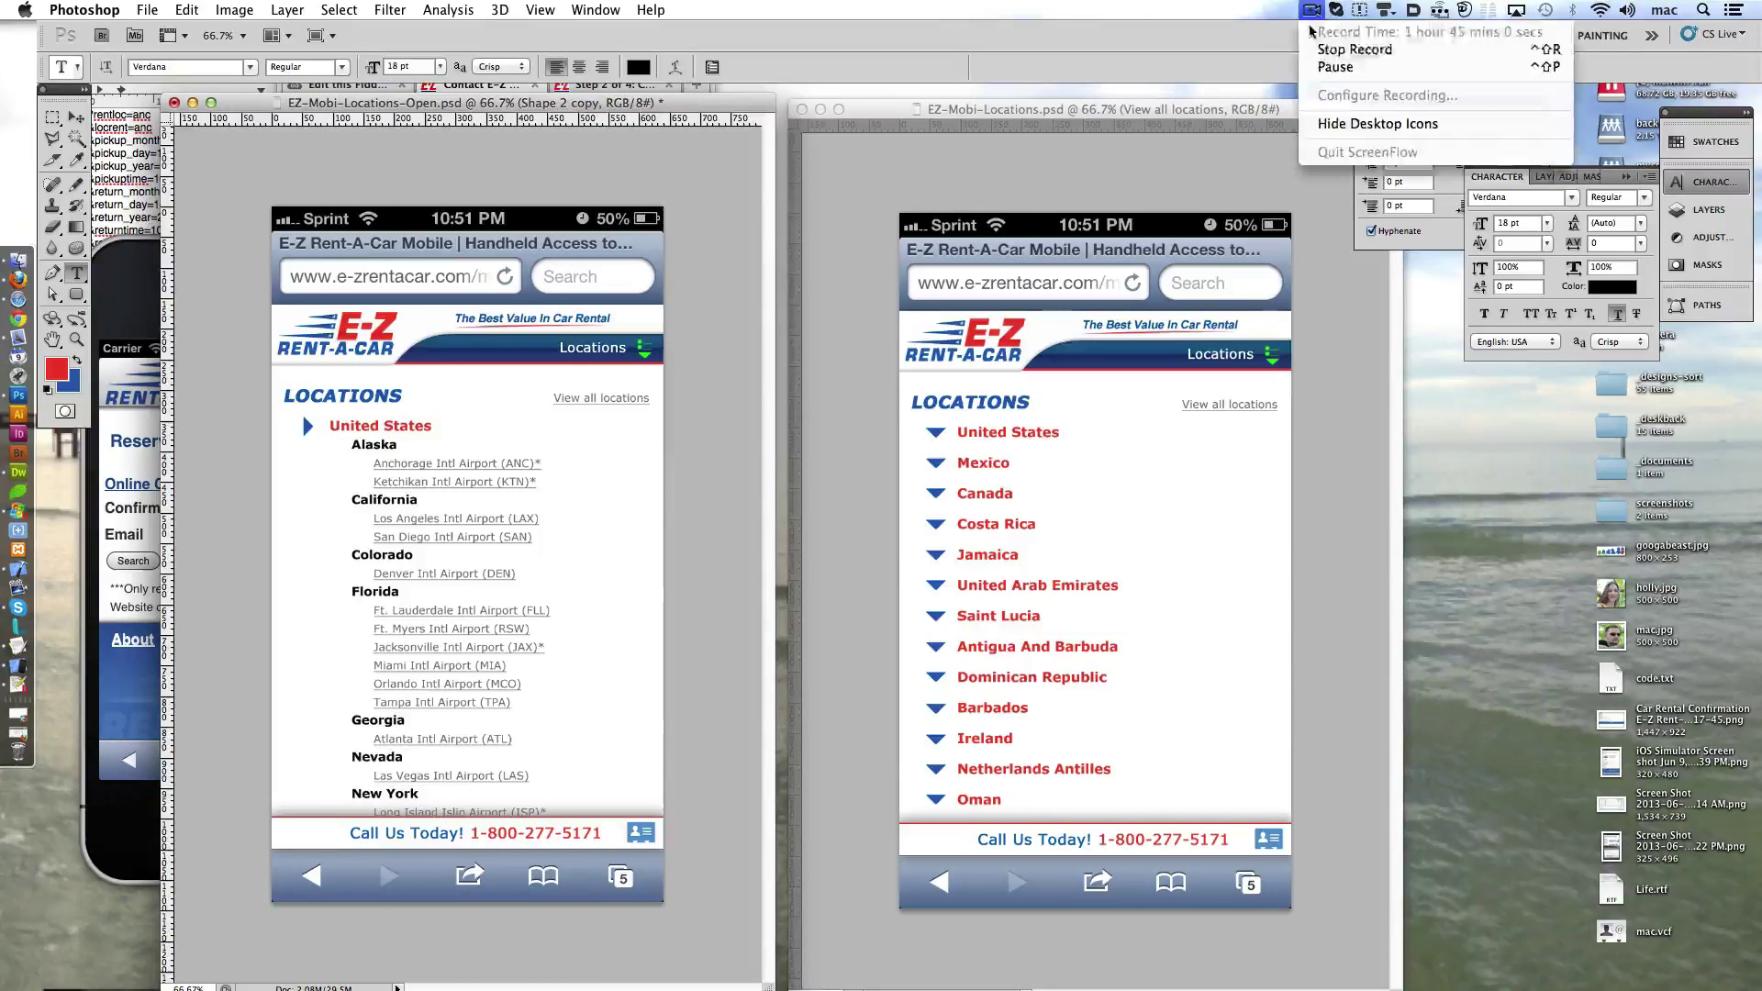
# - Give Florida and Georgia 30 pt leading, Nevada 35 pt, and New York extra leading
pyautogui.doubleClick(624, 606)
pyautogui.press('Return')
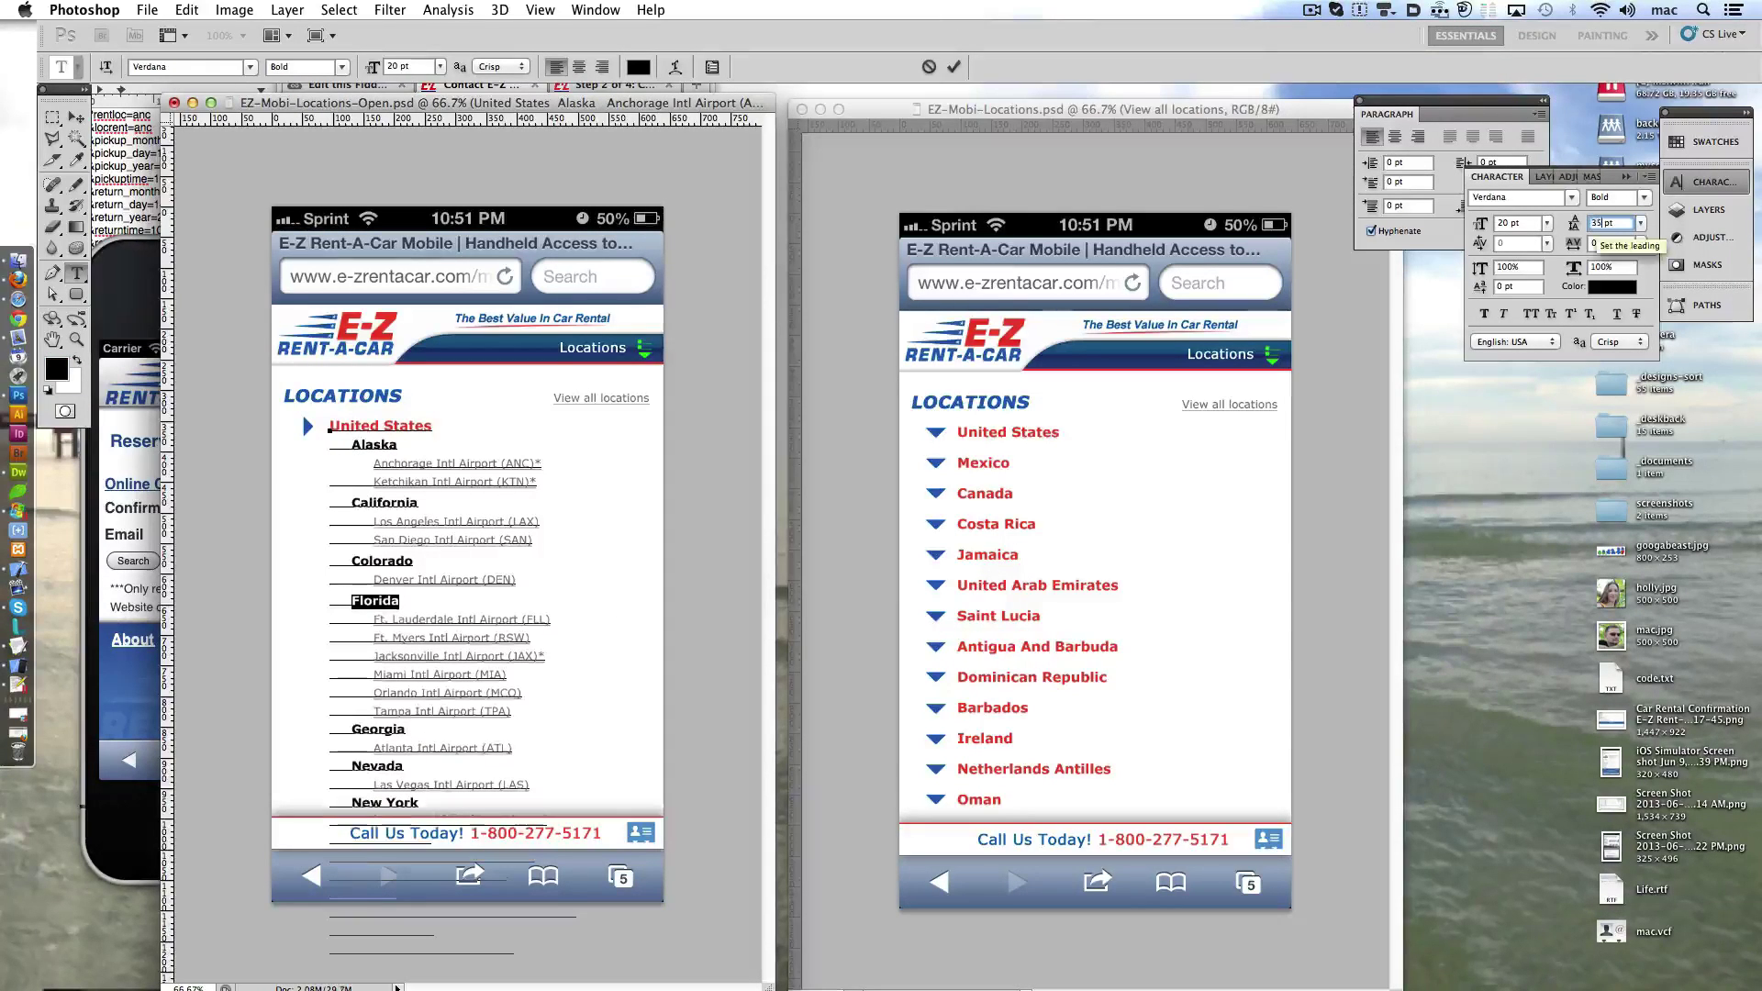
pyautogui.doubleClick(371, 727)
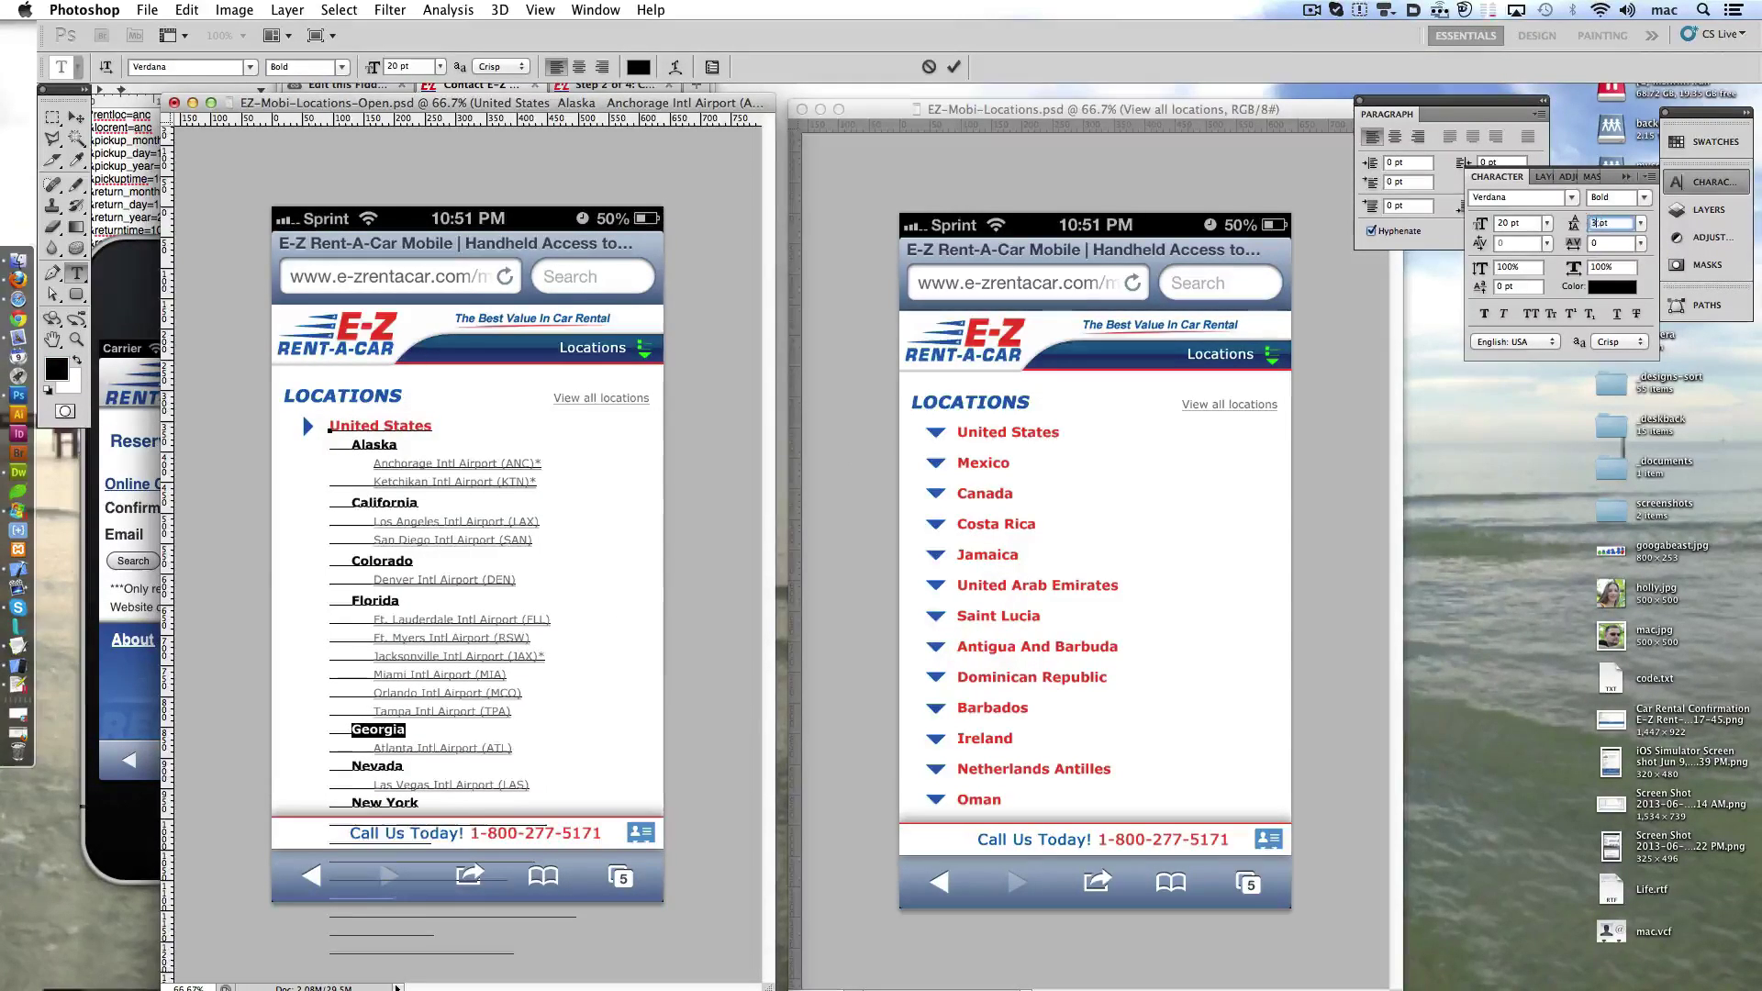
pyautogui.press('Return')
pyautogui.doubleClick(374, 768)
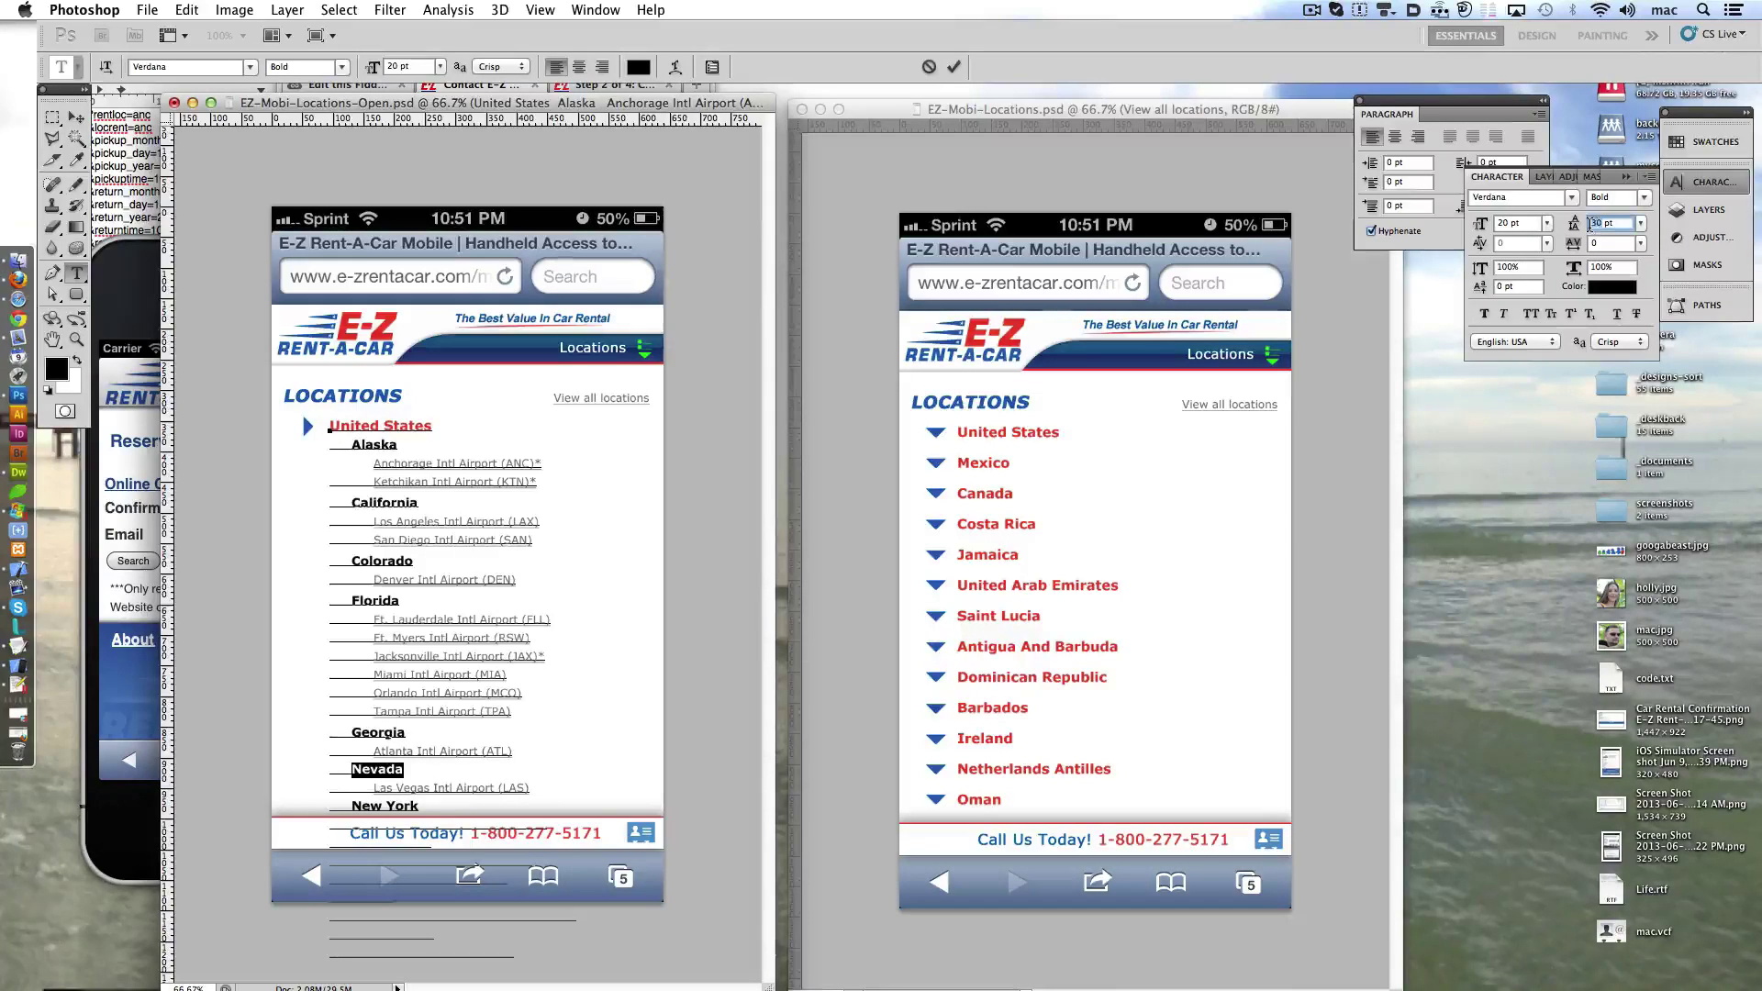
pyautogui.write('35')
pyautogui.press('Return')
pyautogui.doubleClick(391, 810)
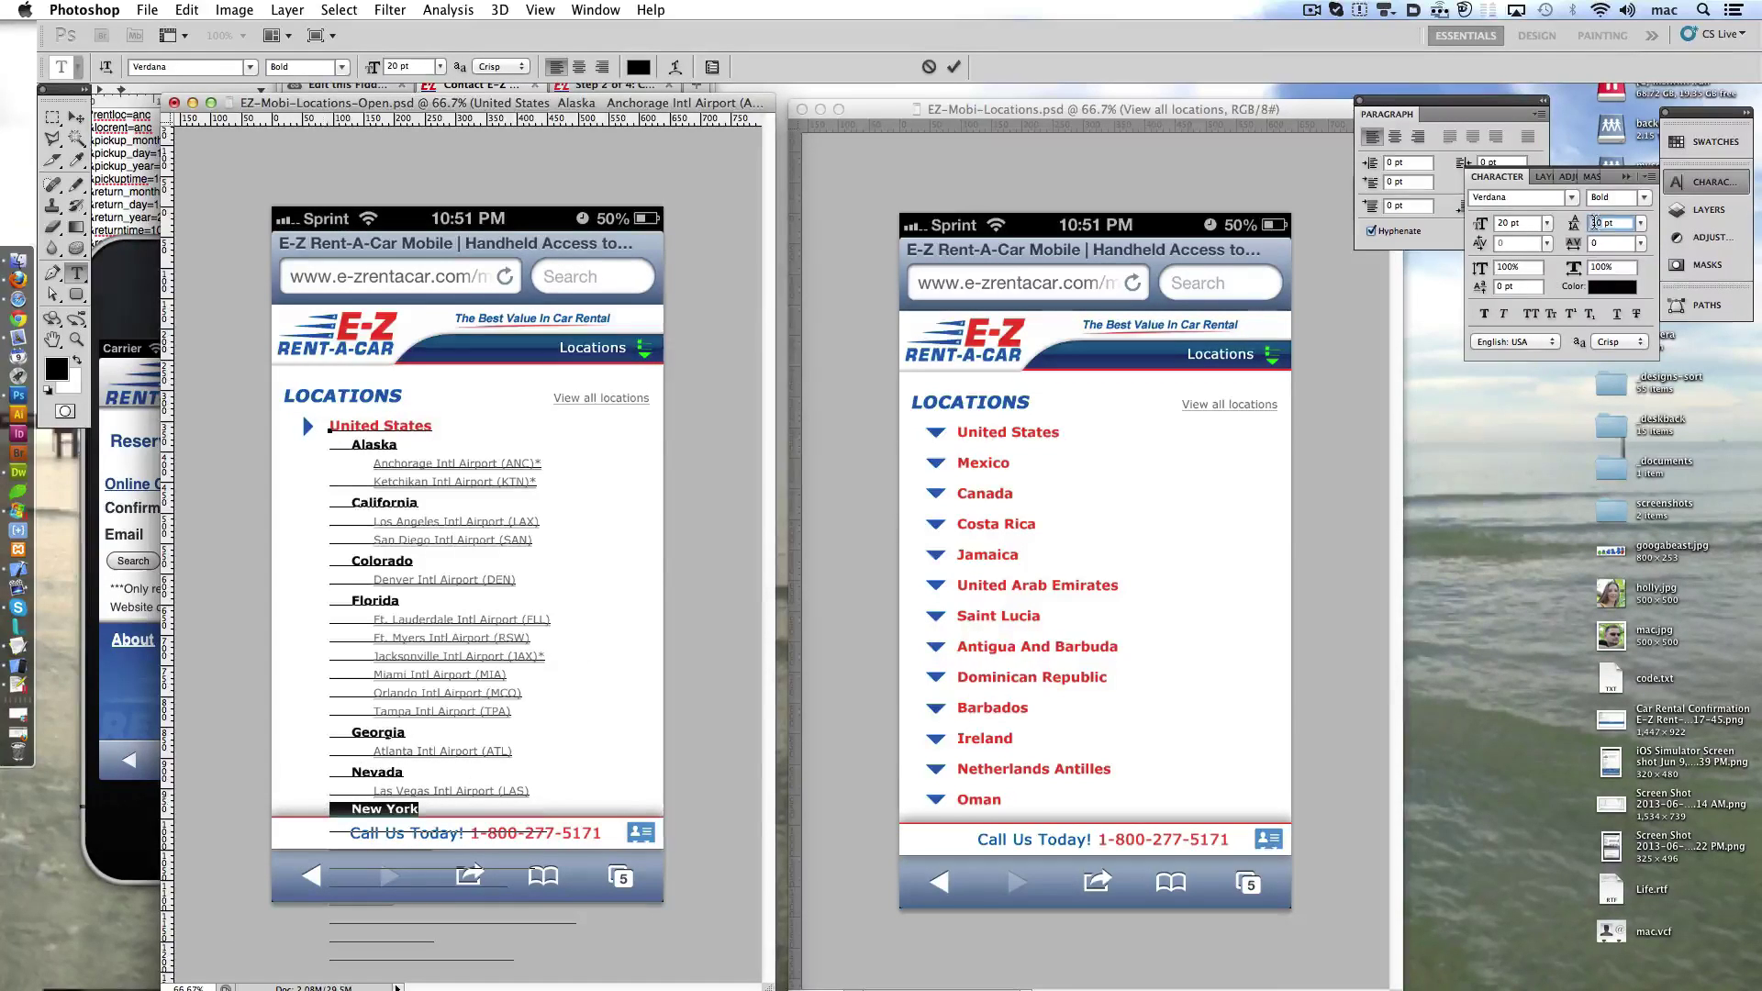
pyautogui.press('Return')
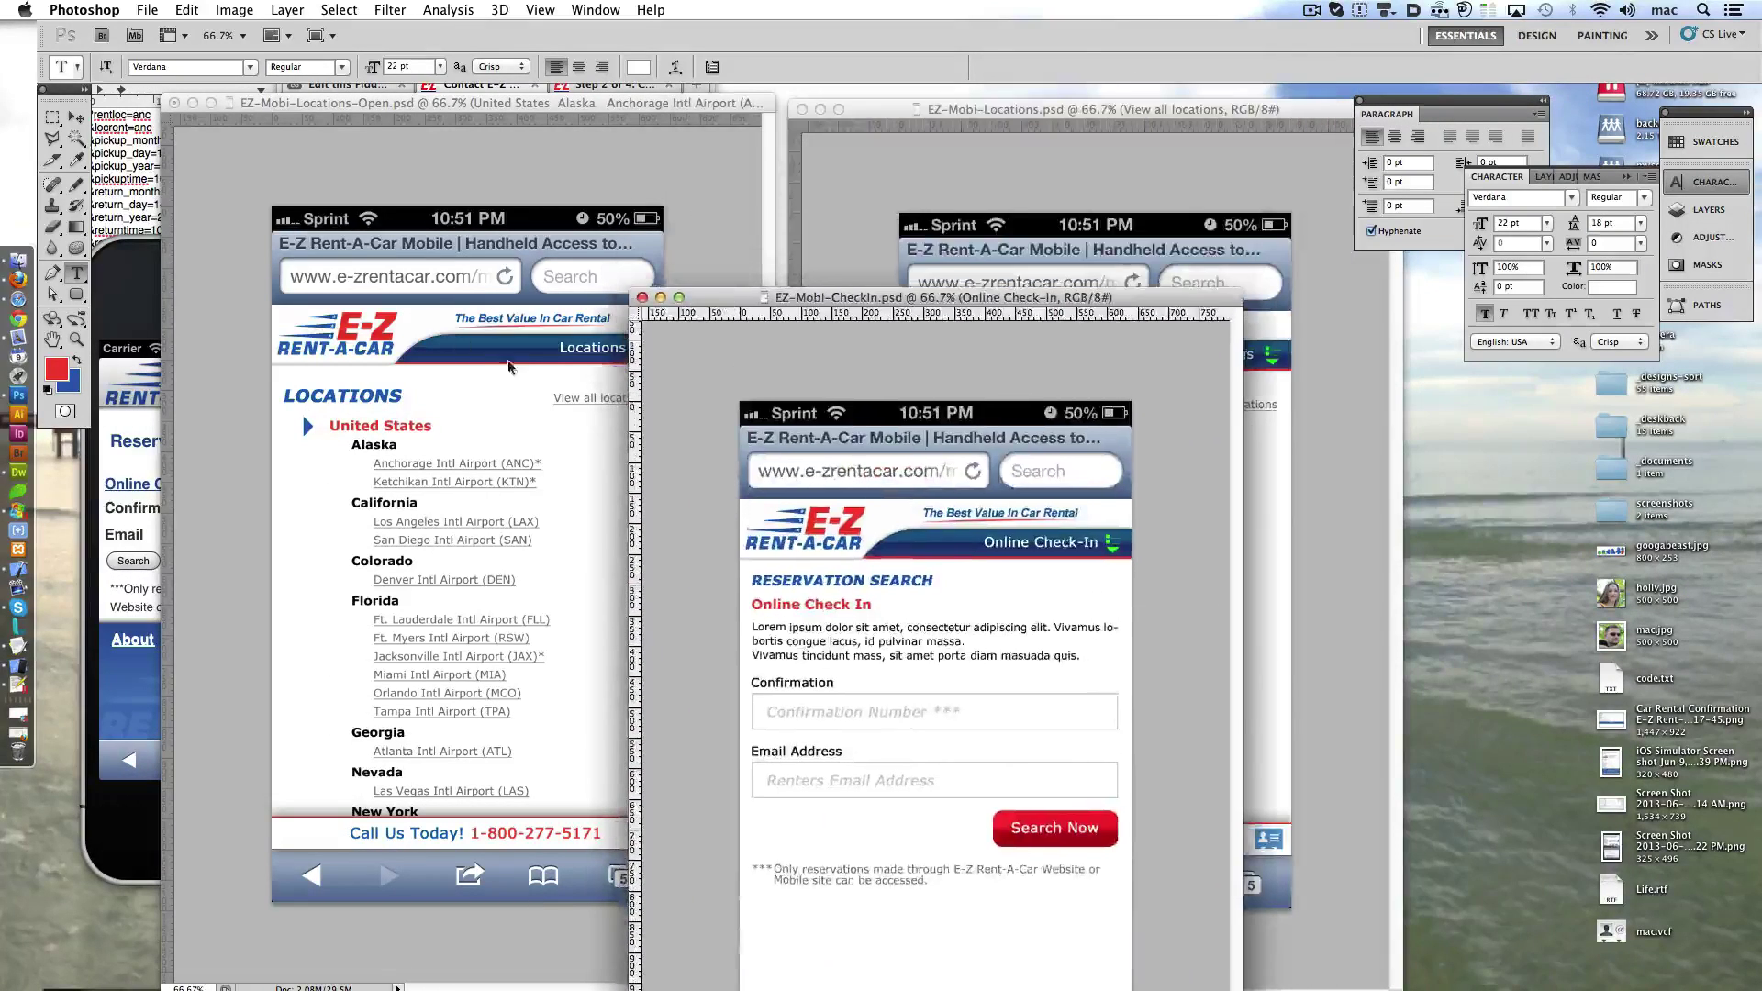
# - Enlarge the check-in page's RESERVATION SEARCH title to 28 pt
pyautogui.moveTo(918, 297); pyautogui.dragTo(1102, 166)
pyautogui.click(285, 396)
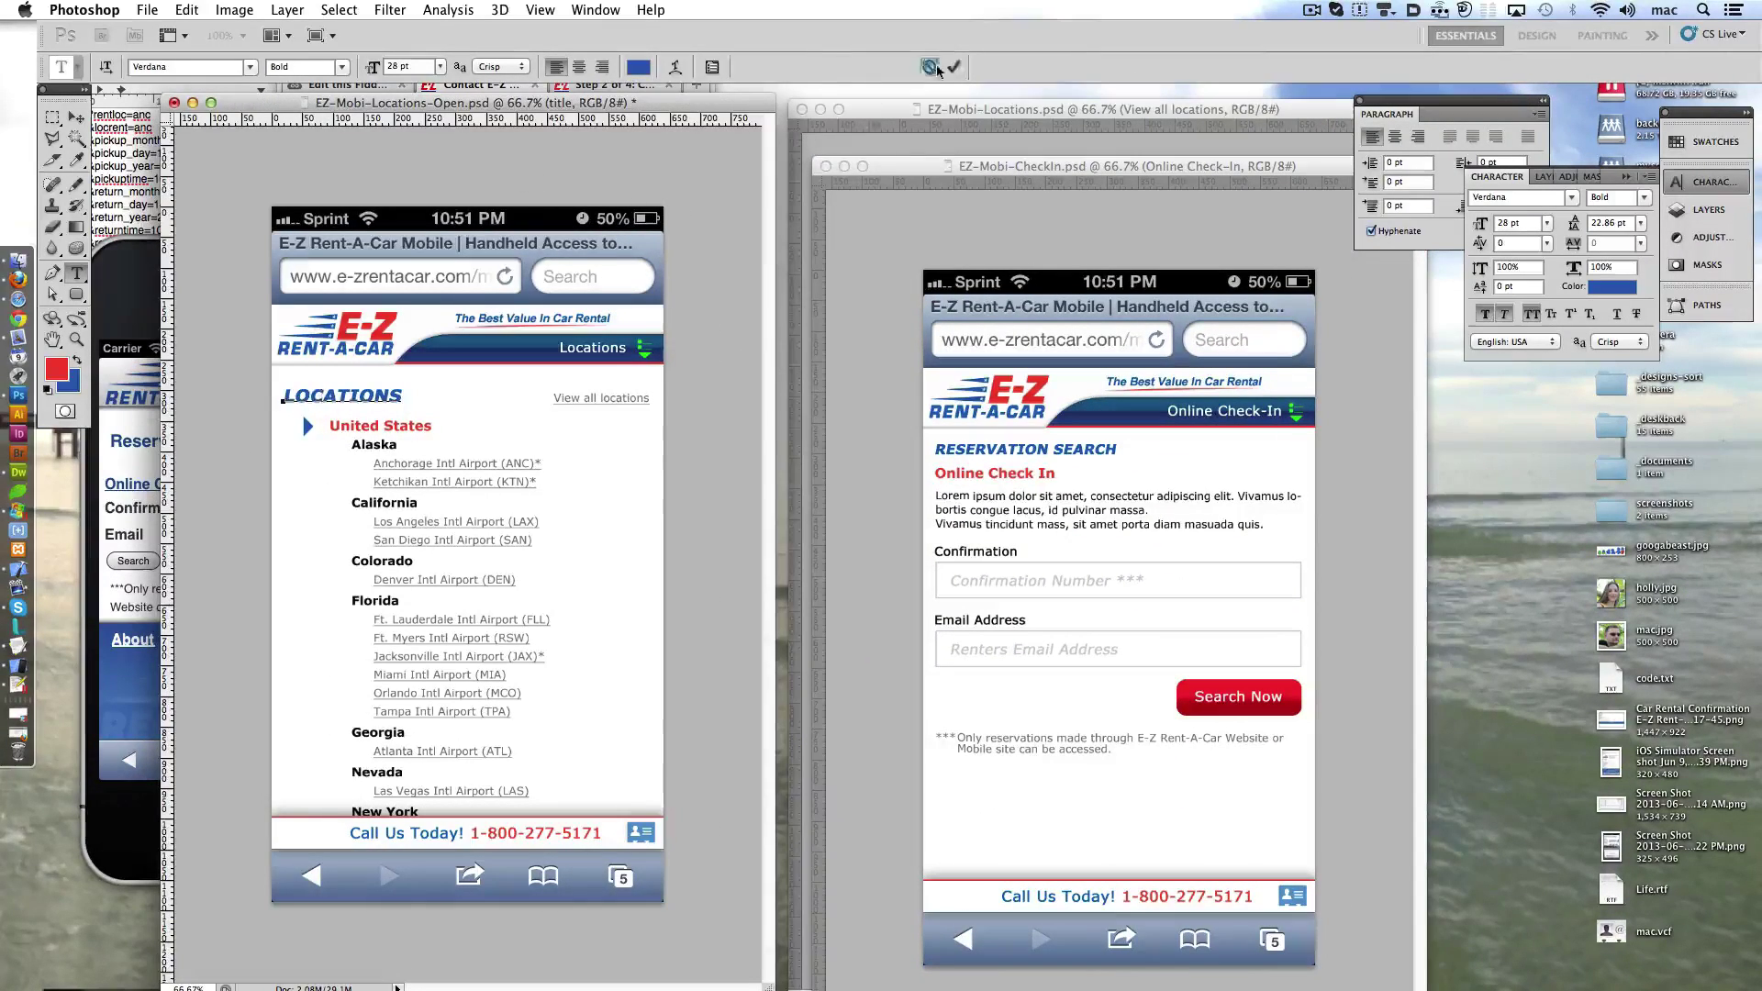
pyautogui.click(964, 453)
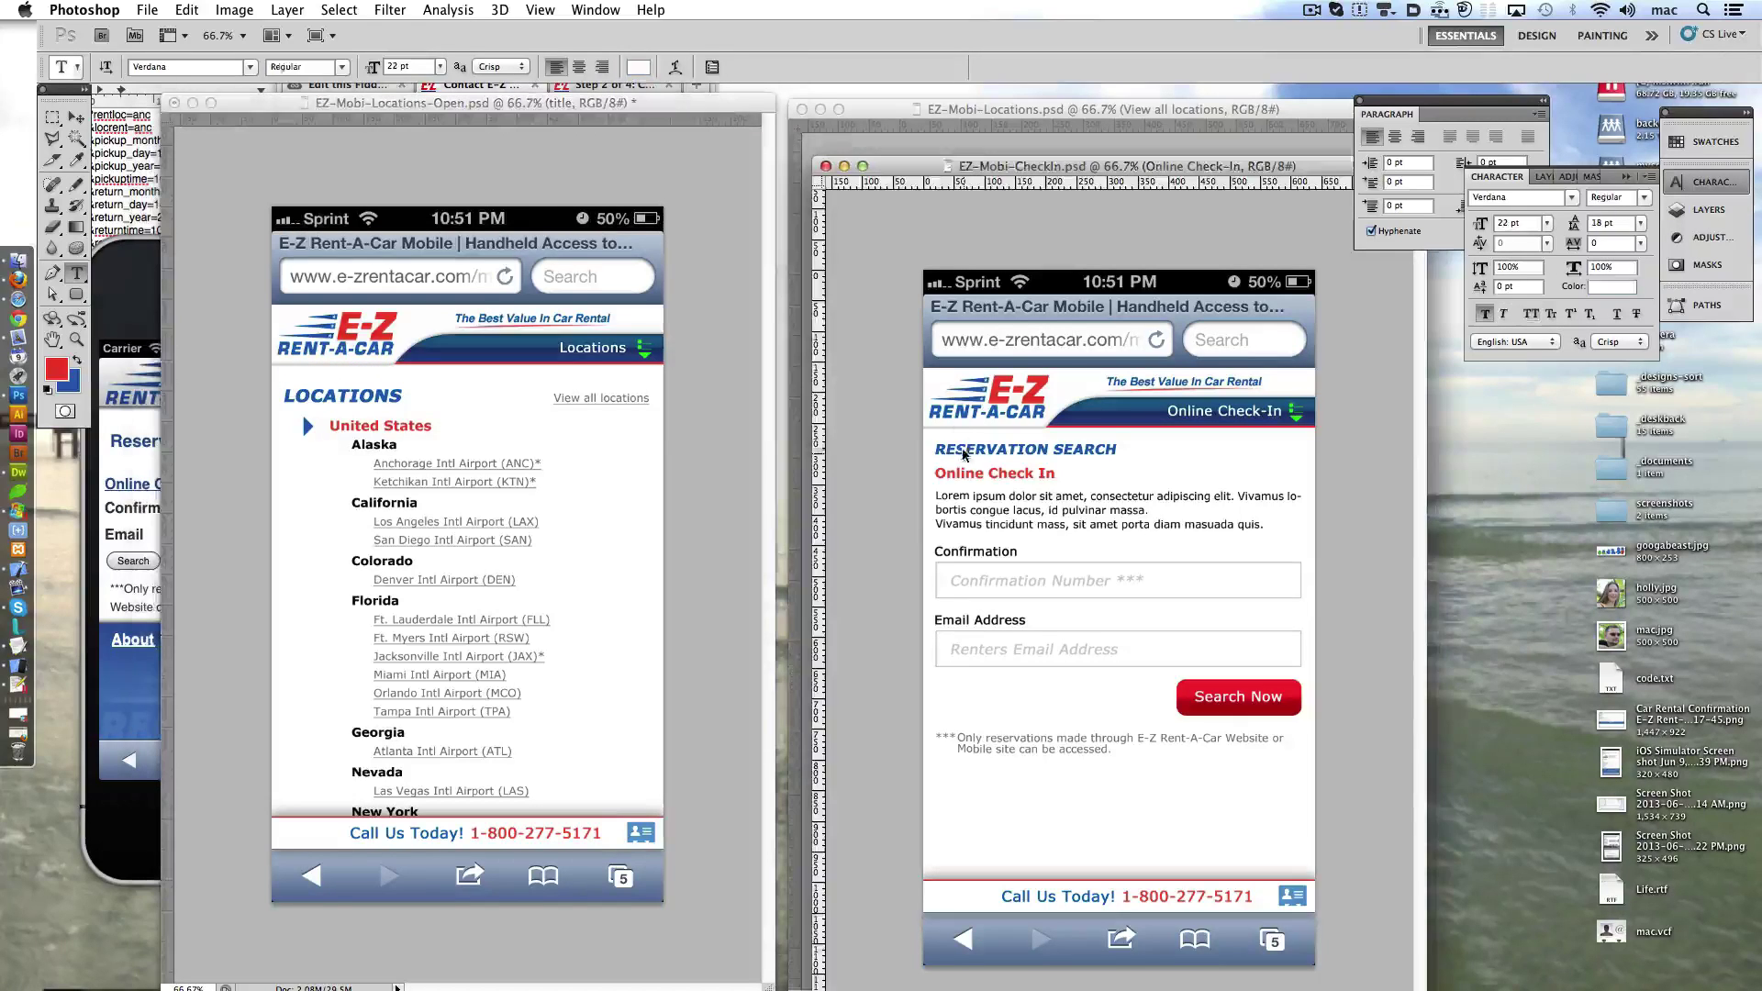
pyautogui.tripleClick(963, 454)
pyautogui.write('28')
pyautogui.press('Return')
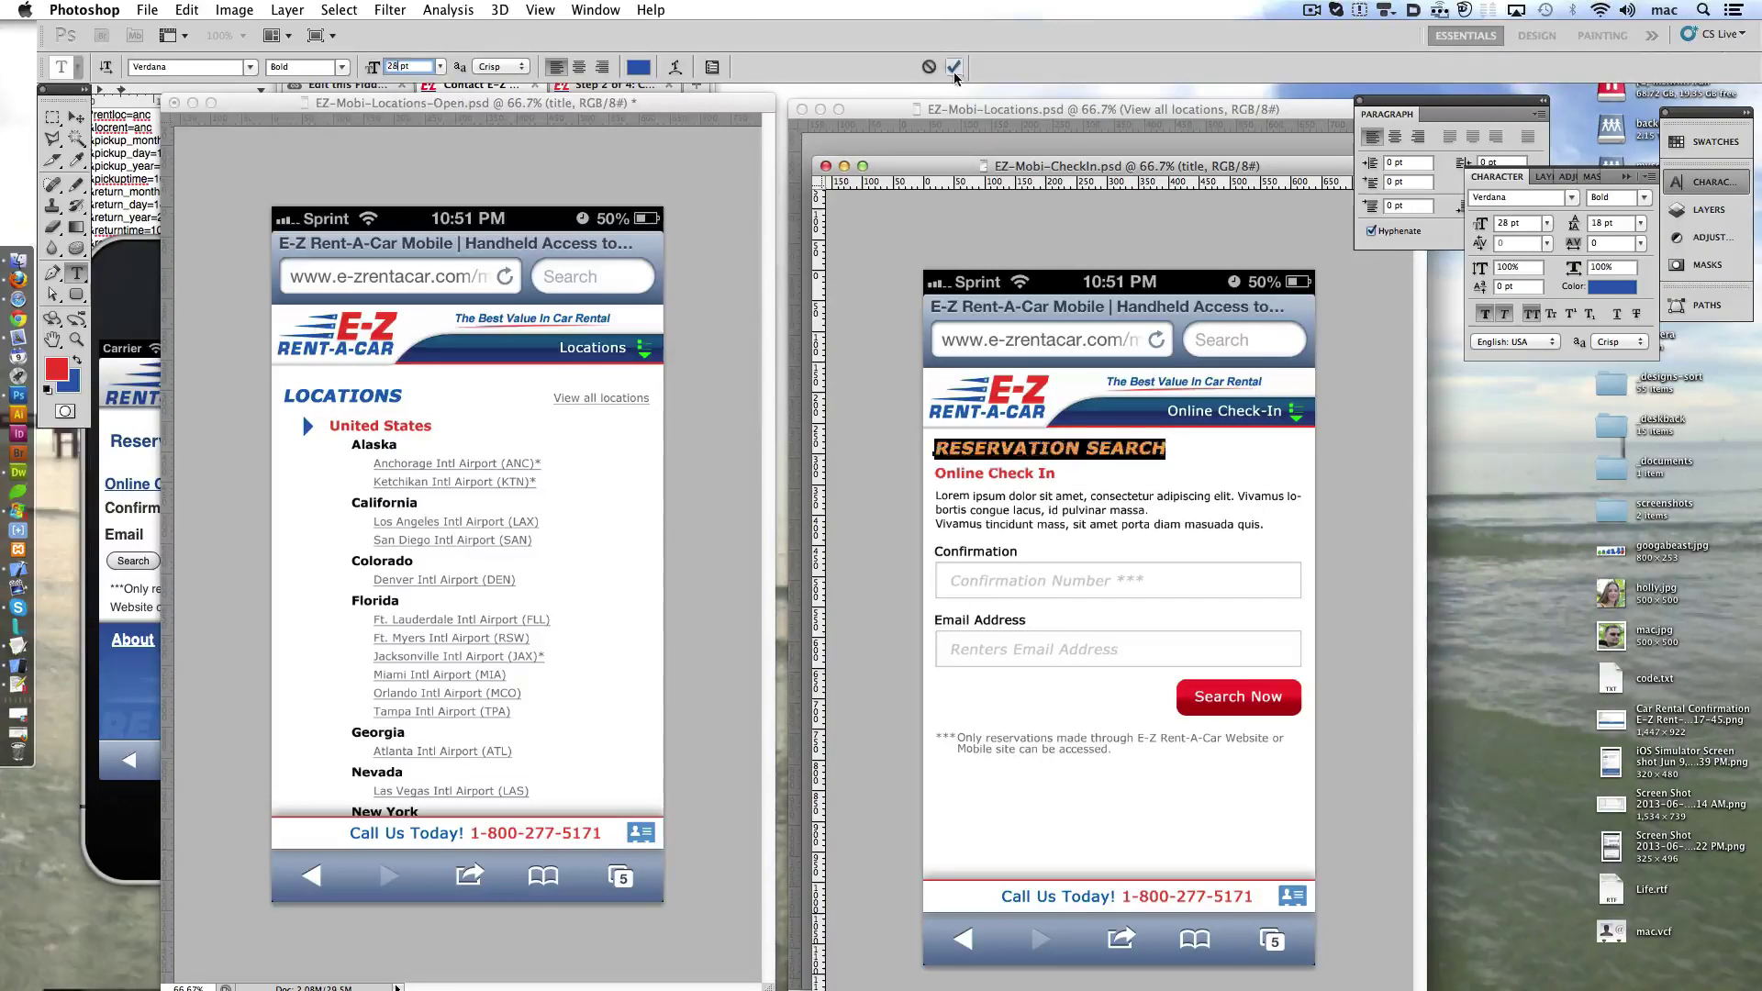
pyautogui.click(366, 405)
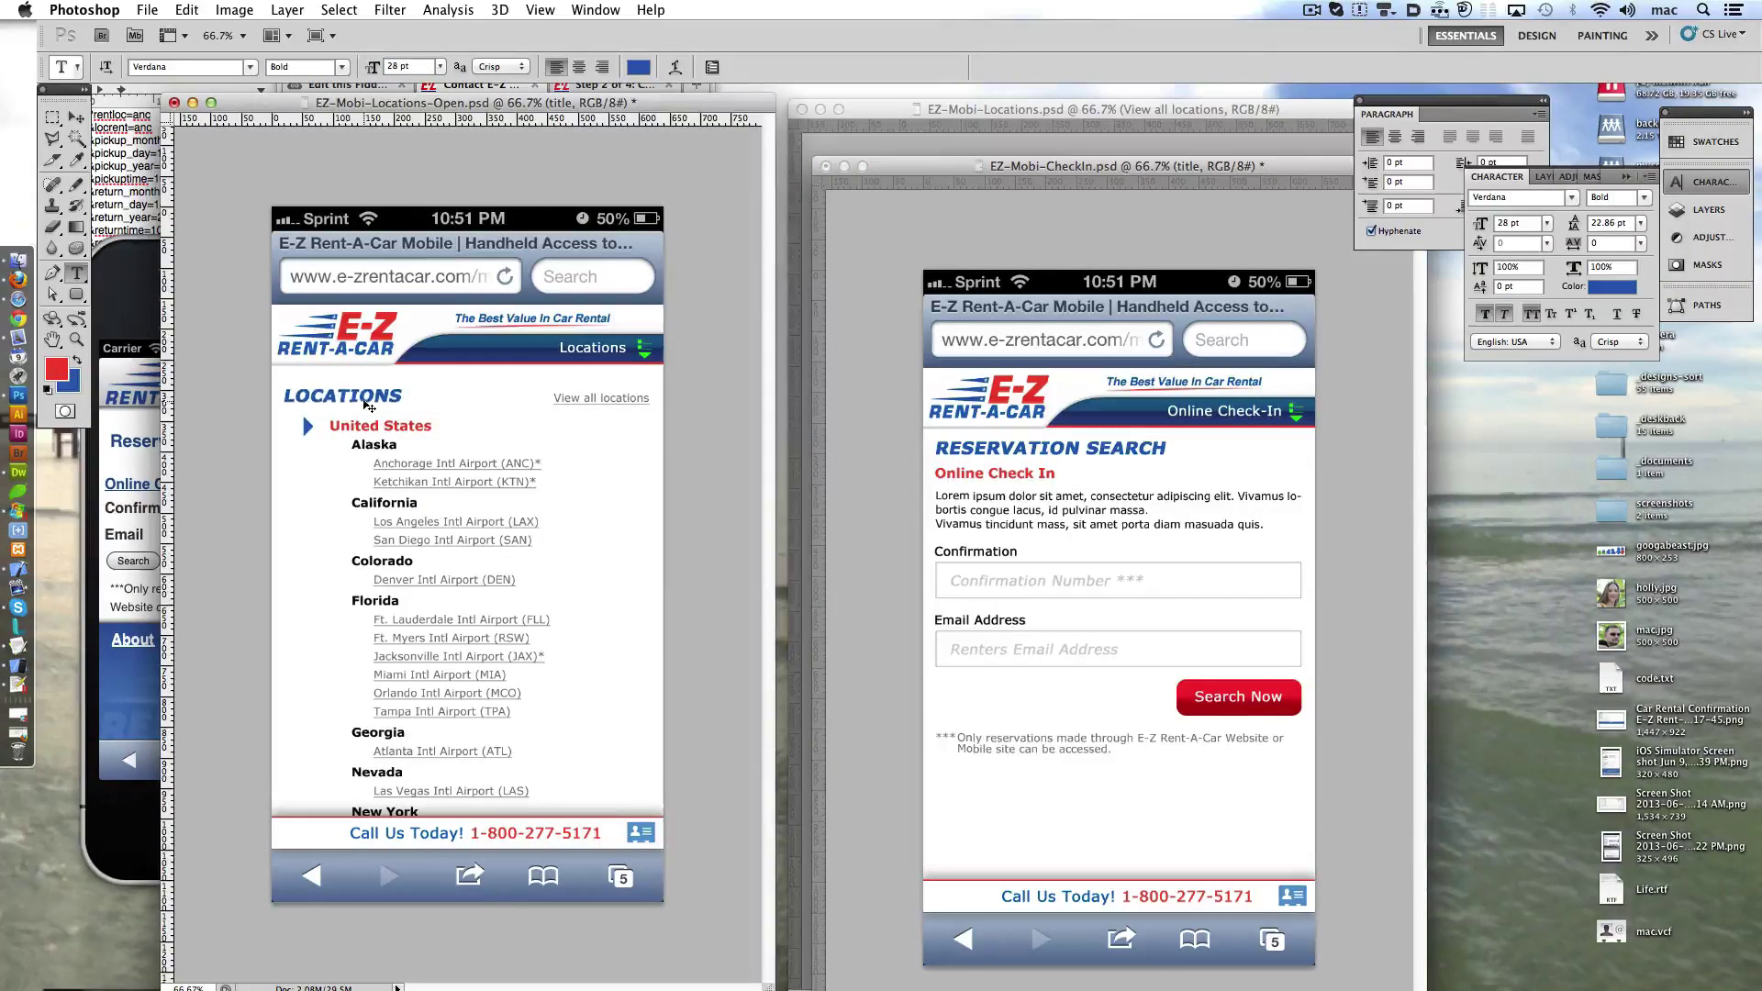
# - Reposition the RESERVATION SEARCH title and nudge the disclaimer text down
pyautogui.click(975, 464)
pyautogui.moveTo(976, 463); pyautogui.dragTo(977, 457)
pyautogui.press('Down')
pyautogui.press('Down')
pyautogui.press('Down')
pyautogui.press('Down')
pyautogui.press('Down')
pyautogui.press('Down')
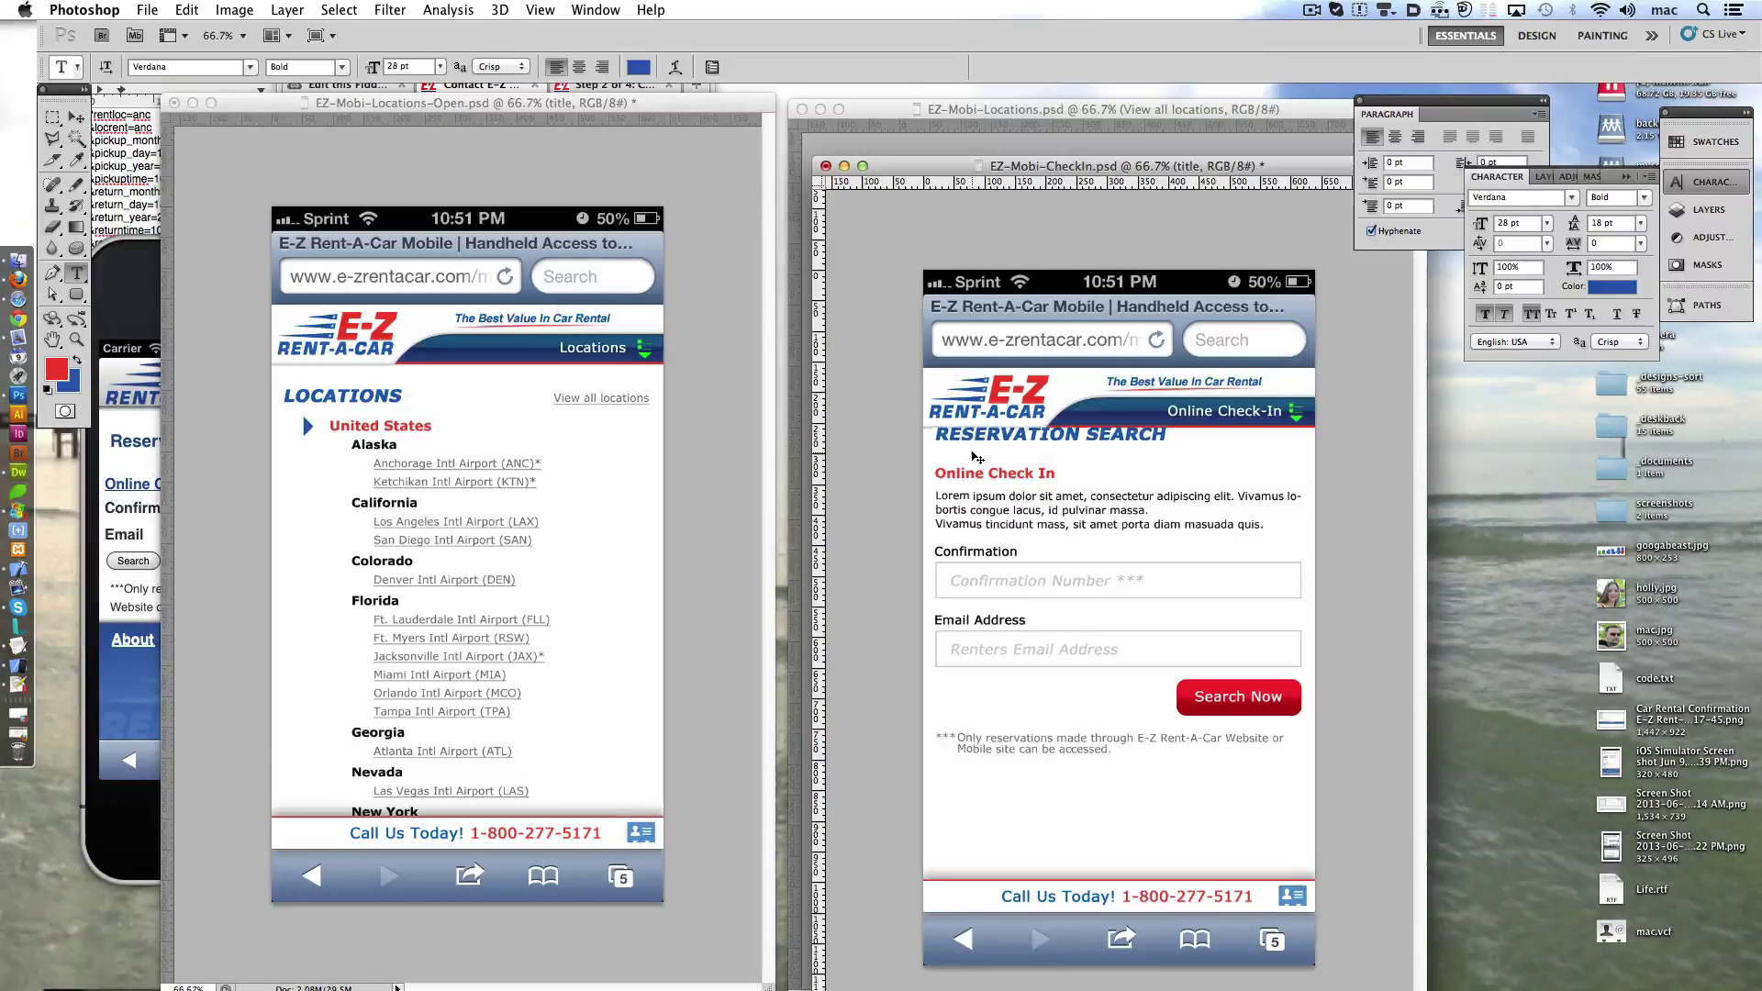
pyautogui.press('Down')
pyautogui.press('Down')
pyautogui.press('Down')
pyautogui.click(1017, 748)
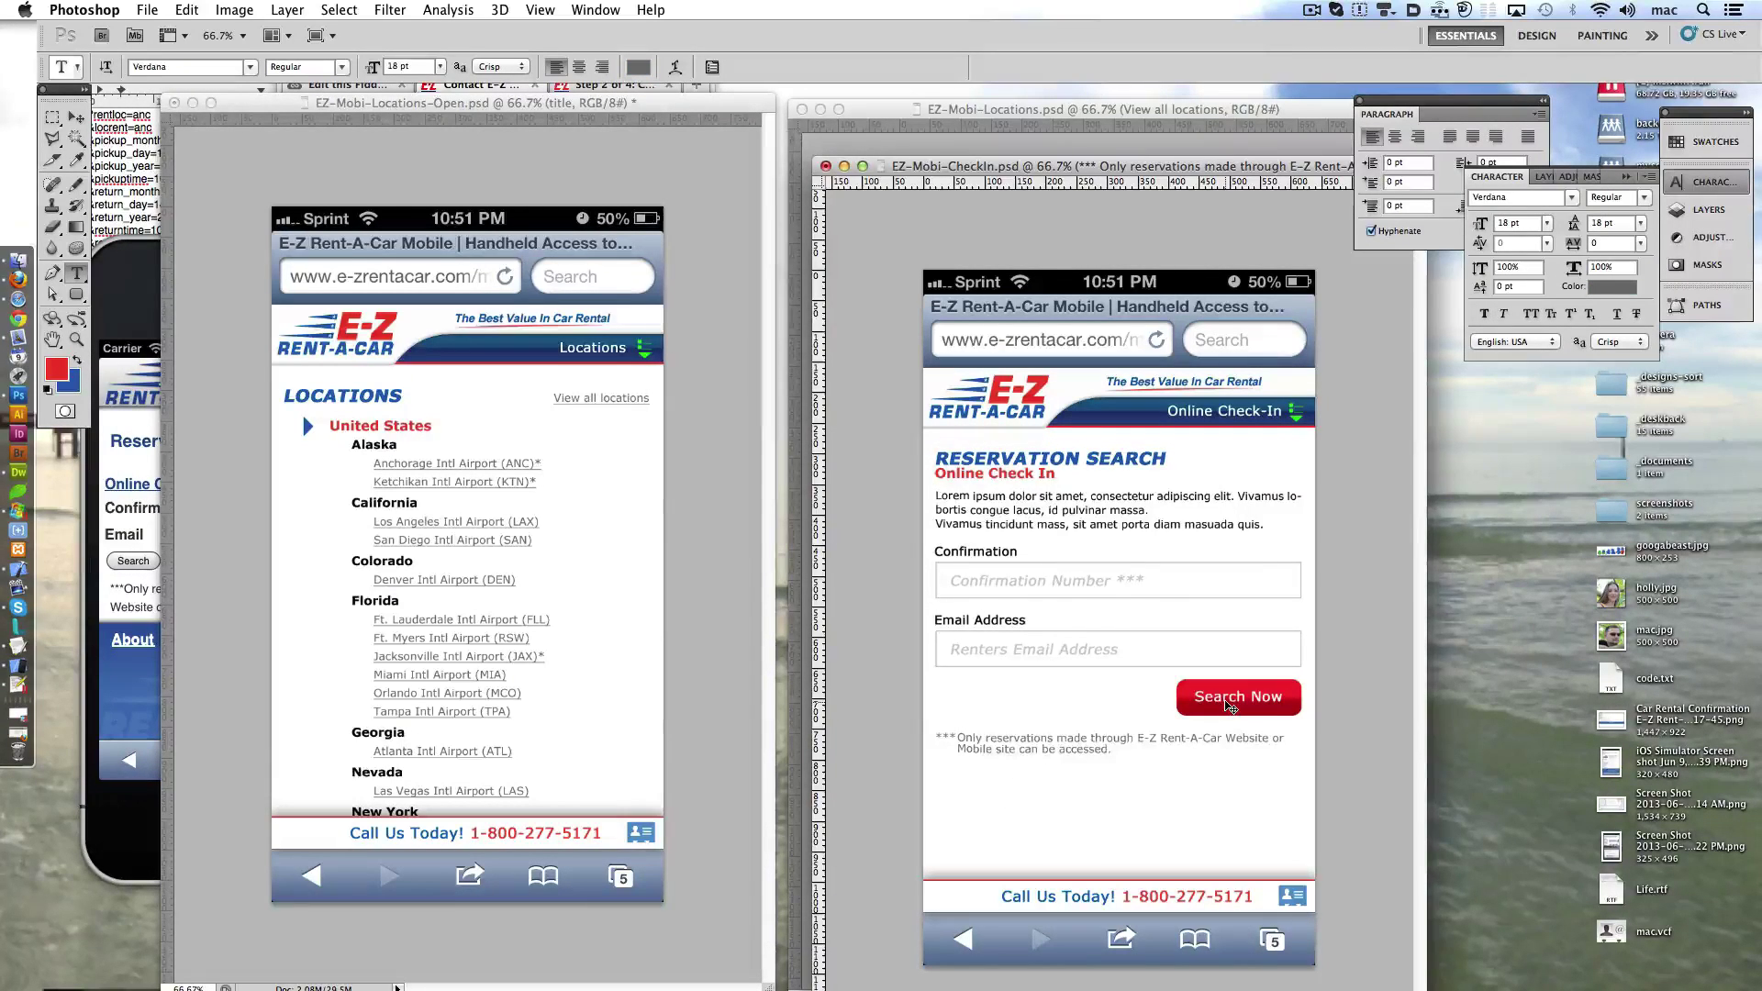
pyautogui.hotkey('shift', 'Down')
pyautogui.hotkey('shift', 'Down')
# - Shift the Search Now button, disclaimer, Confirmation field groups and intro text lower
pyautogui.click(1709, 209)
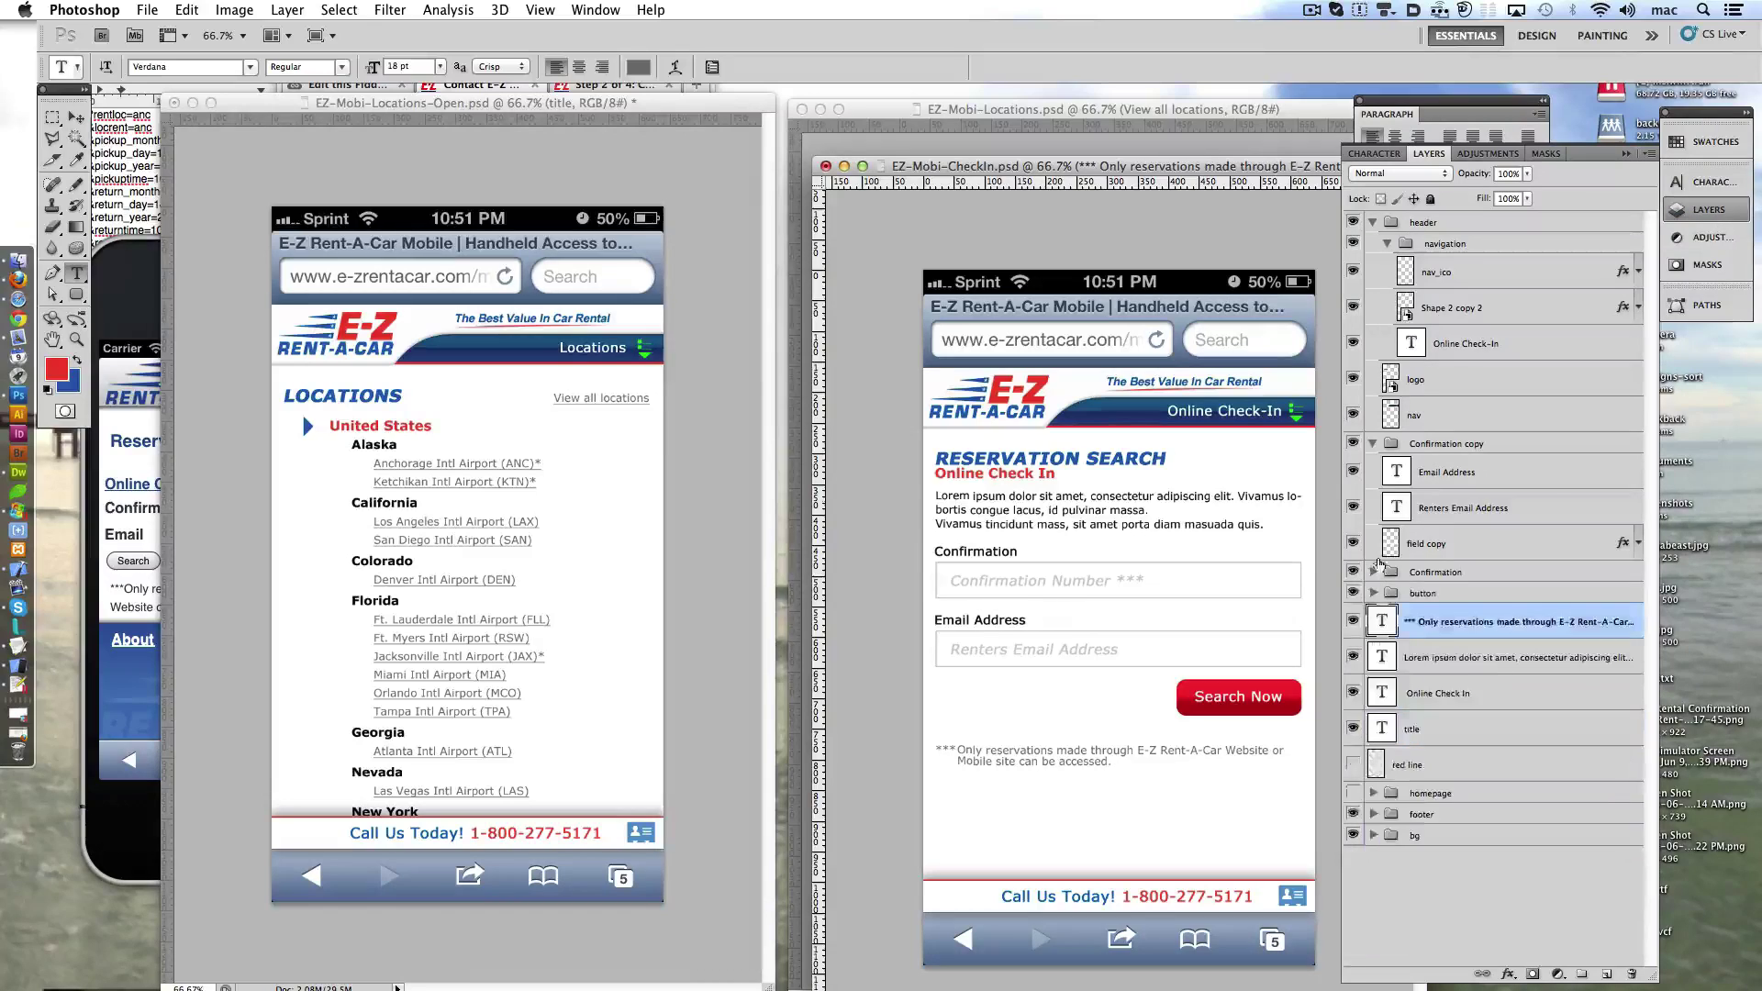
pyautogui.click(1373, 444)
pyautogui.click(1373, 222)
pyautogui.click(1432, 243)
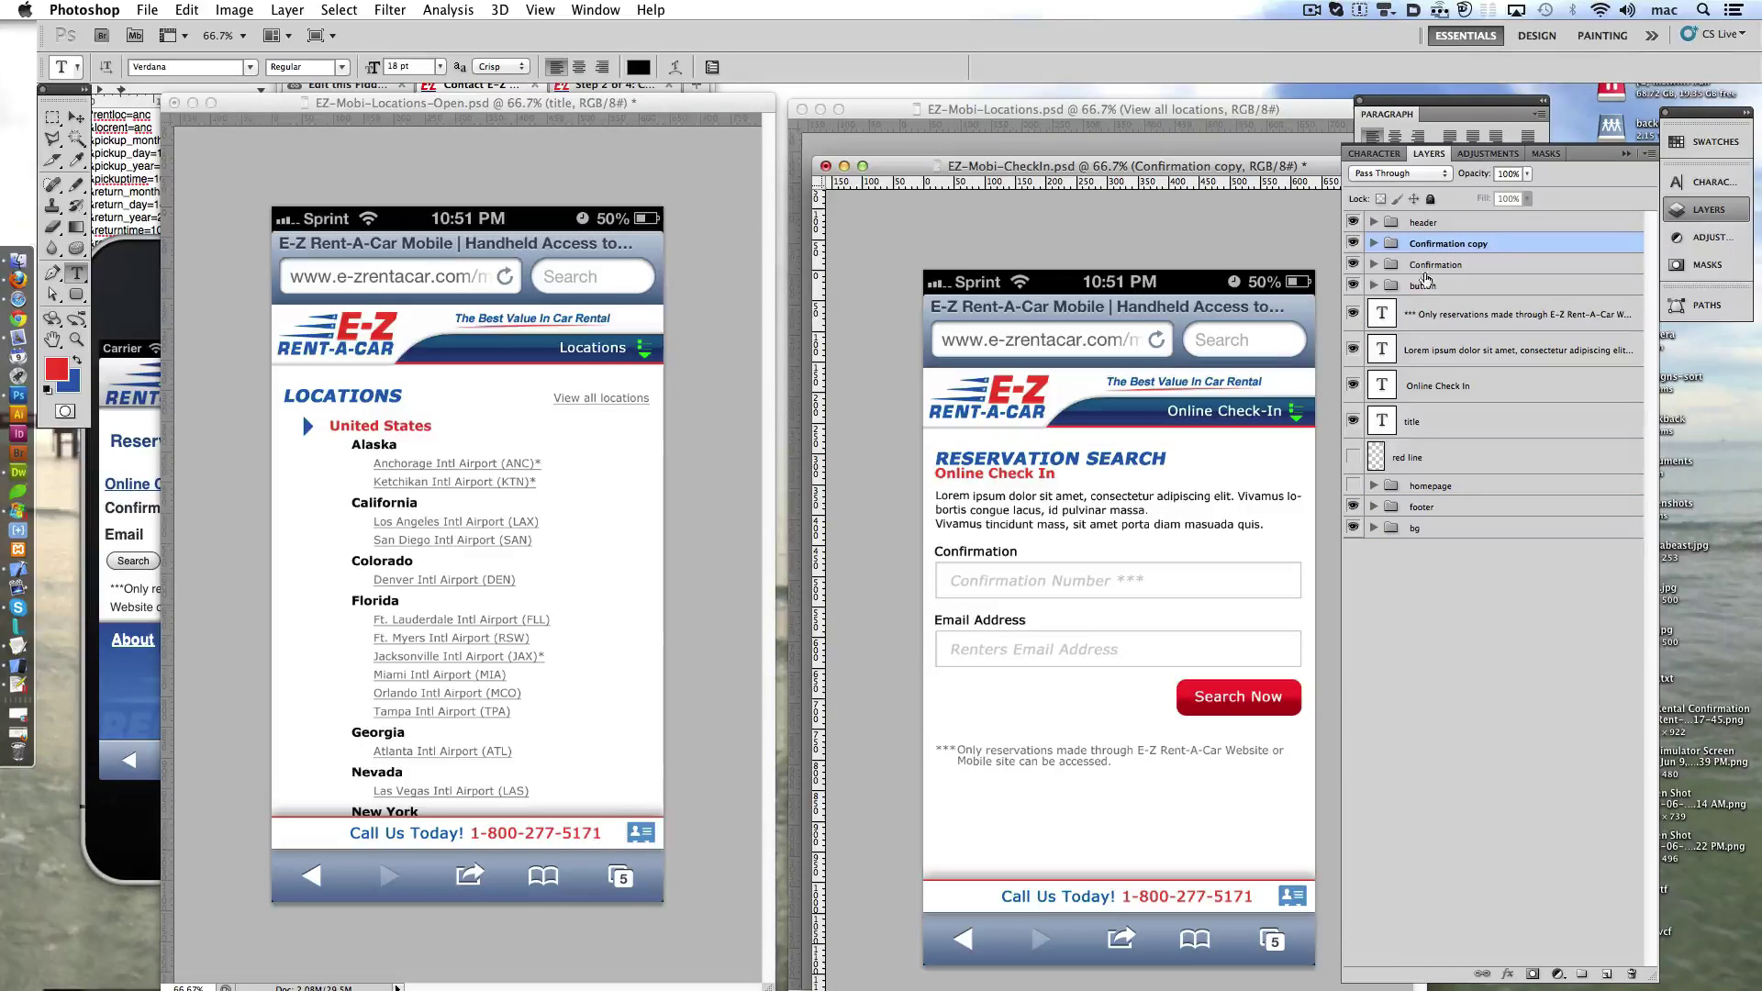
pyautogui.click(1423, 285)
pyautogui.hotkey('shift', 'Down')
pyautogui.hotkey('shift', 'Down')
pyautogui.hotkey('shift', 'Down')
pyautogui.hotkey('shift', 'Down')
pyautogui.click(1430, 316)
pyautogui.hotkey('shift', 'Down')
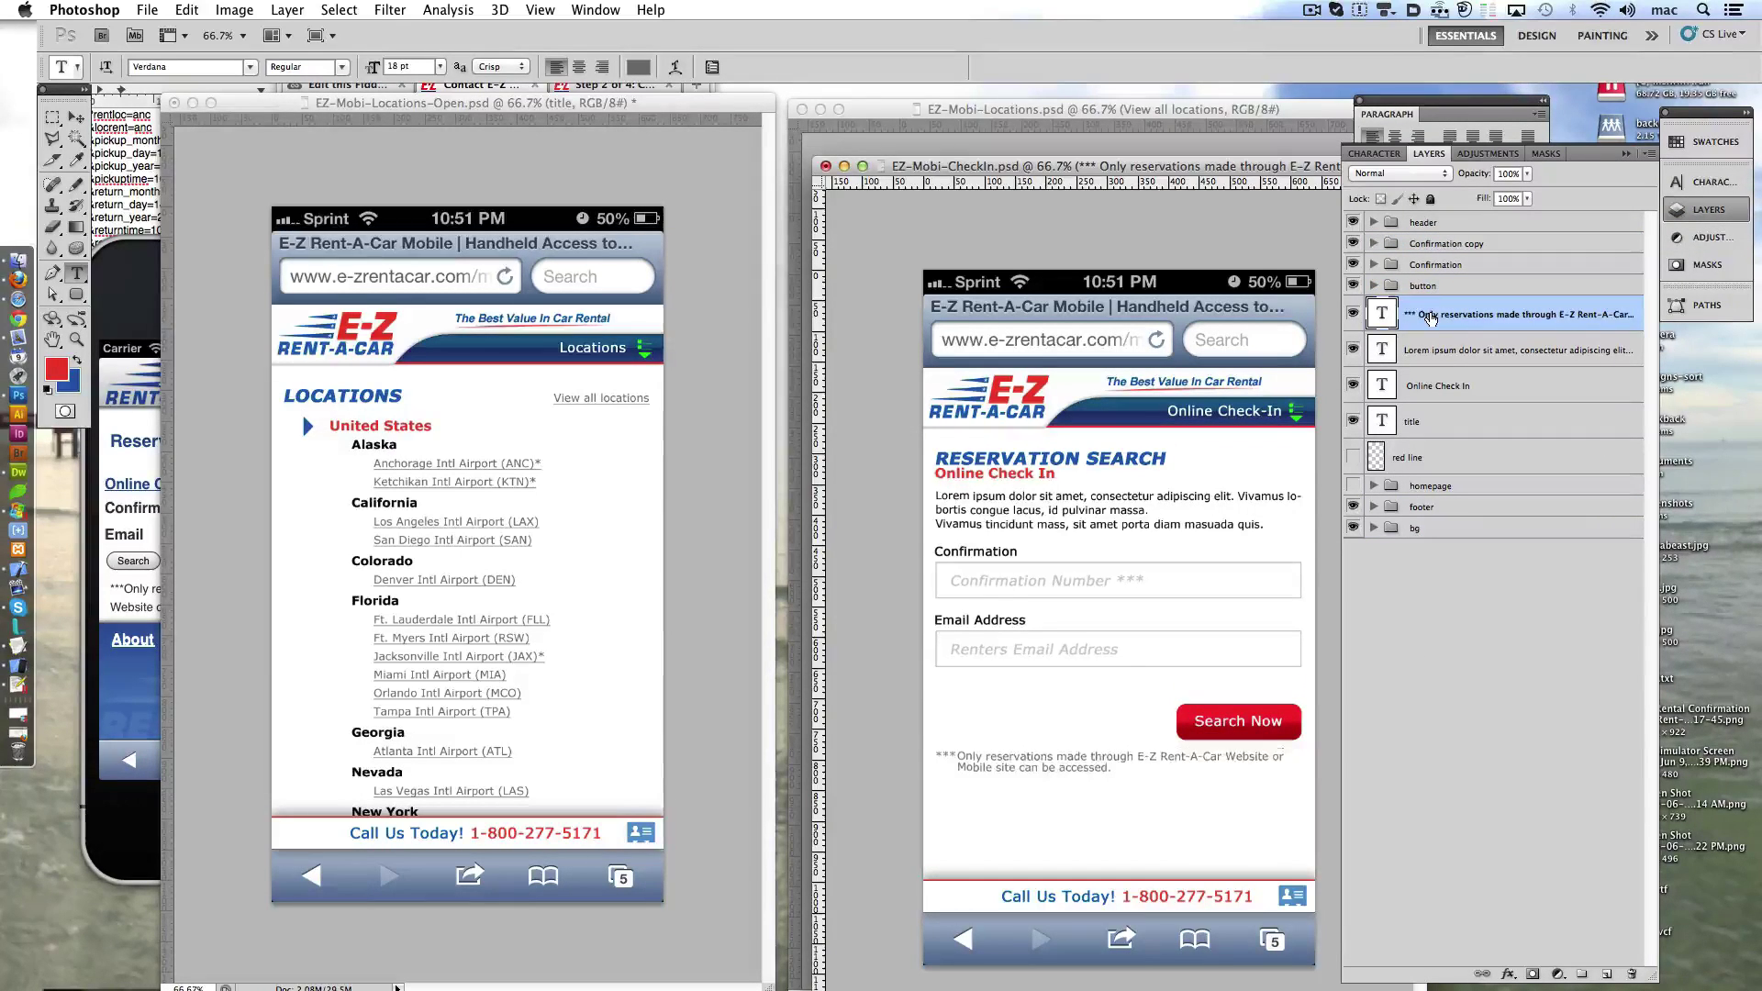
pyautogui.click(1432, 243)
pyautogui.hotkey('shift', 'Down')
pyautogui.hotkey('shift', 'Down')
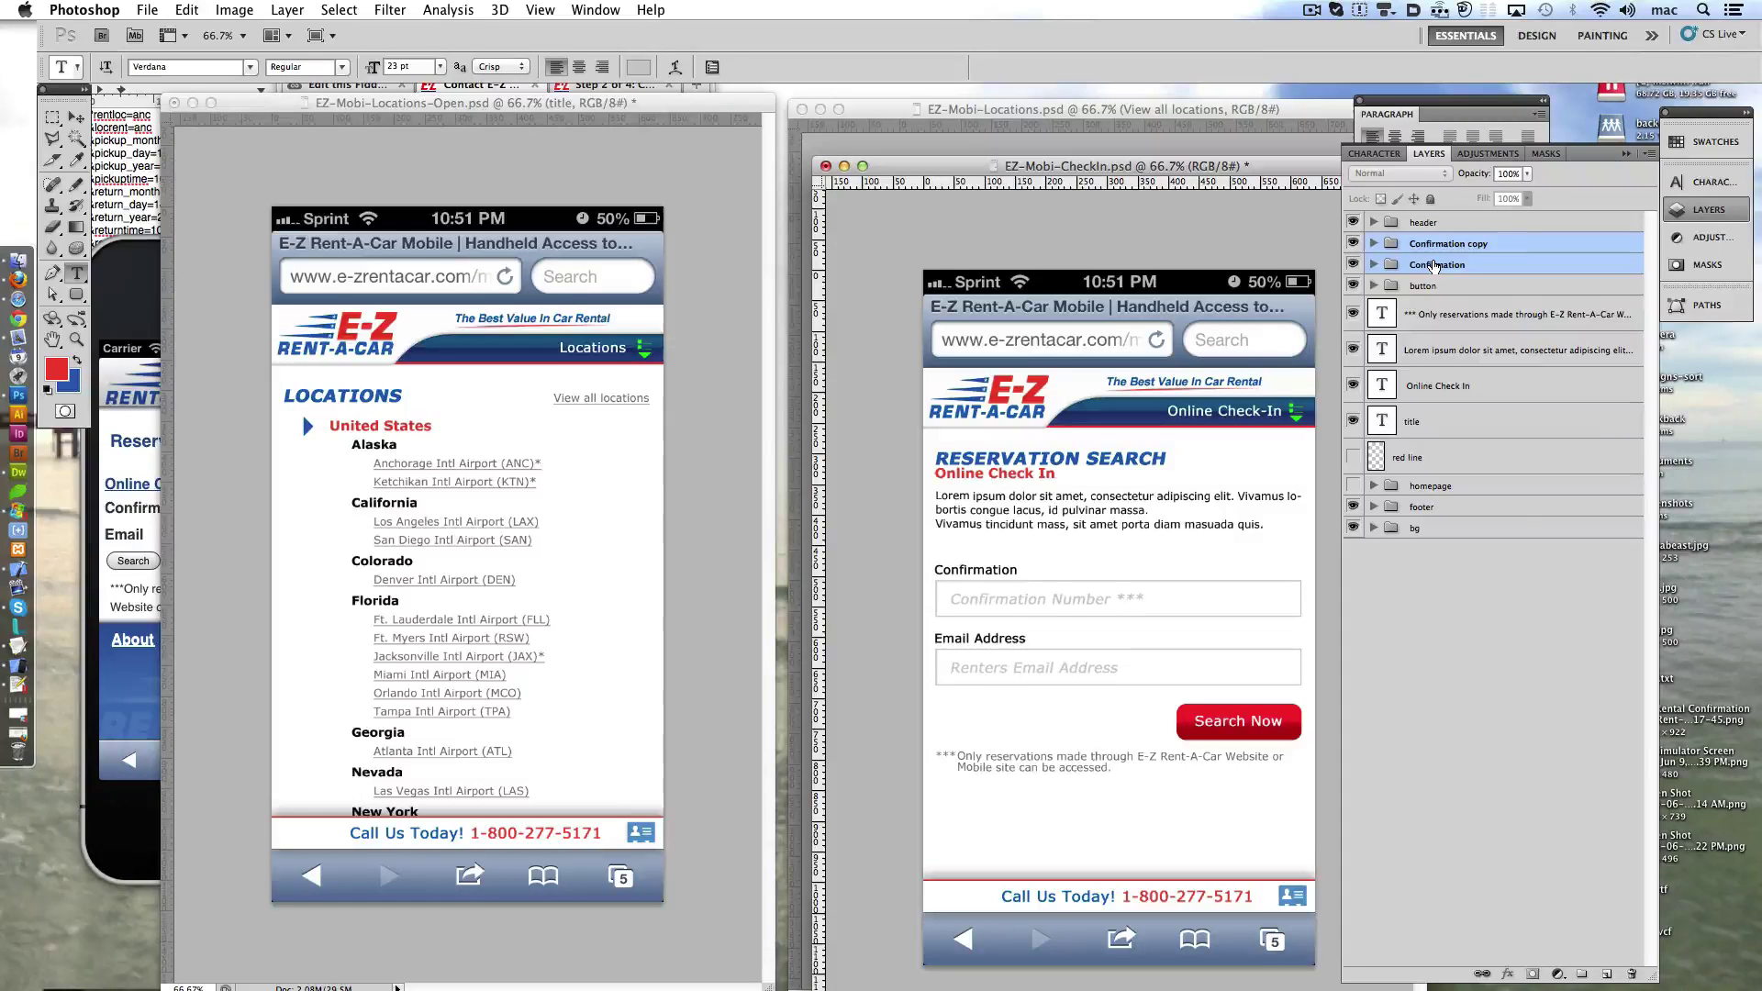
pyautogui.hotkey('shift', 'Down')
pyautogui.click(1468, 349)
pyautogui.keyDown('shift'); pyautogui.click(1439, 385); pyautogui.keyUp('shift')
pyautogui.hotkey('shift', 'Down')
pyautogui.hotkey('shift', 'Down')
pyautogui.hotkey('shift', 'Down')
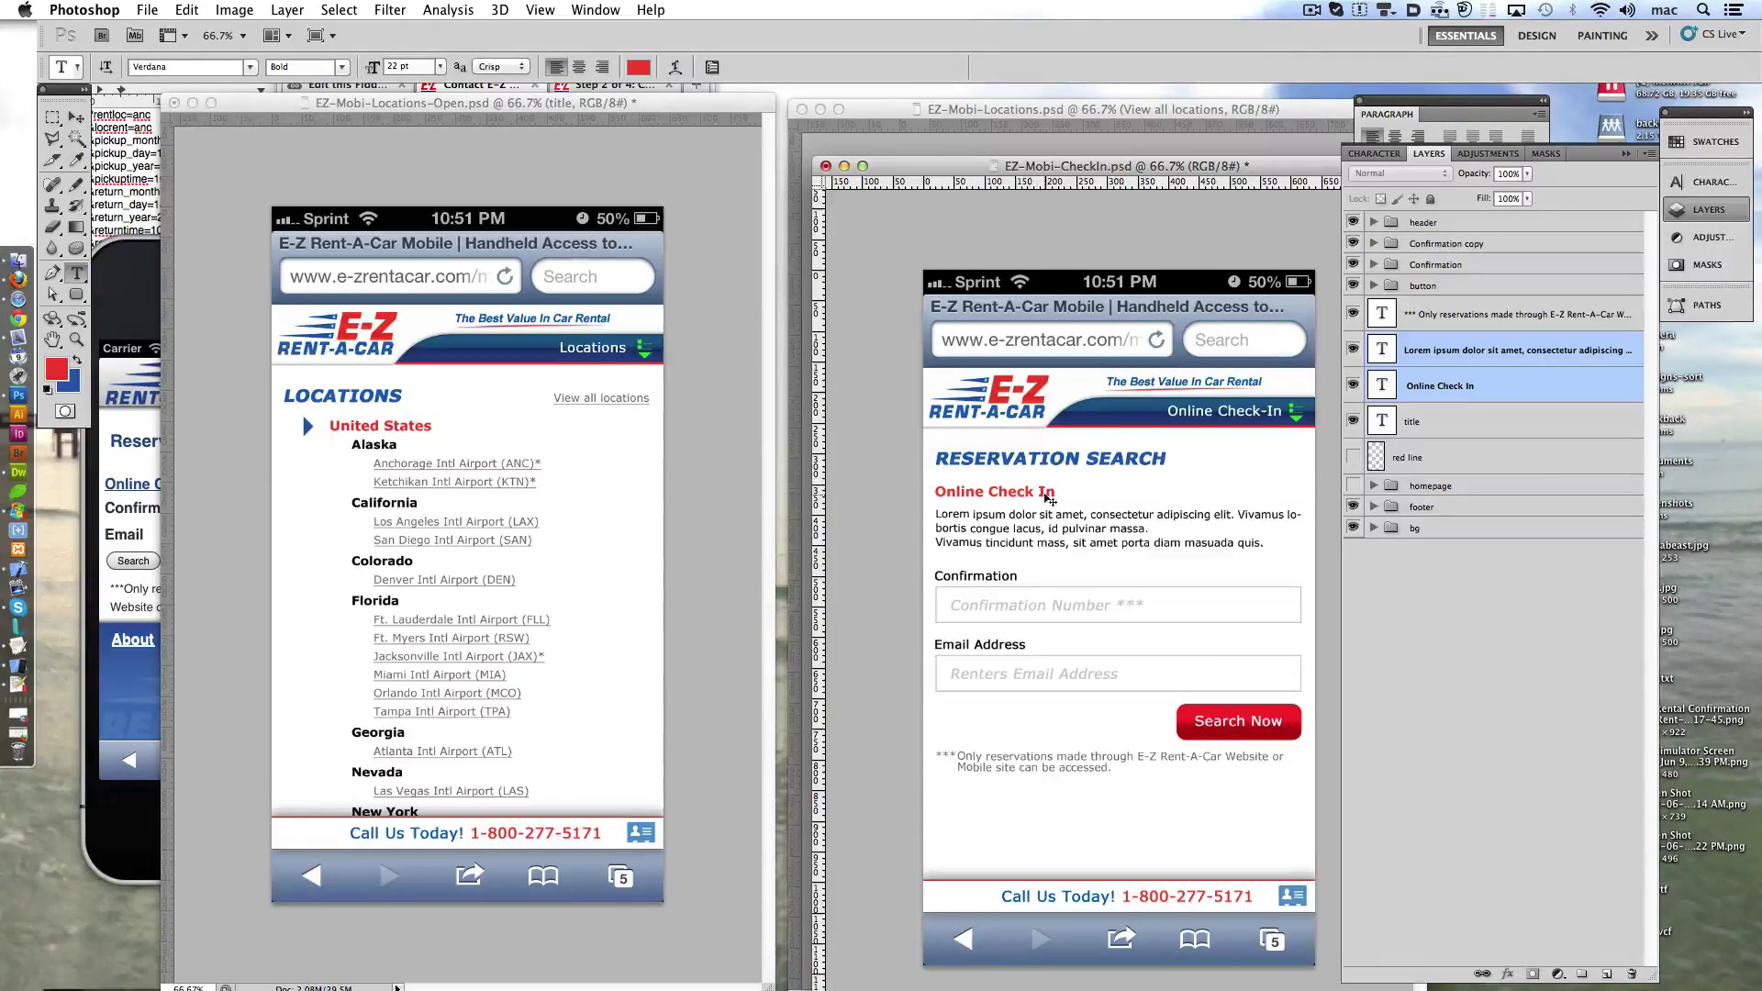
# - Save the check-in page and bring EZ-Mobi-Locations.psd forward on the left
pyautogui.hotkey('ctrl', 's')
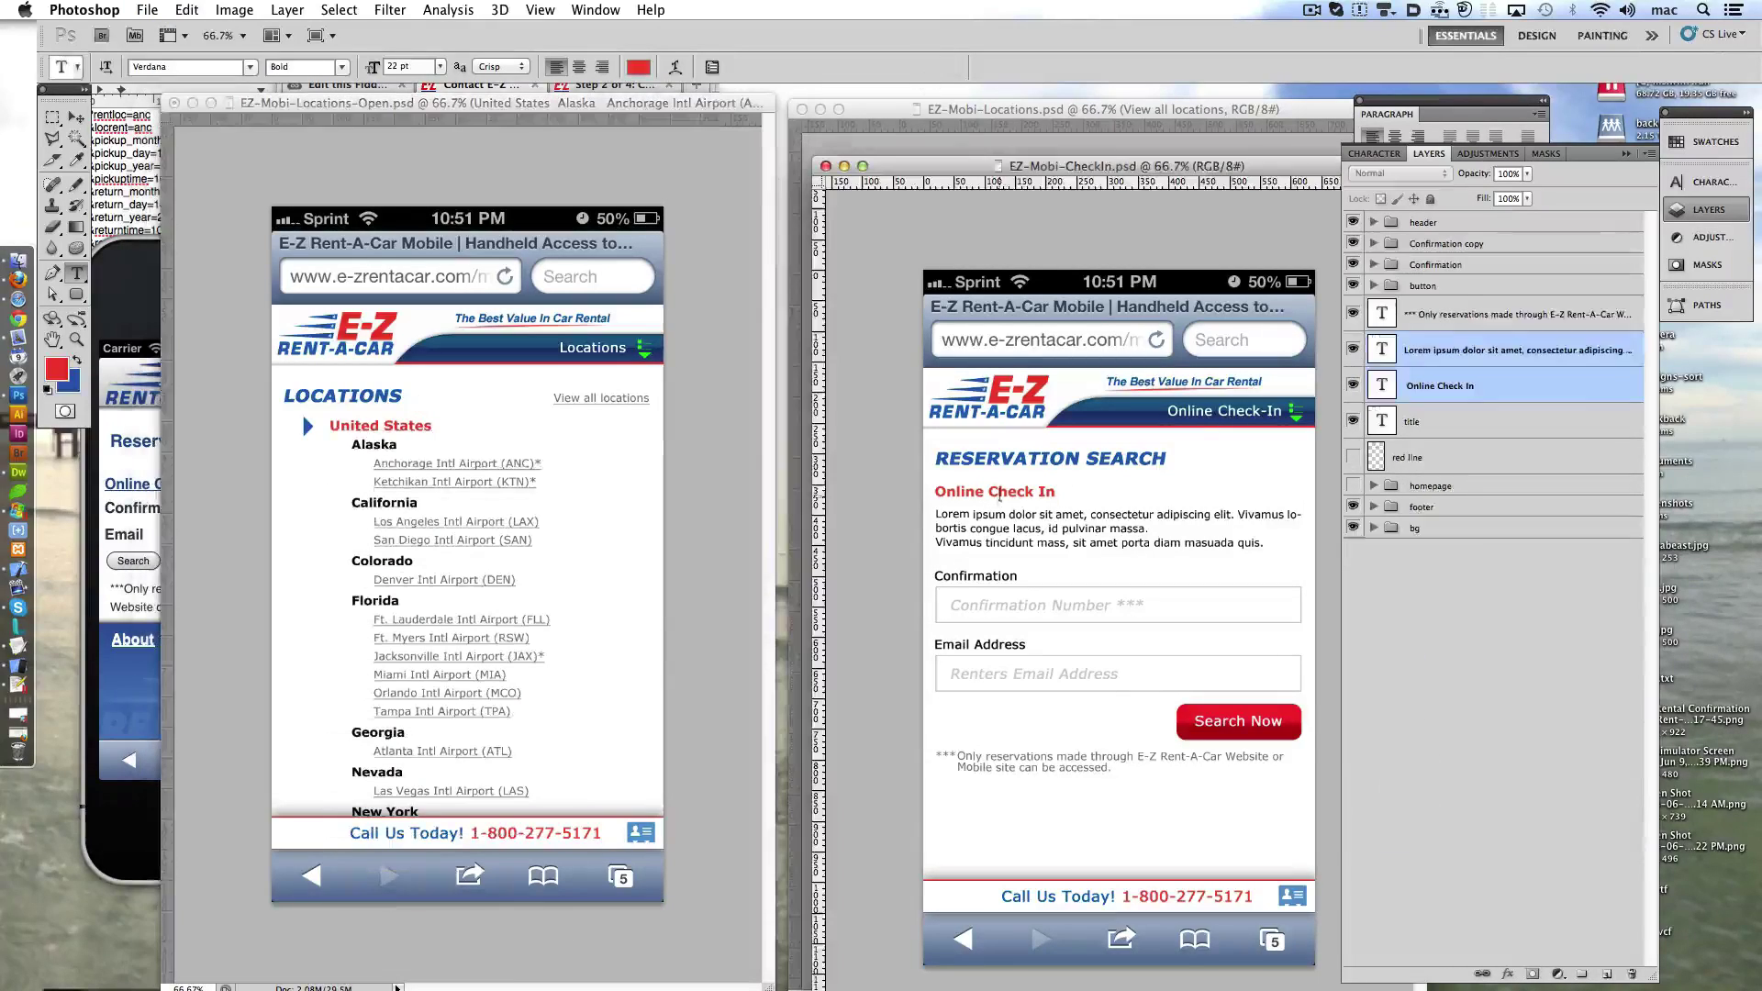
pyautogui.click(1413, 422)
pyautogui.moveTo(946, 171); pyautogui.dragTo(129, 119)
pyautogui.moveTo(1010, 115); pyautogui.dragTo(358, 104)
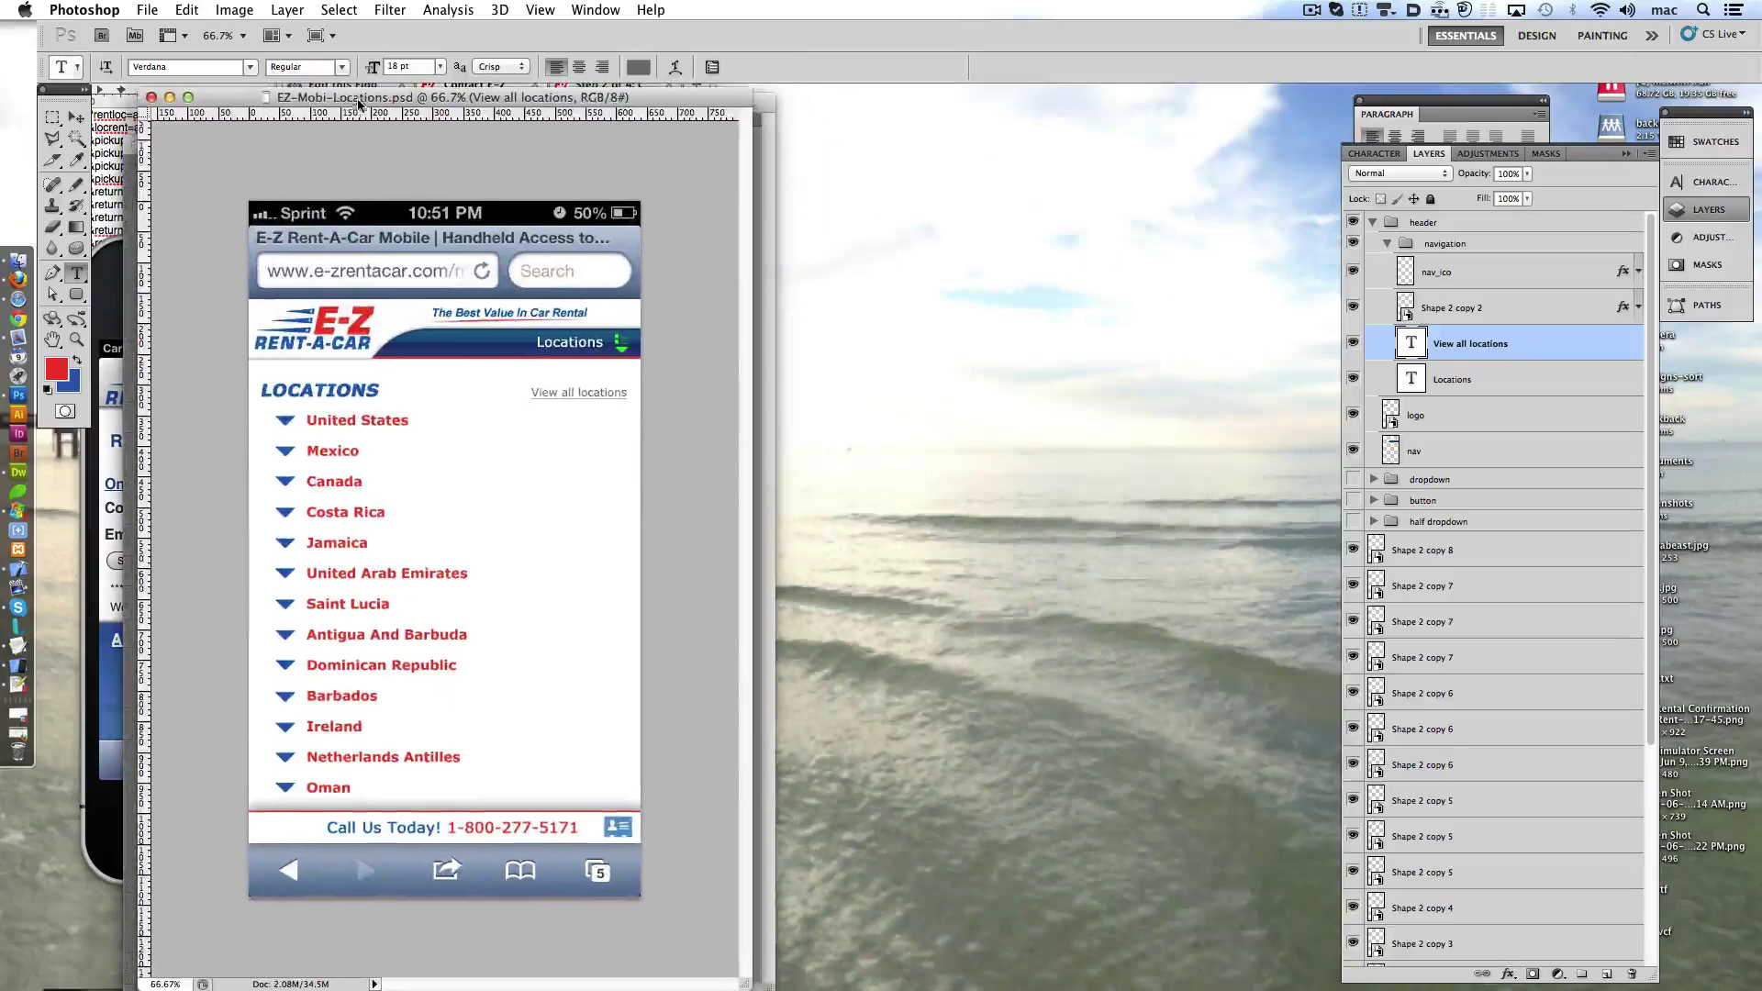
# - Enlarge the STEP 1 OF 2 title to 28 pt
pyautogui.hotkey('ctrl', 'Tab')
pyautogui.moveTo(1285, 103); pyautogui.dragTo(1010, 104)
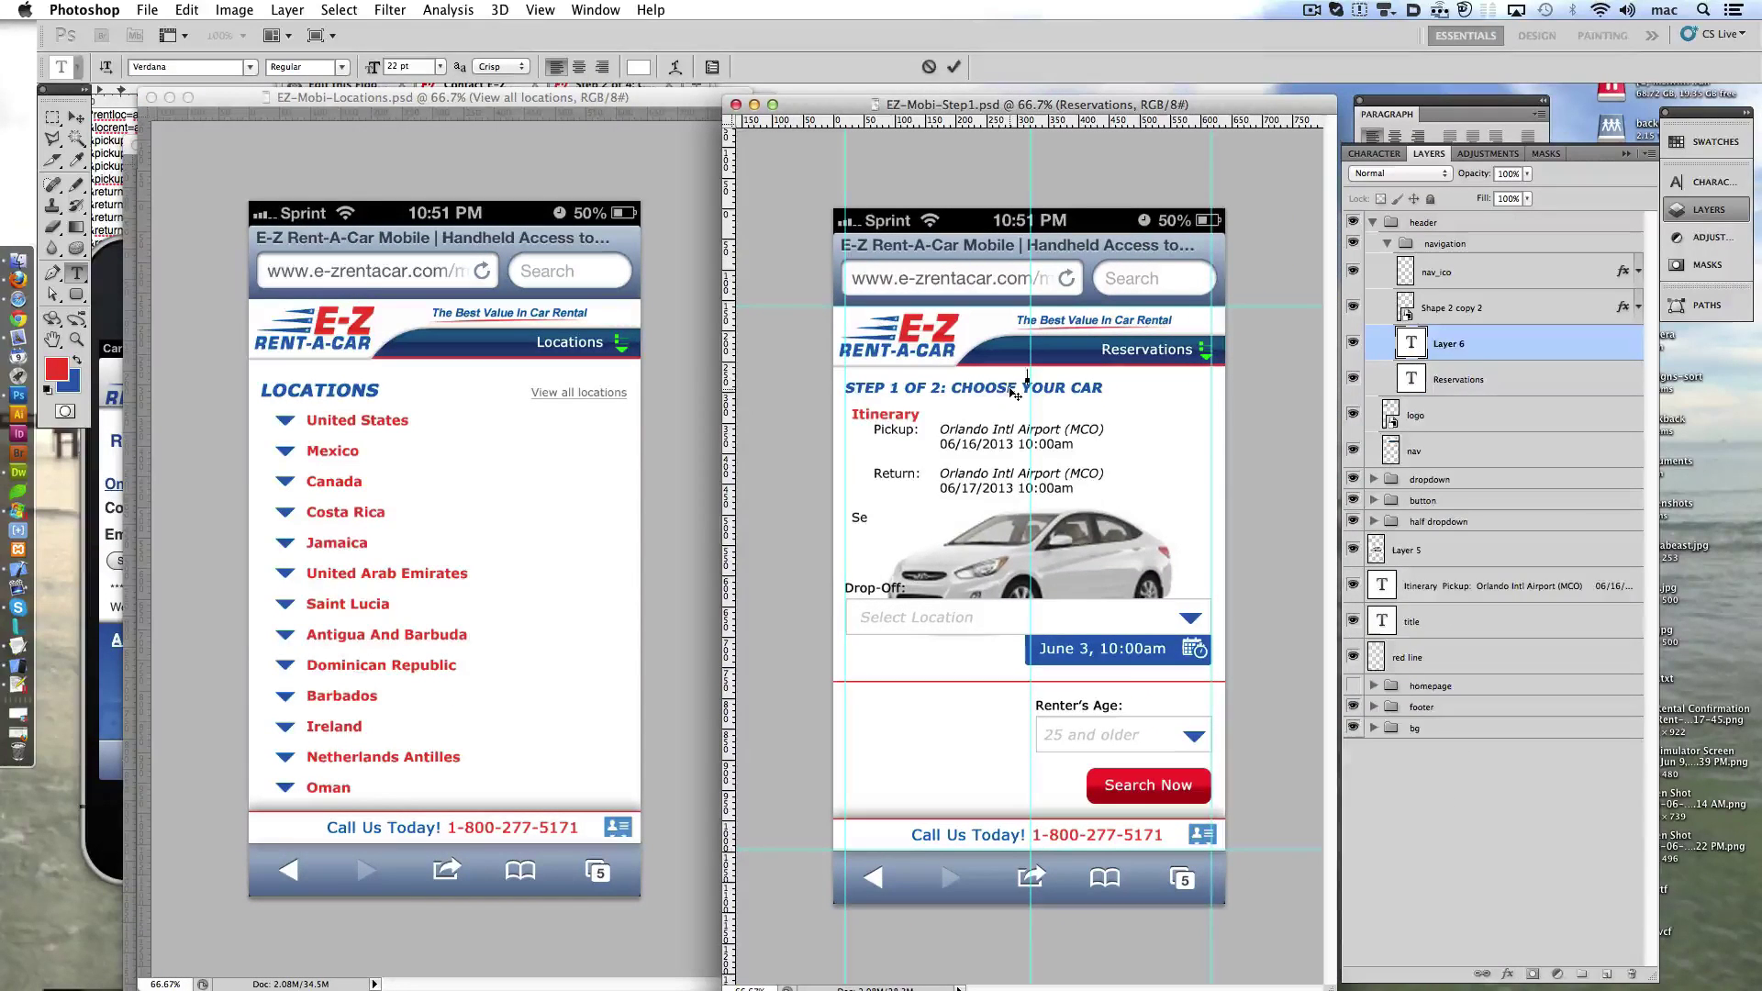
pyautogui.tripleClick(997, 394)
pyautogui.write('28')
pyautogui.press('Return')
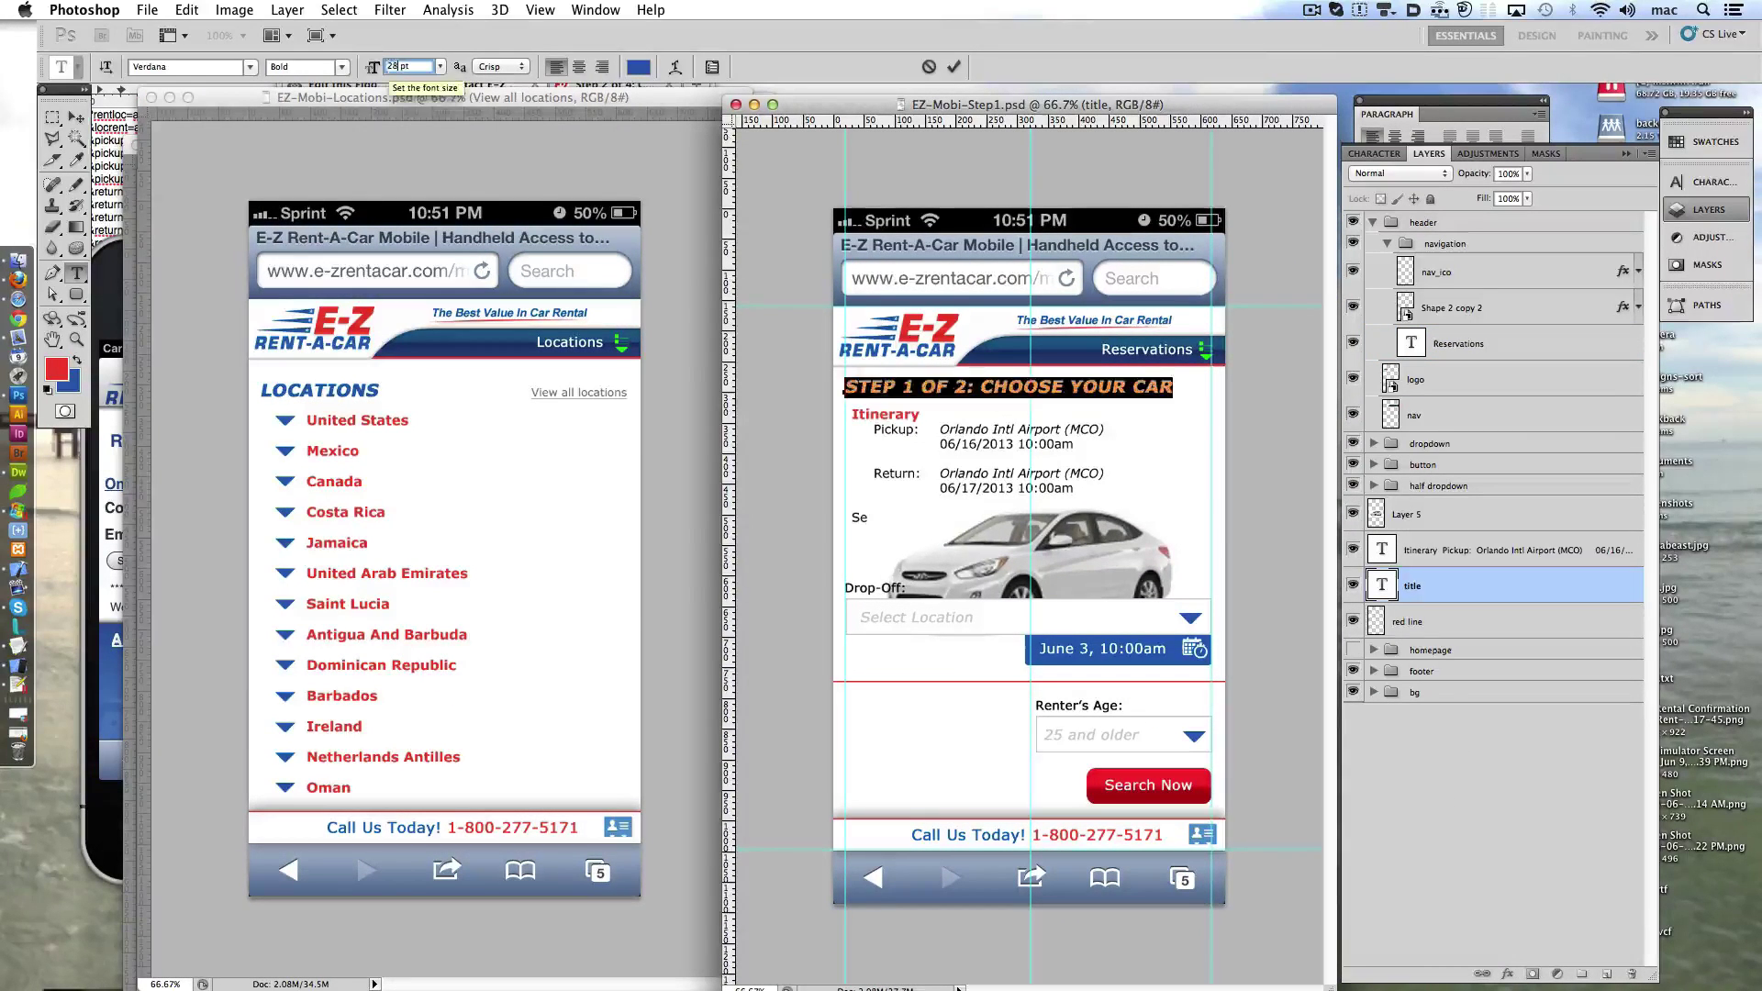
pyautogui.click(952, 68)
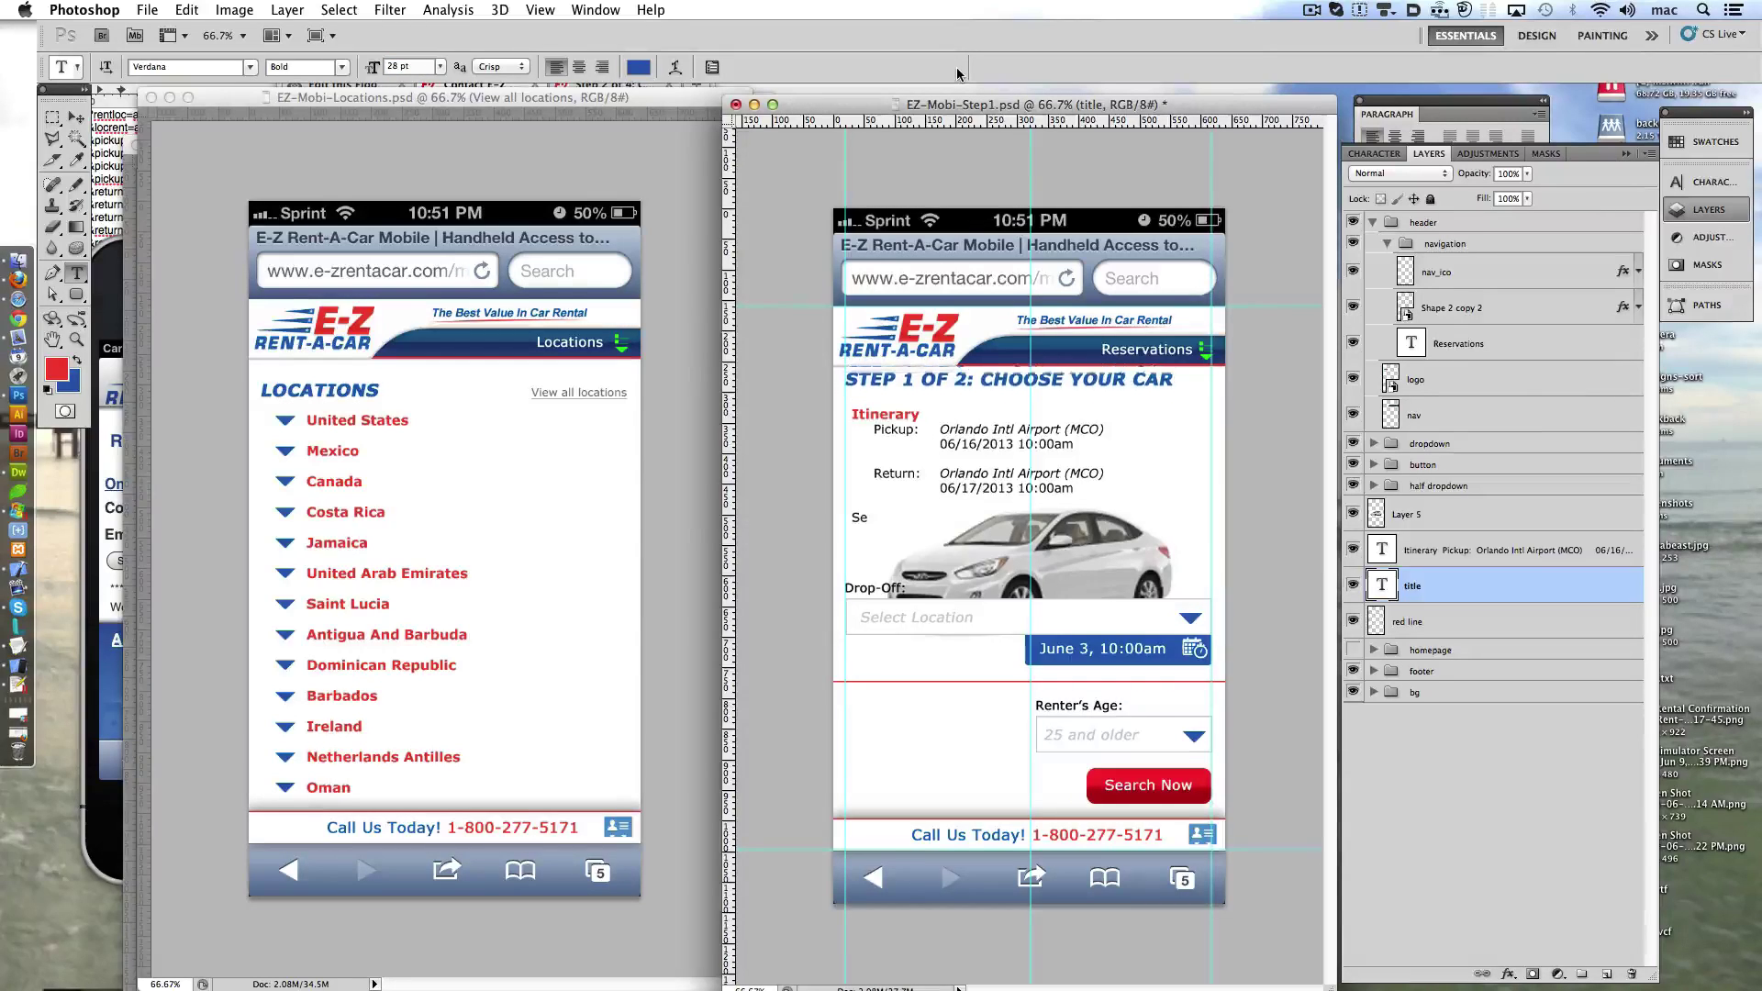
pyautogui.click(877, 419)
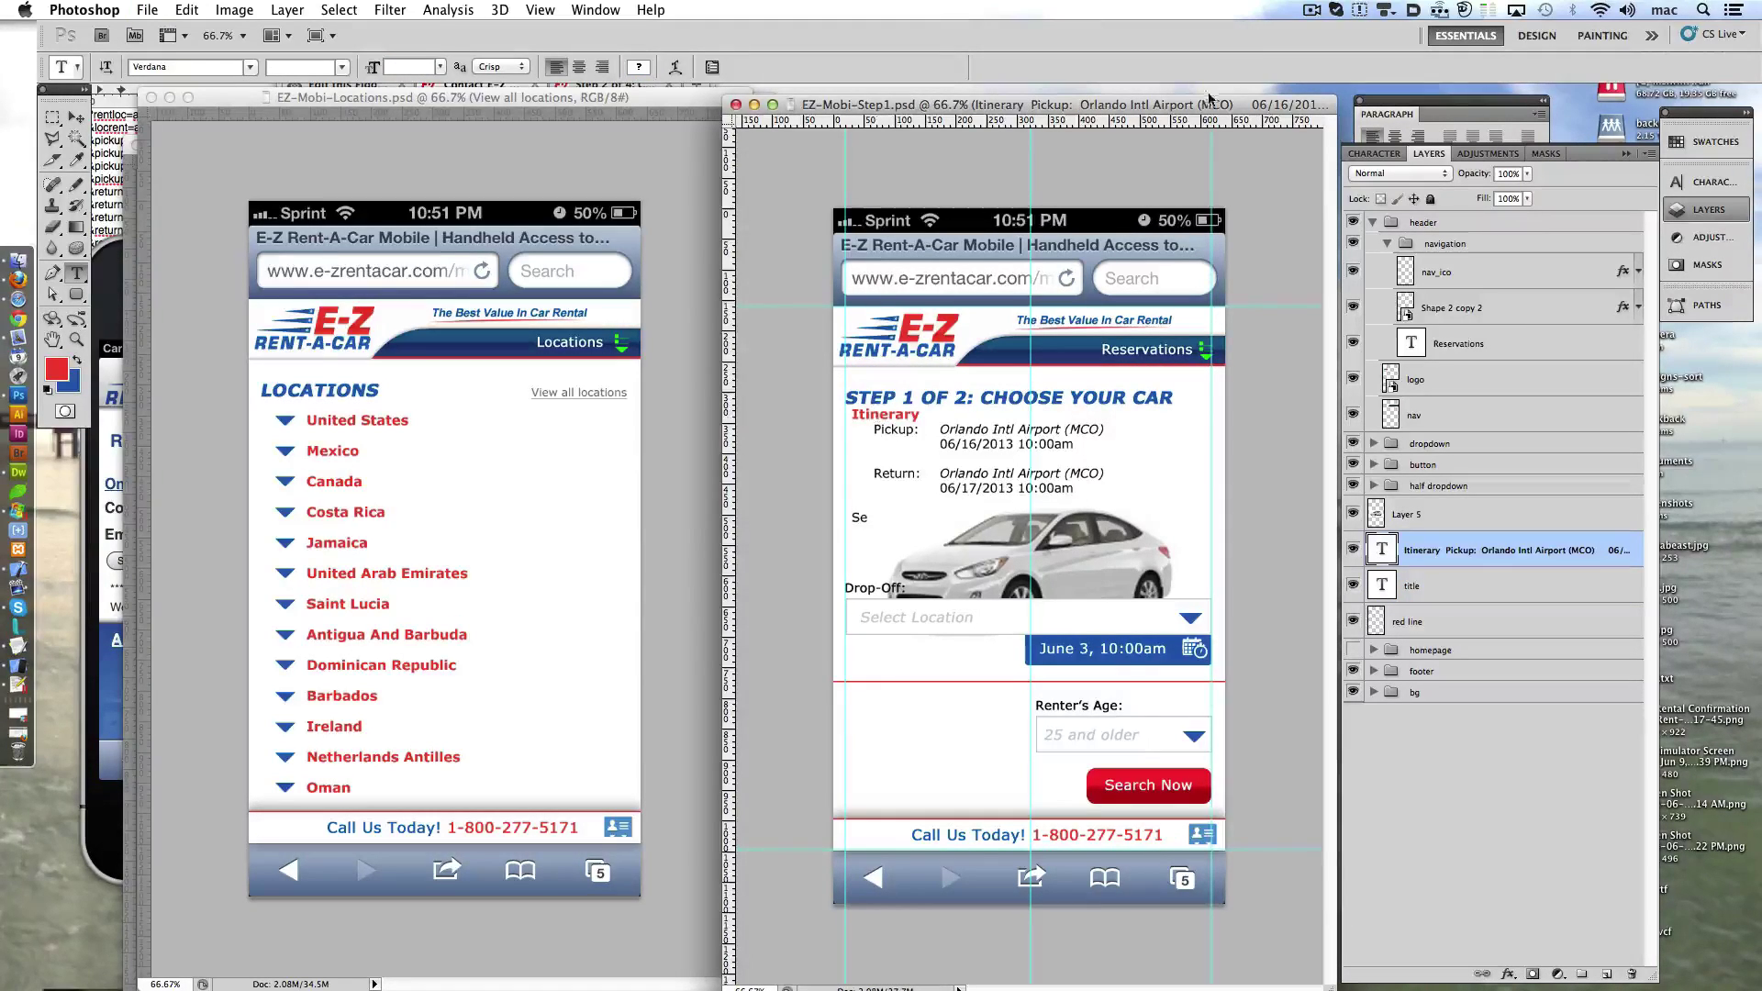
pyautogui.moveTo(1210, 100); pyautogui.dragTo(719, 108)
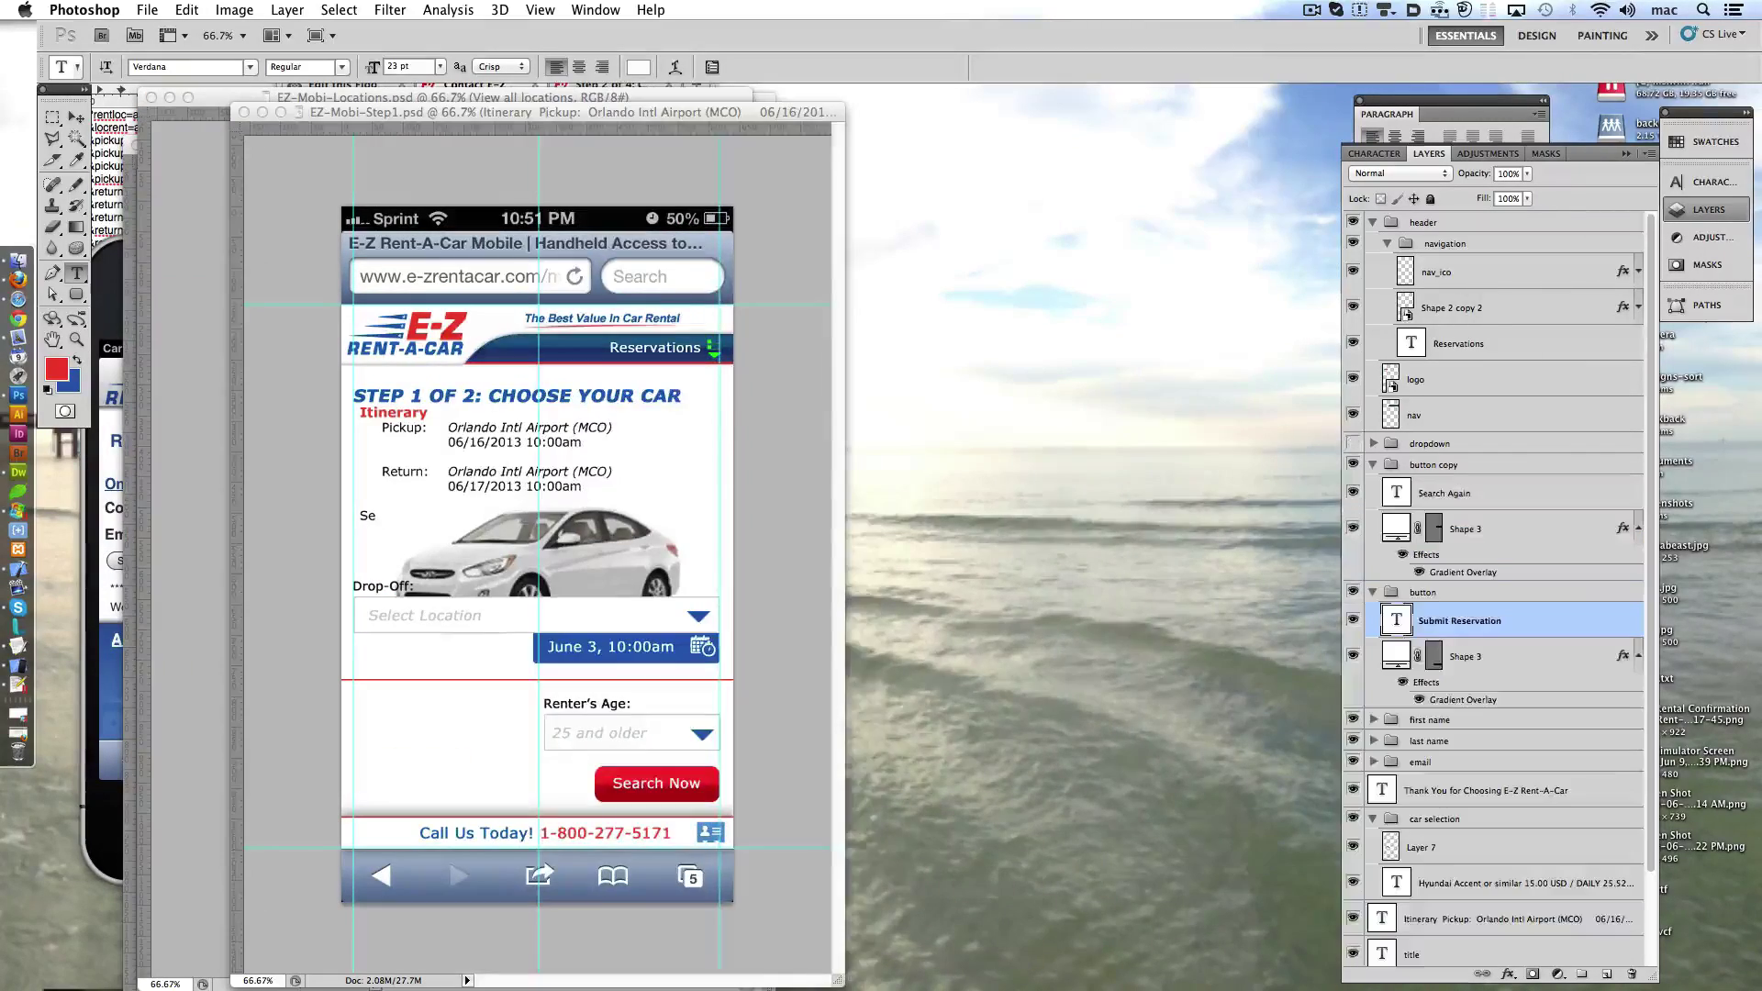
# - Set the Step 2 title to 28 pt and save the Step 2 page
pyautogui.hotkey('ctrl', 'Tab')
pyautogui.write('28')
pyautogui.press('Return')
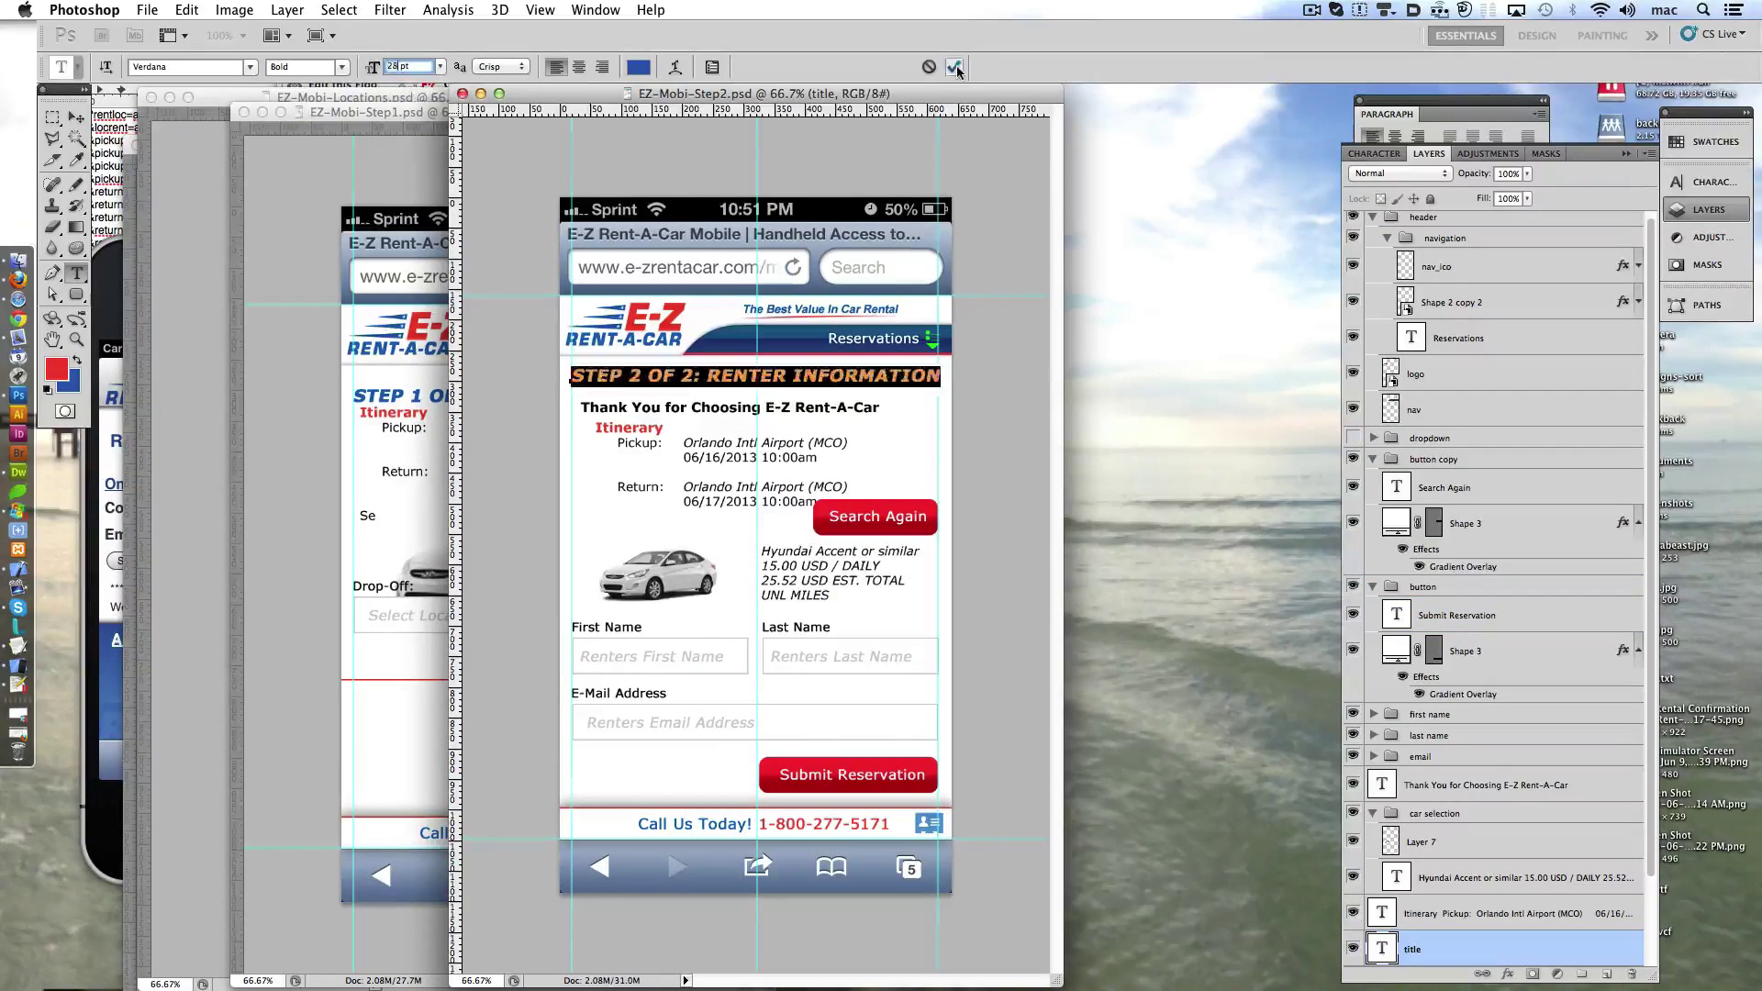
pyautogui.click(953, 67)
pyautogui.hotkey('ctrl', 's')
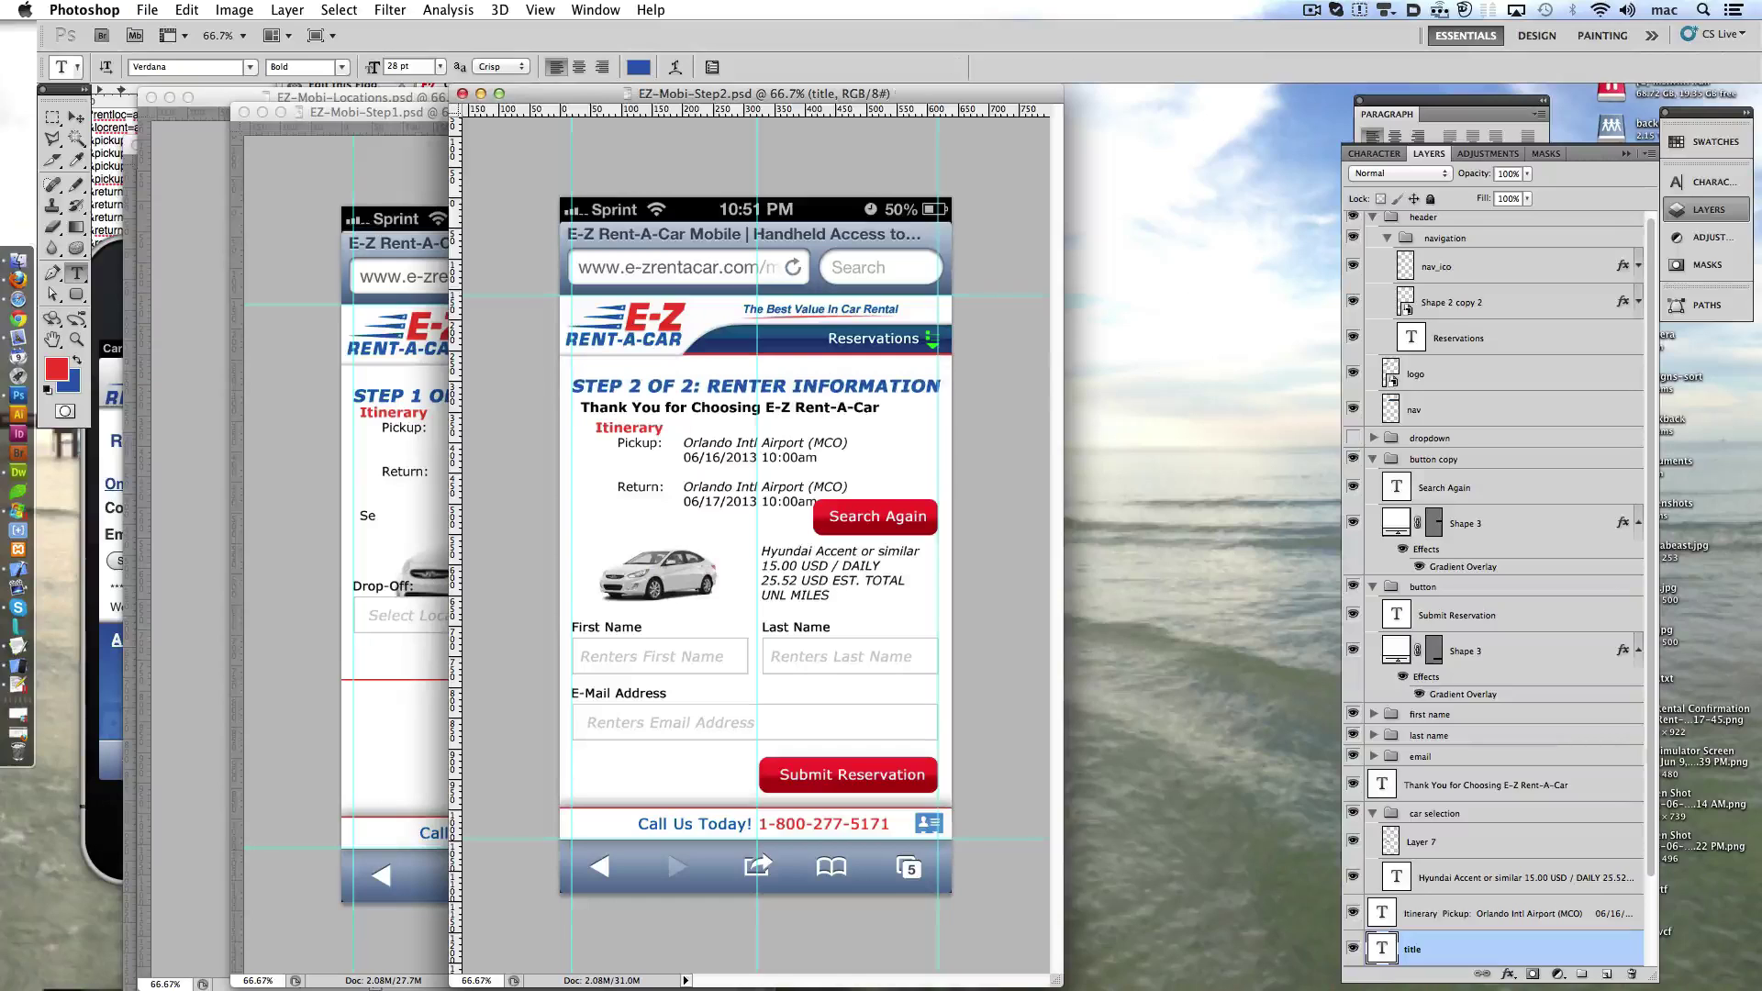
# - Enlarge the CAR RENTAL CONFIRMATION title to 28 pt and move it down slightly
pyautogui.hotkey('ctrl', 'Tab')
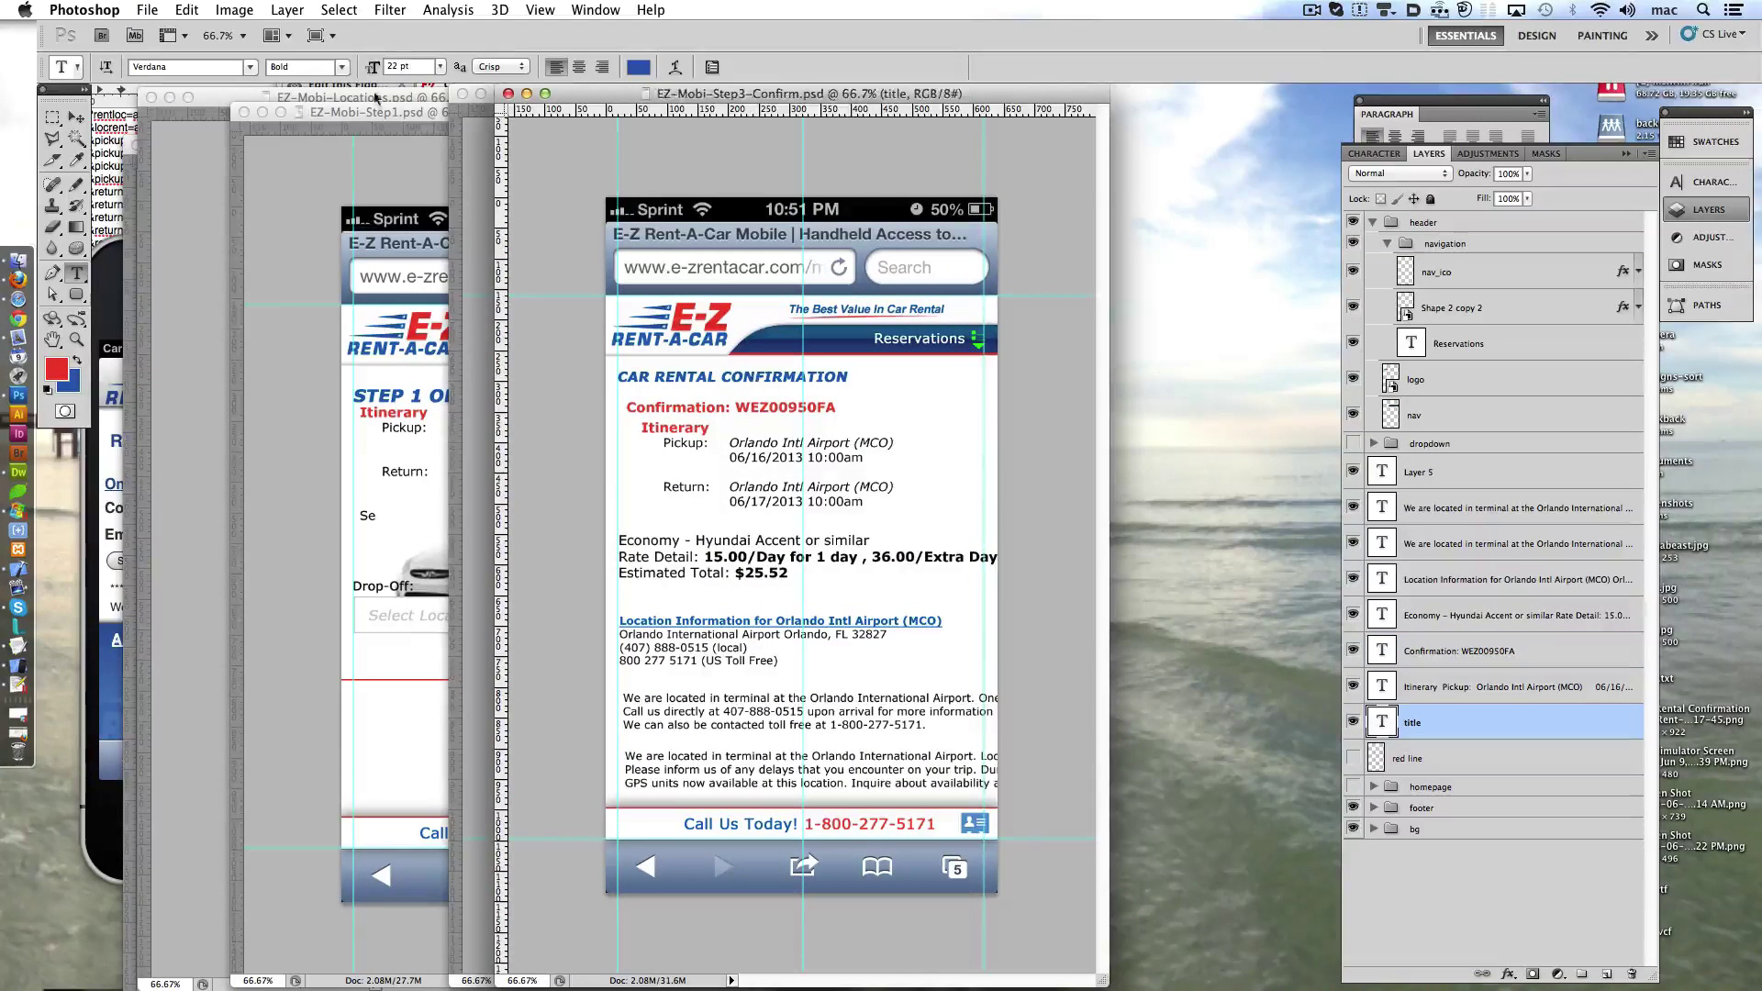
pyautogui.write('8')
pyautogui.press('Return')
pyautogui.moveTo(774, 419); pyautogui.dragTo(774, 429)
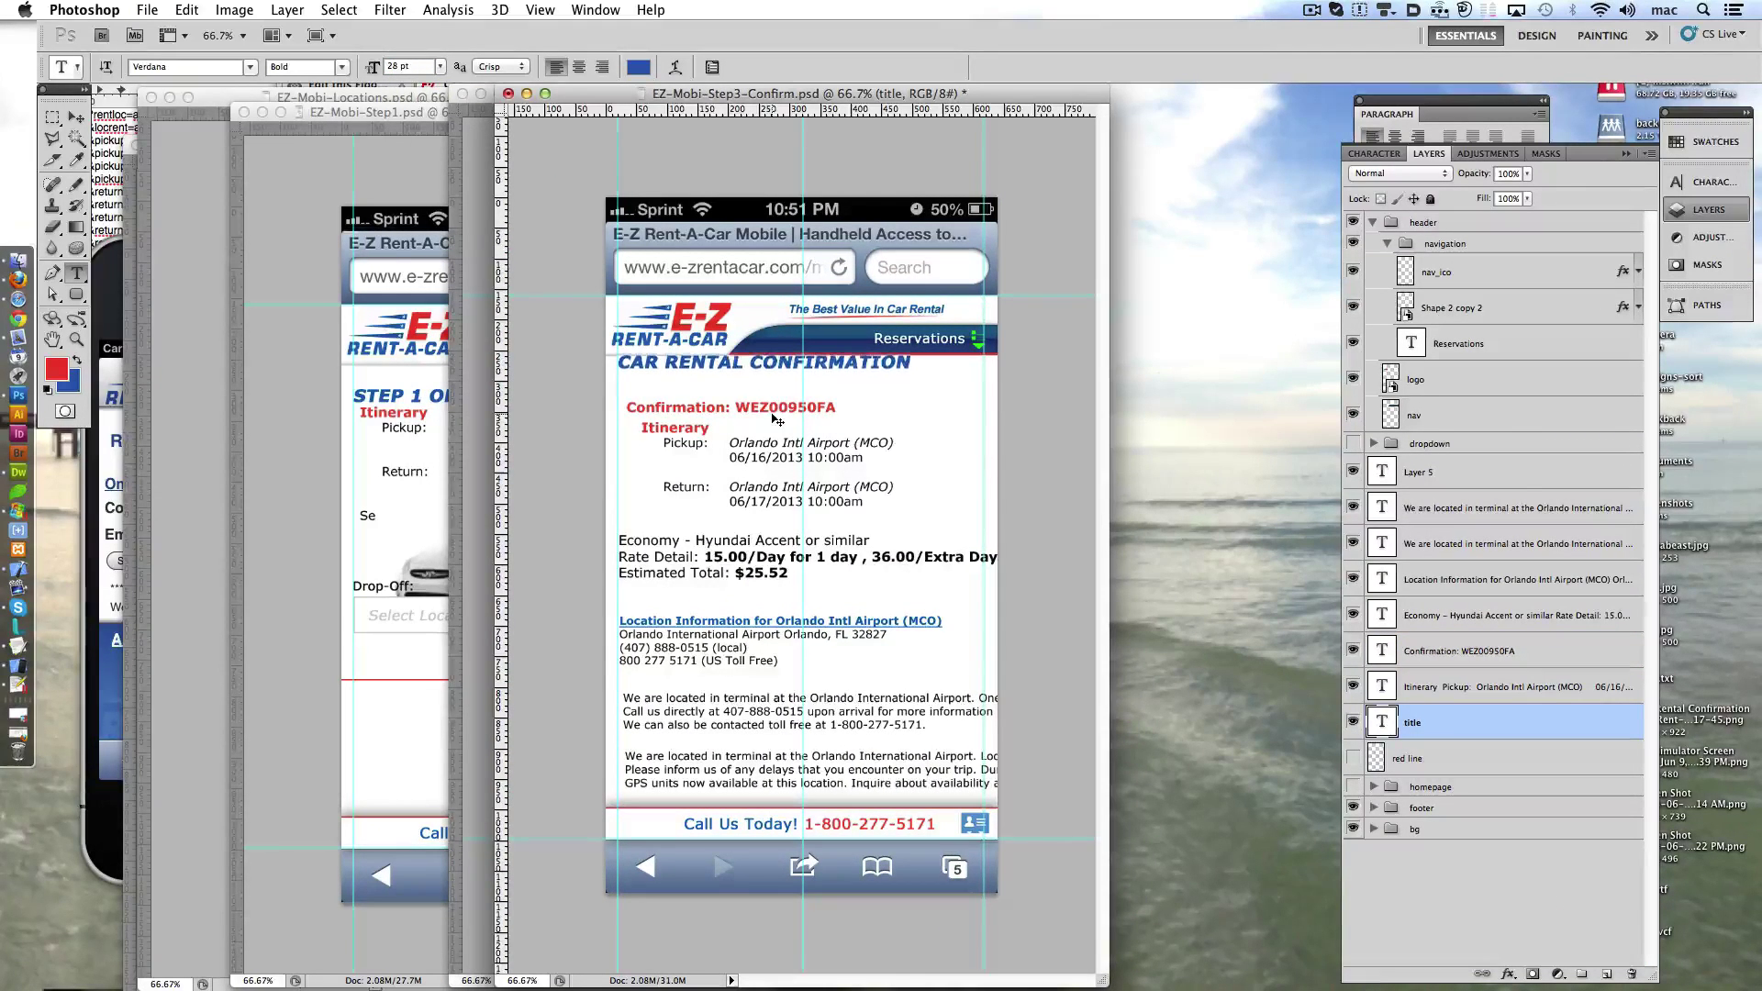
# - Enlarge the CONTACT E-Z RENT-A-CAR title to 28 pt and nudge it down
pyautogui.hotkey('ctrl', 'Tab')
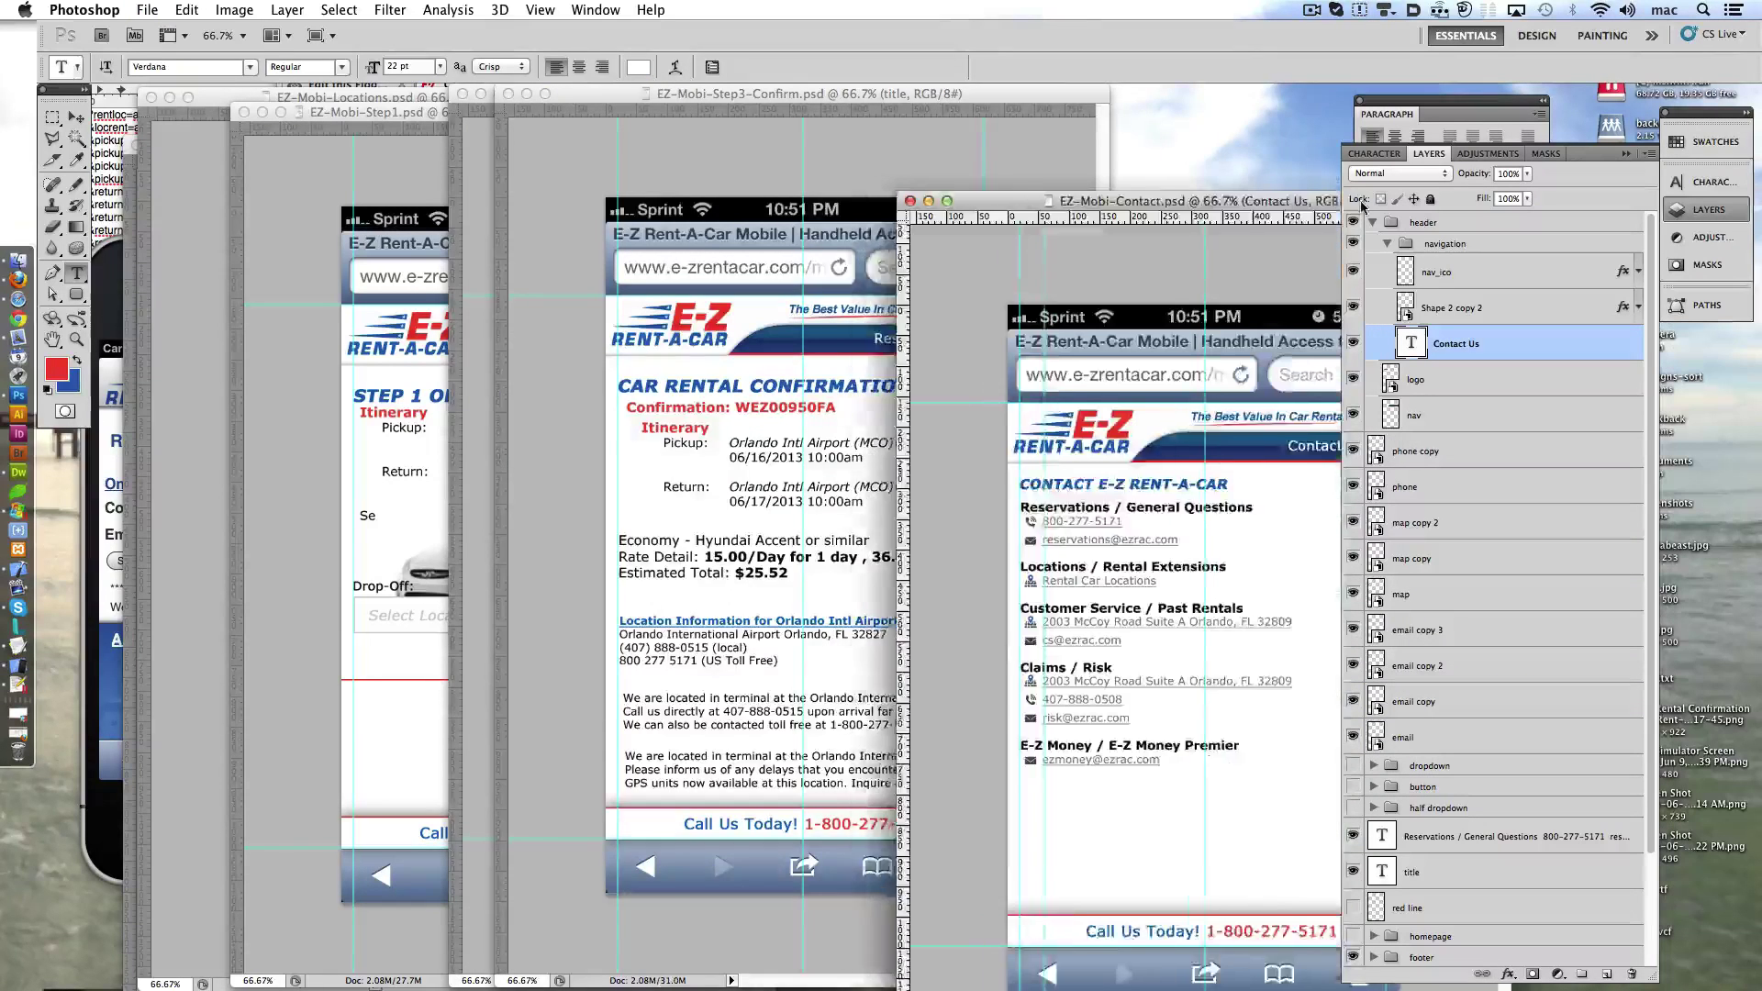
pyautogui.click(390, 66)
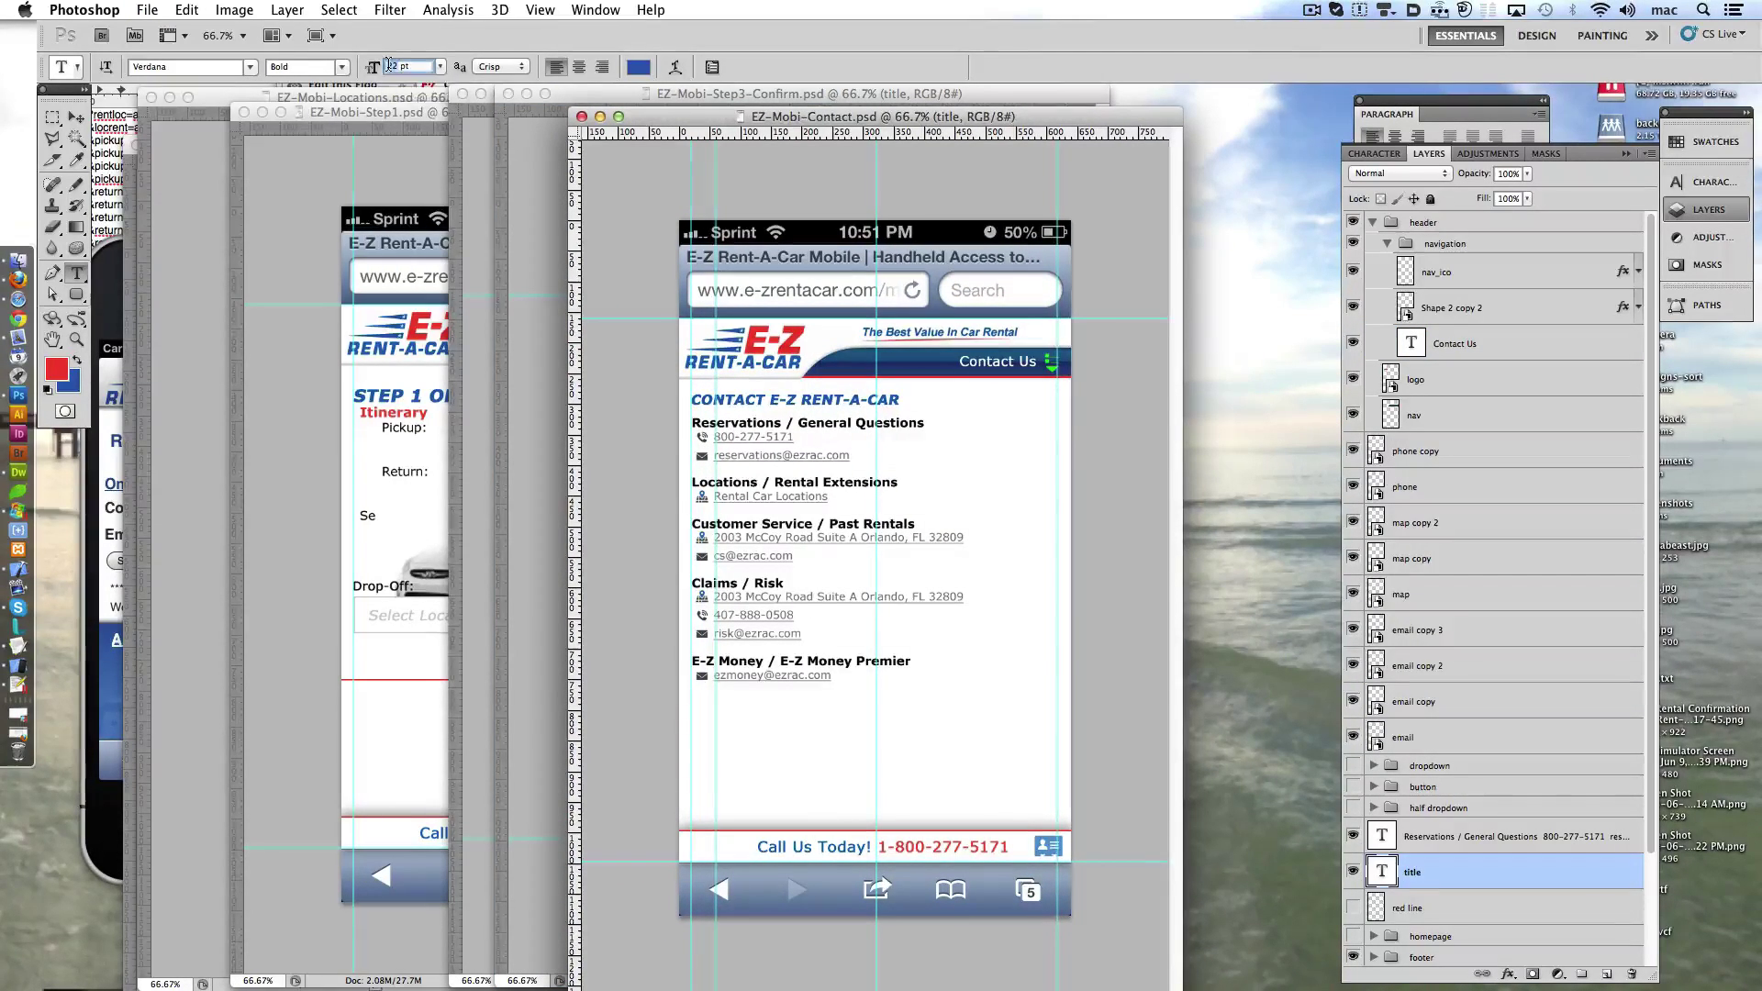
pyautogui.press('Up')
pyautogui.press('Up')
pyautogui.press('Up')
pyautogui.press('Up')
pyautogui.press('Up')
pyautogui.press('Up')
pyautogui.hotkey('shift', 'Down')
pyautogui.hotkey('shift', 'Down')
pyautogui.hotkey('shift', 'Down')
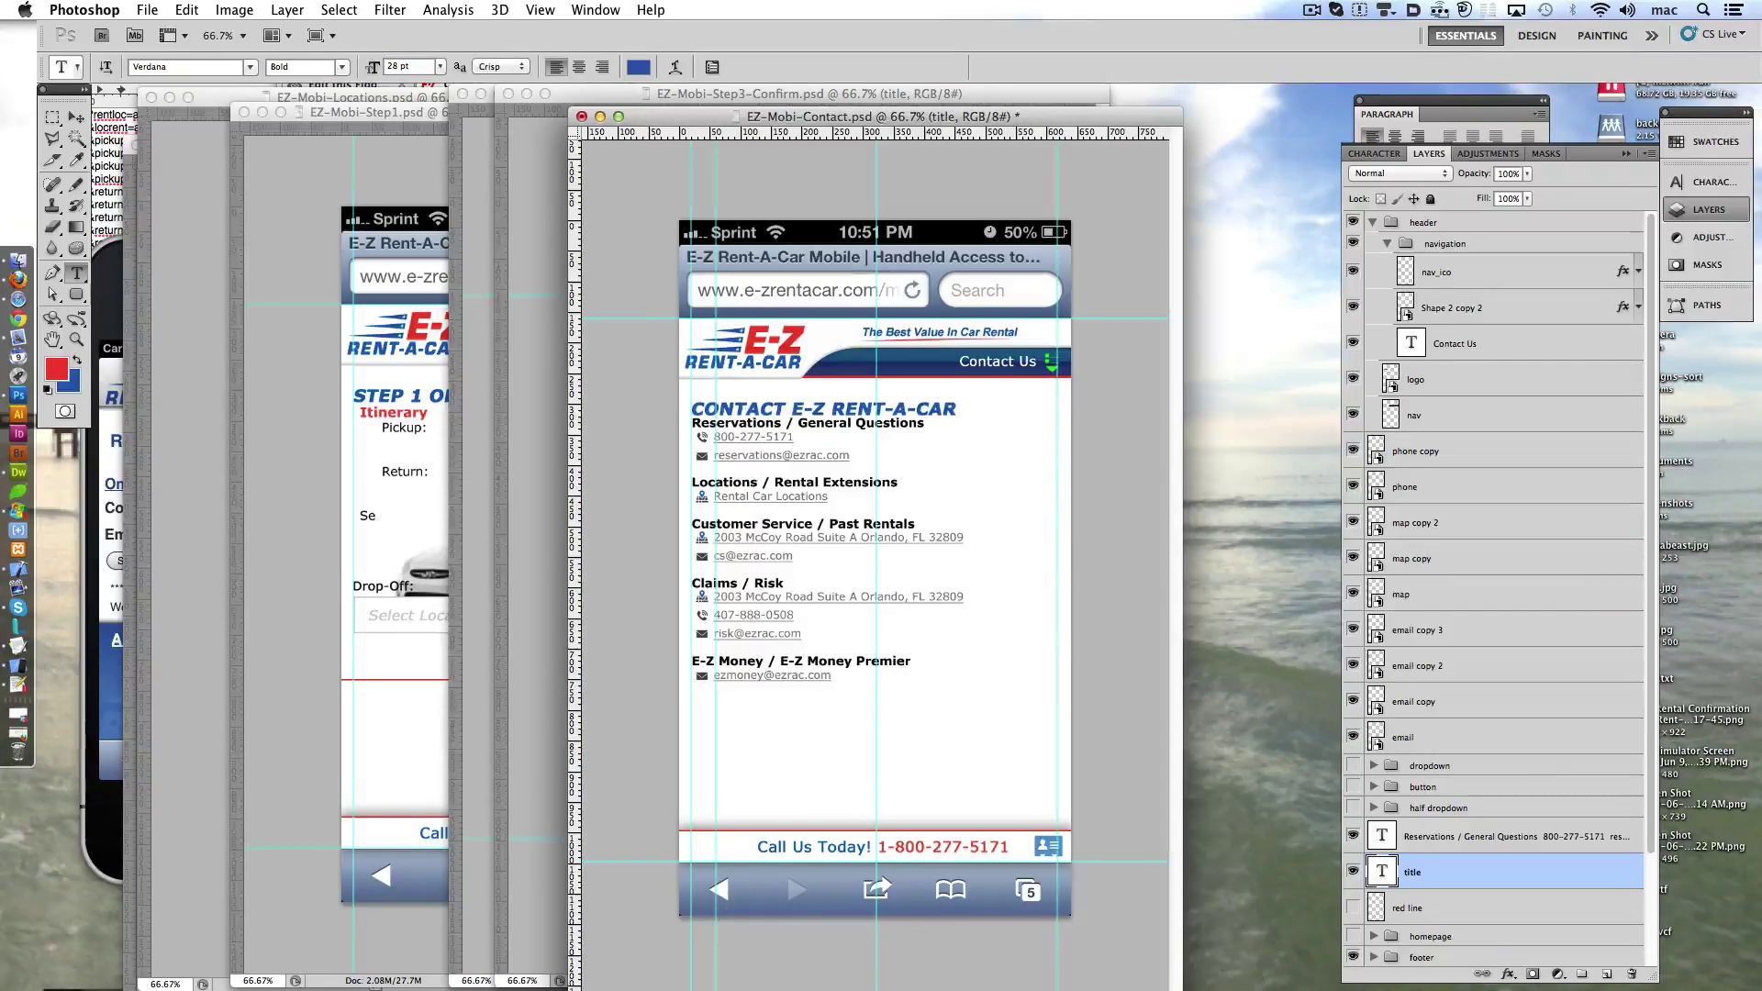
# - Select the phone and contact detail layers and move them down below the title
pyautogui.click(1388, 245)
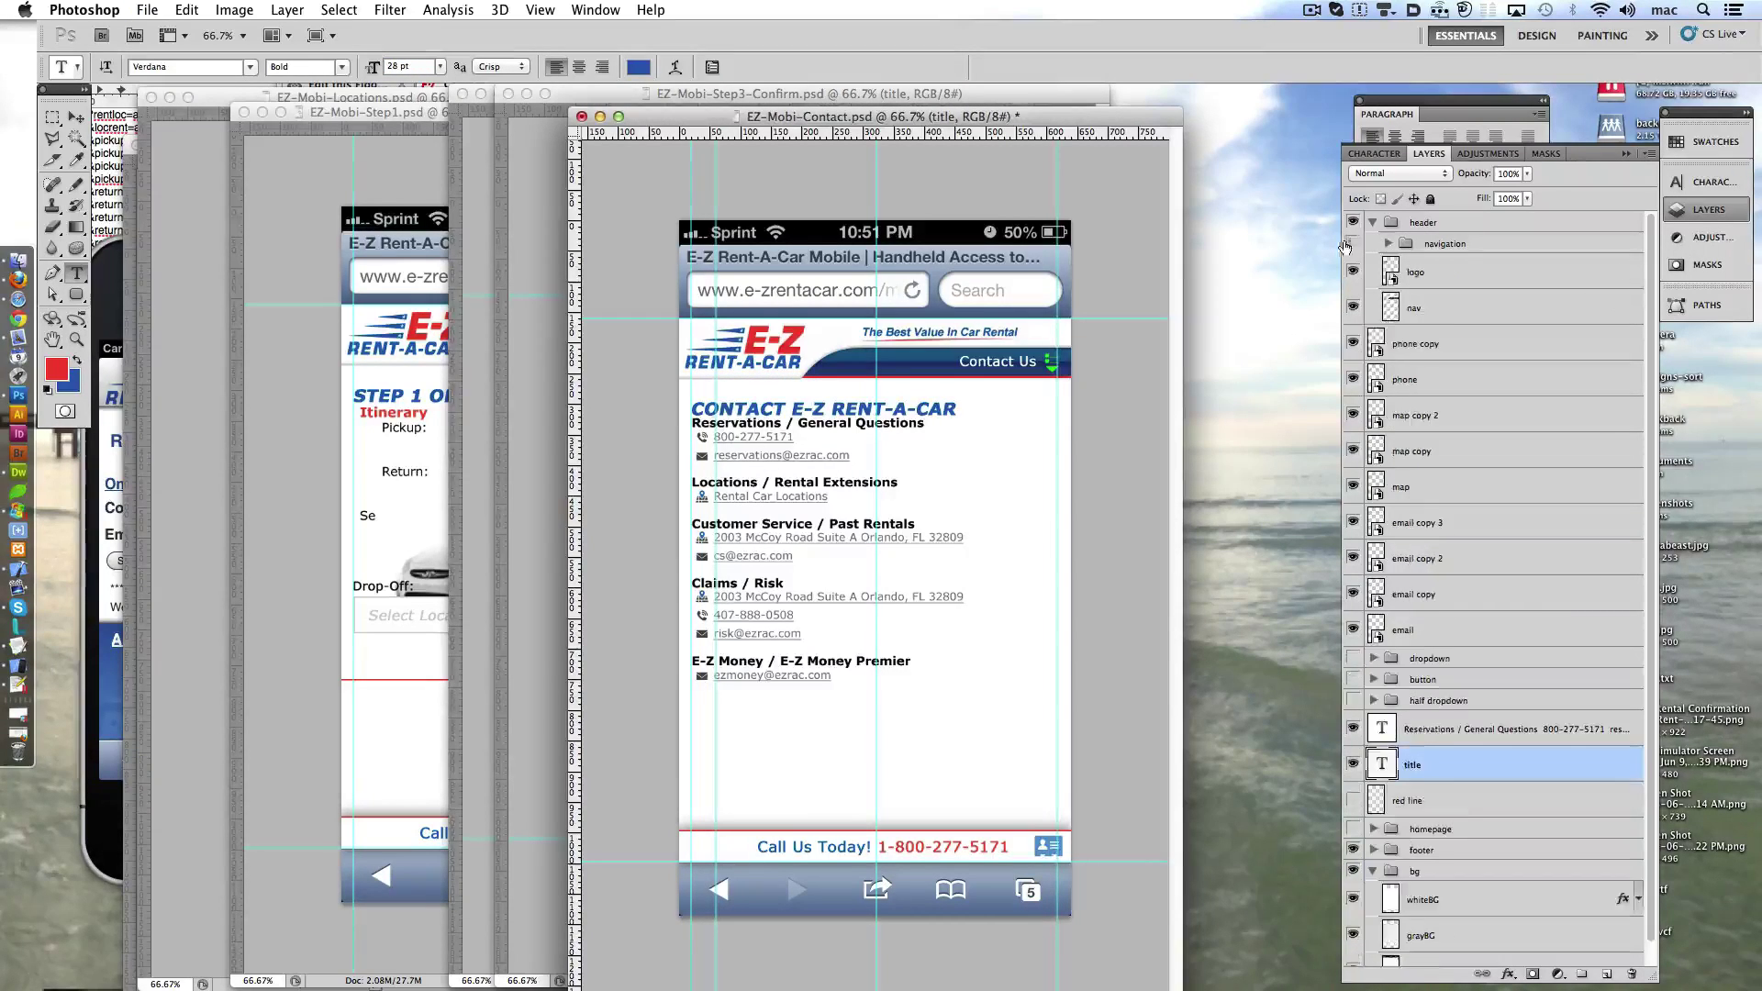
pyautogui.click(1373, 223)
pyautogui.click(1430, 255)
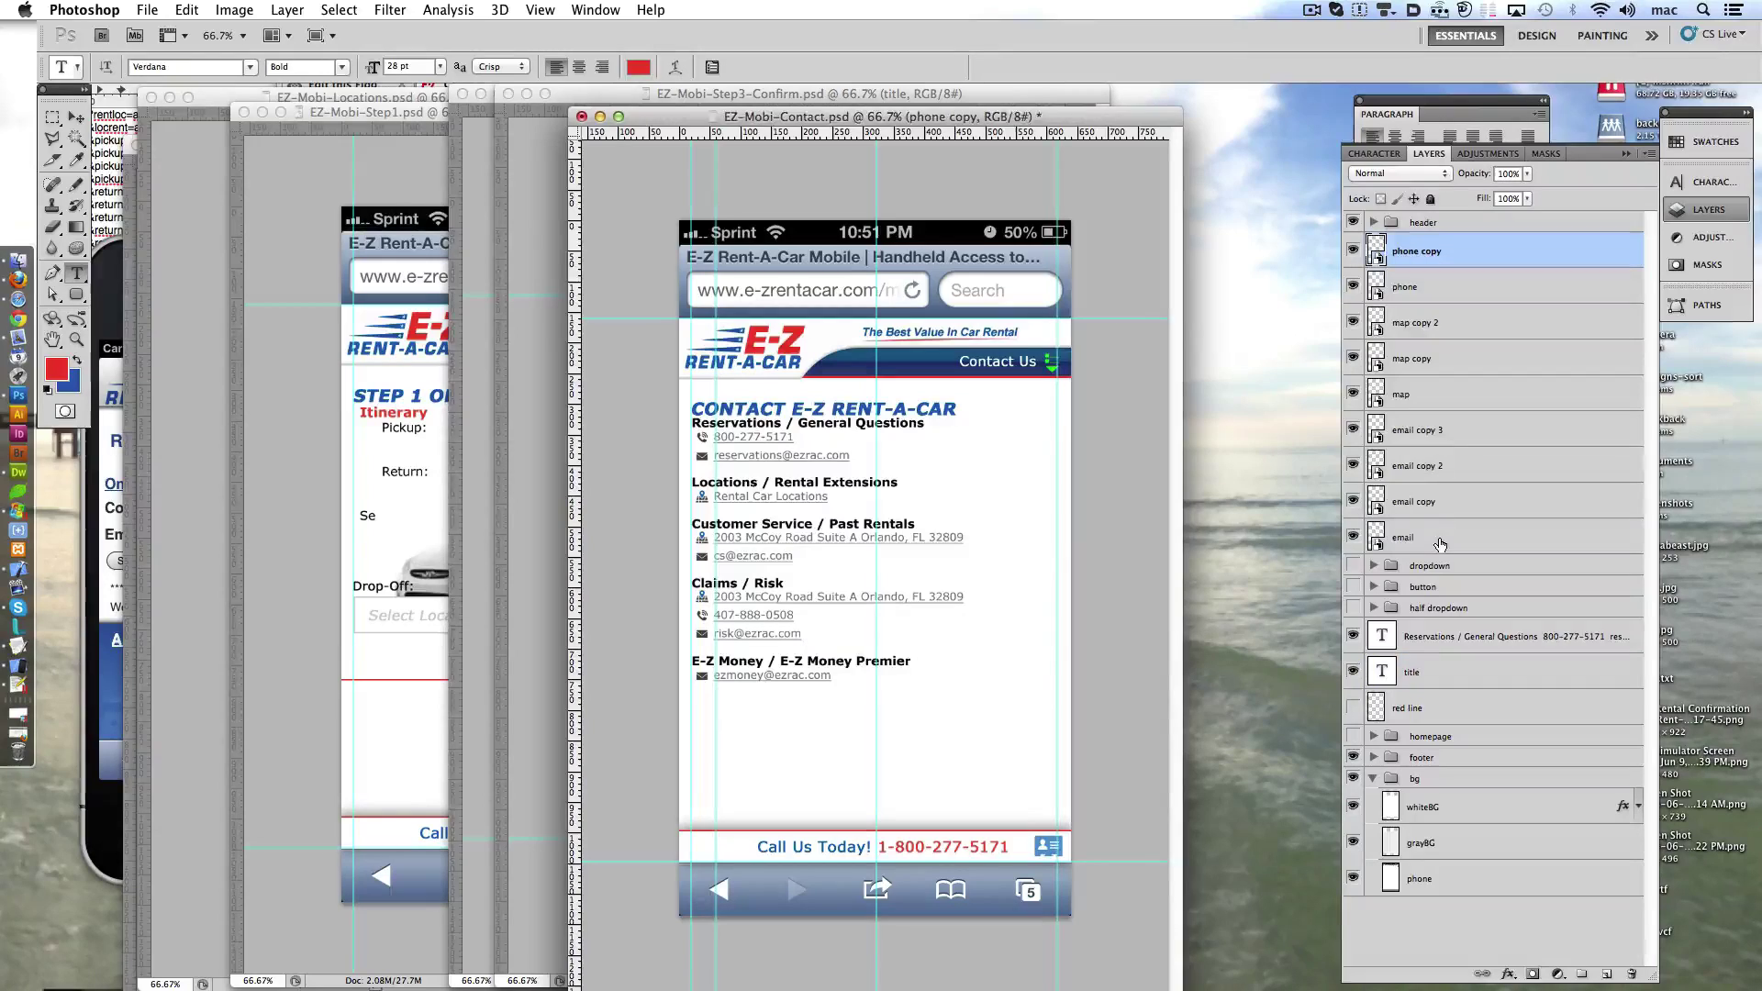
pyautogui.keyDown('shift'); pyautogui.click(1439, 538); pyautogui.keyUp('shift')
pyautogui.keyDown('super'); pyautogui.click(1468, 636); pyautogui.keyUp('super')
pyautogui.keyDown('super'); pyautogui.click(1503, 684); pyautogui.keyUp('super')
pyautogui.click(1374, 779)
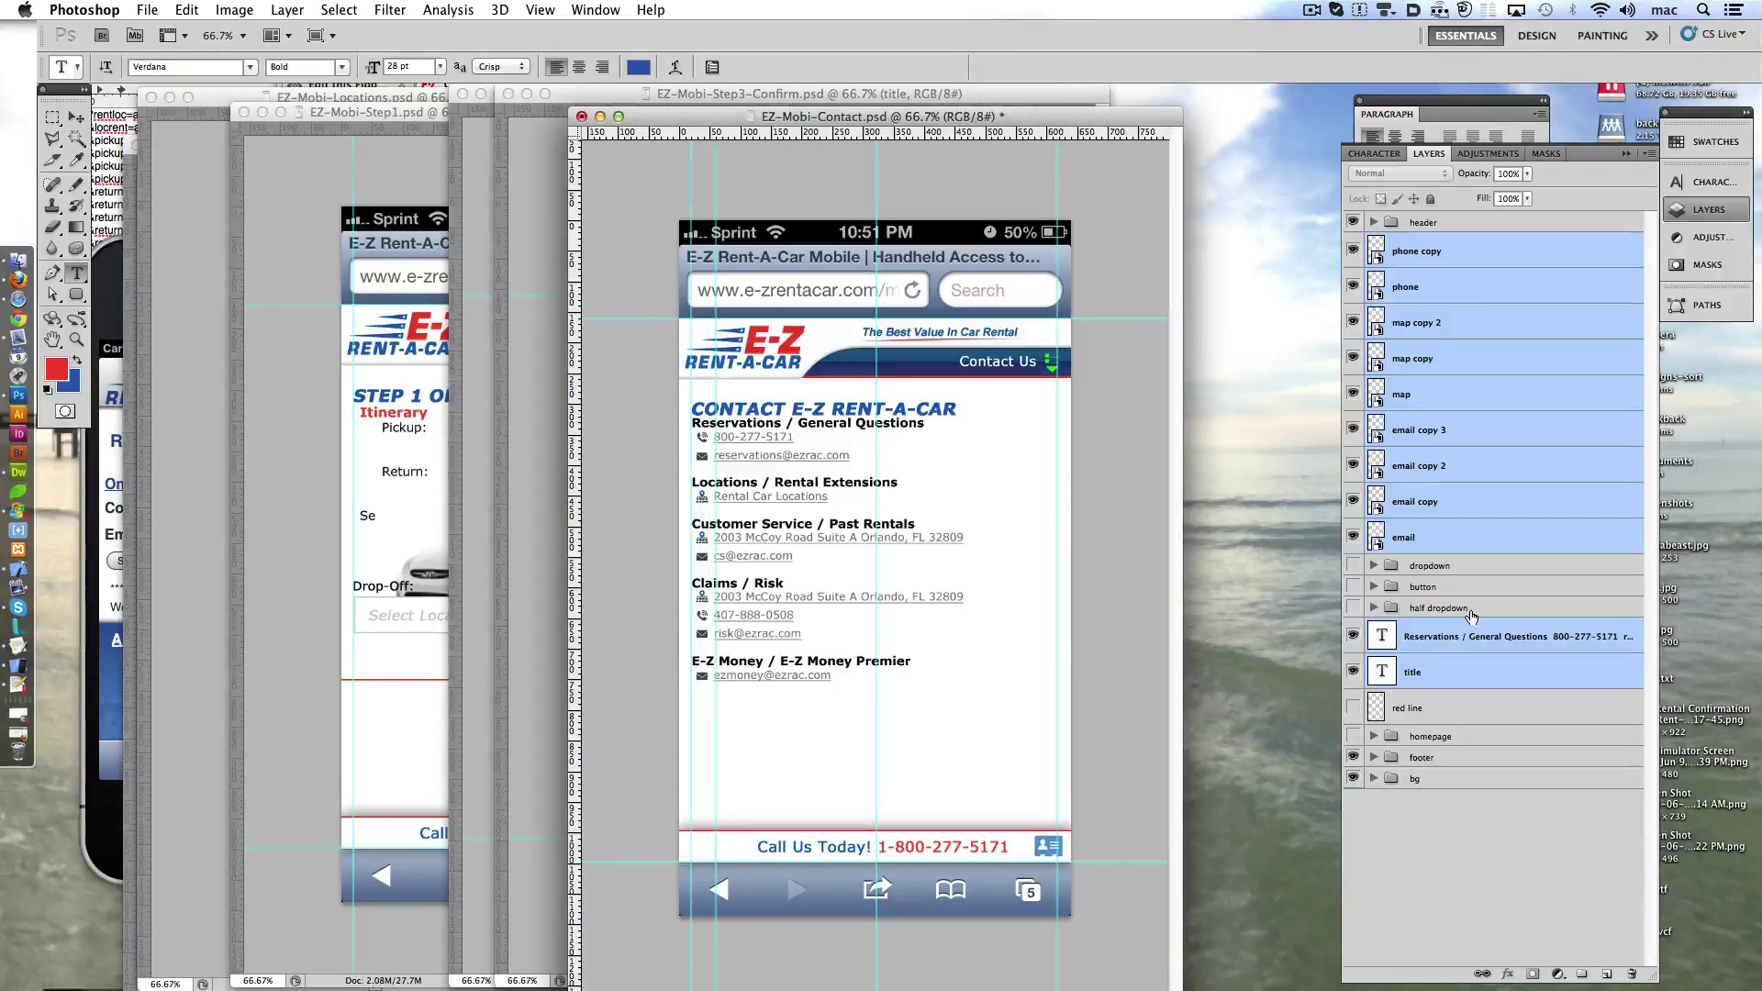
pyautogui.keyDown('super'); pyautogui.click(1494, 671); pyautogui.keyUp('super')
pyautogui.press('super+Up')
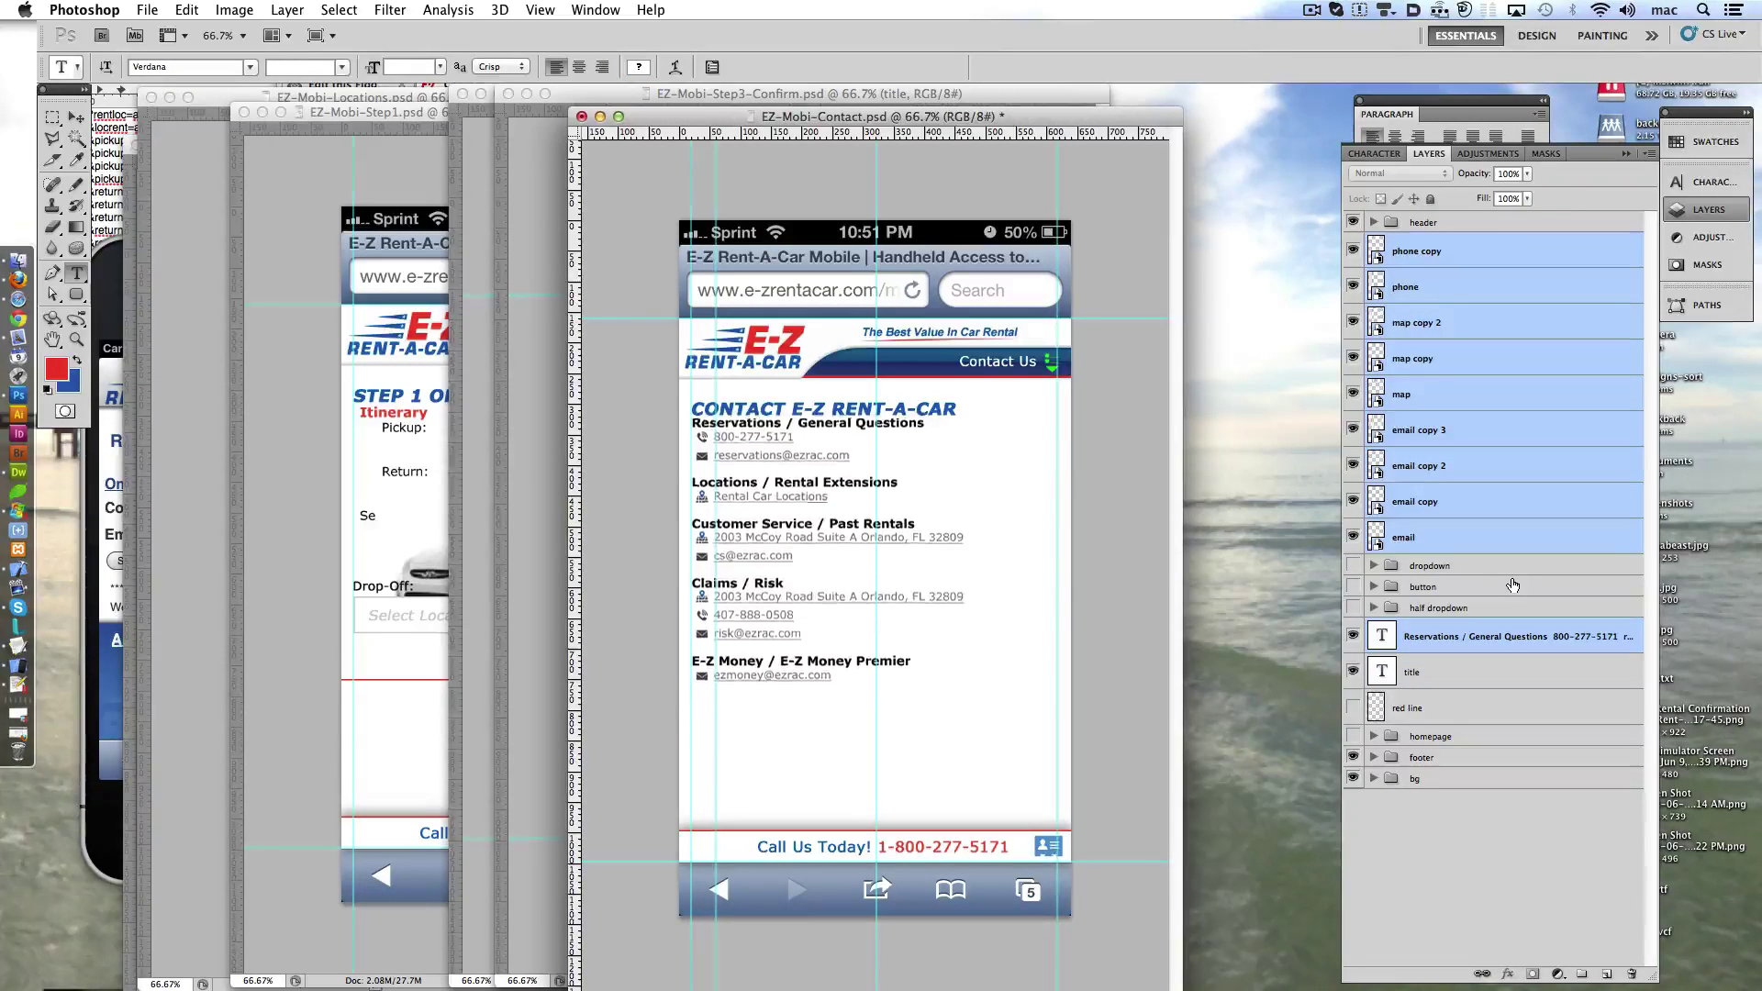
pyautogui.press('super+Down')
pyautogui.press('super+Down')
pyautogui.press('super+Down')
pyautogui.press('super+Down')
pyautogui.press('super+Down')
pyautogui.press('super+Down')
pyautogui.press('super+Down')
pyautogui.press('super+Down')
pyautogui.press('super+Down')
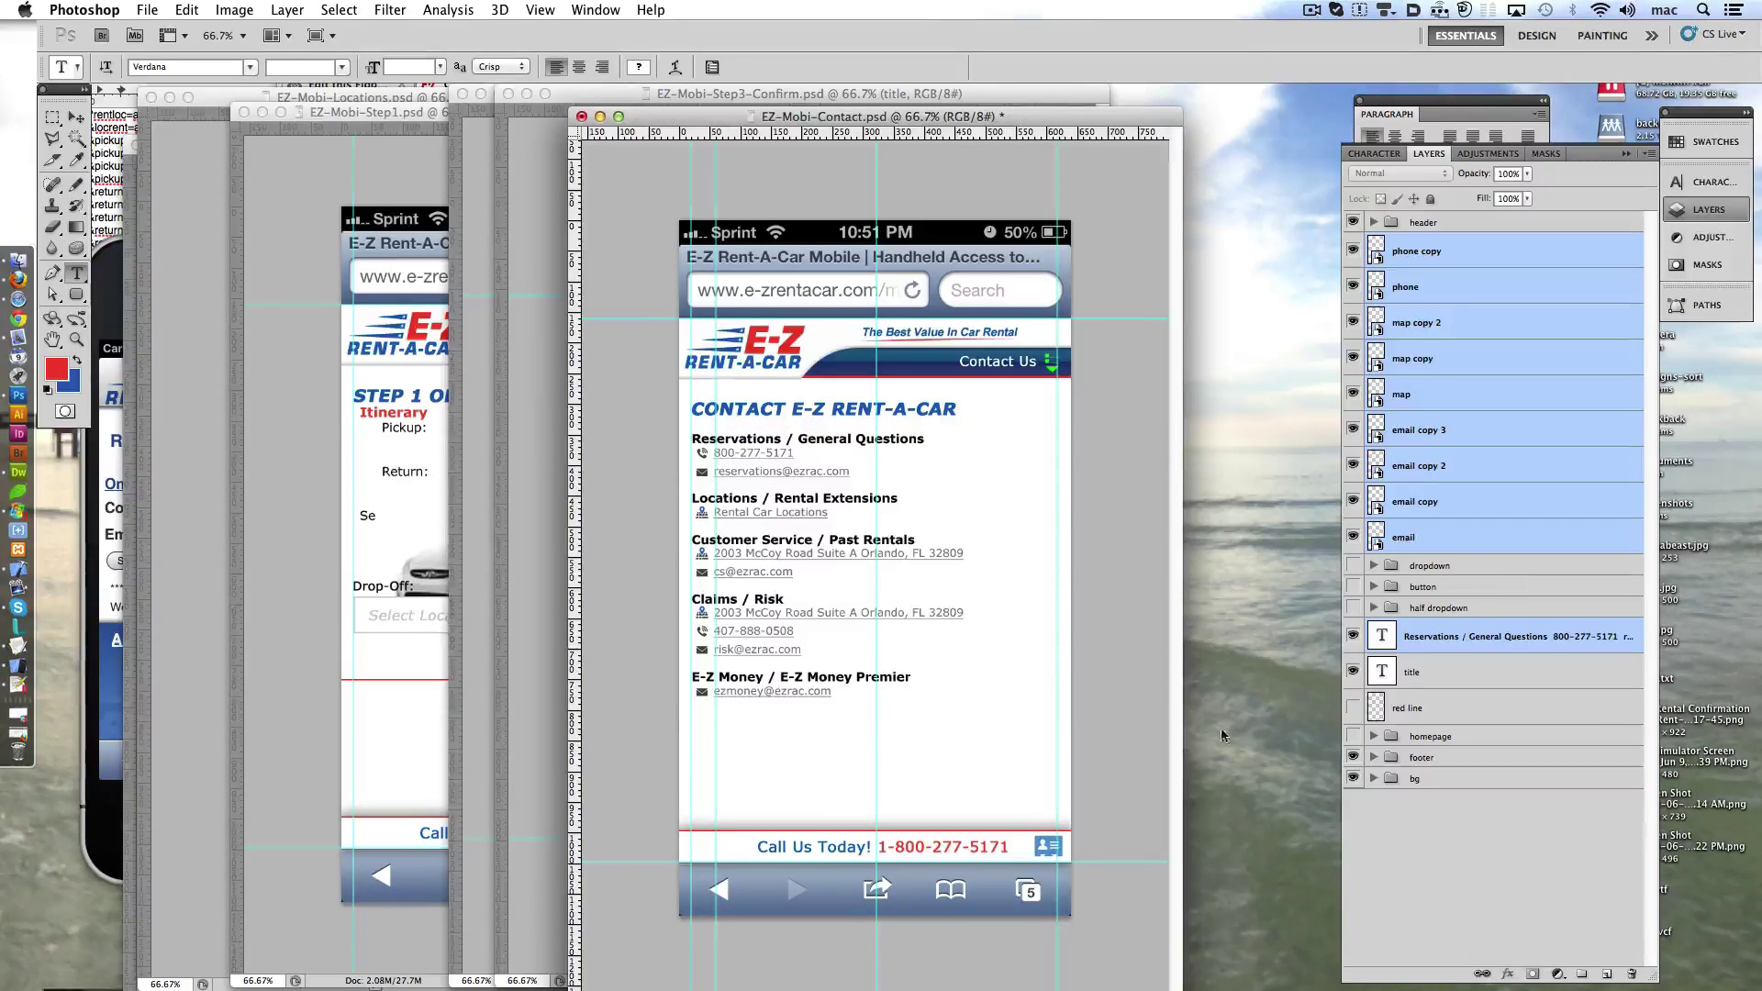
# - Save the Contact page, set the About title to 28 pt, and move the body text down
pyautogui.hotkey('ctrl', 's')
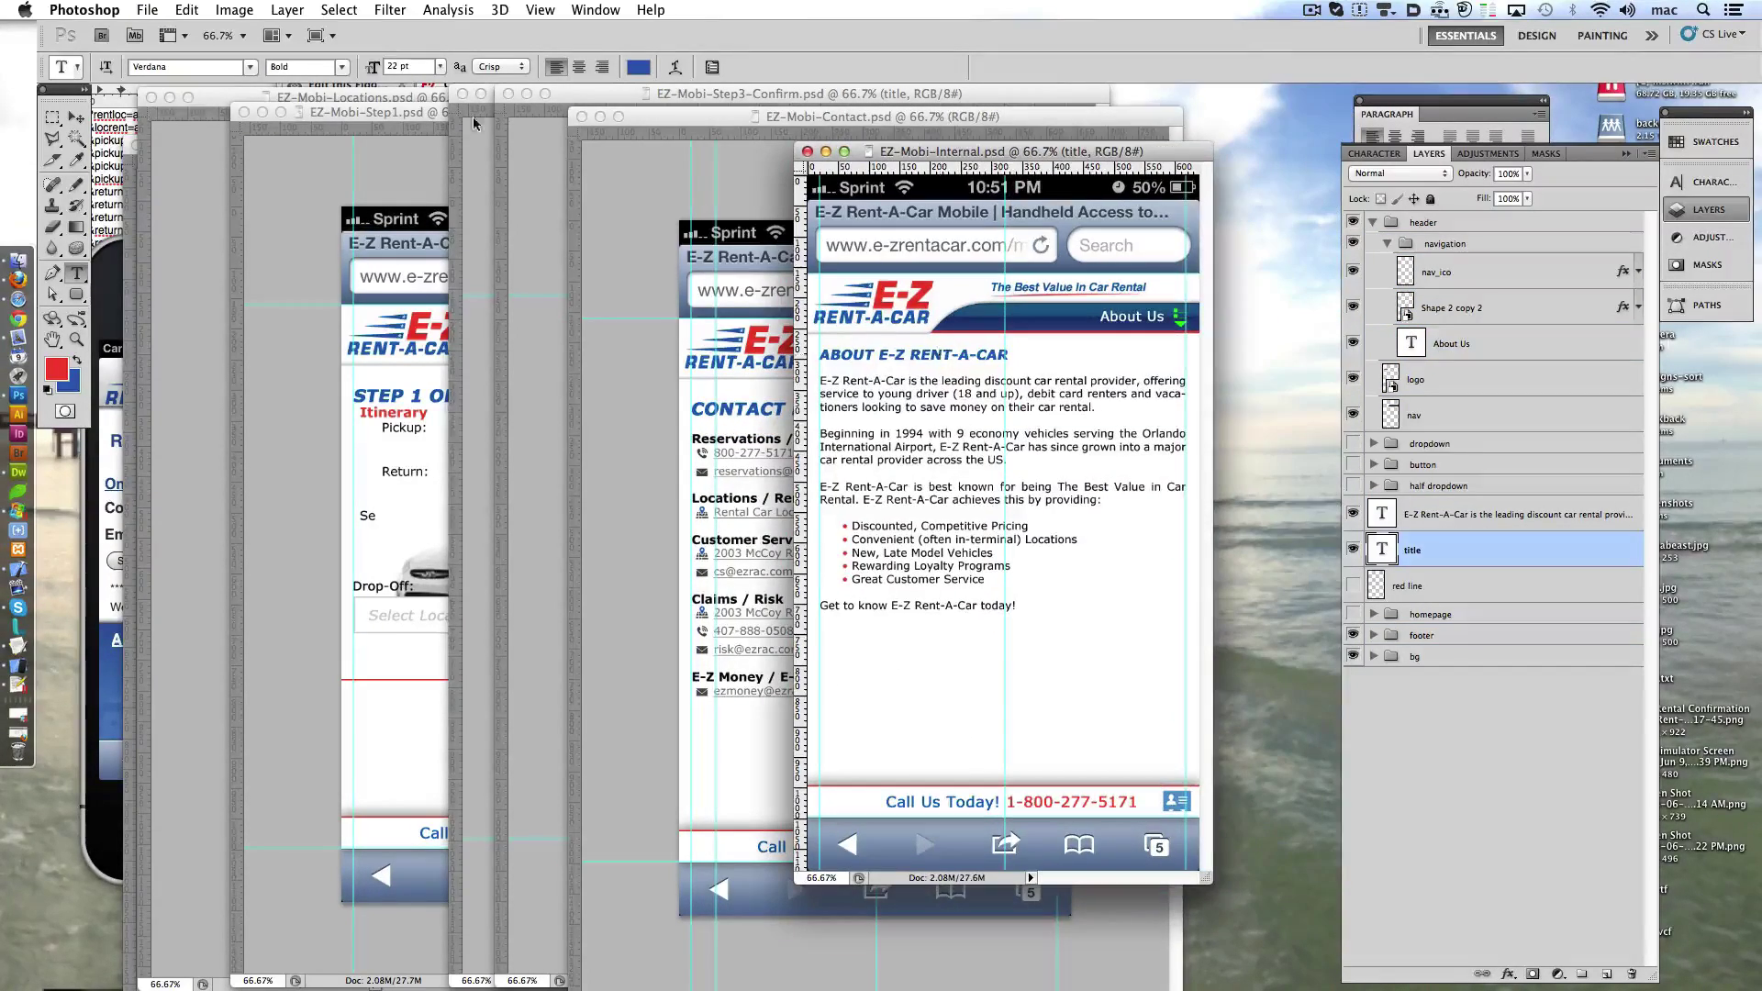
pyautogui.write('8')
pyautogui.press('Return')
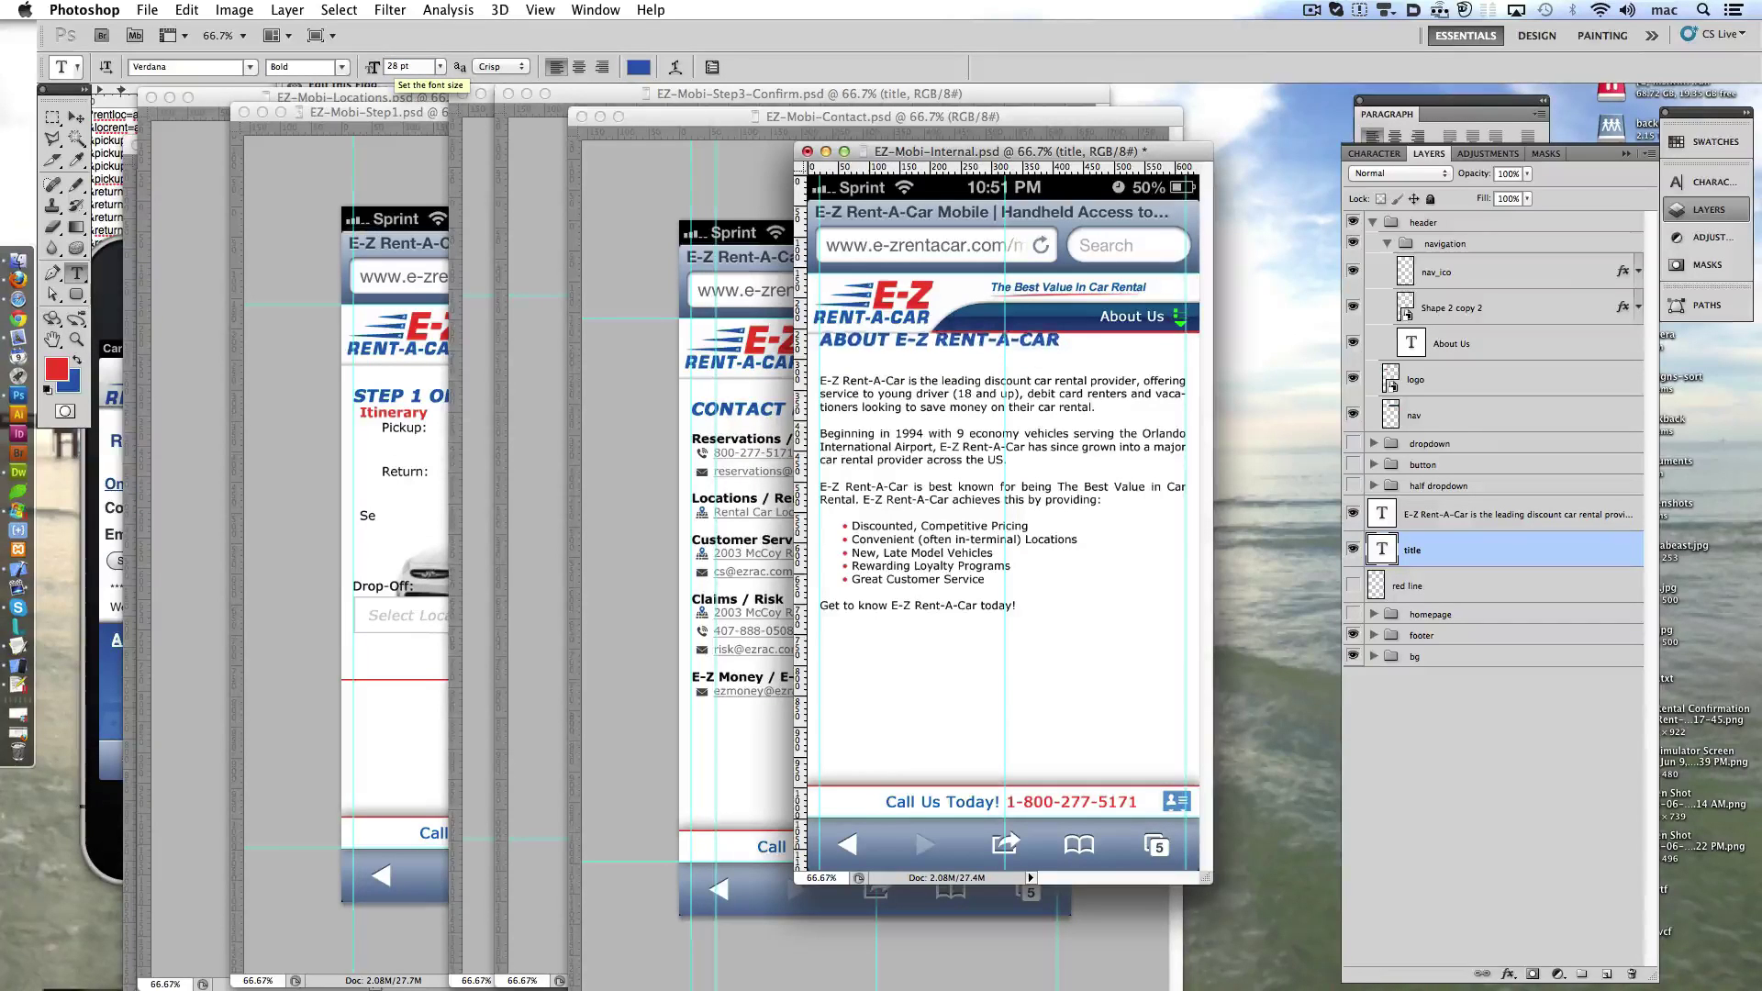
pyautogui.moveTo(838, 404); pyautogui.dragTo(838, 396)
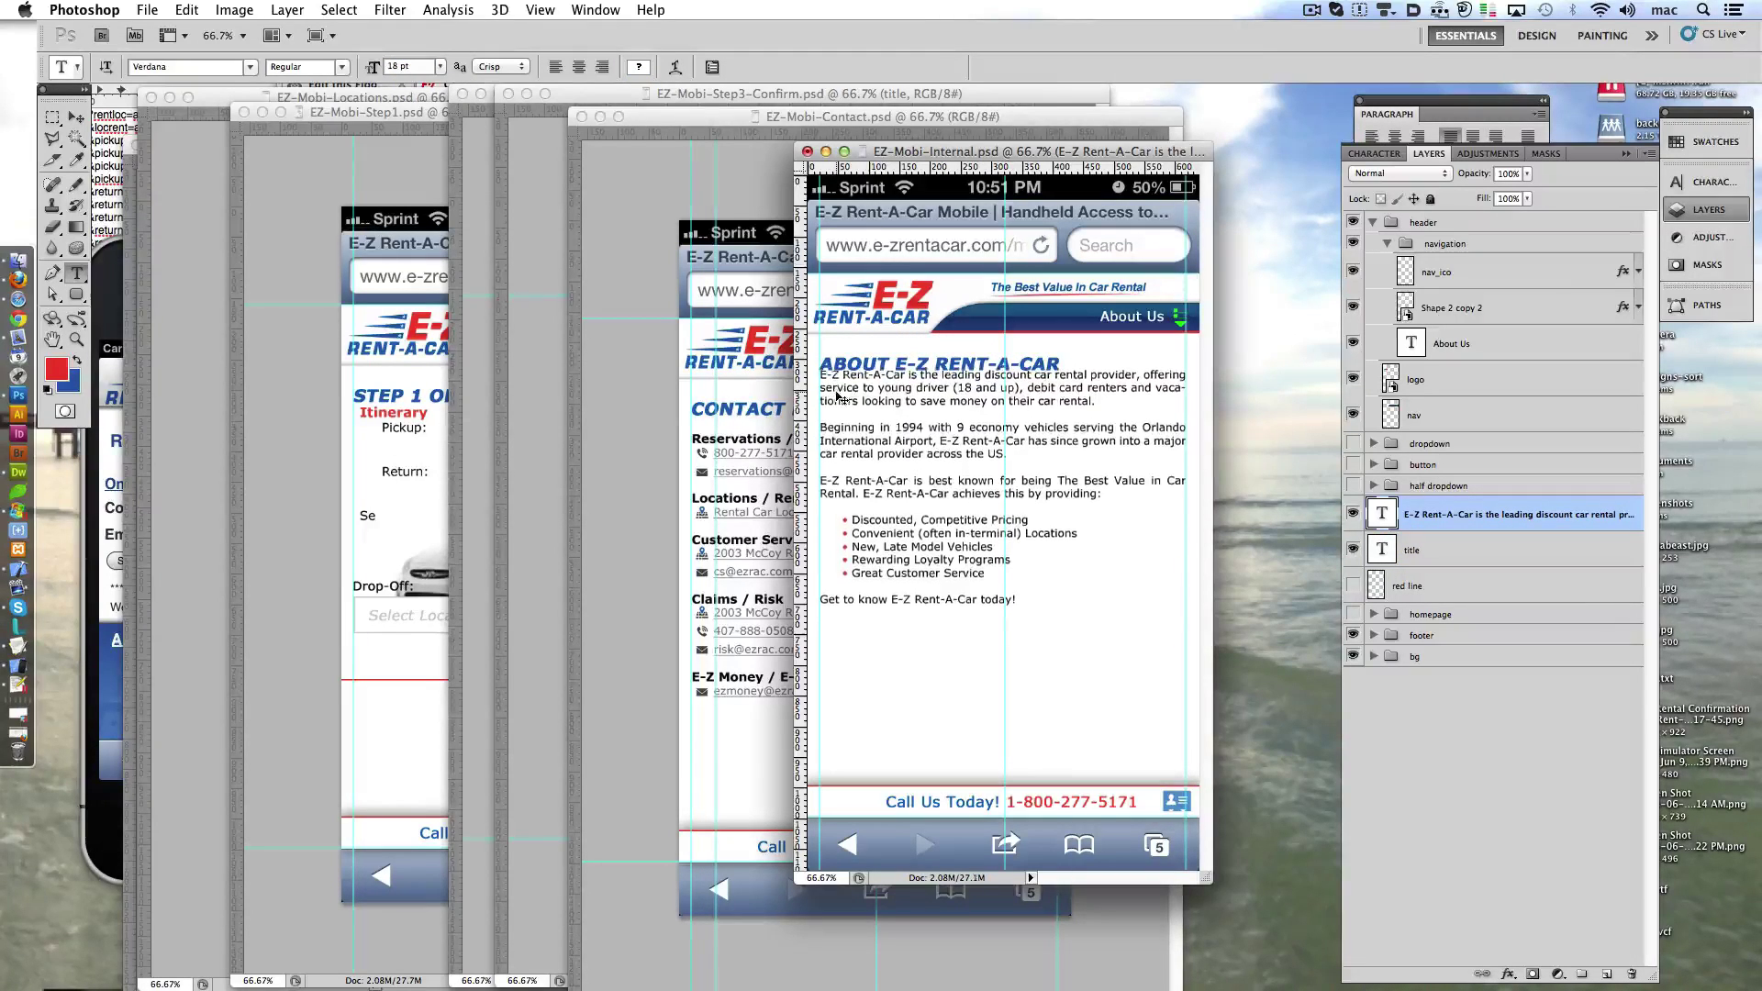
pyautogui.hotkey('ctrl', 'shift', 'Down')
pyautogui.hotkey('ctrl', 'shift', 'Down')
pyautogui.hotkey('ctrl', 'shift', 'Down')
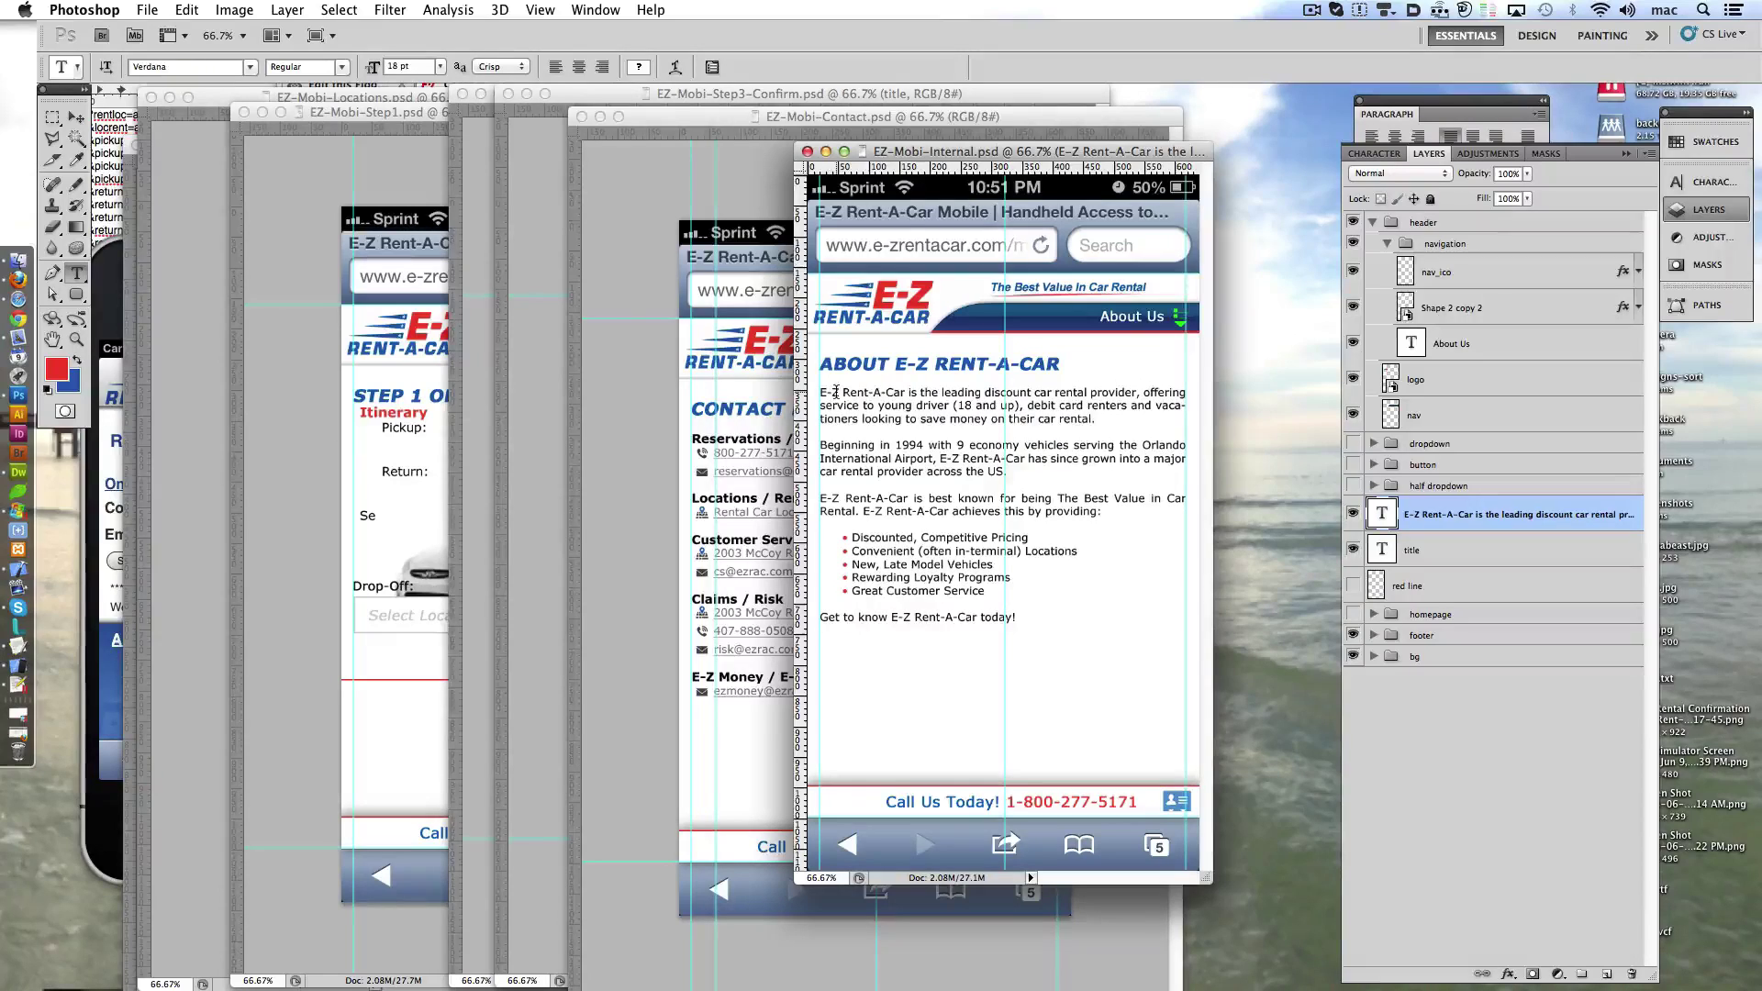
# - Close the About, Contact and Confirmation documents
pyautogui.moveTo(937, 153); pyautogui.dragTo(1037, 220)
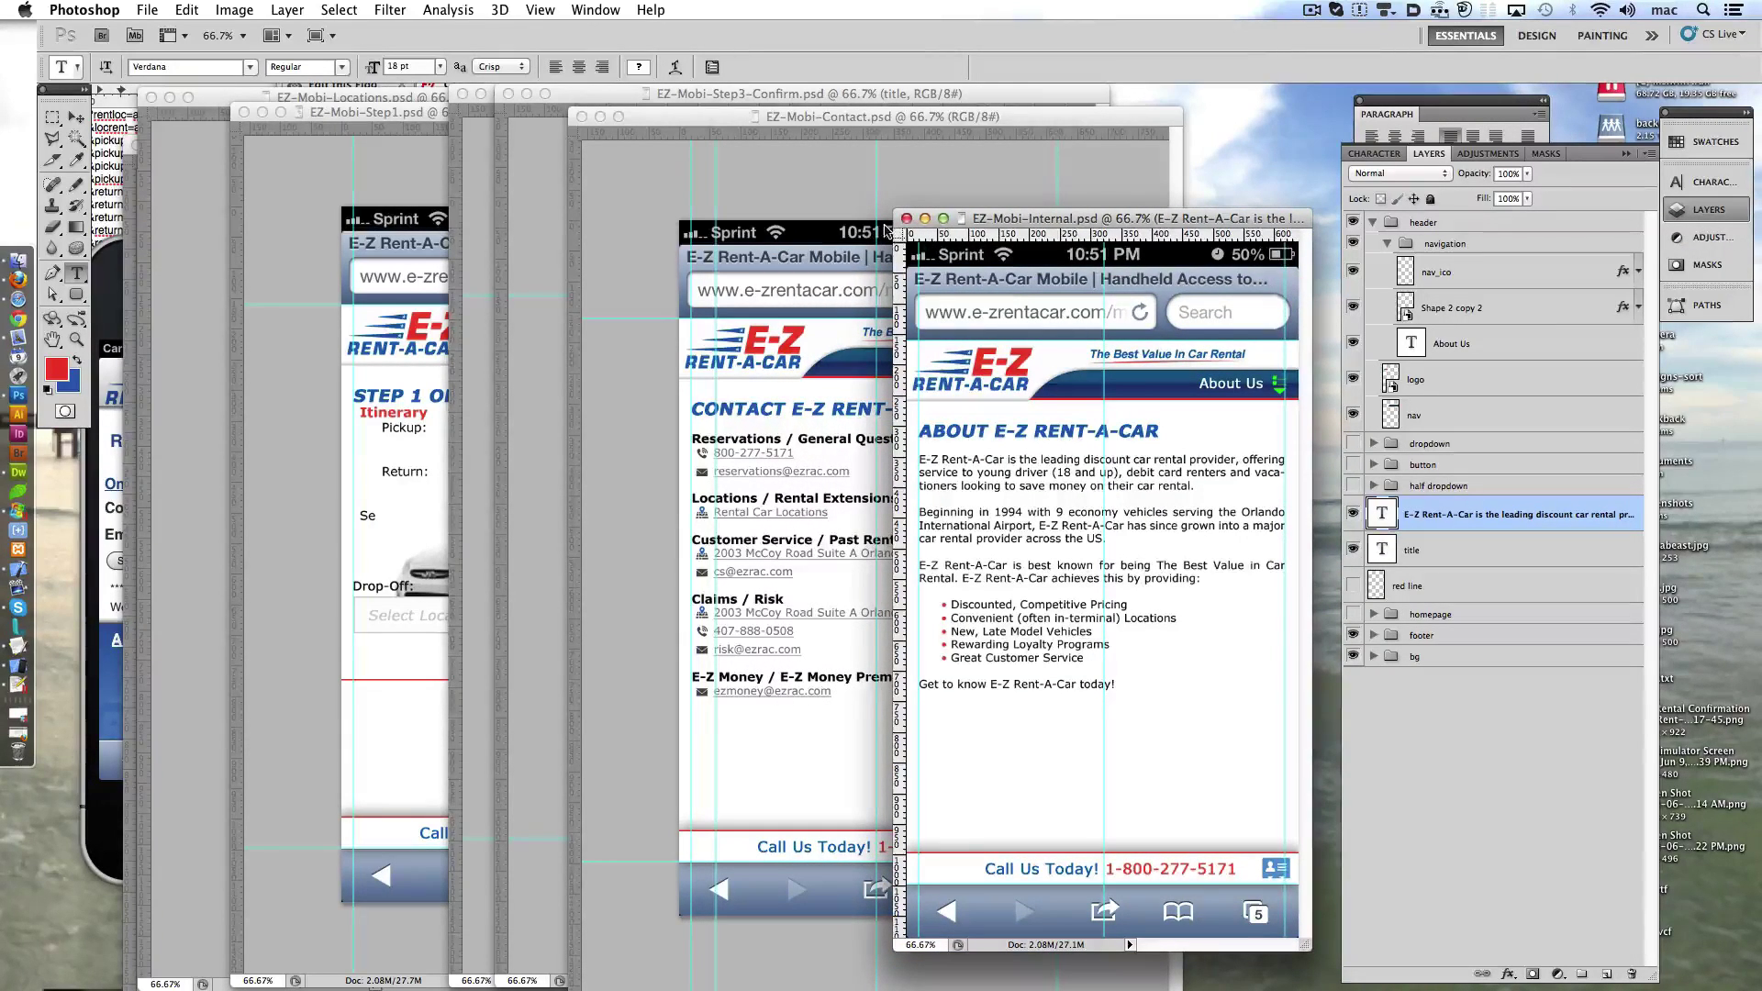
pyautogui.press('super+w')
pyautogui.press('super+w')
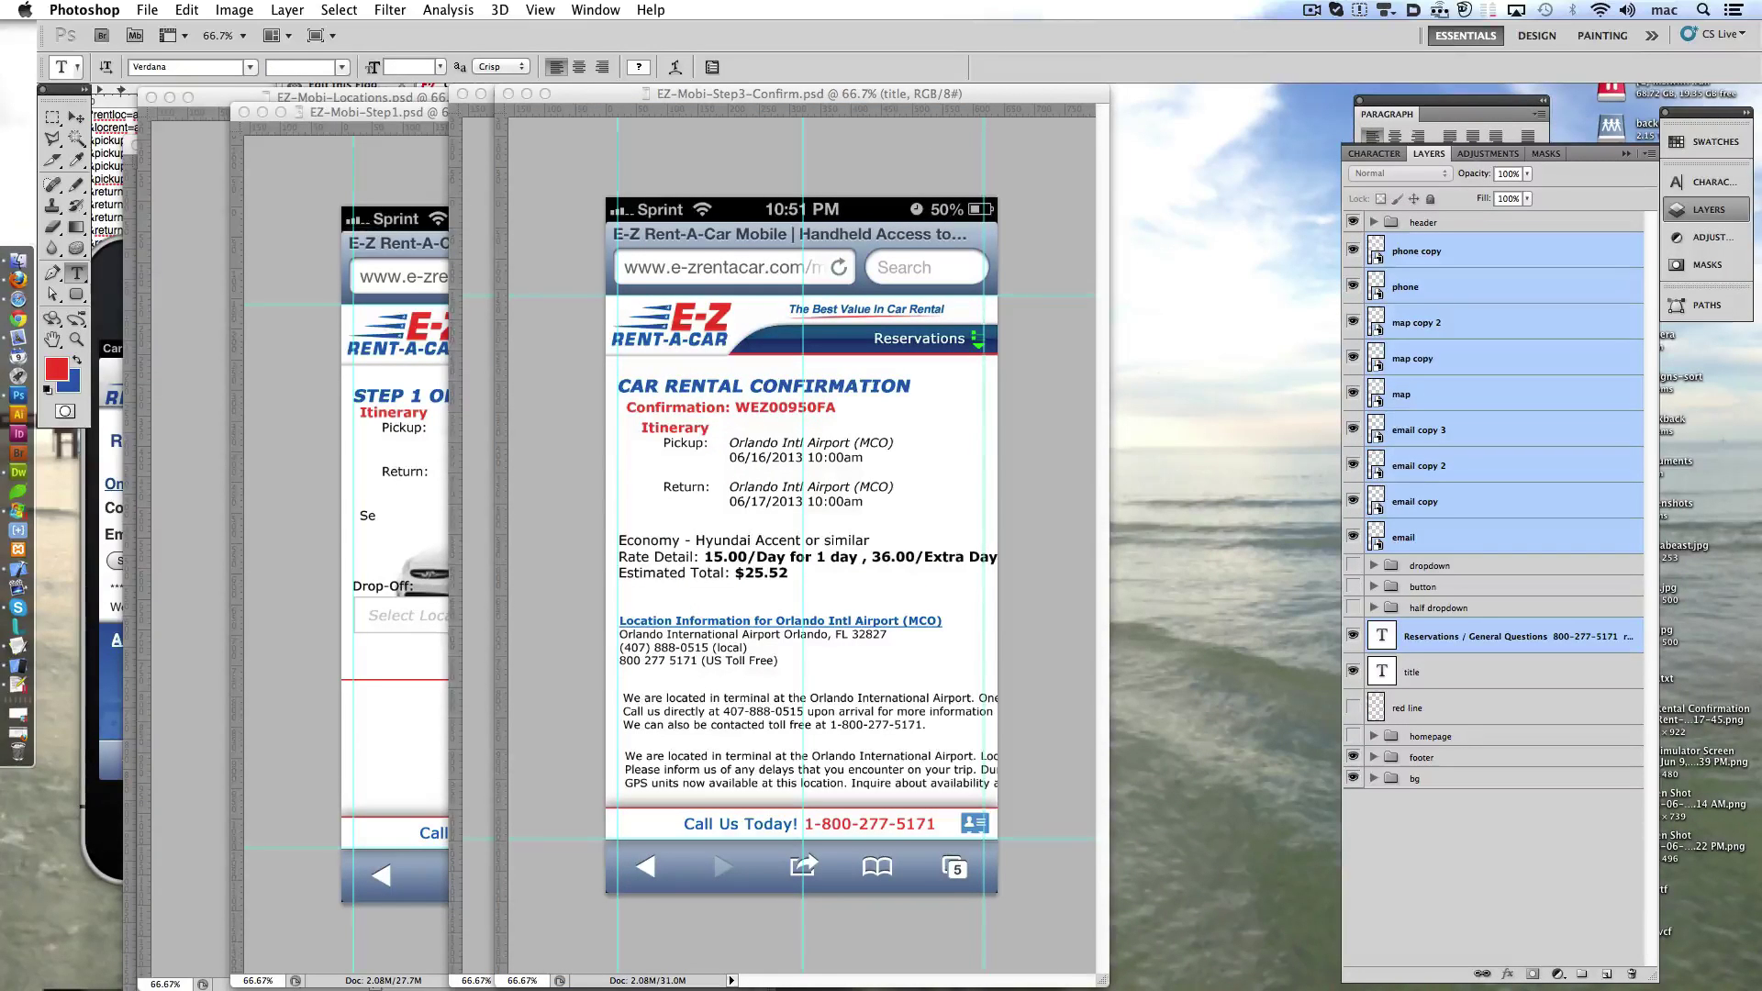
pyautogui.press('super+w')
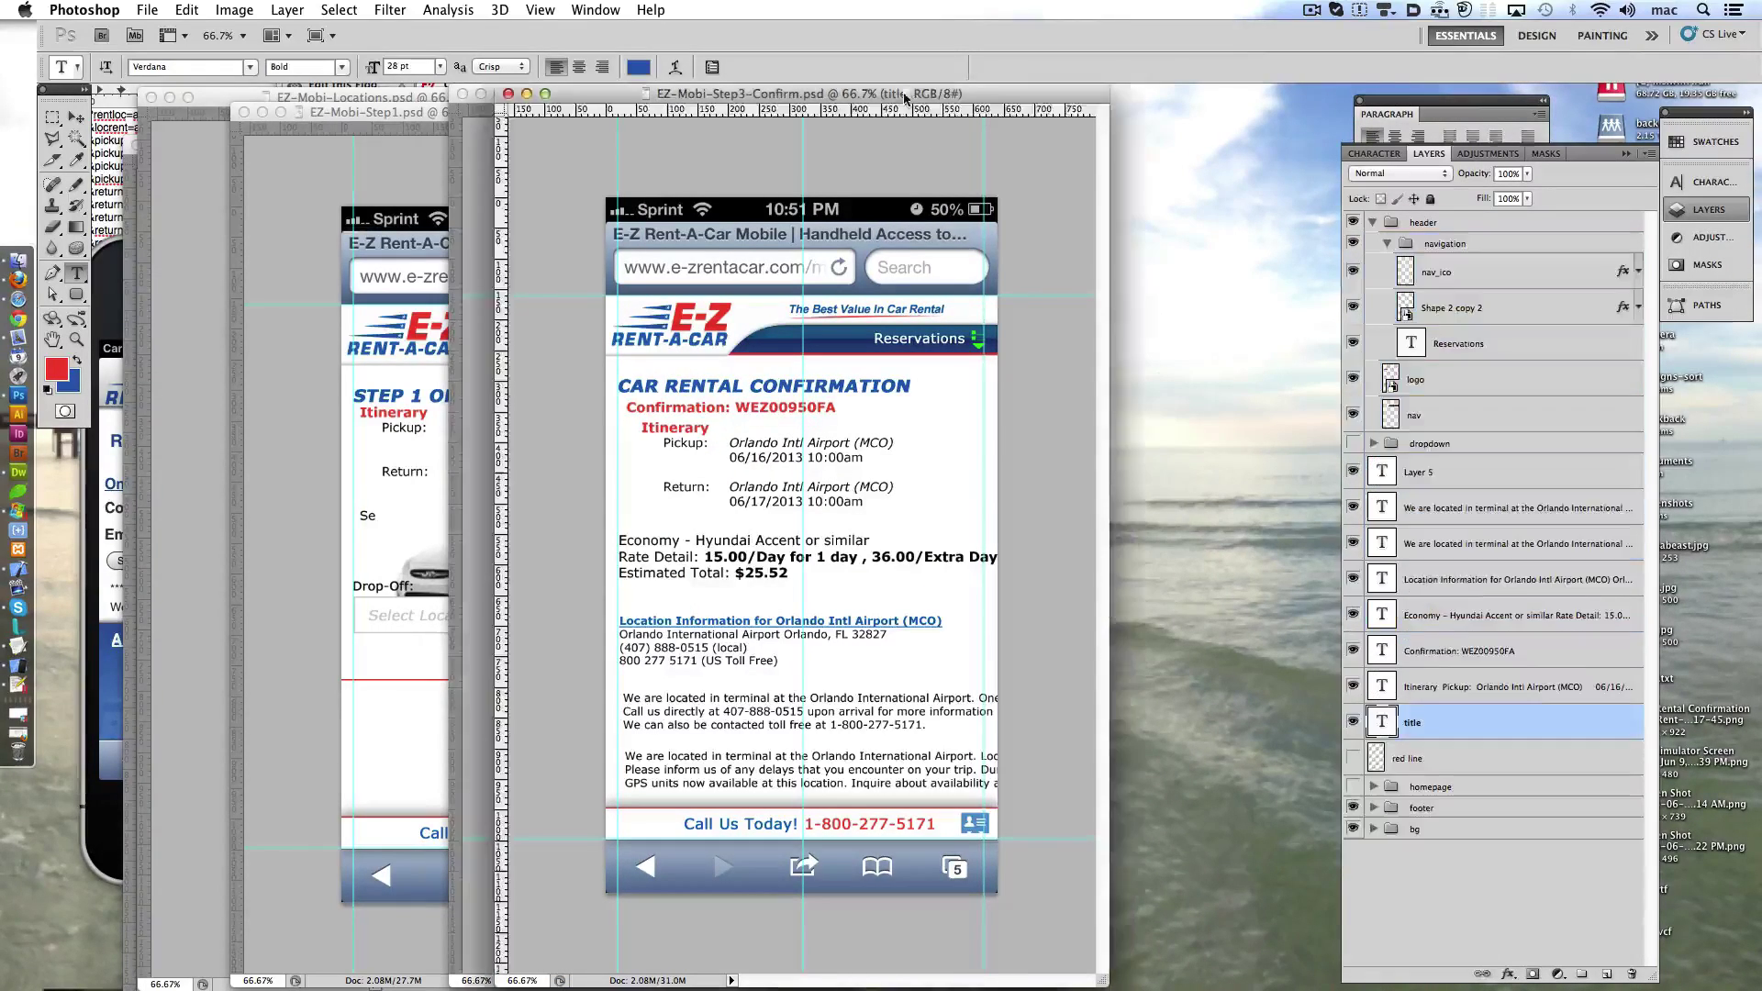
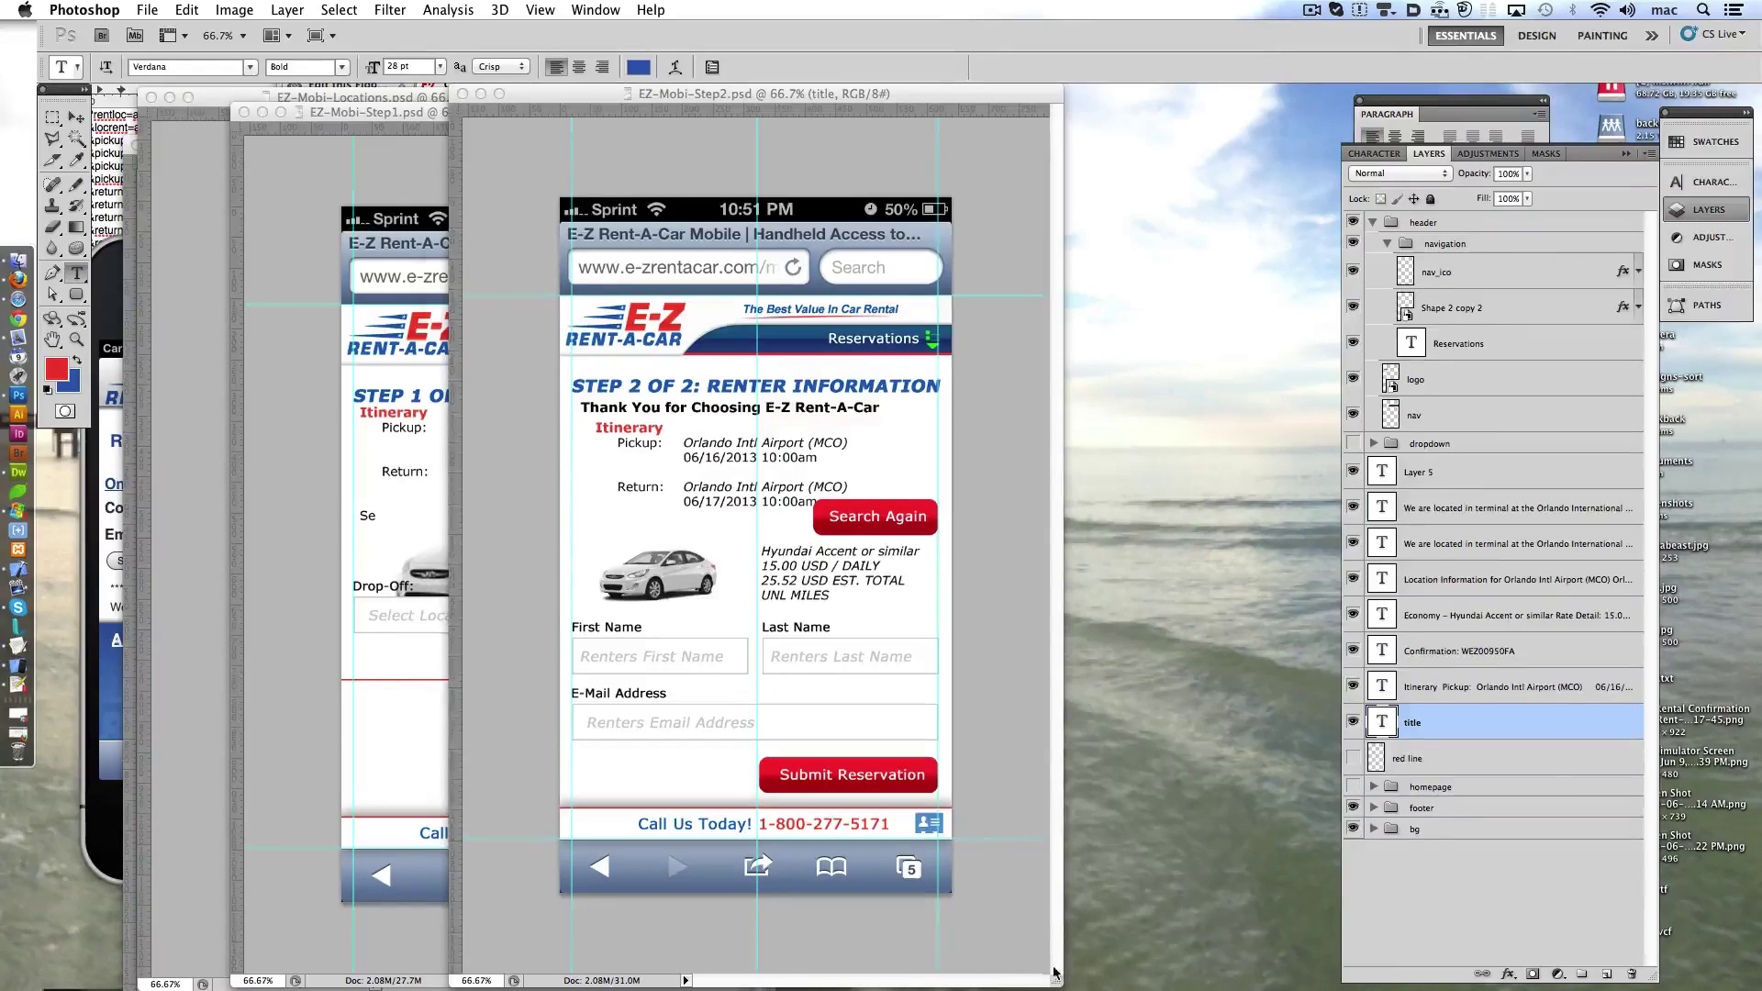
# - Close the Step 2 and Step 1 mockup documents
pyautogui.press('super+w')
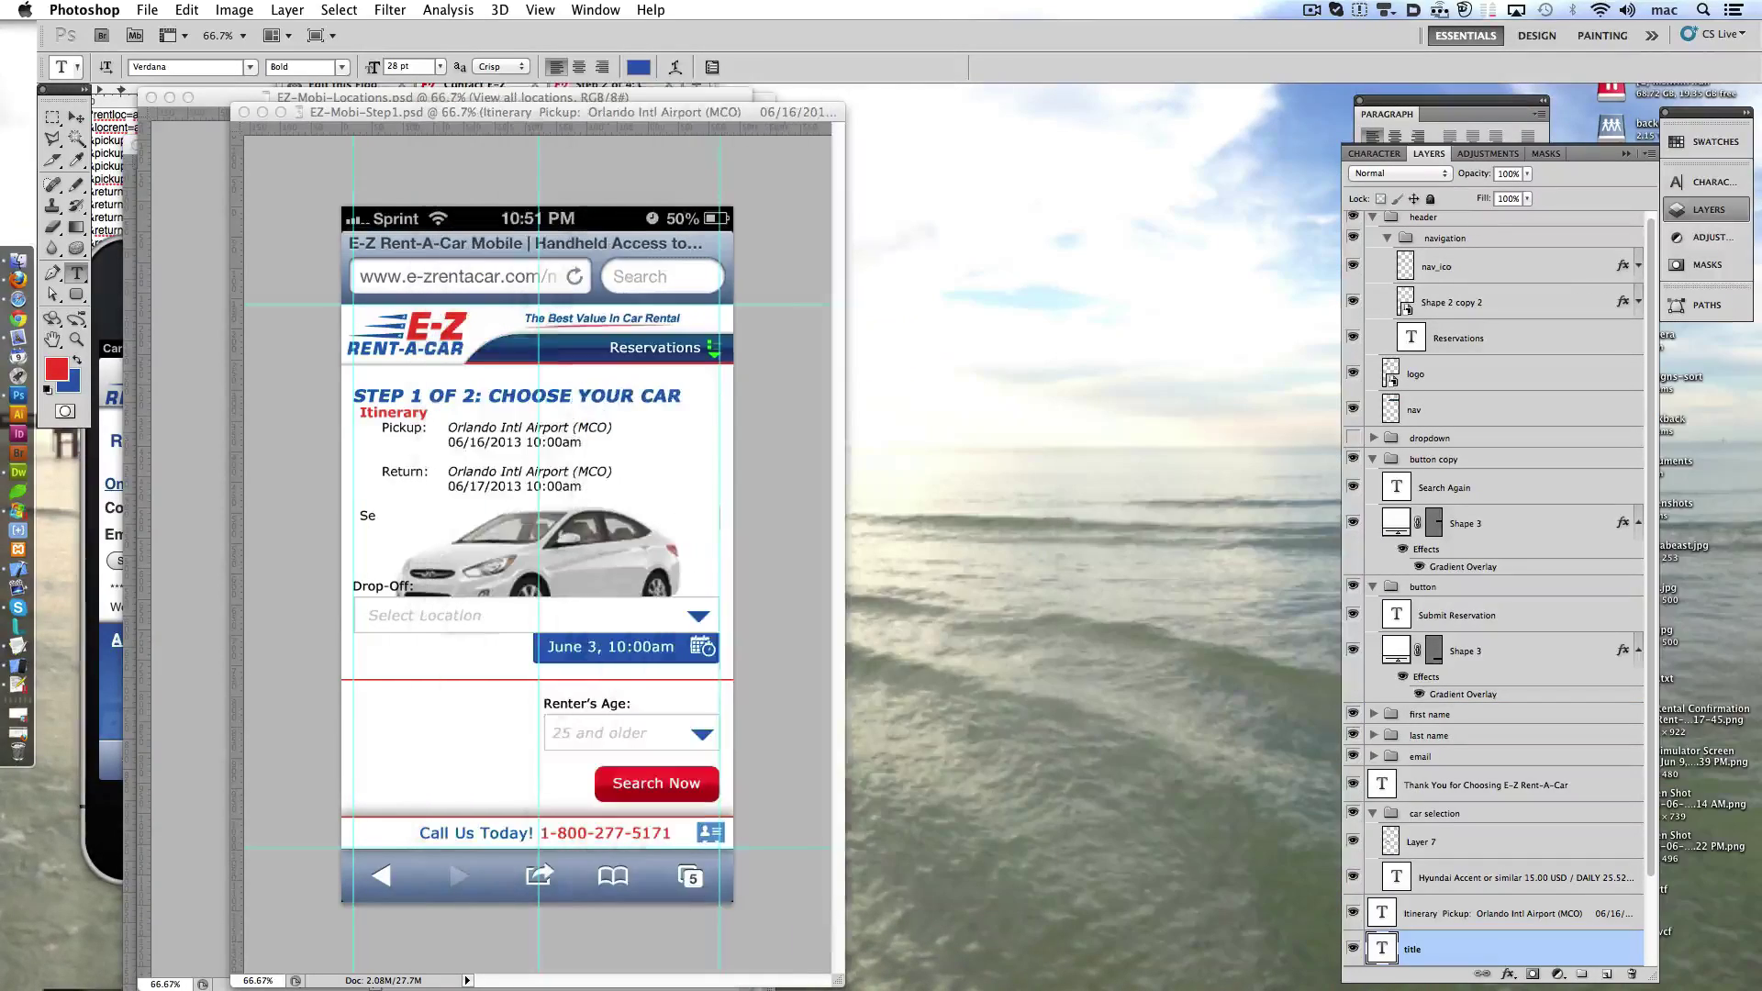
pyautogui.moveTo(842, 985); pyautogui.dragTo(648, 839)
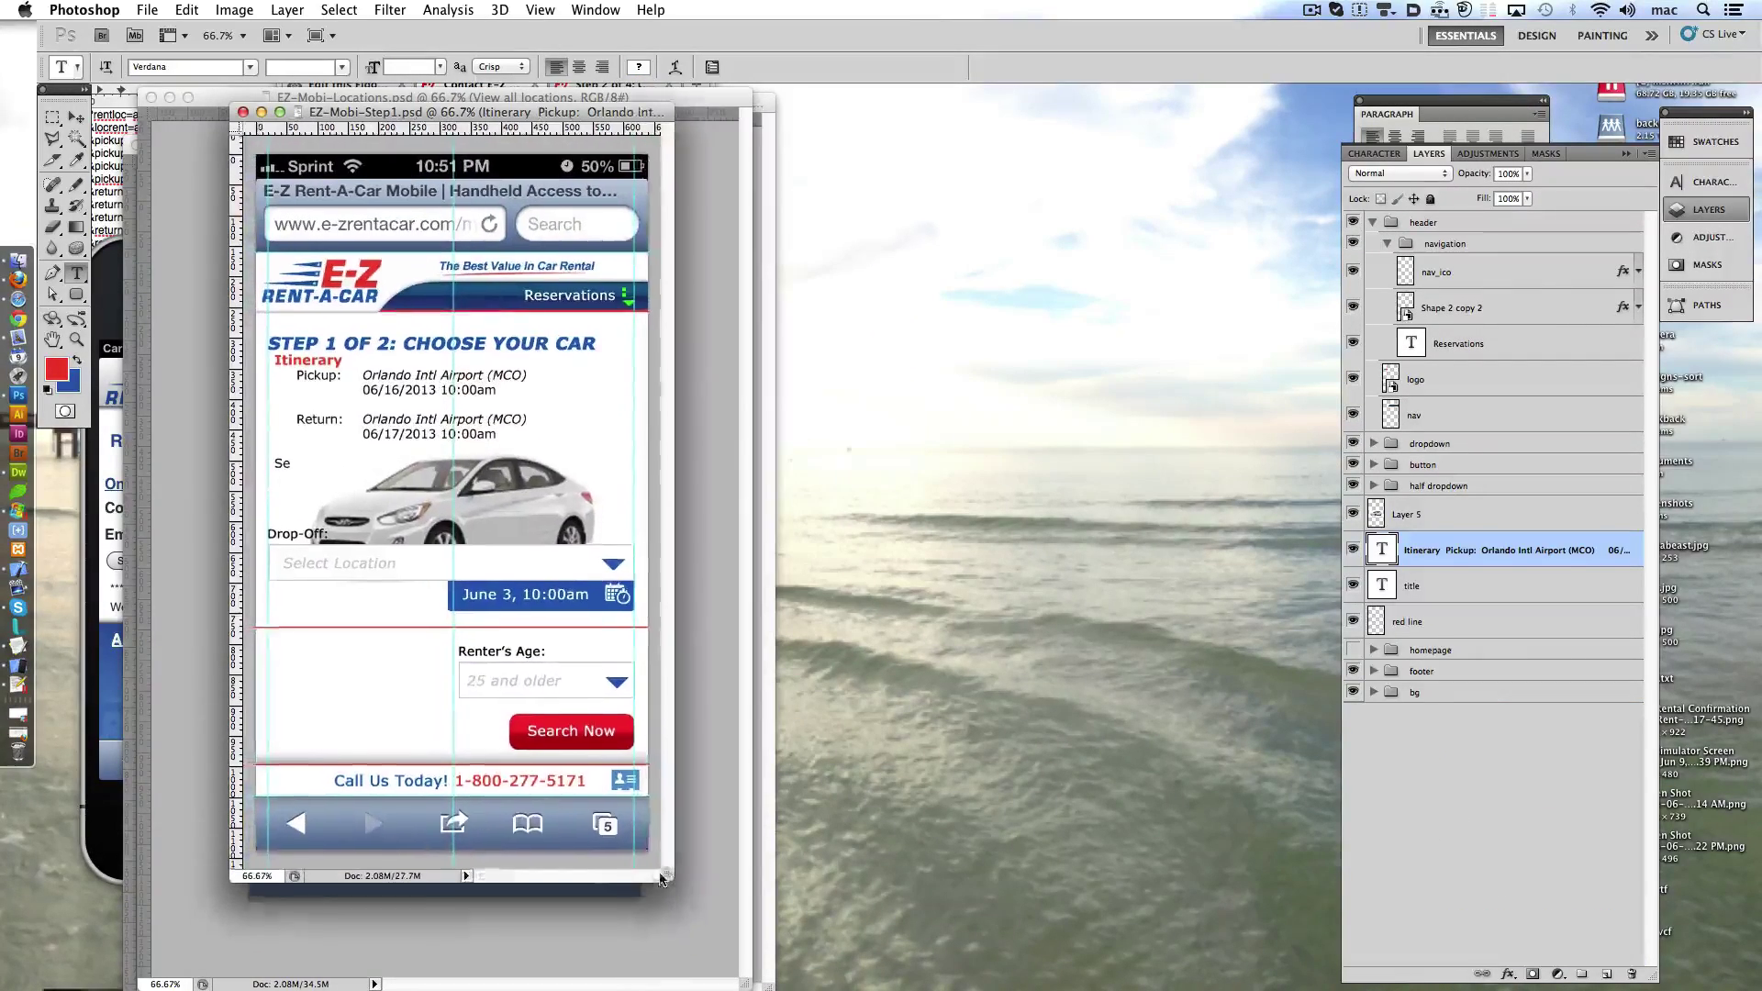
pyautogui.press('super+w')
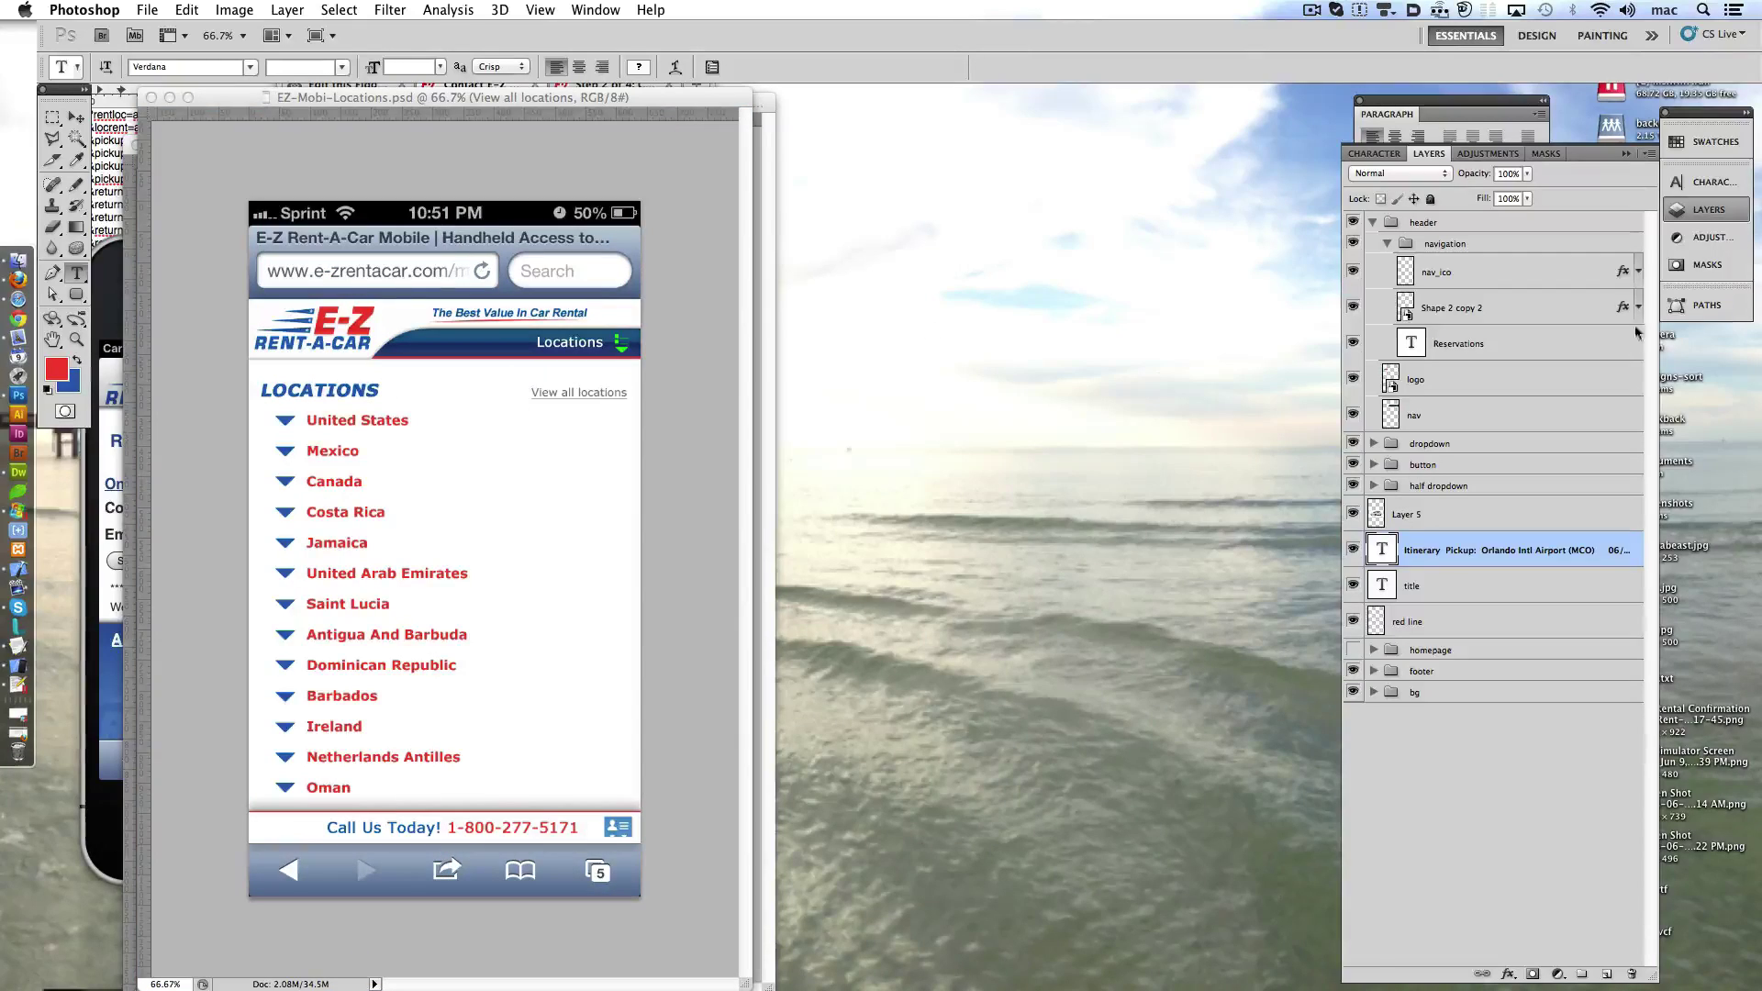
# - Close the Locations mockup and move the Check-In and Locations-Open windows out of view
pyautogui.click(418, 108)
pyautogui.moveTo(745, 982); pyautogui.dragTo(555, 831)
pyautogui.click(724, 986)
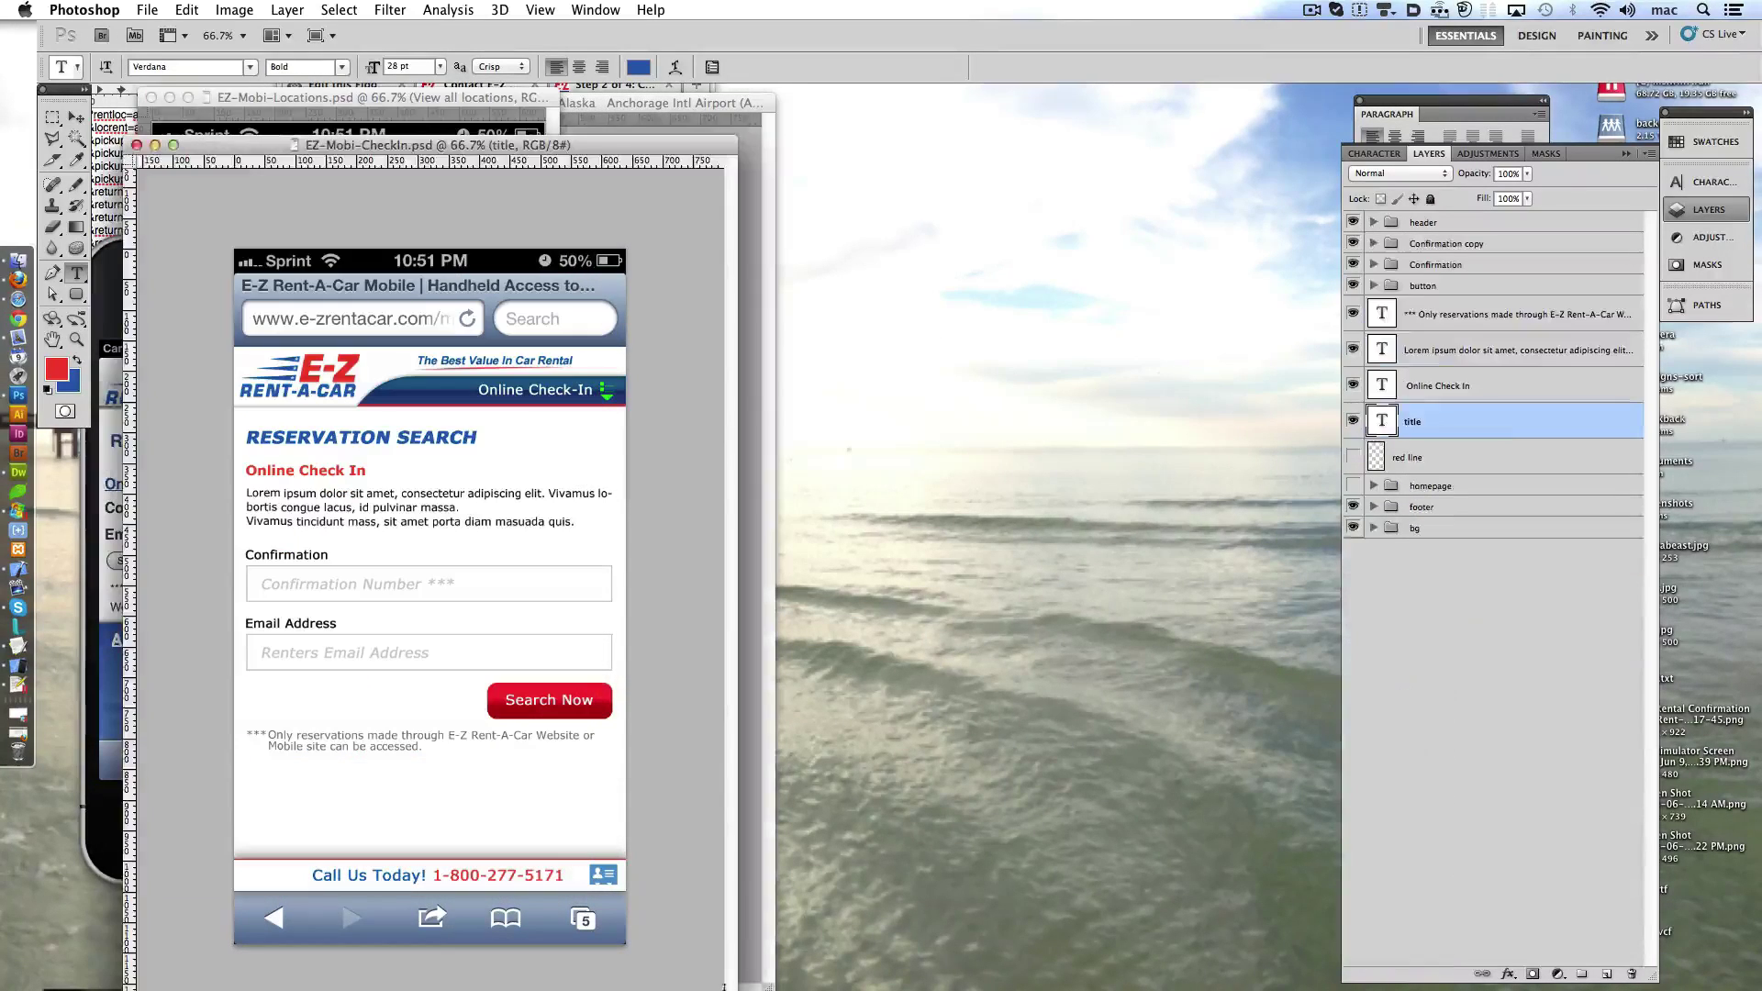
pyautogui.moveTo(432, 144); pyautogui.dragTo(805, 108)
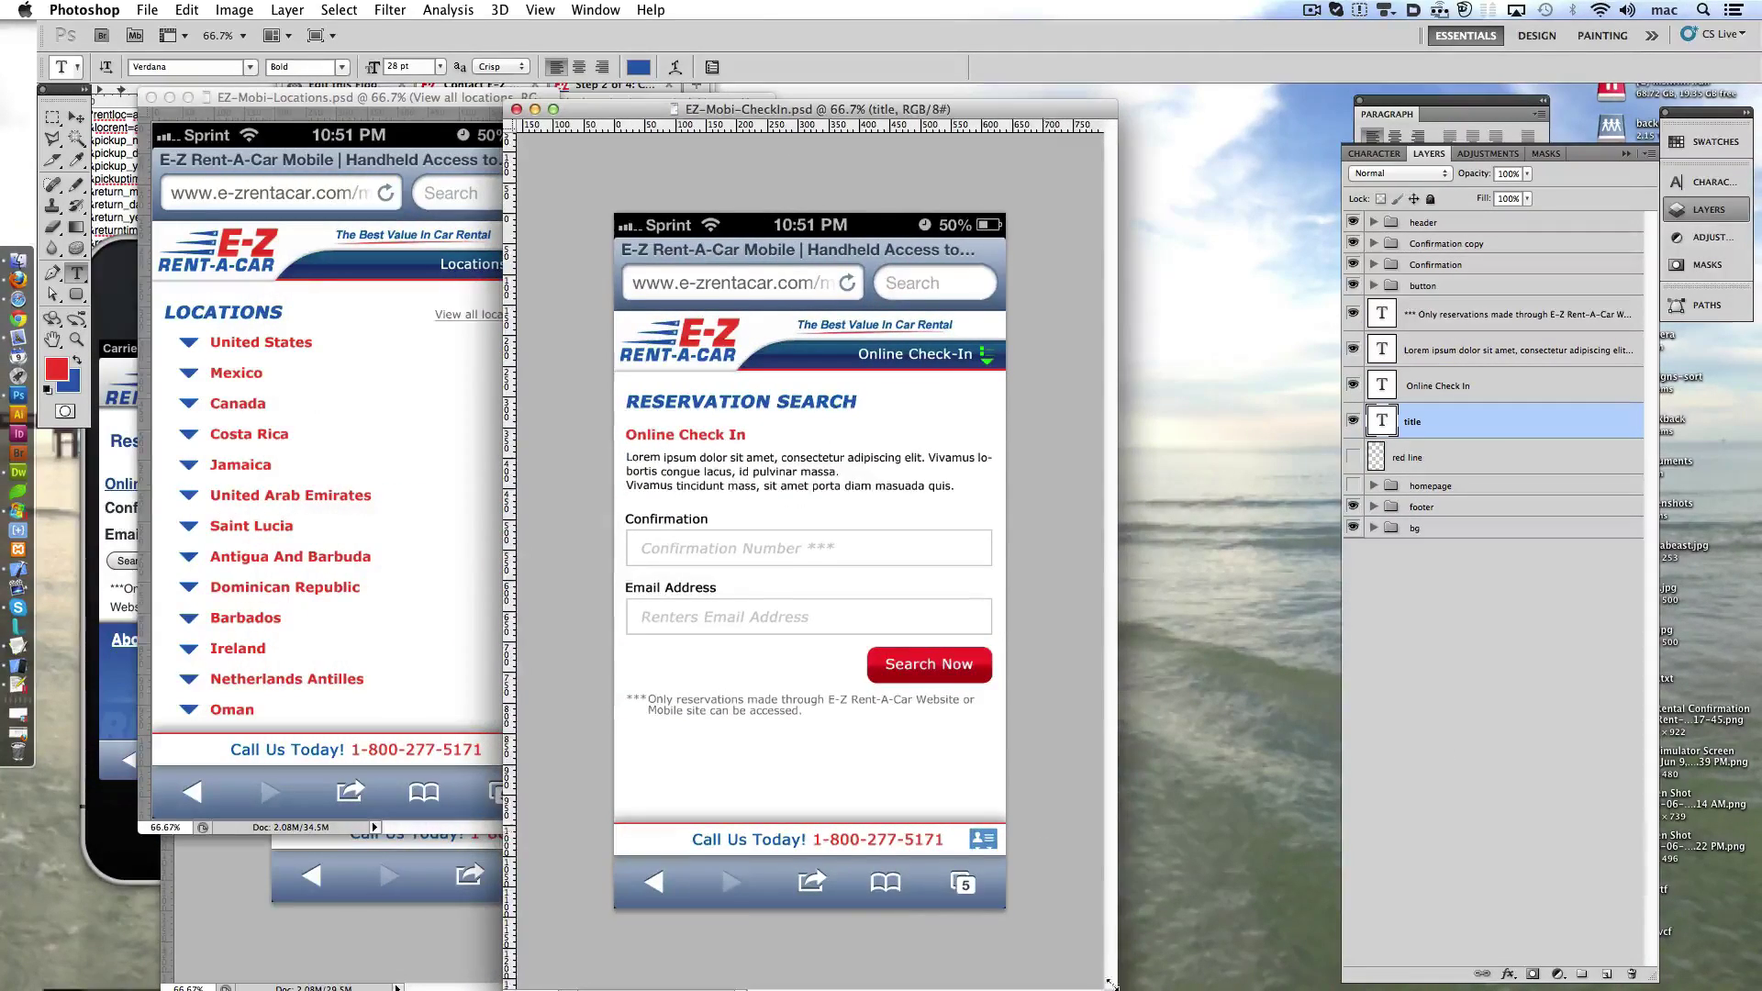
pyautogui.moveTo(1111, 984); pyautogui.dragTo(964, 854)
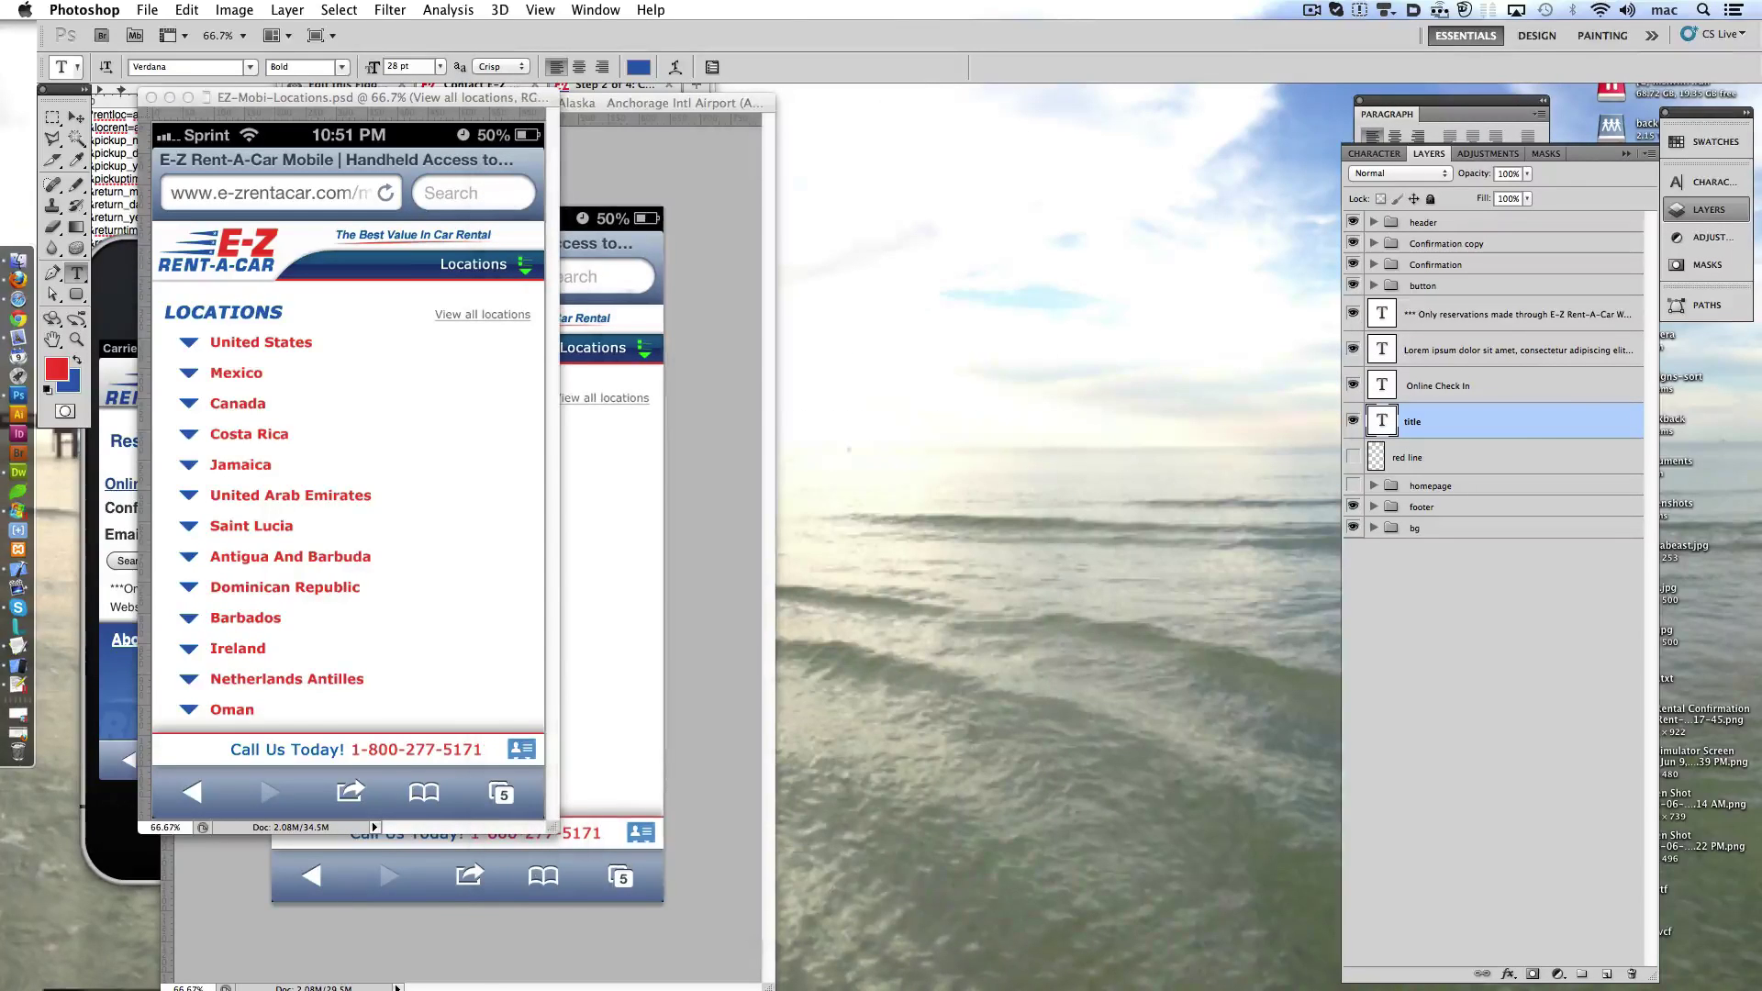
pyautogui.press('super+w')
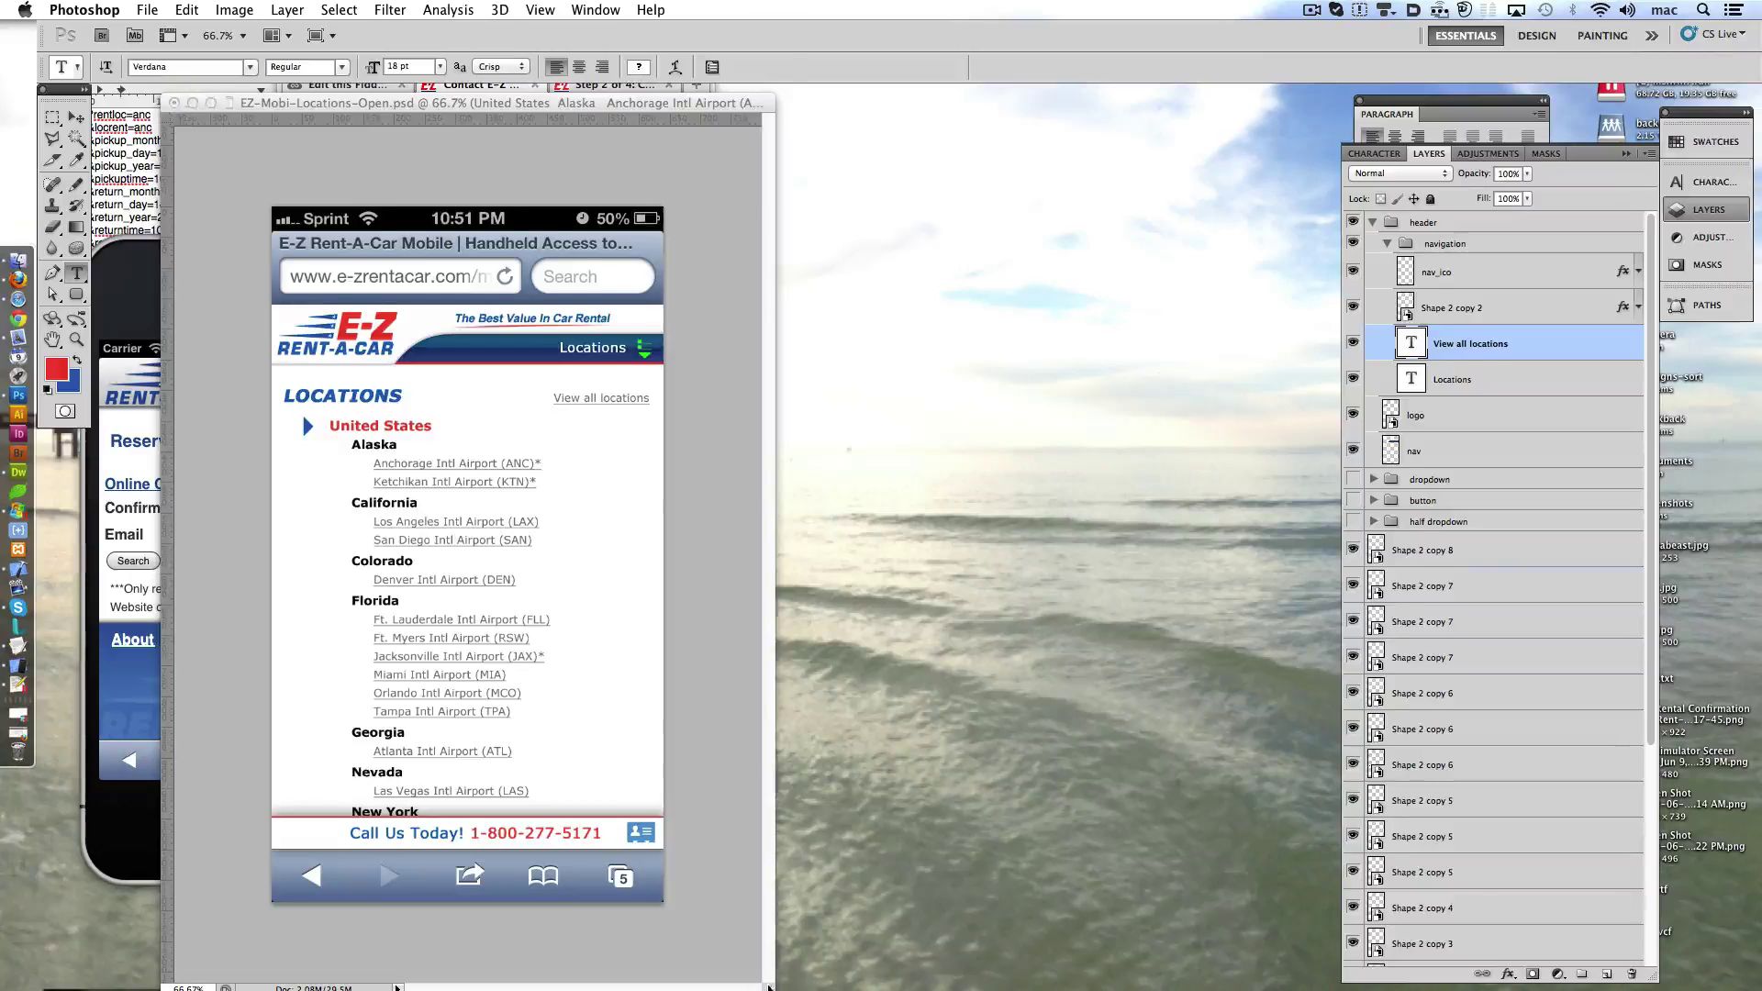
pyautogui.moveTo(769, 986); pyautogui.dragTo(582, 987)
pyautogui.moveTo(367, 103); pyautogui.dragTo(1386, 340)
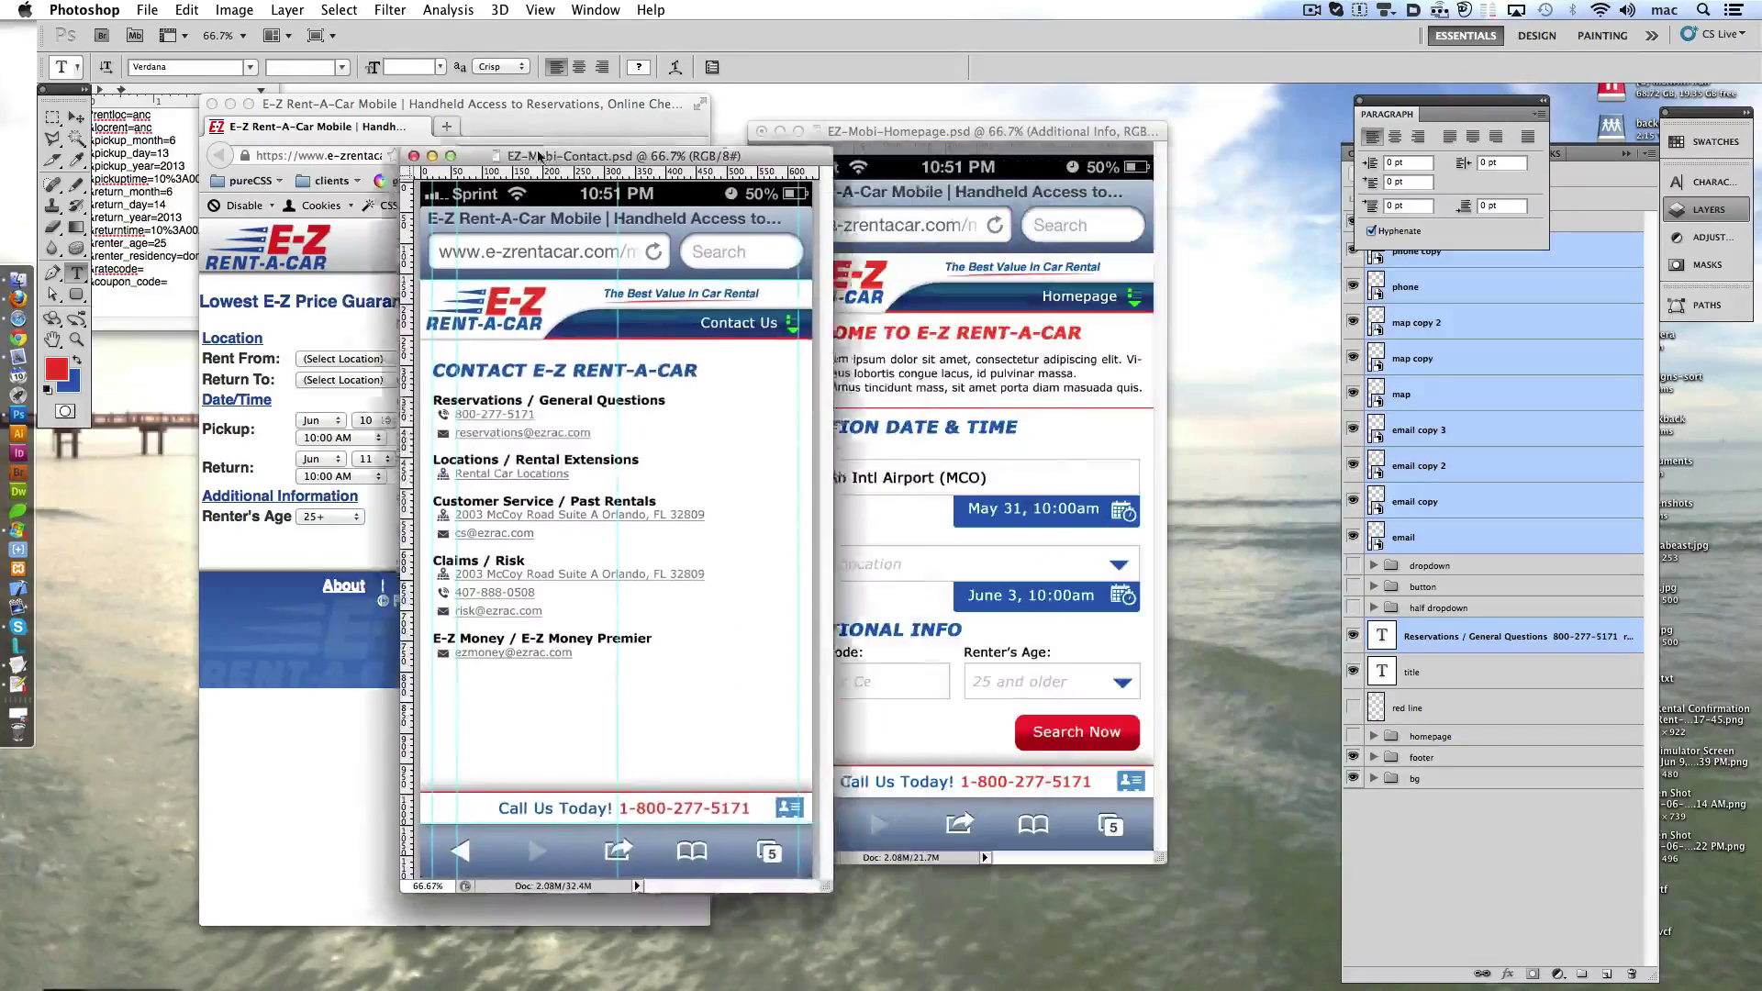
# - Hide the guides and set the five contact section headings to 22 pt
pyautogui.hotkey('ctrl', ';')
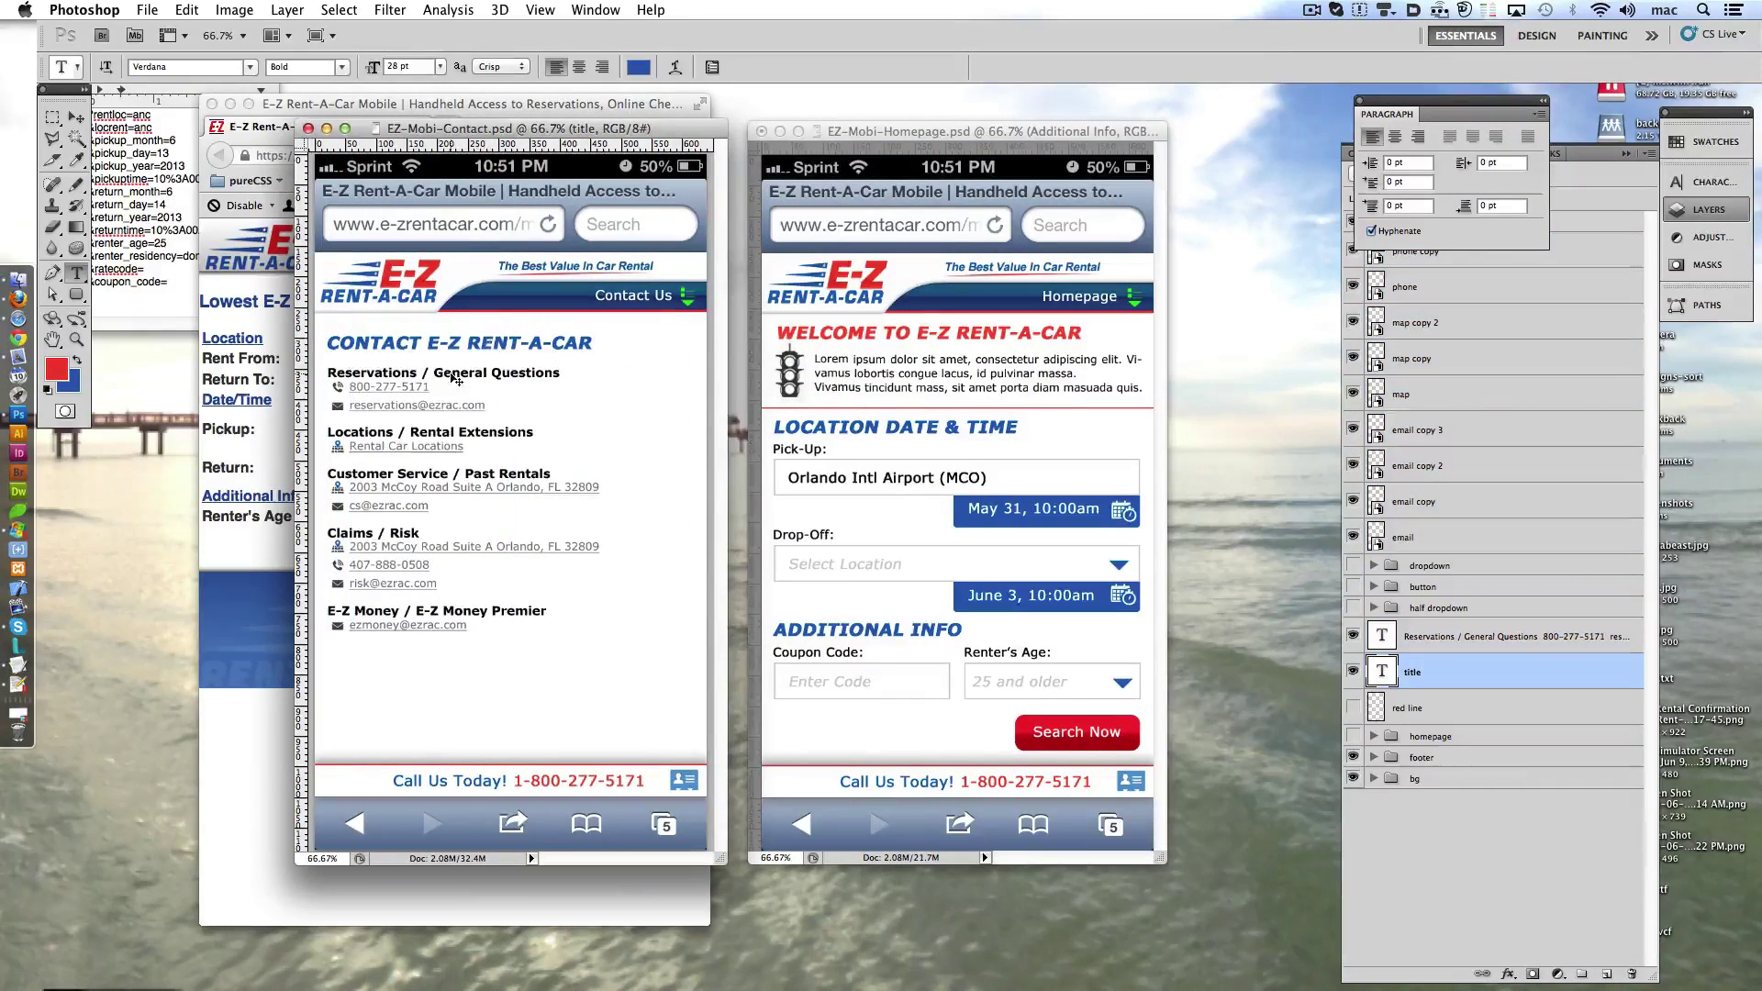
pyautogui.click(456, 376)
pyautogui.tripleClick(456, 376)
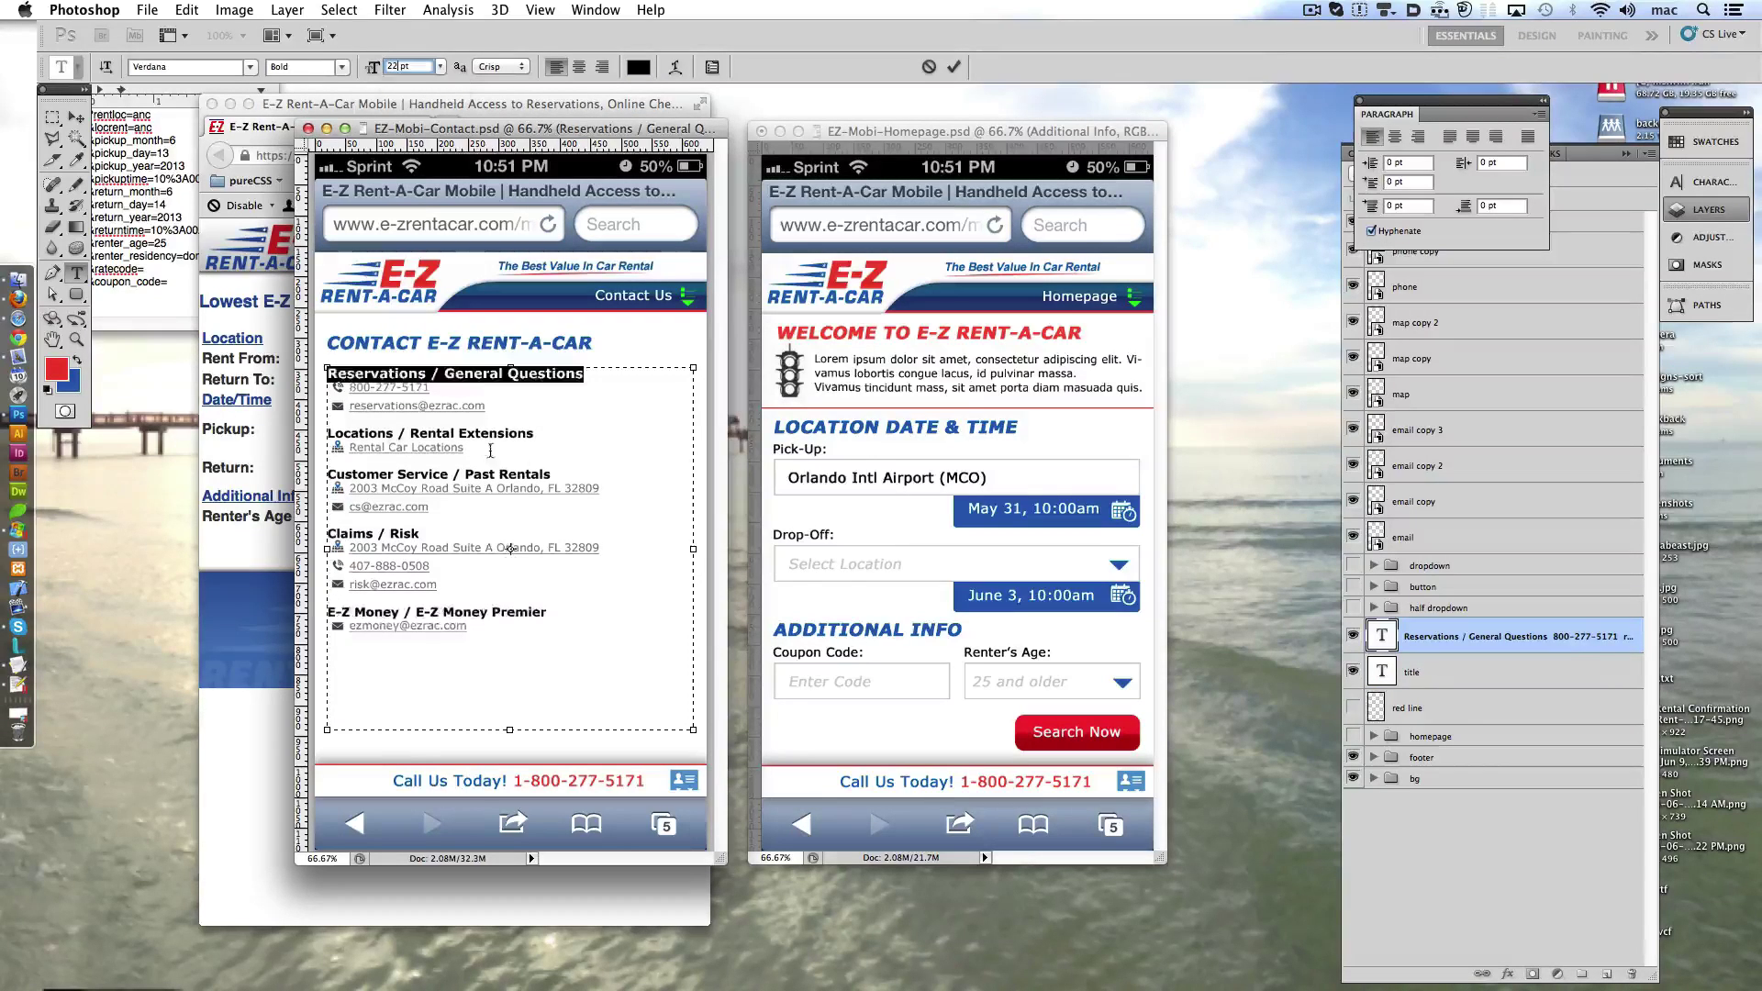
pyautogui.tripleClick(429, 433)
pyautogui.hotkey('ctrl', 'shift', '.')
pyautogui.tripleClick(439, 475)
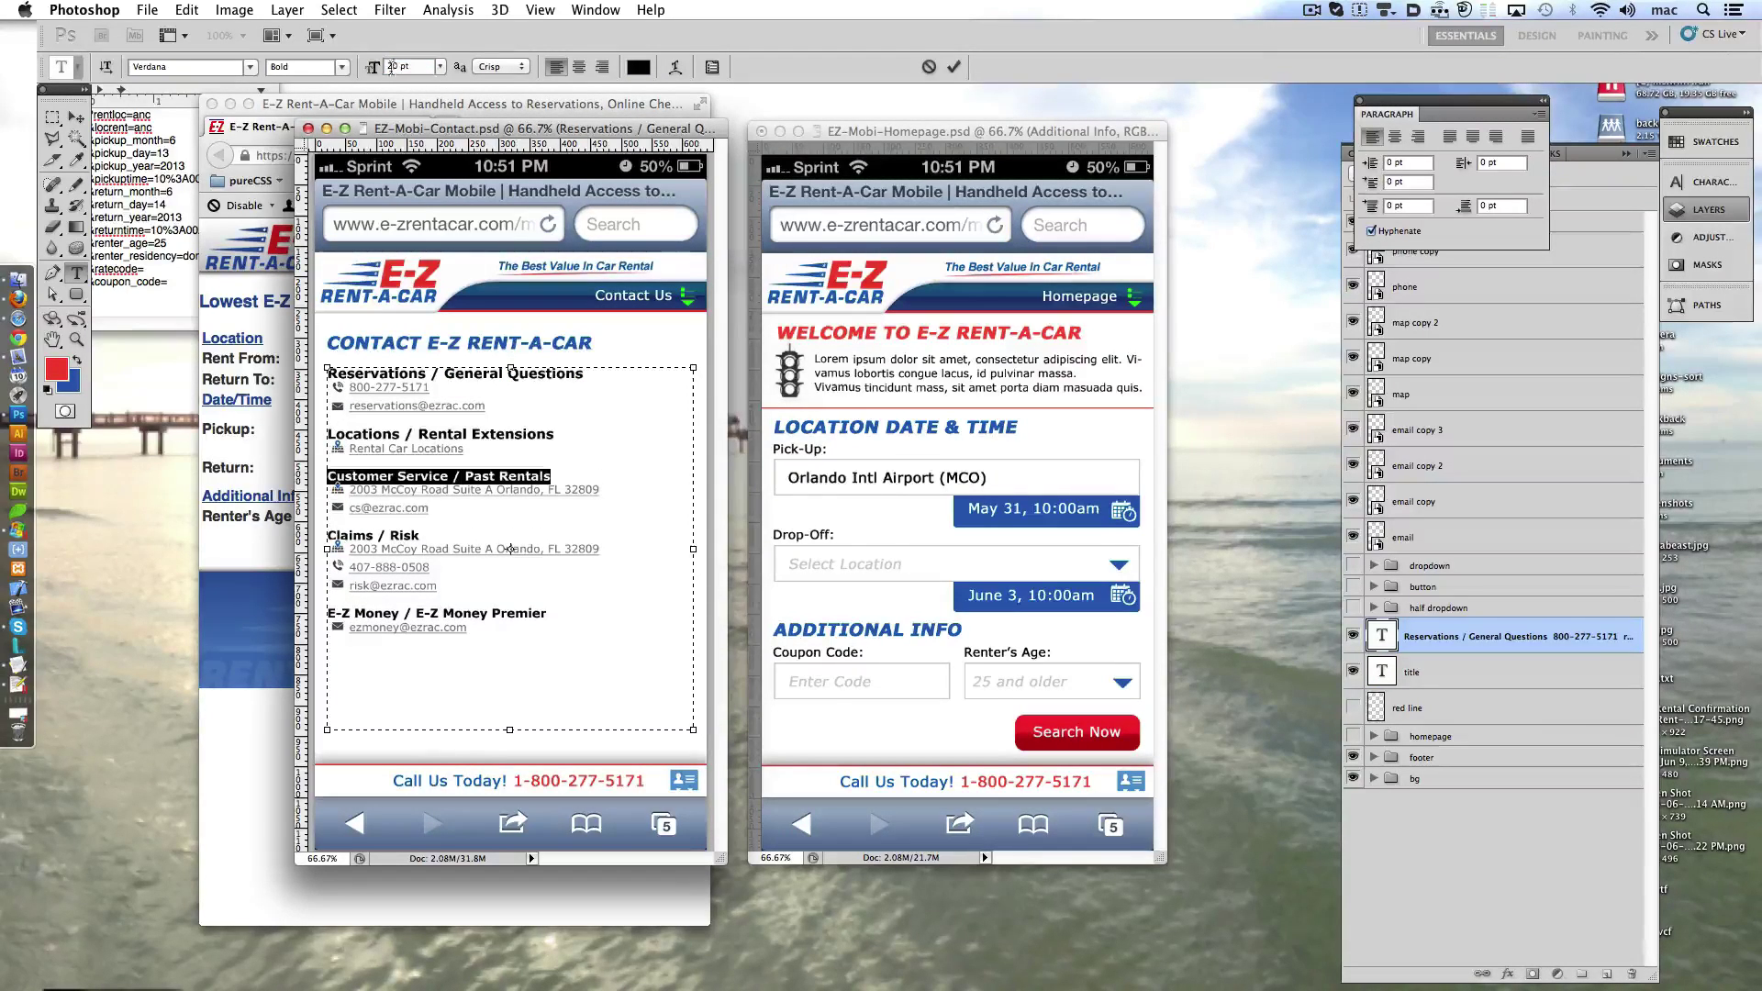
pyautogui.write('22')
pyautogui.press('Return')
pyautogui.write('2')
pyautogui.press('Return')
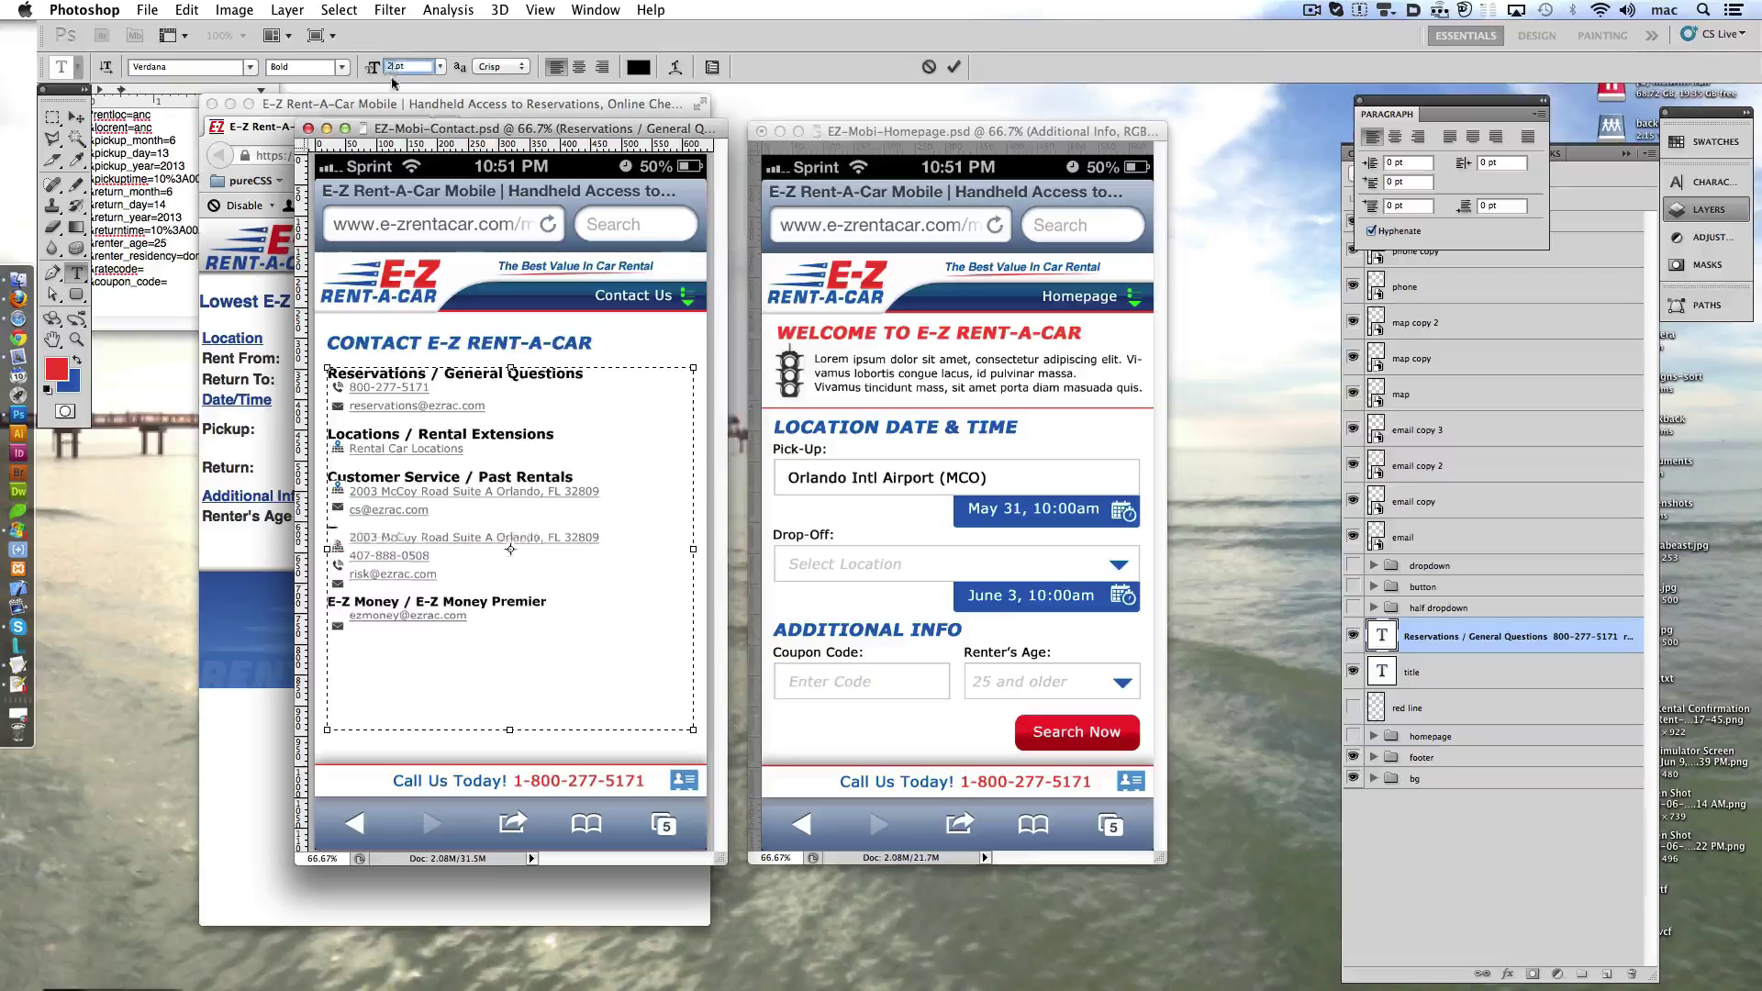
pyautogui.write('22')
pyautogui.press('Return')
pyautogui.tripleClick(436, 616)
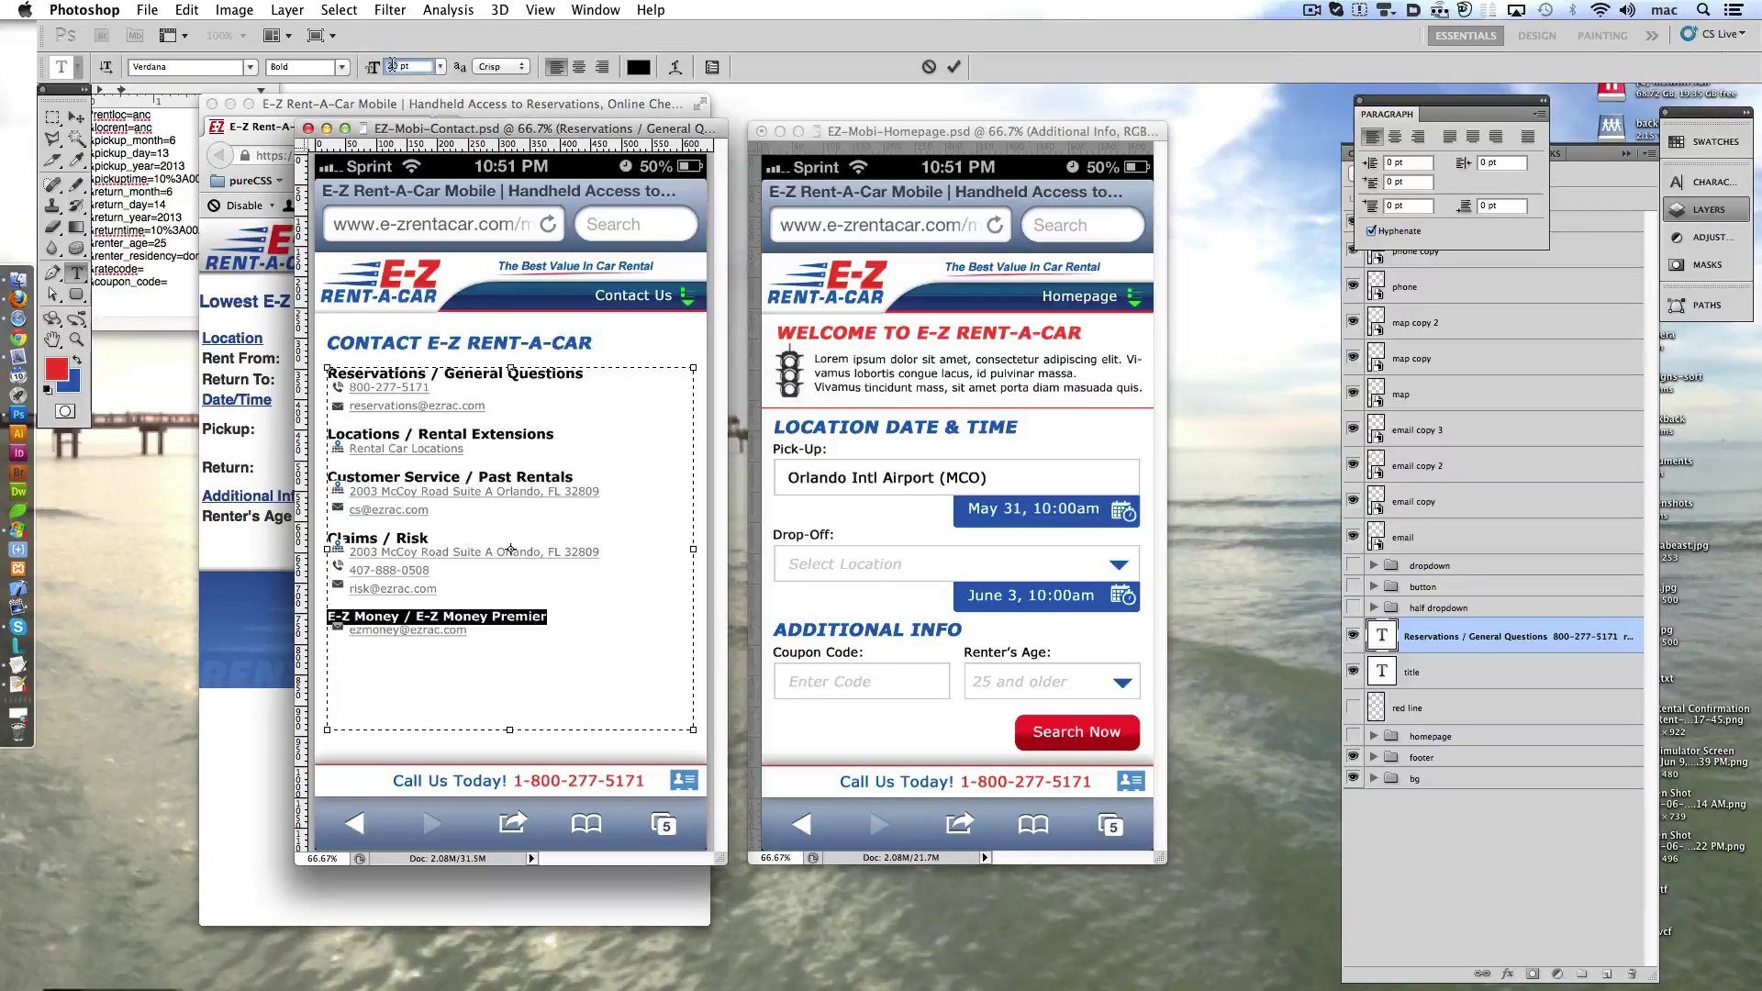
pyautogui.write('22')
pyautogui.press('Return')
# - Colour all five section headings red from the Swatches panel
pyautogui.click(1709, 142)
pyautogui.click(1592, 229)
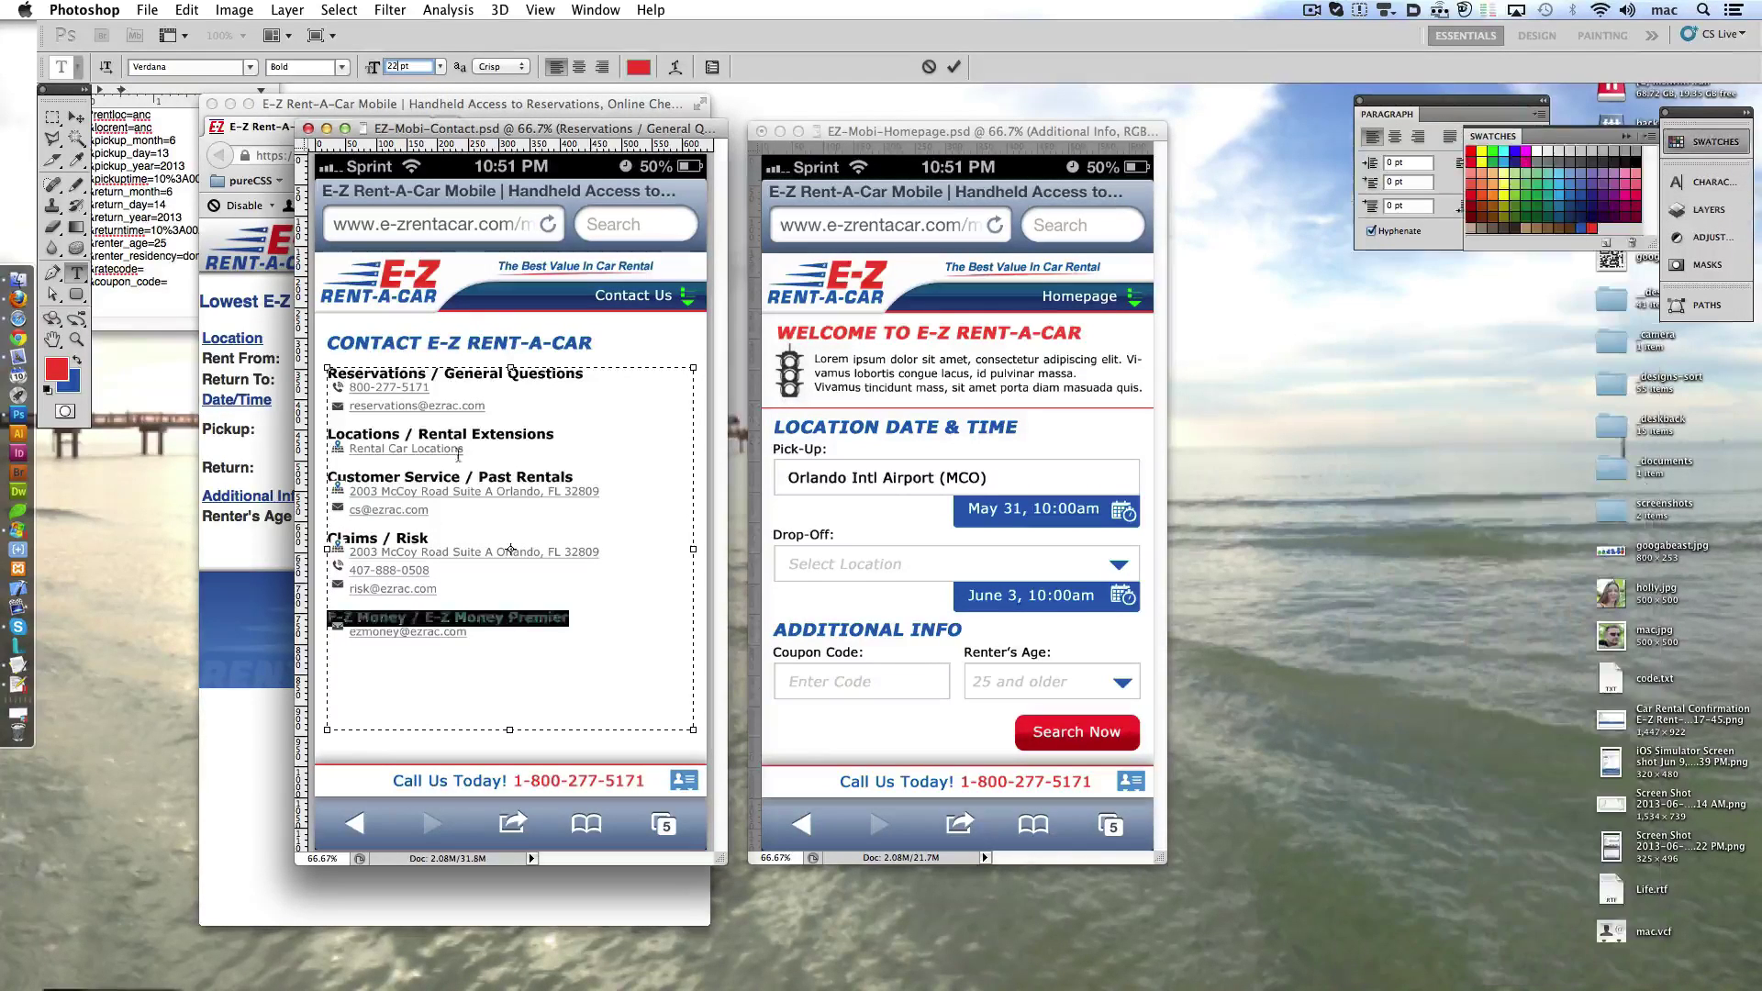
pyautogui.tripleClick(377, 538)
pyautogui.click(1593, 229)
pyautogui.tripleClick(431, 476)
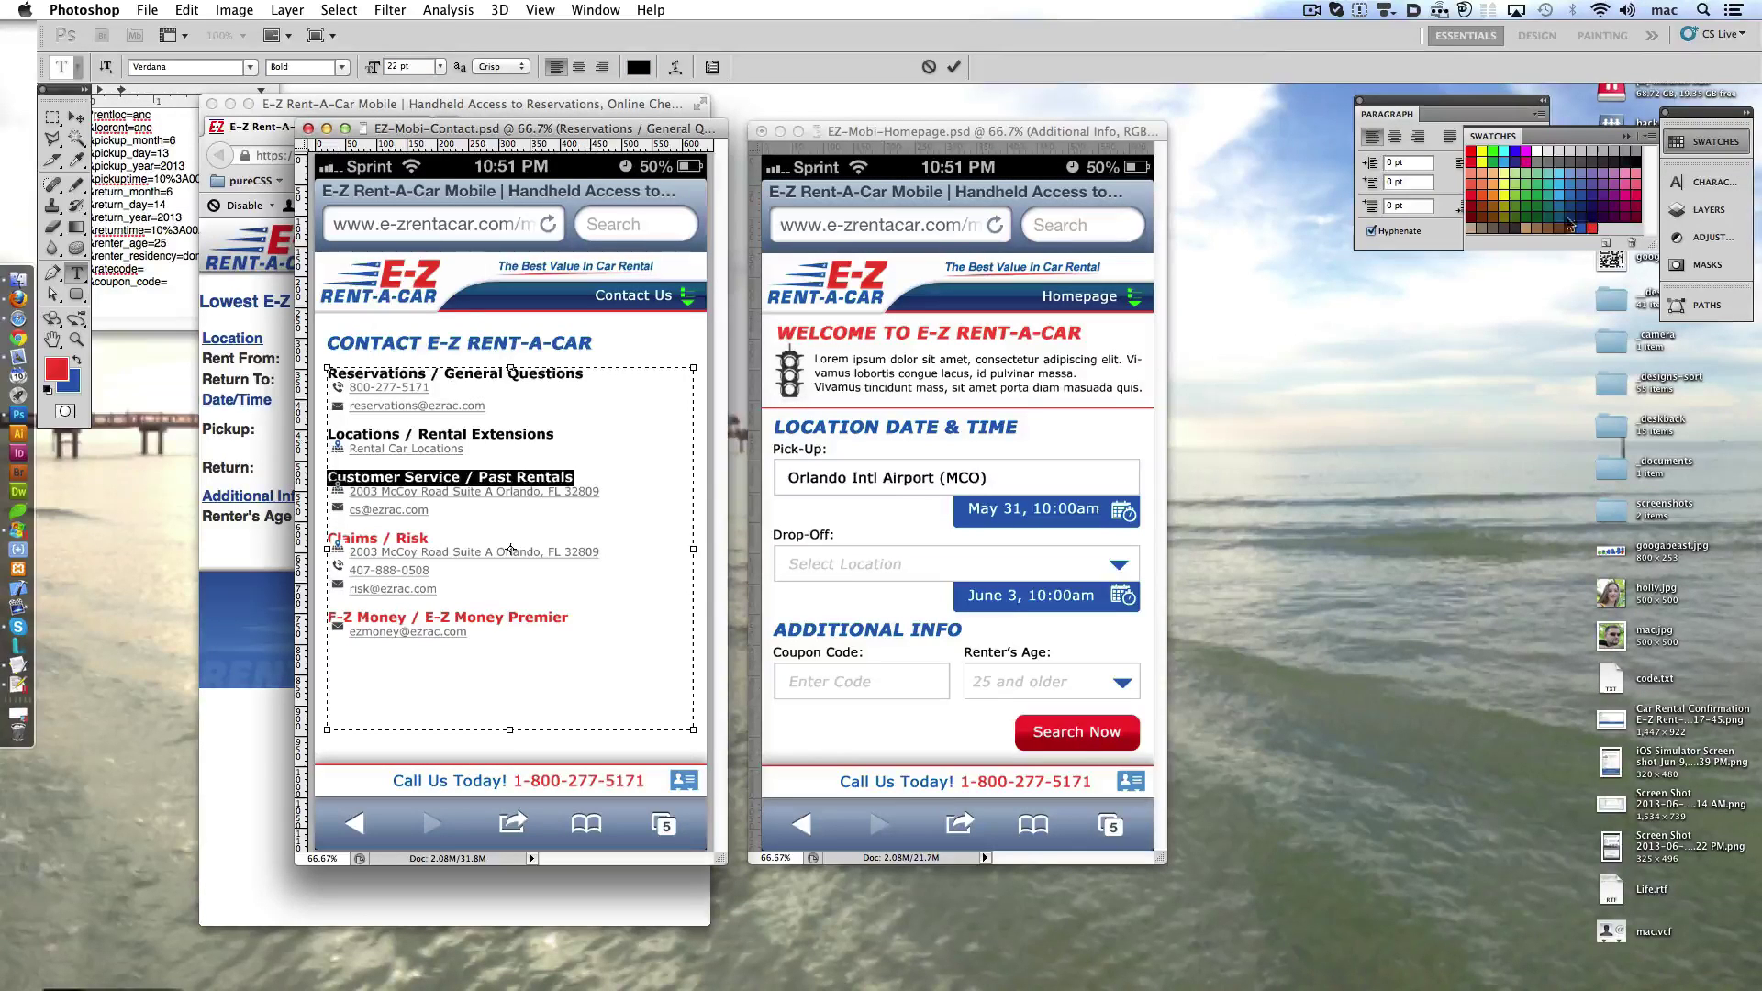
pyautogui.click(1592, 228)
pyautogui.tripleClick(441, 434)
pyautogui.click(1591, 229)
pyautogui.moveTo(587, 374); pyautogui.dragTo(310, 377)
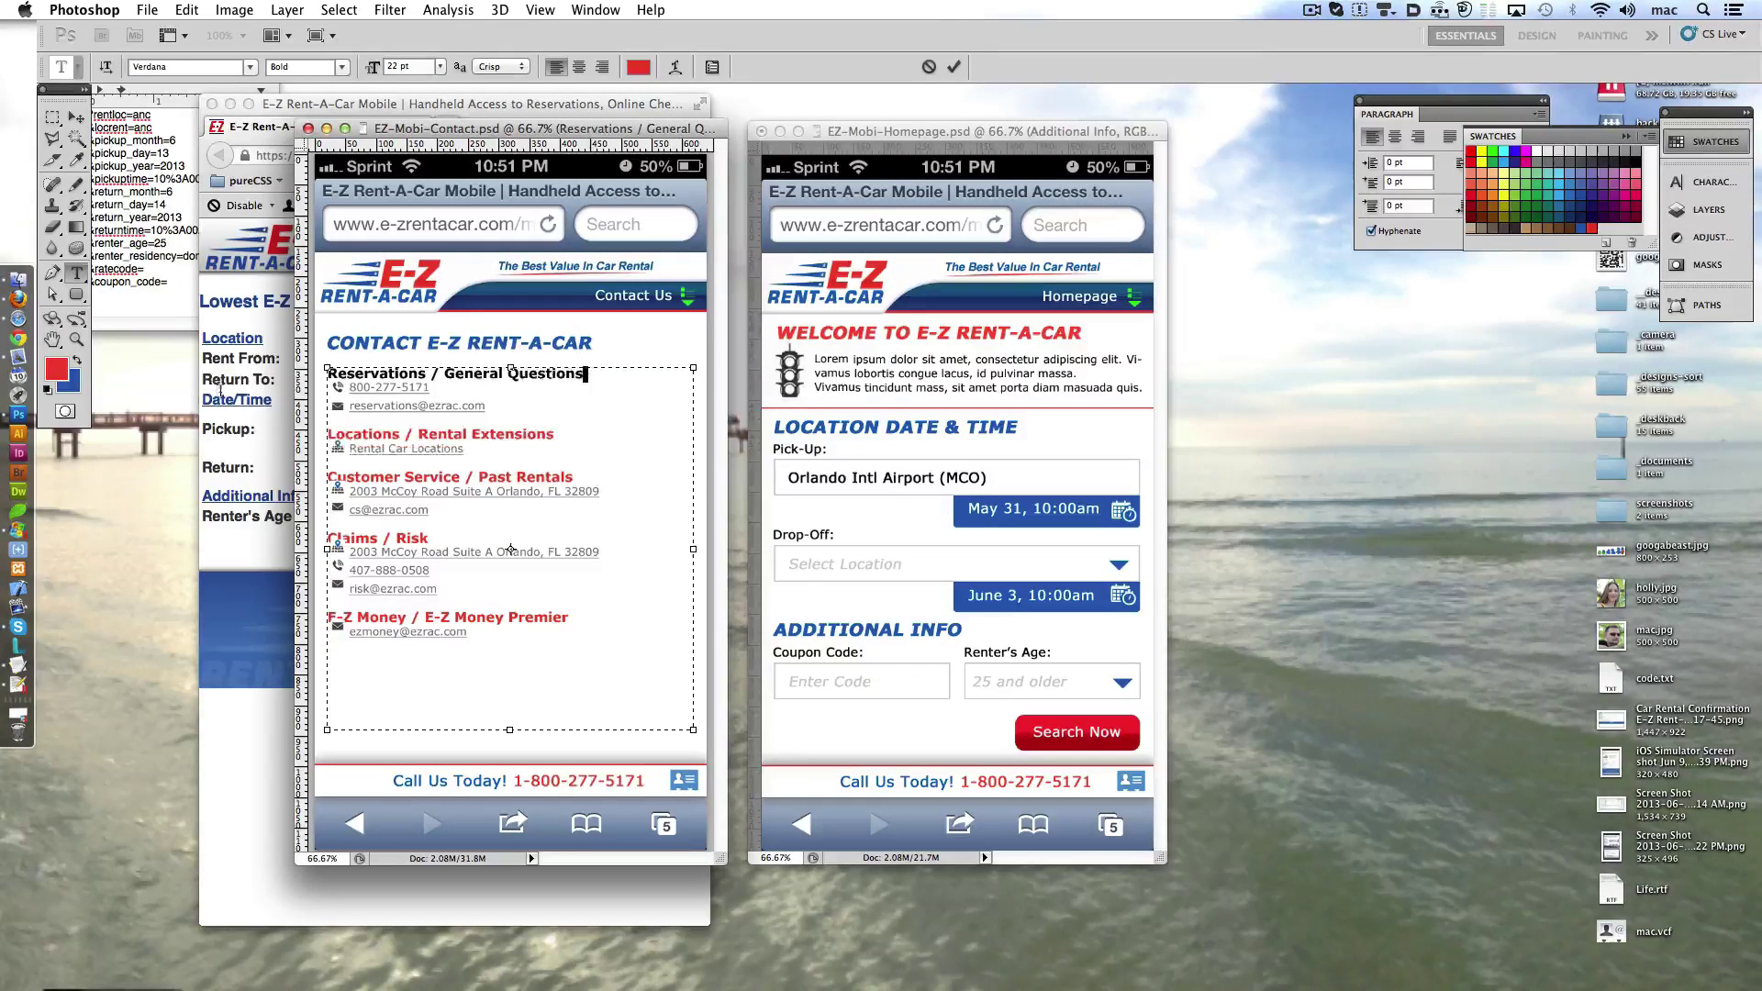
pyautogui.click(1592, 229)
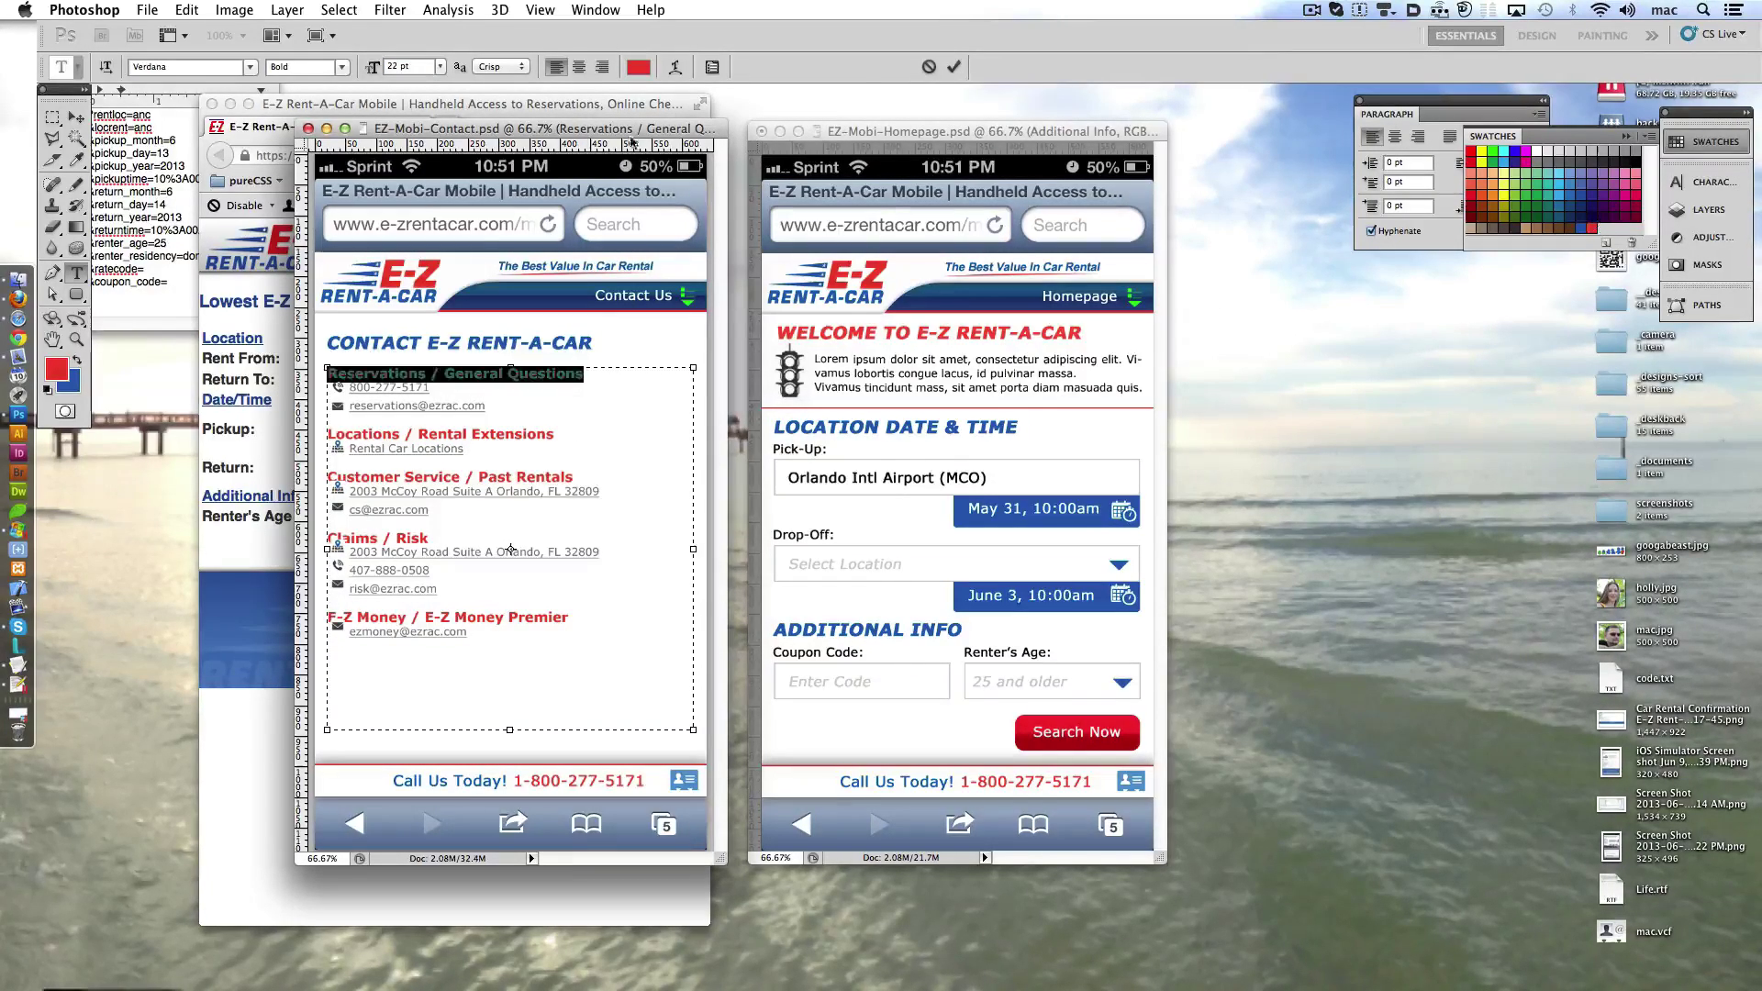
pyautogui.click(954, 67)
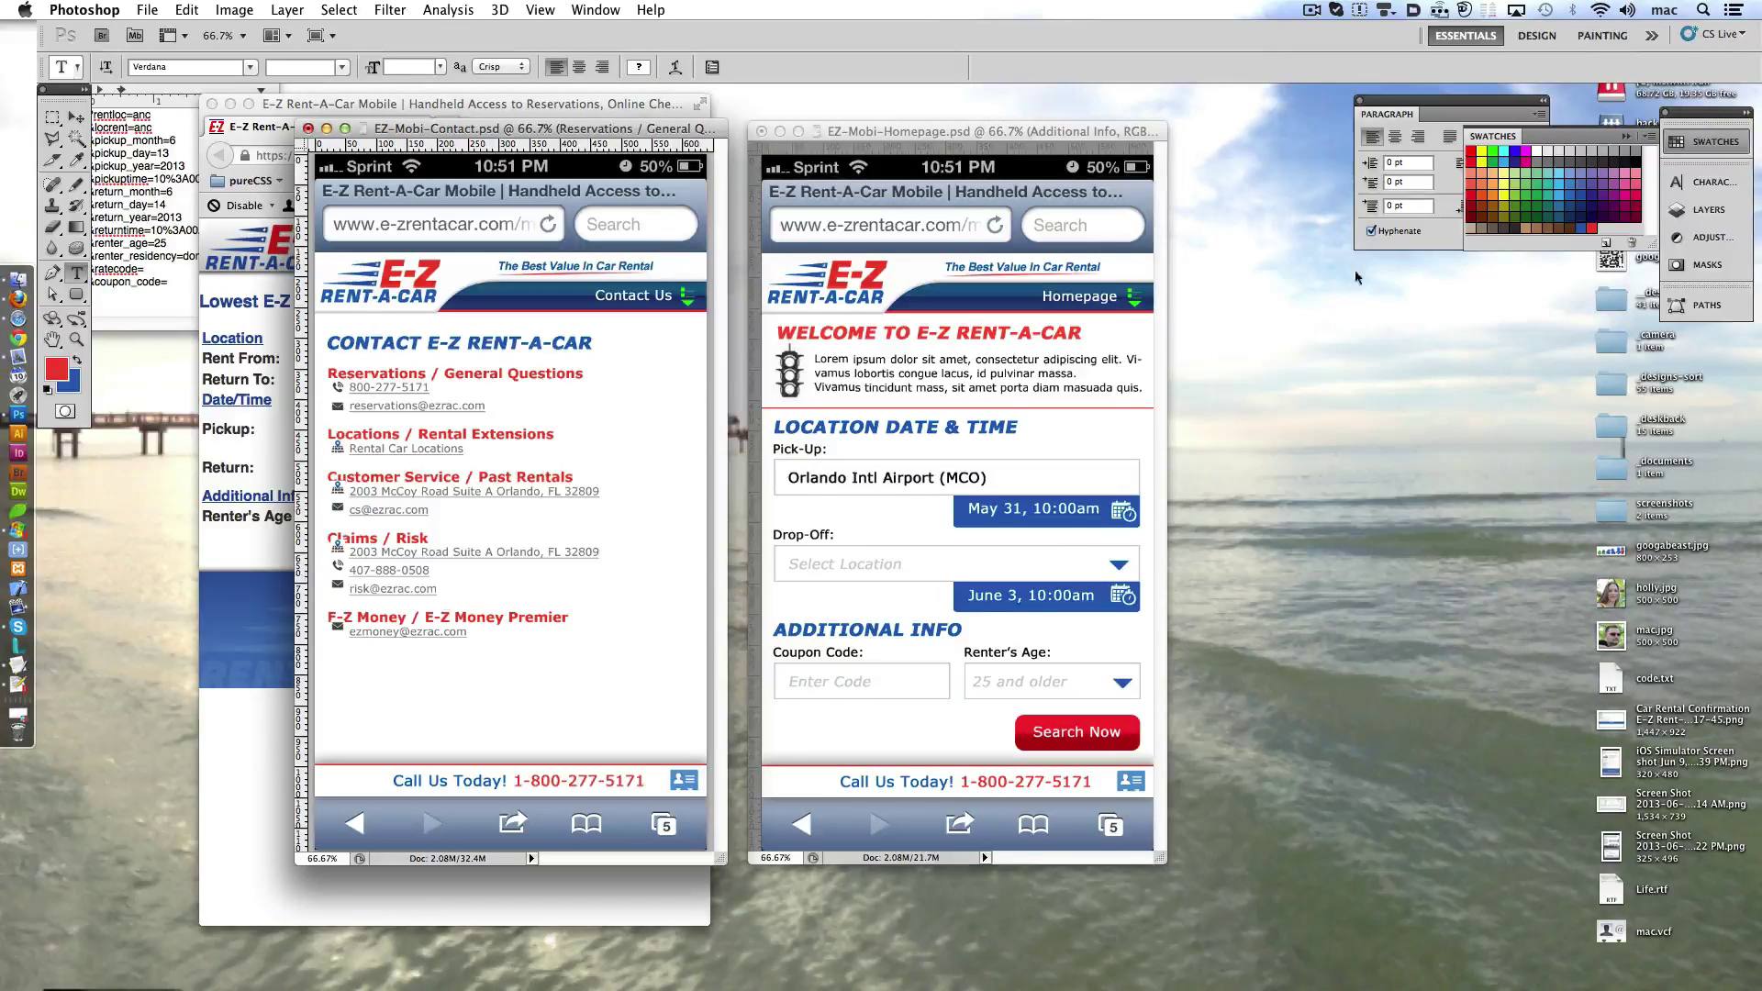
# - Set the phone, email and address detail lines under each heading to 20 pt
pyautogui.moveTo(486, 405); pyautogui.dragTo(265, 400)
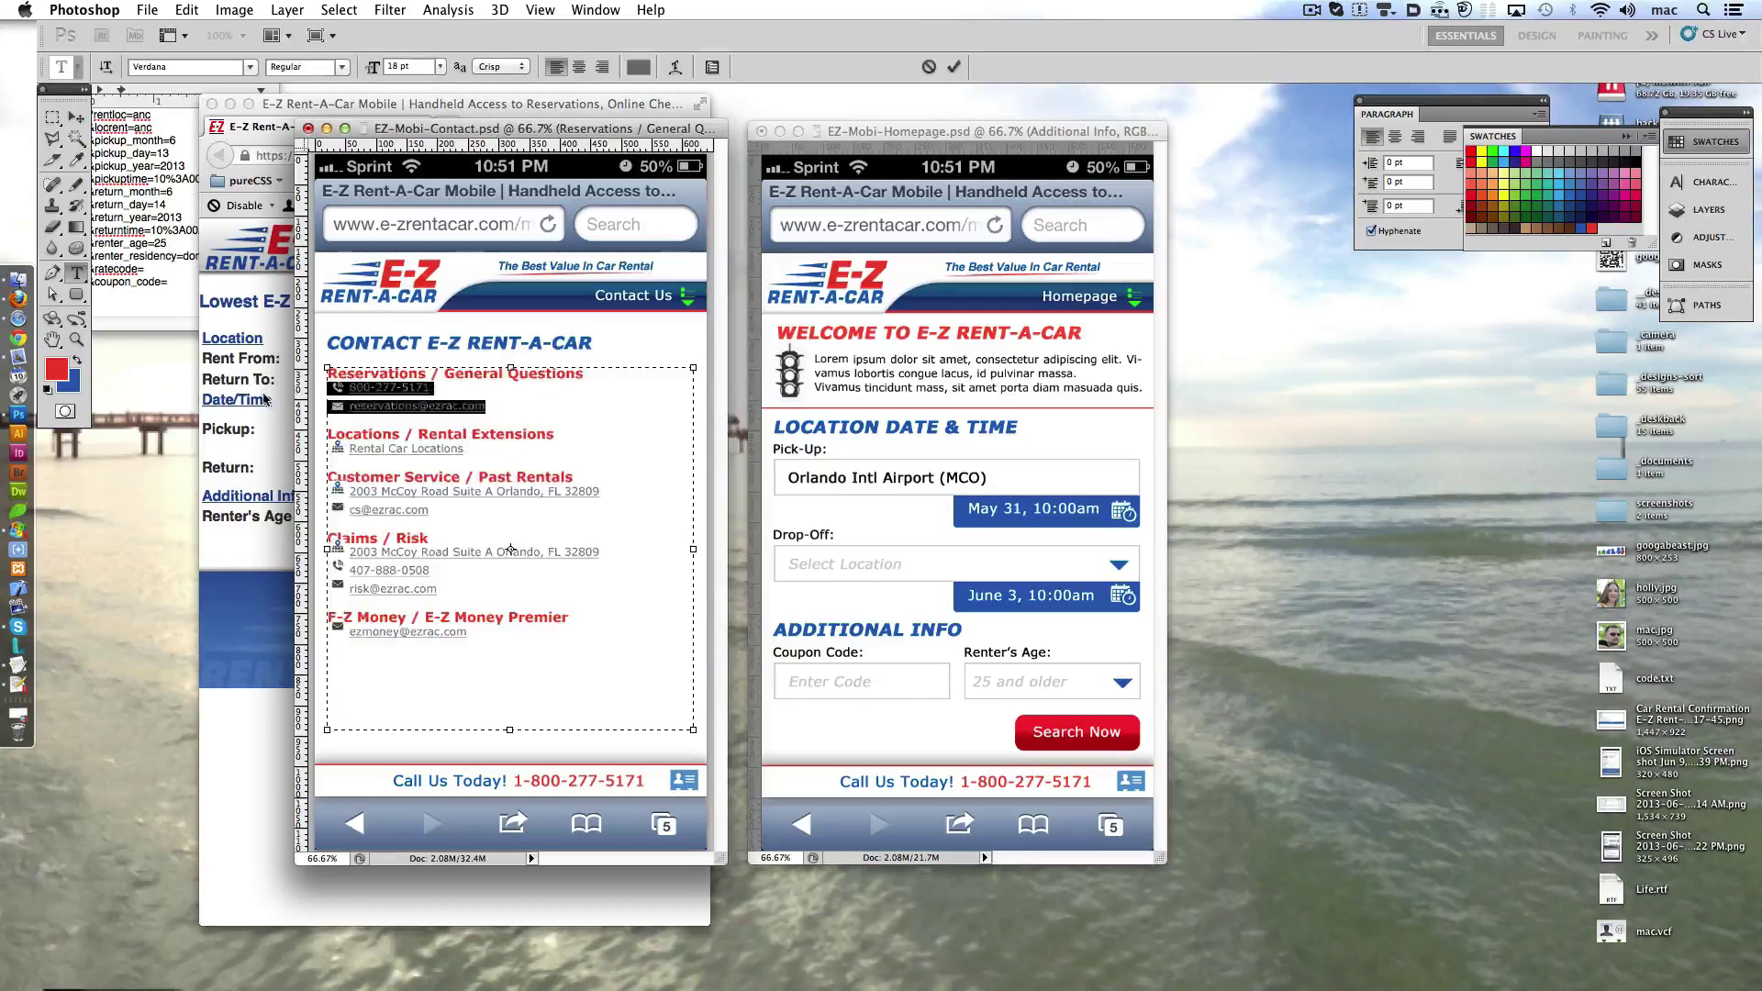
pyautogui.hotkey('ctrl', 'shift', '.')
pyautogui.moveTo(464, 450); pyautogui.dragTo(262, 452)
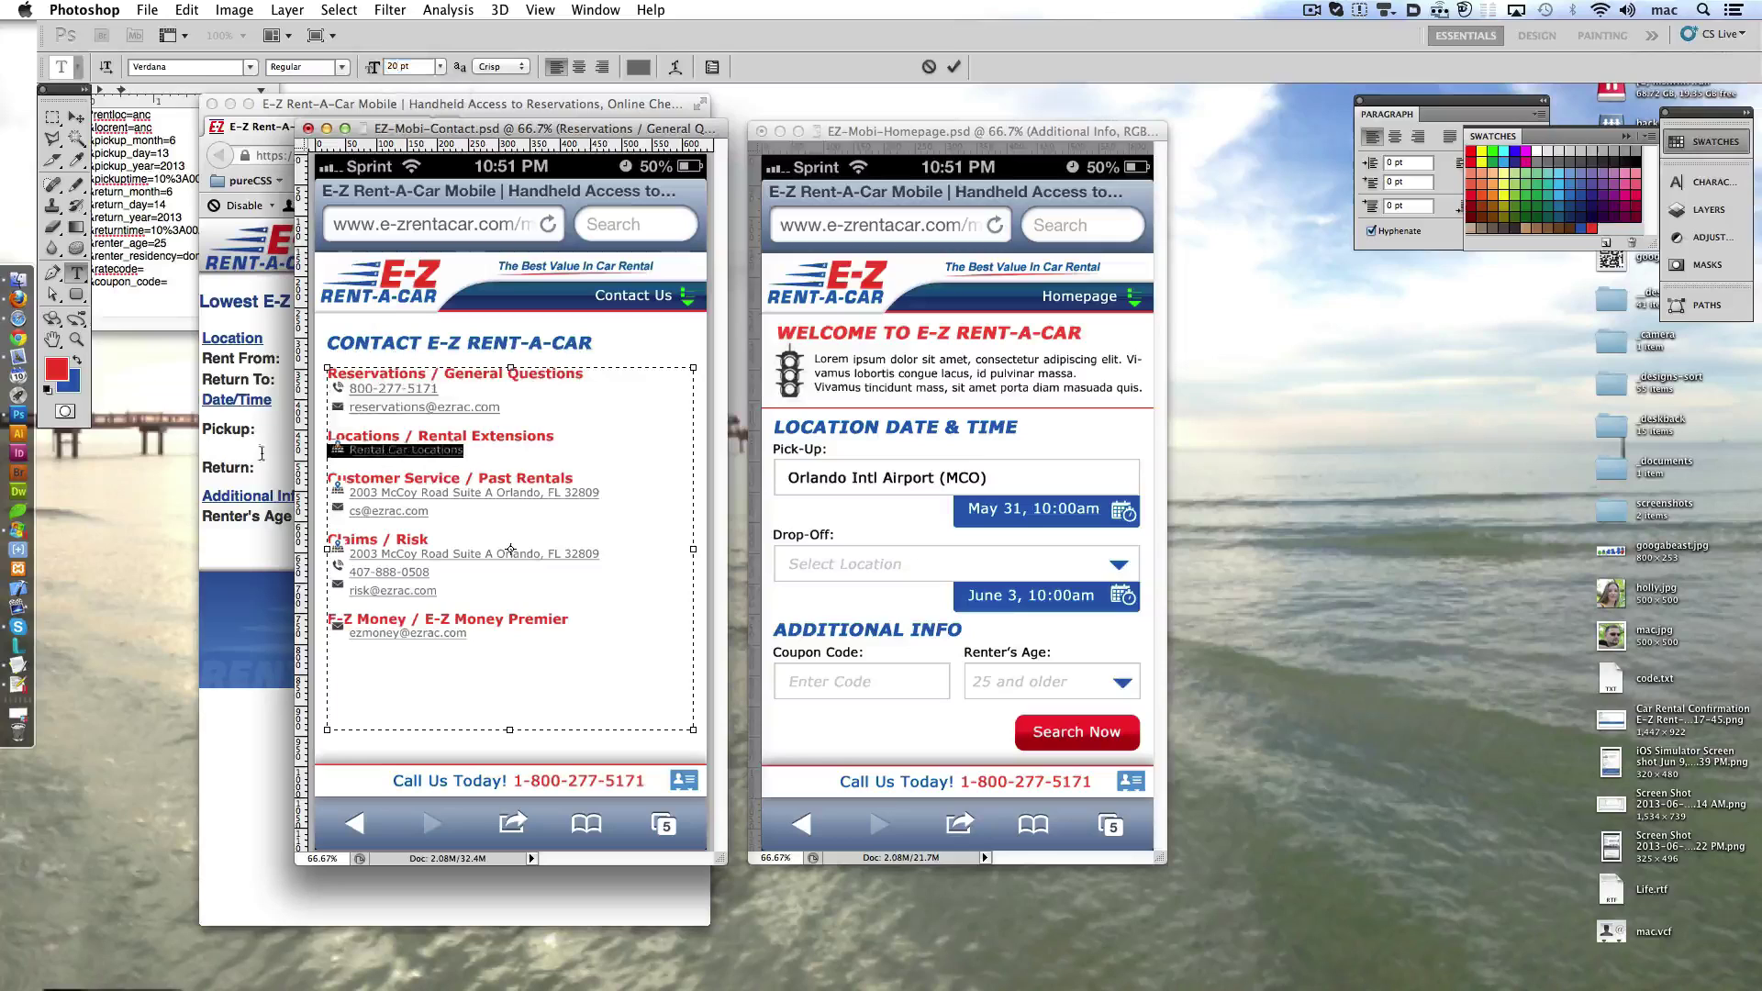
pyautogui.write('20')
pyautogui.moveTo(431, 512); pyautogui.dragTo(323, 492)
pyautogui.click(404, 66)
pyautogui.write('20')
pyautogui.moveTo(437, 593); pyautogui.dragTo(319, 570)
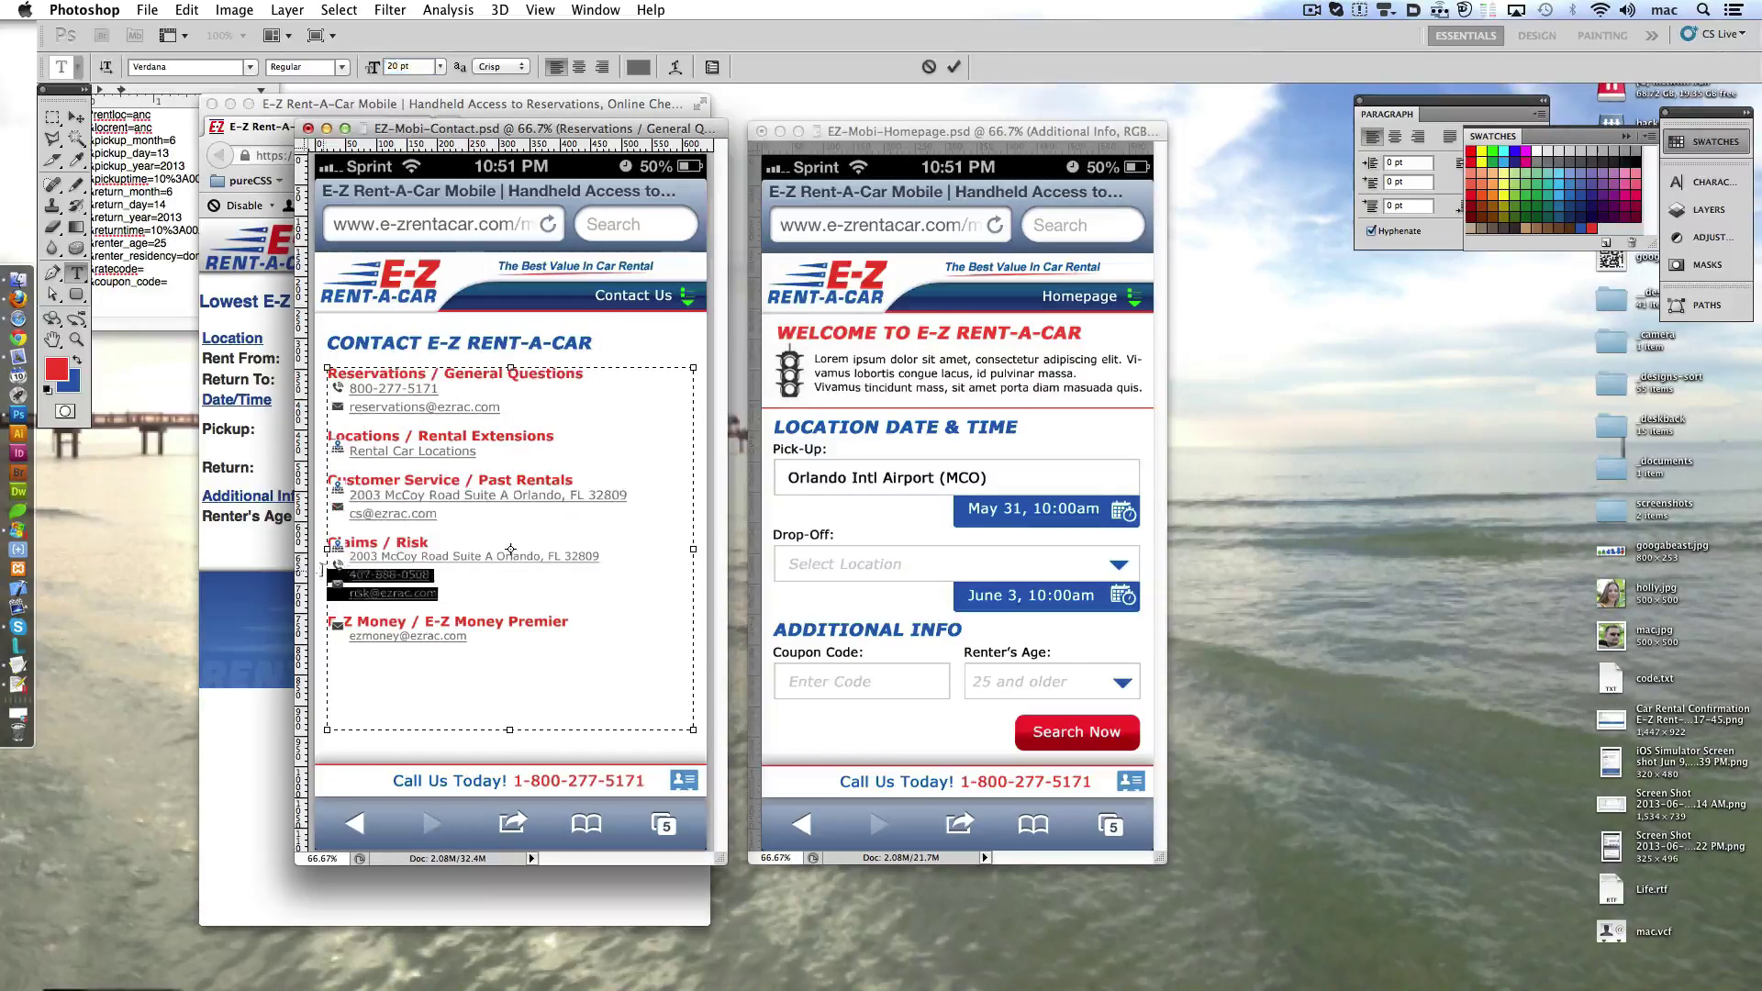
pyautogui.click(403, 66)
pyautogui.write('20')
pyautogui.moveTo(468, 637); pyautogui.dragTo(326, 637)
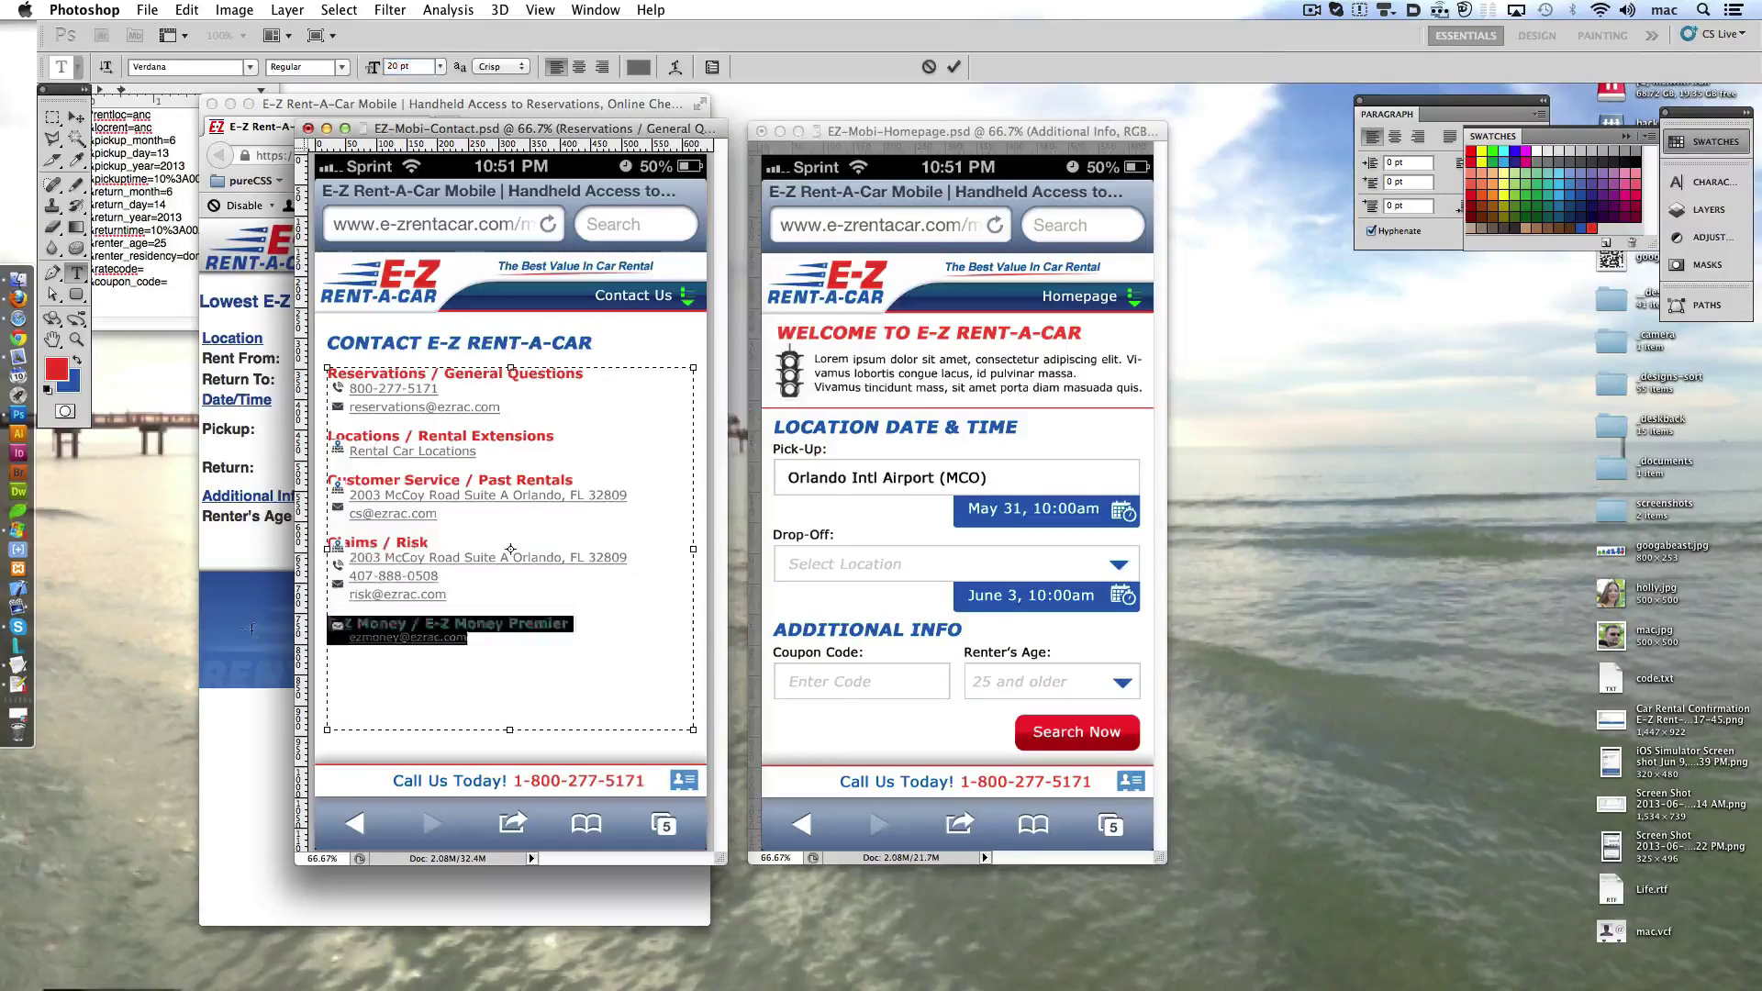
pyautogui.click(393, 66)
pyautogui.write('20')
pyautogui.click(955, 66)
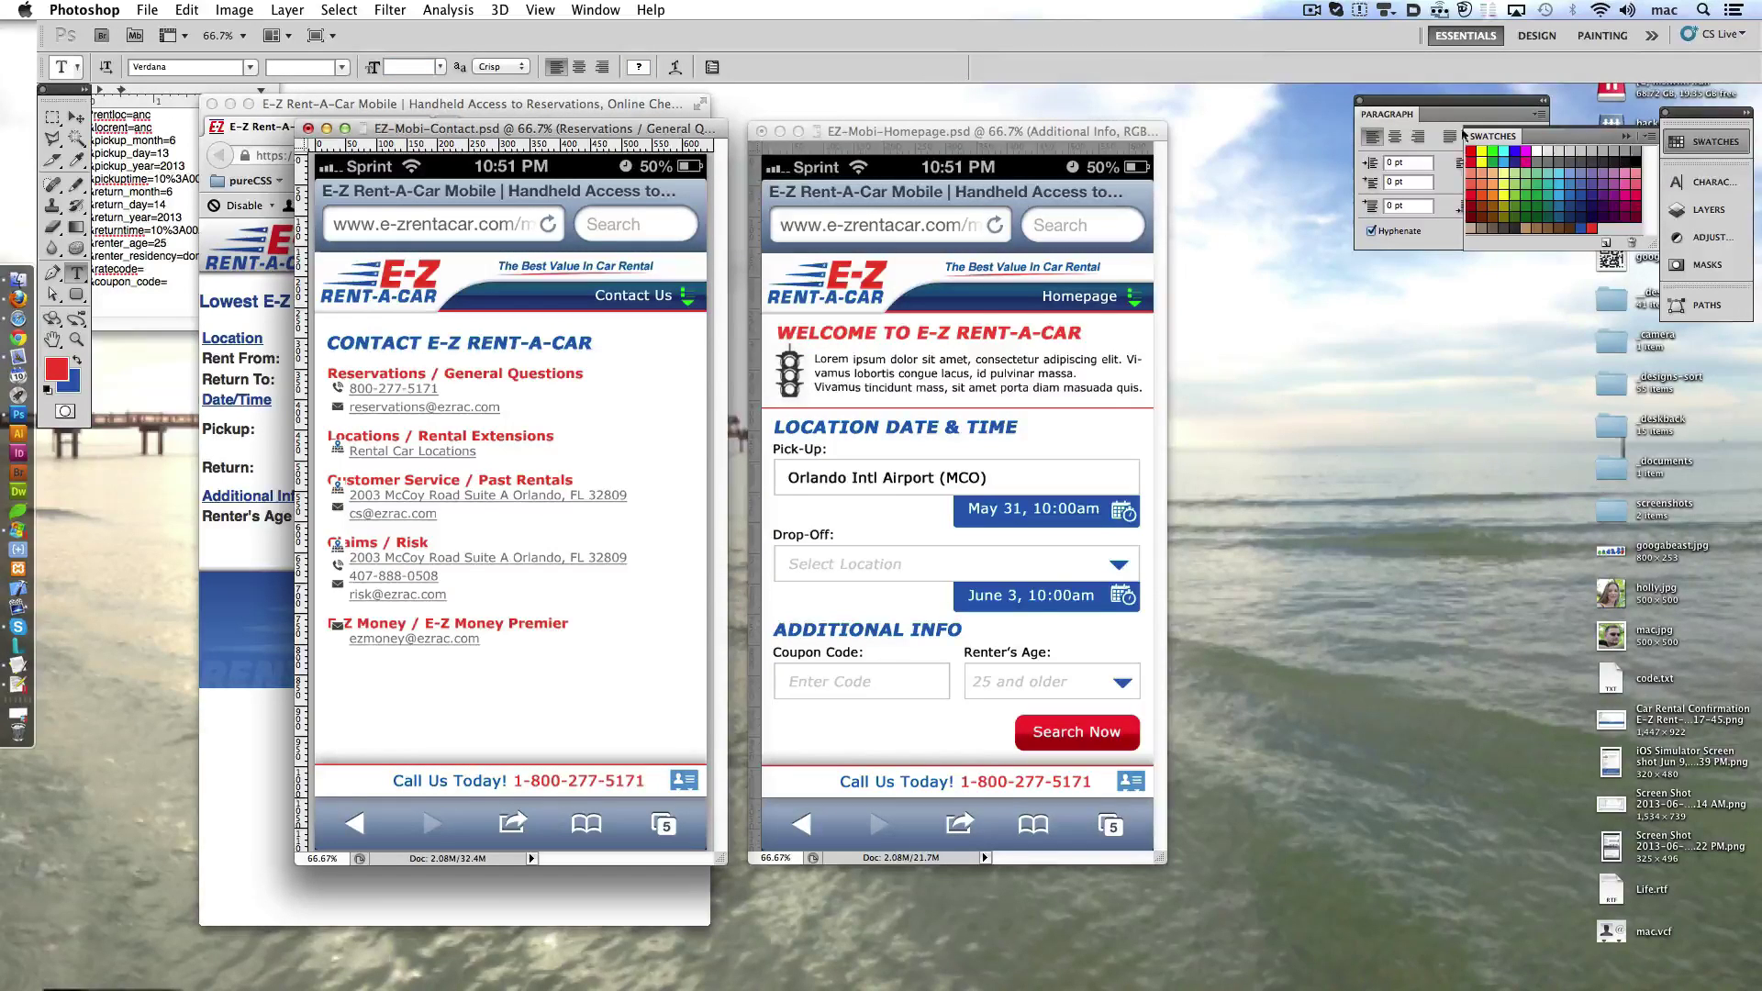
# - Set the whole contact text block's leading to 30 pt in the Character panel
pyautogui.click(1693, 181)
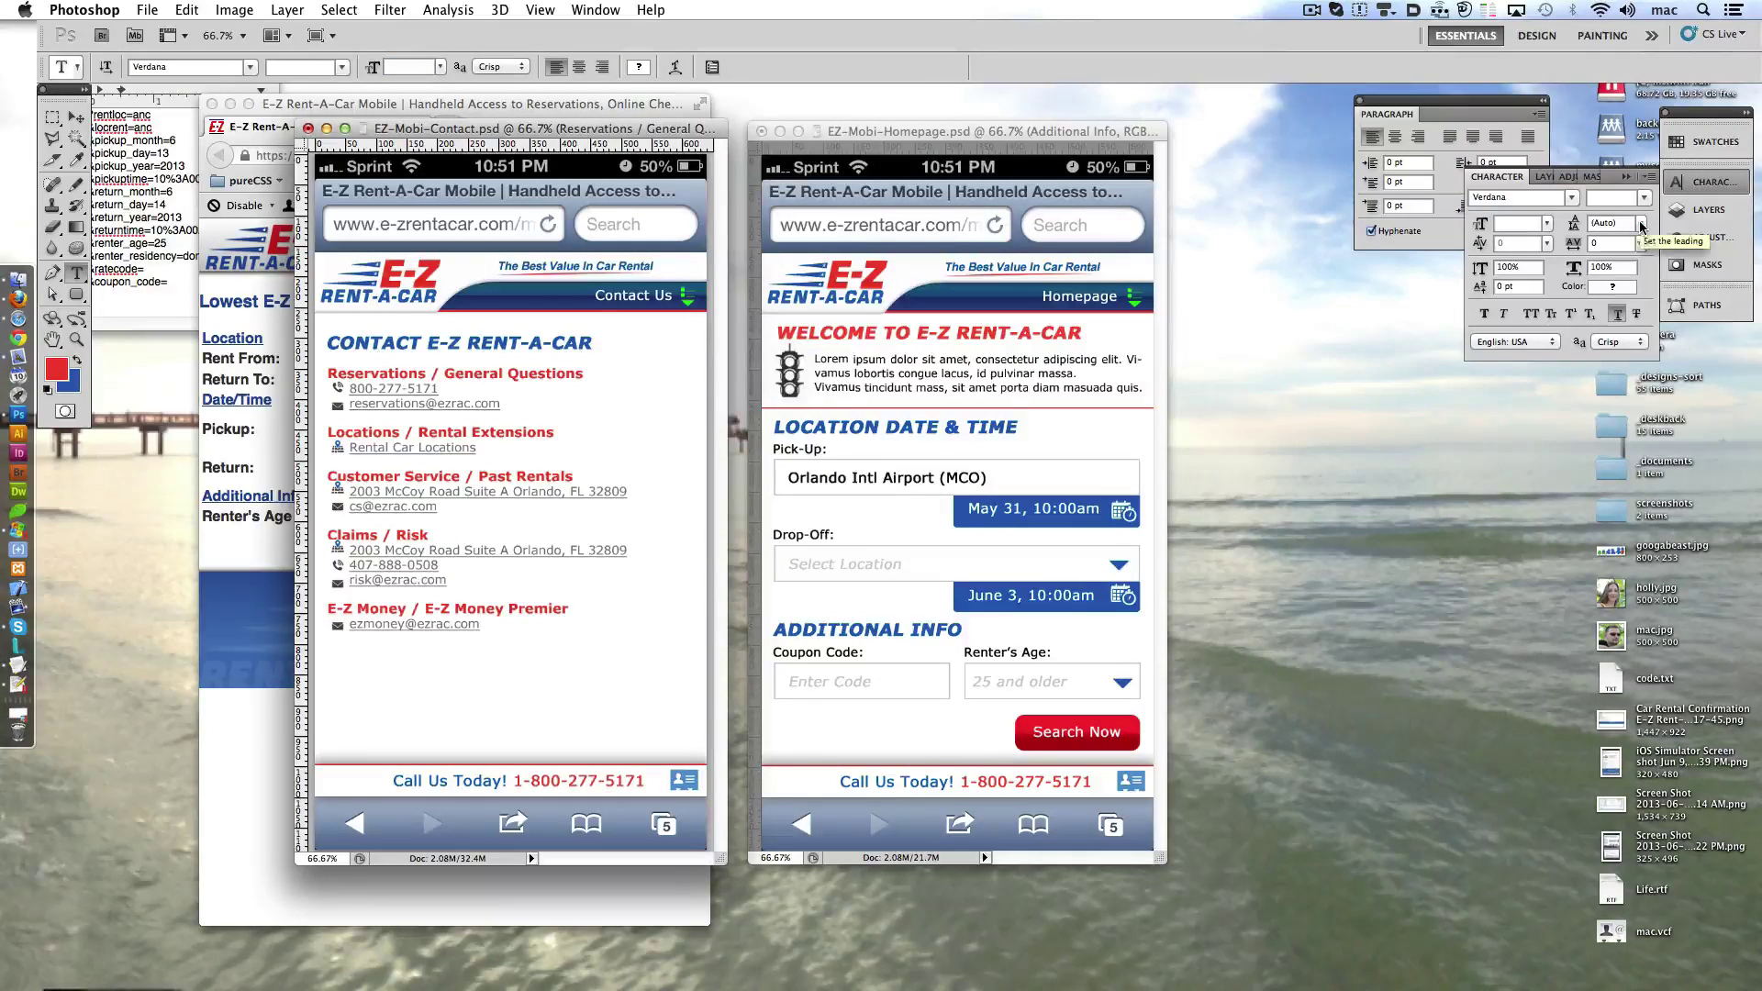
pyautogui.click(1641, 226)
pyautogui.click(1635, 408)
pyautogui.click(460, 460)
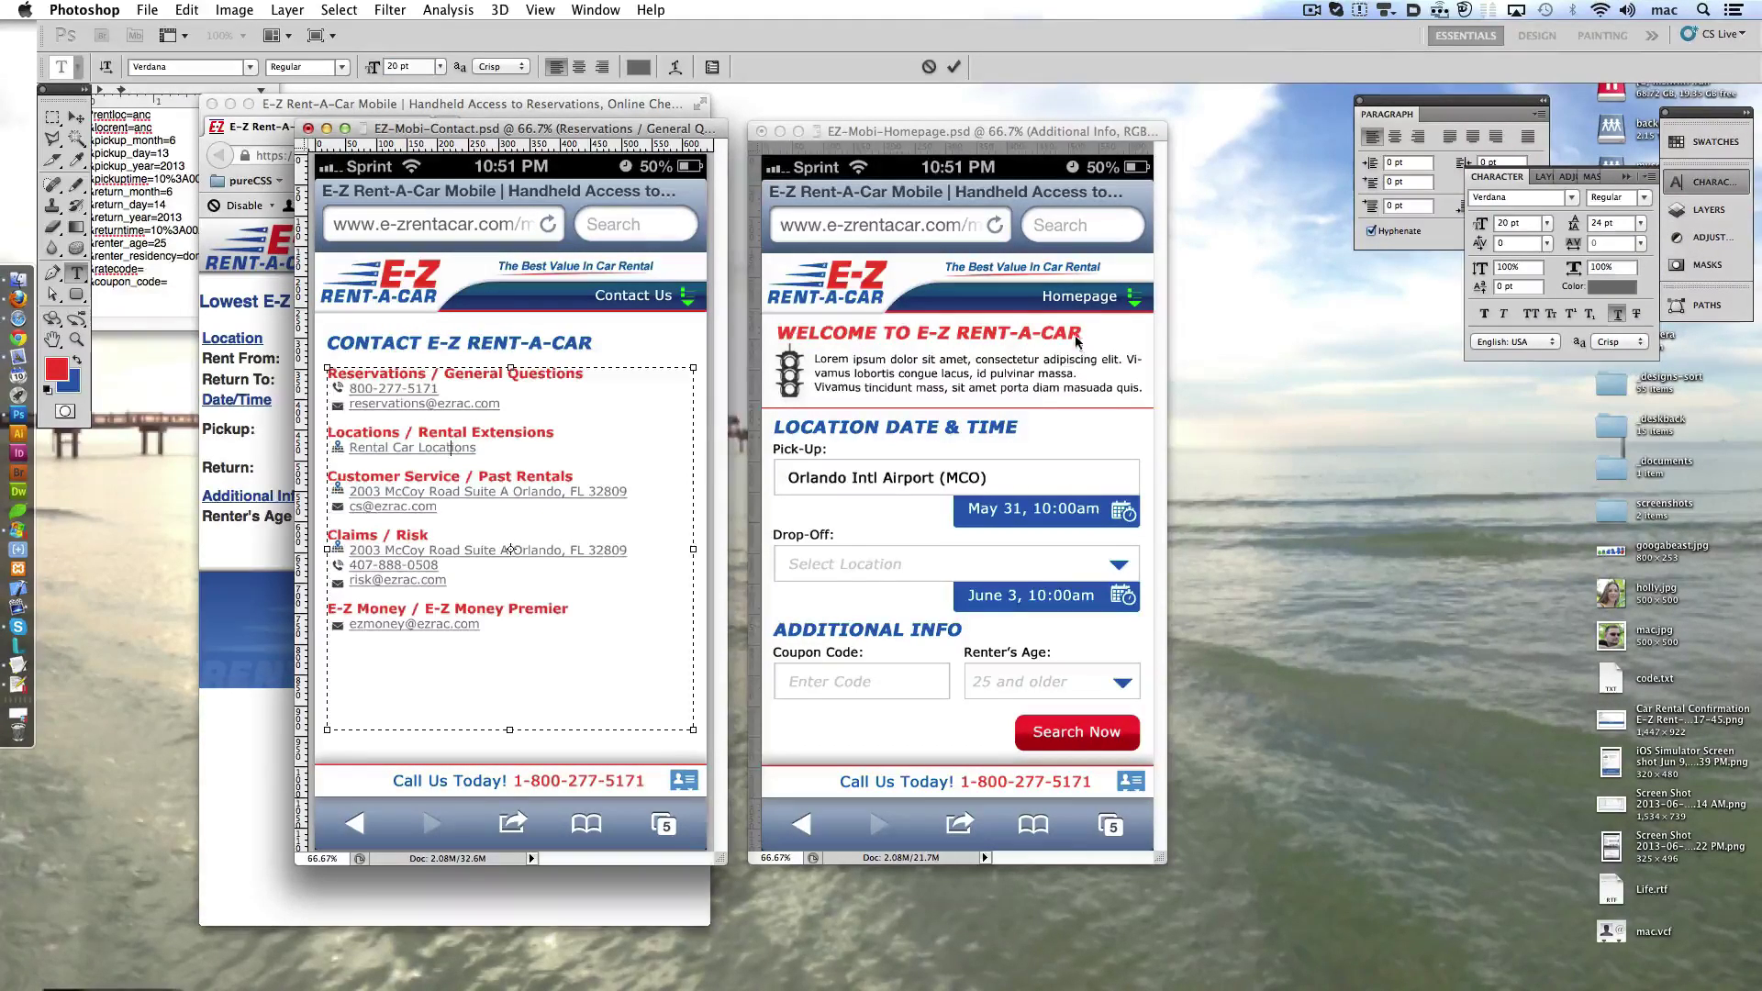
pyautogui.hotkey('ctrl', 'a')
pyautogui.click(1641, 223)
pyautogui.click(1635, 427)
pyautogui.click(1641, 223)
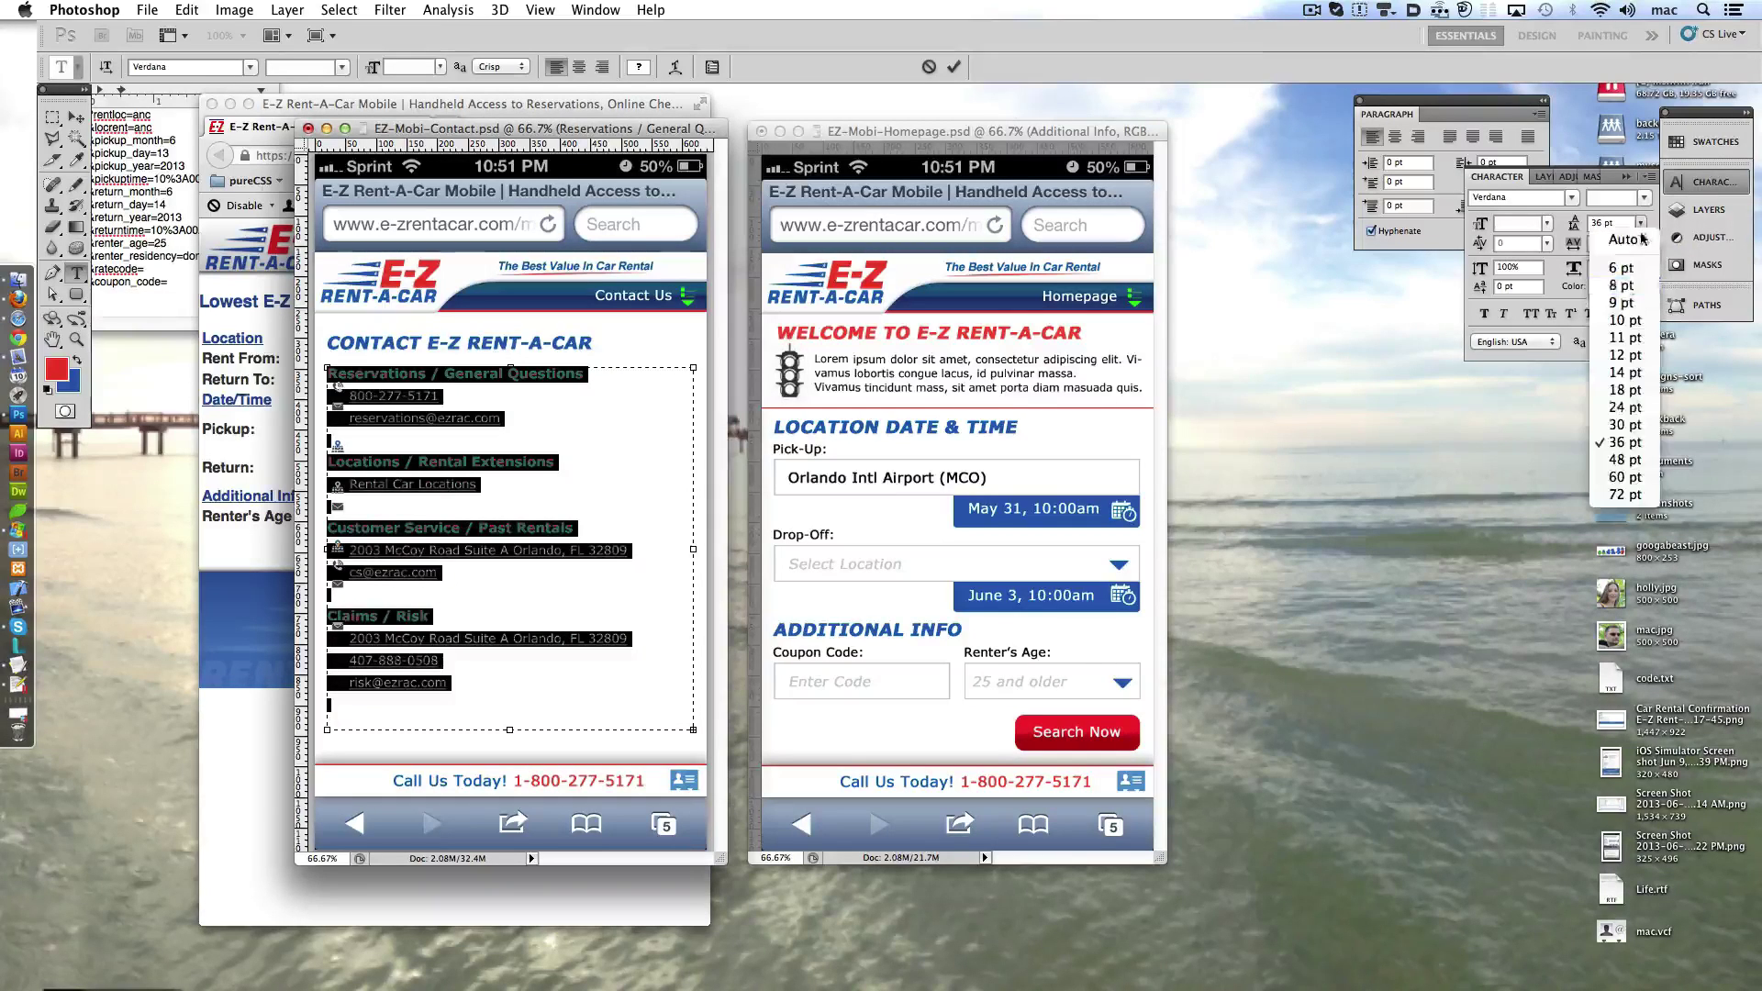
pyautogui.click(1632, 425)
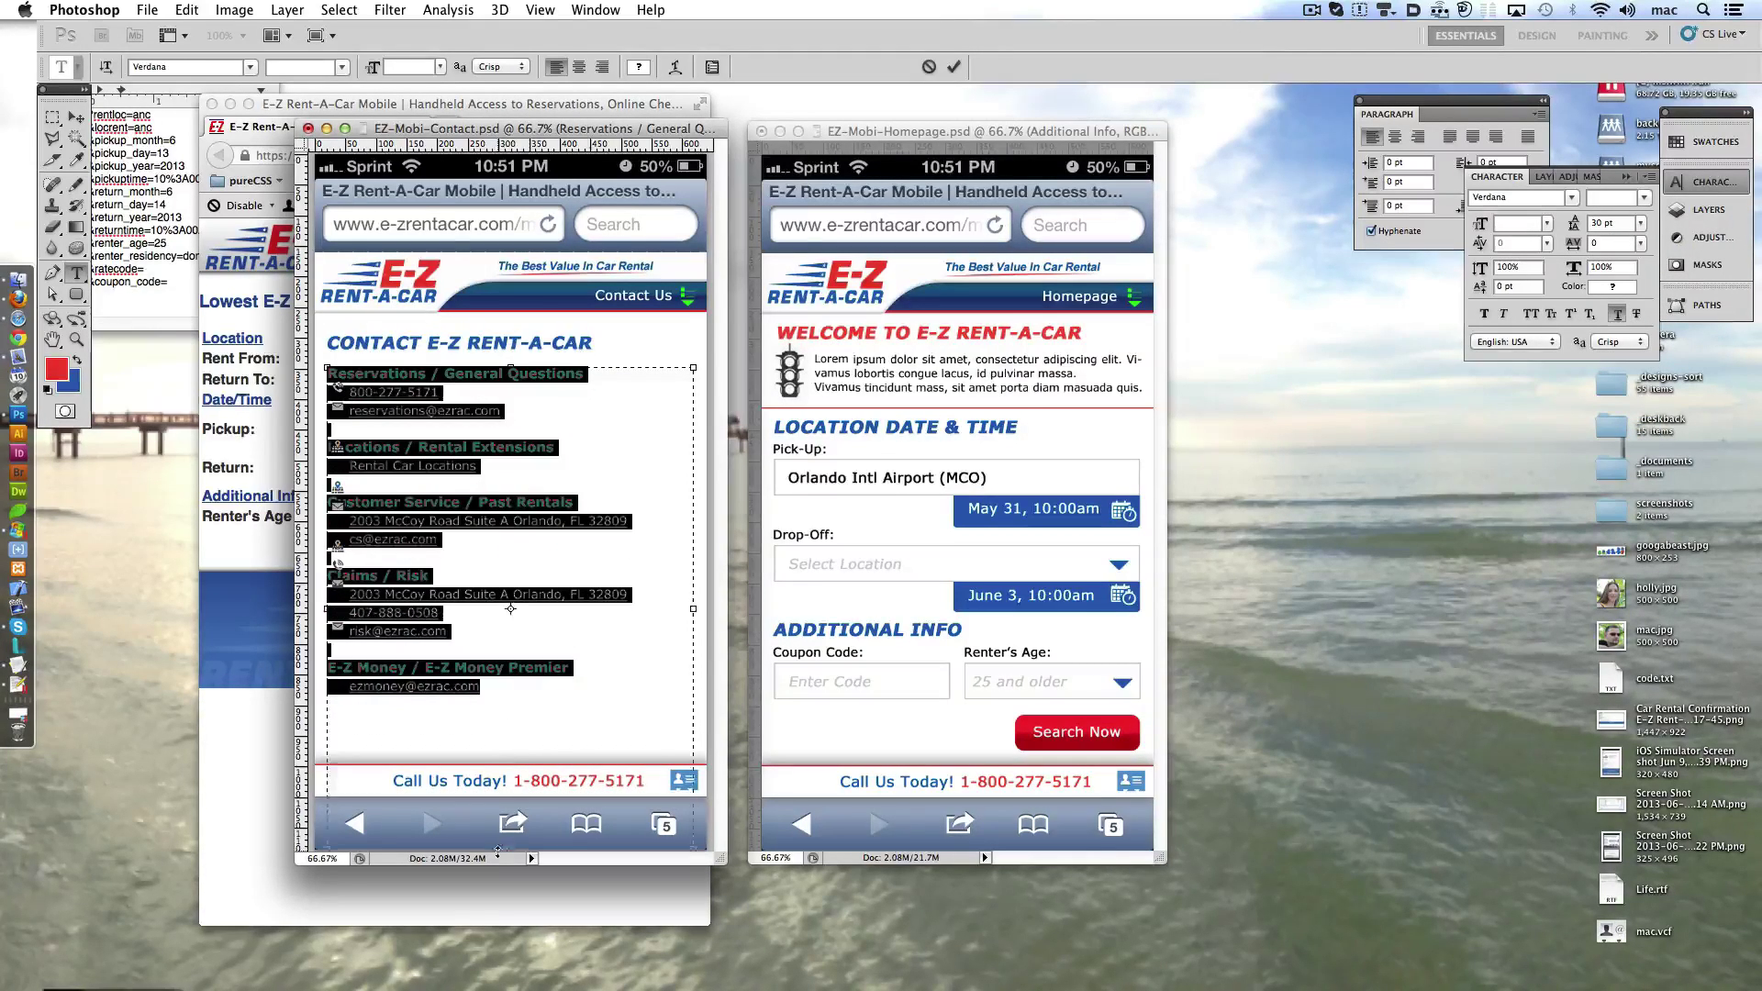
pyautogui.hotkey('ctrl', 'Return')
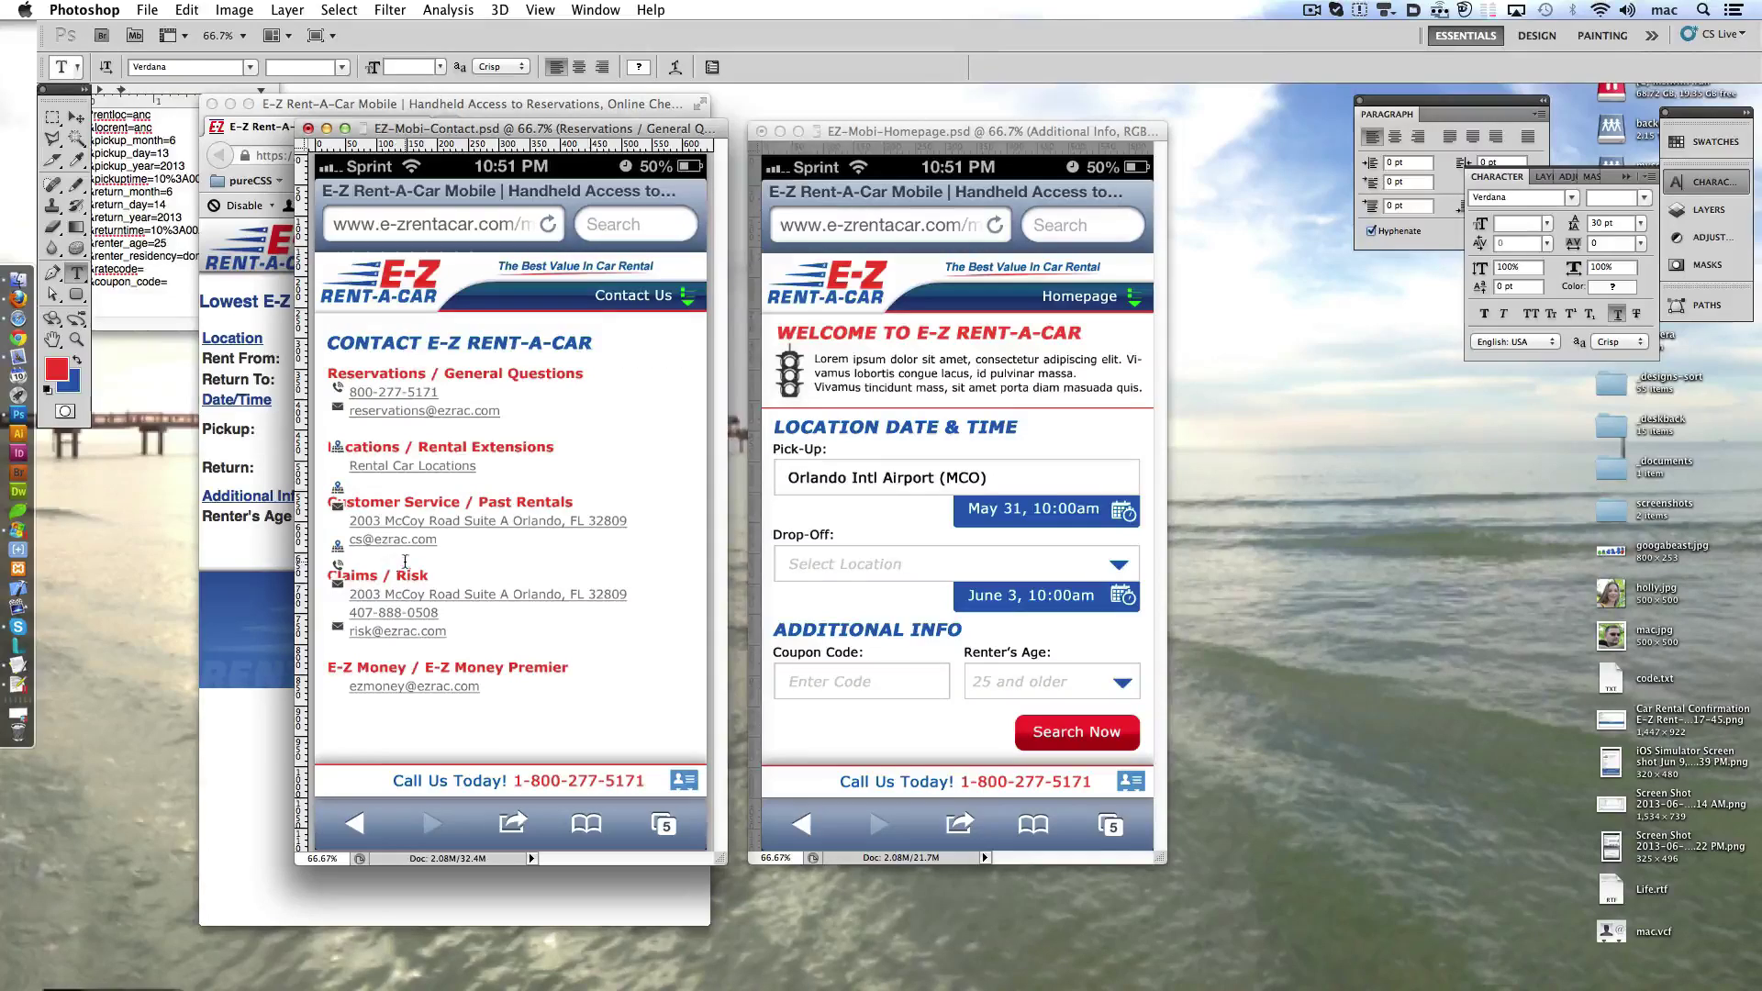
# - Place the icons beside the Reservations, Rental Car Locations and Customer Service lines
pyautogui.click(77, 344)
pyautogui.click(385, 385)
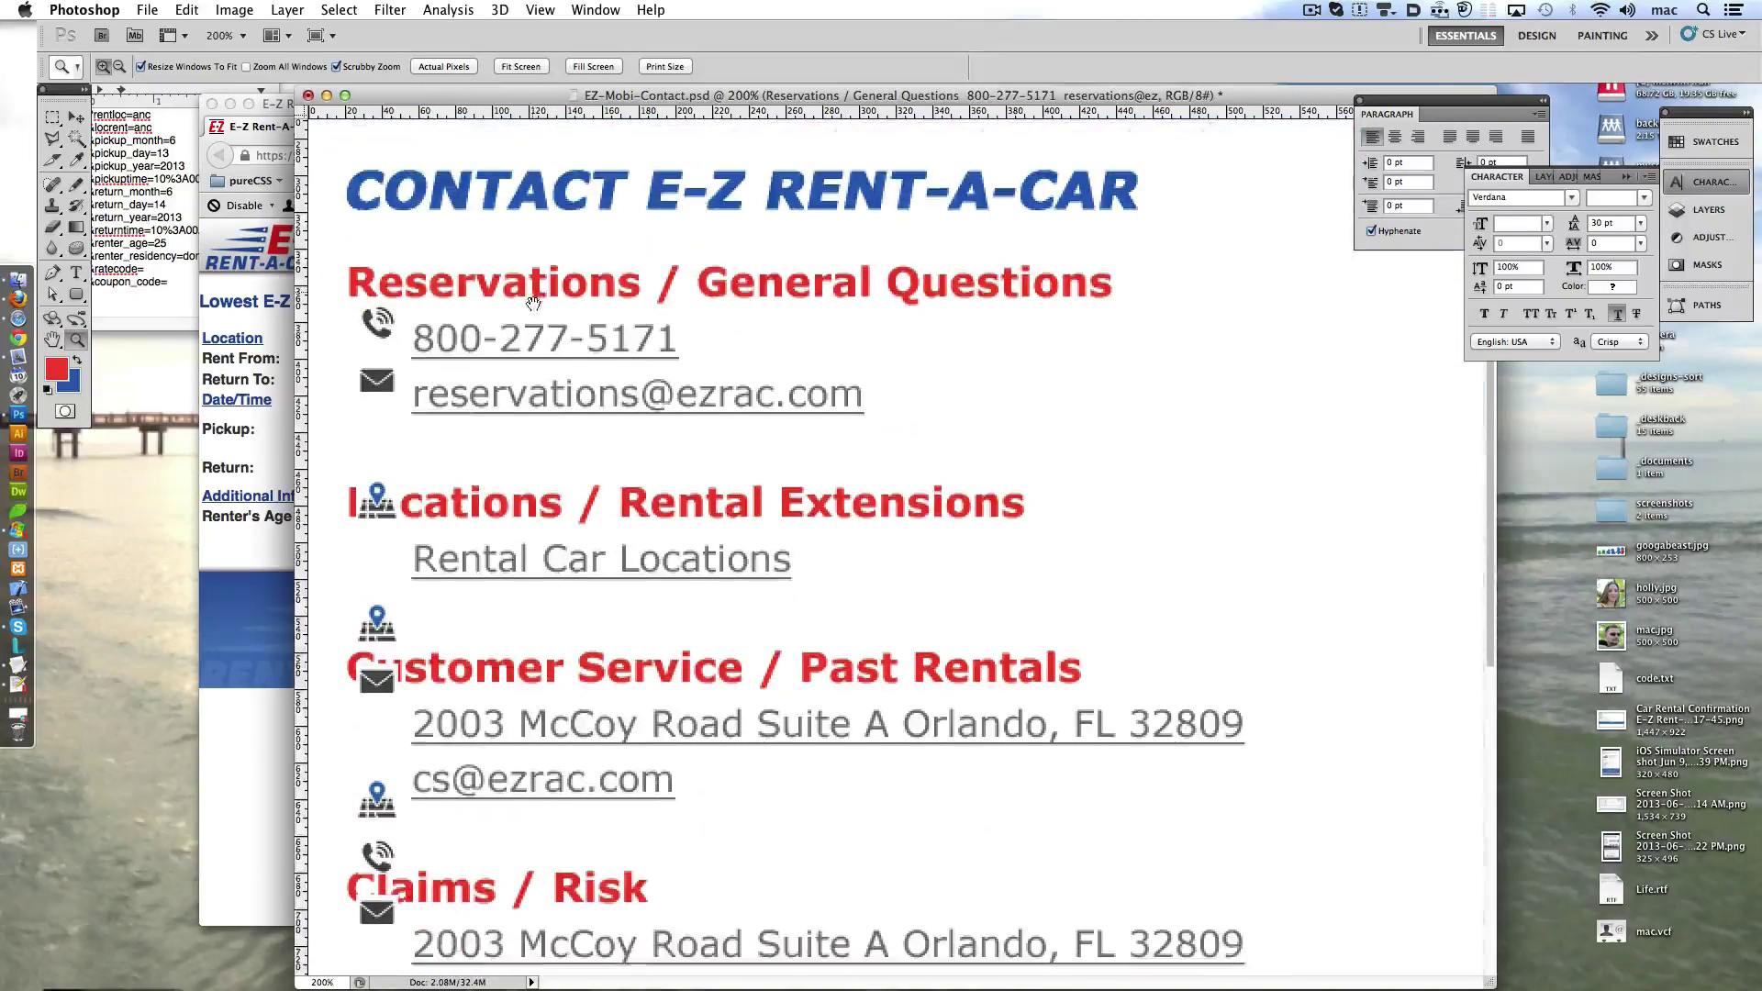
pyautogui.moveTo(384, 336); pyautogui.dragTo(384, 351)
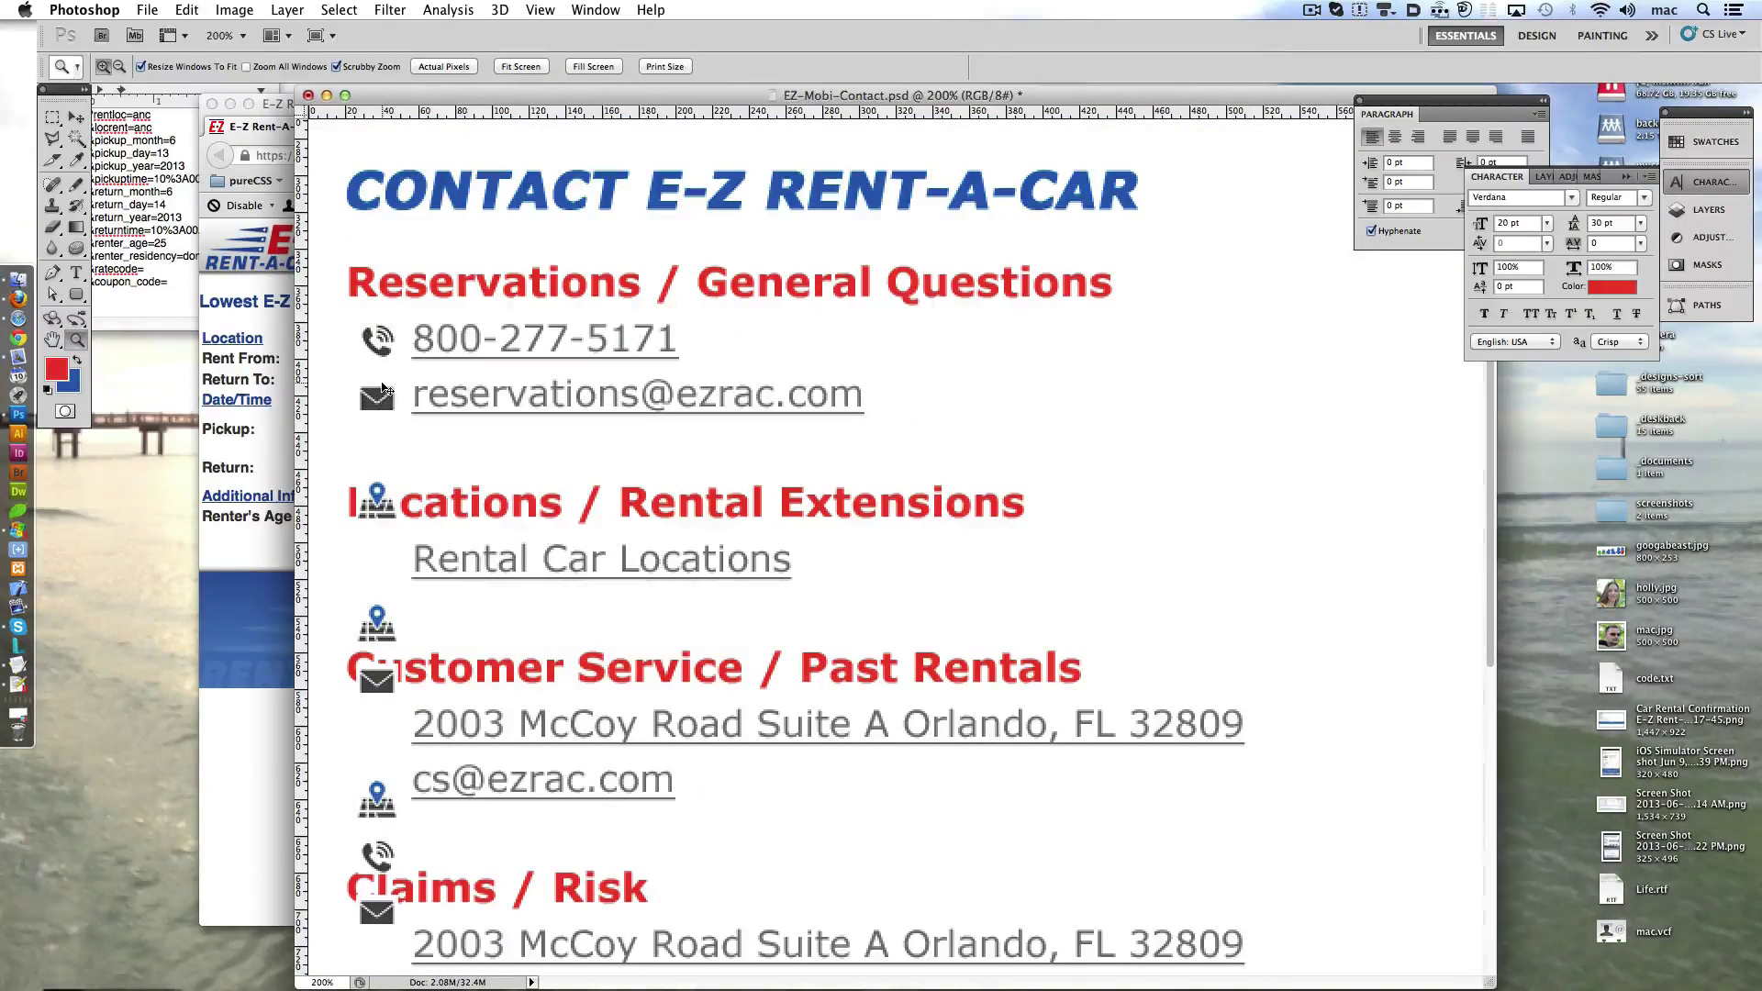
pyautogui.click(384, 519)
pyautogui.moveTo(379, 631); pyautogui.dragTo(377, 684)
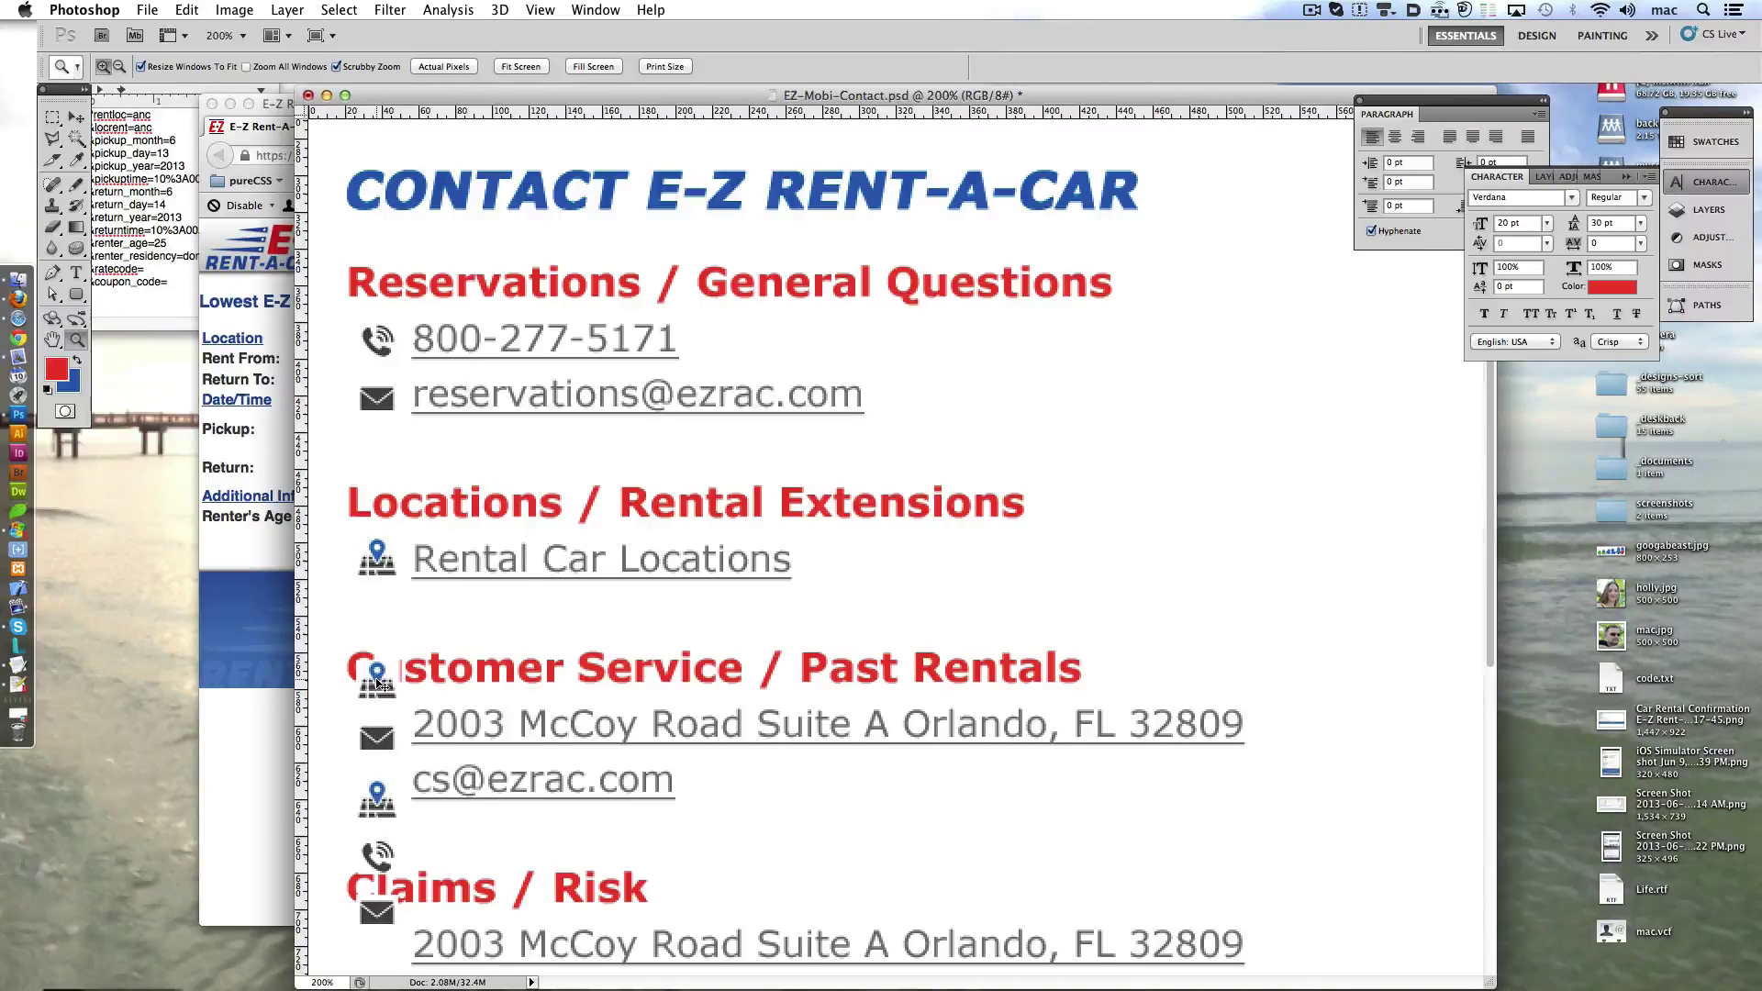
pyautogui.click(376, 680)
pyautogui.click(376, 800)
pyautogui.moveTo(383, 904); pyautogui.dragTo(384, 949)
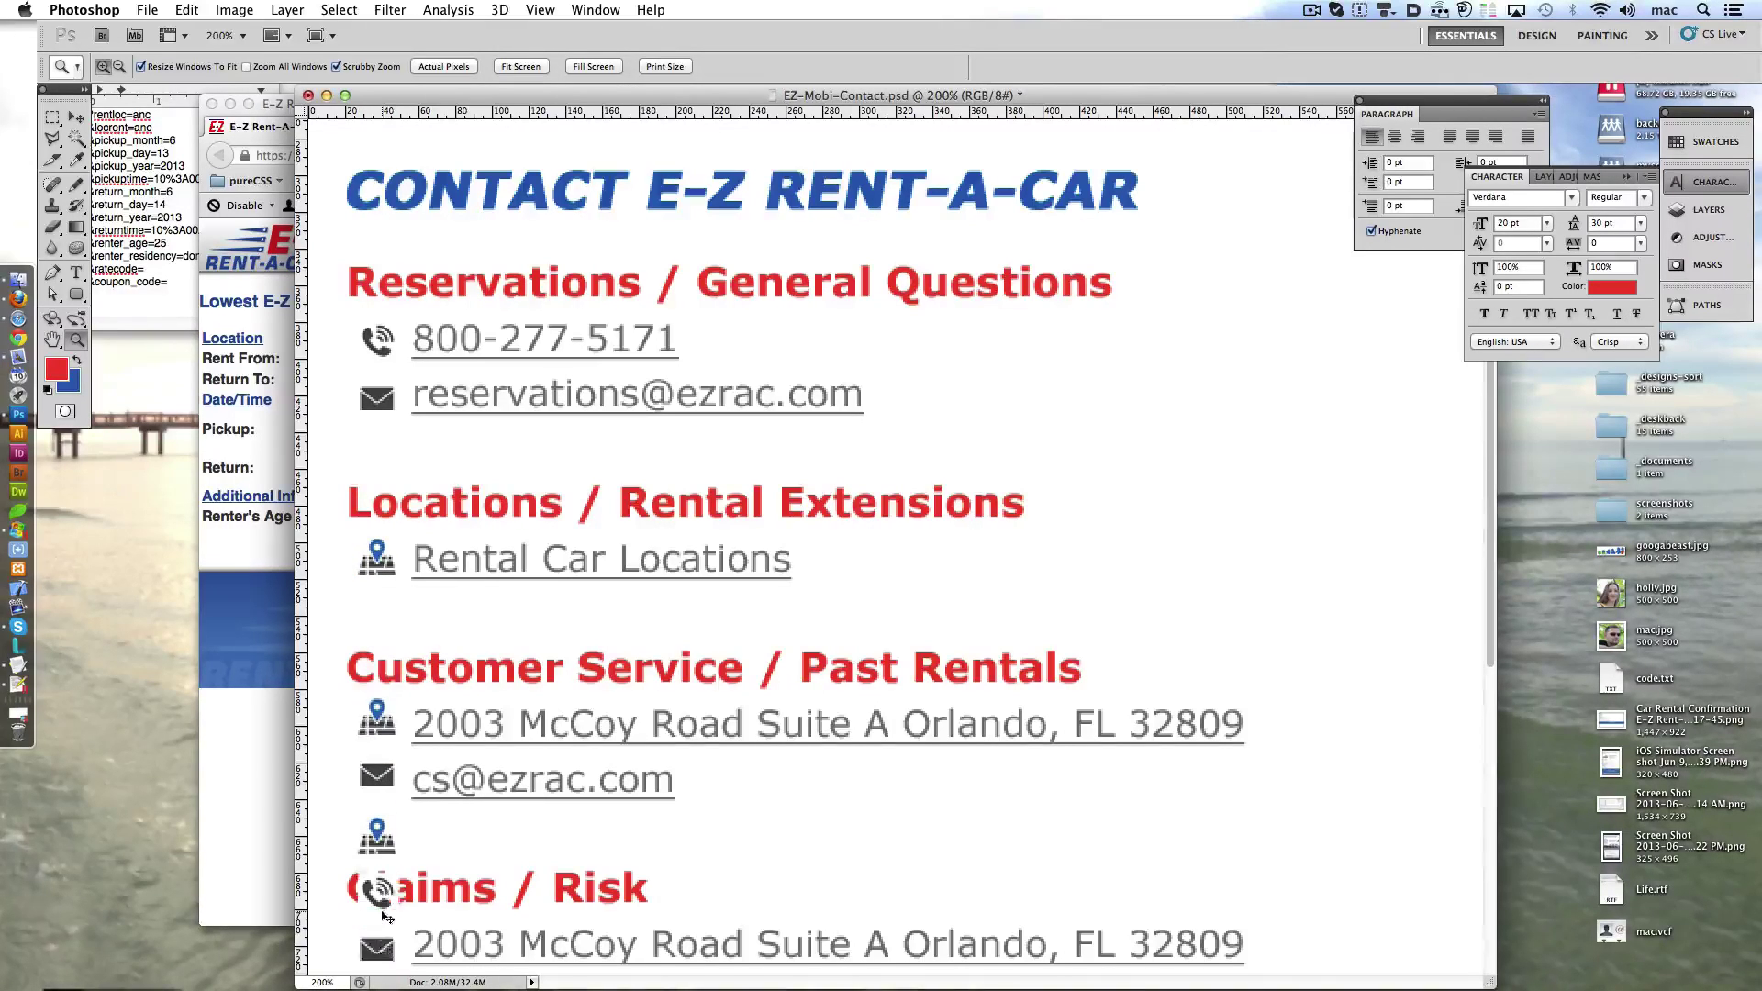
# - Nudge the Claims/Risk icons and the E-Z Money email icon beside their lines
pyautogui.click(1696, 211)
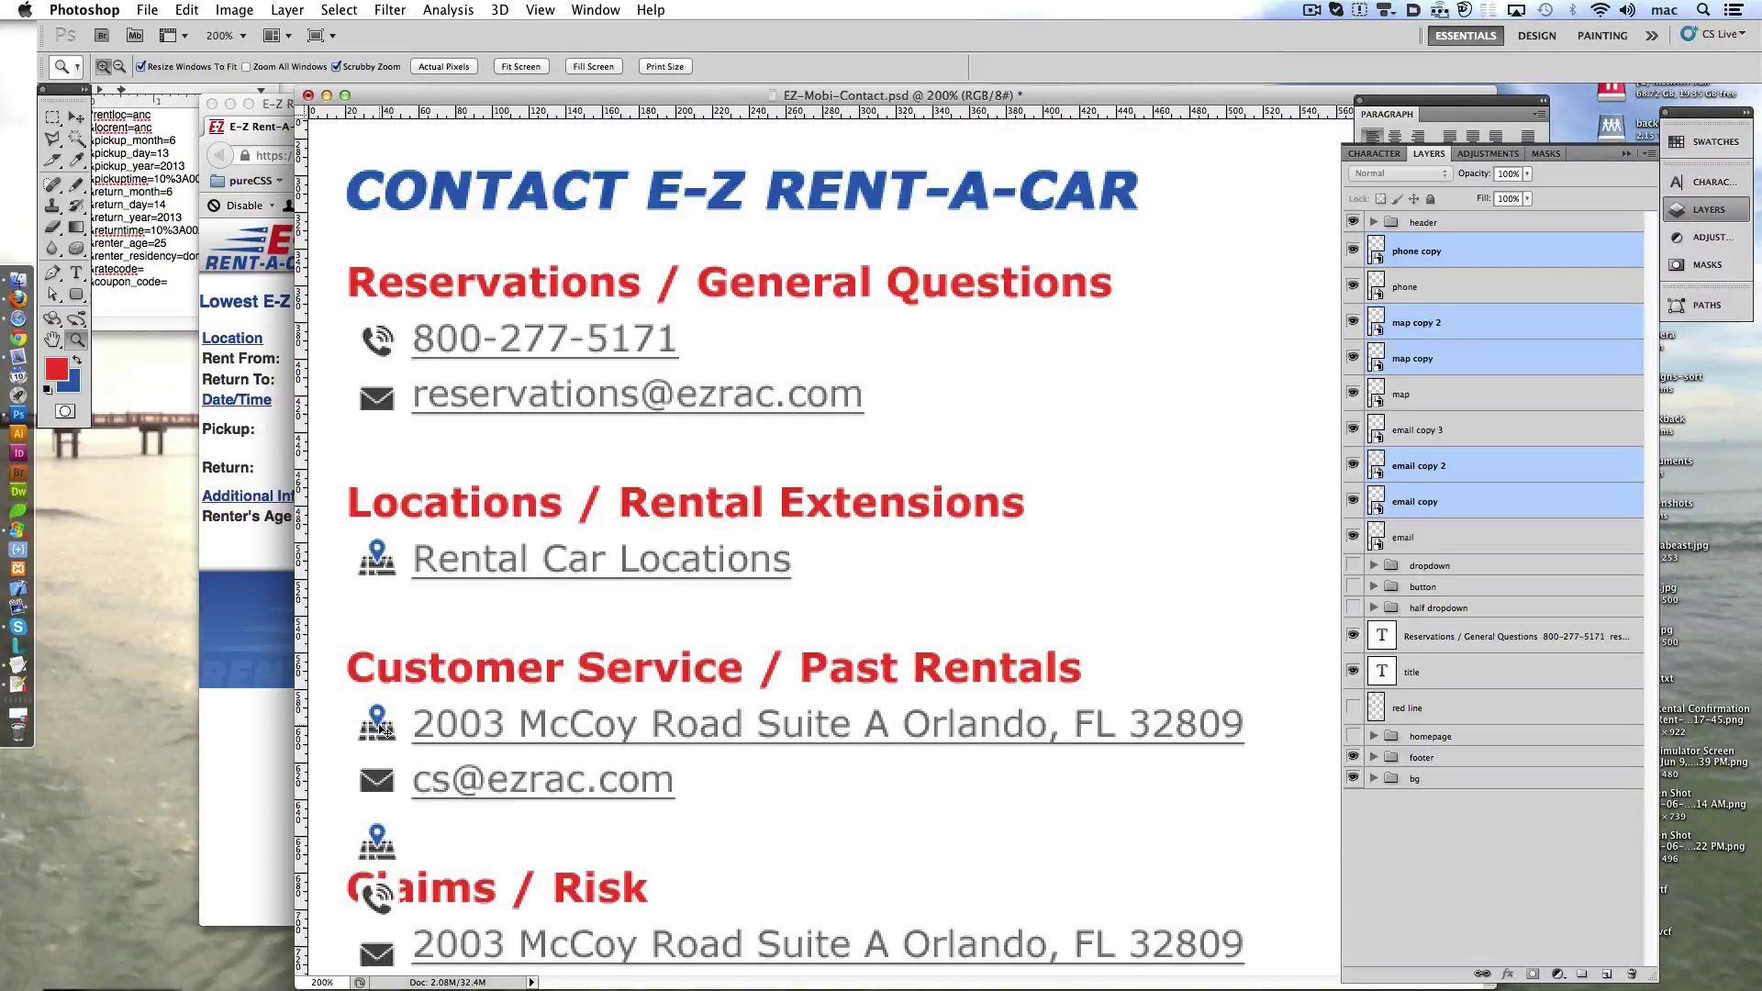
pyautogui.scroll(-5, 385, 826)
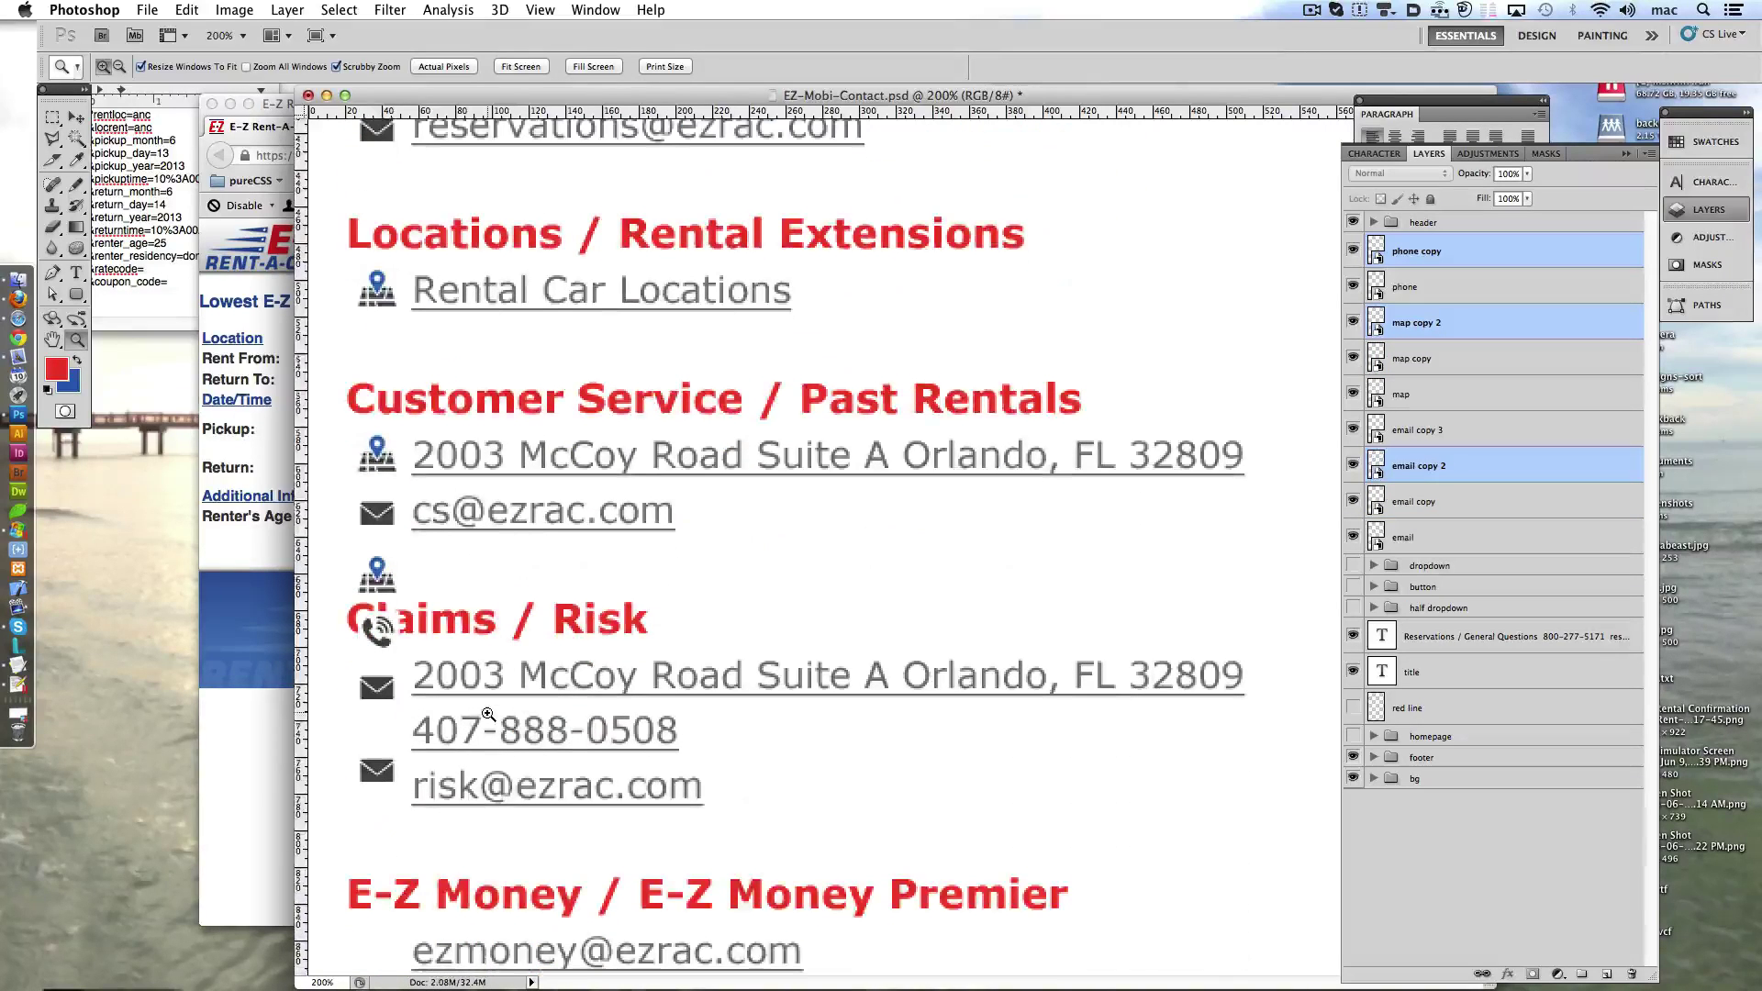
pyautogui.hotkey('shift', 'Down')
pyautogui.hotkey('shift', 'Up')
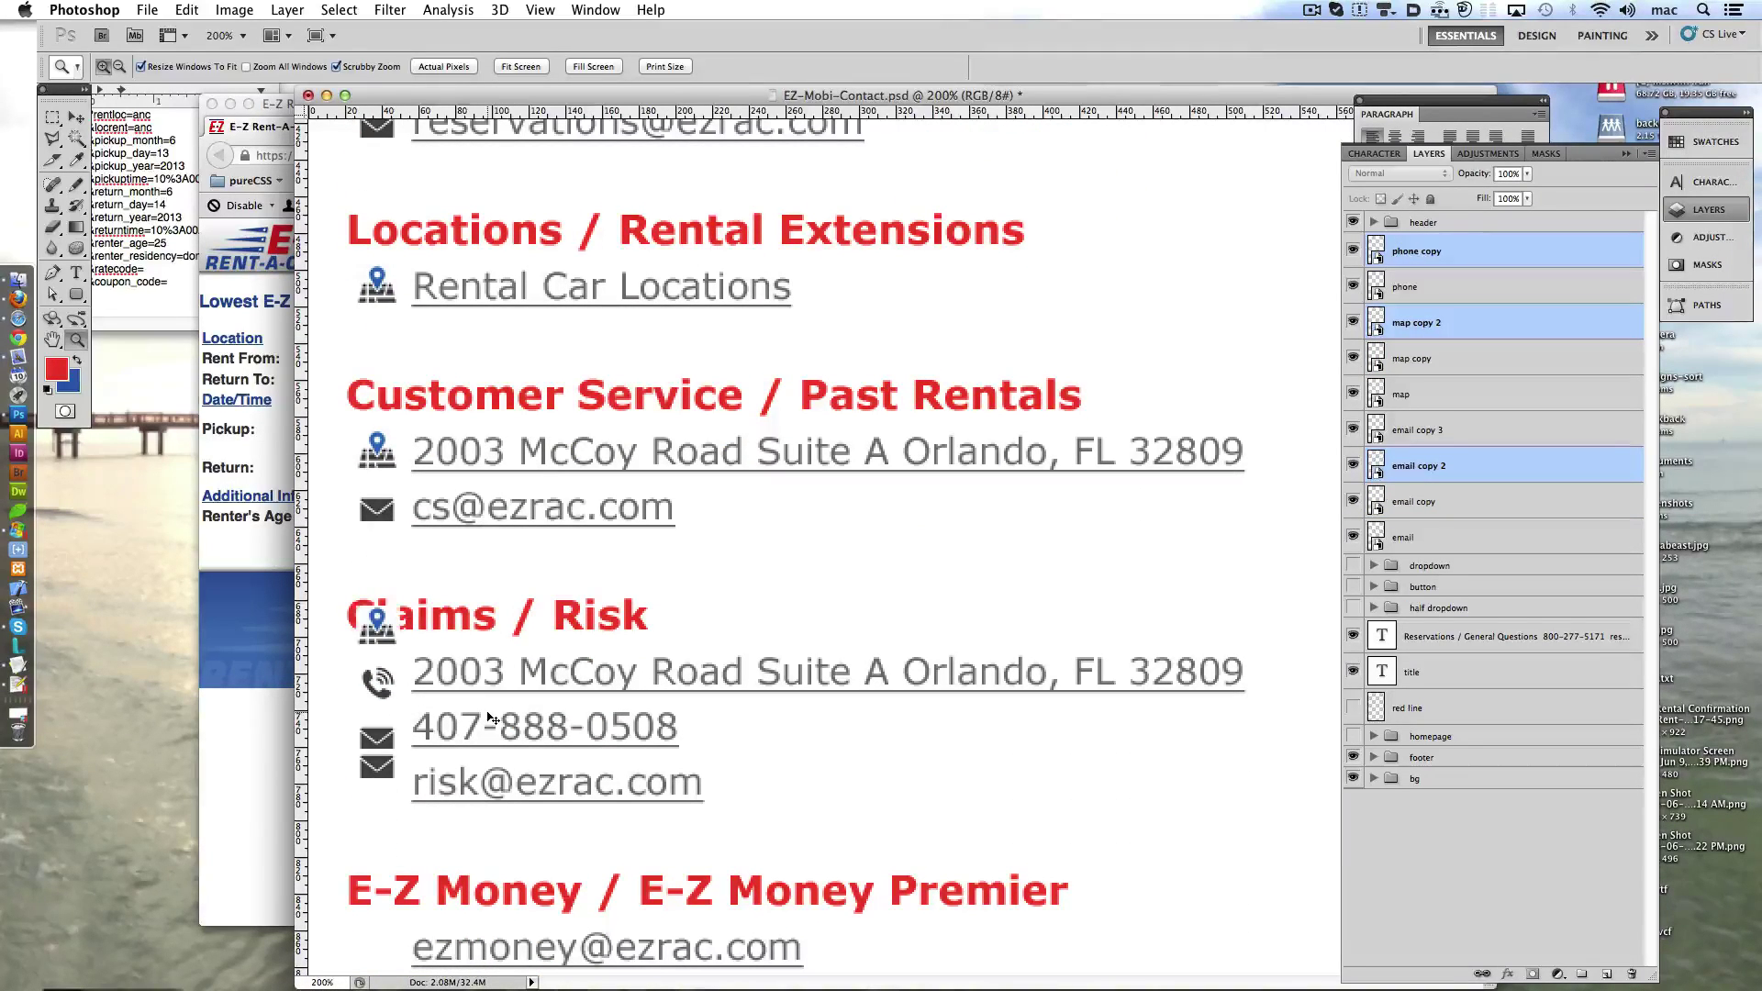
pyautogui.hotkey('shift', 'Up')
pyautogui.hotkey('shift', 'Down')
pyautogui.hotkey('shift', 'Down')
pyautogui.hotkey('shift', 'Down')
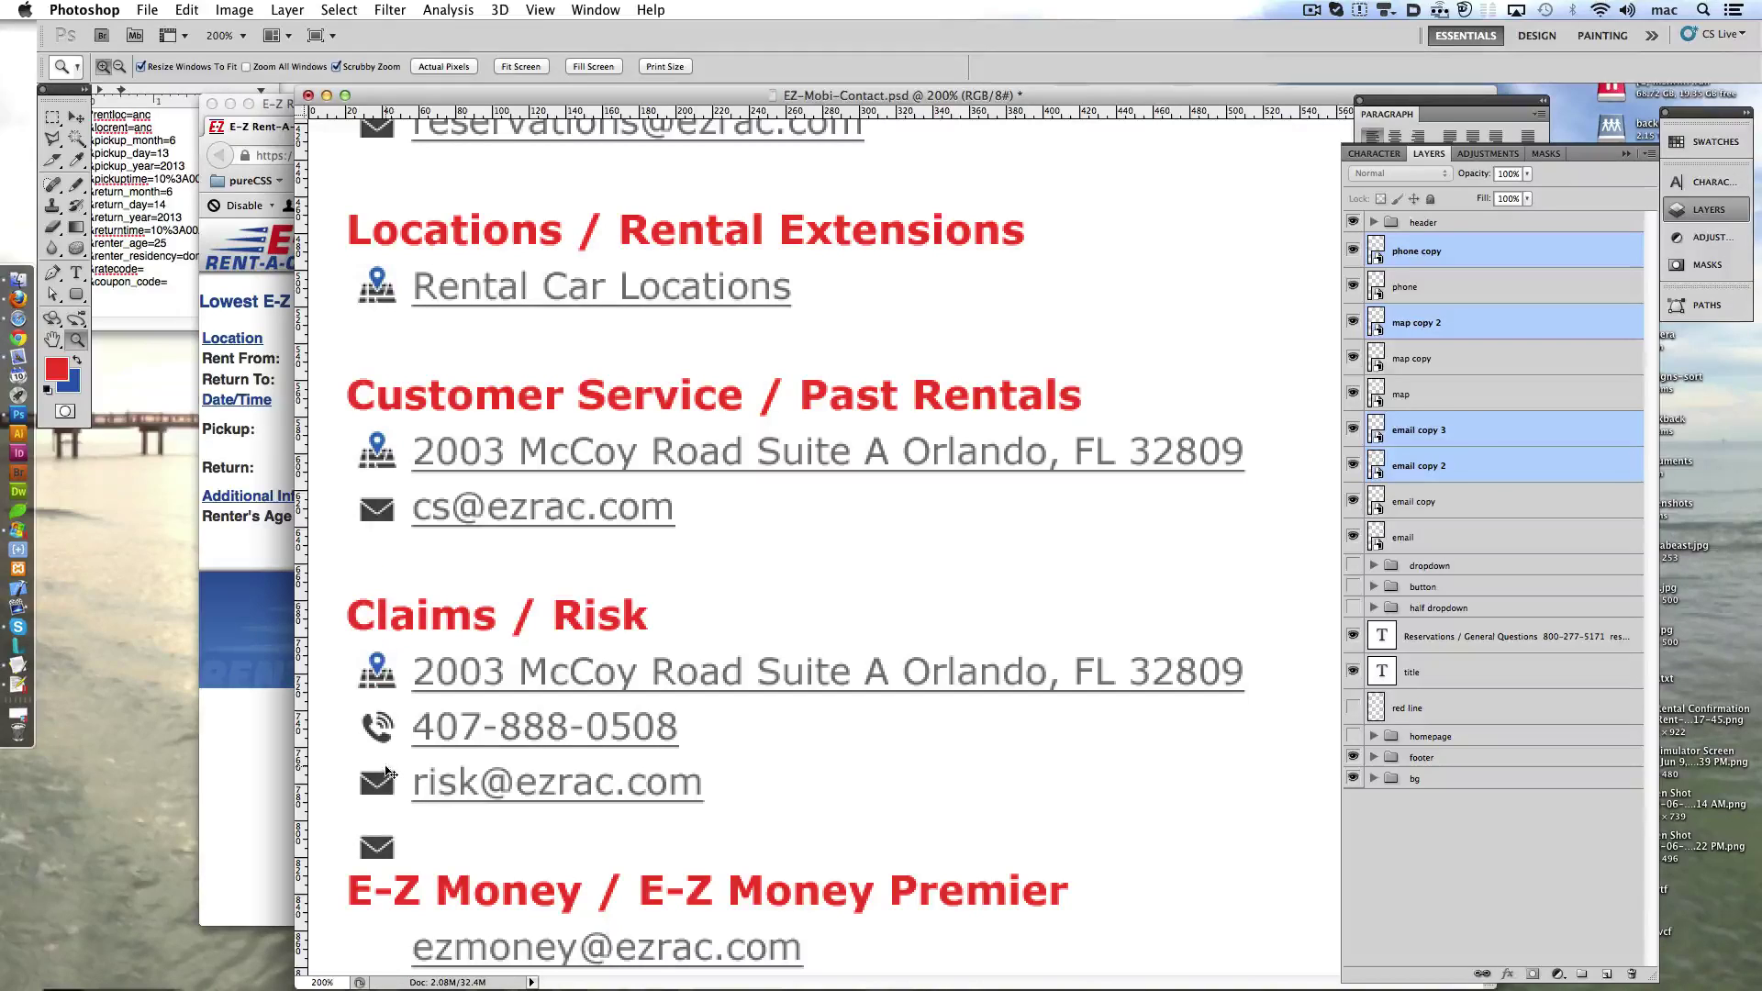
pyautogui.click(376, 847)
pyautogui.scroll(-5, 452, 767)
pyautogui.hotkey('shift', 'Down')
pyautogui.hotkey('shift', 'Down')
pyautogui.hotkey('shift', 'Down')
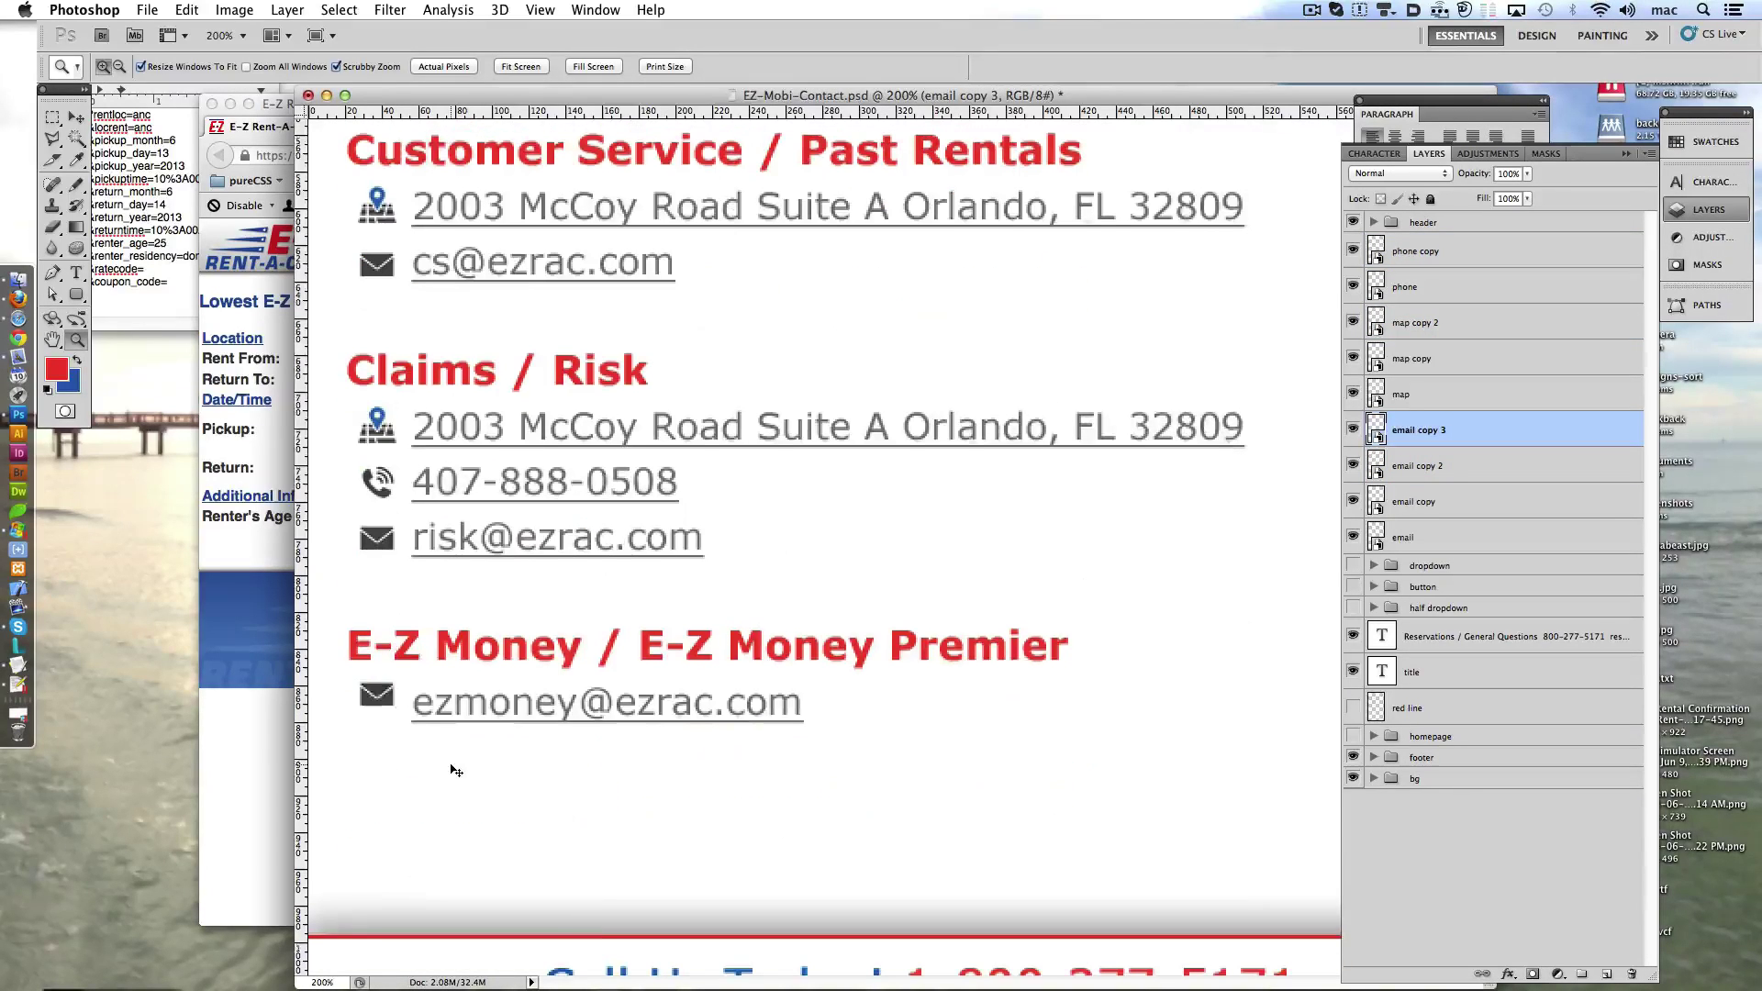
pyautogui.hotkey('shift', 'Down')
# - Zoom out to the whole Contact mockup, enlarge its window and save it
pyautogui.keyDown('alt'); pyautogui.click(642, 520); pyautogui.keyUp('alt')
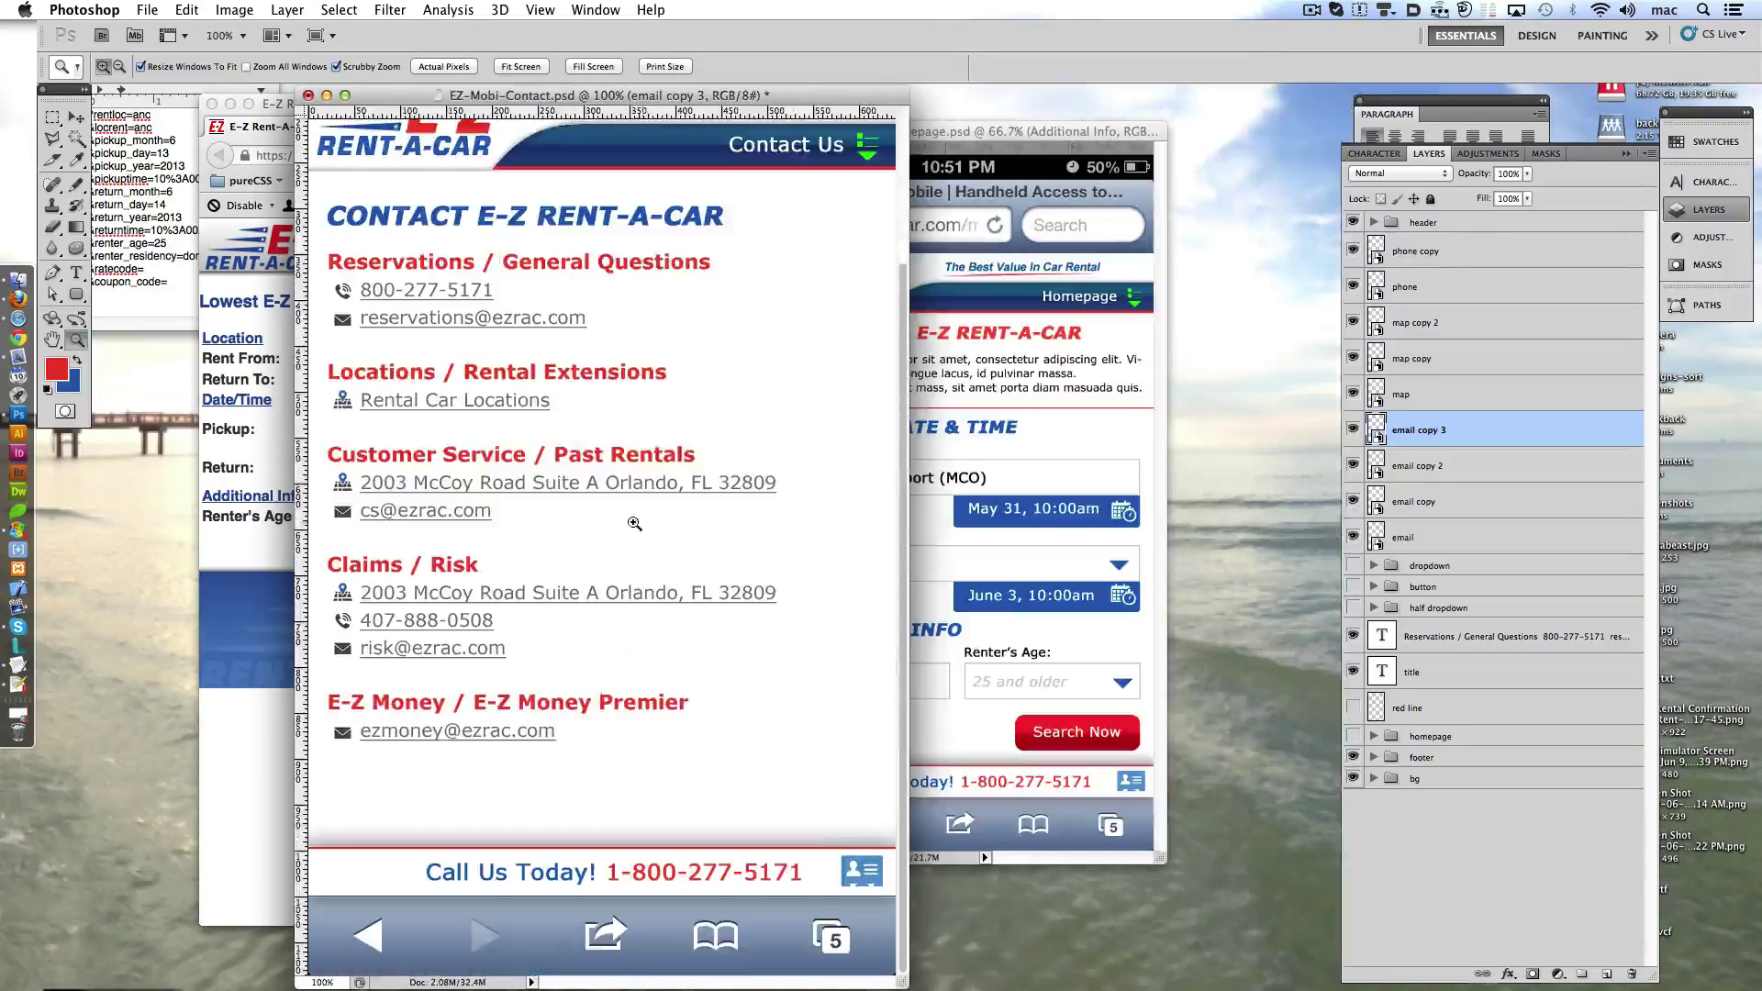
pyautogui.scroll(3, 647, 525)
pyautogui.keyDown('alt'); pyautogui.click(647, 525); pyautogui.keyUp('alt')
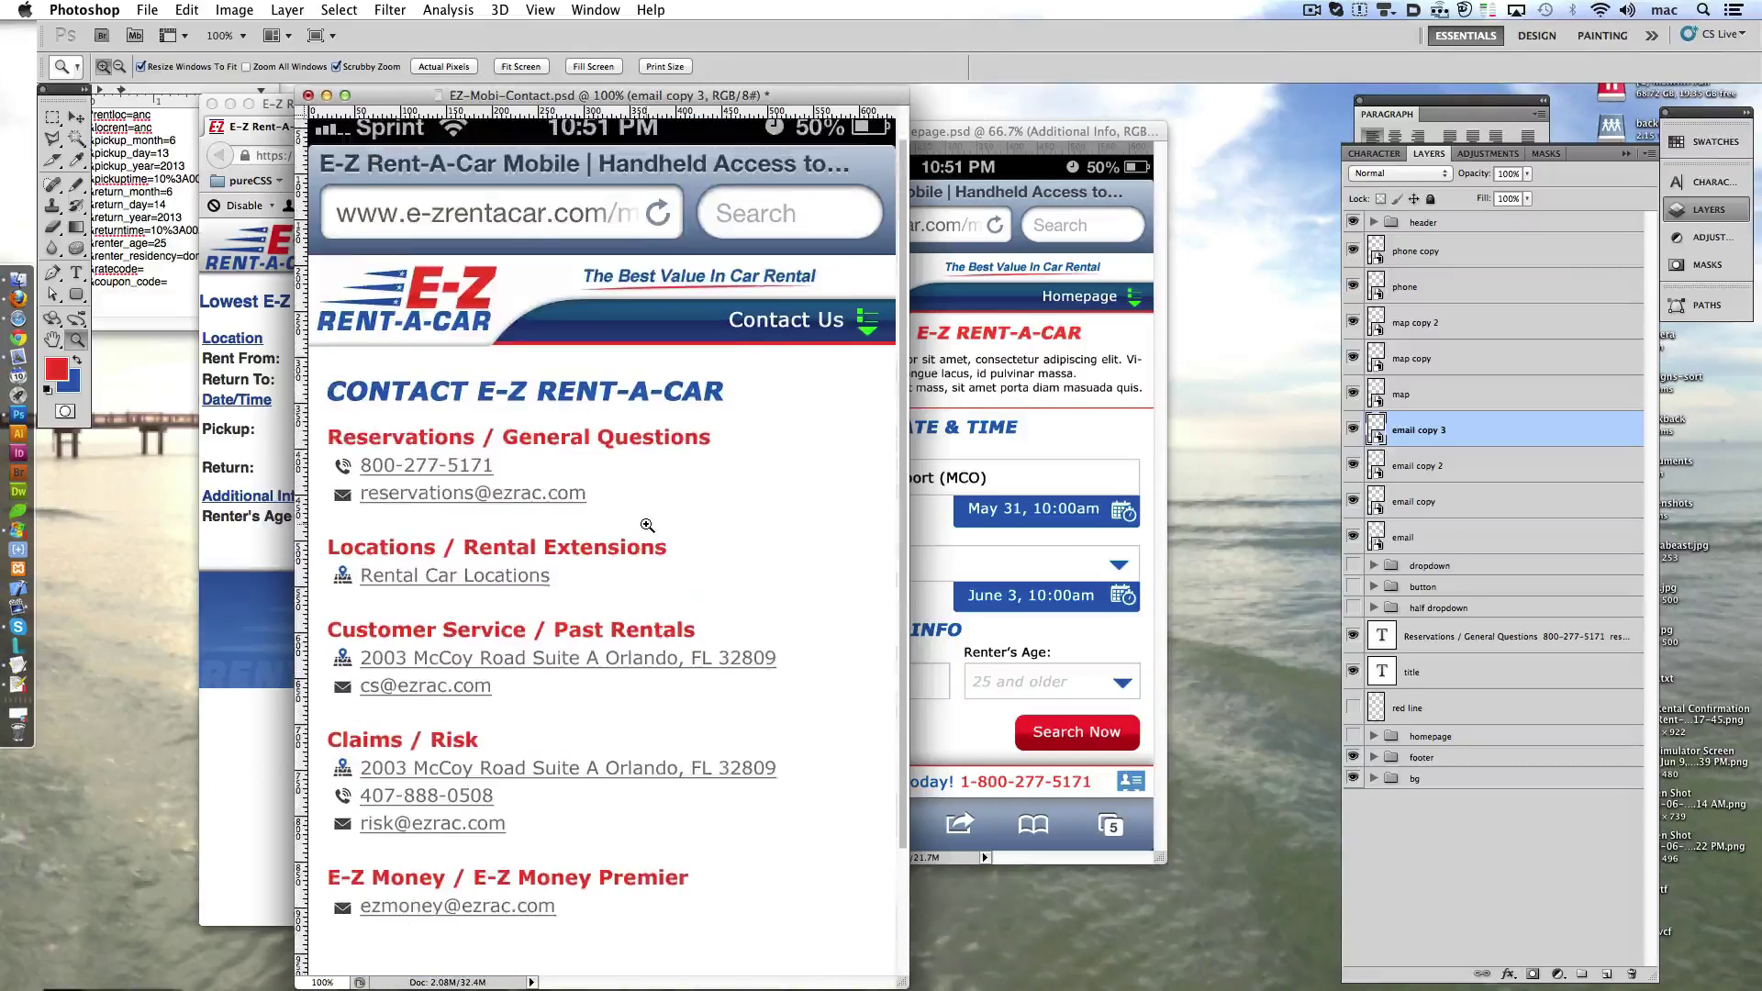
pyautogui.moveTo(701, 821); pyautogui.dragTo(913, 910)
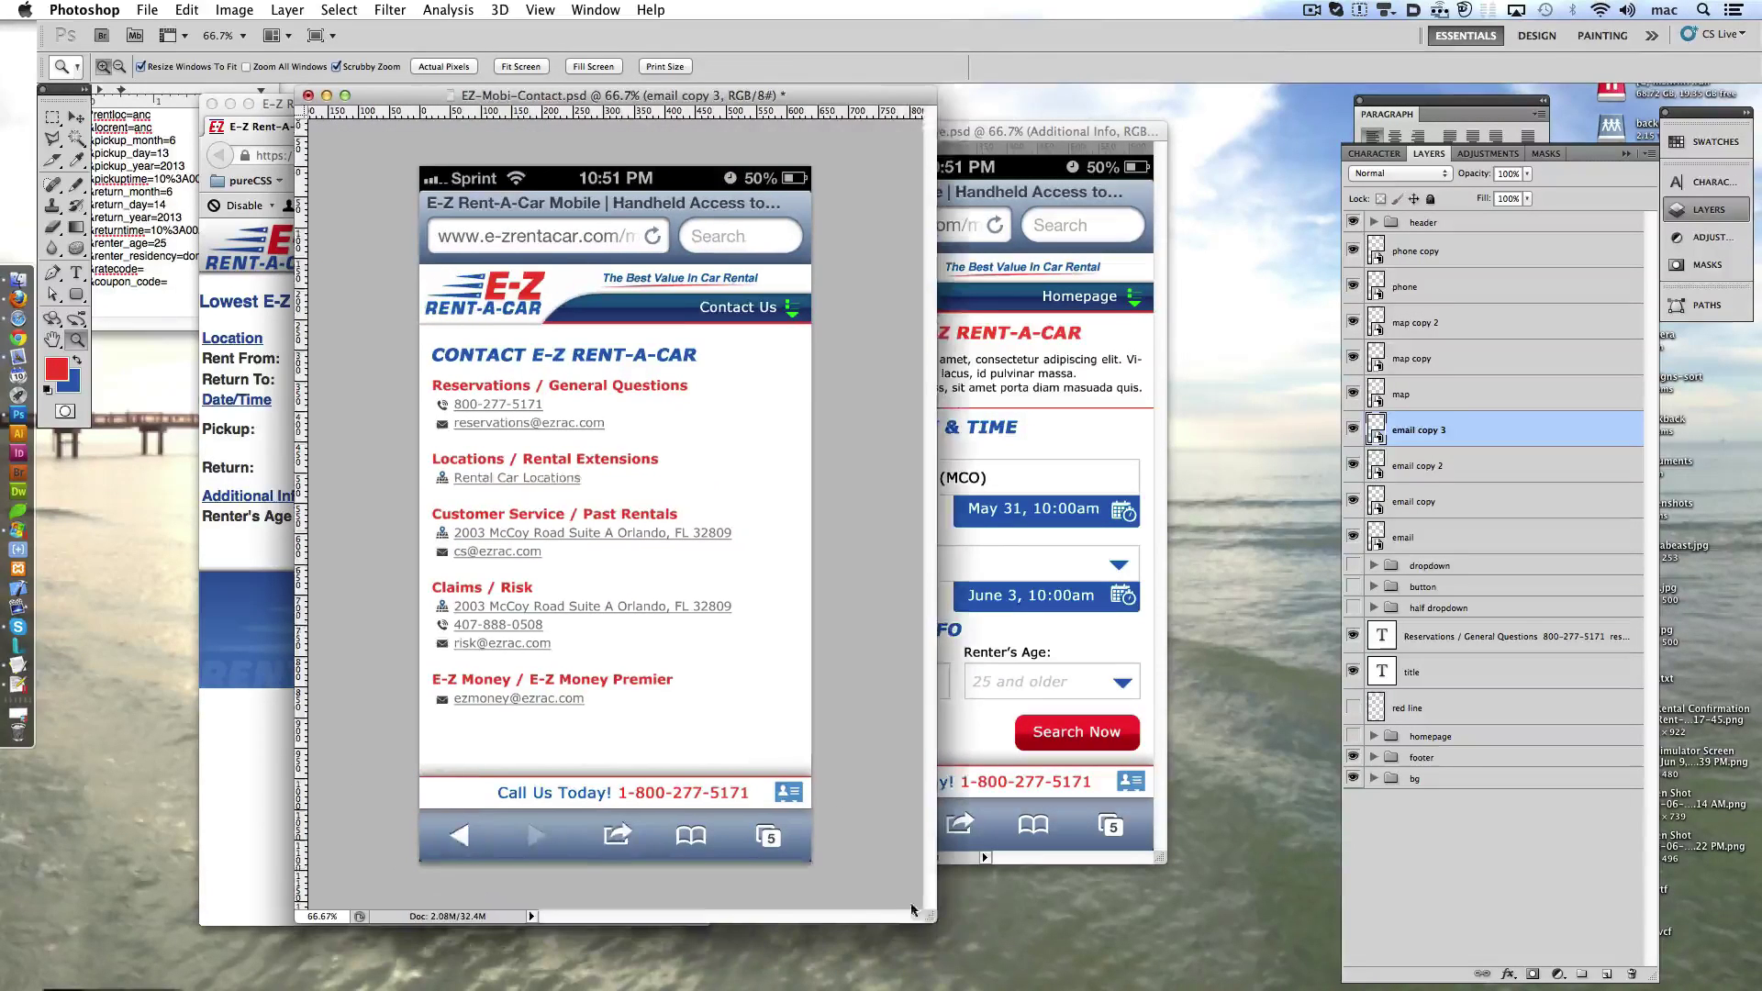
pyautogui.hotkey('ctrl', 's')
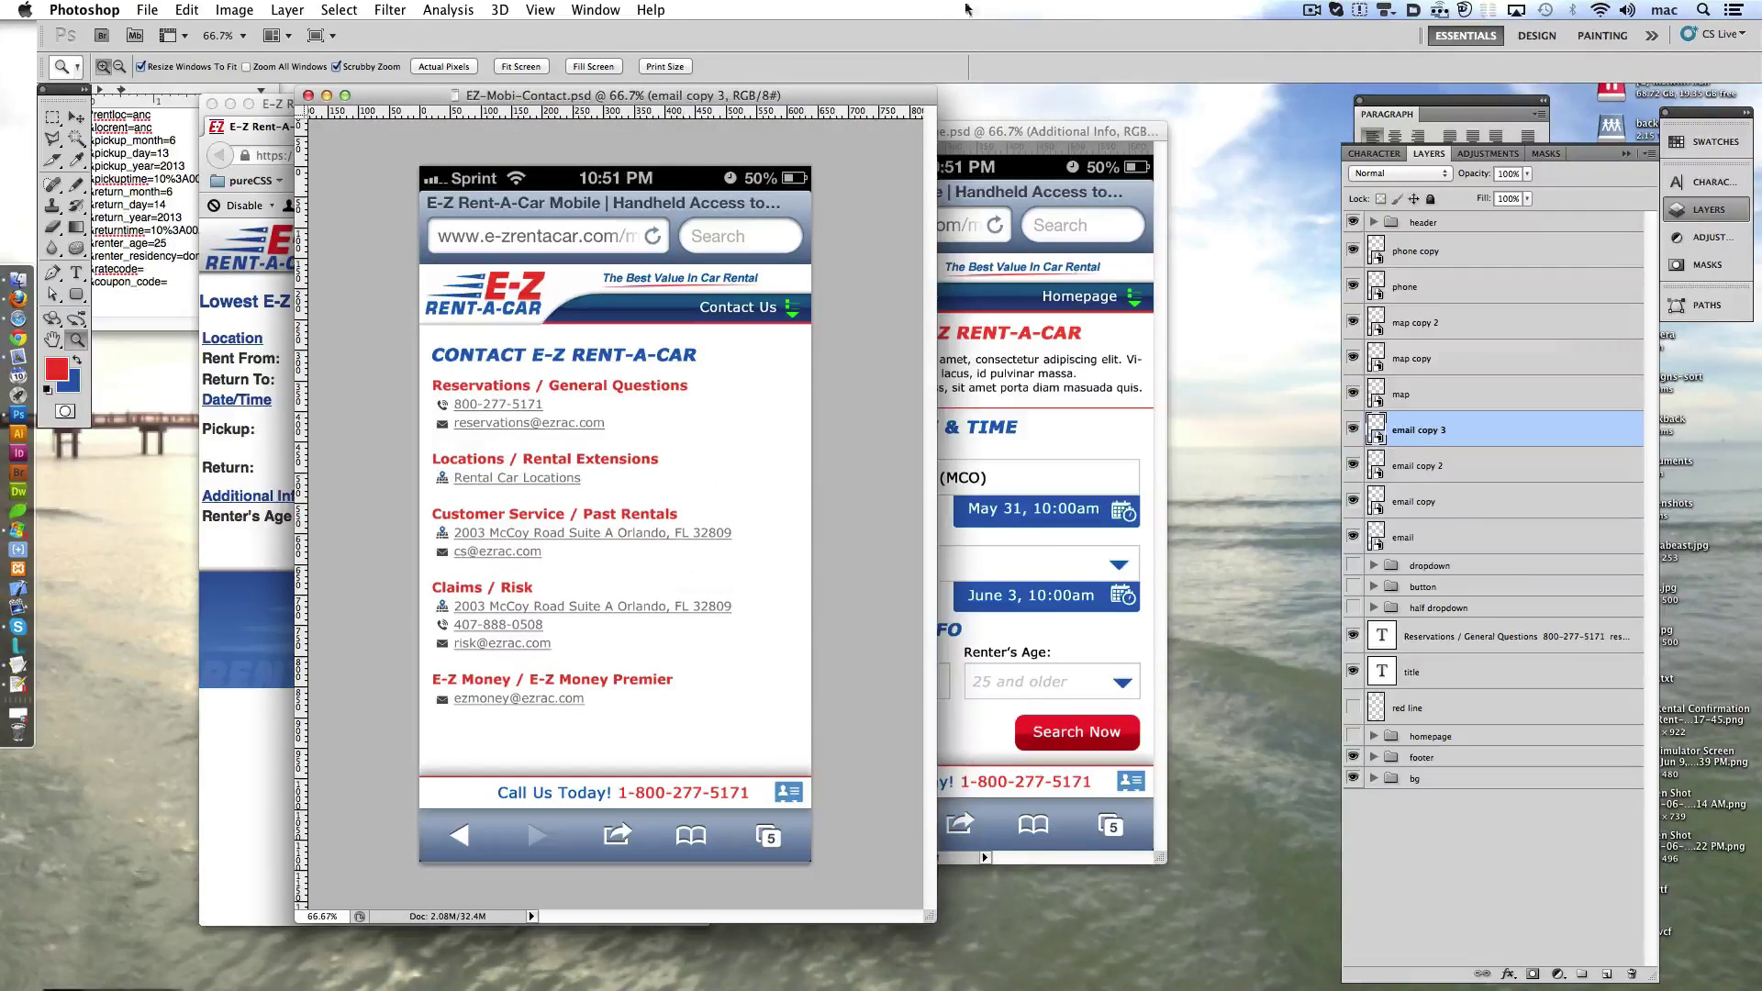
pyautogui.click(1312, 10)
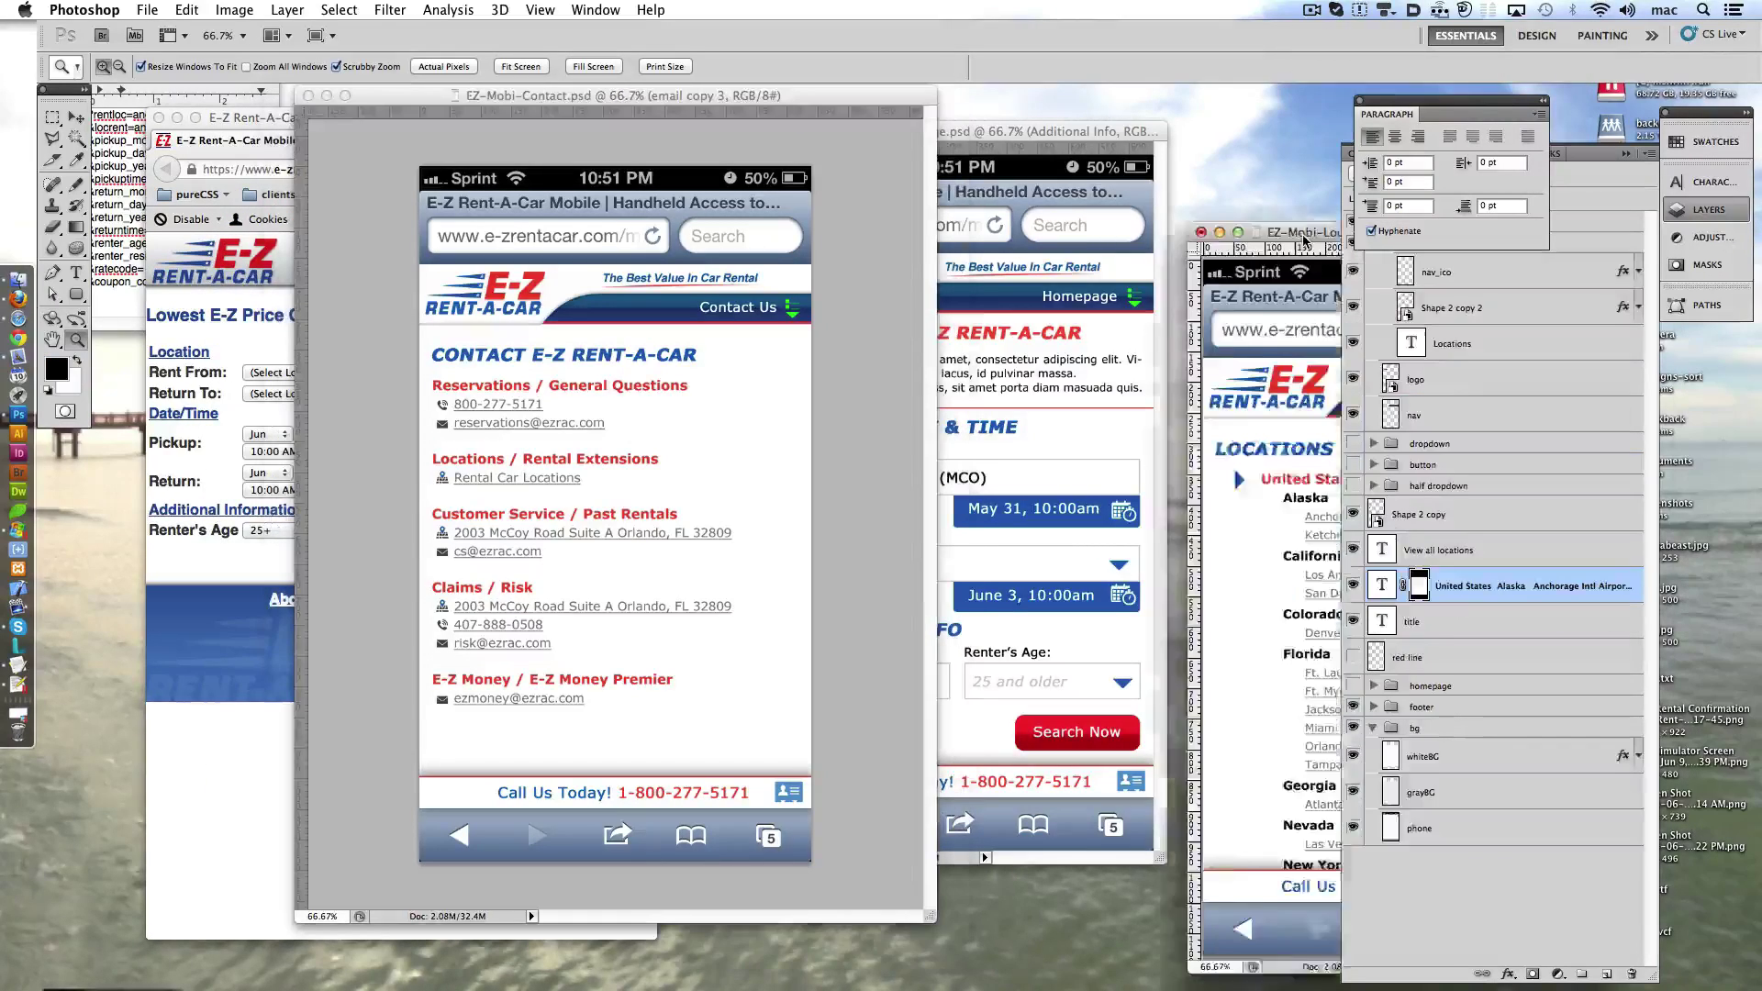
# - Bring the Locations-Open mockup forward and edit its United States location list
pyautogui.press('t')
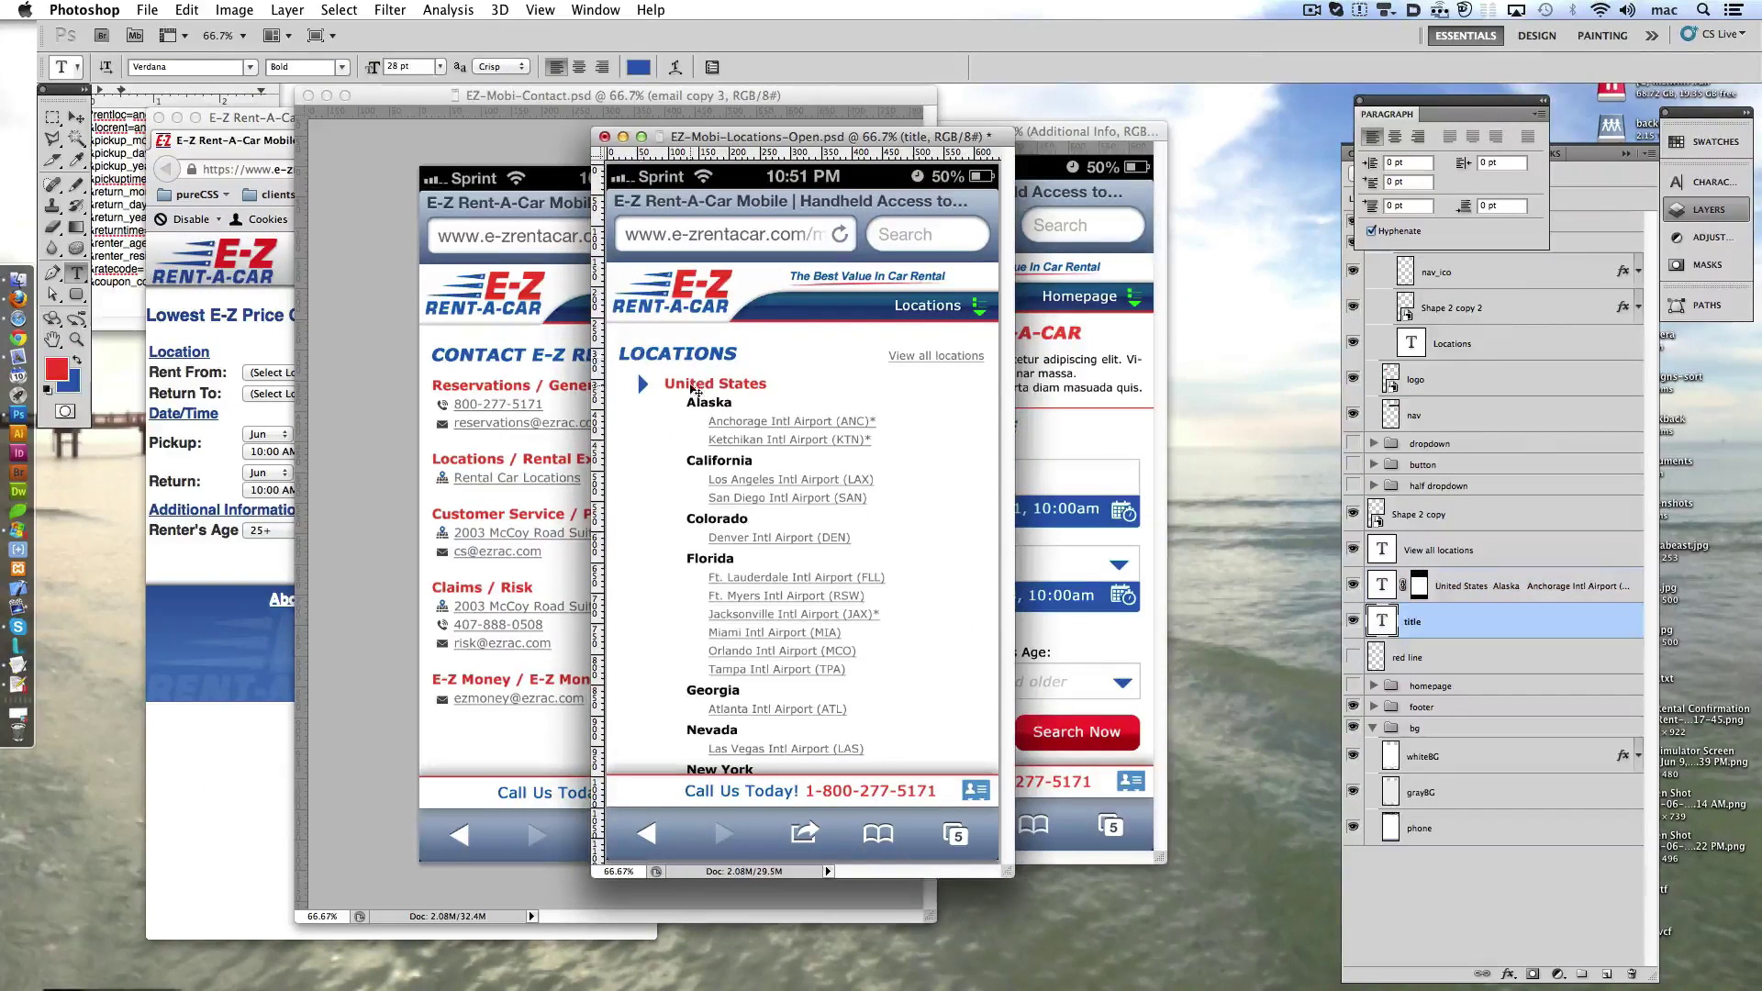
pyautogui.click(694, 384)
pyautogui.doubleClick(689, 384)
pyautogui.click(769, 384)
# - Cancel the location-list edit and close the Locations-Open and Locations mockups
pyautogui.tripleClick(777, 384)
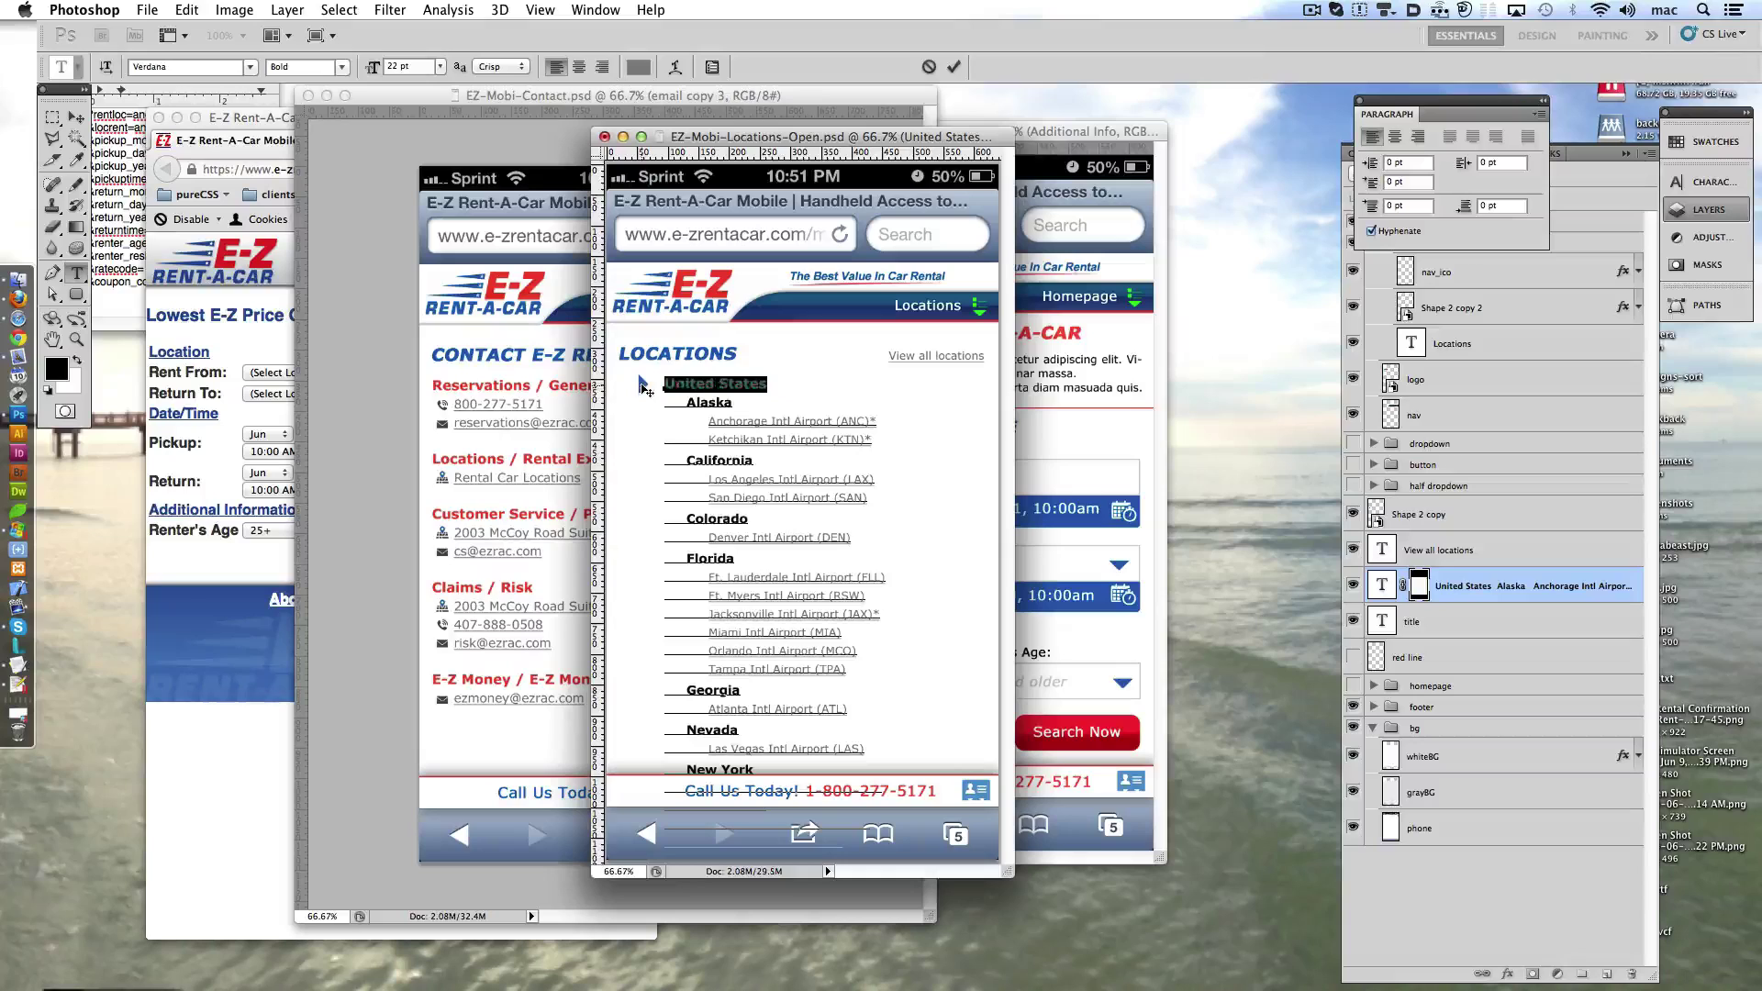
pyautogui.click(928, 67)
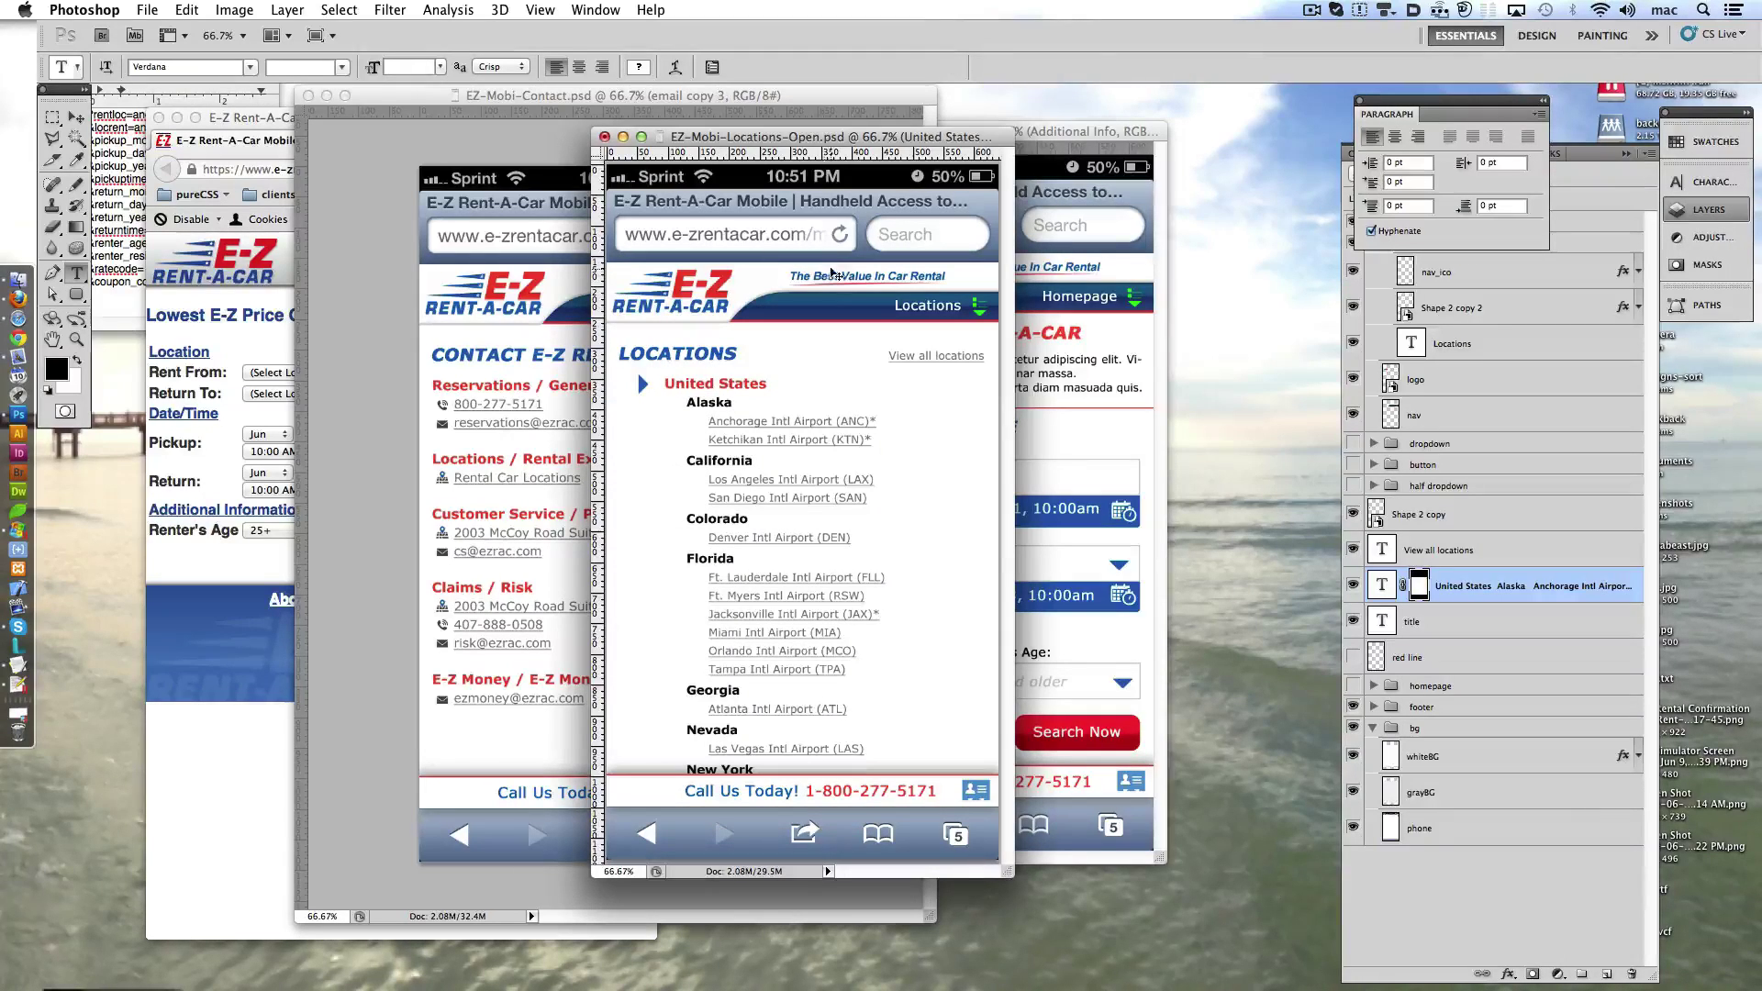
pyautogui.hotkey('ctrl', 'Tab')
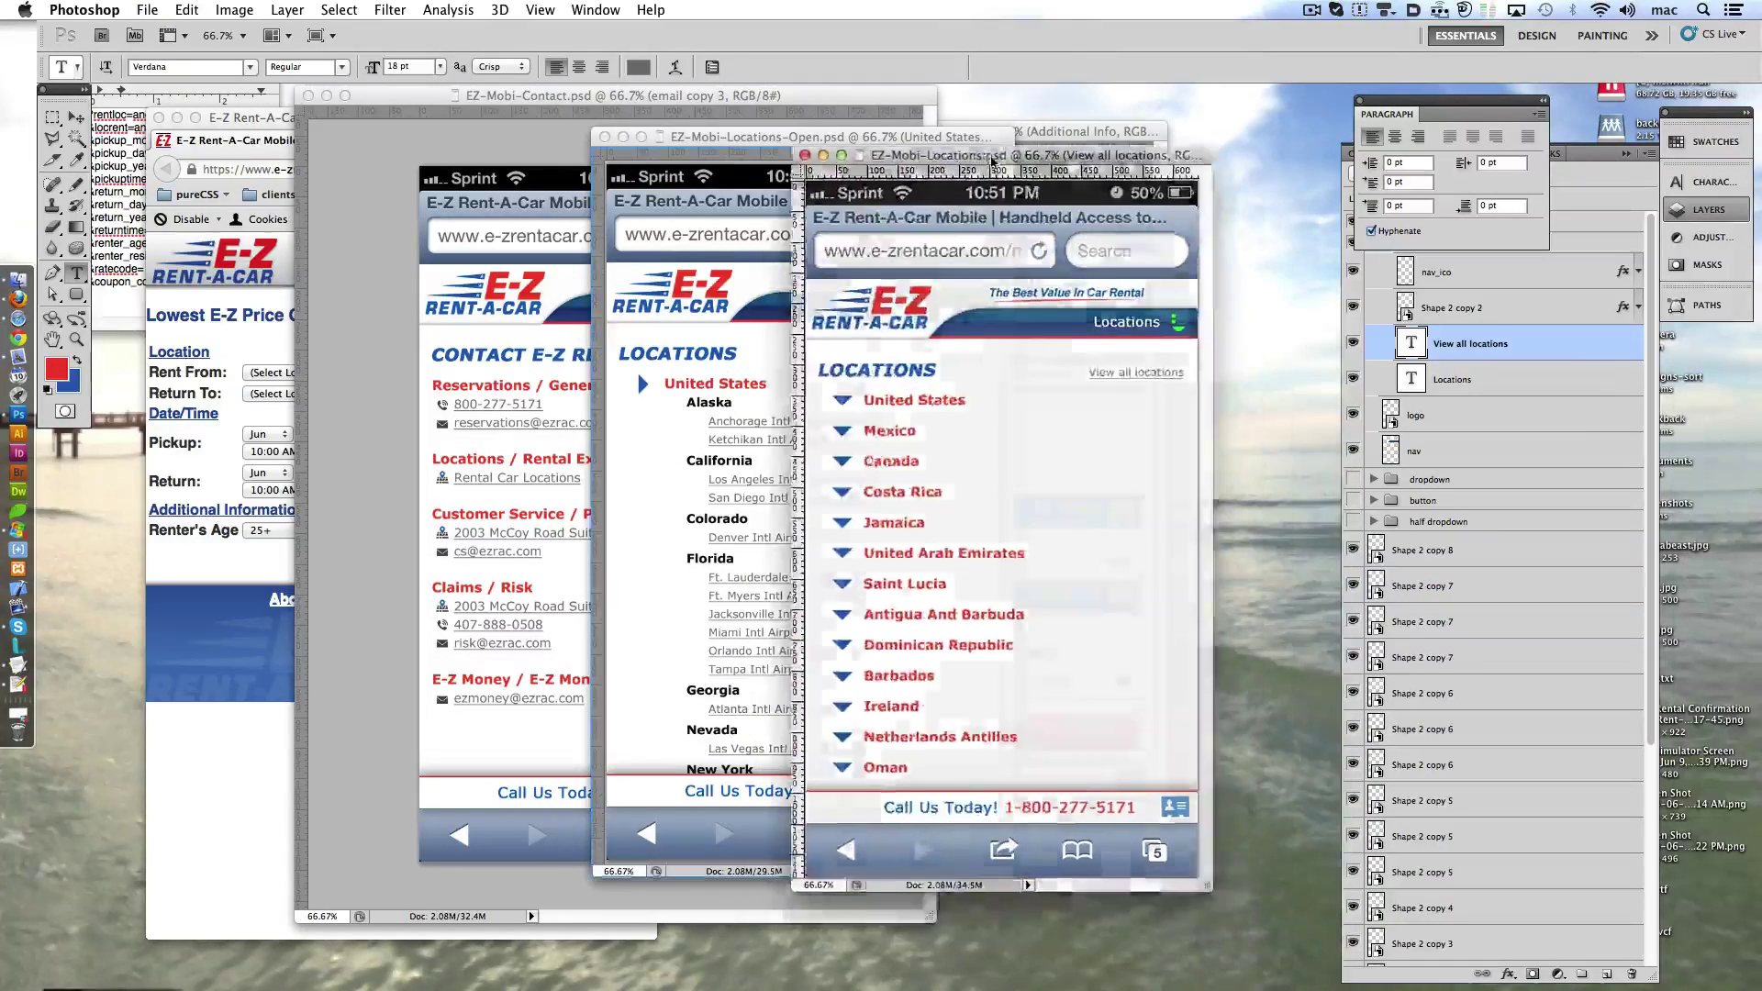
pyautogui.click(603, 137)
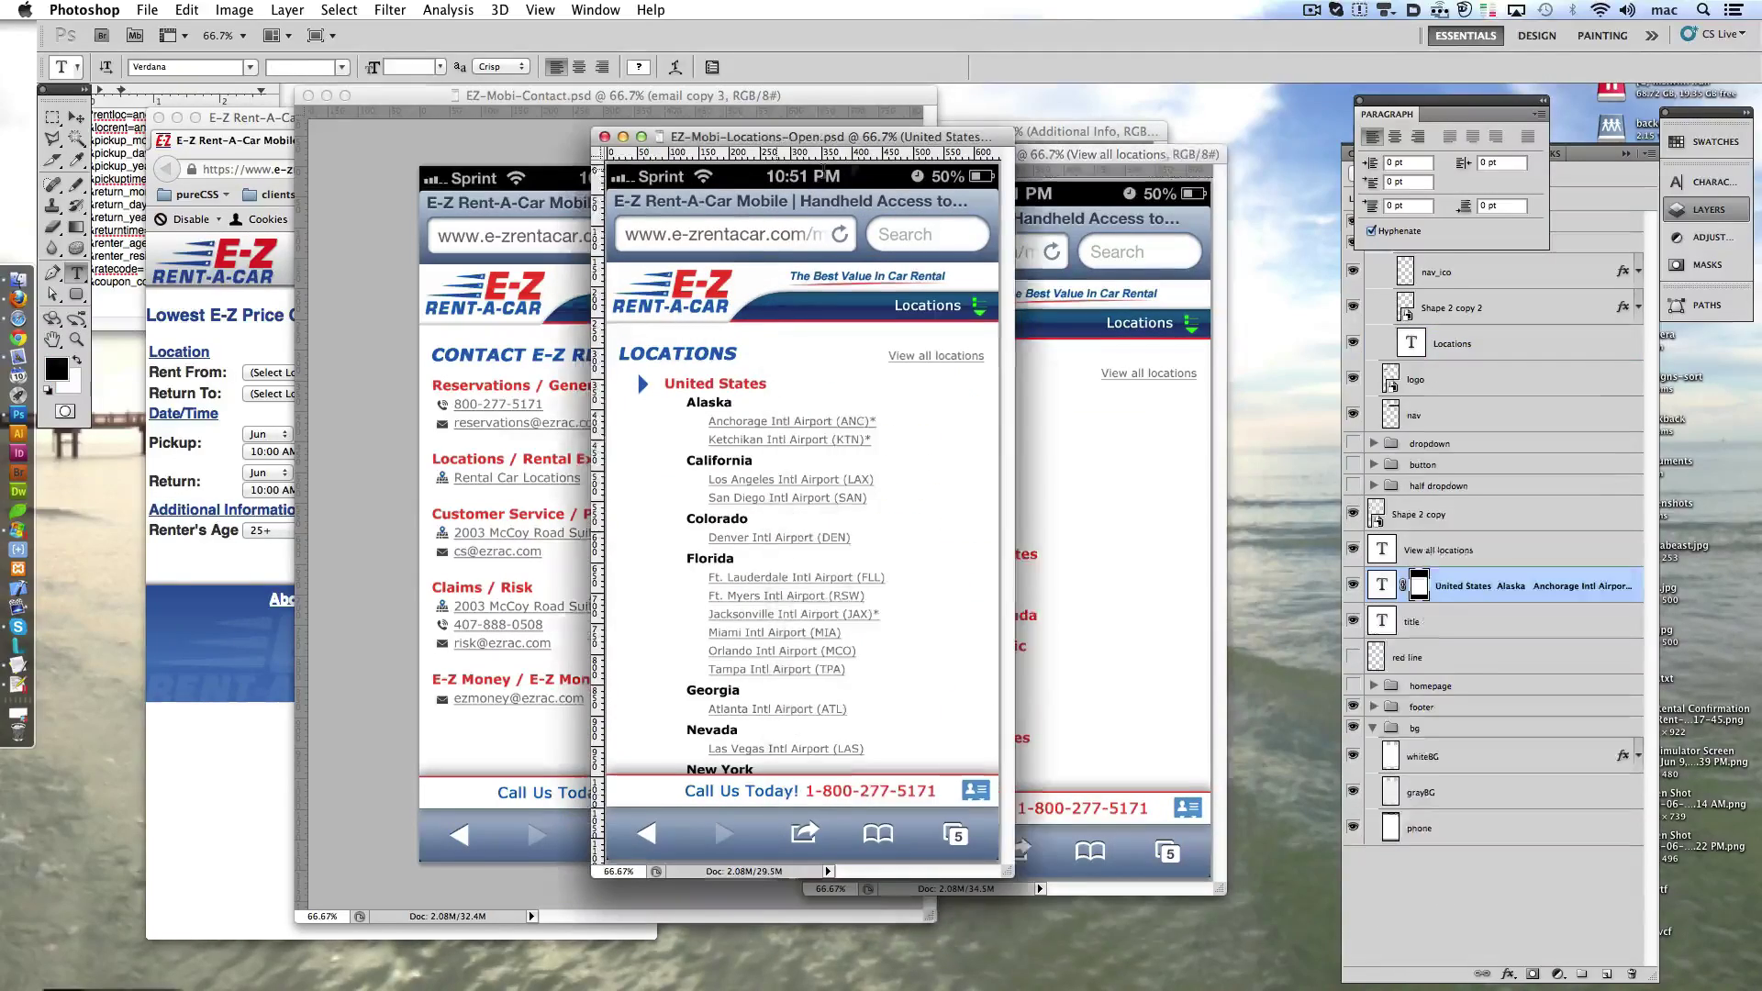
pyautogui.click(603, 137)
pyautogui.click(833, 156)
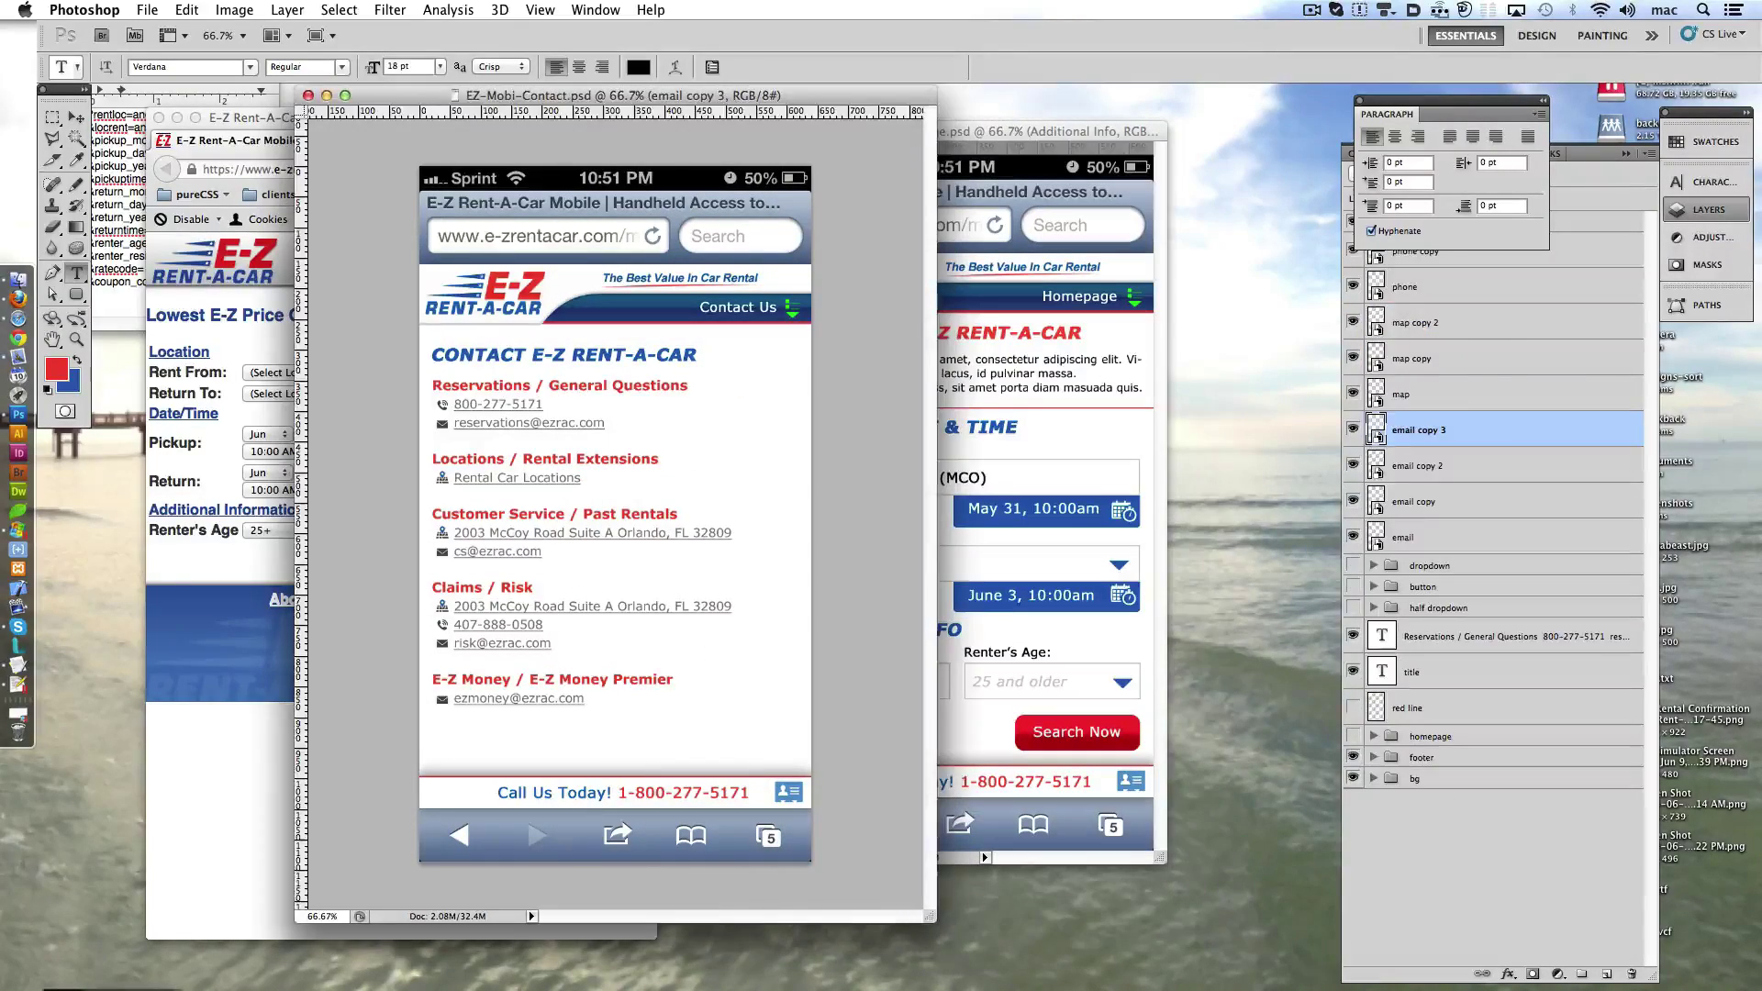
# - Close the Check-In mockup and bring the Step 1 mockup window into view
pyautogui.hotkey('ctrl', 'Tab')
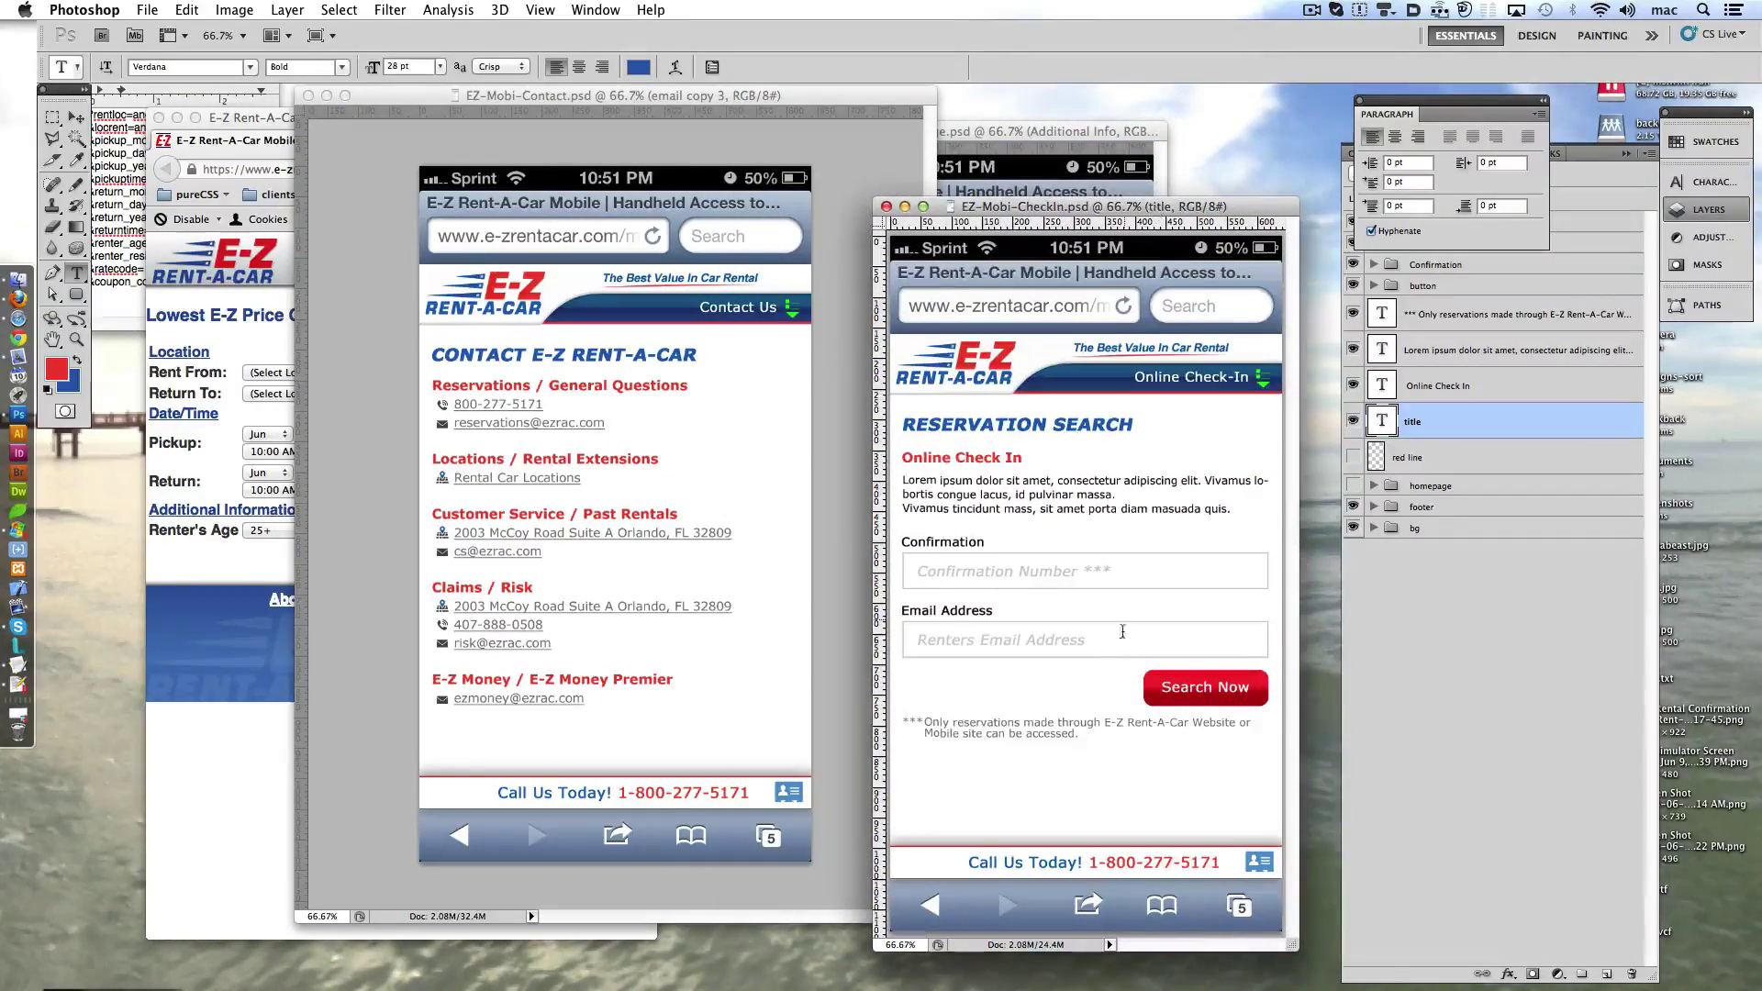
pyautogui.moveTo(1090, 205); pyautogui.dragTo(861, 113)
pyautogui.click(745, 364)
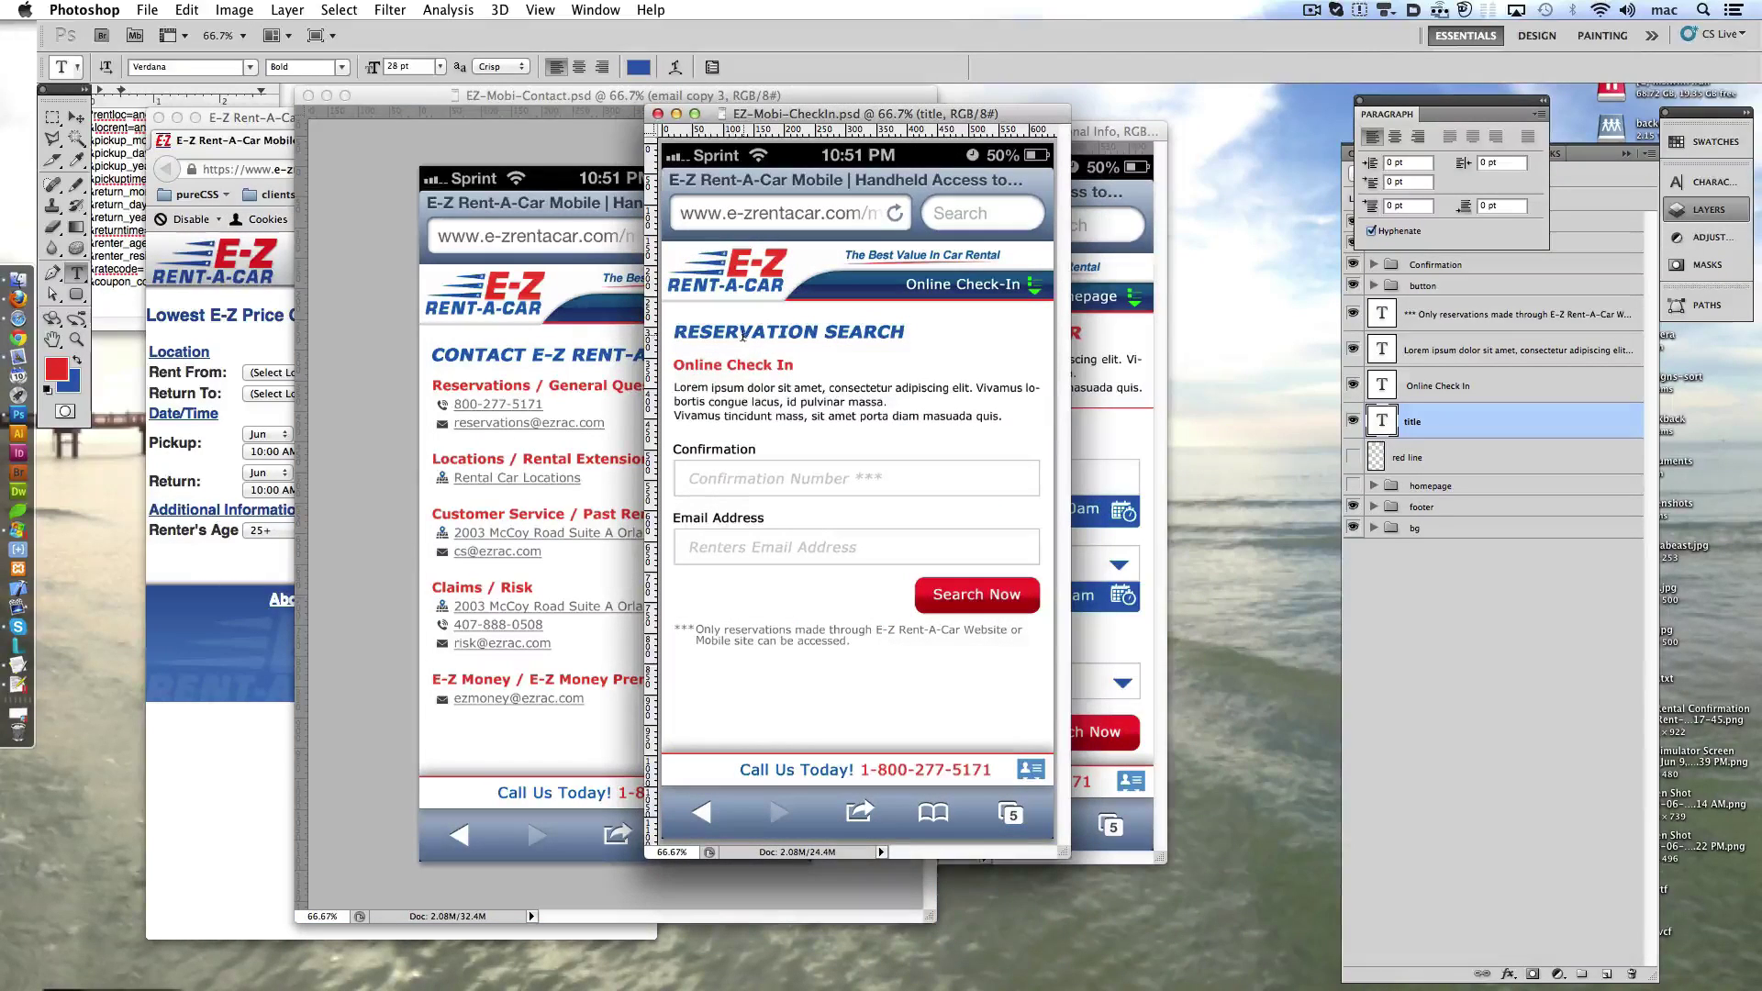
pyautogui.click(929, 67)
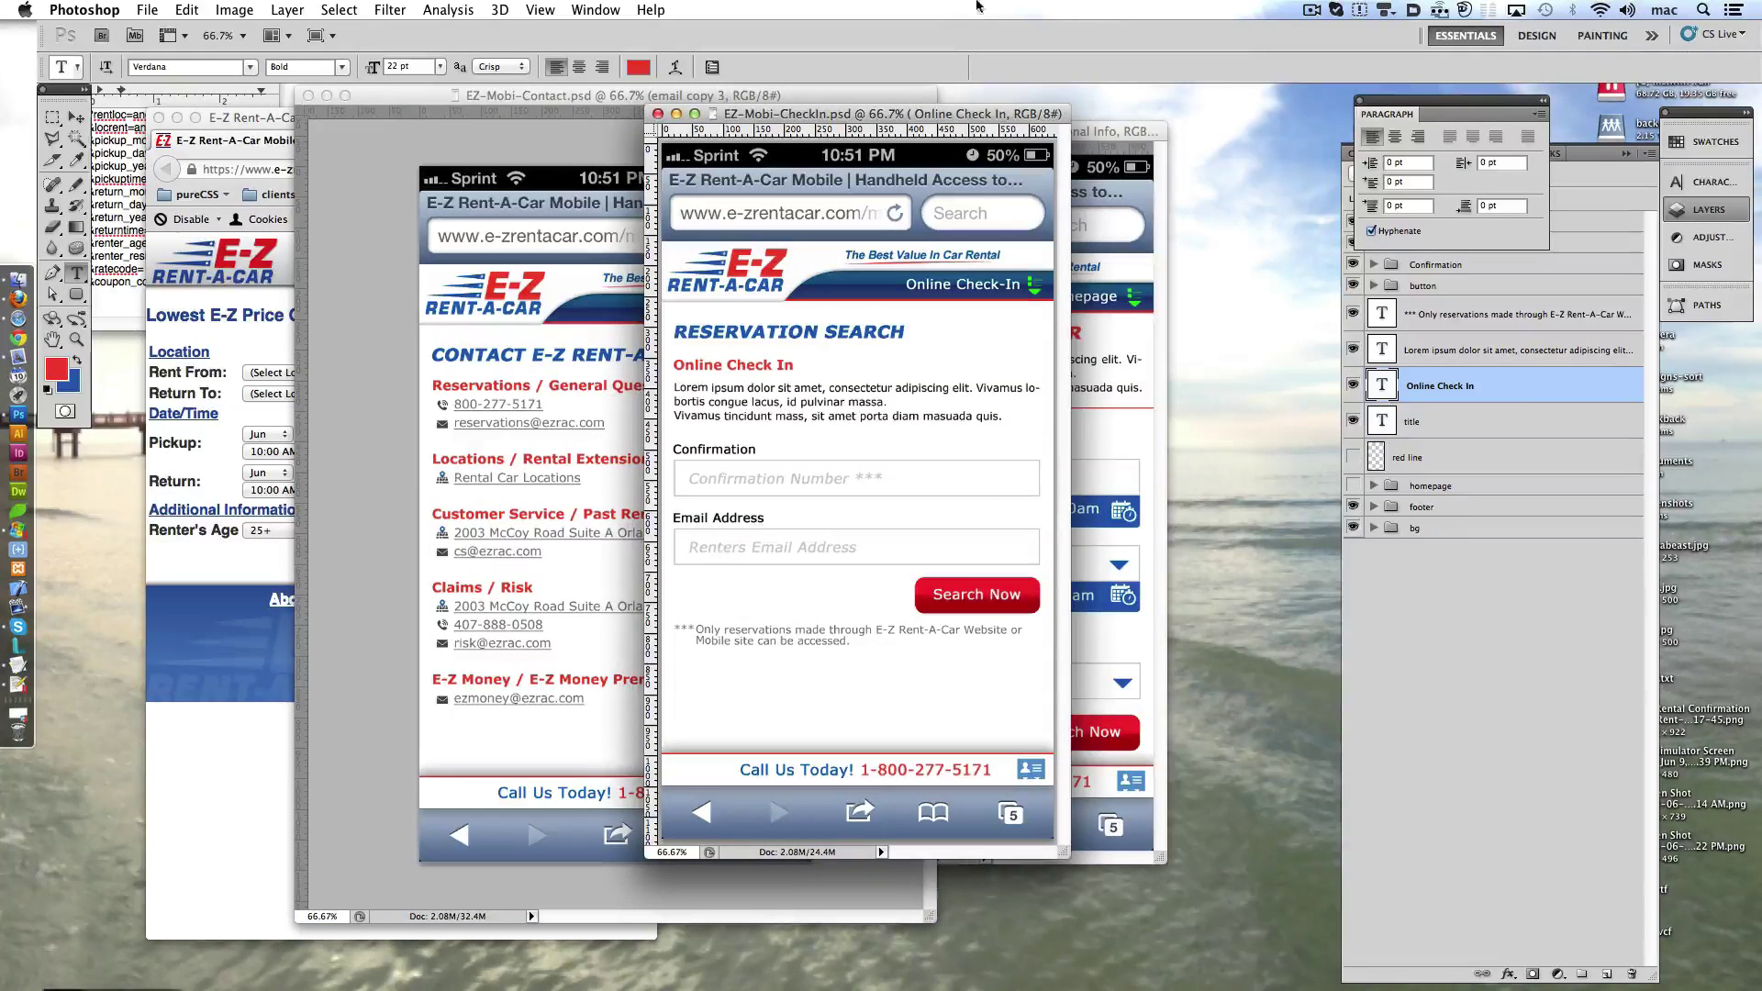
pyautogui.click(657, 114)
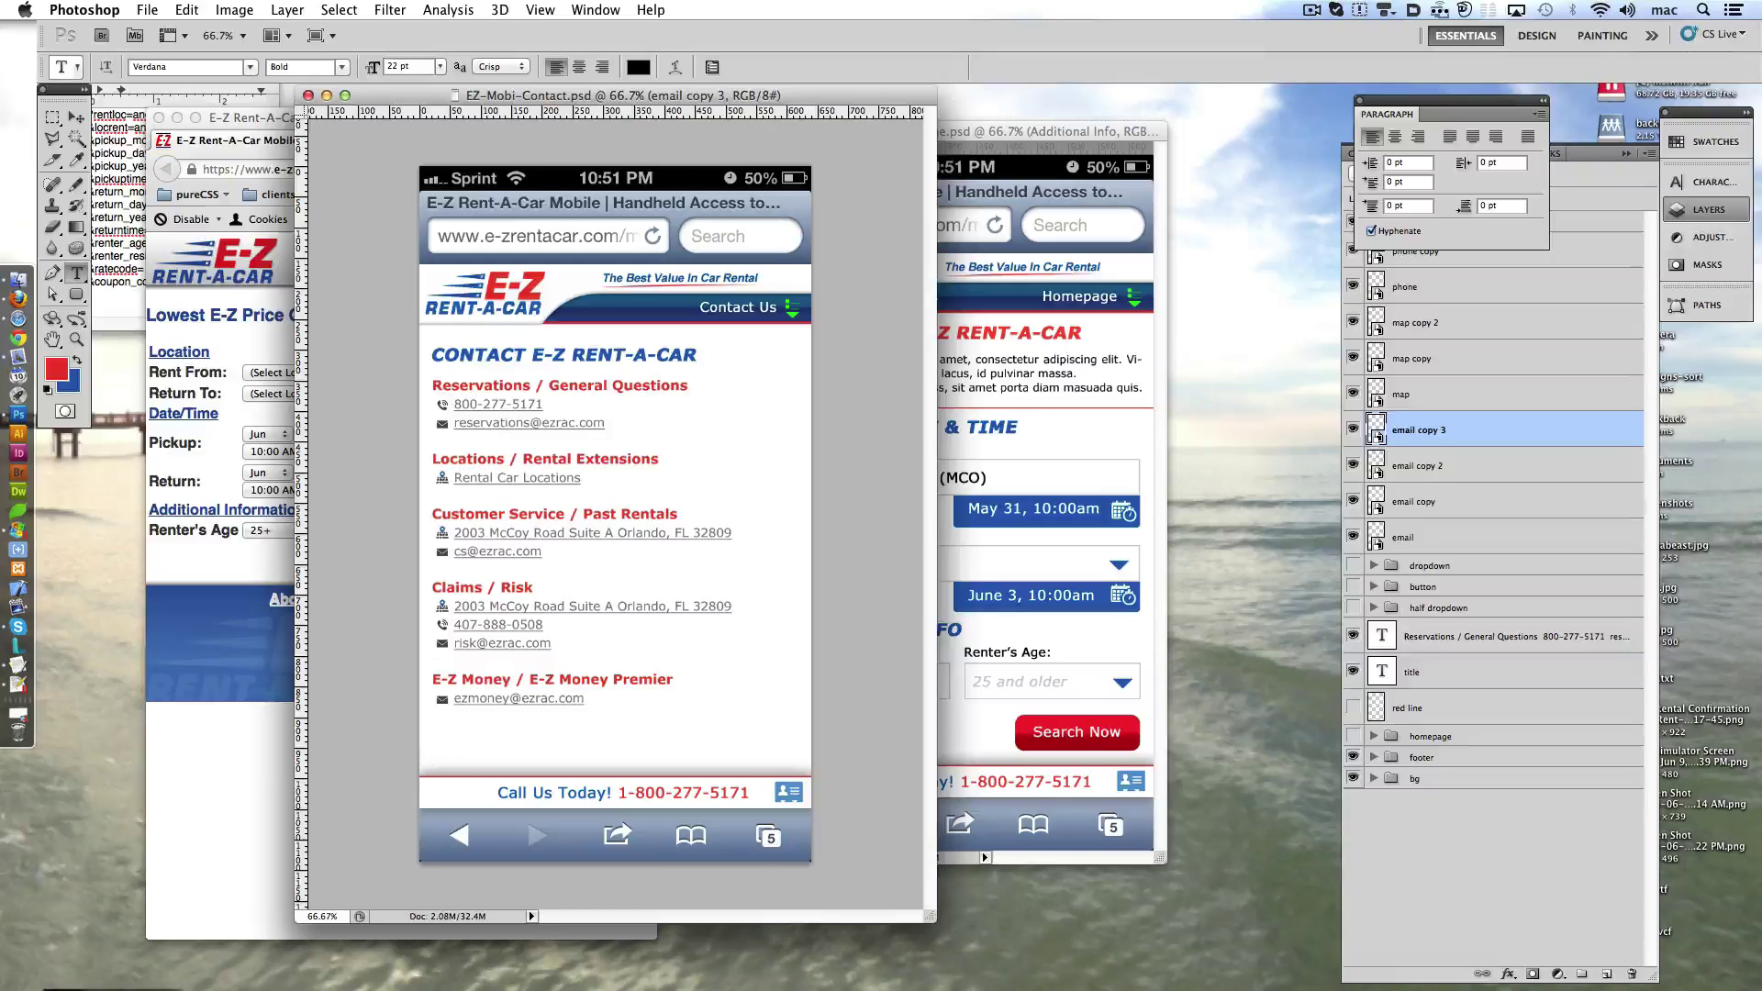
pyautogui.hotkey('ctrl', 'Tab')
pyautogui.hotkey('ctrl', 'Tab')
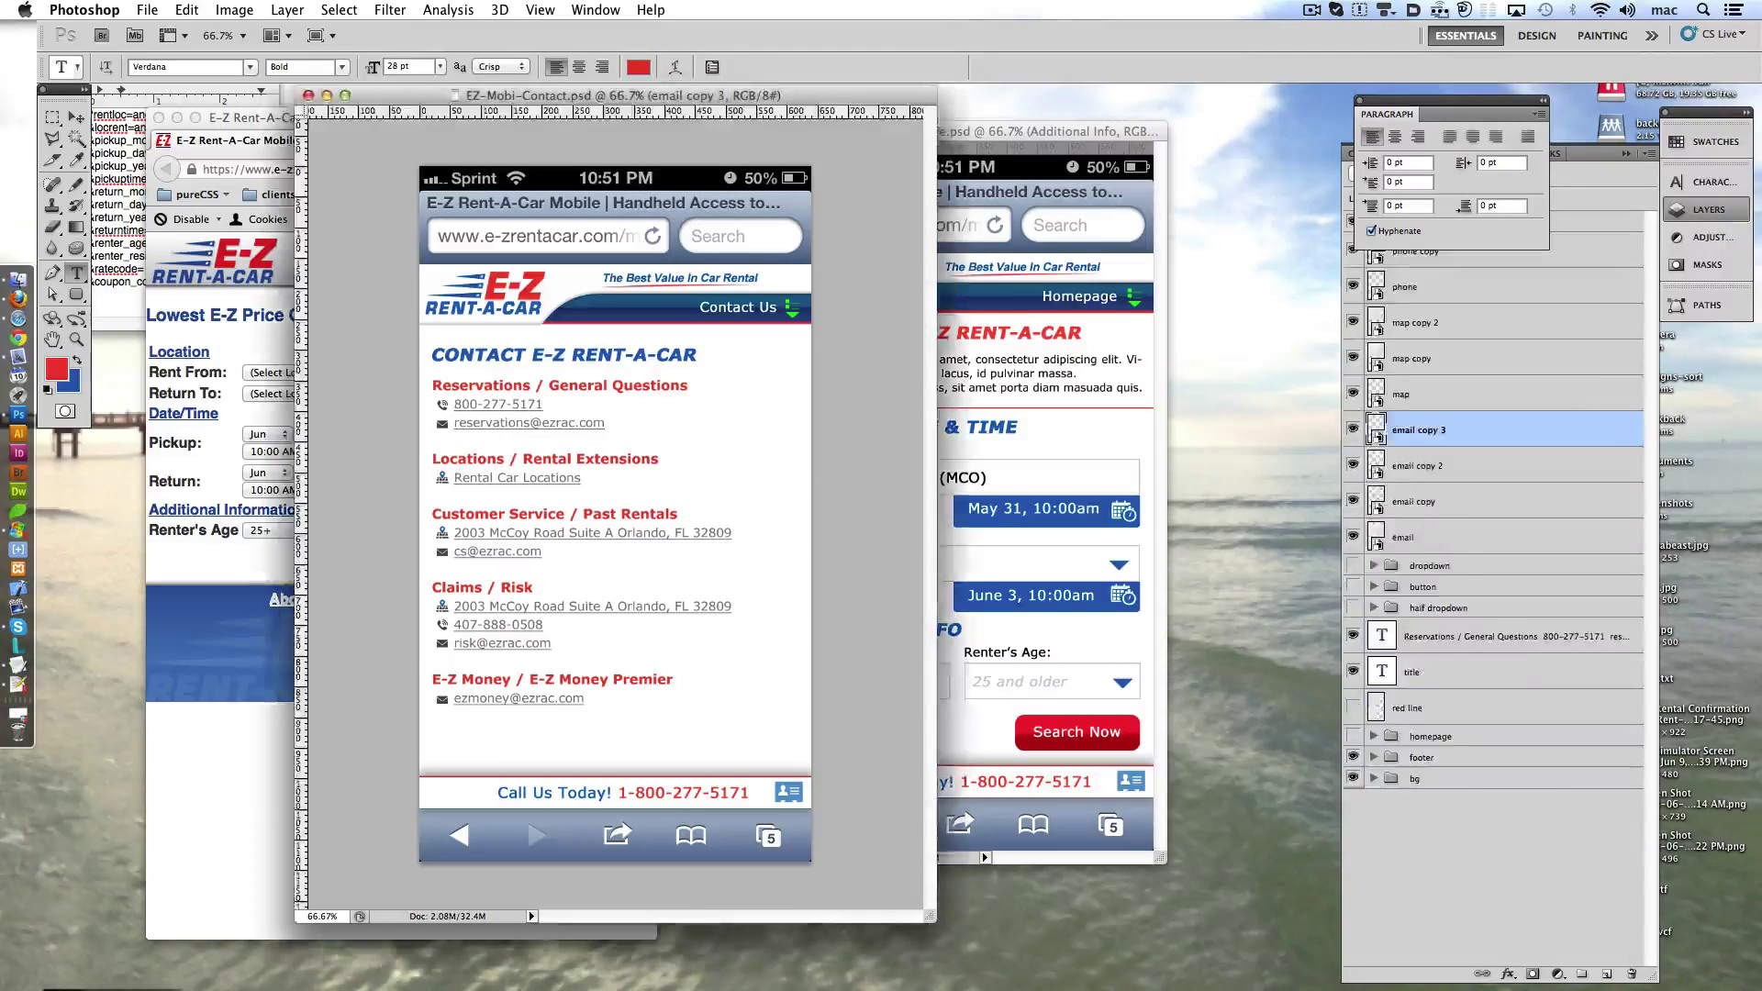
pyautogui.hotkey('ctrl', 'Tab')
pyautogui.hotkey('ctrl', 'Tab')
pyautogui.moveTo(1260, 160); pyautogui.dragTo(1161, 218)
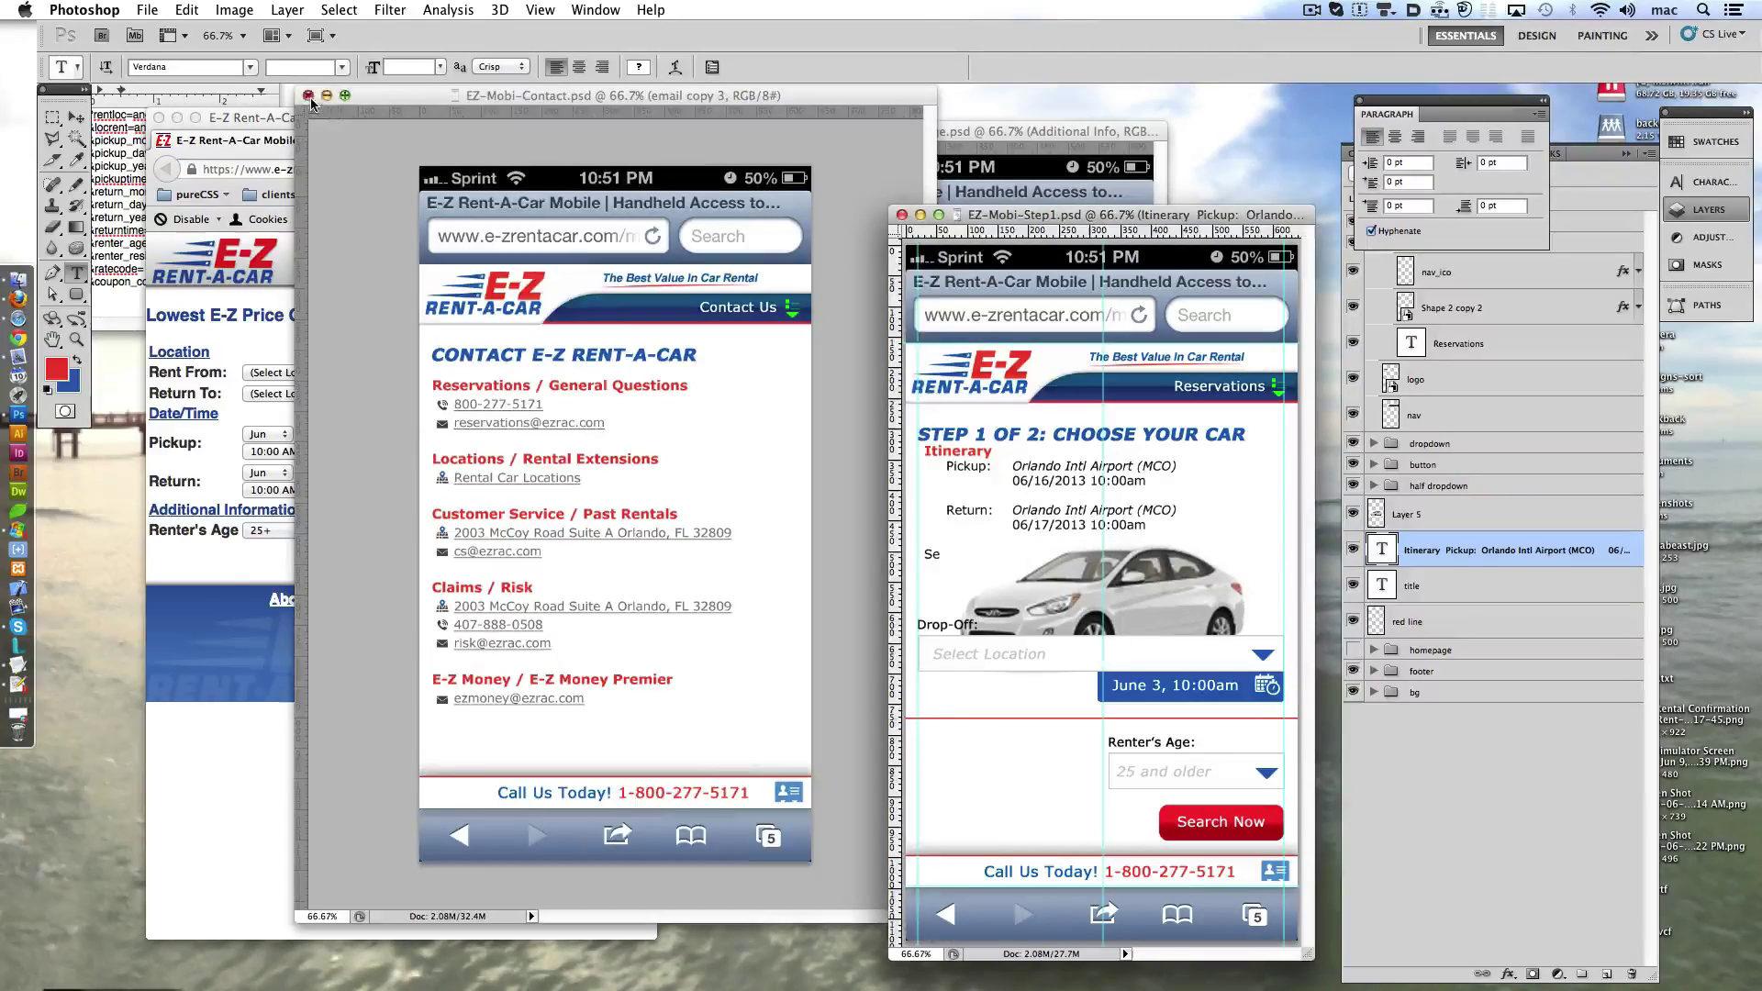
# - Rename Layer 5 to 'car' and hide the Drop-Off, Renter's Age and red line layers
pyautogui.press('super+Tab')
pyautogui.press('super+Tab')
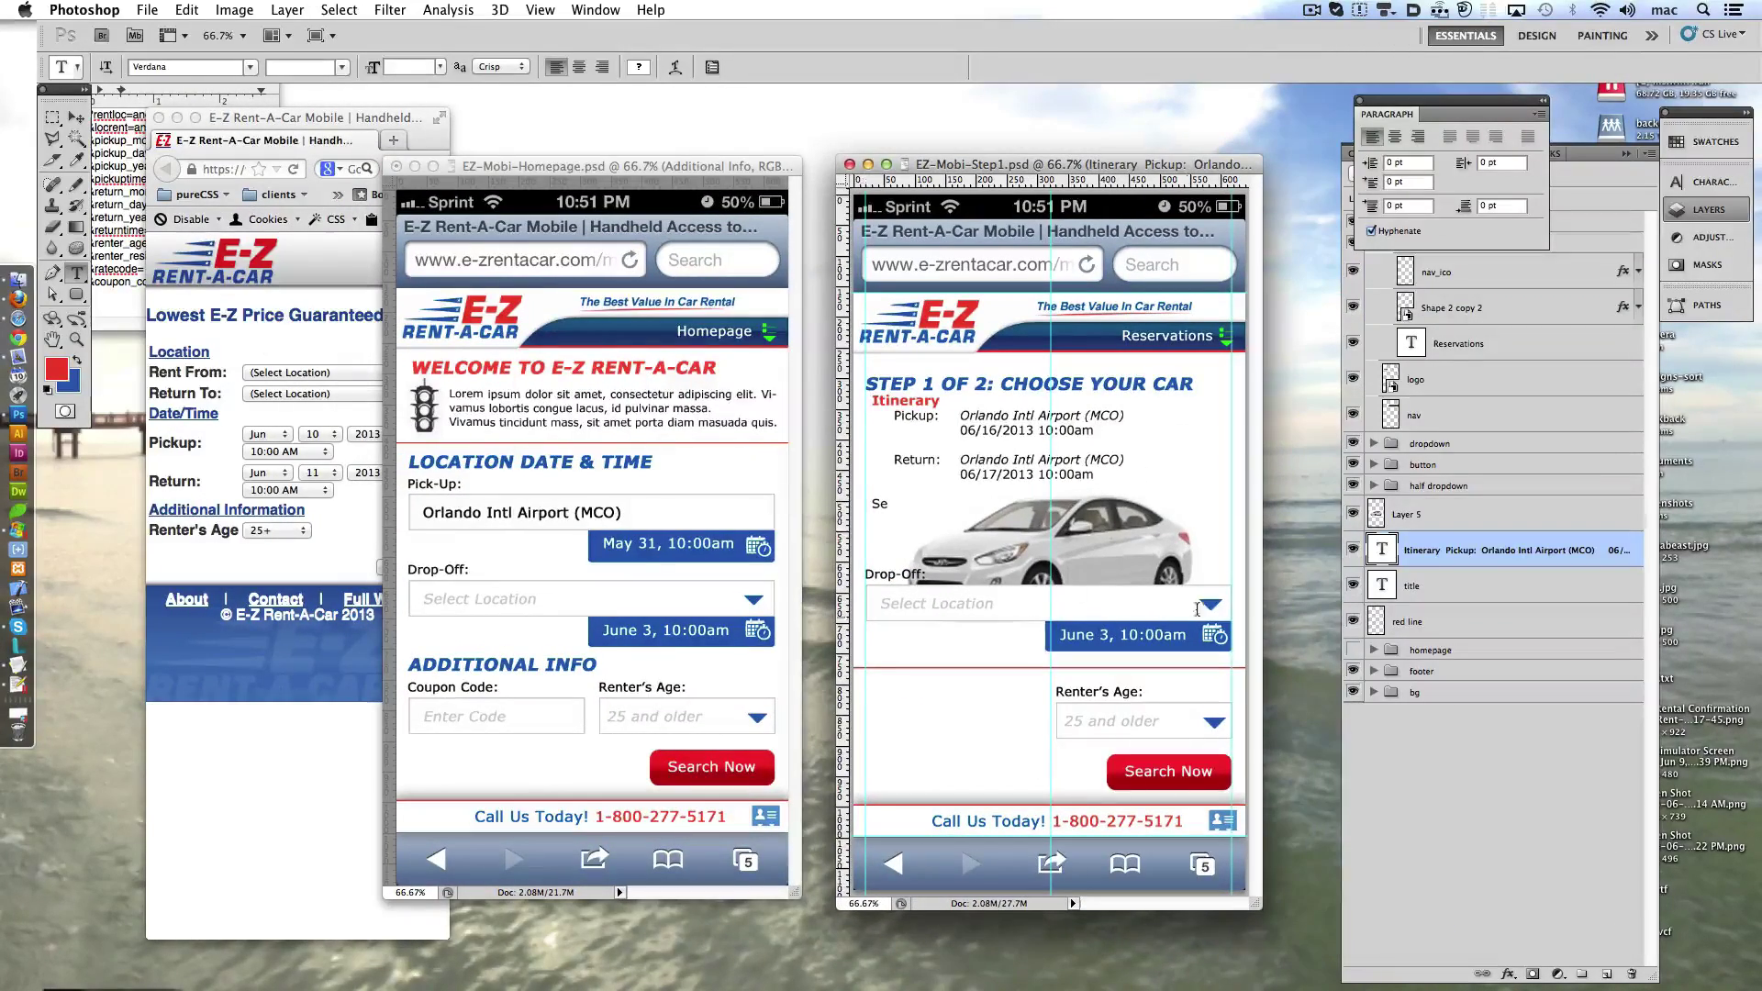
pyautogui.doubleClick(1405, 515)
pyautogui.write('car')
pyautogui.press('Return')
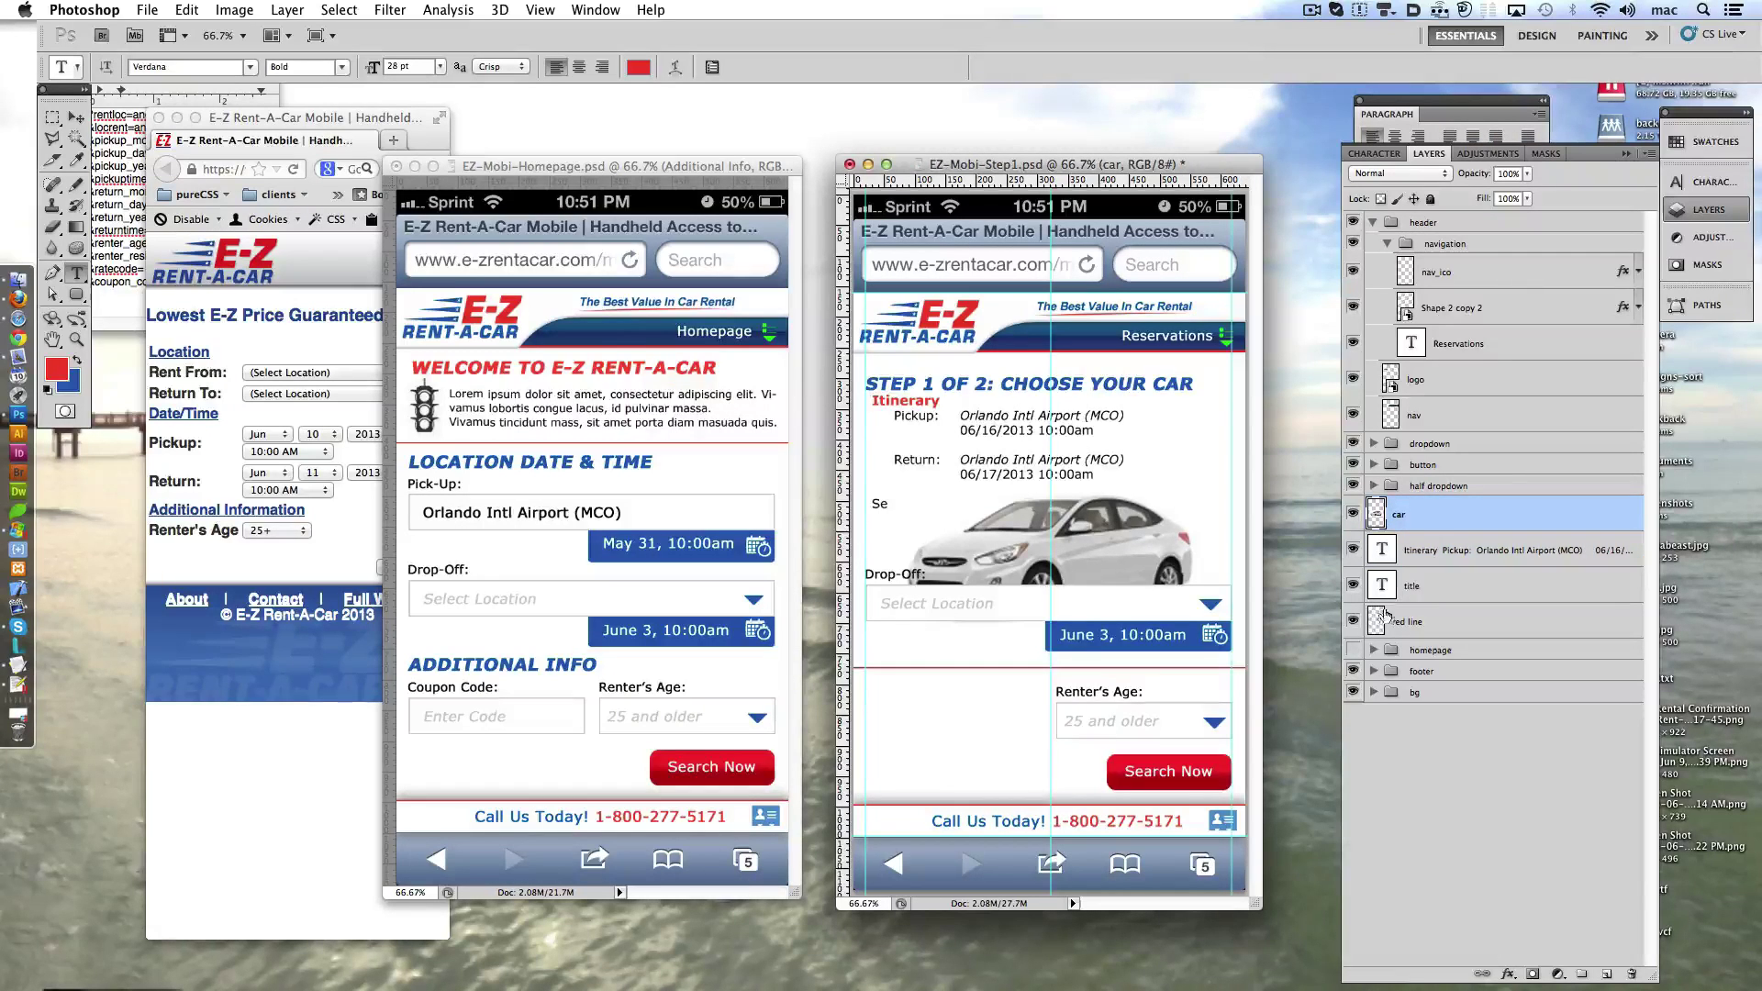
pyautogui.click(1374, 222)
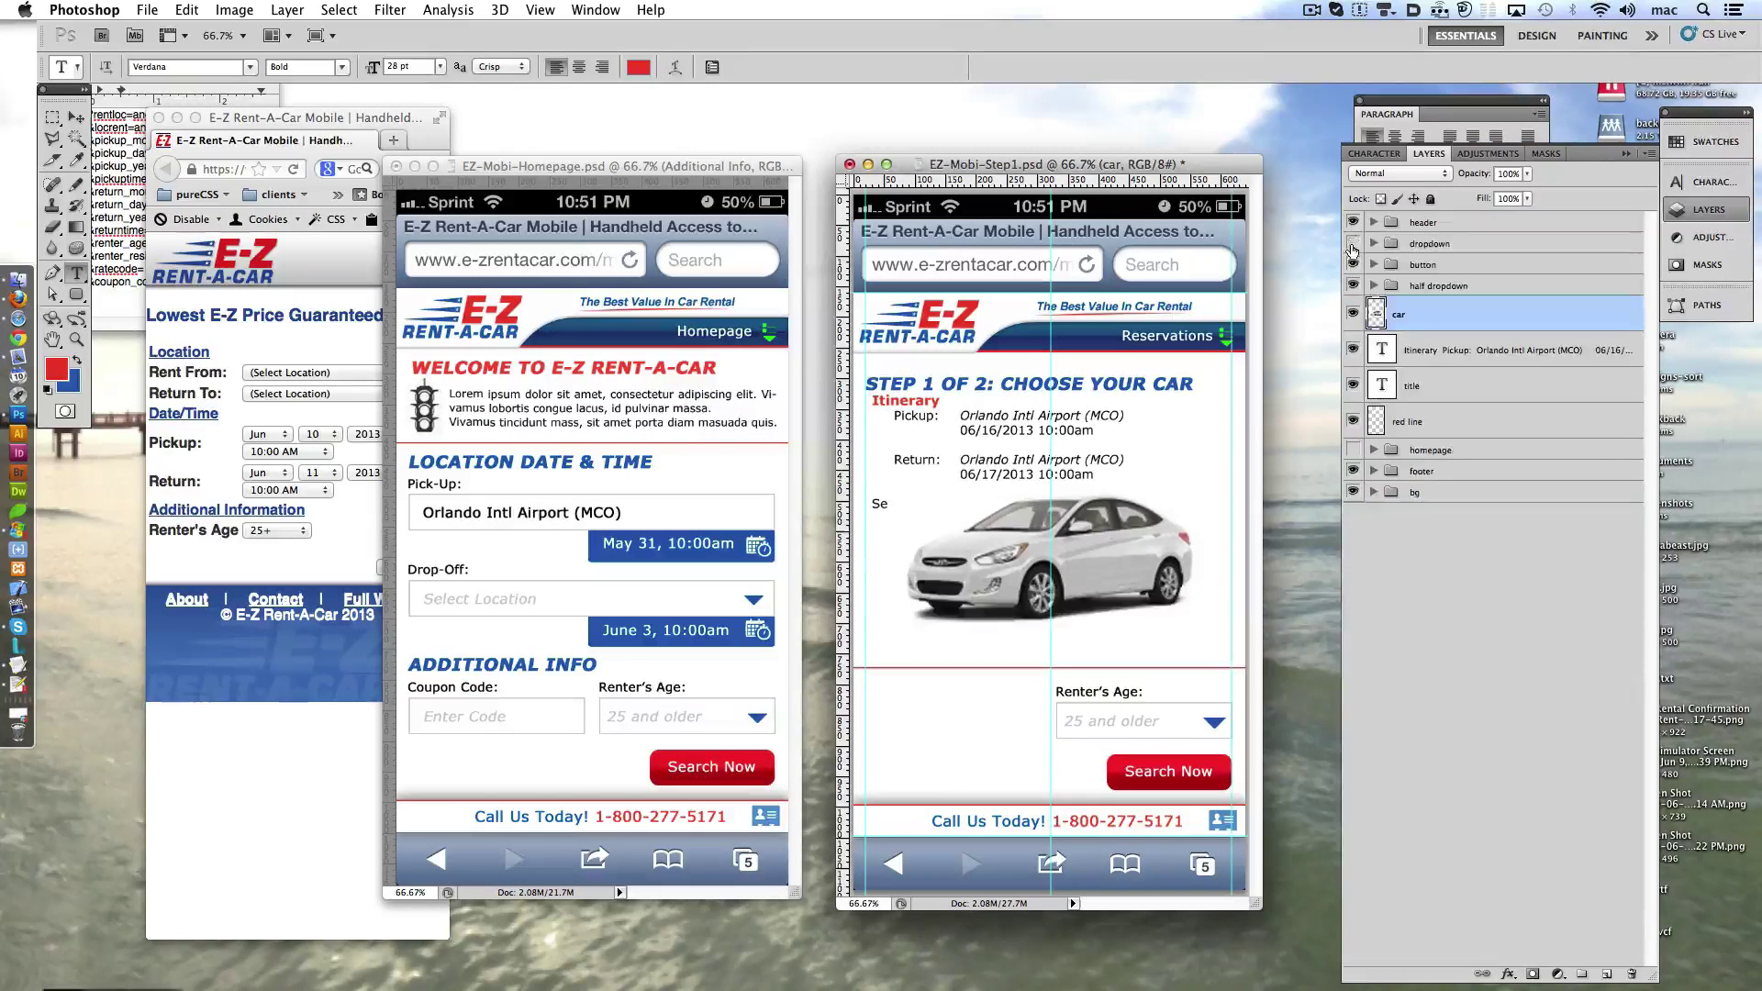
pyautogui.click(1352, 285)
pyautogui.moveTo(1405, 421); pyautogui.dragTo(1404, 303)
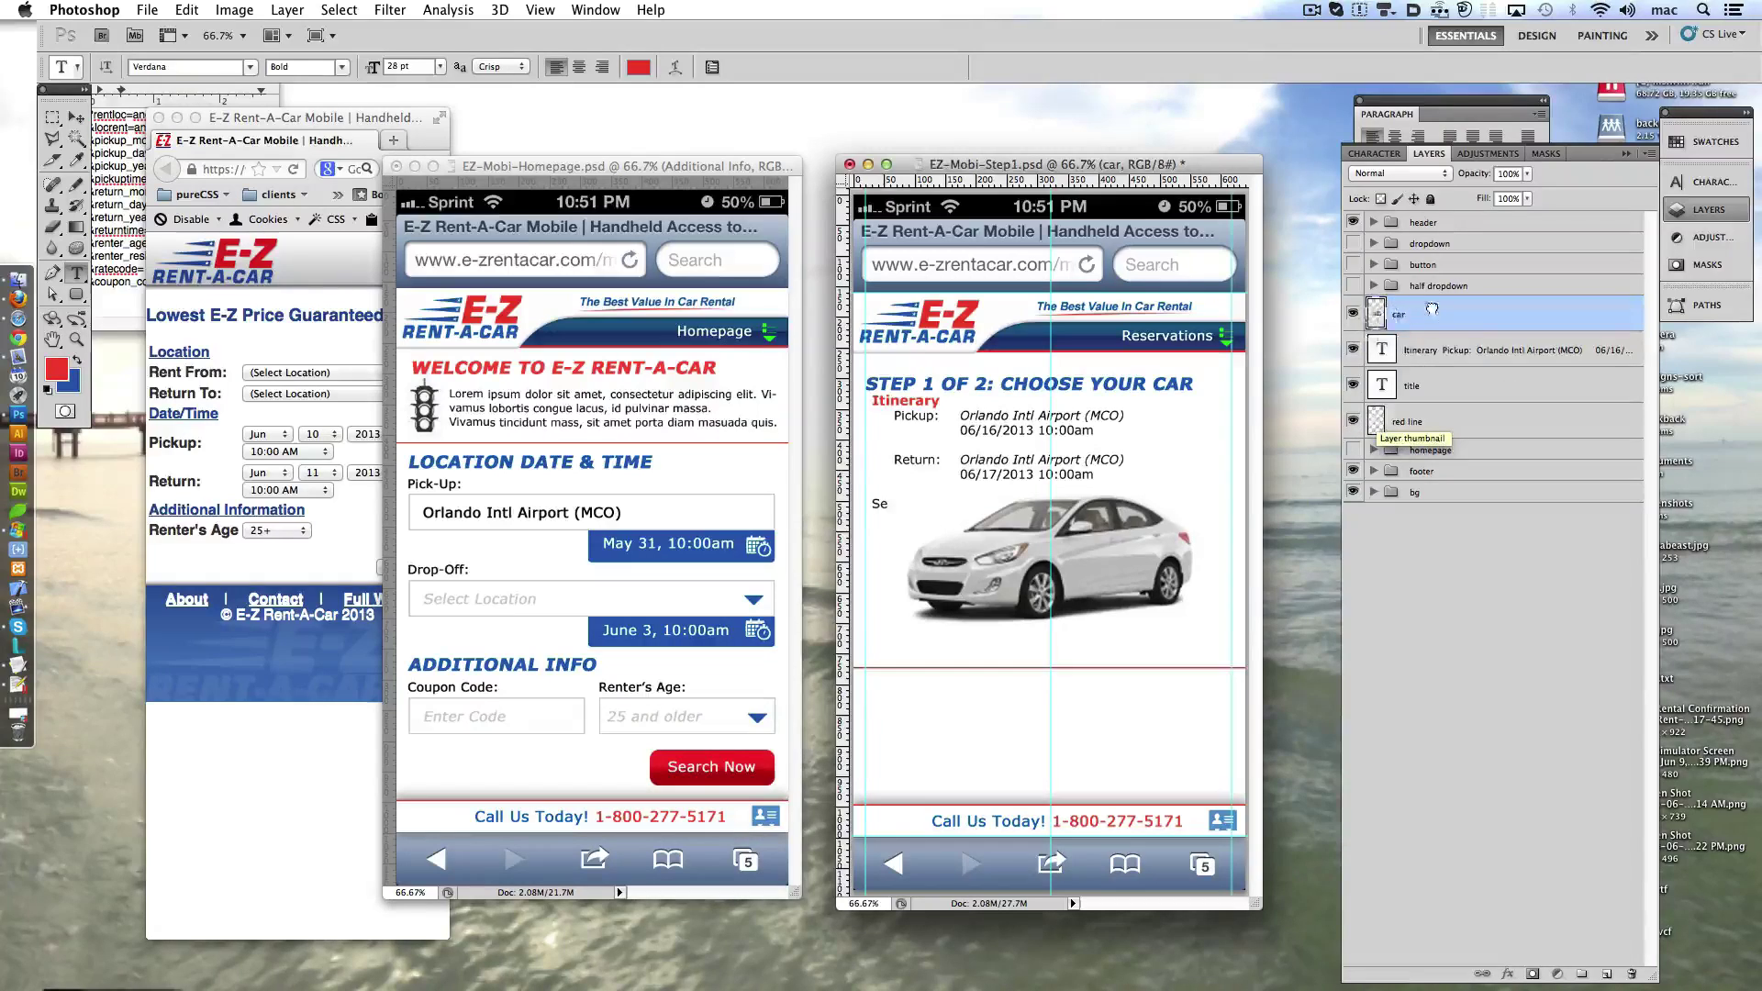
pyautogui.click(1353, 314)
# - Delete the homepage layer group and save the Step 1 mockup
pyautogui.click(1421, 450)
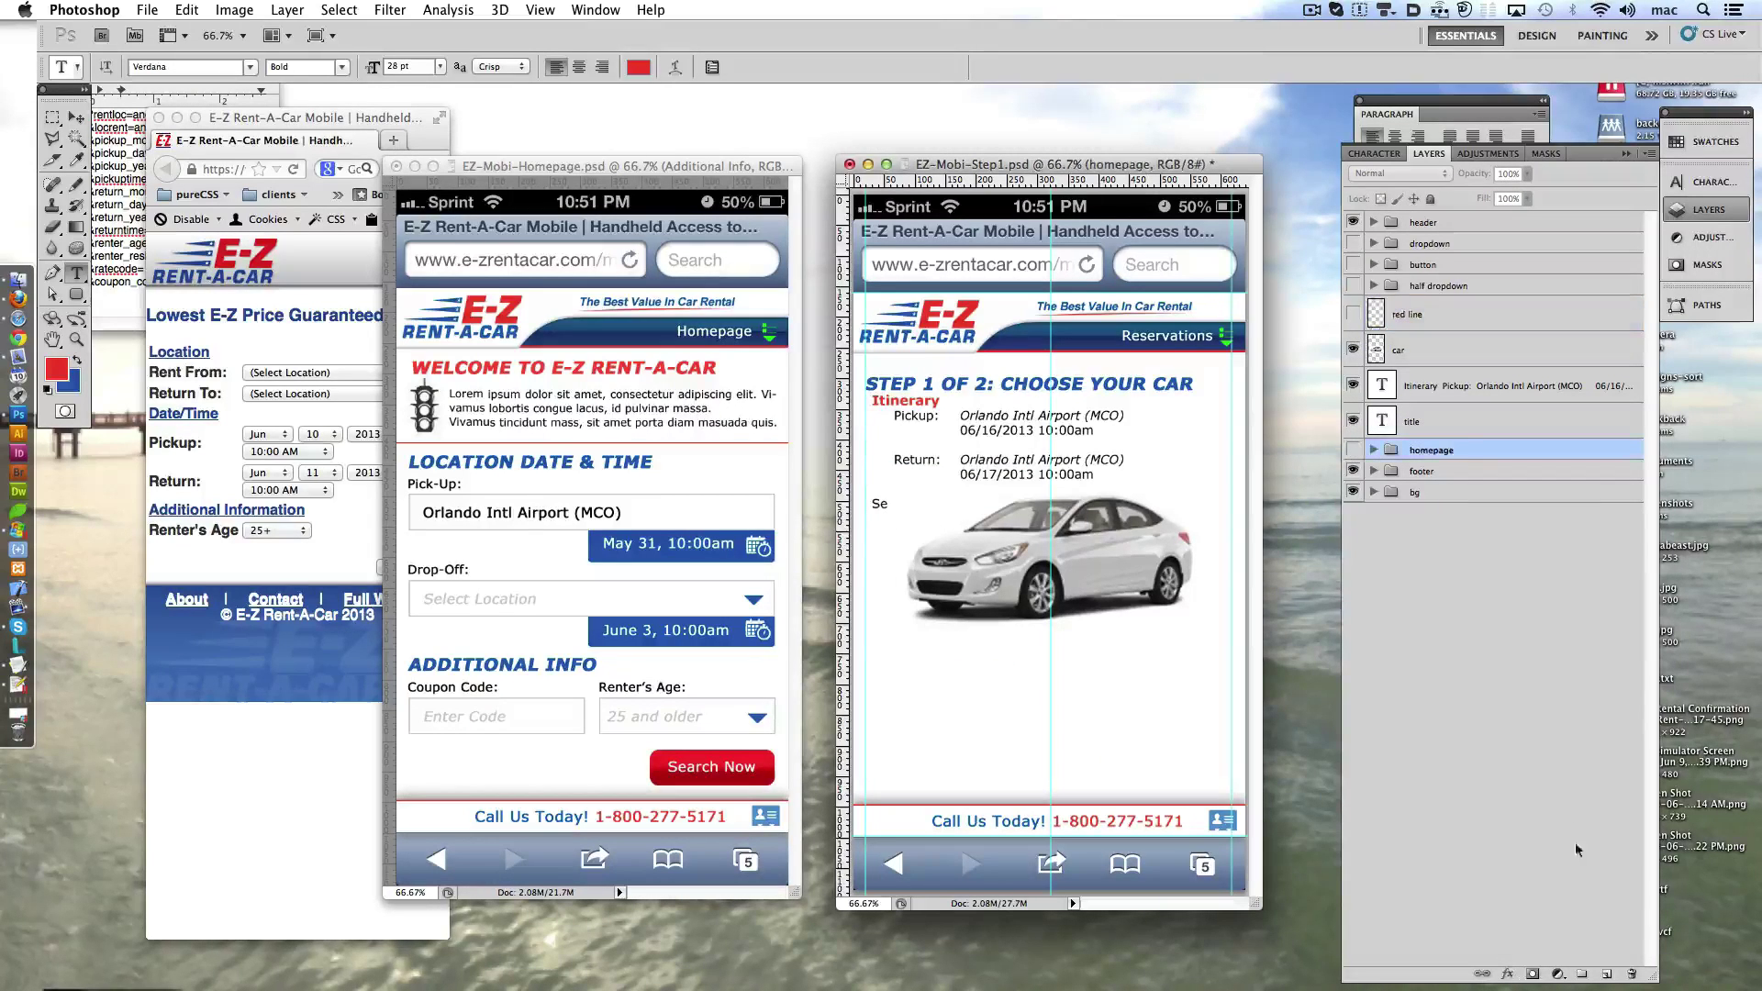
pyautogui.click(1632, 974)
pyautogui.press('Return')
pyautogui.press('super+s')
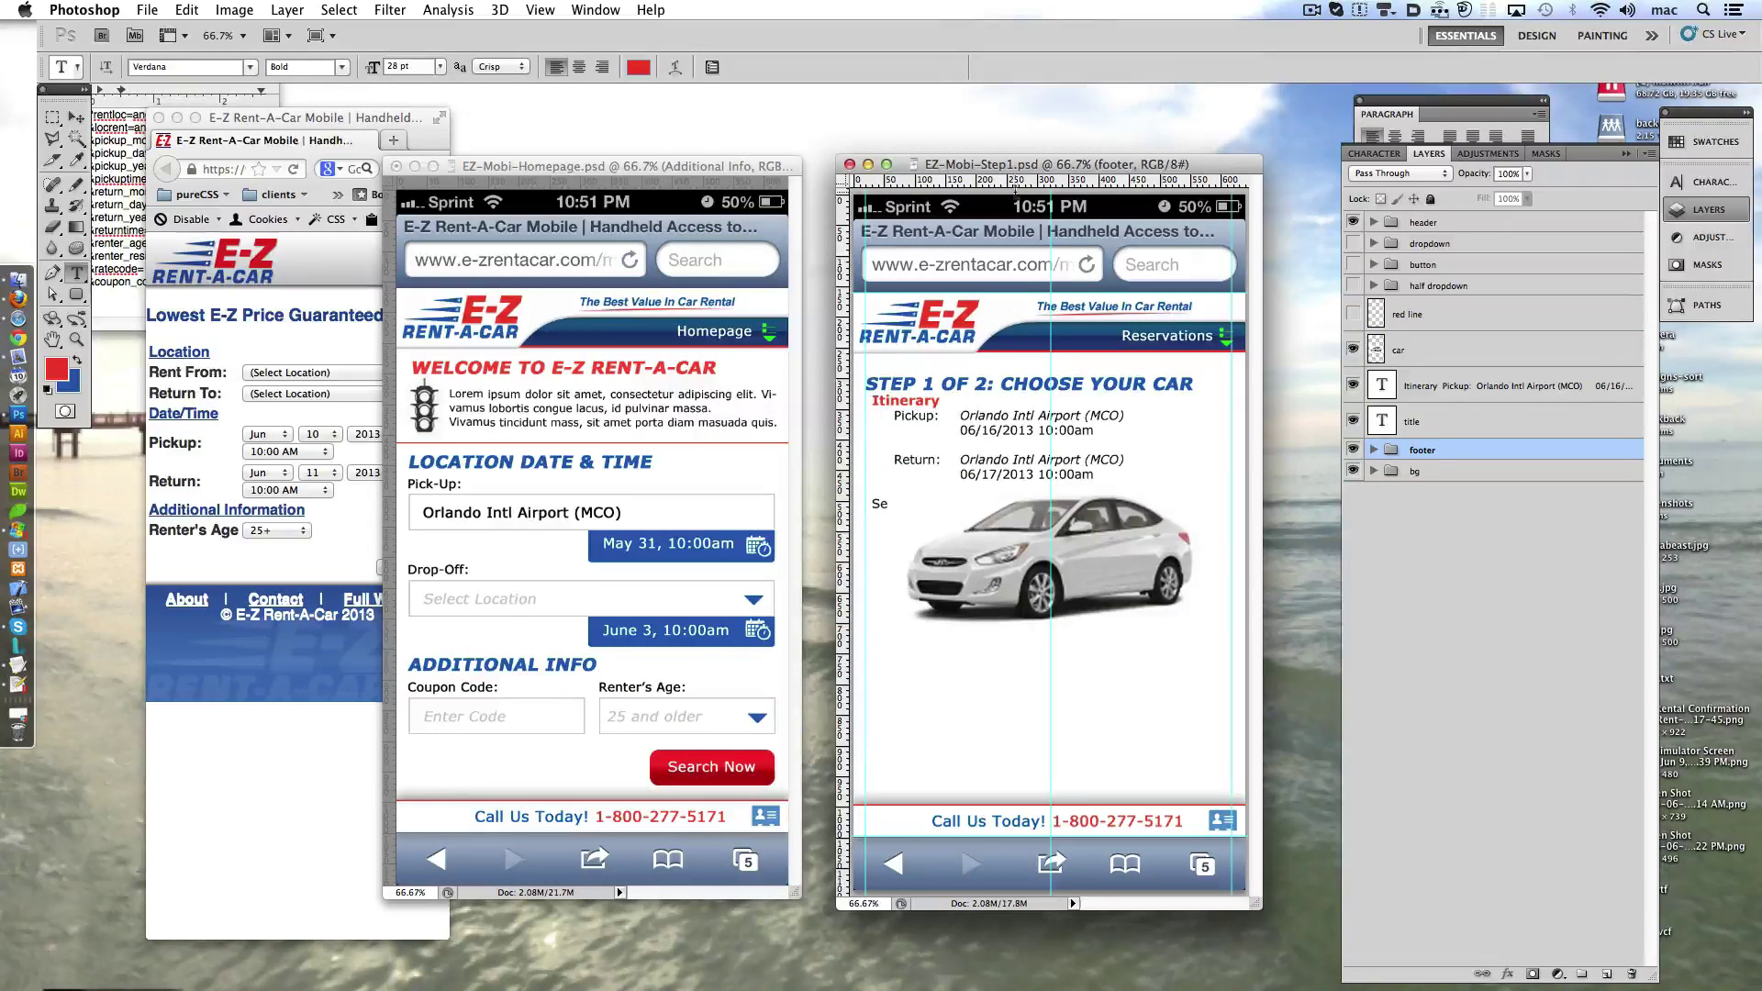
# - Arrange the mockup windows side by side and move the car image down below Search Again
pyautogui.moveTo(1023, 171); pyautogui.dragTo(1015, 145)
pyautogui.click(909, 358)
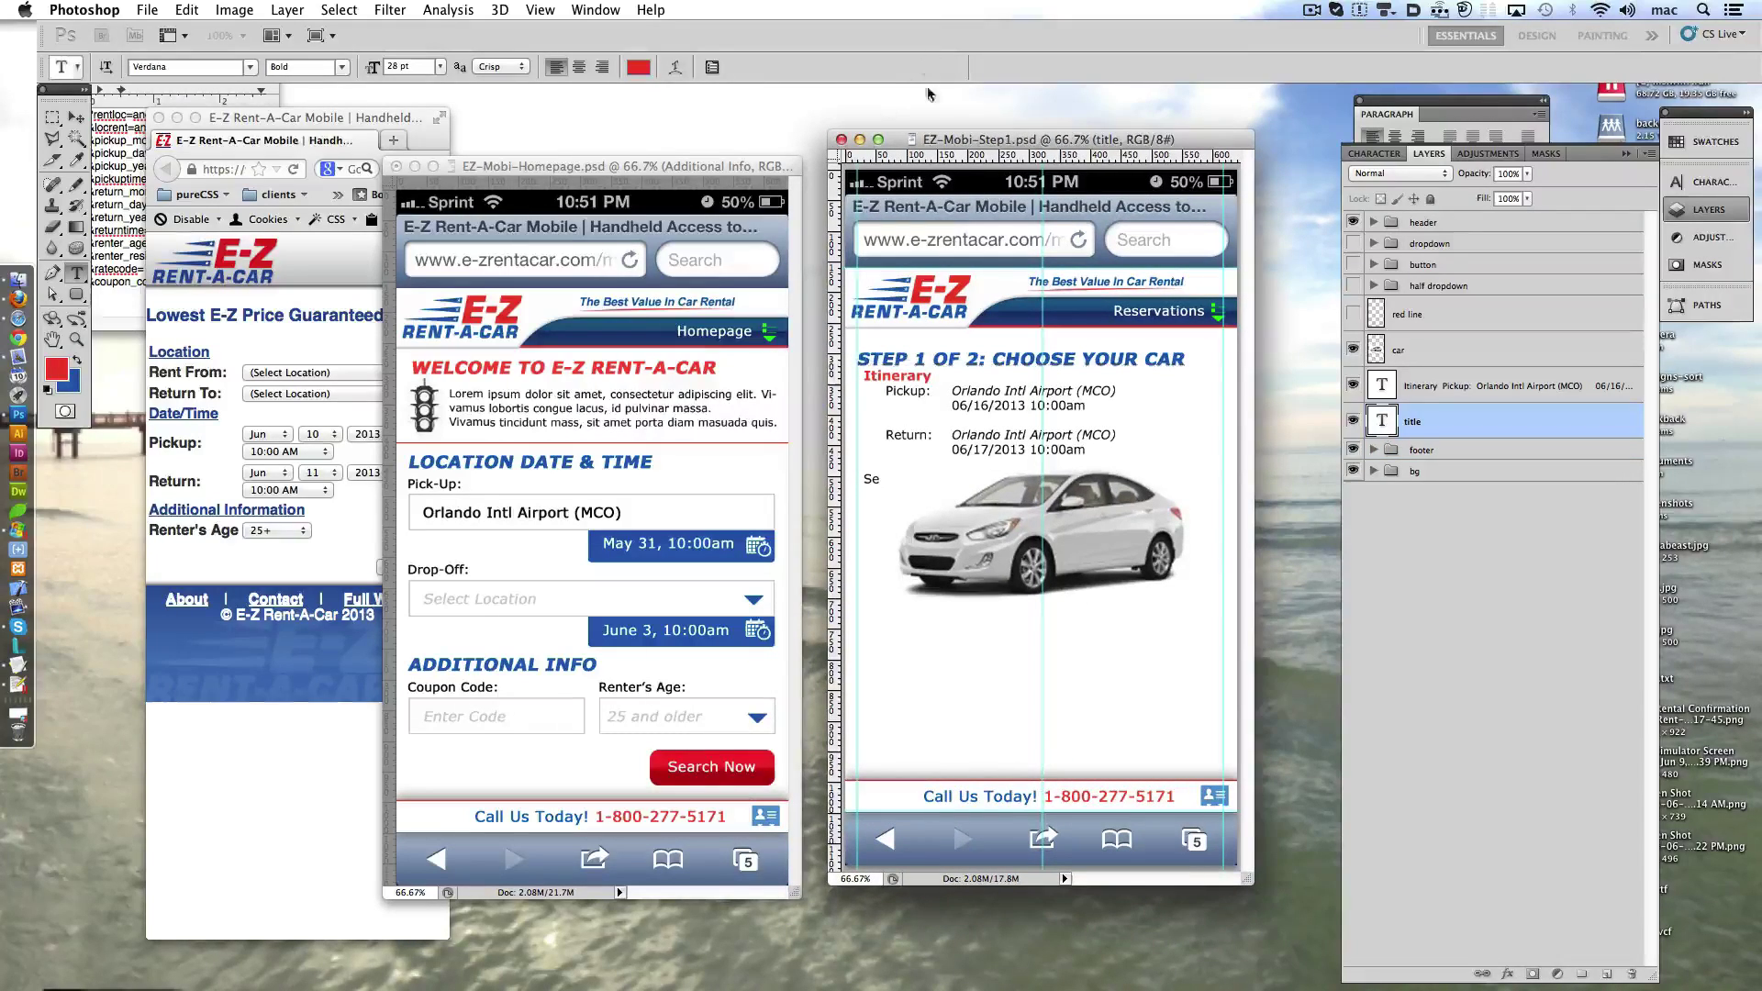
pyautogui.moveTo(597, 167); pyautogui.dragTo(615, 138)
pyautogui.moveTo(1055, 139); pyautogui.dragTo(1078, 131)
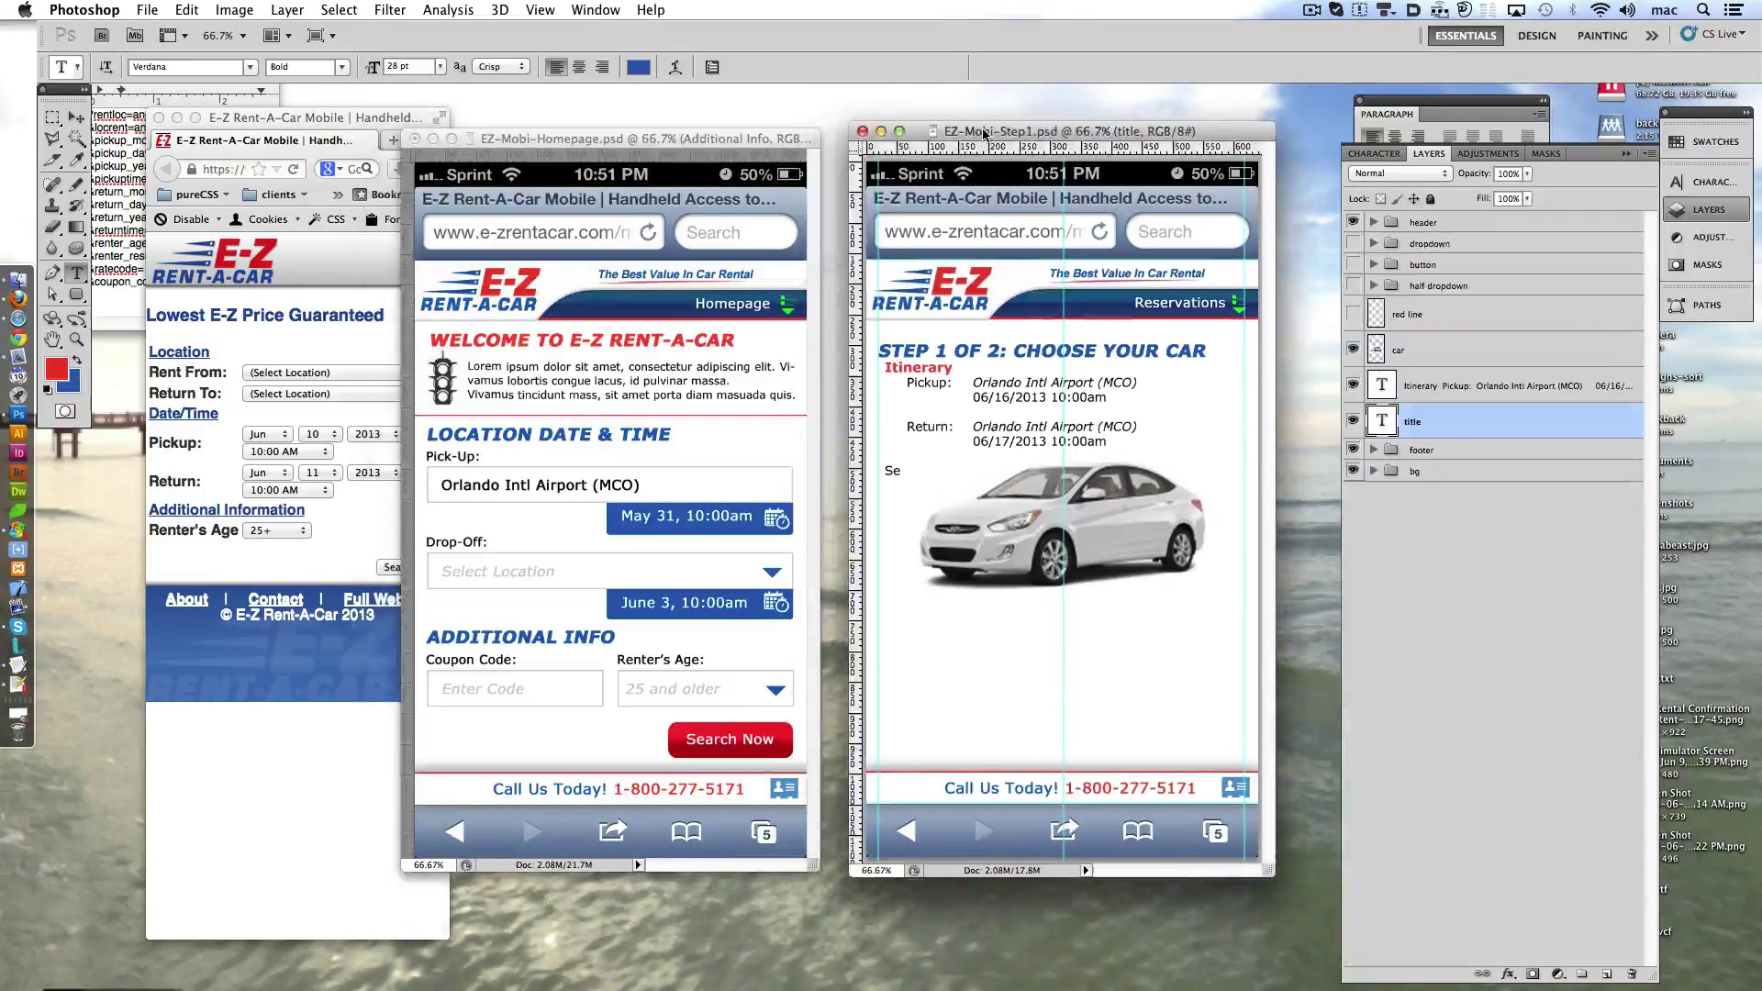
pyautogui.click(919, 370)
pyautogui.click(1028, 556)
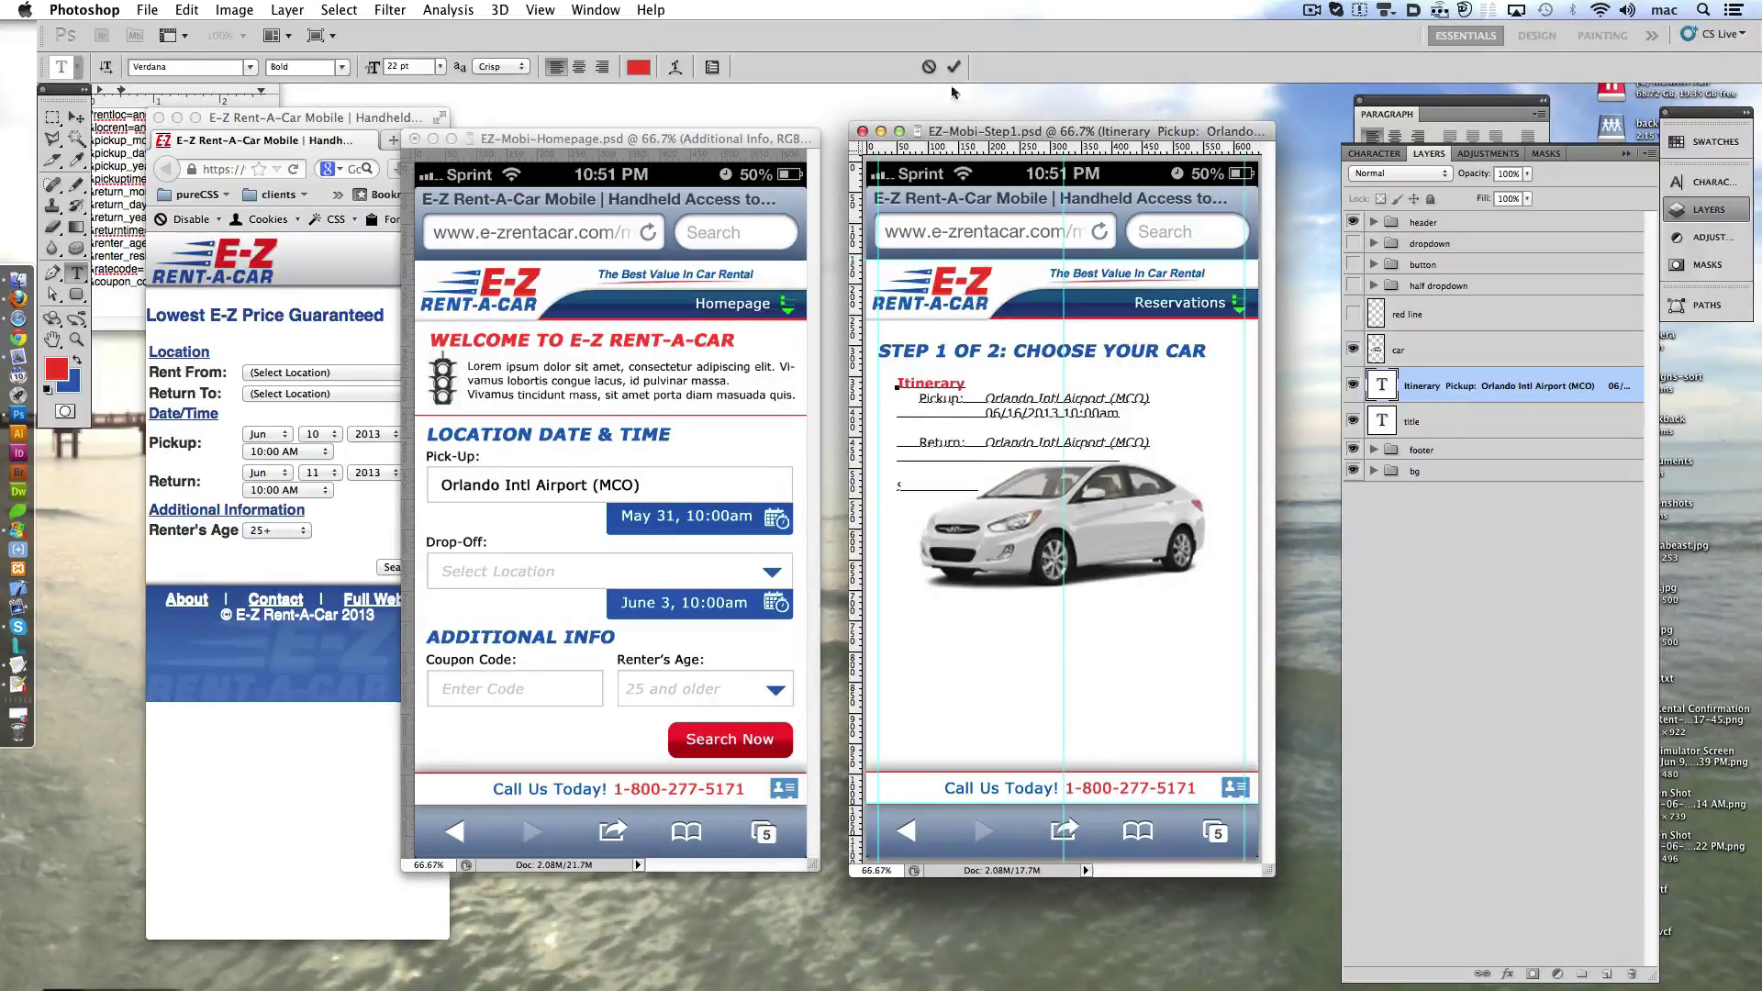
pyautogui.moveTo(1028, 555); pyautogui.dragTo(1028, 624)
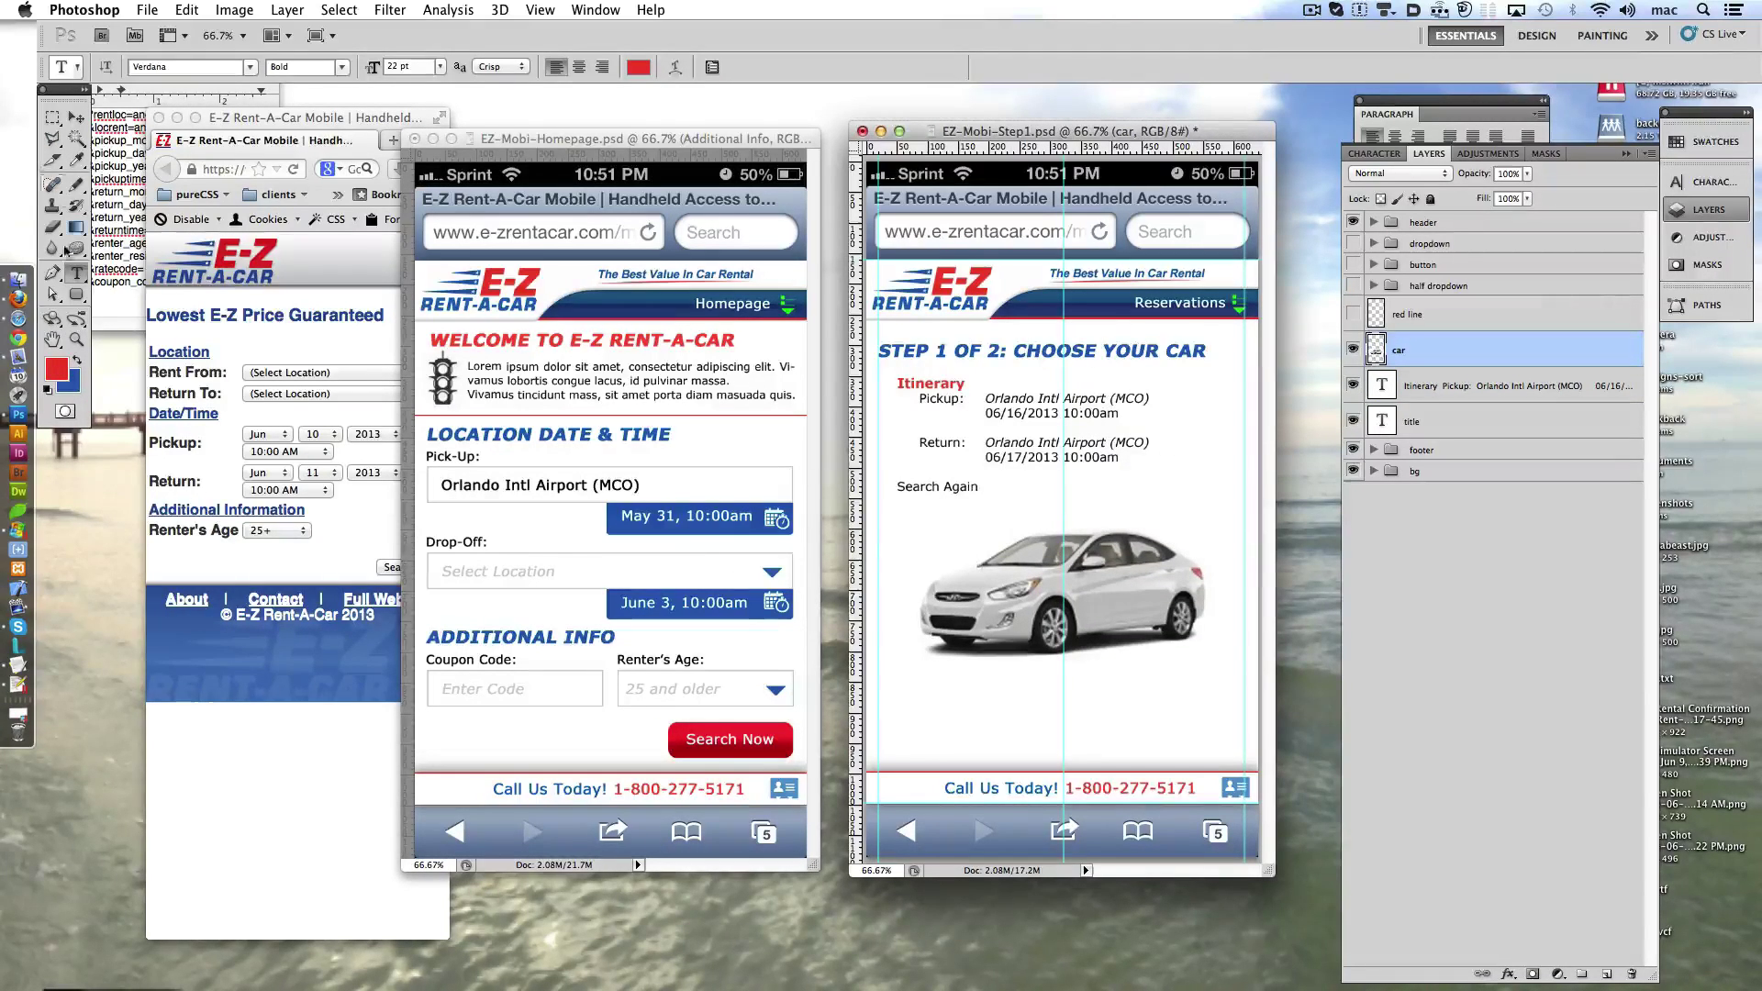
pyautogui.click(52, 118)
# - Fill a small square on a new layer with dark gray, left of the car
pyautogui.moveTo(1649, 983); pyautogui.dragTo(1649, 776)
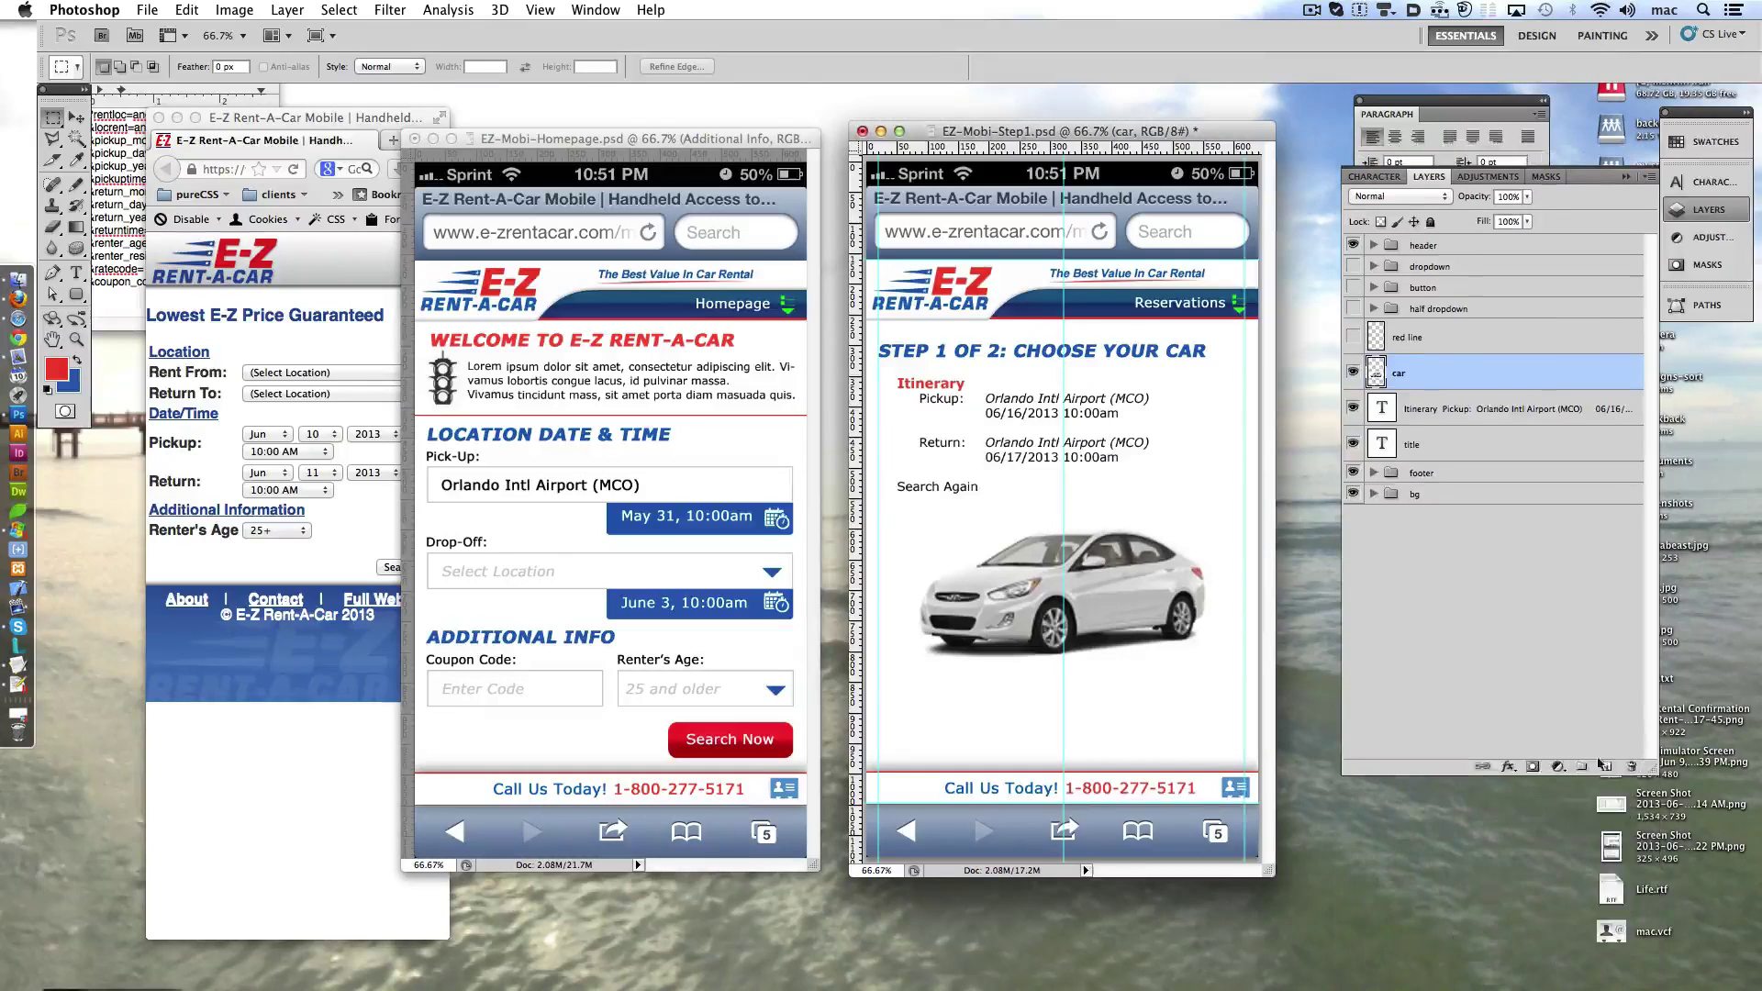
pyautogui.click(1606, 766)
pyautogui.moveTo(941, 557); pyautogui.dragTo(941, 556)
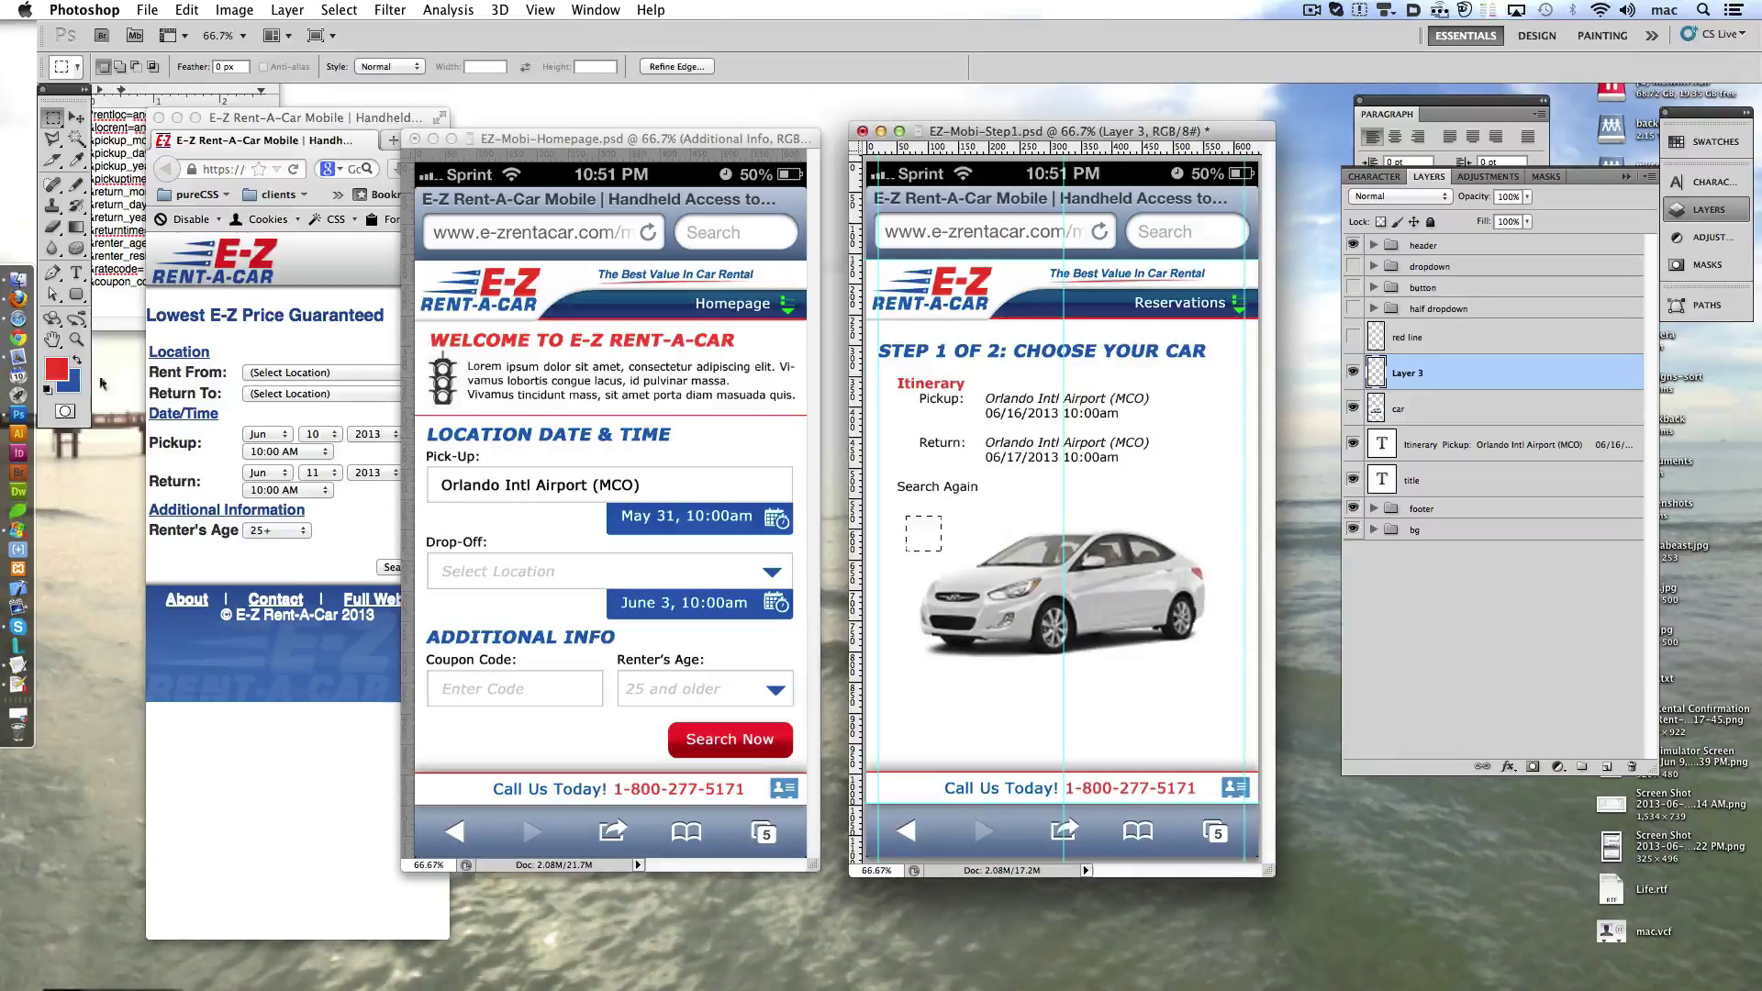
pyautogui.click(56, 369)
pyautogui.moveTo(1323, 889); pyautogui.dragTo(1324, 716)
pyautogui.click(1459, 592)
pyautogui.hotkey('alt', 'BackSpace')
# - Rotate the gray square 45° into an arrow and add a flipped copy on the car's right
pyautogui.moveTo(1144, 138); pyautogui.dragTo(1167, 126)
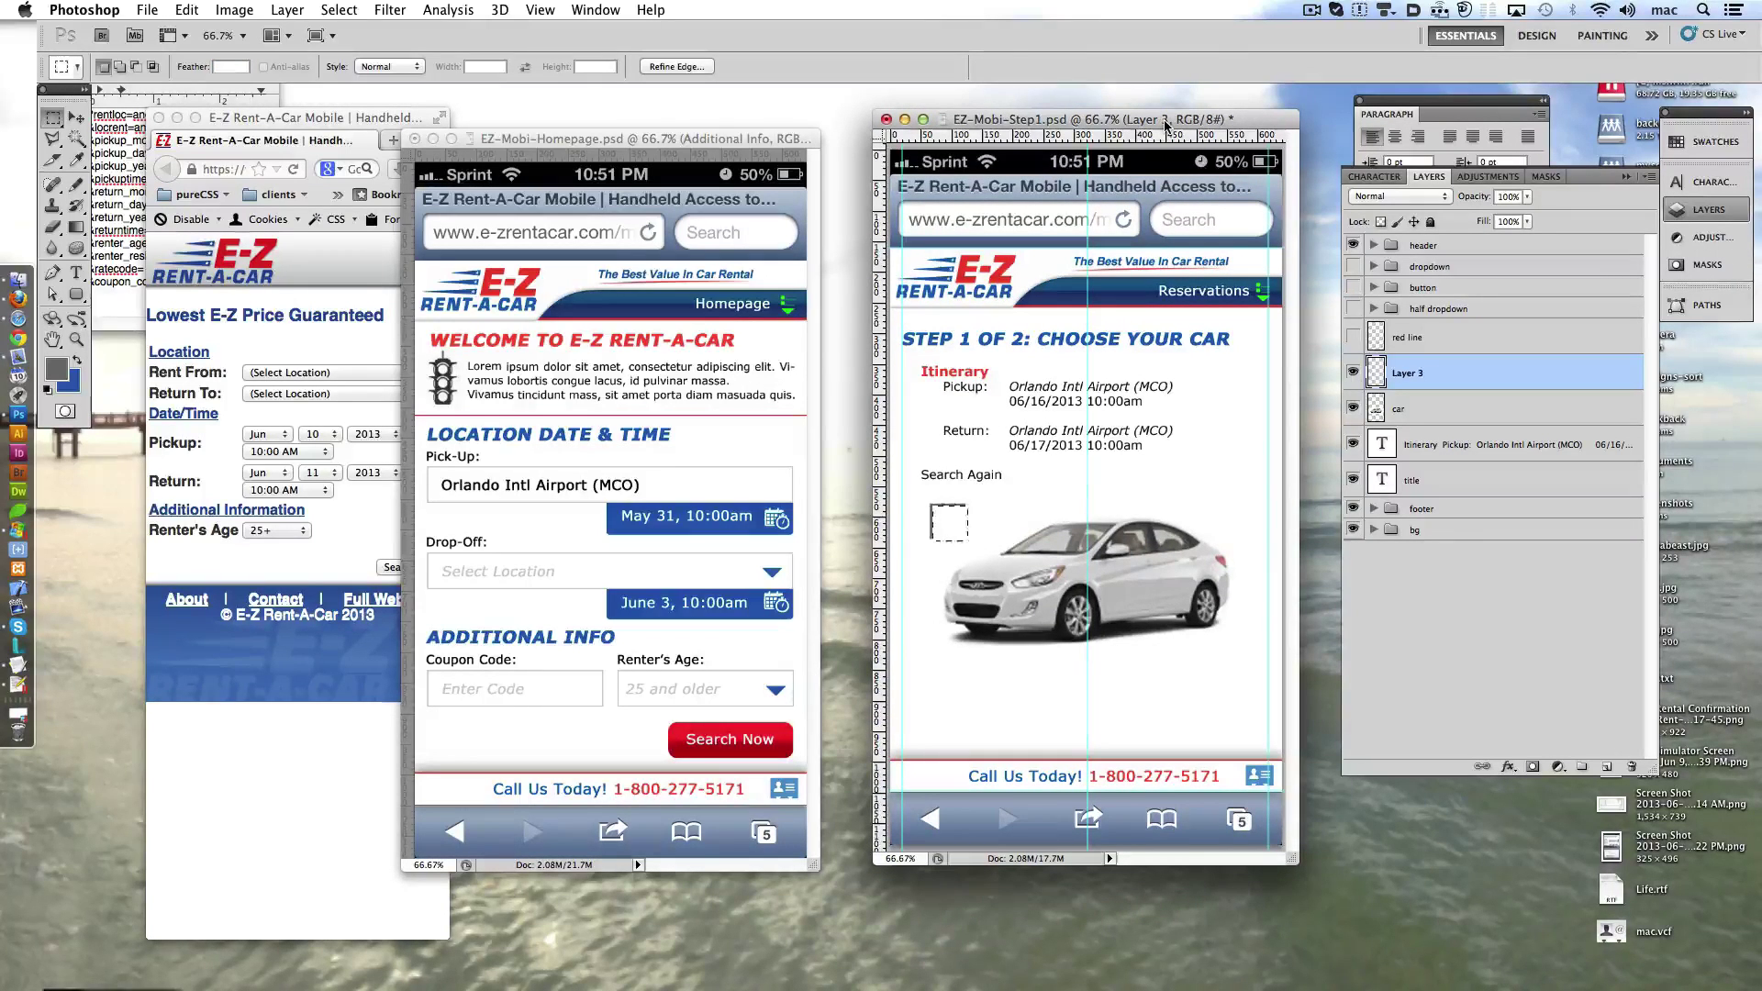
pyautogui.hotkey('ctrl', 't')
pyautogui.moveTo(1016, 495); pyautogui.dragTo(1014, 552)
pyautogui.click(954, 66)
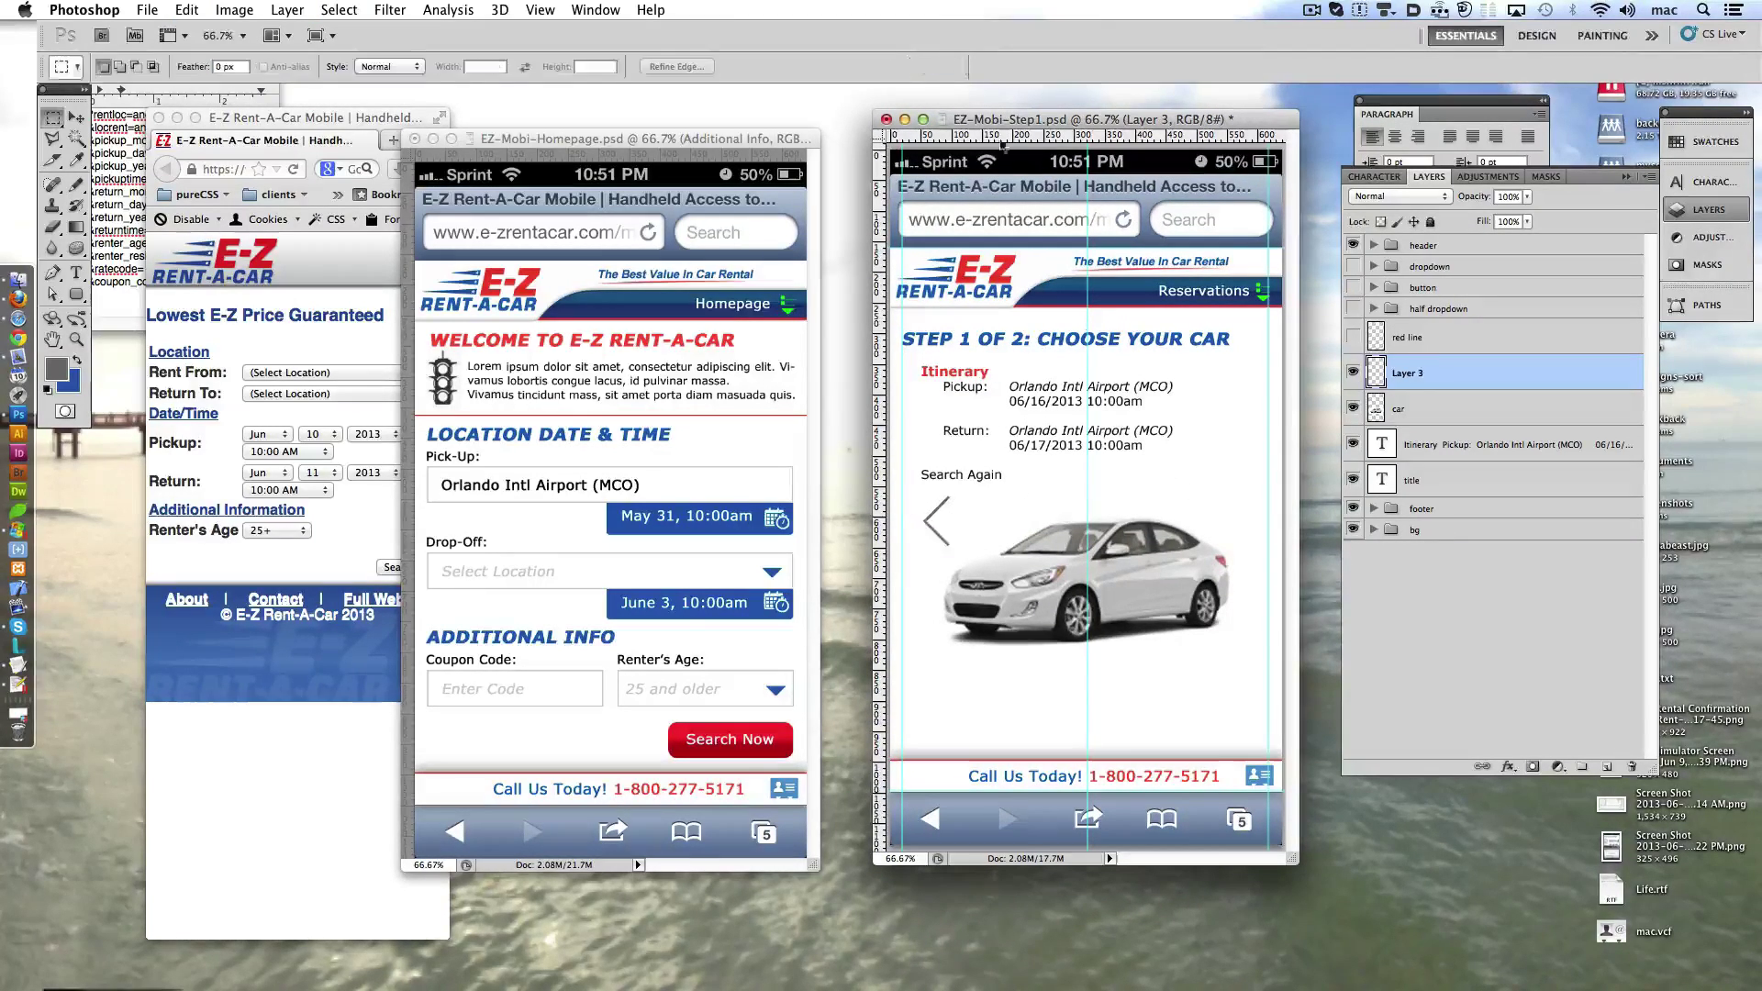
pyautogui.hotkey('ctrl', 'j')
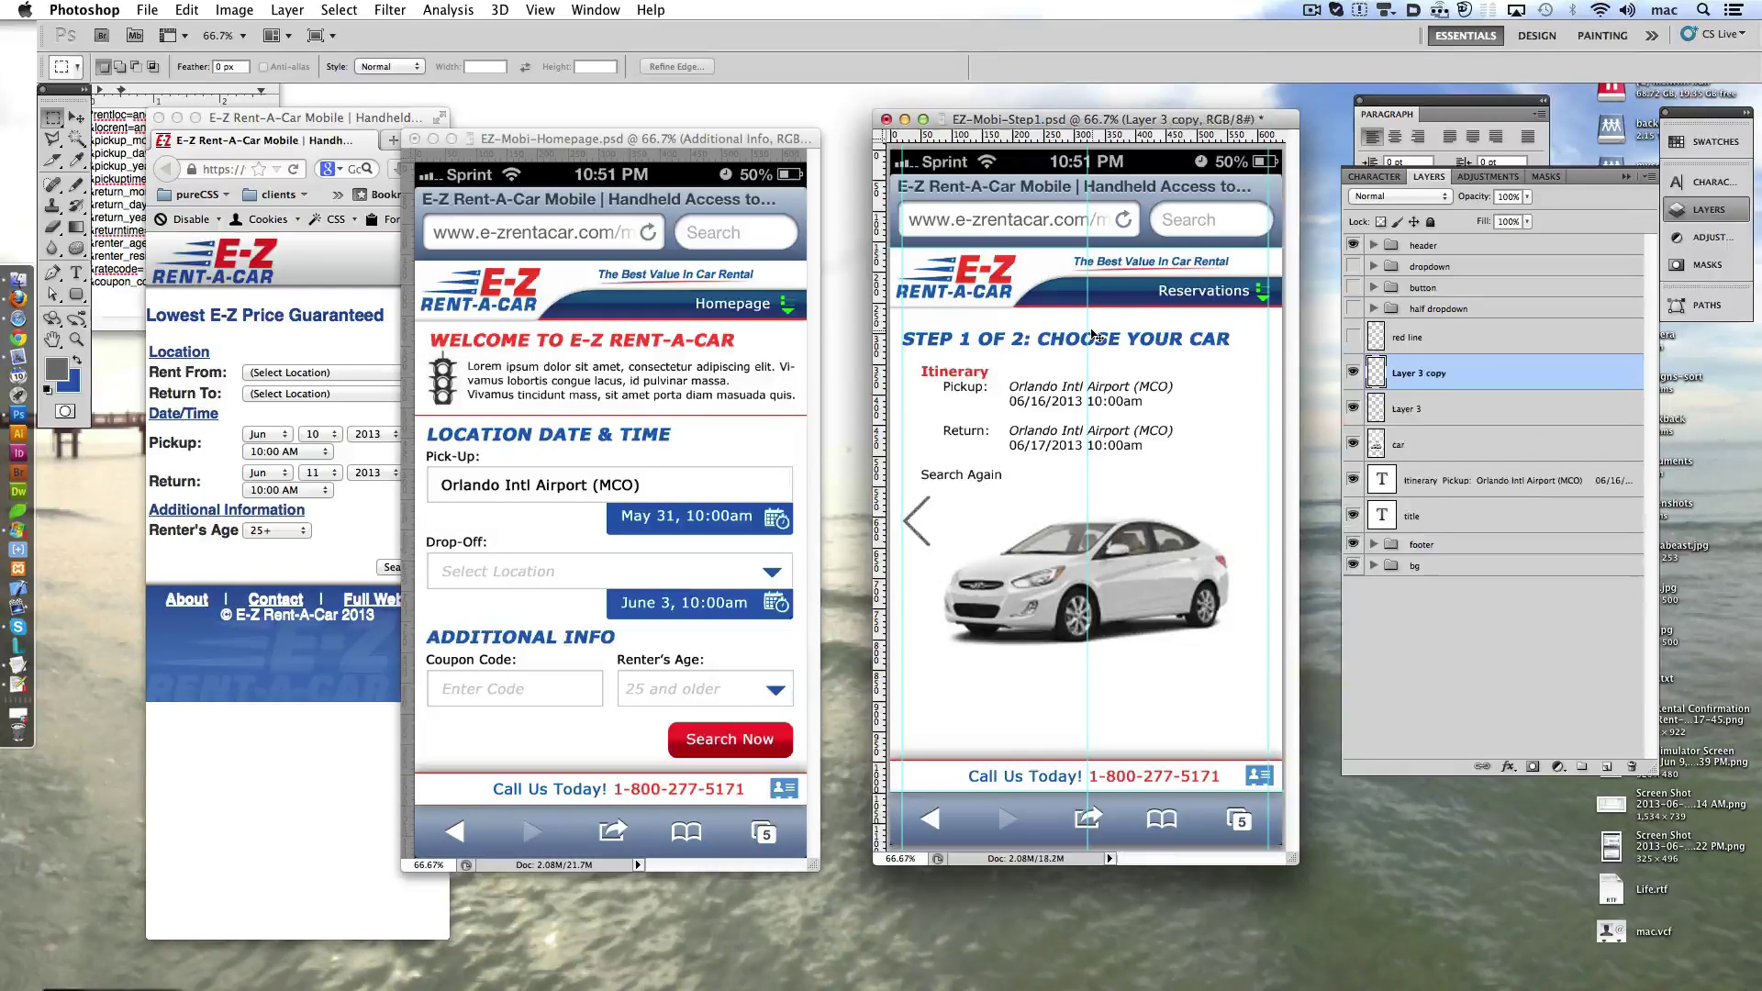
pyautogui.click(186, 8)
pyautogui.click(496, 765)
pyautogui.hotkey('shift', 'Right')
pyautogui.hotkey('shift', 'Right')
pyautogui.hotkey('shift', 'Right')
pyautogui.hotkey('shift', 'Right')
pyautogui.hotkey('shift', 'Right')
pyautogui.hotkey('shift', 'Right')
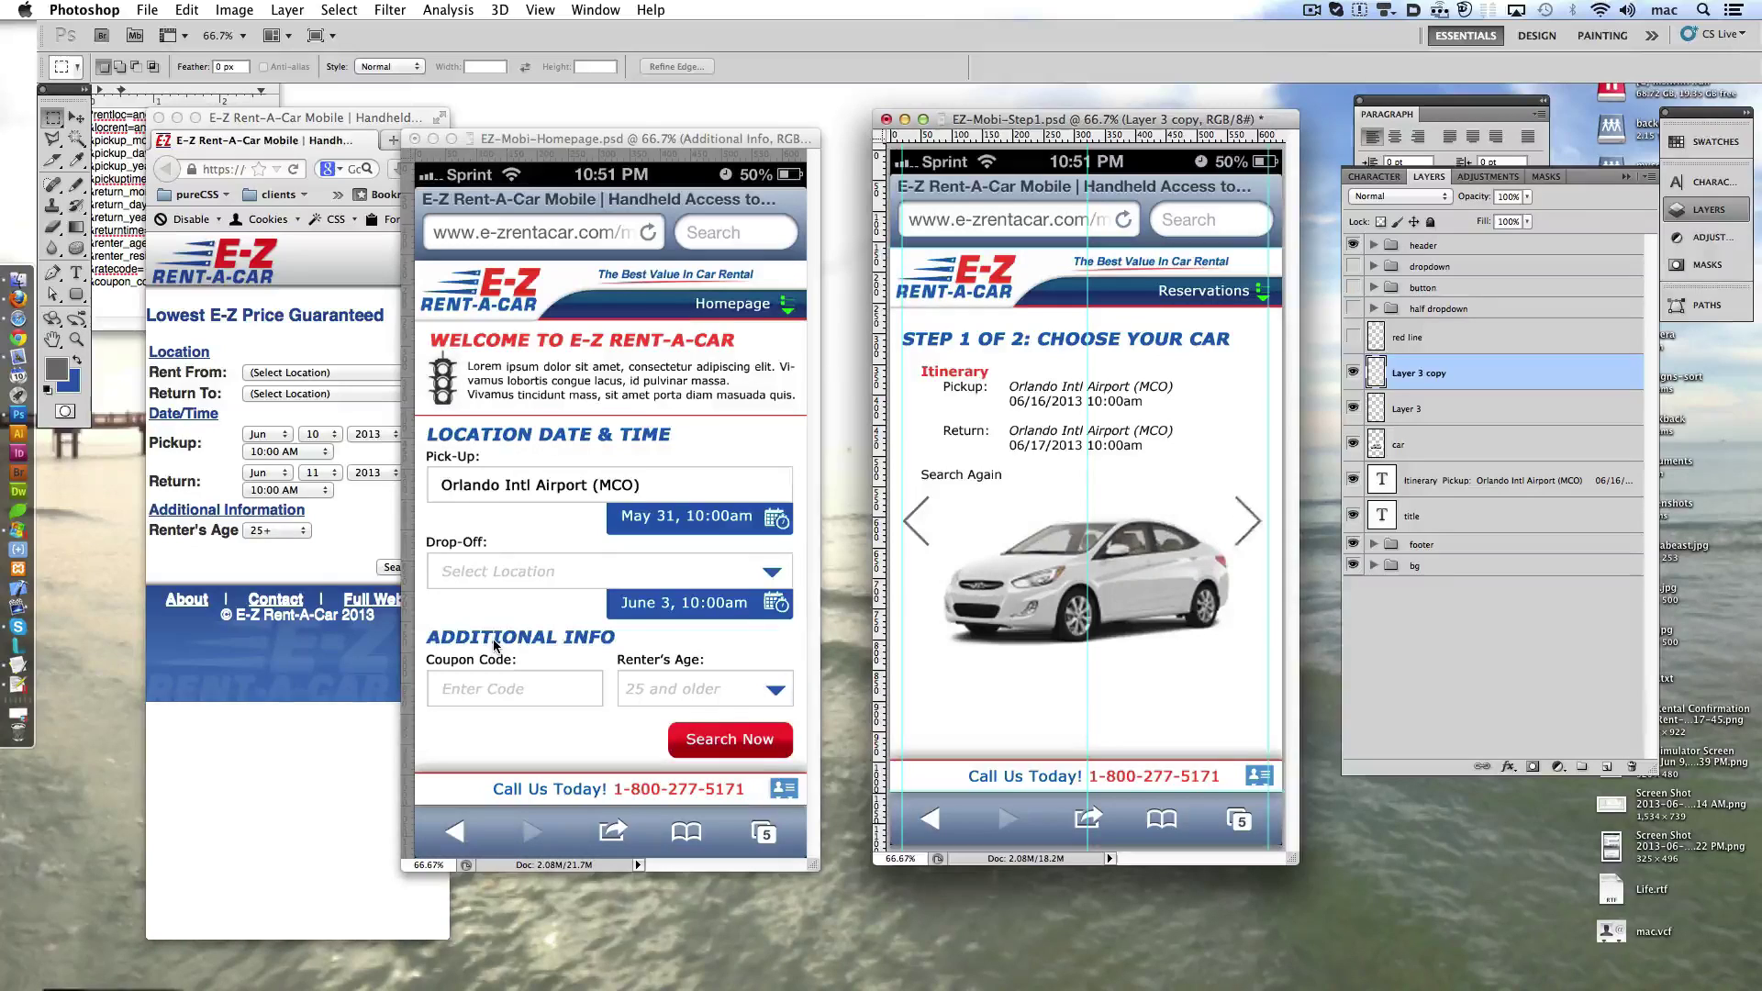
# - Center the car between the arrows, then move them and the Itinerary text below Search Again
pyautogui.moveTo(1132, 634); pyautogui.dragTo(1132, 585)
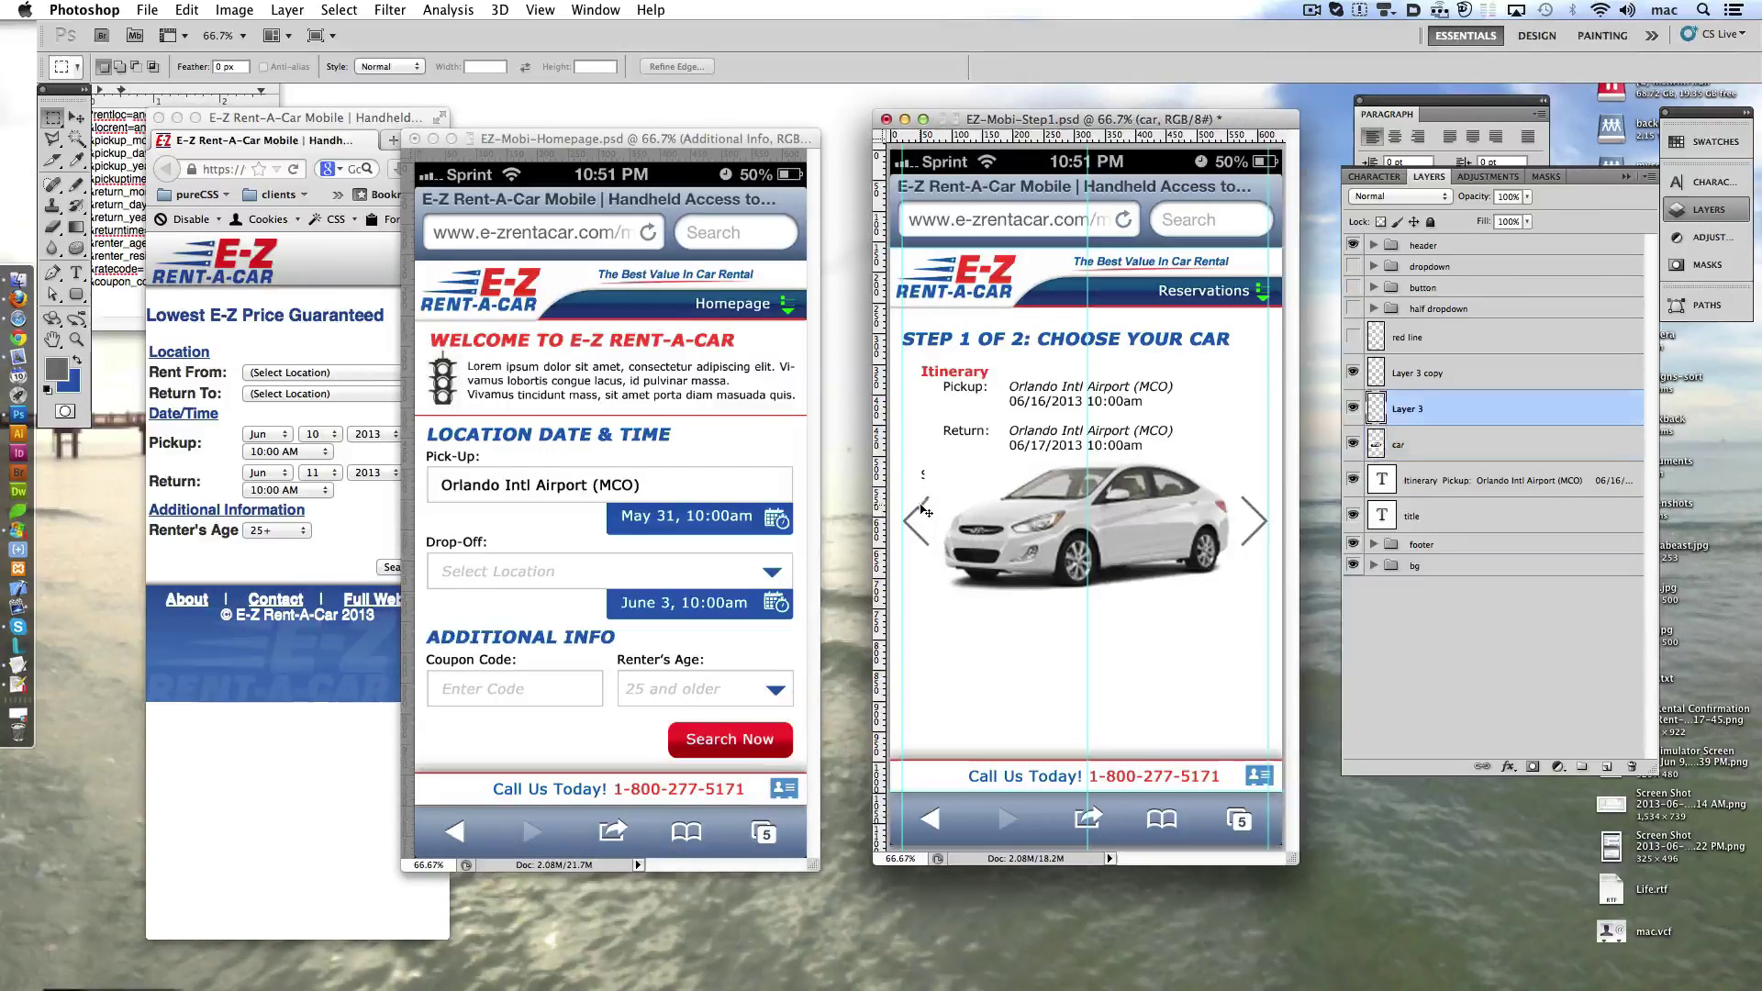
pyautogui.hotkey('alt', ']')
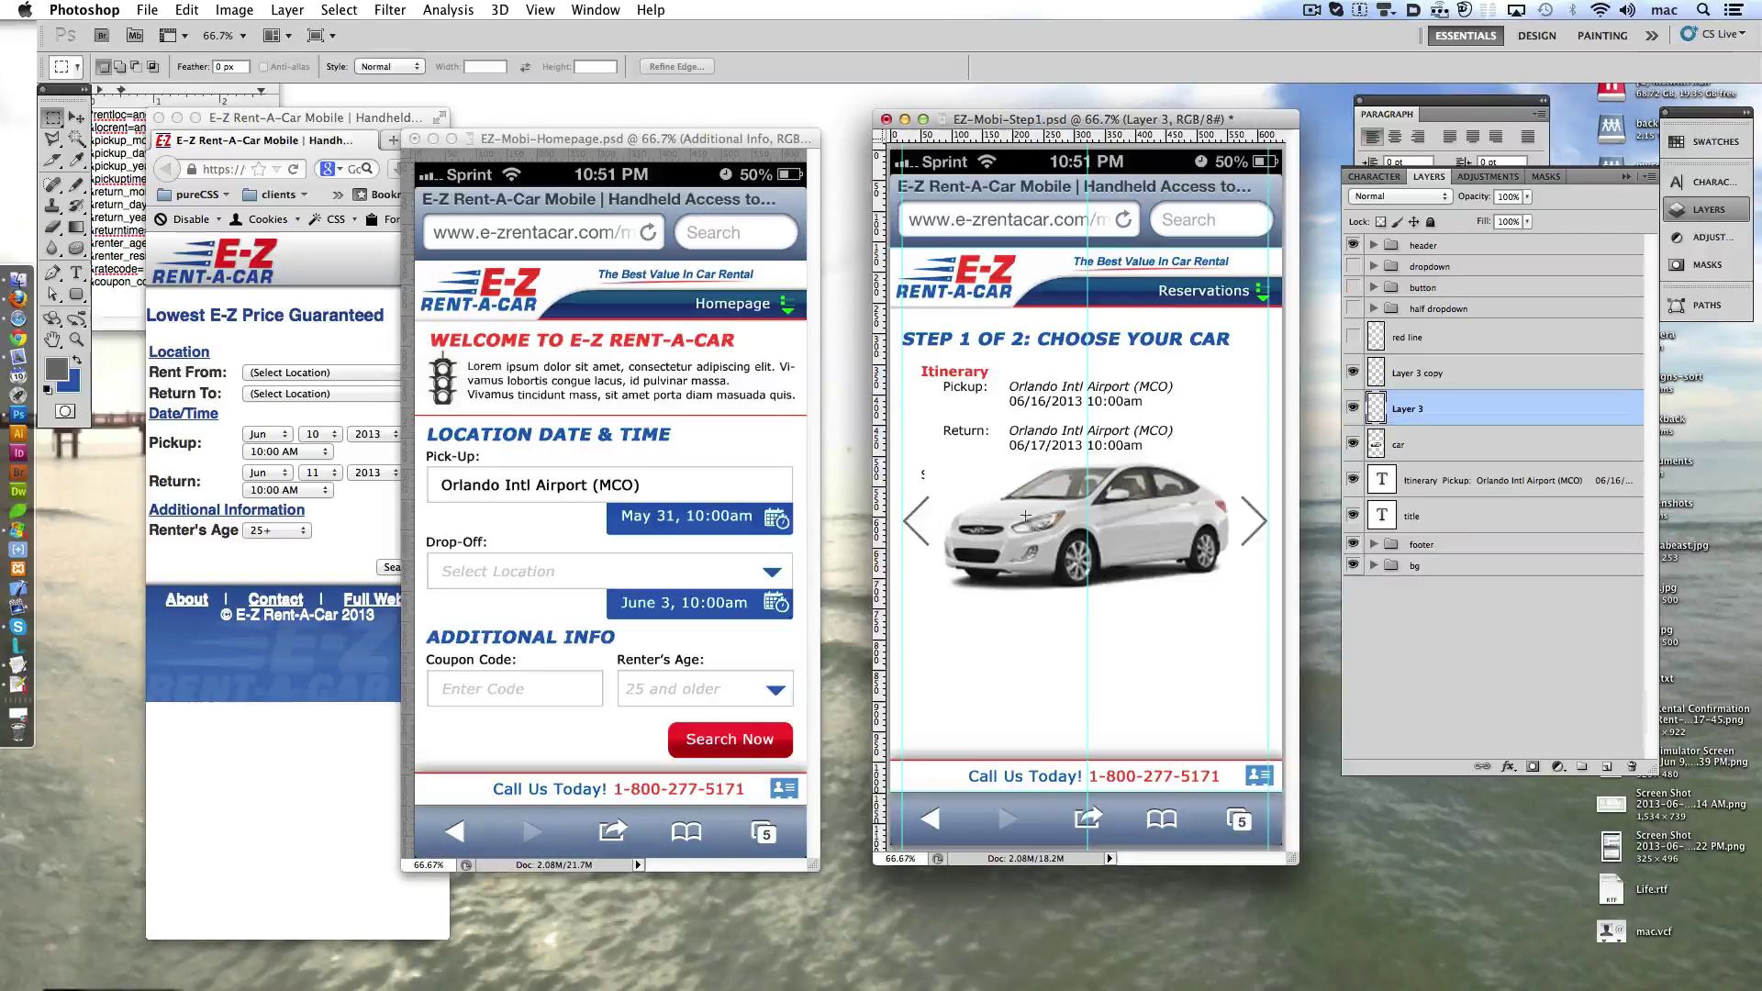
pyautogui.hotkey('shift', 'alt', '[')
pyautogui.moveTo(1262, 518); pyautogui.dragTo(1262, 610)
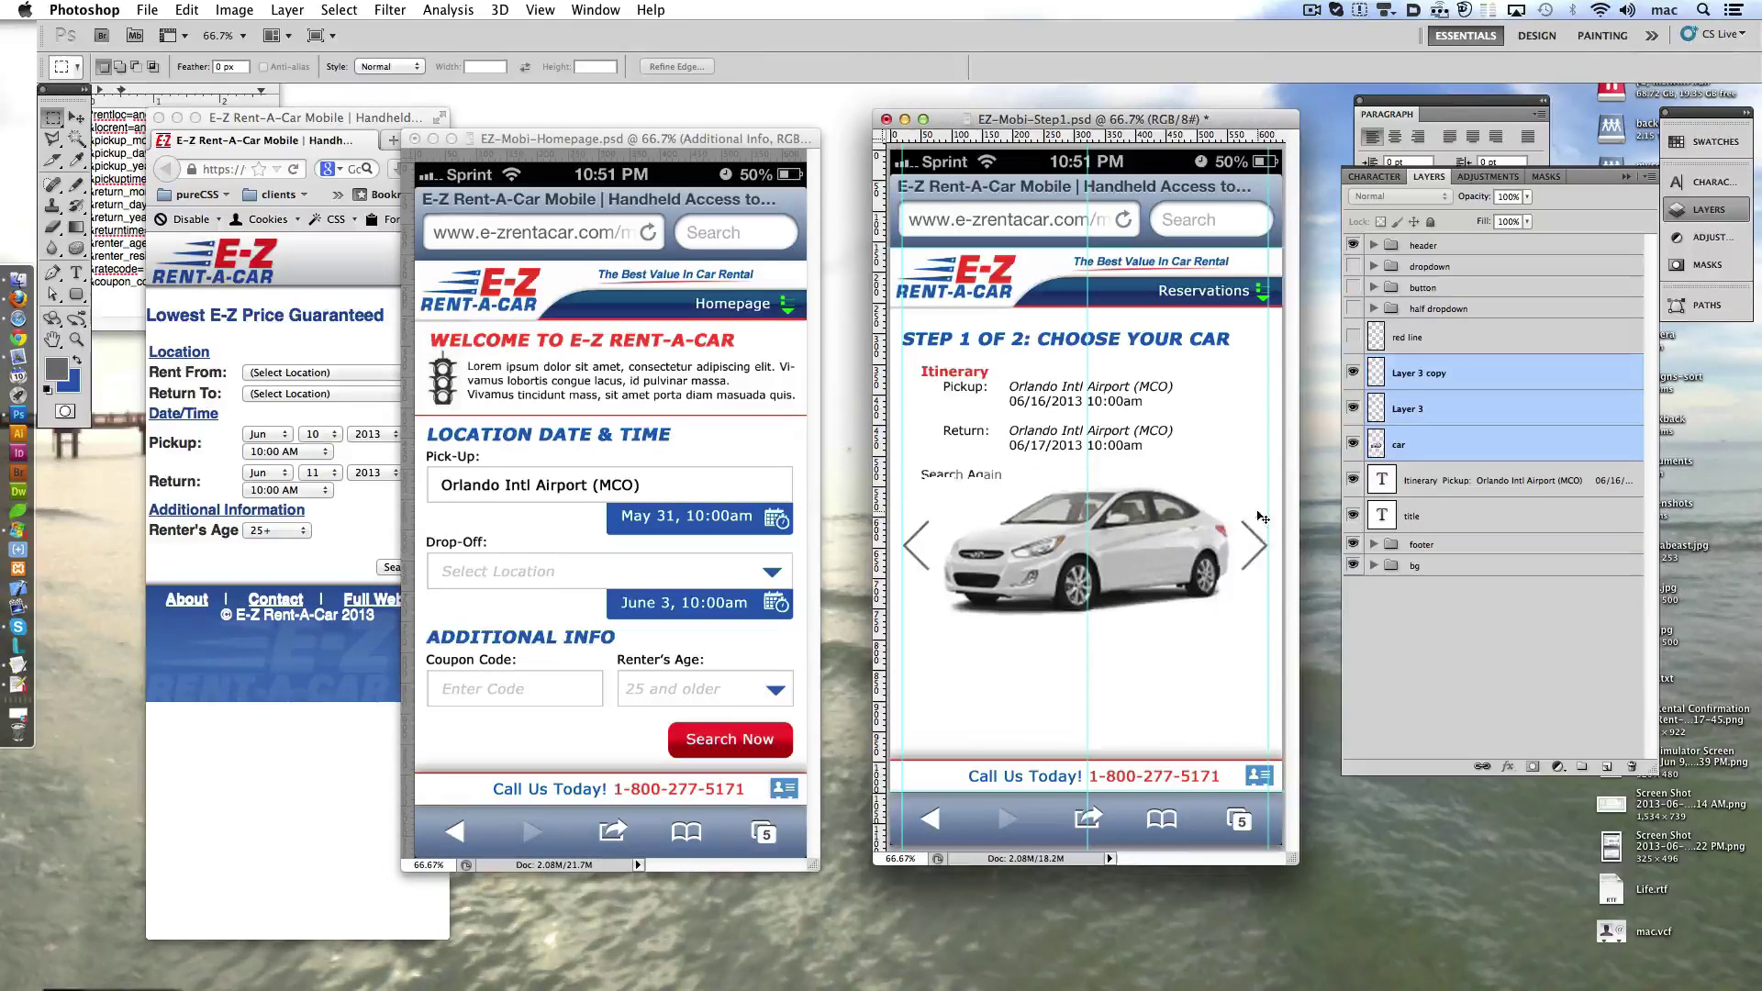
pyautogui.moveTo(975, 371); pyautogui.dragTo(975, 422)
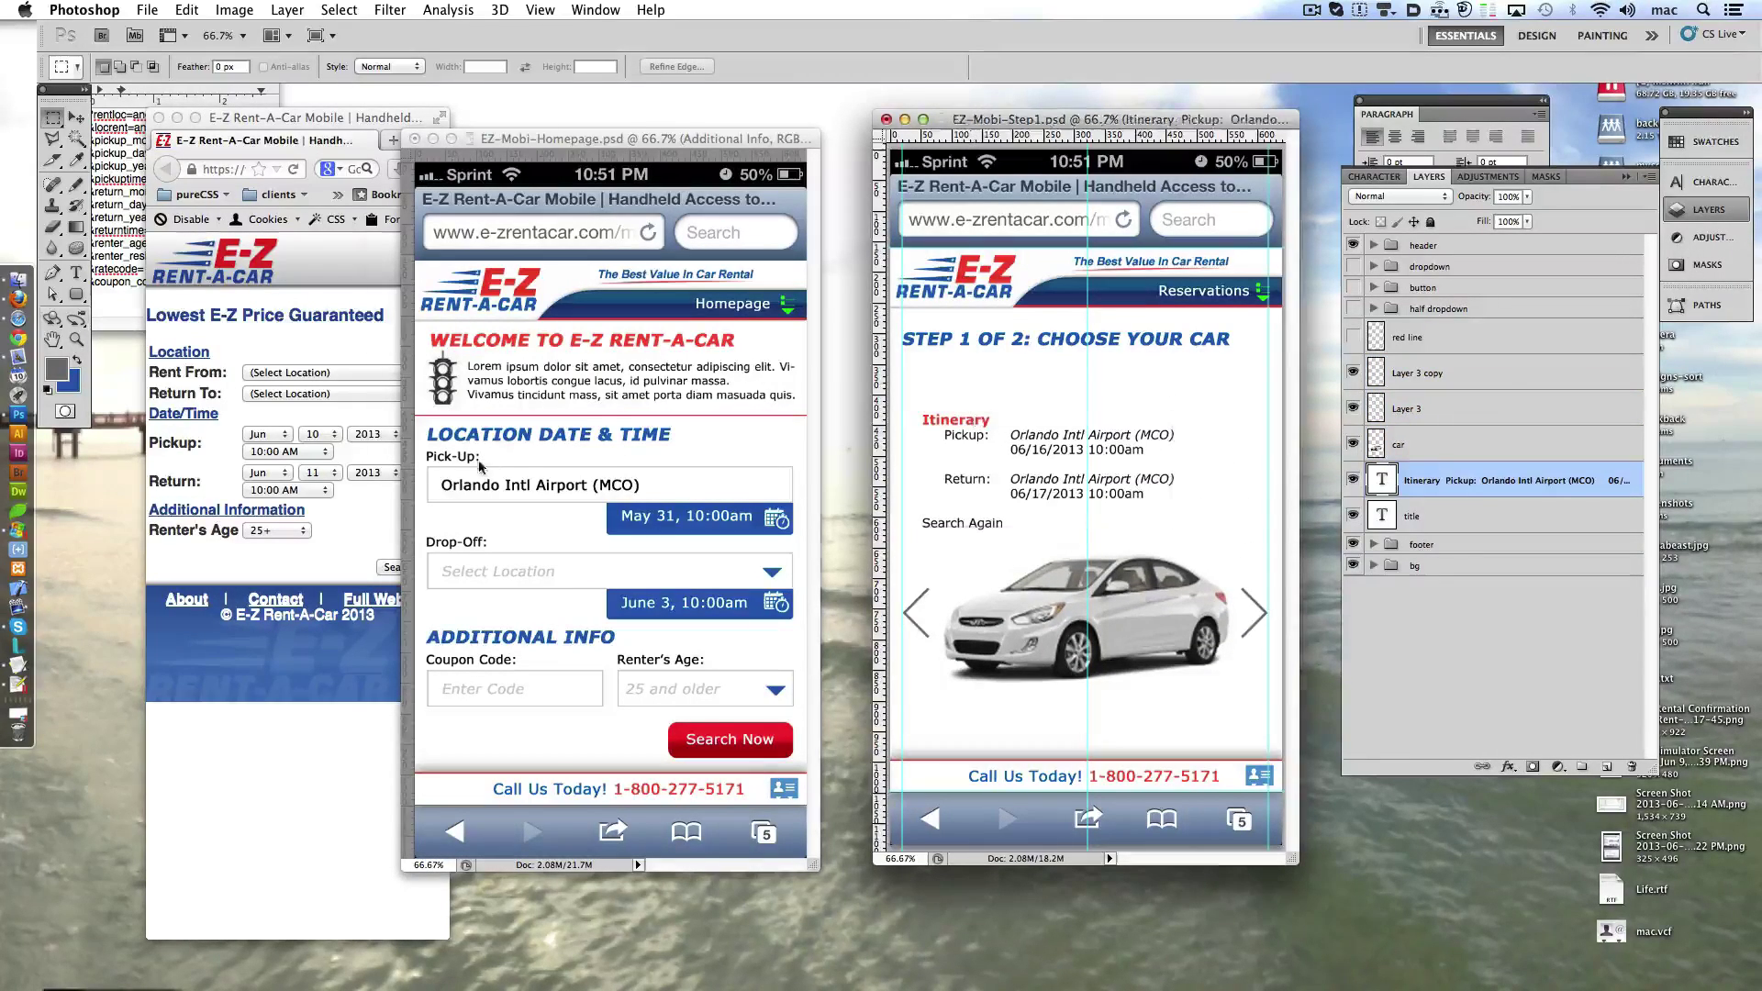
# - Set the itinerary text to 11 pt and make it upright instead of italic
pyautogui.hotkey('ctrl', 'Tab')
pyautogui.click(76, 273)
pyautogui.click(514, 485)
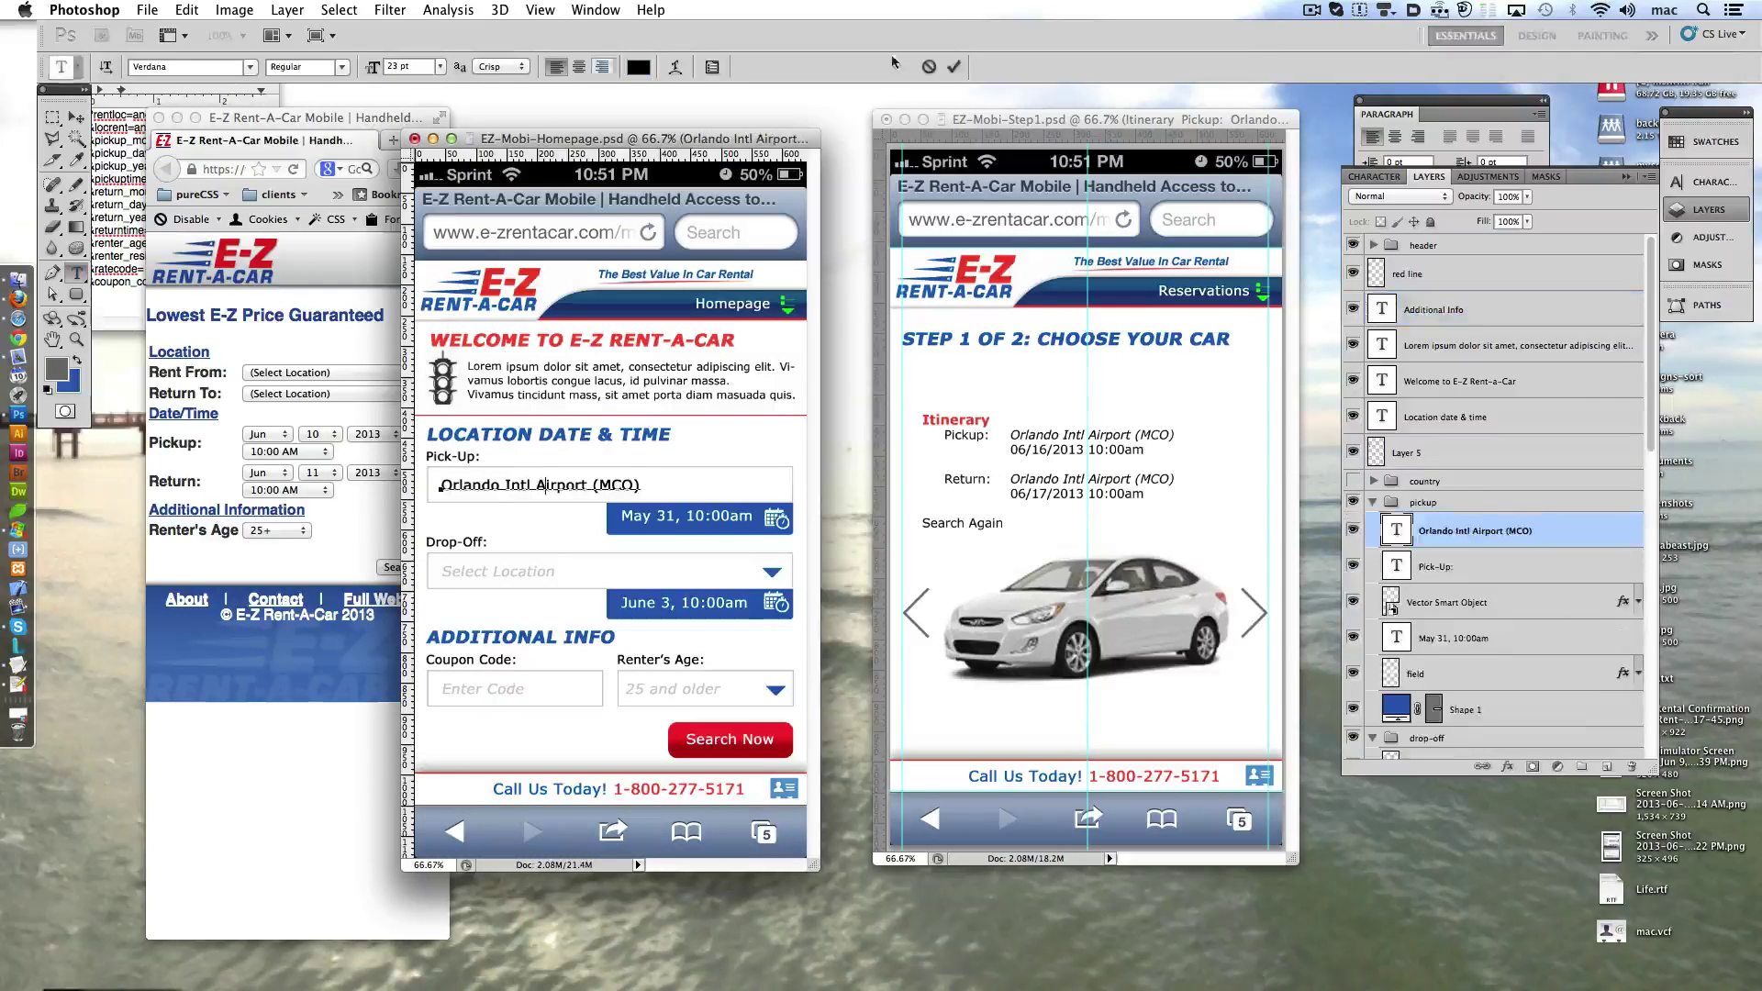
pyautogui.click(1013, 491)
pyautogui.hotkey('ctrl', 'a')
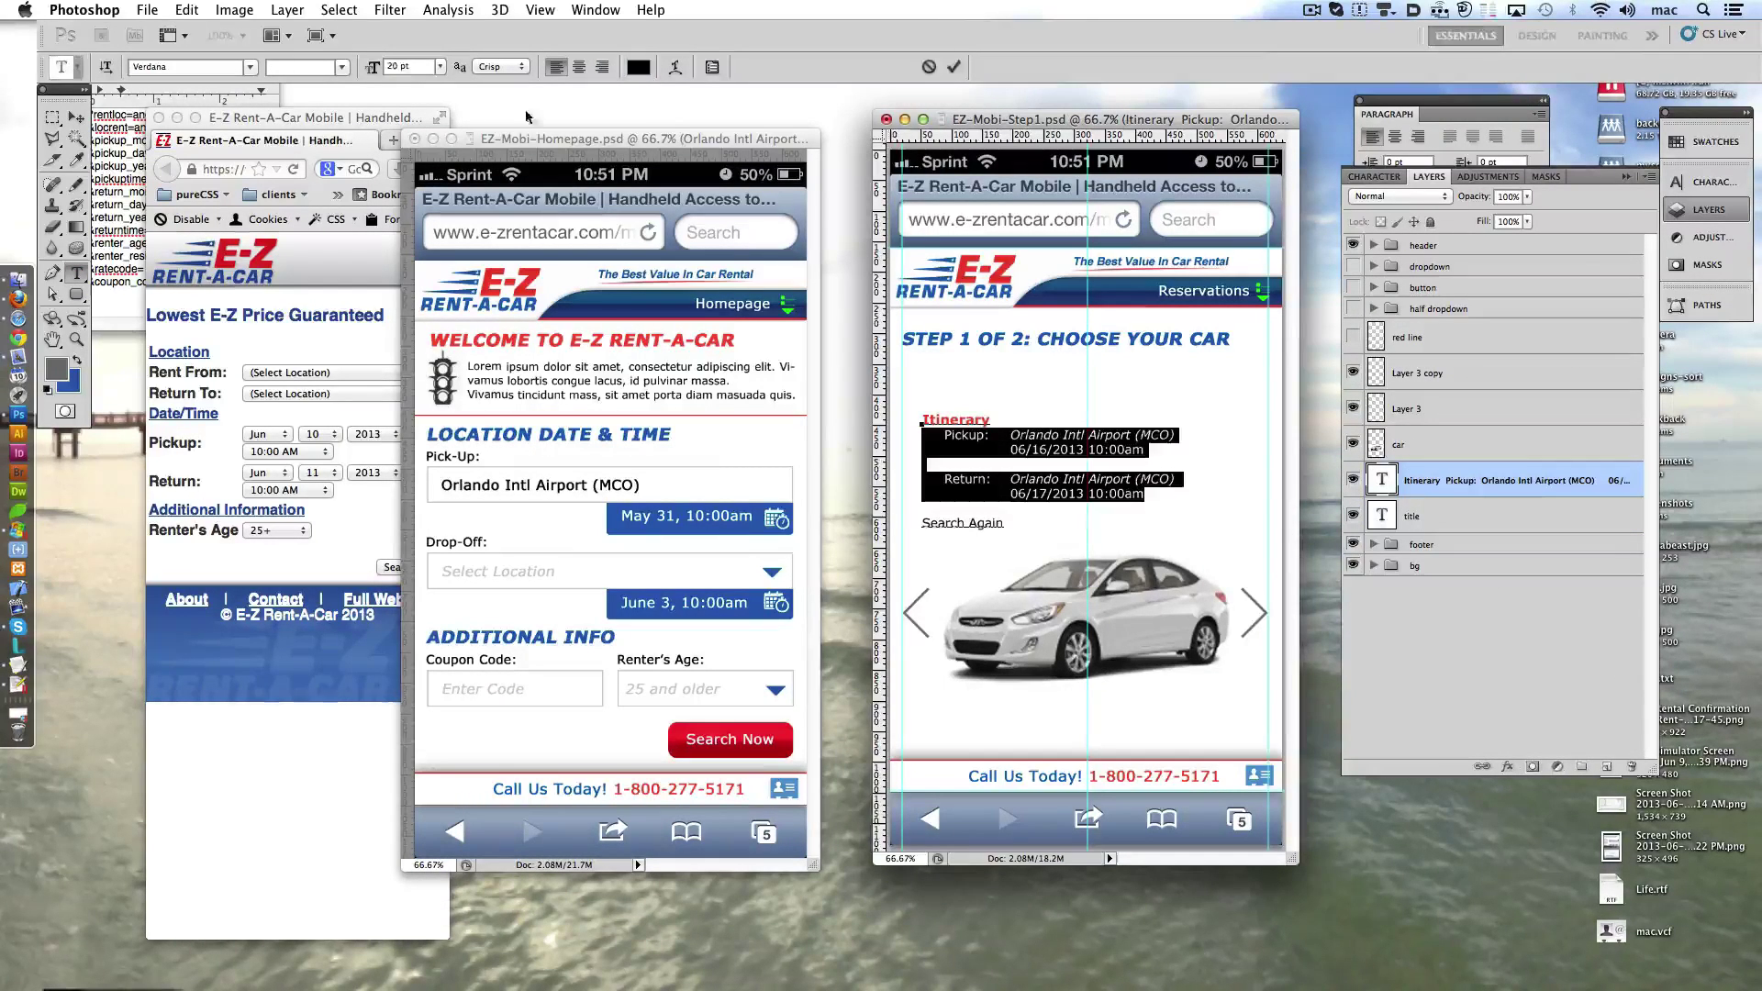
pyautogui.click(390, 66)
pyautogui.write('11')
pyautogui.press('Return')
pyautogui.click(341, 66)
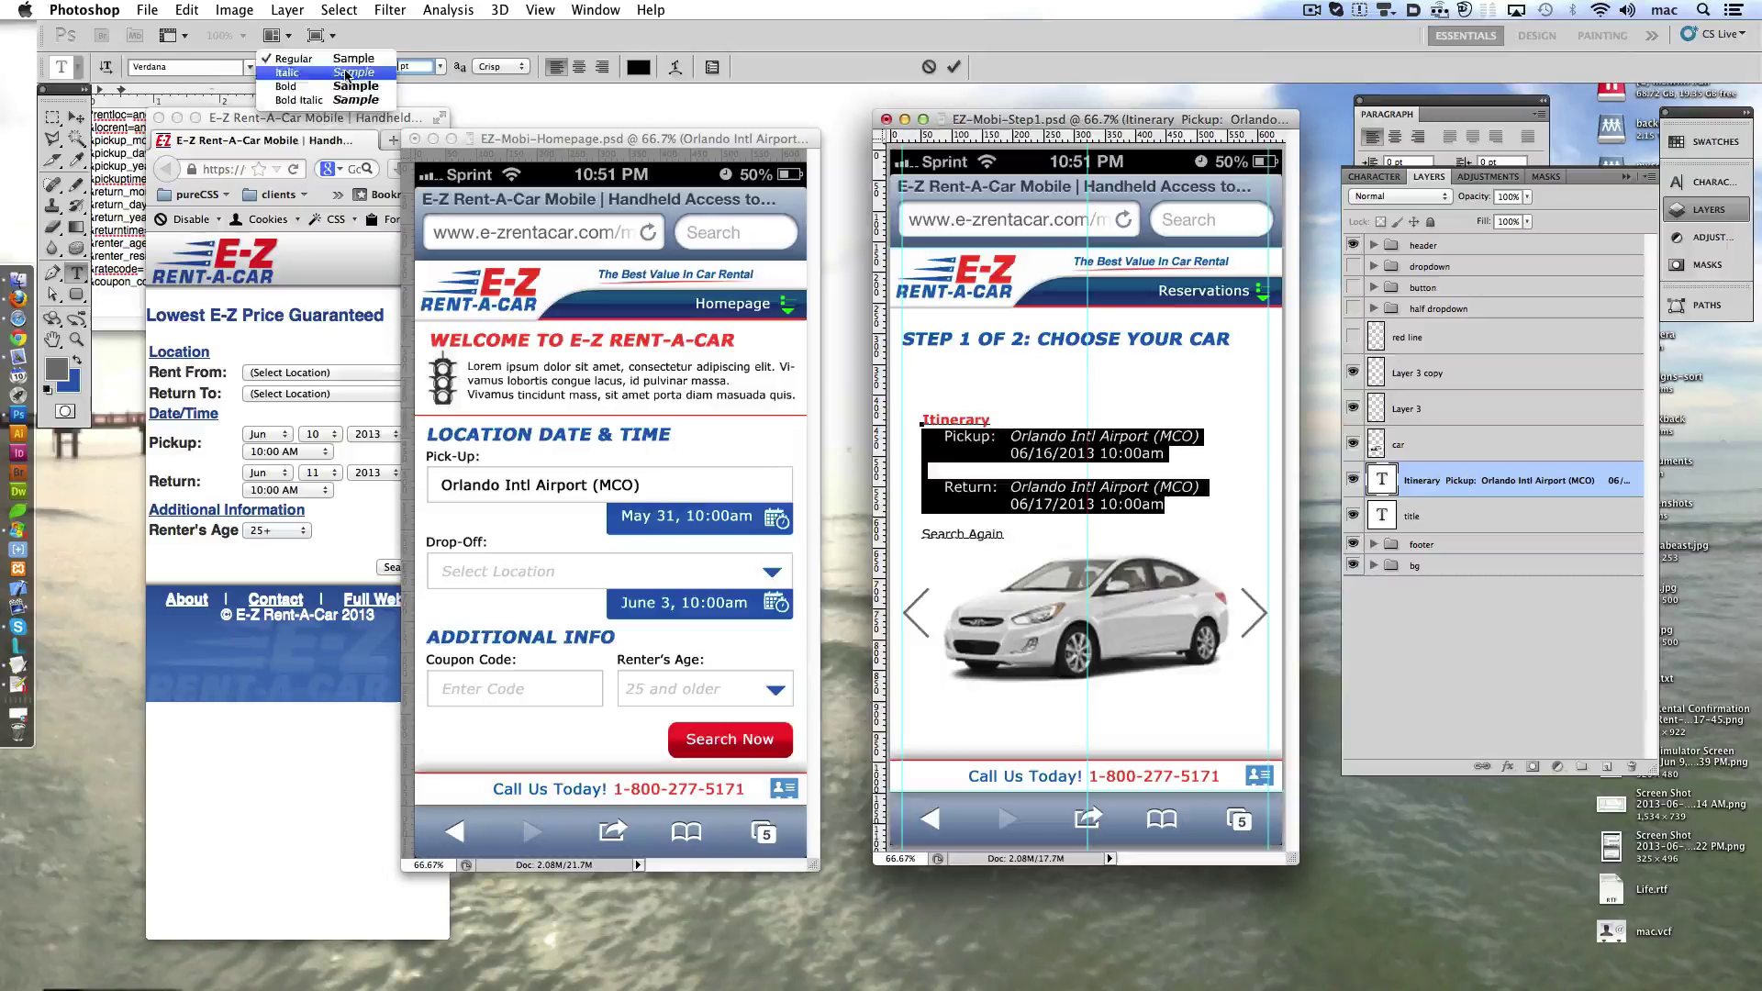
pyautogui.click(1049, 489)
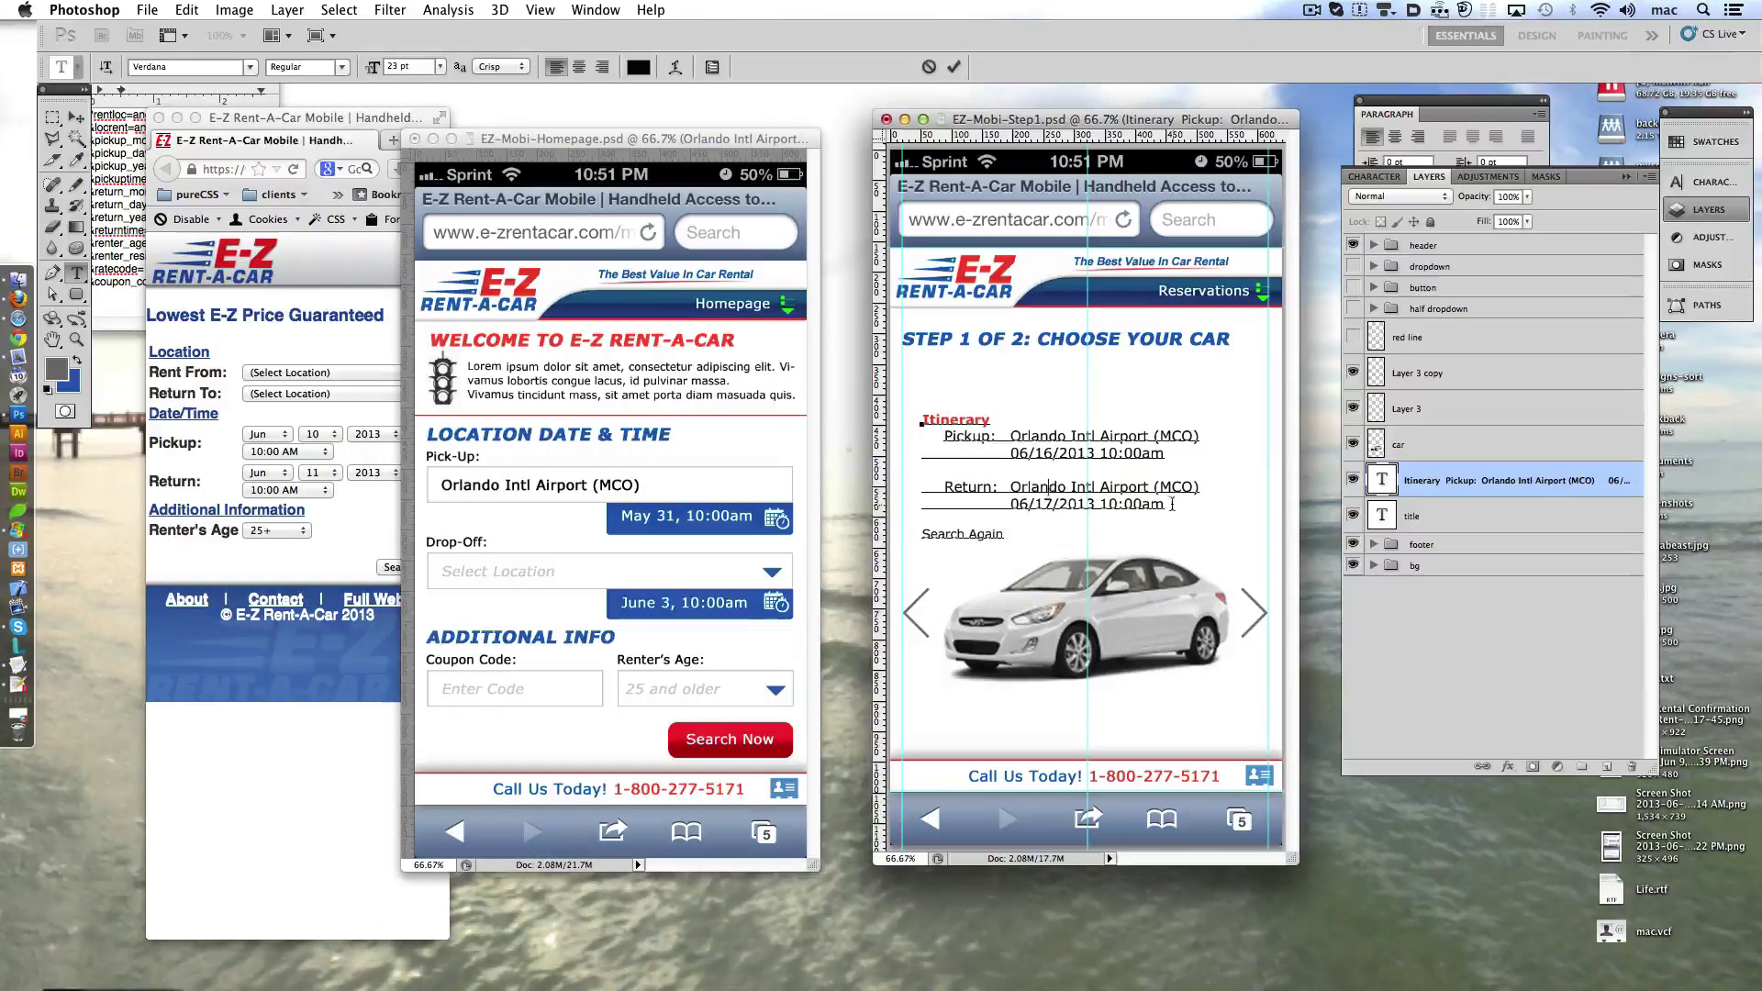
# - Cut the Pickup, Return and Search Again lines from the Itinerary label, leaving just 'Itinerary'
pyautogui.moveTo(1173, 506)
pyautogui.mouseDown()
pyautogui.moveTo(891, 441)
pyautogui.moveTo(1028, 528)
pyautogui.mouseUp()
pyautogui.press('BackSpace')
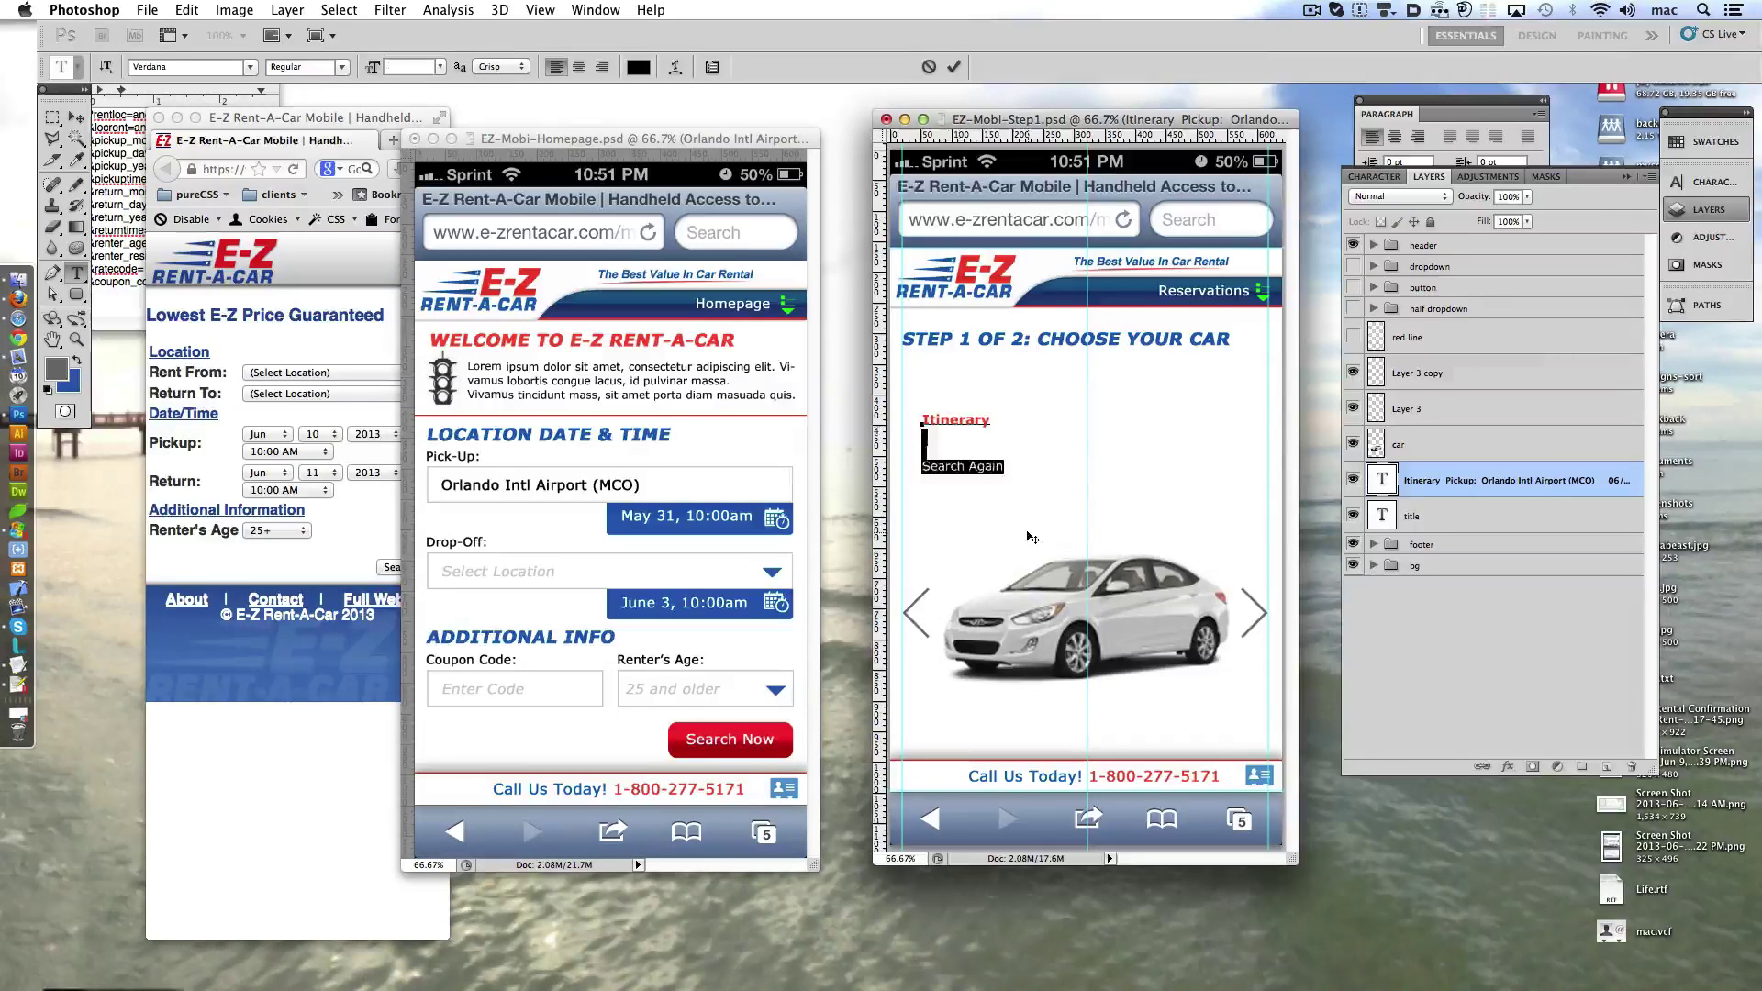
pyautogui.press('BackSpace')
pyautogui.click(954, 67)
pyautogui.hotkey('shift', 'Up')
pyautogui.hotkey('shift', 'Up')
pyautogui.hotkey('shift', 'Up')
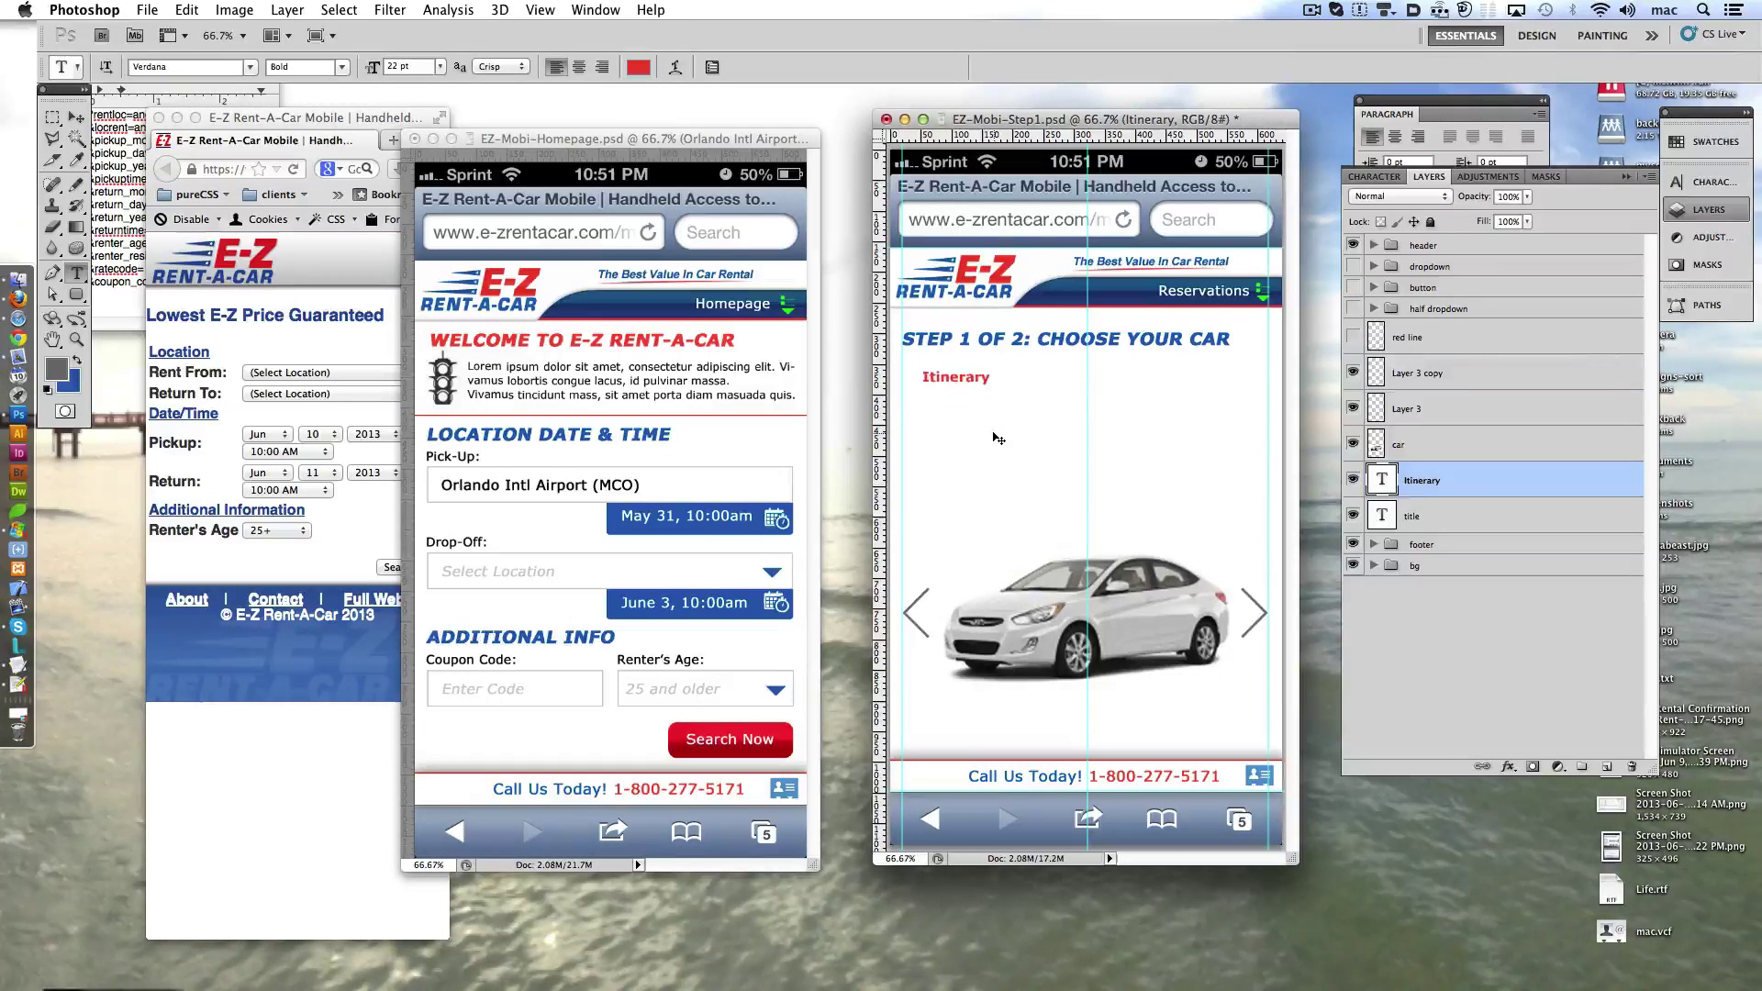
pyautogui.press('Down')
pyautogui.press('Down')
pyautogui.press('Down')
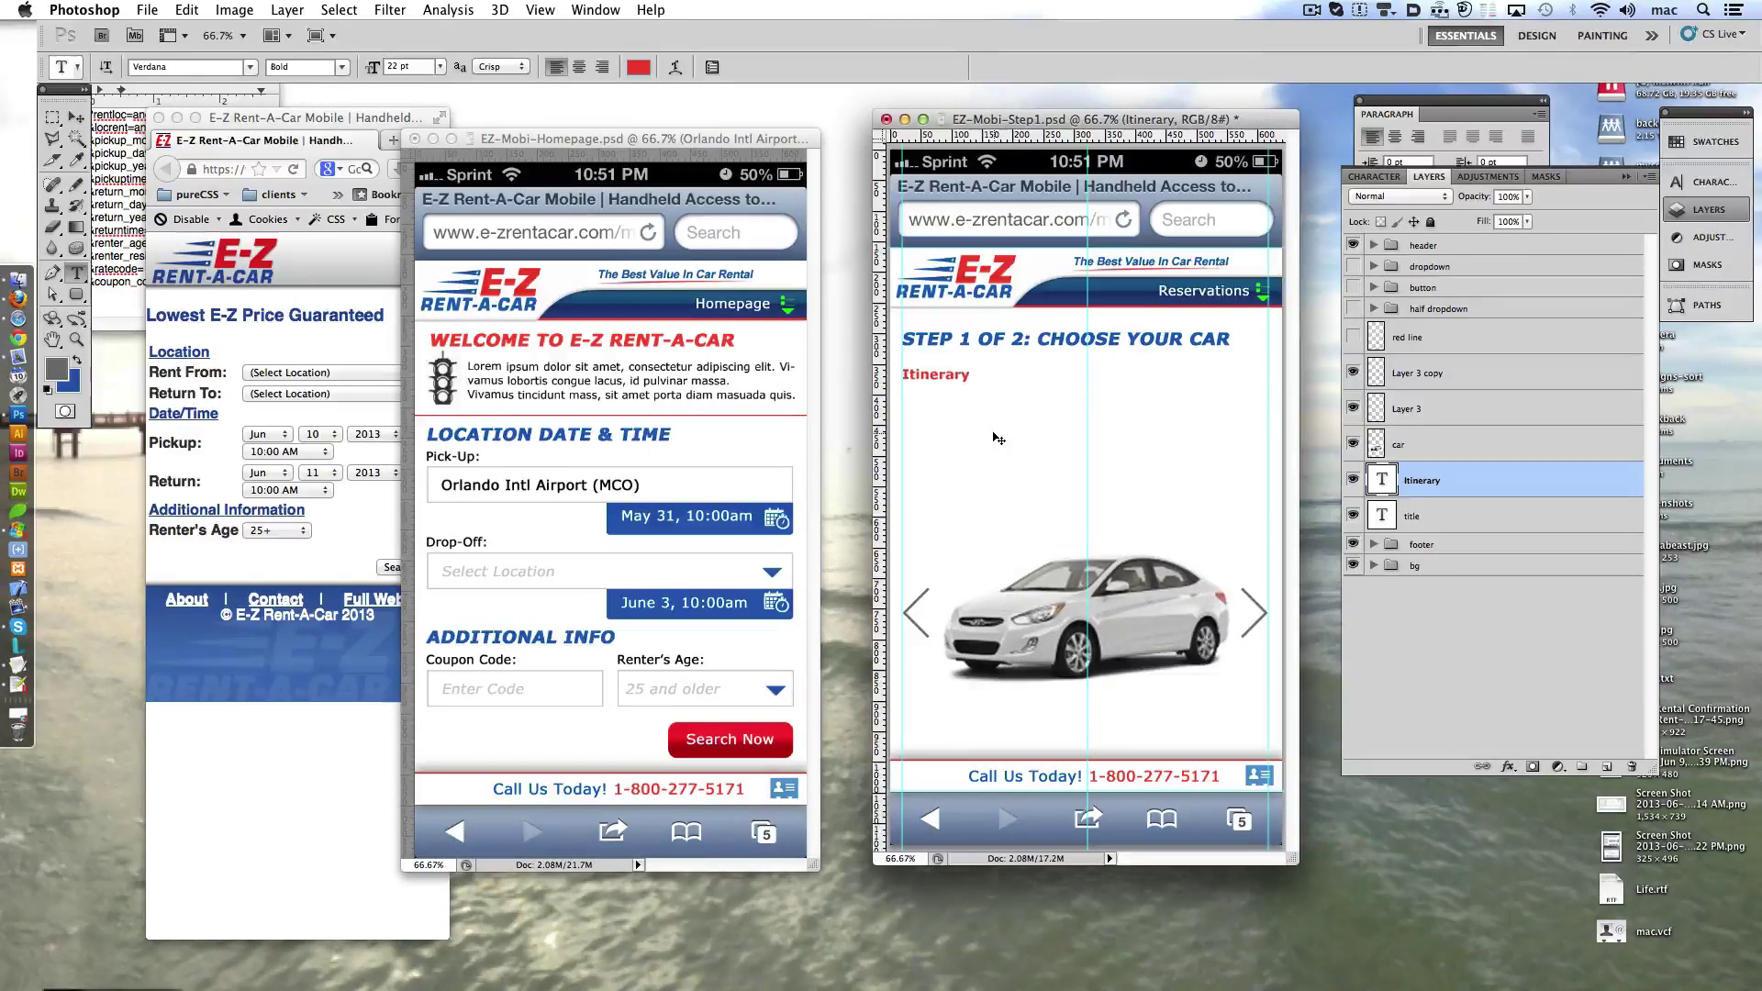
# - Create a separate text layer holding only the Pickup lines below Itinerary
pyautogui.click(993, 432)
pyautogui.press('super+v')
pyautogui.press('BackSpace')
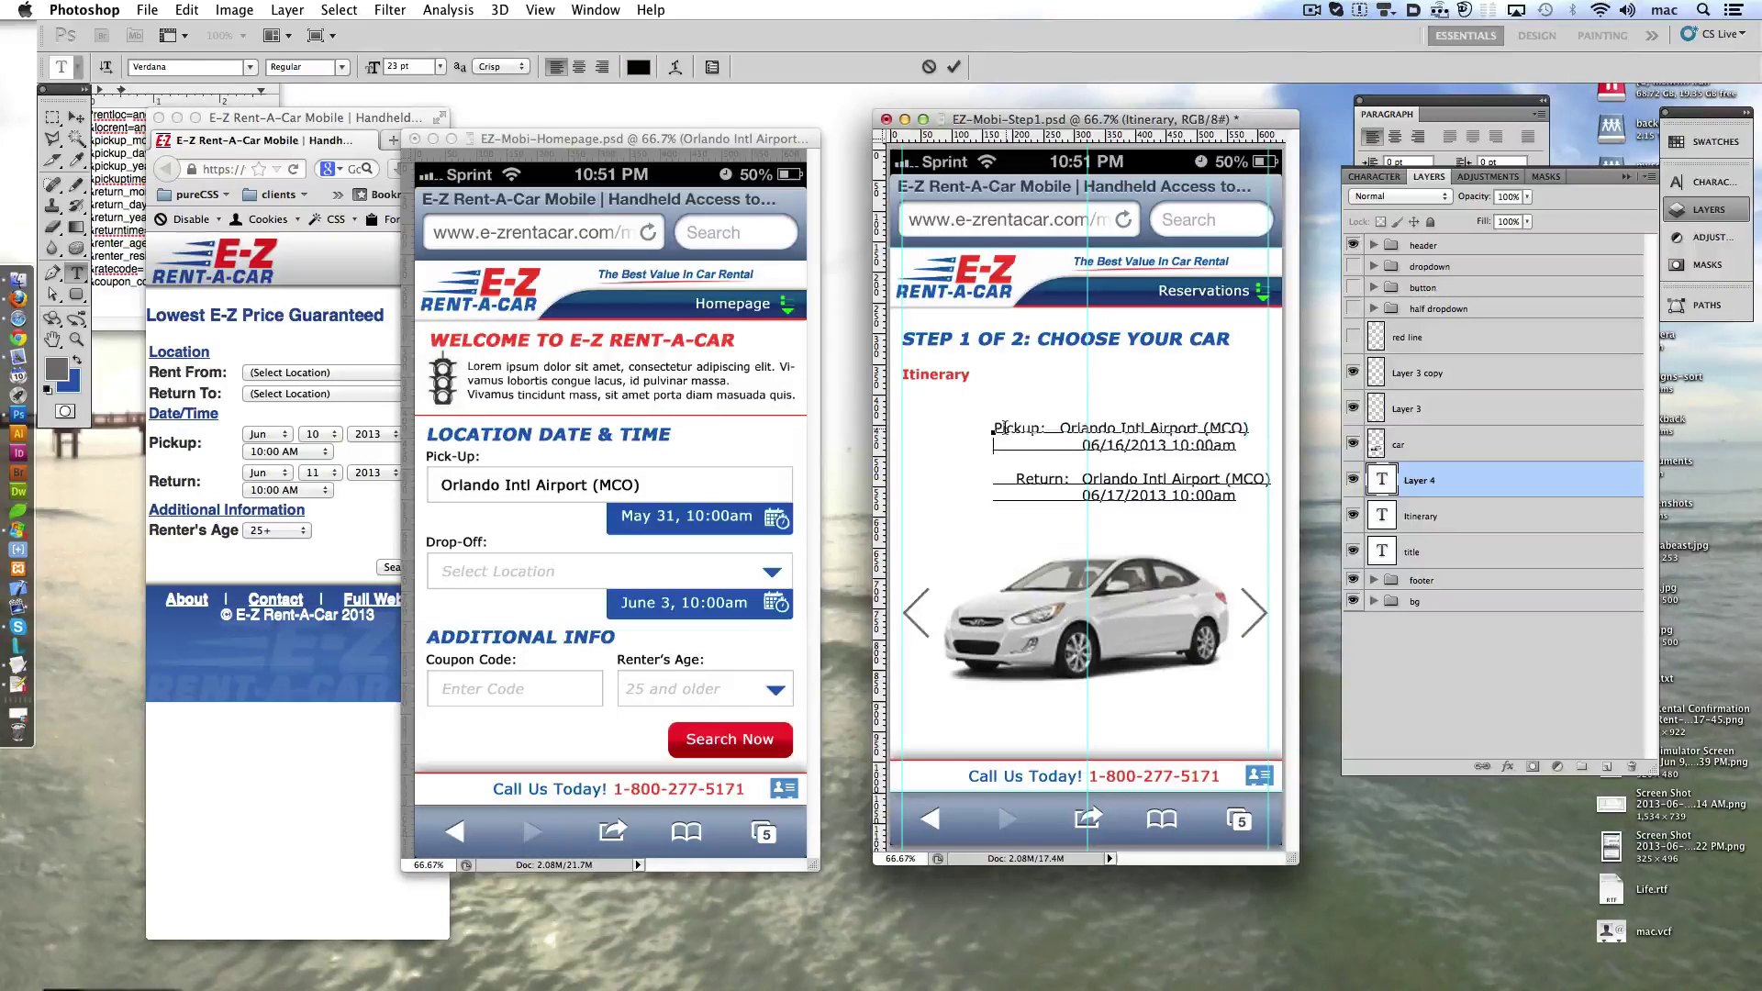
pyautogui.press('Down')
pyautogui.press('Down')
pyautogui.press('Down')
pyautogui.press('BackSpace')
pyautogui.hotkey('shift', 'Down')
pyautogui.hotkey('shift', 'Down')
pyautogui.press('super+c')
pyautogui.press('BackSpace')
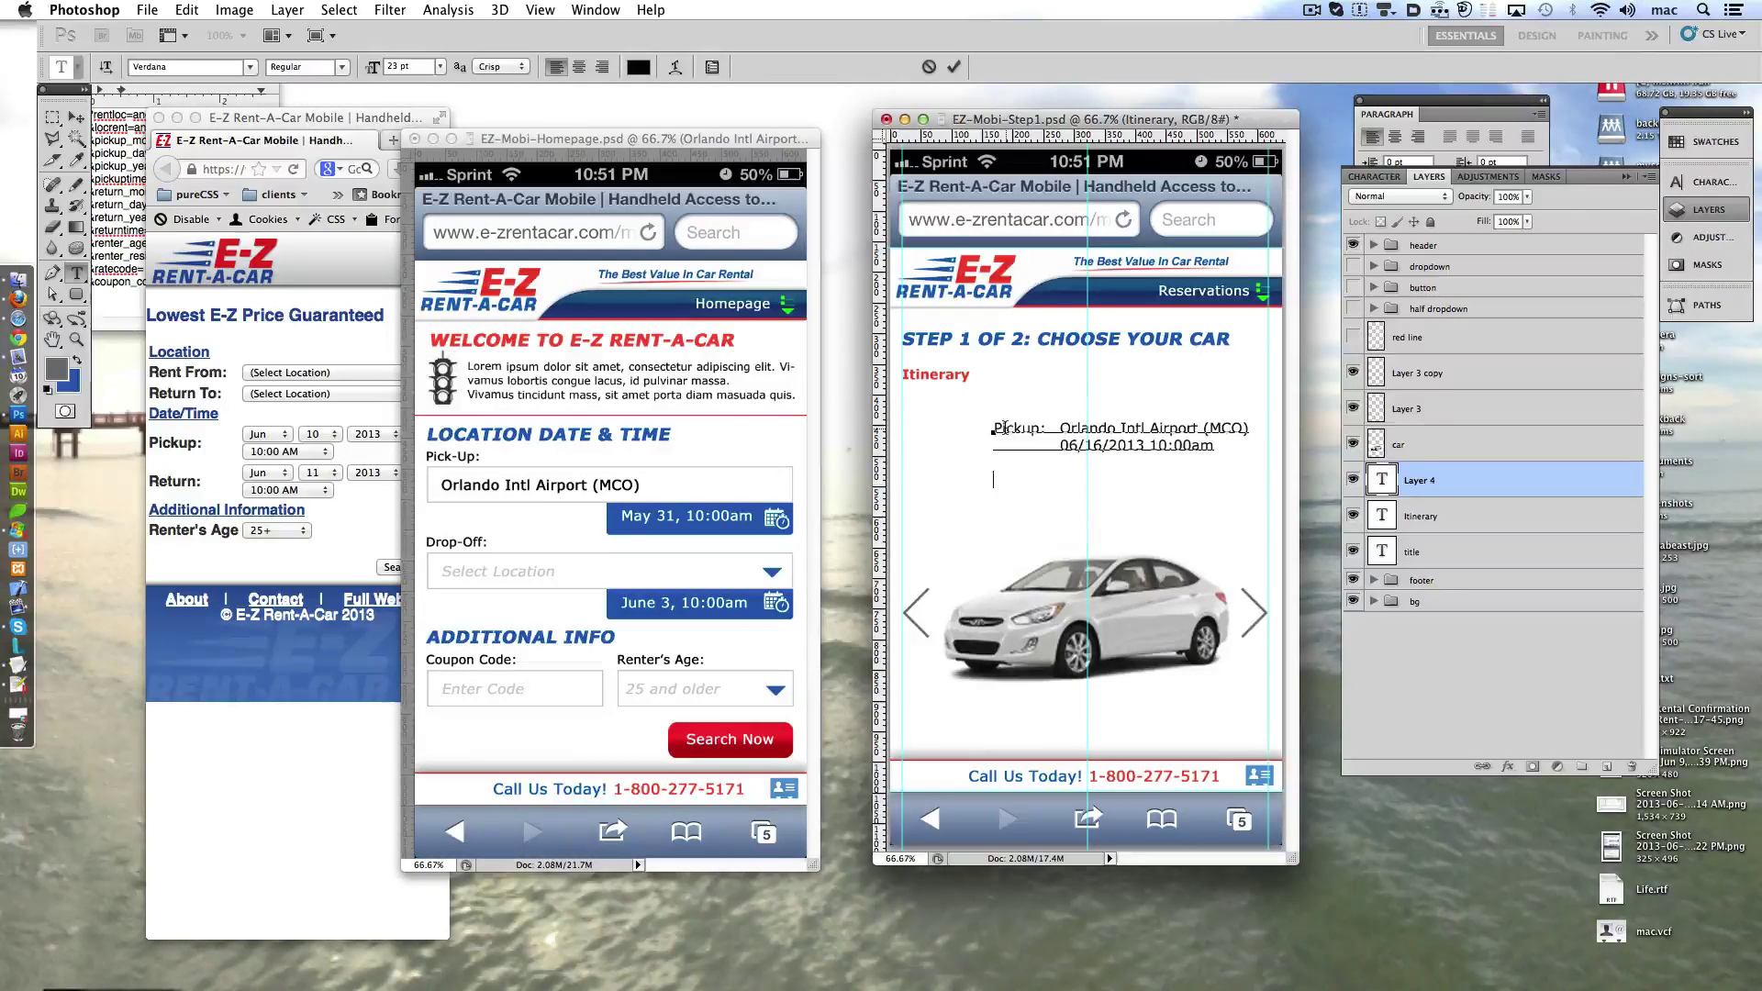
pyautogui.click(954, 66)
# - Duplicate the Pickup text as a Return text layer below it and shift the itinerary block down
pyautogui.press('super+j')
pyautogui.press('super+shift+Down')
pyautogui.press('super+shift+Down')
pyautogui.press('super+shift+Down')
pyautogui.press('super+shift+Down')
pyautogui.press('super+shift+Down')
pyautogui.press('super+shift+Down')
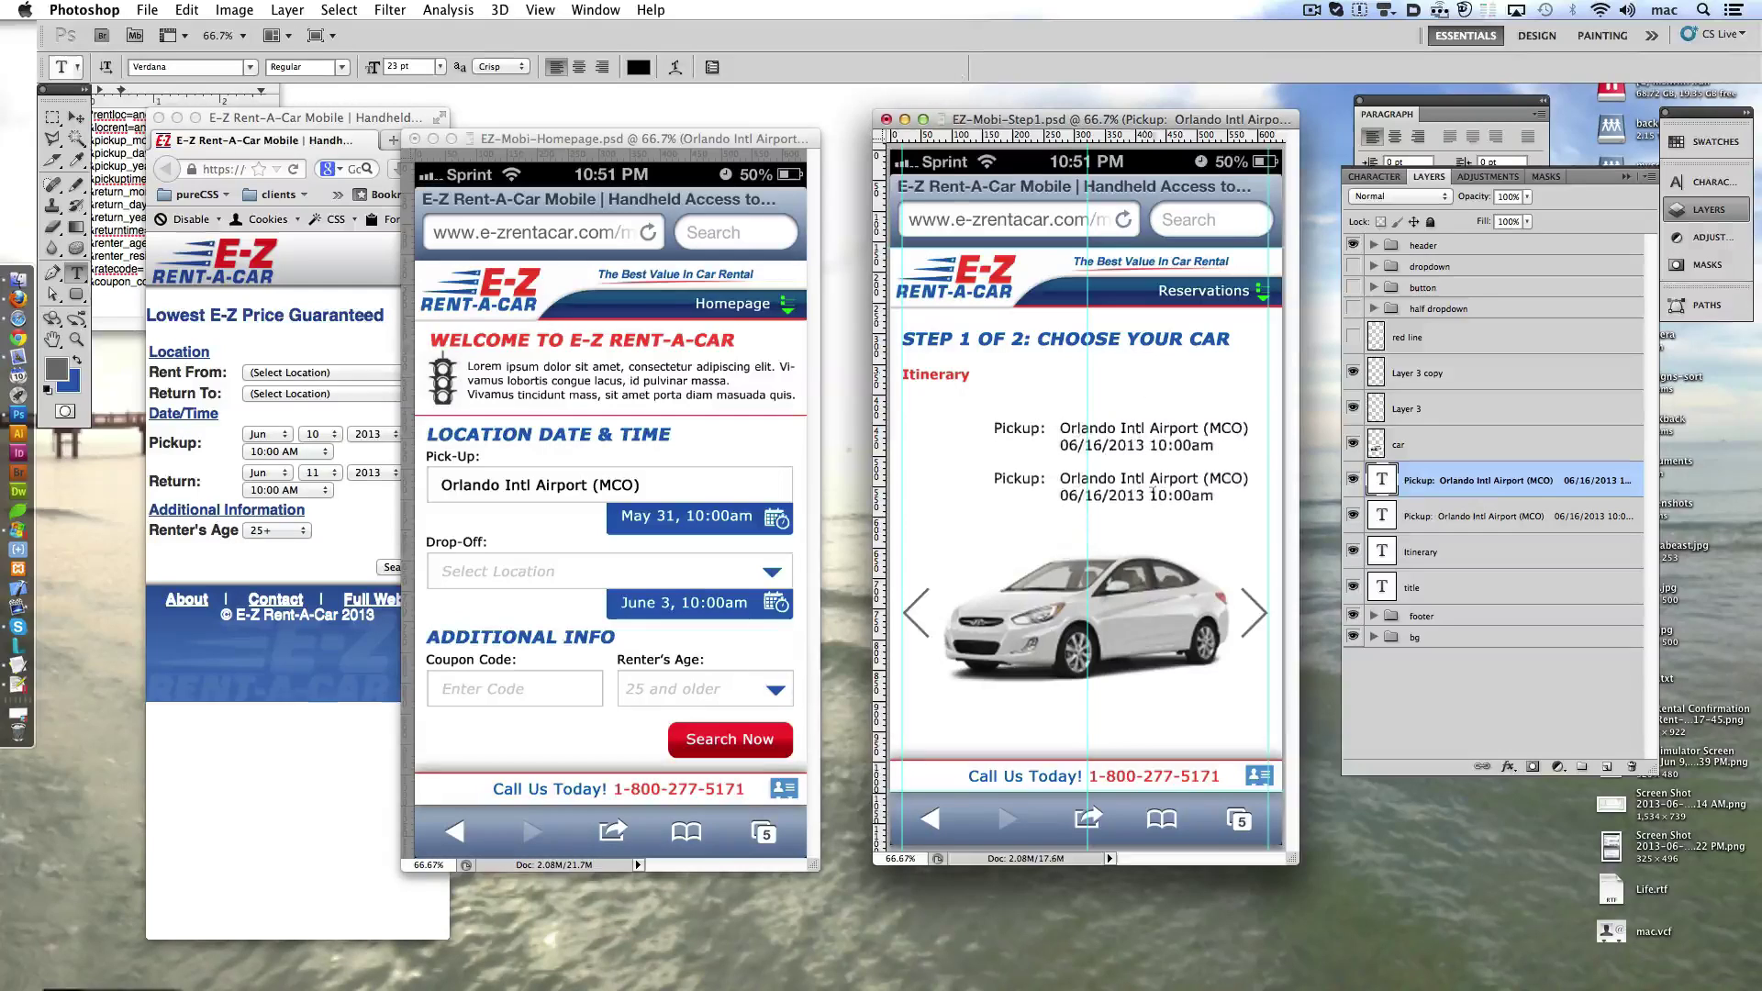
pyautogui.click(1135, 486)
pyautogui.press('super+a')
pyautogui.press('super+v')
pyautogui.press('super+Return')
pyautogui.press('super+shift+Left')
pyautogui.press('super+shift+Left')
pyautogui.press('super+shift+Left')
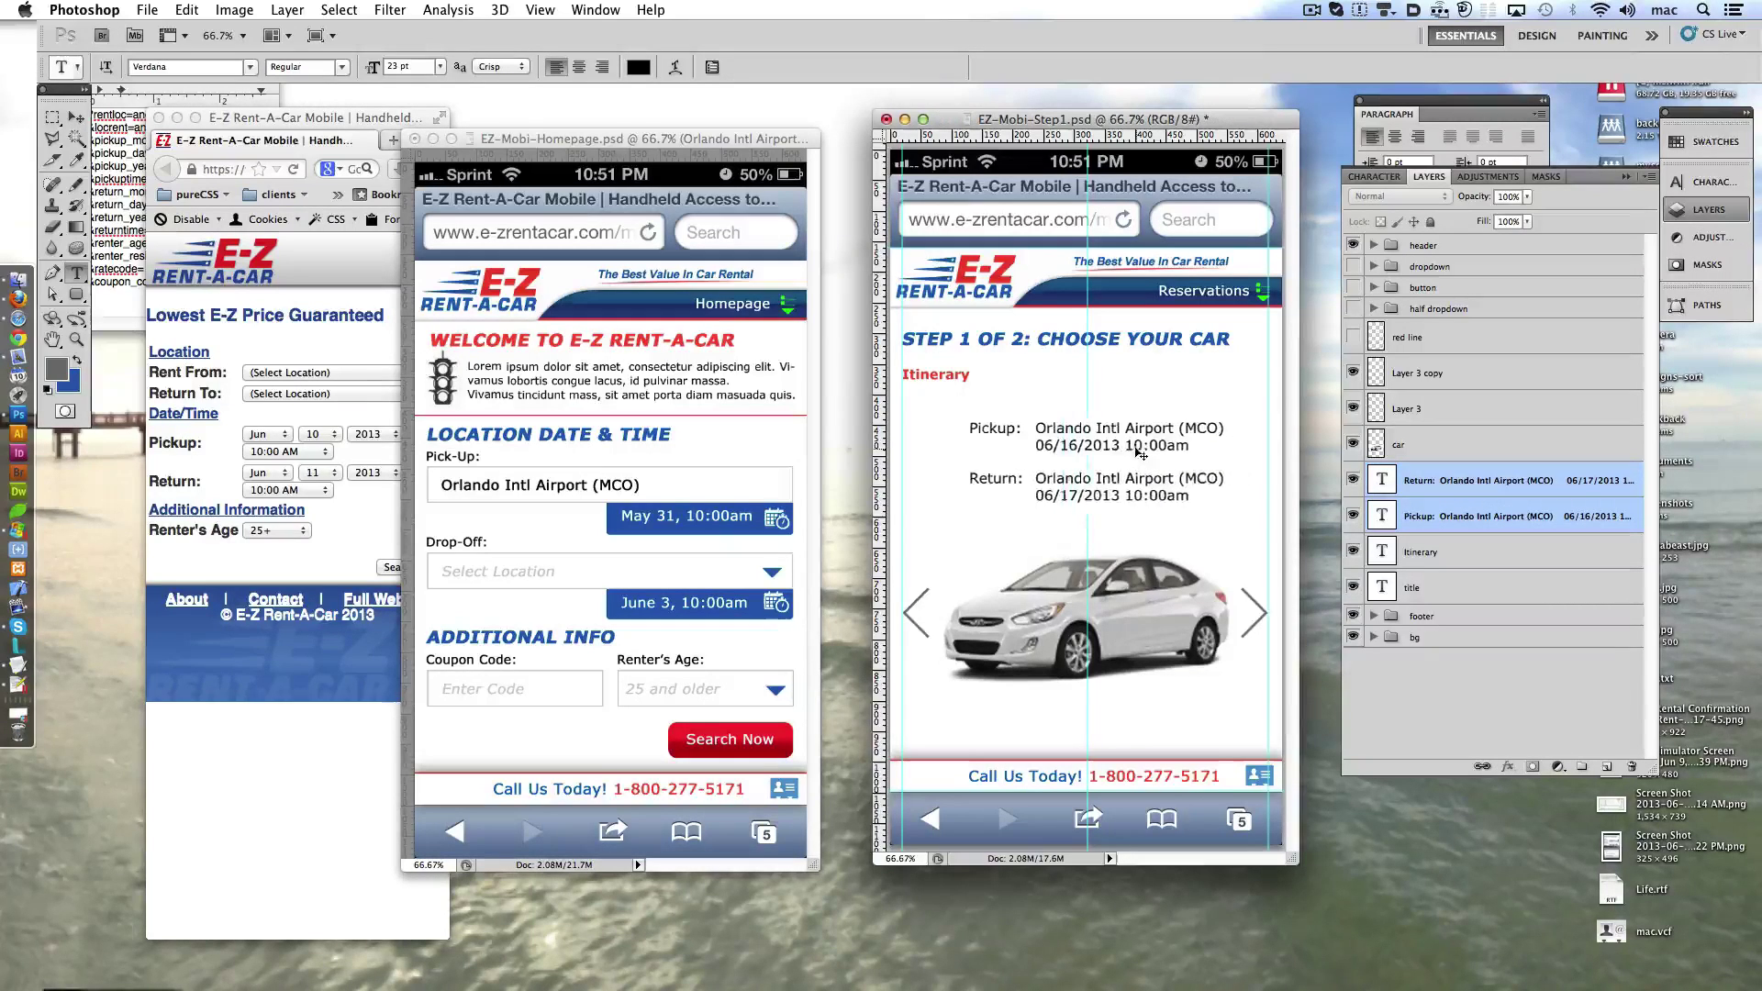
pyautogui.press('super+shift+Up')
pyautogui.press('super+shift+Up')
pyautogui.press('super+shift+Up')
pyautogui.press('super+shift+Up')
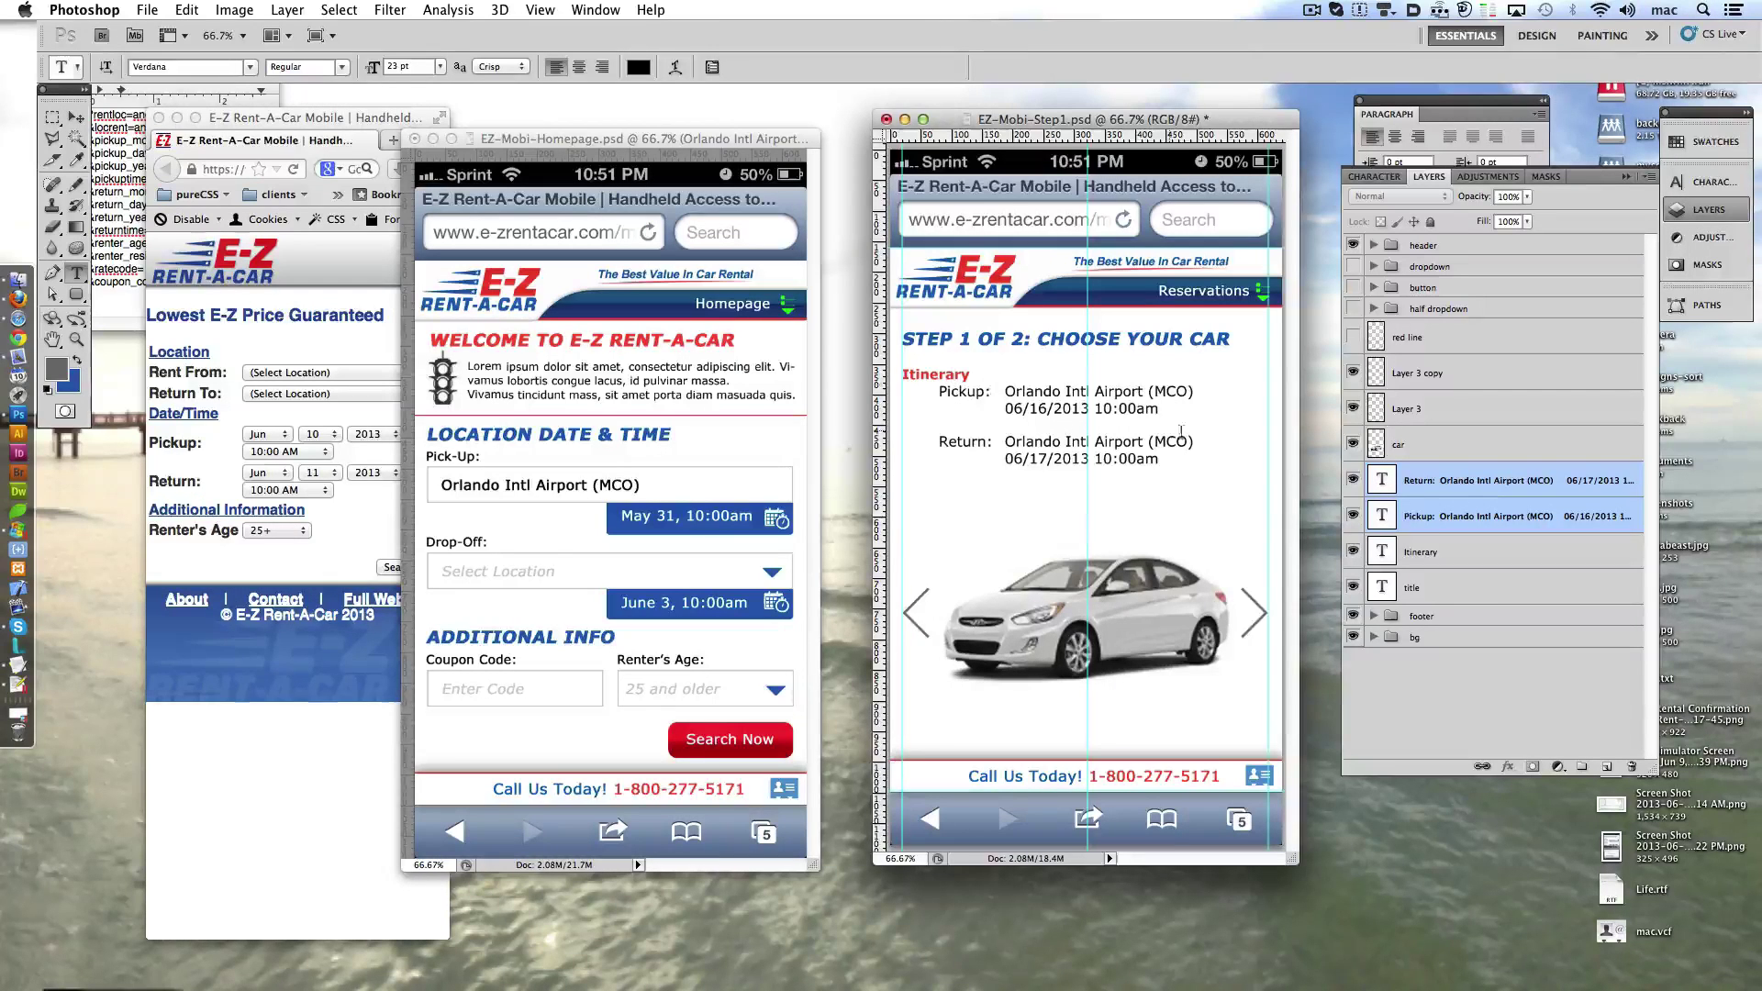
pyautogui.keyDown('shift'); pyautogui.click(1432, 552); pyautogui.keyUp('shift')
pyautogui.press('super+shift+Down')
pyautogui.press('super+shift+Down')
pyautogui.press('super+shift+Down')
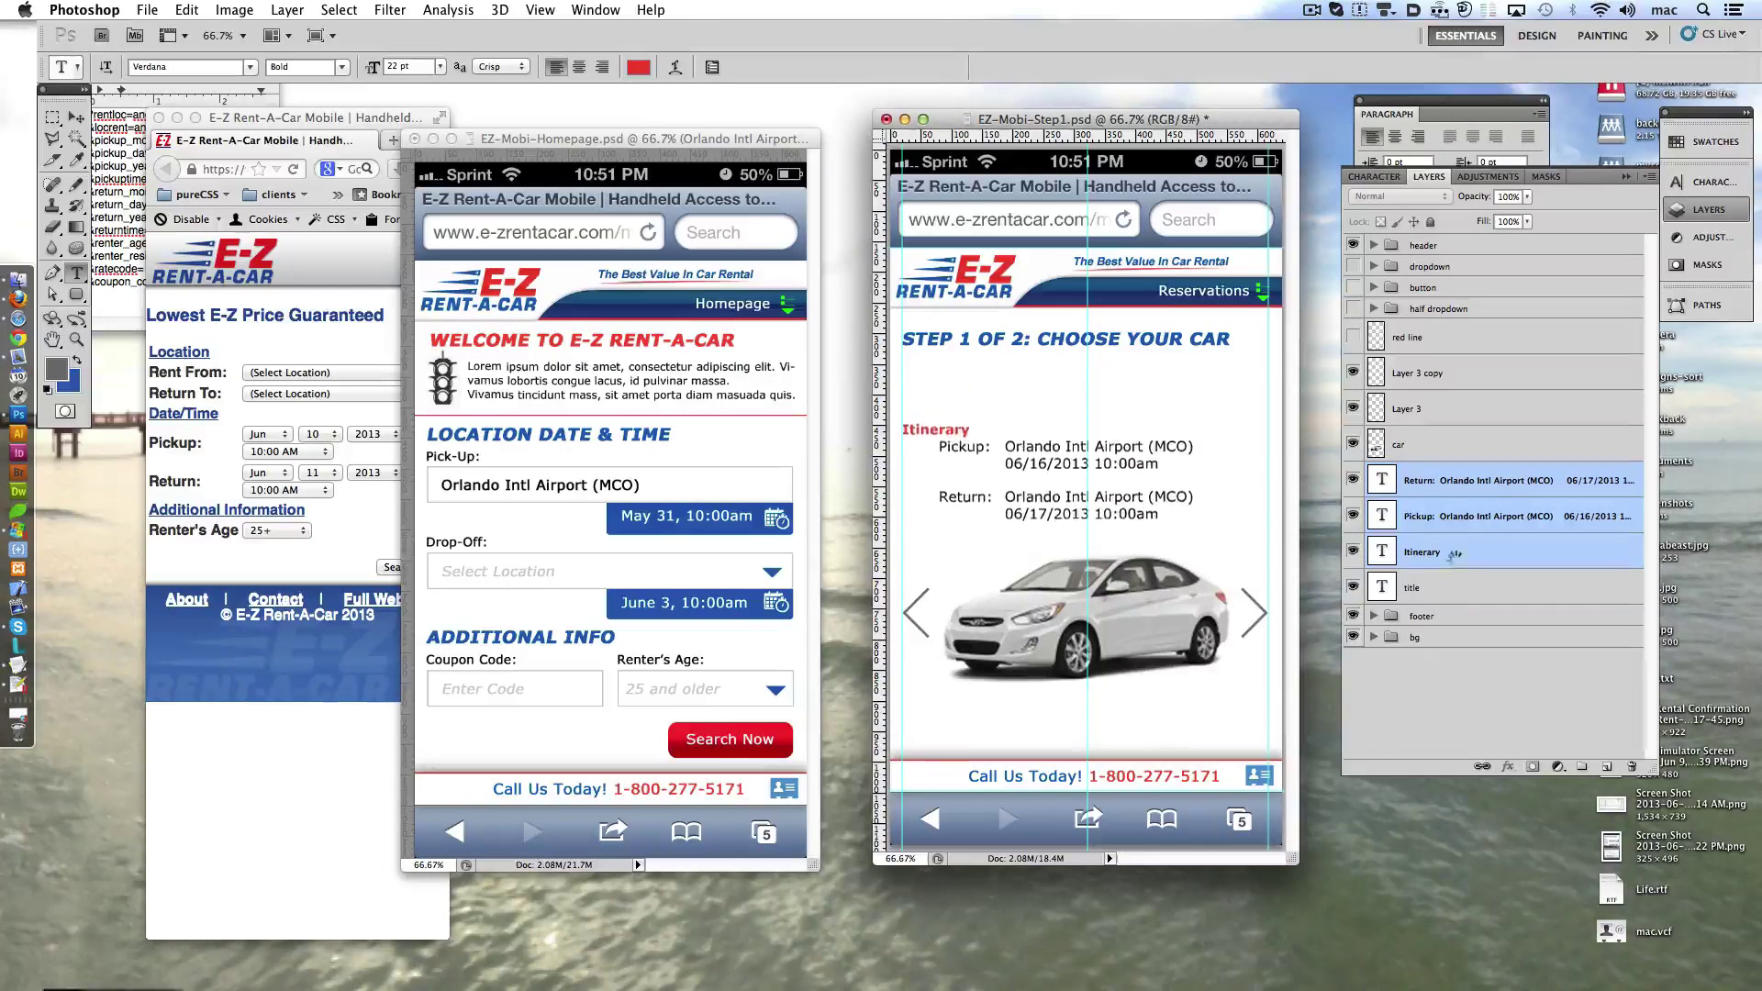
pyautogui.press('super+shift+Down')
pyautogui.press('super+shift+Down')
pyautogui.press('super+shift+Down')
pyautogui.press('super+shift+Down')
pyautogui.press('super+shift+Down')
pyautogui.press('super+shift+Down')
pyautogui.press('super+shift+Down')
pyautogui.press('super+shift+Down')
pyautogui.press('super+shift+Down')
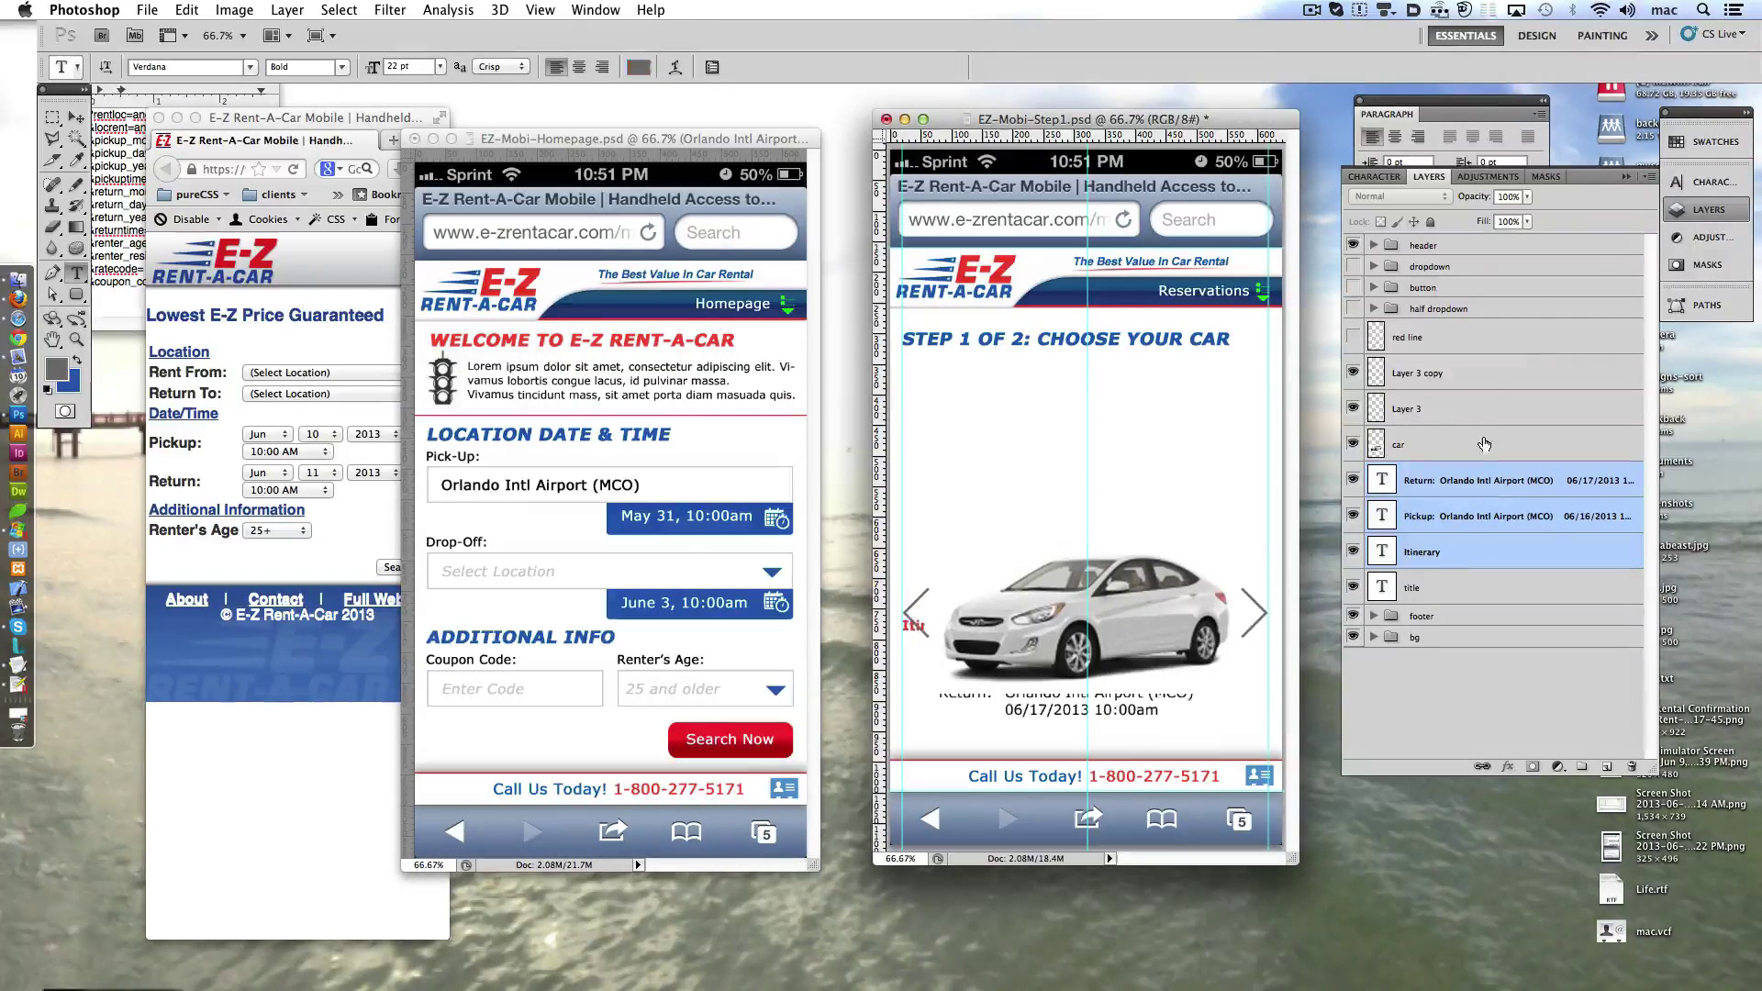
# - Group the car and arrow layers above the itinerary and name the group car-swipe
pyautogui.click(1484, 444)
pyautogui.keyDown('shift'); pyautogui.click(1460, 373); pyautogui.keyUp('shift')
pyautogui.press('super+g')
pyautogui.press('super+shift+Up')
pyautogui.press('super+shift+Up')
pyautogui.press('super+shift+Up')
pyautogui.press('super+shift+Up')
pyautogui.press('super+shift+Up')
pyautogui.press('super+shift+Up')
pyautogui.press('super+shift+Up')
pyautogui.press('super+shift+Up')
pyautogui.press('super+shift+Up')
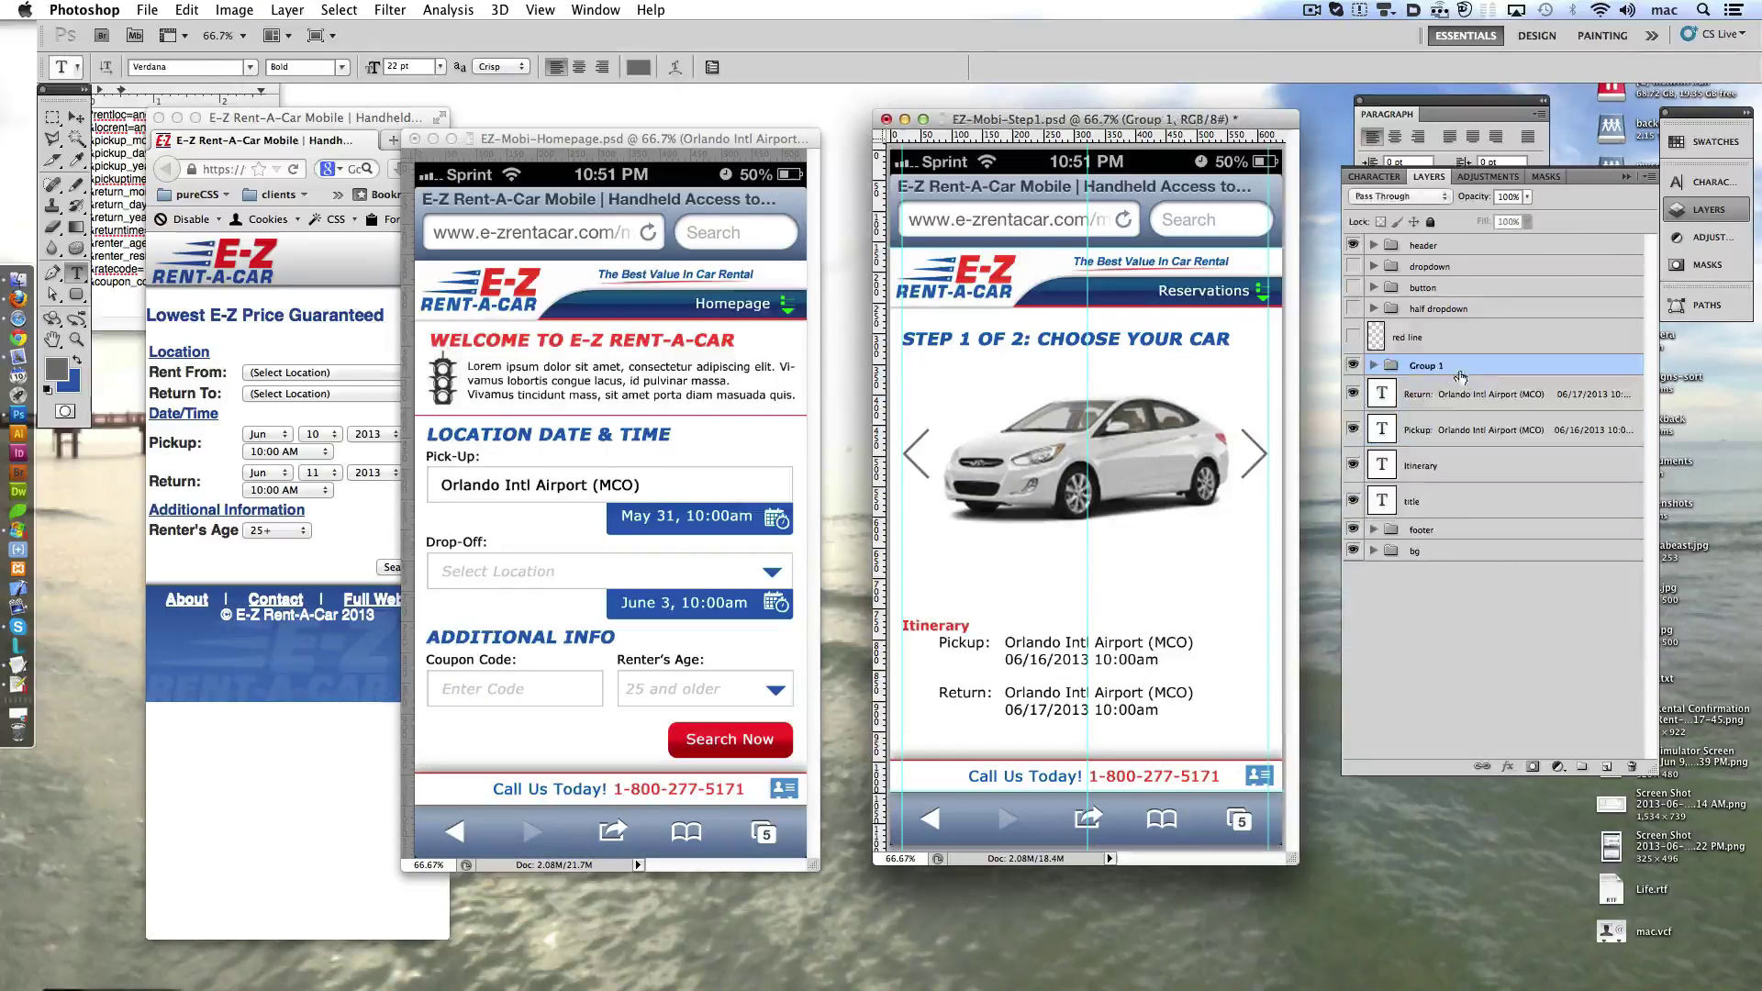
pyautogui.doubleClick(1460, 367)
pyautogui.write('car-swipe')
pyautogui.press('Return')
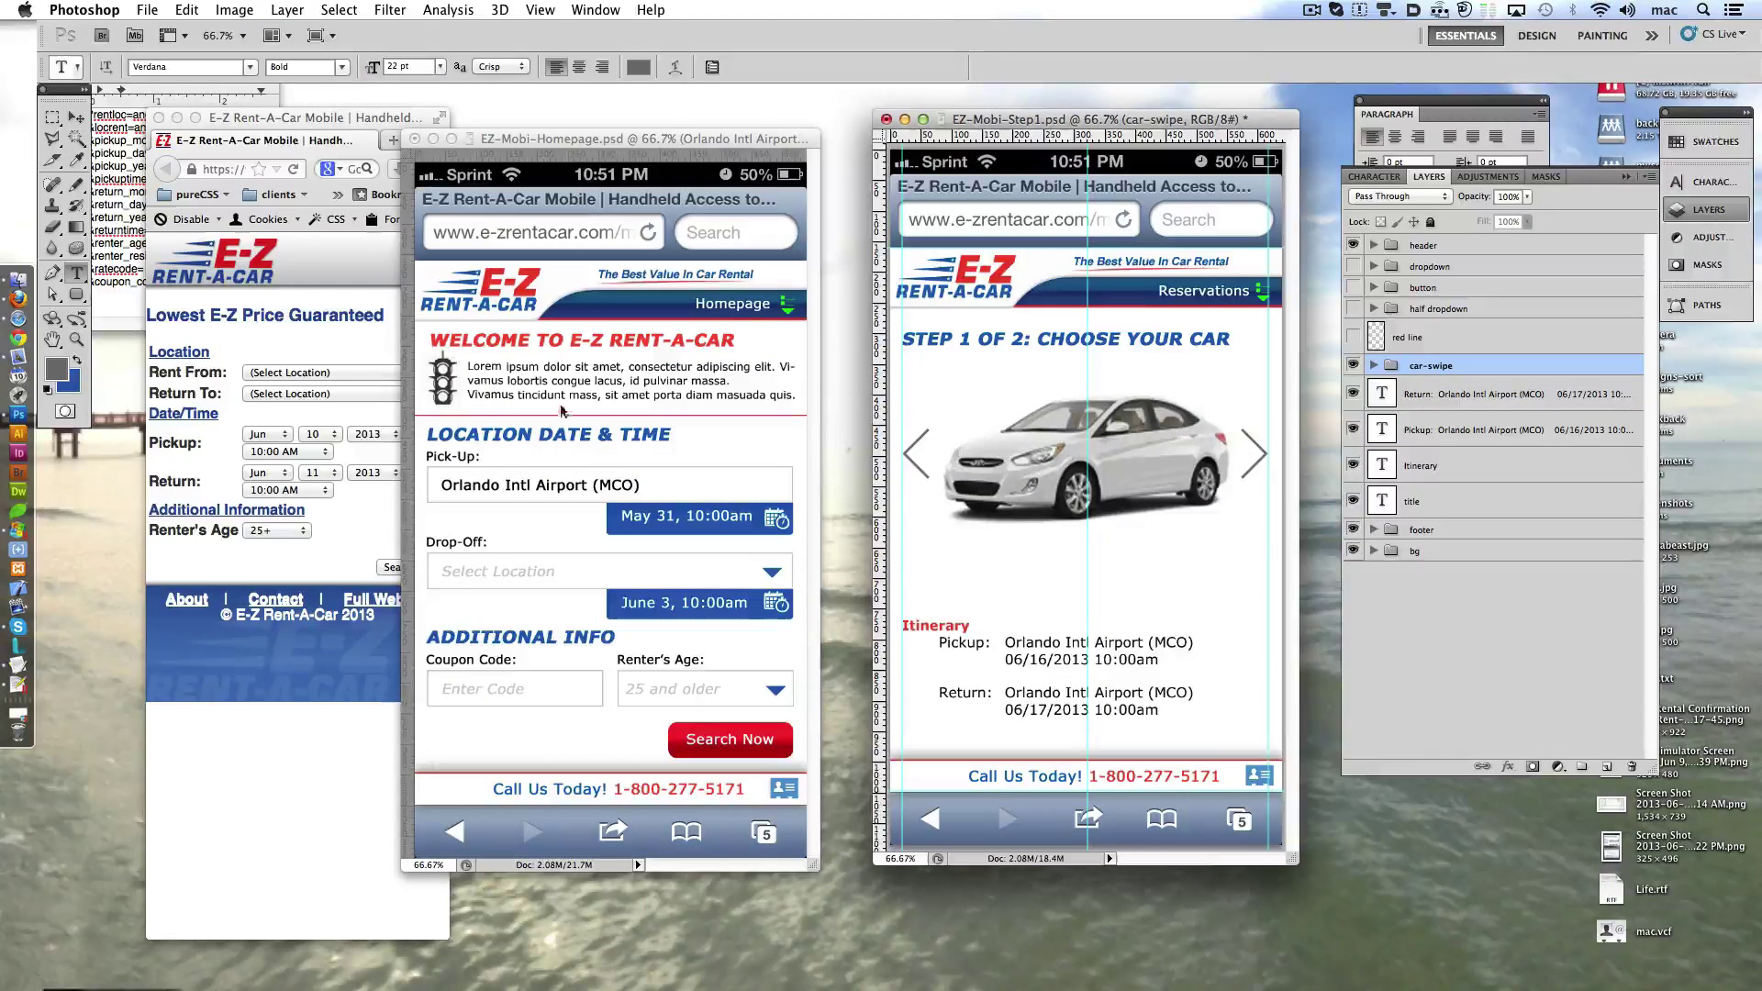
# - Search Orlando Intl Airport (MCO) rentals and choose the Hyundai Accent or similar
pyautogui.click(308, 400)
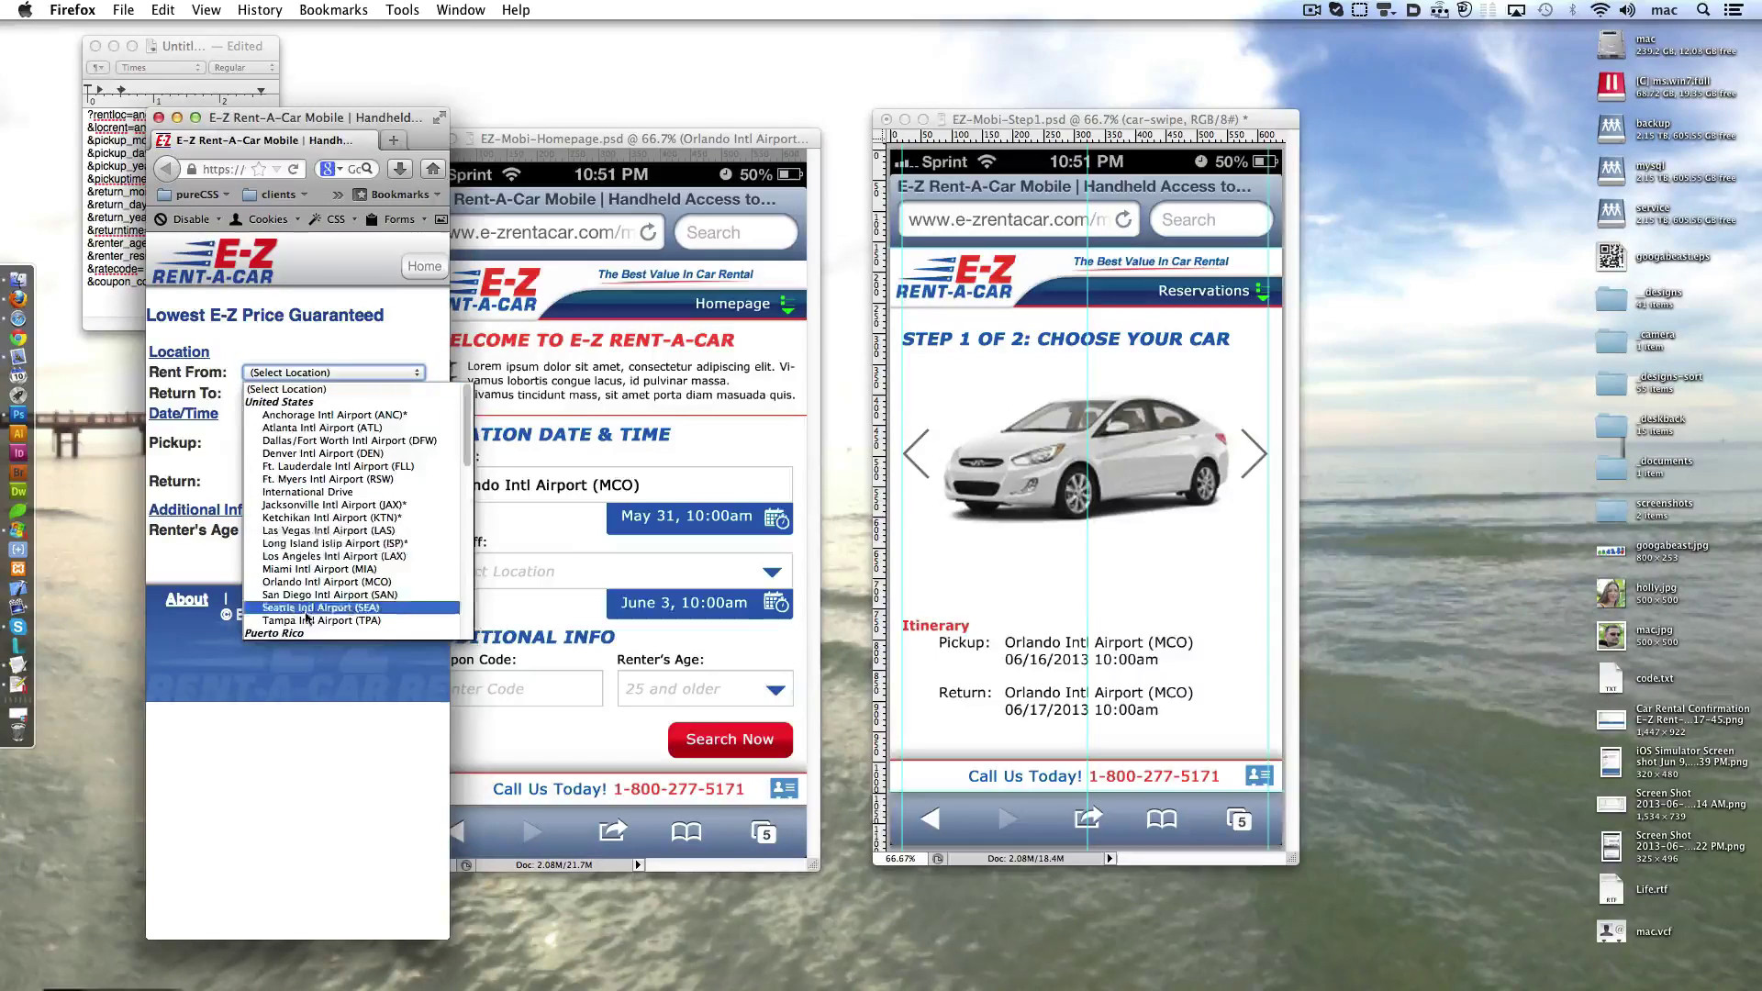
pyautogui.click(303, 831)
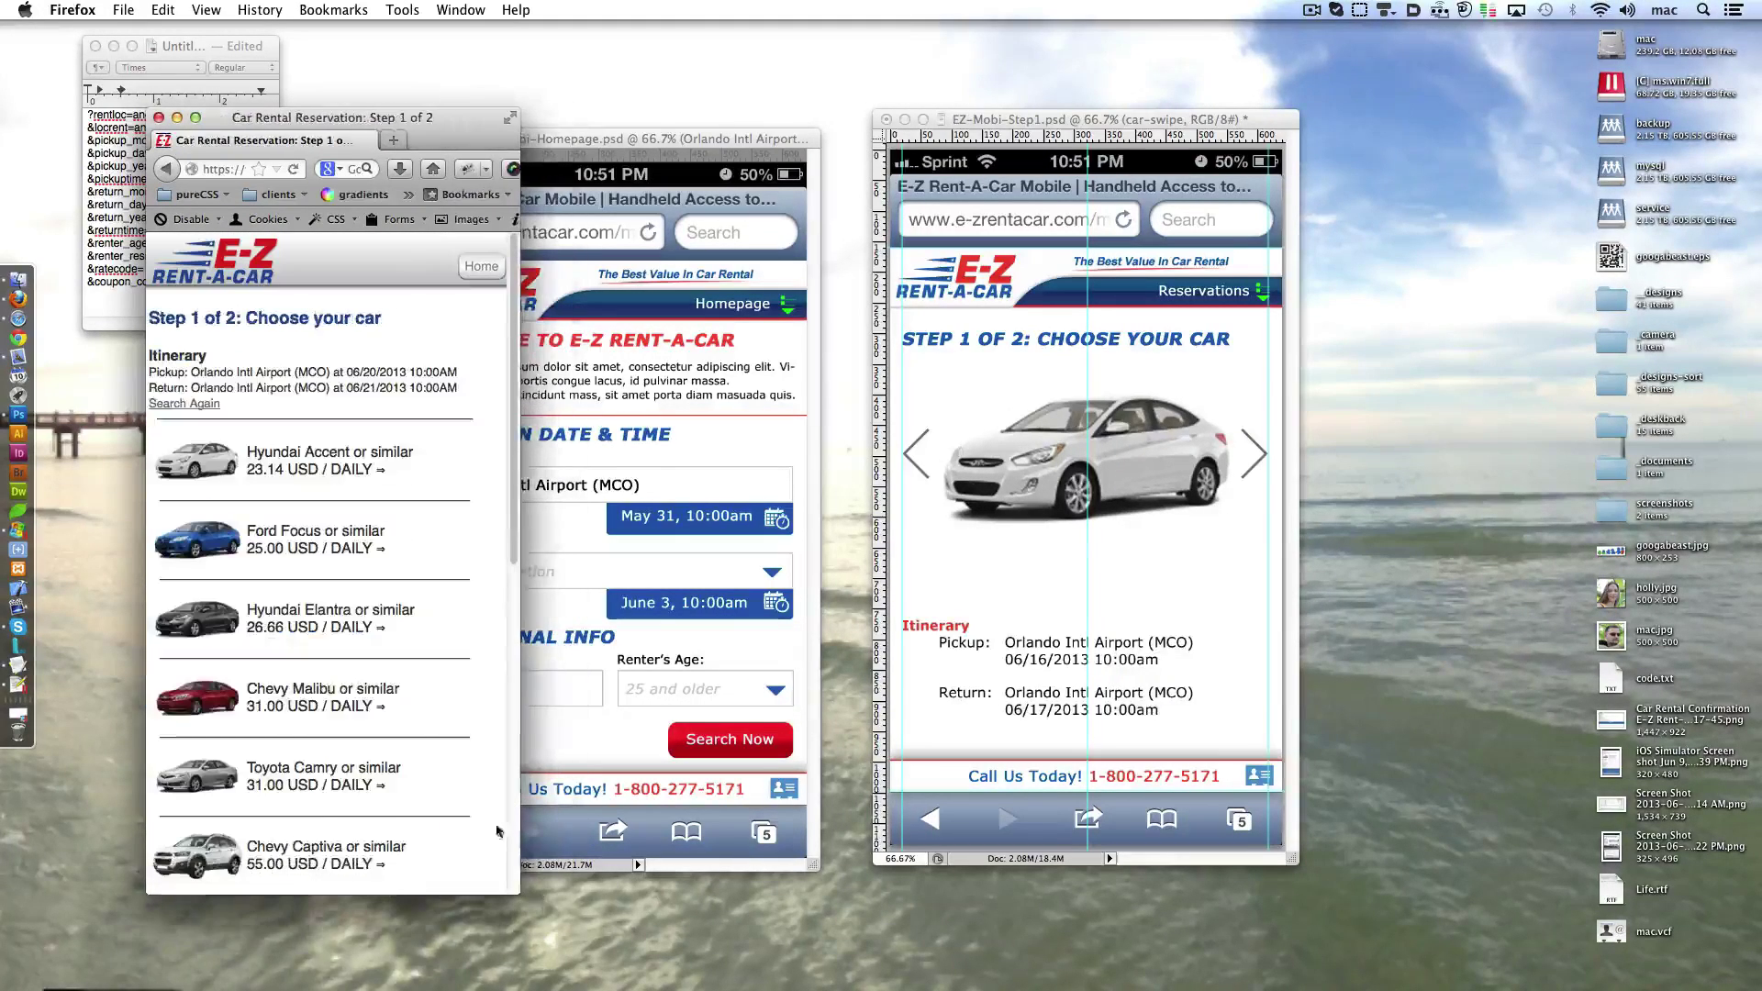
pyautogui.moveTo(446, 457); pyautogui.dragTo(250, 461)
pyautogui.press('super+c')
pyautogui.click(251, 462)
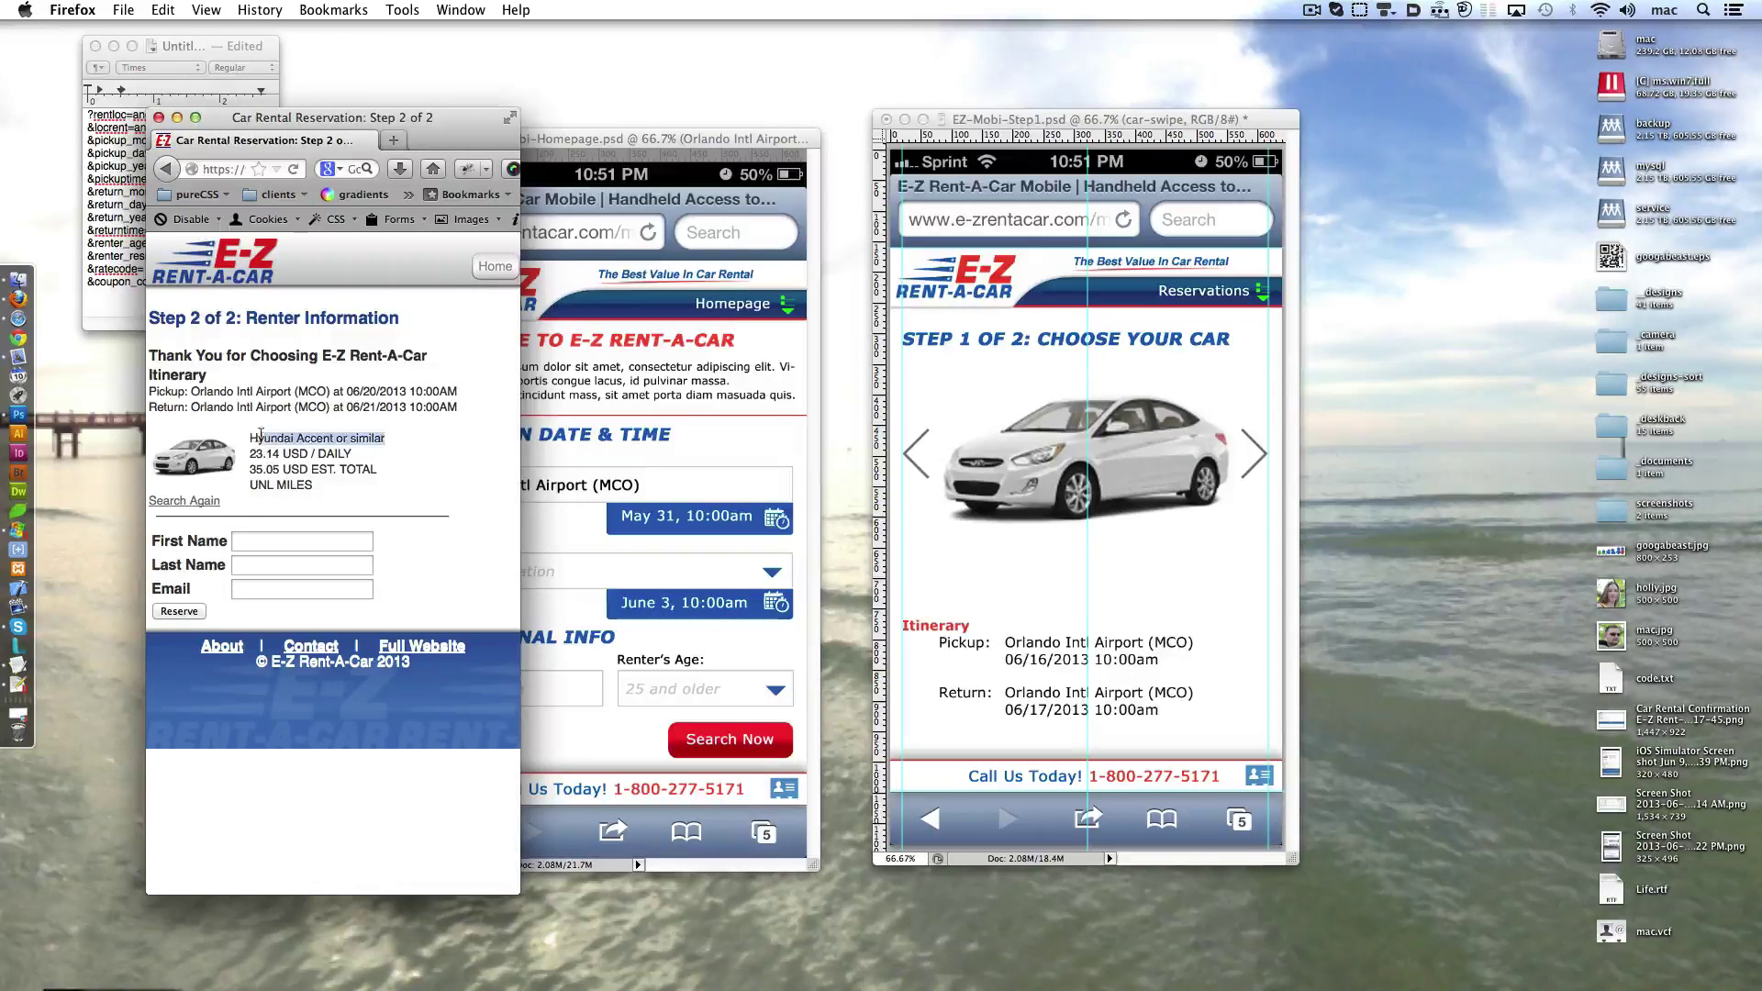
pyautogui.click(1014, 648)
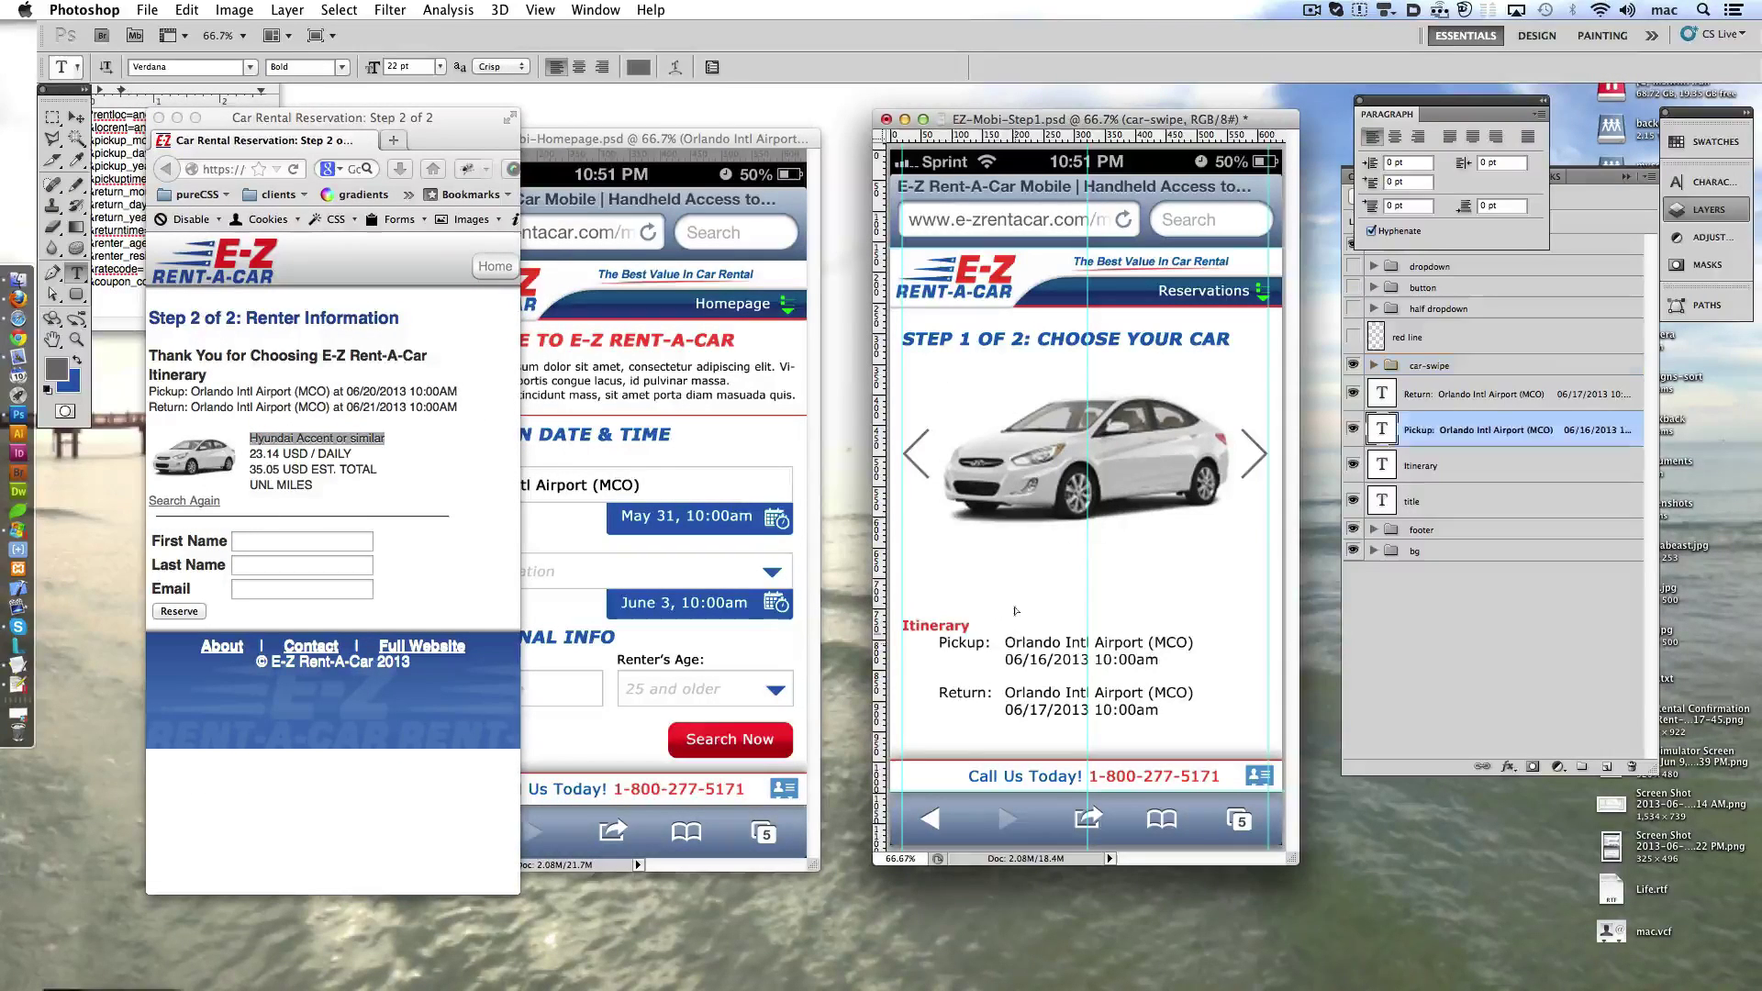
# - Add 'Hyundai Accent or similar' in the red Itinerary style just below the car
pyautogui.moveTo(1014, 647); pyautogui.dragTo(1013, 557)
pyautogui.press('super+v')
pyautogui.click(955, 68)
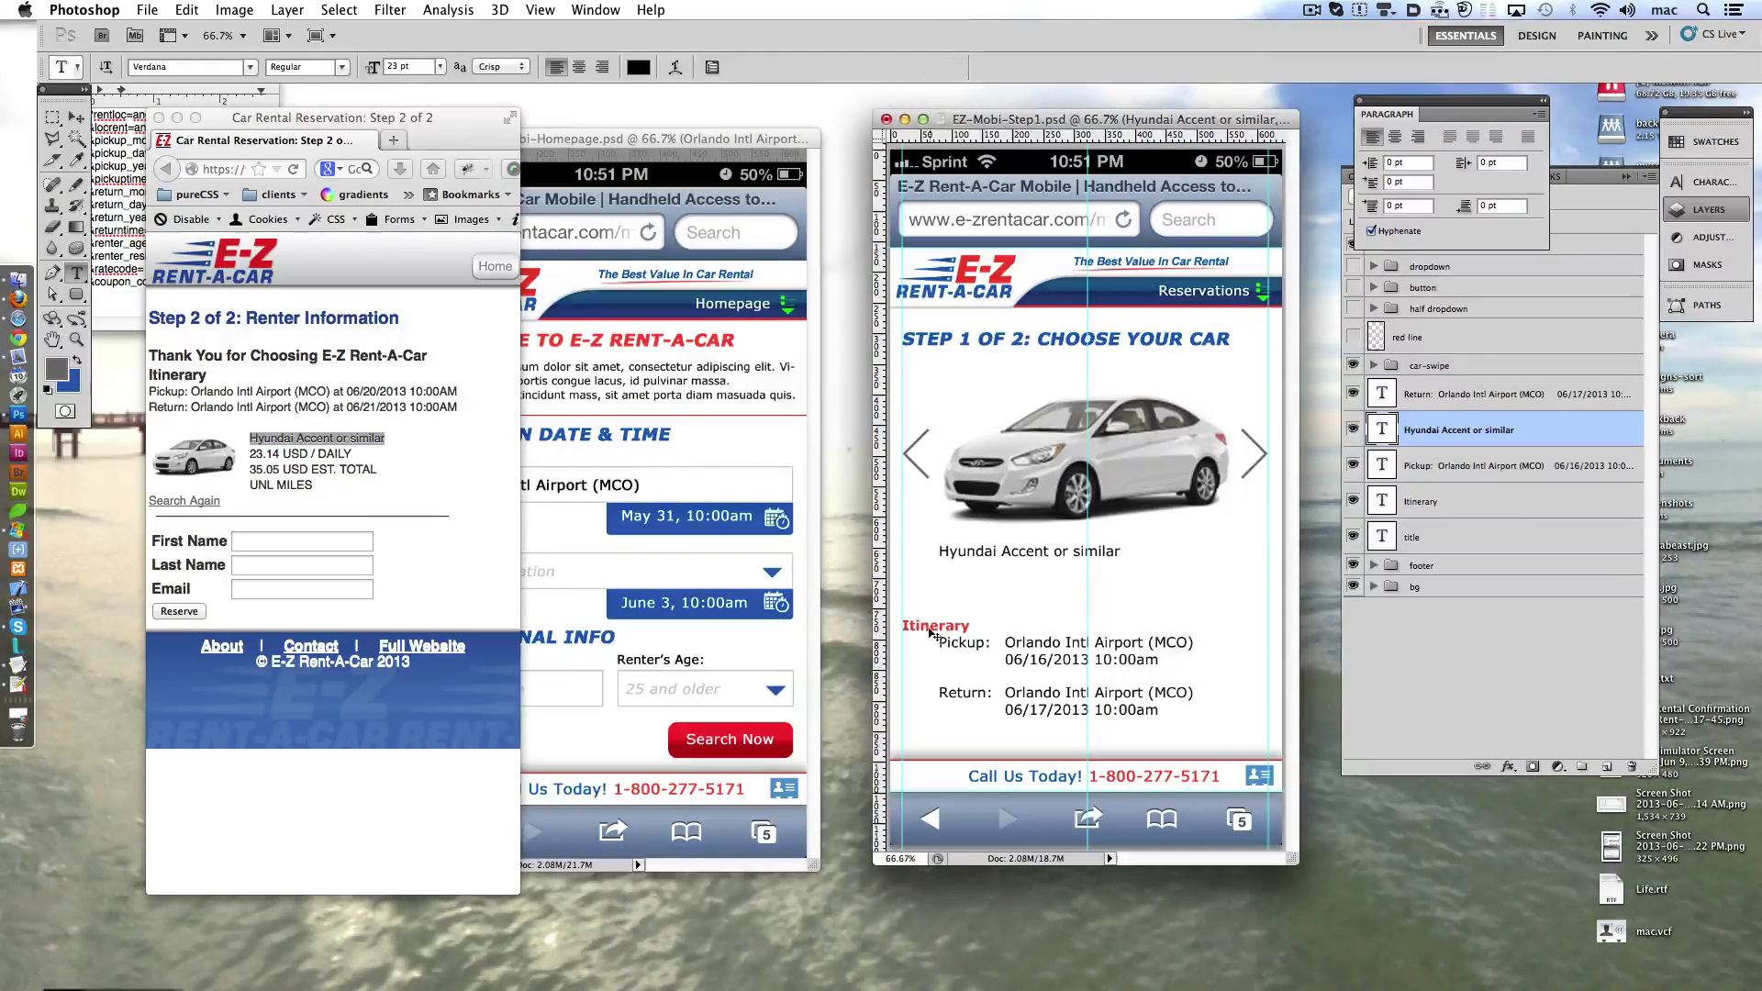
pyautogui.keyDown('super'); pyautogui.click(932, 632); pyautogui.keyUp('super')
pyautogui.moveTo(927, 395); pyautogui.dragTo(927, 384)
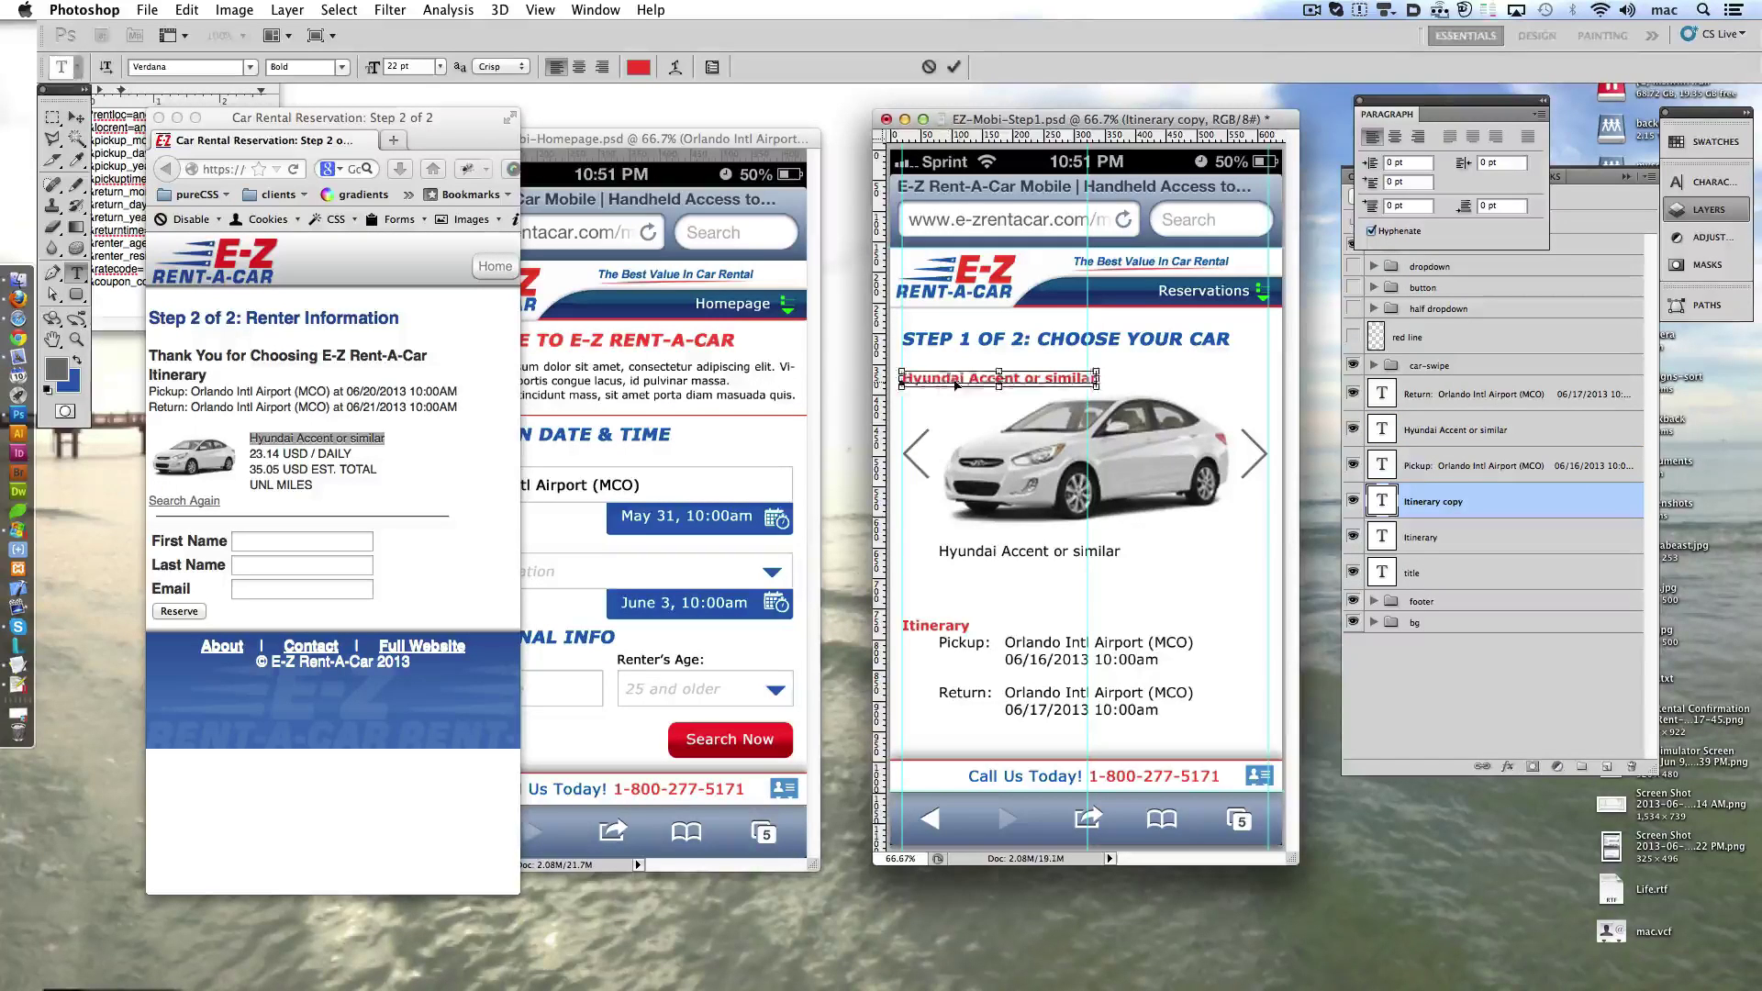
pyautogui.press('super+v')
pyautogui.press('super+Return')
pyautogui.press('BackSpace')
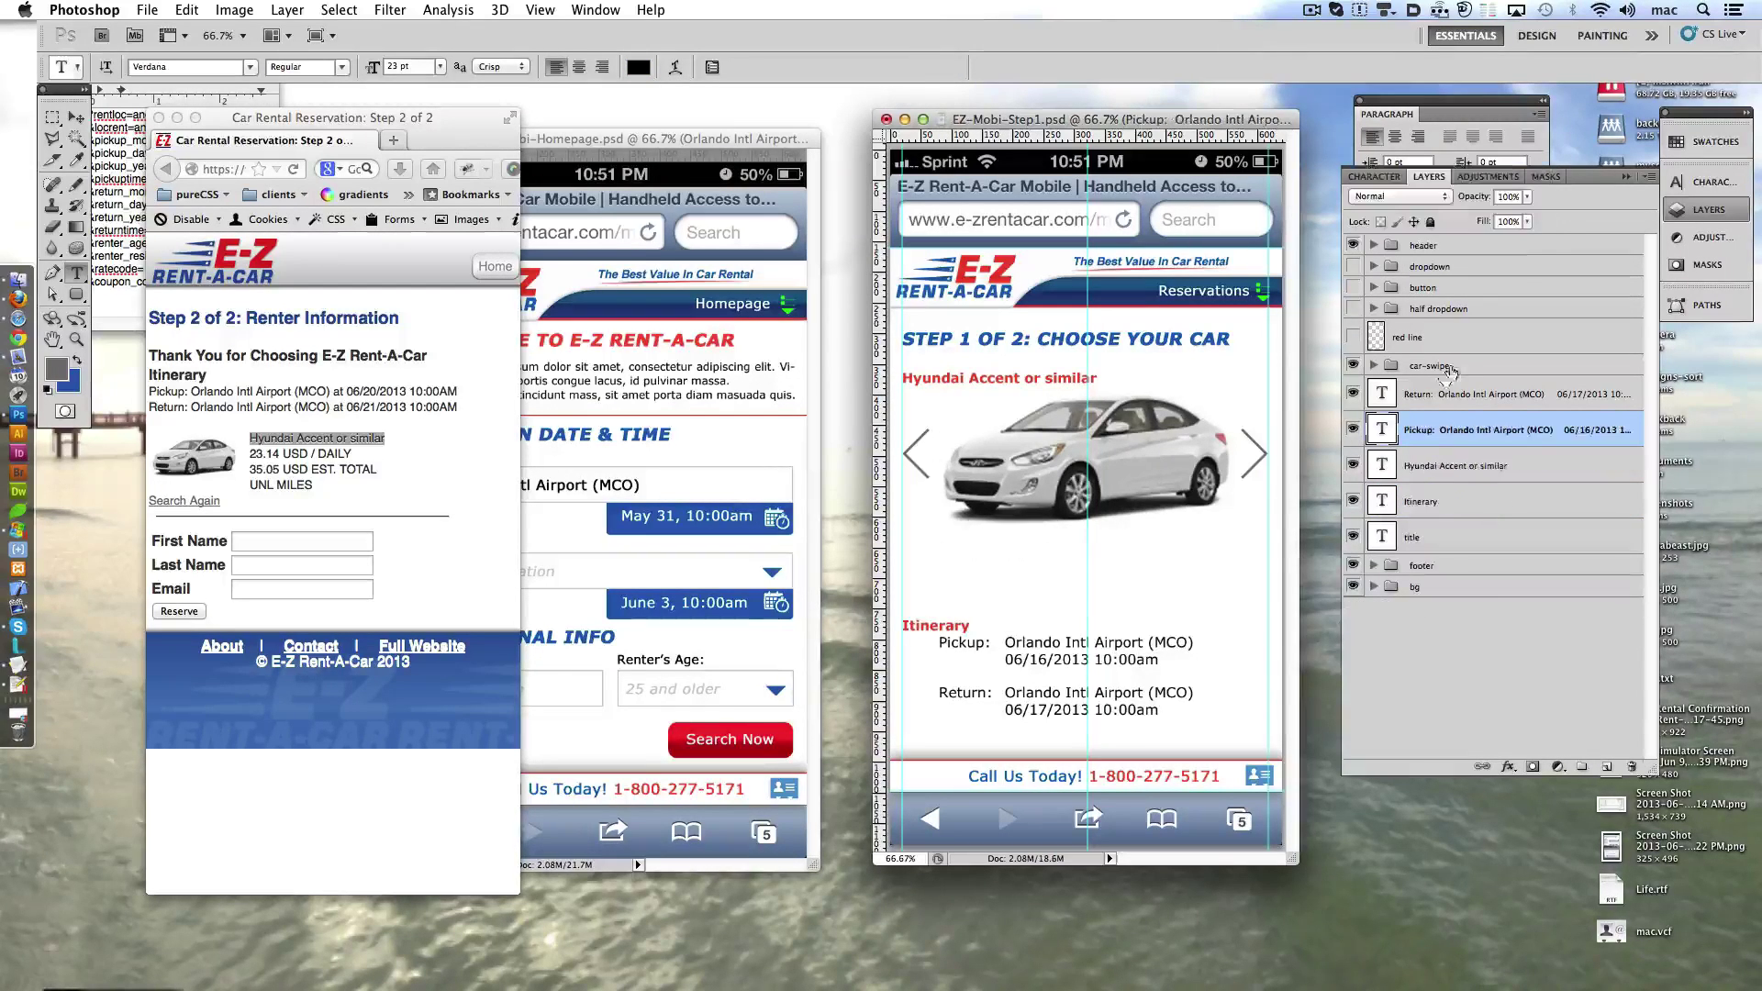
pyautogui.moveTo(1430, 366); pyautogui.dragTo(1472, 544)
pyautogui.keyDown('super'); pyautogui.click(955, 386); pyautogui.keyUp('super')
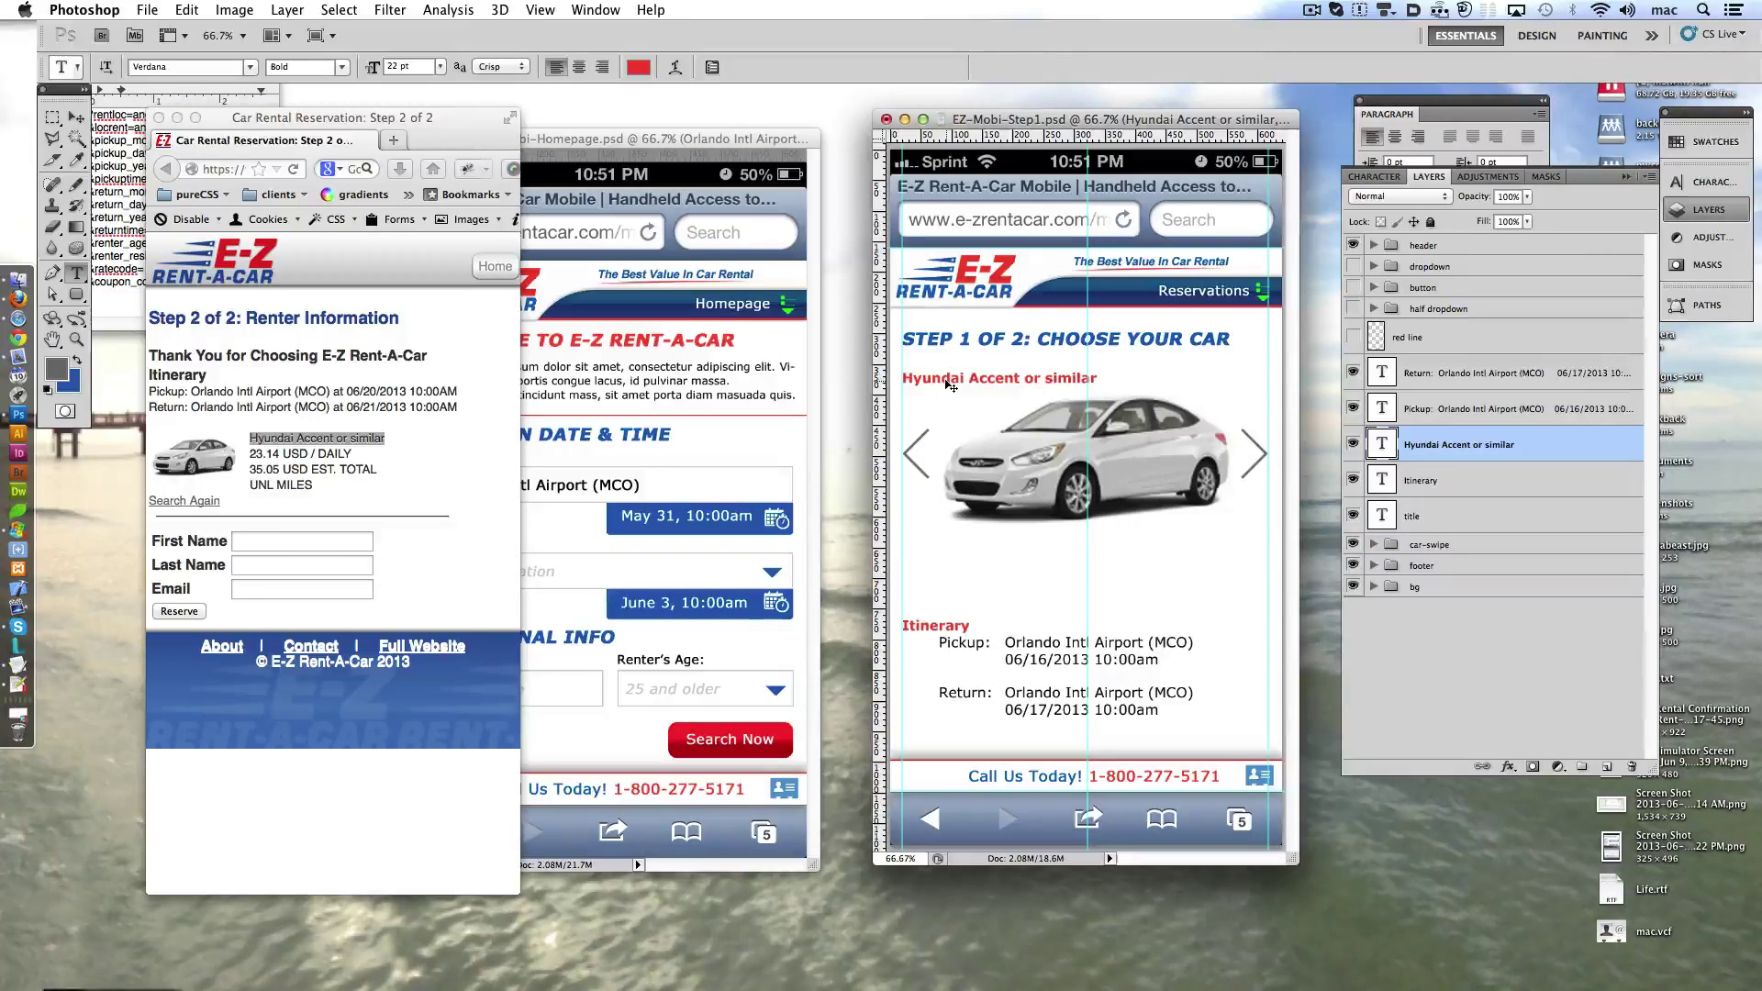
pyautogui.hotkey('shift', 'Down')
pyautogui.hotkey('shift', 'Down')
pyautogui.hotkey('shift', 'Down')
pyautogui.hotkey('shift', 'Down')
pyautogui.hotkey('shift', 'Down')
pyautogui.hotkey('shift', 'Down')
pyautogui.hotkey('shift', 'Down')
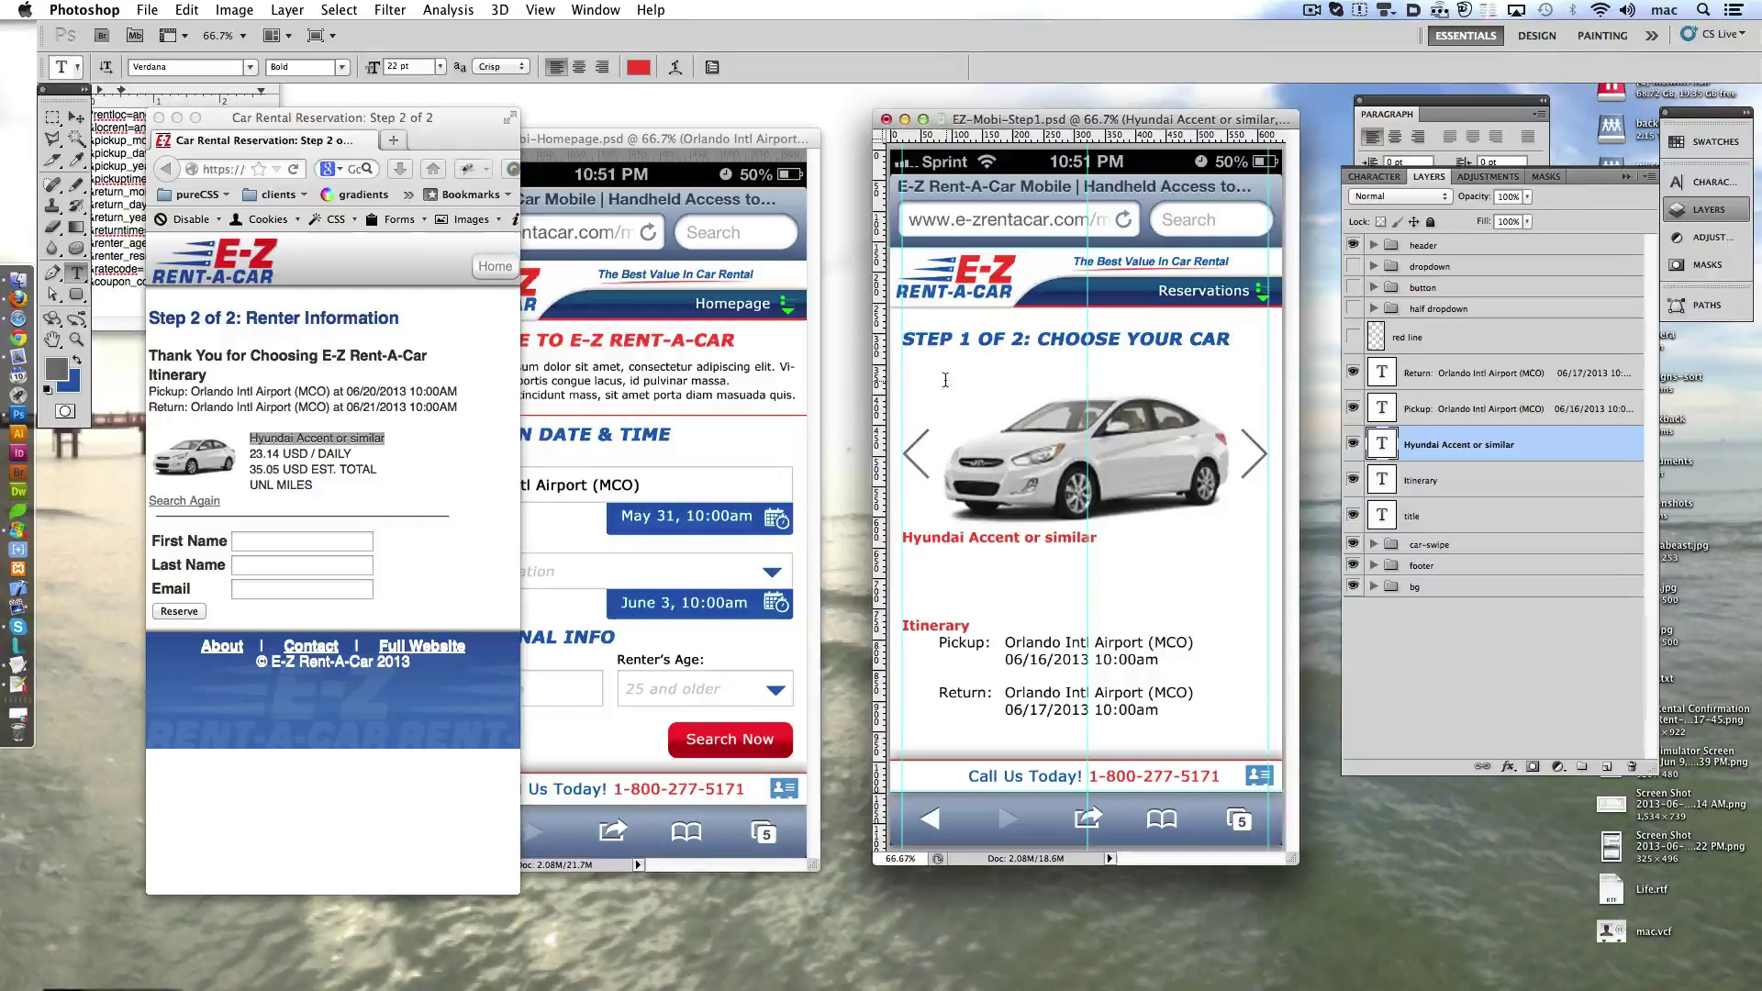
# - Copy the Hyundai Accent's daily price and place '23.14 USD / DAILY' under the car name
pyautogui.click(309, 472)
pyautogui.click(167, 170)
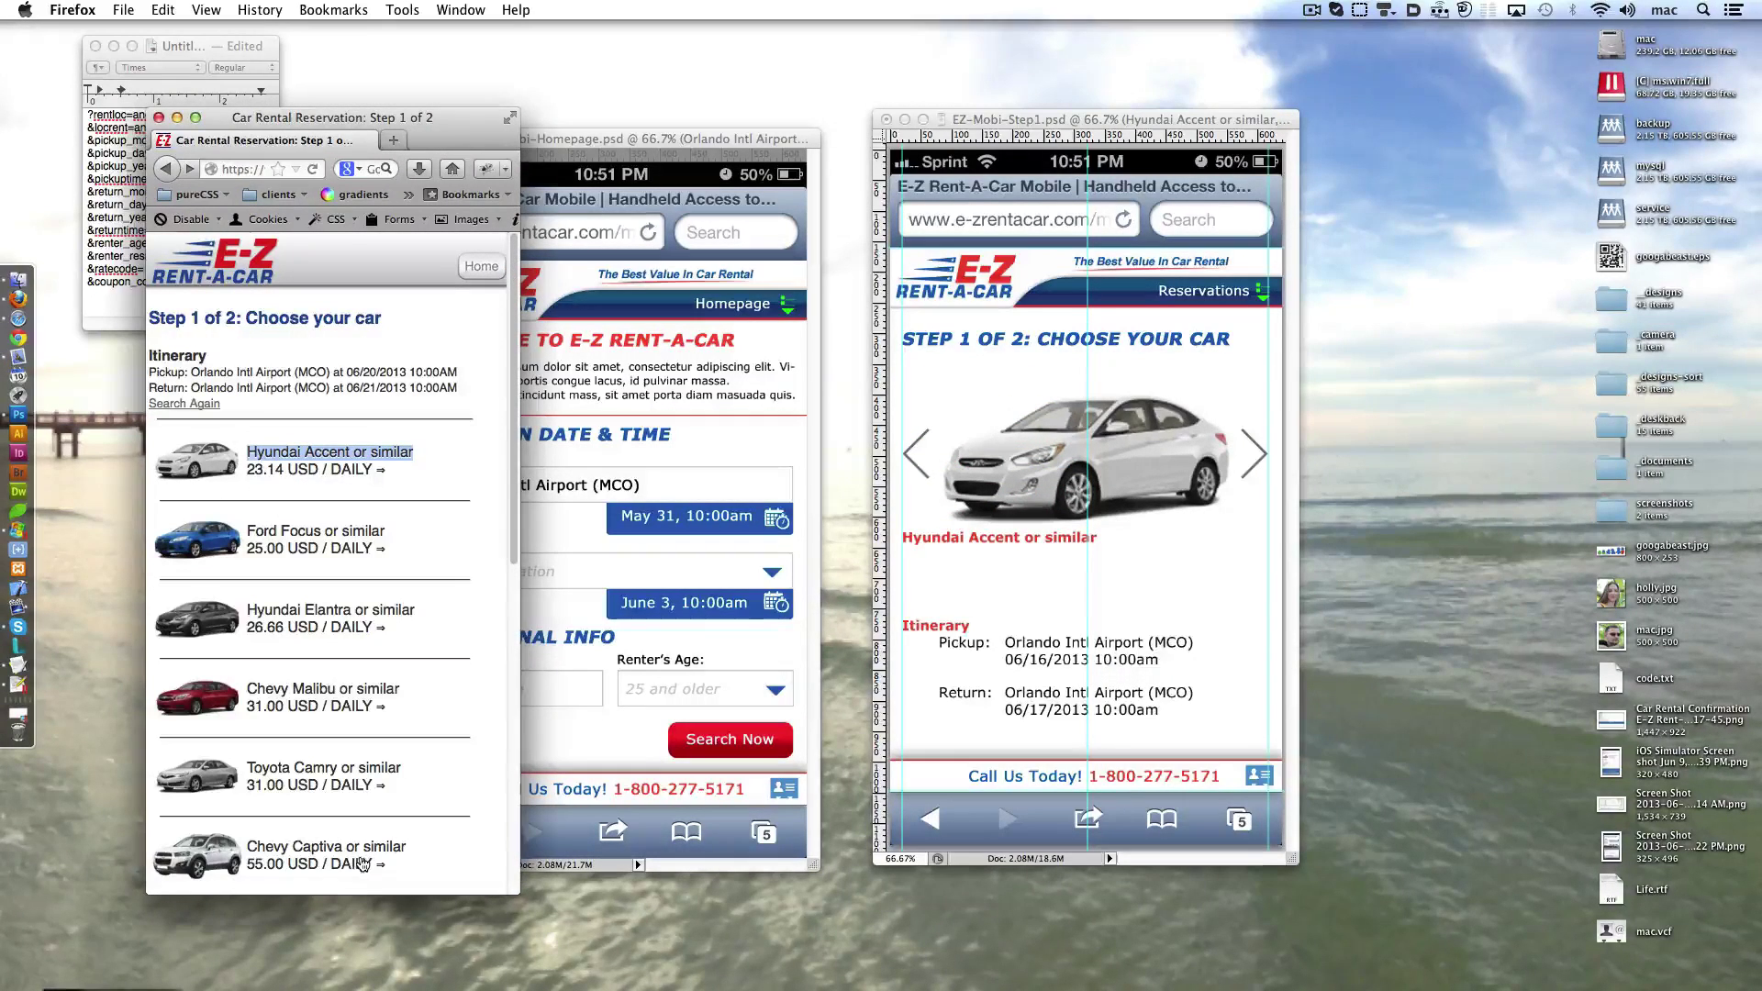
pyautogui.moveTo(463, 477); pyautogui.dragTo(246, 476)
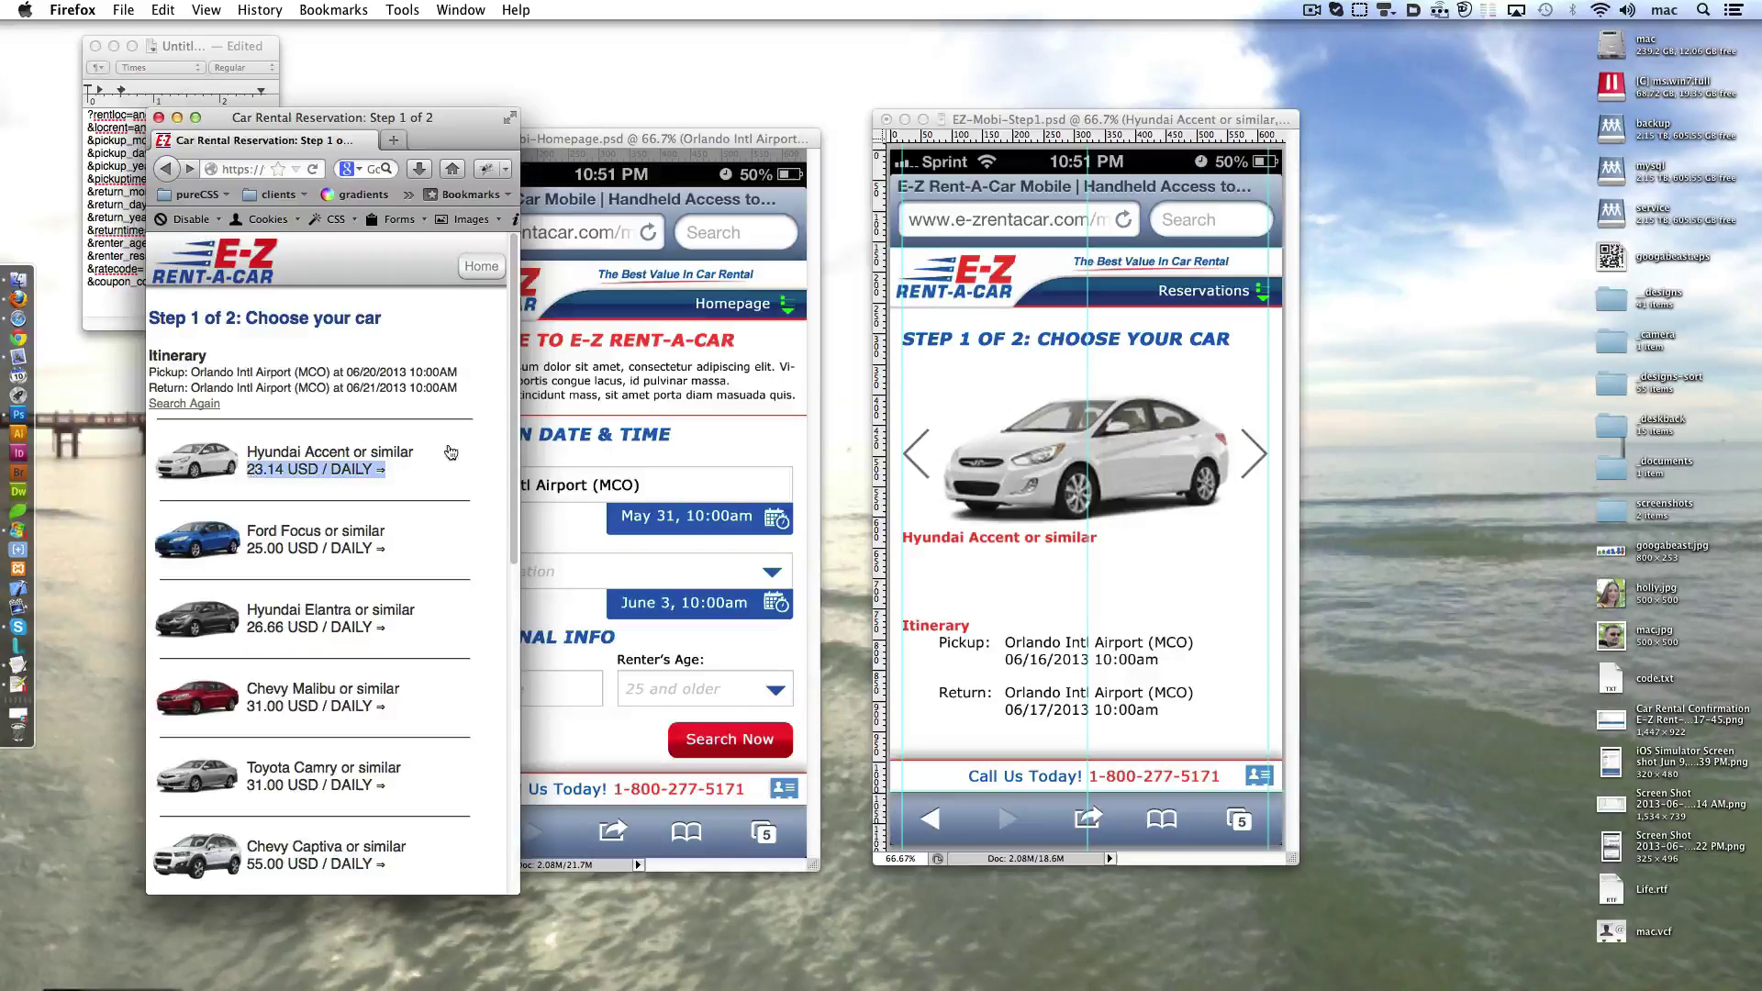
pyautogui.click(996, 587)
pyautogui.click(957, 587)
pyautogui.write('23.14 USD / DAILY ⇒')
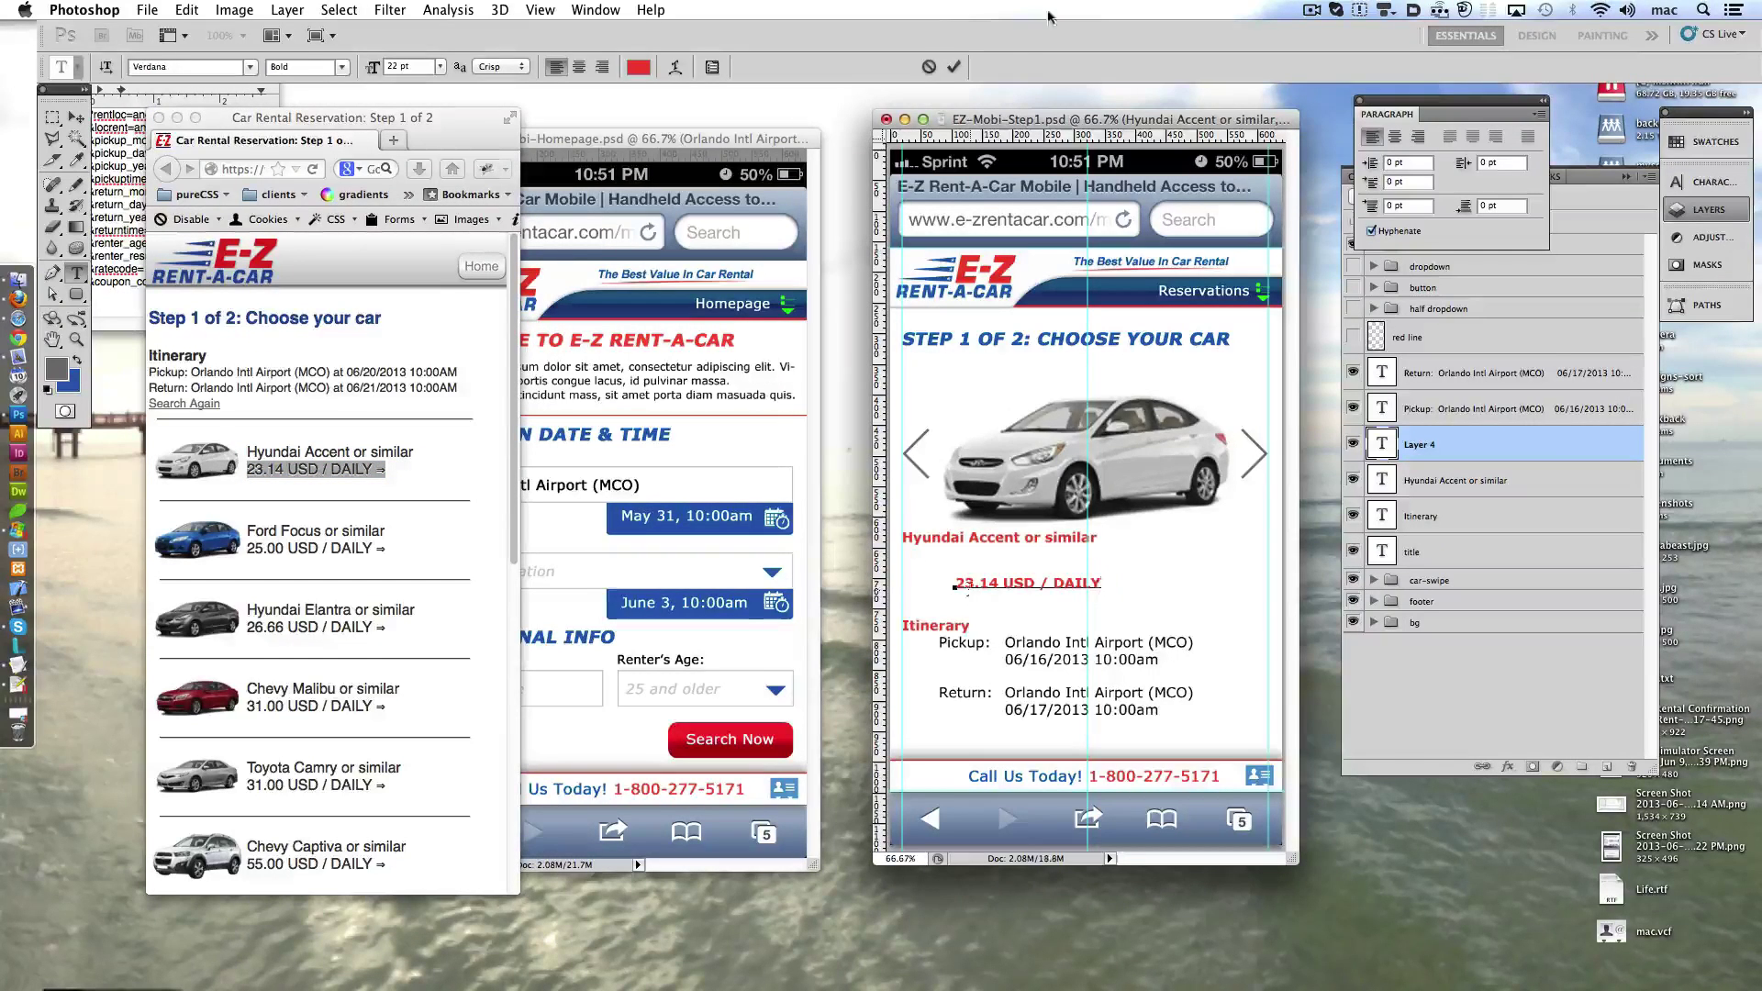
pyautogui.click(957, 66)
pyautogui.moveTo(1031, 599); pyautogui.dragTo(1002, 585)
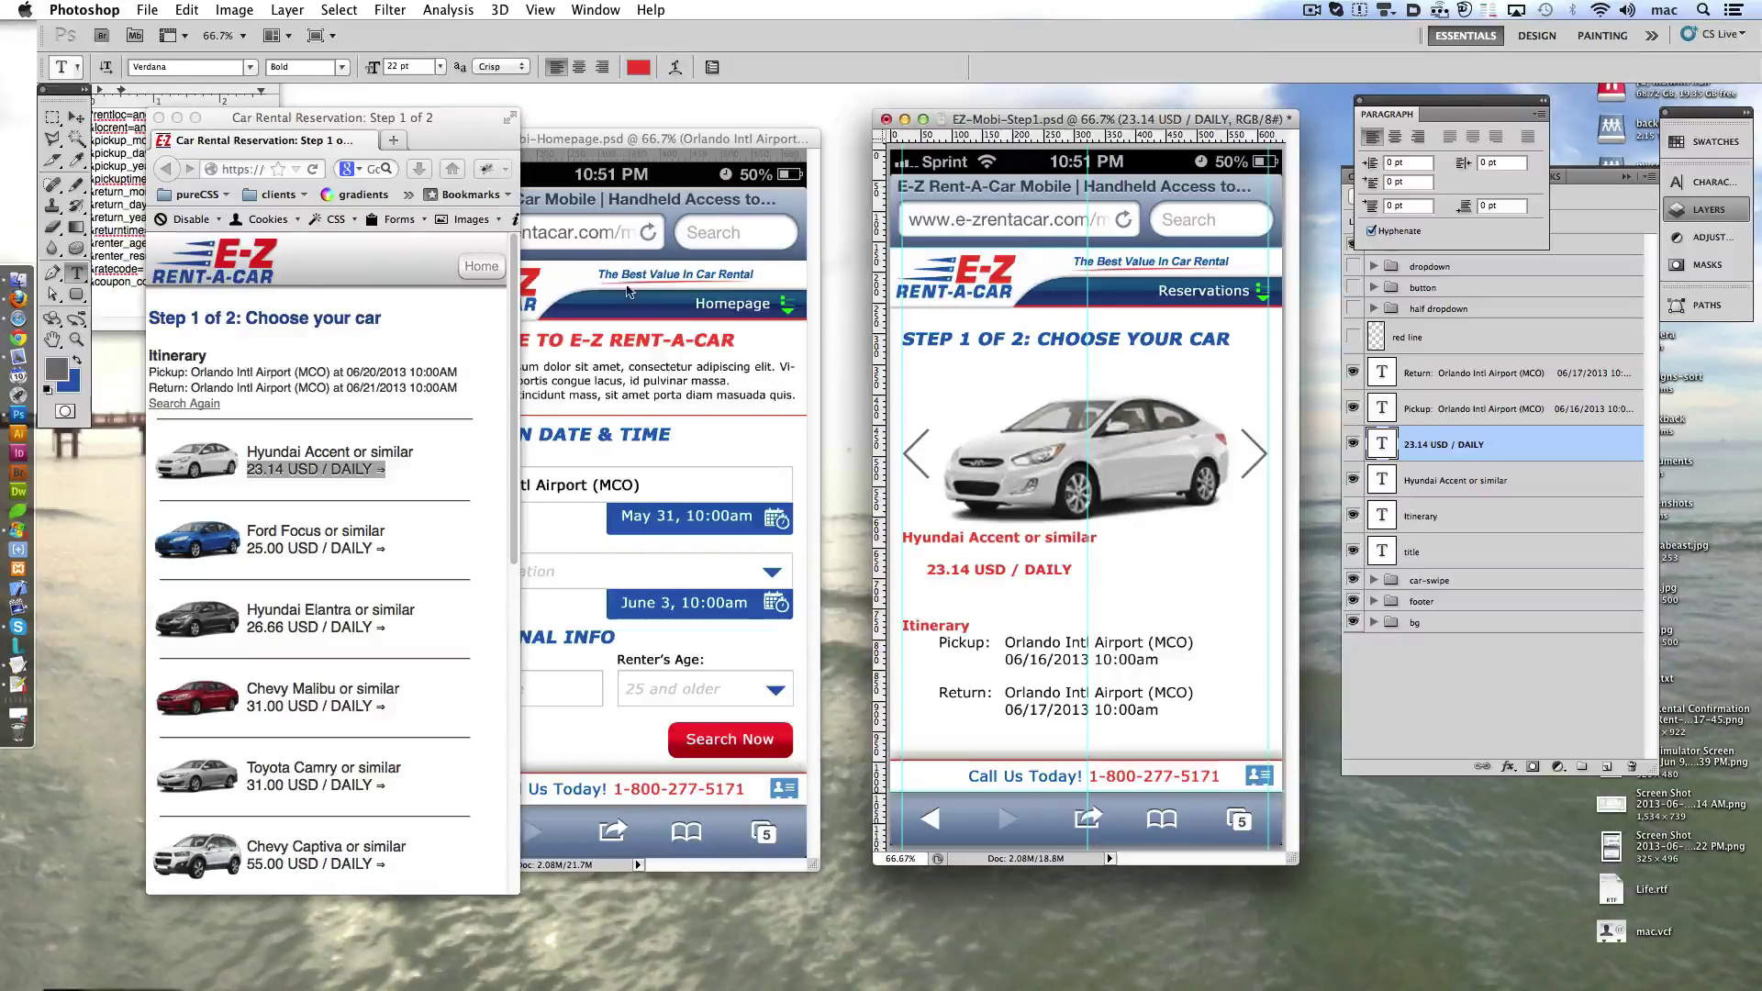
# - Load e-zrentacar.com in a new Firefox tab
pyautogui.press('super+Tab')
pyautogui.press('super+t')
pyautogui.write('e-zrentacar.com')
pyautogui.press('Return')
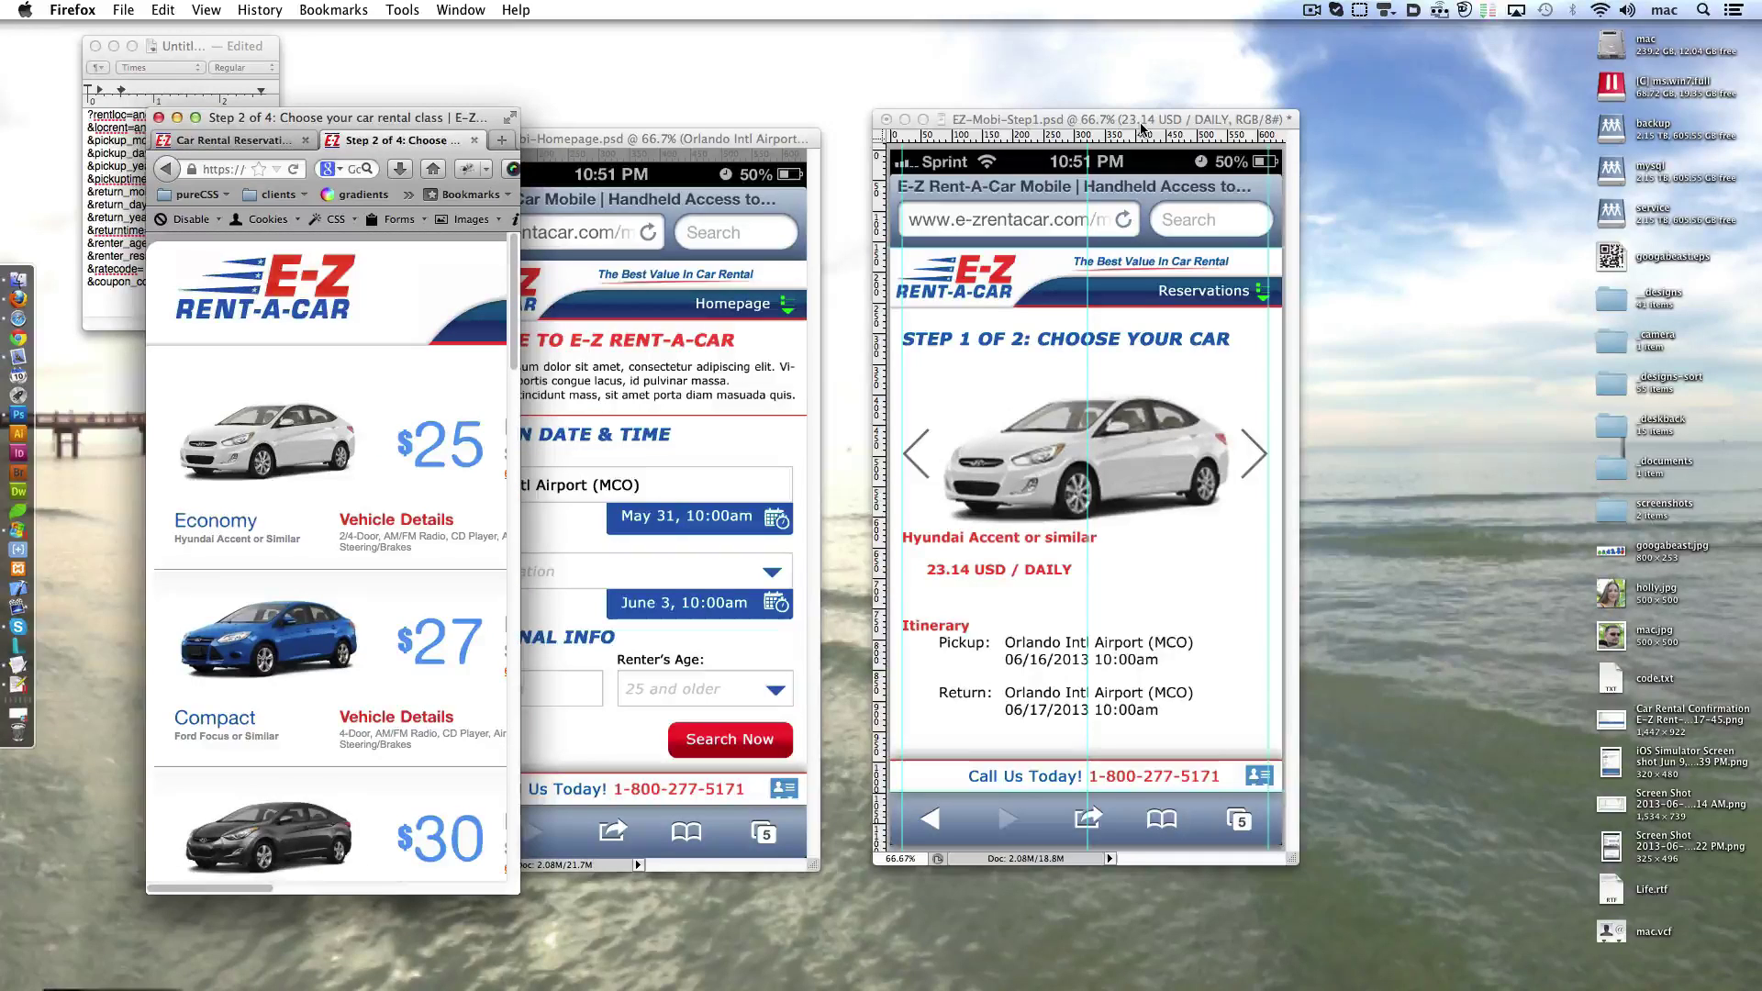
# - Widen the window for the desktop car-class listings, then inspect a mobile car image in Firebug
pyautogui.moveTo(511, 894); pyautogui.dragTo(846, 906)
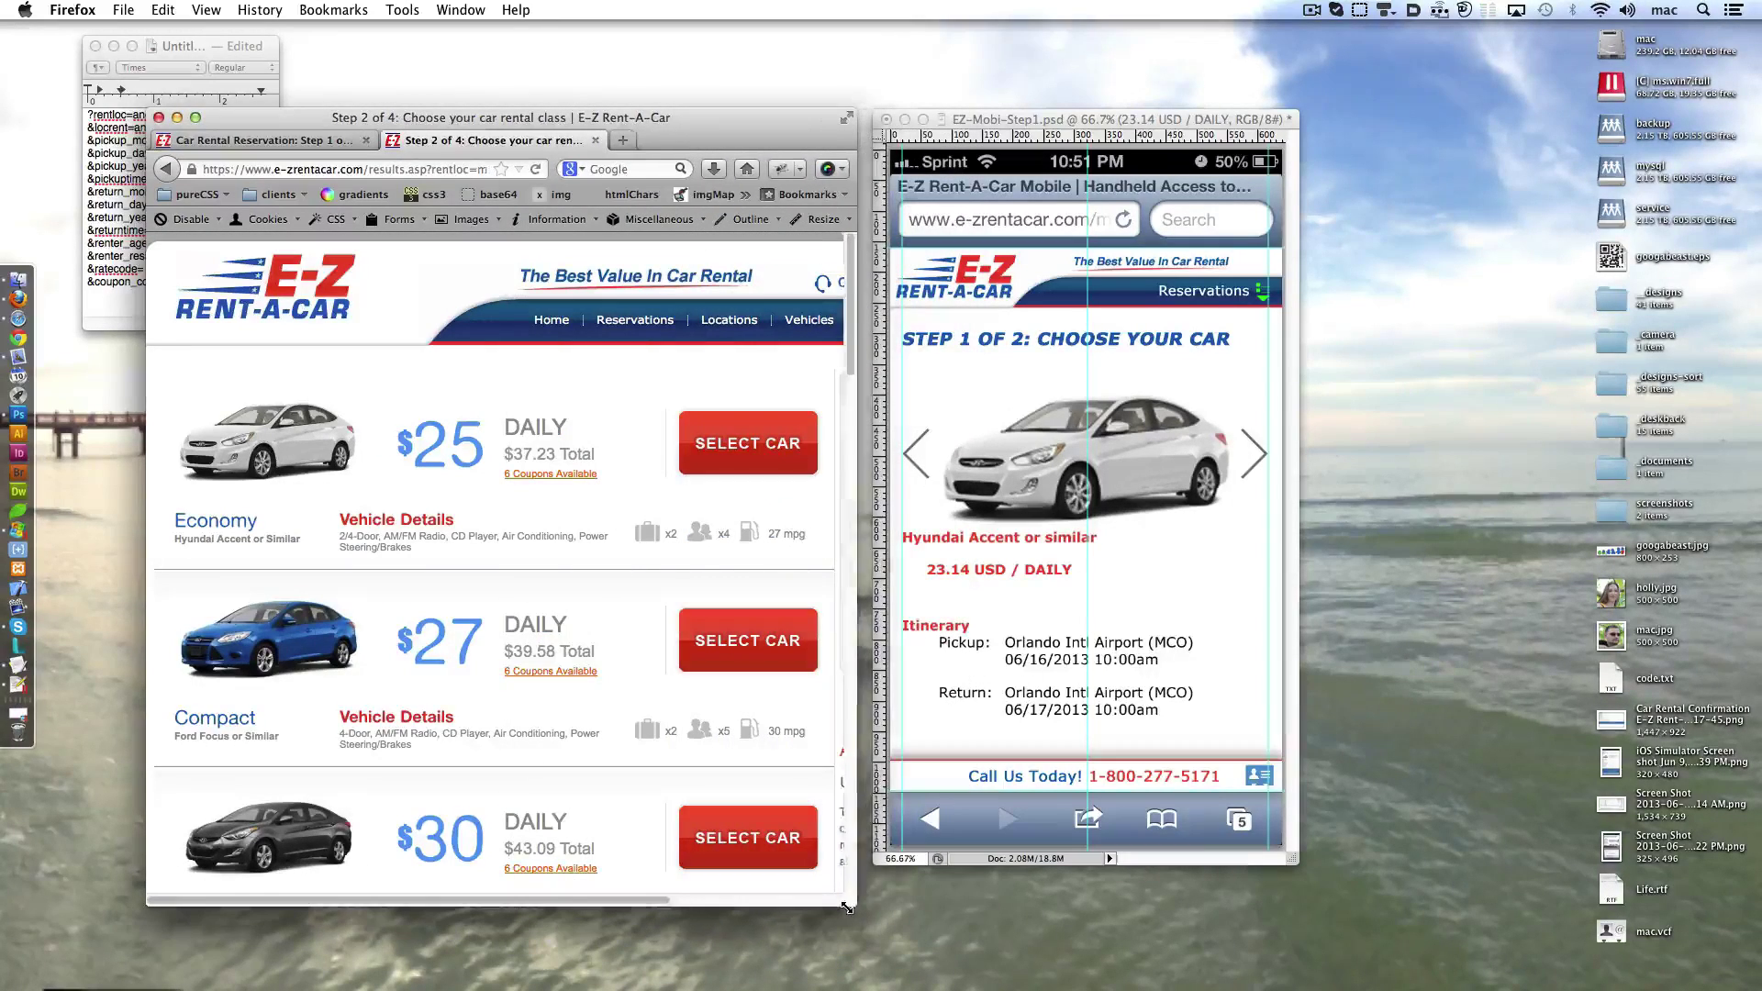
pyautogui.scroll(-5, 385, 551)
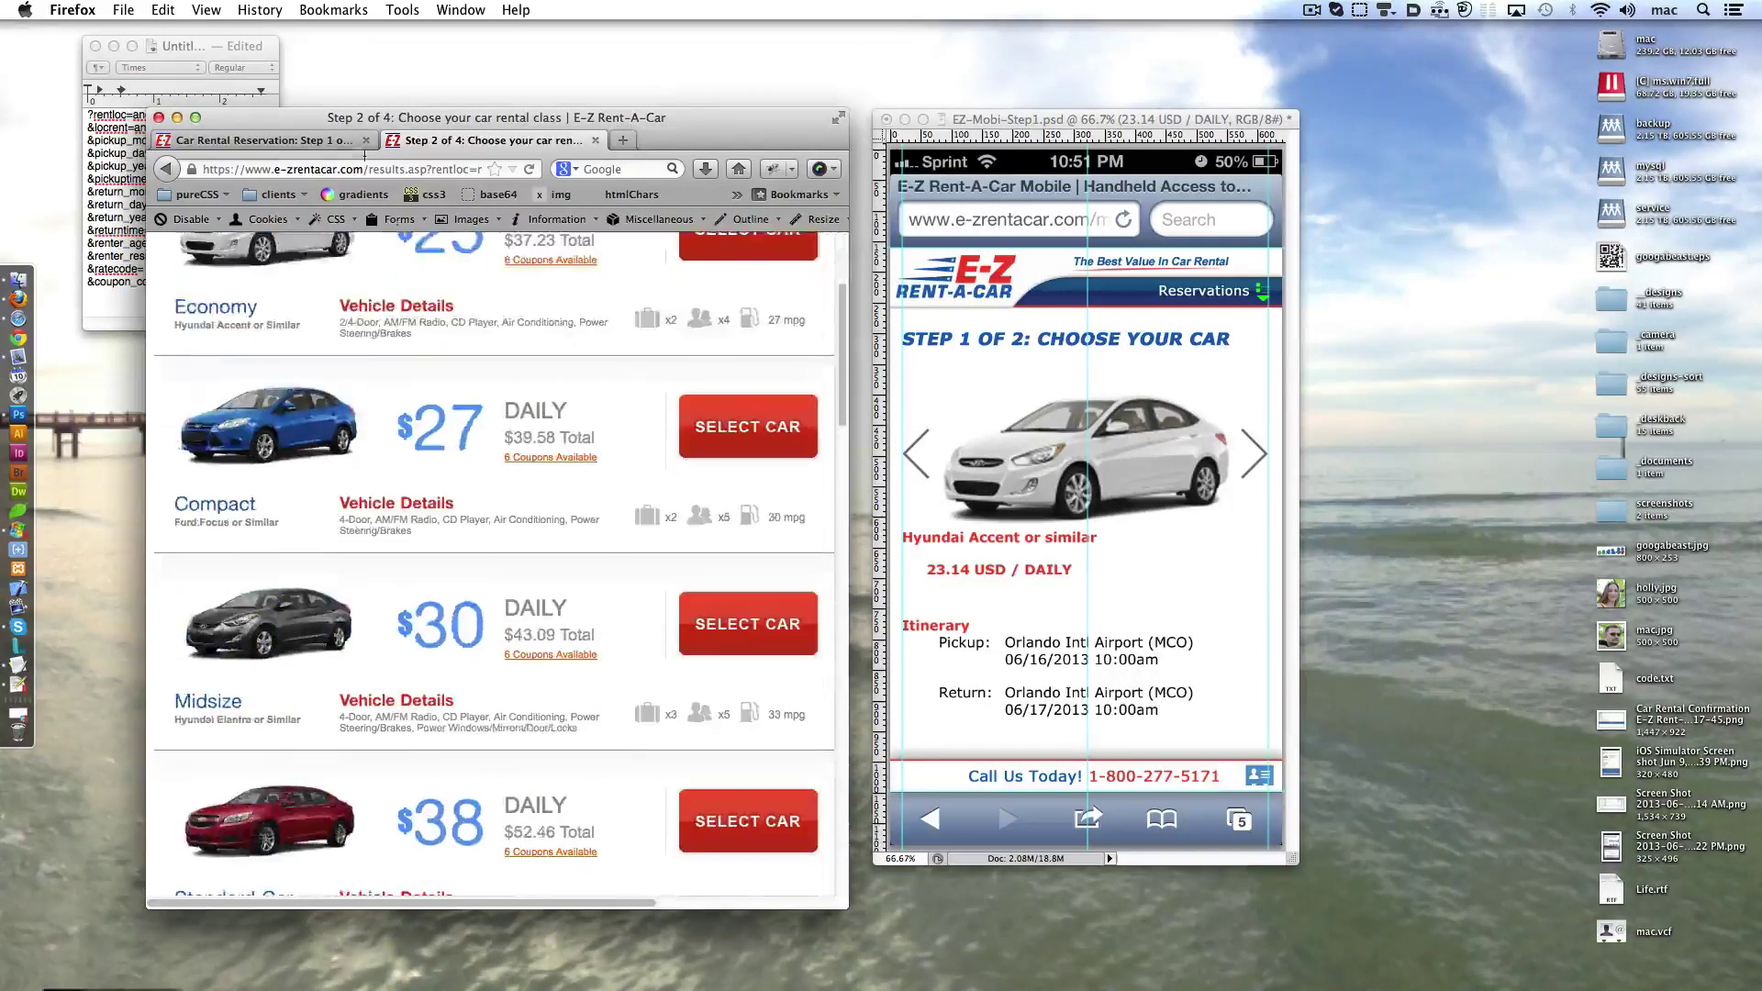
pyautogui.hotkey('ctrl', 'shift', 'Tab')
pyautogui.scroll(-3, 587, 605)
pyautogui.scroll(-15, 551, 609)
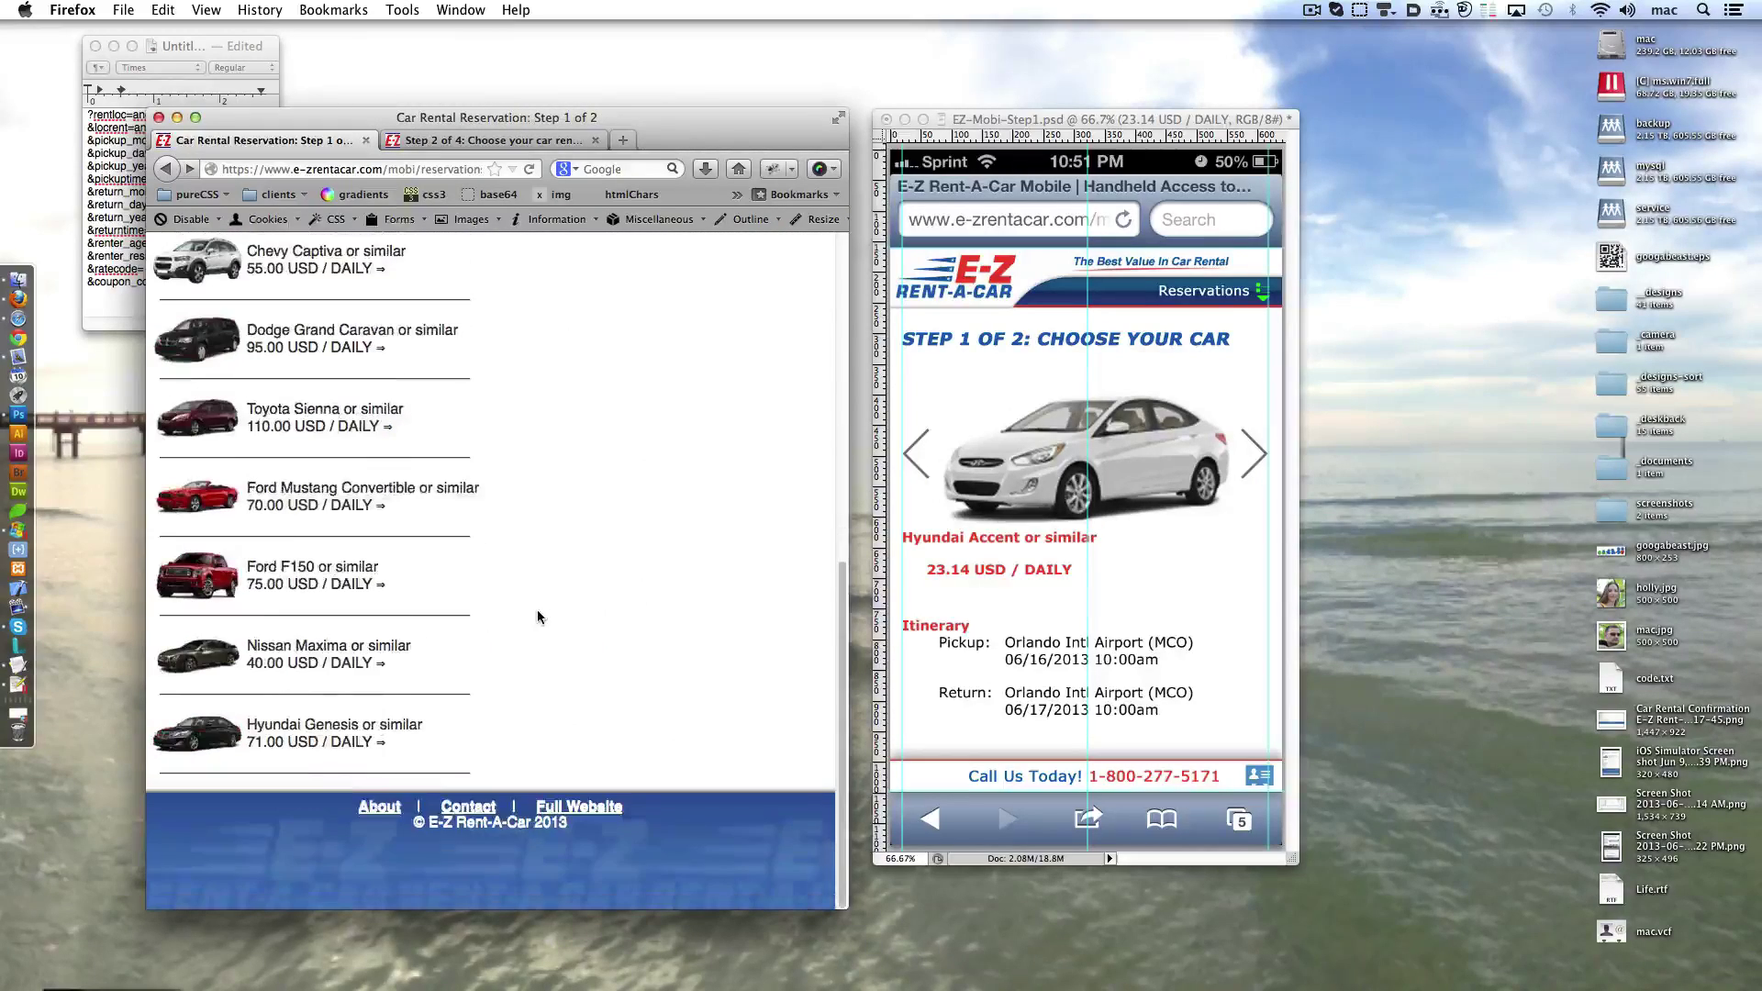
pyautogui.rightClick(213, 652)
pyautogui.click(276, 963)
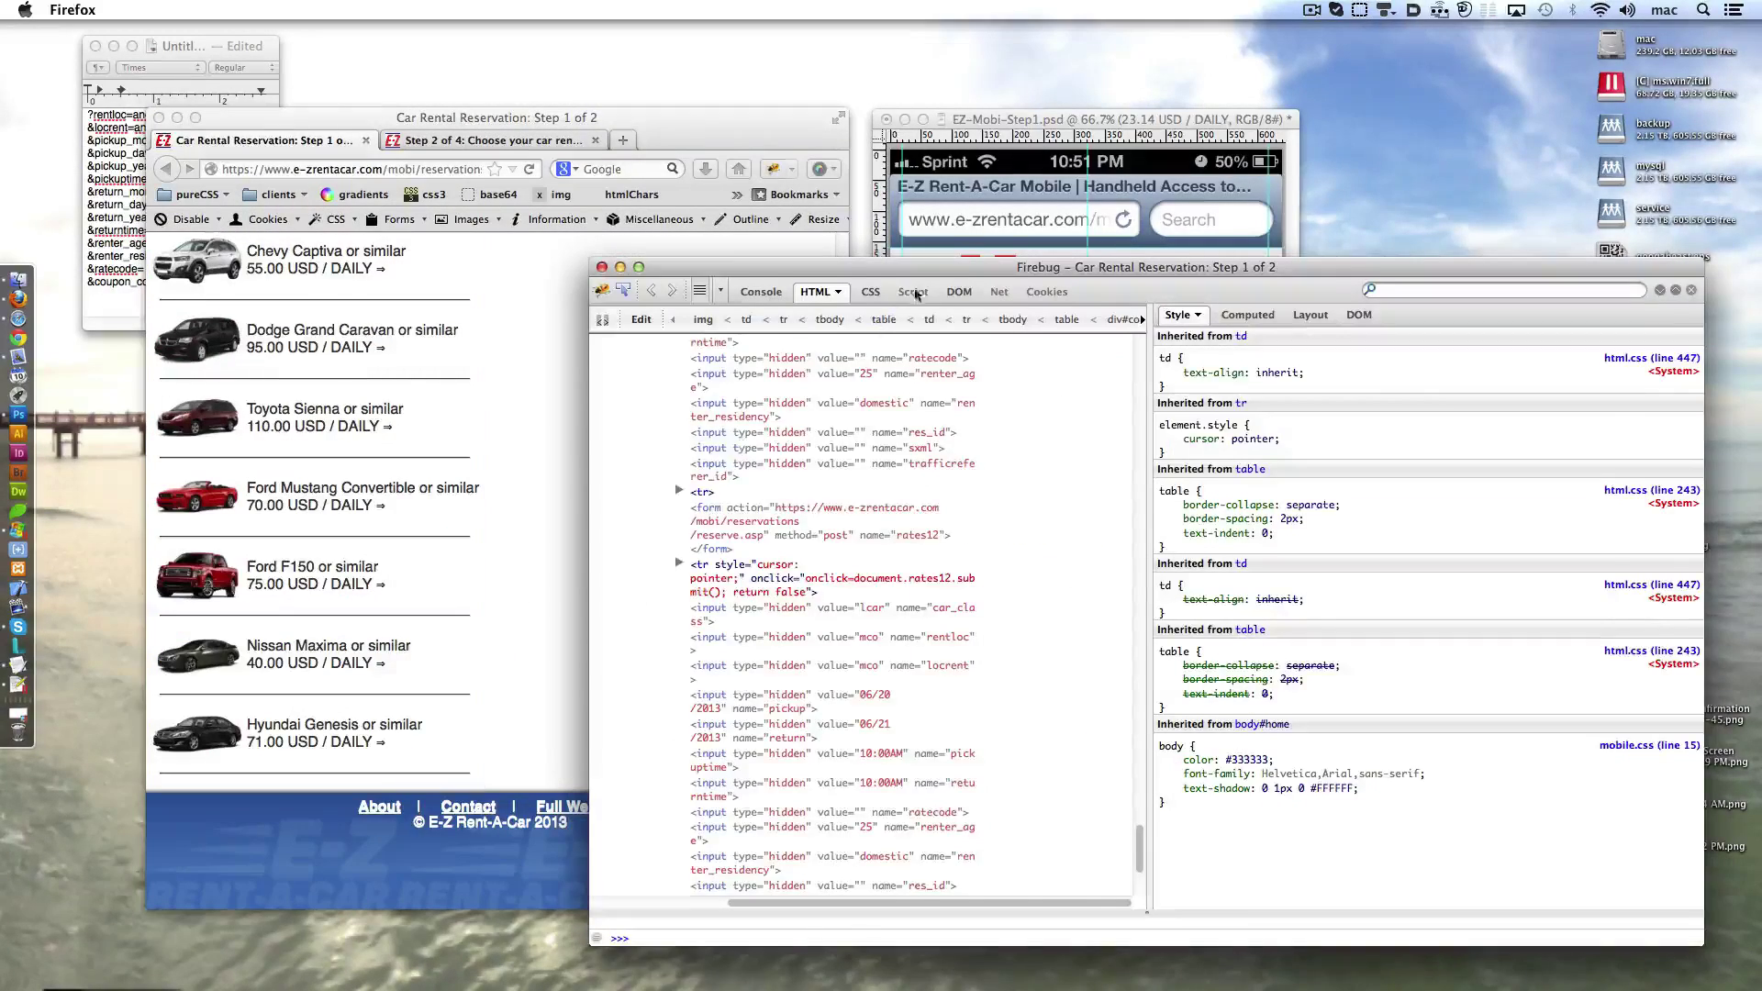
# - Examine the Nissan Maxima and Ford F150 row markup in Firebug's HTML panel
pyautogui.click(677, 509)
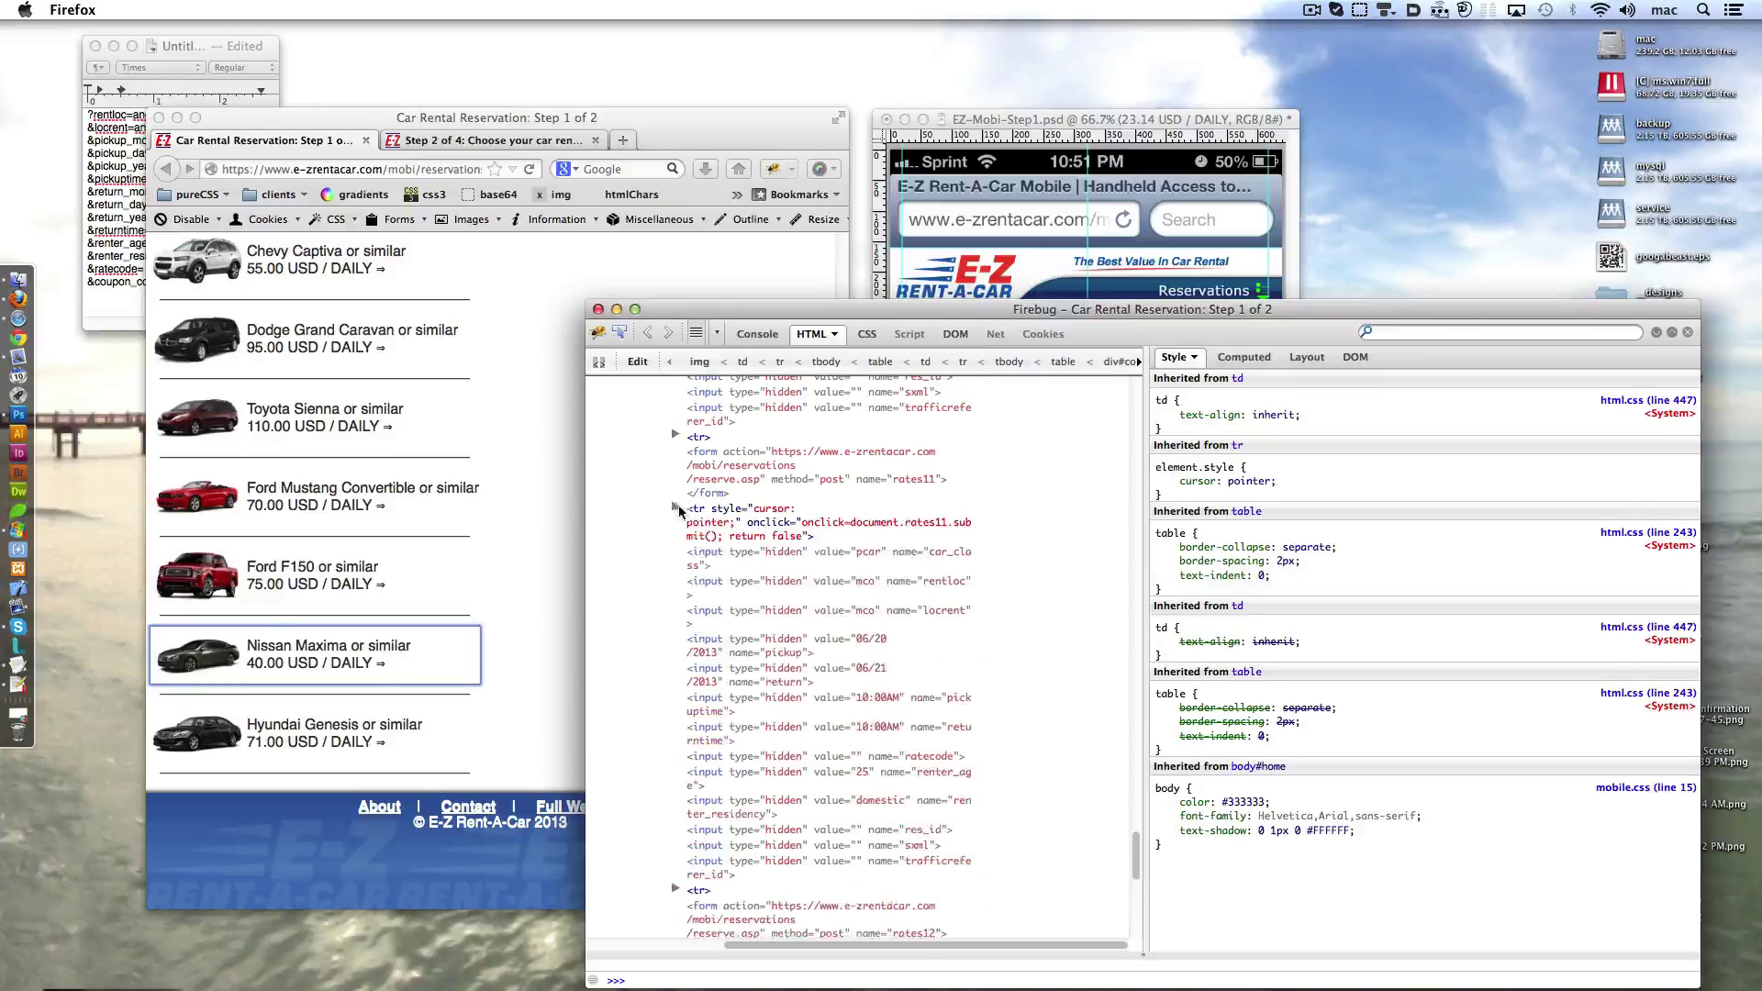
pyautogui.click(721, 523)
pyautogui.scroll(5, 713, 608)
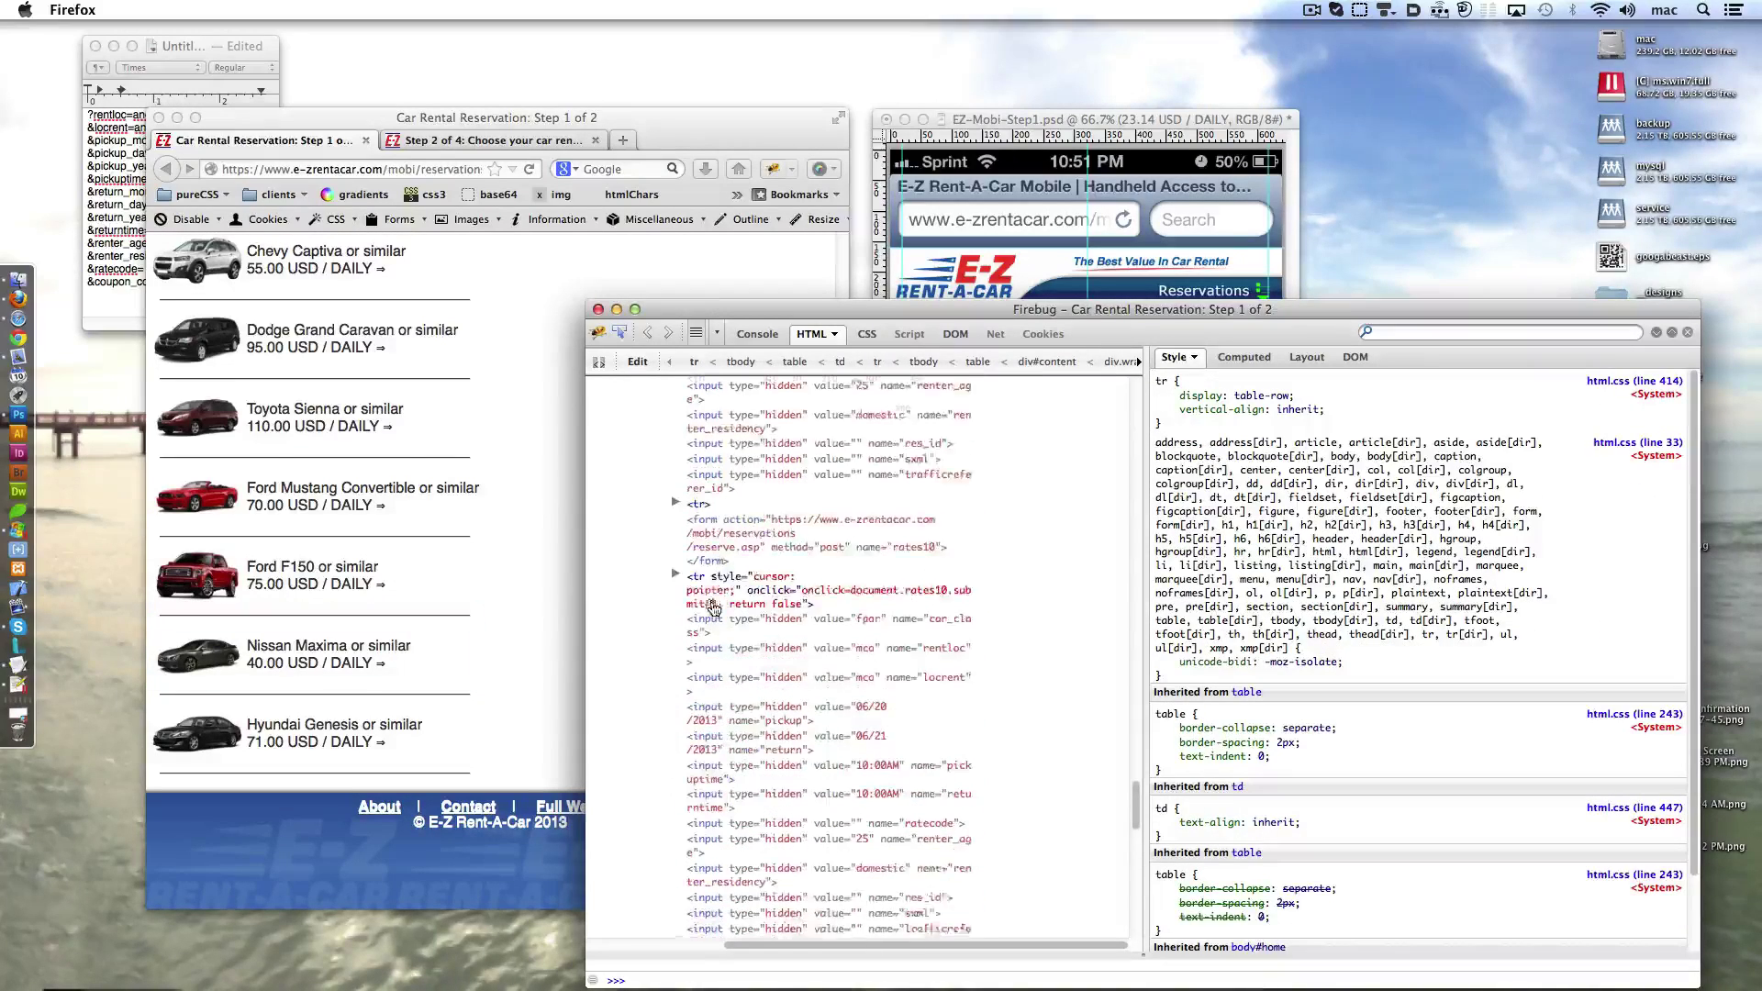
pyautogui.scroll(-1, 820, 649)
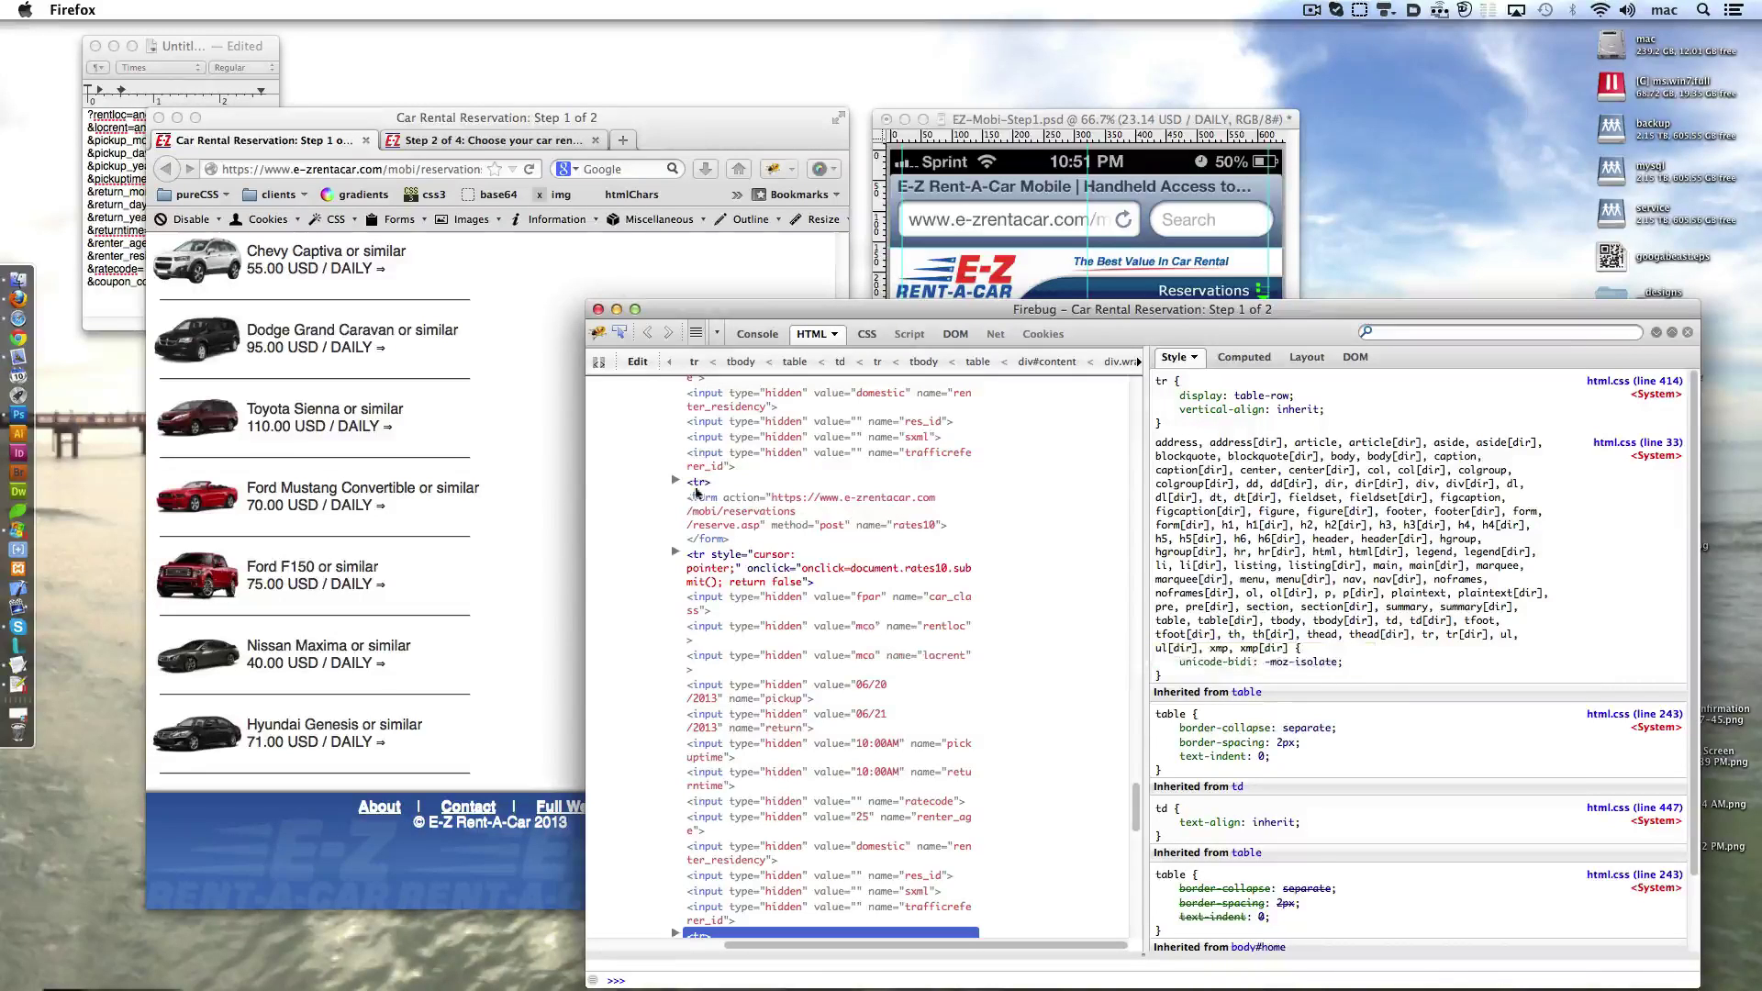
pyautogui.click(684, 554)
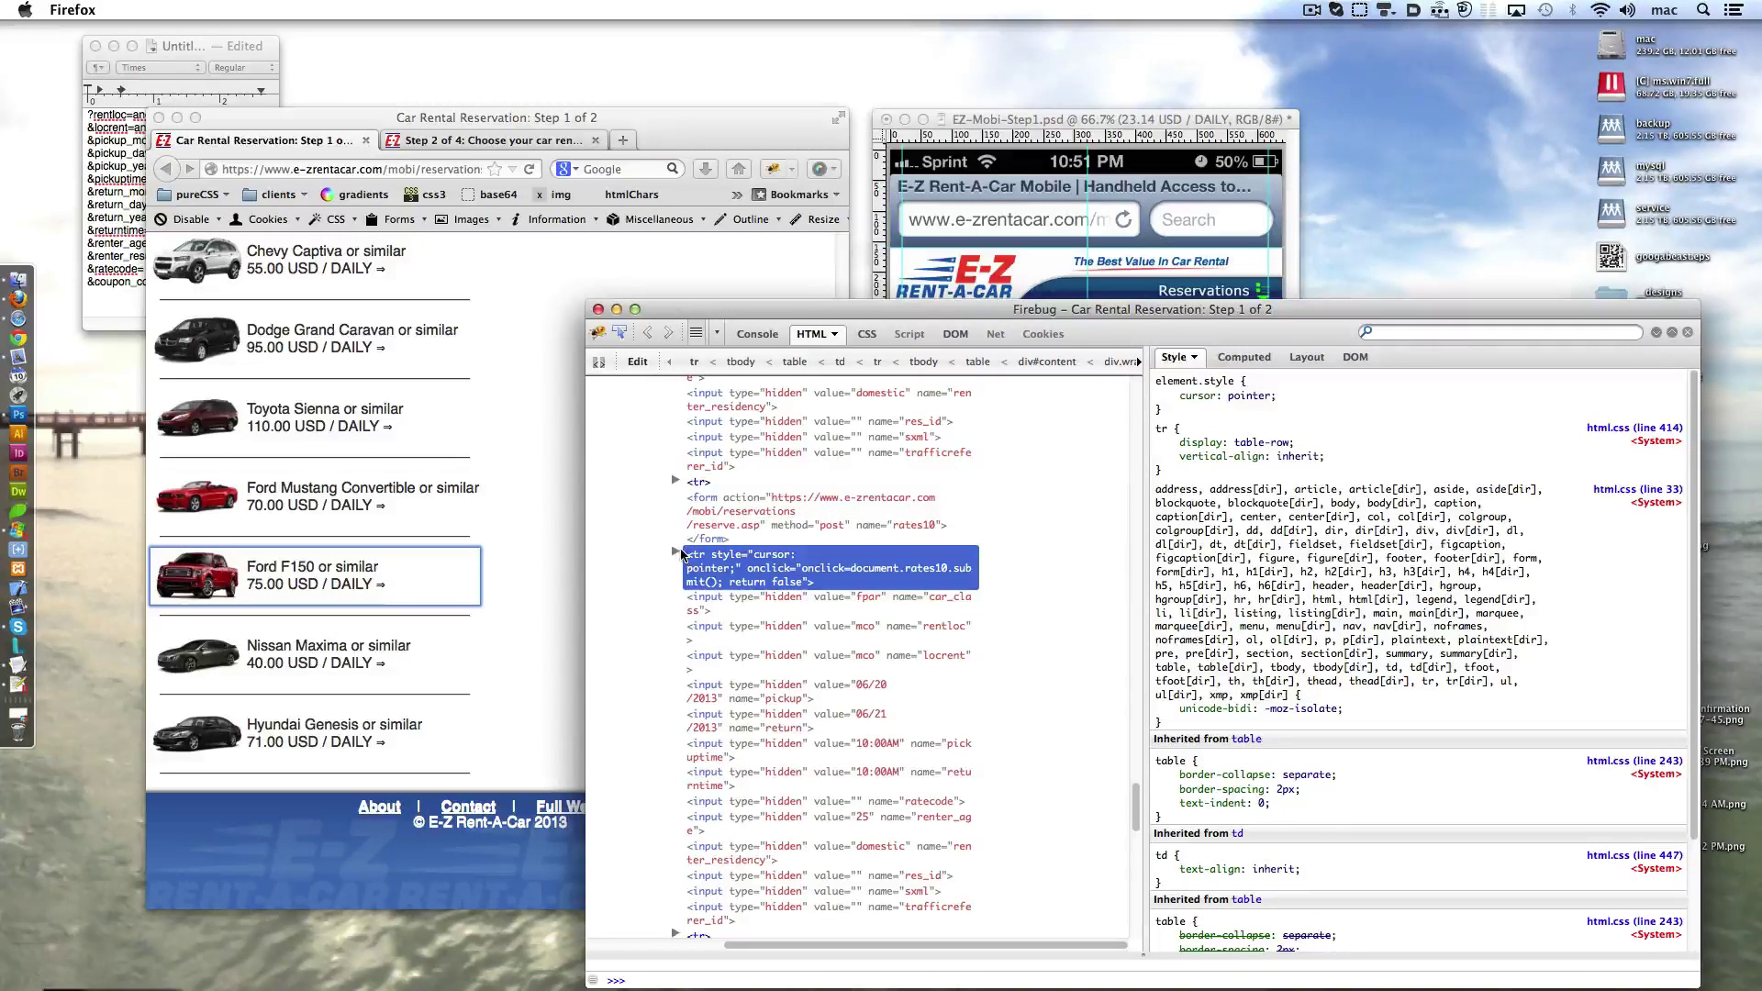
pyautogui.click(675, 553)
pyautogui.click(699, 596)
pyautogui.click(699, 669)
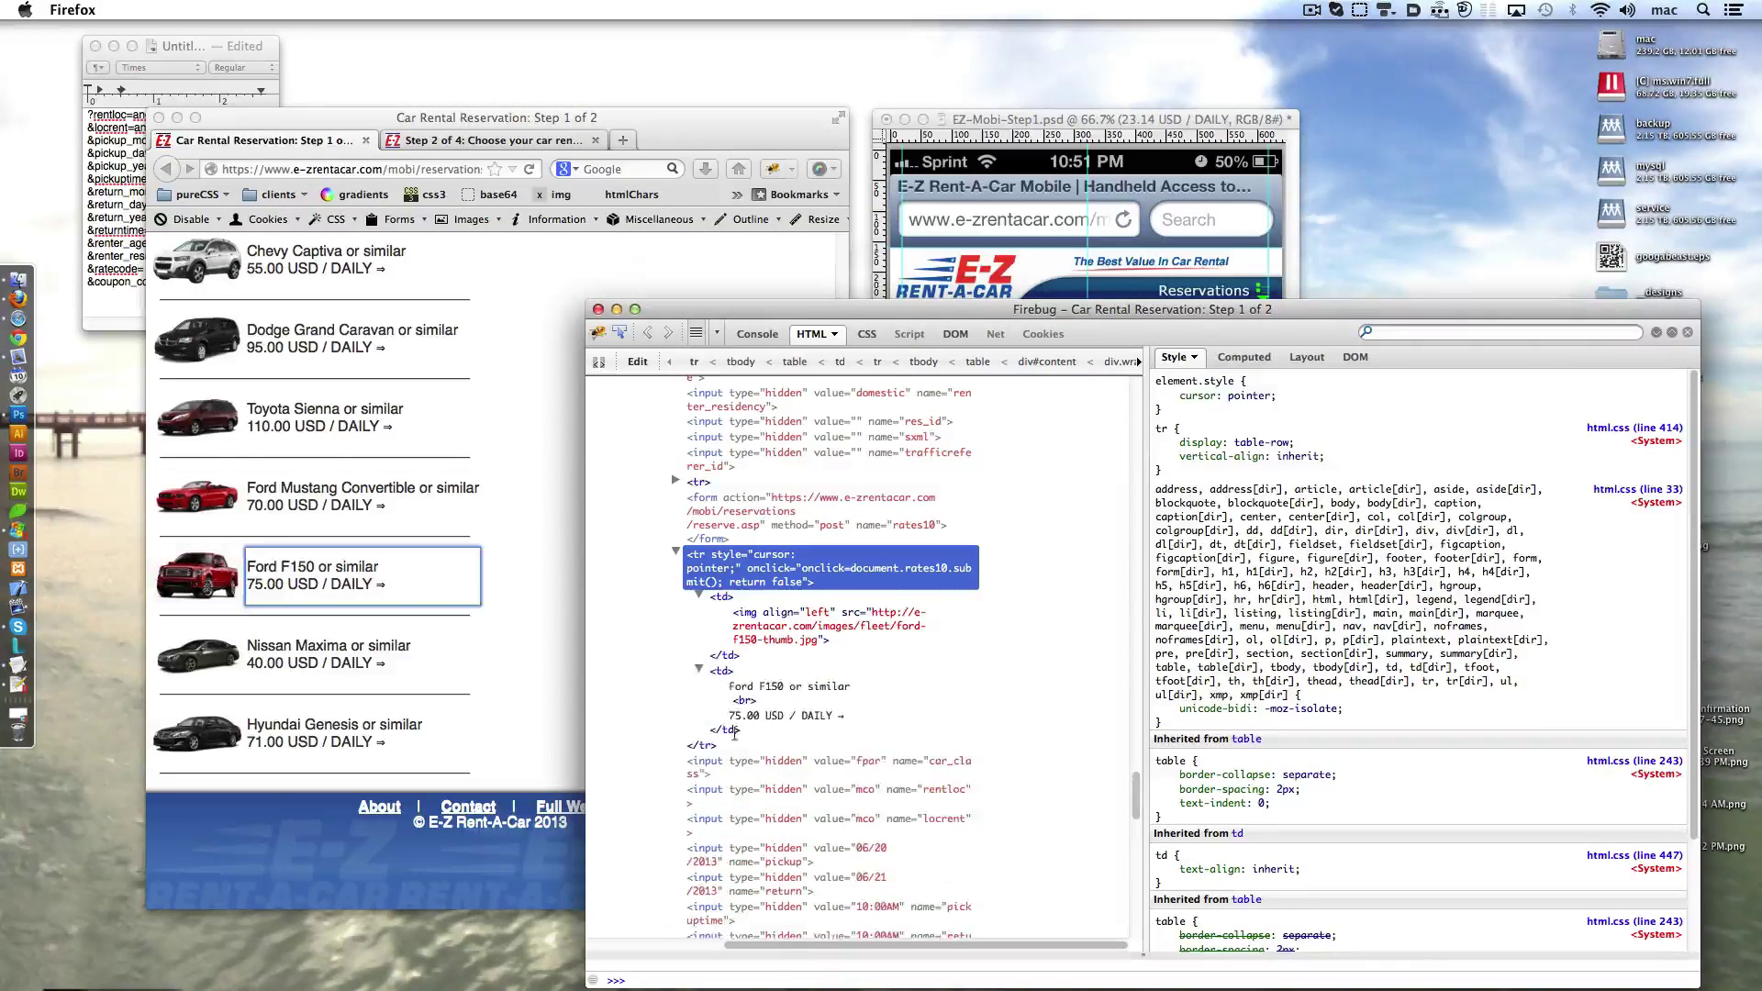
pyautogui.click(676, 553)
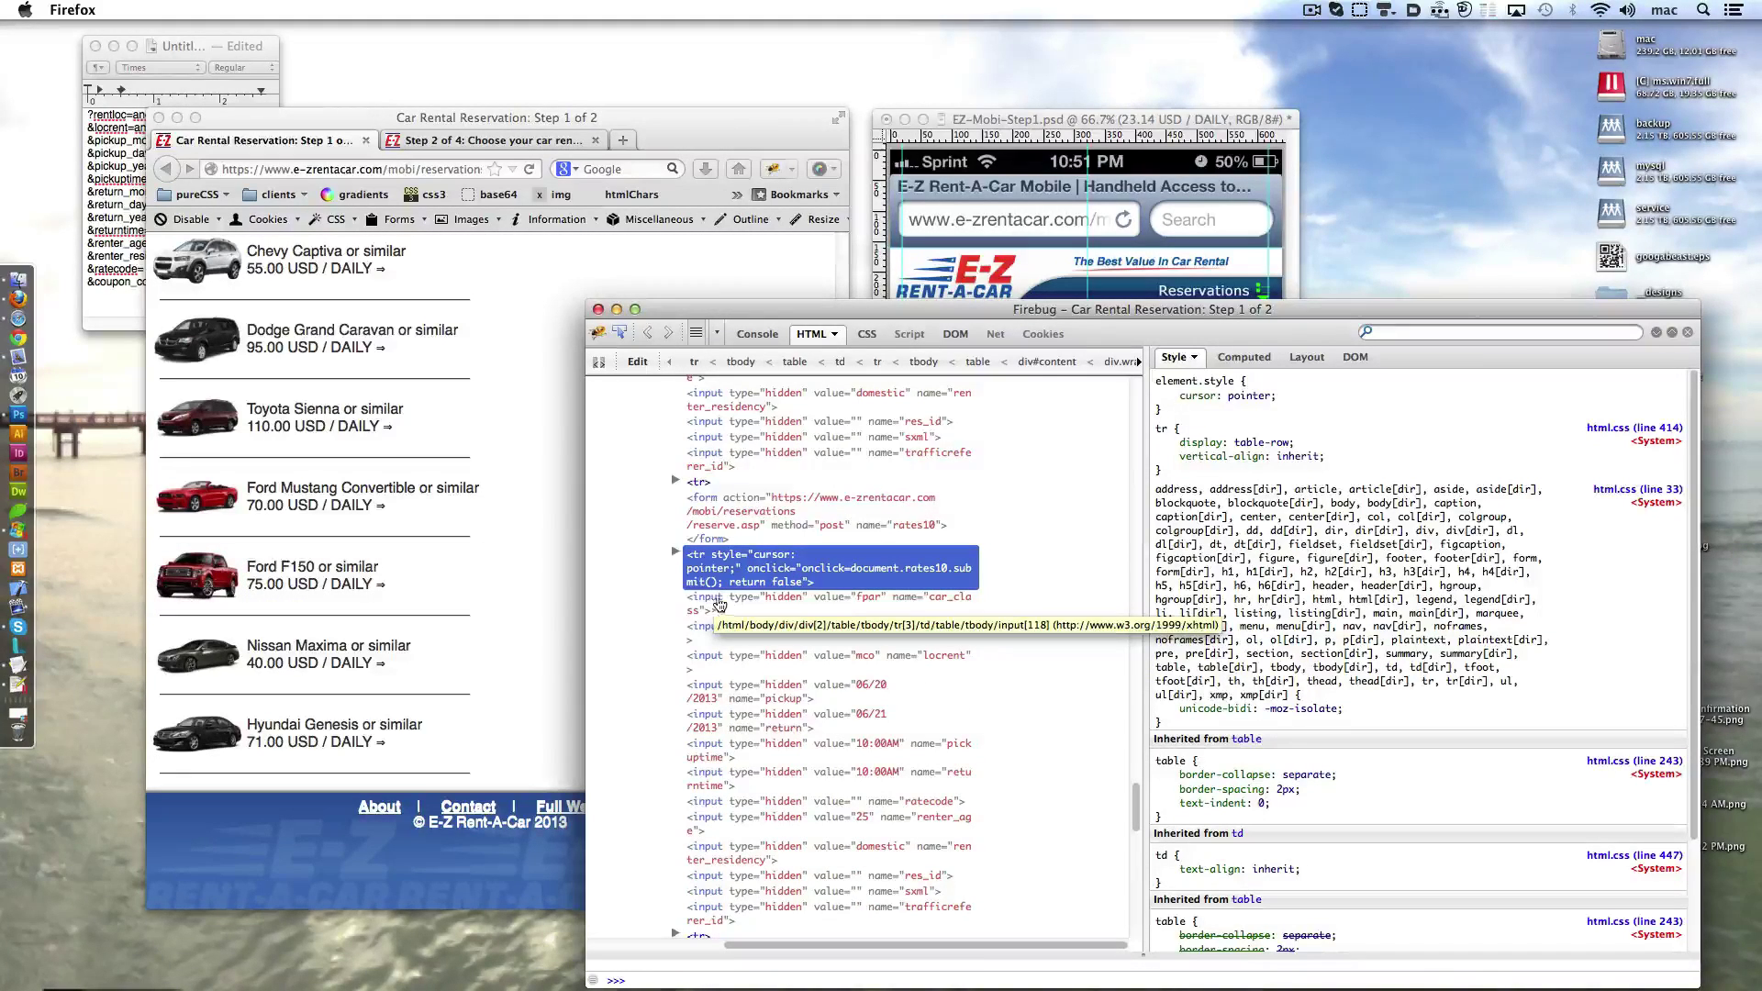
# - Scroll through the car listings' markup and inspect the tenth listing
pyautogui.moveTo(1150, 667); pyautogui.dragTo(1432, 668)
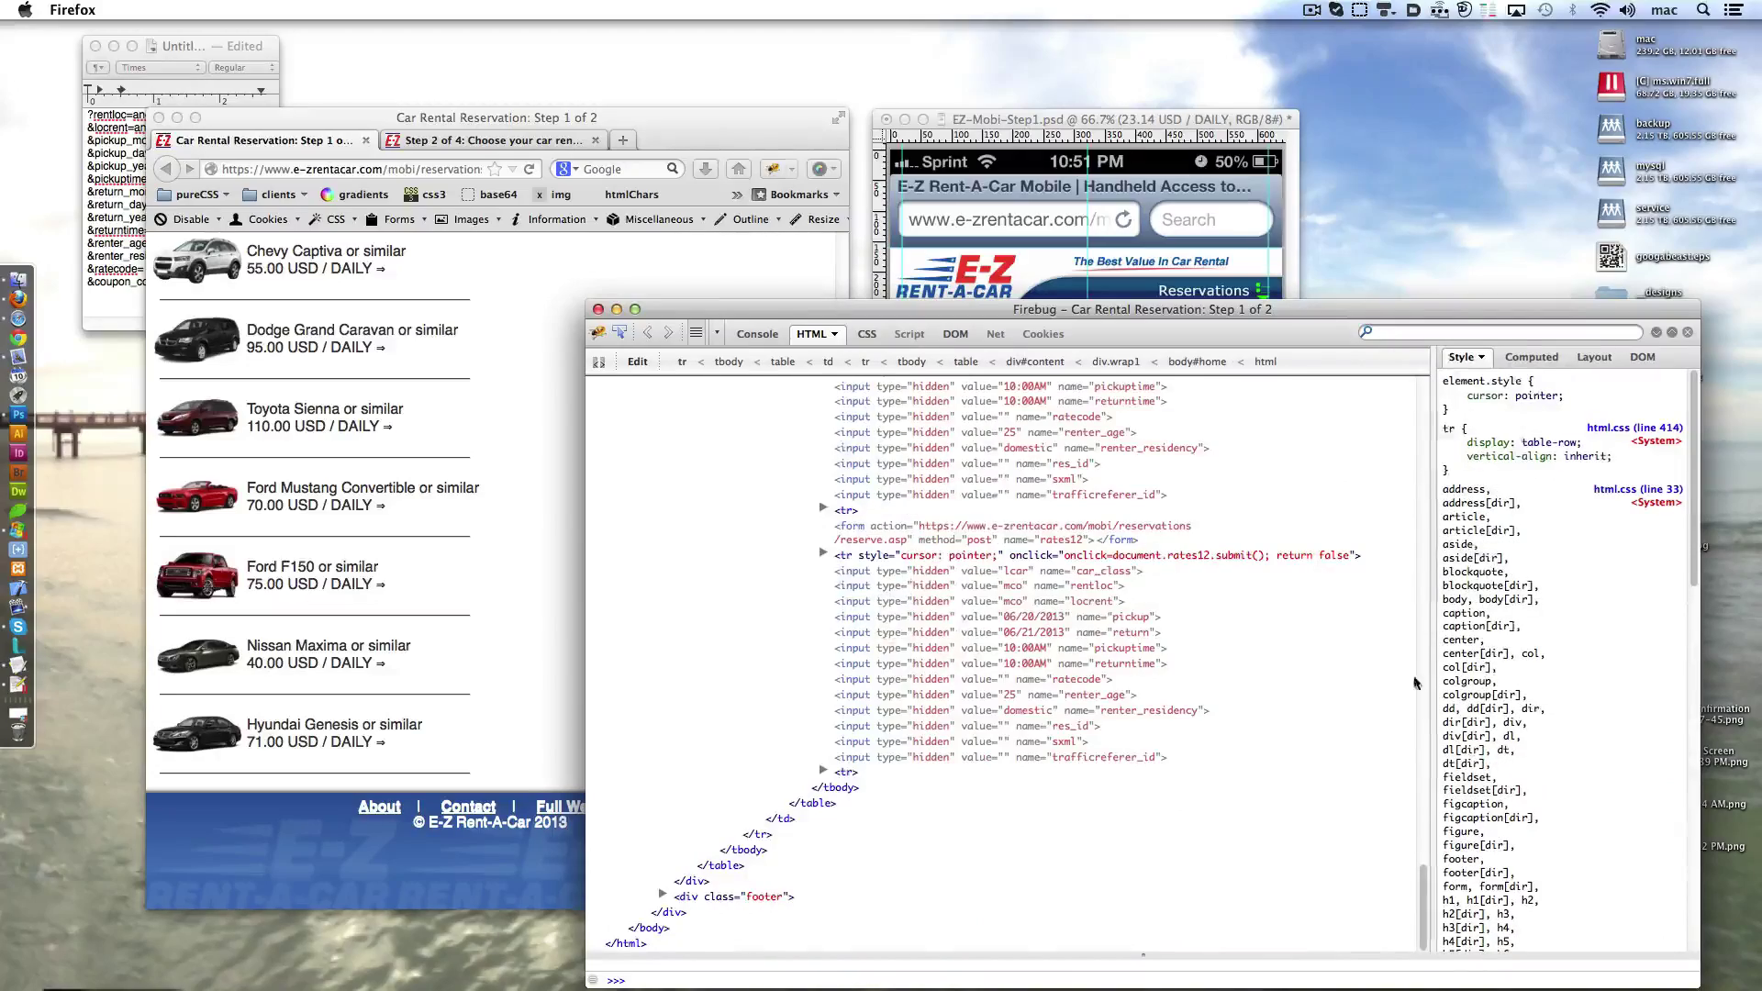
pyautogui.scroll(-5, 1335, 705)
pyautogui.scroll(5, 1334, 717)
pyautogui.scroll(10, 1335, 718)
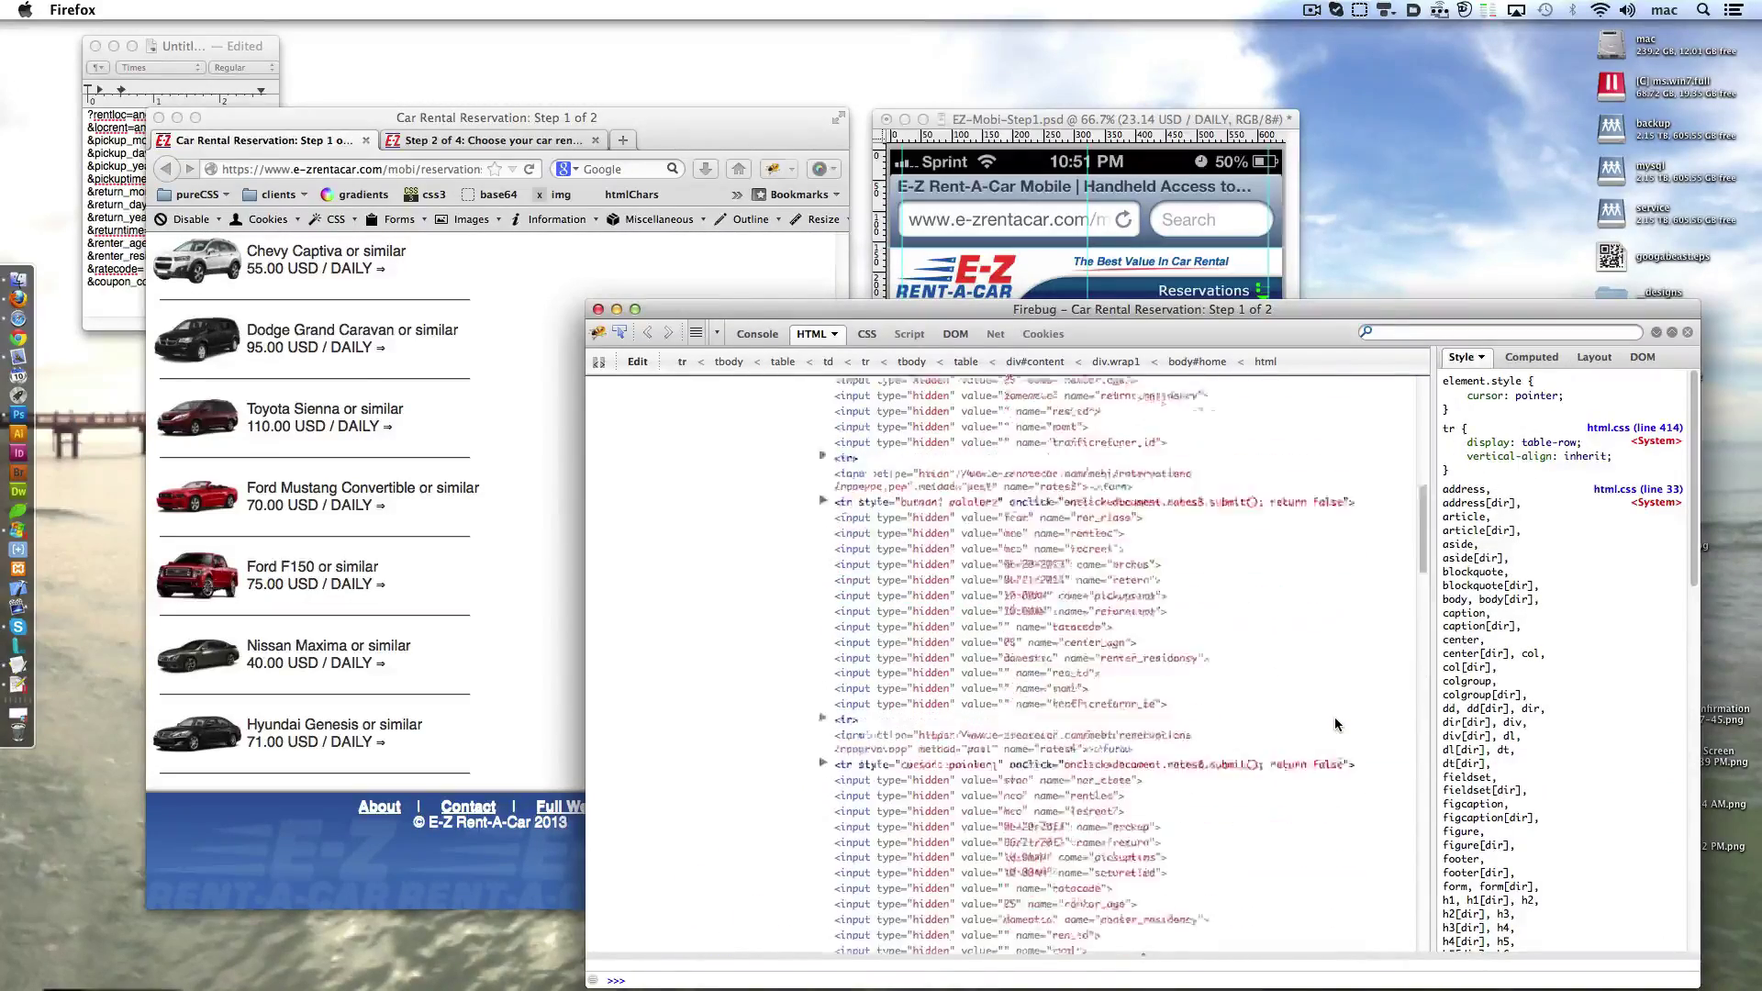
pyautogui.scroll(10, 1334, 717)
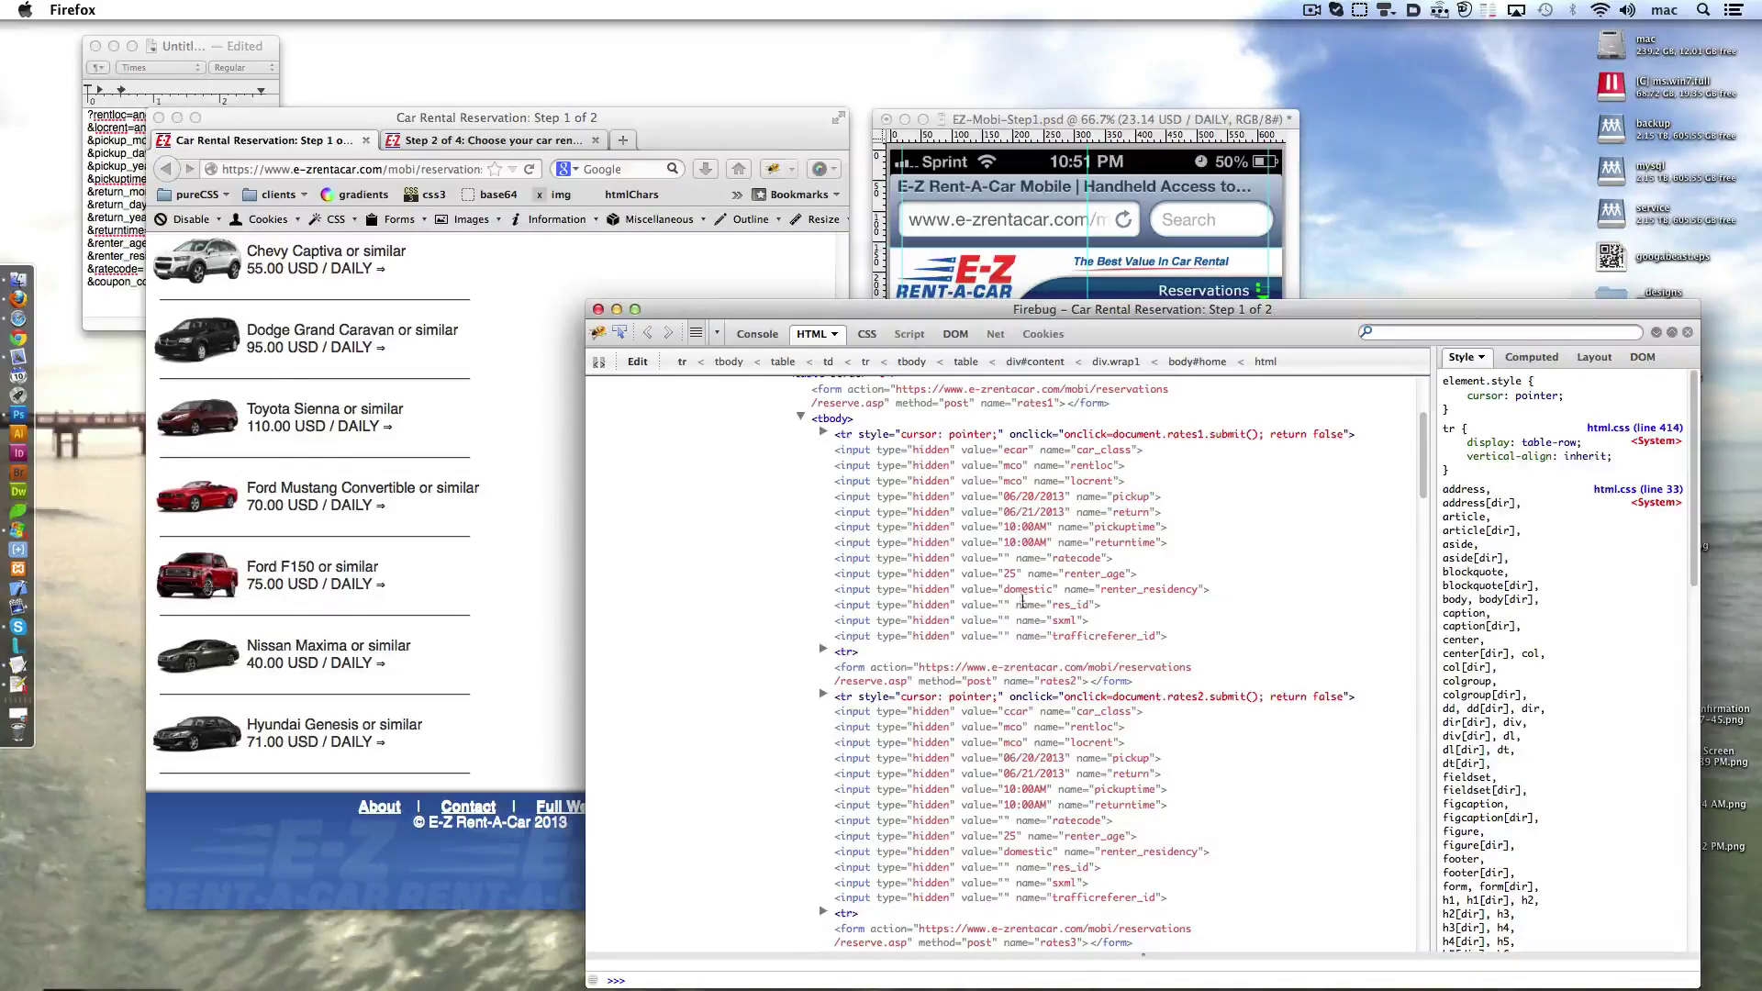
pyautogui.scroll(3, 1028, 734)
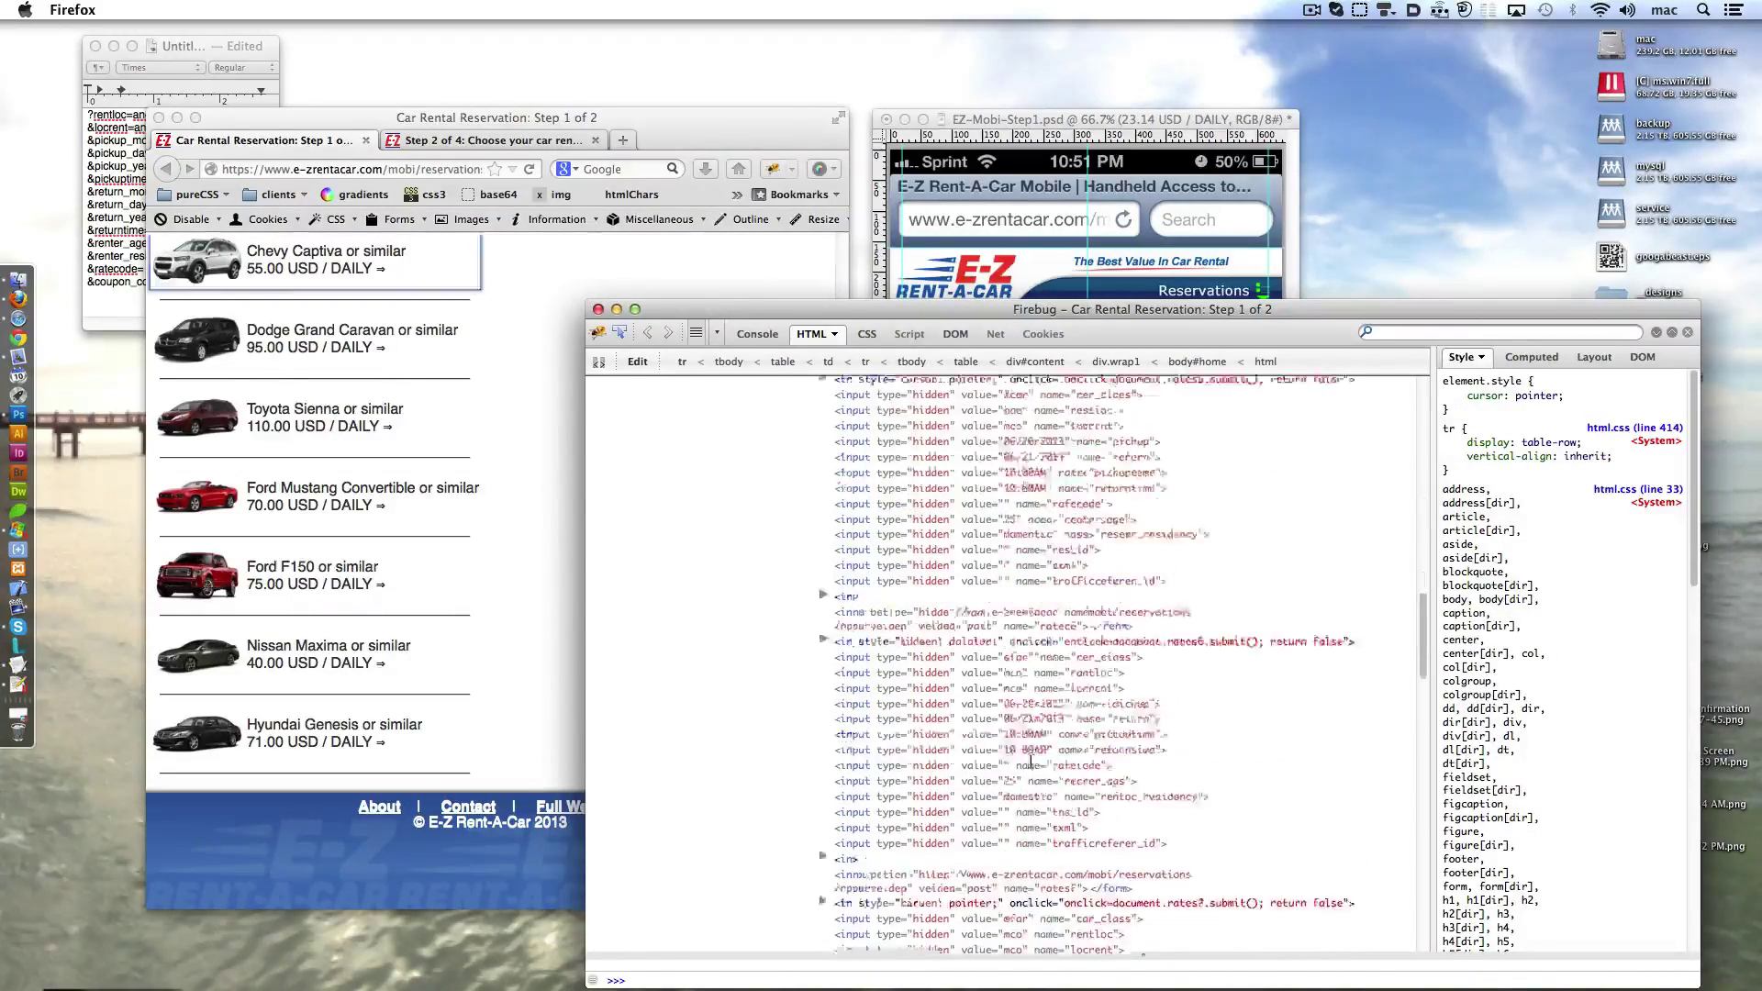
pyautogui.scroll(-1, 1030, 761)
pyautogui.scroll(-2, 1030, 713)
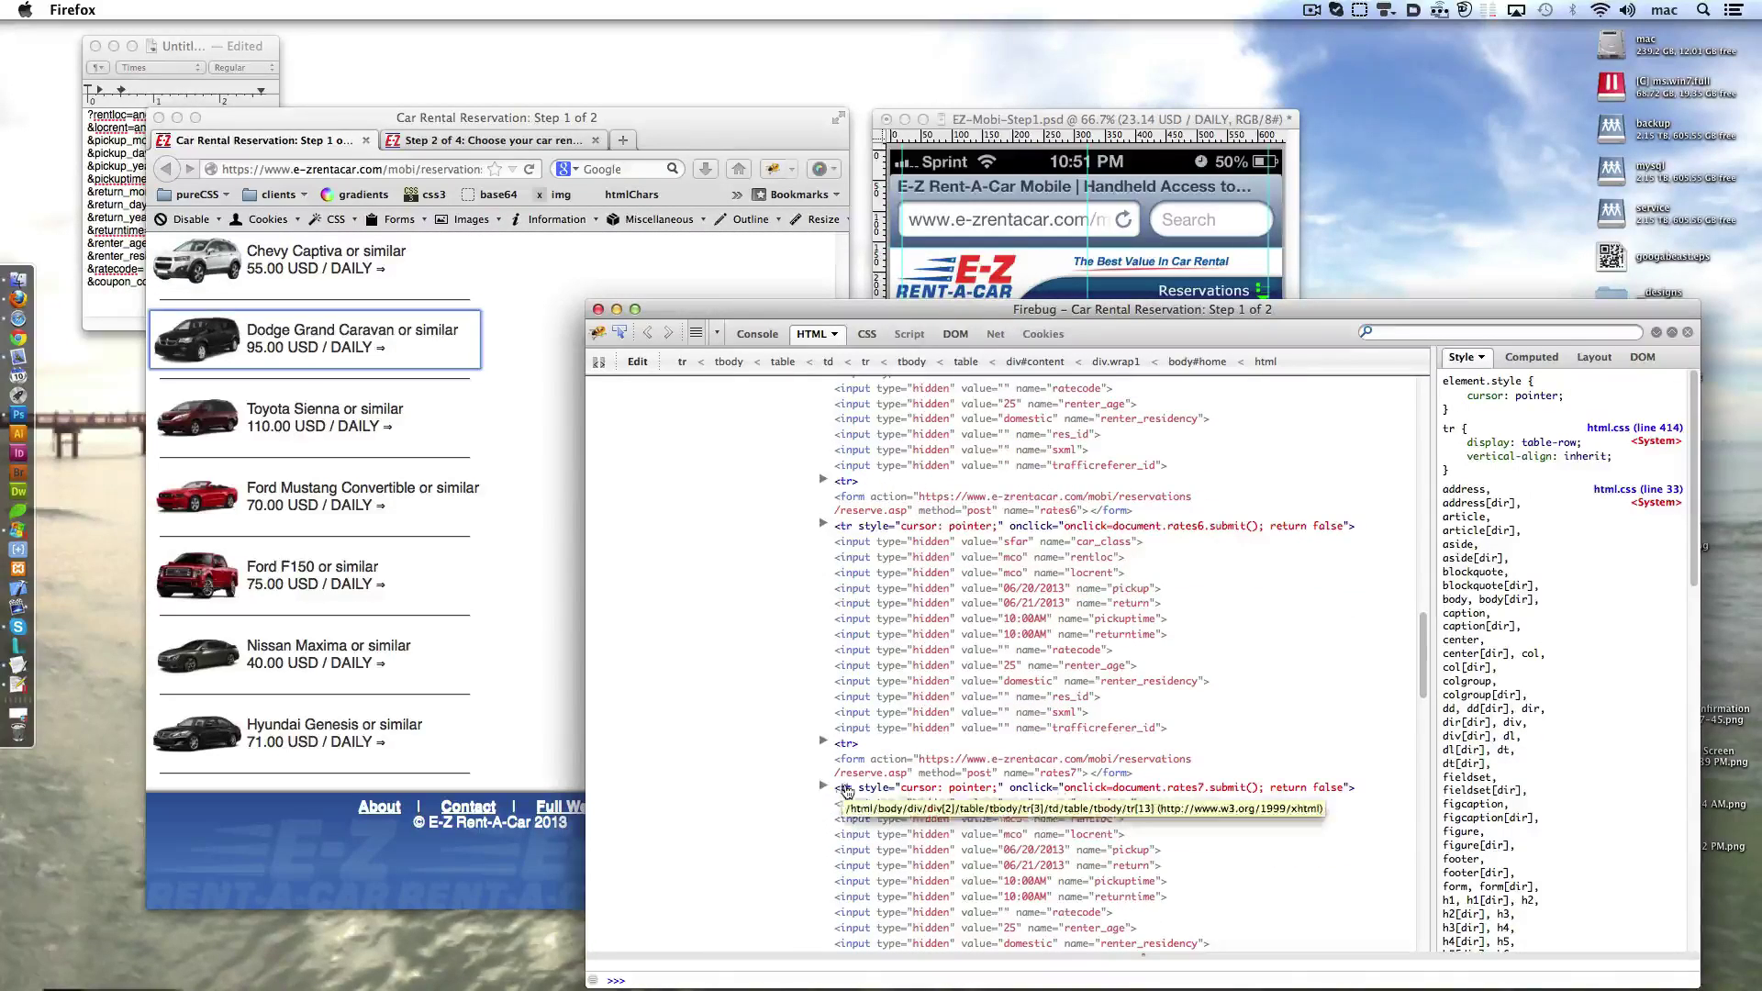
pyautogui.scroll(-3, 1017, 805)
pyautogui.scroll(-2, 1019, 789)
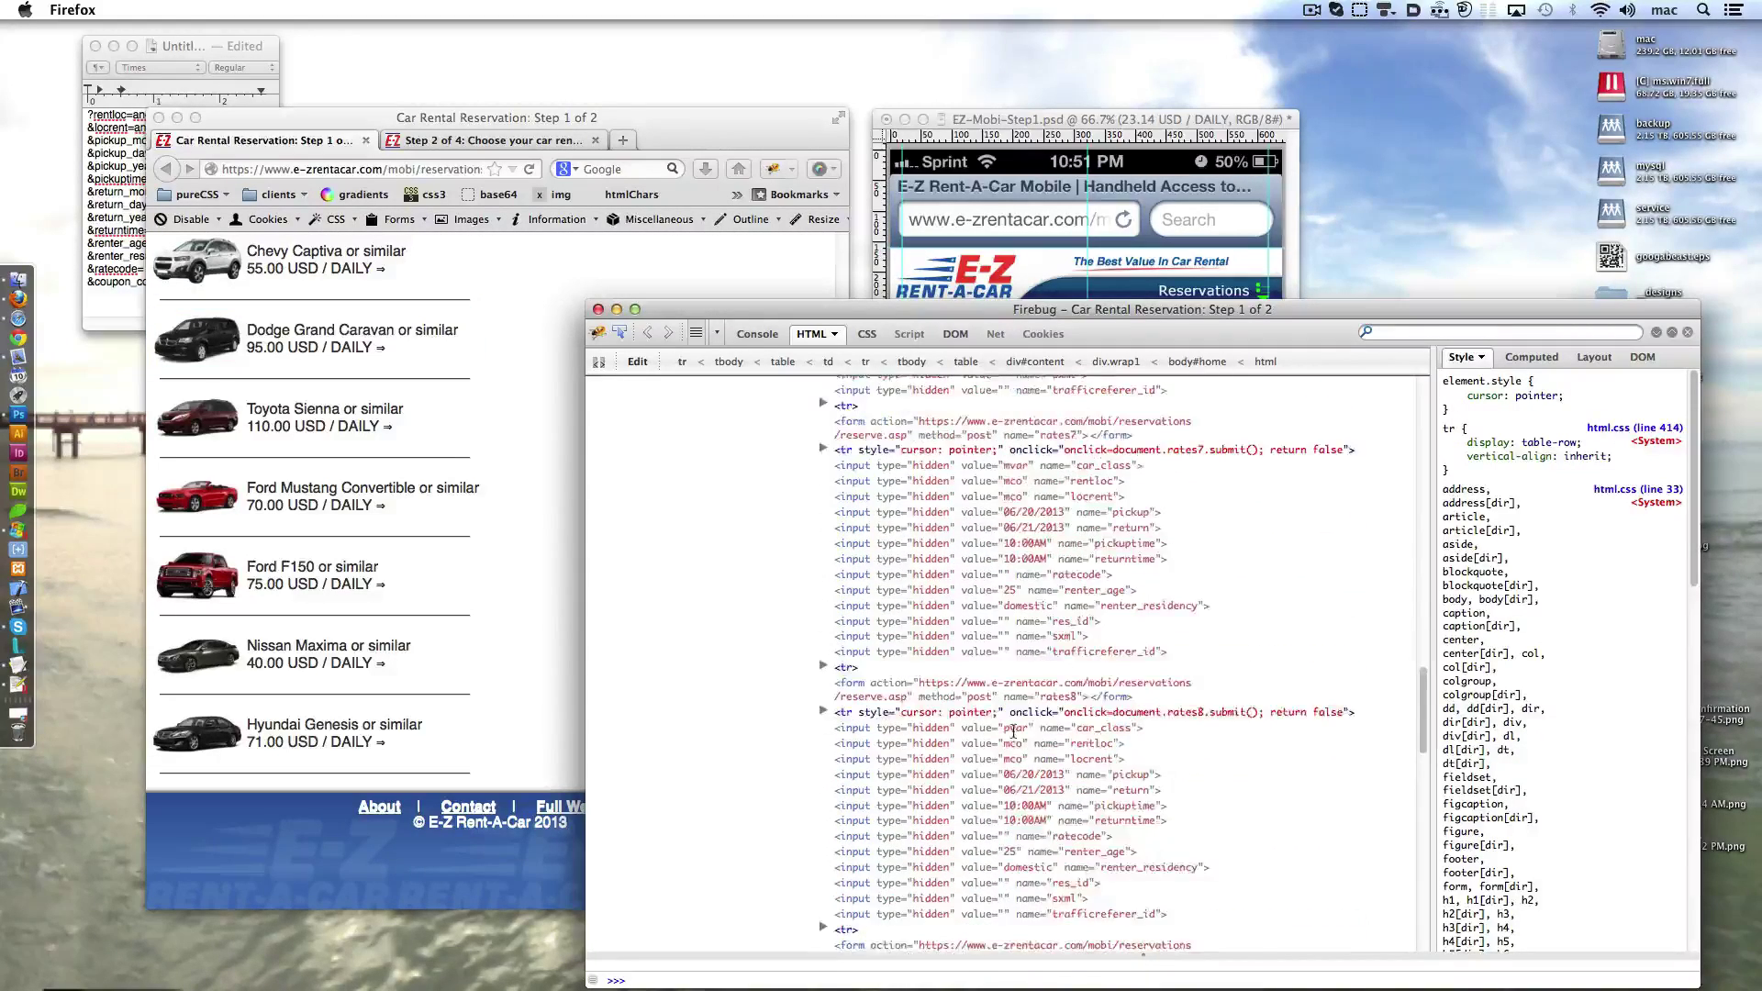
pyautogui.scroll(-4, 1024, 776)
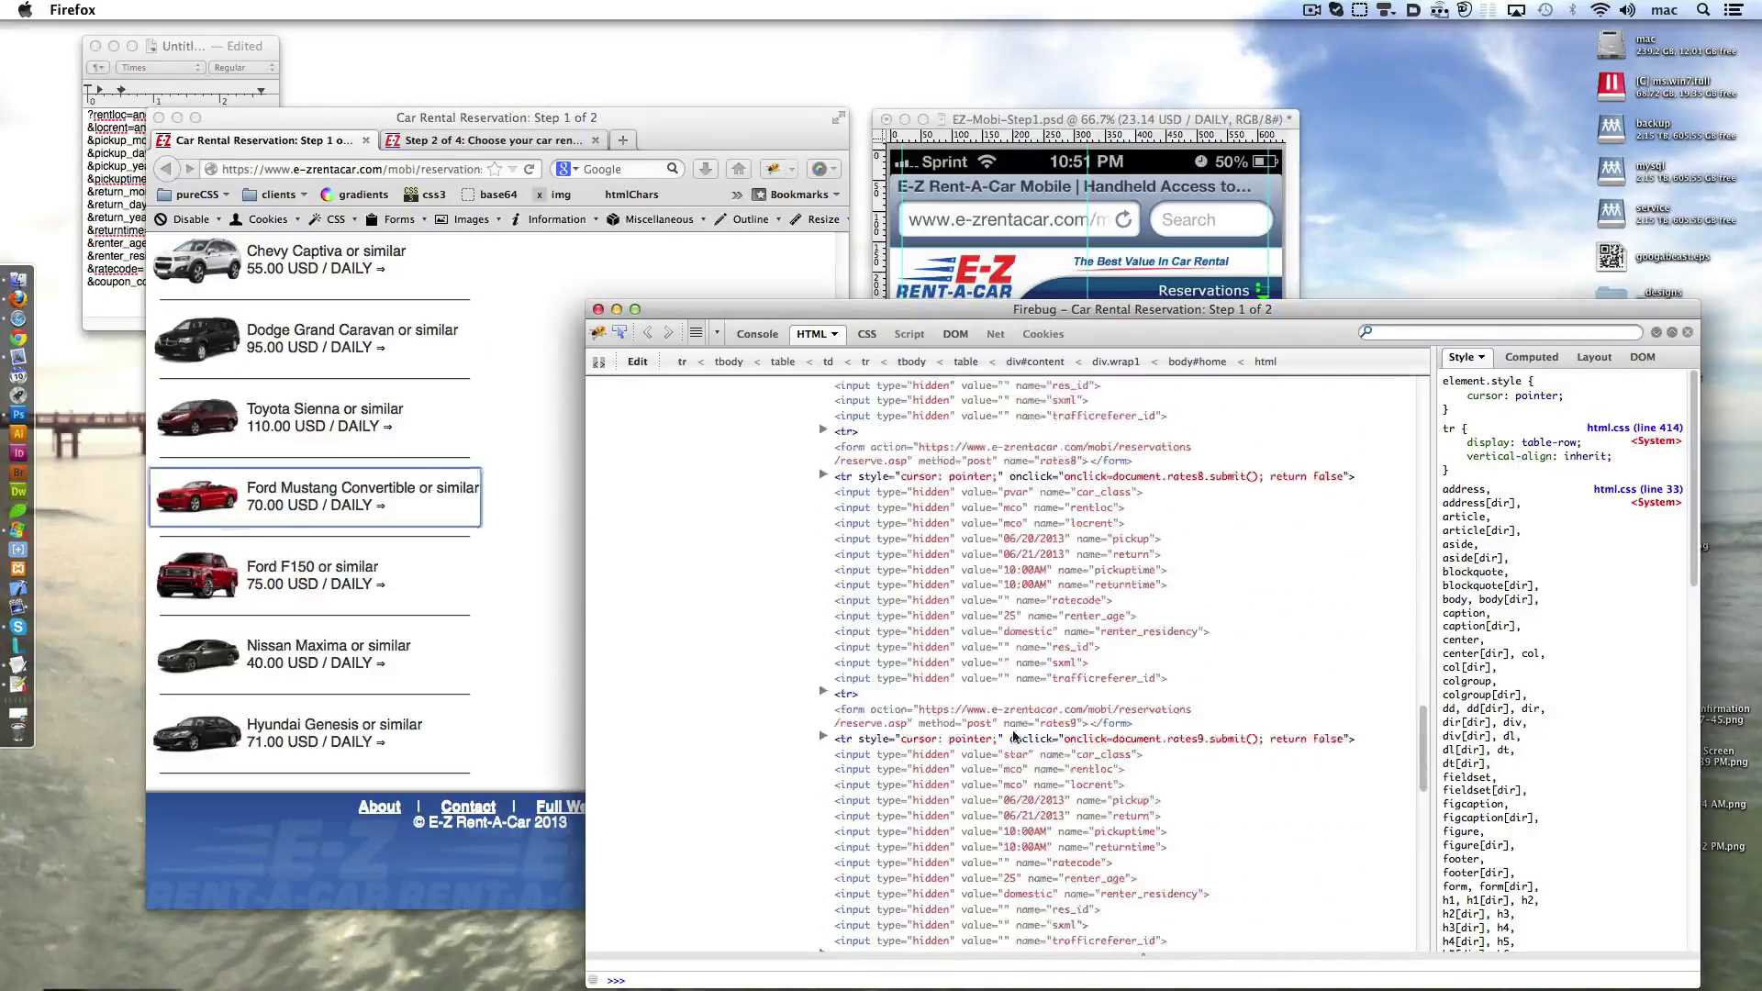
pyautogui.scroll(-5, 845, 761)
pyautogui.click(842, 775)
pyautogui.scroll(-4, 845, 808)
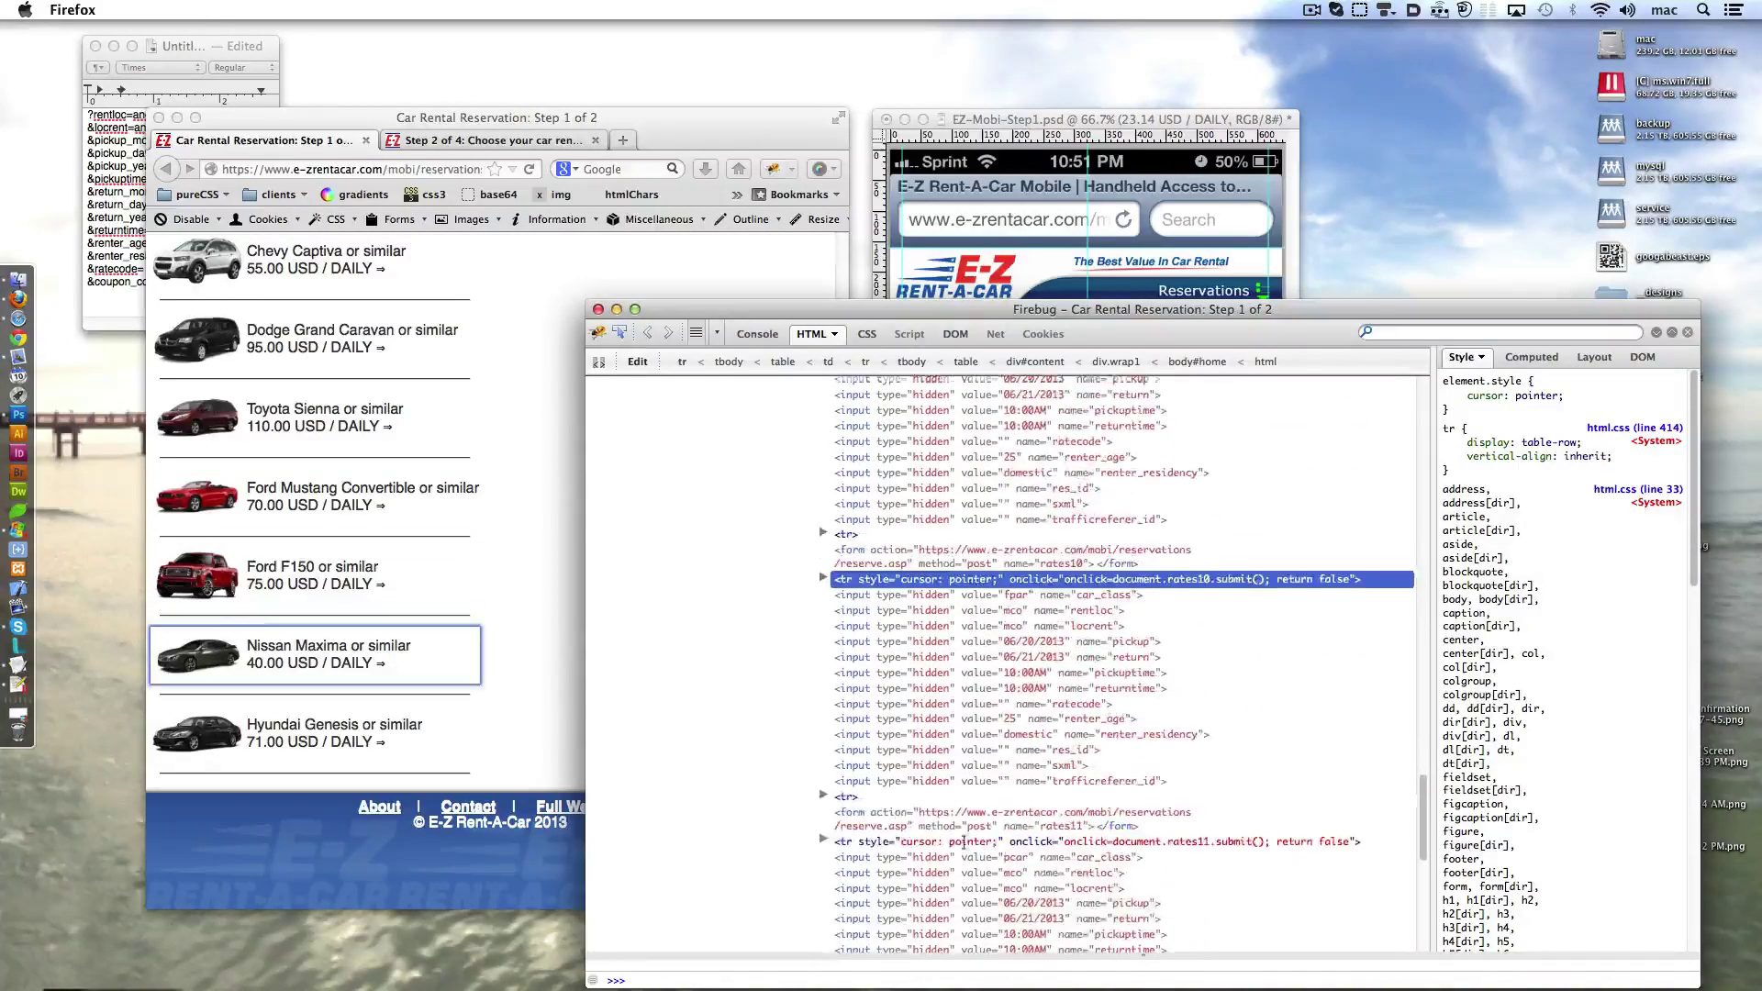
pyautogui.scroll(-4, 917, 853)
pyautogui.scroll(-1, 991, 860)
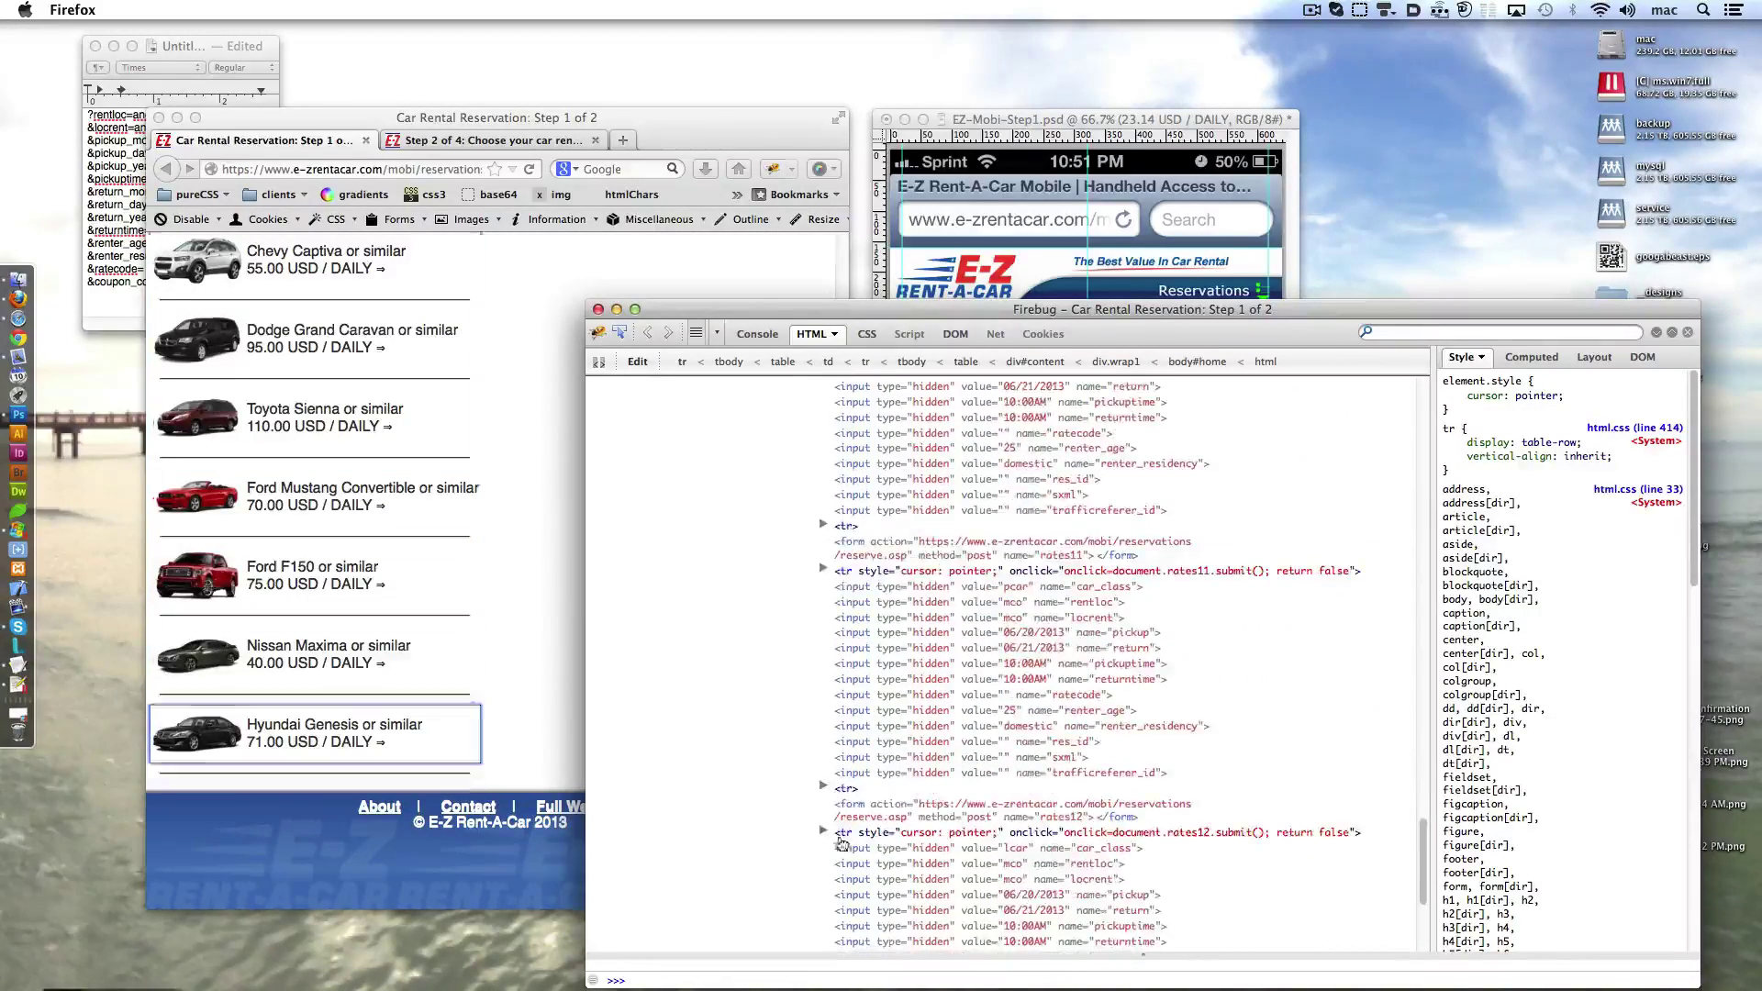
pyautogui.scroll(15, 963, 872)
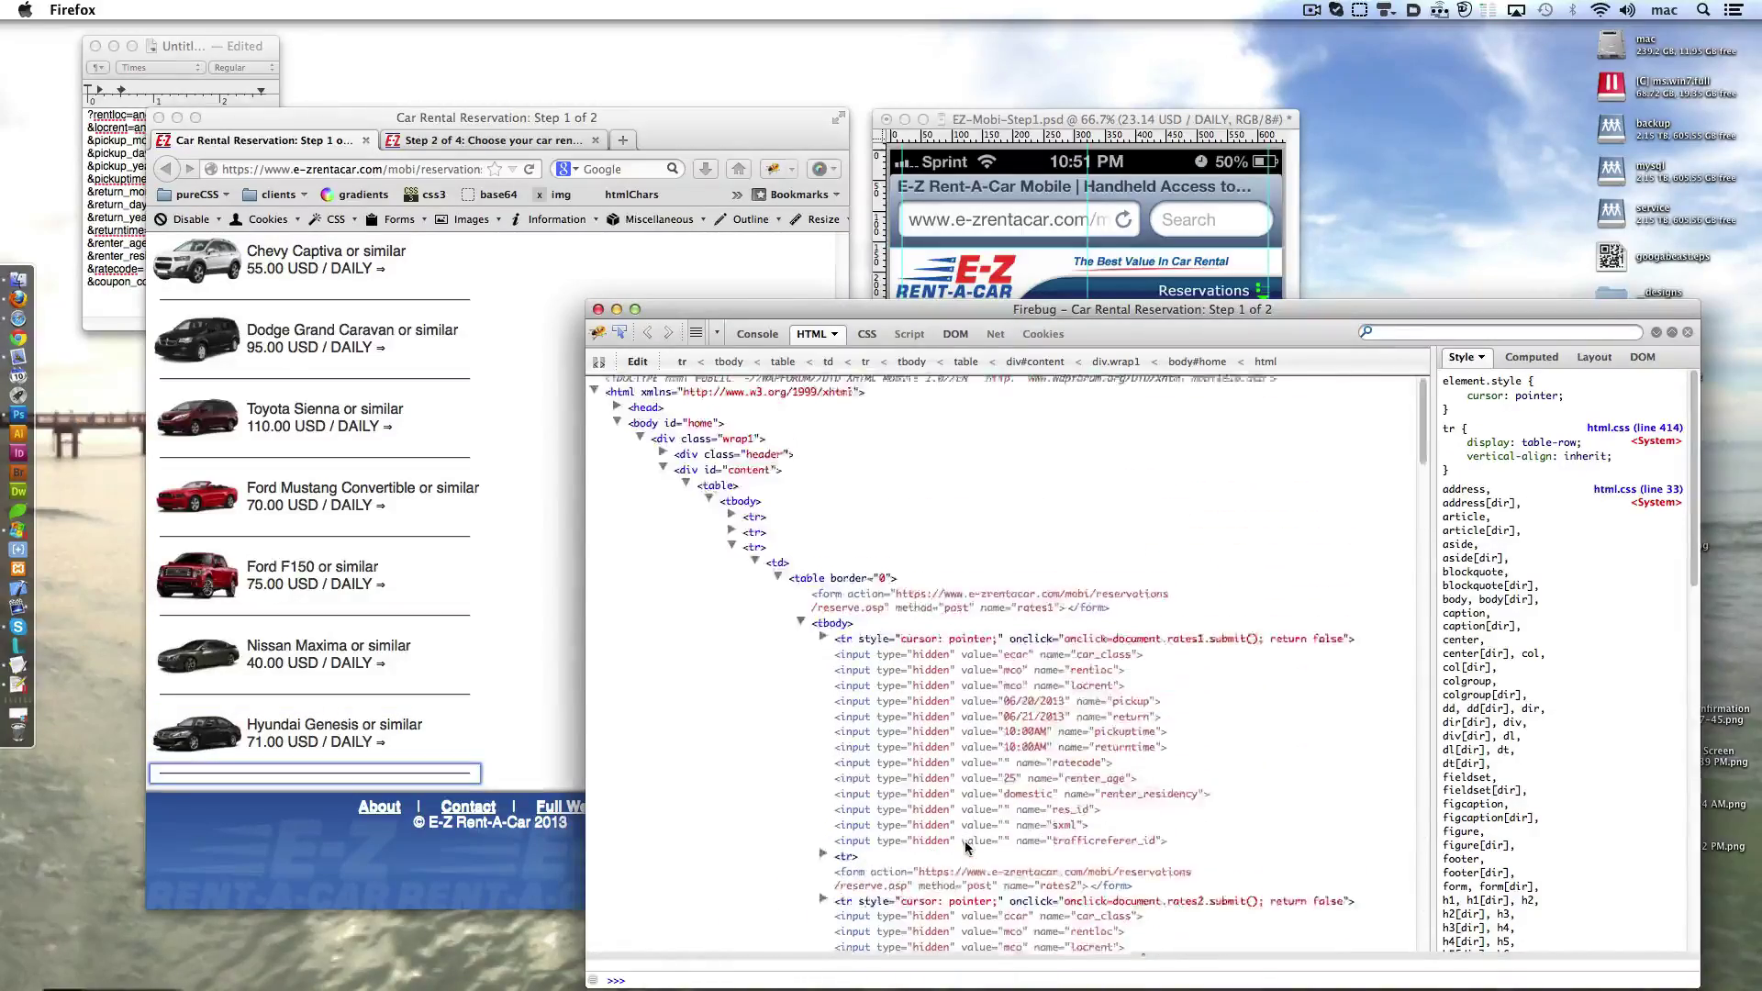
pyautogui.scroll(-10, 1009, 808)
pyautogui.scroll(8, 1056, 725)
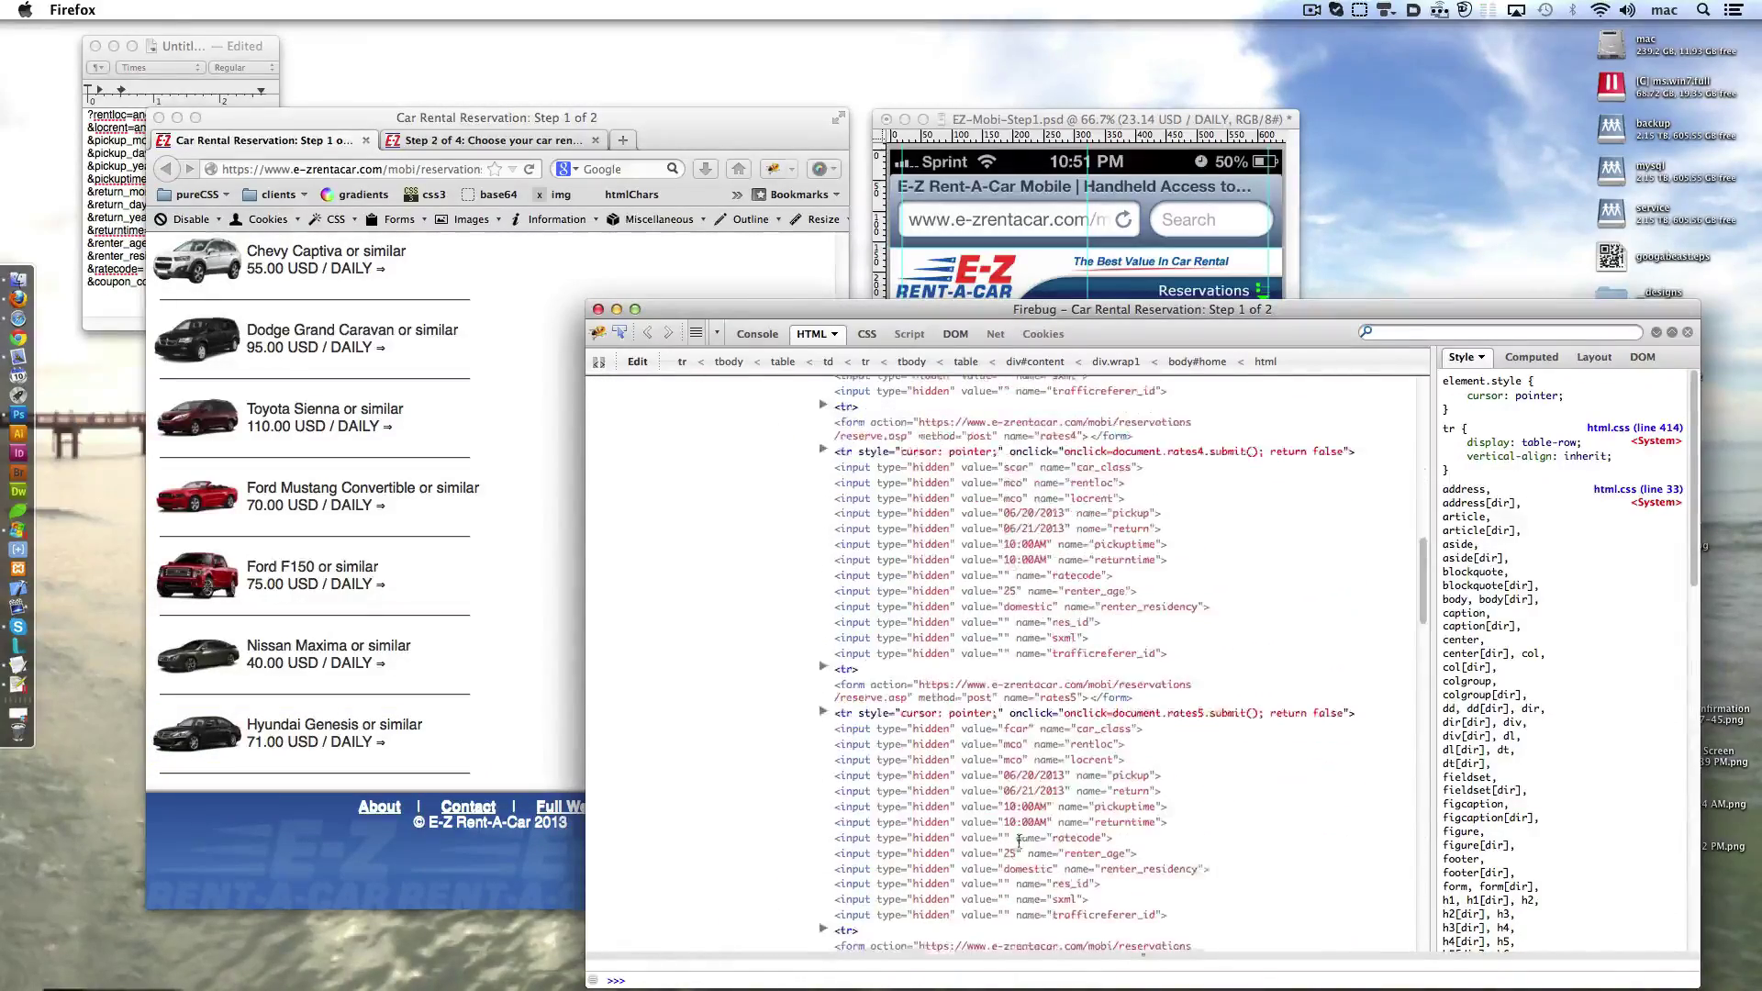
# - Narrow the browser to phone width and expand the first rates1 listing row's cells
pyautogui.click(1463, 11)
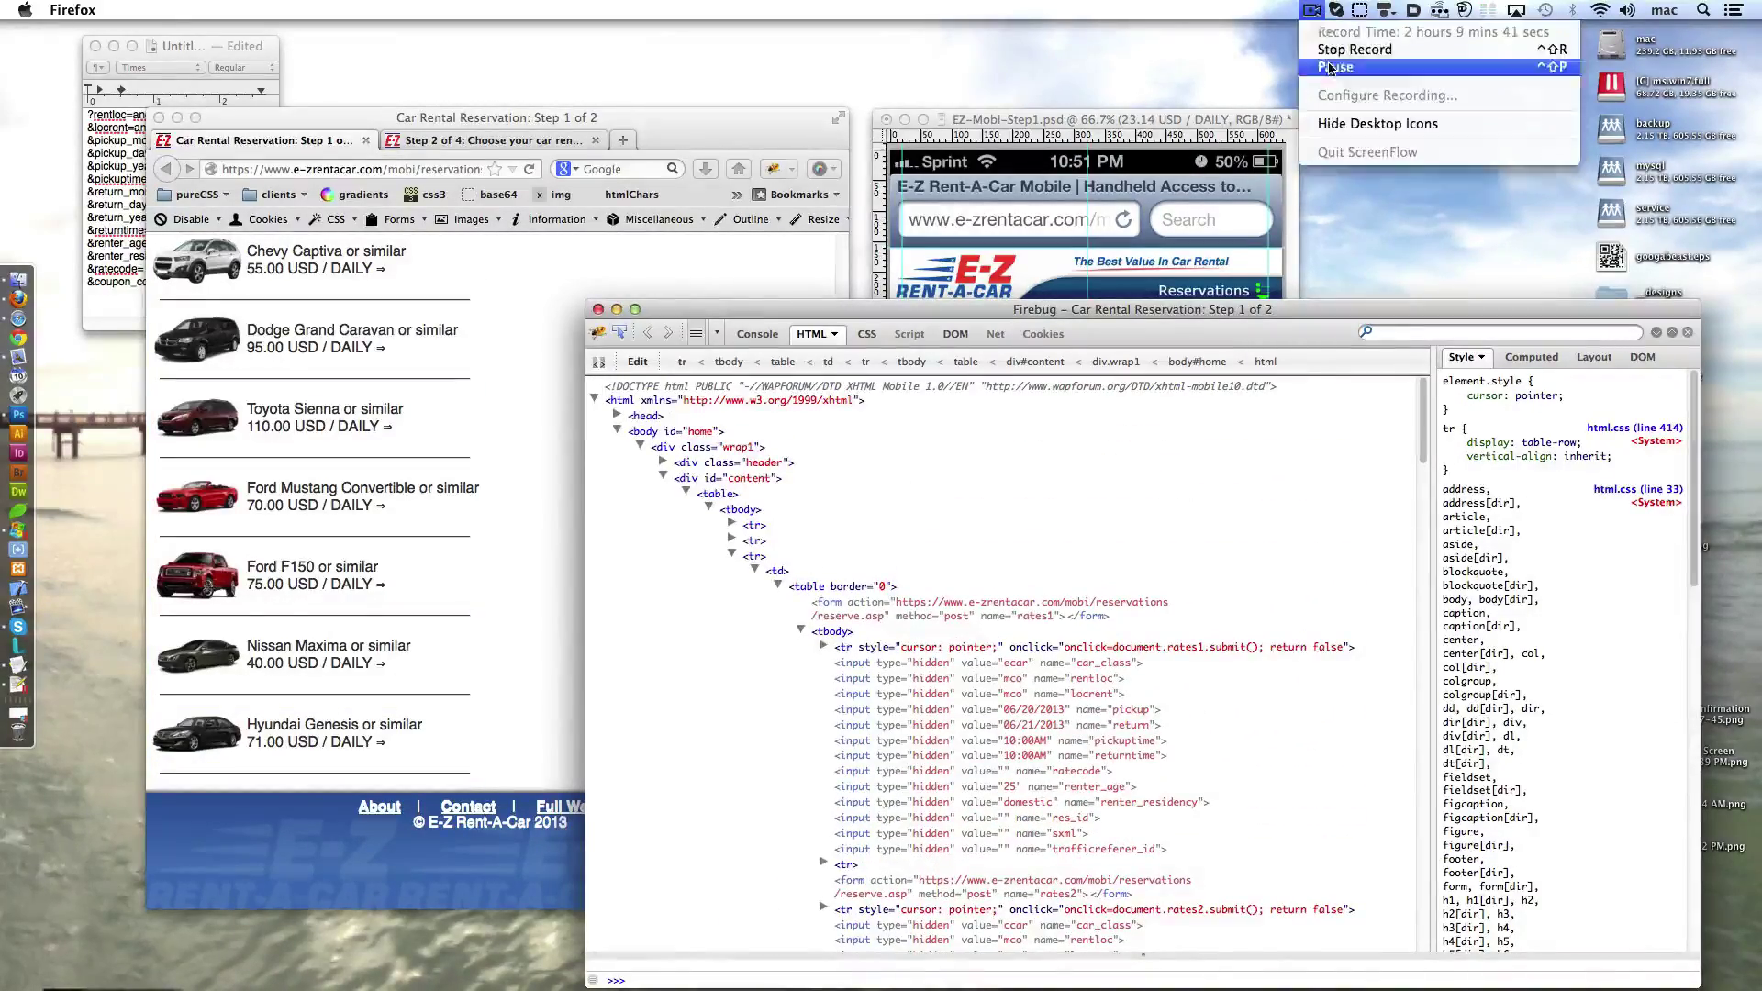
pyautogui.click(1486, 64)
pyautogui.click(638, 670)
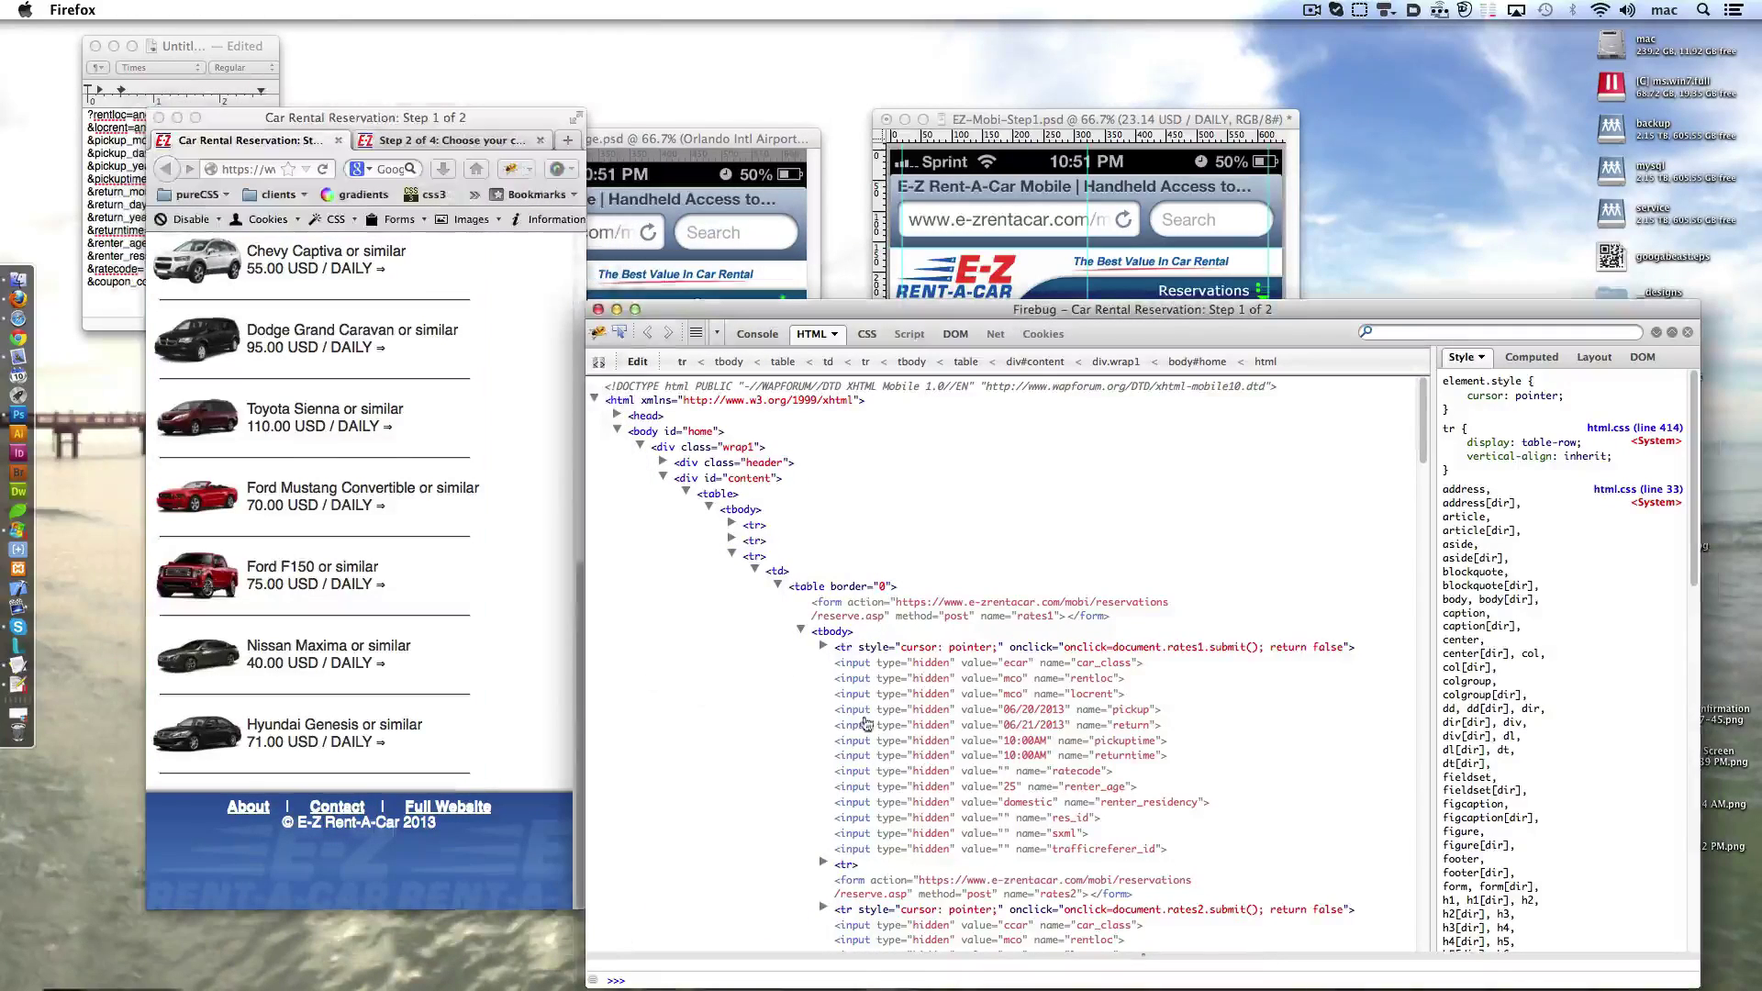
pyautogui.doubleClick(844, 647)
pyautogui.scroll(-3, 833, 690)
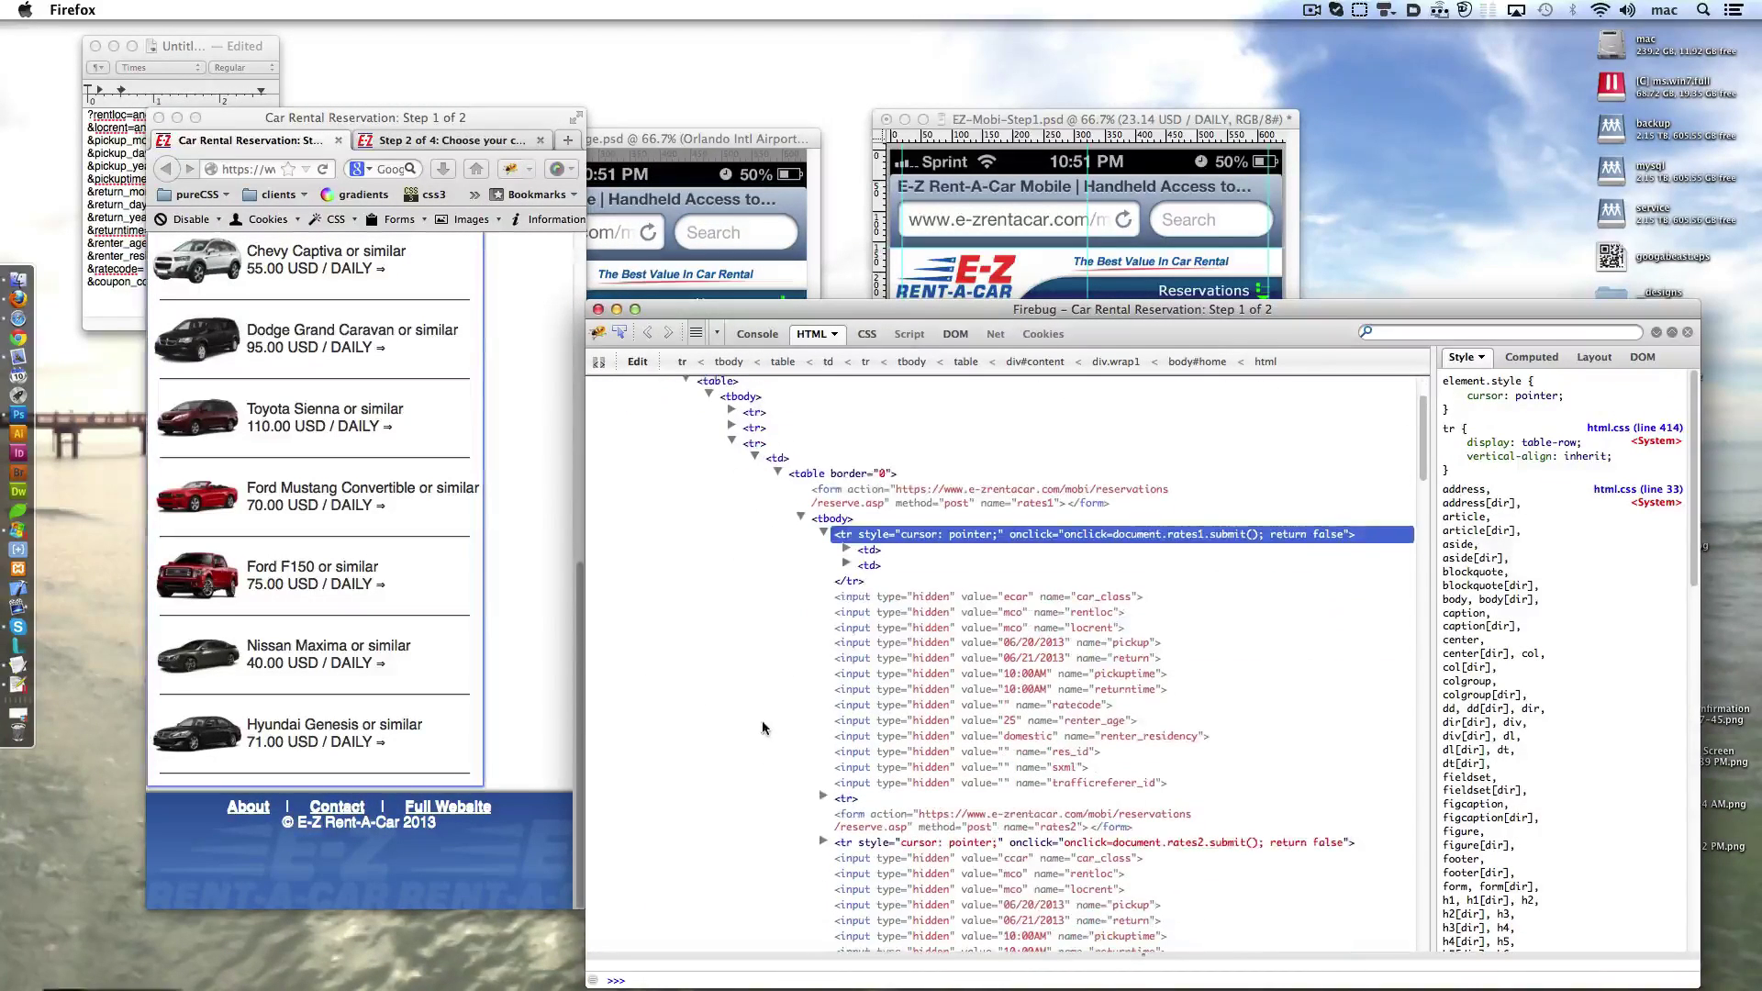
pyautogui.click(828, 798)
pyautogui.click(824, 799)
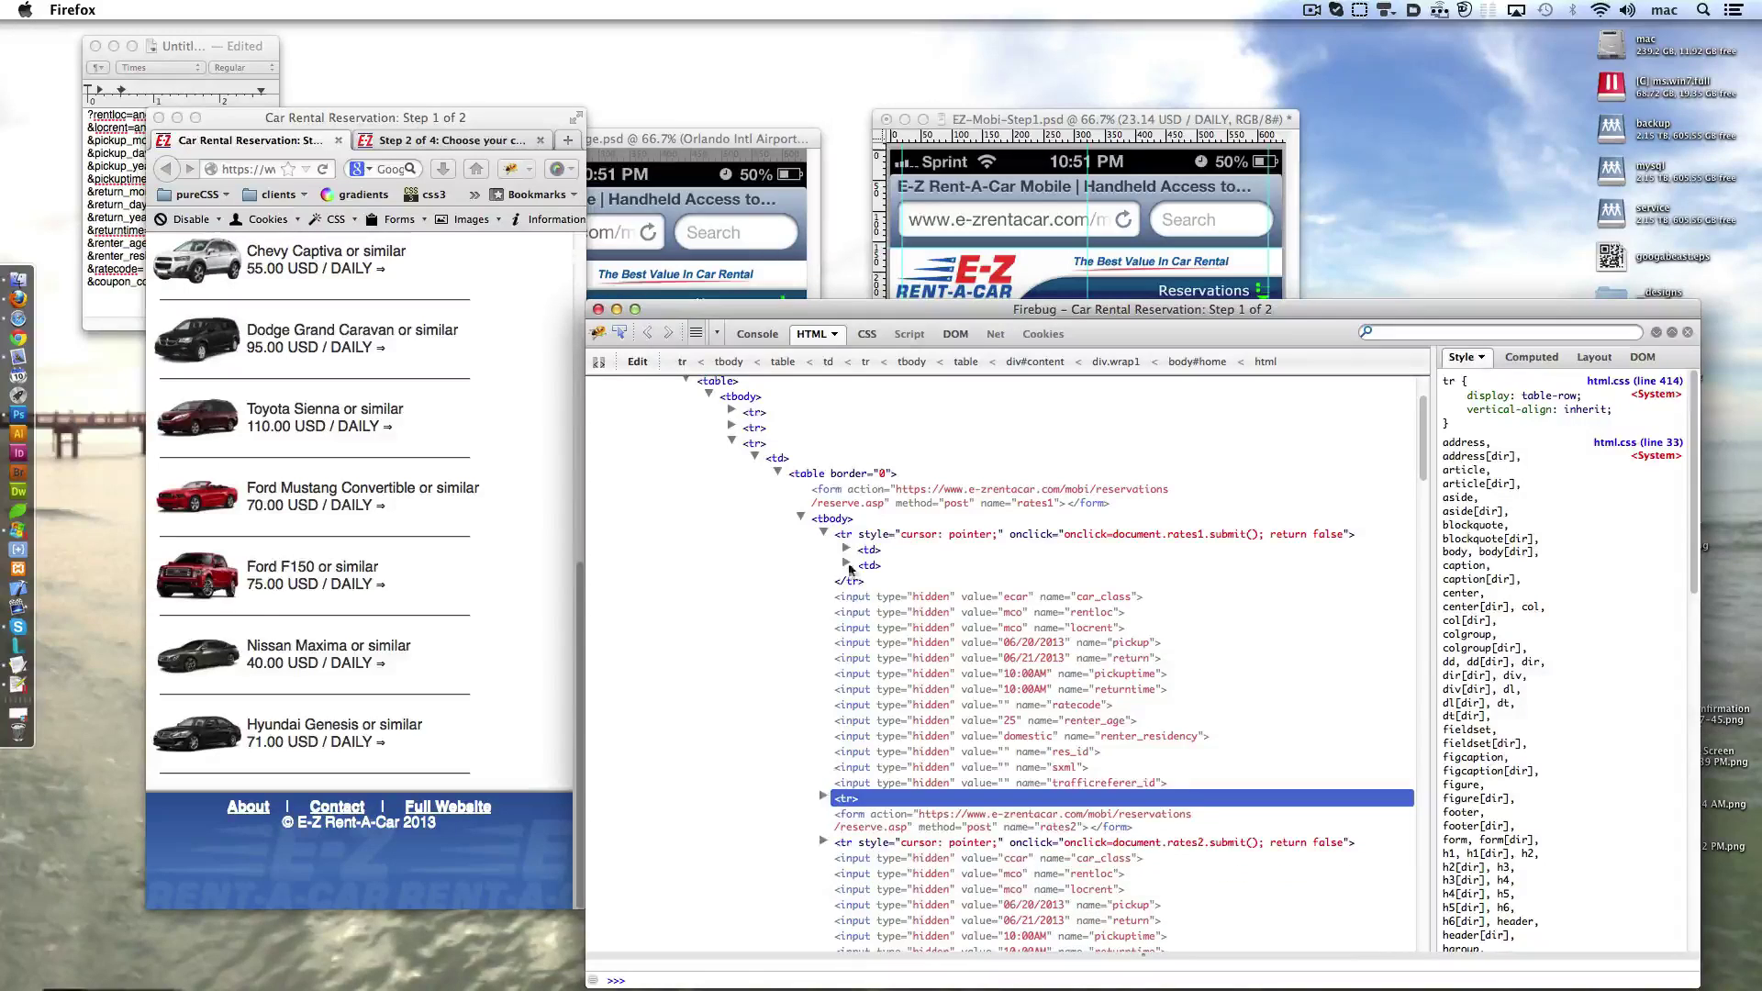
pyautogui.click(846, 565)
pyautogui.click(846, 594)
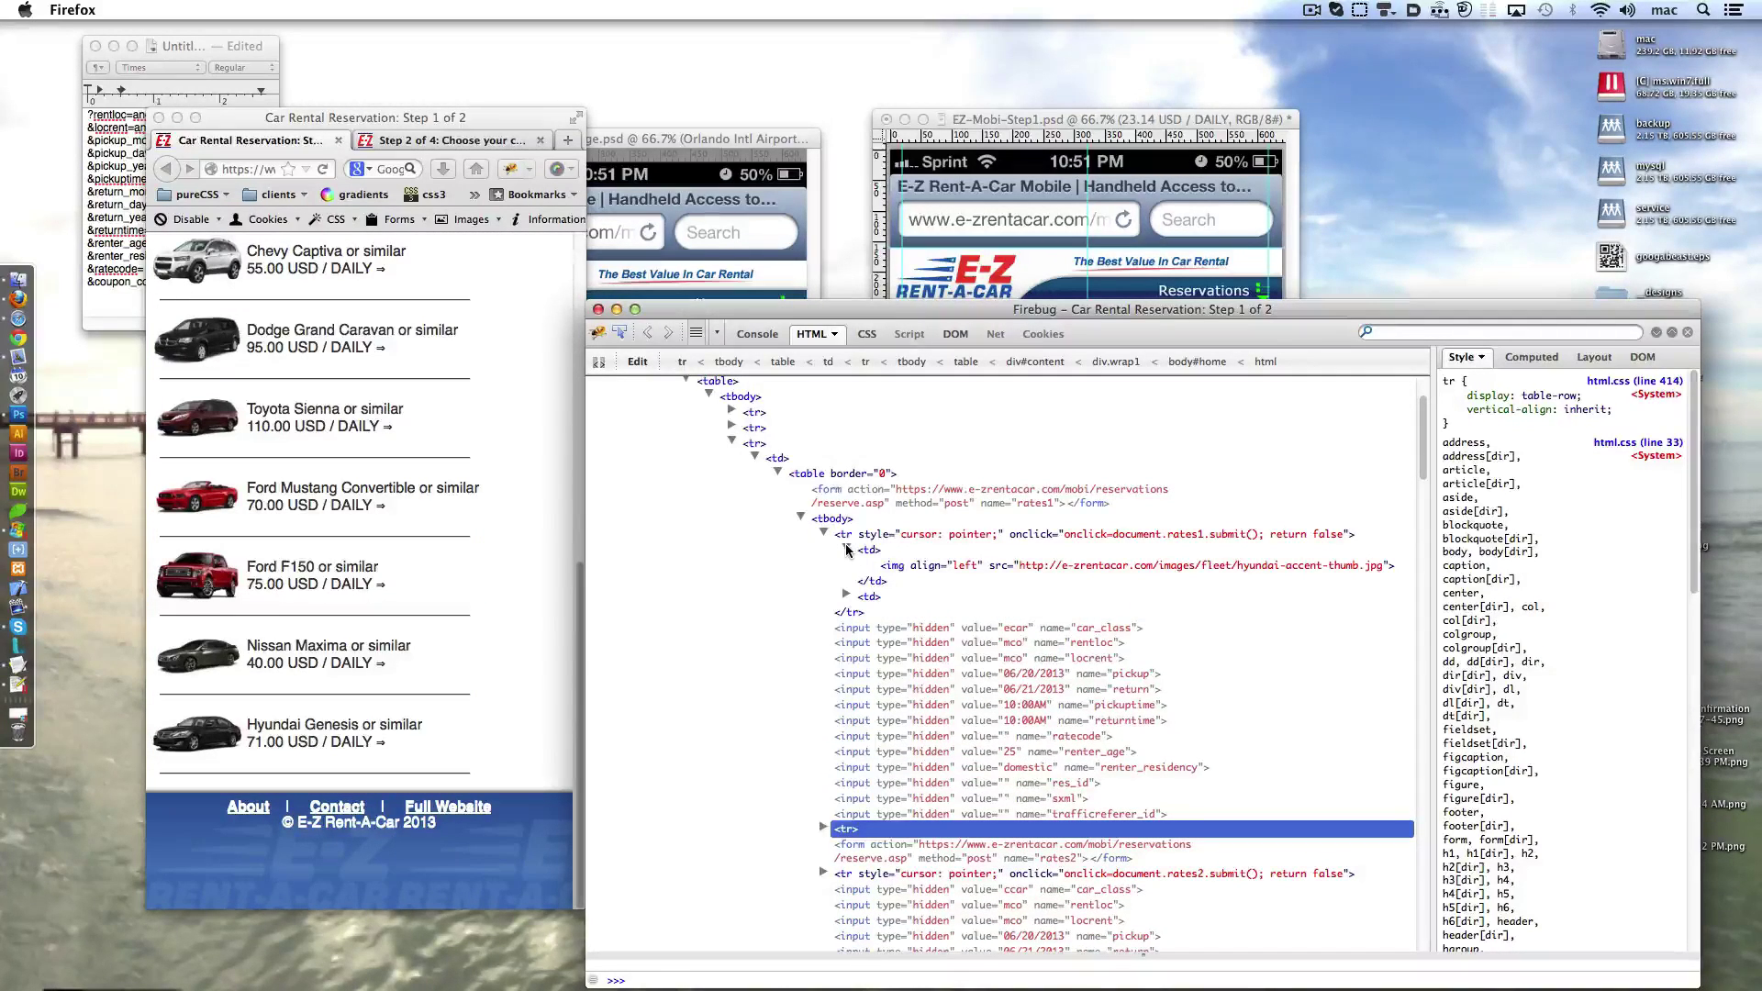
# - Remove '-thumb' from the first image's src so hyundai-accent.jpg displays full size
pyautogui.click(1366, 566)
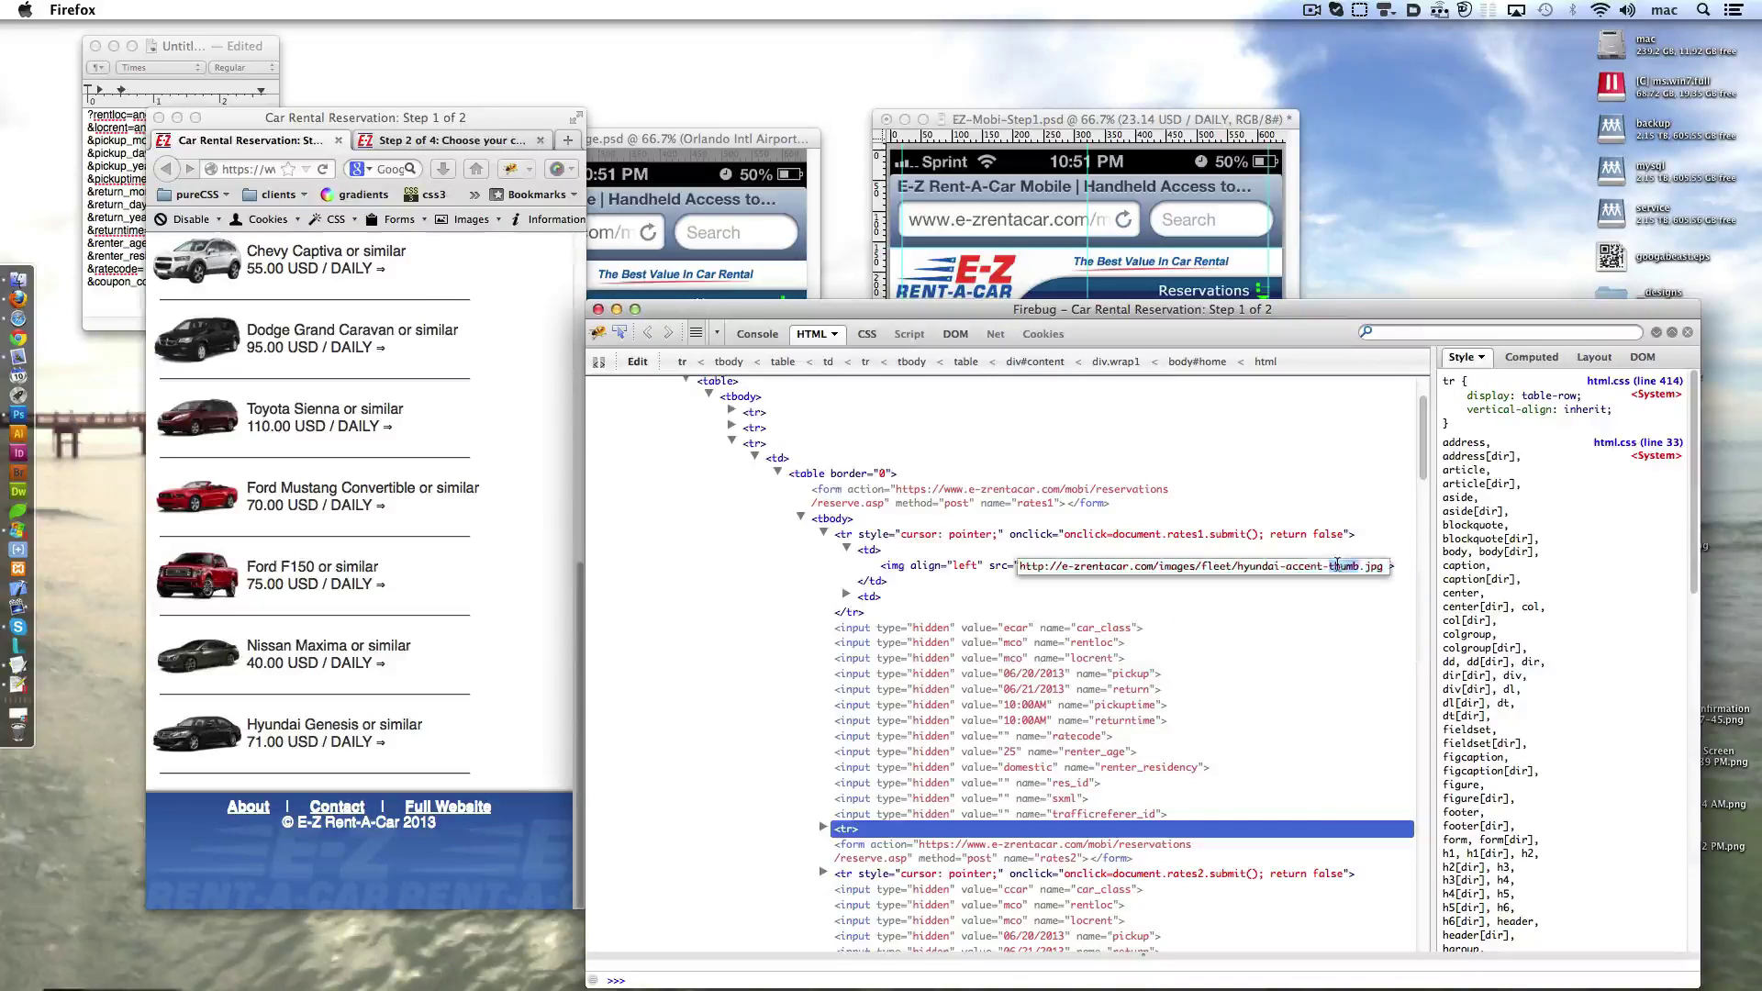
pyautogui.press('BackSpace')
pyautogui.press('BackSpace')
pyautogui.press('BackSpace')
pyautogui.press('Return')
pyautogui.click(508, 389)
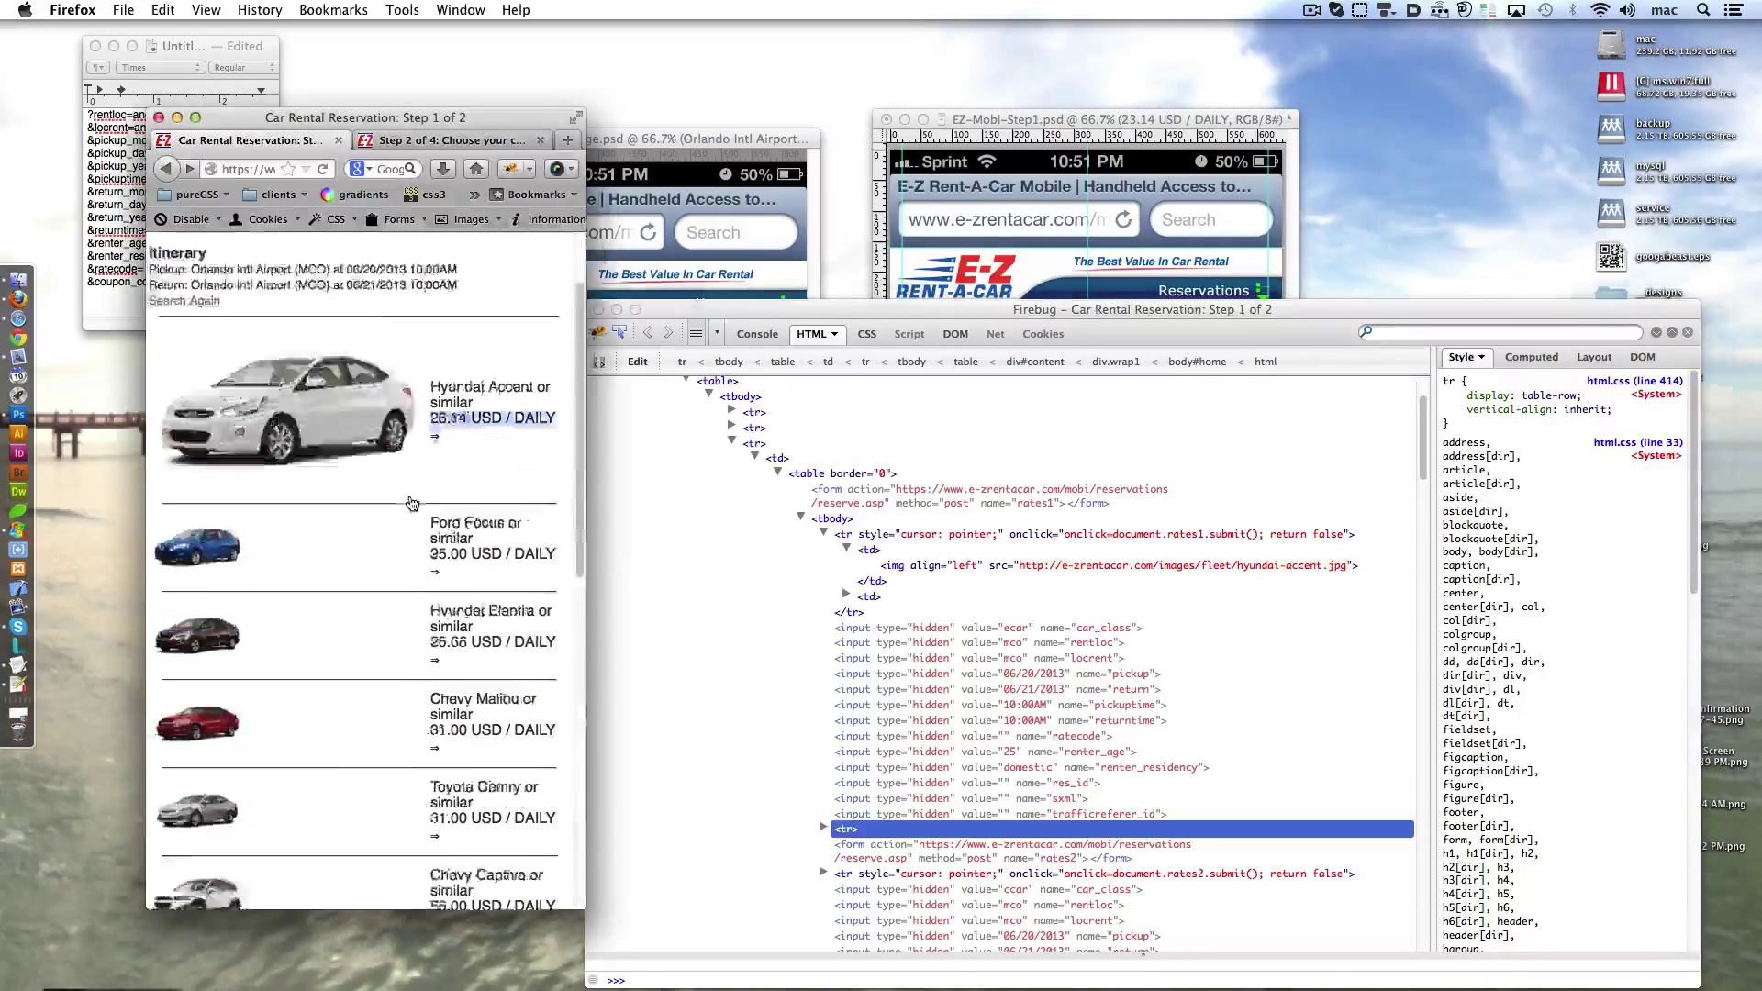
pyautogui.scroll(5, 507, 388)
pyautogui.click(508, 388)
# - Copy the car image from the browser, paste it into the mockup, then undo the paste
pyautogui.click(972, 135)
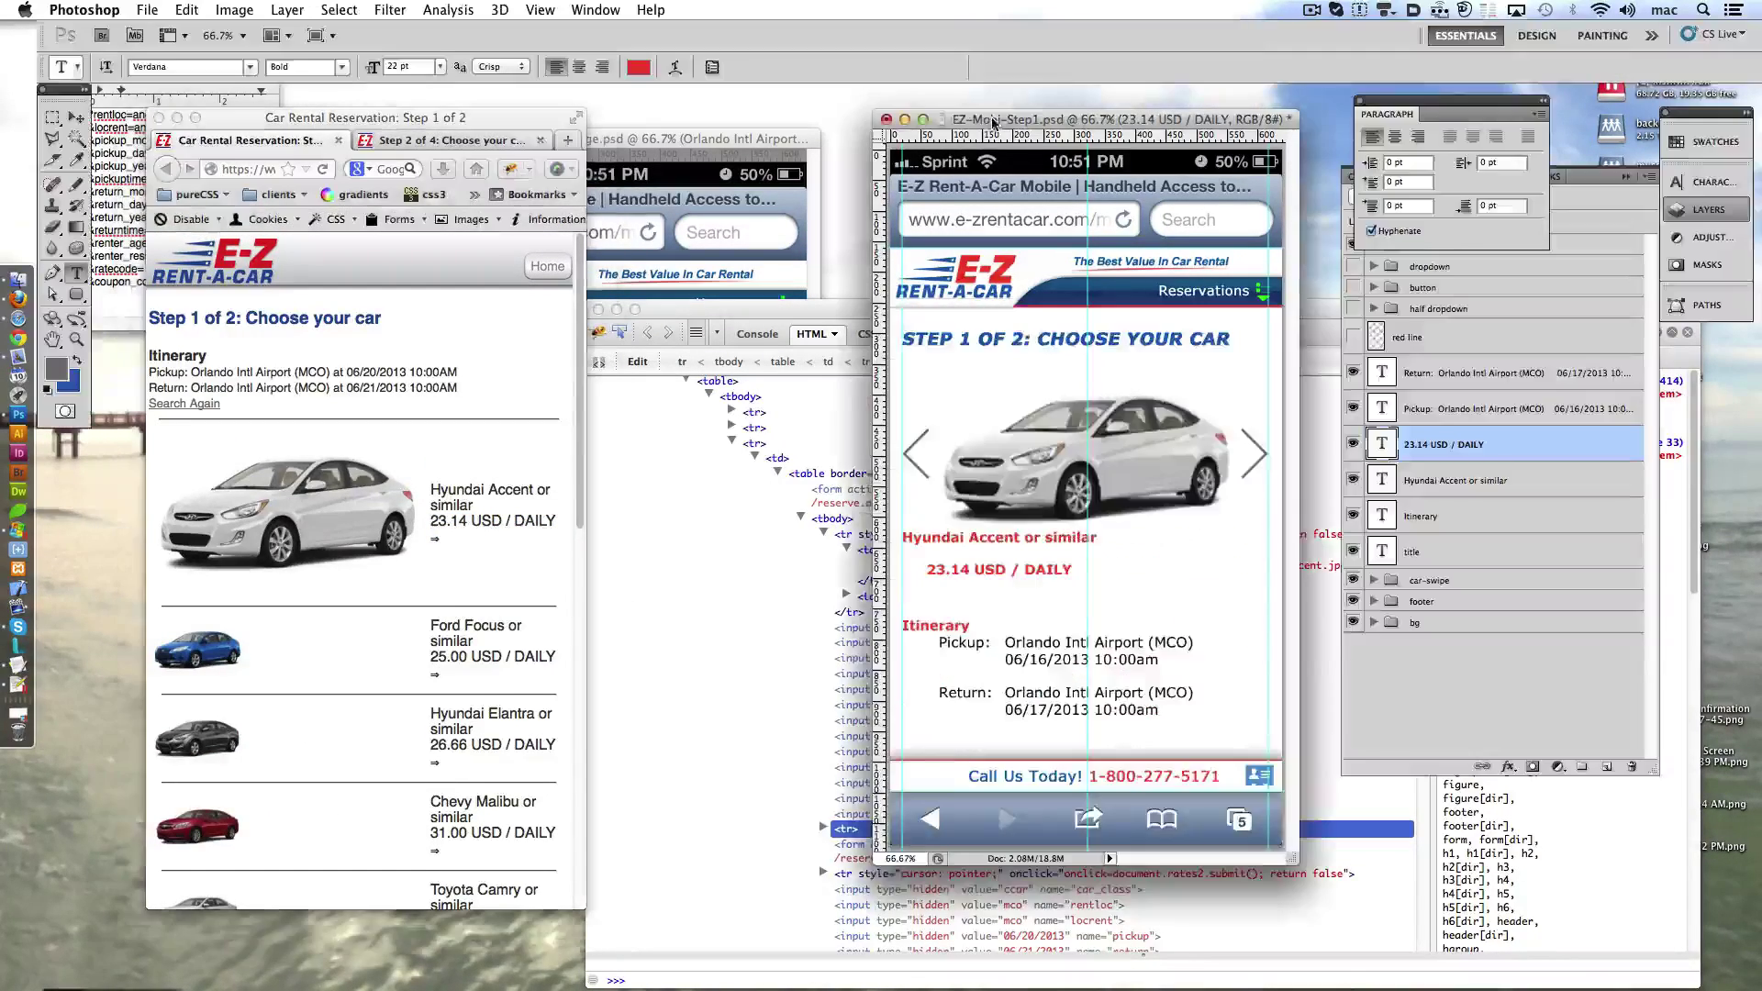
pyautogui.rightClick(312, 510)
pyautogui.click(367, 544)
pyautogui.keyDown('ctrl'); pyautogui.click(1102, 478); pyautogui.keyUp('ctrl')
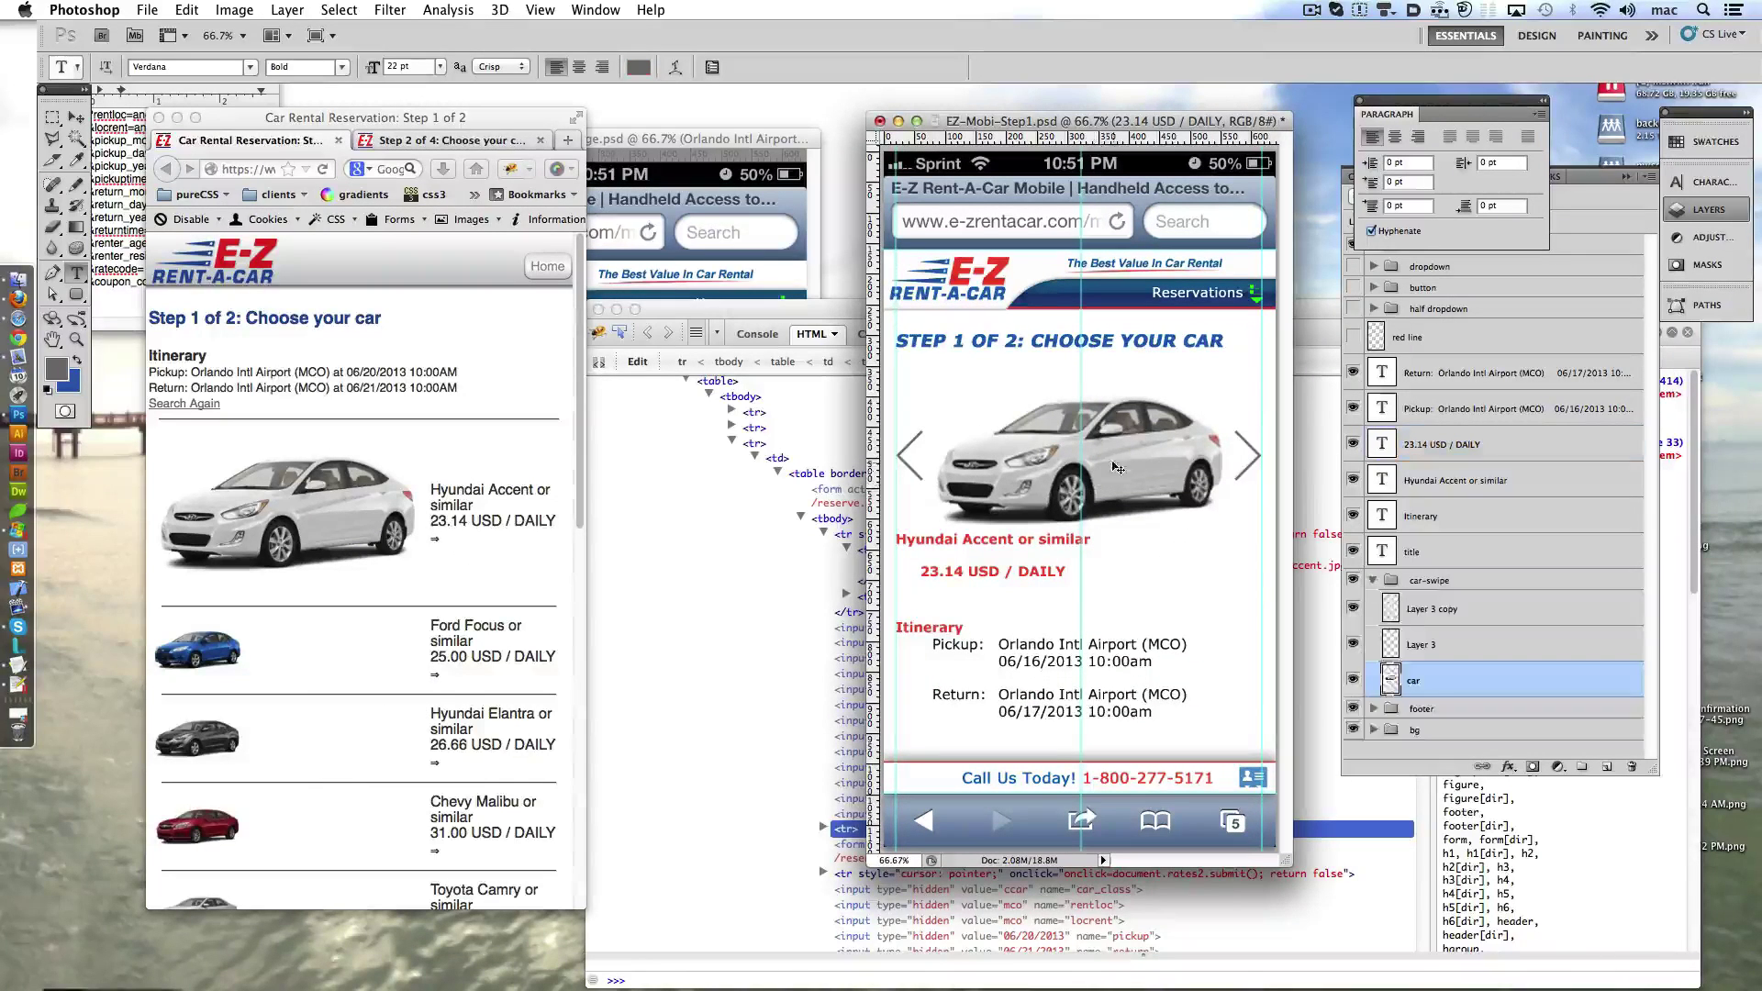
pyautogui.hotkey('ctrl', 'v')
pyautogui.hotkey('ctrl', 'z')
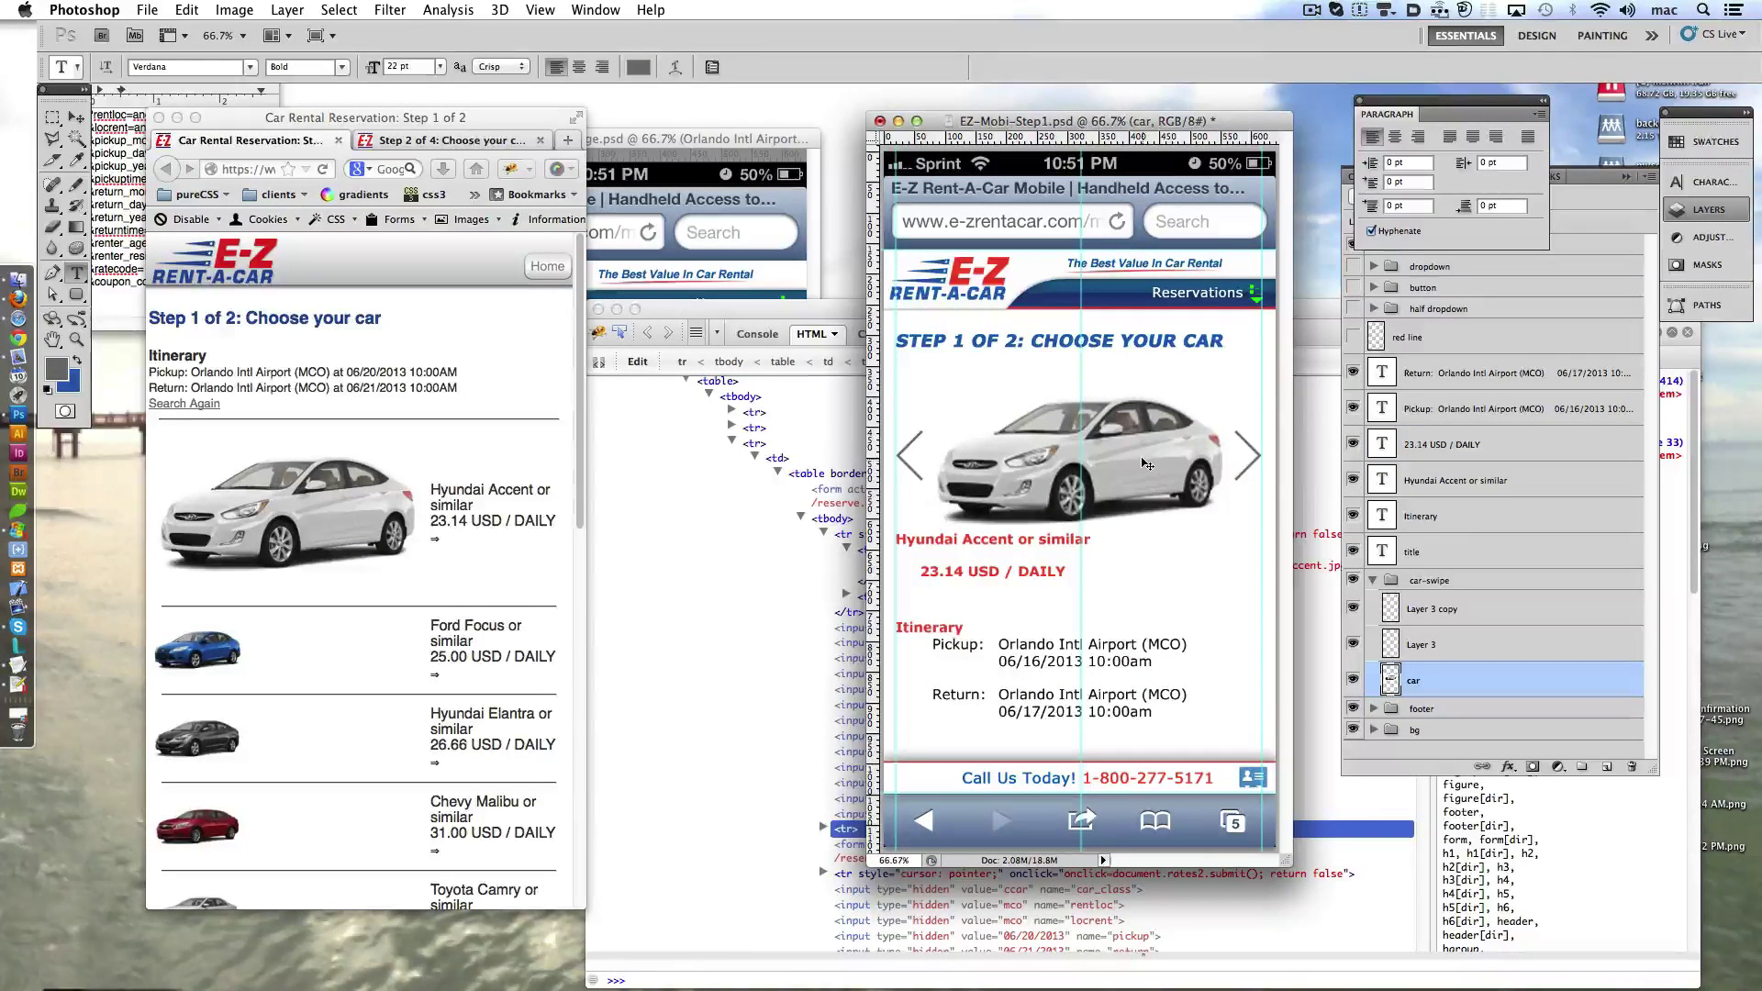
pyautogui.click(482, 469)
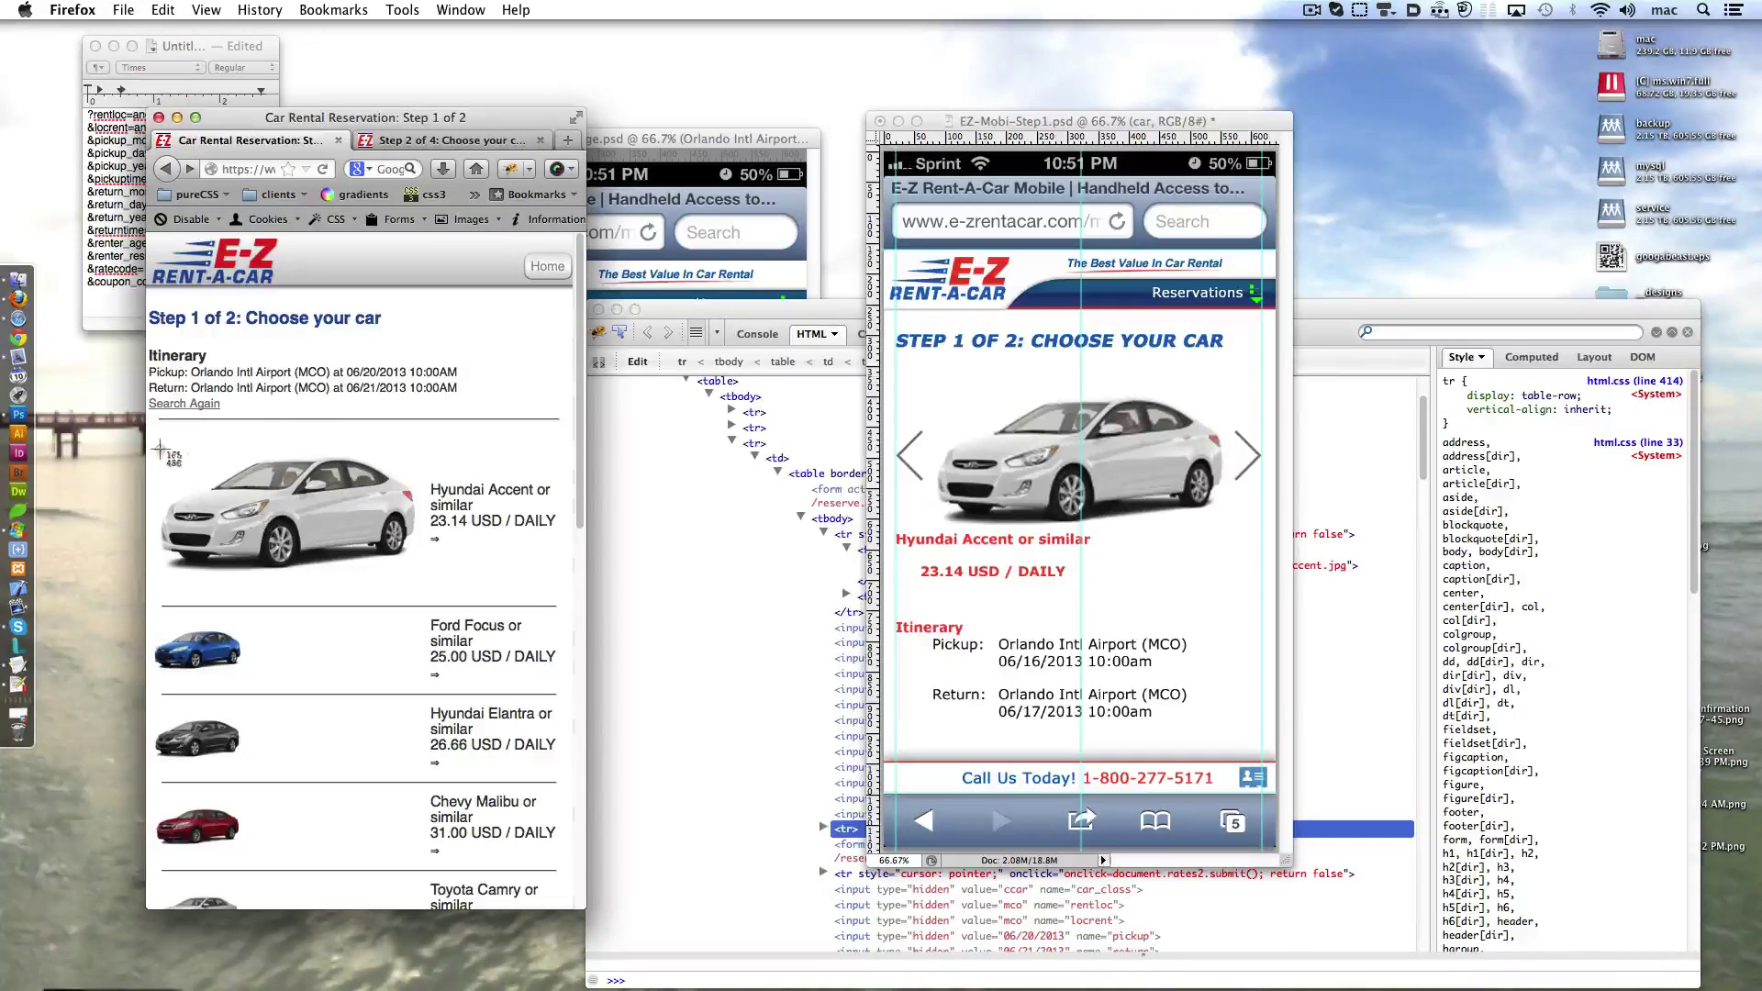
# - Paste the car image again, undo it, and hide Firefox's page inspector
pyautogui.press('super+Tab')
pyautogui.hotkey('ctrl', 'v')
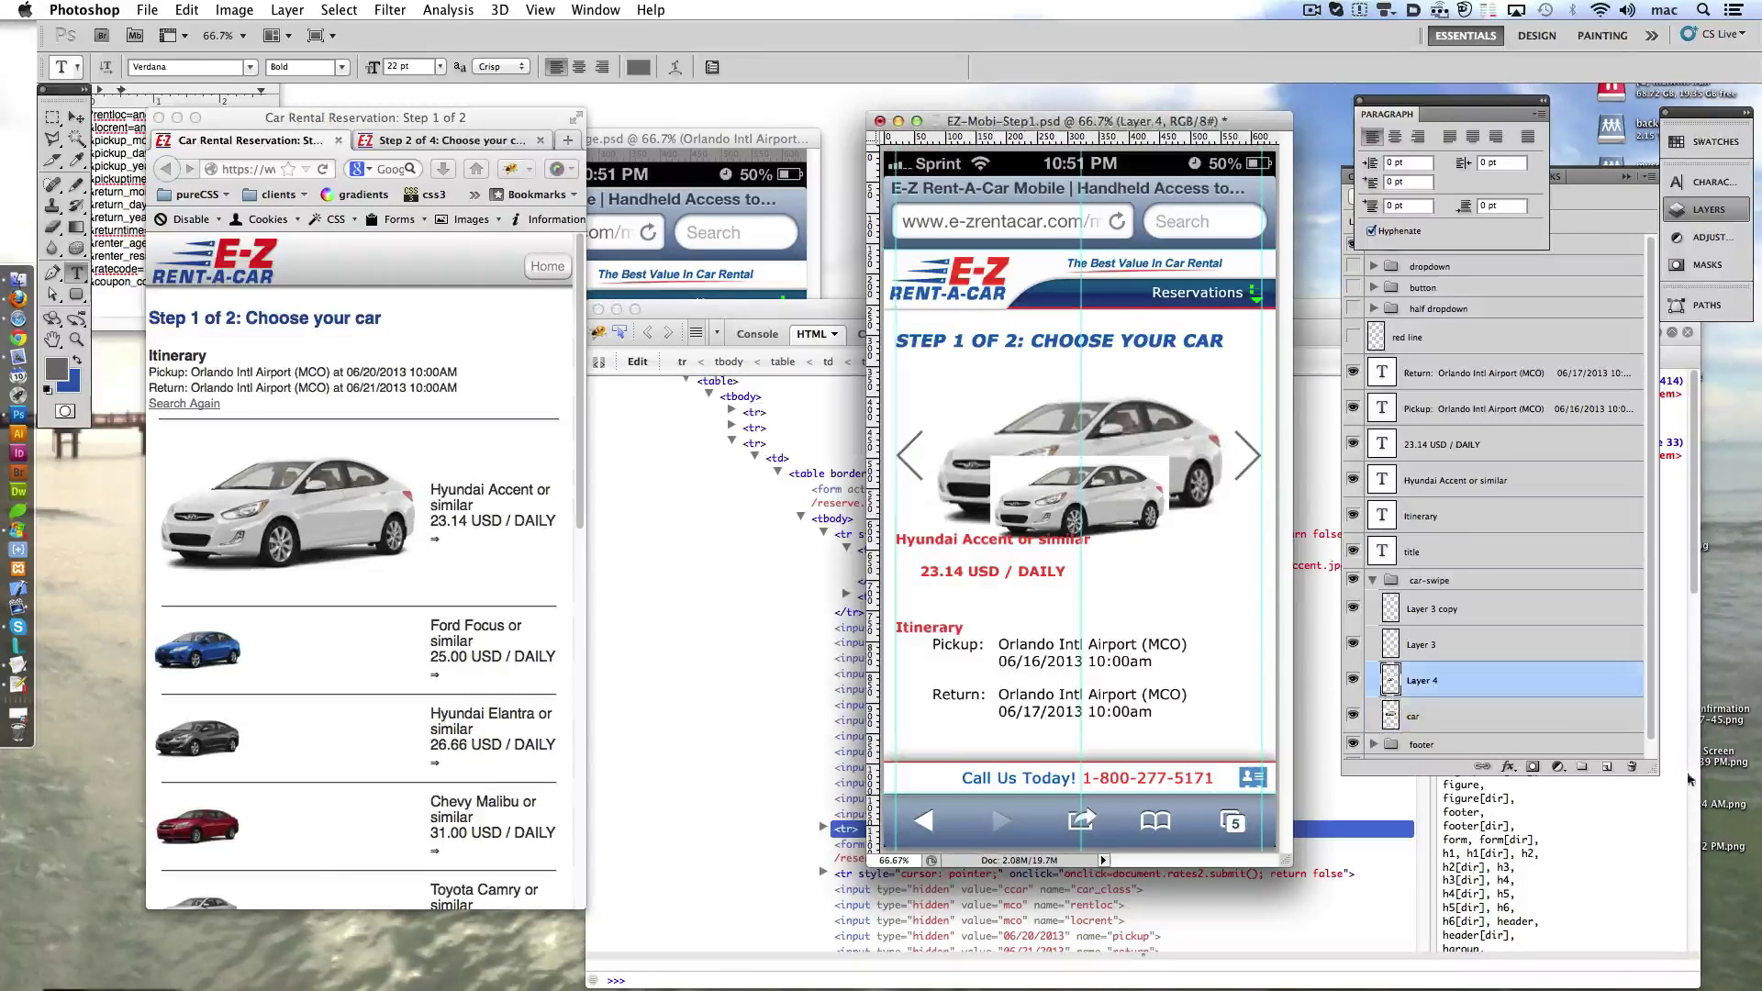
pyautogui.hotkey('ctrl', 'z')
pyautogui.press('super+Tab')
pyautogui.press('F12')
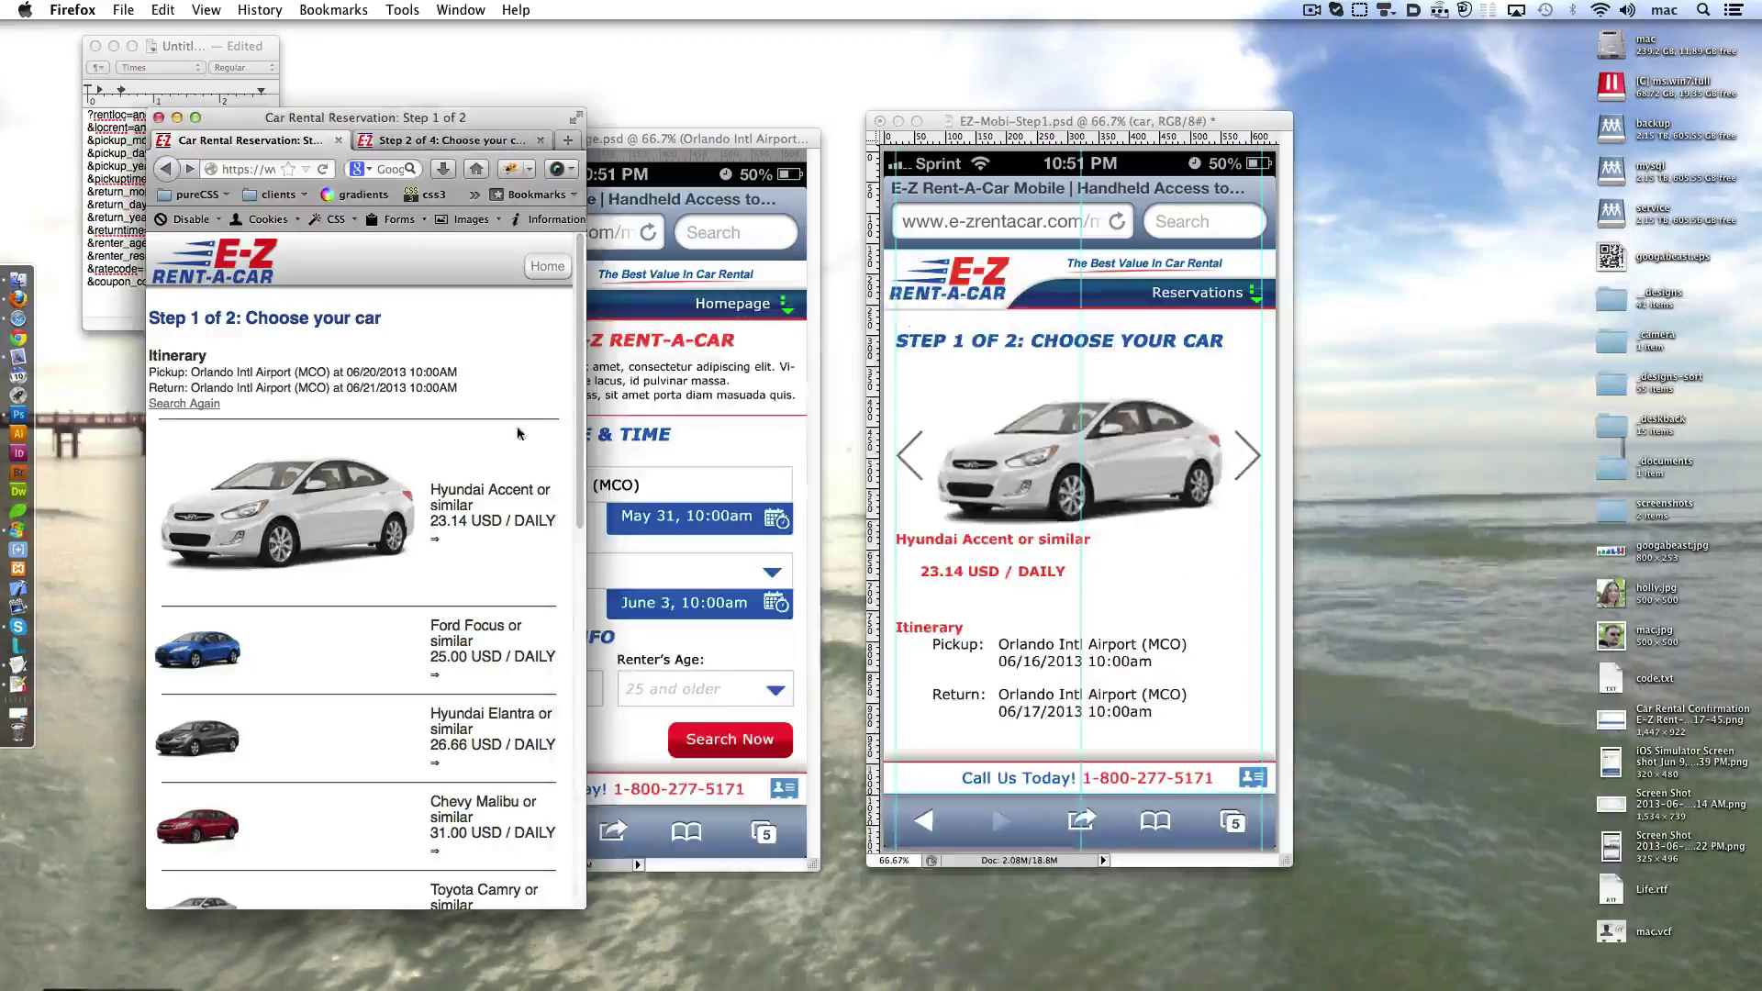
# - Nudge the car-swipe group up, then view Firefox's Step 2 of 4 vehicle listings
pyautogui.click(1011, 432)
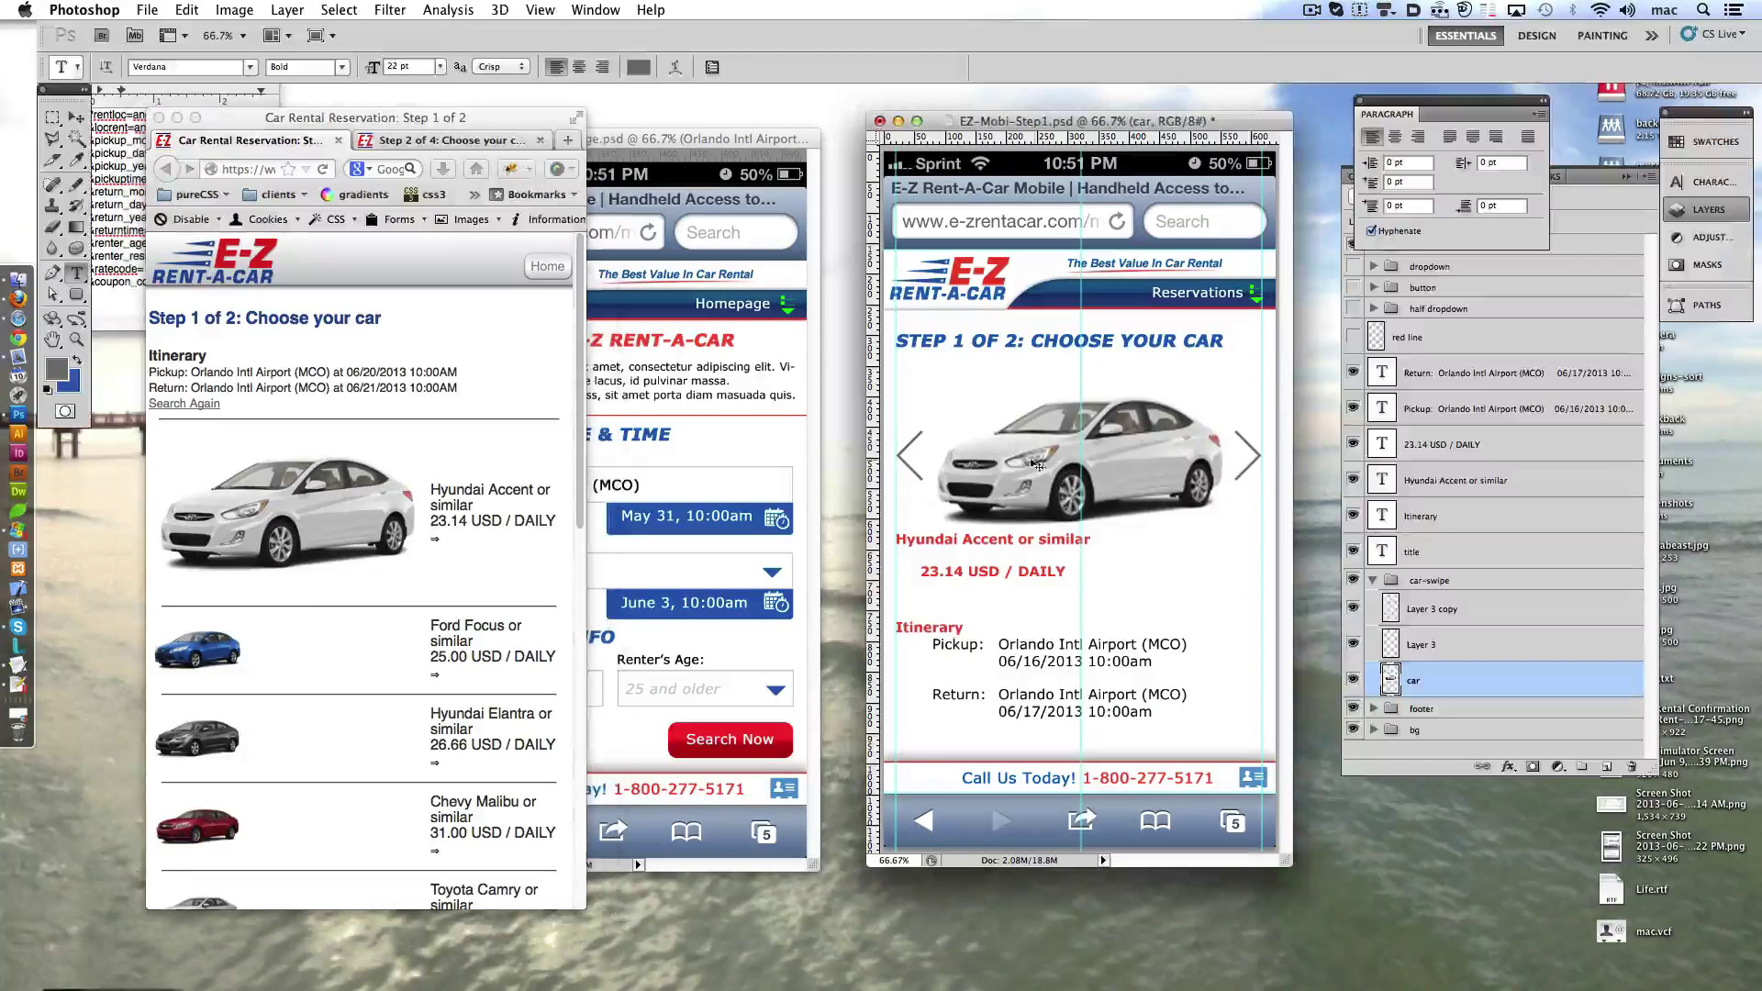
pyautogui.click(1395, 583)
pyautogui.hotkey('ctrl', 'shift', 'Up')
pyautogui.hotkey('ctrl', 'shift', 'Up')
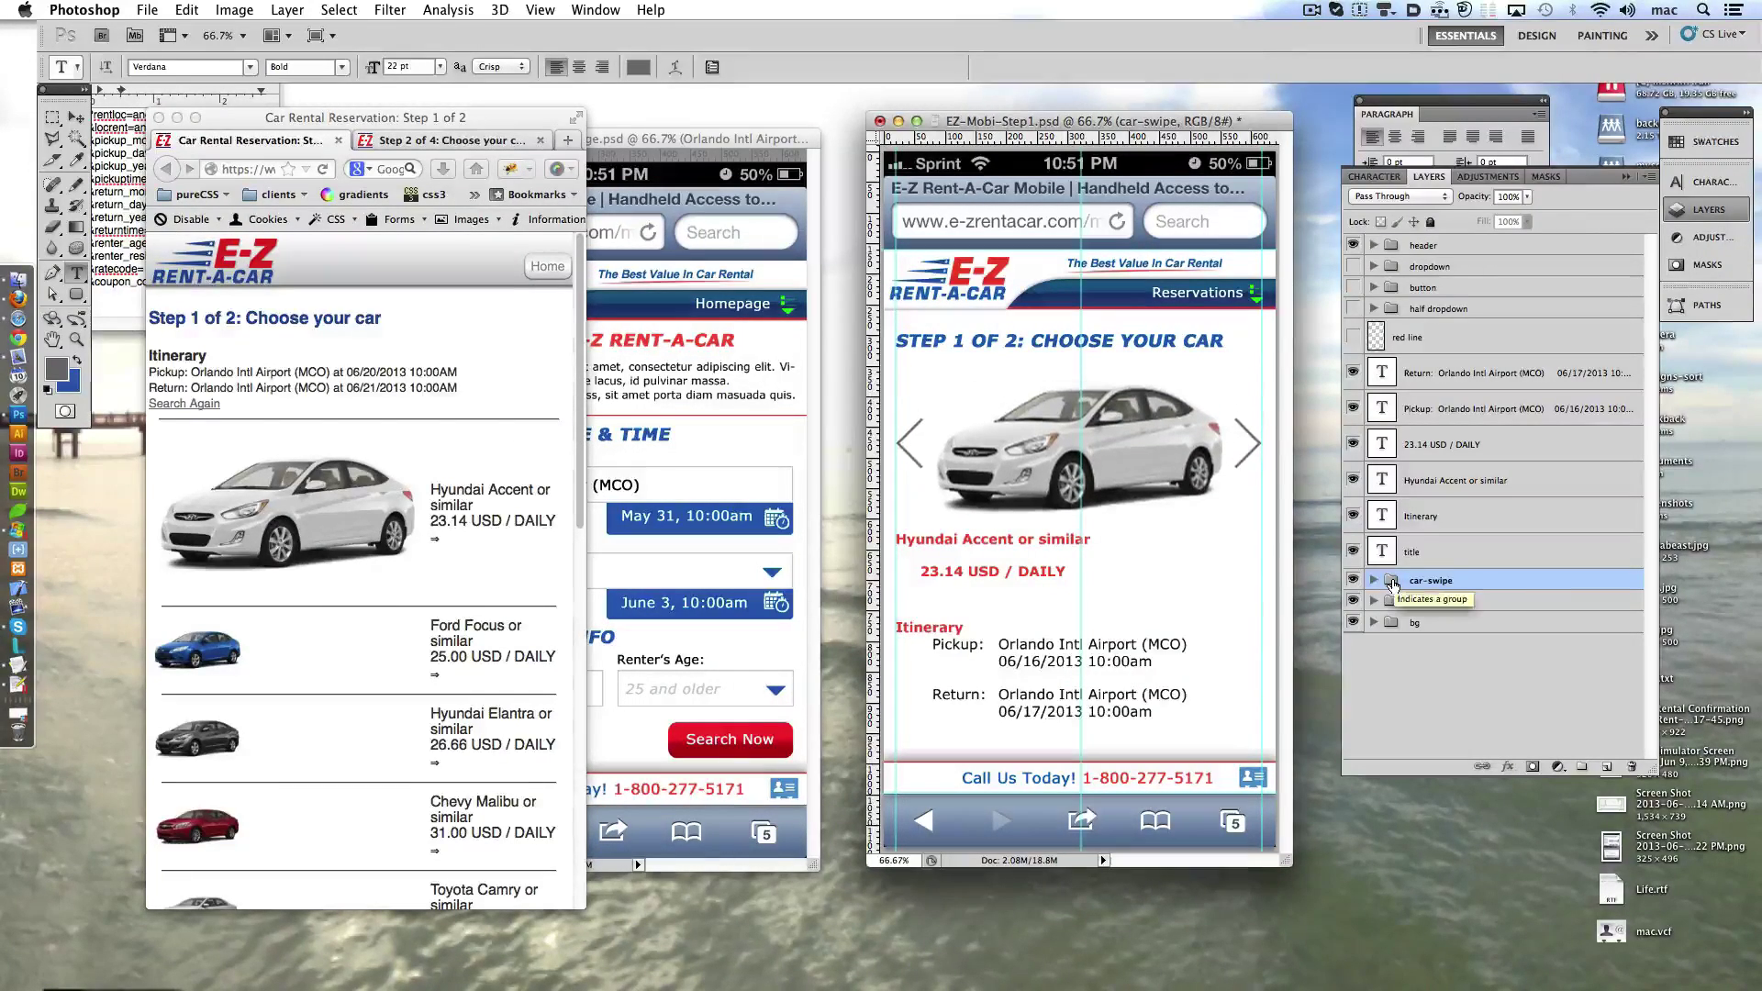
pyautogui.click(481, 144)
# - Make the Economy heading 28 pt and blue
pyautogui.scroll(10, 489, 386)
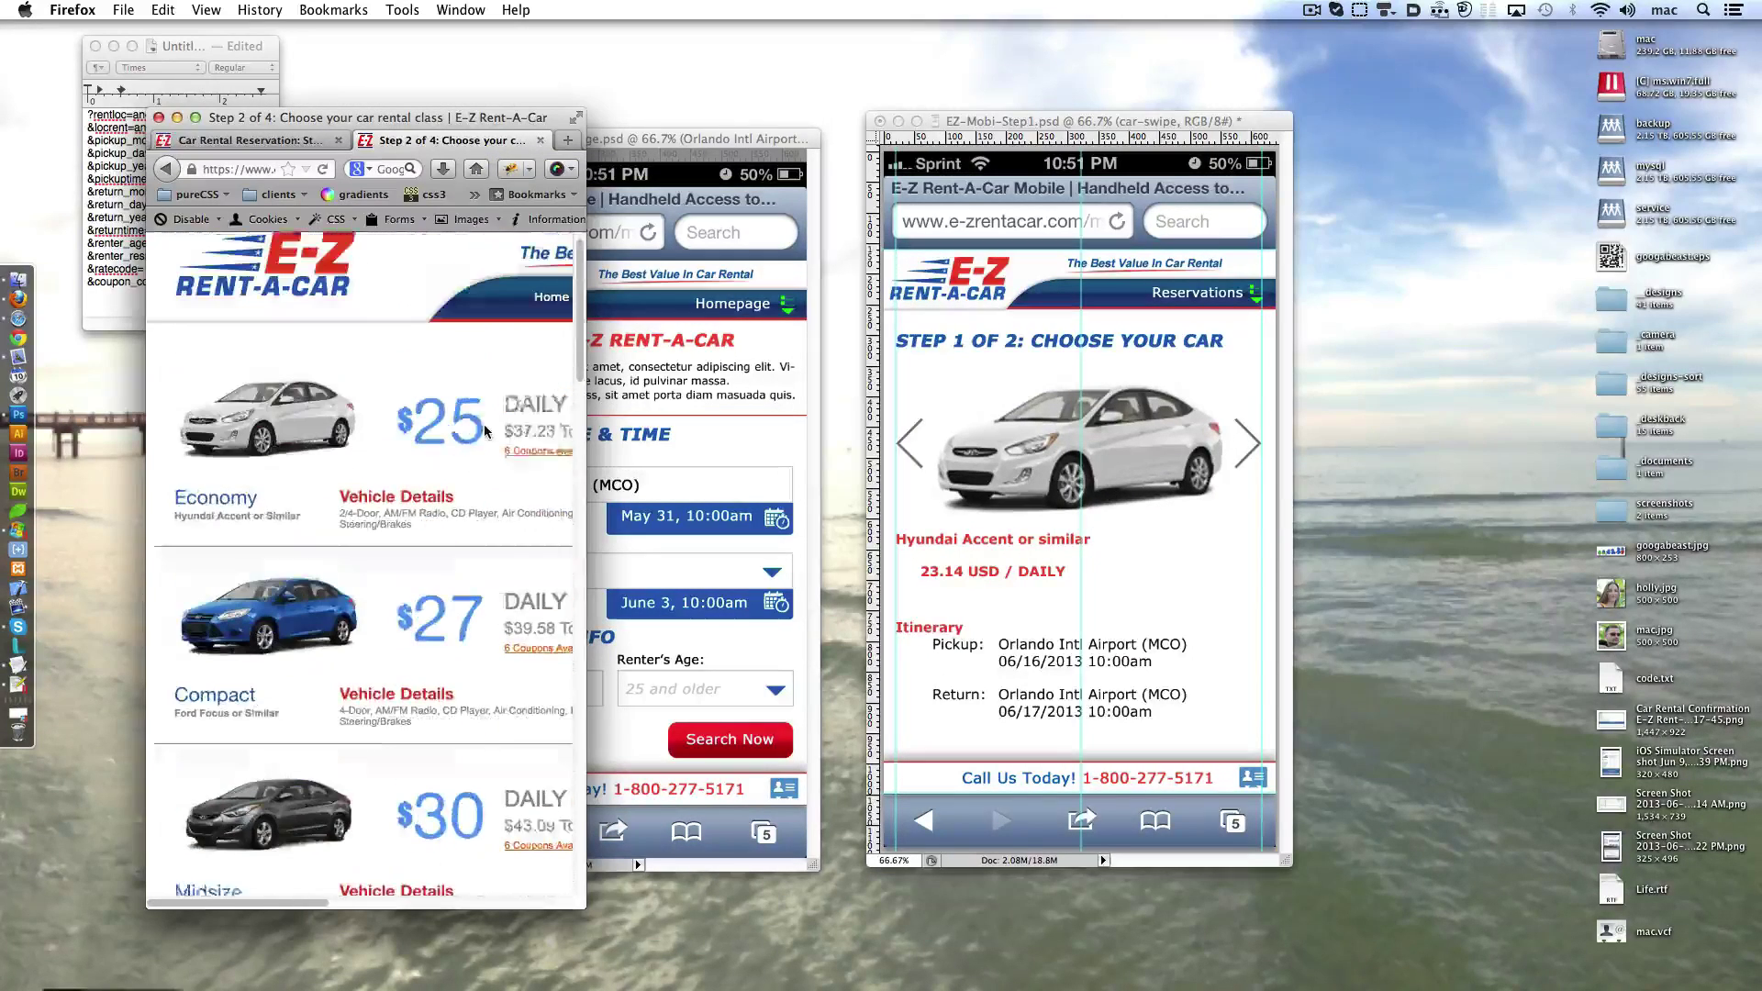
pyautogui.click(945, 544)
pyautogui.write('Economy')
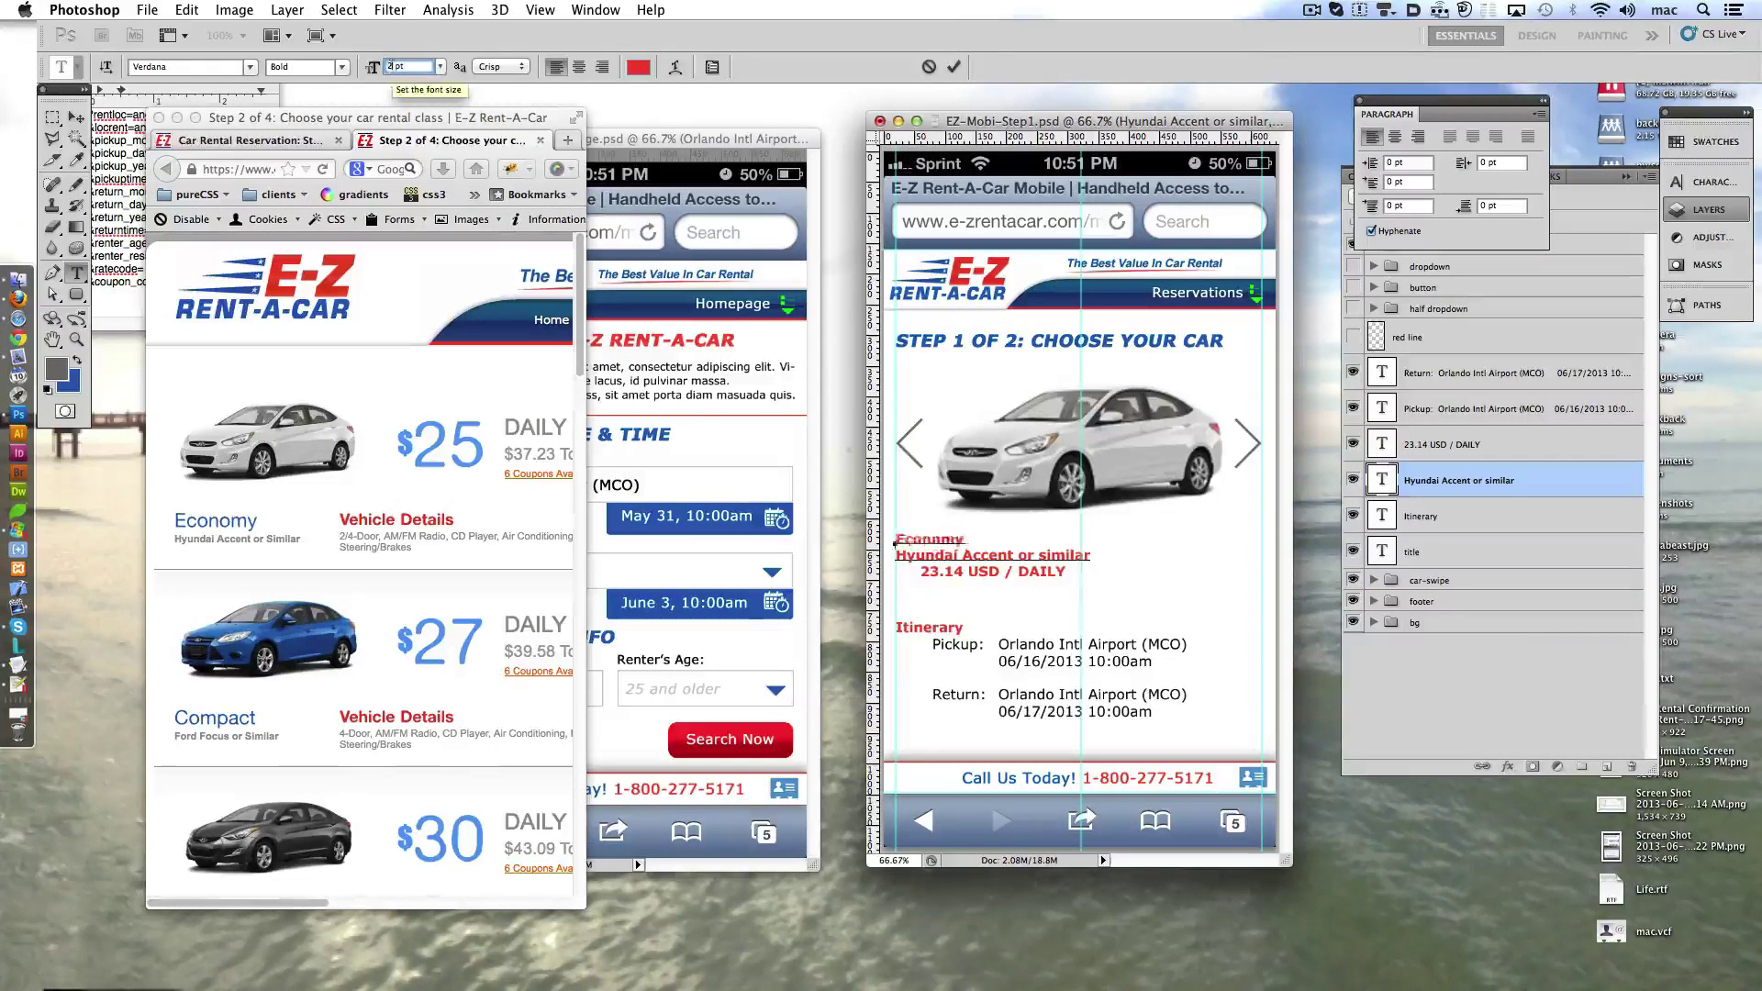
pyautogui.write('28')
pyautogui.press('Return')
pyautogui.click(1706, 183)
pyautogui.click(1705, 141)
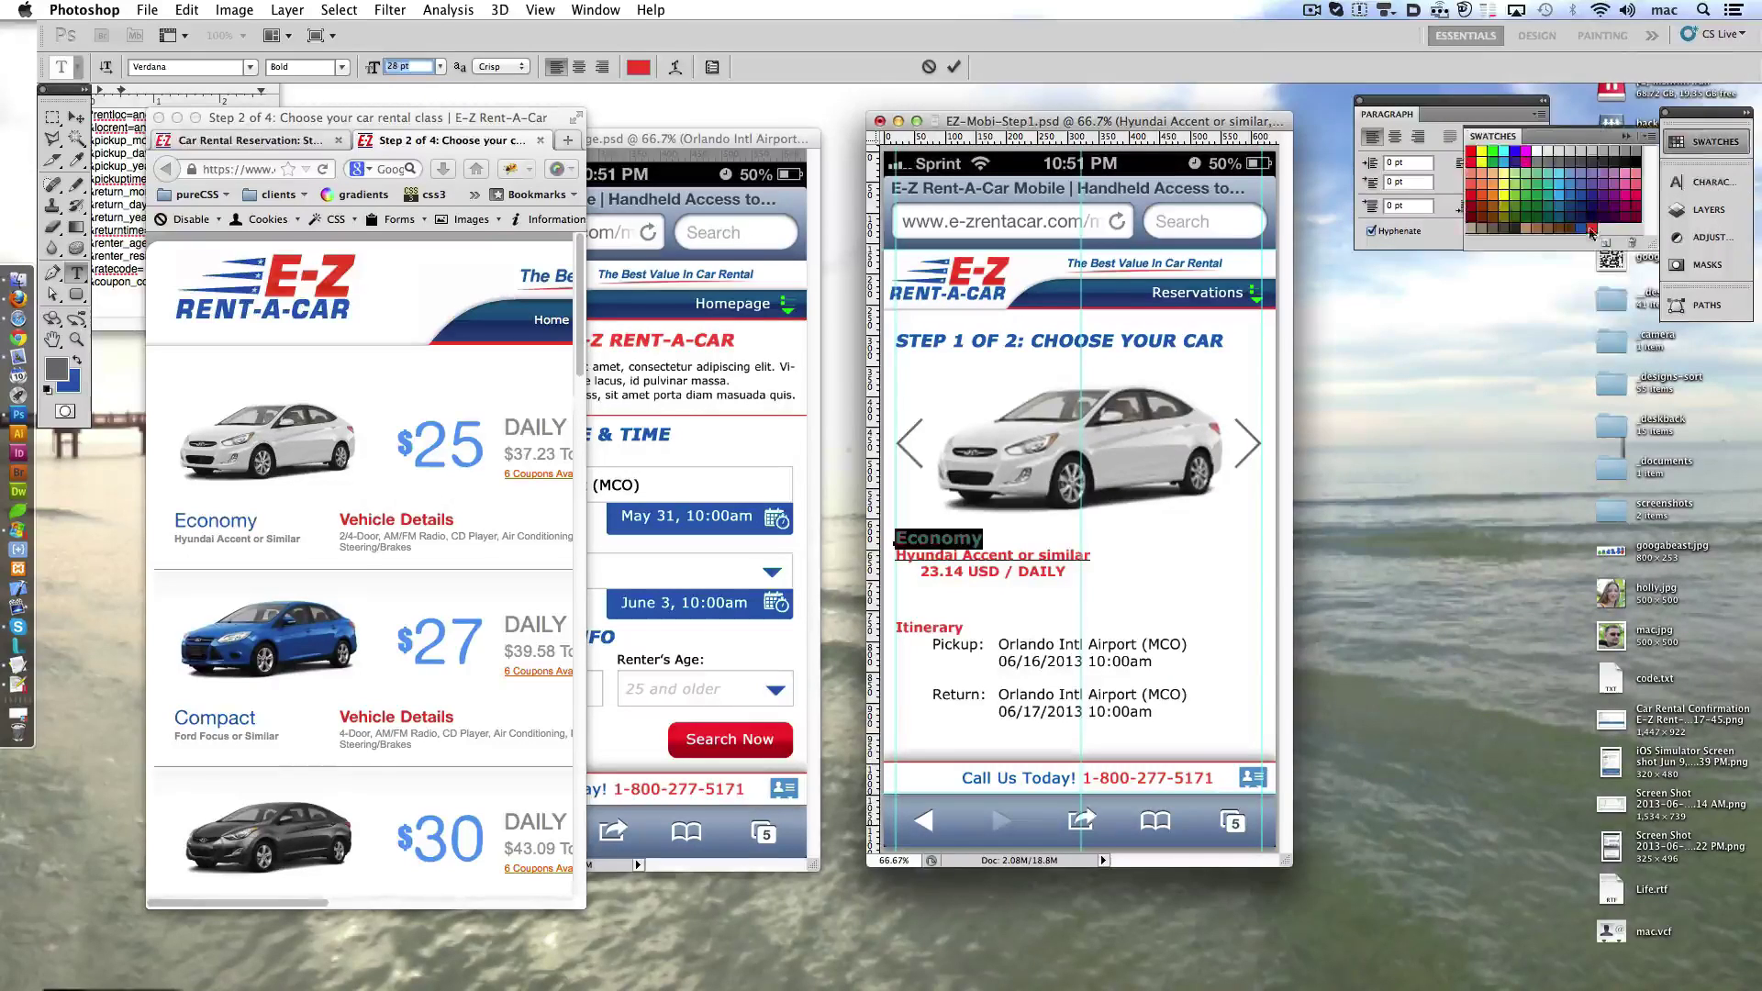
pyautogui.click(1587, 223)
# - Move the Economy heading above the car and drop the Hyundai line from it
pyautogui.click(916, 557)
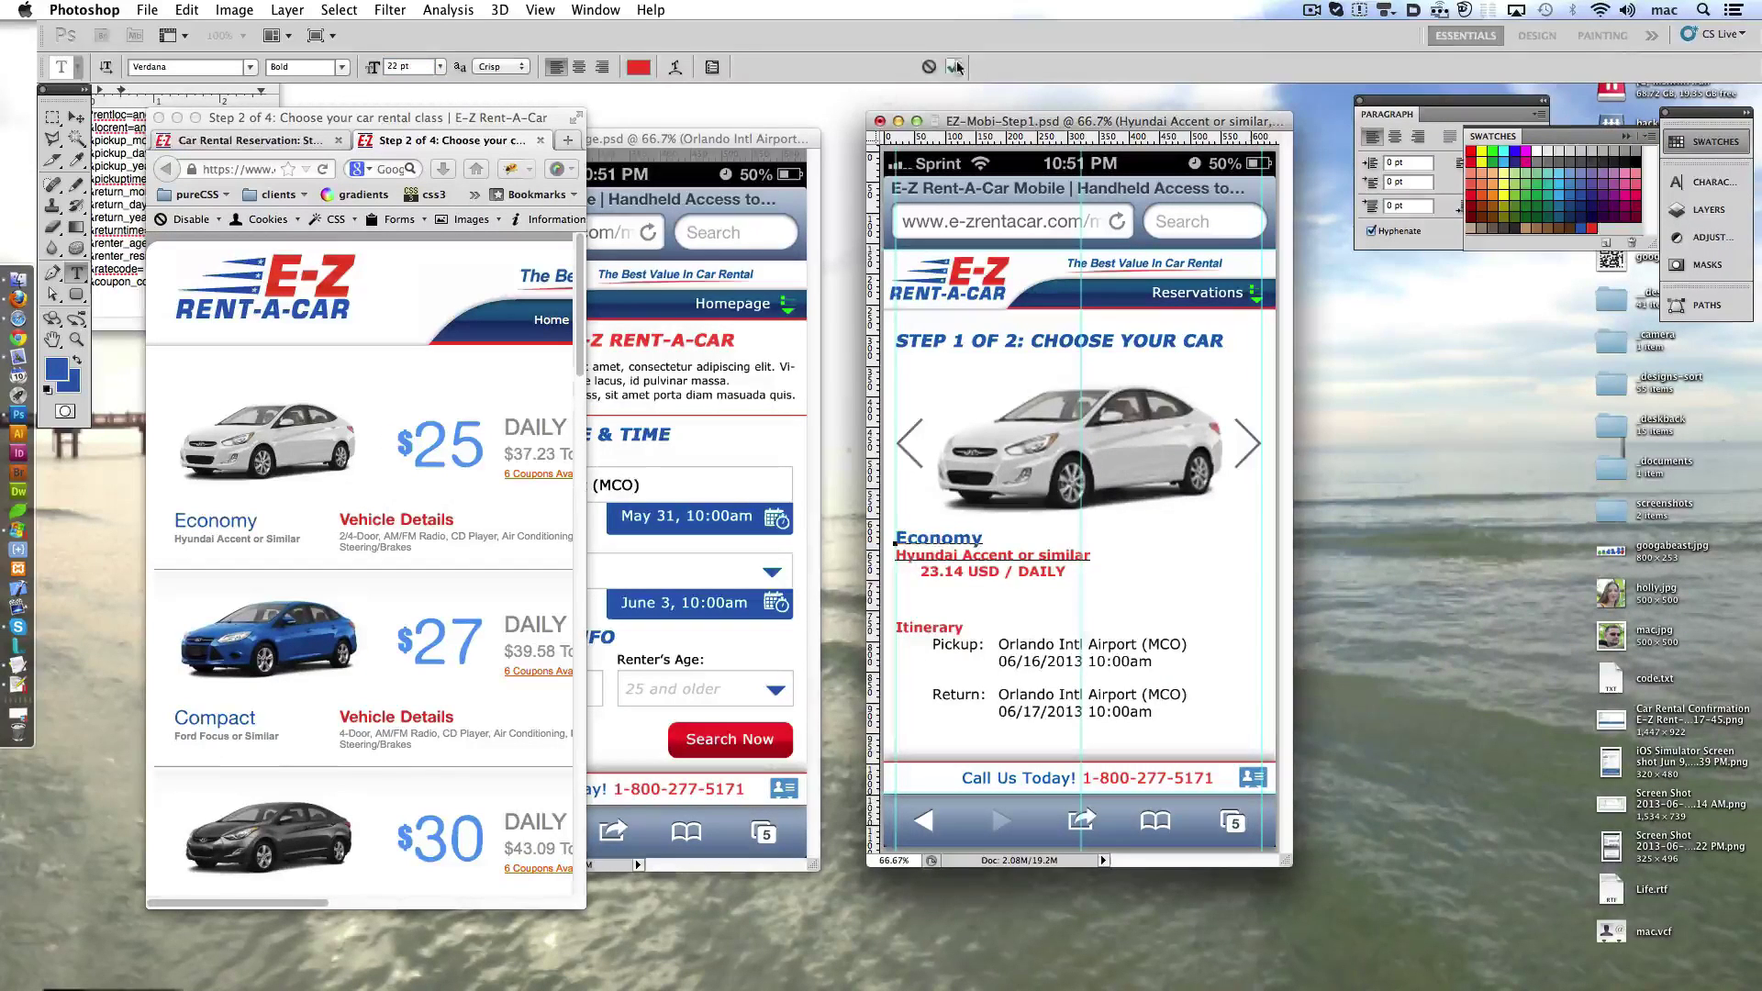
pyautogui.hotkey('ctrl', 'Return')
pyautogui.moveTo(923, 555)
pyautogui.mouseDown()
pyautogui.moveTo(918, 397)
pyautogui.moveTo(1131, 404)
pyautogui.mouseUp()
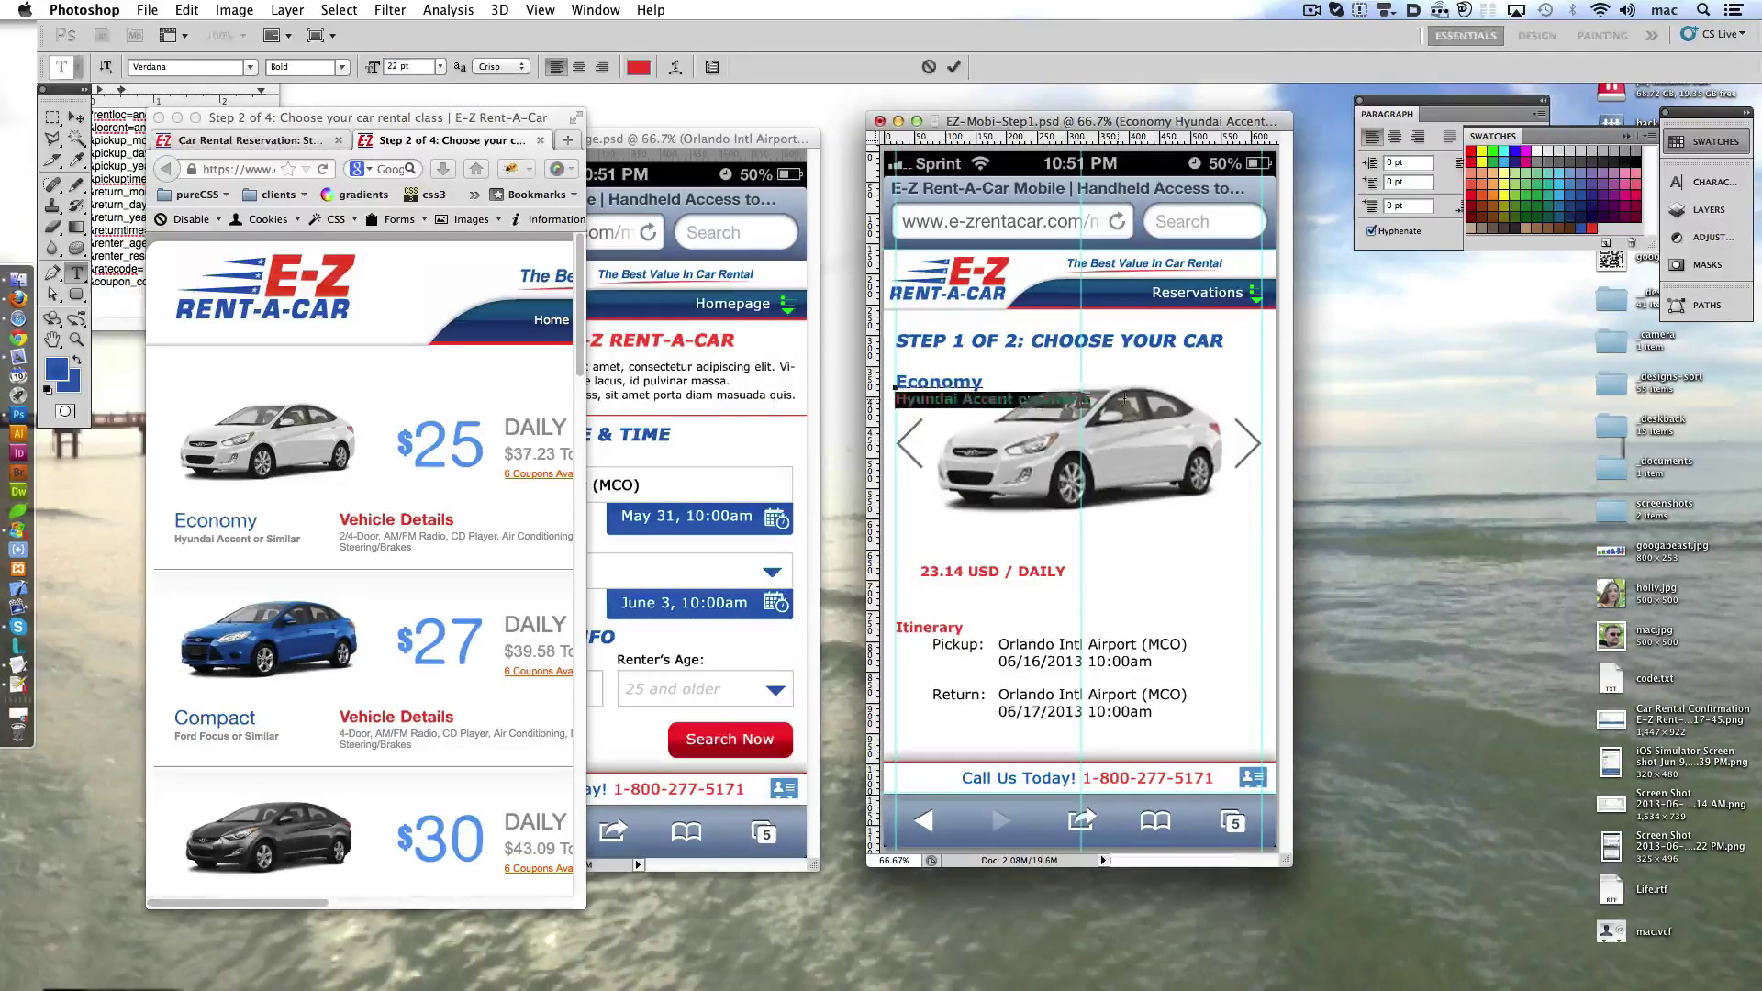
pyautogui.press('BackSpace')
pyautogui.hotkey('ctrl', 'Return')
# - Add 'Hyundai Accent or similar' as a separate red text layer, nudged right and down
pyautogui.click(1017, 520)
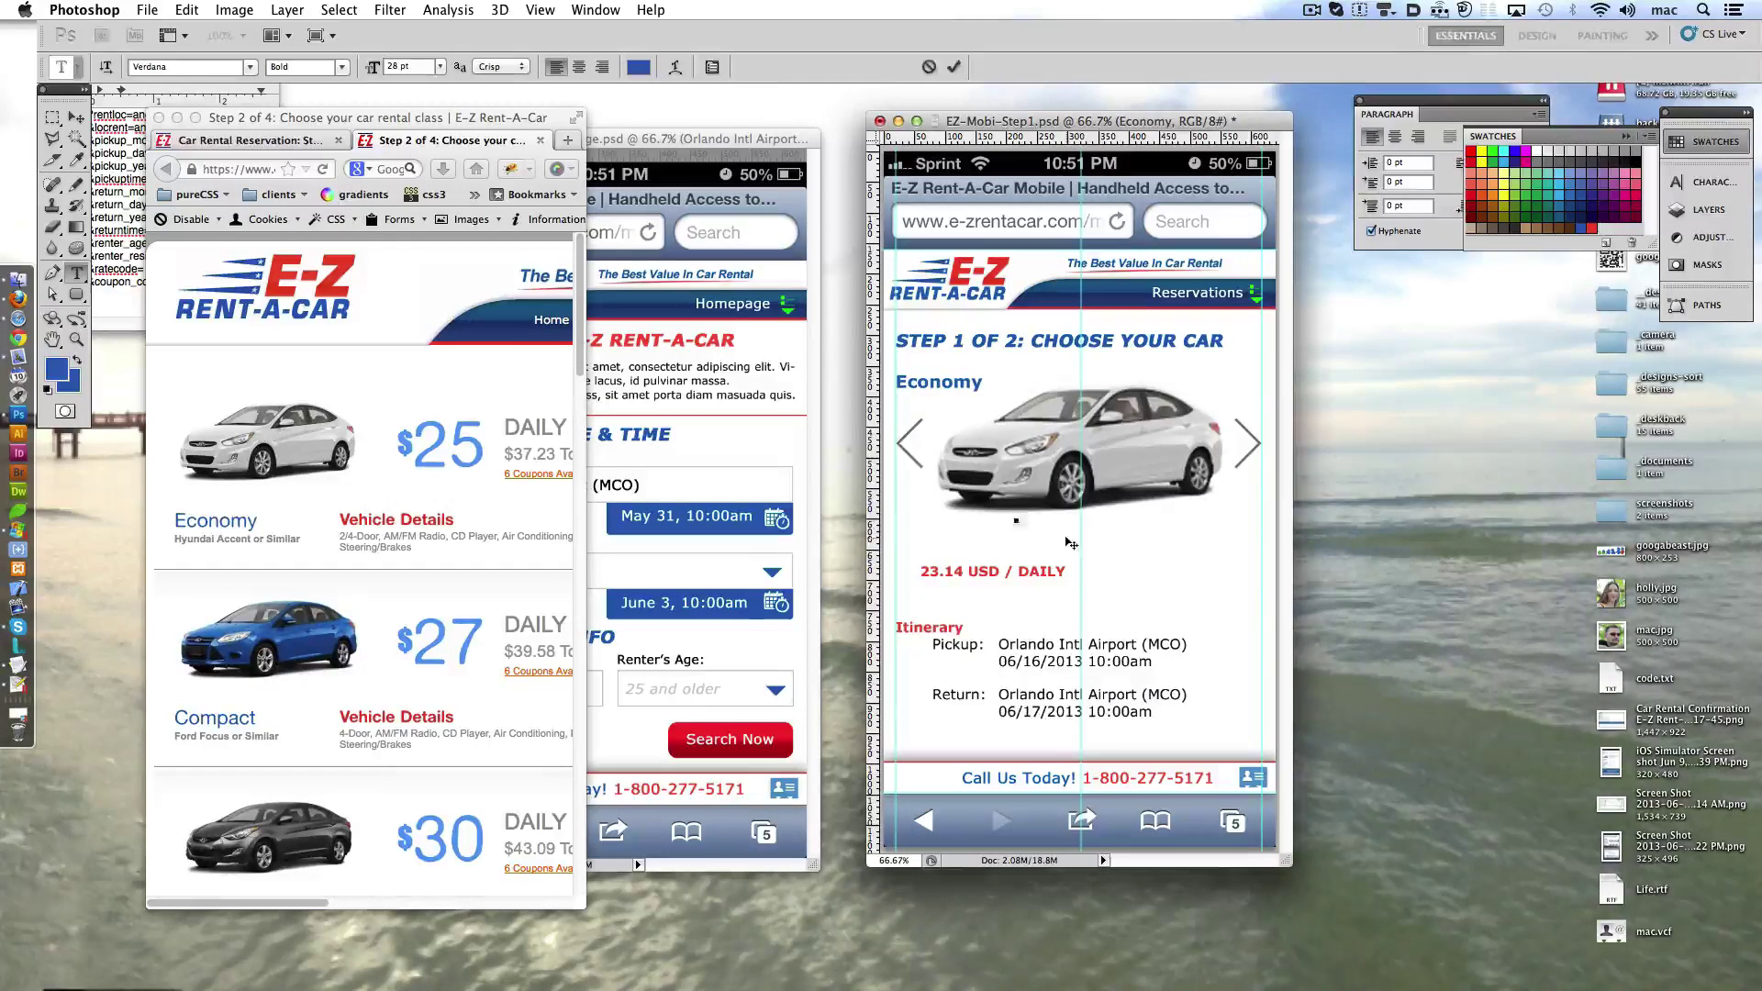
pyautogui.hotkey('ctrl', 'v')
pyautogui.hotkey('ctrl', 'Return')
pyautogui.hotkey('ctrl', 'shift', 'Right')
pyautogui.hotkey('ctrl', 'shift', 'Right')
pyautogui.hotkey('ctrl', 'shift', 'Right')
pyautogui.hotkey('ctrl', 'shift', 'Right')
pyautogui.hotkey('ctrl', 'shift', 'Right')
pyautogui.hotkey('ctrl', 'shift', 'Right')
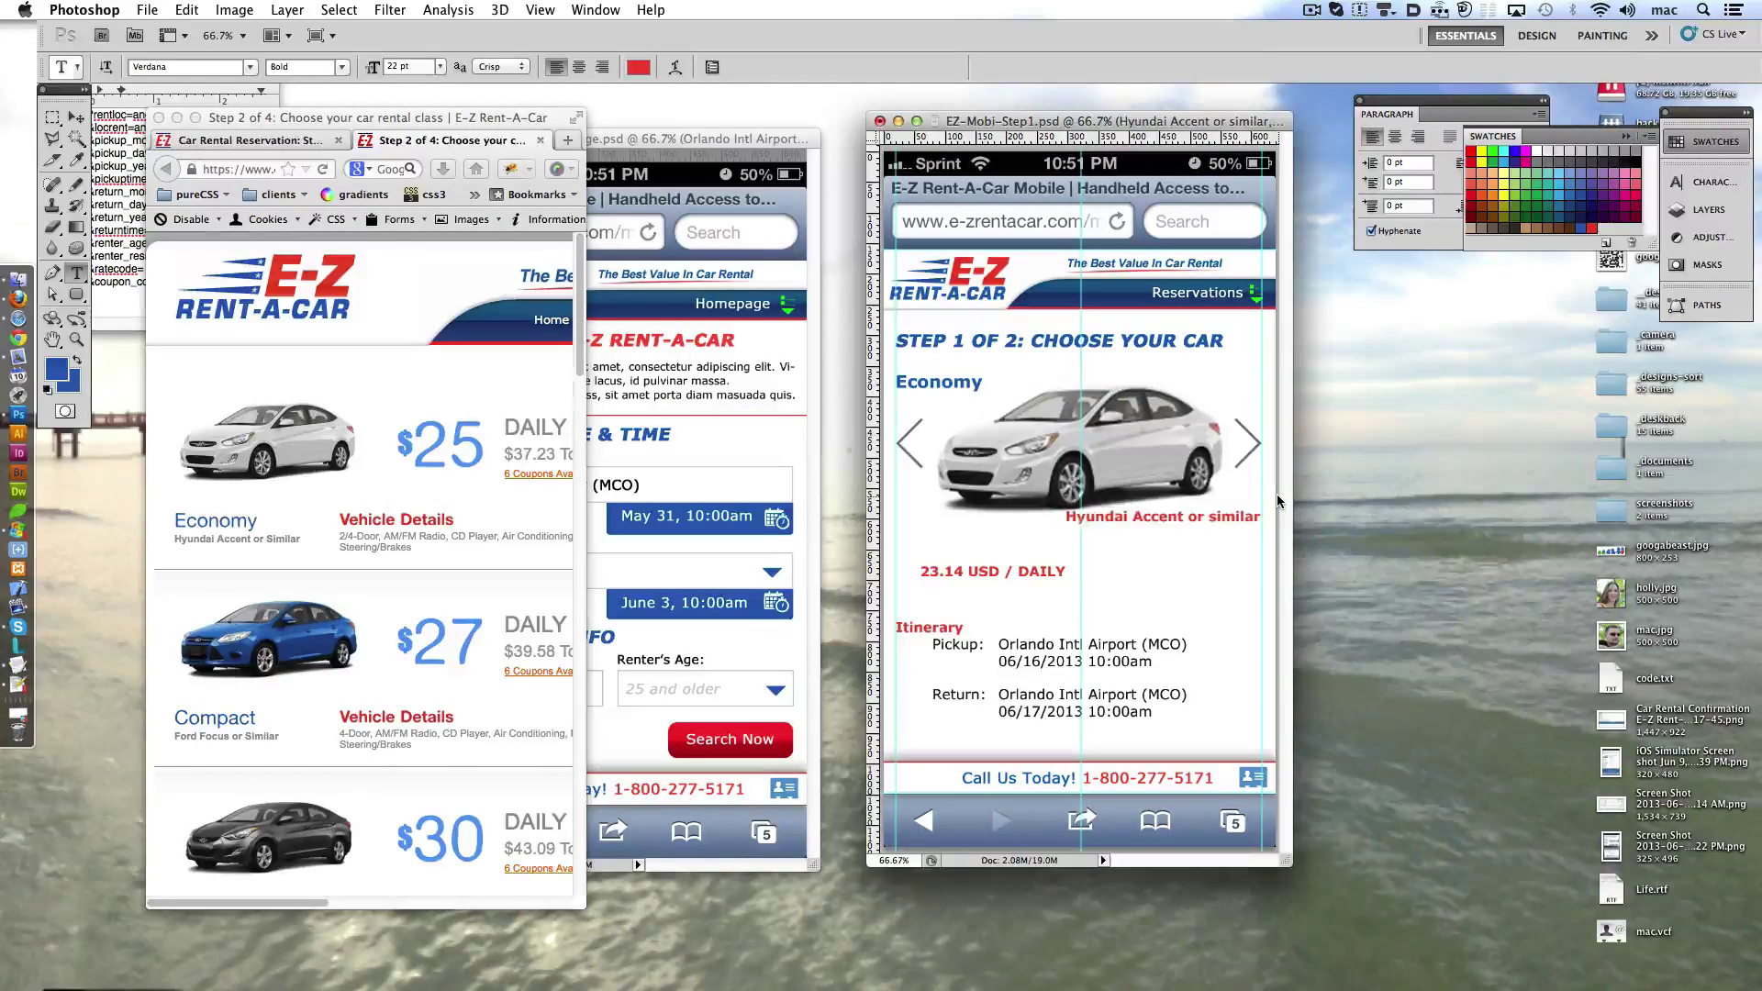
pyautogui.hotkey('ctrl', 'shift', 'Down')
pyautogui.hotkey('ctrl', 'shift', 'Down')
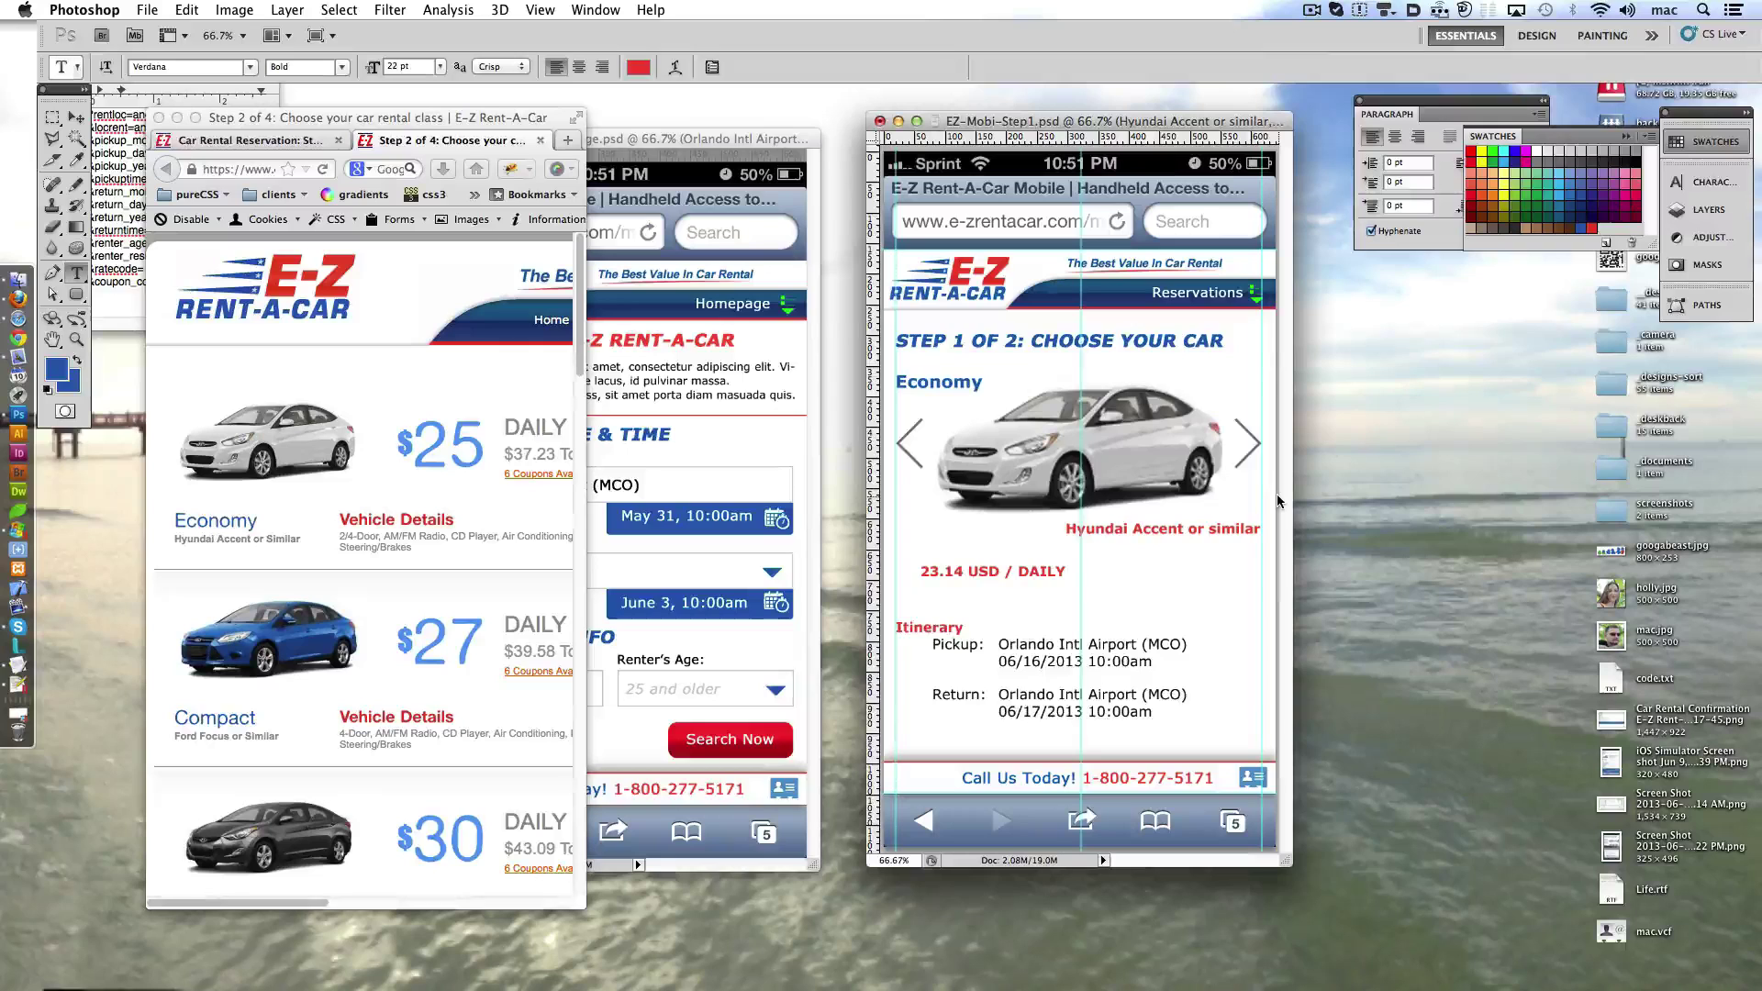
pyautogui.click(1702, 213)
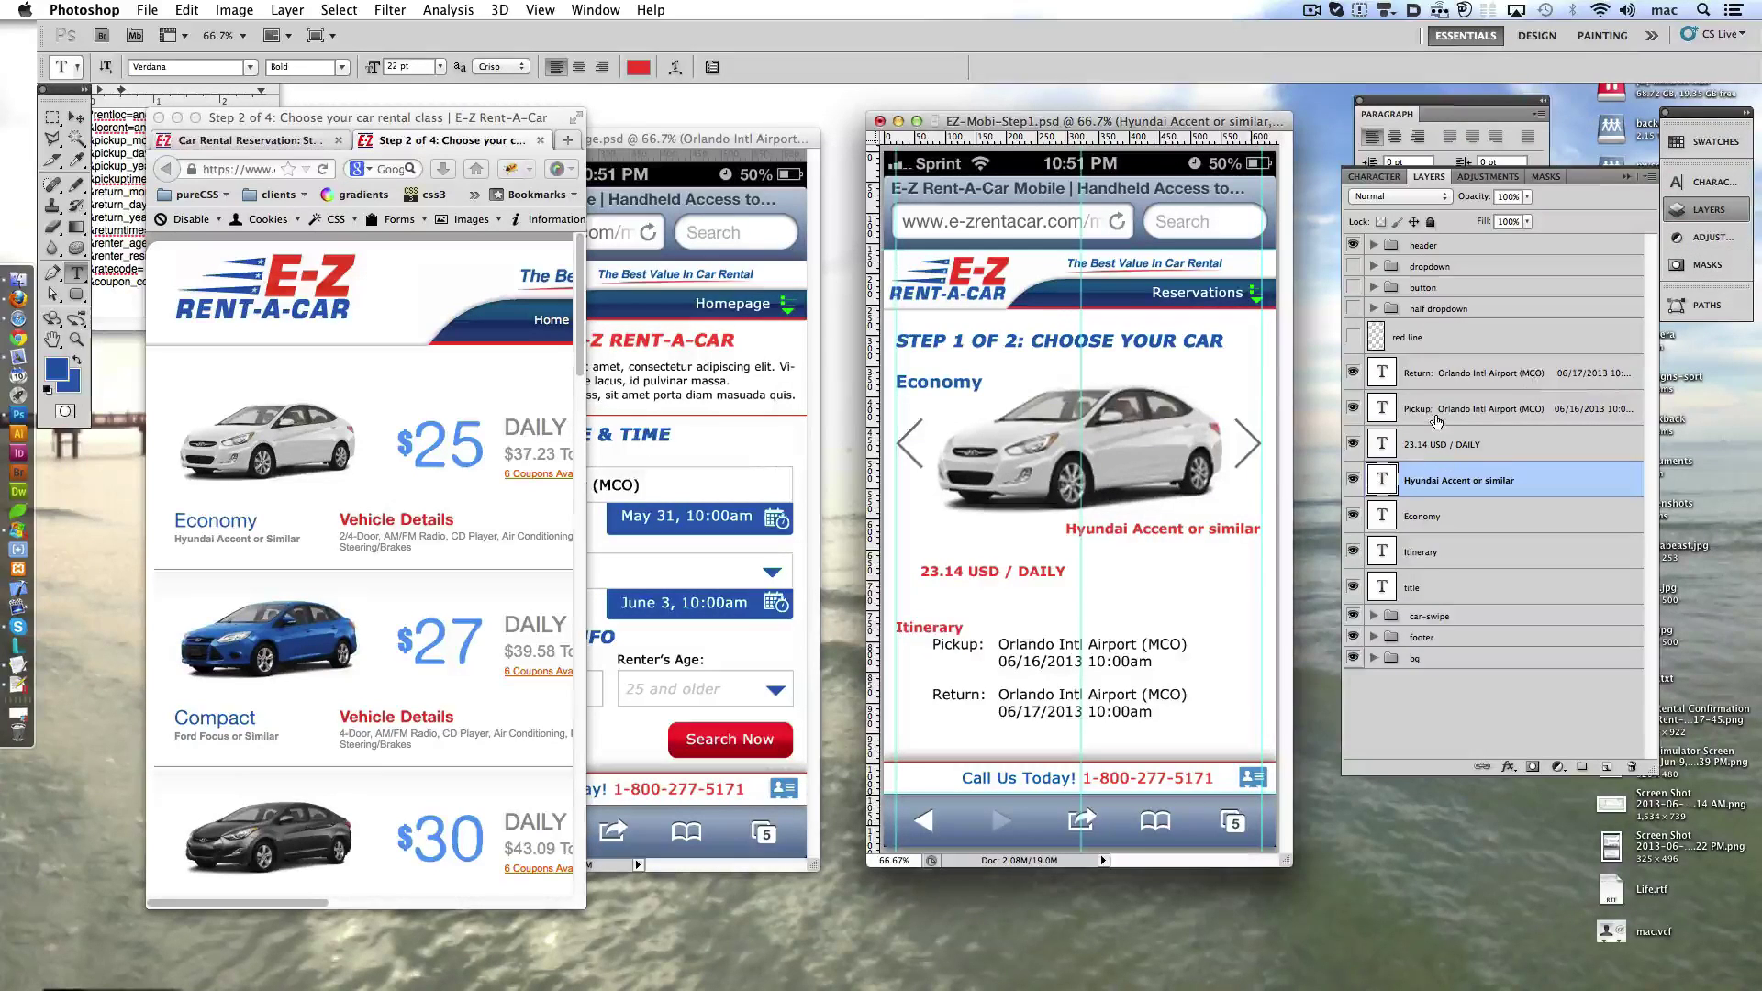
pyautogui.hotkey('ctrl', 'shift', 'Down')
# - Nudge the car-swipe group down, hide the guides, and nudge Economy up
pyautogui.click(1441, 616)
pyautogui.hotkey('ctrl', 'shift', 'Down')
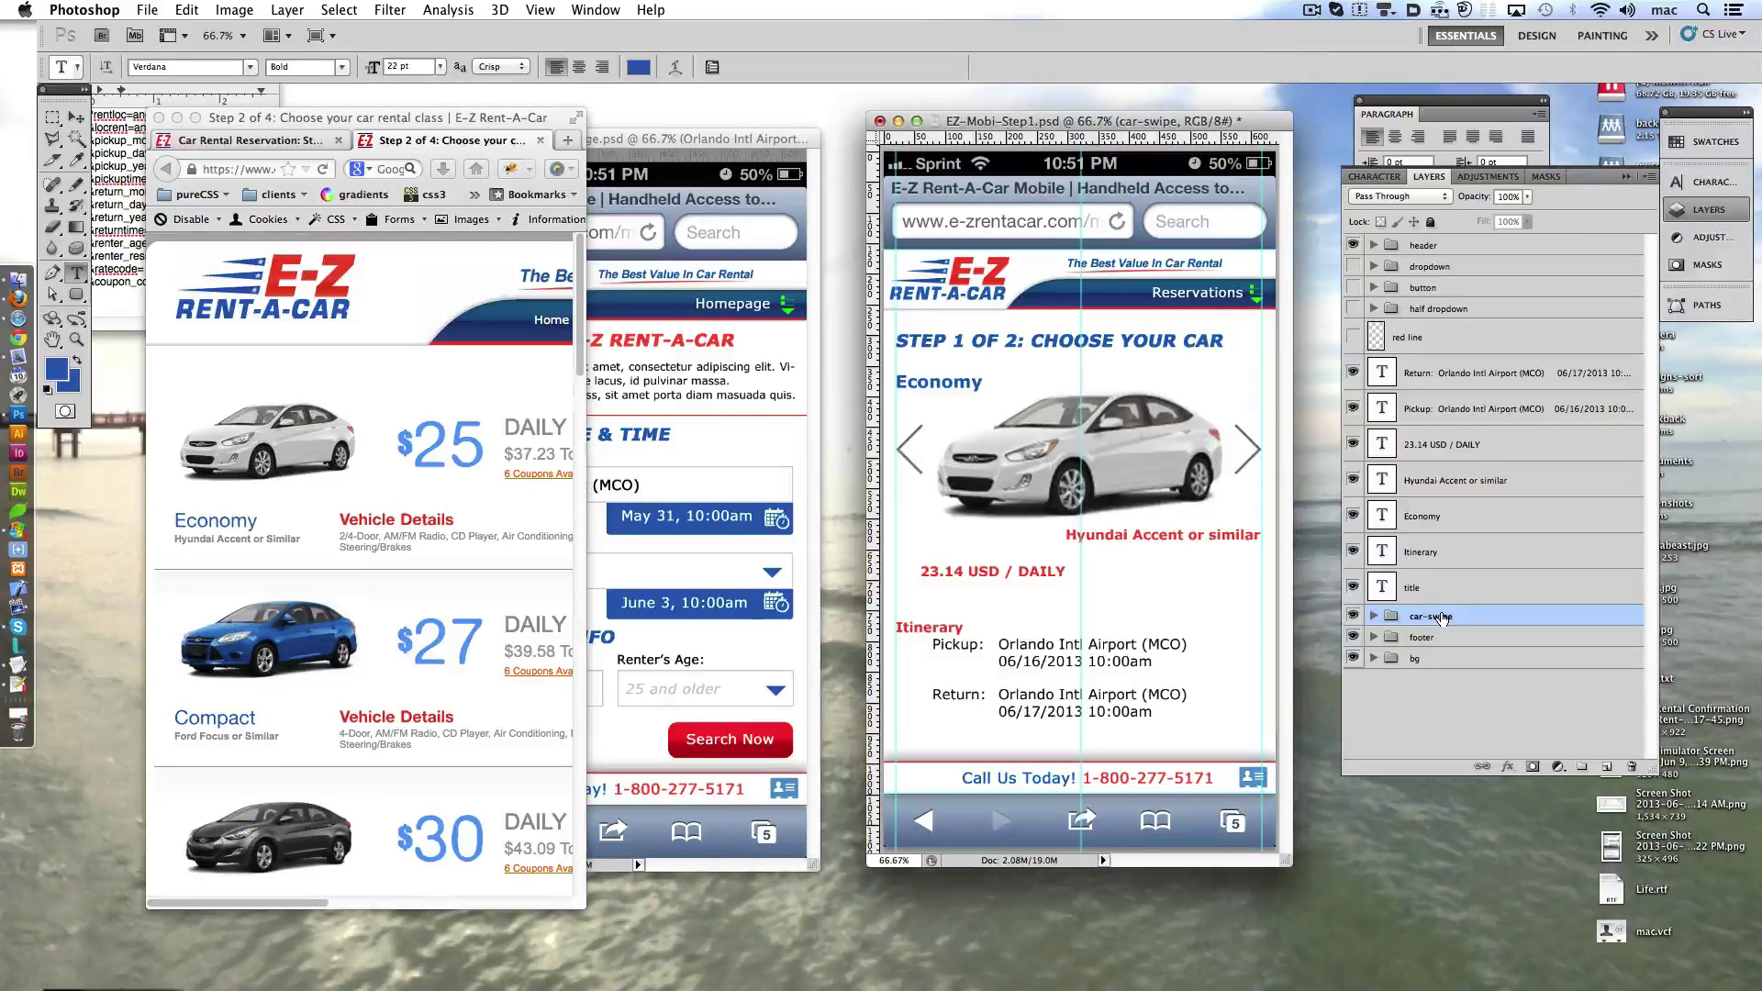
pyautogui.hotkey('ctrl', ';')
pyautogui.hotkey('ctrl', 'Up')
pyautogui.hotkey('ctrl', 'Up')
pyautogui.hotkey('ctrl', 'Up')
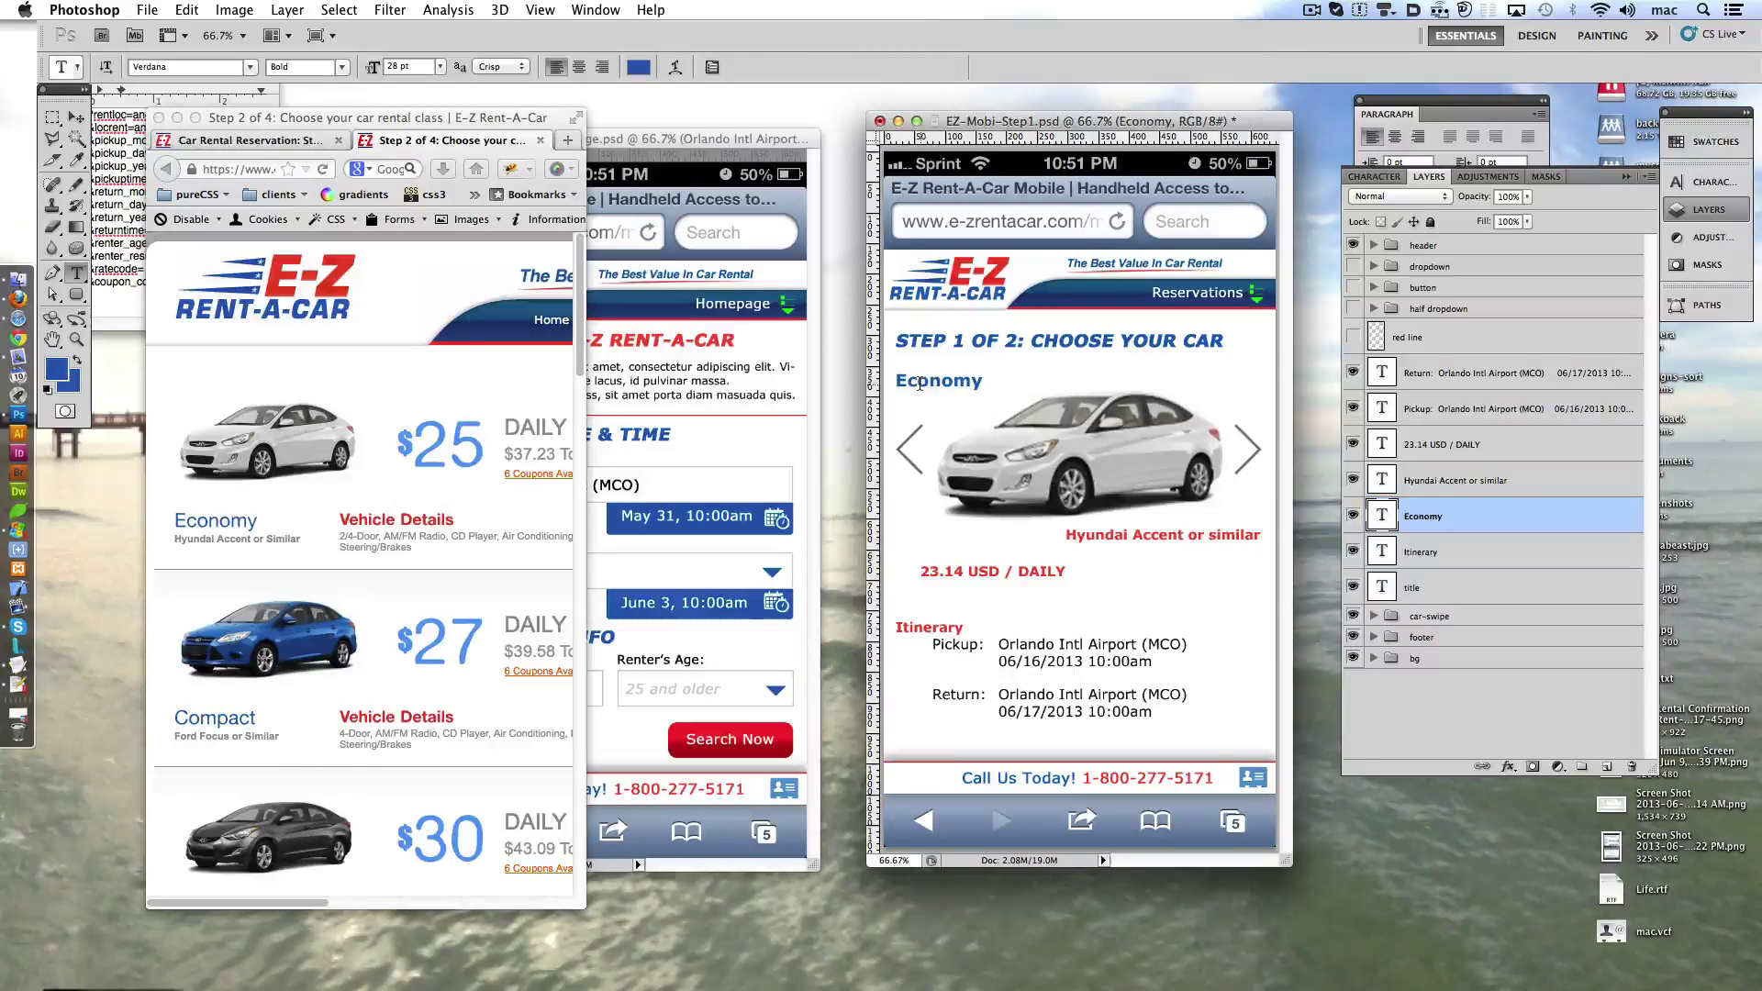
# - Scale the car image to about 85% and move the right carousel arrow inward
pyautogui.keyDown('ctrl'); pyautogui.click(1010, 441); pyautogui.keyUp('ctrl')
pyautogui.hotkey('ctrl', 't')
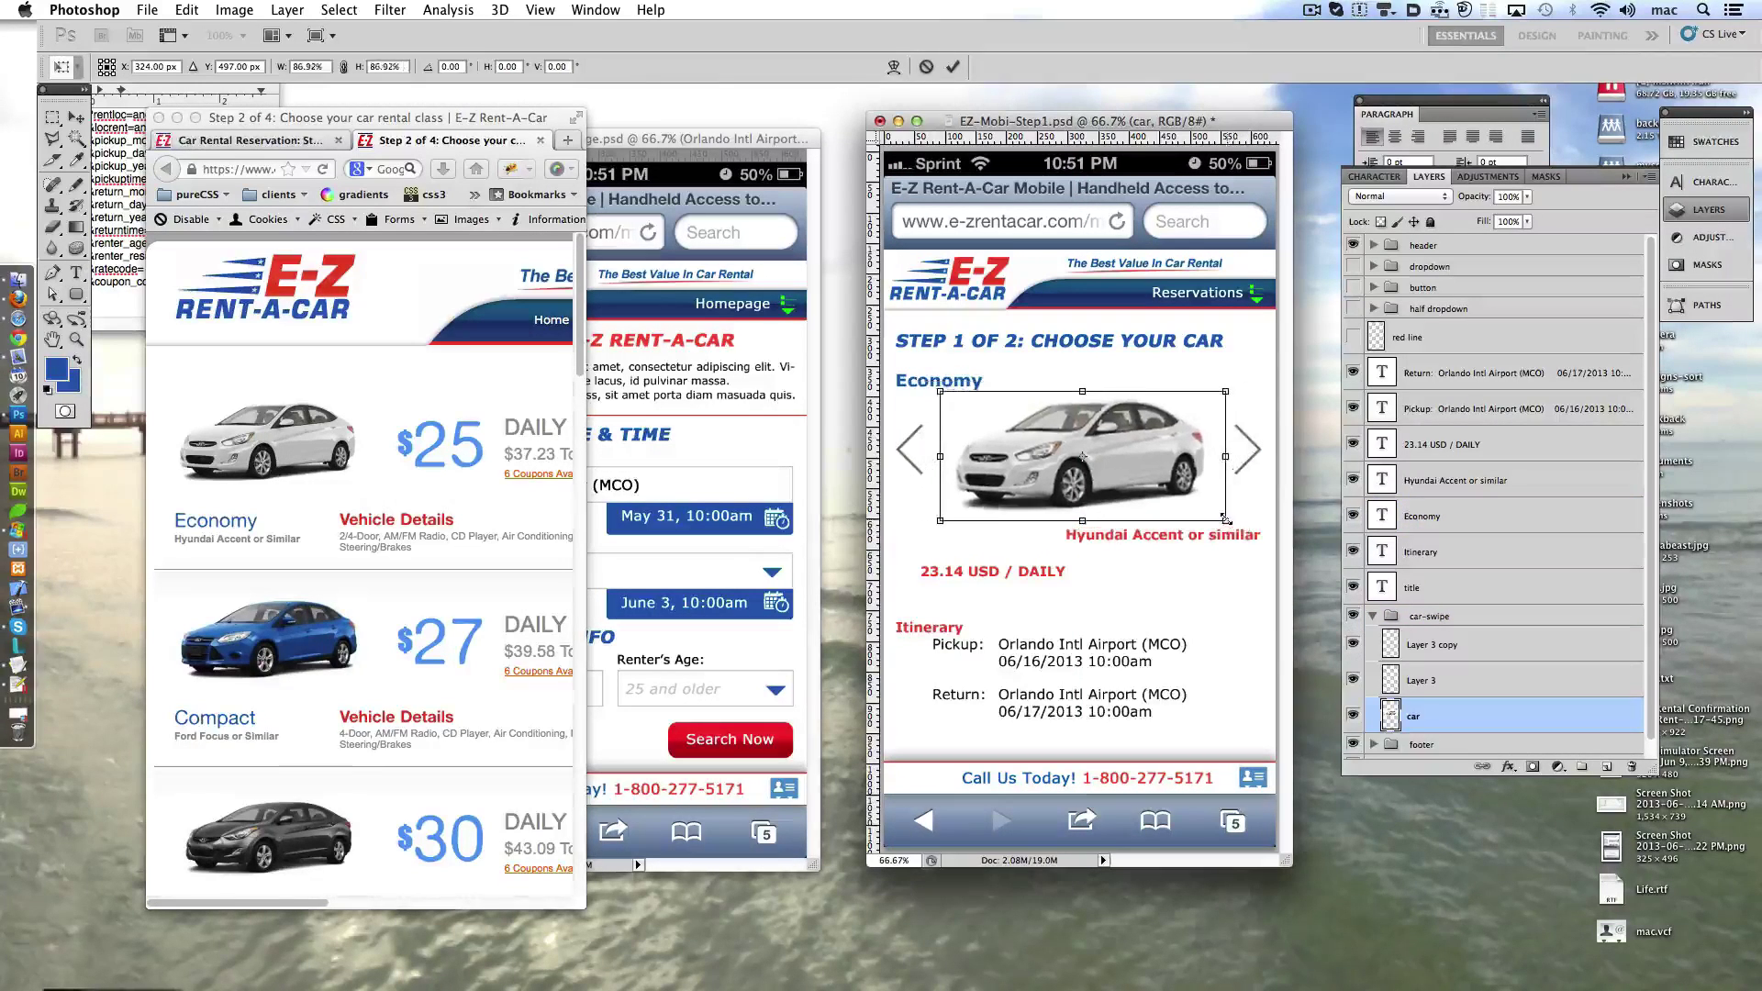
pyautogui.moveTo(1246, 531); pyautogui.dragTo(1222, 519)
pyautogui.press('Return')
pyautogui.click(1486, 682)
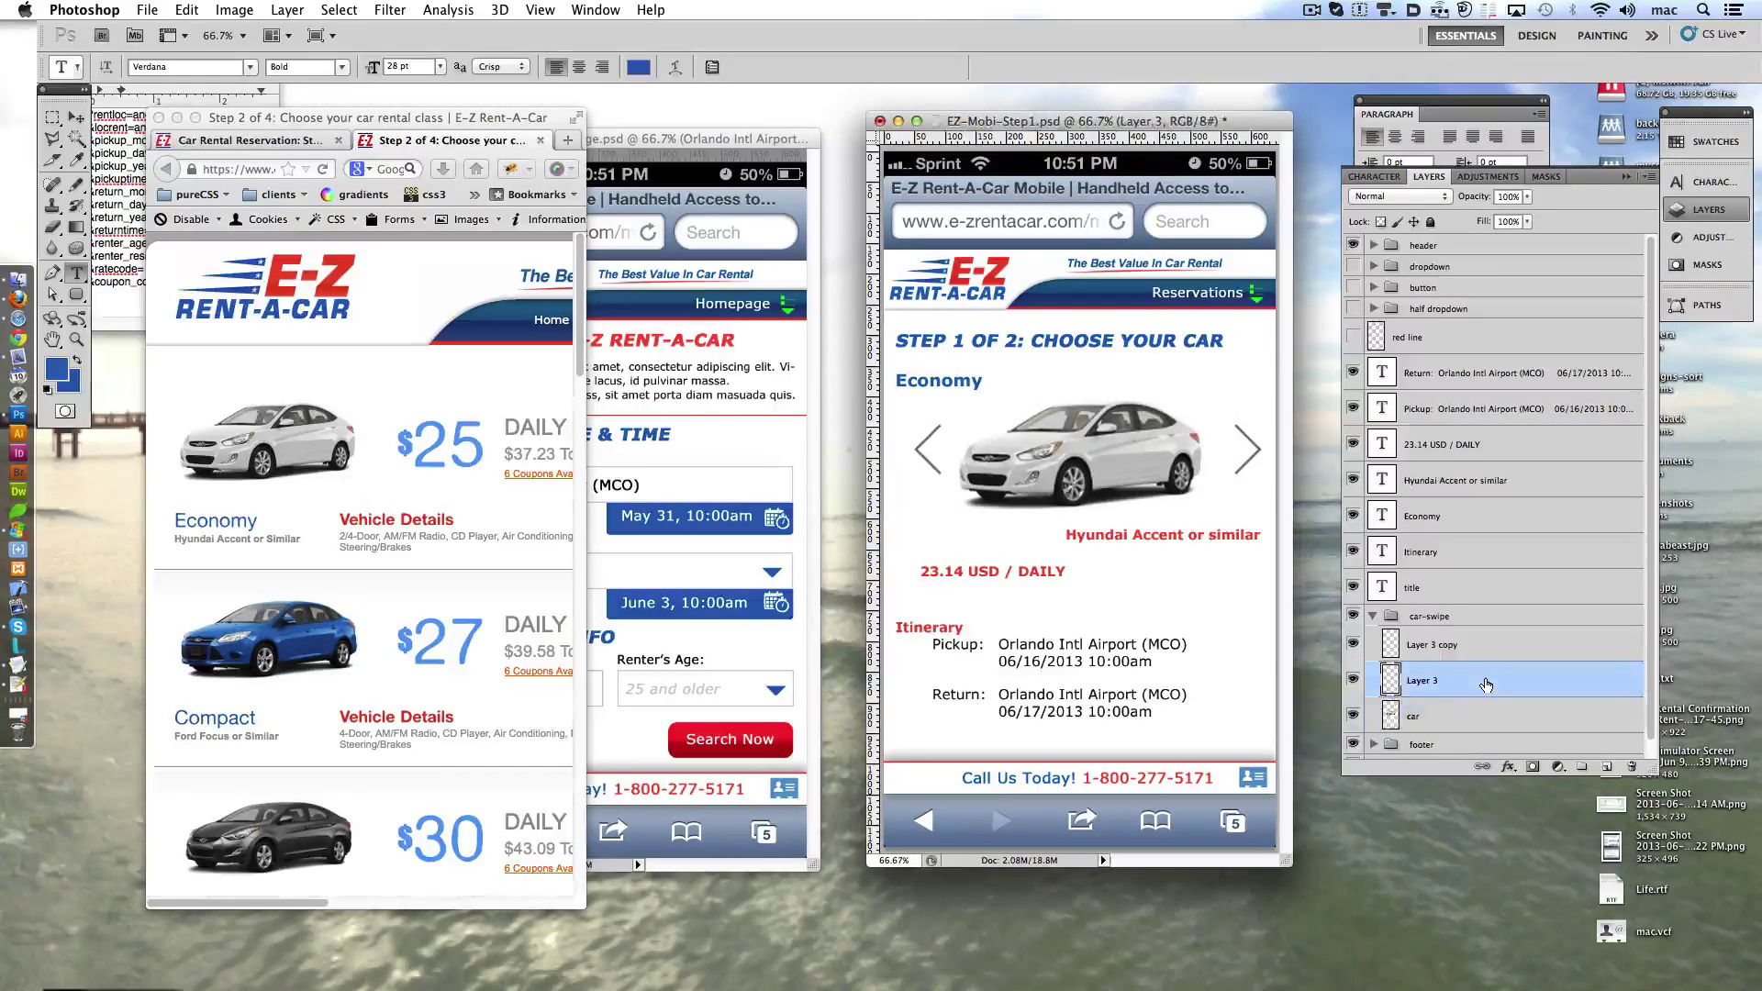
pyautogui.click(1486, 646)
pyautogui.hotkey('ctrl', 'shift', 'Left')
pyautogui.hotkey('ctrl', 'shift', 'Left')
pyautogui.hotkey('ctrl', 'shift', 'Left')
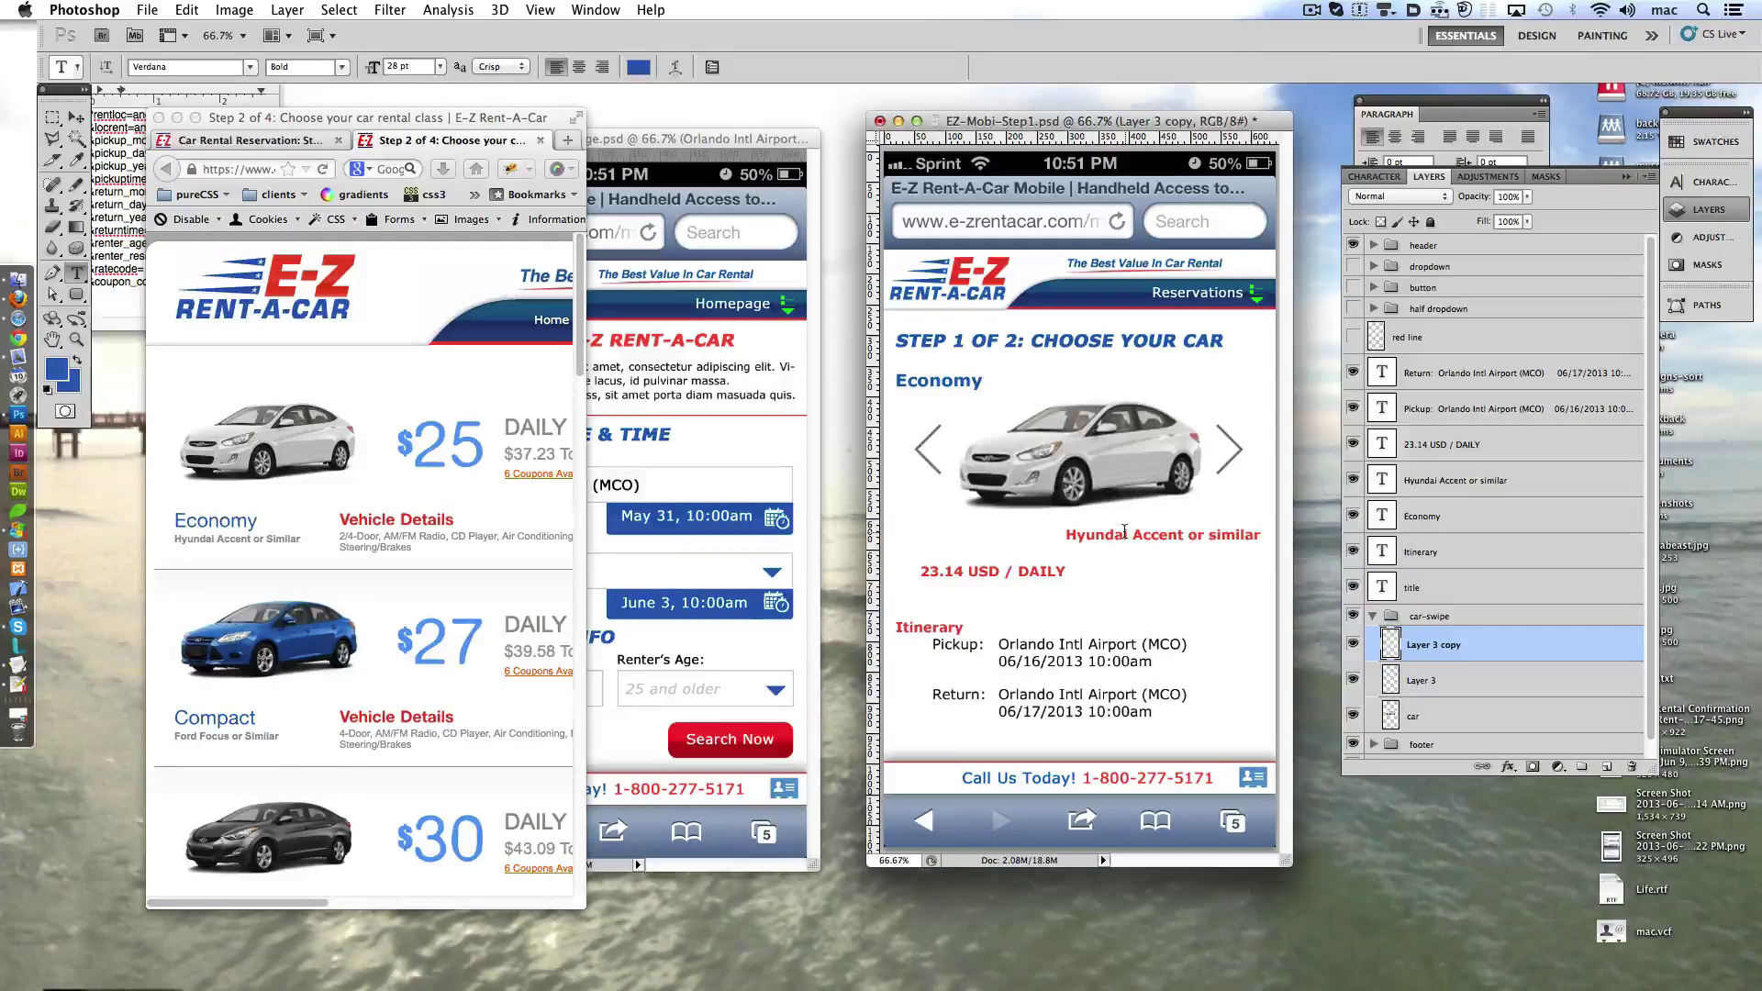
# - Place the car name just under Economy and shift the car-swipe group down
pyautogui.moveTo(1120, 531); pyautogui.dragTo(954, 405)
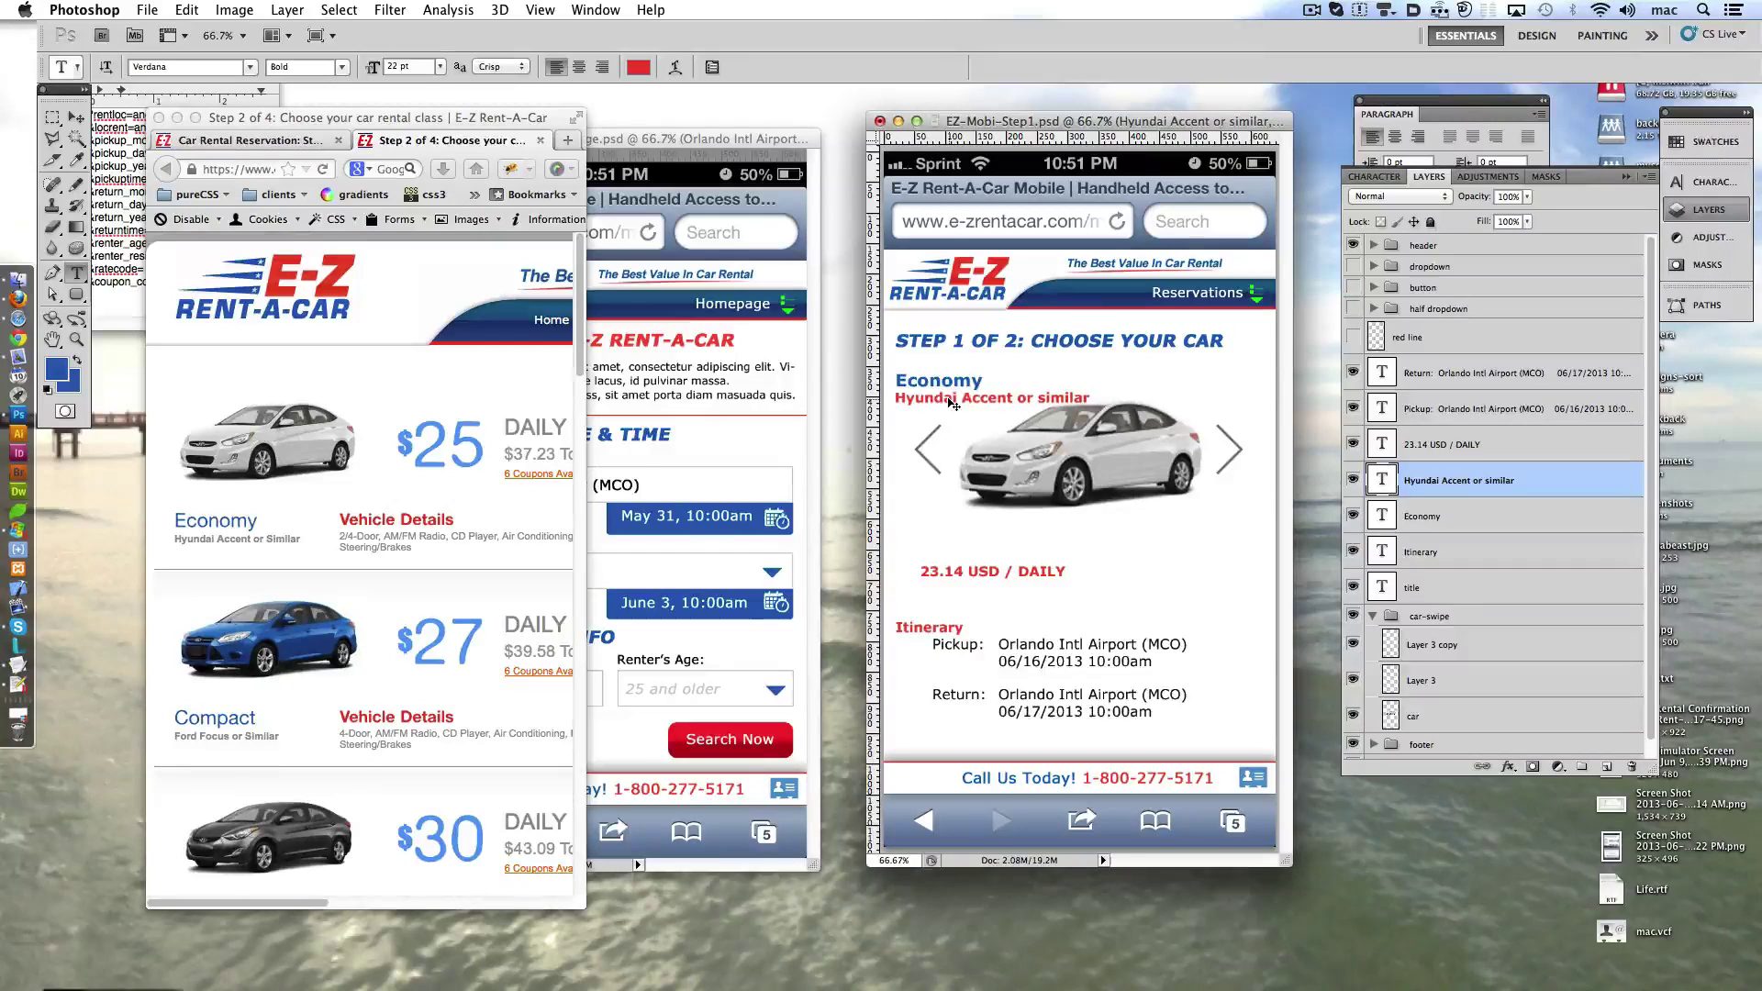
pyautogui.hotkey('shift', 'Up')
pyautogui.press('Right')
pyautogui.press('Right')
pyautogui.press('Right')
pyautogui.hotkey('shift', 'Down')
pyautogui.press('Down')
pyautogui.press('Down')
pyautogui.press('Down')
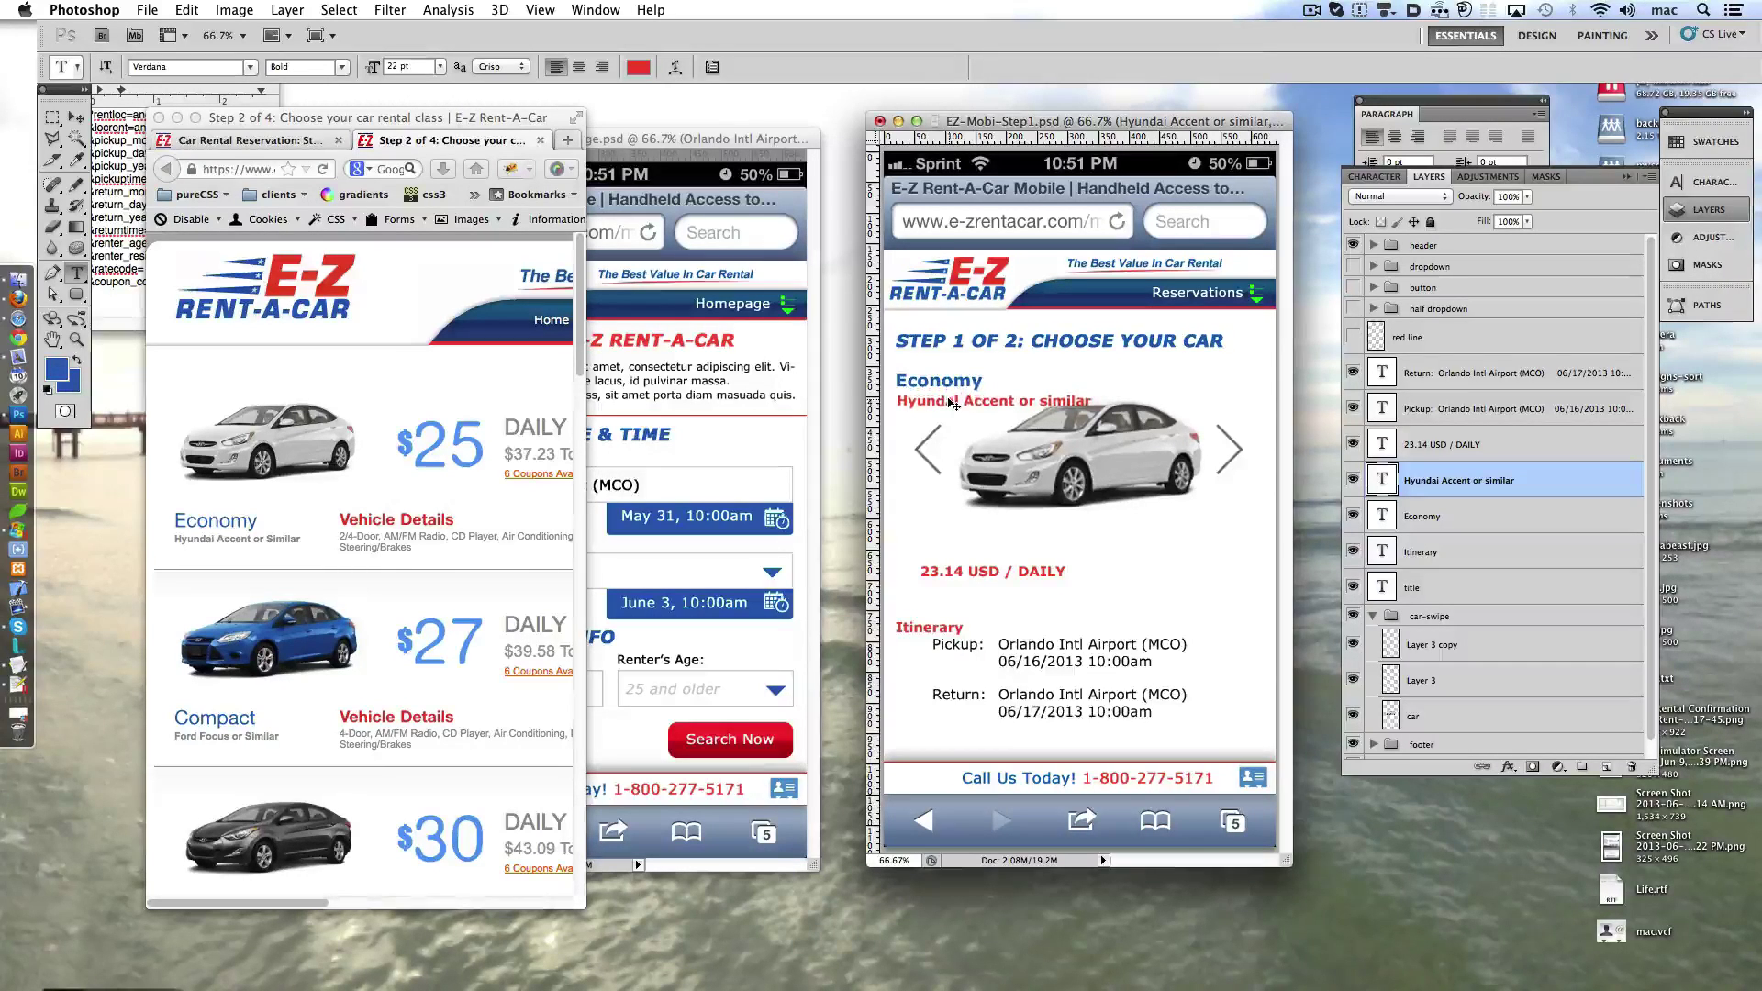
pyautogui.click(1411, 617)
pyautogui.hotkey('shift', 'Down')
pyautogui.hotkey('shift', 'Down')
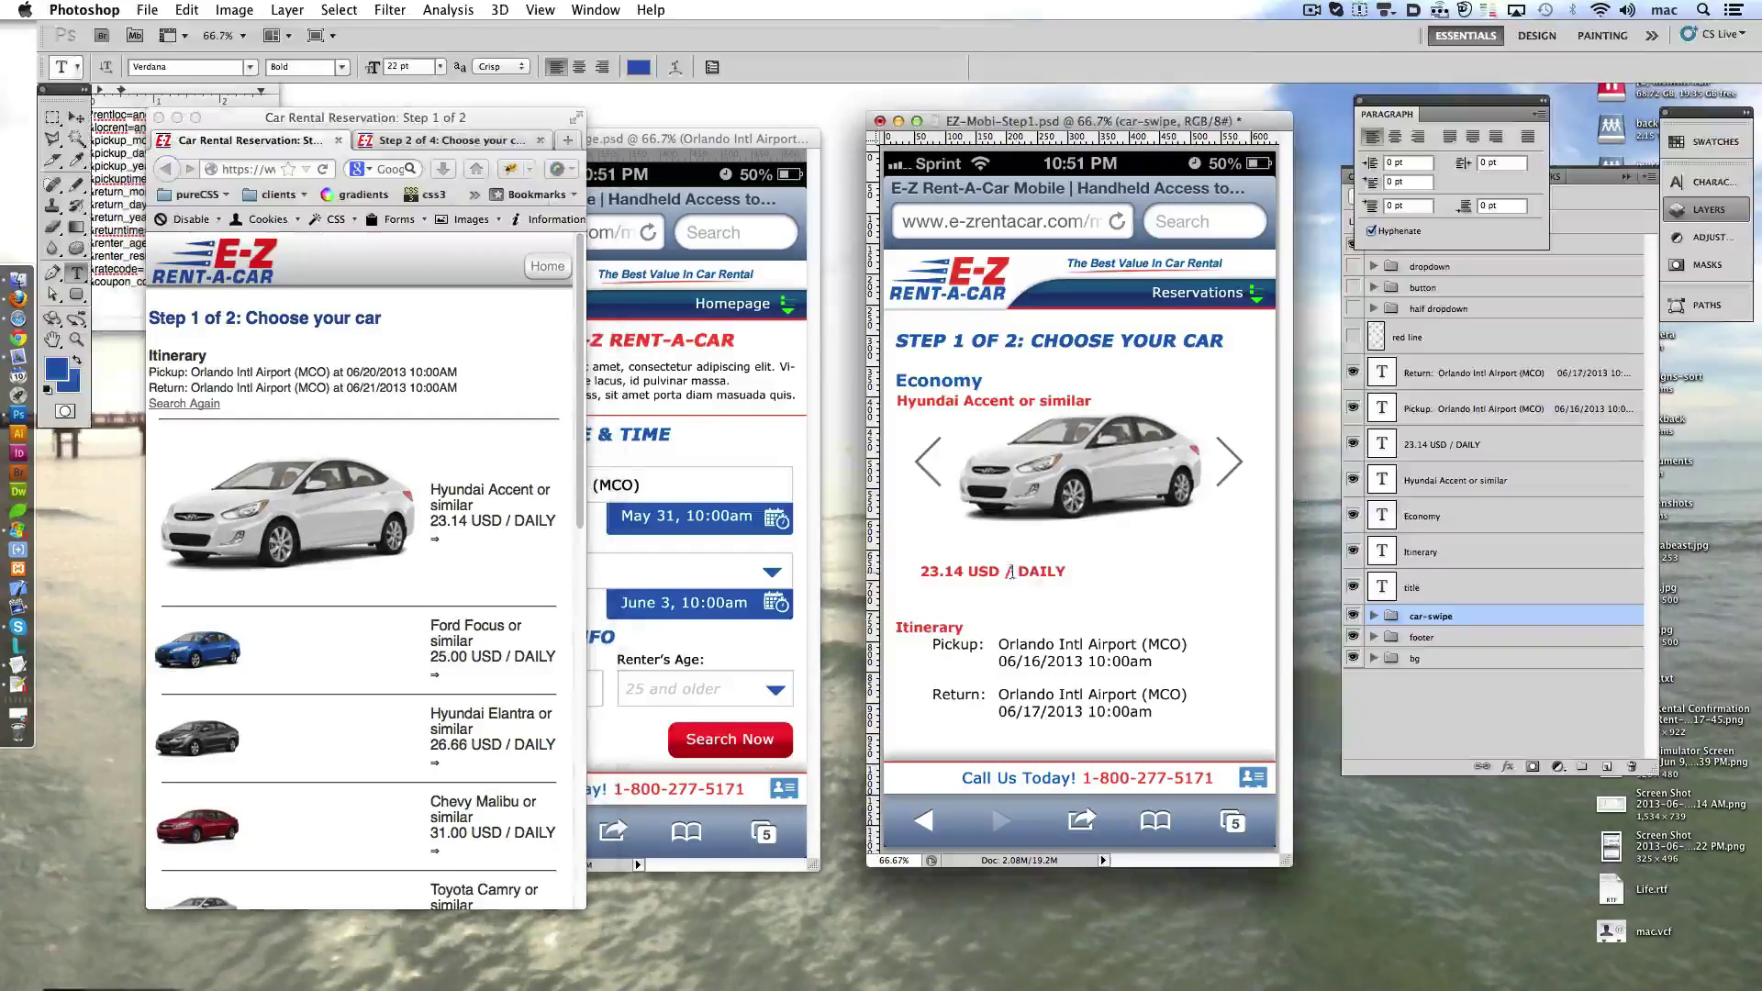
# - Right-align the 23.14 USD DAILY price and move it beside the Economy heading
pyautogui.click(1012, 572)
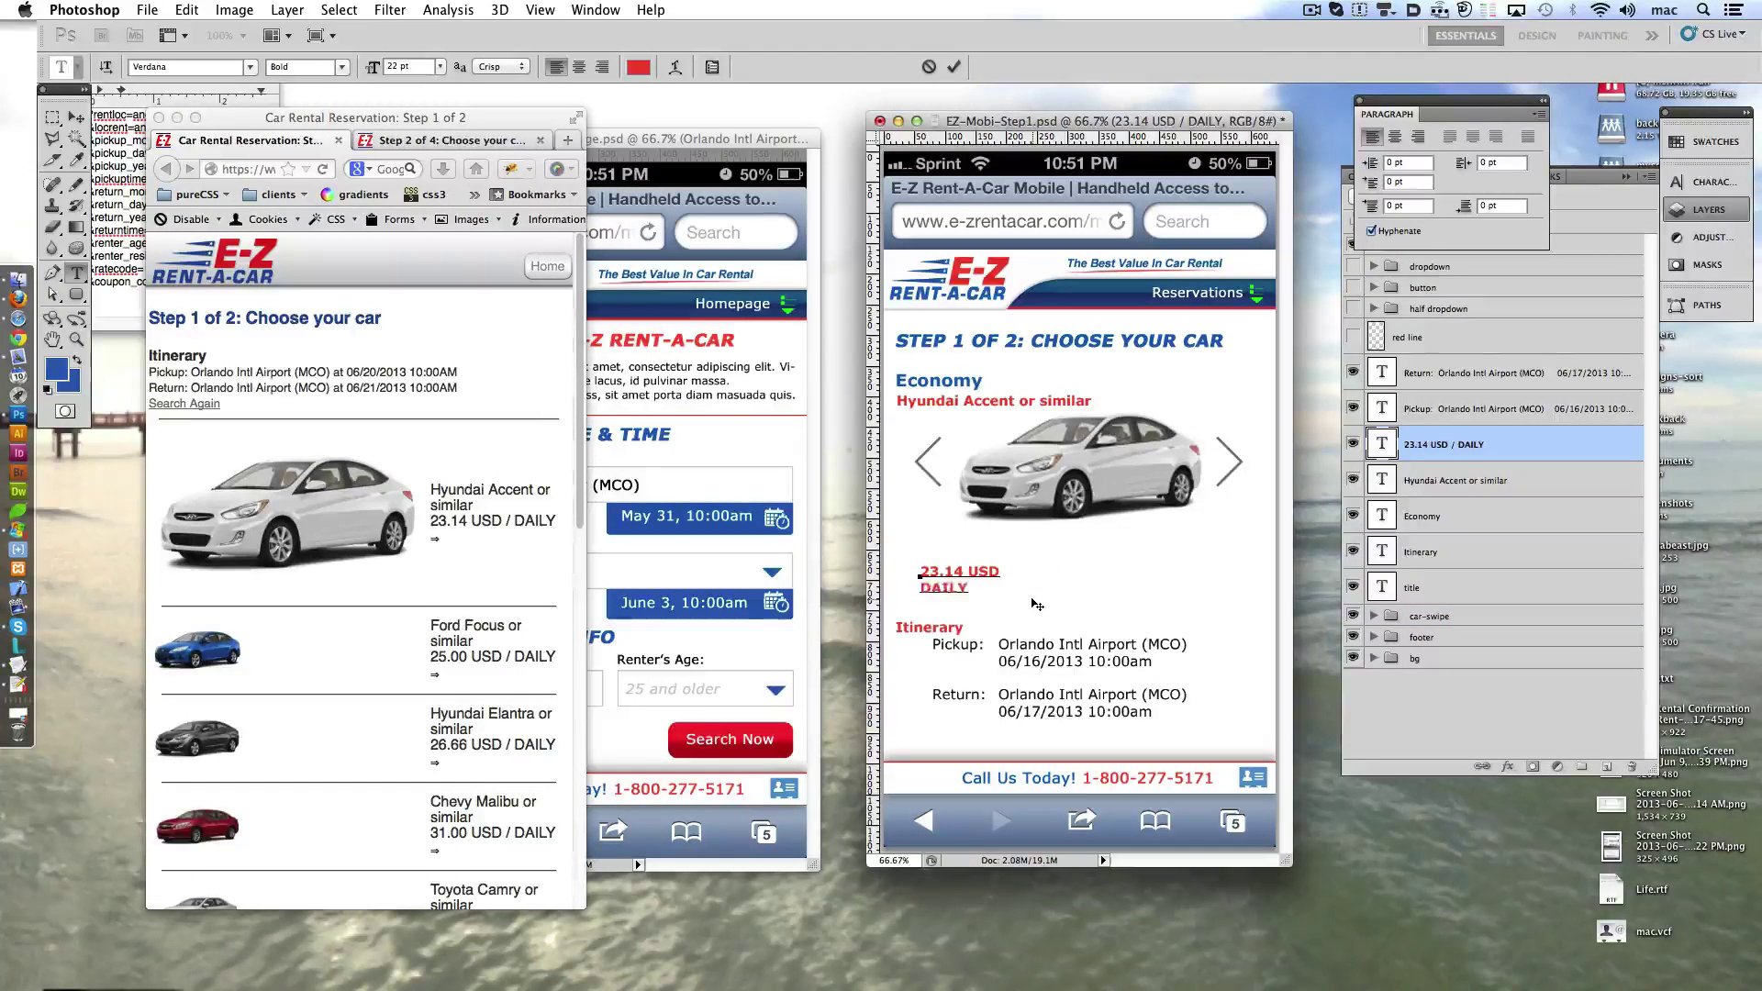
pyautogui.click(602, 67)
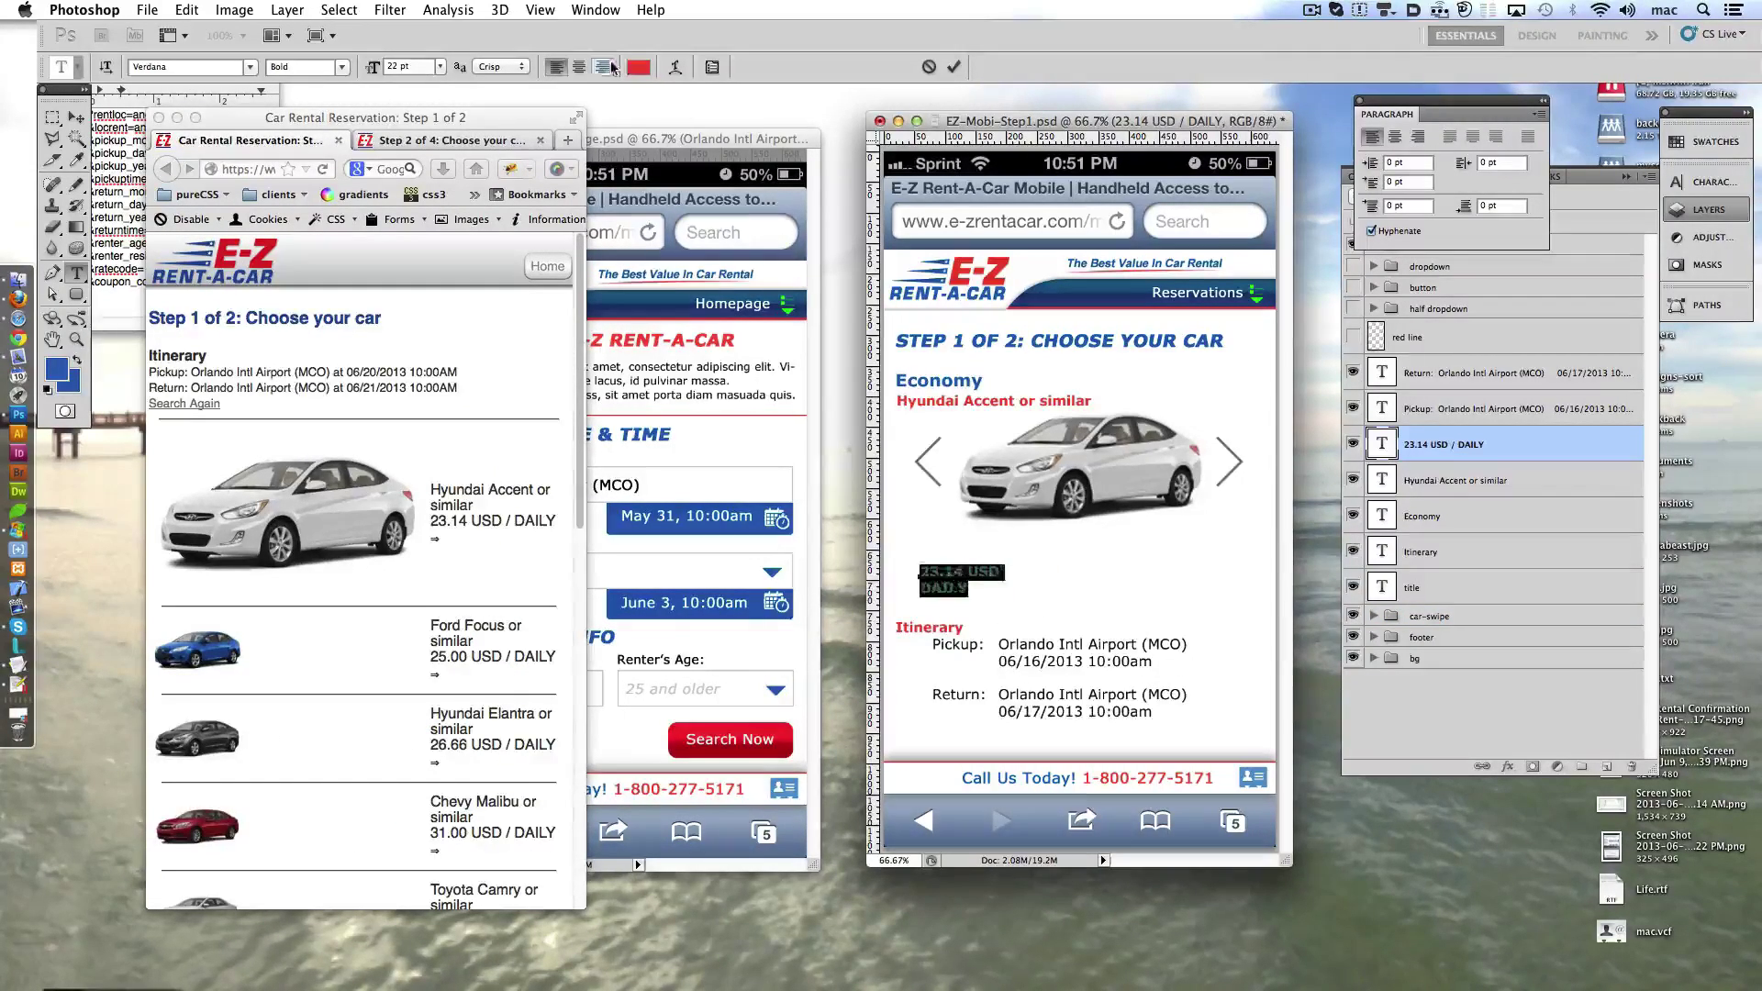
pyautogui.click(955, 67)
pyautogui.moveTo(1112, 497); pyautogui.dragTo(1119, 388)
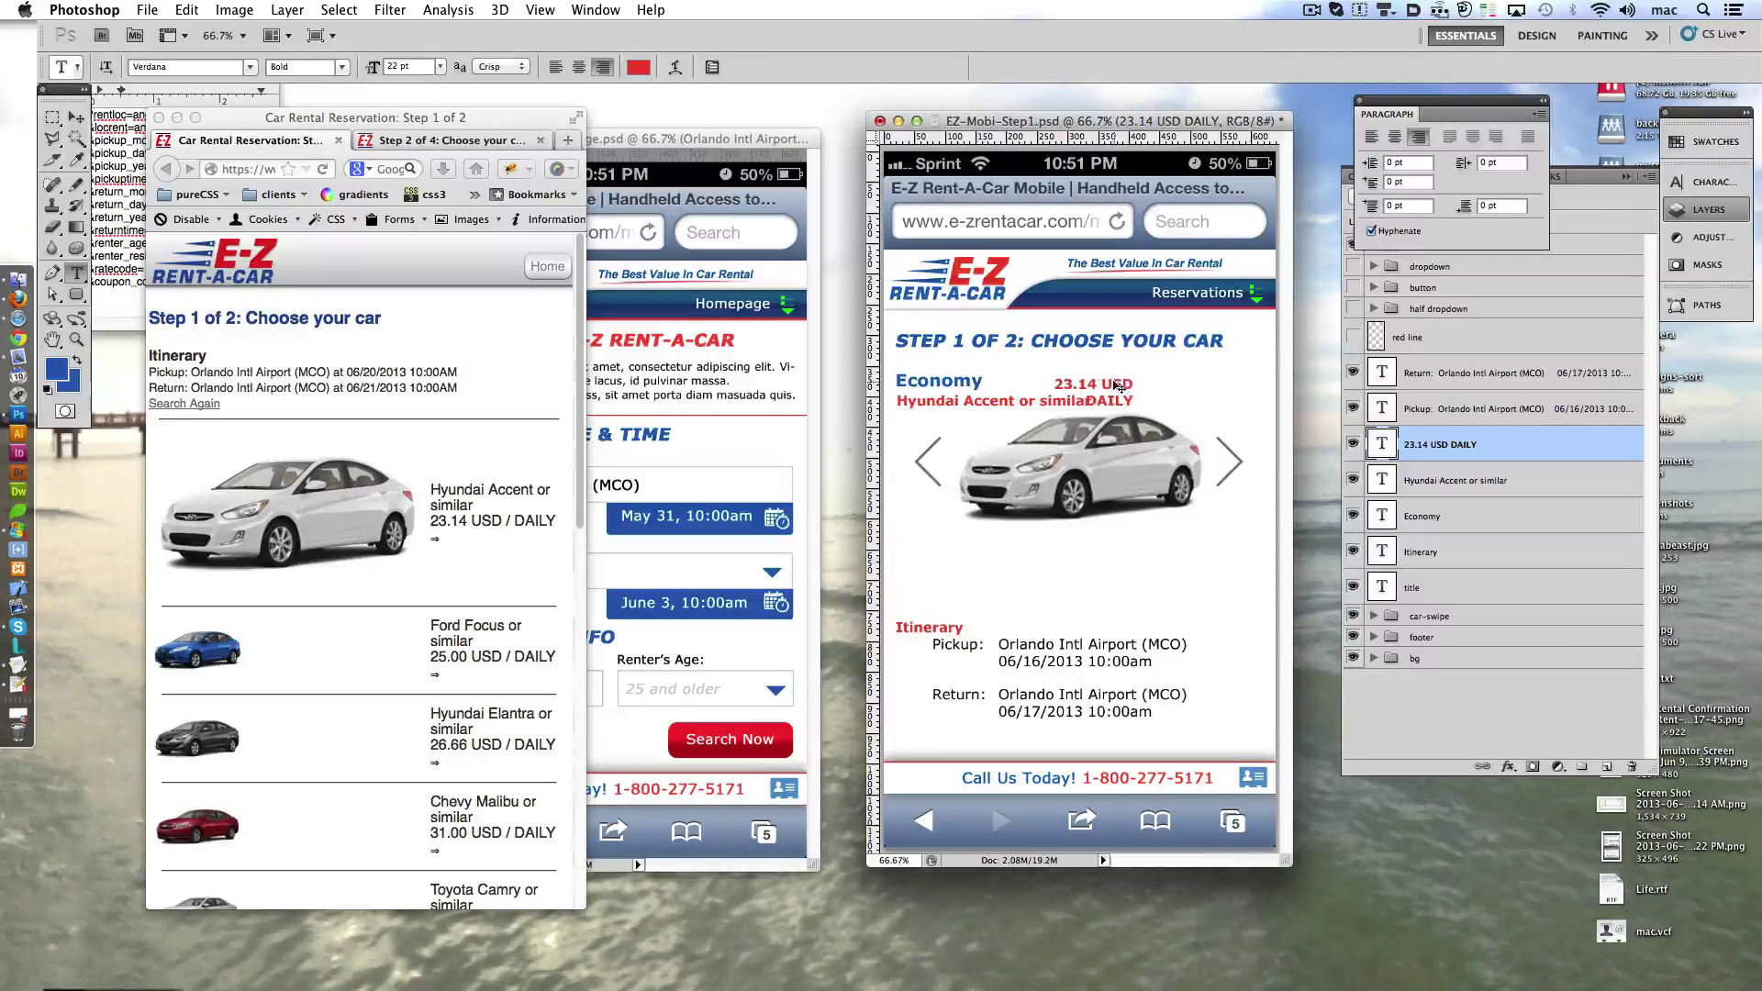
pyautogui.hotkey('shift', 'Right')
pyautogui.hotkey('shift', 'Right')
pyautogui.hotkey('shift', 'Right')
pyautogui.hotkey('shift', 'Right')
pyautogui.hotkey('shift', 'Right')
pyautogui.hotkey('shift', 'Right')
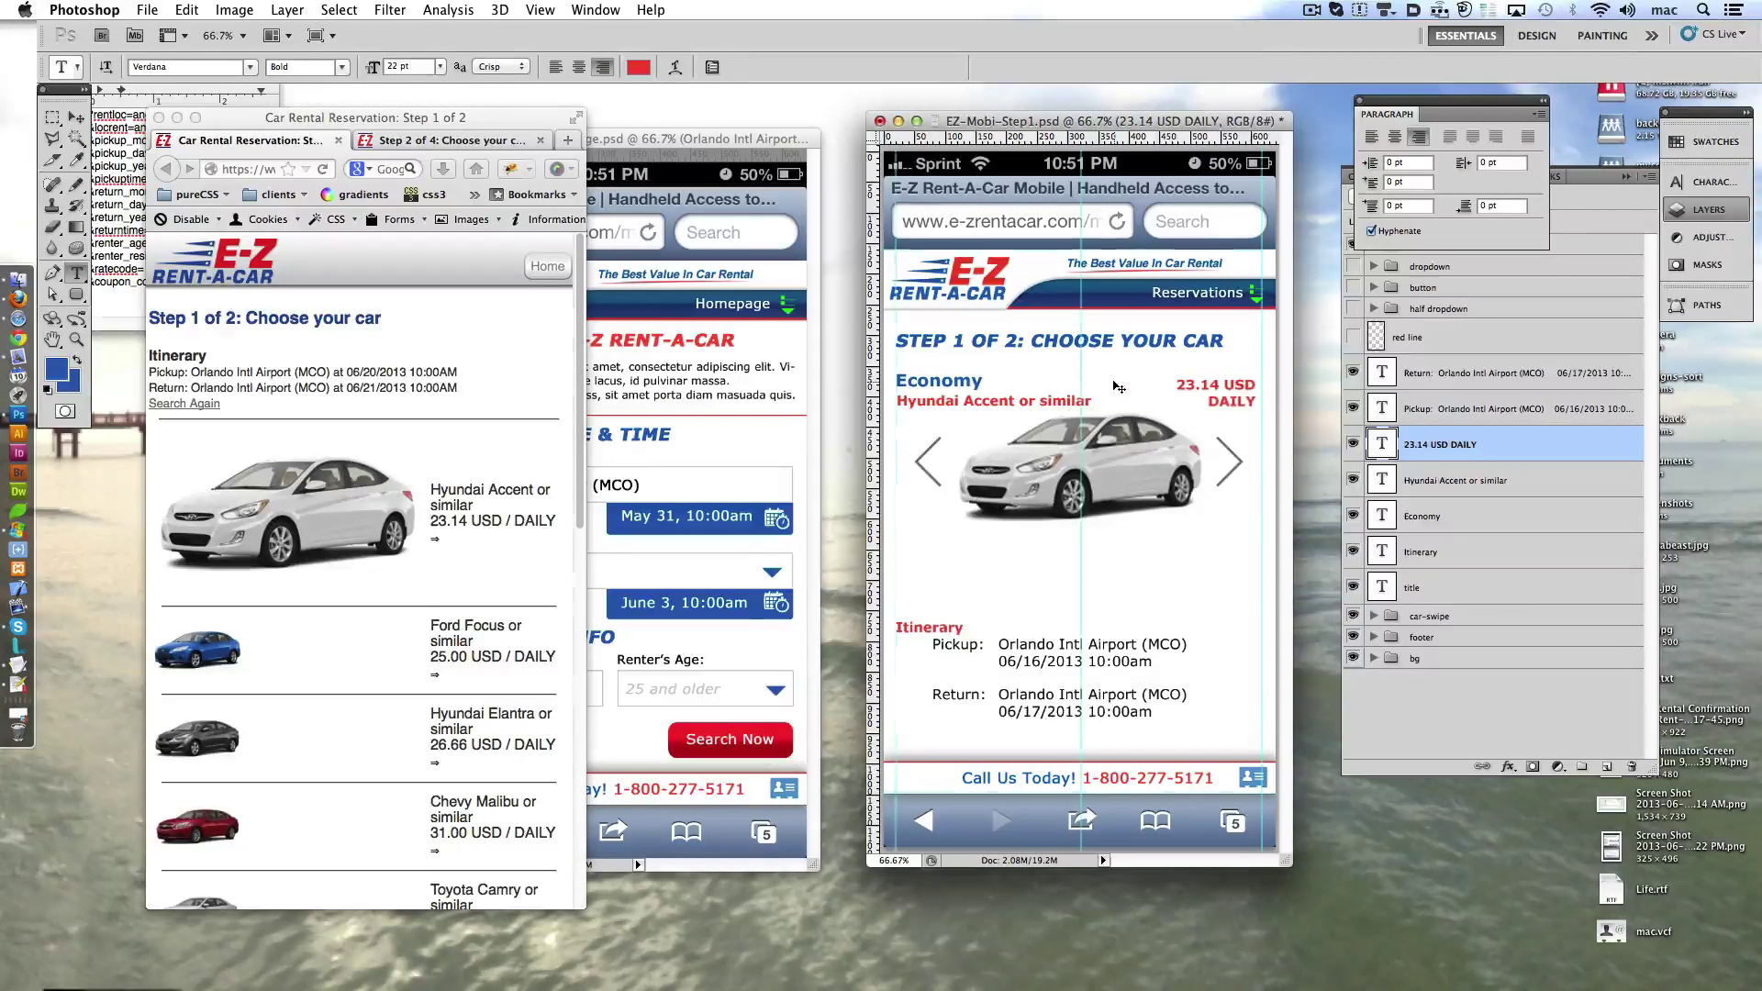
pyautogui.press('Right')
pyautogui.press('Right')
pyautogui.press('Right')
pyautogui.doubleClick(947, 382)
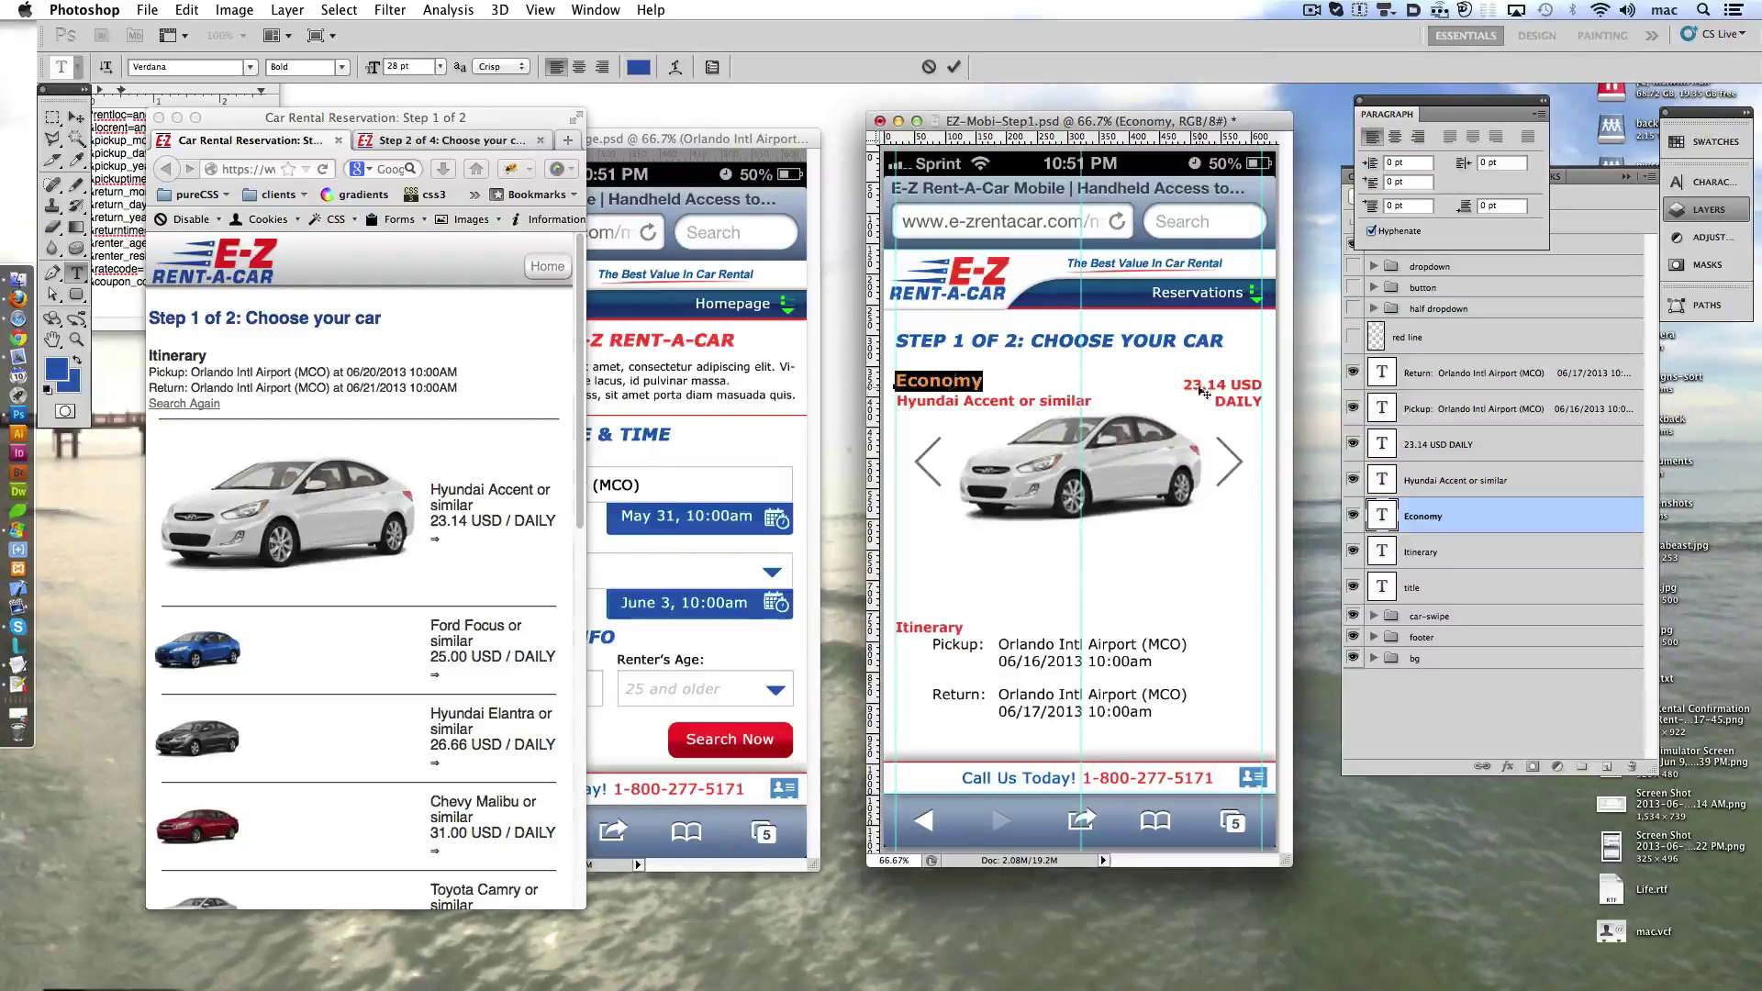
pyautogui.press('Escape')
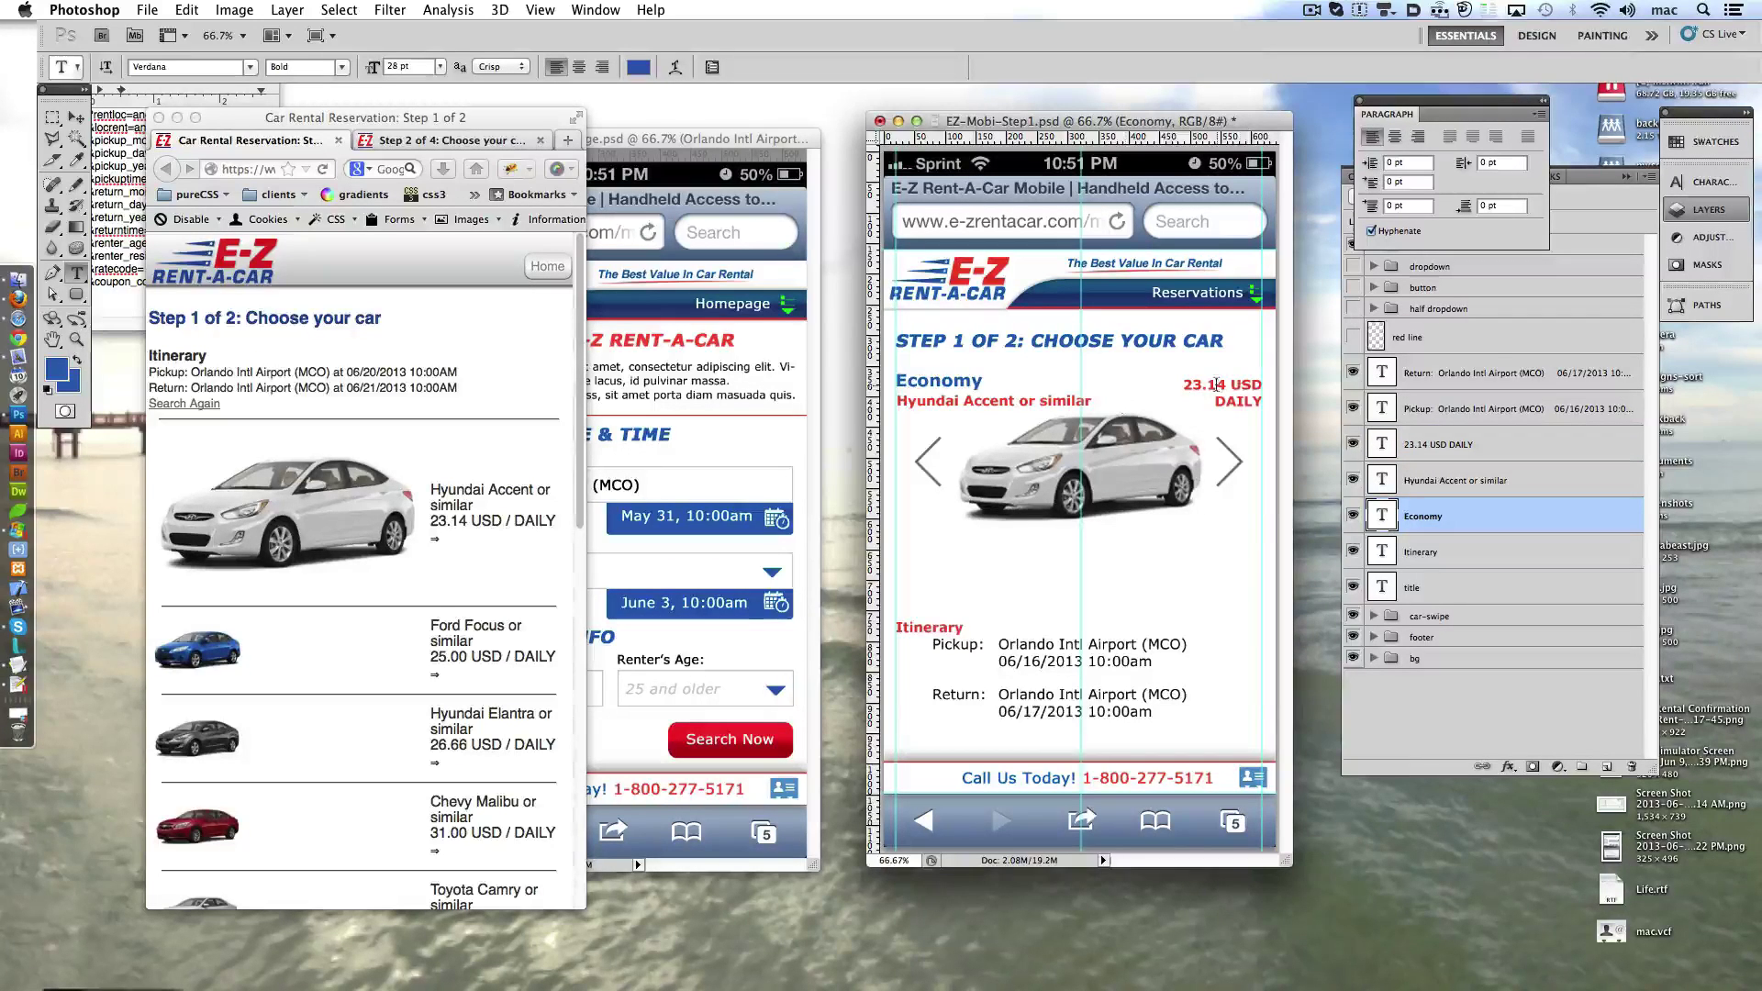
# - Set the 23.14 digits to 45 pt and remove USD DAILY from that text
pyautogui.click(1187, 384)
pyautogui.click(404, 66)
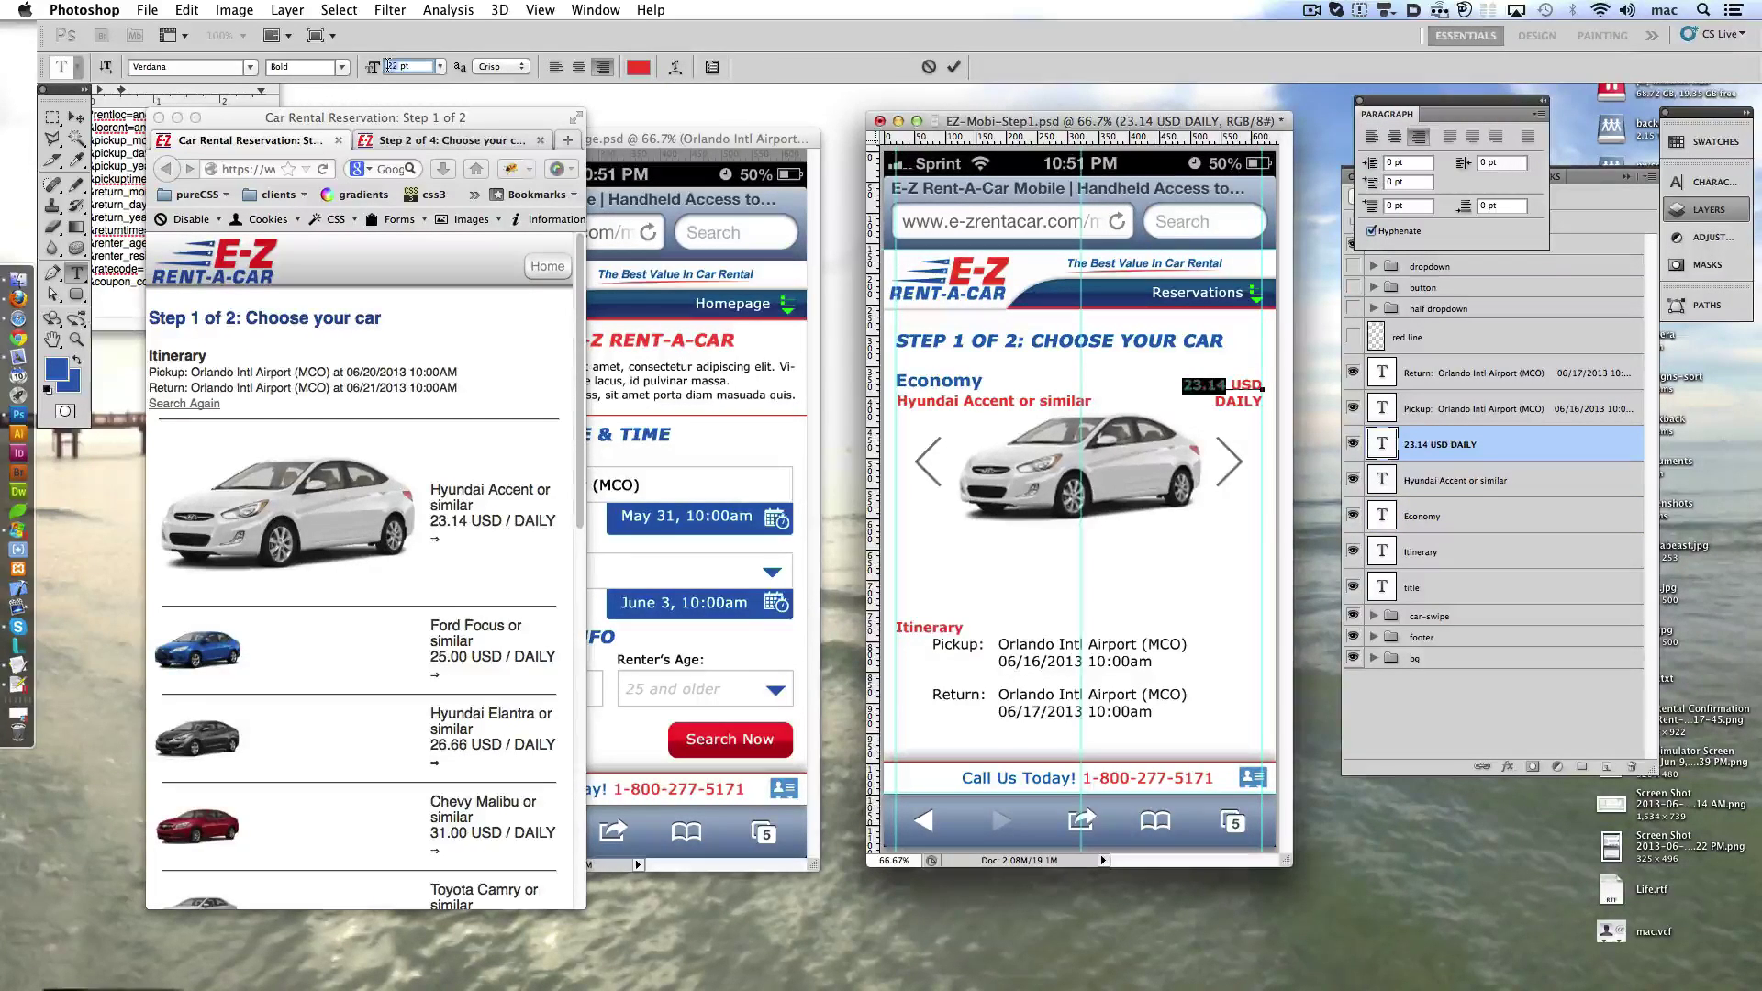
pyautogui.write('45')
pyautogui.press('Return')
pyautogui.press('End')
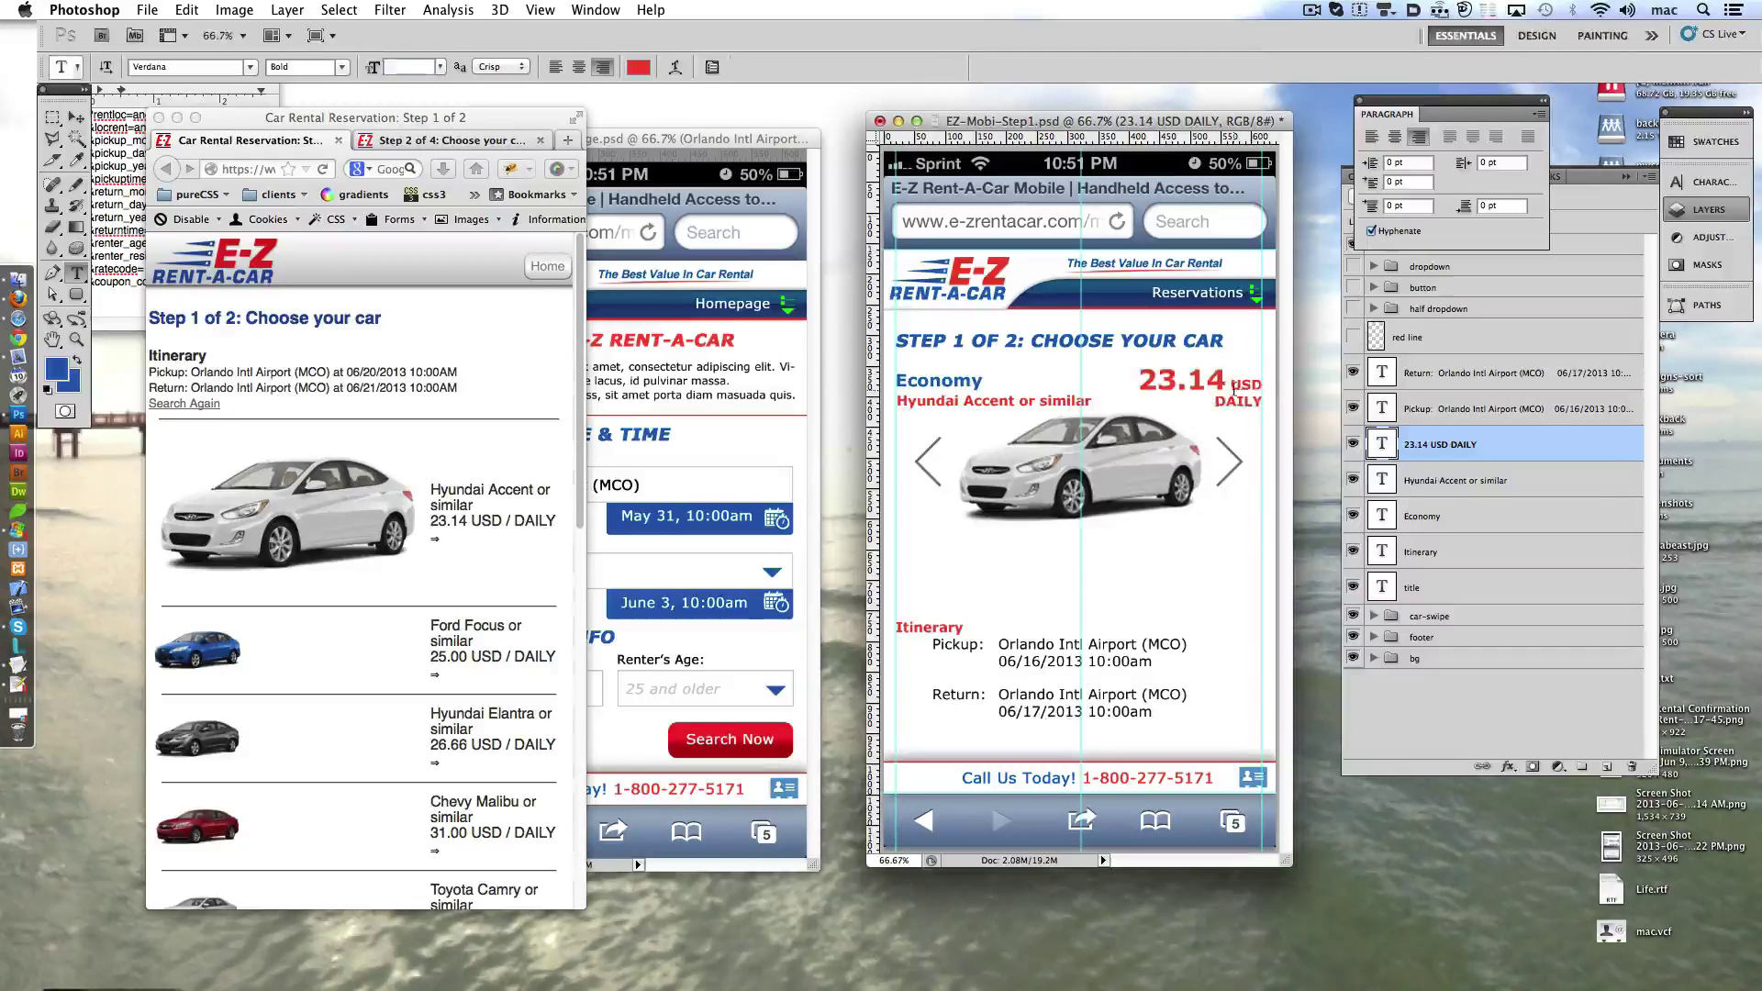
pyautogui.press('BackSpace')
pyautogui.press('BackSpace')
pyautogui.press('BackSpace')
pyautogui.press('BackSpace')
pyautogui.press('BackSpace')
pyautogui.press('BackSpace')
# - Create a separate two-line USD / DAILY label with 20 pt leading beside 23.14
pyautogui.click(1204, 411)
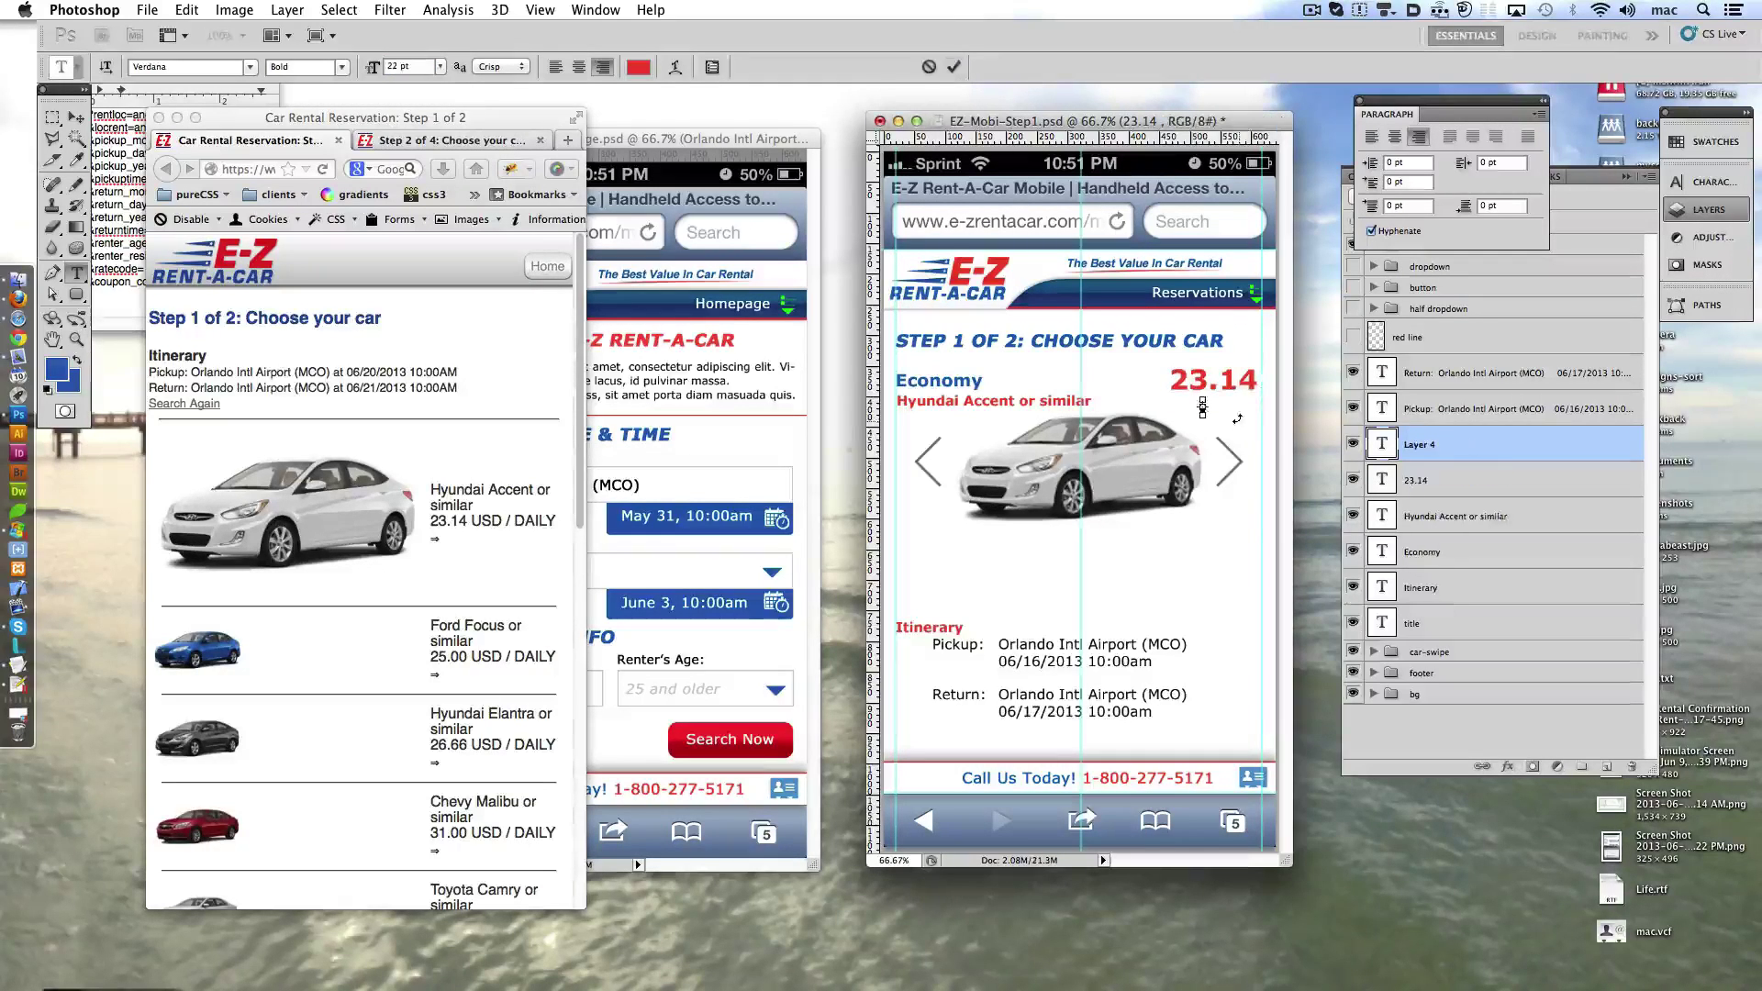
pyautogui.write('USD')
pyautogui.press('Return')
pyautogui.write('DAILY')
pyautogui.click(1371, 136)
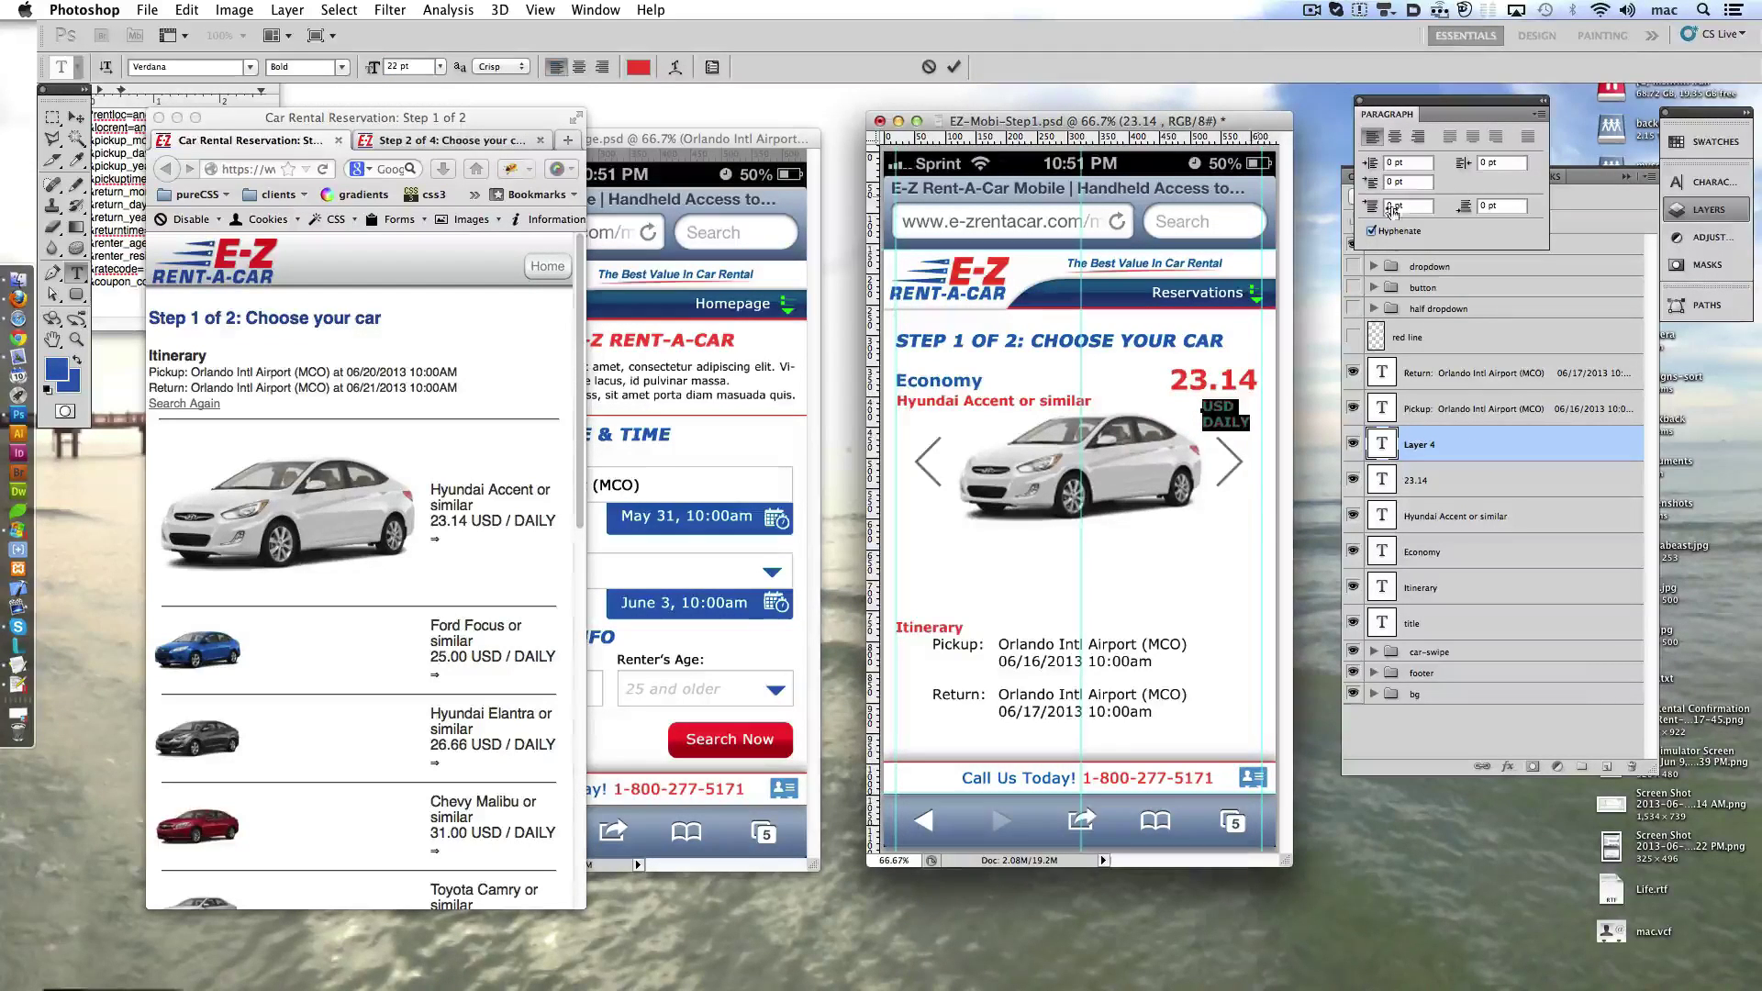
pyautogui.click(1707, 182)
pyautogui.click(1641, 223)
pyautogui.click(1627, 391)
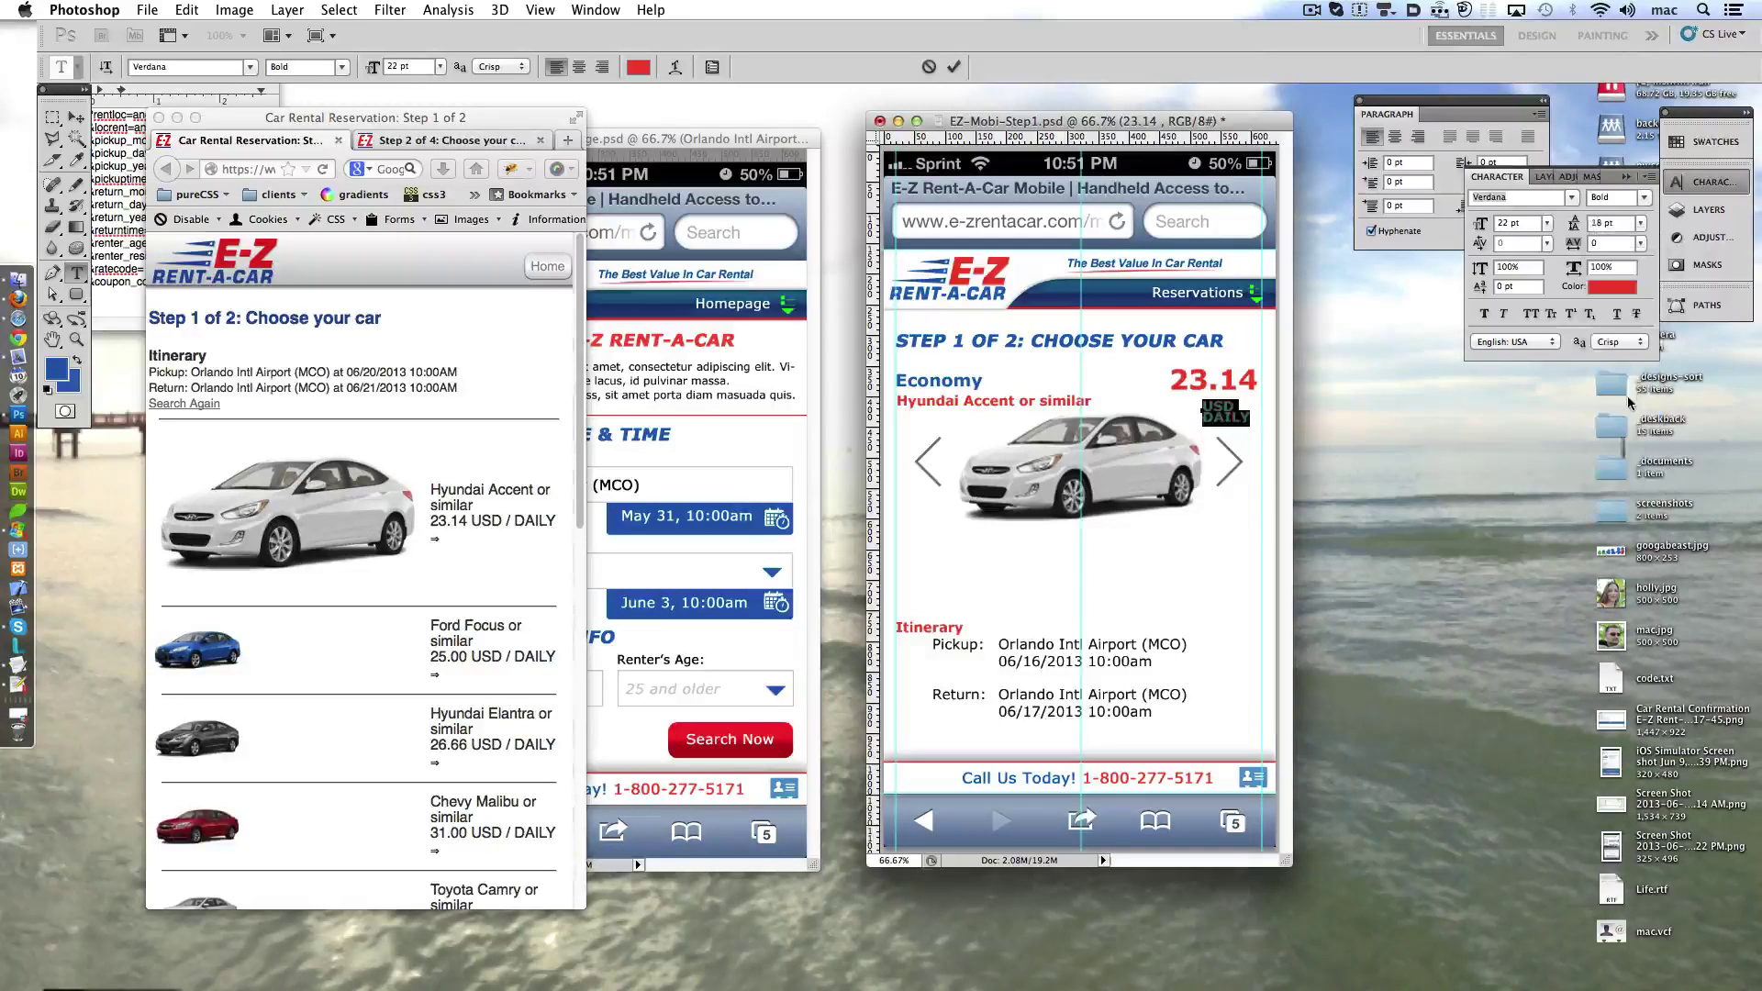
pyautogui.write('20')
pyautogui.press('Return')
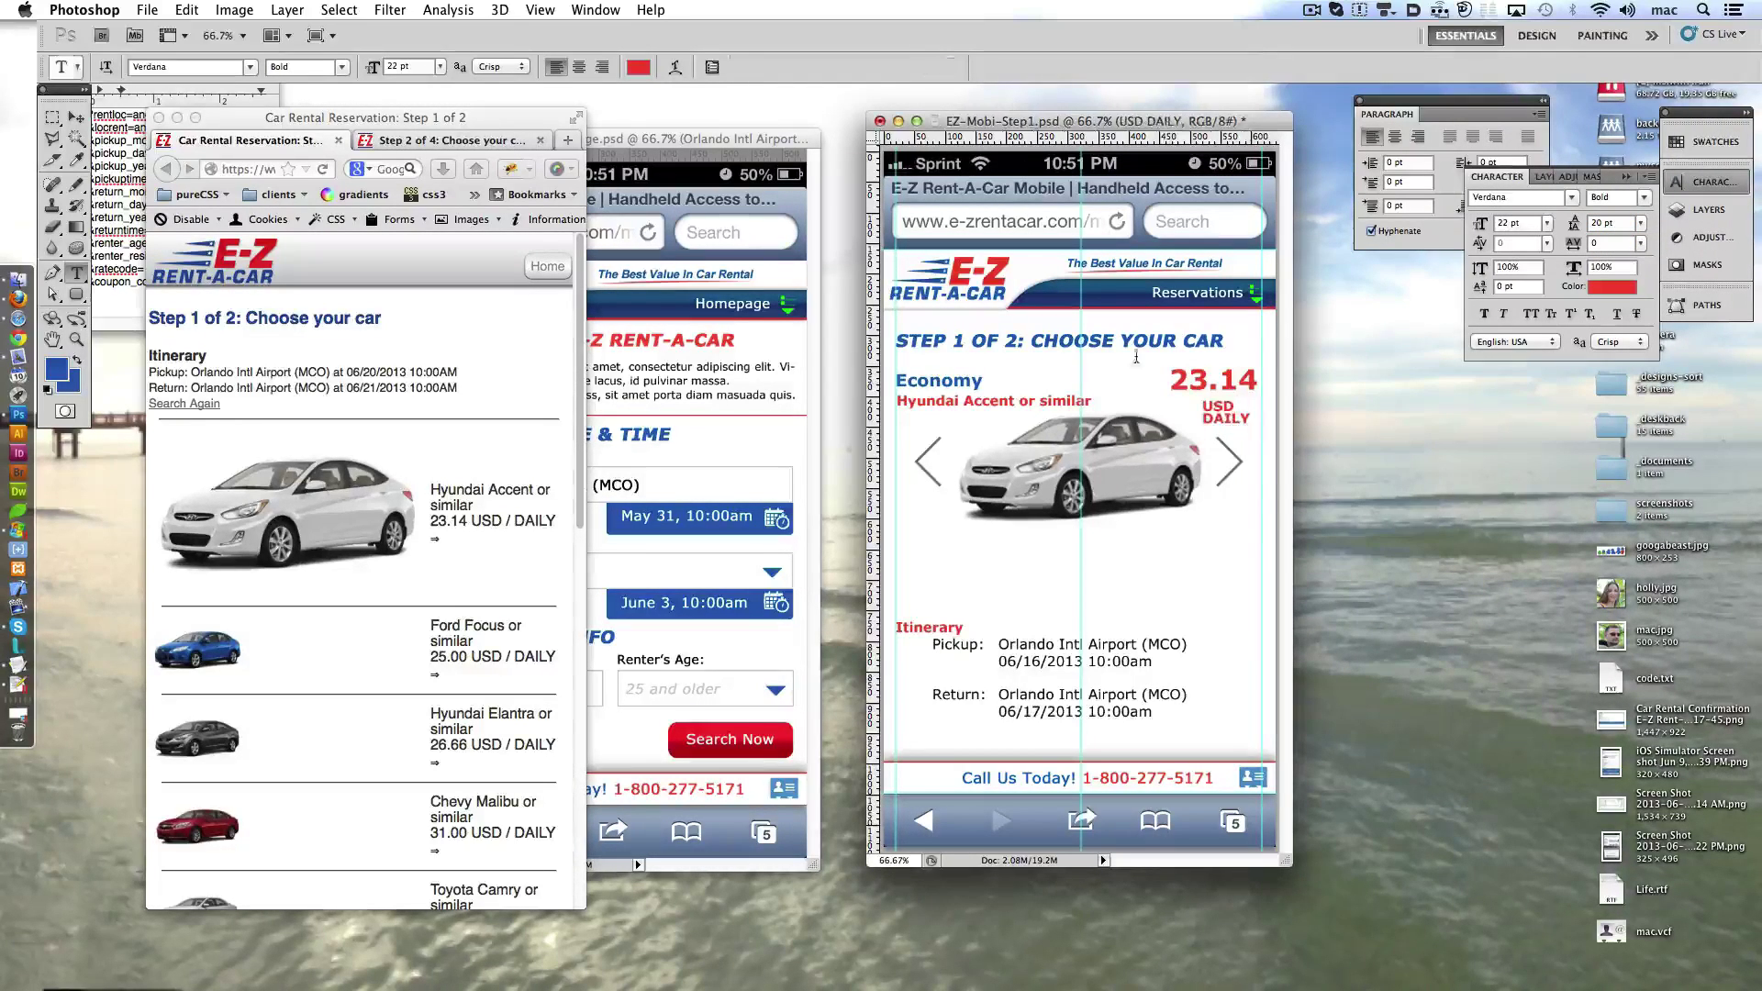
pyautogui.moveTo(1240, 451); pyautogui.dragTo(1254, 419)
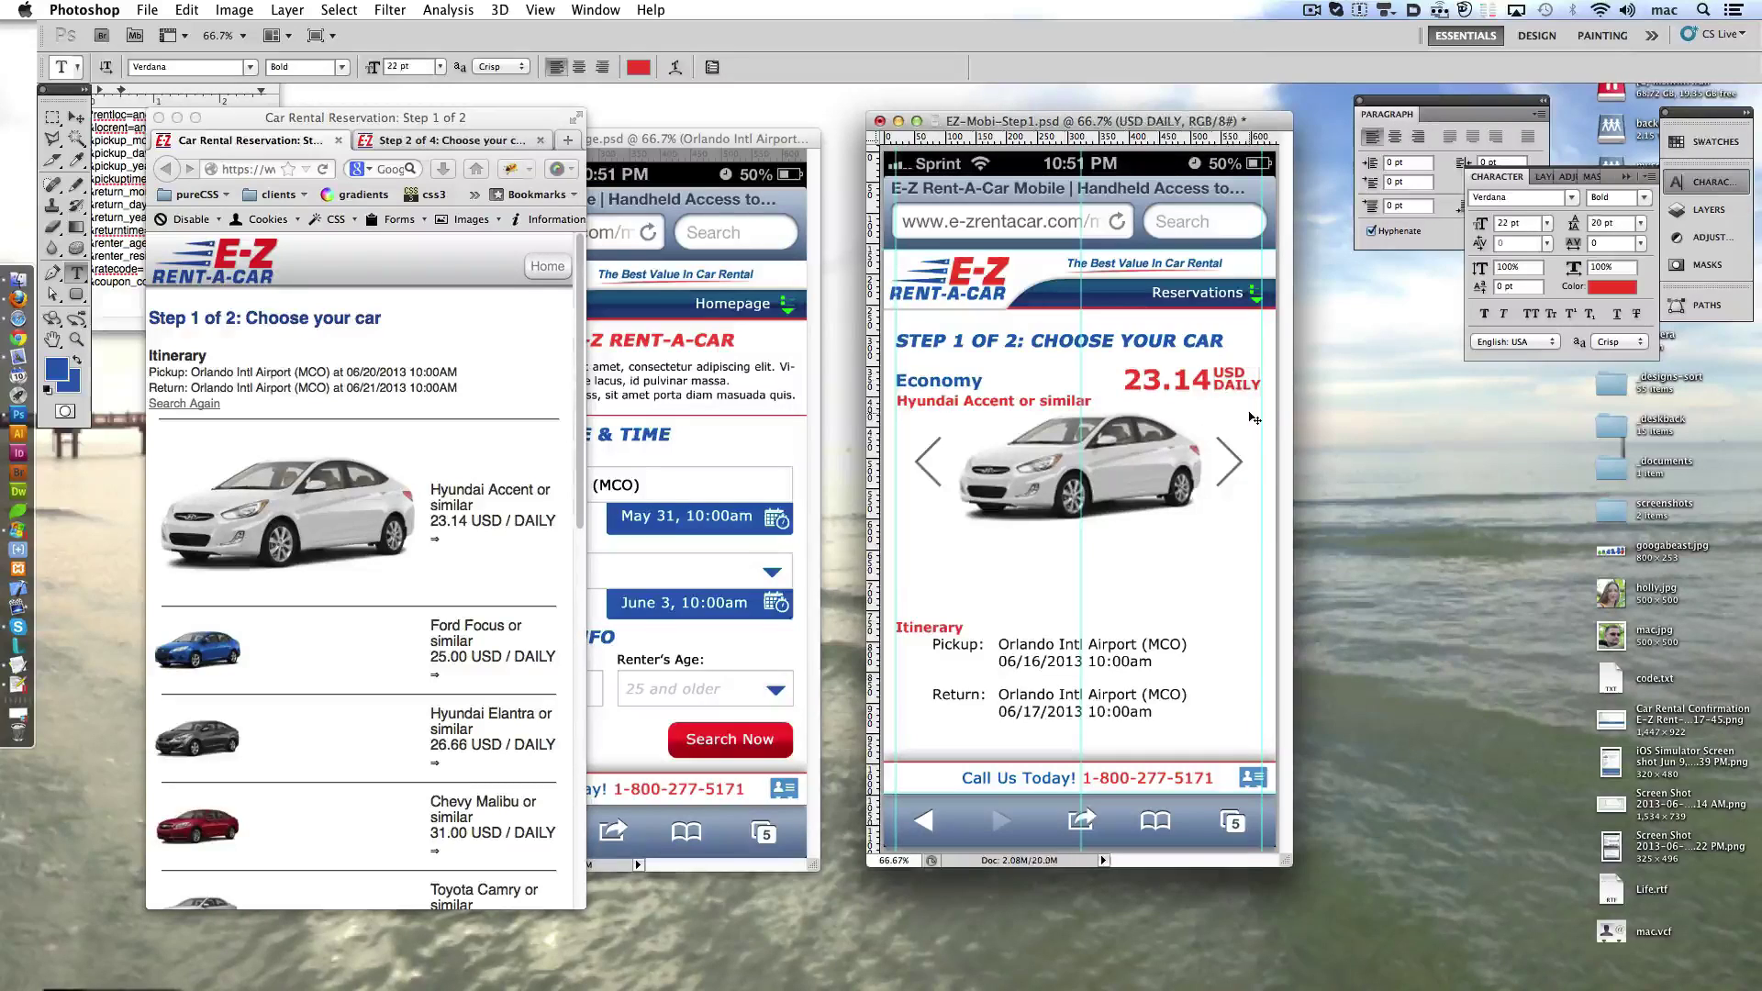
# - Colour the 23.14 price blue and move both price layers down
pyautogui.click(1709, 142)
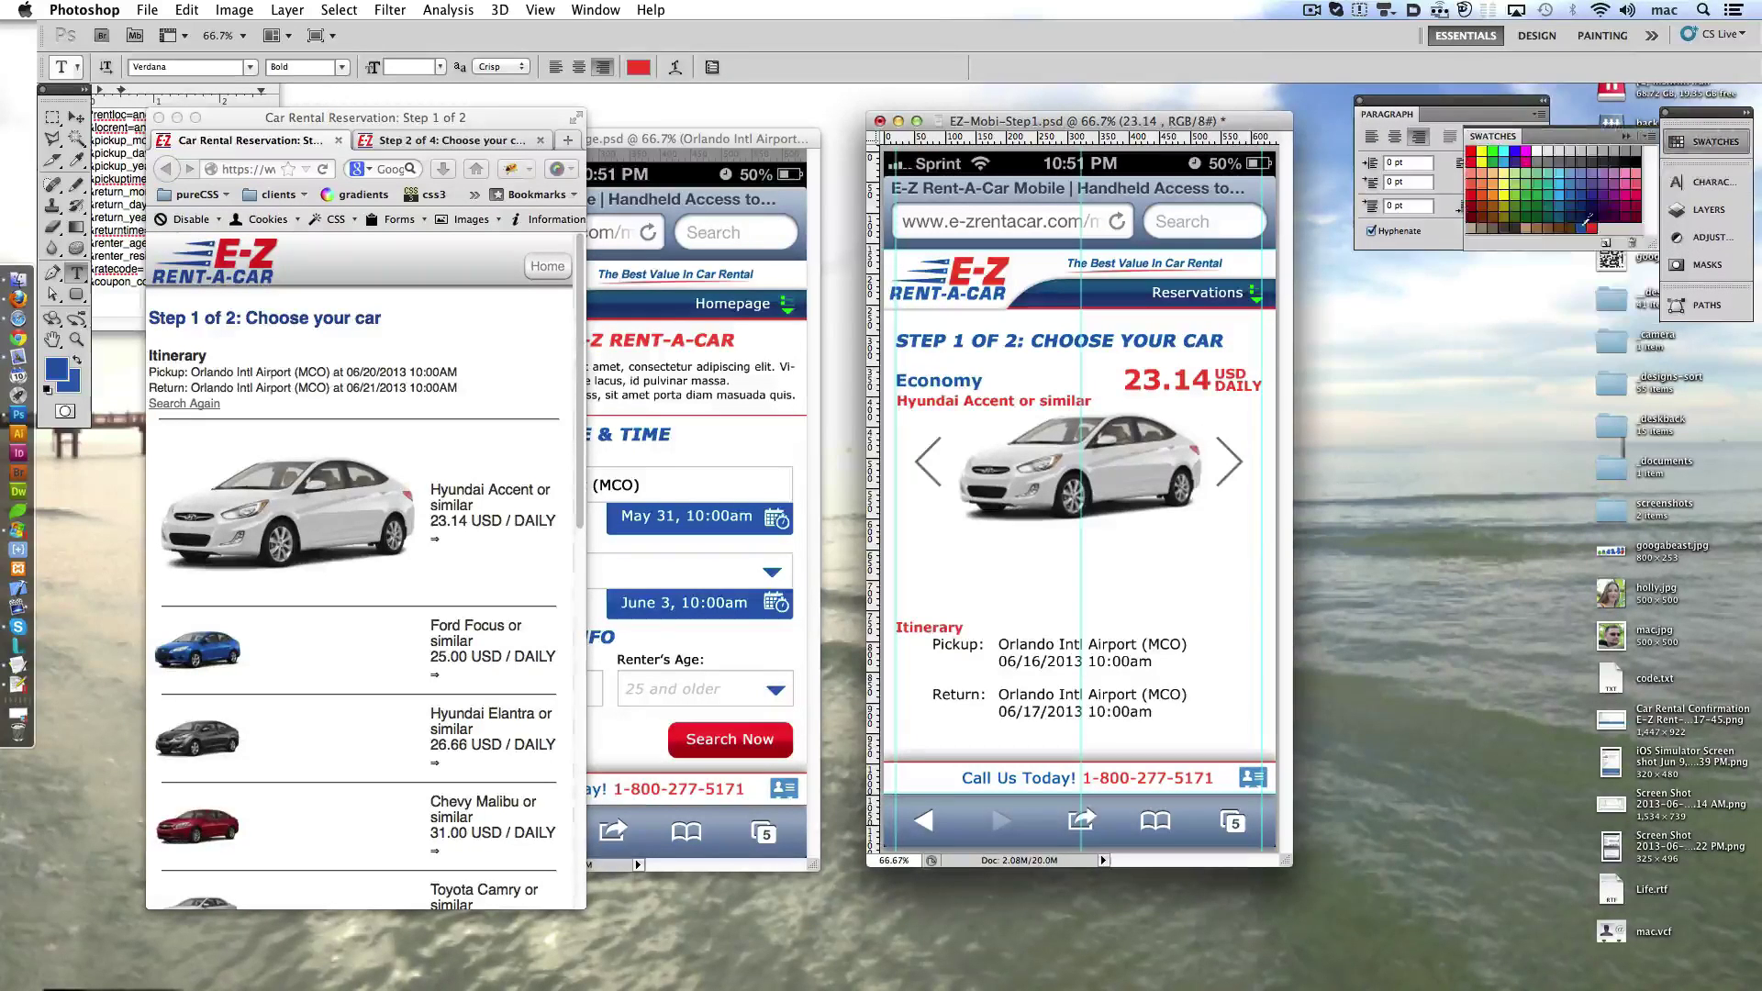
pyautogui.doubleClick(1176, 380)
pyautogui.click(1587, 226)
pyautogui.press('super+Return')
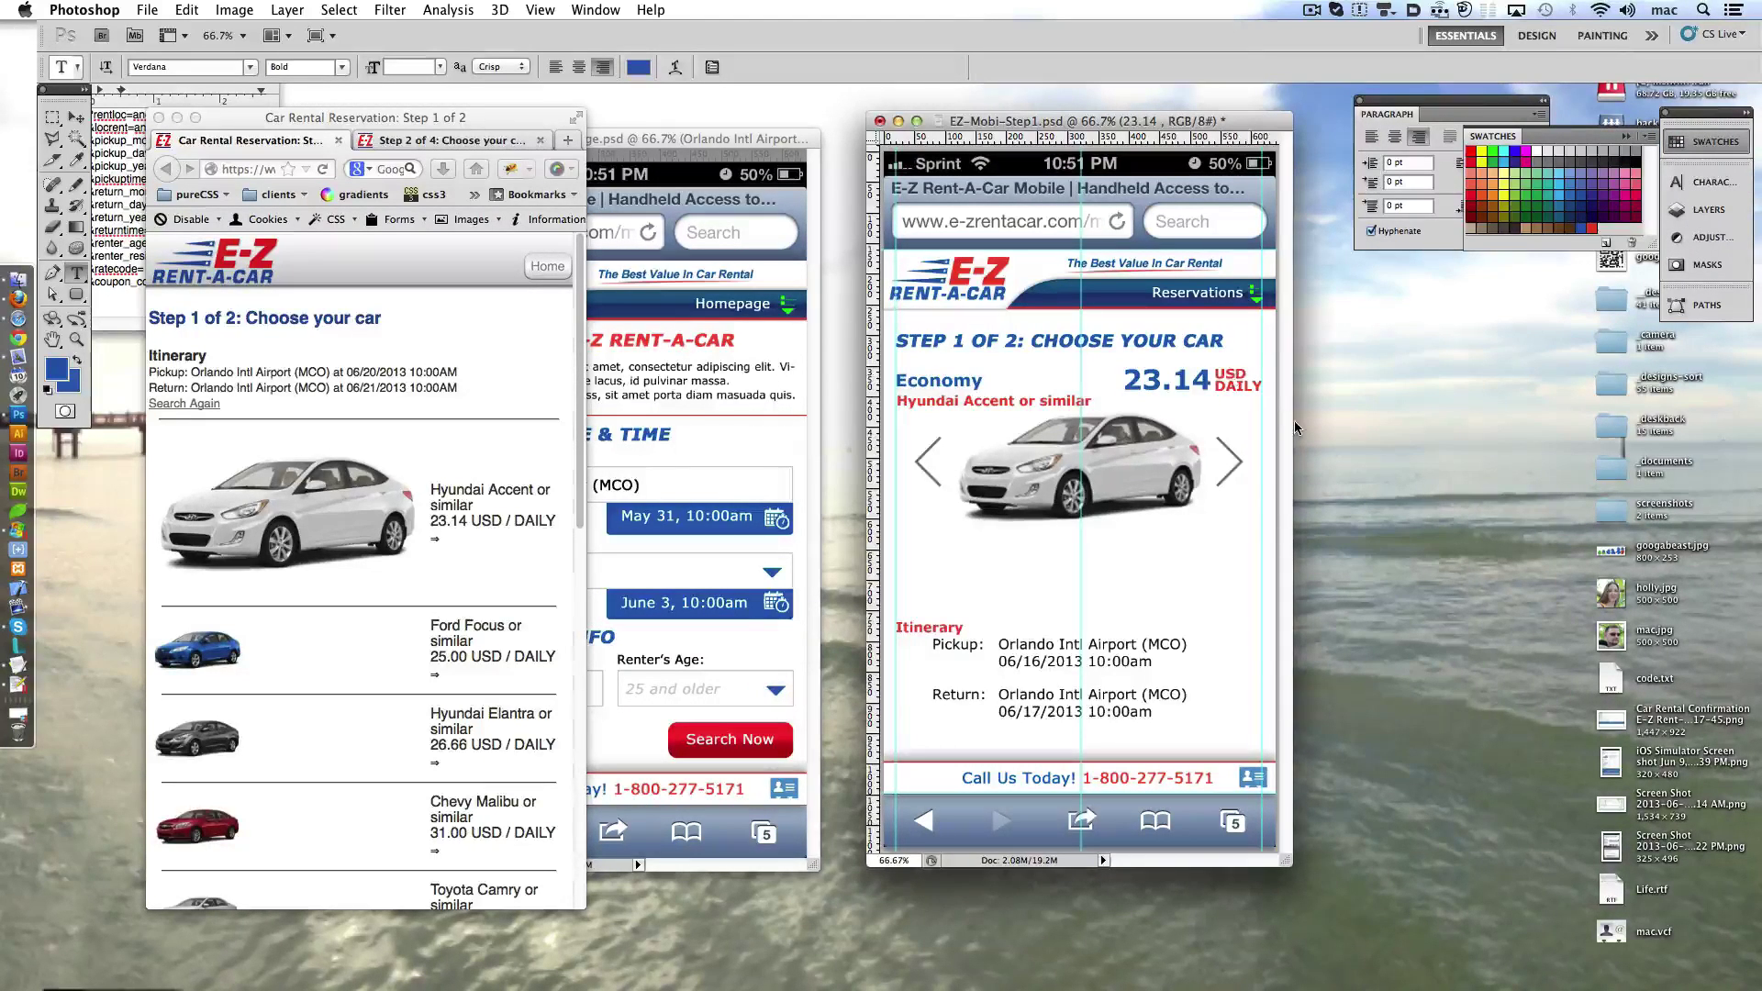
pyautogui.click(1707, 209)
pyautogui.keyDown('shift'); pyautogui.click(1450, 456); pyautogui.keyUp('shift')
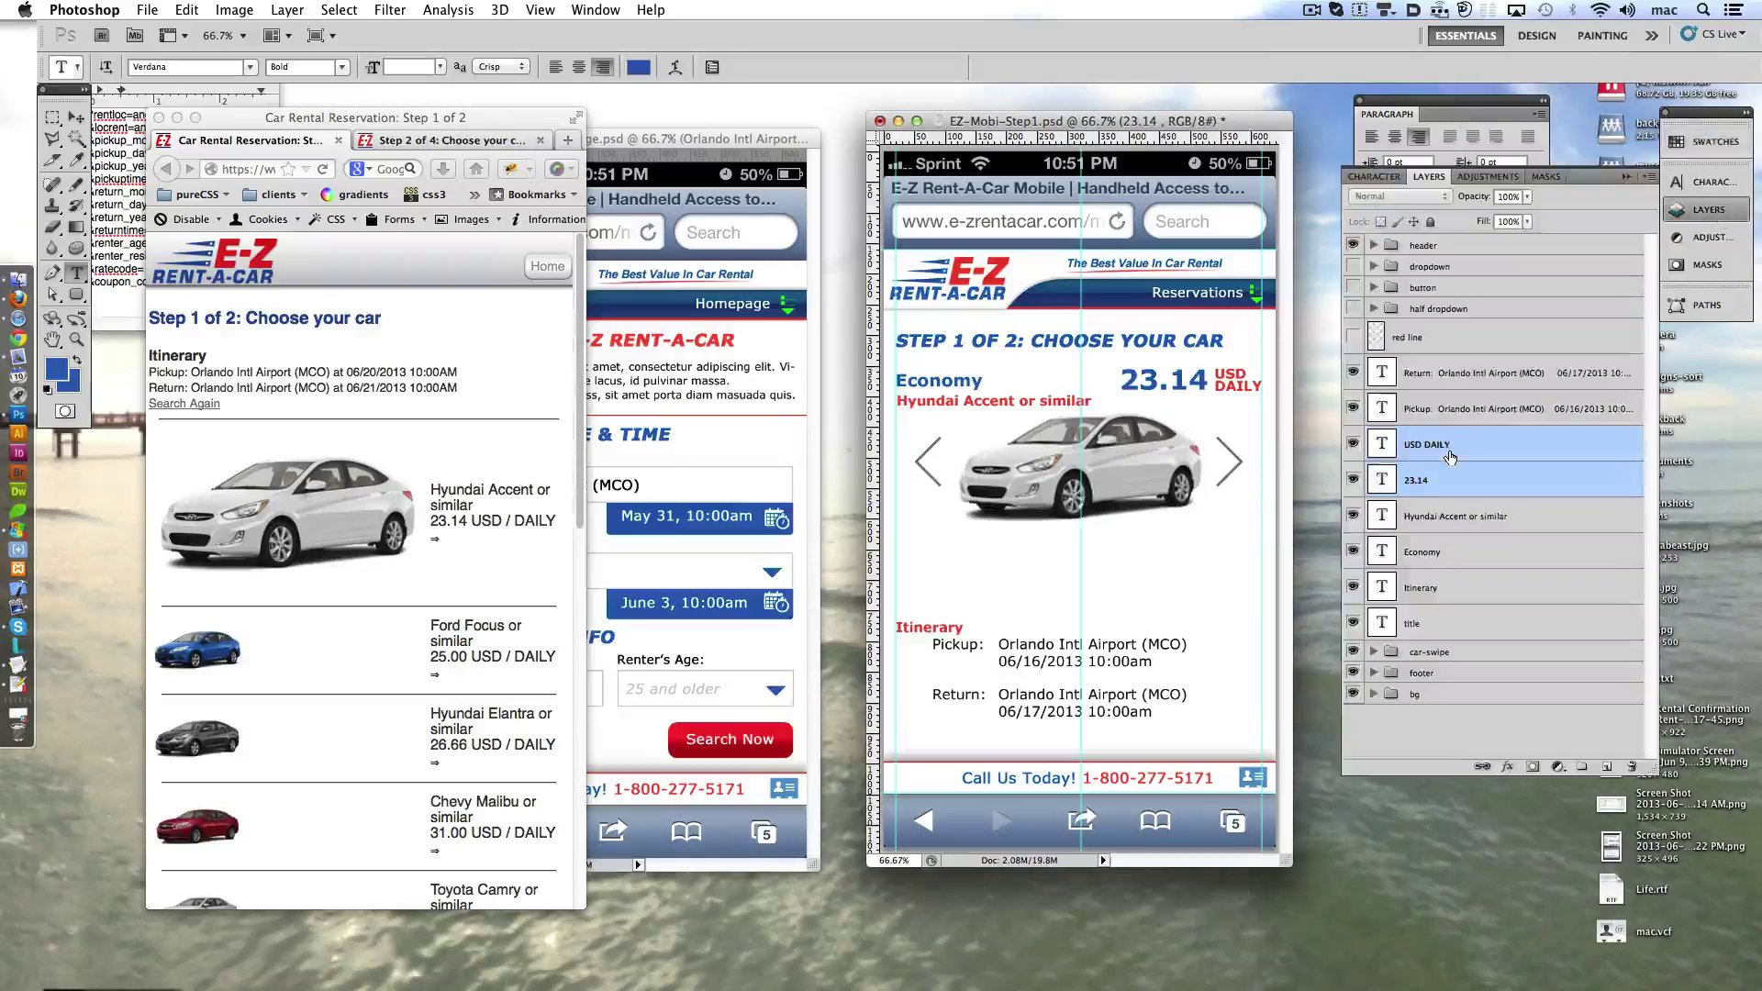
pyautogui.hotkey('shift', 'Down')
pyautogui.hotkey('shift', 'Down')
pyautogui.hotkey('shift', 'Down')
pyautogui.hotkey('shift', 'Down')
pyautogui.hotkey('shift', 'Down')
pyautogui.hotkey('shift', 'Down')
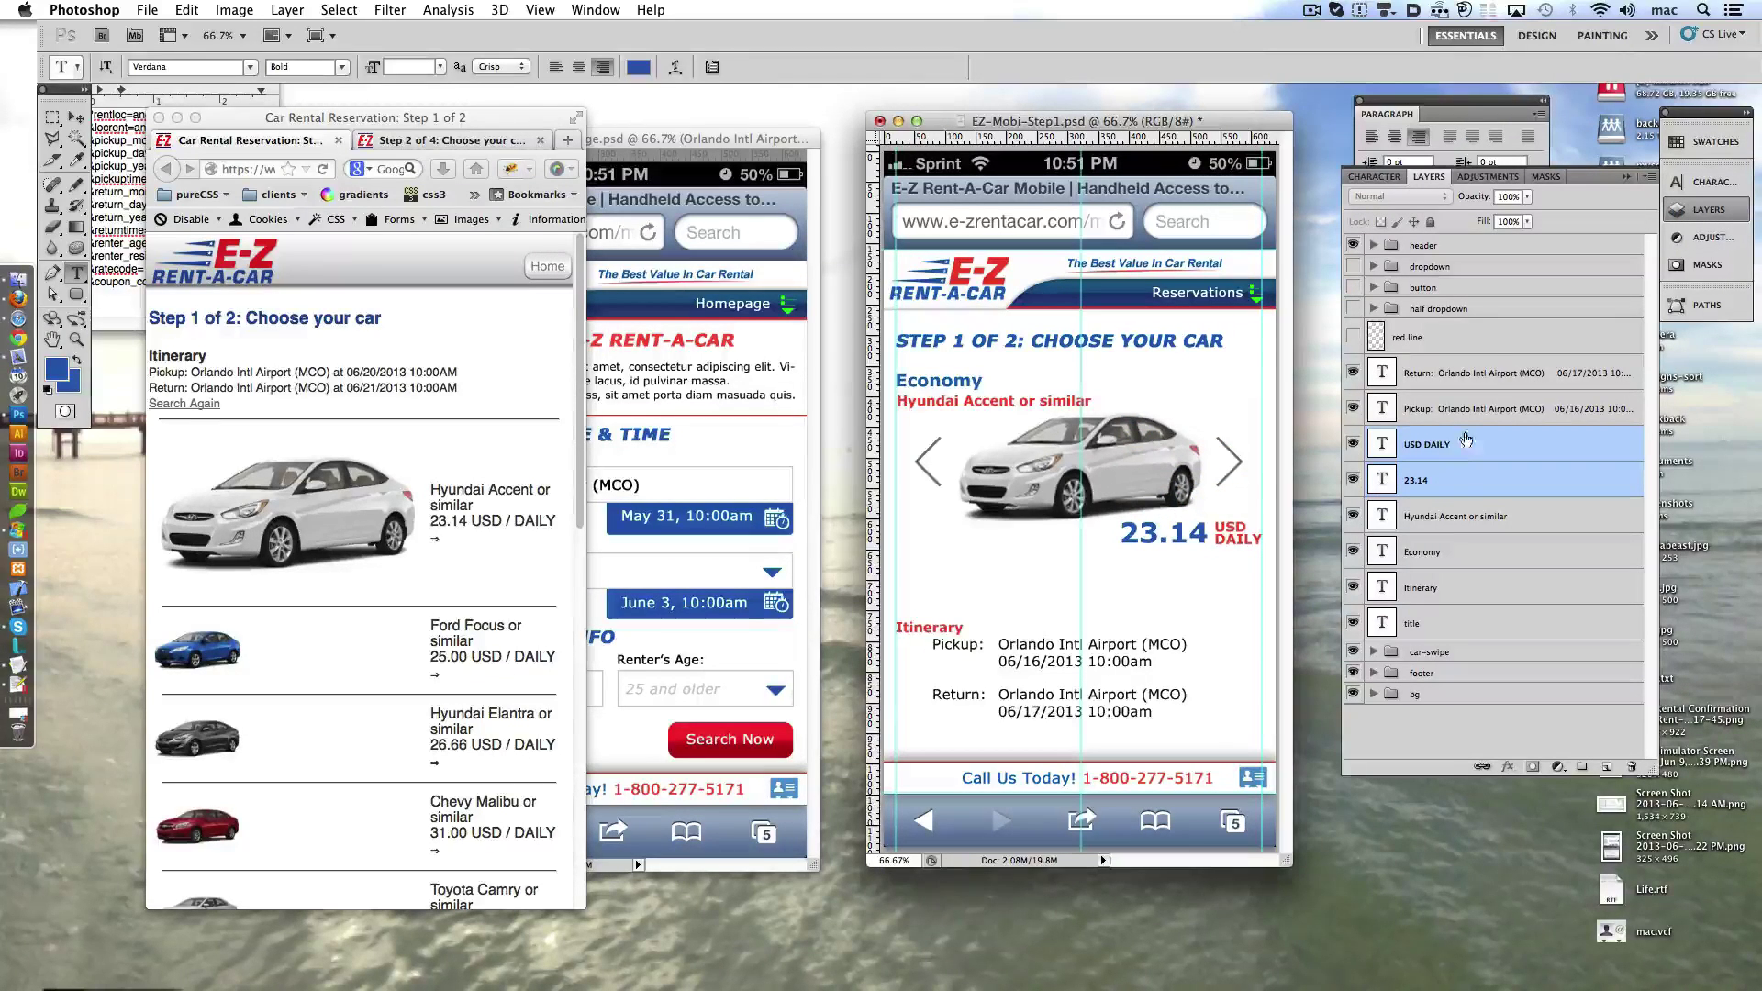
pyautogui.click(1461, 480)
# - Change the USD DAILY label to regular weight instead of bold
pyautogui.click(1223, 532)
pyautogui.press('super+a')
pyautogui.click(639, 67)
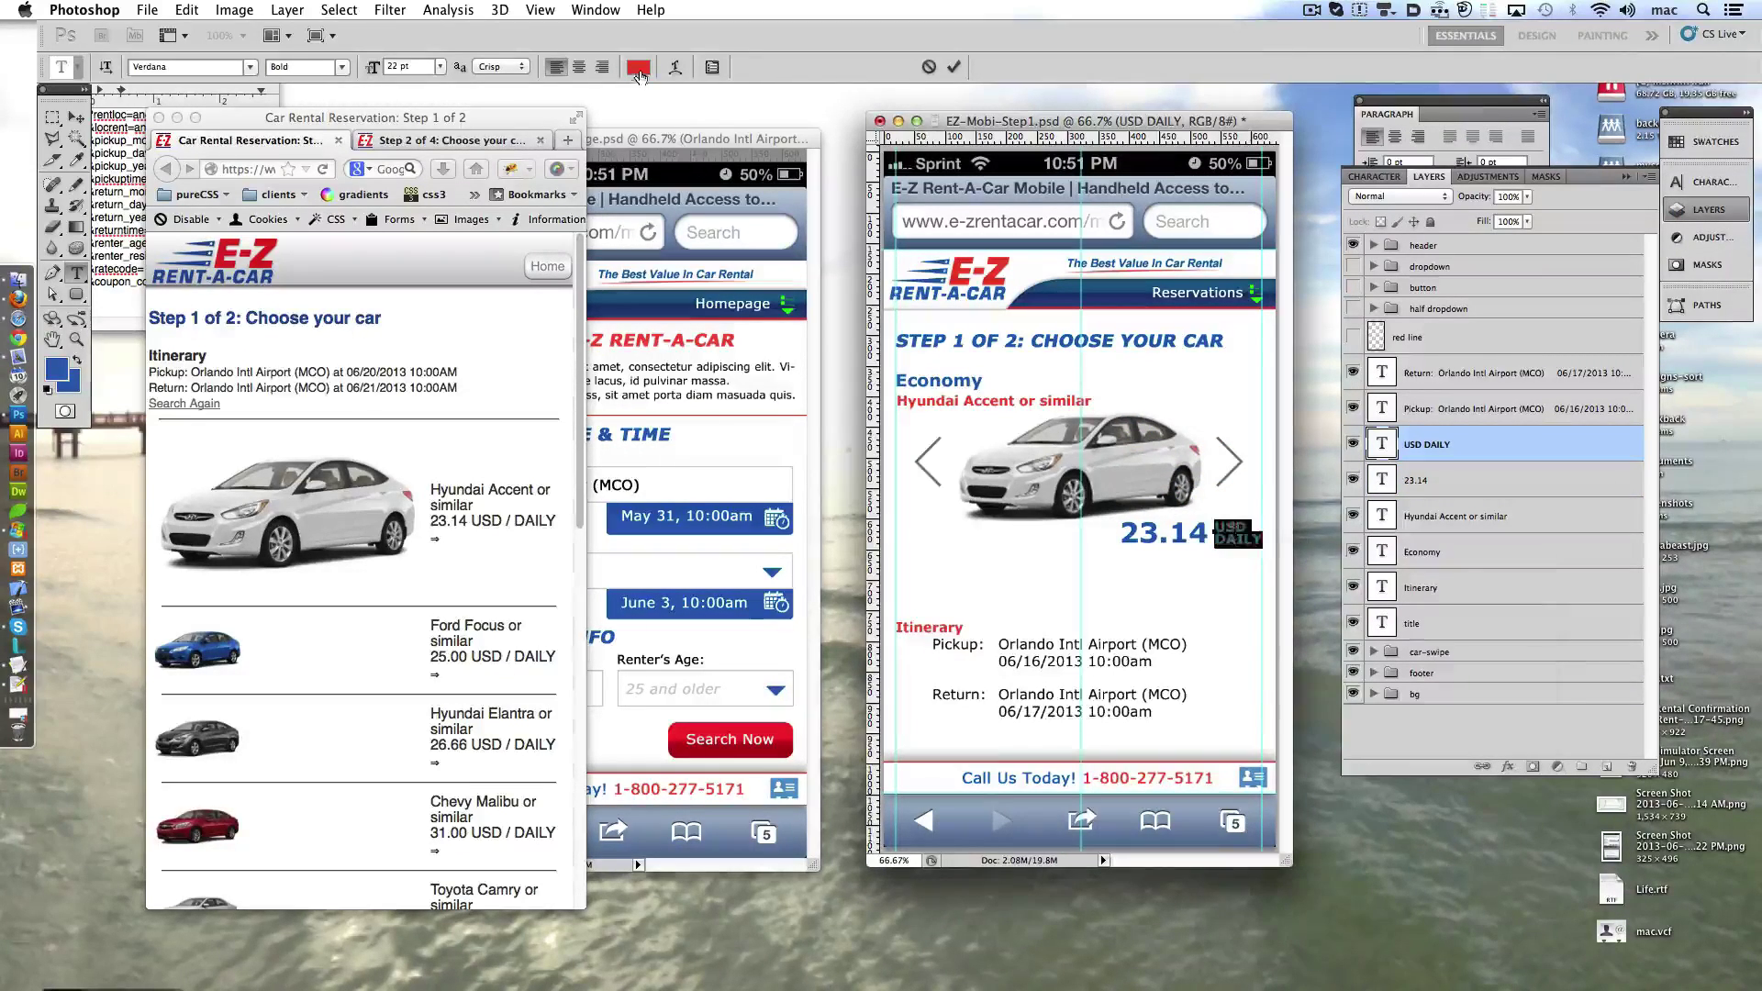
pyautogui.press('Return')
pyautogui.click(308, 67)
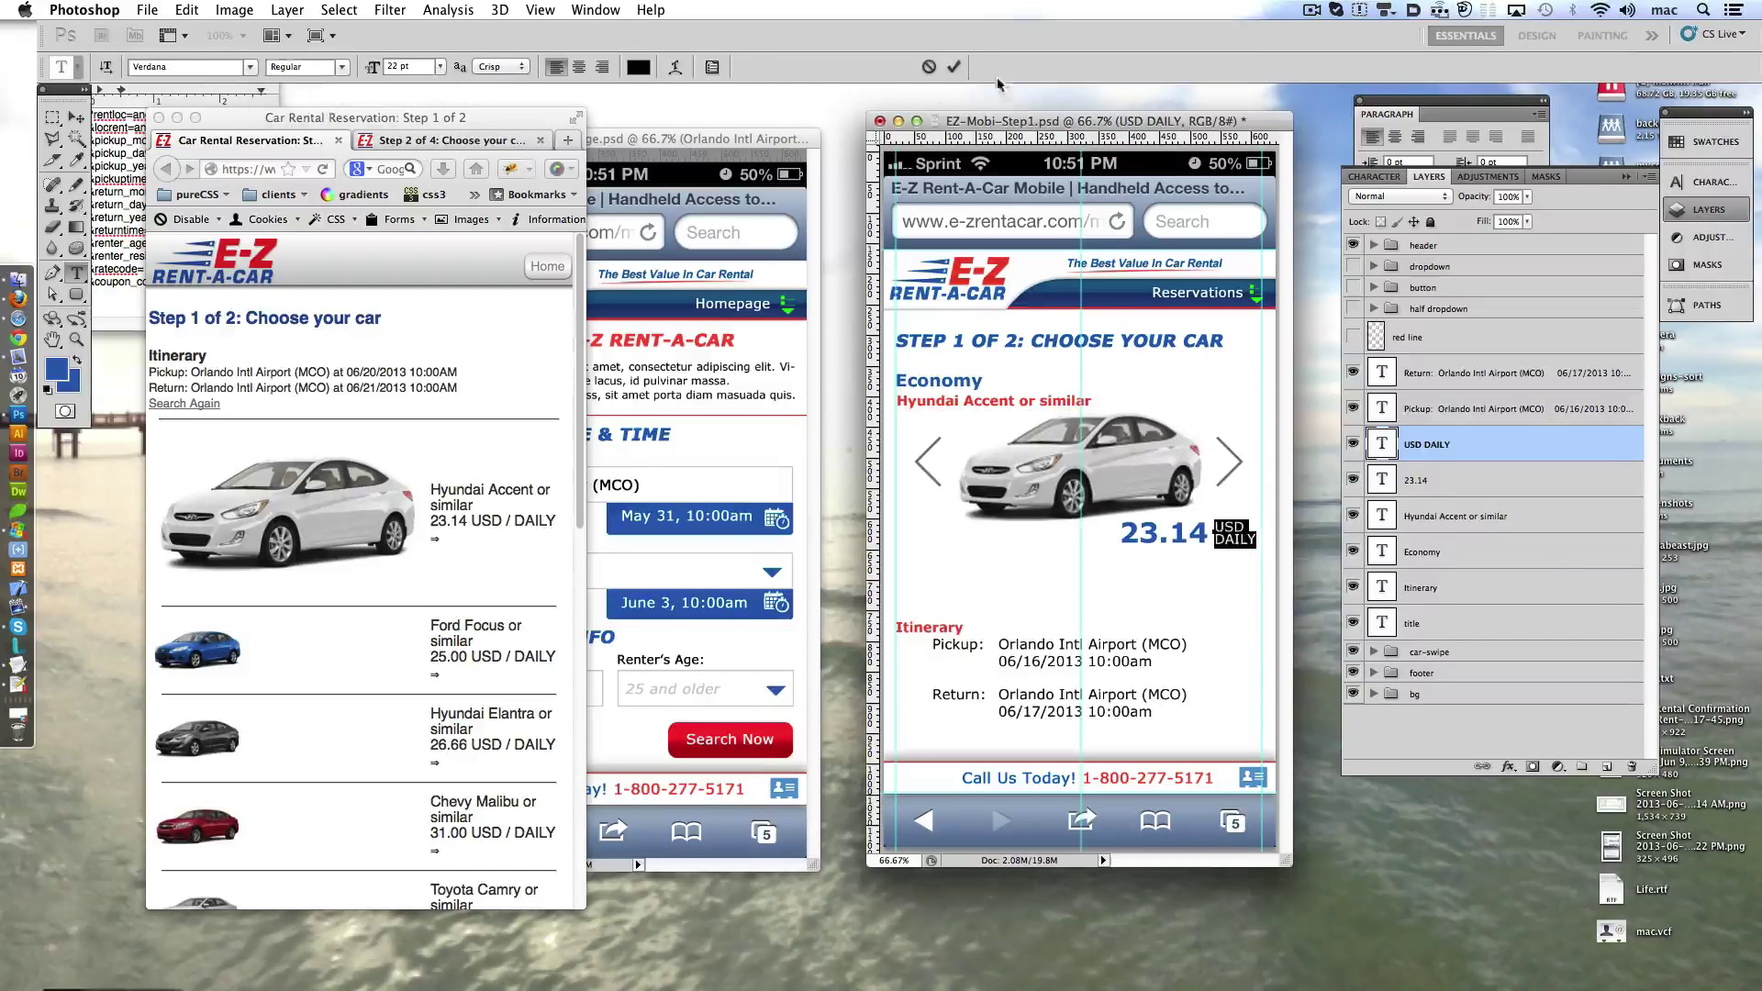
pyautogui.click(954, 67)
# - Add a $ before 23.14 and move USD DAILY below the price
pyautogui.click(1443, 478)
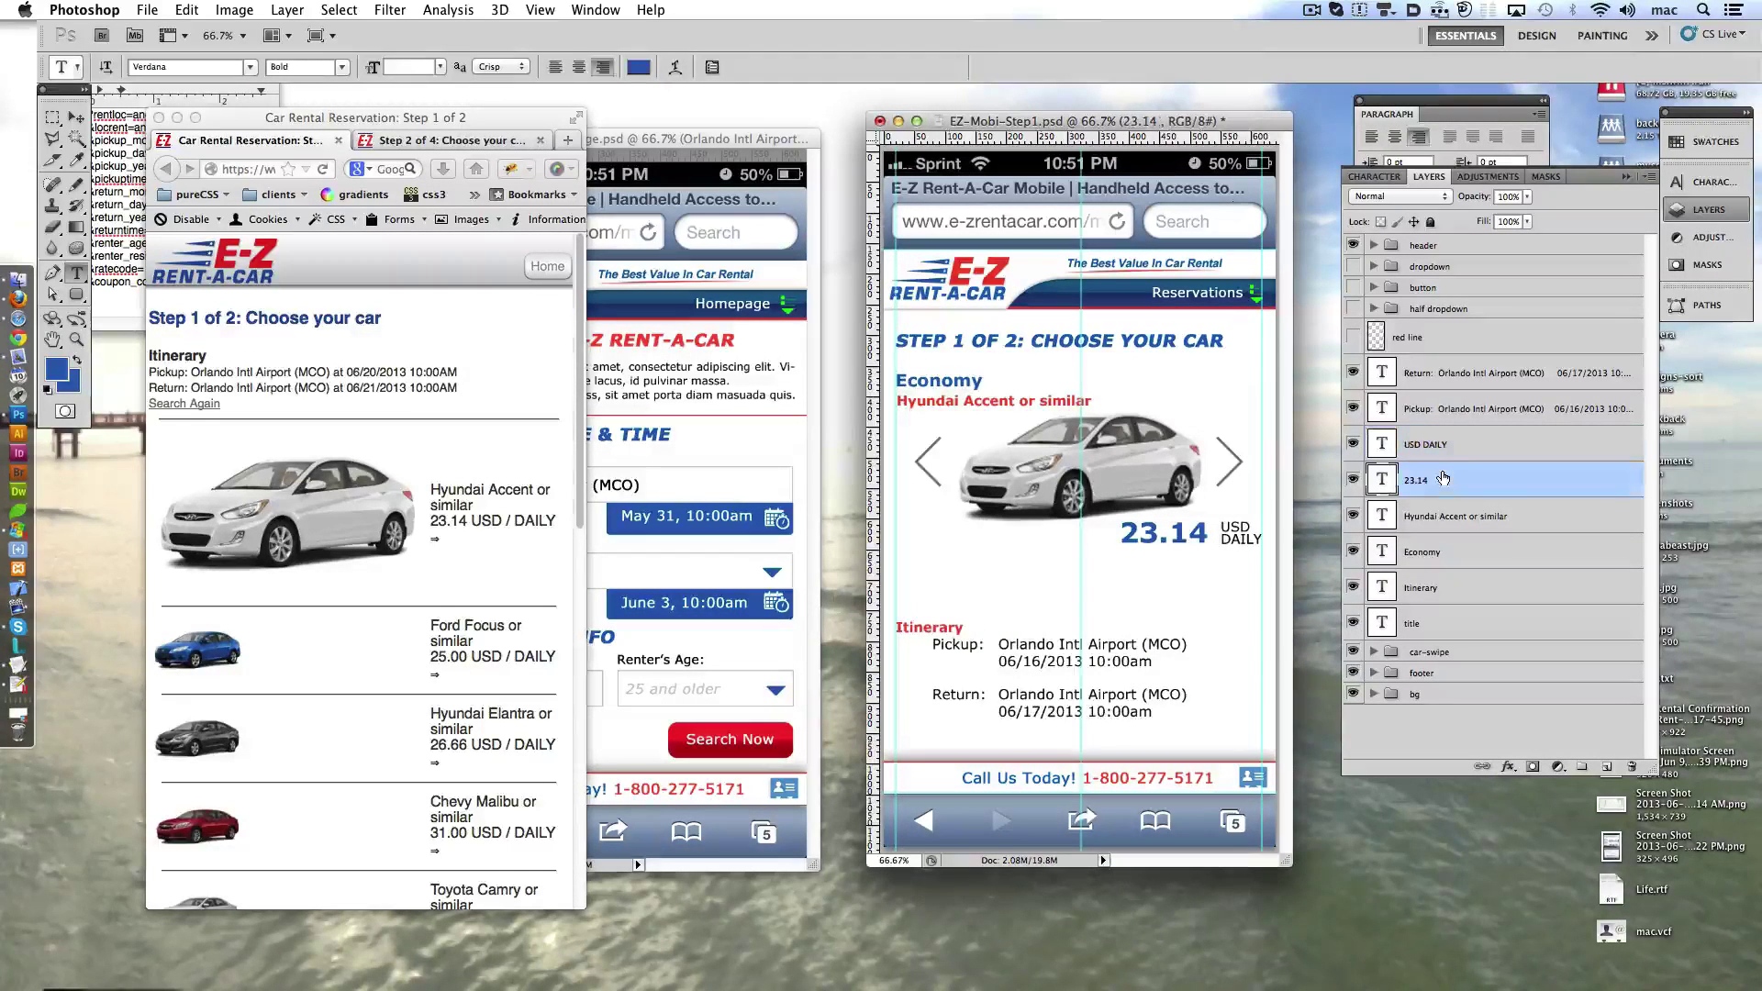
pyautogui.click(1132, 532)
pyautogui.write('$')
pyautogui.click(959, 69)
pyautogui.click(1222, 538)
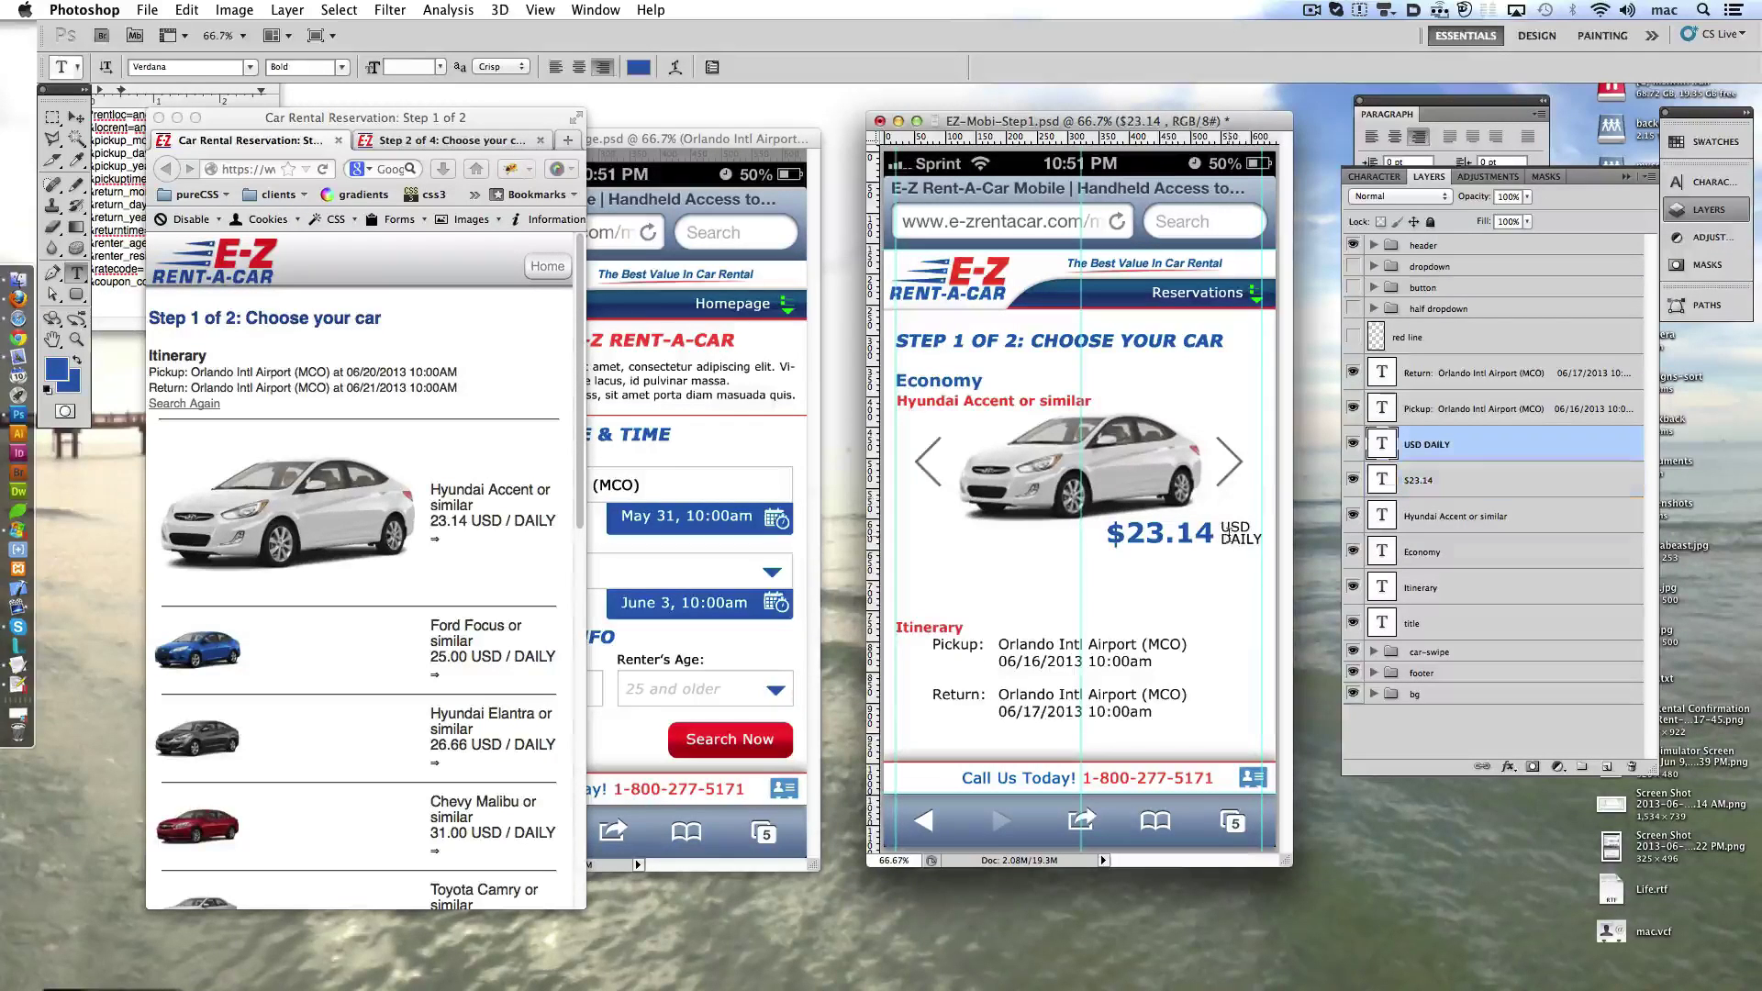
pyautogui.click(952, 69)
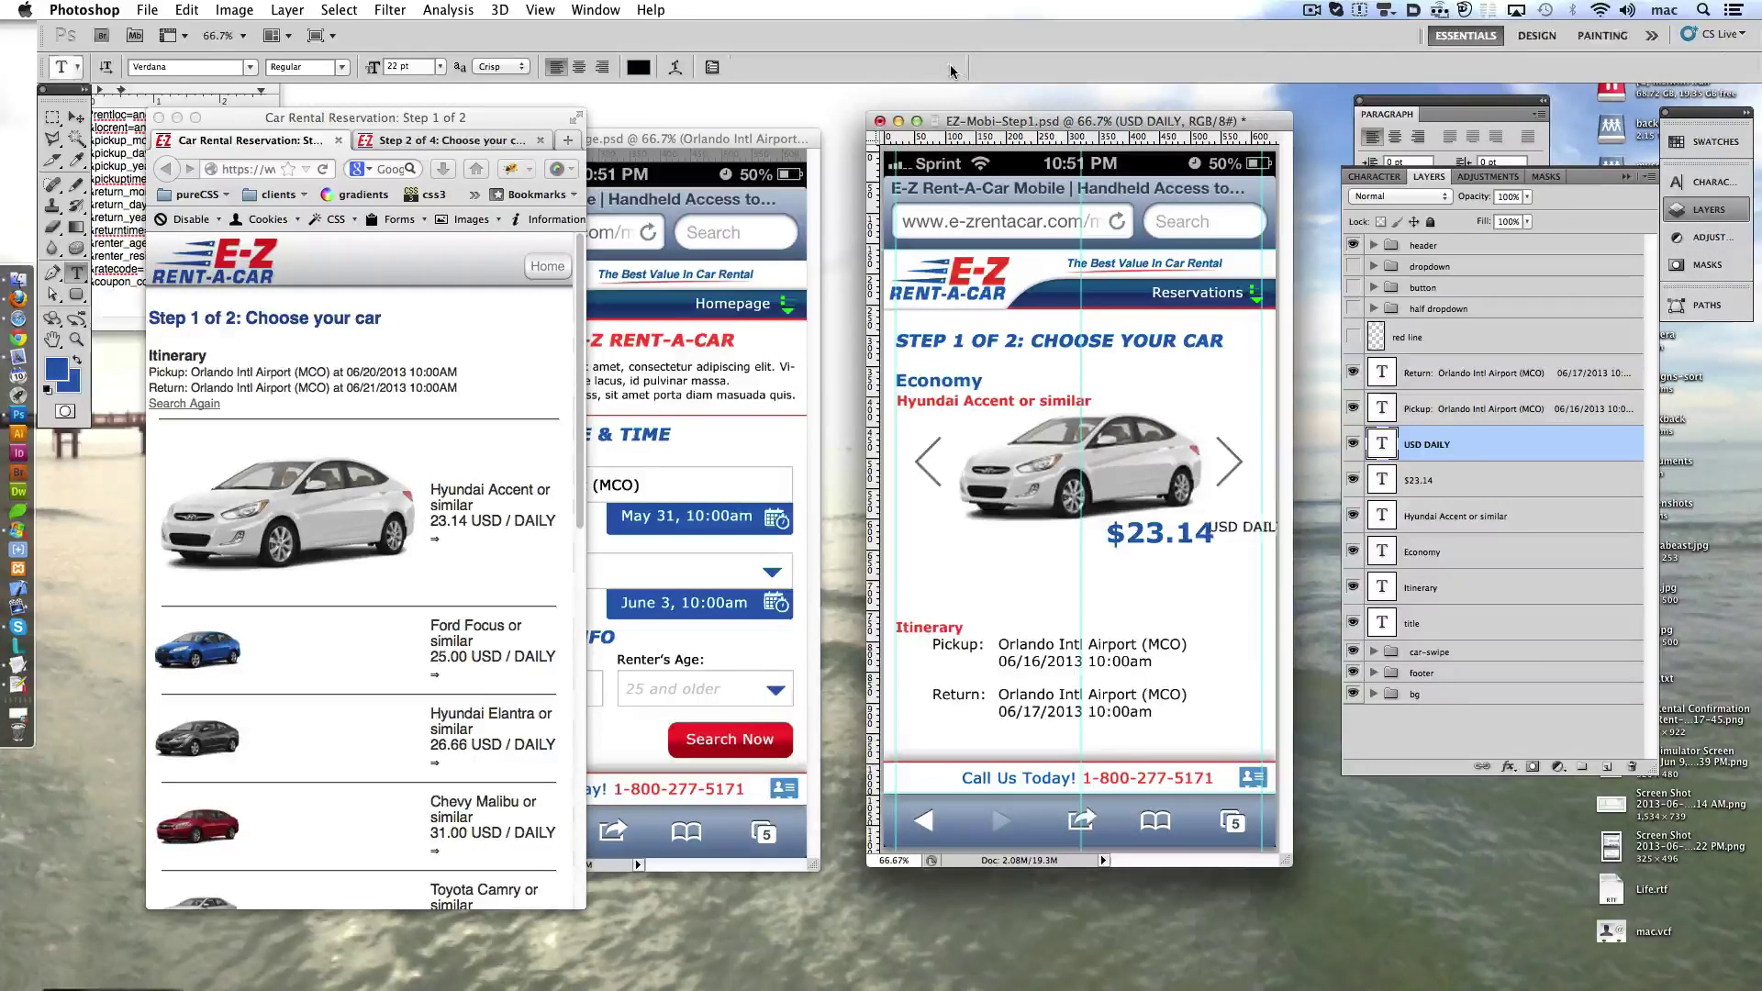
pyautogui.hotkey('ctrl', 'shift', 'Down')
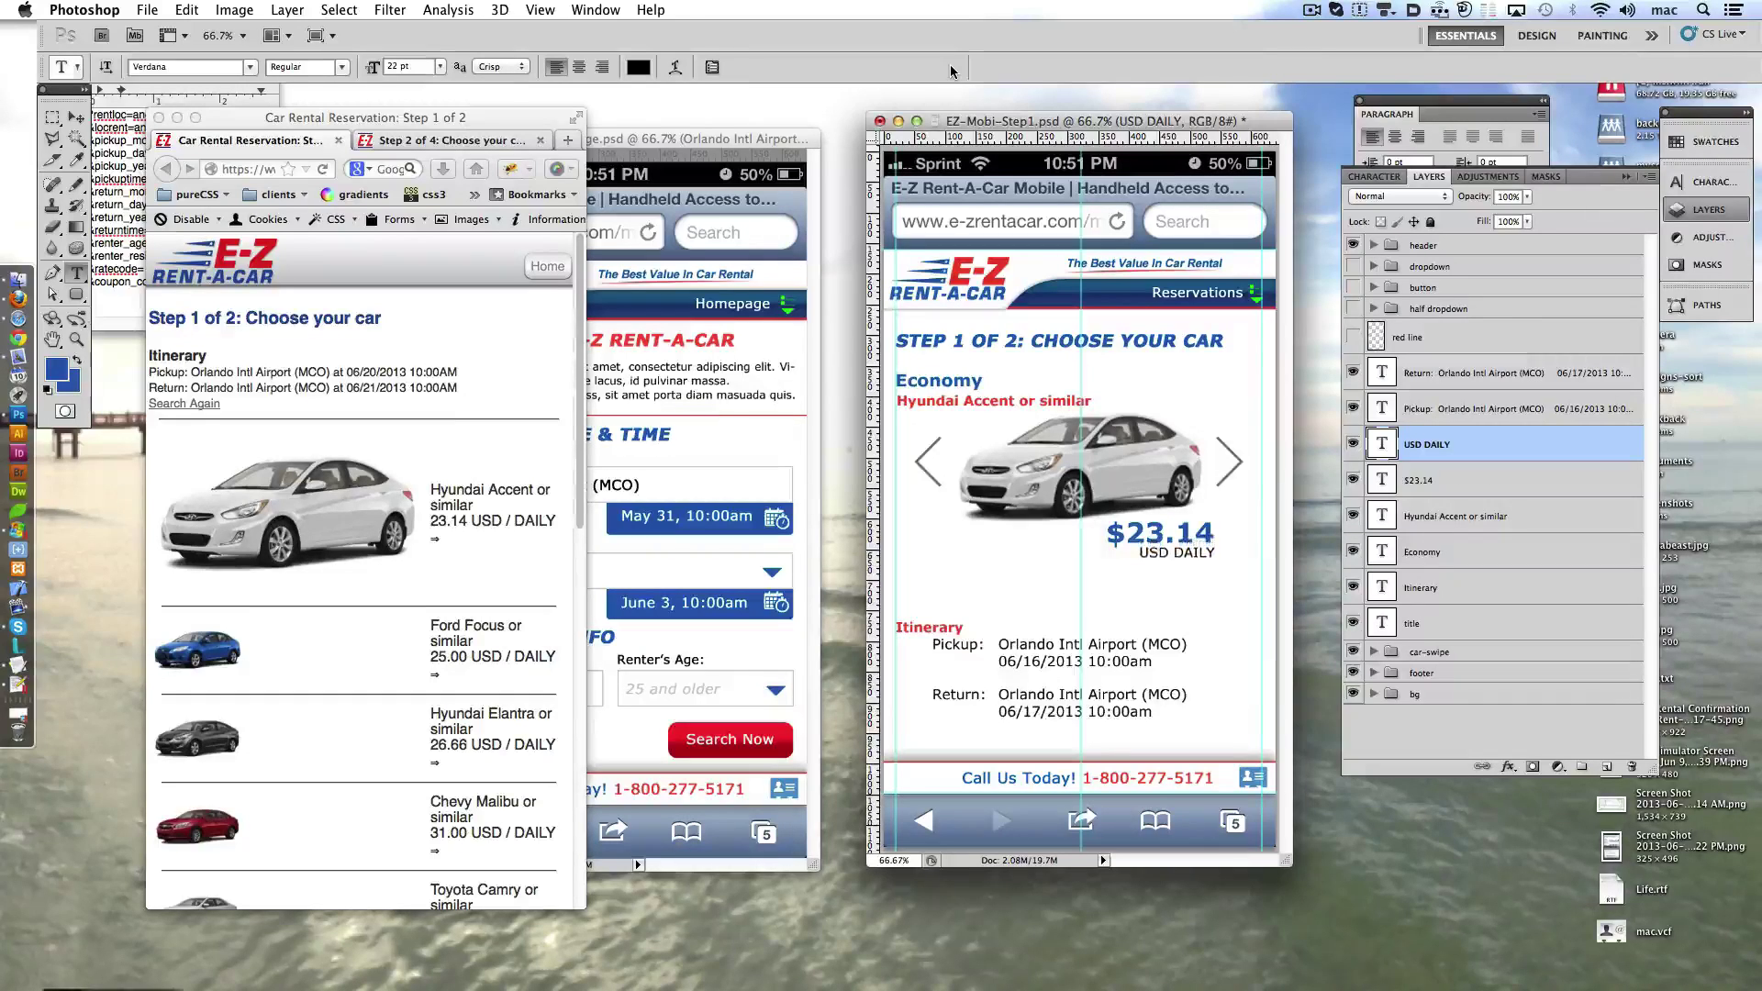
# - Colour USD DAILY #727272 and right-align it with the $23.14 price
pyautogui.click(640, 67)
pyautogui.write('7272')
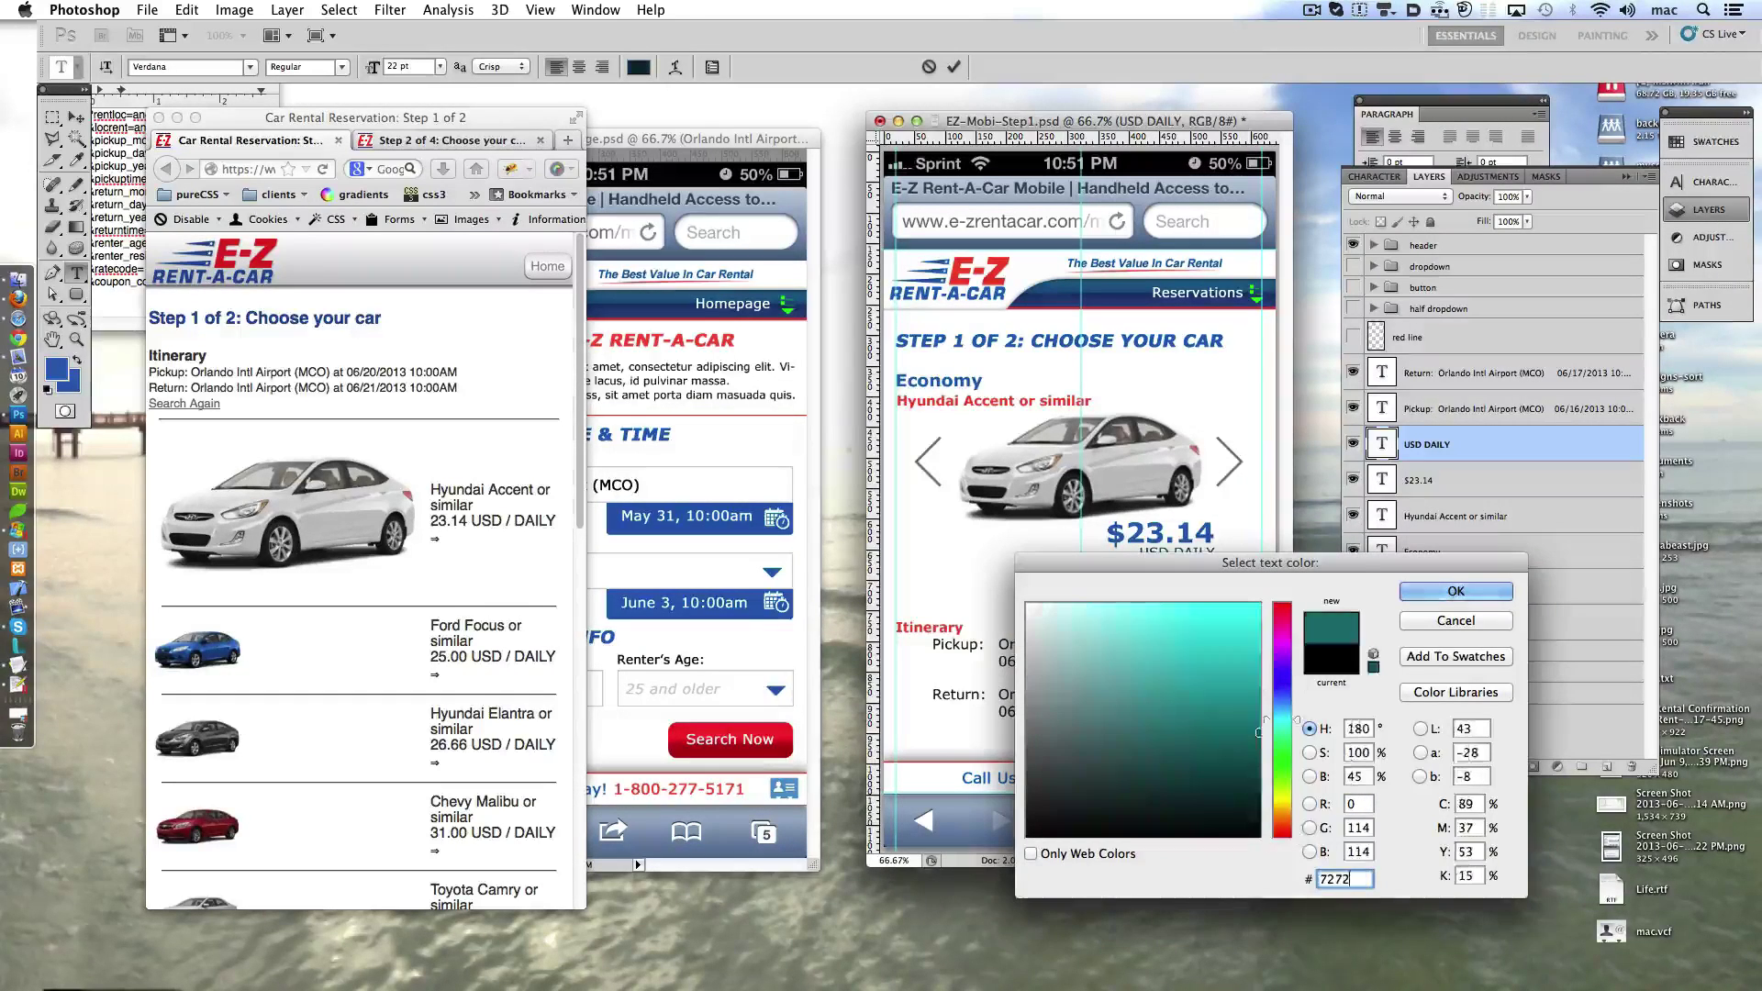
pyautogui.write('72')
pyautogui.press('Return')
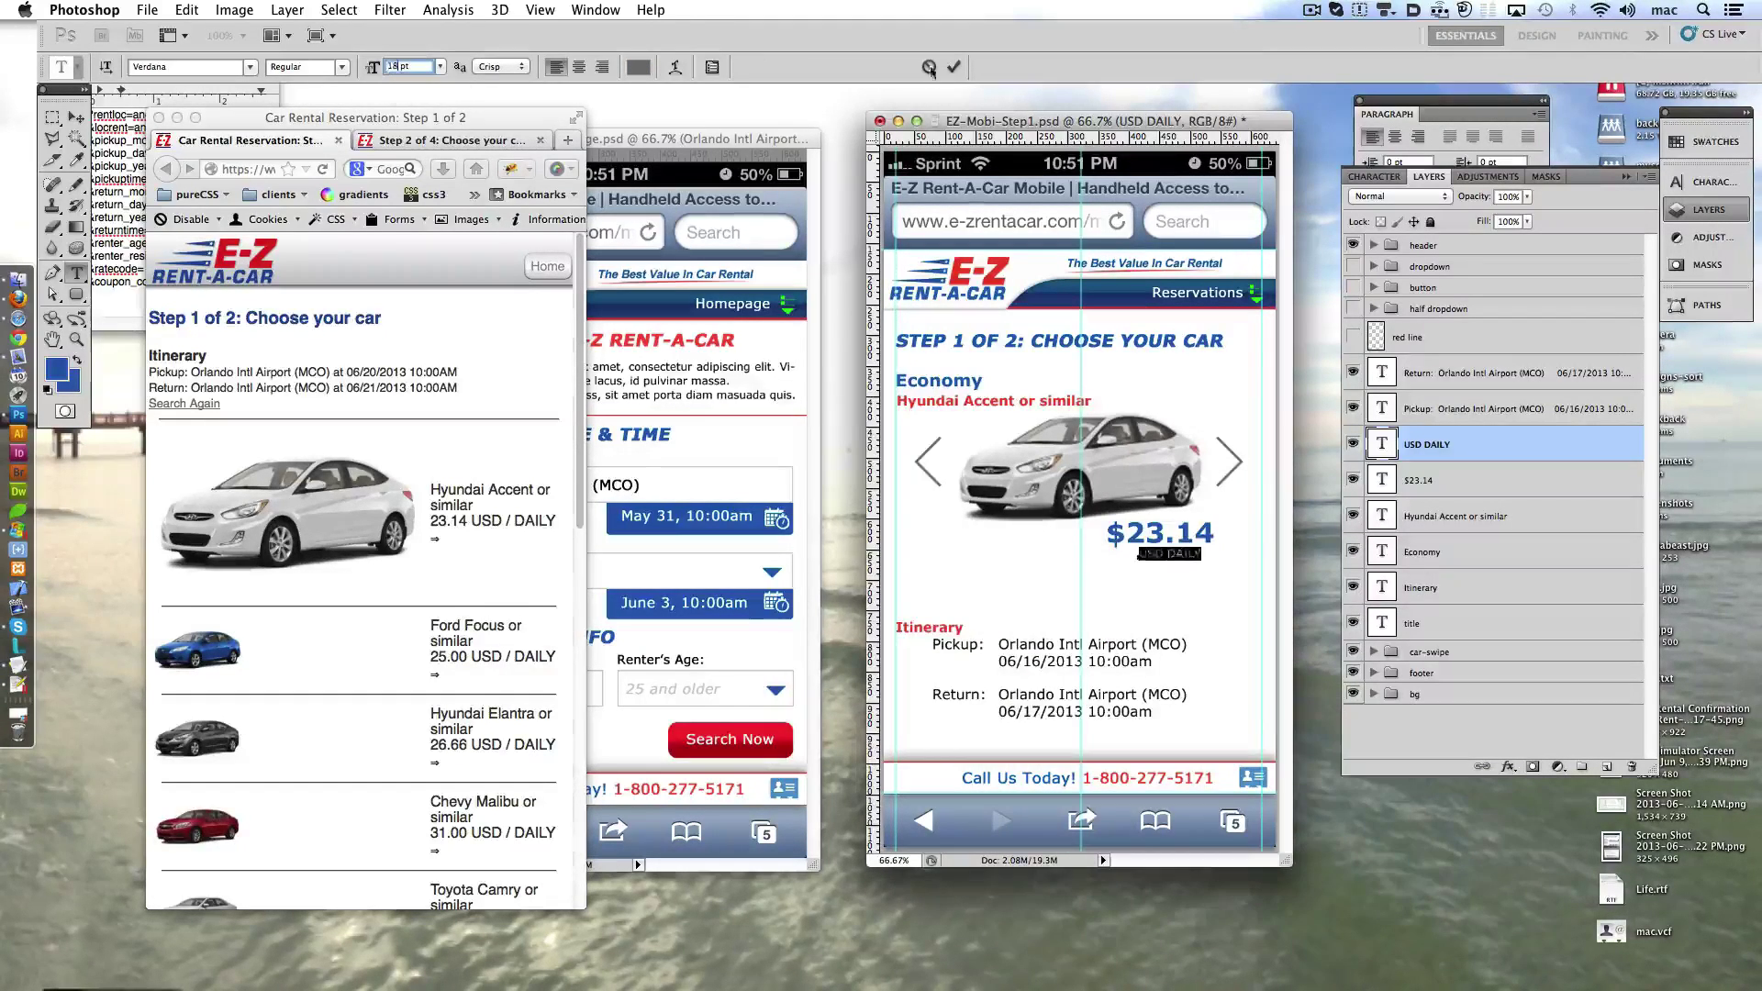
pyautogui.click(955, 67)
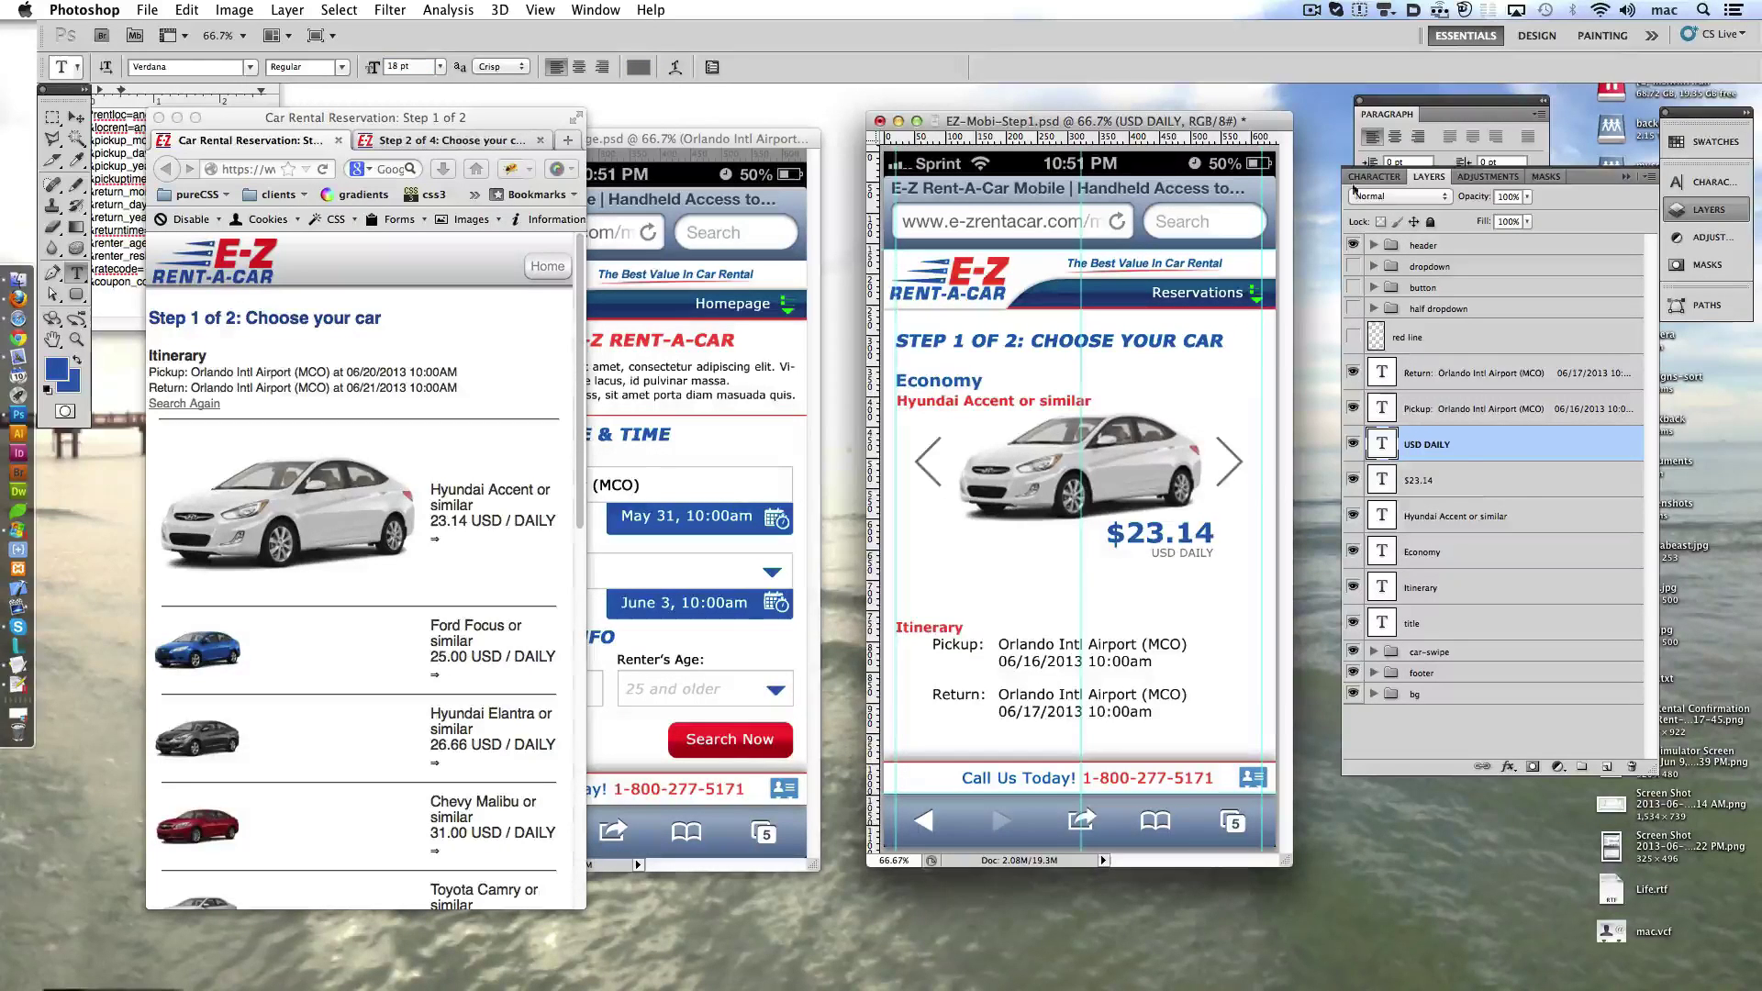
pyautogui.keyDown('shift'); pyautogui.click(1466, 487); pyautogui.keyUp('shift')
pyautogui.hotkey('ctrl', 'shift', 'r')
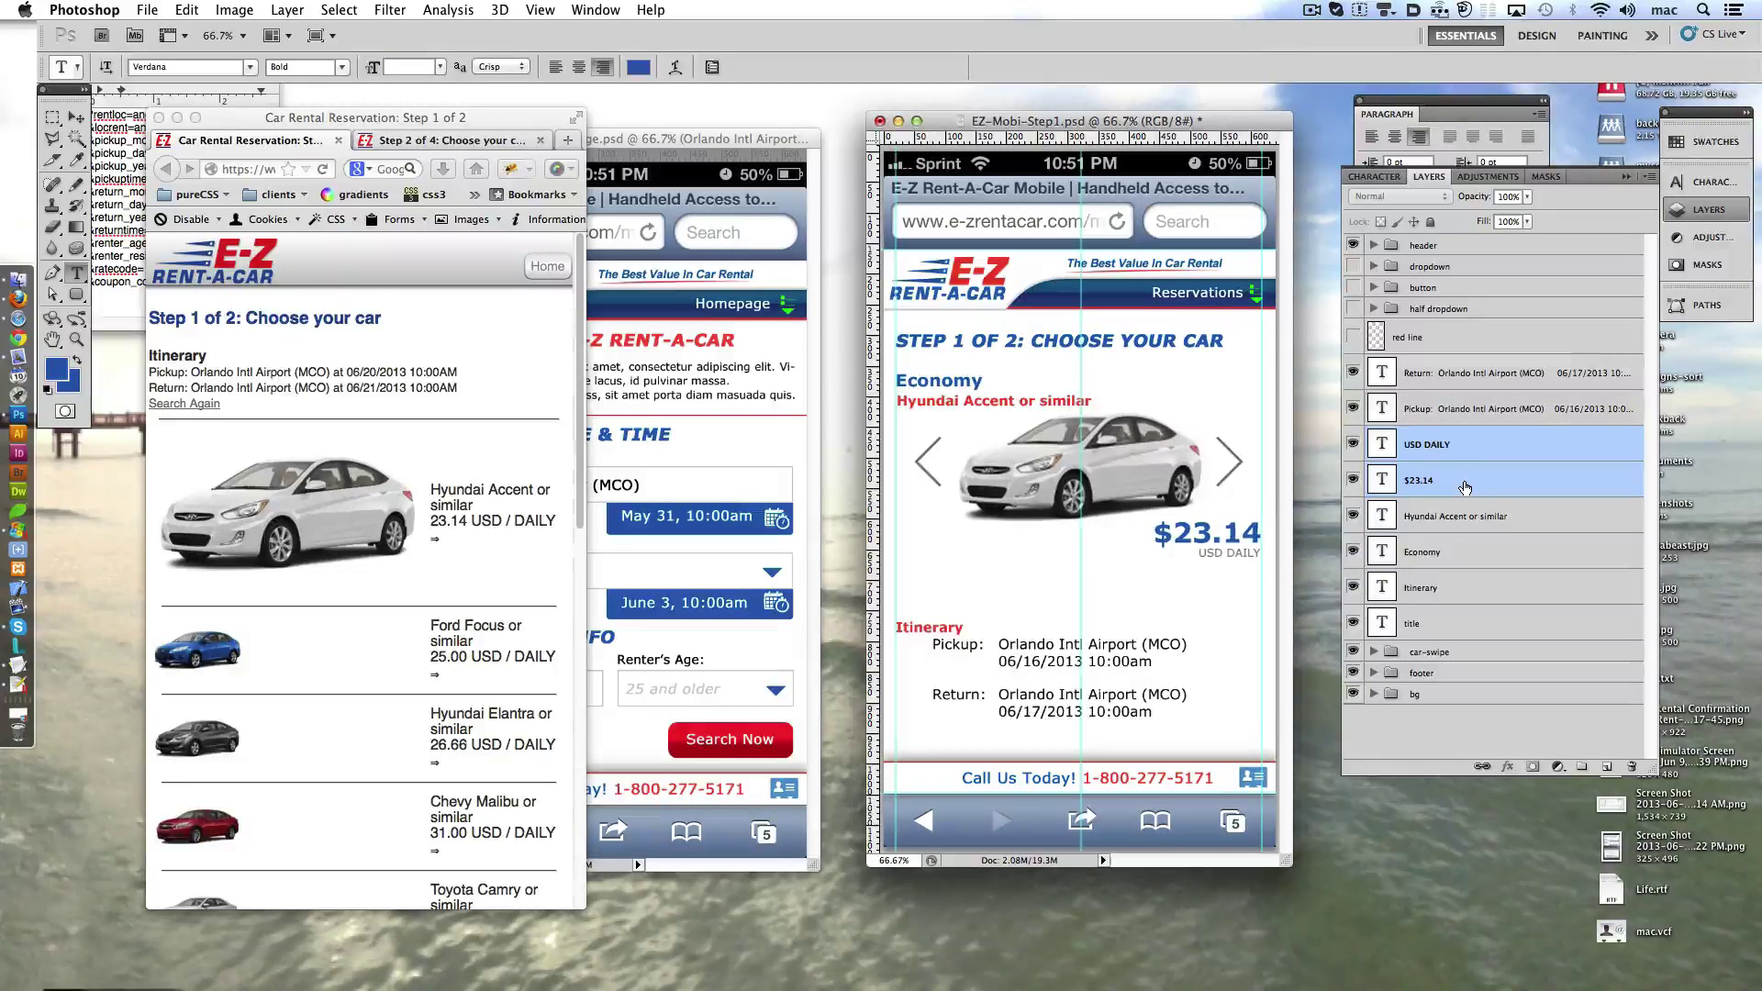
# - Recolour the 'Hyundai Accent or similar' text to #727272
pyautogui.click(1003, 402)
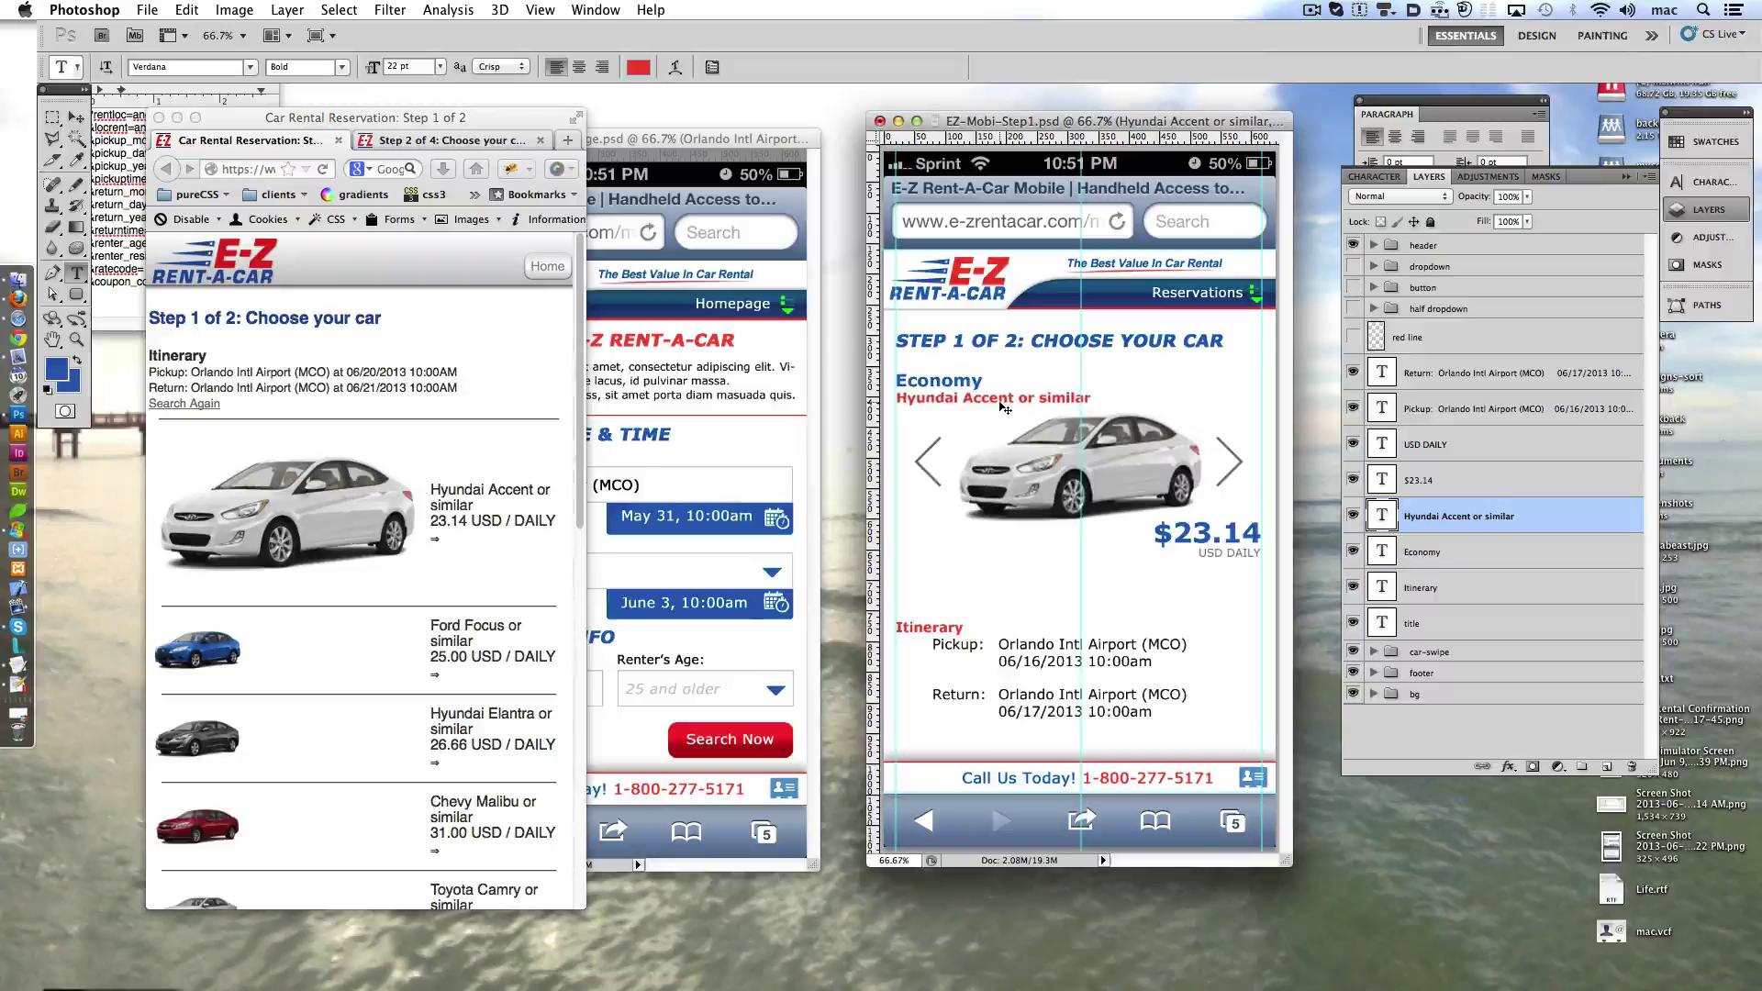
pyautogui.moveTo(896, 398); pyautogui.dragTo(1092, 397)
pyautogui.click(637, 67)
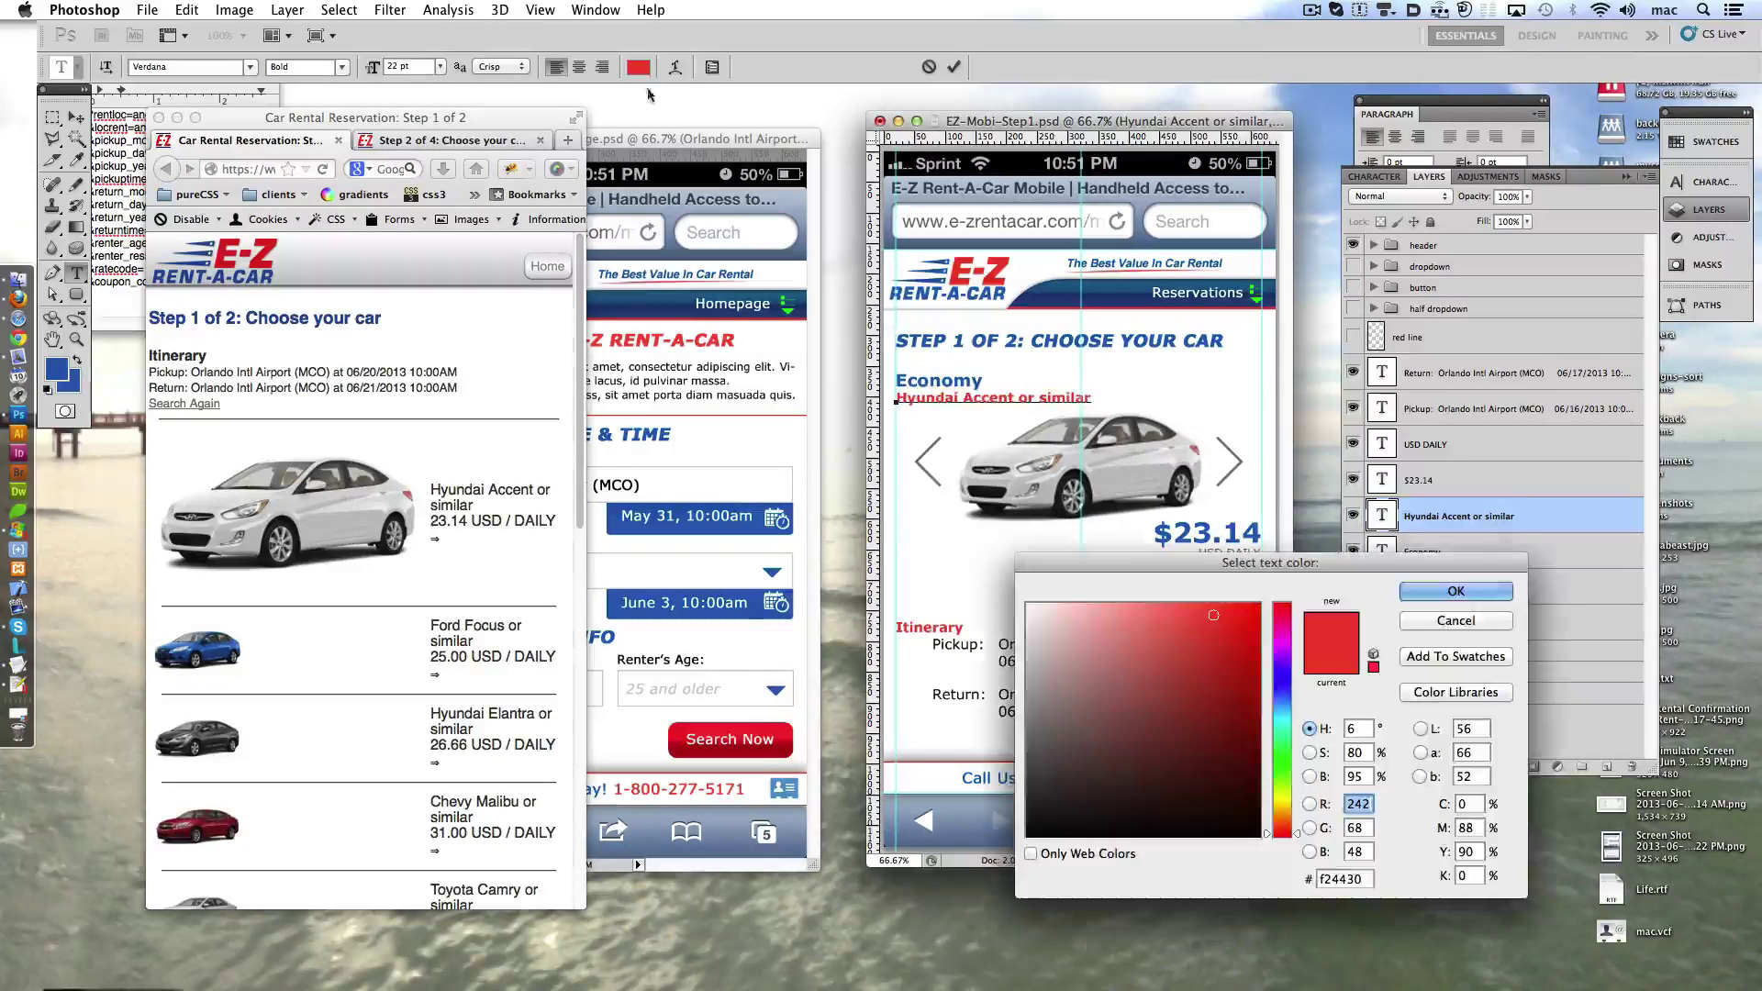
pyautogui.write('727272')
pyautogui.click(1432, 592)
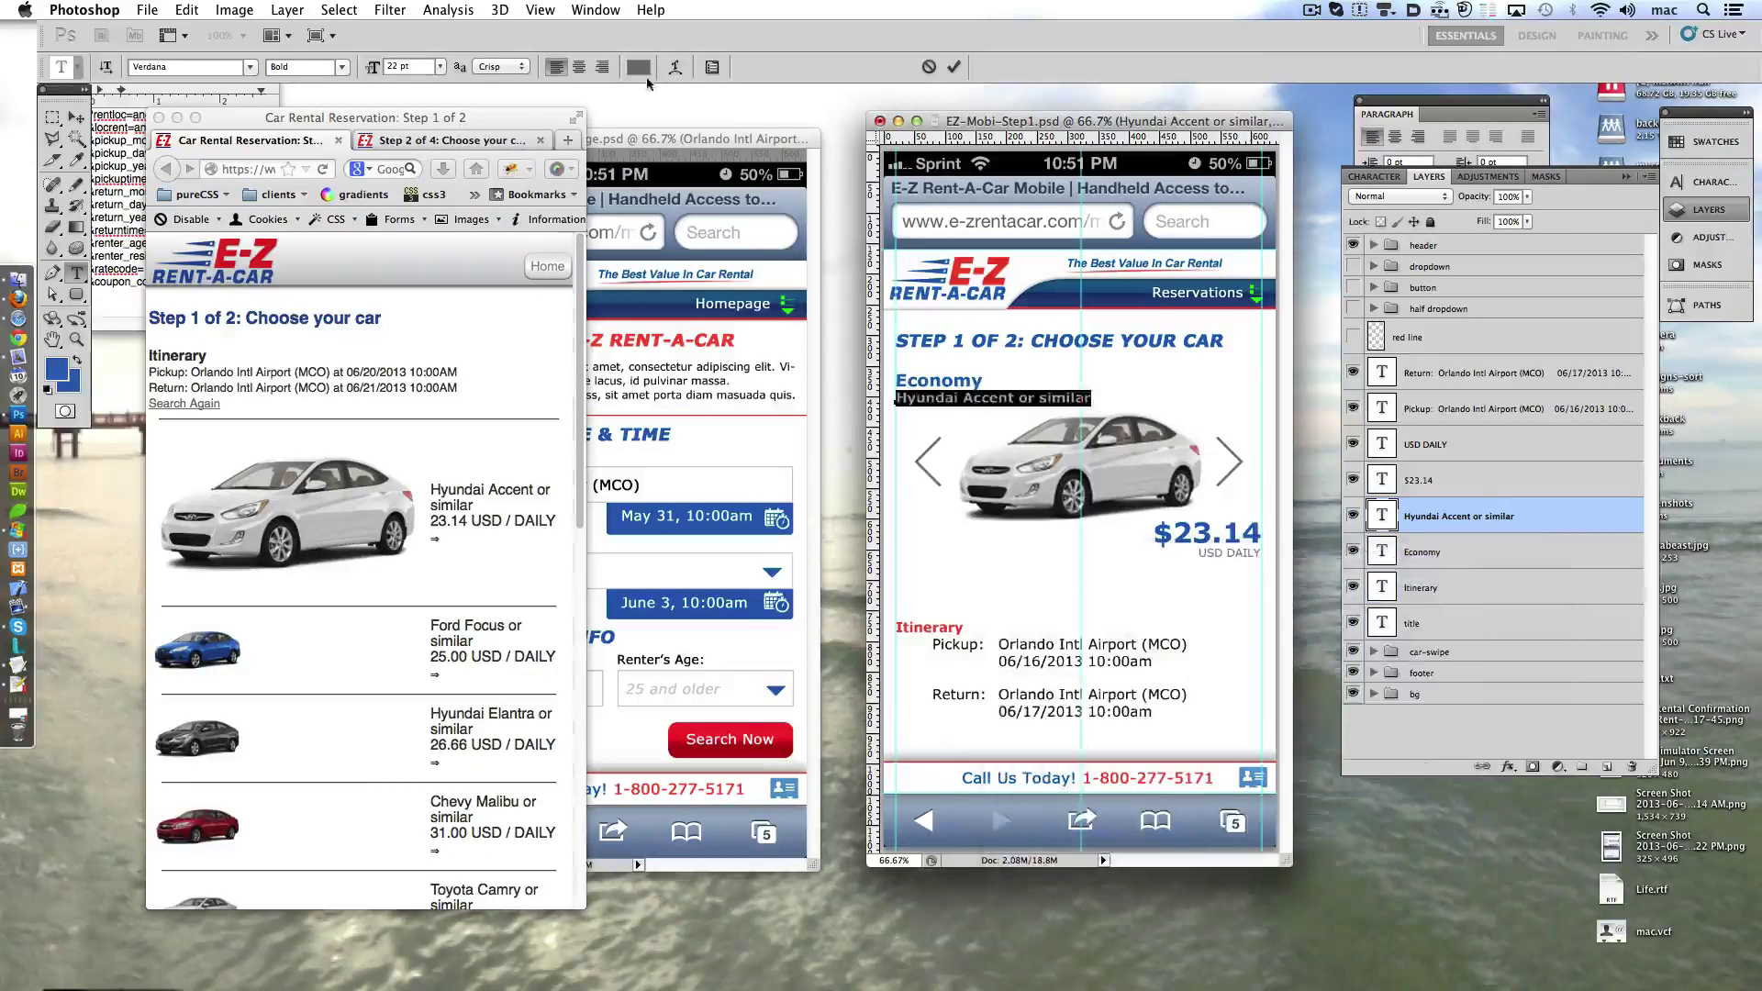
pyautogui.click(954, 67)
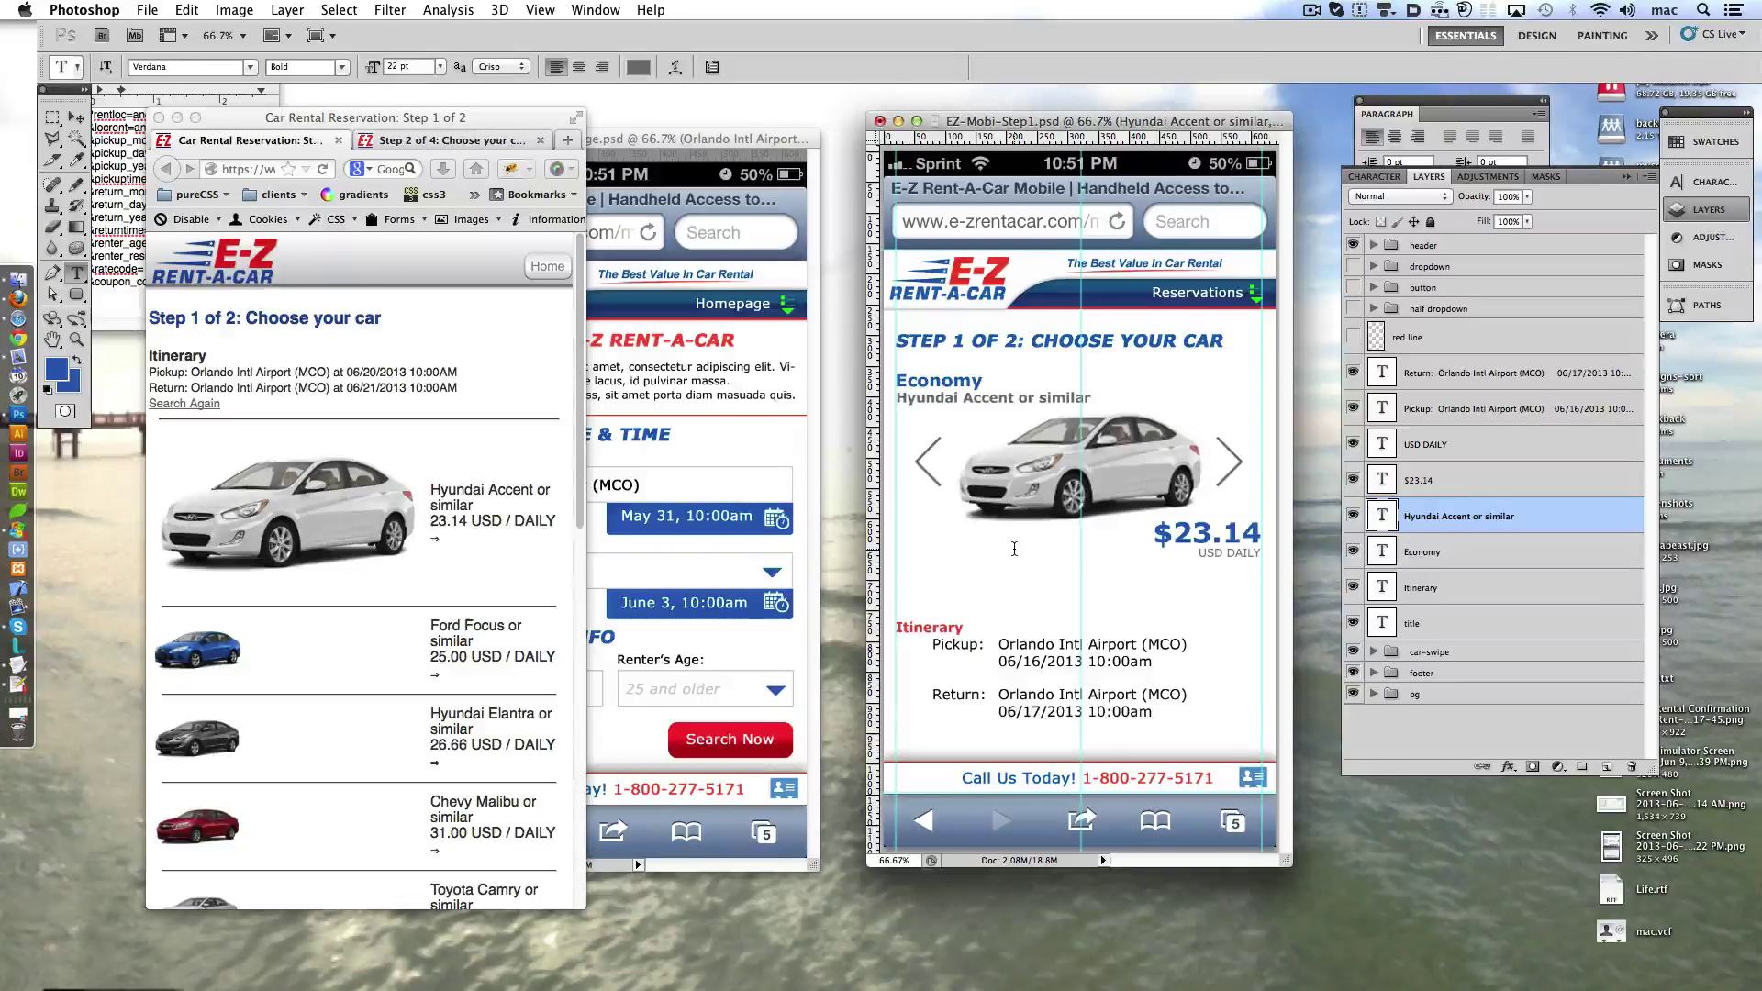
# - Nudge Economy and the car name up, then move the red Itinerary heading up
pyautogui.keyDown('shift'); pyautogui.click(1469, 552); pyautogui.keyUp('shift')
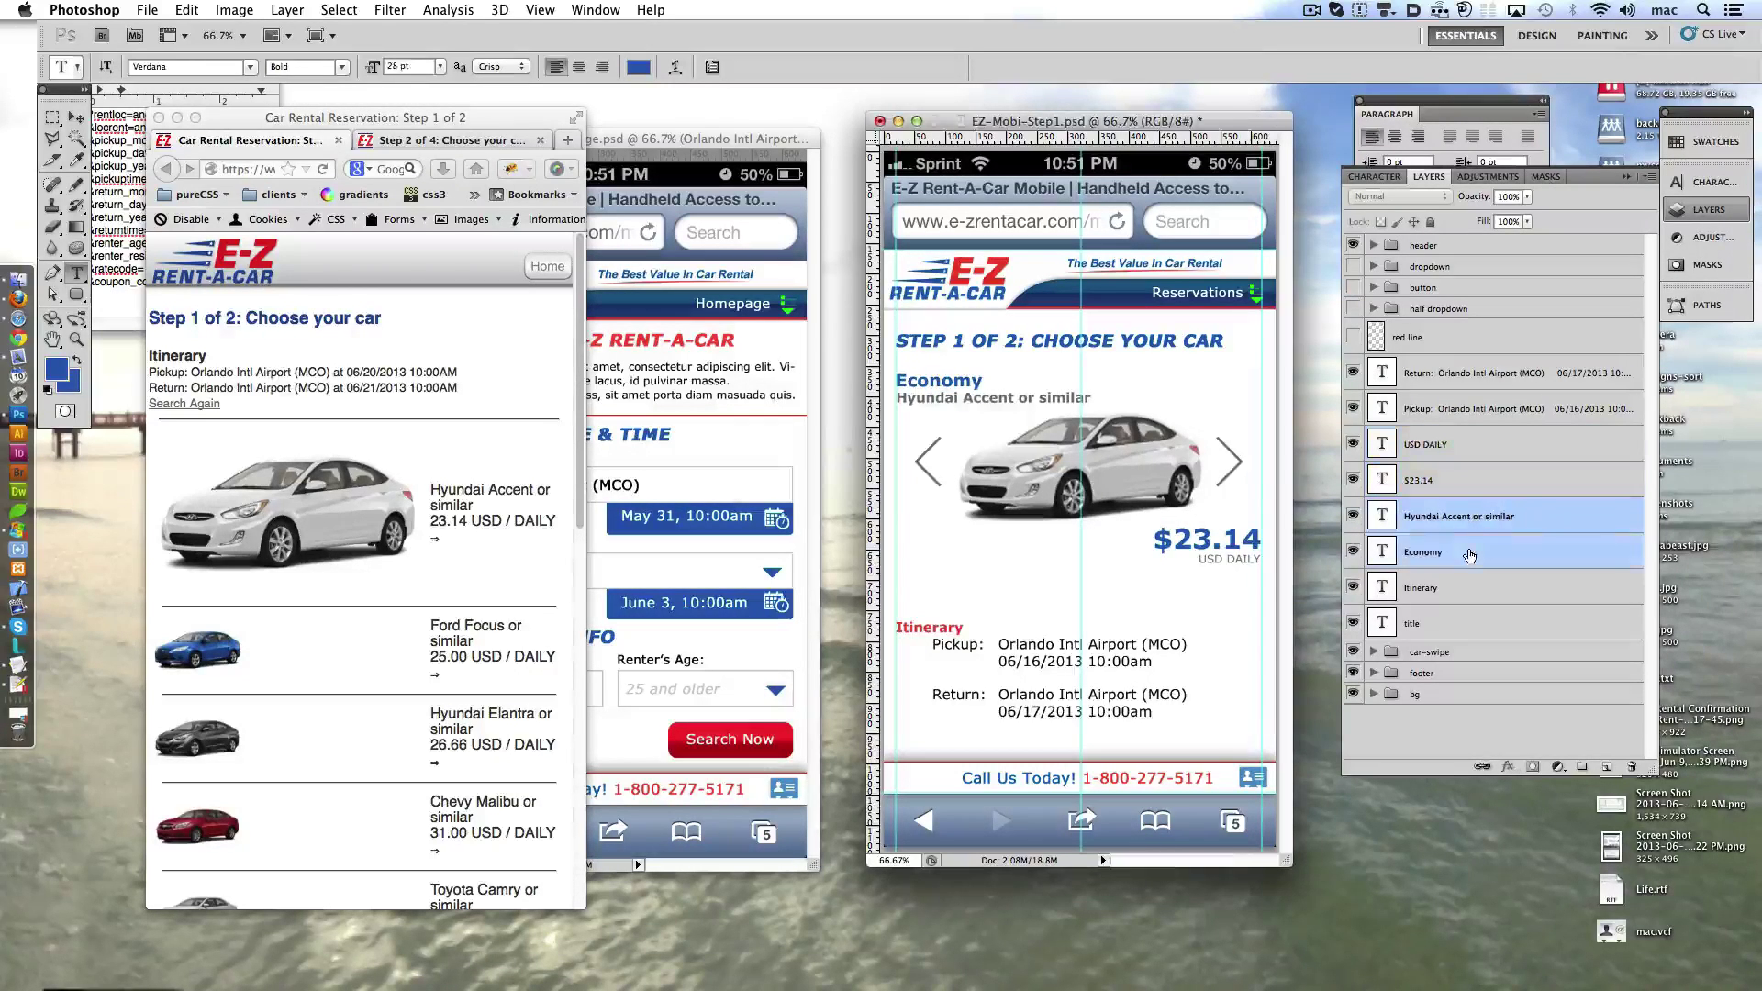
pyautogui.hotkey('ctrl', 'shift', 'Up')
pyautogui.keyDown('ctrl'); pyautogui.click(1019, 548); pyautogui.keyUp('ctrl')
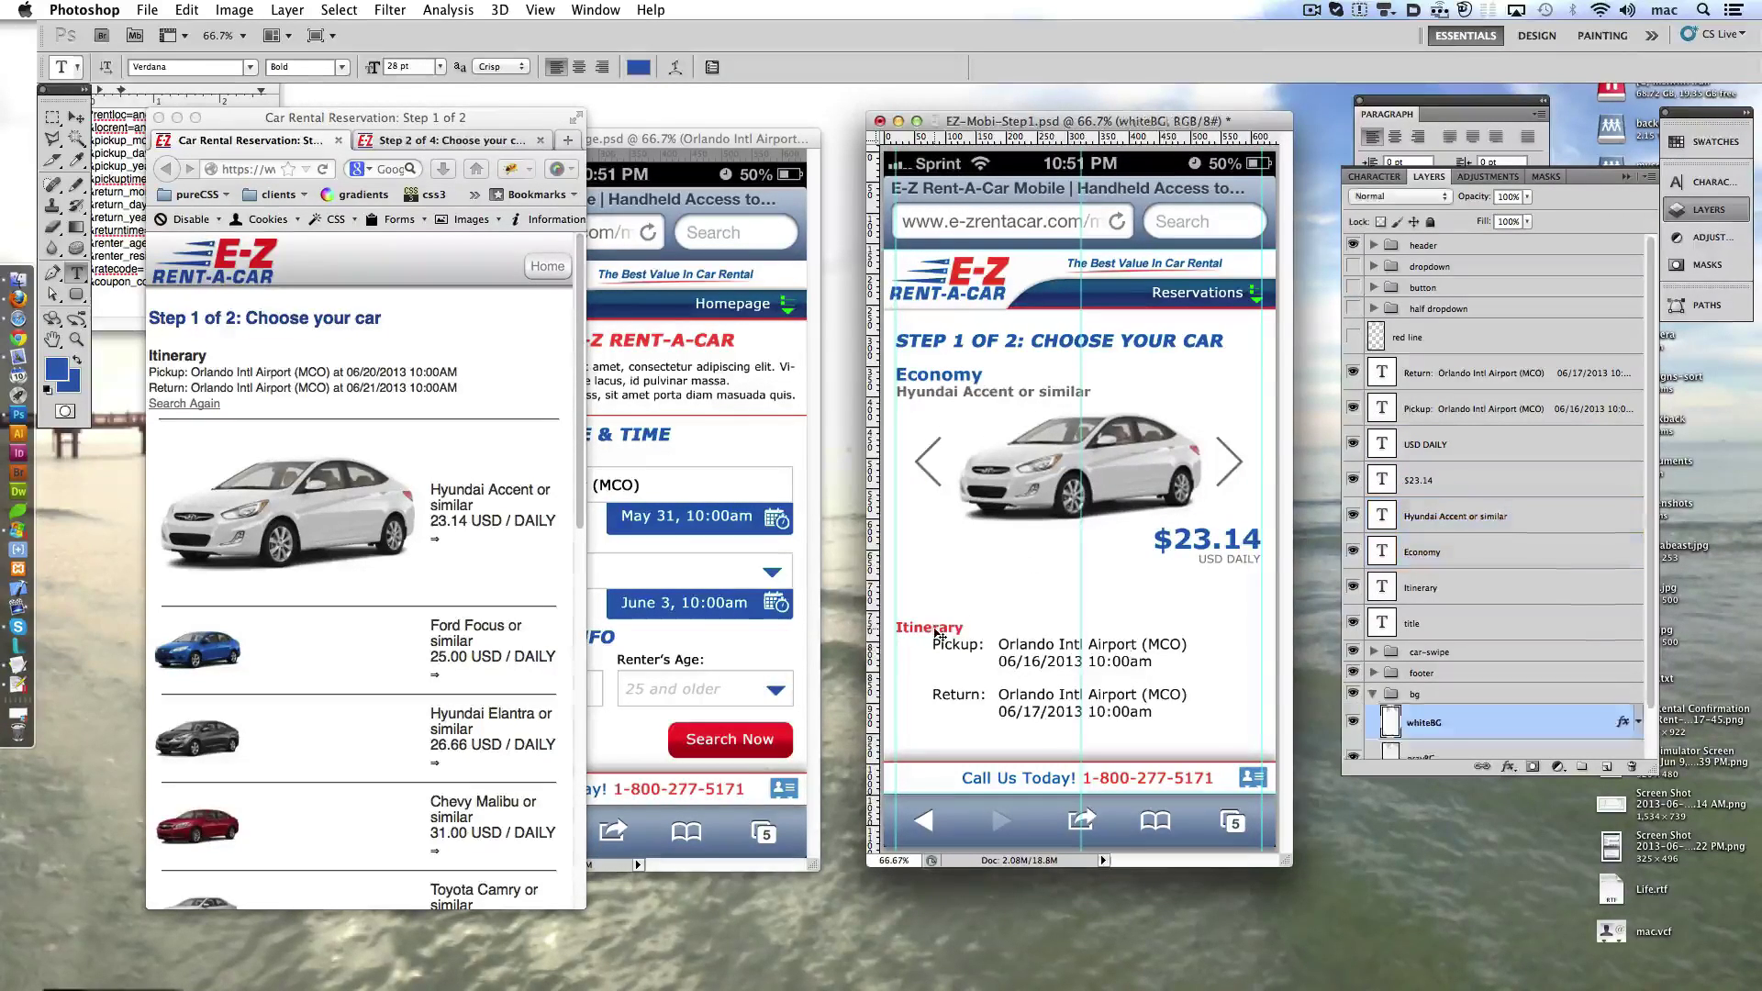
pyautogui.keyDown('ctrl'); pyautogui.click(938, 632); pyautogui.keyUp('ctrl')
pyautogui.hotkey('ctrl', 'shift', 'Up')
pyautogui.hotkey('ctrl', 'shift', 'Up')
pyautogui.hotkey('ctrl', 'shift', 'Up')
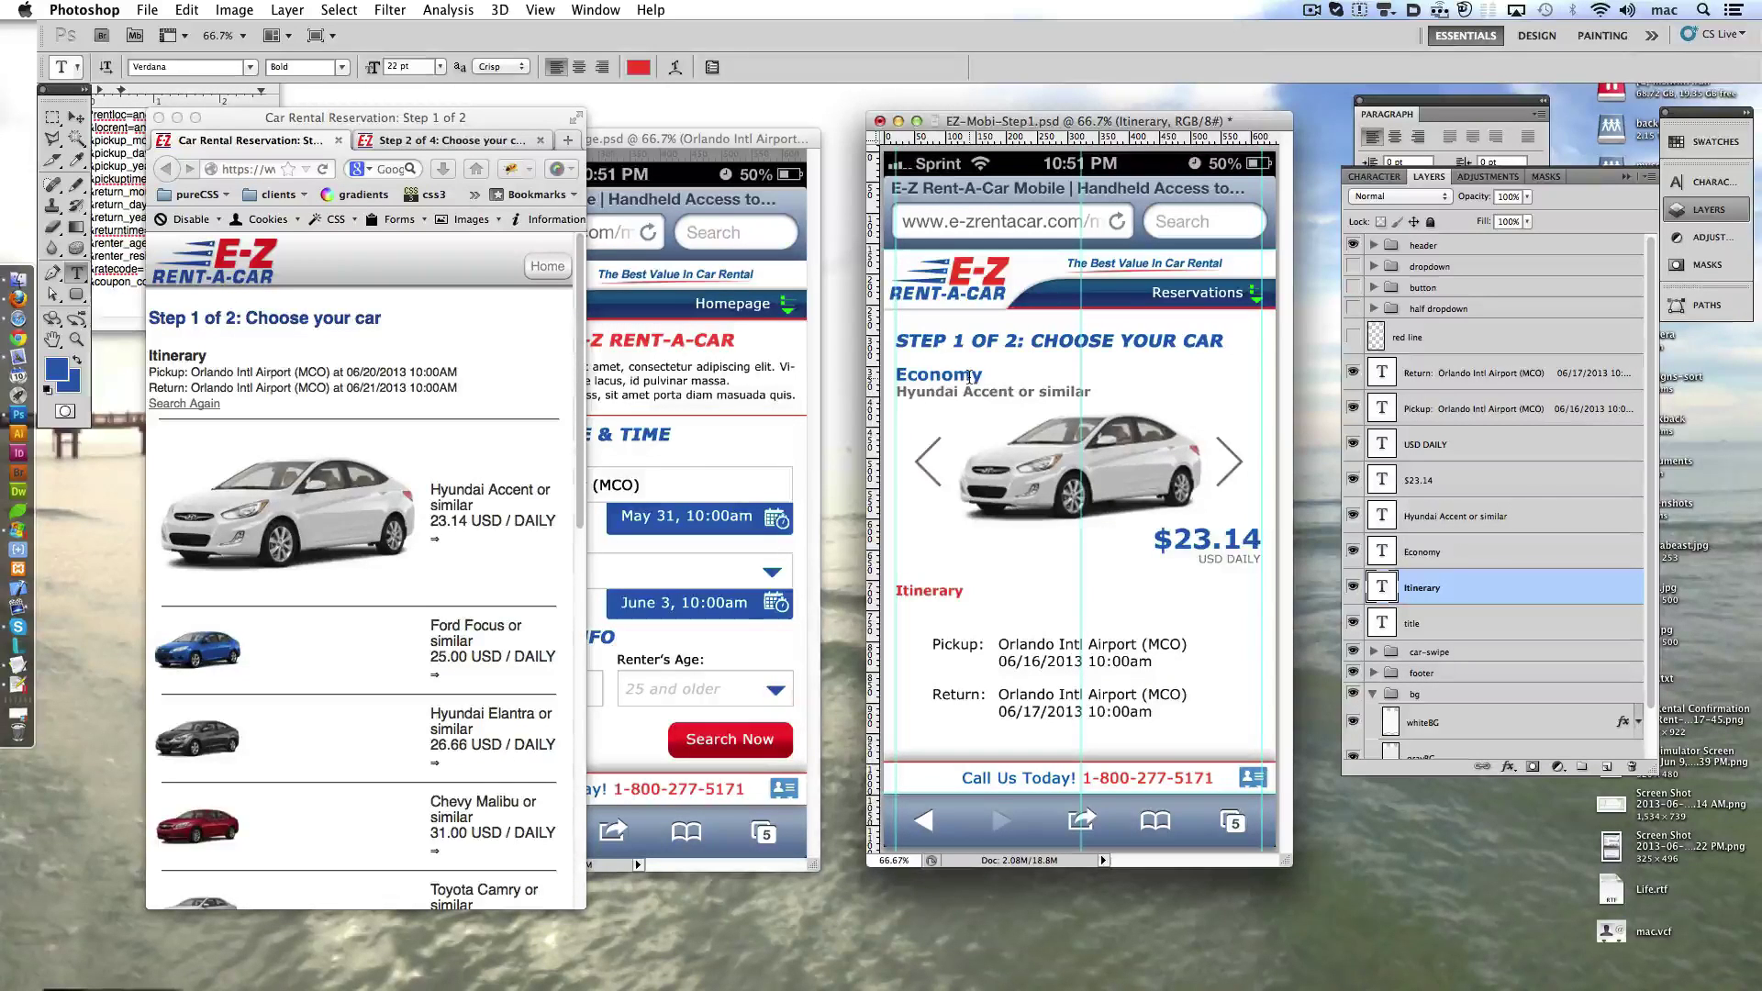
pyautogui.click(903, 588)
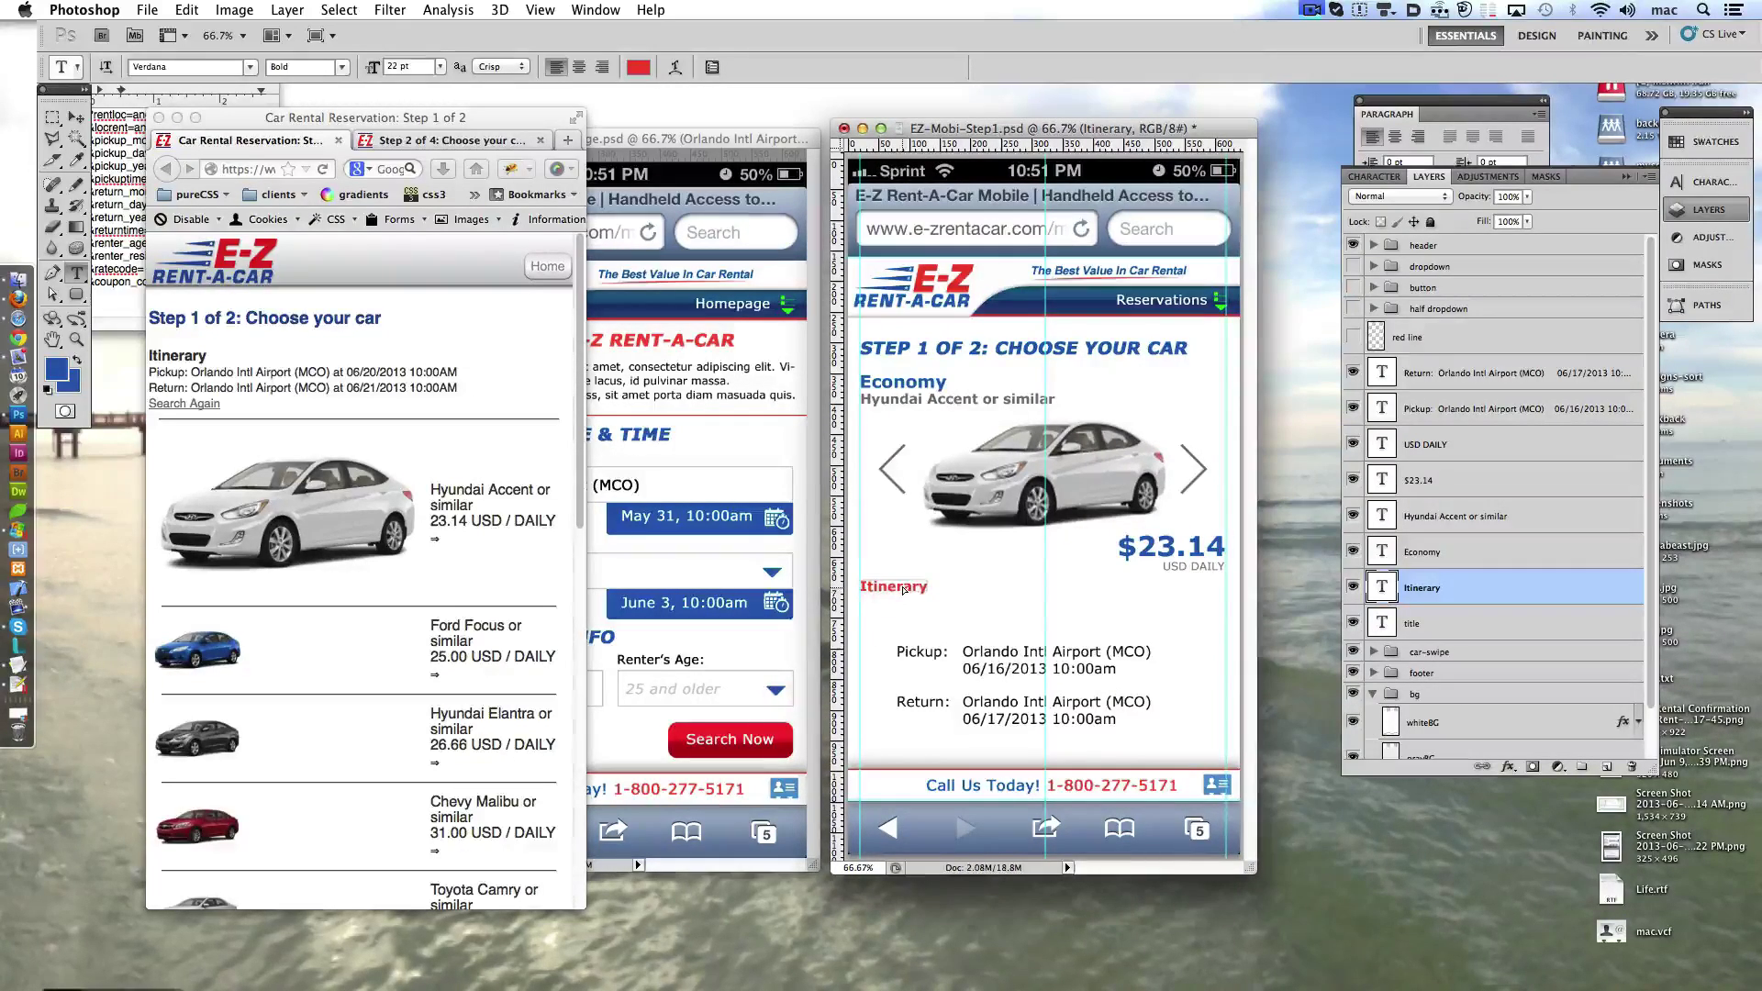
pyautogui.press('Escape')
# - Drag the Pickup and Return lines up-left and compare against the Firefox page
pyautogui.click(934, 659)
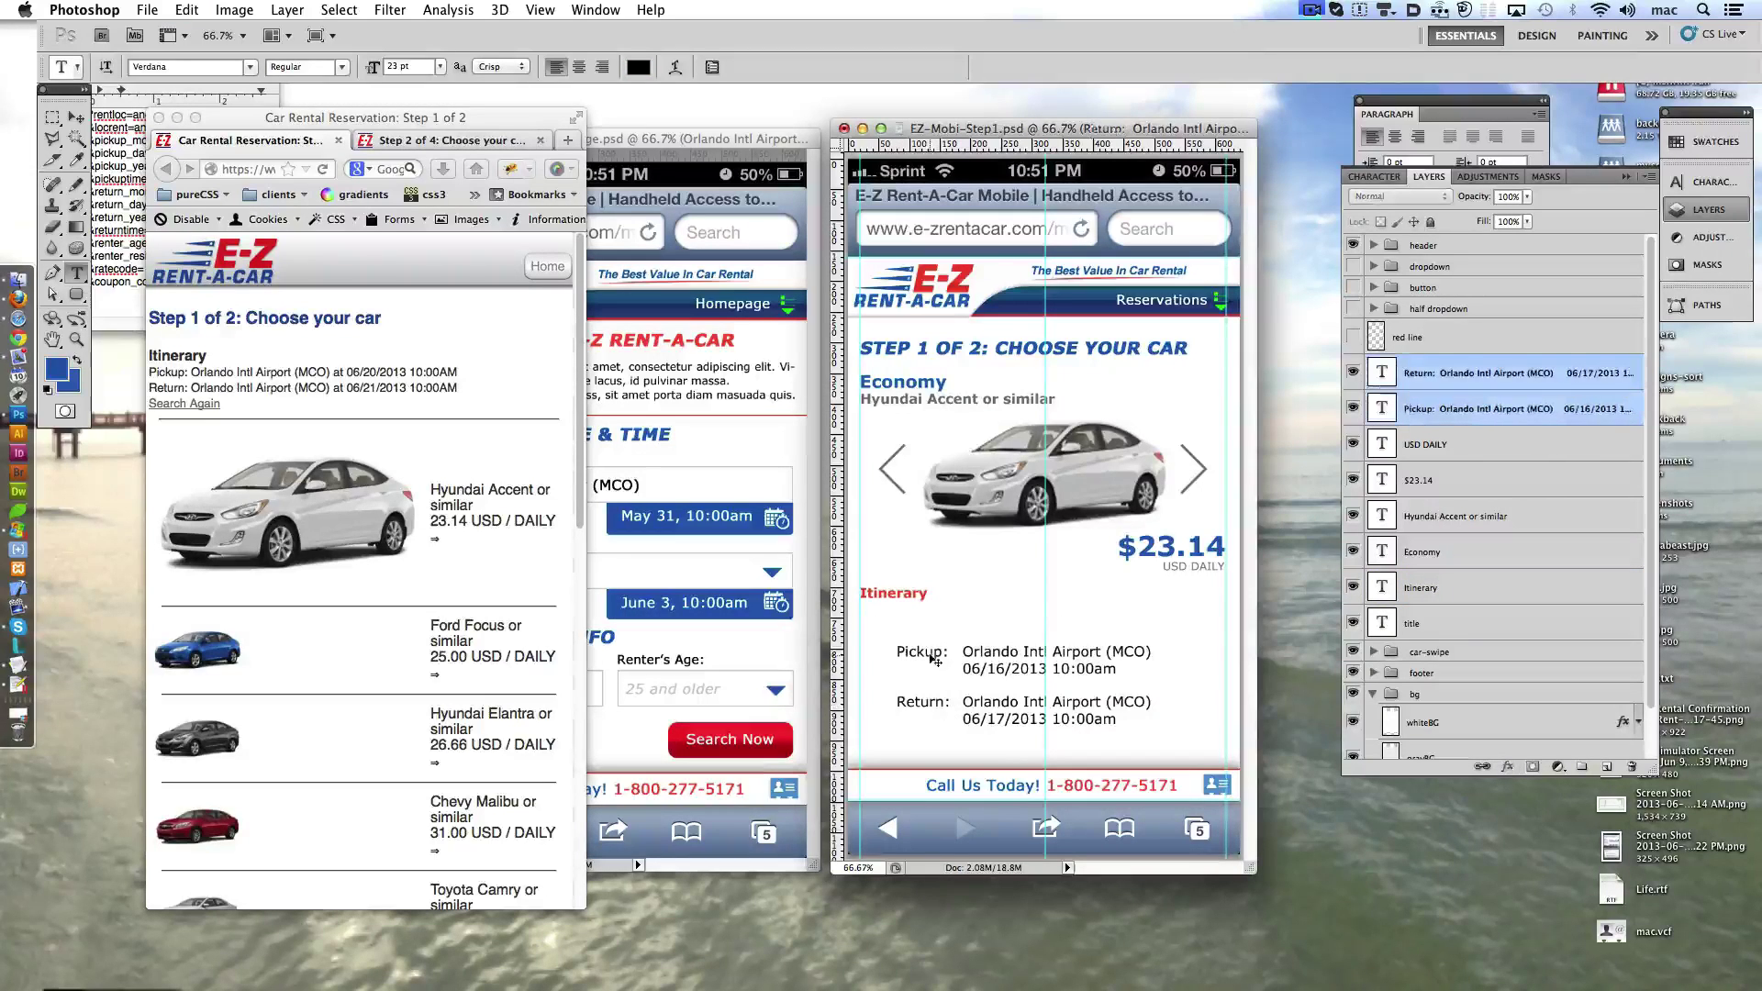
pyautogui.moveTo(934, 659); pyautogui.dragTo(909, 635)
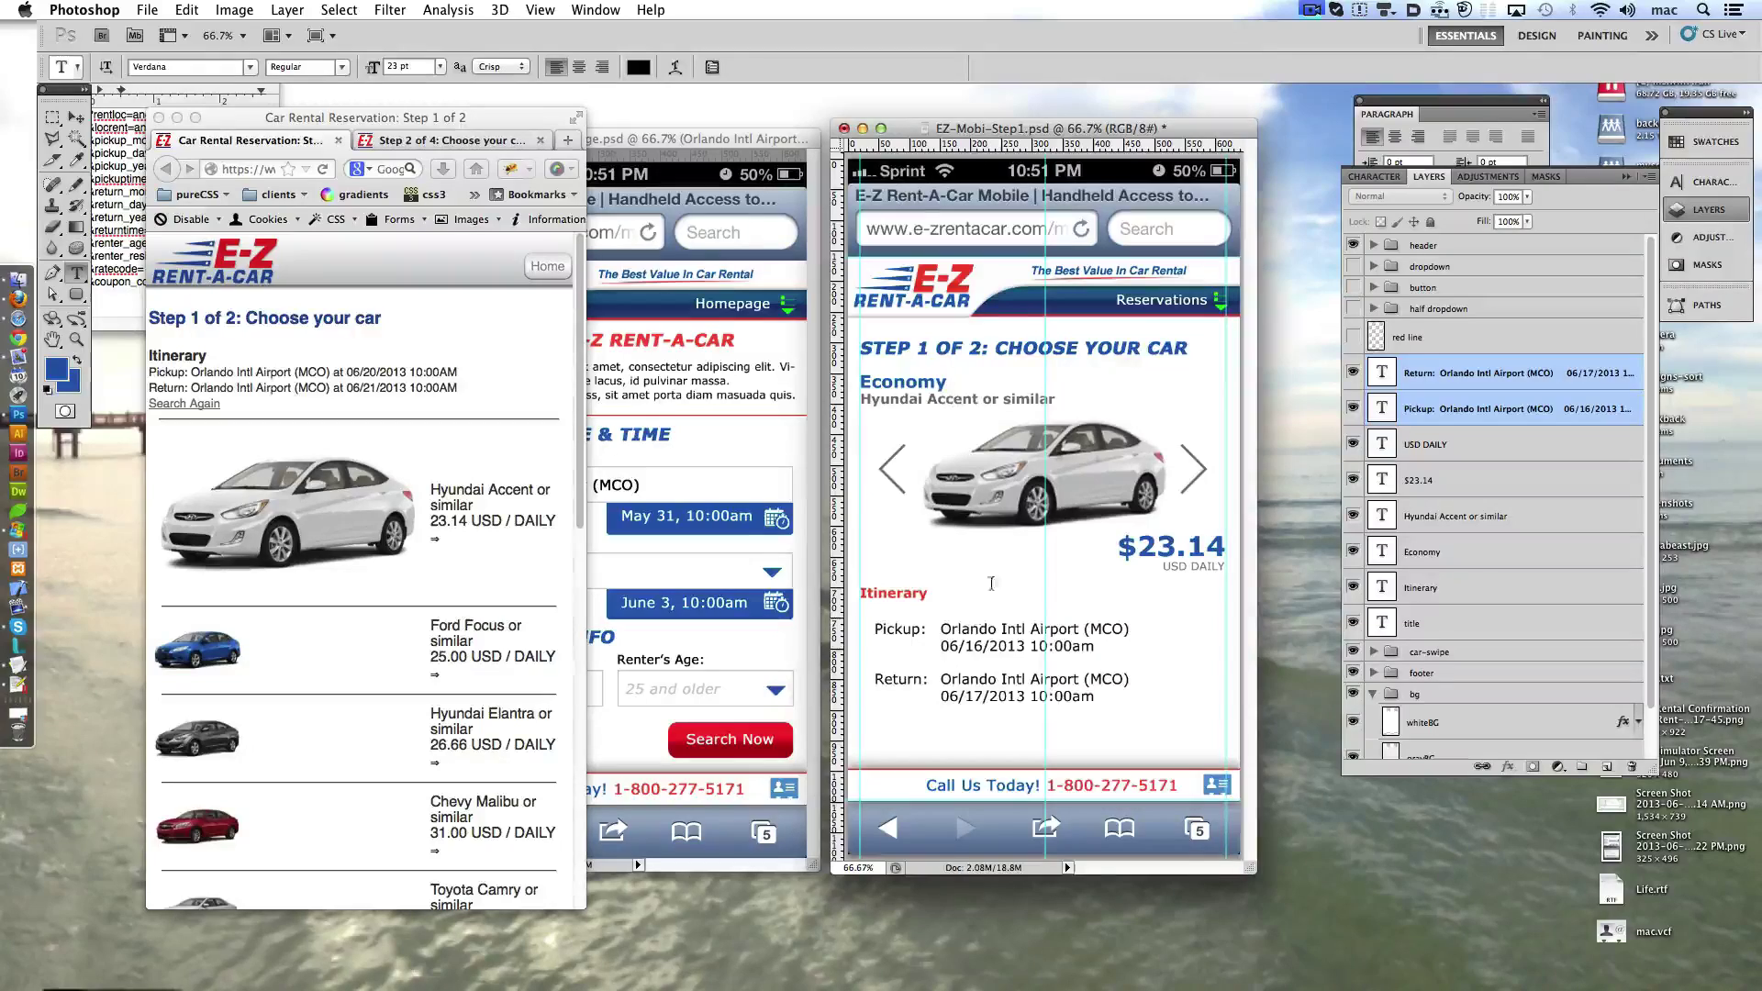
pyautogui.click(499, 594)
pyautogui.scroll(-10, 499, 595)
pyautogui.scroll(10, 498, 594)
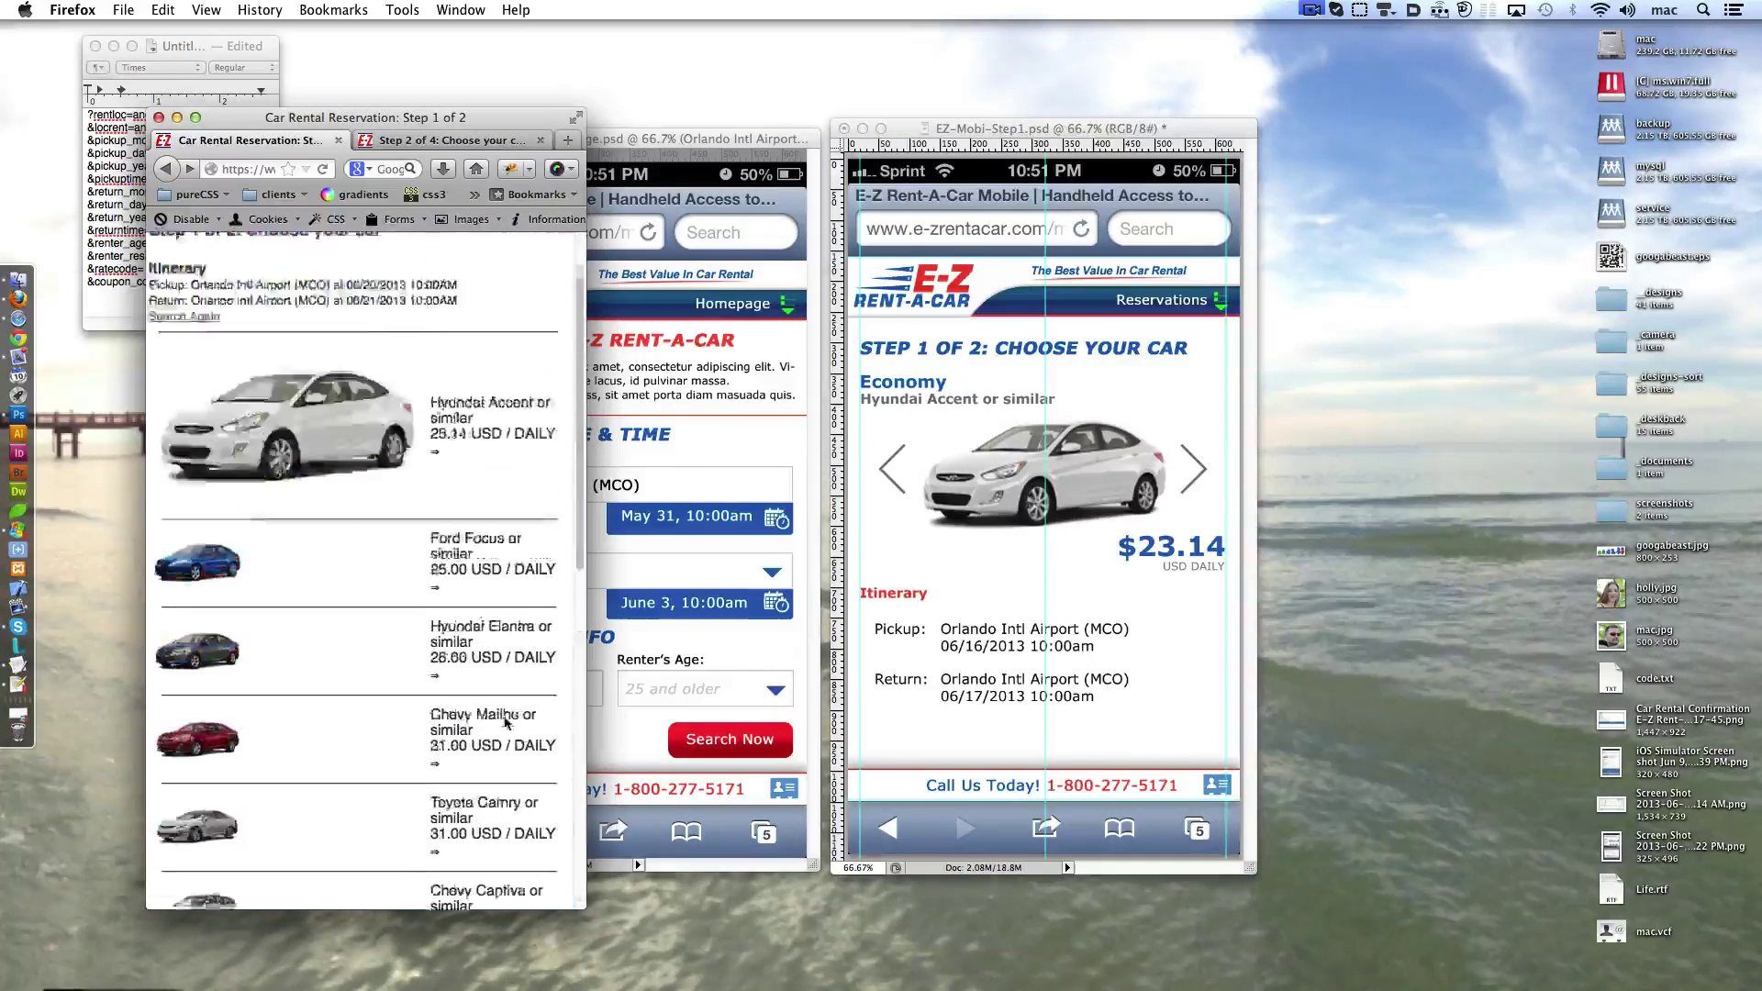
# - Make the hidden Search Again button group visible in the mockup
pyautogui.click(966, 626)
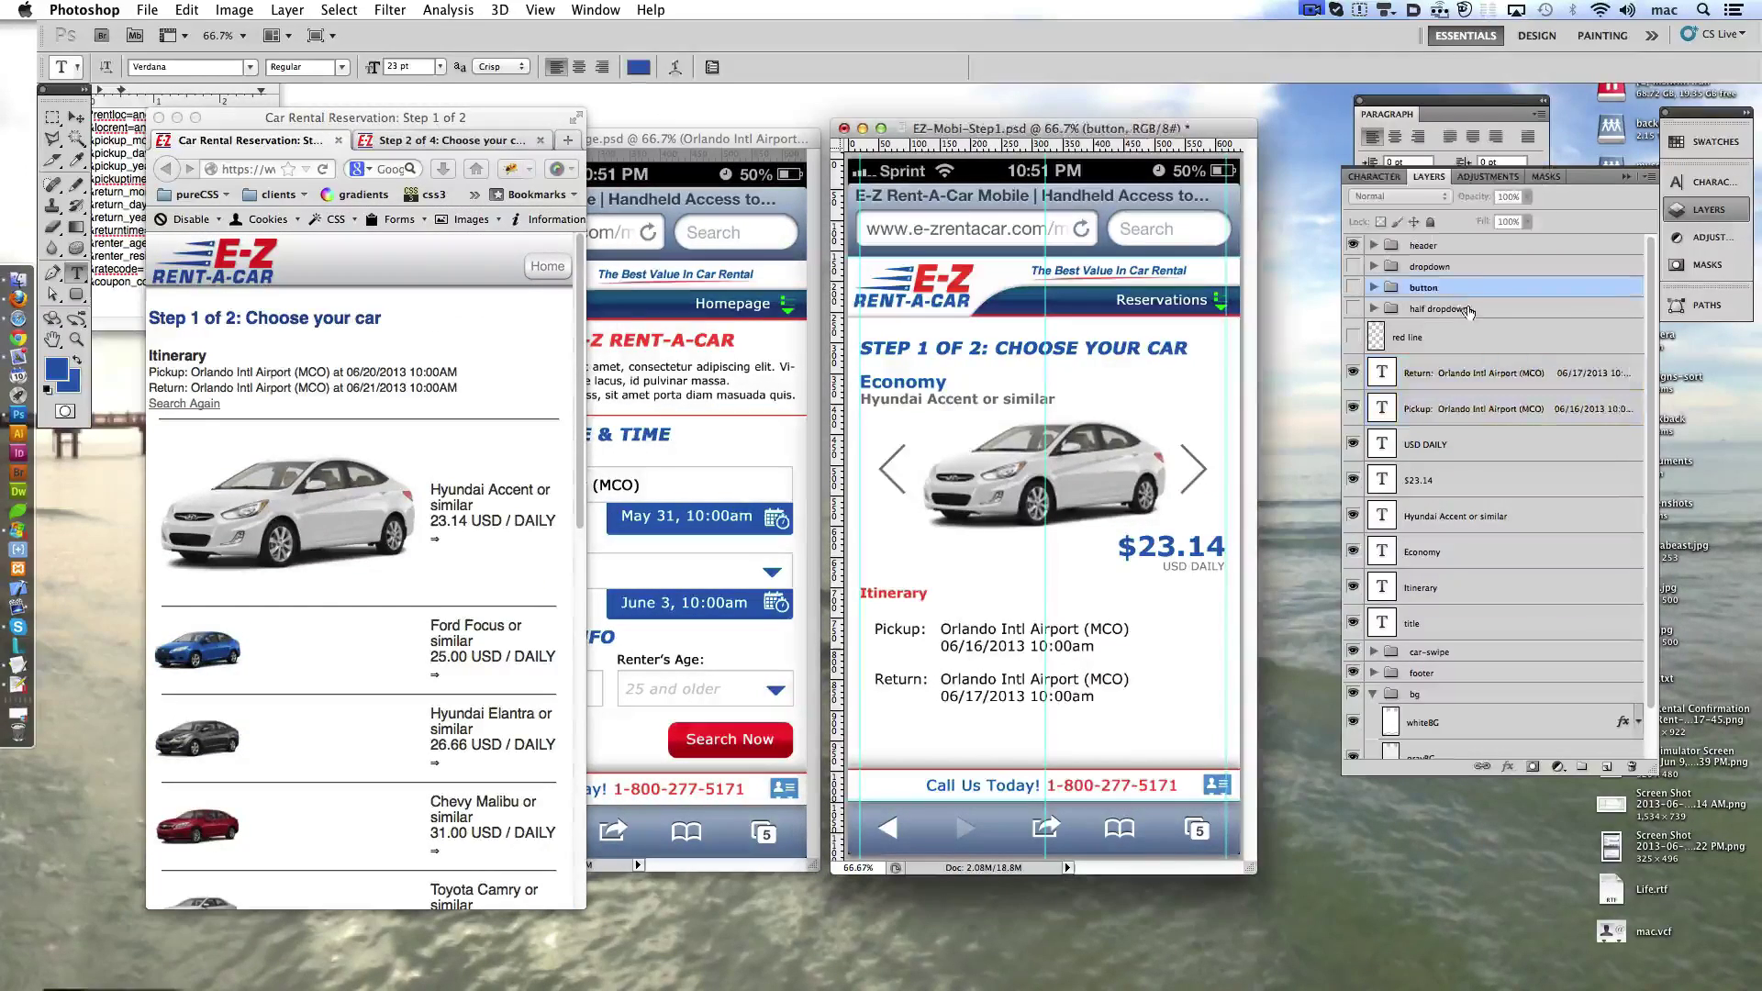
pyautogui.click(1353, 288)
pyautogui.click(1374, 287)
pyautogui.click(1468, 316)
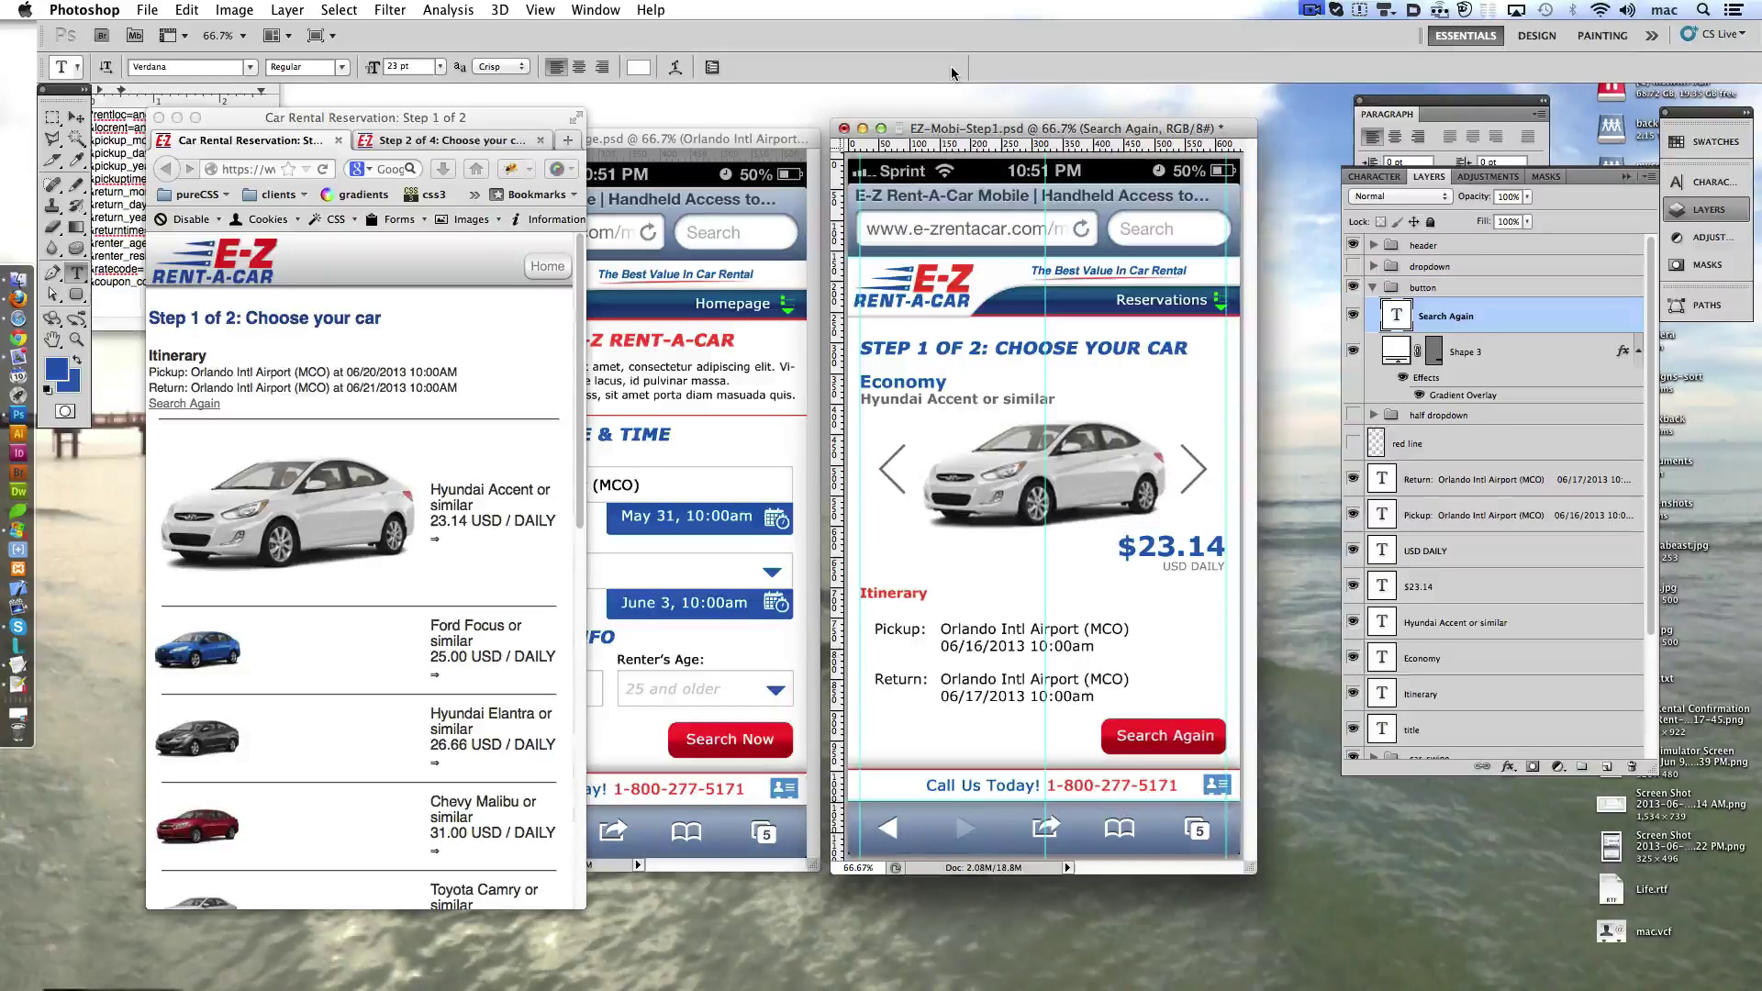
pyautogui.click(1374, 288)
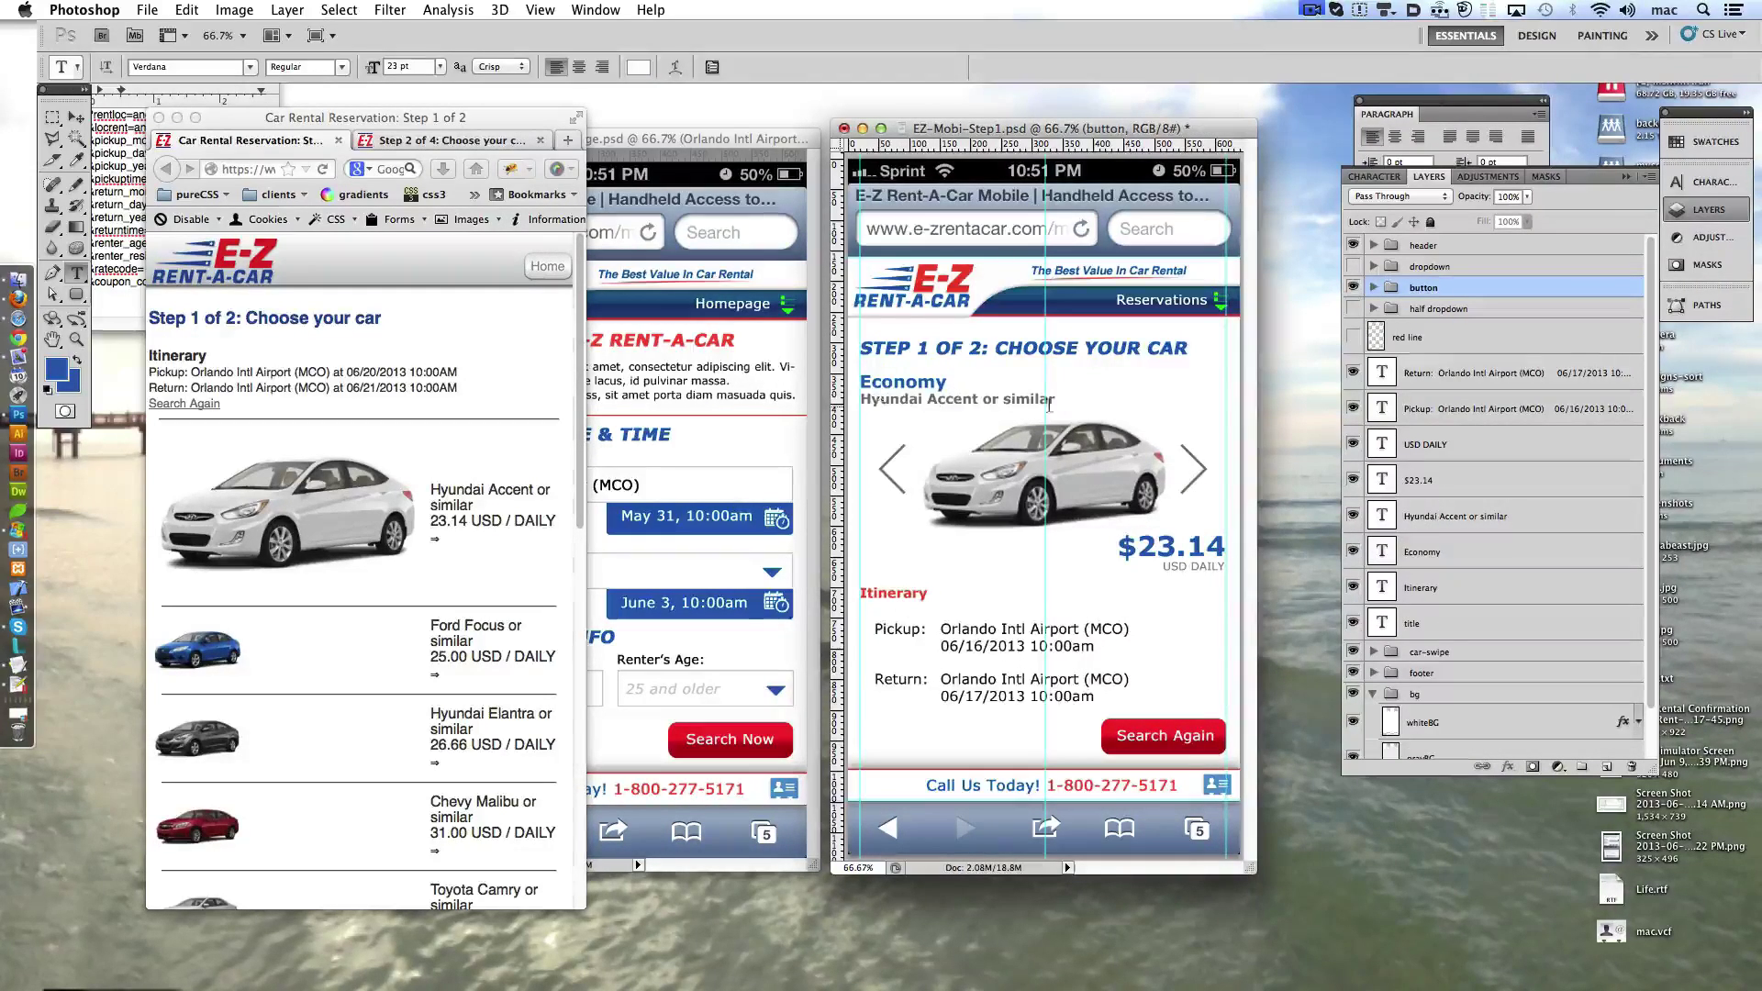
# - Show the red line, move it into car-swipe, and add a duplicate line above Itinerary
pyautogui.click(1353, 337)
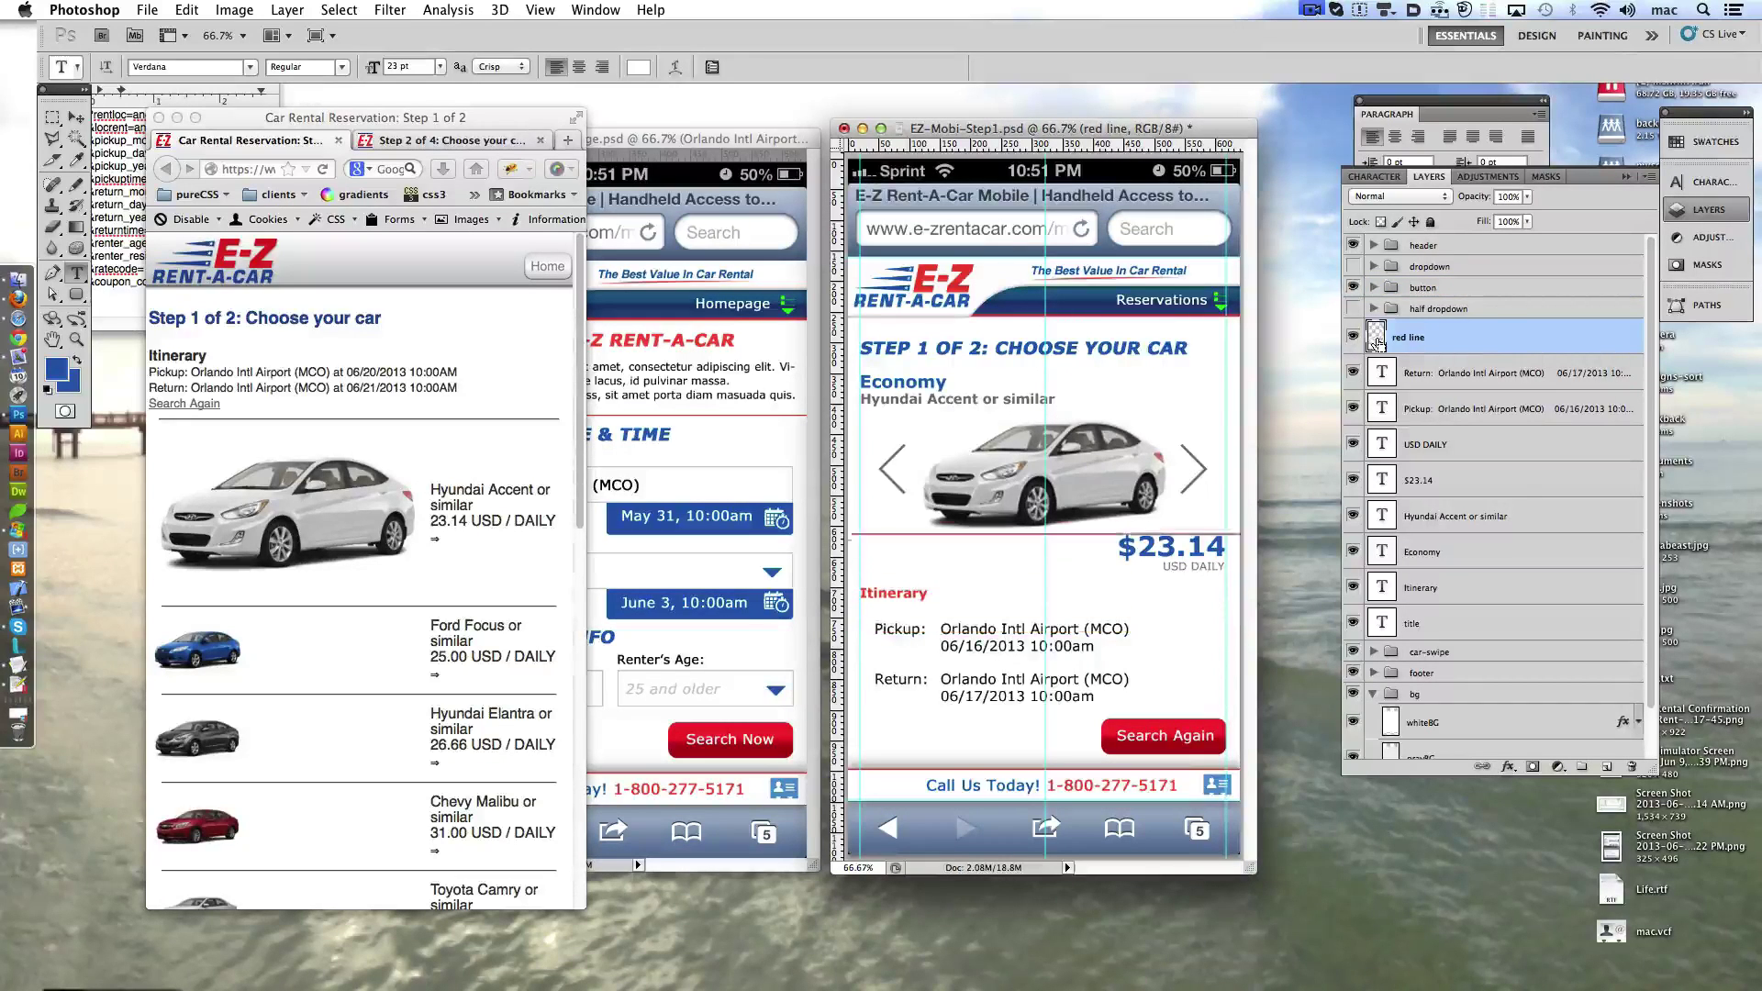
pyautogui.hotkey('ctrl', 'shift', 'Up')
pyautogui.hotkey('ctrl', 'shift', 'Up')
pyautogui.hotkey('ctrl', 'shift', 'Up')
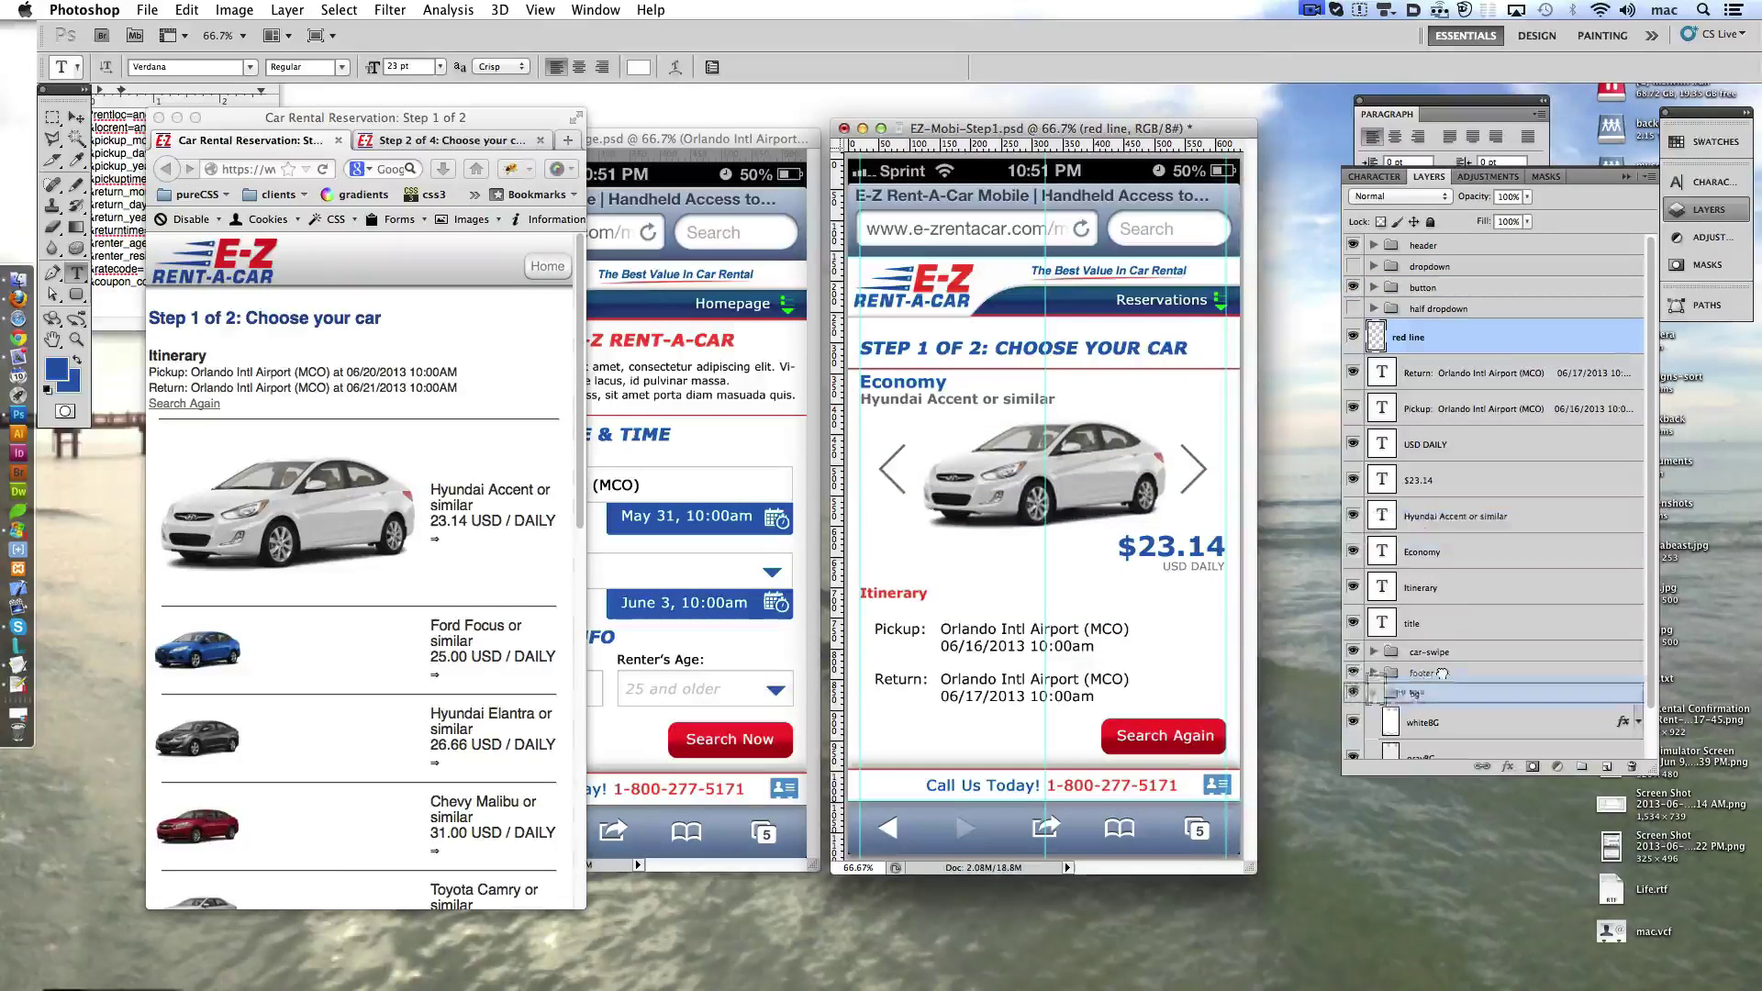
pyautogui.moveTo(1376, 341)
pyautogui.mouseDown()
pyautogui.moveTo(1437, 716)
pyautogui.moveTo(1454, 607)
pyautogui.mouseUp()
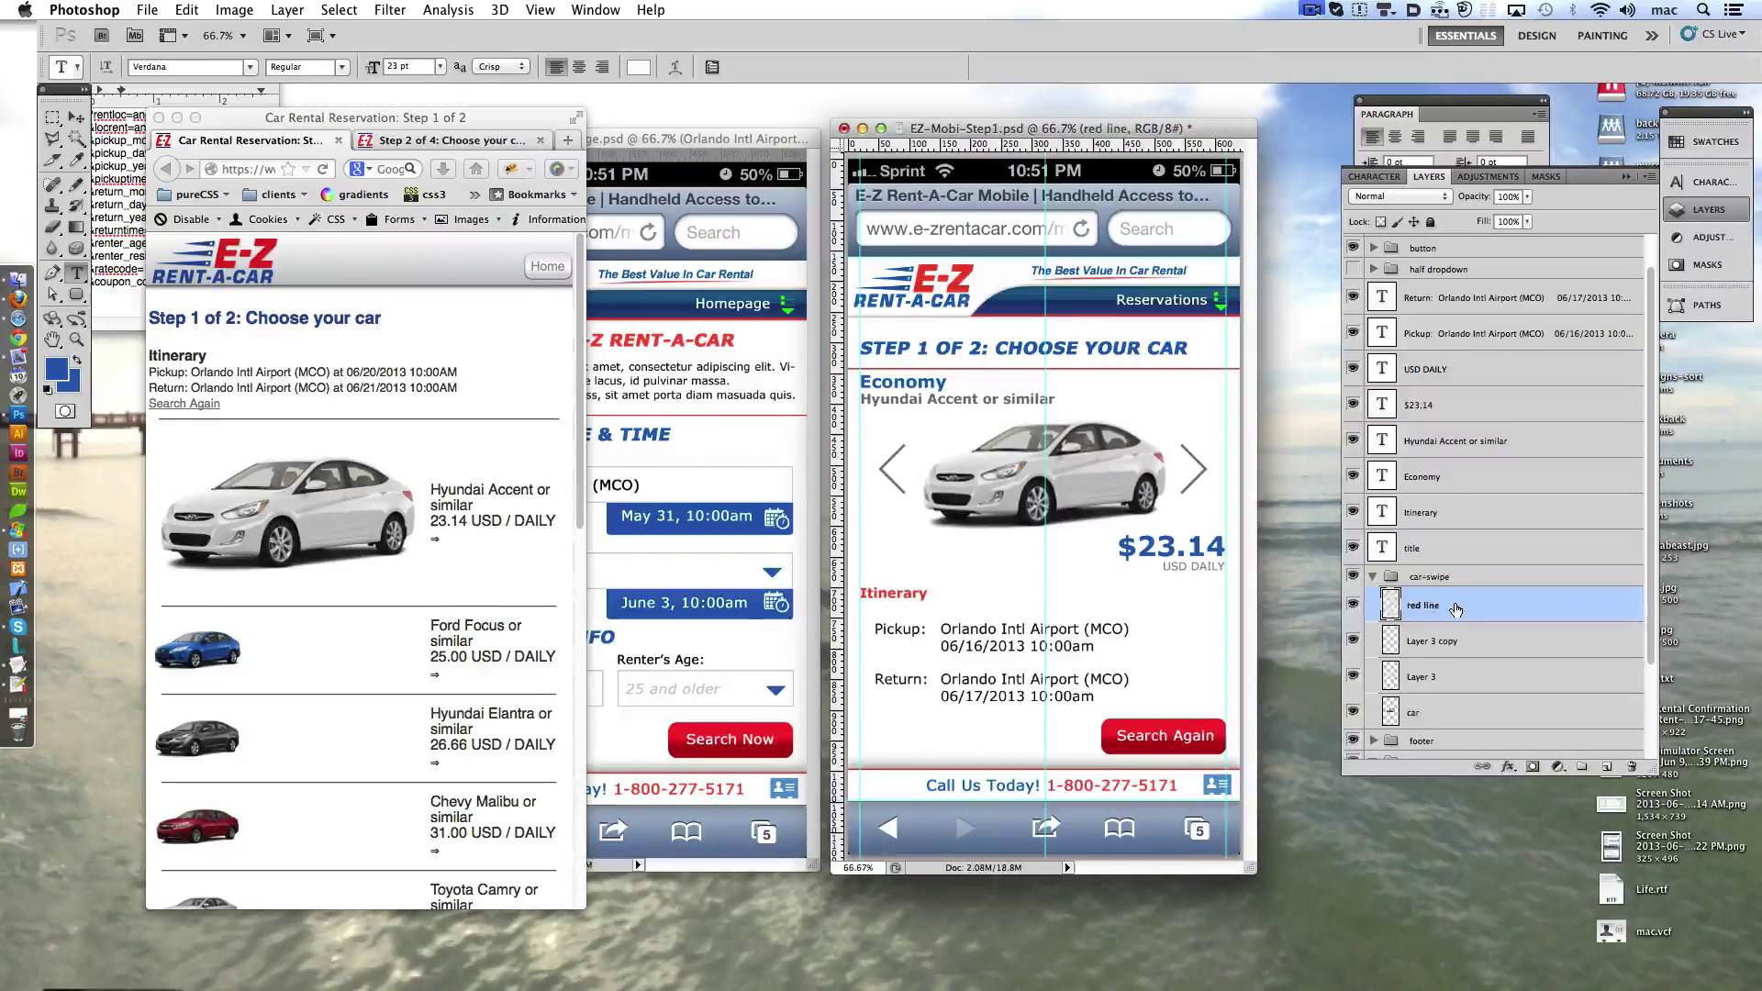
pyautogui.hotkey('ctrl', 'j')
pyautogui.hotkey('ctrl', 'shift', 'Down')
pyautogui.hotkey('ctrl', 'shift', 'Down')
pyautogui.hotkey('ctrl', 'shift', 'Down')
pyautogui.hotkey('ctrl', 'shift', 'Down')
pyautogui.hotkey('ctrl', 'shift', 'Down')
pyautogui.hotkey('ctrl', 'shift', 'Down')
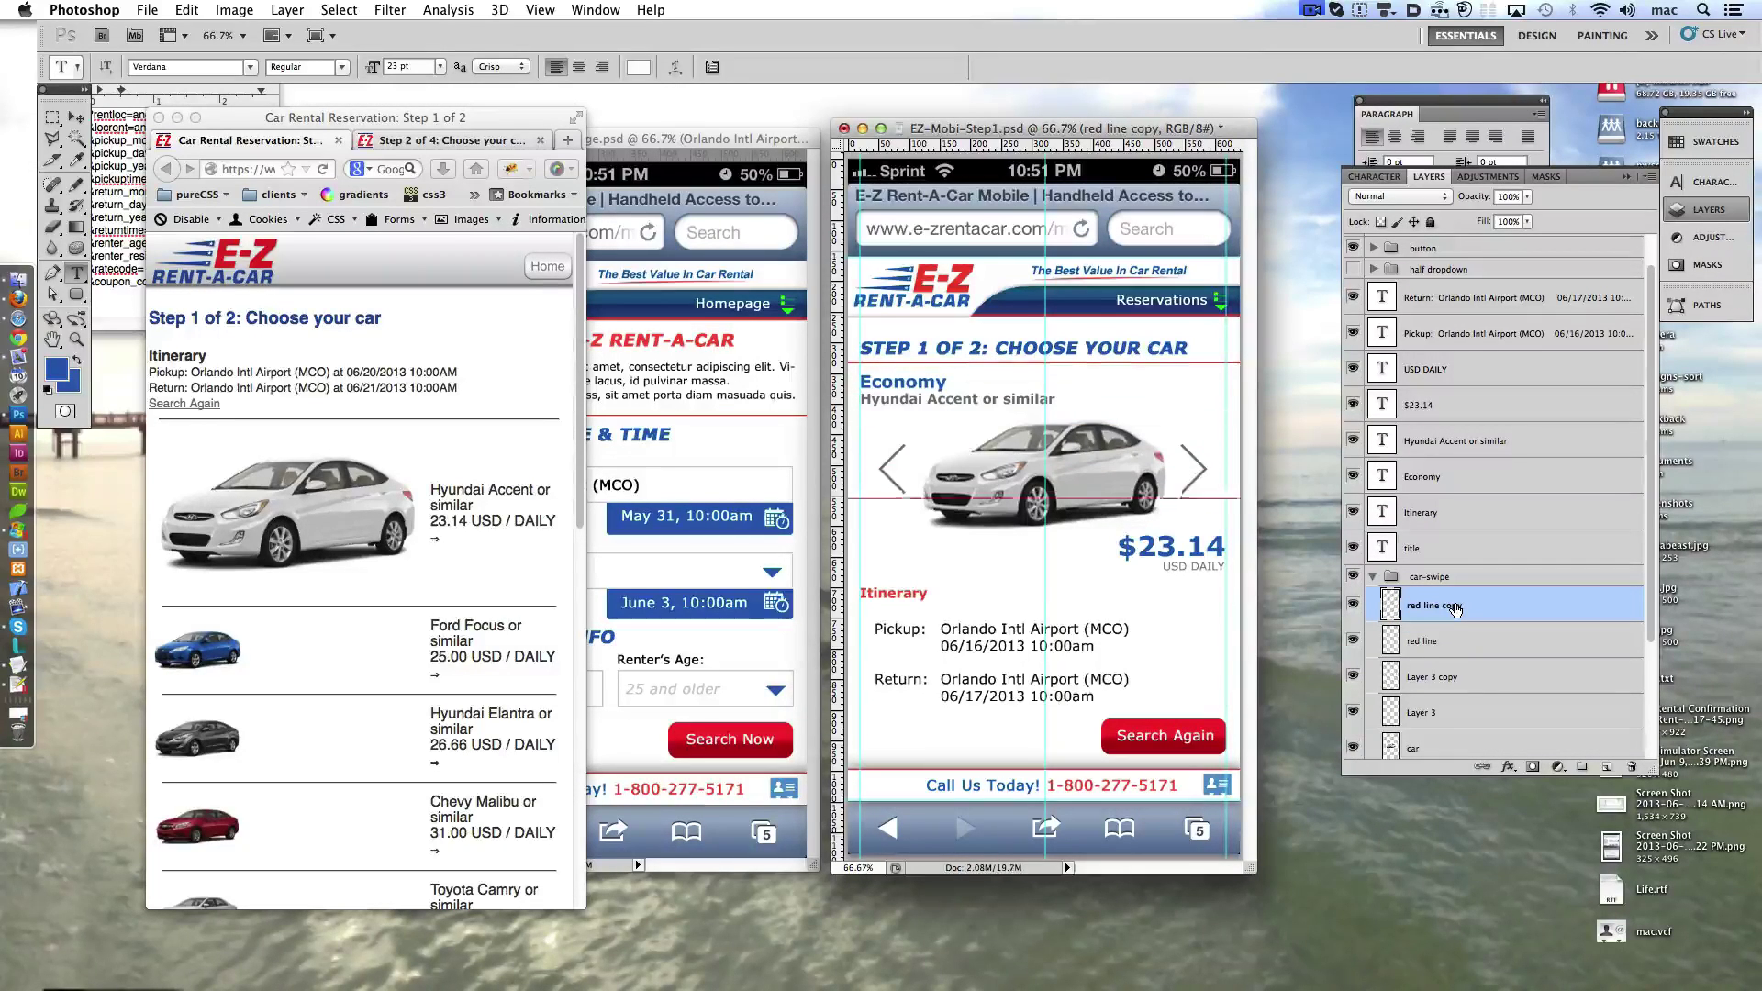
pyautogui.hotkey('ctrl', 'shift', 'Down')
pyautogui.hotkey('ctrl', 'shift', 'Down')
pyautogui.hotkey('ctrl', 'shift', 'Down')
pyautogui.hotkey('ctrl', 'shift', 'Up')
pyautogui.hotkey('ctrl', 'shift', 'Up')
pyautogui.hotkey('ctrl', 'shift', 'Down')
pyautogui.hotkey('ctrl', 'shift', 'Down')
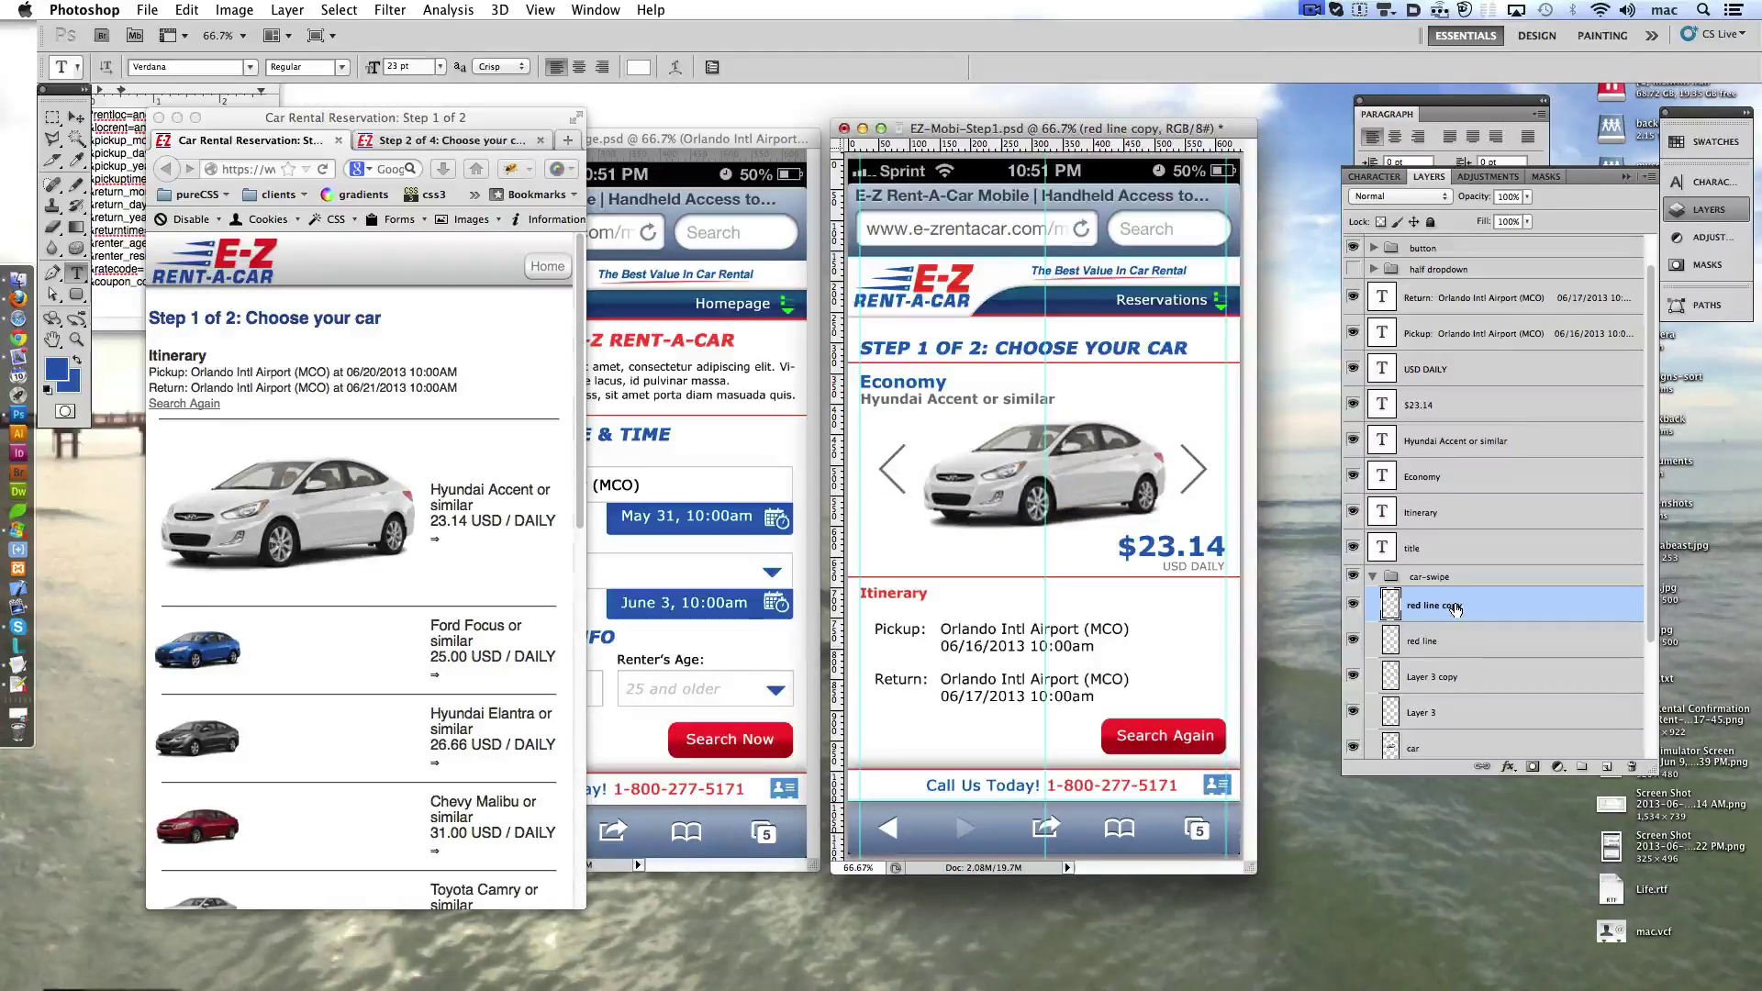
pyautogui.click(1460, 641)
pyautogui.hotkey('ctrl', 'shift', 'Down')
pyautogui.hotkey('ctrl', 'shift', 'Down')
pyautogui.hotkey('ctrl', 'shift', 'Up')
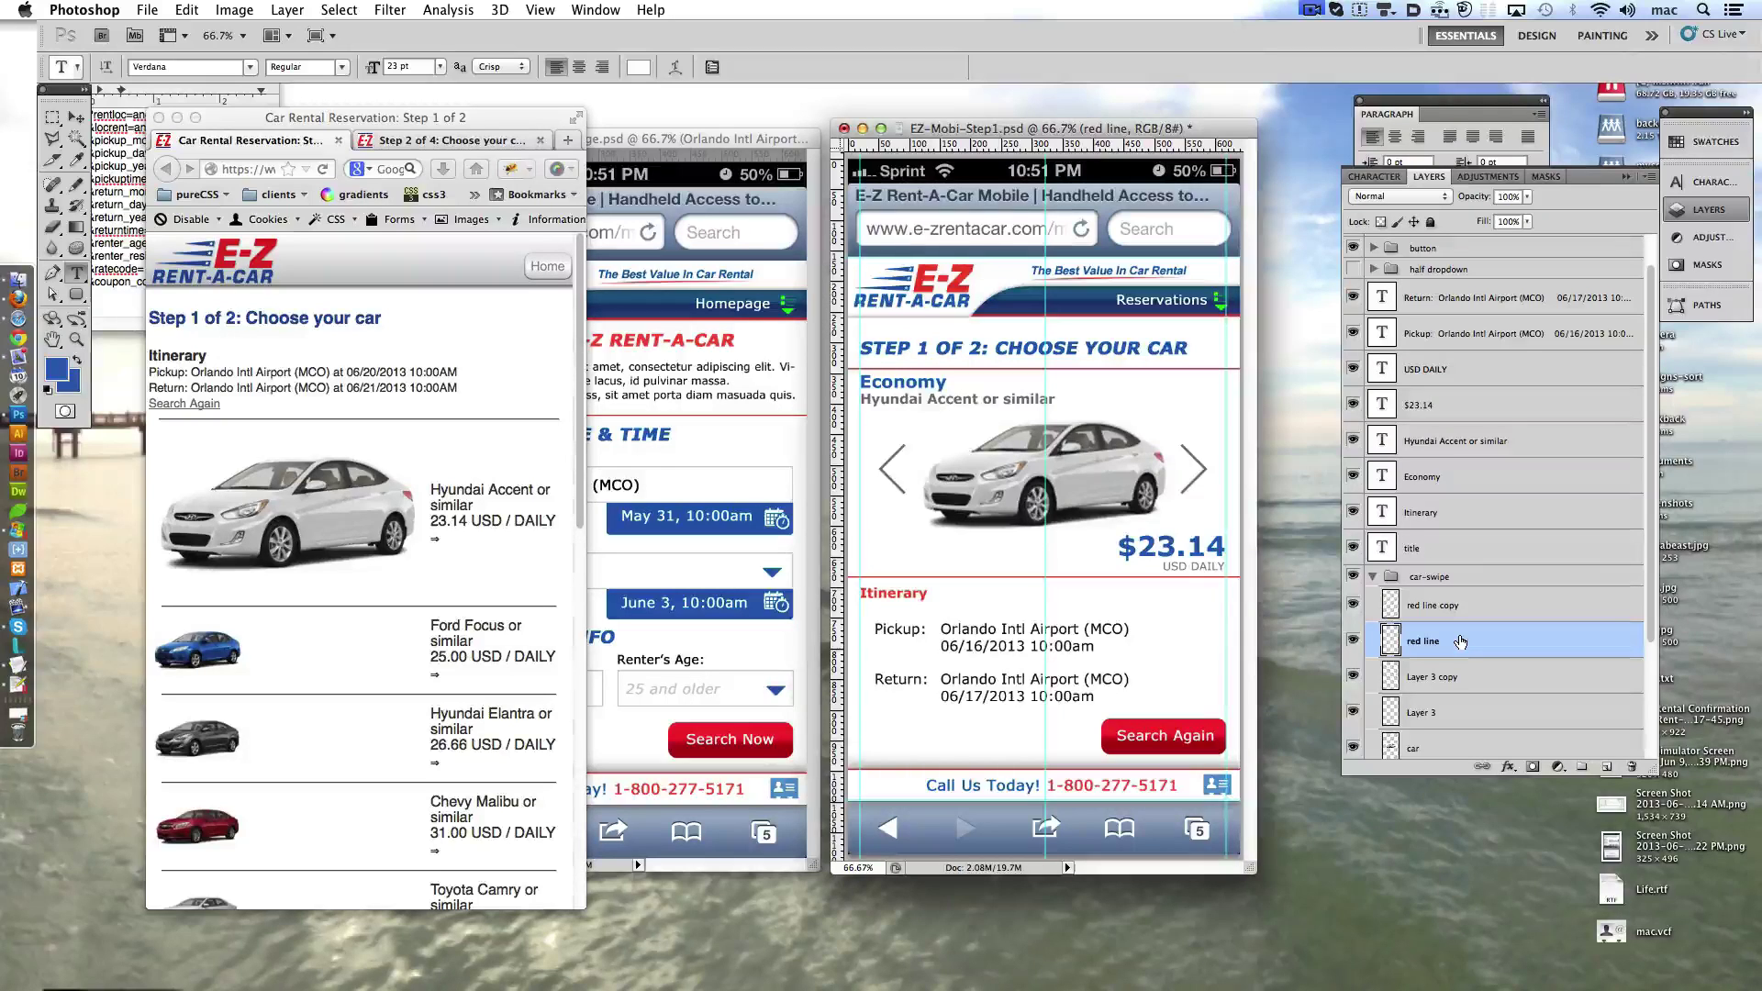
# - Move the Economy, car name, USD DAILY and $23.14 layers into car-swipe, then shift it down
pyautogui.click(1373, 577)
pyautogui.click(1441, 600)
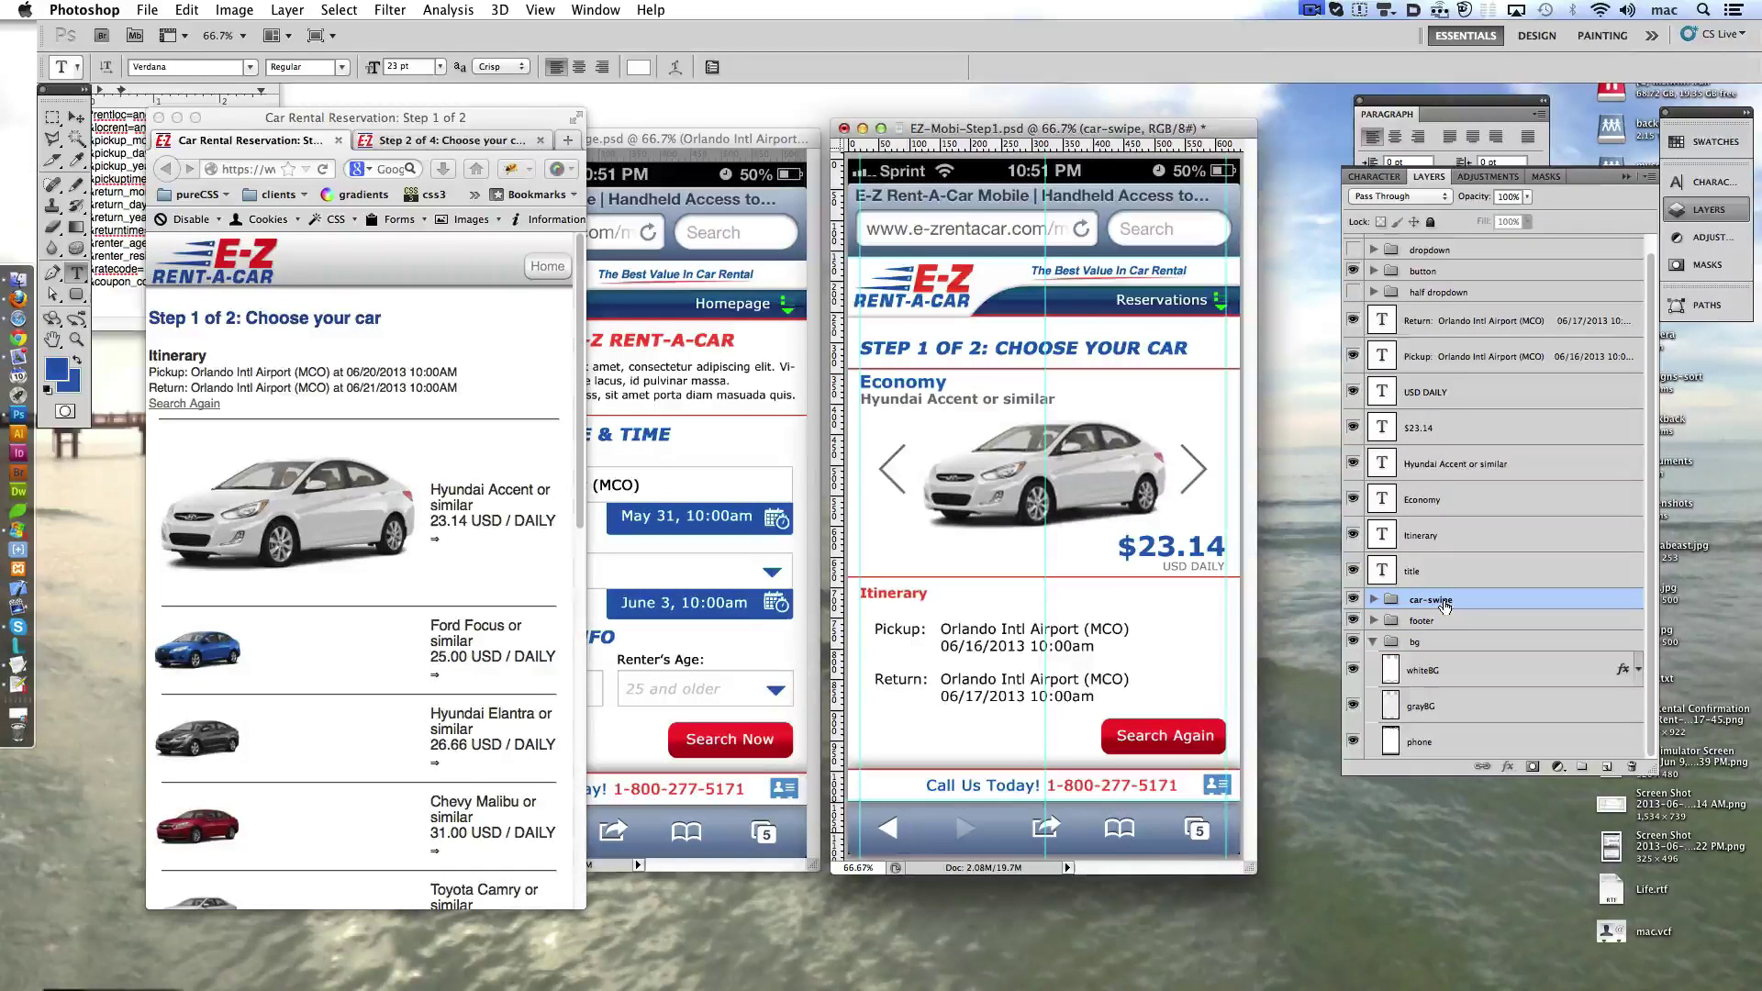
pyautogui.click(1374, 600)
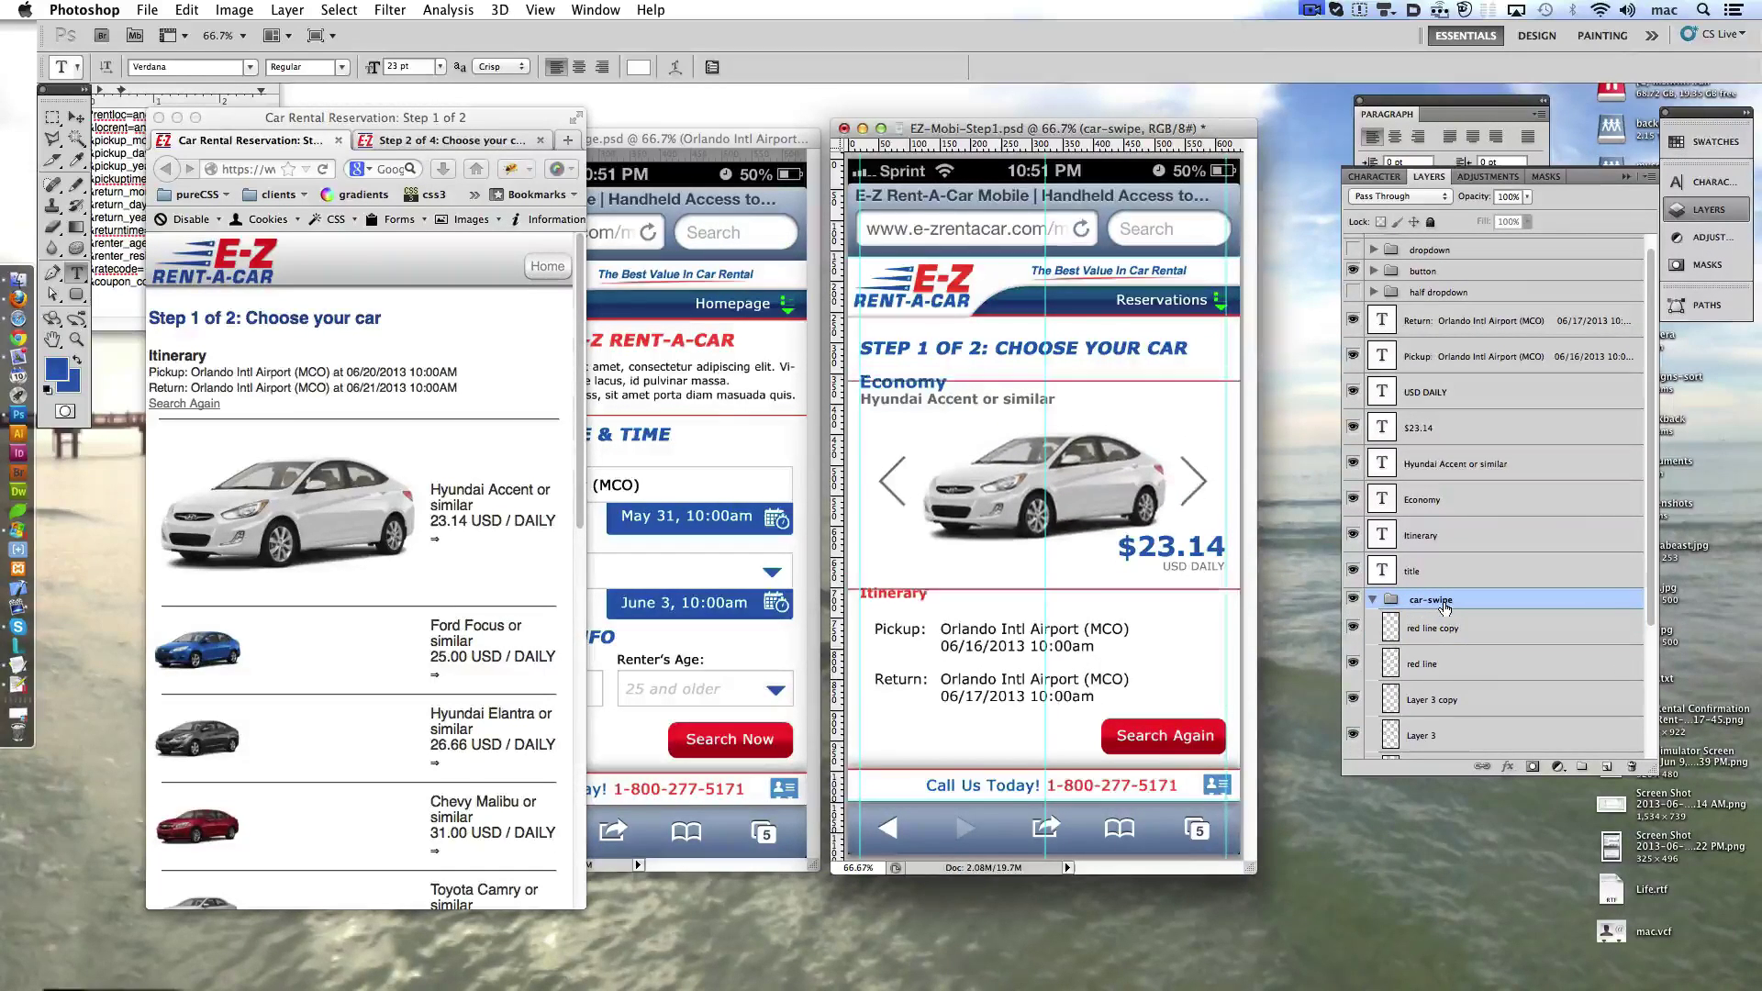
pyautogui.click(1454, 391)
pyautogui.keyDown('shift'); pyautogui.click(1423, 500); pyautogui.keyUp('shift')
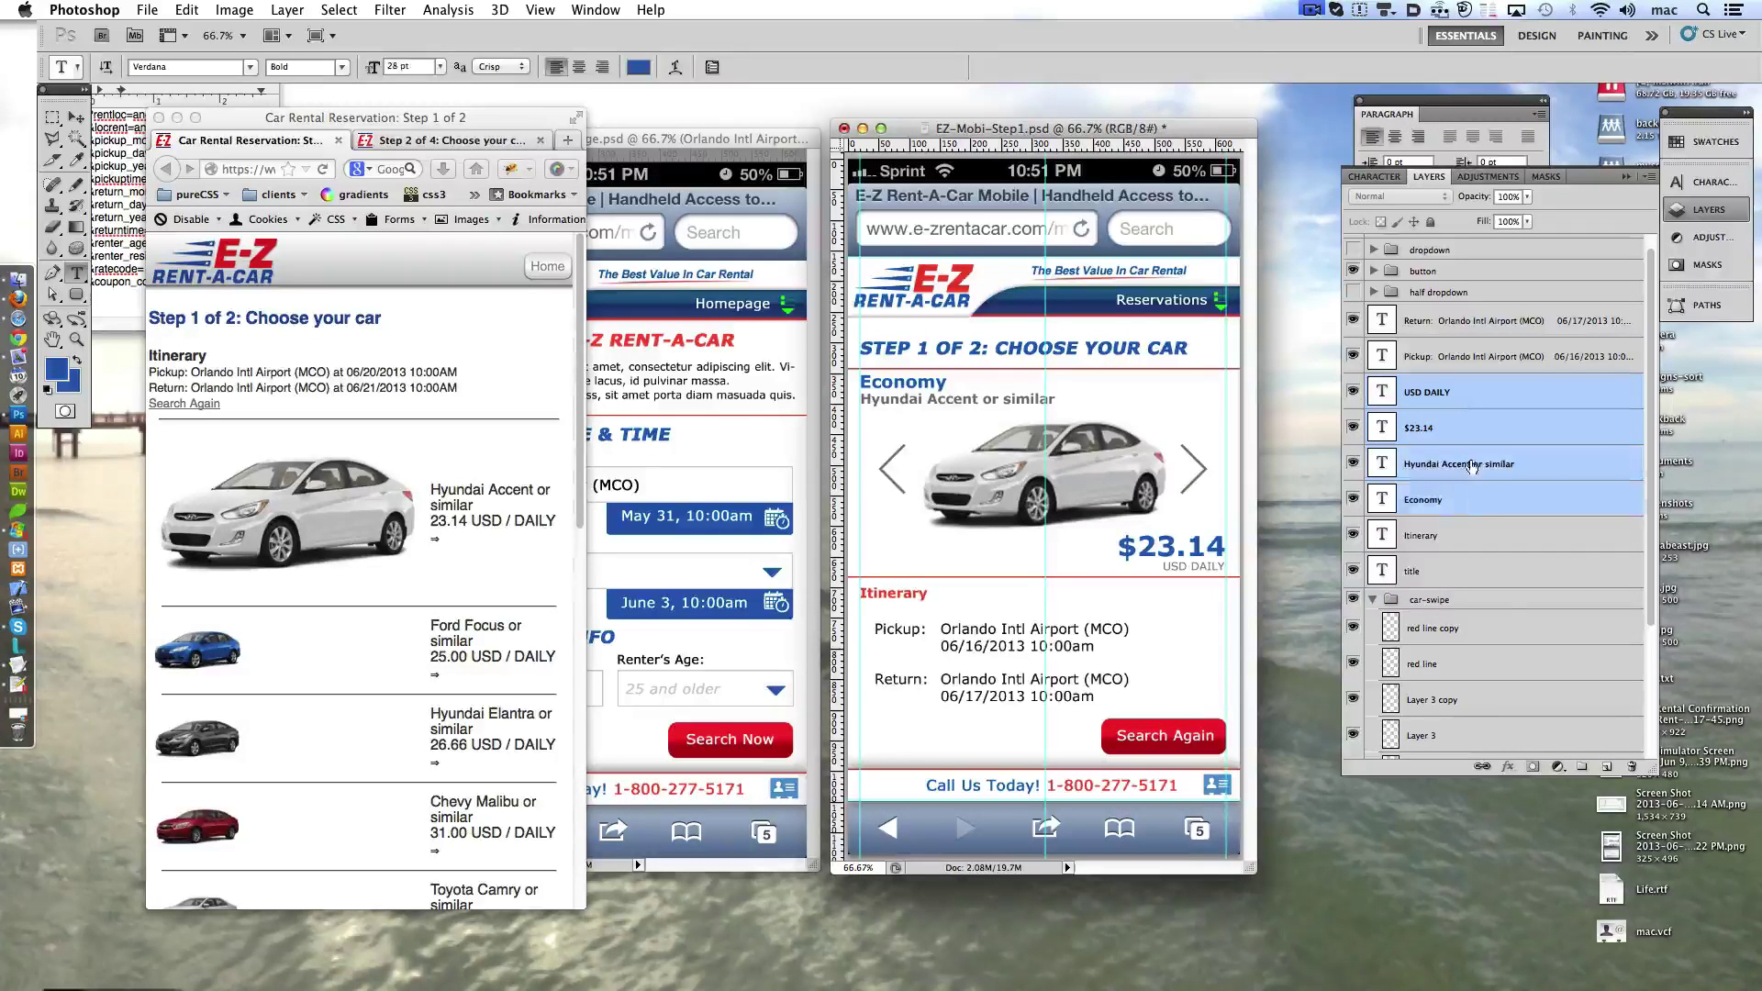
pyautogui.moveTo(1423, 499); pyautogui.dragTo(1438, 599)
pyautogui.click(1382, 457)
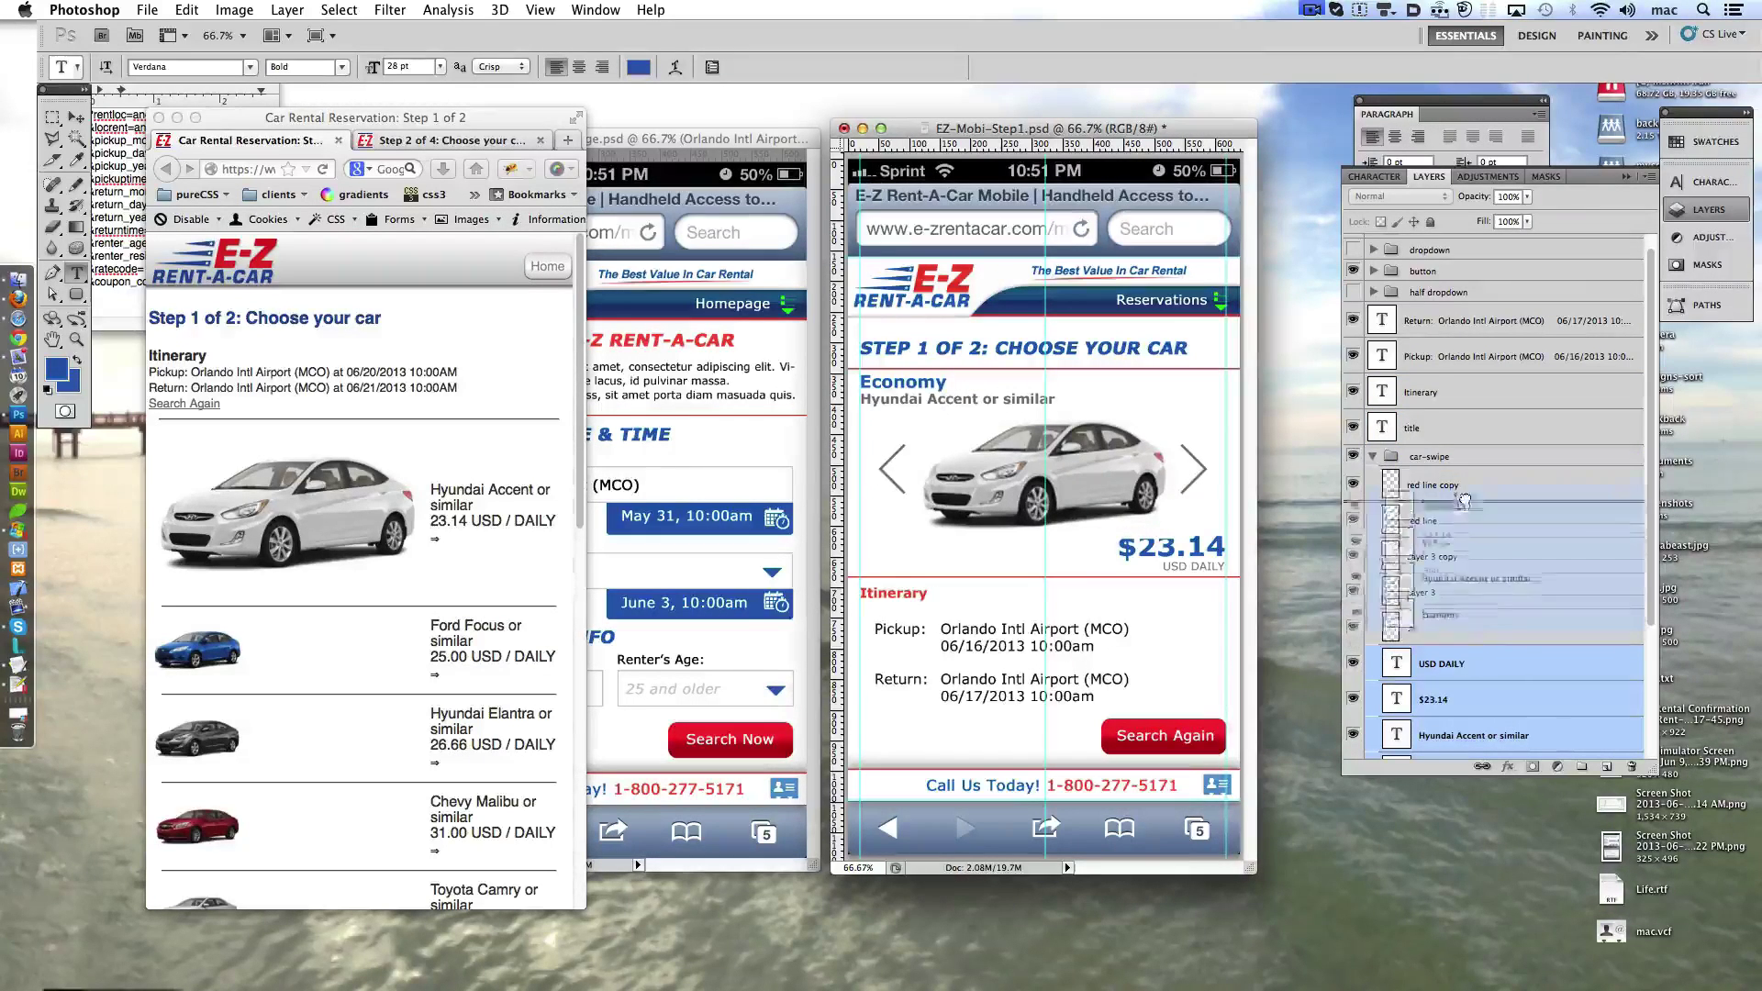
pyautogui.click(1374, 457)
pyautogui.hotkey('ctrl', 'Down')
pyautogui.hotkey('ctrl', 'Down')
pyautogui.hotkey('ctrl', 'Down')
pyautogui.hotkey('ctrl', 'Down')
pyautogui.hotkey('ctrl', 'Down')
pyautogui.hotkey('ctrl', 'Down')
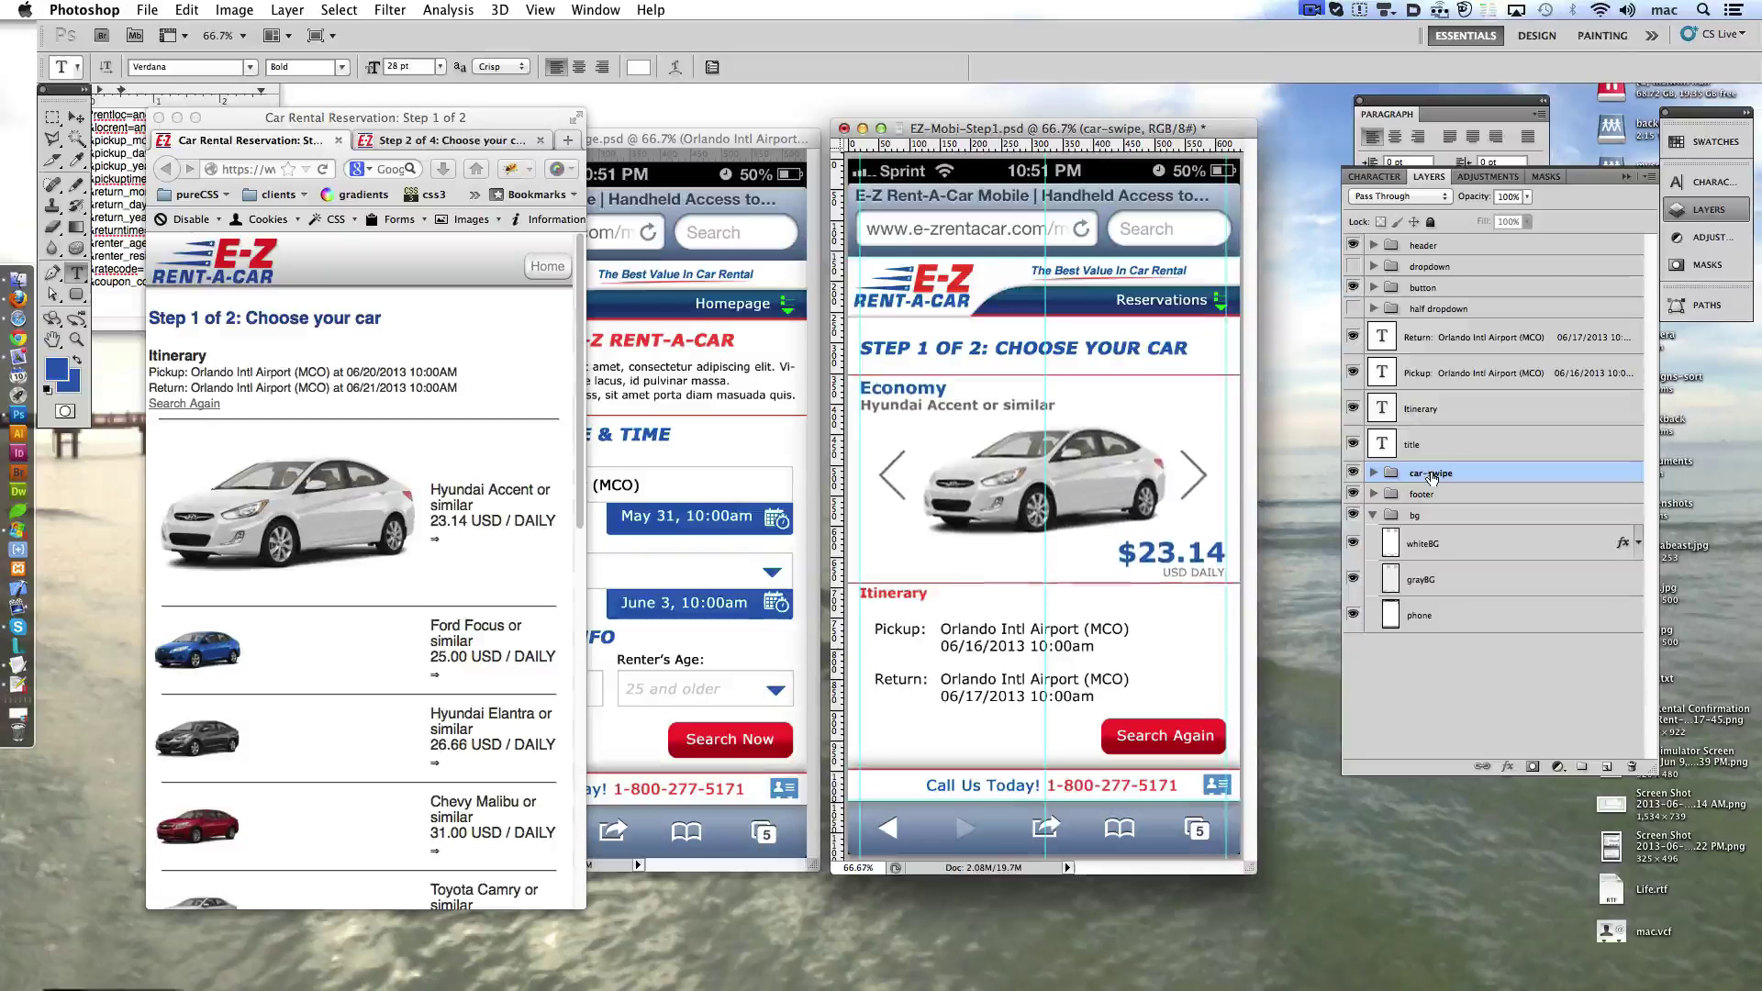
pyautogui.hotkey('ctrl', 'shift', 'Down')
pyautogui.hotkey('ctrl', 'shift', 'Down')
pyautogui.hotkey('ctrl', 'shift', 'Down')
pyautogui.hotkey('ctrl', 'shift', 'Down')
pyautogui.hotkey('ctrl', 'shift', 'Down')
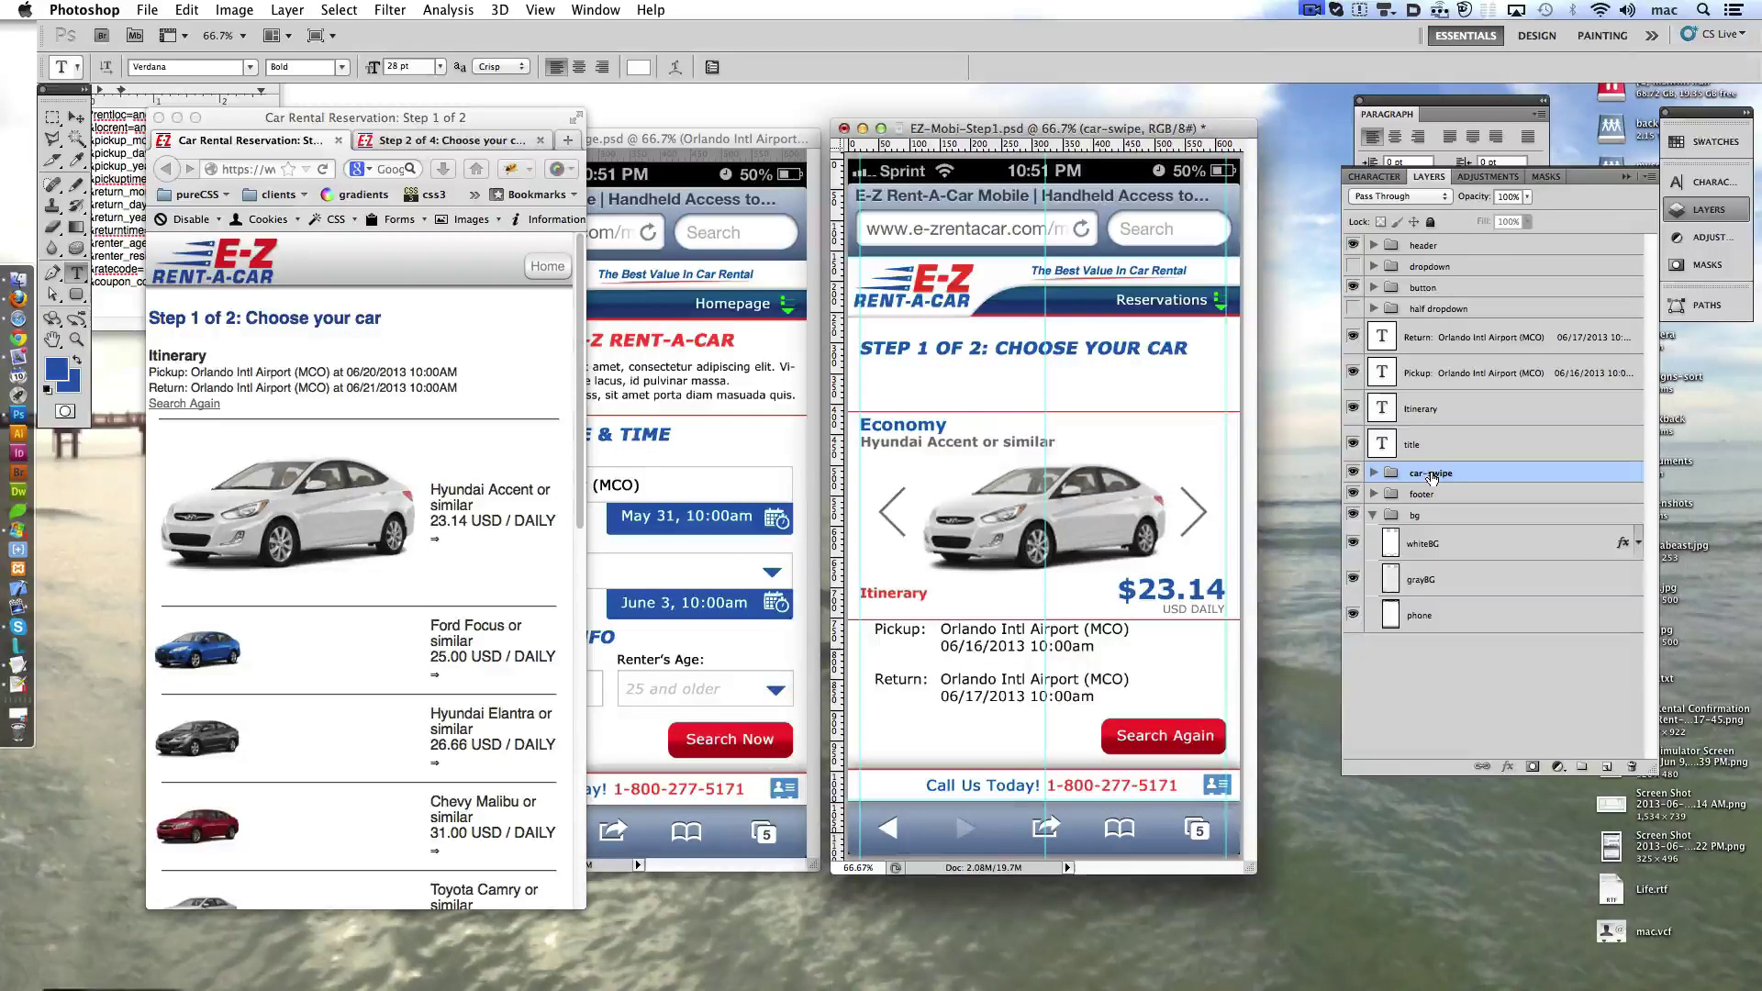
pyautogui.hotkey('ctrl', 'shift', 'Down')
# - Join each Return and Pickup date onto its label's line
pyautogui.click(943, 695)
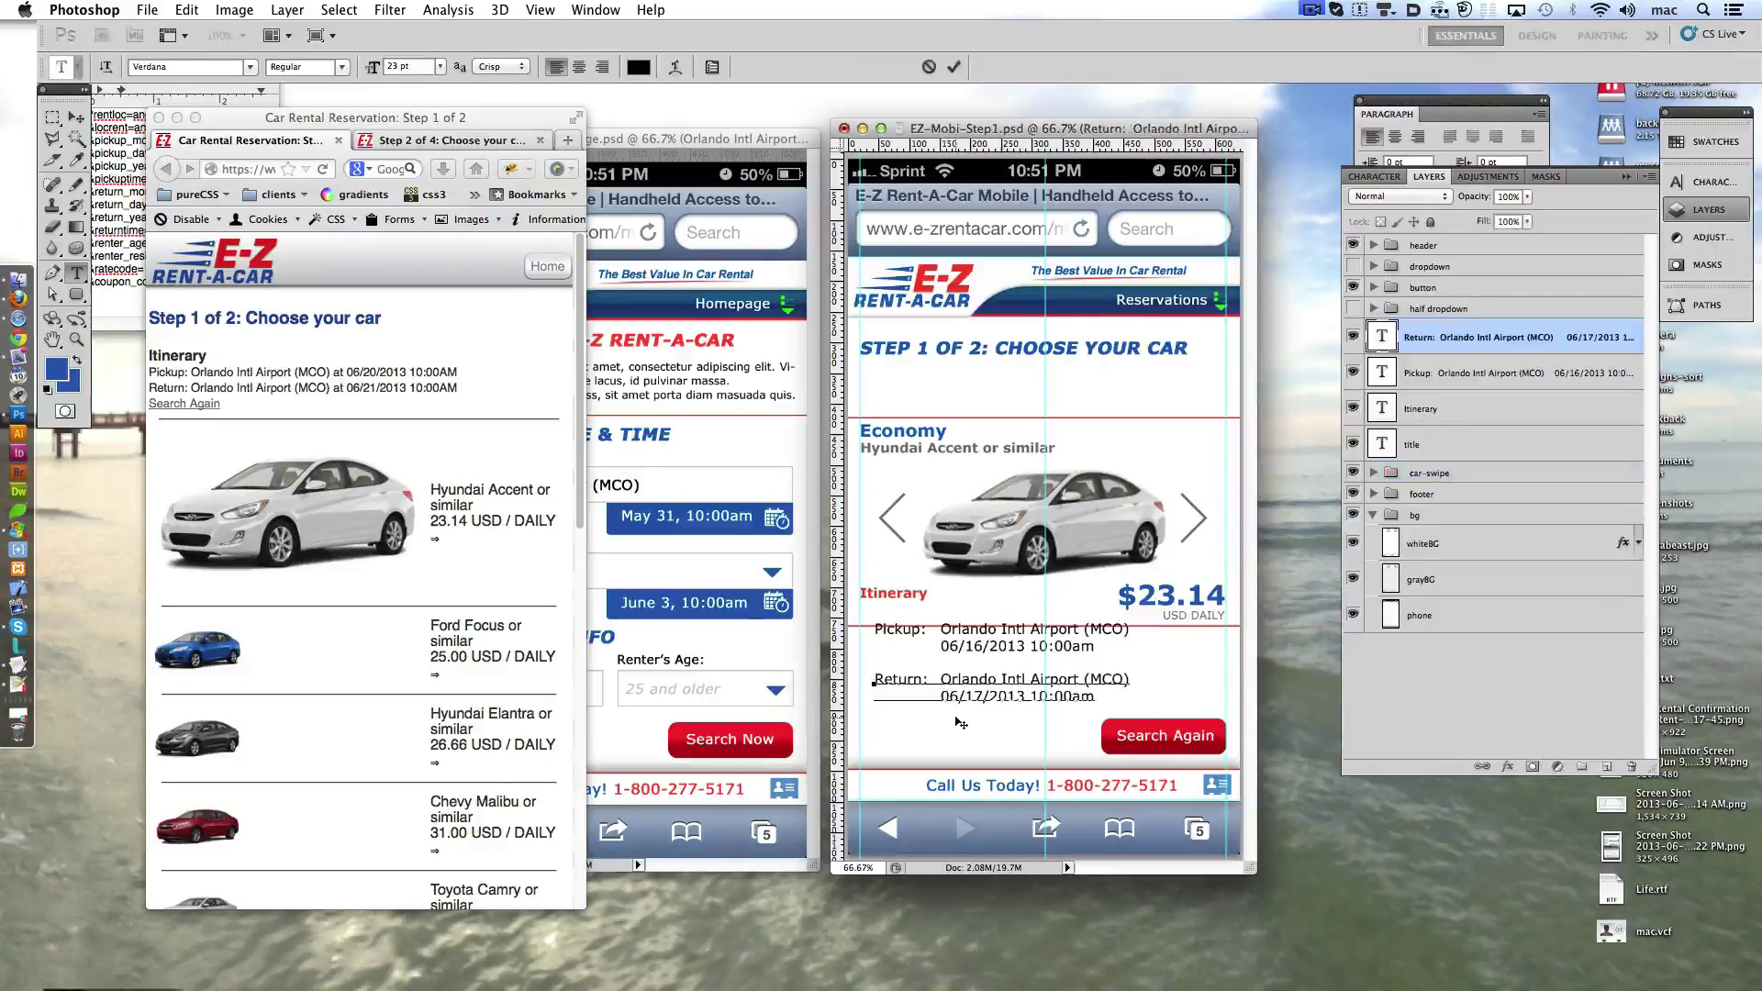
pyautogui.press('BackSpace')
pyautogui.press('BackSpace')
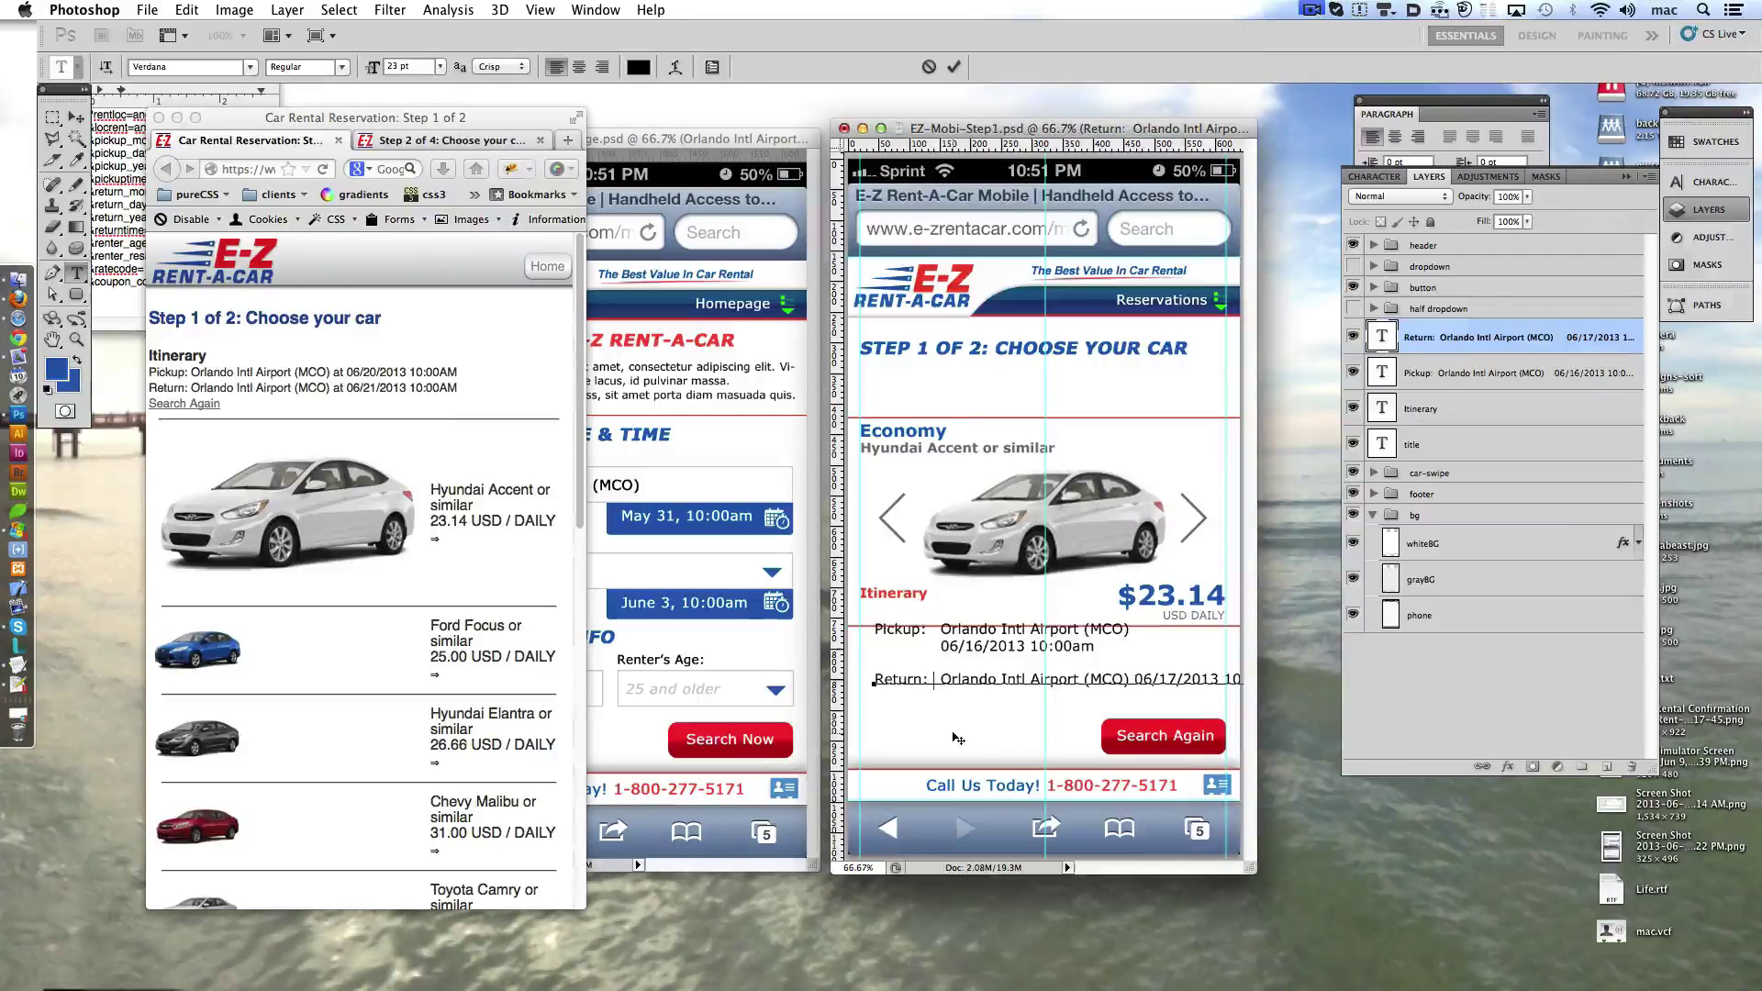
pyautogui.press('Delete')
pyautogui.click(953, 67)
pyautogui.click(917, 648)
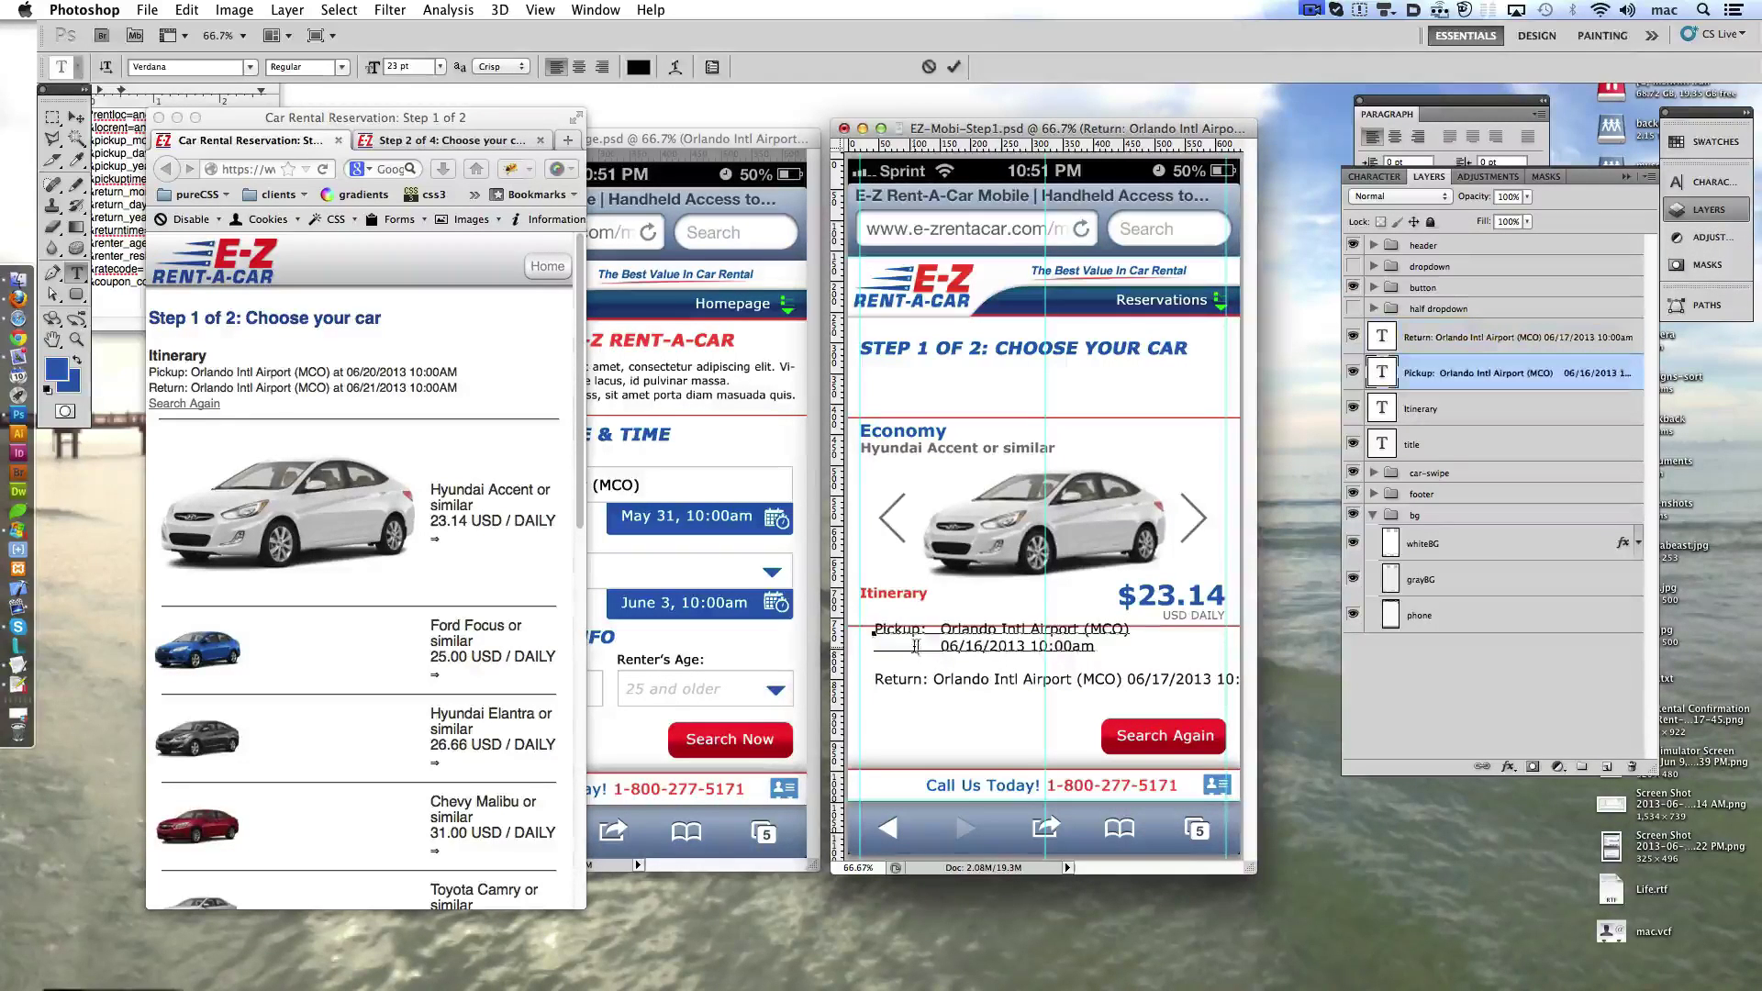
pyautogui.press('BackSpace')
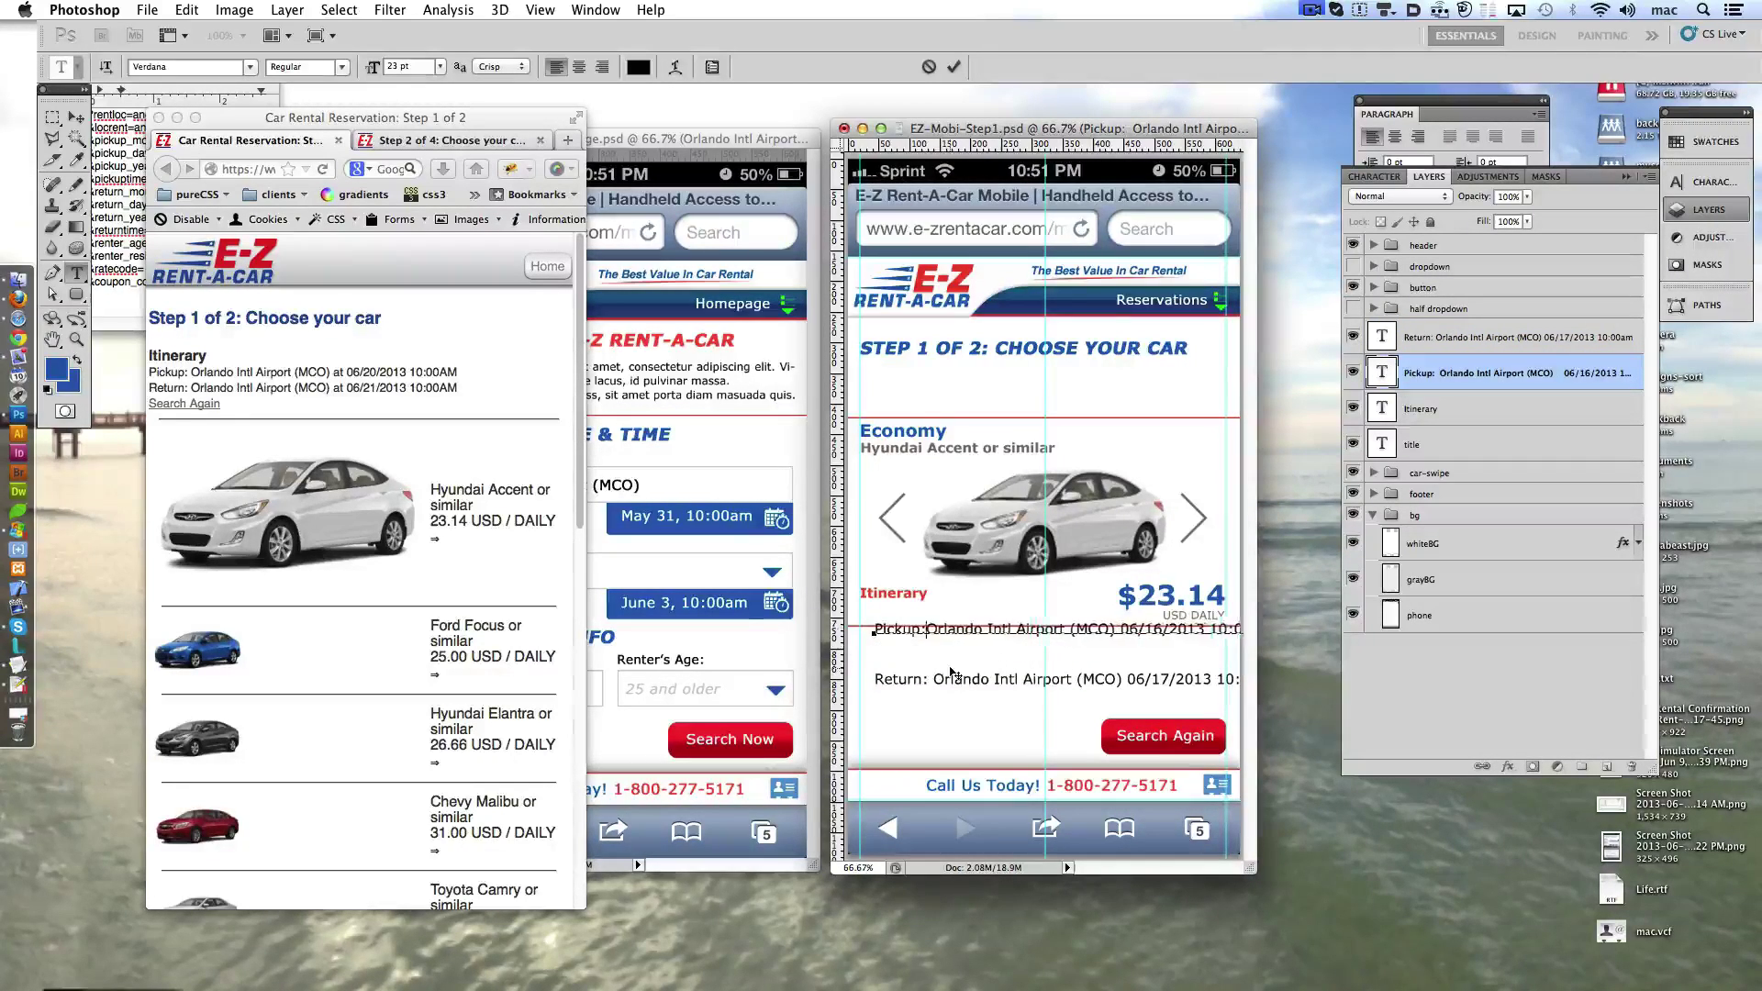
pyautogui.click(954, 67)
# - Move the Pickup and Return lines under the heading and align both to the guide
pyautogui.moveTo(906, 631)
pyautogui.mouseDown()
pyautogui.moveTo(911, 395)
pyautogui.moveTo(892, 389)
pyautogui.mouseUp()
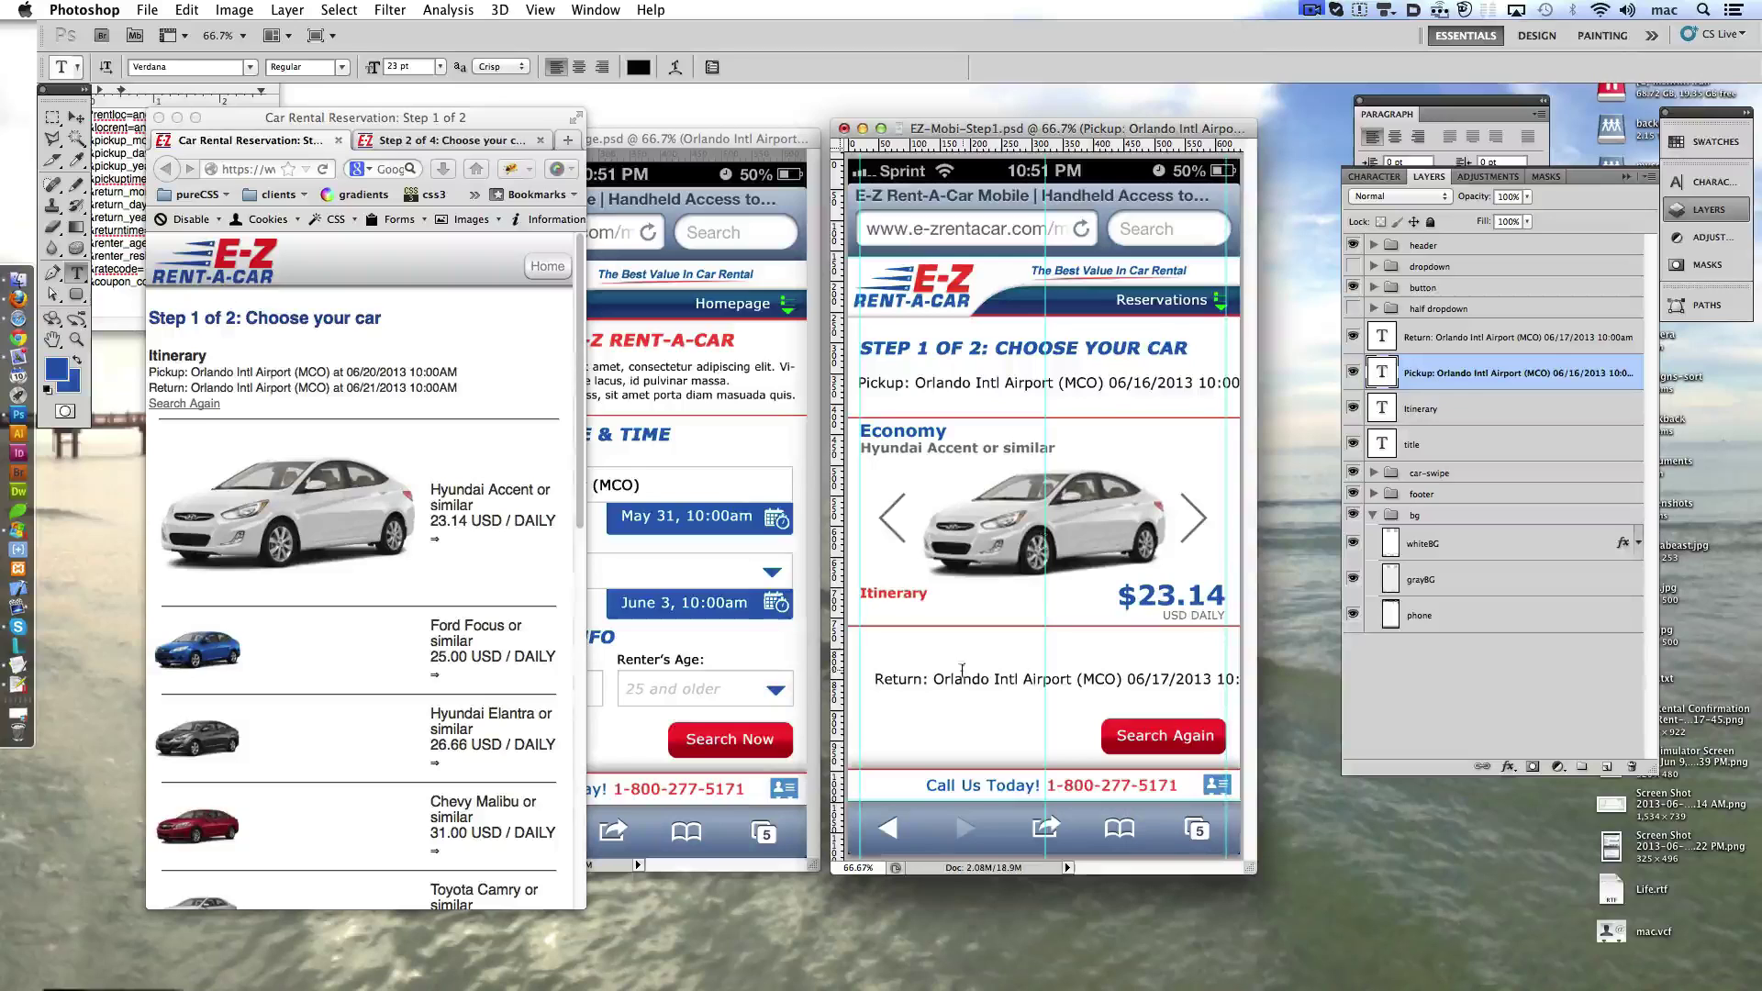
pyautogui.moveTo(962, 670); pyautogui.dragTo(939, 405)
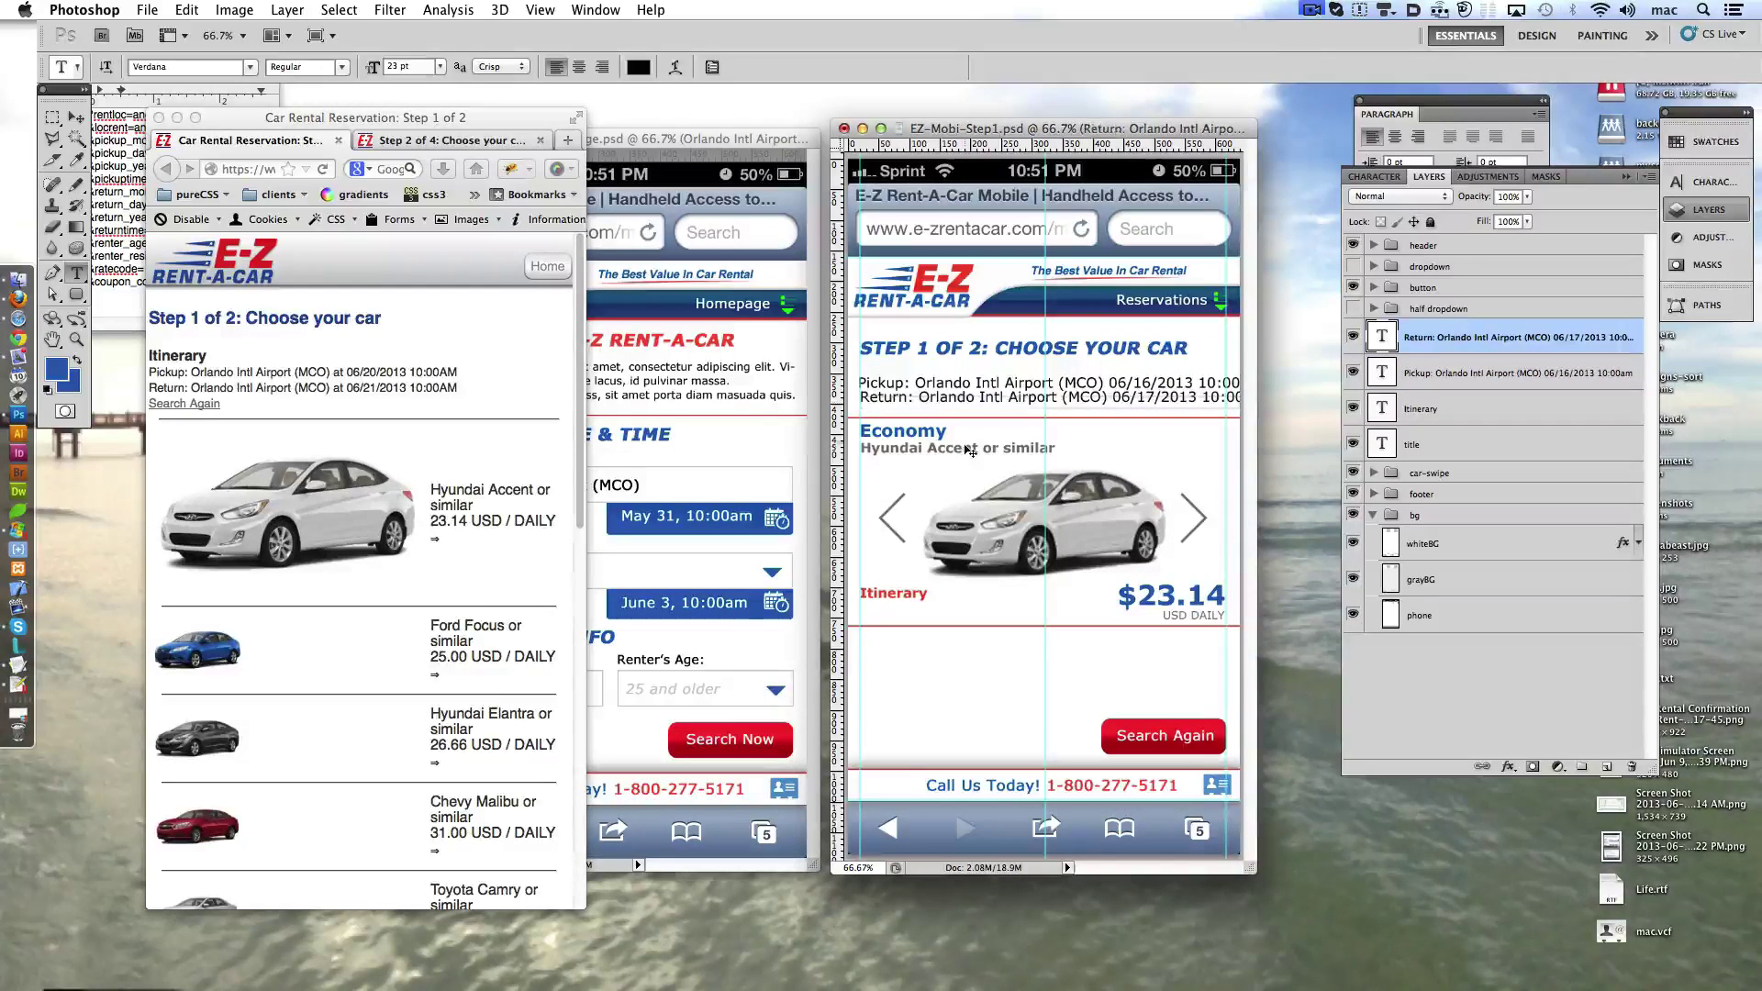
pyautogui.press('Up')
pyautogui.press('Up')
pyautogui.press('Up')
pyautogui.press('Up')
pyautogui.press('Up')
pyautogui.press('Up')
pyautogui.press('Up')
pyautogui.press('Up')
pyautogui.press('Up')
pyautogui.press('Up')
pyautogui.press('Up')
pyautogui.press('Up')
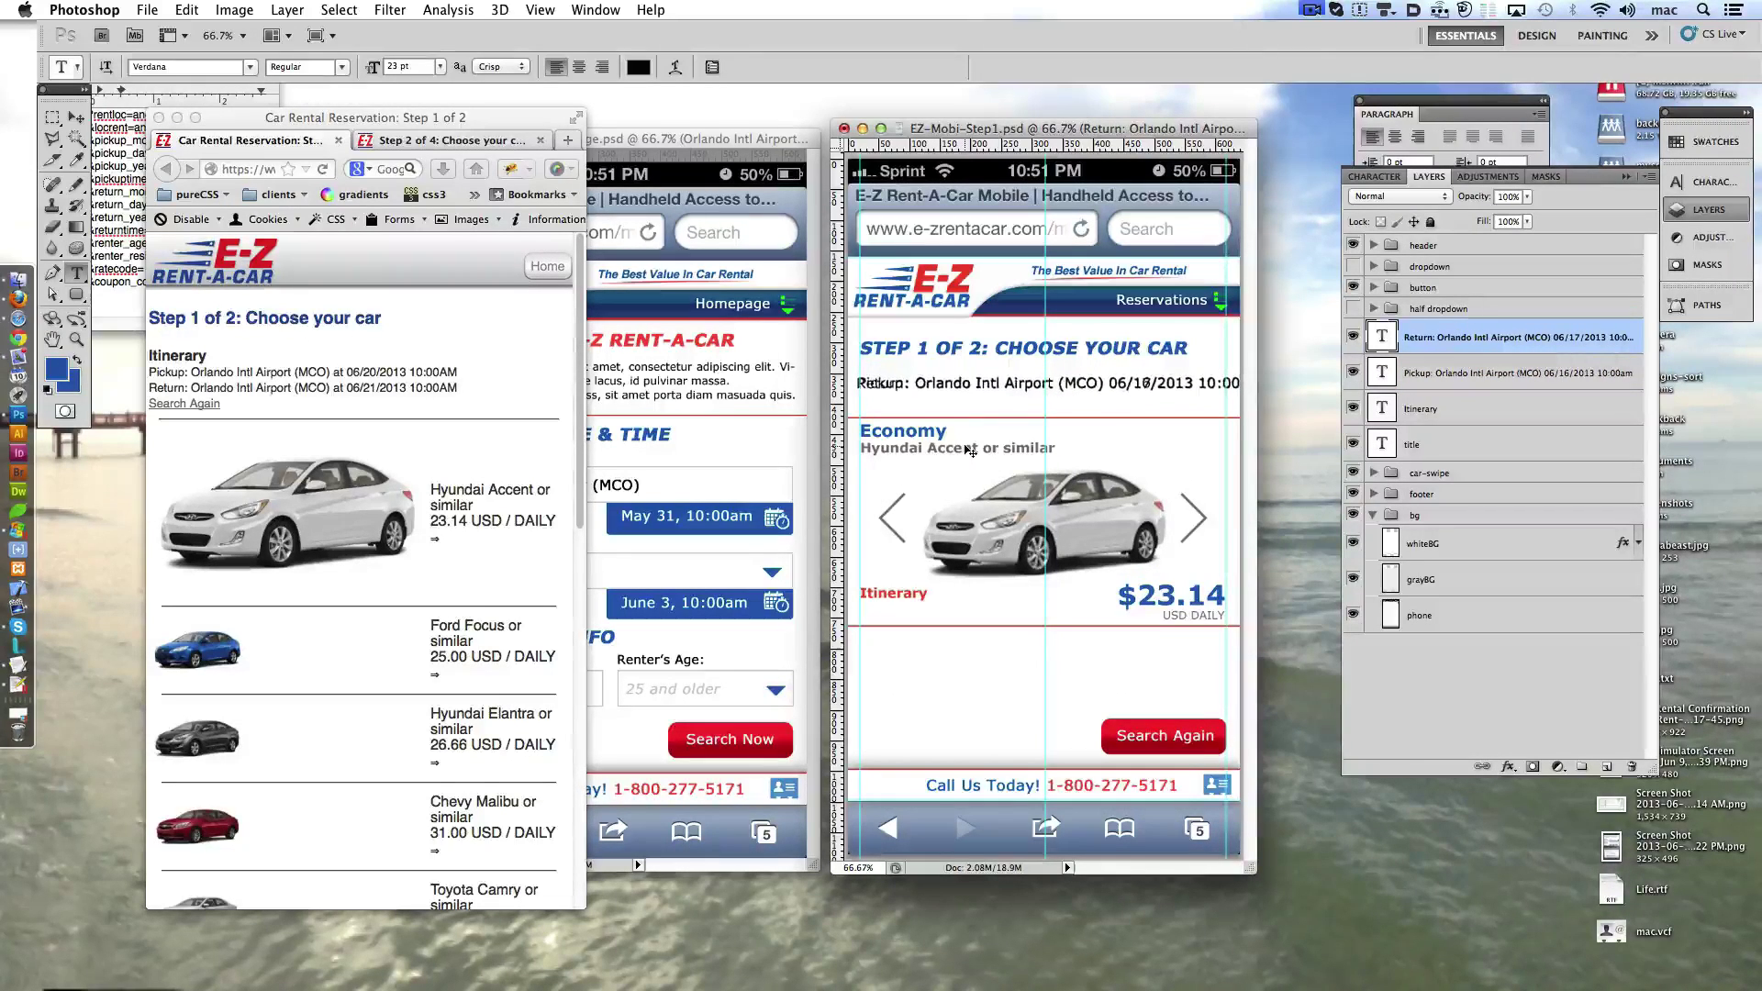
pyautogui.press('Up')
pyautogui.hotkey('shift', 'Down')
pyautogui.hotkey('shift', 'Down')
pyautogui.hotkey('shift', 'Down')
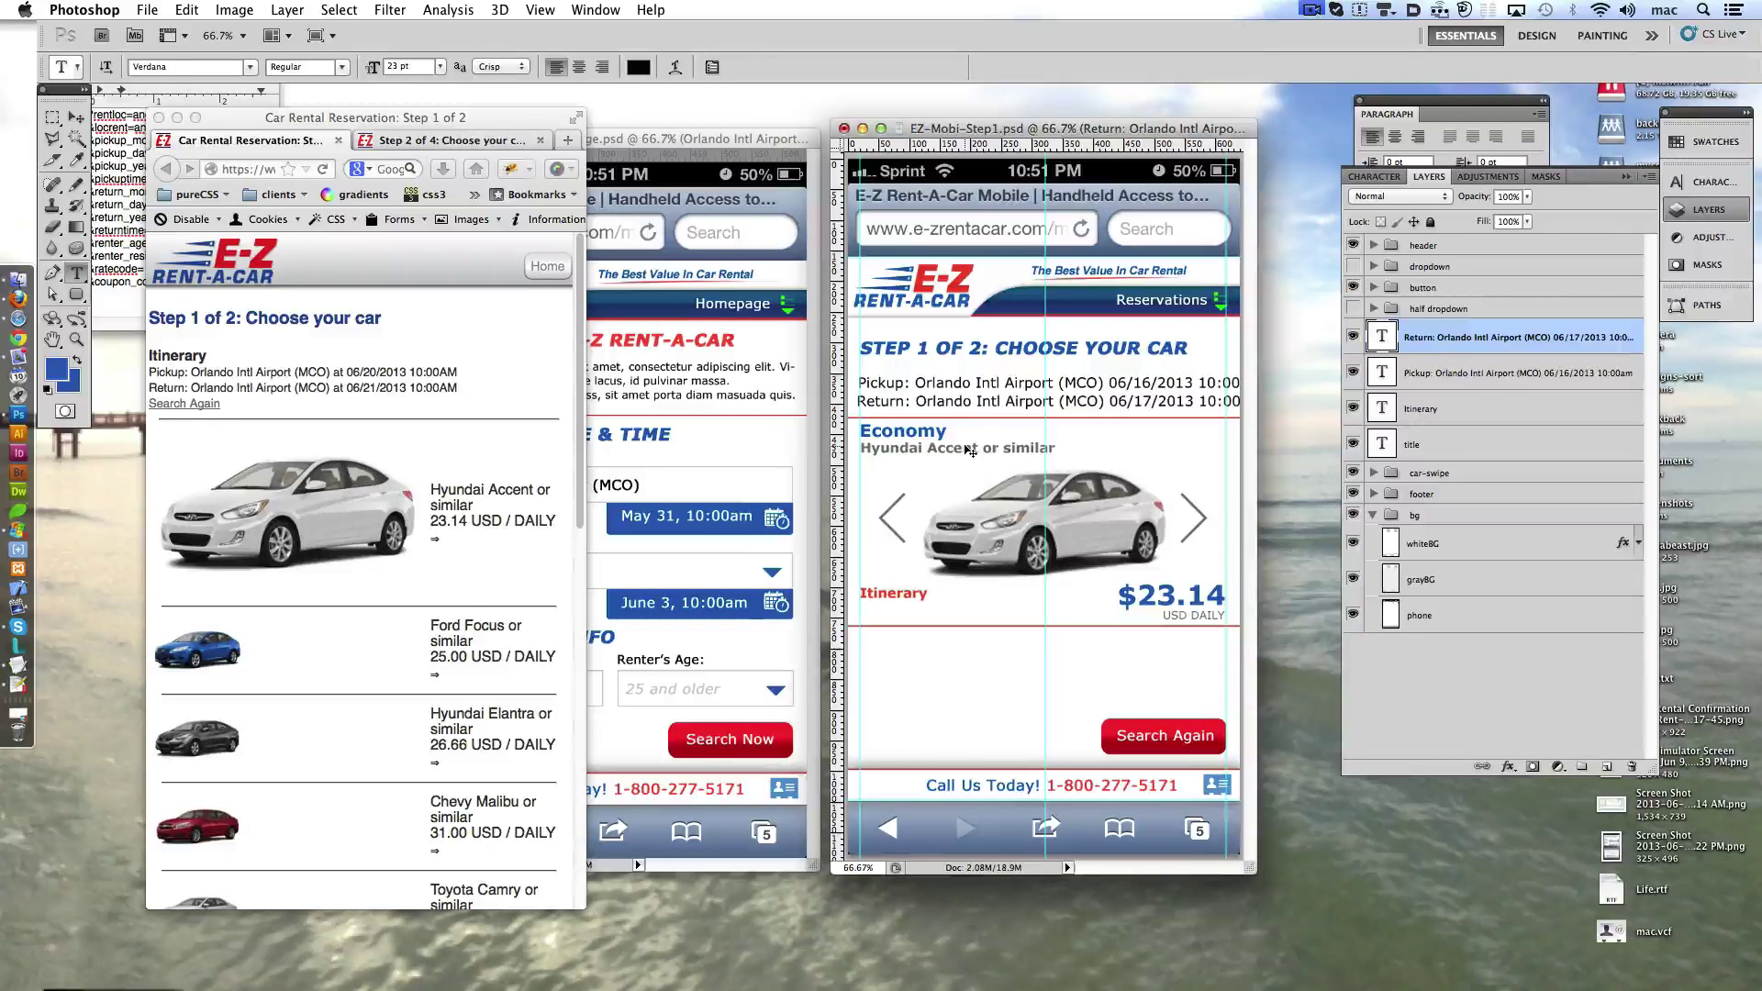
pyautogui.press('z')
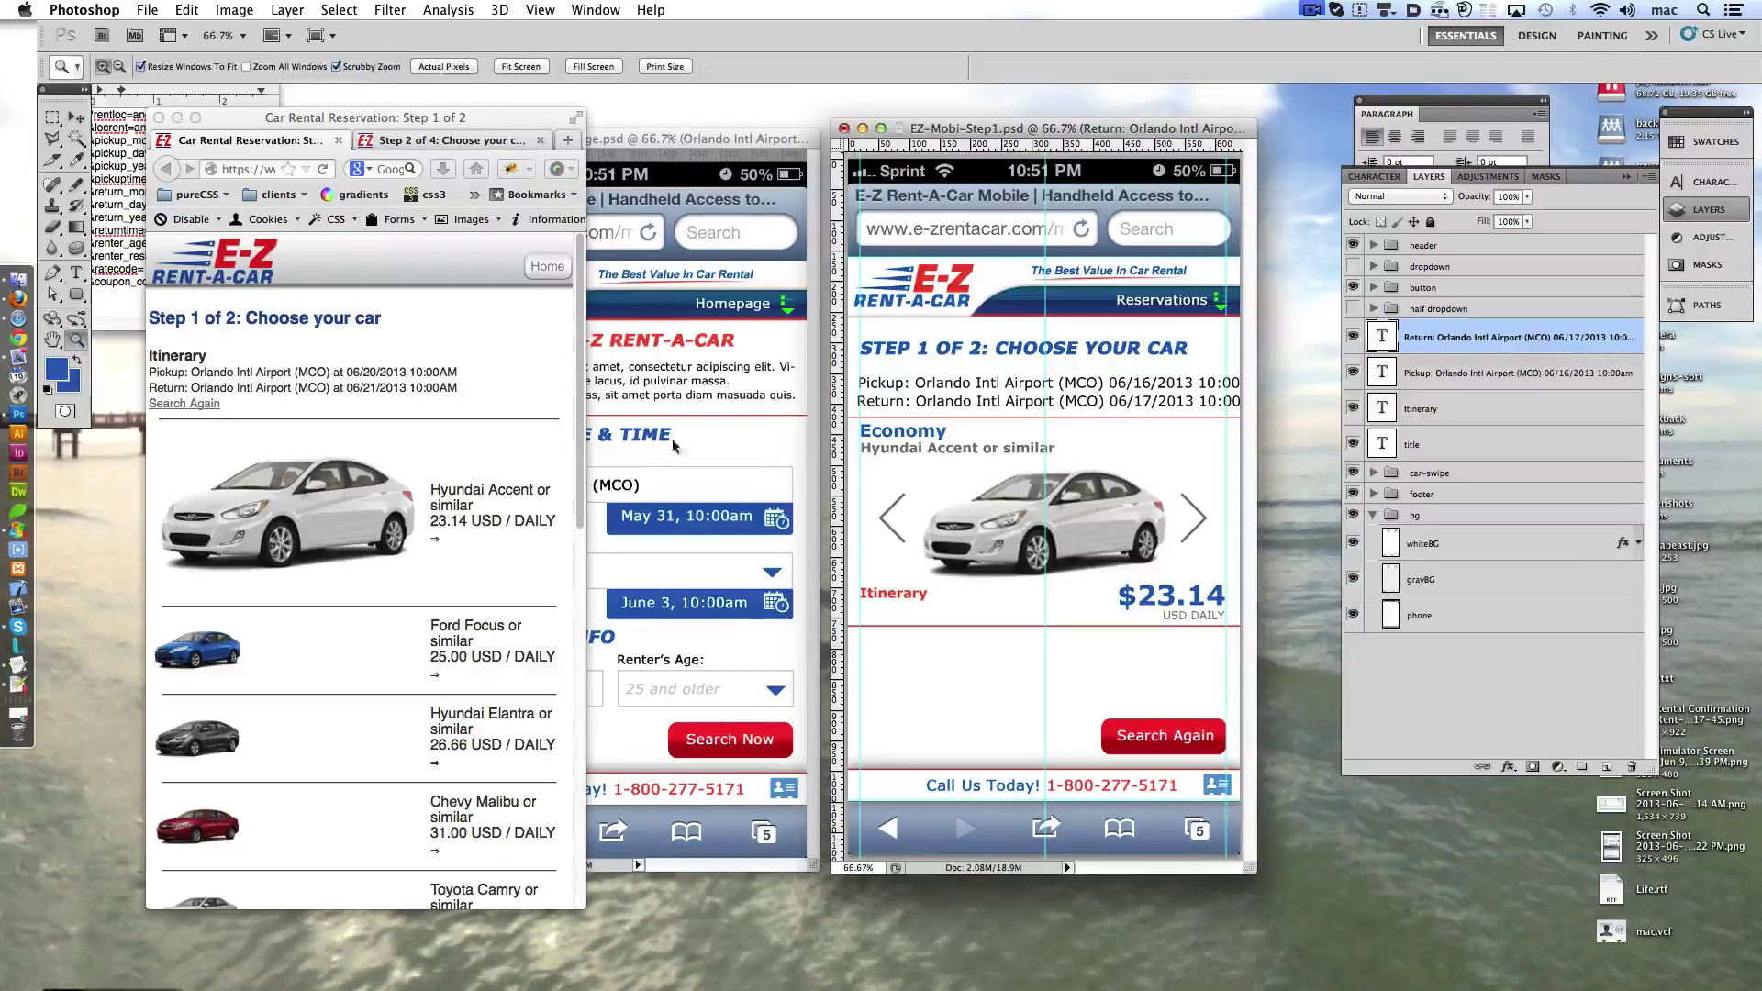
pyautogui.moveTo(899, 425); pyautogui.dragTo(969, 425)
pyautogui.hotkey('alt', '[')
pyautogui.press('Right')
pyautogui.press('Right')
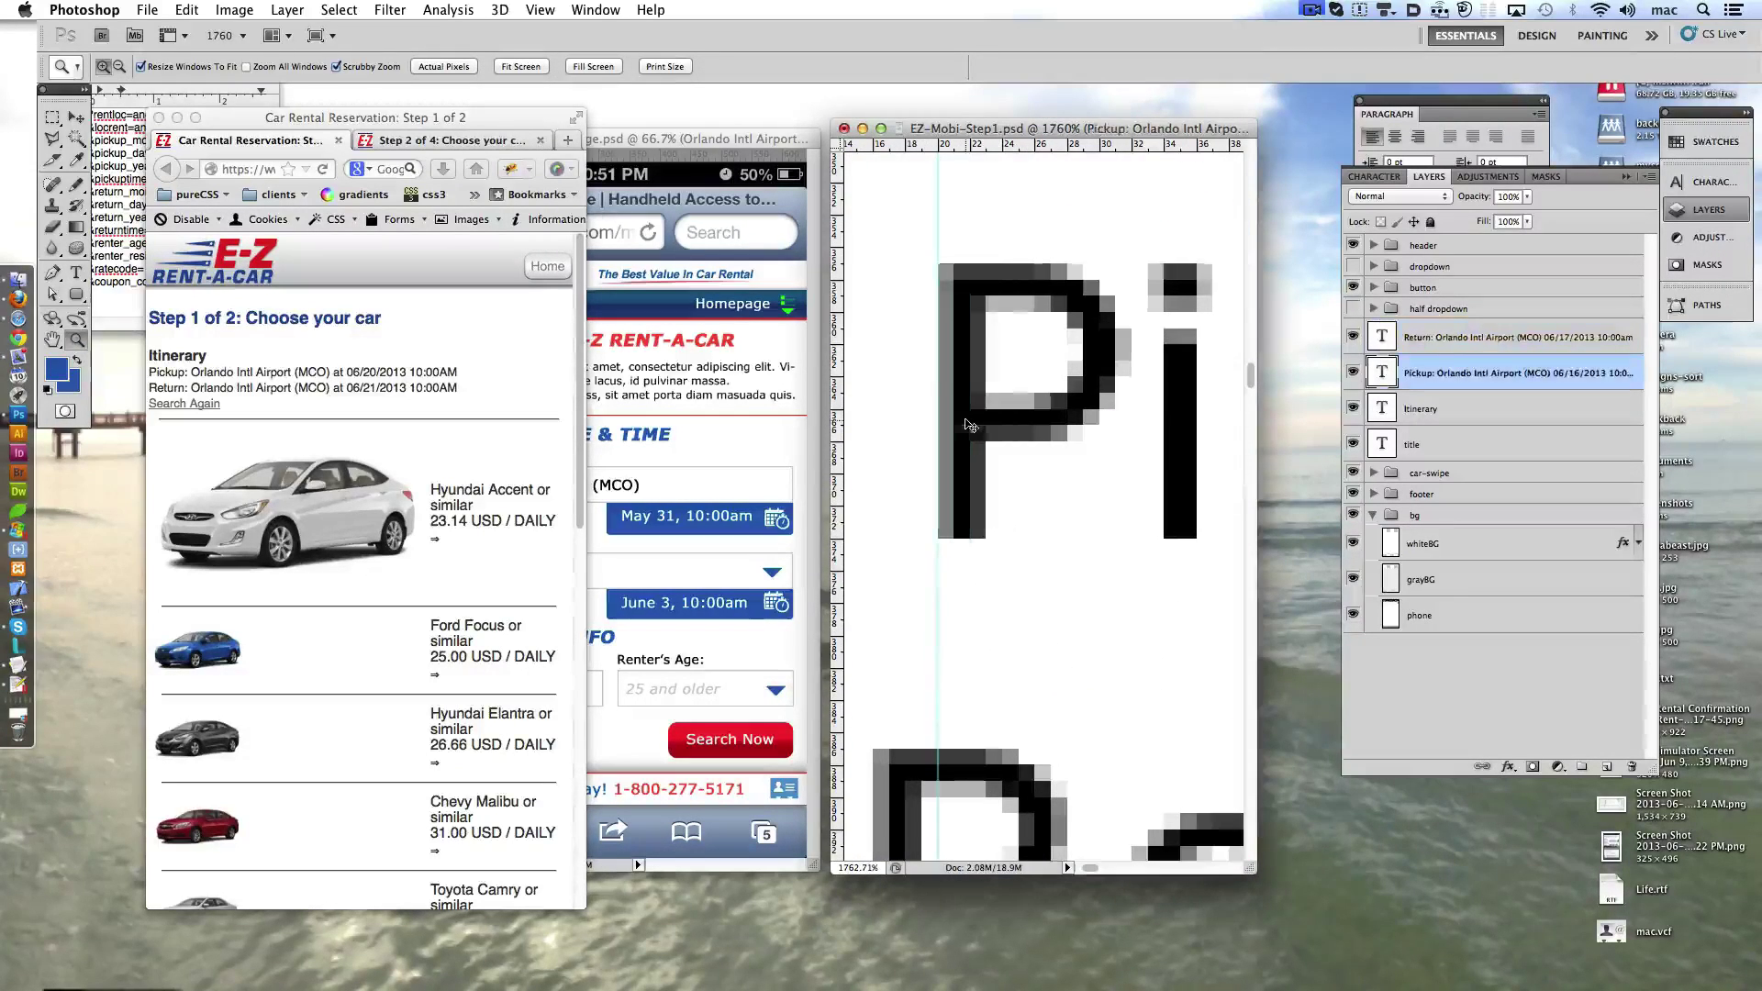
pyautogui.scroll(-3, 968, 425)
pyautogui.hotkey('alt', ']')
pyautogui.press('Right')
pyautogui.press('Right')
pyautogui.press('Right')
pyautogui.press('Right')
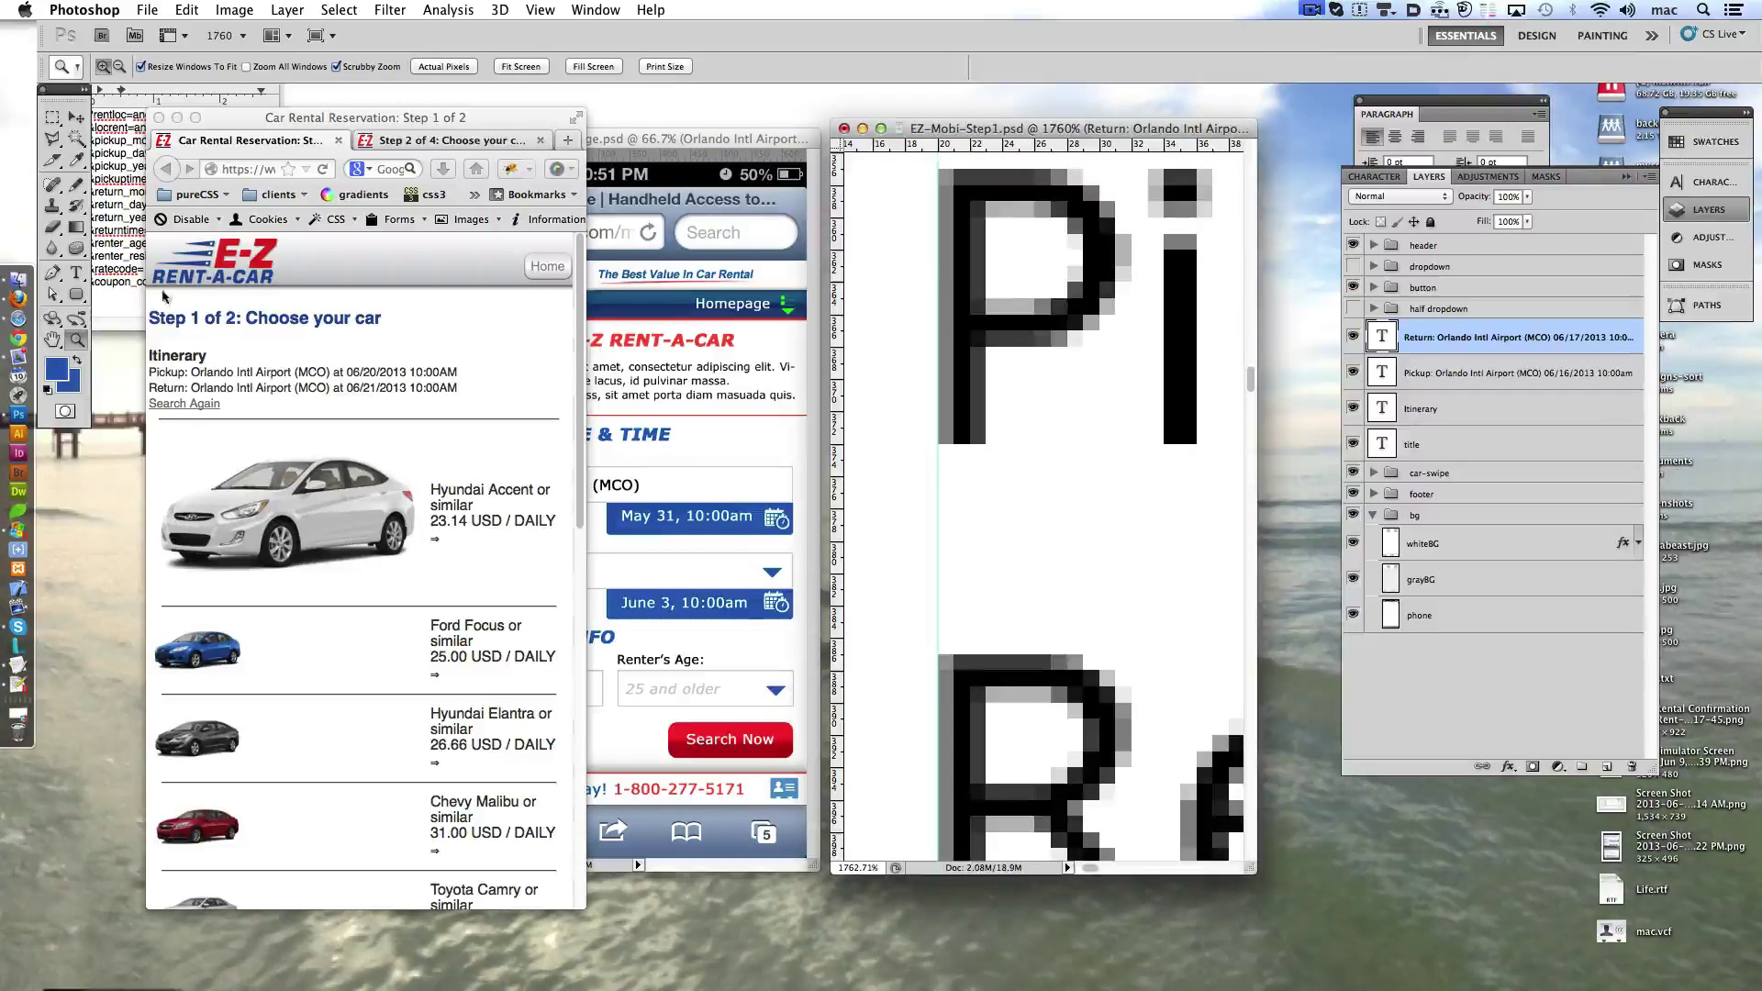
pyautogui.hotkey('ctrl', '1')
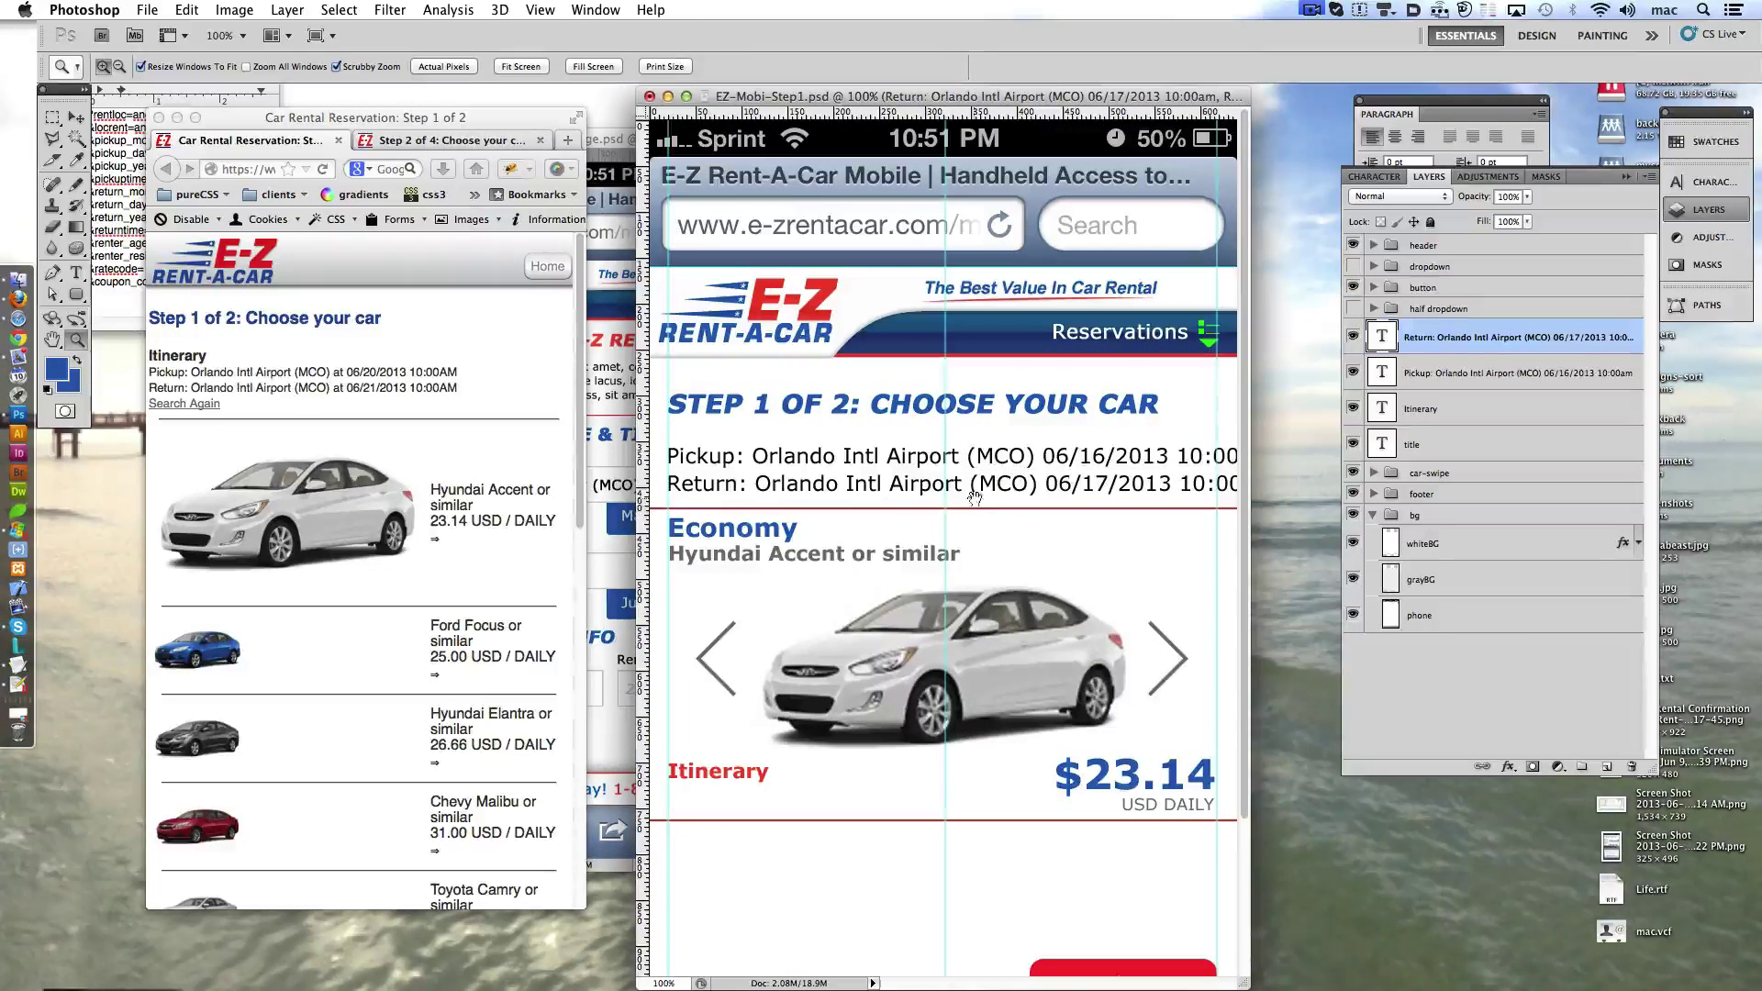
# - Set both itinerary lines to 20 pt font size
pyautogui.click(75, 275)
pyautogui.hotkey('alt', 'shift', '[')
pyautogui.doubleClick(393, 66)
pyautogui.write('18')
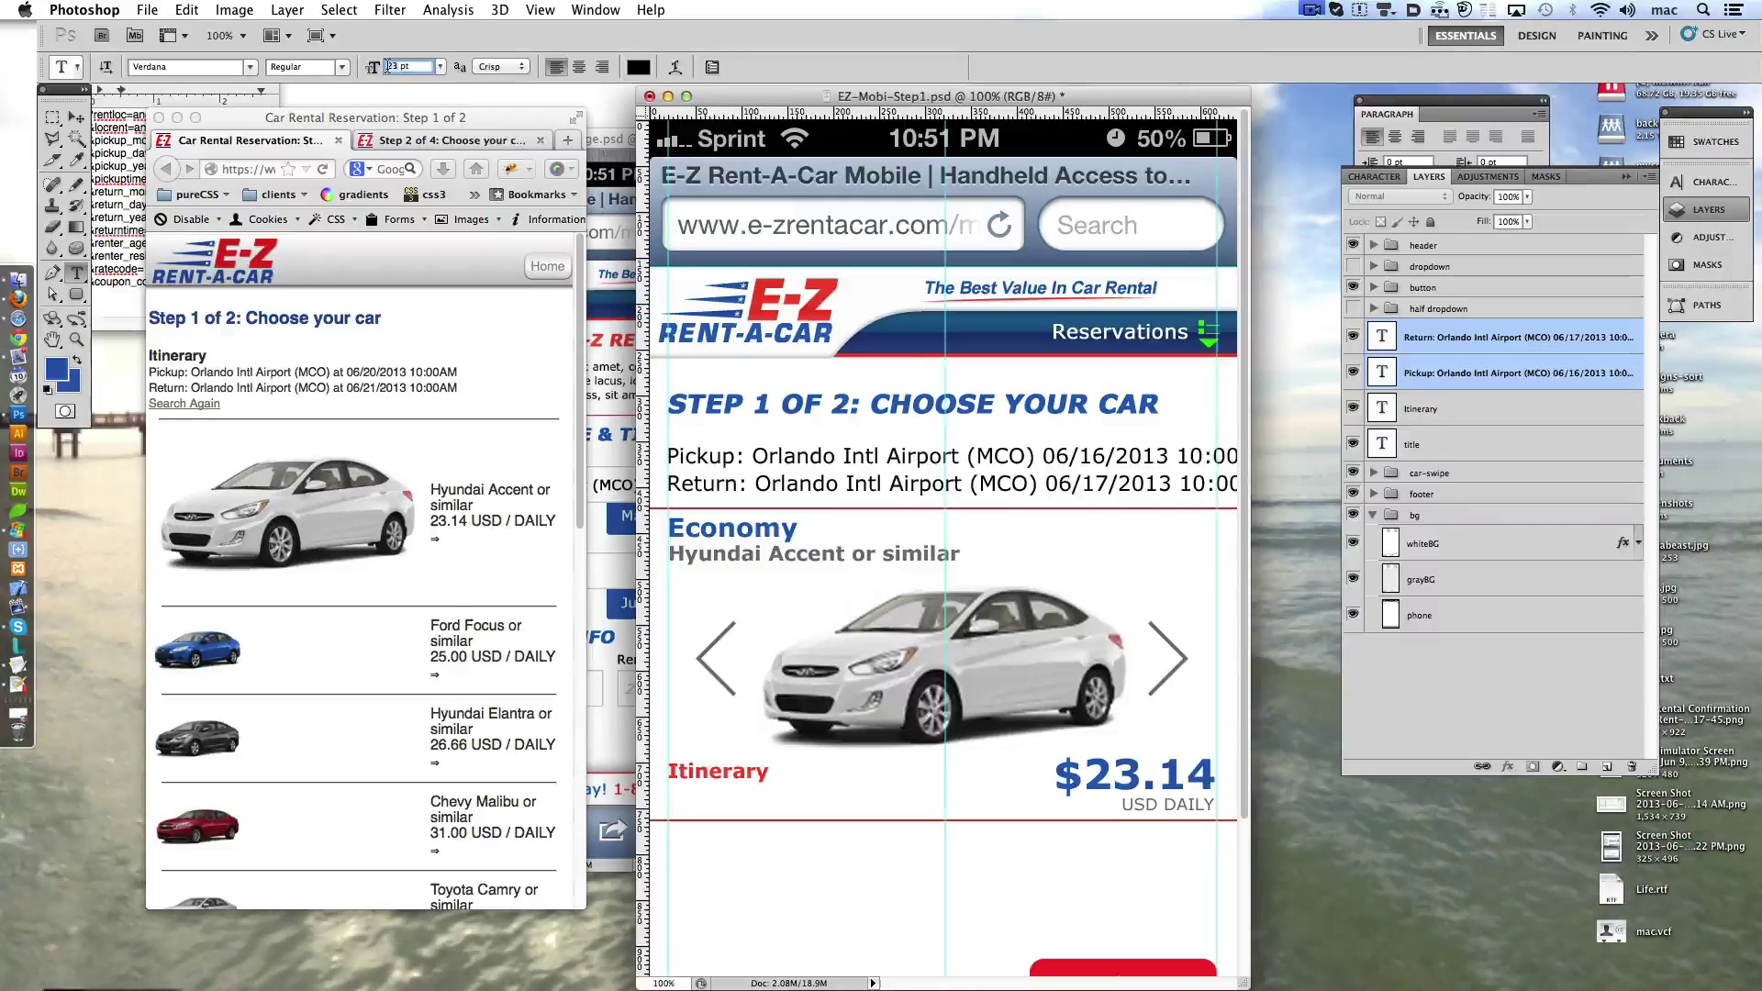
pyautogui.press('Return')
pyautogui.doubleClick(393, 66)
pyautogui.write('20')
pyautogui.press('Return')
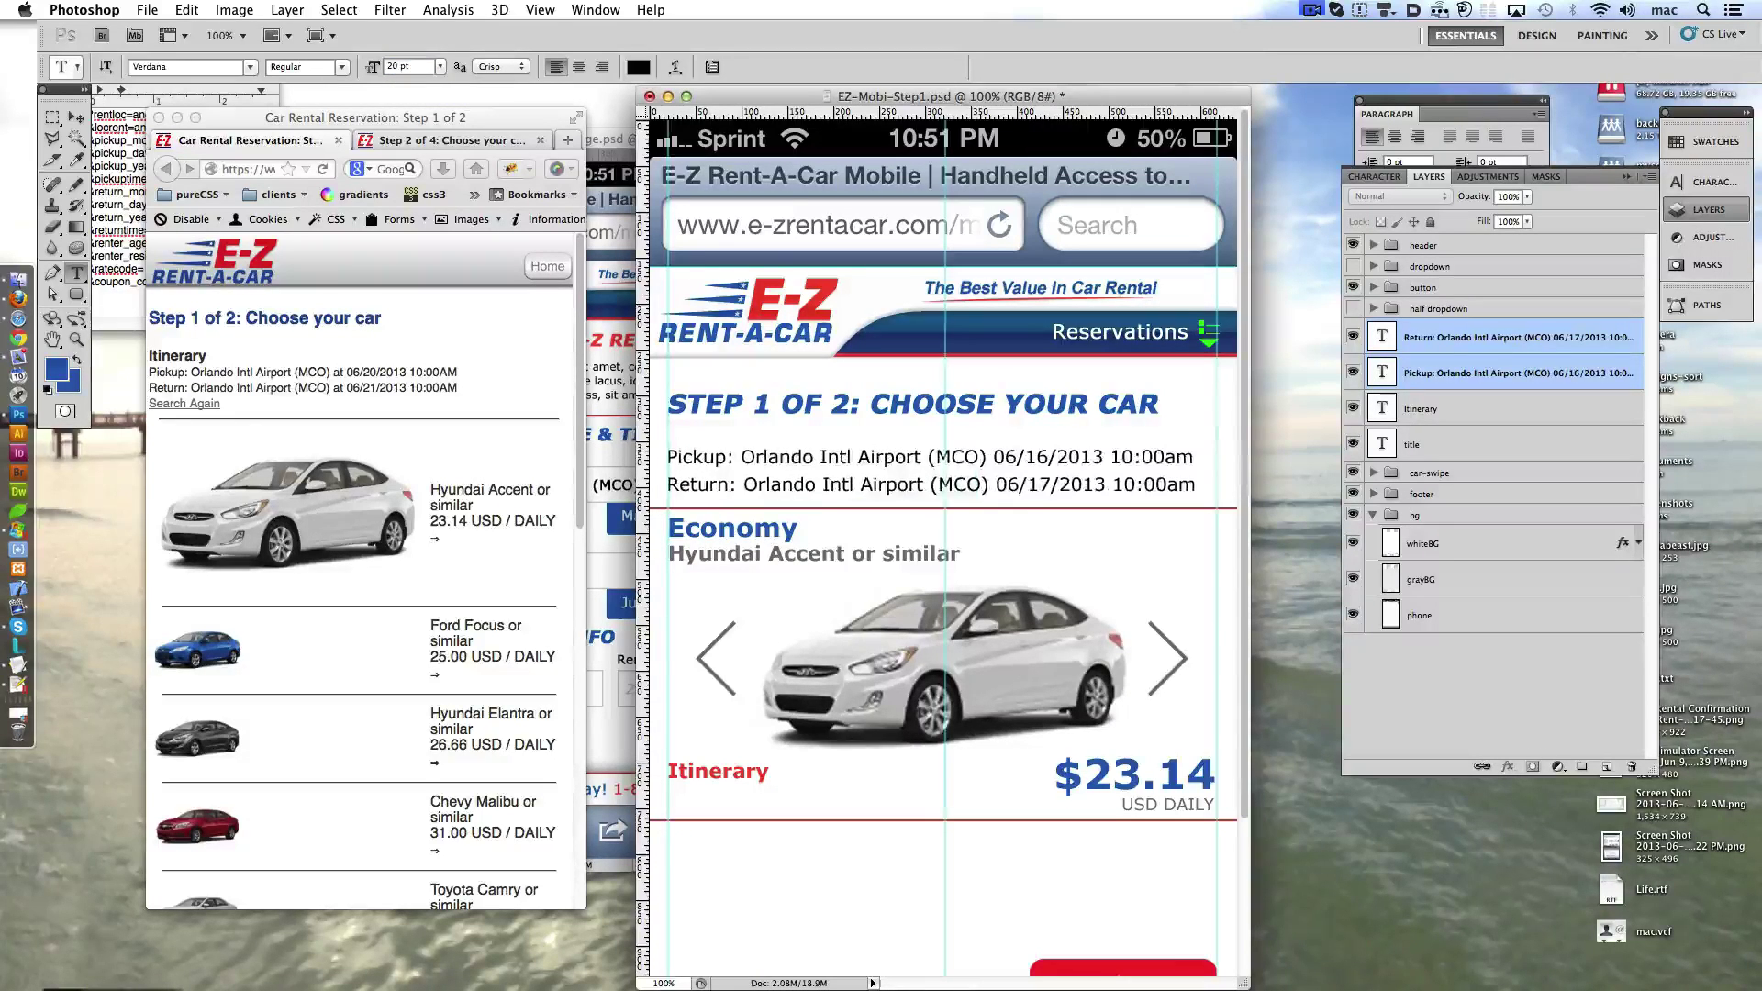
# - Make the Pickup: and Return: labels bold
pyautogui.doubleClick(687, 457)
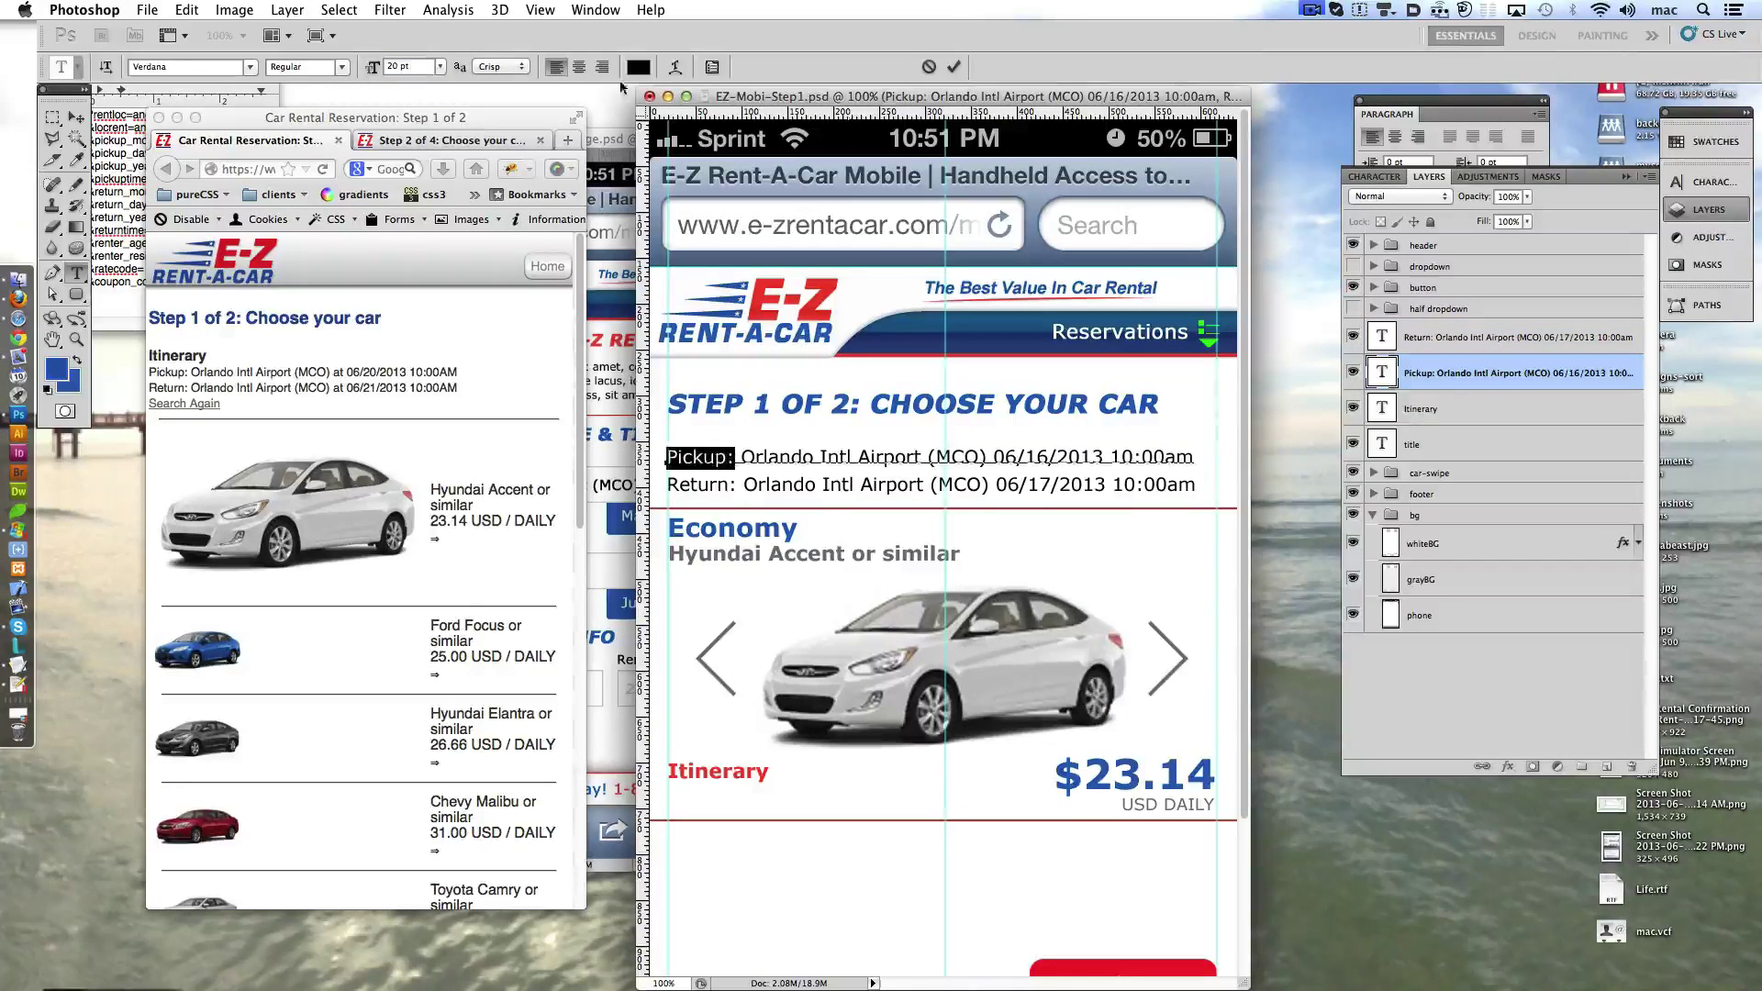
pyautogui.click(306, 67)
pyautogui.click(954, 66)
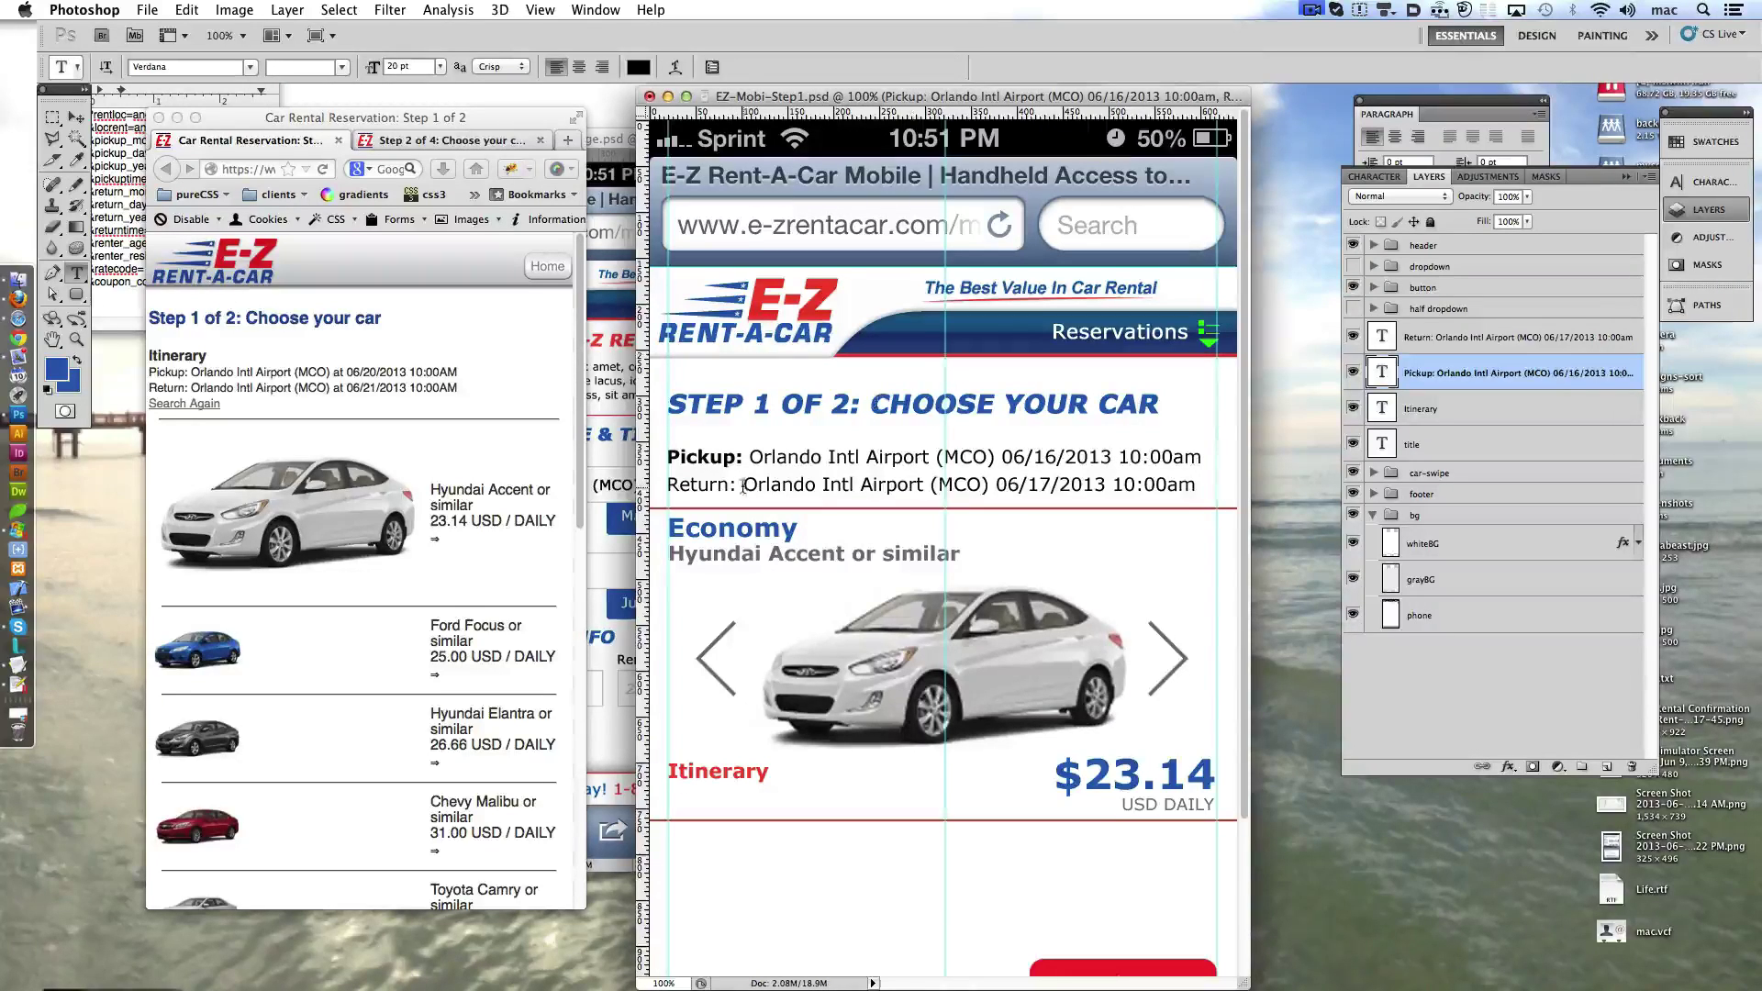
pyautogui.doubleClick(699, 485)
pyautogui.click(305, 66)
pyautogui.click(955, 66)
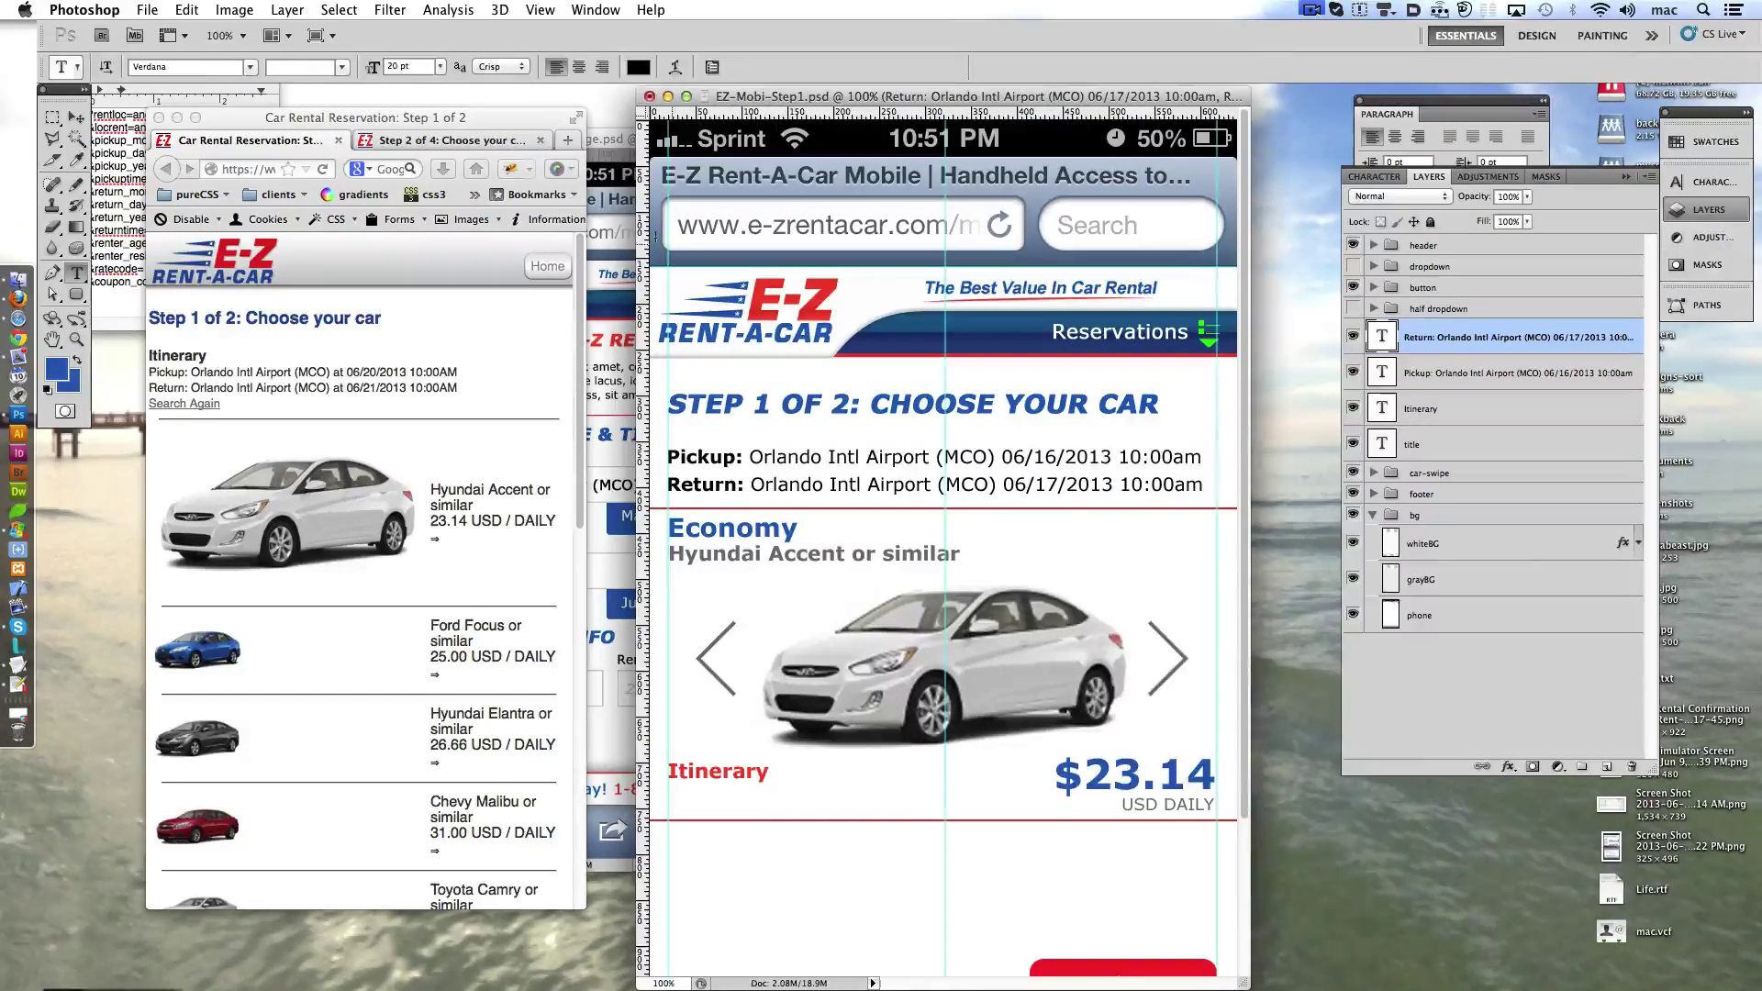
# - Colour the Return line #727272 grey and start picking the Pickup line's colour
pyautogui.click(639, 66)
pyautogui.write('727272')
pyautogui.press('Return')
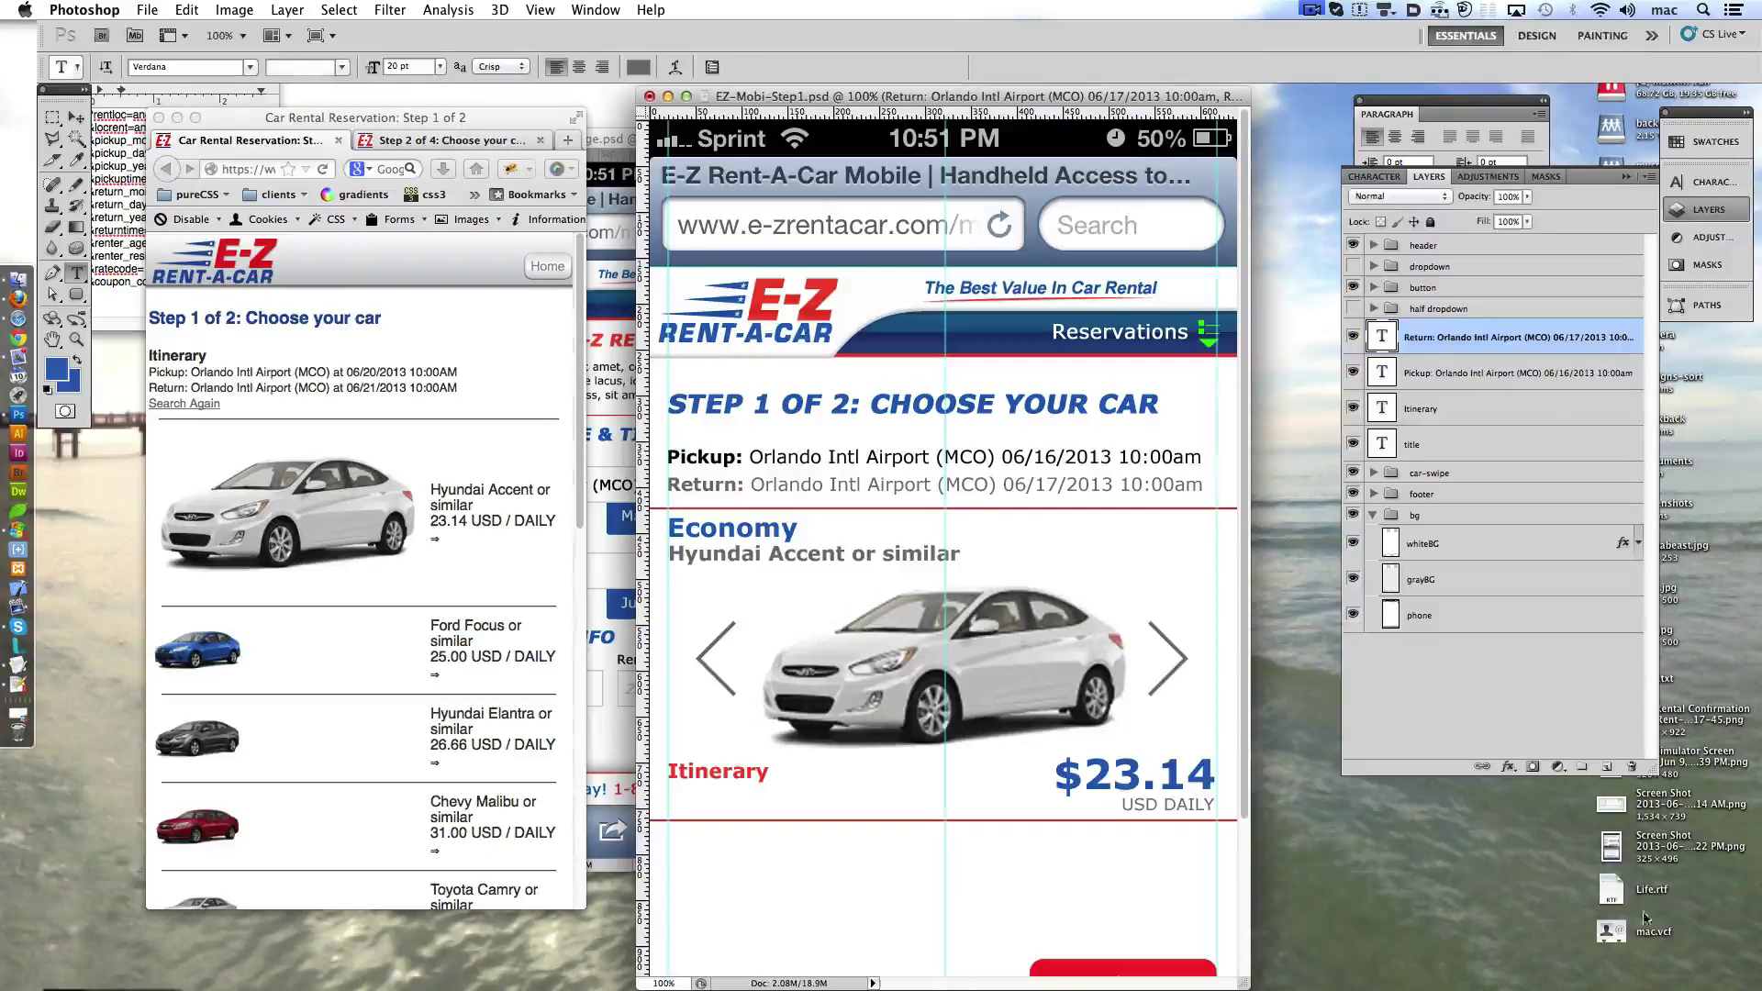
pyautogui.click(1515, 373)
pyautogui.click(639, 66)
# - Colour the Pickup line #727272 and nudge both itinerary lines up
pyautogui.write('727272')
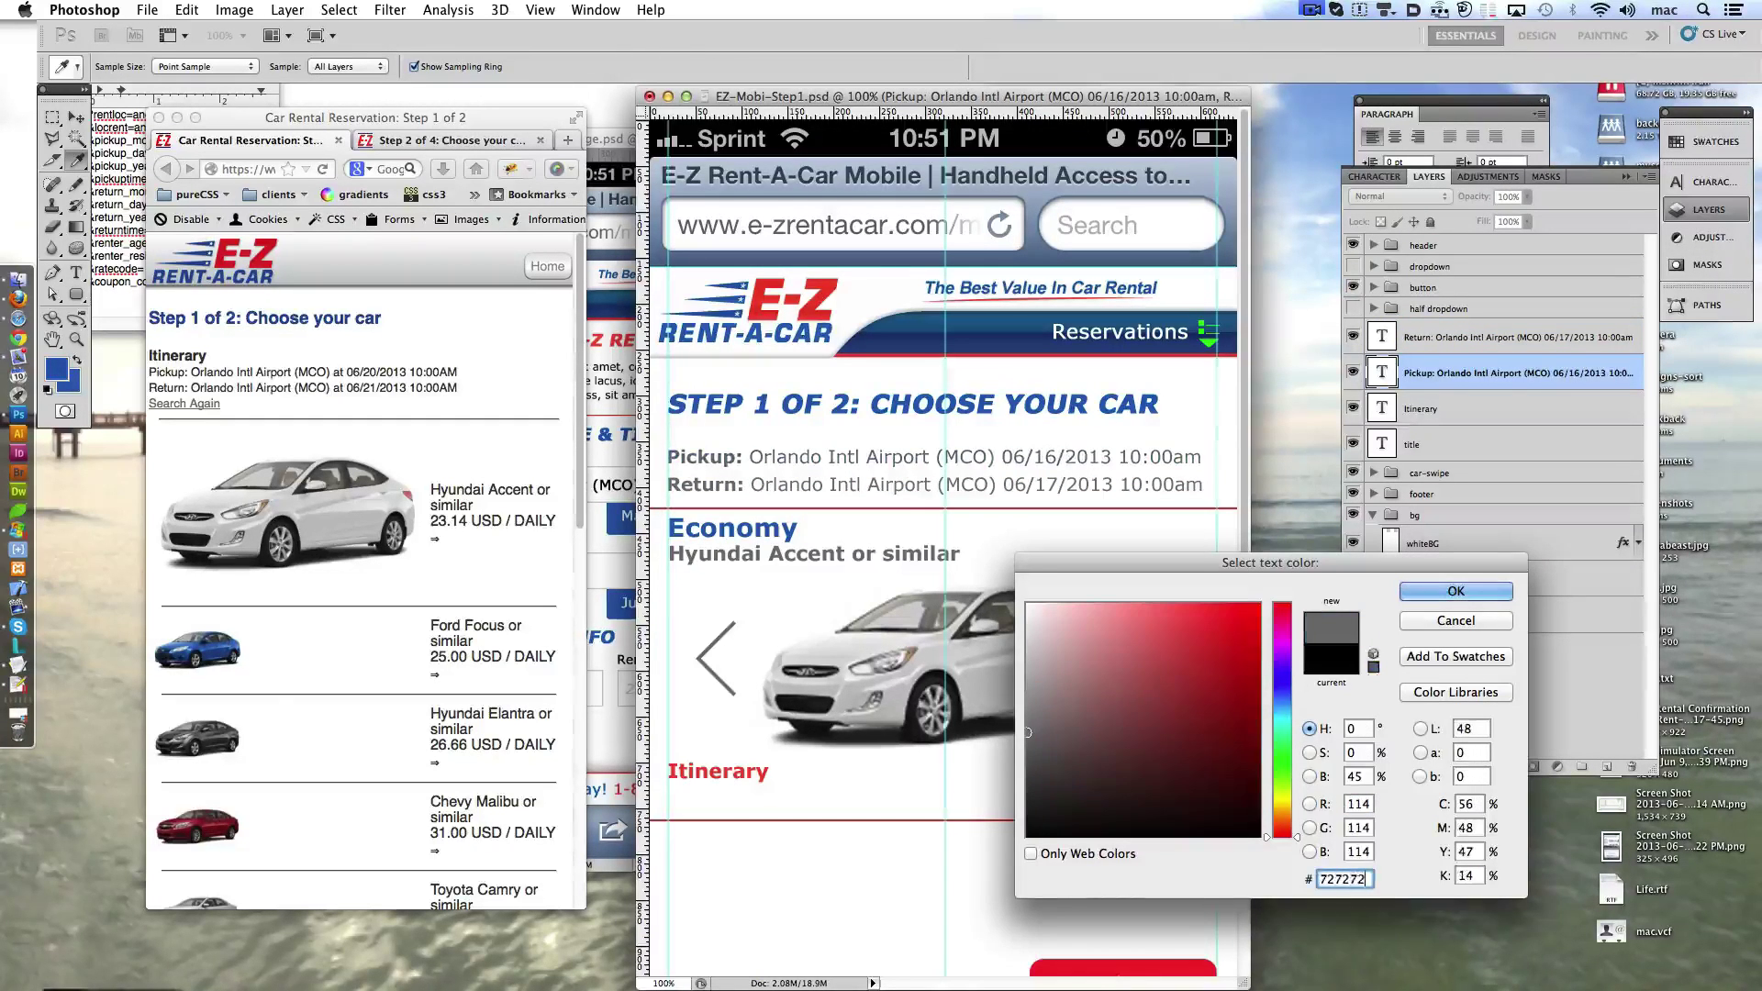
pyautogui.press('Return')
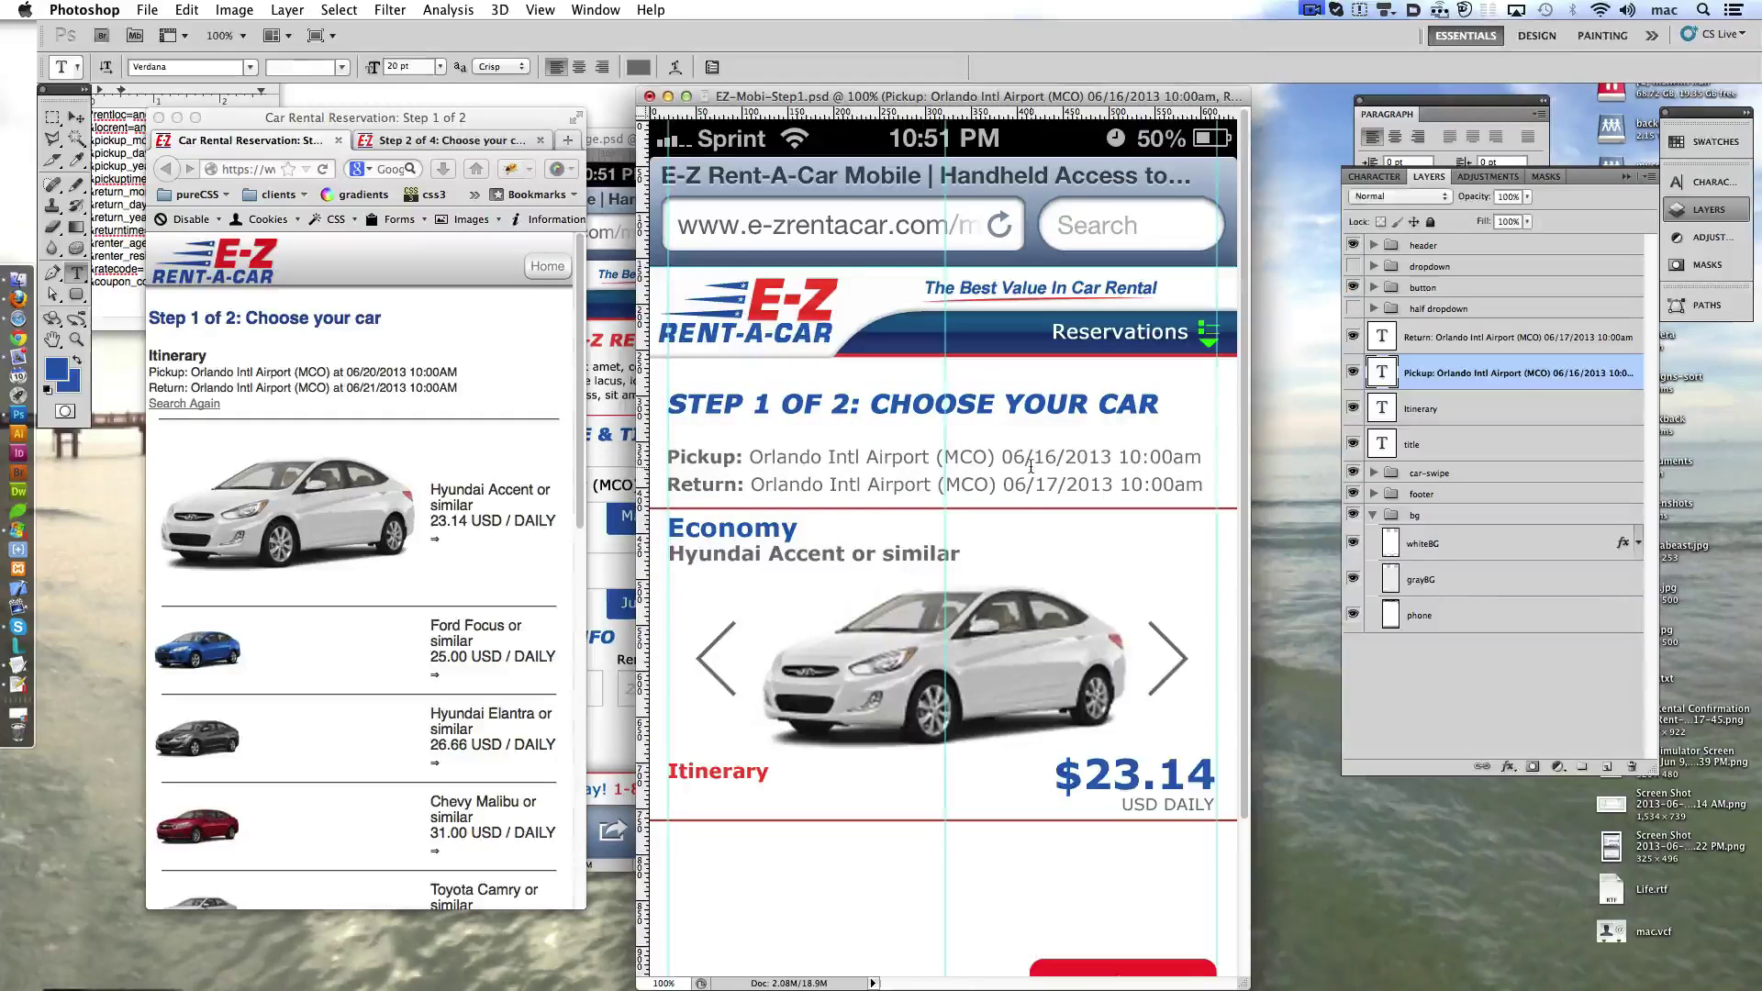
pyautogui.keyDown('shift'); pyautogui.click(1481, 343); pyautogui.keyUp('shift')
pyautogui.press('super+shift+Up')
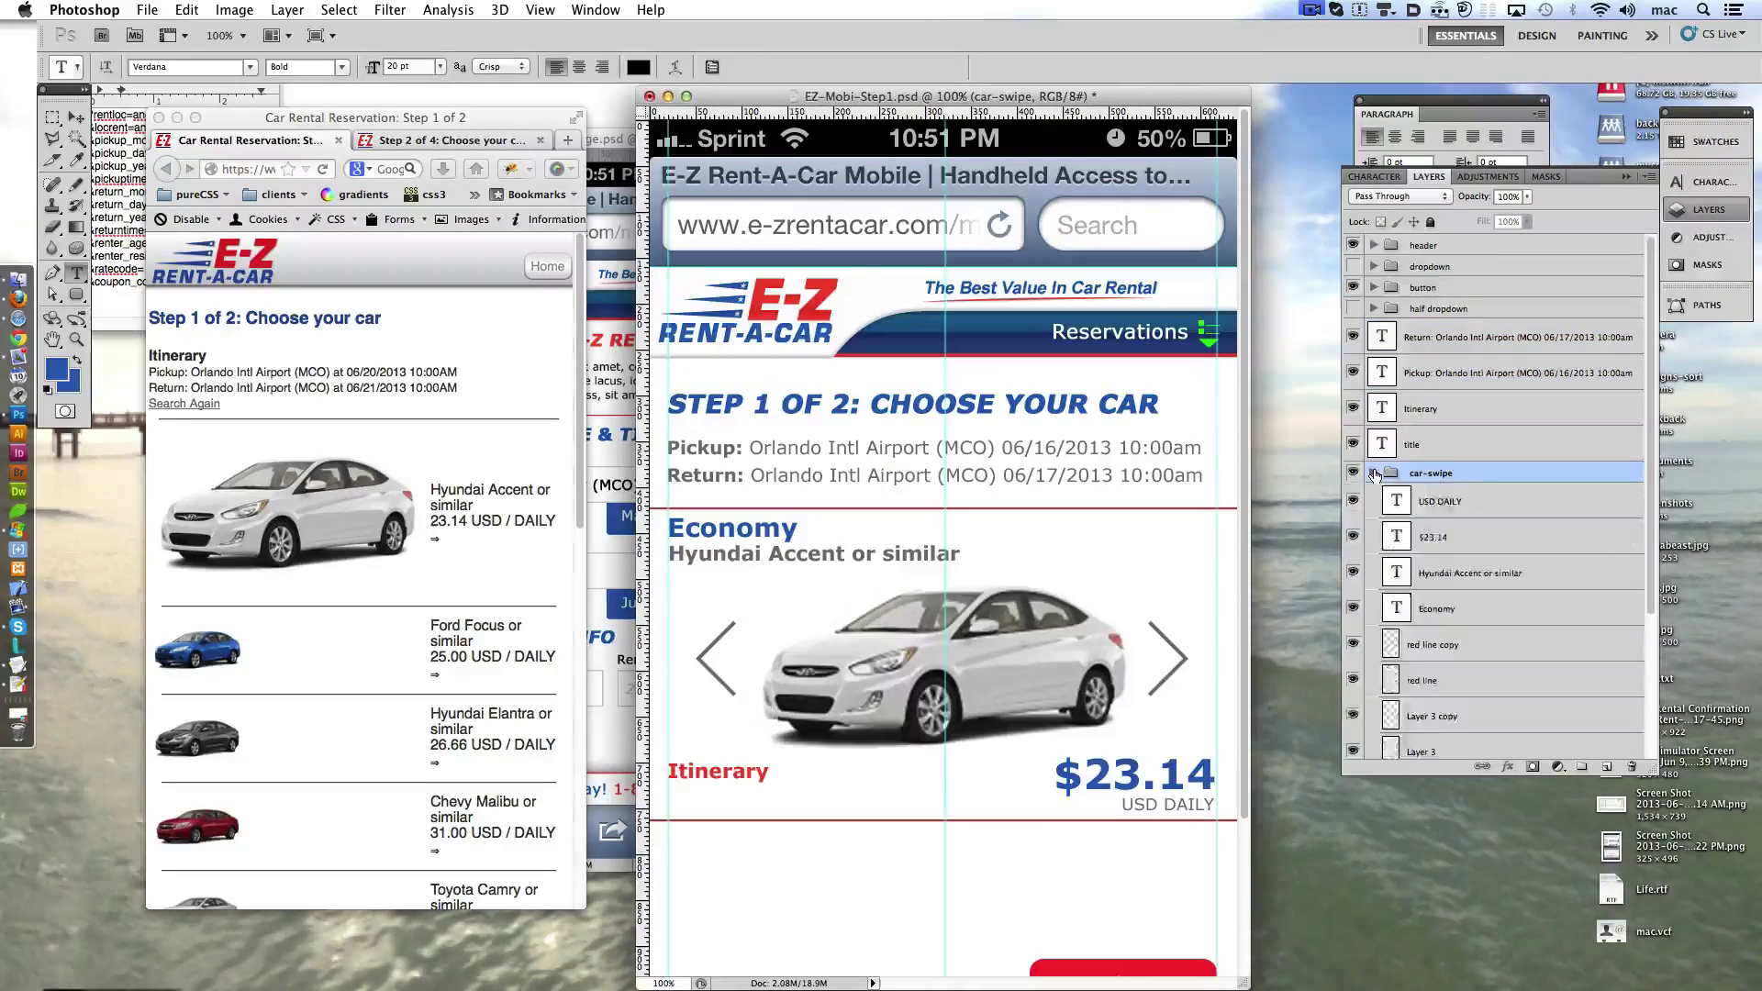
# - Draw a rectangular marquee around the car carousel panel area
pyautogui.scroll(-2, 1450, 587)
pyautogui.click(1465, 650)
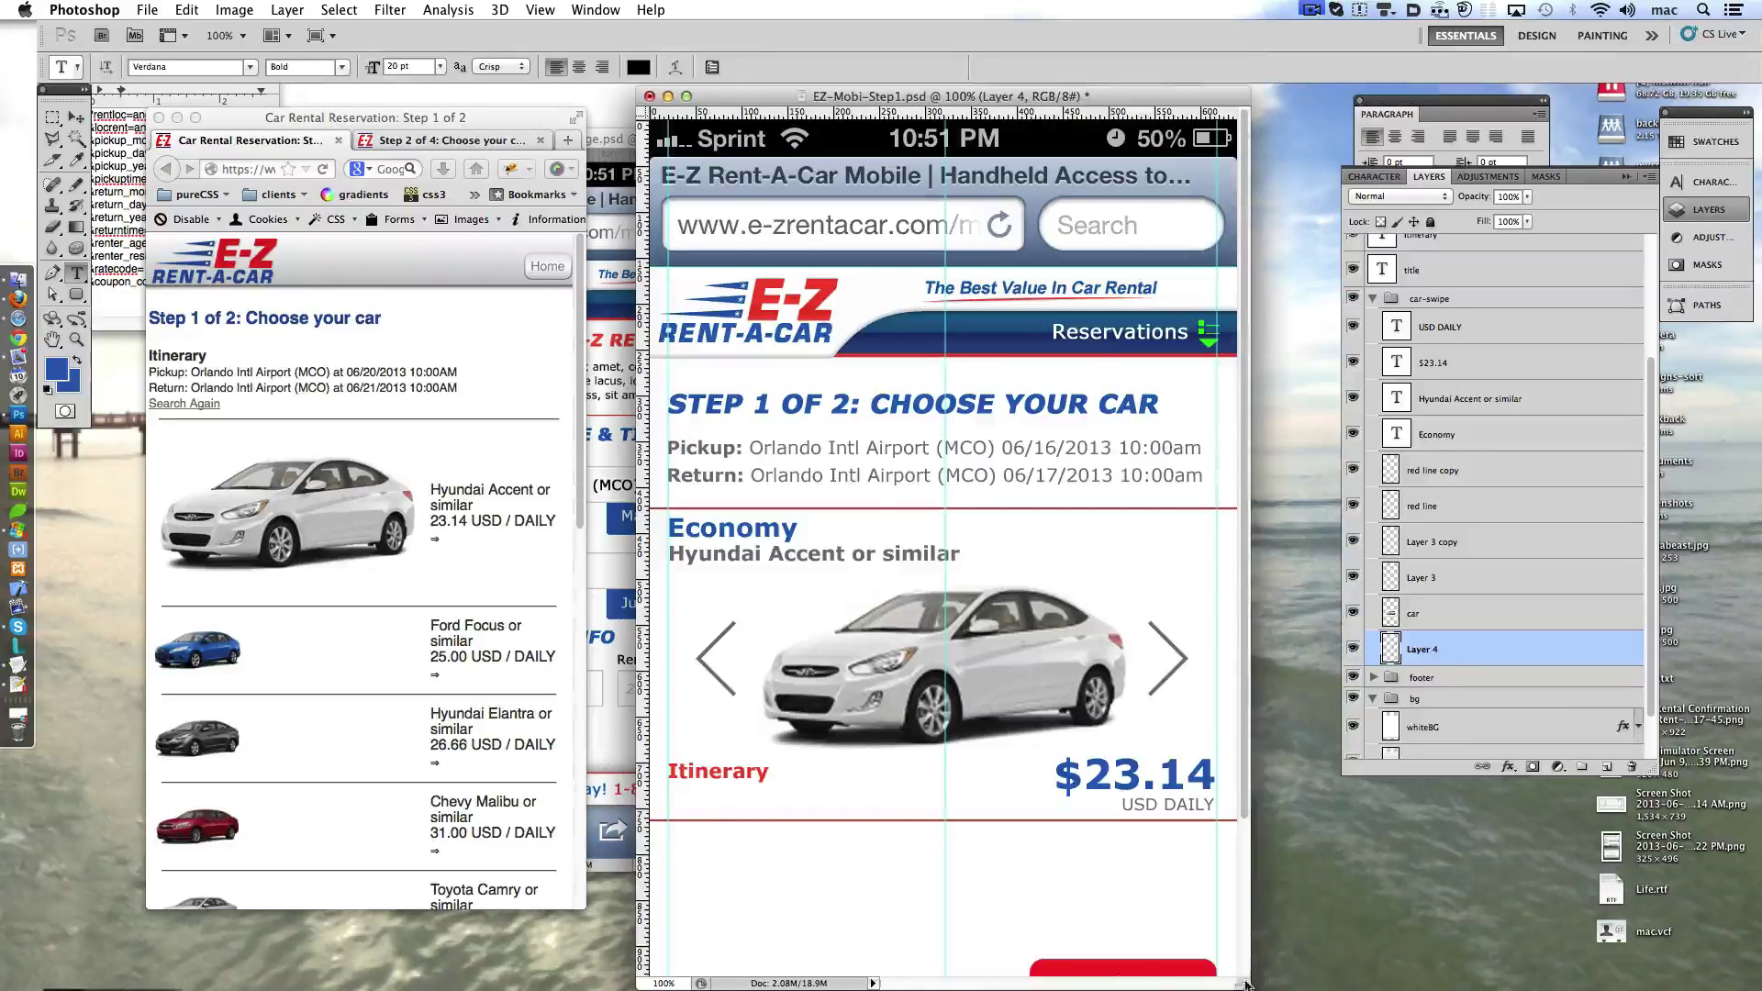
pyautogui.moveTo(1247, 985); pyautogui.dragTo(1350, 985)
pyautogui.press('m')
pyautogui.press('d')
pyautogui.moveTo(704, 512)
pyautogui.mouseDown()
pyautogui.moveTo(762, 630)
pyautogui.moveTo(1368, 820)
pyautogui.mouseUp()
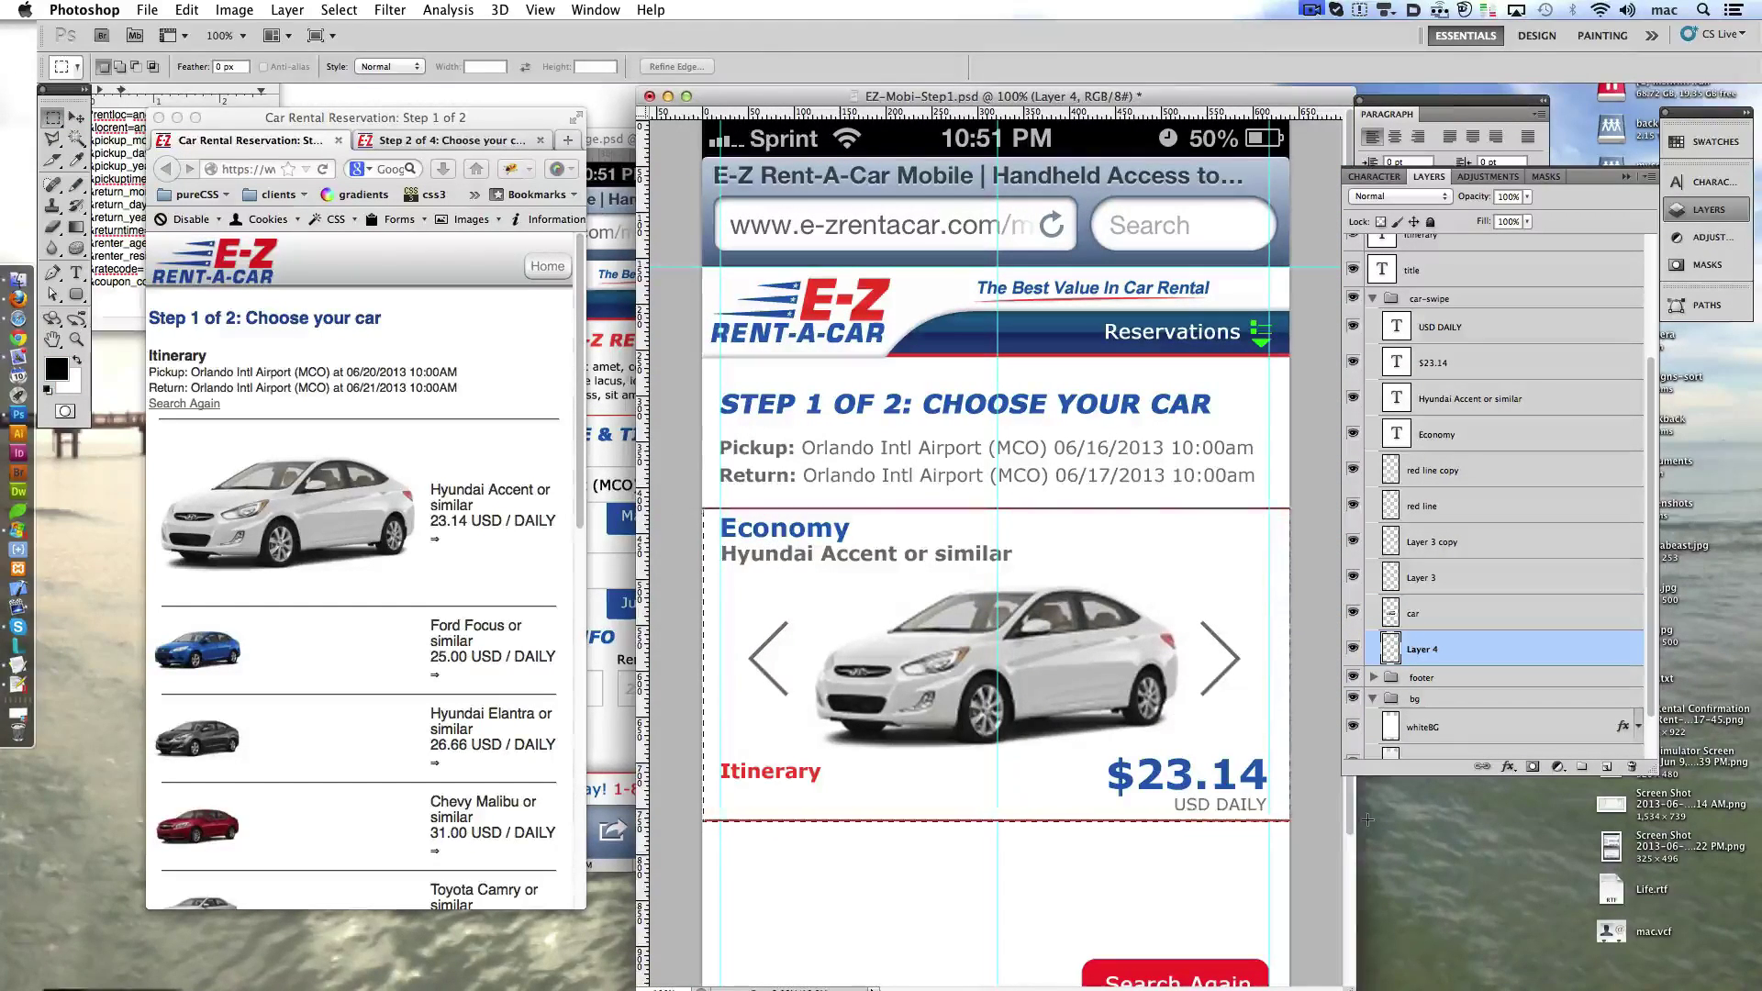
# - Delete both red line layers and clear the car and arrows inside the selection
pyautogui.click(1487, 470)
pyautogui.keyDown('shift'); pyautogui.click(1487, 506); pyautogui.keyUp('shift')
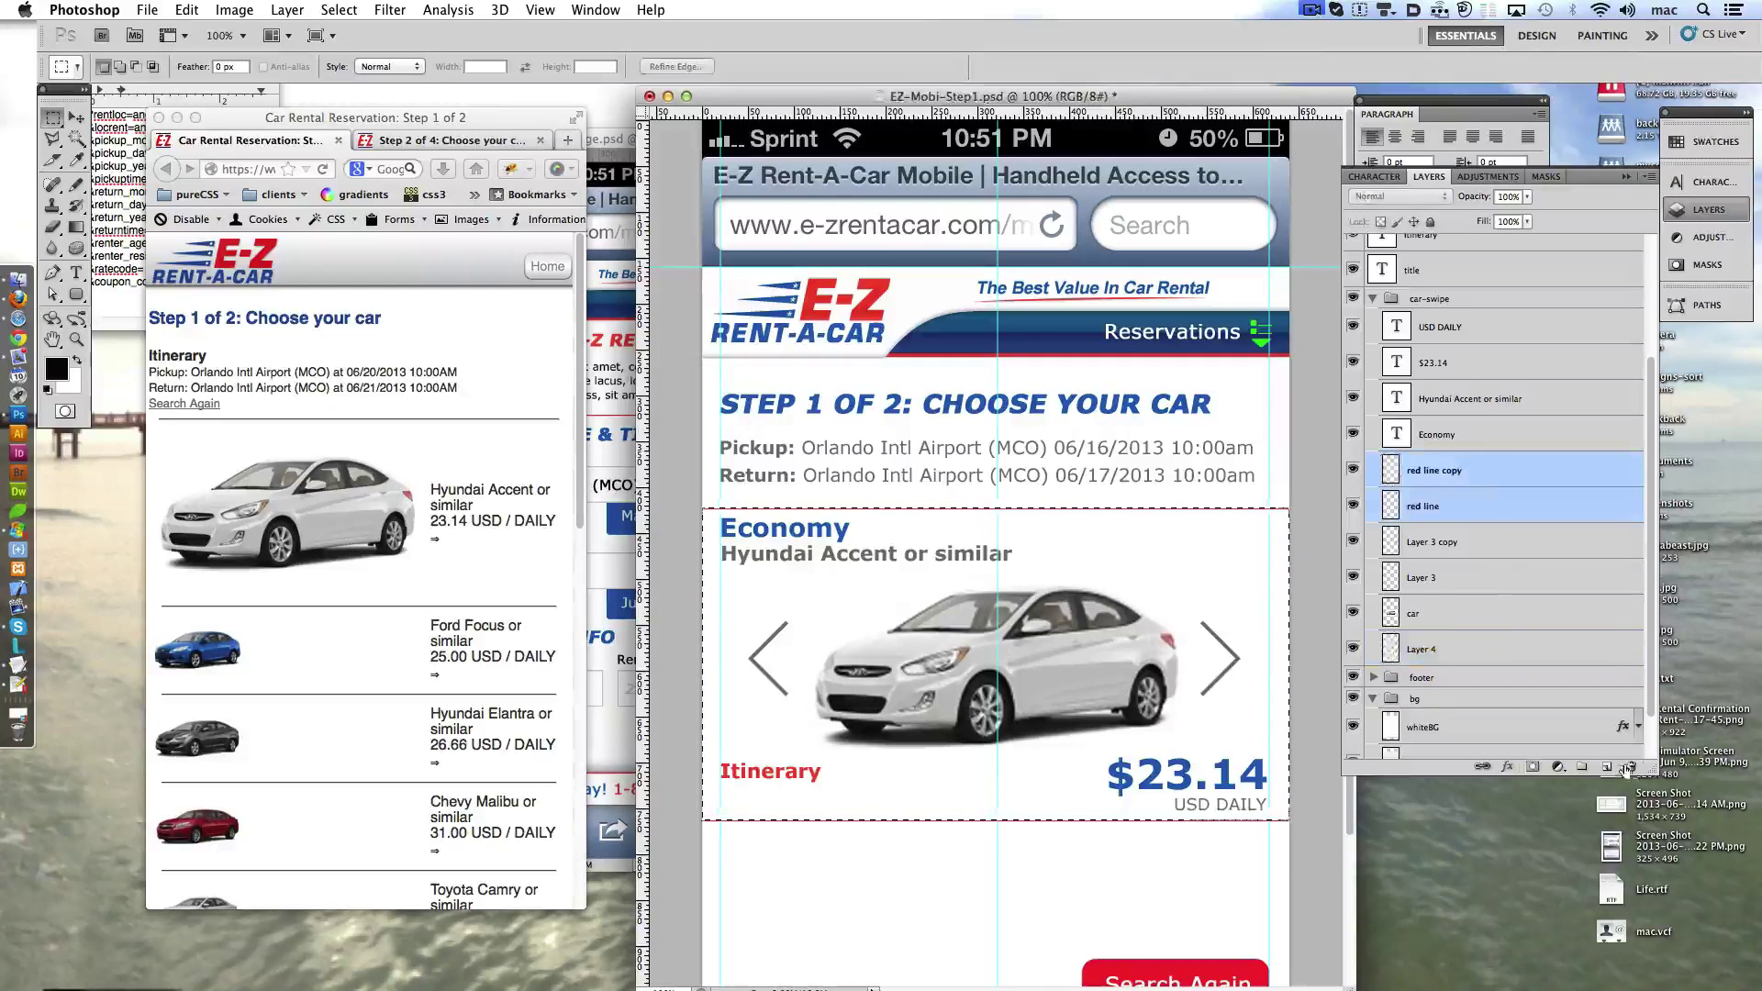
pyautogui.click(1630, 768)
pyautogui.press('Delete')
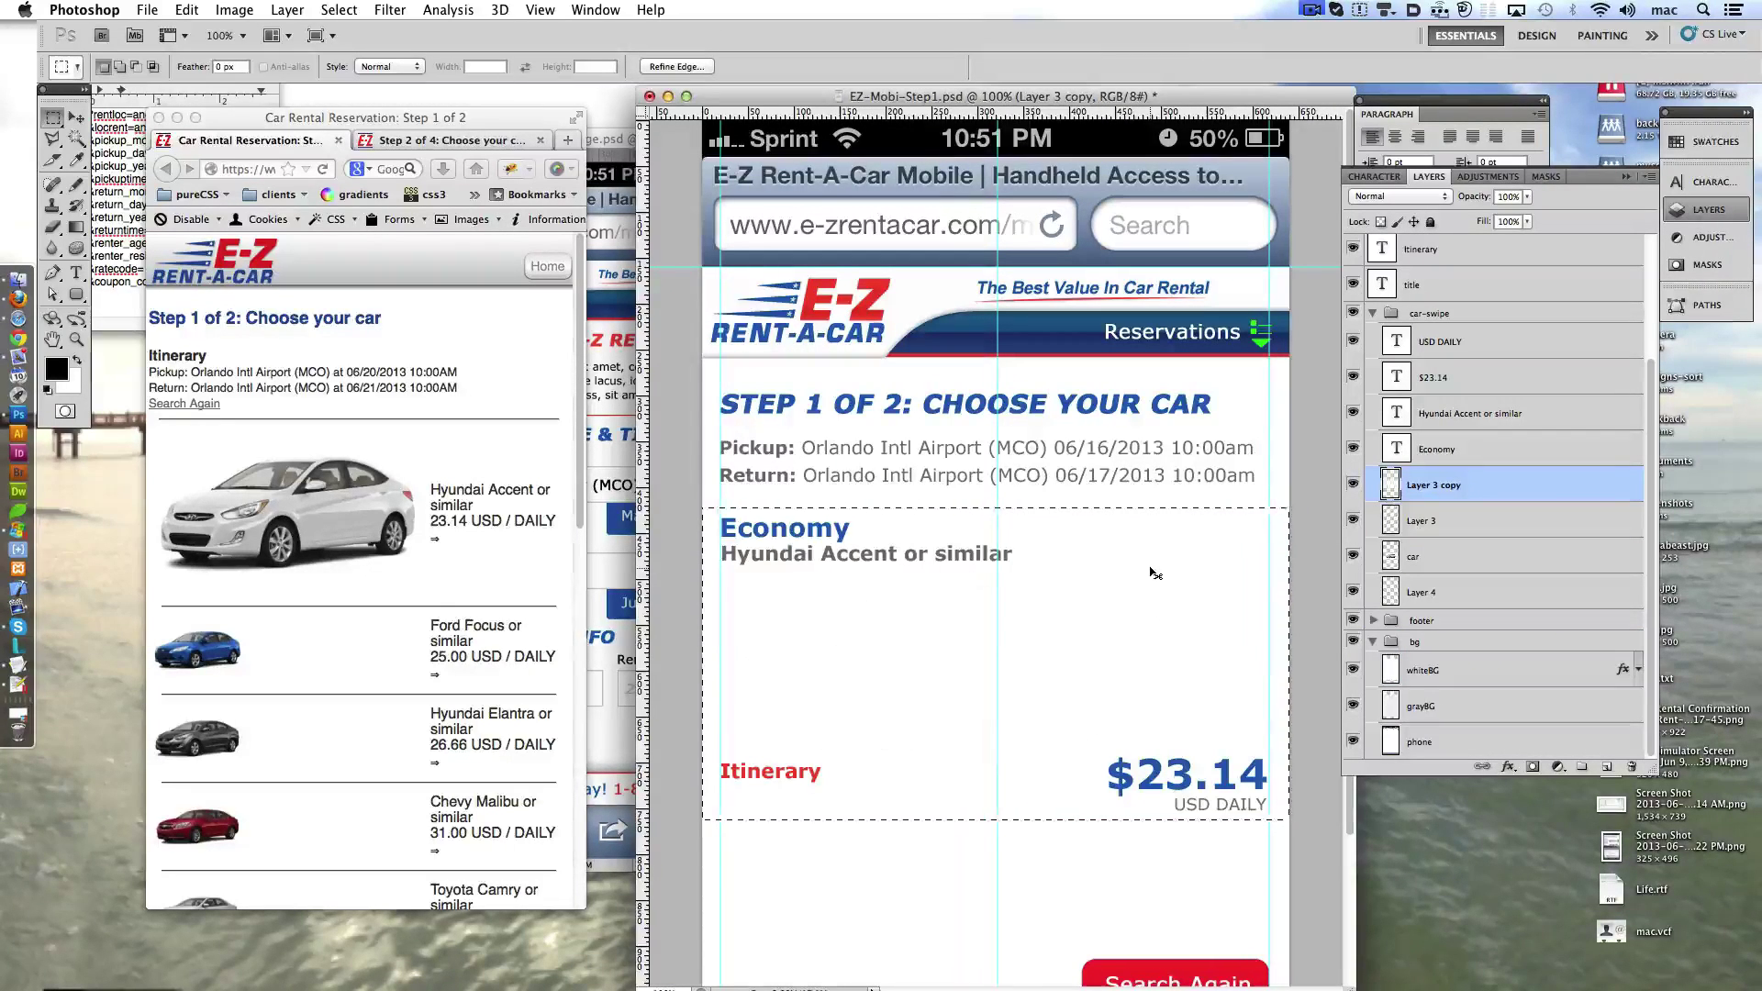
# - Add a new layer beneath the car layers and open its Blending Options with Bevel and Emboss
pyautogui.click(1606, 767)
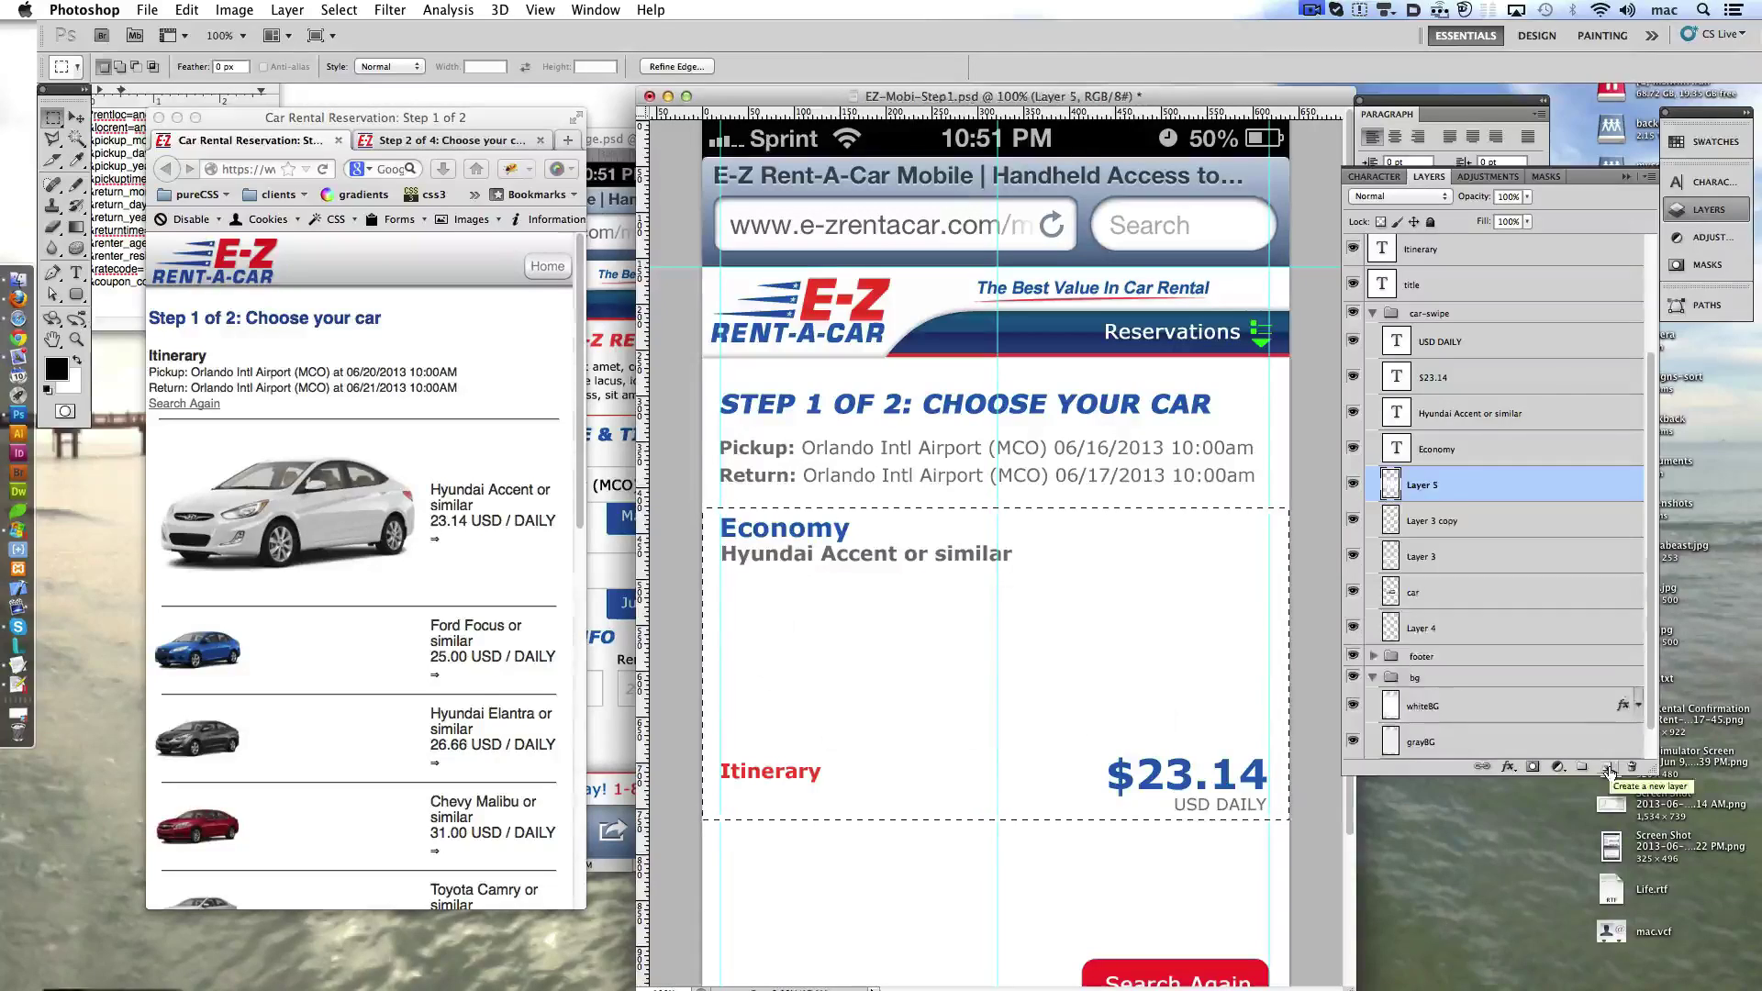
pyautogui.moveTo(1474, 539); pyautogui.dragTo(1474, 638)
pyautogui.rightClick(1388, 626)
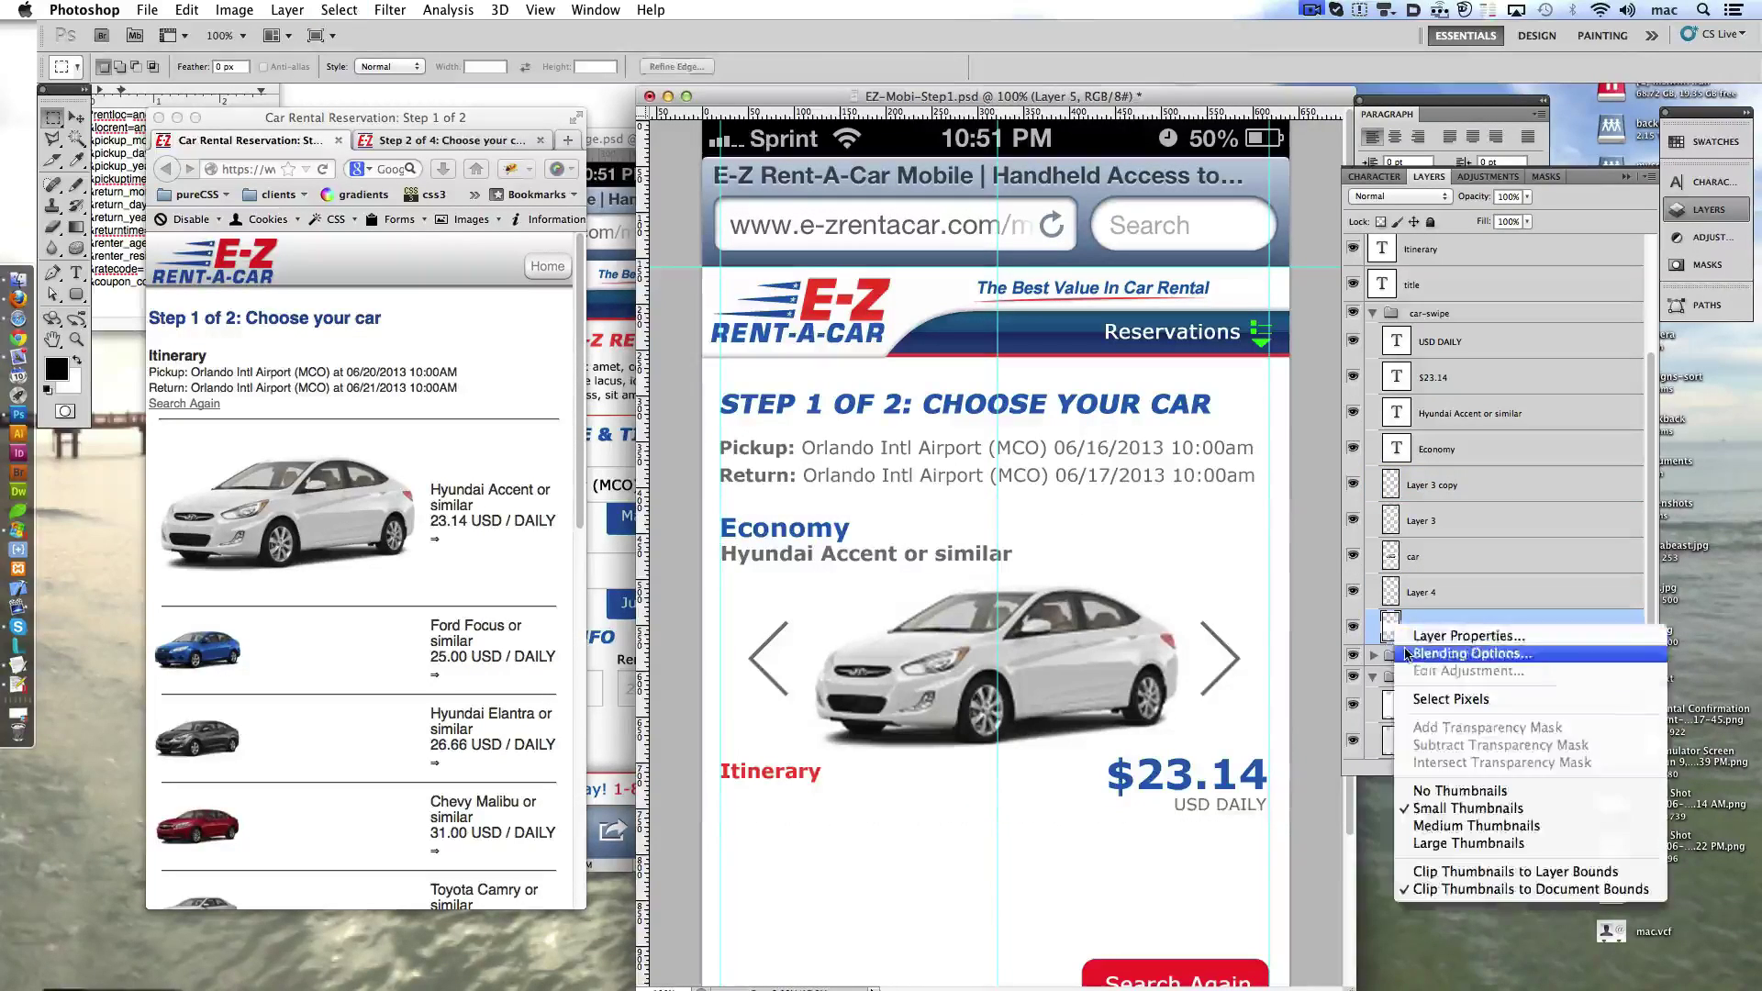
pyautogui.click(1405, 647)
pyautogui.click(1267, 533)
pyautogui.moveTo(1316, 384)
pyautogui.mouseDown()
pyautogui.moveTo(1184, 99)
pyautogui.moveTo(1233, 67)
pyautogui.mouseUp()
pyautogui.click(1395, 122)
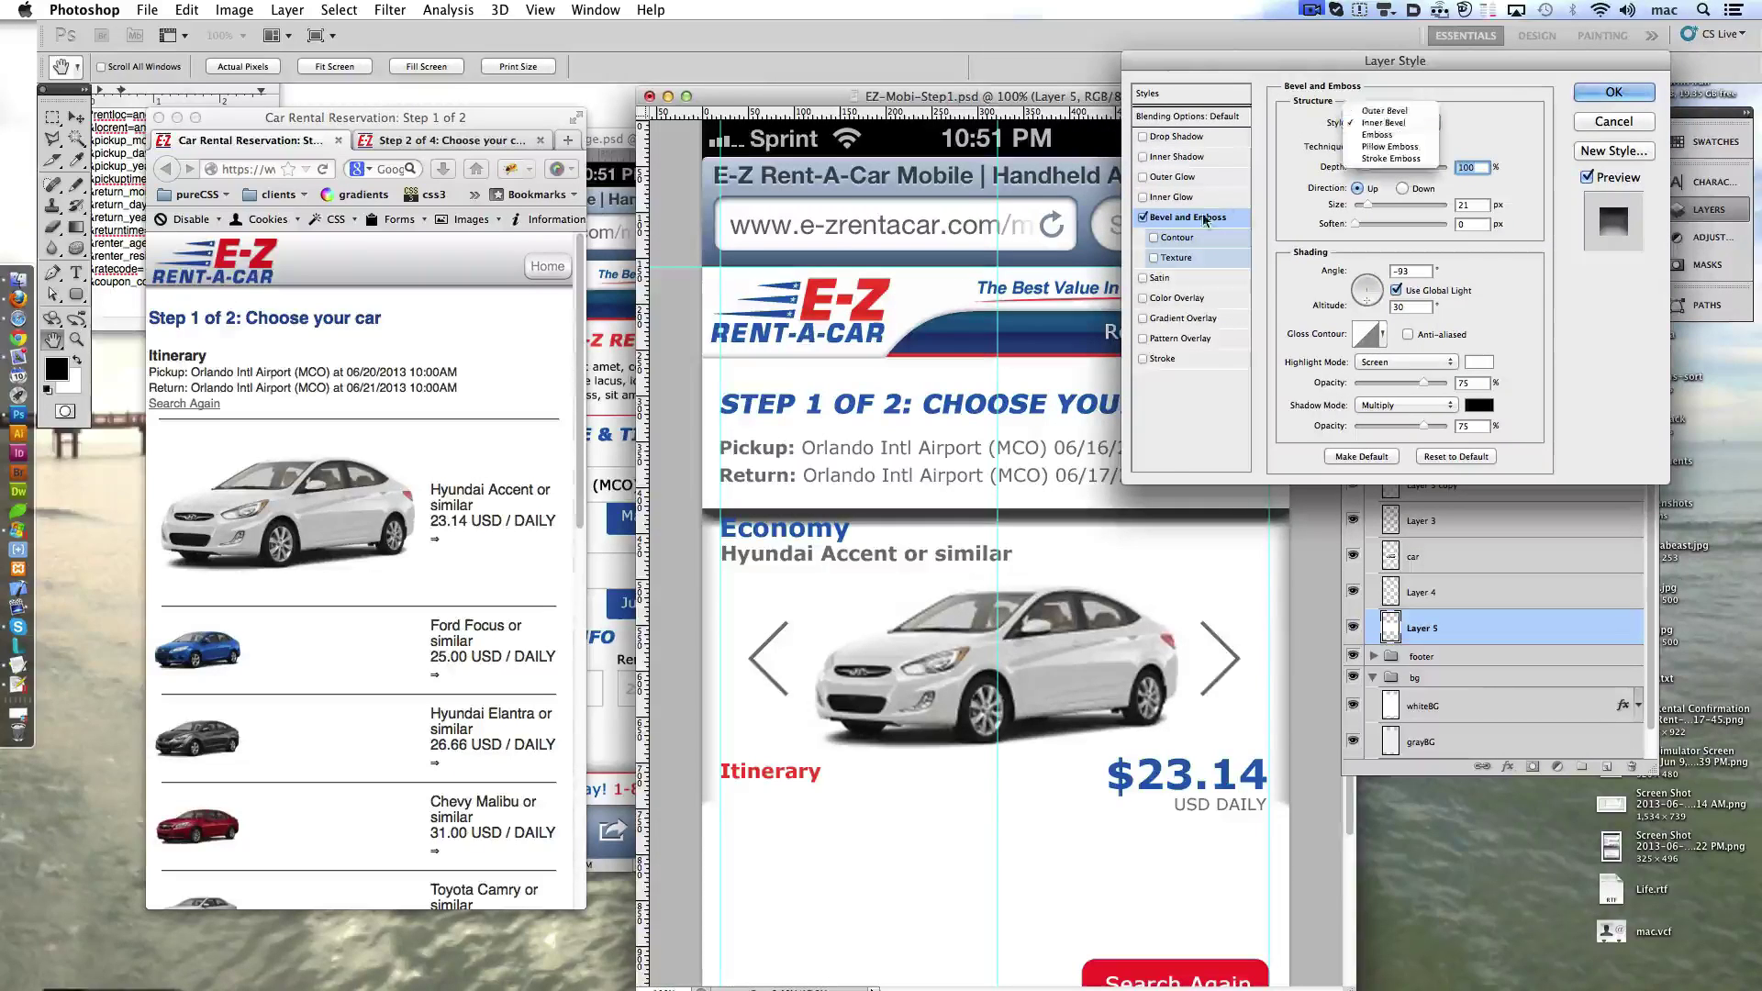
# - Replace the bevel with a drop shadow at distance 0 and 46% opacity
pyautogui.click(1388, 122)
pyautogui.click(1142, 217)
pyautogui.click(1177, 136)
pyautogui.moveTo(1342, 199); pyautogui.dragTo(1285, 206)
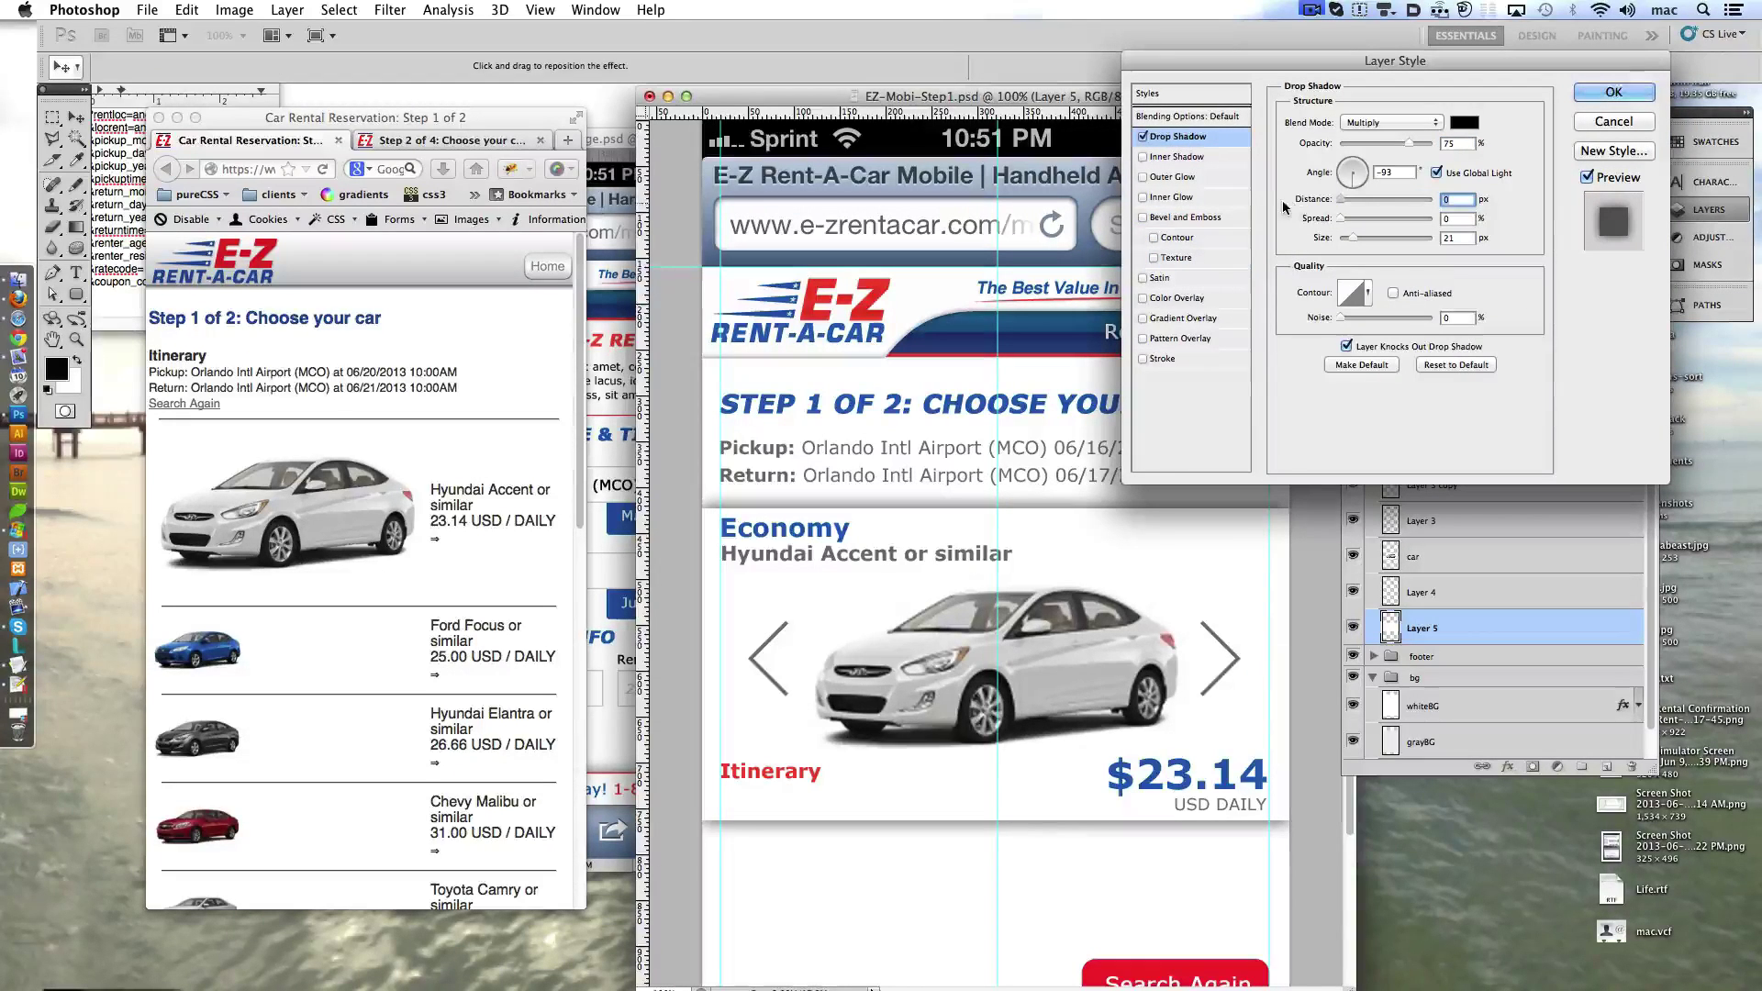
pyautogui.moveTo(1408, 144); pyautogui.dragTo(1357, 147)
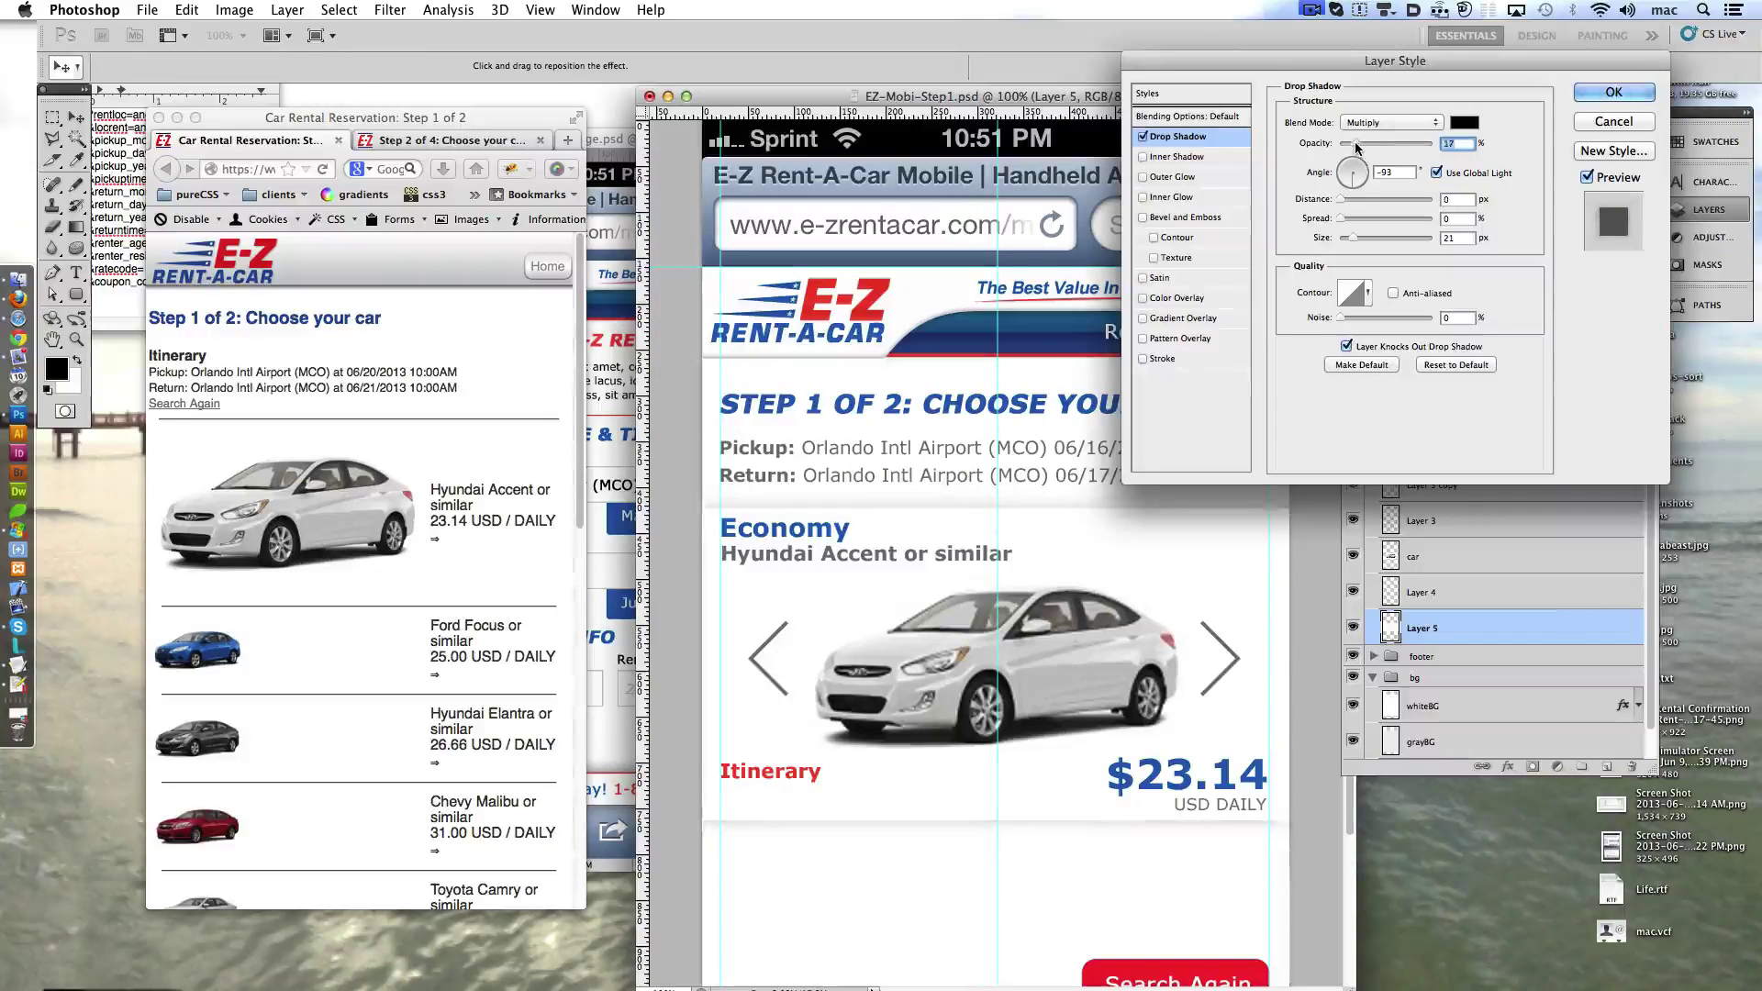
# - Add a thin stroke in the sampled logo red to the carousel panel
pyautogui.click(1162, 358)
pyautogui.click(1326, 245)
pyautogui.click(867, 307)
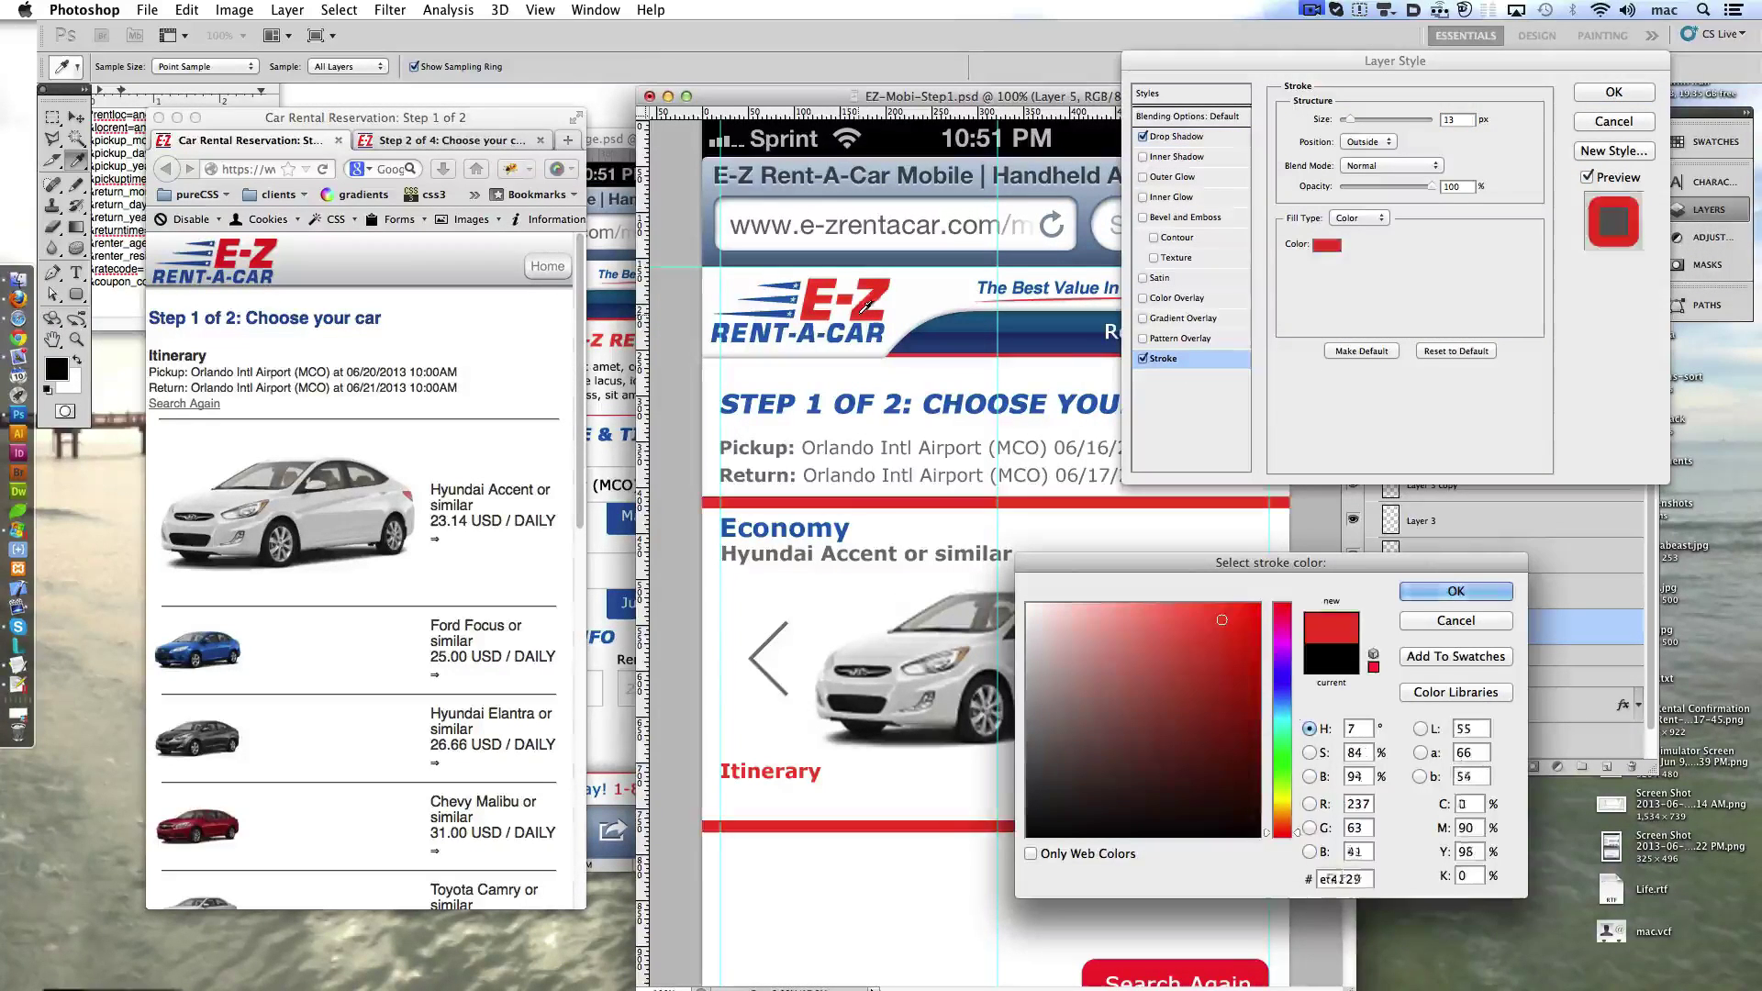
pyautogui.click(1422, 598)
pyautogui.click(1456, 692)
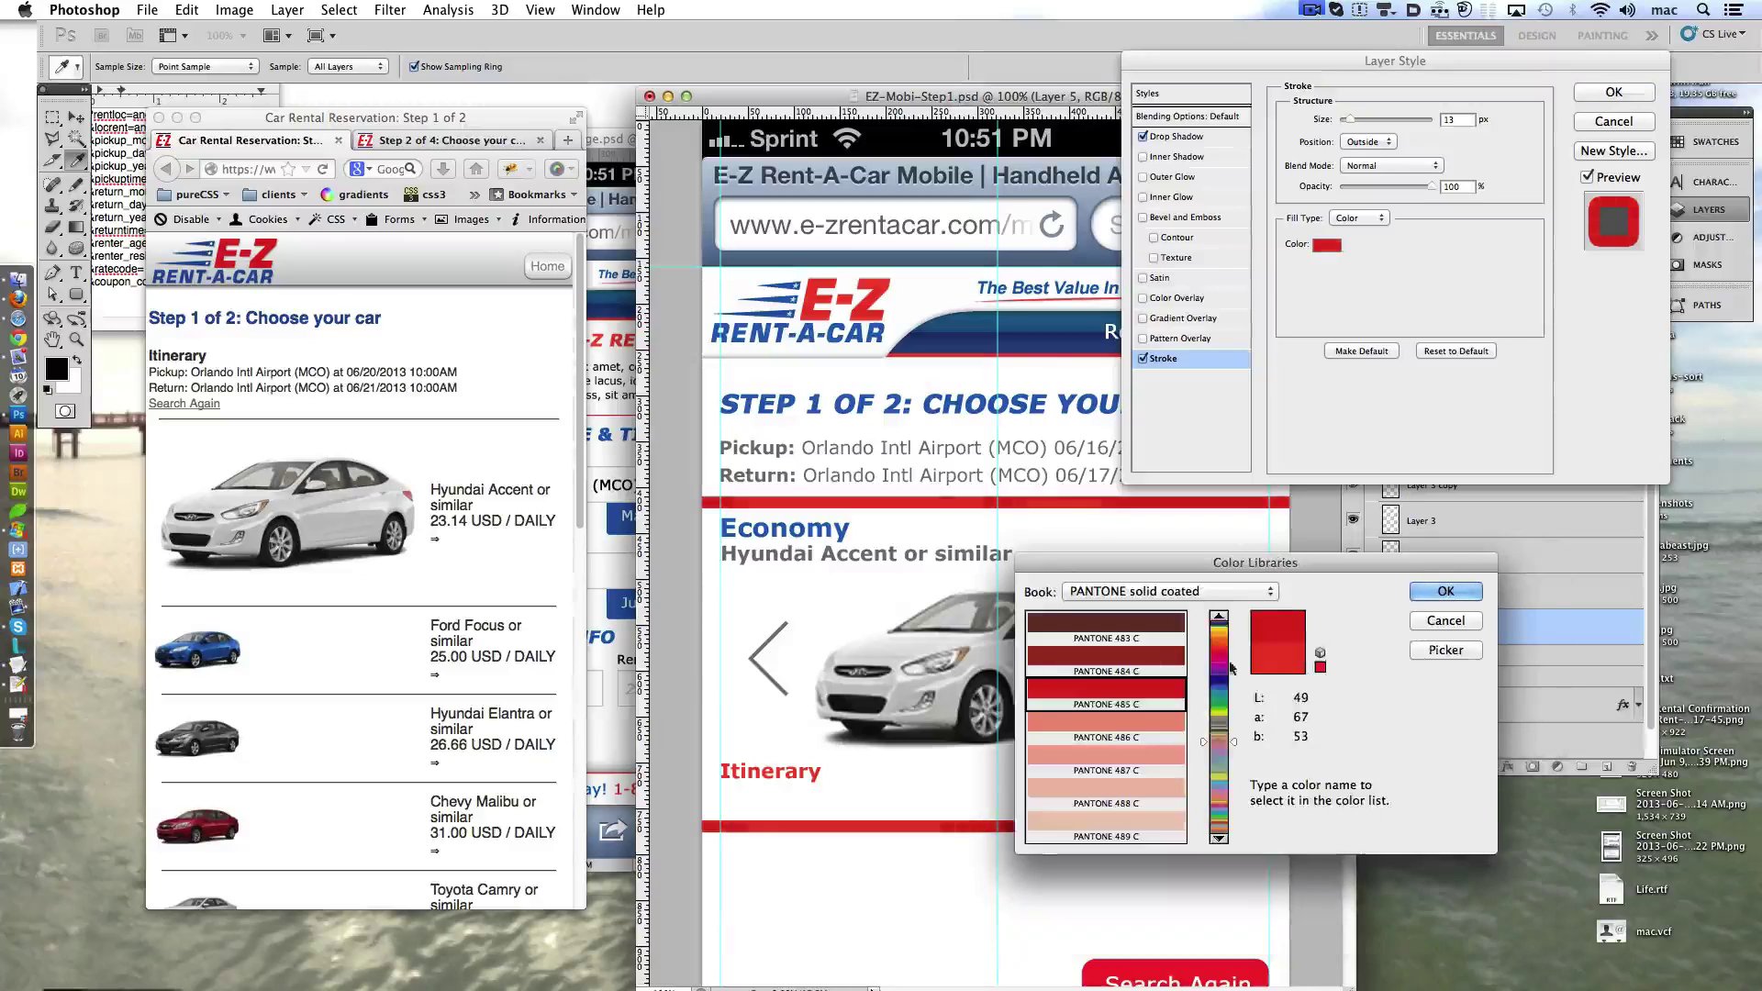
pyautogui.click(1157, 597)
pyautogui.press('Escape')
pyautogui.press('Escape')
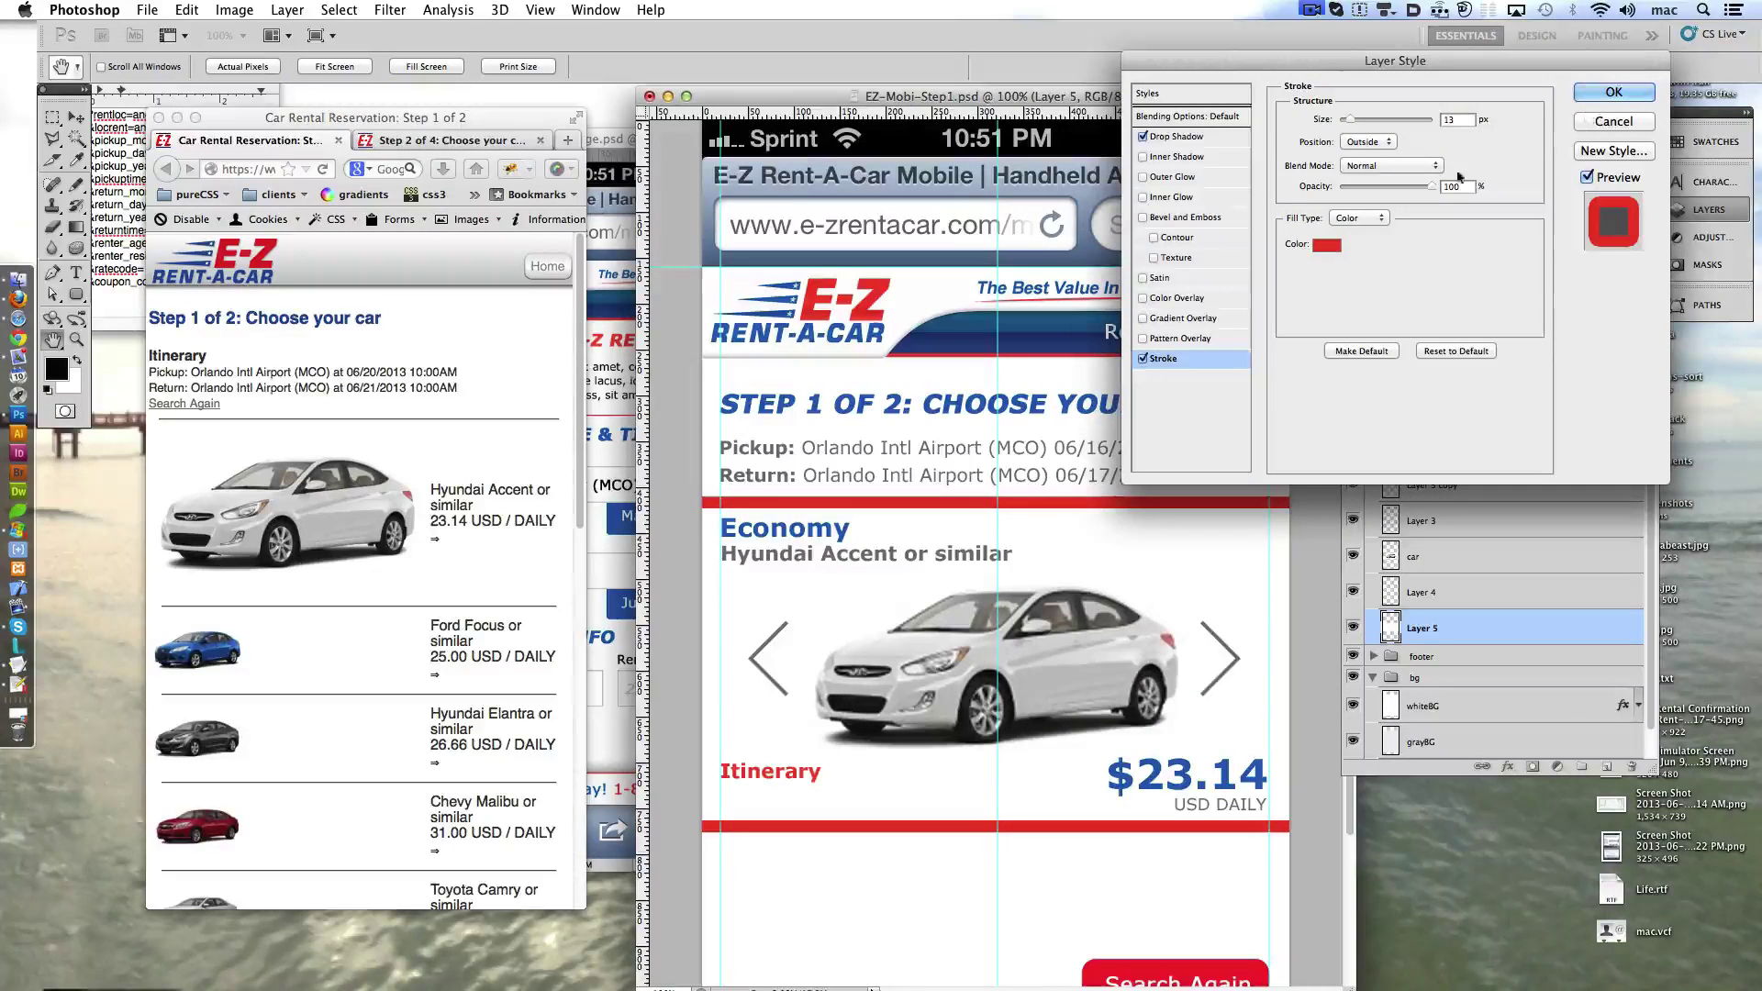
pyautogui.click(1597, 93)
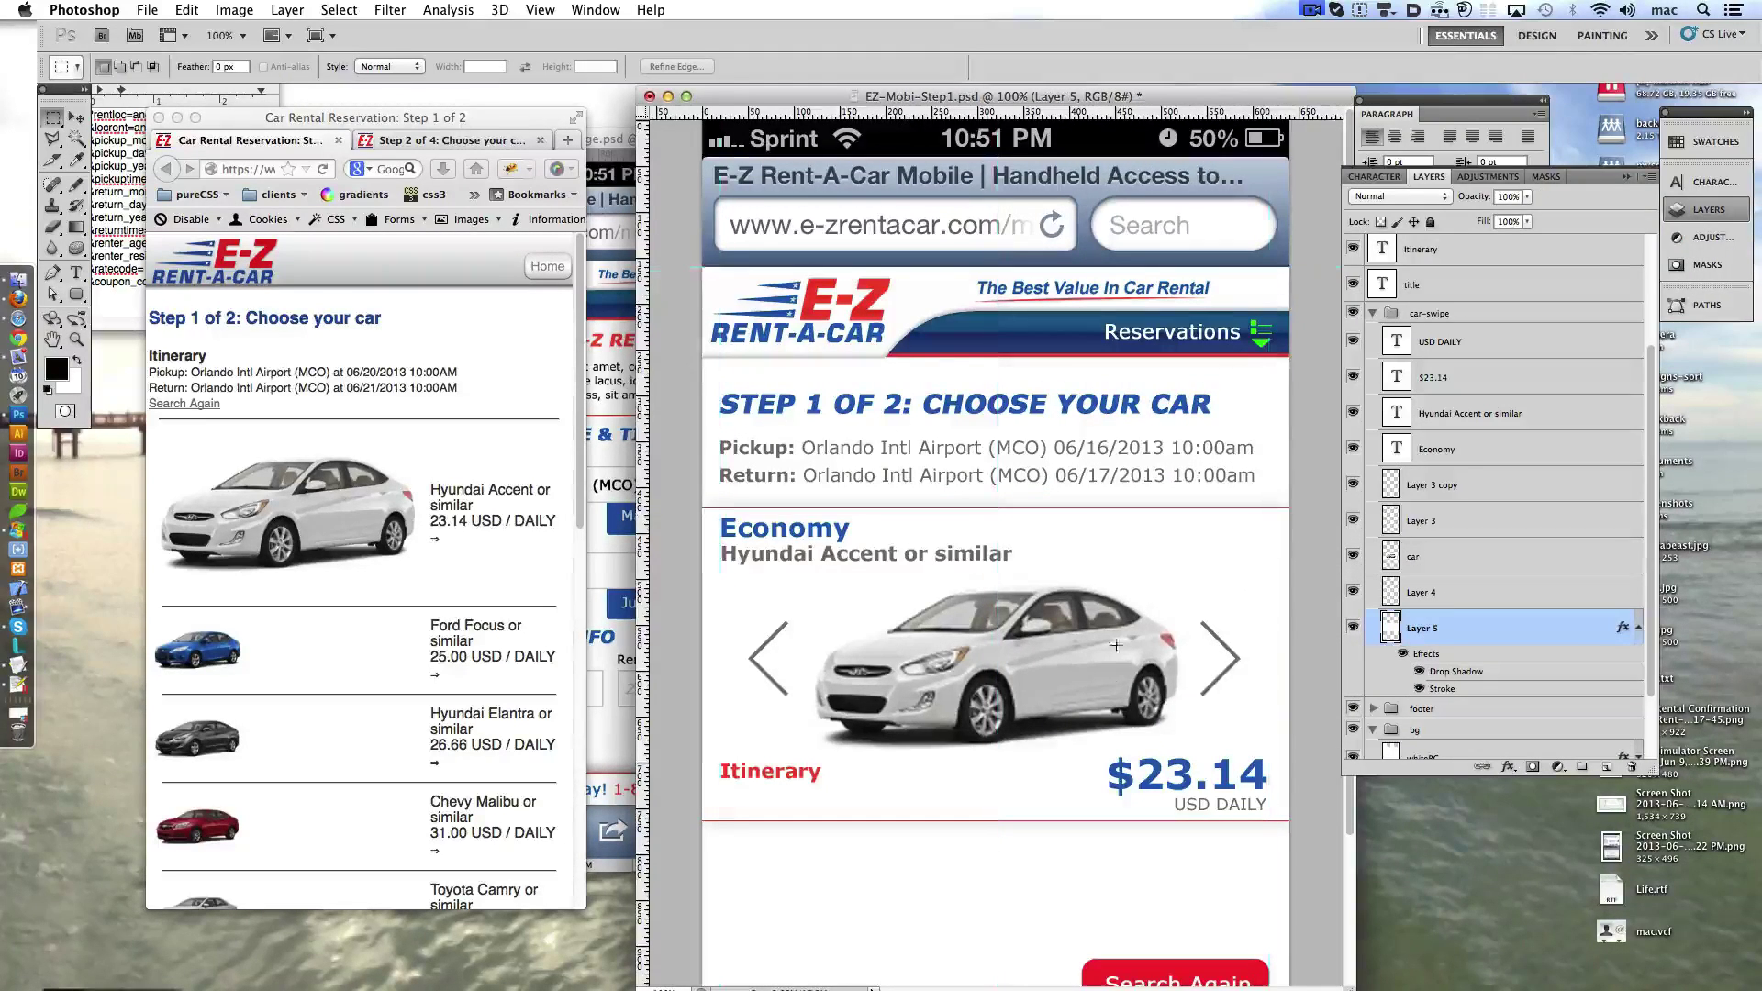
pyautogui.moveTo(1063, 730); pyautogui.dragTo(1020, 613)
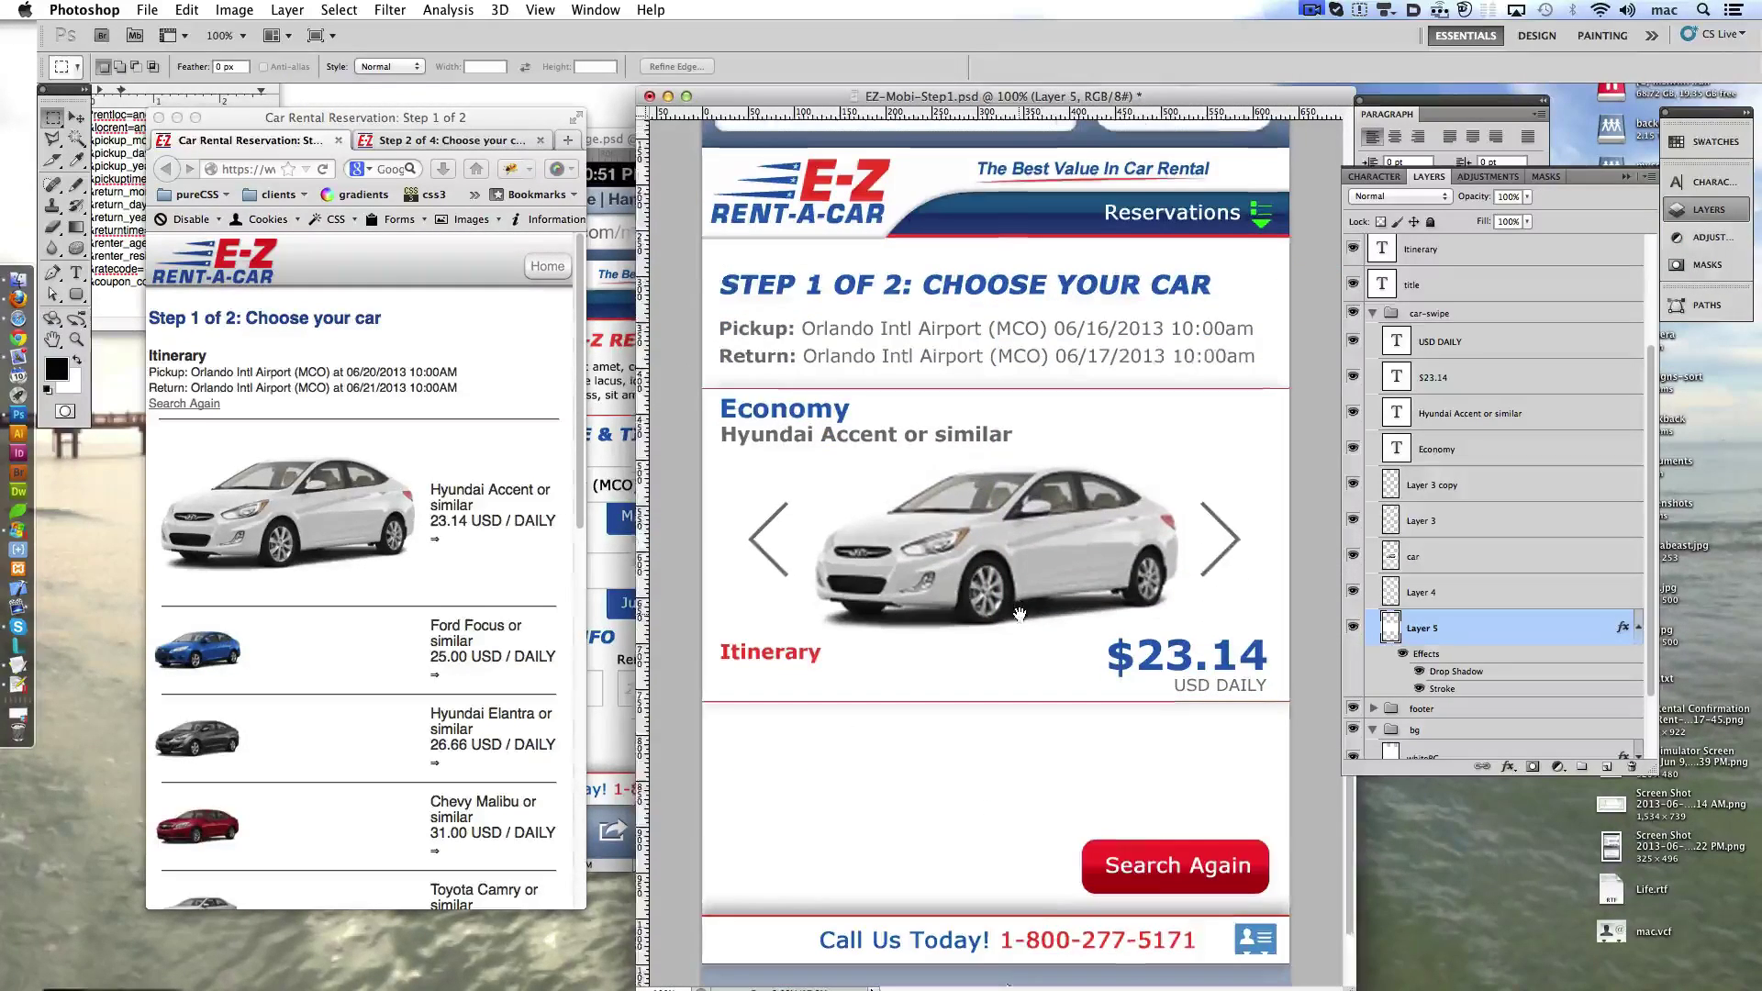
# - Set the drop shadow angle to 0 at 37% opacity; move Itinerary under STEP 1
pyautogui.doubleClick(1457, 671)
pyautogui.moveTo(1369, 145); pyautogui.dragTo(1392, 147)
pyautogui.press('Tab')
pyautogui.write('0')
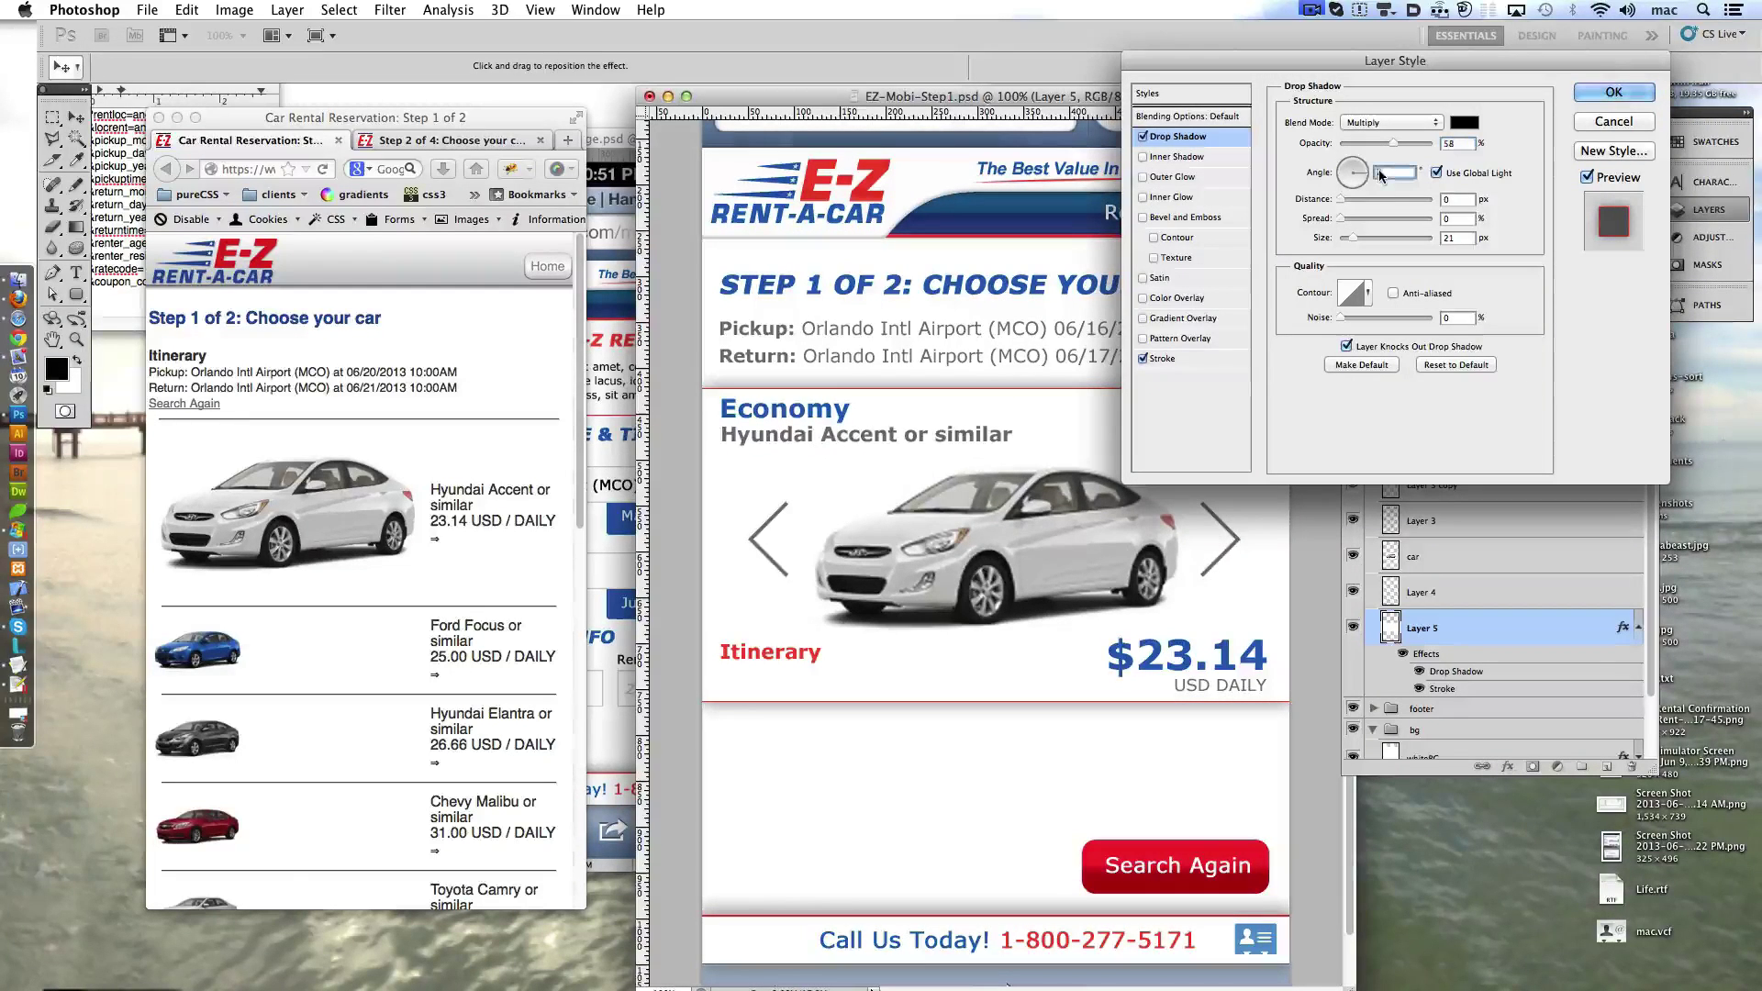
pyautogui.click(1590, 95)
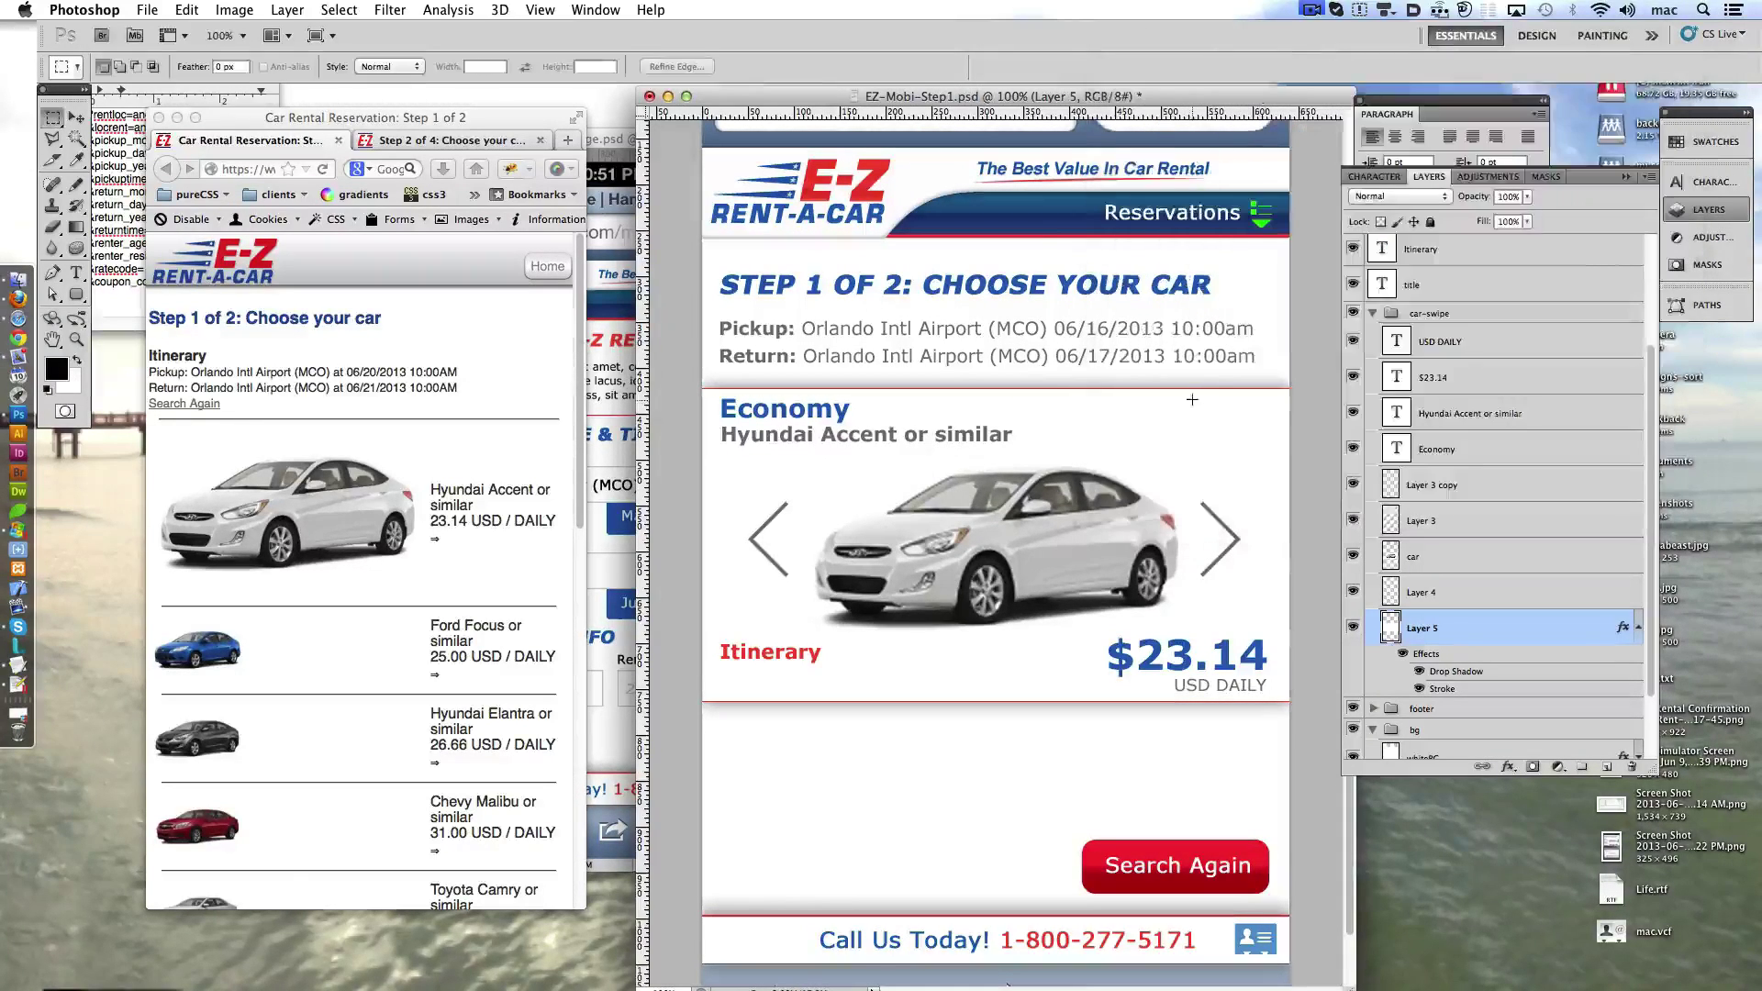
pyautogui.doubleClick(1457, 671)
pyautogui.moveTo(1394, 144); pyautogui.dragTo(1374, 145)
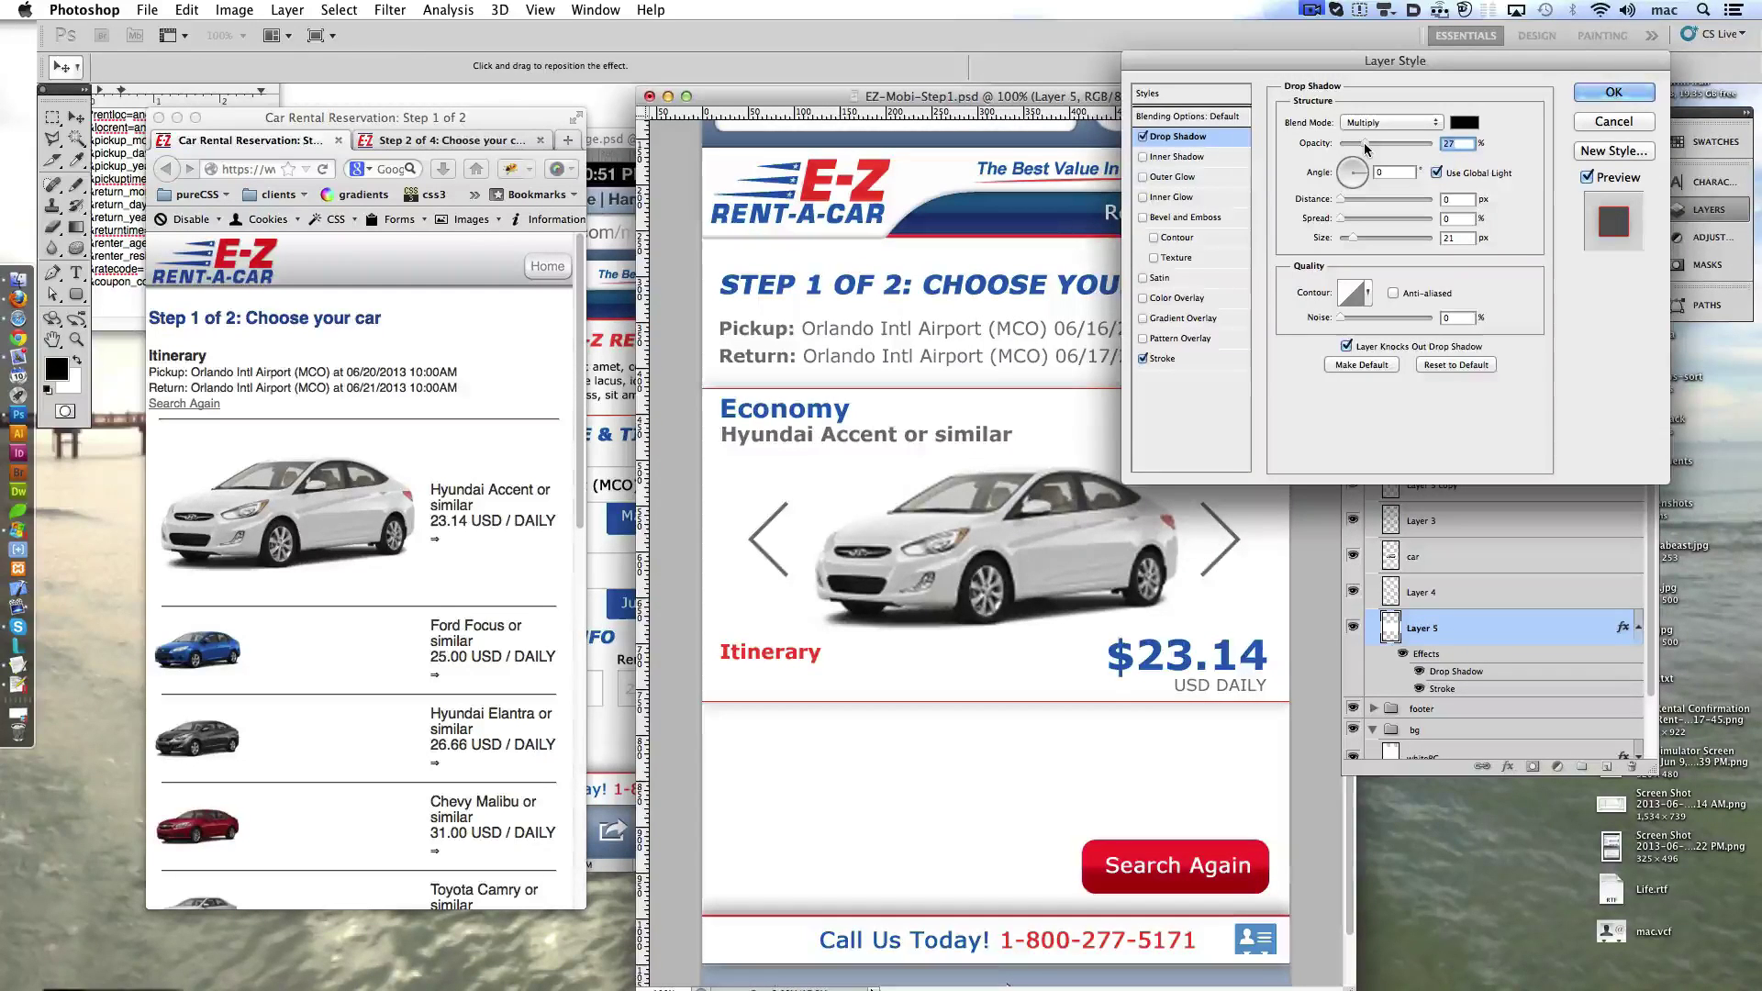
pyautogui.click(1614, 92)
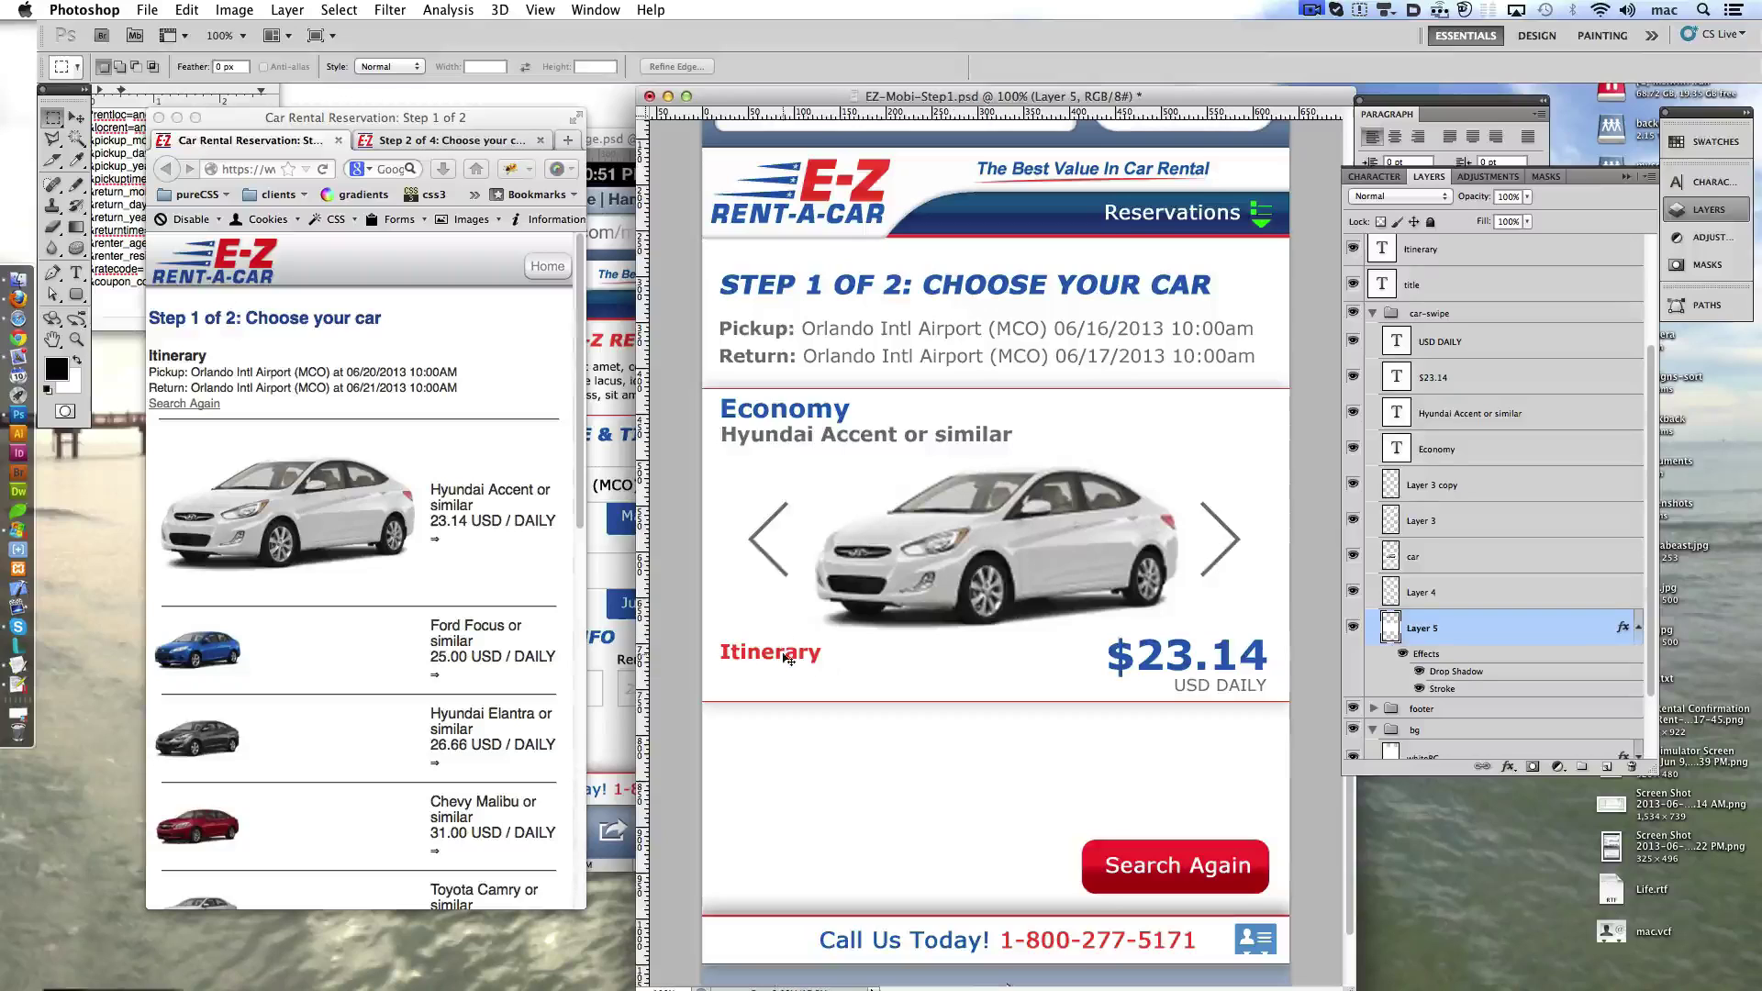
pyautogui.moveTo(787, 668); pyautogui.dragTo(796, 329)
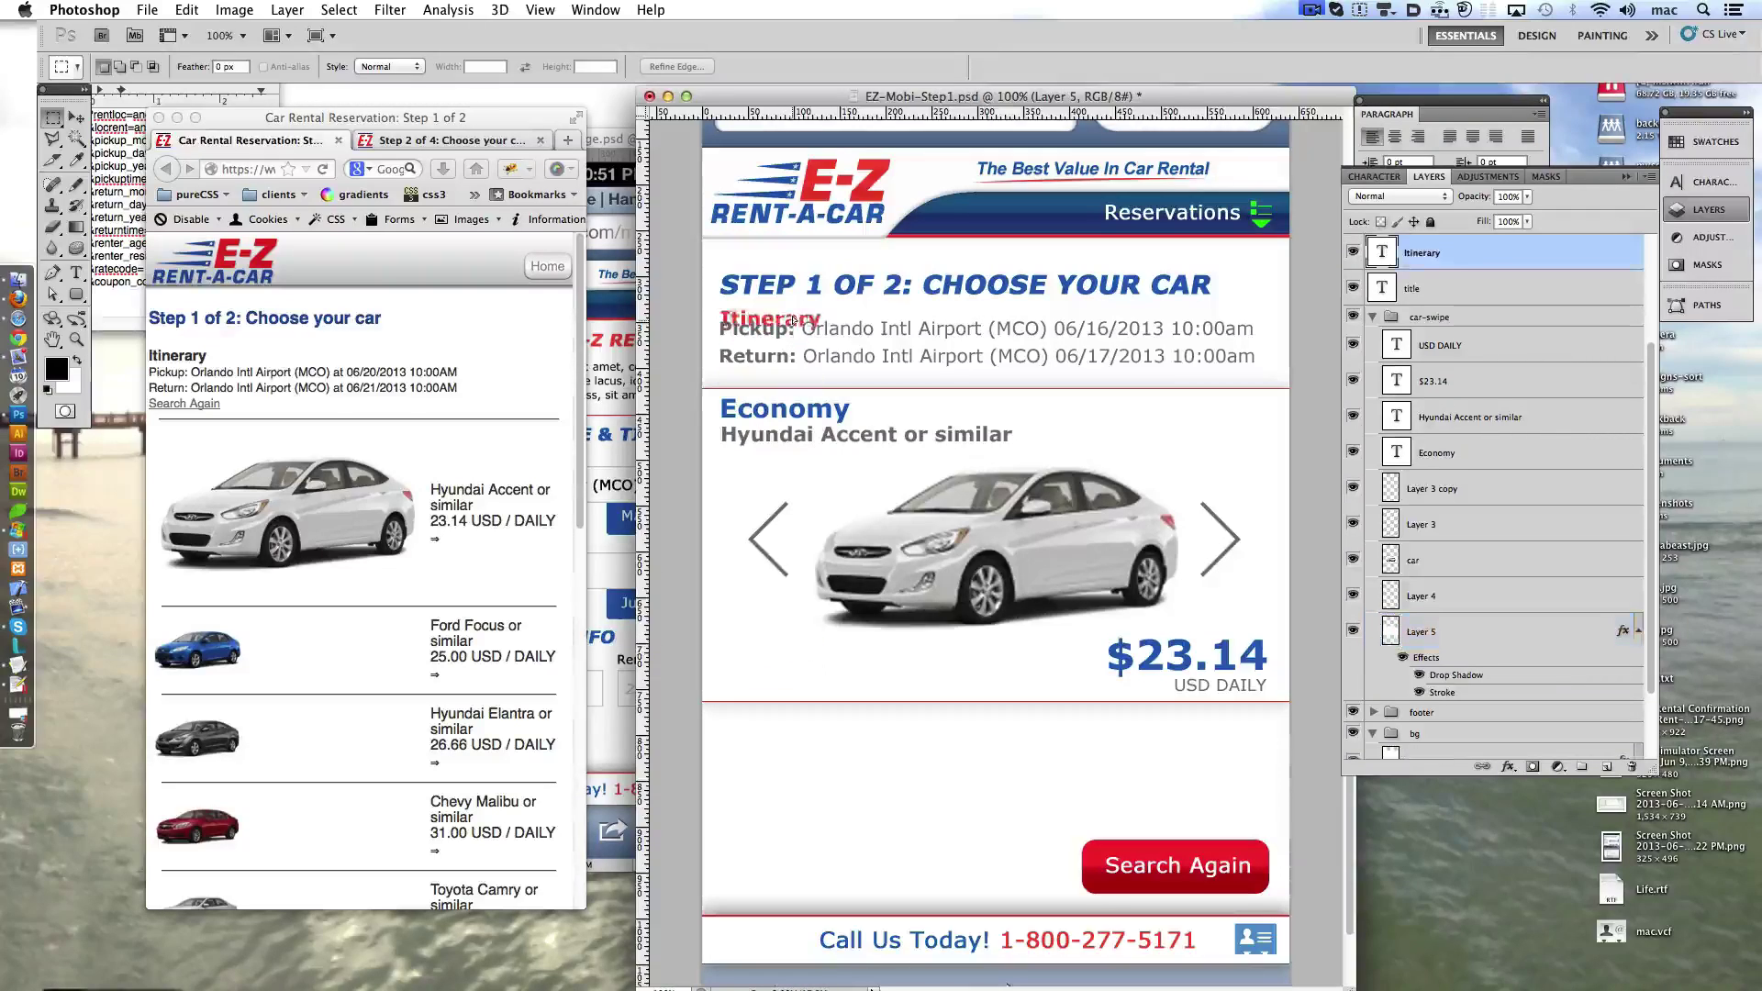
# - Zoom in on the Itinerary label, align it precisely, then return to 100%
pyautogui.click(77, 339)
pyautogui.click(583, 668)
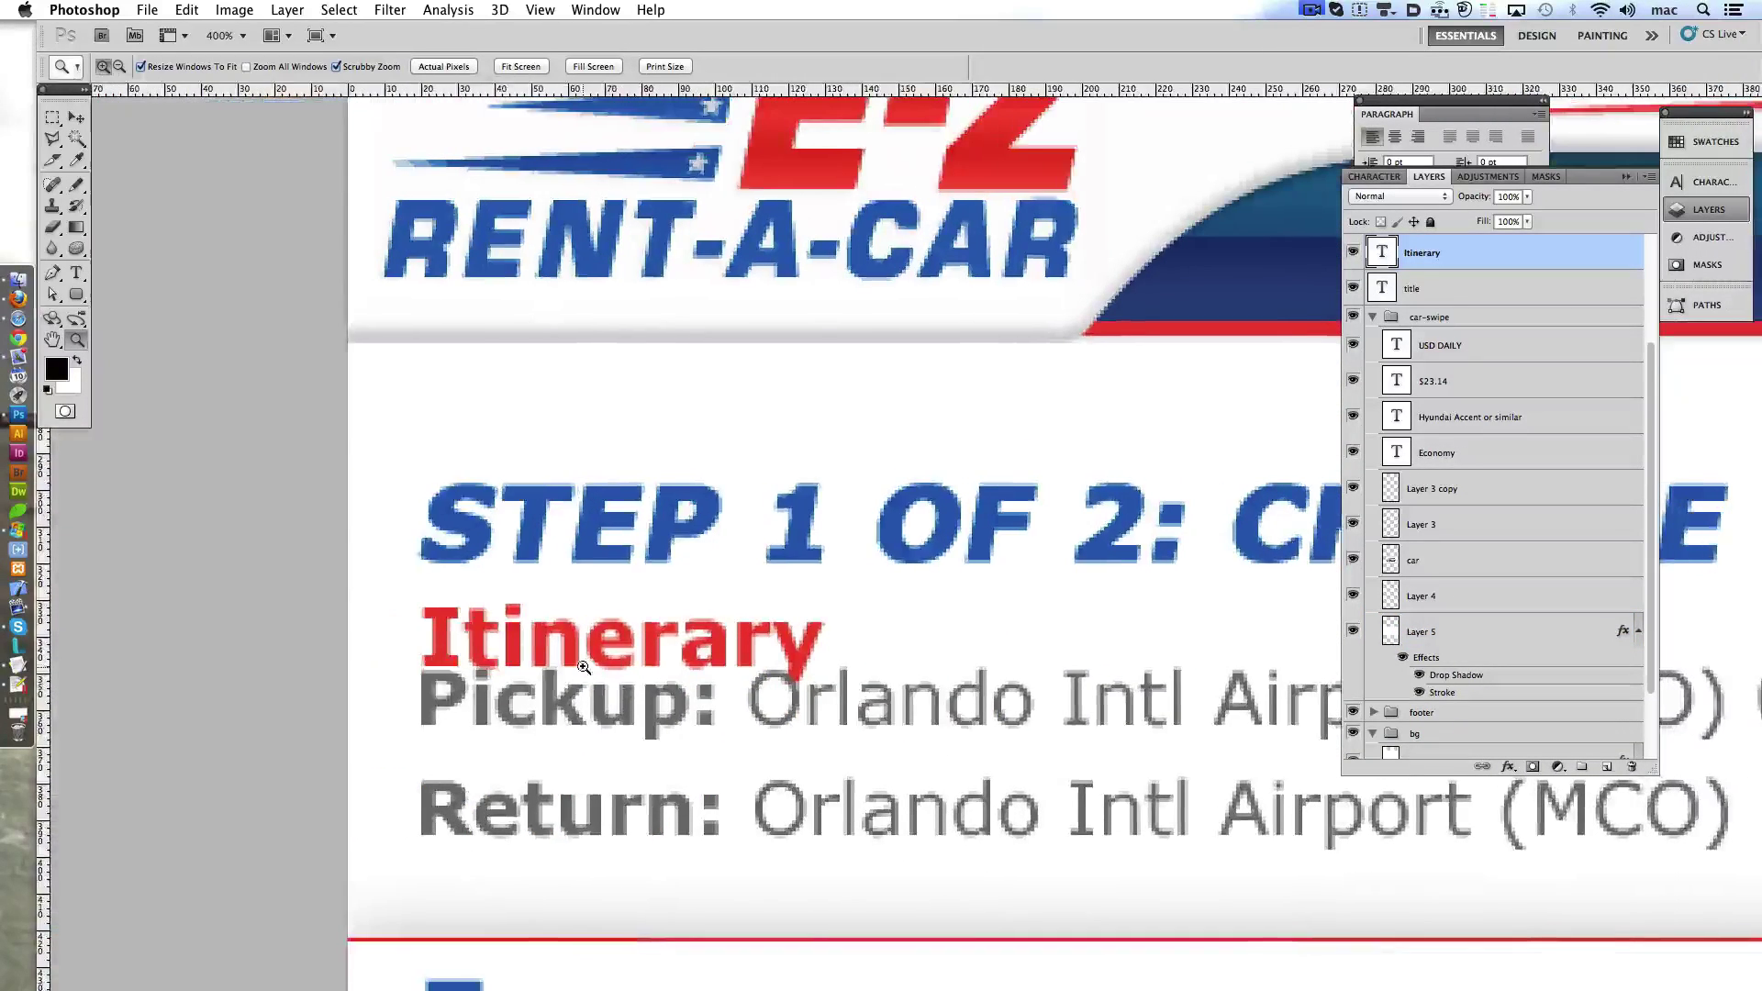
pyautogui.click(417, 617)
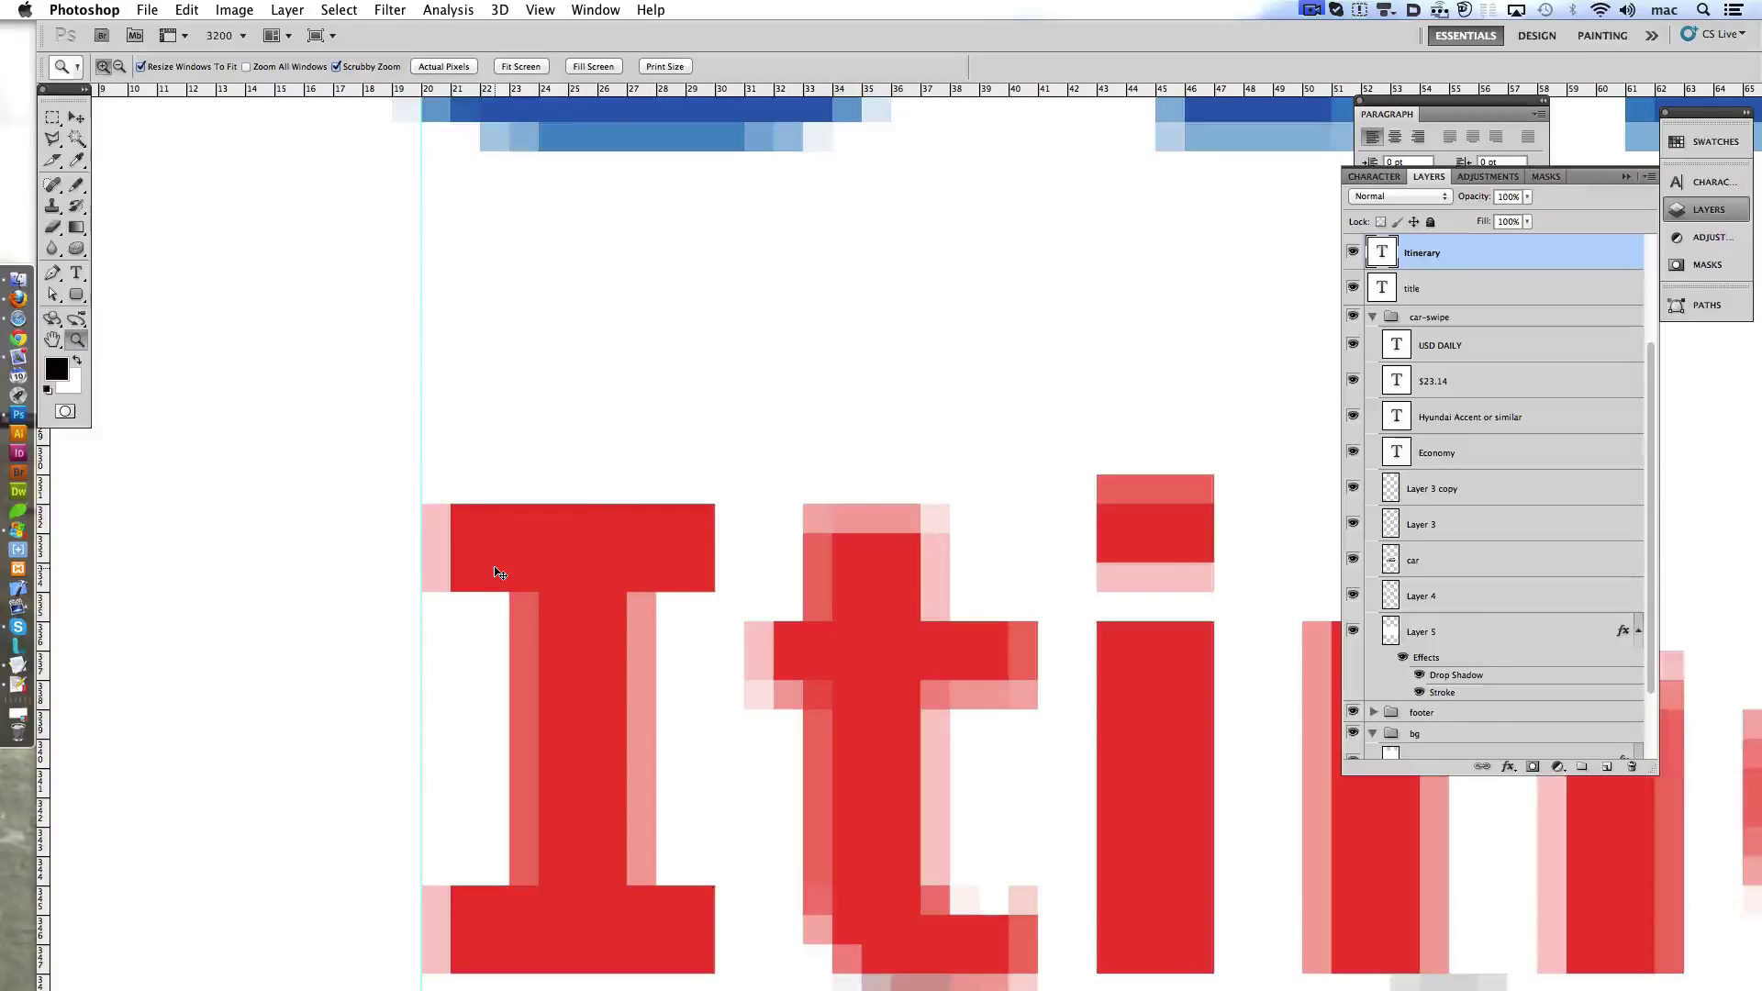
pyautogui.press('Up')
pyautogui.press('Up')
pyautogui.press('Up')
pyautogui.press('Up')
pyautogui.press('Up')
pyautogui.press('Up')
pyautogui.press('Up')
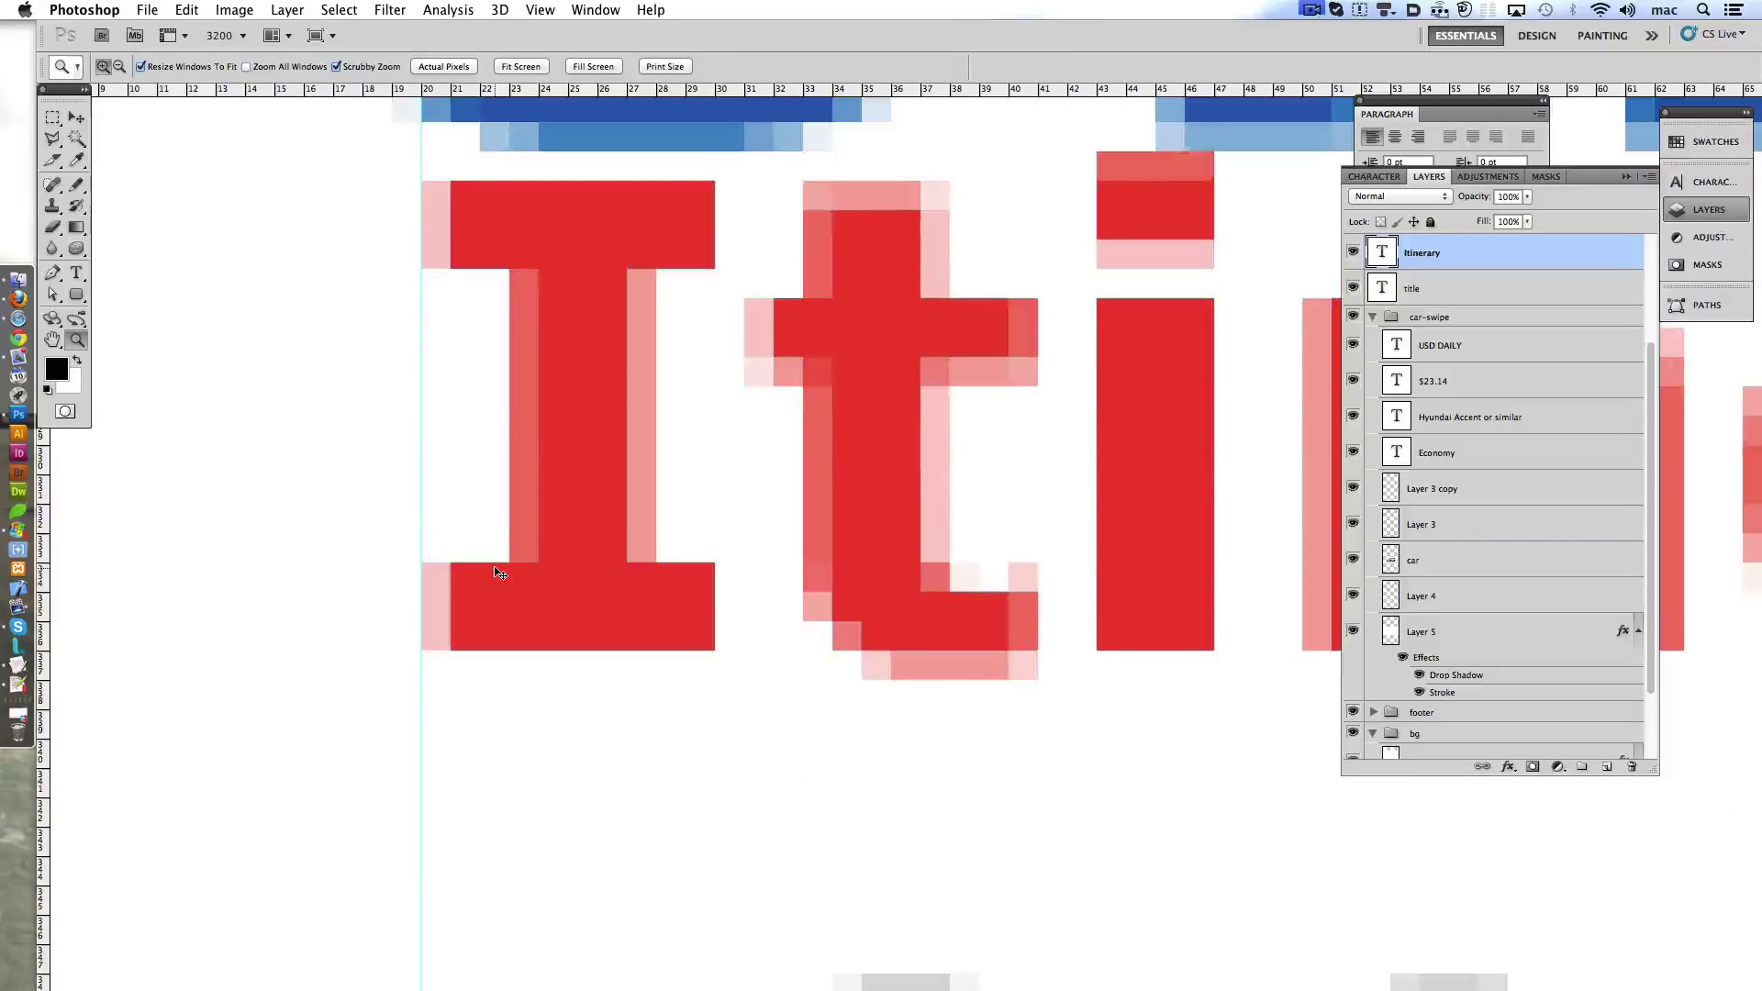
pyautogui.hotkey('shift', 'Down')
pyautogui.doubleClick(81, 342)
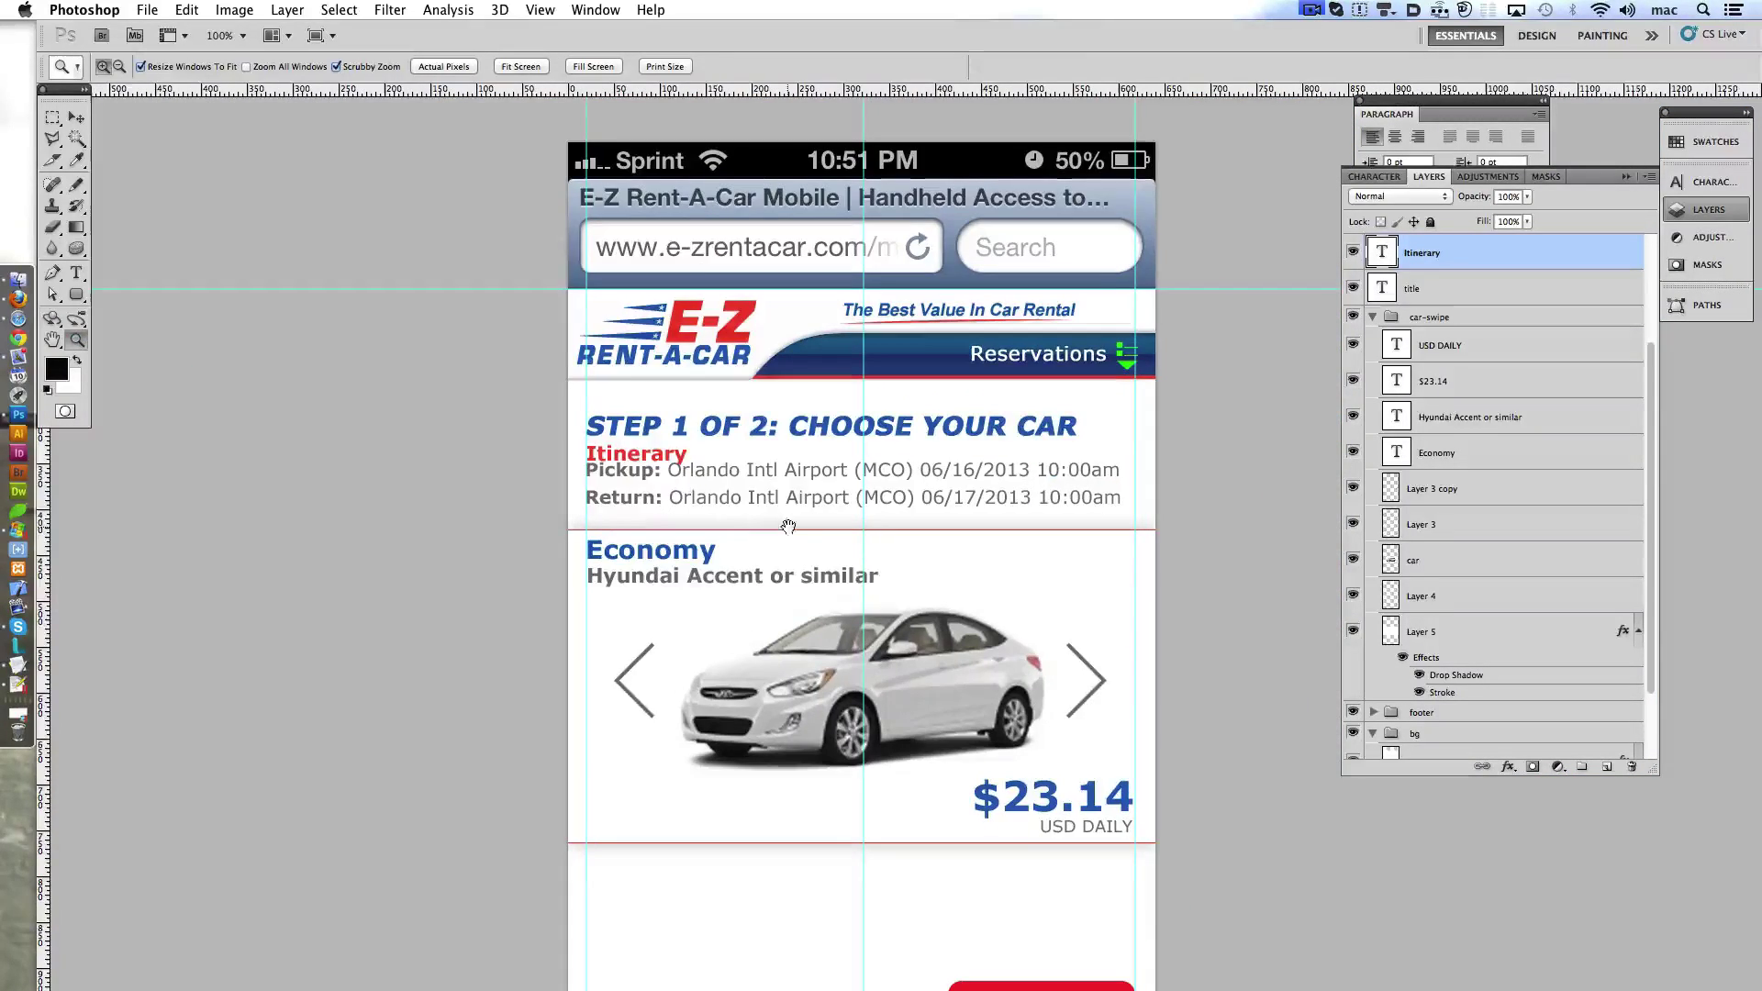
# - Nudge the car-swipe group, Pickup/Return lines and Itinerary label down
pyautogui.click(1373, 316)
pyautogui.click(1450, 473)
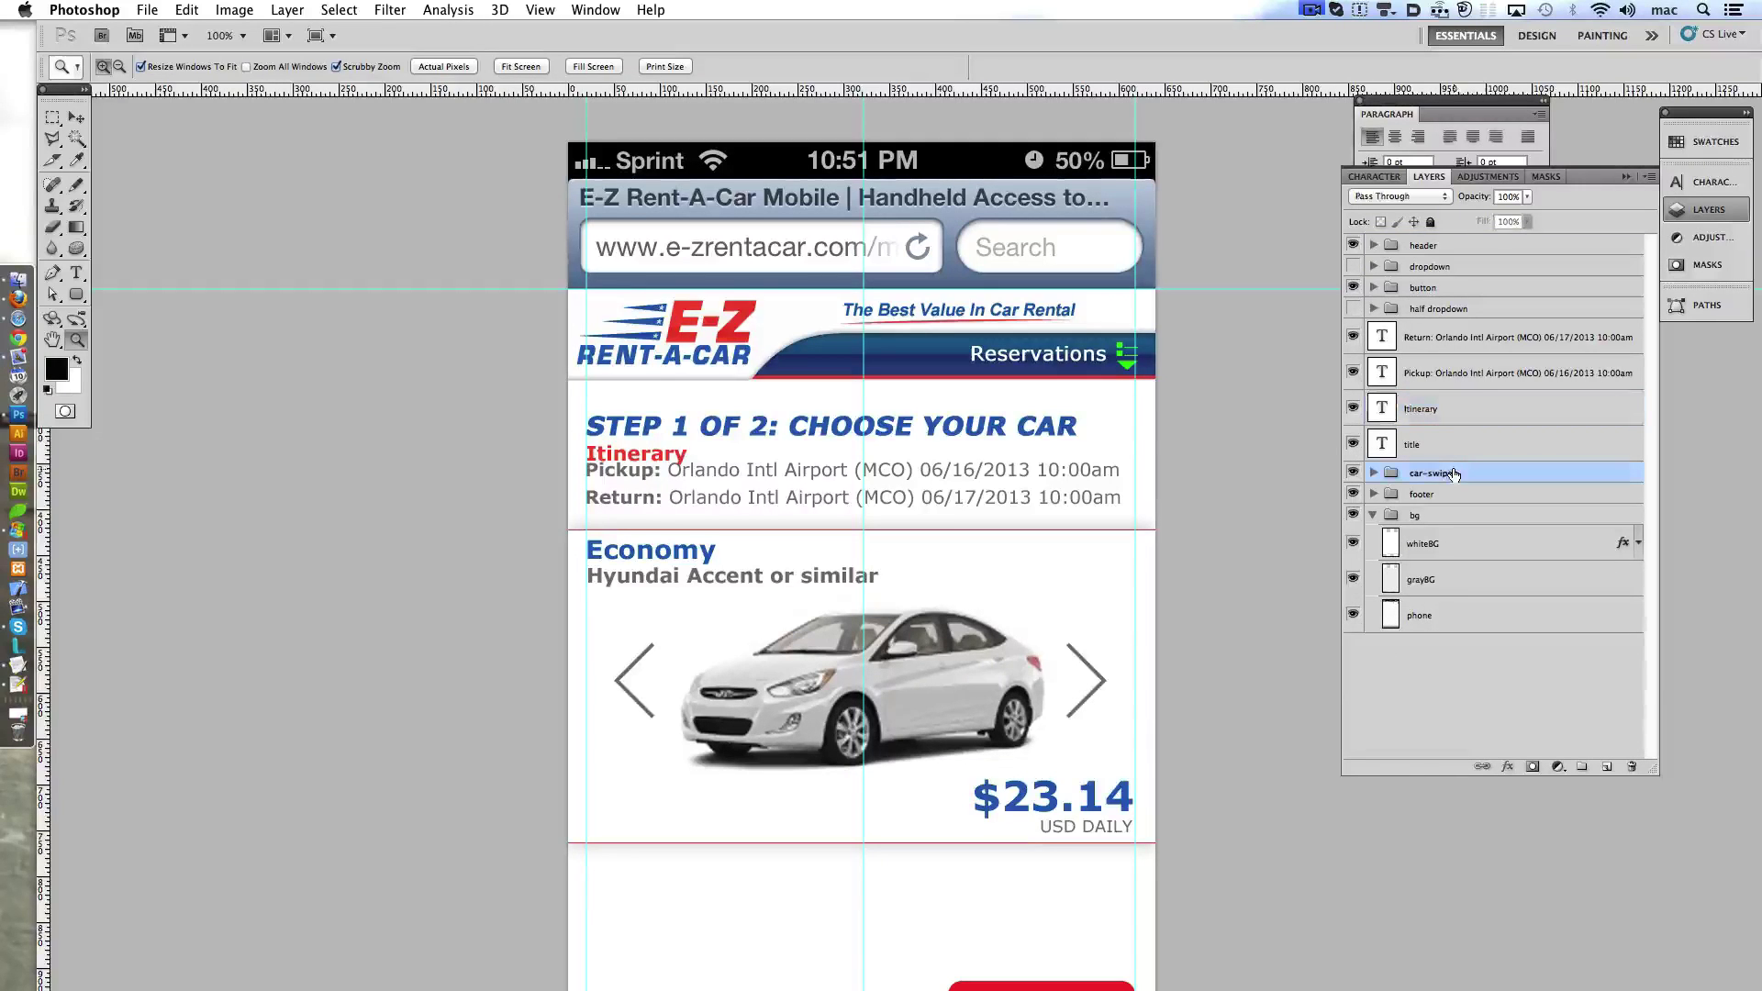
pyautogui.hotkey('shift', 'Down')
pyautogui.hotkey('shift', 'Down')
pyautogui.click(1460, 376)
pyautogui.keyDown('shift'); pyautogui.click(1469, 347); pyautogui.keyUp('shift')
pyautogui.hotkey('shift', 'Down')
pyautogui.hotkey('shift', 'Down')
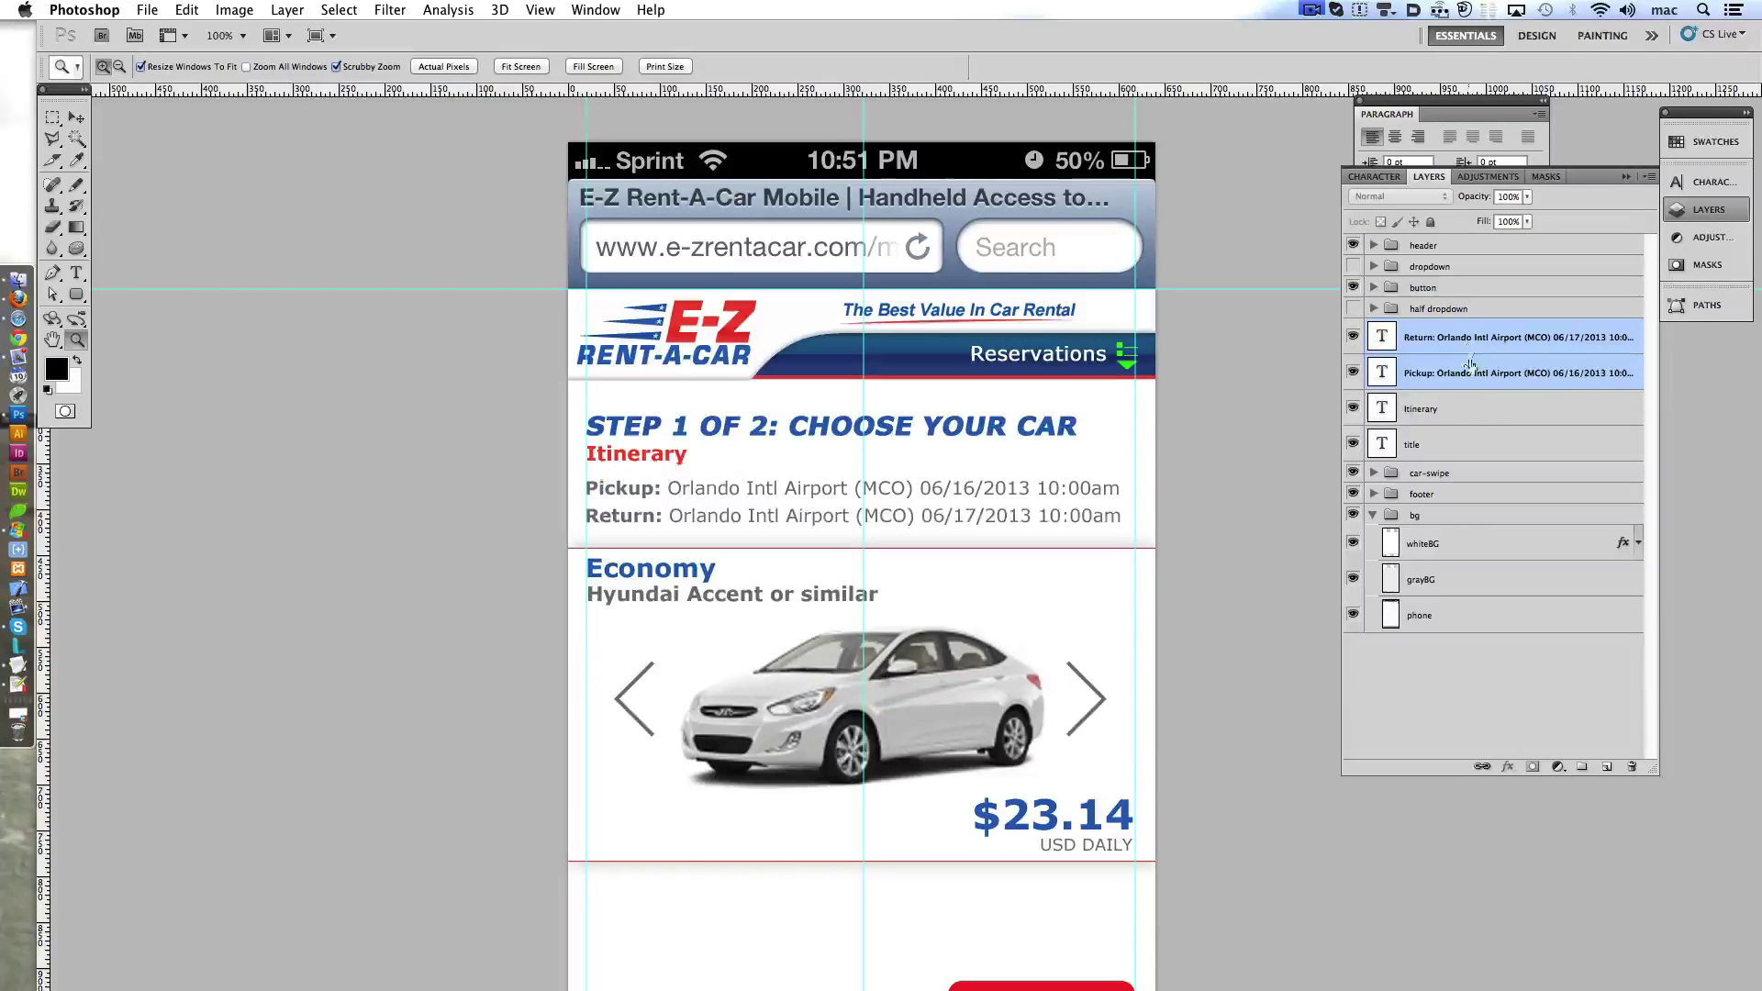
pyautogui.click(1479, 408)
pyautogui.hotkey('shift', 'Down')
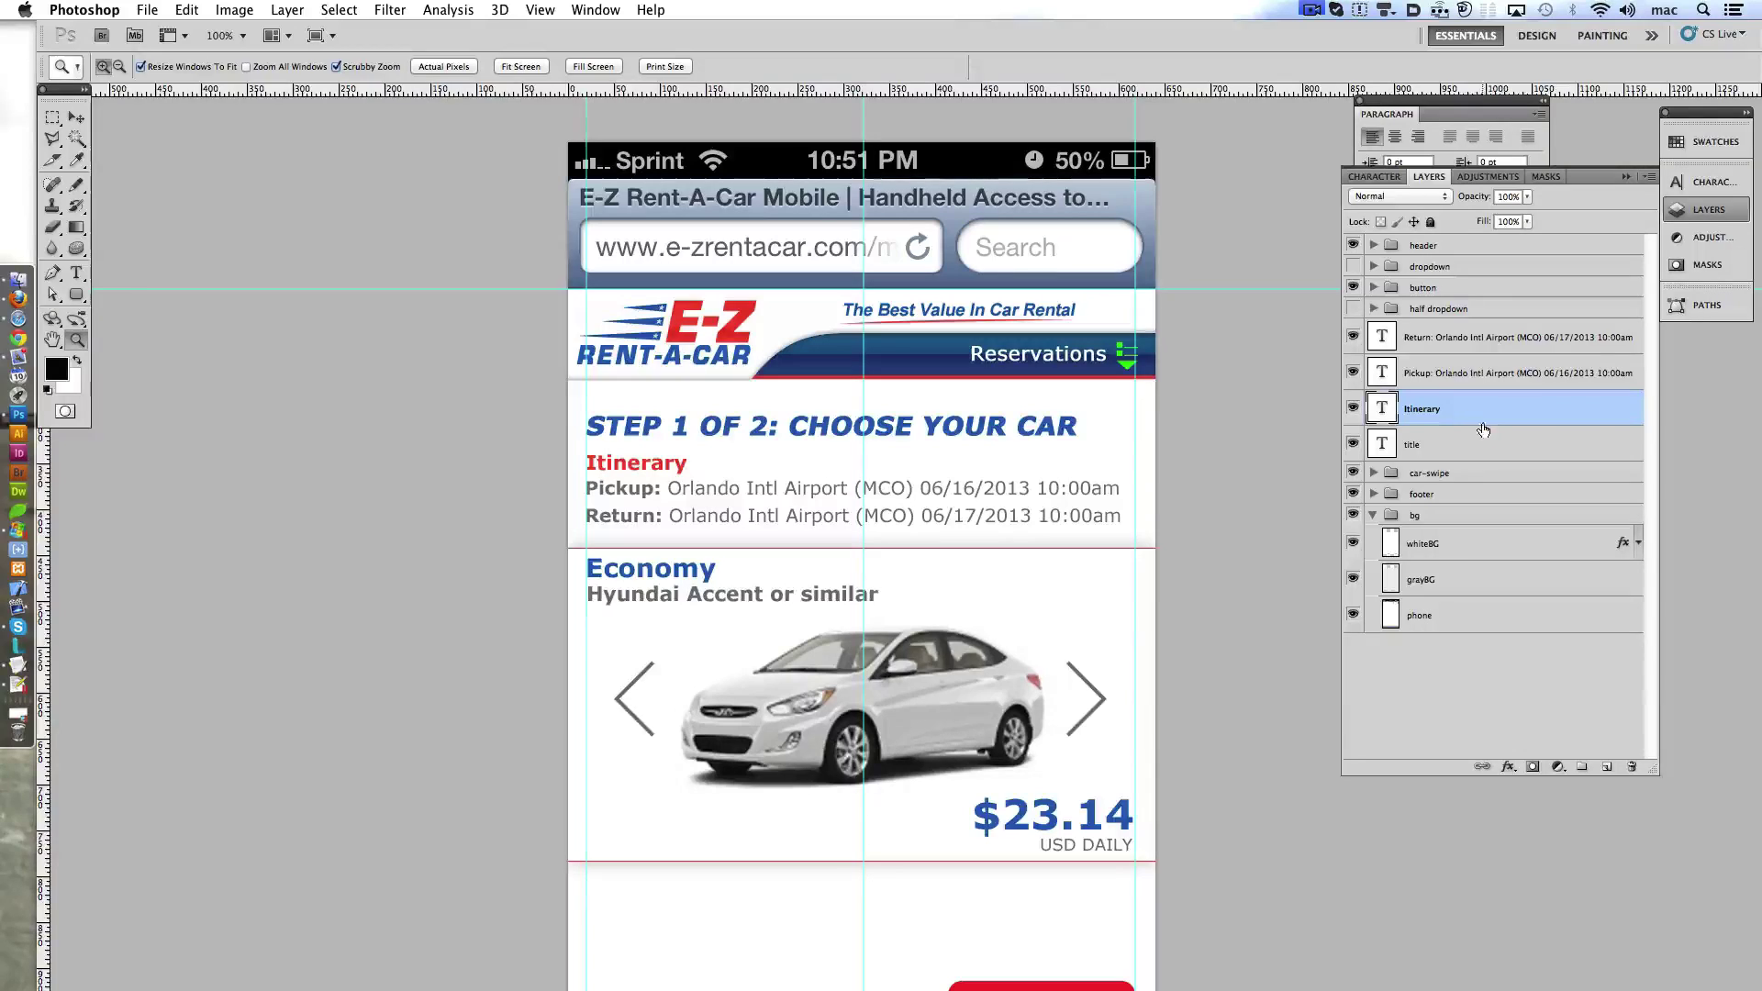
pyautogui.click(1491, 379)
pyautogui.keyDown('shift'); pyautogui.click(1492, 345); pyautogui.keyUp('shift')
pyautogui.press('Down')
pyautogui.press('Down')
pyautogui.press('Down')
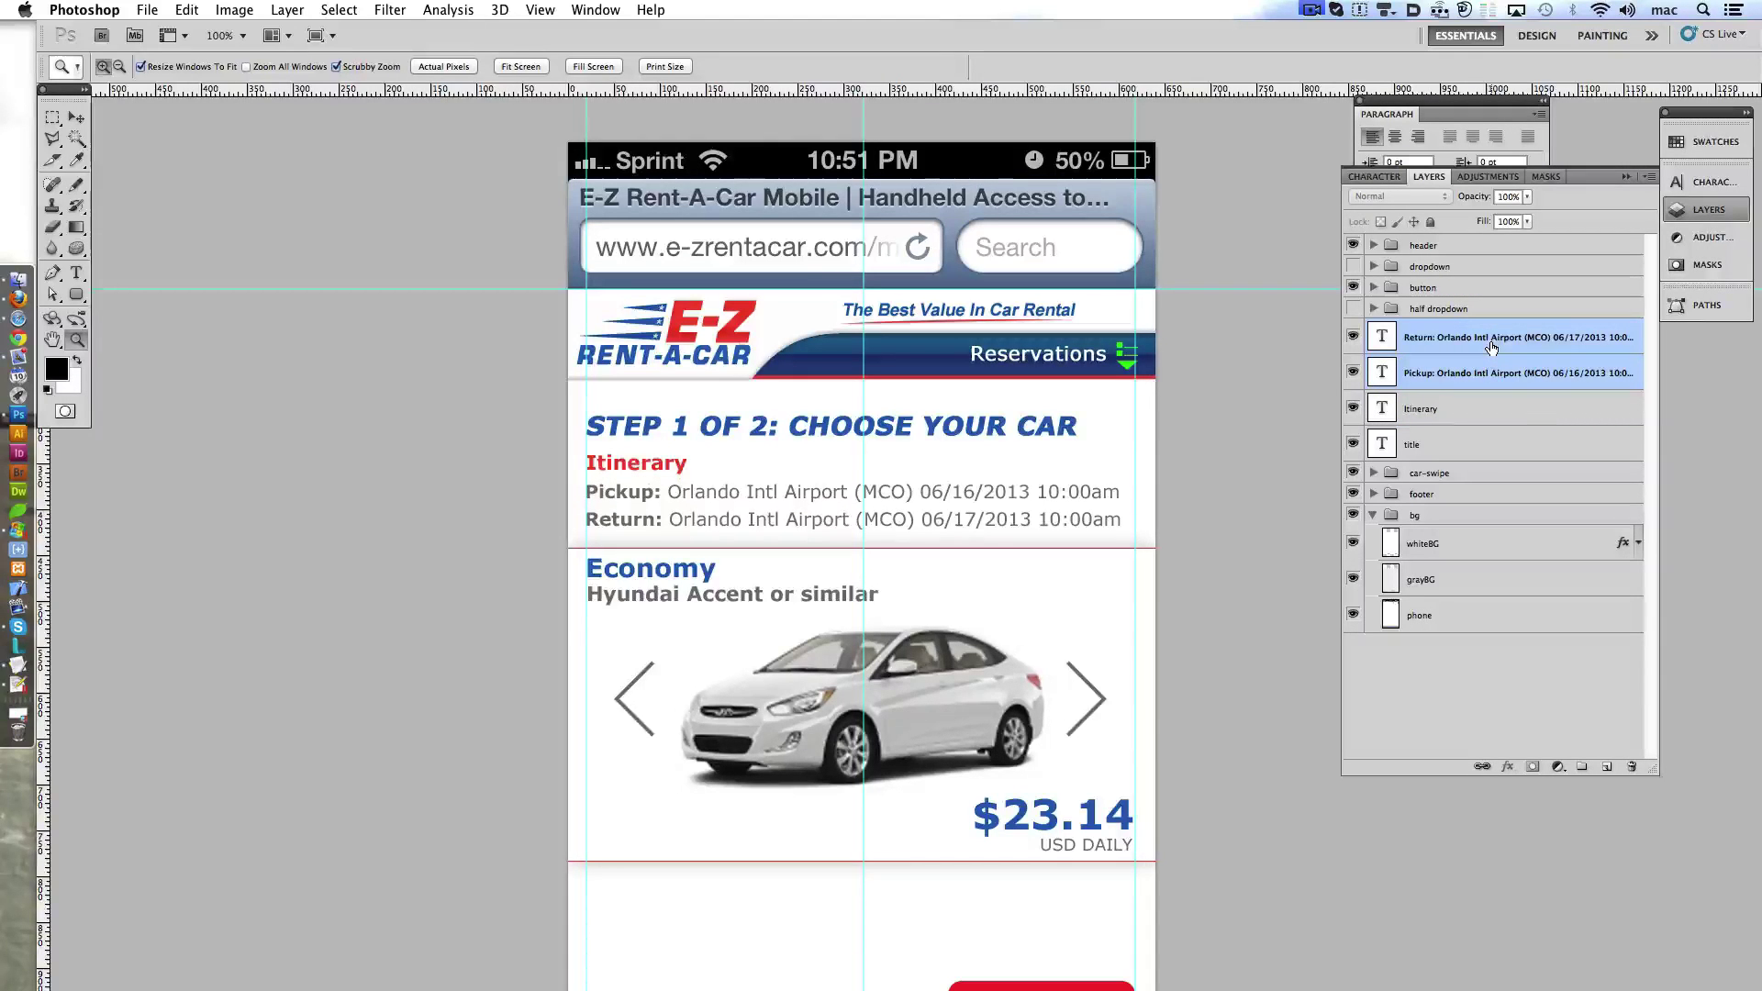
# - Shift the car carousel lower again and fine-tune the itinerary block's position
pyautogui.keyDown('ctrl'); pyautogui.click(1014, 469); pyautogui.keyUp('ctrl')
pyautogui.scroll(-2, 1014, 469)
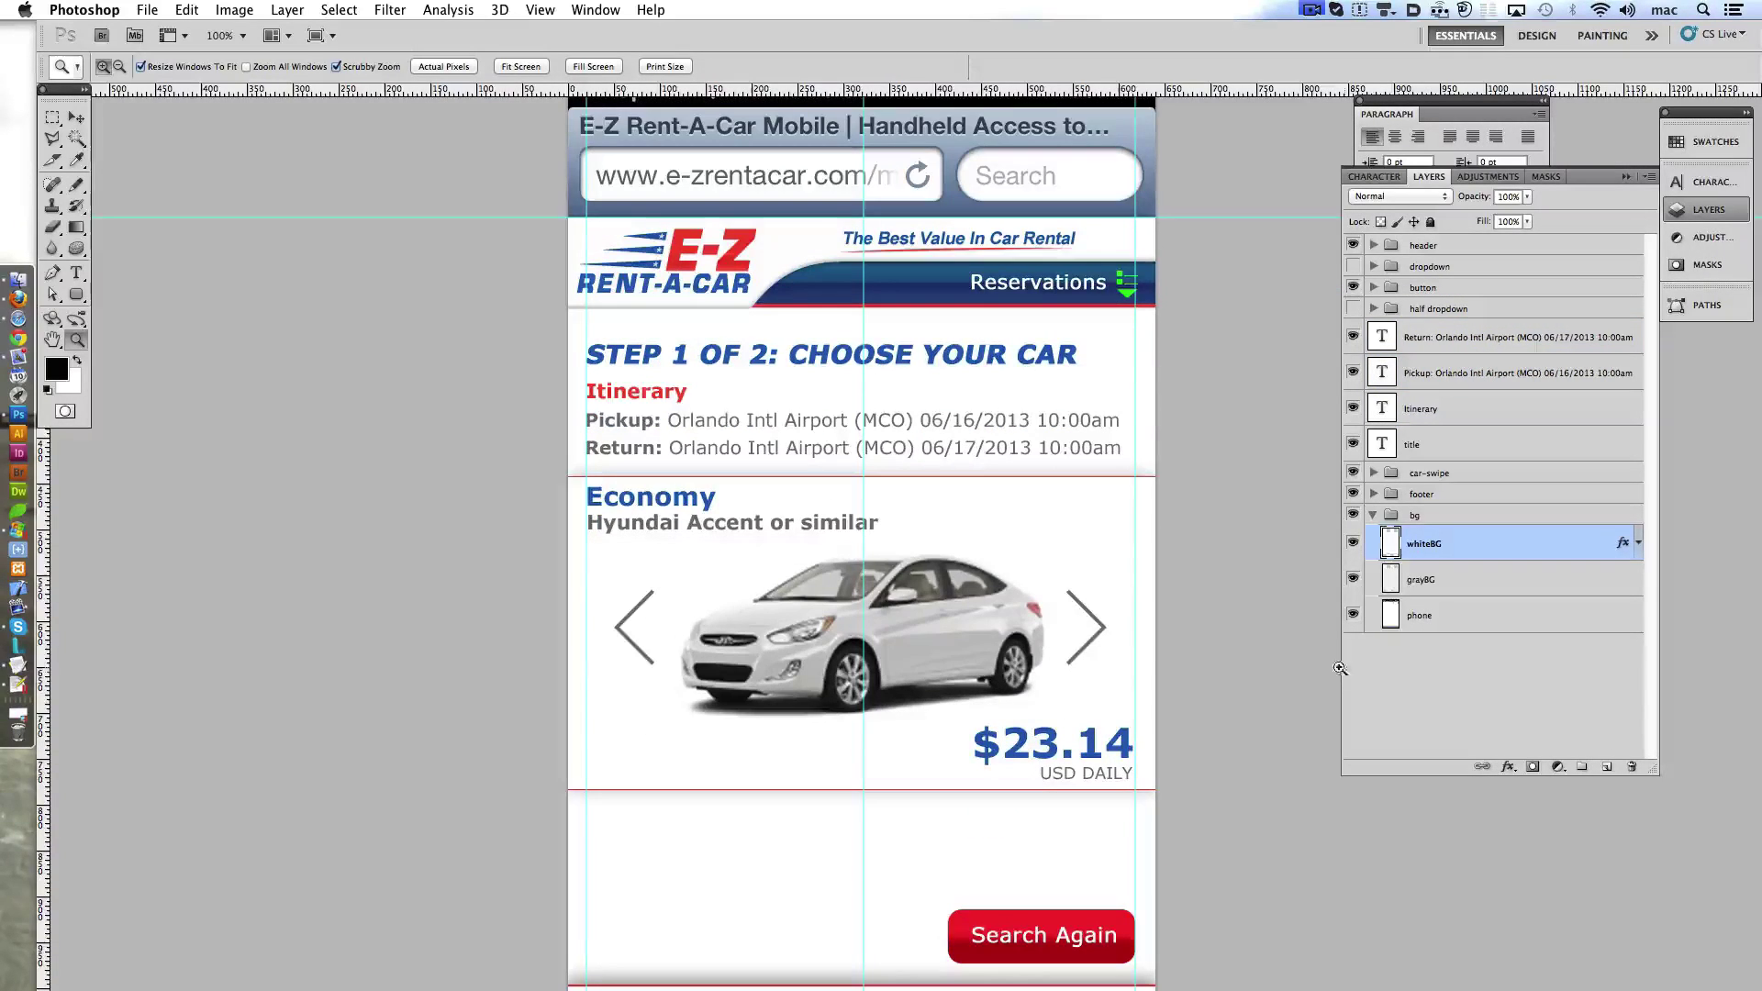
pyautogui.click(1448, 474)
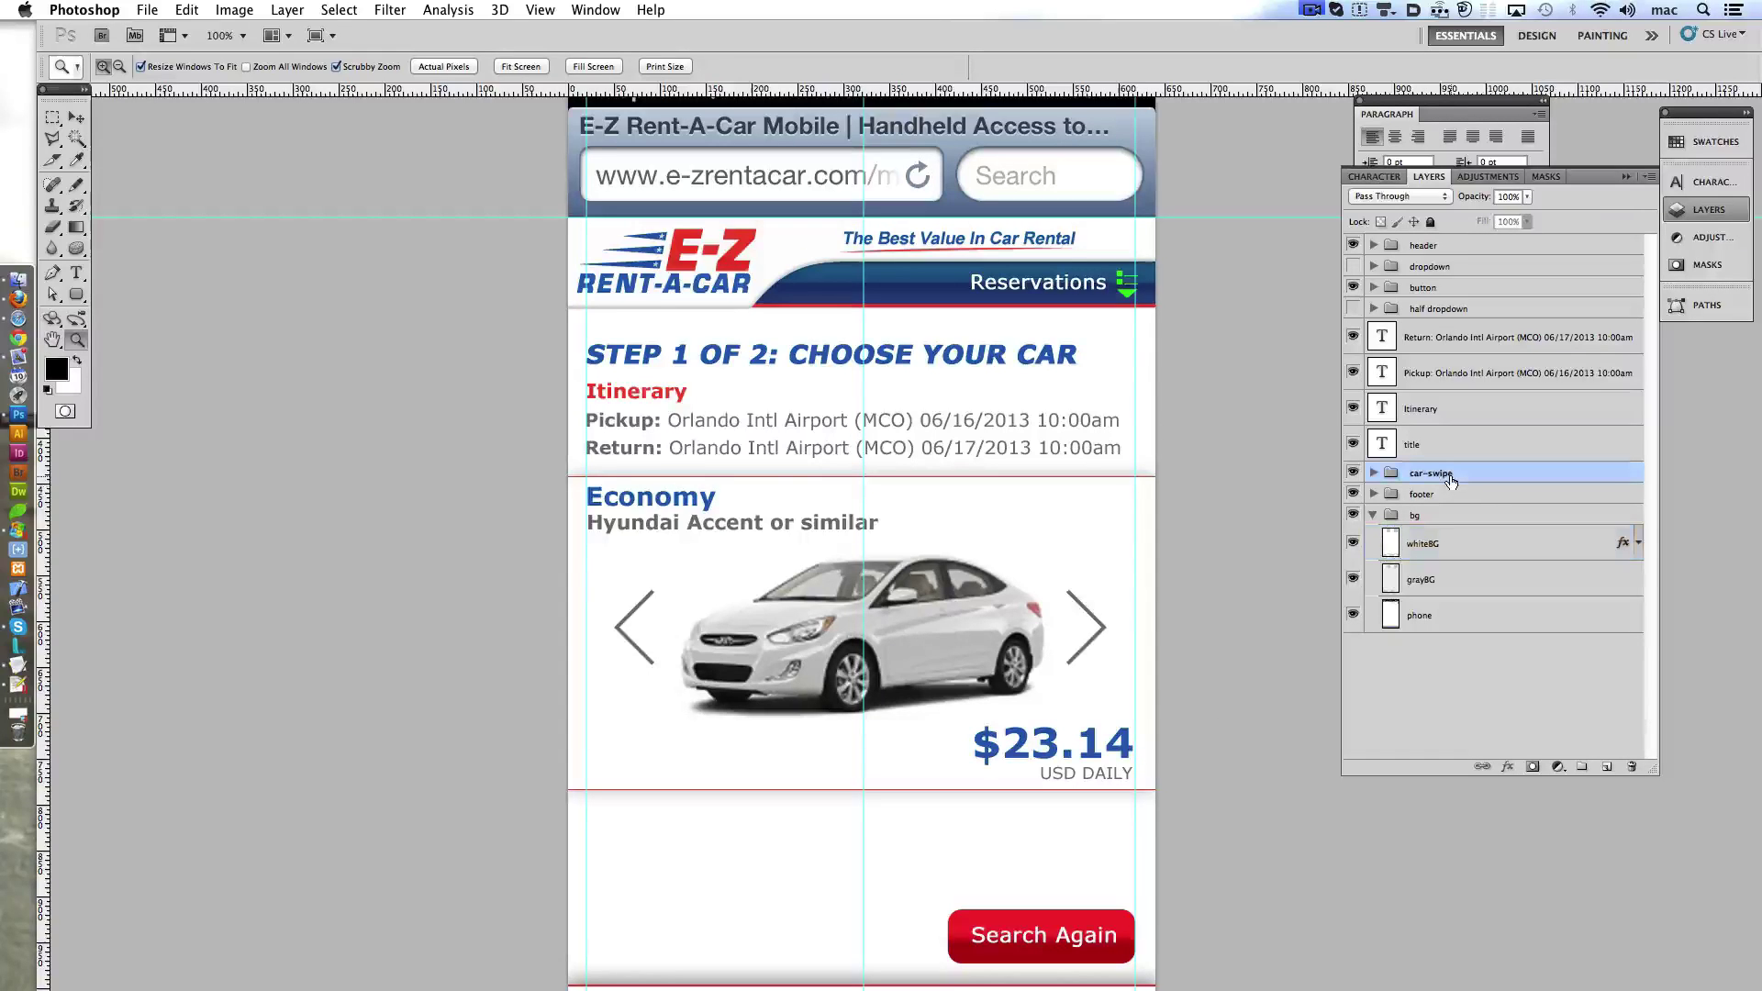
pyautogui.hotkey('shift', 'Down')
pyautogui.click(1473, 408)
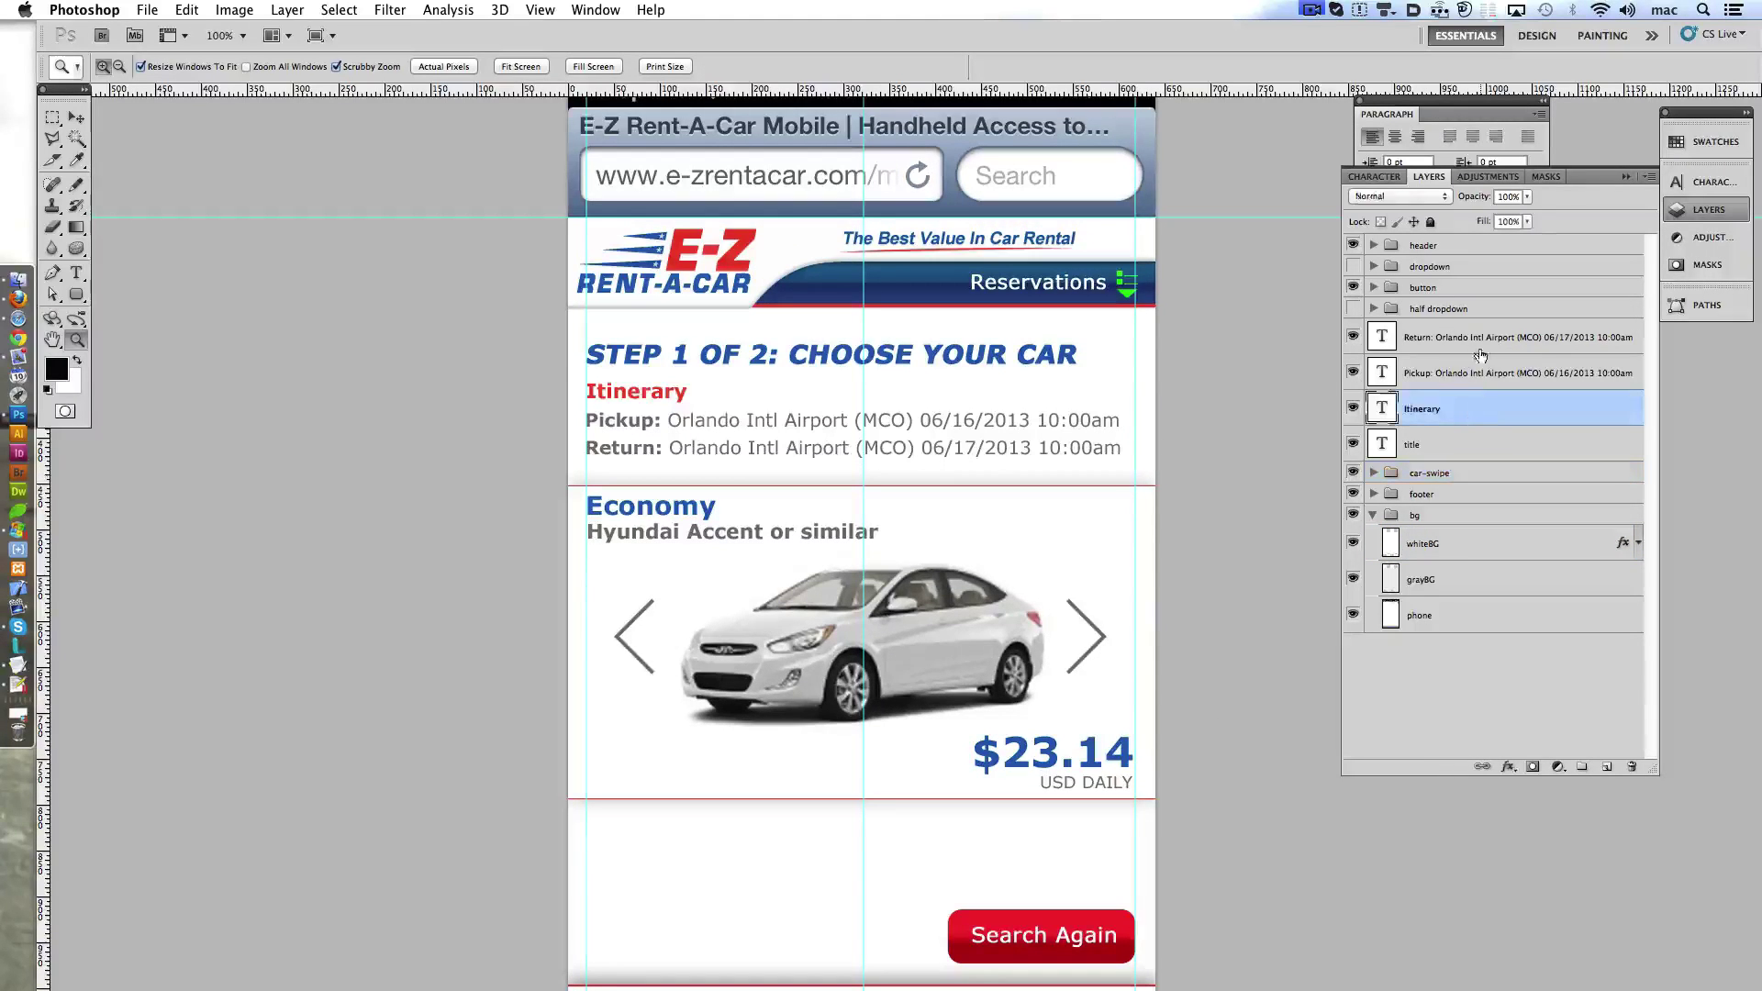
pyautogui.keyDown('shift'); pyautogui.click(1480, 338); pyautogui.keyUp('shift')
pyautogui.press('Down')
pyautogui.press('Down')
pyautogui.press('Down')
pyautogui.press('Down')
pyautogui.press('Down')
pyautogui.press('Down')
pyautogui.press('Up')
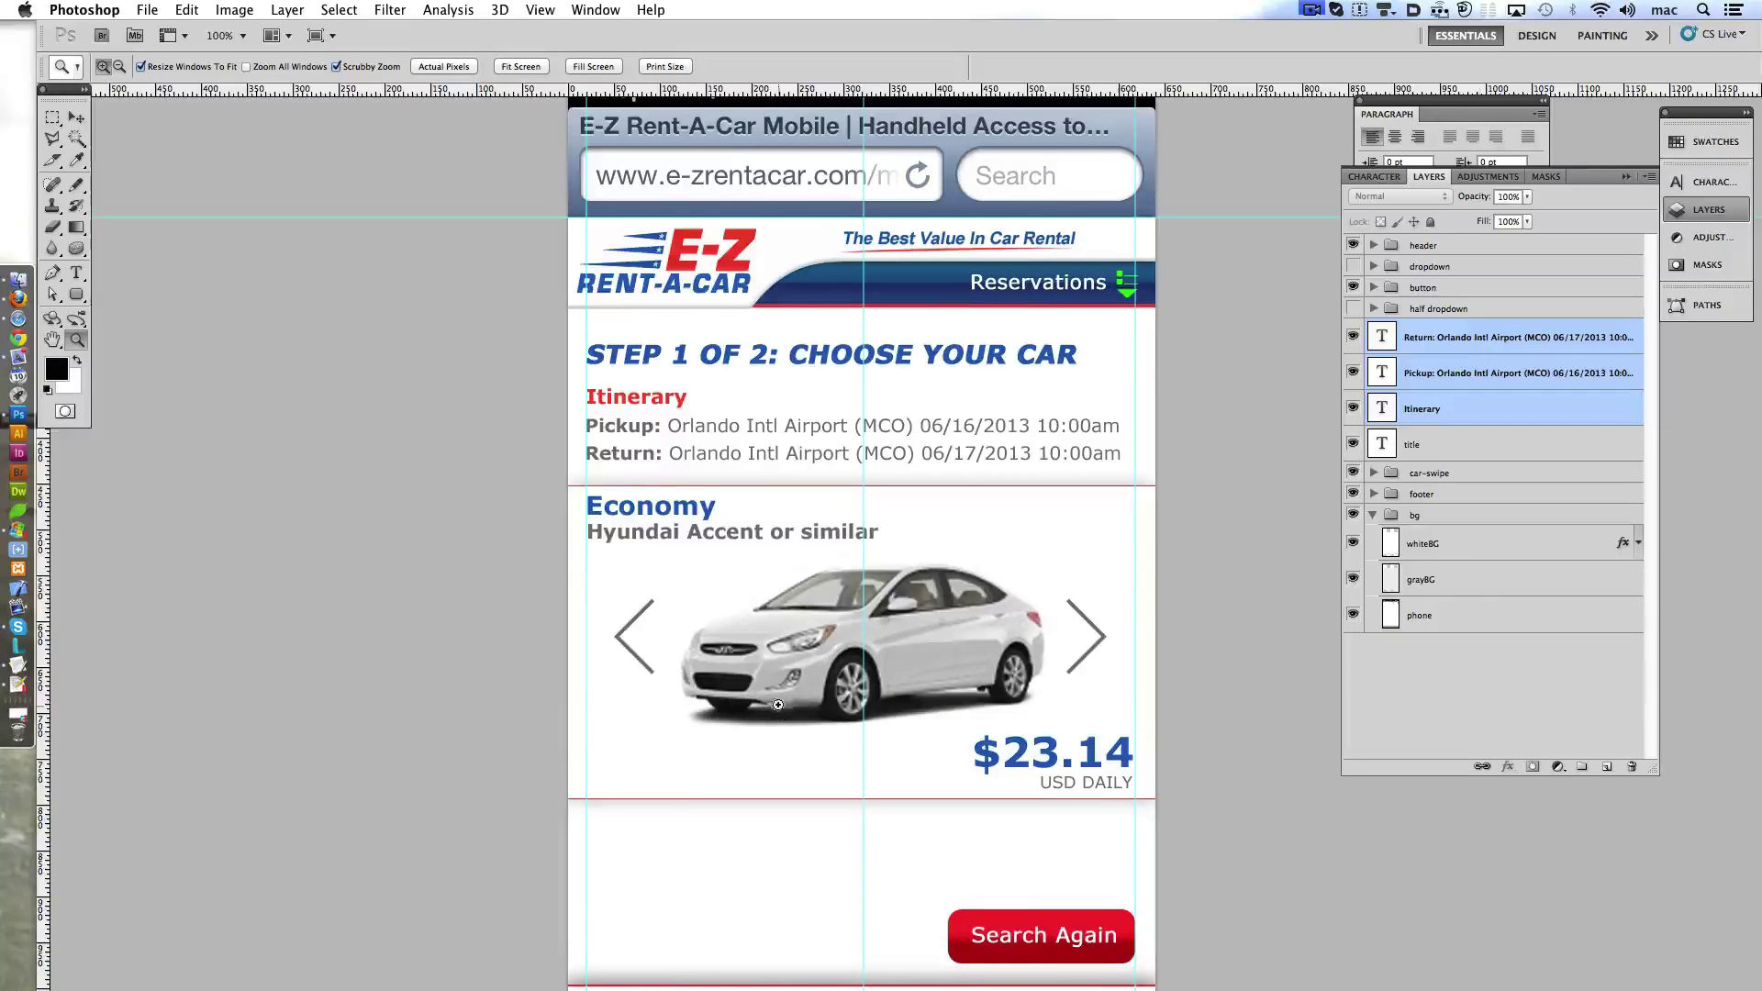
pyautogui.scroll(-5, 779, 705)
pyautogui.click(77, 273)
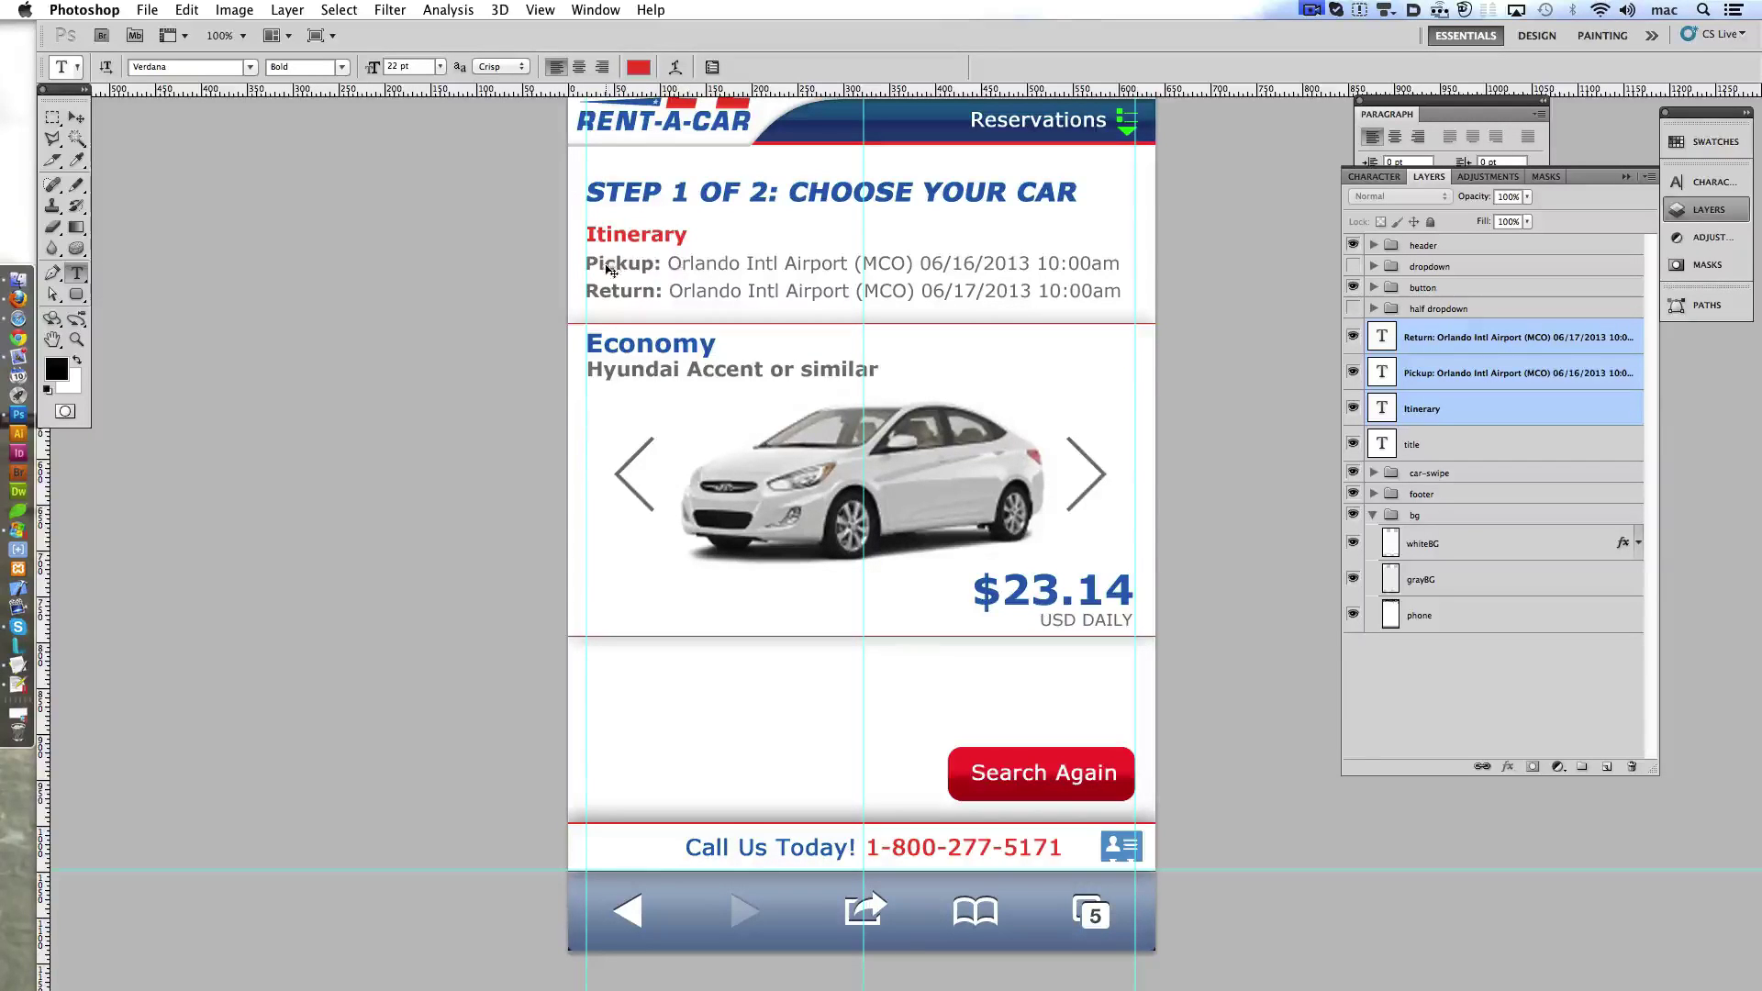
# - Duplicate the Pickup line below the car block and retype it as 'View All Vehicles'
pyautogui.moveTo(606, 269); pyautogui.dragTo(606, 673)
pyautogui.click(729, 667)
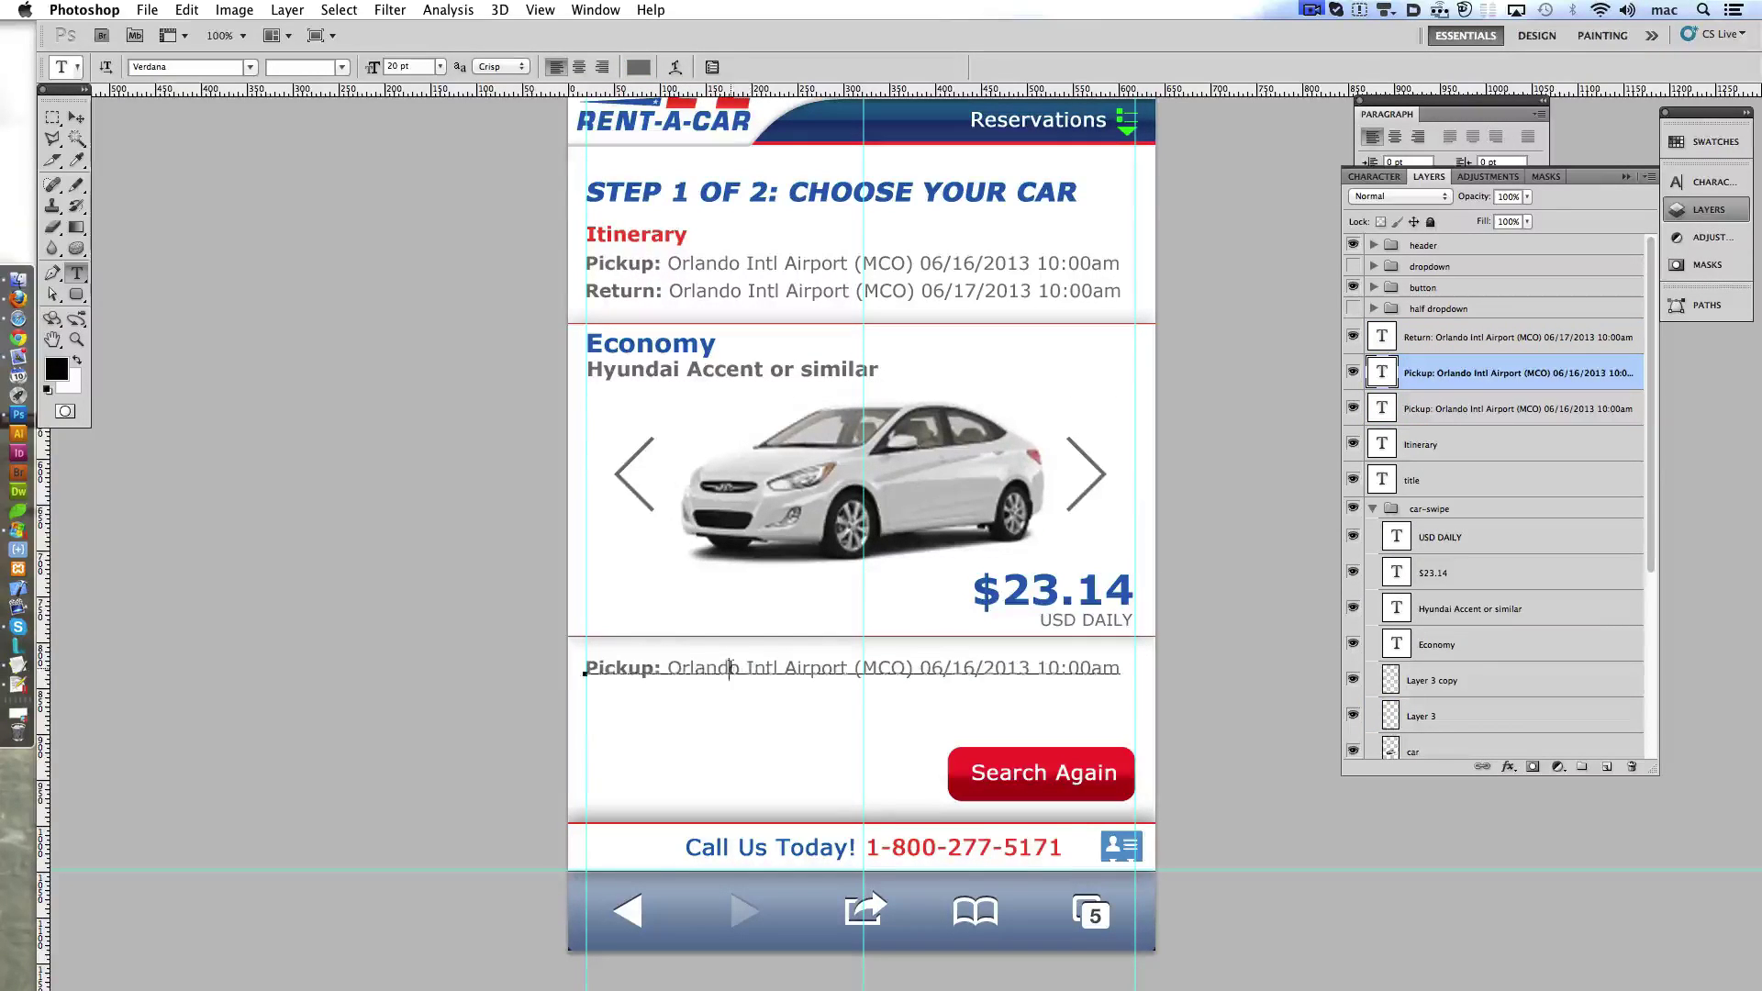
pyautogui.moveTo(729, 667); pyautogui.dragTo(485, 689)
pyautogui.press('BackSpace')
pyautogui.press('super+a')
pyautogui.write('Vie')
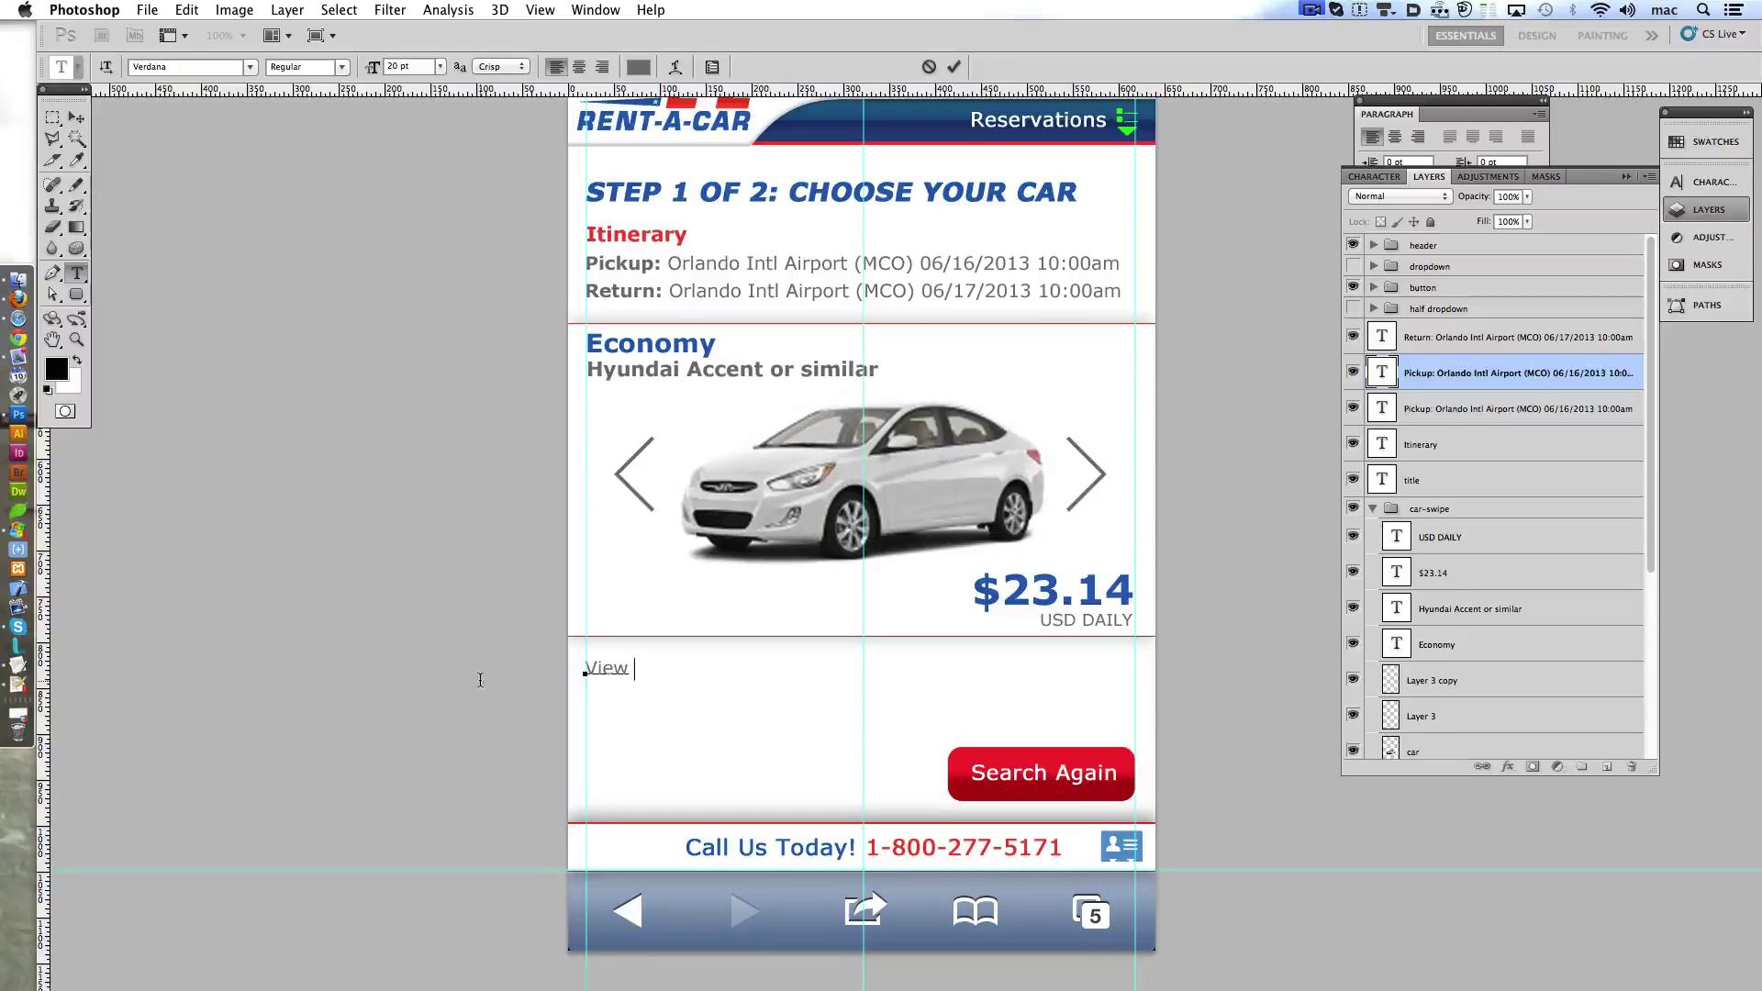
pyautogui.write('Deals')
pyautogui.press('super+z')
pyautogui.write('cles')
pyautogui.hotkey('alt', 'Left')
pyautogui.write('All')
pyautogui.click(952, 67)
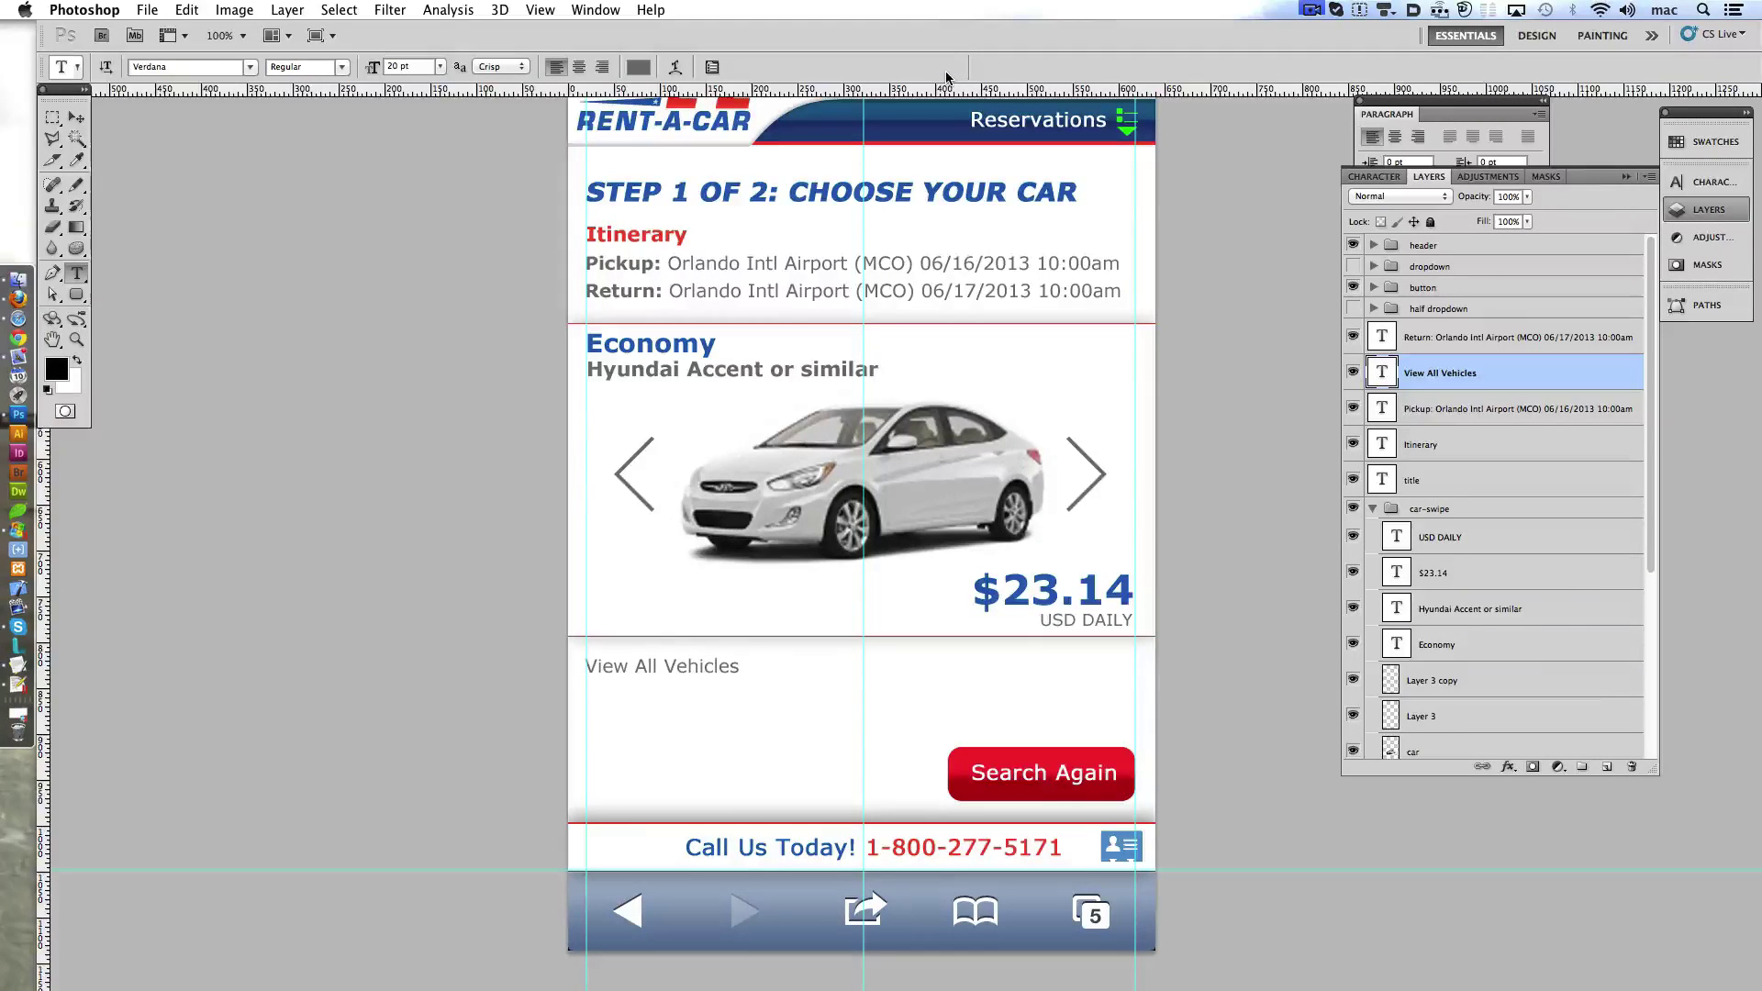
# - Move 'View All Vehicles' beside Economy and set it to 18 pt
pyautogui.hotkey('ctrl', 'Up')
pyautogui.hotkey('ctrl', 'Up')
pyautogui.hotkey('ctrl', 'Up')
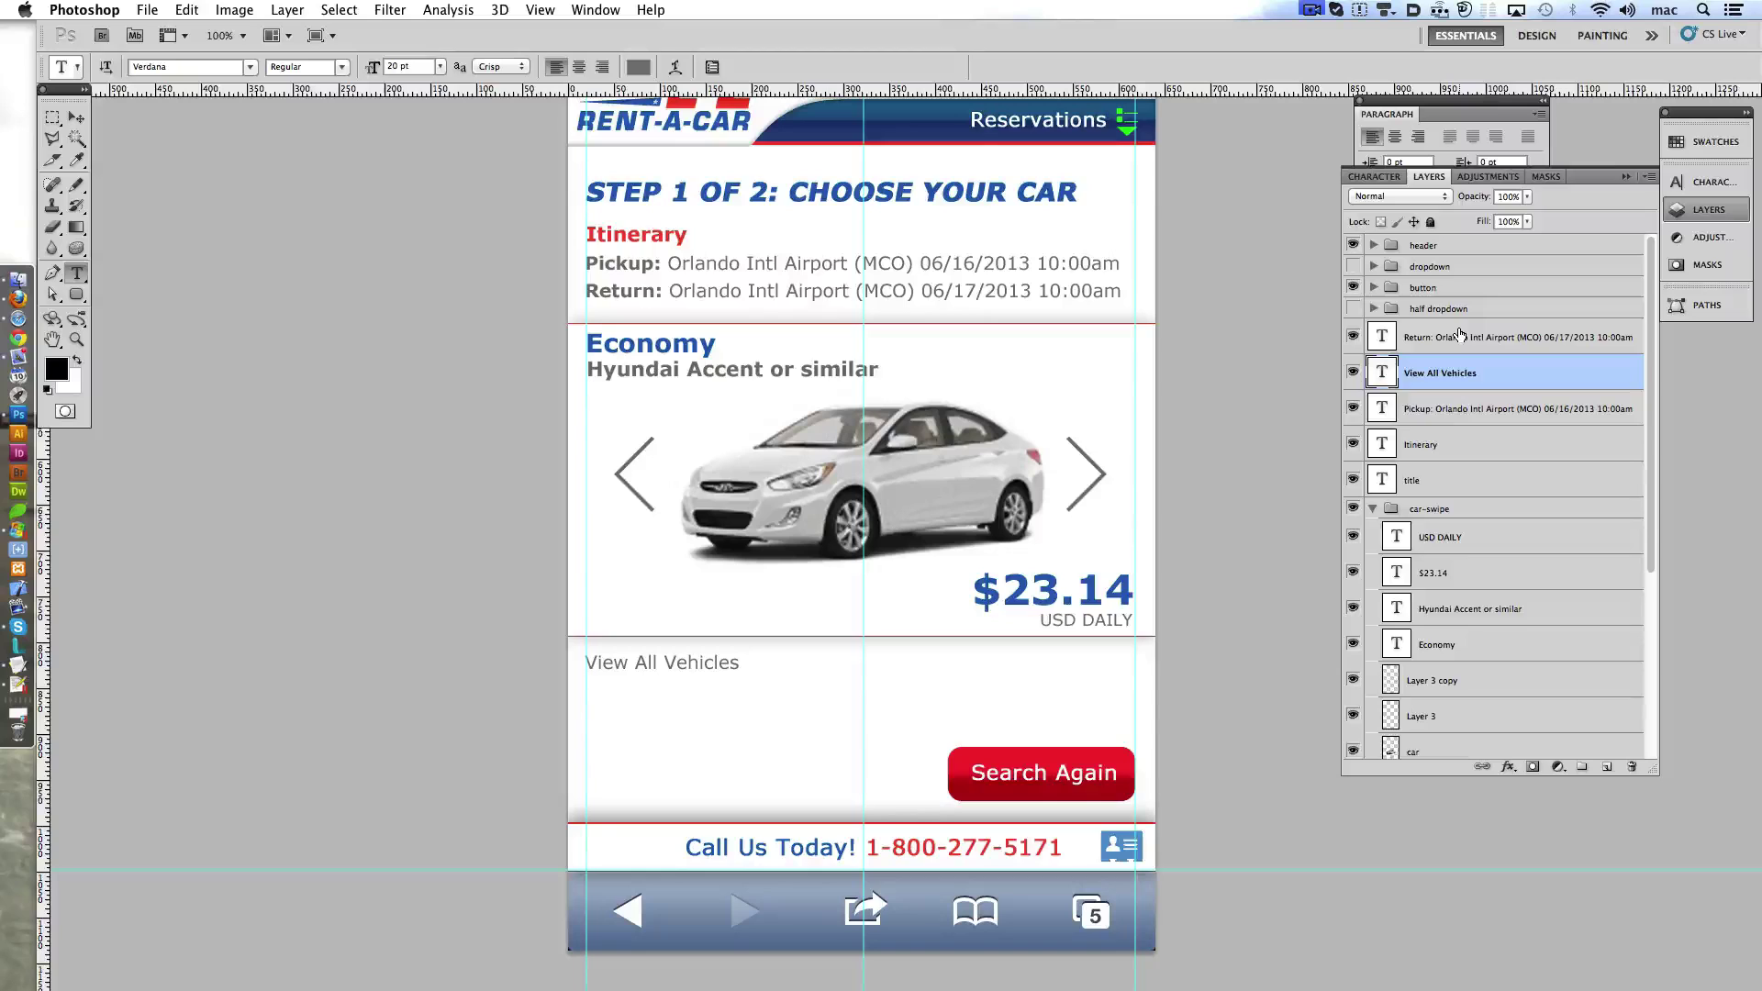
pyautogui.moveTo(744, 497); pyautogui.dragTo(1065, 409)
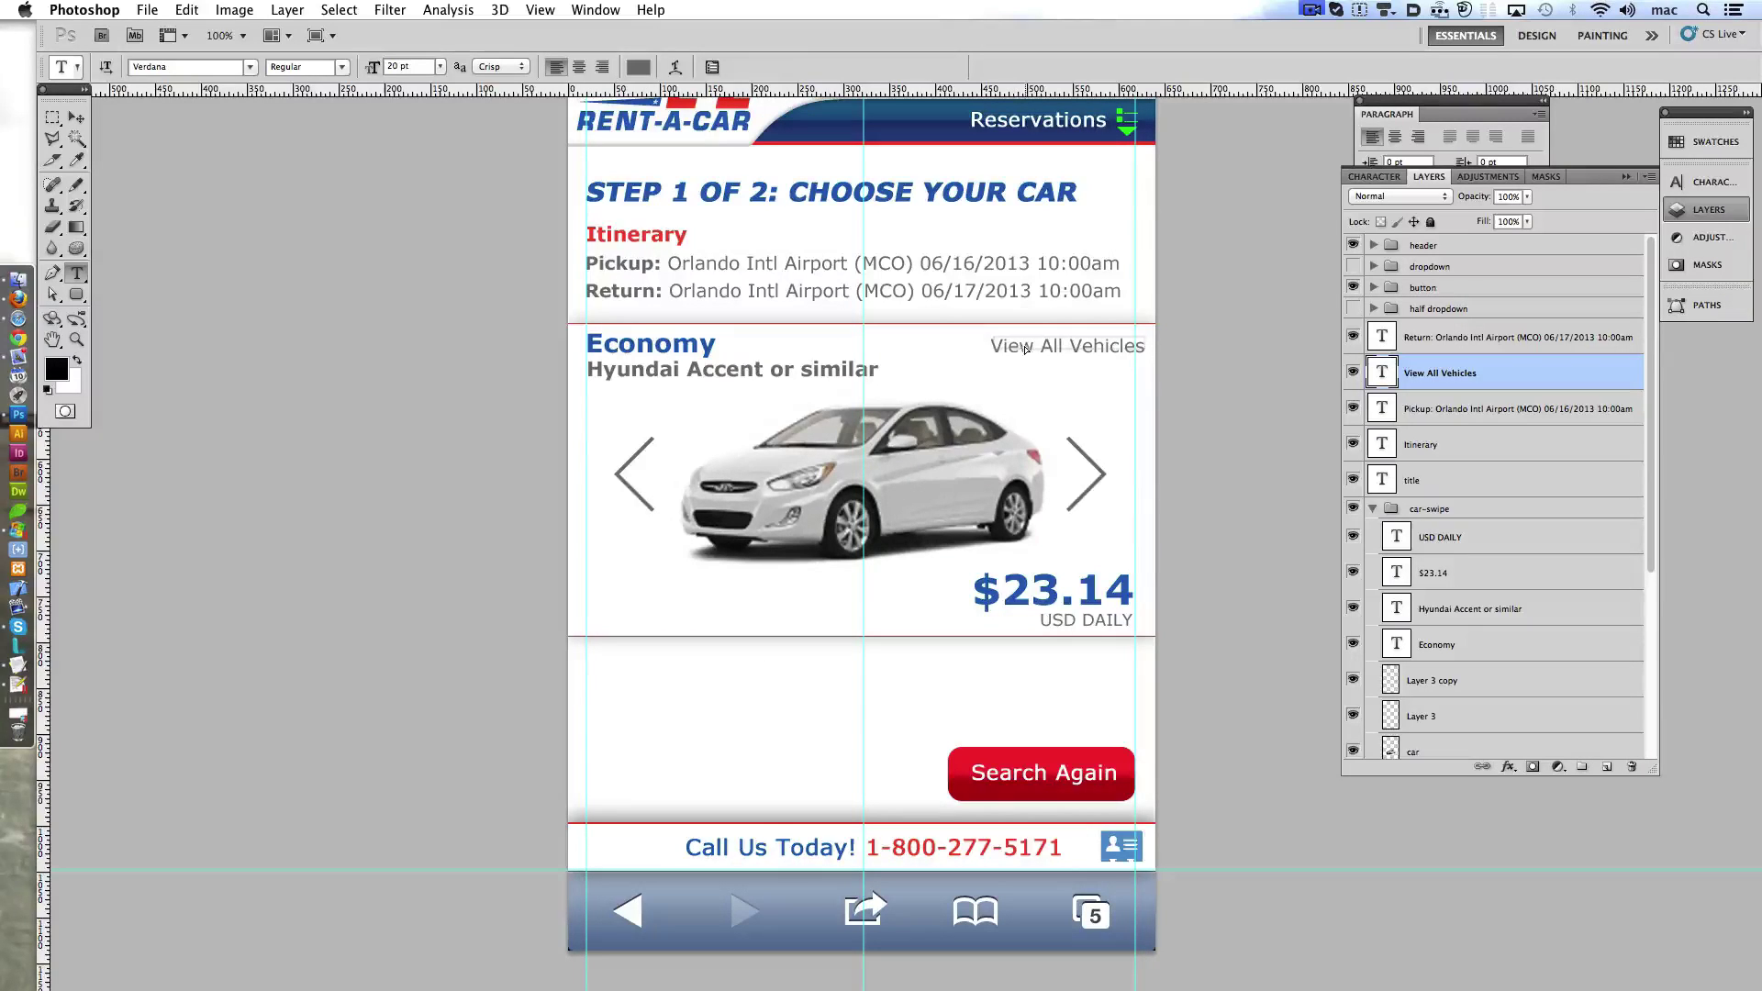
pyautogui.click(408, 67)
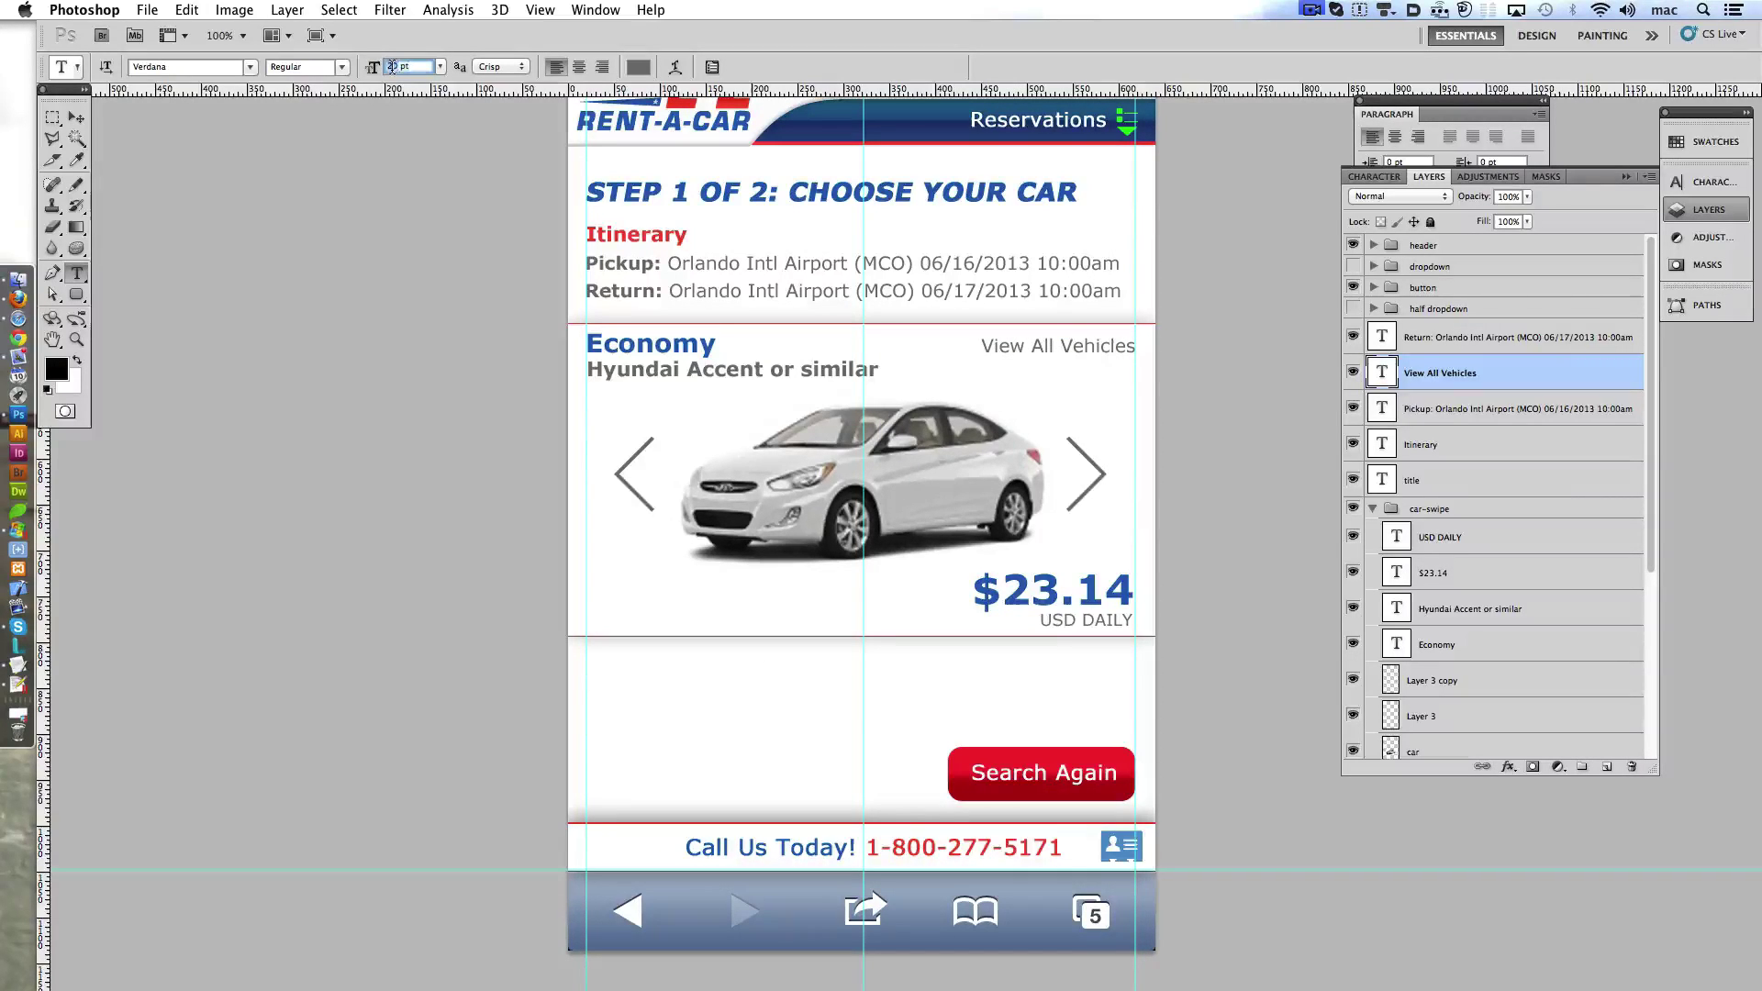
pyautogui.write('18')
pyautogui.press('Return')
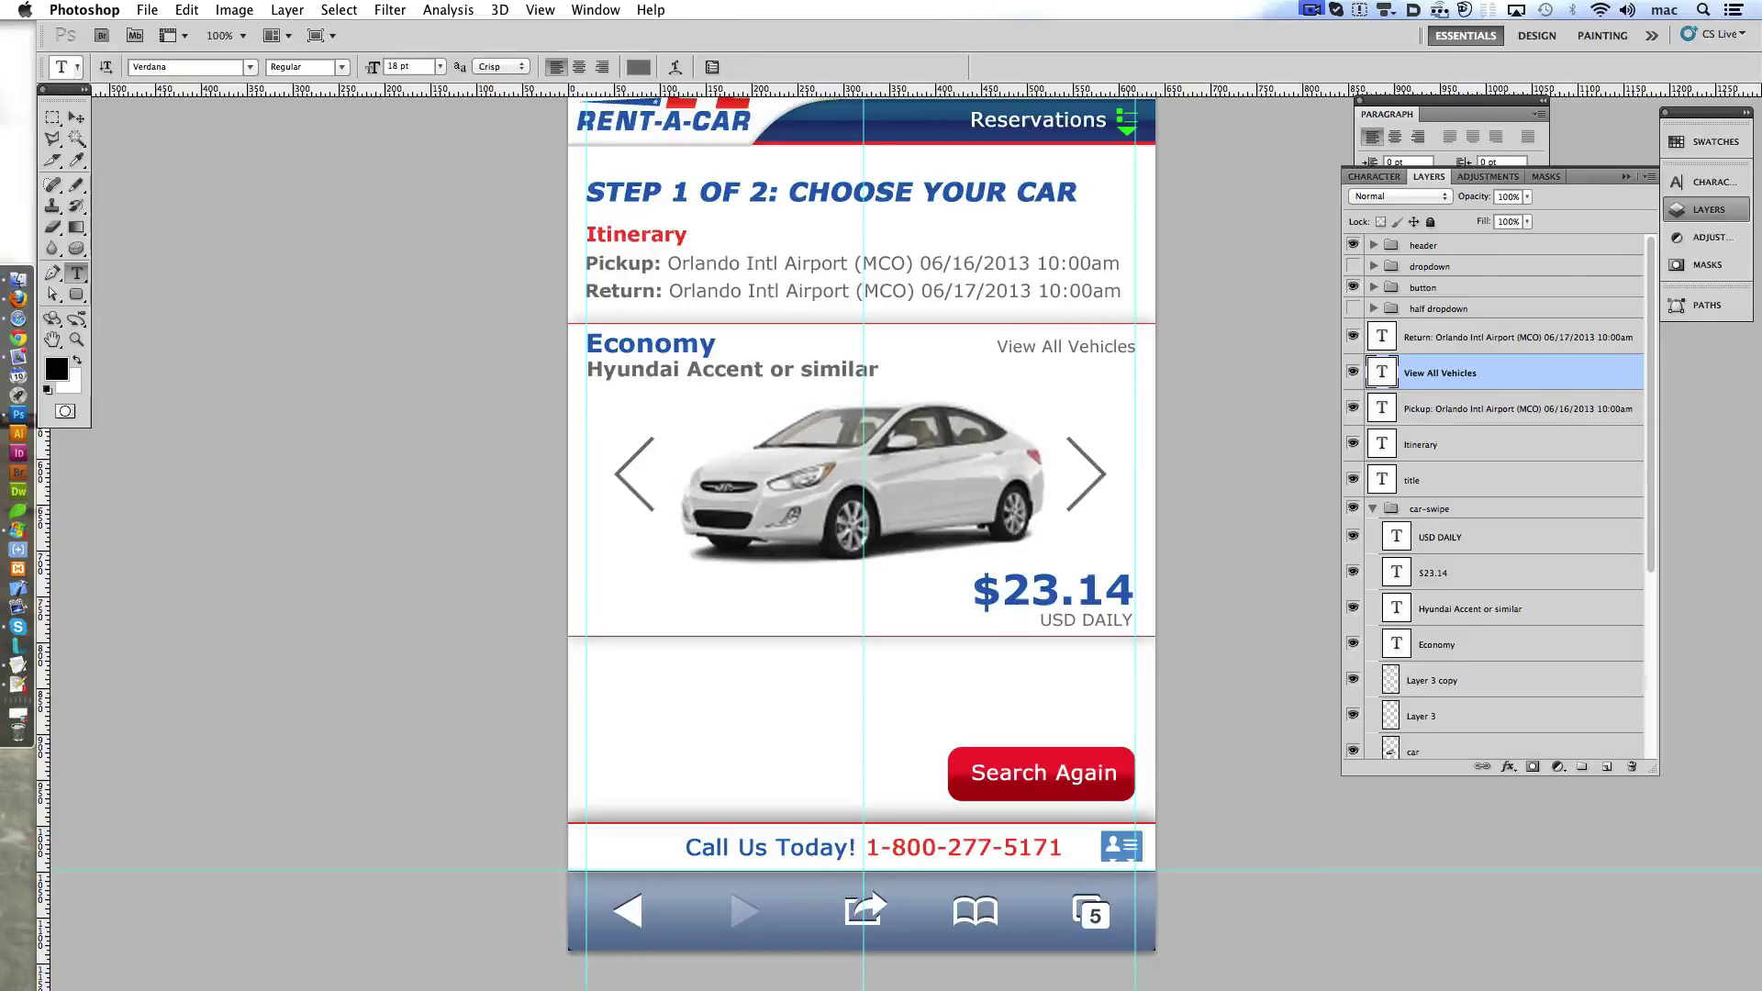
# - Underline 'View All Vehicles' and place it at the bottom-left, just below the car
pyautogui.click(1707, 182)
pyautogui.click(1617, 313)
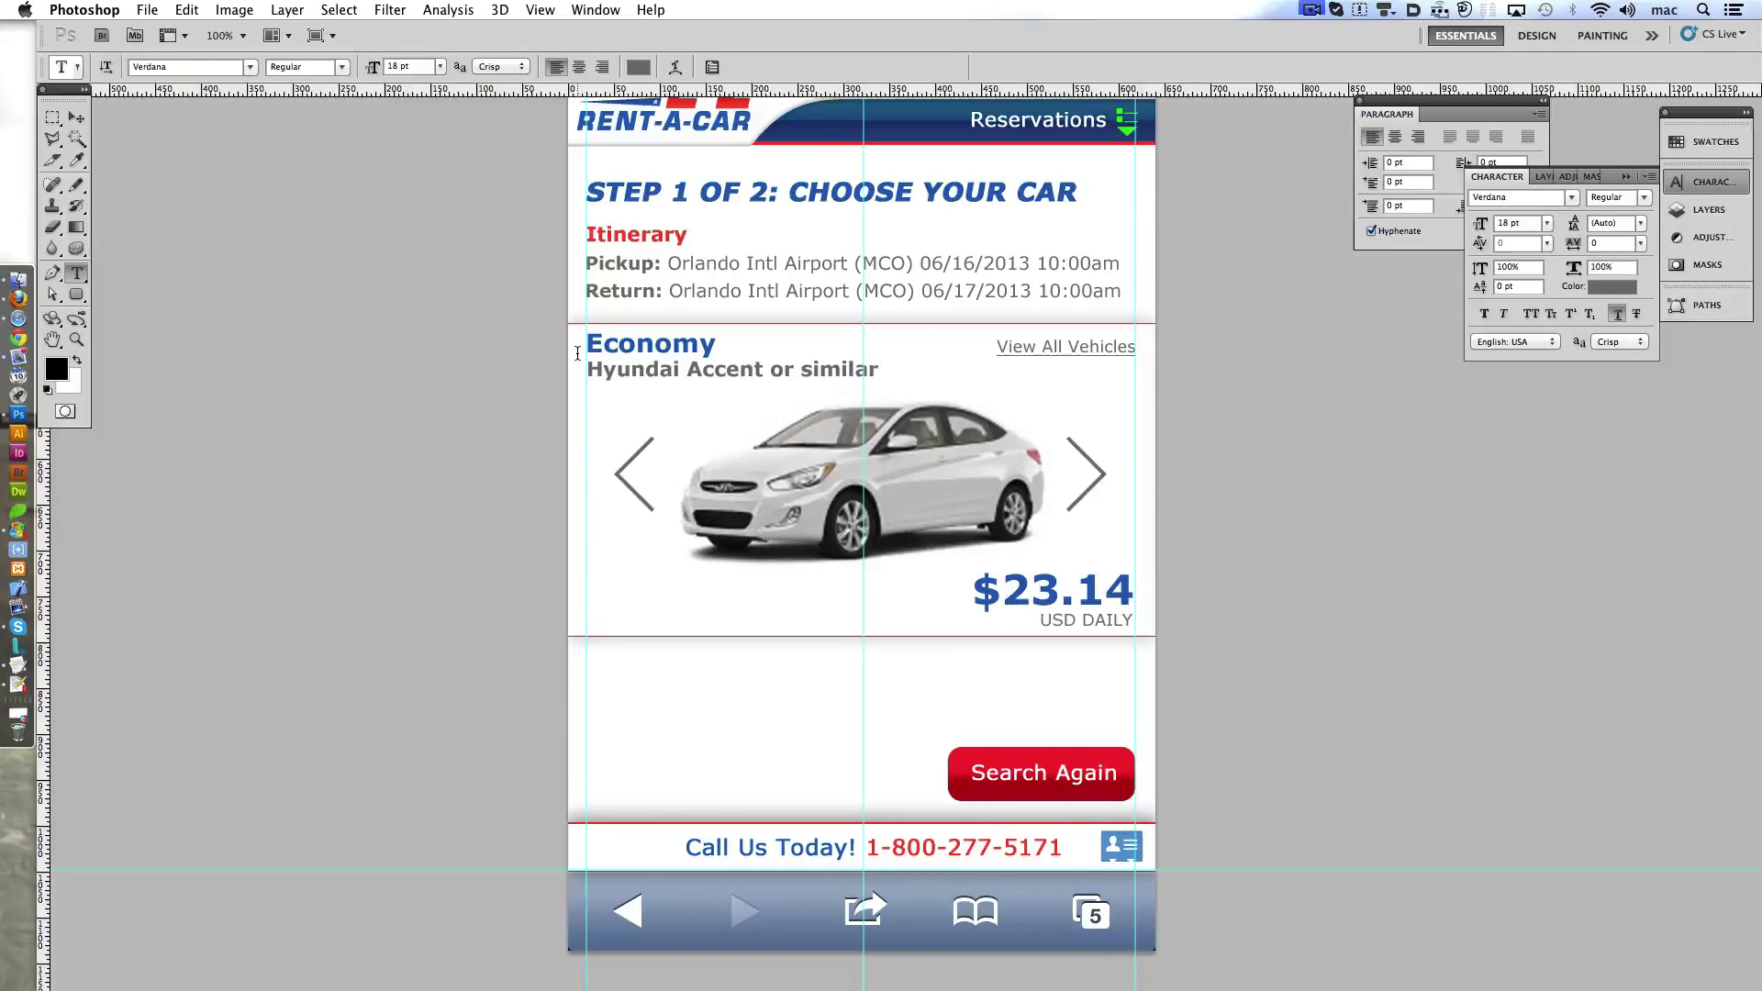
pyautogui.moveTo(1024, 358); pyautogui.dragTo(645, 664)
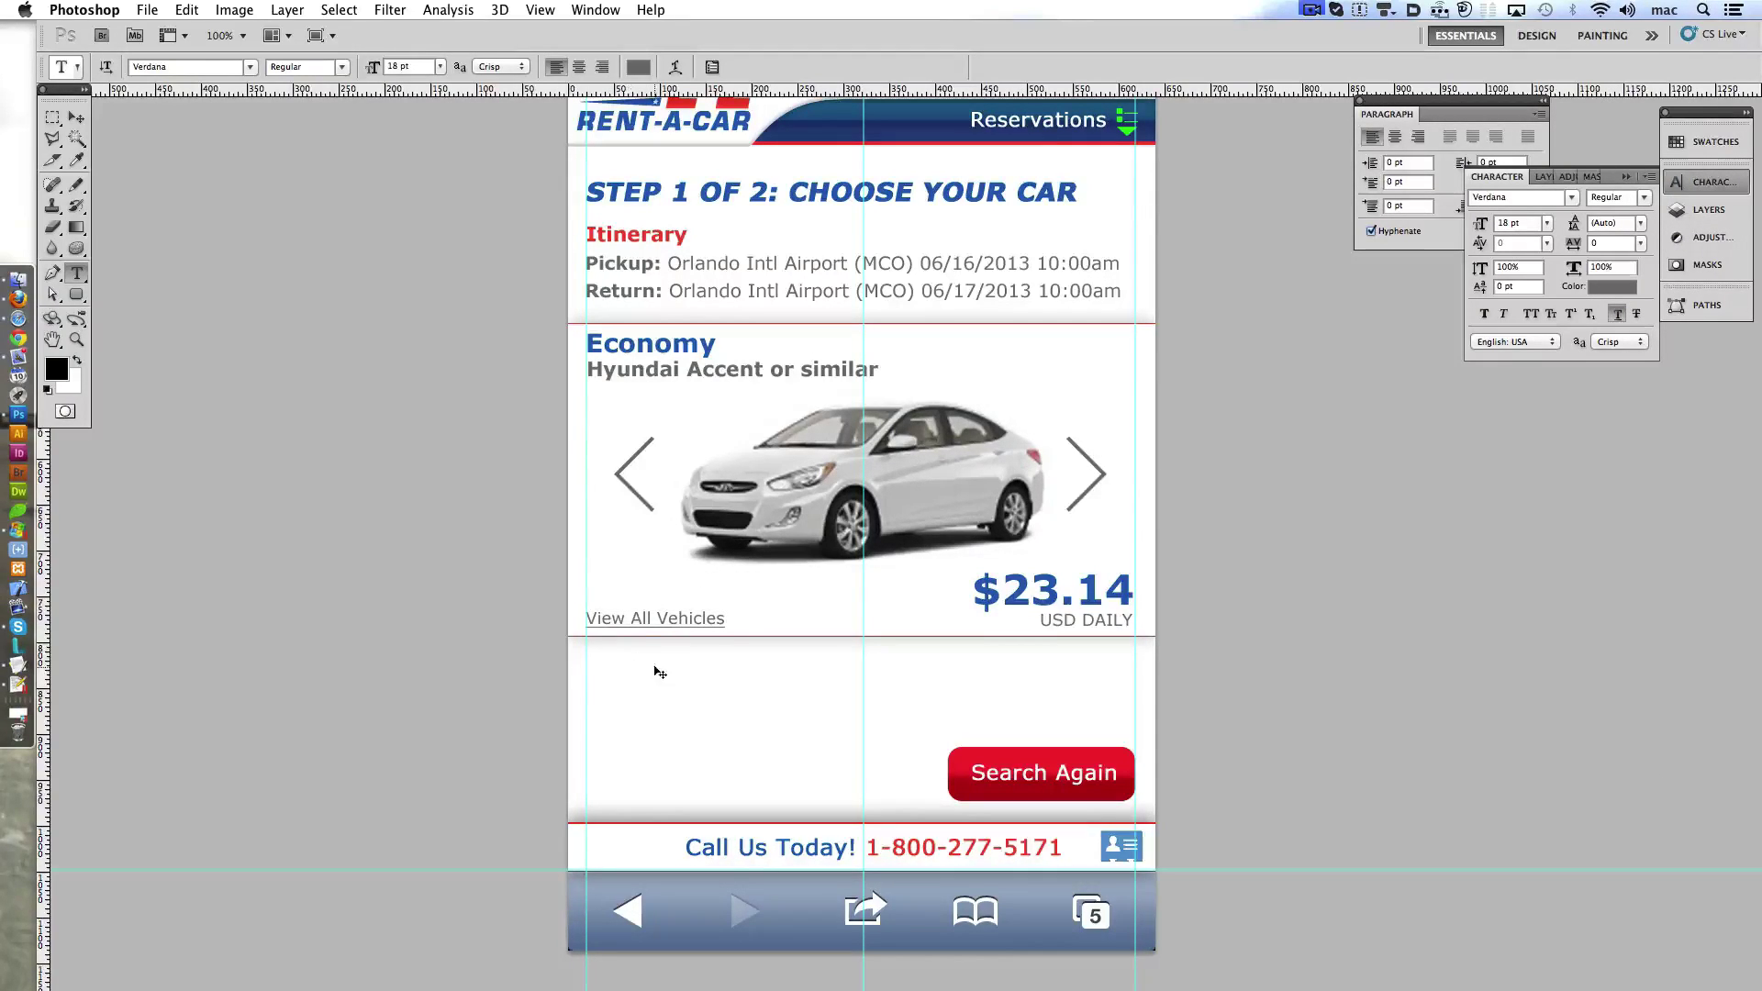
pyautogui.press('Down')
pyautogui.press('Down')
pyautogui.press('Down')
pyautogui.press('Right')
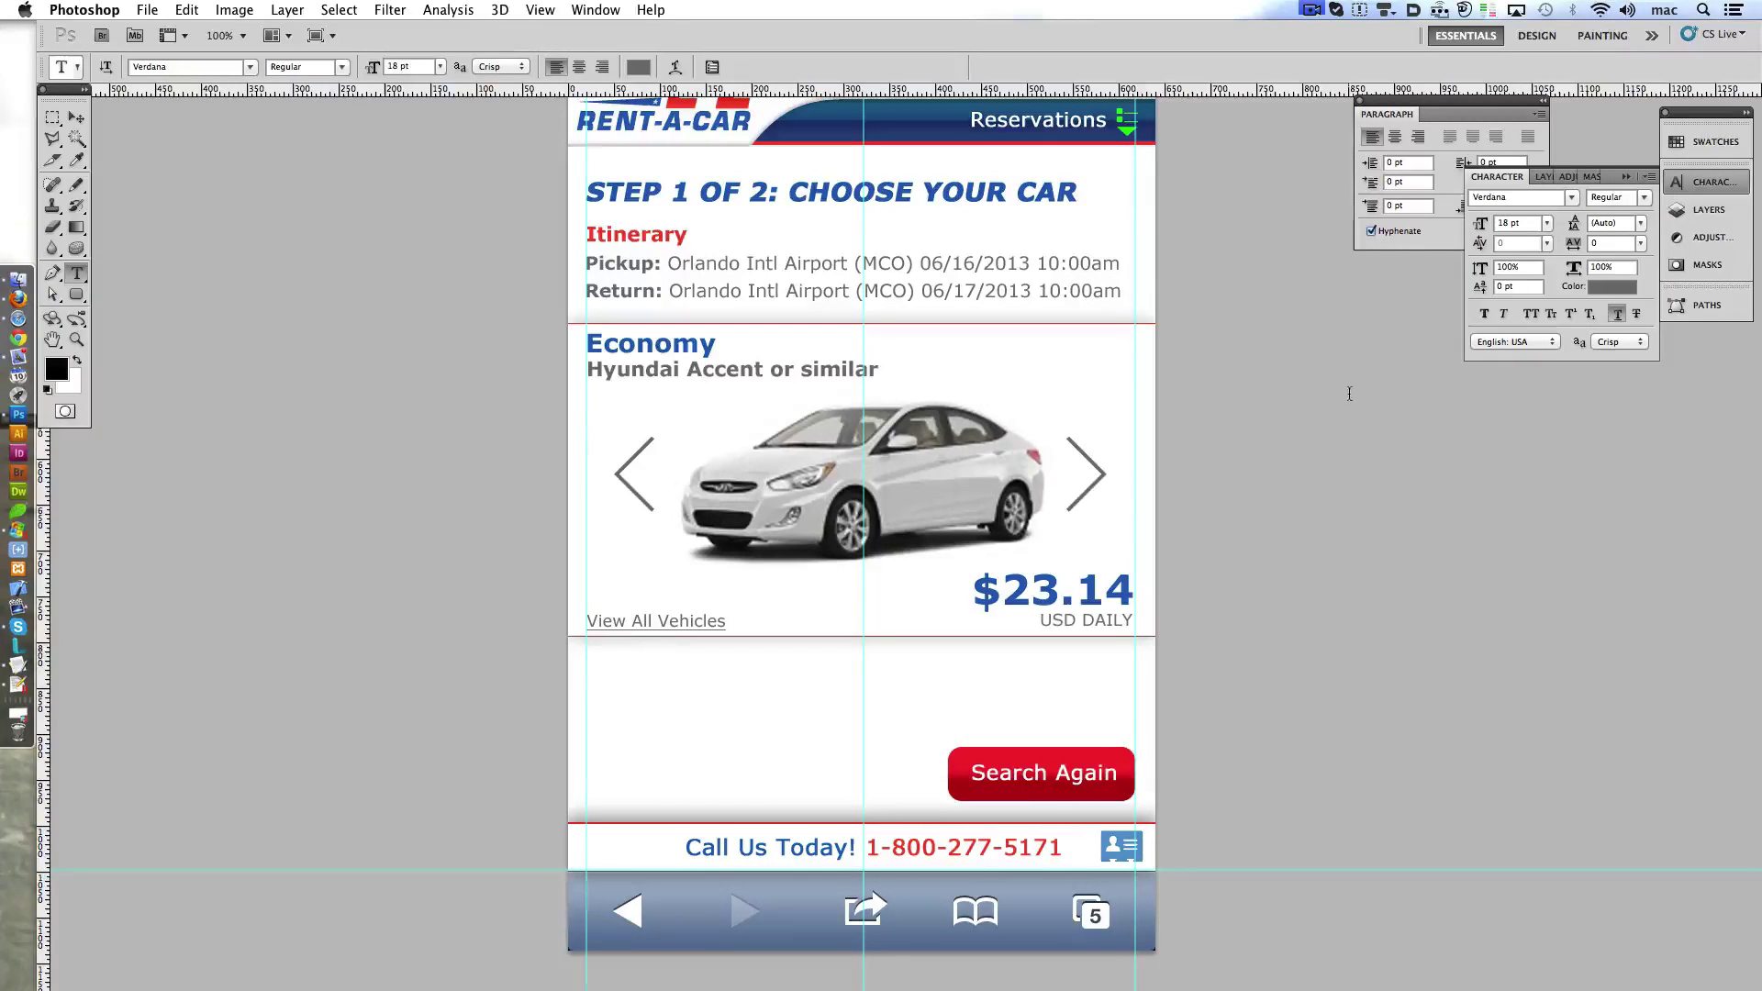
pyautogui.click(1707, 209)
# - Move the car-swipe group 10 px down and change the heading to 'Your Itinerary'
pyautogui.click(1483, 476)
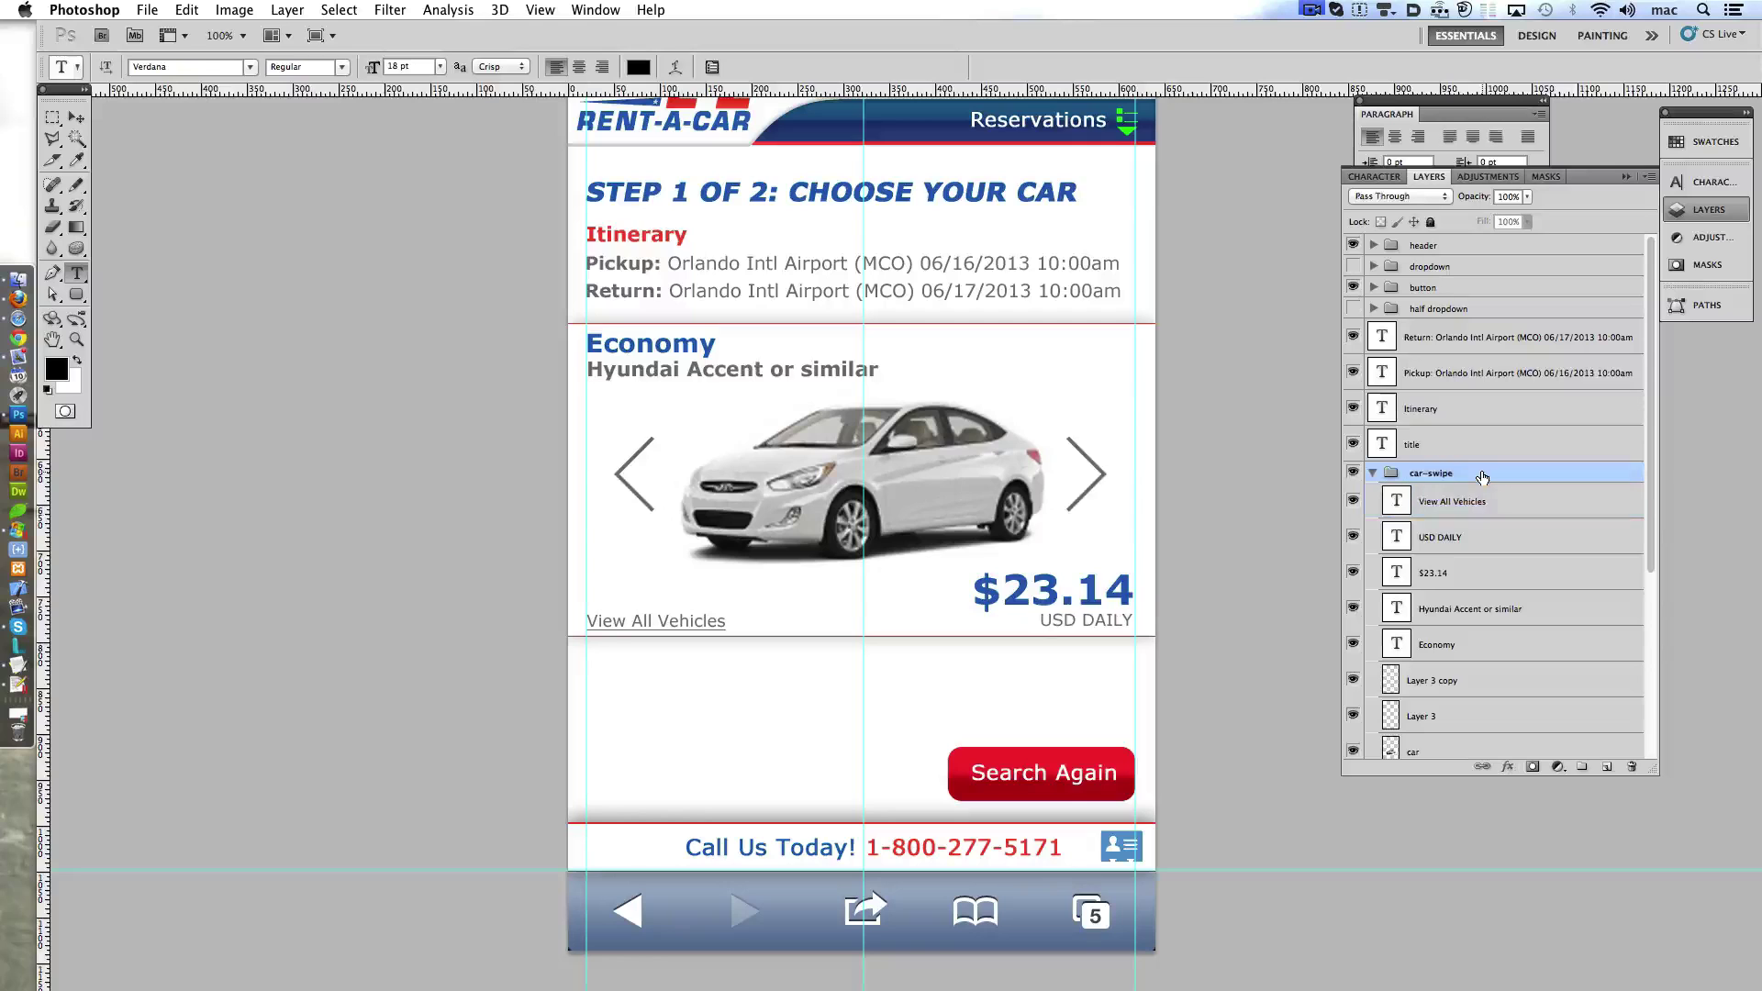
pyautogui.hotkey('shift', 'Down')
pyautogui.click(588, 235)
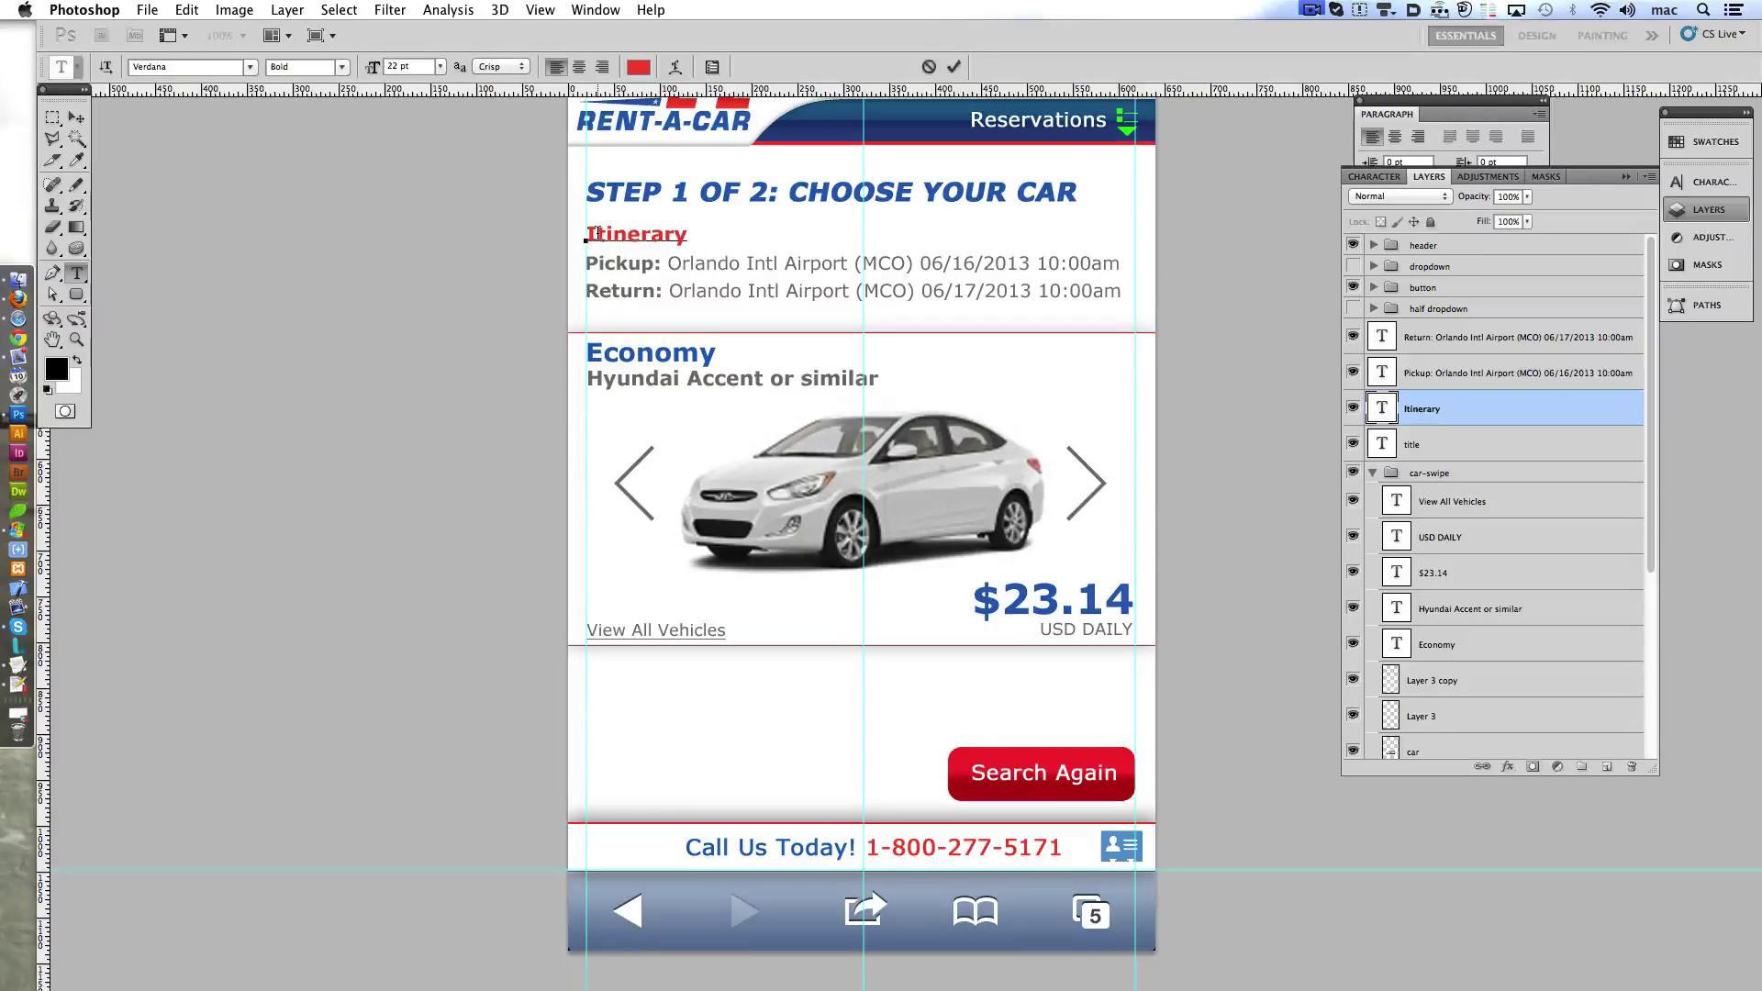
pyautogui.write('Your')
pyautogui.click(956, 67)
pyautogui.scroll(3, 1010, 625)
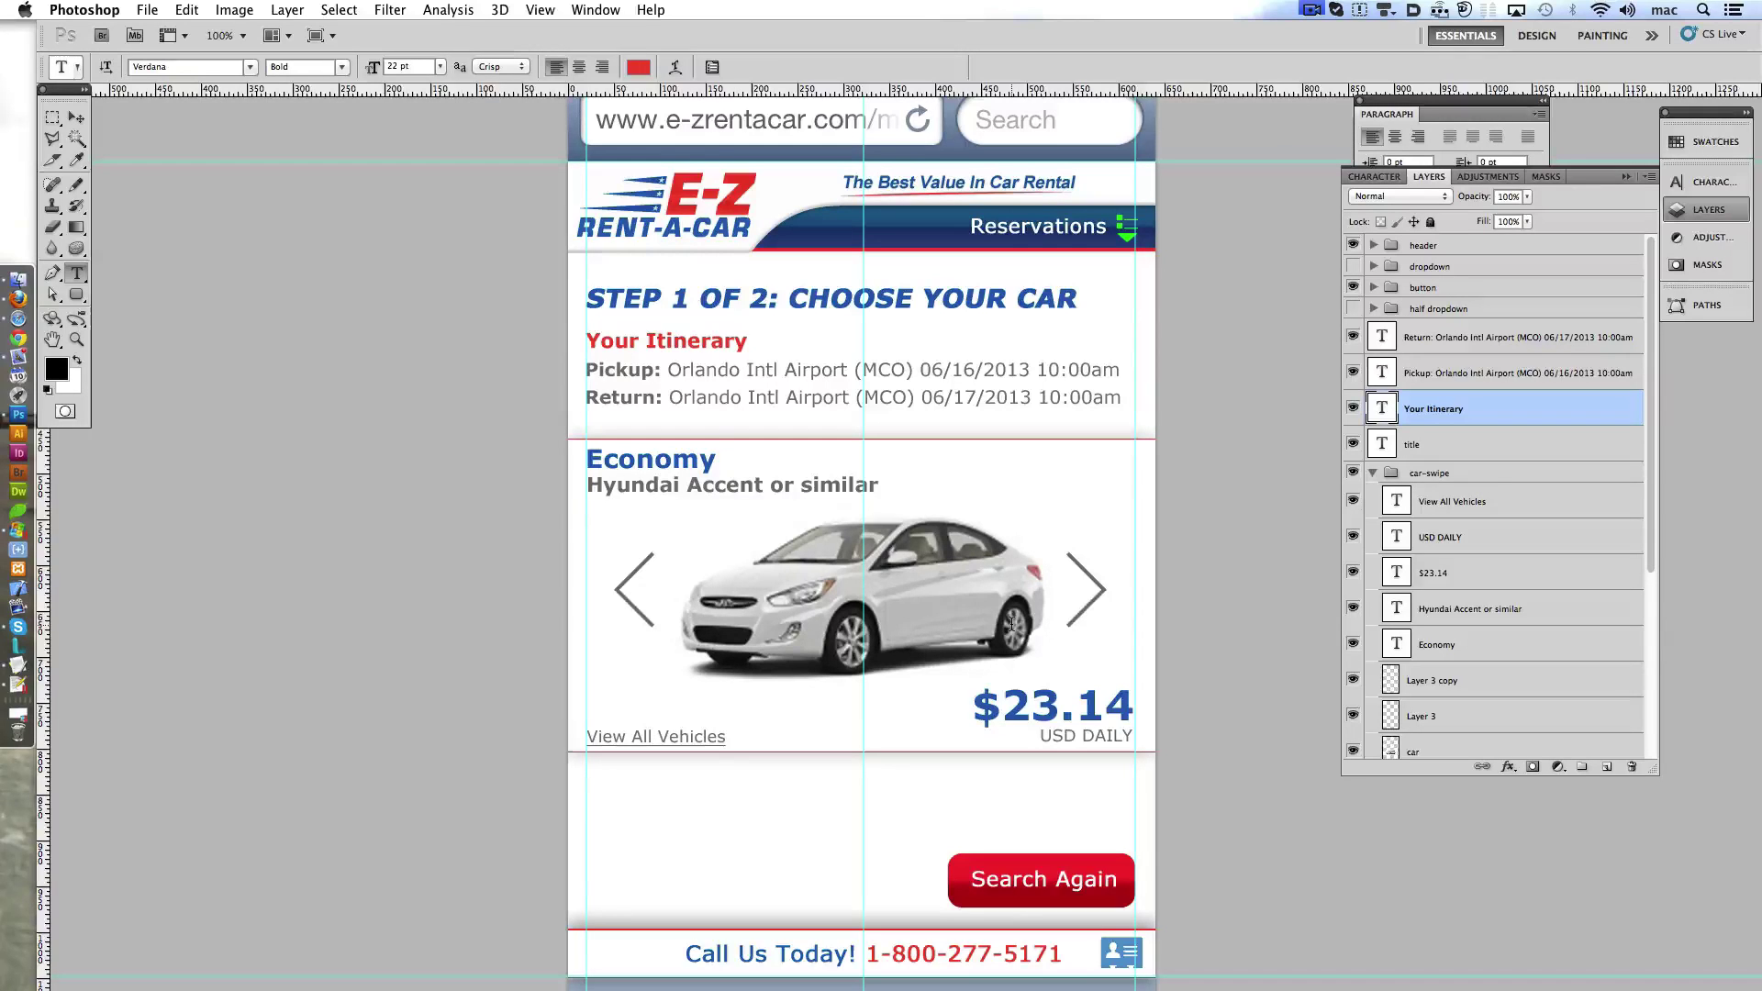
# - Add tabs after the Pickup and Return labels so their values line up
pyautogui.click(659, 368)
pyautogui.press('Tab')
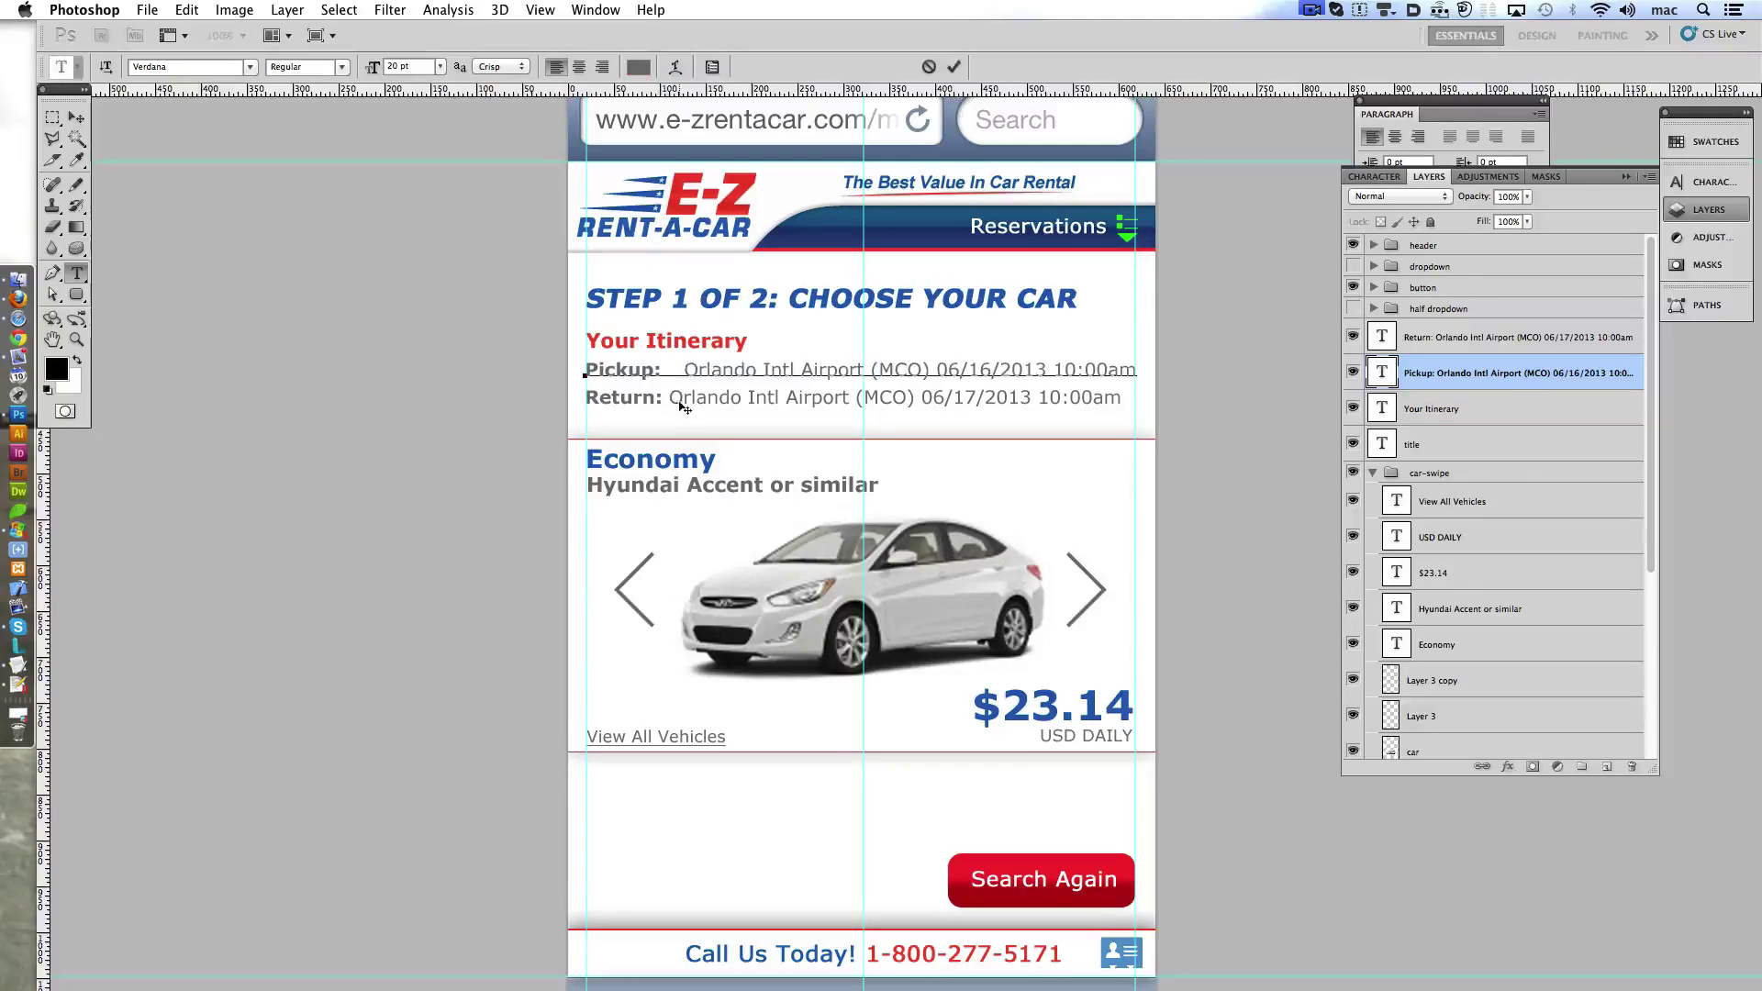
pyautogui.click(955, 67)
pyautogui.click(664, 397)
pyautogui.press('Tab')
pyautogui.hotkey('ctrl', 'Return')
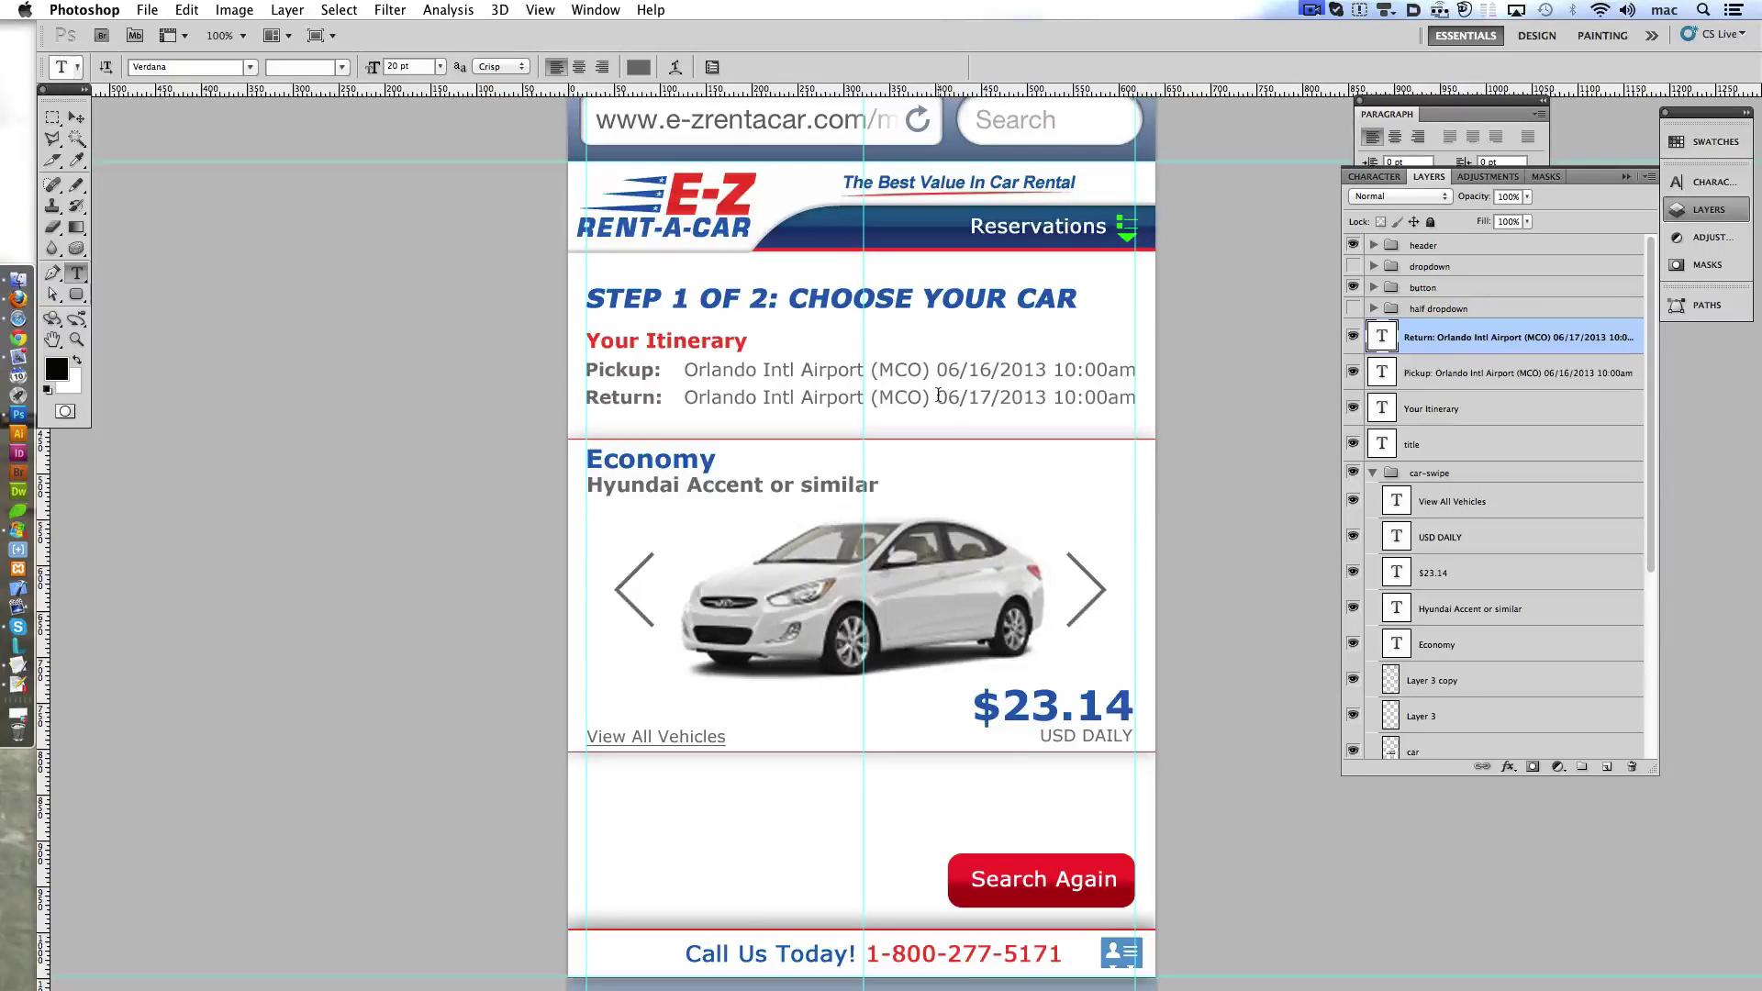
# - Rename the button group to 'search again' and nudge the Search Again button upward
pyautogui.click(1373, 472)
pyautogui.doubleClick(1422, 287)
pyautogui.write('searc')
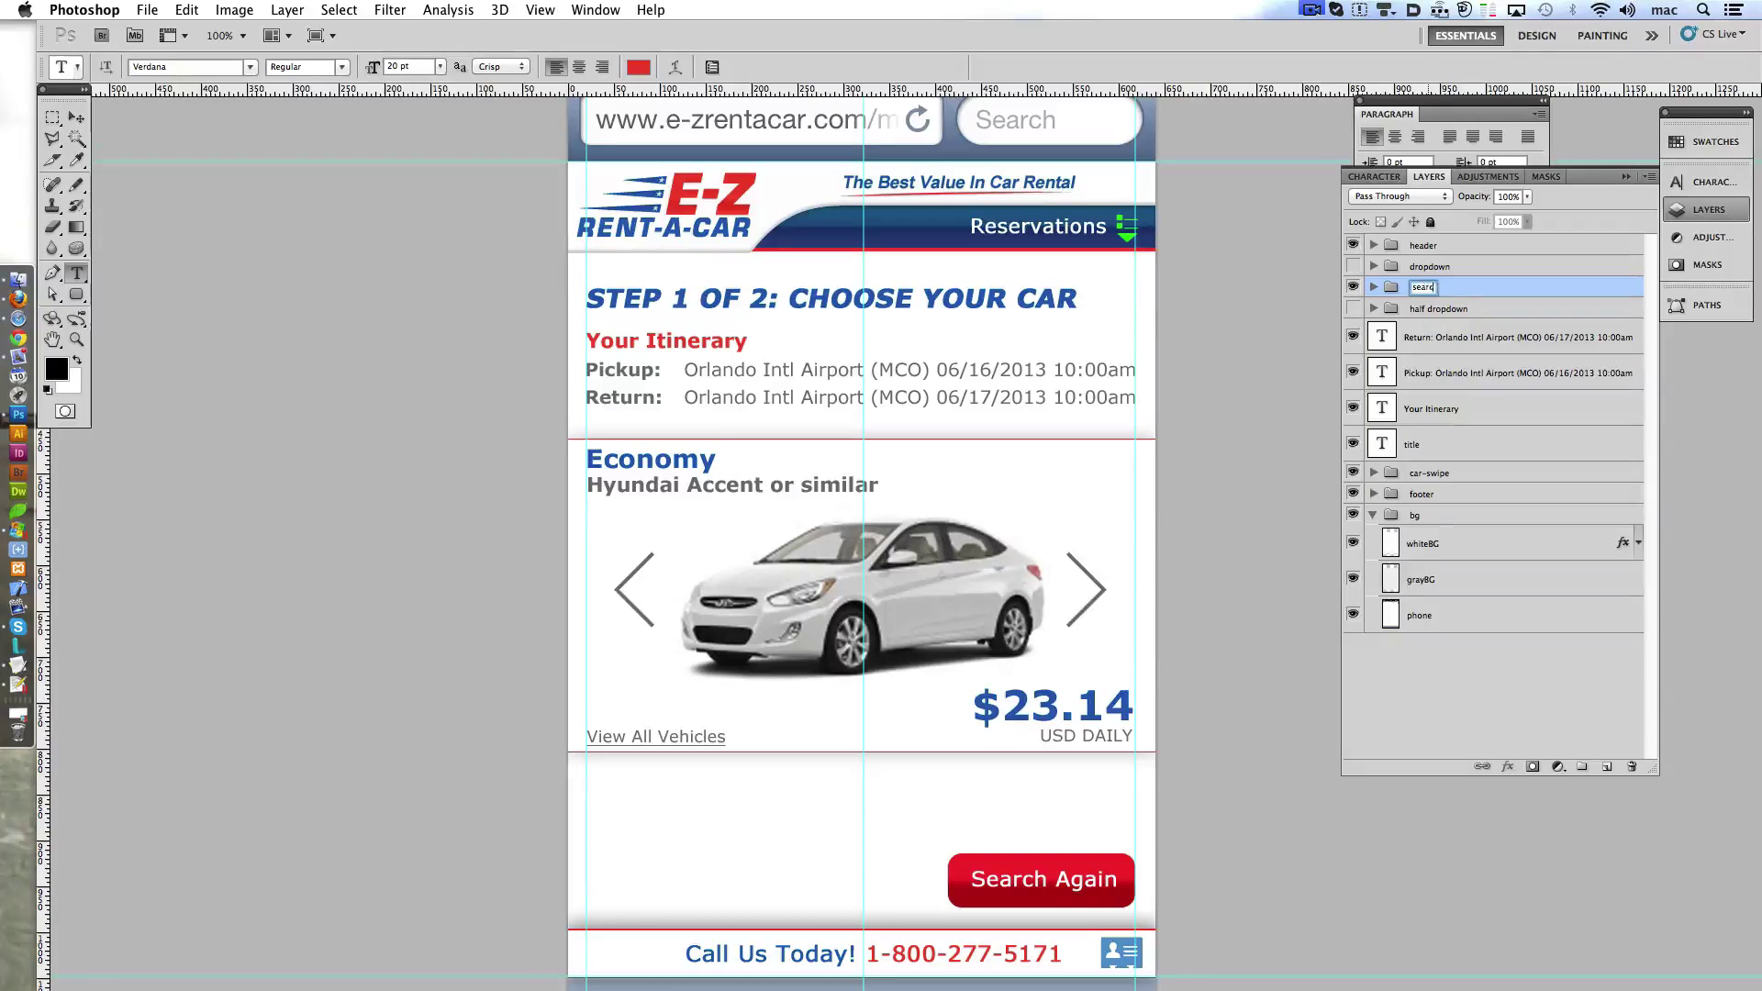
pyautogui.write('h again')
pyautogui.press('Return')
pyautogui.hotkey('shift', 'Up')
pyautogui.hotkey('shift', 'Up')
pyautogui.hotkey('shift', 'Up')
pyautogui.hotkey('shift', 'Up')
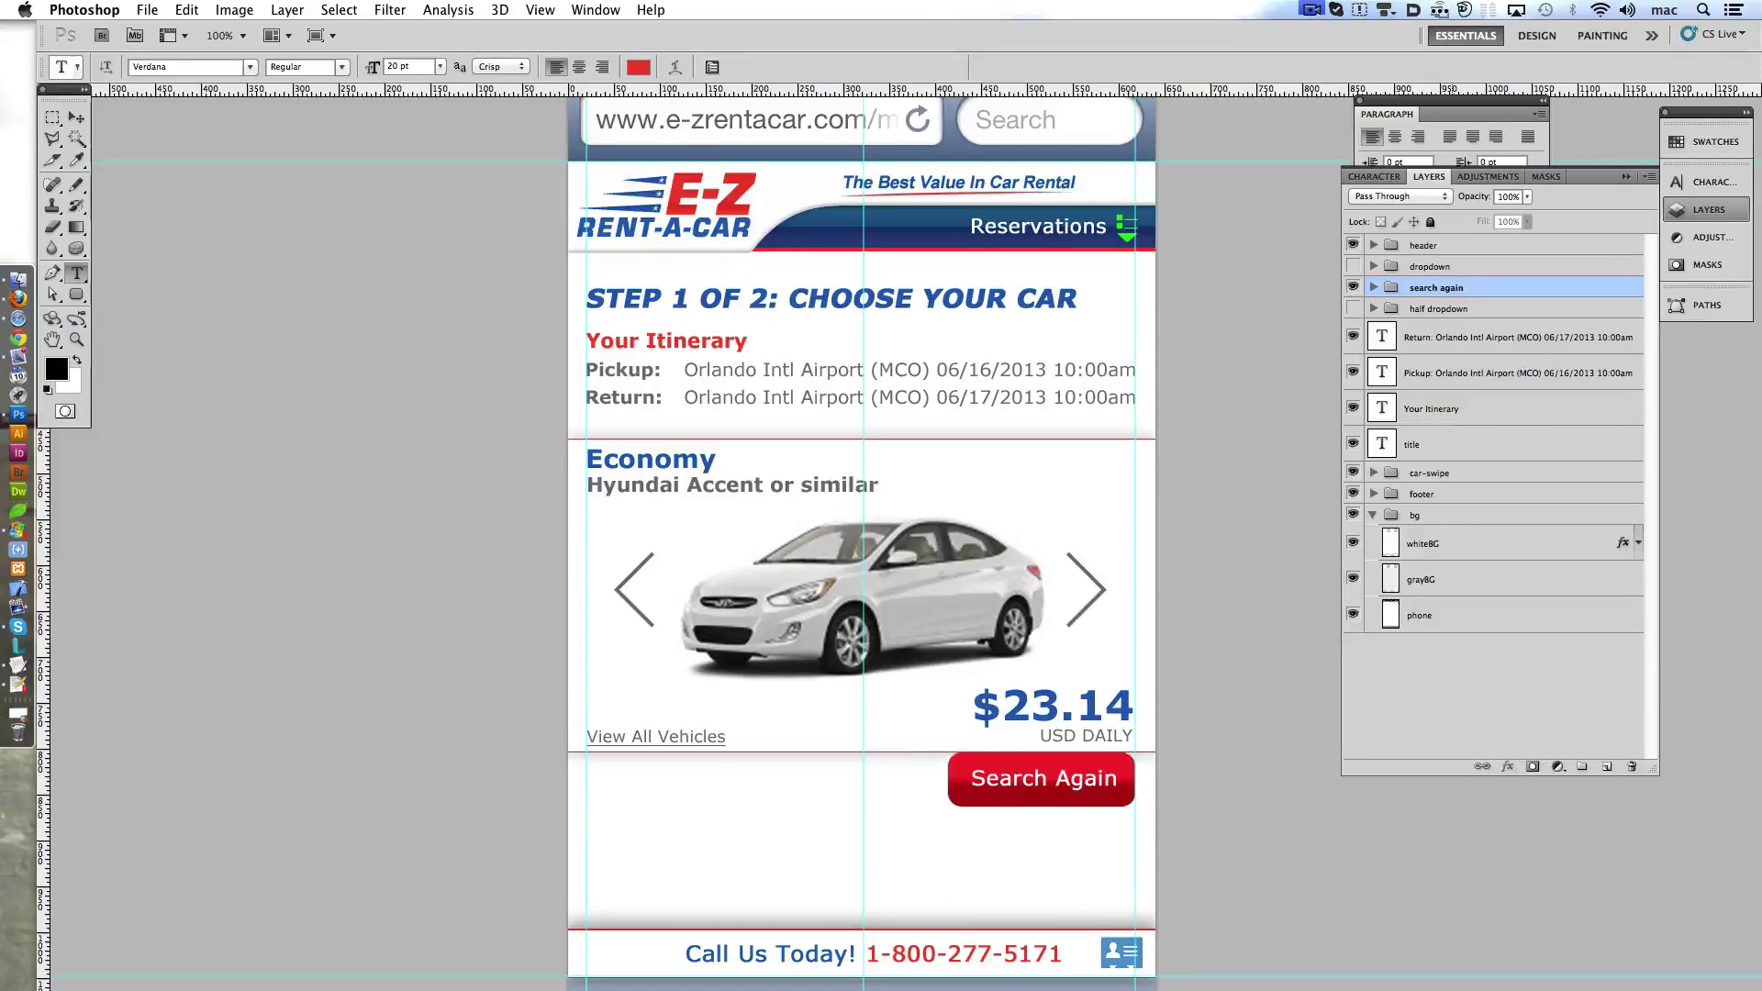
pyautogui.hotkey('shift', 'Down')
pyautogui.hotkey('shift', 'Up')
pyautogui.hotkey('shift', 'Down')
pyautogui.hotkey('shift', 'Down')
pyautogui.hotkey('shift', 'Down')
# - Zoom out to view the whole phone mockup, then launch Xcode
pyautogui.scroll(3, 636, 548)
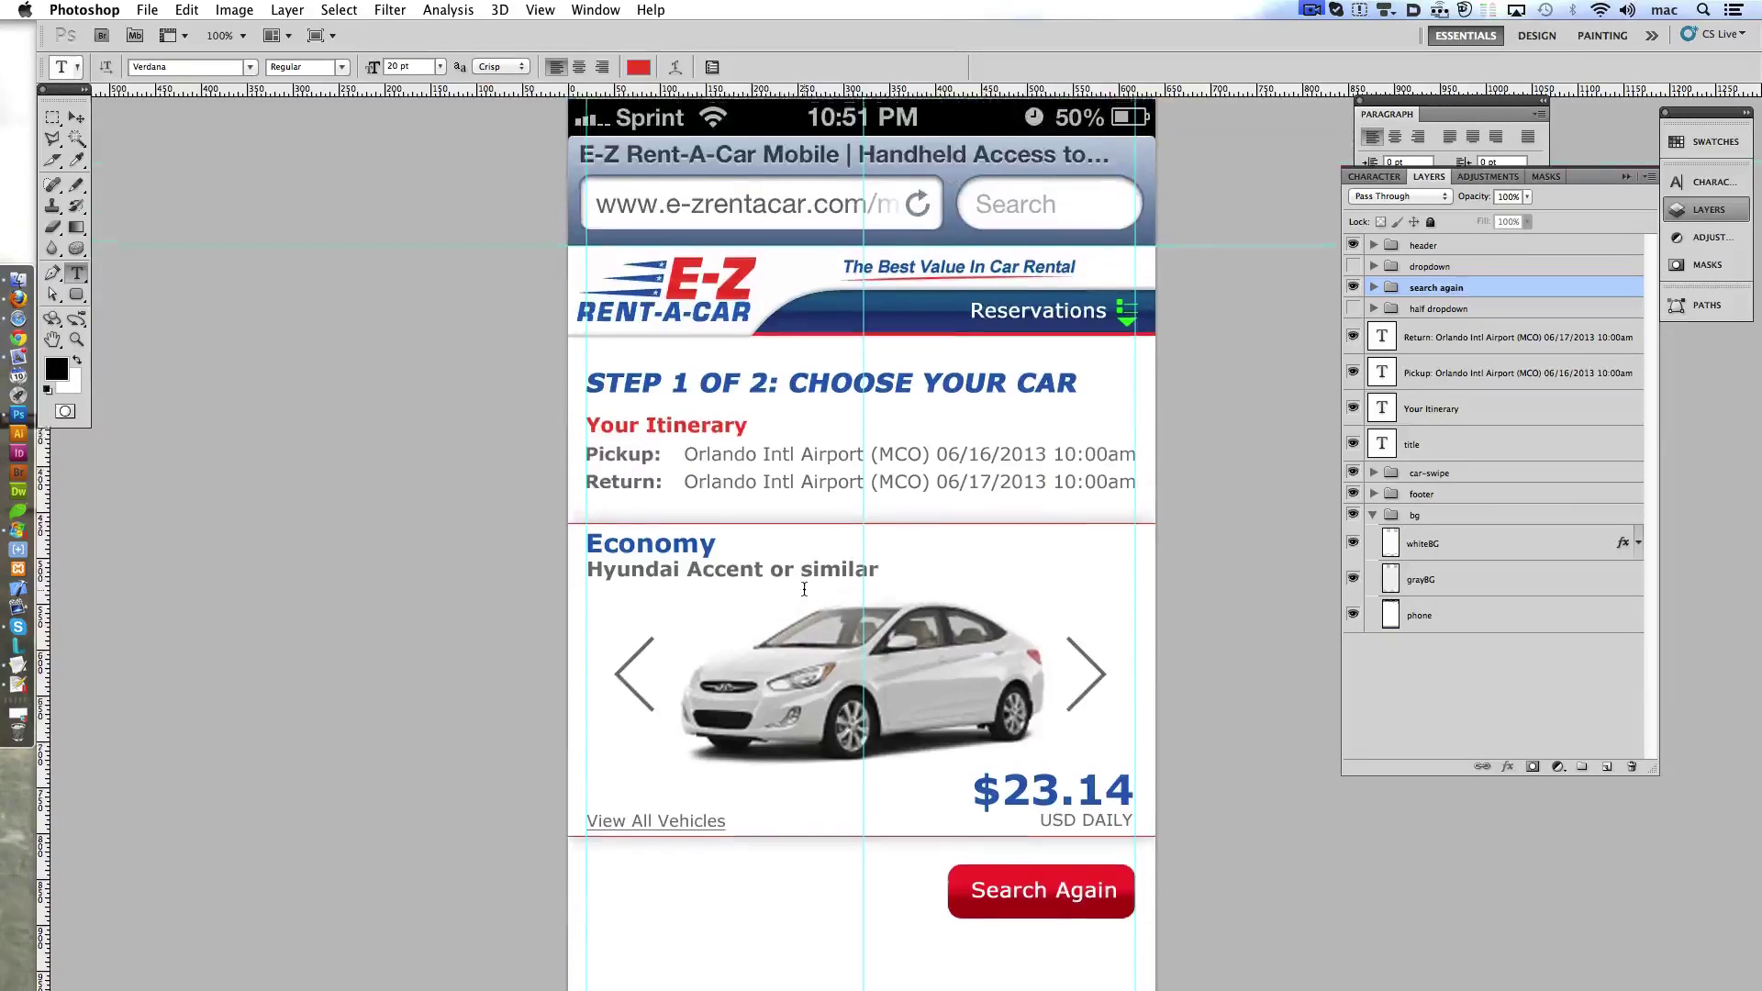
pyautogui.click(76, 343)
pyautogui.hotkey('ctrl', '-')
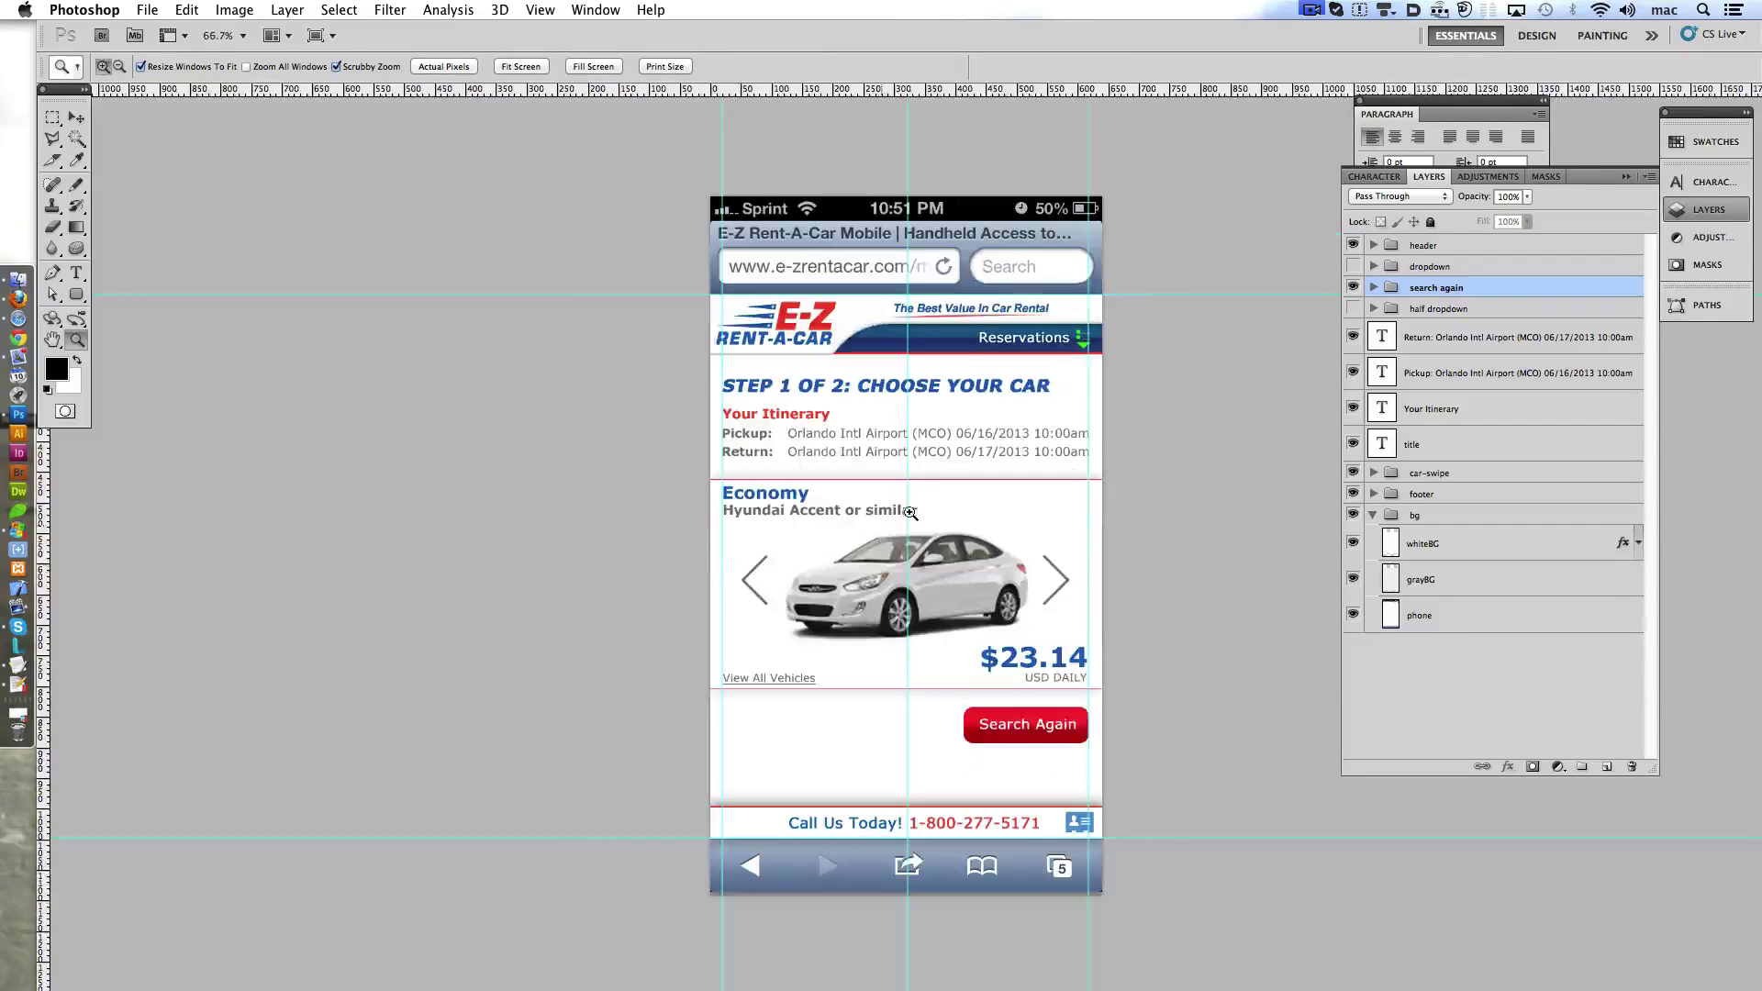
pyautogui.scroll(-2, 140, 456)
pyautogui.rightClick(18, 588)
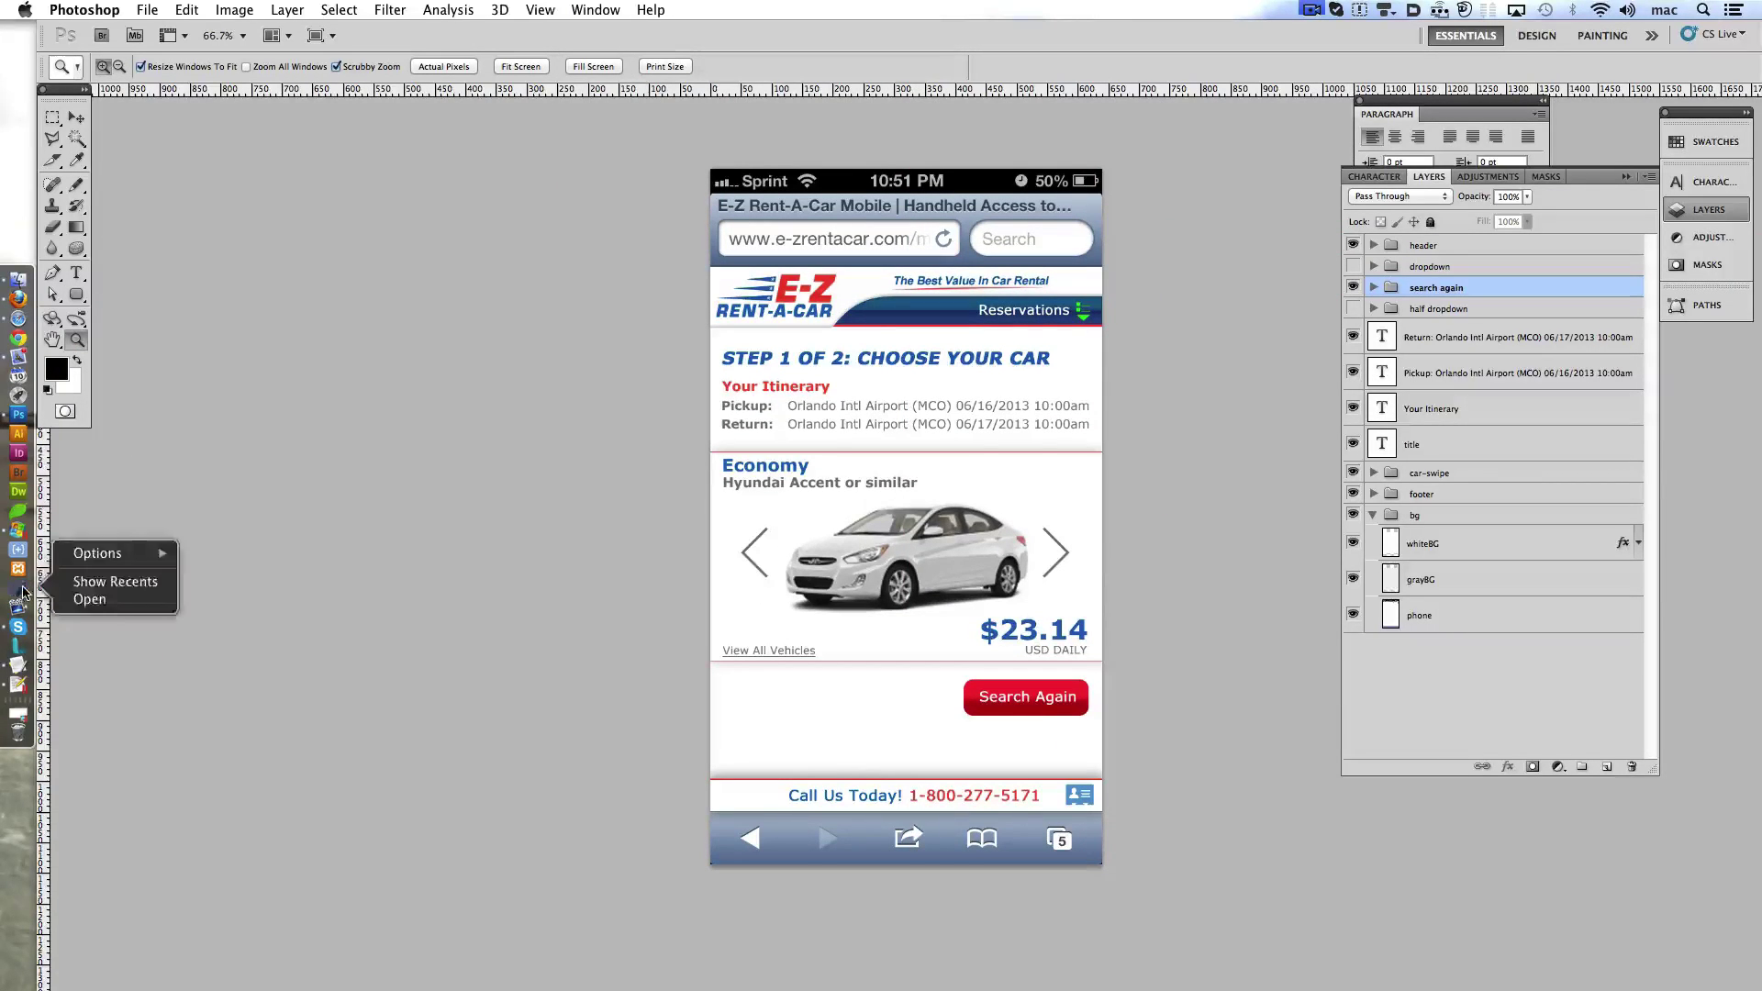
pyautogui.click(64, 608)
# - Launch the iOS Simulator and bring up the Hertz rental page in Safari
pyautogui.click(545, 158)
pyautogui.rightClick(17, 588)
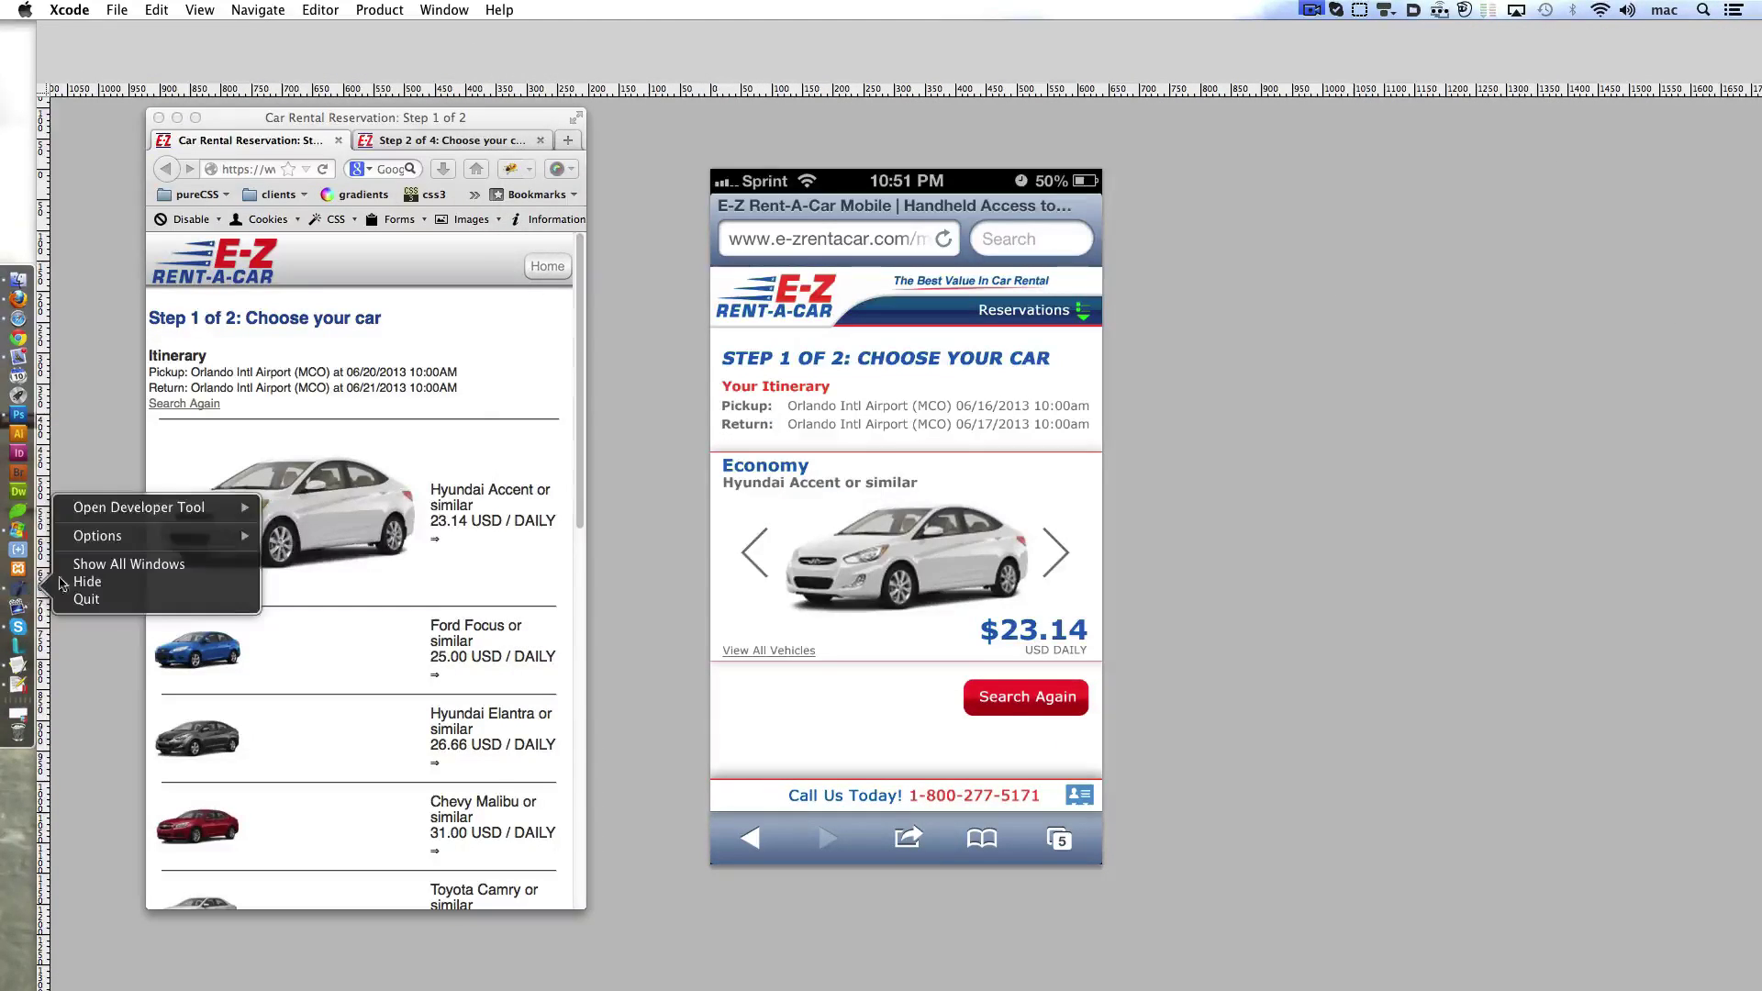
pyautogui.click(330, 527)
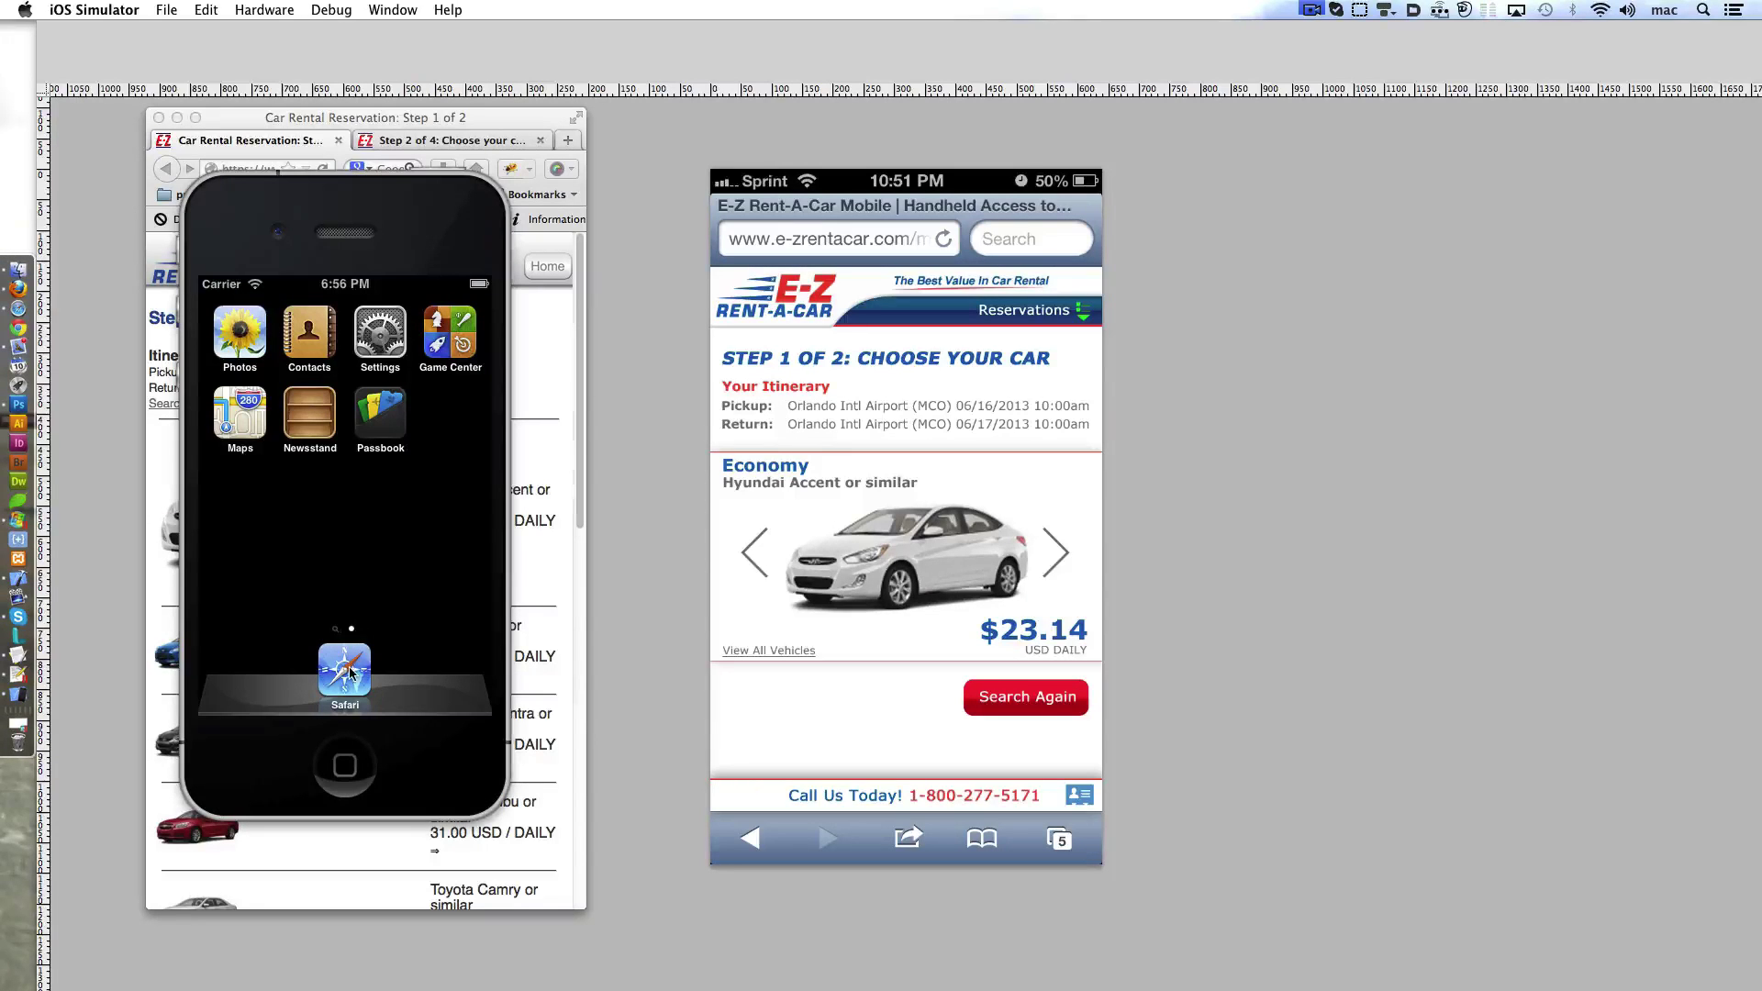
pyautogui.click(353, 671)
pyautogui.click(452, 694)
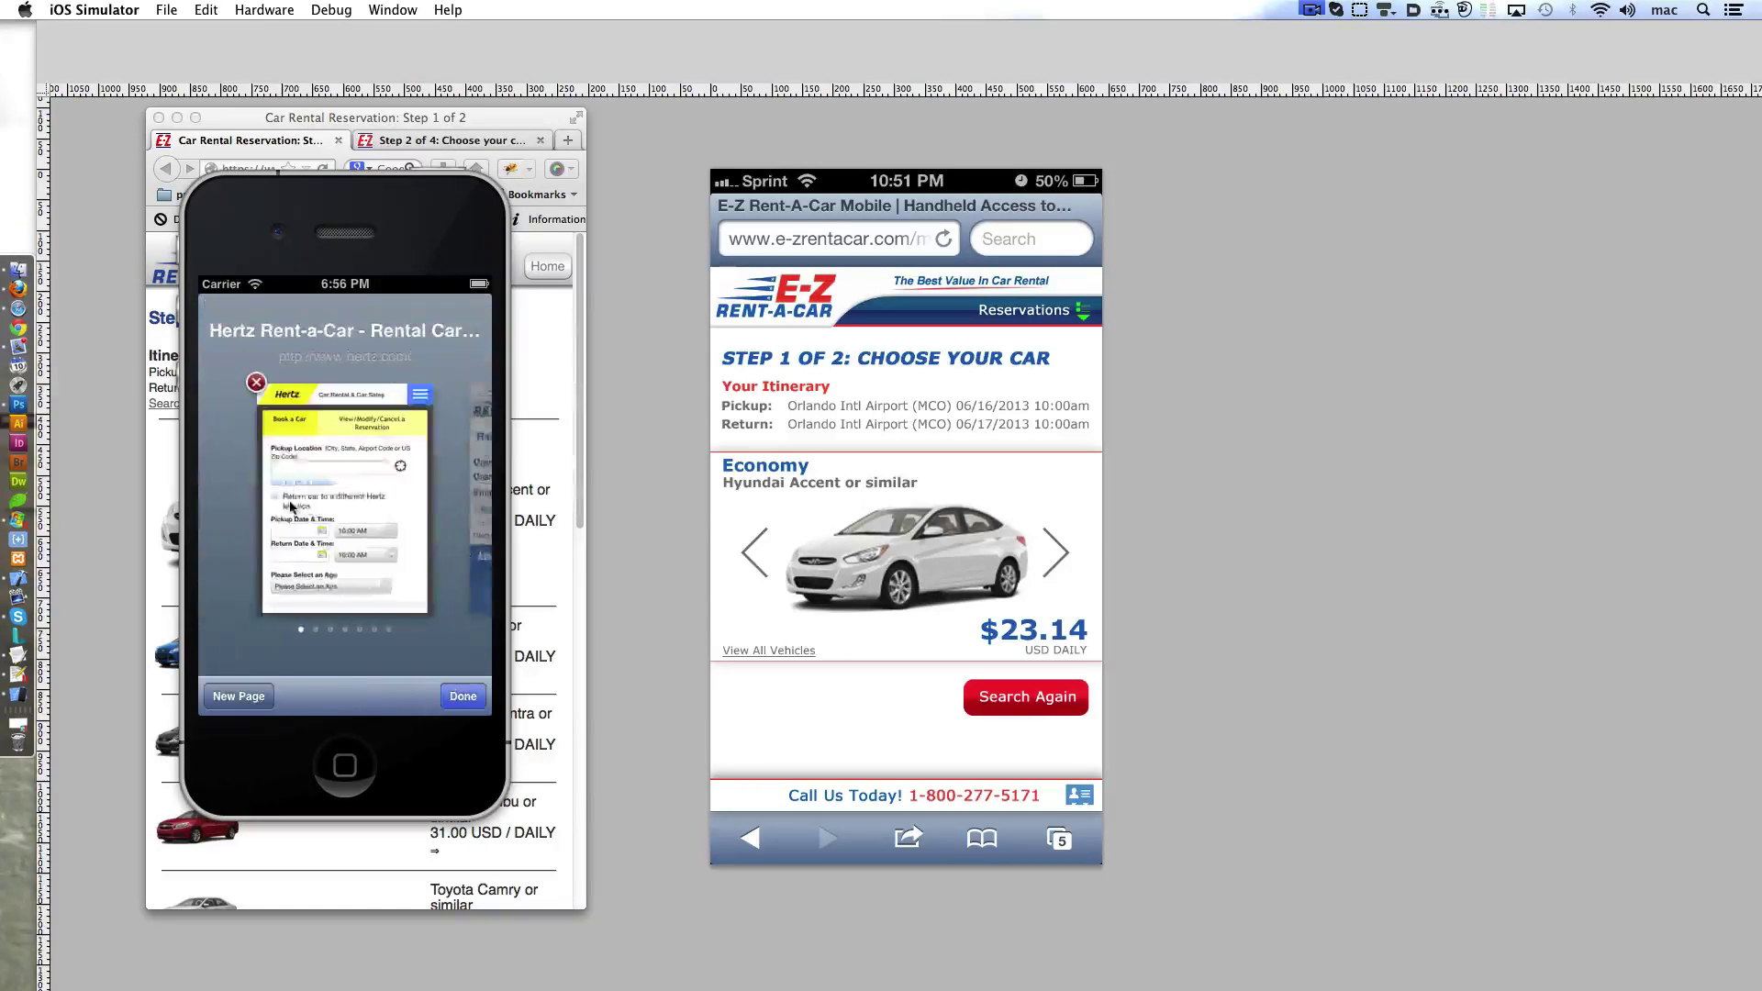
pyautogui.click(332, 491)
# - Search Hertz for an MCO pickup on June 26, renter age 25+, as a guest
pyautogui.write('MCO')
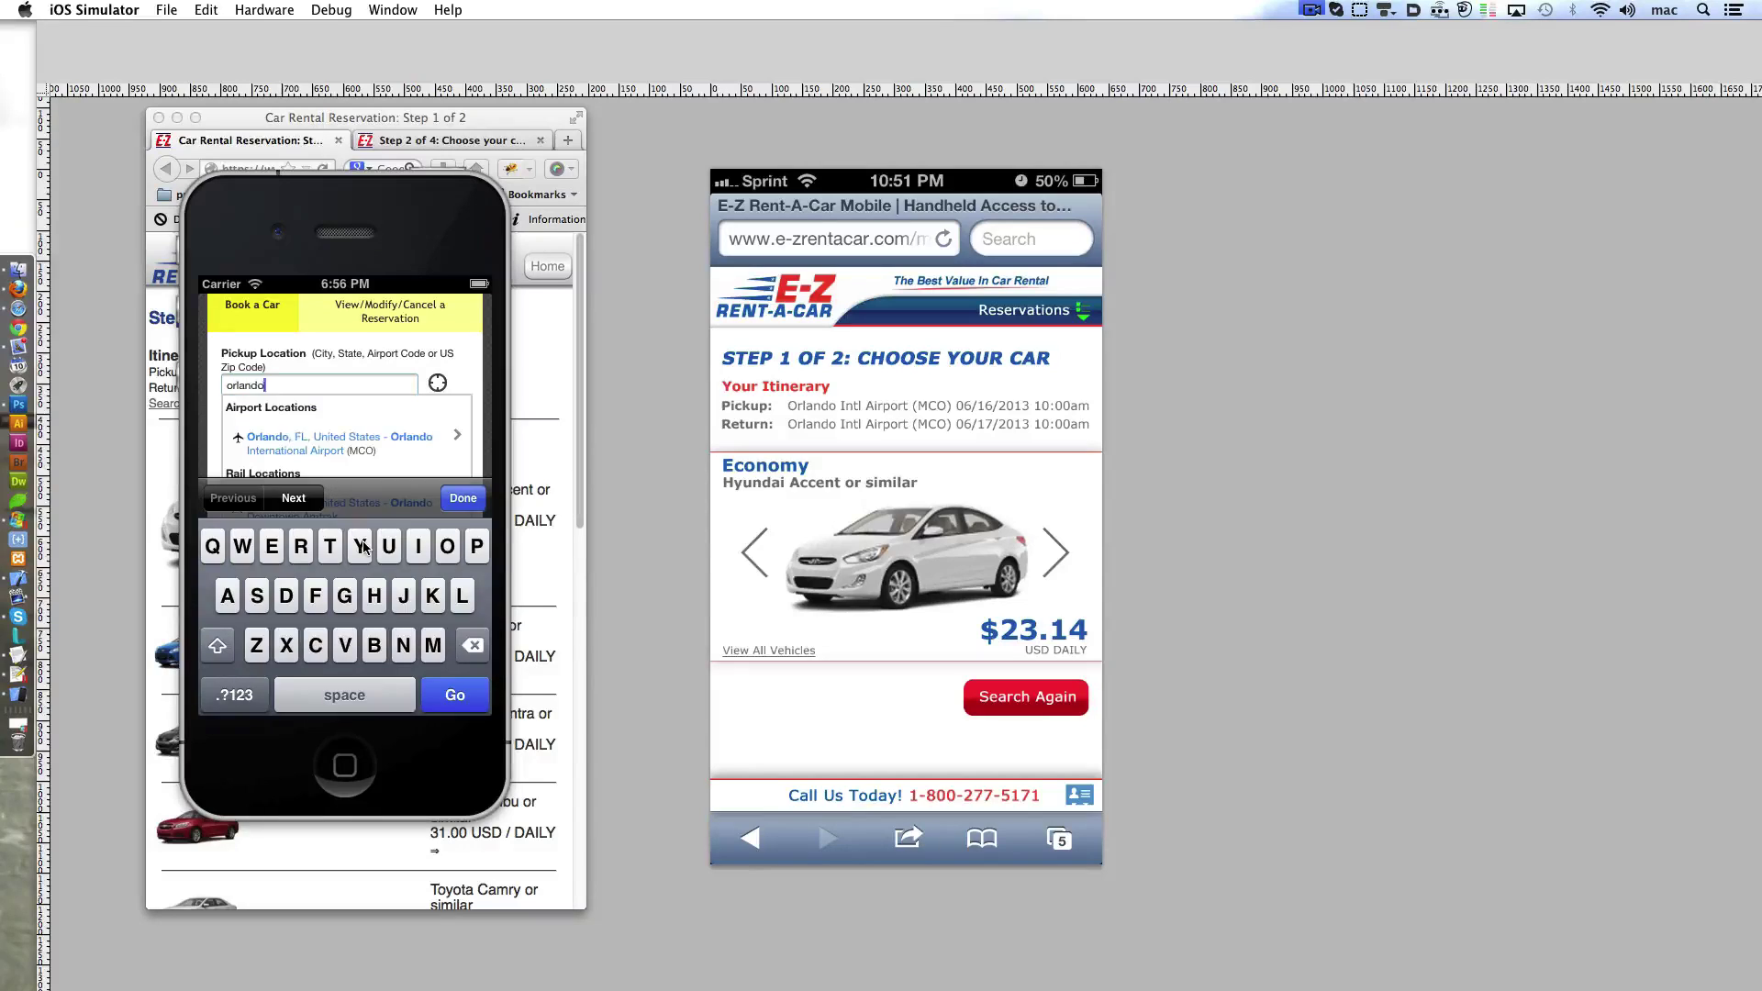
pyautogui.click(287, 449)
pyautogui.click(310, 496)
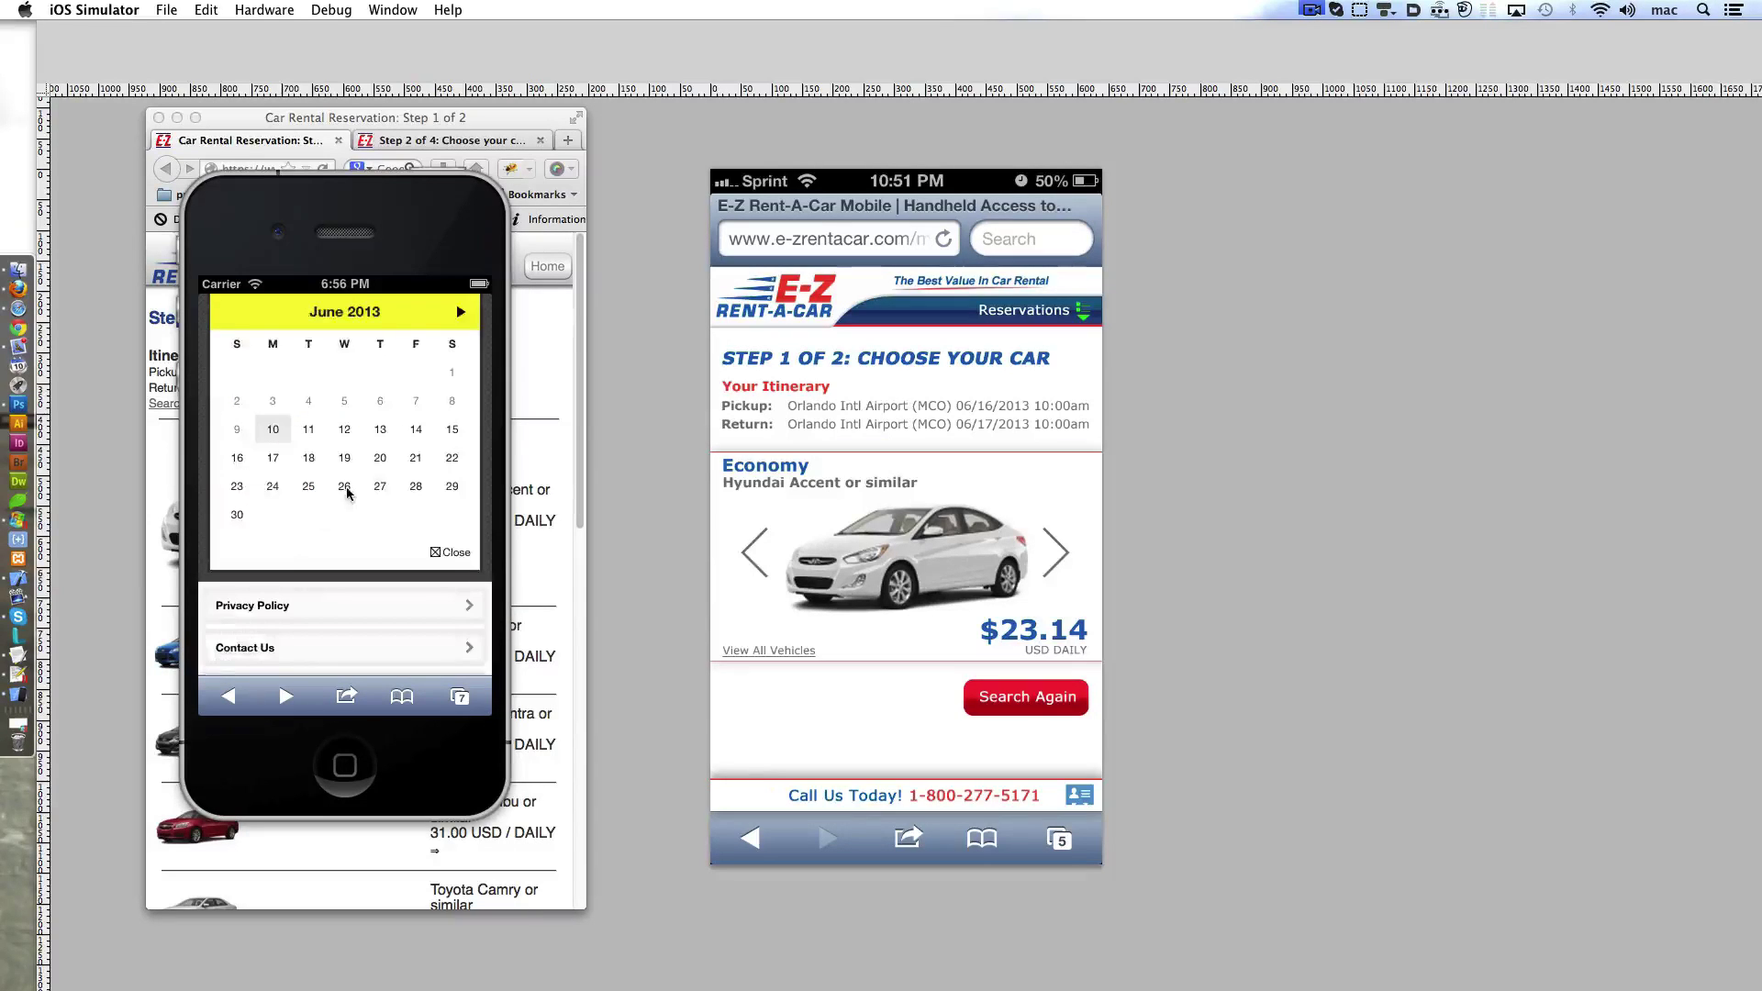
pyautogui.click(345, 488)
pyautogui.click(358, 596)
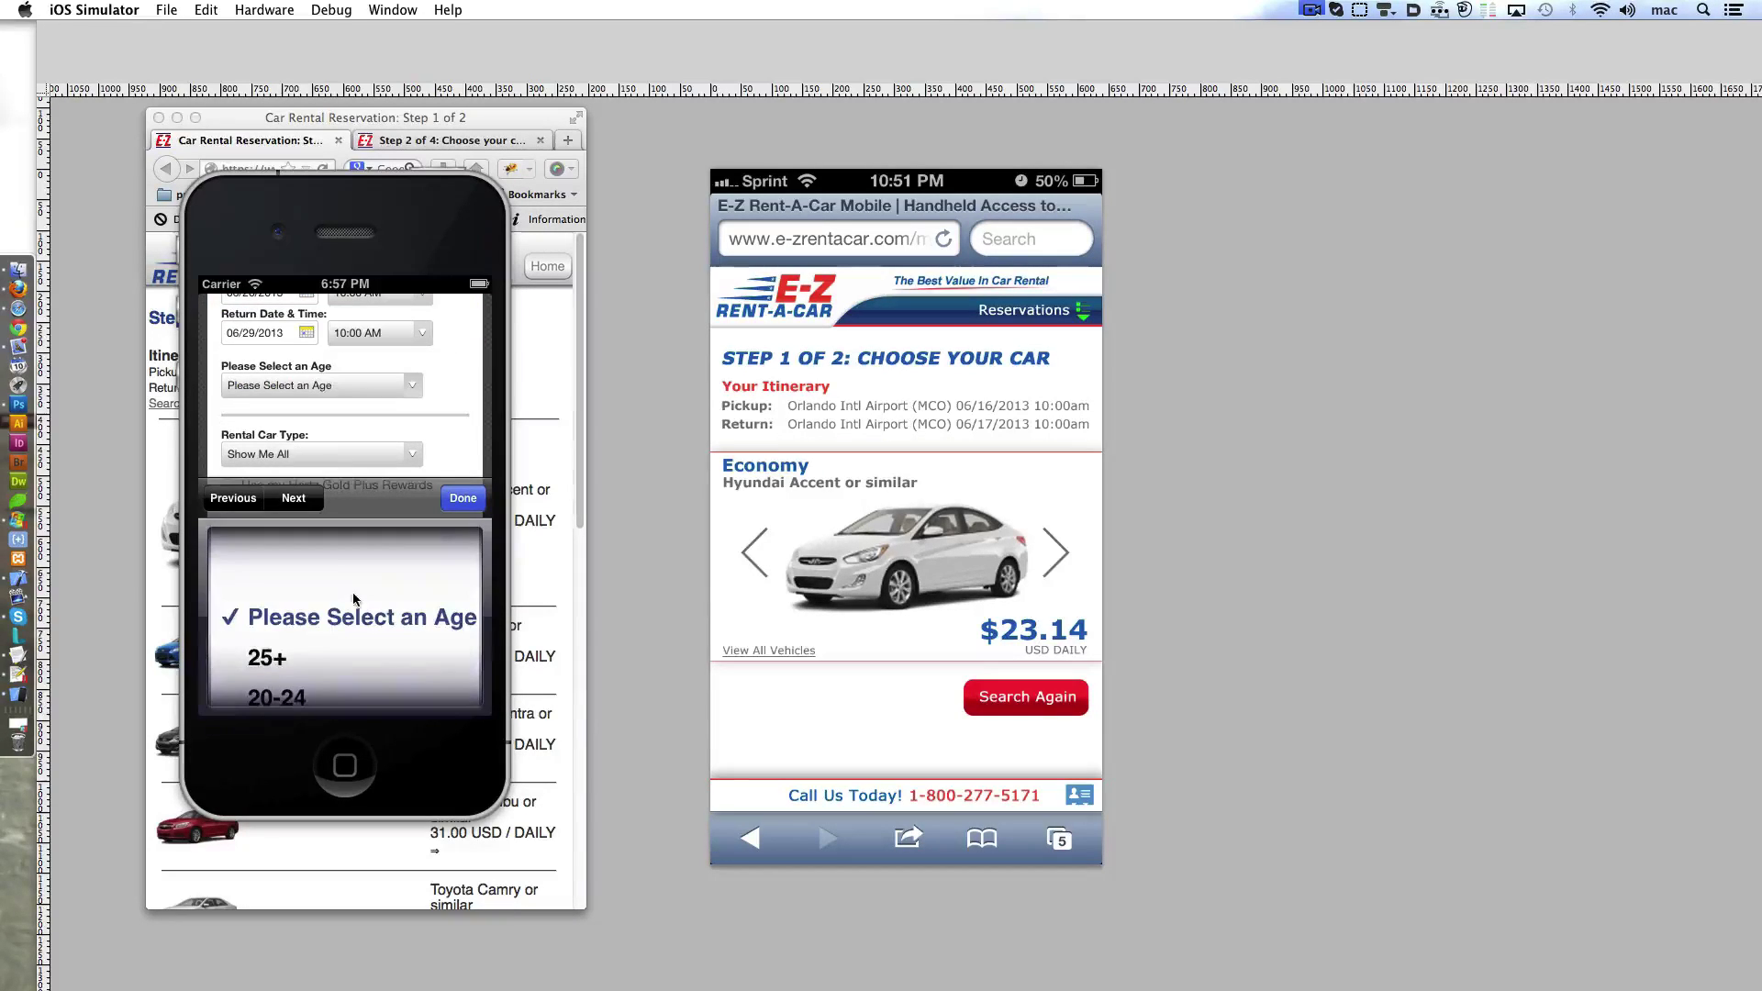
pyautogui.click(358, 657)
pyautogui.click(459, 500)
pyautogui.click(364, 647)
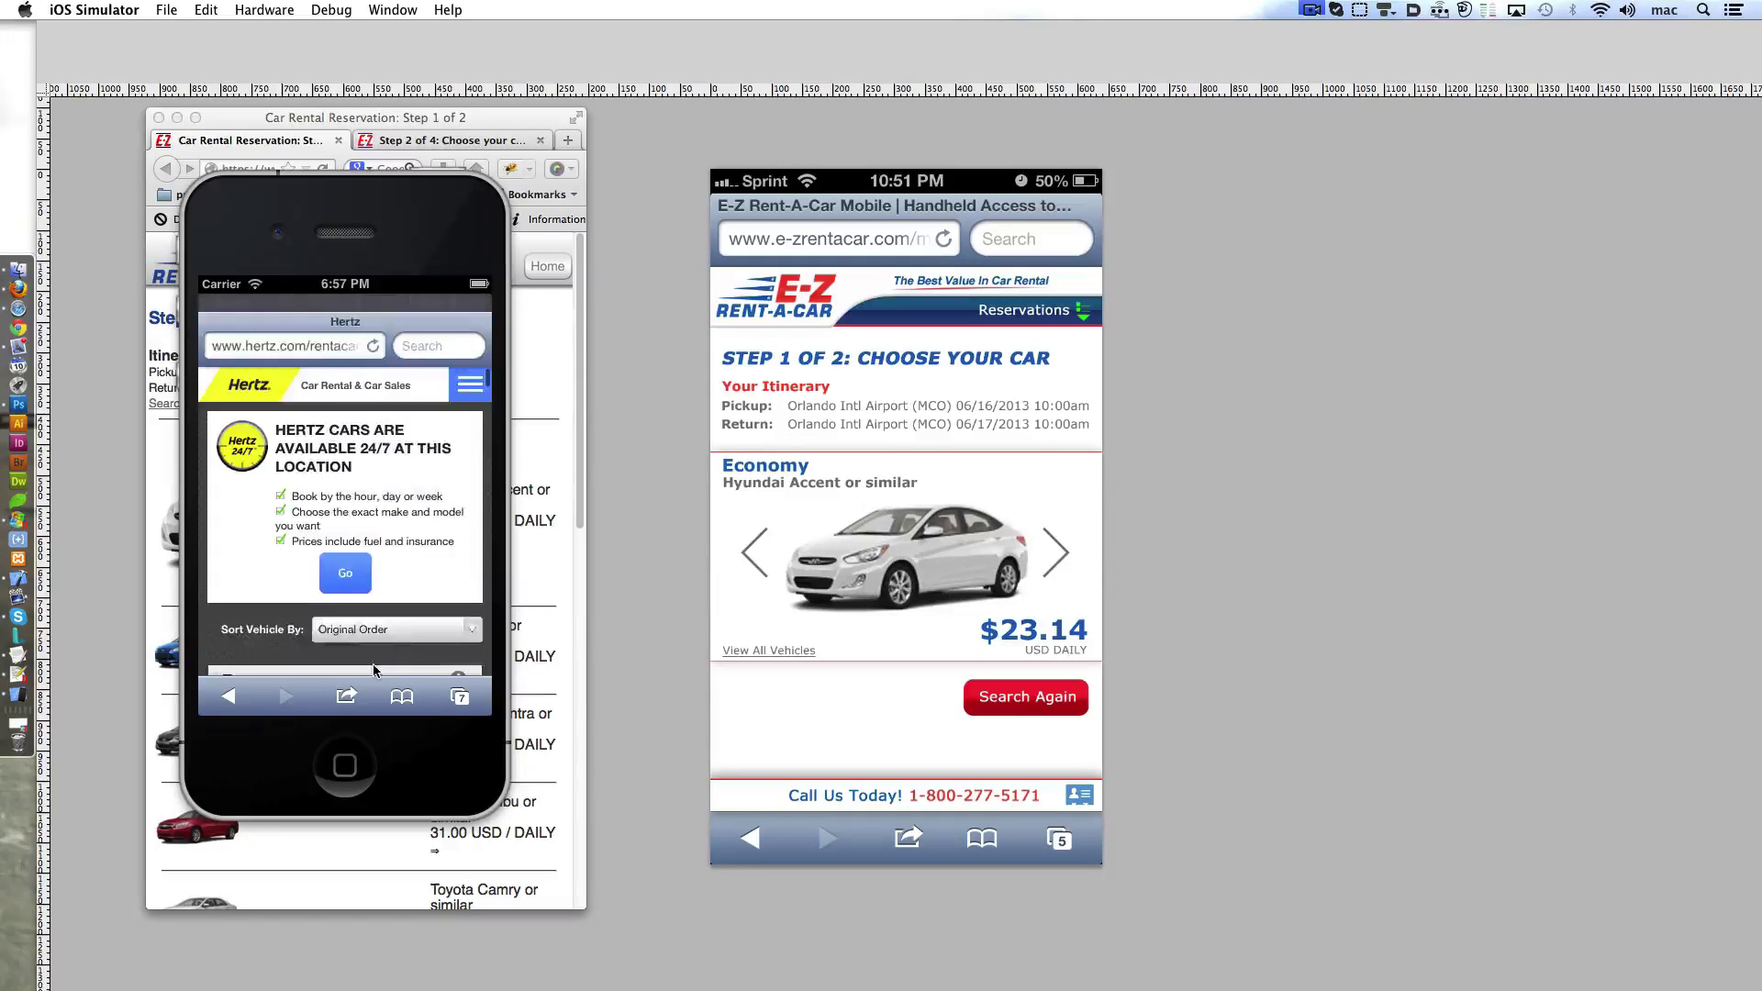
# - Inspect the Economy class details in the Hertz results
pyautogui.moveTo(372, 664); pyautogui.dragTo(295, 558)
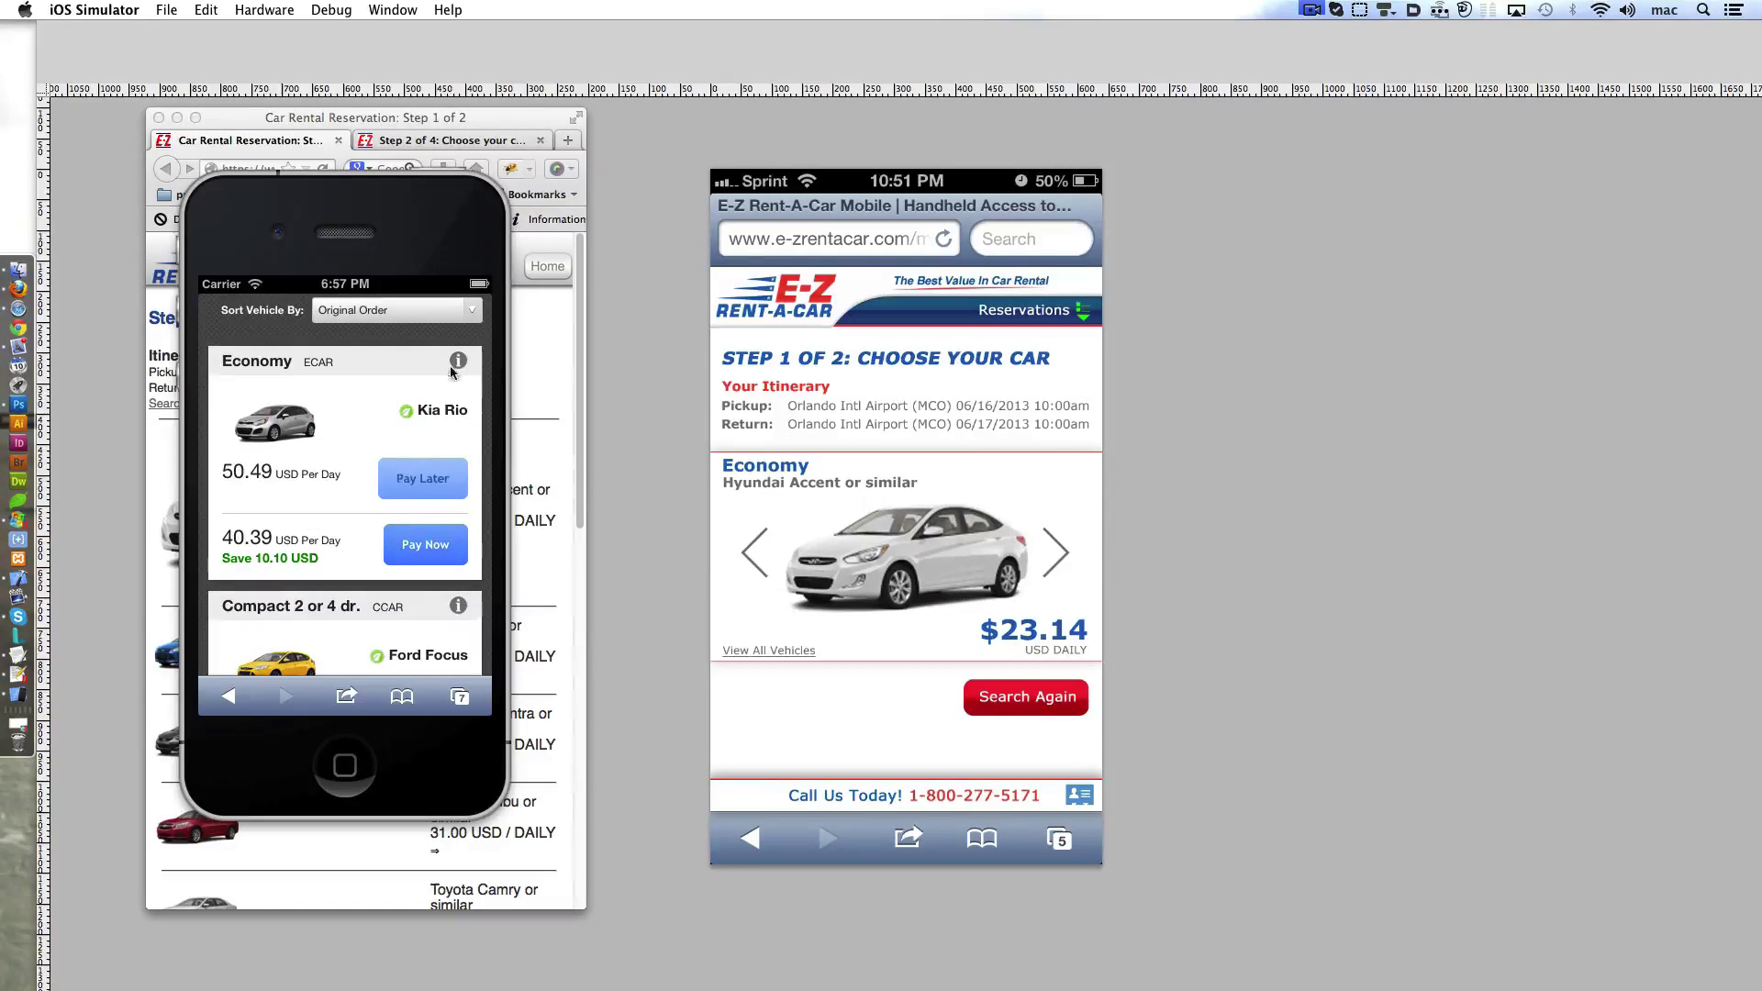
pyautogui.click(453, 364)
pyautogui.click(452, 363)
pyautogui.click(452, 364)
# - Scroll through the Hertz car list and back to the top, then show open pages
pyautogui.scroll(-10, 386, 367)
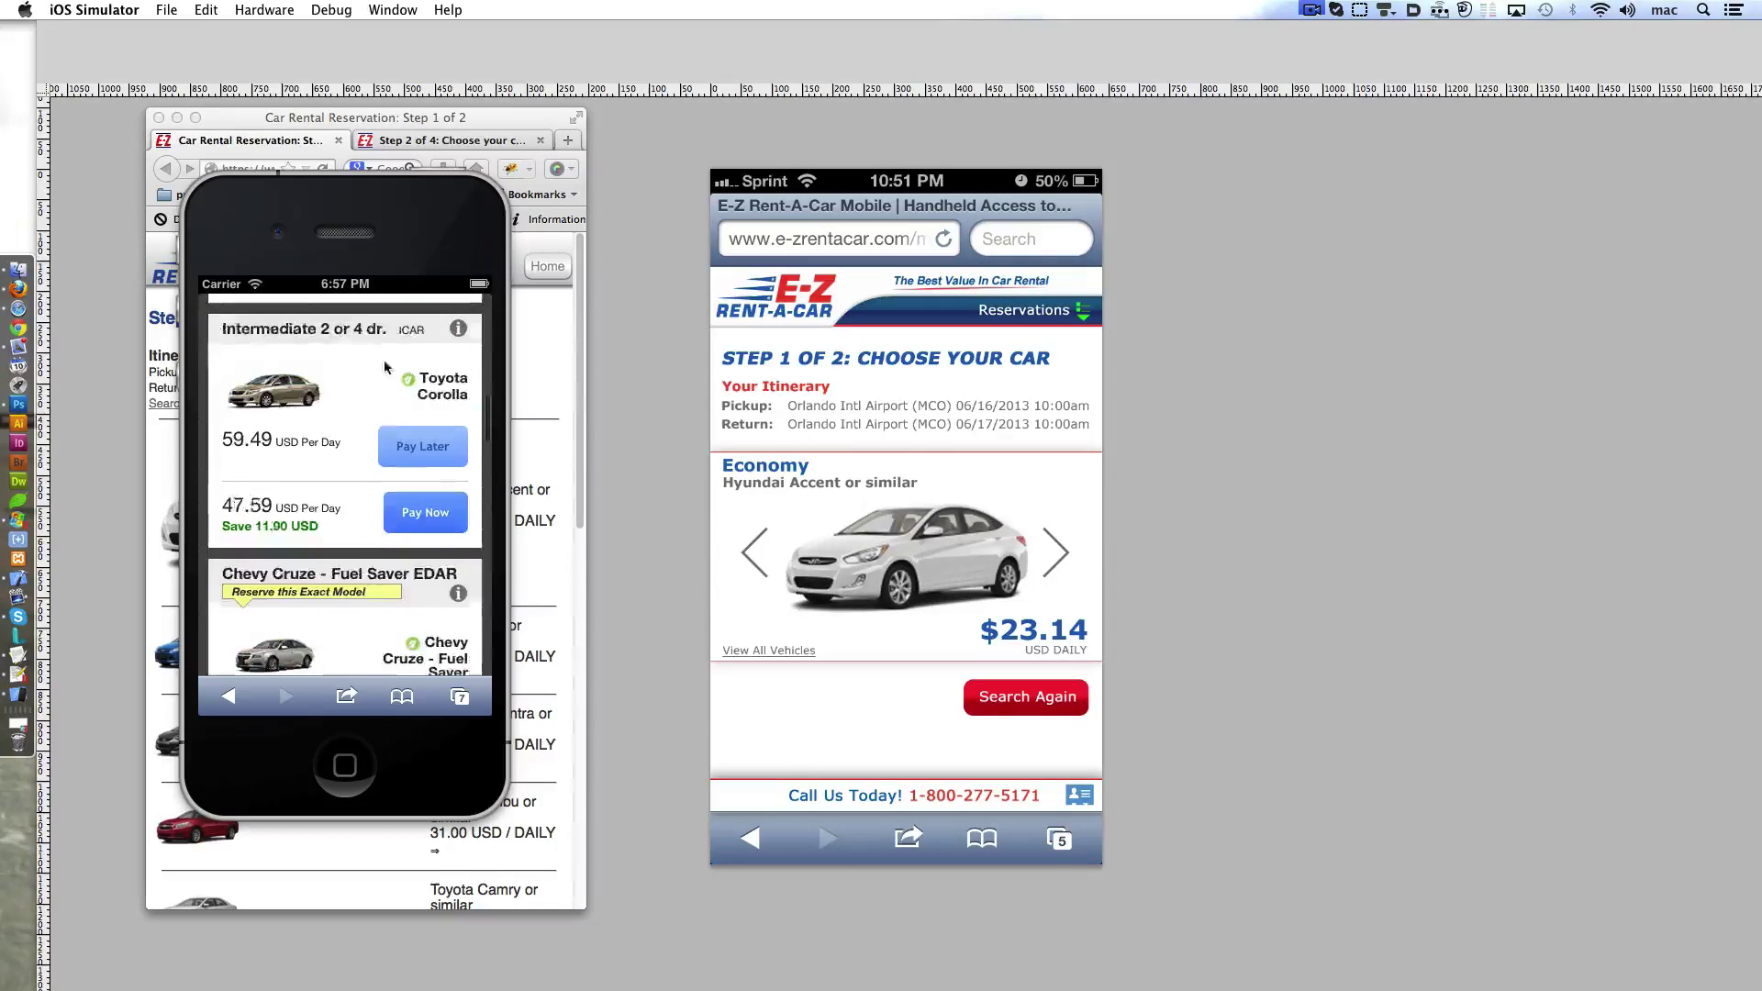
pyautogui.scroll(-5, 386, 367)
pyautogui.scroll(-5, 358, 504)
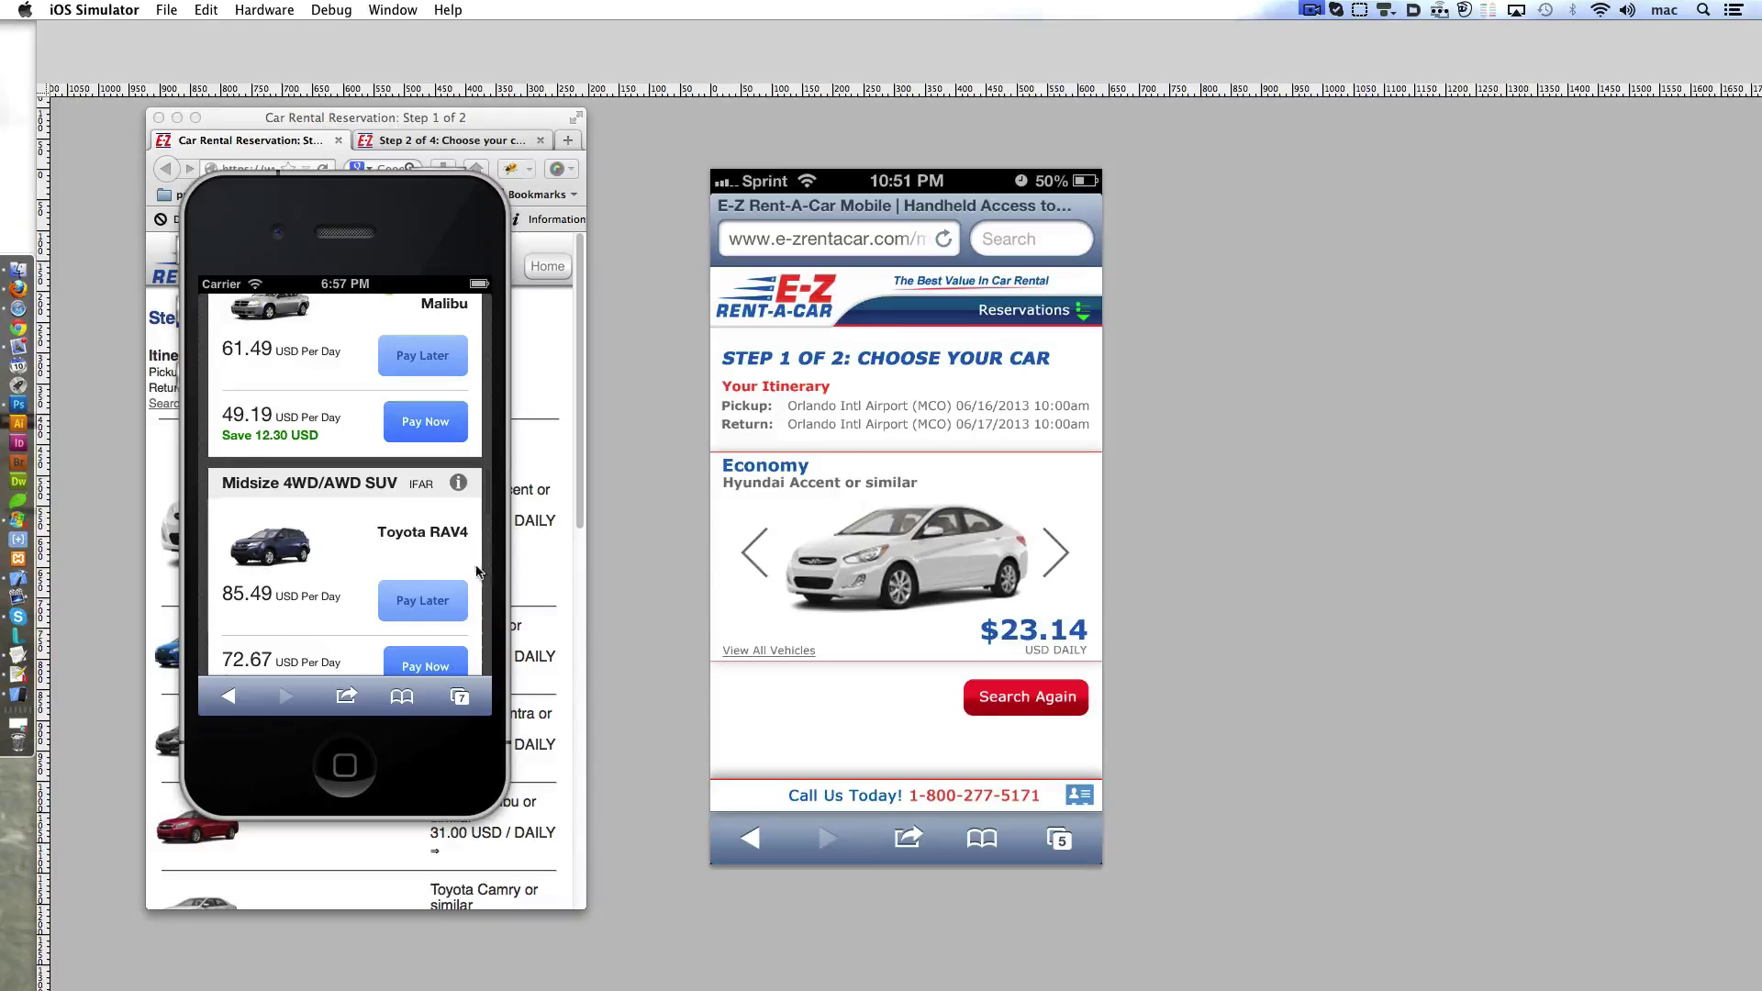
pyautogui.scroll(-5, 468, 578)
pyautogui.scroll(-5, 454, 587)
pyautogui.scroll(-5, 440, 597)
pyautogui.scroll(-5, 427, 611)
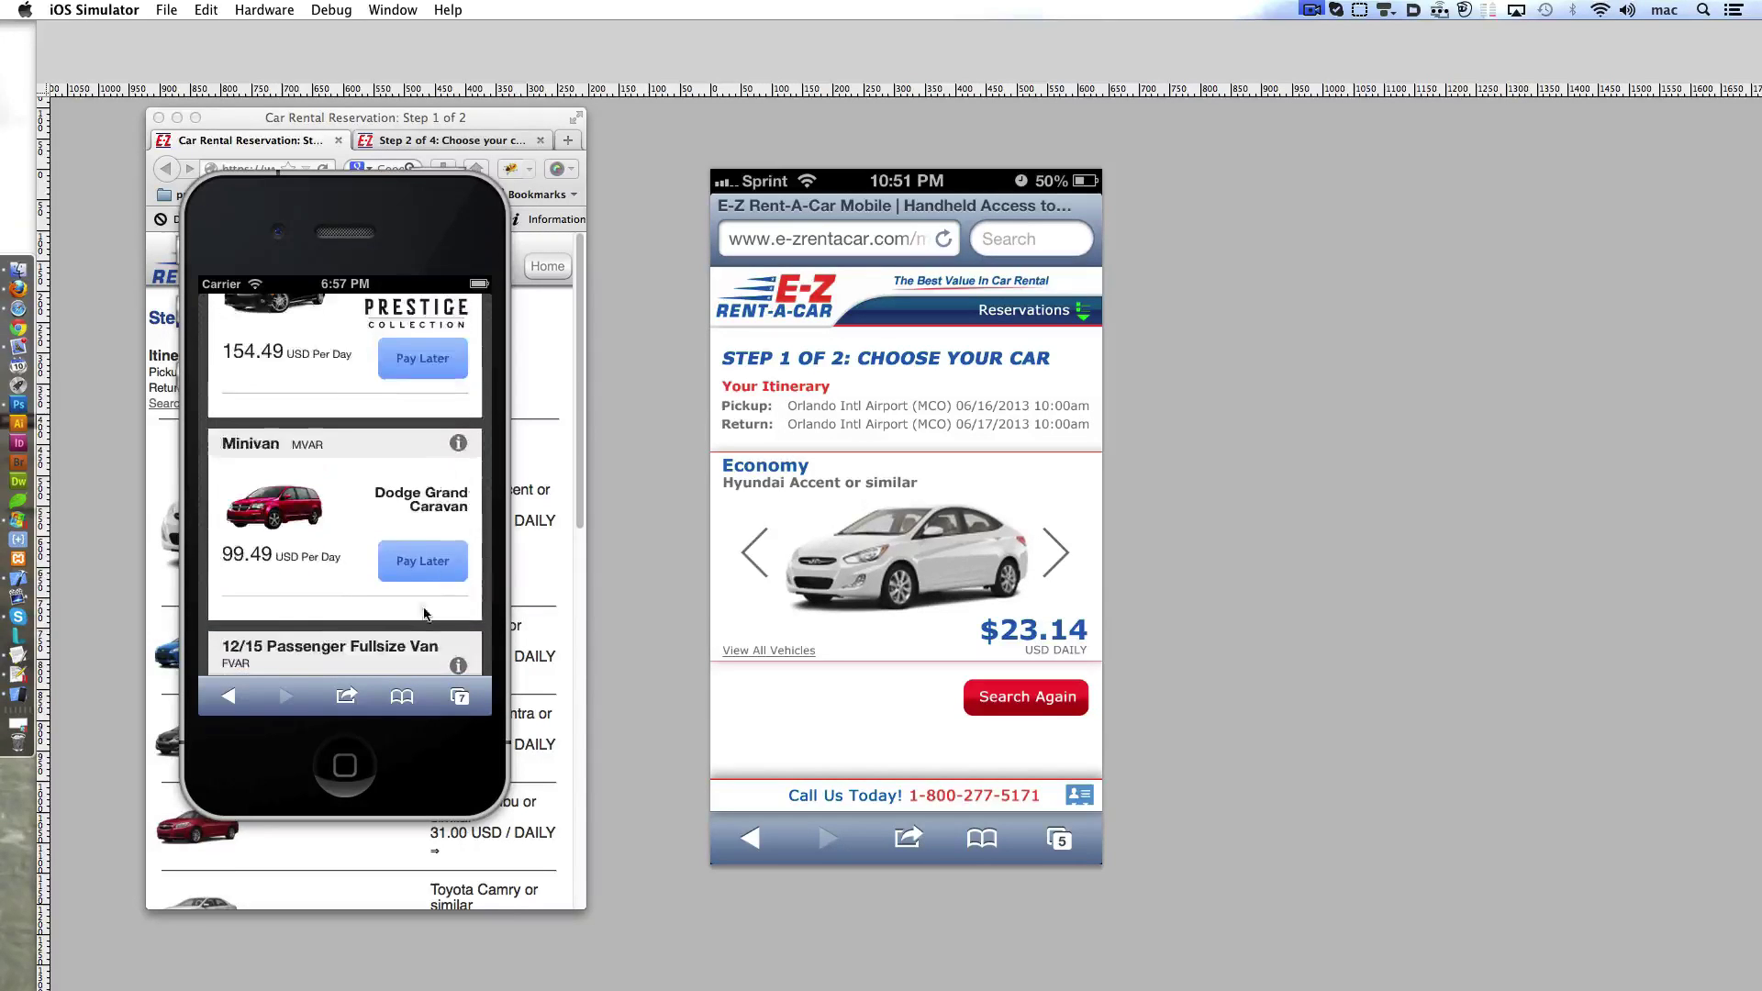
pyautogui.scroll(5, 424, 613)
pyautogui.scroll(5, 415, 578)
pyautogui.scroll(5, 406, 542)
pyautogui.scroll(5, 399, 504)
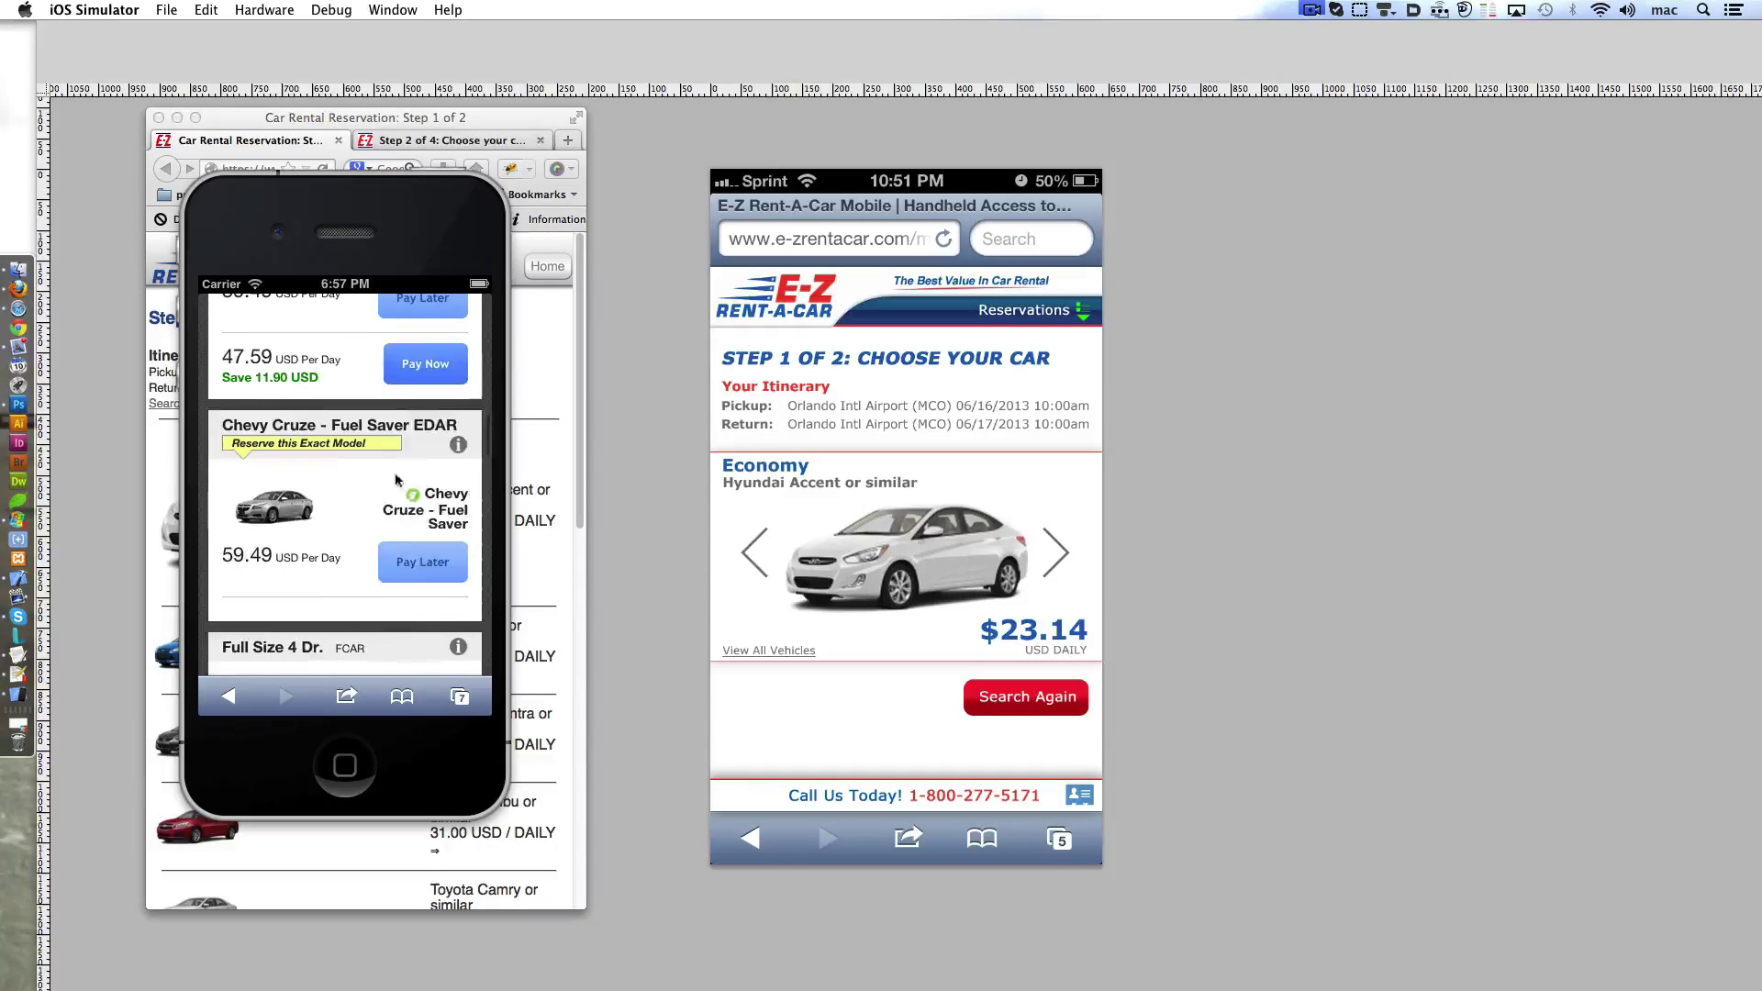
pyautogui.scroll(1, 422, 445)
pyautogui.scroll(3, 354, 460)
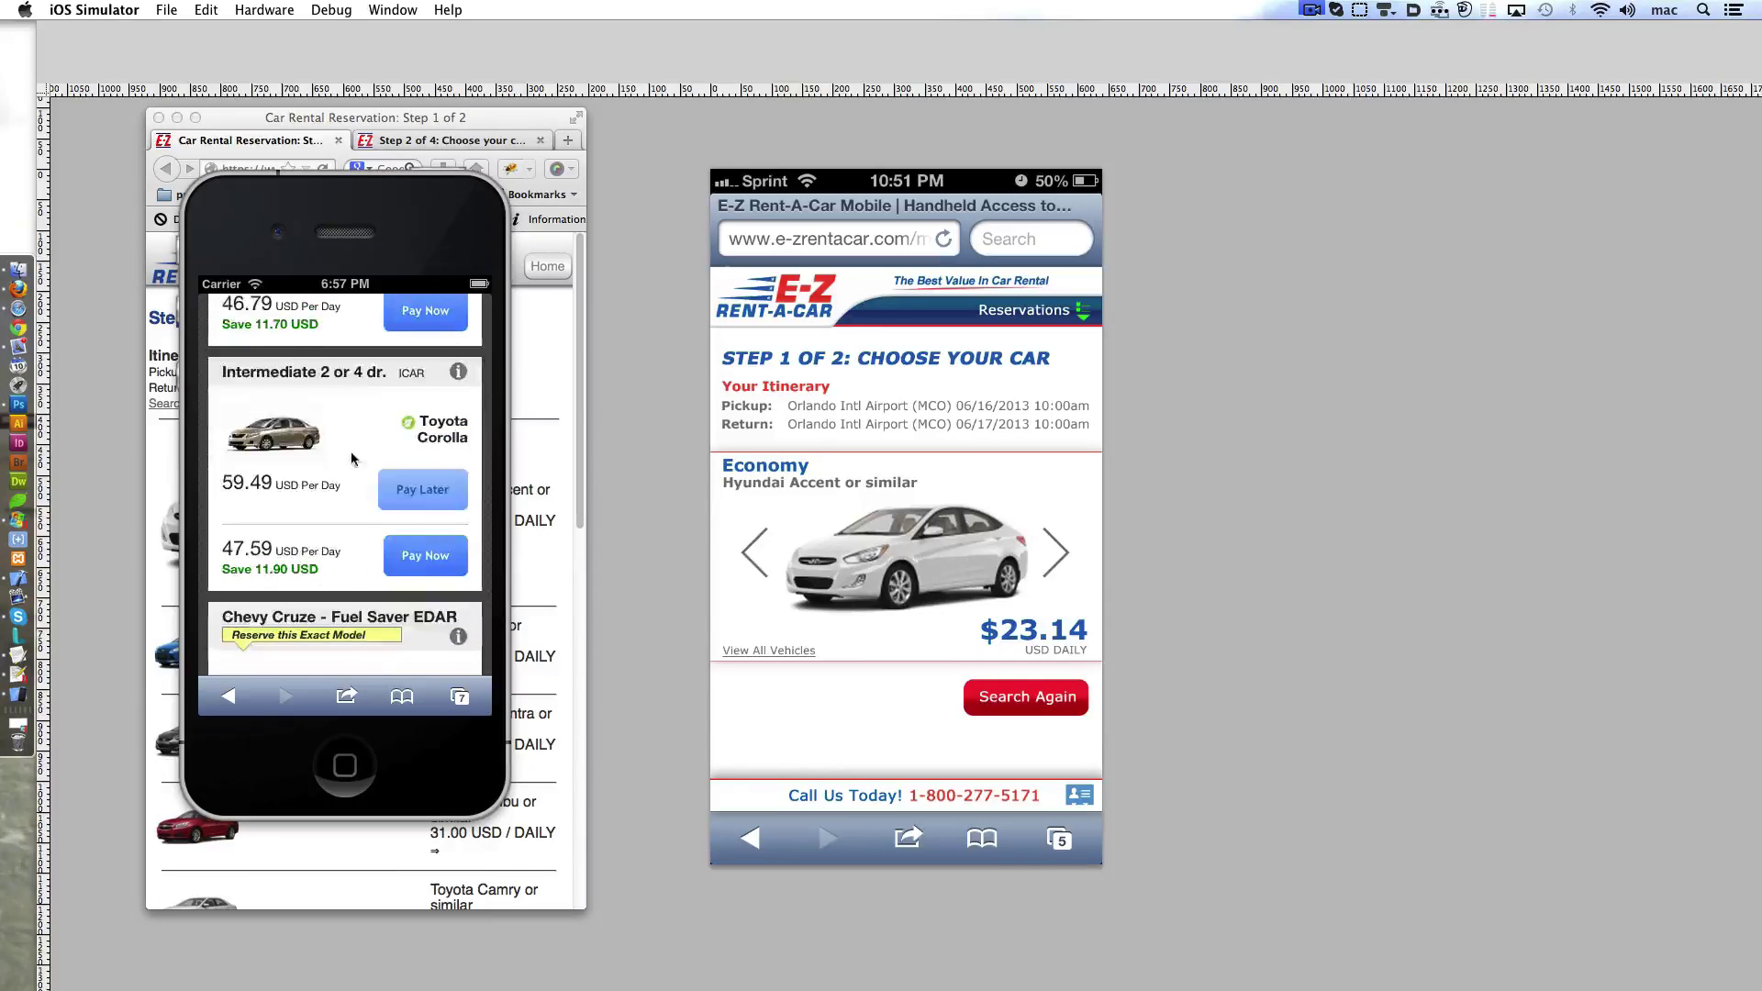
pyautogui.scroll(3, 367, 514)
pyautogui.scroll(5, 385, 587)
pyautogui.scroll(2, 413, 661)
pyautogui.scroll(-10, 395, 642)
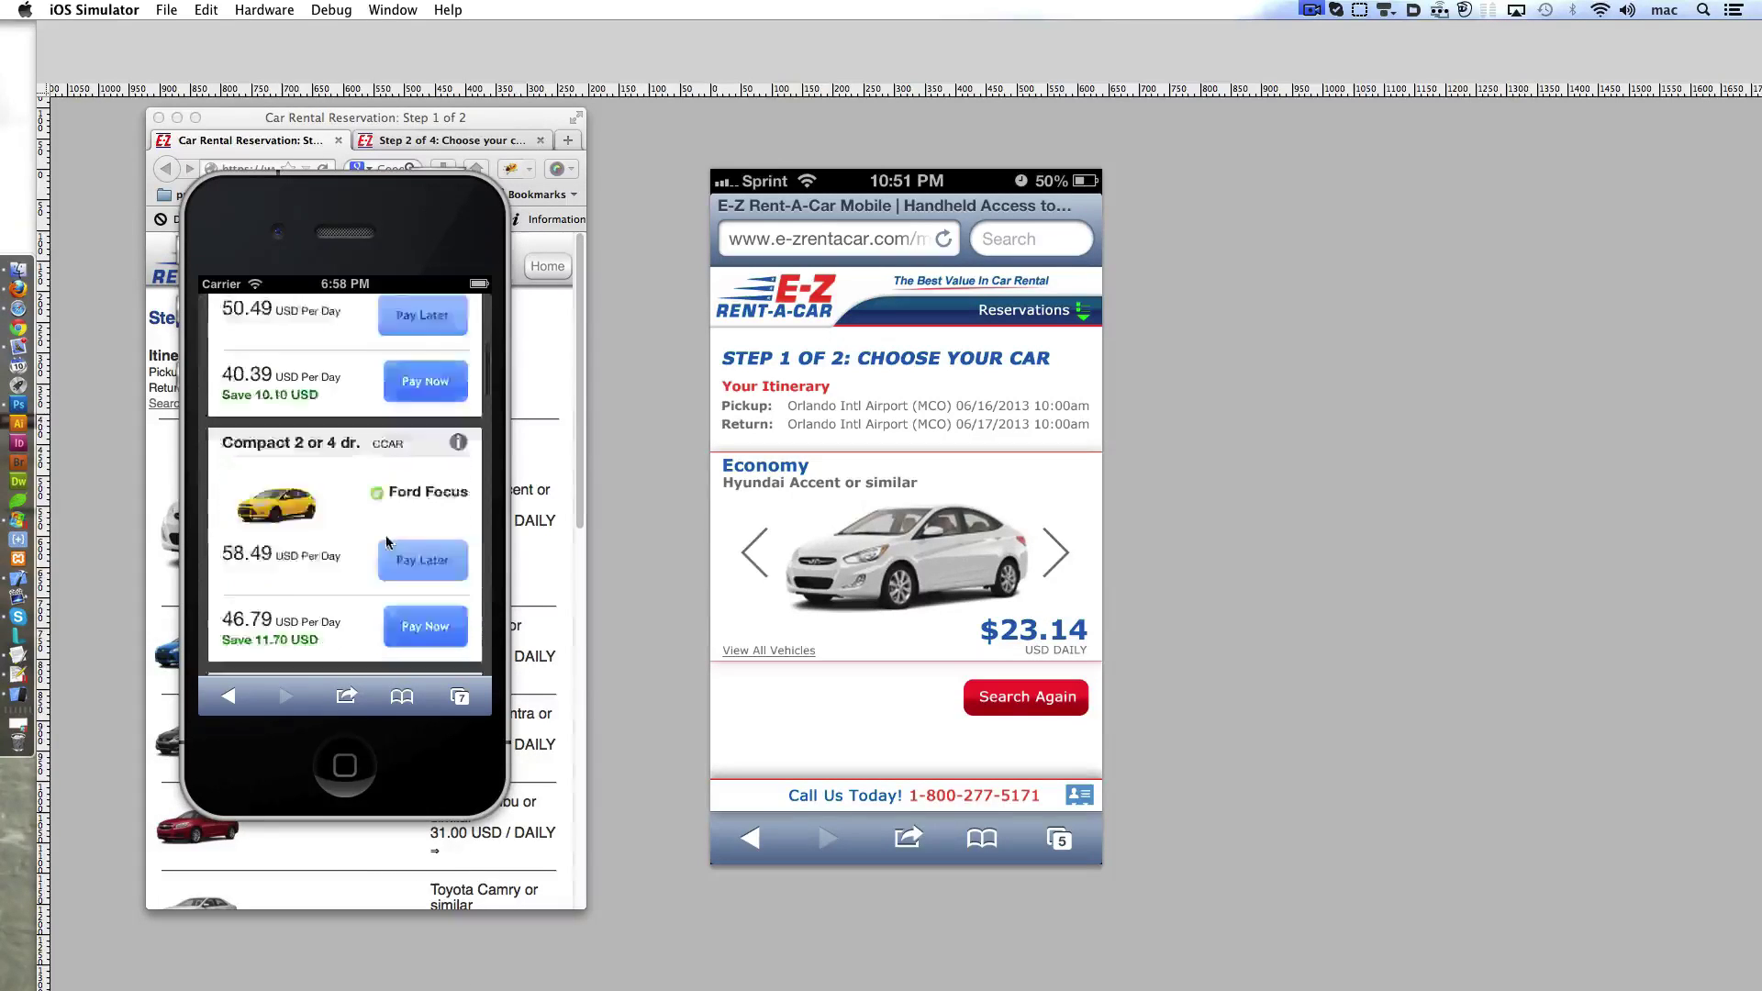
pyautogui.scroll(2, 380, 620)
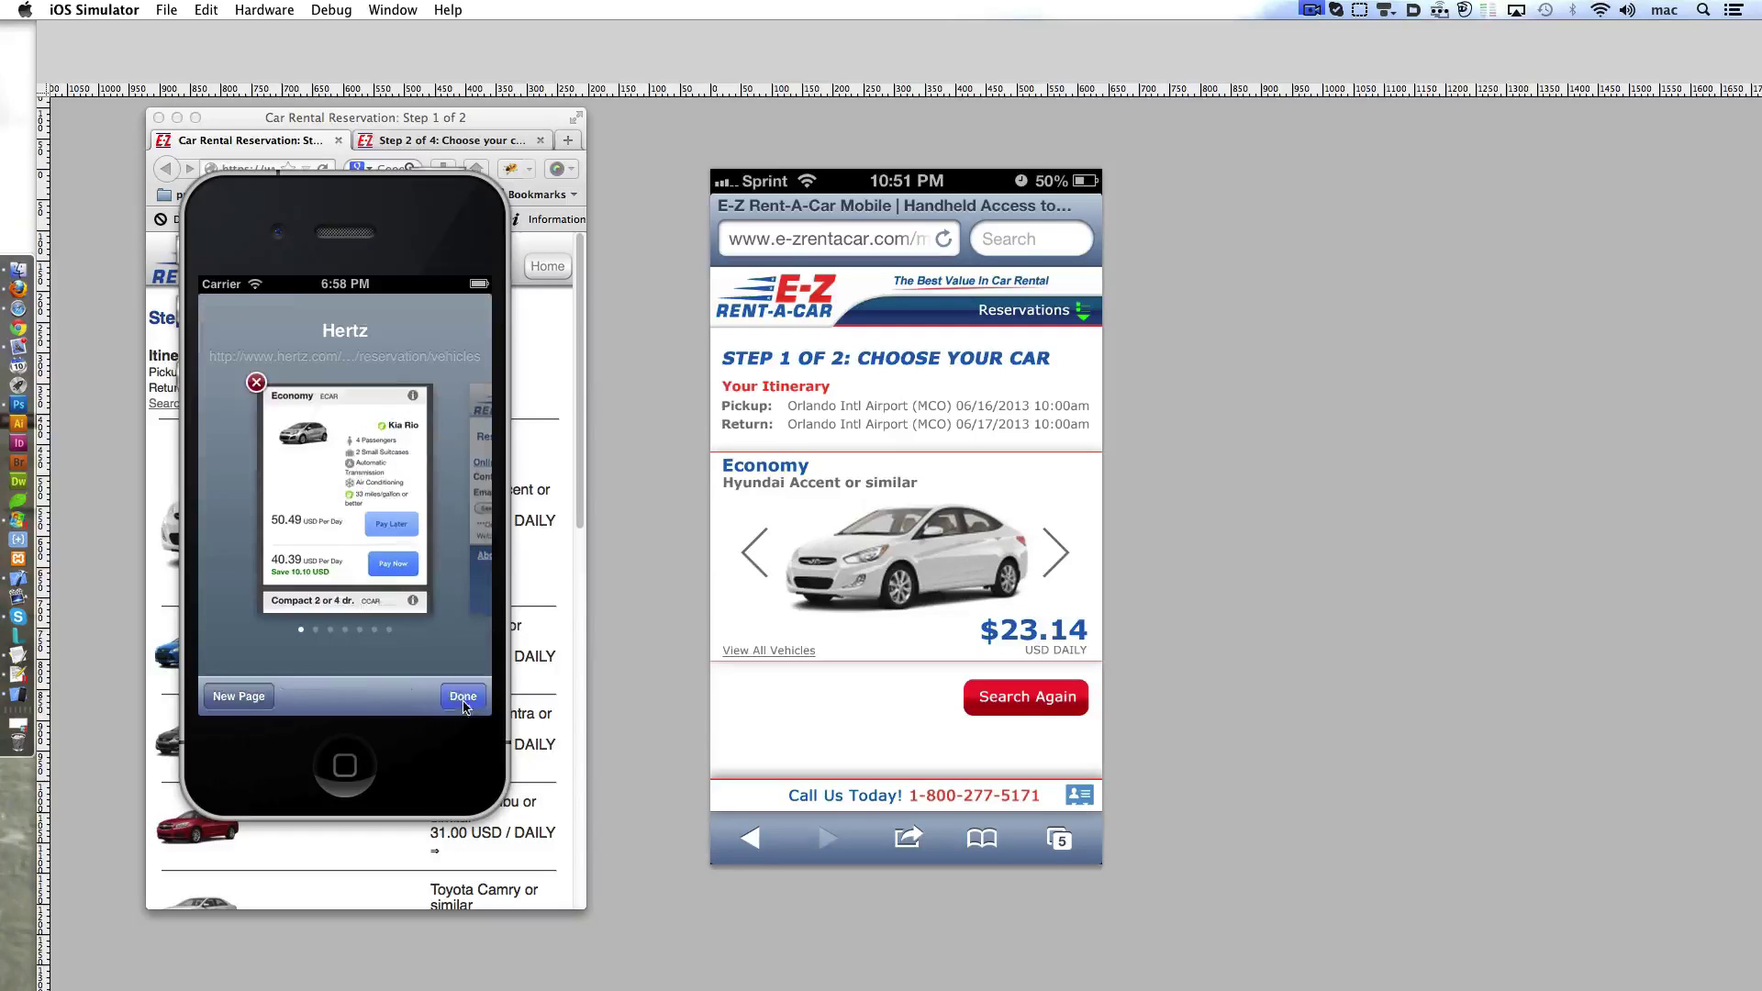
pyautogui.click(458, 696)
# - On Expedia's Cars page, enter 'orlando' as the pick-up and drop-off location
pyautogui.moveTo(345, 537); pyautogui.dragTo(238, 538)
pyautogui.click(358, 487)
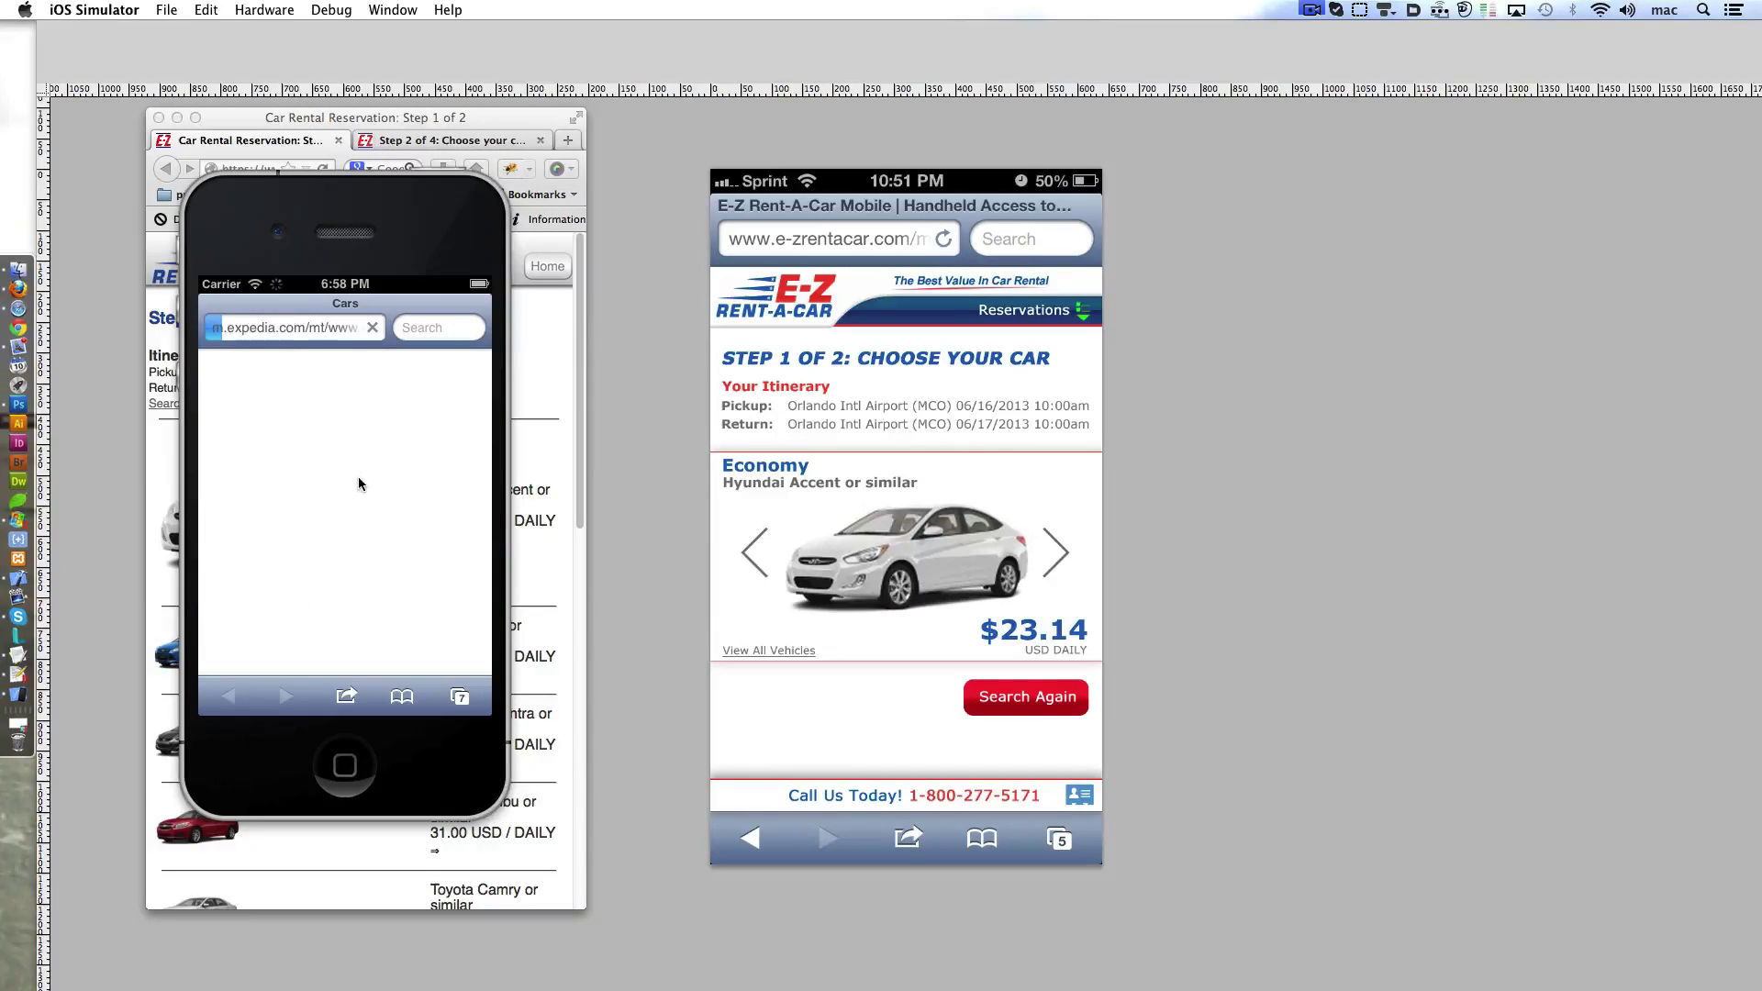
pyautogui.click(366, 394)
pyautogui.click(463, 498)
pyautogui.click(323, 437)
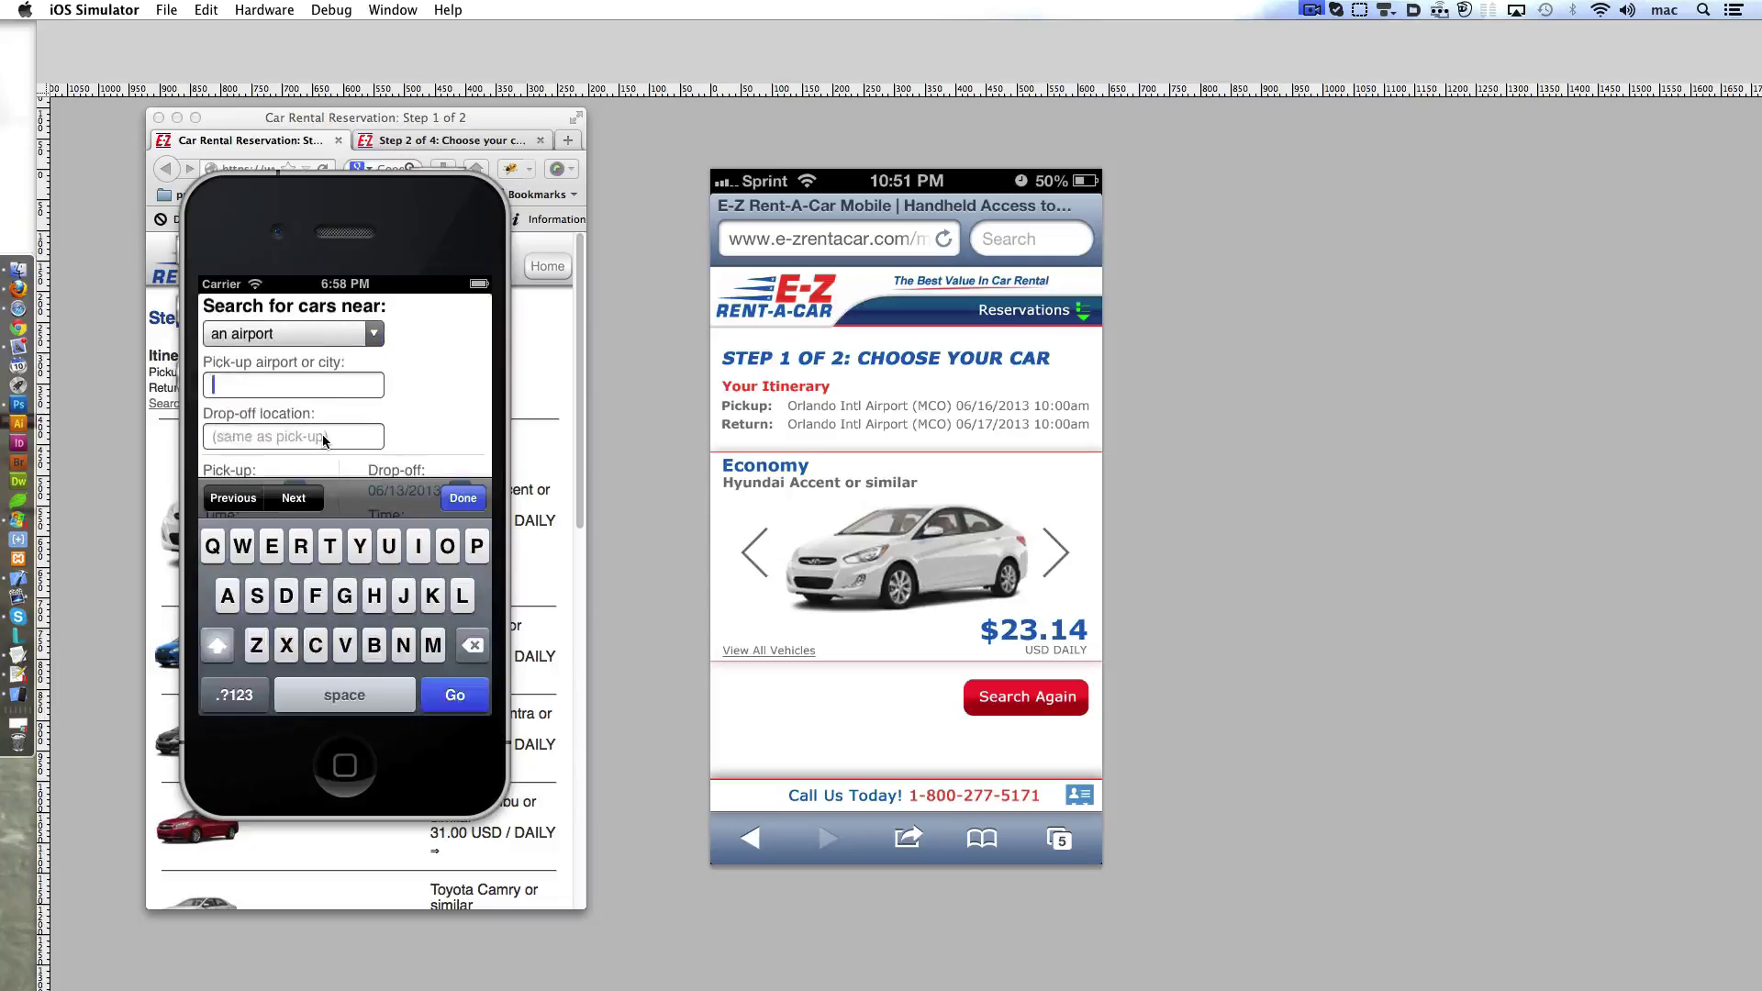
pyautogui.write('orlando')
pyautogui.press('Tab')
pyautogui.write('orlando')
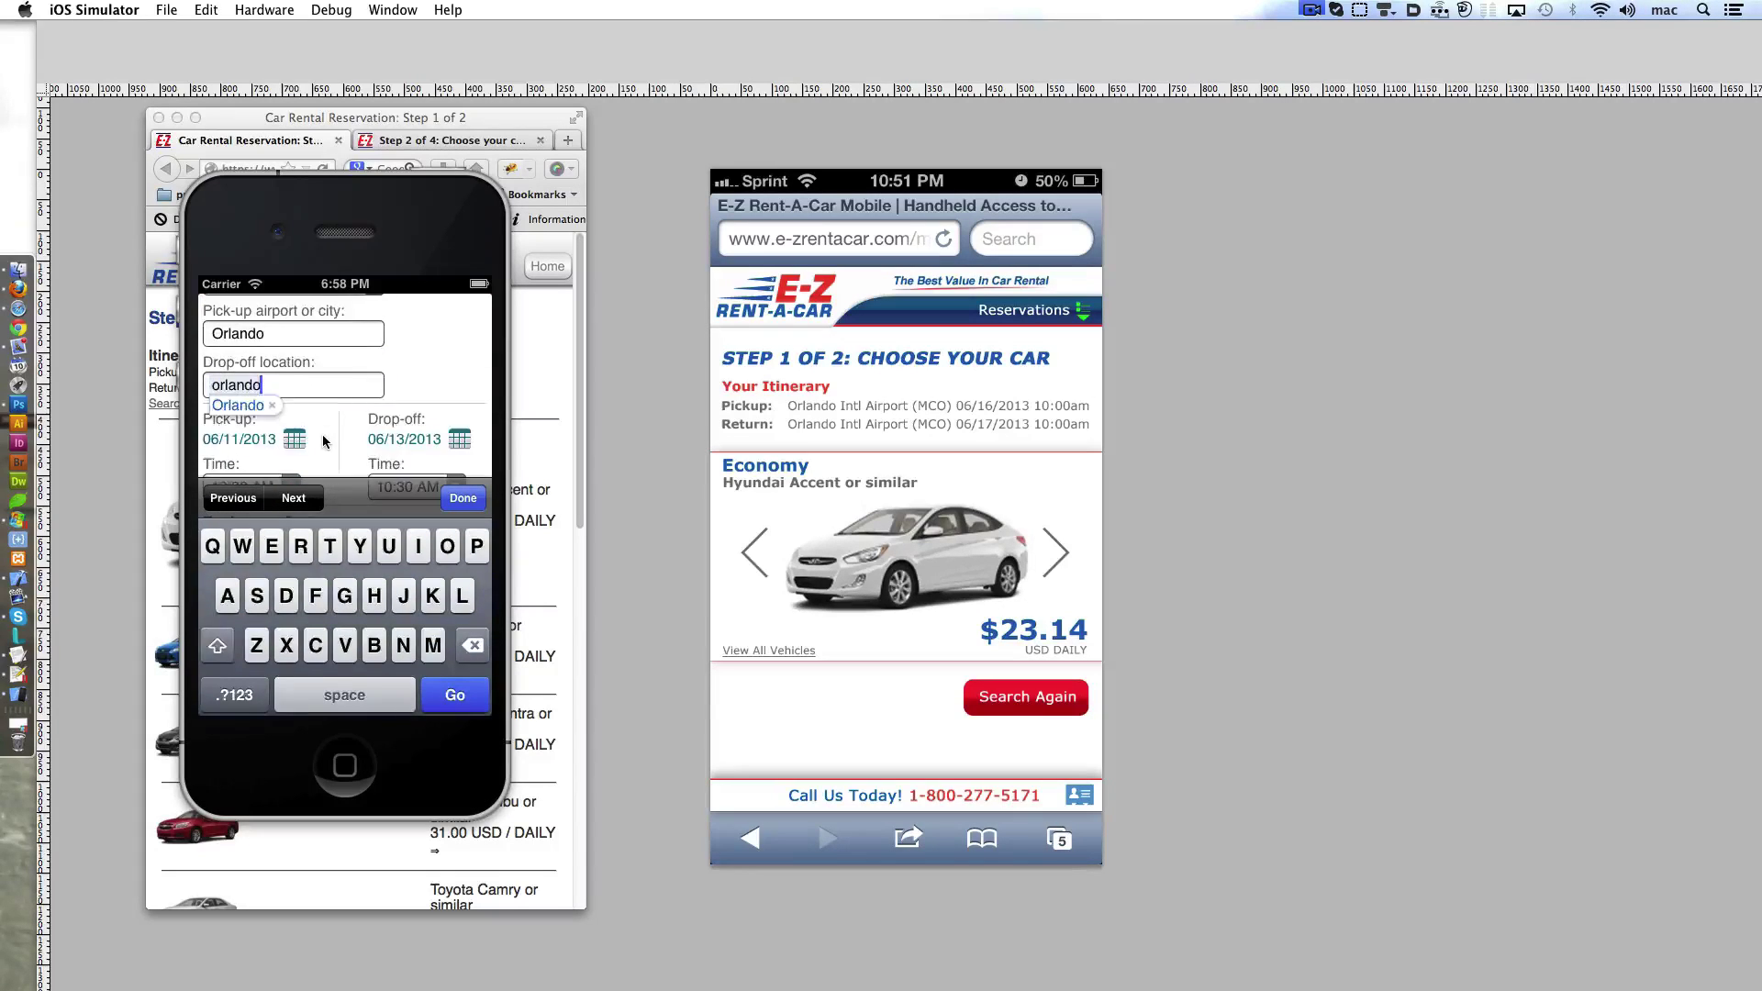
pyautogui.press('Tab')
# - Set the Expedia rental dates to June 27 through June 30 and search
pyautogui.click(292, 340)
pyautogui.moveTo(357, 645); pyautogui.dragTo(372, 587)
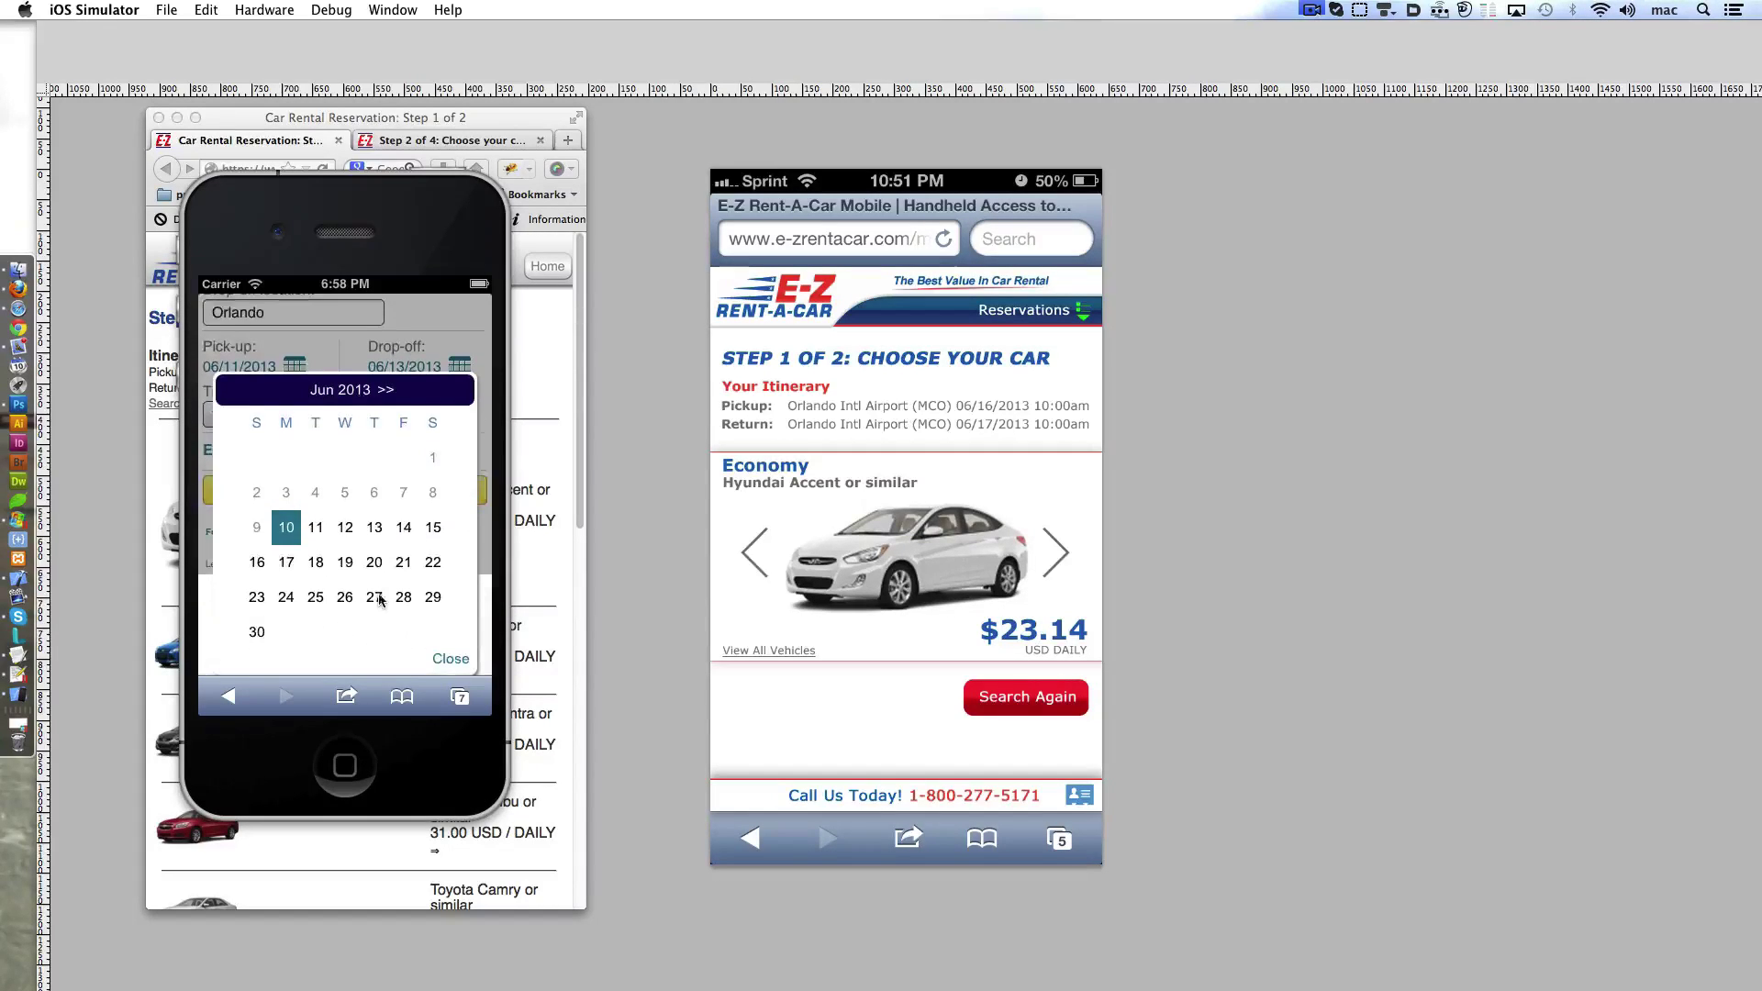
pyautogui.click(379, 597)
pyautogui.click(460, 467)
pyautogui.click(262, 599)
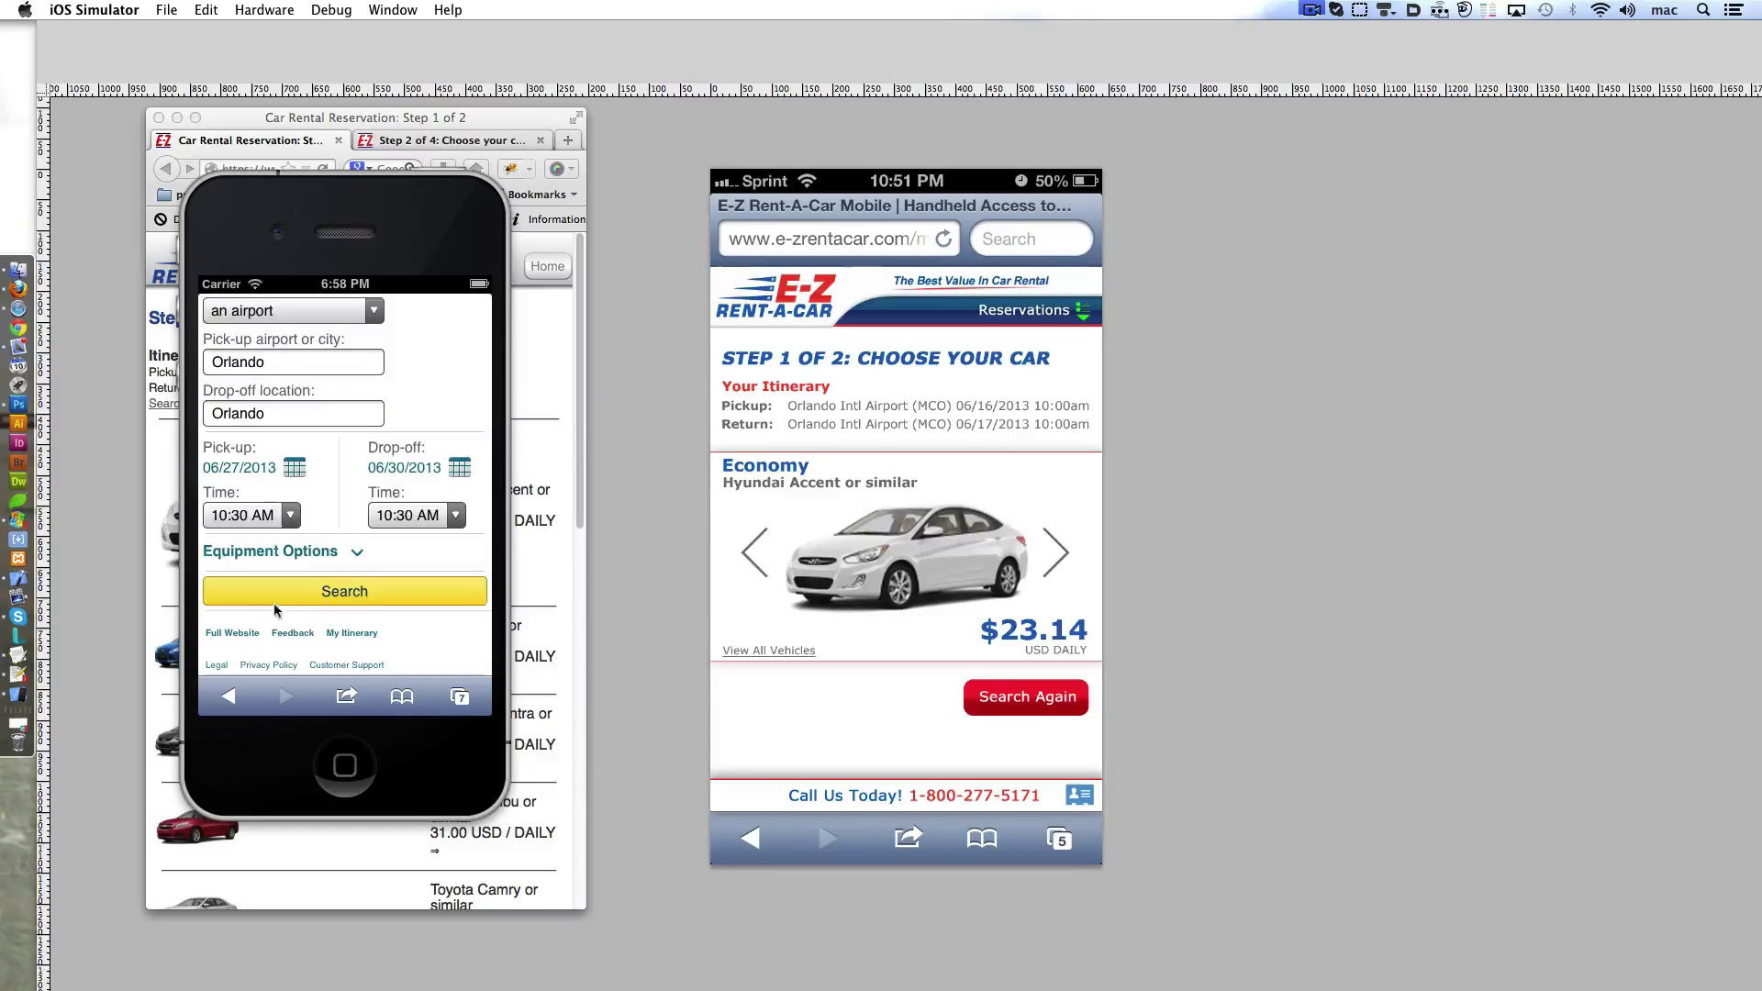
pyautogui.click(365, 593)
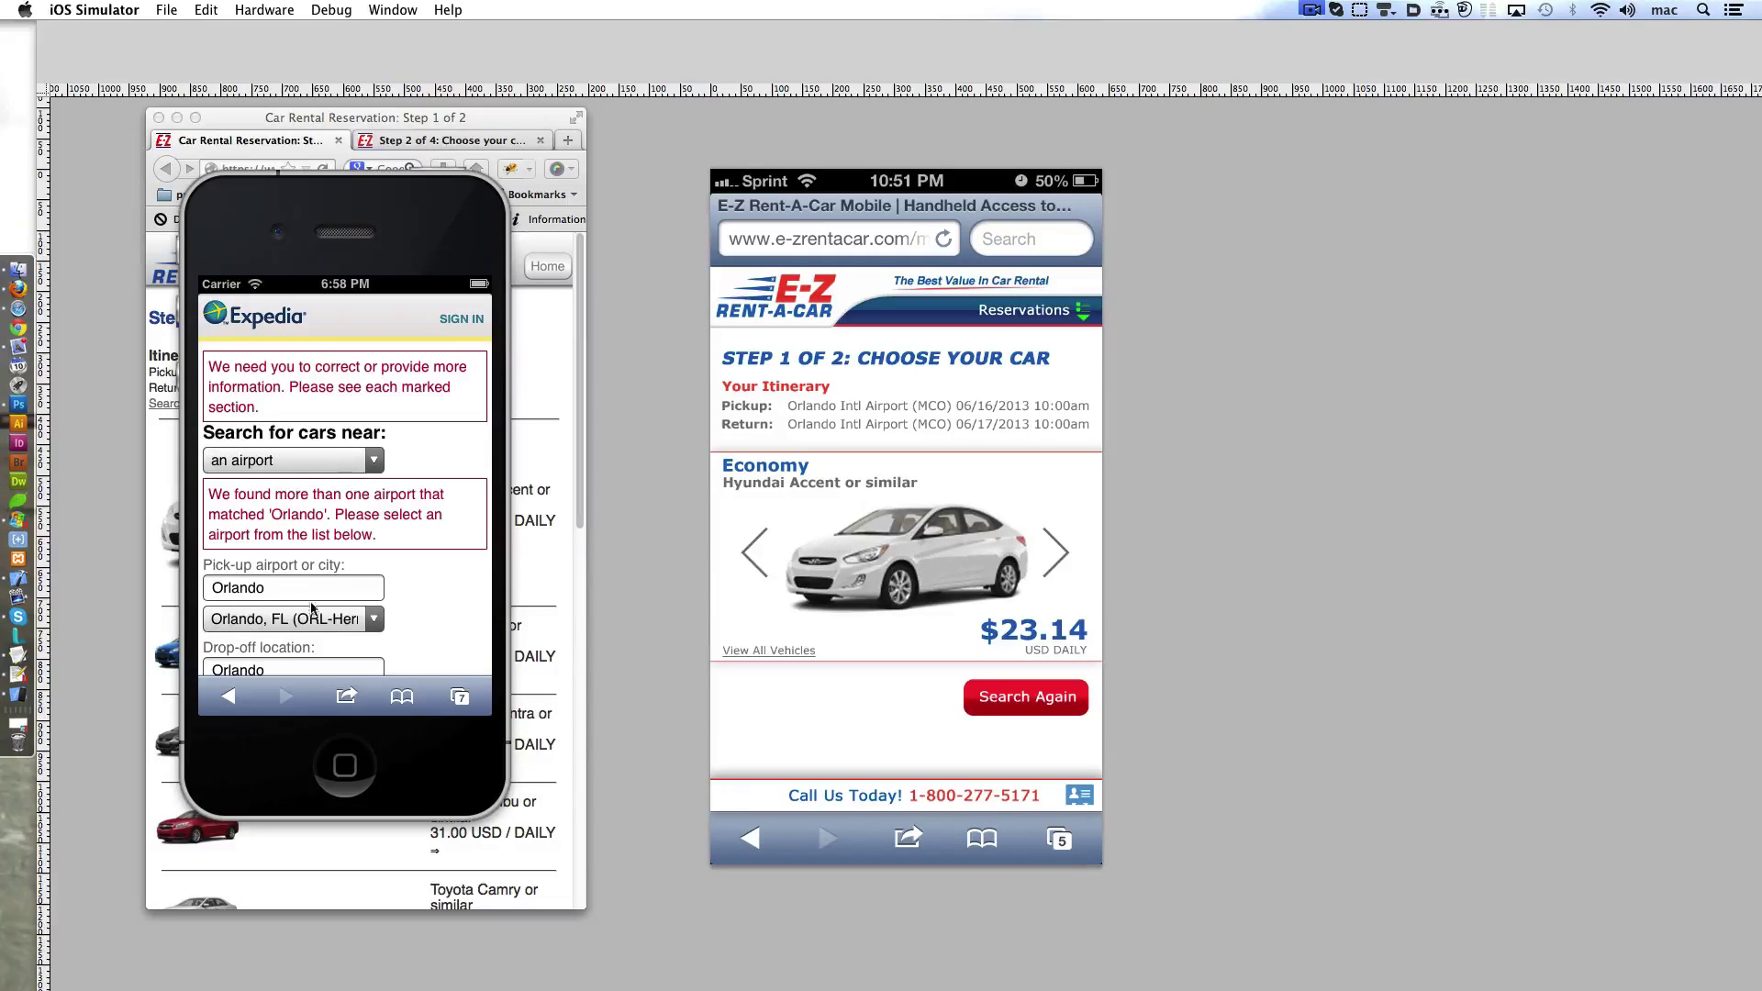
# - Choose Orlando Intl (MCO) for both pick-up and drop-off and search again
pyautogui.click(335, 623)
pyautogui.click(353, 650)
pyautogui.click(340, 491)
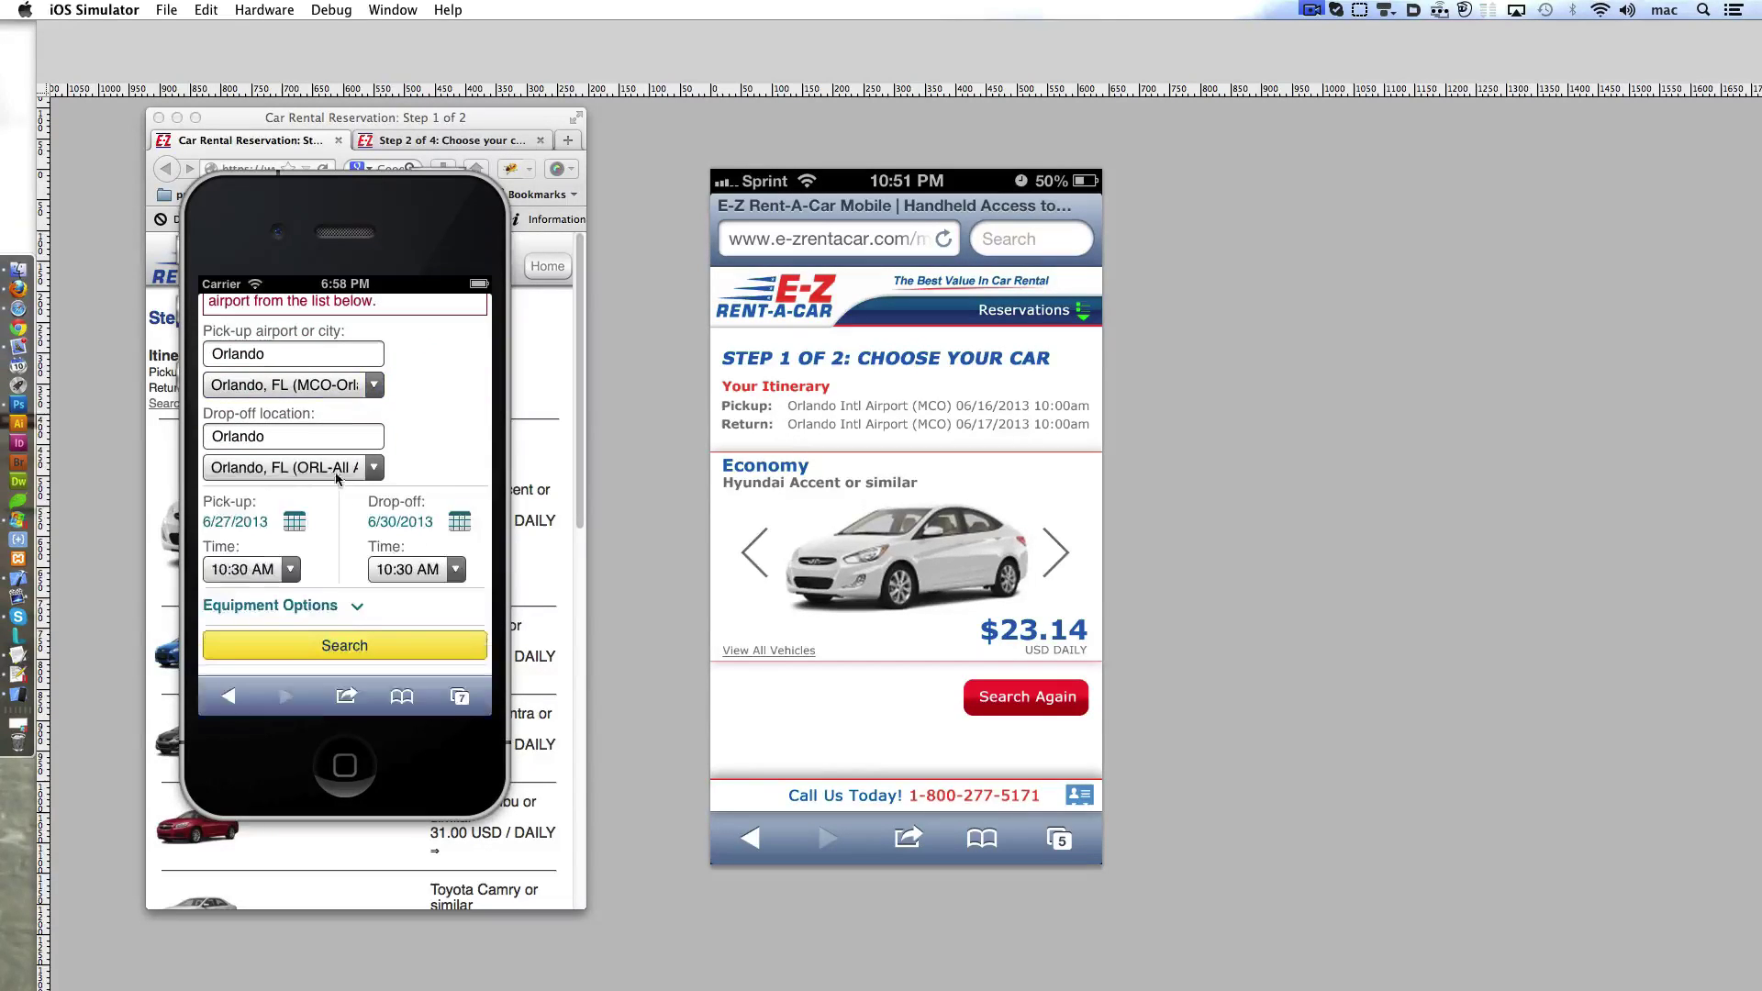
pyautogui.click(354, 655)
pyautogui.click(465, 500)
pyautogui.click(366, 594)
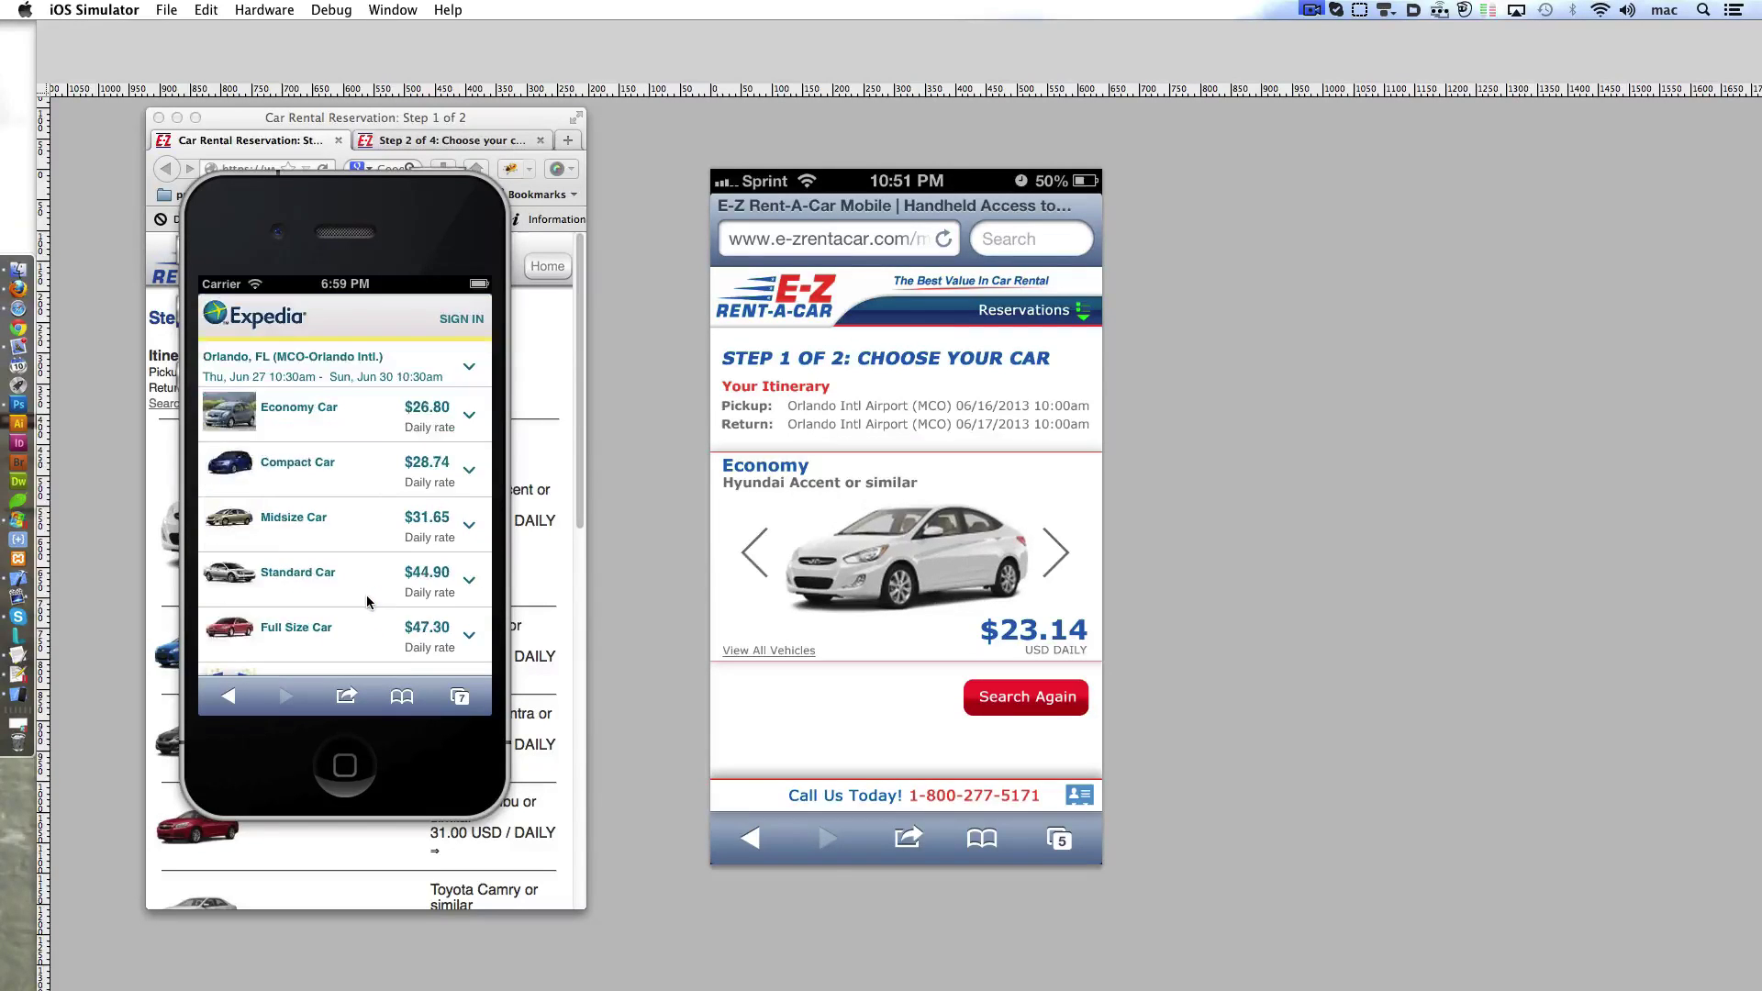
# - Expand and collapse the Economy Car and Compact Car offers on Expedia
pyautogui.click(470, 420)
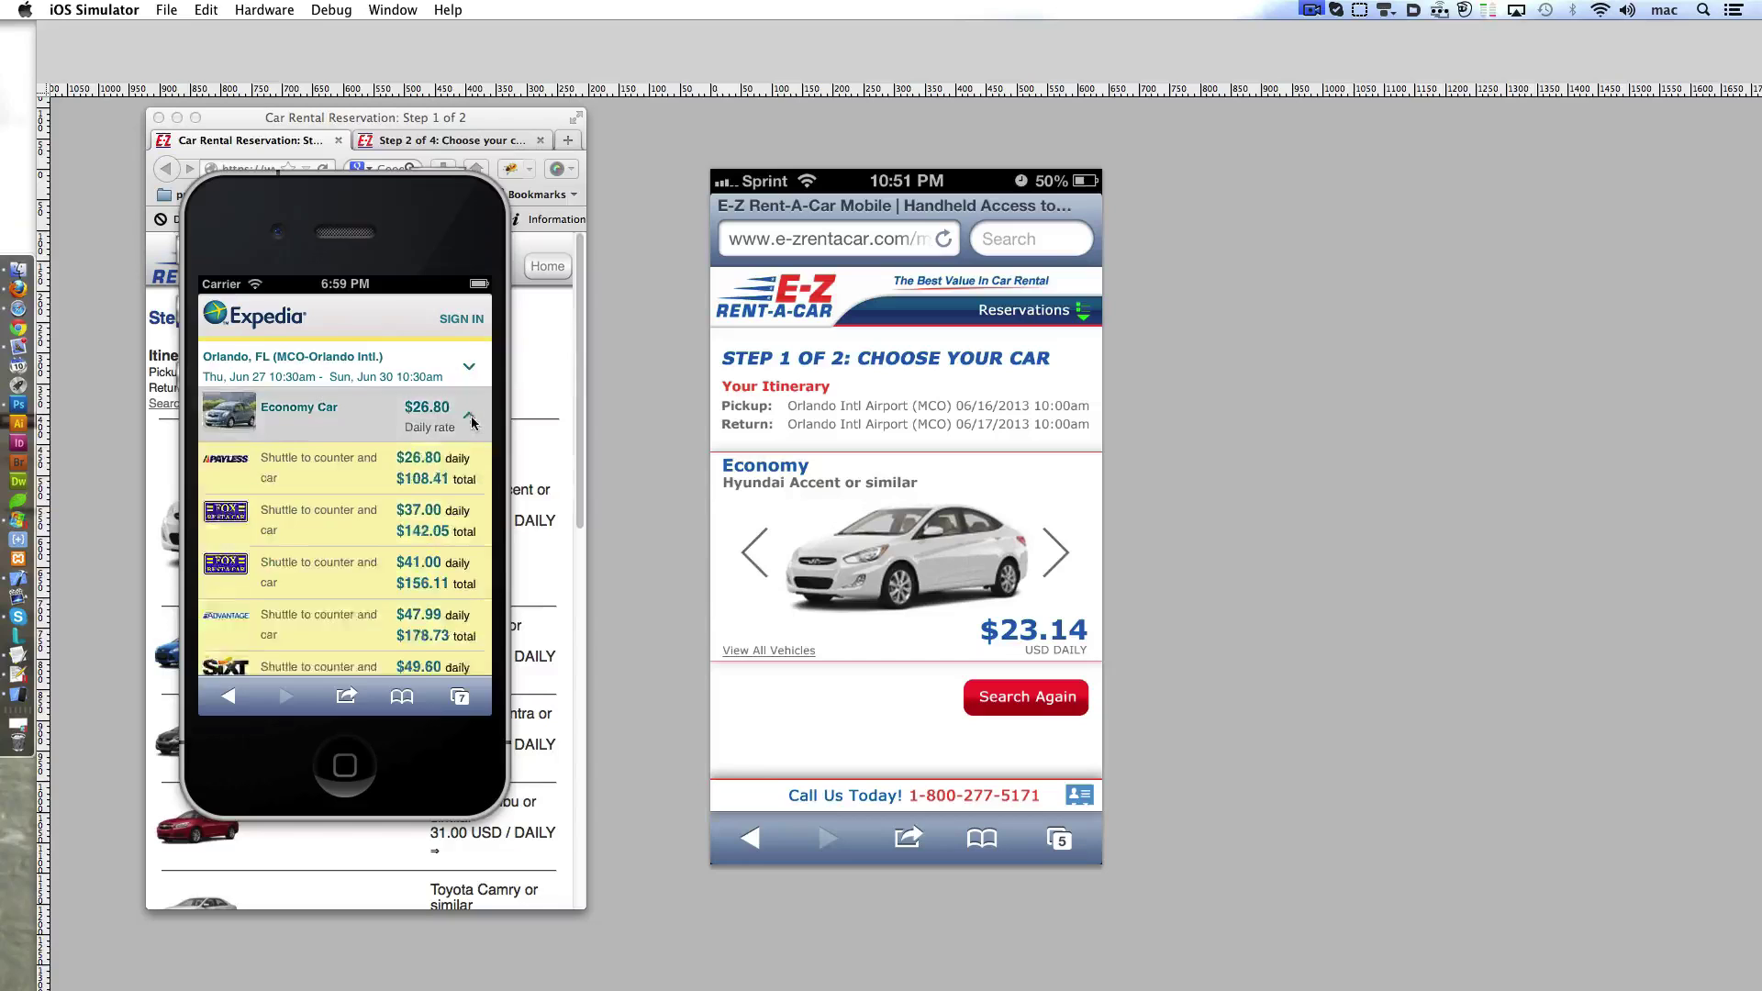
pyautogui.click(469, 323)
pyautogui.click(469, 386)
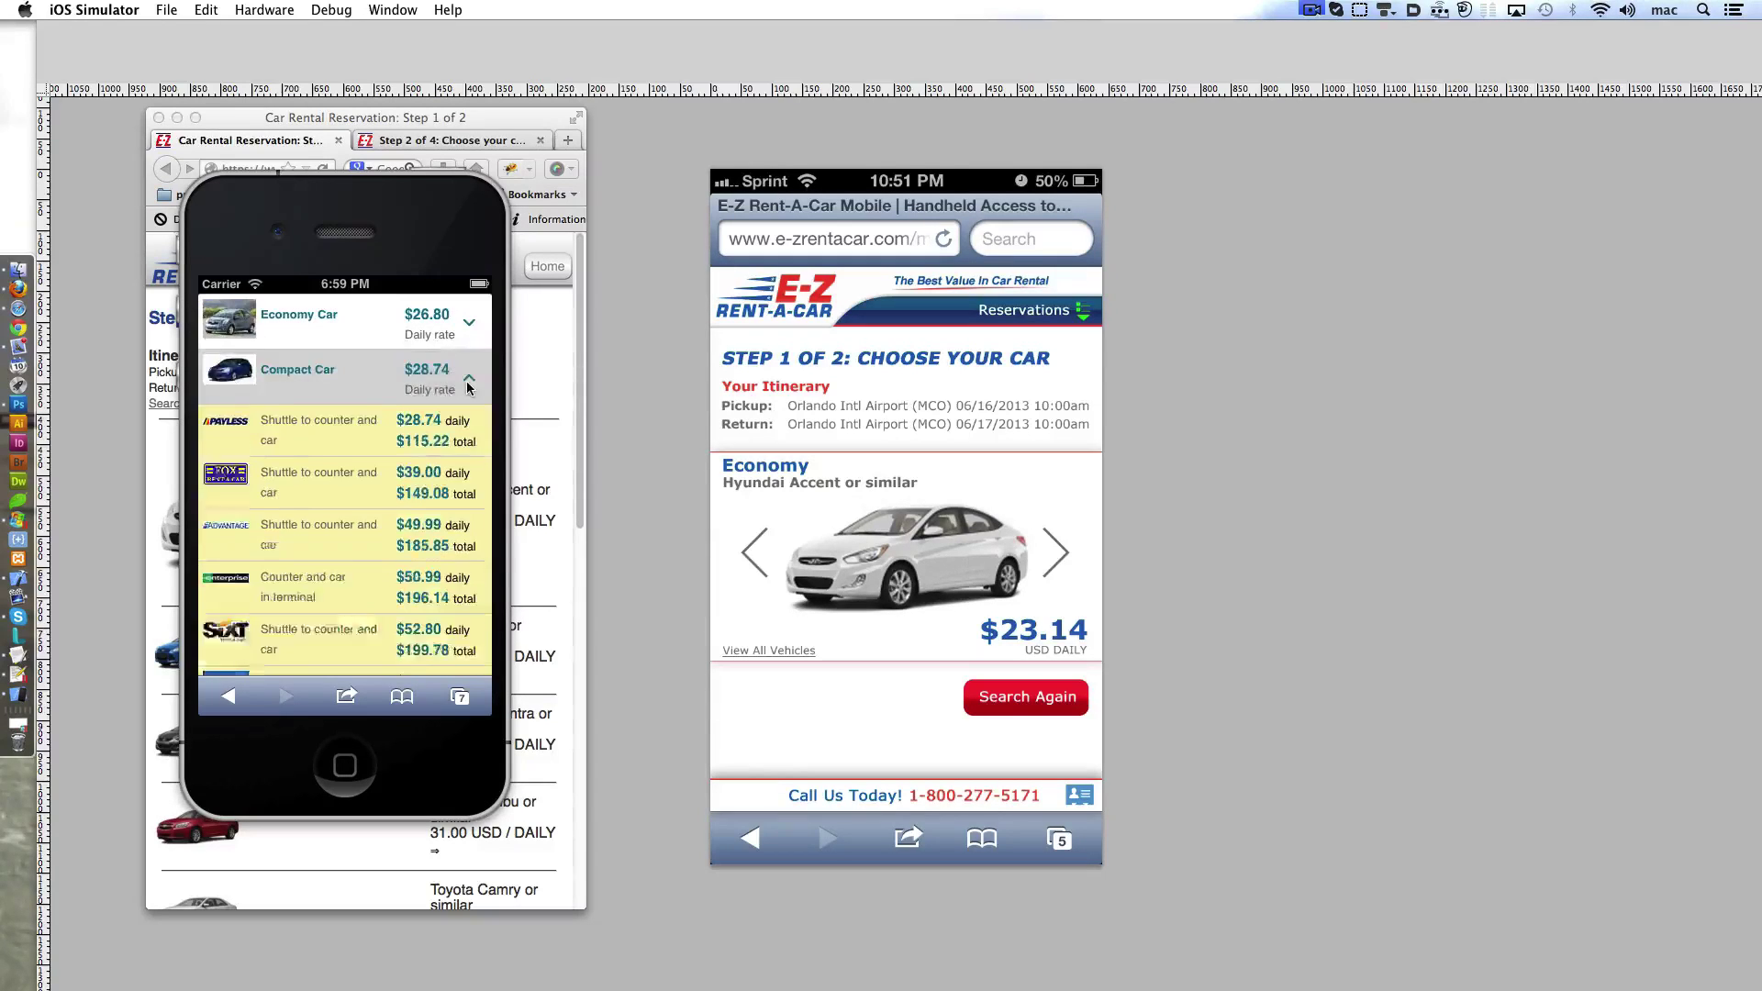
pyautogui.click(466, 328)
pyautogui.moveTo(477, 326); pyautogui.dragTo(484, 426)
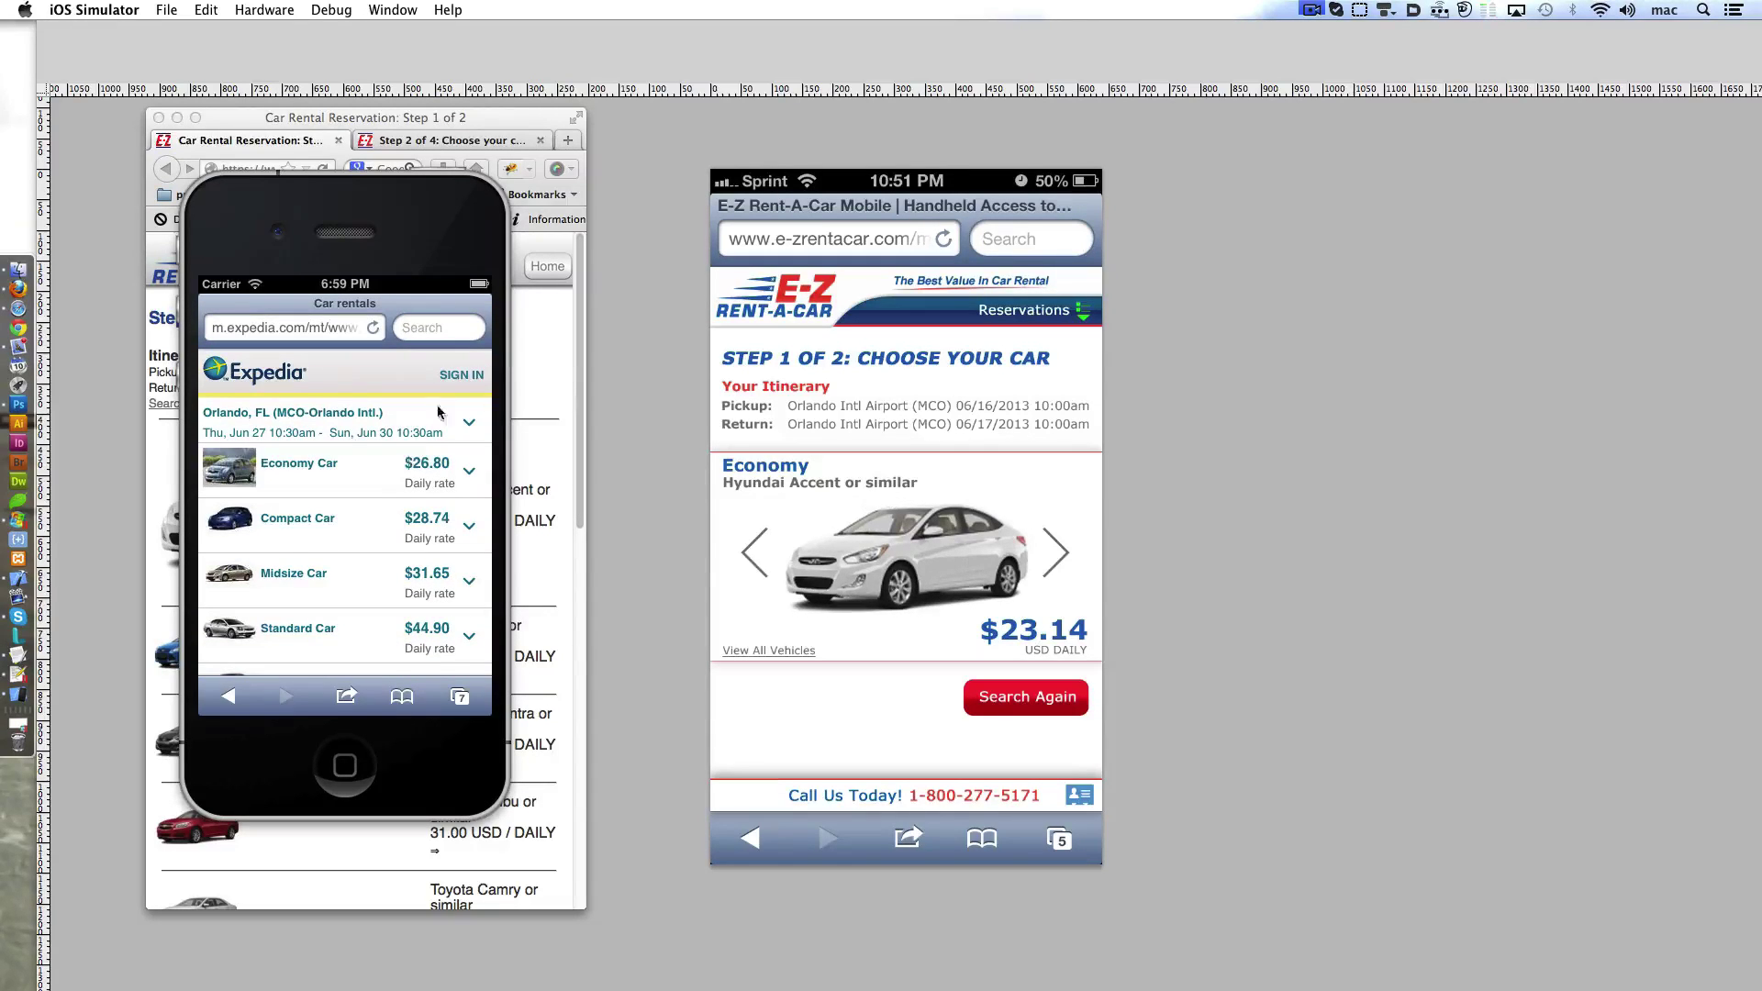
# - Switch to the Budget reservation page and check its date calendars
pyautogui.click(461, 697)
pyautogui.click(345, 459)
pyautogui.click(275, 489)
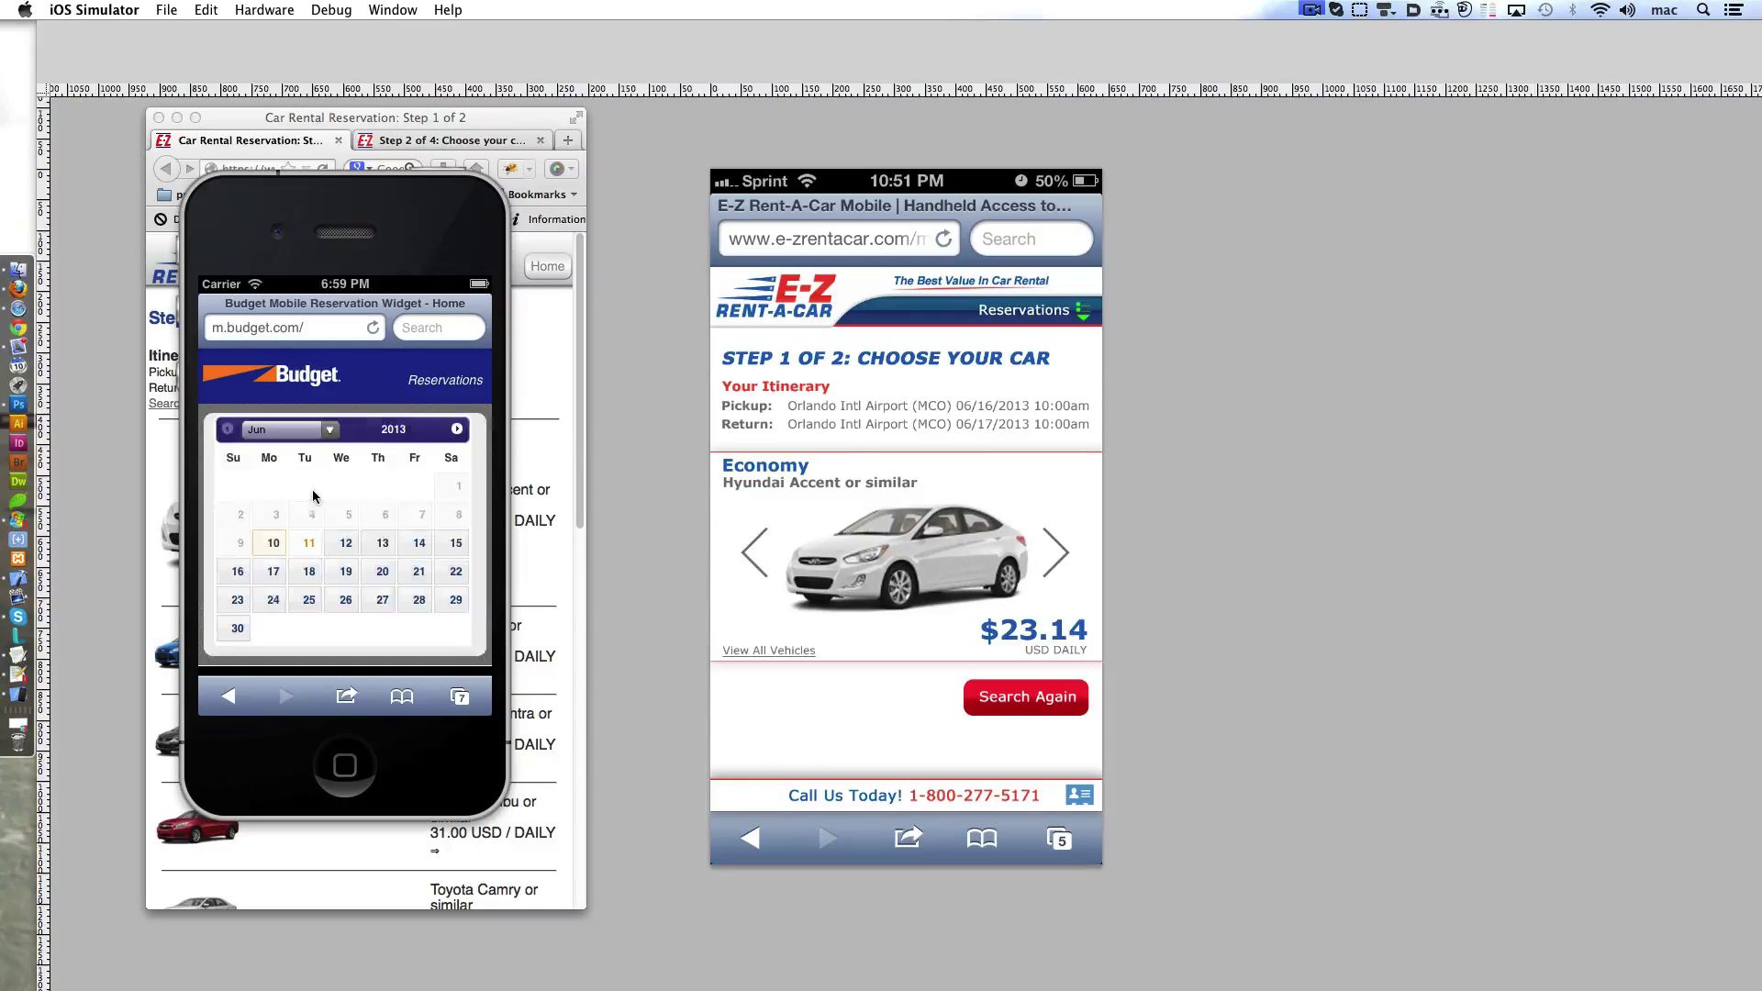
pyautogui.click(341, 563)
pyautogui.click(275, 553)
pyautogui.click(237, 640)
pyautogui.scroll(-3, 345, 550)
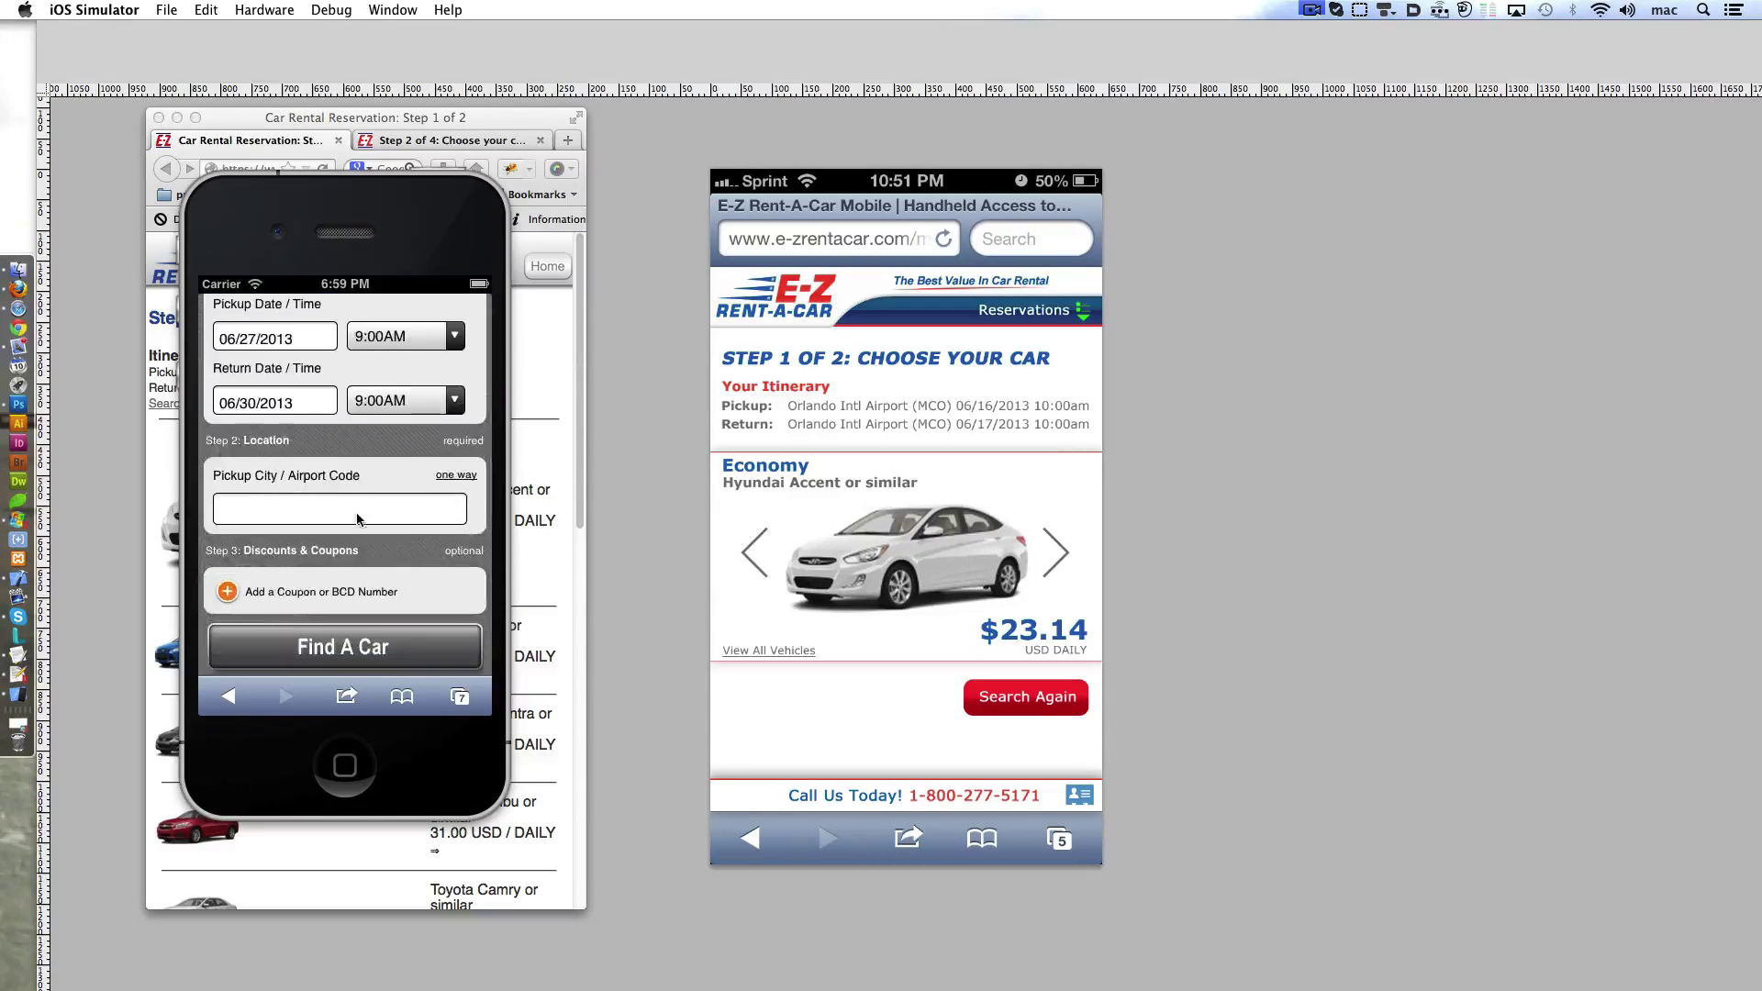
# - Enter MCO as Budget's pickup location, pick Orlando Intl Airport, and find cars
pyautogui.click(357, 519)
pyautogui.write('MCO')
pyautogui.click(372, 405)
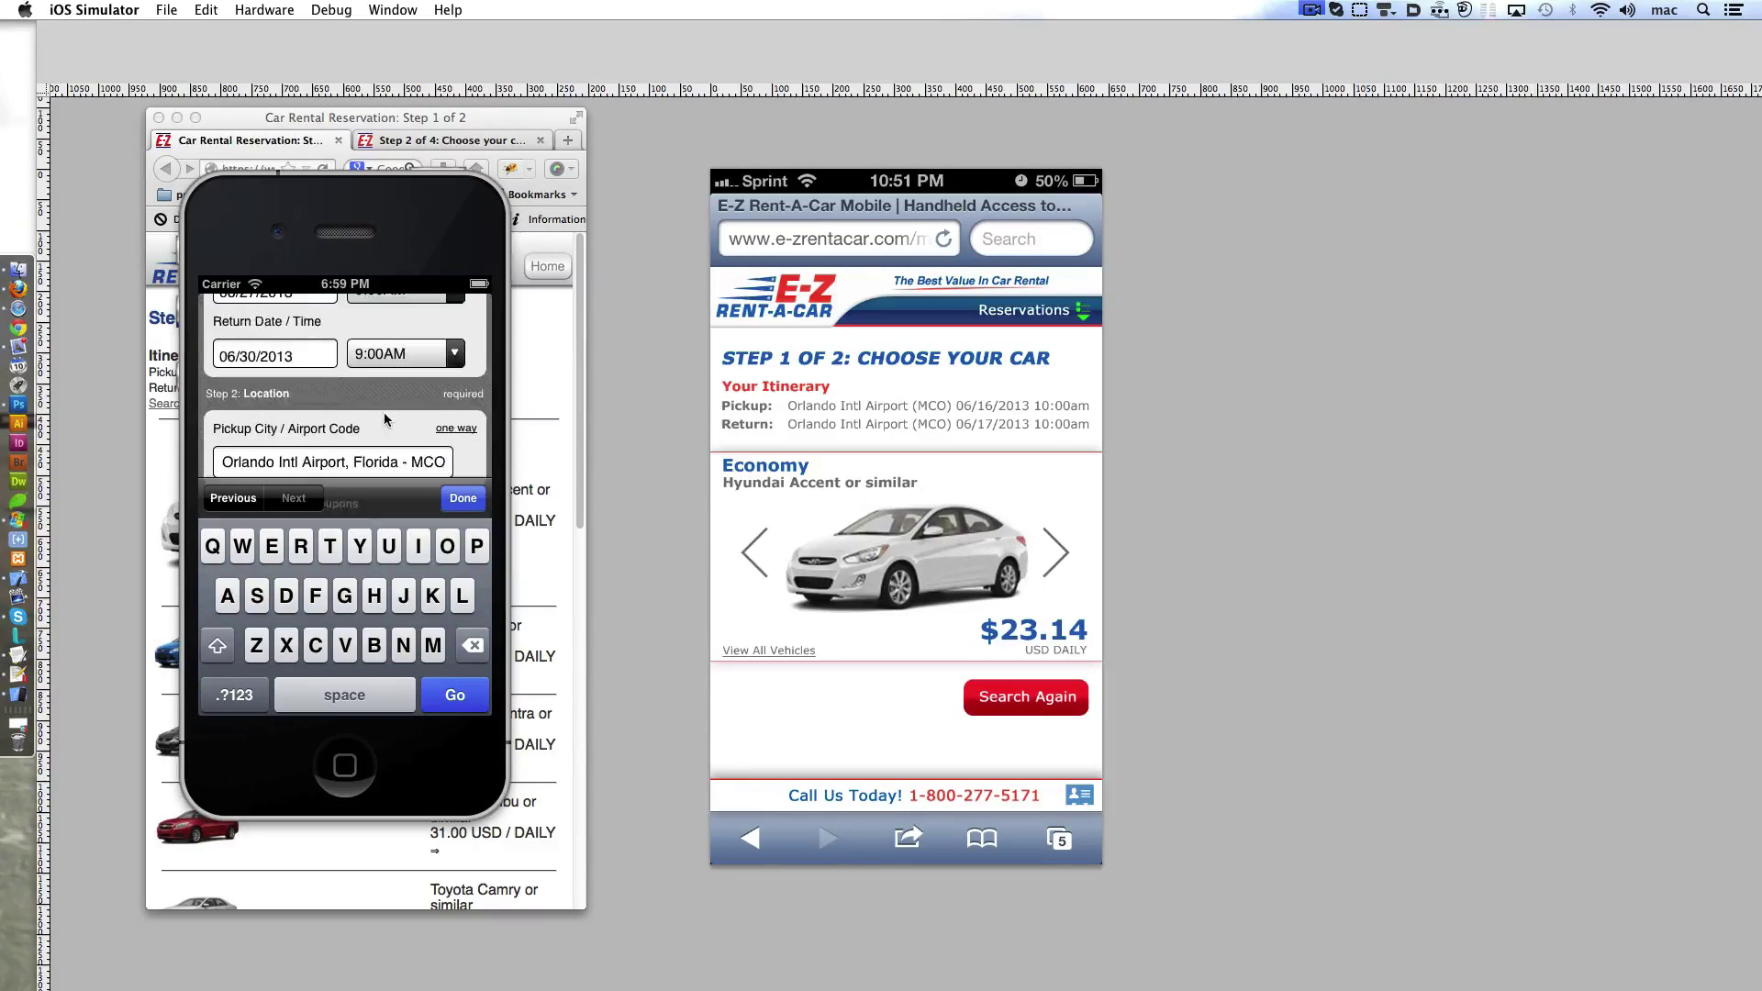
pyautogui.click(370, 404)
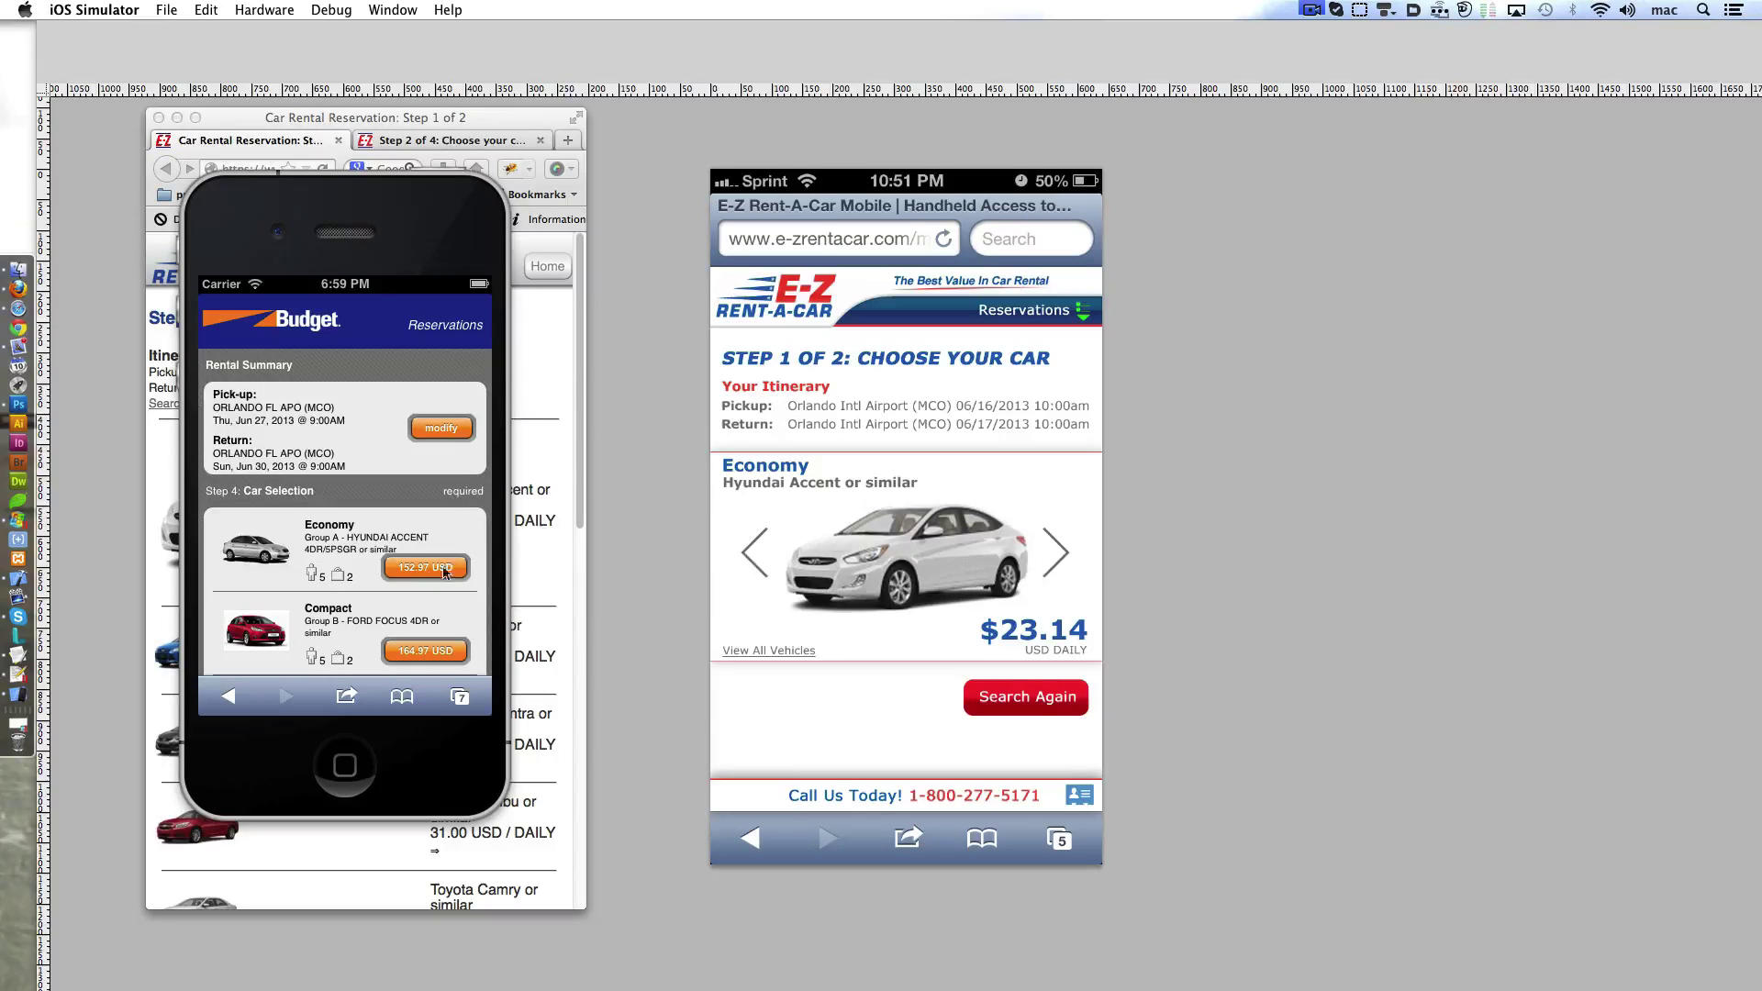
# - Review Budget's Economy car at 152.97 USD, then return to the Photoshop mockup
pyautogui.click(231, 696)
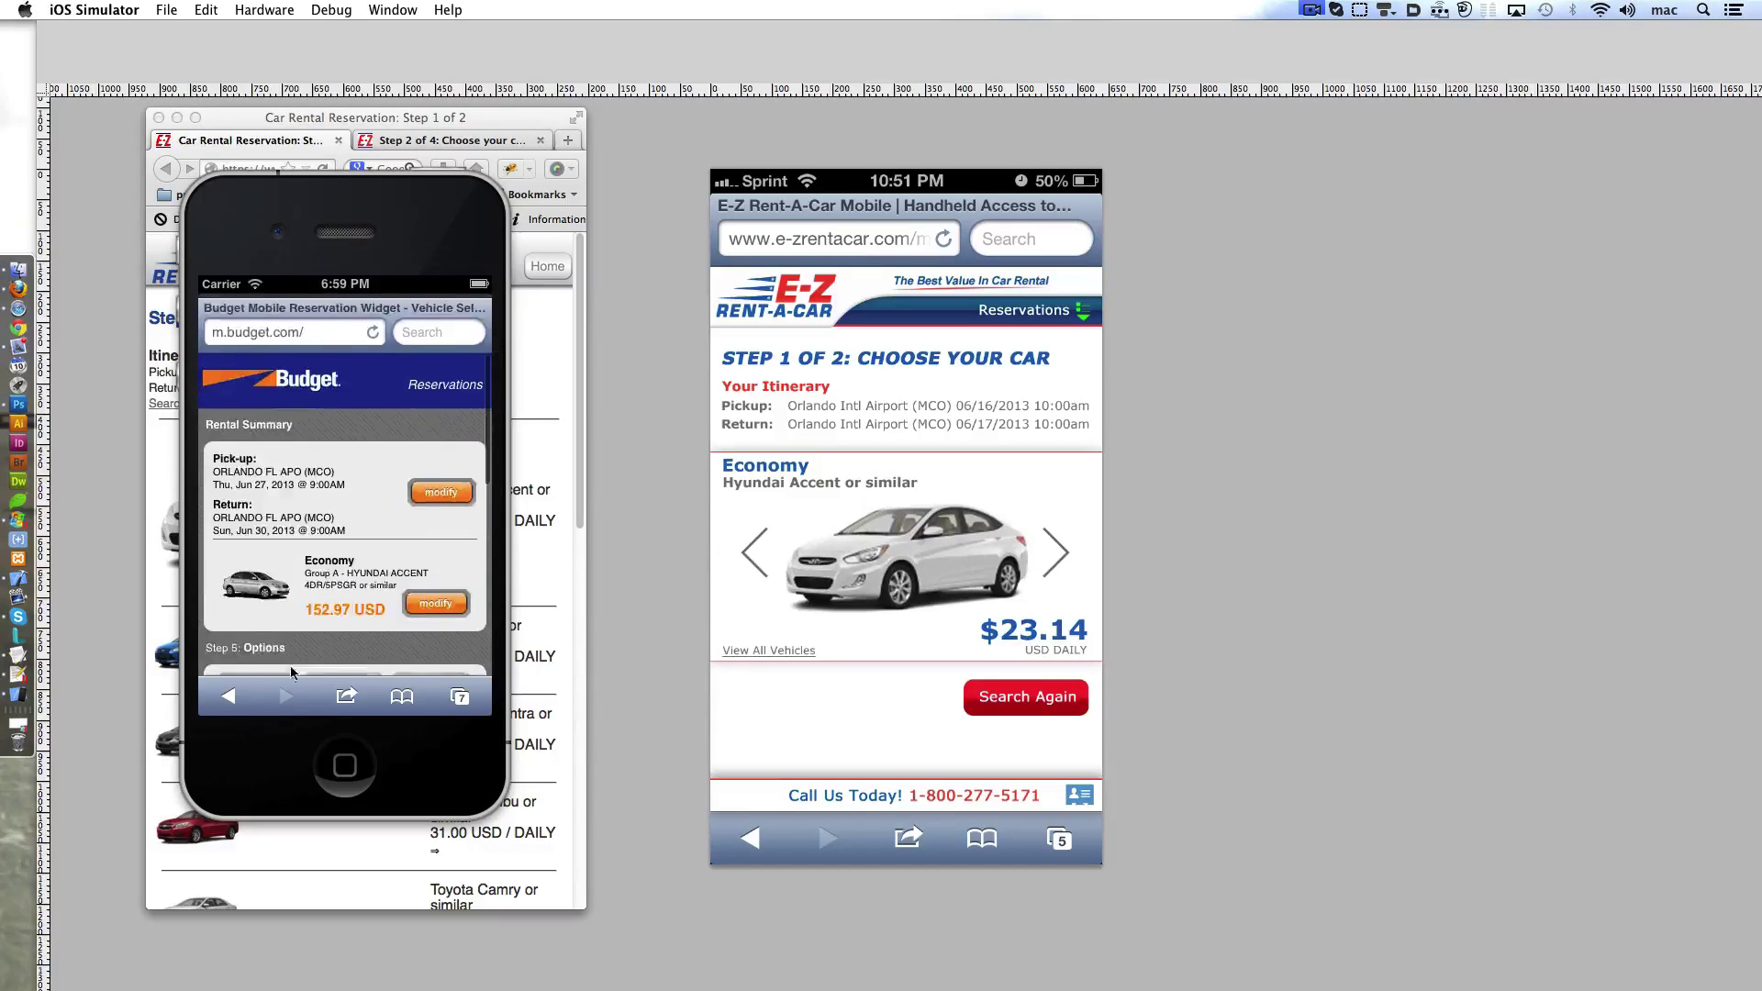
pyautogui.click(236, 695)
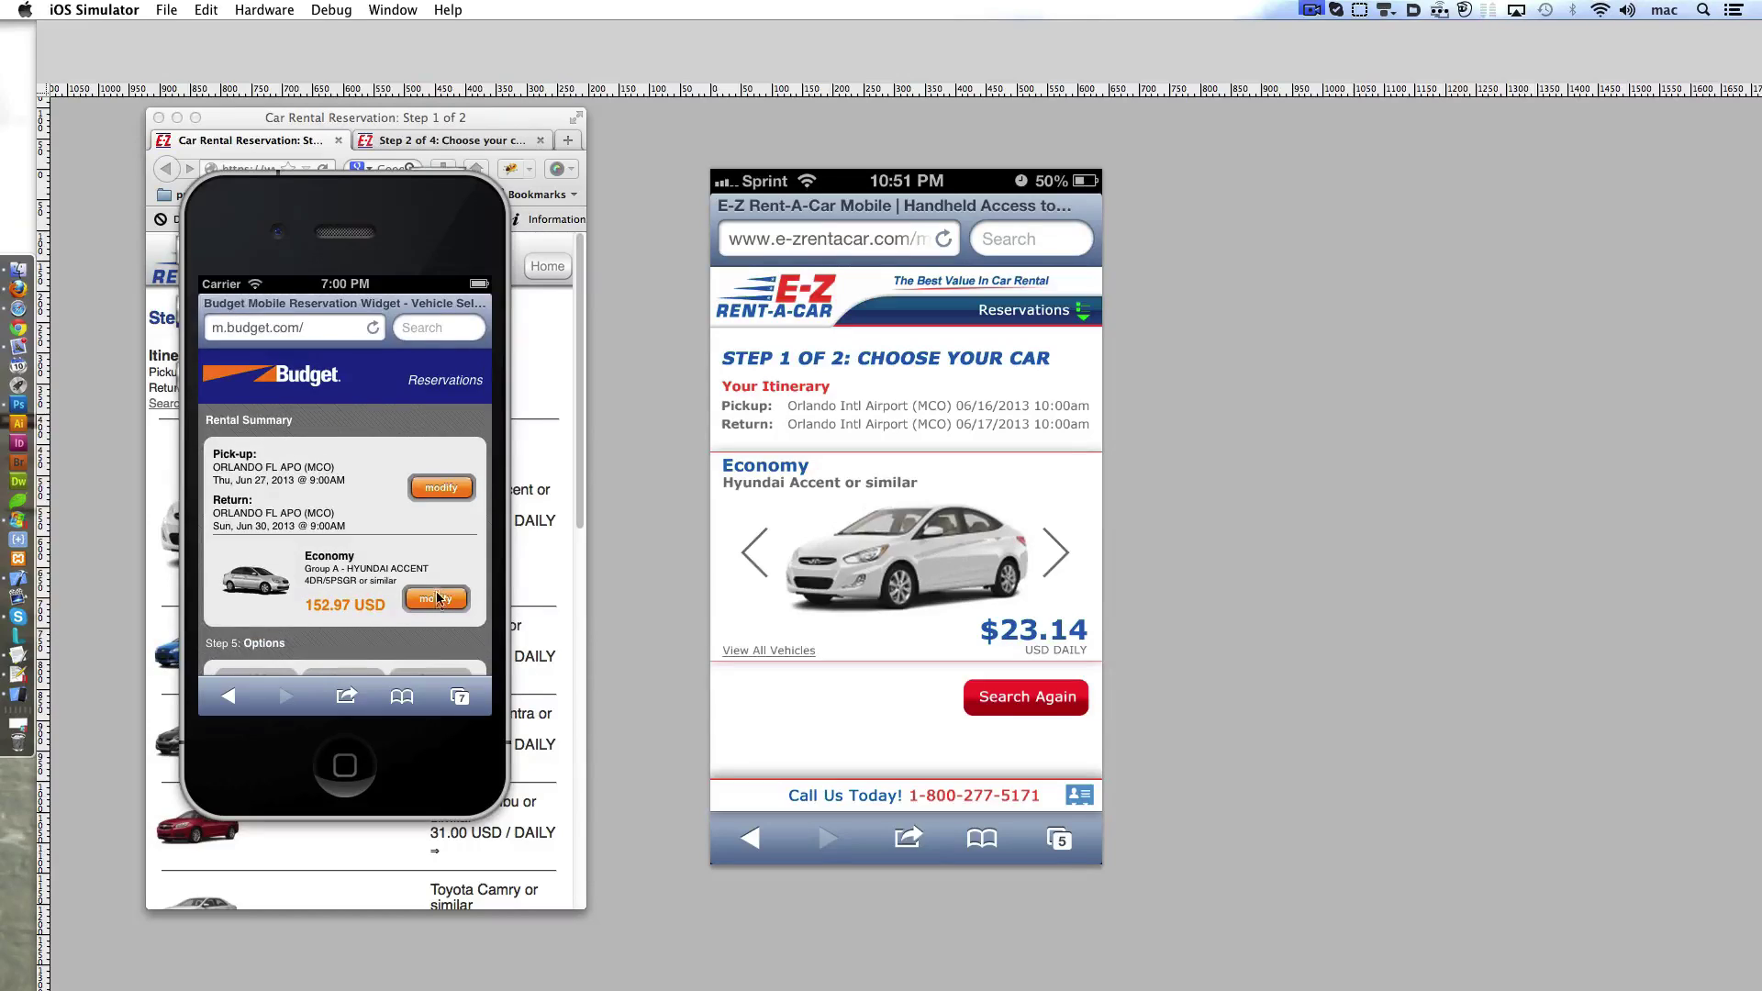
pyautogui.scroll(-5, 327, 599)
pyautogui.scroll(4, 335, 583)
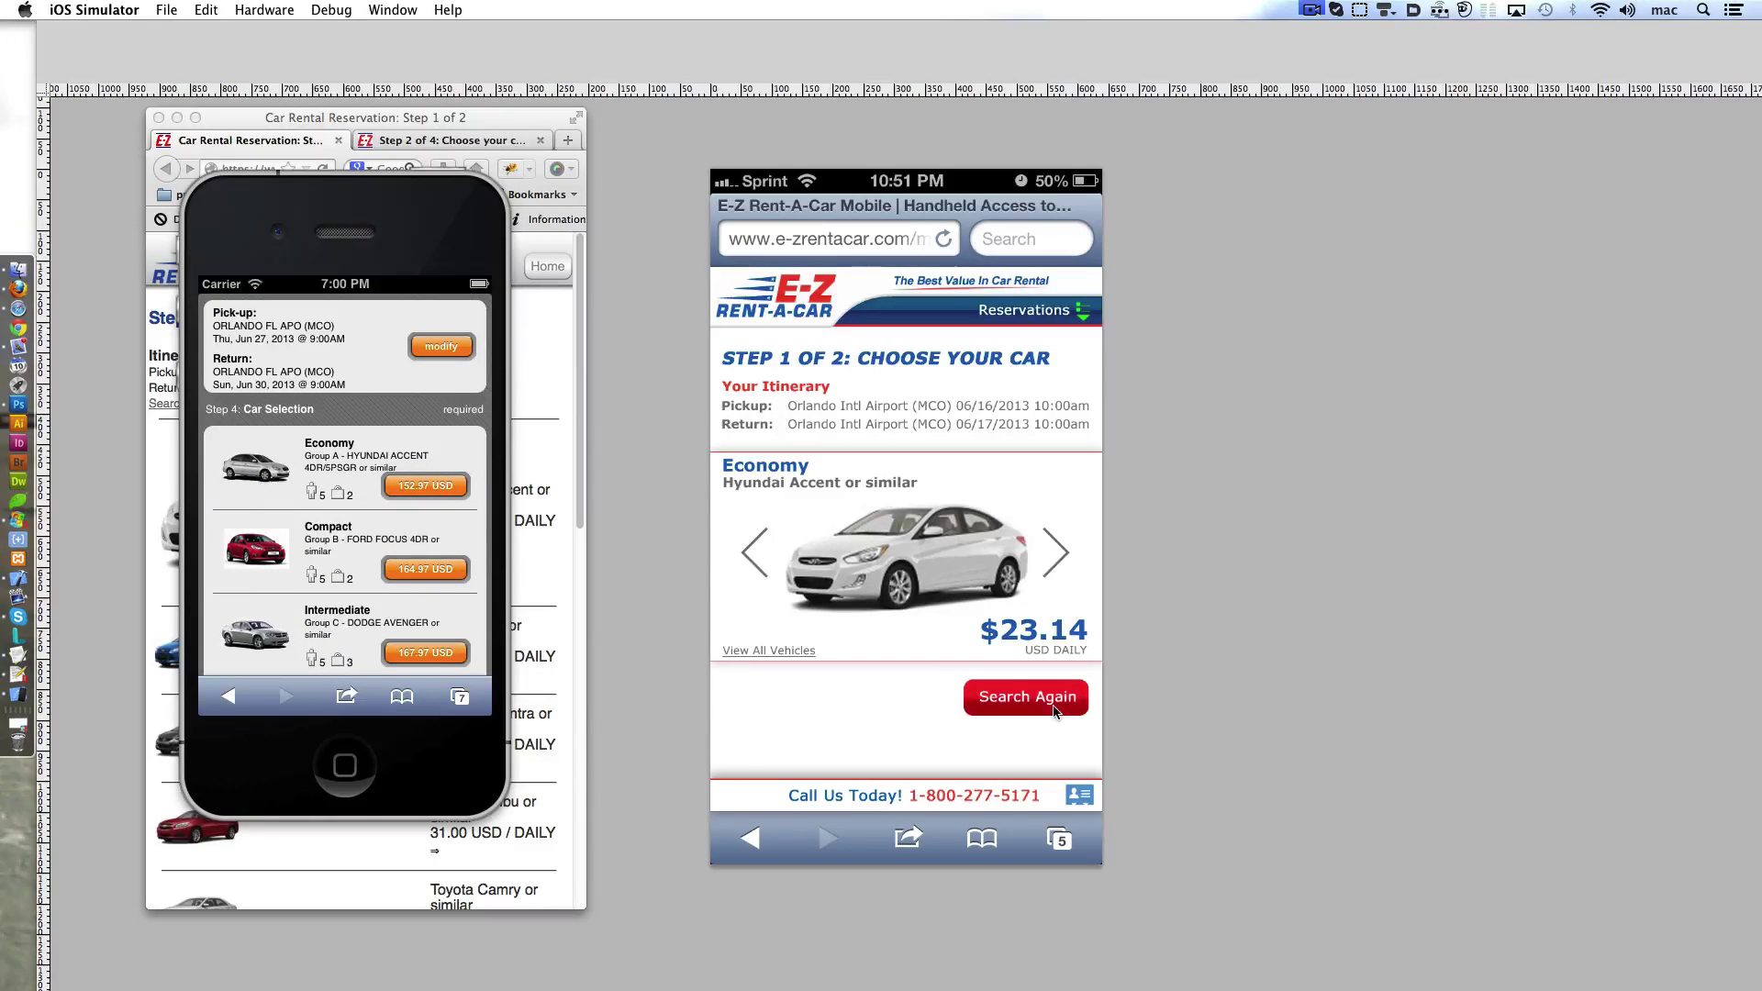
pyautogui.click(1019, 705)
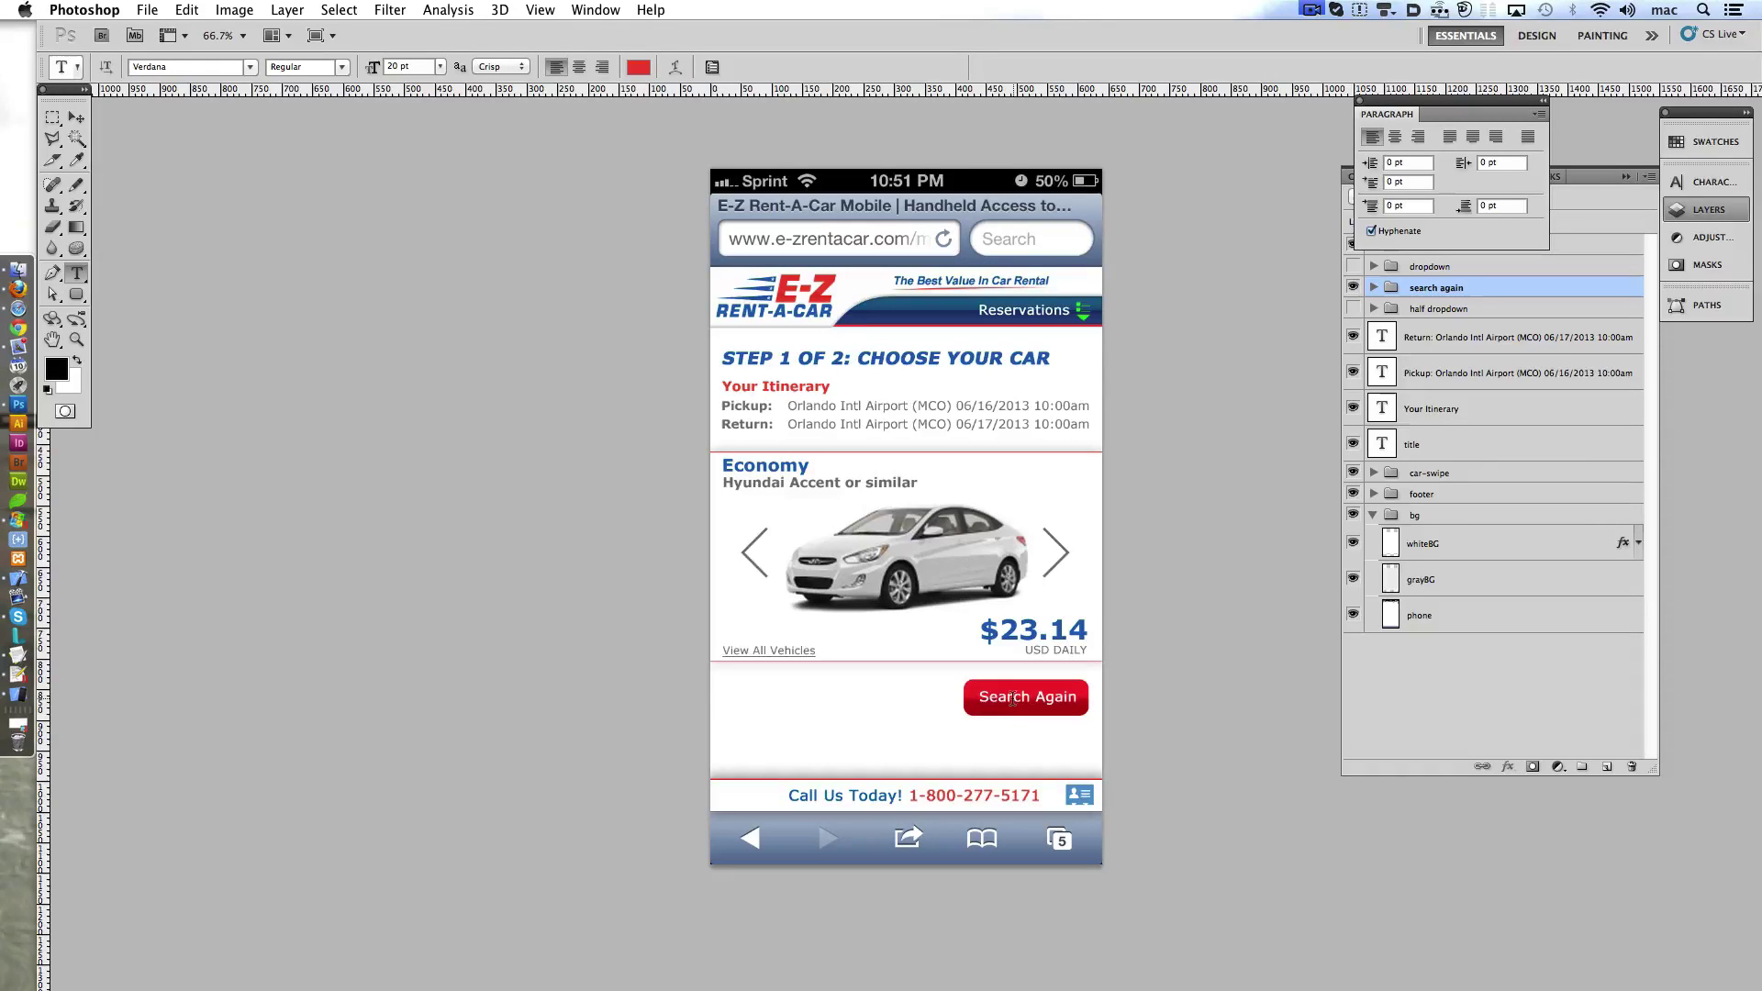
# - Change the red button's label from Search Again to 'Select This Car'
pyautogui.click(1013, 699)
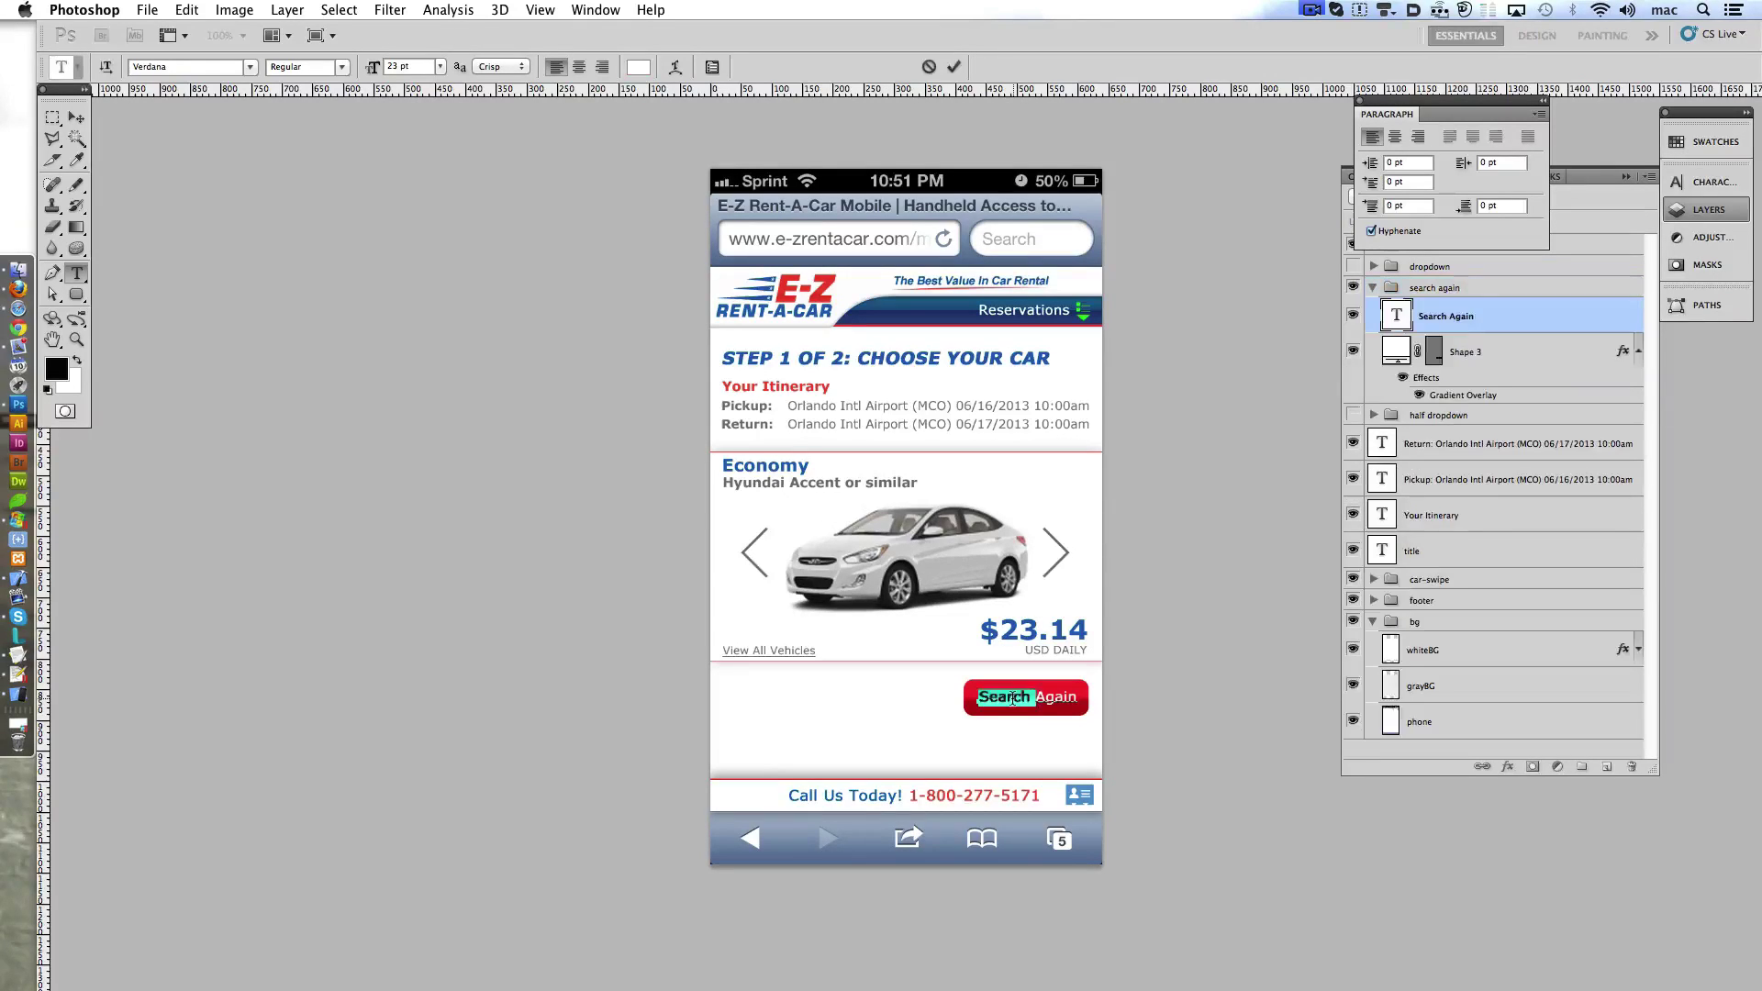
pyautogui.tripleClick(1013, 699)
pyautogui.write('Bo')
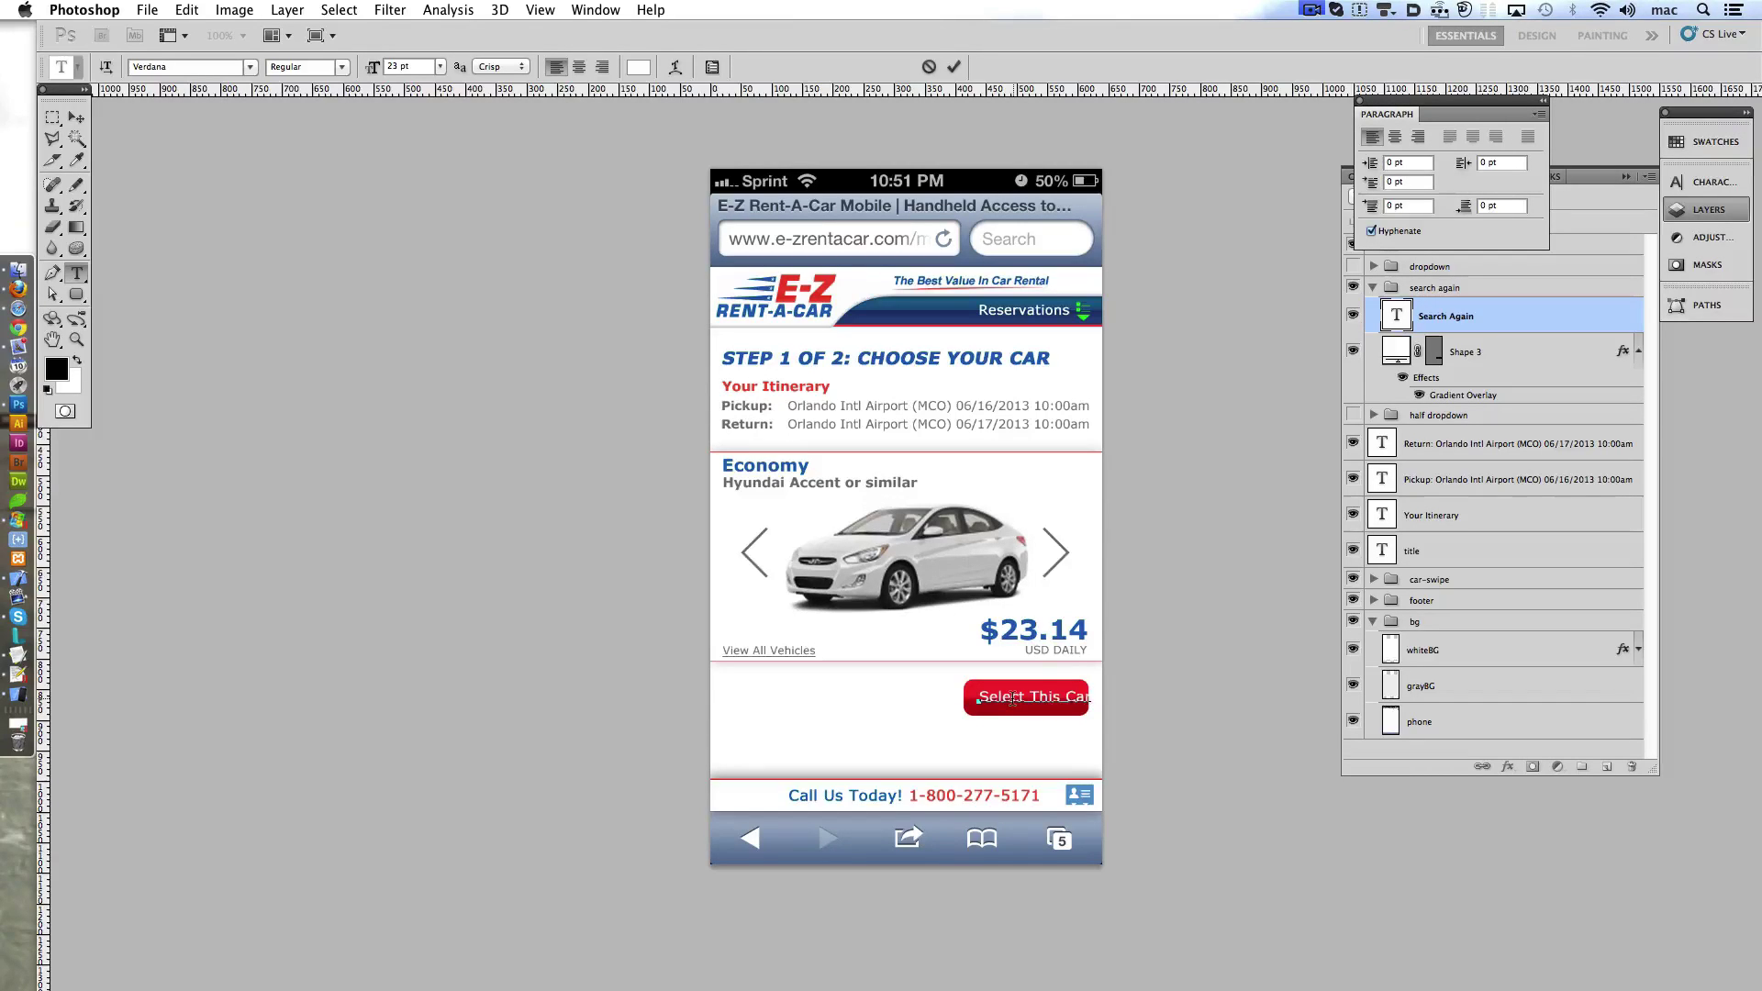
pyautogui.click(955, 67)
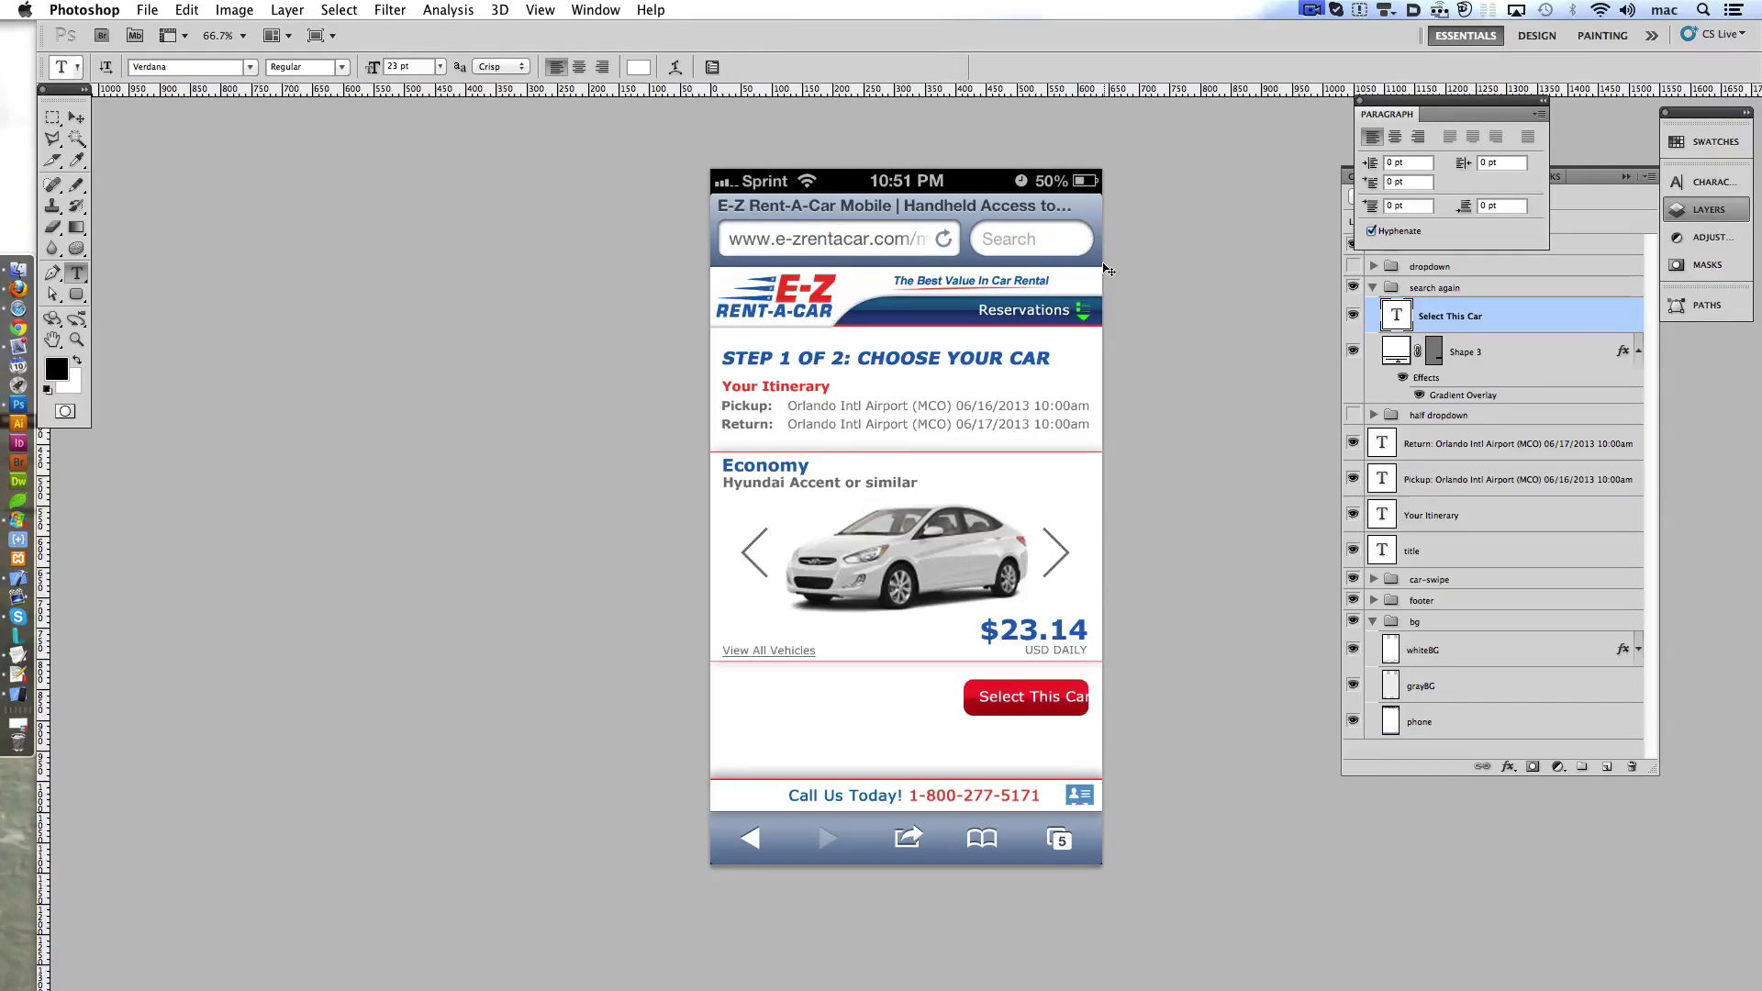
# - Move the $23.14 USD DAILY price layers up beside the Economy heading
pyautogui.click(1374, 621)
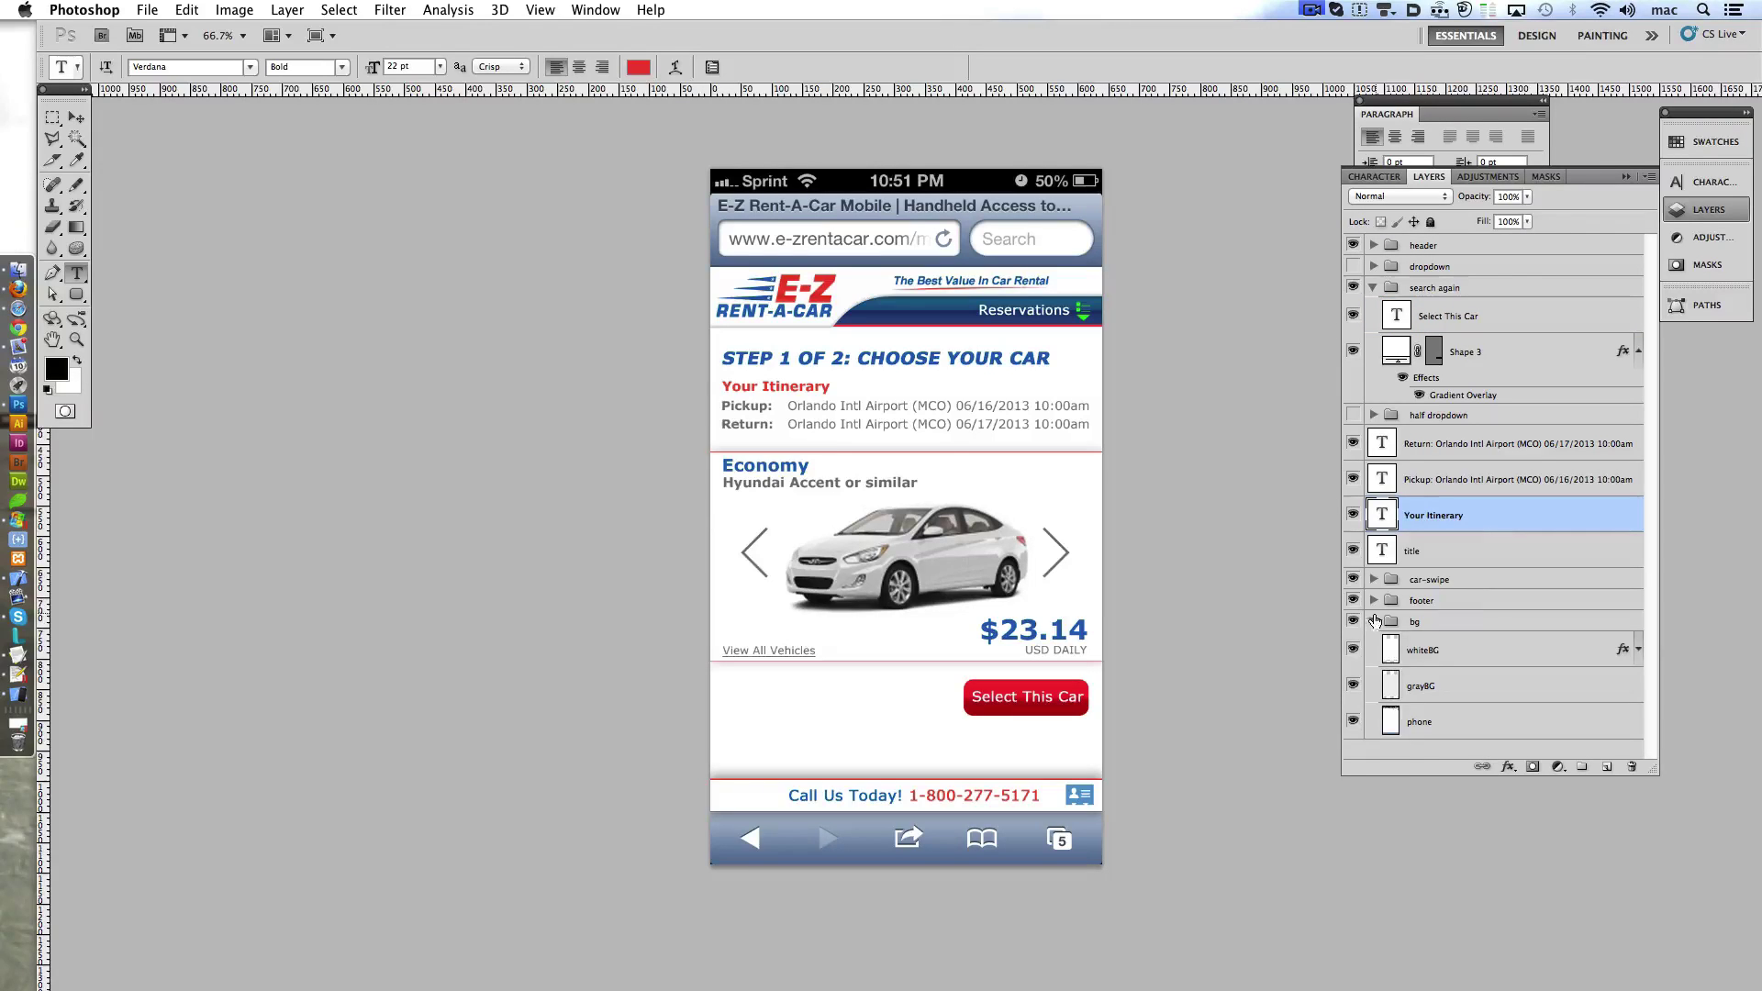
pyautogui.click(1374, 579)
pyautogui.click(1470, 628)
pyautogui.hotkey('shift', 'Up')
pyautogui.hotkey('shift', 'Up')
pyautogui.hotkey('shift', 'Up')
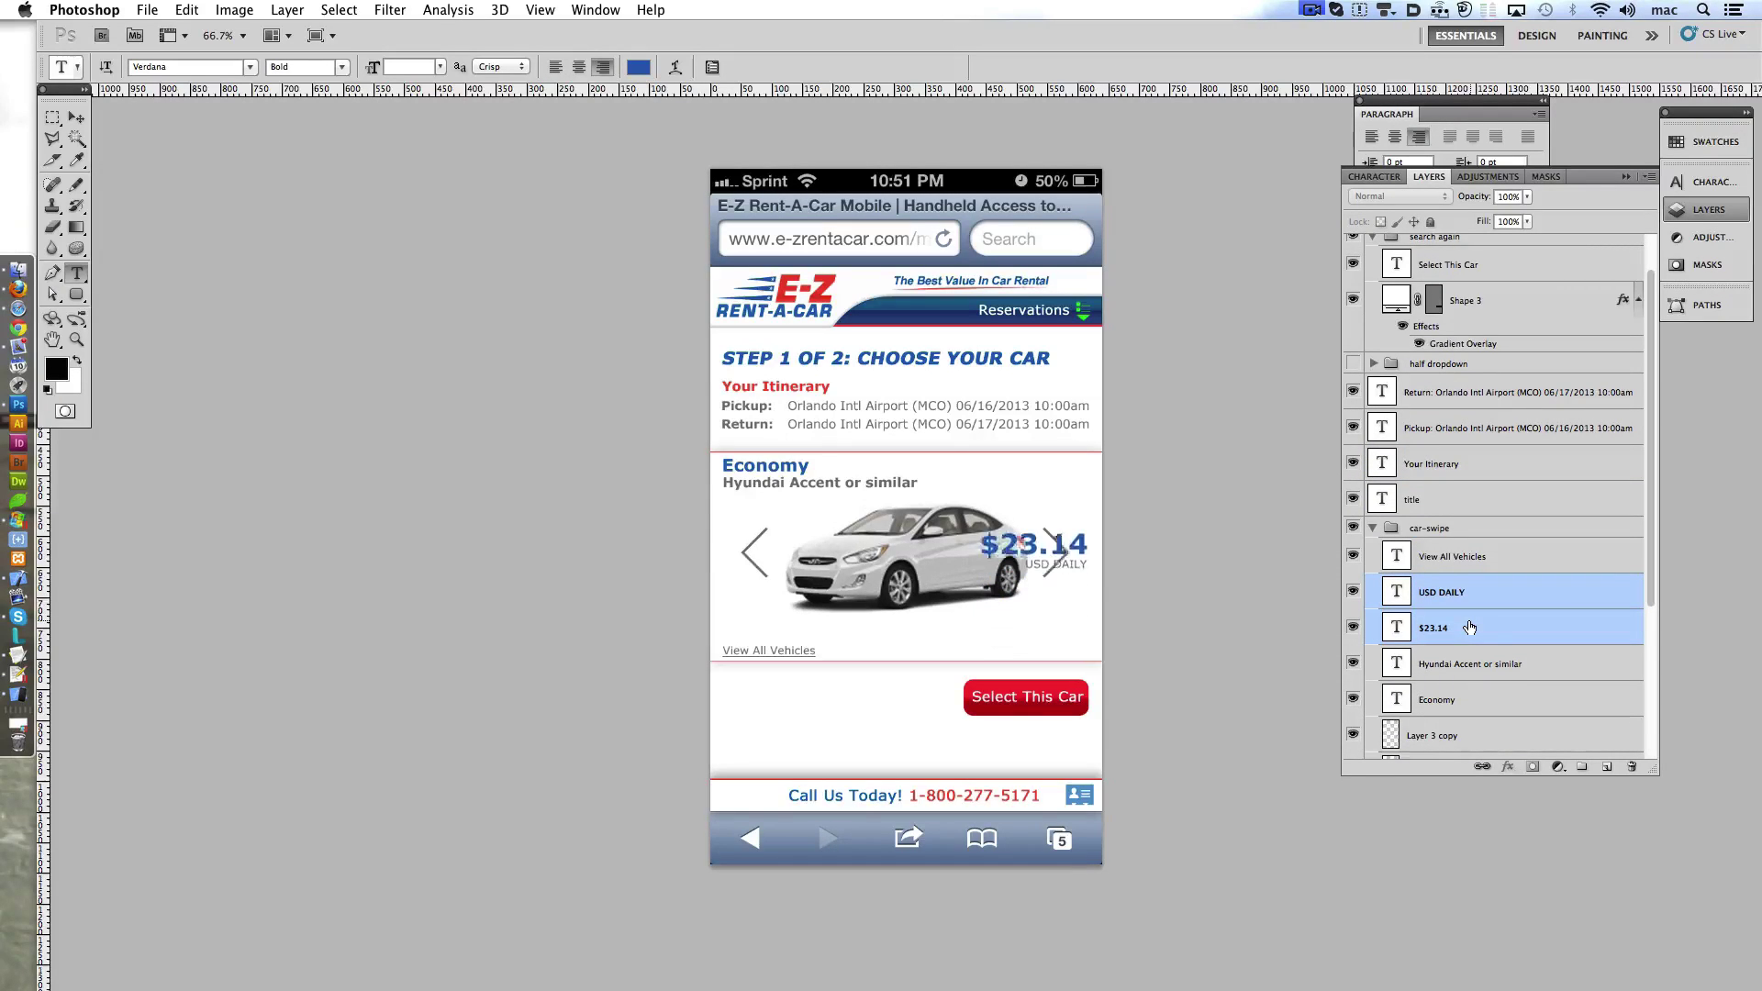
pyautogui.hotkey('shift', 'Up')
pyautogui.hotkey('shift', 'Up')
pyautogui.hotkey('shift', 'Up')
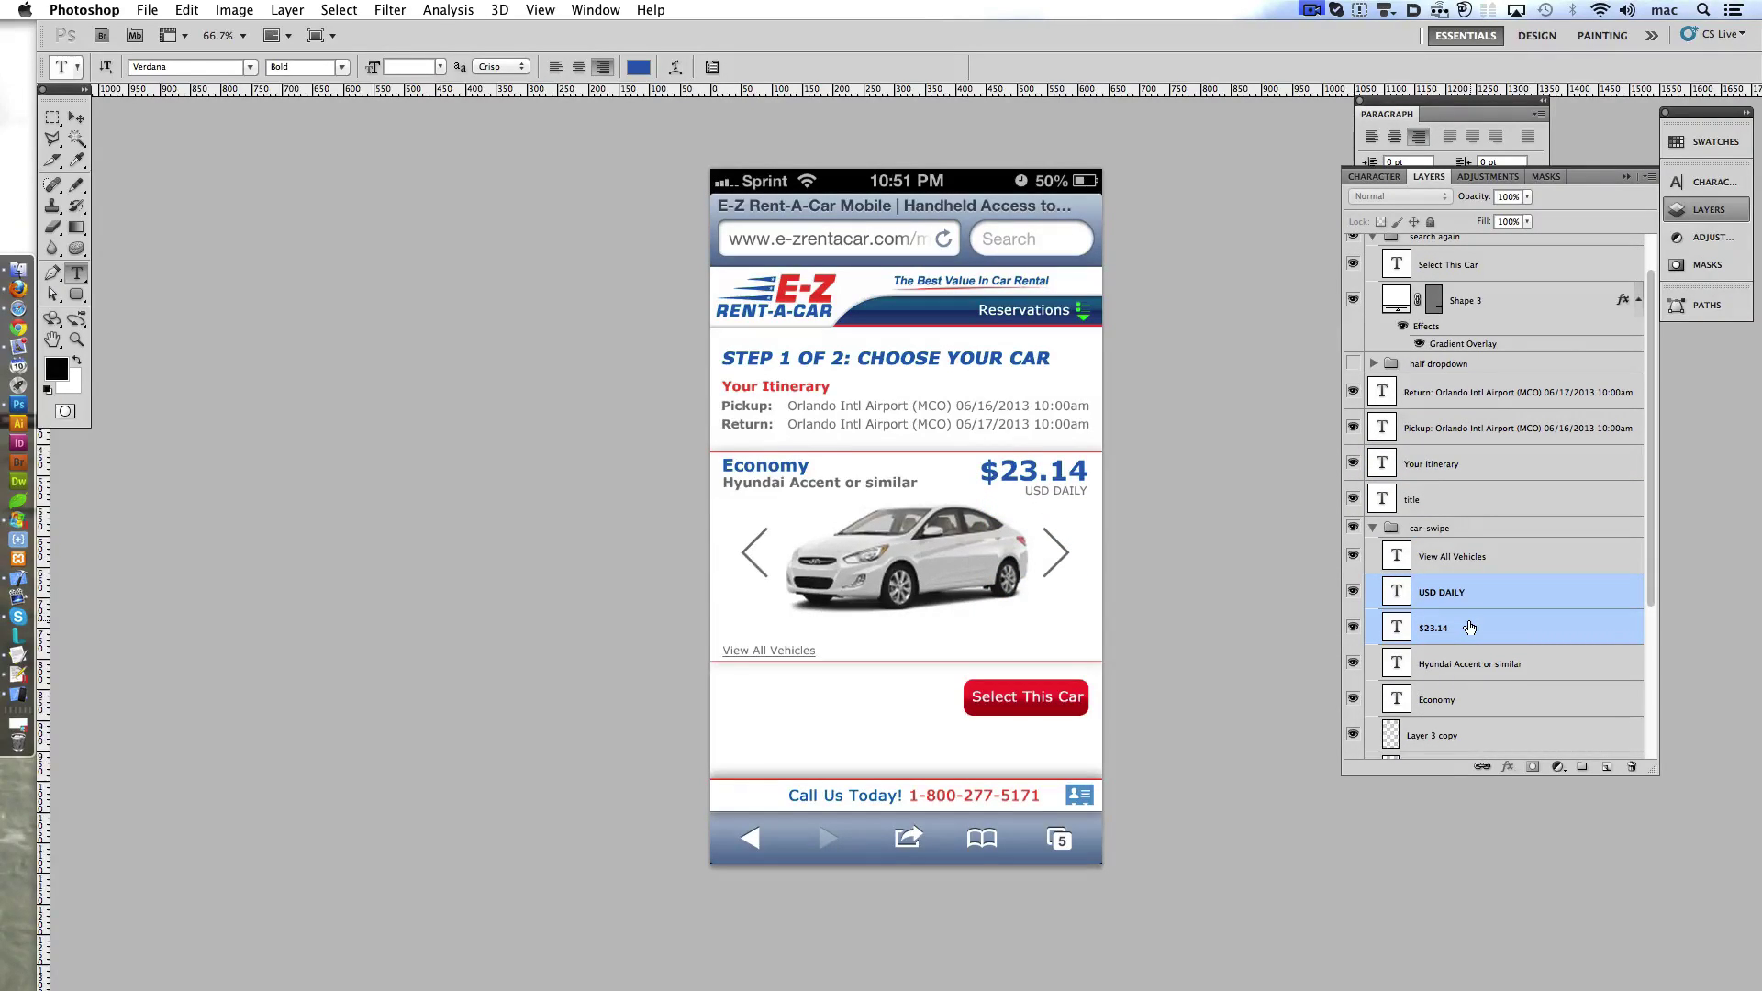
pyautogui.press('Up')
pyautogui.press('Up')
pyautogui.press('Up')
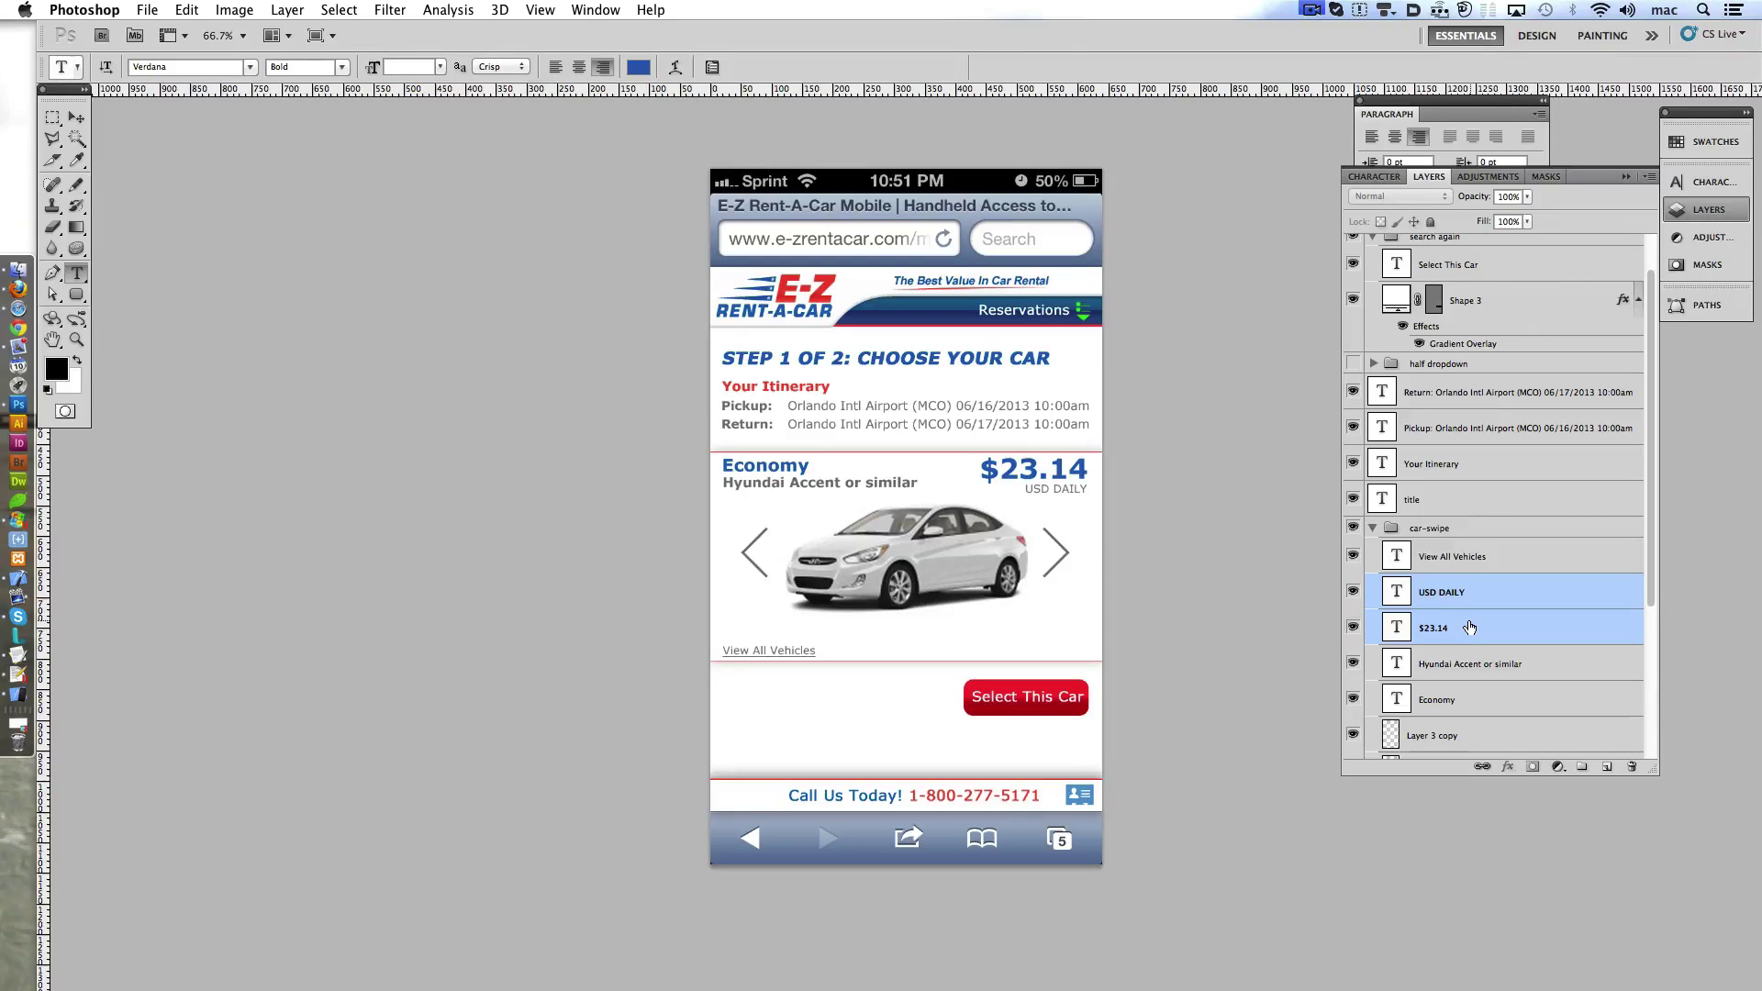
pyautogui.click(1470, 628)
# - Rename the 'search again' layer group to 'select car'
pyautogui.scroll(2, 1501, 404)
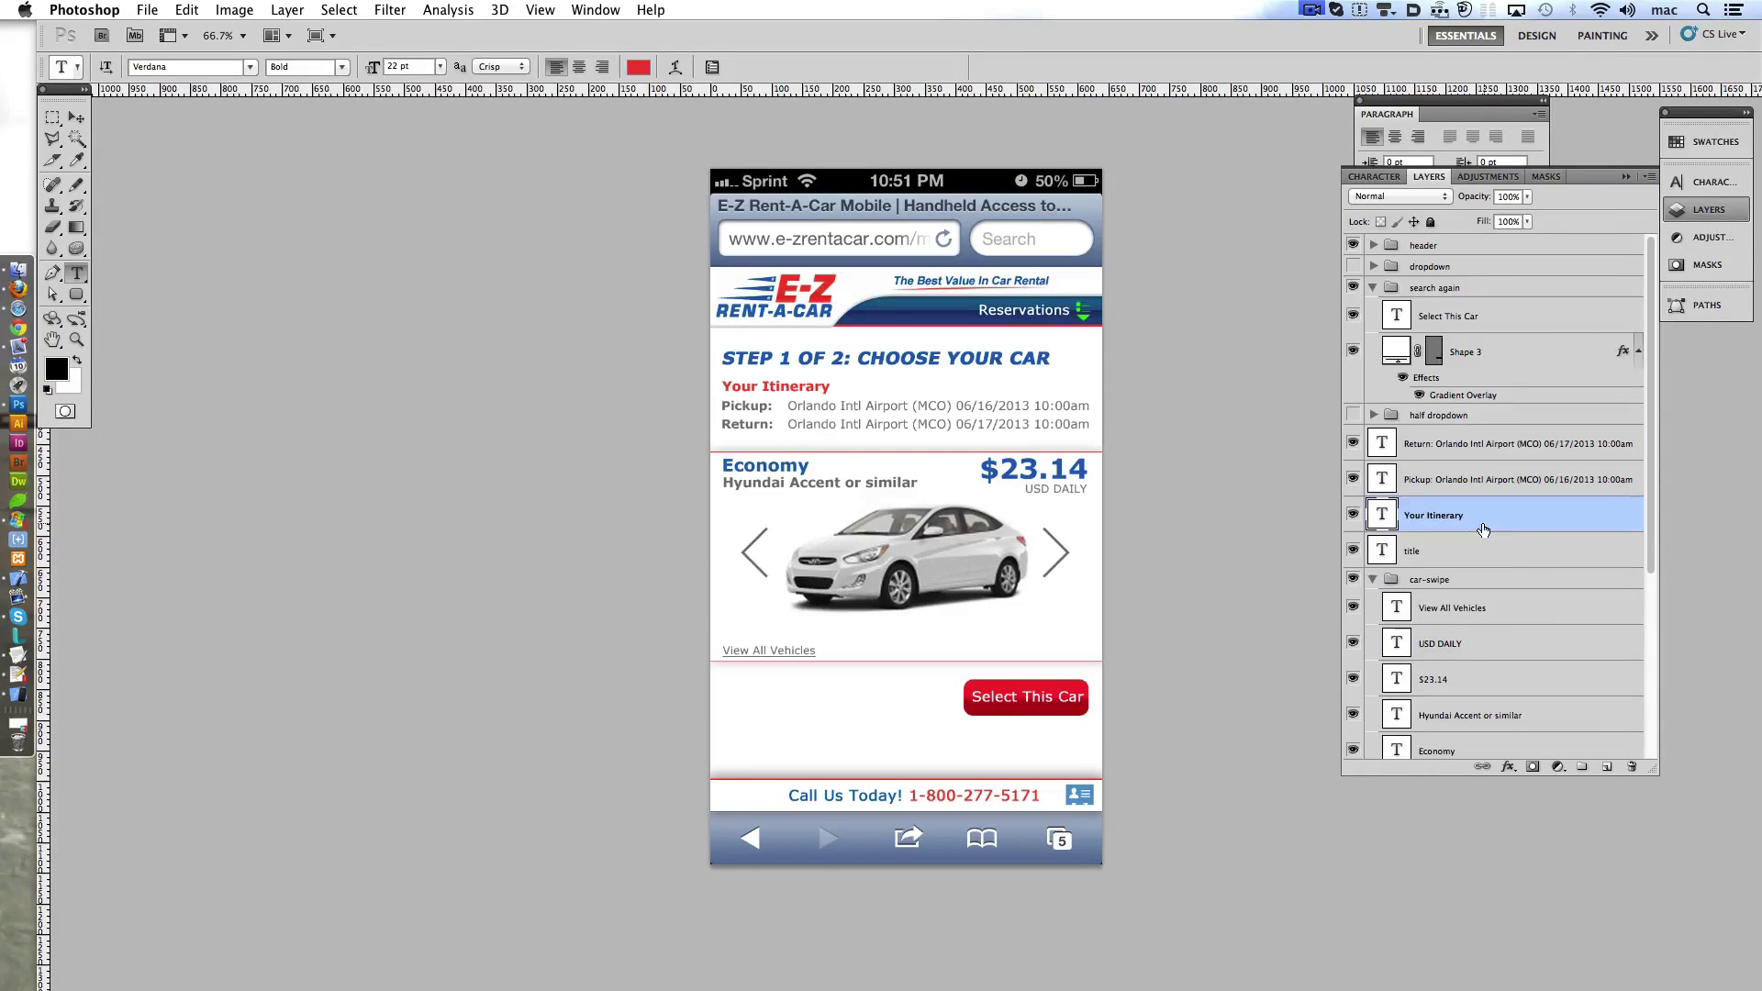
pyautogui.click(1371, 293)
pyautogui.doubleClick(1432, 286)
pyautogui.write('select car')
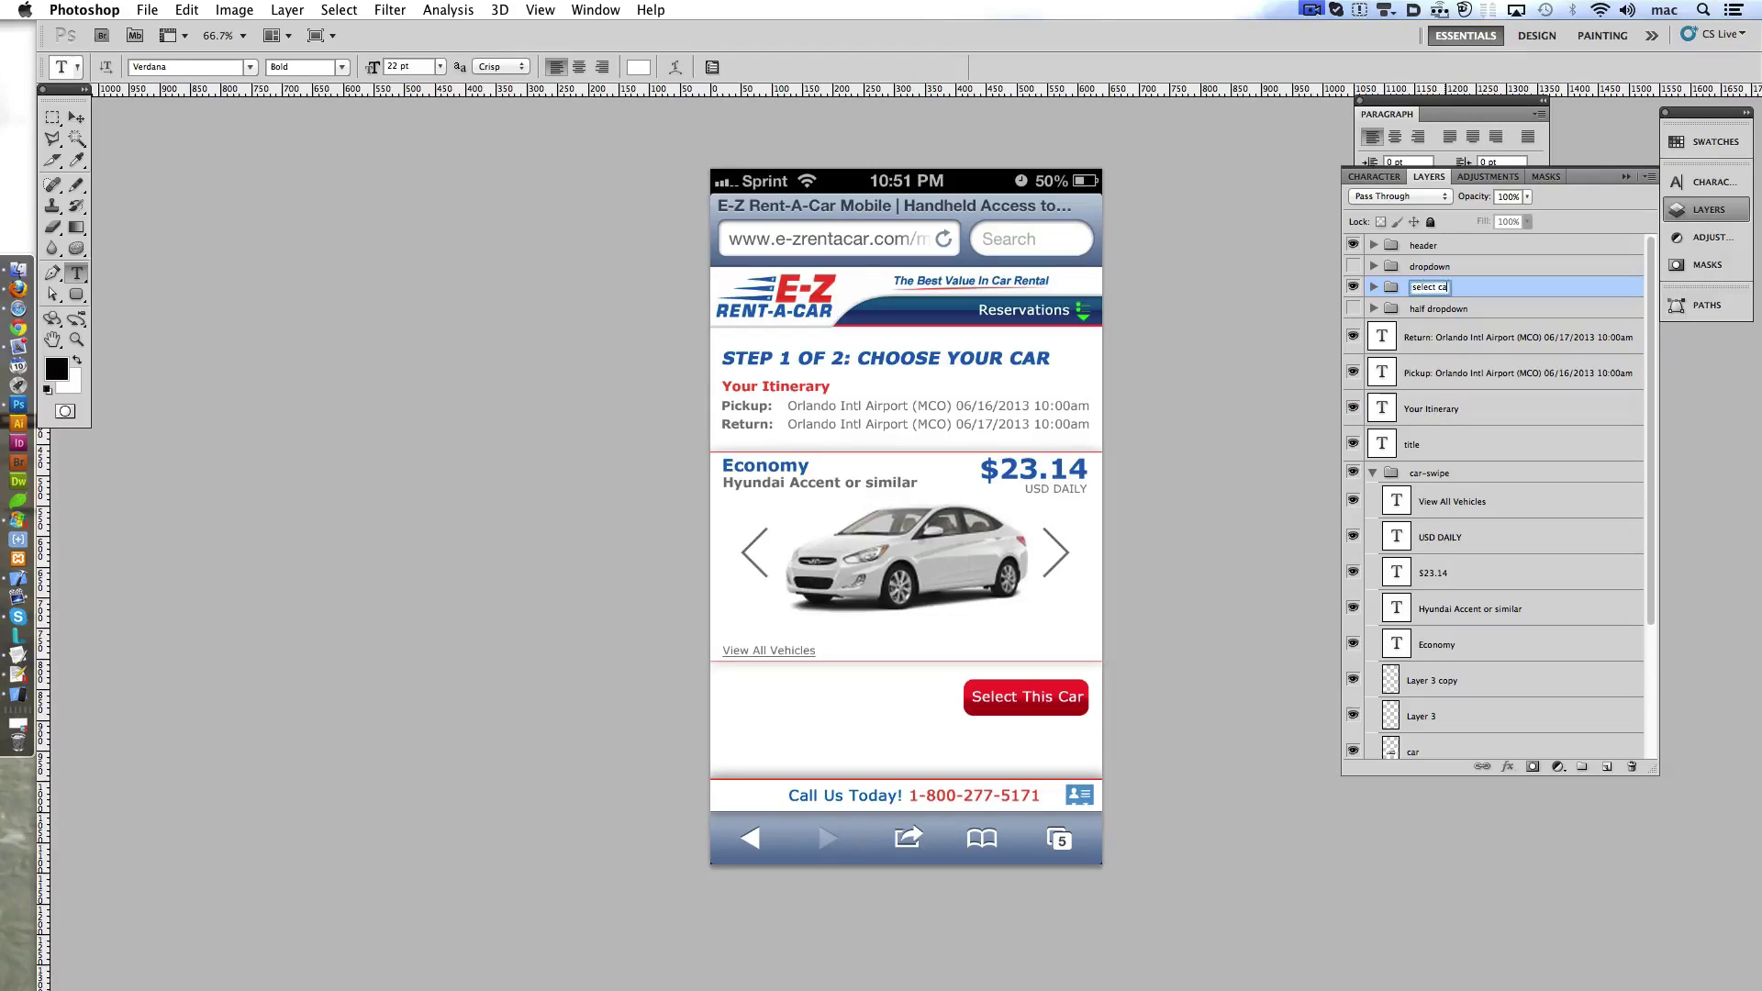
pyautogui.press('Return')
# - Shorten the label to 'Select Car' and move the select car group up
pyautogui.doubleClick(1042, 688)
pyautogui.press('BackSpace')
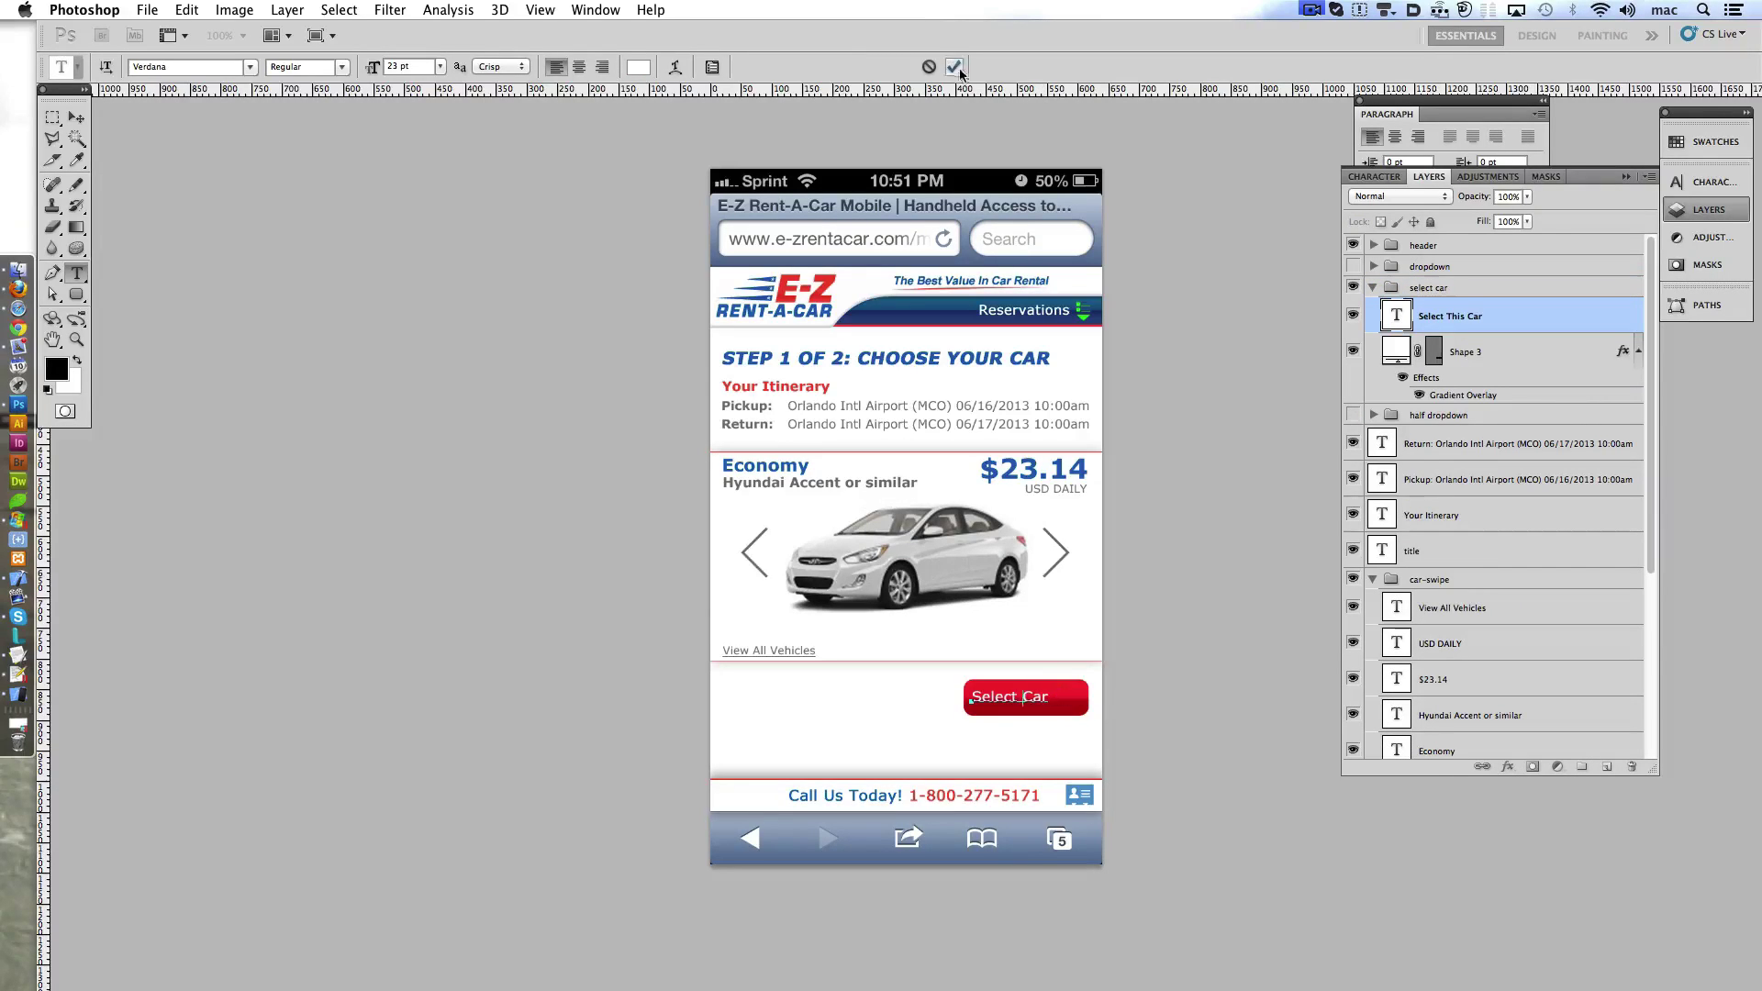
pyautogui.click(956, 67)
pyautogui.press('Right')
pyautogui.press('Right')
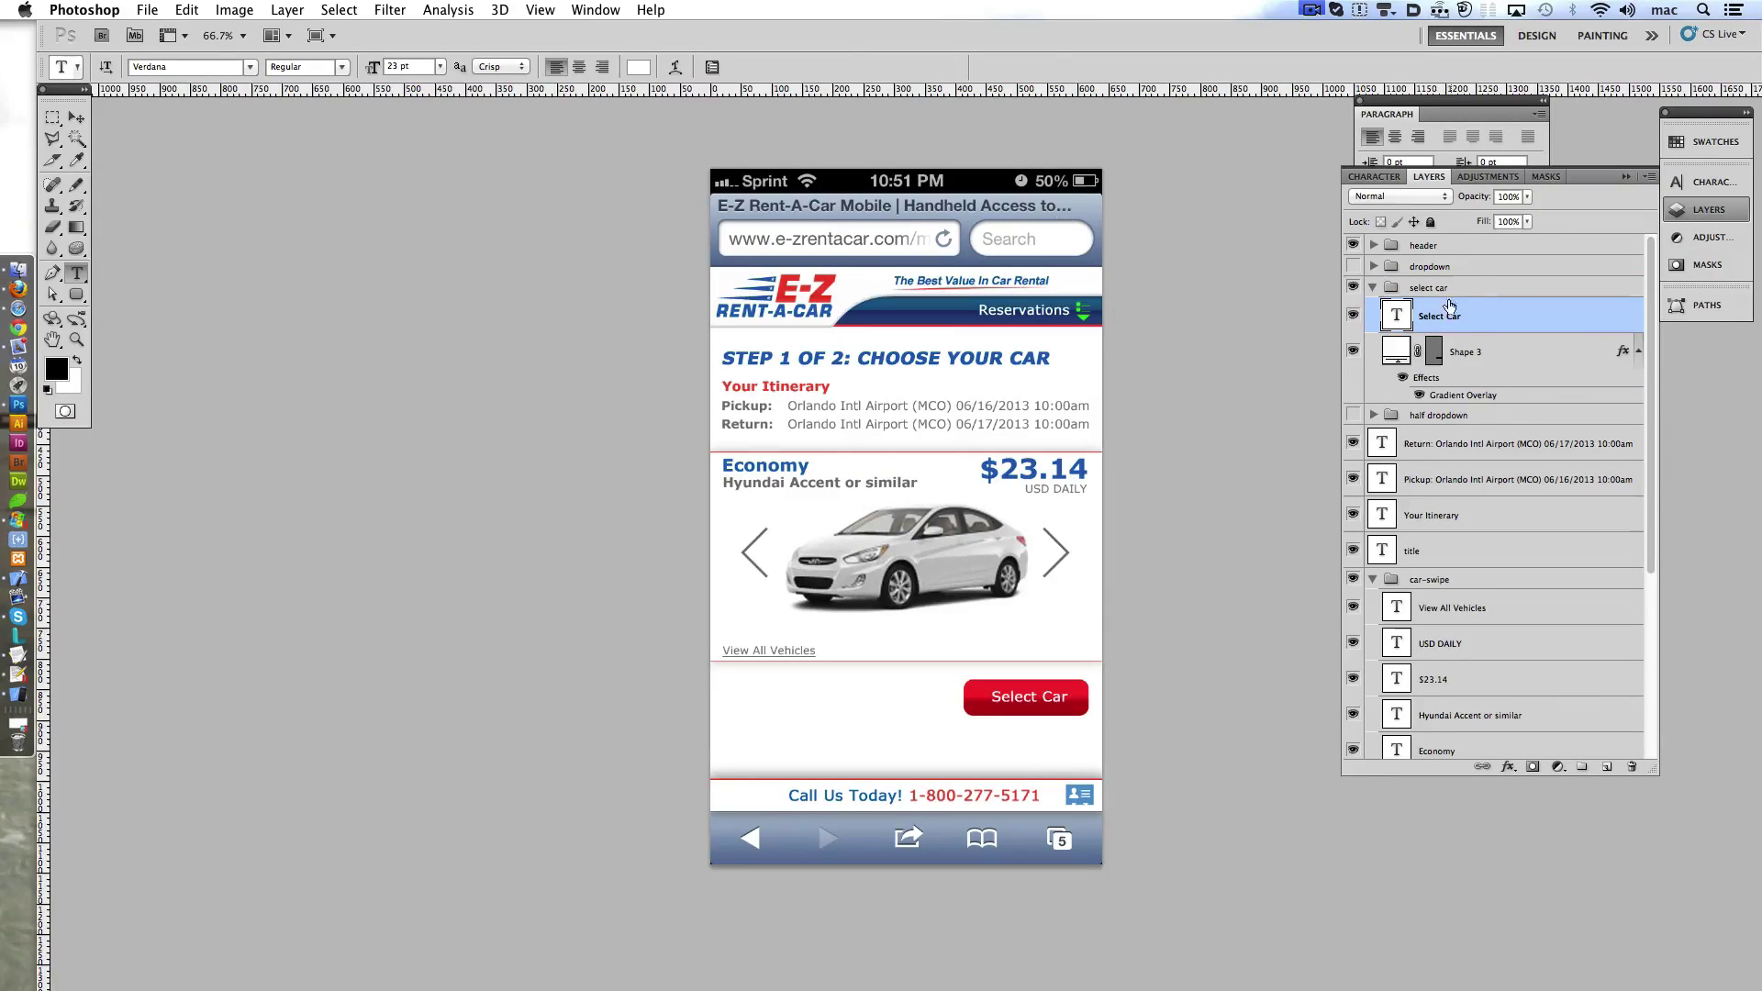
pyautogui.click(1373, 287)
pyautogui.hotkey('shift', 'Up')
pyautogui.hotkey('shift', 'Up')
pyautogui.hotkey('shift', 'Up')
pyautogui.hotkey('shift', 'Up')
pyautogui.hotkey('shift', 'Up')
pyautogui.hotkey('shift', 'Up')
pyautogui.hotkey('shift', 'Up')
pyautogui.hotkey('shift', 'Up')
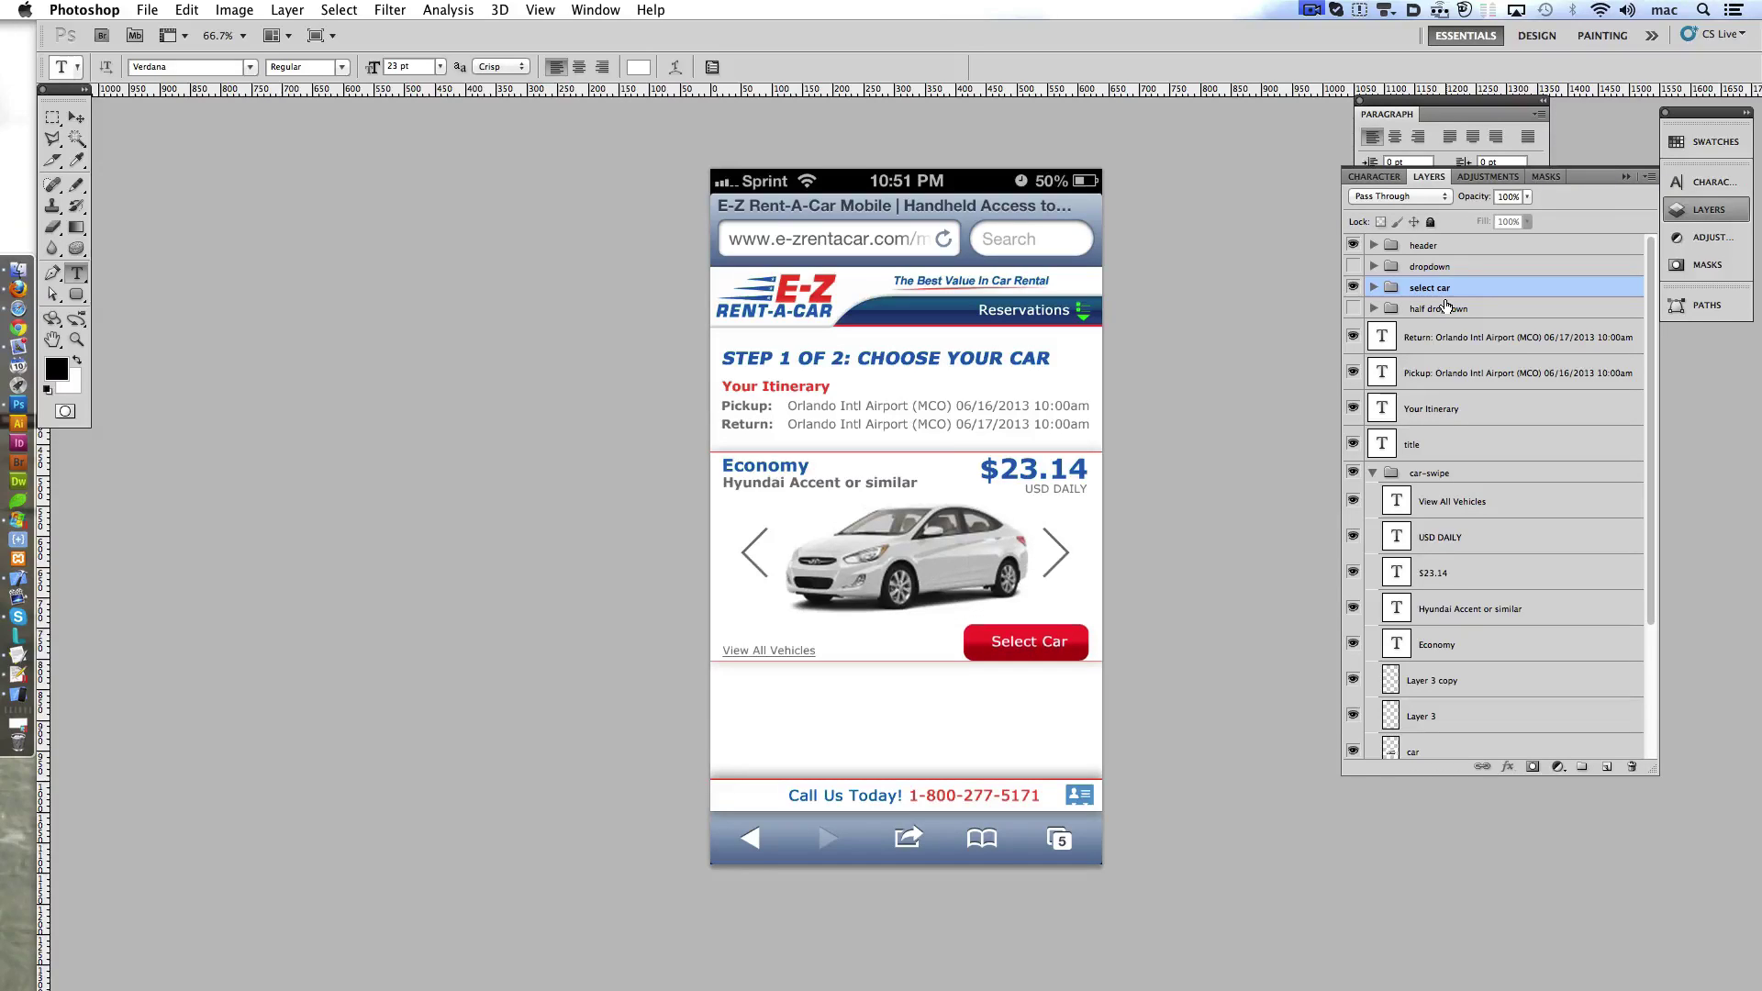
pyautogui.hotkey('shift', 'Up')
# - Nudge View All Vehicles up; add regular #666666 'click to change' text to Your Itinerary
pyautogui.click(812, 650)
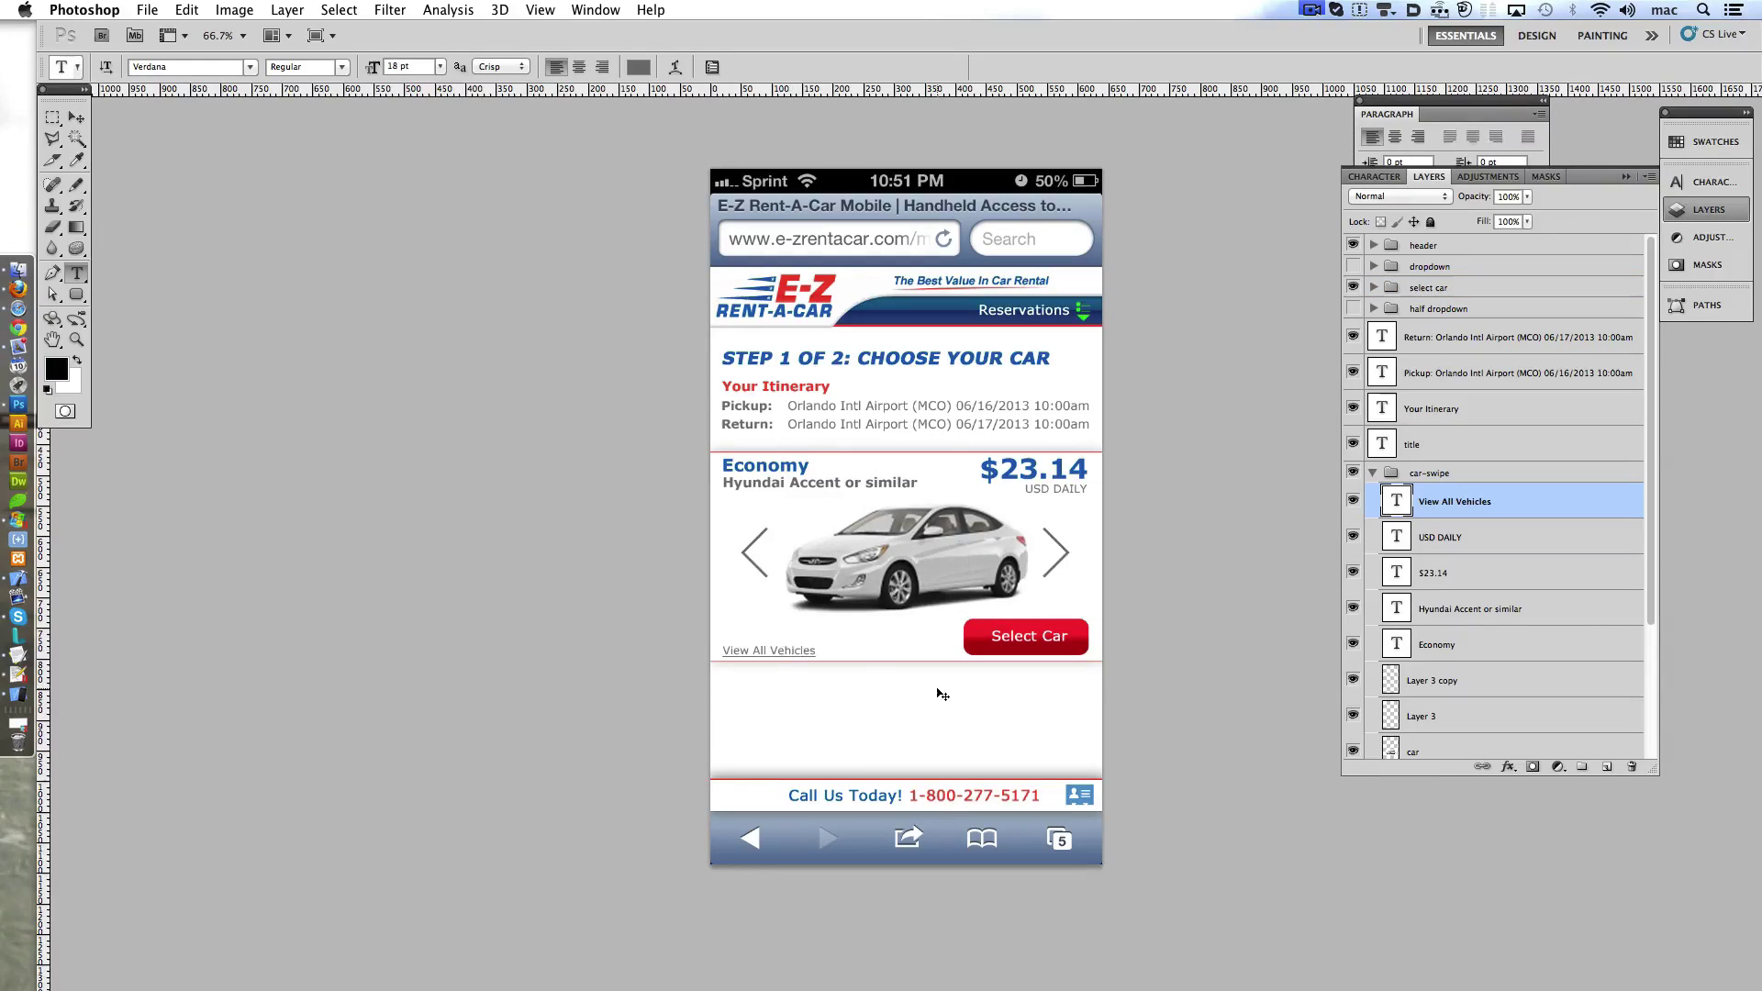
pyautogui.press('Up')
pyautogui.press('Up')
pyautogui.press('Up')
pyautogui.click(839, 392)
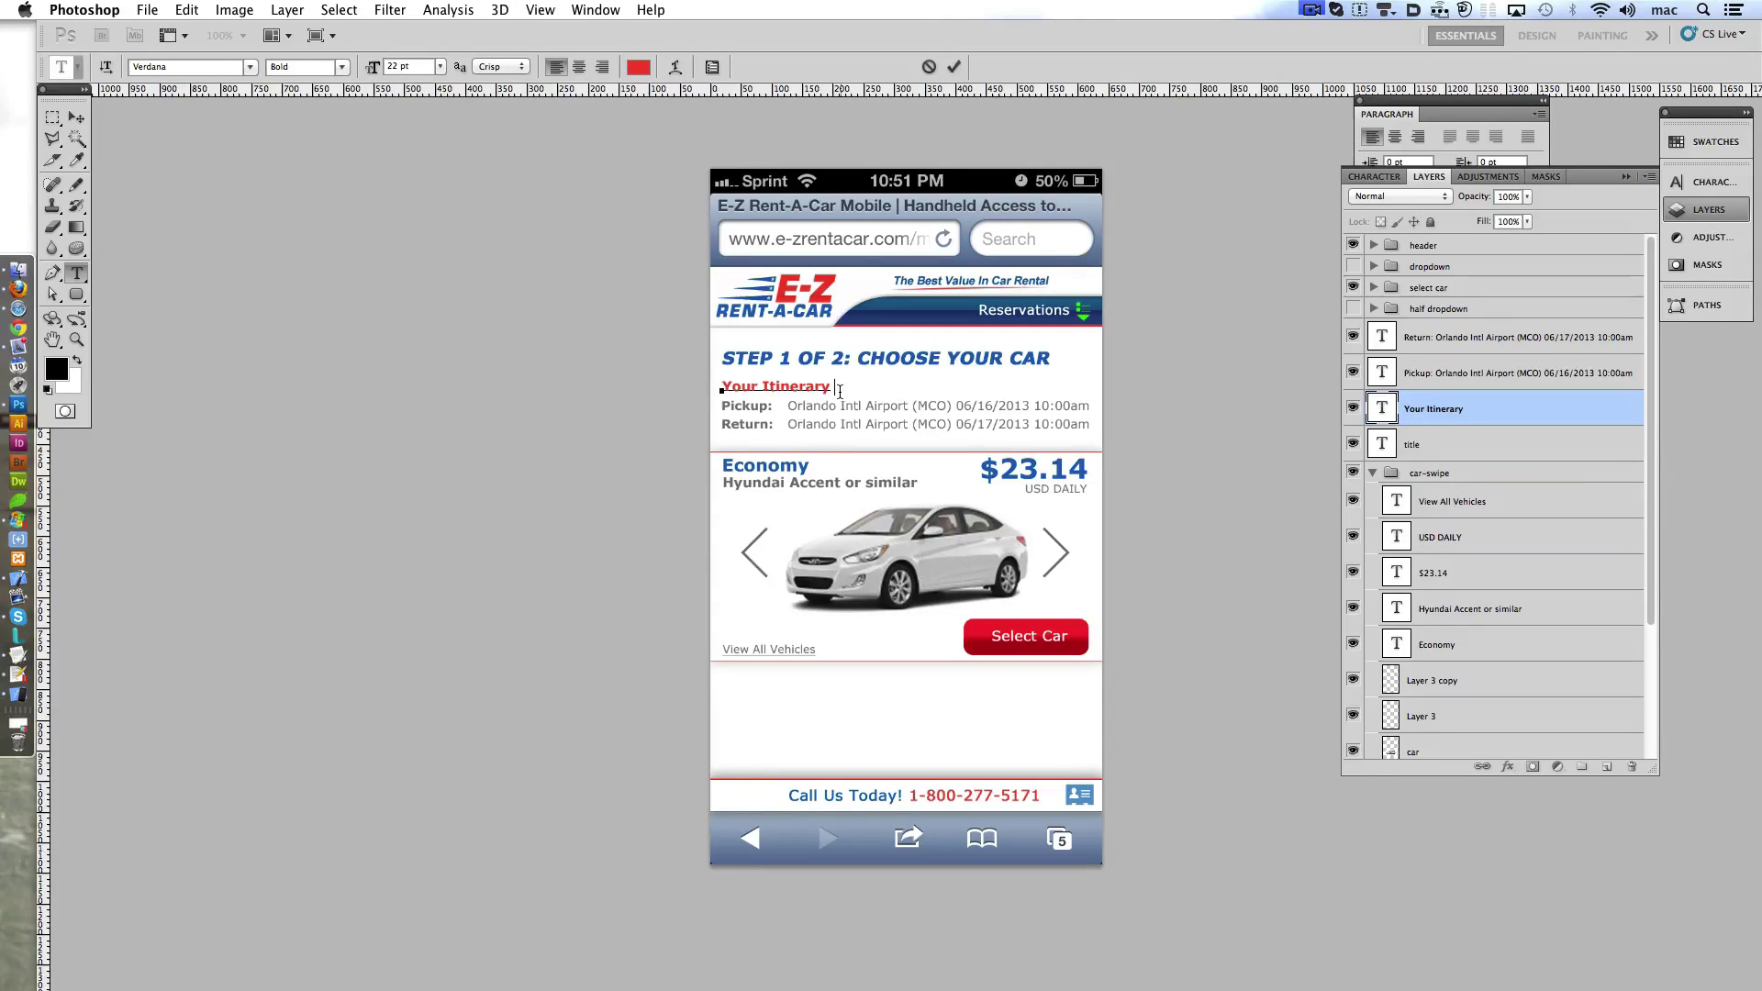
pyautogui.write('click ')
pyautogui.write('to change')
pyautogui.keyDown('shift'); pyautogui.click(840, 392); pyautogui.keyUp('shift')
pyautogui.click(341, 66)
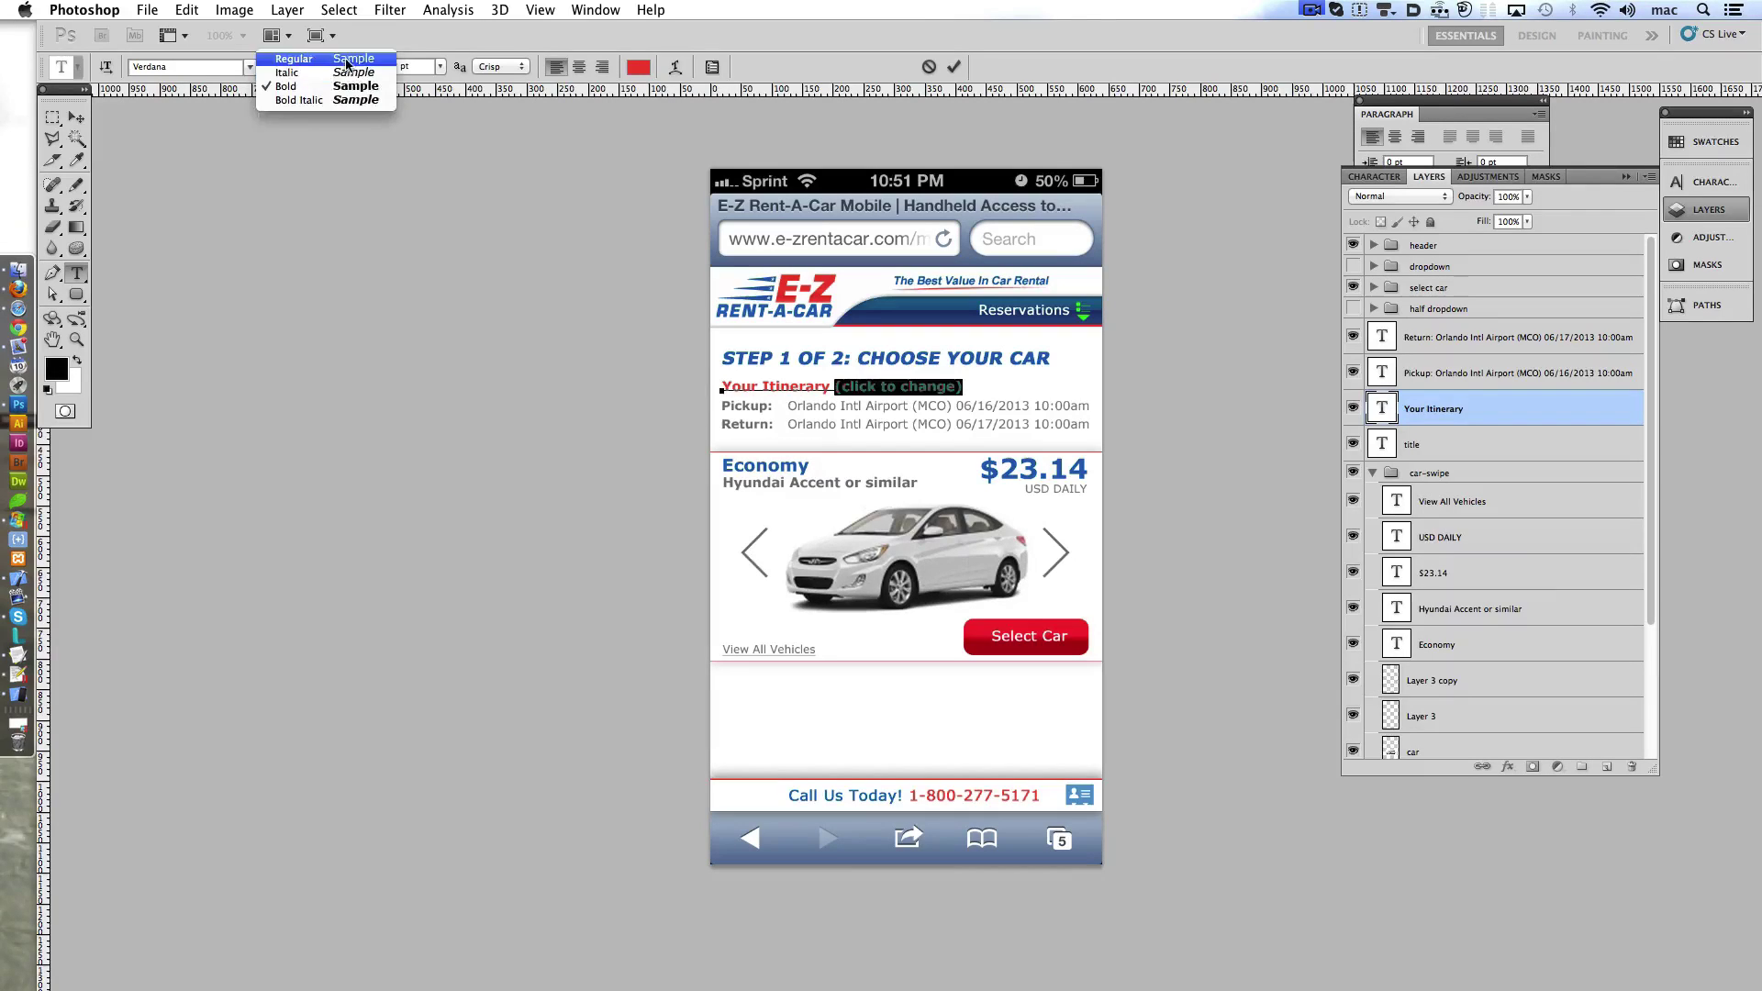
pyautogui.click(638, 66)
pyautogui.write('666666')
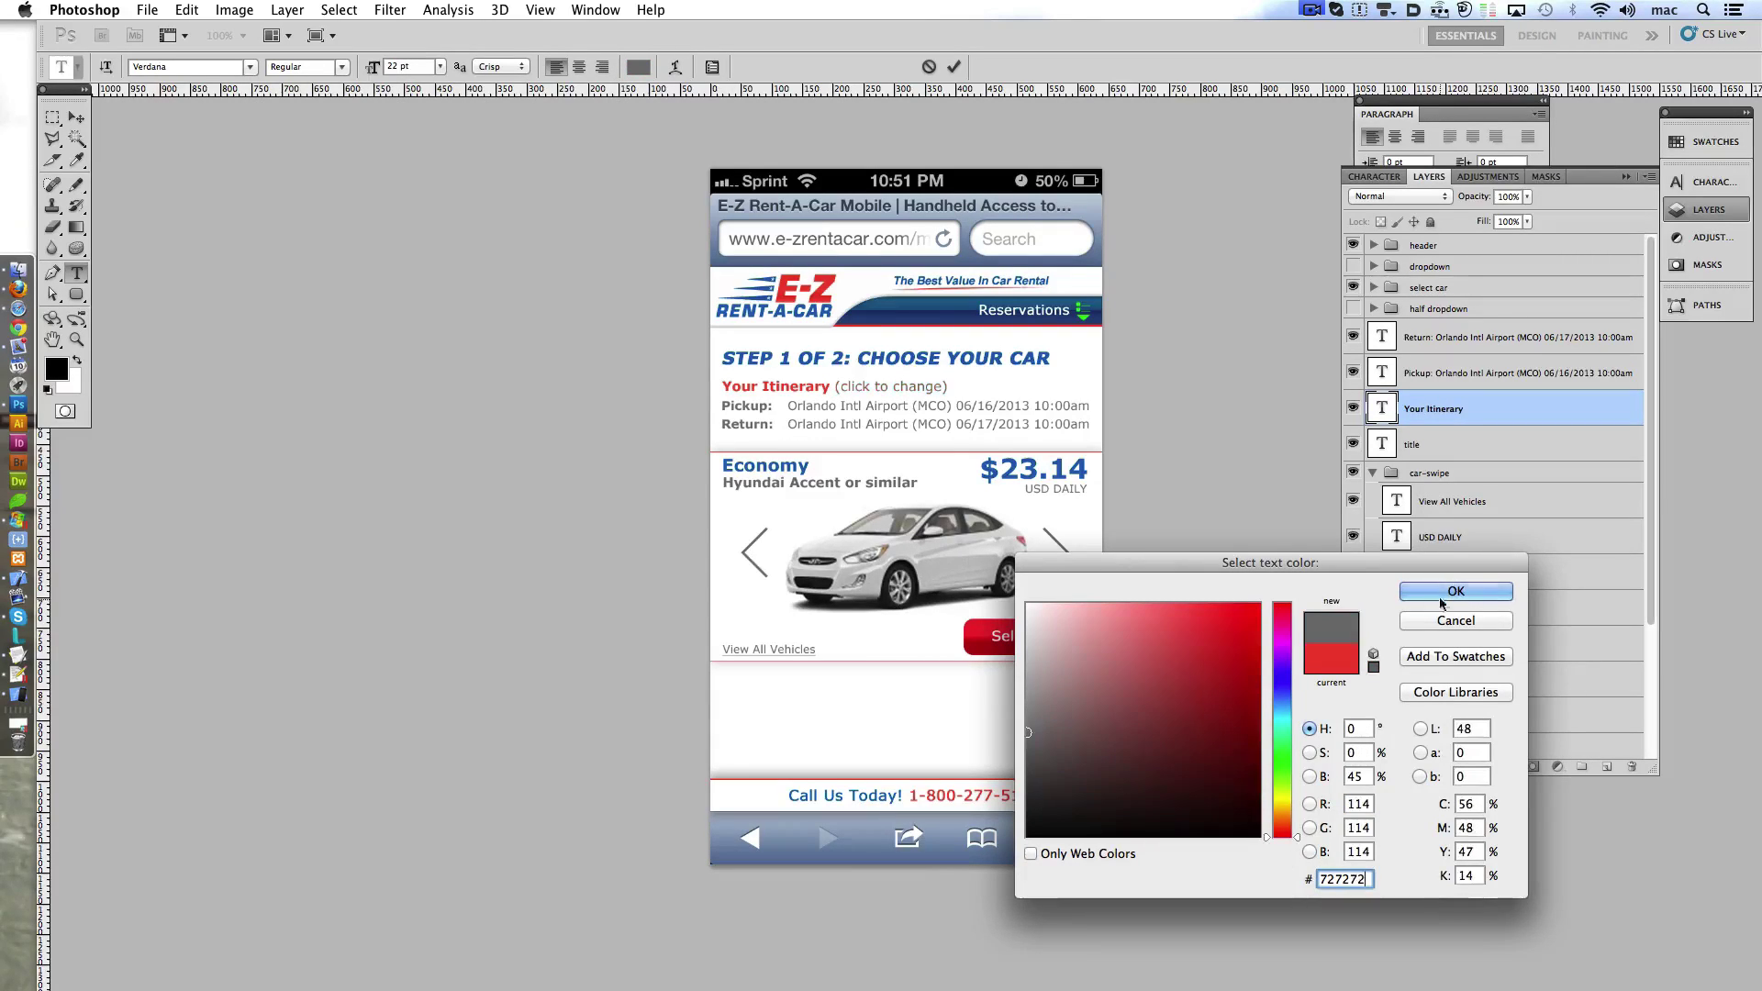
pyautogui.click(1445, 592)
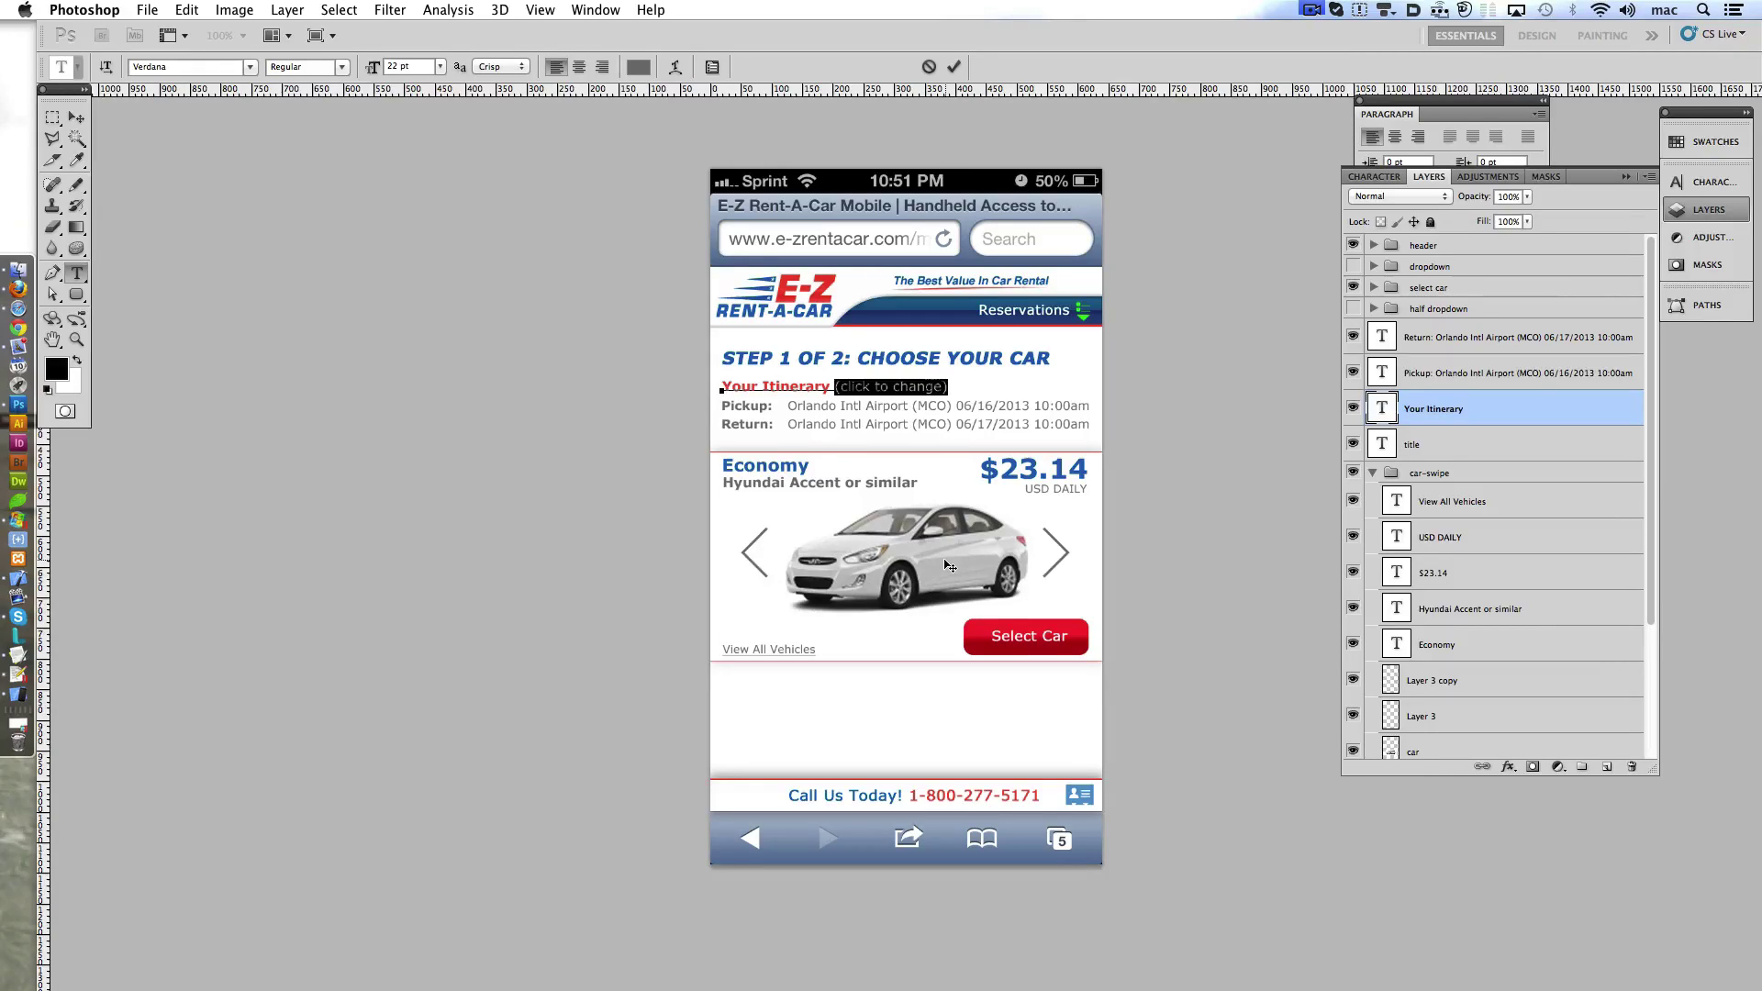
# - Adjust the note's character size and reword it to '(click here to change)'
pyautogui.moveTo(841, 387); pyautogui.dragTo(942, 384)
pyautogui.click(1709, 182)
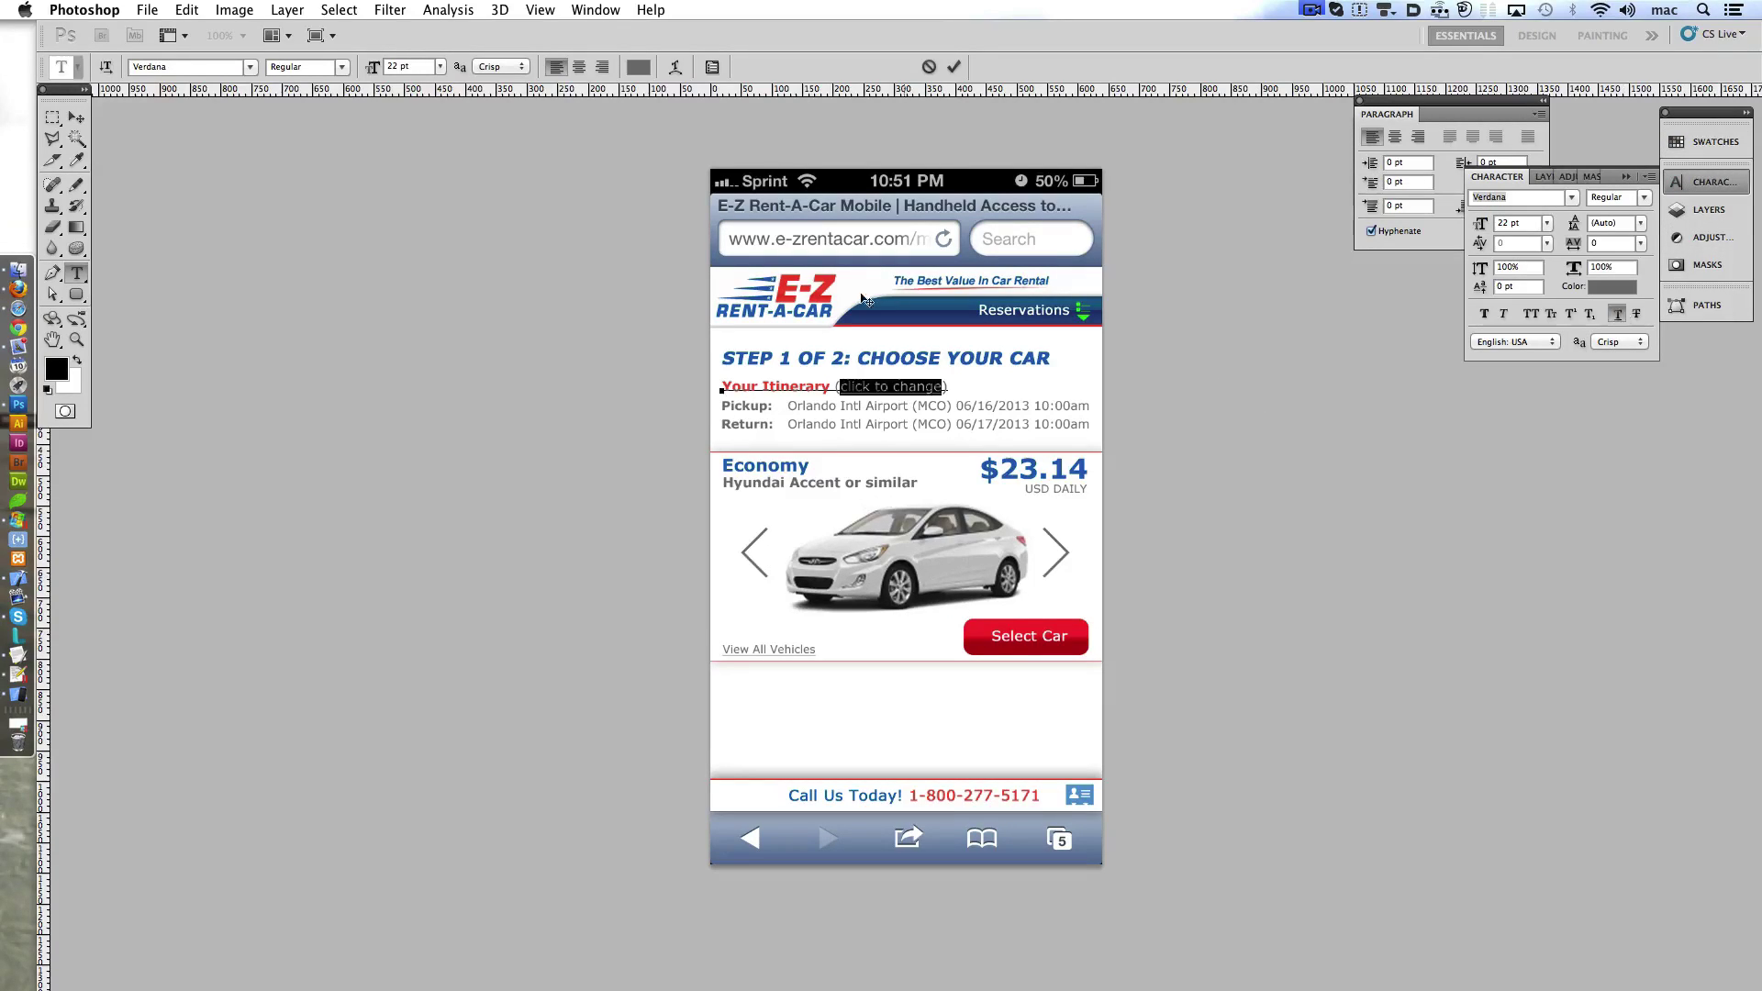
pyautogui.moveTo(830, 387); pyautogui.dragTo(1017, 395)
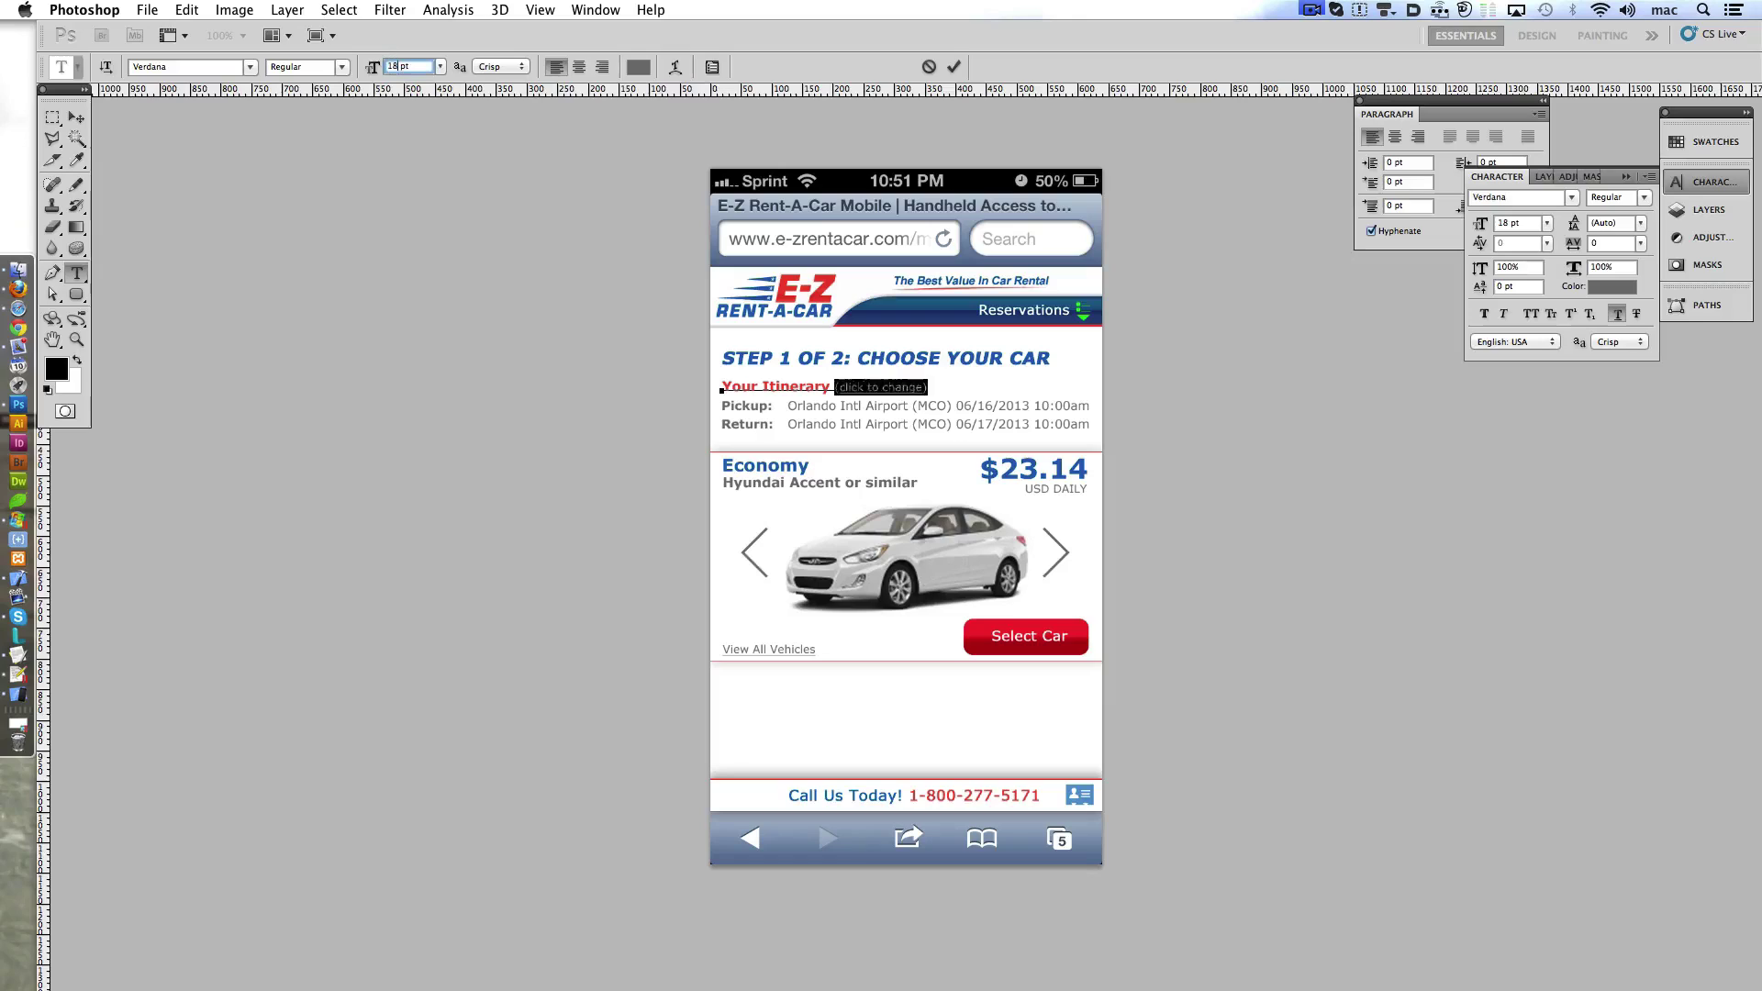
pyautogui.hotkey('ctrl', 'z')
pyautogui.click(953, 68)
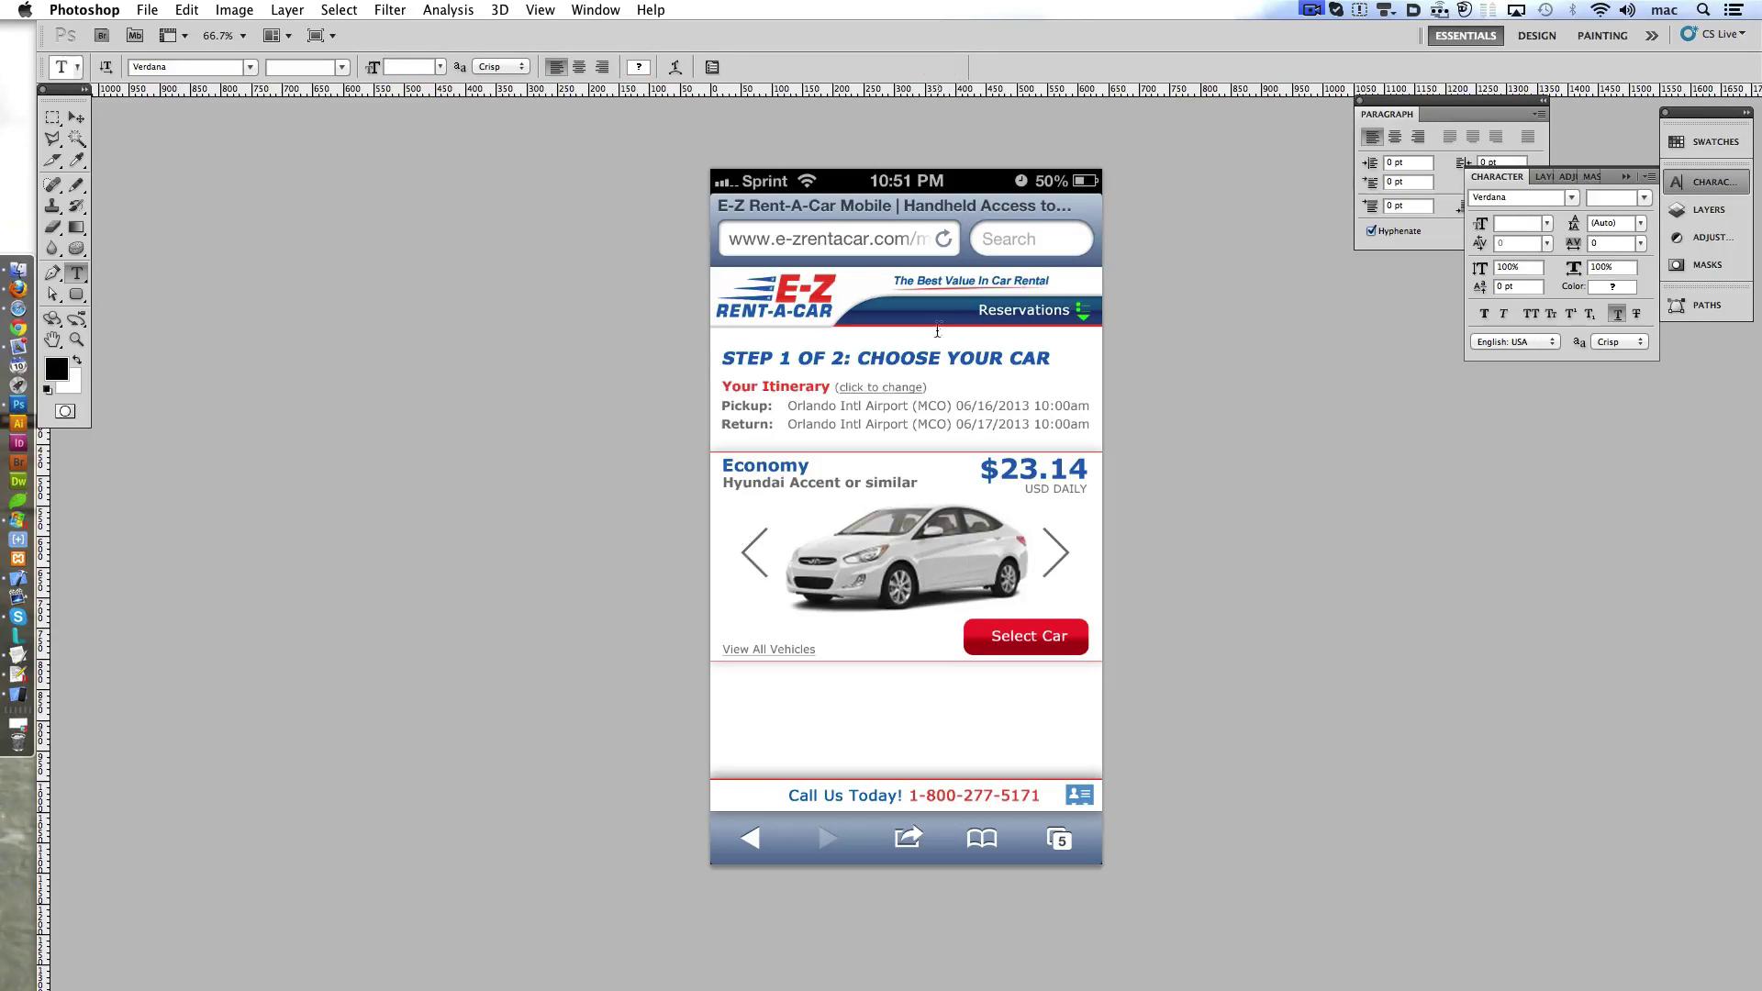
pyautogui.doubleClick(859, 387)
pyautogui.press('BackSpace')
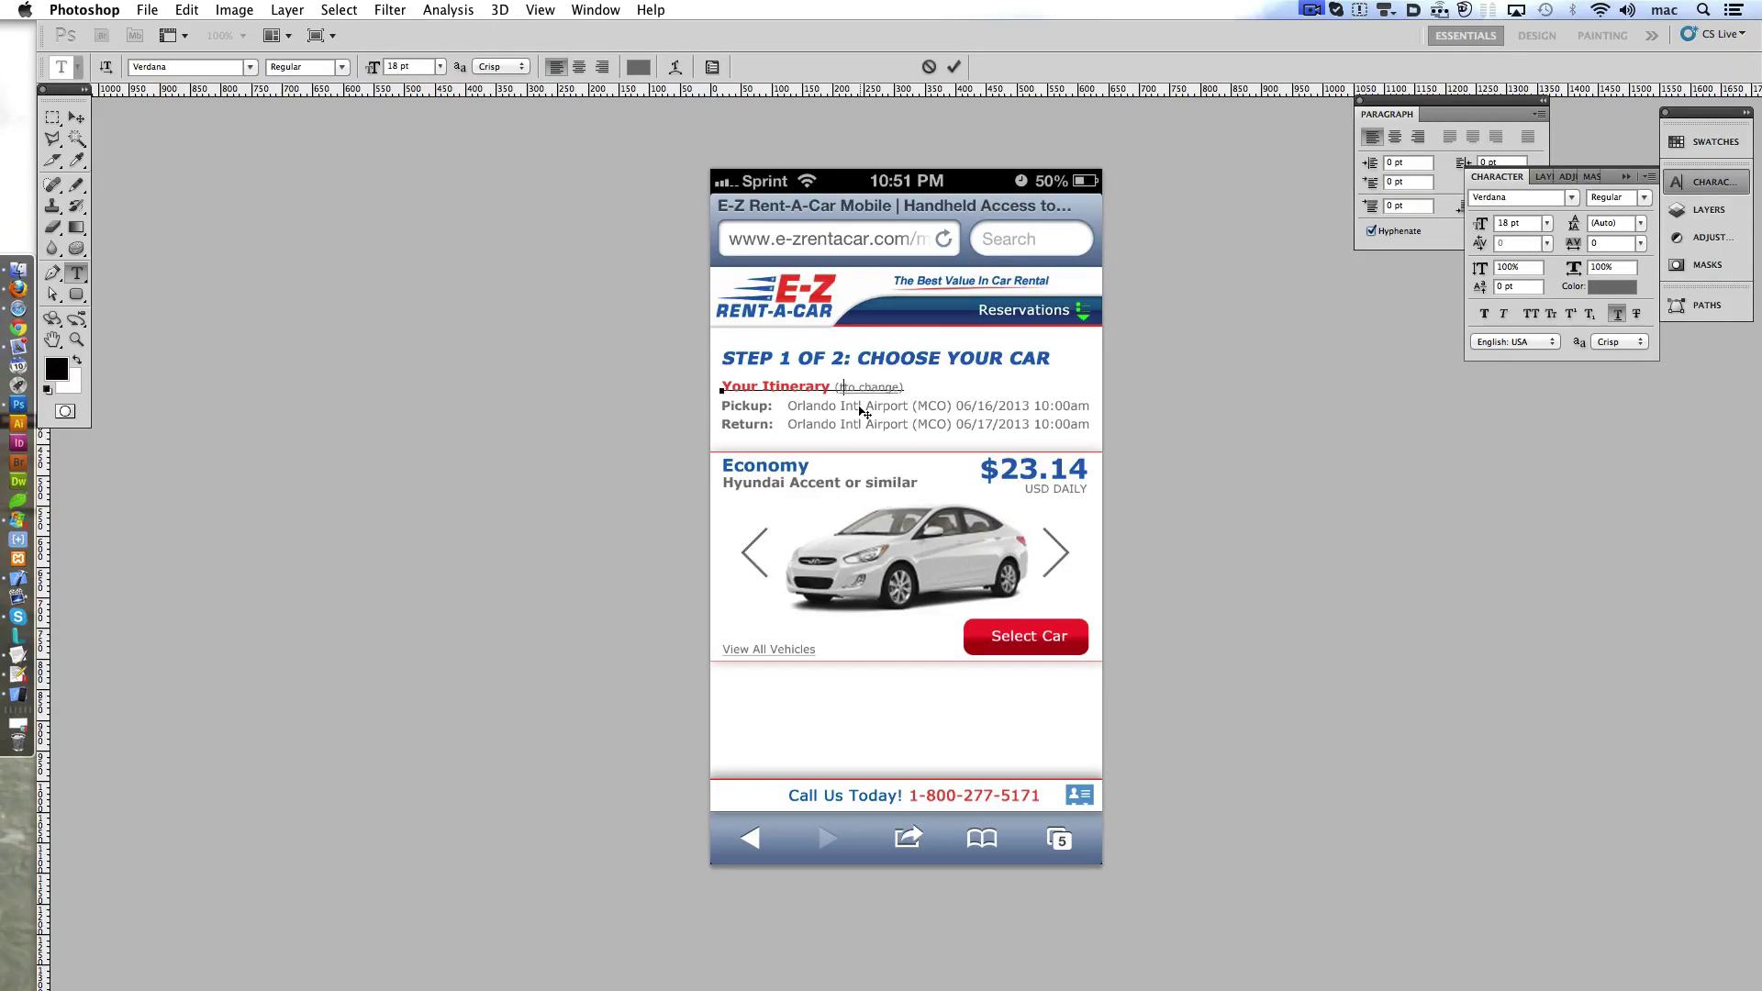
pyautogui.write('click here')
pyautogui.click(953, 66)
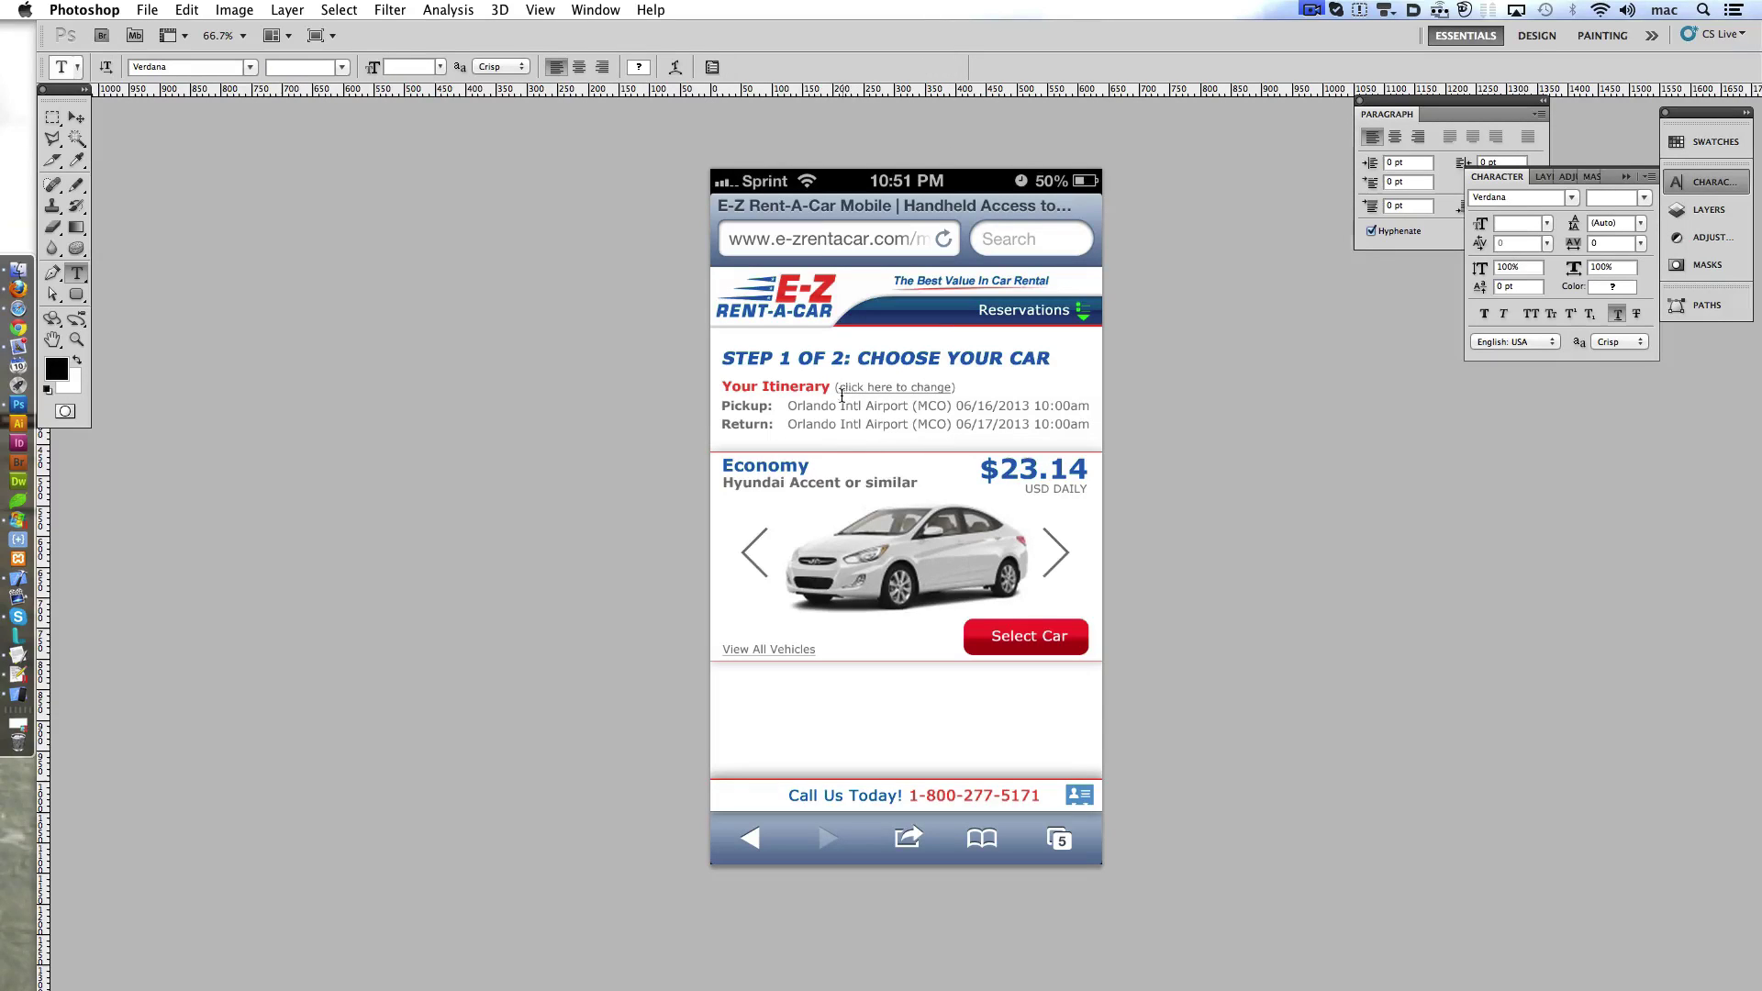
# - Cut the note out of the Your Itinerary heading text, then undo
pyautogui.moveTo(833, 386); pyautogui.dragTo(954, 386)
pyautogui.click(952, 385)
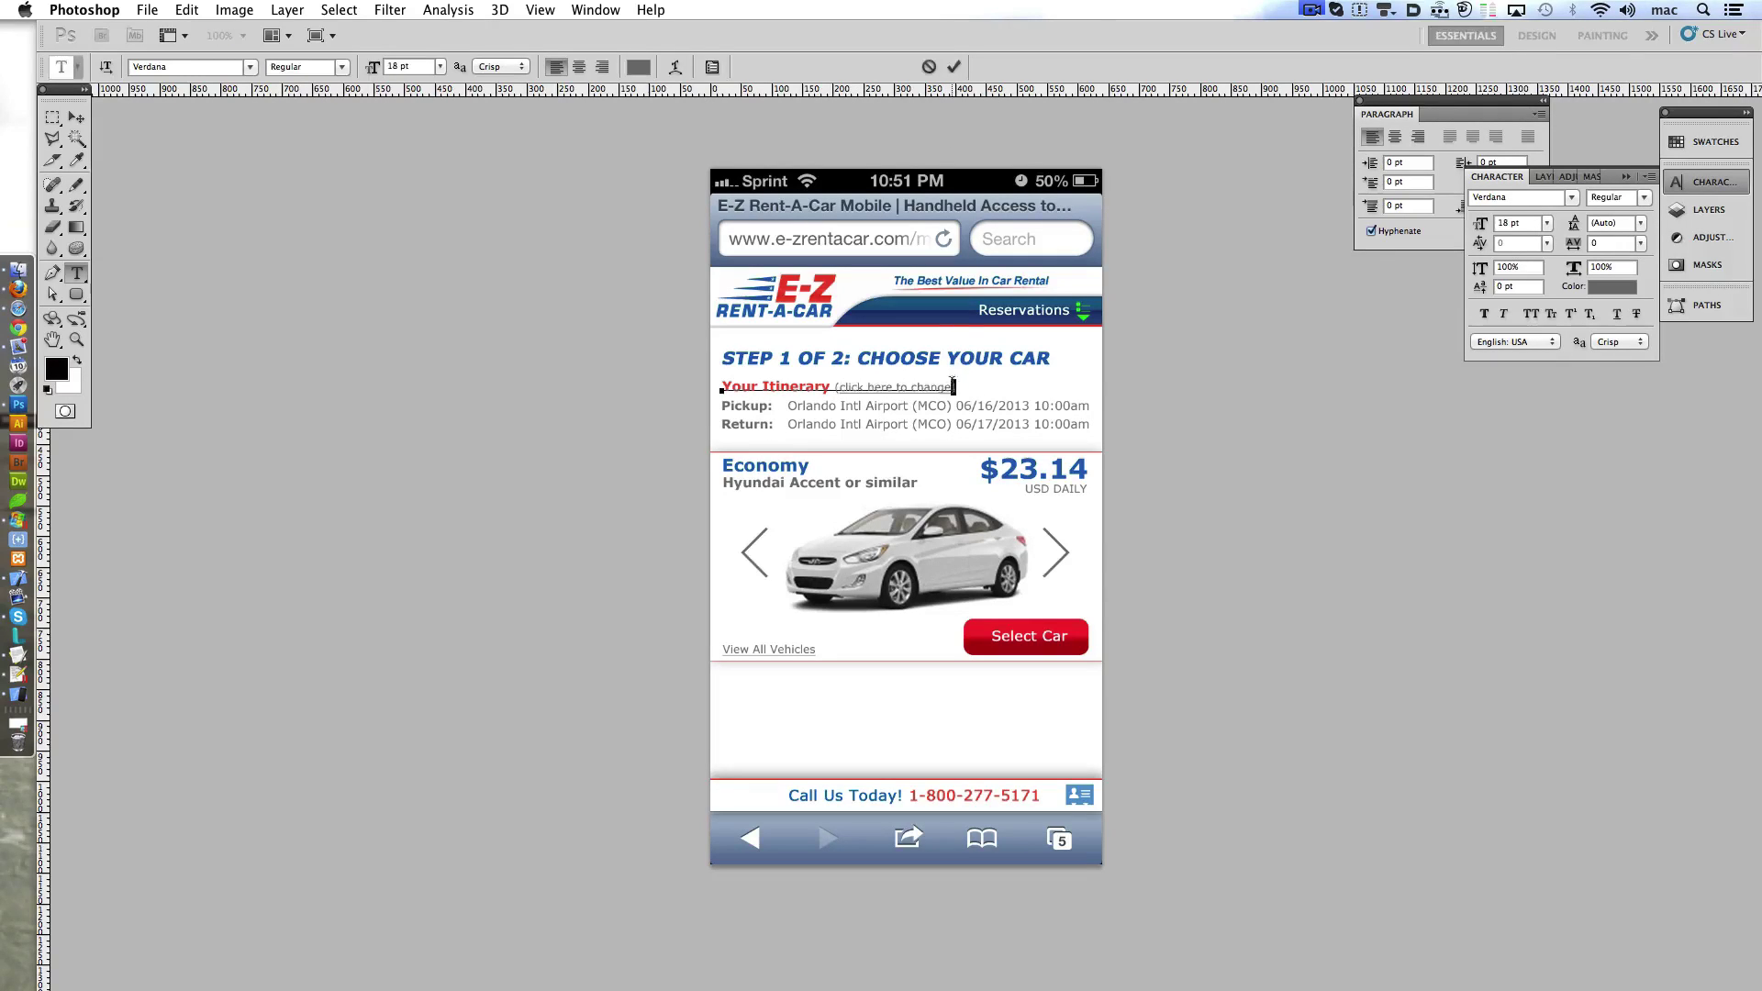
pyautogui.tripleClick(865, 382)
pyautogui.press('BackSpace')
pyautogui.click(954, 66)
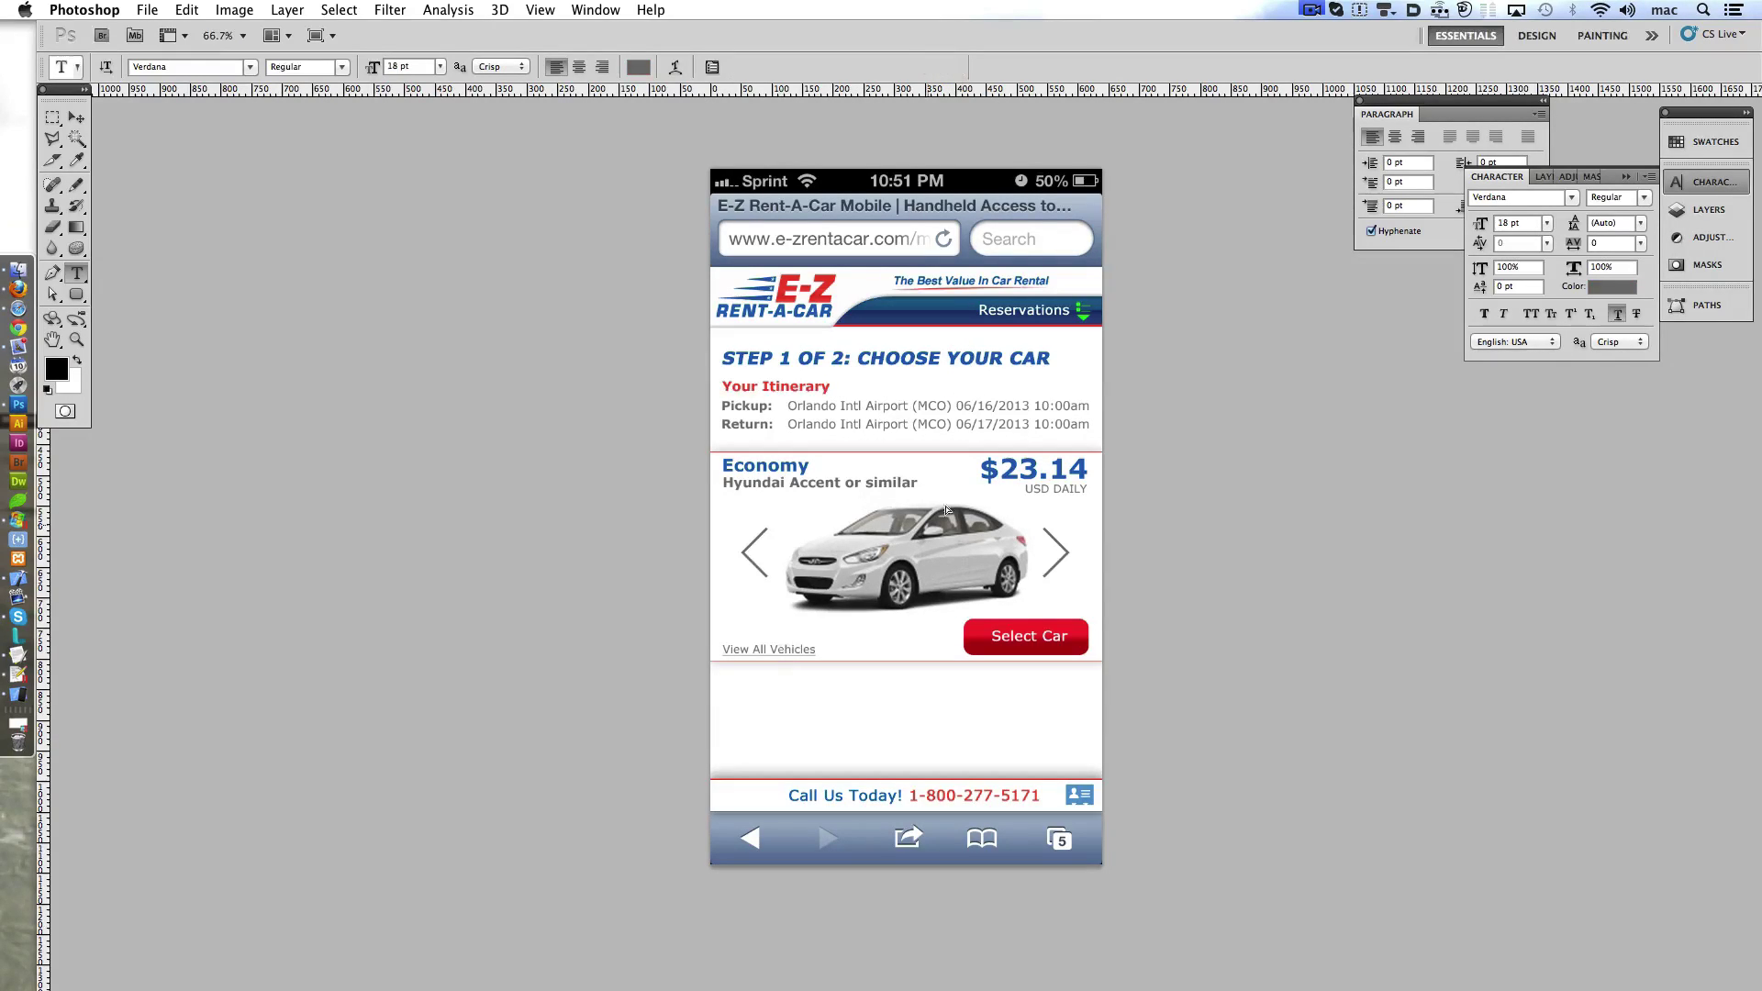
pyautogui.hotkey('ctrl', 'z')
# - Add '(click here to change)' as a separate text layer aligned right on the heading row
pyautogui.tripleClick(1050, 386)
pyautogui.write('(cl')
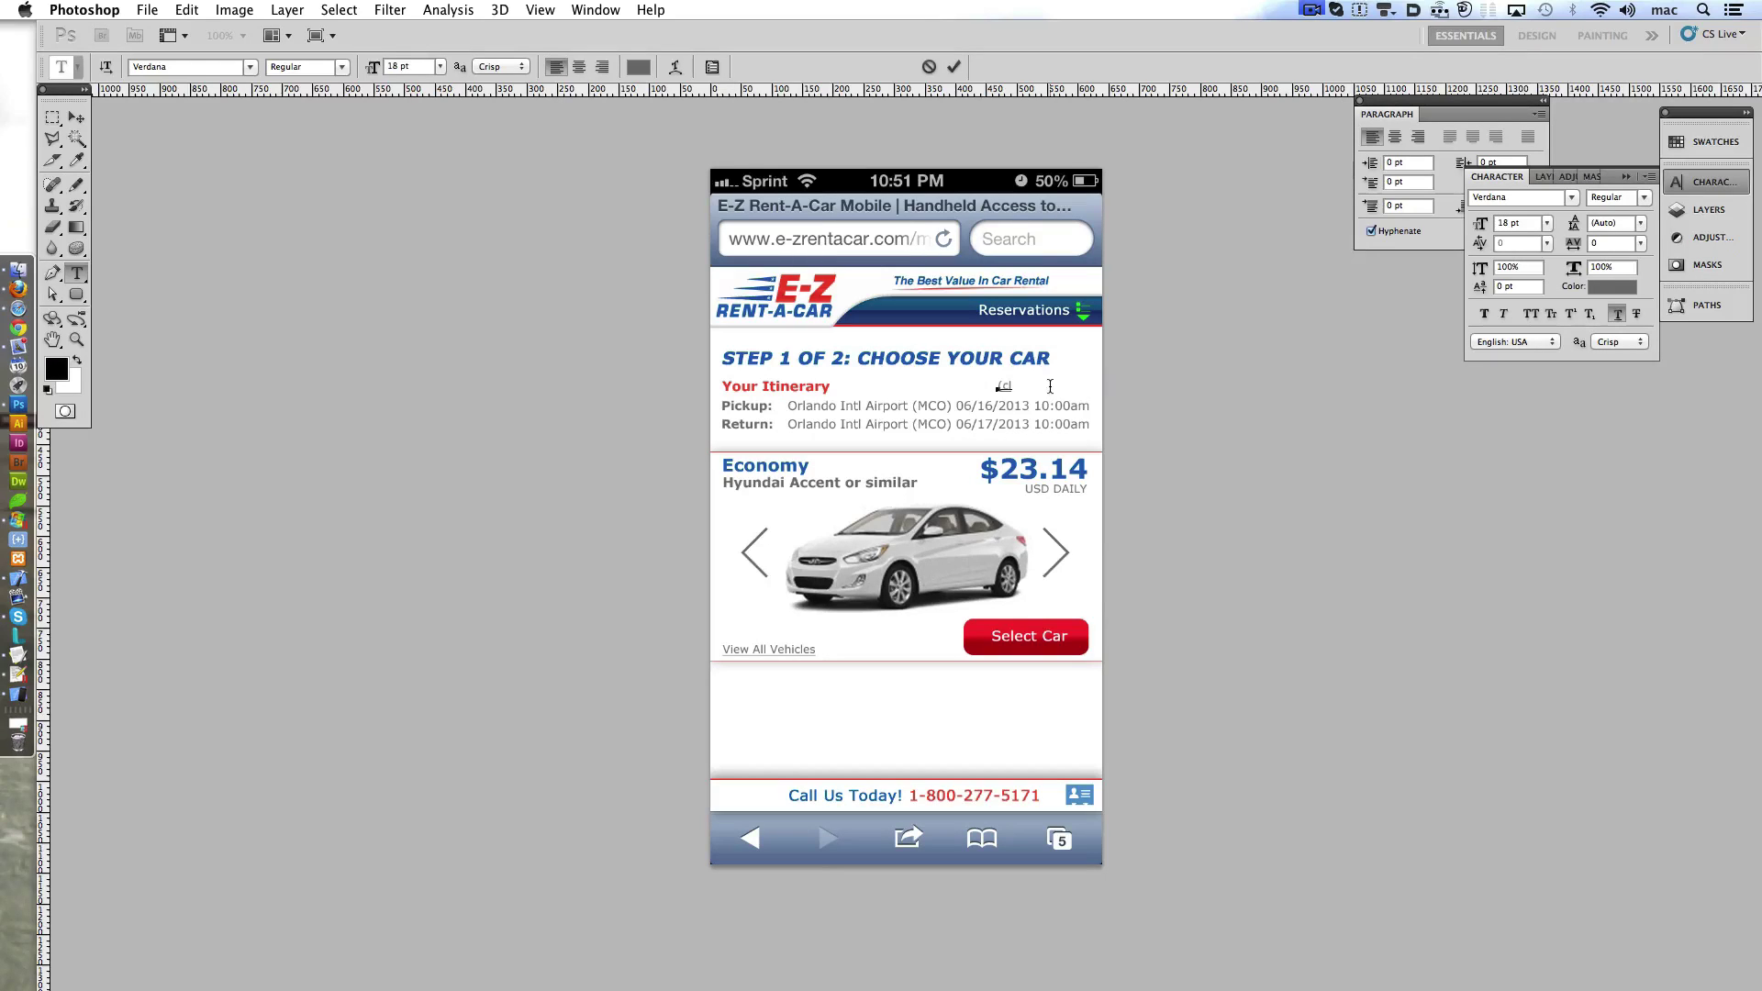
pyautogui.write('ick here to change)')
pyautogui.click(955, 66)
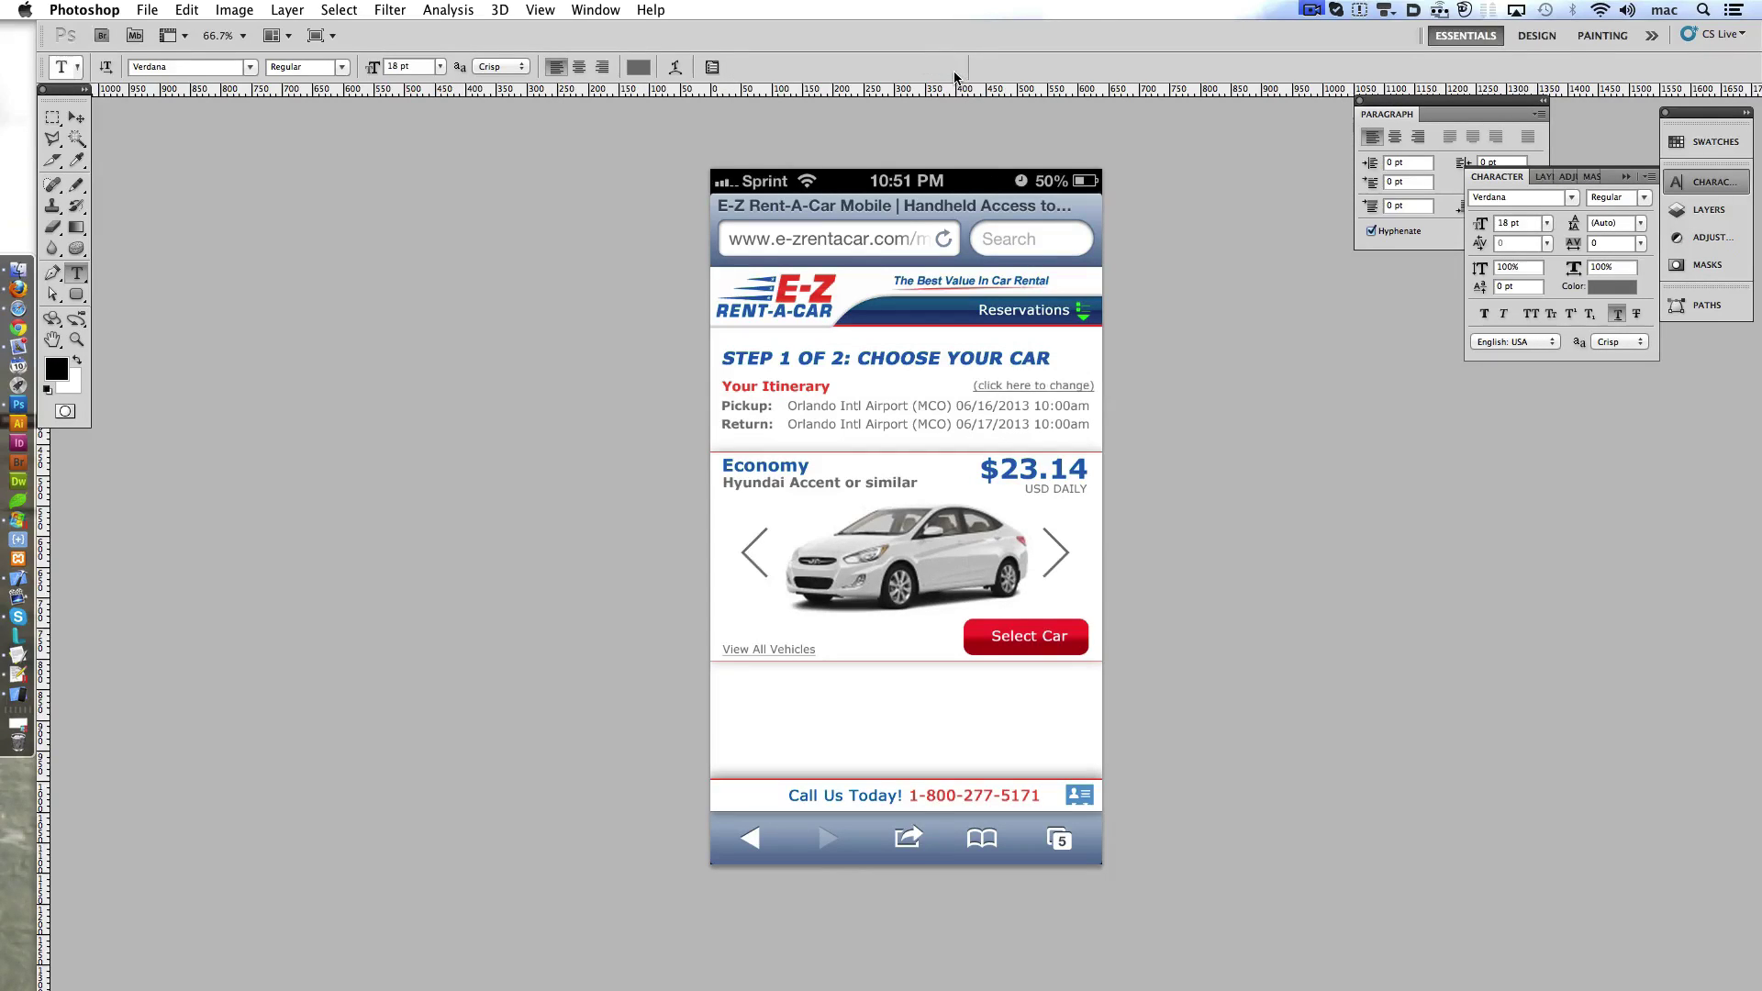
pyautogui.hotkey('ctrl', ';')
pyautogui.hotkey('ctrl', 'shift', 'Left')
pyautogui.hotkey('ctrl', ';')
# - Move the right and left carousel arrows outward, away from the car
pyautogui.click(921, 438)
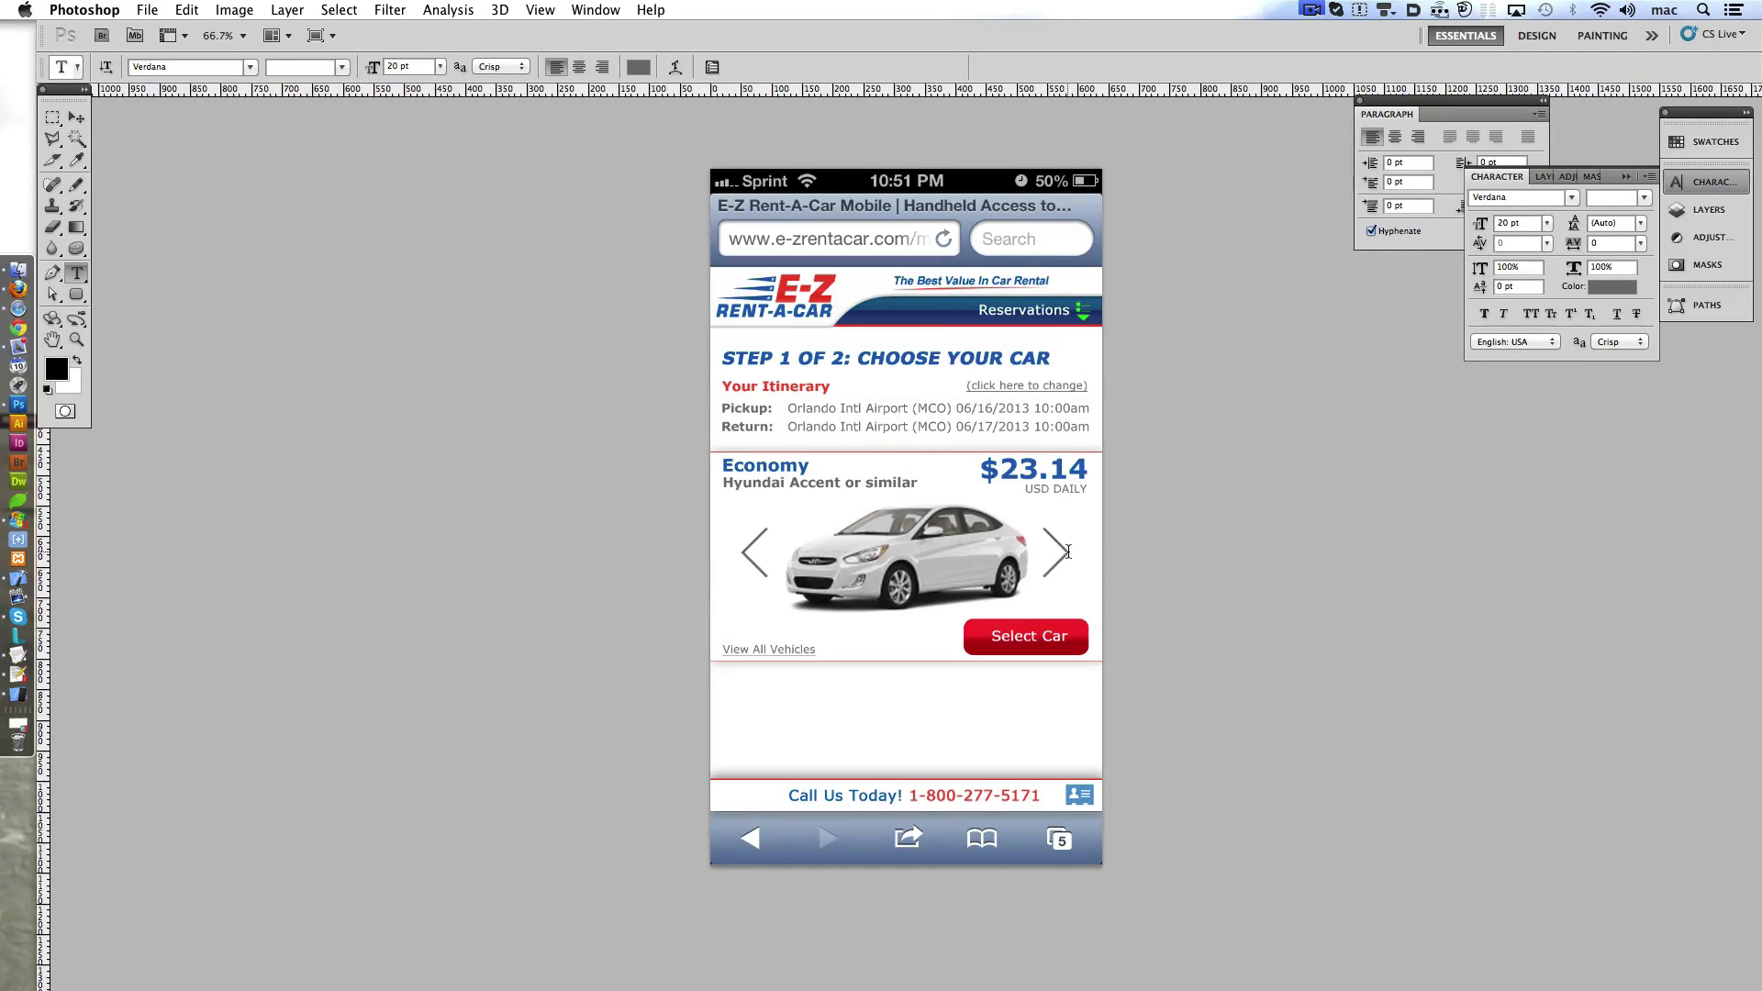
pyautogui.click(1067, 551)
pyautogui.hotkey('ctrl', 'shift', 'Right')
pyautogui.hotkey('ctrl', 'shift', 'Right')
pyautogui.keyDown('ctrl'); pyautogui.click(748, 560); pyautogui.keyUp('ctrl')
pyautogui.hotkey('ctrl', 'shift', 'Left')
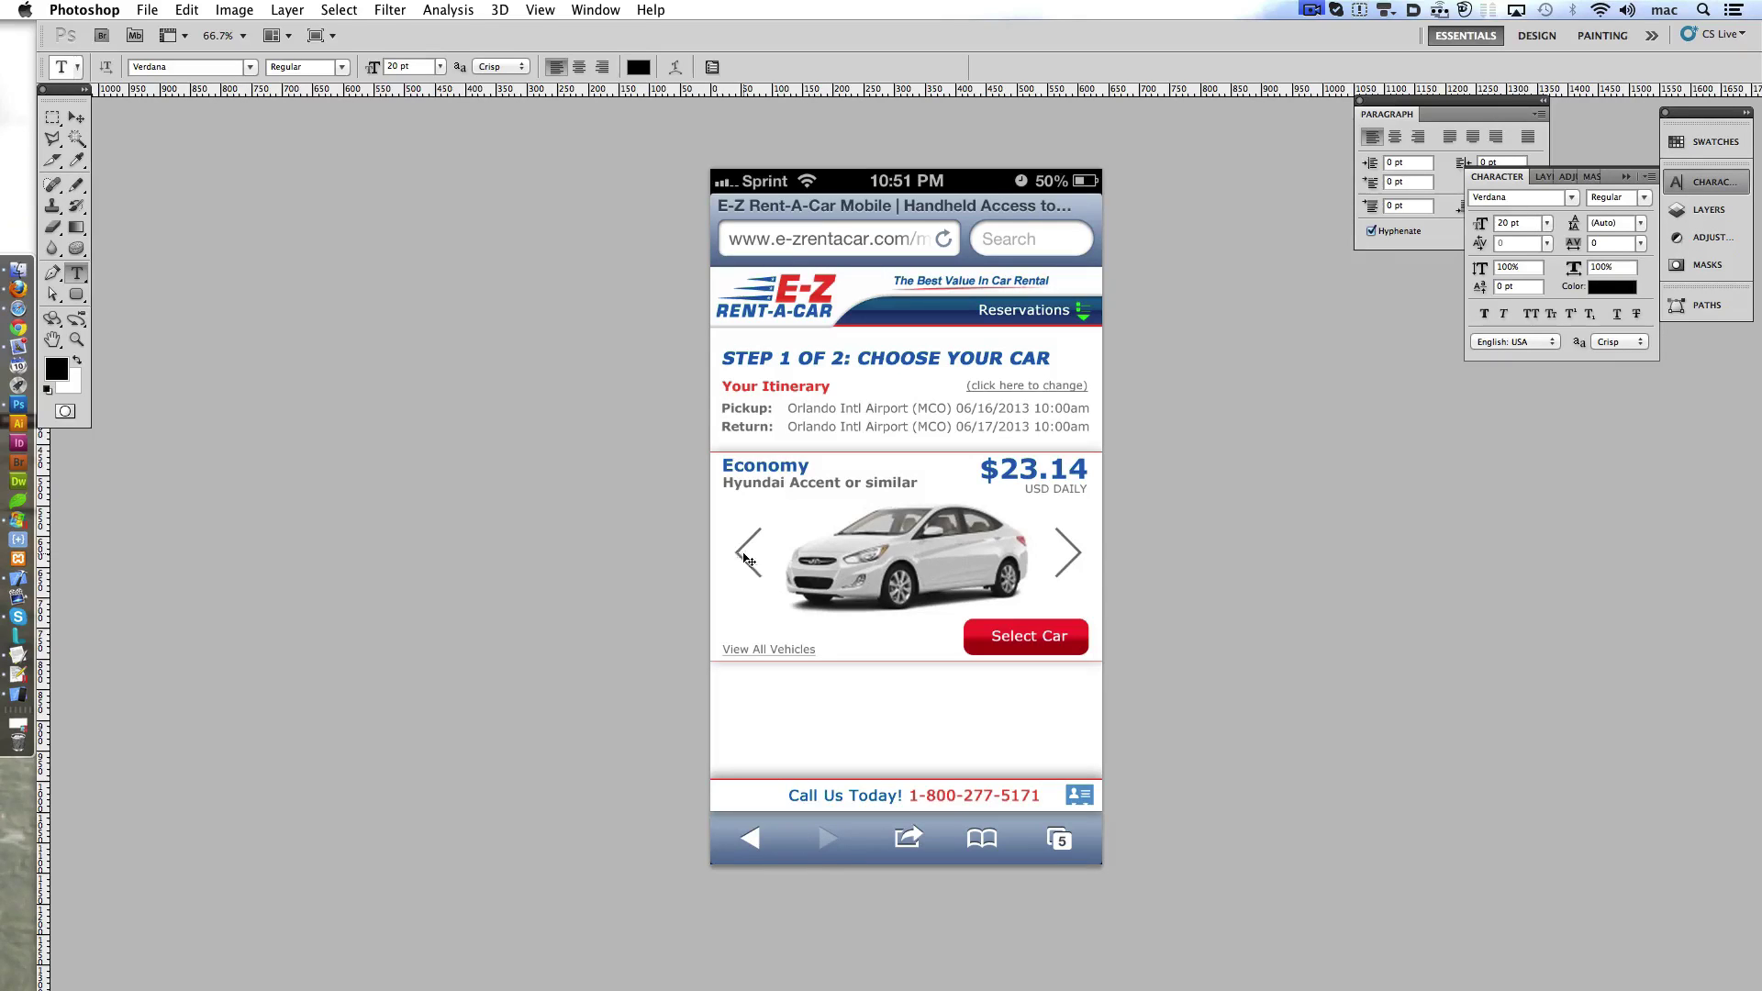
pyautogui.hotkey('ctrl', 'shift', 'Left')
# - Give the left arrow layer (Layer 3) a green Color Overlay layer style
pyautogui.click(1707, 209)
pyautogui.rightClick(1455, 751)
pyautogui.click(1486, 592)
pyautogui.click(1179, 298)
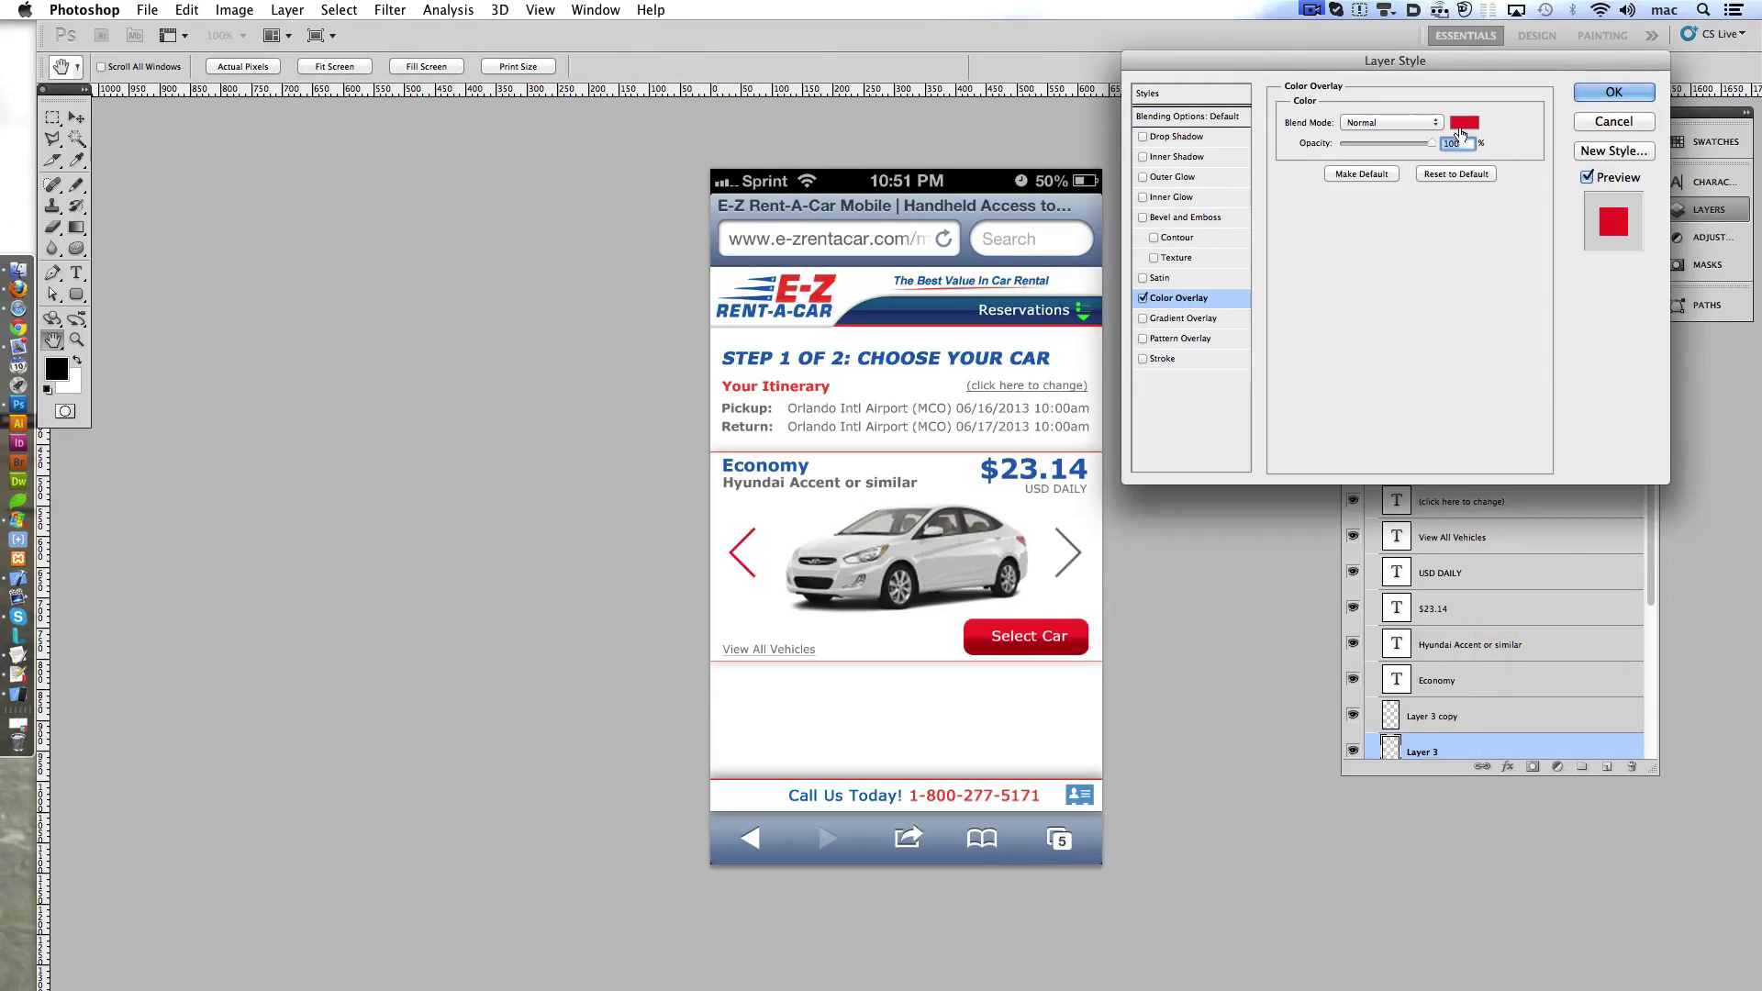
pyautogui.click(1463, 124)
pyautogui.click(1328, 642)
pyautogui.click(1457, 590)
pyautogui.press('Return')
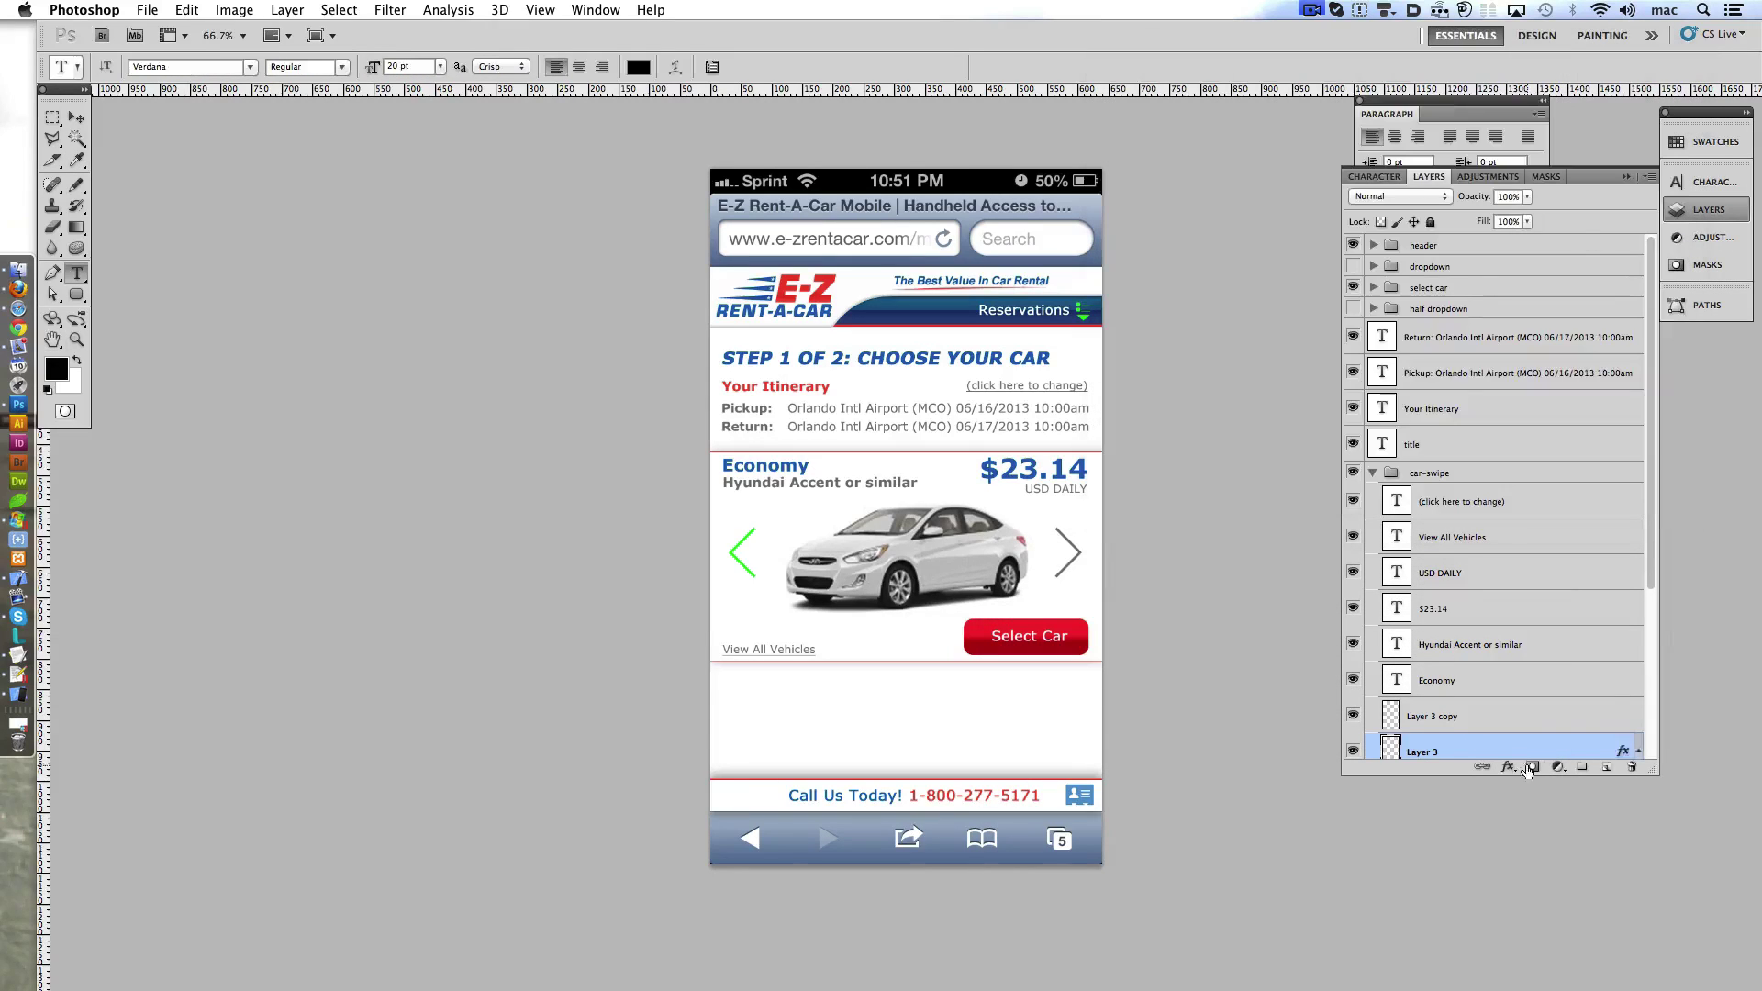
# - Copy the green layer style from Layer 3 and paste it onto Layer 3 copy
pyautogui.rightClick(1528, 751)
pyautogui.click(1597, 872)
pyautogui.rightClick(1524, 715)
pyautogui.click(1597, 890)
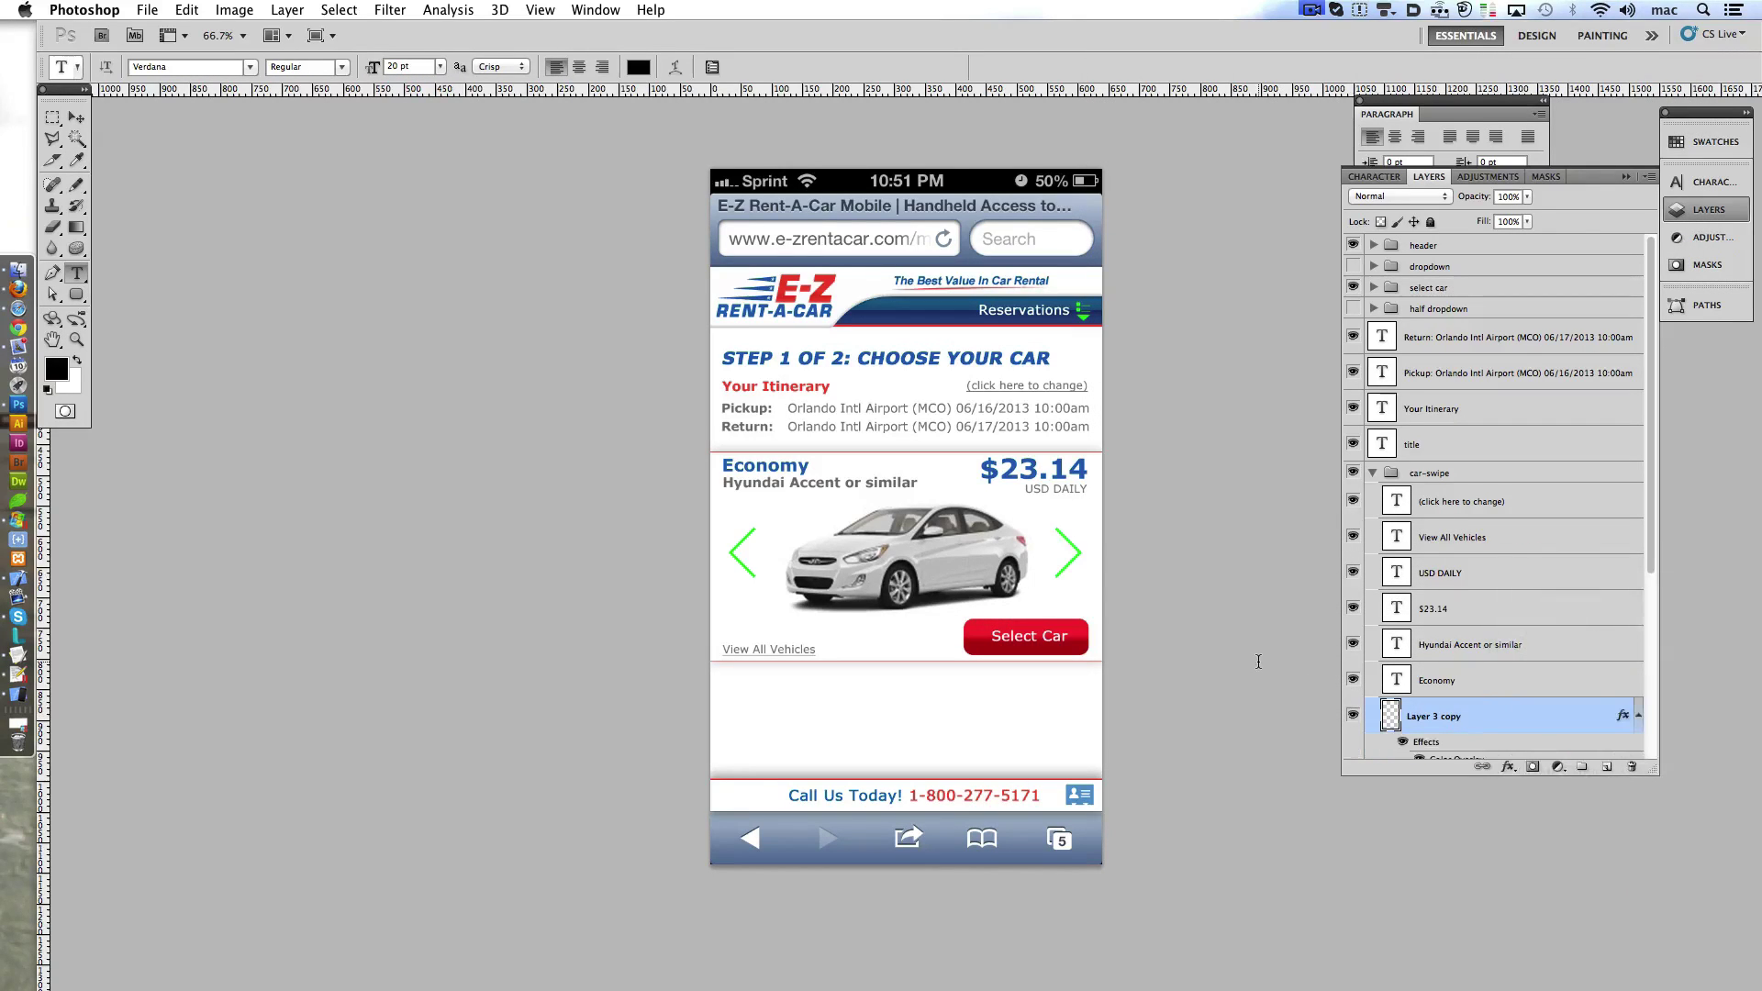
pyautogui.click(1638, 715)
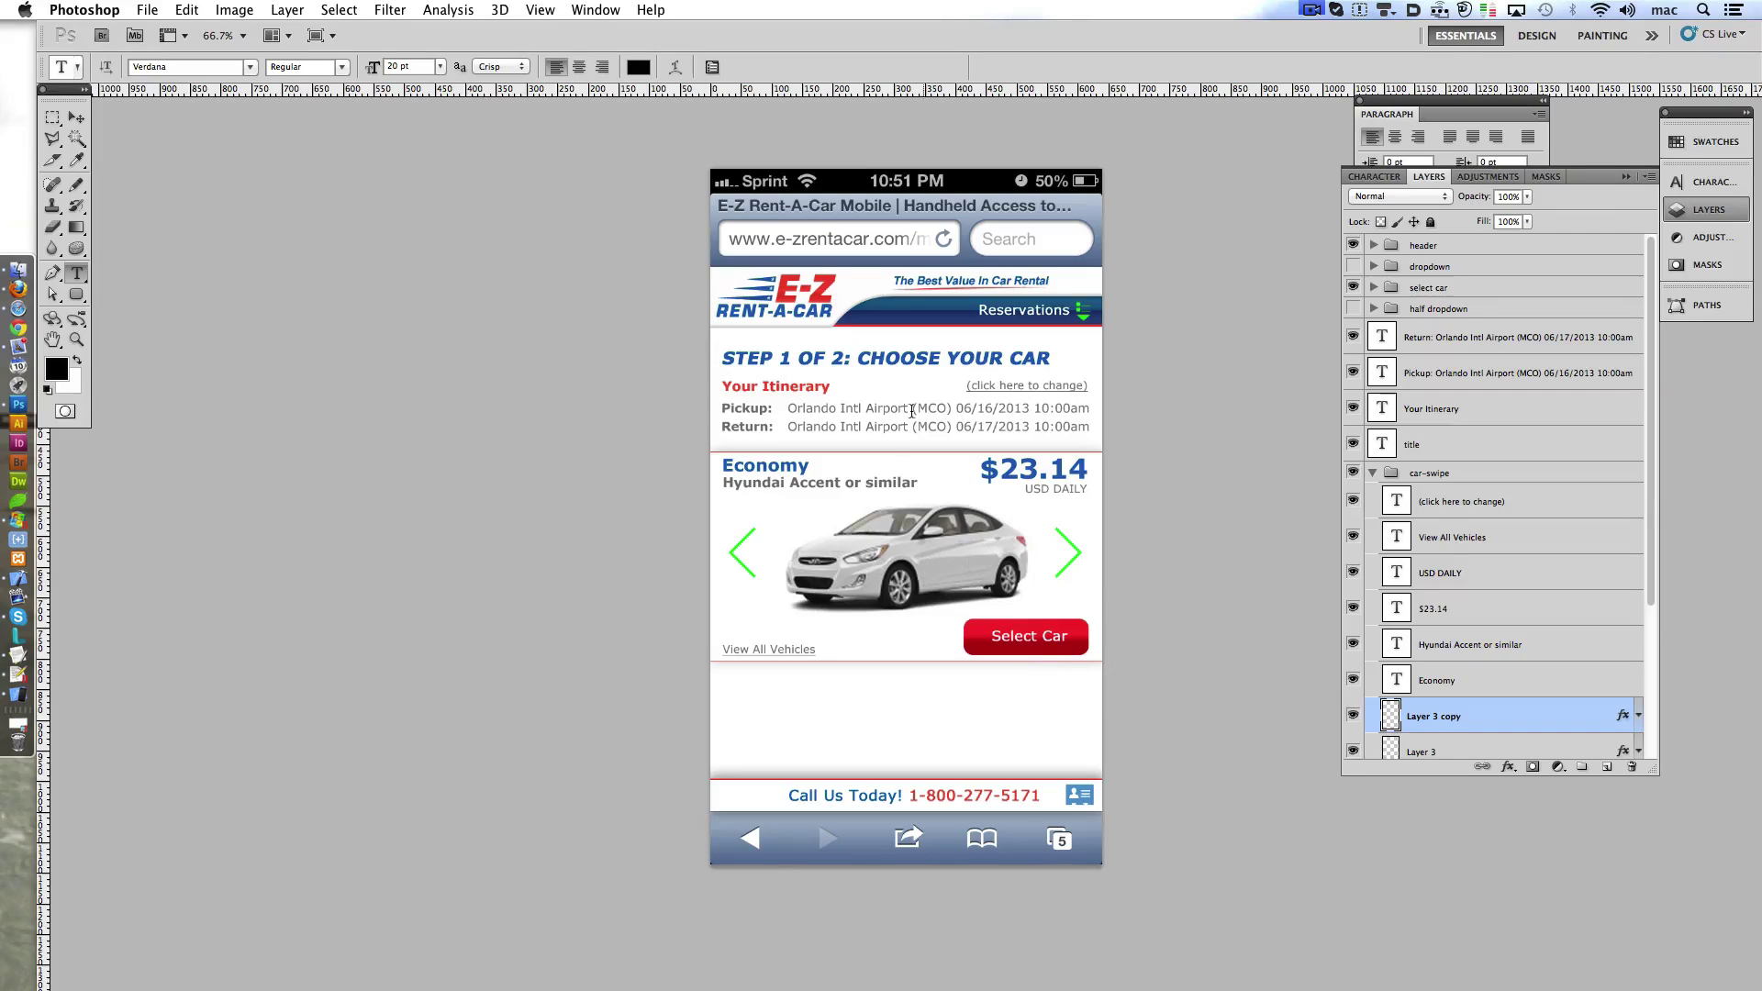
# - Group the Your Itinerary, Pickup and Return text layers into a group named 'itinerary'
pyautogui.click(1445, 341)
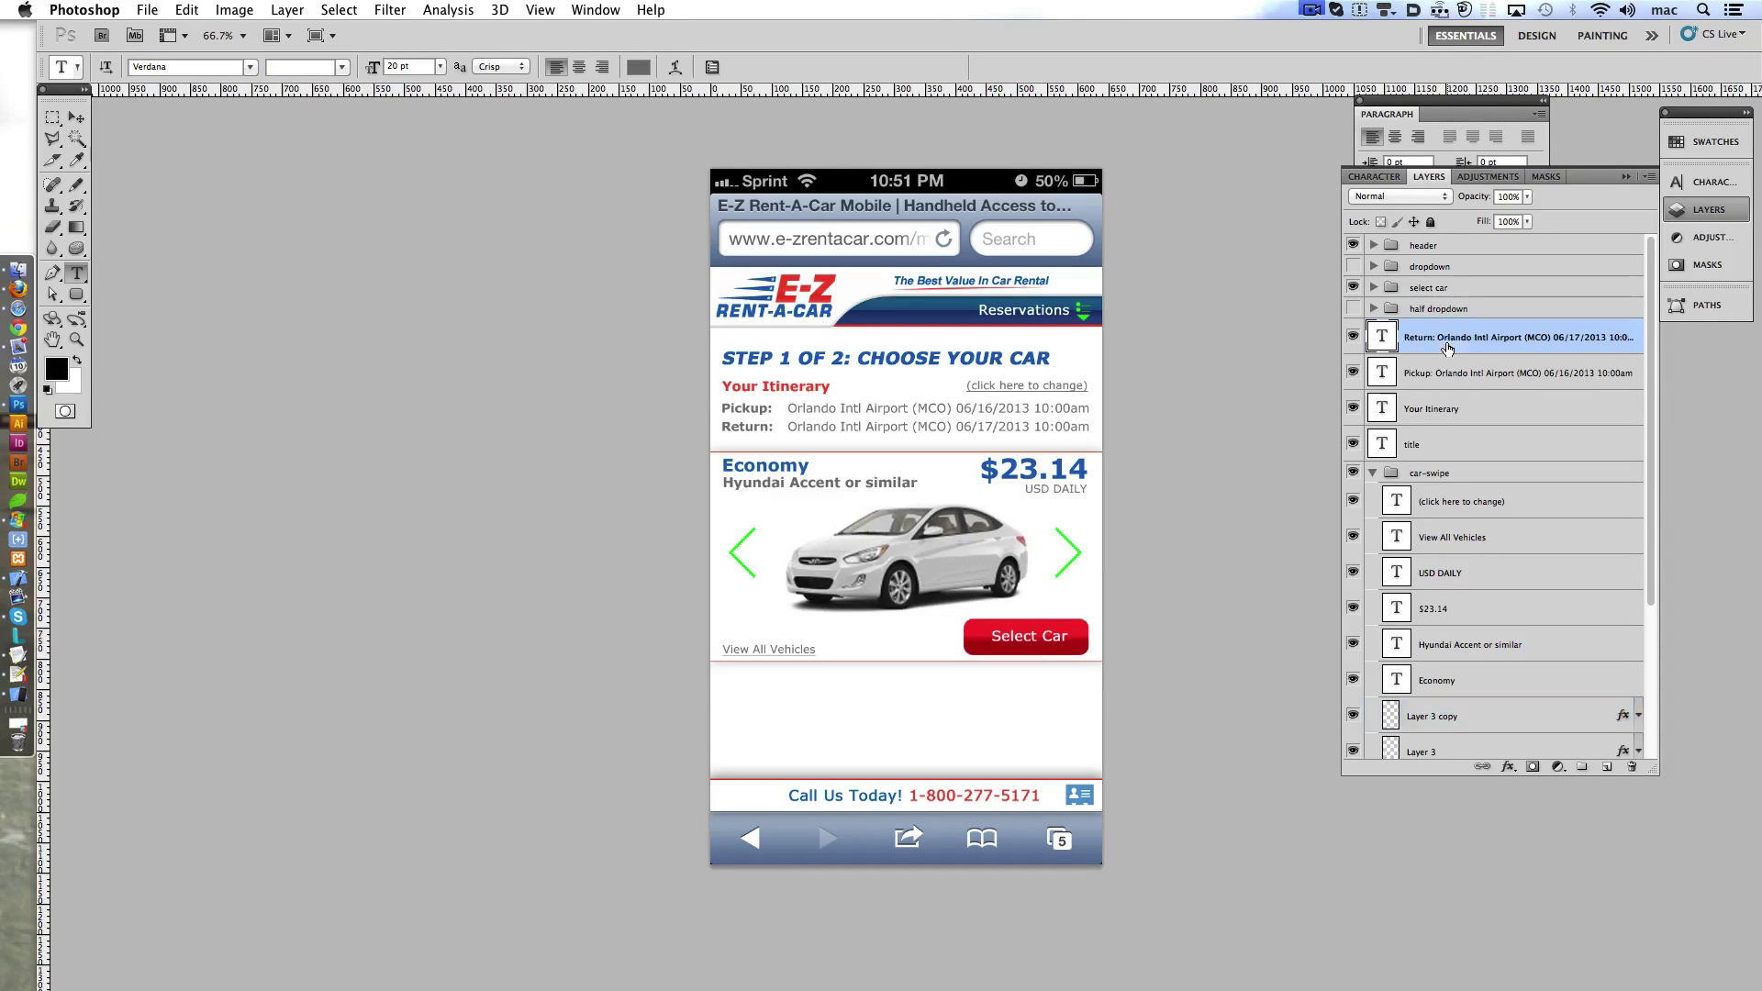
pyautogui.keyDown('shift'); pyautogui.click(1457, 409); pyautogui.keyUp('shift')
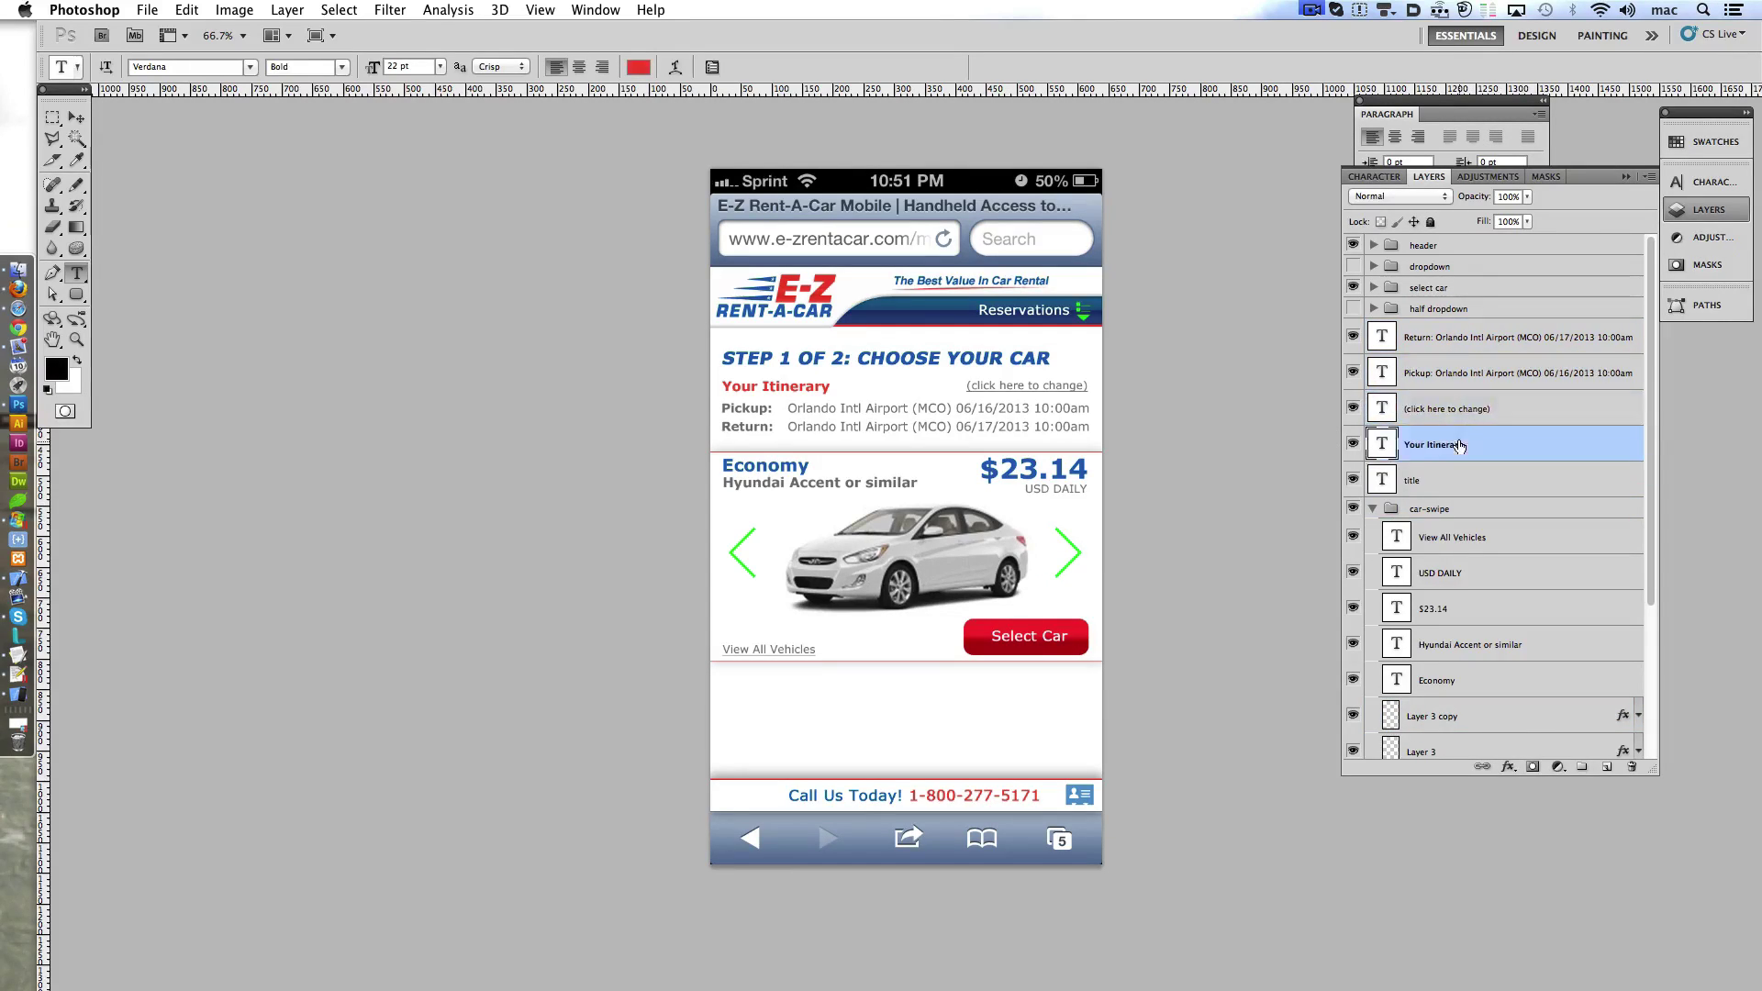
pyautogui.hotkey('ctrl', 'g')
pyautogui.doubleClick(1427, 330)
pyautogui.write('it')
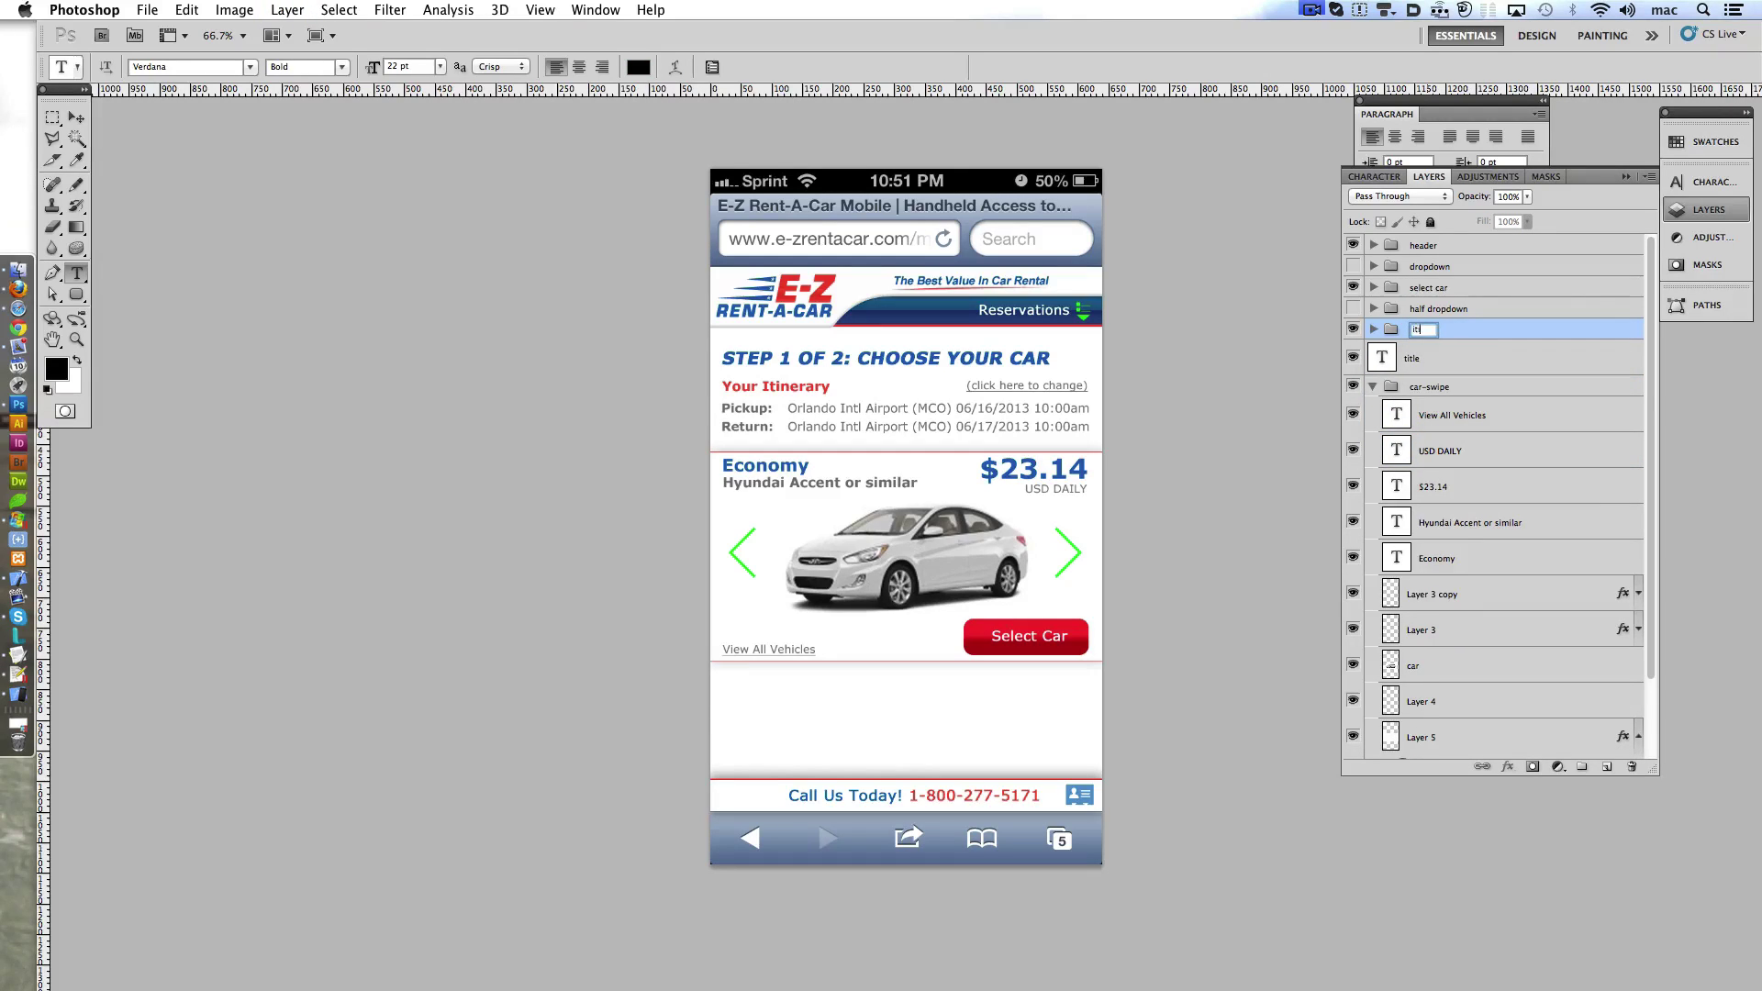
pyautogui.write('inerary')
pyautogui.press('Return')
# - Move the itinerary group down and shift the car-swipe and select car groups up
pyautogui.click(1374, 386)
pyautogui.hotkey('ctrl', 'shift', 'Down')
pyautogui.hotkey('ctrl', 'shift', 'Down')
pyautogui.hotkey('ctrl', 'shift', 'Down')
pyautogui.hotkey('ctrl', 'shift', 'Down')
pyautogui.hotkey('ctrl', 'shift', 'Down')
pyautogui.hotkey('ctrl', 'shift', 'Down')
pyautogui.hotkey('ctrl', 'shift', 'Down')
pyautogui.hotkey('ctrl', 'shift', 'Down')
pyautogui.hotkey('ctrl', 'shift', 'Down')
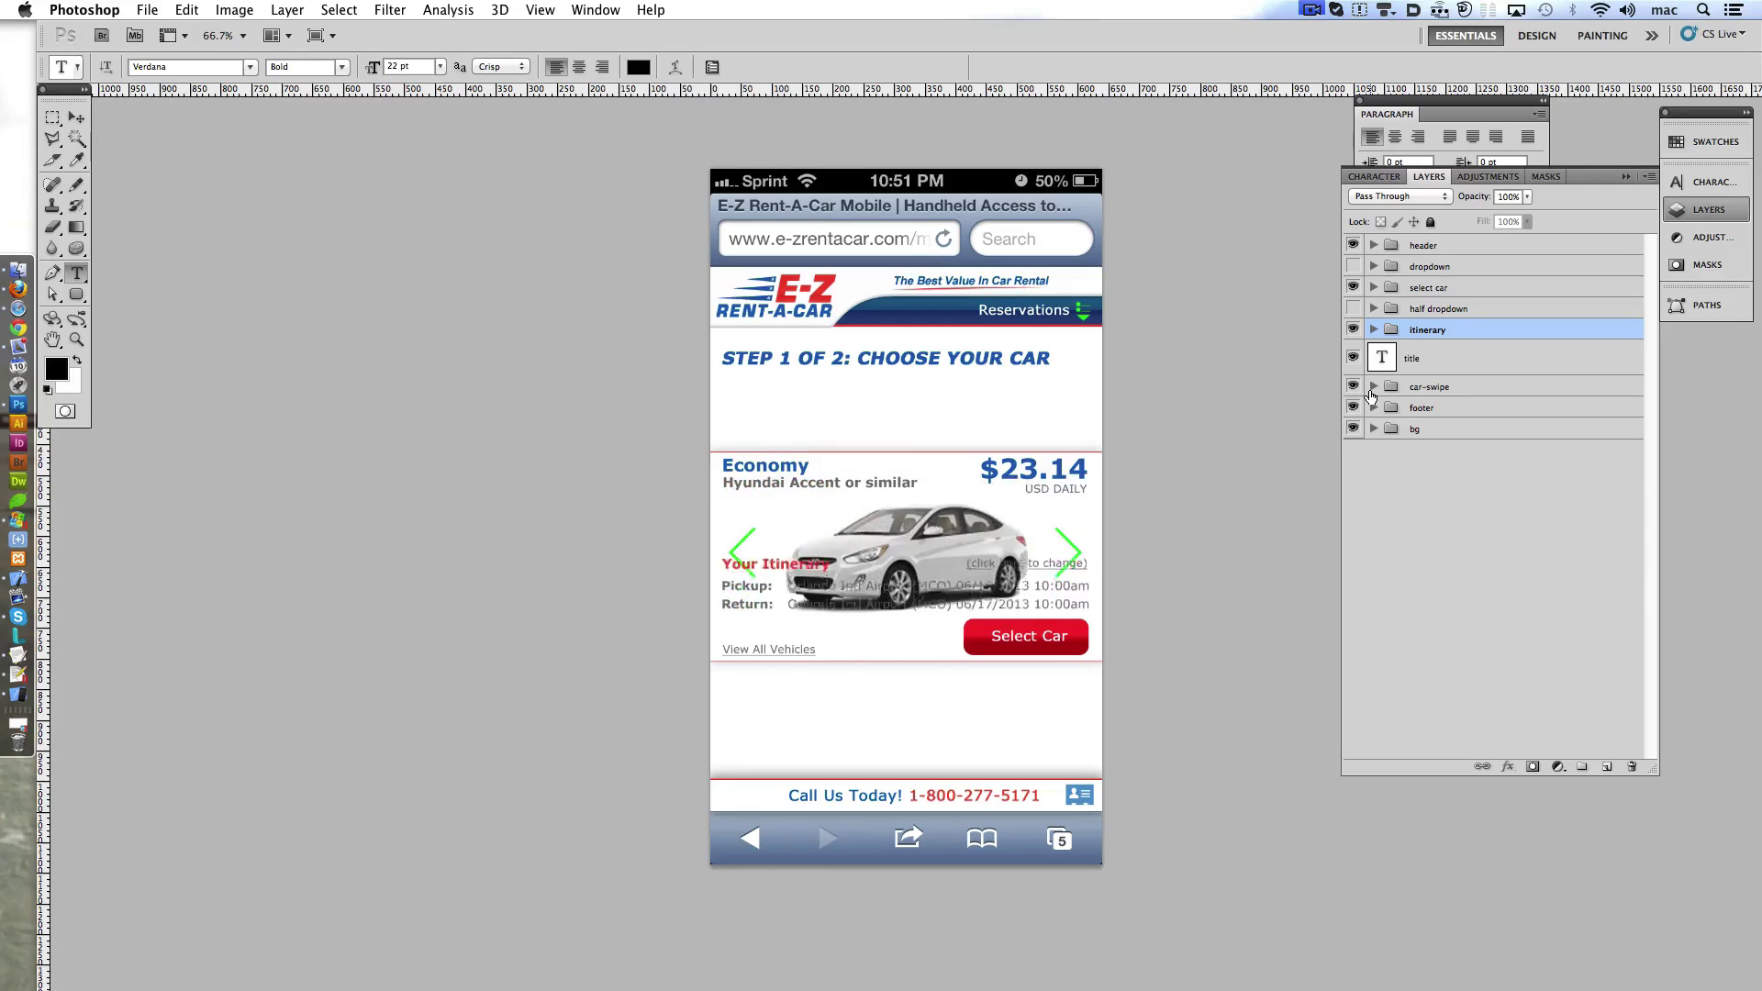
pyautogui.hotkey('ctrl', 'shift', 'Down')
pyautogui.hotkey('ctrl', 'shift', 'Down')
pyautogui.hotkey('ctrl', 'shift', 'Down')
pyautogui.click(1448, 386)
pyautogui.hotkey('ctrl', 'shift', 'Up')
pyautogui.hotkey('ctrl', 'shift', 'Up')
pyautogui.hotkey('ctrl', 'shift', 'Up')
pyautogui.hotkey('ctrl', 'shift', 'Up')
pyautogui.hotkey('ctrl', 'shift', 'Up')
pyautogui.hotkey('ctrl', 'shift', 'Up')
pyautogui.hotkey('ctrl', 'shift', 'Up')
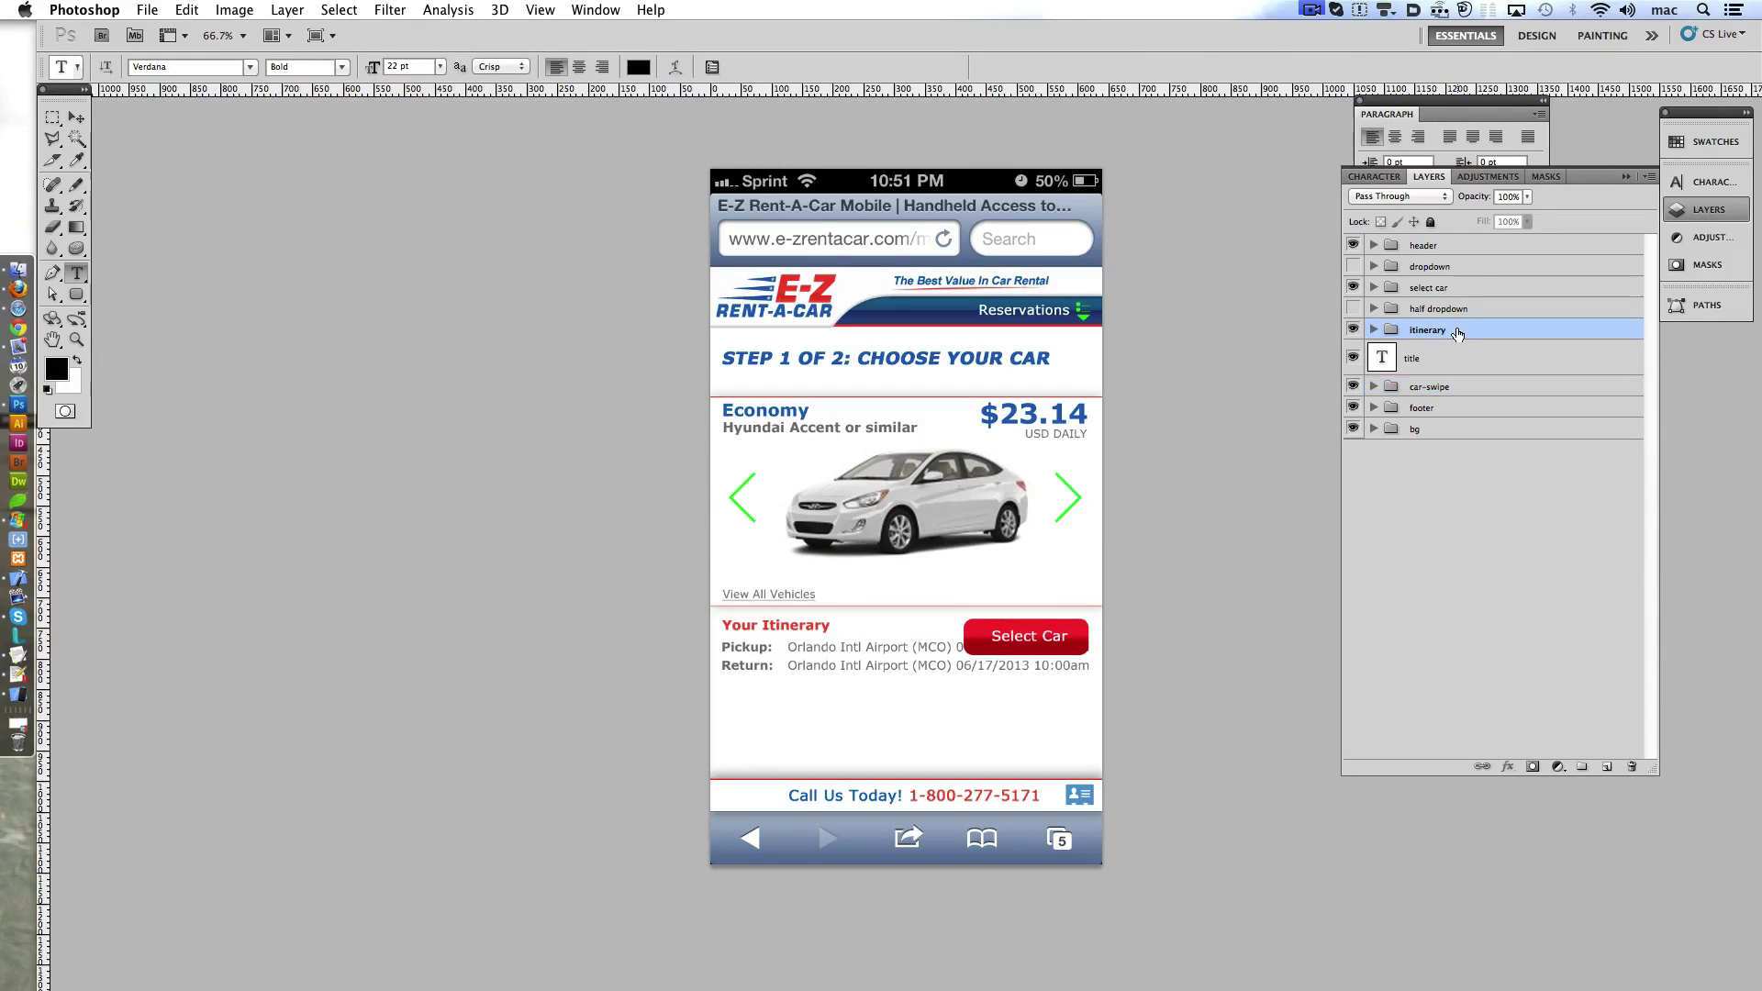
pyautogui.click(1458, 288)
pyautogui.hotkey('ctrl', 'shift', 'Up')
pyautogui.hotkey('ctrl', 'shift', 'Up')
pyautogui.hotkey('ctrl', 'shift', 'Up')
pyautogui.hotkey('ctrl', 'shift', 'Up')
pyautogui.hotkey('ctrl', 'shift', 'Up')
pyautogui.hotkey('ctrl', 'shift', 'Up')
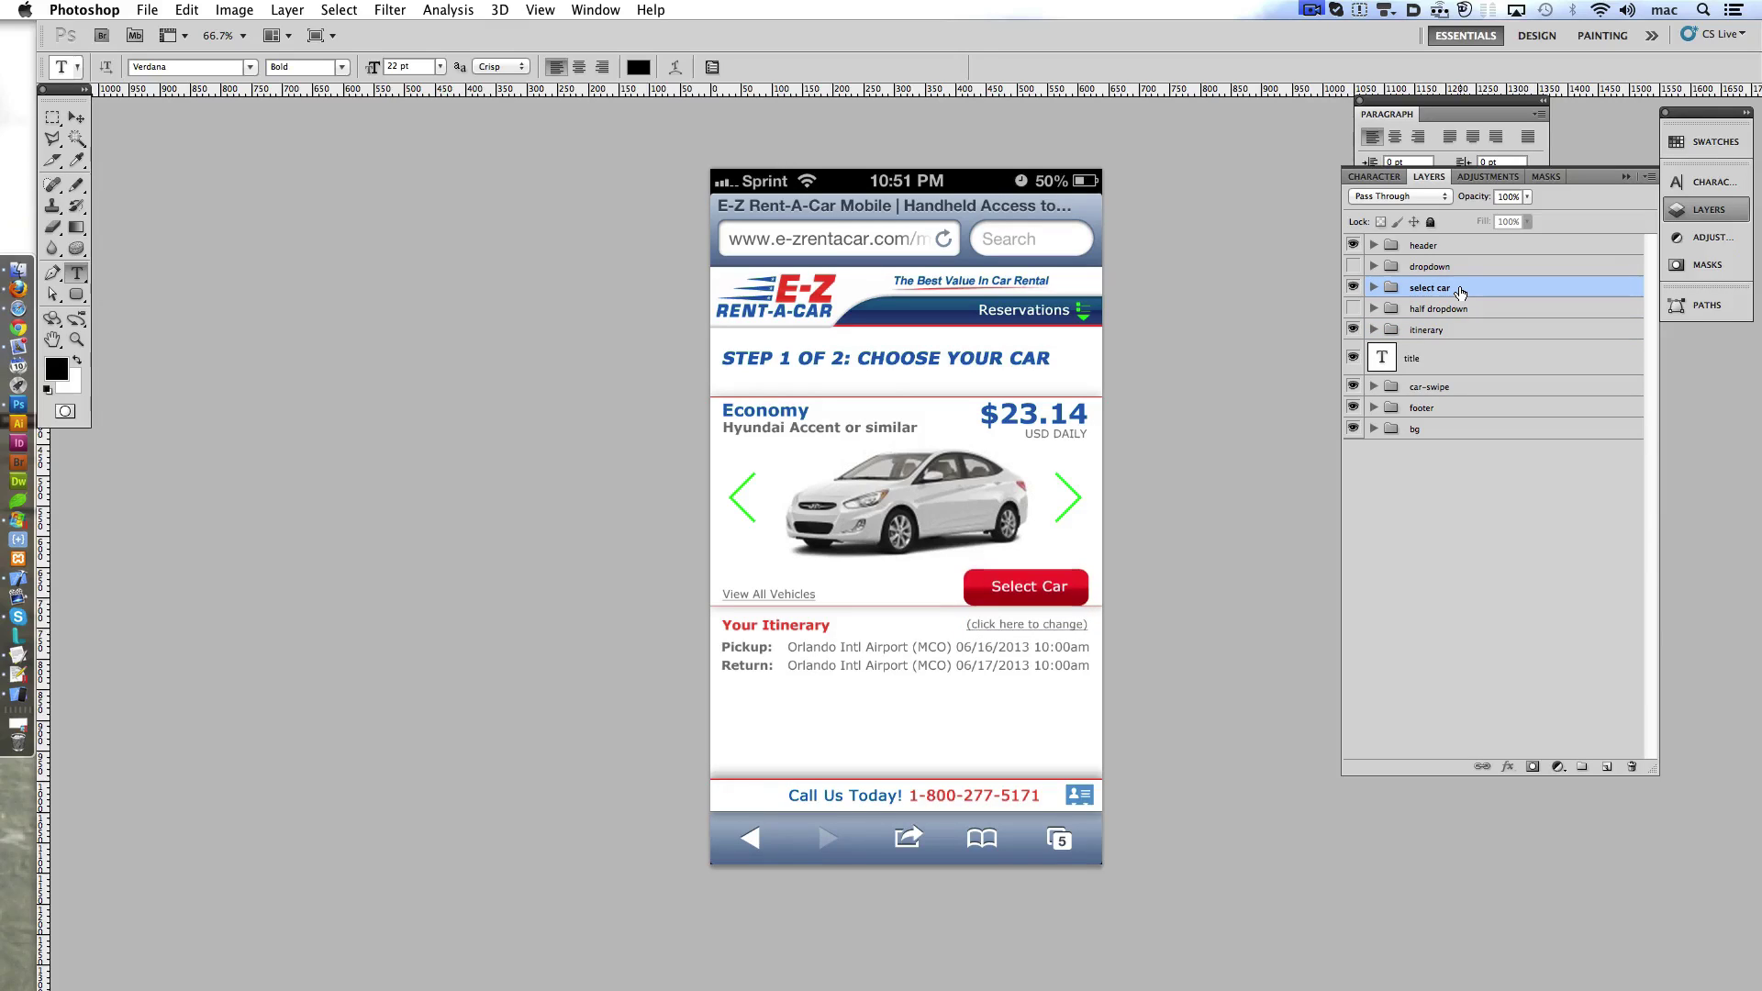
pyautogui.hotkey('ctrl', 'shift', 'Up')
pyautogui.hotkey('ctrl', 'shift', 'Up')
pyautogui.hotkey('ctrl', 'shift', 'Up')
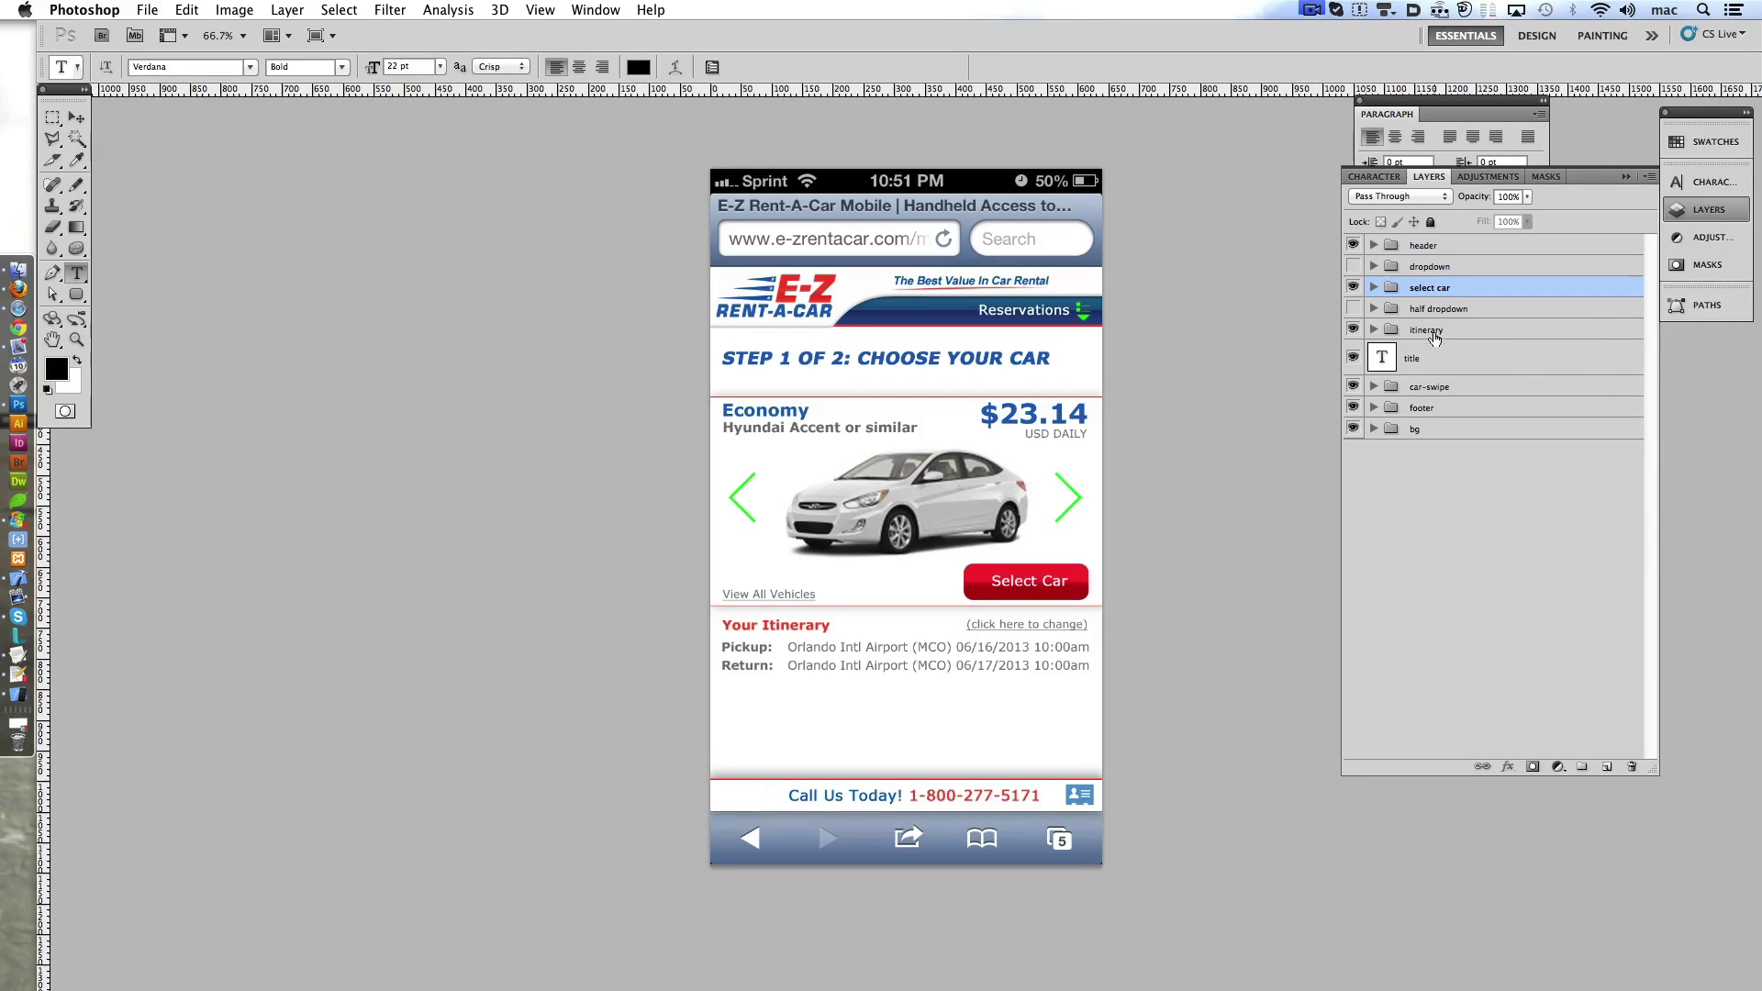
# - Nudge the itinerary group further down and select the panel background layer
pyautogui.click(1435, 333)
pyautogui.hotkey('ctrl', 'shift', 'Down')
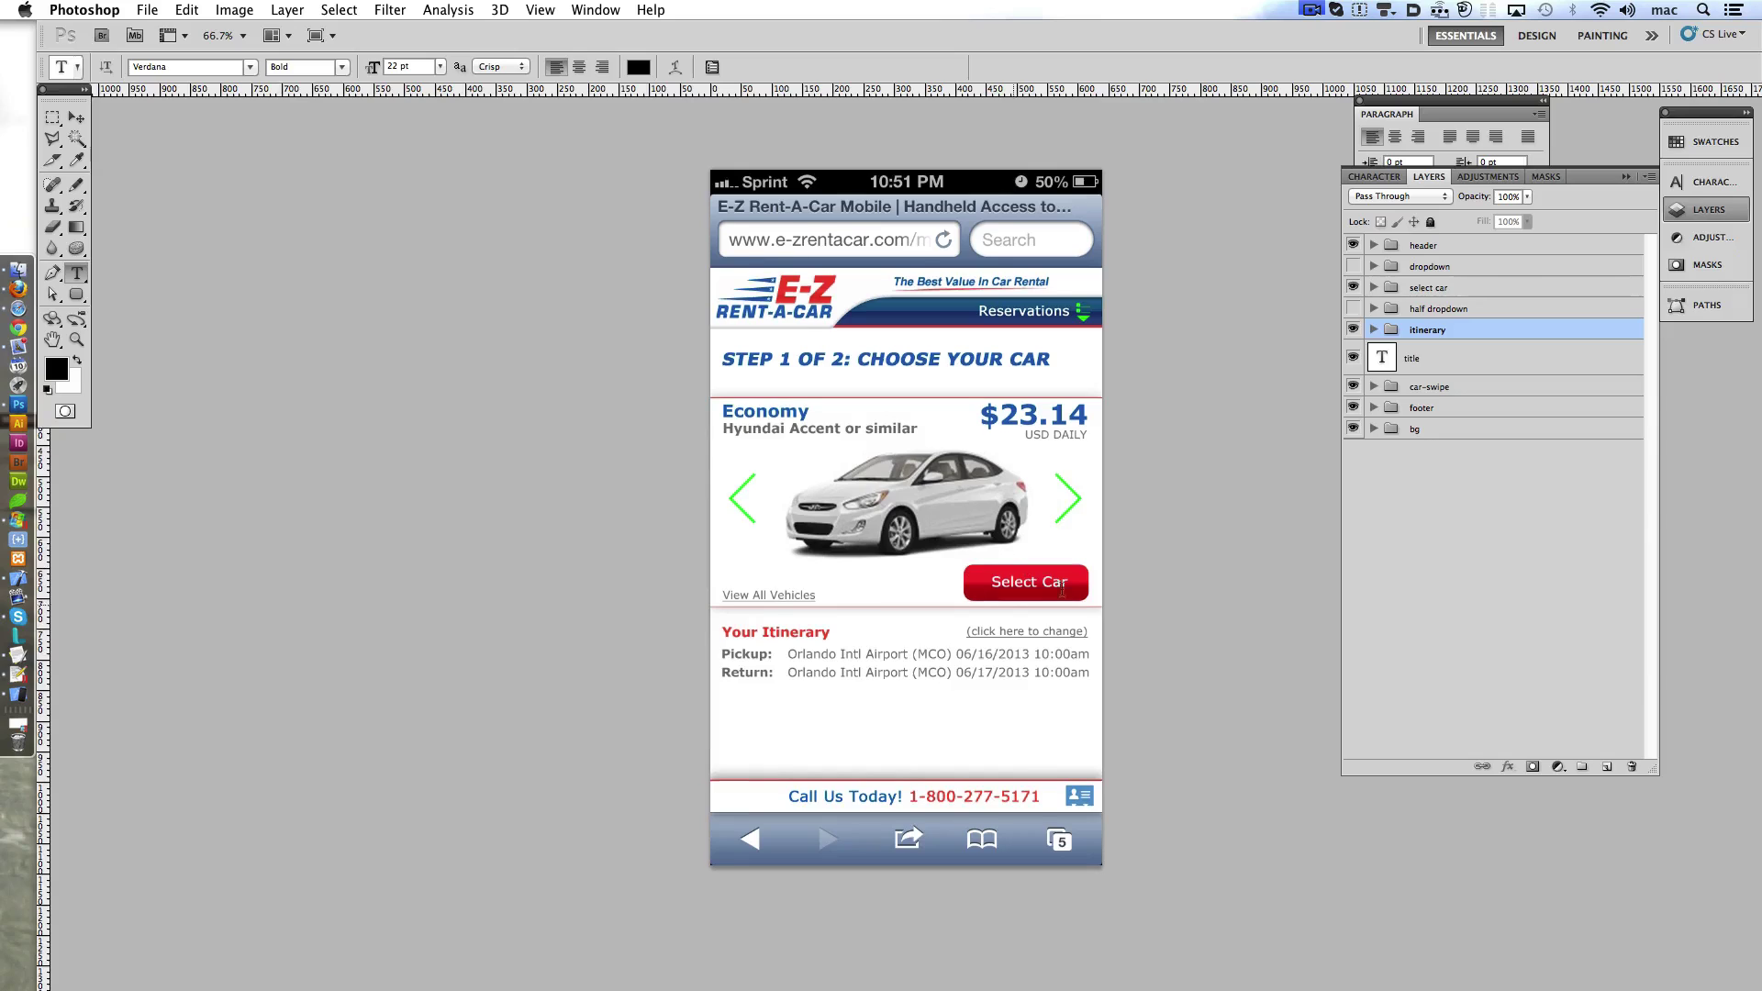
pyautogui.click(1311, 9)
pyautogui.click(1487, 597)
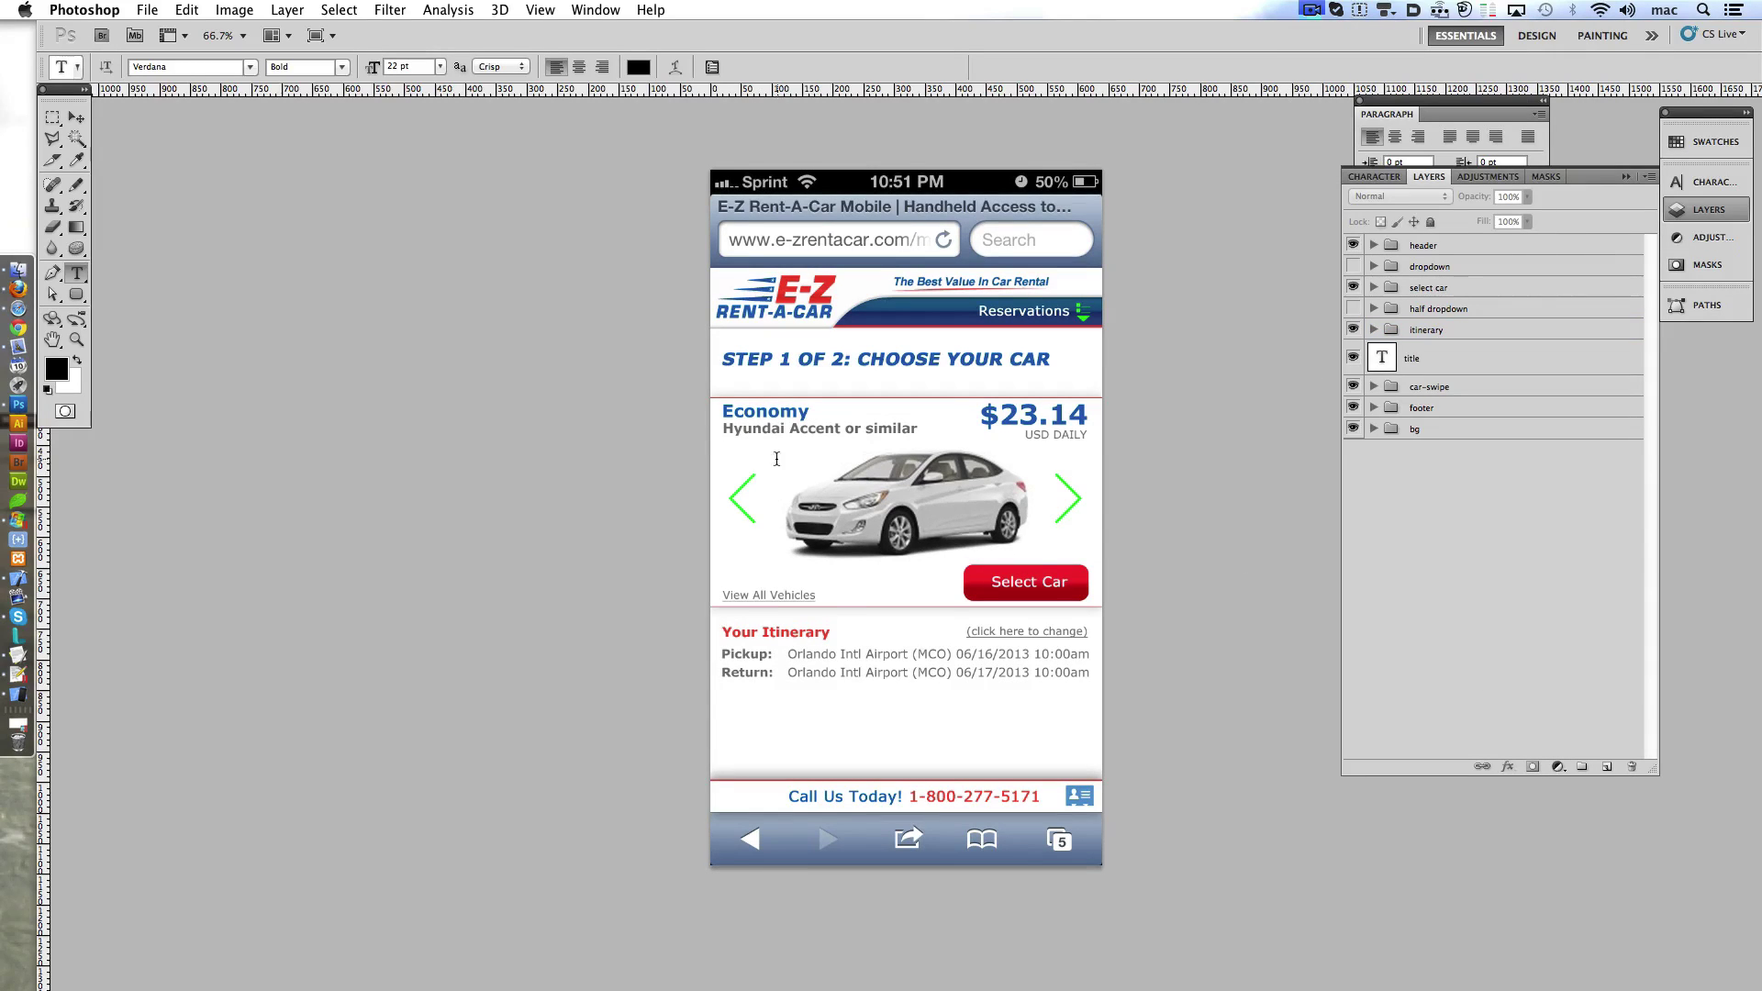
pyautogui.click(1475, 331)
pyautogui.hotkey('ctrl', 'shift', 'Down')
pyautogui.hotkey('ctrl', 'shift', 'Down')
pyautogui.hotkey('ctrl', 'shift', 'Down')
pyautogui.hotkey('ctrl', 'shift', 'Down')
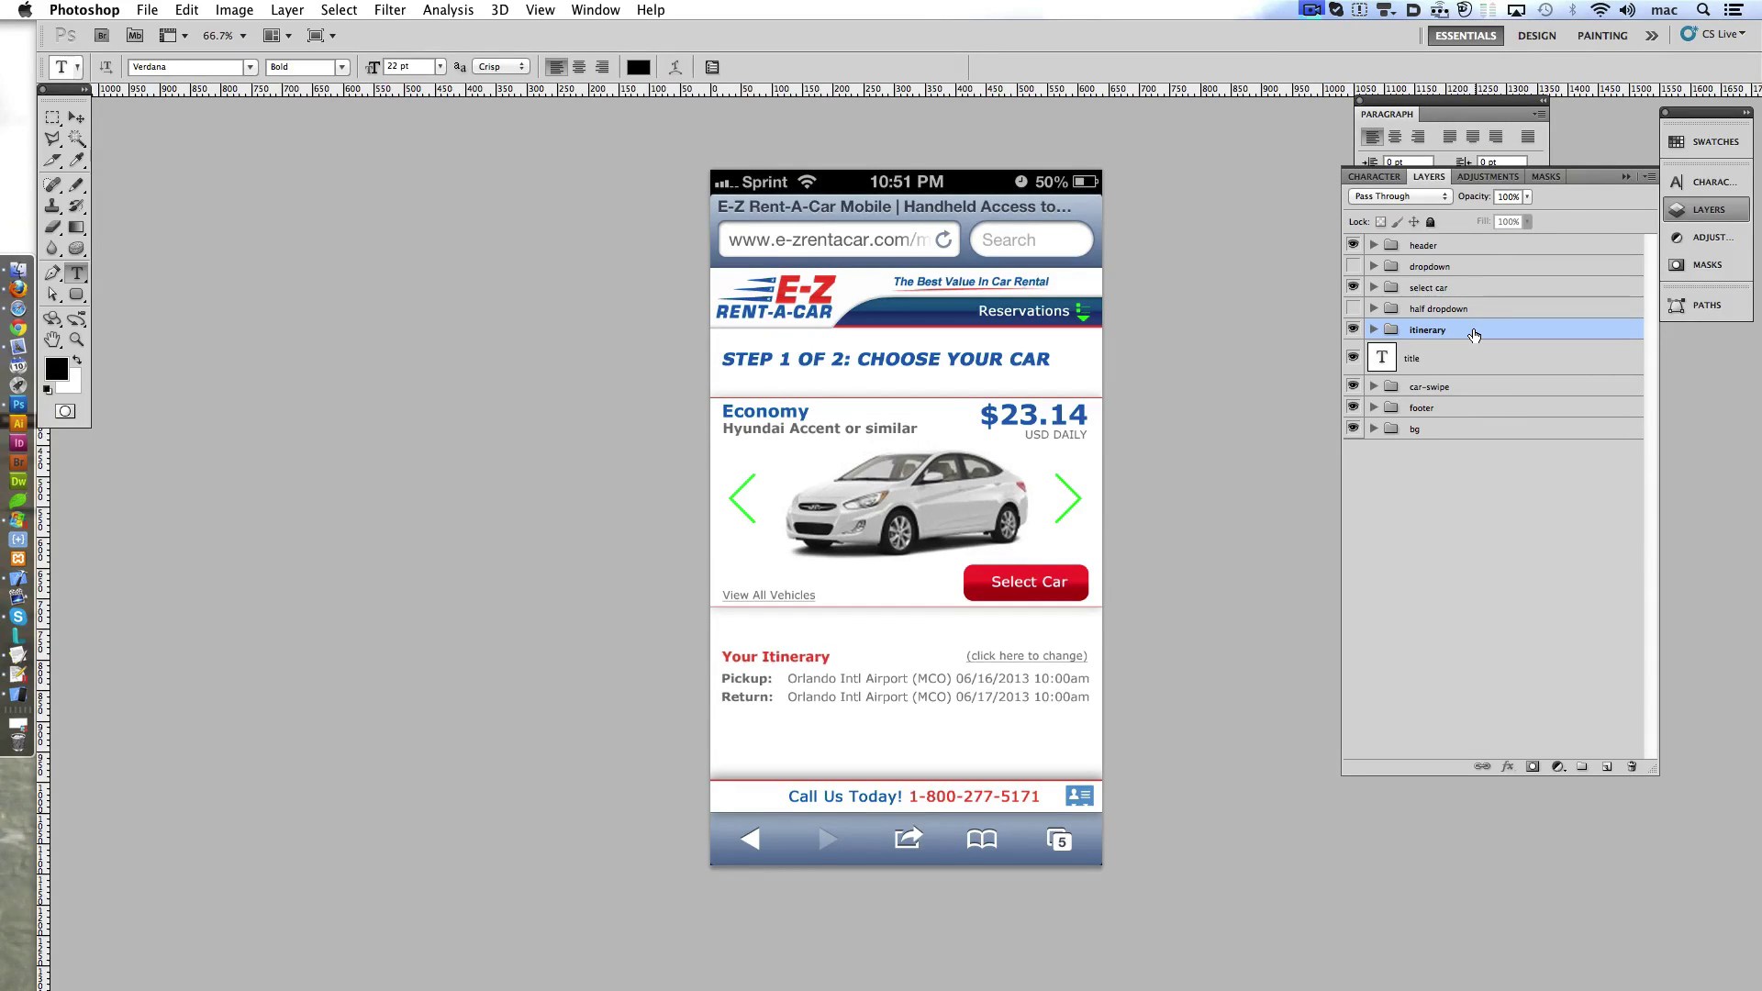
pyautogui.keyDown('ctrl'); pyautogui.click(1019, 582); pyautogui.keyUp('ctrl')
# - Fill a rectangular area around the Select Car row with white
pyautogui.press('m')
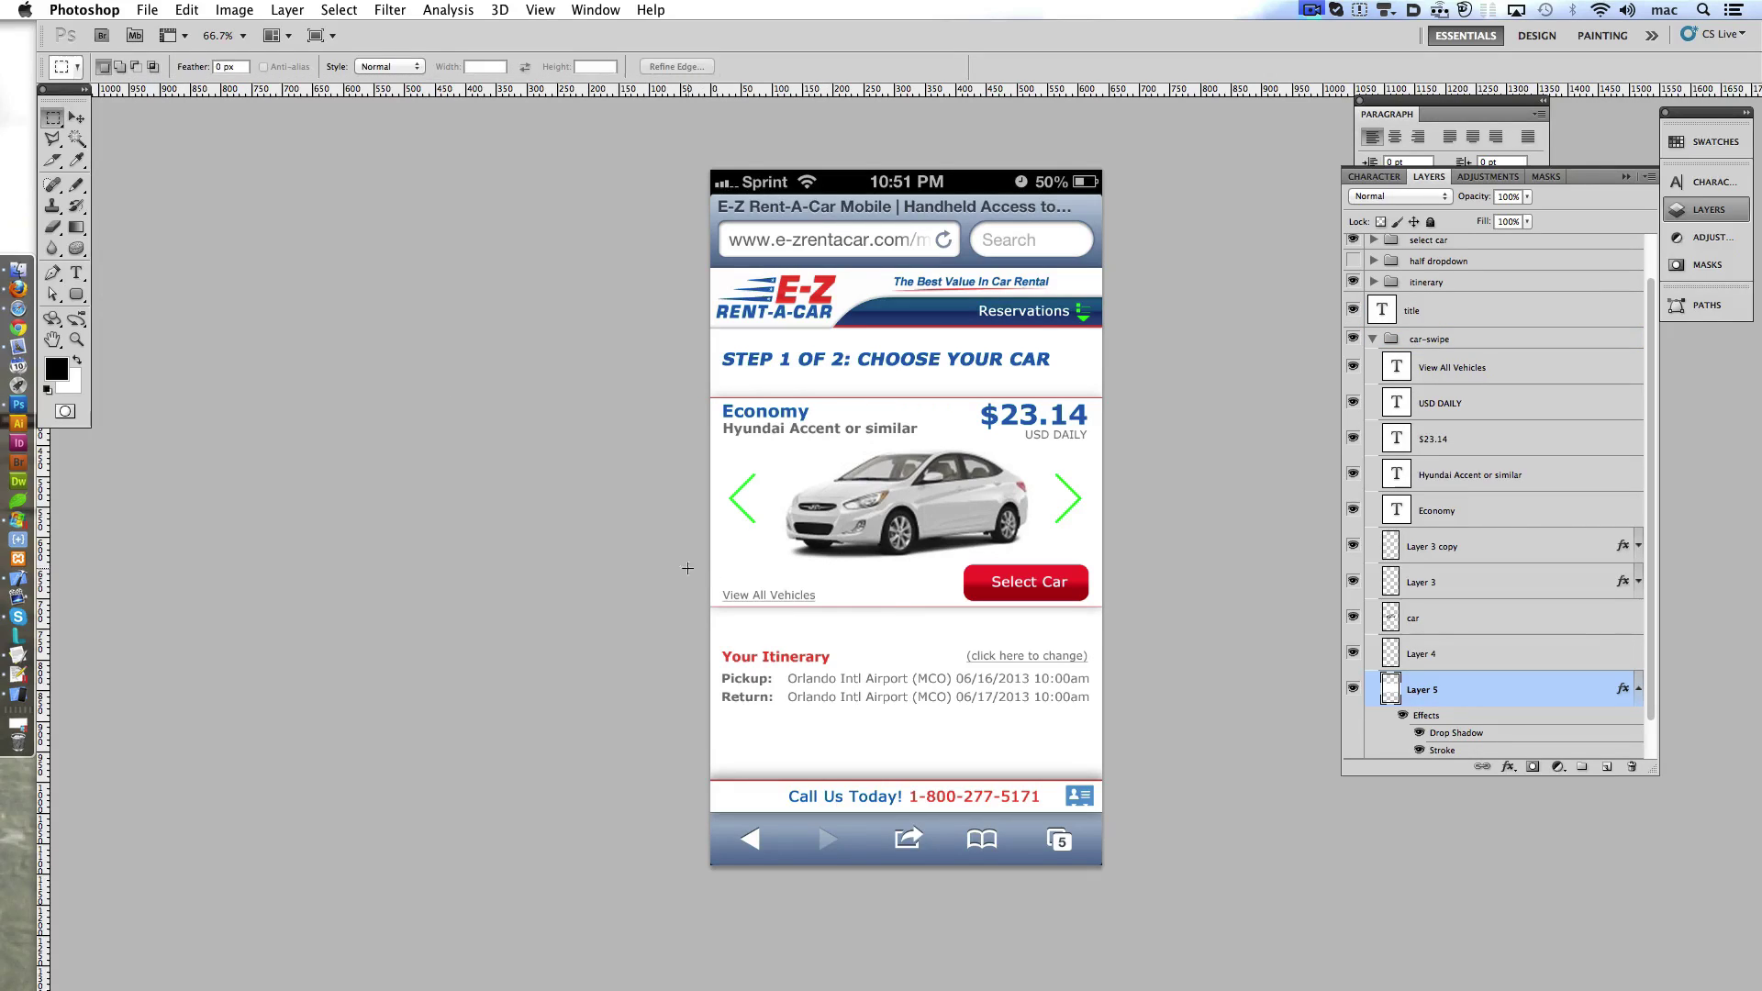
pyautogui.moveTo(688, 568); pyautogui.dragTo(1173, 630)
pyautogui.hotkey('ctrl', 'BackSpace')
pyautogui.hotkey('ctrl', 'd')
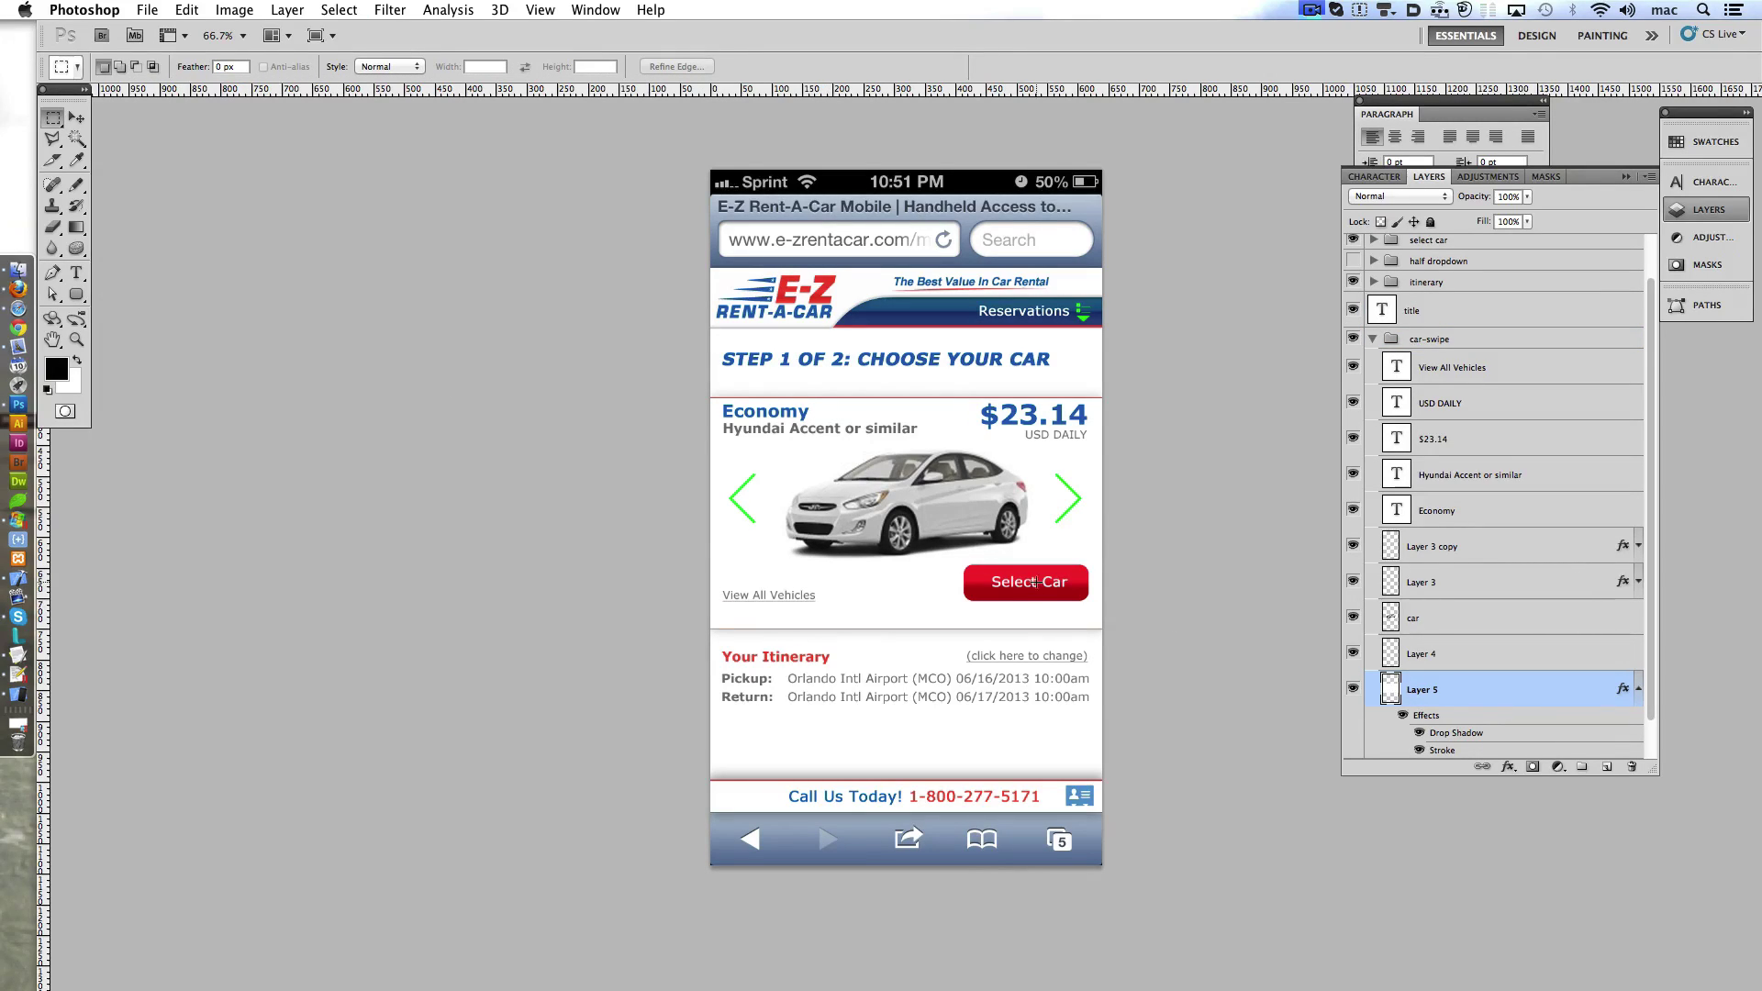
# - Move the select car group into the car-swipe group and reposition the button
pyautogui.click(1429, 288)
pyautogui.scroll(2, 1395, 583)
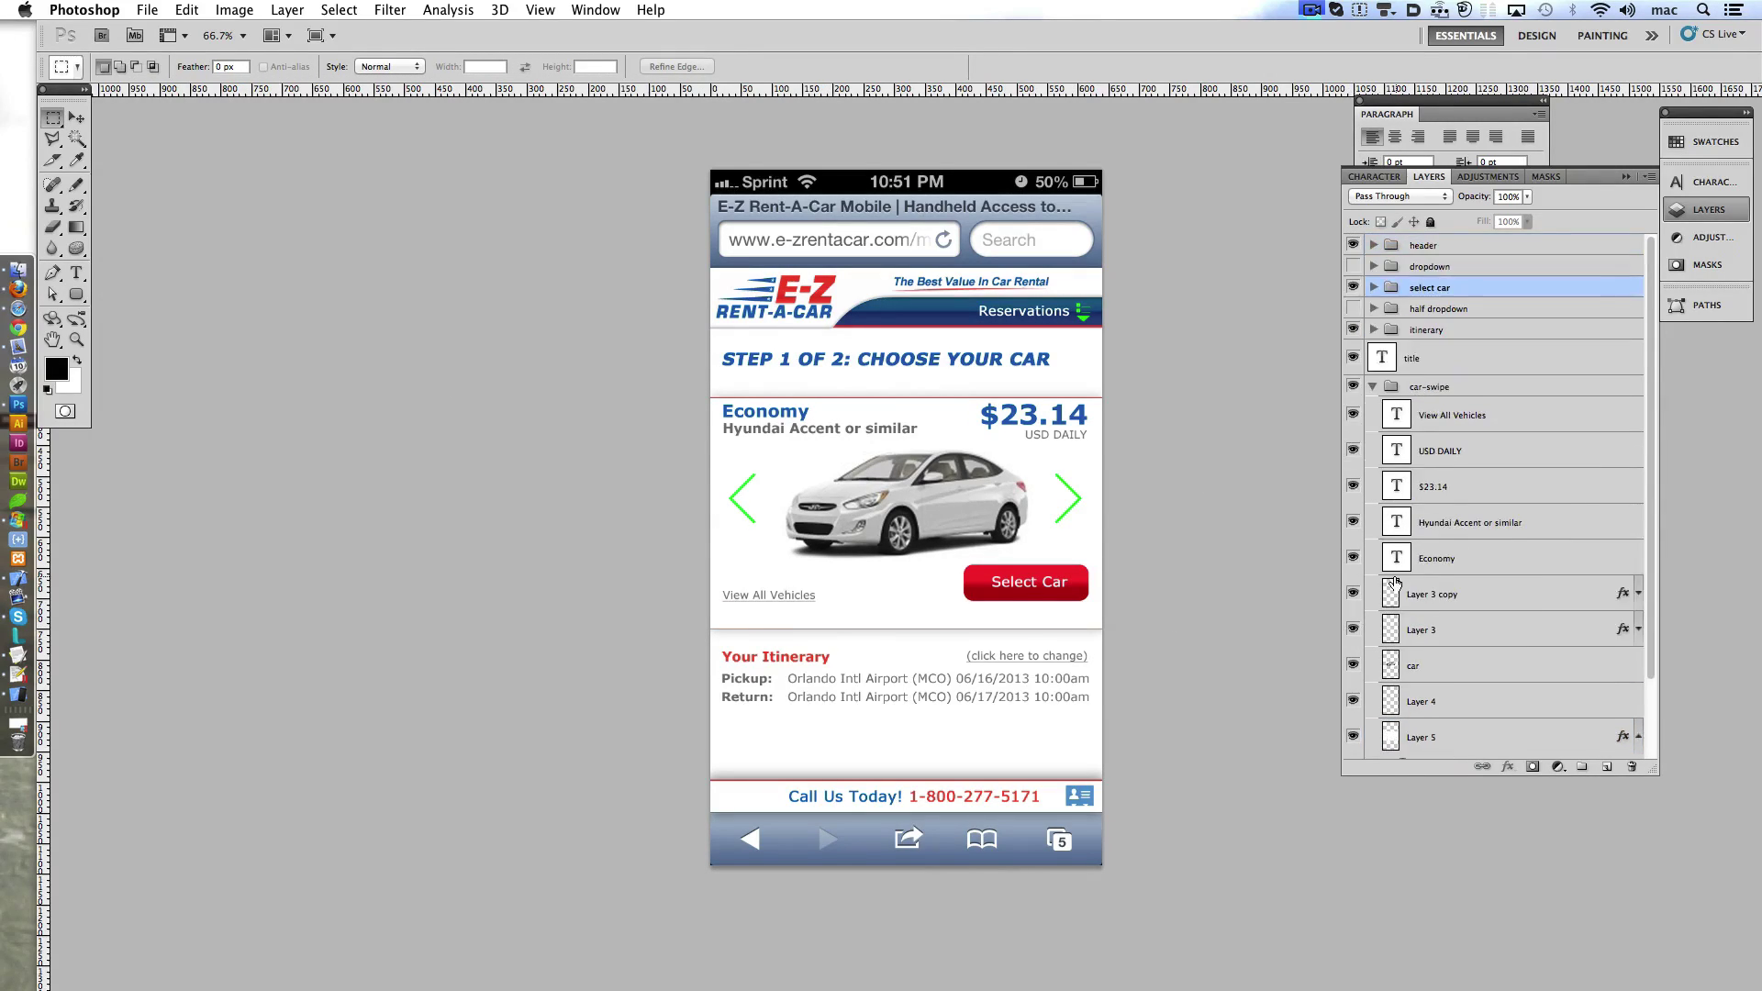
pyautogui.moveTo(1401, 293); pyautogui.dragTo(1445, 415)
pyautogui.hotkey('ctrl', 'shift', 'Down')
pyautogui.hotkey('ctrl', 'shift', 'Down')
pyautogui.hotkey('ctrl', 'shift', 'Down')
pyautogui.hotkey('ctrl', 'shift', 'Down')
pyautogui.hotkey('ctrl', 'shift', 'Down')
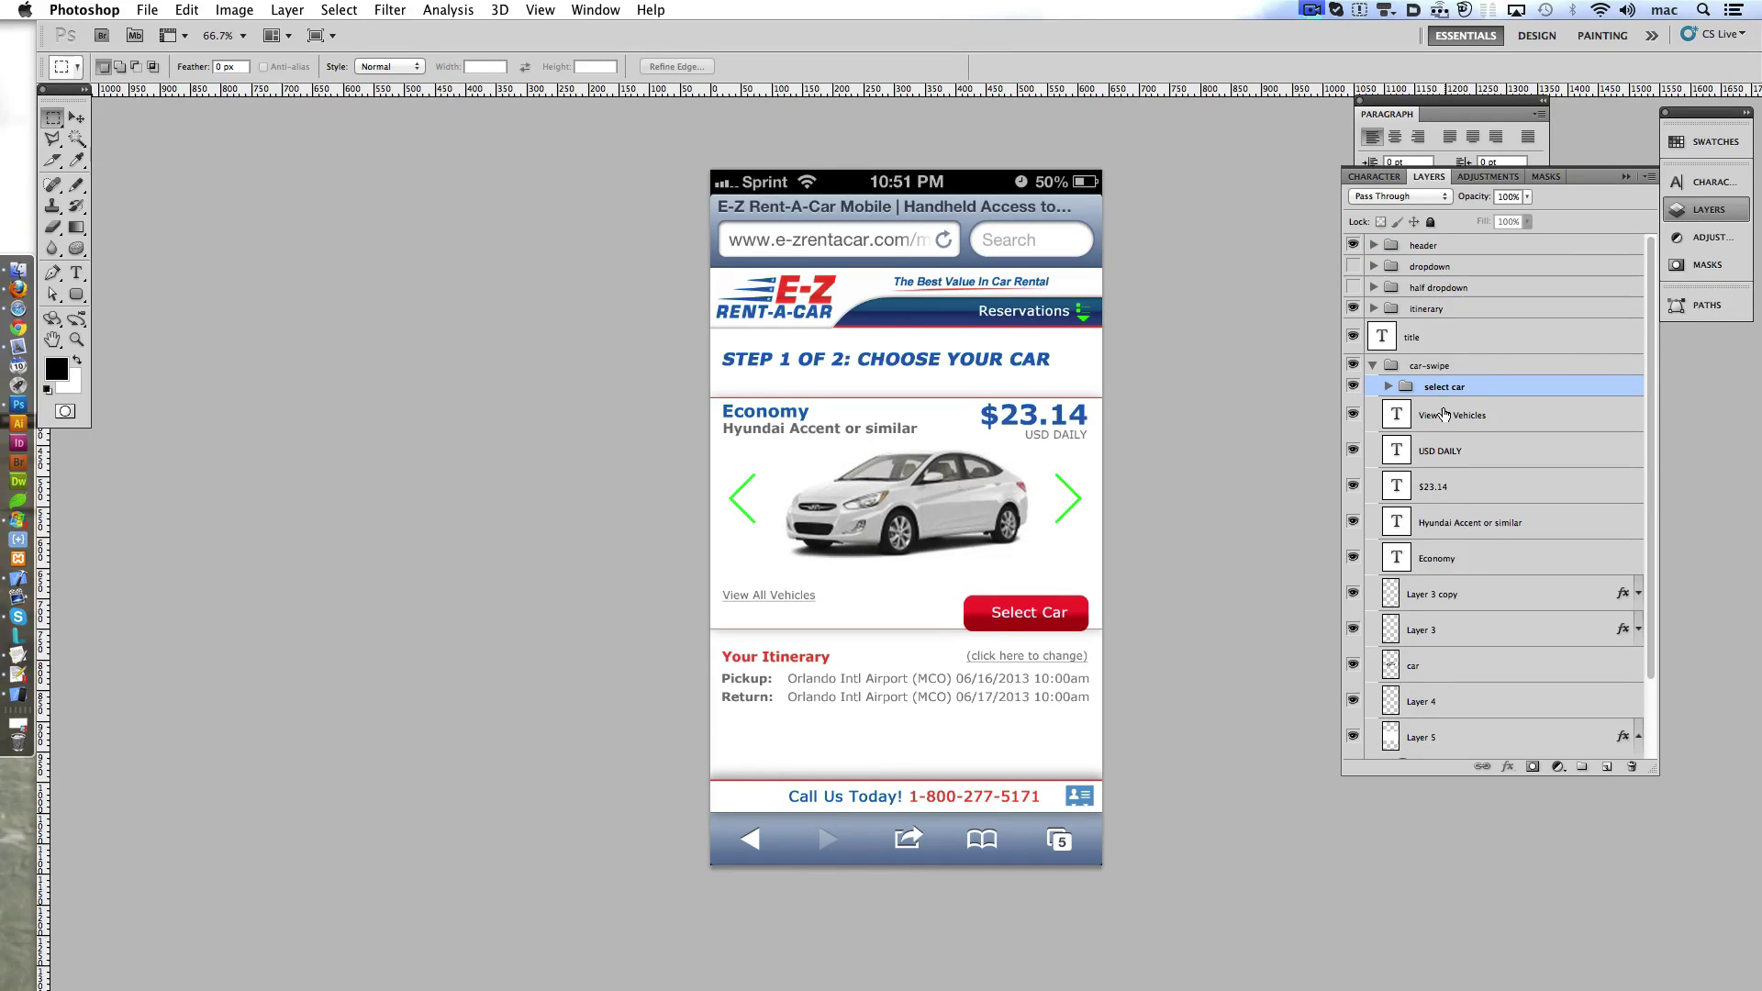
pyautogui.hotkey('ctrl', 'shift', 'Up')
pyautogui.hotkey('ctrl', 'shift', 'Up')
# - Move View All Vehicles, the car image and both arrows lower
pyautogui.keyDown('ctrl'); pyautogui.click(789, 597); pyautogui.keyUp('ctrl')
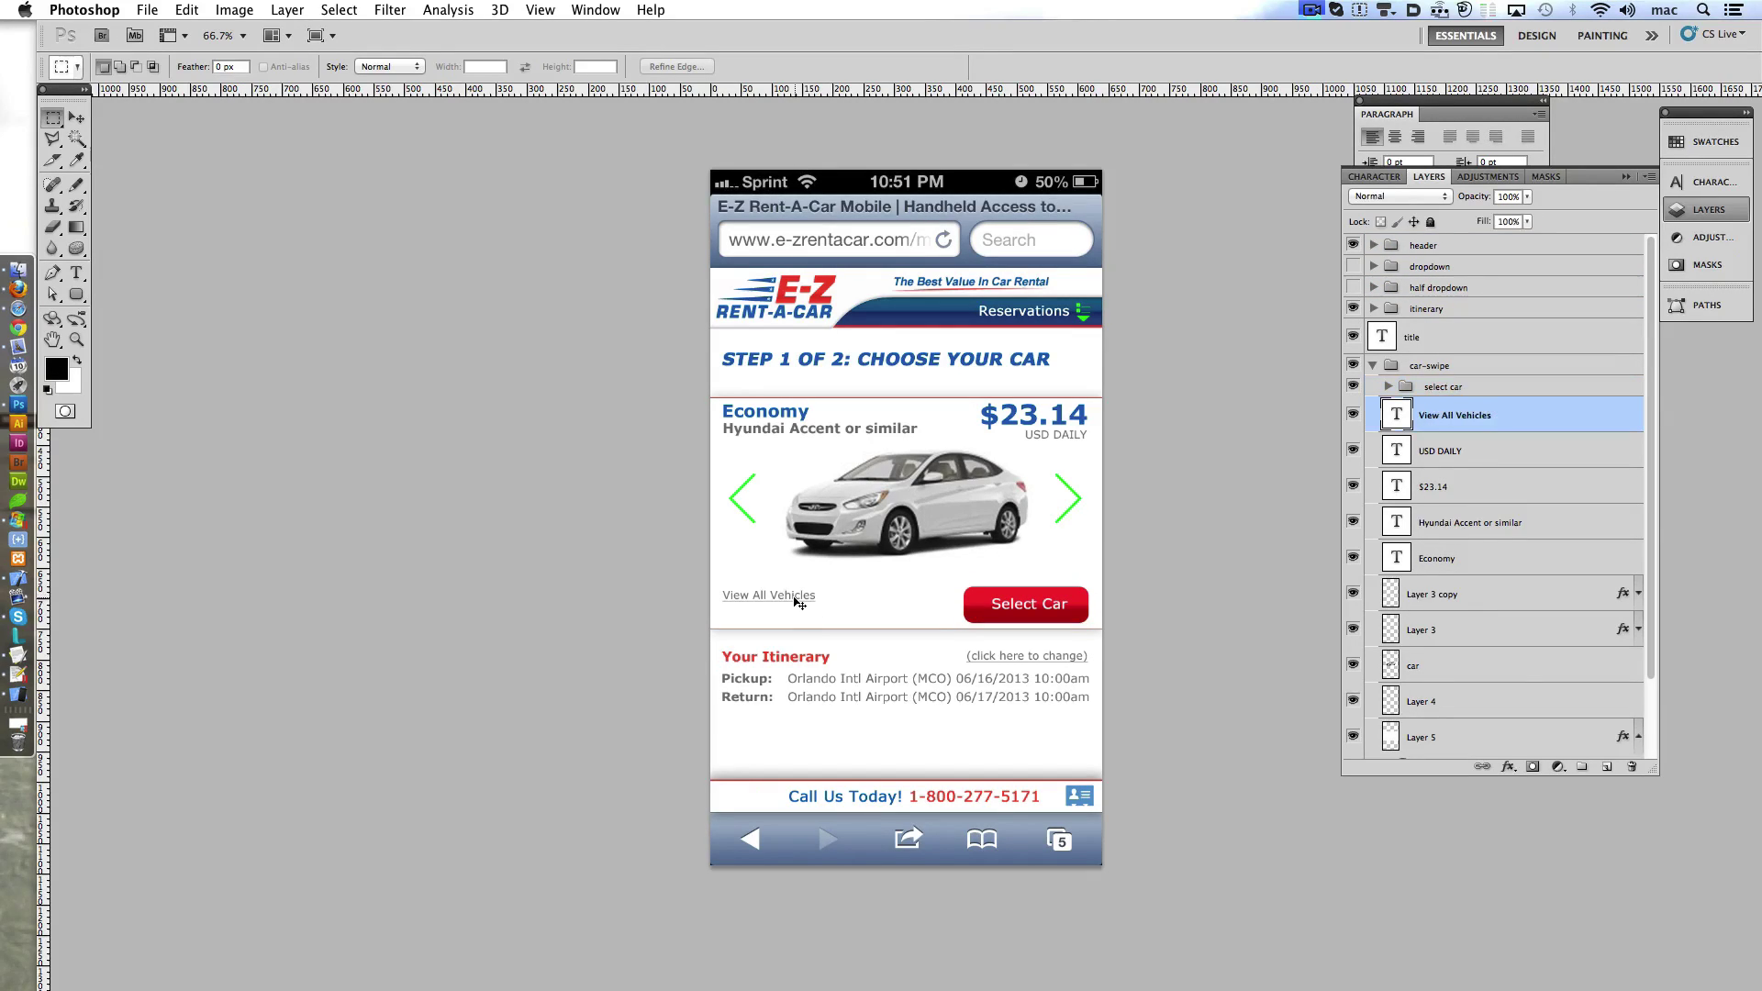
pyautogui.hotkey('ctrl', 'shift', 'Down')
pyautogui.hotkey('ctrl', 'shift', 'Down')
pyautogui.hotkey('ctrl', 'shift', 'Down')
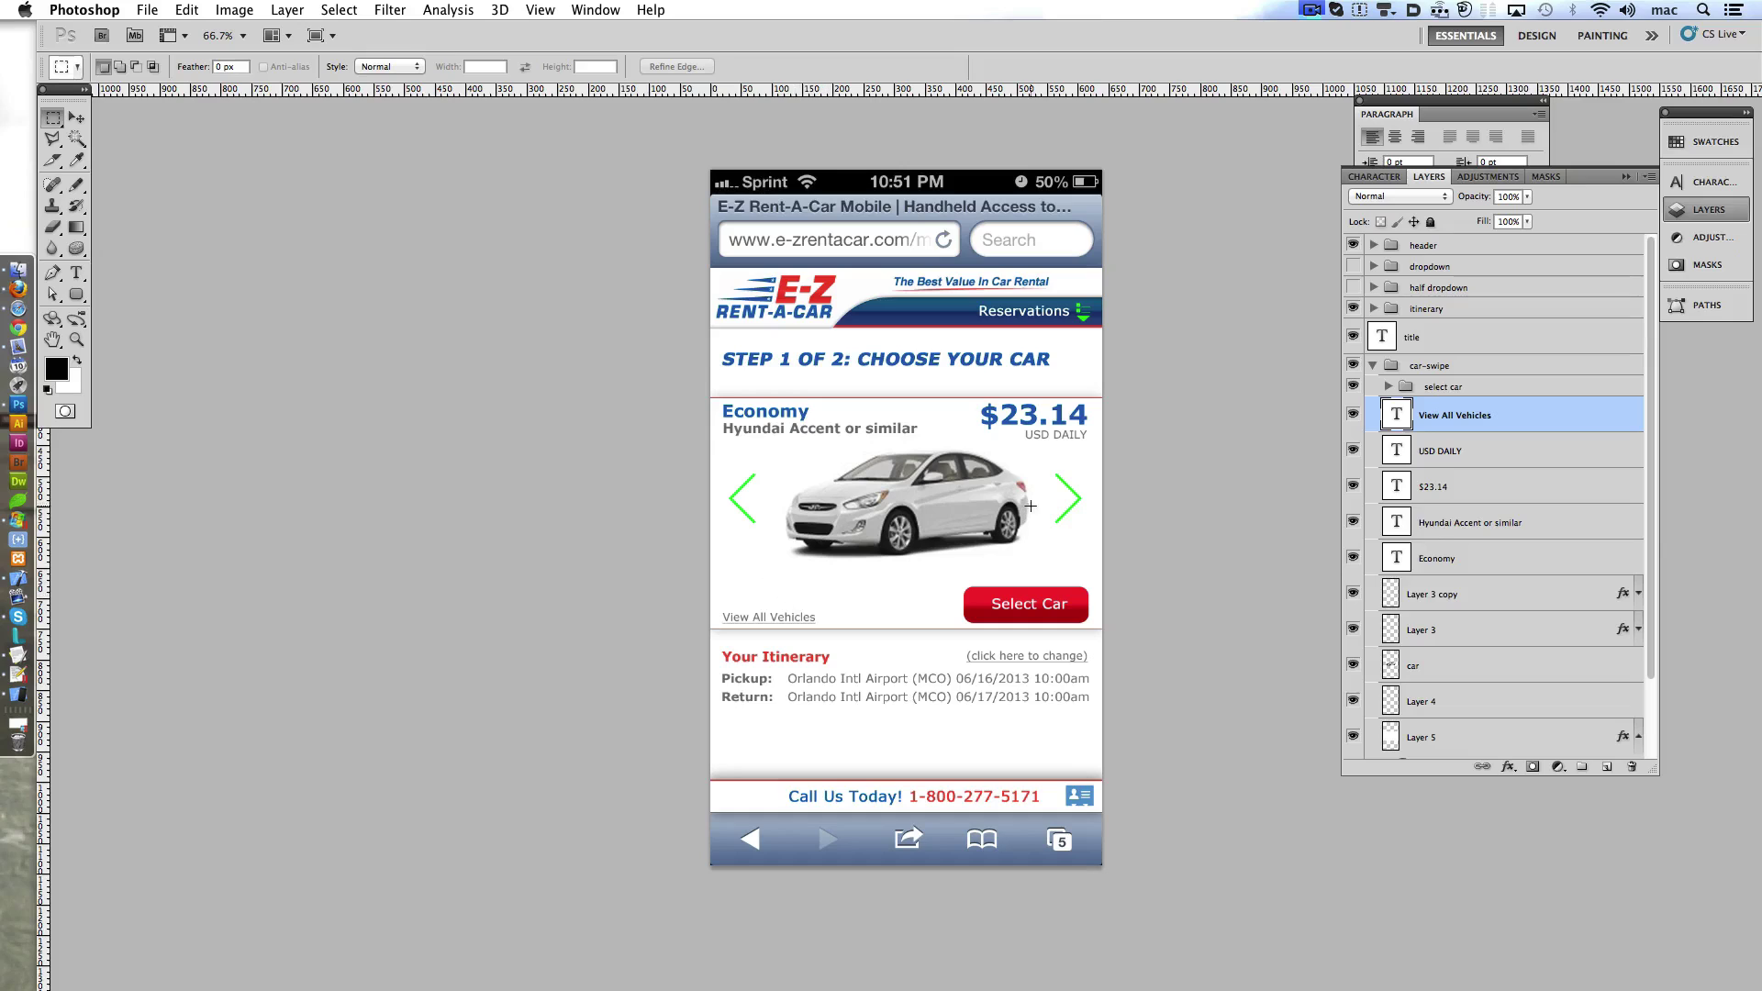
pyautogui.click(1478, 601)
pyautogui.keyDown('shift'); pyautogui.click(1452, 668); pyautogui.keyUp('shift')
pyautogui.hotkey('ctrl', 'shift', 'Down')
pyautogui.hotkey('ctrl', 'shift', 'Down')
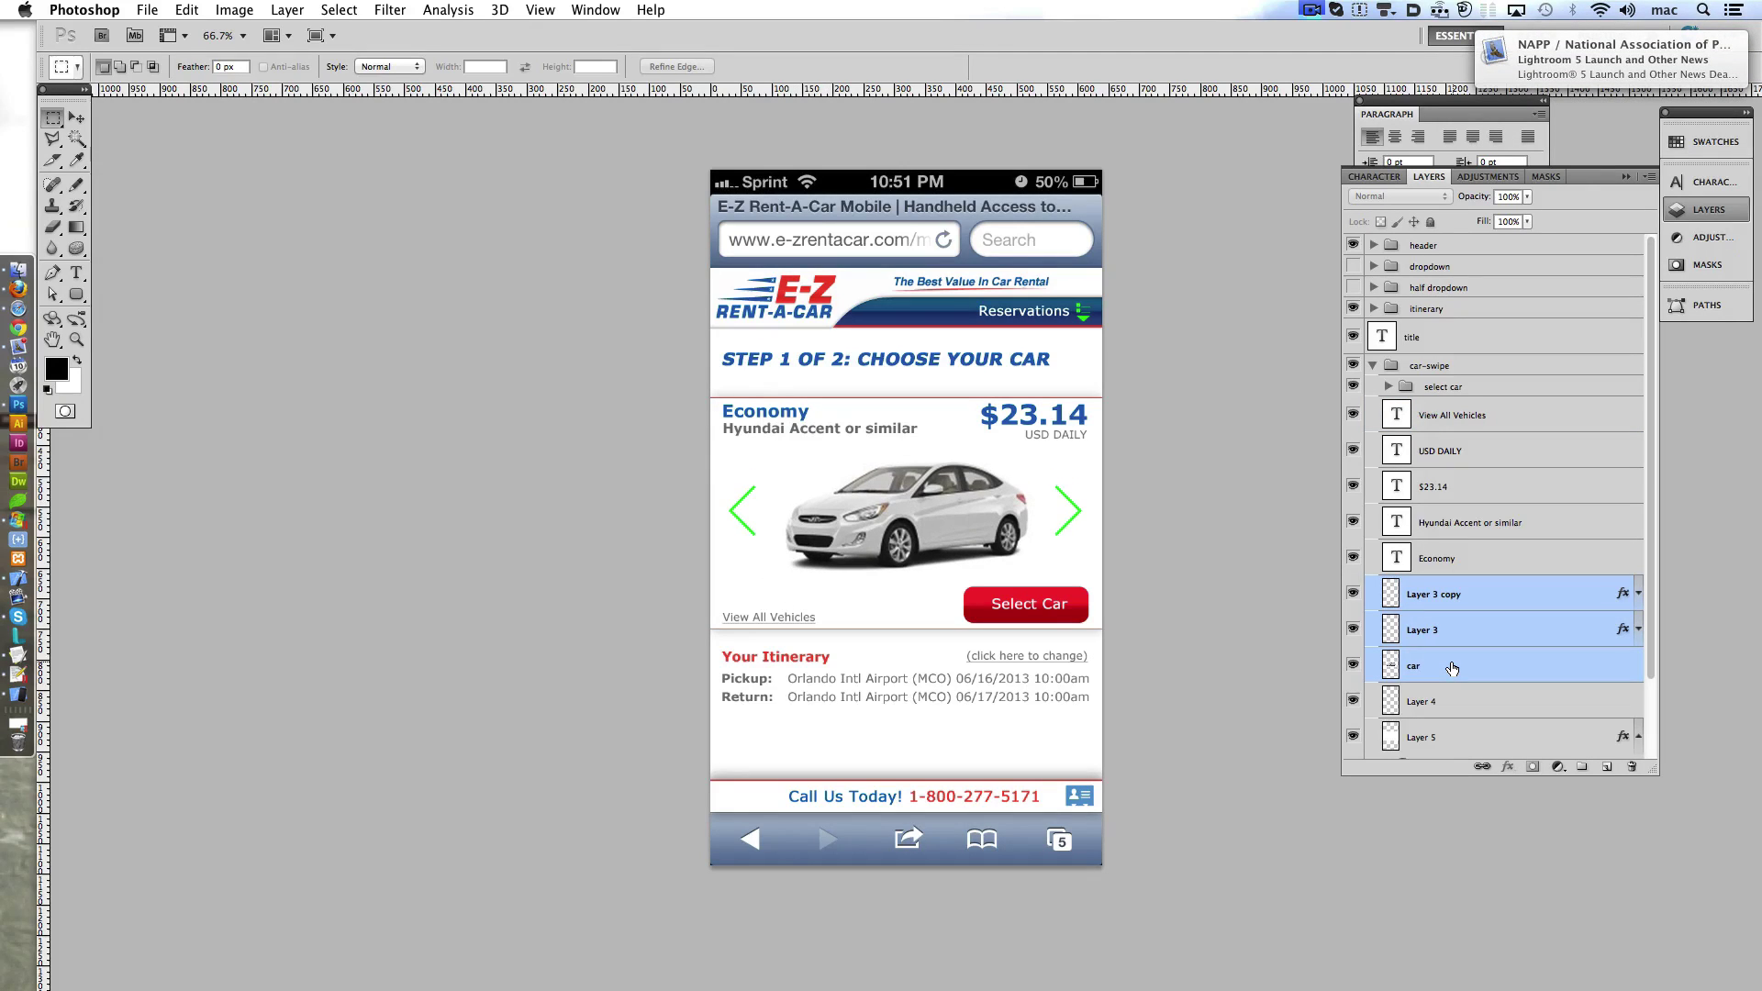
# - Move the Return and Pickup itinerary lines down slightly
pyautogui.keyDown('ctrl'); pyautogui.click(1005, 702); pyautogui.keyUp('ctrl')
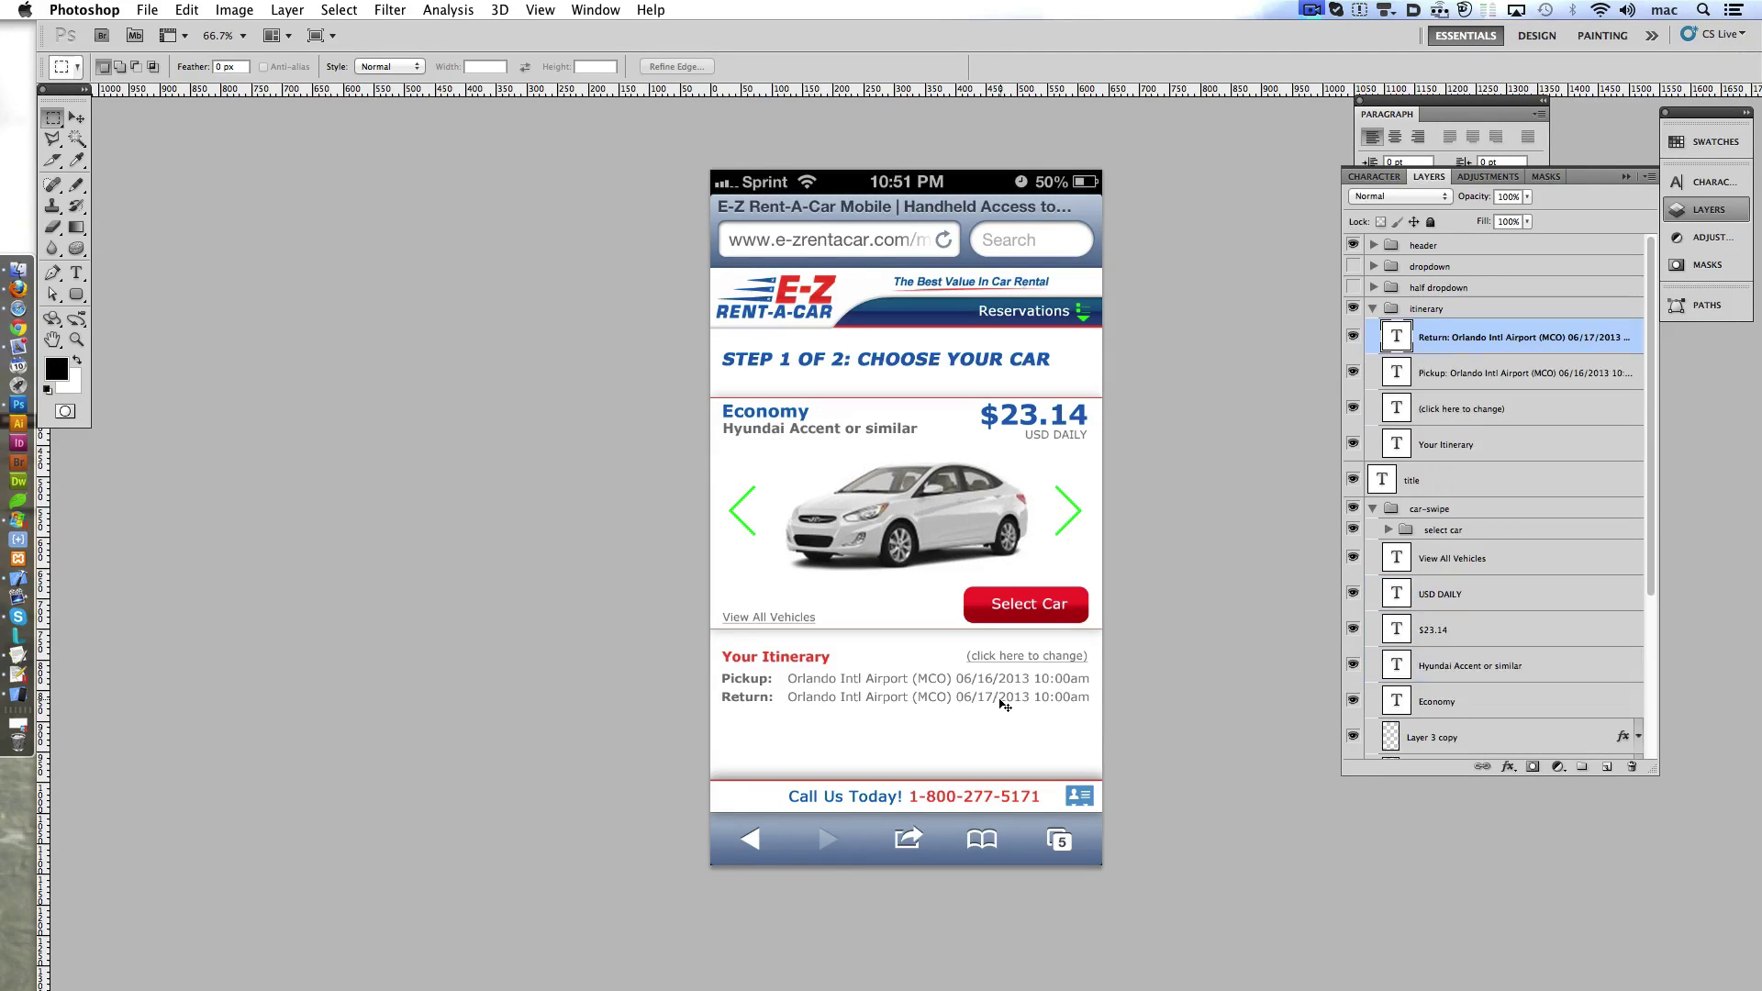
pyautogui.press('Down')
pyautogui.press('Down')
pyautogui.press('Down')
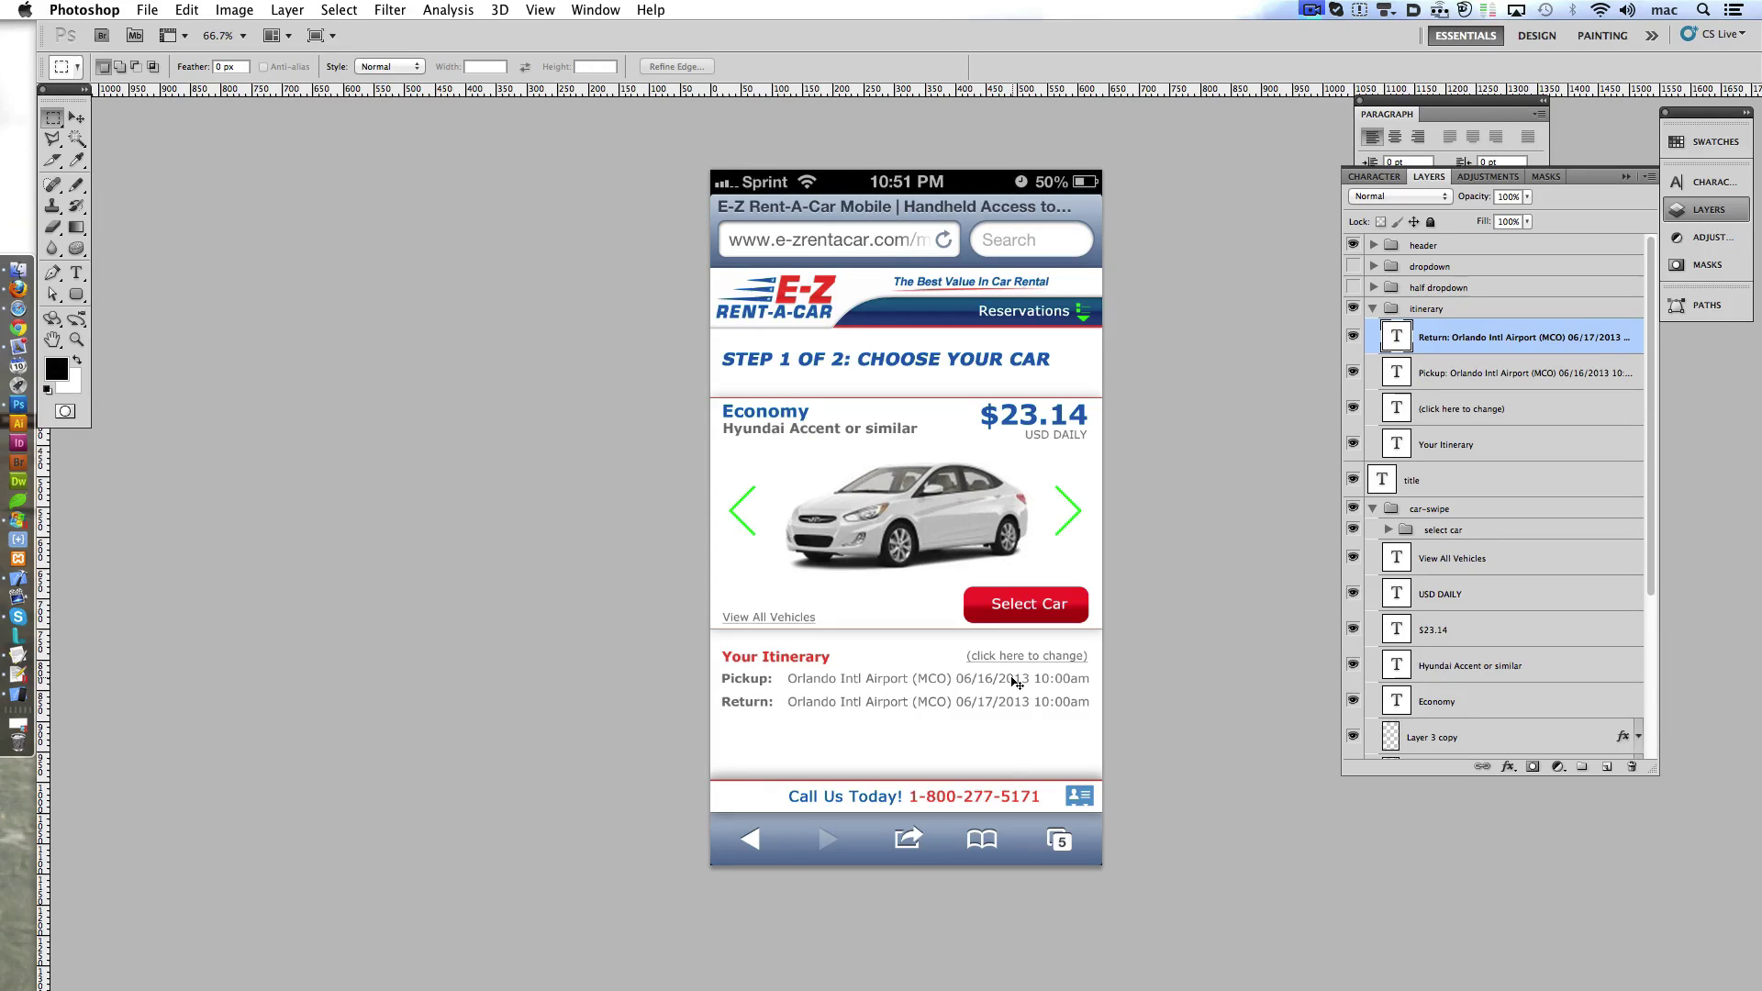
pyautogui.keyDown('ctrl'); pyautogui.click(1016, 681); pyautogui.keyUp('ctrl')
pyautogui.press('Down')
pyautogui.press('Down')
pyautogui.press('Down')
# - Realign the '(click here to change)' link to the right using the guides
pyautogui.keyDown('ctrl'); pyautogui.click(1016, 657); pyautogui.keyUp('ctrl')
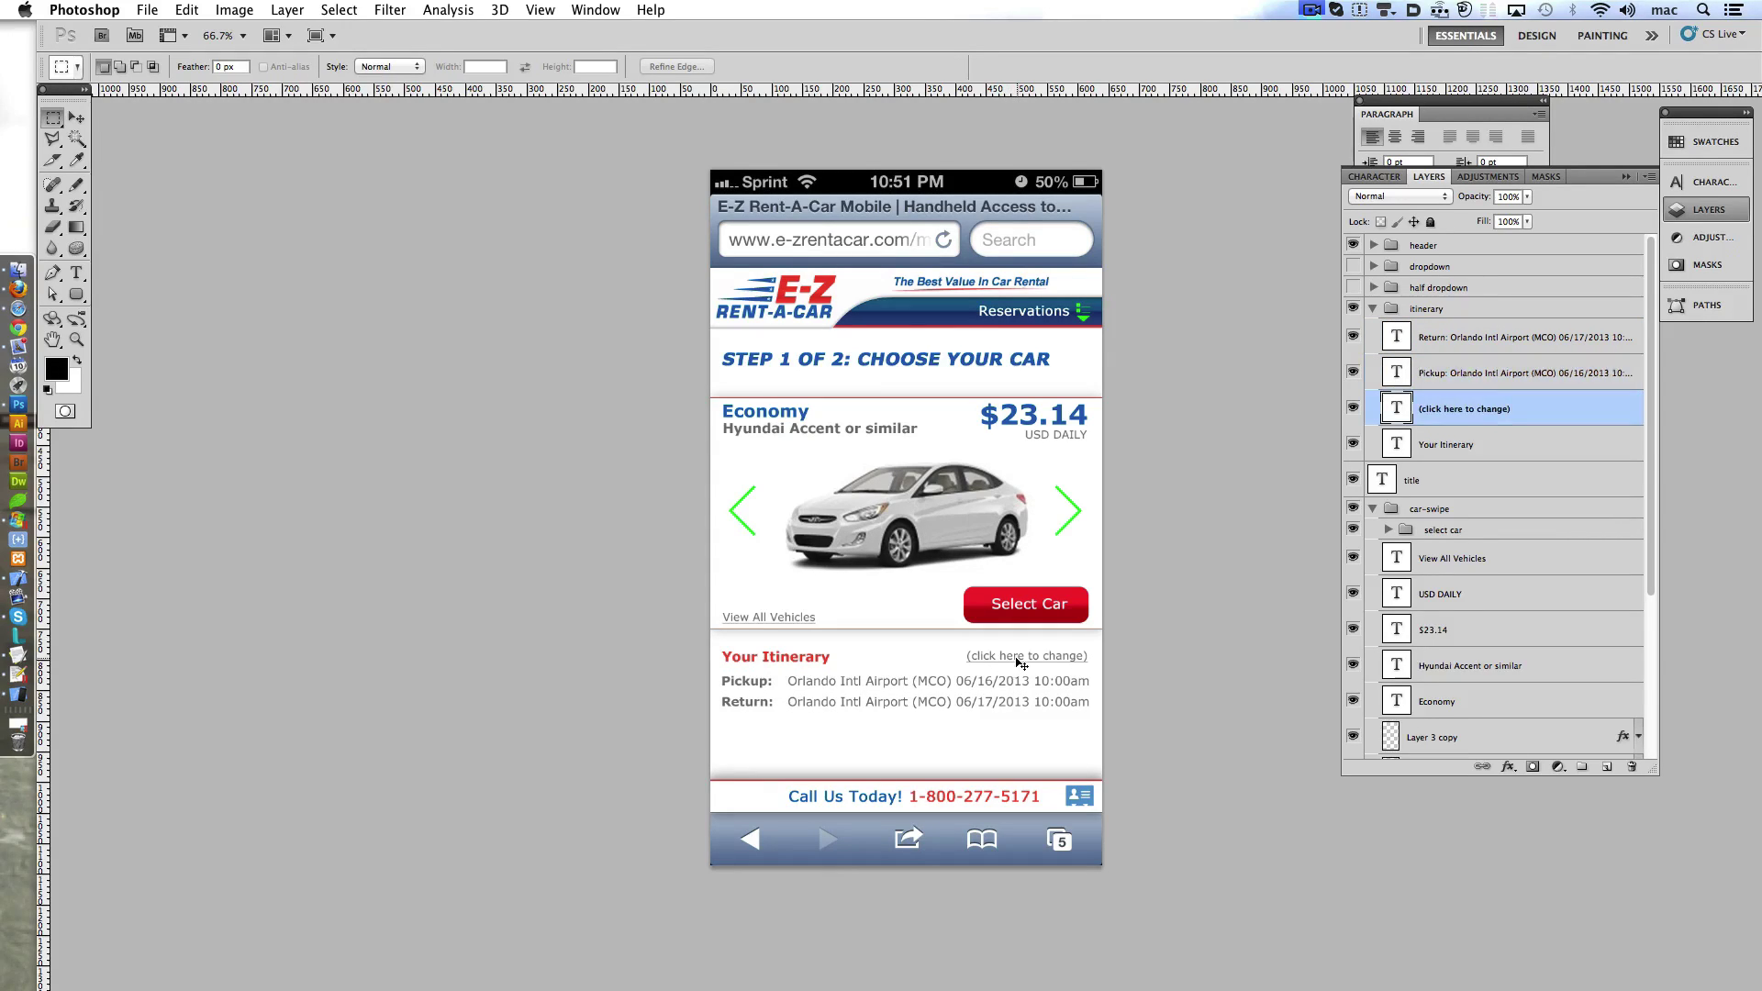
pyautogui.hotkey('shift', 'Left')
pyautogui.hotkey('shift', 'Left')
pyautogui.hotkey('shift', 'Left')
pyautogui.hotkey('shift', 'Left')
pyautogui.hotkey('shift', 'Left')
pyautogui.hotkey('shift', 'Left')
pyautogui.hotkey('shift', 'Left')
pyautogui.hotkey('shift', 'Left')
pyautogui.hotkey('shift', 'Right')
pyautogui.hotkey('shift', 'Right')
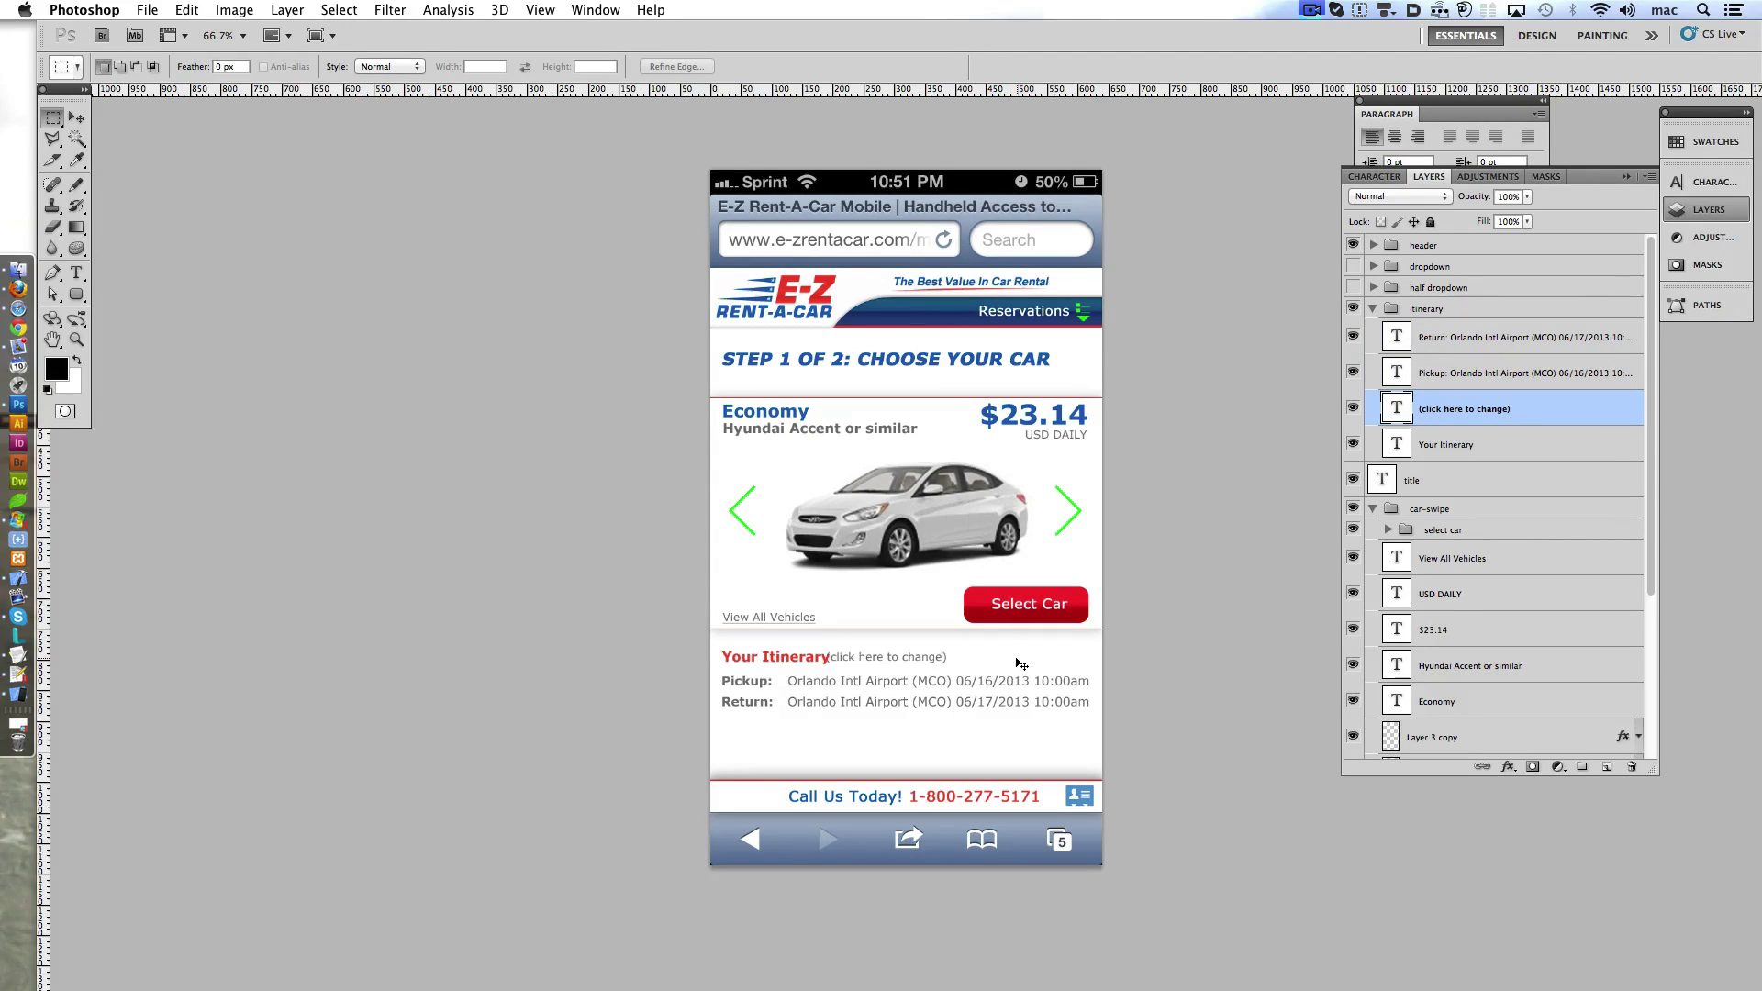
pyautogui.hotkey('shift', 'Right')
pyautogui.hotkey('shift', 'Right')
pyautogui.hotkey('shift', 'Right')
pyautogui.hotkey('shift', 'Right')
pyautogui.hotkey('shift', 'Right')
pyautogui.hotkey('shift', 'Right')
pyautogui.hotkey('ctrl', ';')
pyautogui.press('Right')
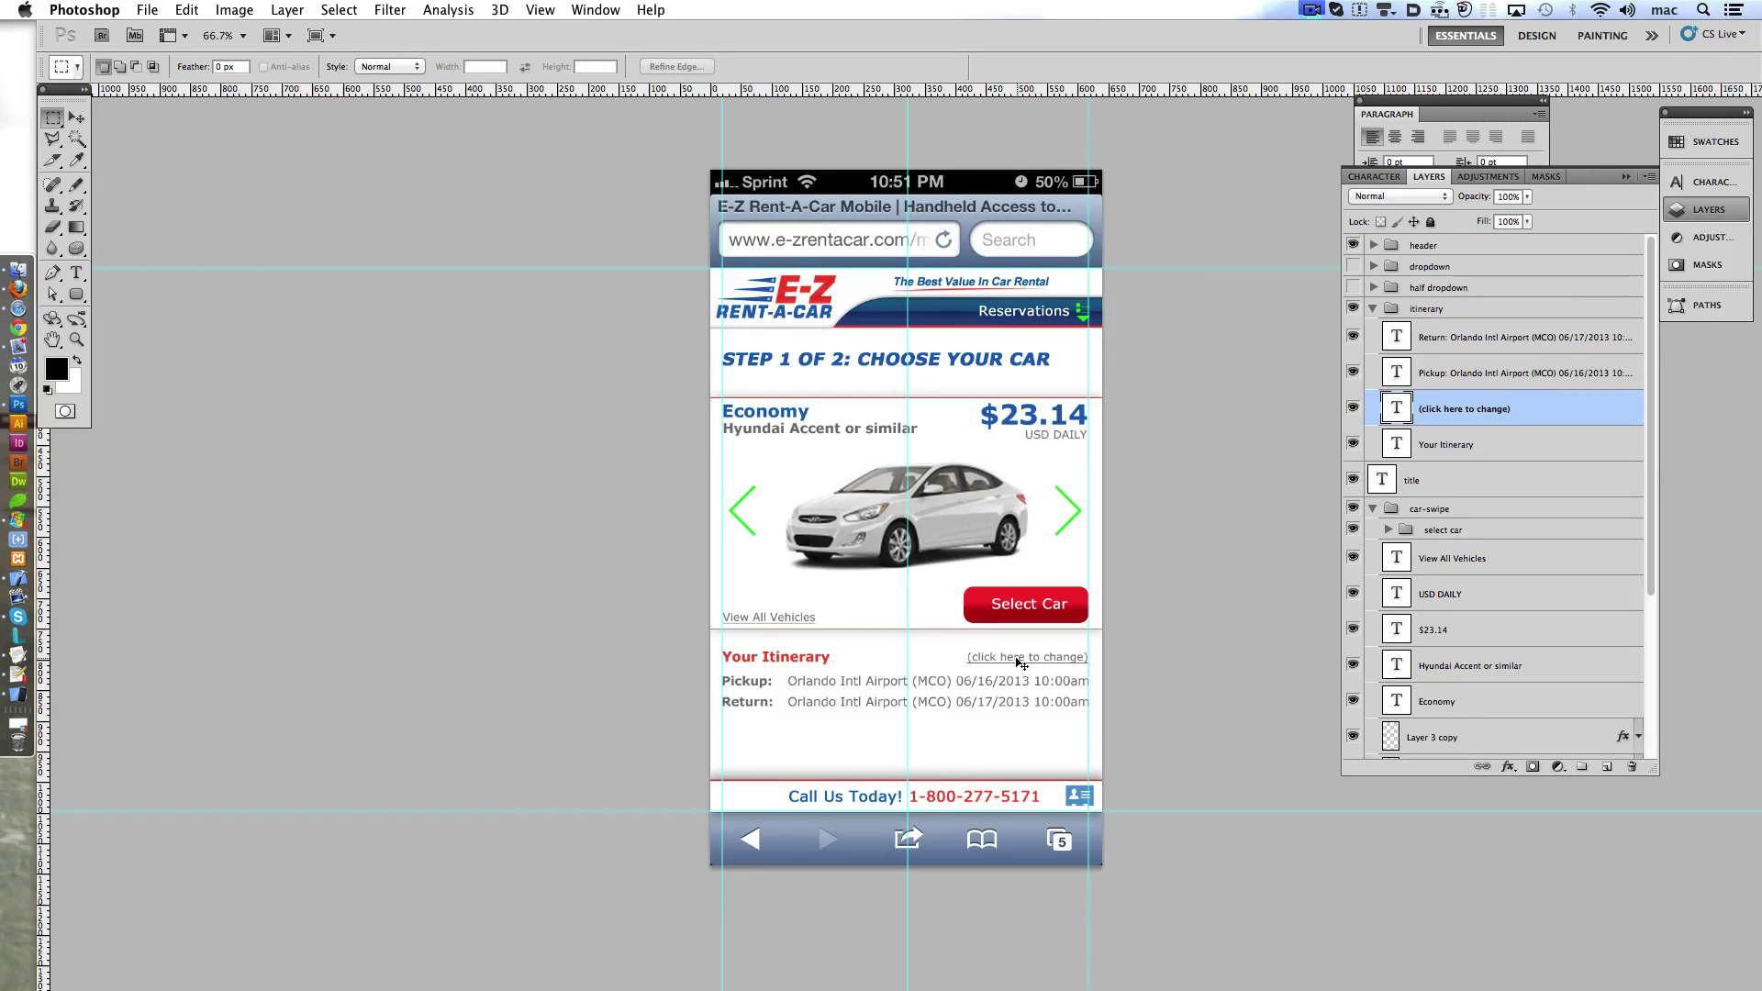
# - Hide guides, nudge the itinerary group down, and collapse the car-swipe group
pyautogui.hotkey('ctrl', ';')
pyautogui.scroll(-3, 963, 638)
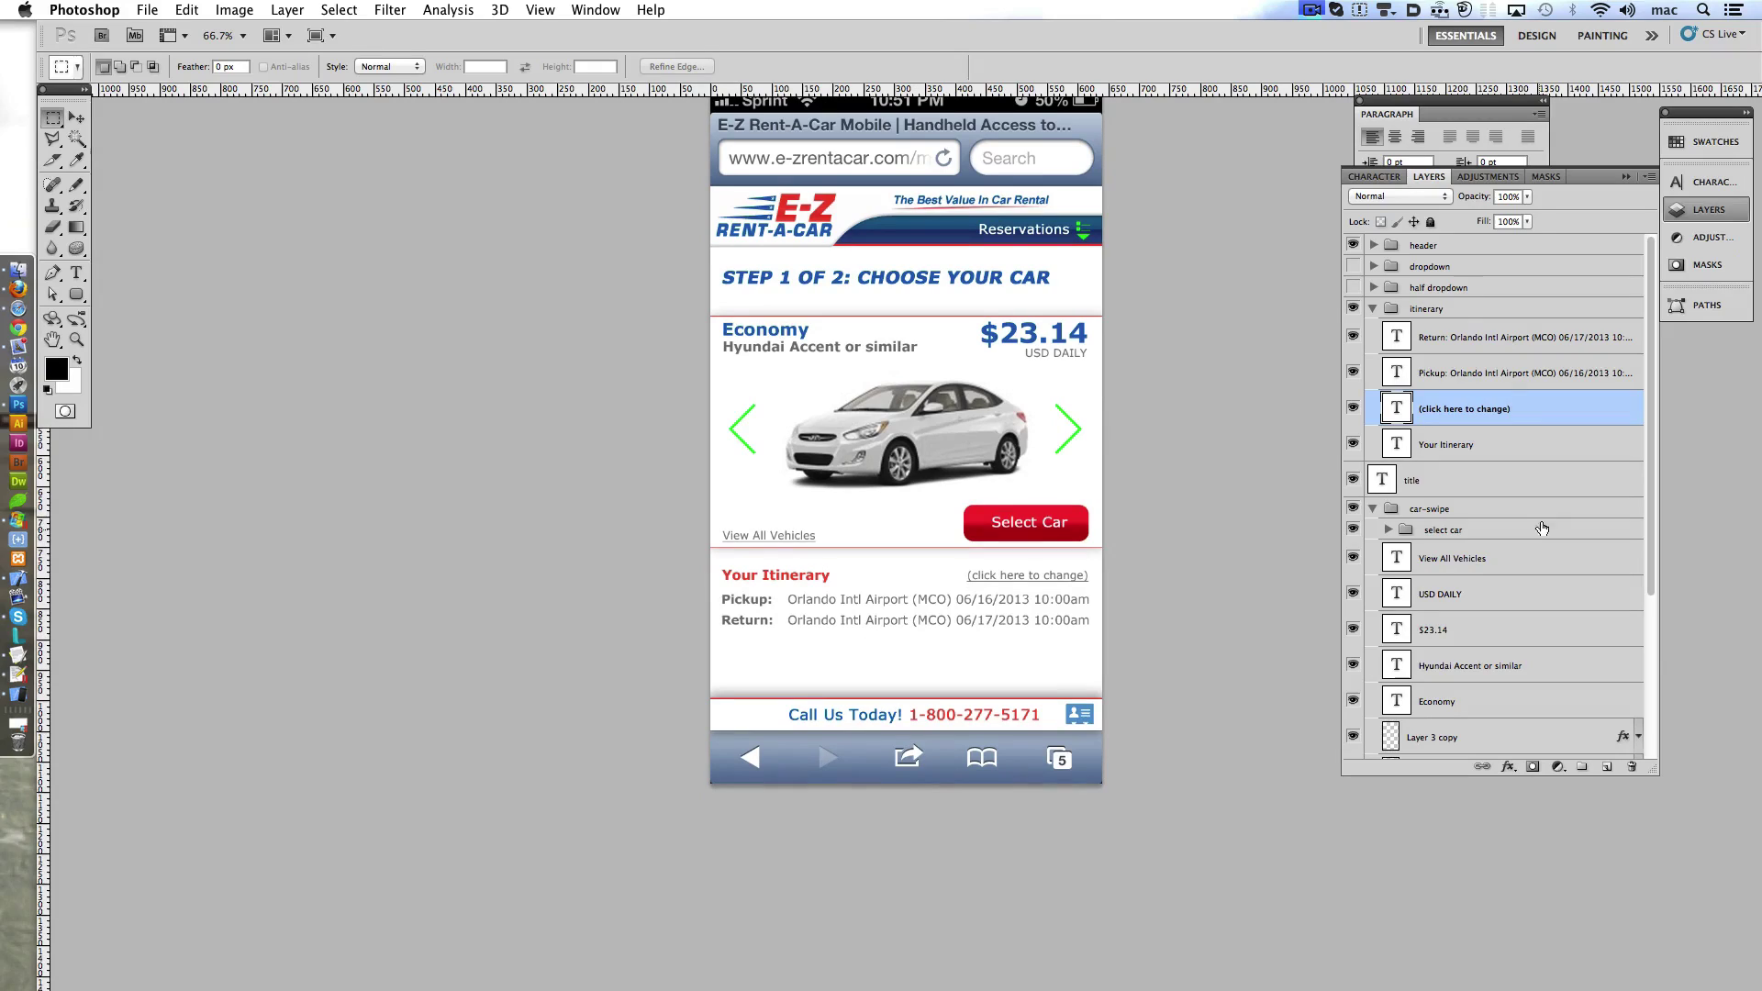
pyautogui.click(1458, 309)
pyautogui.hotkey('shift', 'Down')
pyautogui.hotkey('shift', 'Down')
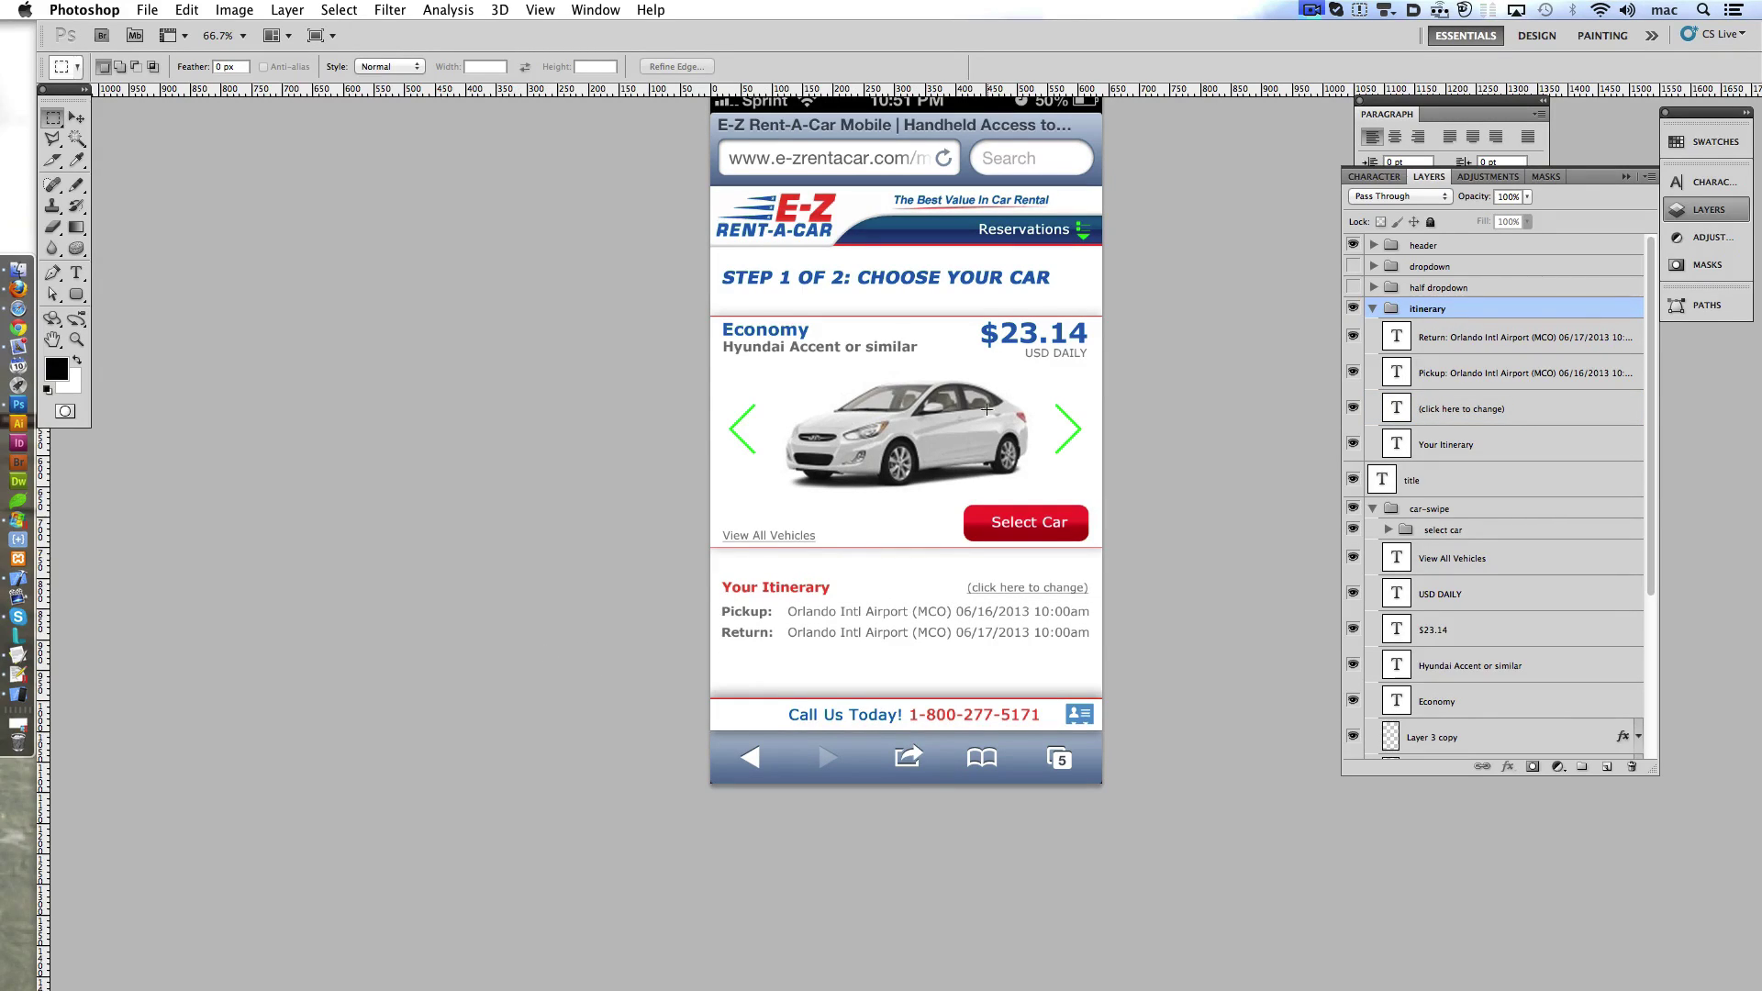
pyautogui.scroll(1, 944, 571)
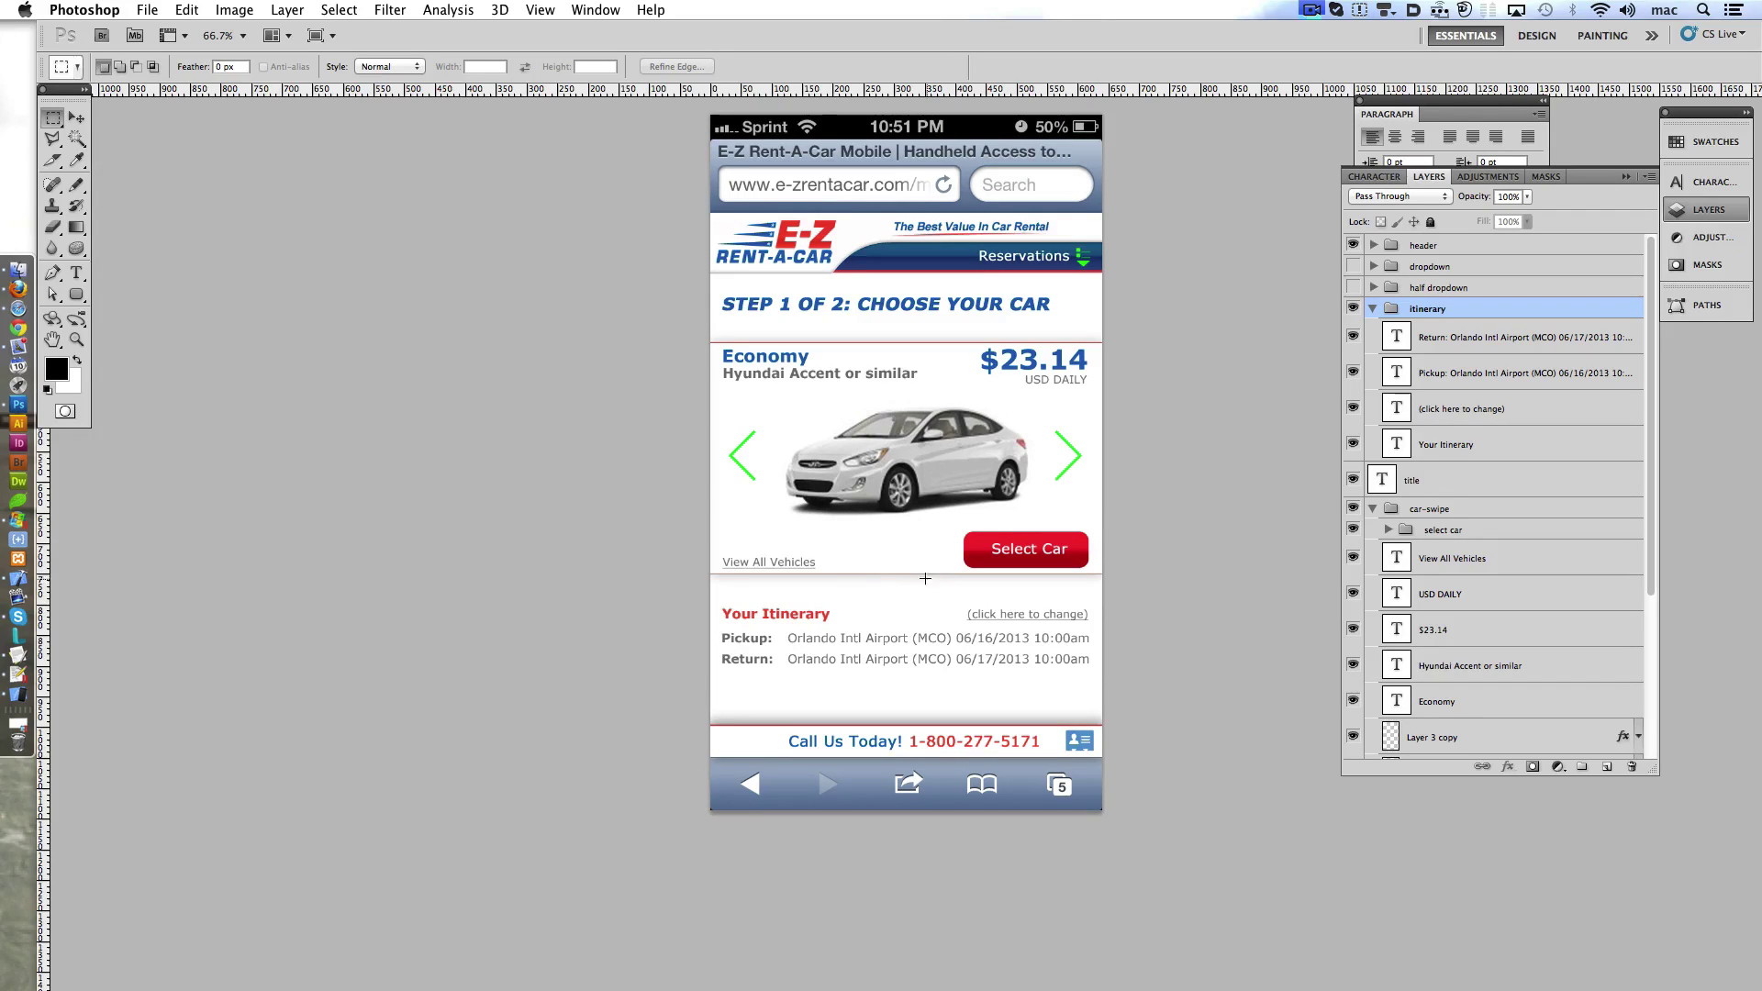
pyautogui.click(1373, 508)
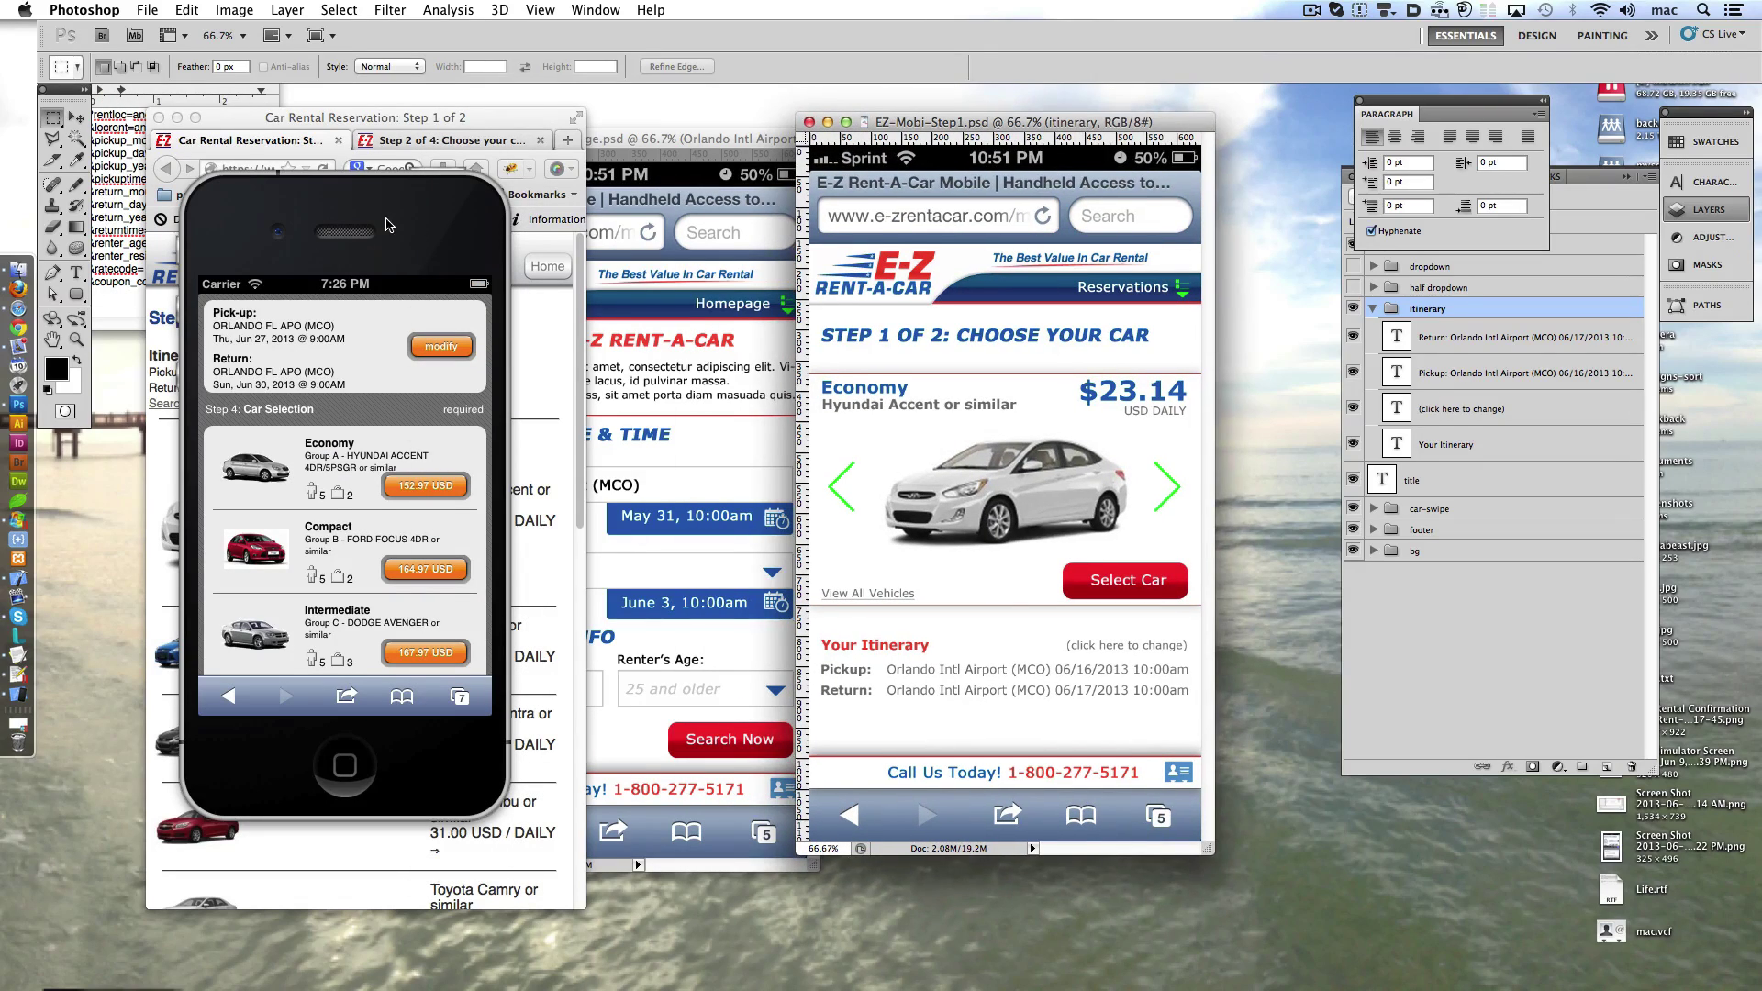
# - In the simulator's Safari, bring up the Orbitz page and its car search form
pyautogui.click(388, 225)
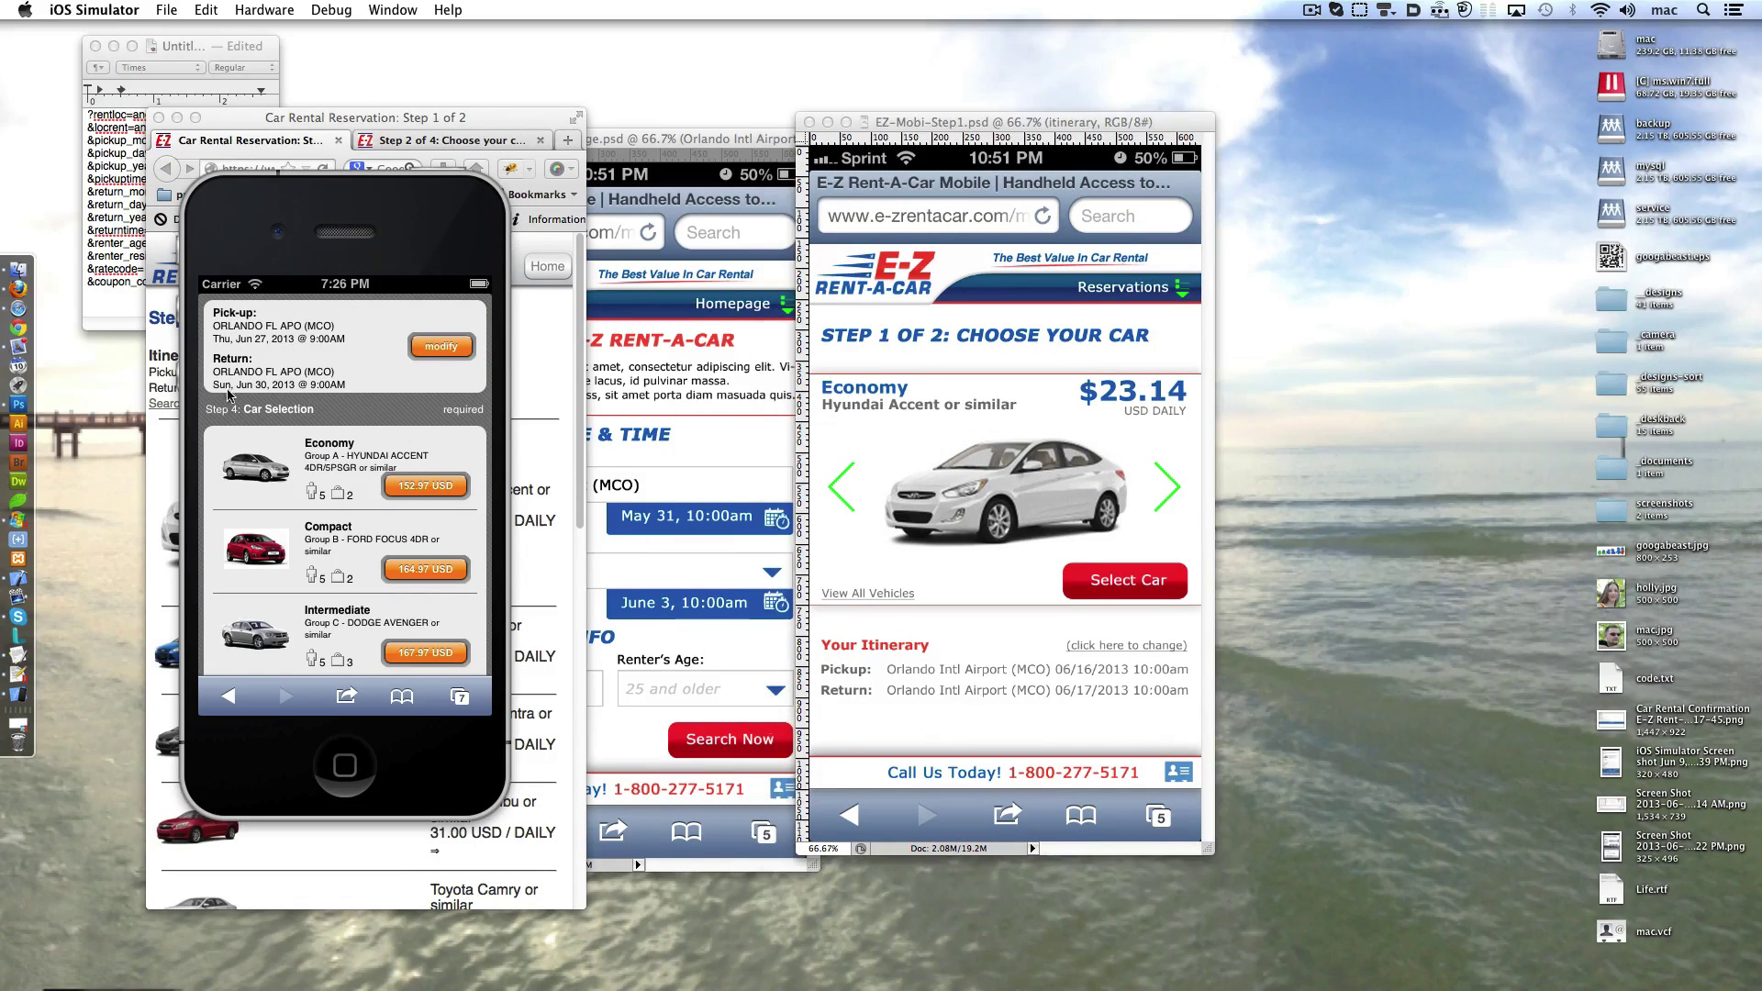
pyautogui.click(982, 132)
pyautogui.click(460, 696)
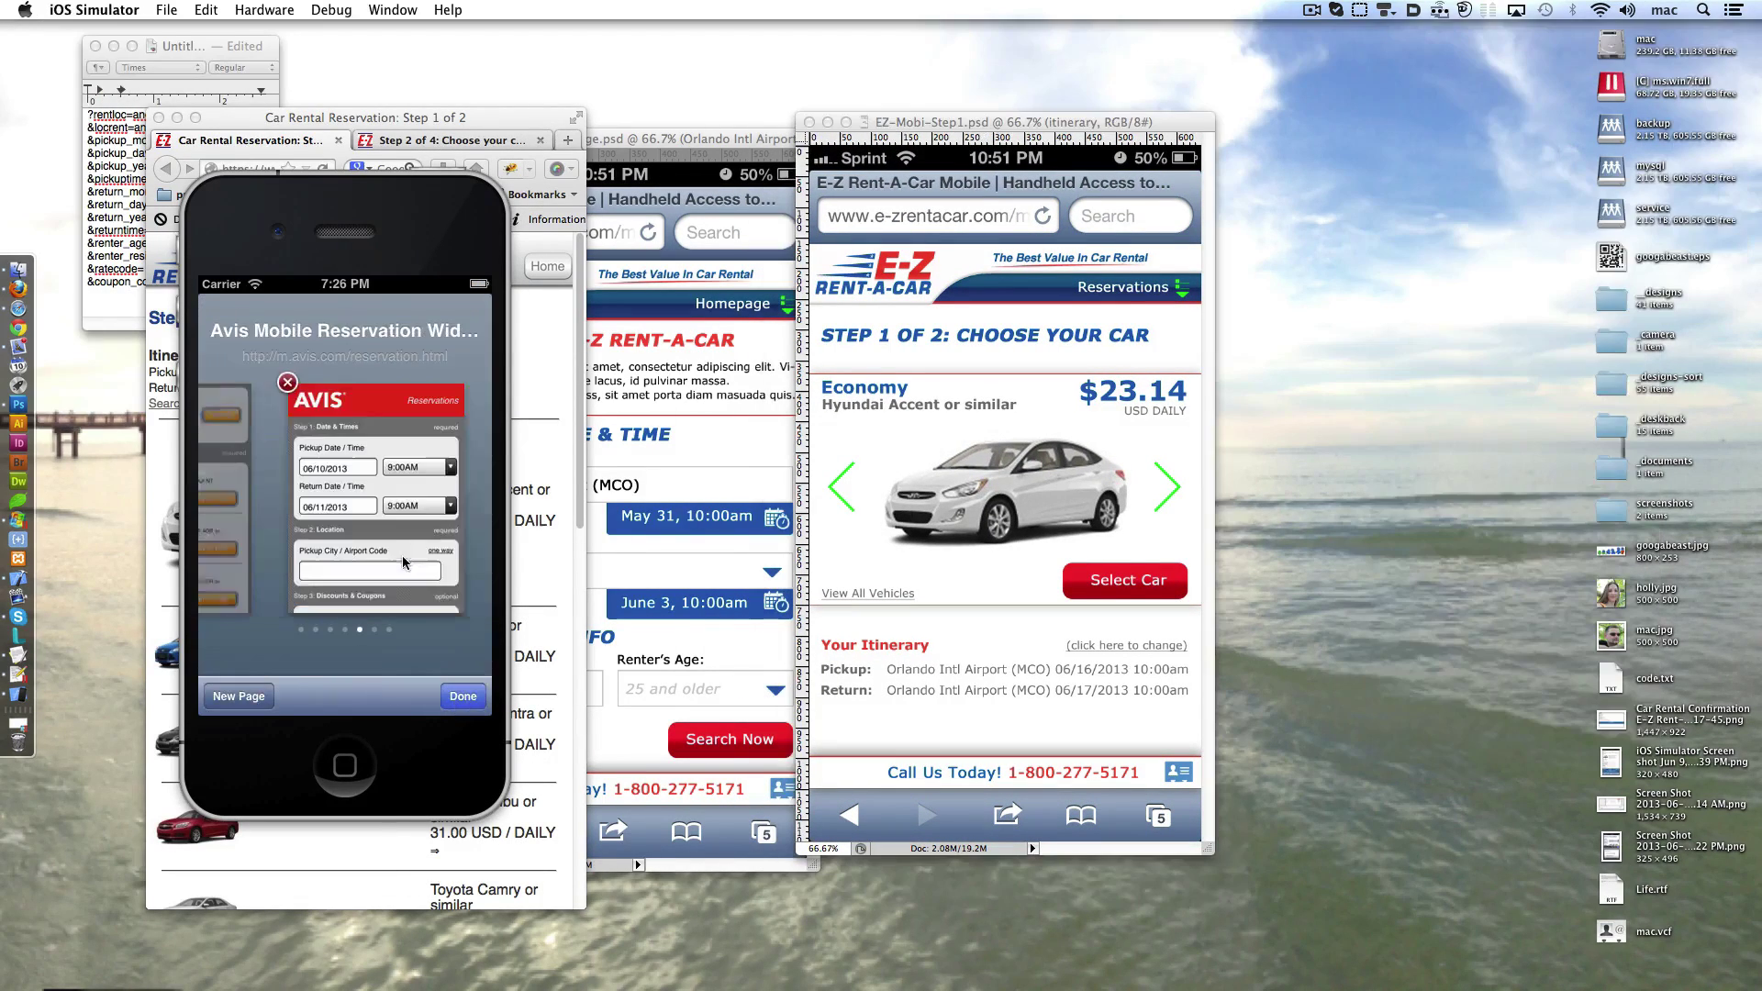
pyautogui.moveTo(422, 514); pyautogui.dragTo(275, 514)
pyautogui.moveTo(440, 597); pyautogui.dragTo(365, 605)
pyautogui.click(365, 605)
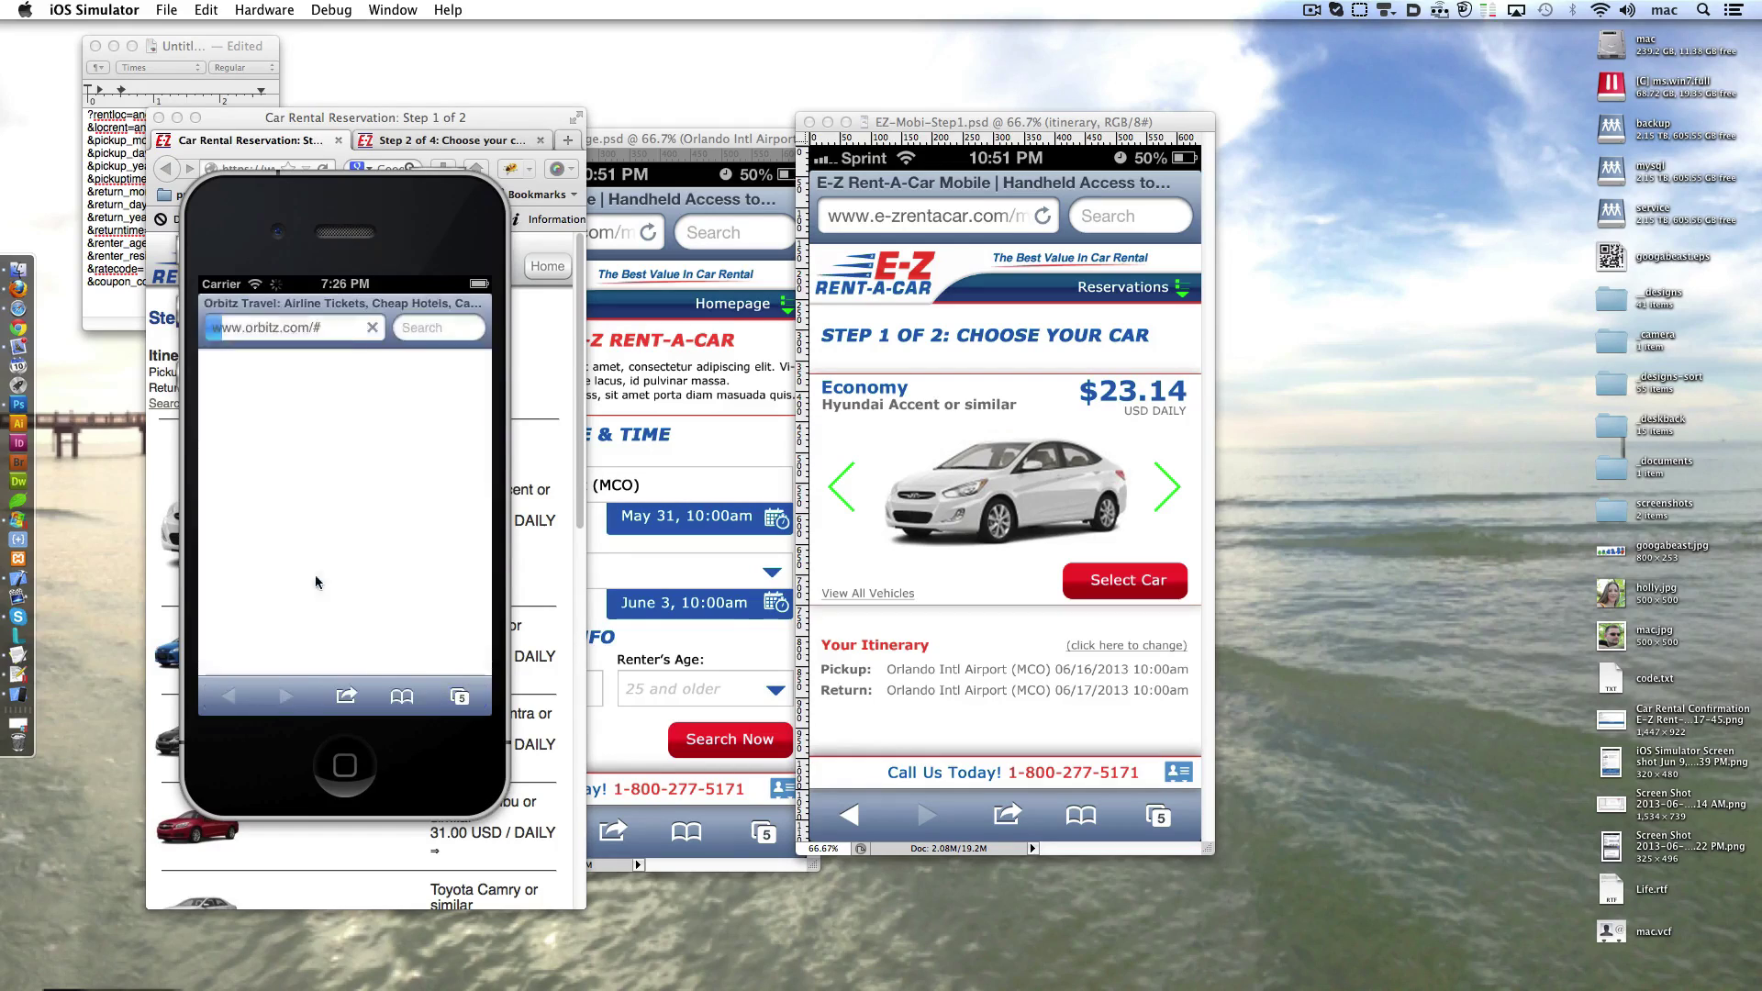
pyautogui.click(323, 465)
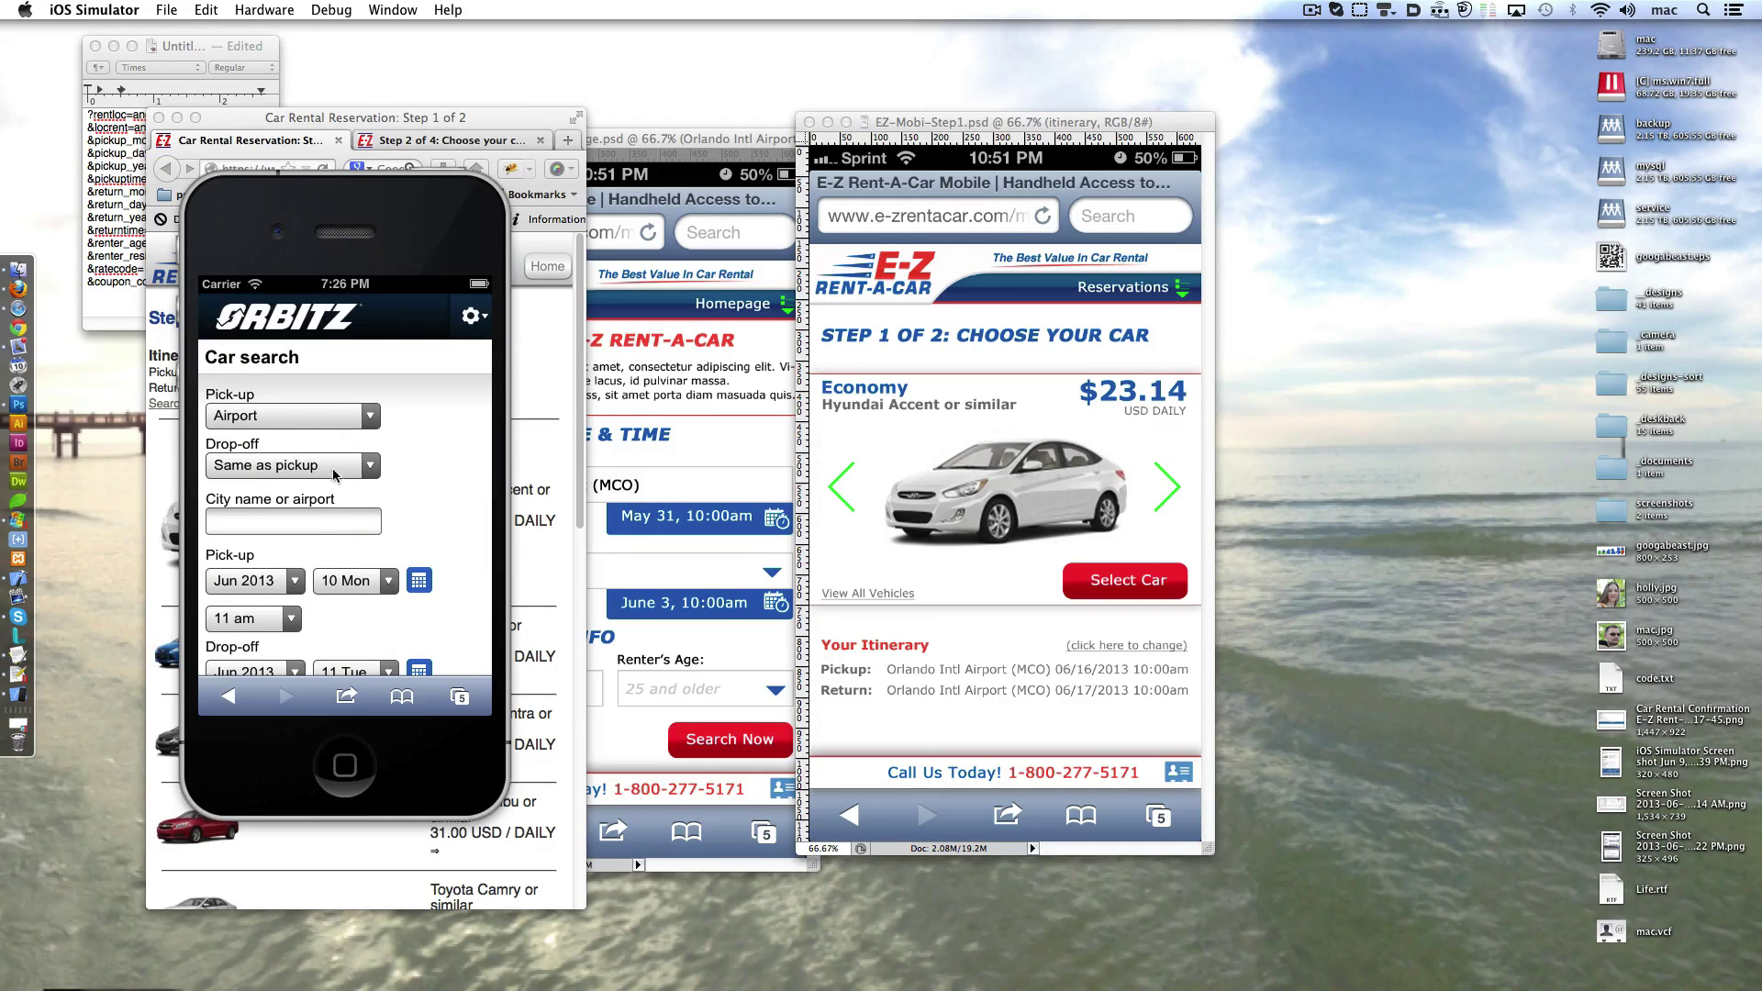
# - Enter MCO as the pick-up airport and keep June 2013 as the pick-up month
pyautogui.click(321, 521)
pyautogui.write('MCO')
pyautogui.press('Tab')
pyautogui.scroll(-5, 314, 587)
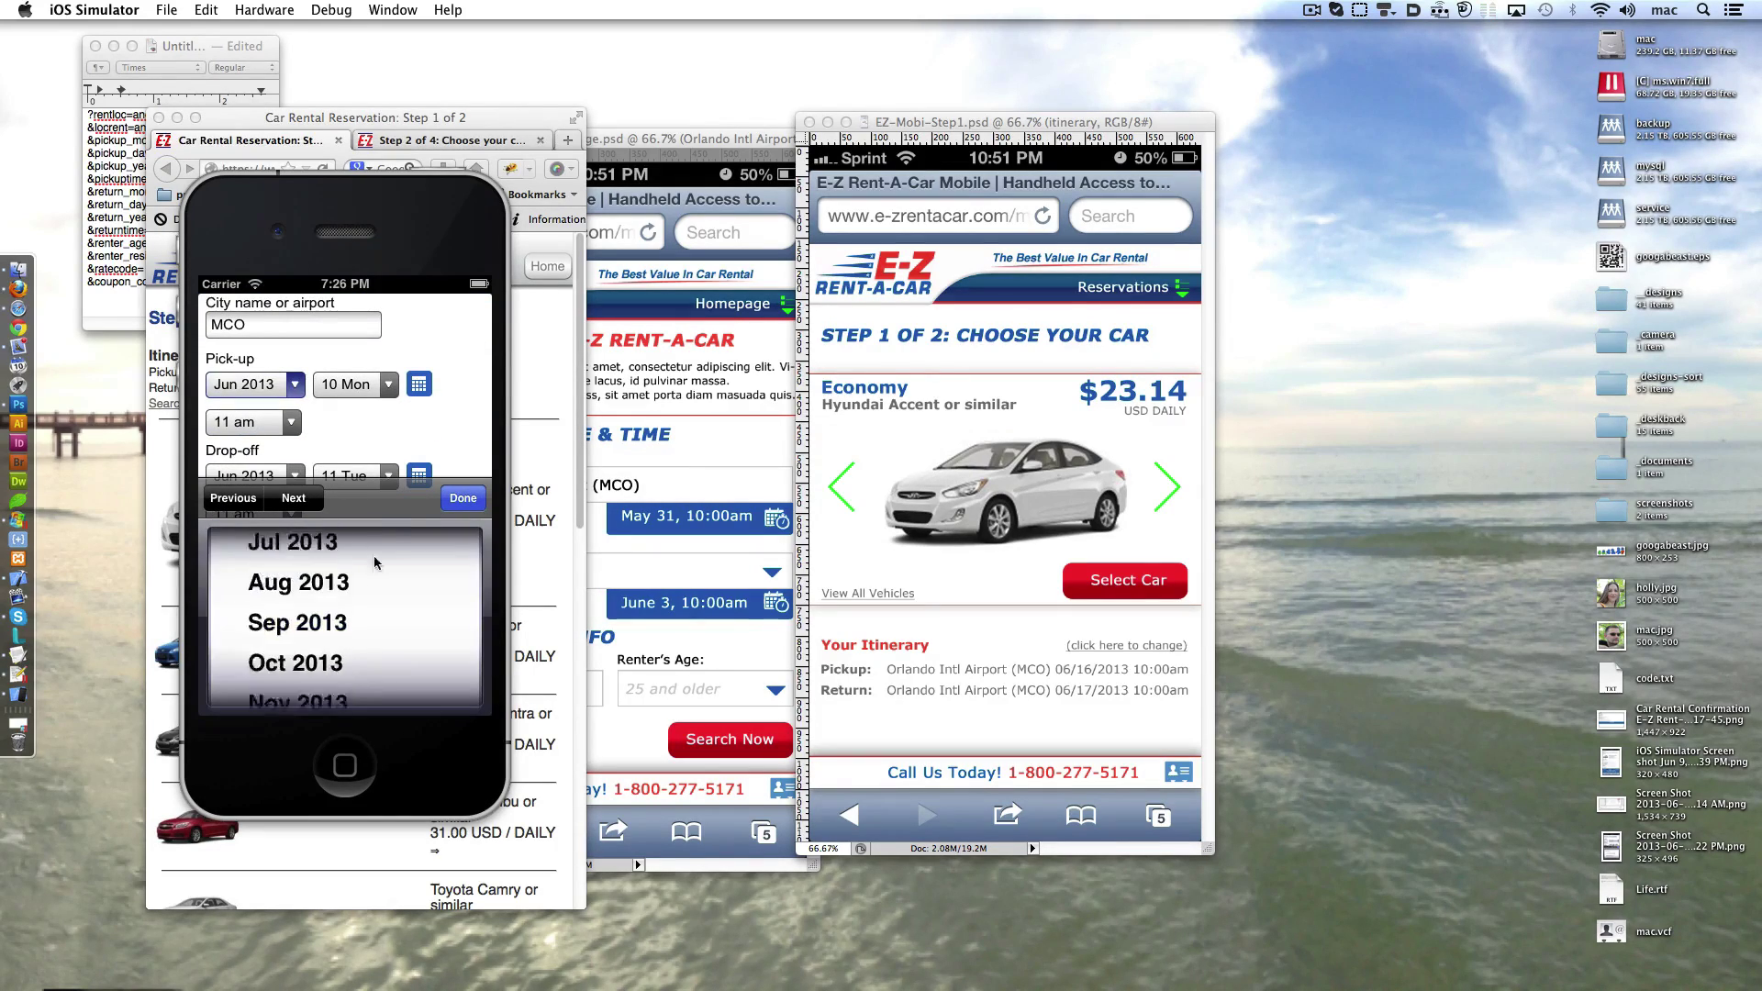
pyautogui.scroll(5, 352, 630)
pyautogui.click(312, 582)
pyautogui.click(361, 385)
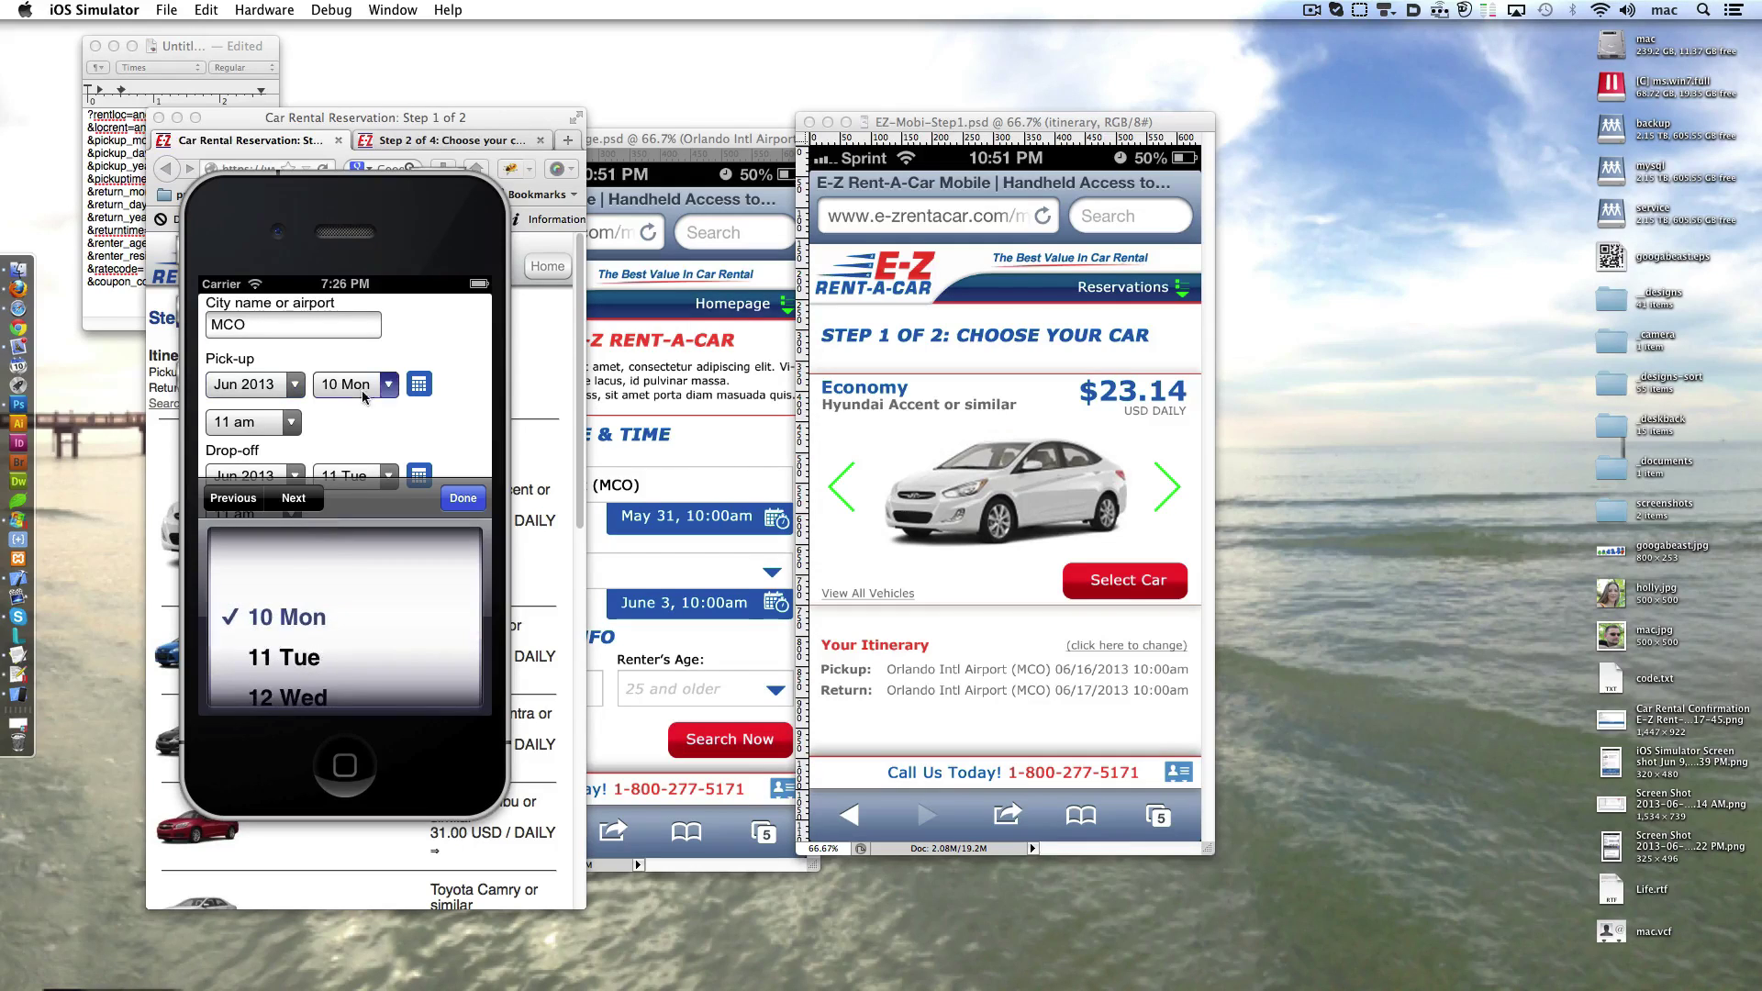
pyautogui.click(312, 655)
# - Set pick-up to June 27 and drop-off to June 29, and search for cars
pyautogui.click(418, 385)
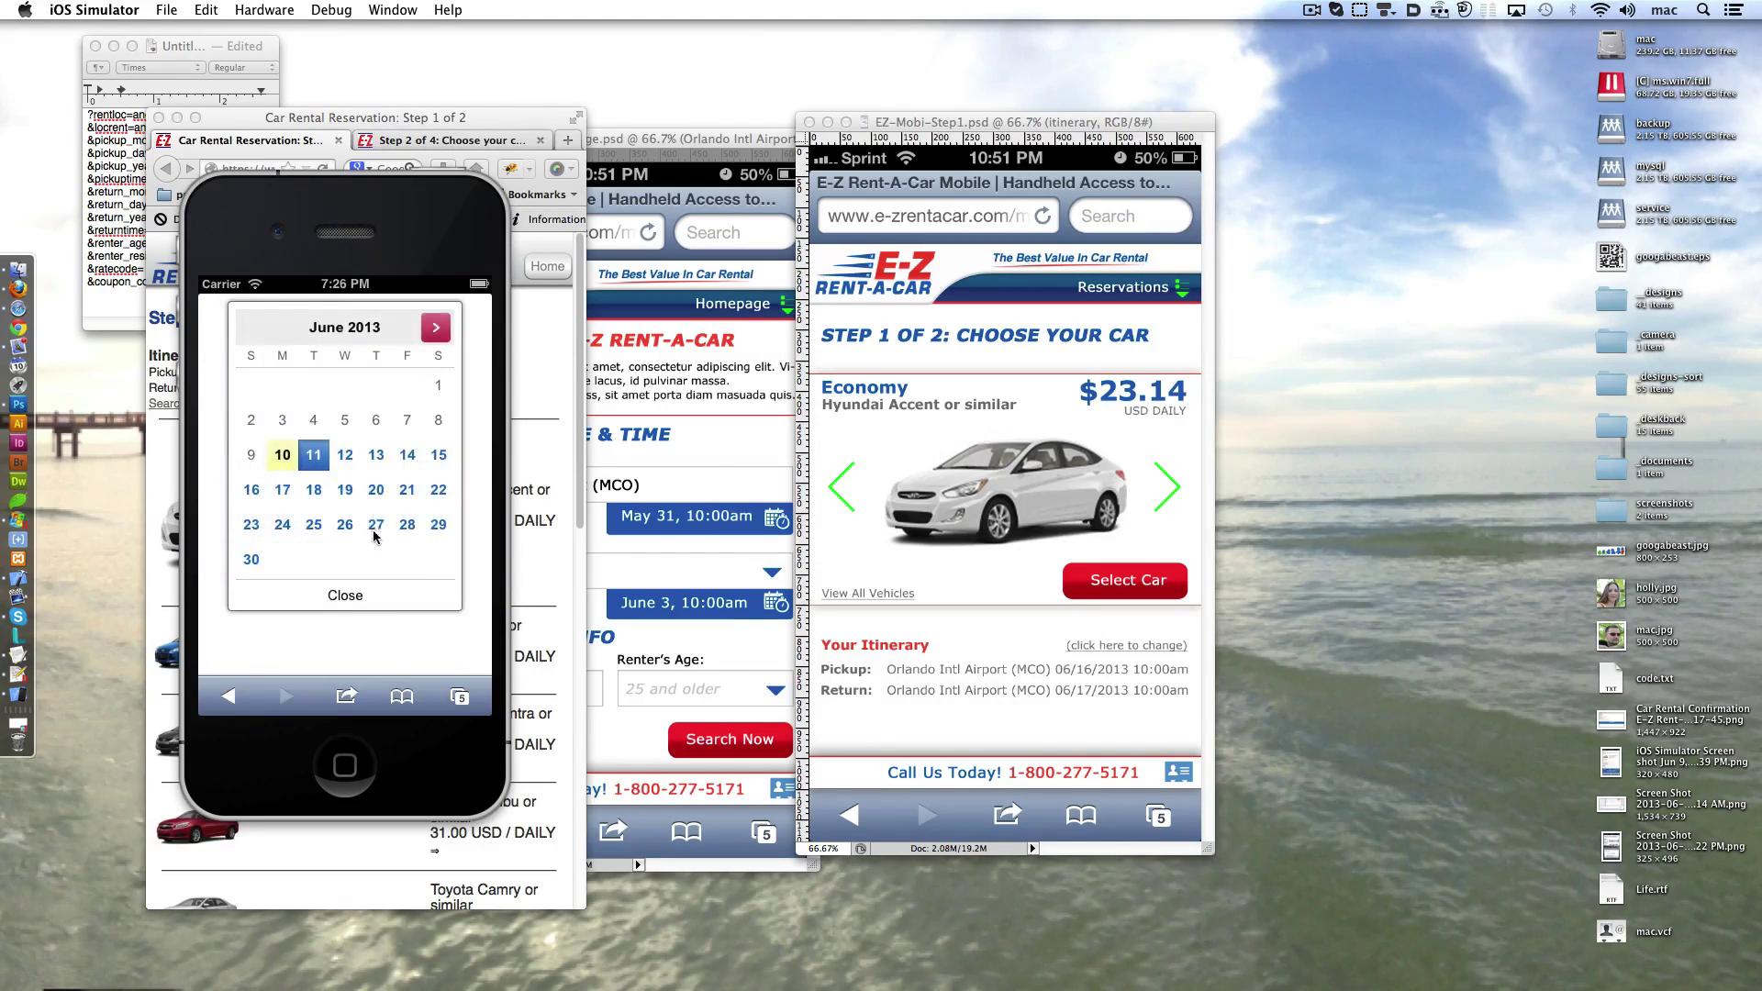
pyautogui.click(376, 535)
pyautogui.click(418, 486)
pyautogui.click(444, 527)
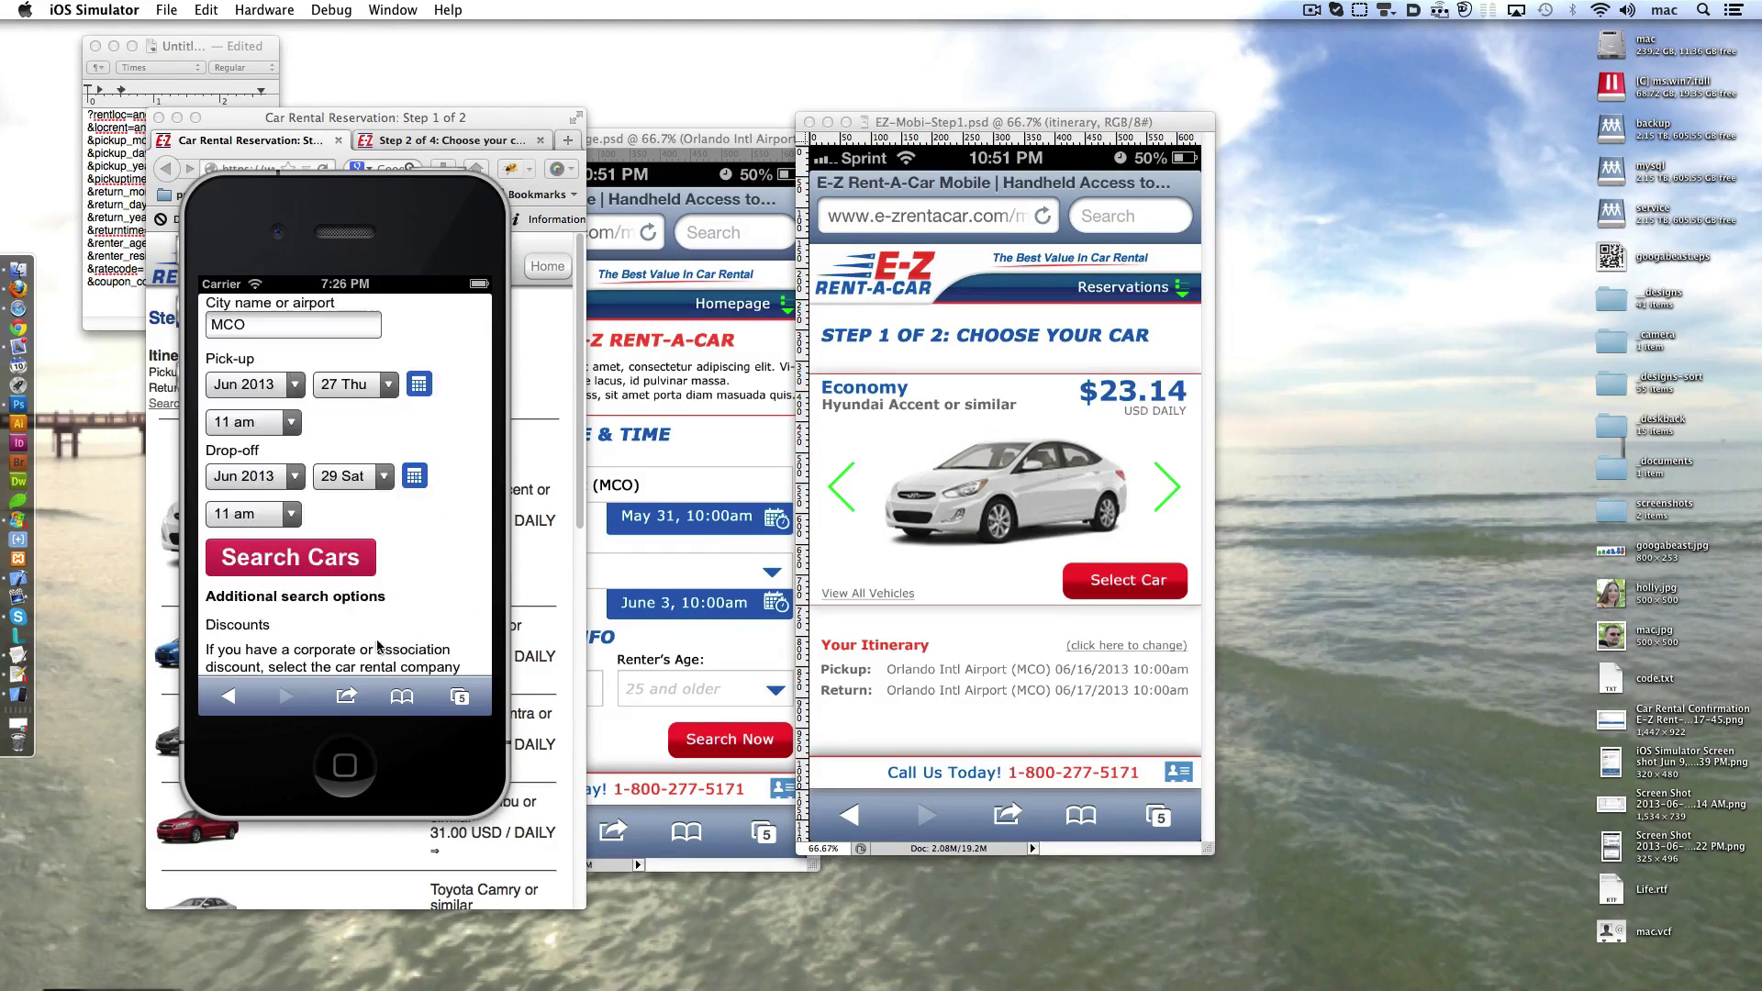
pyautogui.click(251, 521)
pyautogui.click(450, 500)
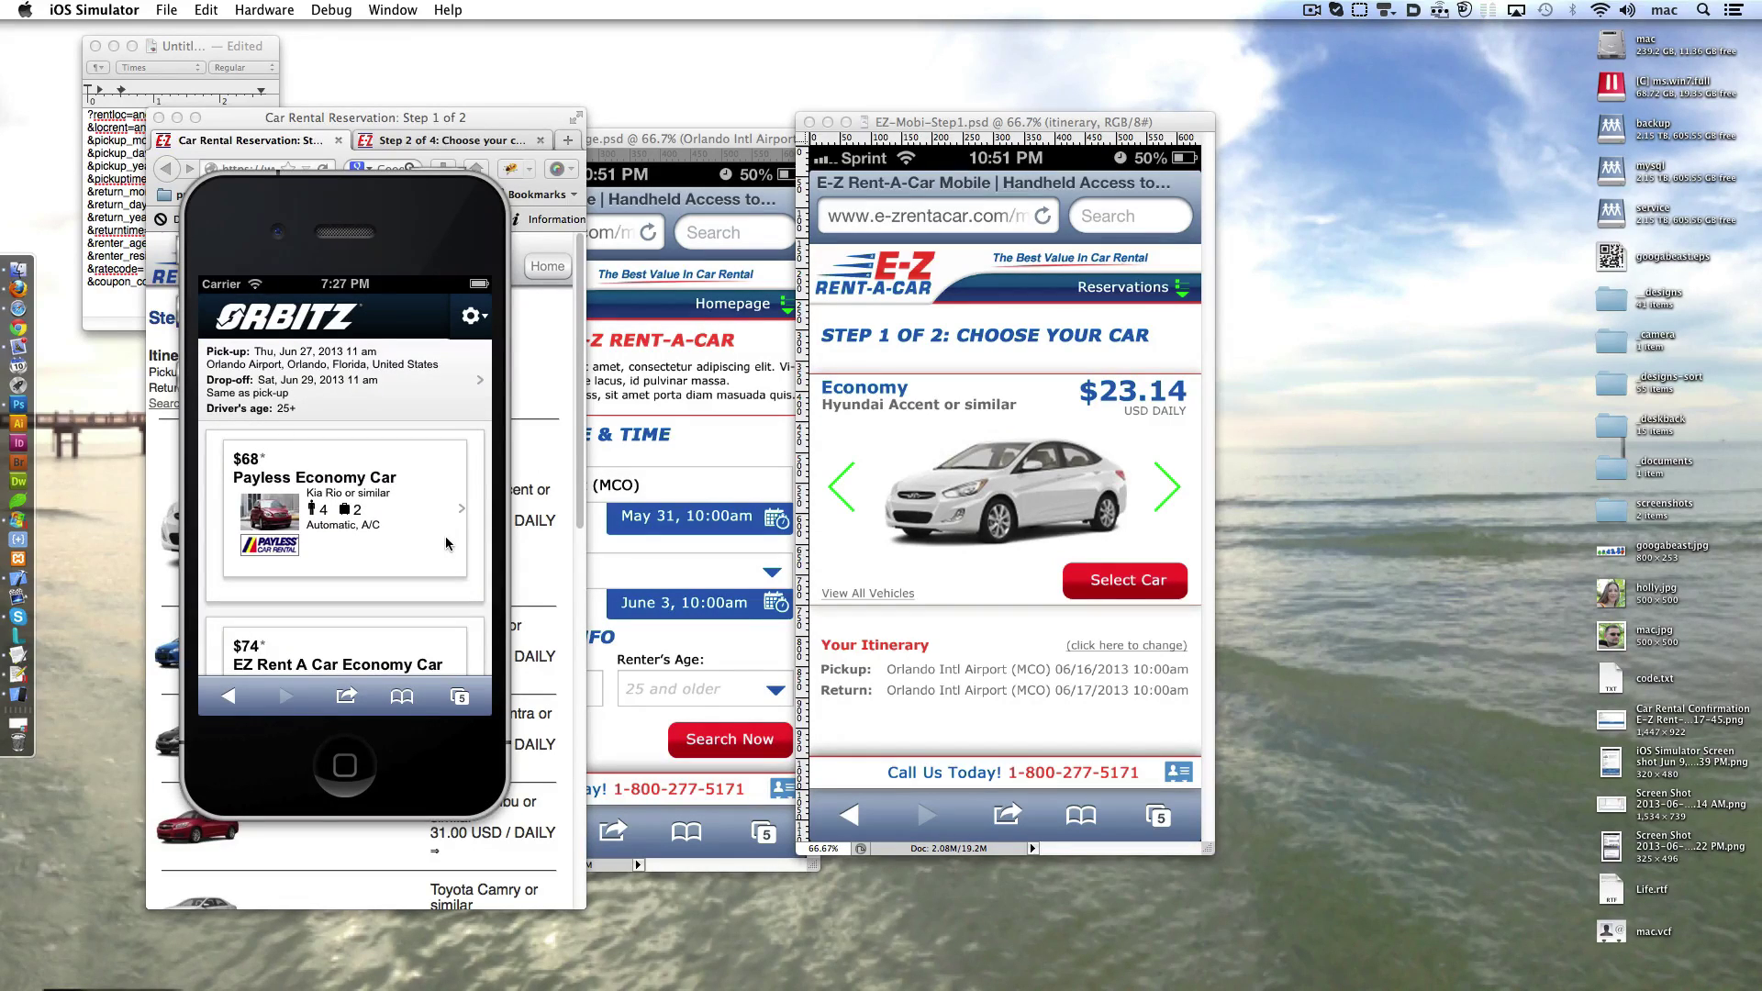
# - Look at the Payless Economy listing, then go back to the Orbitz results and itinerary summary
pyautogui.moveTo(433, 404); pyautogui.dragTo(433, 462)
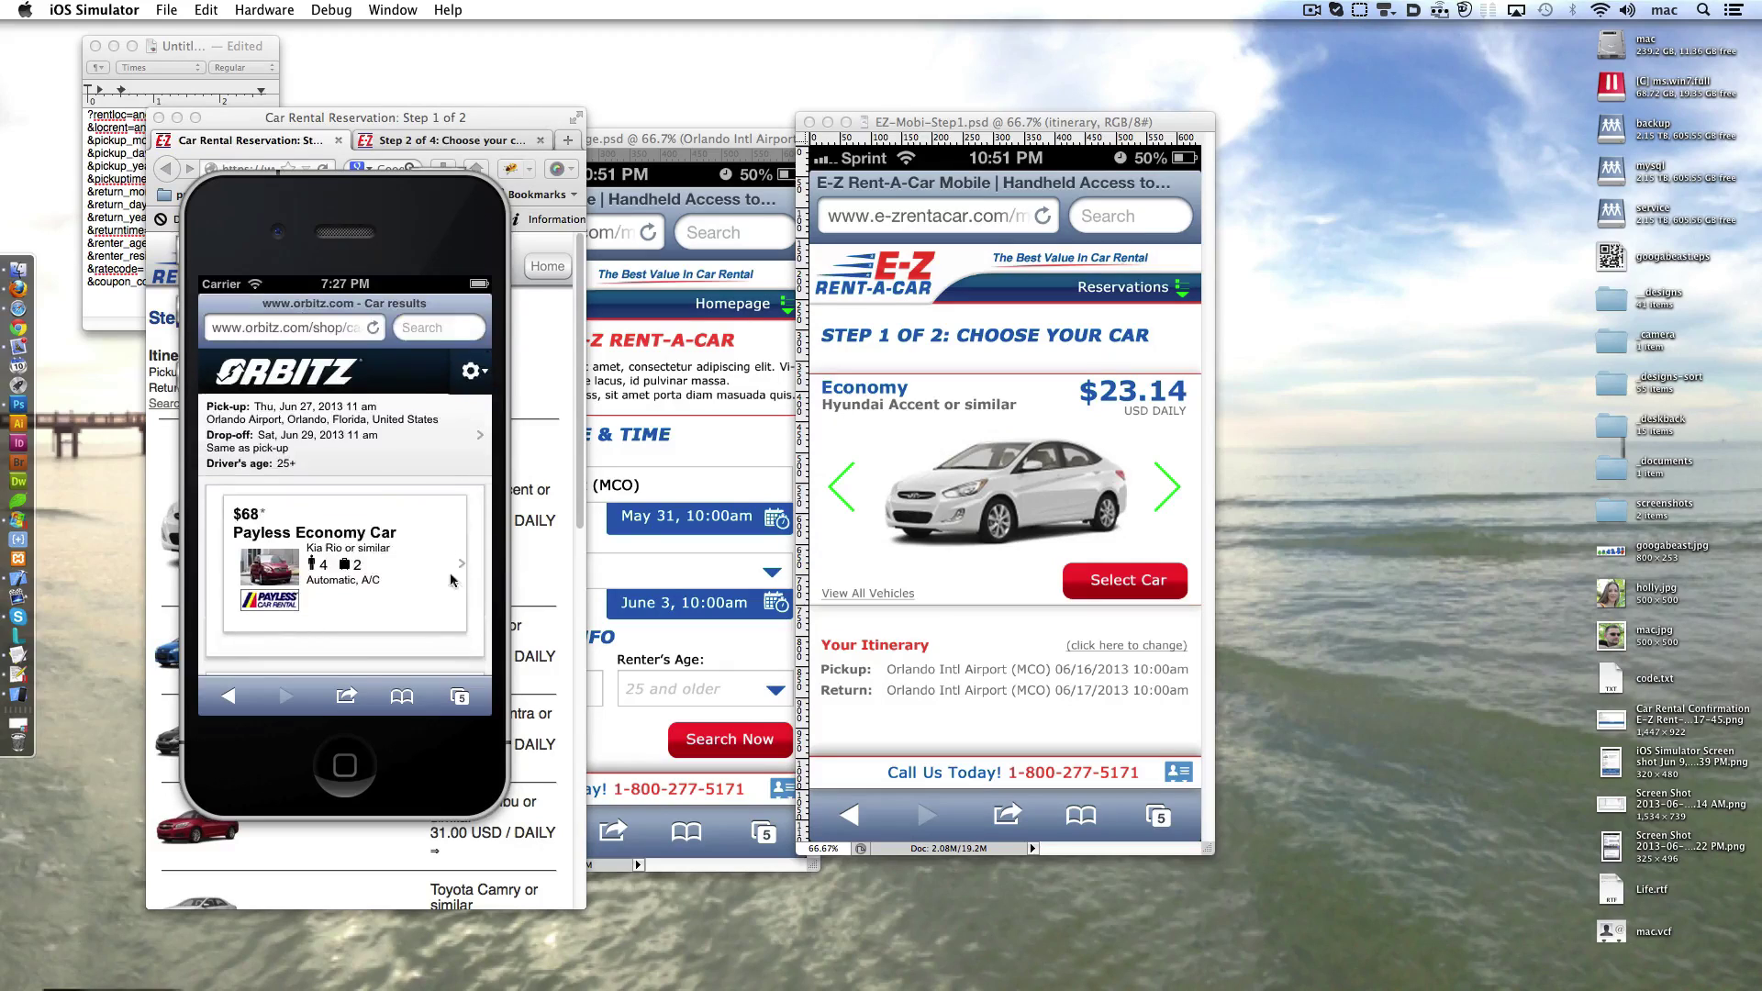
pyautogui.click(459, 580)
pyautogui.scroll(-10, 488, 451)
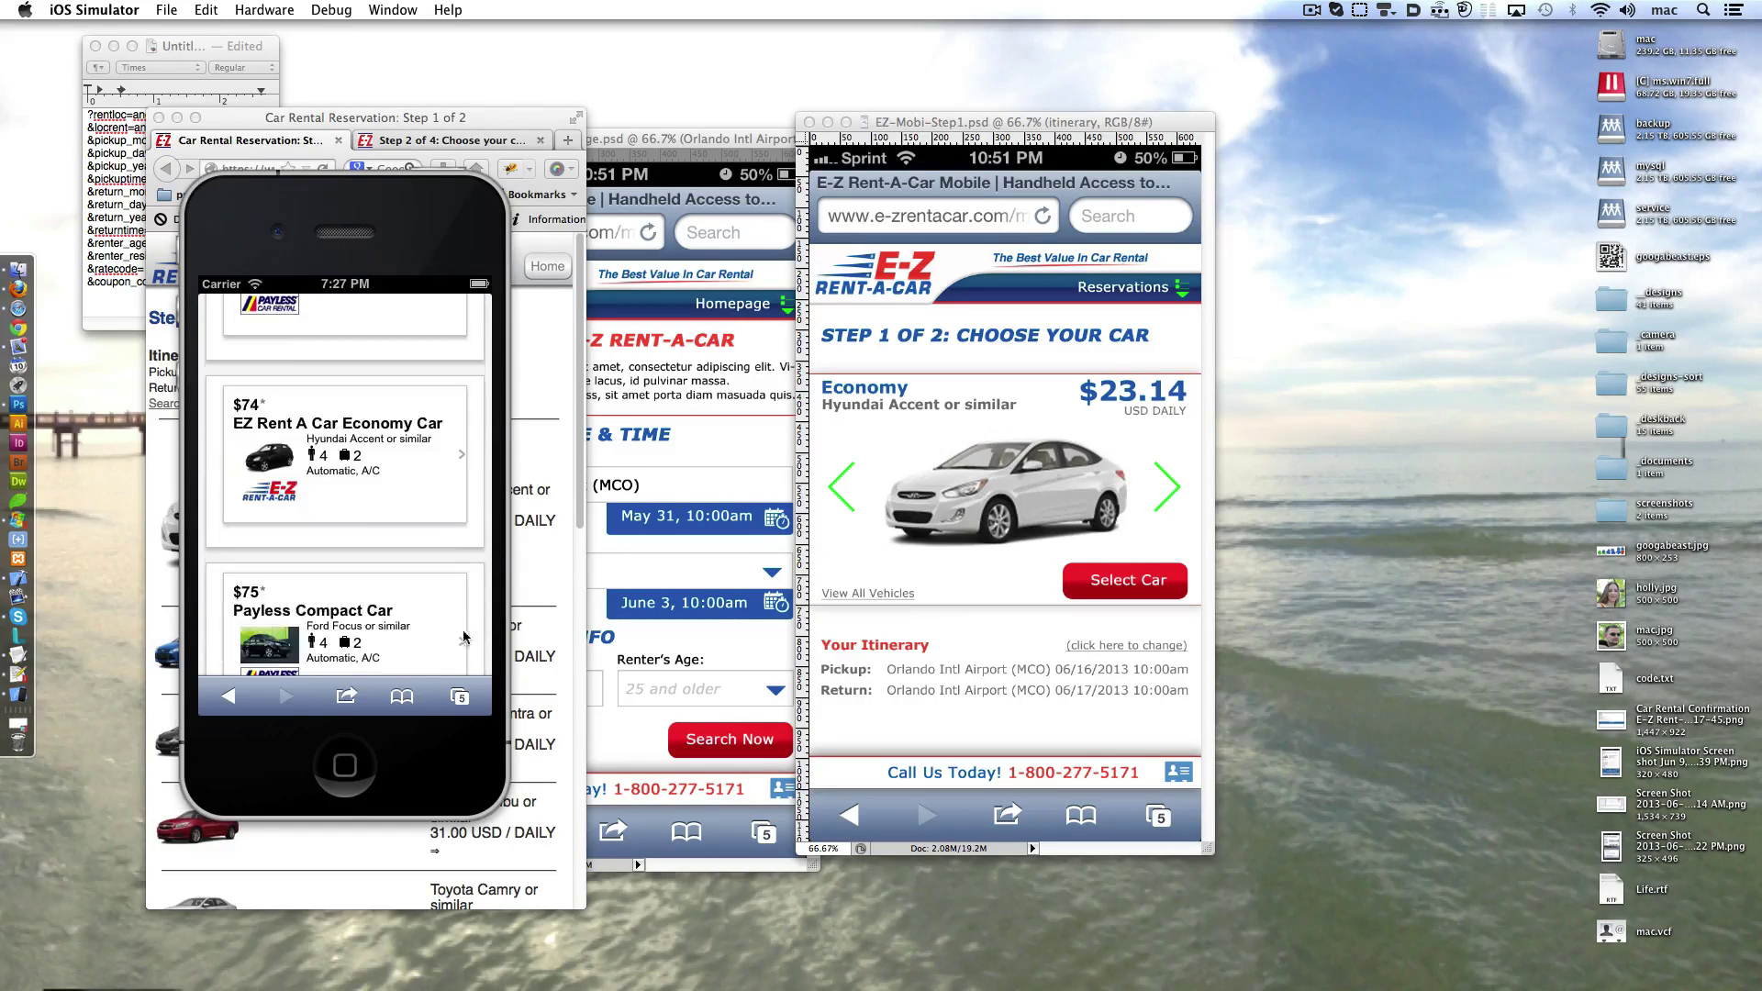
pyautogui.click(467, 511)
pyautogui.click(237, 697)
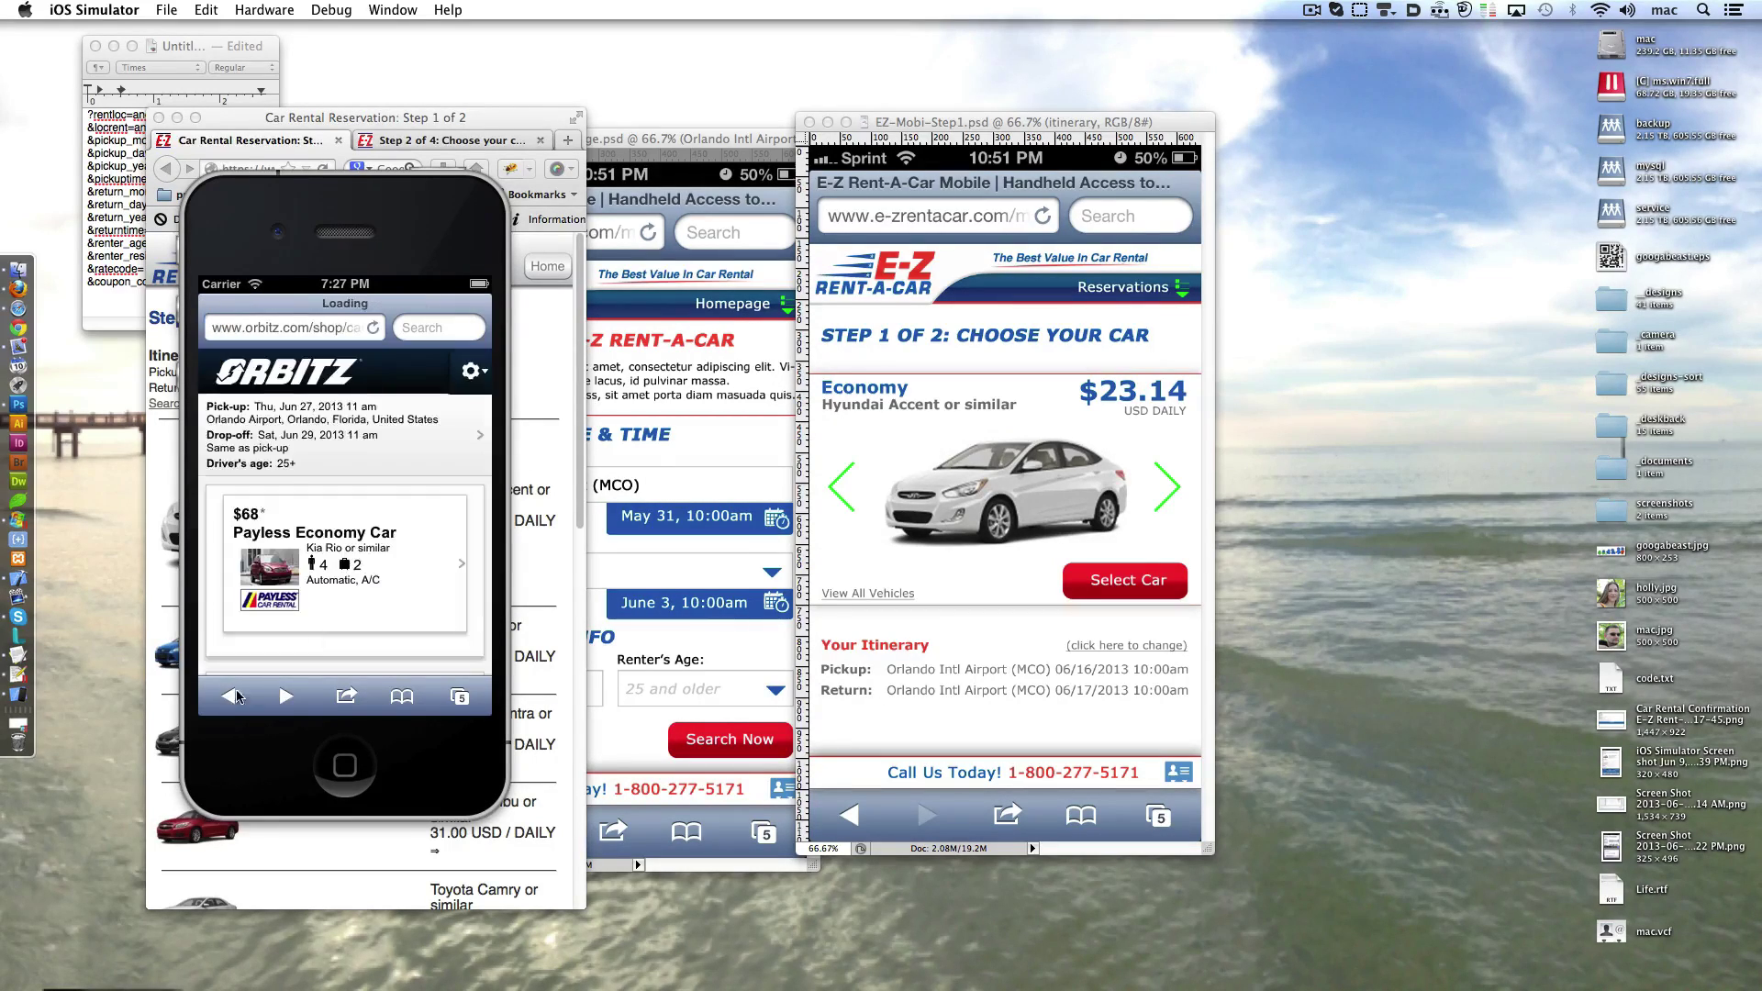
pyautogui.click(365, 439)
pyautogui.click(353, 677)
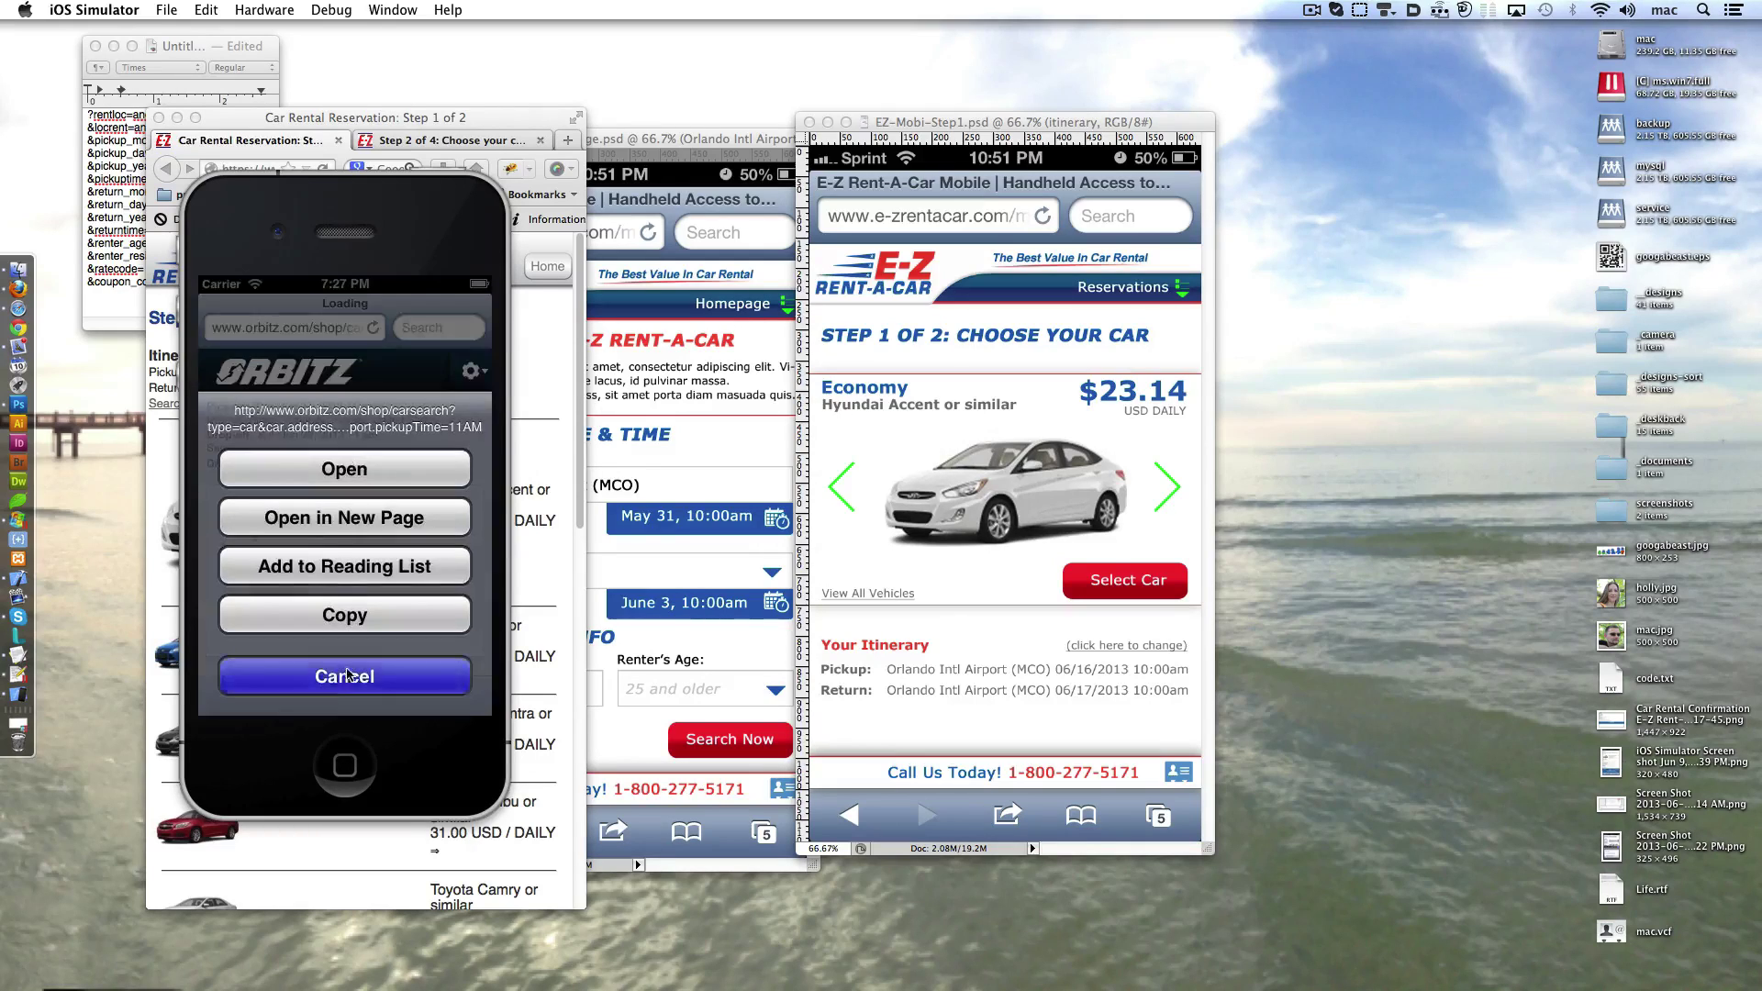
pyautogui.click(366, 416)
pyautogui.scroll(-5, 353, 514)
# - Re-run the car search and open checkout for the EZ Rent A Car Economy Car
pyautogui.click(334, 473)
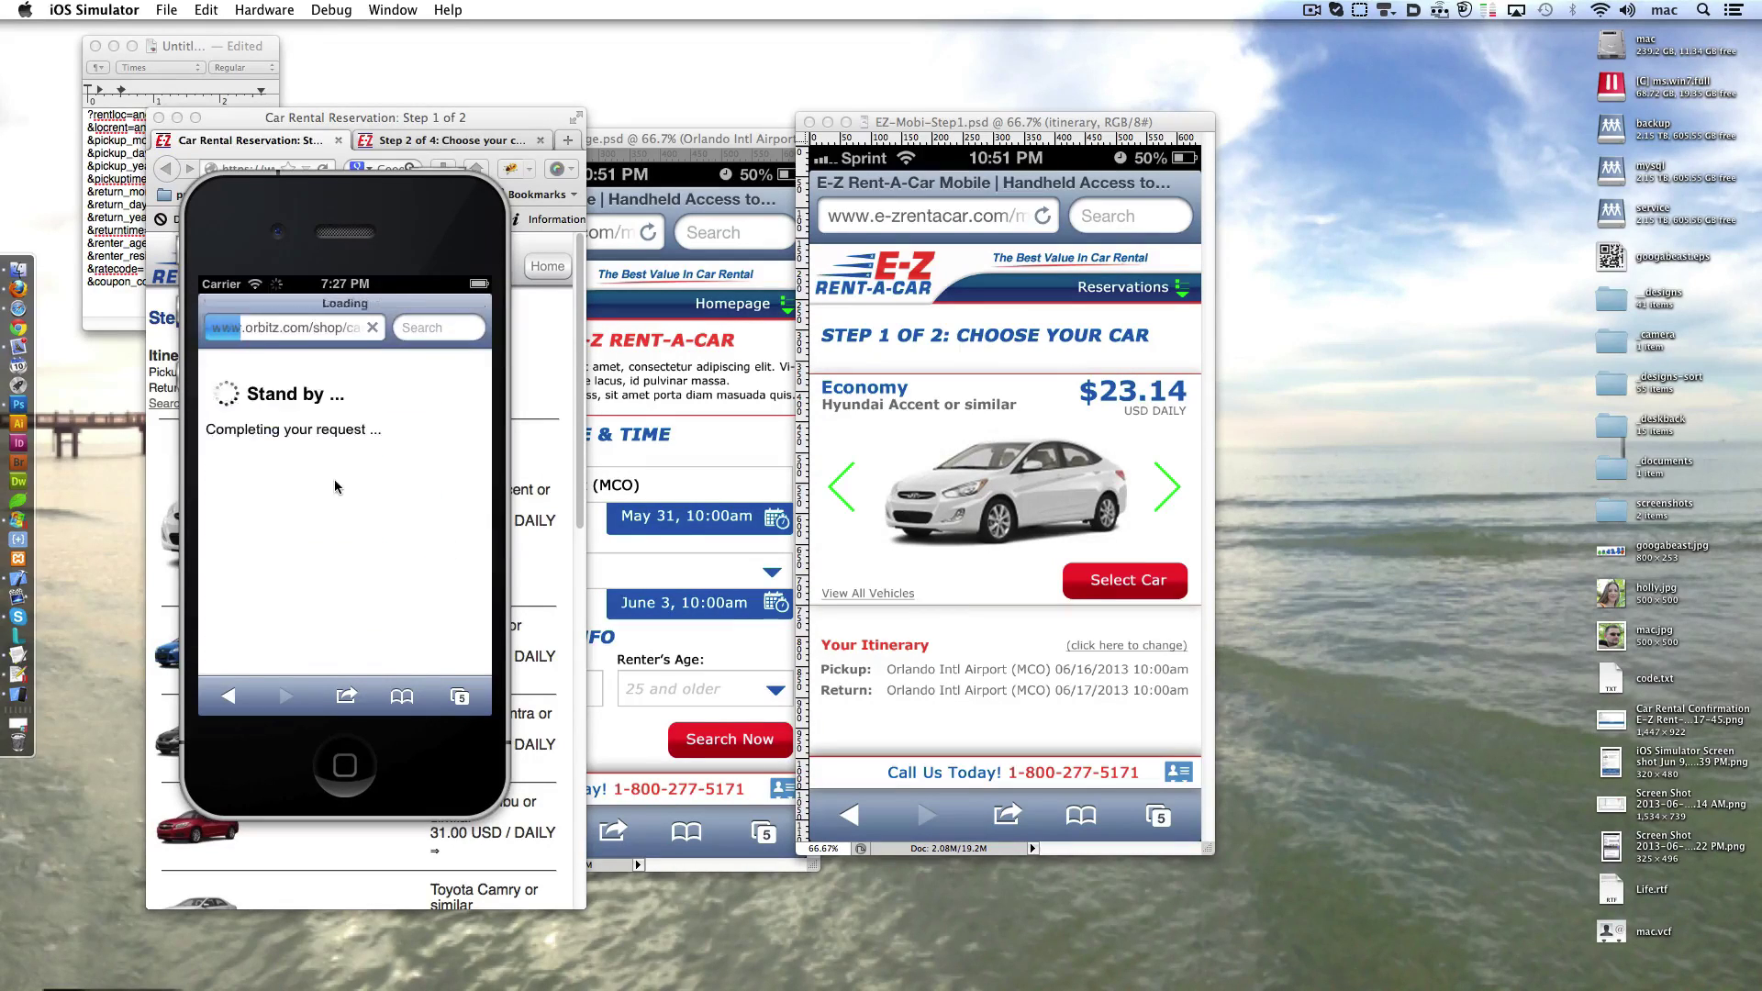
pyautogui.scroll(-5, 377, 607)
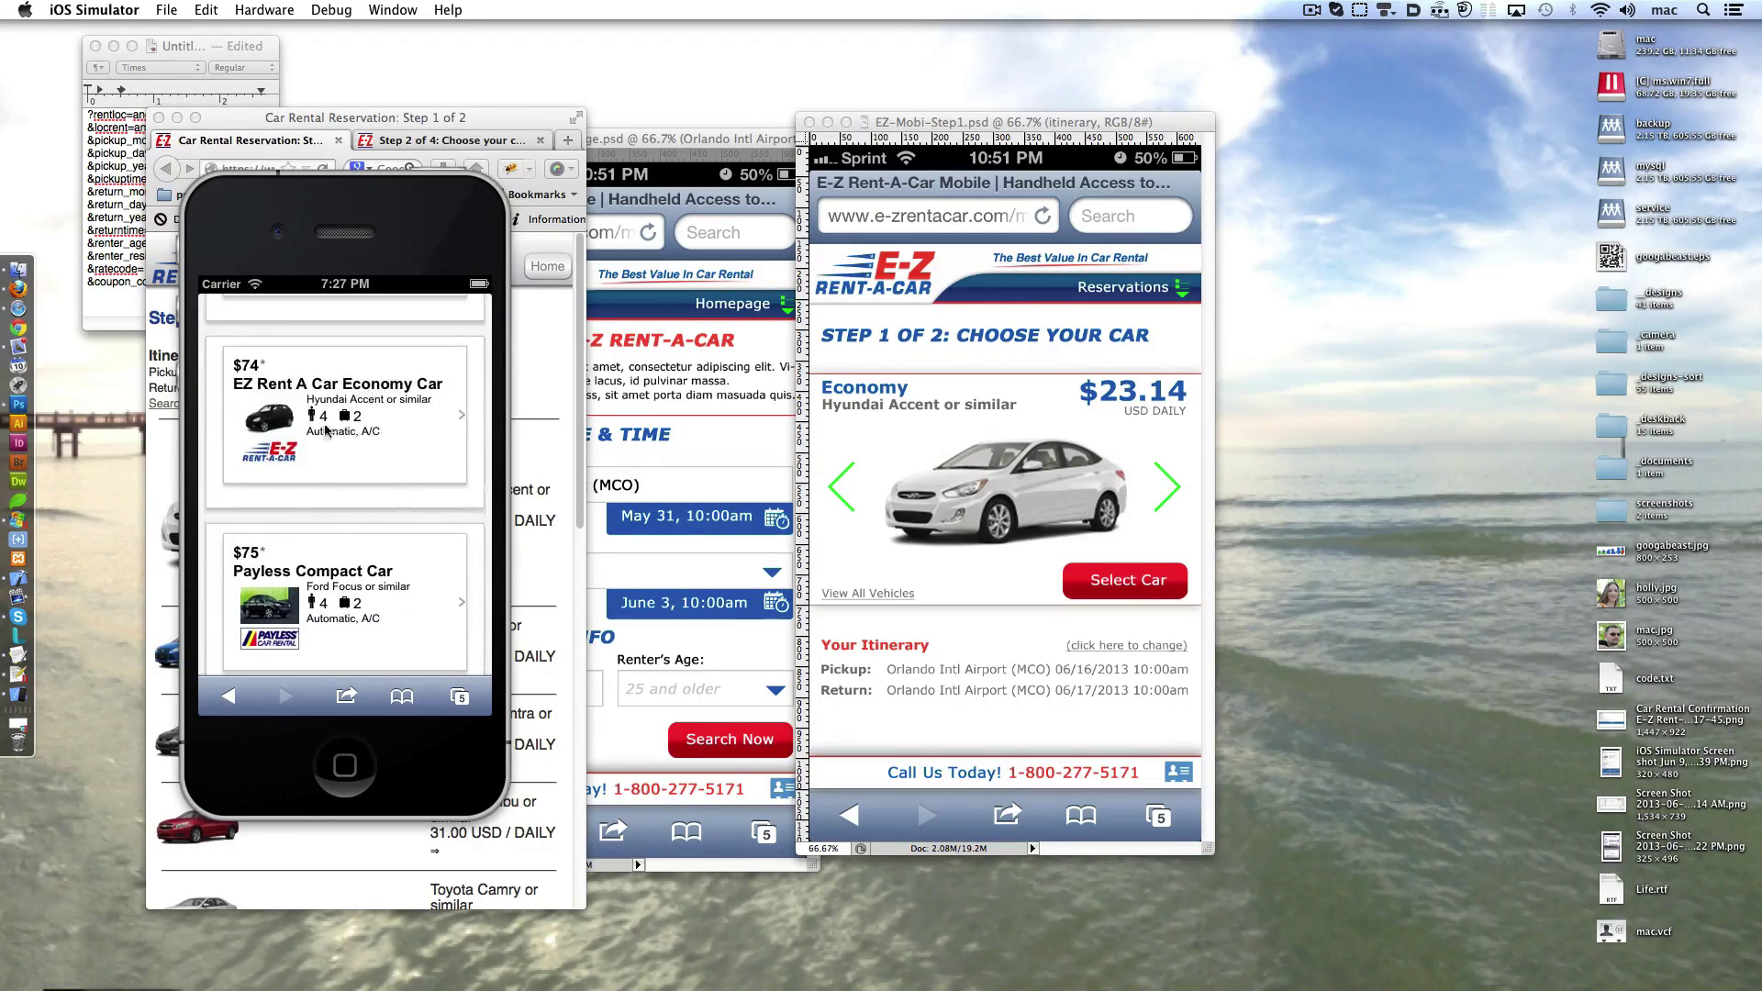
pyautogui.click(317, 495)
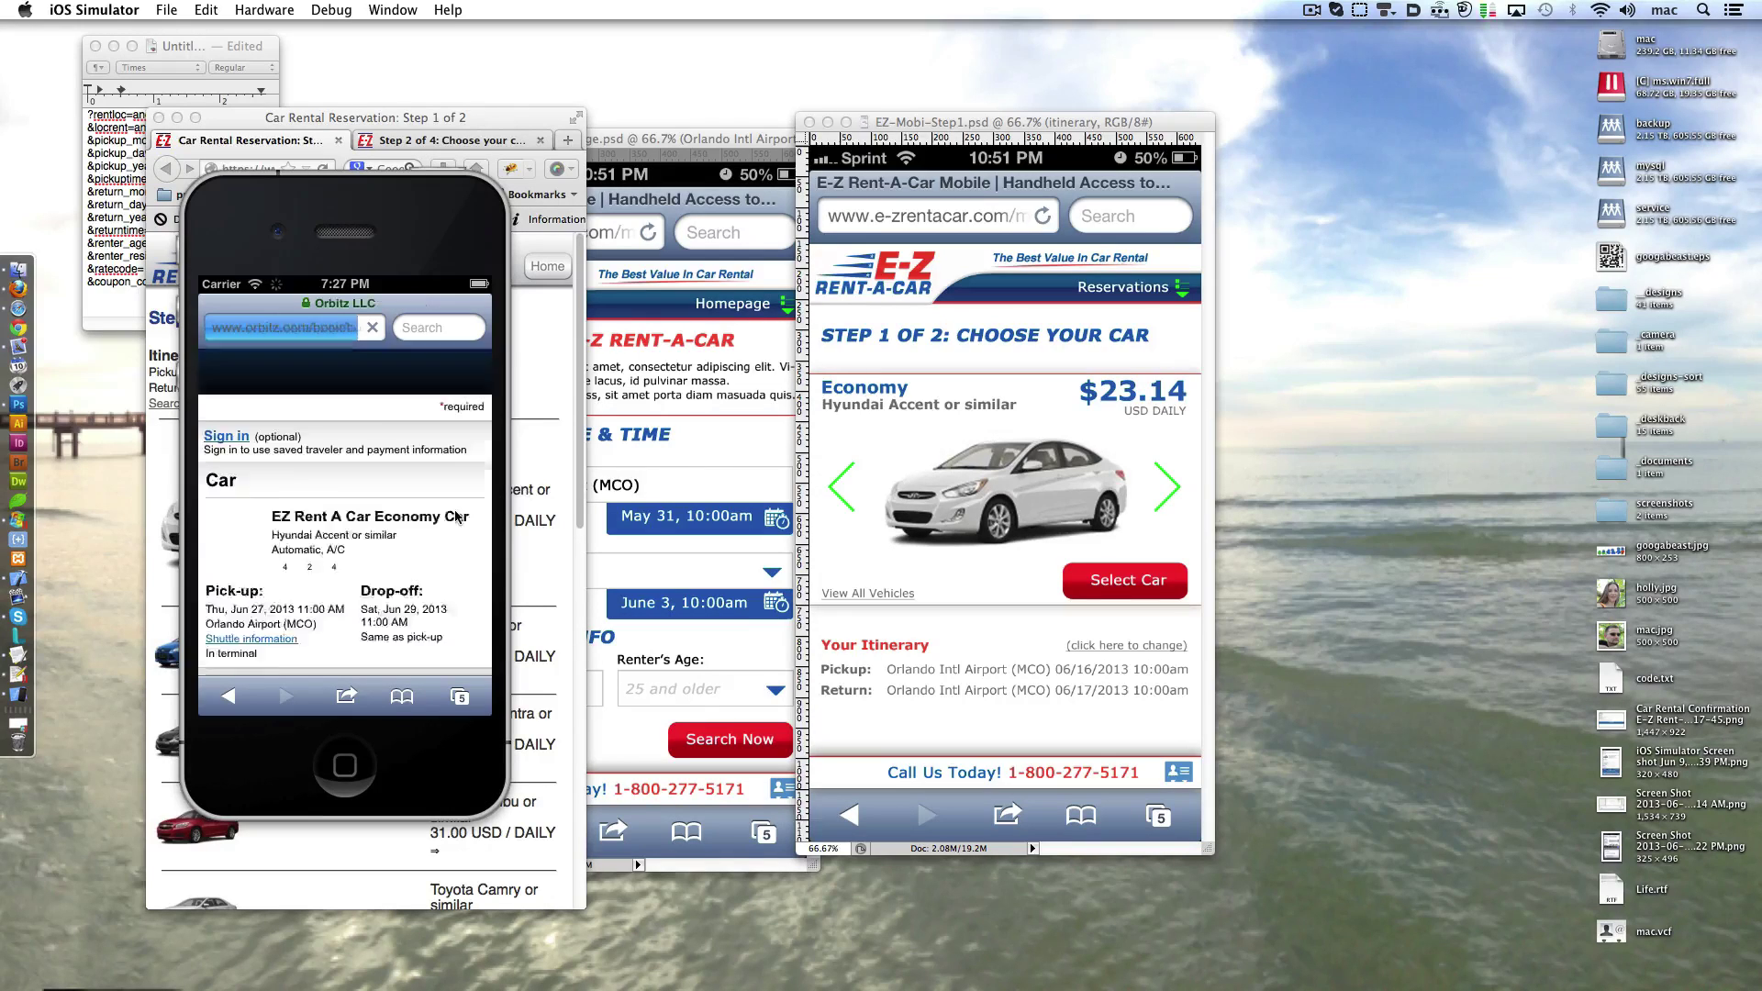
pyautogui.scroll(-3, 237, 404)
pyautogui.scroll(3, 275, 459)
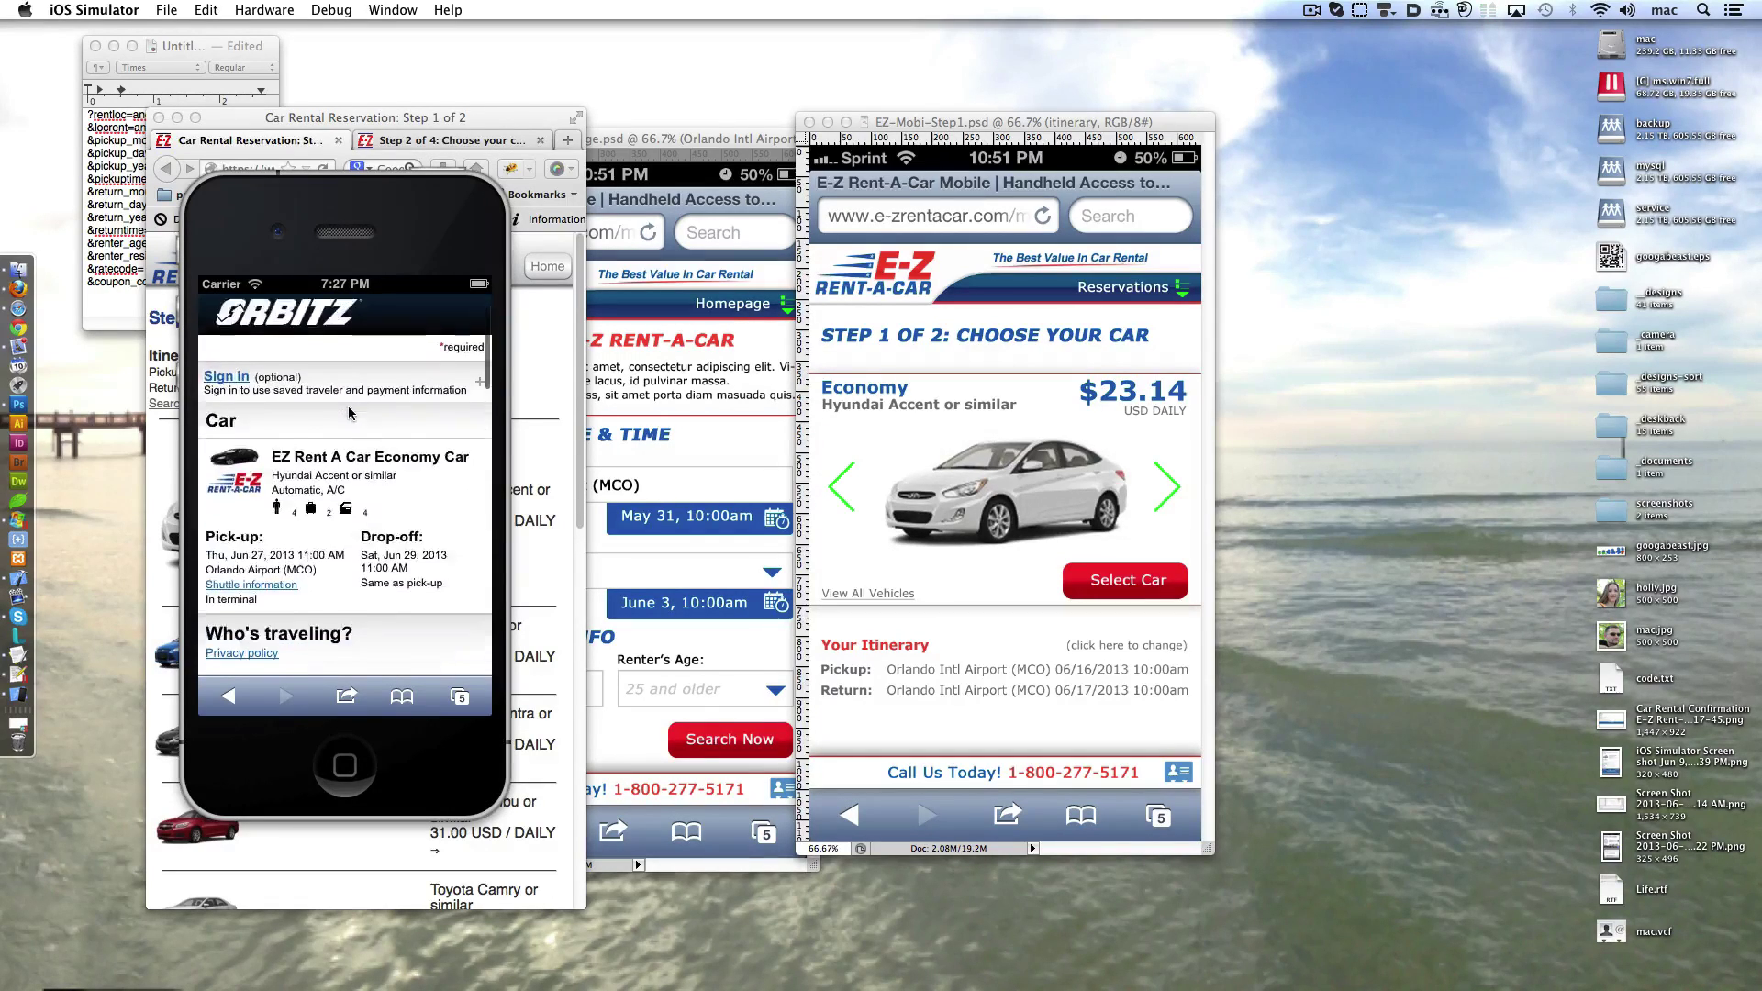
pyautogui.scroll(-3, 294, 487)
pyautogui.scroll(5, 326, 535)
pyautogui.scroll(-3, 368, 532)
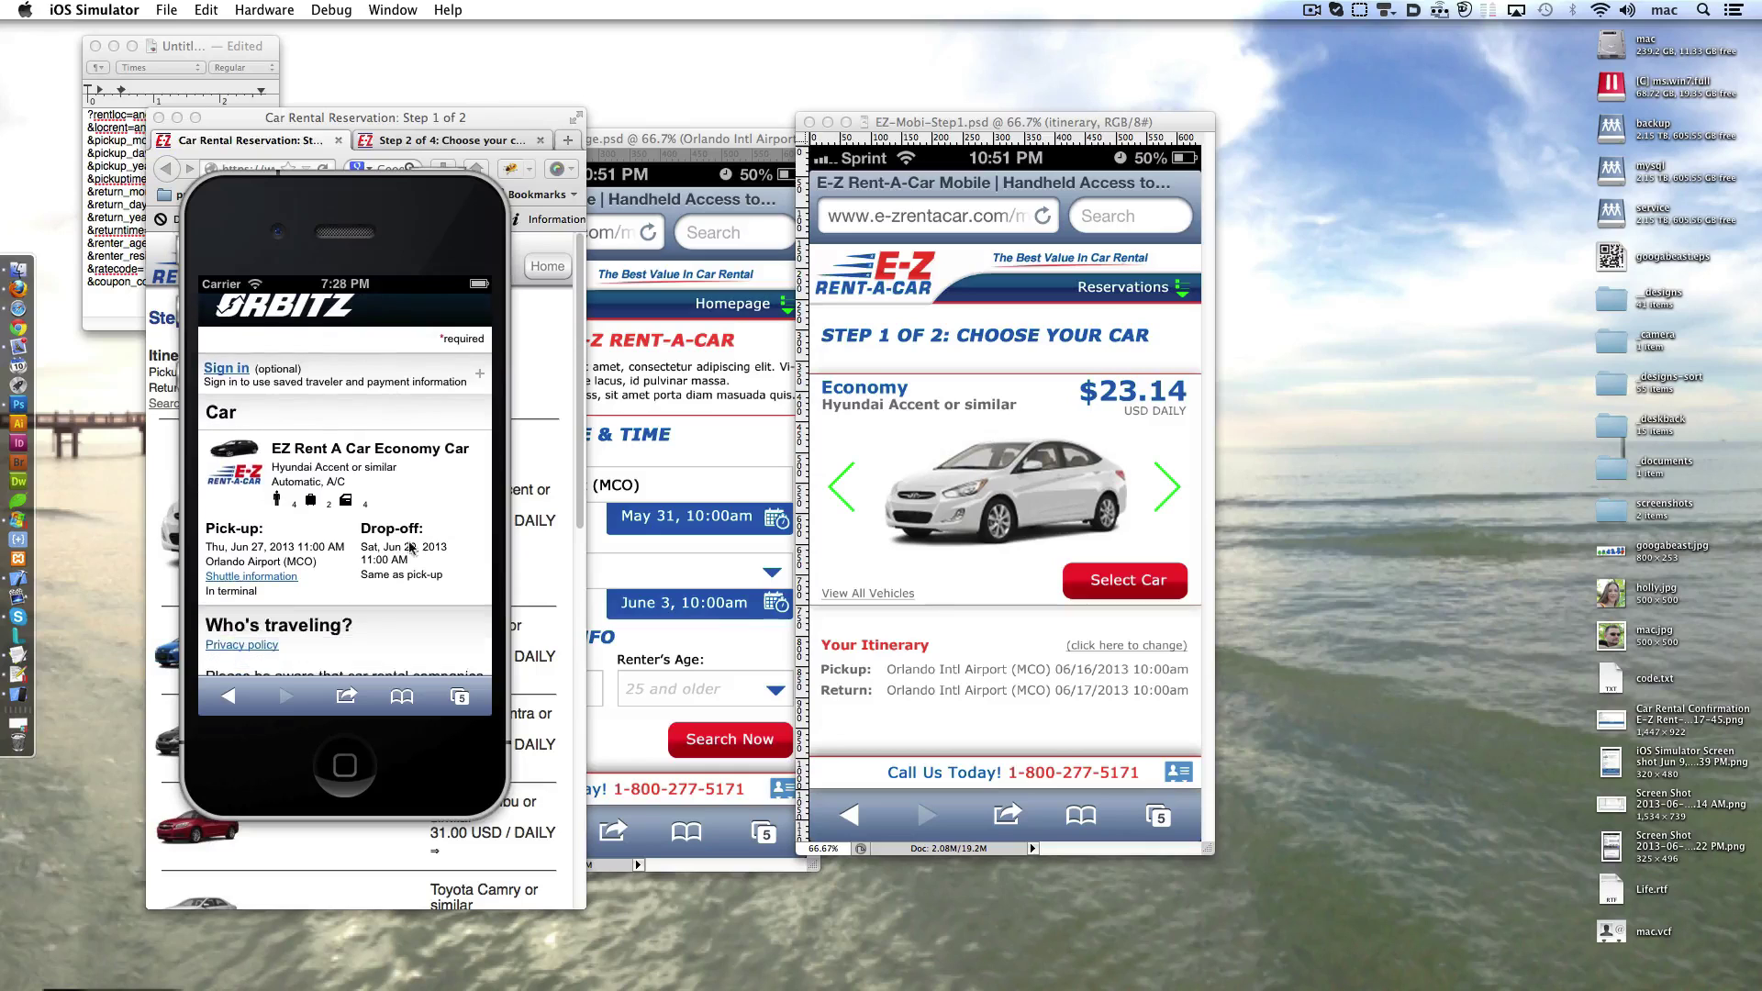
pyautogui.scroll(-2, 423, 530)
pyautogui.scroll(2, 441, 530)
pyautogui.scroll(2, 386, 514)
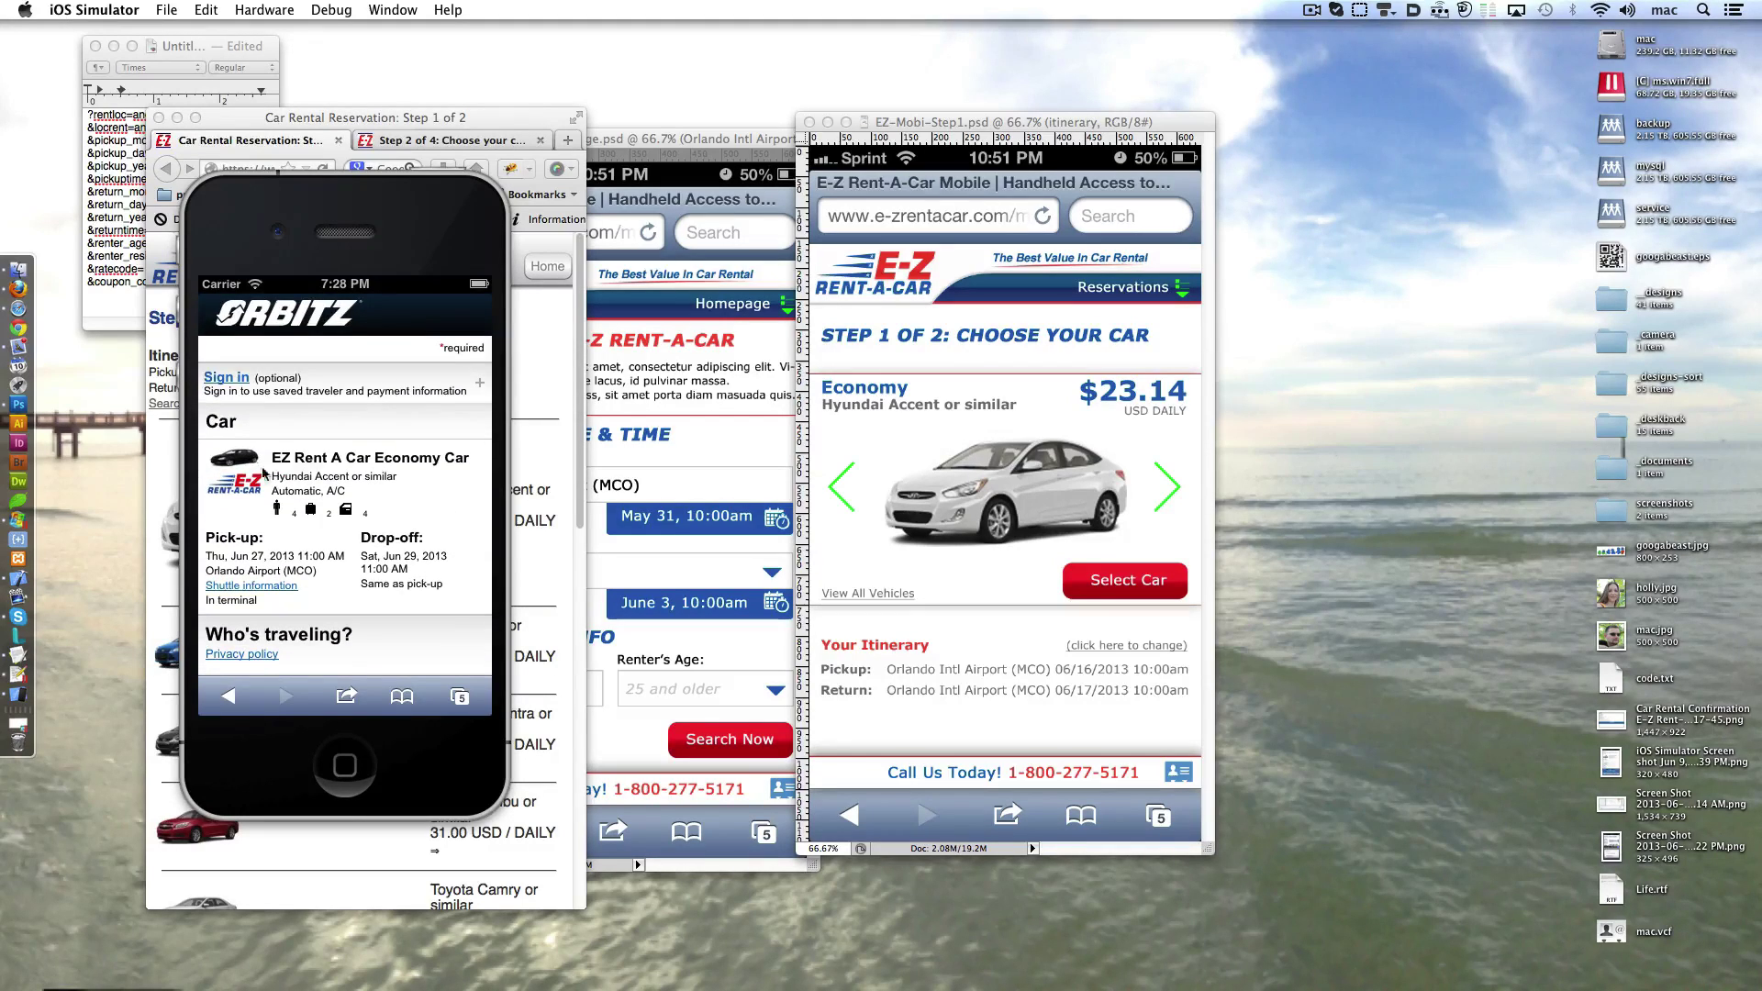
# - Scroll through the checkout form down to the driver's first name field
pyautogui.scroll(-5, 364, 642)
pyautogui.scroll(-5, 386, 551)
pyautogui.scroll(-5, 404, 459)
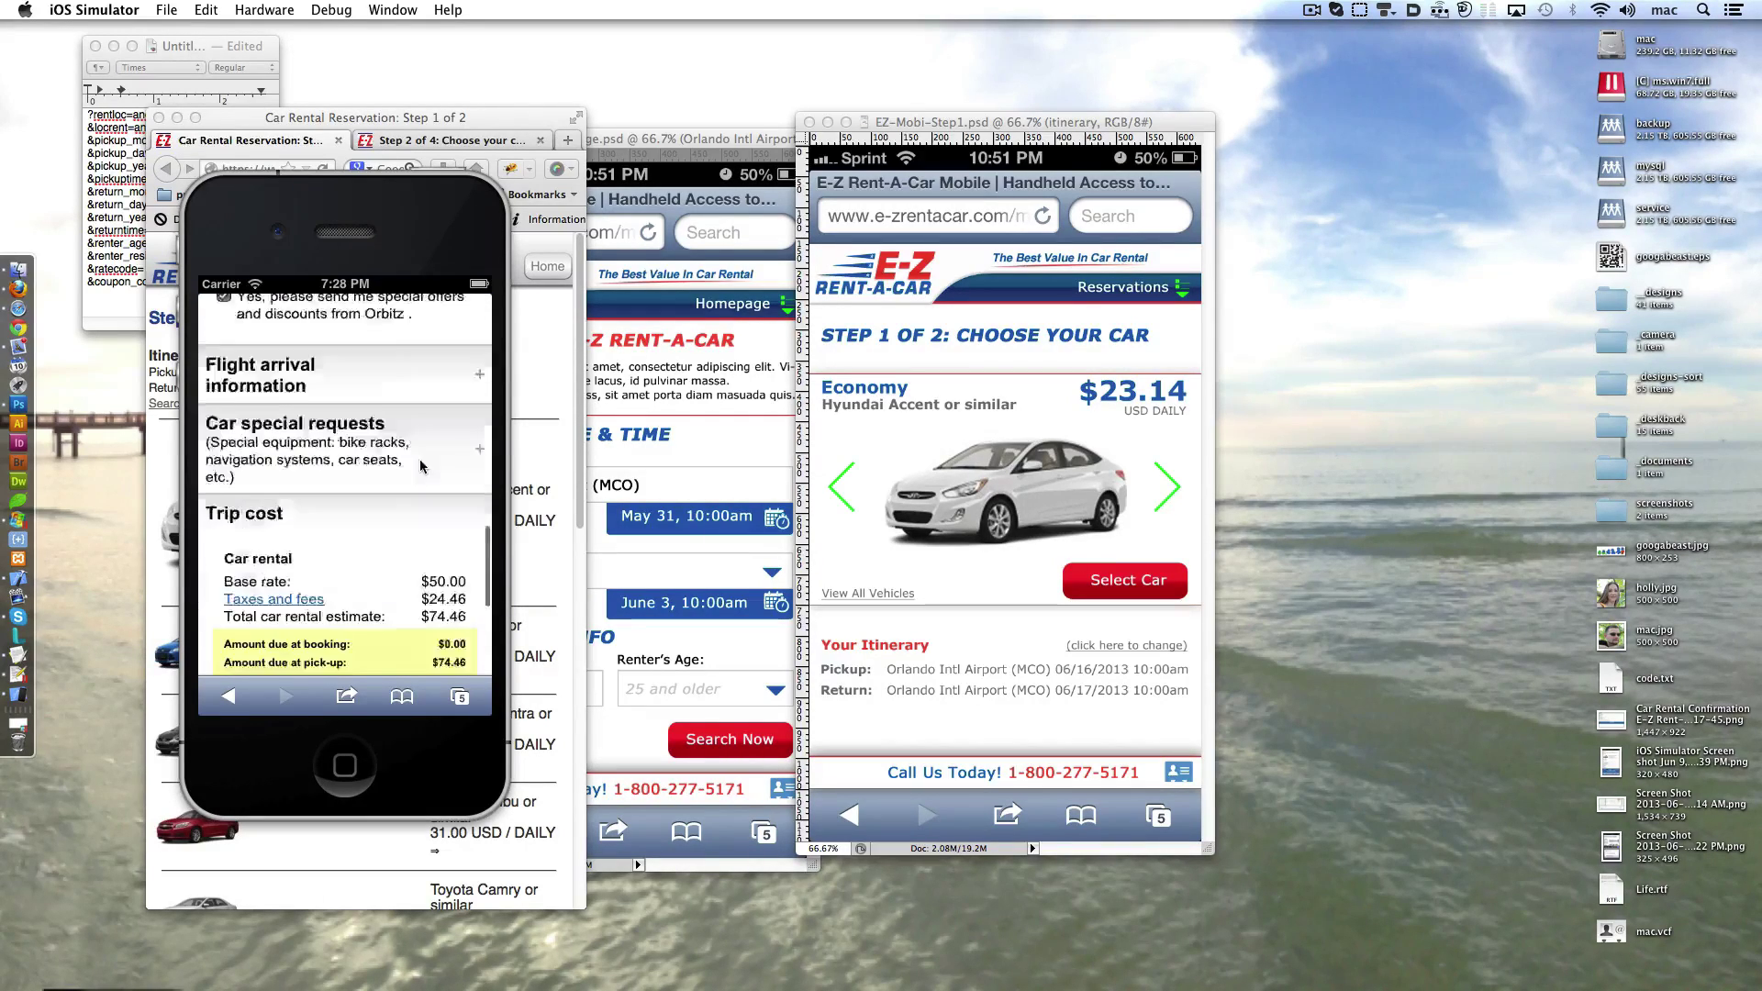
pyautogui.scroll(-5, 426, 367)
pyautogui.scroll(5, 418, 413)
pyautogui.scroll(5, 404, 468)
pyautogui.scroll(5, 385, 532)
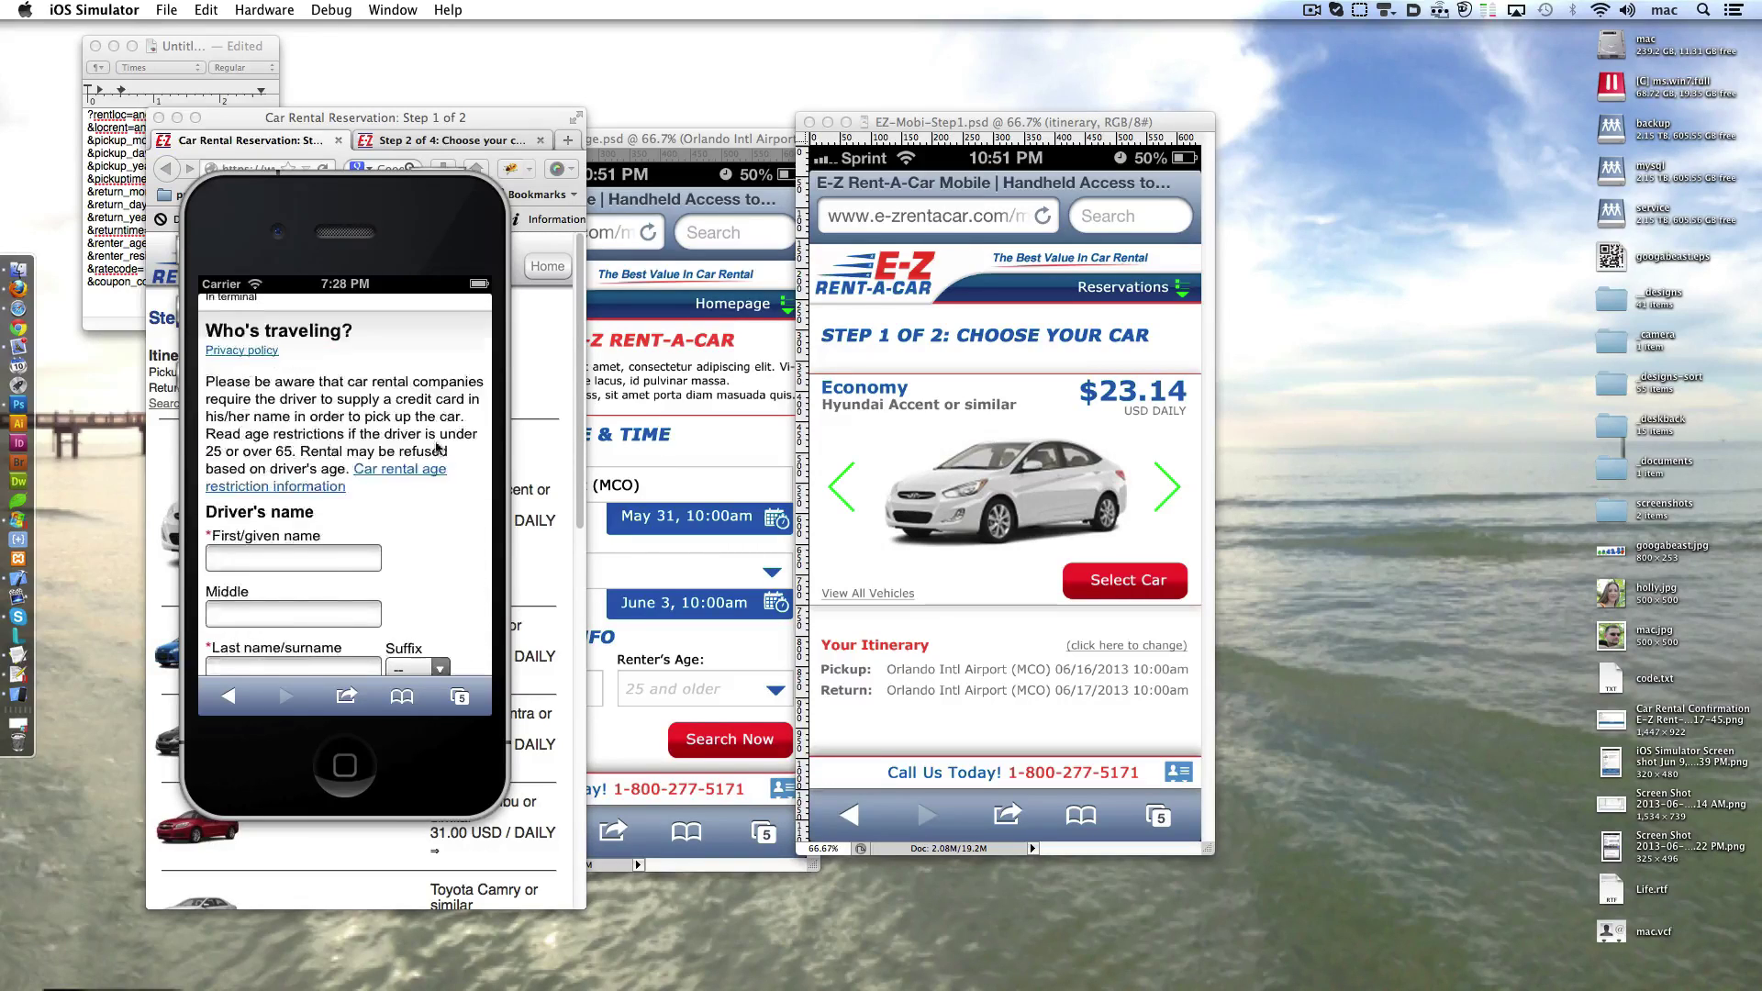
pyautogui.scroll(3, 364, 593)
pyautogui.scroll(-3, 413, 550)
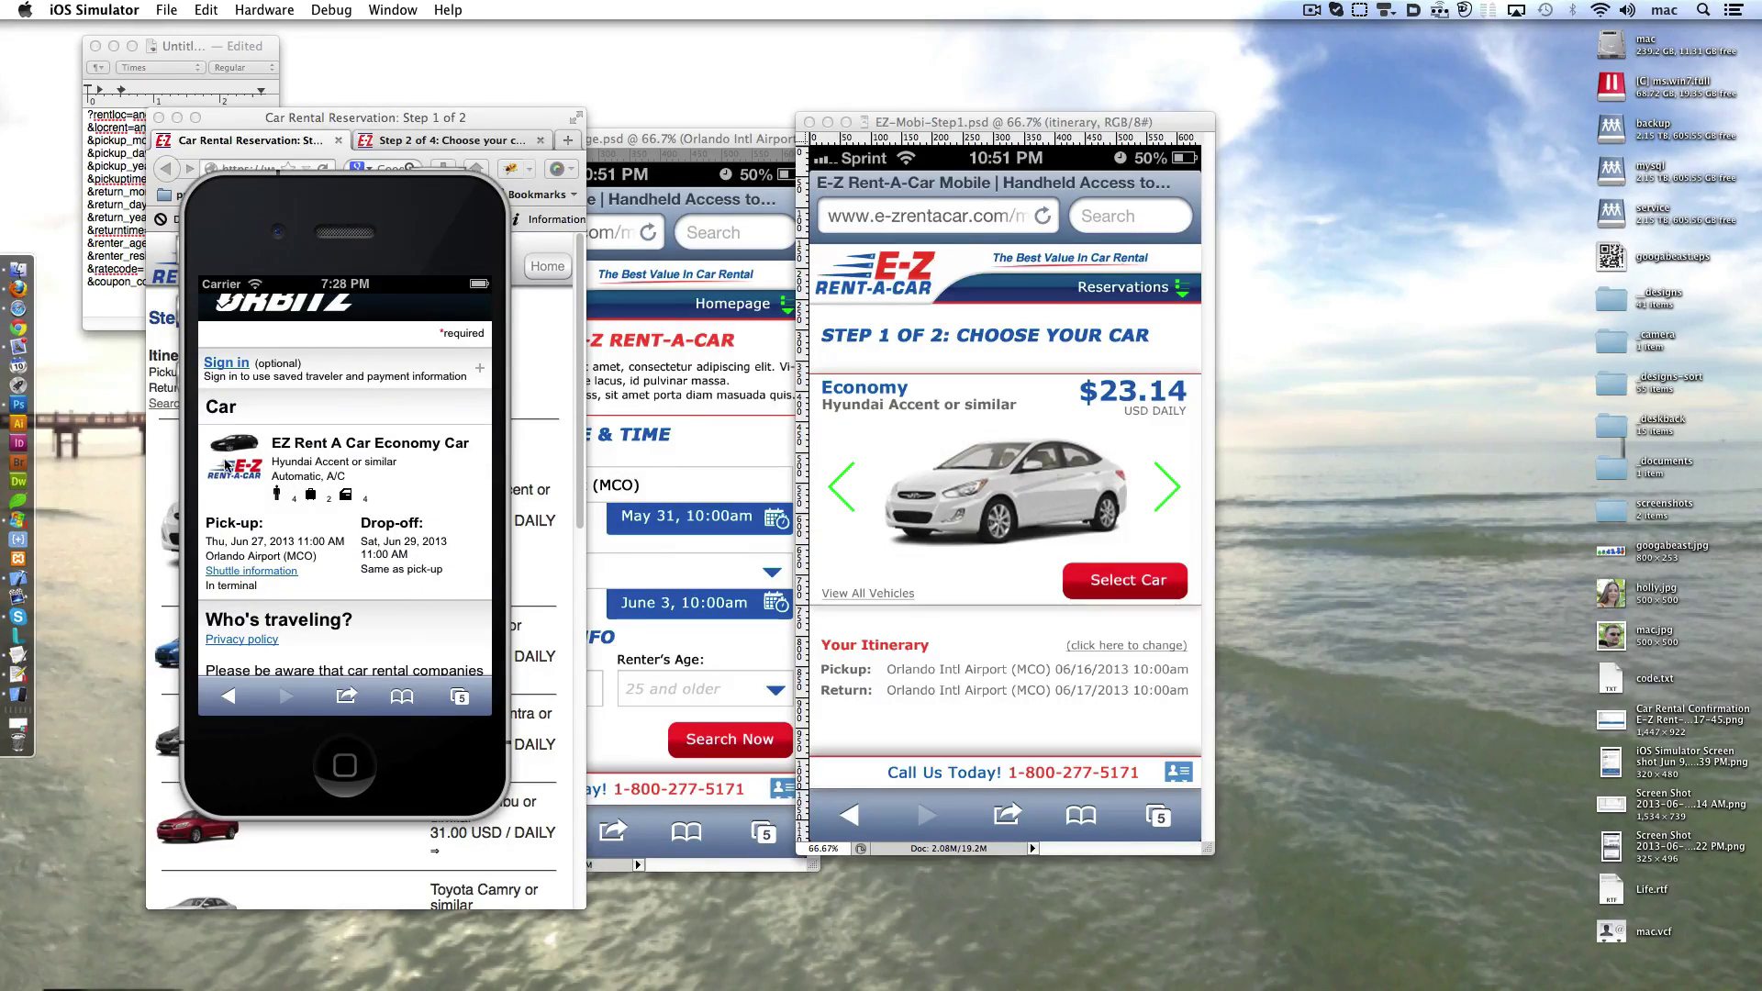
pyautogui.scroll(-3, 374, 585)
pyautogui.scroll(-3, 367, 551)
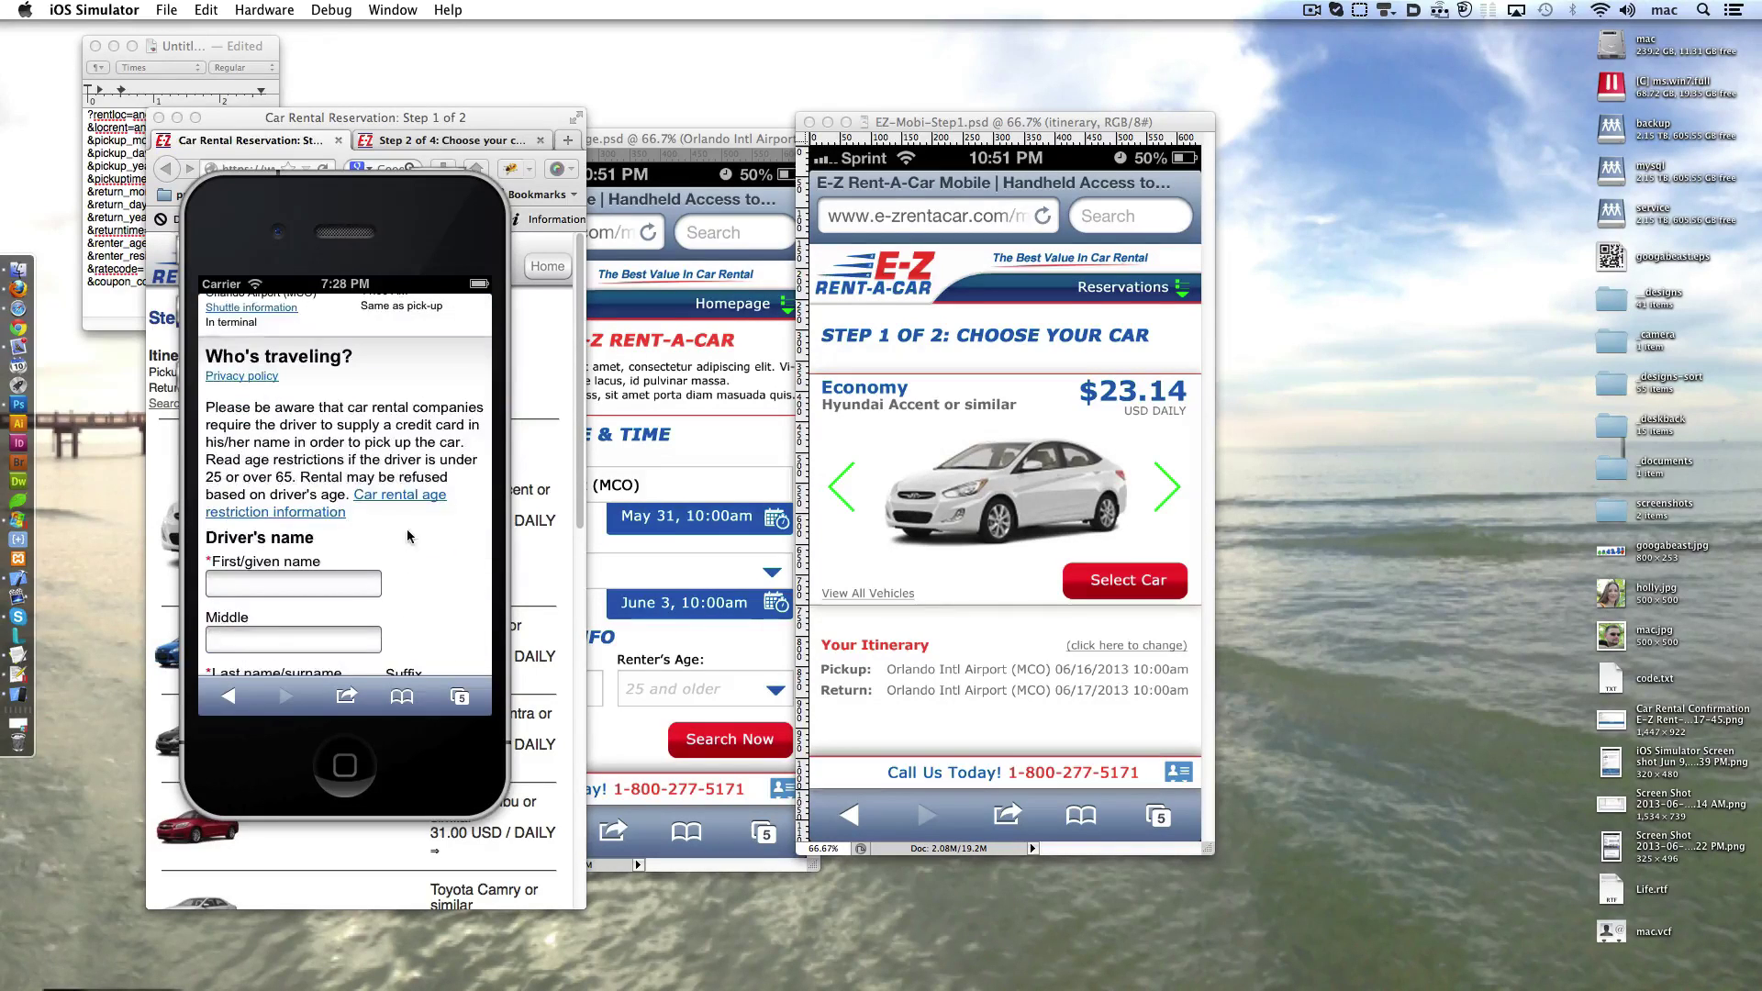
pyautogui.click(294, 378)
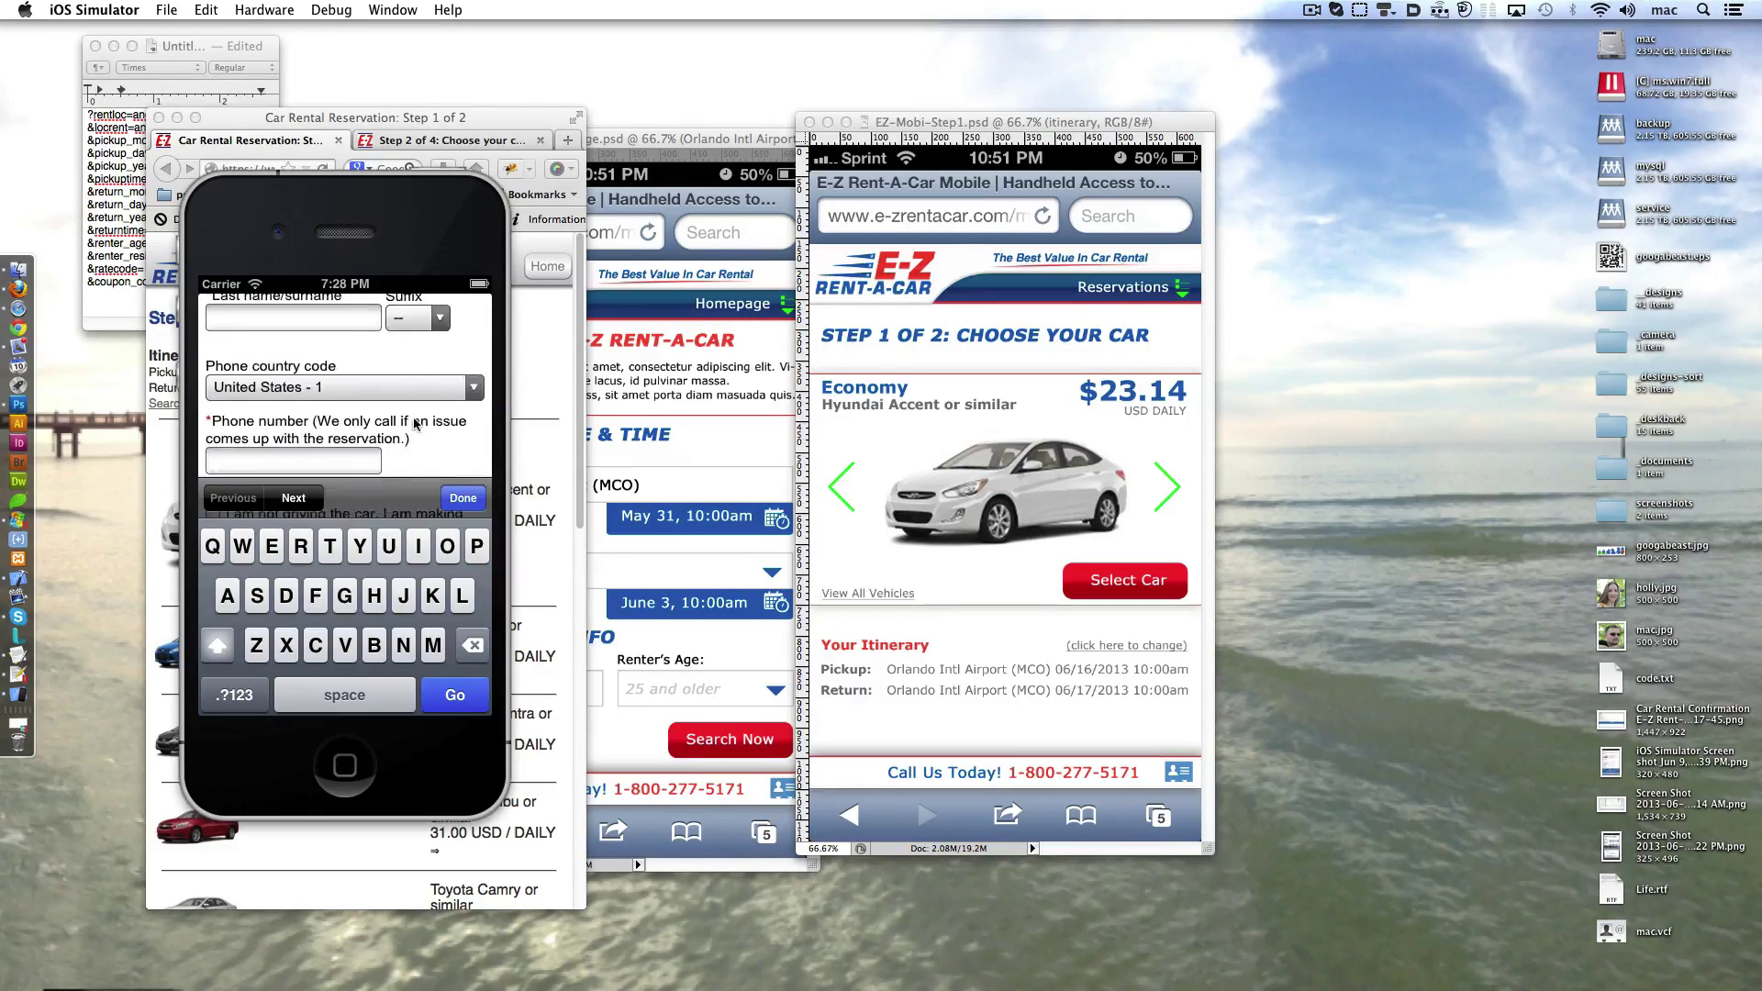
# - Collapse the flight arrival section and review the $74.46 trip cost before returning to Photoshop
pyautogui.scroll(-3, 422, 395)
pyautogui.scroll(-3, 441, 343)
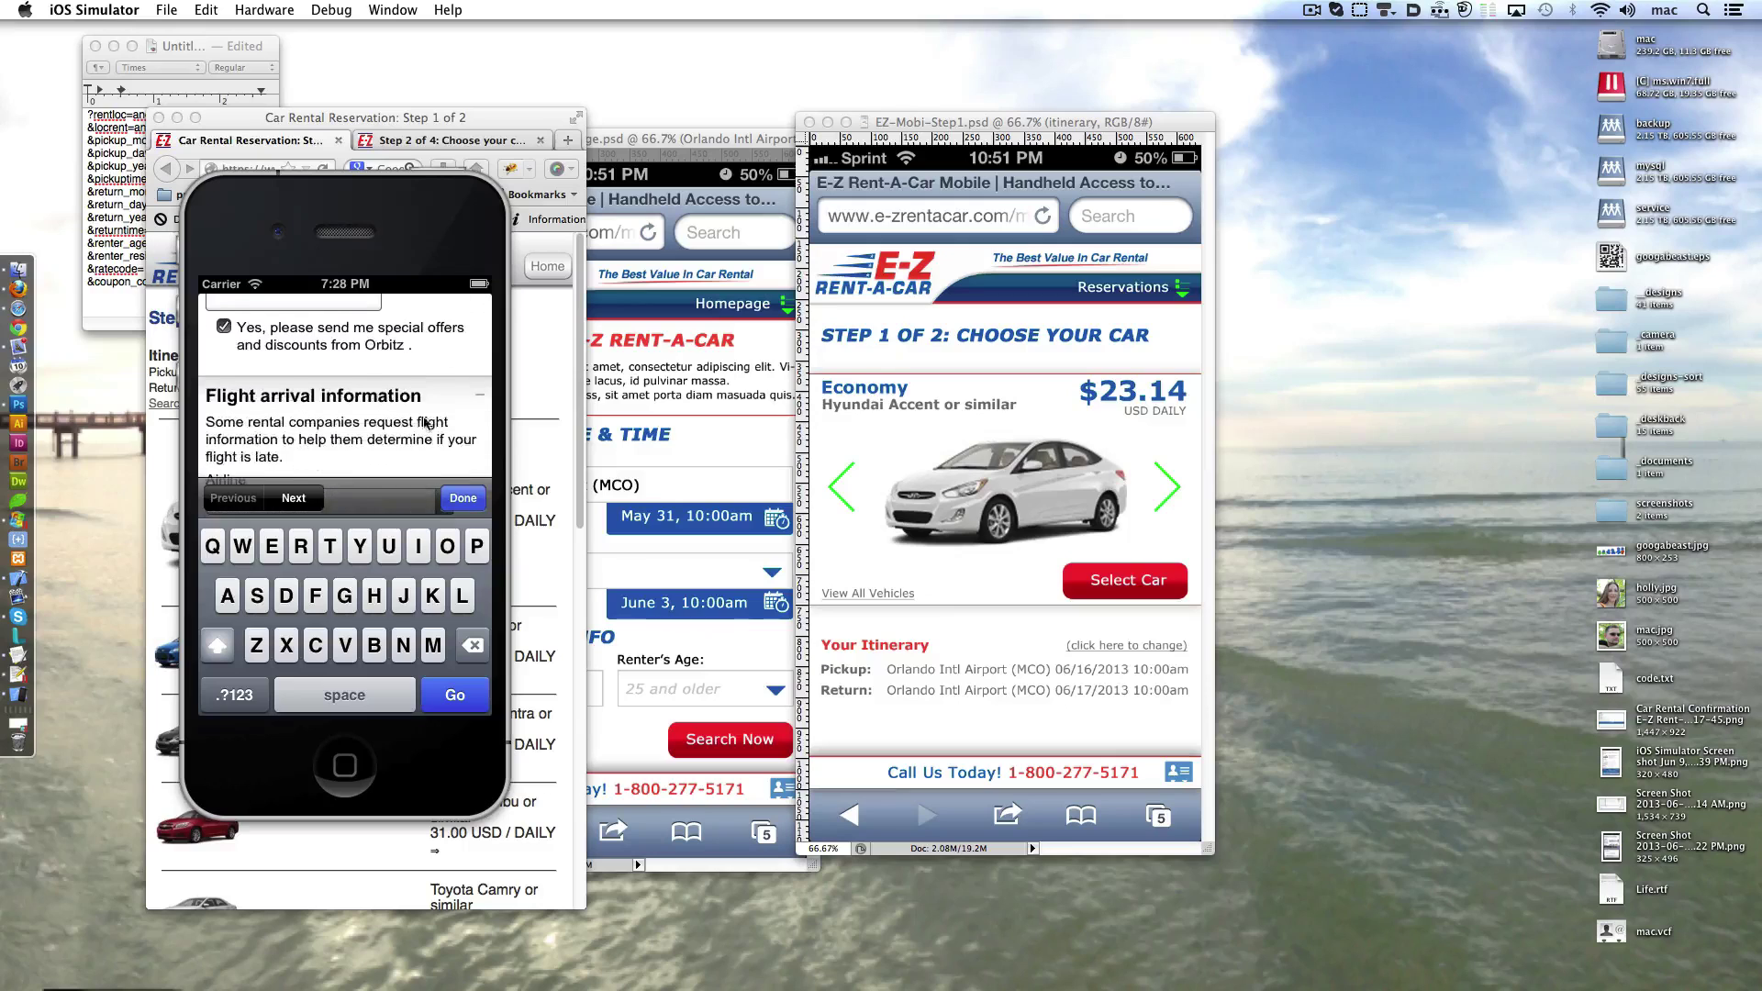
pyautogui.click(479, 338)
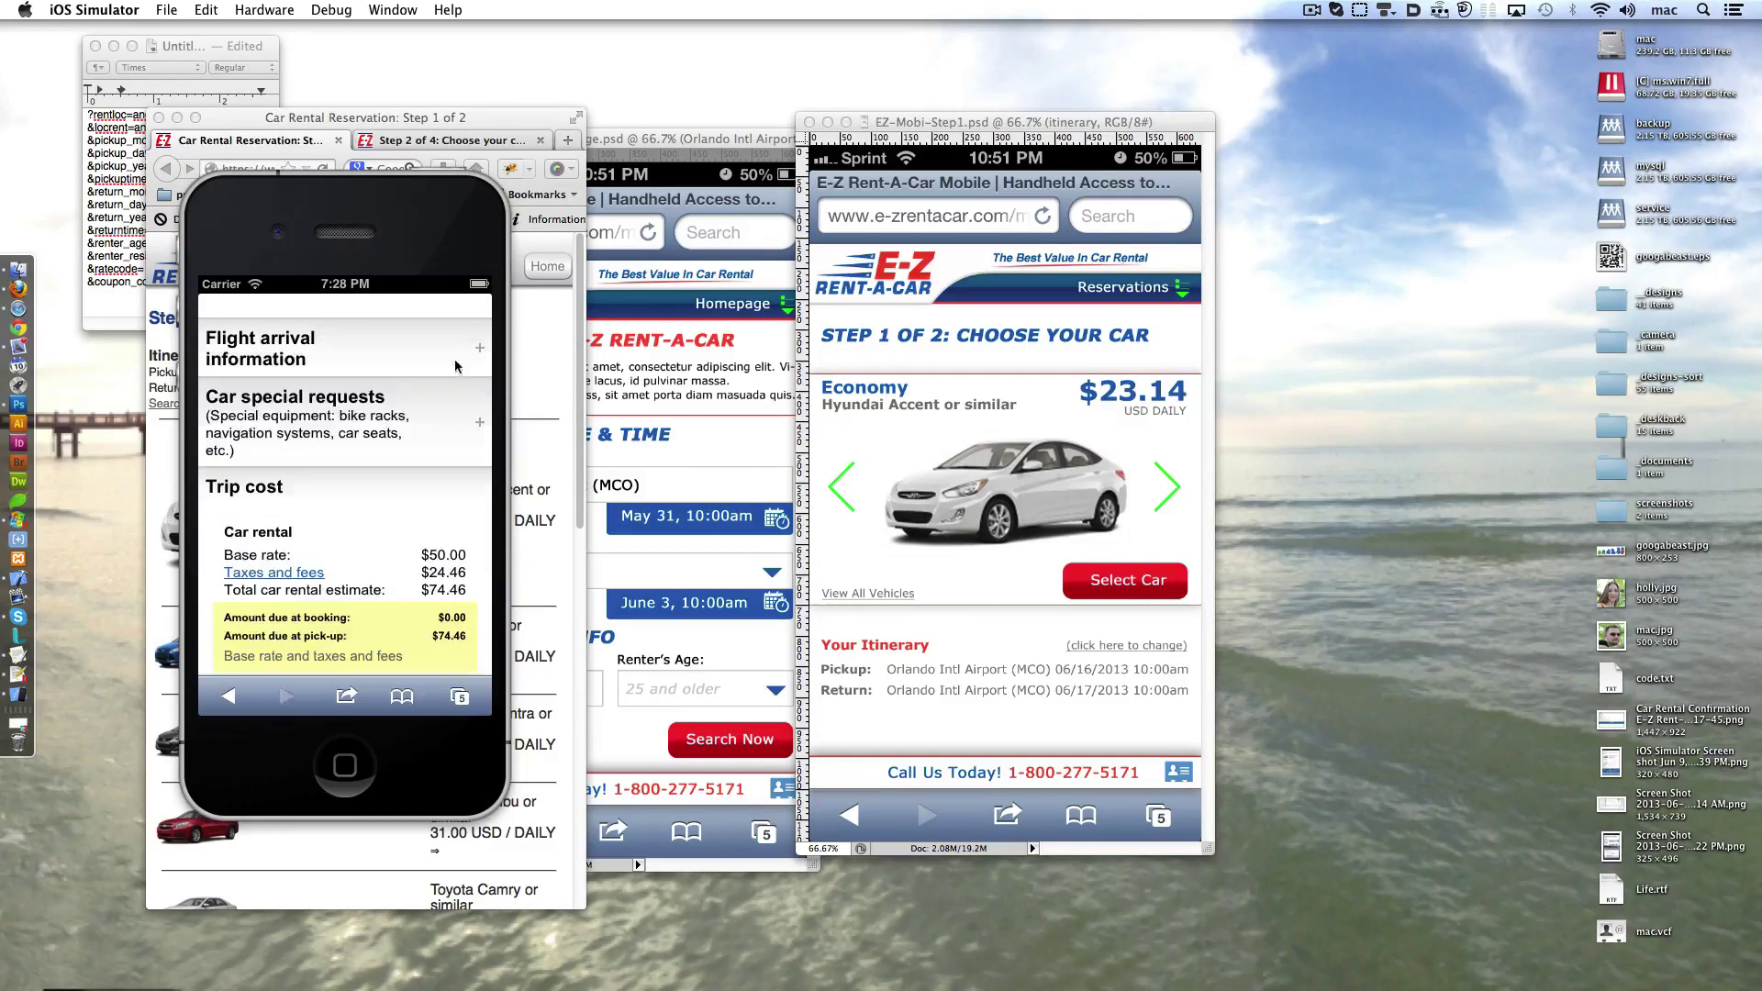
pyautogui.scroll(-5, 407, 532)
pyautogui.scroll(3, 320, 542)
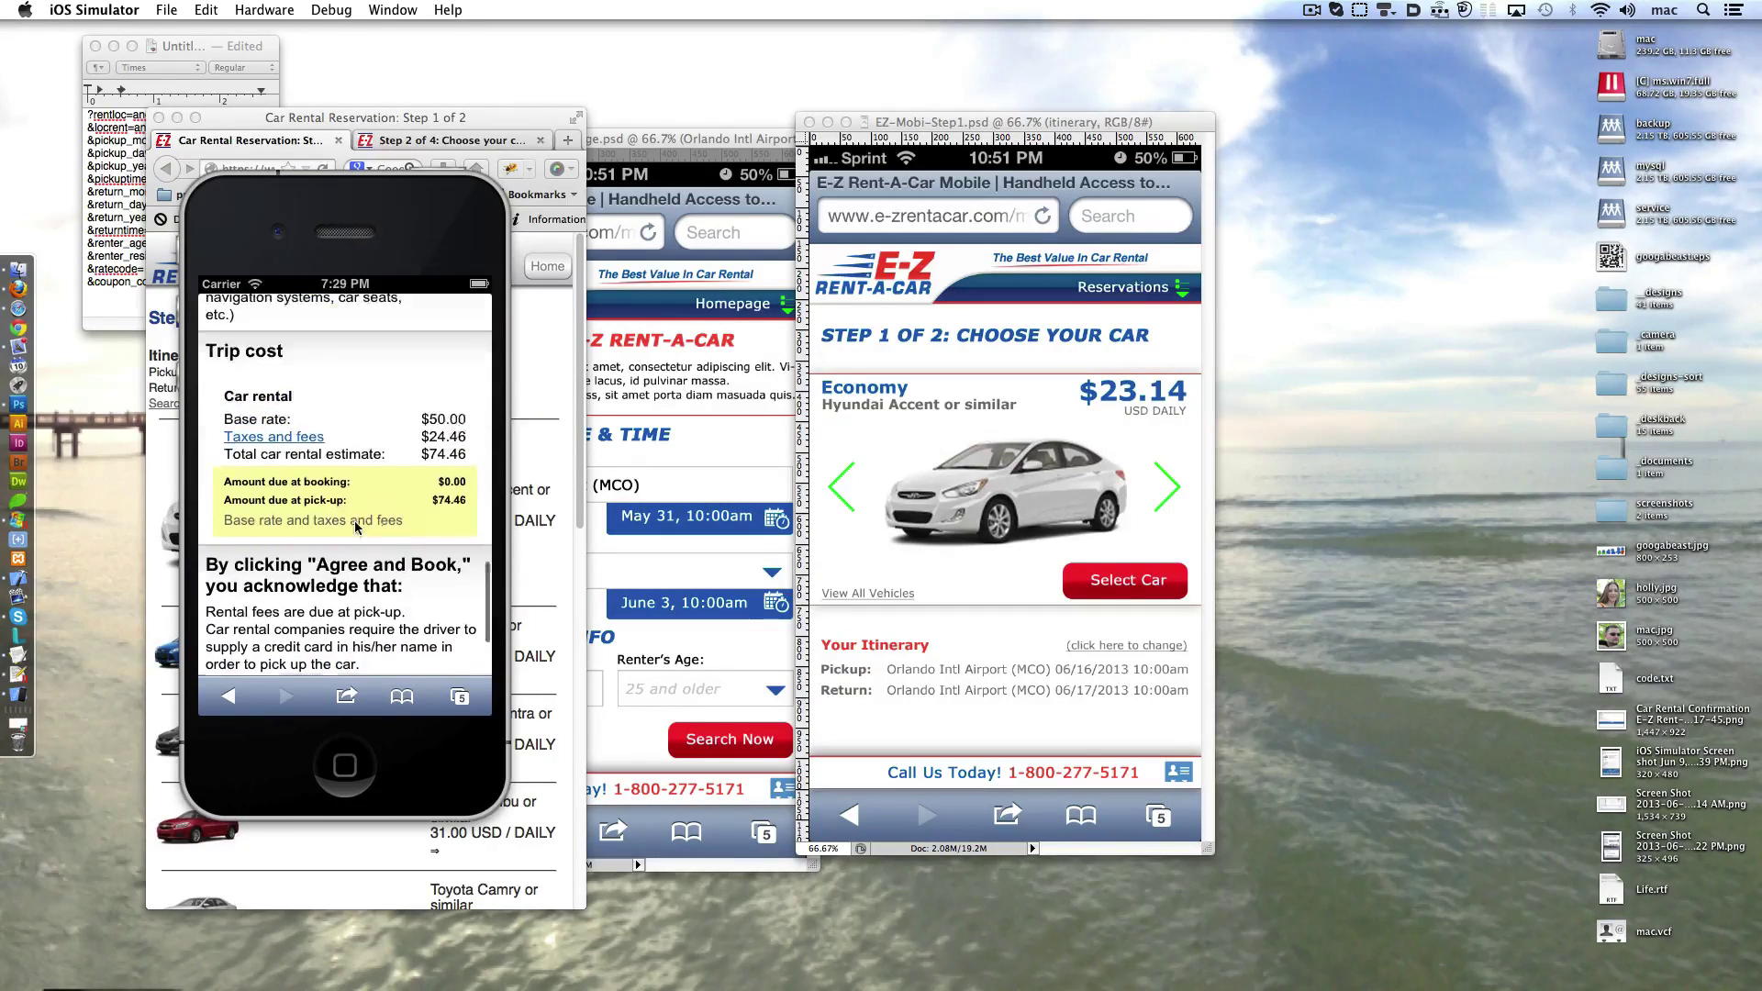
pyautogui.scroll(2, 416, 573)
pyautogui.click(948, 604)
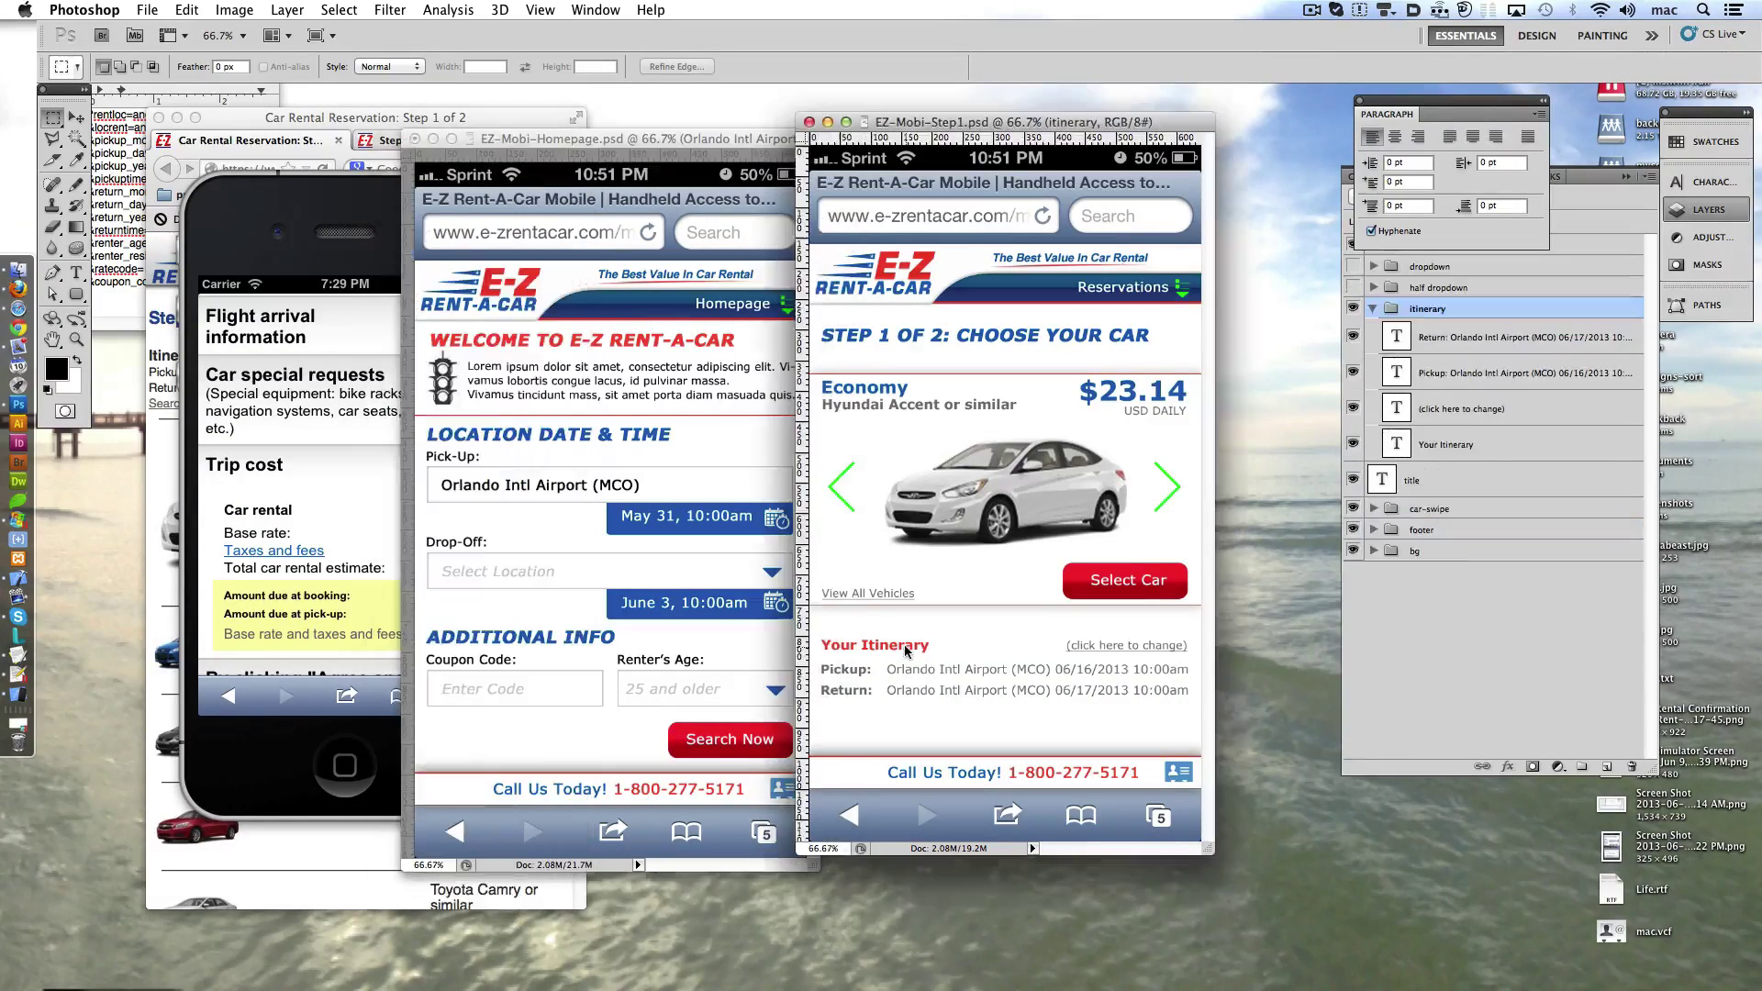
# - Make the Your Itinerary heading Bold Italic and All Caps
pyautogui.click(911, 652)
pyautogui.press('t')
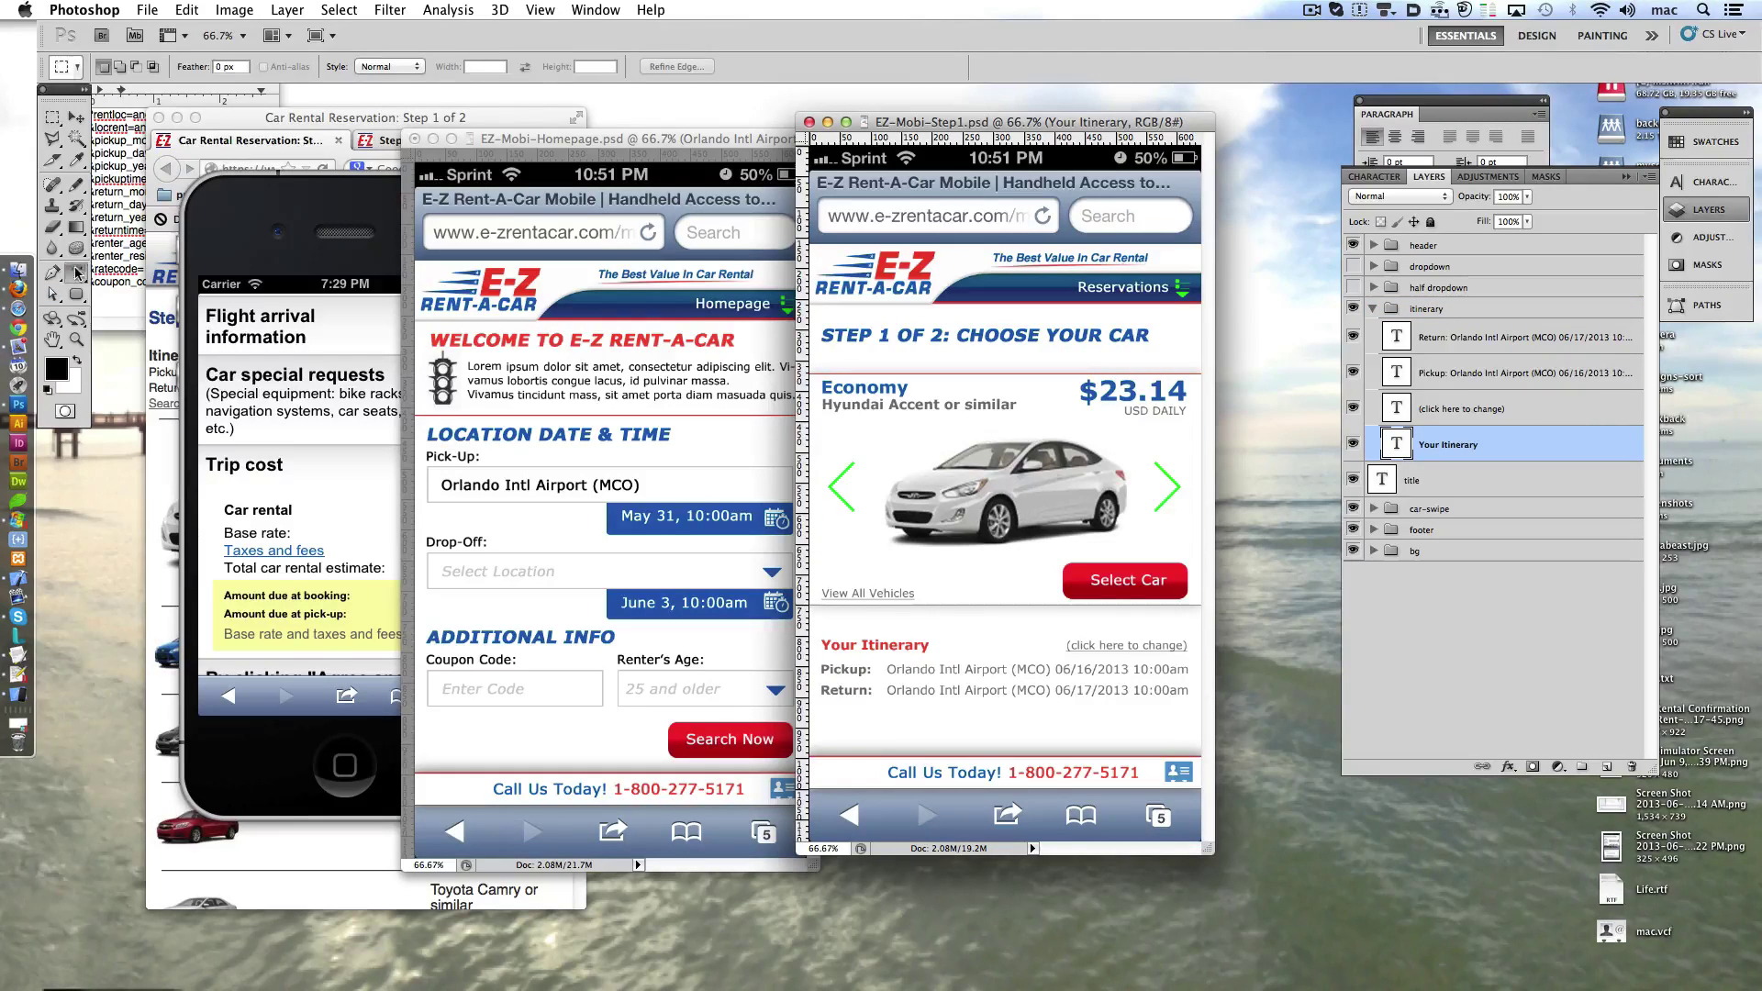
pyautogui.click(342, 66)
pyautogui.click(303, 91)
pyautogui.click(1705, 182)
pyautogui.click(1531, 313)
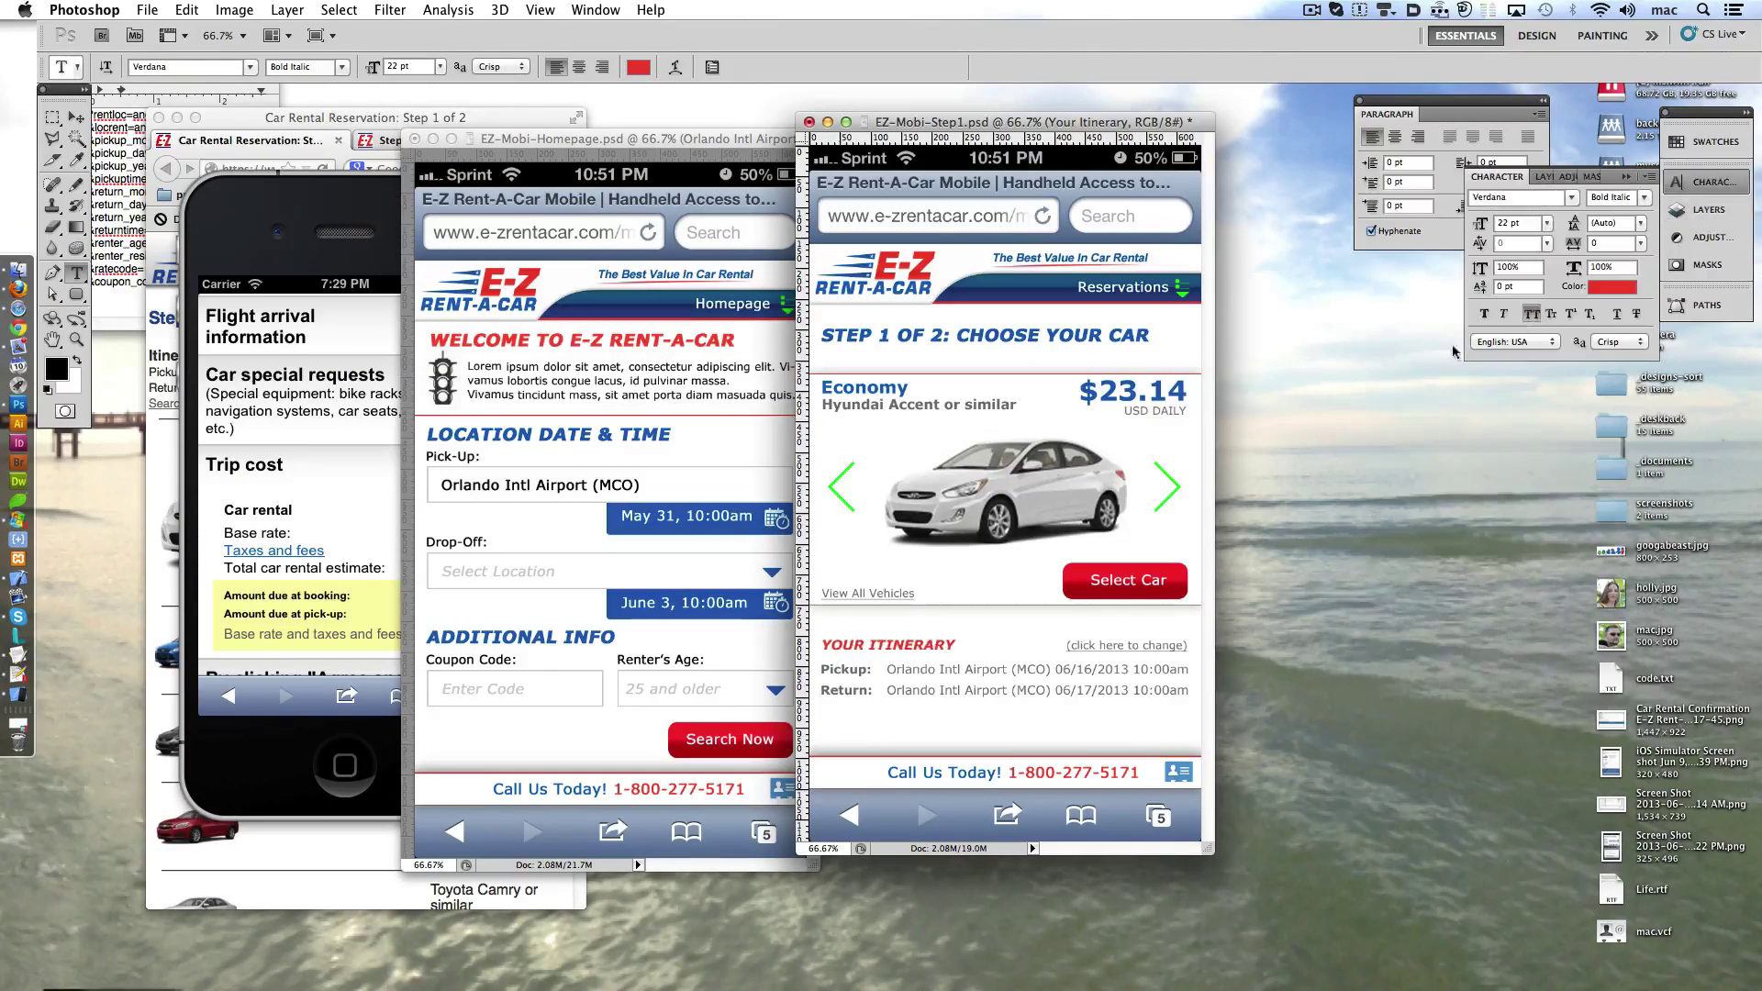
# - Apply All Caps to the Pickup: and Return: labels, then bring the simulator forward
pyautogui.doubleClick(845, 670)
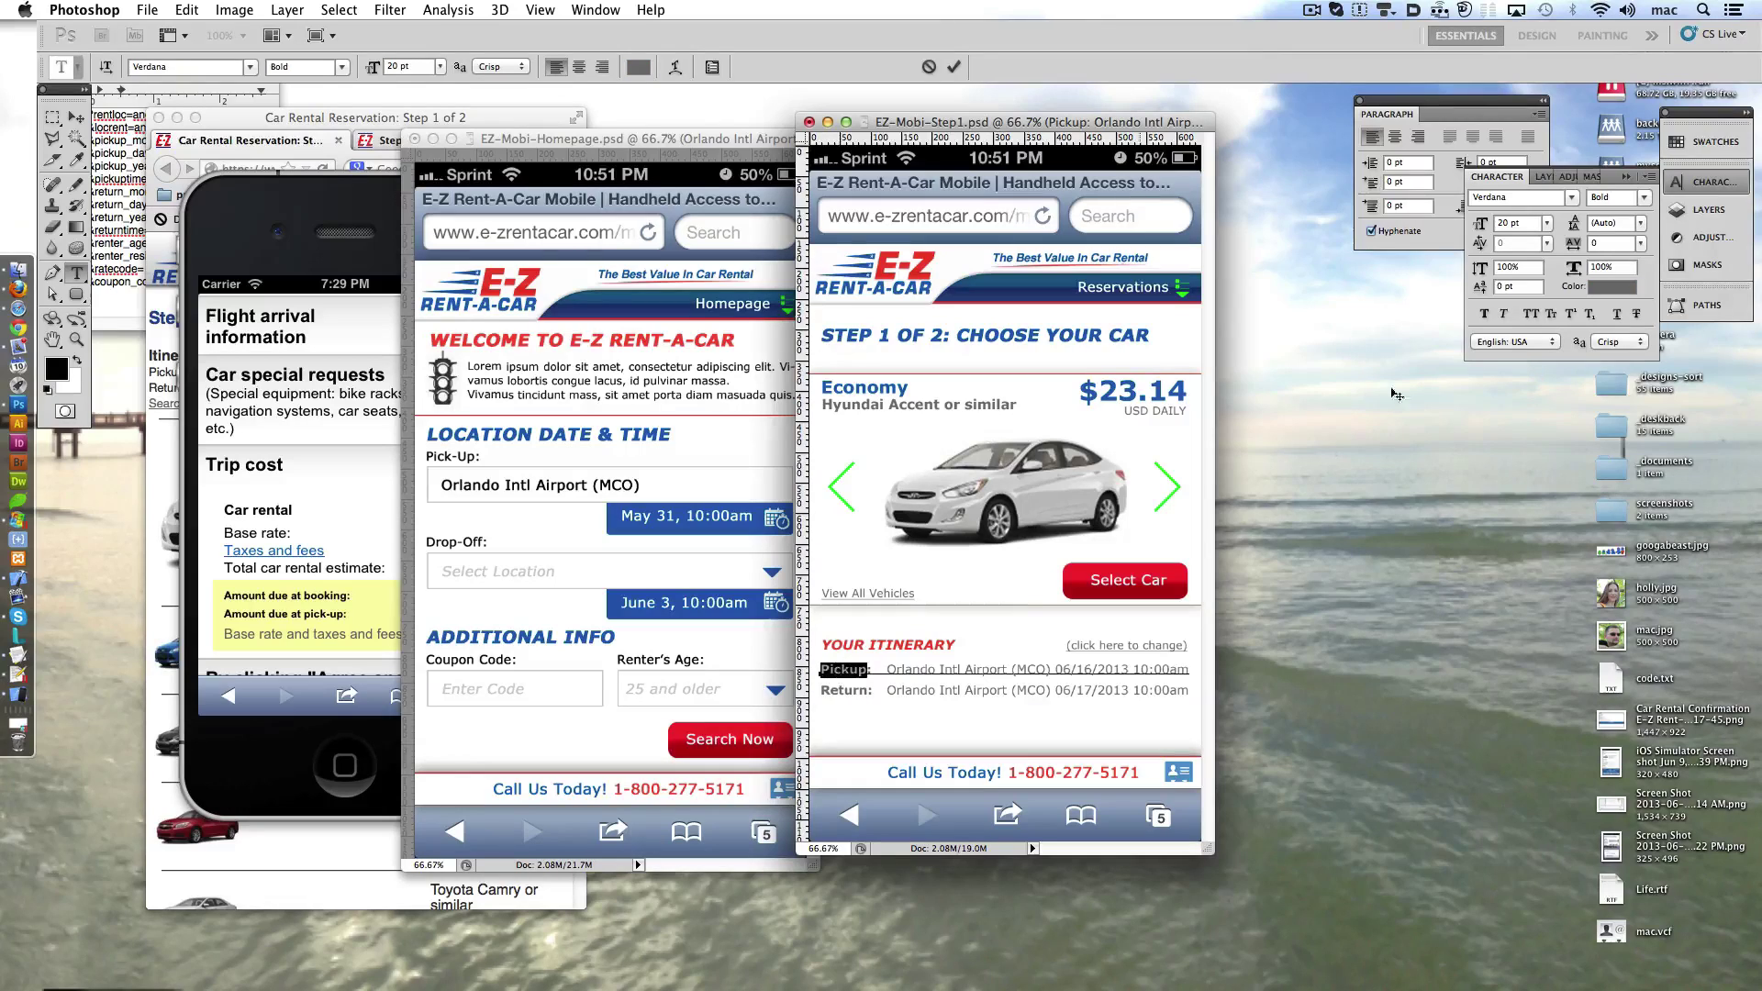
pyautogui.hotkey('ctrl', 'shift', 'k')
pyautogui.doubleClick(845, 690)
pyautogui.hotkey('ctrl', 'shift', 'k')
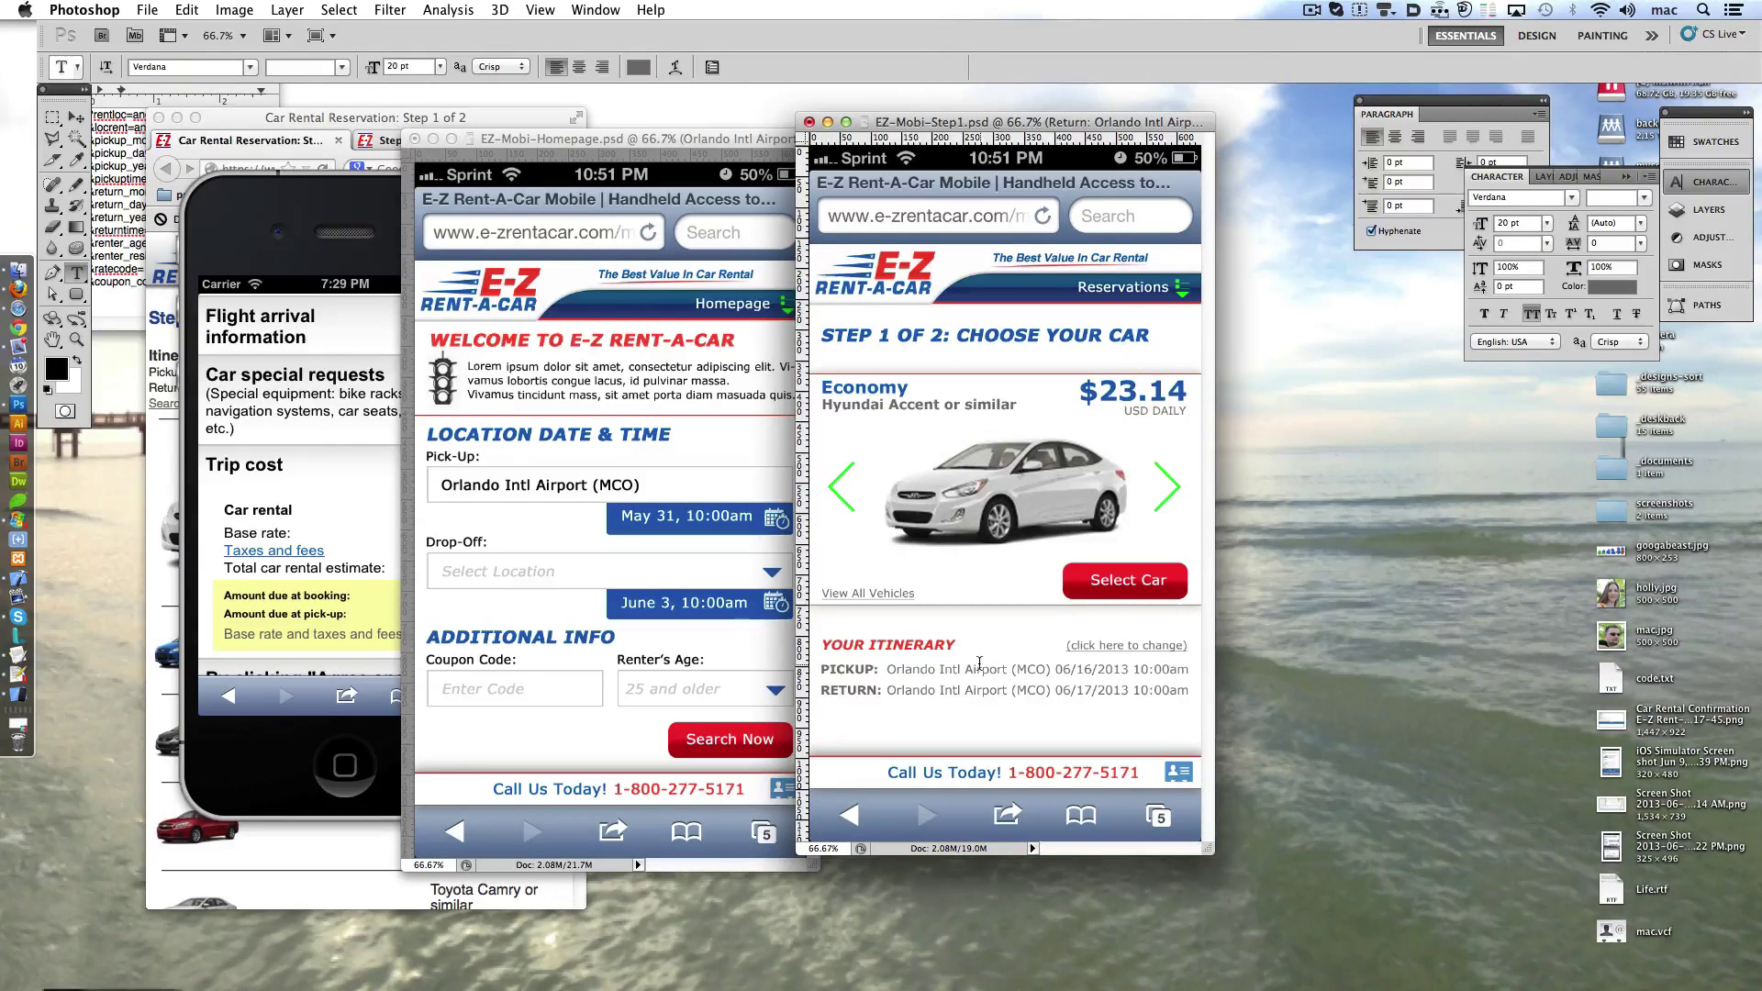
pyautogui.click(383, 601)
pyautogui.scroll(-5, 391, 601)
# - Switch Safari to the Hertz page showing the Economy Kia Rio at 50.49 USD per day
pyautogui.scroll(10, 365, 501)
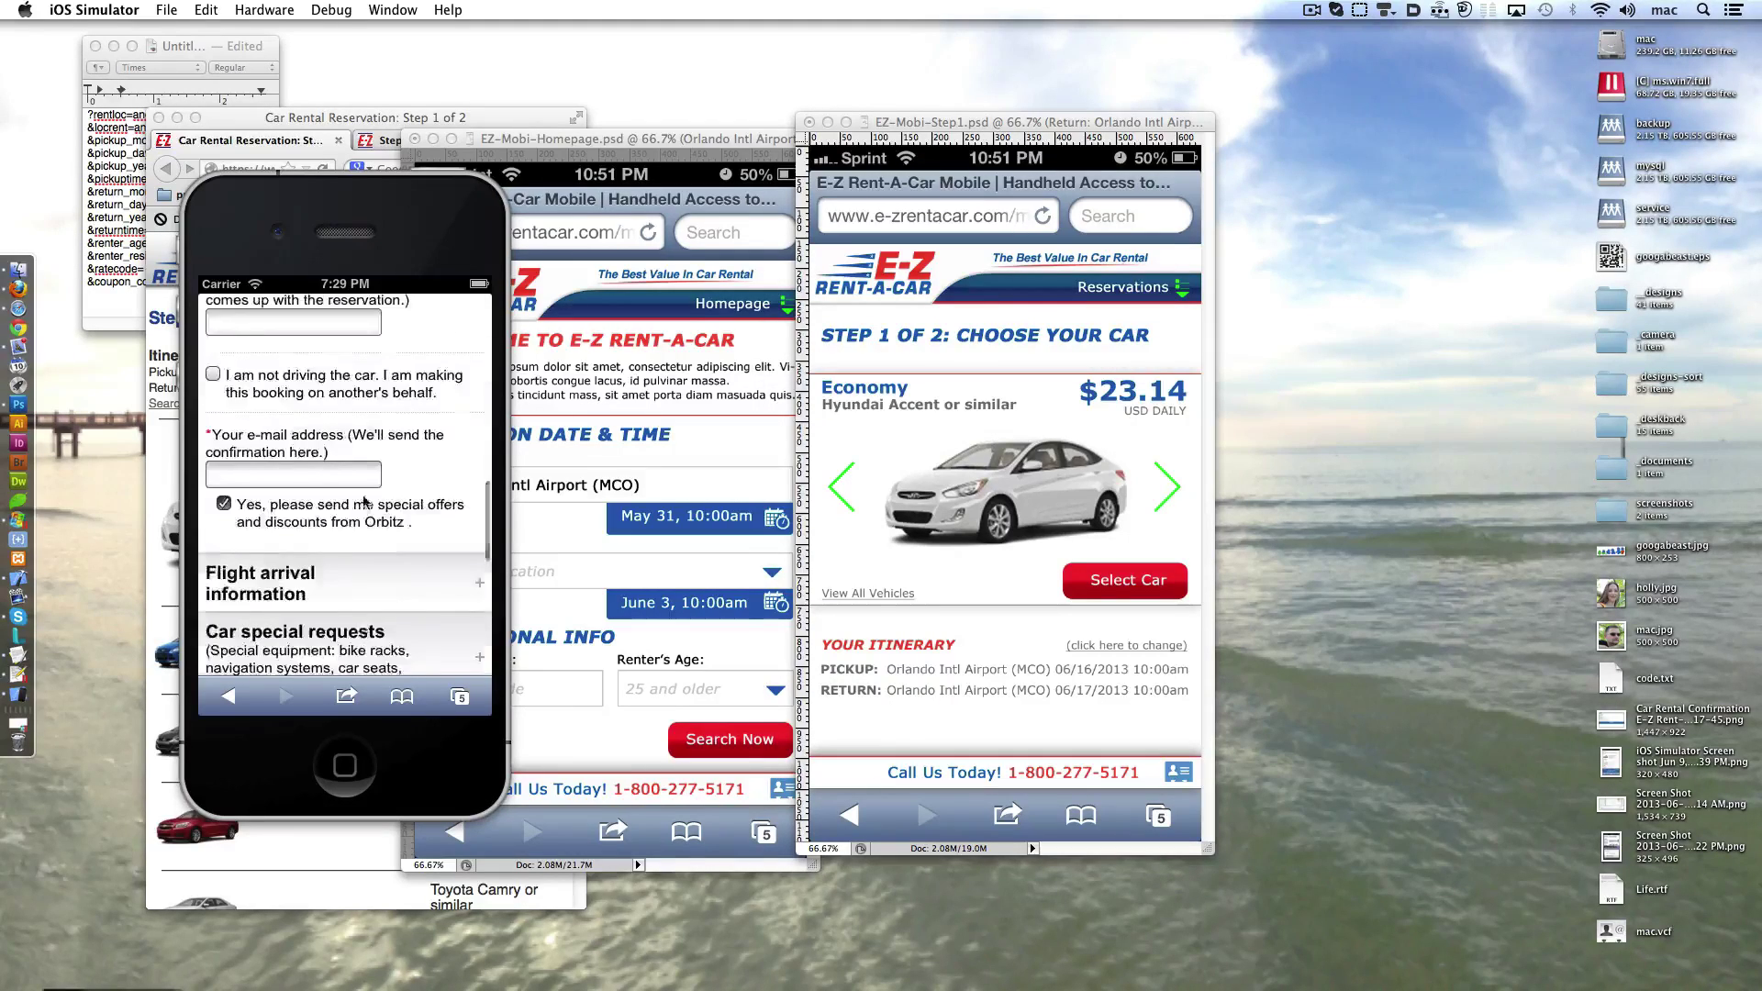
pyautogui.scroll(5, 365, 501)
pyautogui.scroll(5, 364, 501)
pyautogui.click(460, 696)
pyautogui.moveTo(423, 526)
pyautogui.mouseDown()
pyautogui.moveTo(321, 526)
pyautogui.moveTo(413, 533)
pyautogui.mouseUp()
pyautogui.click(345, 495)
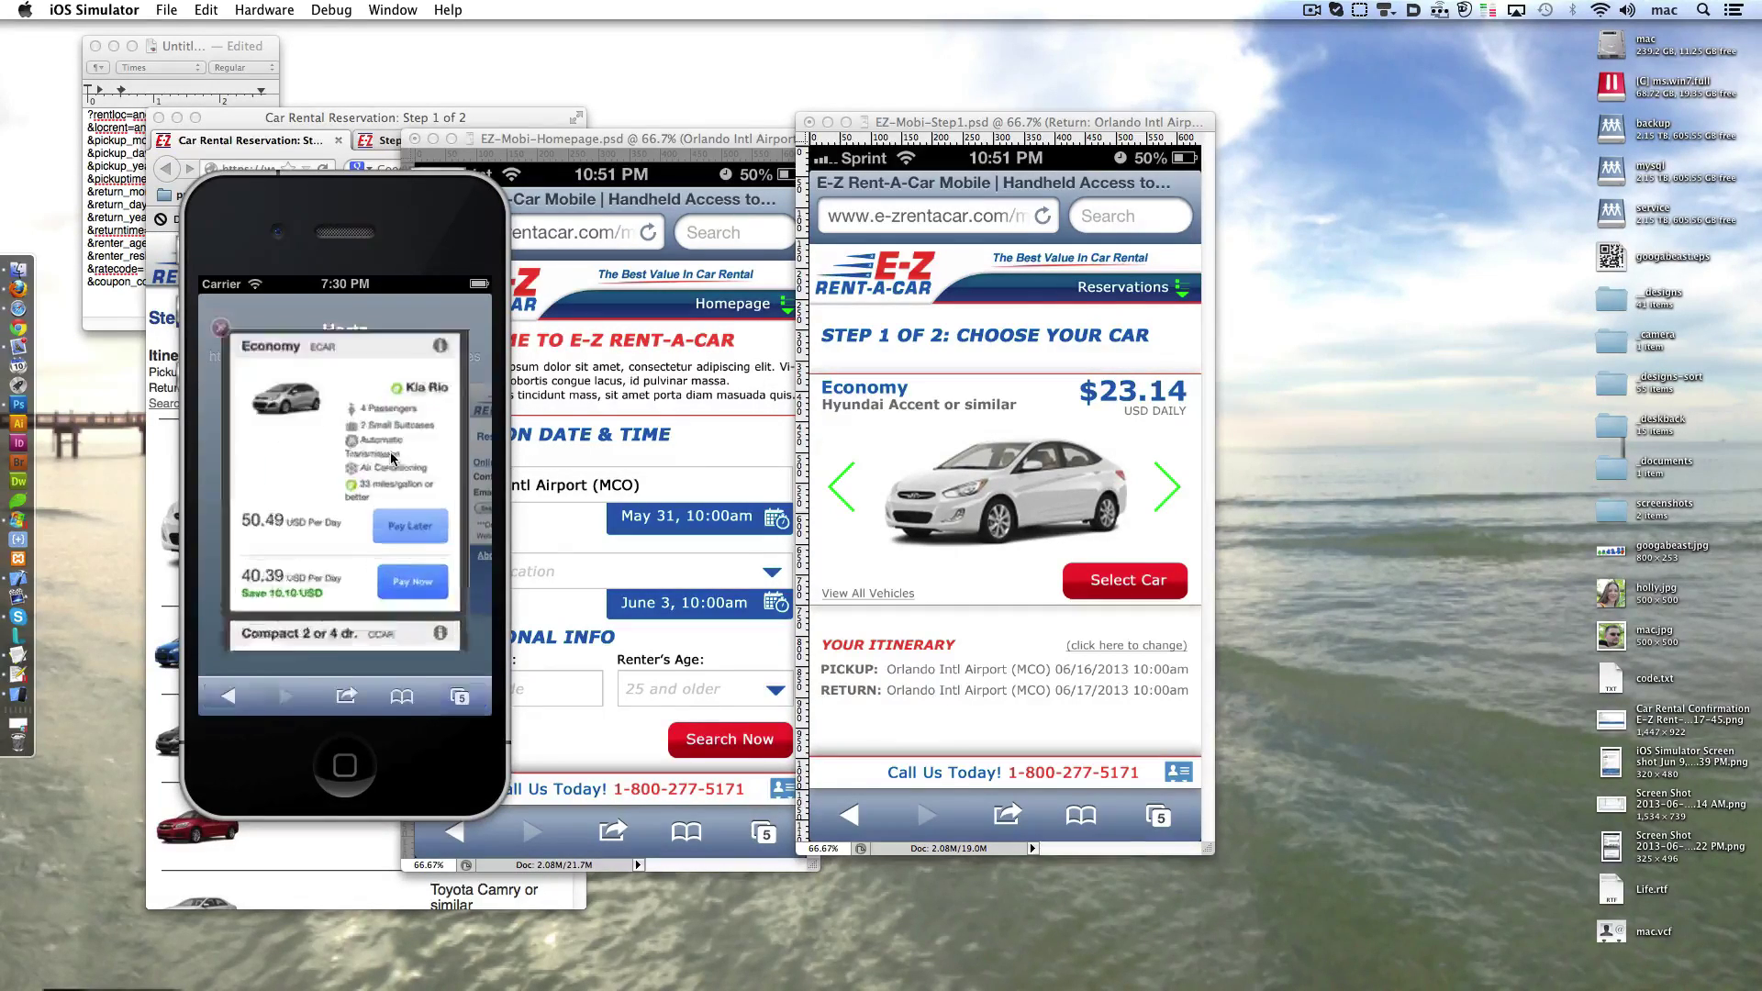
pyautogui.press('super+Tab')
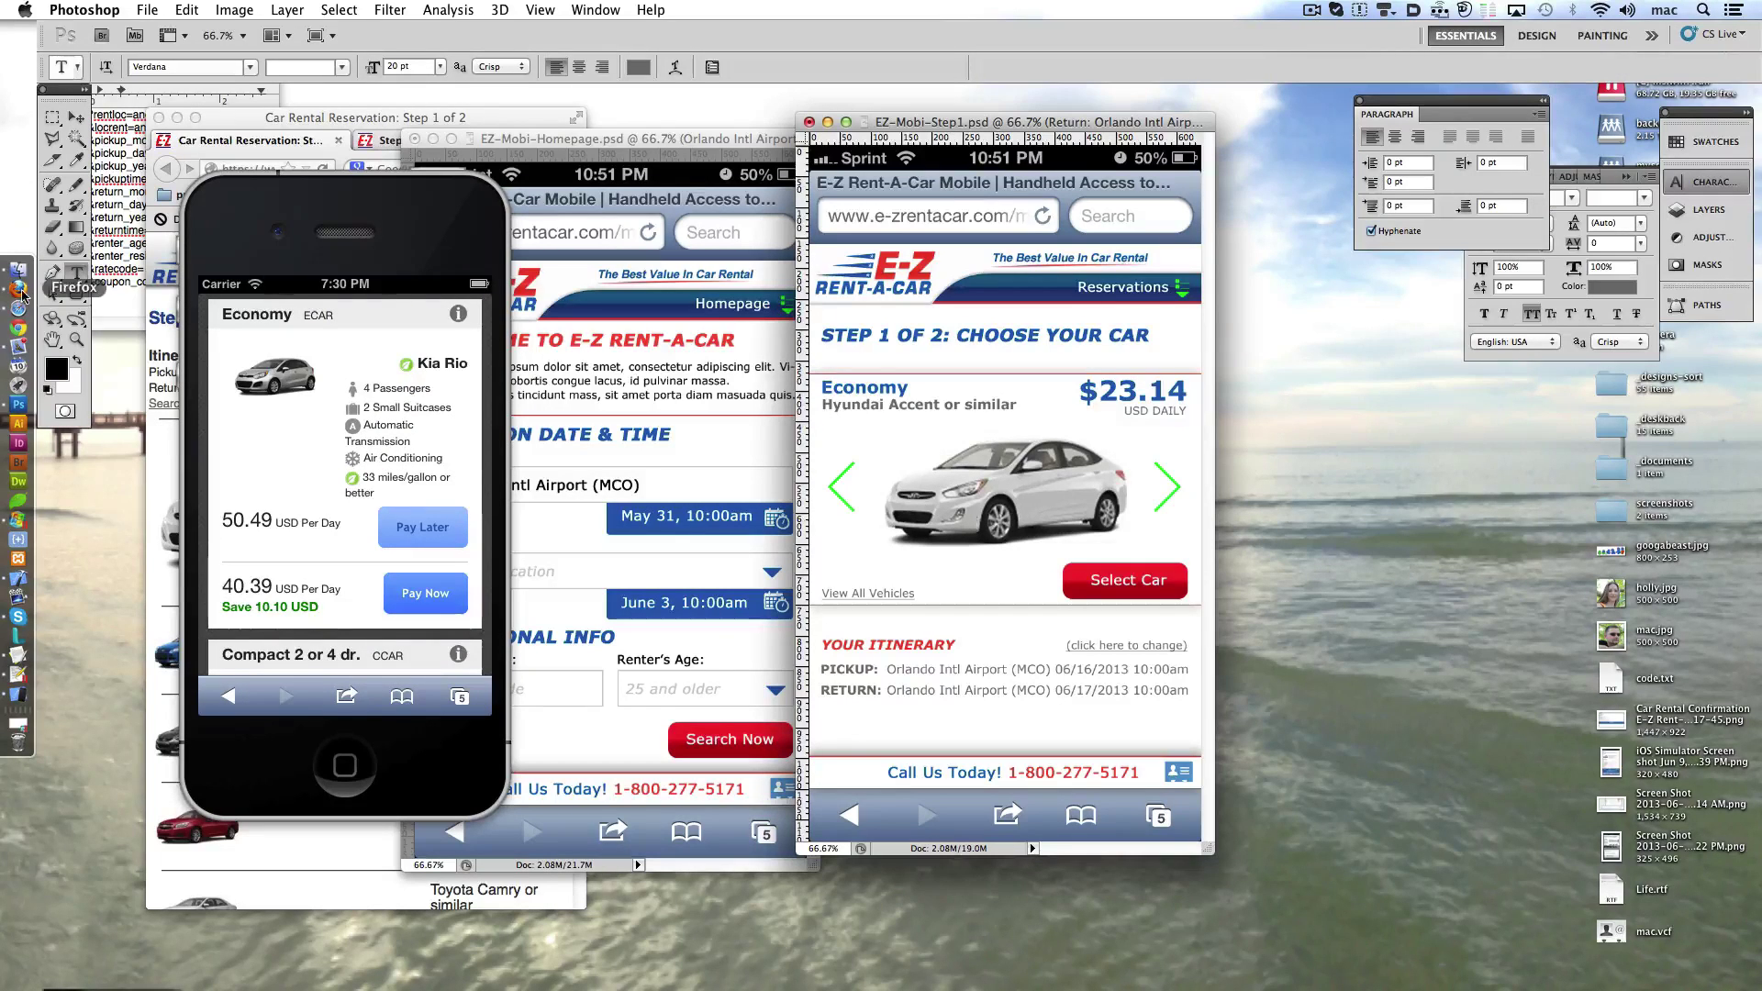
# - Load the All set into the Custom Shape picker, replacing the current shapes, and enlarge the picker
pyautogui.moveTo(77, 293); pyautogui.dragTo(137, 396)
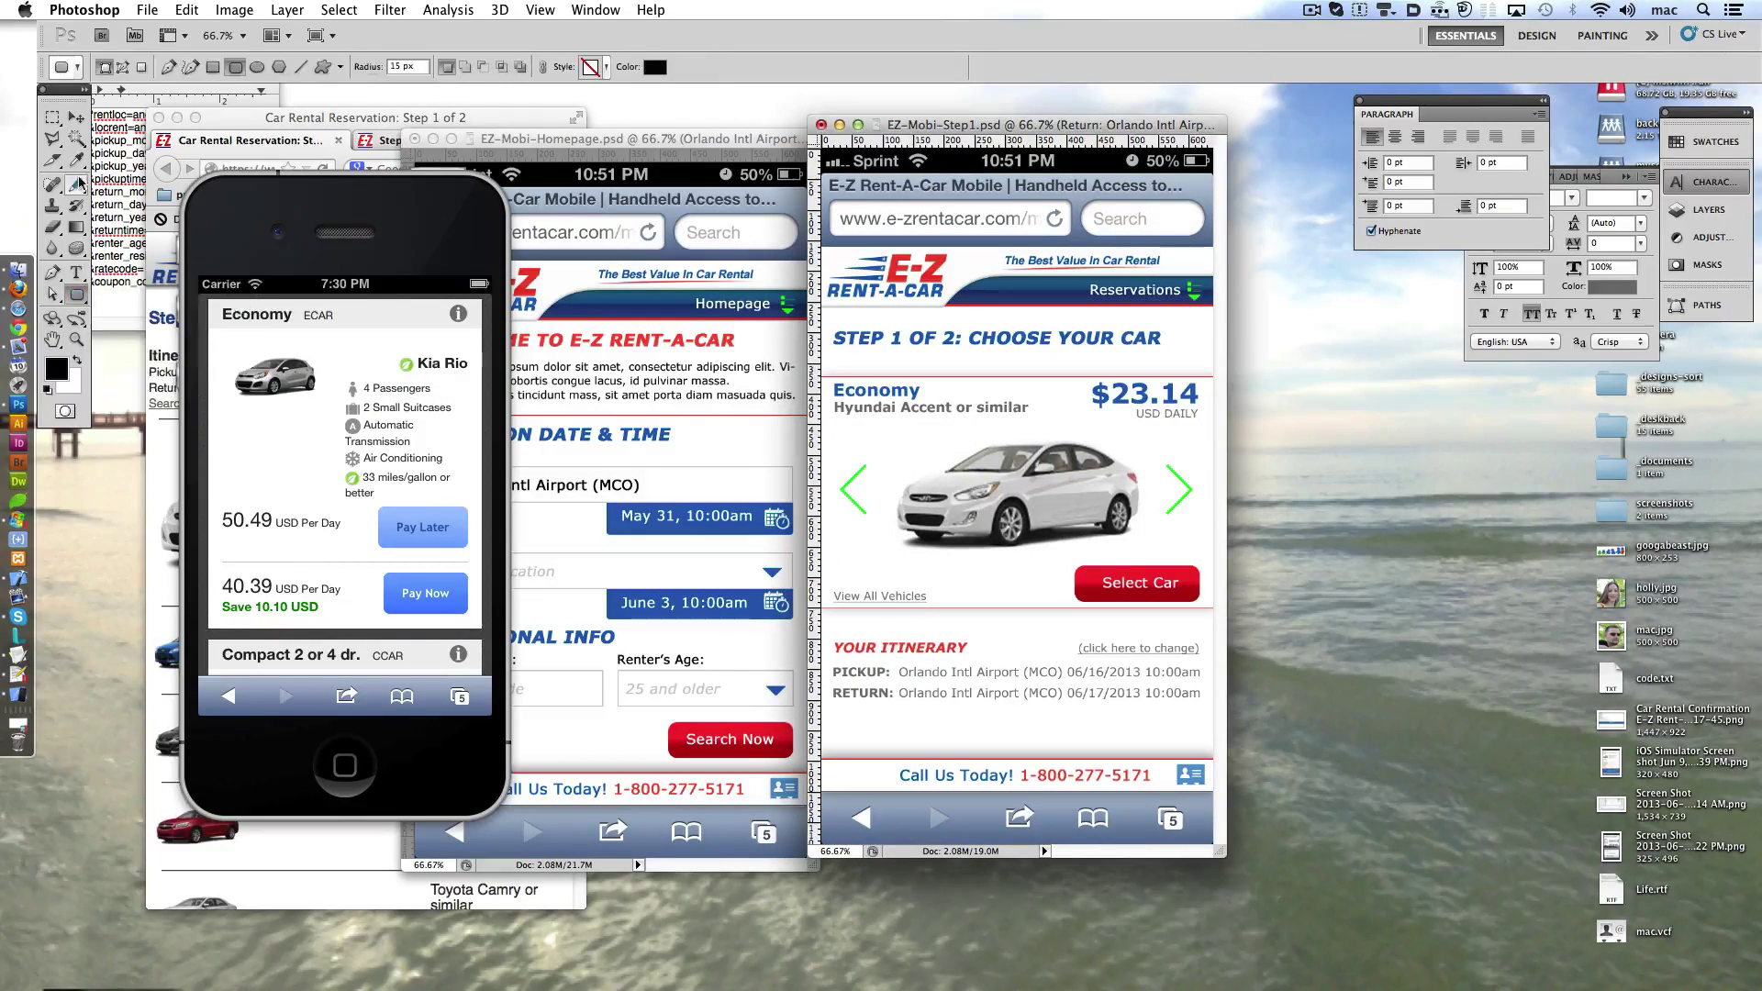
pyautogui.click(394, 67)
pyautogui.click(393, 69)
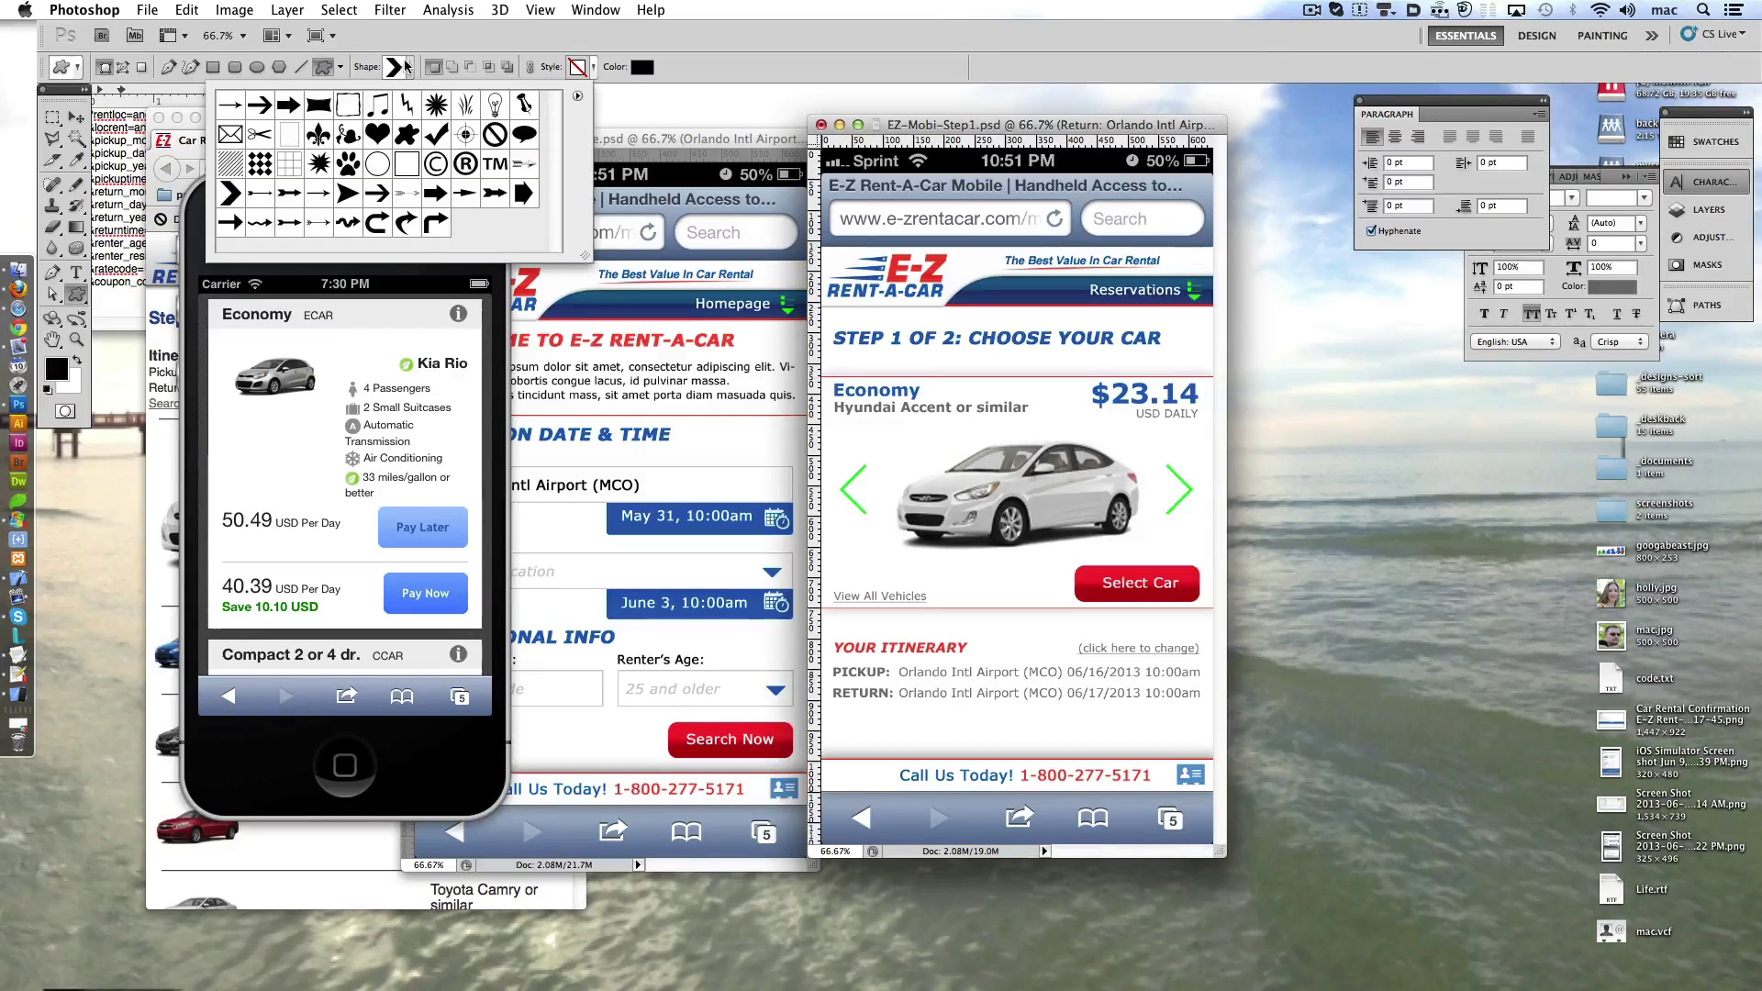
pyautogui.click(577, 95)
pyautogui.click(613, 397)
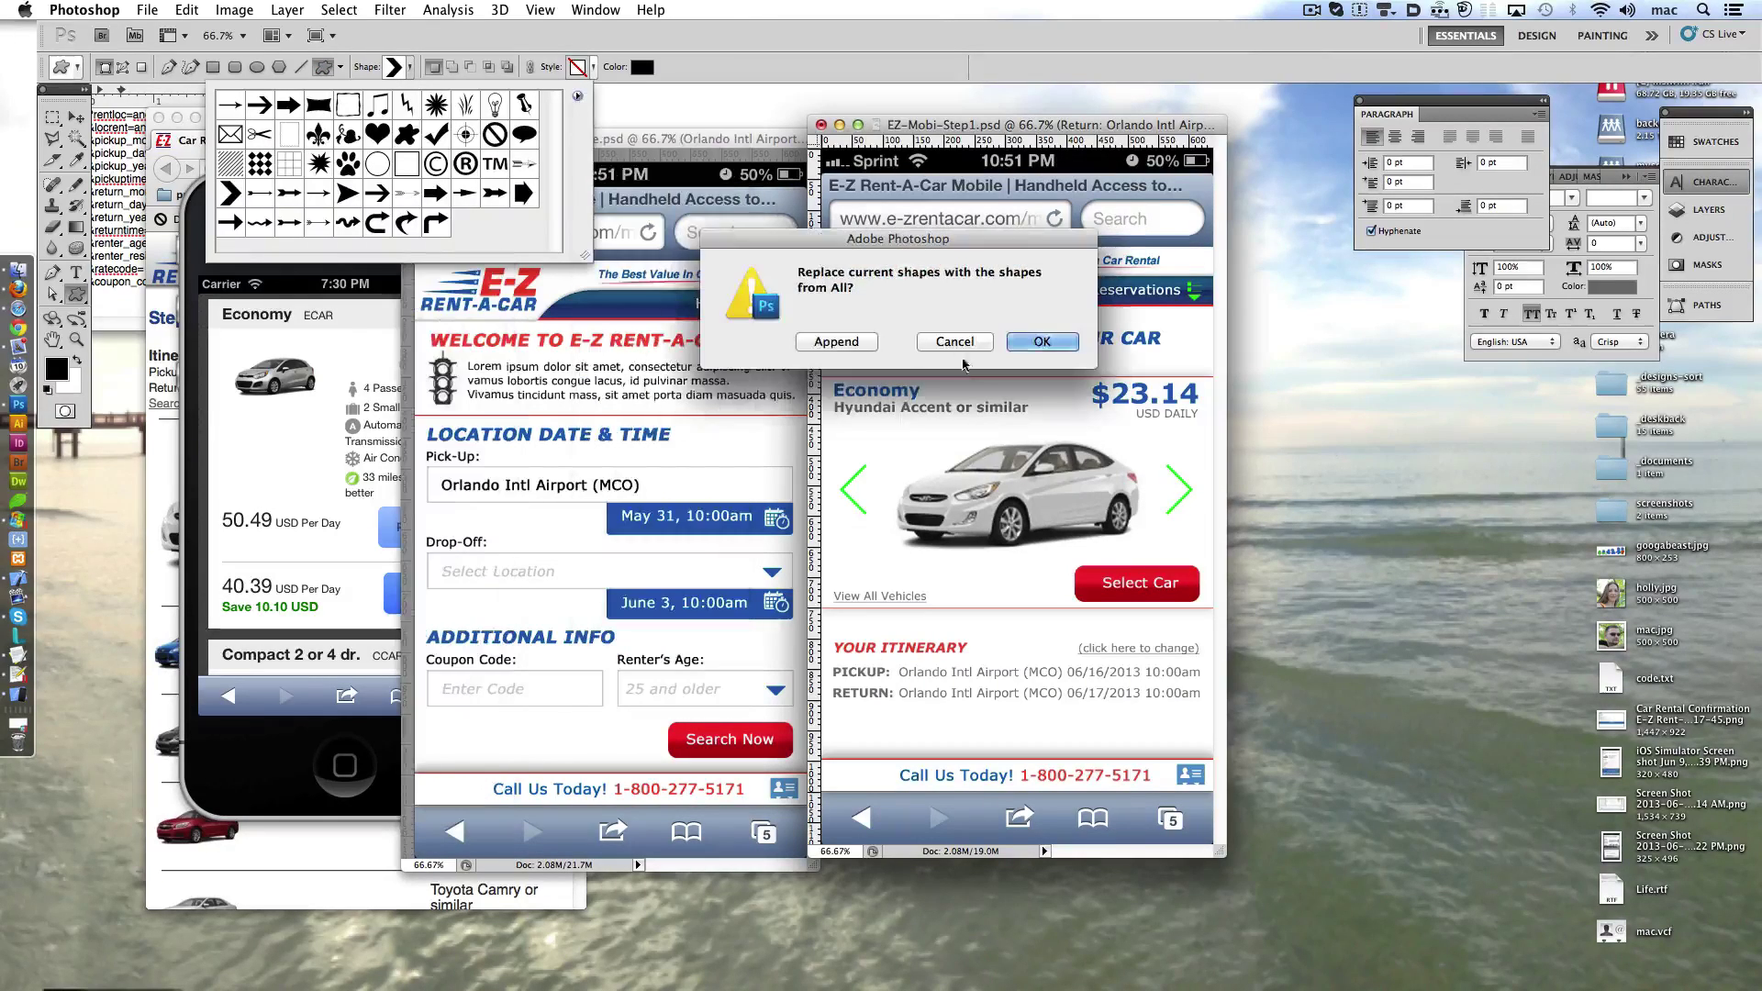
pyautogui.click(1041, 342)
pyautogui.moveTo(584, 255); pyautogui.dragTo(735, 596)
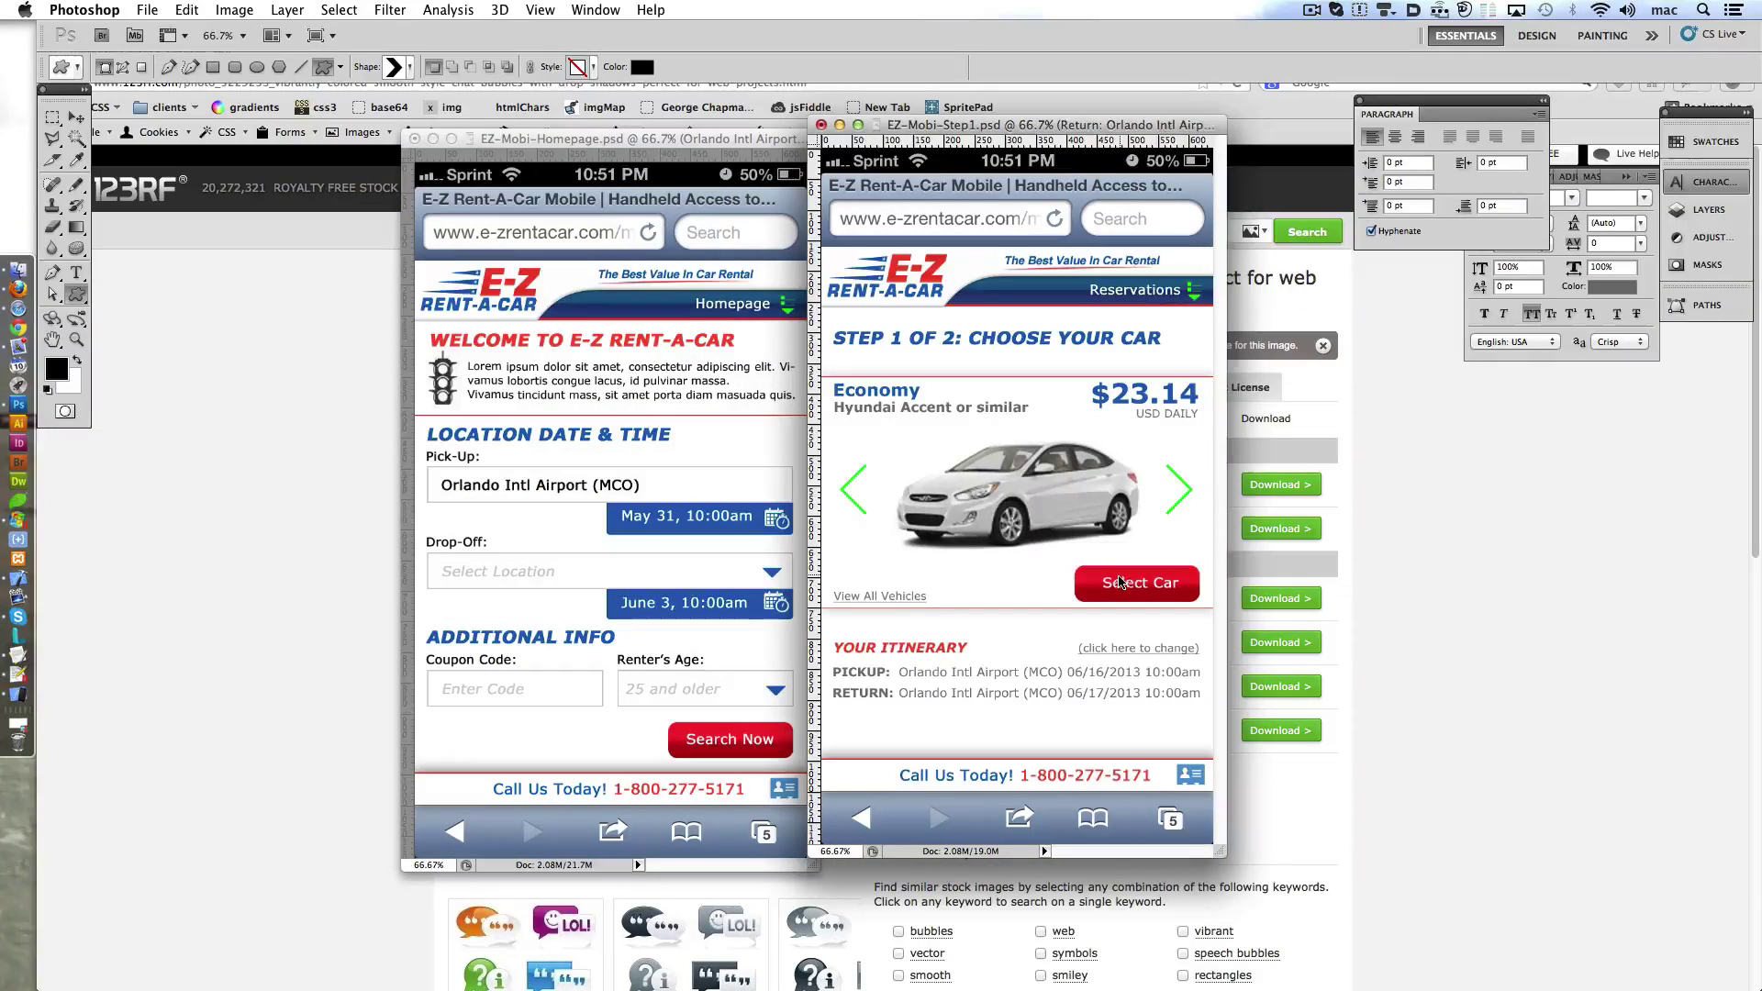
# - Paste the green info icon as a new layer over the car and zoom in on it
pyautogui.press('super+v')
pyautogui.press('z')
pyautogui.press('super+equal')
pyautogui.press('super+equal')
pyautogui.press('super+equal')
pyautogui.press('super+equal')
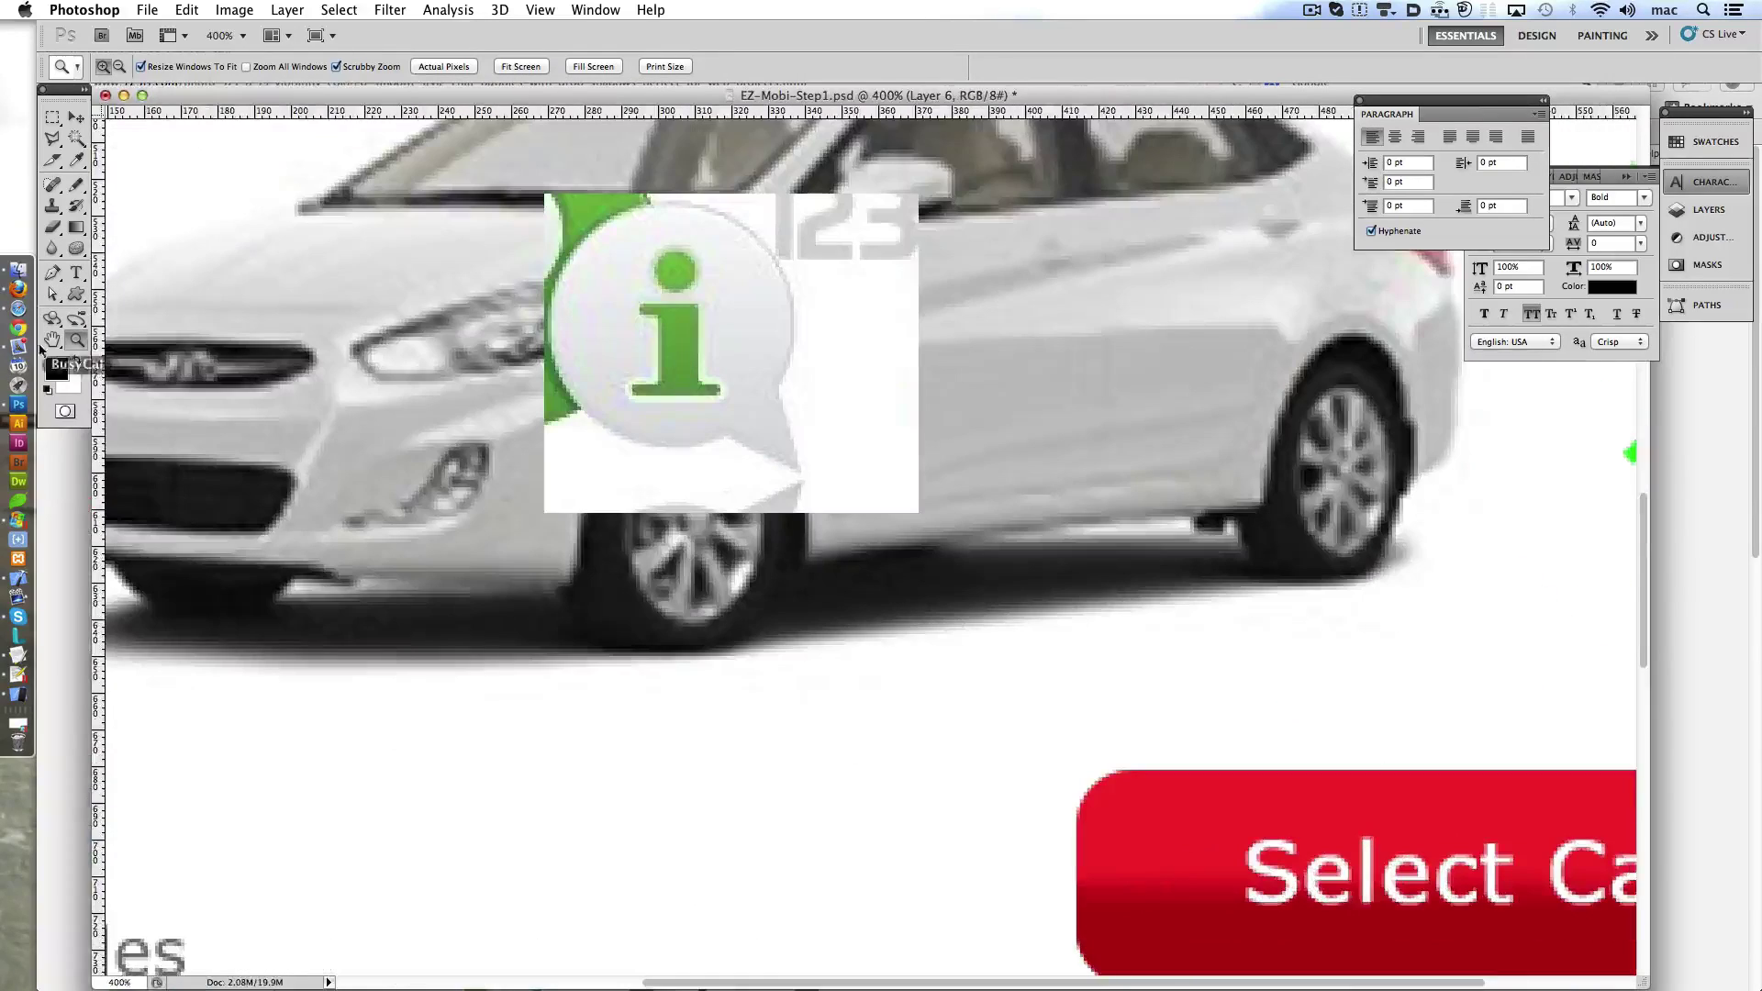
# - Add an 'i' text layer at 60 pt Regular in Goudy Old Style beside the icon
pyautogui.press('t')
pyautogui.click(749, 382)
pyautogui.write('i')
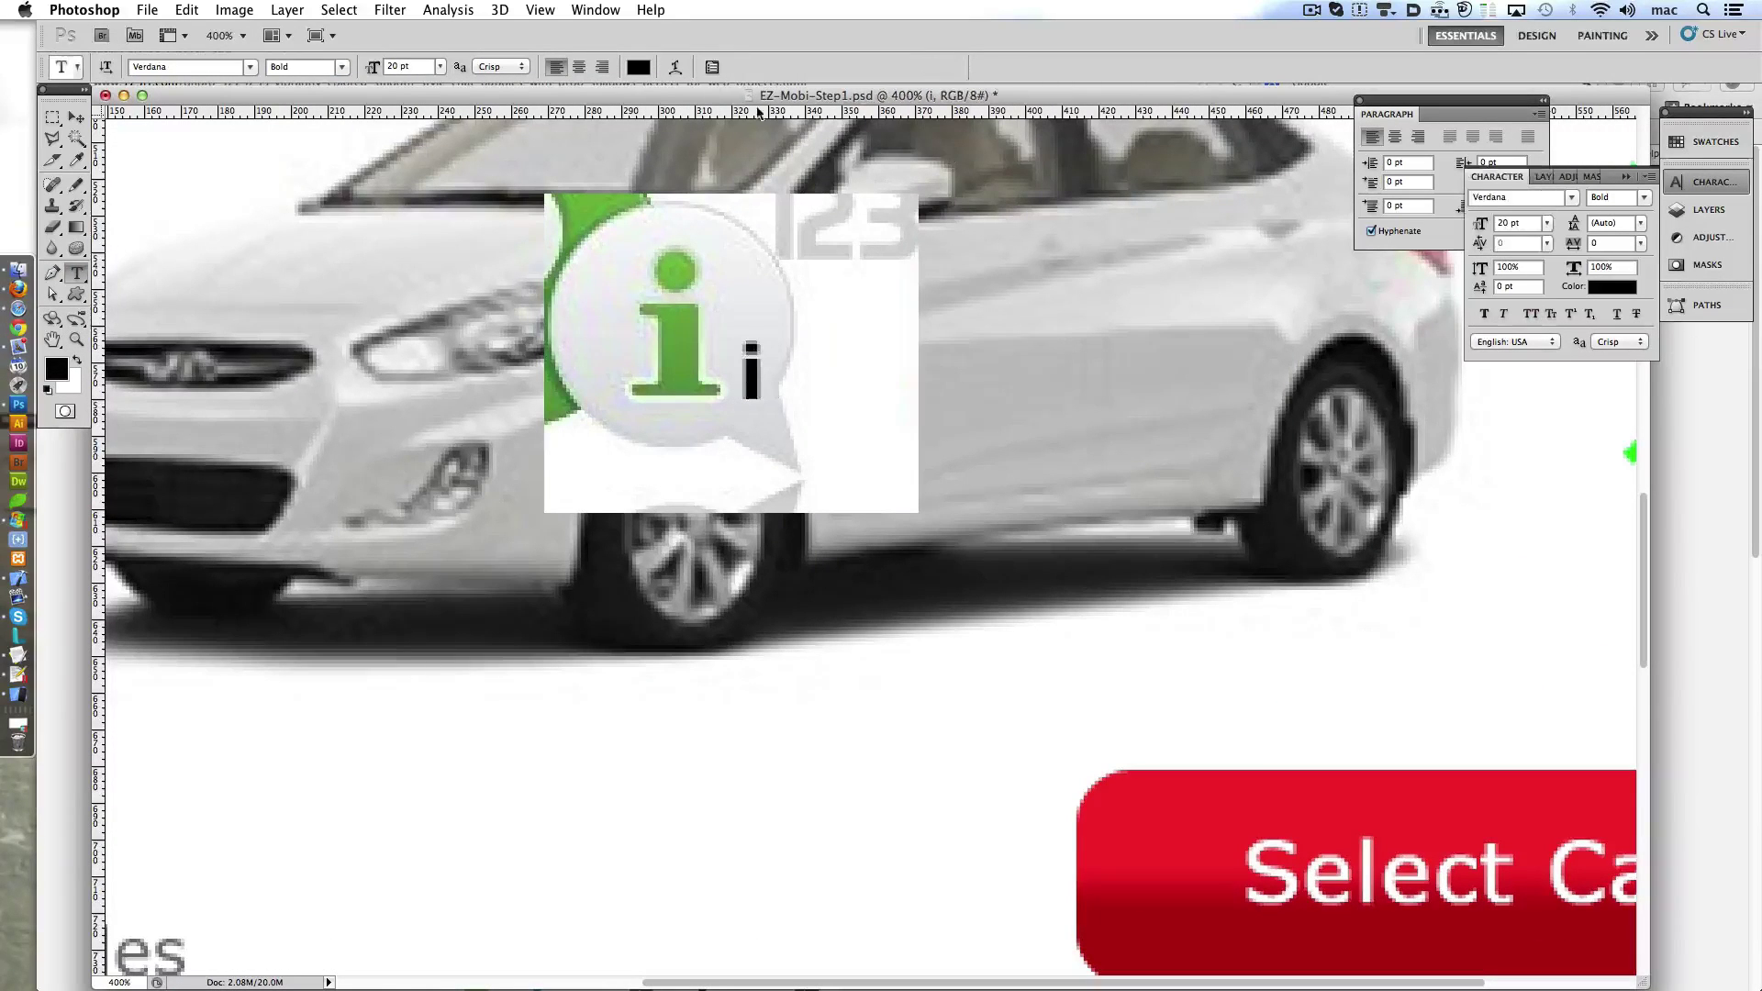
pyautogui.click(308, 66)
pyautogui.doubleClick(404, 66)
pyautogui.write('6')
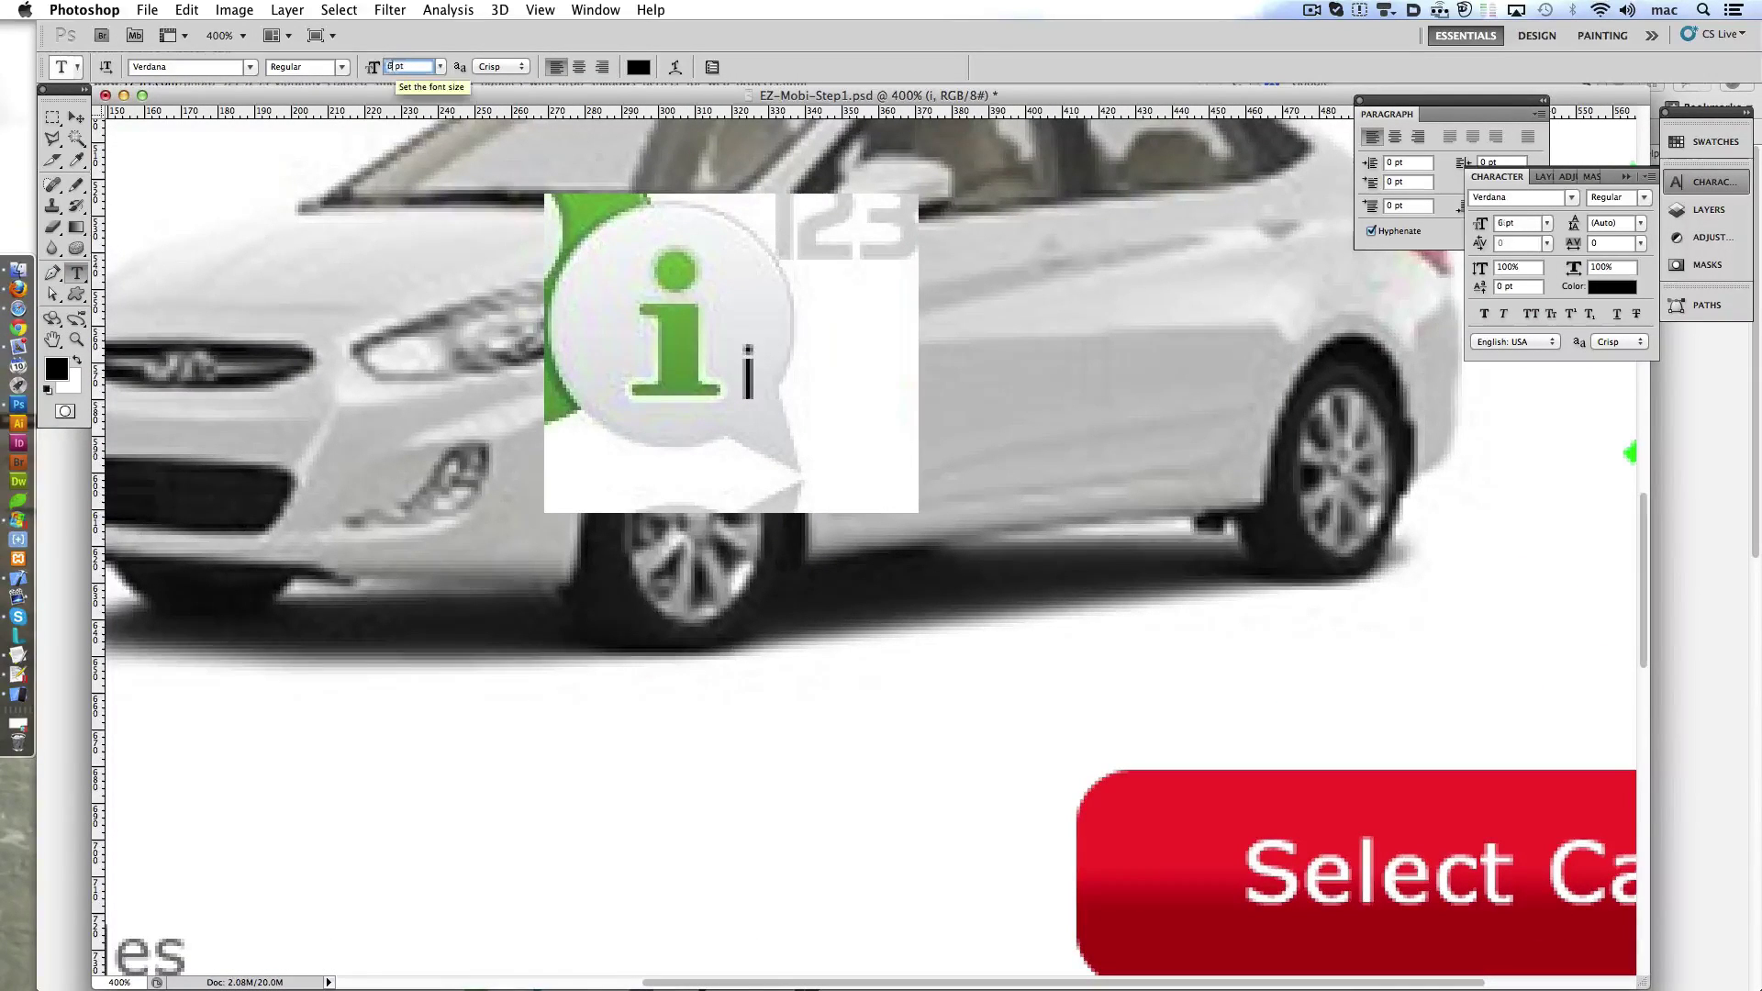
pyautogui.write('0')
pyautogui.press('Return')
pyautogui.click(249, 67)
pyautogui.click(229, 657)
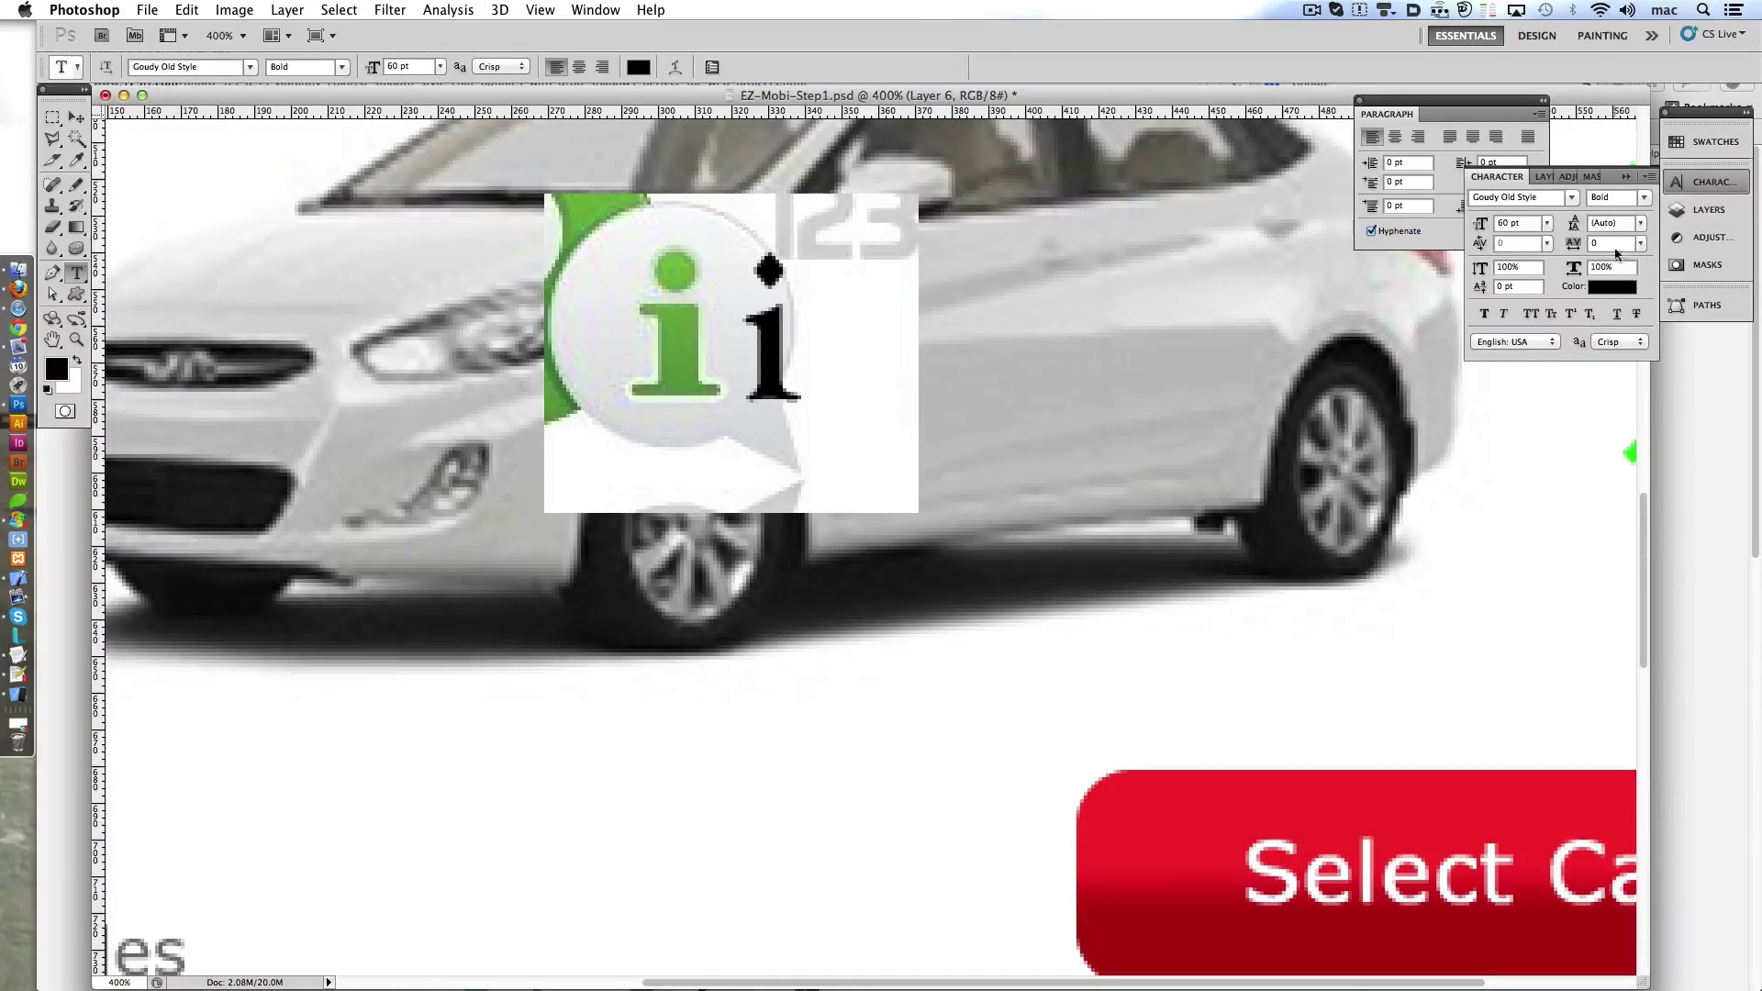
# - Move the 'i' text off the car door, up and to the right
pyautogui.click(1709, 209)
pyautogui.moveTo(807, 261); pyautogui.dragTo(538, 494)
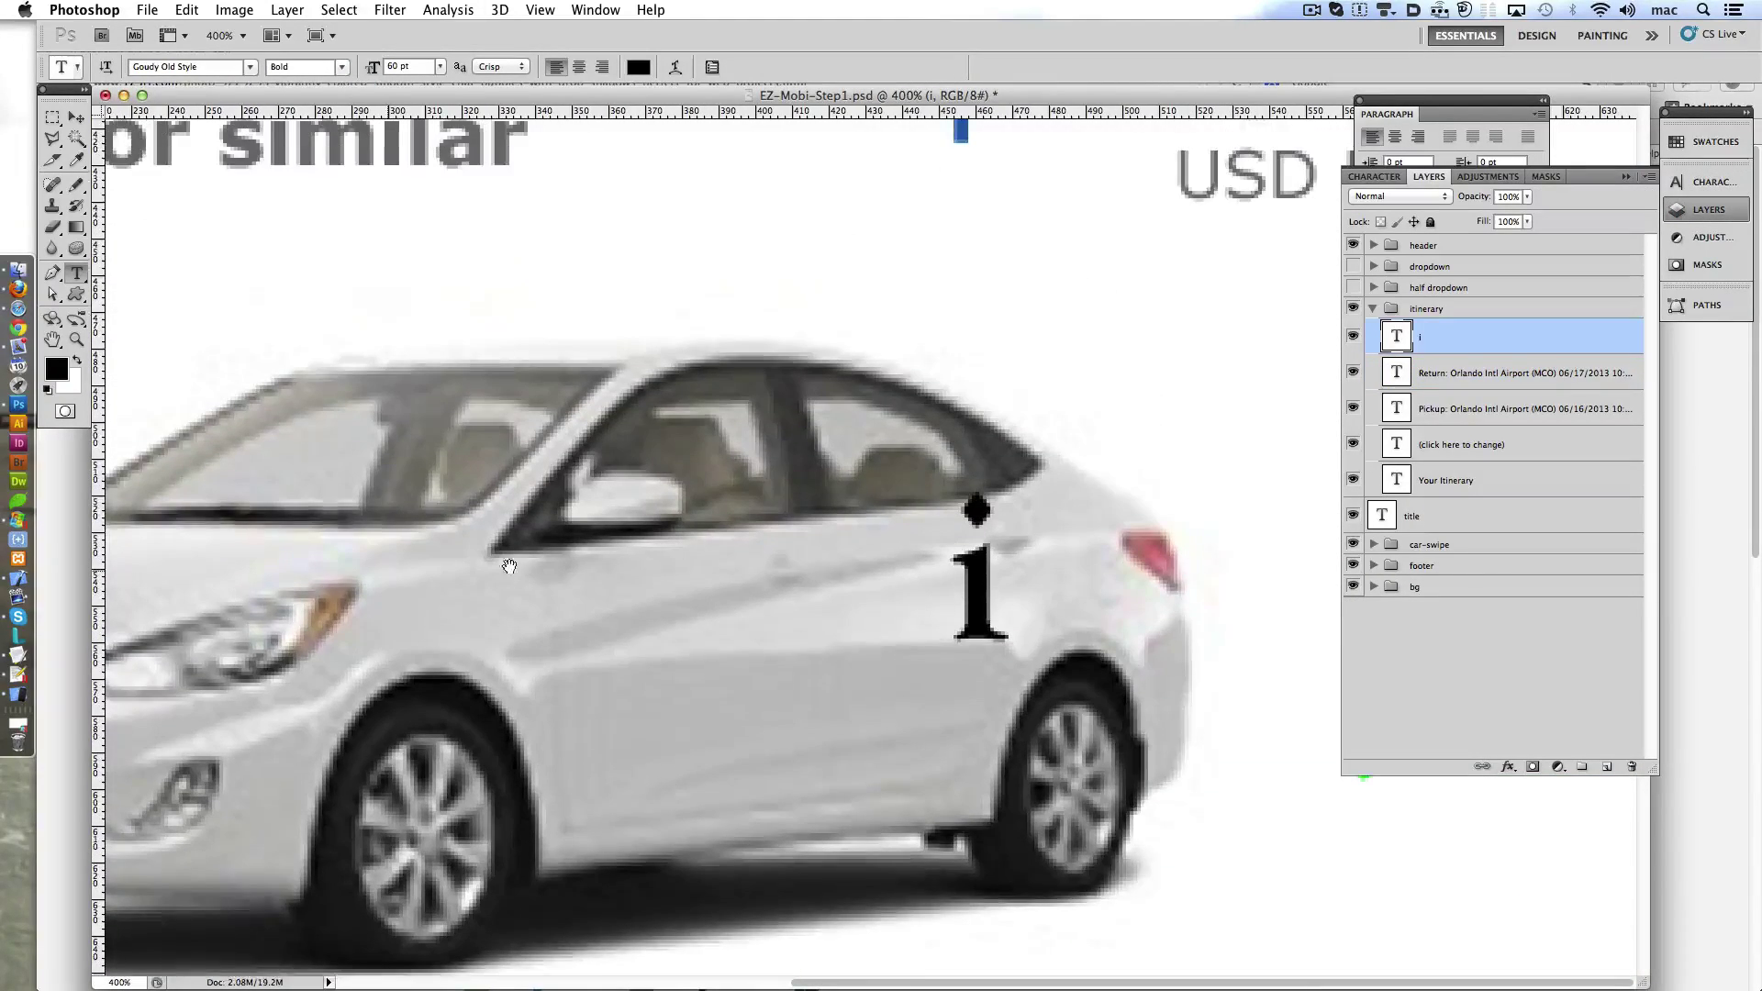
pyautogui.moveTo(978, 496); pyautogui.dragTo(1194, 422)
pyautogui.moveTo(909, 392)
pyautogui.mouseDown()
pyautogui.moveTo(854, 461)
pyautogui.moveTo(571, 468)
pyautogui.mouseUp()
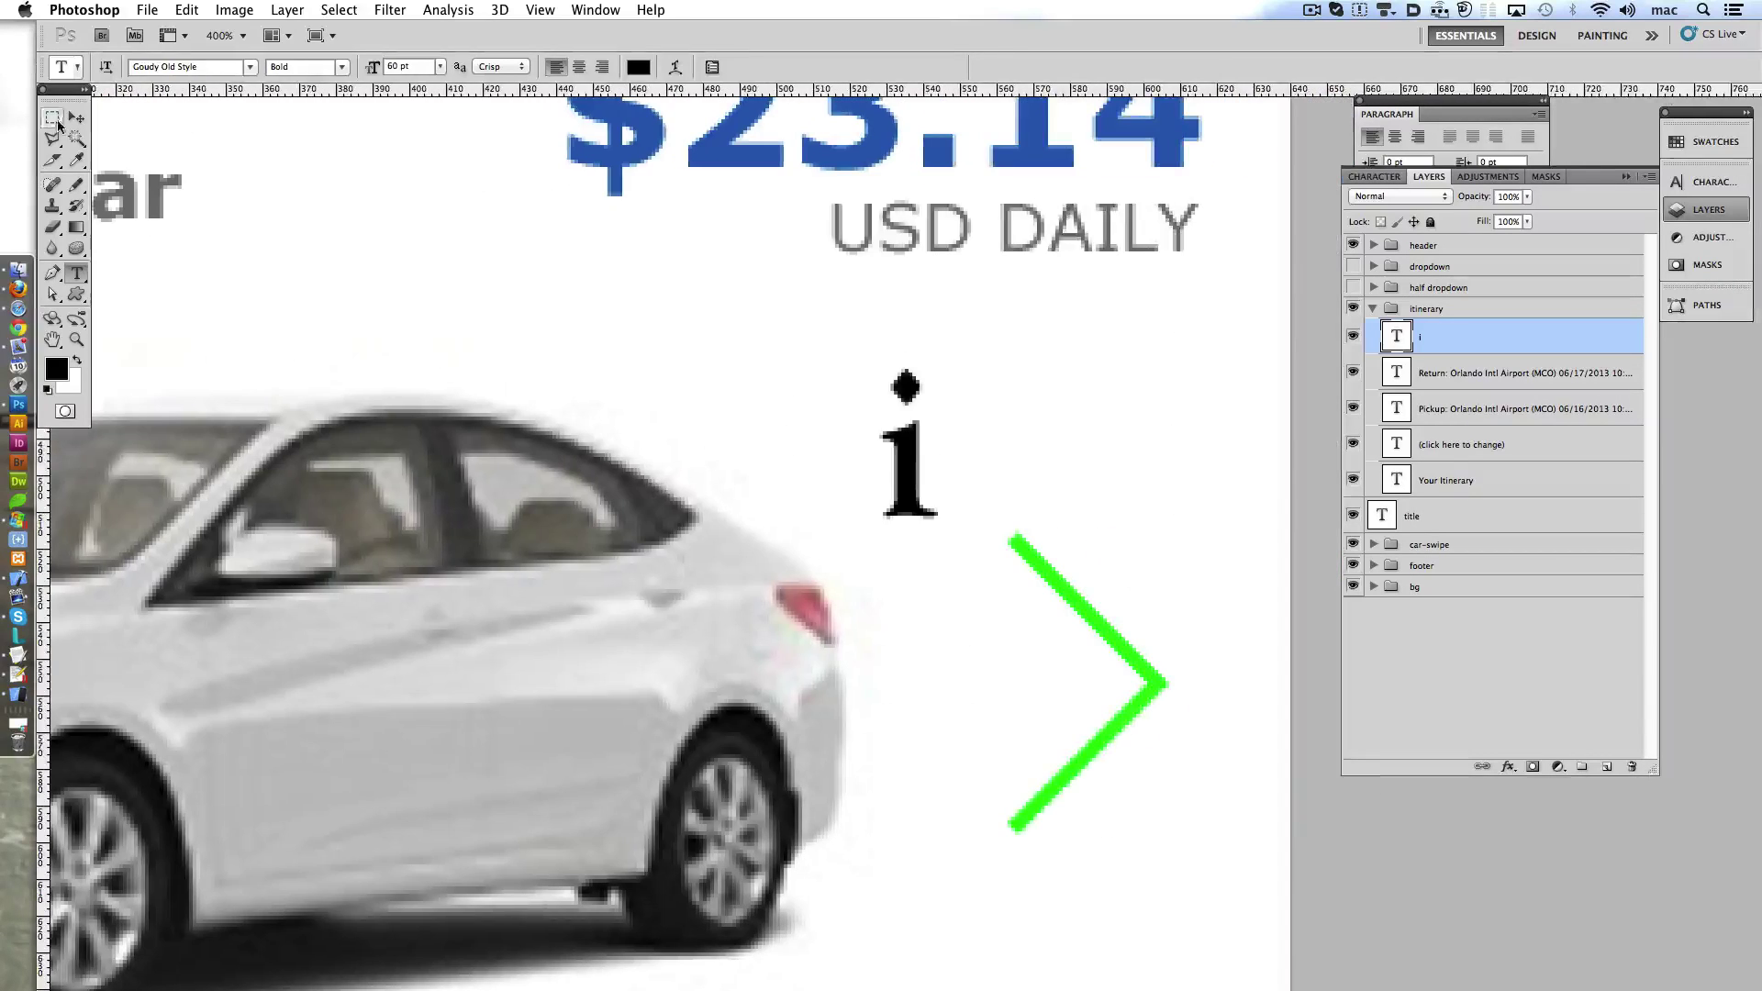
# - Fill an elliptical selection with grey #666666 on a new layer below the 'i'
pyautogui.press('m')
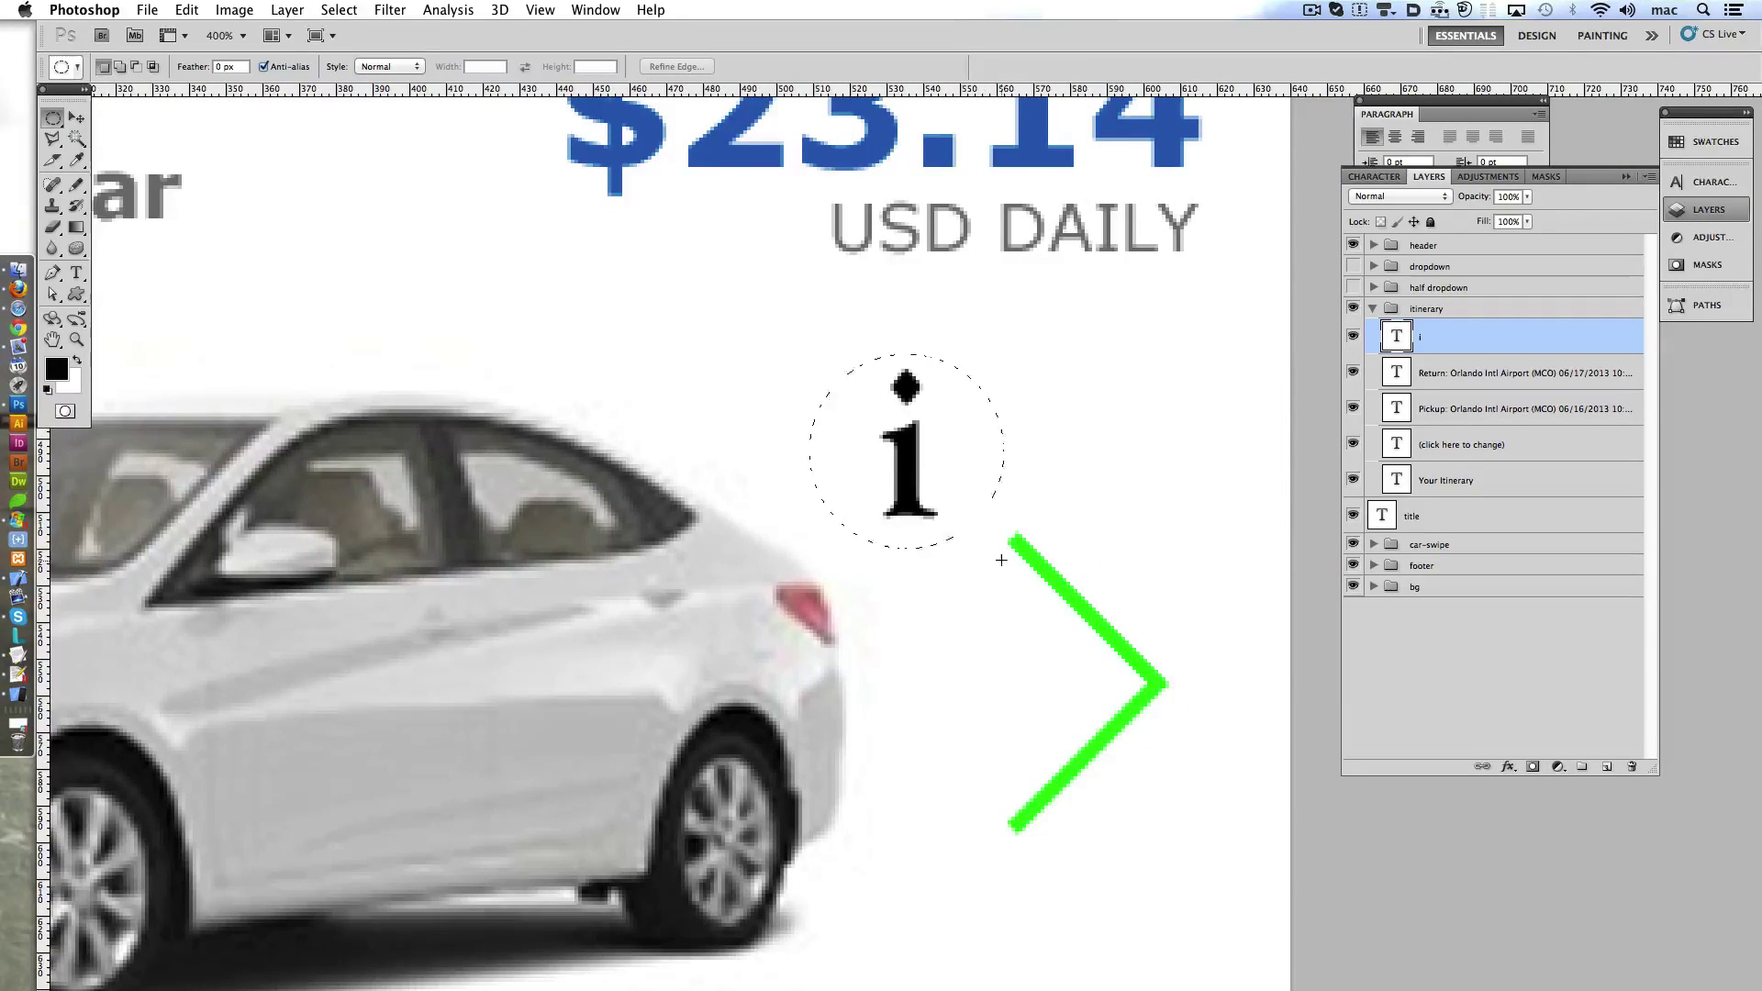
pyautogui.click(55, 368)
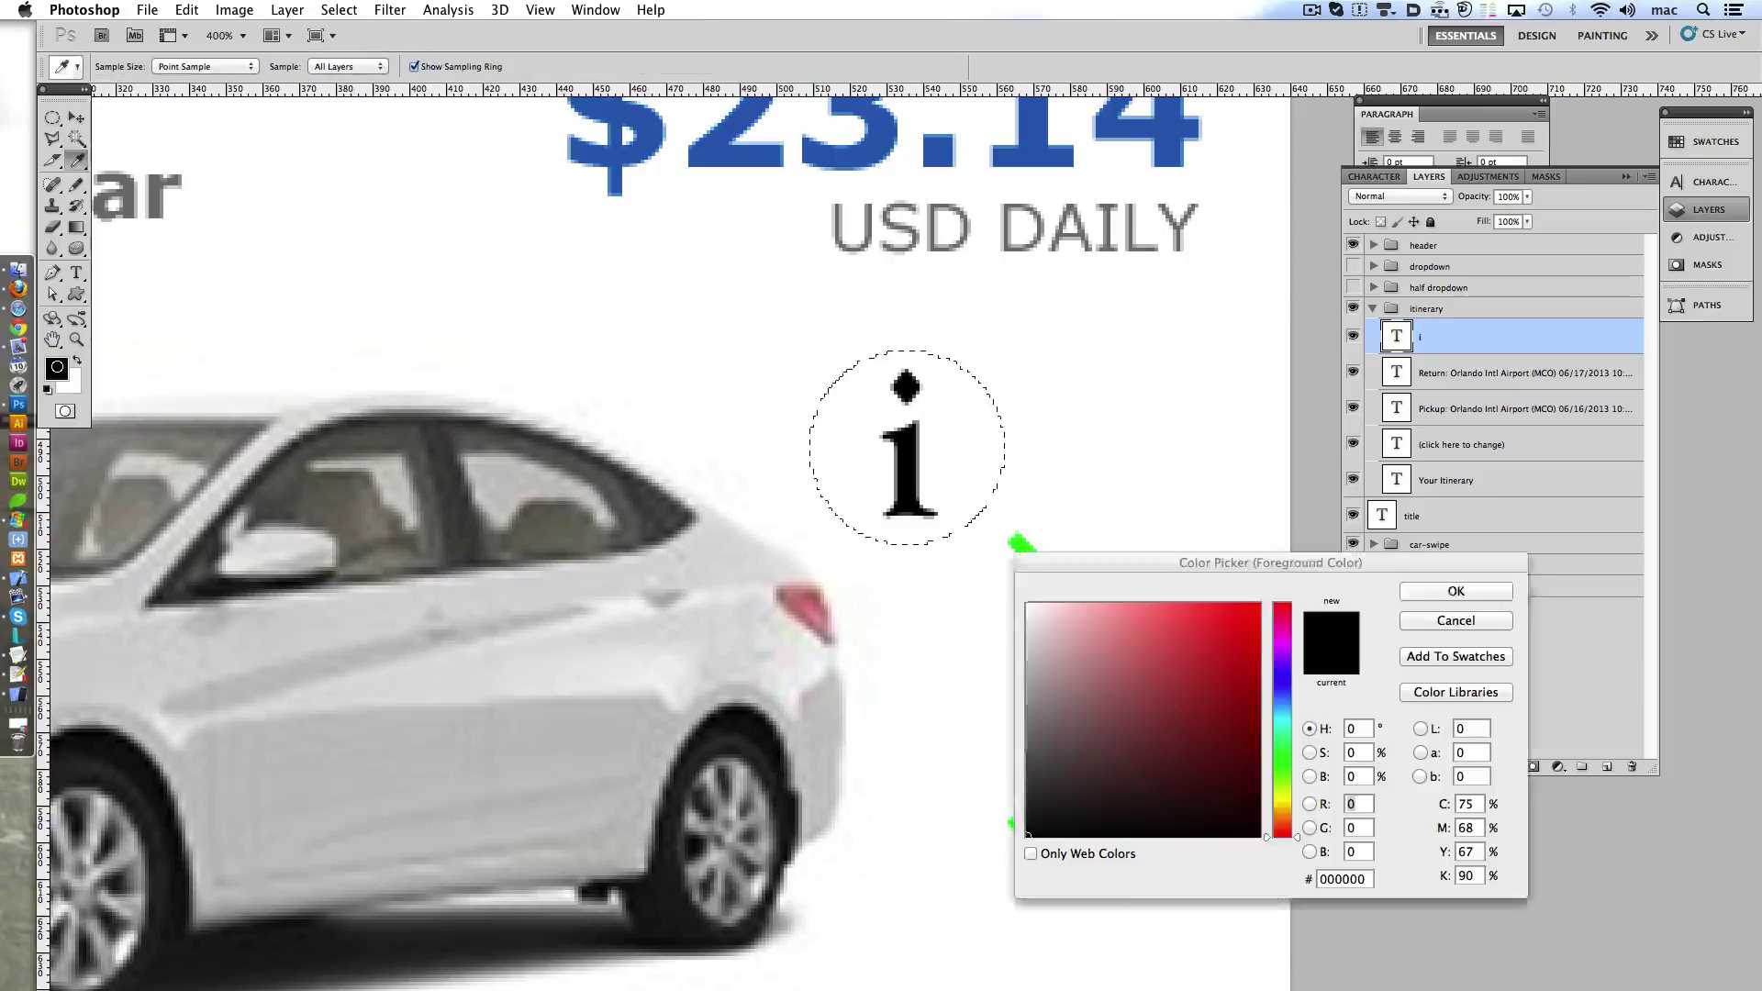
pyautogui.write('666666')
pyautogui.press('Return')
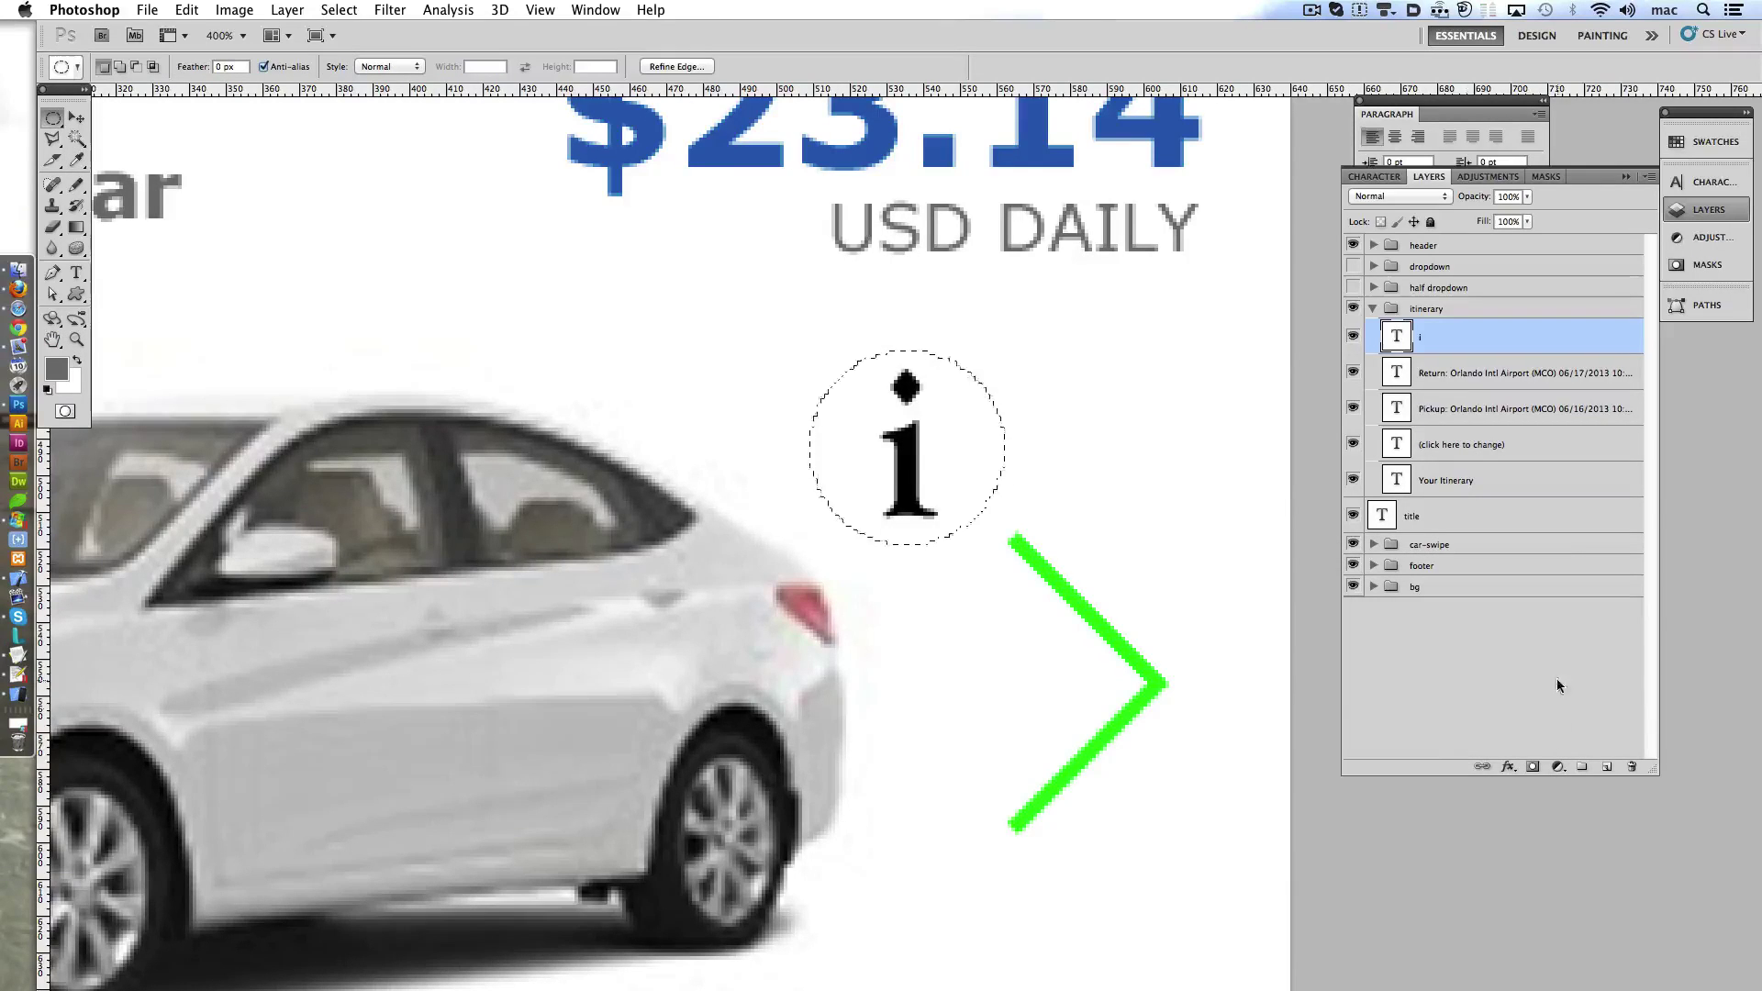
pyautogui.hotkey('alt', '[')
pyautogui.click(1605, 767)
pyautogui.hotkey('alt', 'BackSpace')
pyautogui.hotkey('ctrl', 'd')
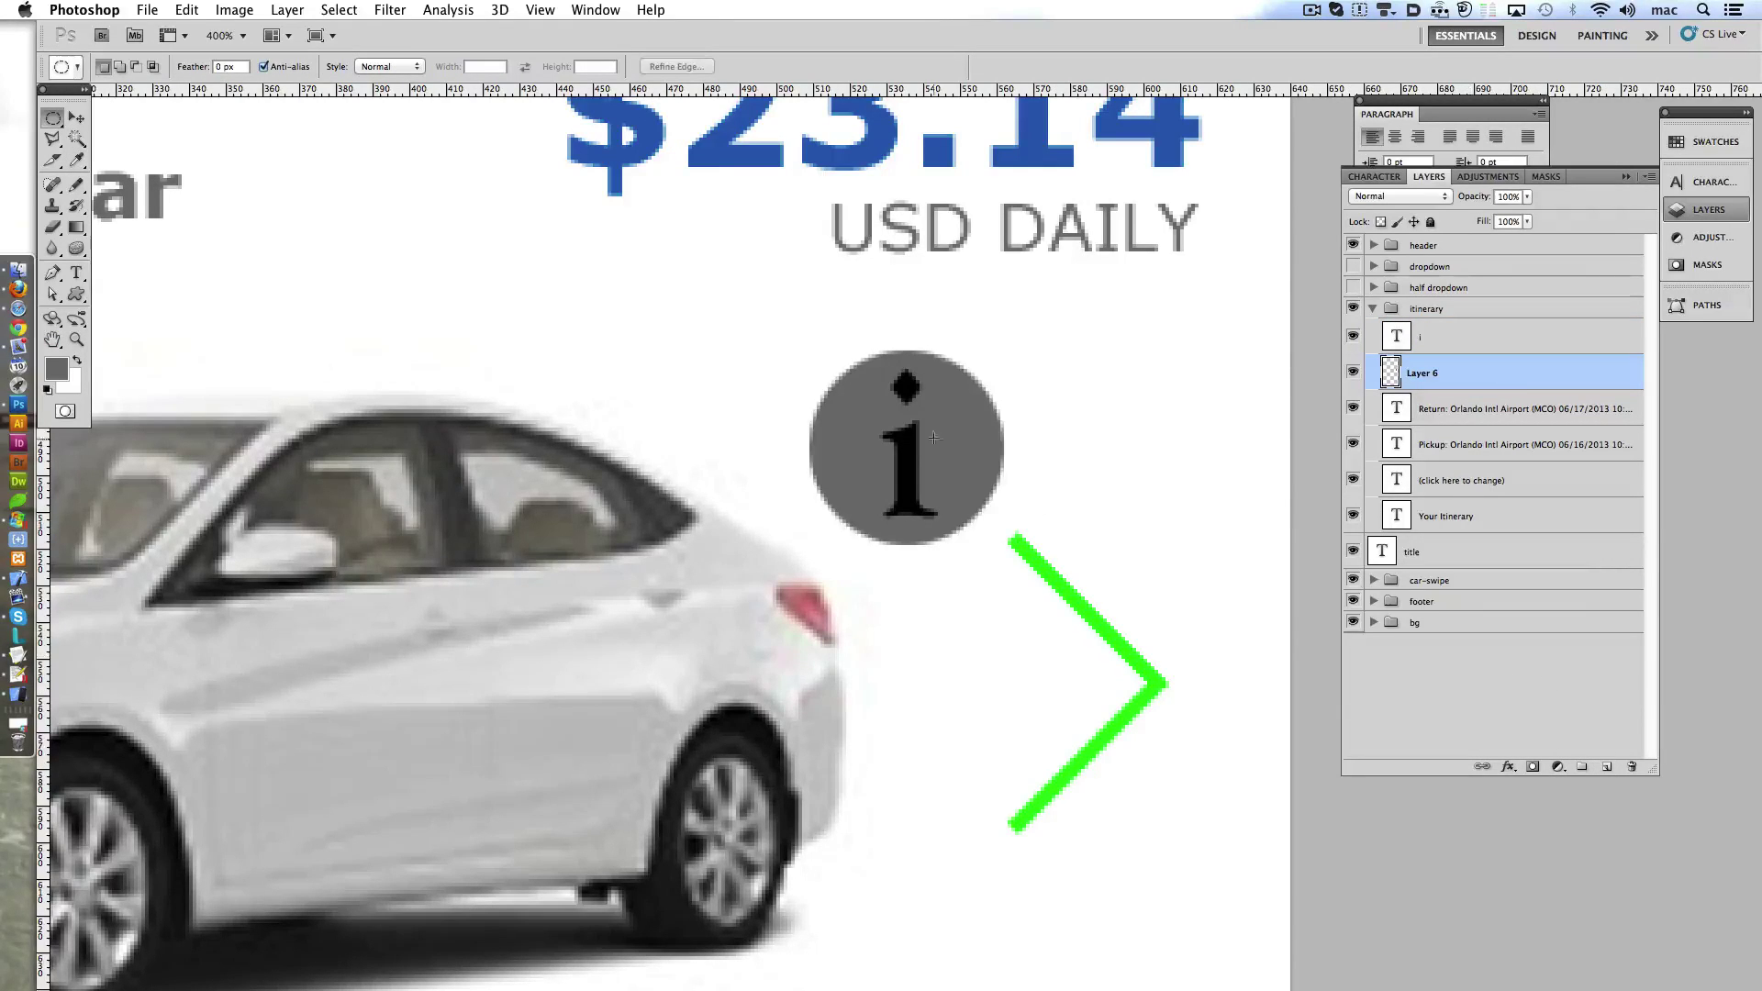
# - Recolour the 'i' text white (#ffffff) and view the mockup at 100%
pyautogui.hotkey('alt', ']')
pyautogui.press('t')
pyautogui.click(638, 67)
pyautogui.write('ffffff')
pyautogui.press('Return')
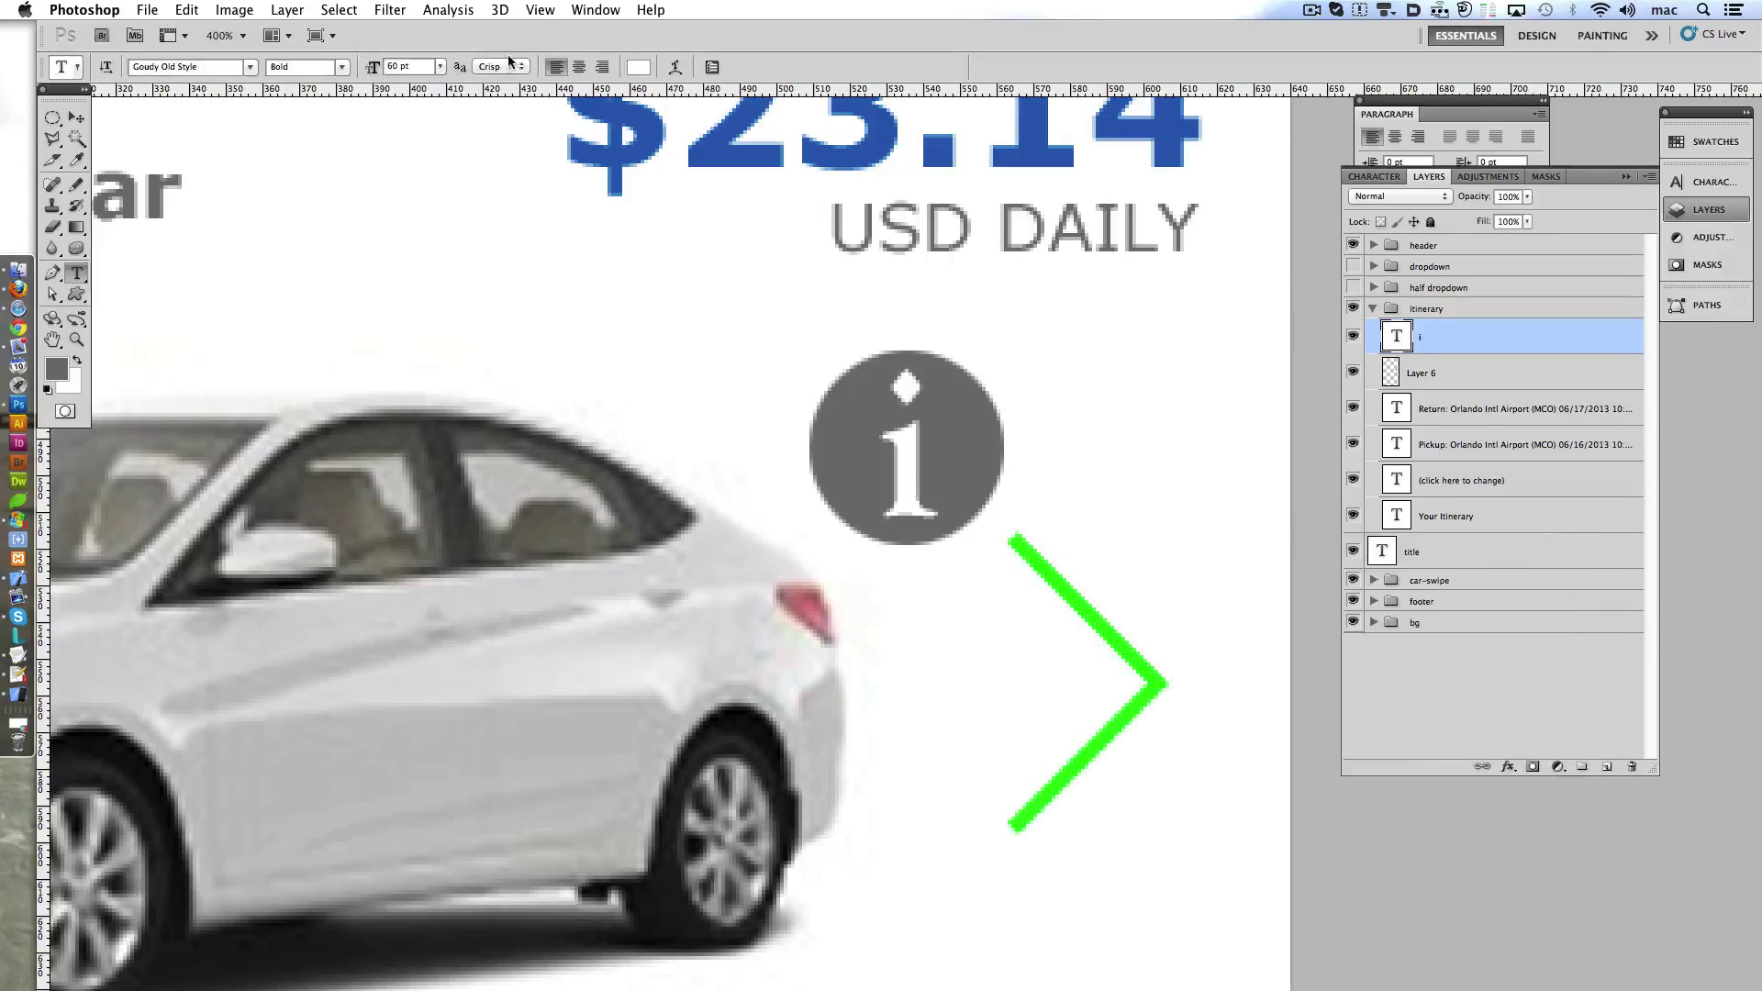
pyautogui.doubleClick(76, 340)
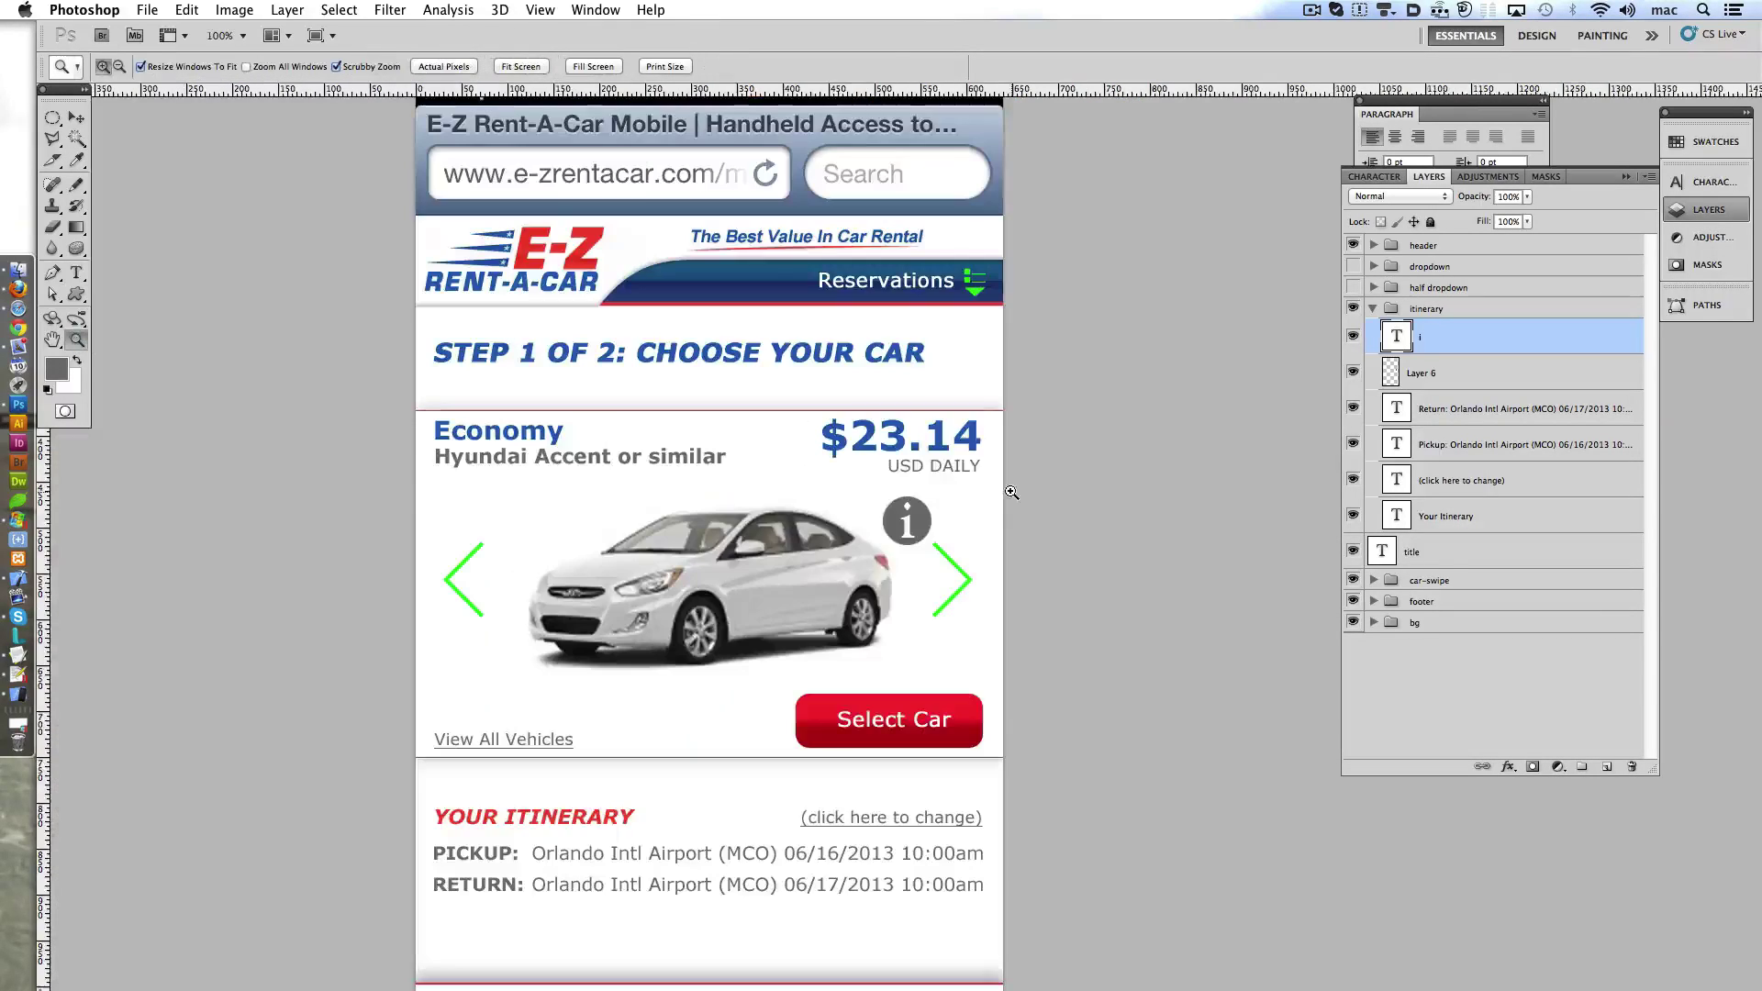
# - Shrink the info icon, merge the 'i' and grey circle, and move it under 'Hyundai Accent or similar'
pyautogui.keyDown('ctrl'); pyautogui.keyDown('shift'); pyautogui.click(911, 530); pyautogui.keyUp('shift'); pyautogui.keyUp('ctrl')
pyautogui.hotkey('ctrl', 't')
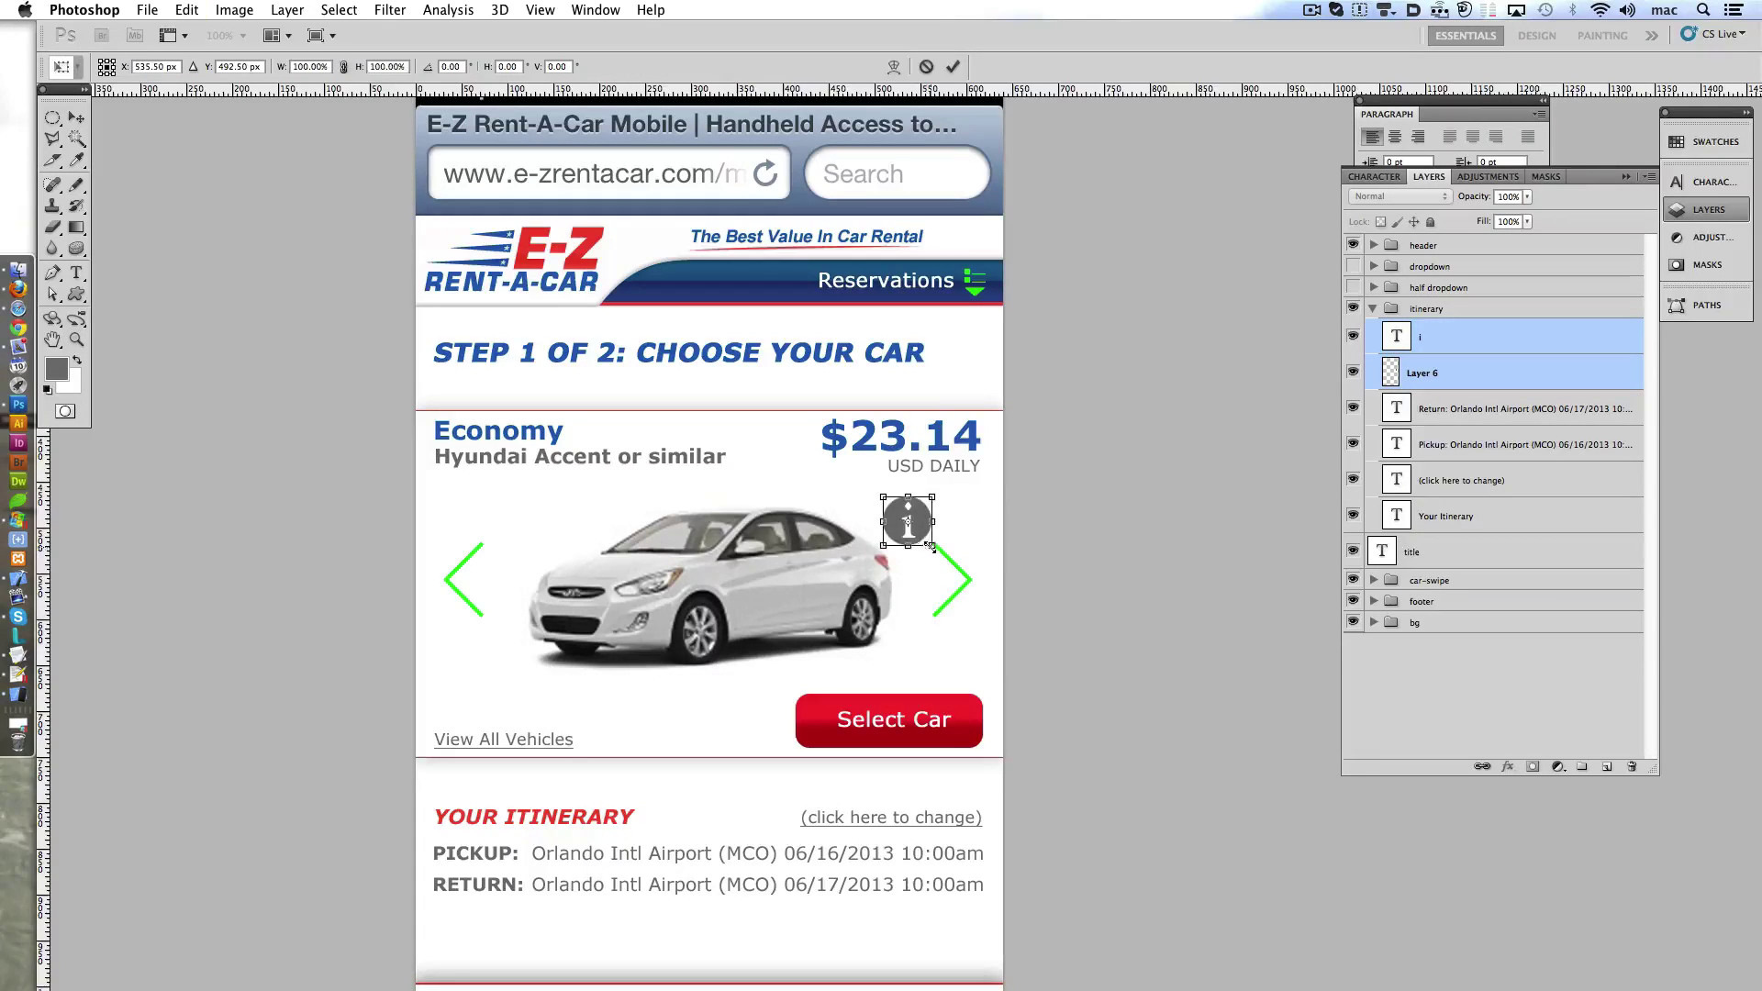
pyautogui.moveTo(930, 547); pyautogui.dragTo(908, 522)
pyautogui.press('Return')
pyautogui.press('z')
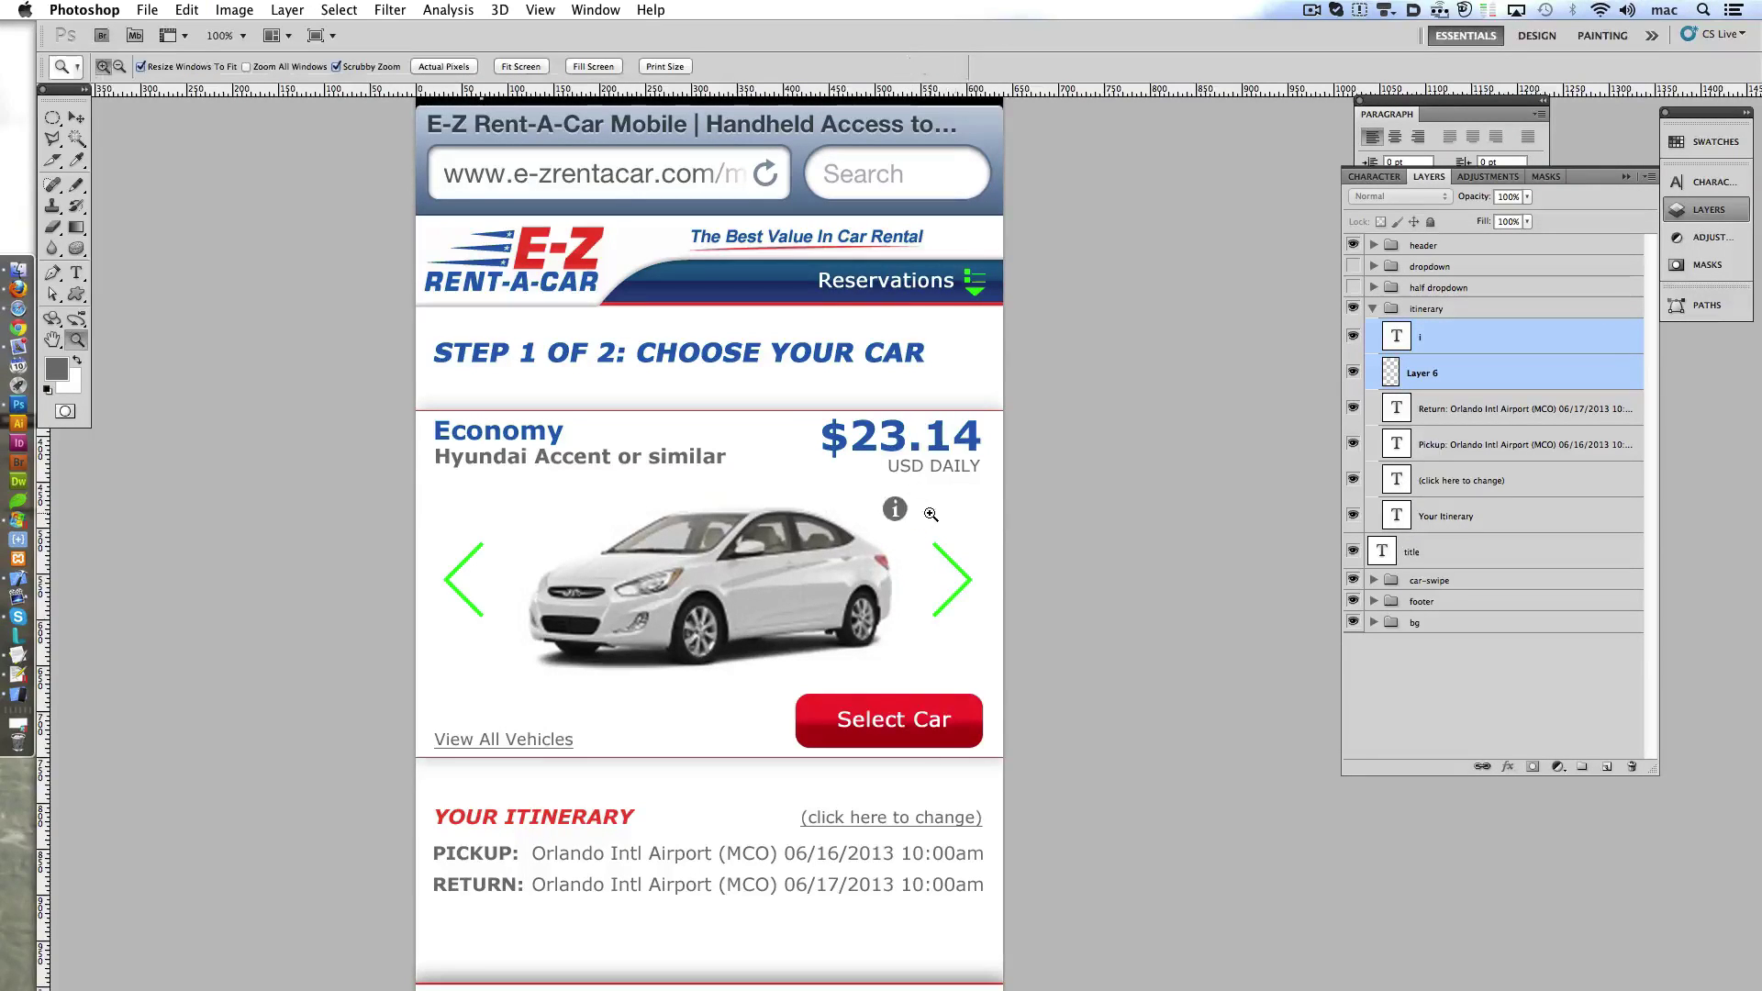
pyautogui.hotkey('ctrl', 't')
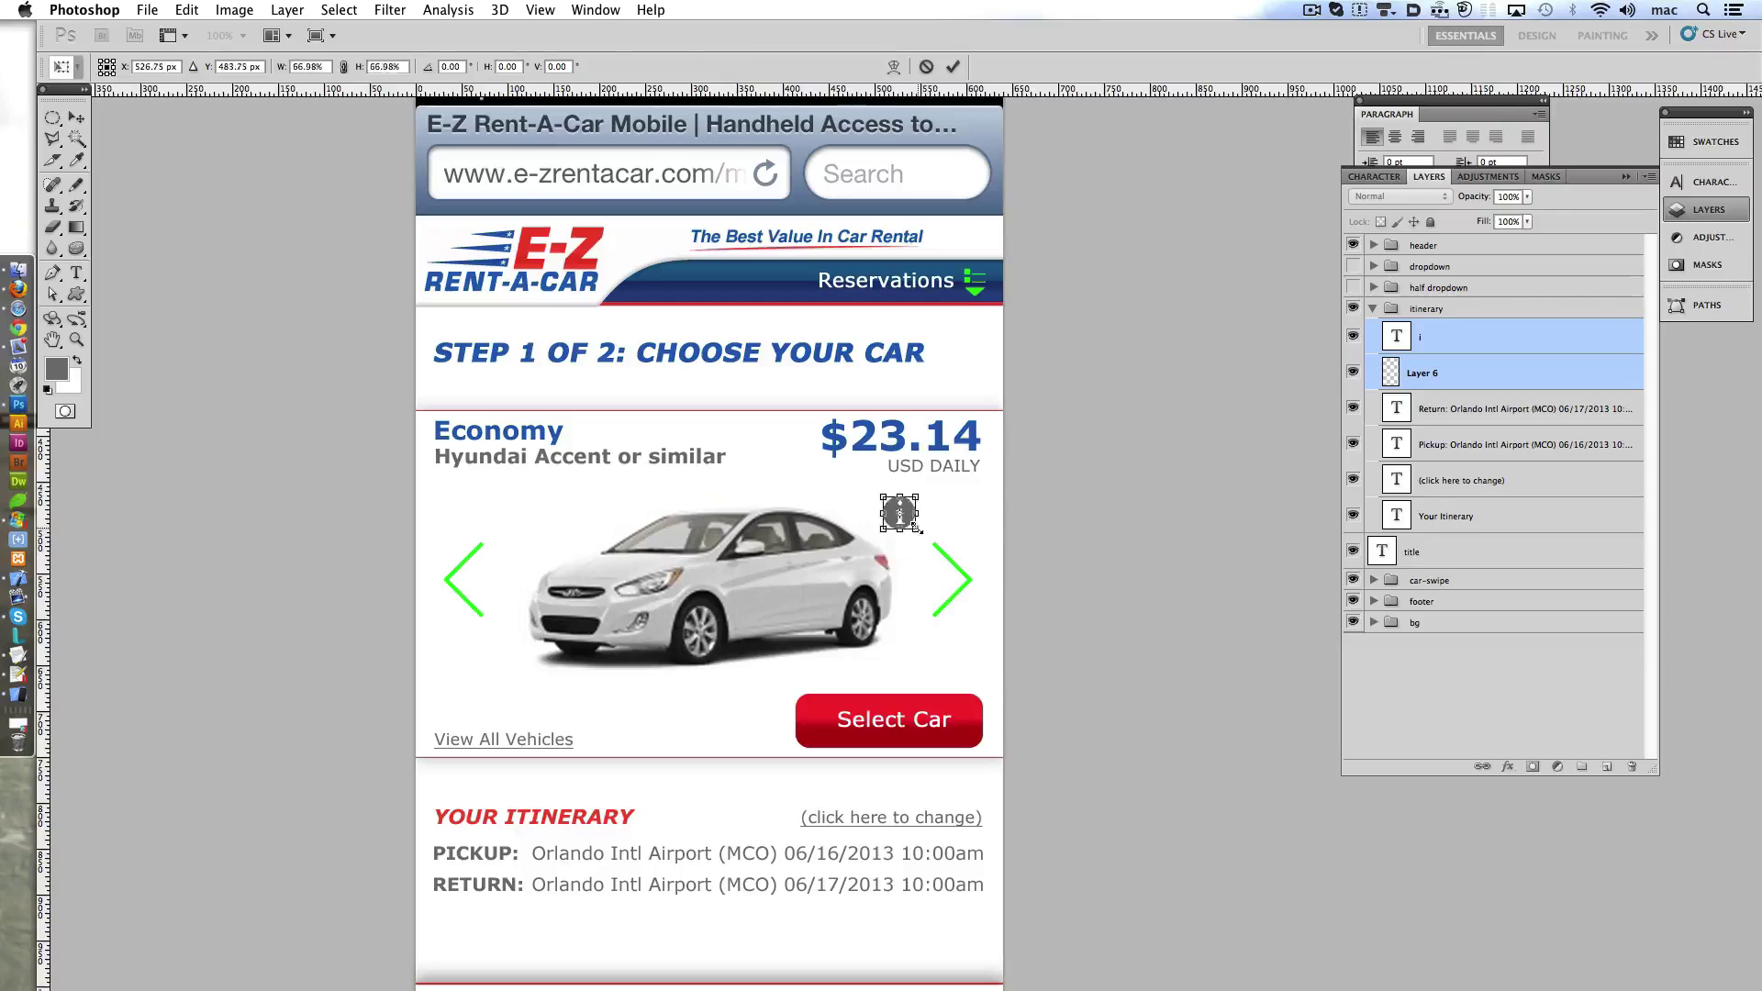
pyautogui.press('Return')
pyautogui.hotkey('ctrl', 'e')
pyautogui.hotkey('ctrl', 't')
pyautogui.moveTo(918, 530); pyautogui.dragTo(452, 489)
pyautogui.press('Return')
# - Align the info icon precisely against the layout guides
pyautogui.hotkey('ctrl', ';')
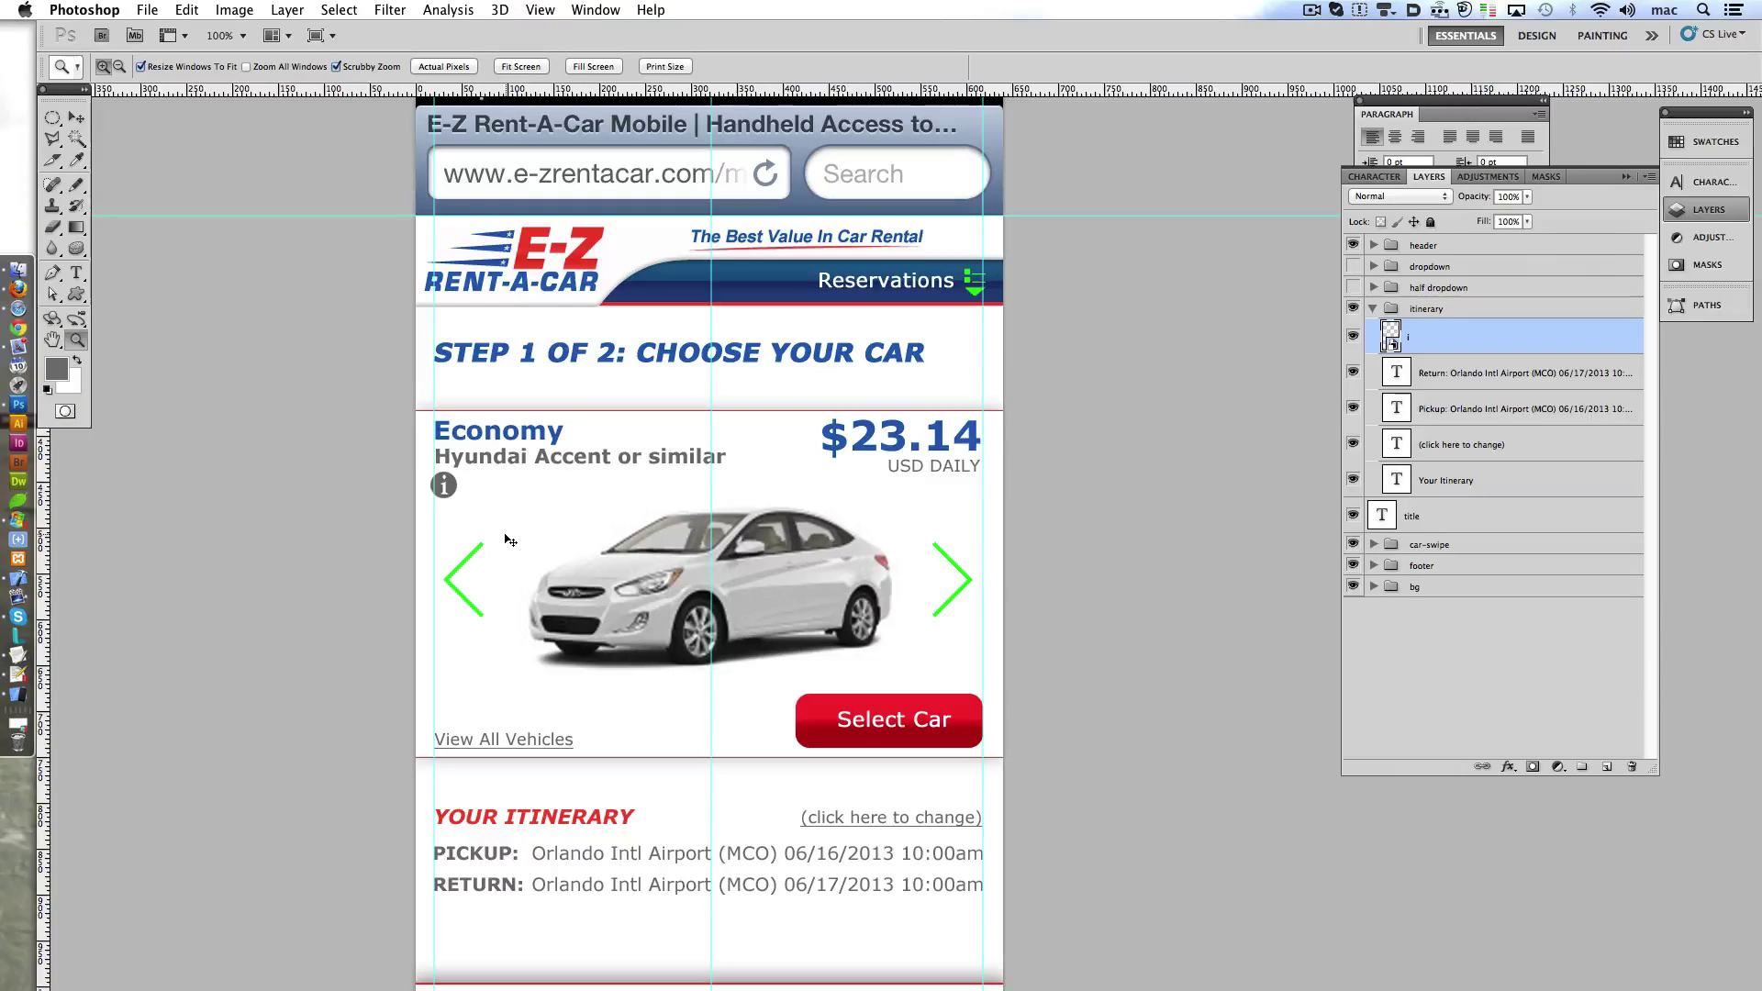
pyautogui.moveTo(510, 541); pyautogui.dragTo(515, 541)
pyautogui.hotkey('ctrl', 't')
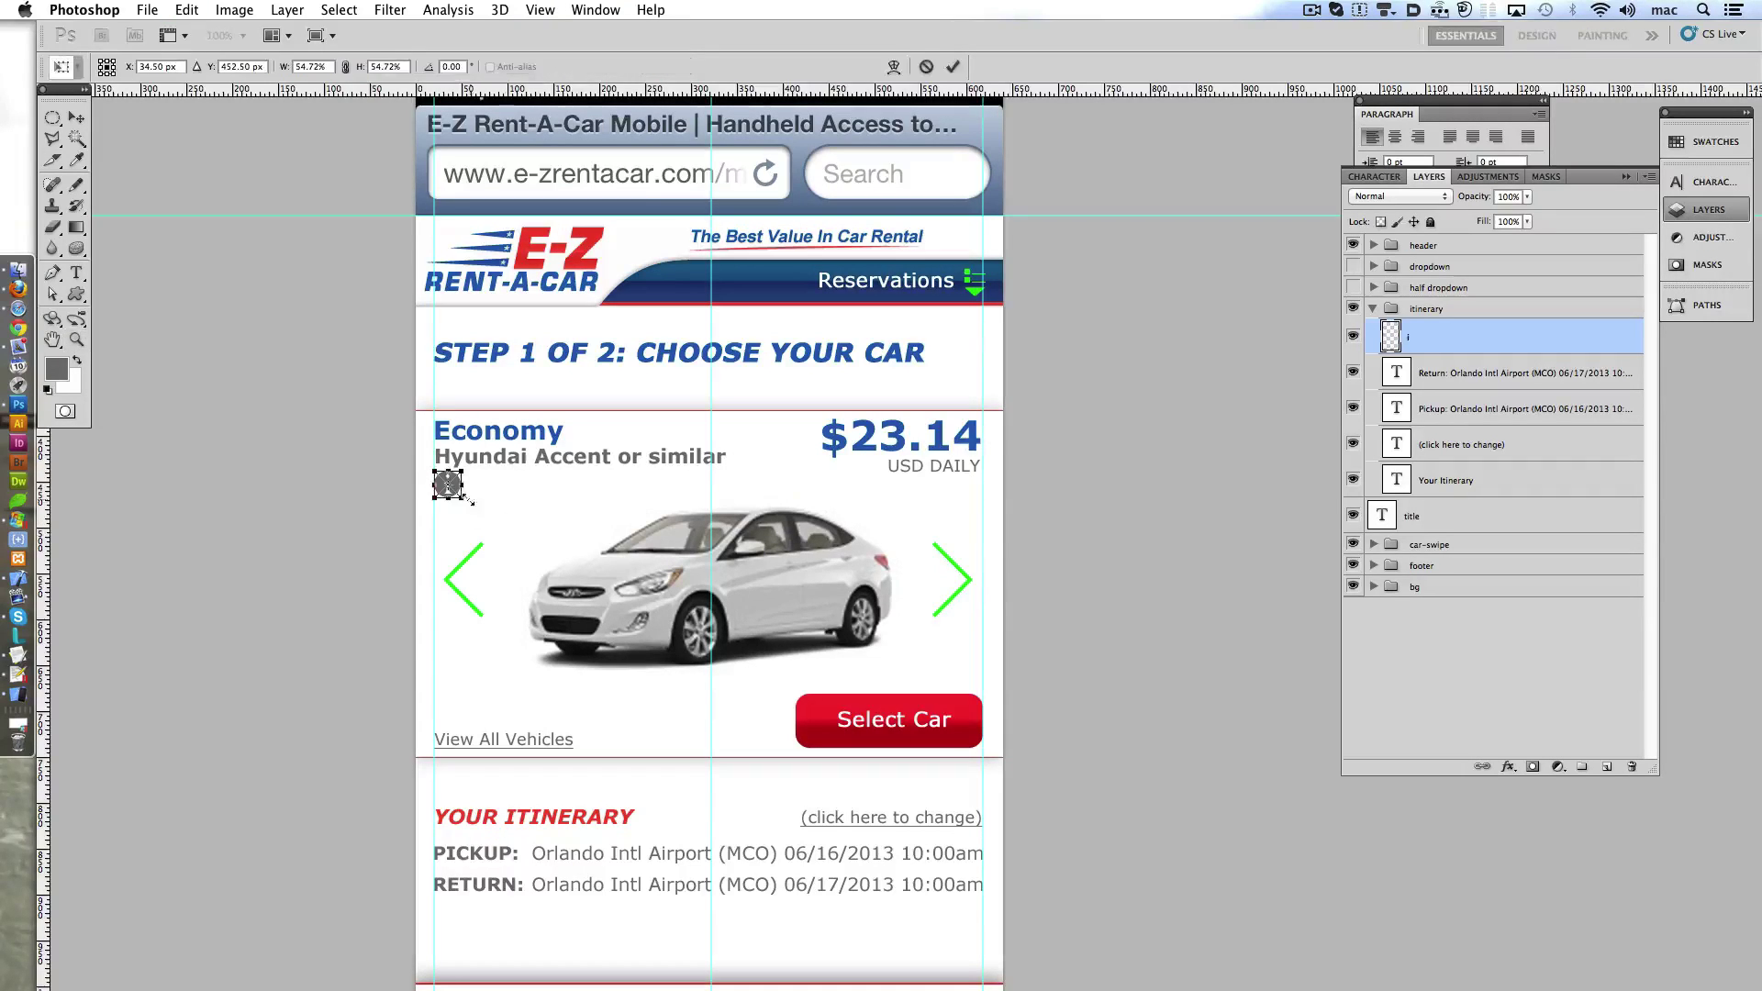
pyautogui.press('Return')
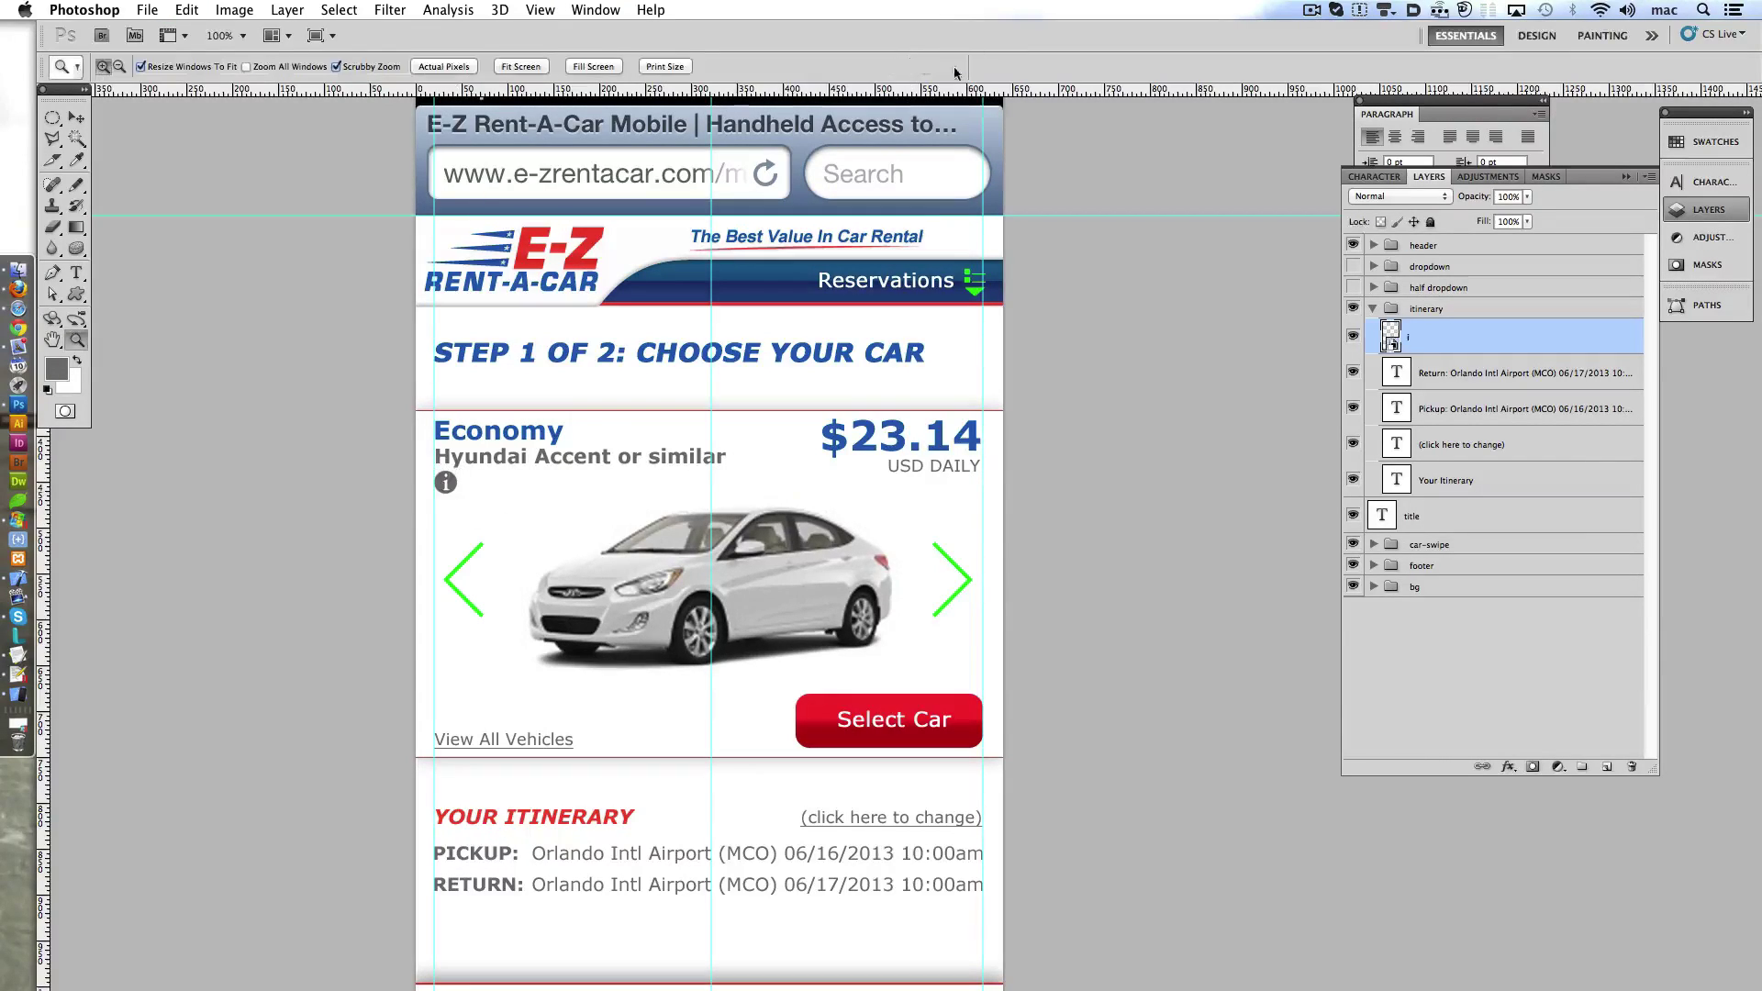
pyautogui.hotkey('ctrl', ';')
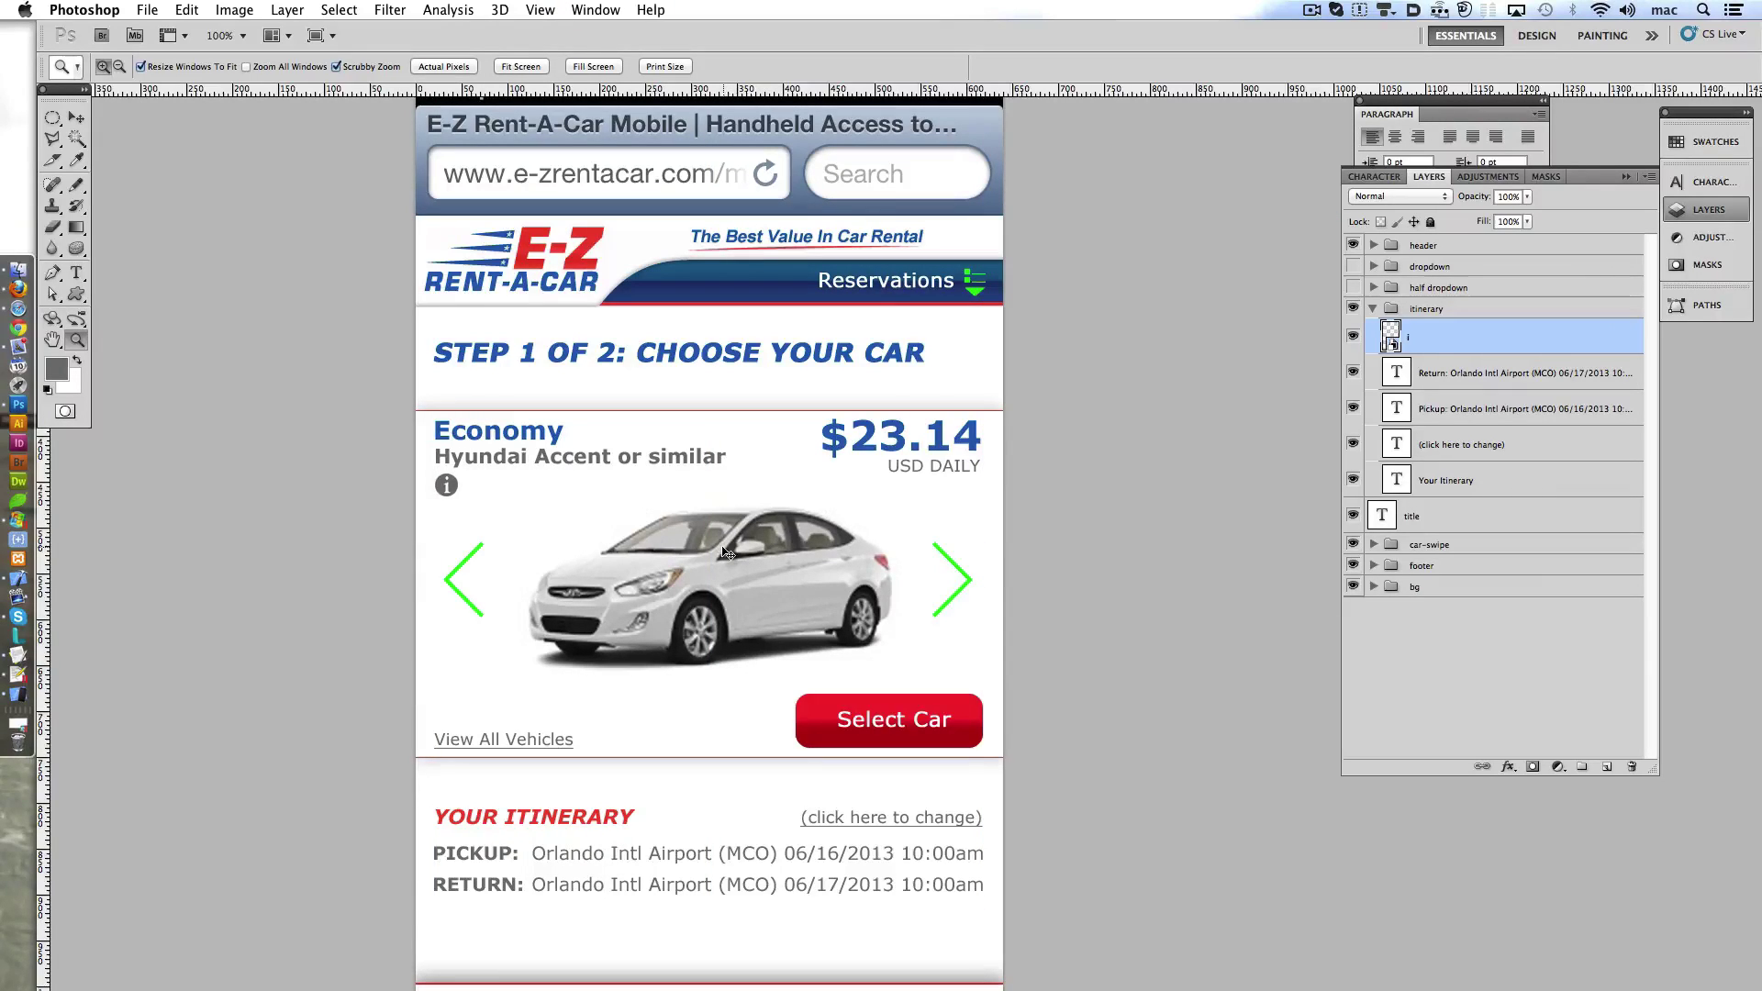
# - Fine-tune the height of the car image and both arrow layers with Shift-nudges
pyautogui.keyDown('ctrl'); pyautogui.click(831, 563); pyautogui.keyUp('ctrl')
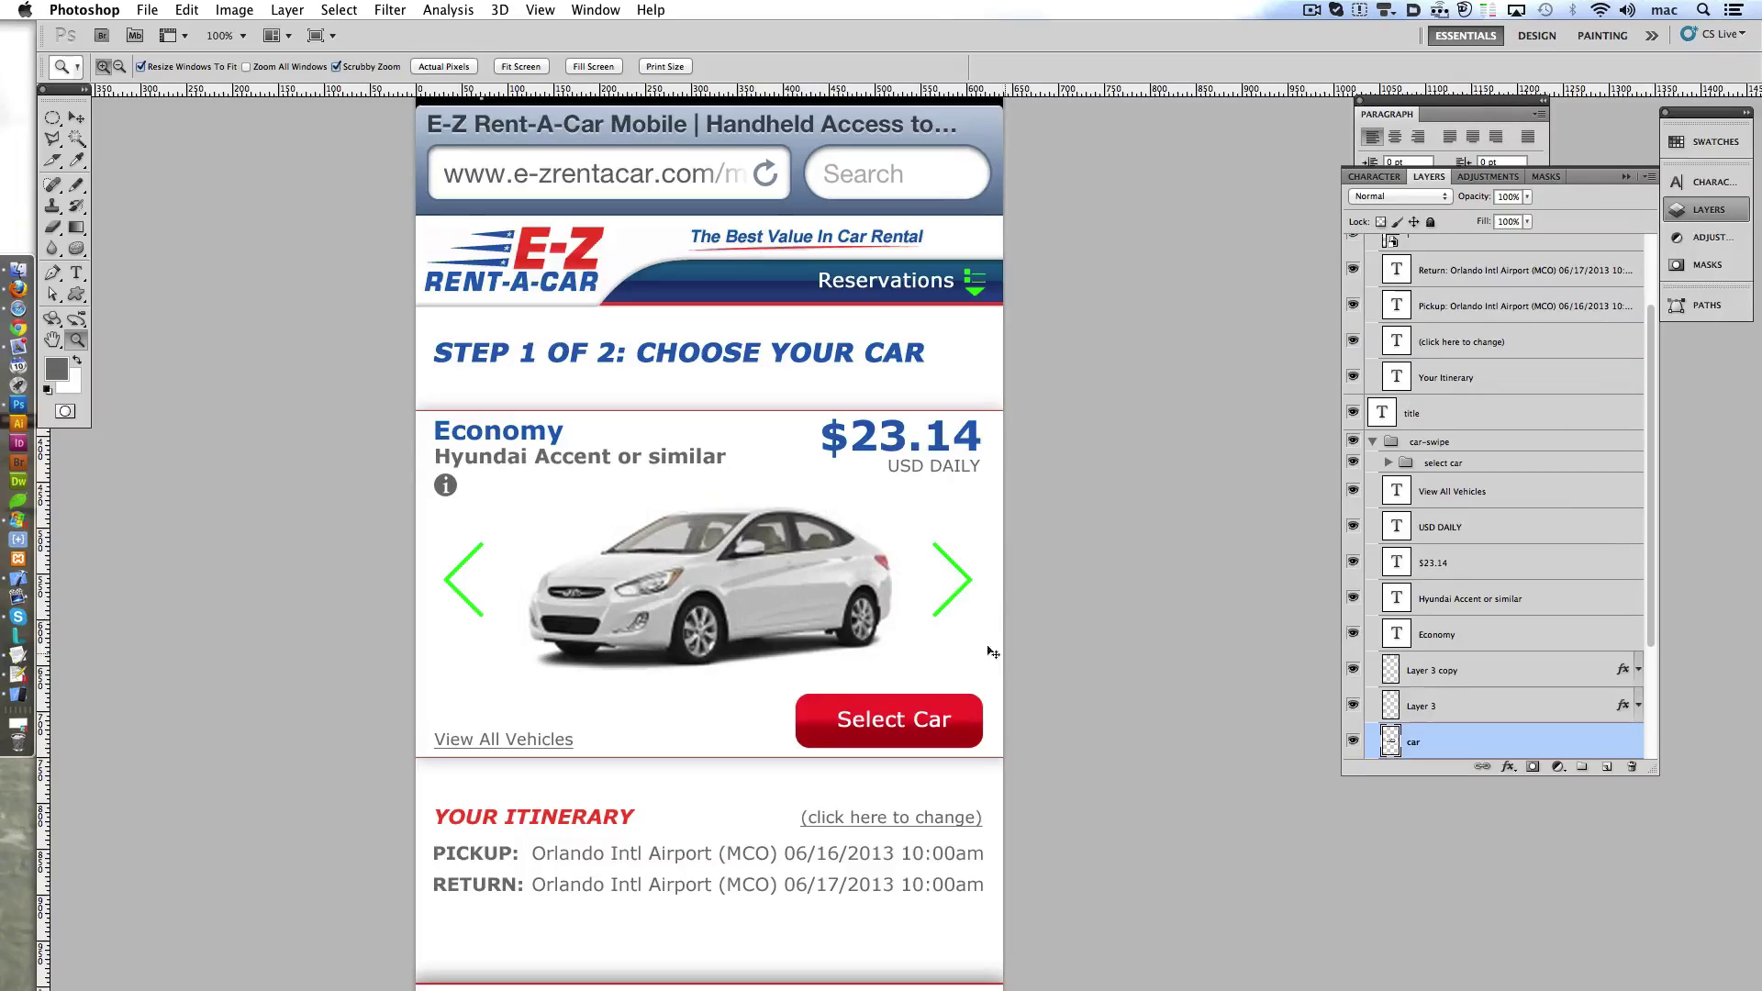
pyautogui.keyDown('shift'); pyautogui.click(1436, 670); pyautogui.keyUp('shift')
pyautogui.hotkey('shift', 'Down')
pyautogui.hotkey('shift', 'Up')
pyautogui.hotkey('shift', 'Up')
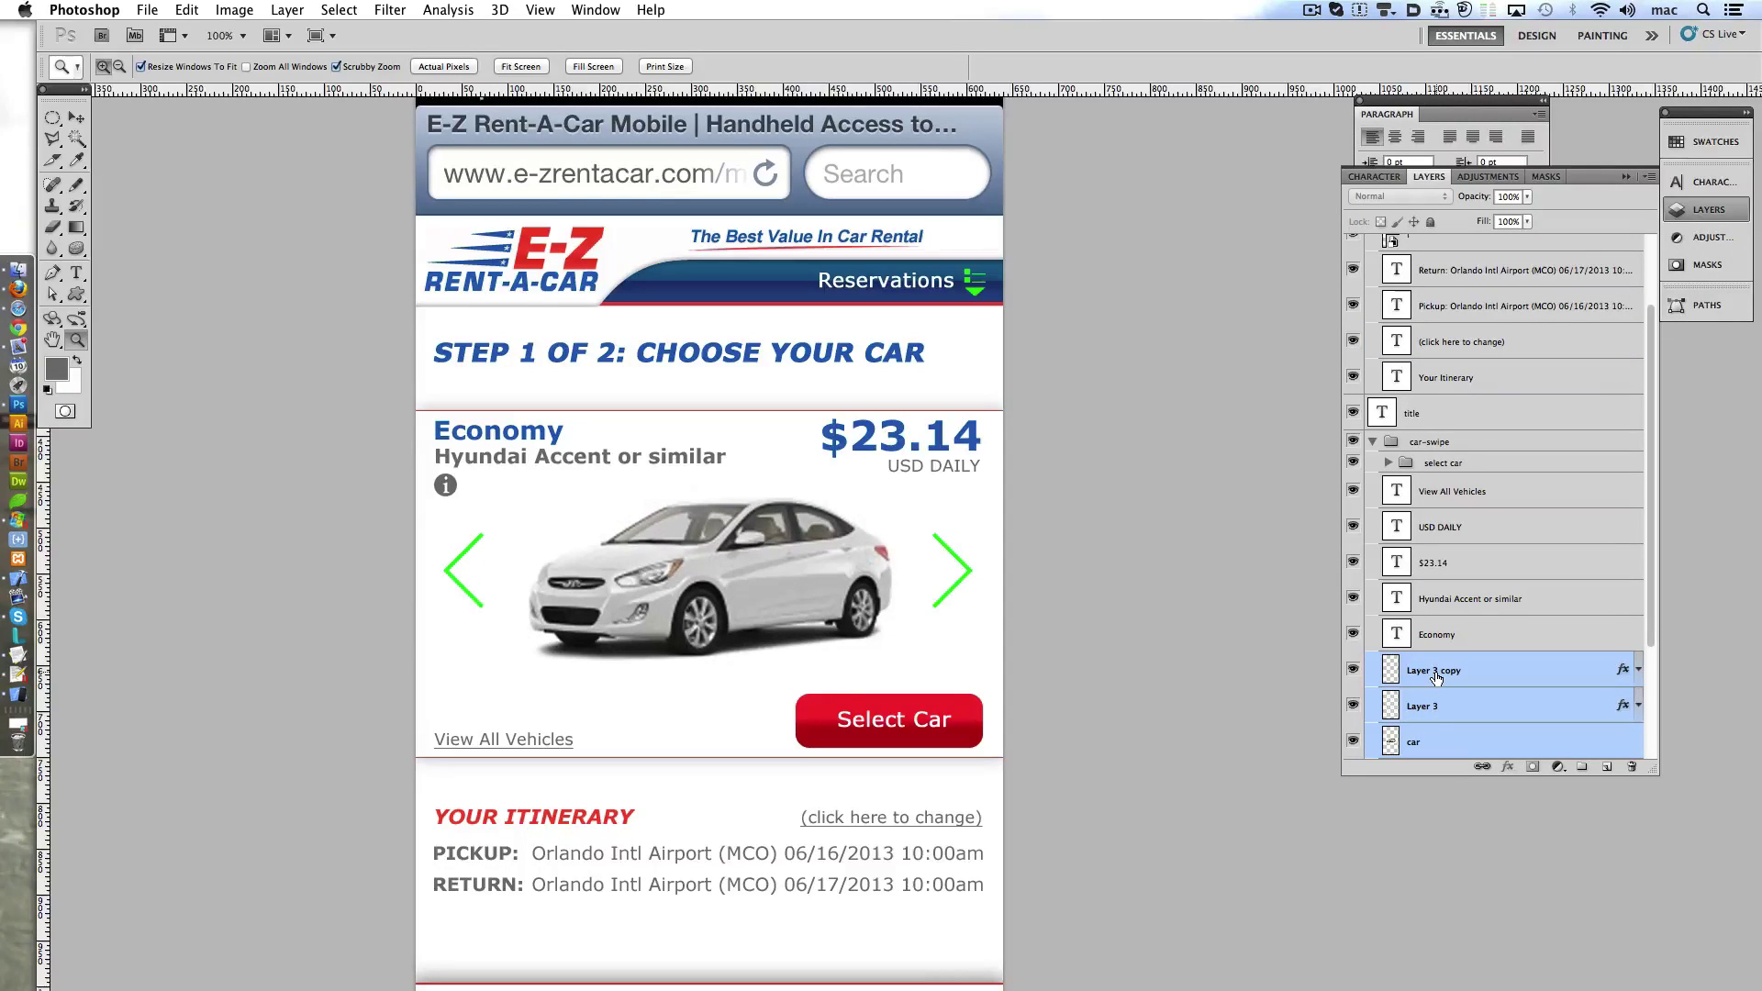
pyautogui.hotkey('shift', 'Down')
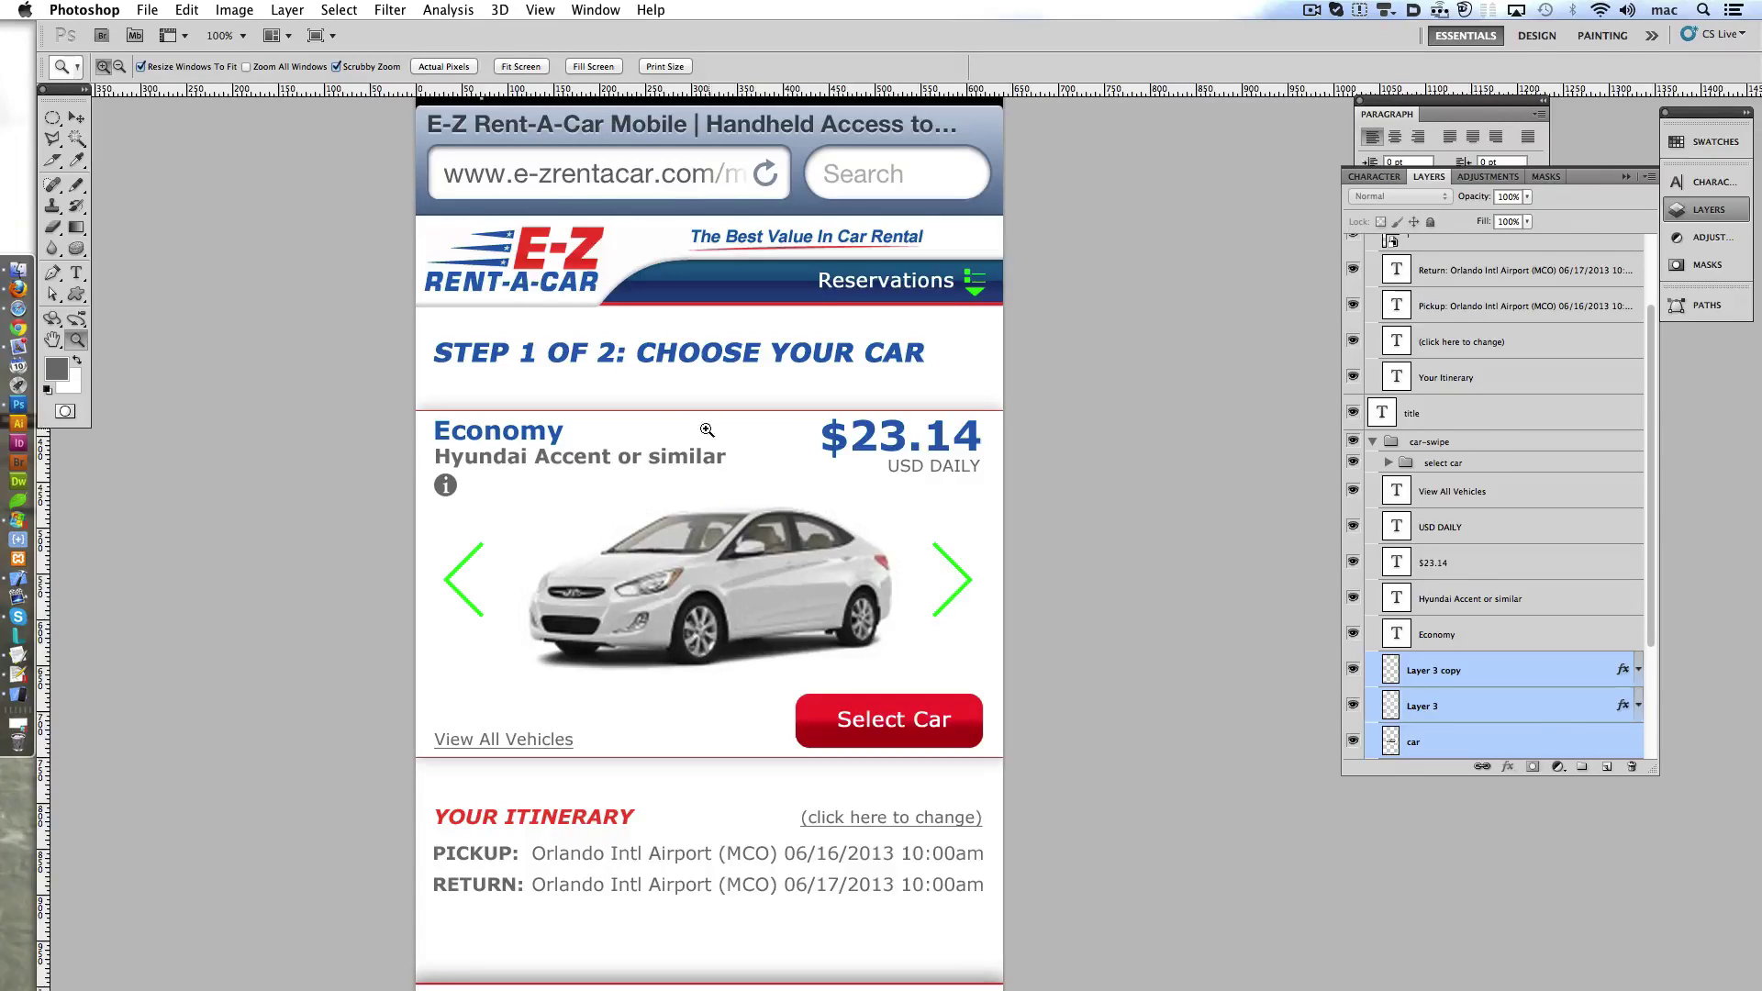
# - Move the itinerary text layers down 50 px, then nudge the itinerary group up 20 px
pyautogui.keyDown('super'); pyautogui.click(578, 881); pyautogui.keyUp('super')
pyautogui.keyDown('shift'); pyautogui.keyDown('super'); pyautogui.click(550, 817); pyautogui.keyUp('super'); pyautogui.keyUp('shift')
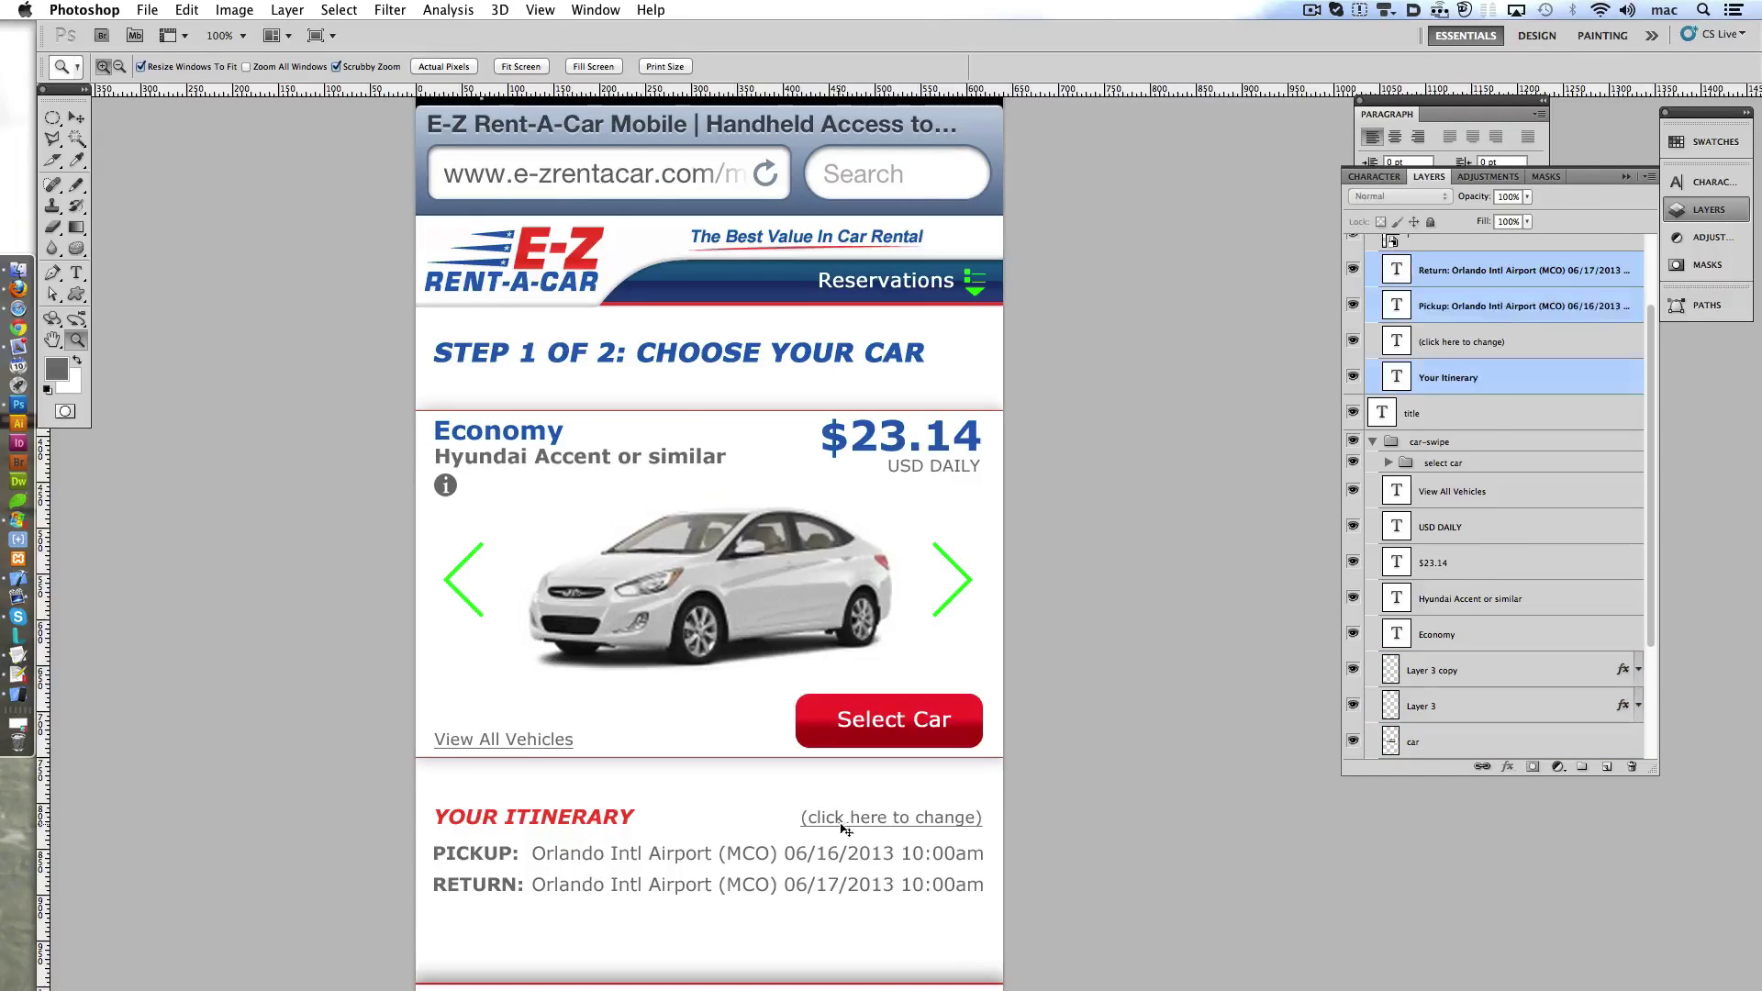
pyautogui.keyDown('shift'); pyautogui.keyDown('super'); pyautogui.click(865, 820); pyautogui.keyUp('super'); pyautogui.keyUp('shift')
pyautogui.press('super+shift+Down')
pyautogui.press('super+shift+Down')
pyautogui.press('super+shift+Down')
pyautogui.press('super+shift+Down')
pyautogui.press('super+shift+Down')
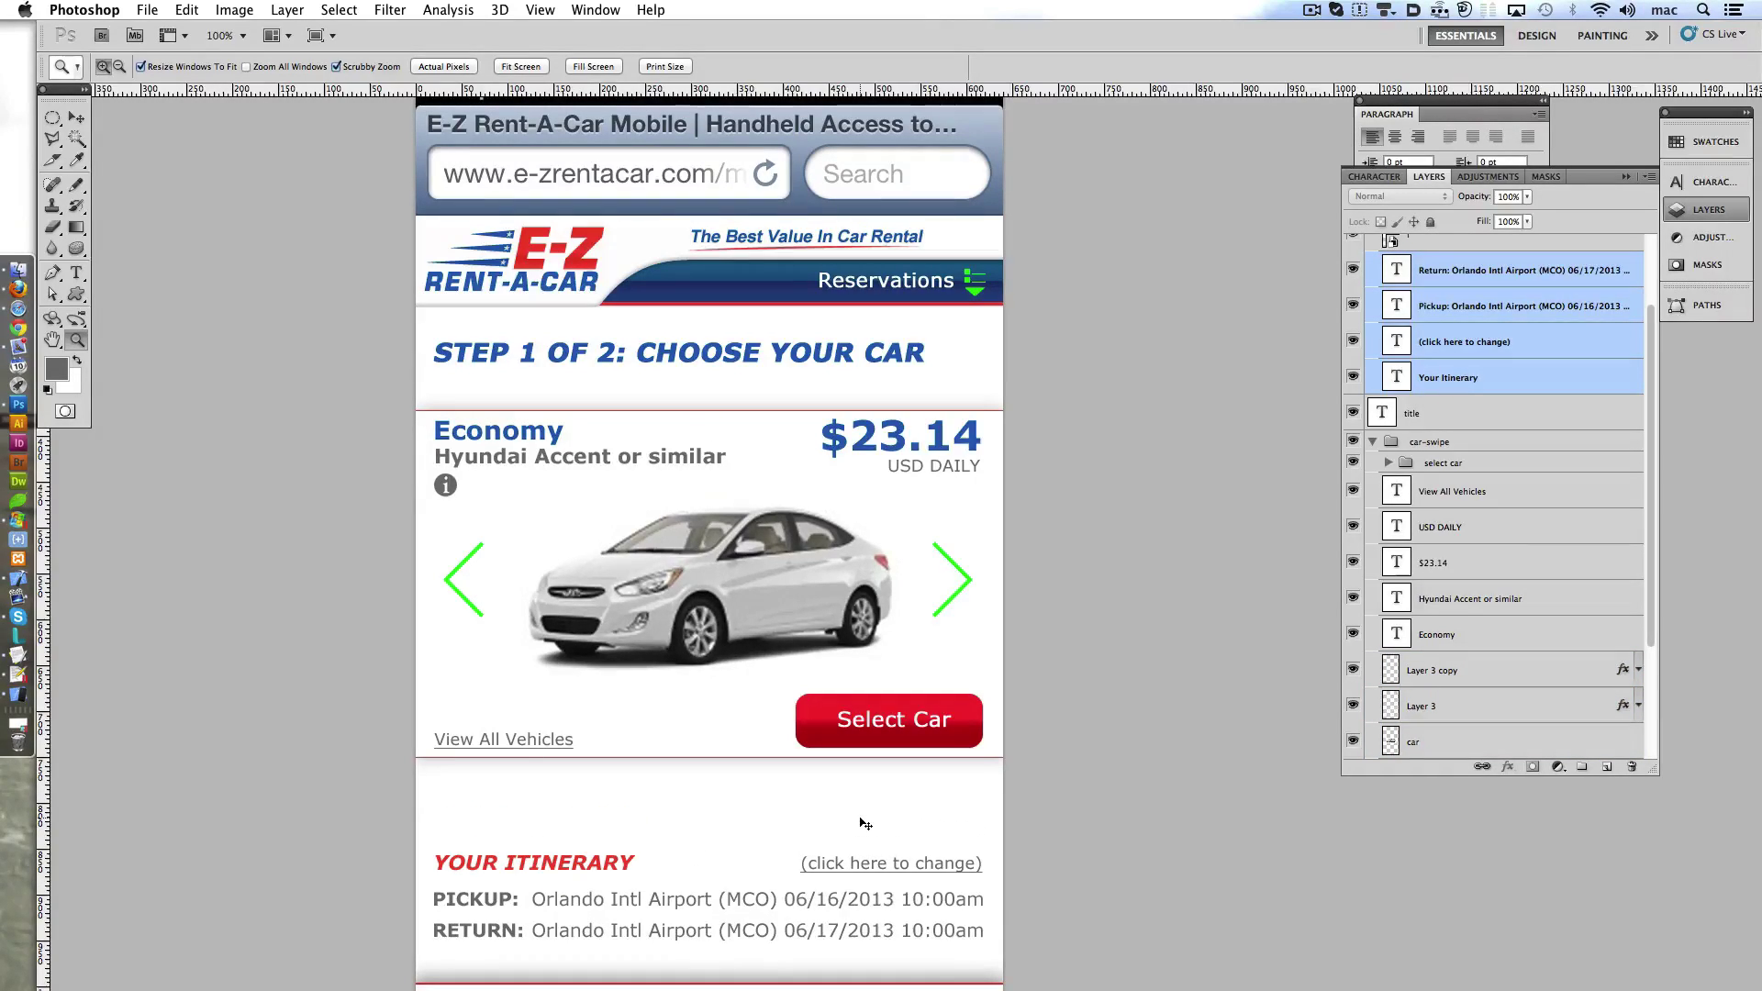
pyautogui.scroll(2, 1575, 549)
pyautogui.scroll(2, 1575, 549)
pyautogui.moveTo(1468, 336); pyautogui.dragTo(1448, 299)
pyautogui.scroll(-2, 743, 802)
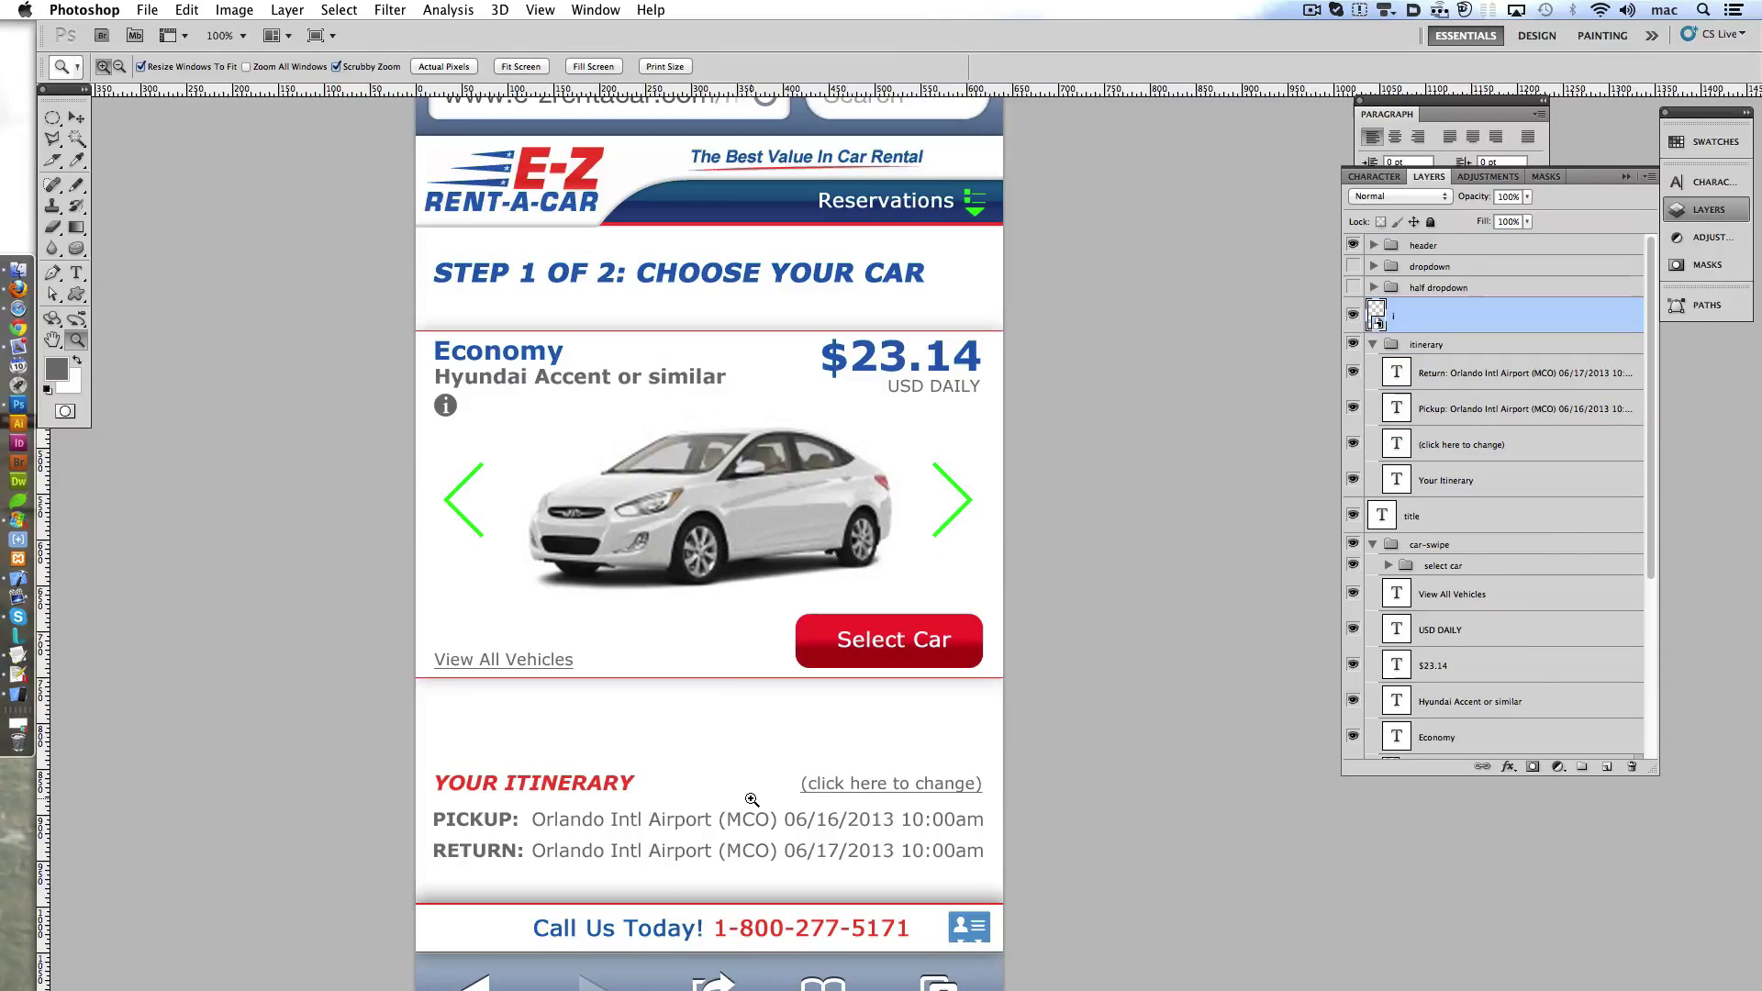
pyautogui.click(1471, 344)
pyautogui.press('super+shift+Up')
pyautogui.press('super+shift+Up')
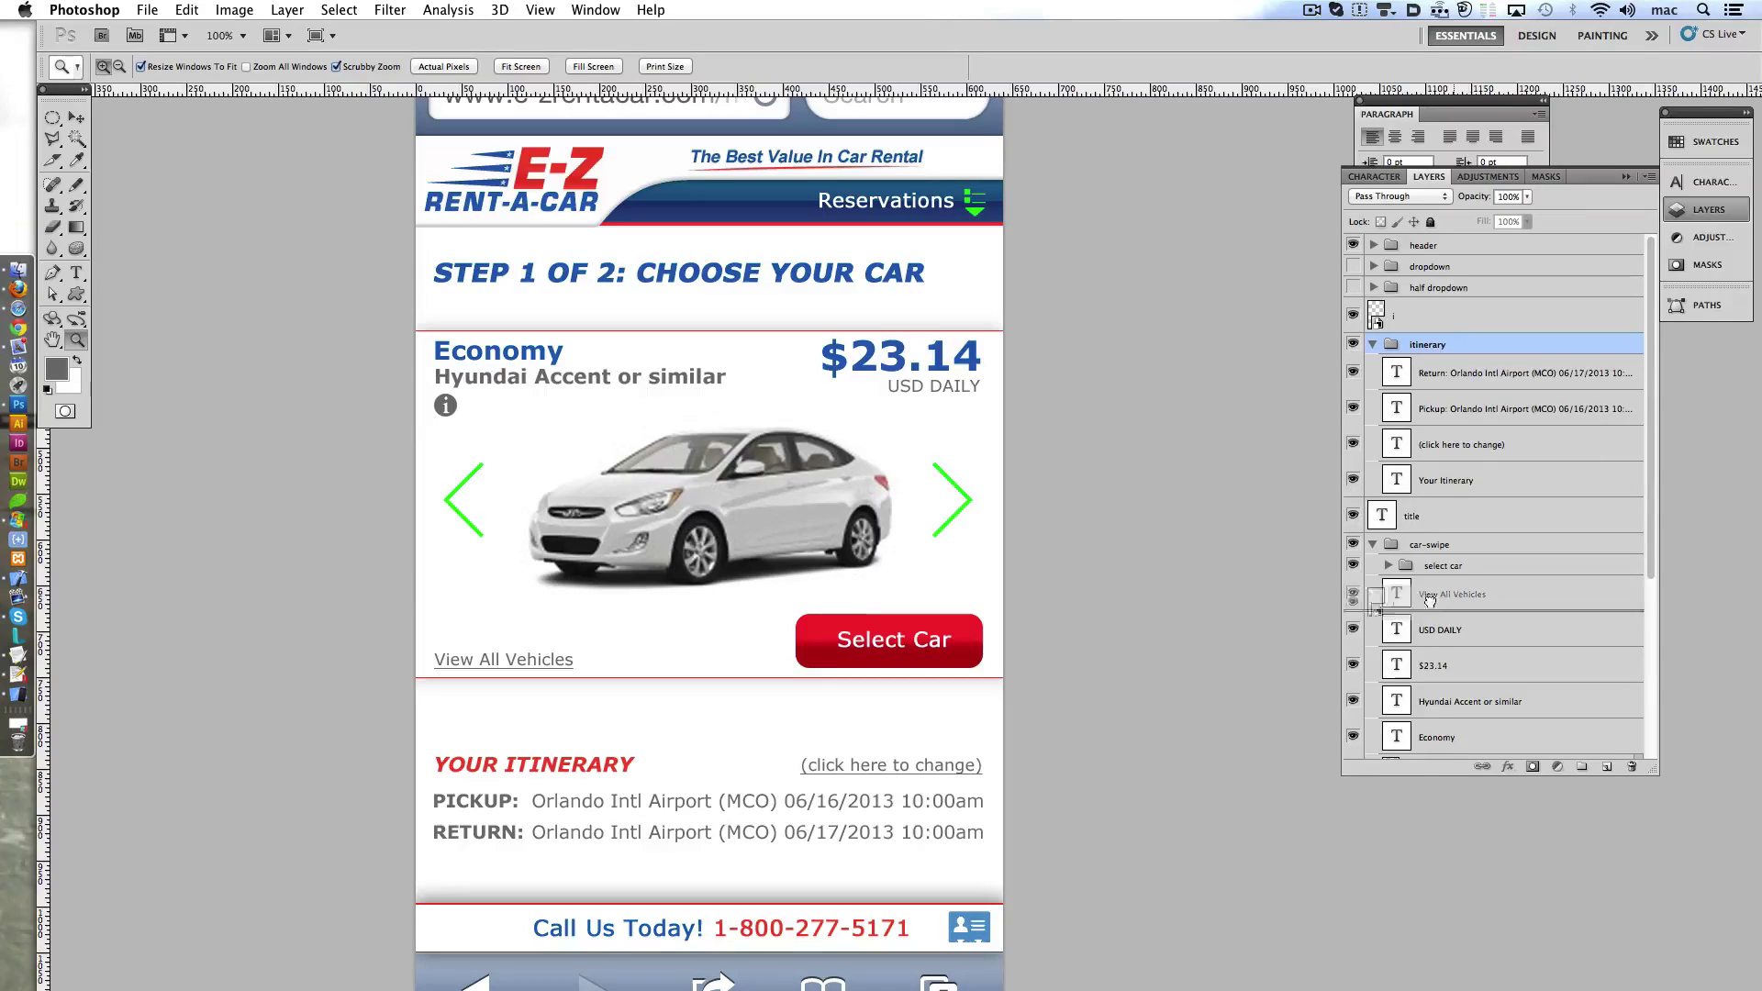
# - Put the info icon layer into the car-swipe group and nudge that group down 20 px
pyautogui.moveTo(1461, 666); pyautogui.dragTo(1473, 583)
pyautogui.click(1430, 510)
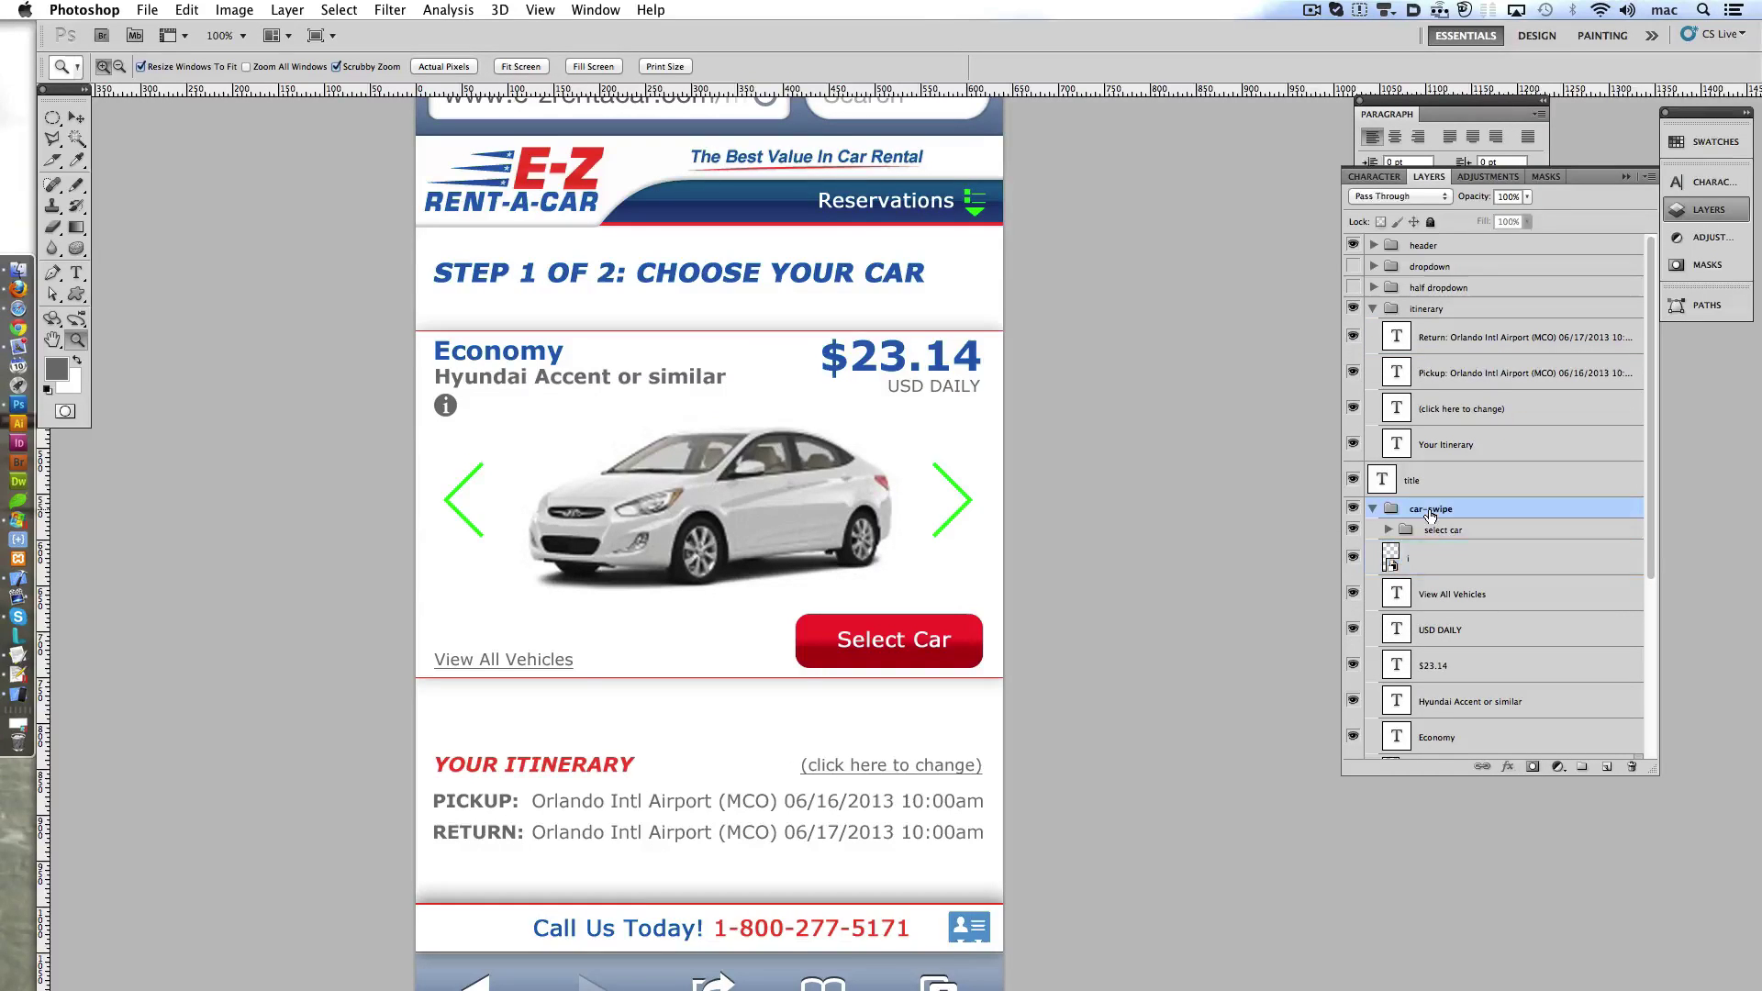
pyautogui.press('super+shift+Down')
pyautogui.press('super+shift+Down')
pyautogui.press('super+shift+Down')
pyautogui.press('super+shift+Down')
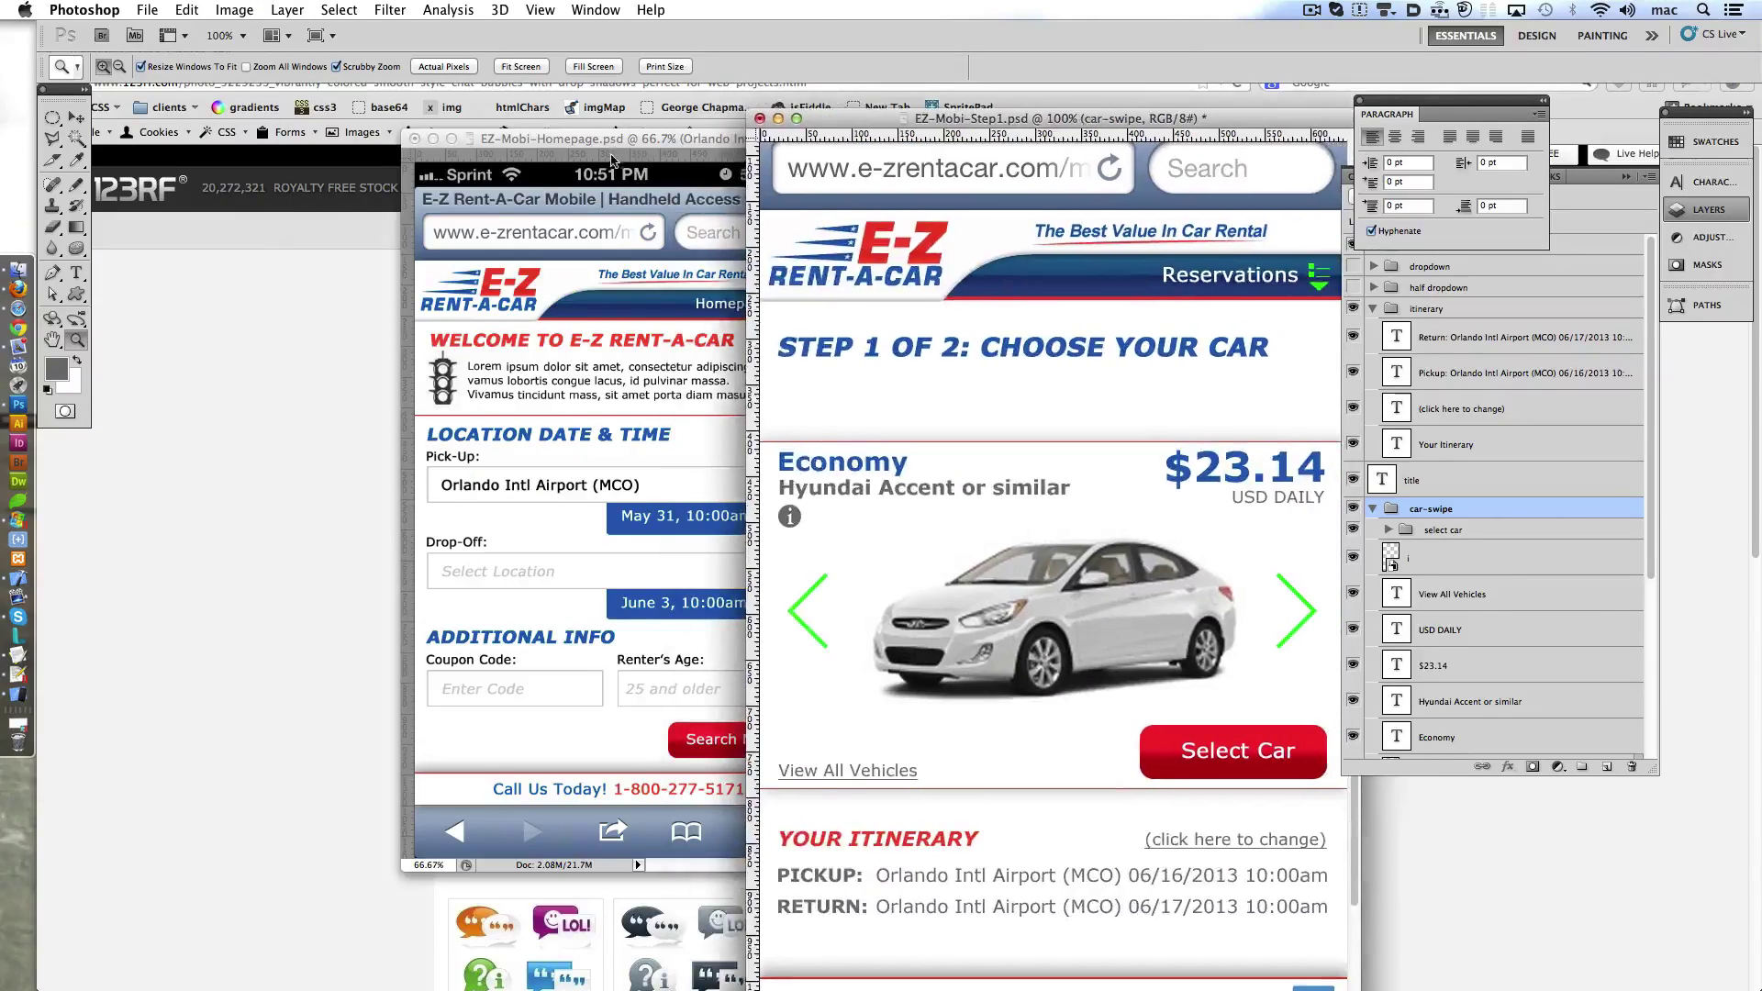
# - Copy the homepage's Lorem ipsum paragraph under STEP 1 OF 2 and widen its text box
pyautogui.moveTo(419, 379); pyautogui.dragTo(1013, 396)
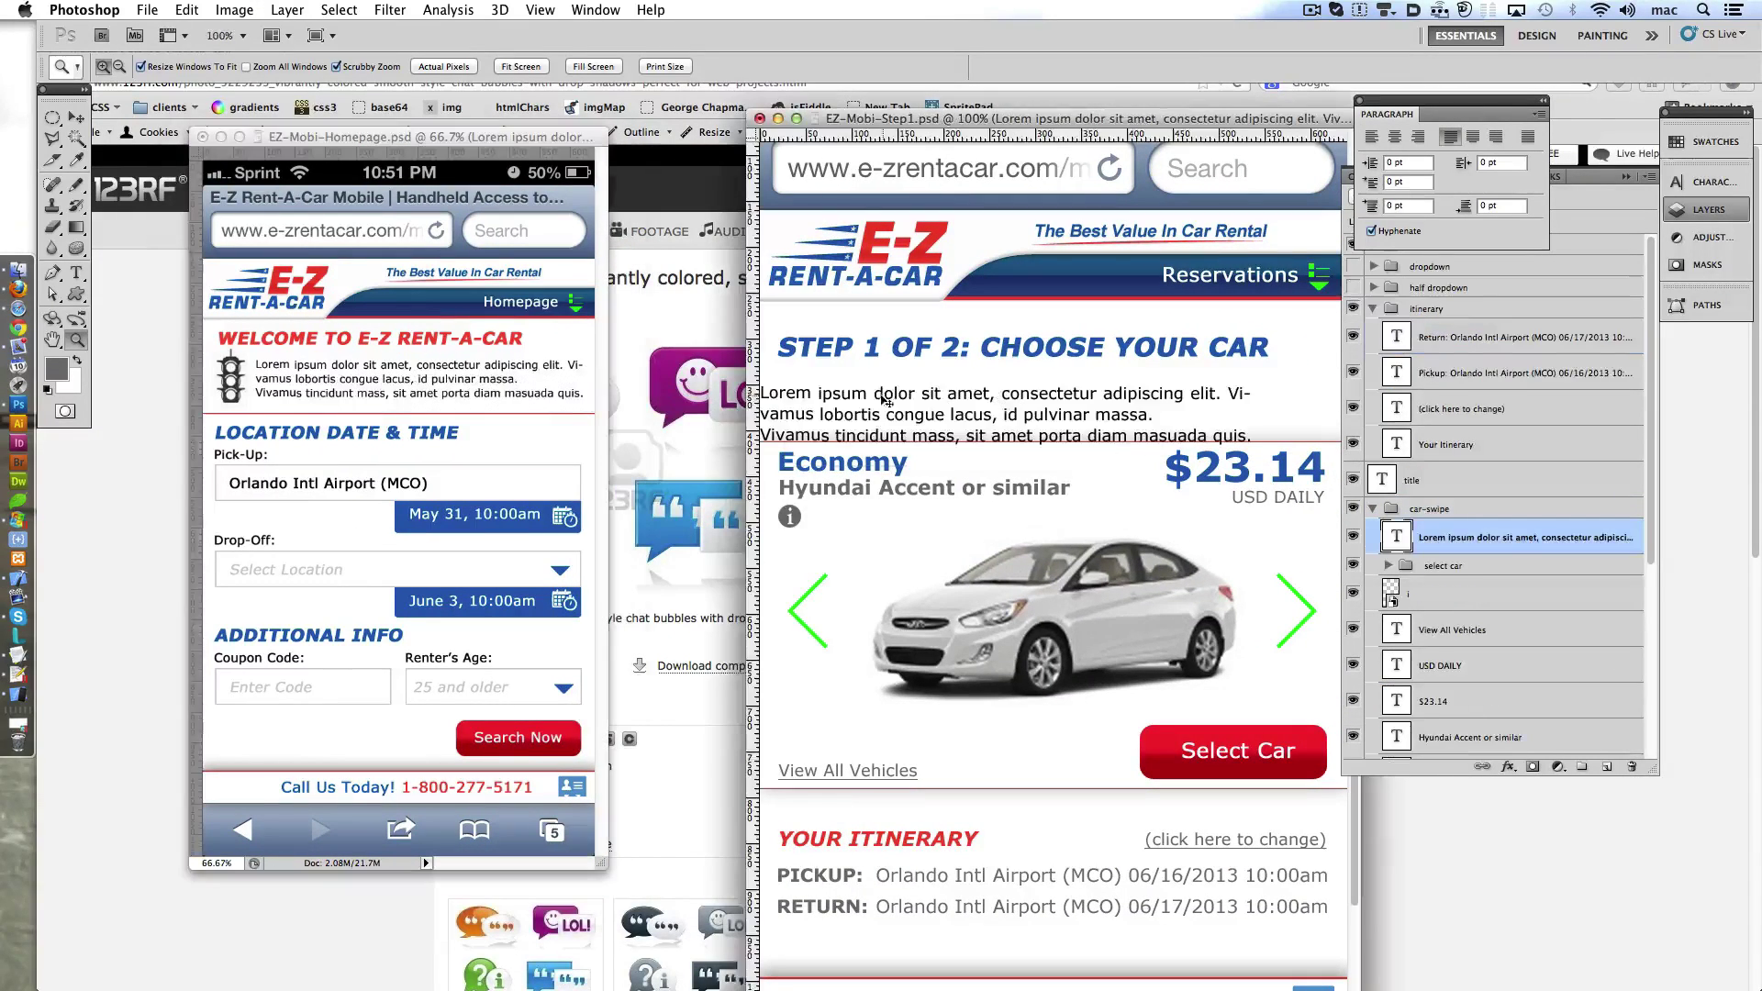
pyautogui.moveTo(885, 401); pyautogui.dragTo(913, 394)
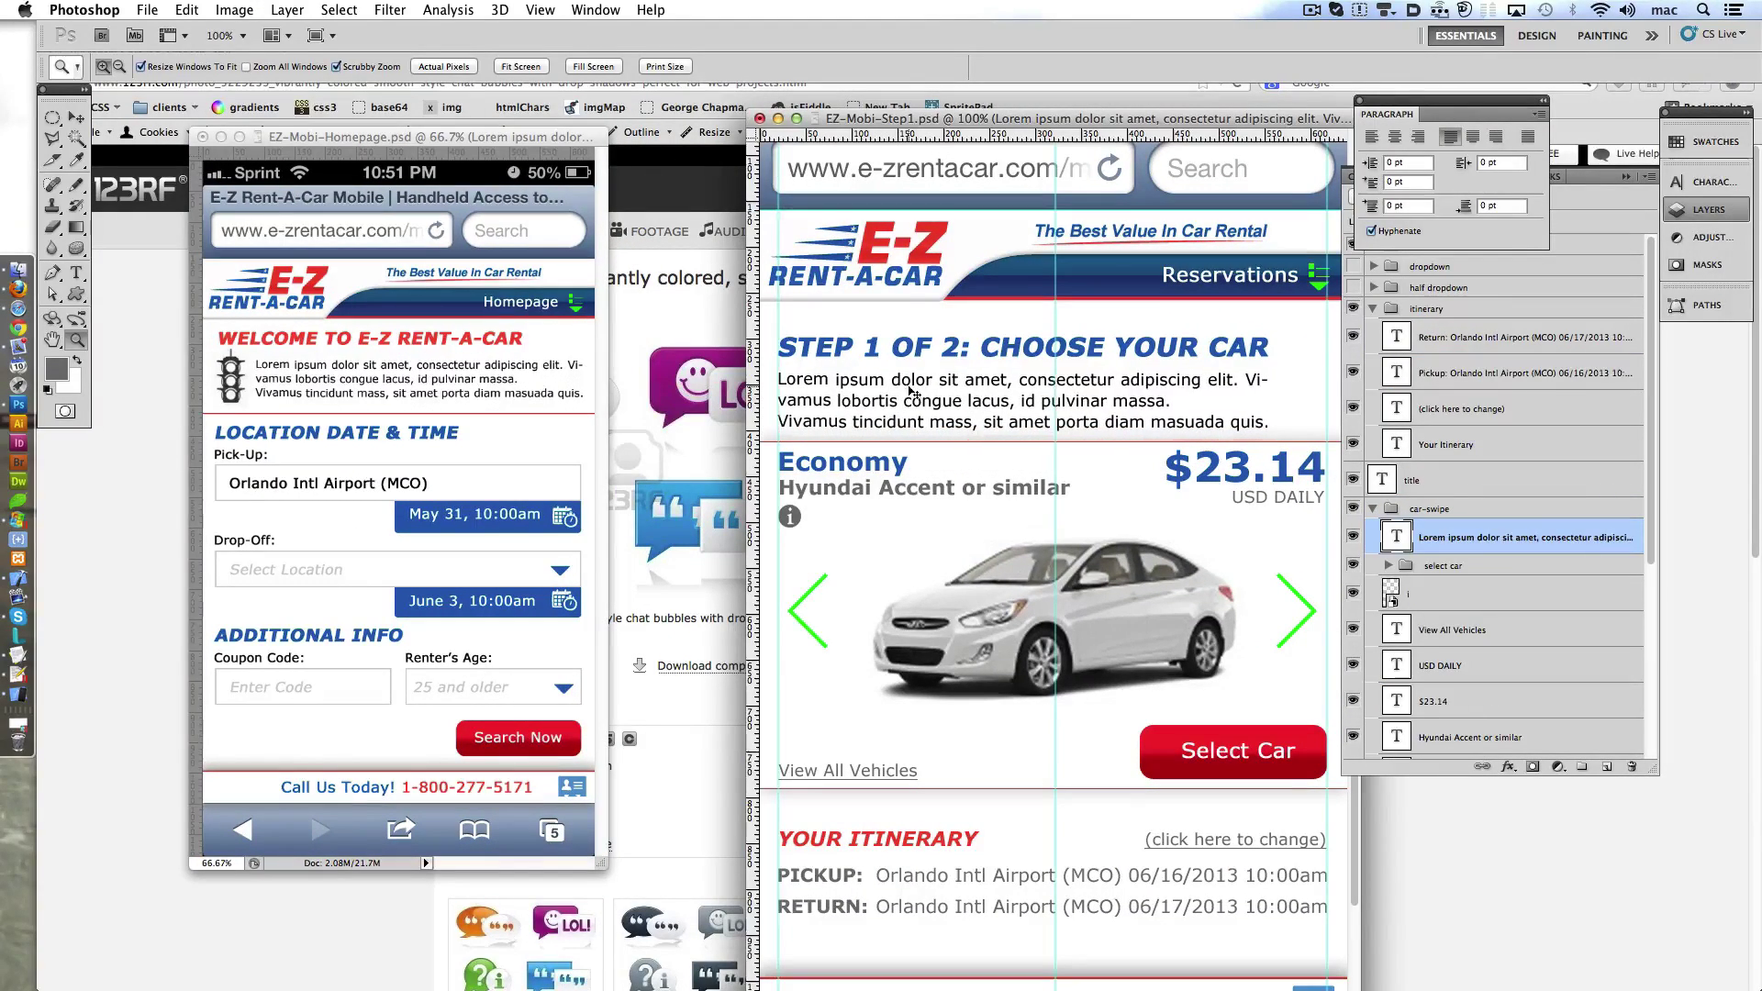
pyautogui.press('f')
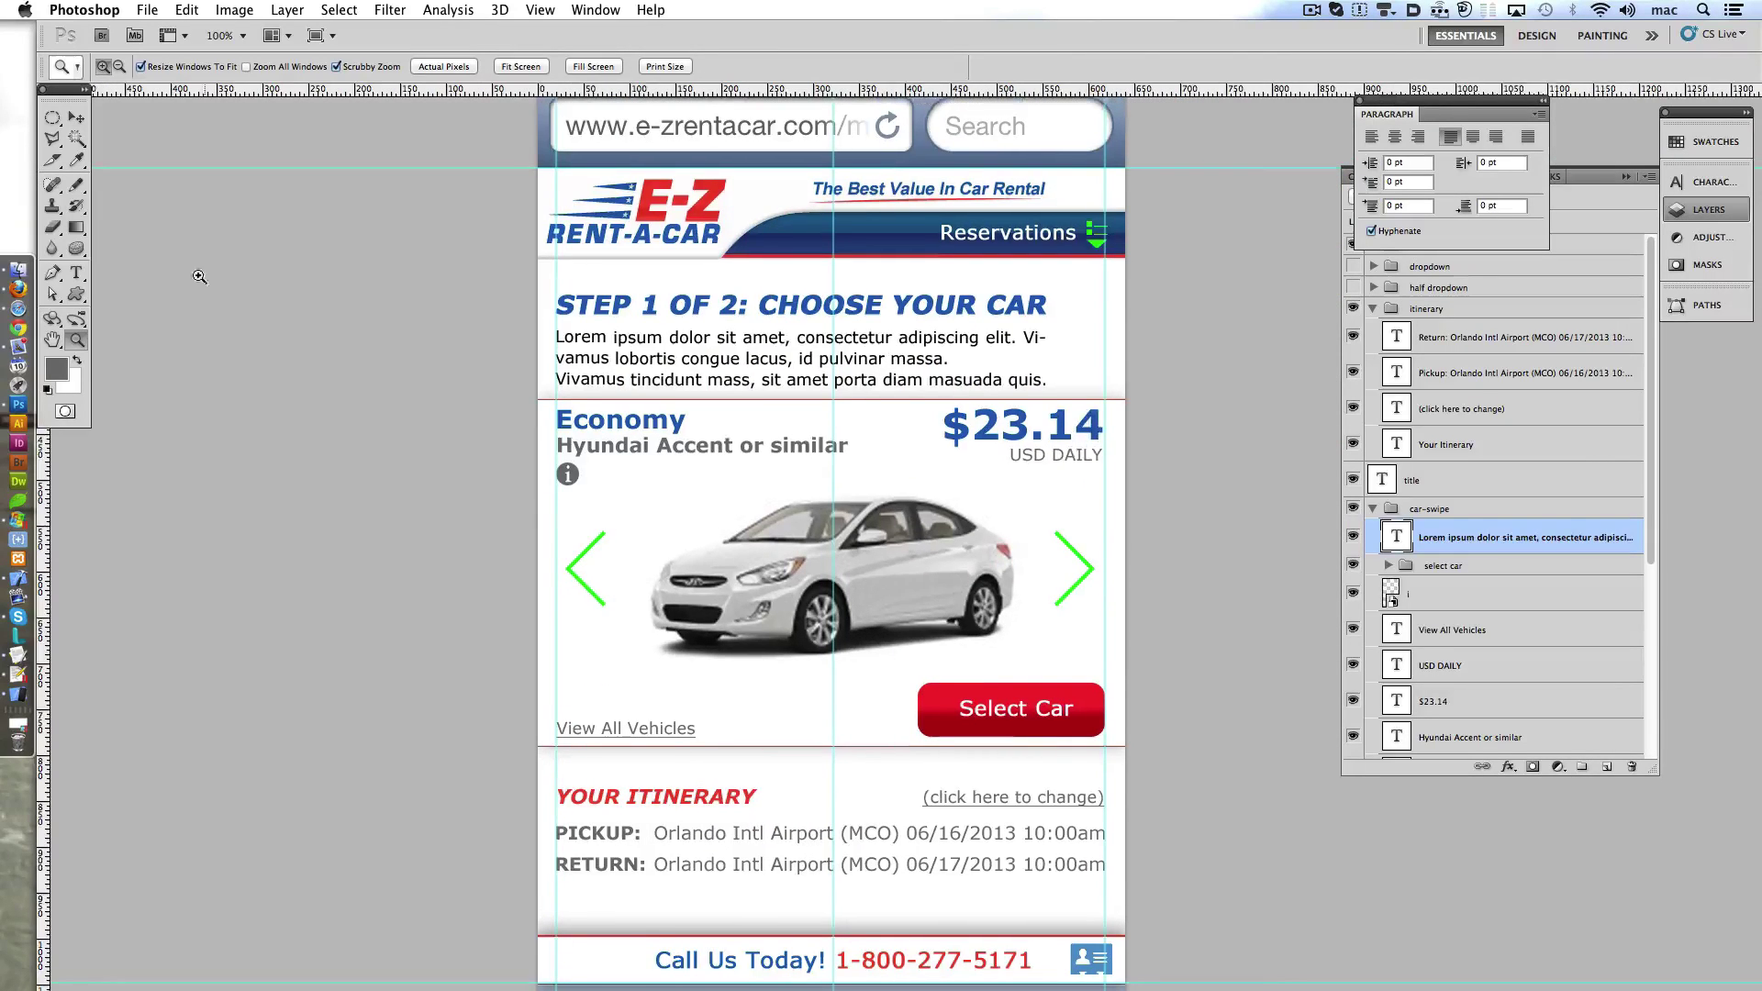
pyautogui.press('t')
pyautogui.click(844, 358)
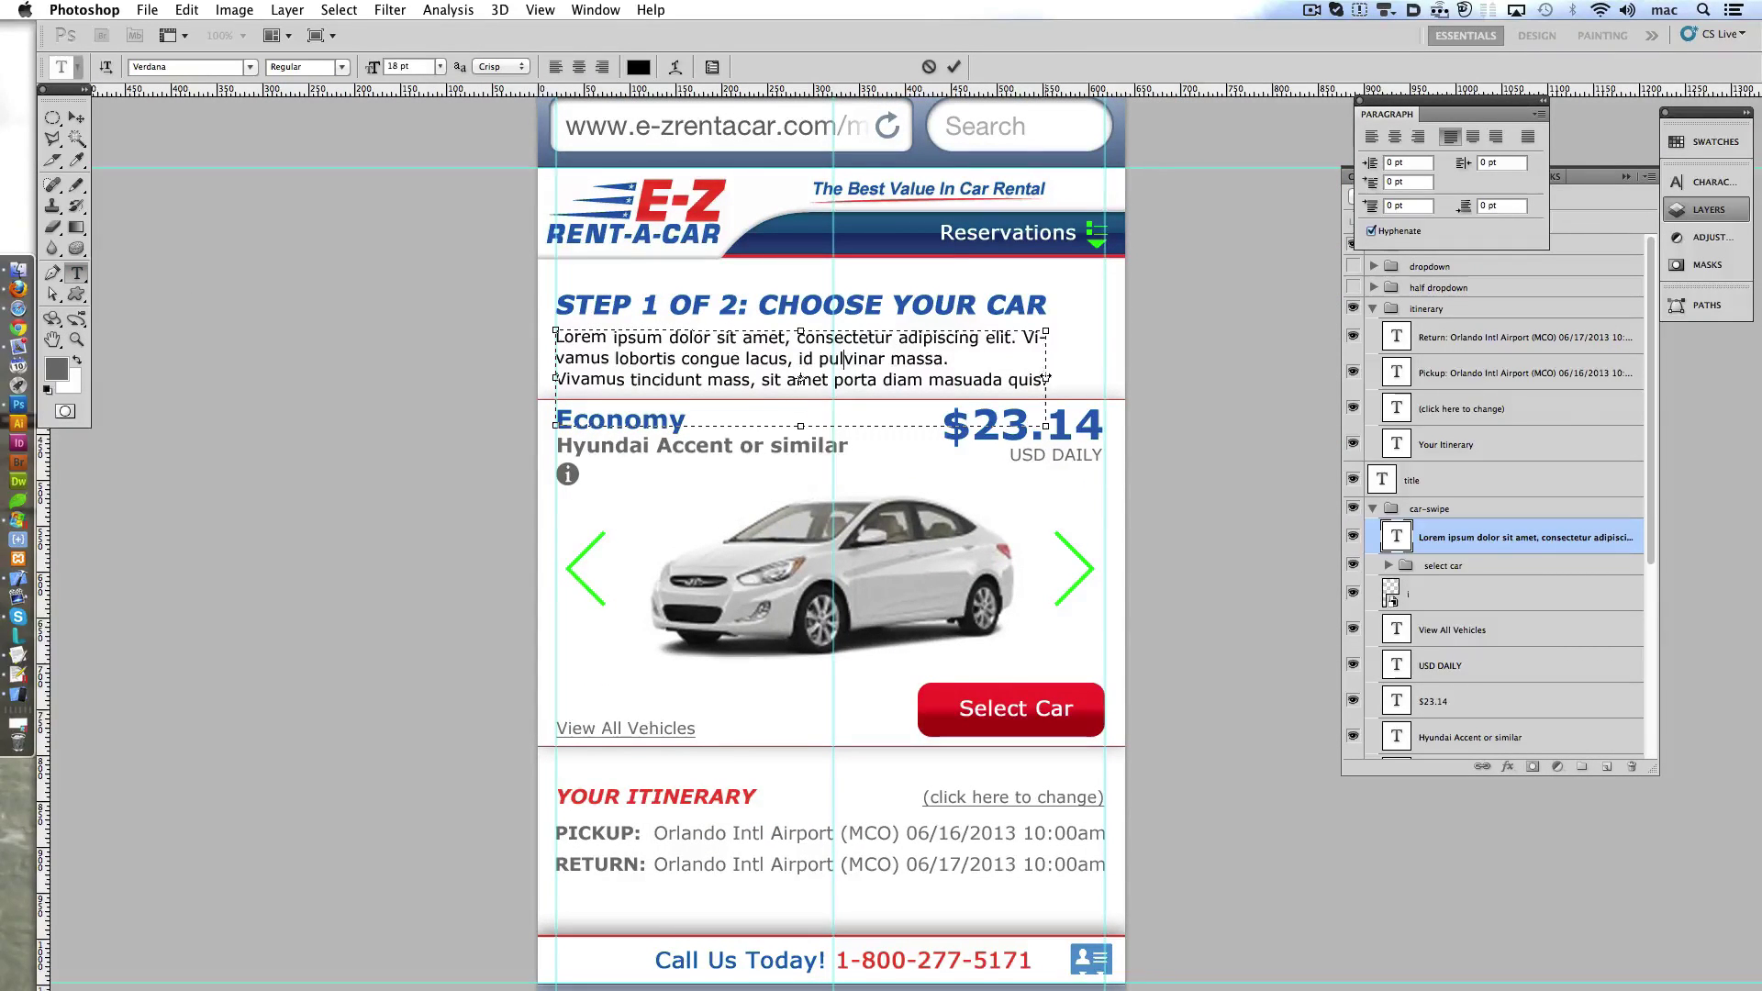
pyautogui.moveTo(1046, 379)
pyautogui.mouseDown()
pyautogui.moveTo(1105, 379)
pyautogui.moveTo(441, 378)
pyautogui.mouseUp()
# - Trim the Lorem ipsum text and start the intro with 'Selecting a car is simple. Either use your'
pyautogui.click(556, 379)
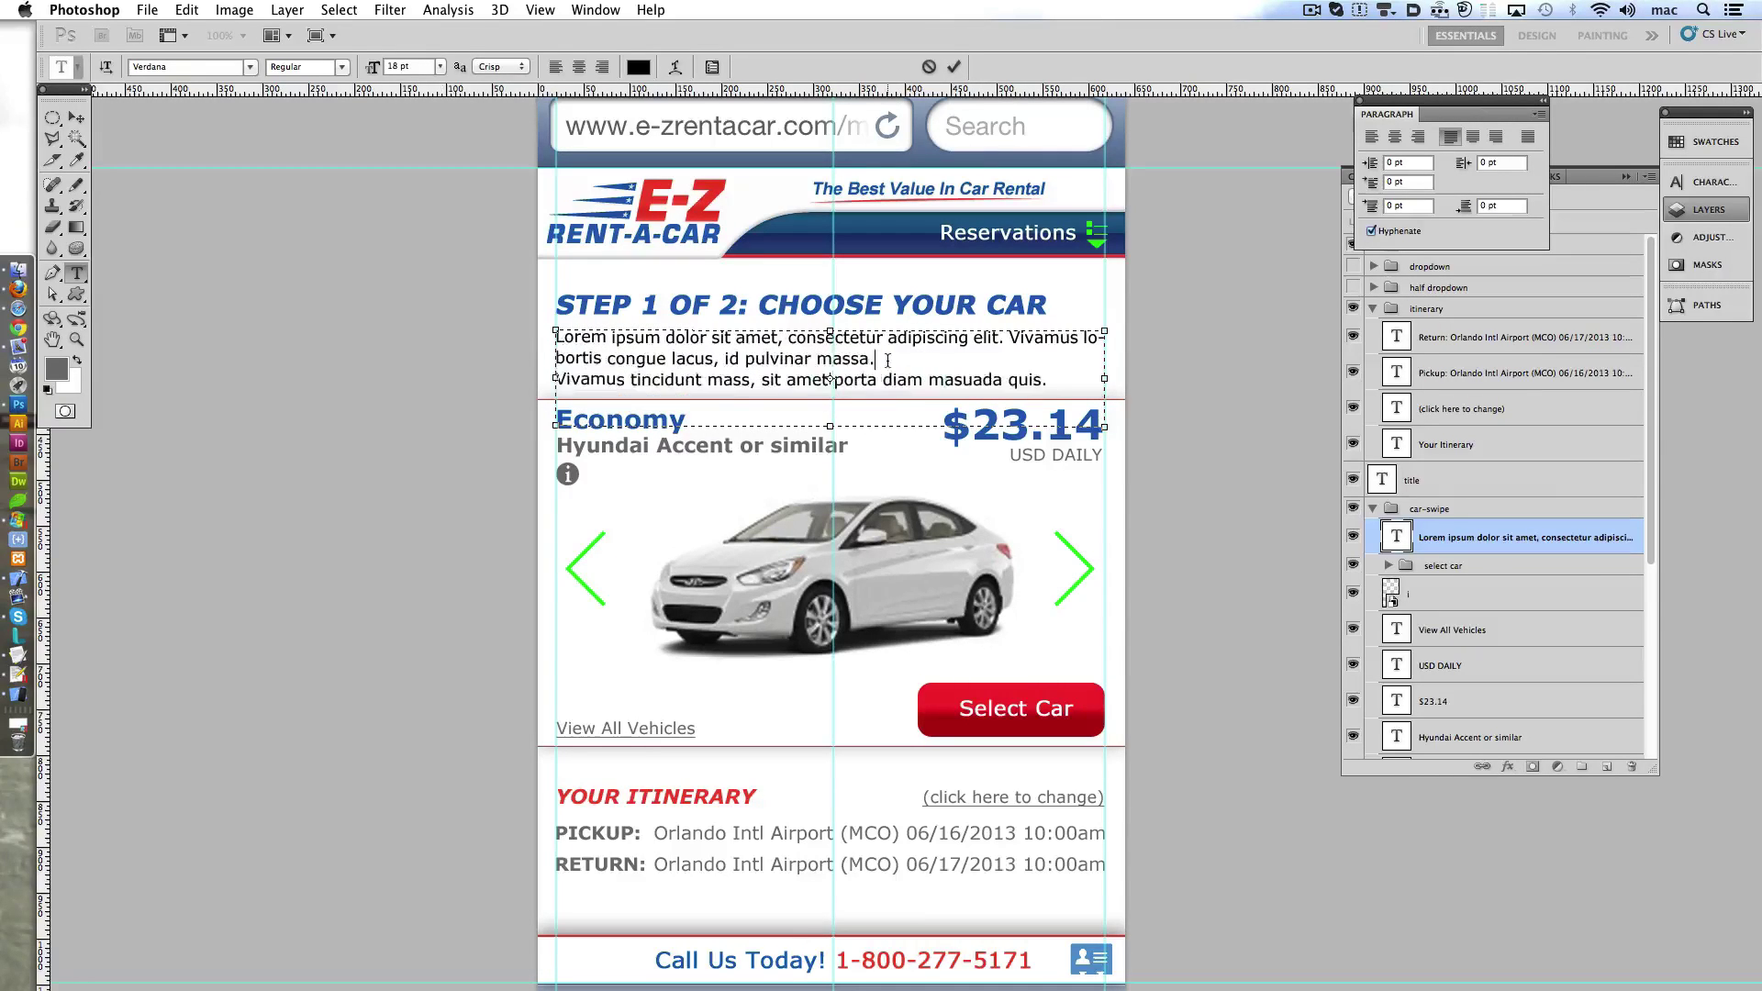
pyautogui.press('BackSpace')
pyautogui.press('BackSpace')
pyautogui.moveTo(879, 377)
pyautogui.mouseDown()
pyautogui.moveTo(1078, 360)
pyautogui.moveTo(445, 294)
pyautogui.mouseUp()
pyautogui.press('BackSpace')
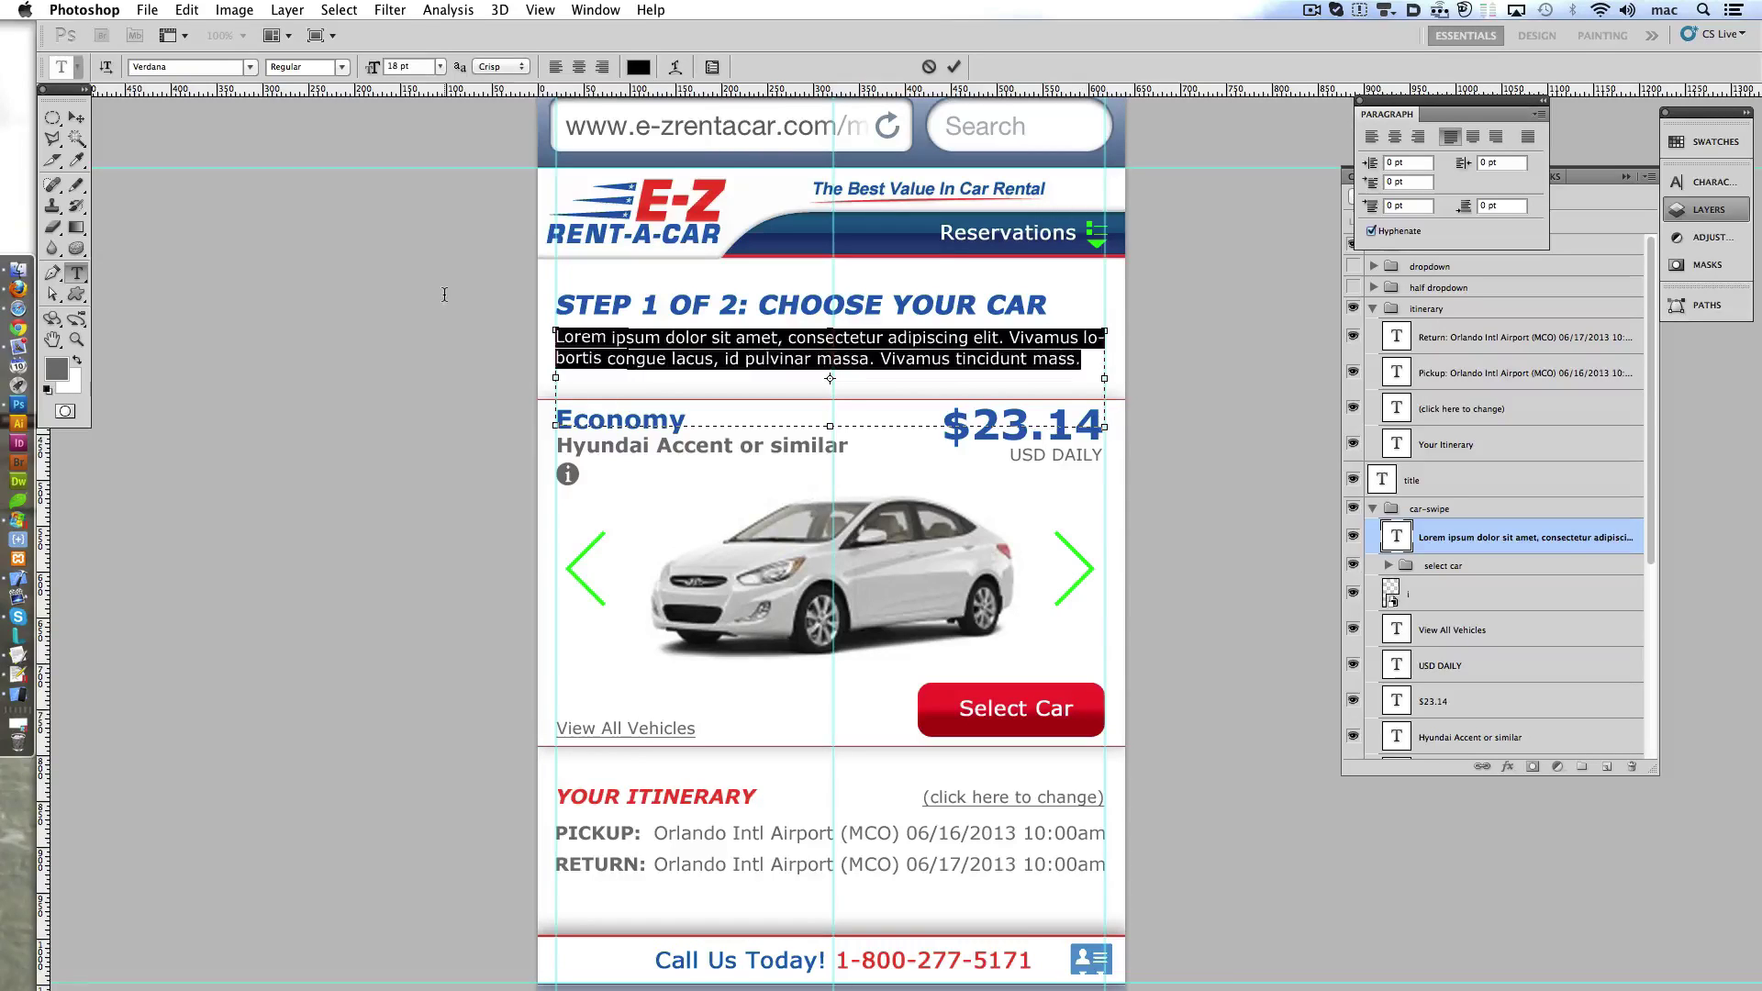
pyautogui.write('S')
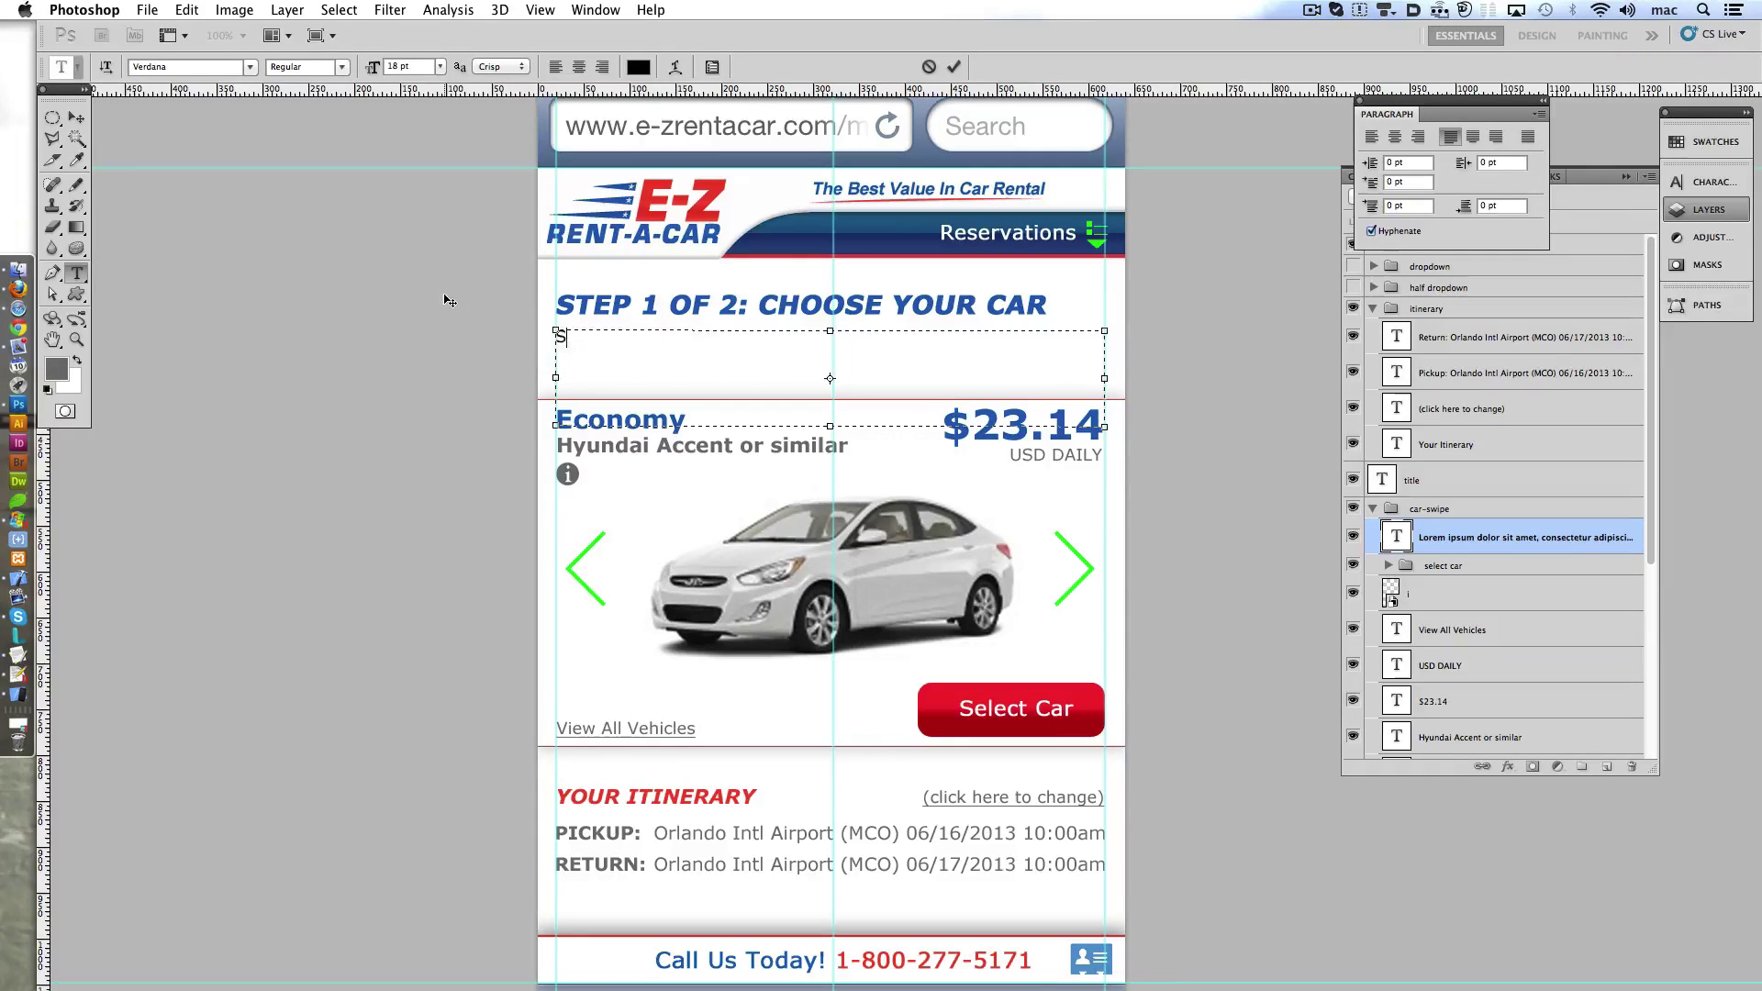
pyautogui.press('BackSpace')
pyautogui.press('BackSpace')
pyautogui.press('BackSpace')
pyautogui.press('BackSpace')
pyautogui.press('BackSpace')
pyautogui.press('BackSpace')
pyautogui.write('U')
pyautogui.write('Selecing is a')
pyautogui.press('BackSpace')
pyautogui.press('BackSpace')
pyautogui.press('BackSpace')
pyautogui.press('BackSpace')
pyautogui.press('BackSpace')
pyautogui.write('electing a car i')
pyautogui.write('s simple. Either u')
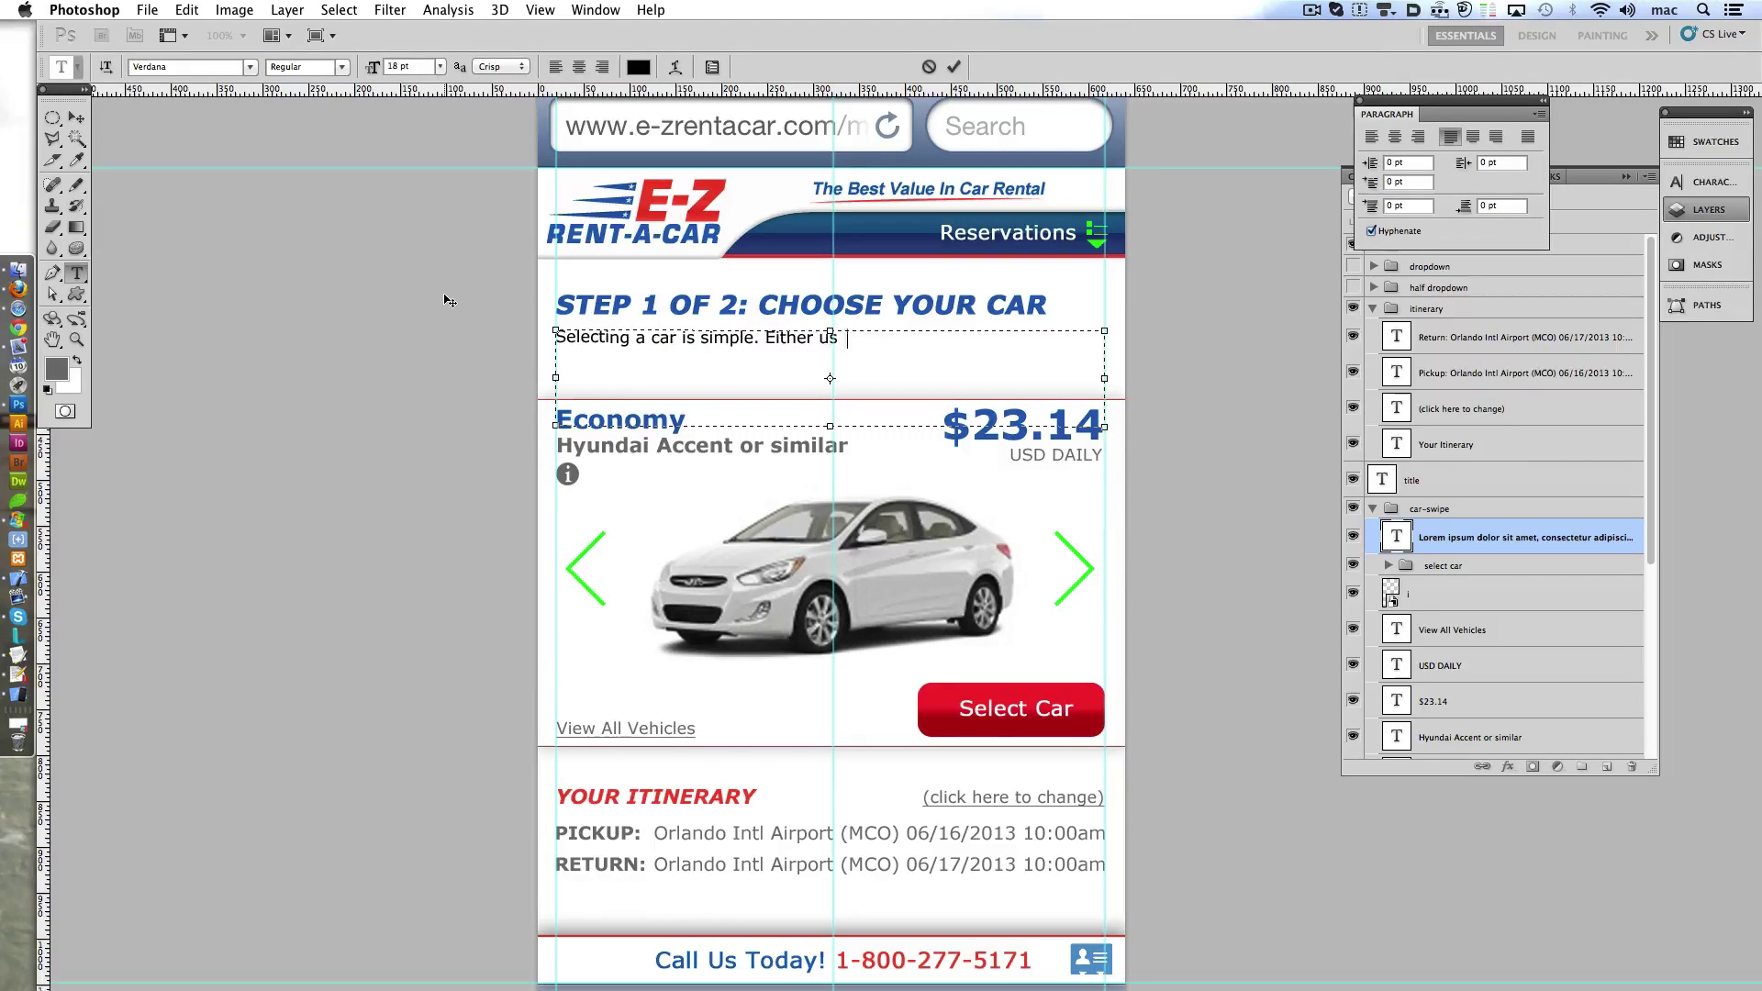
pyautogui.write('se your')
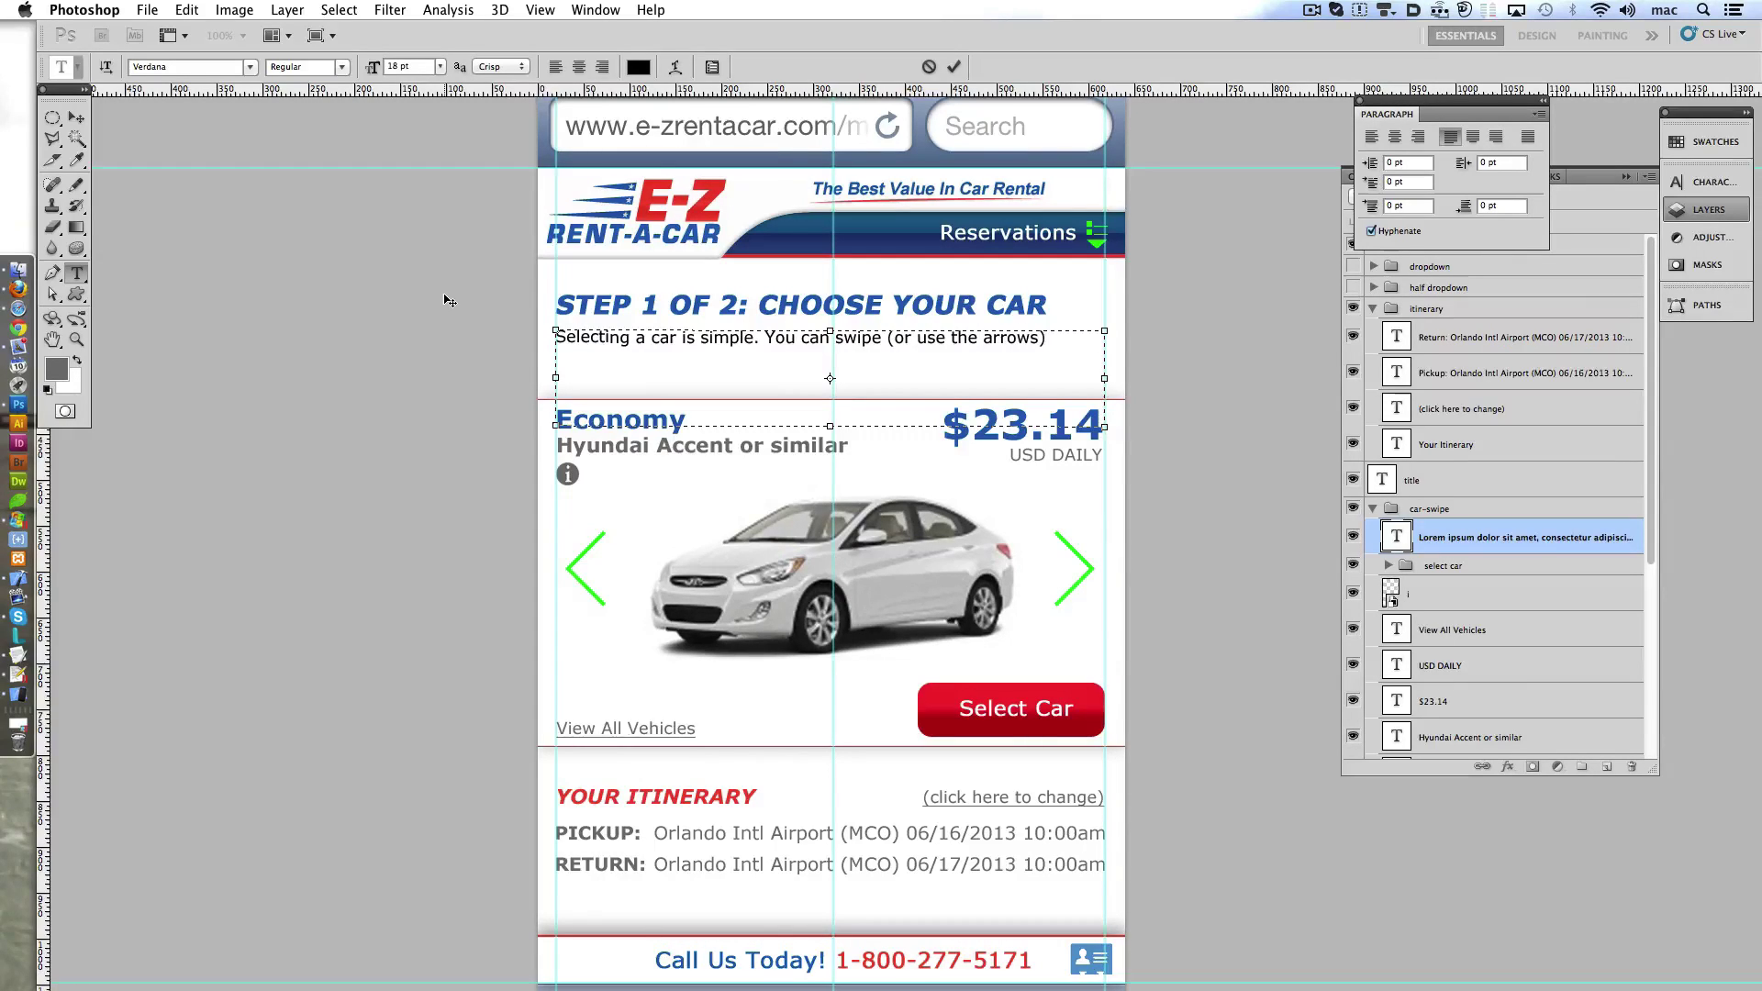
# - Continue the sentence about swiping car options left or right, replacing 'and' with 'to'
pyautogui.write('view our car selections')
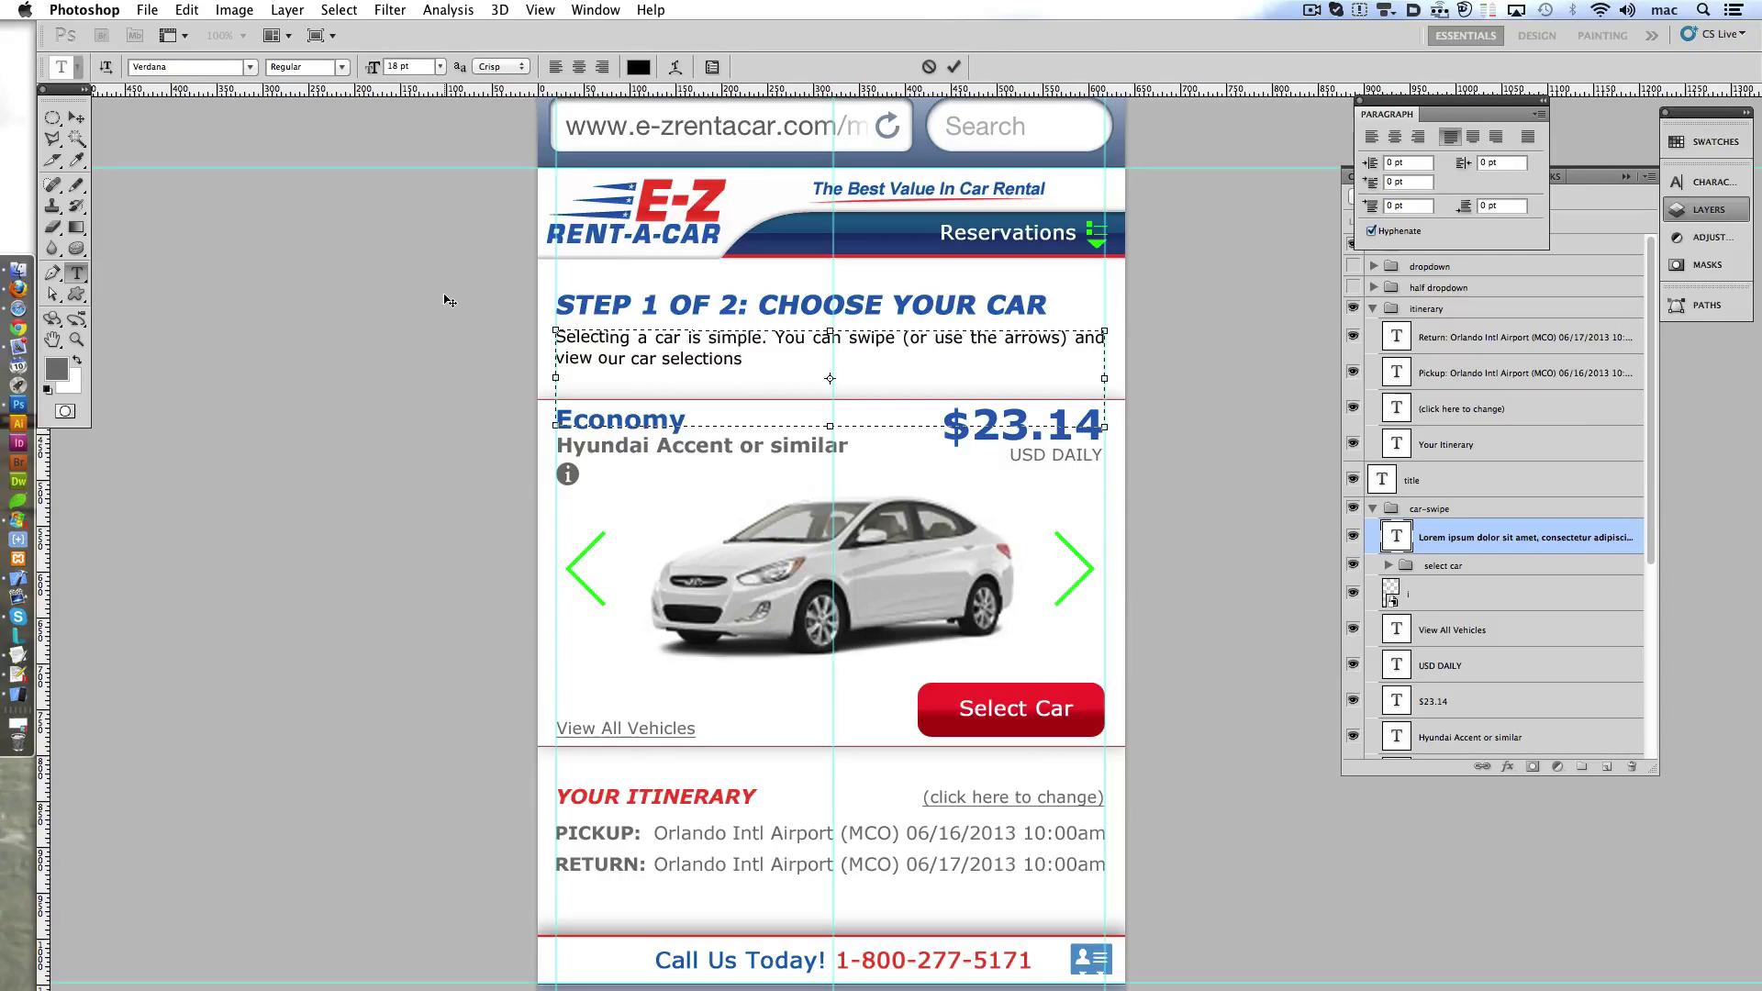
pyautogui.press('BackSpace')
pyautogui.press('BackSpace')
pyautogui.press('BackSpace')
pyautogui.write('ar option')
pyautogui.write(' left')
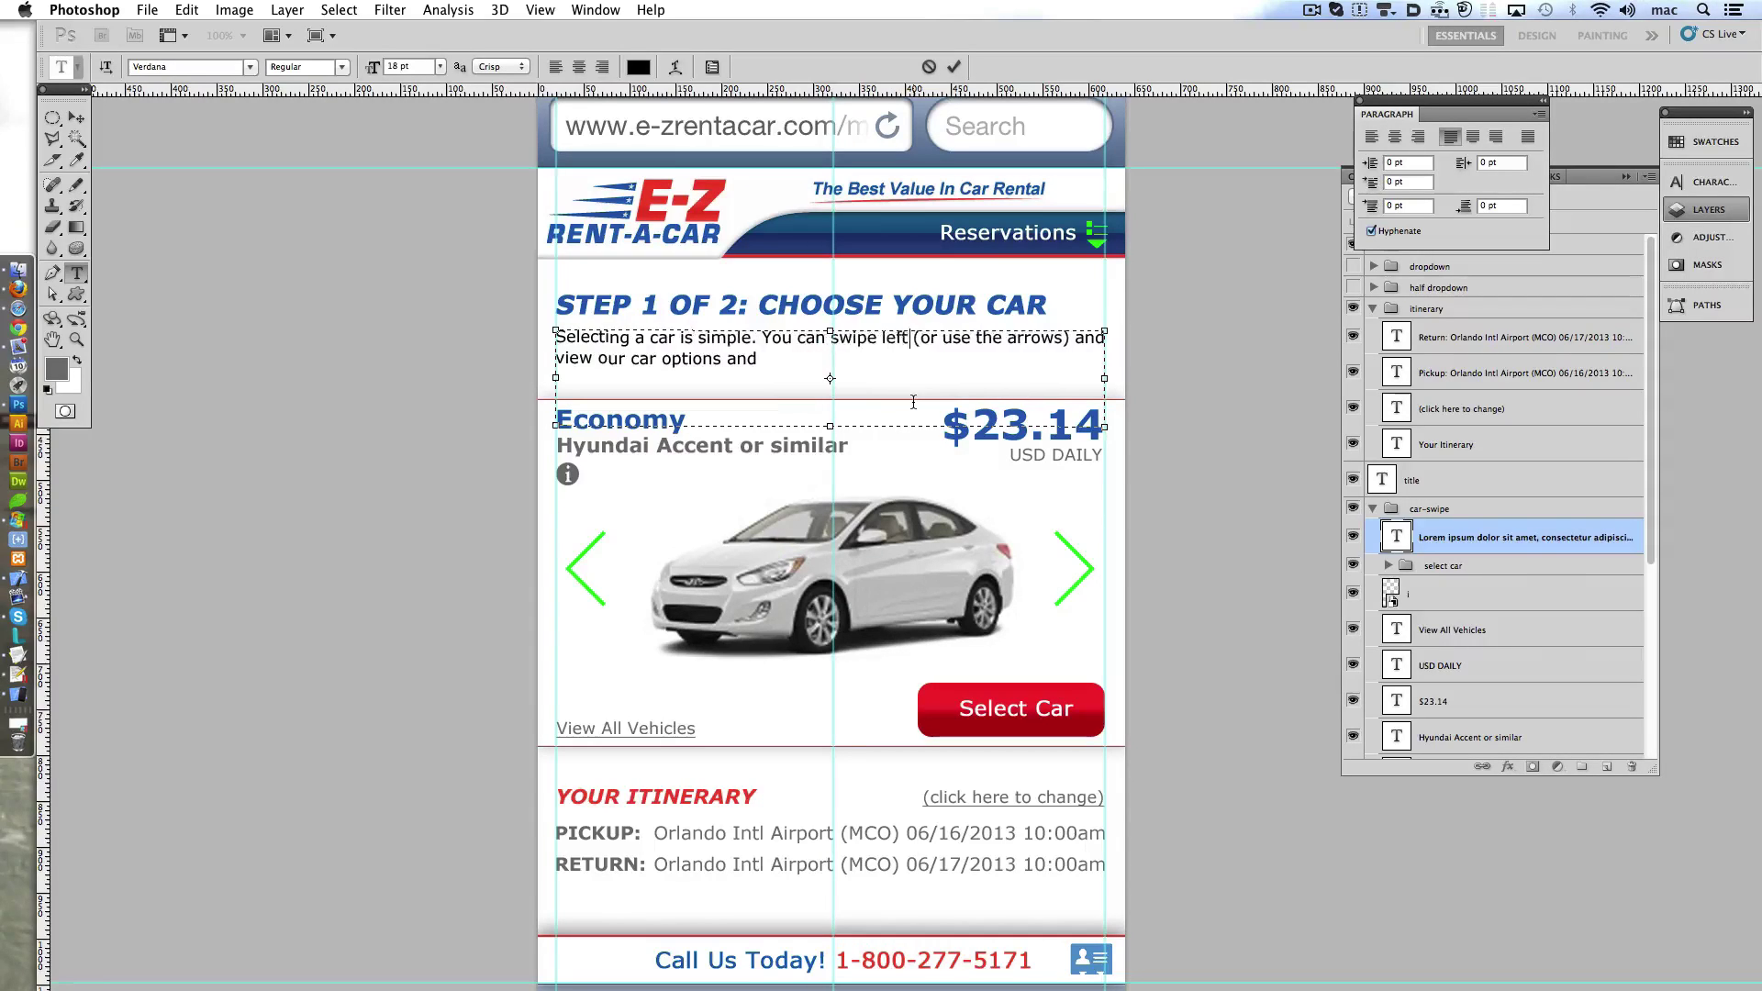
pyautogui.write(' or right')
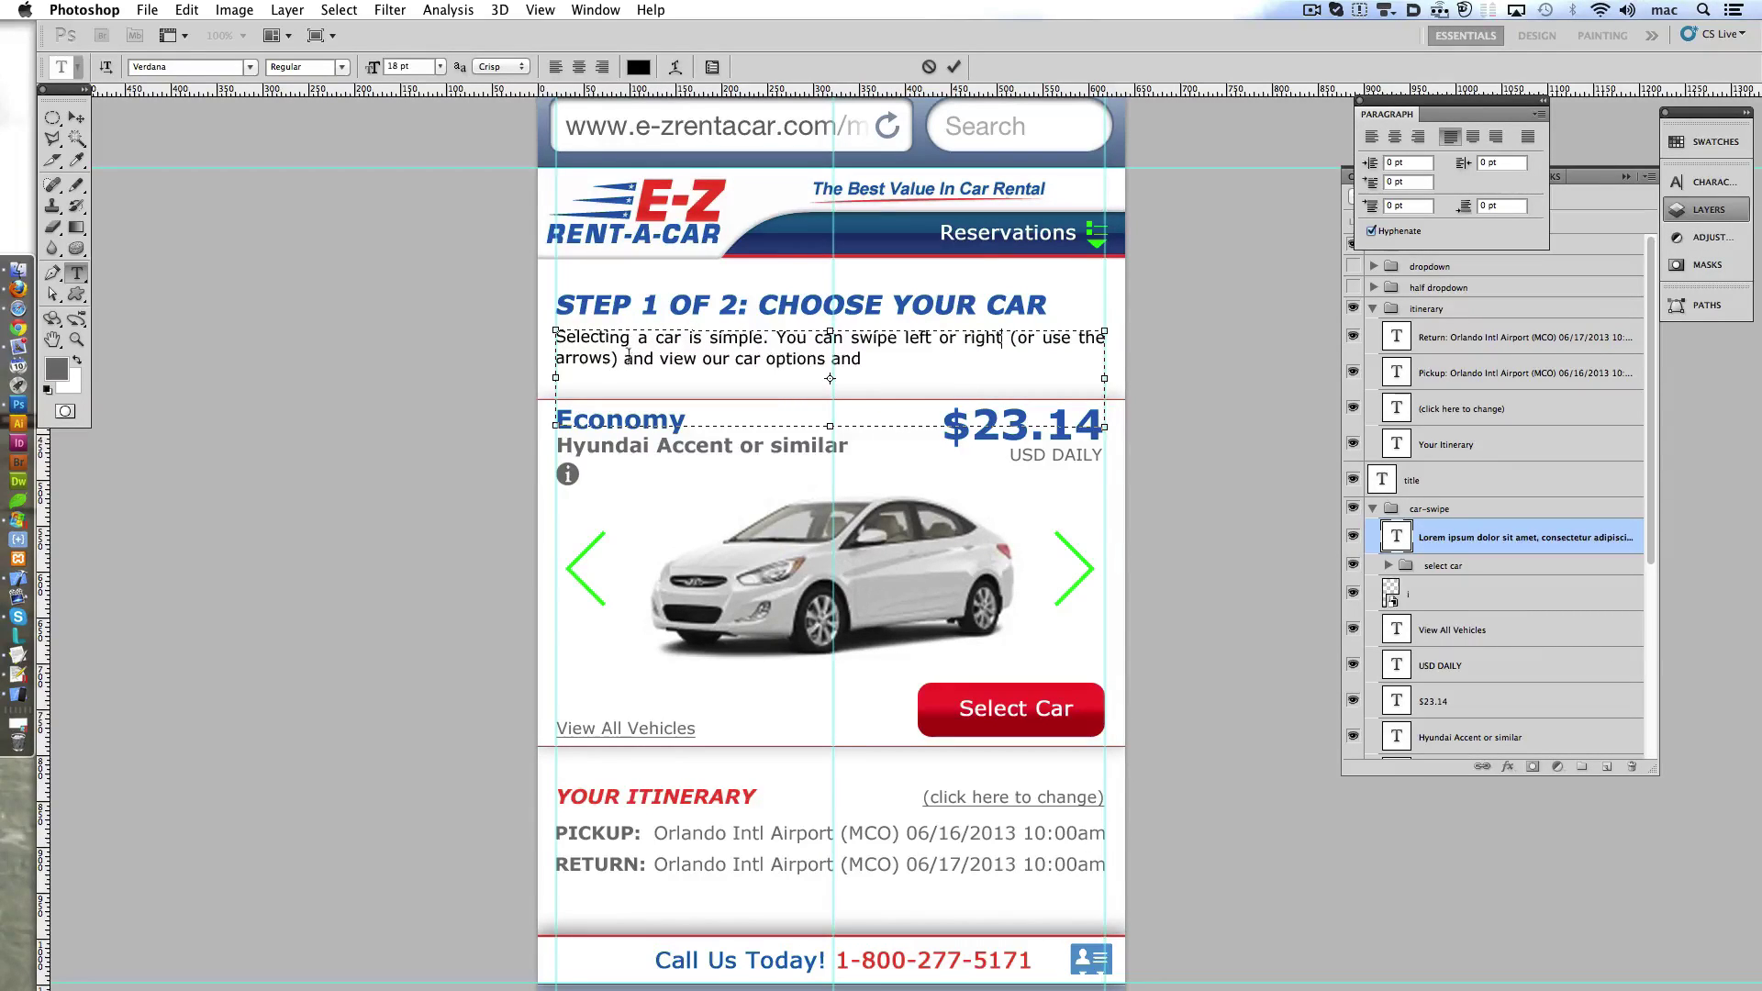
pyautogui.doubleClick(627, 358)
pyautogui.click(697, 358)
pyautogui.tripleClick(698, 358)
pyautogui.click(873, 359)
pyautogui.doubleClick(652, 358)
pyautogui.write('to')
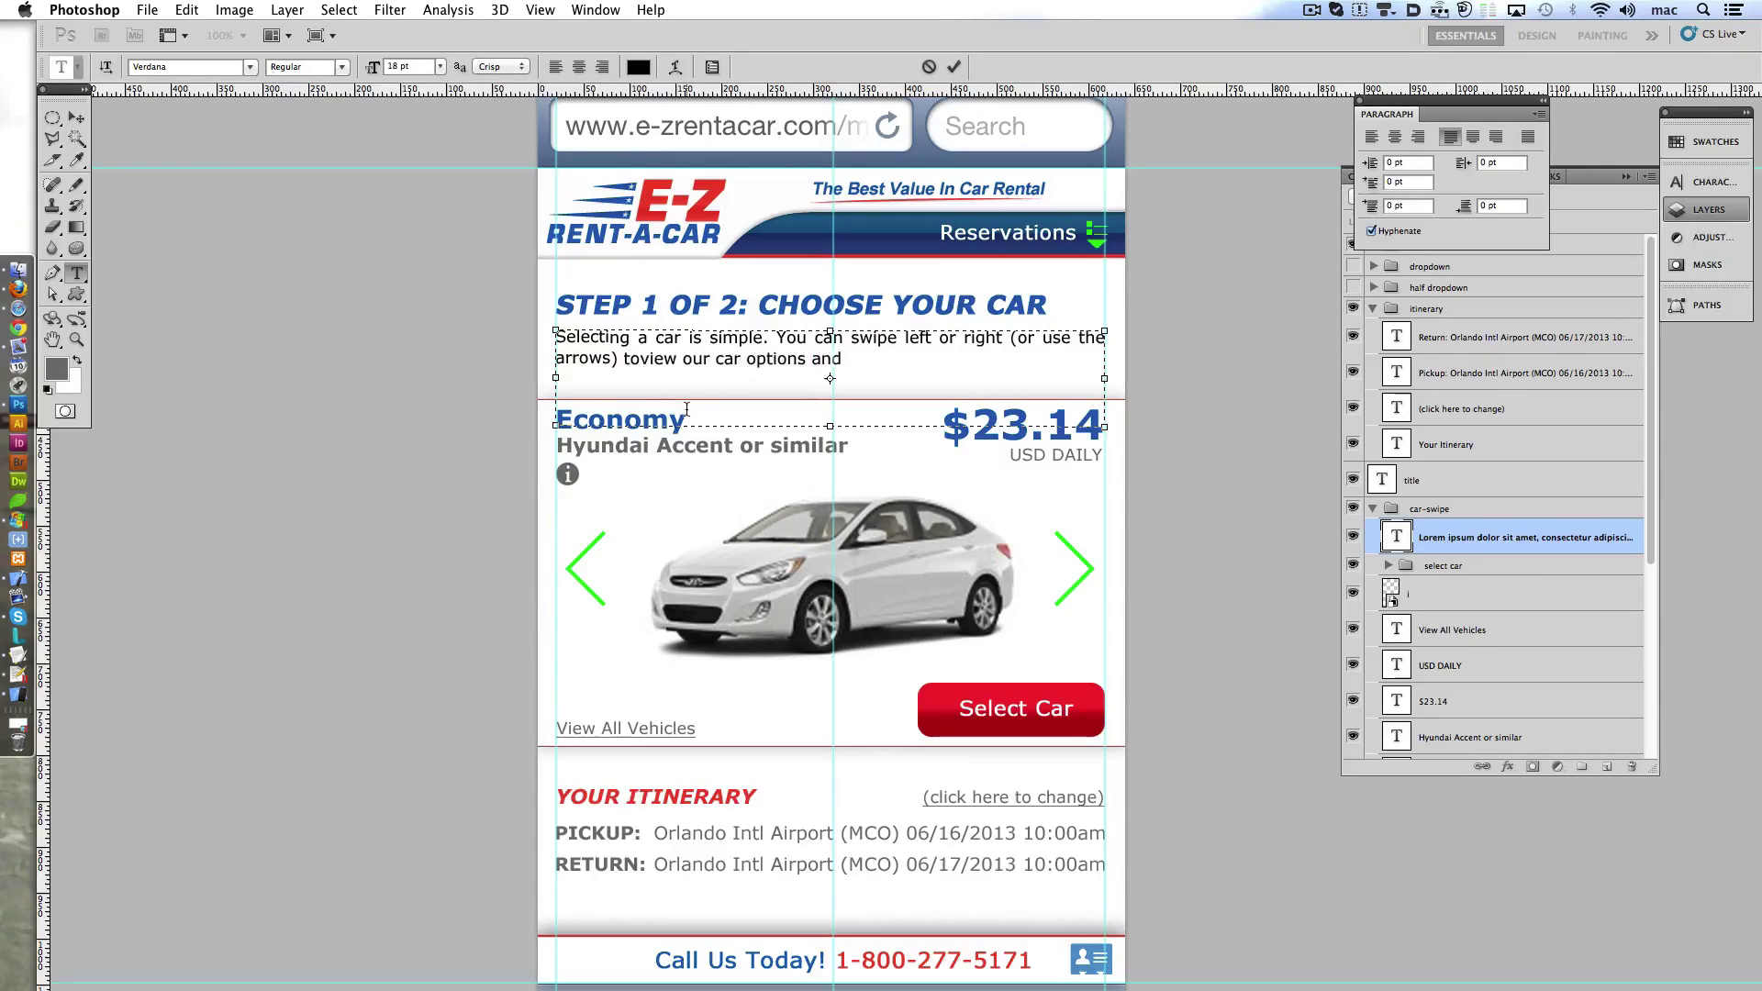
# - End the paragraph with 'Tap "Select Car" to continue', capitalizing the C in Car
pyautogui.doubleClick(735, 359)
pyautogui.press('BackSpace')
pyautogui.click(857, 360)
pyautogui.write('avai')
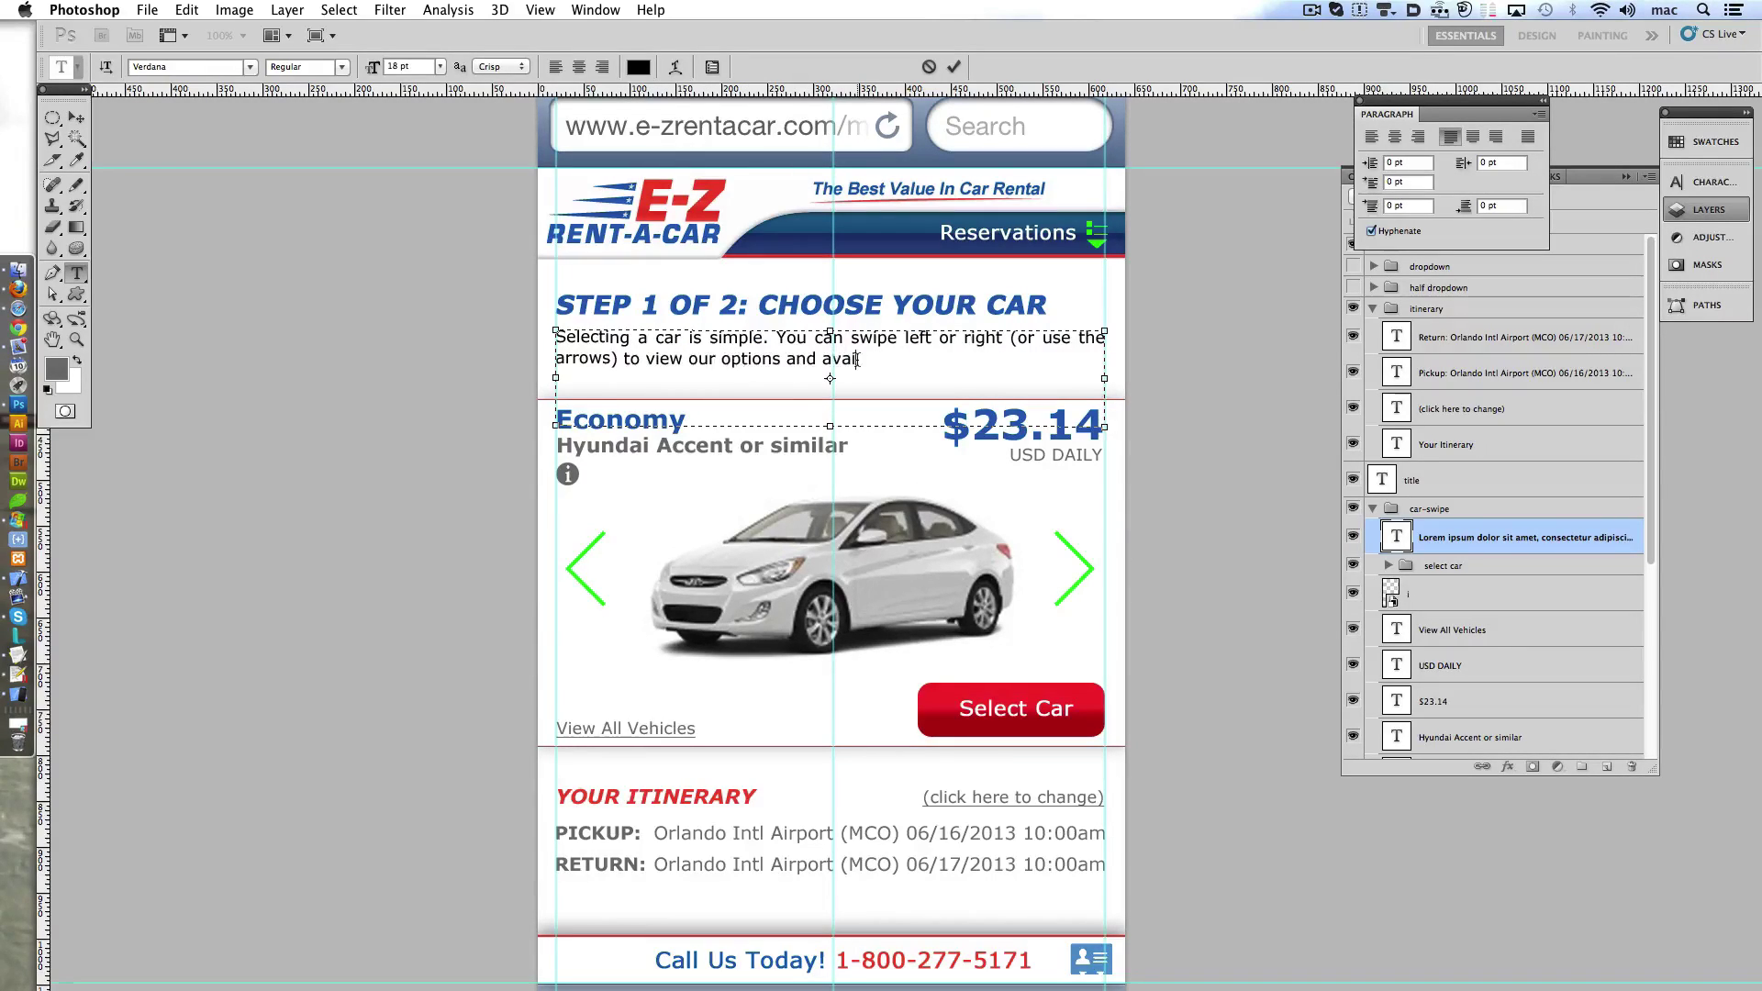
pyautogui.write('lability')
pyautogui.write('TapSelect ca')
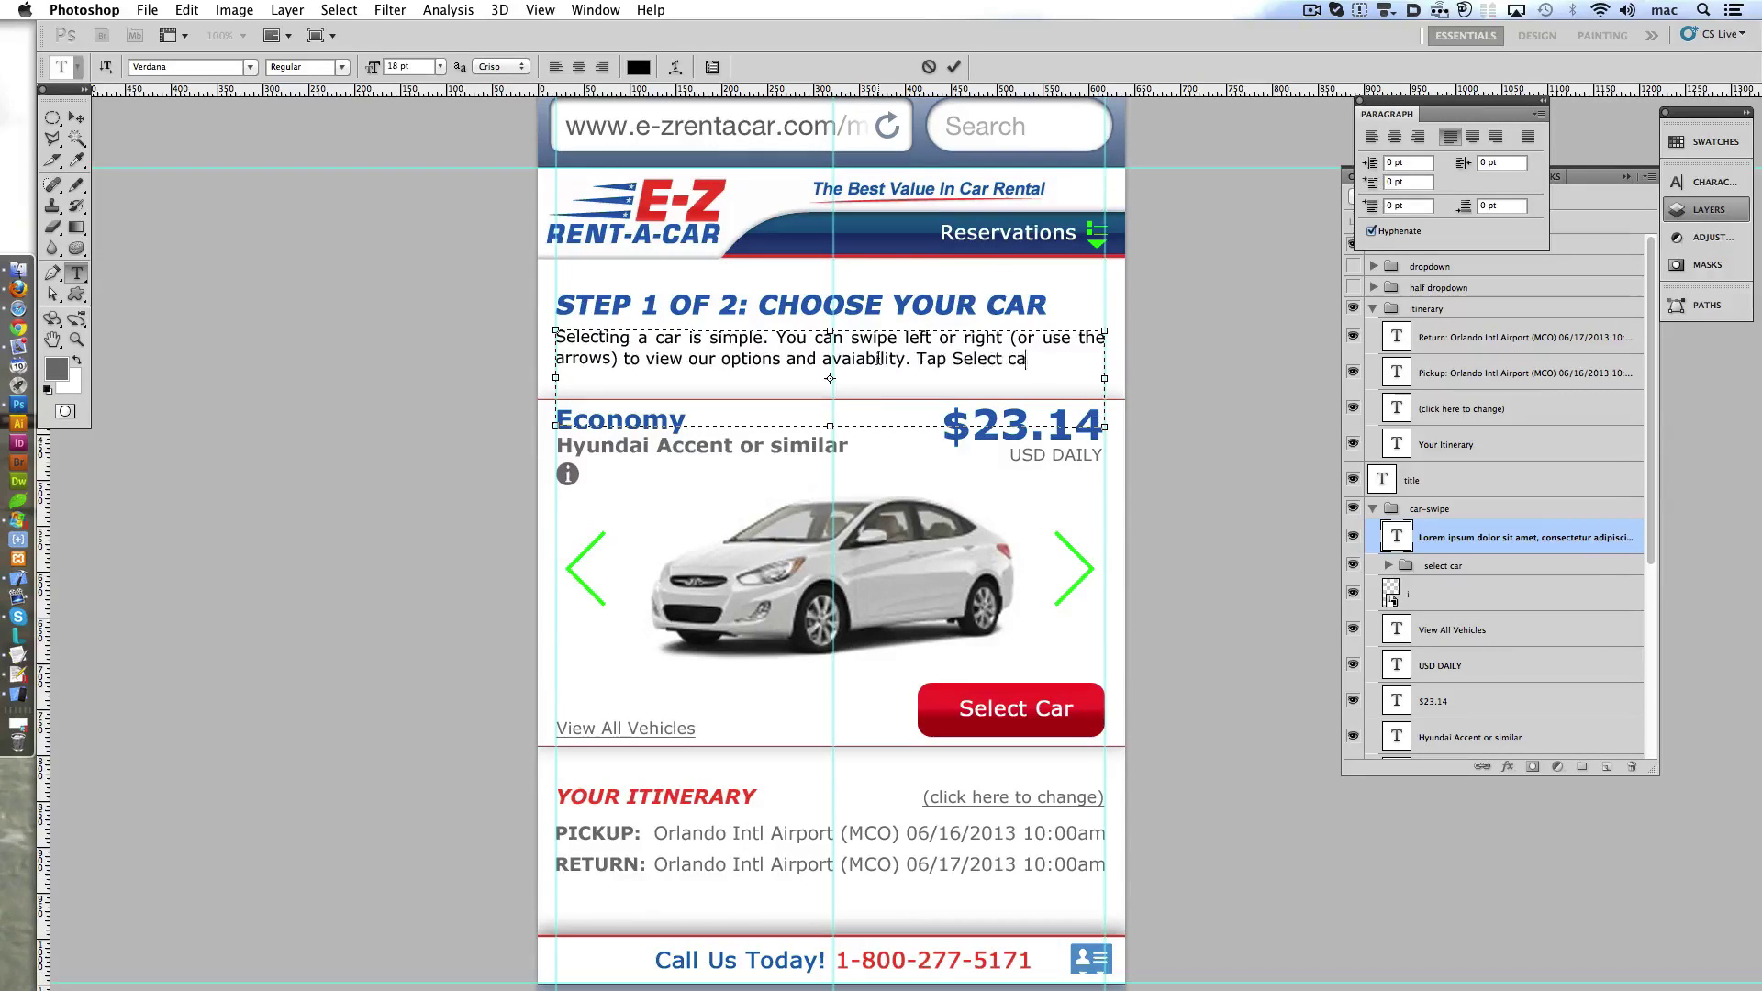
pyautogui.write('r to continue ')
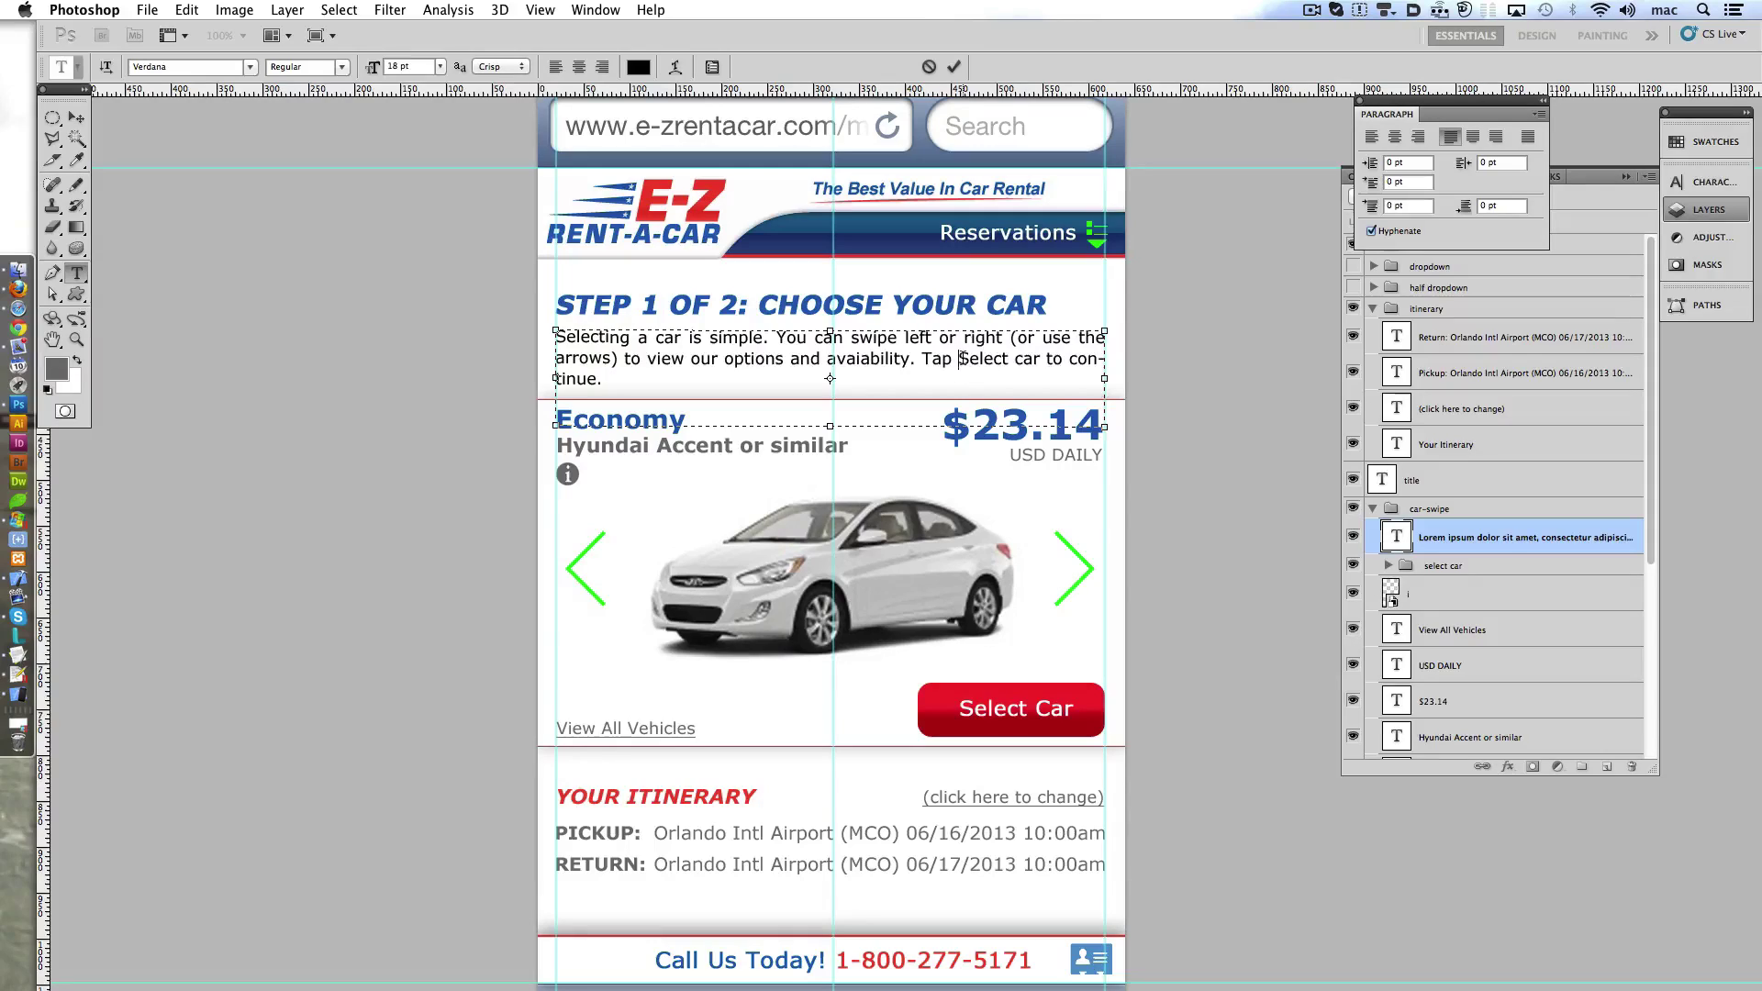
pyautogui.write('"')
pyautogui.press('Right')
pyautogui.press('Right')
pyautogui.press('Right')
pyautogui.press('BackSpace')
pyautogui.write('C')
pyautogui.press('Right')
pyautogui.press('Right')
pyautogui.write('"')
pyautogui.moveTo(602, 380); pyautogui.dragTo(911, 366)
# - Set the paragraph's tracking to -3 in the Character panel, after trying -15 and -30
pyautogui.keyDown('shift'); pyautogui.click(777, 338); pyautogui.keyUp('shift')
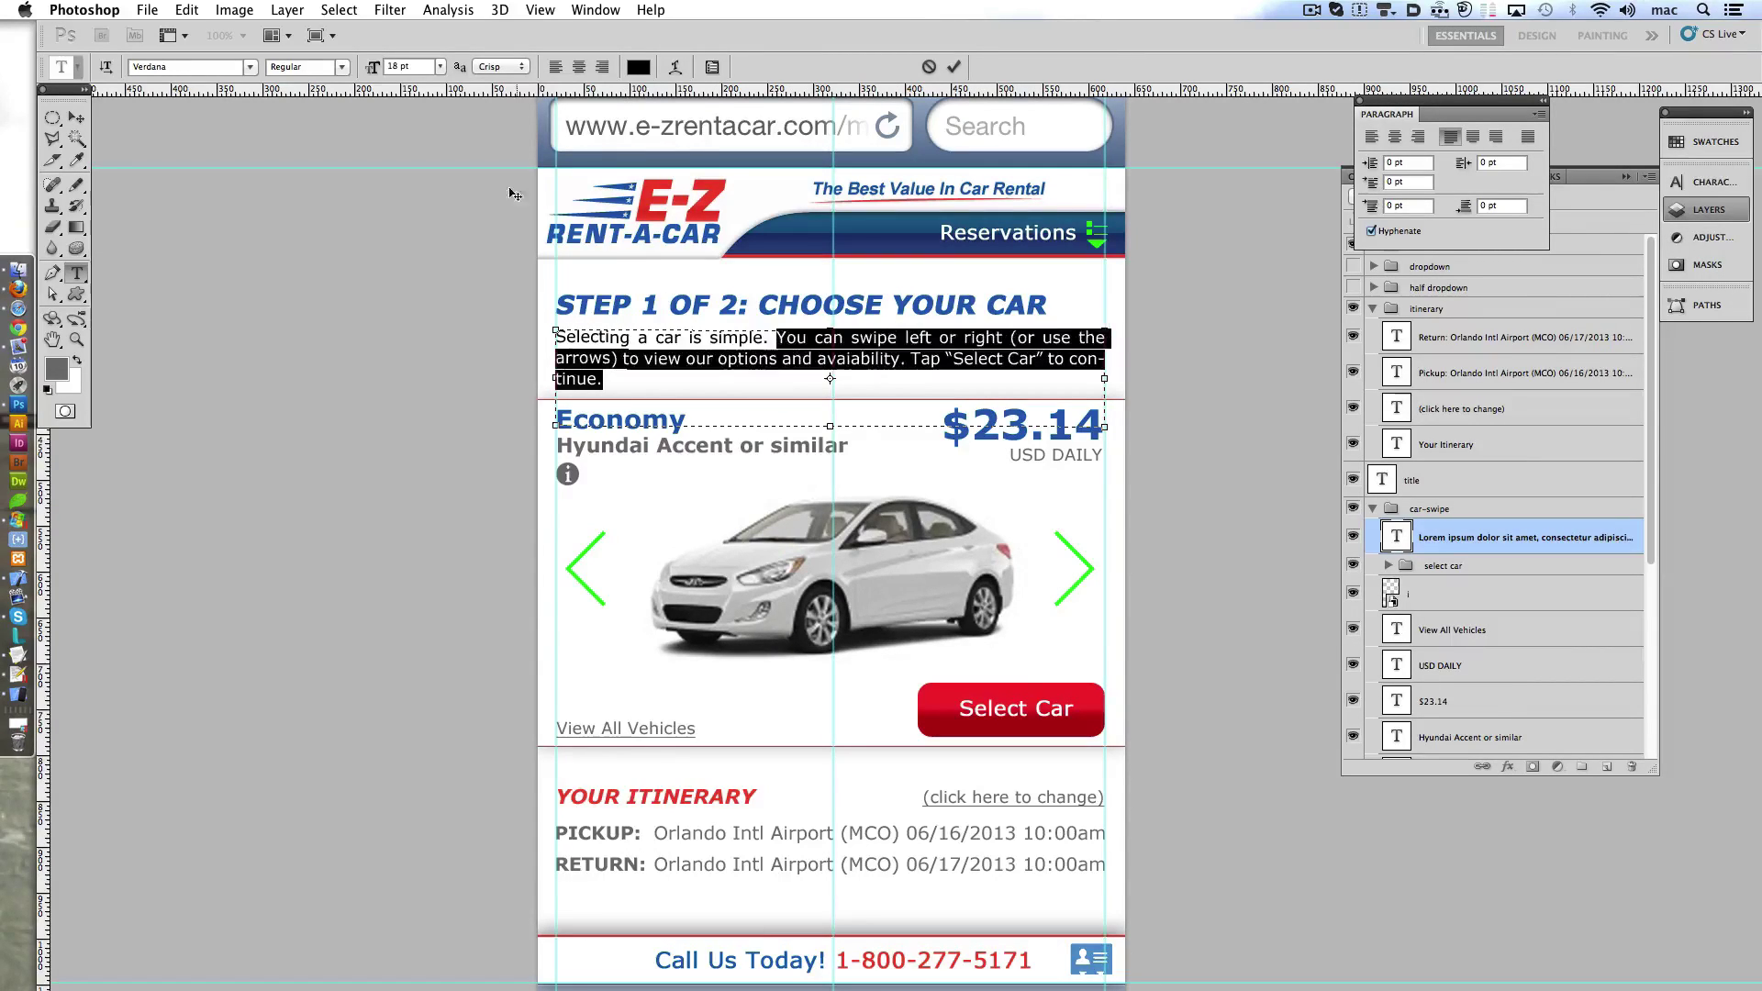
pyautogui.click(1713, 181)
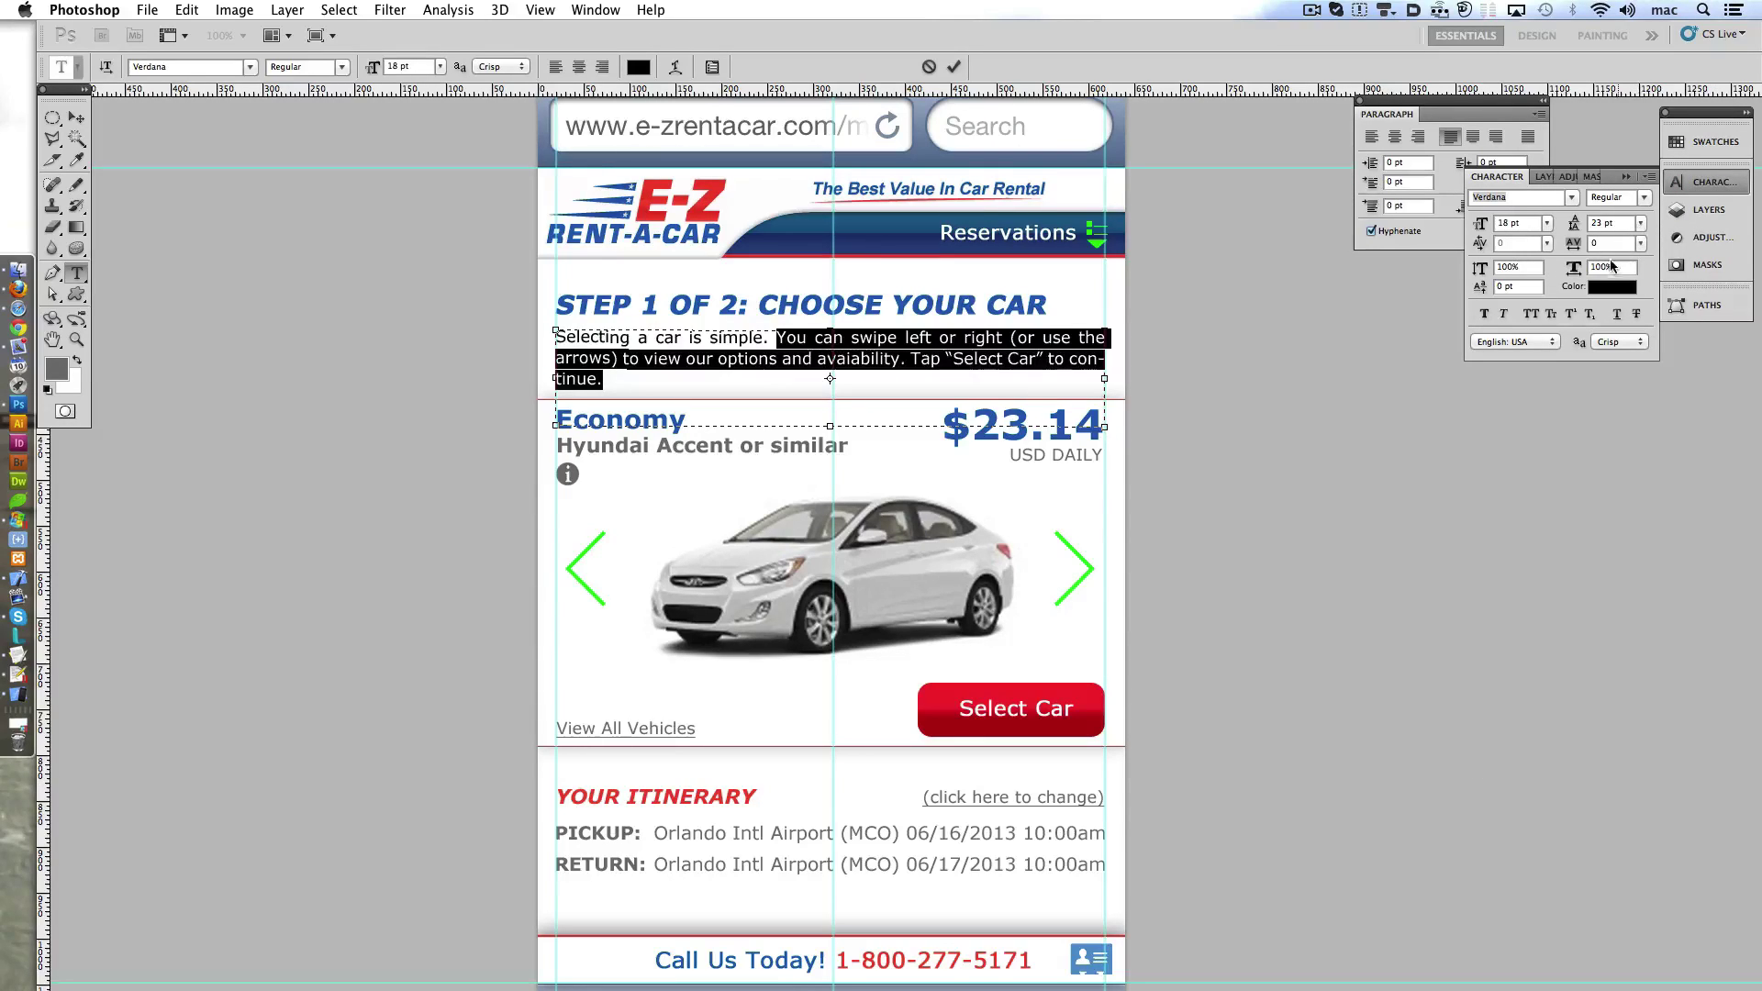
pyautogui.click(1548, 243)
pyautogui.click(1524, 421)
pyautogui.click(1594, 244)
pyautogui.write('-15')
pyautogui.press('Return')
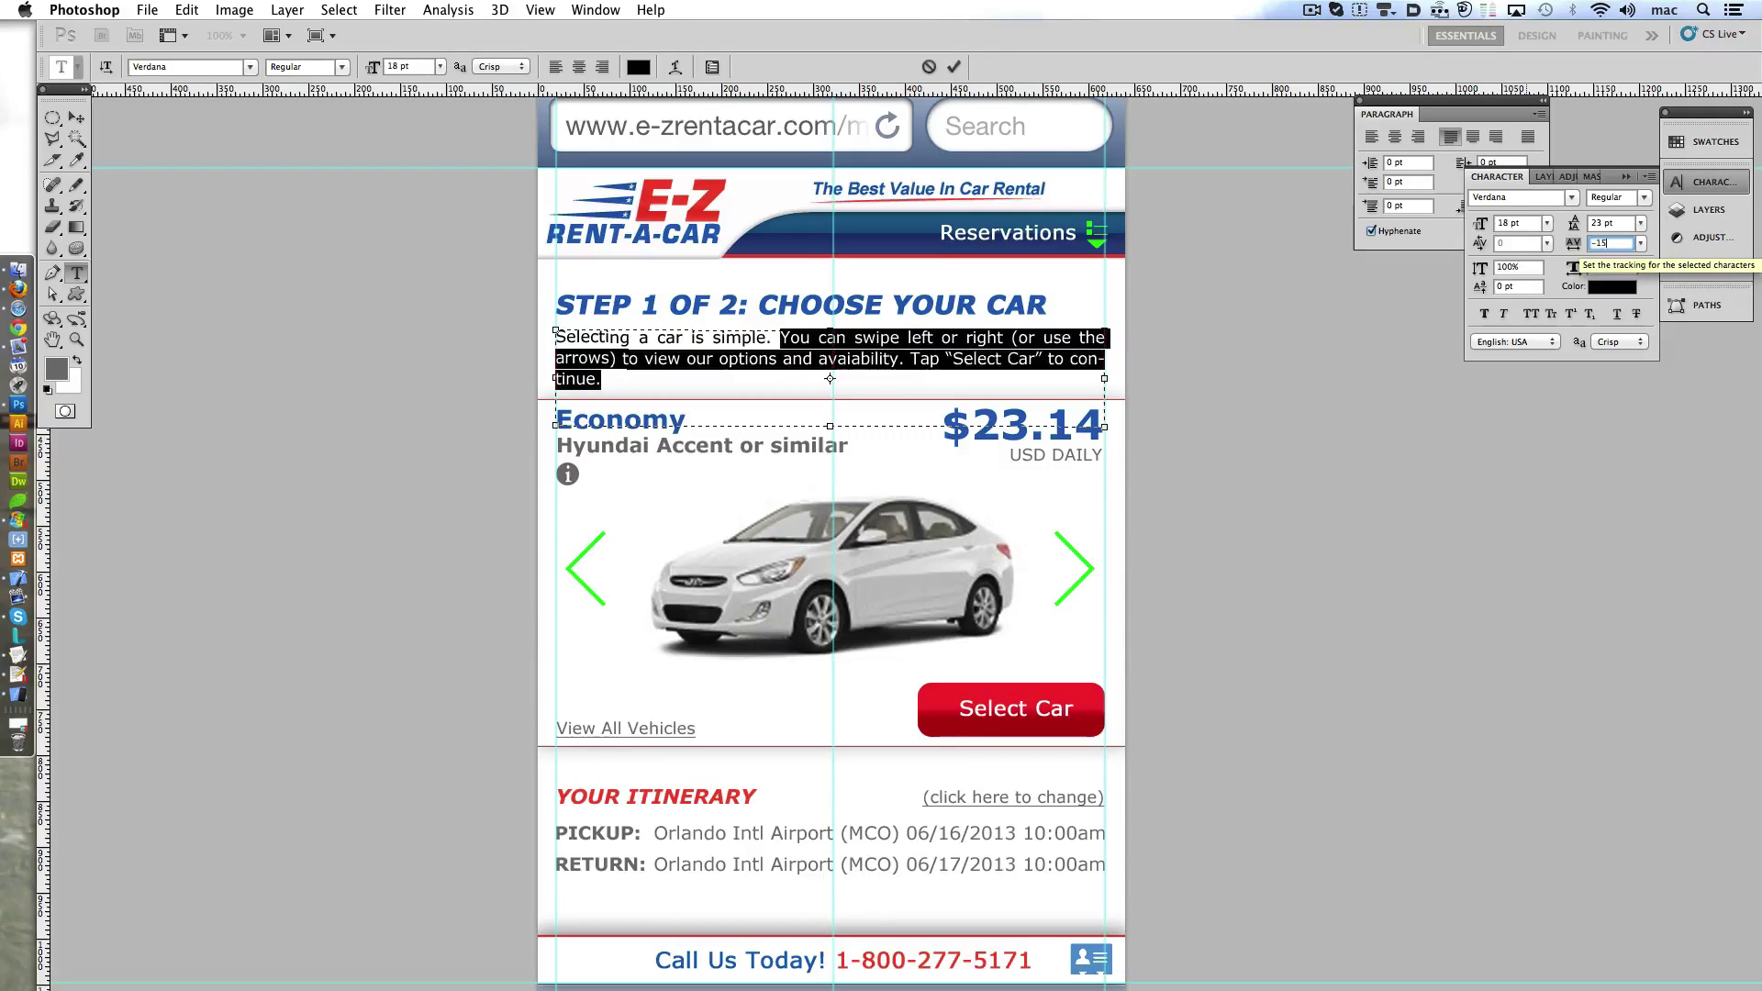
pyautogui.press('Down')
pyautogui.press('Down')
pyautogui.write('-30')
pyautogui.press('Return')
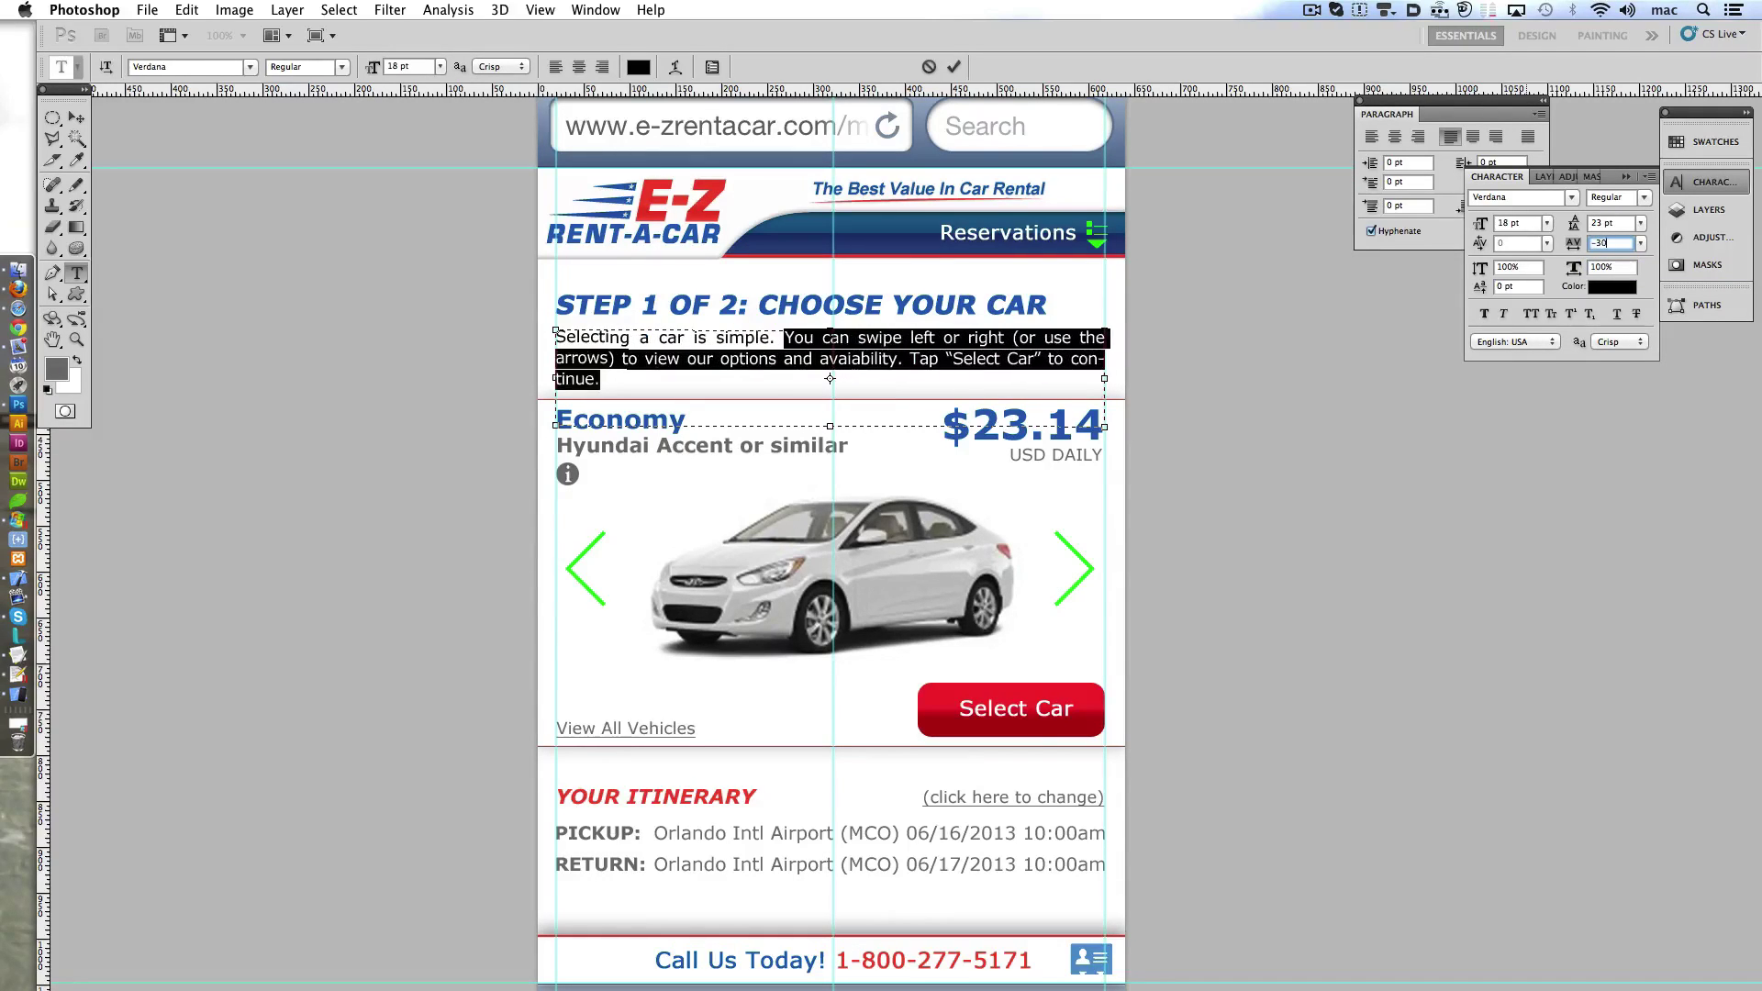
pyautogui.press('Down')
pyautogui.press('Down')
pyautogui.press('Down')
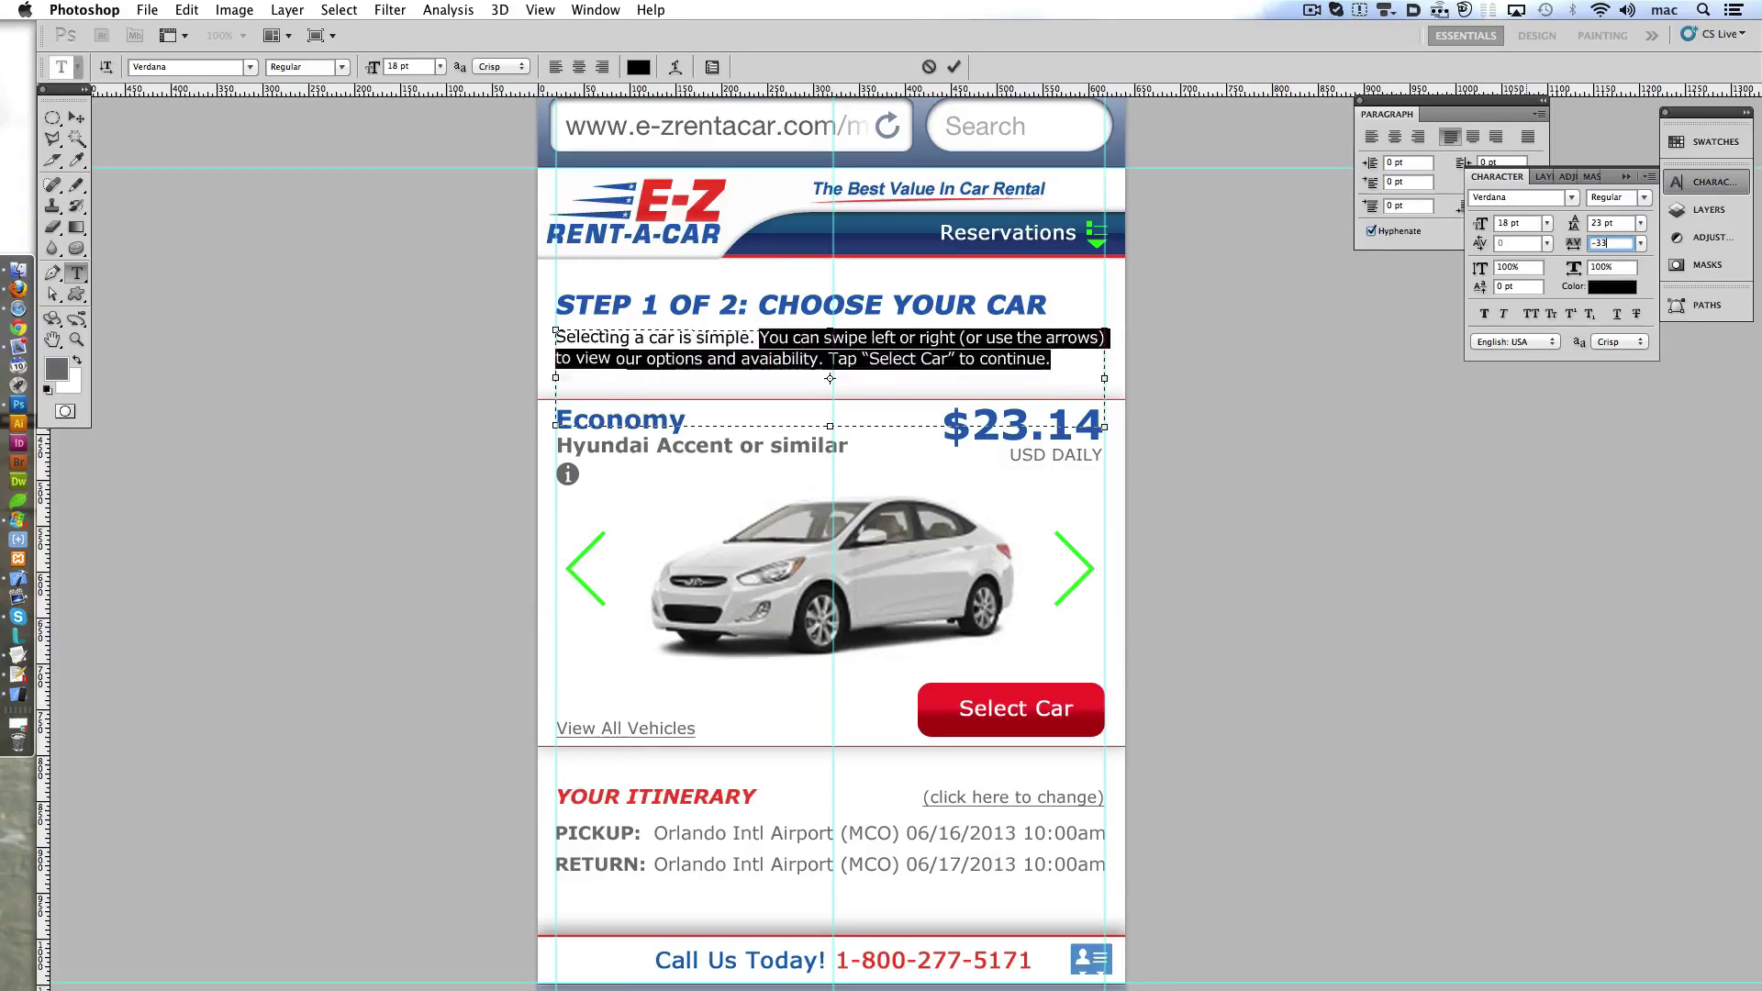
pyautogui.press('BackSpace')
pyautogui.write('-3')
pyautogui.click(681, 376)
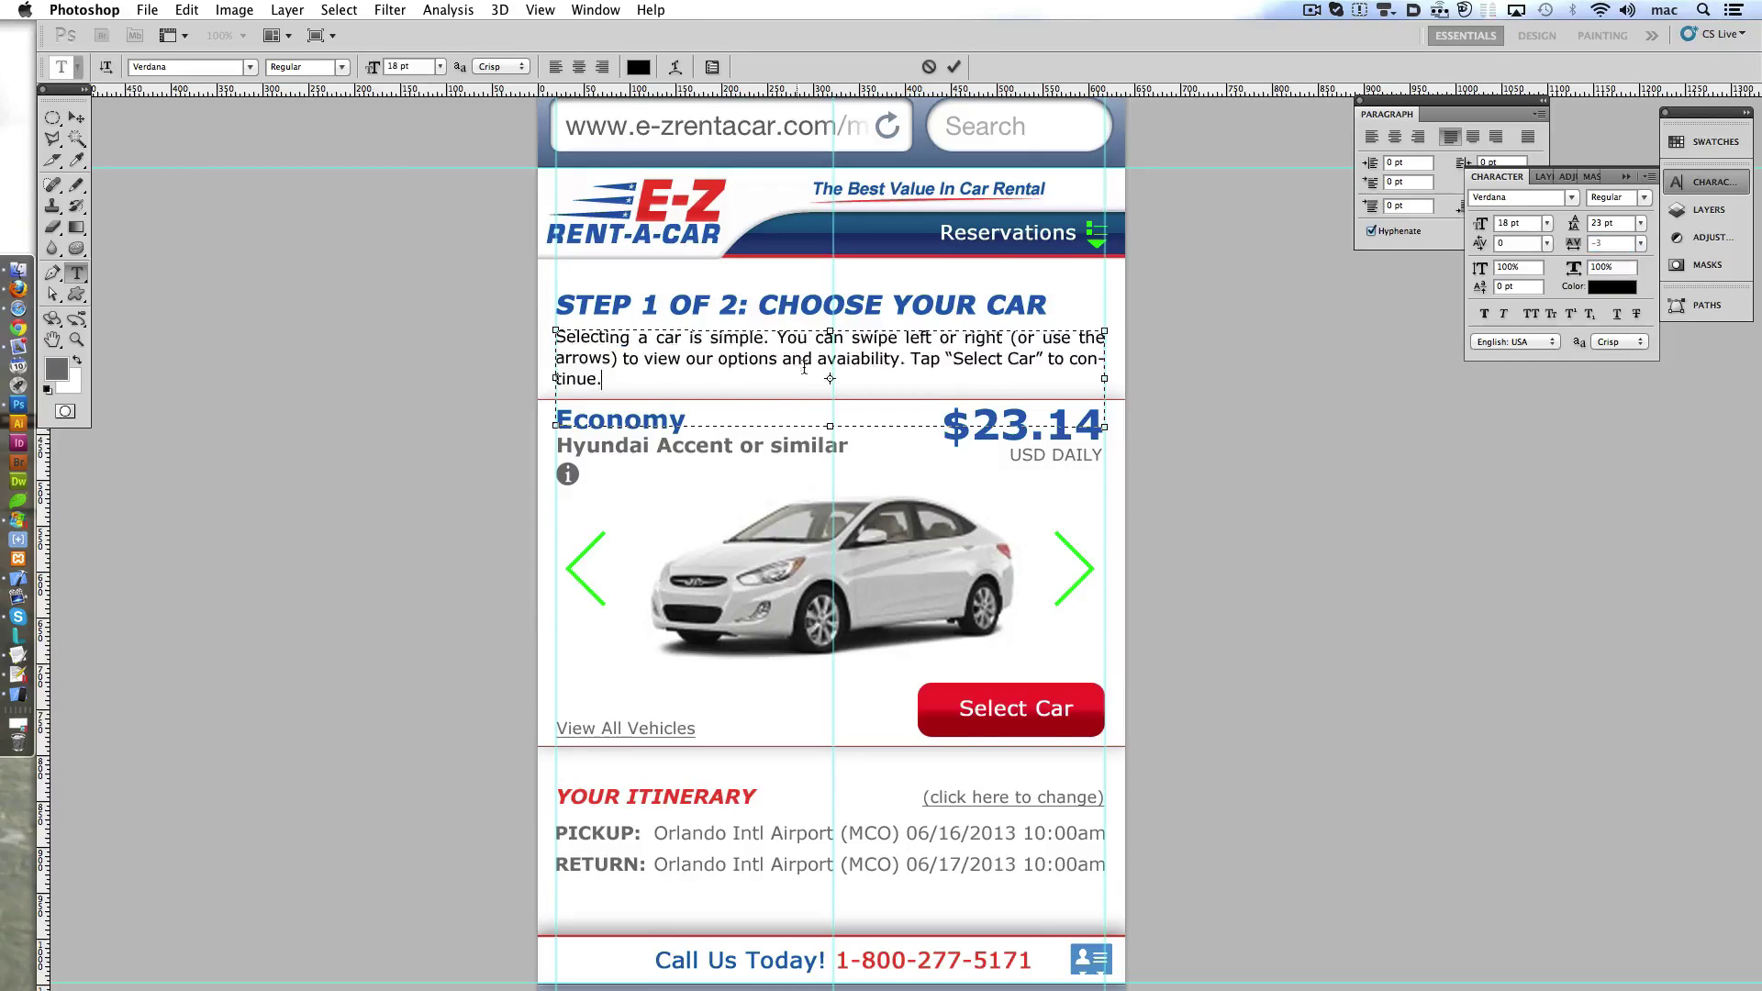
# - Delete '(or use the arrows)' from the paragraph and commit the text edit
pyautogui.moveTo(1010, 339); pyautogui.dragTo(617, 359)
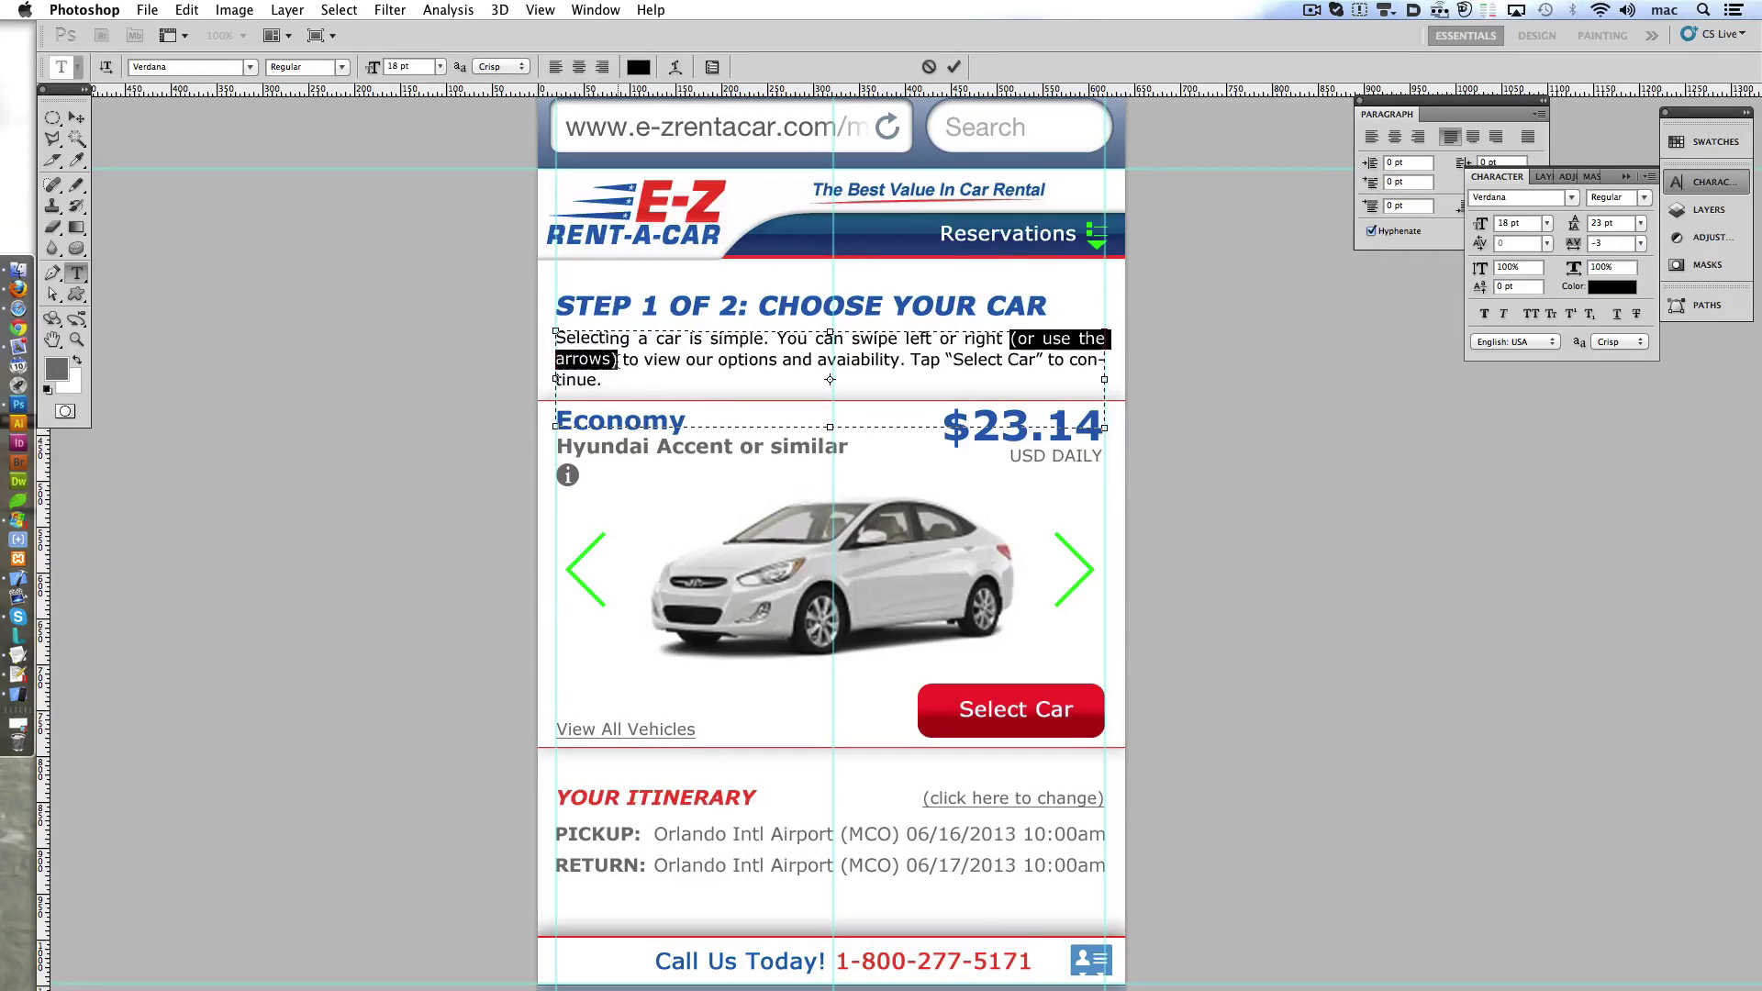
pyautogui.press('BackSpace')
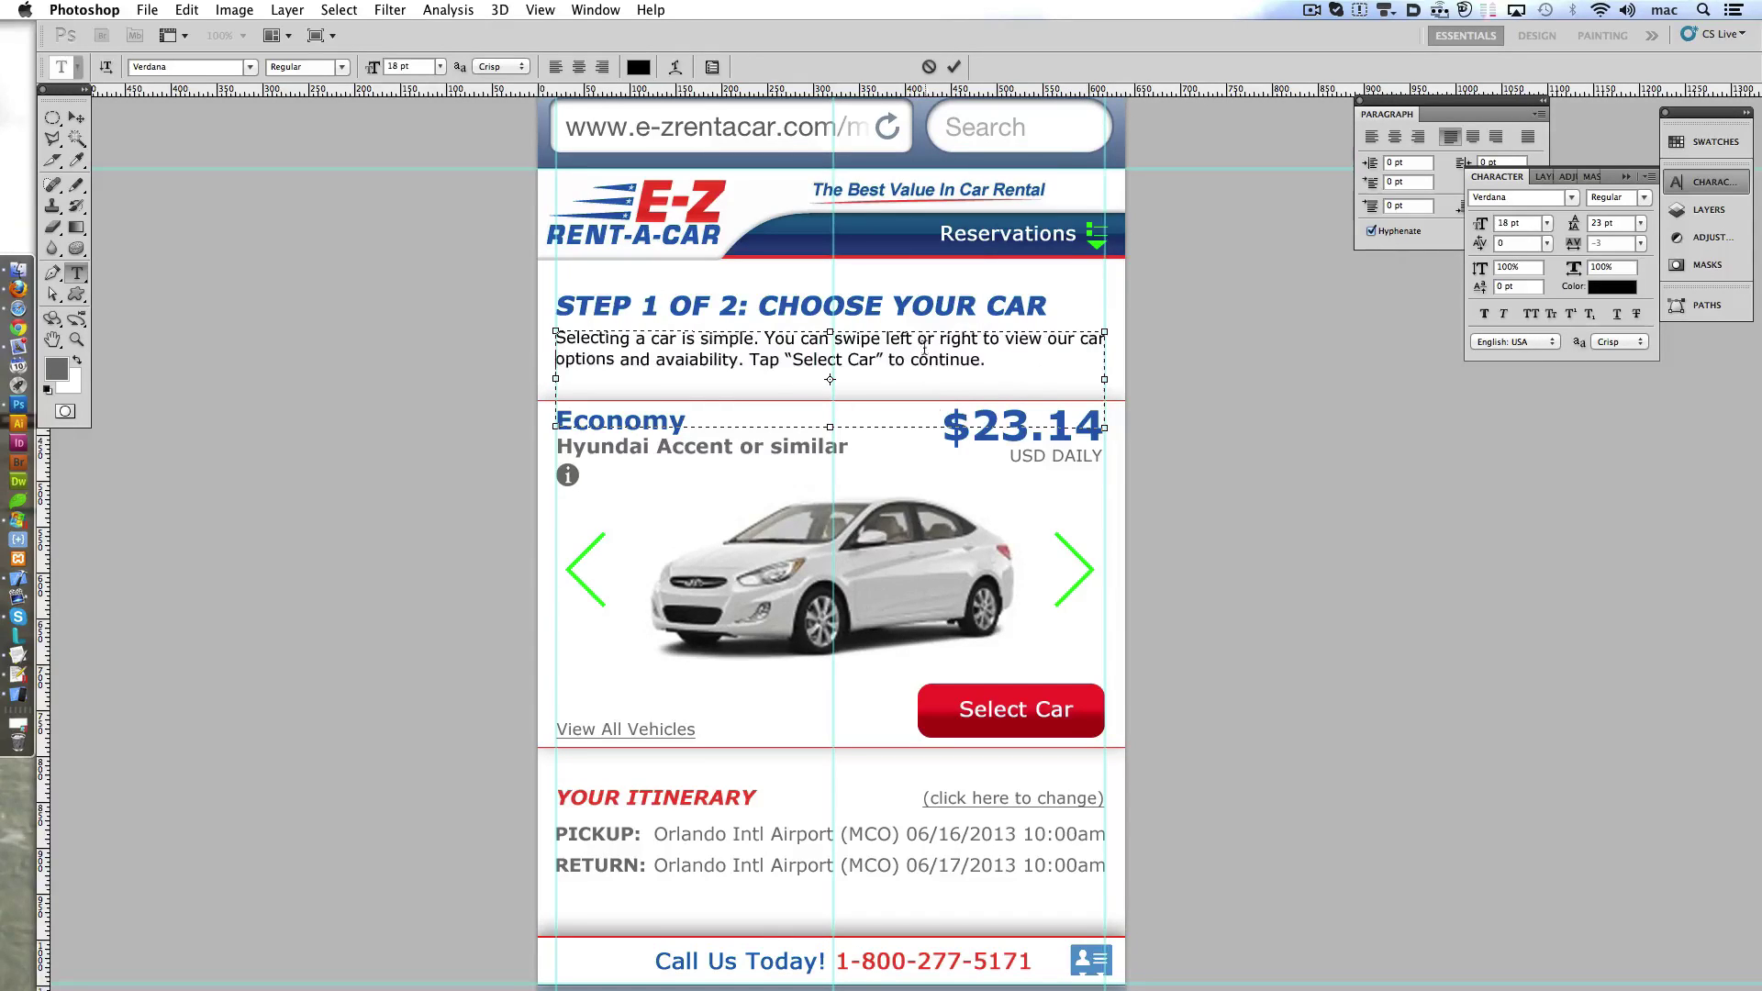
pyautogui.click(954, 67)
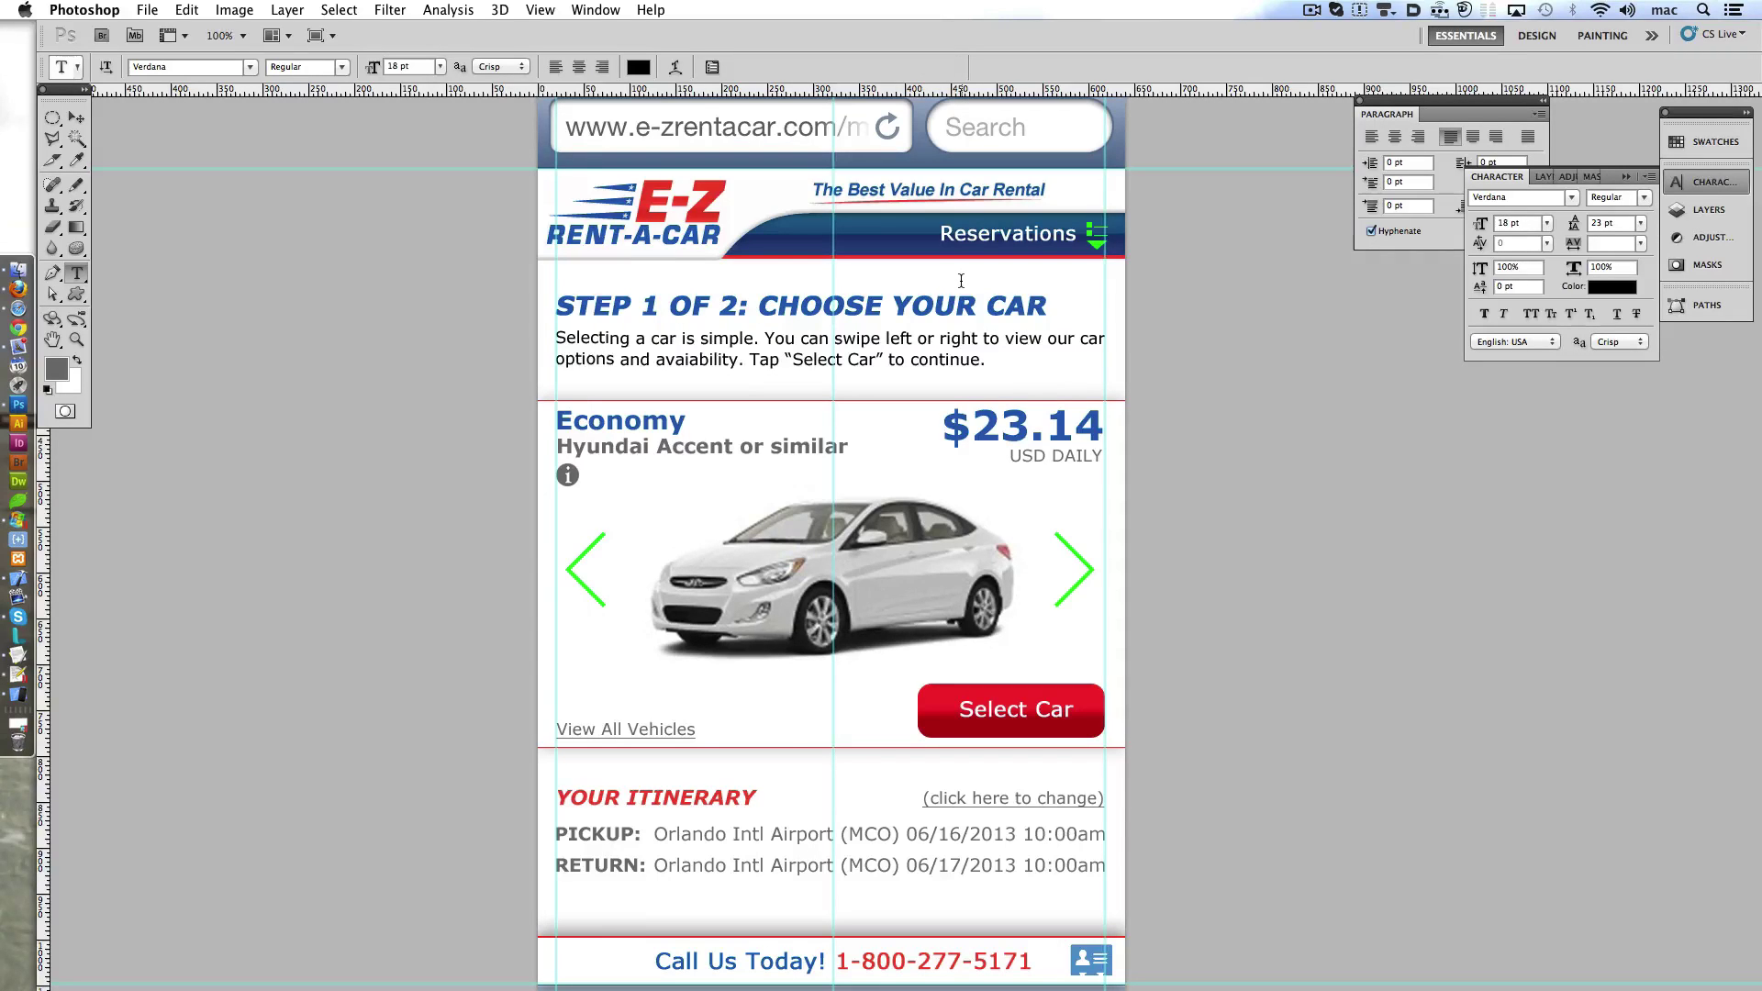
pyautogui.click(1313, 10)
# - Browse the Simulator's Safari car list, then return to the Orbitz EZ Economy Car checkout page
pyautogui.click(1337, 63)
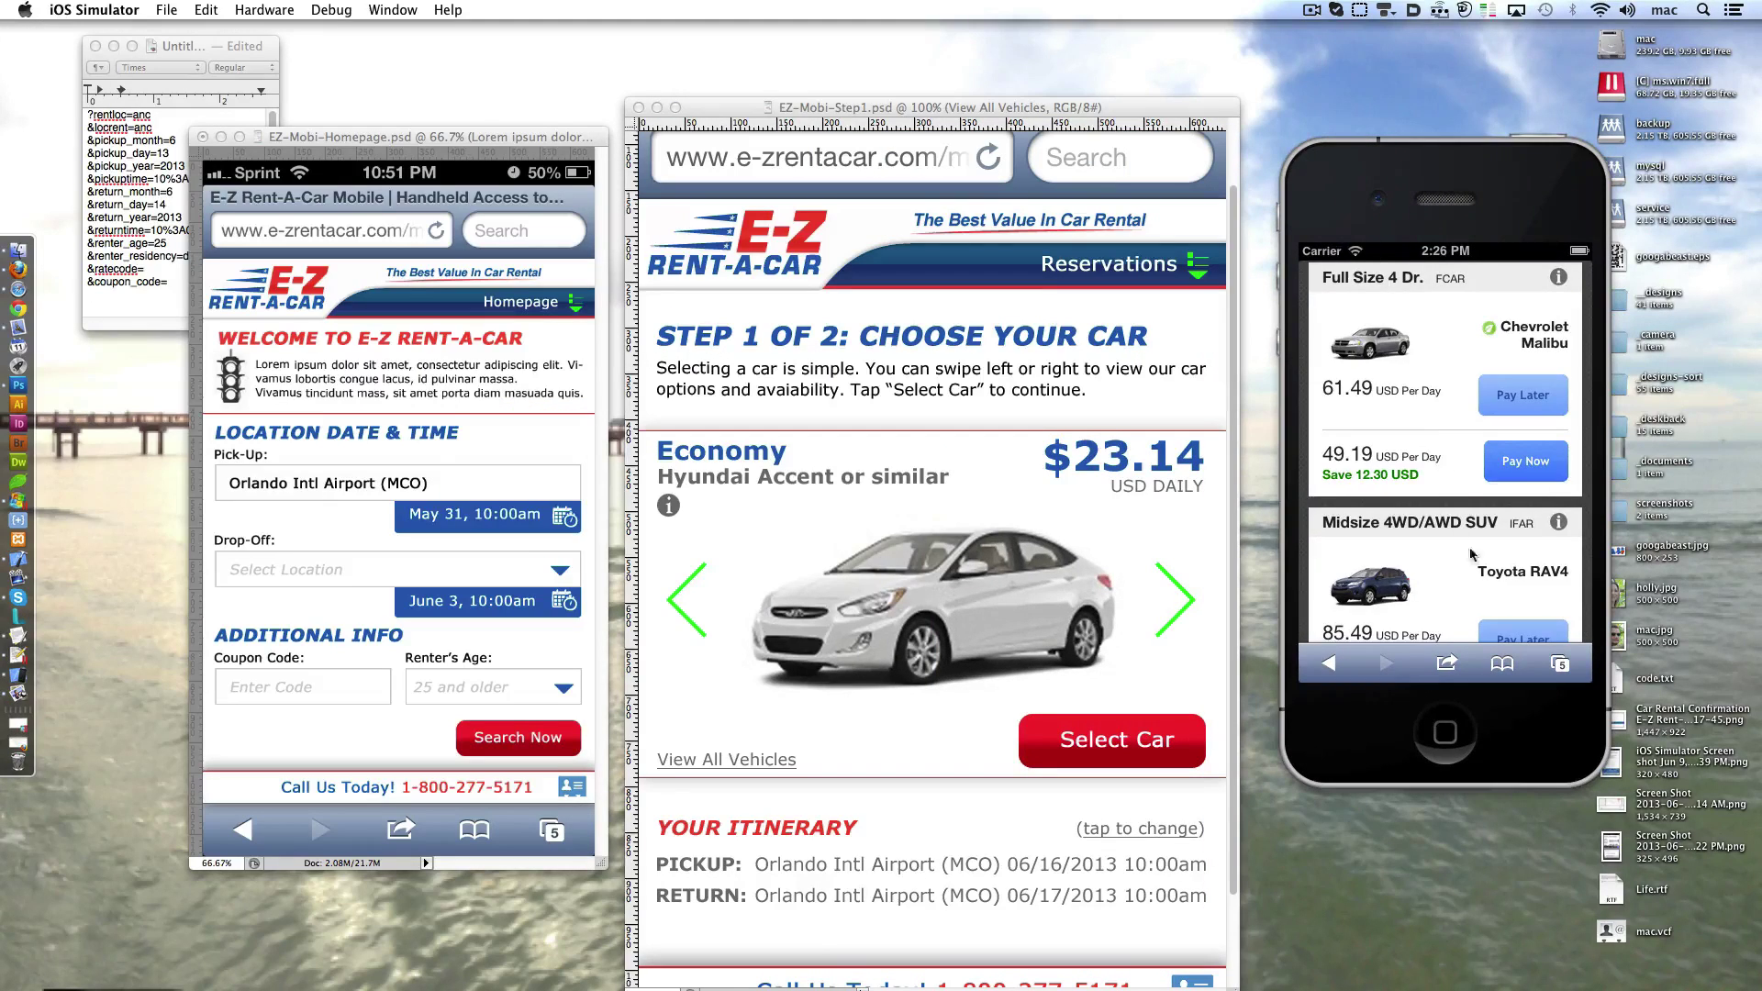
pyautogui.moveTo(1471, 555); pyautogui.dragTo(1418, 290)
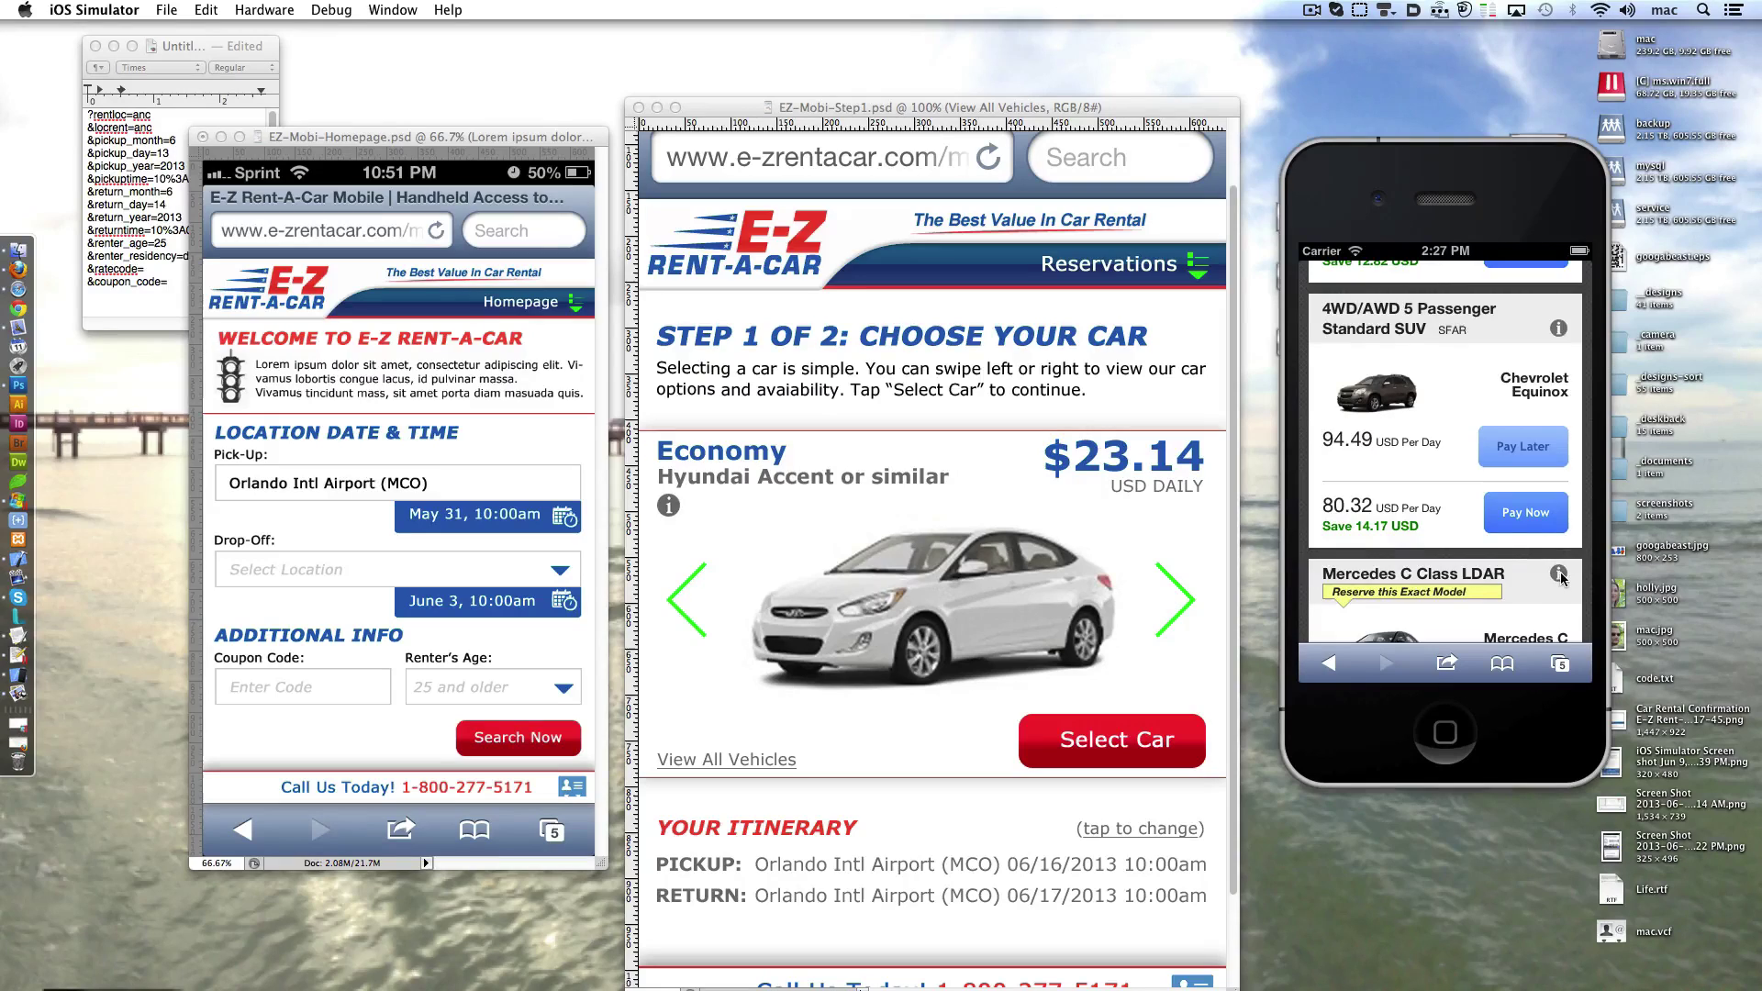
pyautogui.moveTo(1557, 576); pyautogui.dragTo(1558, 422)
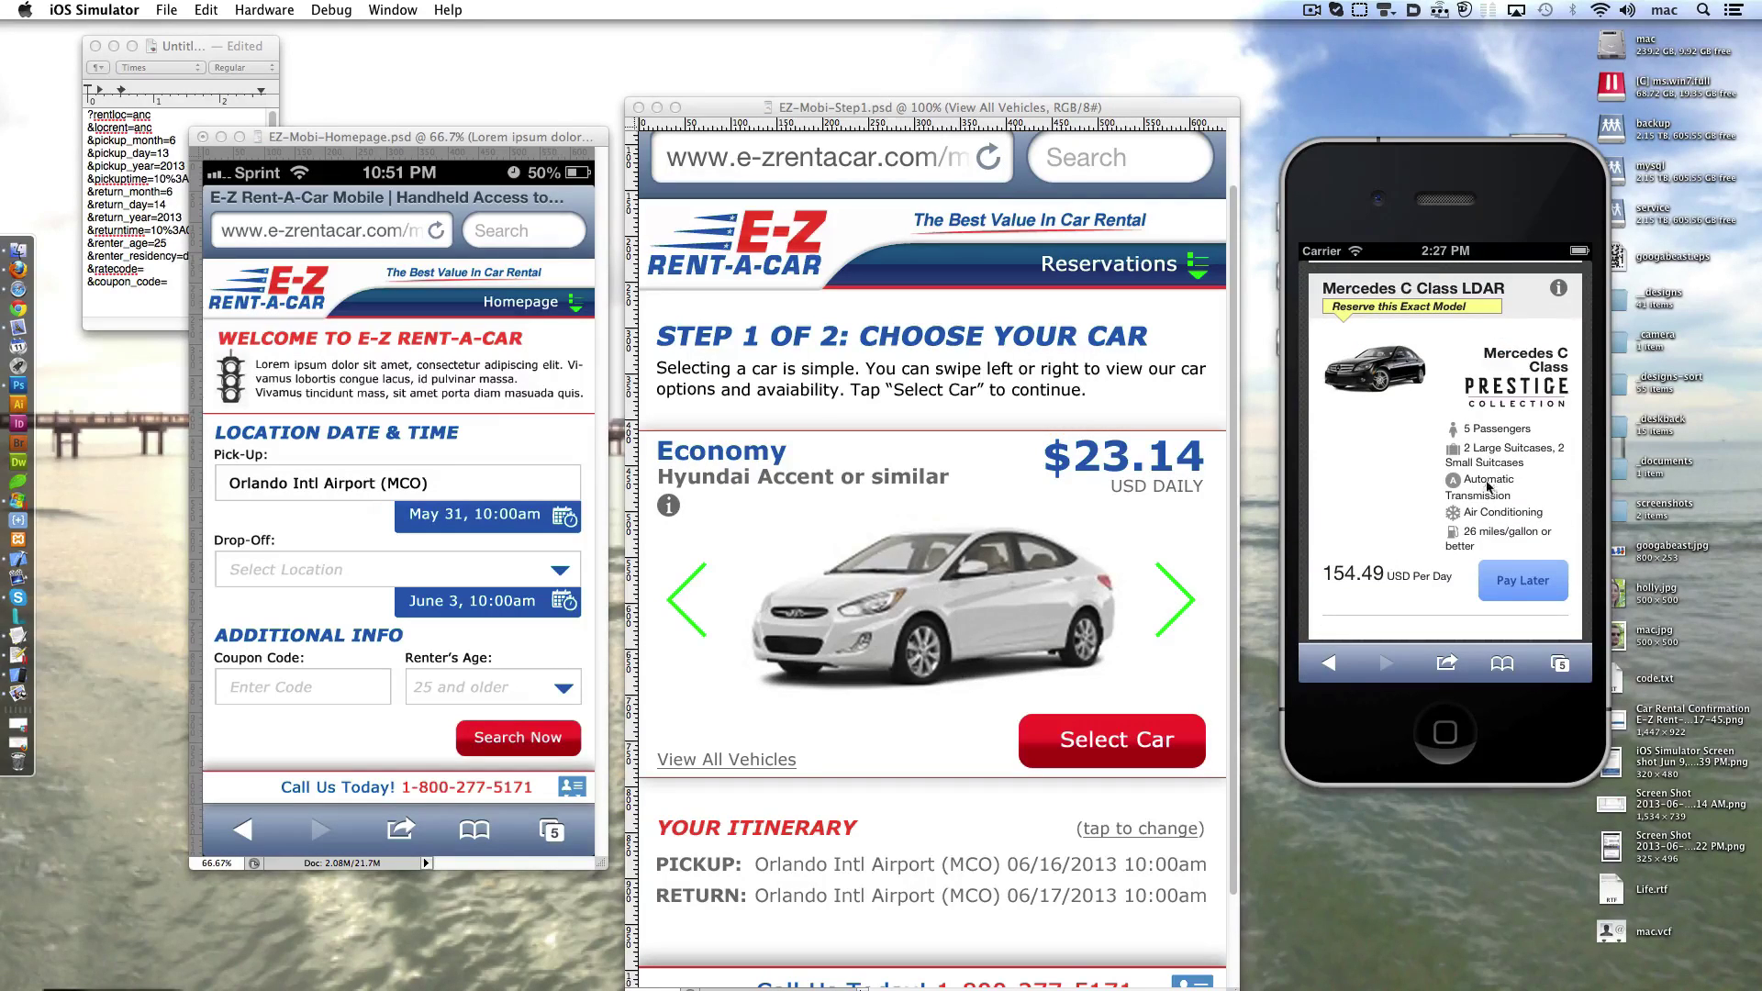
pyautogui.click(1559, 664)
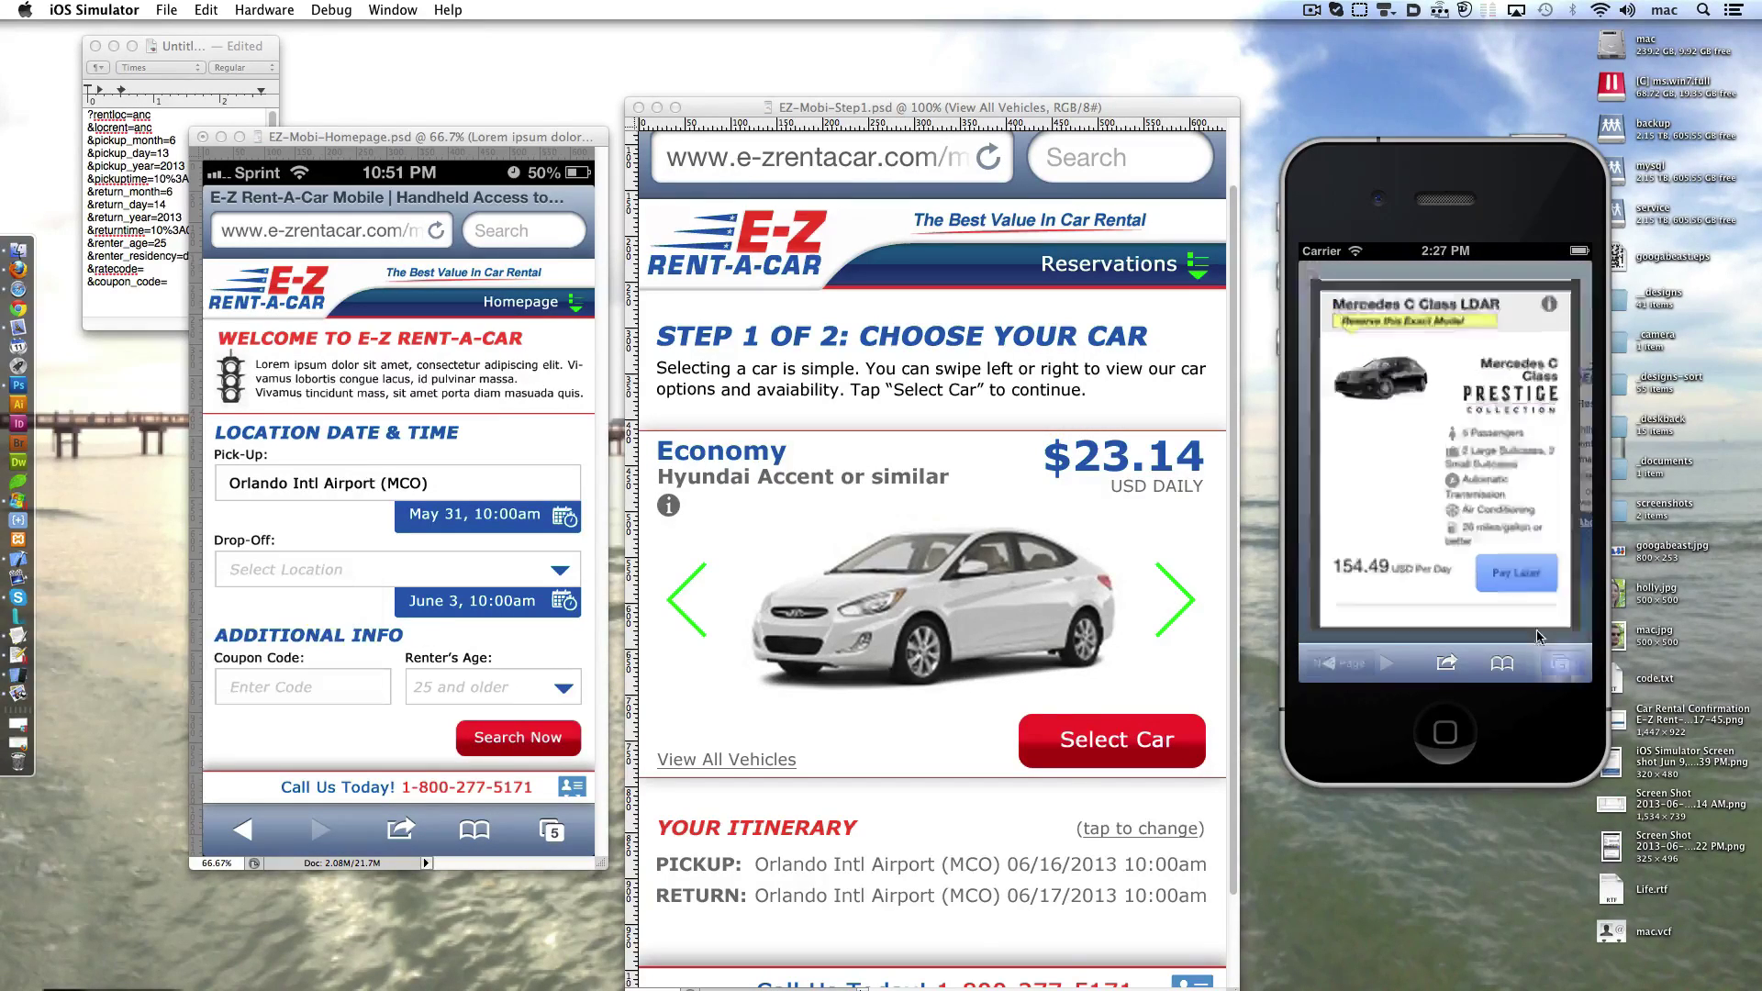
pyautogui.click(1431, 459)
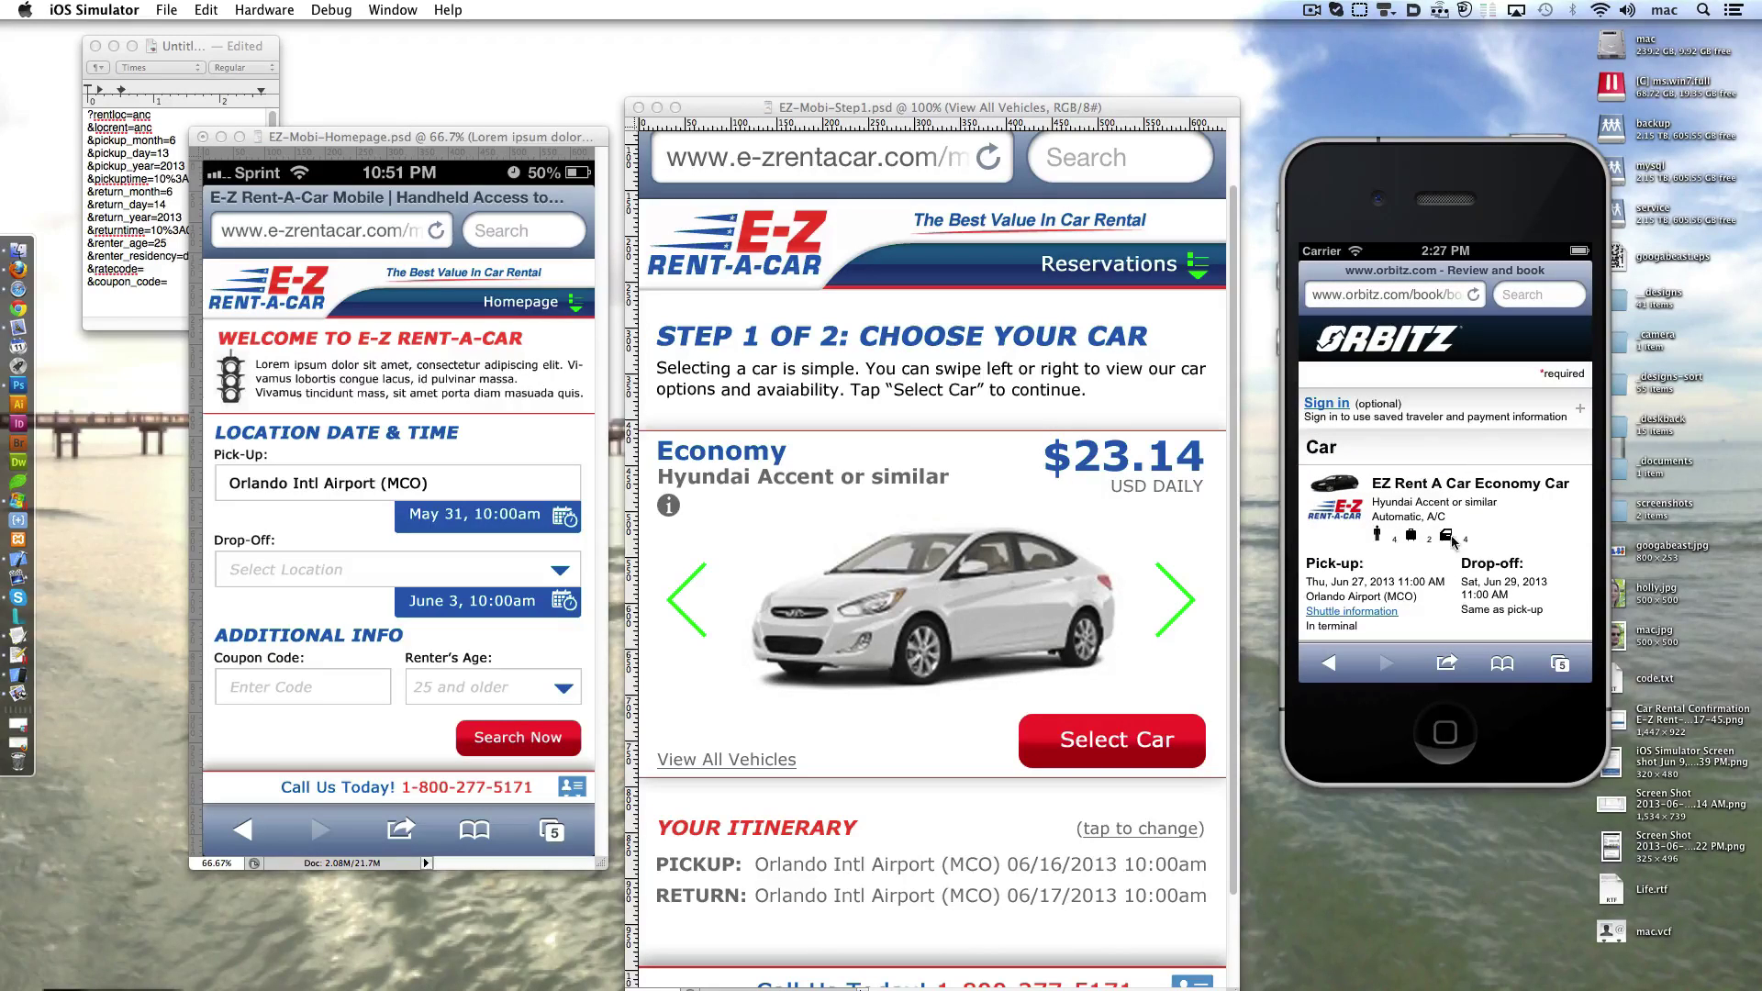
pyautogui.click(870, 410)
pyautogui.scroll(-3, 826, 463)
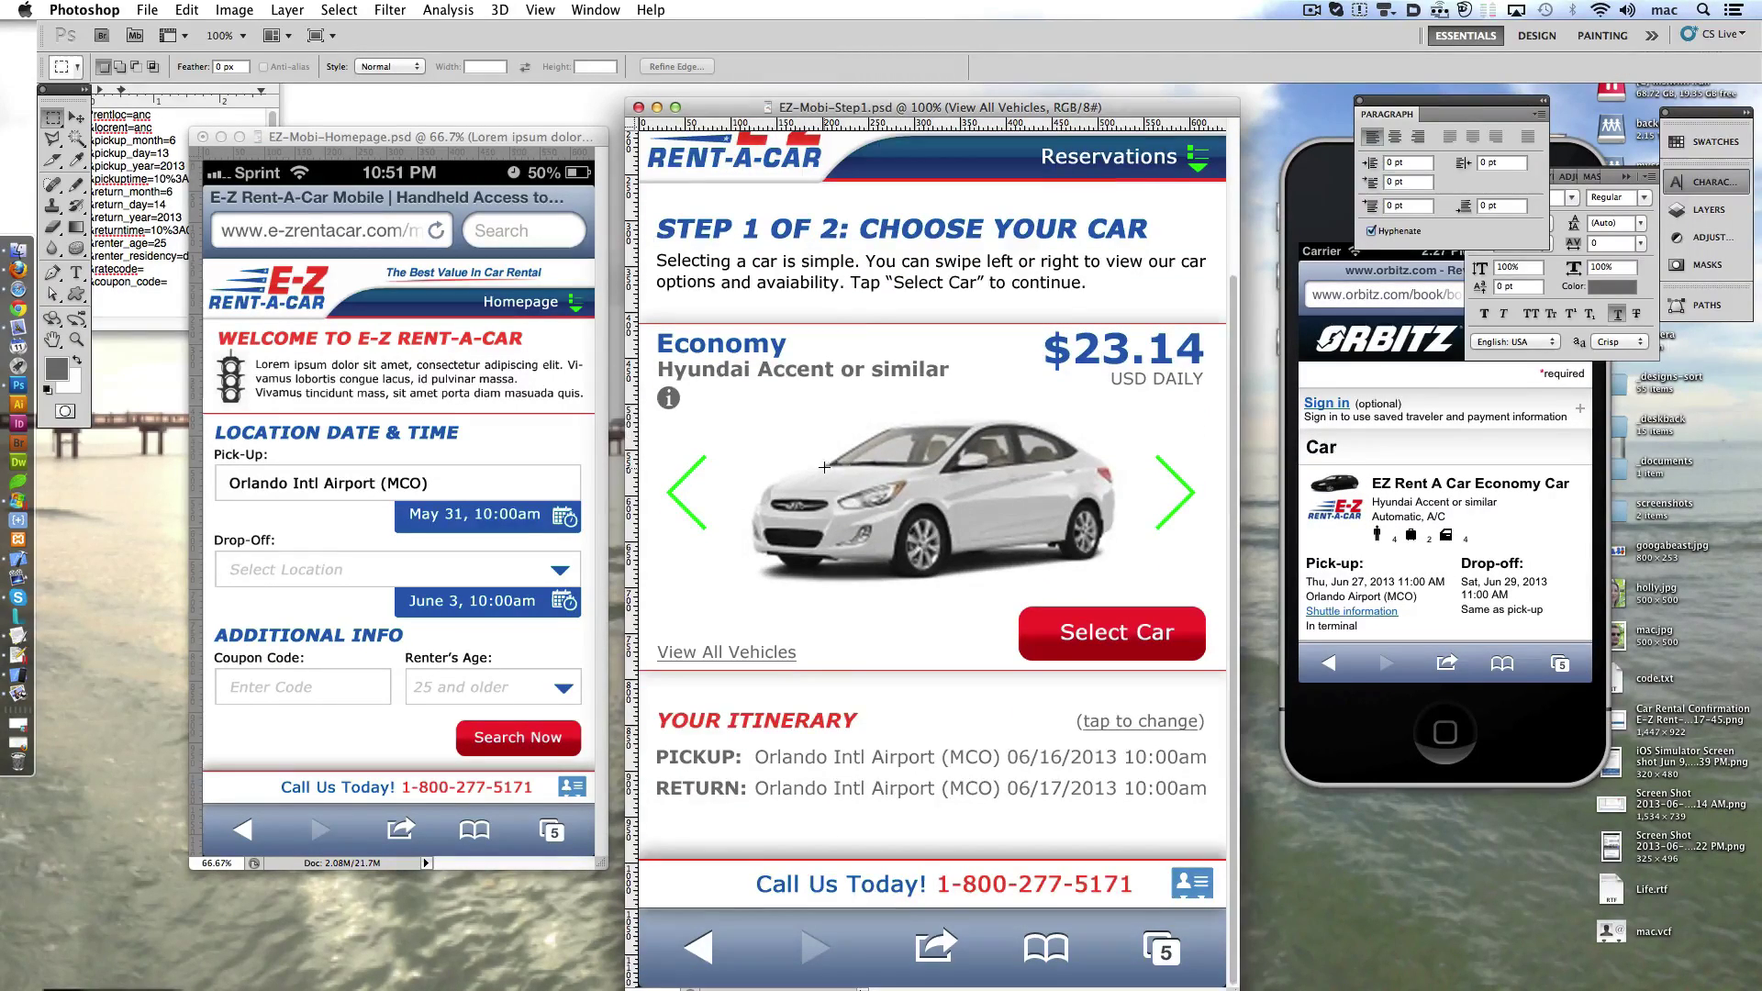
# - Zoom the EZ-Mobi-Step1 window out to 66.7% with the Zoom tool
pyautogui.scroll(4, 825, 467)
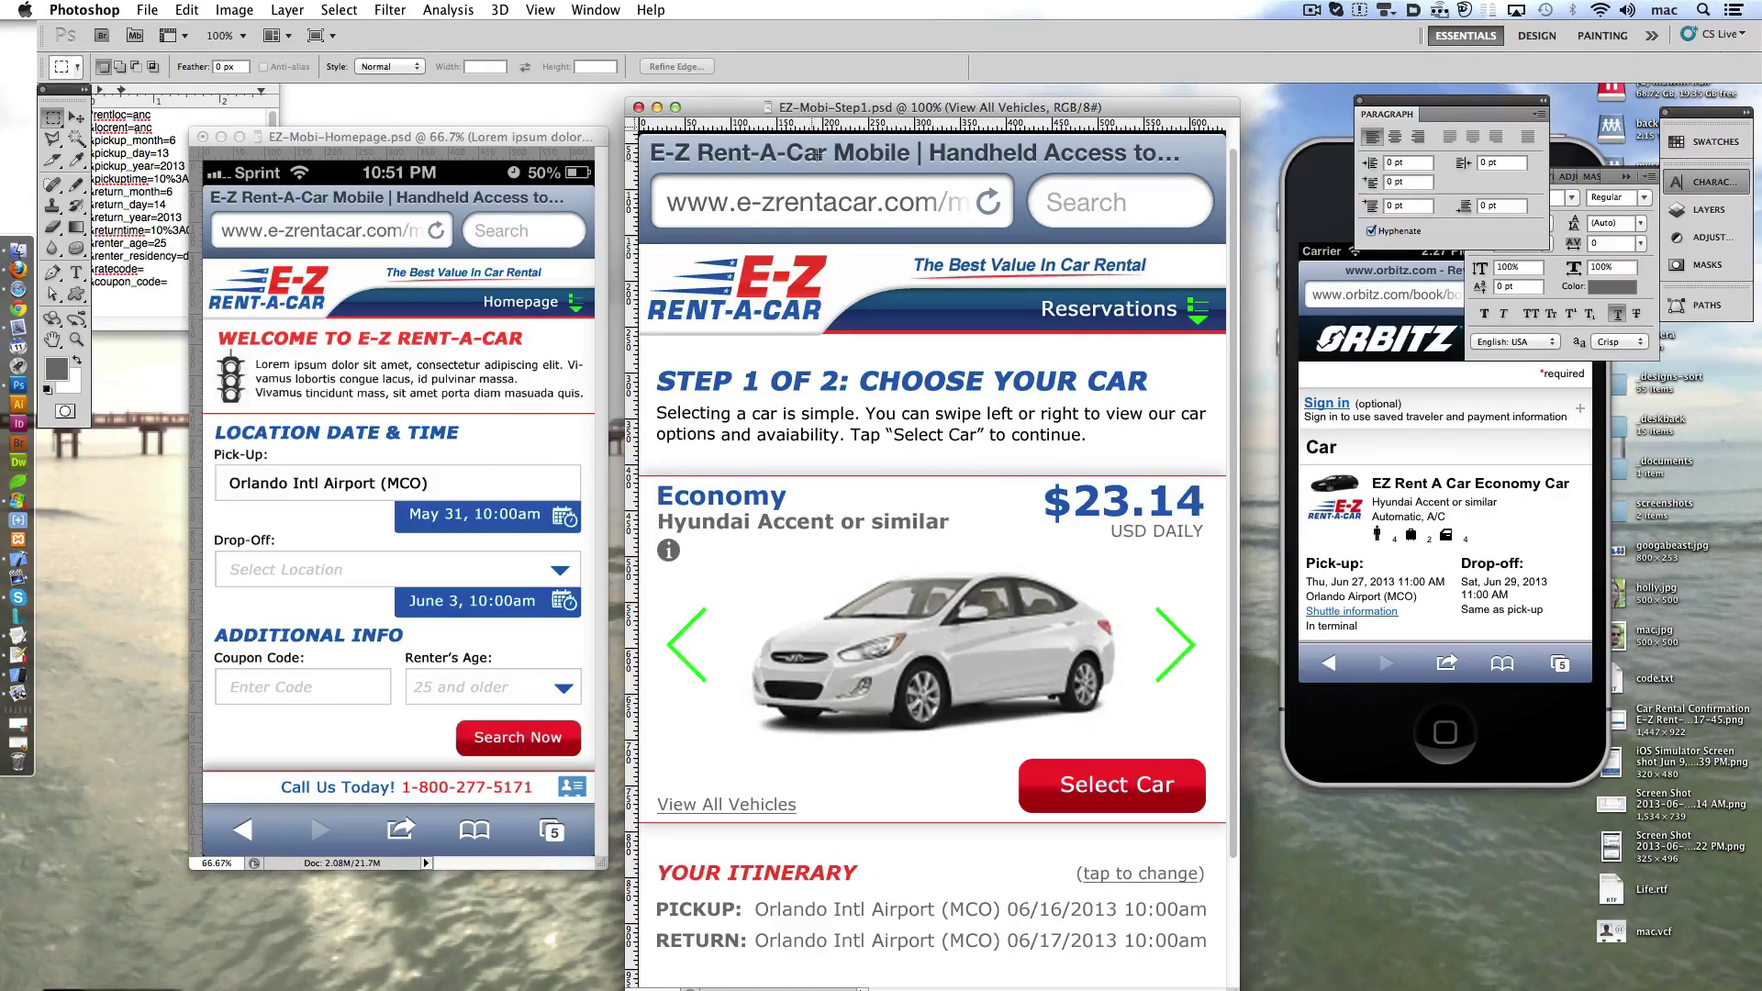
pyautogui.moveTo(854, 112); pyautogui.dragTo(846, 101)
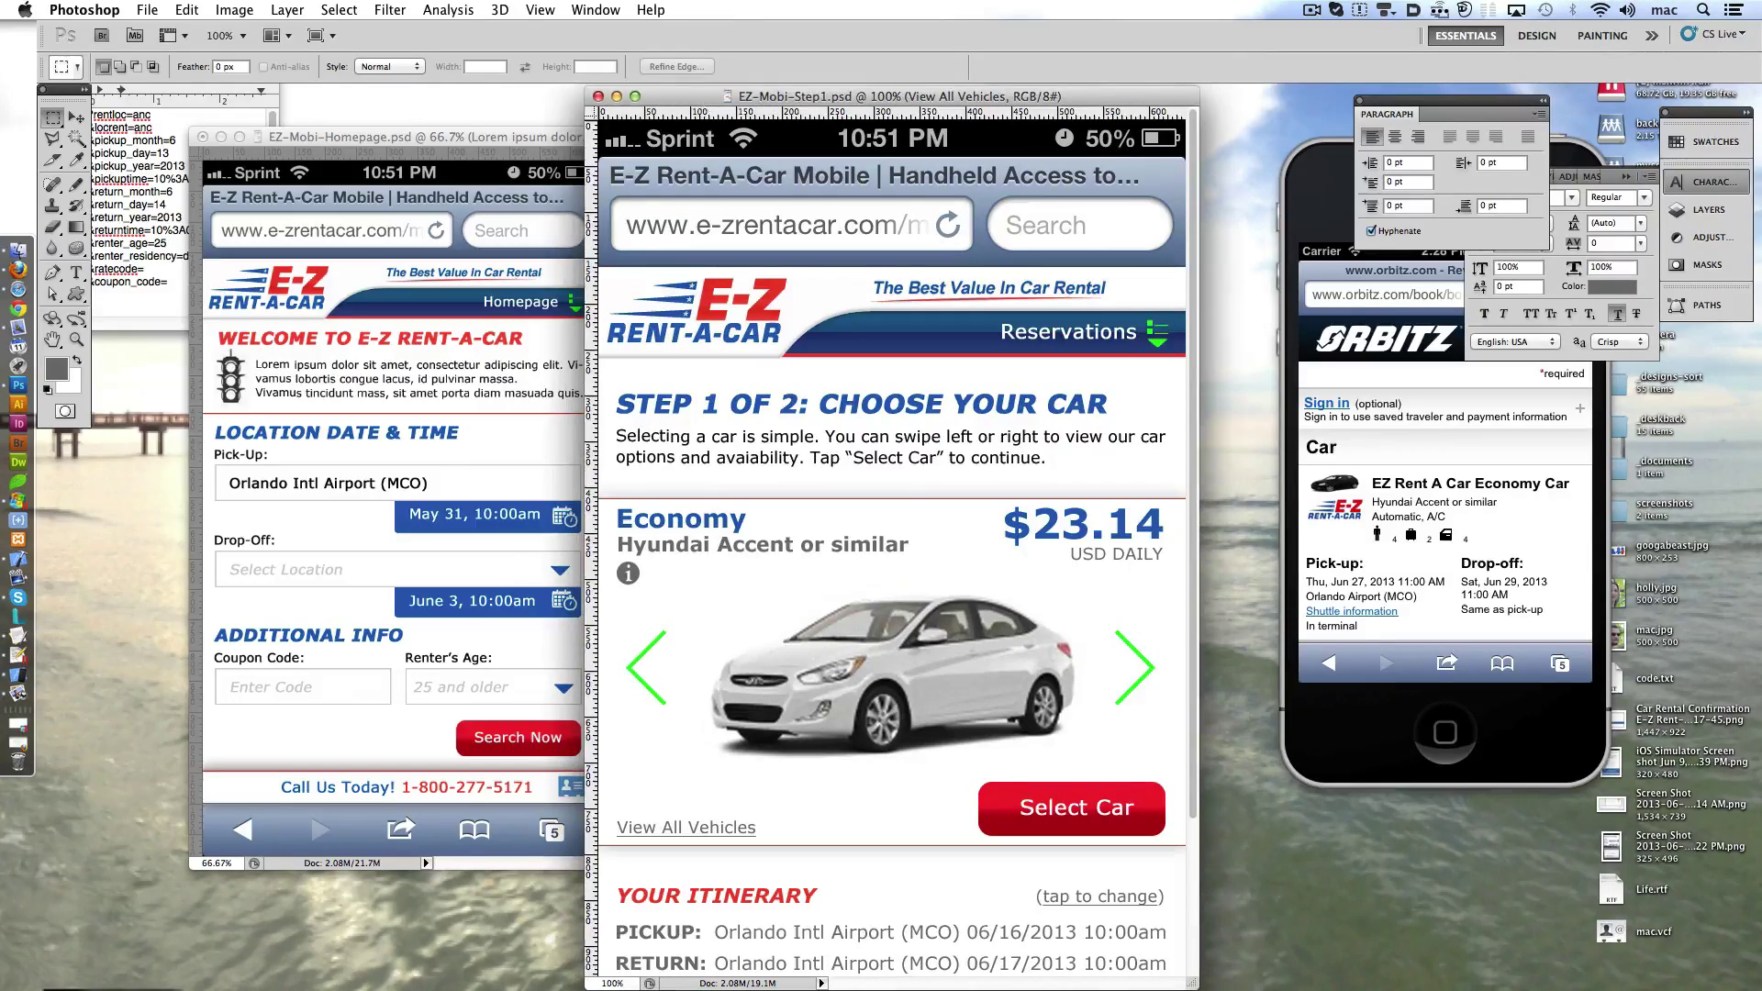
pyautogui.click(873, 109)
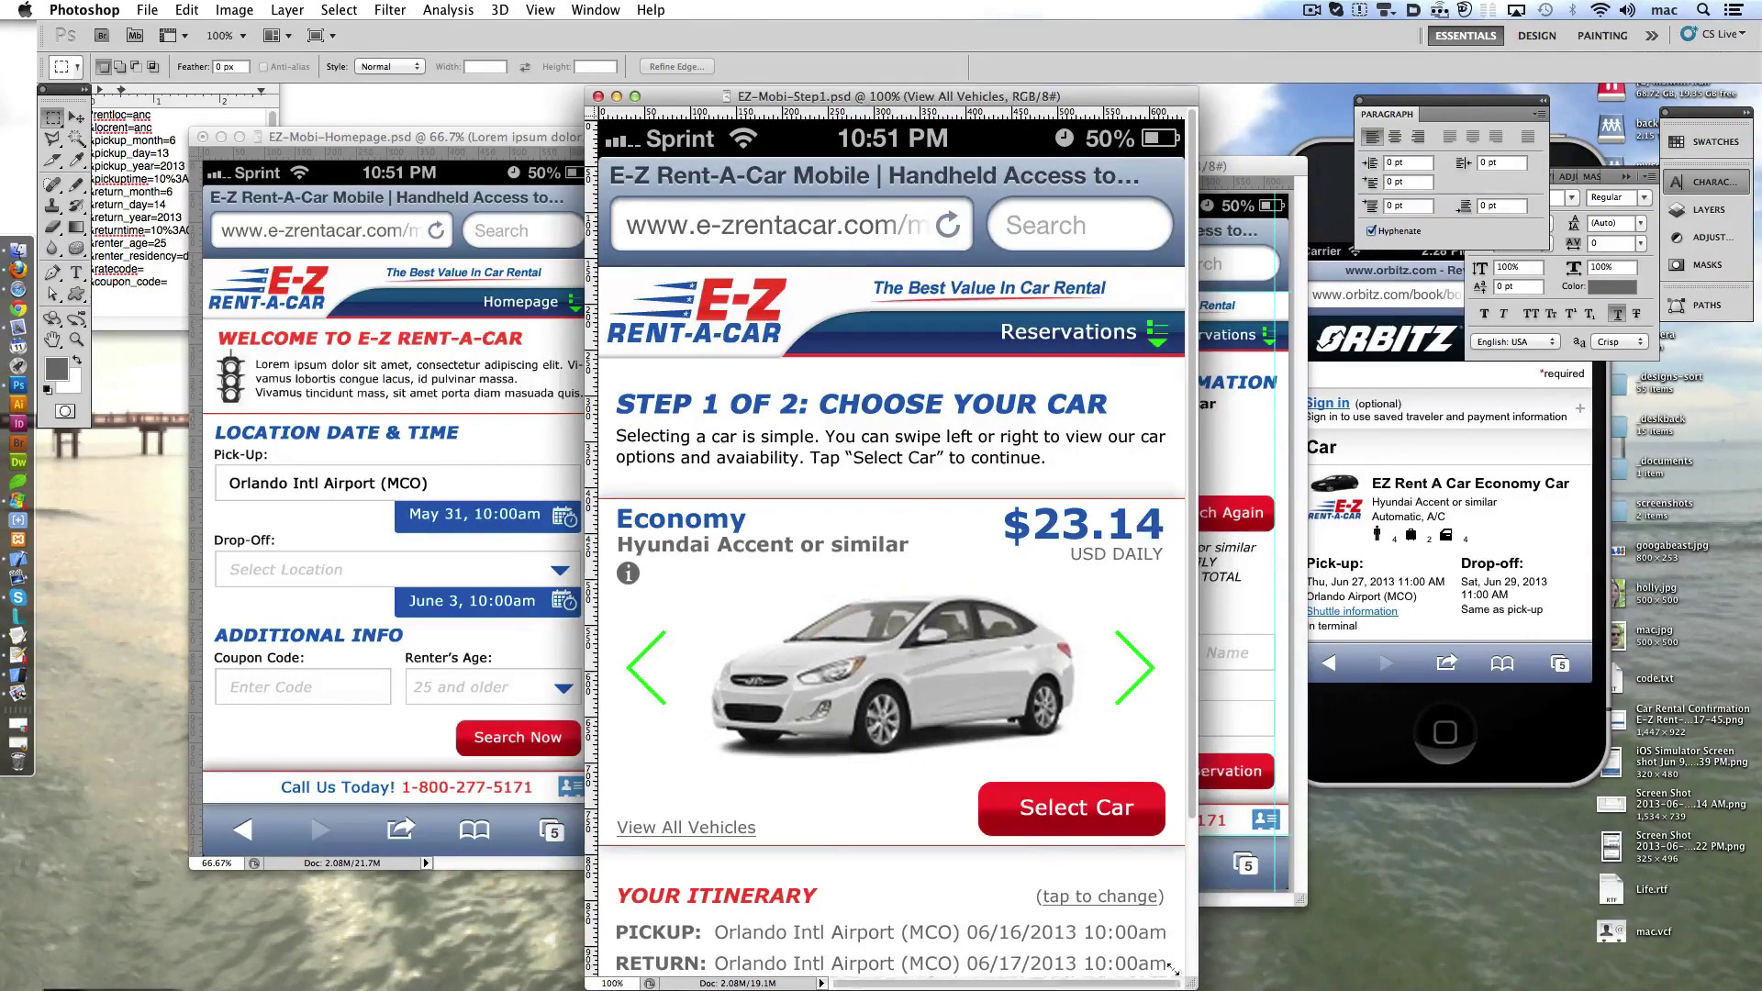
pyautogui.press('z')
pyautogui.keyDown('alt'); pyautogui.click(881, 459); pyautogui.keyUp('alt')
# - Arrange the Step 1 and Step 2 windows side by side and enlarge the Step 2 window
pyautogui.moveTo(831, 137); pyautogui.dragTo(529, 186)
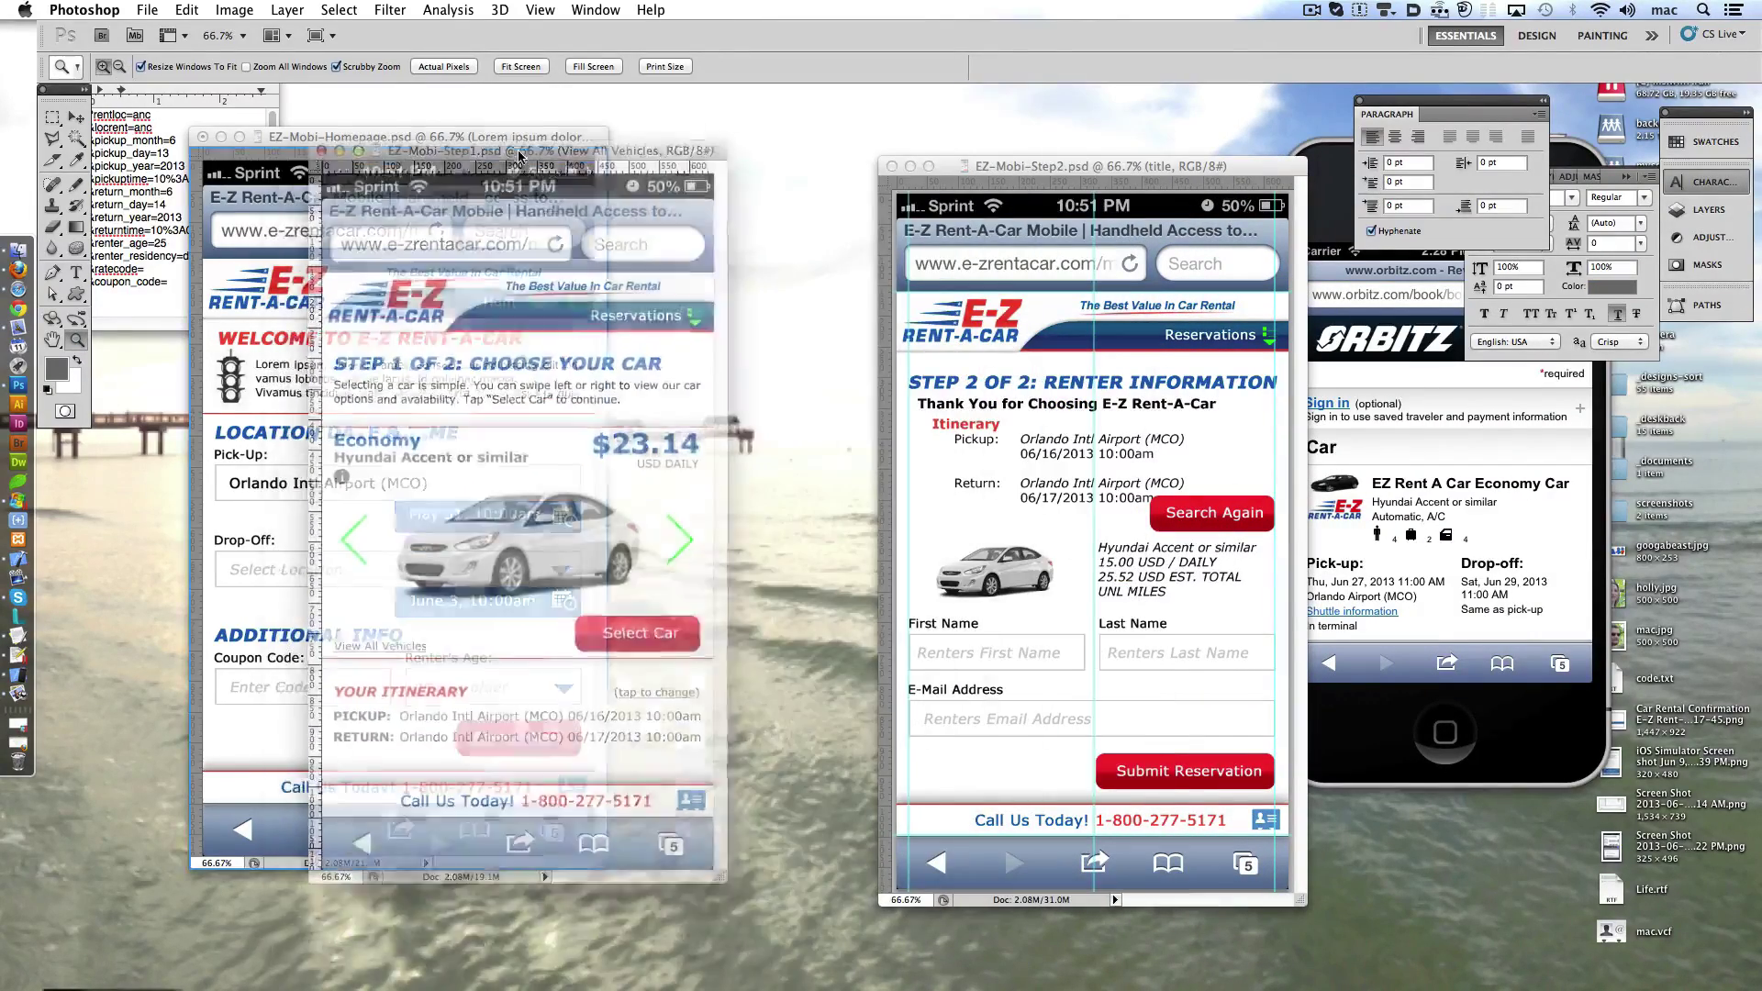
pyautogui.moveTo(1056, 166); pyautogui.dragTo(942, 129)
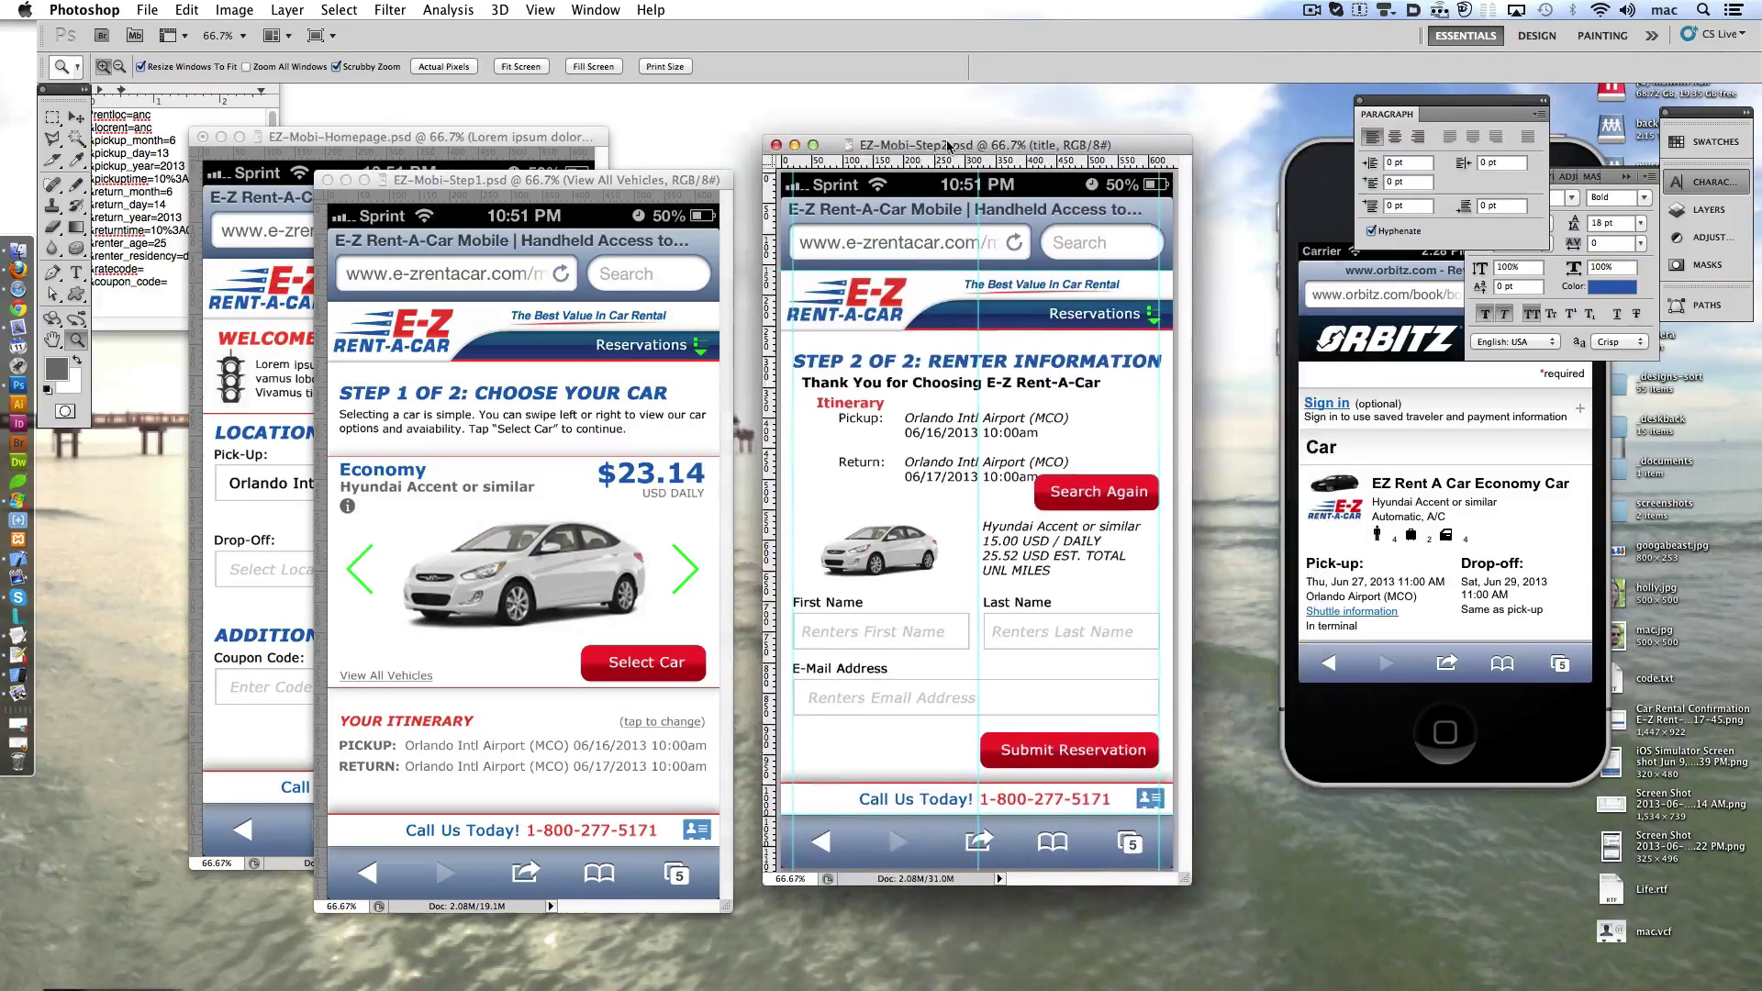
pyautogui.press('super+semicolon')
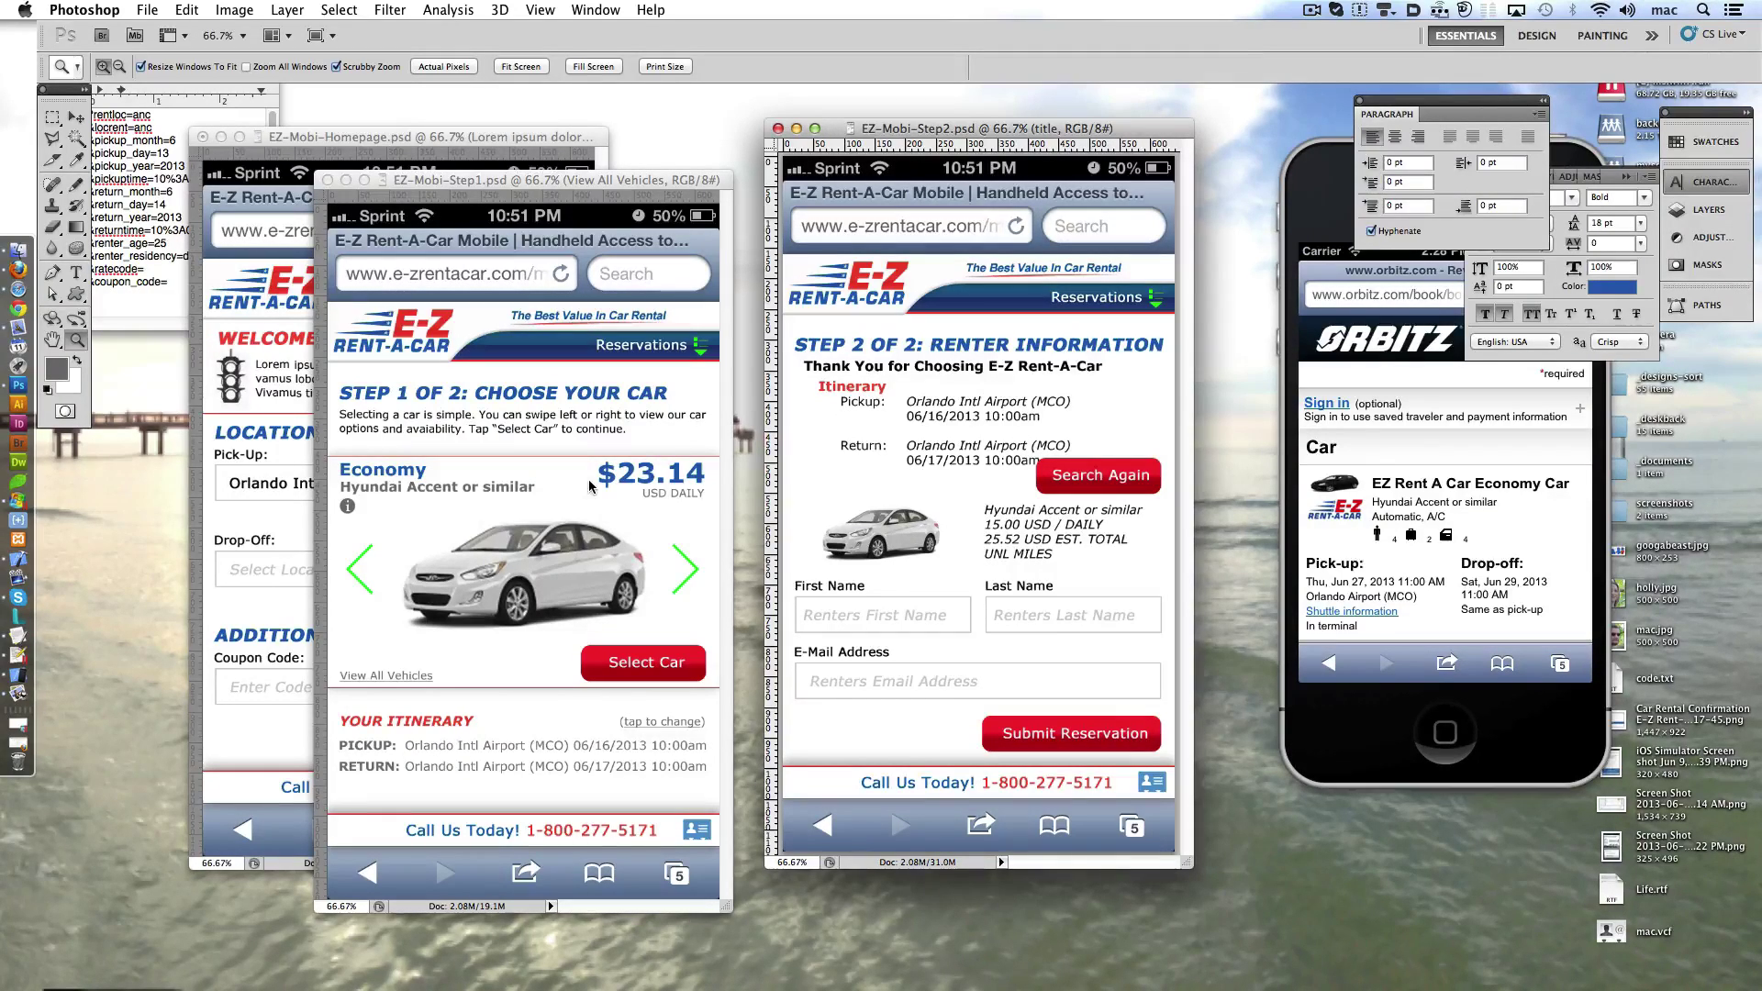
pyautogui.moveTo(1190, 862); pyautogui.dragTo(1261, 934)
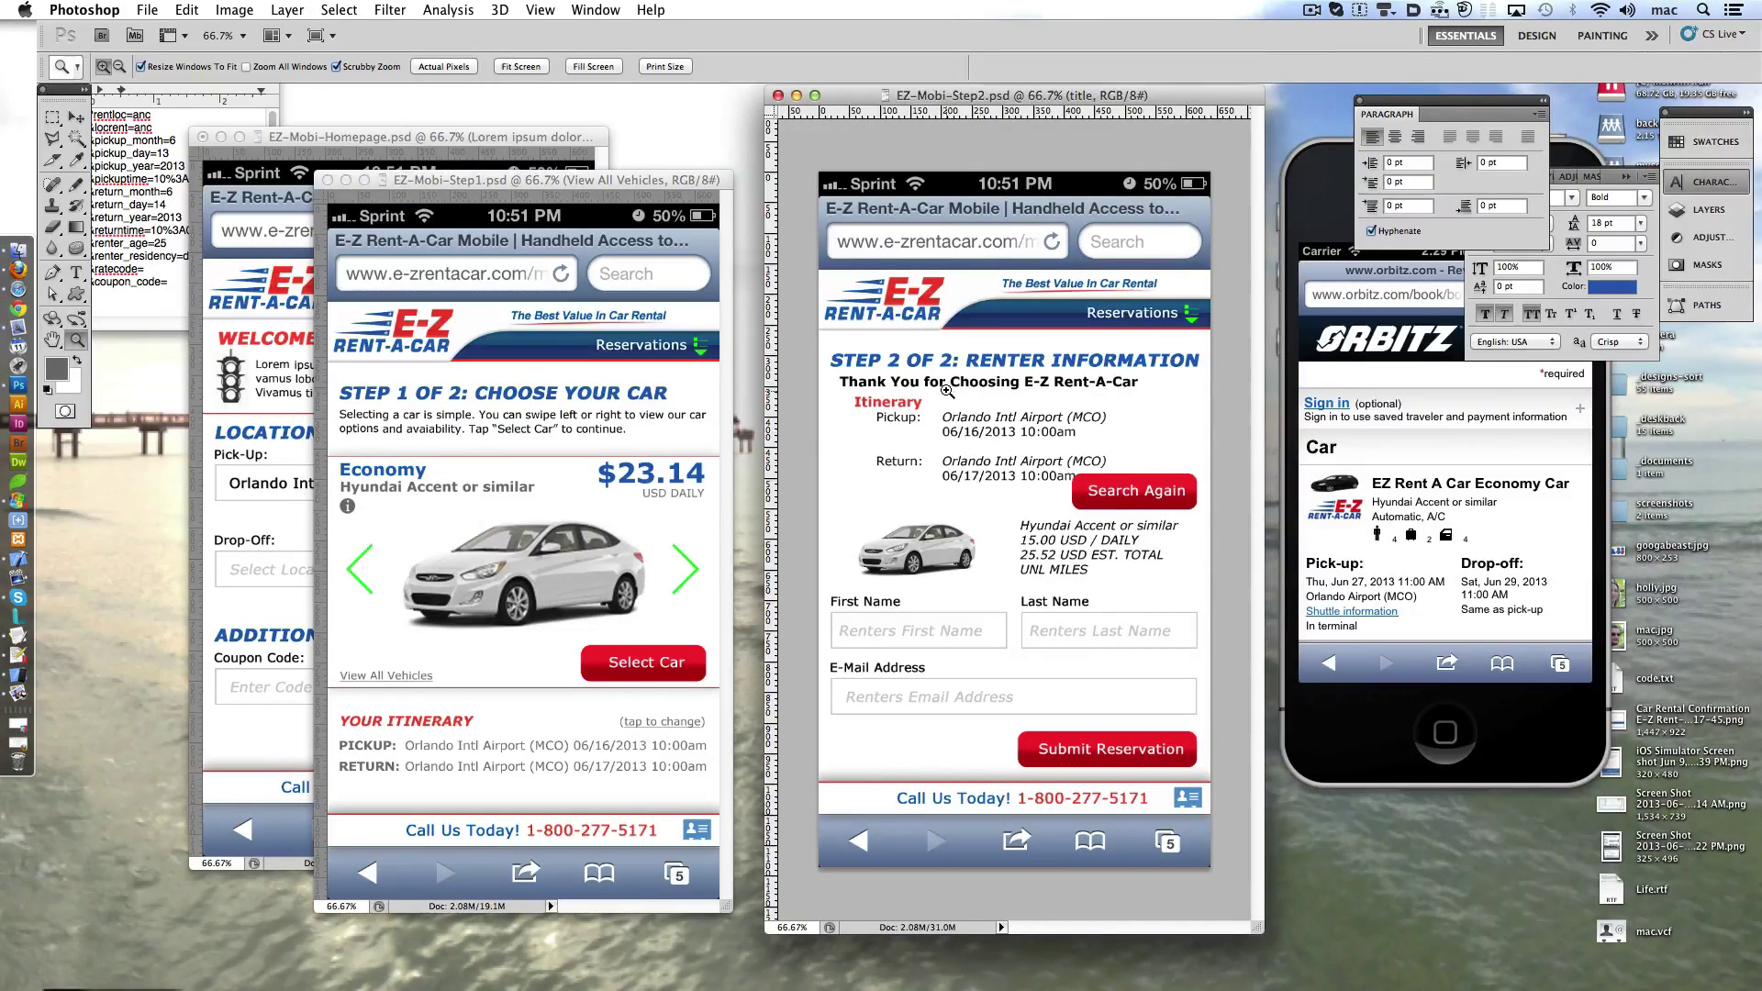
# - Move the thank-you line under the Step 2 heading and shift the itinerary details lower
pyautogui.hotkey('ctrl', ';')
pyautogui.moveTo(947, 390); pyautogui.dragTo(938, 396)
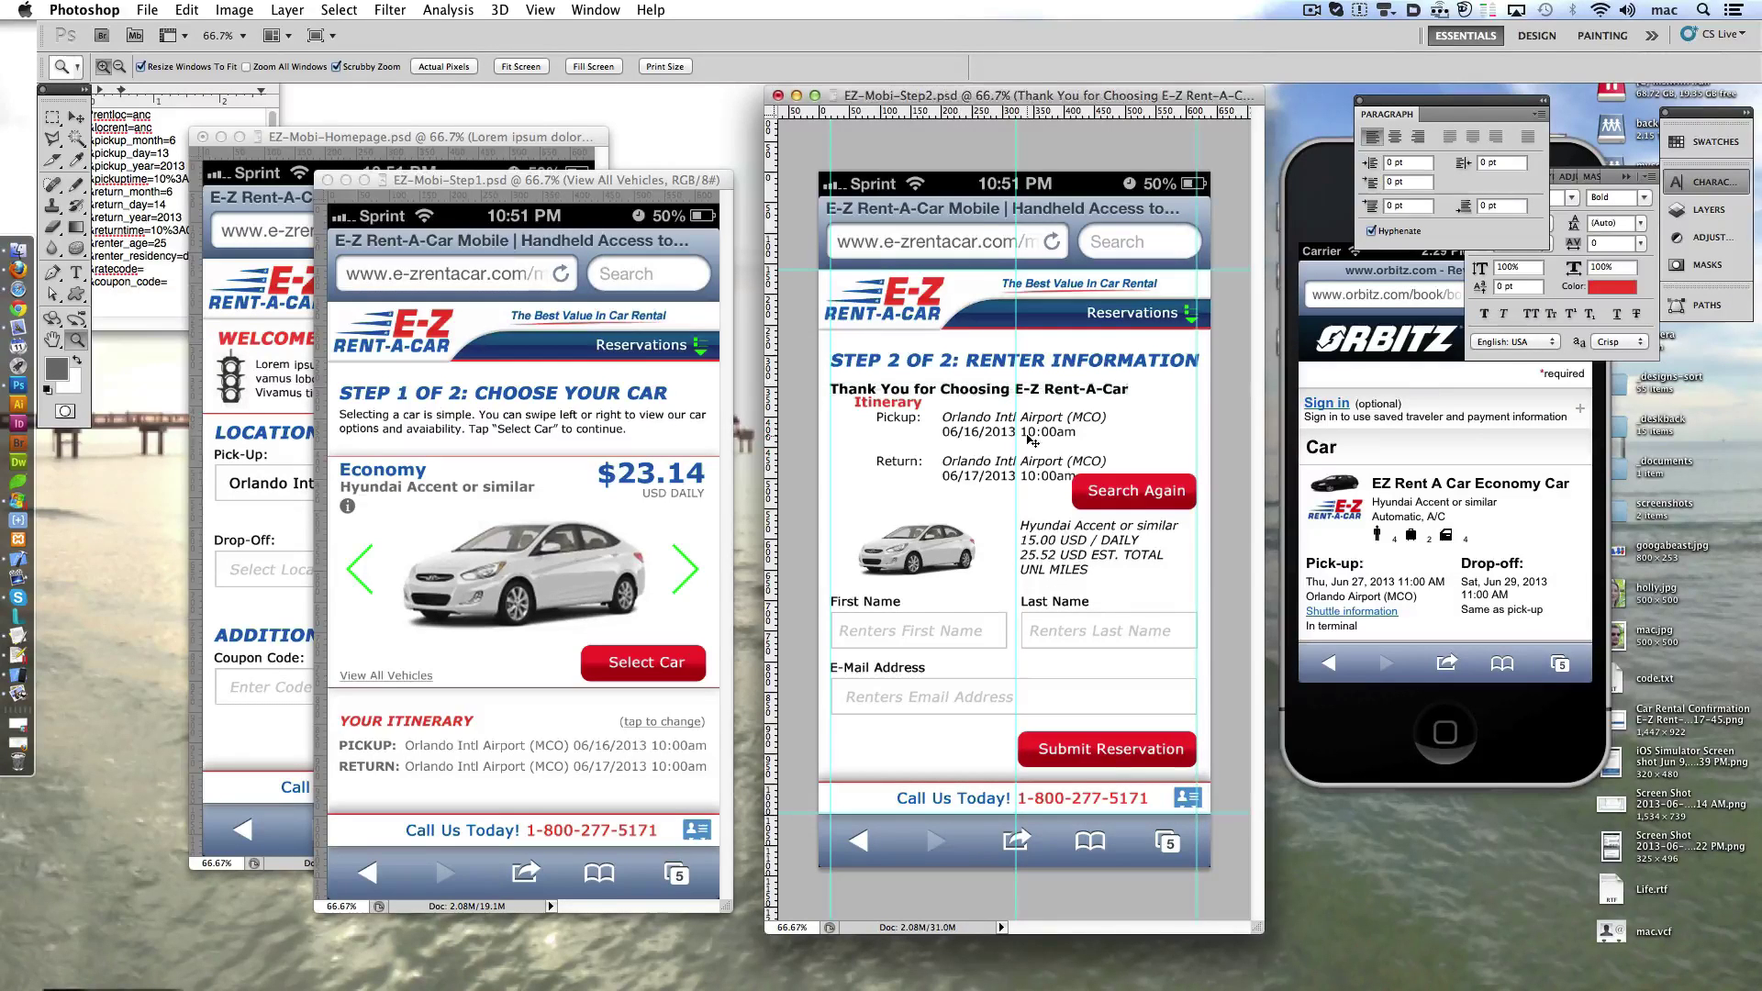
pyautogui.moveTo(989, 432); pyautogui.dragTo(978, 452)
pyautogui.click(1707, 210)
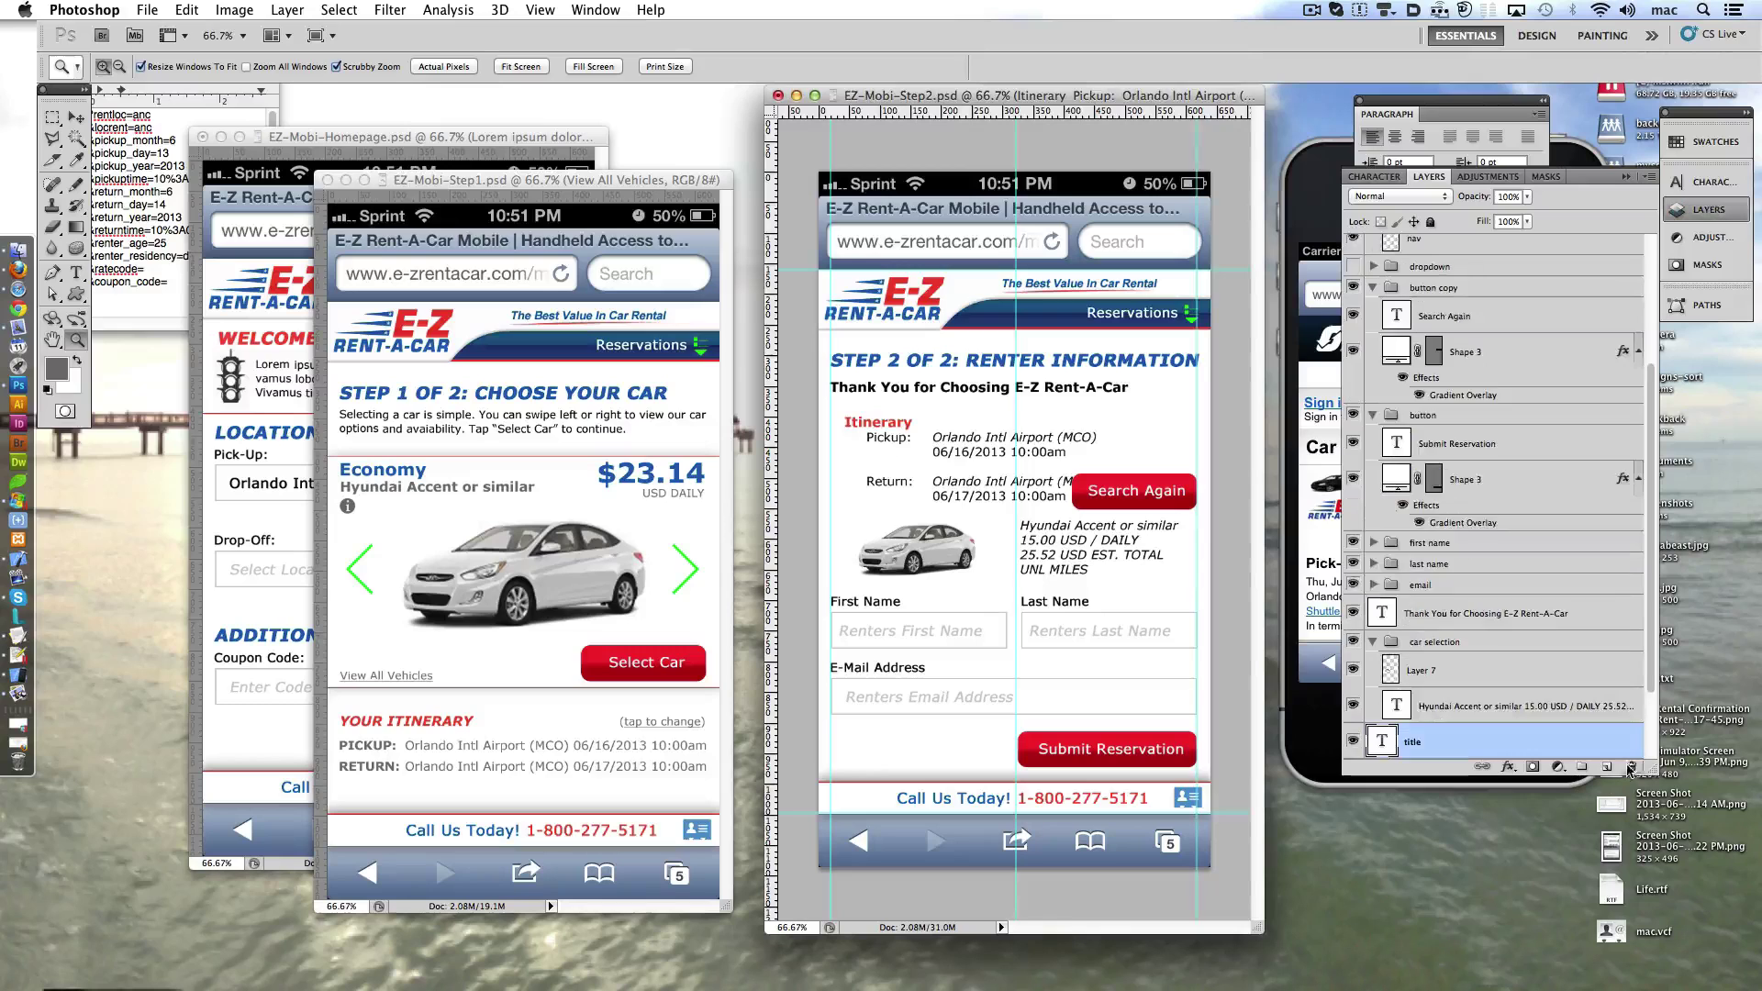
# - Replace Step 2's plain itinerary with Step 1's red itinerary block and nudge it into place
pyautogui.click(1630, 769)
pyautogui.click(441, 768)
pyautogui.keyDown('shift'); pyautogui.click(440, 745); pyautogui.keyUp('shift')
pyautogui.keyDown('shift'); pyautogui.click(421, 728); pyautogui.keyUp('shift')
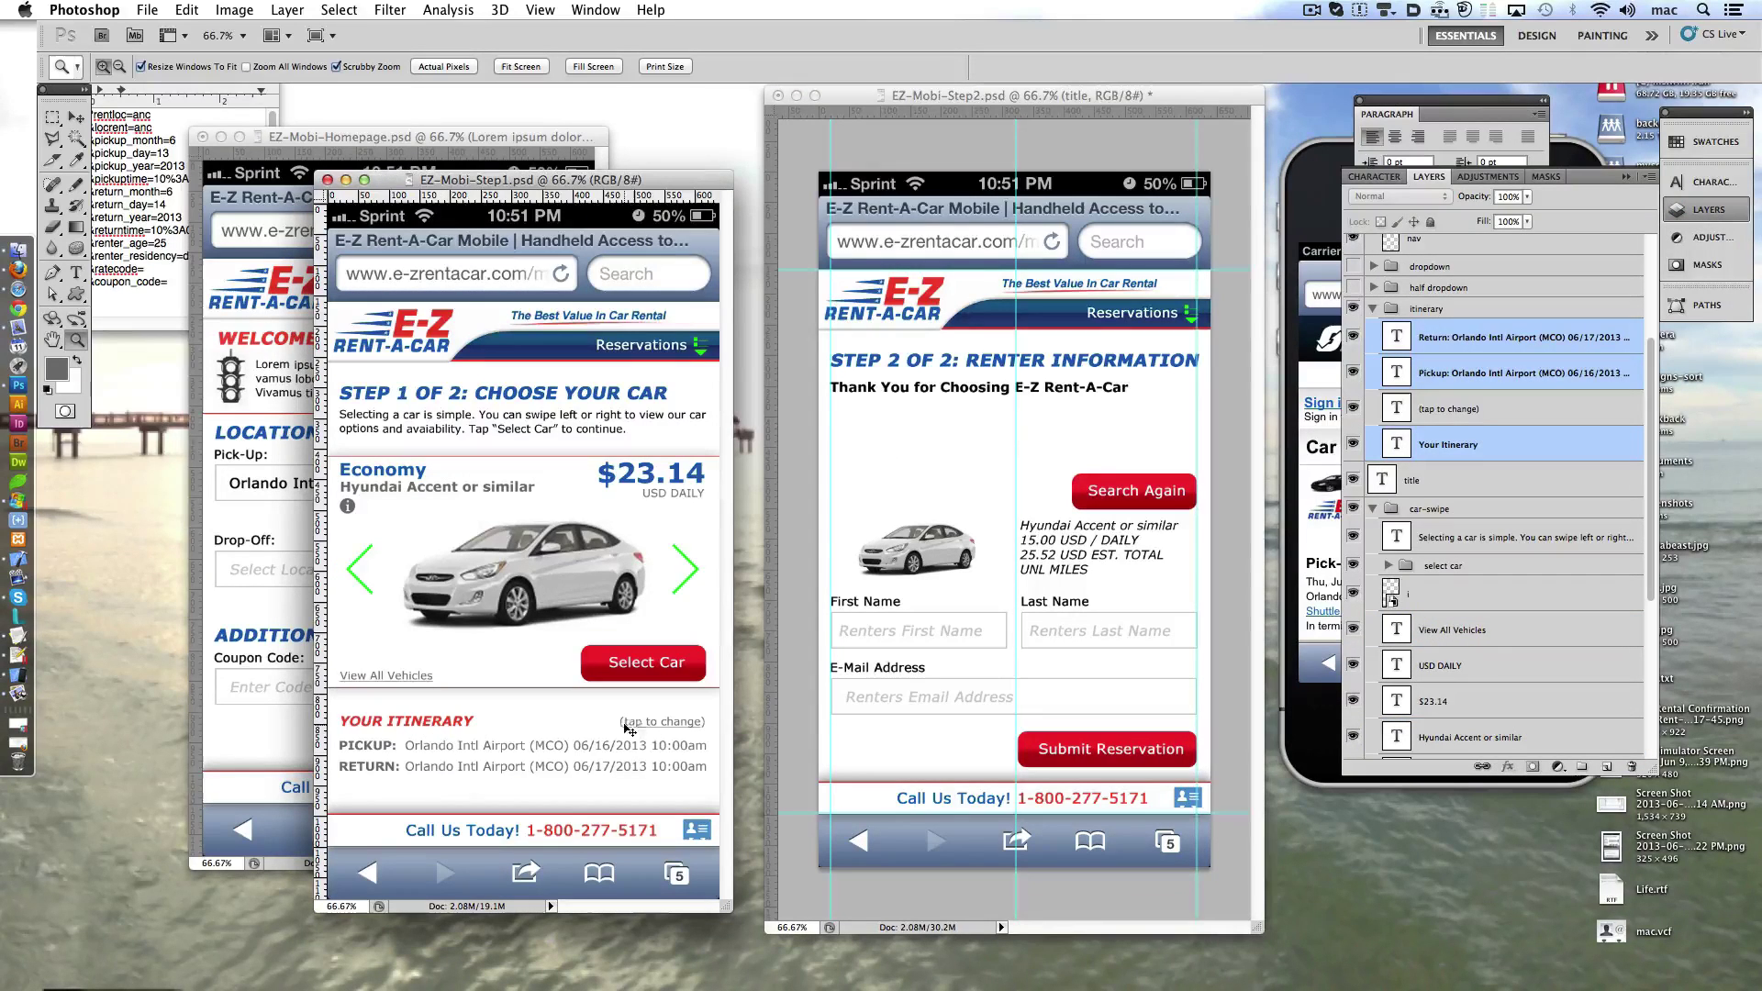
pyautogui.moveTo(629, 730); pyautogui.dragTo(1059, 442)
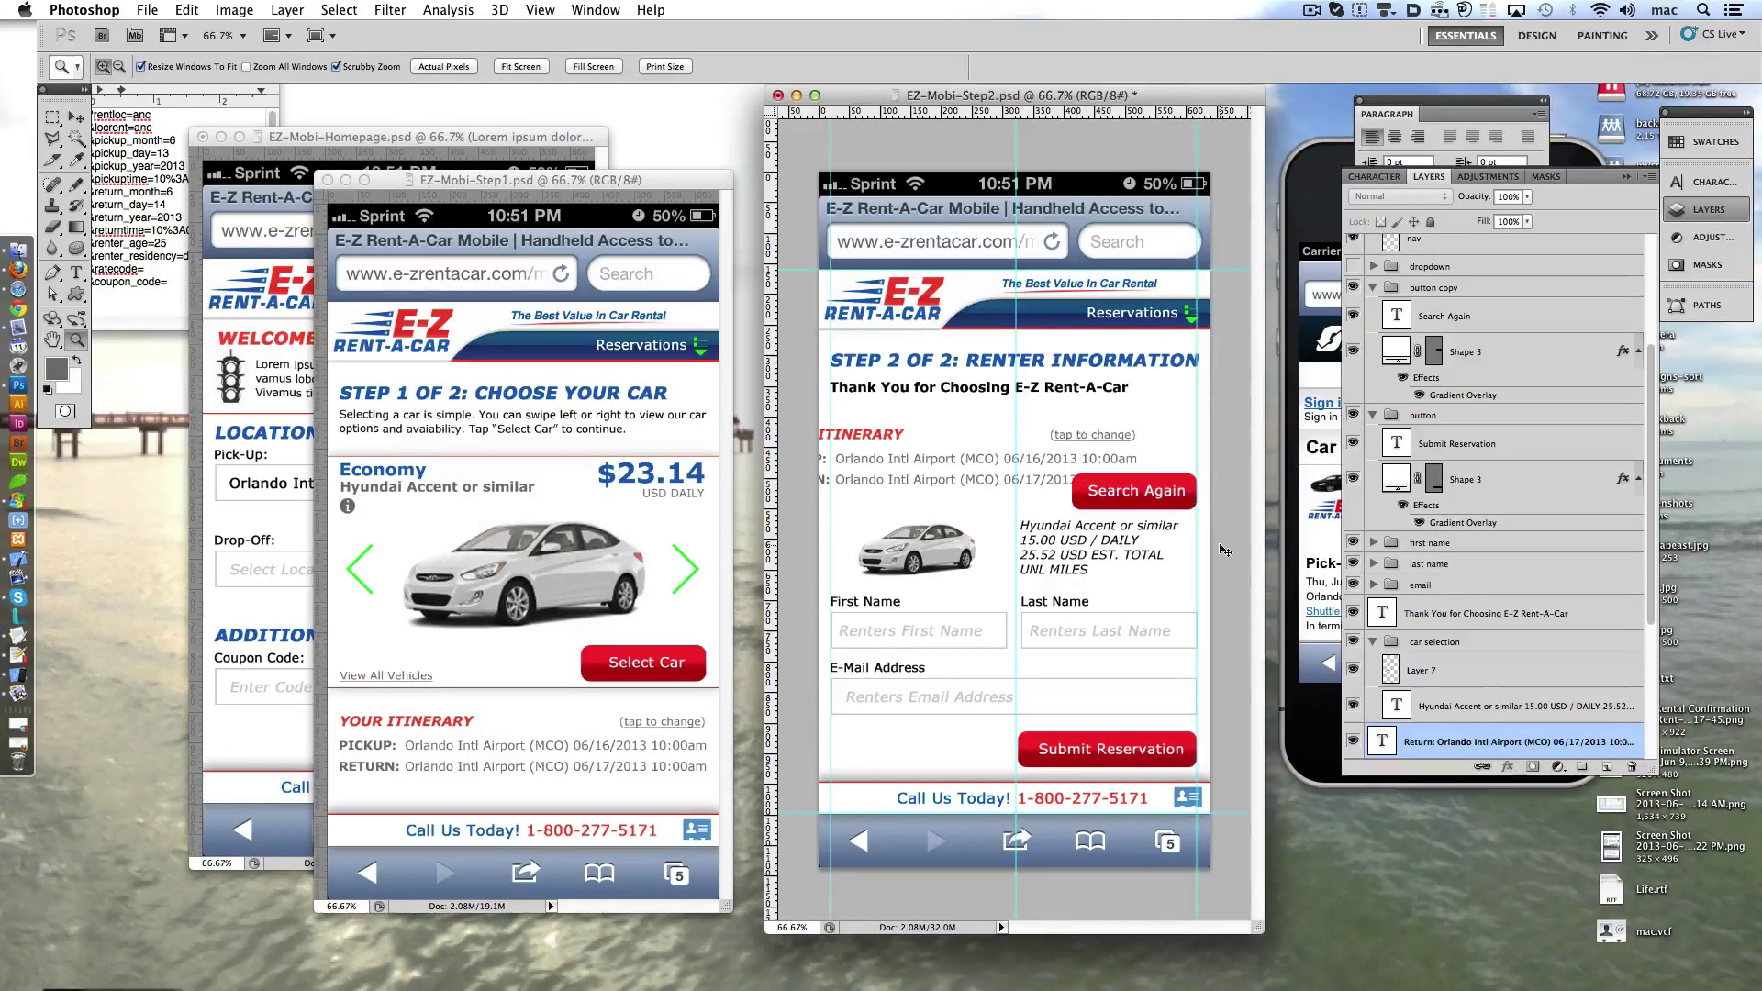
pyautogui.hotkey('shift', 'Up')
pyautogui.hotkey('shift', 'Up')
pyautogui.hotkey('shift', 'Up')
pyautogui.hotkey('shift', 'Right')
pyautogui.hotkey('shift', 'Right')
pyautogui.hotkey('shift', 'Right')
pyautogui.hotkey('shift', 'Right')
pyautogui.hotkey('shift', 'Right')
pyautogui.hotkey('shift', 'Right')
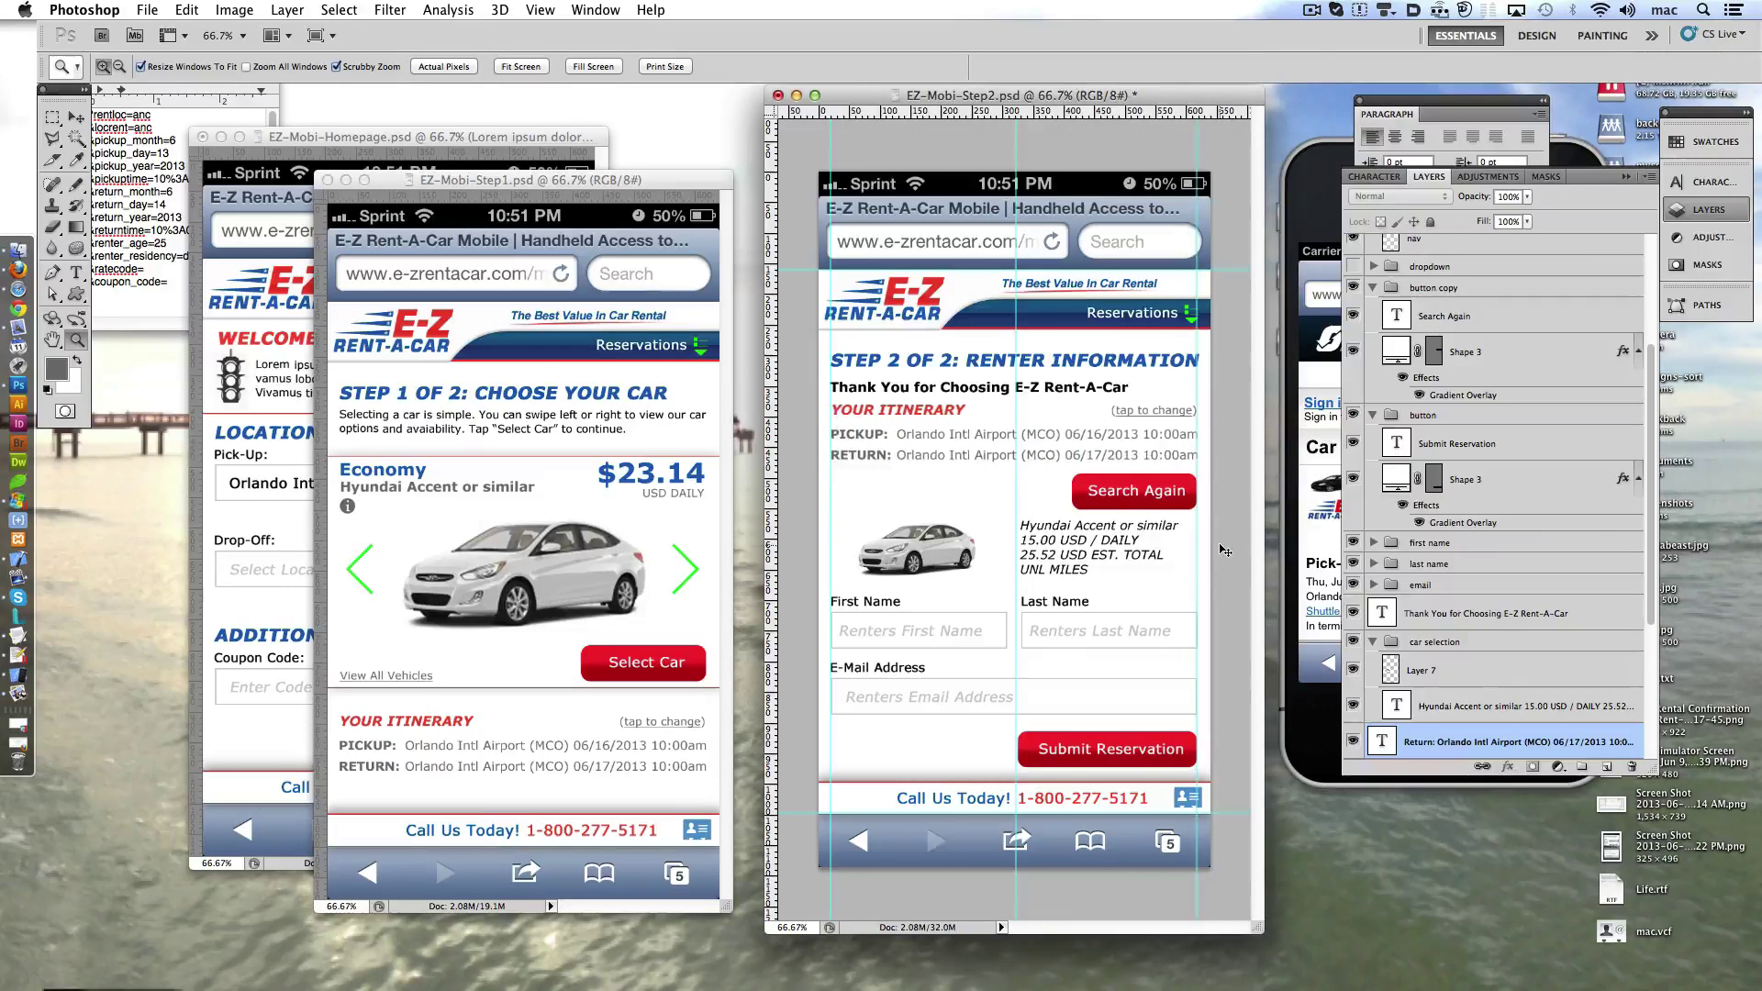
pyautogui.hotkey('shift', 'Down')
pyautogui.hotkey('shift', 'Down')
pyautogui.hotkey('shift', 'Down')
pyautogui.hotkey('shift', 'Down')
pyautogui.hotkey('shift', 'Down')
pyautogui.hotkey('shift', 'Down')
pyautogui.hotkey('shift', 'Down')
pyautogui.hotkey('shift', 'Down')
pyautogui.hotkey('shift', 'Down')
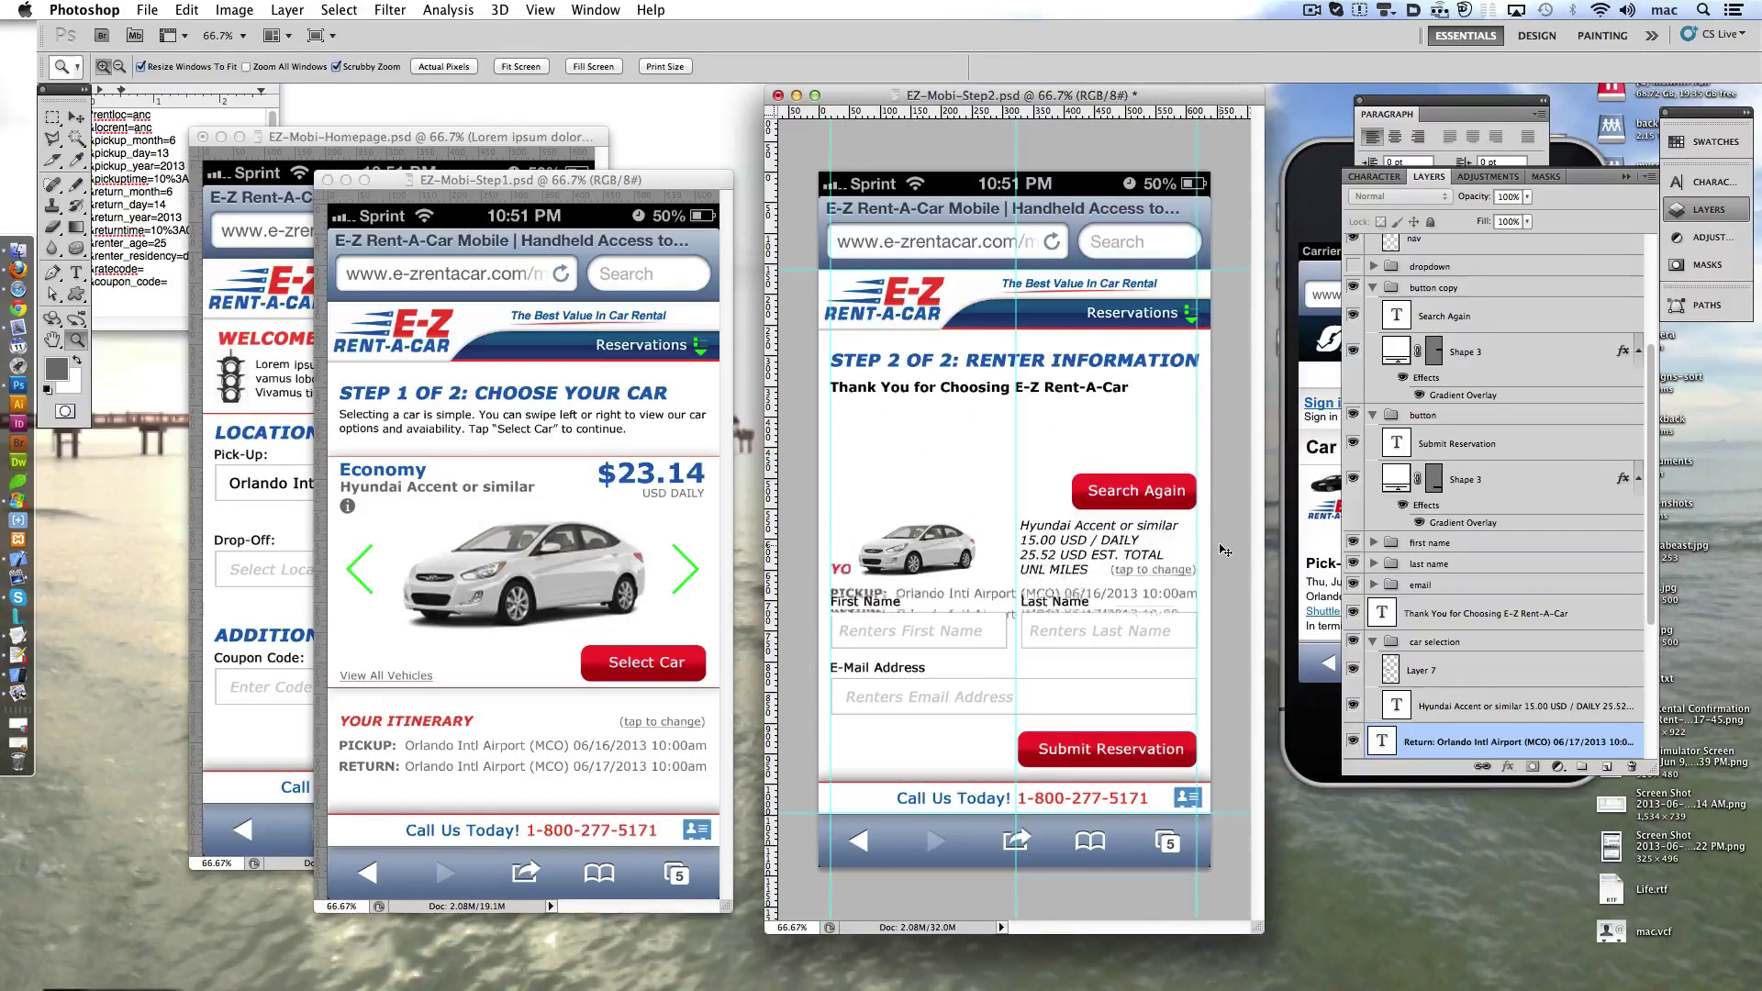
pyautogui.hotkey('shift', 'Down')
pyautogui.hotkey('shift', 'Down')
pyautogui.hotkey('shift', 'Down')
pyautogui.hotkey('shift', 'Down')
pyautogui.hotkey('shift', 'Down')
pyautogui.hotkey('shift', 'Down')
pyautogui.hotkey('shift', 'Down')
pyautogui.hotkey('shift', 'Down')
pyautogui.hotkey('shift', 'Down')
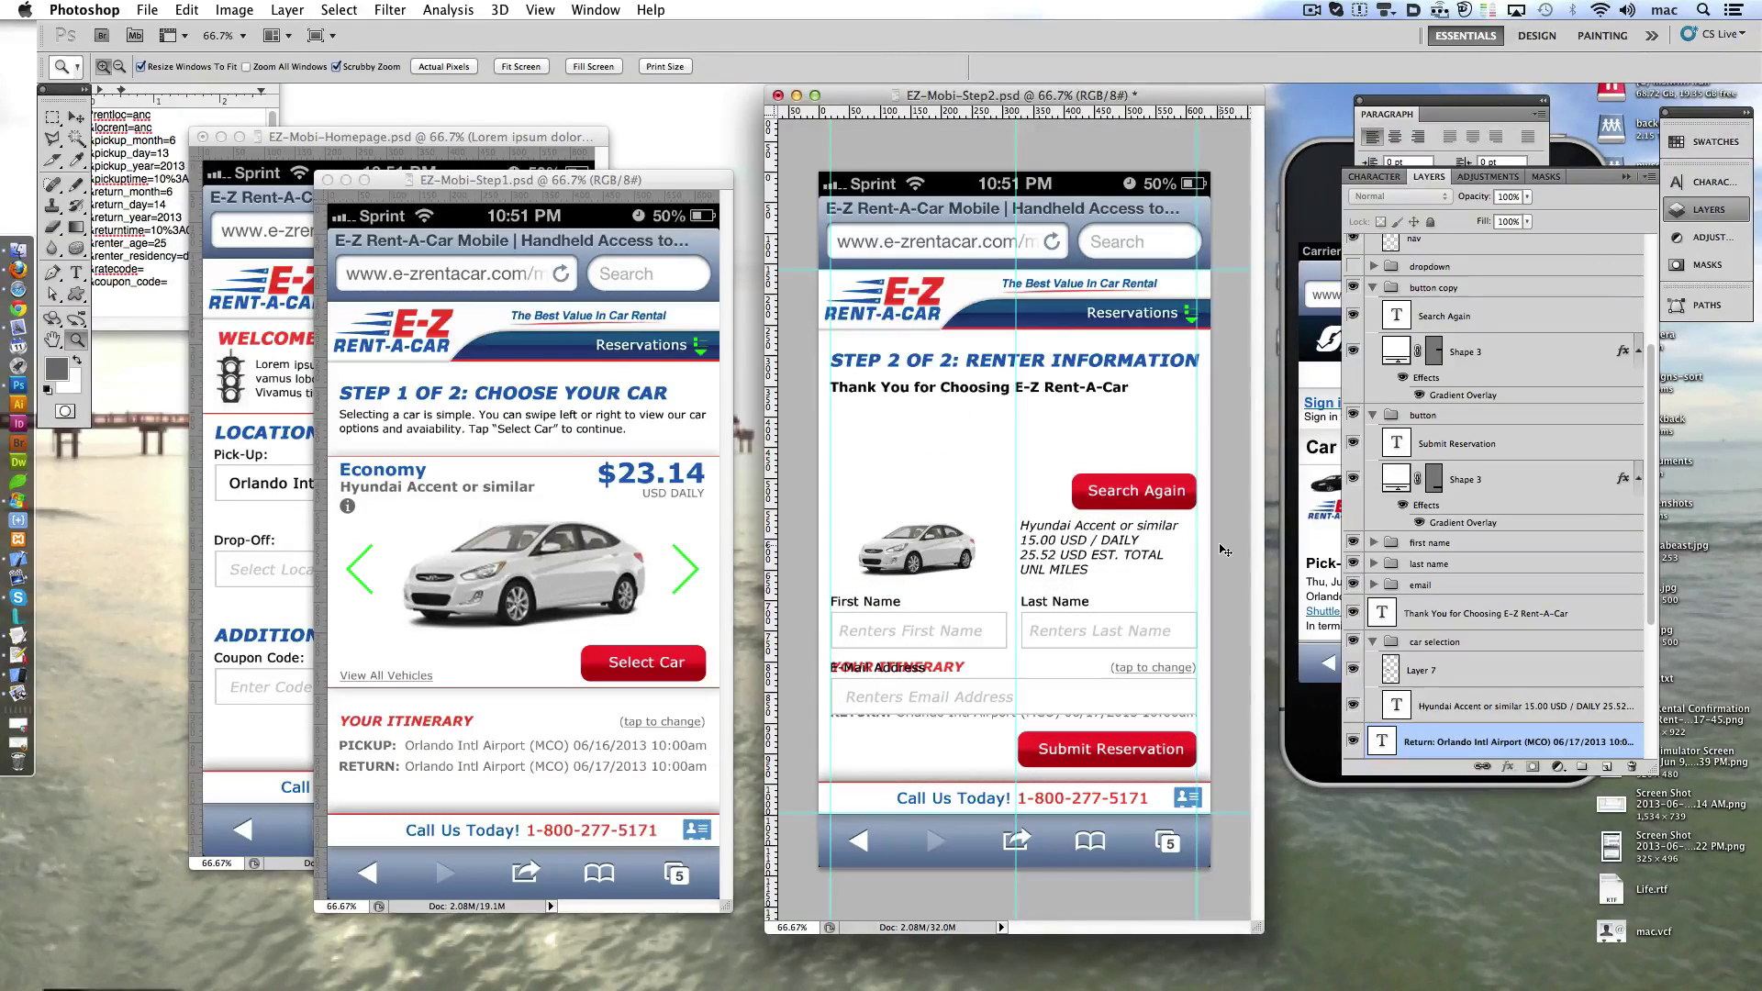
# - Collapse the button groups and reposition the first name, last name and email fields
pyautogui.click(1423, 415)
pyautogui.click(1374, 415)
pyautogui.click(1374, 288)
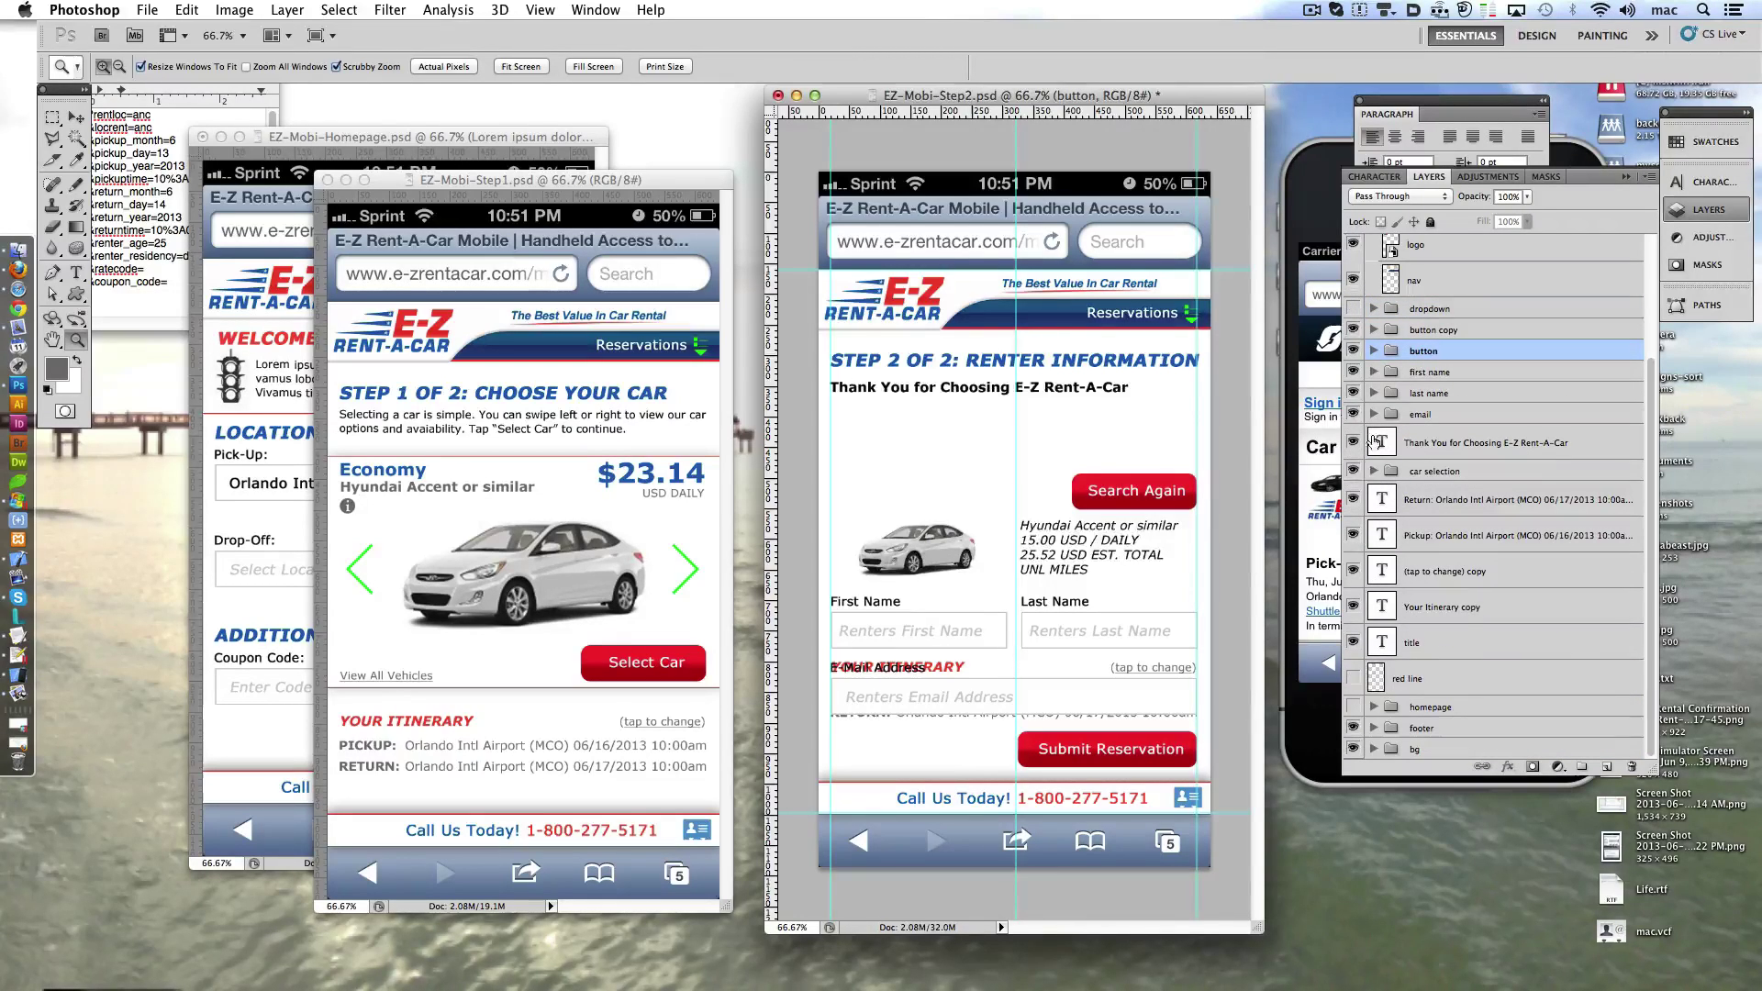
pyautogui.scroll(2, 1374, 430)
pyautogui.click(1450, 371)
pyautogui.keyDown('shift'); pyautogui.click(1458, 417); pyautogui.keyUp('shift')
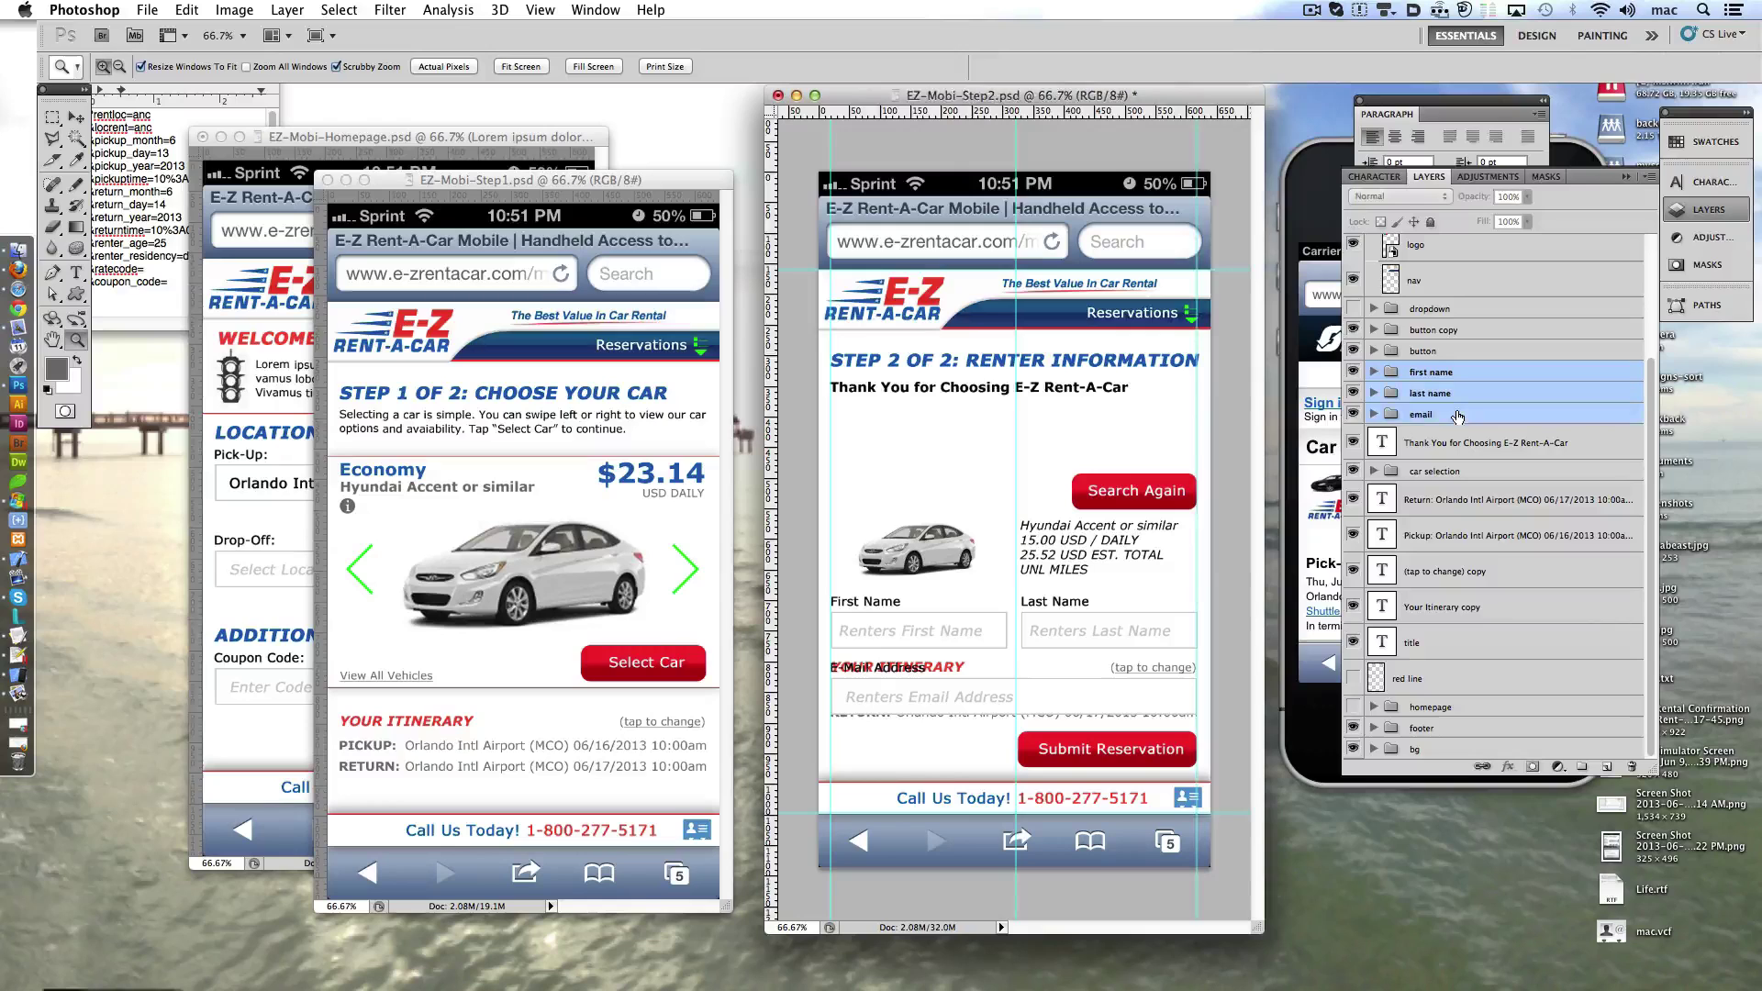
pyautogui.hotkey('shift', 'Up')
pyautogui.hotkey('shift', 'Up')
pyautogui.hotkey('shift', 'Up')
pyautogui.hotkey('shift', 'Up')
pyautogui.hotkey('shift', 'Up')
pyautogui.hotkey('shift', 'Up')
pyautogui.hotkey('shift', 'Up')
pyautogui.hotkey('shift', 'Up')
pyautogui.hotkey('shift', 'Up')
pyautogui.hotkey('shift', 'Up')
pyautogui.hotkey('shift', 'Up')
pyautogui.hotkey('shift', 'Up')
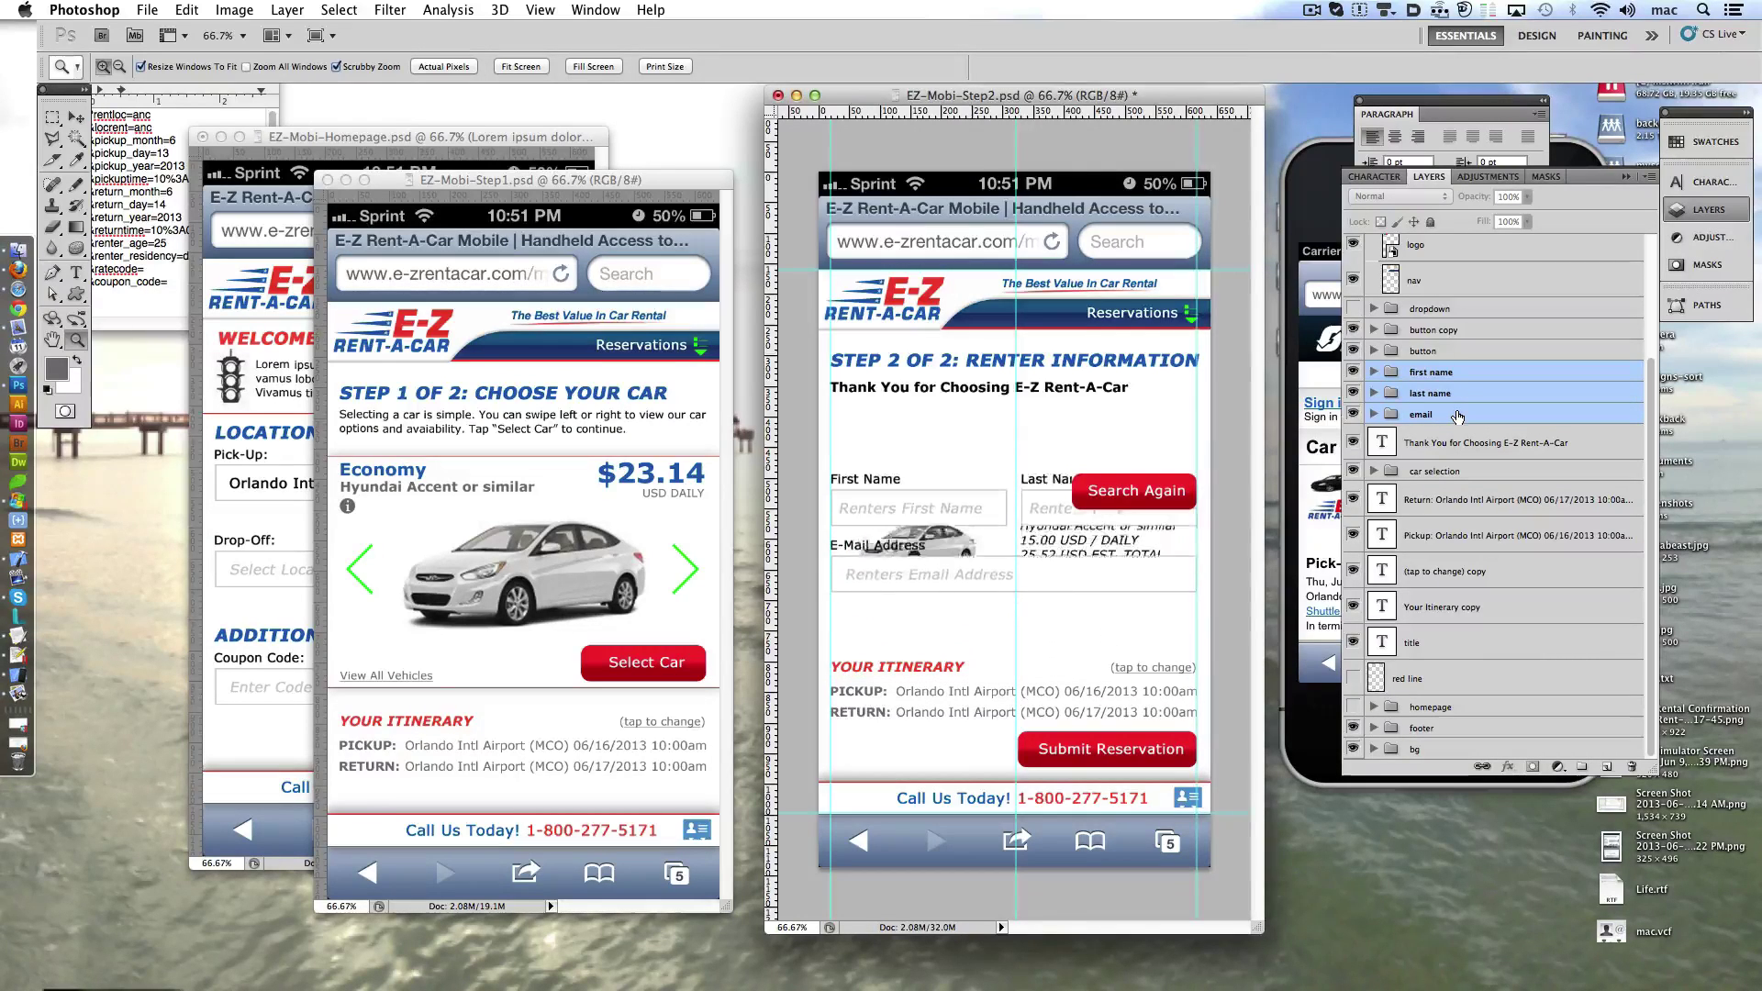
pyautogui.hotkey('shift', 'Up')
pyautogui.hotkey('shift', 'Up')
pyautogui.hotkey('shift', 'Up')
pyautogui.hotkey('shift', 'Up')
pyautogui.hotkey('shift', 'Up')
pyautogui.hotkey('shift', 'Up')
pyautogui.hotkey('shift', 'Down')
pyautogui.hotkey('shift', 'Down')
pyautogui.hotkey('shift', 'Down')
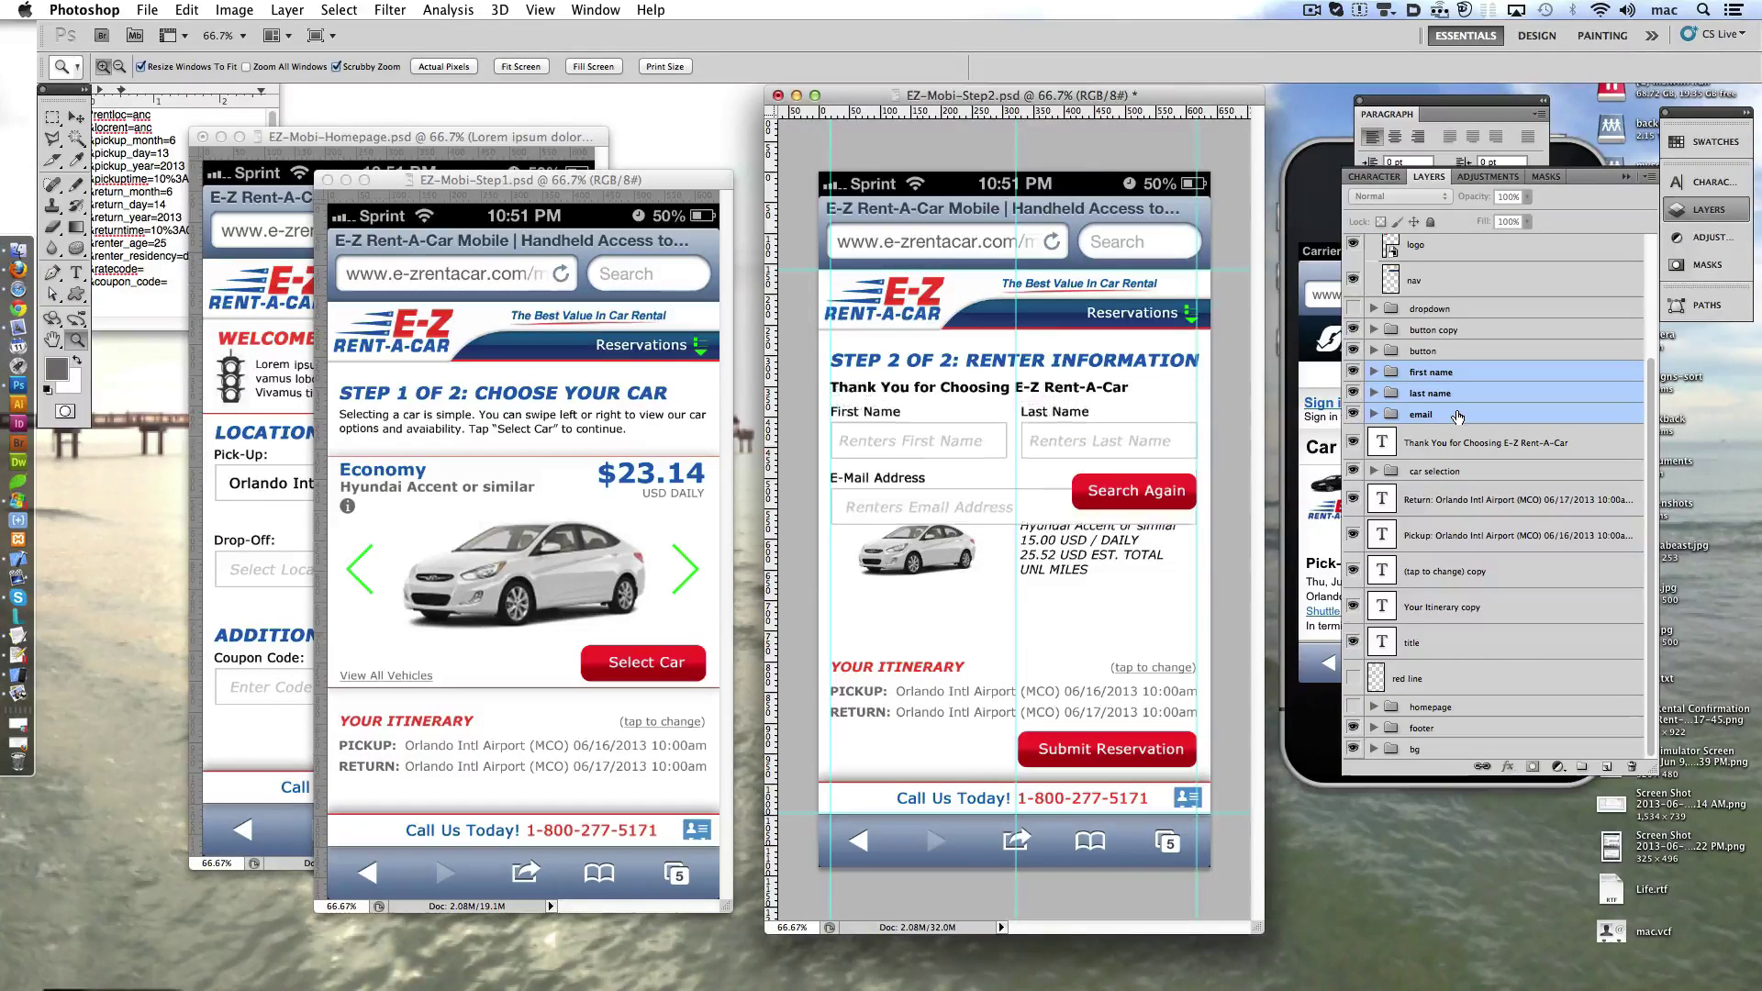
pyautogui.hotkey('shift', 'Down')
pyautogui.hotkey('shift', 'Up')
pyautogui.press('Down')
pyautogui.press('Down')
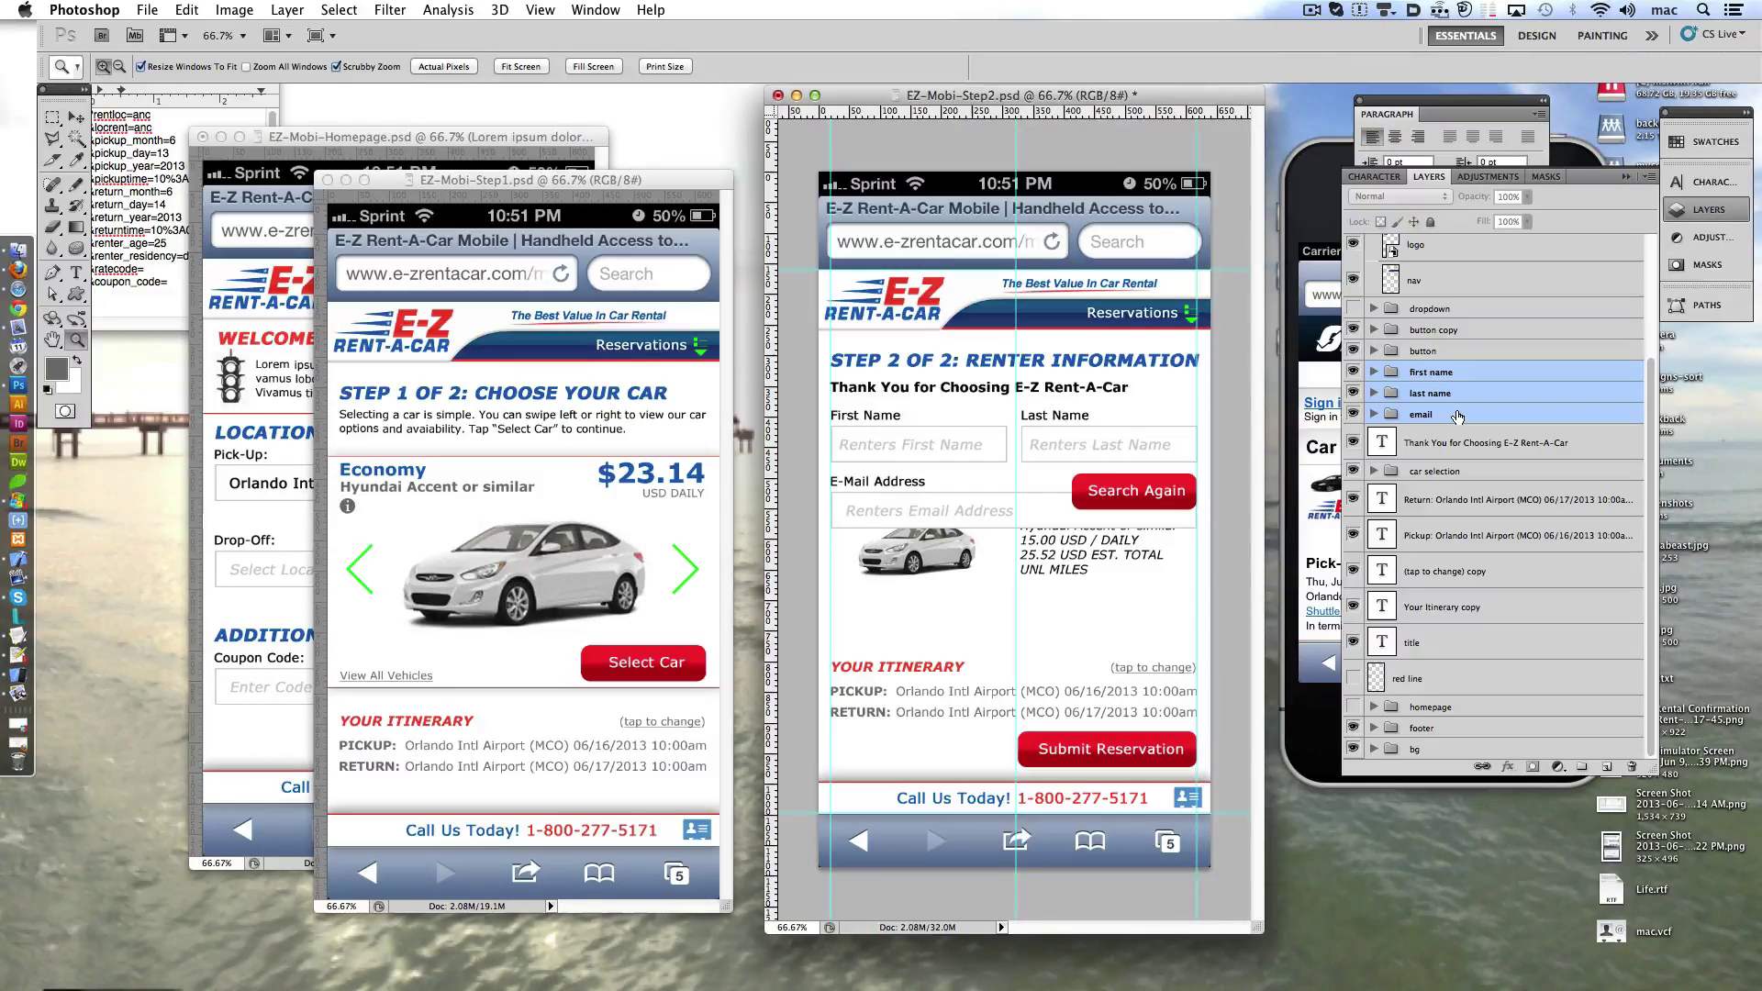
pyautogui.press('Down')
pyautogui.press('Down')
pyautogui.press('Down')
pyautogui.press('Down')
# - Move the car details down and group the itinerary layers as 'itinerary', adjusting its position
pyautogui.click(1459, 471)
pyautogui.hotkey('shift', 'Down')
pyautogui.hotkey('shift', 'Down')
pyautogui.hotkey('shift', 'Down')
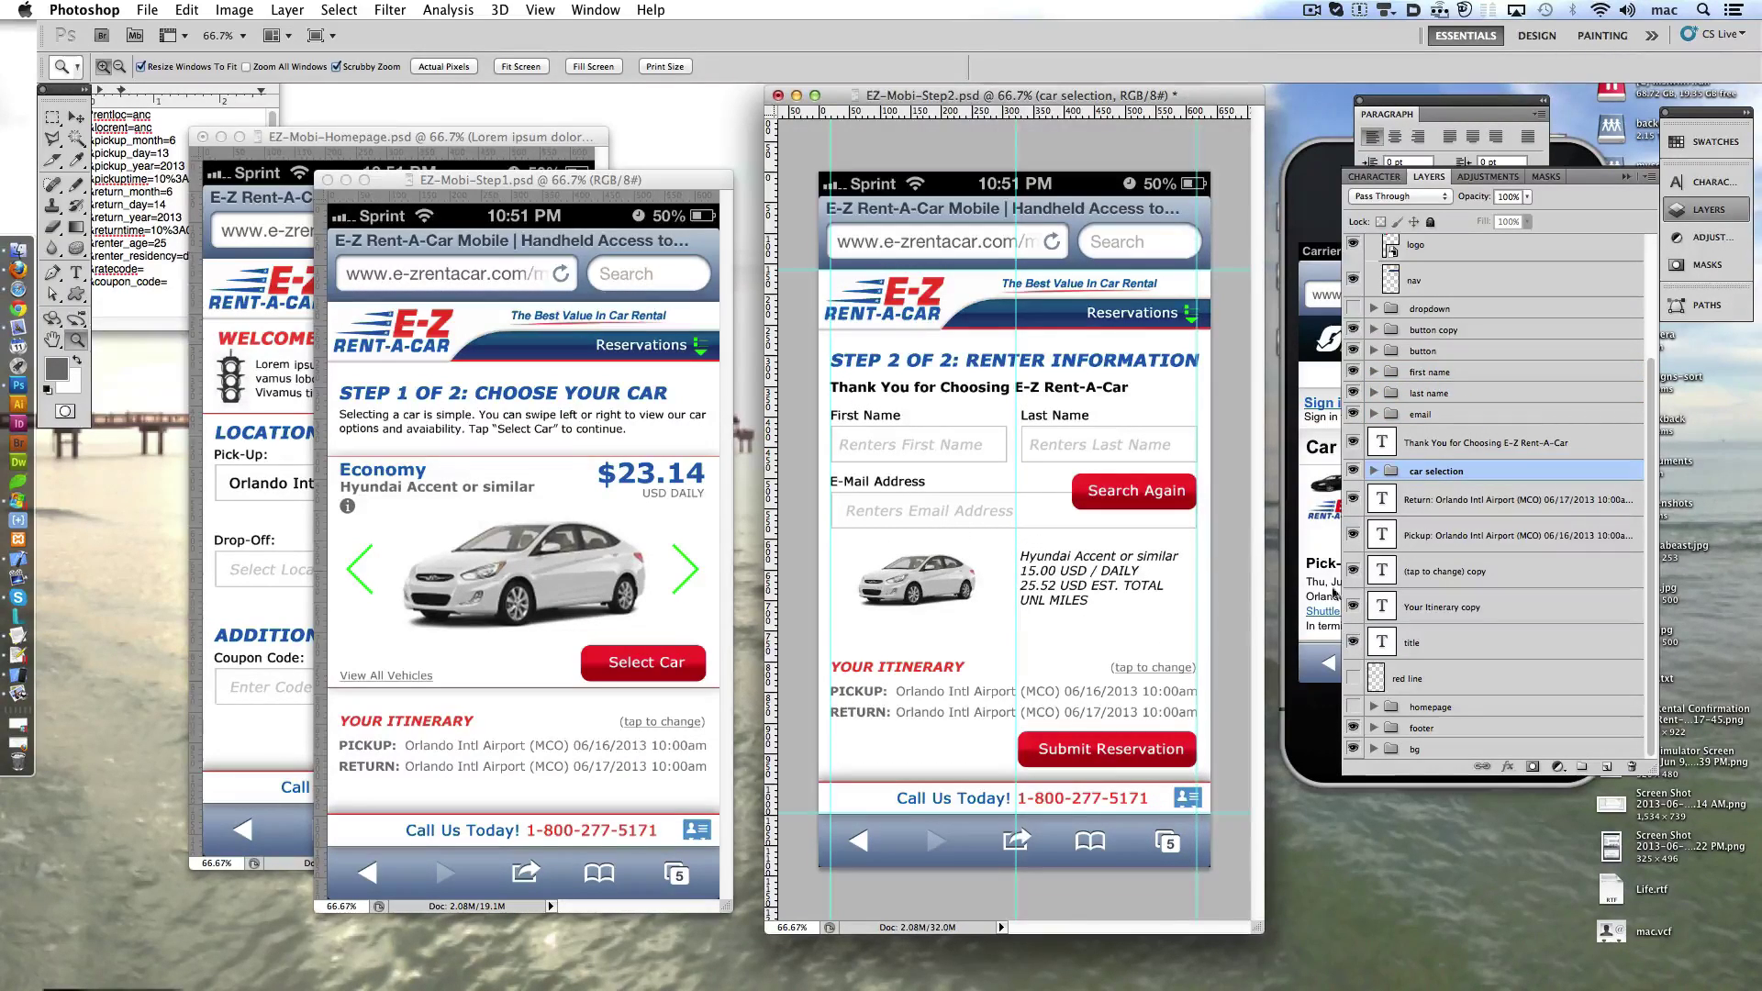
pyautogui.click(1482, 607)
pyautogui.keyDown('shift'); pyautogui.click(1487, 503); pyautogui.keyUp('shift')
pyautogui.hotkey('ctrl', 'g')
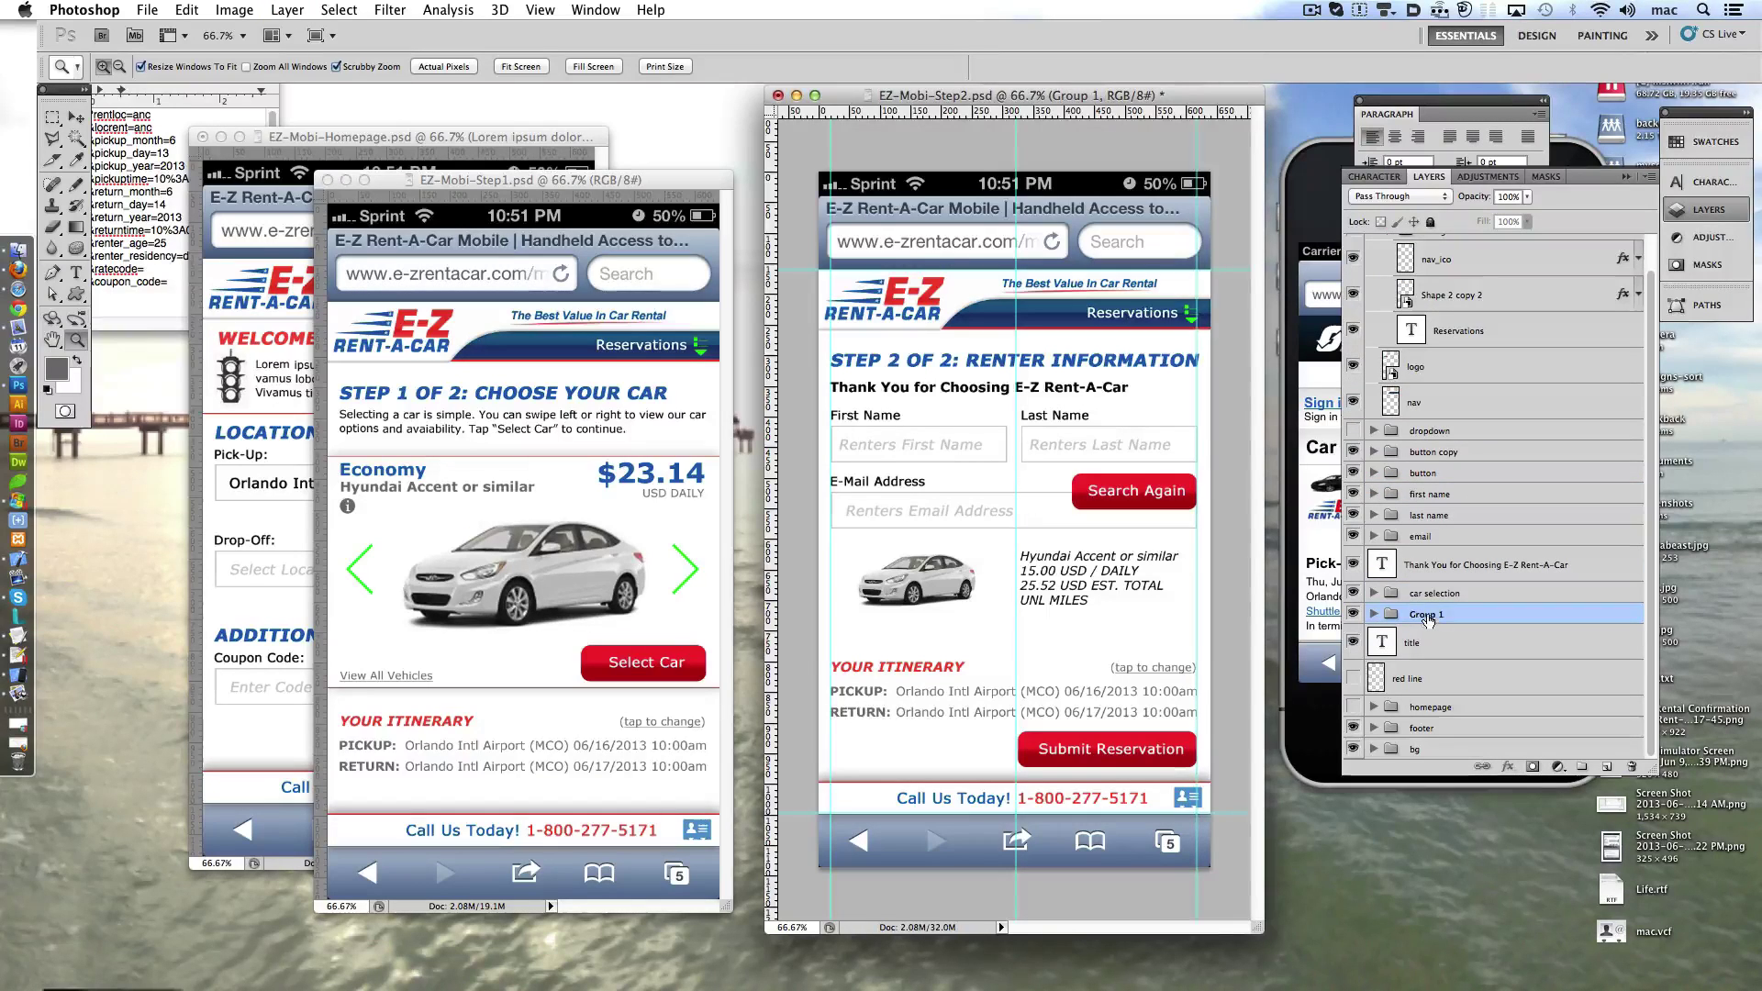
pyautogui.doubleClick(1425, 614)
pyautogui.write('itinerary')
pyautogui.press('Return')
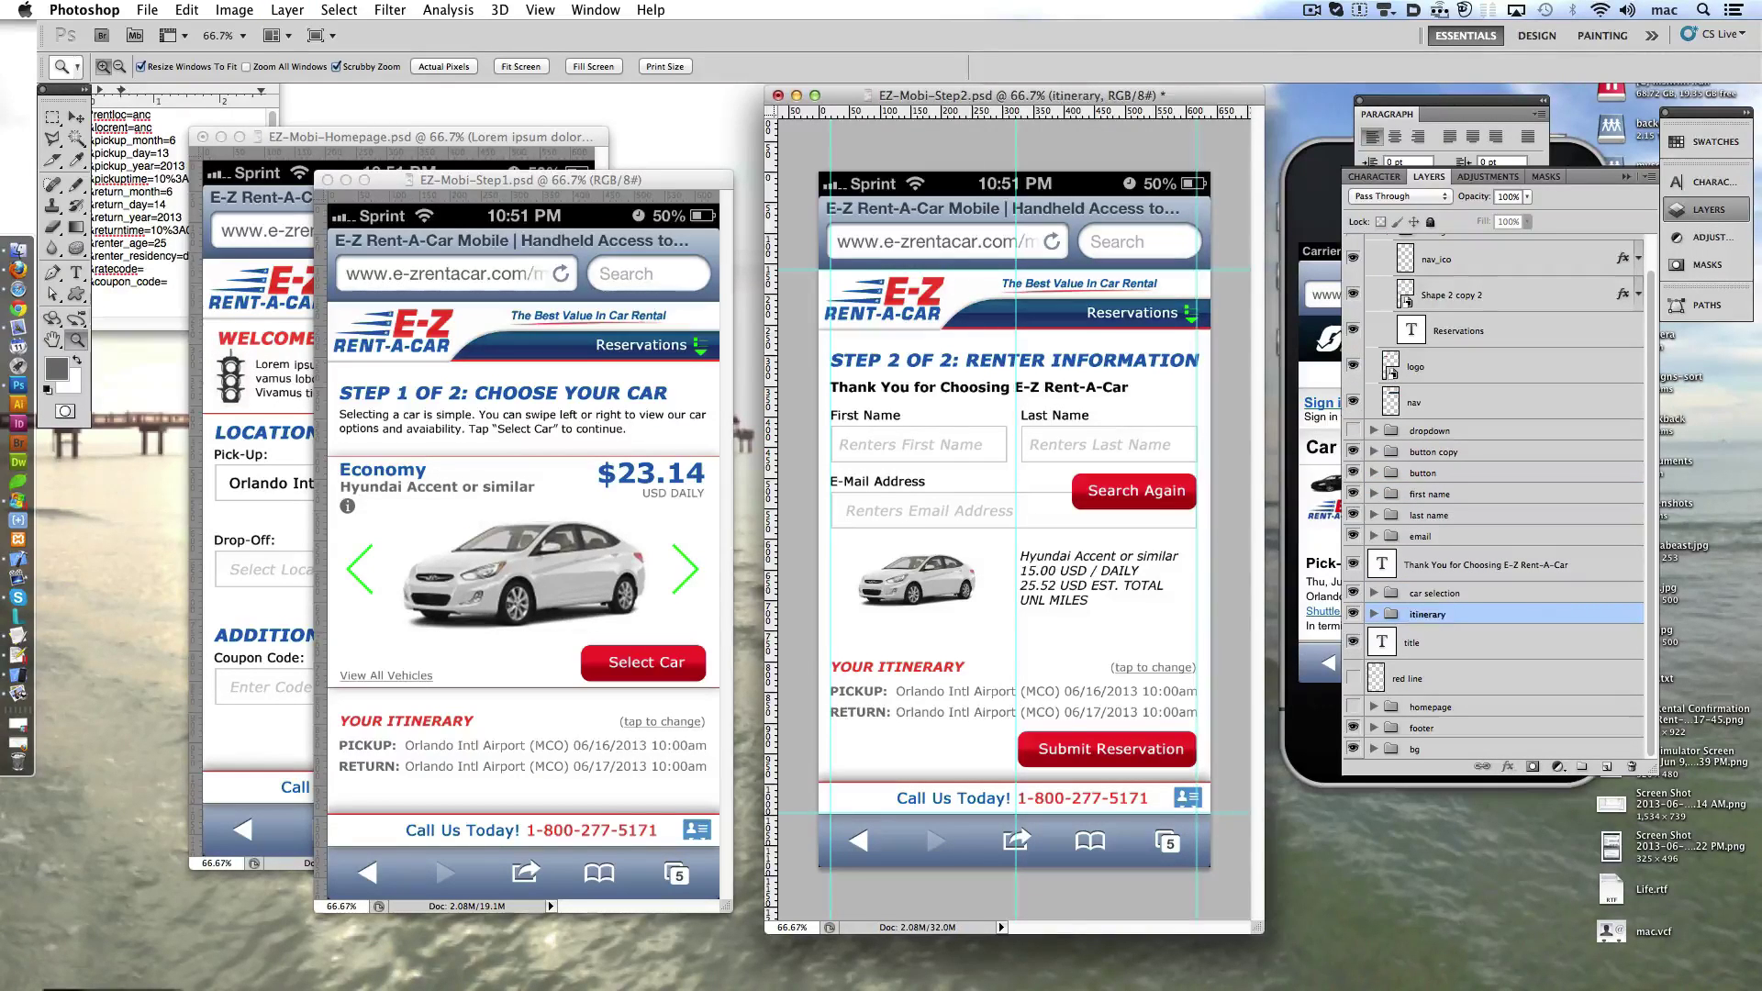
pyautogui.hotkey('shift', 'Up')
pyautogui.hotkey('shift', 'Up')
pyautogui.hotkey('shift', 'Up')
pyautogui.hotkey('shift', 'Up')
pyautogui.hotkey('shift', 'Up')
pyautogui.hotkey('shift', 'Up')
pyautogui.hotkey('shift', 'Up')
pyautogui.hotkey('shift', 'Up')
pyautogui.hotkey('shift', 'Up')
pyautogui.hotkey('shift', 'Up')
pyautogui.hotkey('shift', 'Up')
pyautogui.hotkey('shift', 'Up')
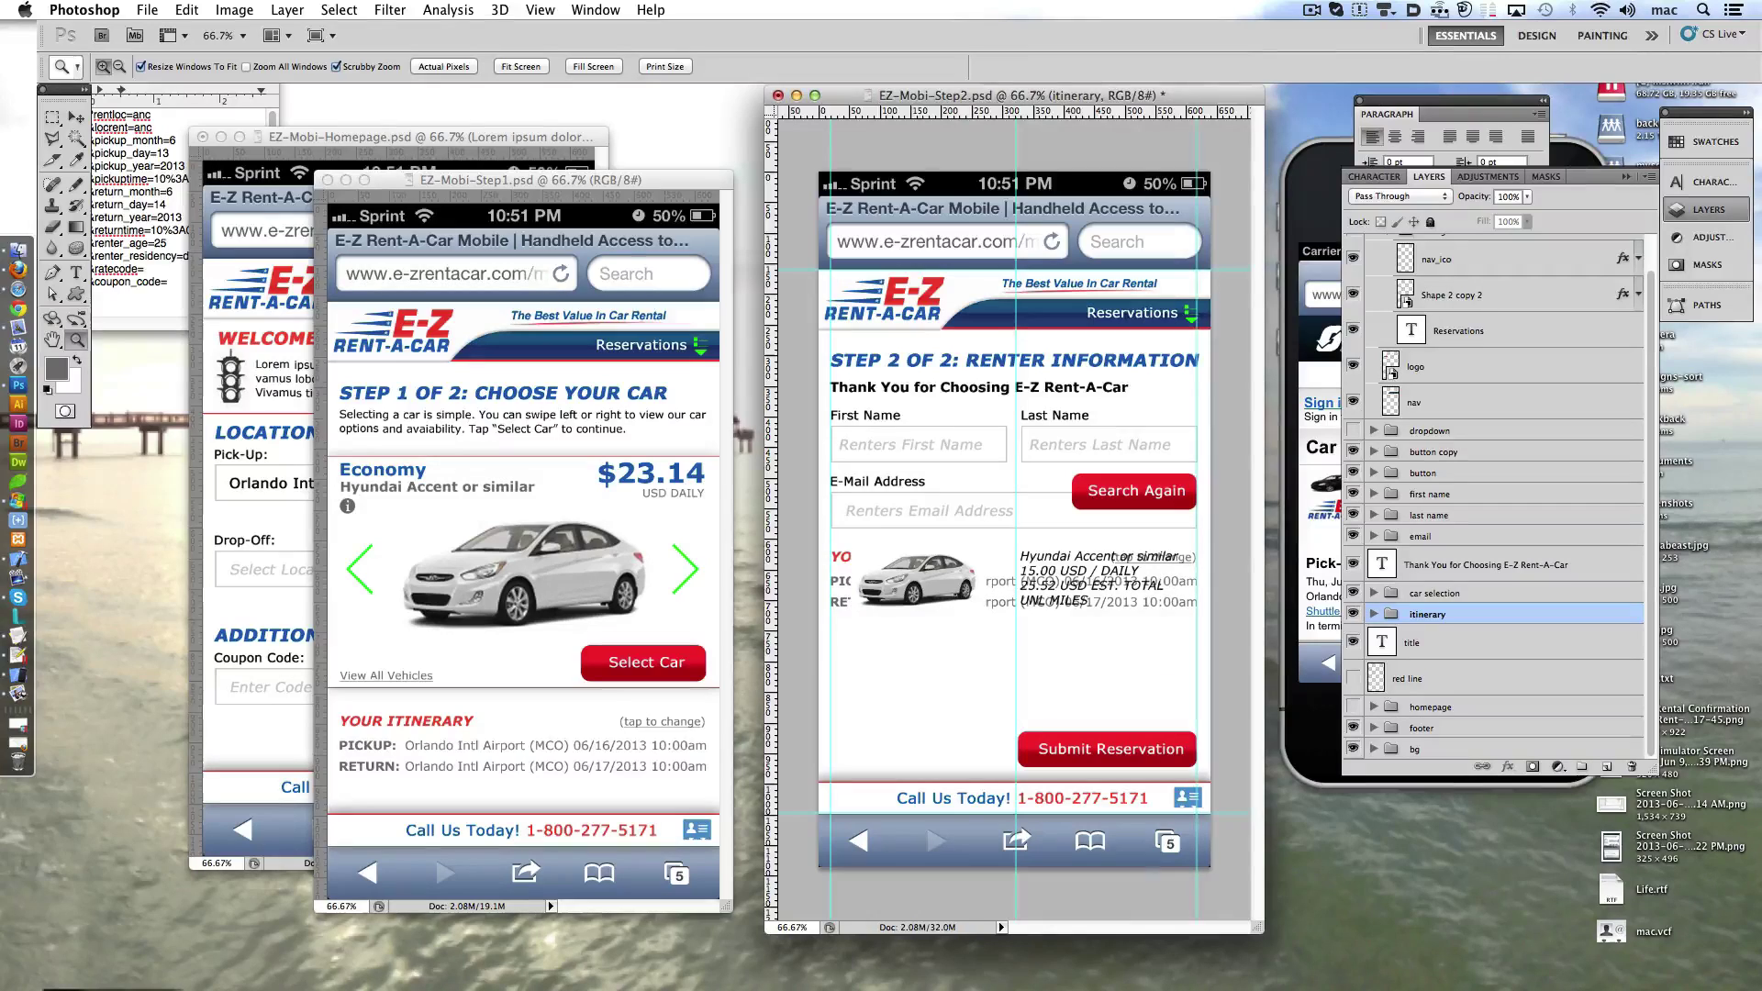
pyautogui.hotkey('shift', 'Up')
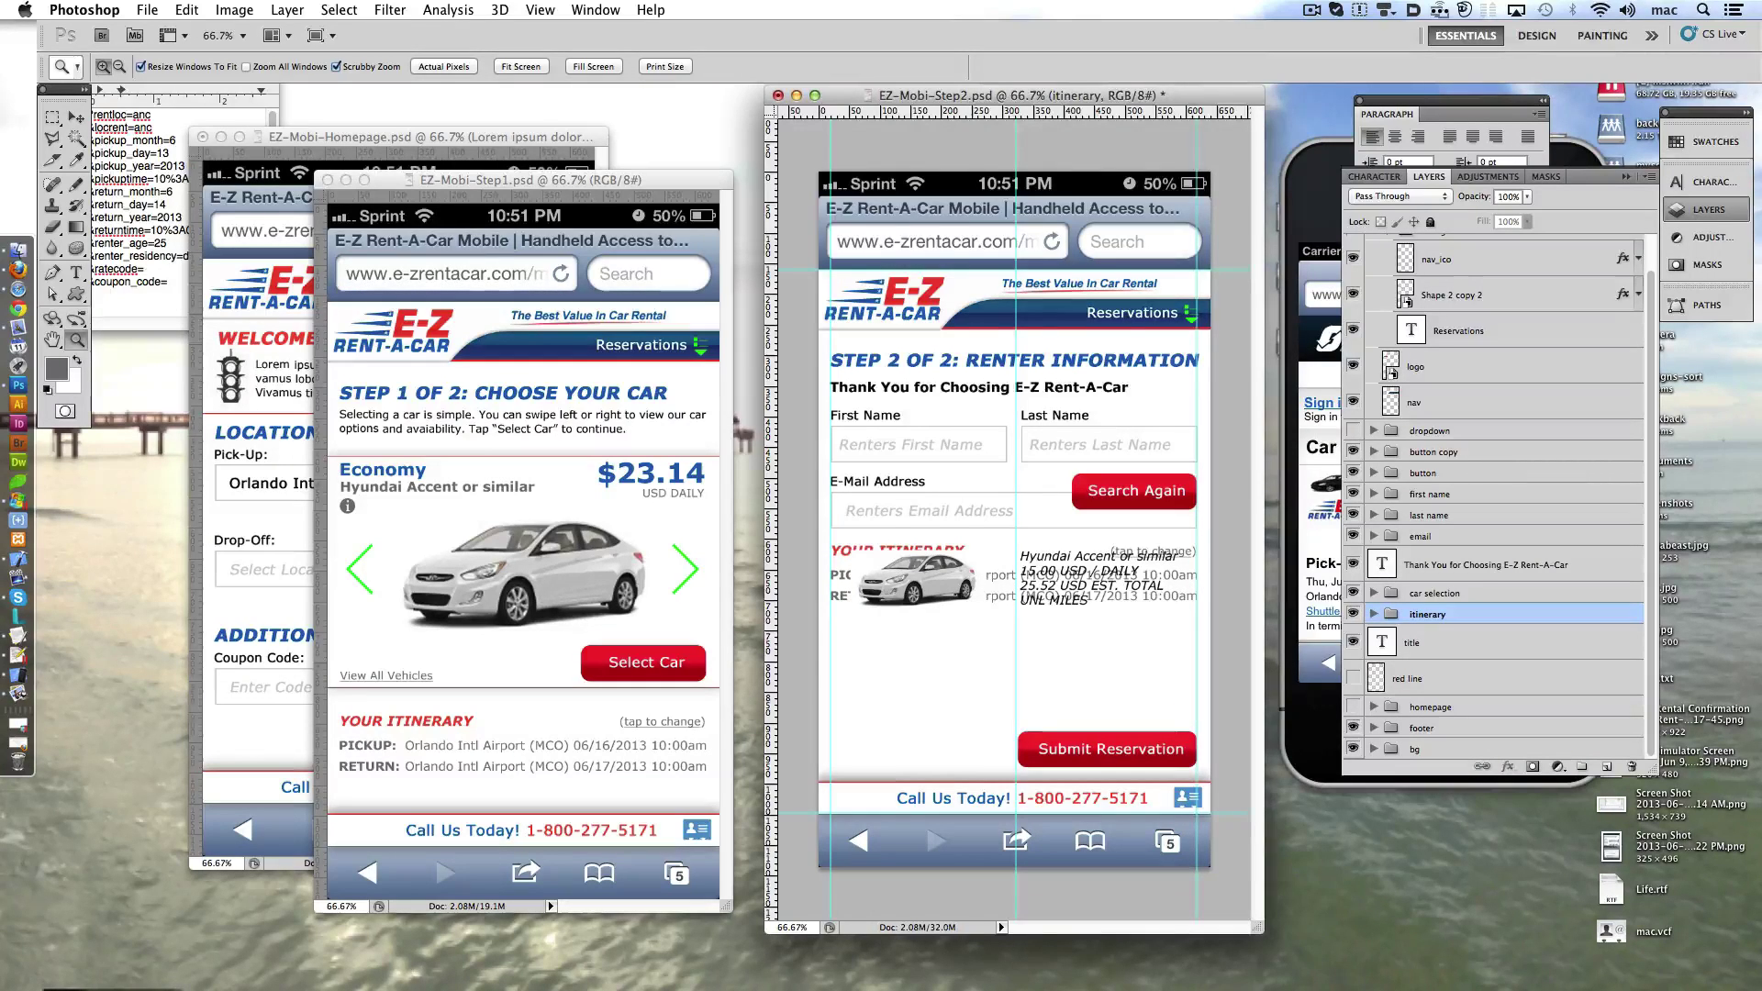
pyautogui.hotkey('shift', 'Up')
pyautogui.hotkey('shift', 'Up')
pyautogui.hotkey('shift', 'Up')
pyautogui.hotkey('shift', 'Up')
pyautogui.hotkey('shift', 'Up')
pyautogui.hotkey('shift', 'Up')
pyautogui.hotkey('shift', 'Down')
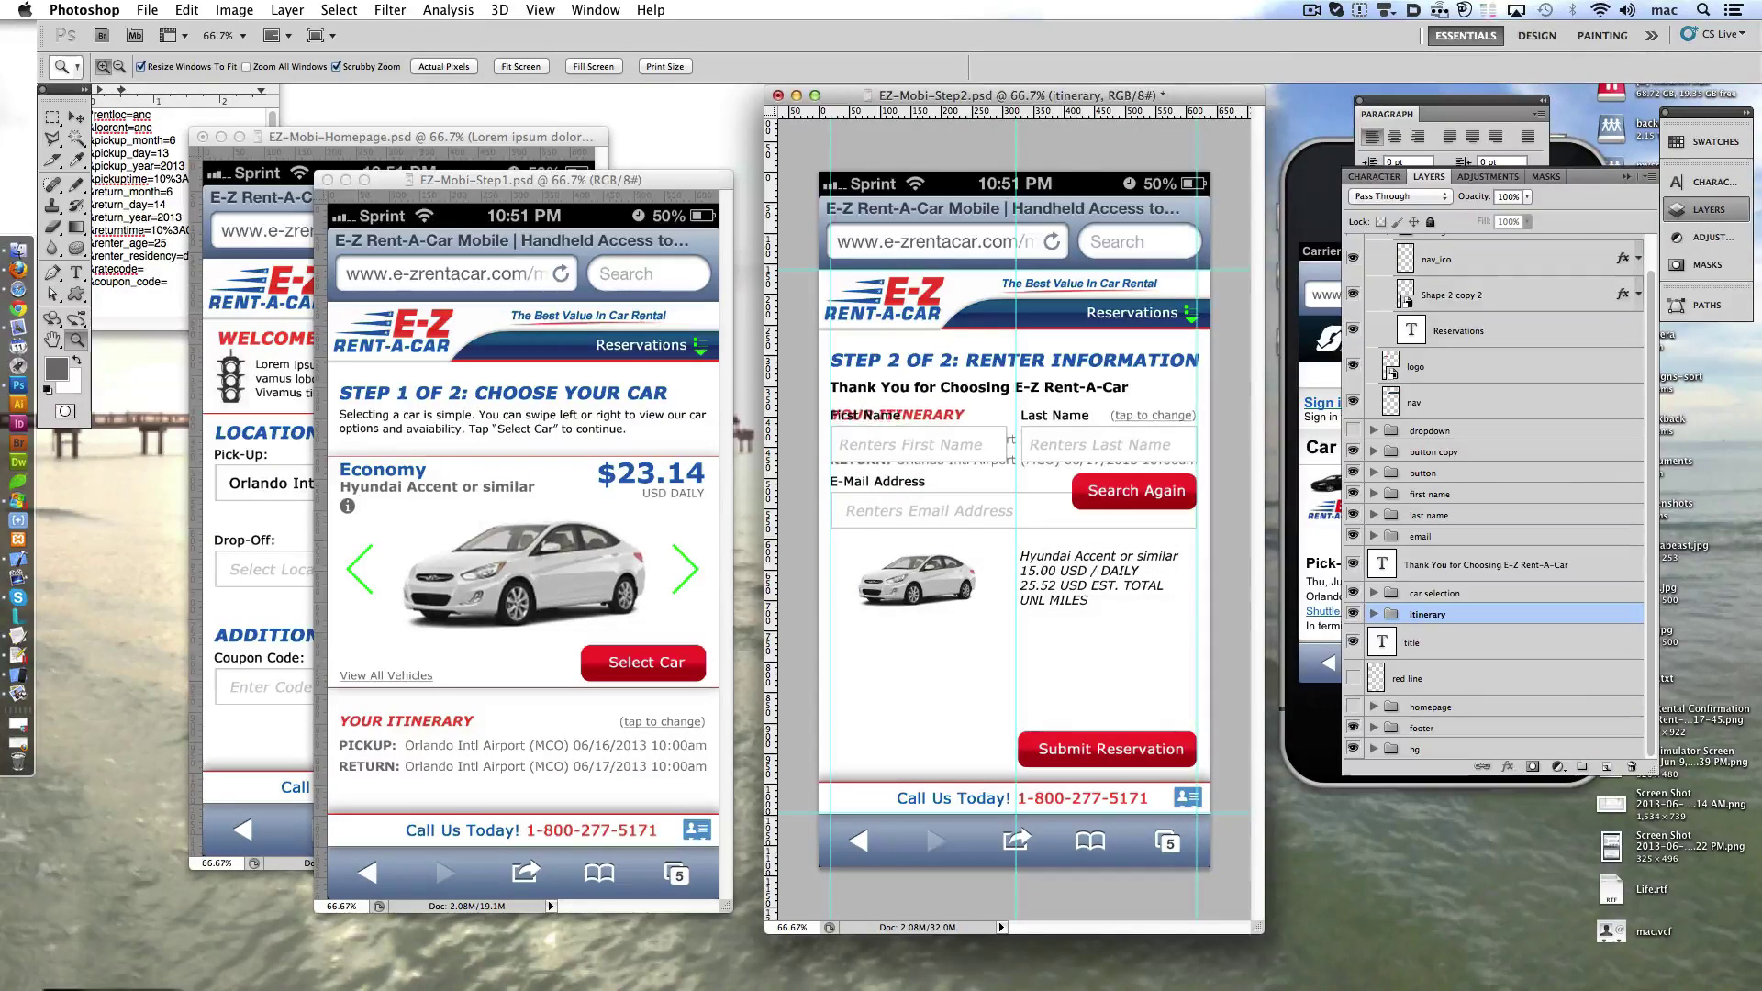
# - Move the name and email fields below the car details, group them as 'form', and hide Search Again
pyautogui.click(1450, 534)
pyautogui.keyDown('shift'); pyautogui.click(1453, 496); pyautogui.keyUp('shift')
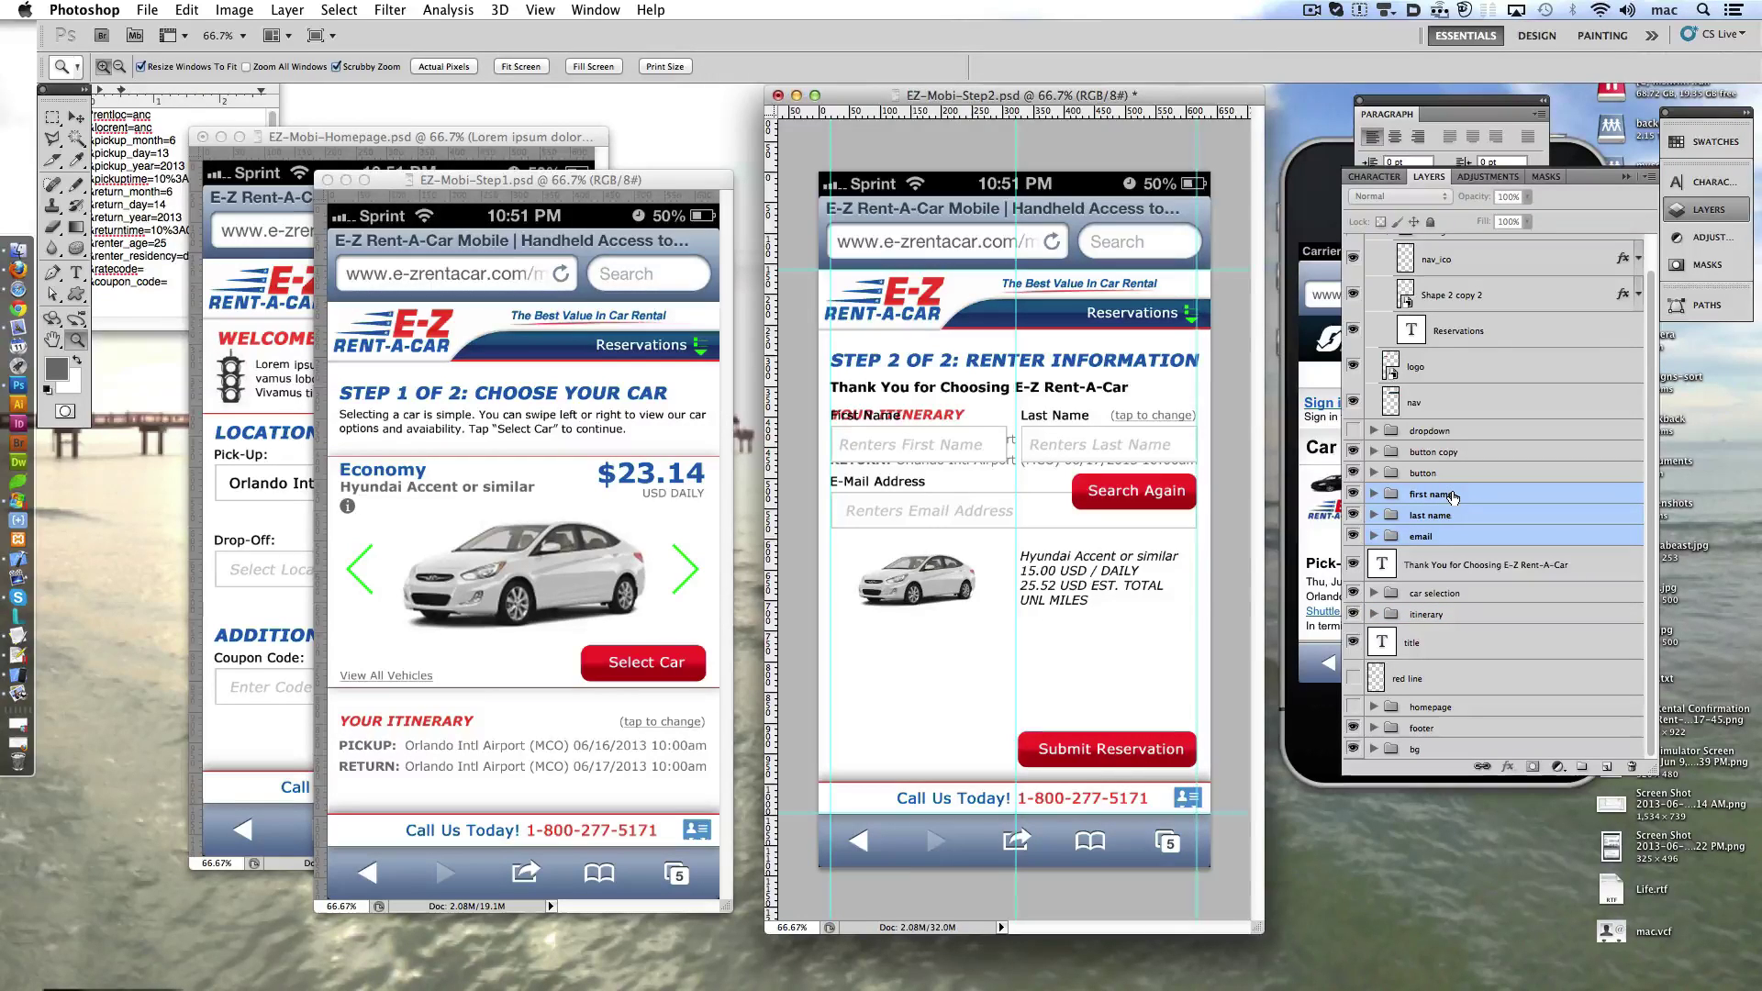
pyautogui.hotkey('shift', 'Down')
pyautogui.hotkey('shift', 'Down')
pyautogui.hotkey('shift', 'Down')
pyautogui.hotkey('shift', 'Down')
pyautogui.hotkey('shift', 'Down')
pyautogui.hotkey('shift', 'Down')
pyautogui.hotkey('shift', 'Down')
pyautogui.hotkey('shift', 'Down')
pyautogui.hotkey('shift', 'Down')
pyautogui.hotkey('shift', 'Down')
pyautogui.hotkey('shift', 'Down')
pyautogui.hotkey('shift', 'Down')
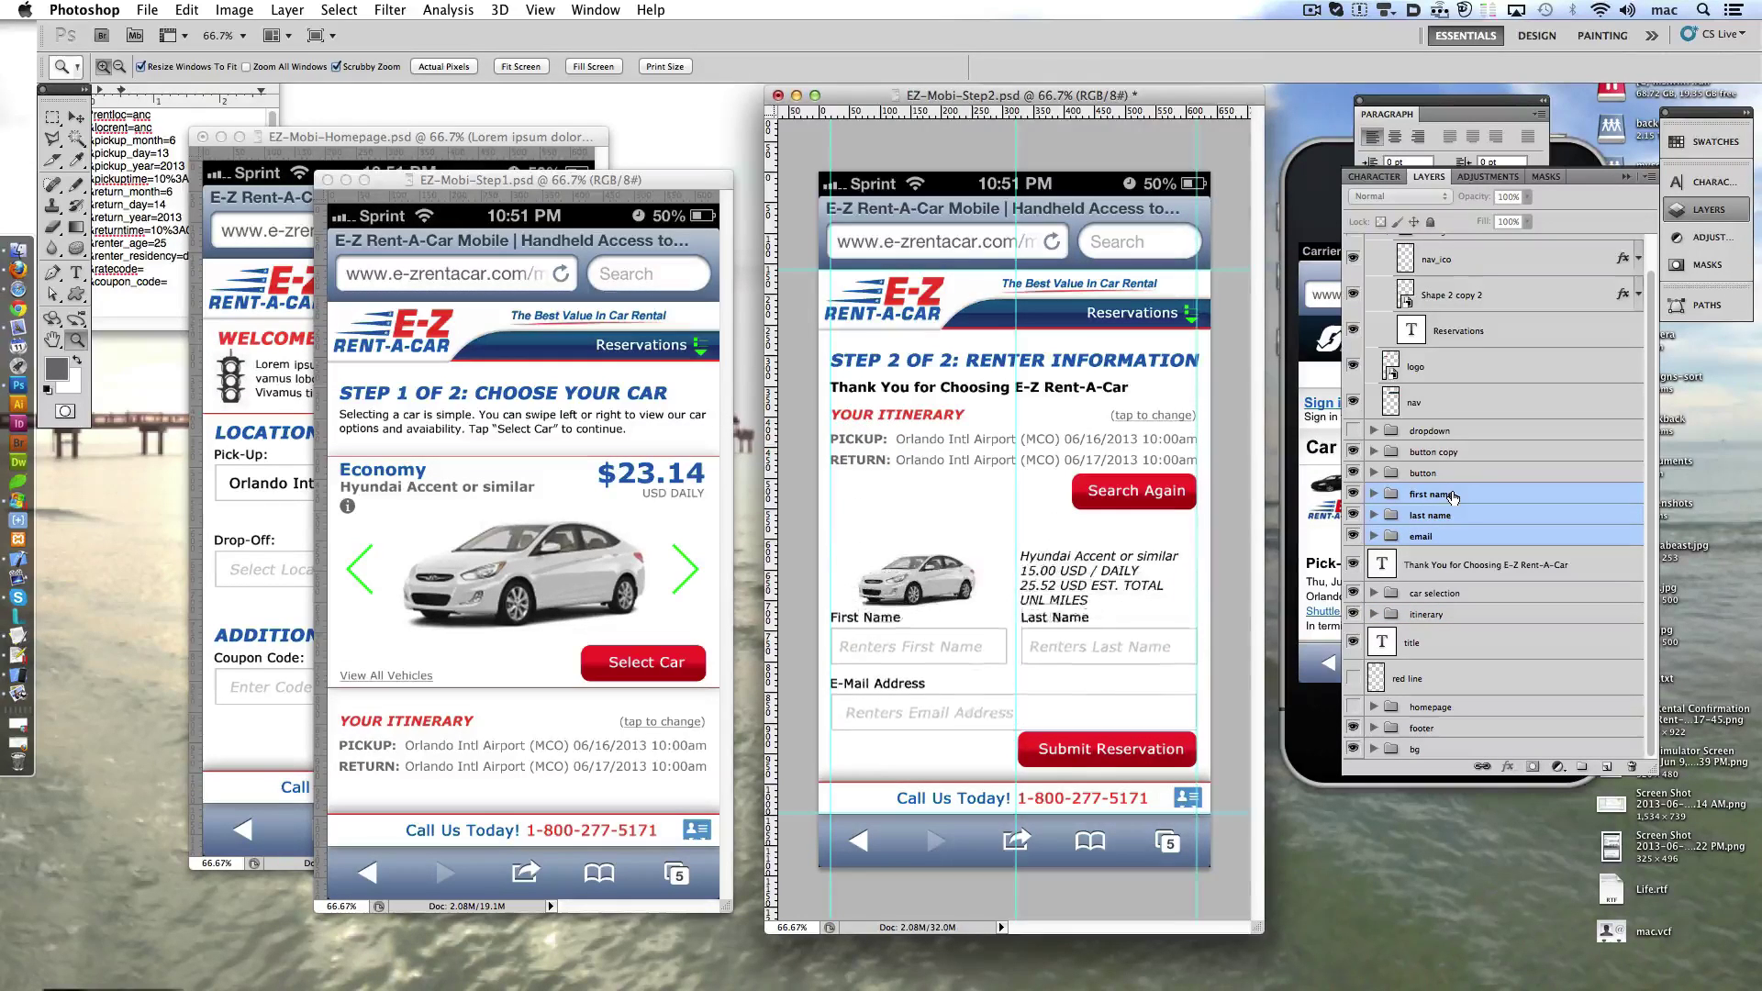
pyautogui.hotkey('shift', 'Down')
pyautogui.hotkey('shift', 'Down')
pyautogui.hotkey('shift', 'Down')
pyautogui.hotkey('shift', 'Down')
pyautogui.hotkey('shift', 'Down')
pyautogui.hotkey('shift', 'Down')
pyautogui.hotkey('shift', 'Down')
pyautogui.hotkey('shift', 'Down')
pyautogui.hotkey('shift', 'Down')
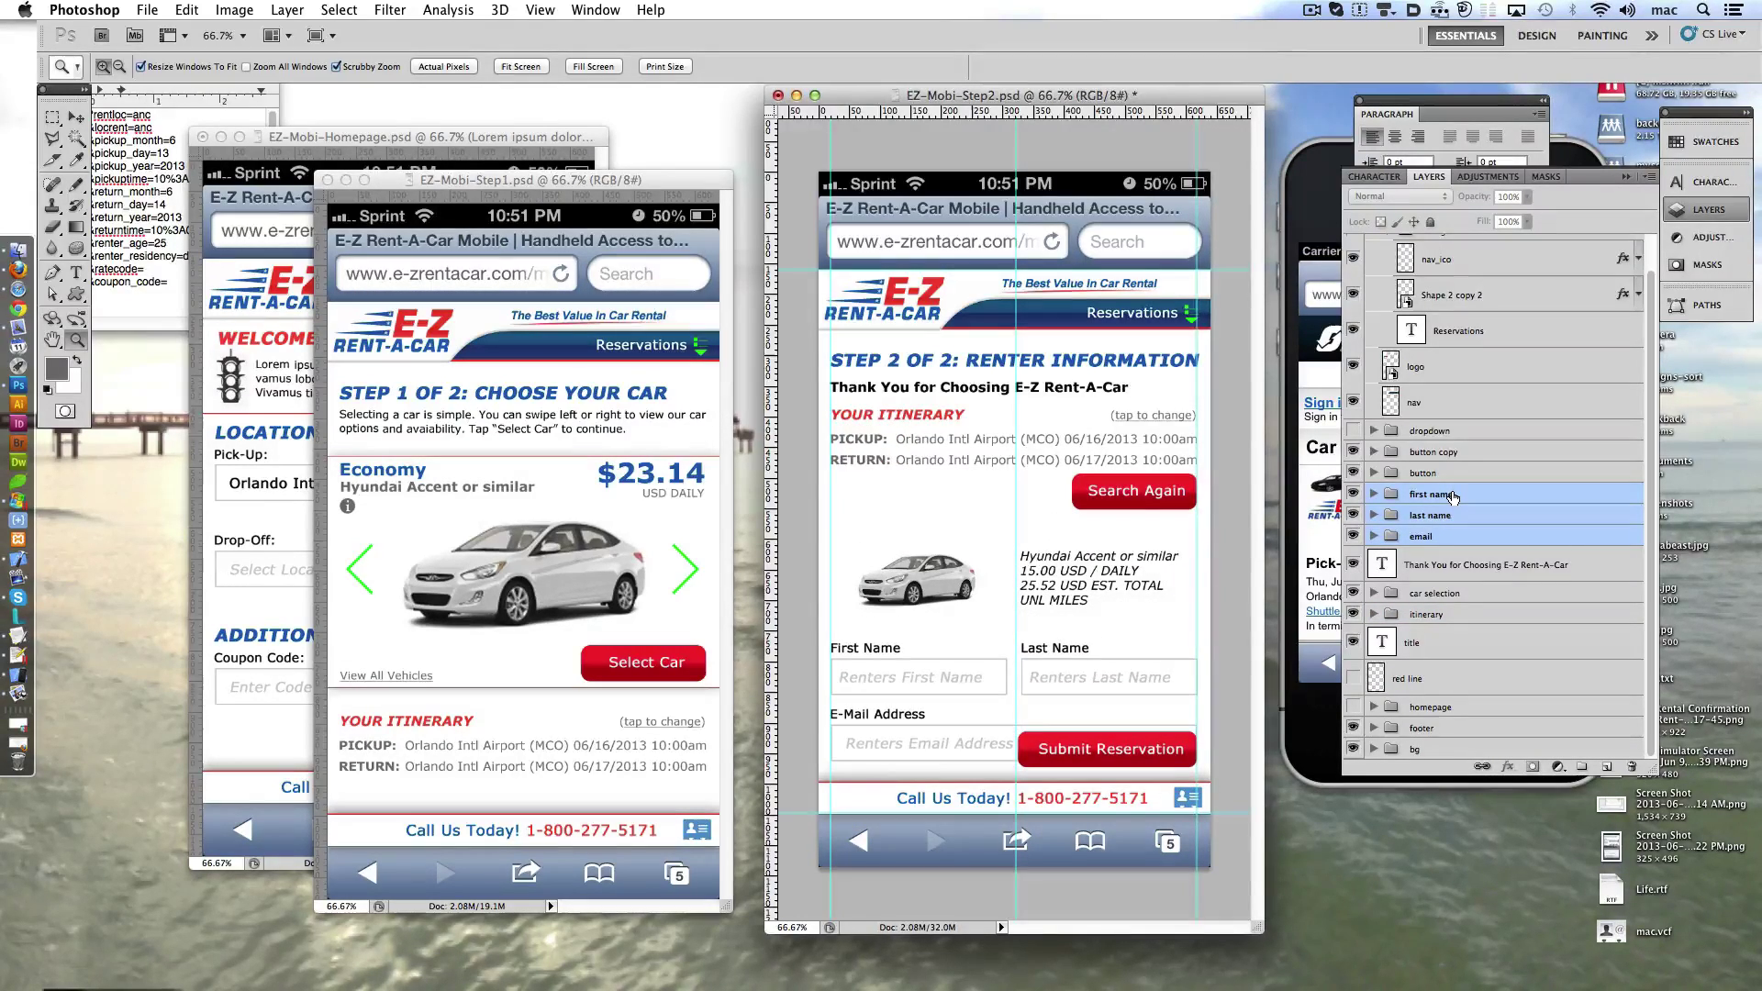
pyautogui.hotkey('ctrl', 'g')
pyautogui.doubleClick(1423, 530)
pyautogui.write('form')
pyautogui.press('Return')
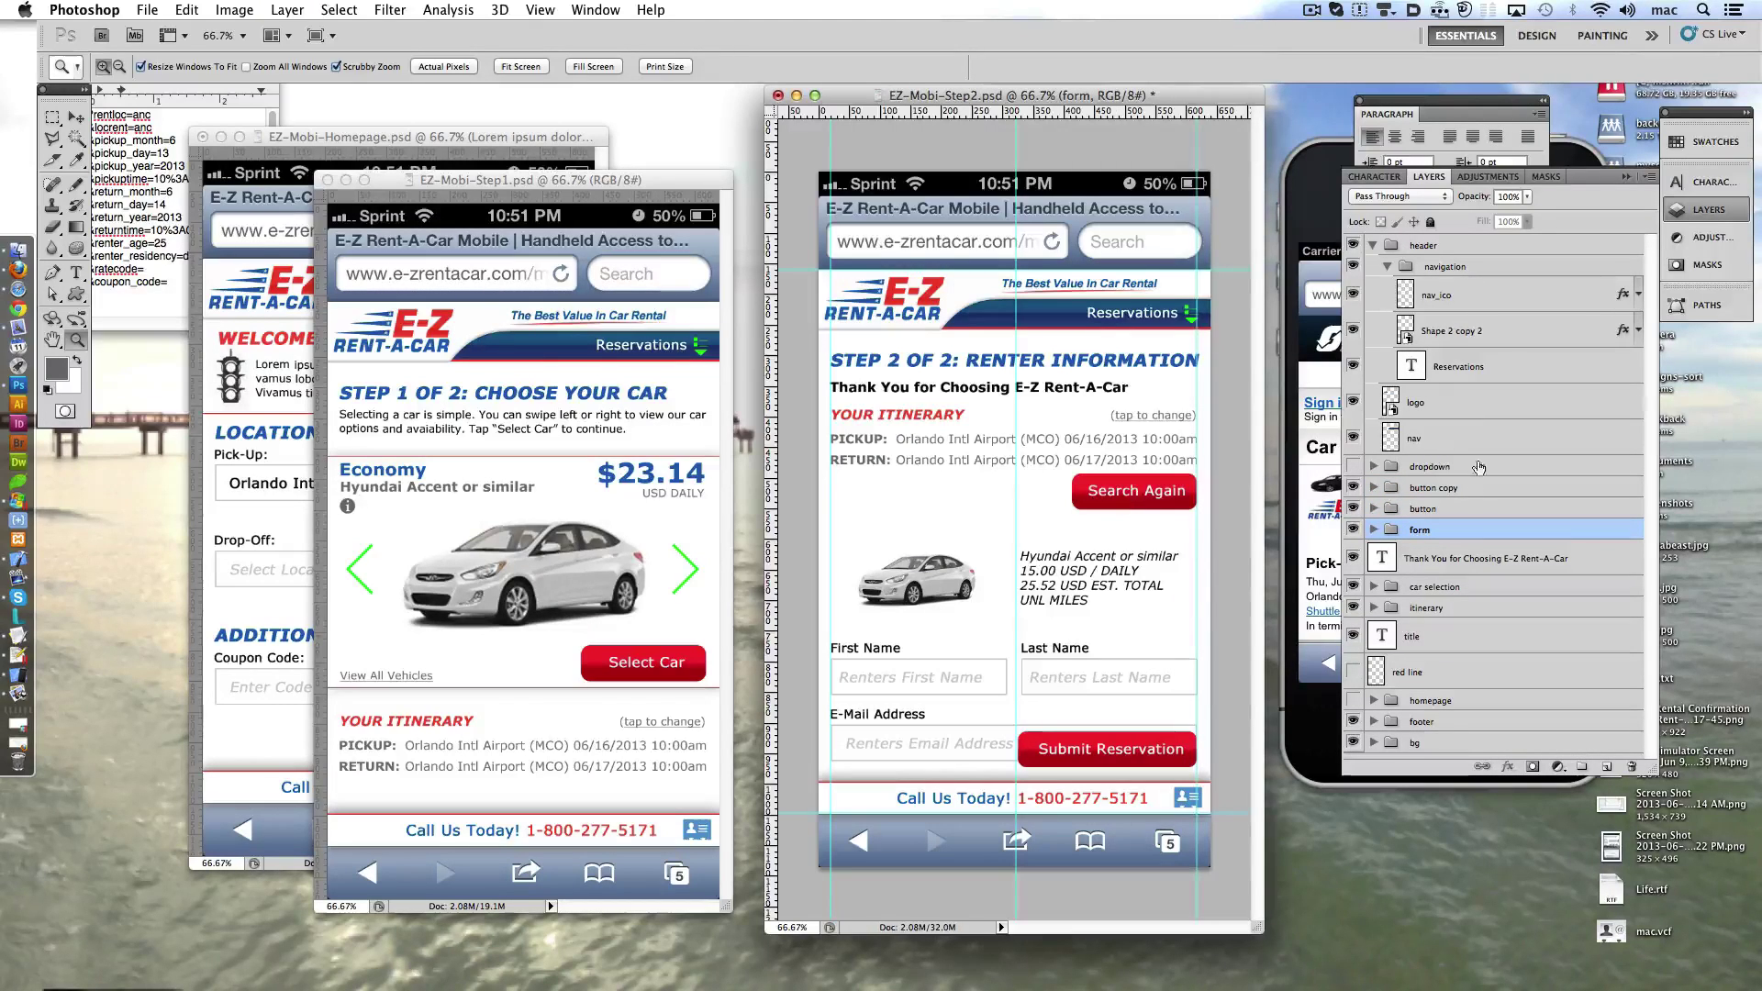
pyautogui.click(1354, 488)
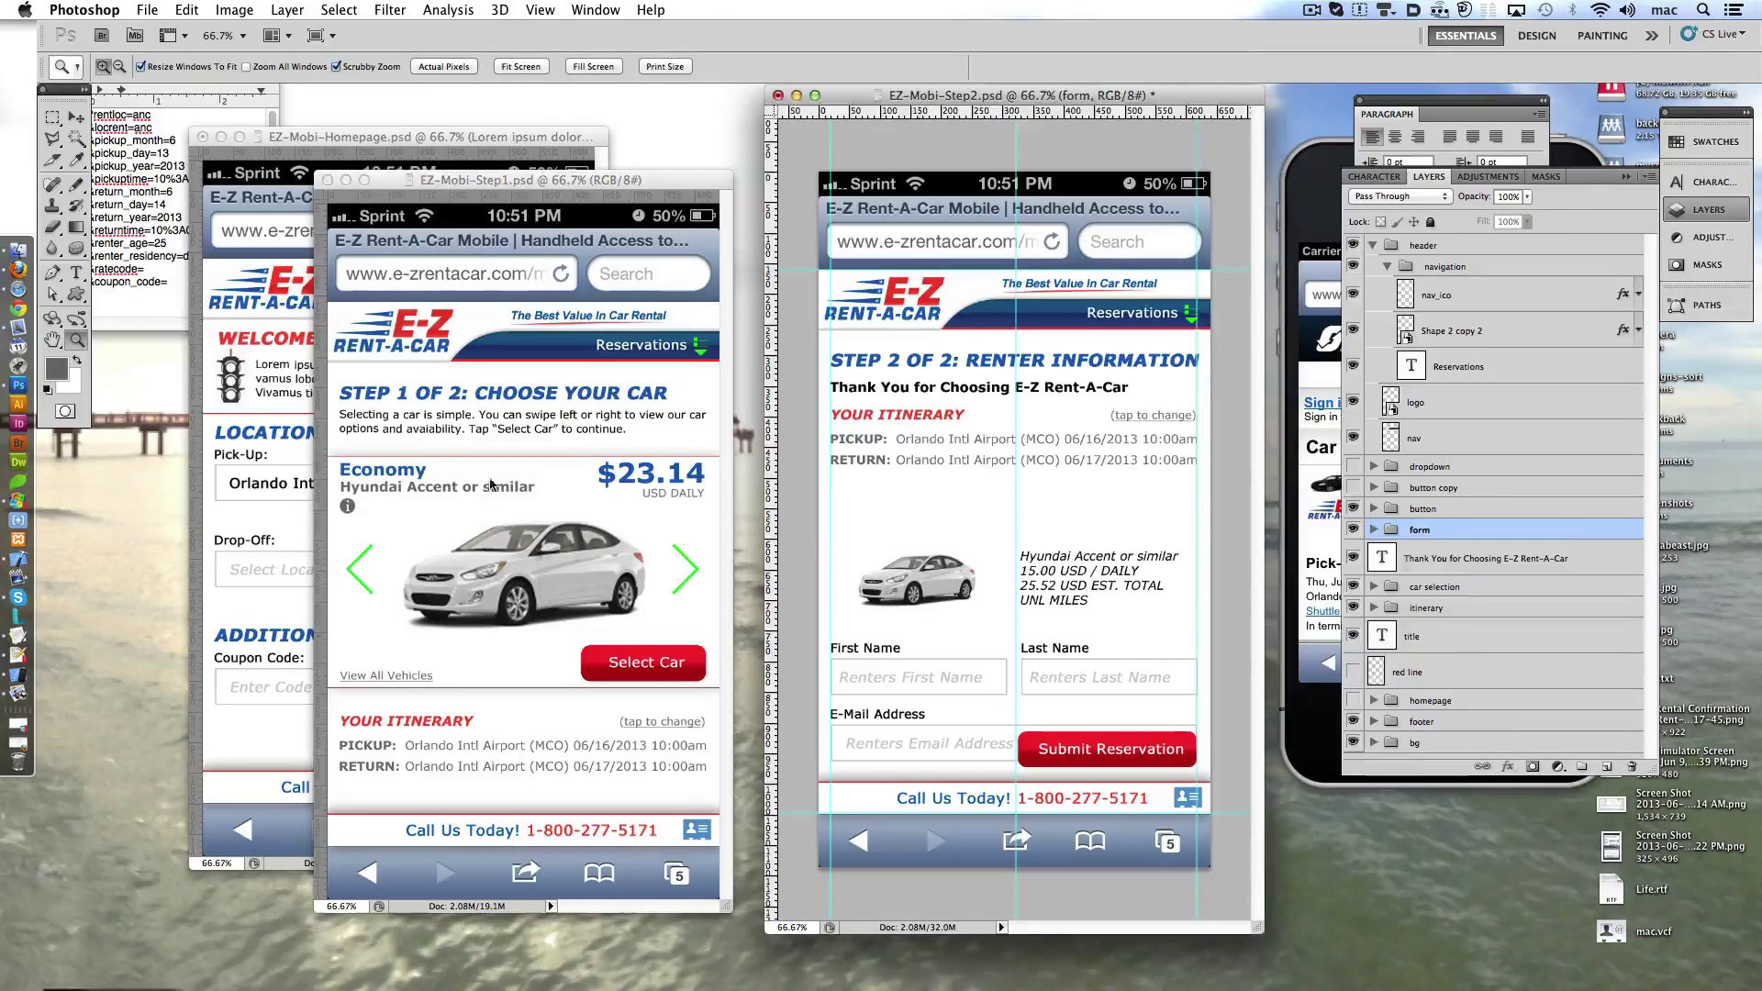
pyautogui.hotkey('ctrl', 'Tab')
pyautogui.hotkey('ctrl', 'Tab')
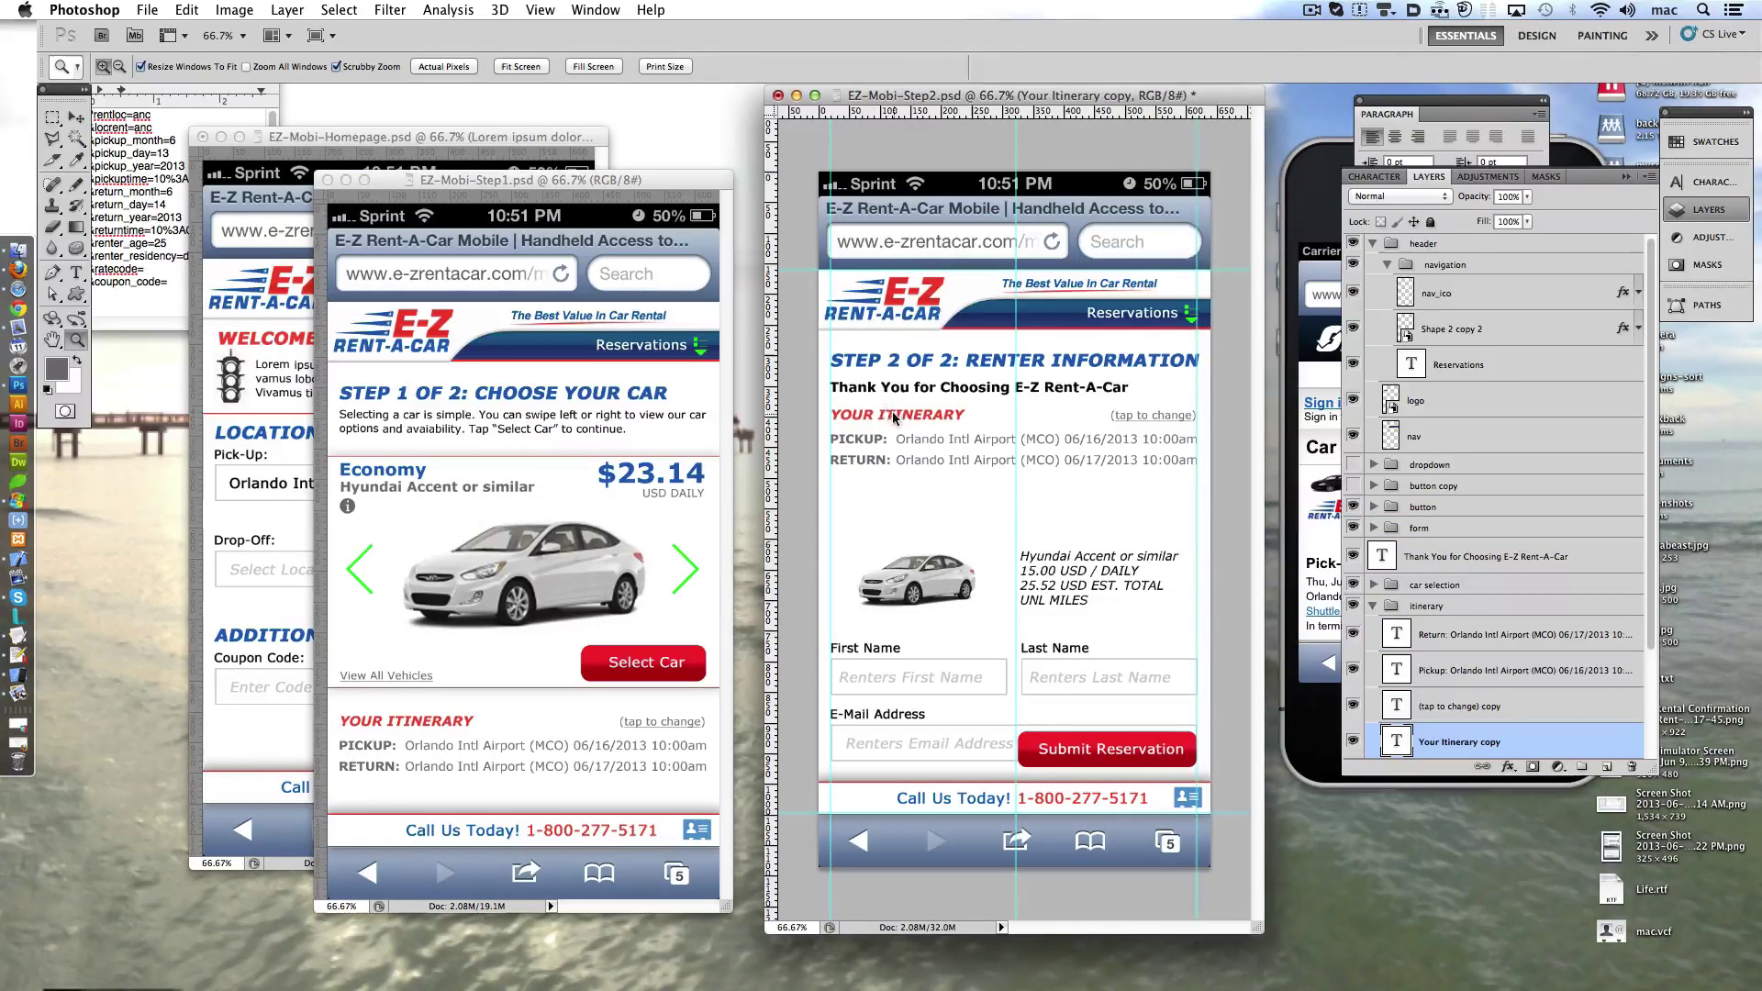
# - Duplicate the itinerary heading below it and retitle it YOUR VEHICLE
pyautogui.keyDown('ctrl'); pyautogui.keyDown('shift'); pyautogui.click(1155, 420); pyautogui.keyUp('shift'); pyautogui.keyUp('ctrl')
pyautogui.hotkey('ctrl', 'j')
pyautogui.hotkey('shift', 'Down')
pyautogui.hotkey('shift', 'Down')
pyautogui.hotkey('shift', 'Down')
pyautogui.hotkey('shift', 'Down')
pyautogui.hotkey('shift', 'Down')
pyautogui.hotkey('shift', 'Down')
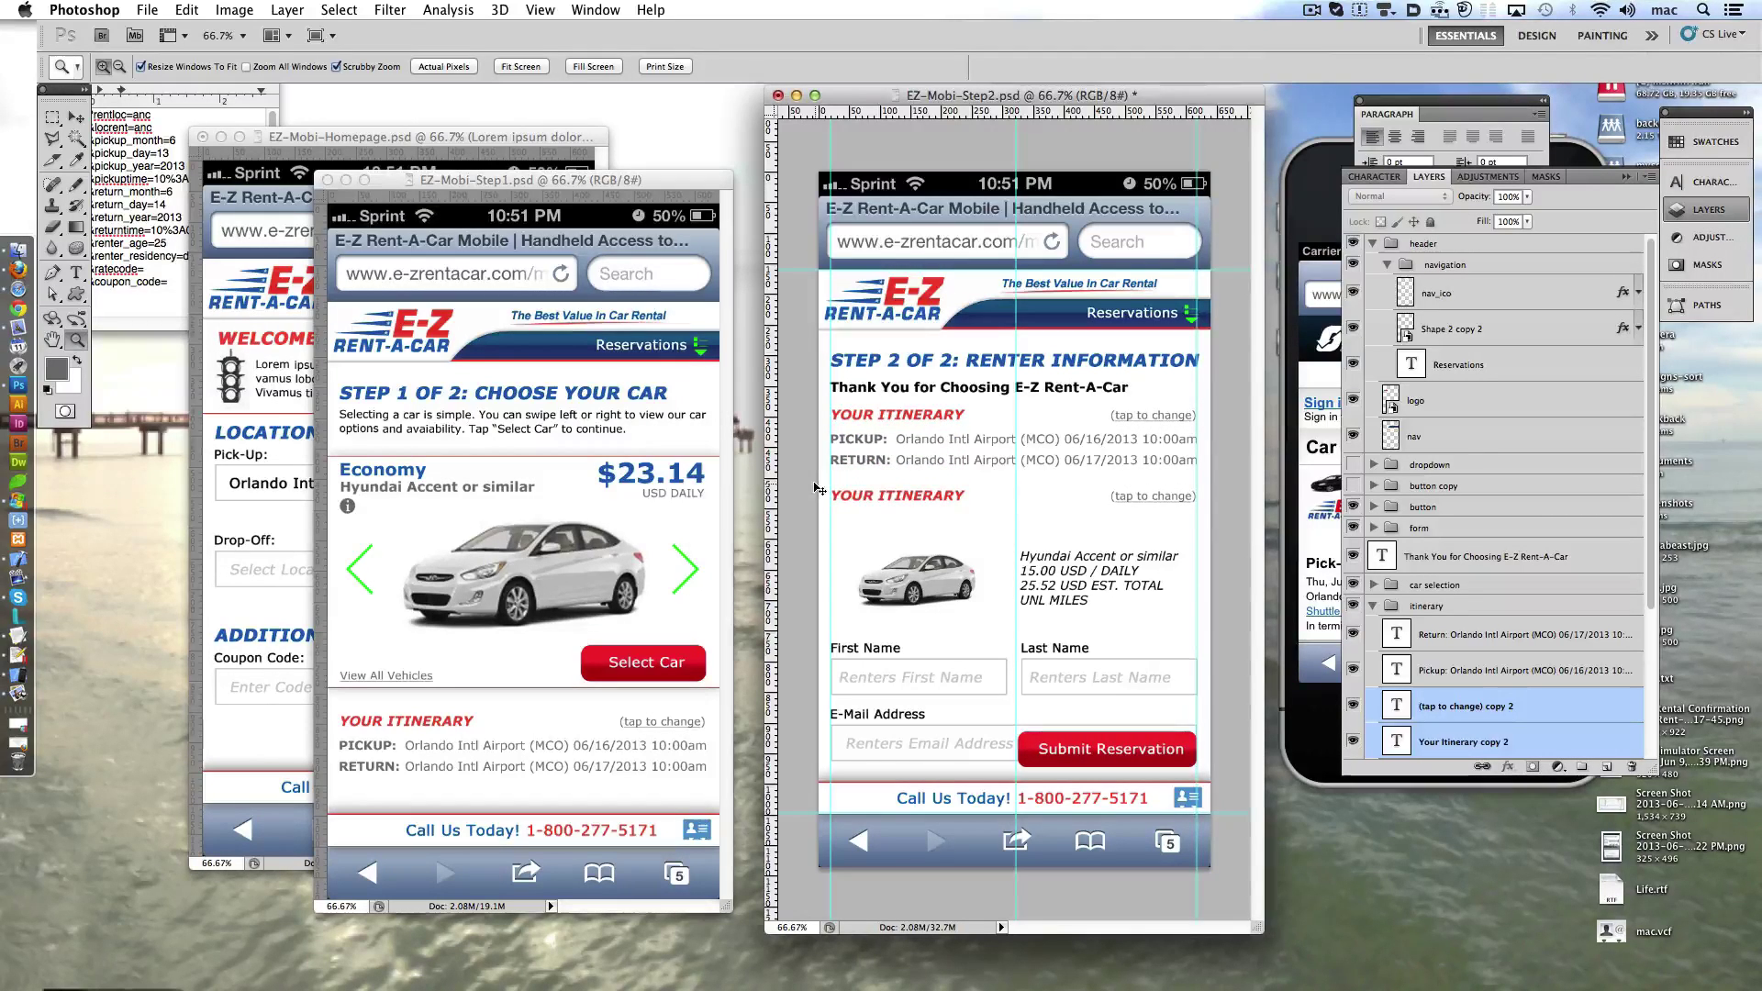
pyautogui.press('Down')
pyautogui.press('Down')
pyautogui.press('Down')
pyautogui.press('Down')
pyautogui.press('Down')
pyautogui.press('Down')
pyautogui.press('Down')
pyautogui.press('Down')
pyautogui.press('Down')
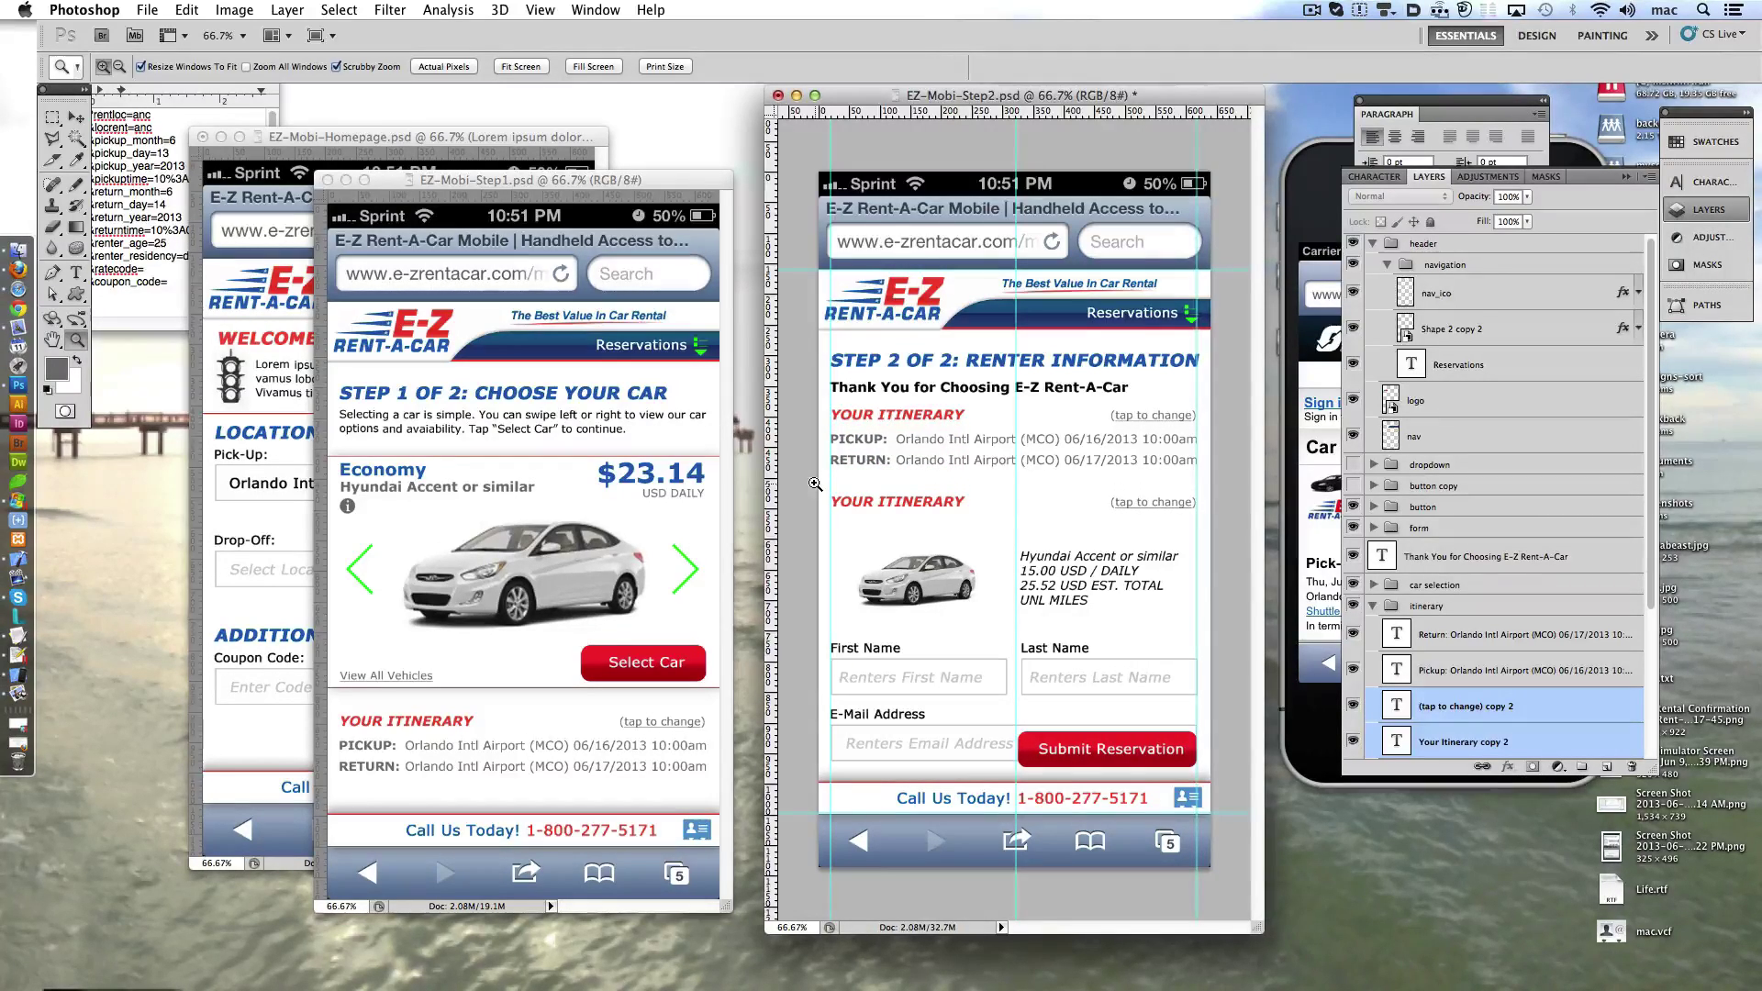
pyautogui.click(77, 273)
pyautogui.click(943, 500)
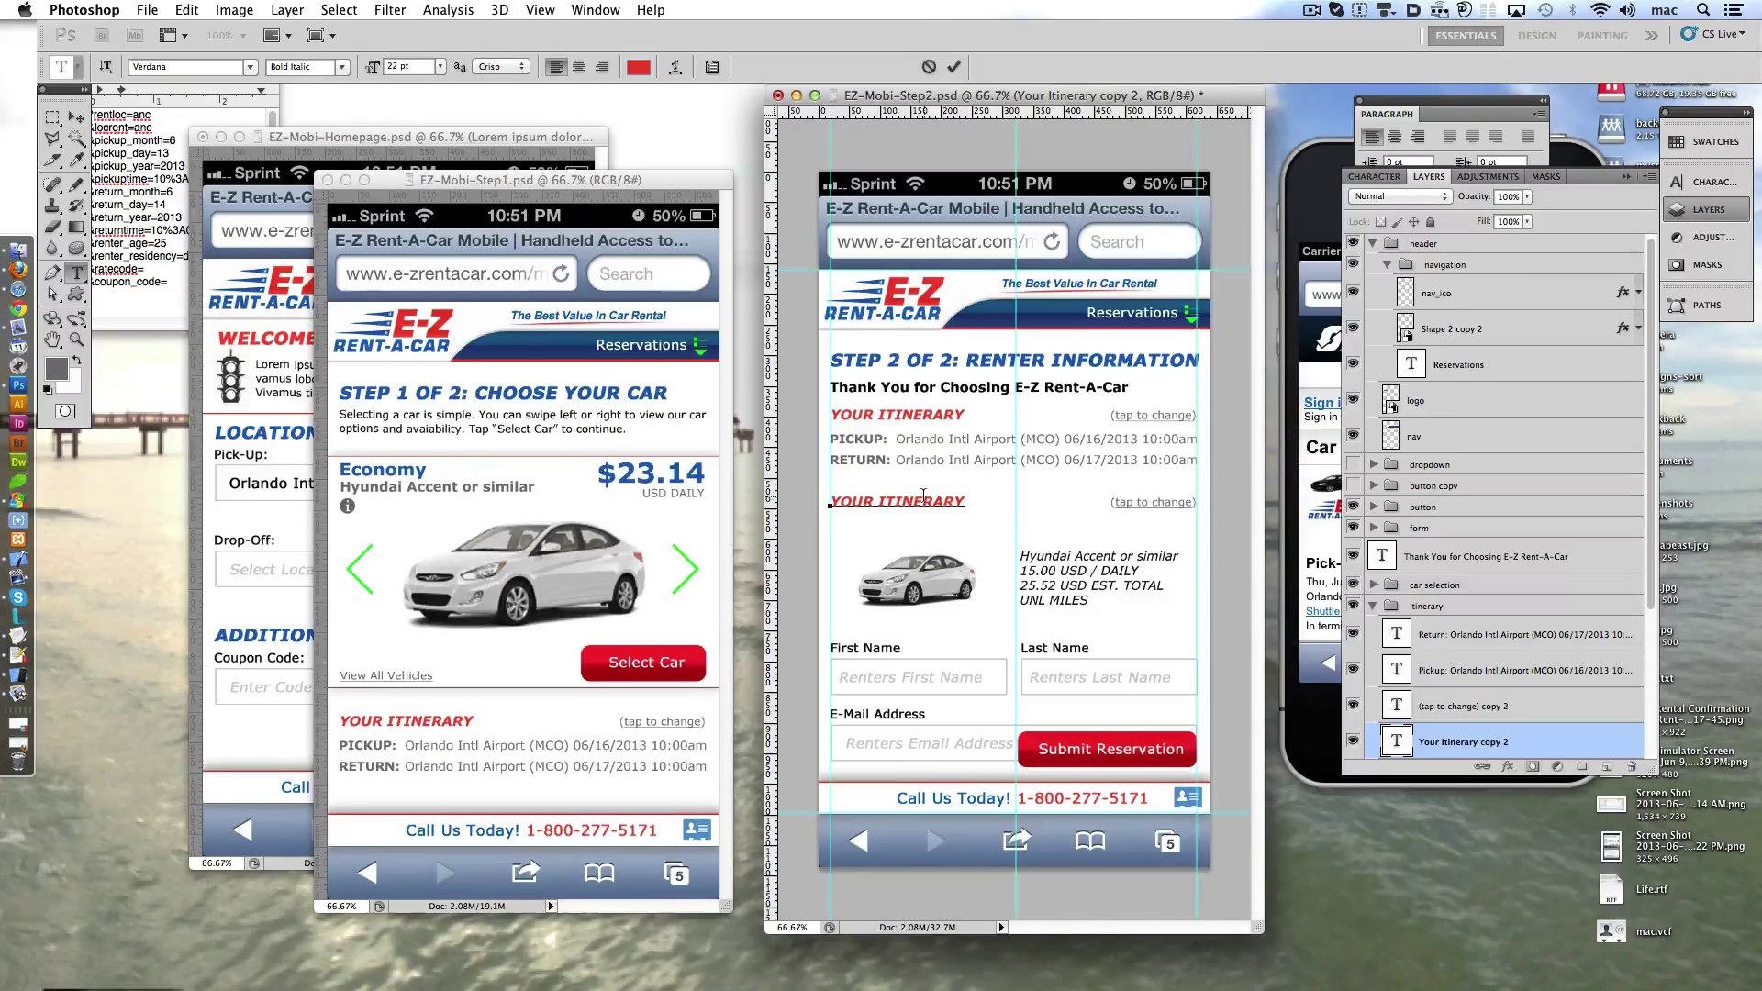
pyautogui.doubleClick(923, 500)
pyautogui.write('VEHICL')
pyautogui.hotkey('ctrl', 'Return')
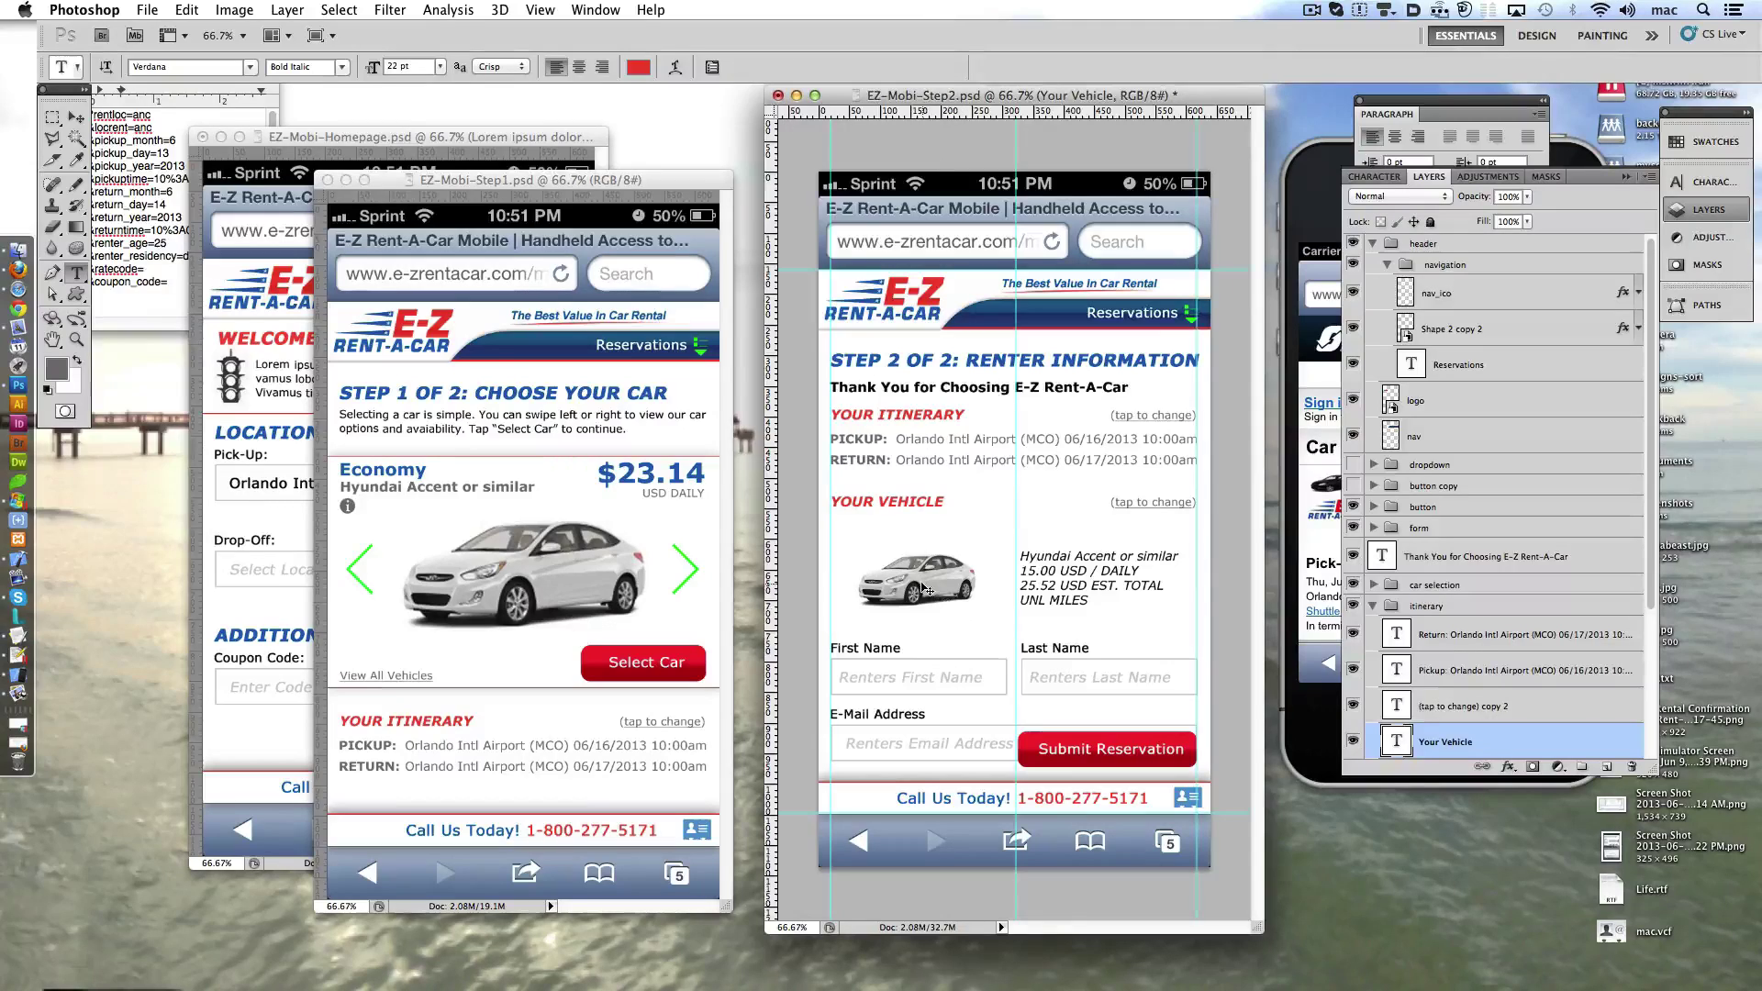
# - Move the car image and its description up and left under the YOUR VEHICLE heading
pyautogui.keyDown('ctrl'); pyautogui.click(927, 590); pyautogui.keyUp('ctrl')
pyautogui.hotkey('ctrl', 'shift', 'Left')
pyautogui.hotkey('ctrl', 'shift', 'Up')
pyautogui.hotkey('ctrl', 'shift', 'Left')
pyautogui.hotkey('ctrl', 'shift', 'Up')
pyautogui.hotkey('ctrl', 'shift', 'Up')
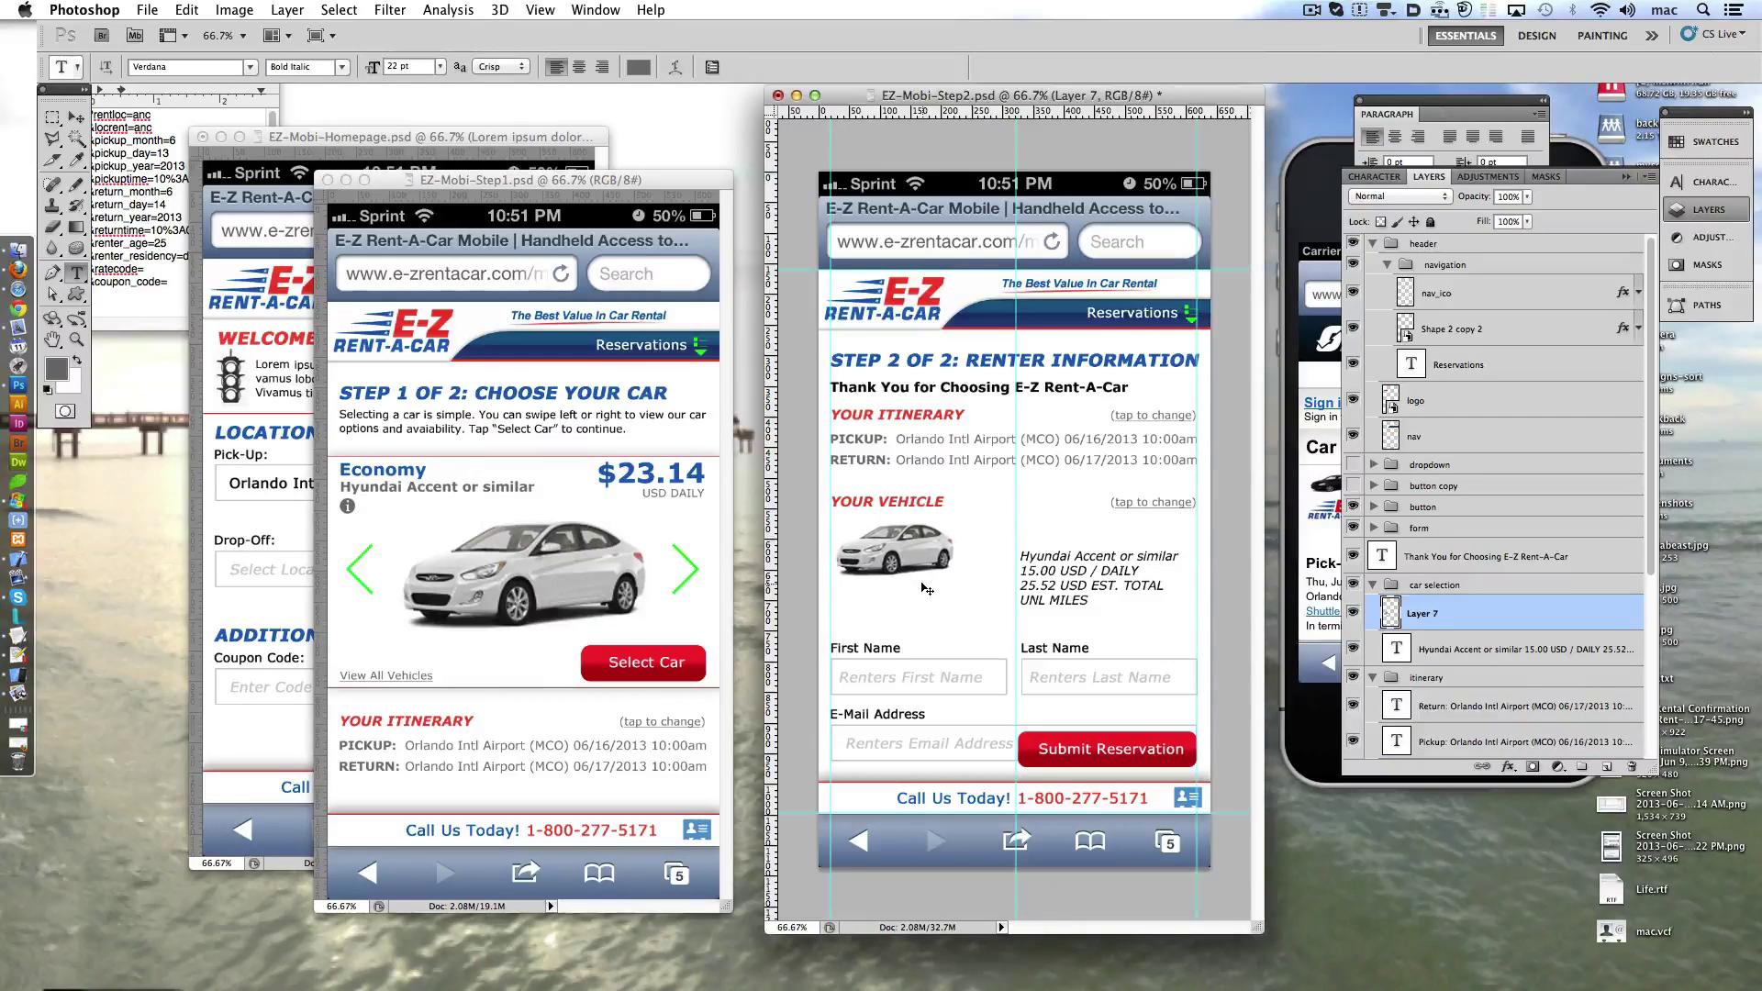
pyautogui.keyDown('ctrl'); pyautogui.click(1044, 576); pyautogui.keyUp('ctrl')
pyautogui.hotkey('ctrl', 'shift', 'Left')
pyautogui.hotkey('ctrl', 'shift', 'Left')
pyautogui.hotkey('ctrl', 'shift', 'Left')
pyautogui.hotkey('ctrl', 'shift', 'Up')
pyautogui.hotkey('ctrl', 'shift', 'Up')
pyautogui.hotkey('ctrl', 'shift', 'Up')
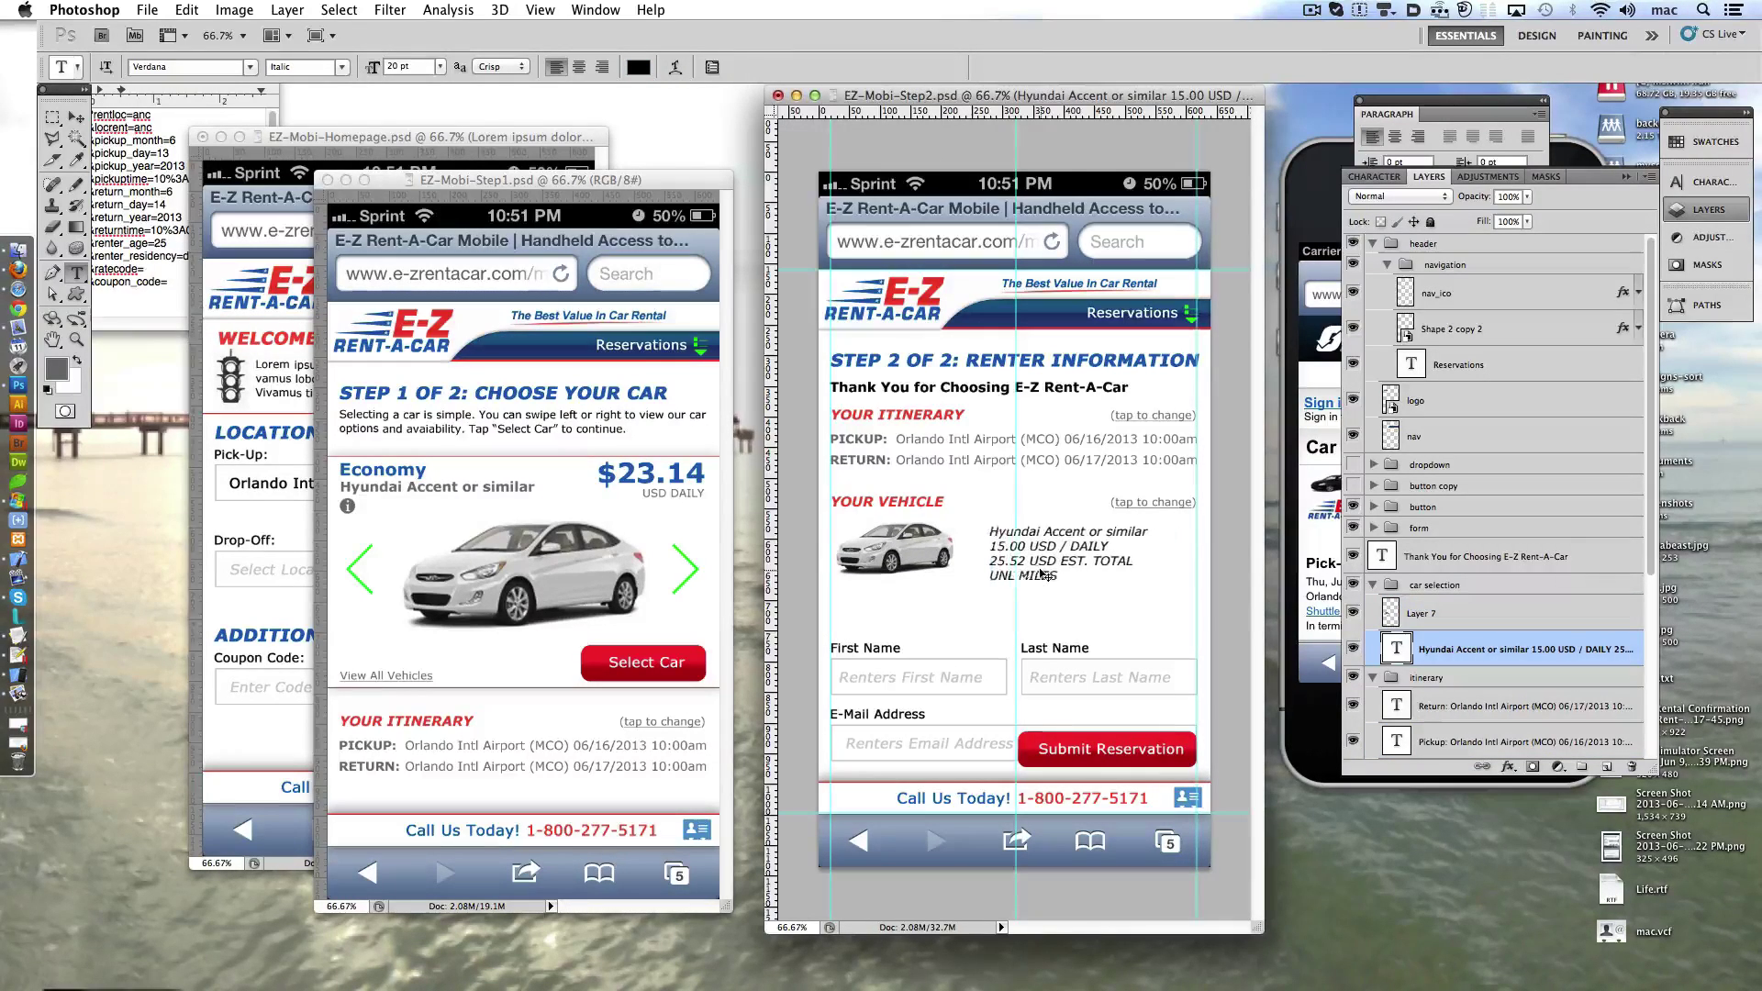
pyautogui.hotkey('ctrl', 'shift', 'Left')
pyautogui.hotkey('ctrl', 'shift', 'Left')
# - Set the whole vehicle description to Regular style in grey #666666
pyautogui.click(1043, 558)
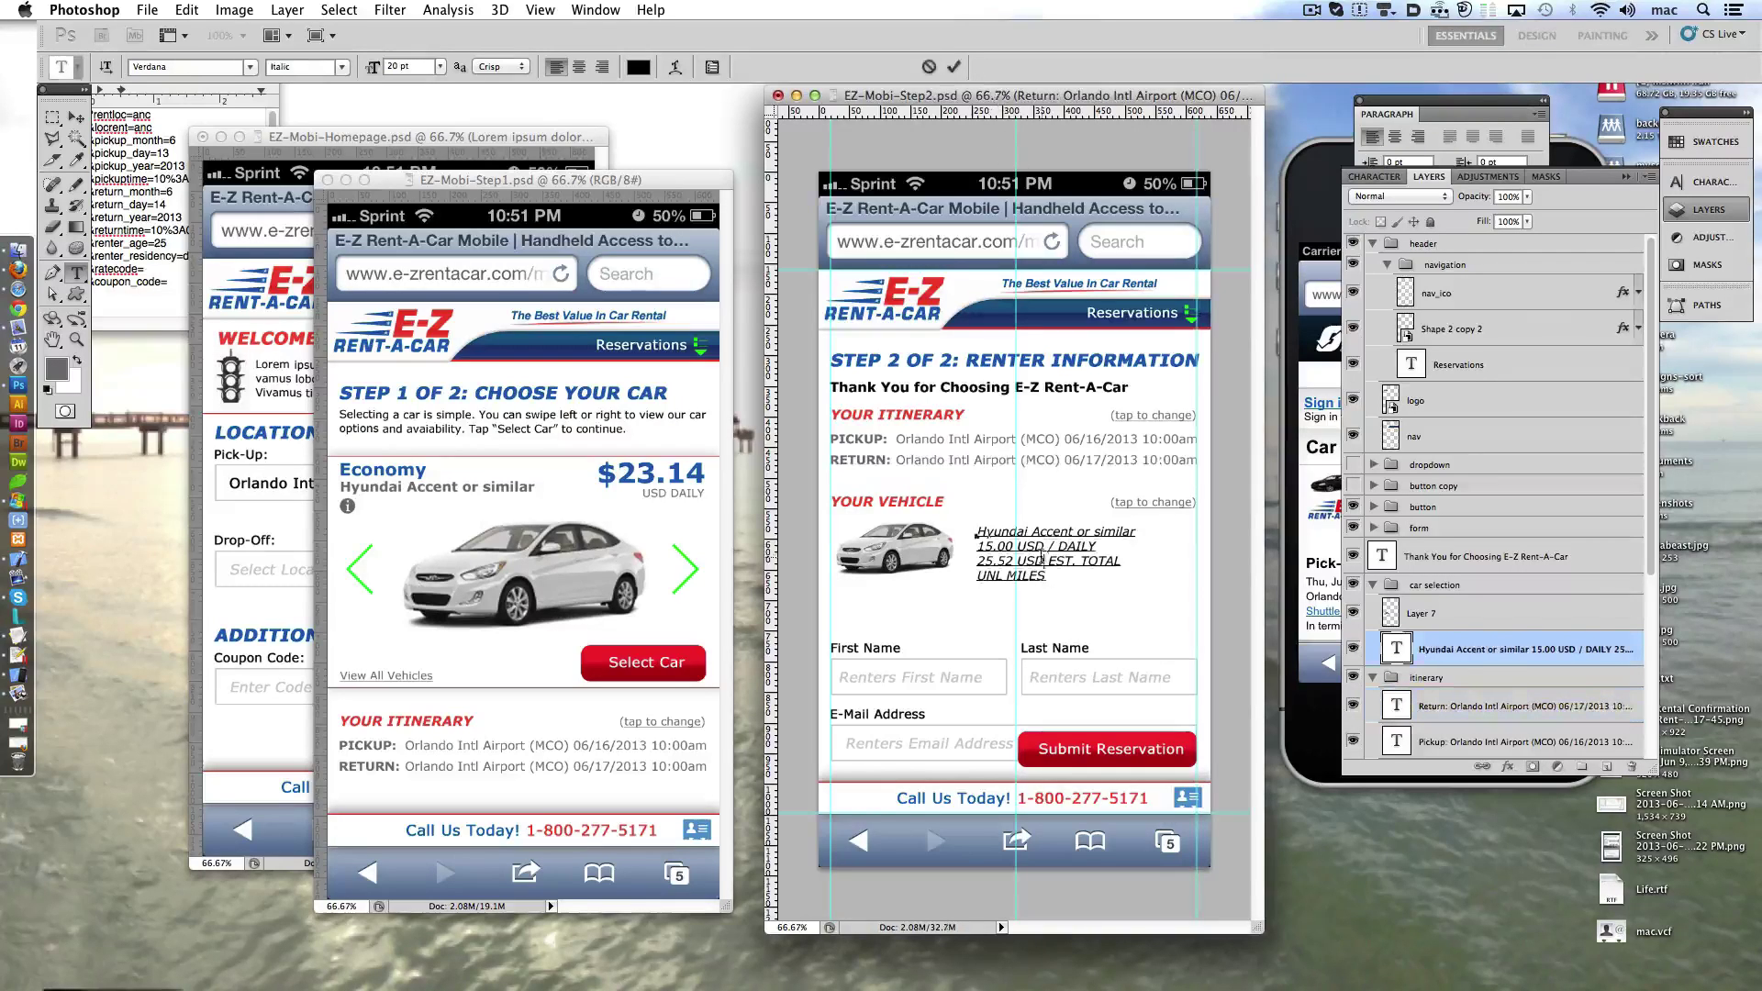
pyautogui.hotkey('ctrl', 'a')
pyautogui.click(306, 66)
pyautogui.click(303, 52)
pyautogui.click(638, 66)
pyautogui.doubleClick(1345, 879)
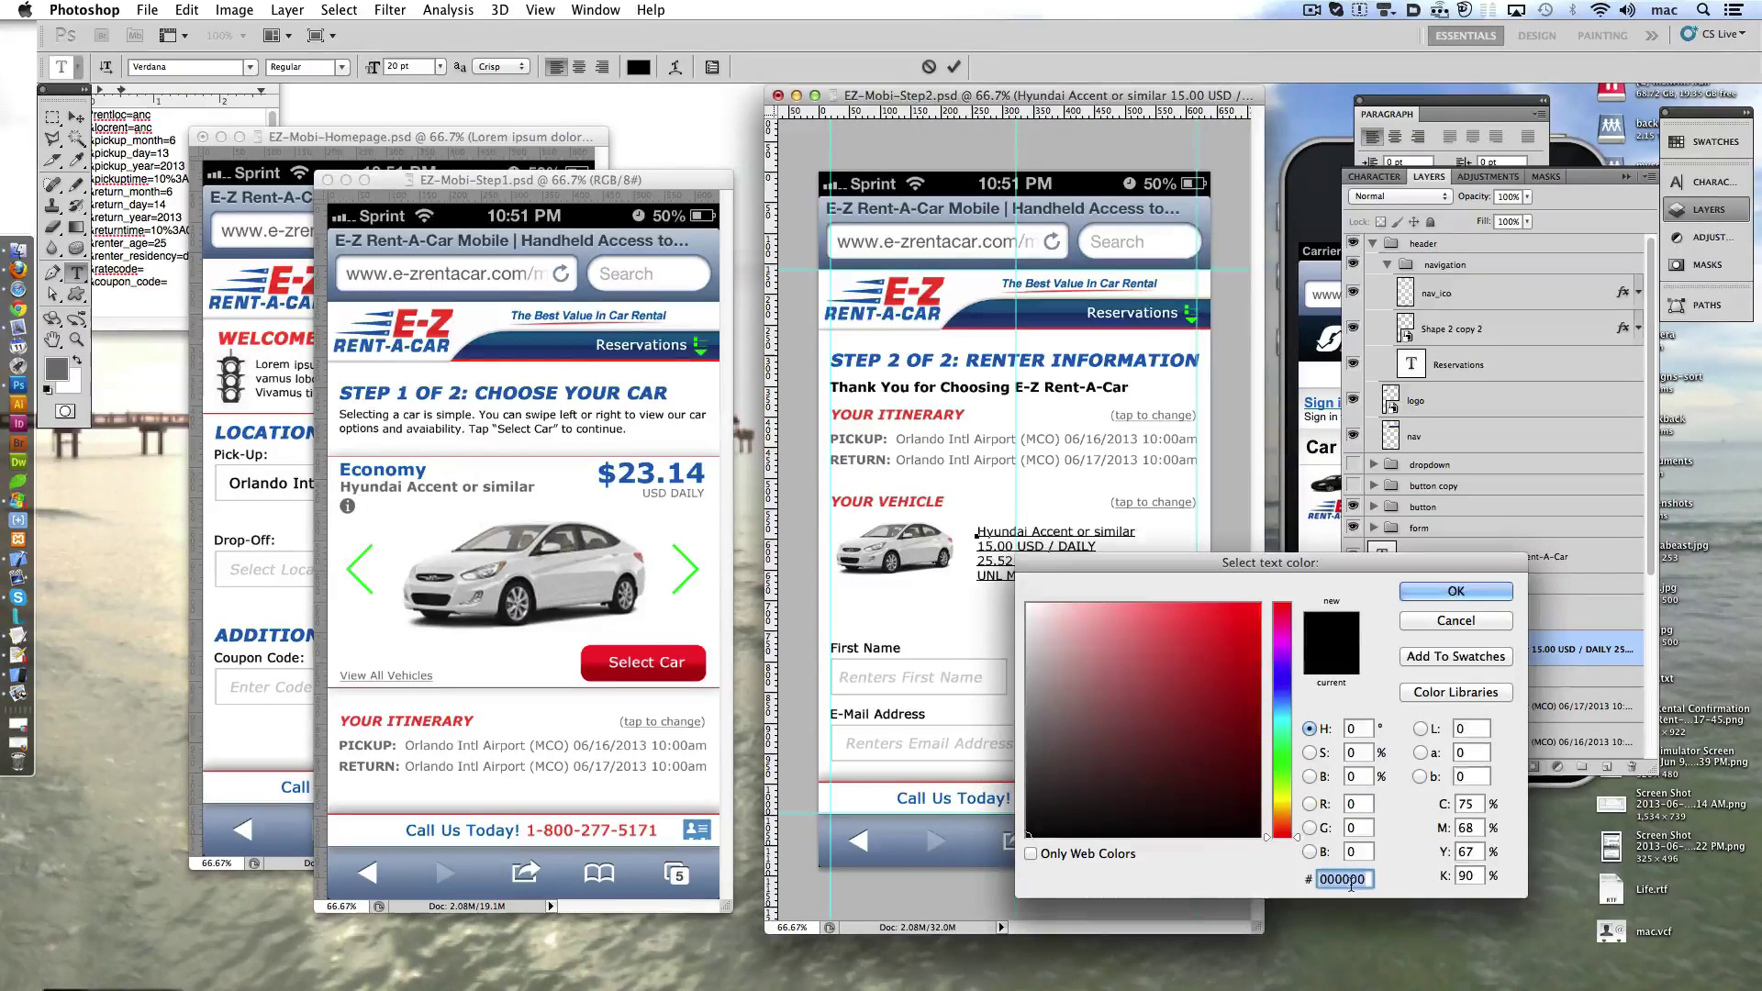
pyautogui.write('666666')
pyautogui.press('Return')
pyautogui.hotkey('ctrl', 'Return')
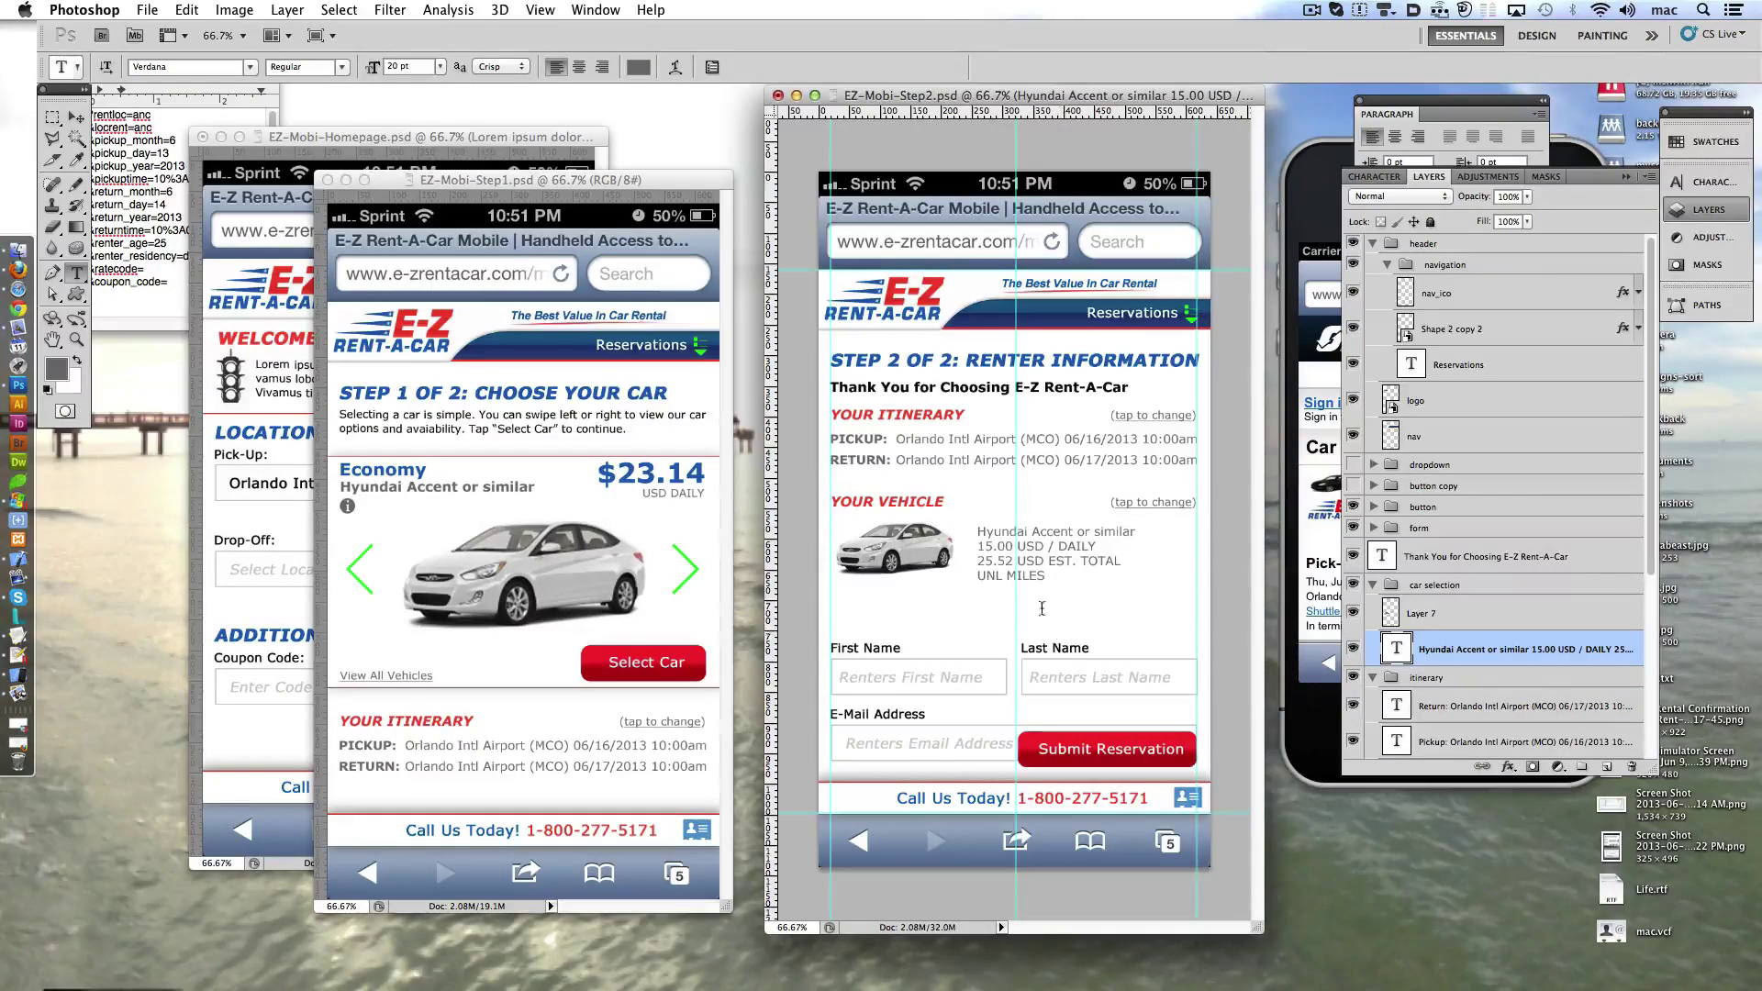
# - Replace UNL MILES with Unlimited Miles in the vehicle description
pyautogui.doubleClick(1006, 576)
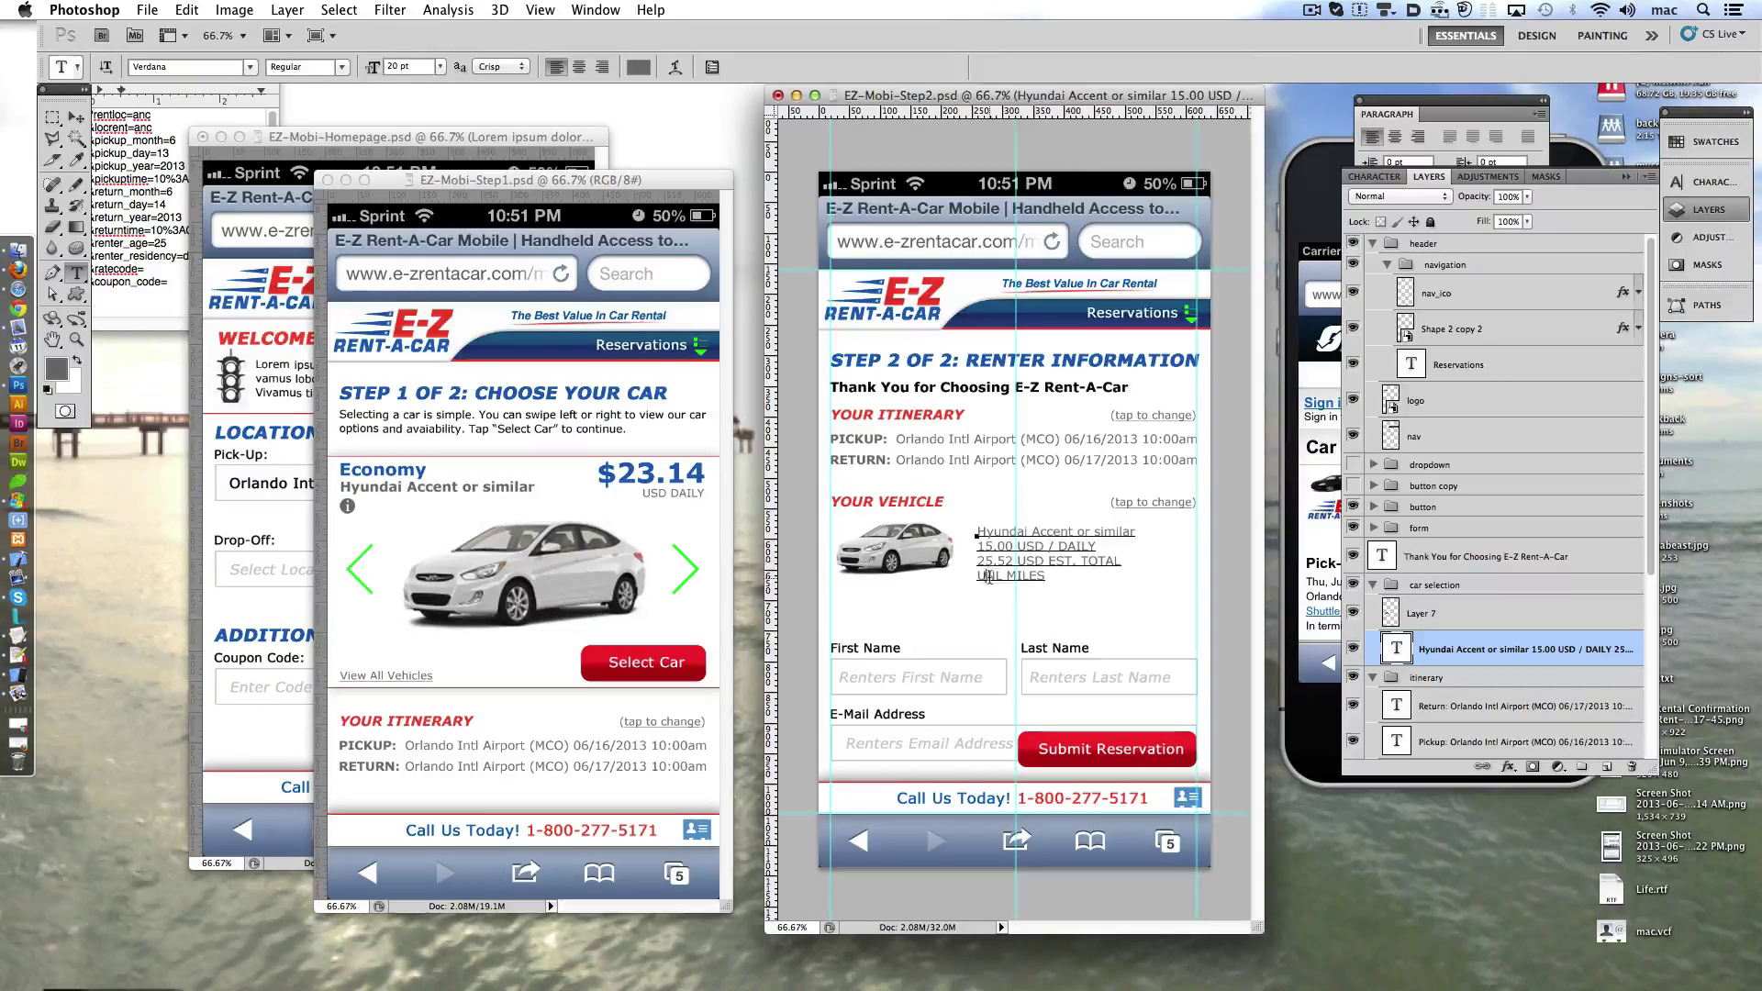
pyautogui.write('Unlimited Miles')
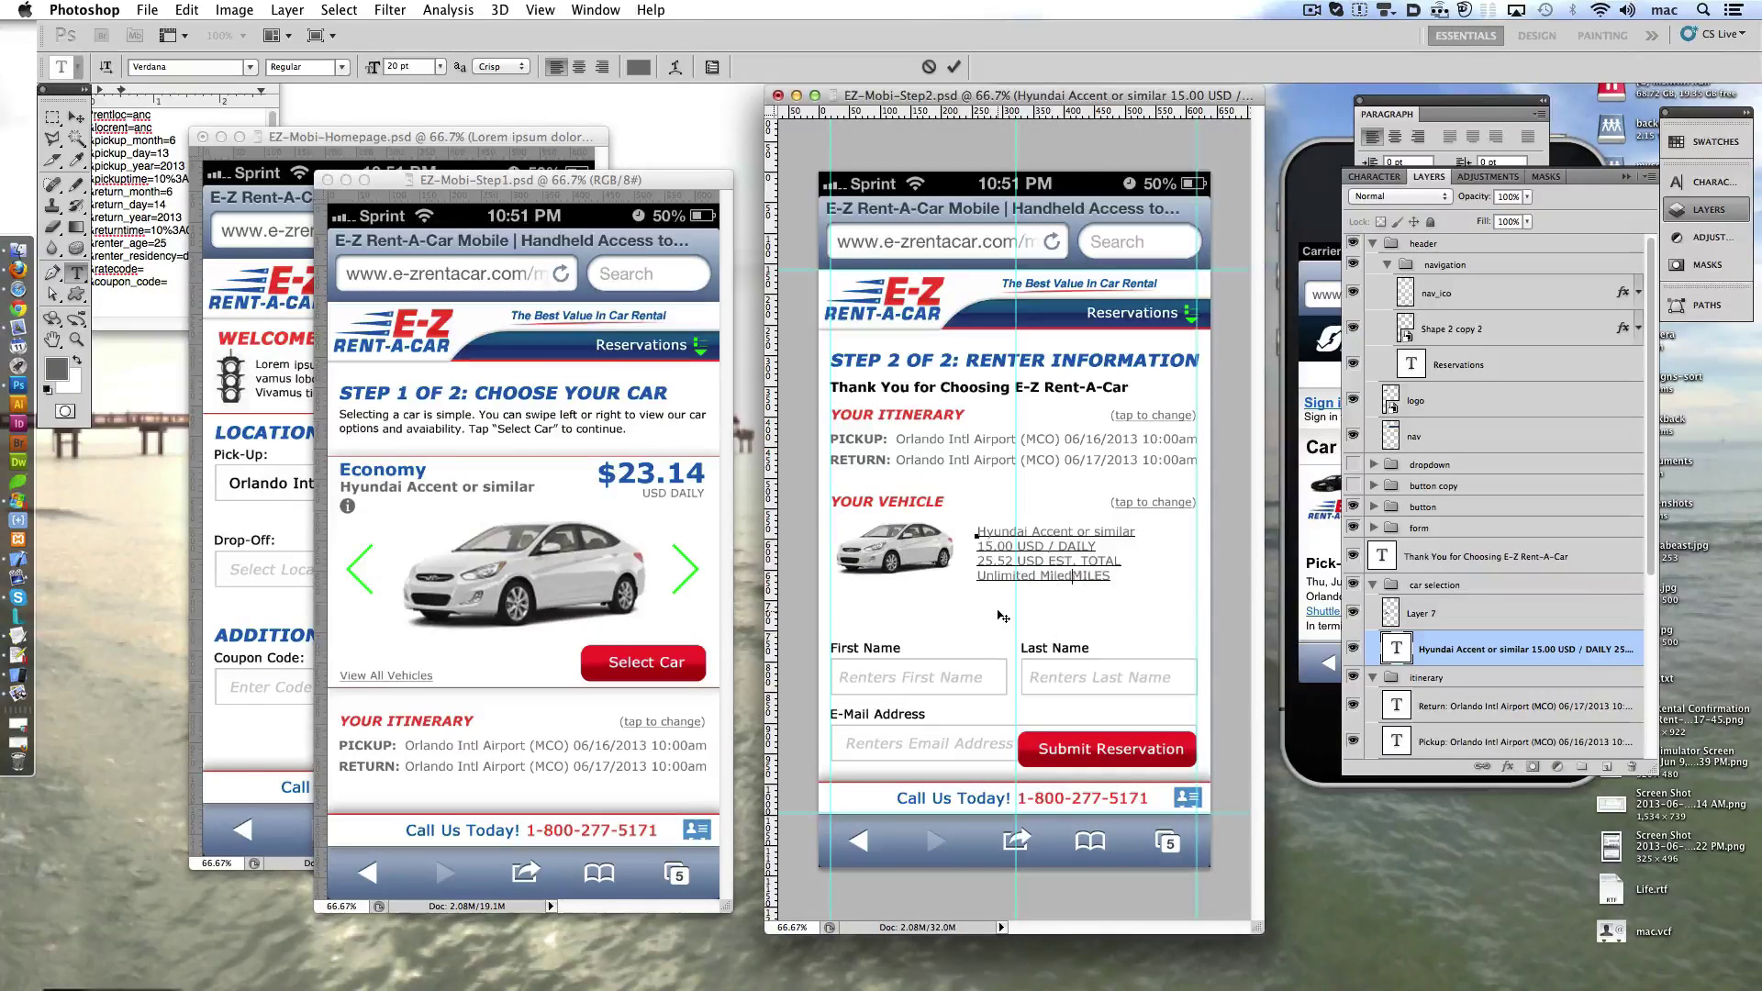
pyautogui.hotkey('shift', 'End')
pyautogui.press('Delete')
pyautogui.click(953, 66)
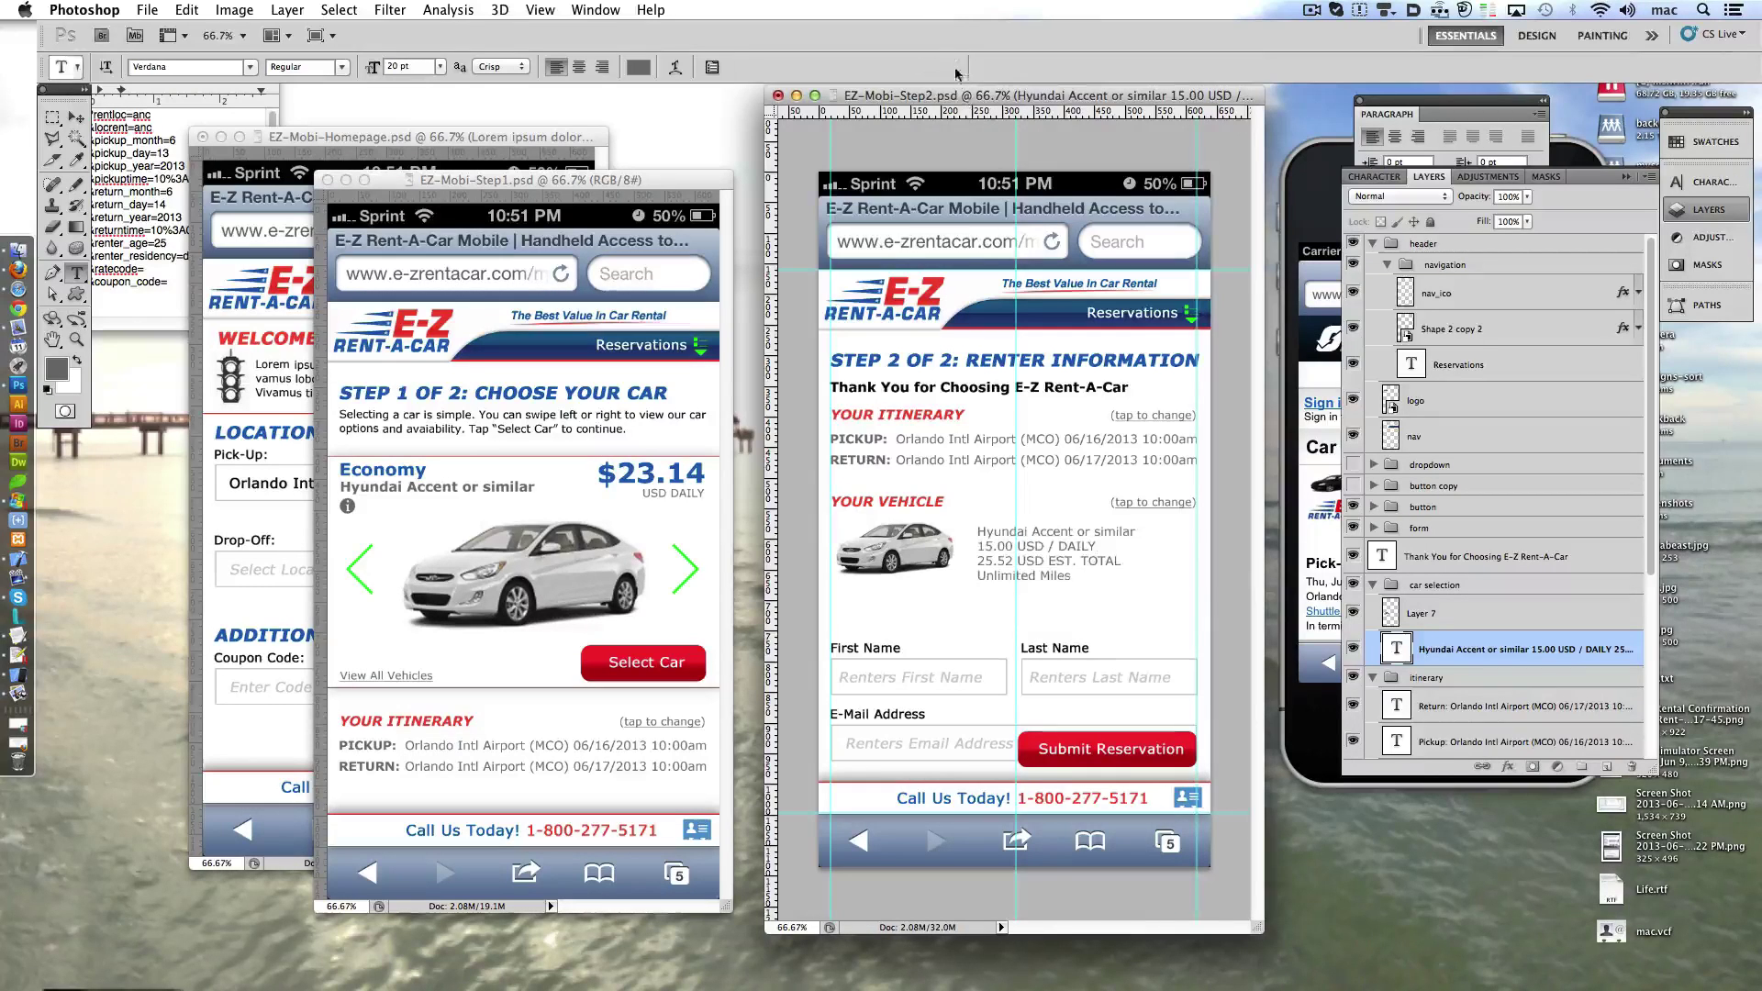
pyautogui.click(1367, 10)
pyautogui.tripleClick(996, 537)
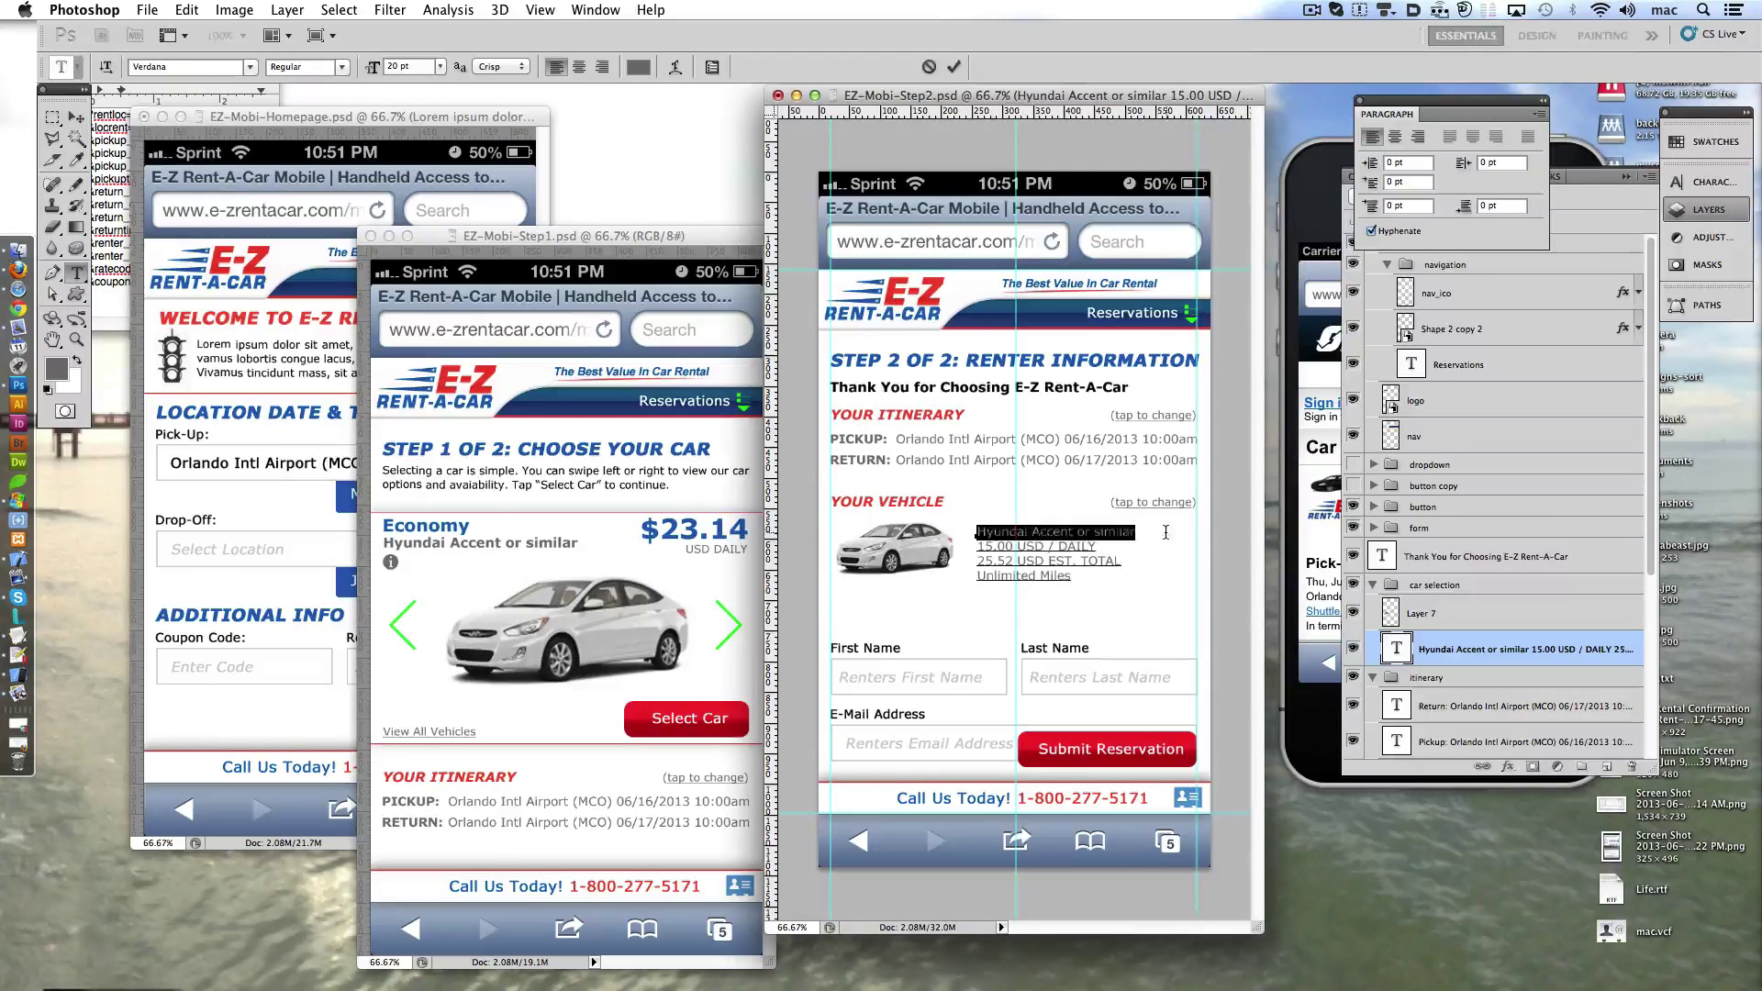
# - Make the 'Hyundai Accent or similar' line Bold
pyautogui.click(341, 69)
pyautogui.click(312, 103)
pyautogui.click(955, 68)
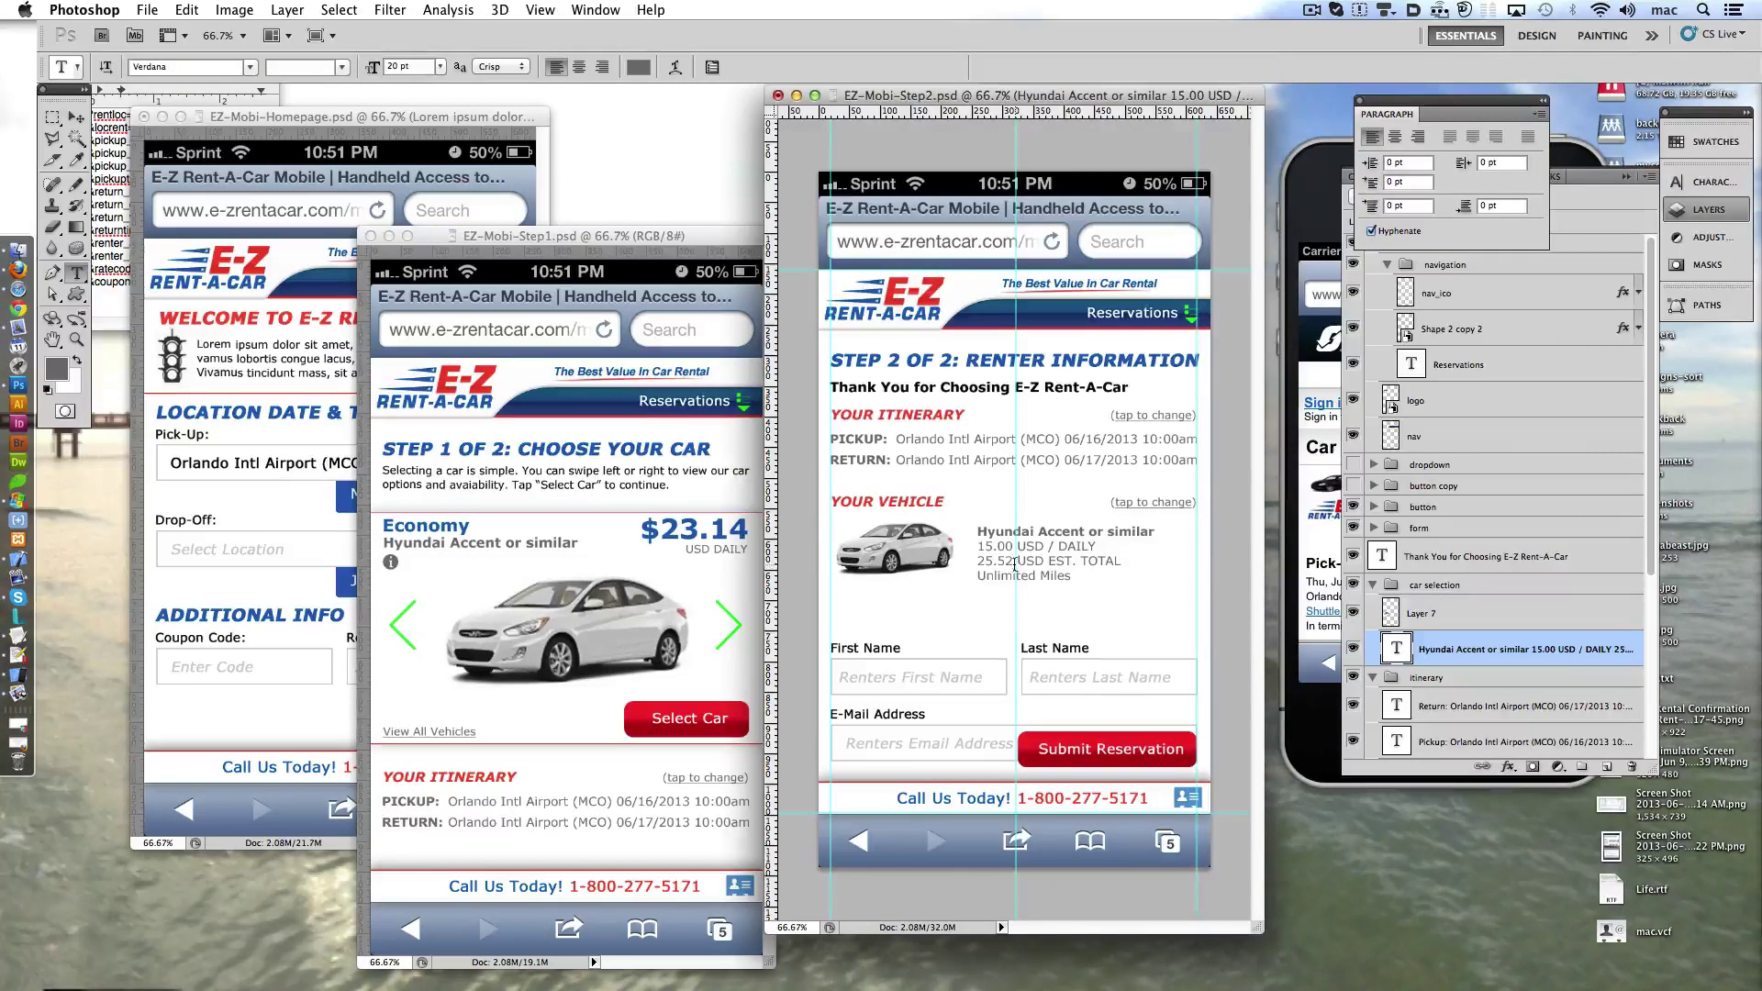
# - Change the Step 1 Economy price from $23.14 to $15.00
pyautogui.click(683, 530)
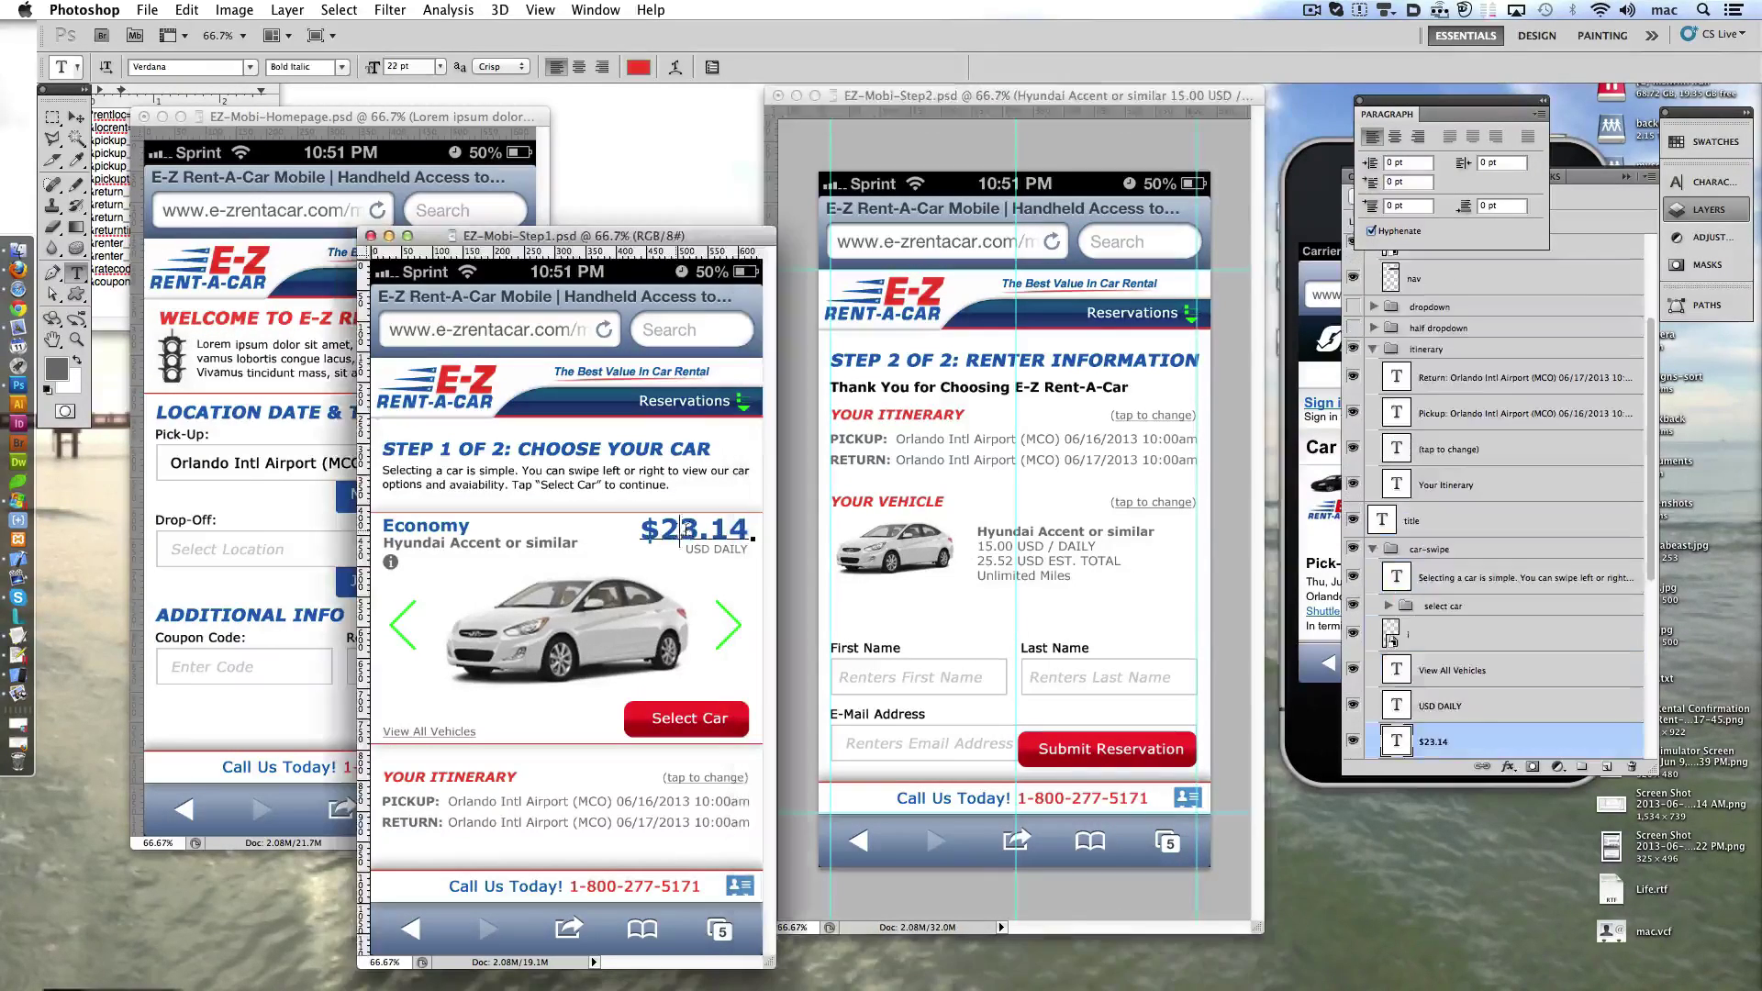
pyautogui.click(681, 530)
pyautogui.write('1')
pyautogui.moveTo(661, 530); pyautogui.dragTo(748, 533)
pyautogui.write('5')
pyautogui.press('BackSpace')
pyautogui.press('BackSpace')
pyautogui.write('00')
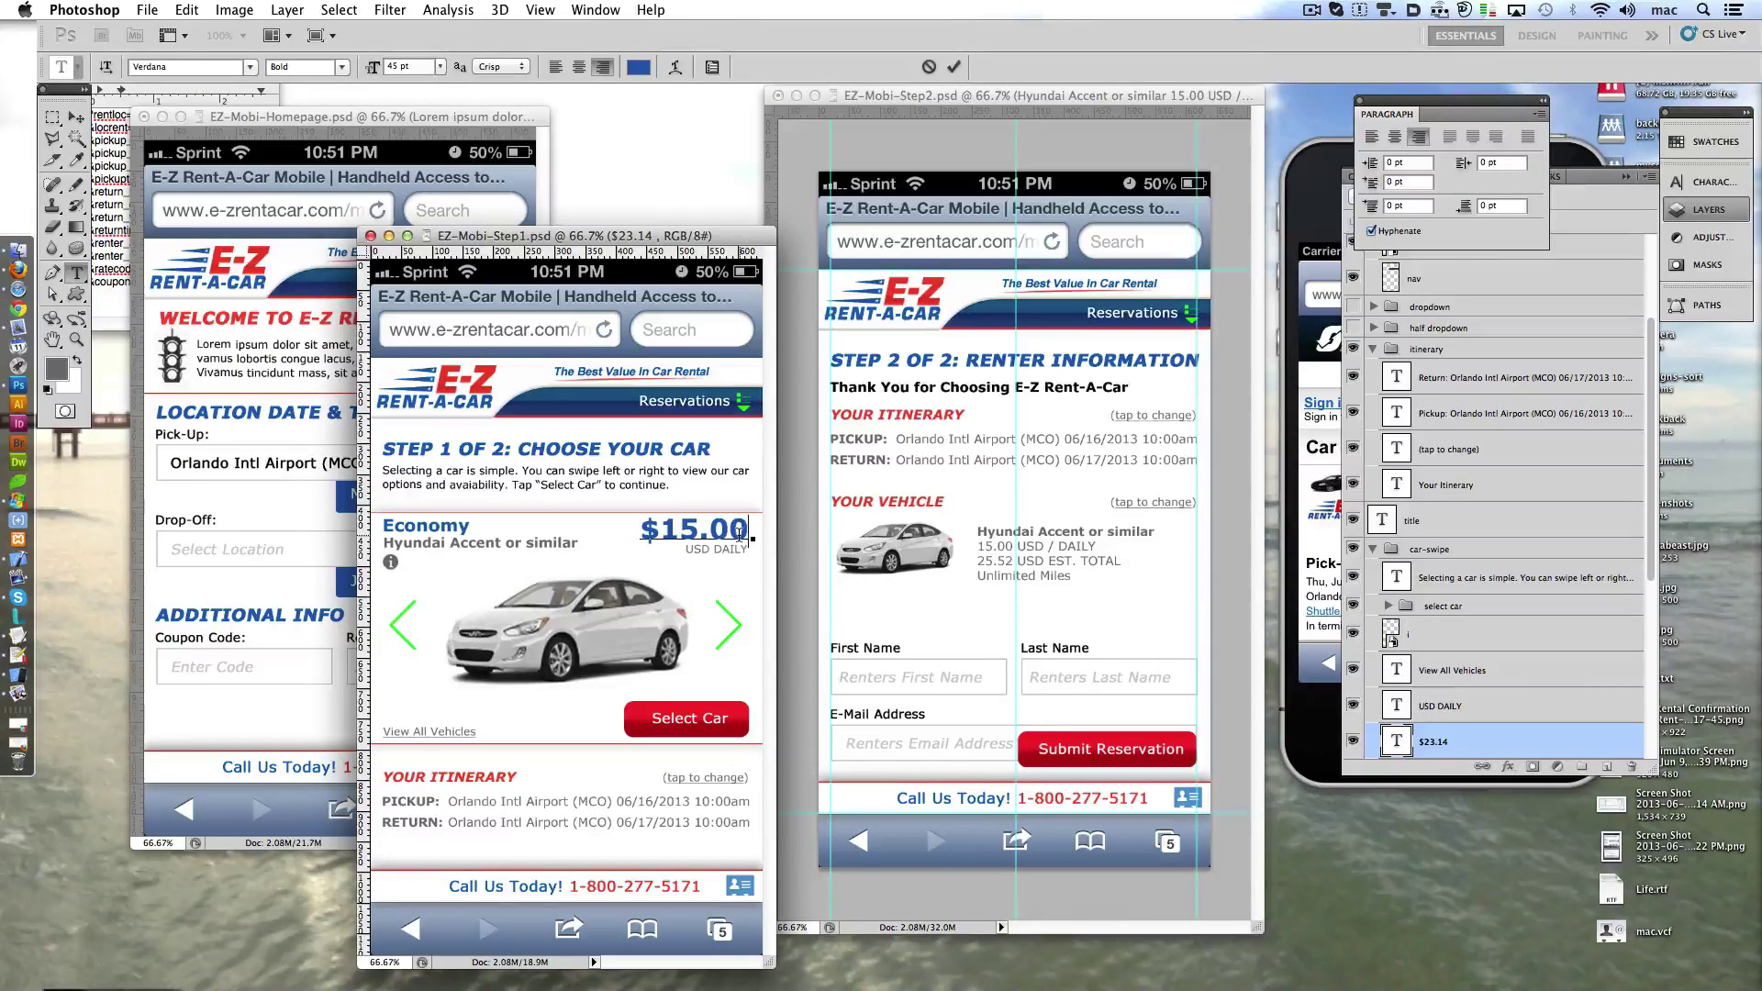
pyautogui.hotkey('ctrl', 'Return')
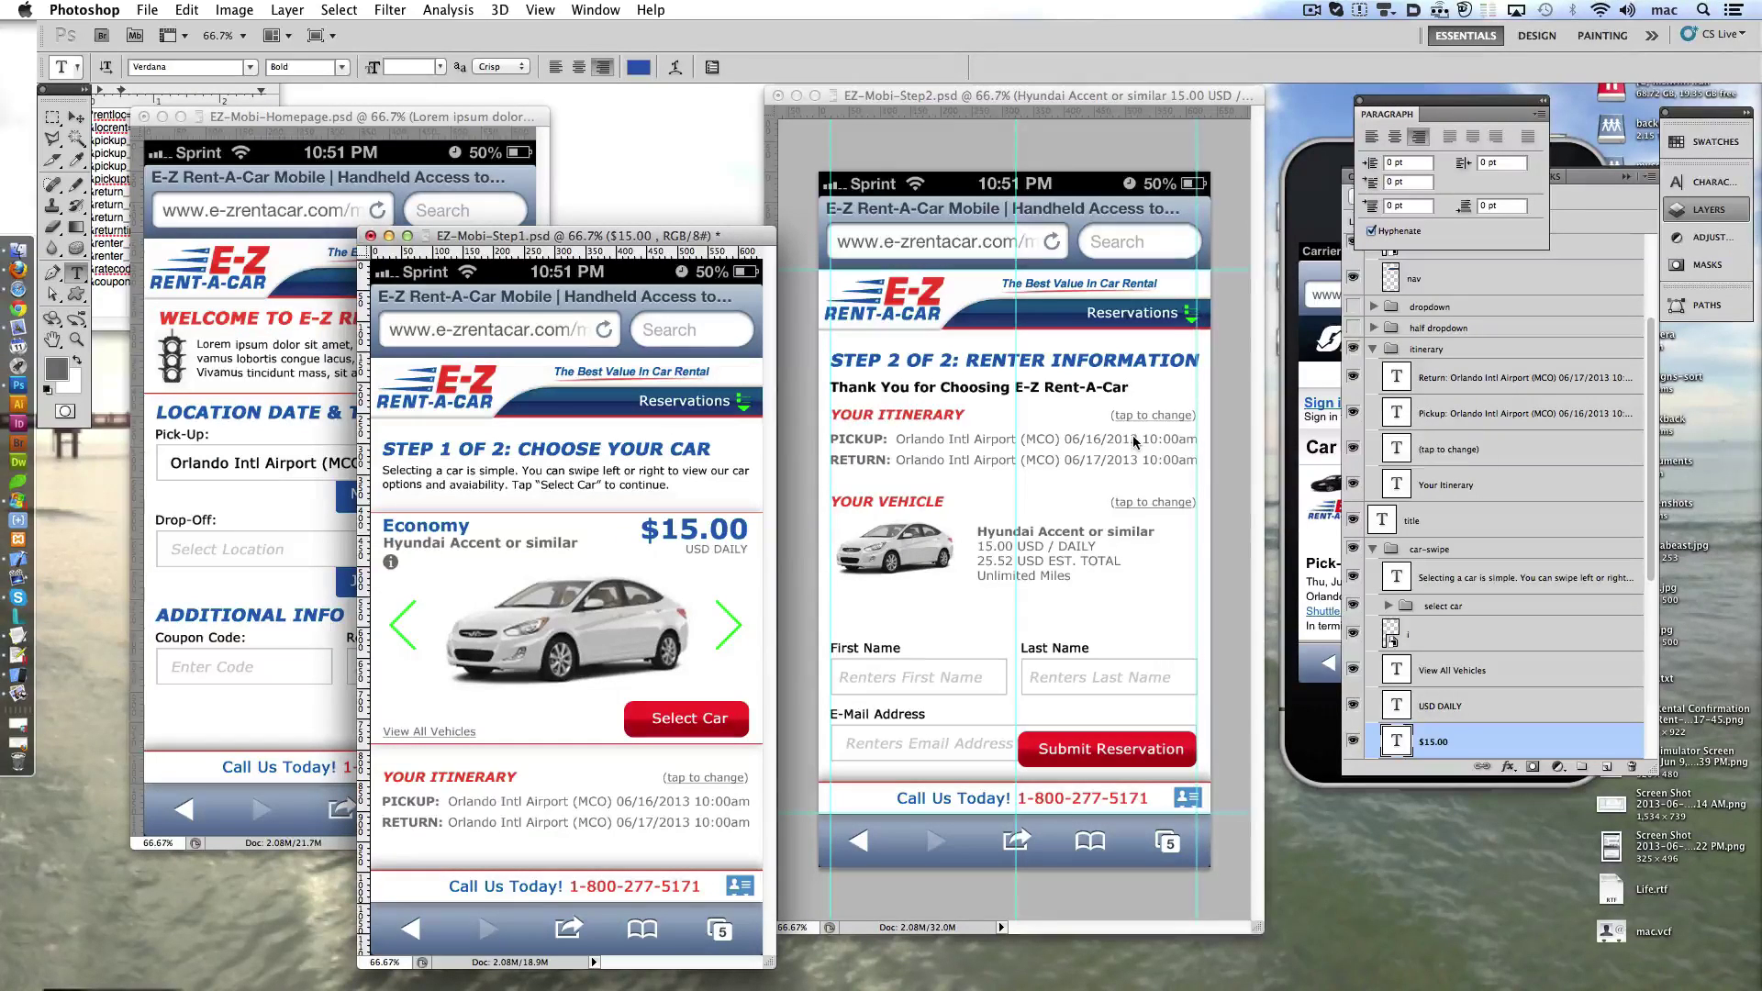
# - Edit the Pickup and Return itinerary lines so their dates wrap, and lower the Return line
pyautogui.click(912, 507)
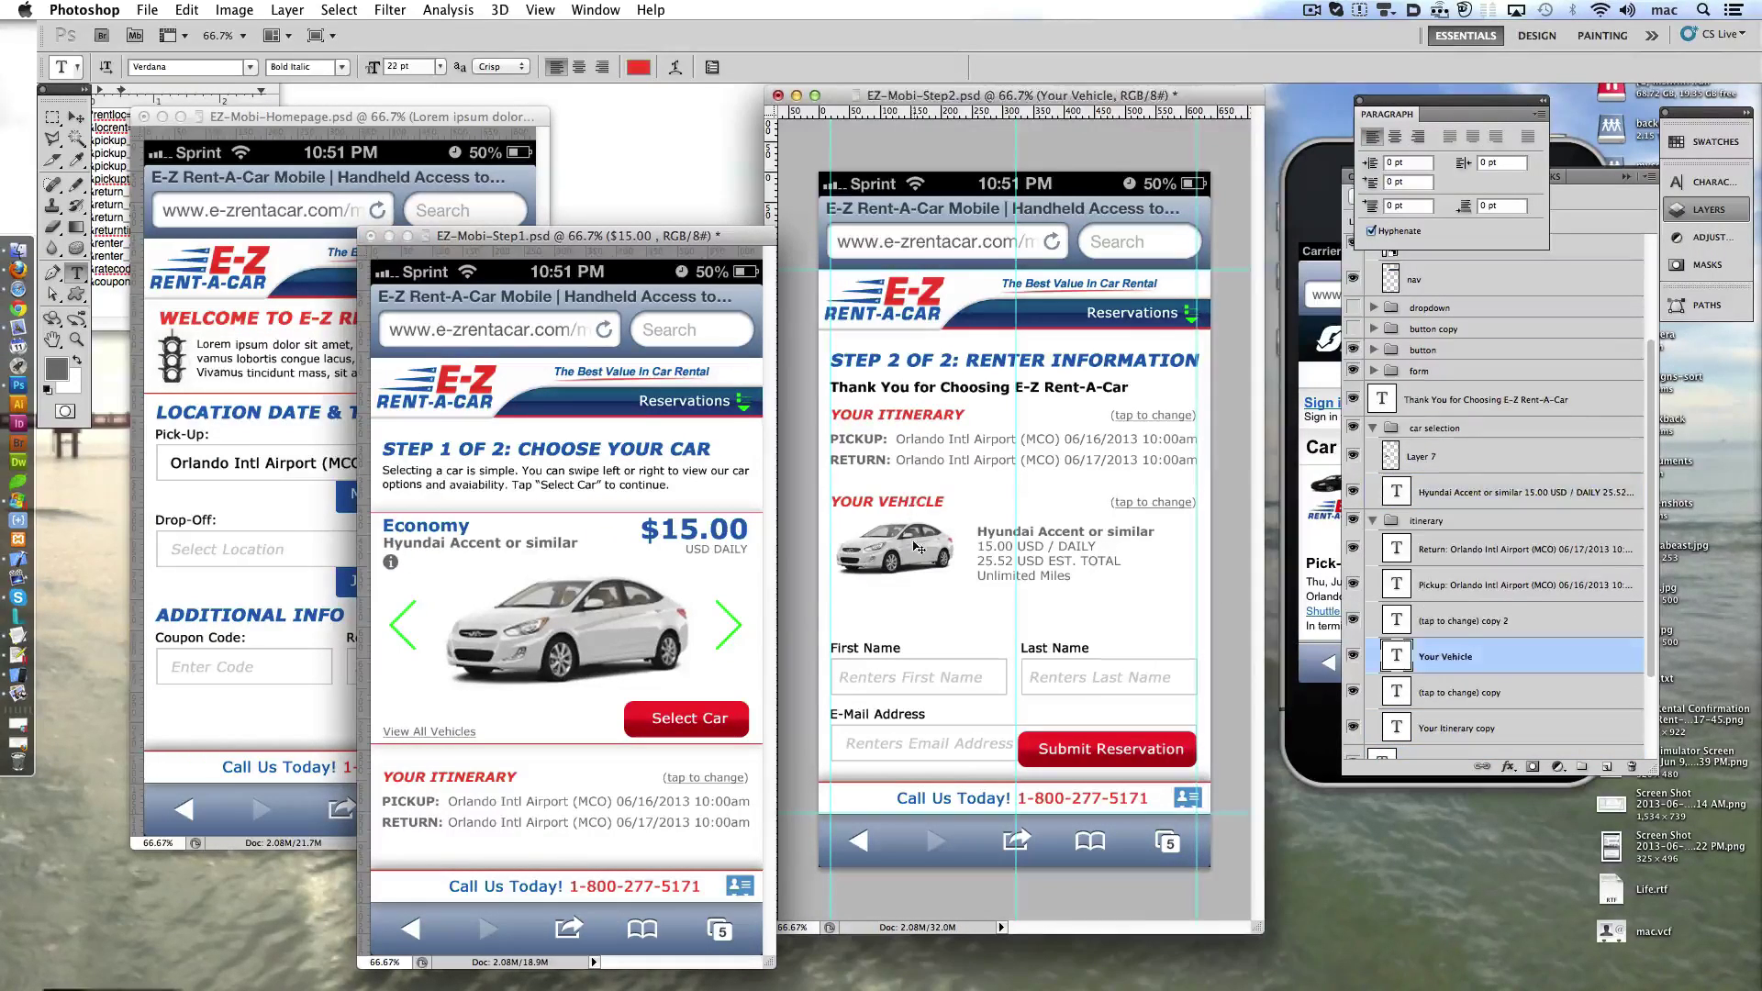
pyautogui.moveTo(1004, 537); pyautogui.dragTo(1016, 530)
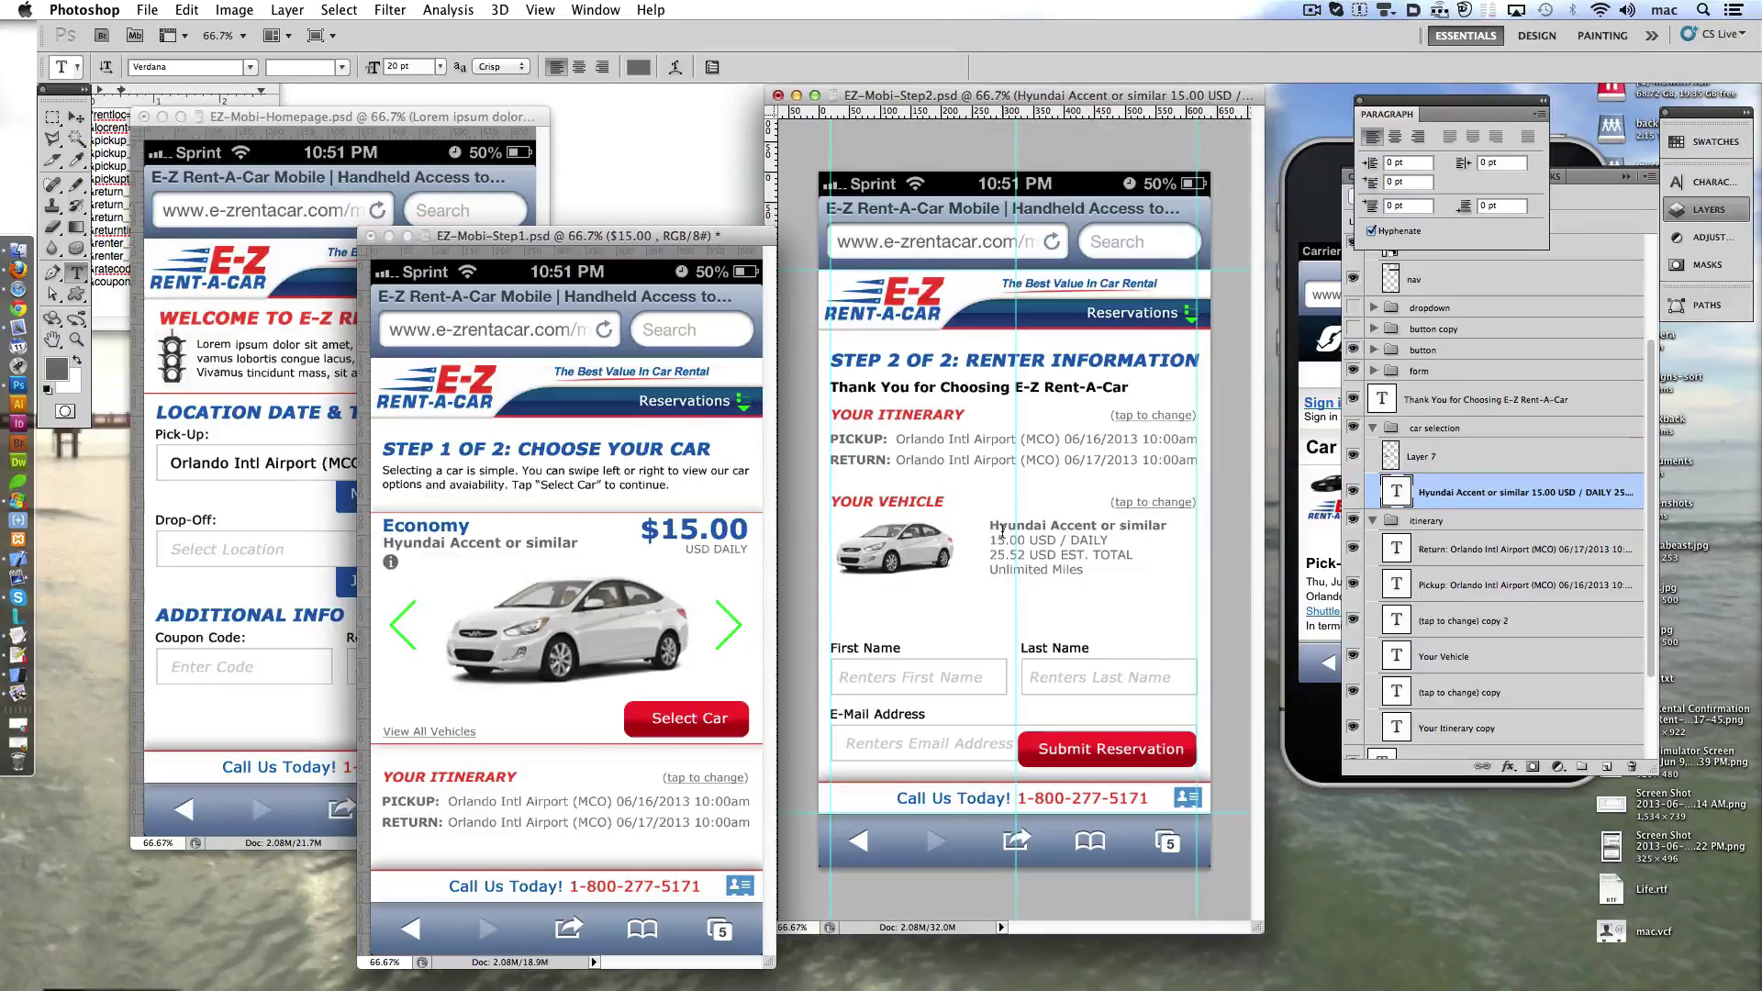
pyautogui.click(1009, 441)
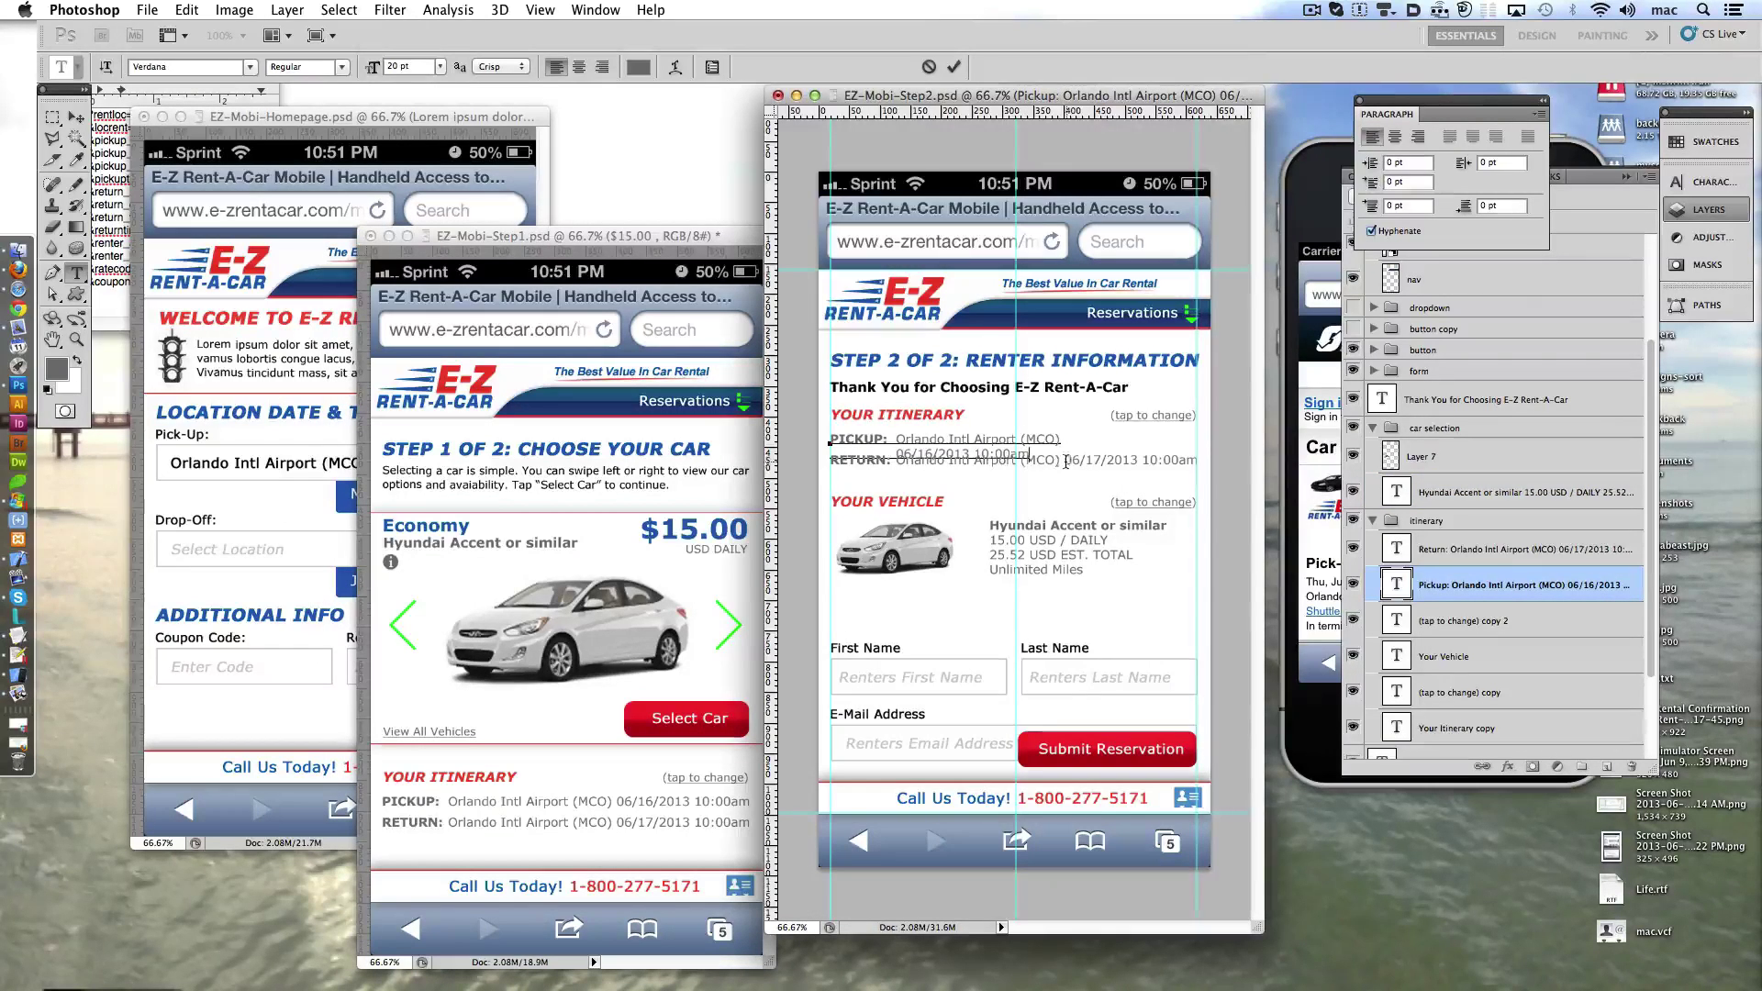
pyautogui.click(1066, 462)
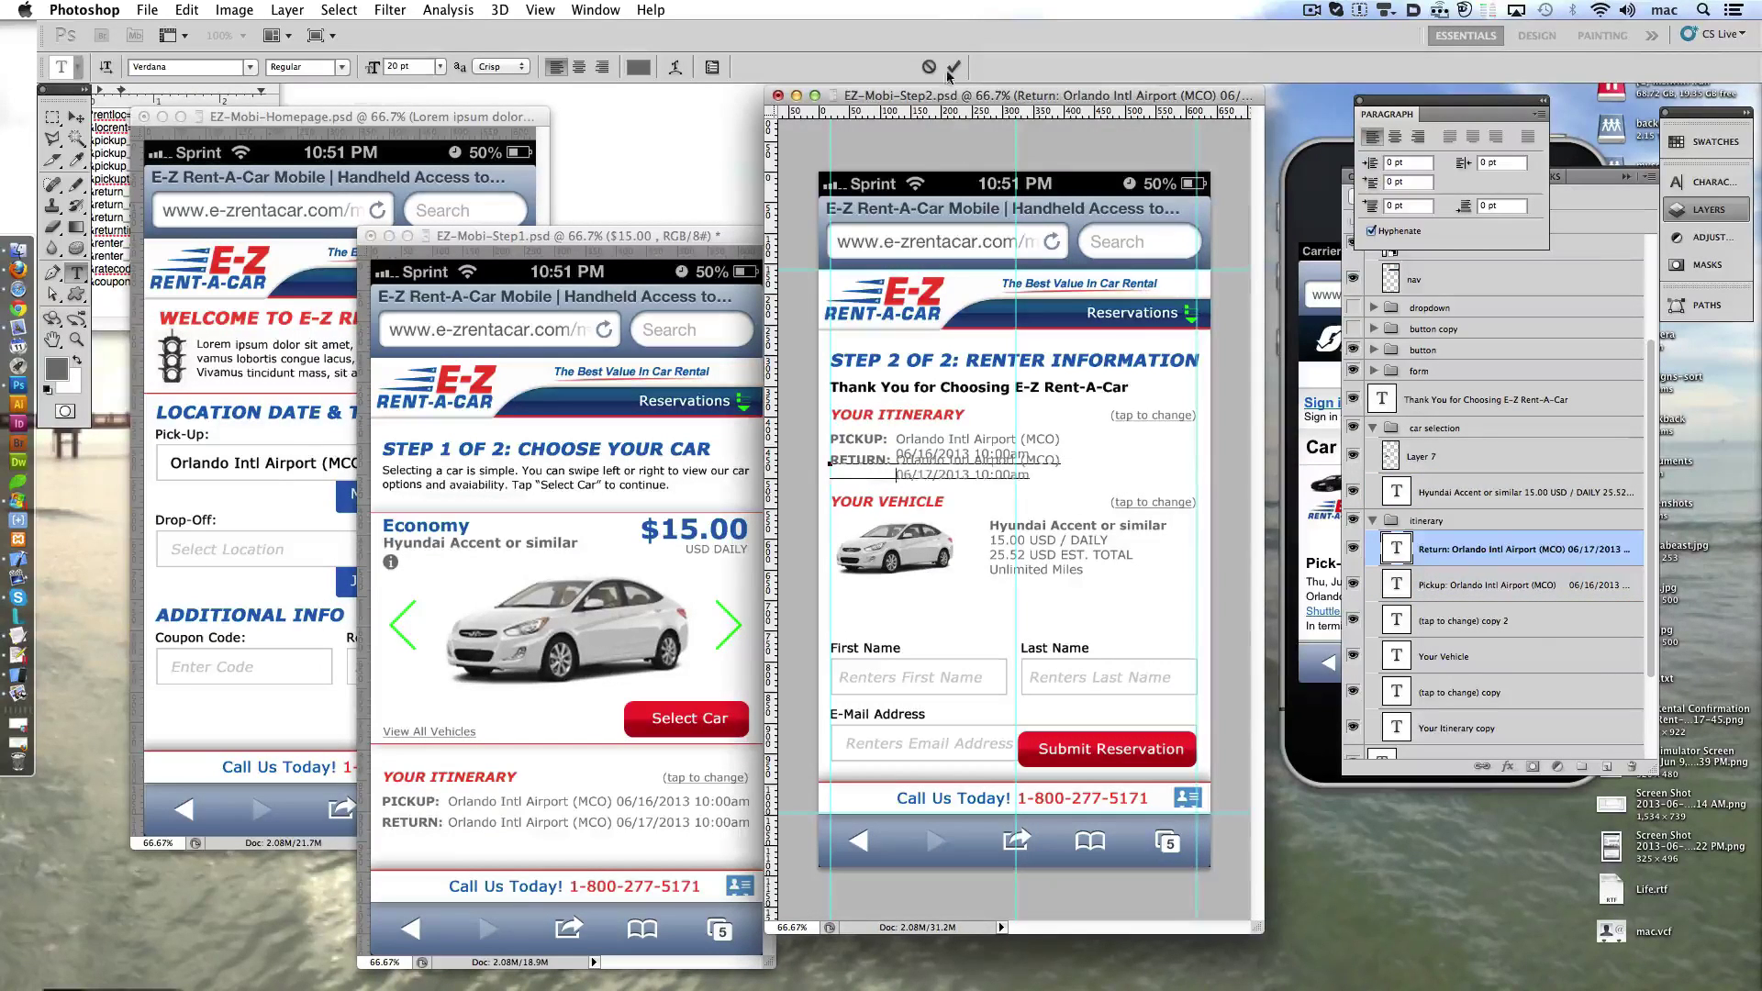
pyautogui.press('Escape')
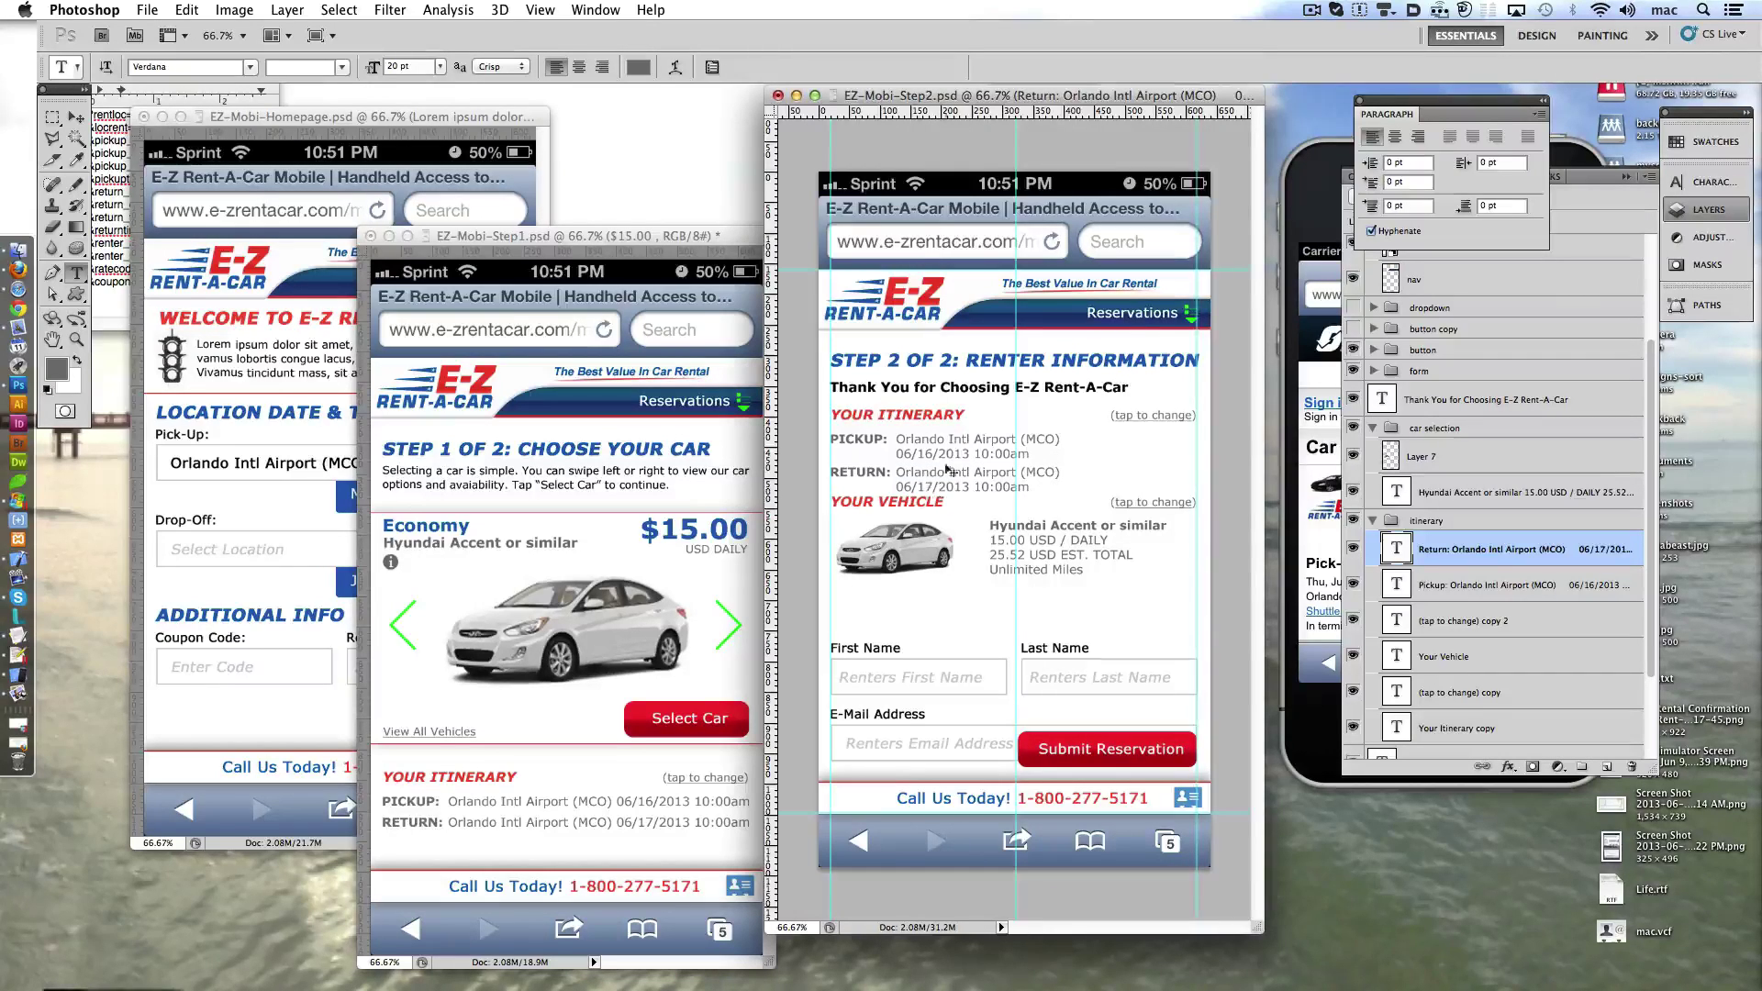
pyautogui.hotkey('ctrl', 'shift', 'Down')
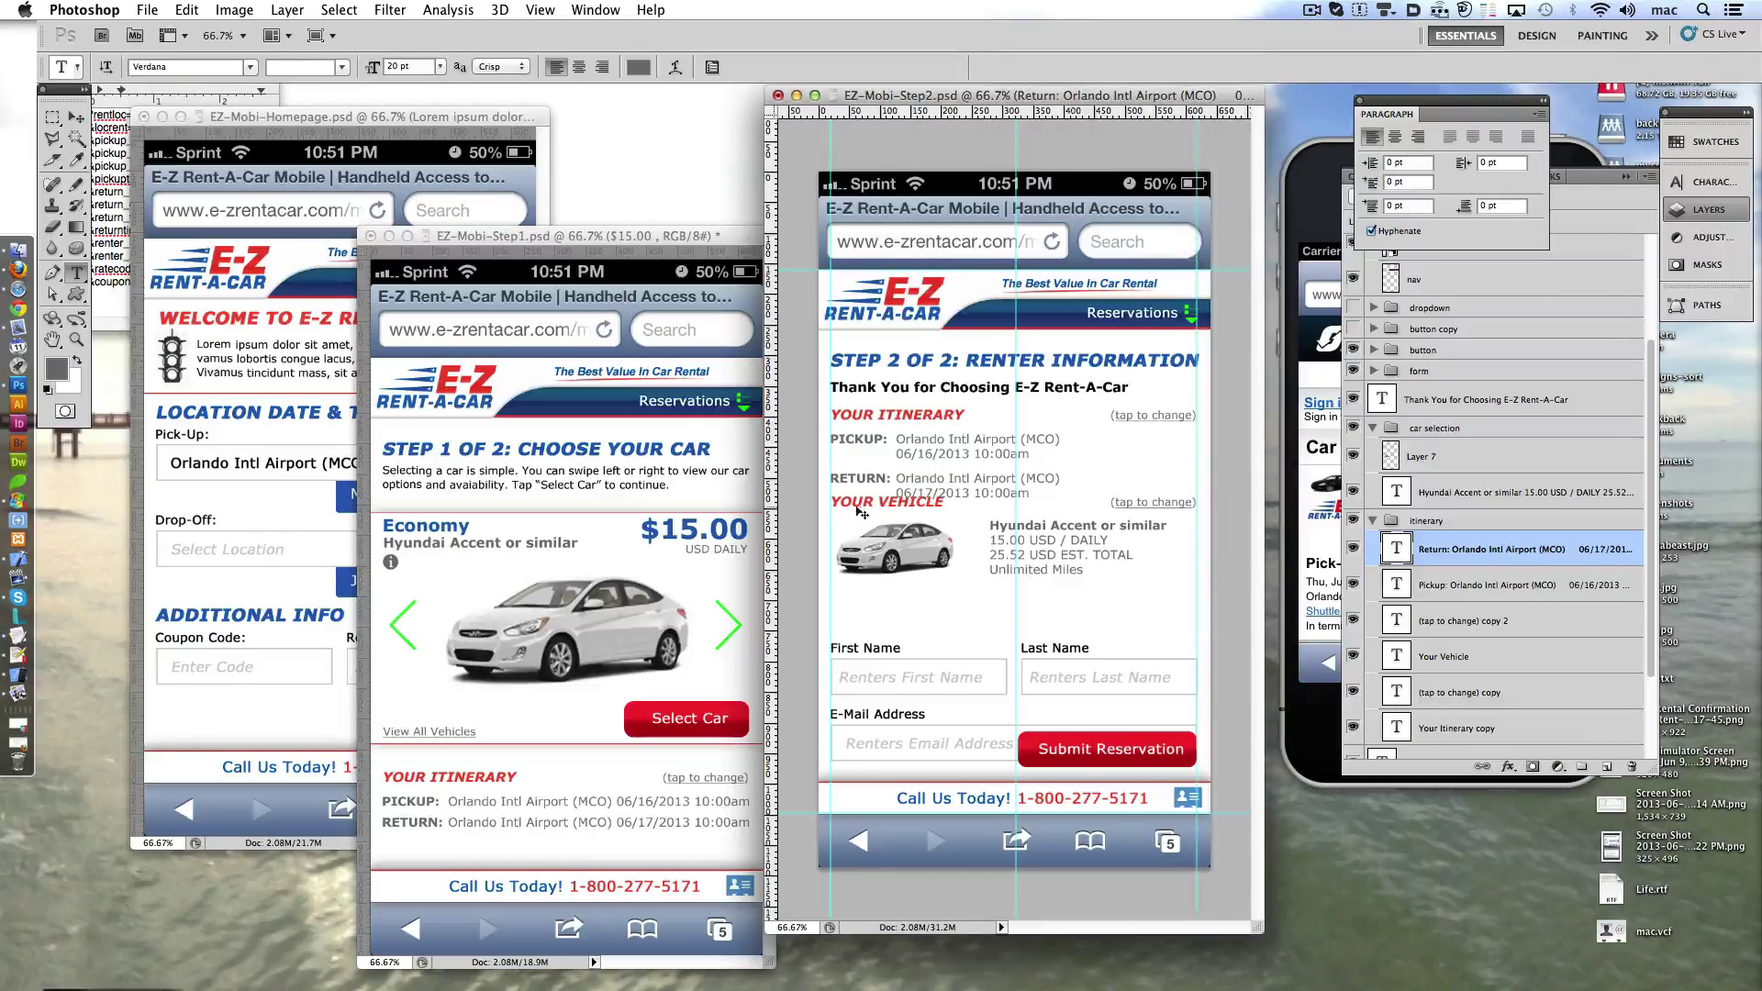
# - Move the whole vehicle block down and shift the Pickup and Return lines right
pyautogui.keyDown('ctrl'); pyautogui.click(861, 513); pyautogui.keyUp('ctrl')
pyautogui.keyDown('ctrl'); pyautogui.keyDown('shift'); pyautogui.click(895, 550); pyautogui.keyUp('shift'); pyautogui.keyUp('ctrl')
pyautogui.keyDown('ctrl'); pyautogui.keyDown('shift'); pyautogui.click(1056, 542); pyautogui.keyUp('shift'); pyautogui.keyUp('ctrl')
pyautogui.keyDown('ctrl'); pyautogui.keyDown('shift'); pyautogui.click(1144, 508); pyautogui.keyUp('shift'); pyautogui.keyUp('ctrl')
pyautogui.hotkey('ctrl', 'shift', 'Down')
pyautogui.hotkey('ctrl', 'shift', 'Down')
pyautogui.hotkey('ctrl', 'shift', 'Down')
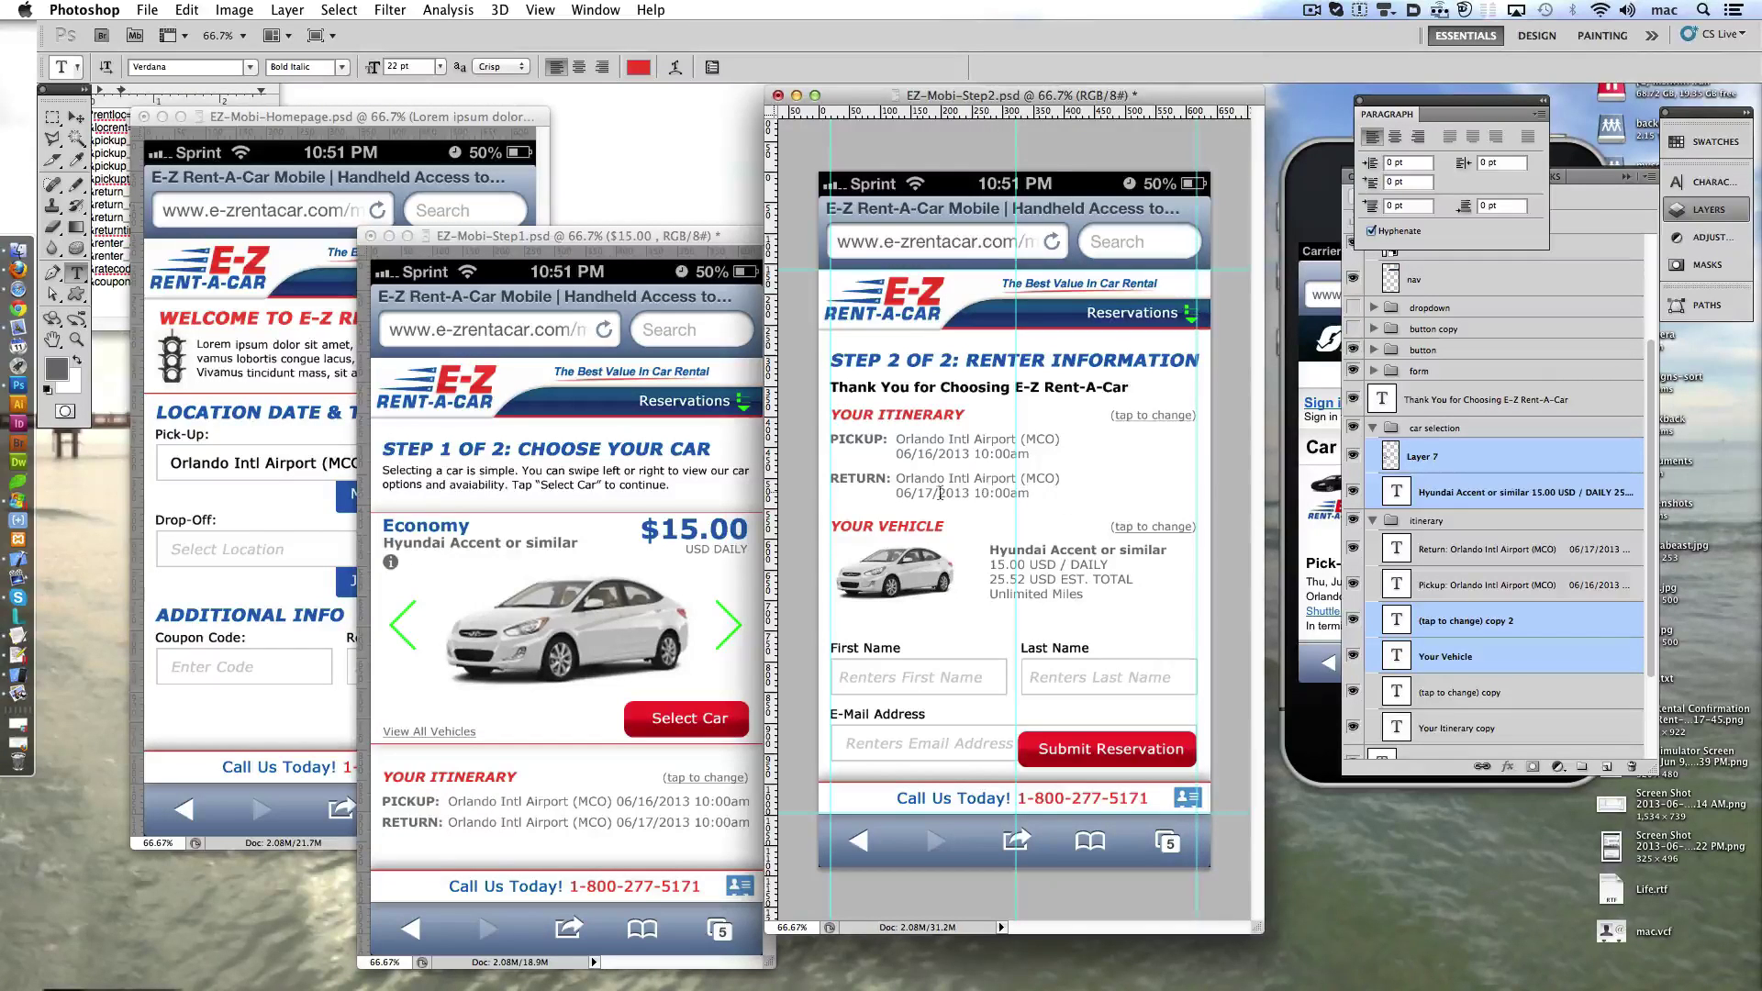
pyautogui.keyDown('ctrl'); pyautogui.click(935, 450); pyautogui.keyUp('ctrl')
pyautogui.keyDown('ctrl'); pyautogui.keyDown('shift'); pyautogui.click(936, 487); pyautogui.keyUp('shift'); pyautogui.keyUp('ctrl')
pyautogui.hotkey('ctrl', 'shift', 'Right')
pyautogui.hotkey('ctrl', 'shift', 'Right')
pyautogui.hotkey('ctrl', 'shift', 'Right')
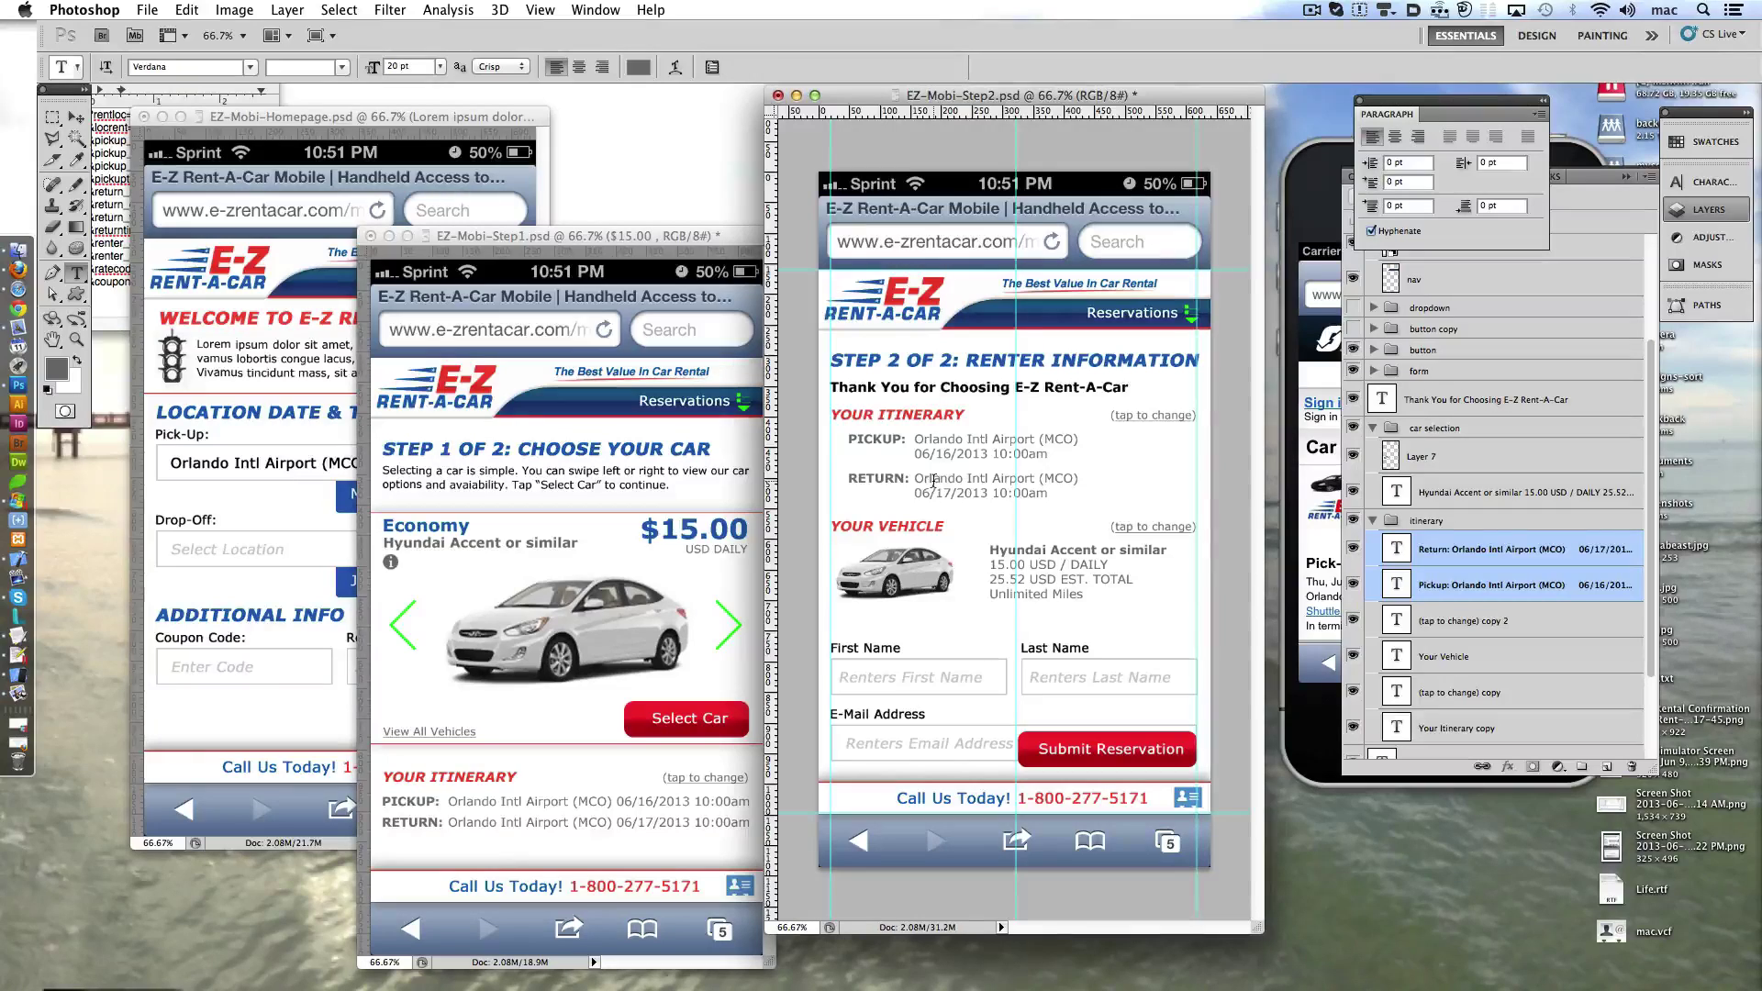
# - Shift the car image right and raise the YOUR VEHICLE heading row and itinerary lines
pyautogui.keyDown('ctrl'); pyautogui.click(911, 563); pyautogui.keyUp('ctrl')
pyautogui.hotkey('ctrl', 'shift', 'Right')
pyautogui.hotkey('ctrl', 'shift', 'Right')
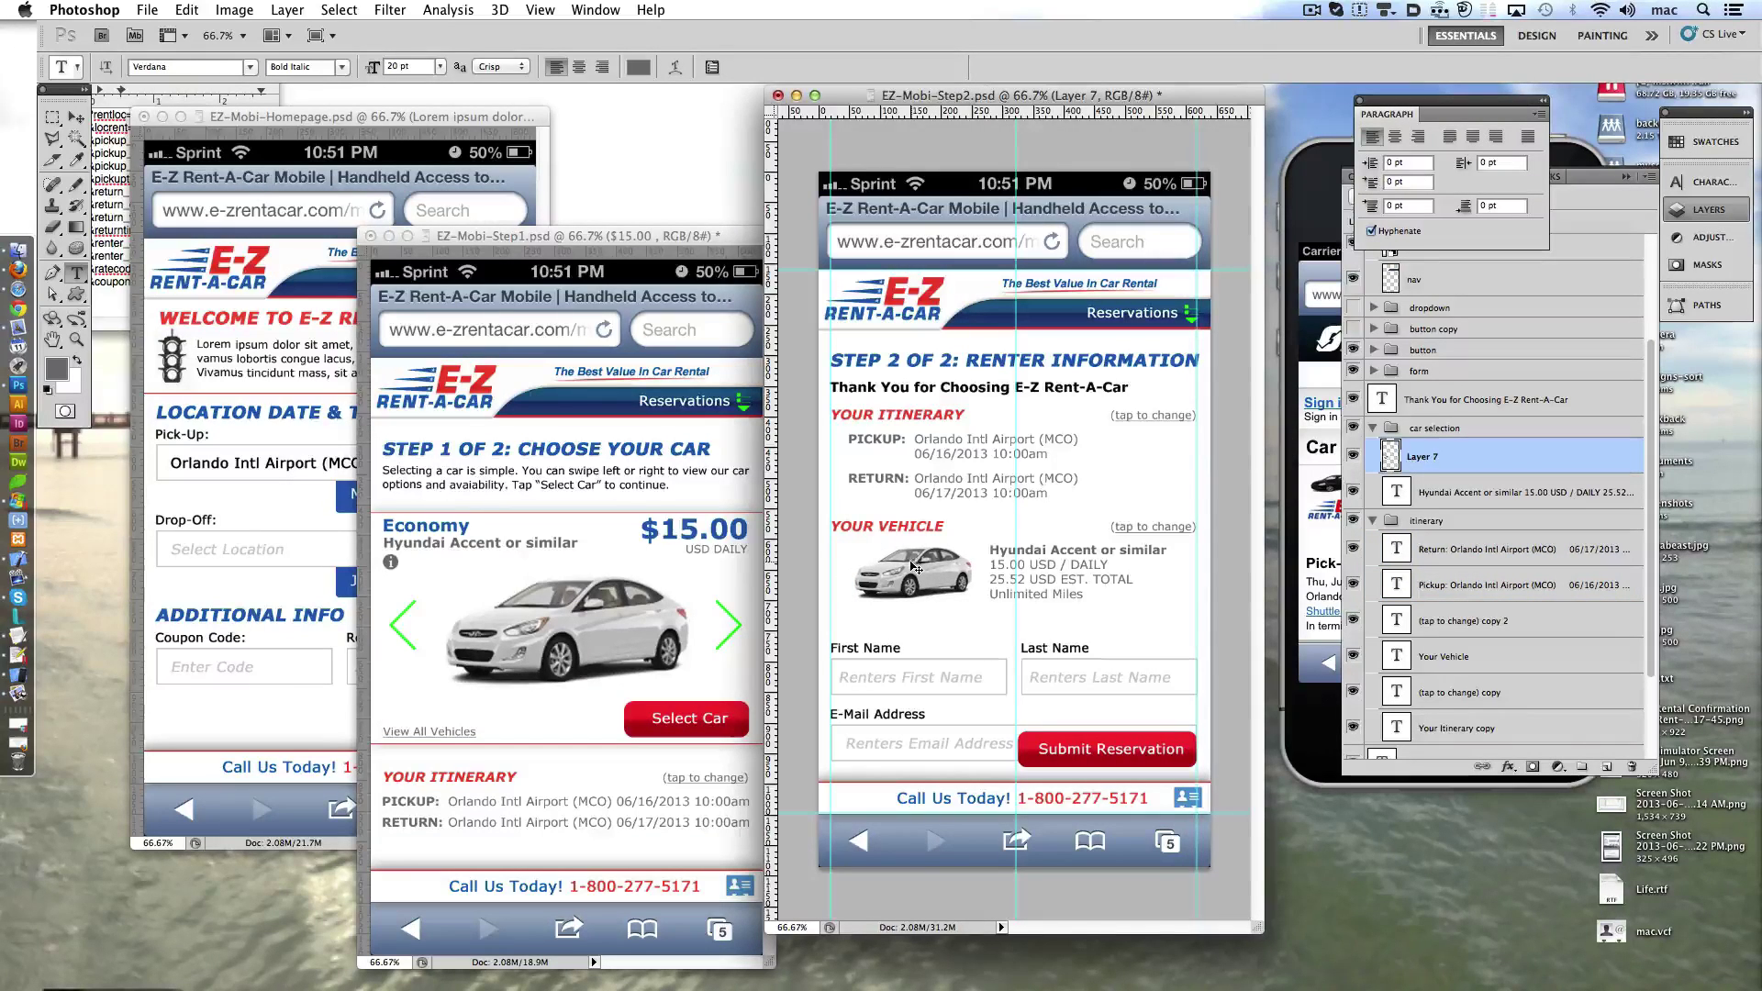
pyautogui.keyDown('ctrl'); pyautogui.click(1154, 526); pyautogui.keyUp('ctrl')
pyautogui.keyDown('ctrl'); pyautogui.keyDown('shift'); pyautogui.click(886, 526); pyautogui.keyUp('shift'); pyautogui.keyUp('ctrl')
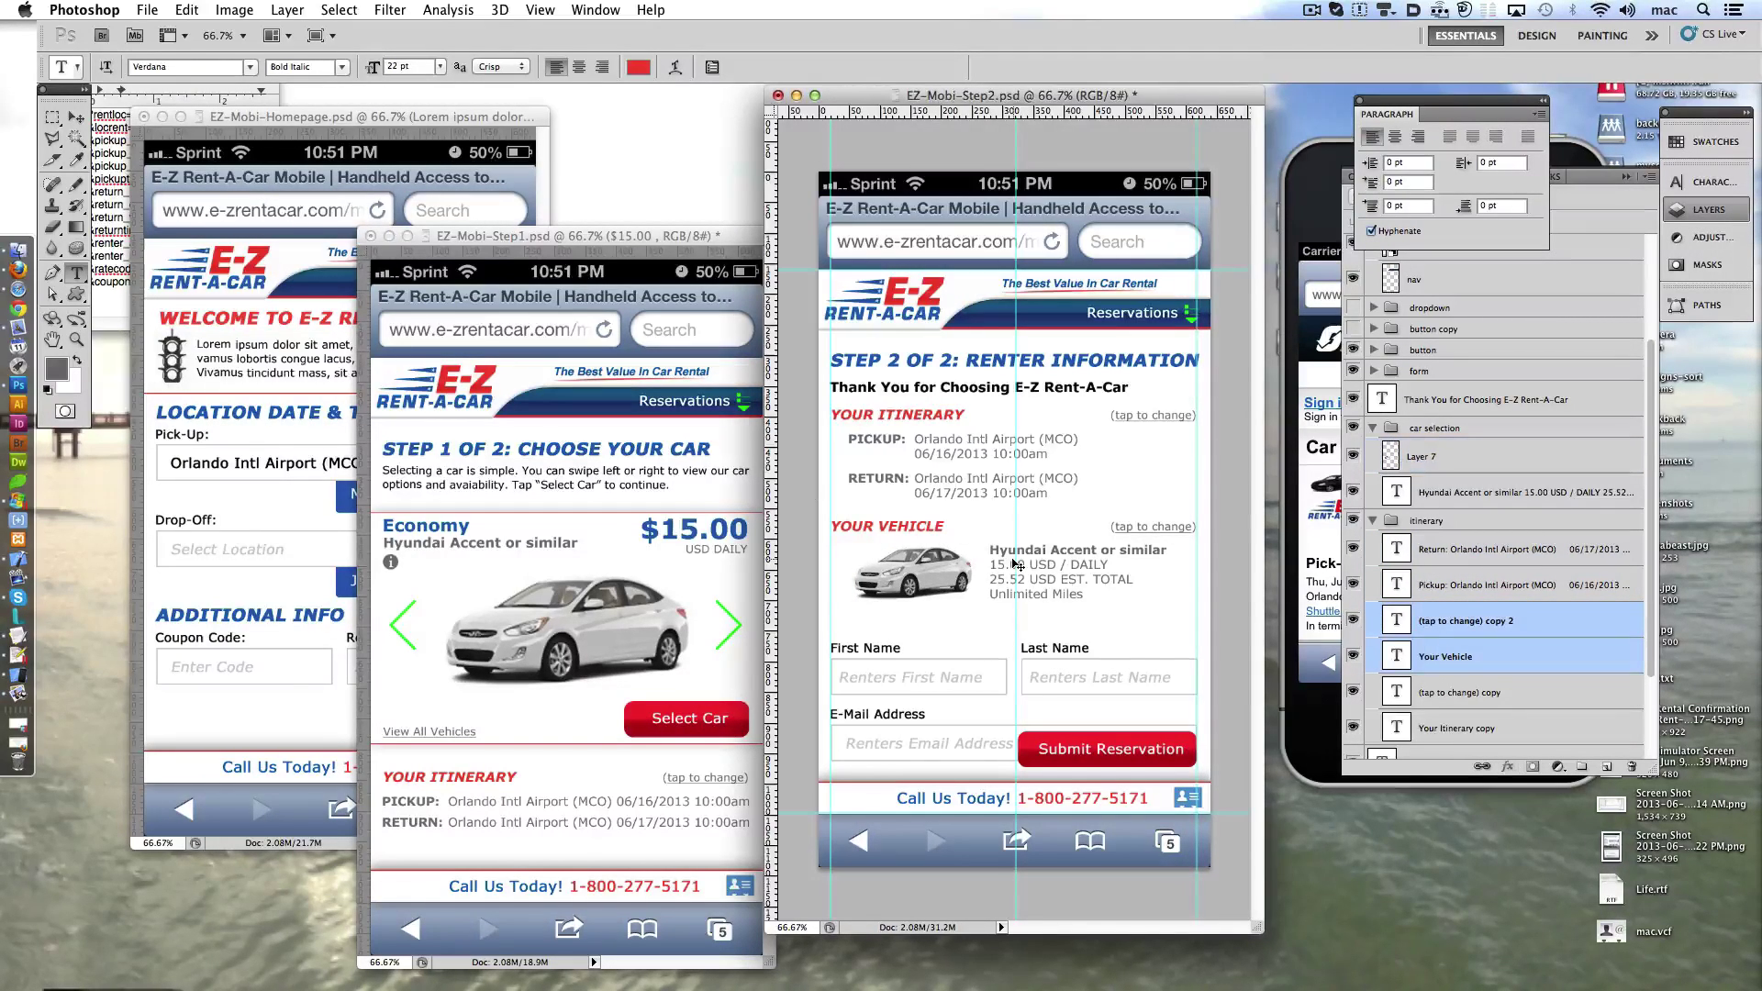
pyautogui.hotkey('ctrl', 'shift', 'Up')
pyautogui.keyDown('ctrl'); pyautogui.click(964, 464); pyautogui.keyUp('ctrl')
pyautogui.hotkey('shift', 'Up')
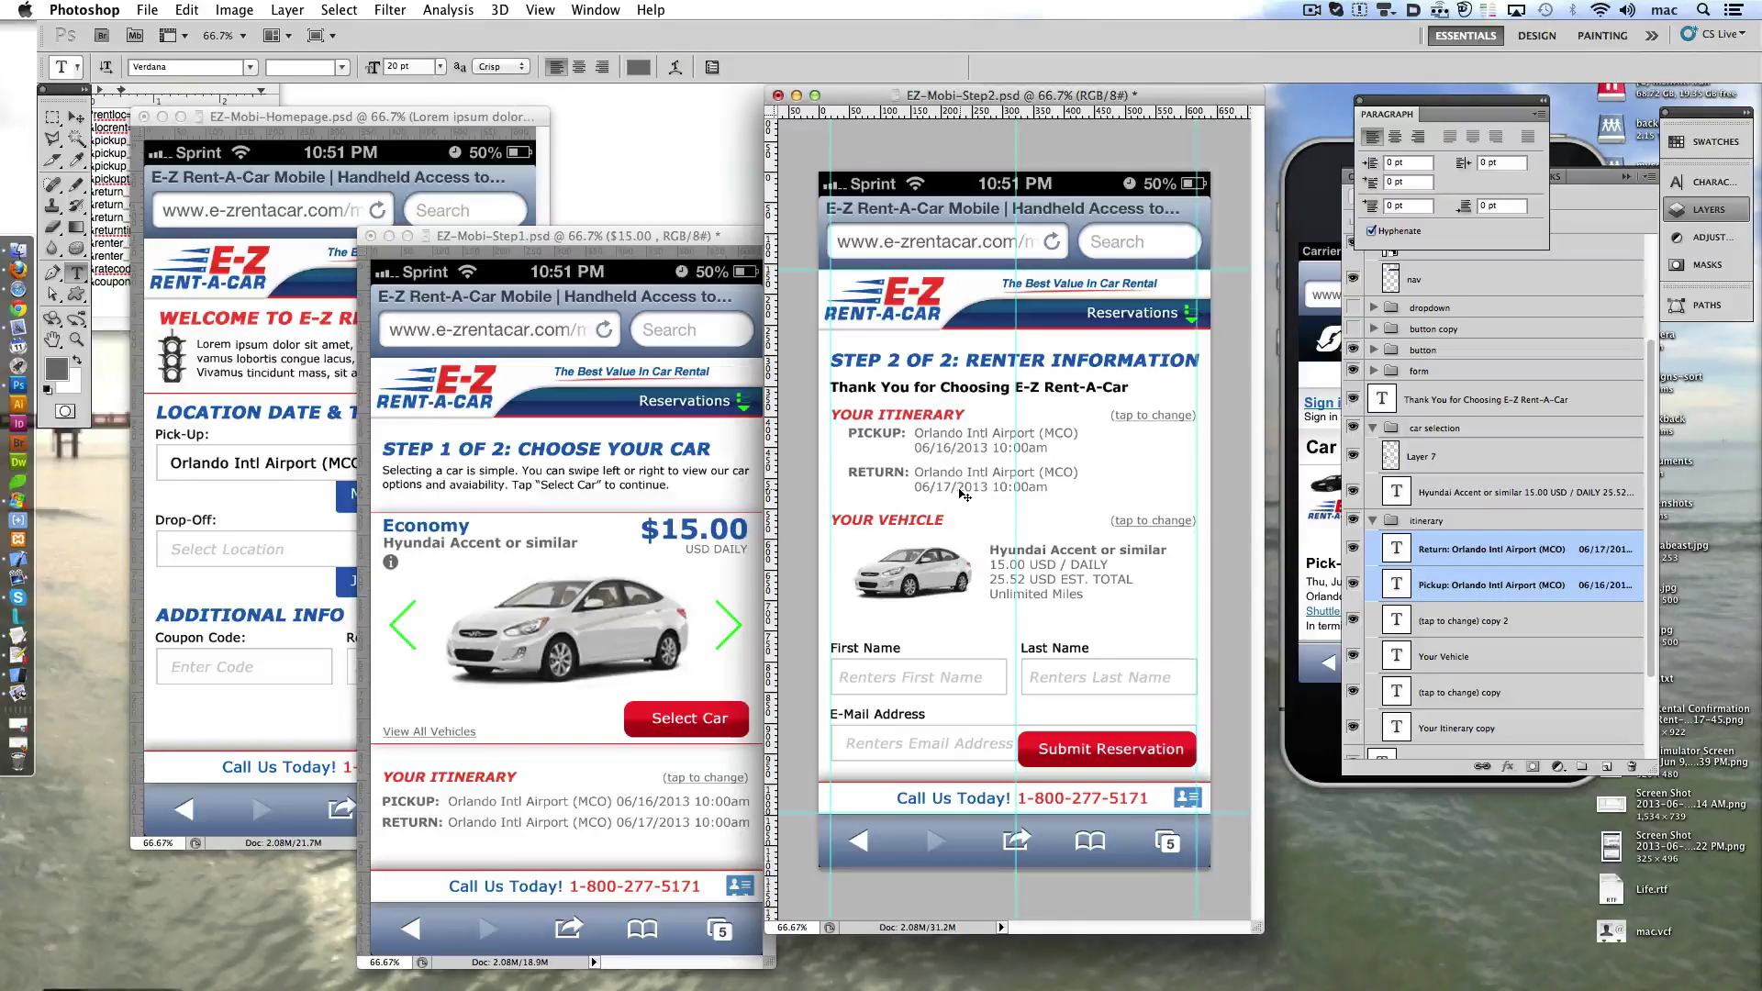
# - Raise the vehicle heading, car image and description together
pyautogui.keyDown('ctrl'); pyautogui.keyDown('shift'); pyautogui.click(995, 578); pyautogui.keyUp('shift'); pyautogui.keyUp('ctrl')
pyautogui.keyDown('ctrl'); pyautogui.keyDown('shift'); pyautogui.click(1147, 521); pyautogui.keyUp('shift'); pyautogui.keyUp('ctrl')
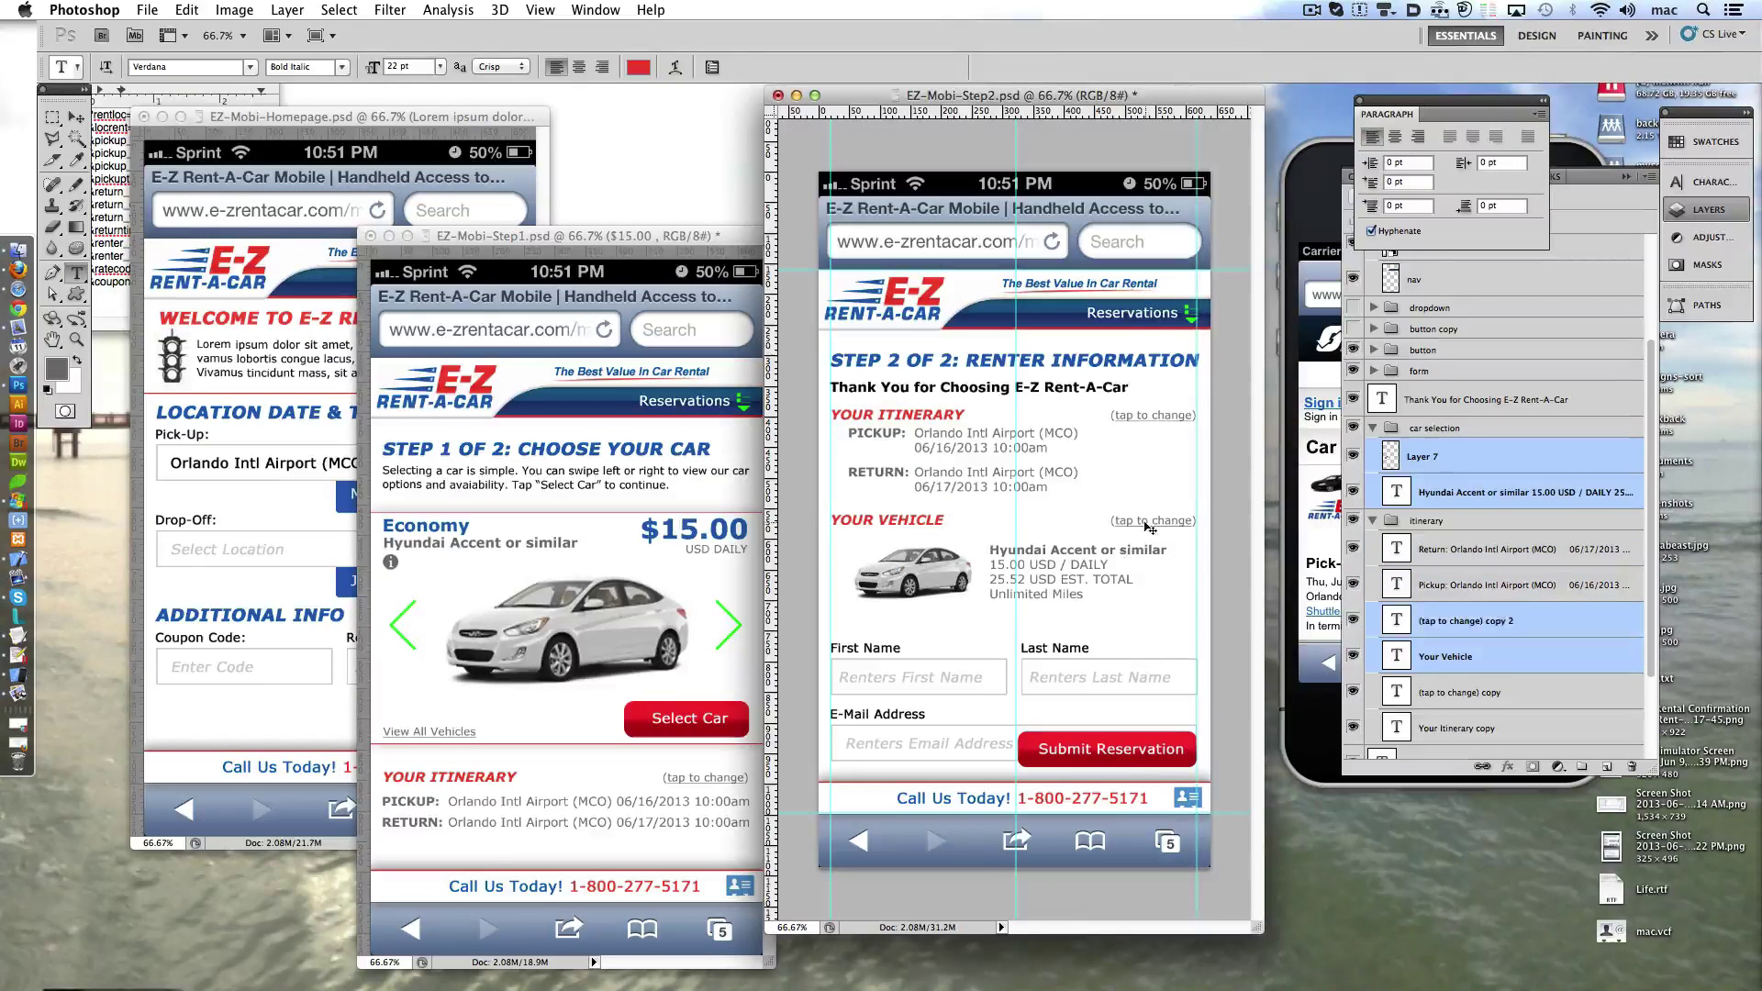
pyautogui.hotkey('shift', 'Up')
pyautogui.keyDown('ctrl'); pyautogui.click(1013, 549); pyautogui.keyUp('ctrl')
pyautogui.hotkey('shift', 'Up')
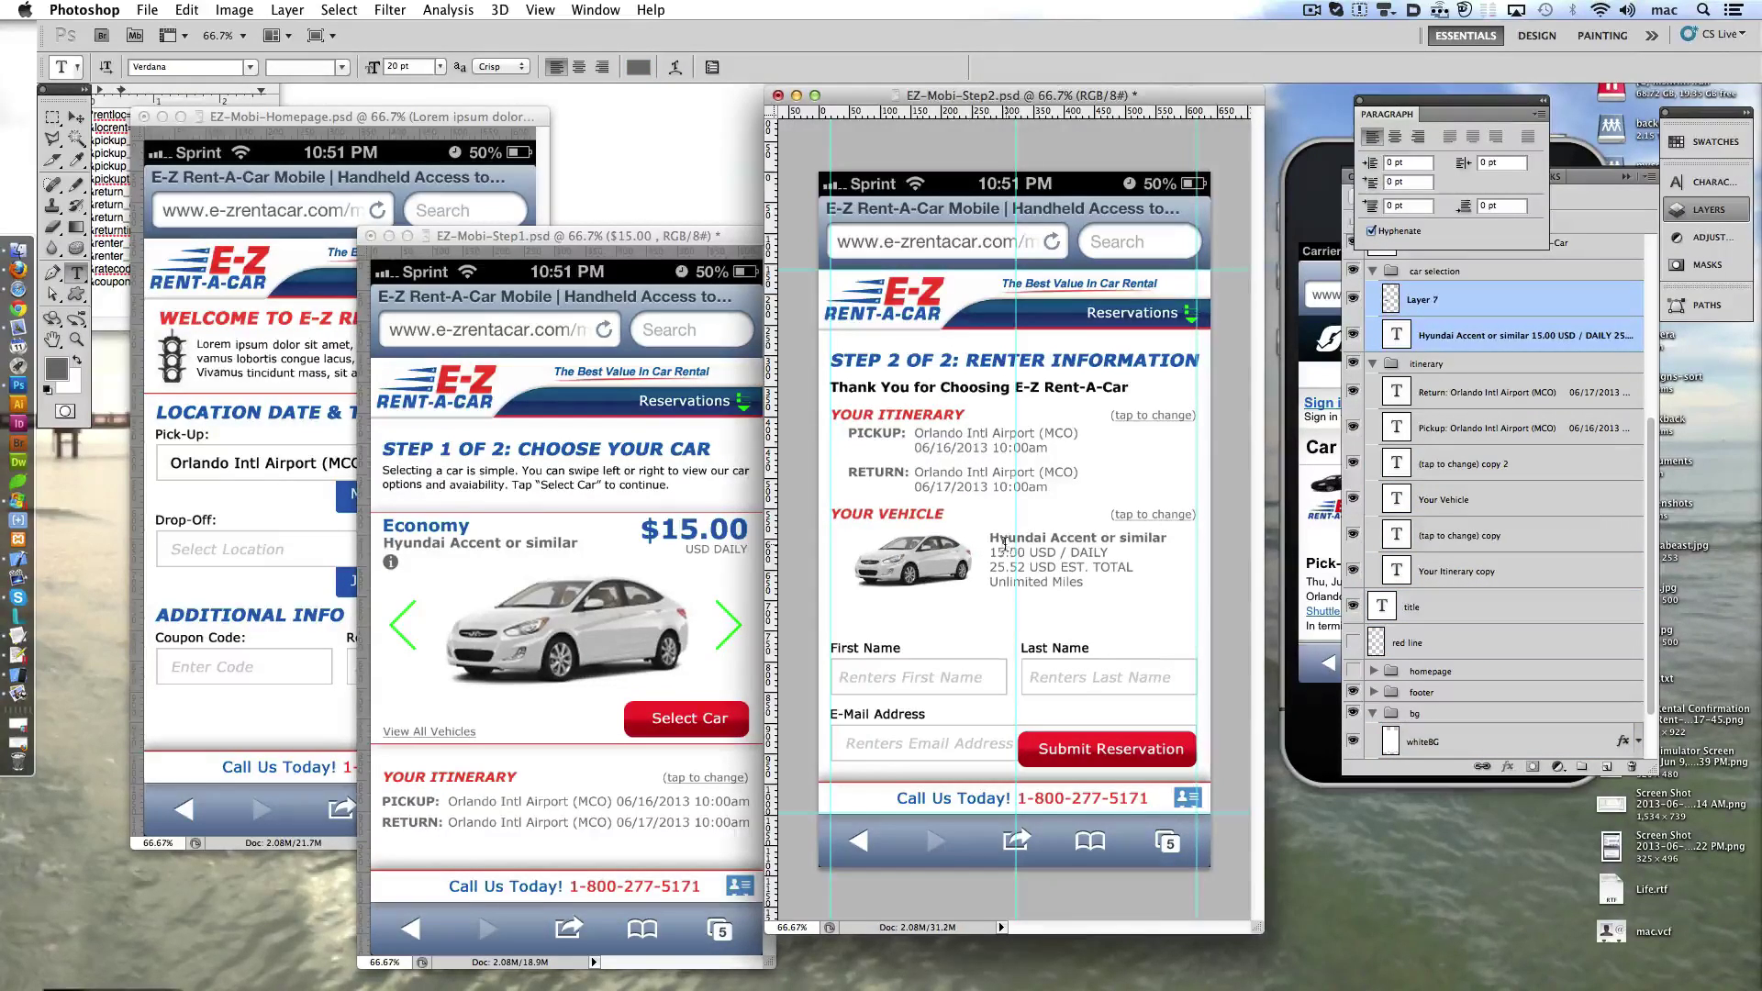
# - Collapse the itinerary and car selection layer groups and move the form group up
pyautogui.click(1434, 271)
pyautogui.click(1374, 271)
pyautogui.click(1374, 292)
pyautogui.scroll(5, 1432, 367)
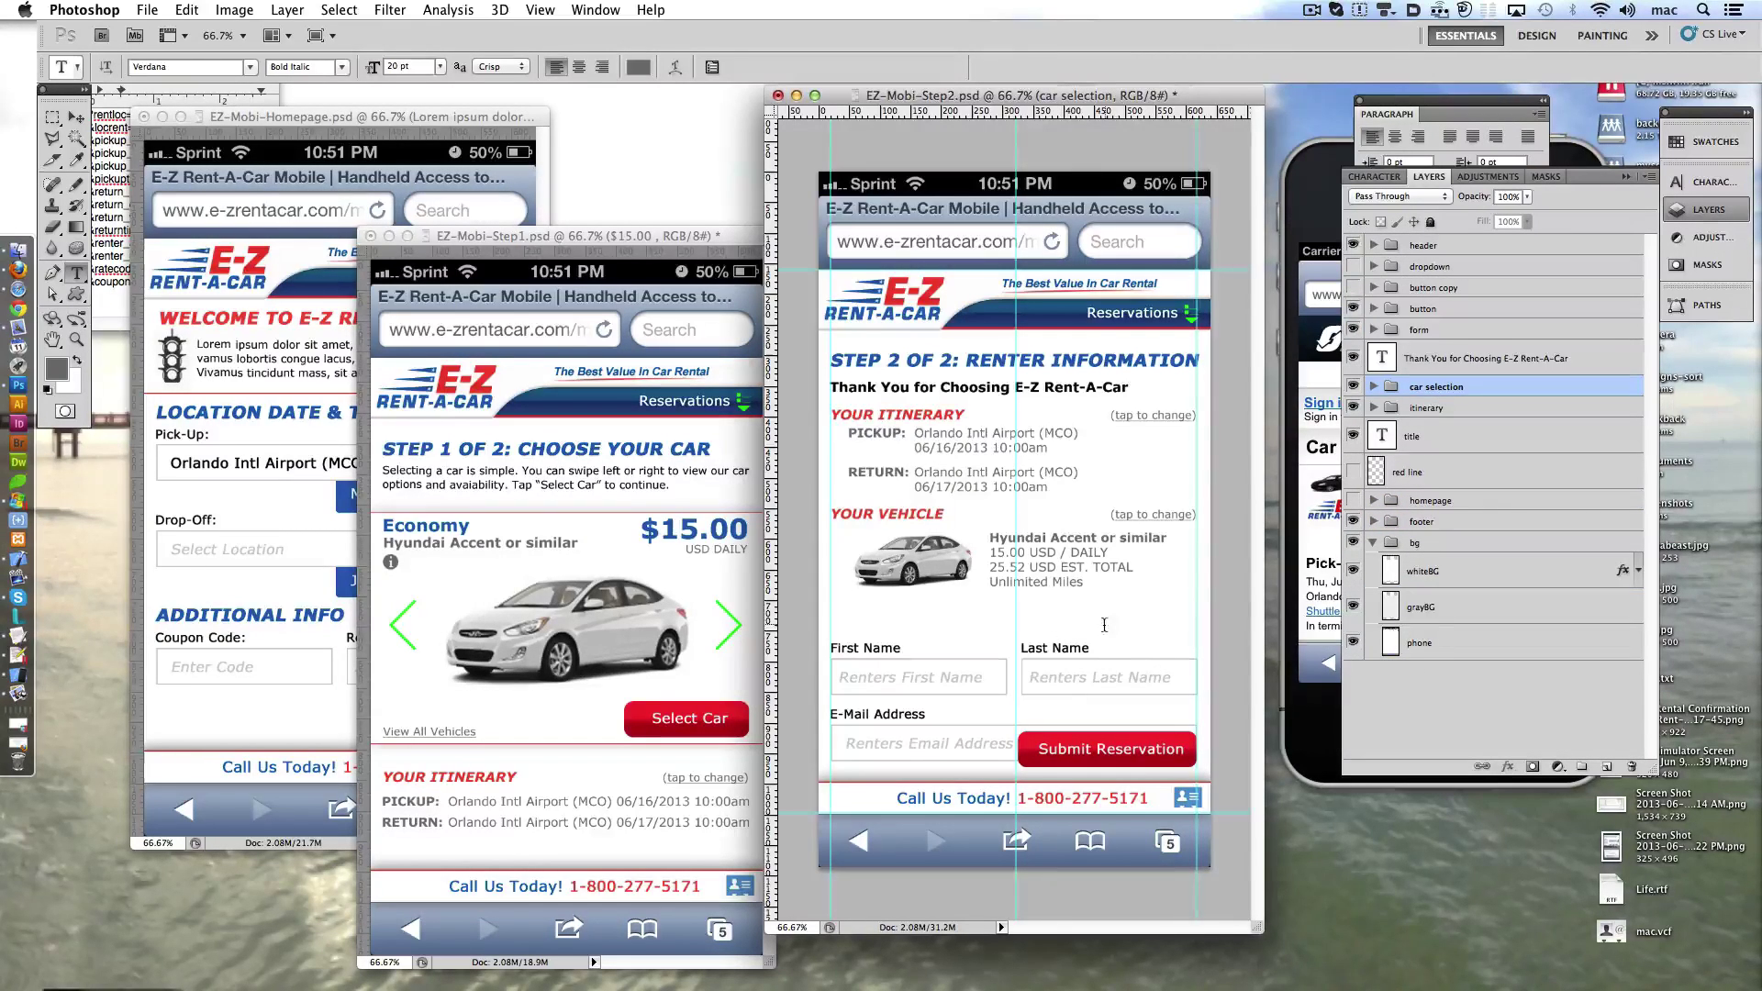
pyautogui.click(1420, 330)
pyautogui.hotkey('shift', 'Up')
pyautogui.hotkey('shift', 'Up')
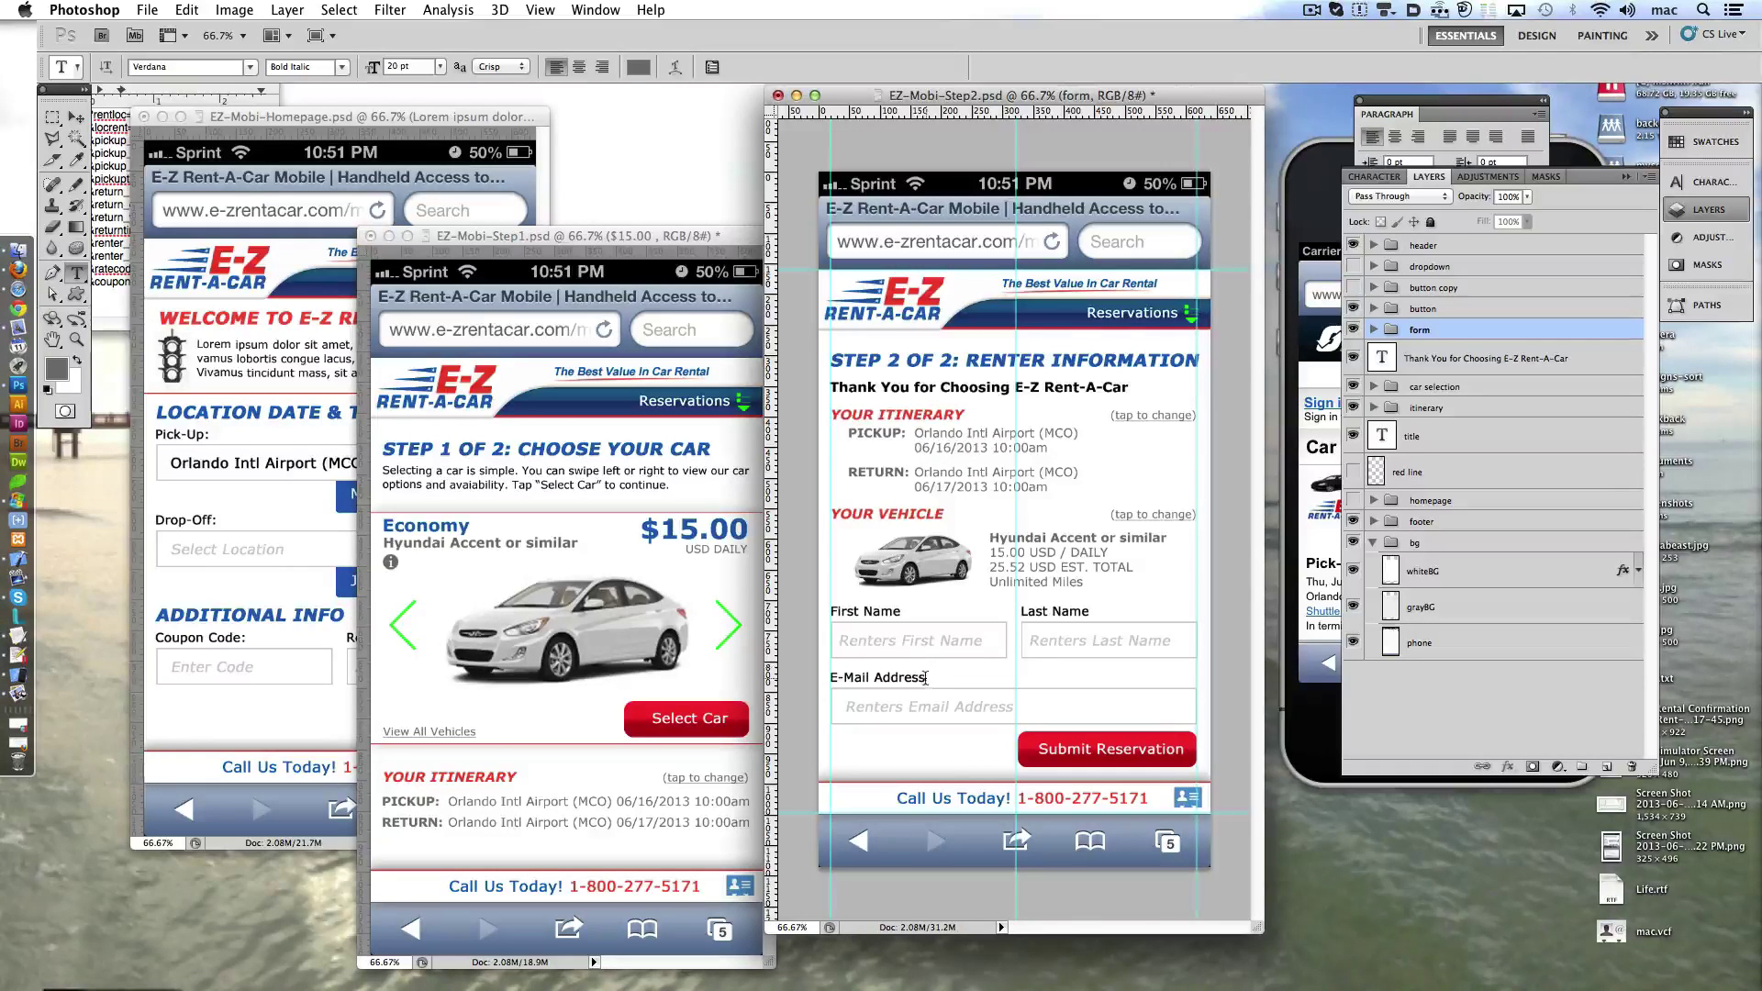
# - Nudge the submit button down and join the Pickup and Return dates onto single lines
pyautogui.click(1467, 309)
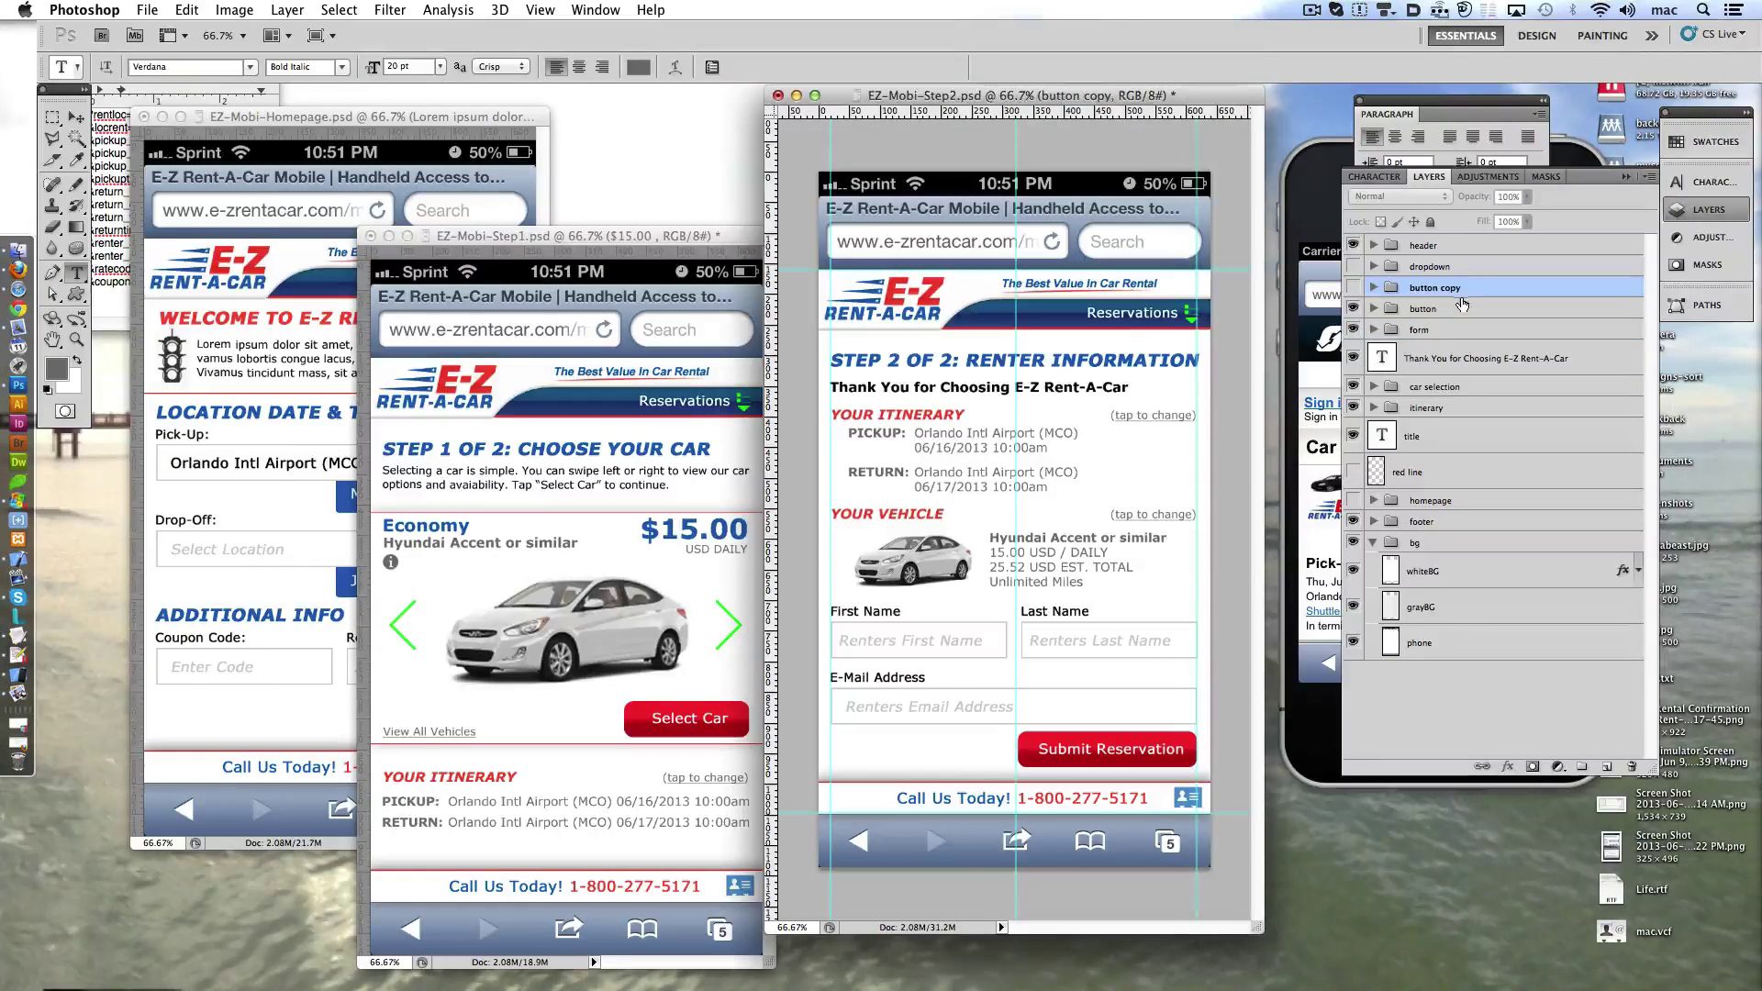
pyautogui.hotkey('shift', 'Down')
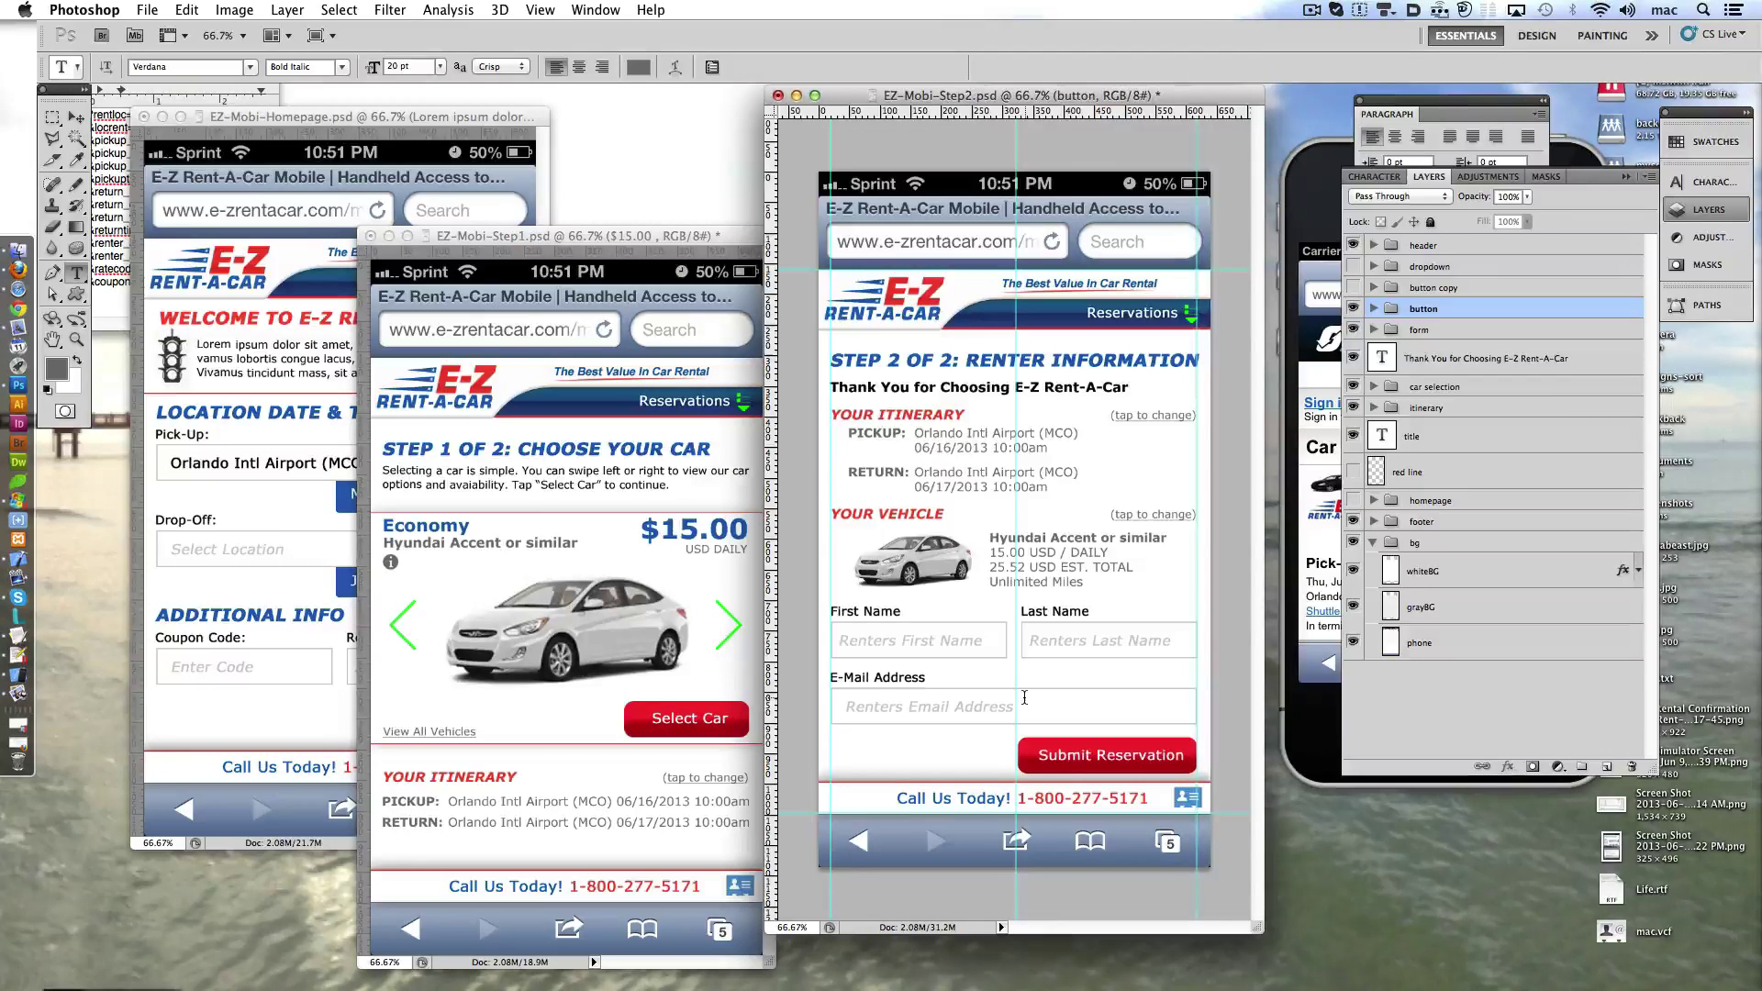
pyautogui.click(905, 490)
pyautogui.press('BackSpace')
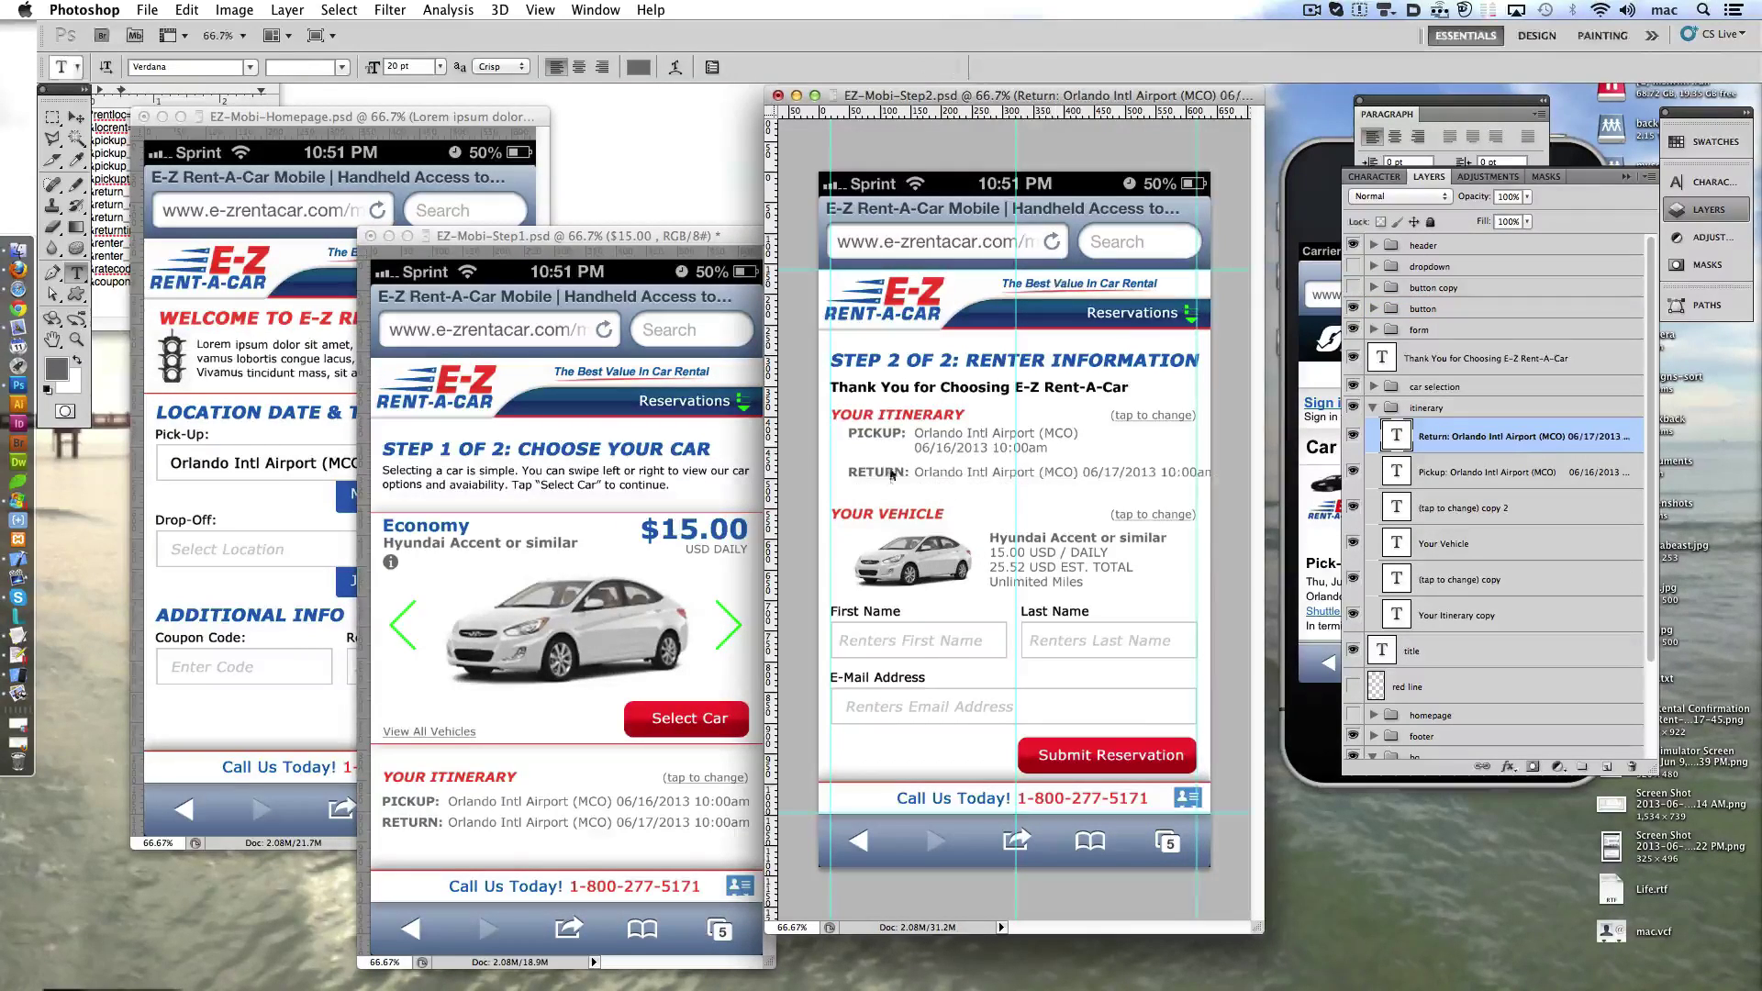
pyautogui.click(915, 448)
pyautogui.press('BackSpace')
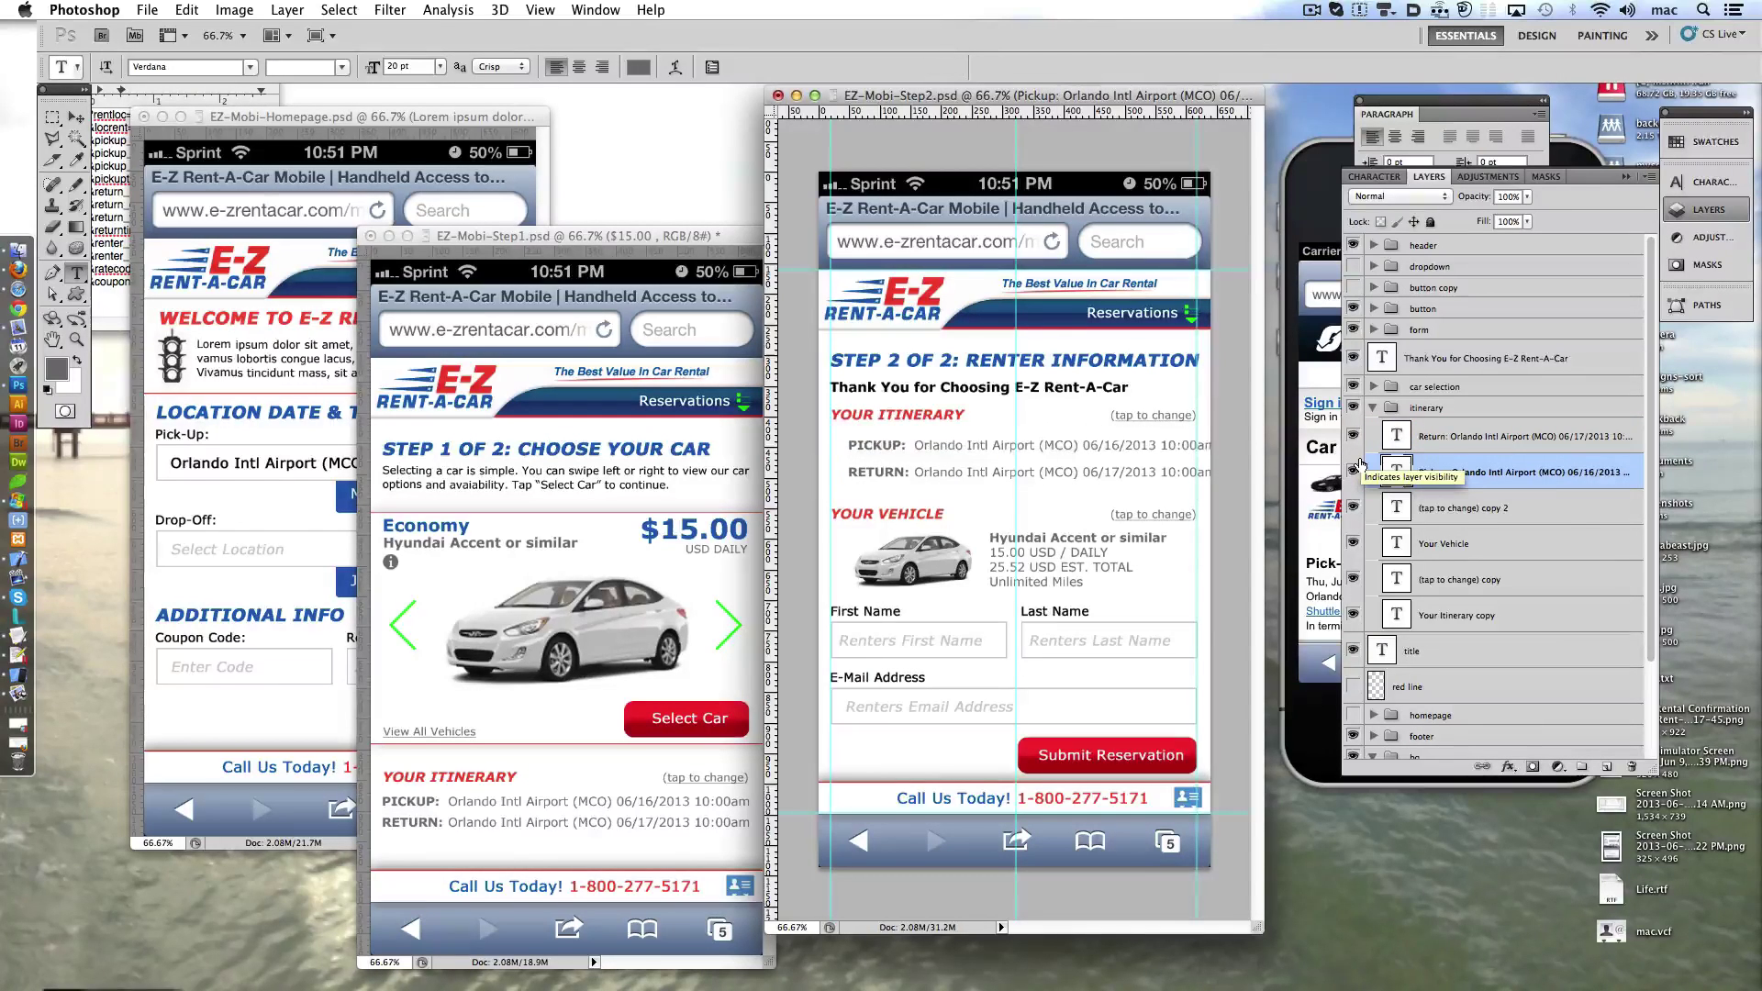
pyautogui.keyDown('shift'); pyautogui.click(1476, 437); pyautogui.keyUp('shift')
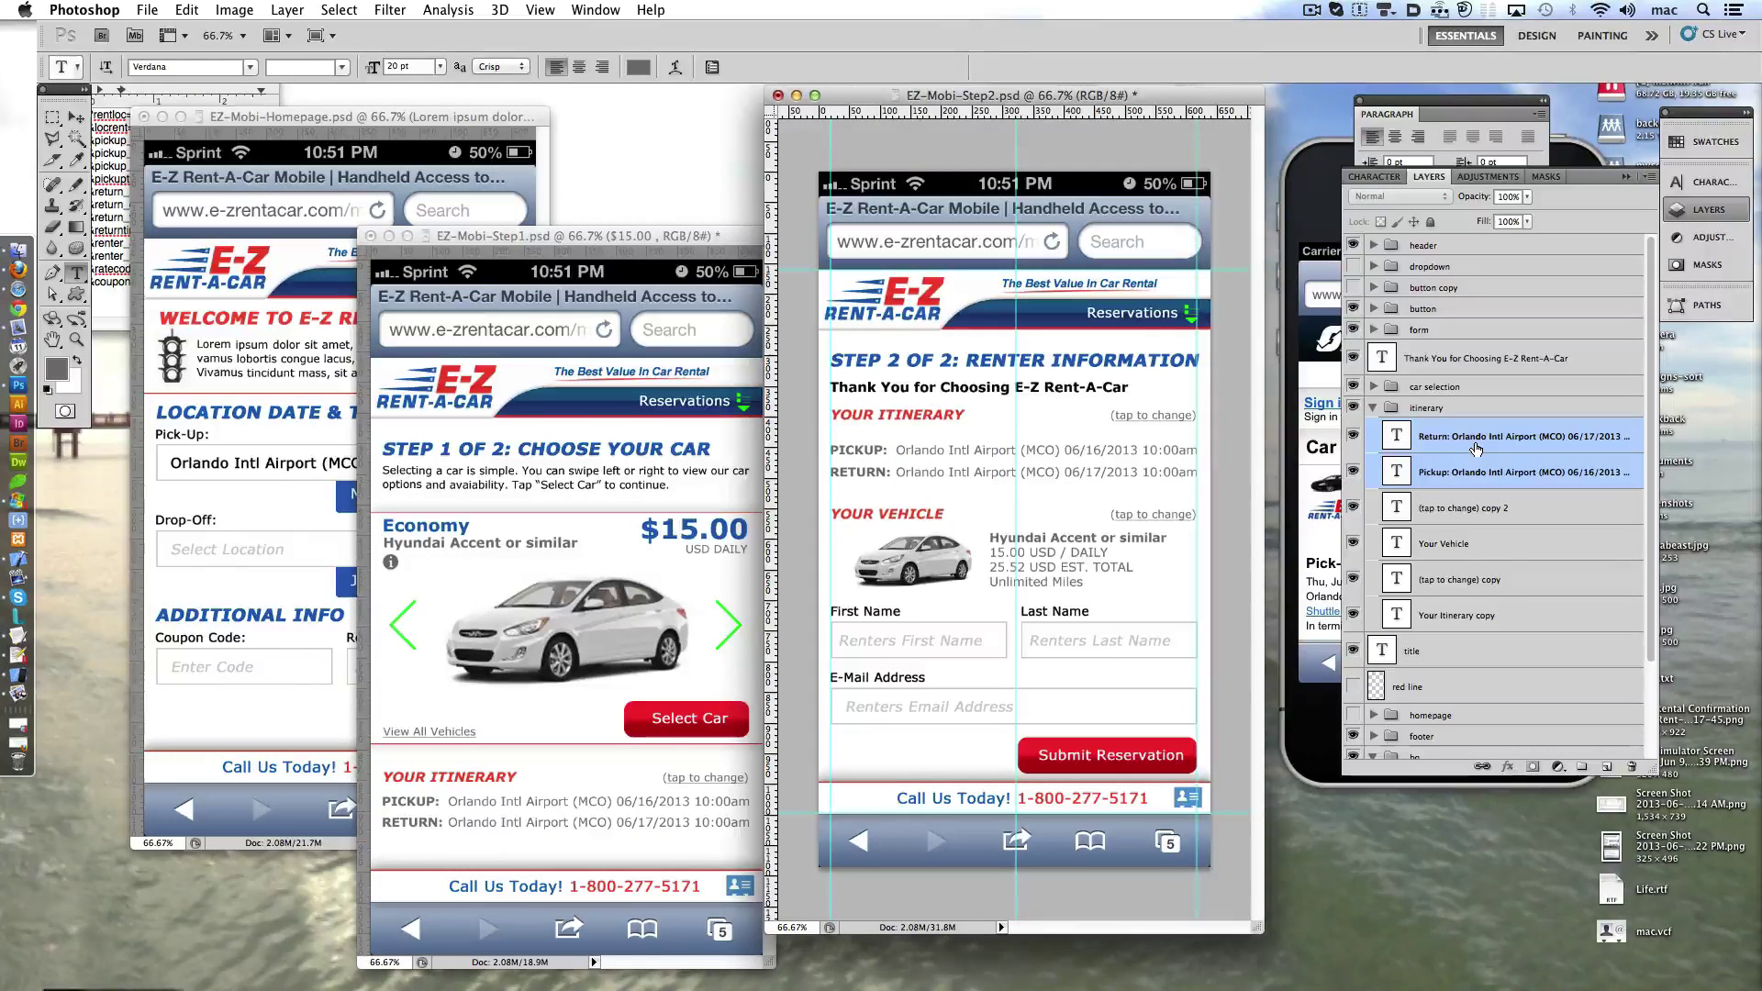
# - Move the Your Vehicle layers into the car selection group and realign the itinerary and vehicle sections
pyautogui.click(1374, 407)
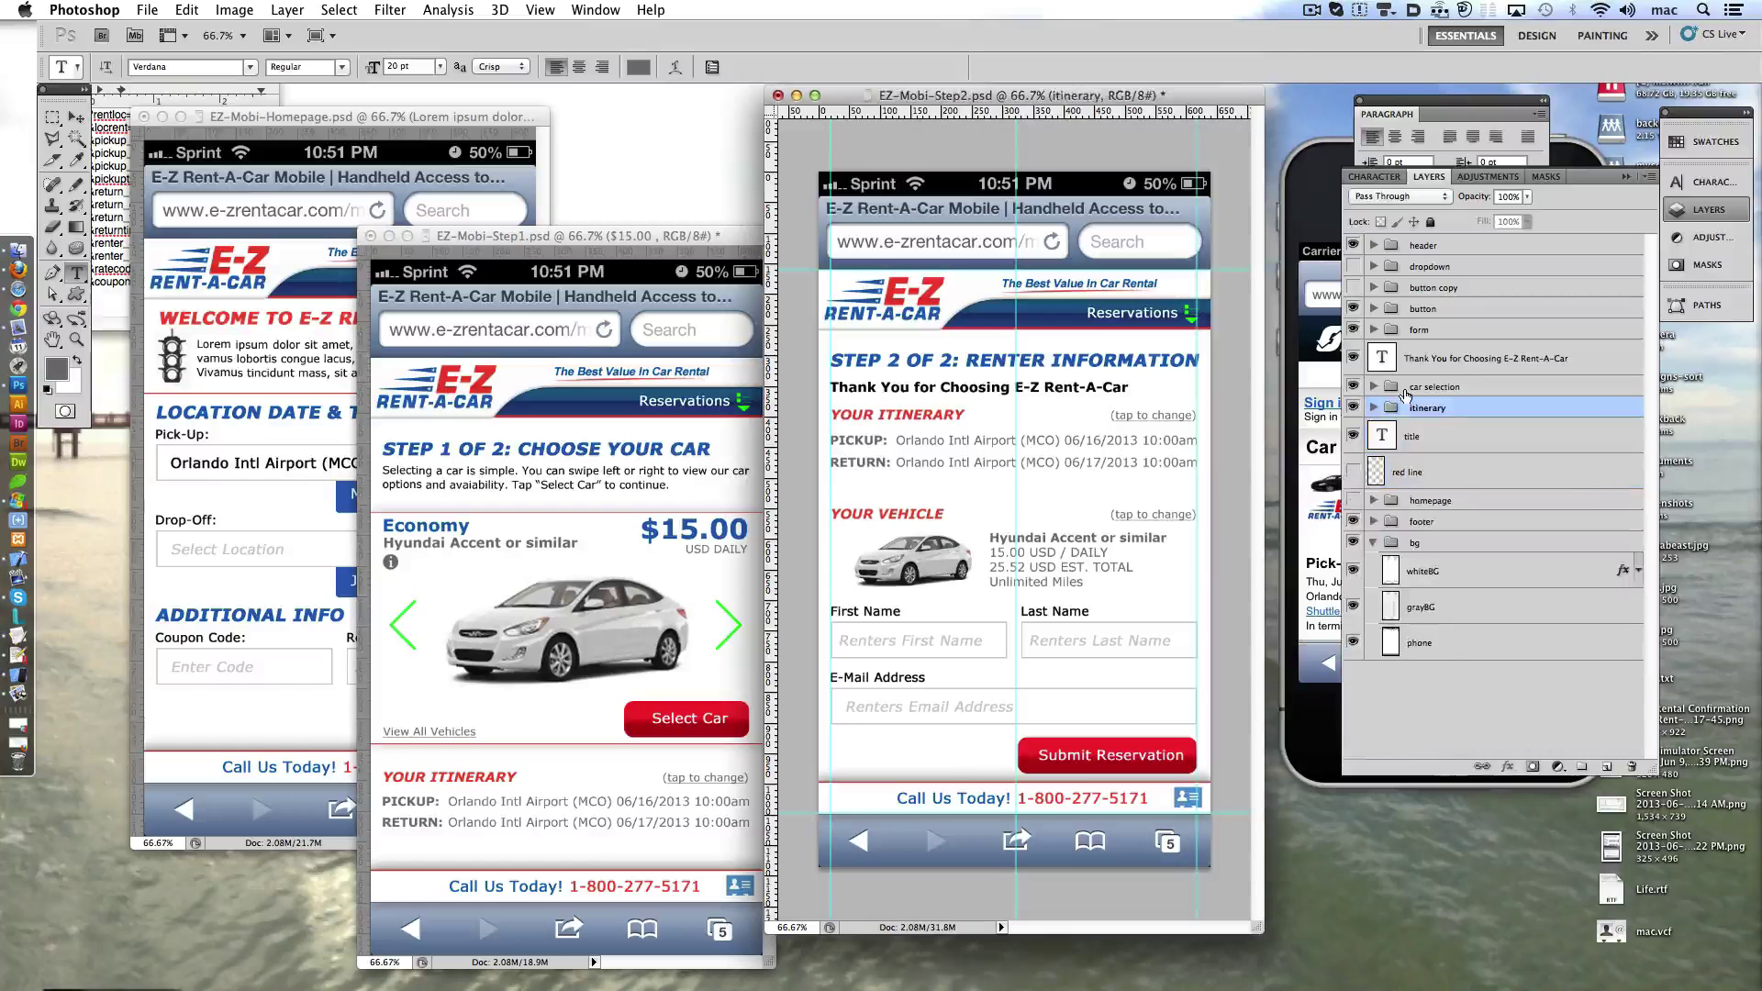
pyautogui.click(1374, 386)
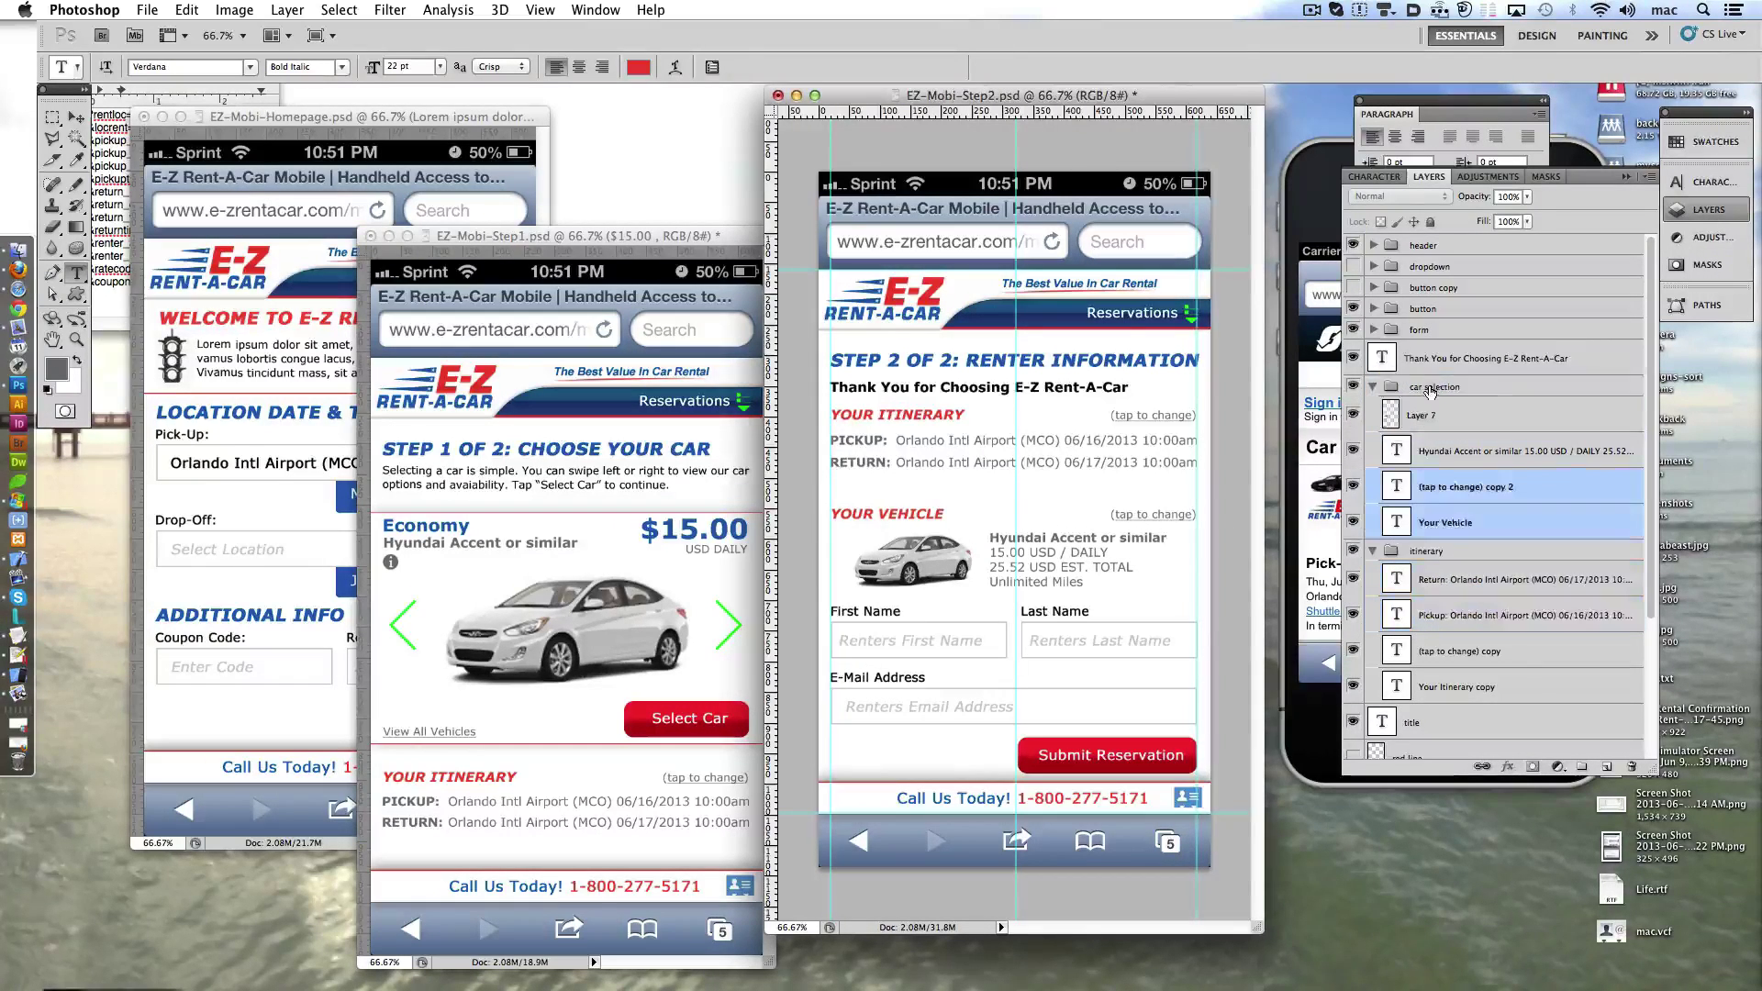
pyautogui.moveTo(1451, 551); pyautogui.dragTo(1430, 390)
pyautogui.press('shift+super+Up')
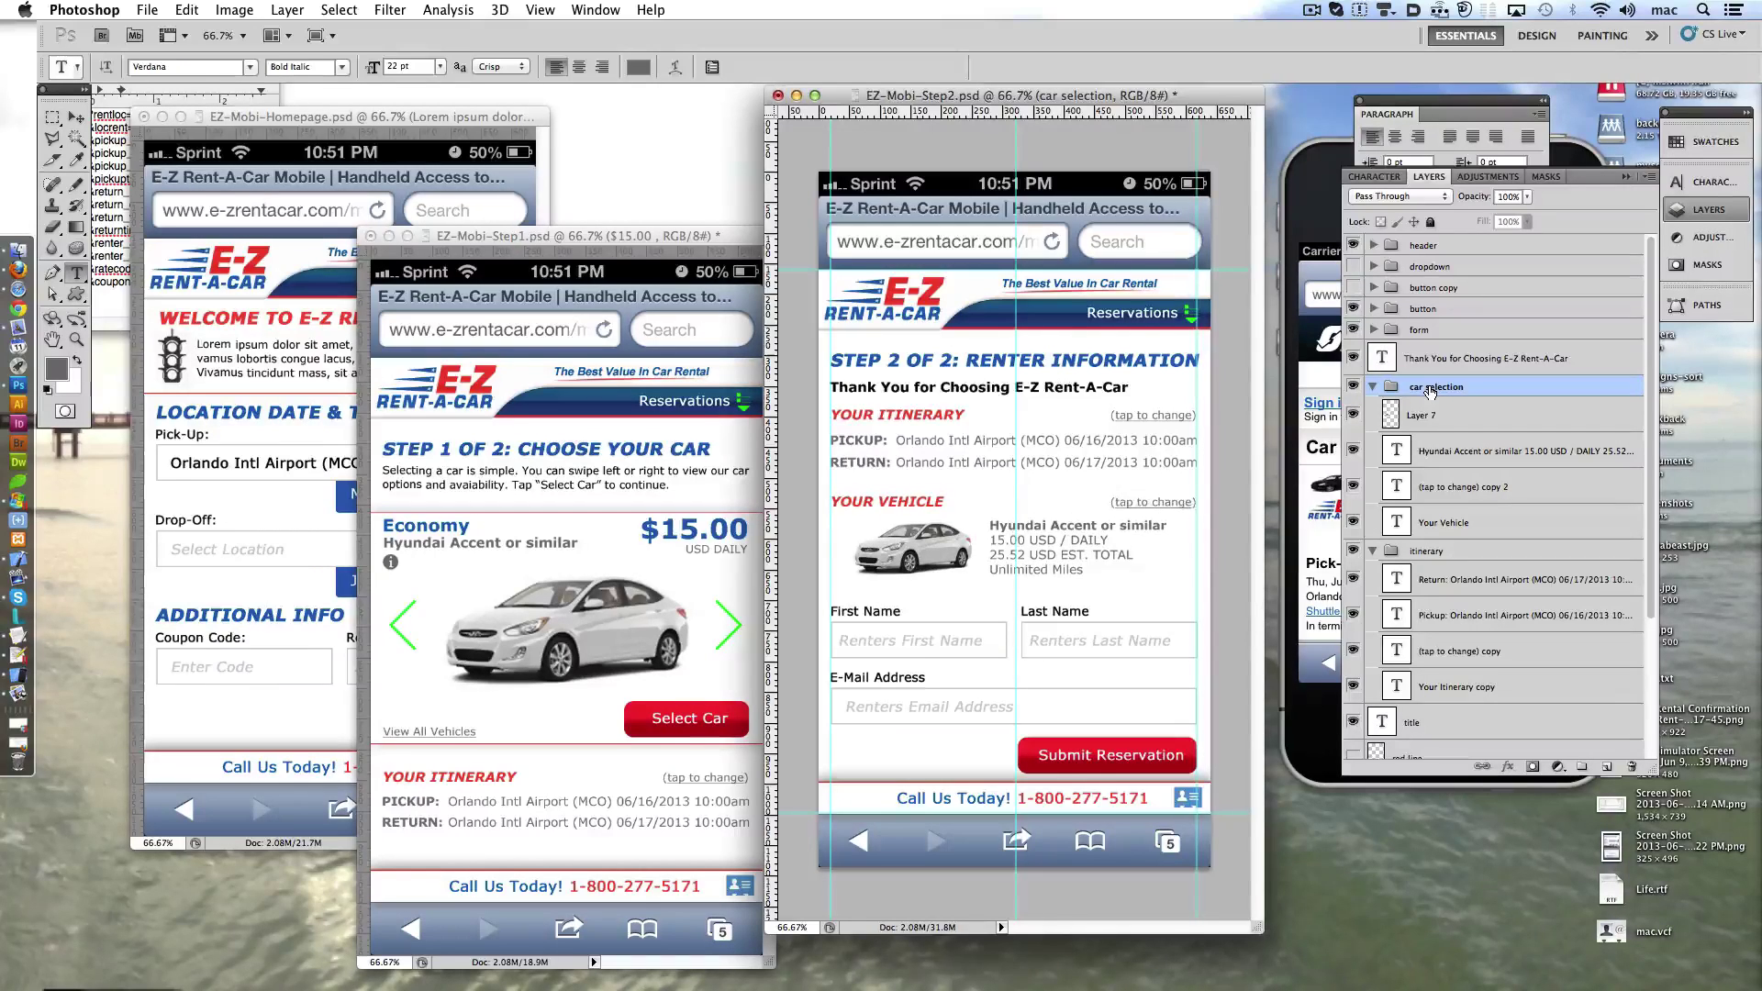
pyautogui.press('shift+super+Up')
pyautogui.click(1373, 386)
pyautogui.click(1374, 407)
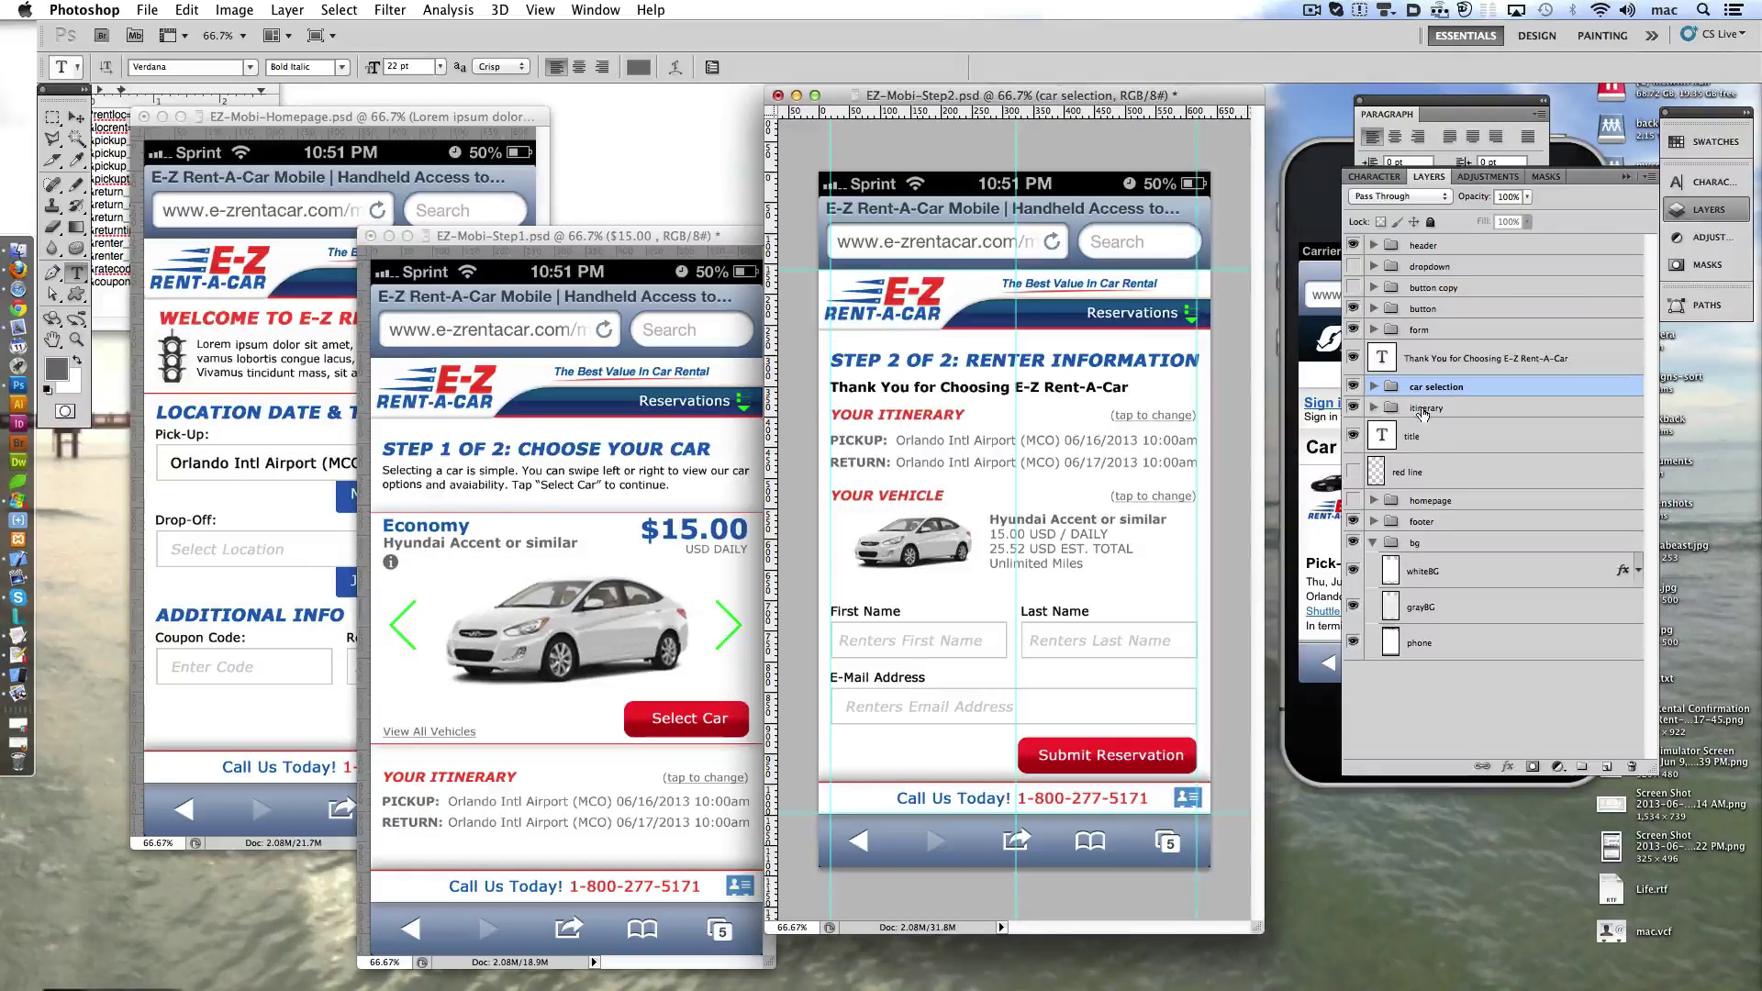
pyautogui.press('shift+super+Down')
pyautogui.press('shift+super+Down')
pyautogui.press('shift+super+Down')
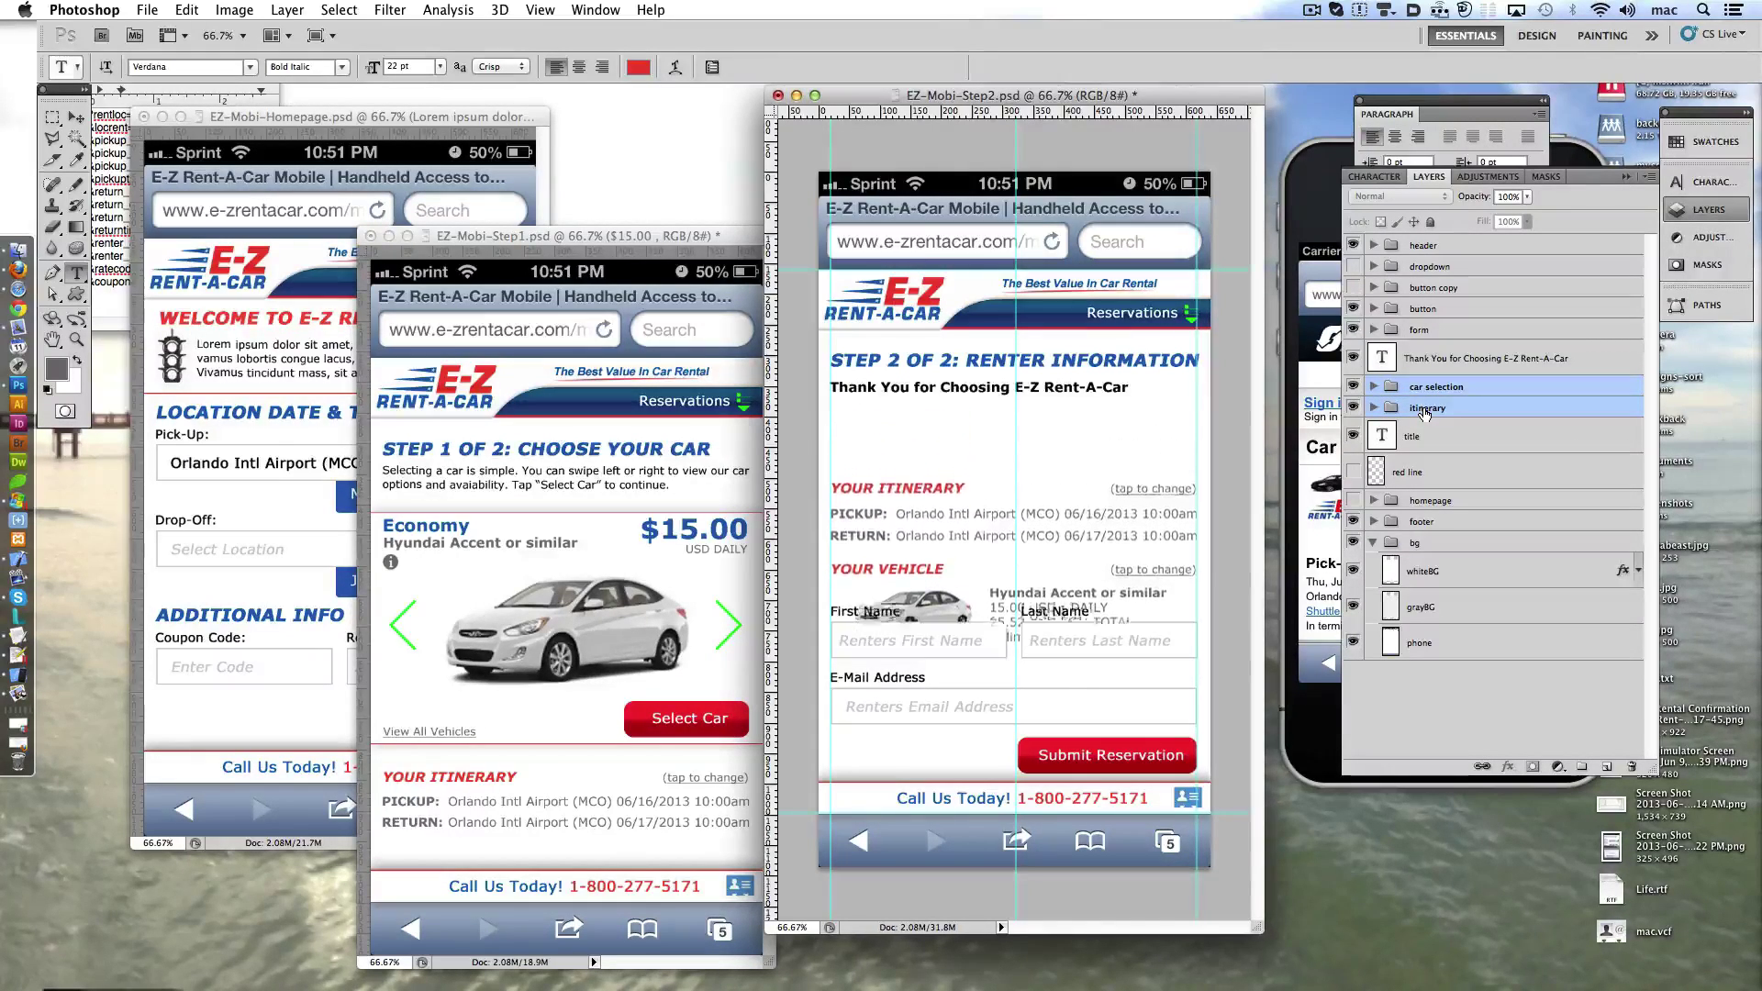
pyautogui.press('shift+super+Down')
pyautogui.hotkey('shift', 'Up')
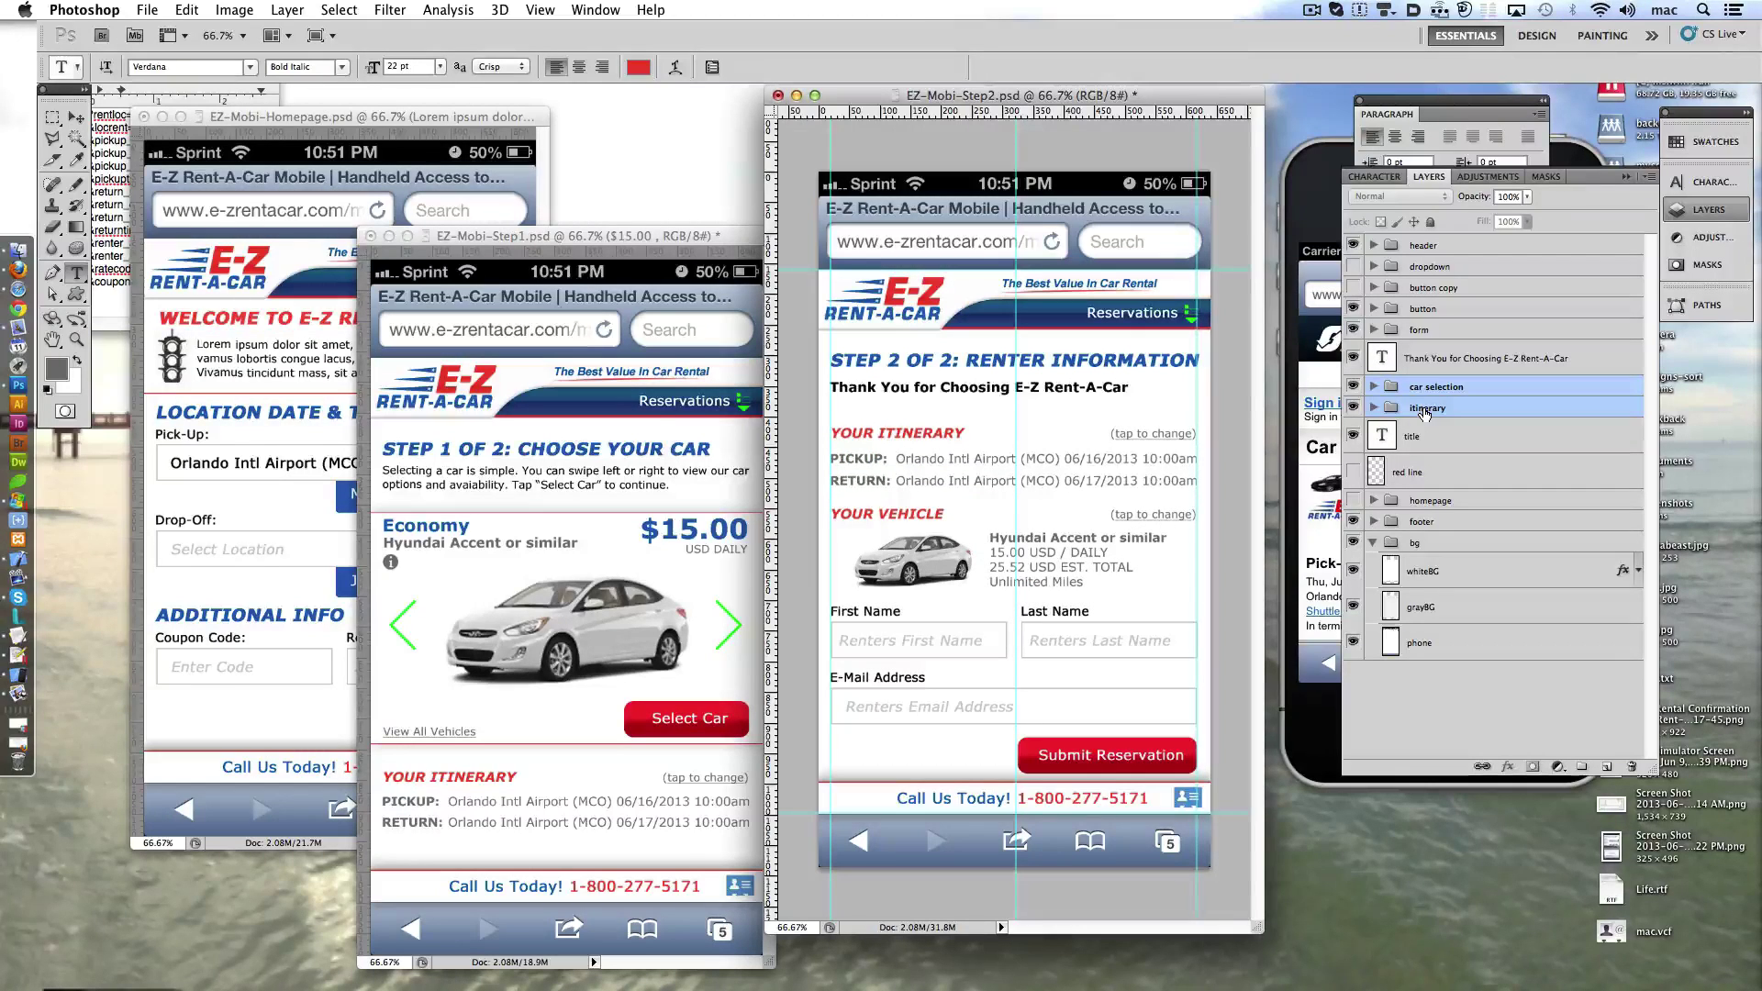
pyautogui.hotkey('shift', 'Up')
pyautogui.hotkey('shift', 'Up')
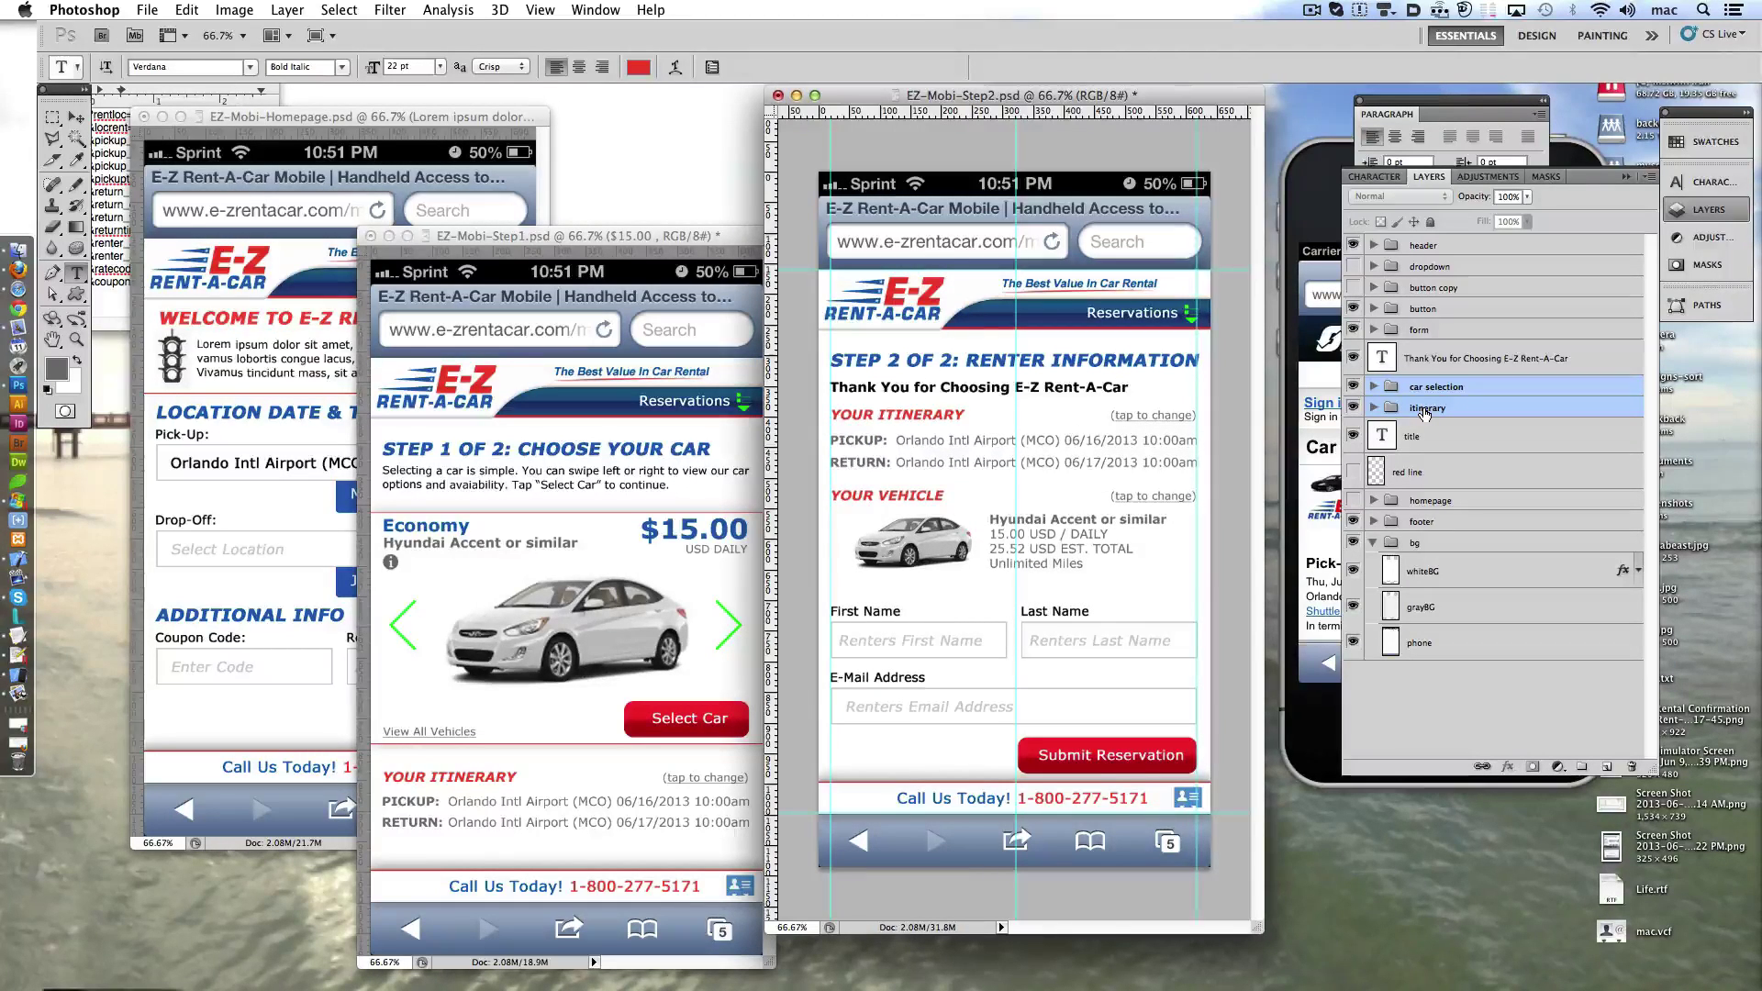
# - Reposition the red divider line just below the Return line, above Your Vehicle
pyautogui.click(1456, 472)
pyautogui.hotkey('shift', 'Up')
pyautogui.hotkey('shift', 'Up')
pyautogui.hotkey('shift', 'Up')
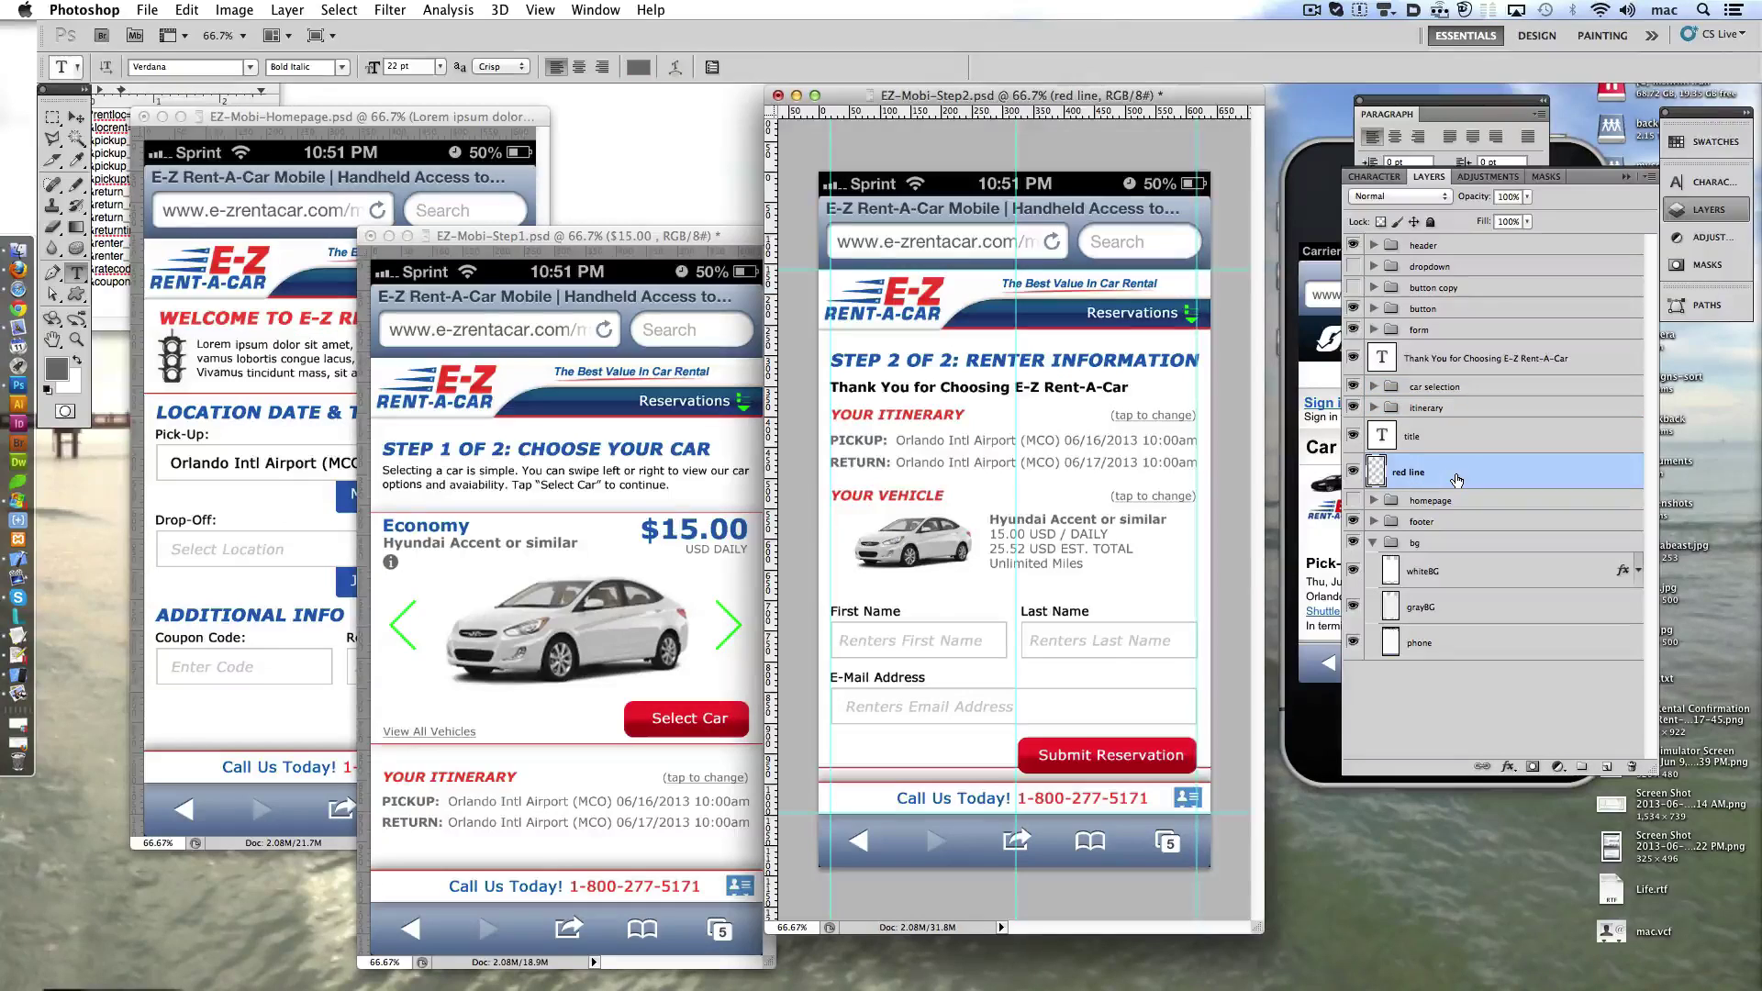
pyautogui.hotkey('shift', 'Up')
pyautogui.hotkey('shift', 'Up')
pyautogui.hotkey('shift', 'Up')
pyautogui.hotkey('shift', 'Up')
pyautogui.hotkey('shift', 'Up')
pyautogui.hotkey('shift', 'Up')
pyautogui.hotkey('shift', 'Up')
pyautogui.hotkey('shift', 'Up')
pyautogui.hotkey('shift', 'Up')
pyautogui.hotkey('shift', 'Up')
pyautogui.hotkey('shift', 'Up')
pyautogui.hotkey('shift', 'Up')
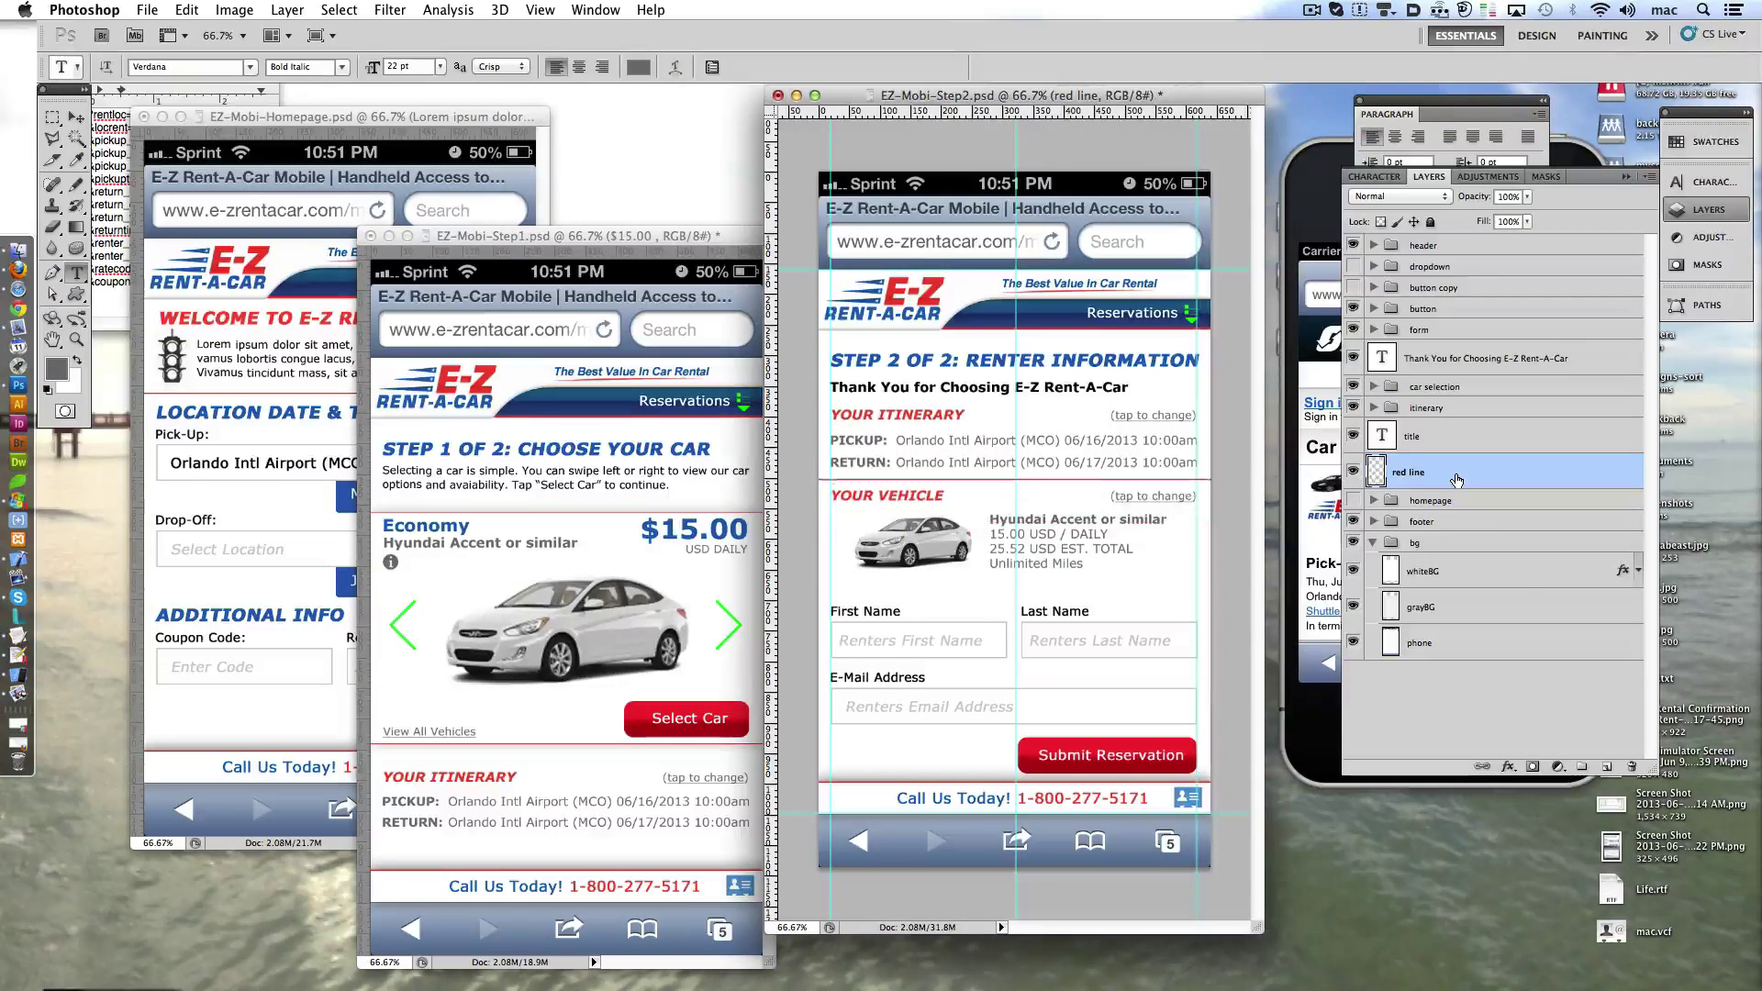
pyautogui.hotkey('shift', 'Up')
pyautogui.hotkey('shift', 'Up')
pyautogui.hotkey('shift', 'Up')
pyautogui.hotkey('shift', 'Up')
pyautogui.hotkey('shift', 'Up')
pyautogui.hotkey('shift', 'Up')
pyautogui.hotkey('shift', 'Down')
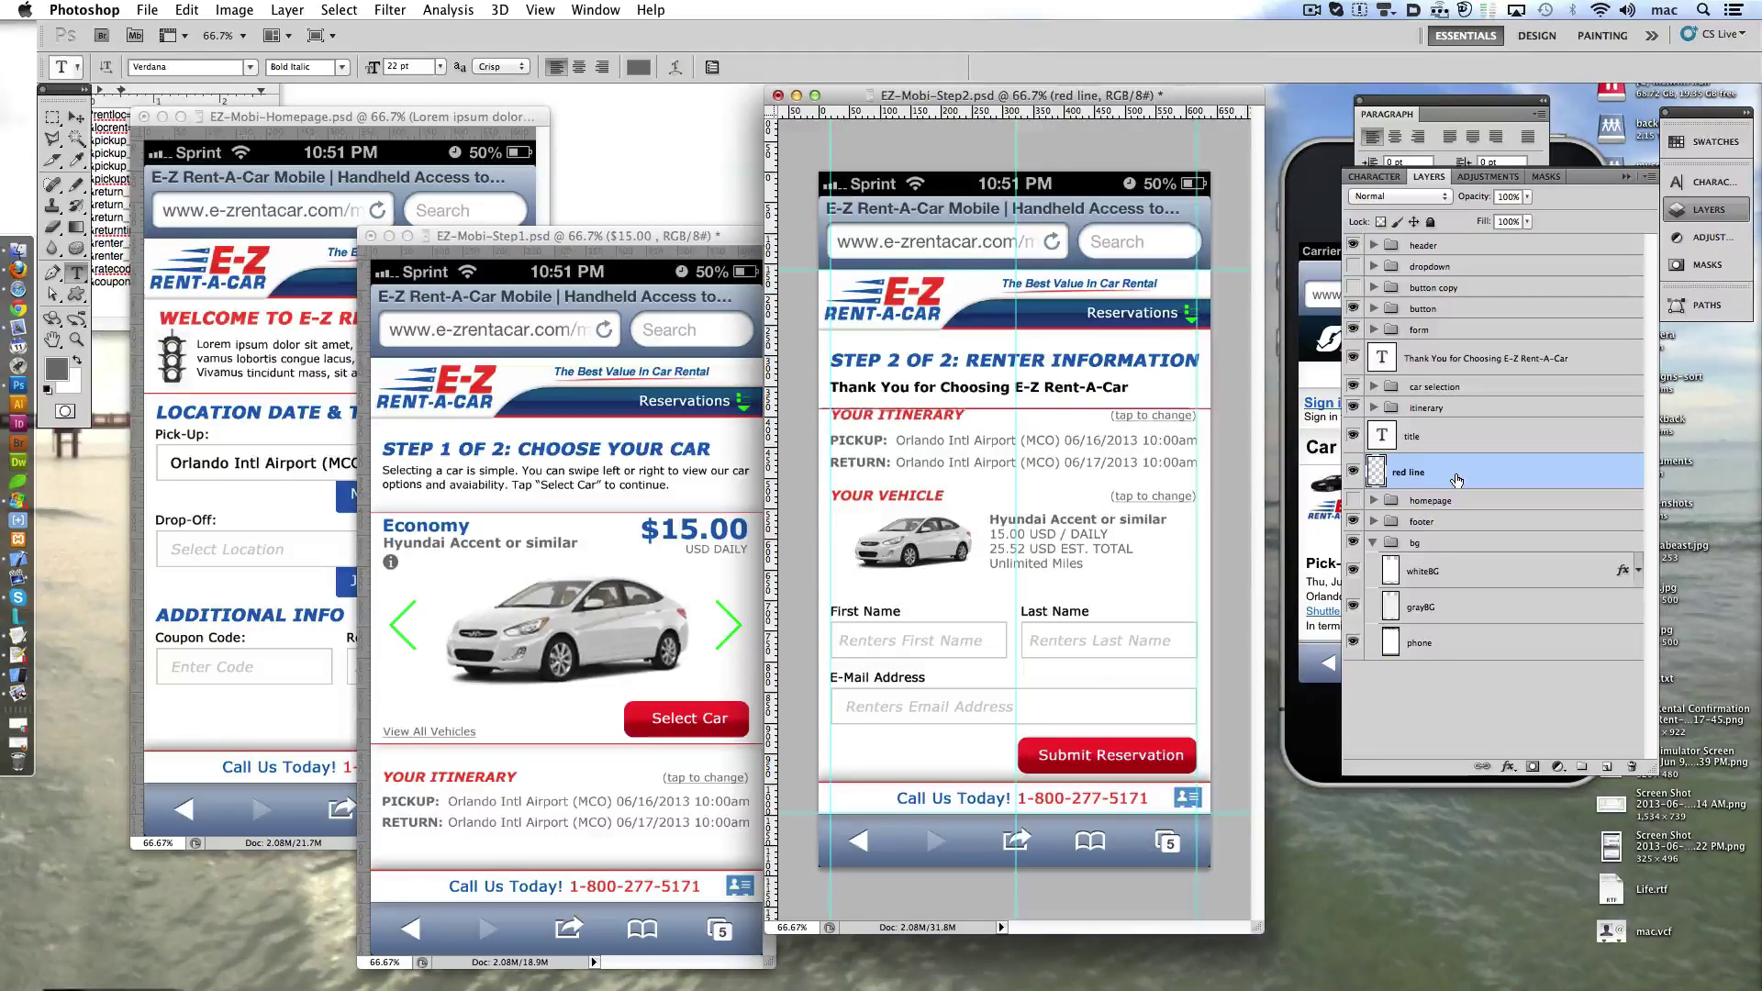
pyautogui.hotkey('shift', 'Down')
pyautogui.hotkey('shift', 'Down')
pyautogui.hotkey('shift', 'Down')
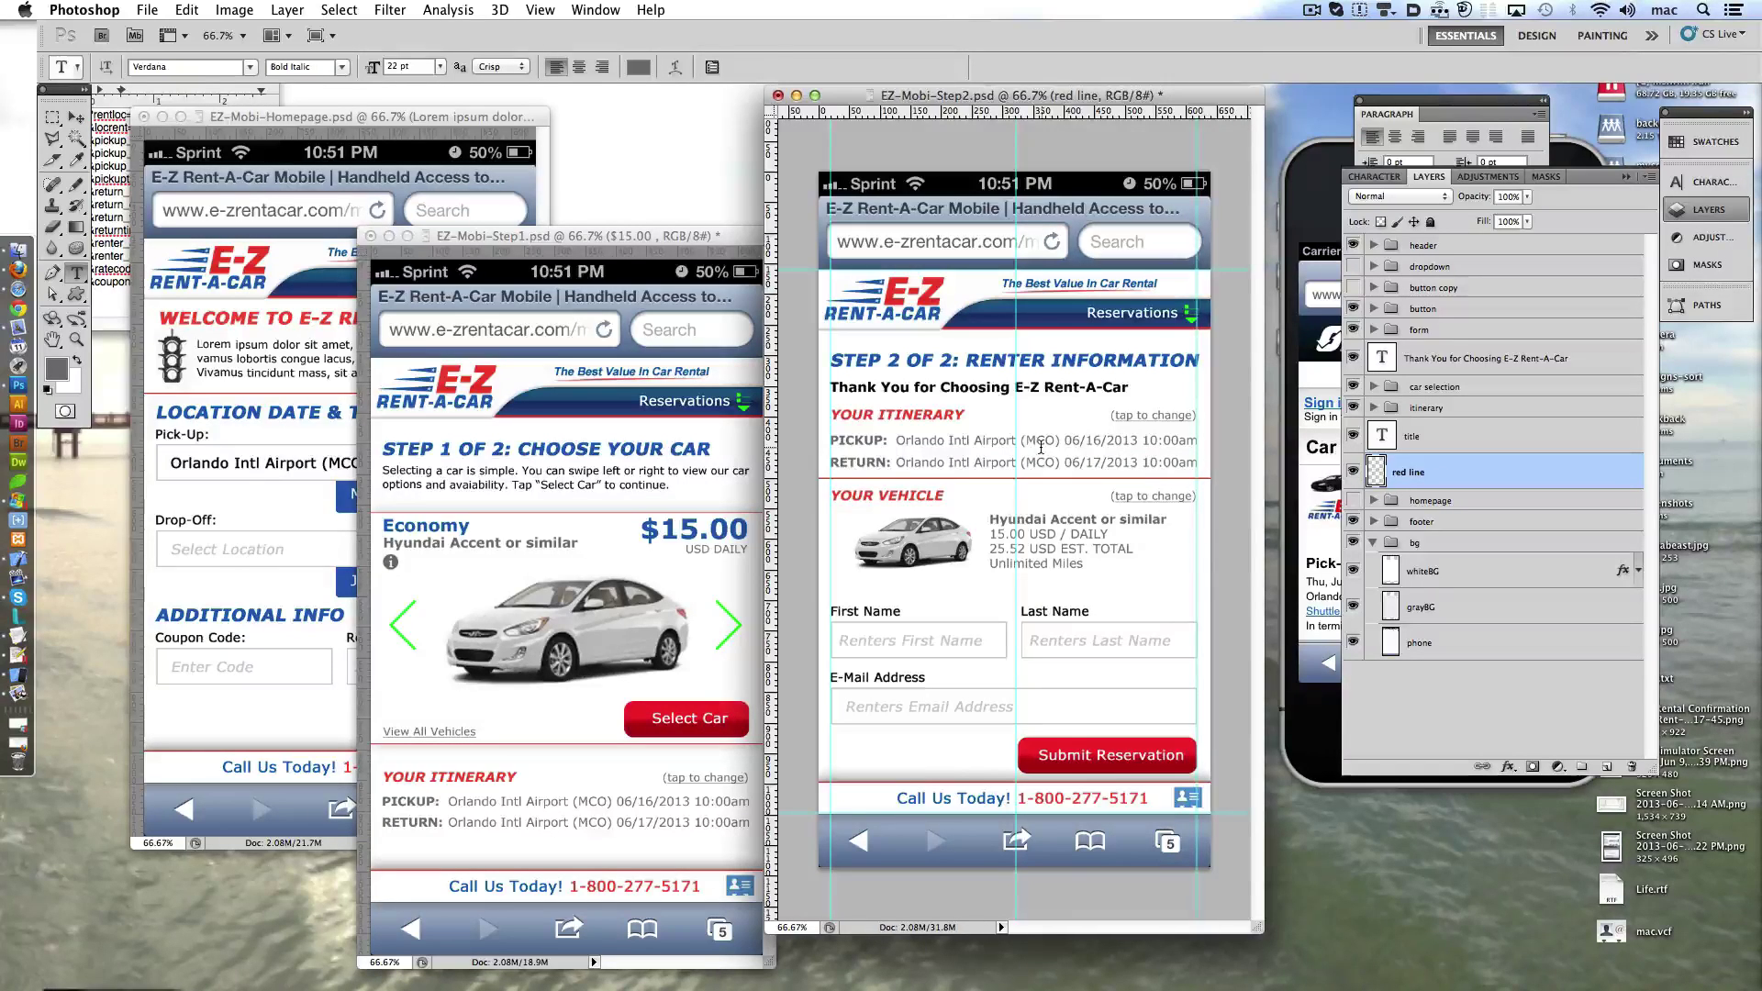
# - Nudge the itinerary lines, vehicle section and form fields slightly higher on the page
pyautogui.click(993, 459)
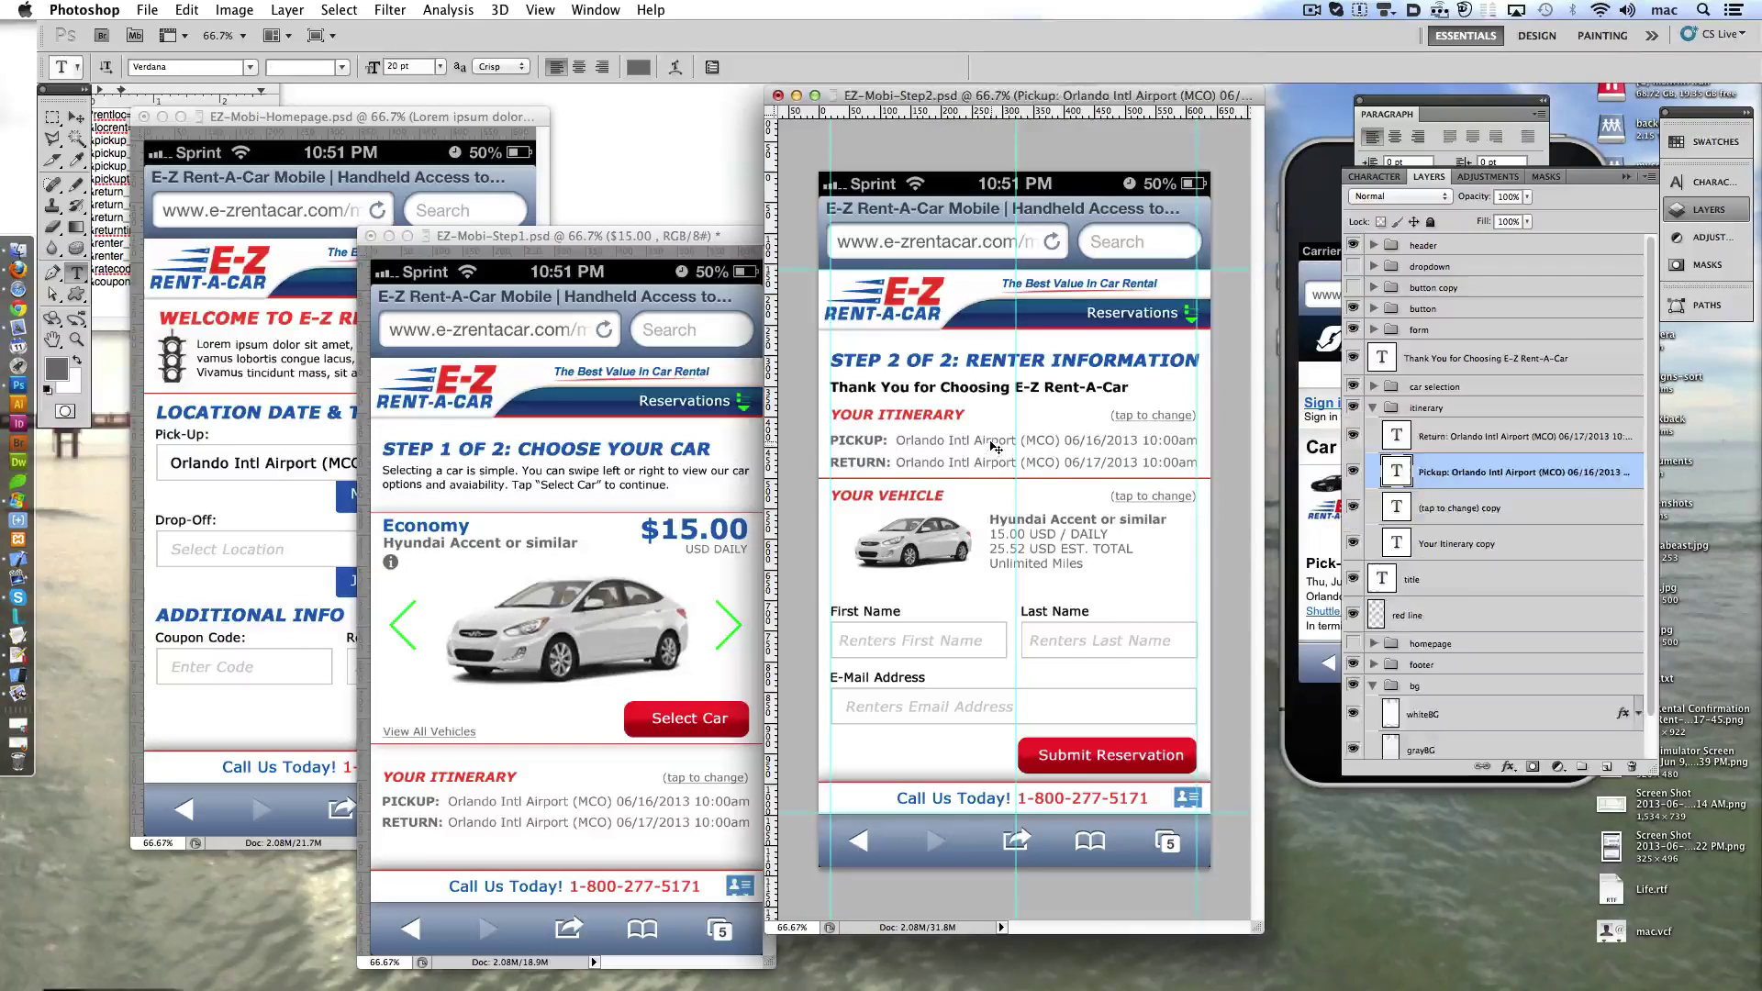
pyautogui.keyDown('ctrl'); pyautogui.keyDown('shift'); pyautogui.click(999, 442); pyautogui.keyUp('shift'); pyautogui.keyUp('ctrl')
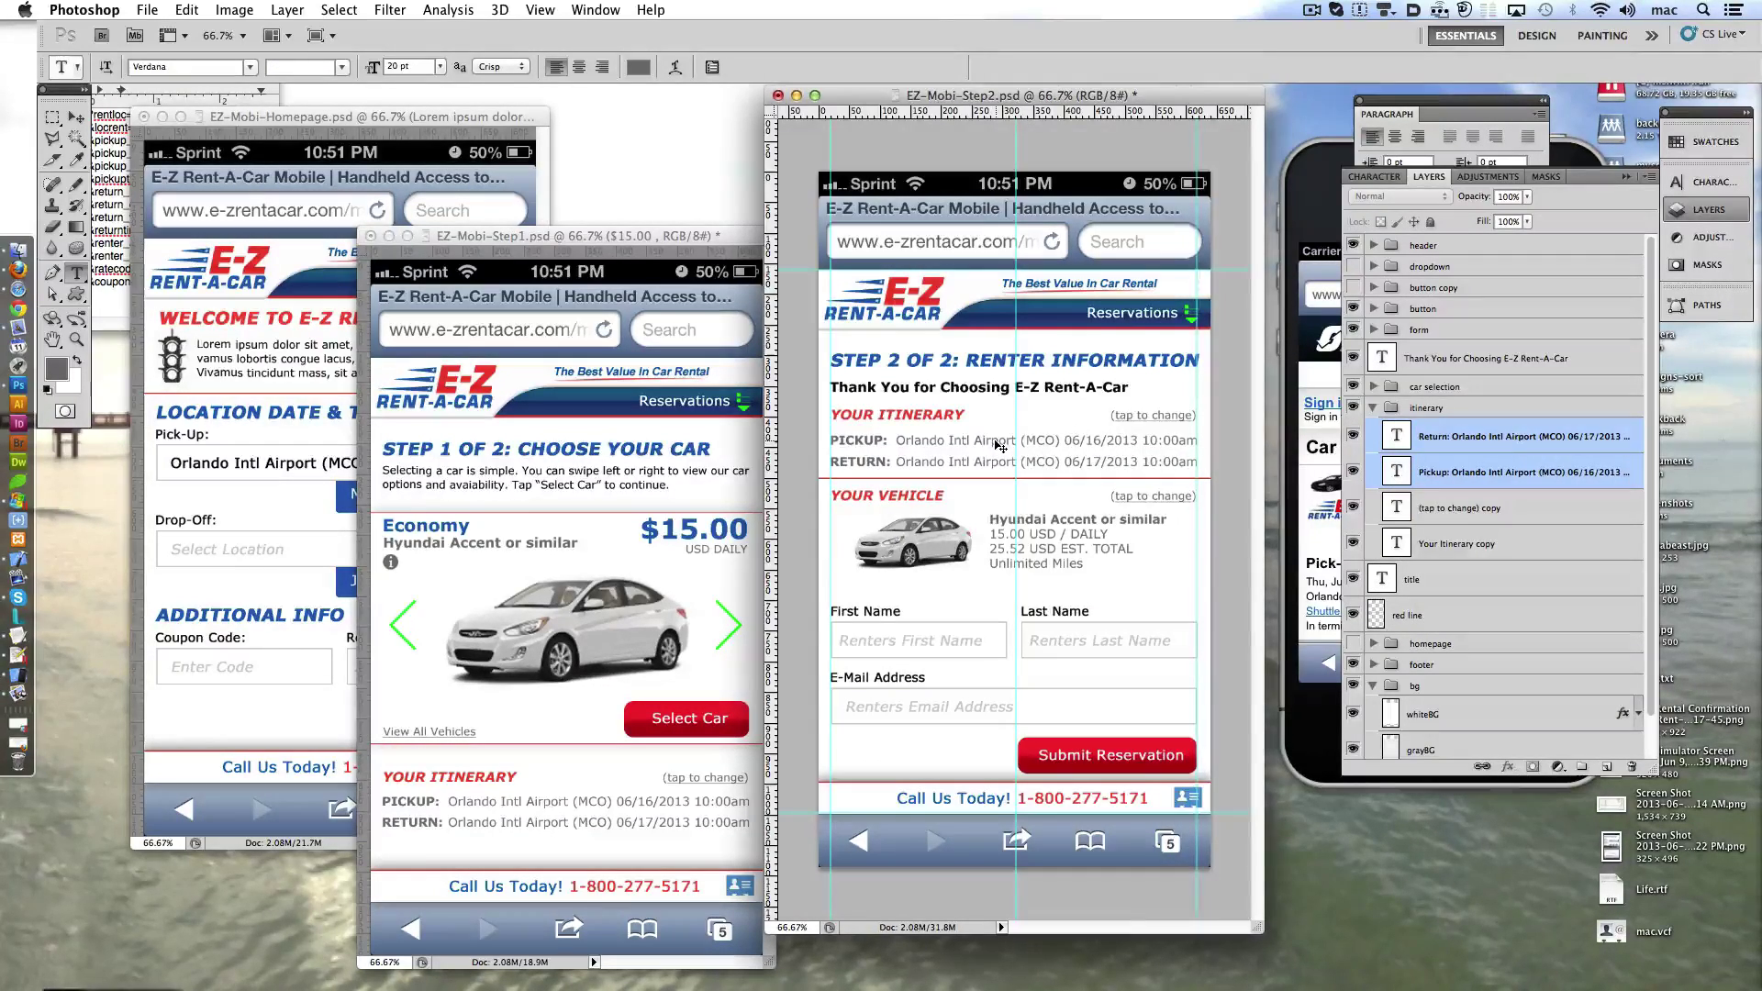
pyautogui.press('Up')
pyautogui.click(1446, 622)
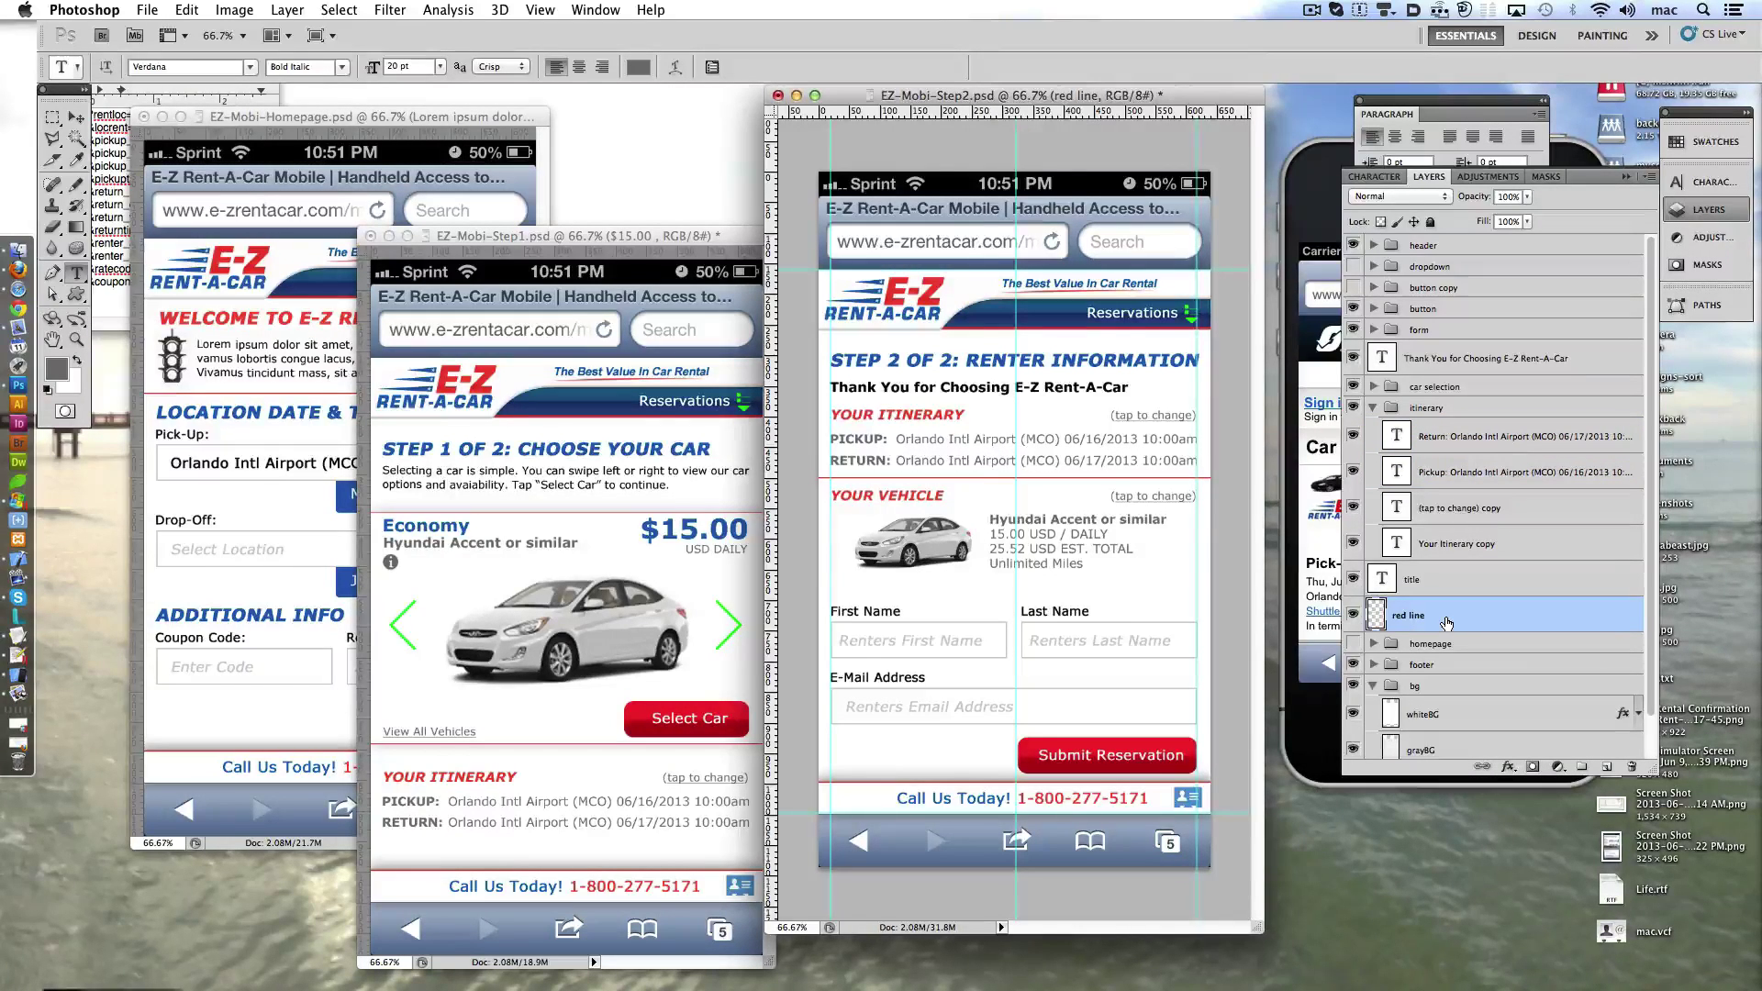
pyautogui.click(1373, 386)
pyautogui.click(1437, 386)
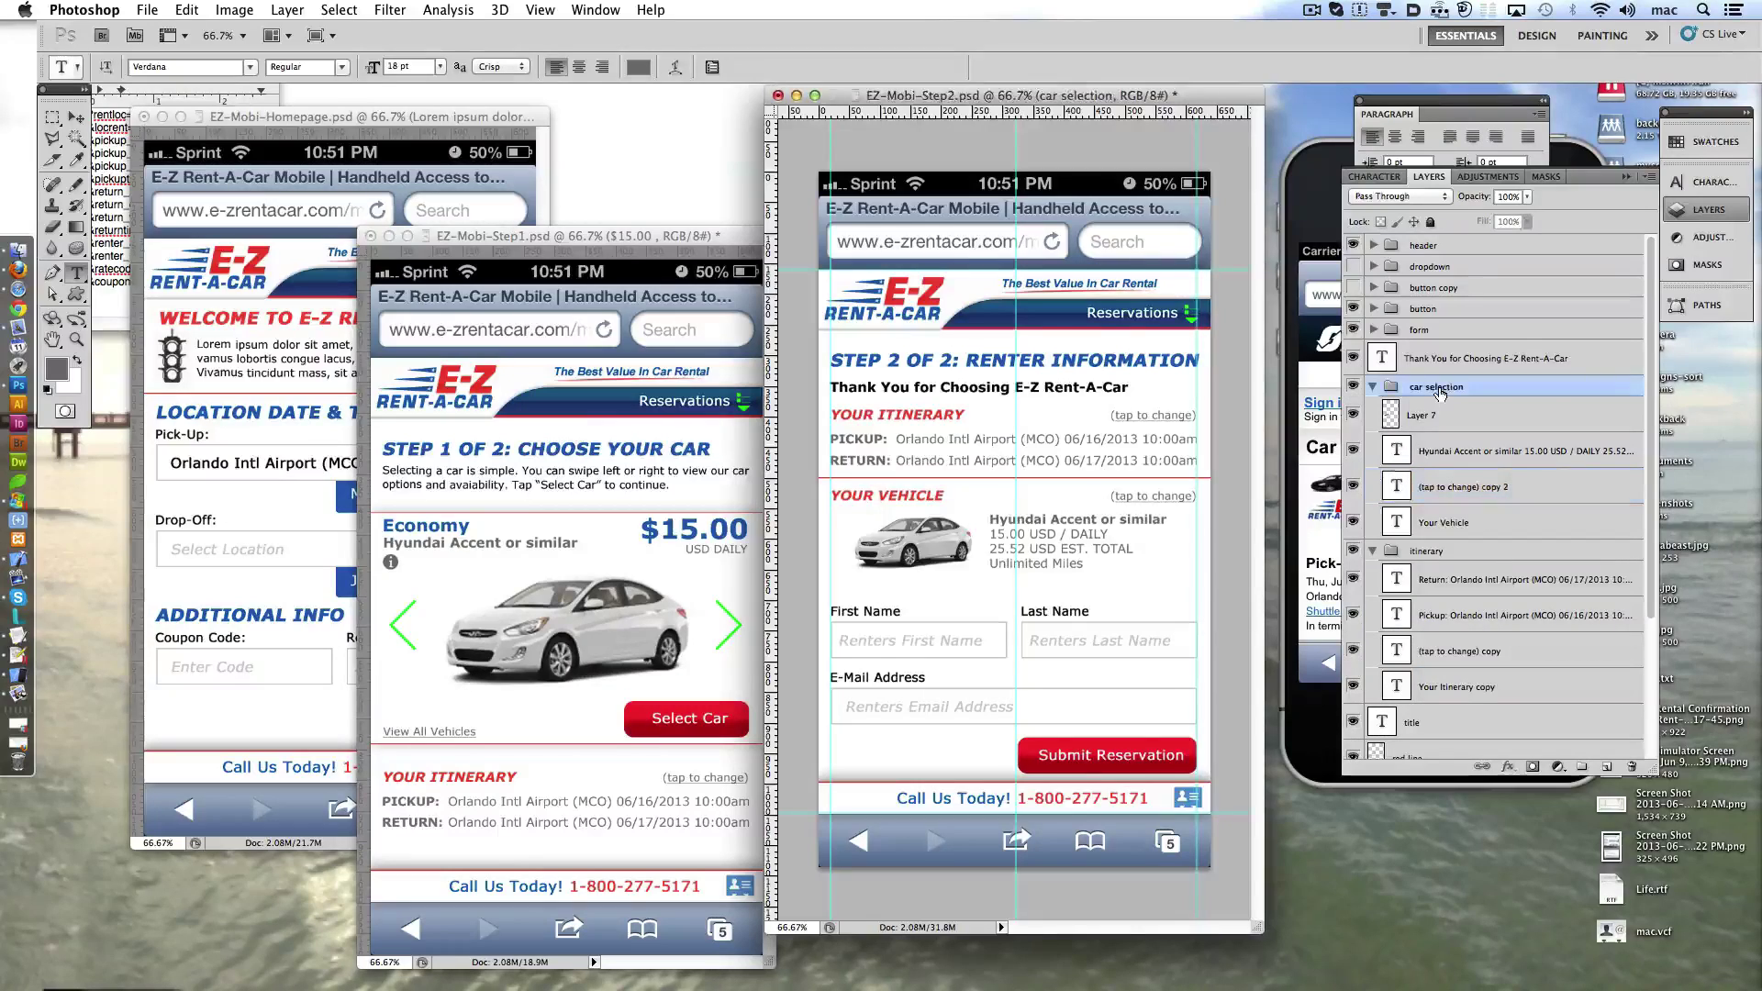
pyautogui.press('Up')
pyautogui.press('Up')
pyautogui.press('Up')
pyautogui.press('Up')
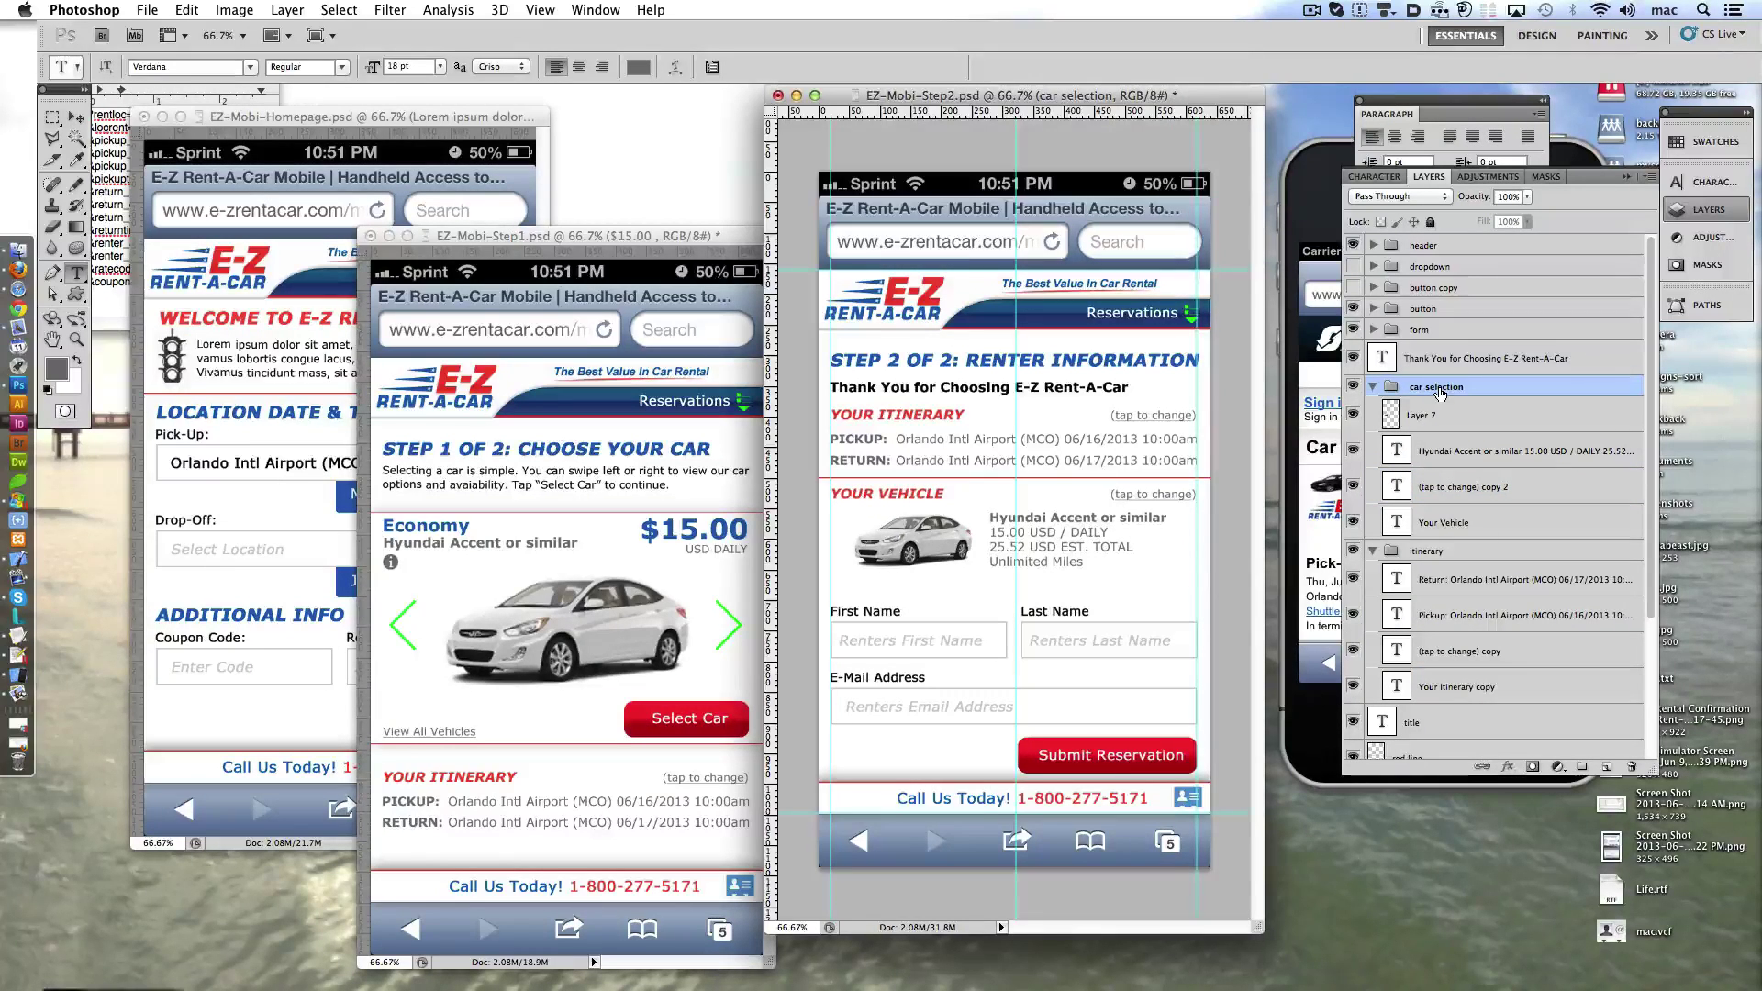
pyautogui.click(1373, 387)
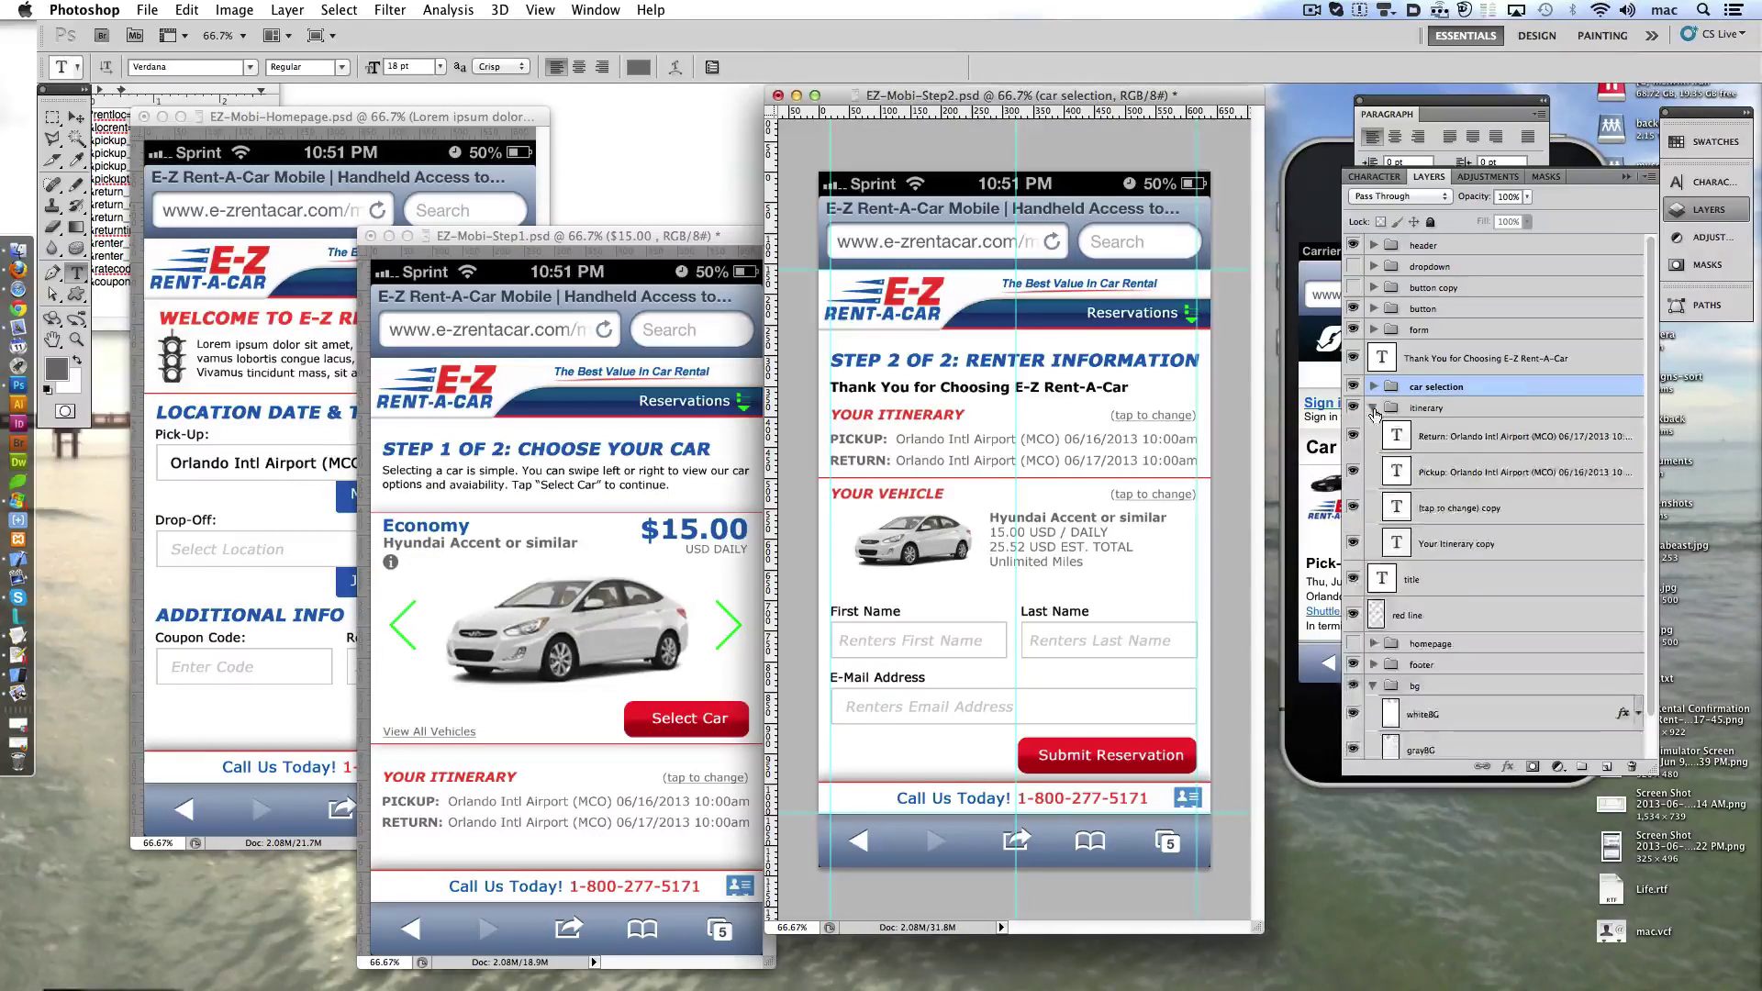
pyautogui.click(1418, 330)
pyautogui.press('Up')
pyautogui.press('Up')
pyautogui.press('Up')
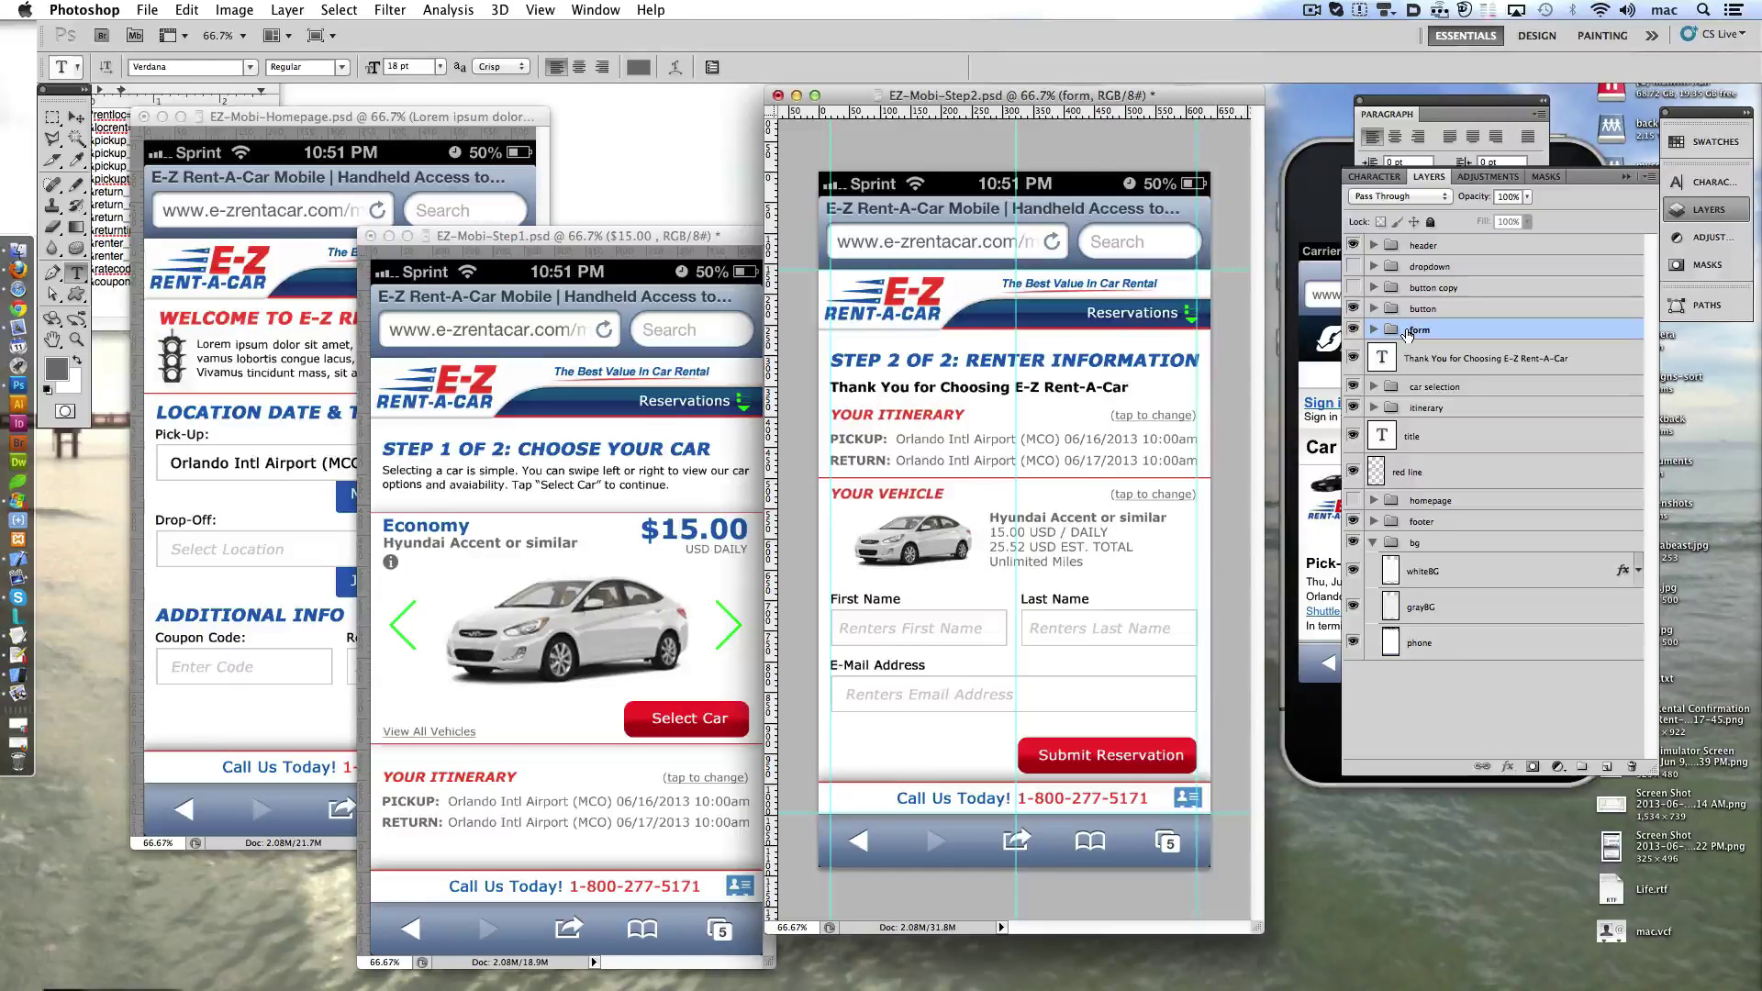
pyautogui.press('Up')
pyautogui.press('Up')
pyautogui.press('Up')
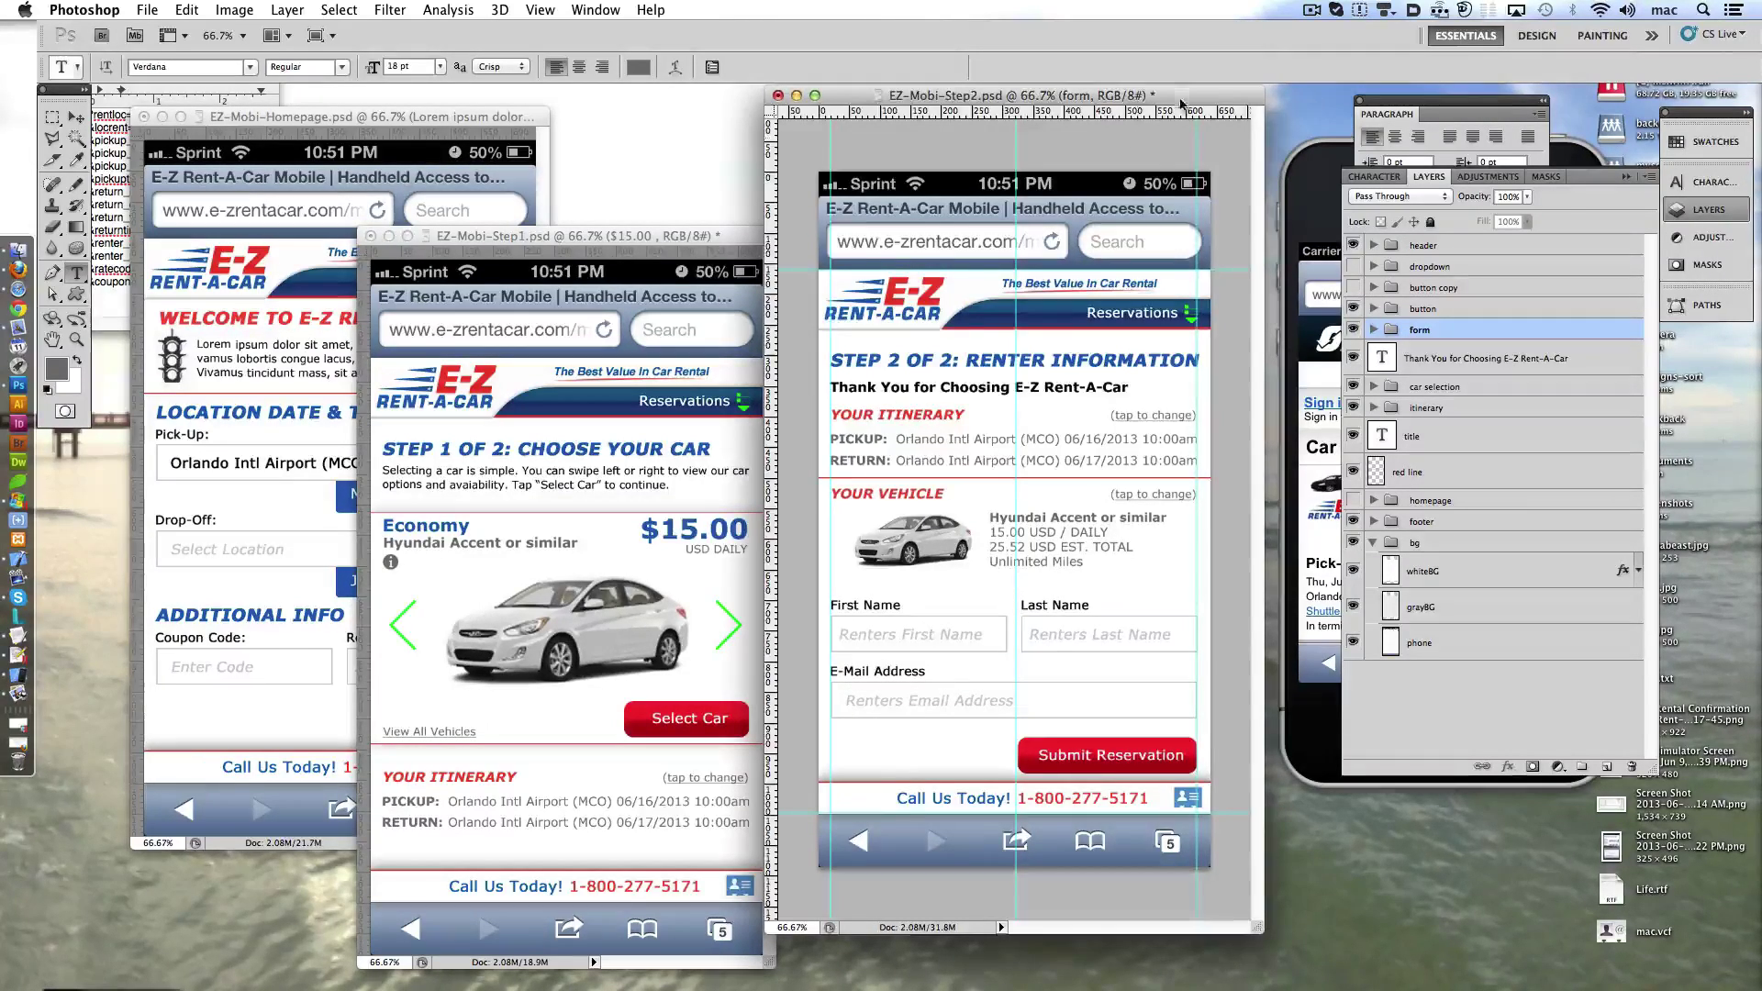
pyautogui.moveTo(1134, 96); pyautogui.dragTo(890, 132)
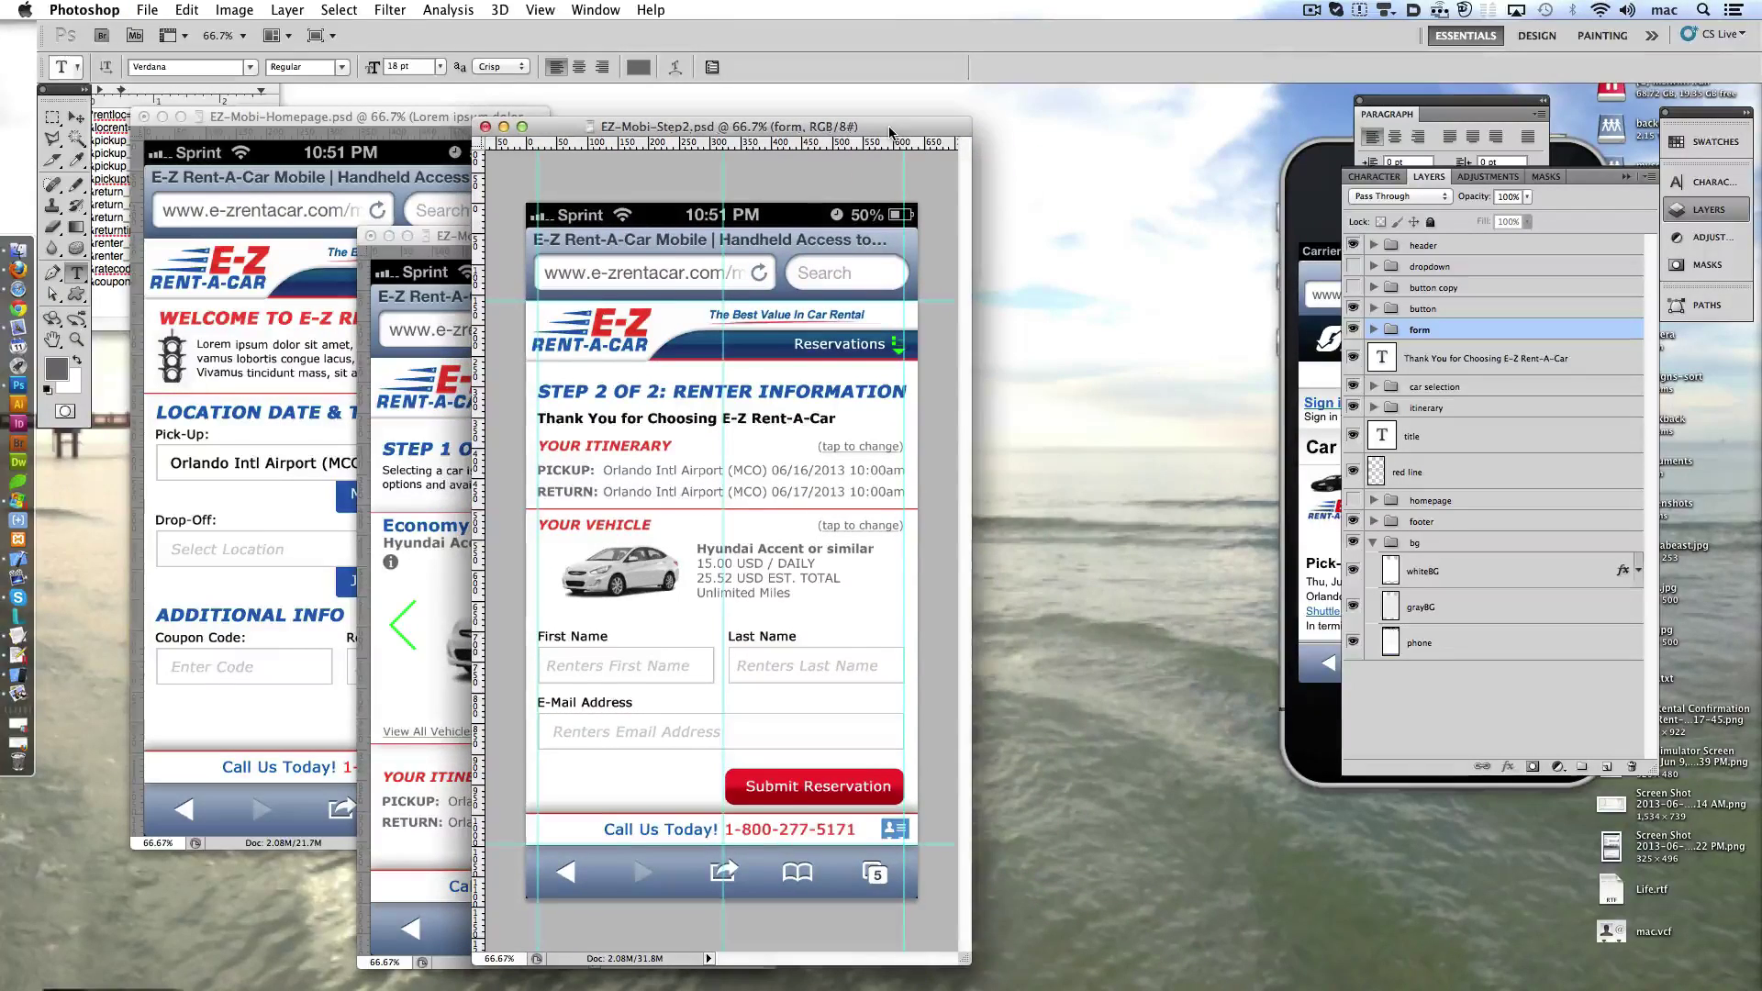
# - Open EZ-Mobi-Step3-Confirm.psd and delete its old itinerary text layer
pyautogui.moveTo(890, 132); pyautogui.dragTo(565, 133)
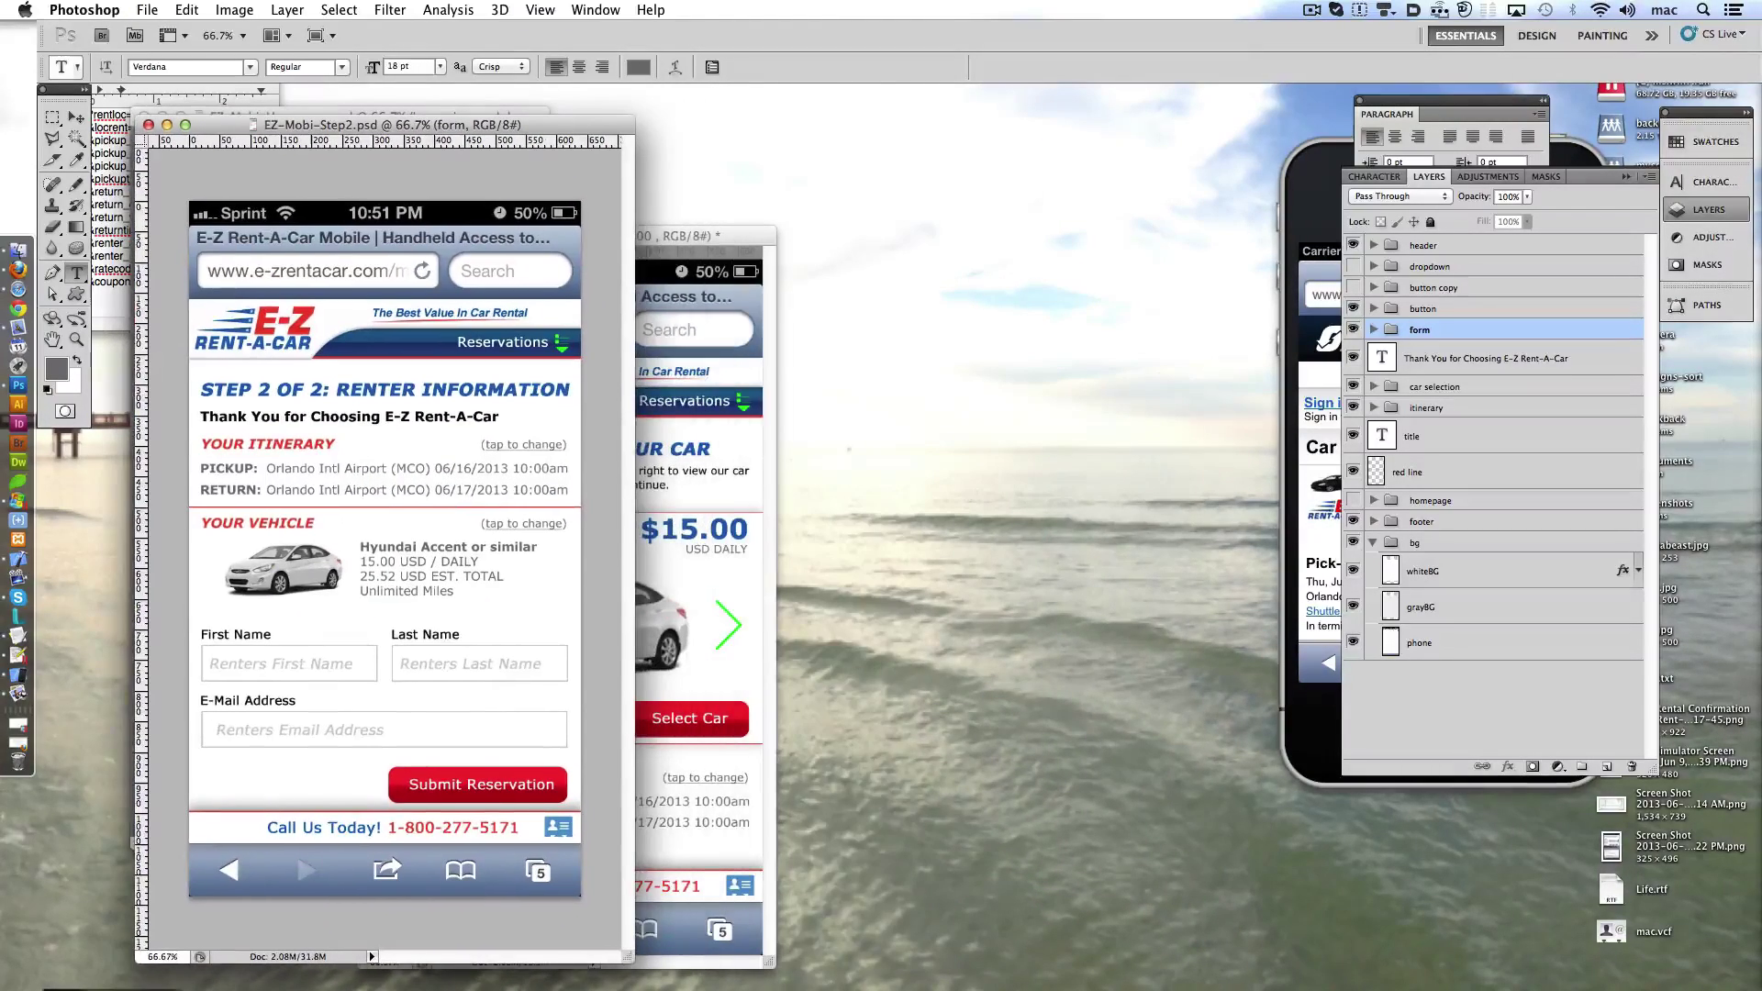
pyautogui.click(147, 9)
pyautogui.moveTo(187, 118)
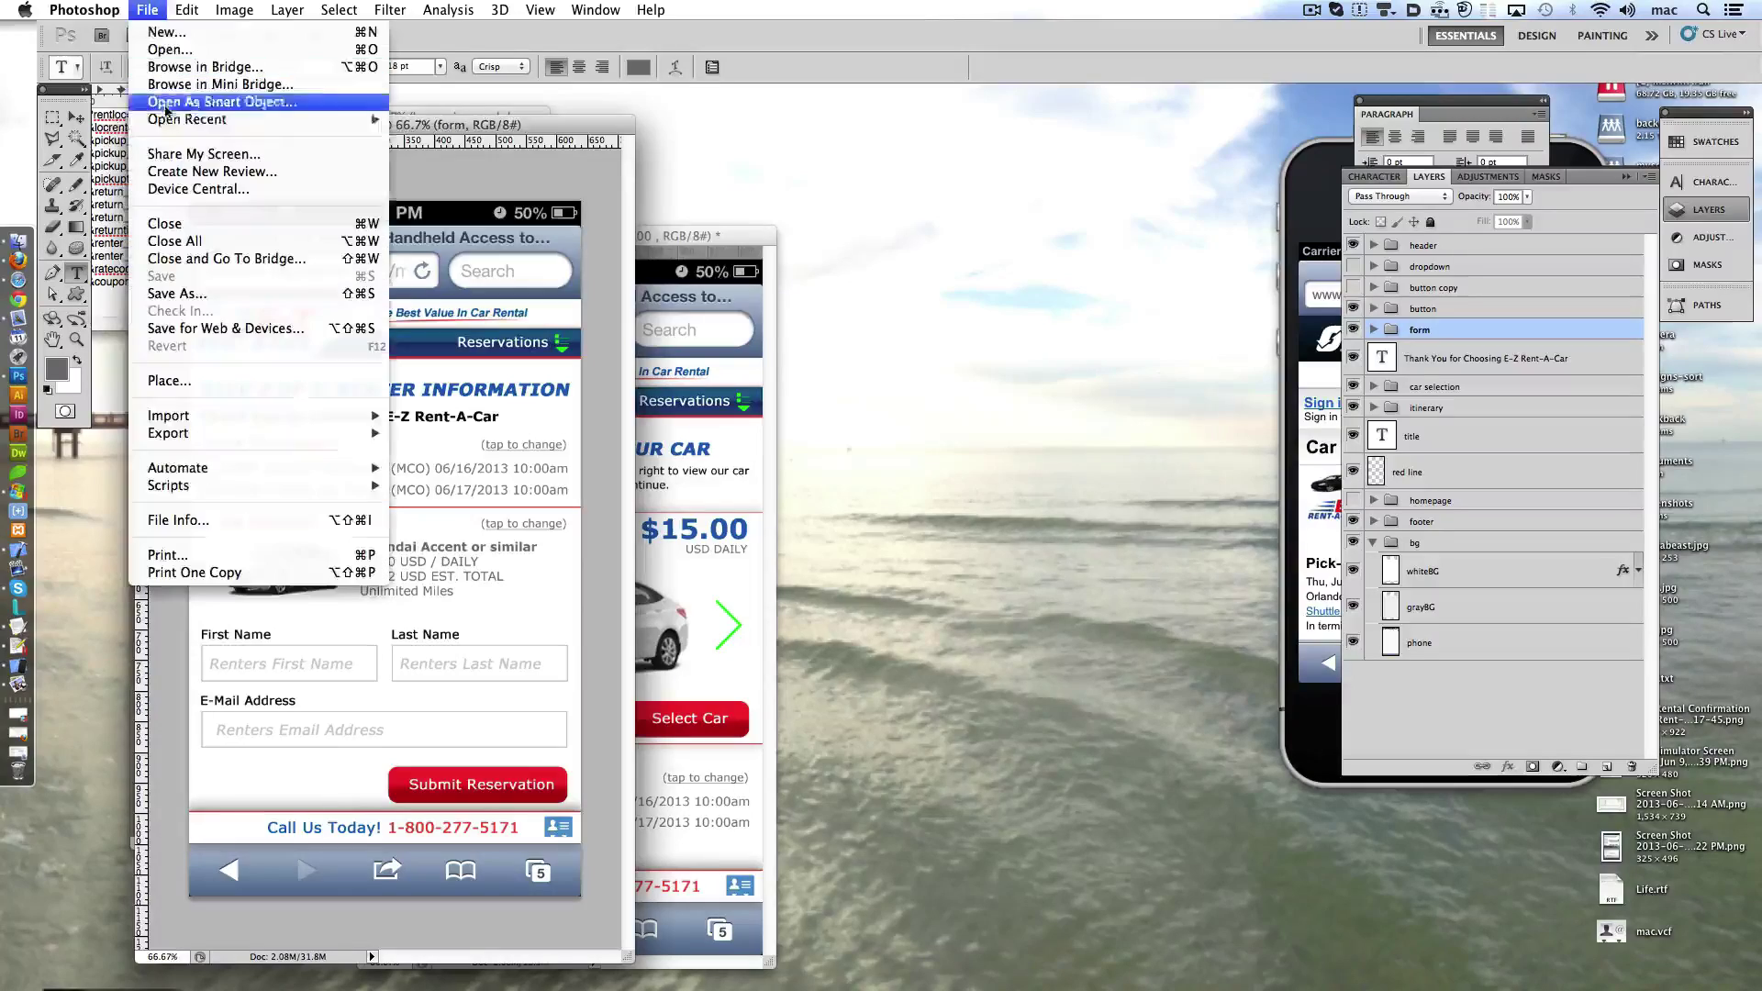
pyautogui.click(495, 153)
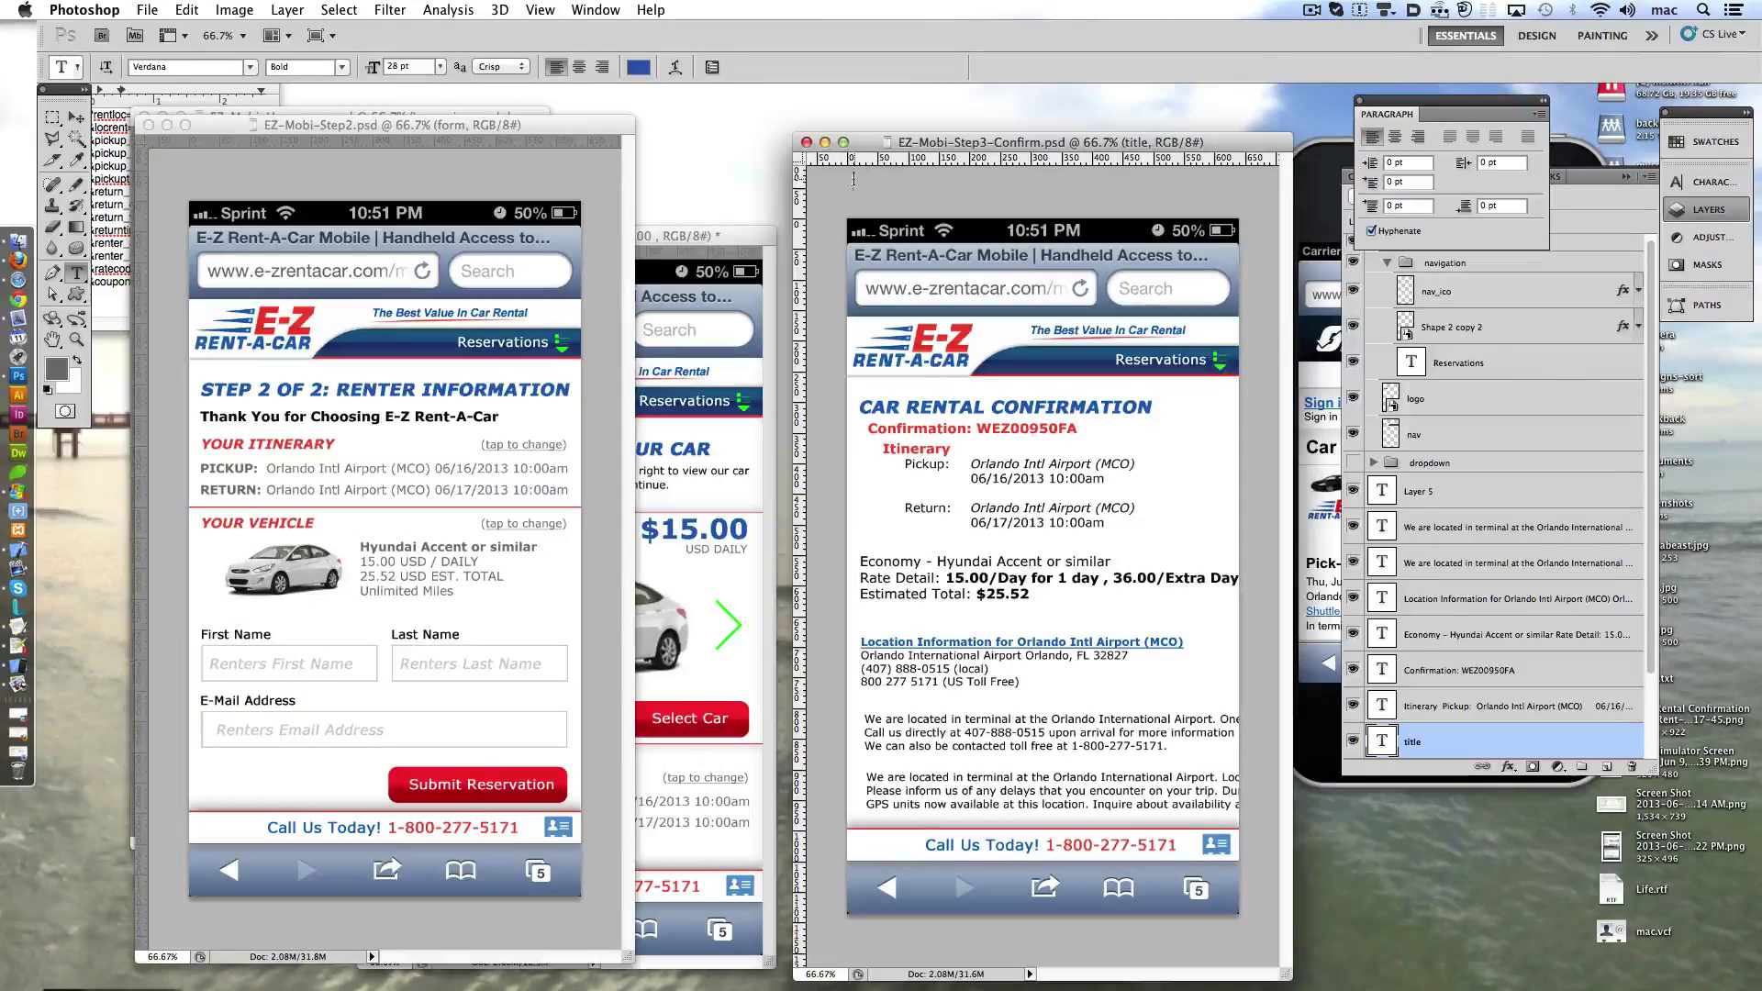
pyautogui.moveTo(919, 141); pyautogui.dragTo(920, 116)
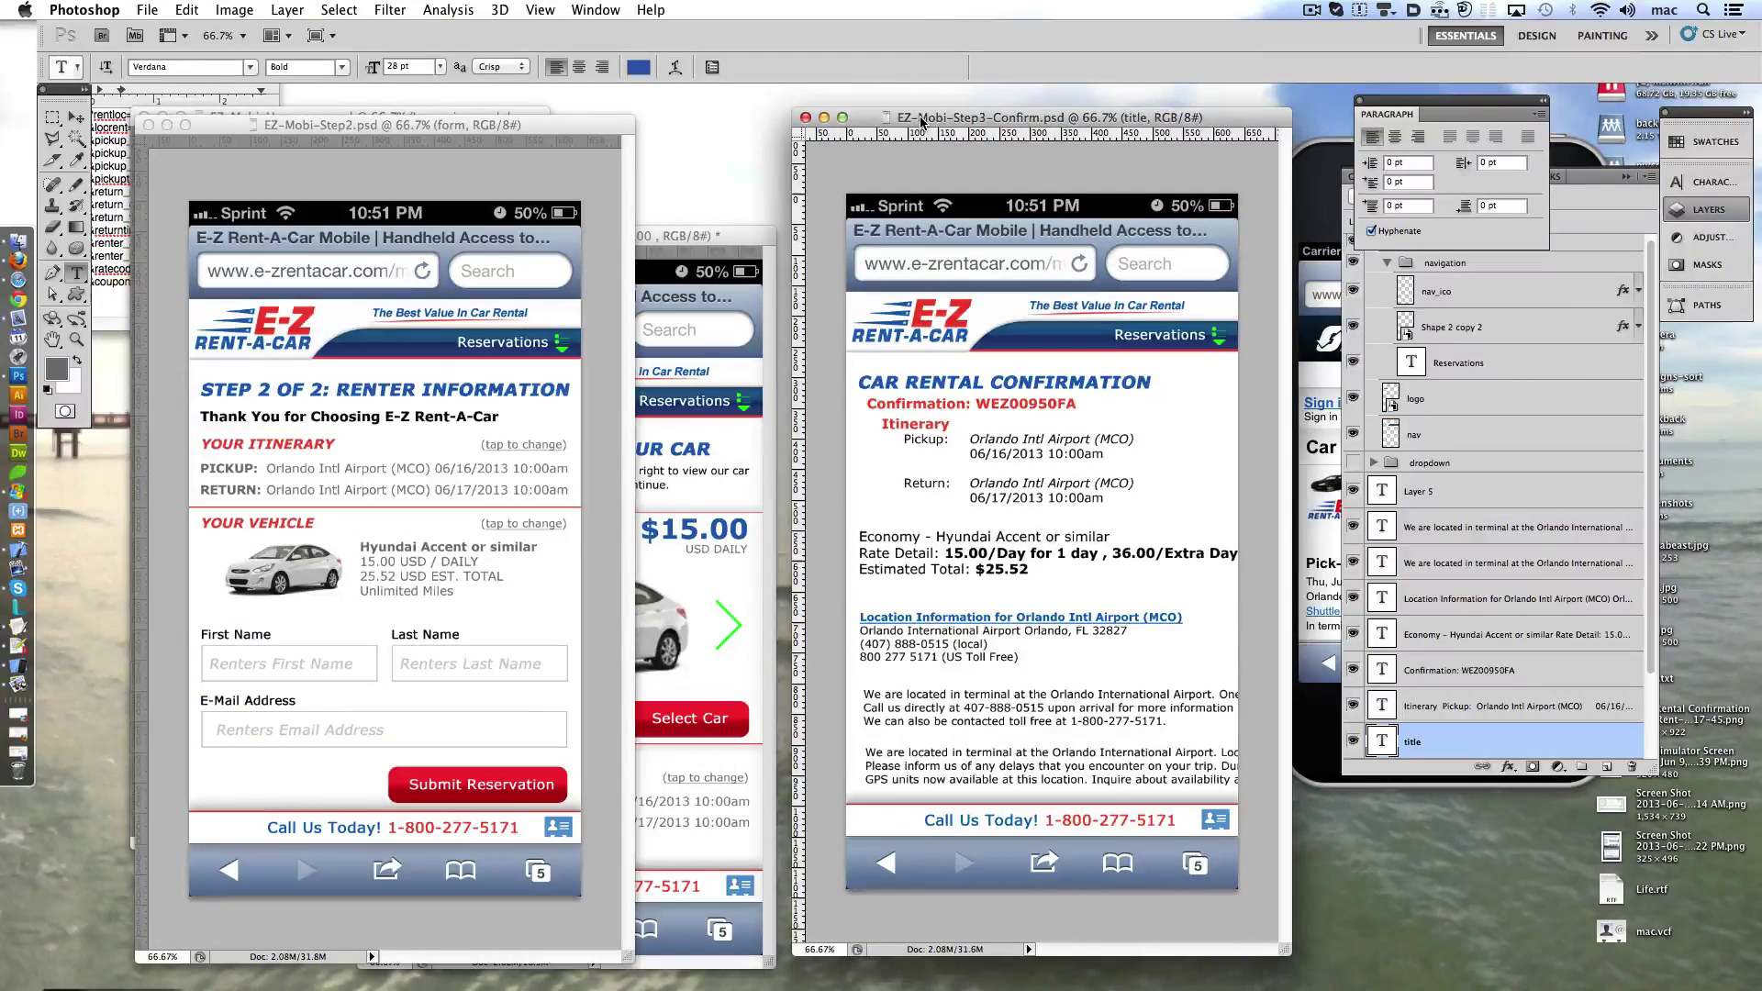
pyautogui.click(918, 718)
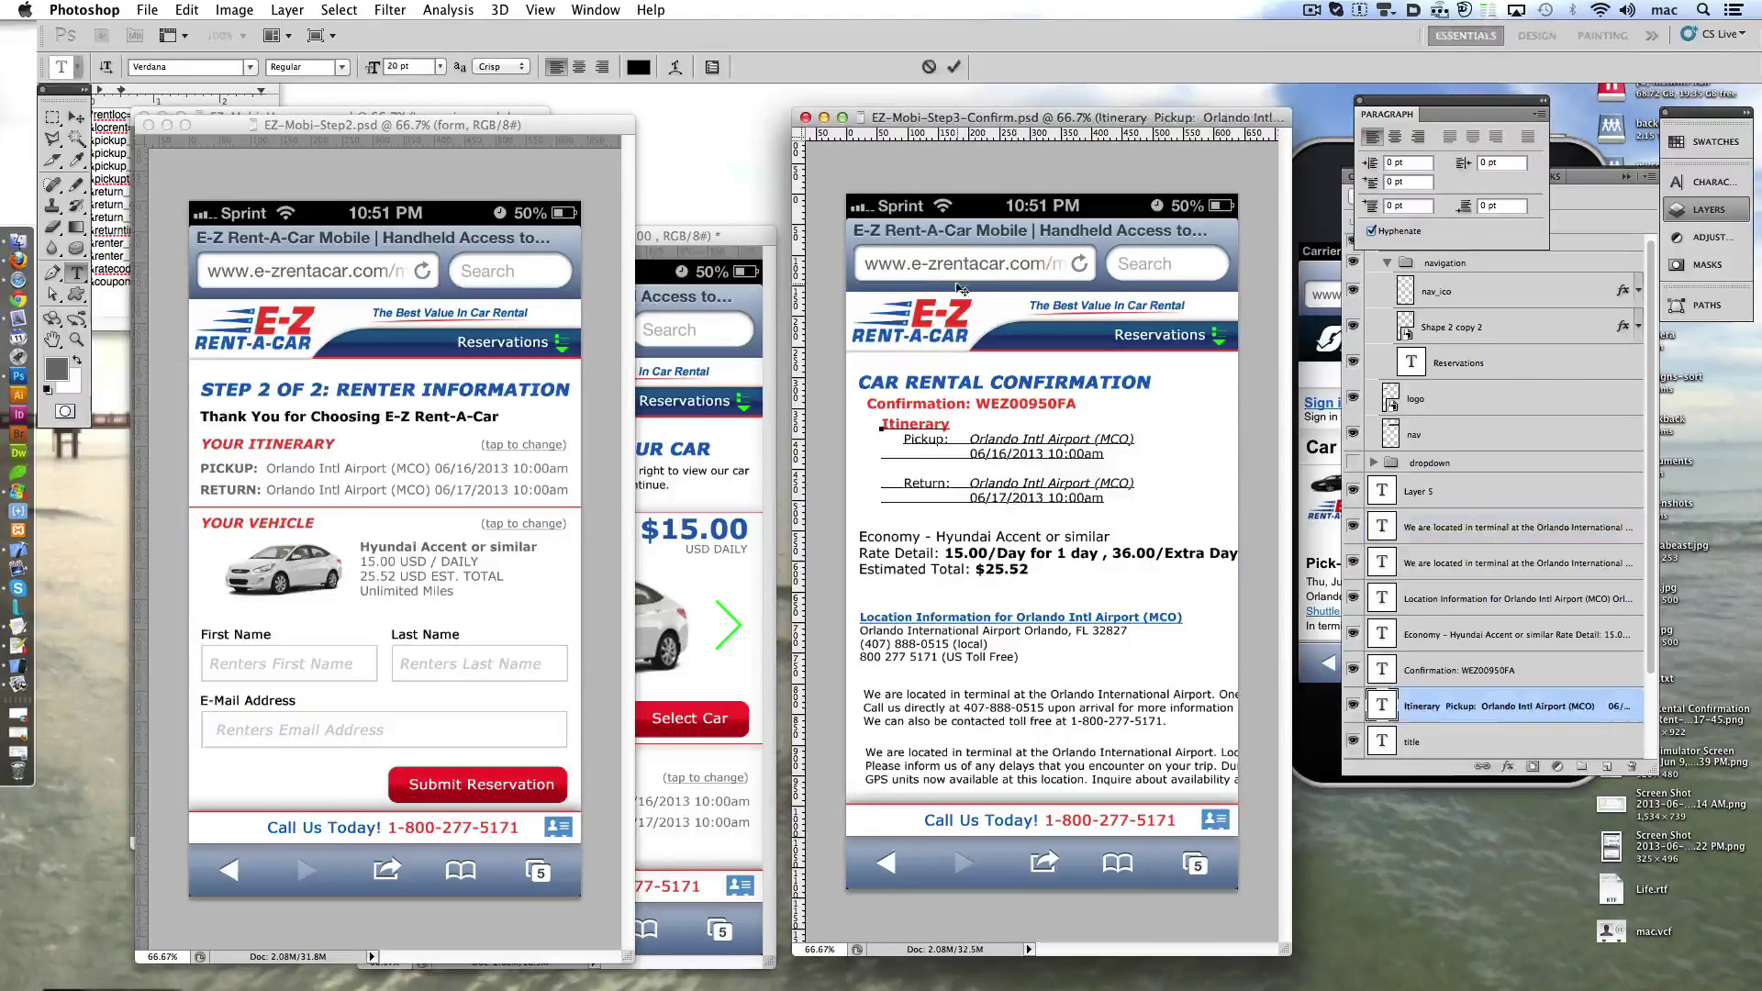
pyautogui.click(1631, 767)
# - In the Step 2 mockup, select the Your Itinerary copy, Pickup and Return layers
pyautogui.click(287, 445)
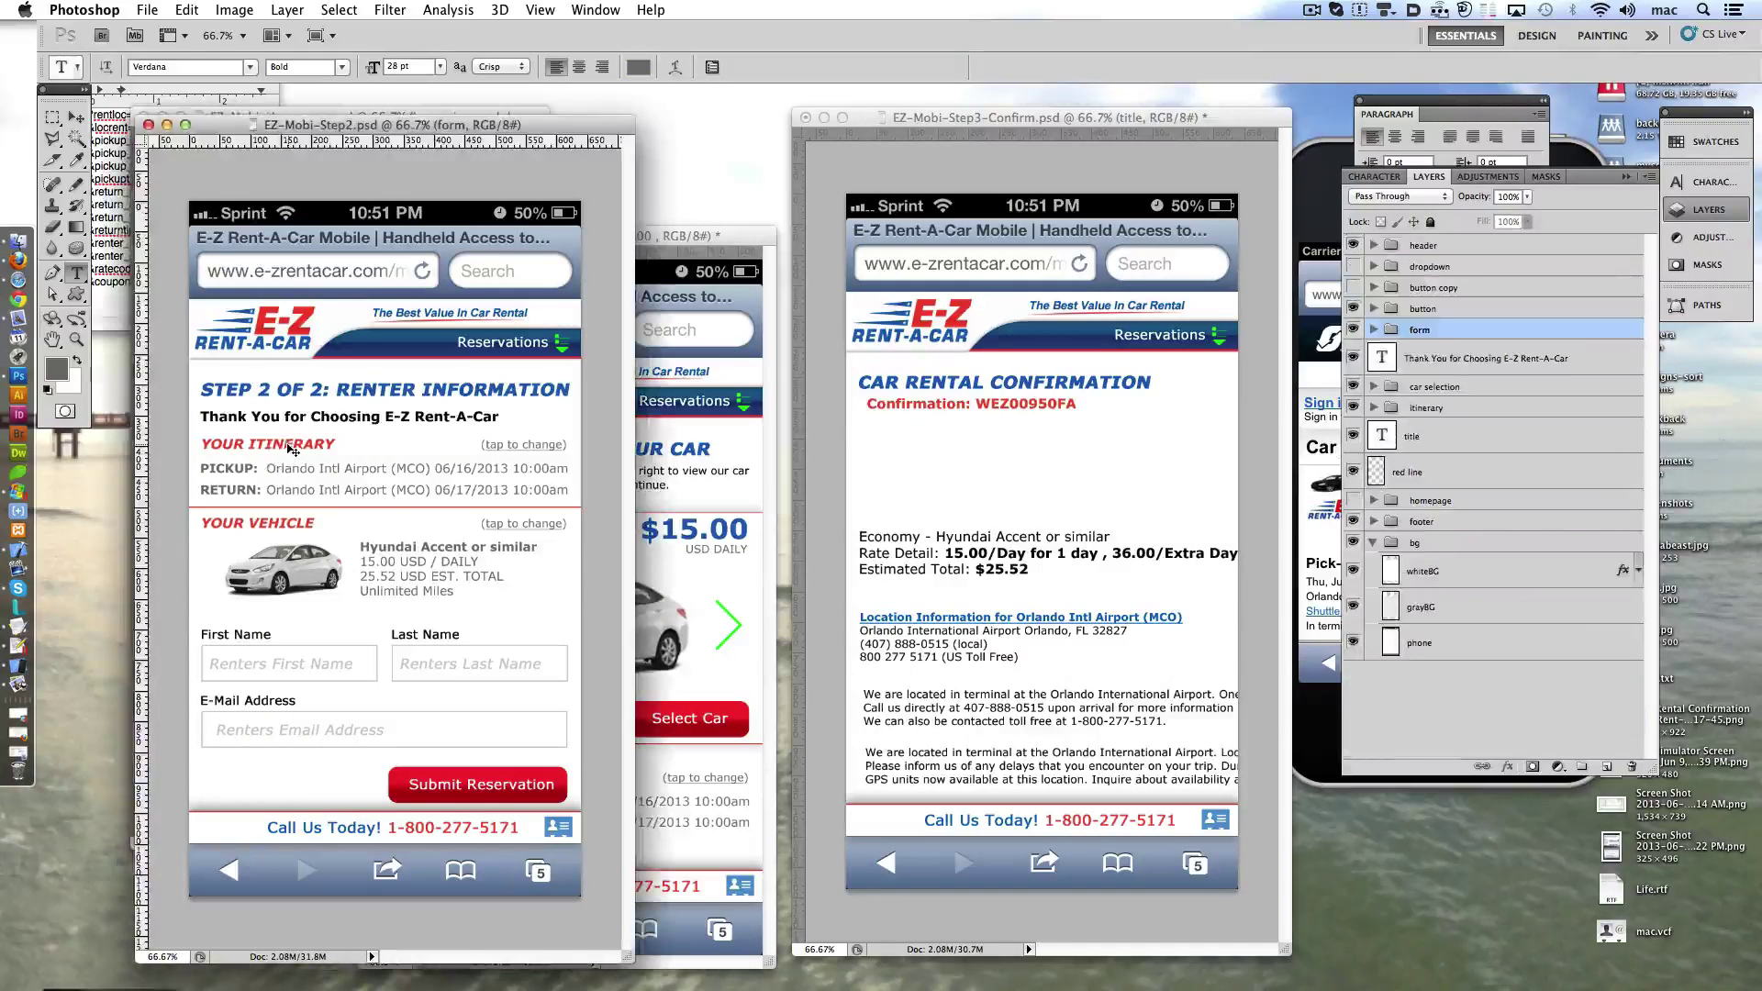
pyautogui.click(292, 449)
pyautogui.keyDown('shift'); pyautogui.click(312, 470); pyautogui.keyUp('shift')
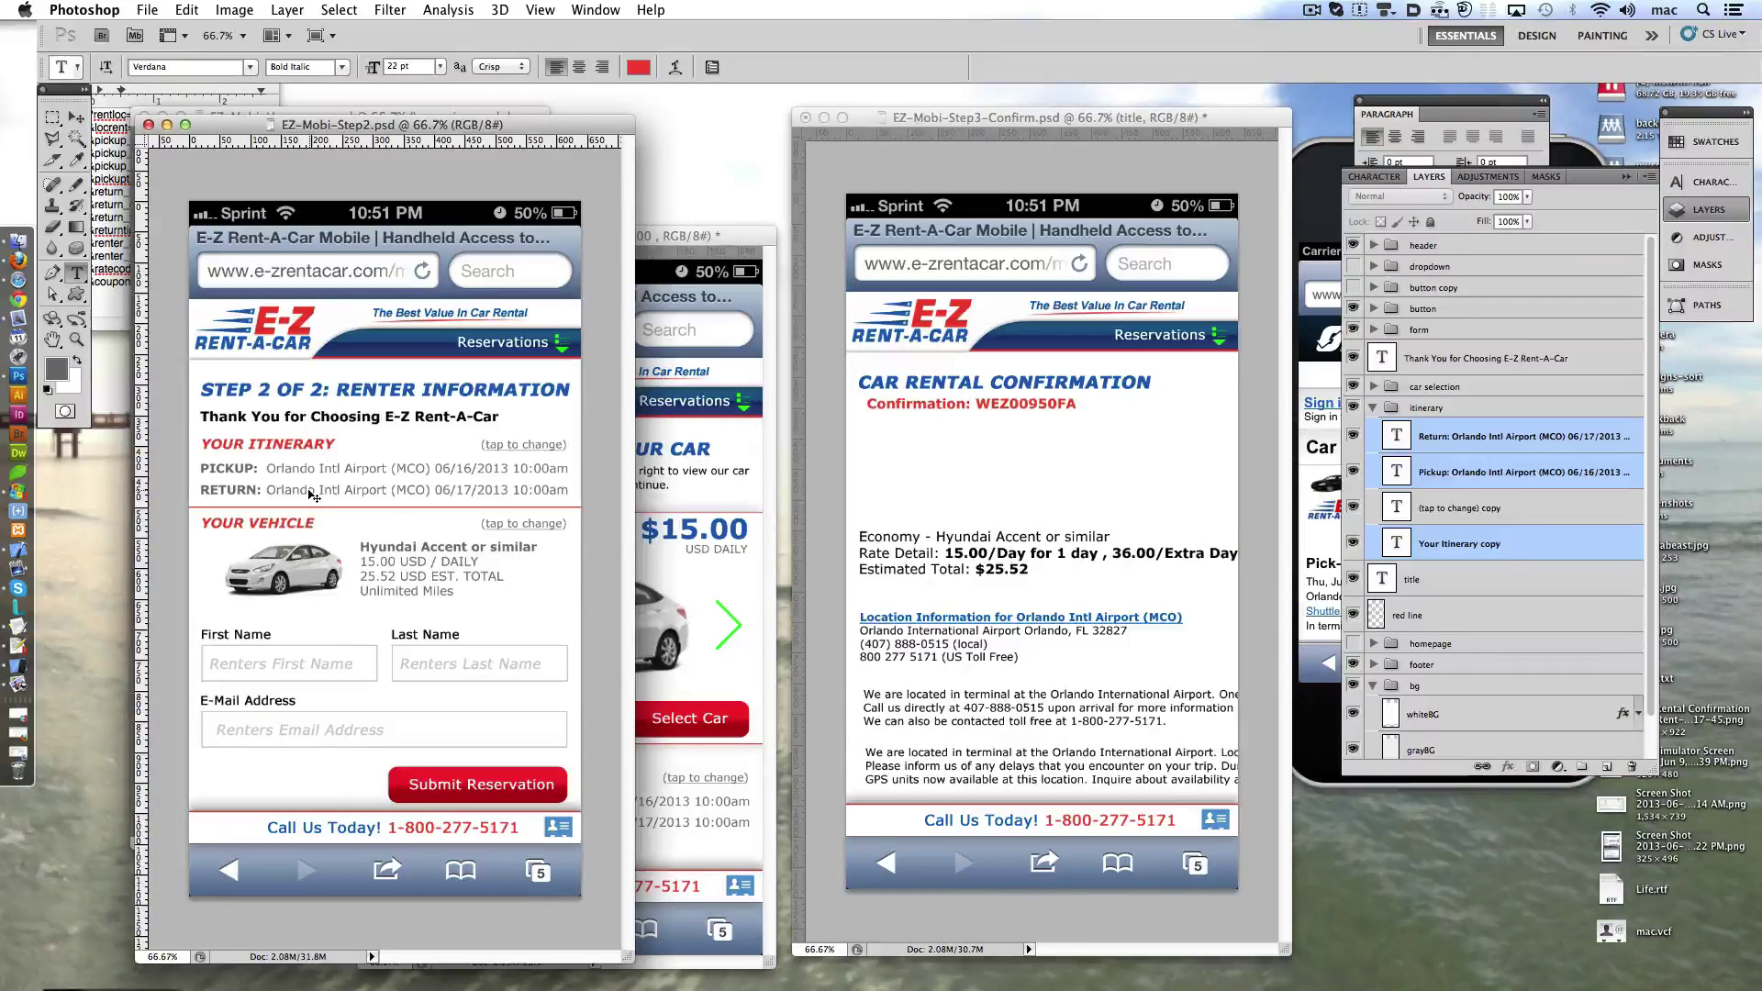
# - Copy the Step 2 itinerary layers into the confirmation mockup and group them as 'itinerary'
pyautogui.moveTo(296, 496); pyautogui.dragTo(1026, 575)
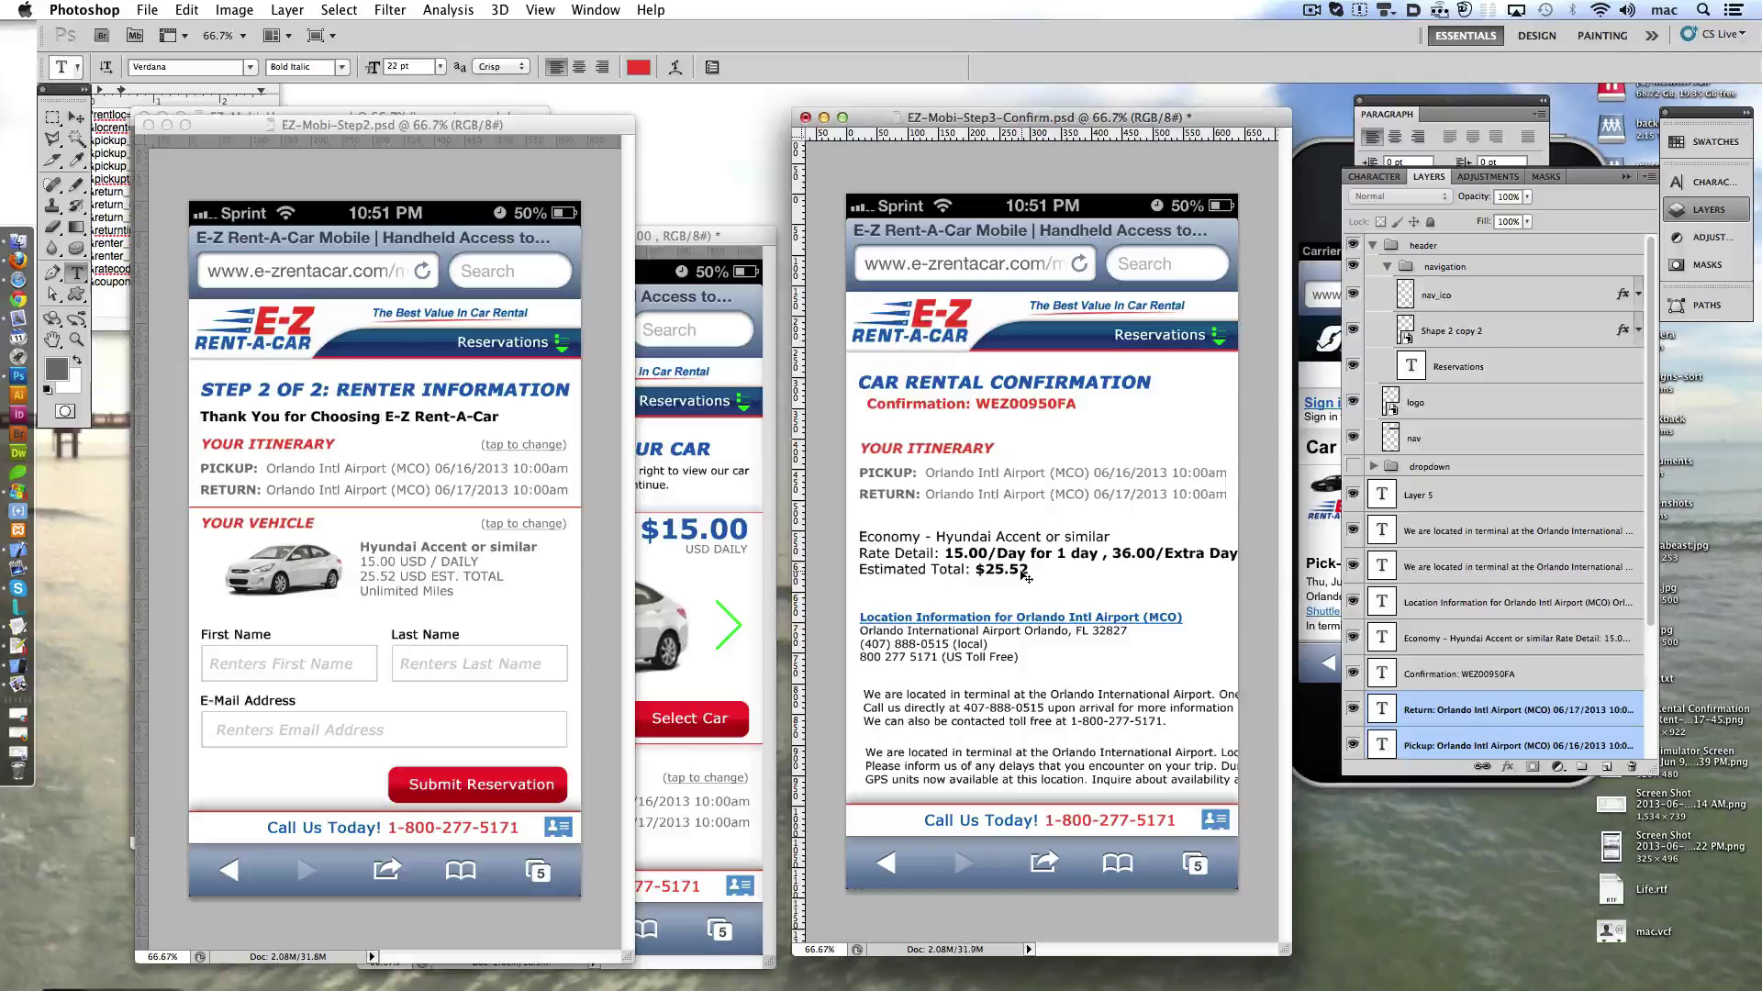
pyautogui.hotkey('ctrl', ';')
pyautogui.press('Left')
pyautogui.press('Left')
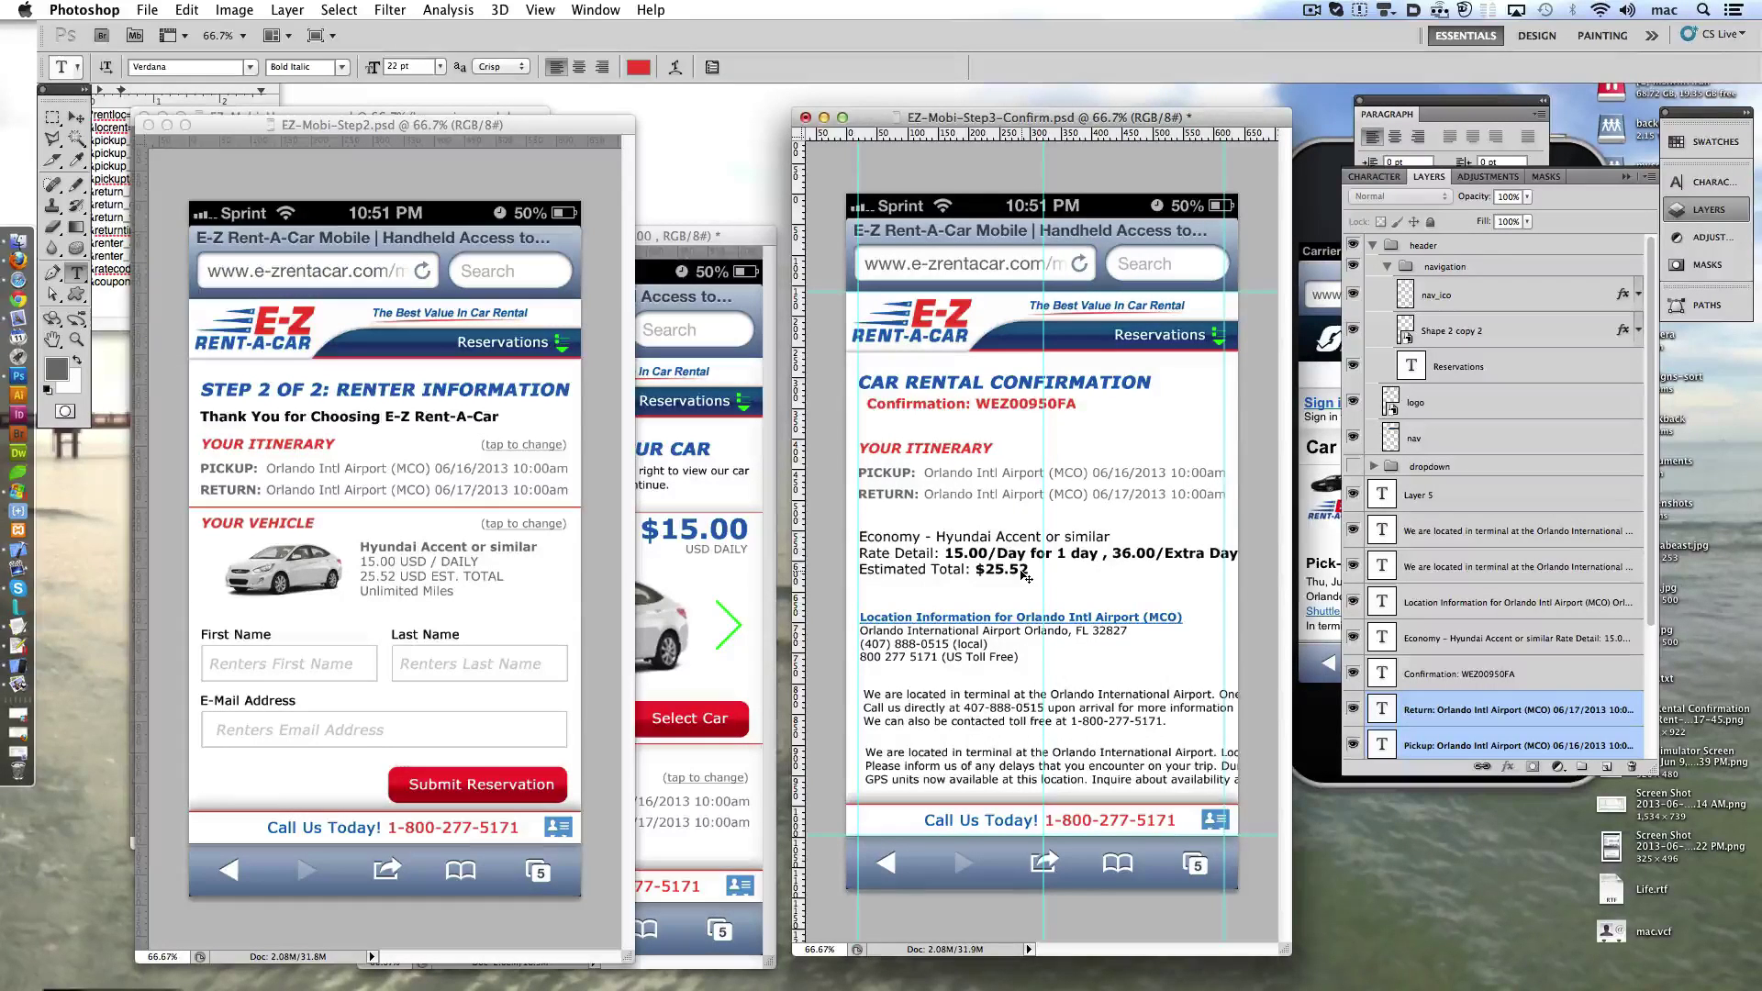
pyautogui.hotkey('ctrl', 'g')
pyautogui.scroll(-2, 1425, 630)
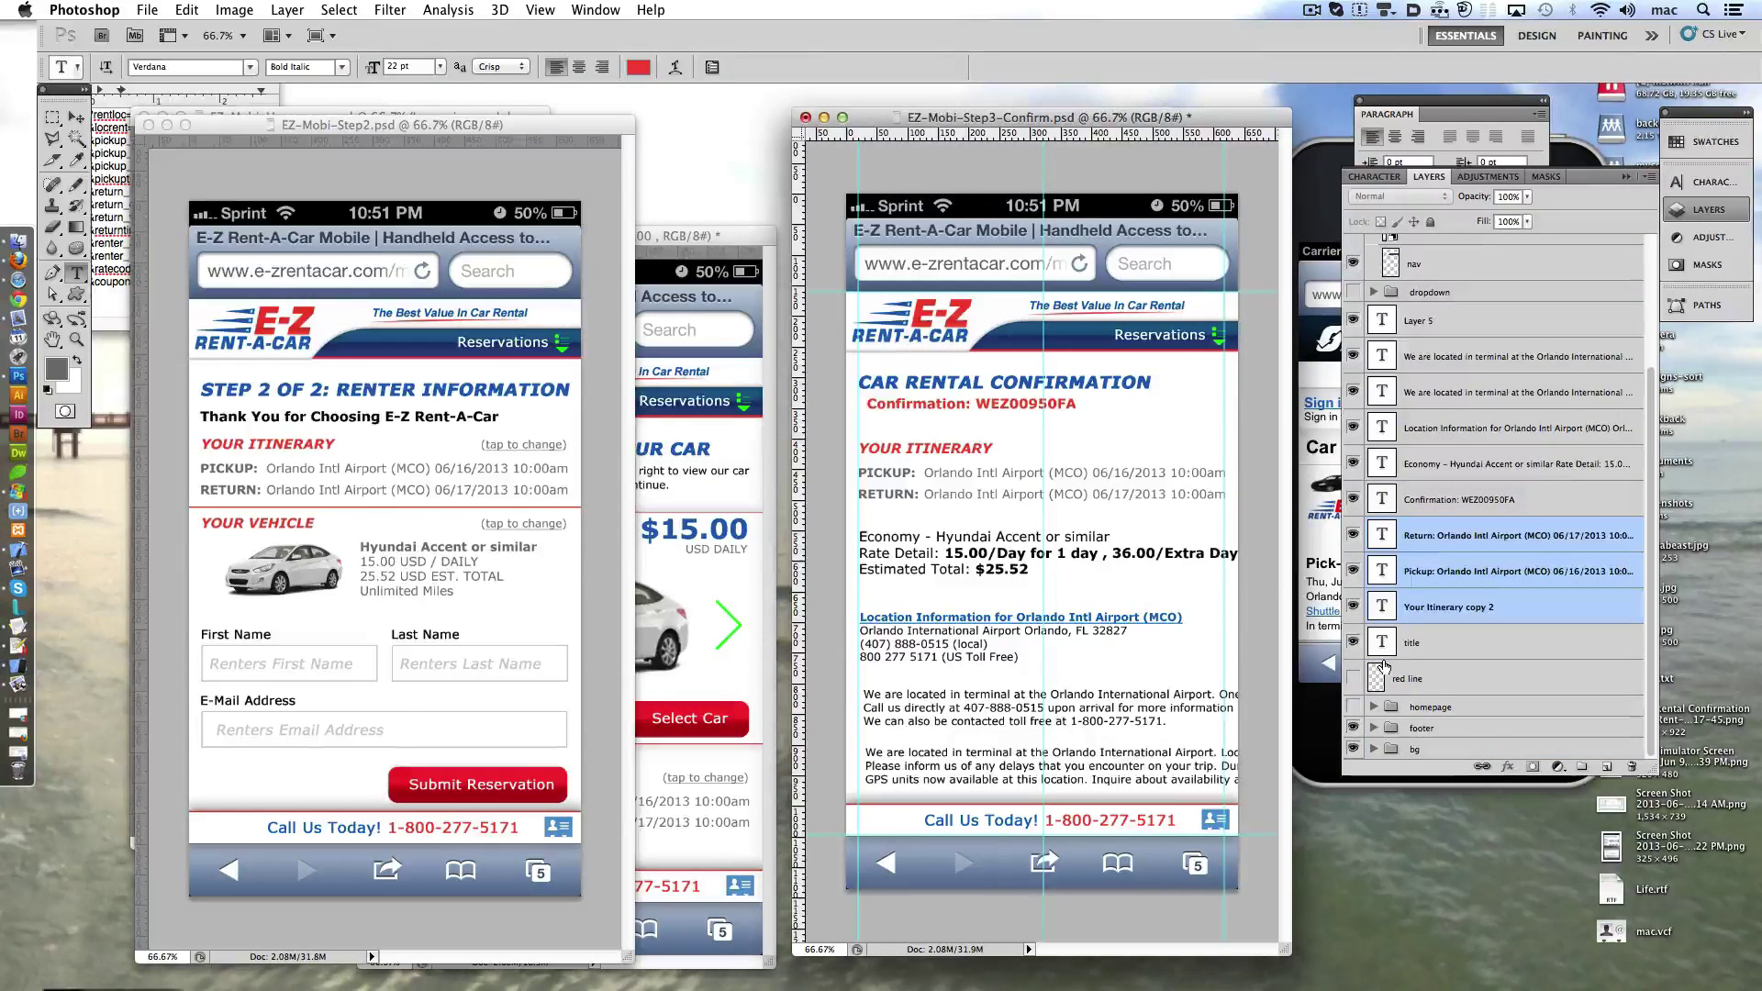
pyautogui.write('itin')
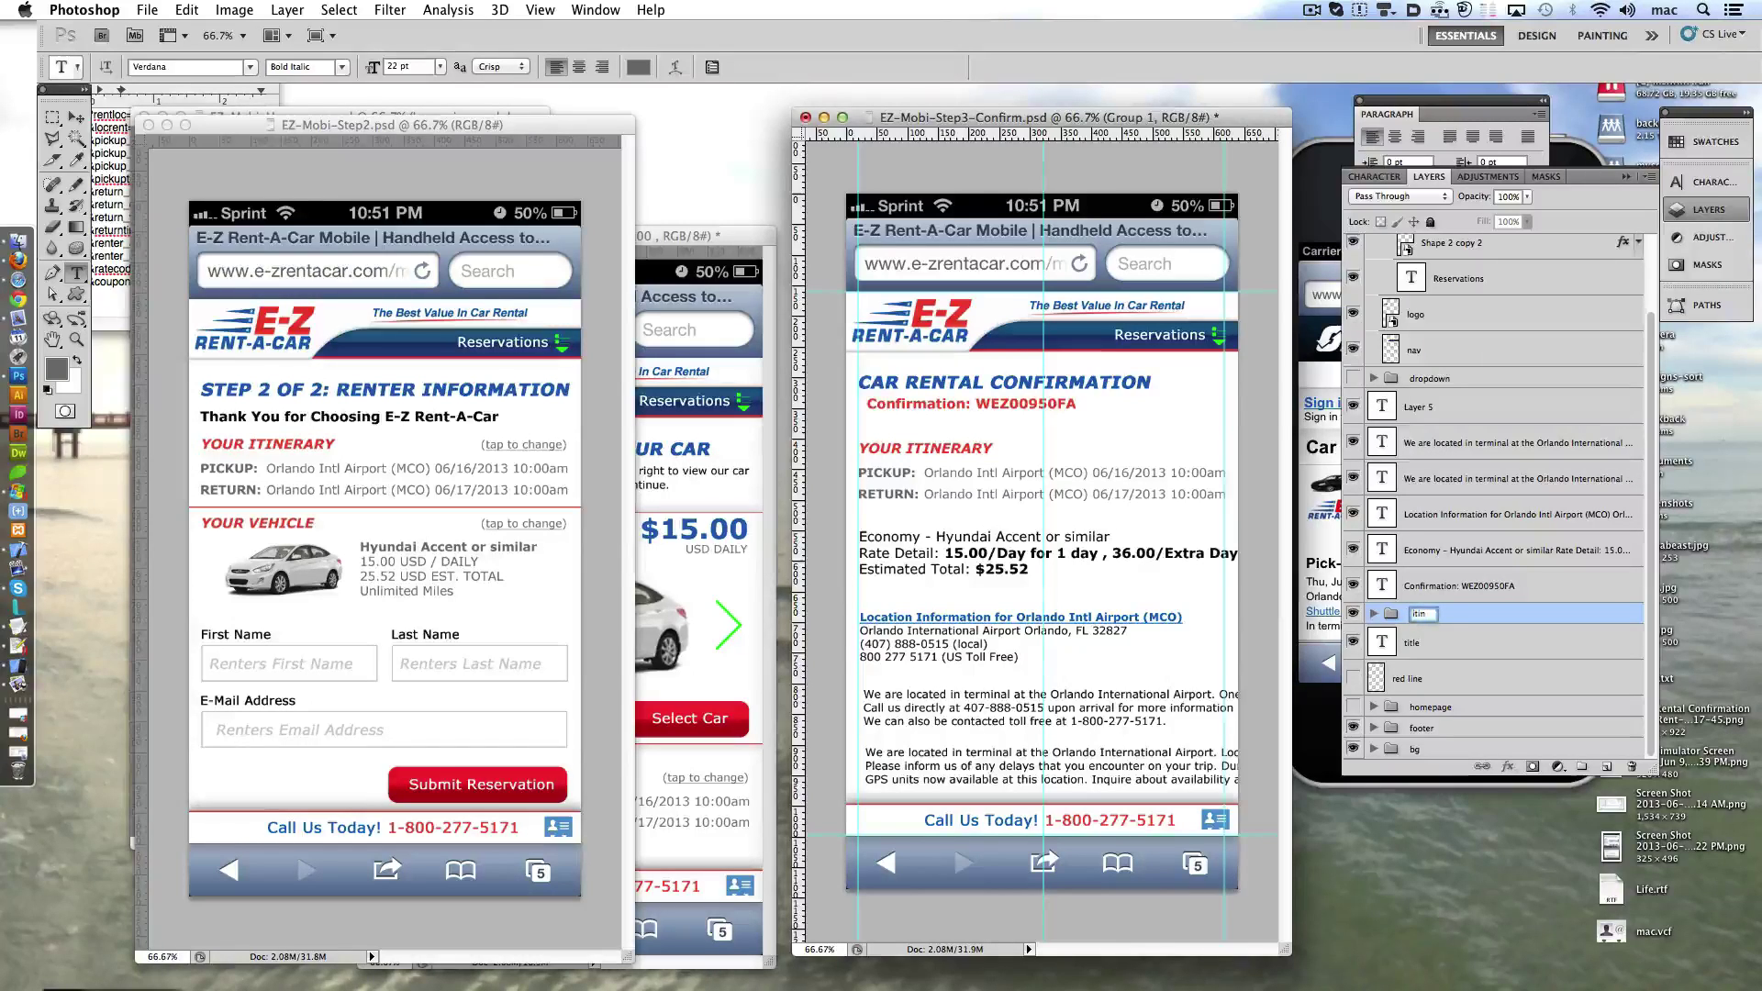
pyautogui.write('erary')
pyautogui.press('Return')
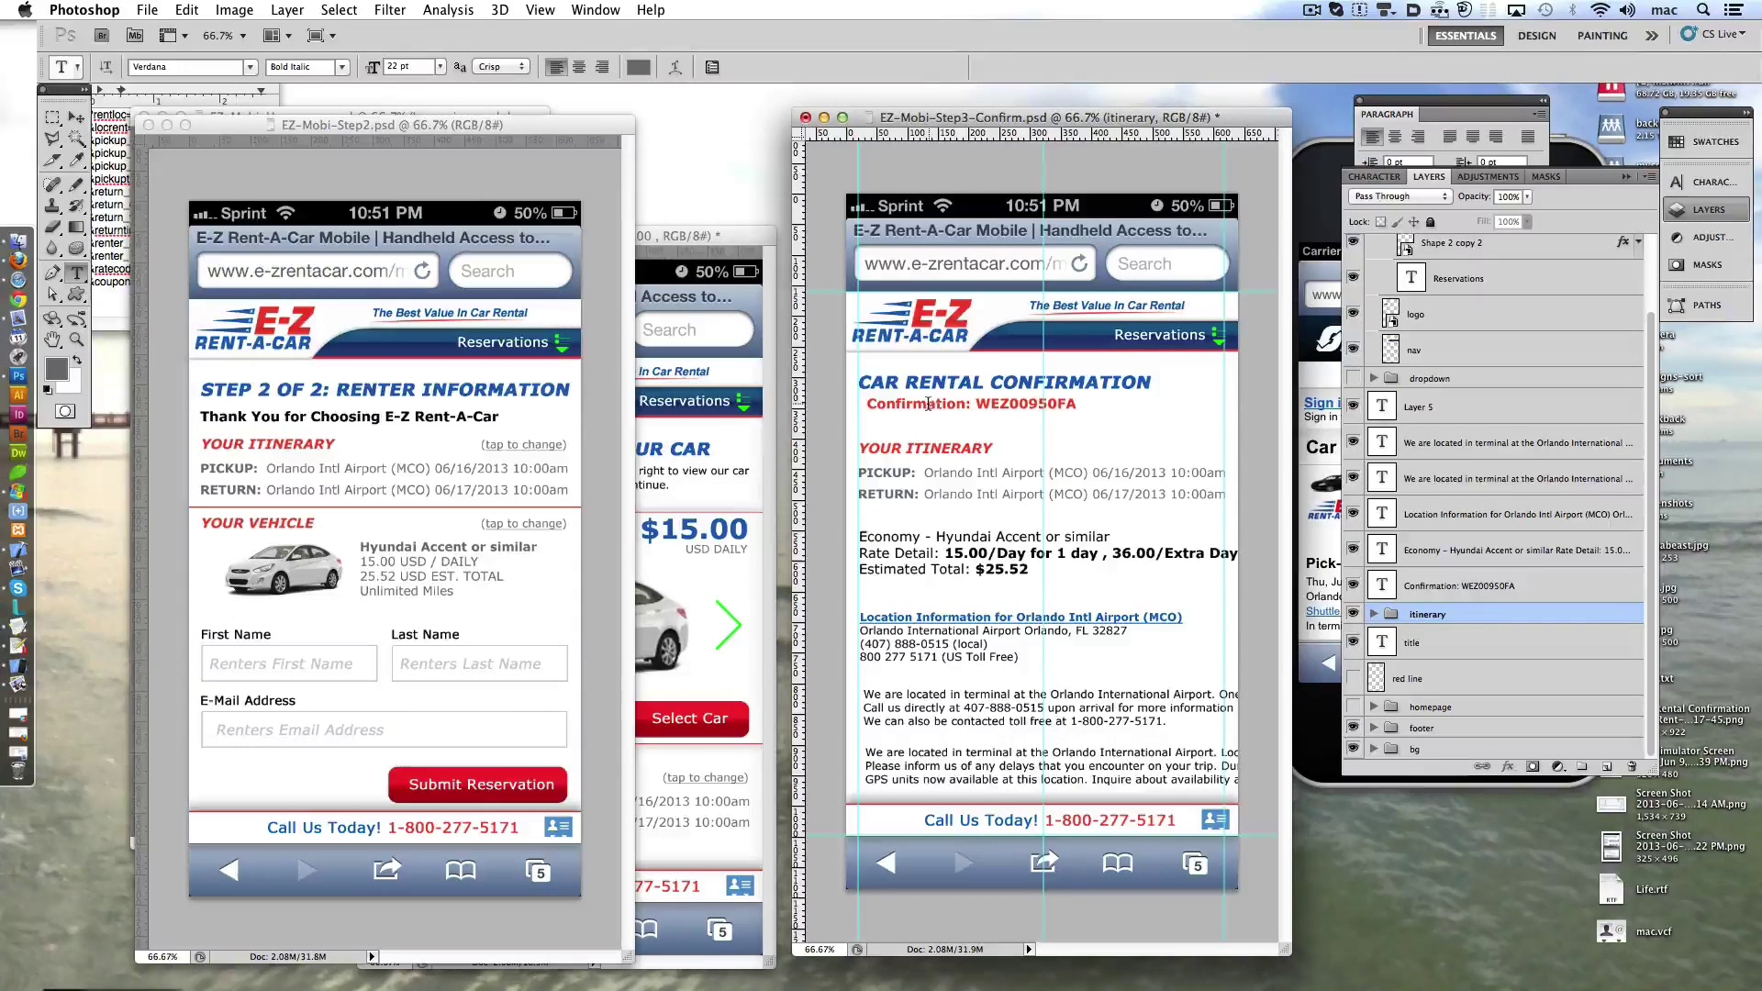
# - Set the confirmation number text to 30 pt
pyautogui.click(947, 405)
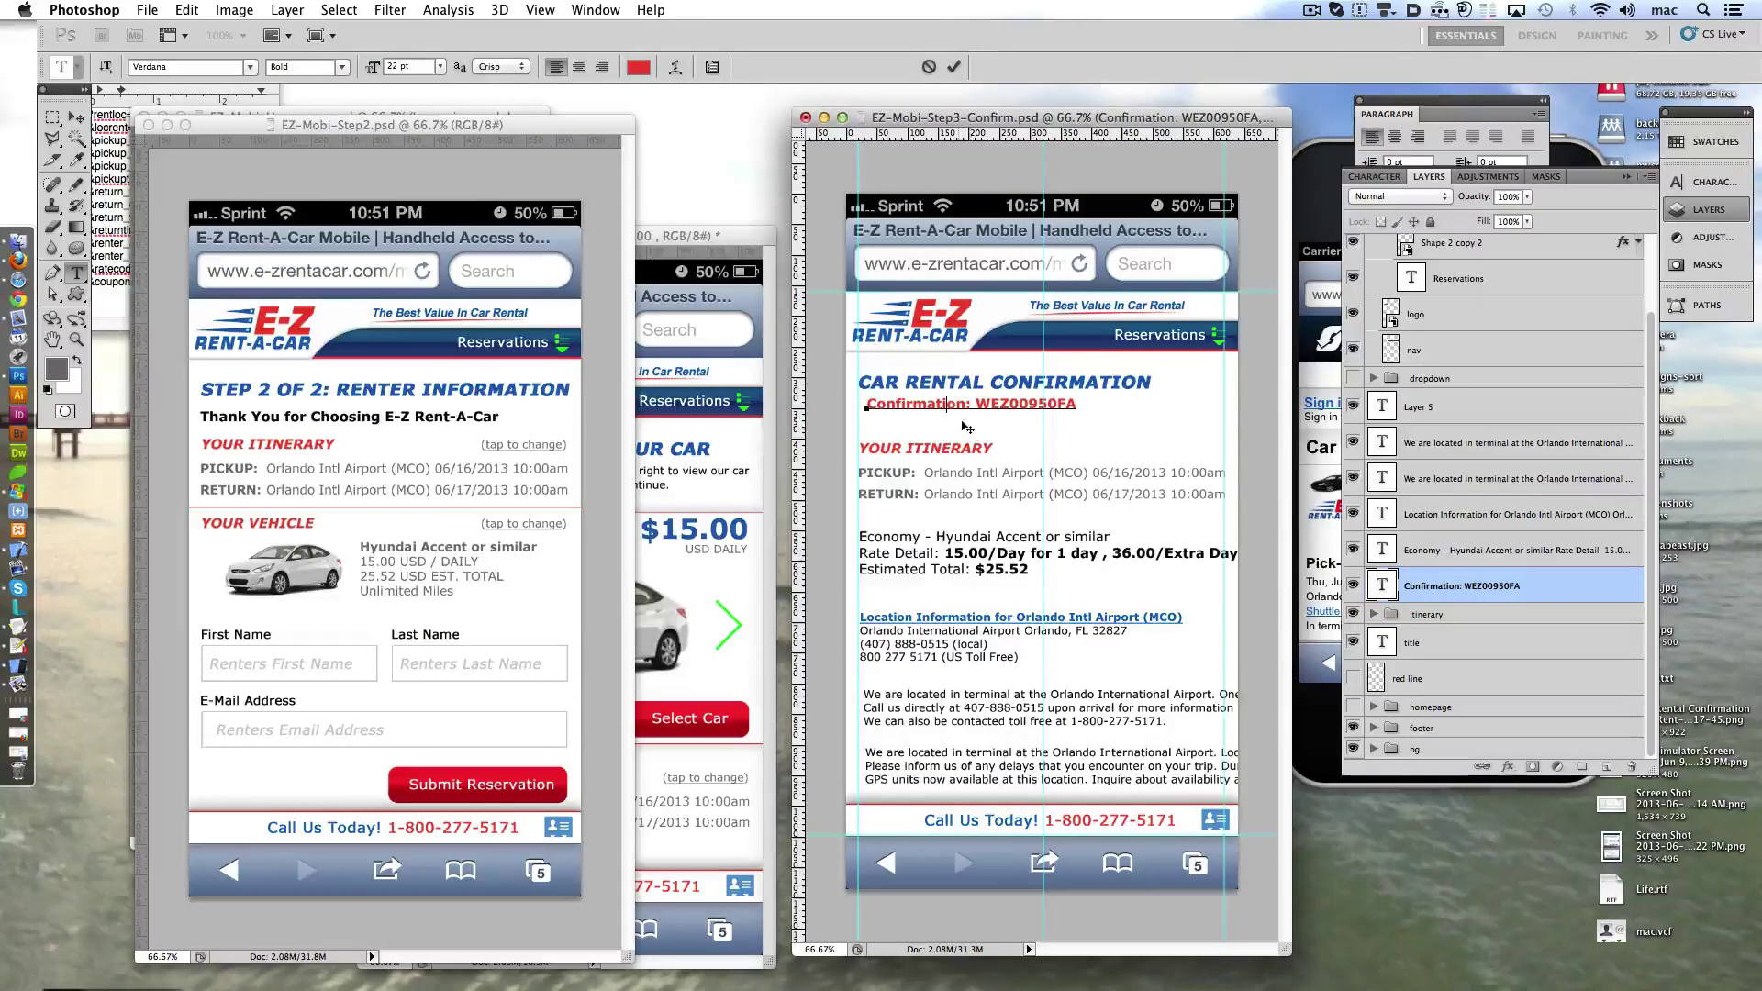
pyautogui.tripleClick(949, 405)
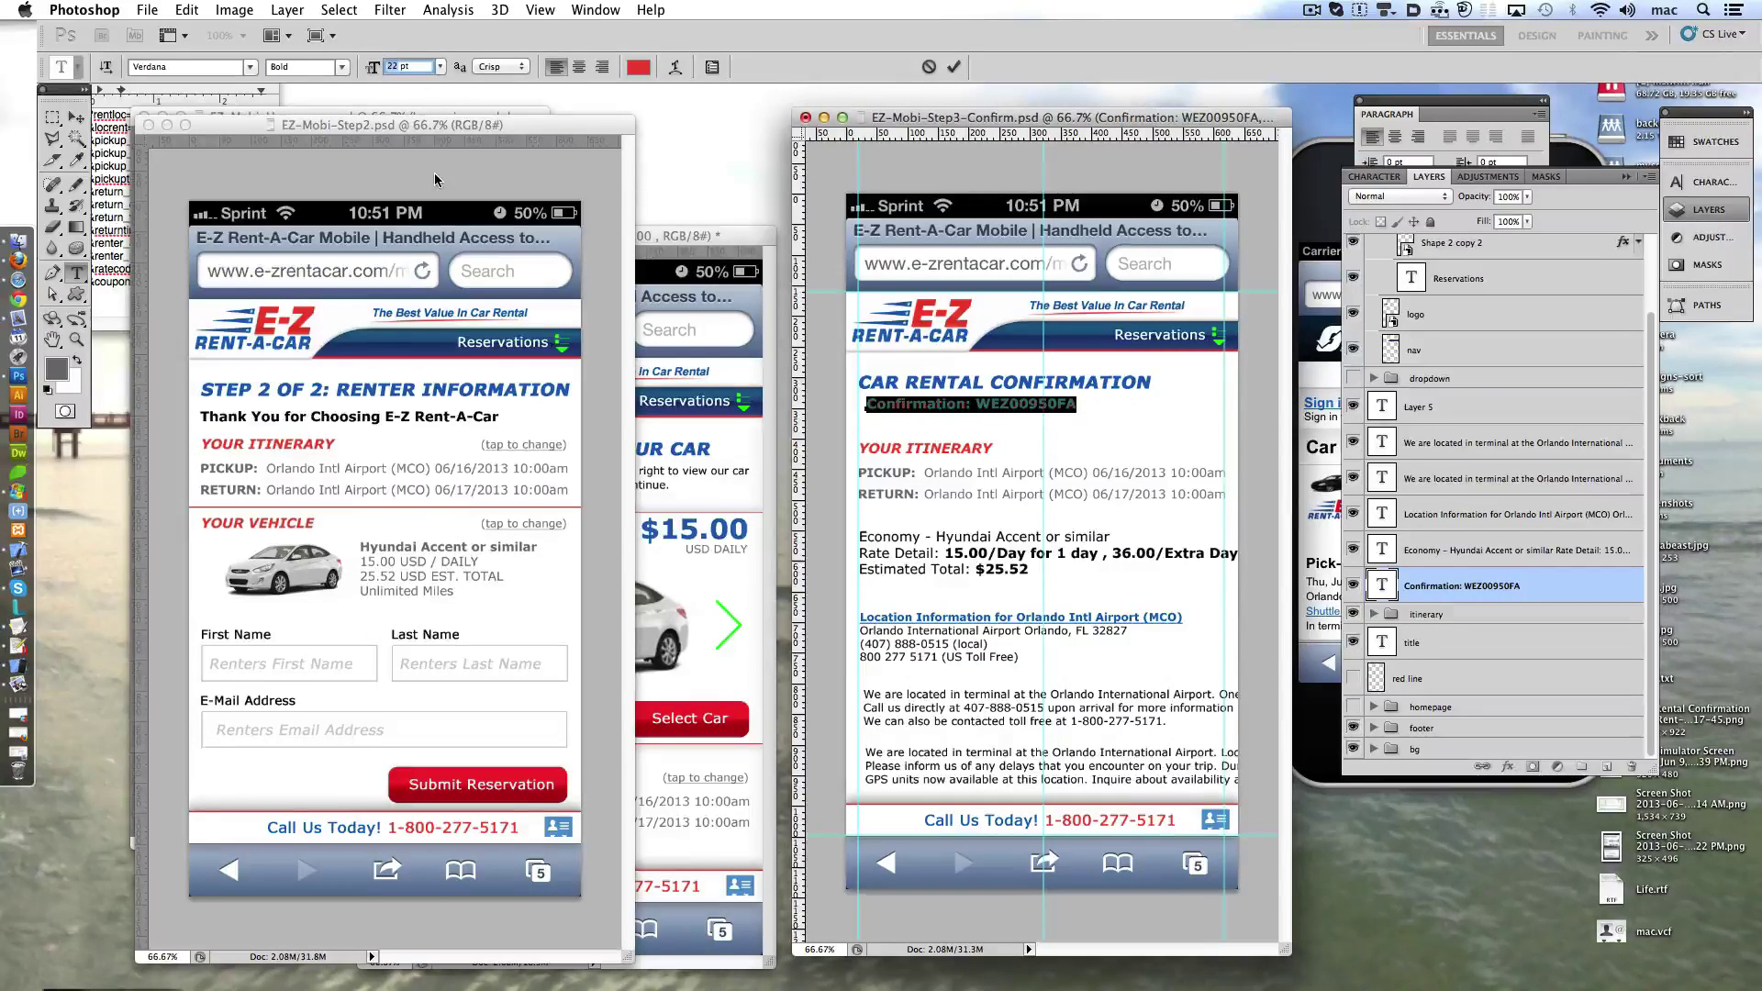
pyautogui.moveTo(689, 238); pyautogui.dragTo(697, 210)
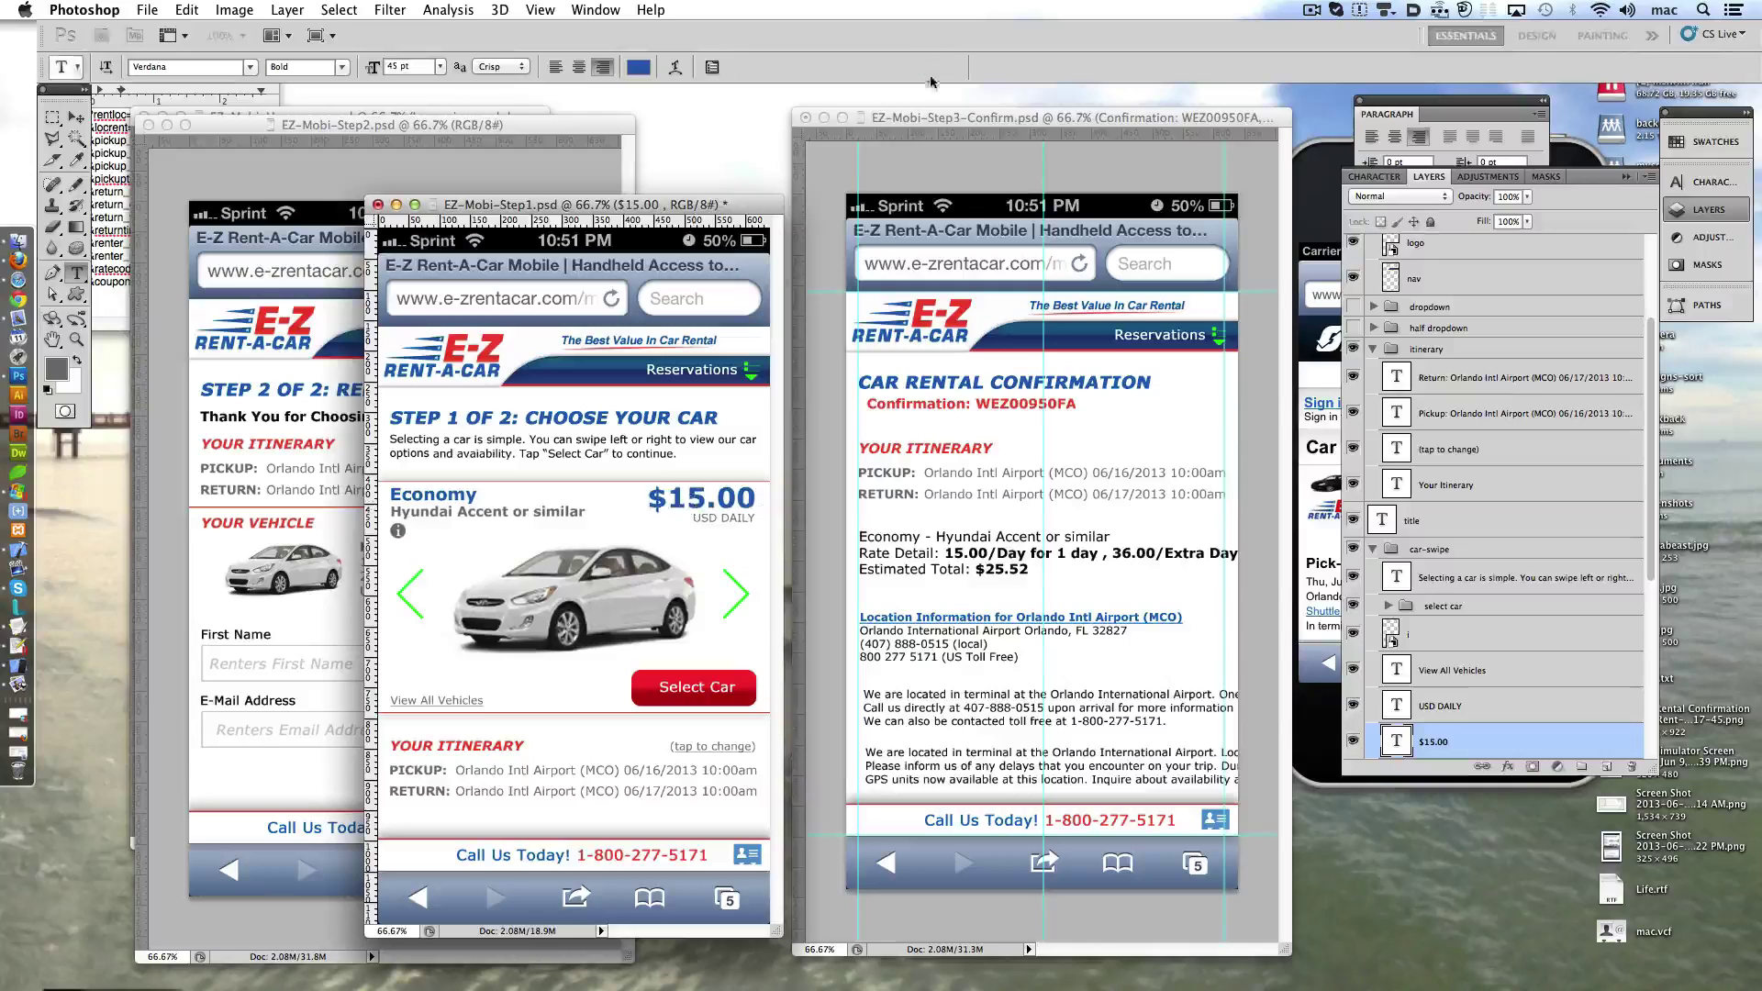
pyautogui.tripleClick(972, 405)
pyautogui.click(390, 66)
pyautogui.write('45')
pyautogui.press('Return')
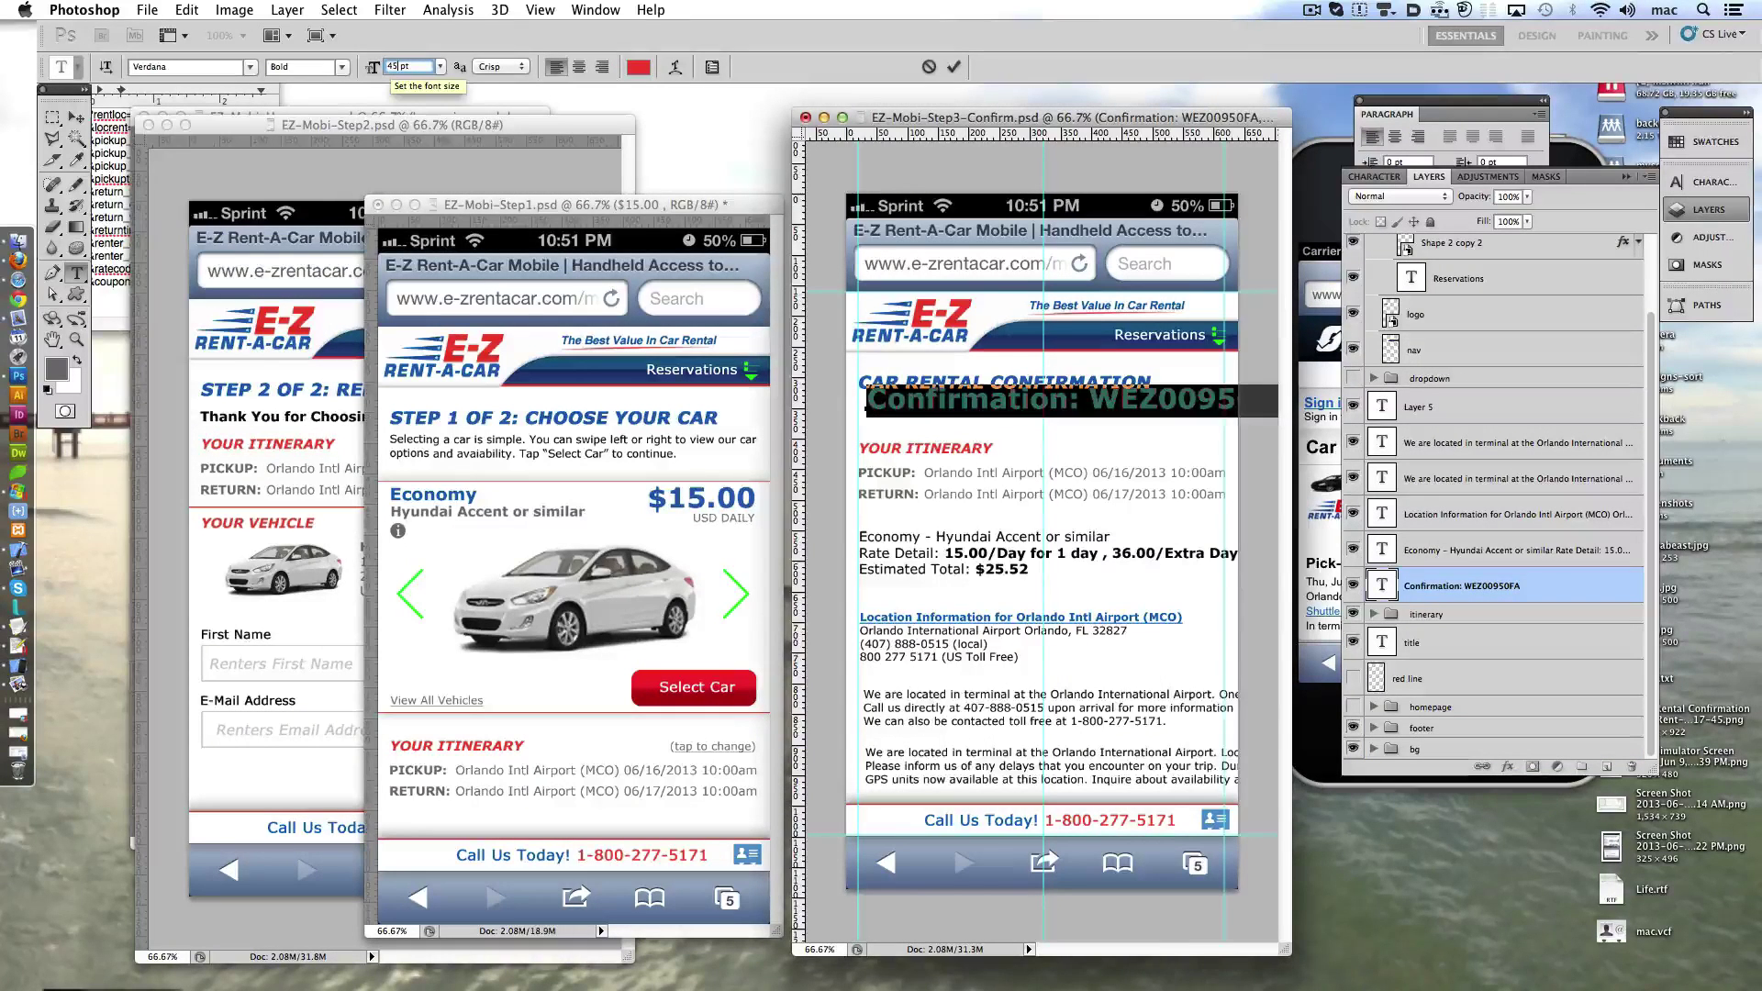
pyautogui.write('30')
pyautogui.press('Return')
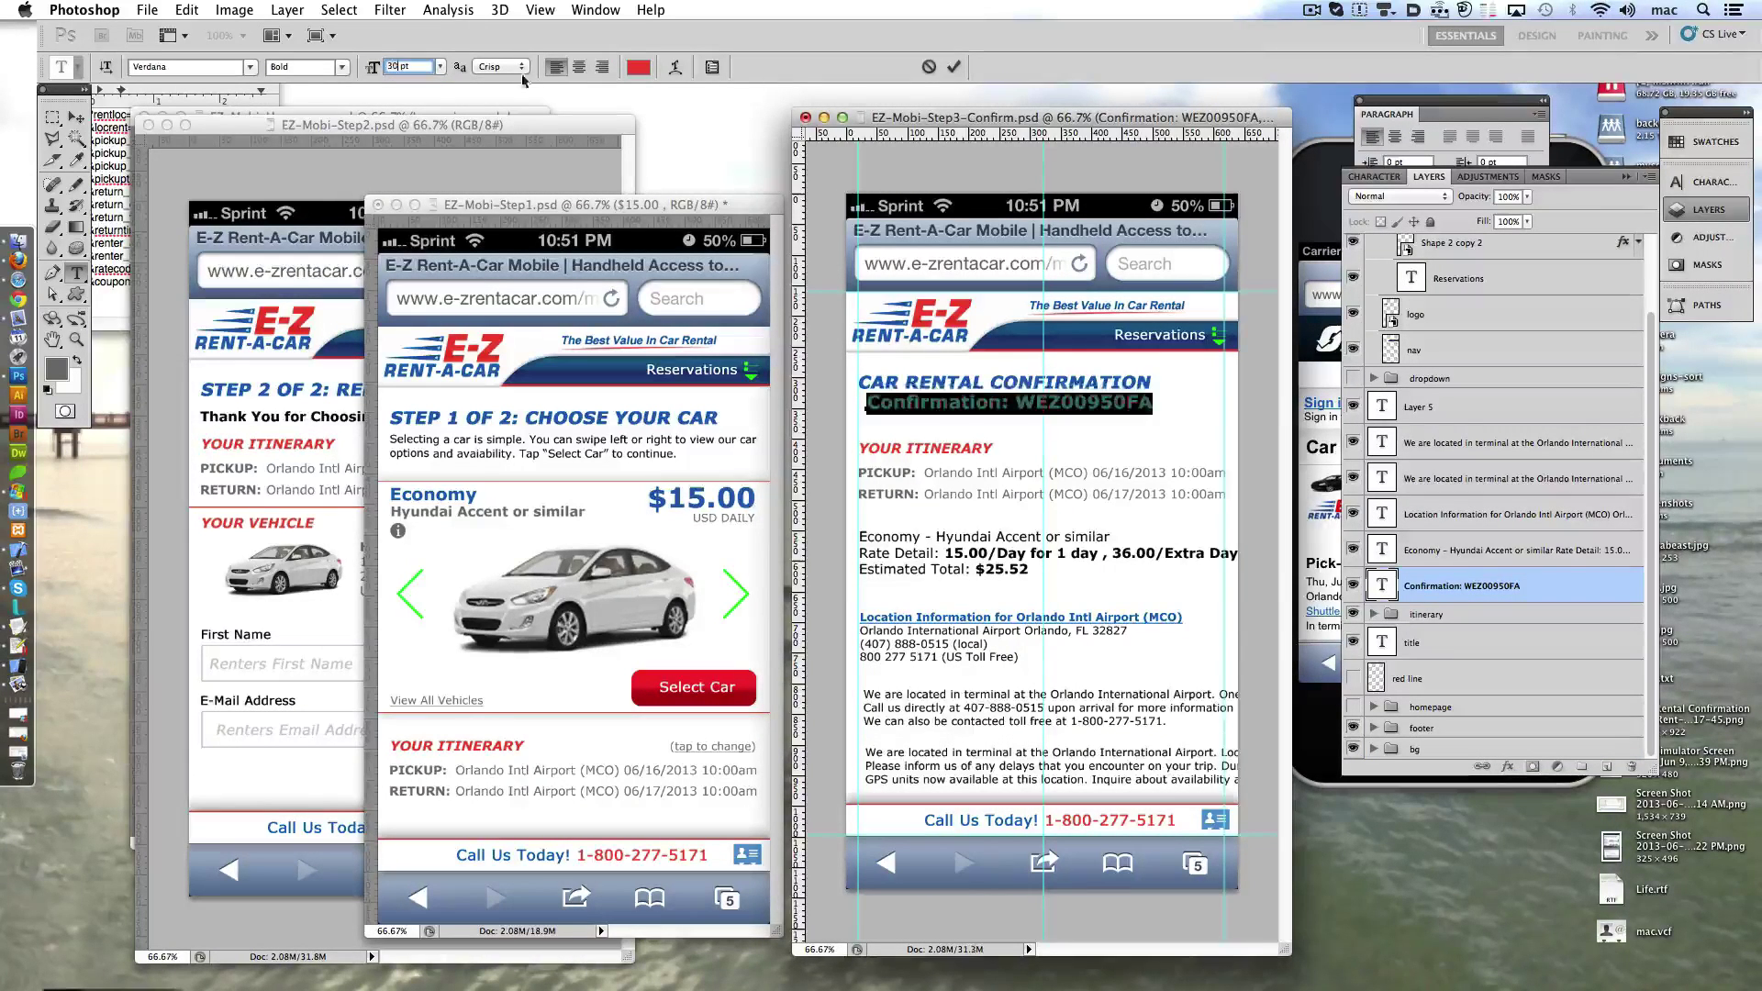
pyautogui.click(951, 70)
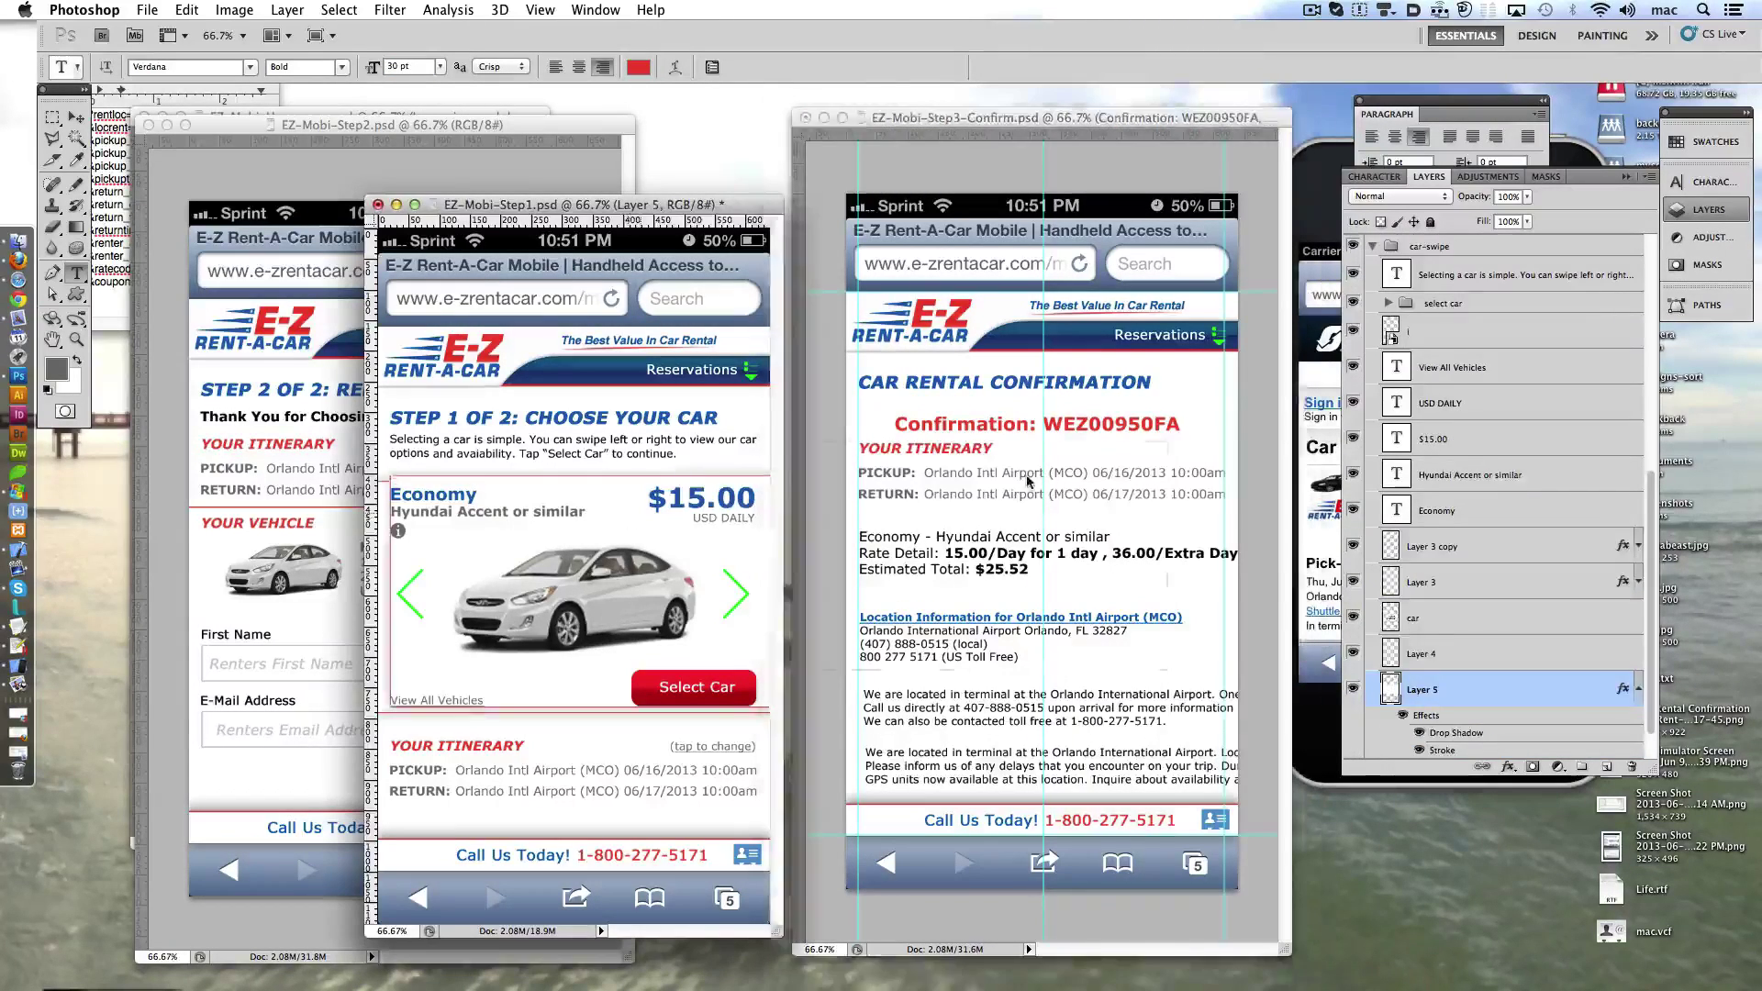
# - Move Layer 6 beneath the confirmation and itinerary layers, then shift the itinerary block down about 27 px
pyautogui.moveTo(979, 486); pyautogui.dragTo(1027, 468)
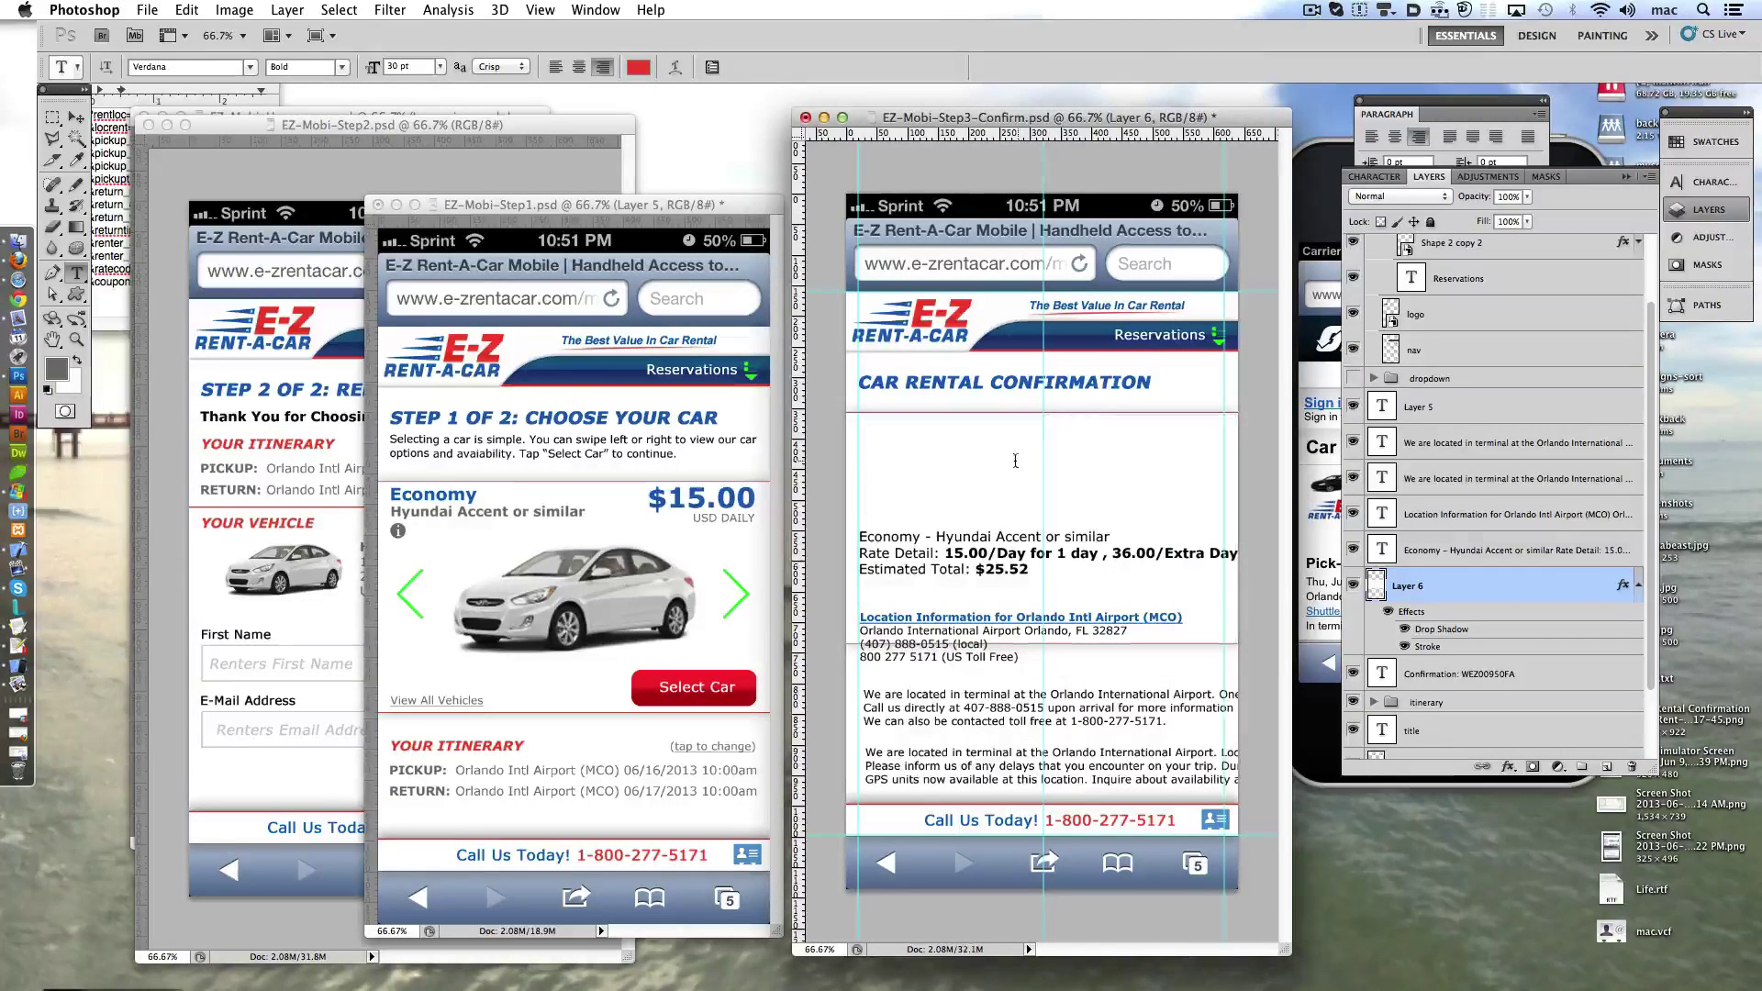
pyautogui.moveTo(1408, 586); pyautogui.dragTo(1414, 569)
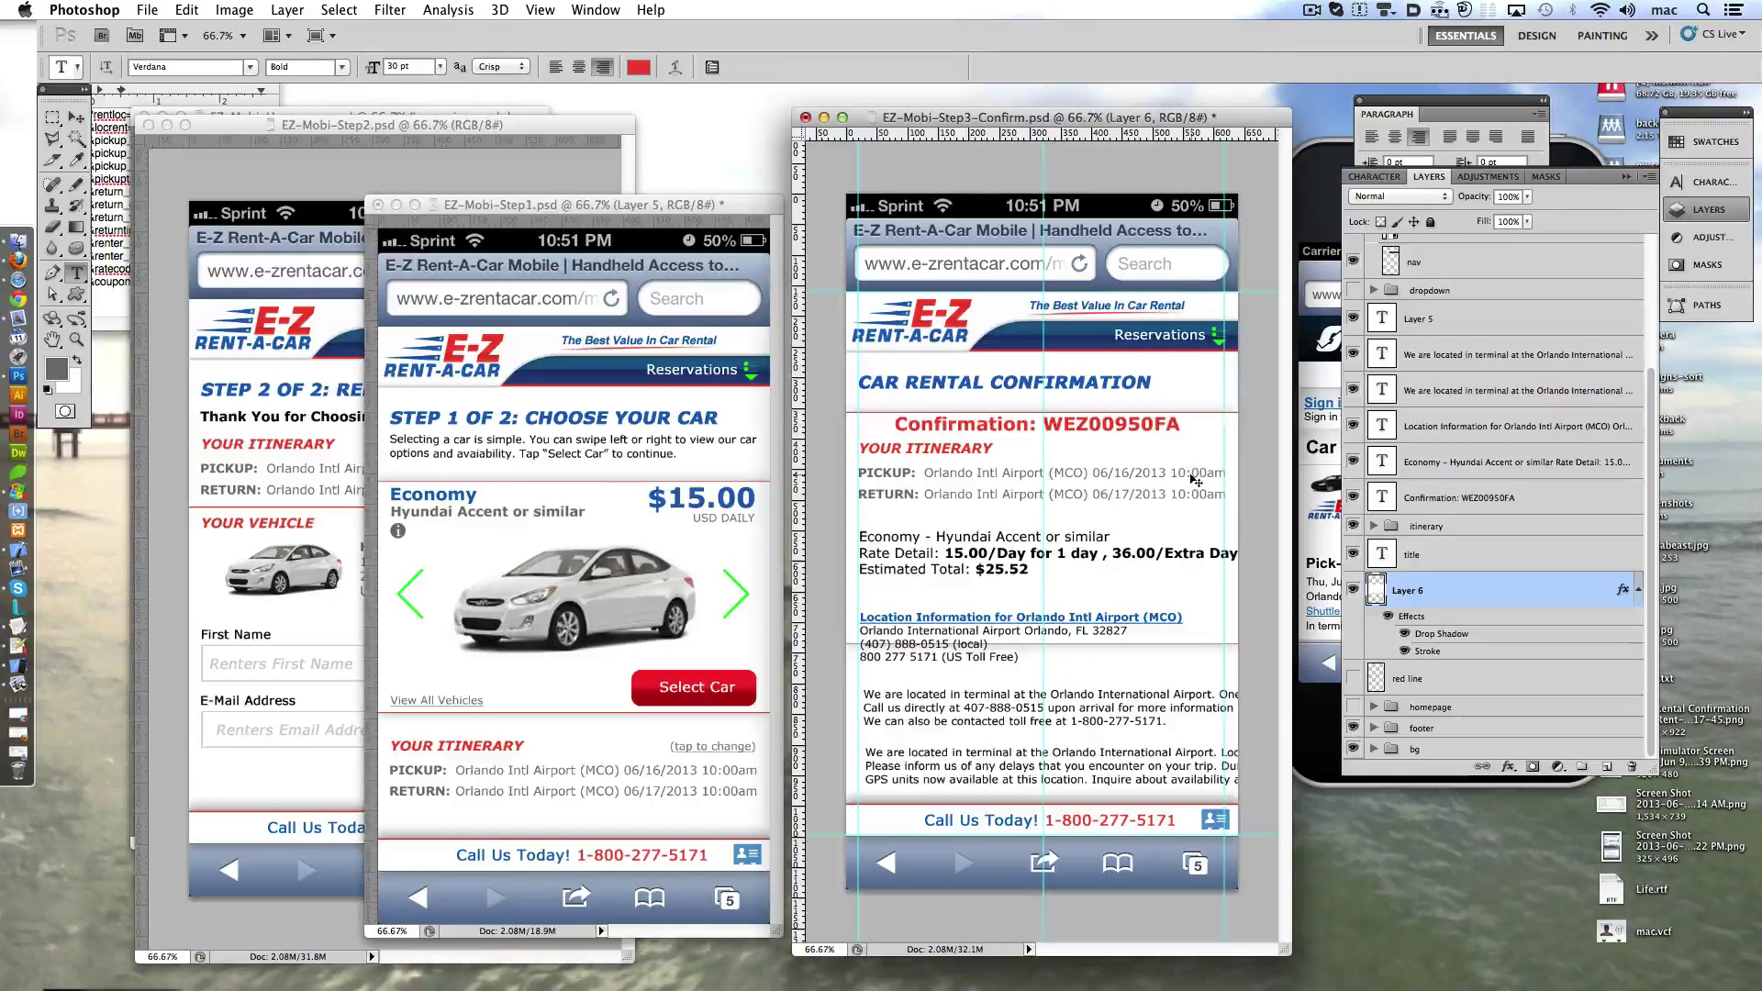
pyautogui.press('m')
pyautogui.moveTo(1287, 952); pyautogui.dragTo(1397, 989)
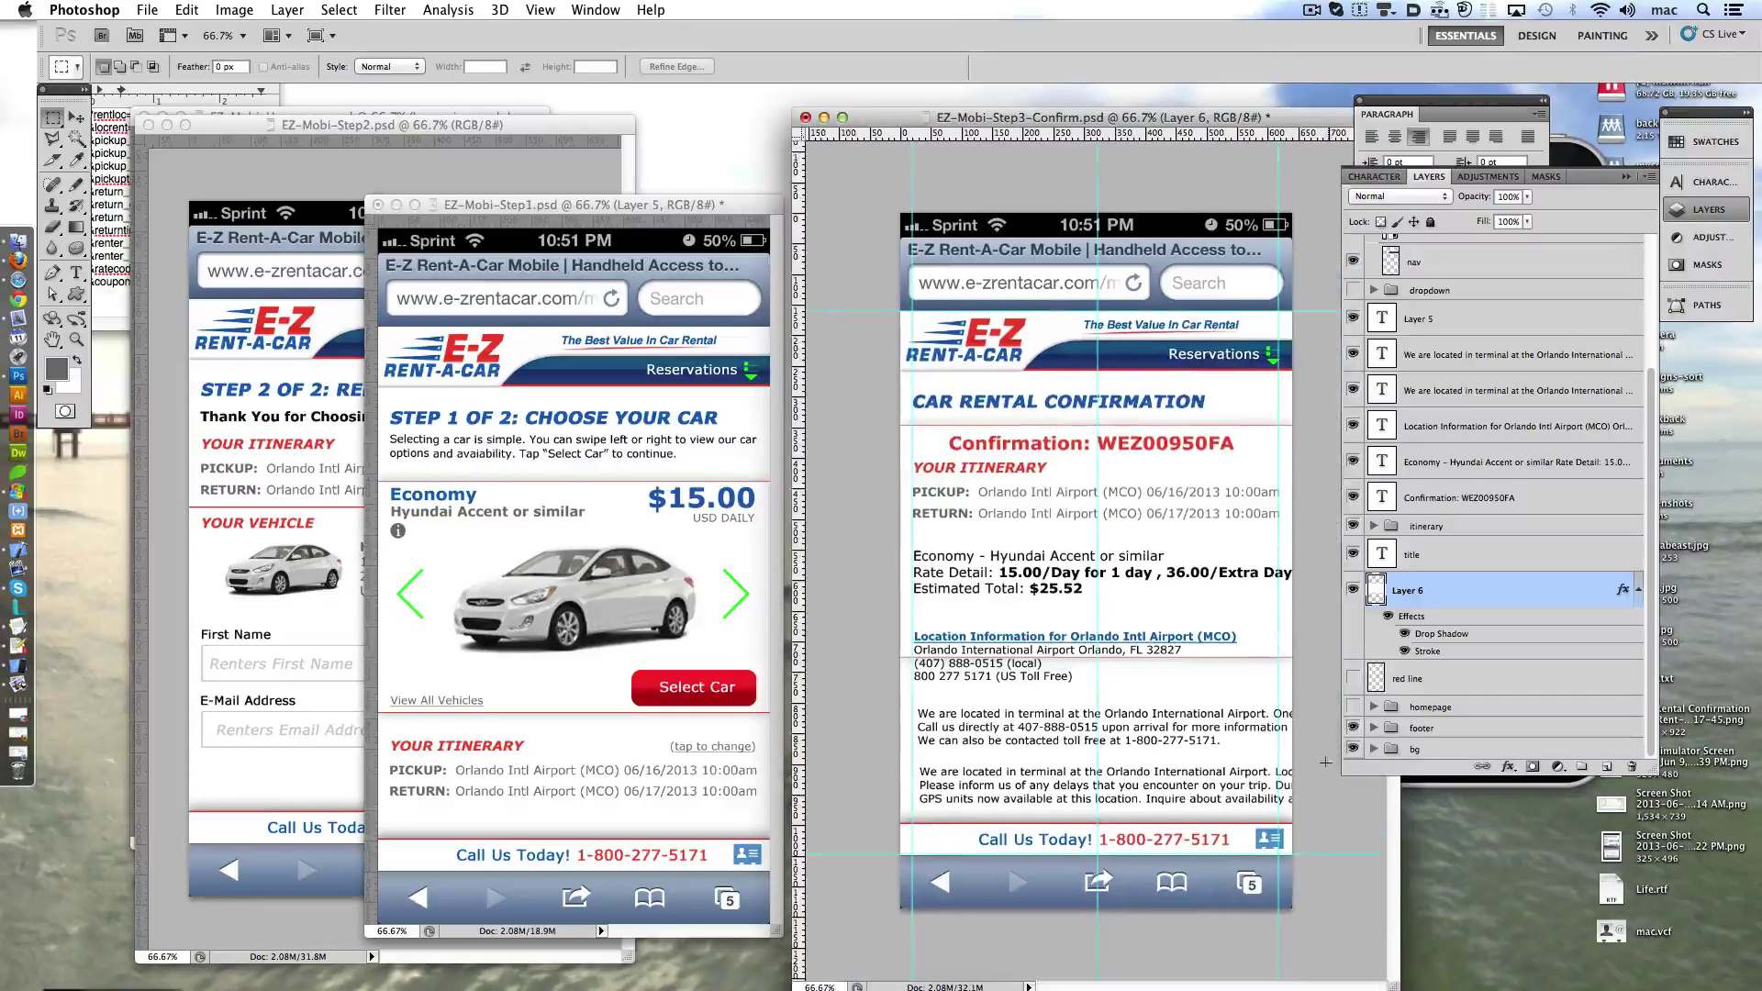
pyautogui.moveTo(1267, 685); pyautogui.dragTo(876, 463)
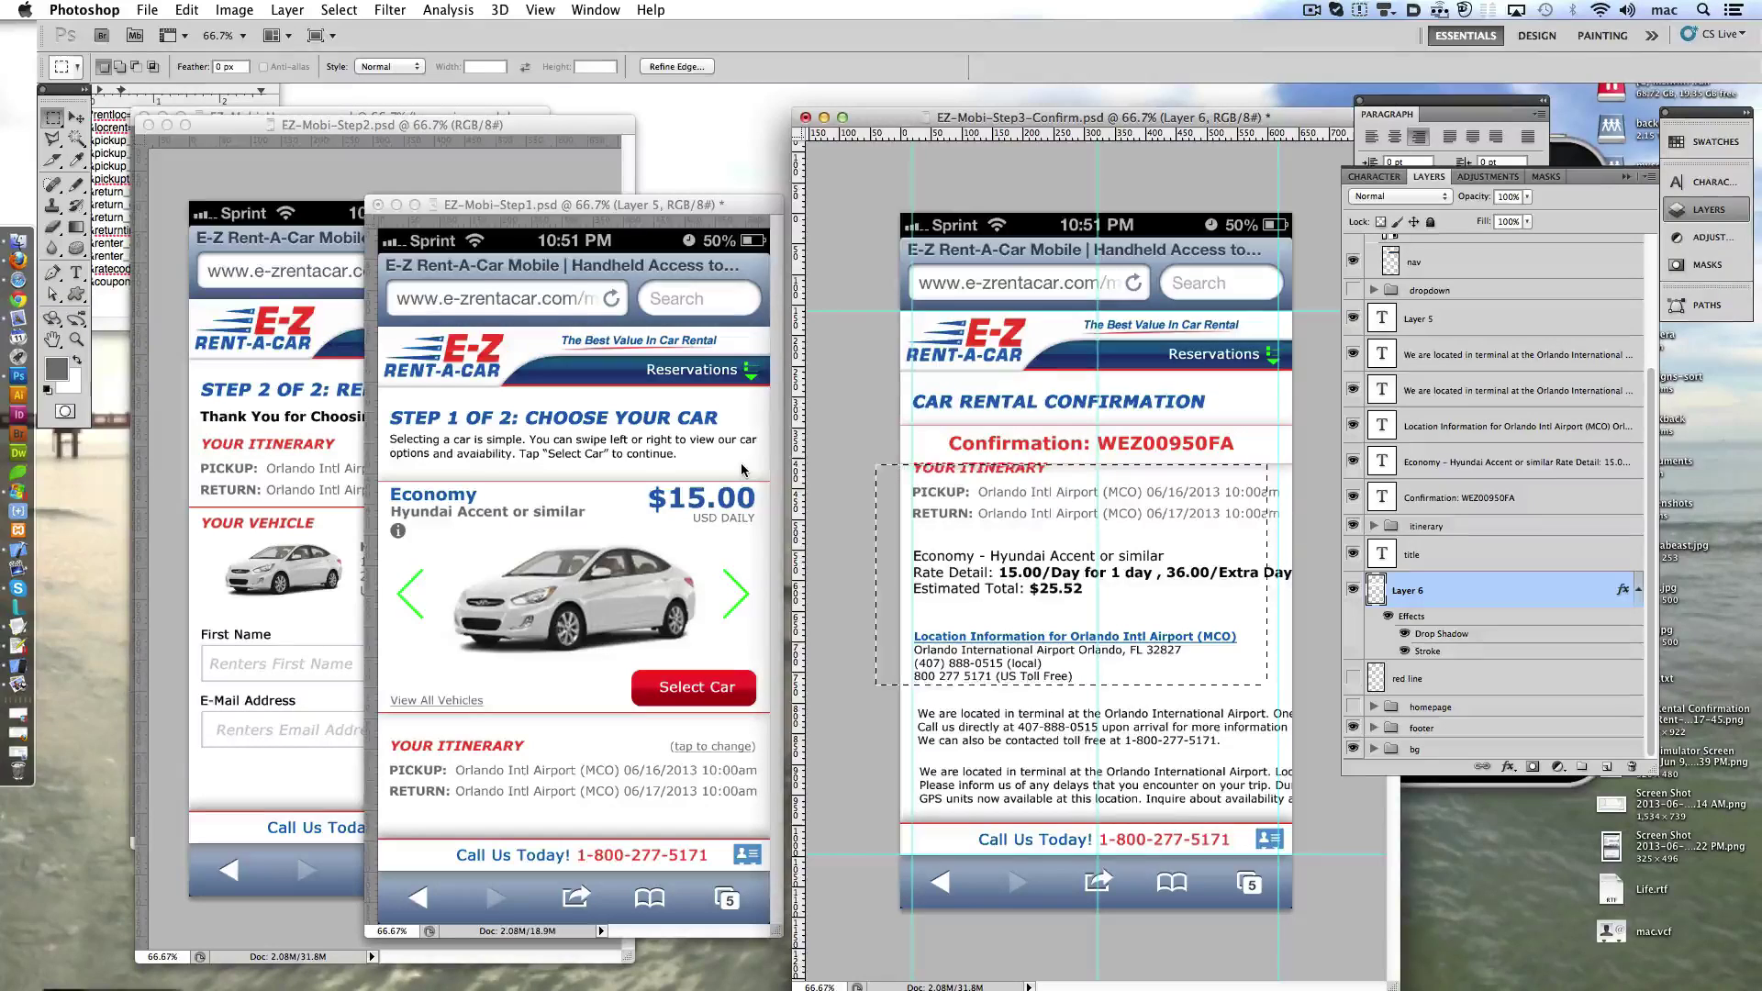
pyautogui.press('super+d')
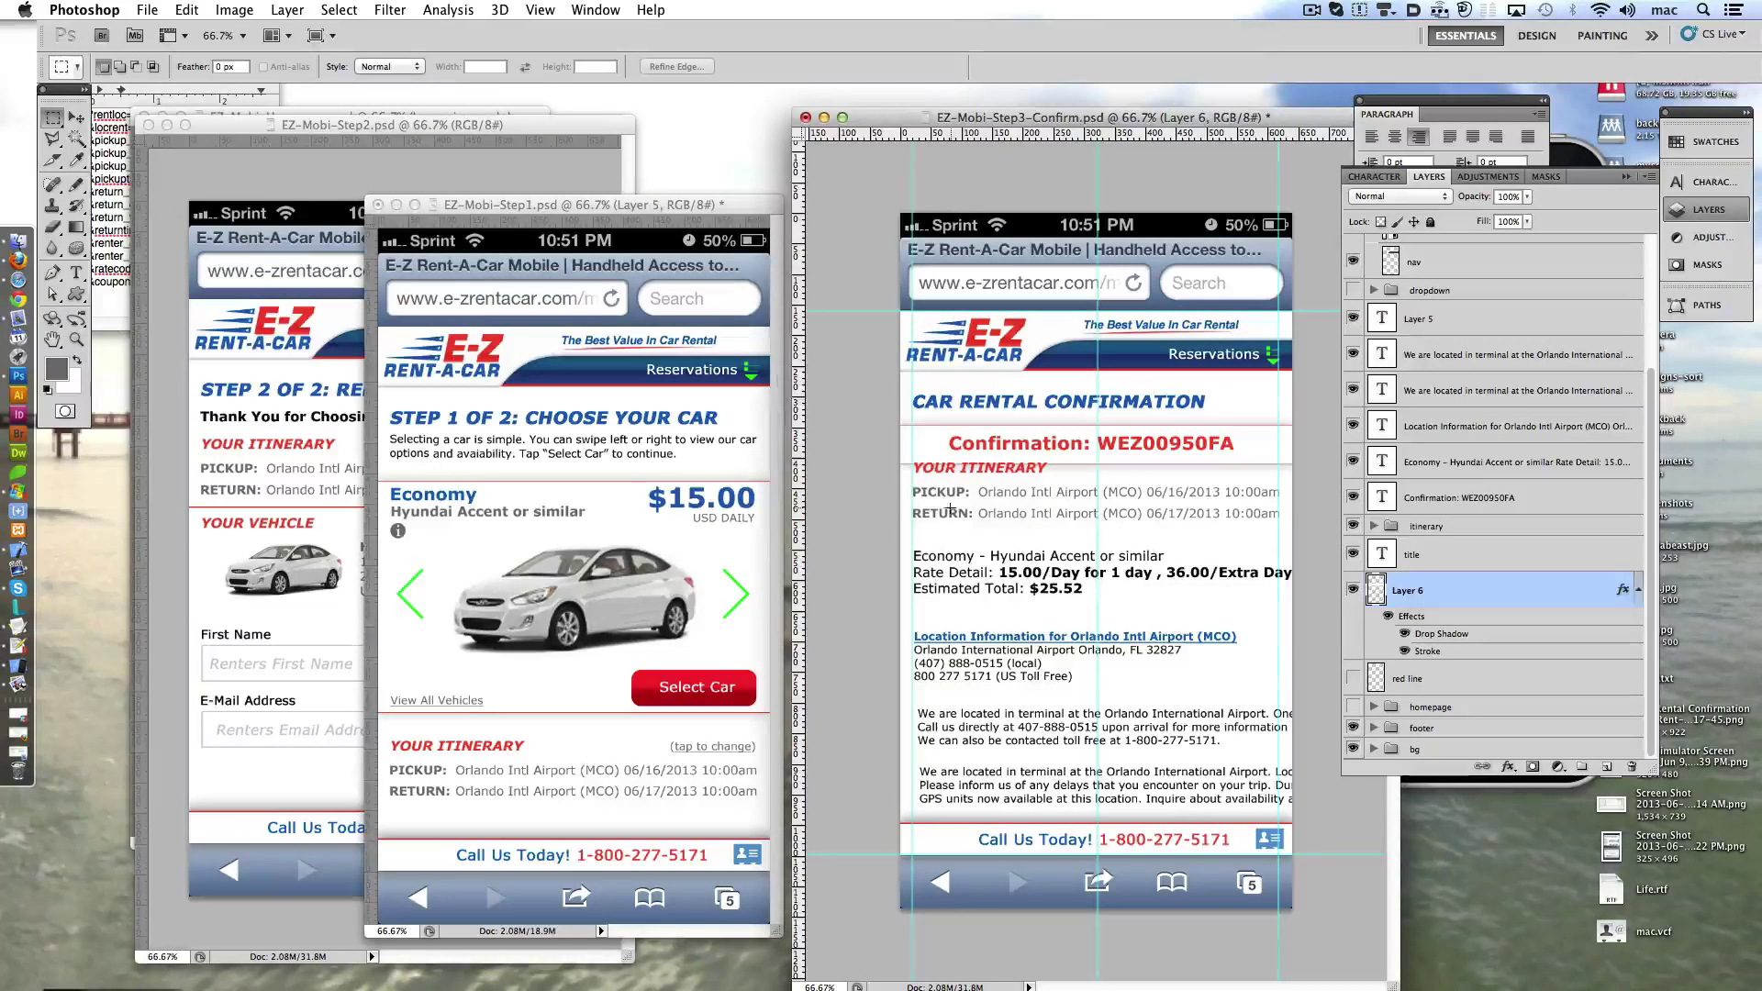
pyautogui.moveTo(950, 508); pyautogui.dragTo(950, 532)
pyautogui.keyDown('super'); pyautogui.click(1163, 450); pyautogui.keyUp('super')
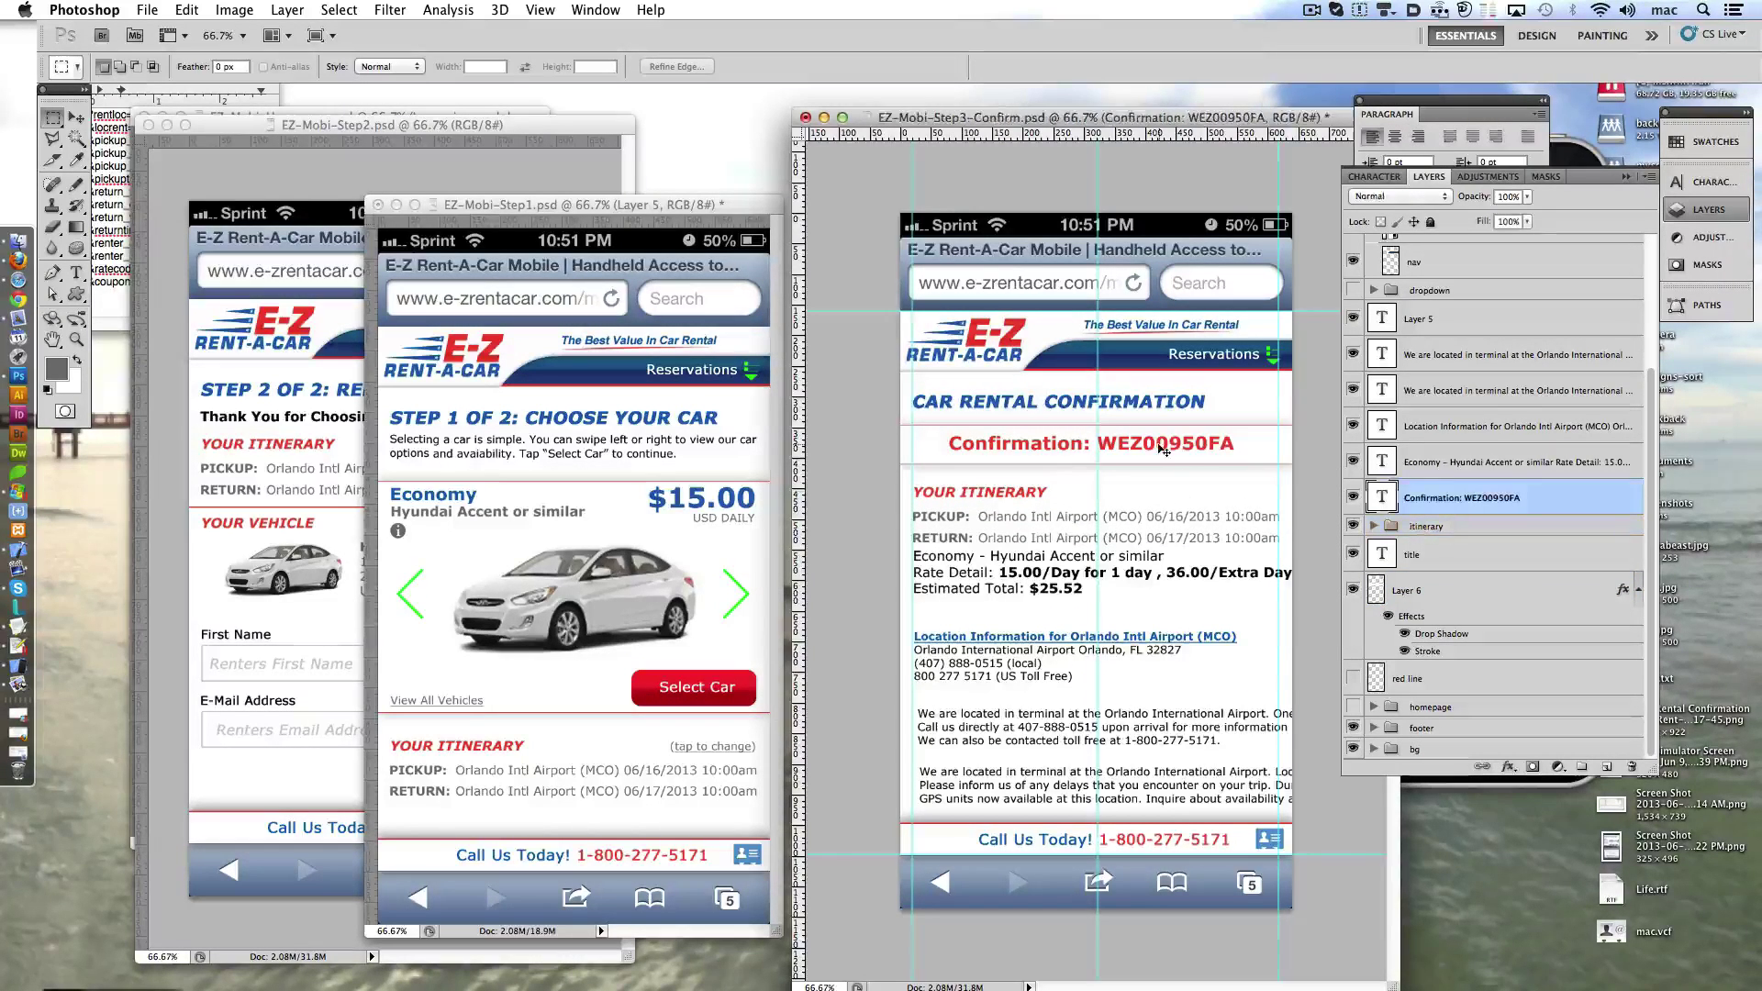
pyautogui.press('Down')
pyautogui.press('Down')
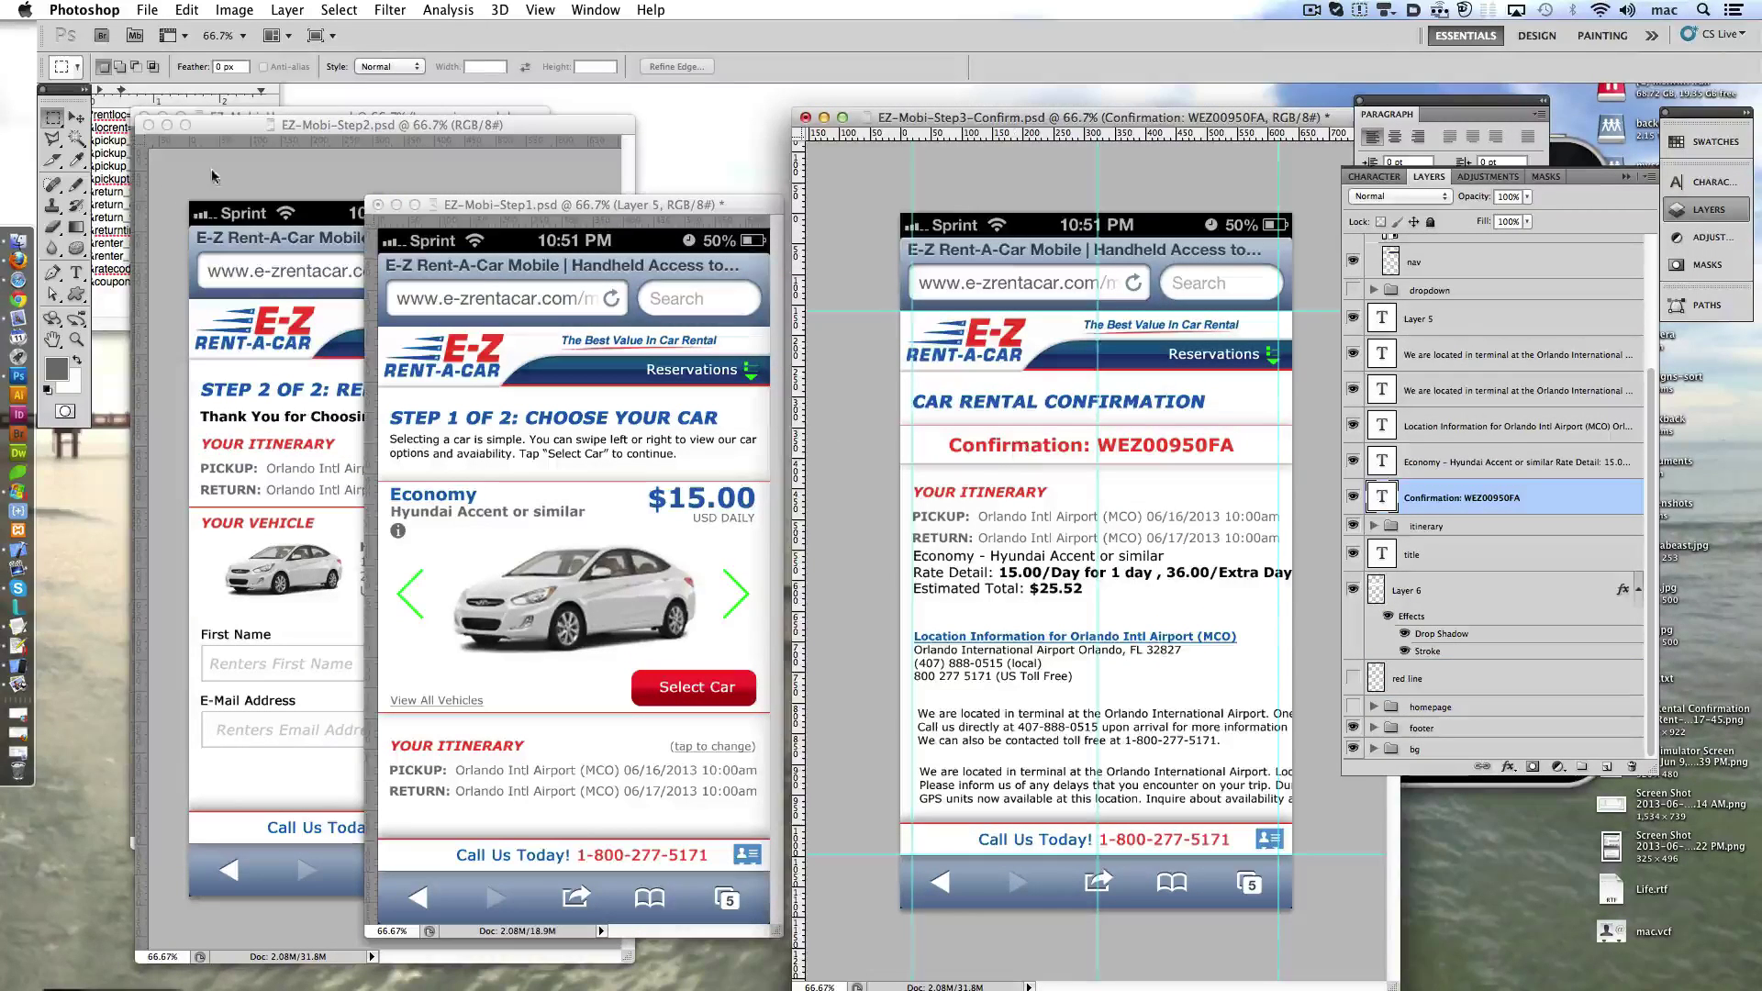
# - Recolour the confirmation number line with the dark blue sampled from the page header
pyautogui.press('t')
pyautogui.click(638, 68)
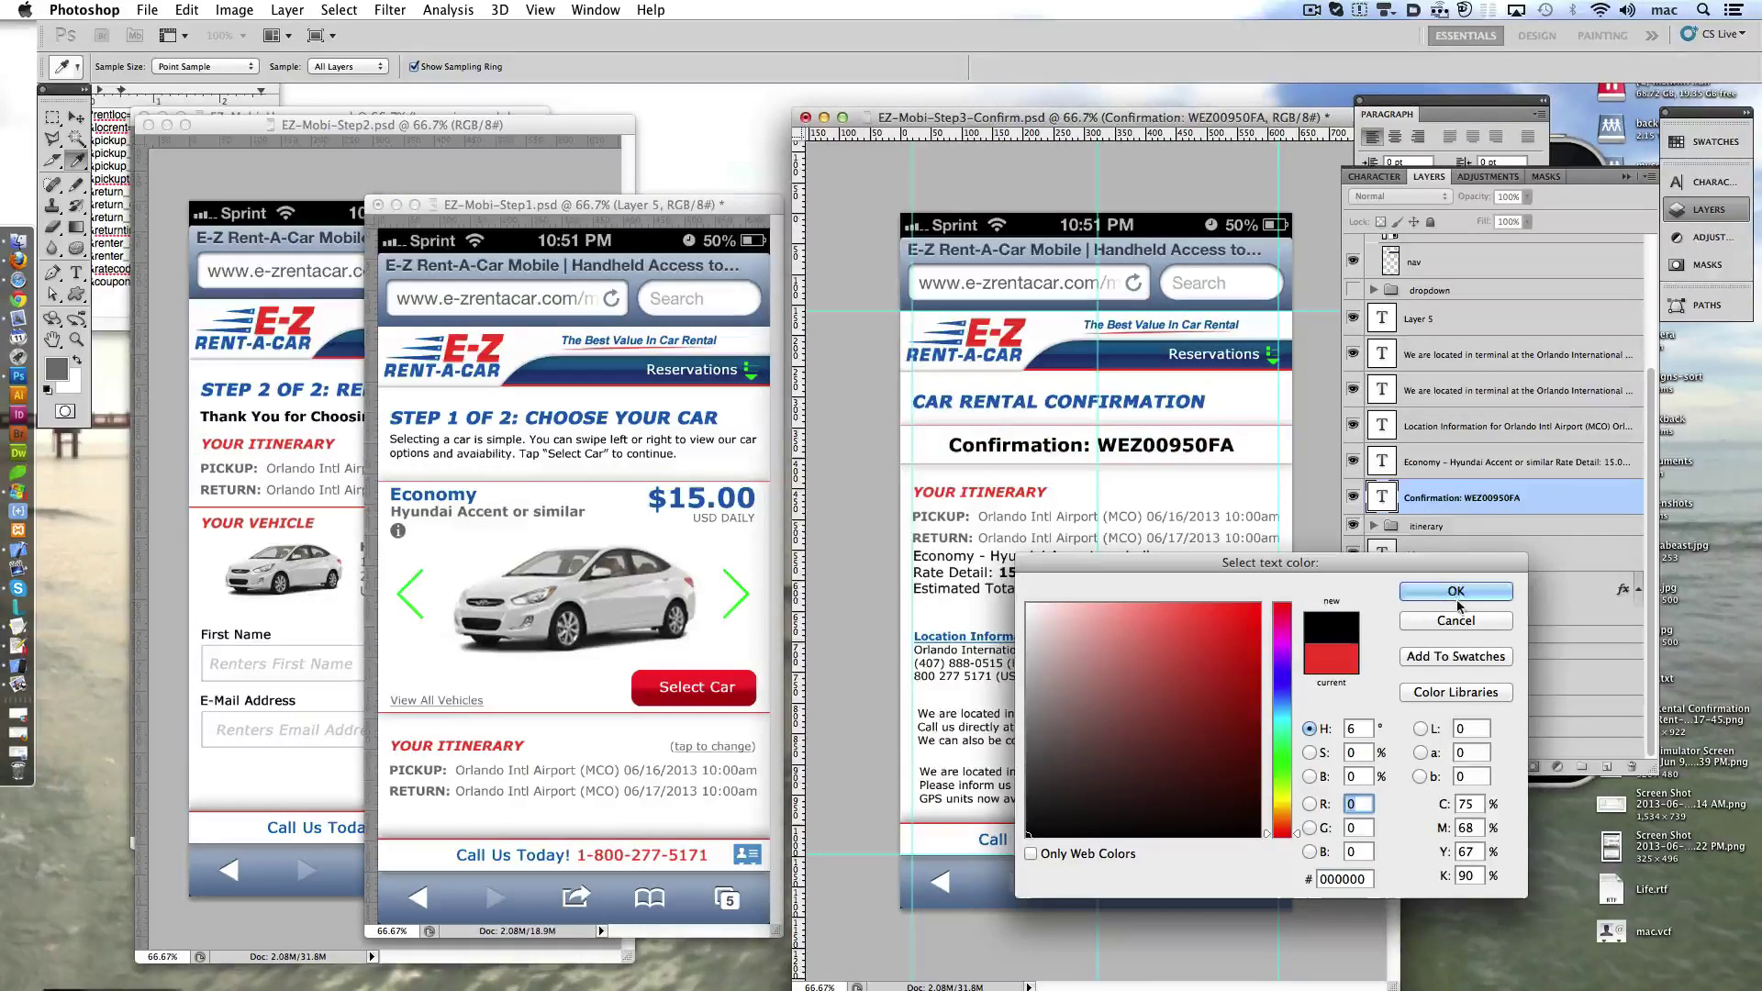
pyautogui.moveTo(994, 332)
pyautogui.mouseDown()
pyautogui.moveTo(1268, 359)
pyautogui.moveTo(1044, 361)
pyautogui.mouseUp()
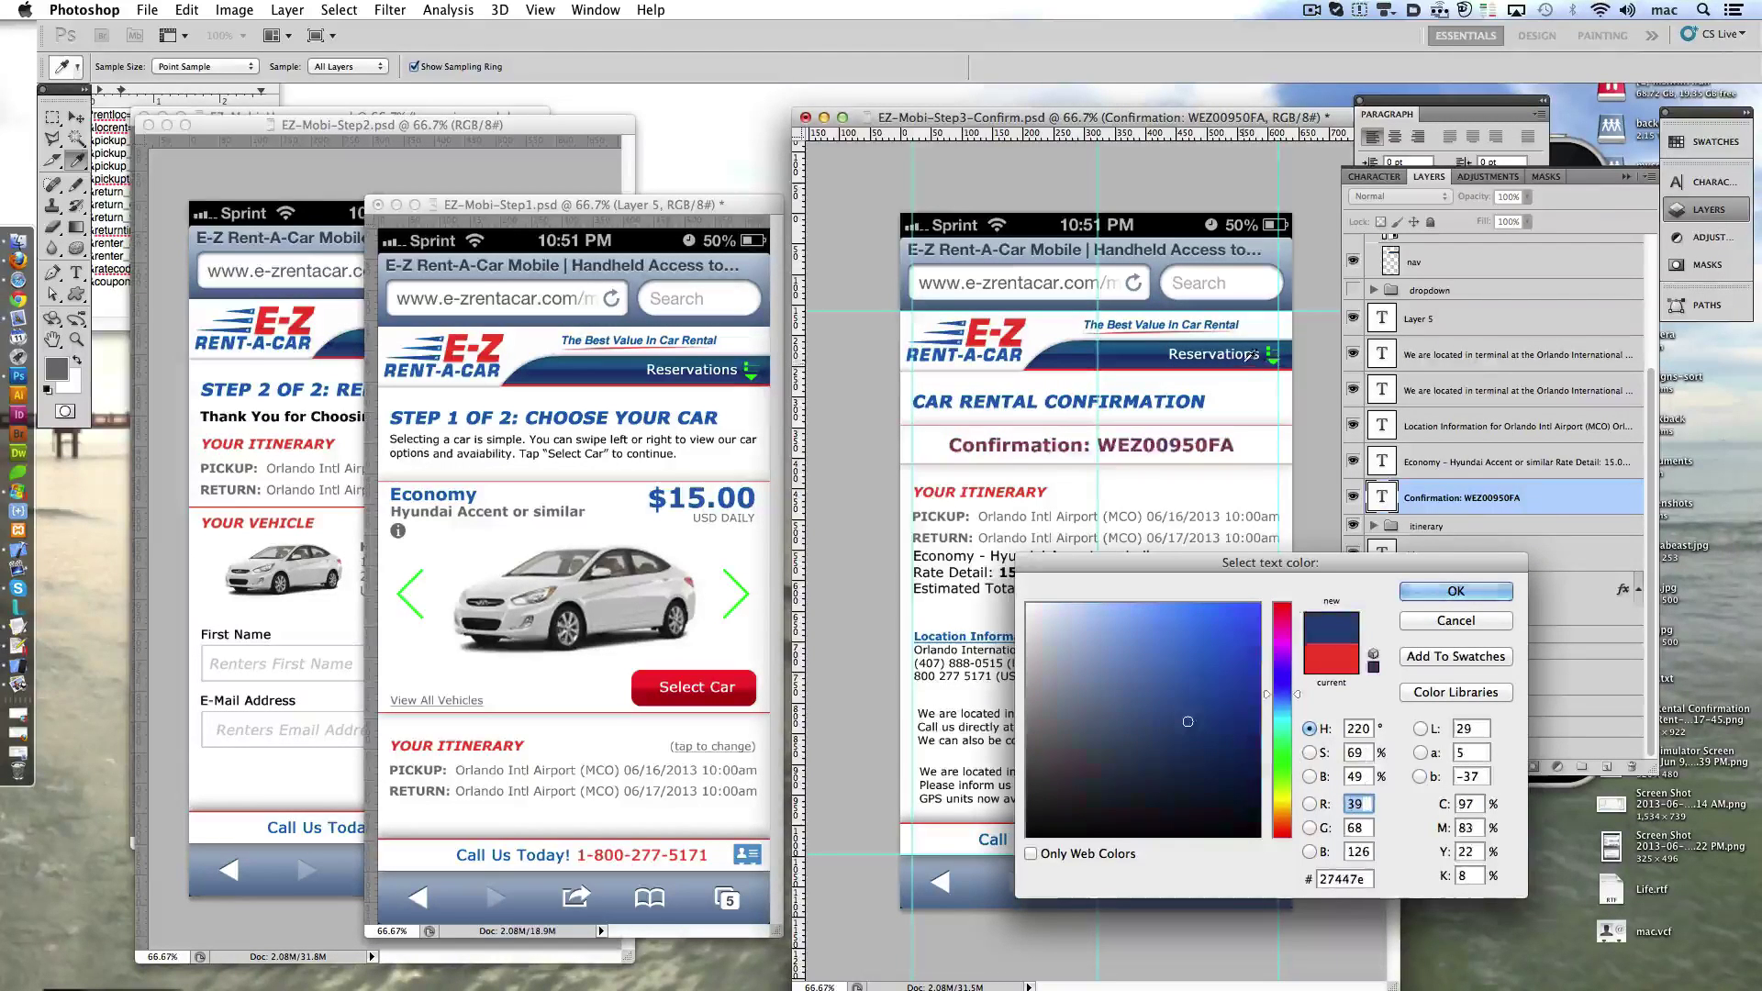
pyautogui.press('Return')
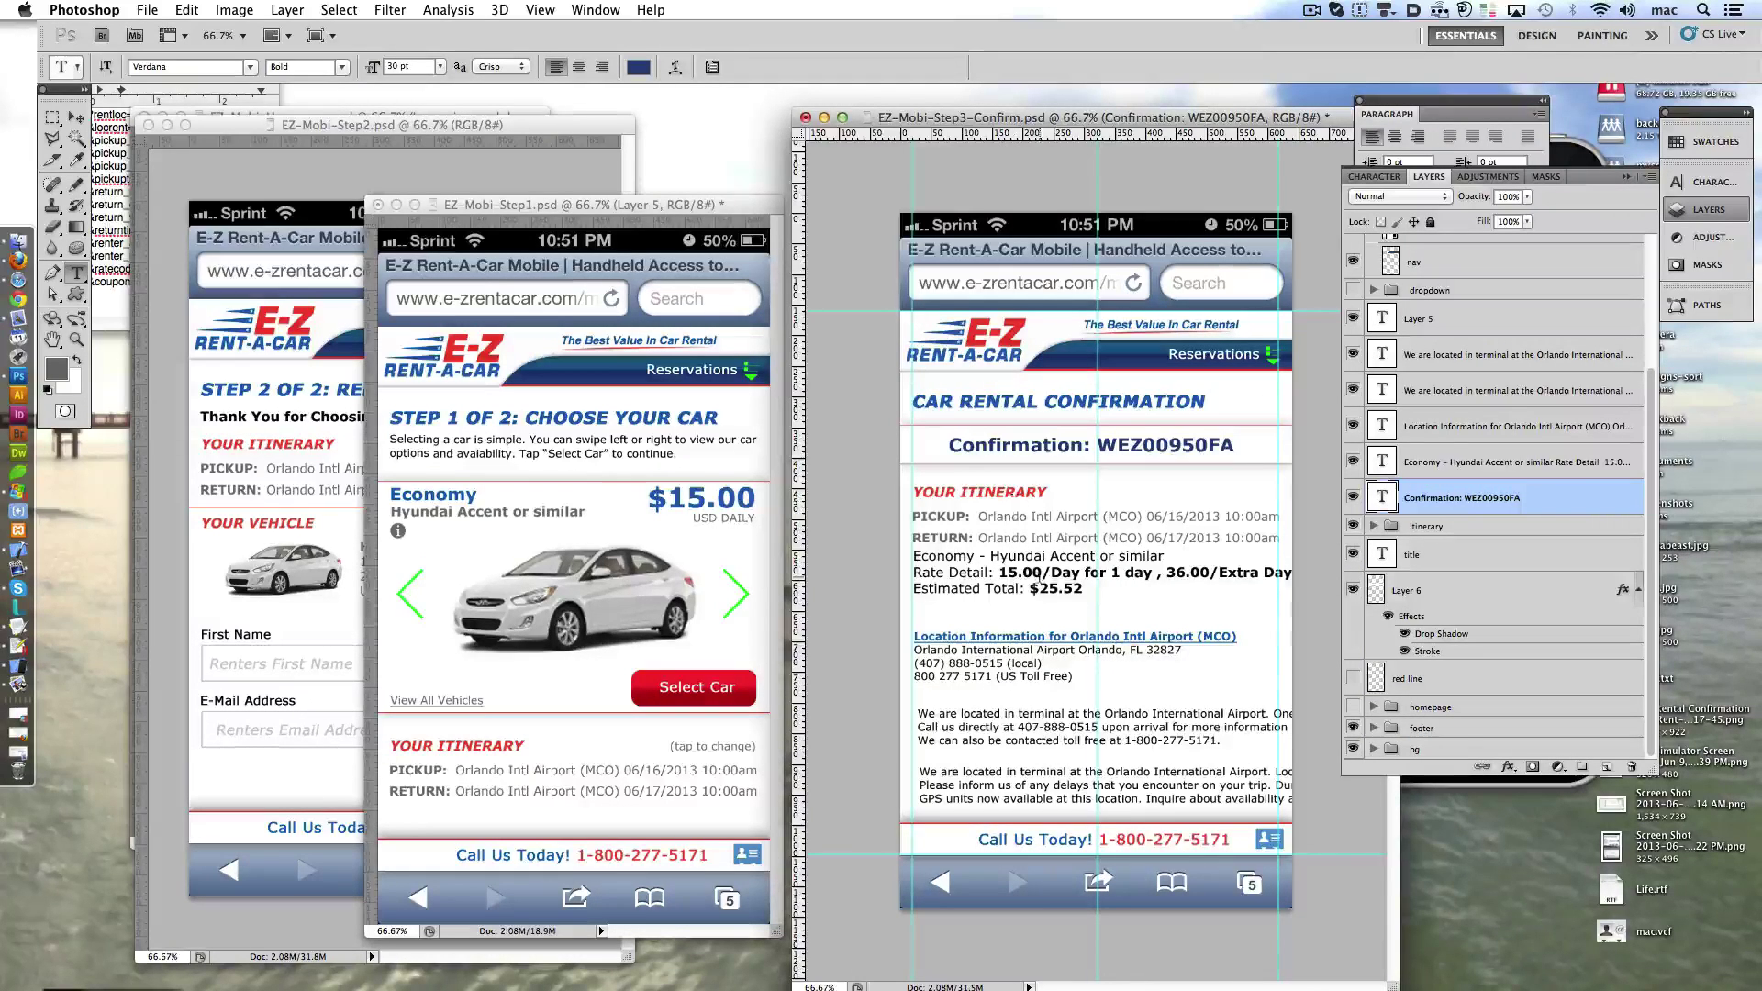
# - Select the Economy rate details text and move the Step 2 window to the right
pyautogui.click(1034, 574)
pyautogui.press('super+a')
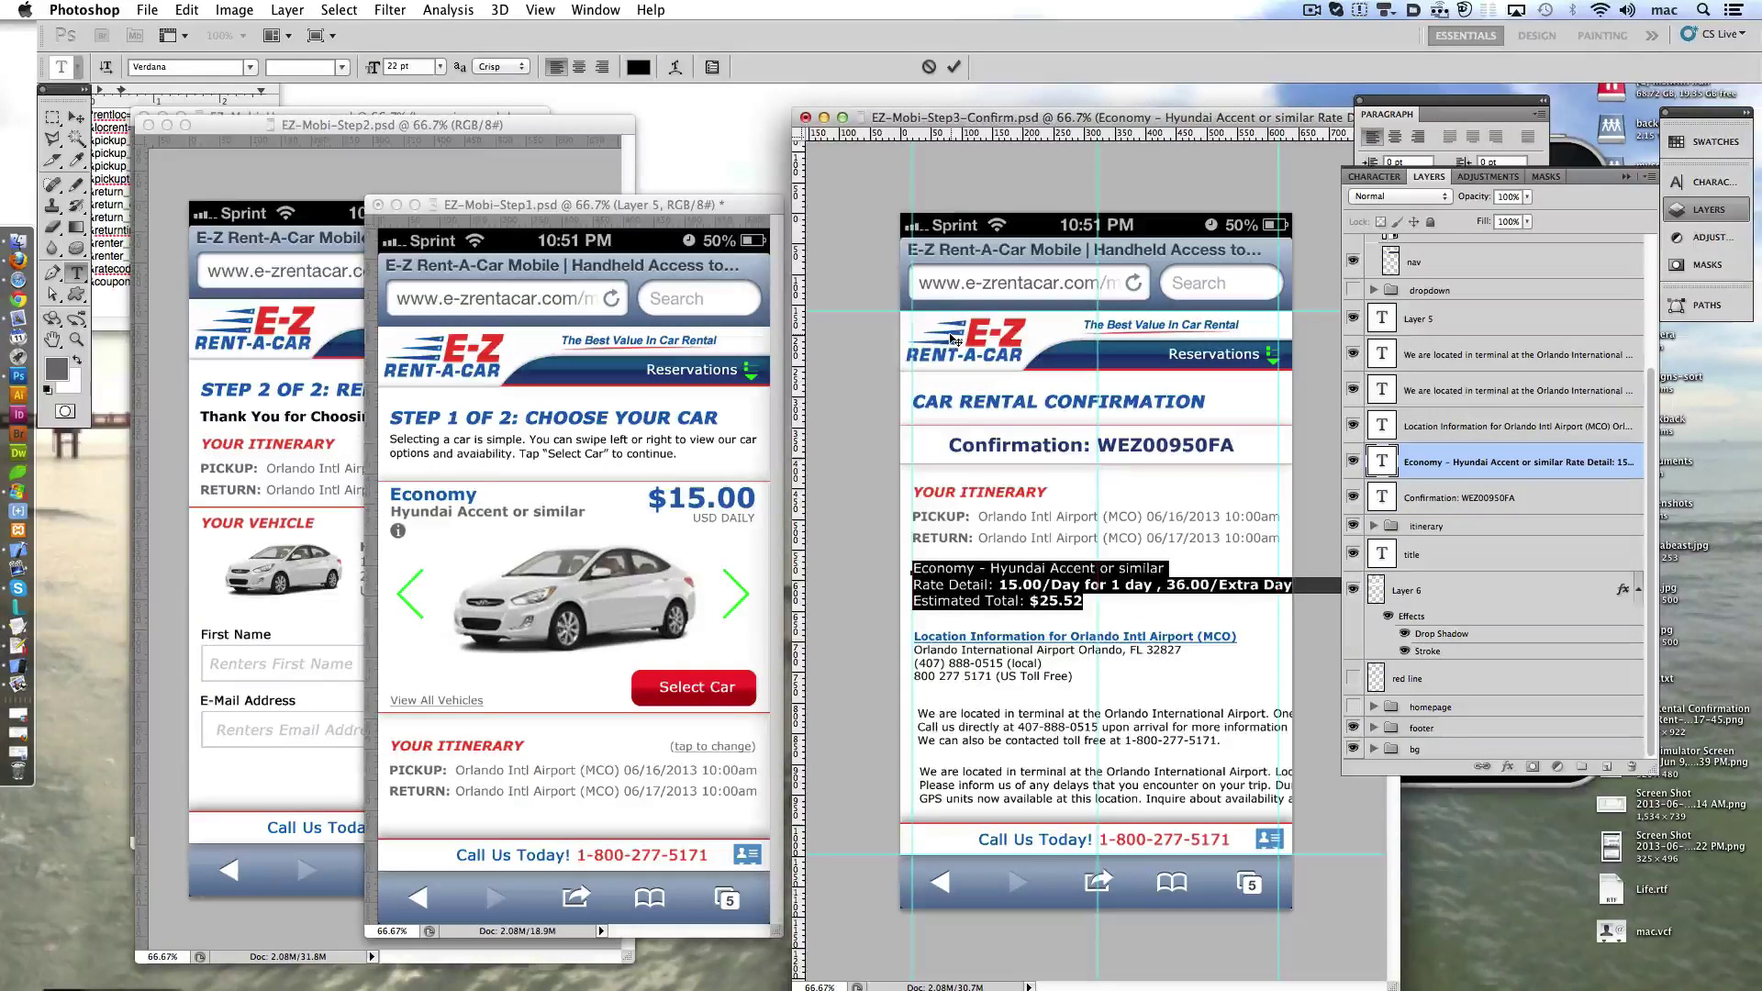
pyautogui.click(468, 171)
pyautogui.moveTo(386, 125); pyautogui.dragTo(442, 129)
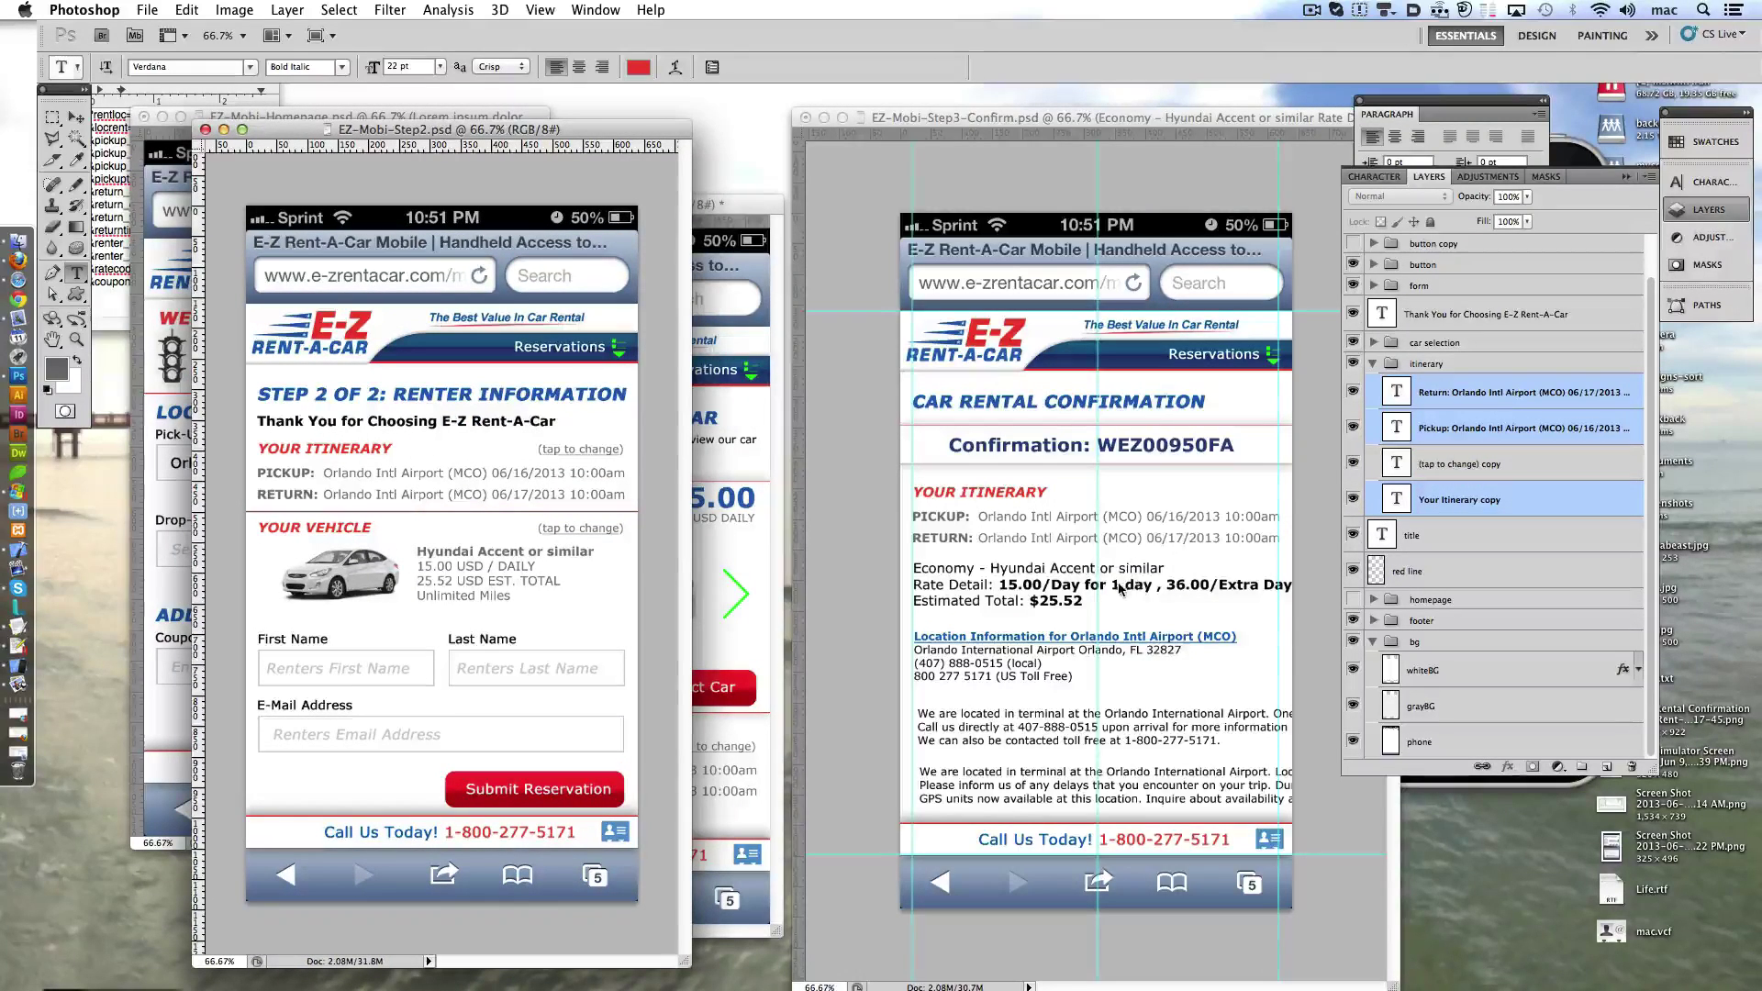
pyautogui.click(951, 568)
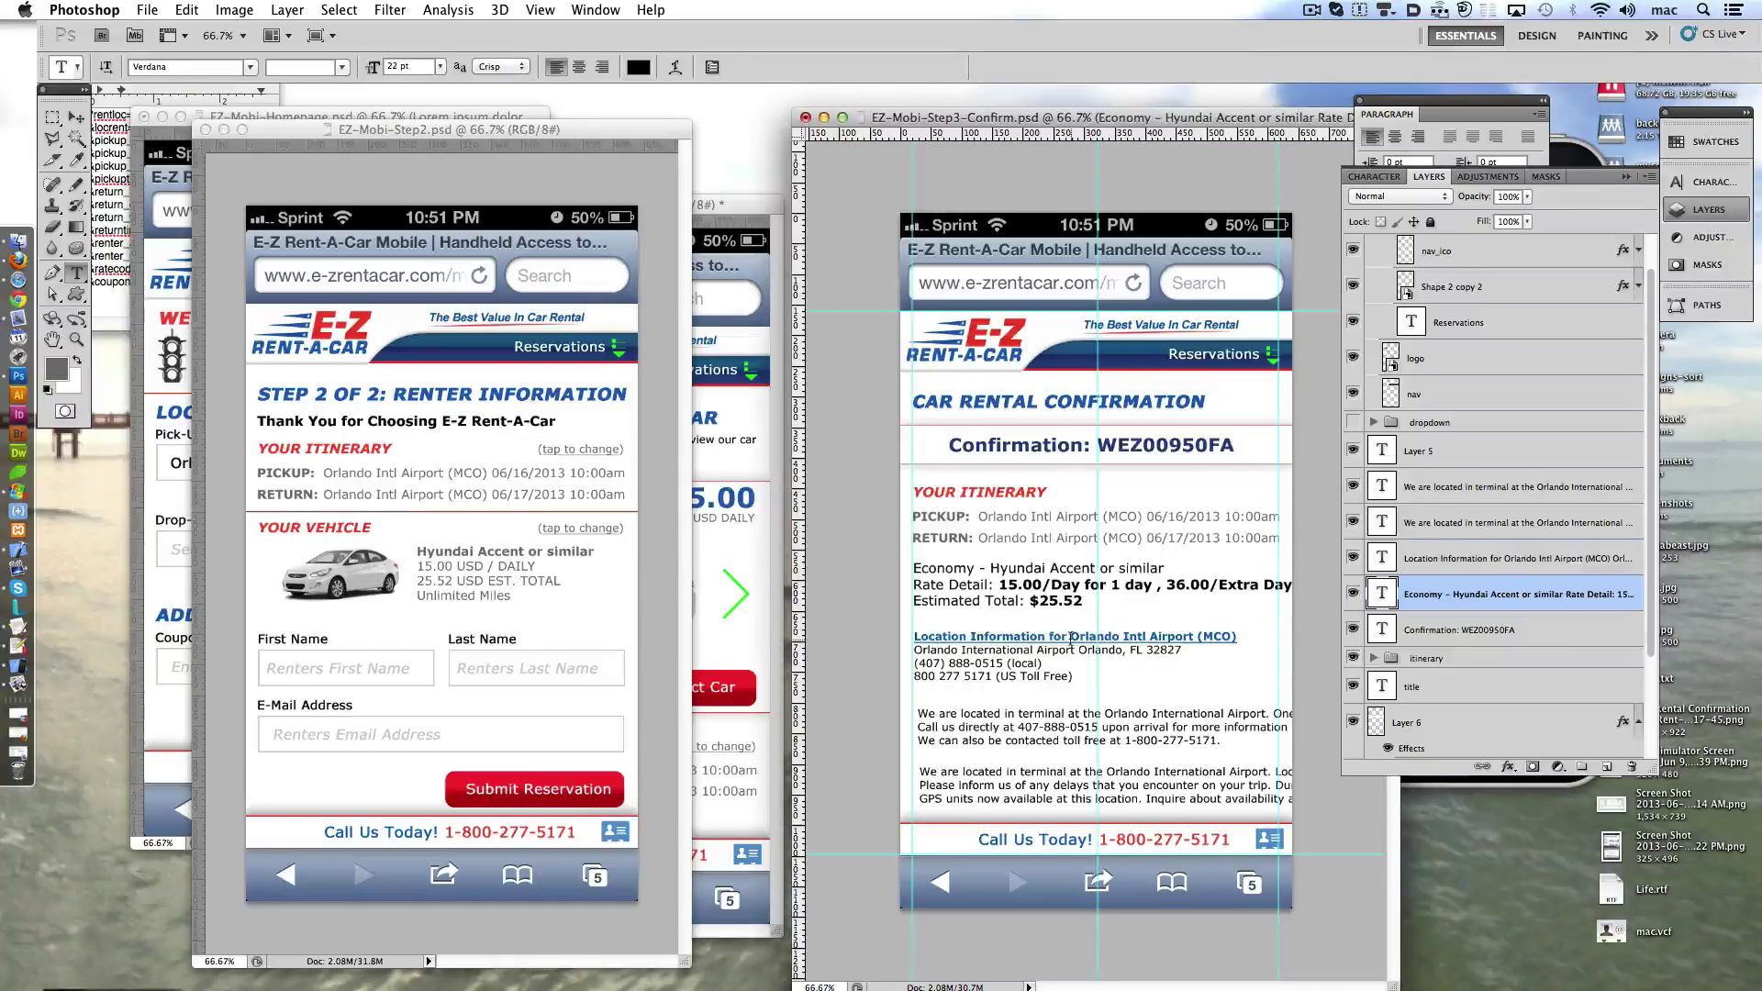
# - Adjust the Location Information text size and colour its heading blue
pyautogui.moveTo(913, 636); pyautogui.dragTo(1072, 679)
pyautogui.click(393, 66)
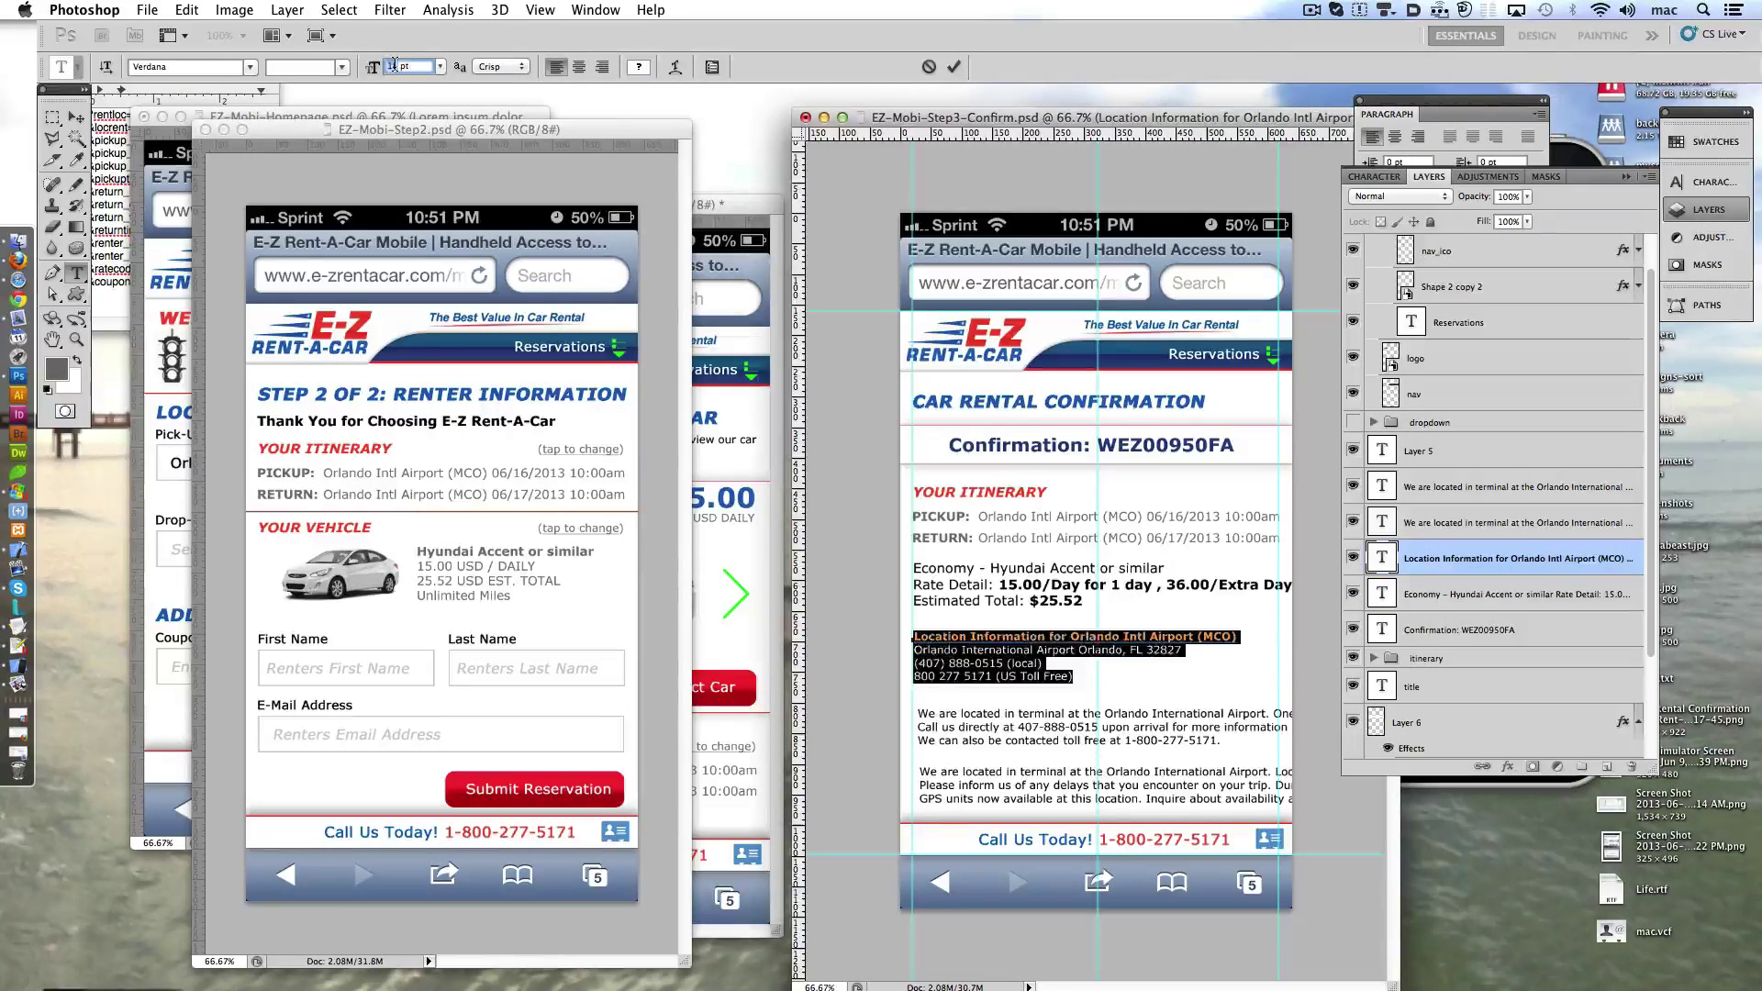
pyautogui.click(954, 66)
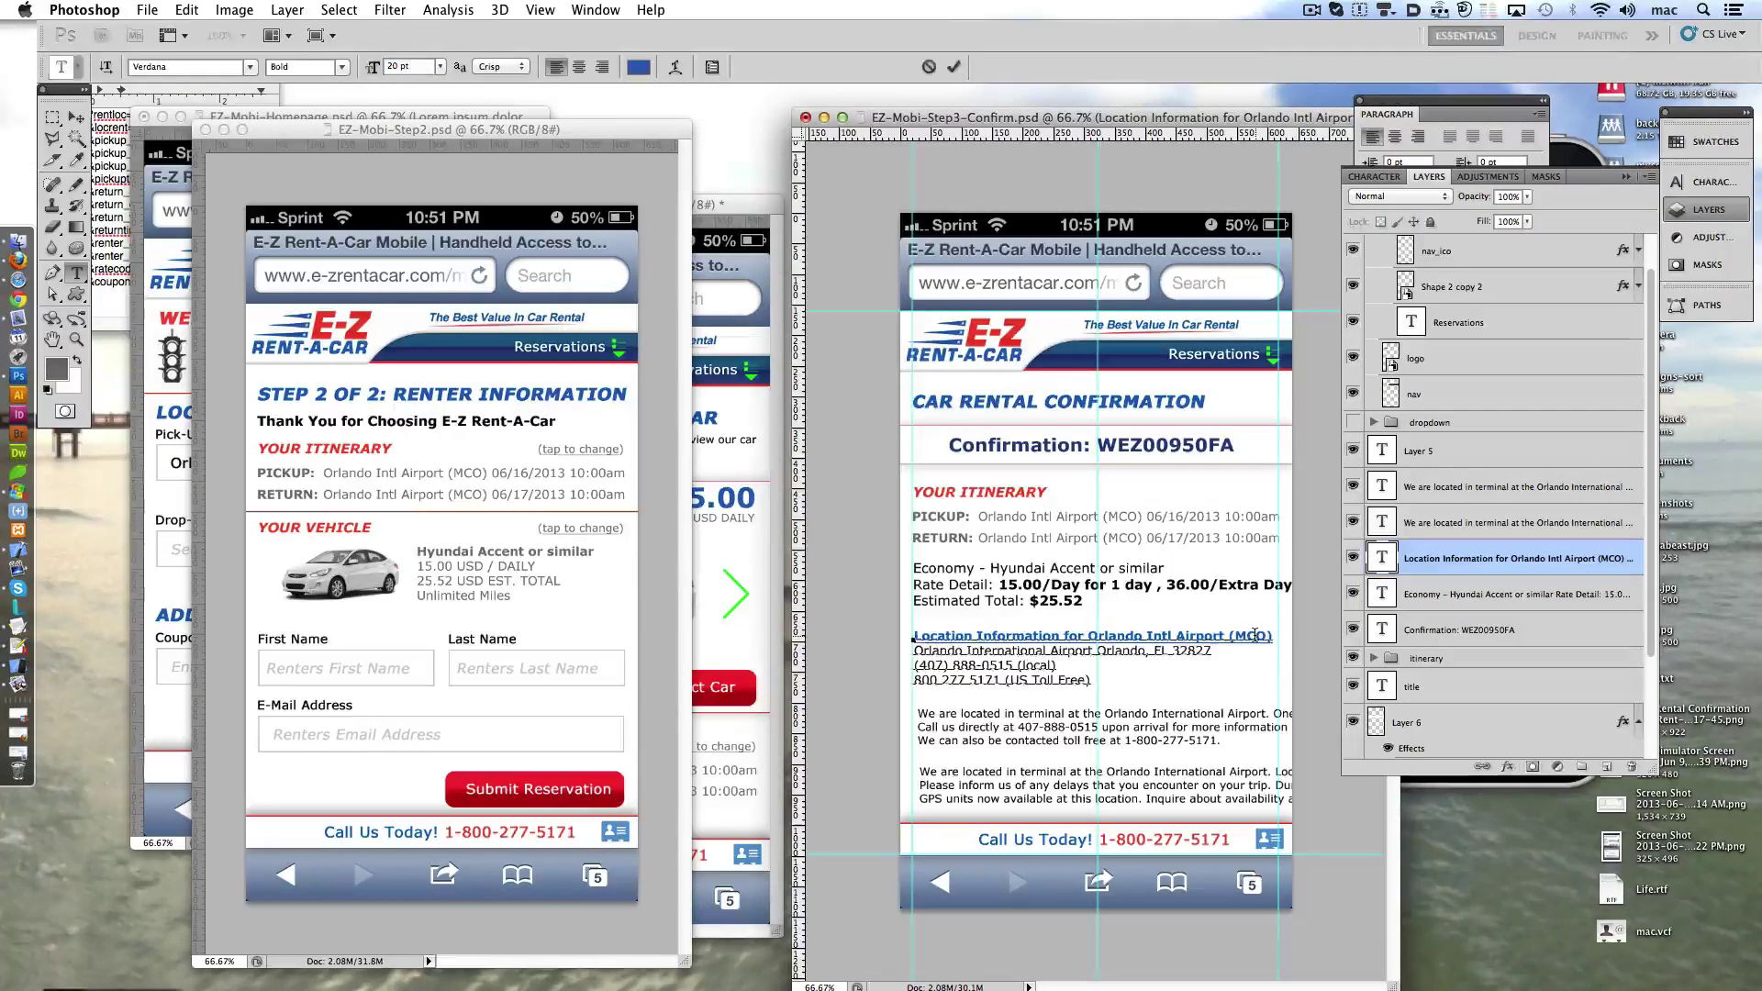
pyautogui.moveTo(1275, 636); pyautogui.dragTo(913, 636)
pyautogui.click(1703, 141)
pyautogui.click(1591, 220)
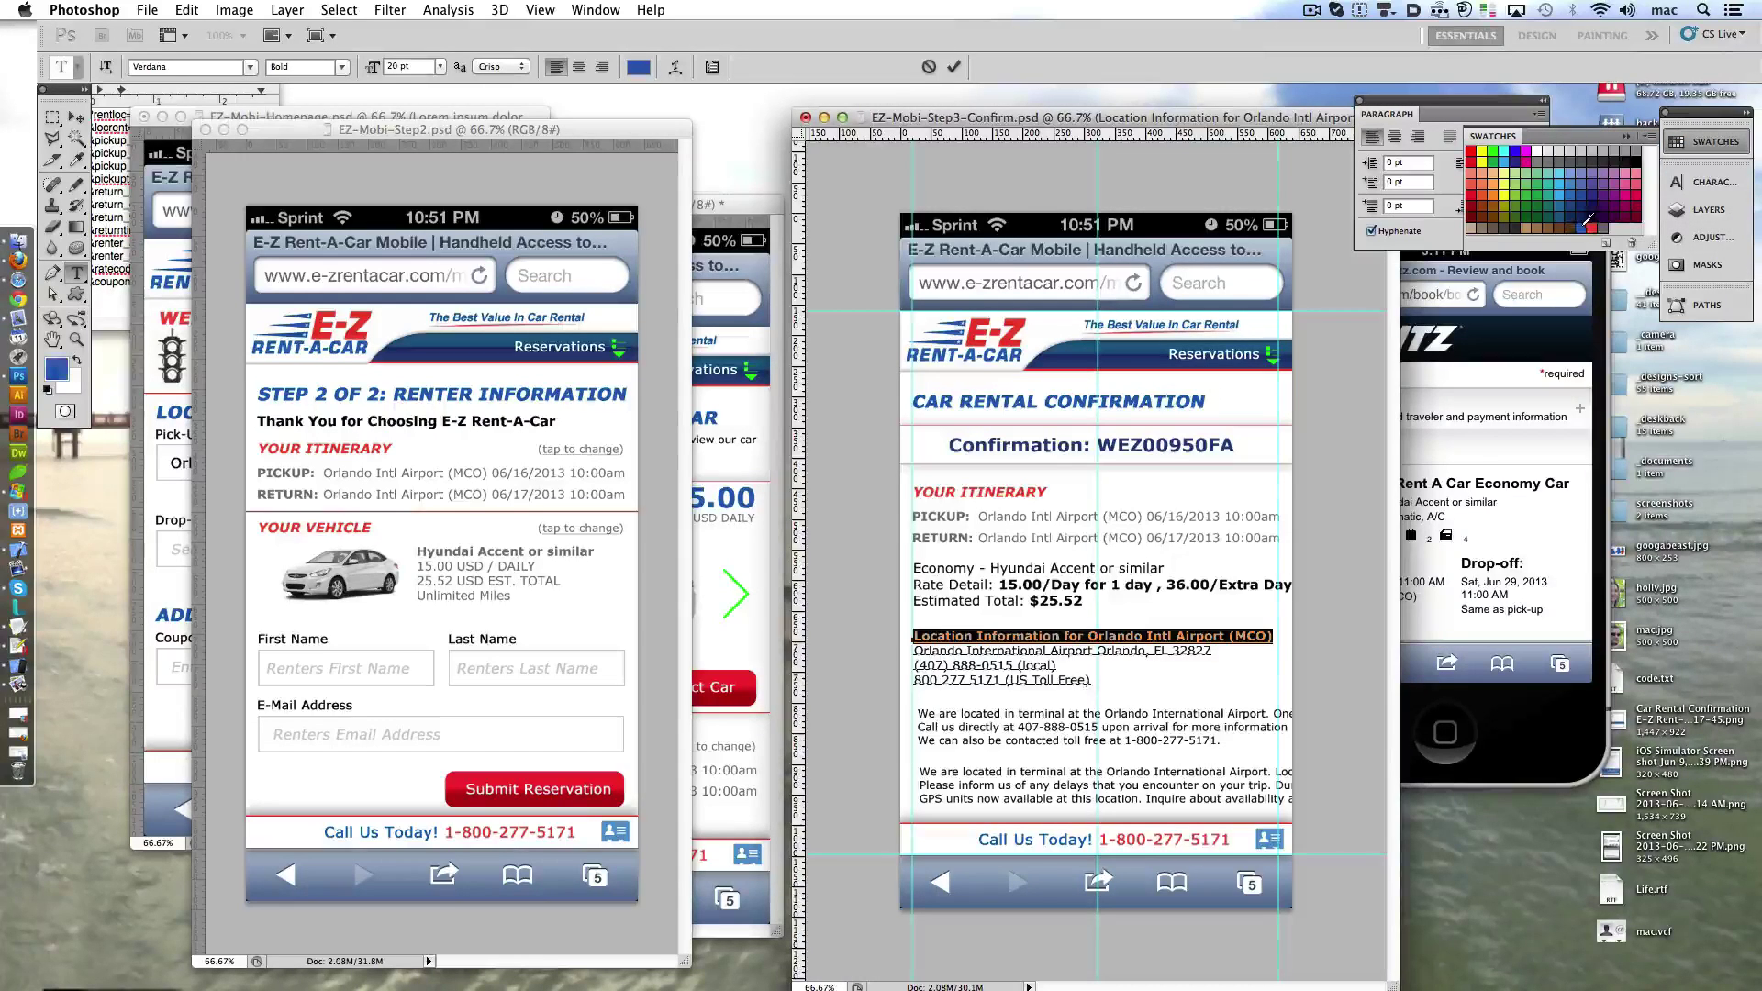
pyautogui.click(954, 66)
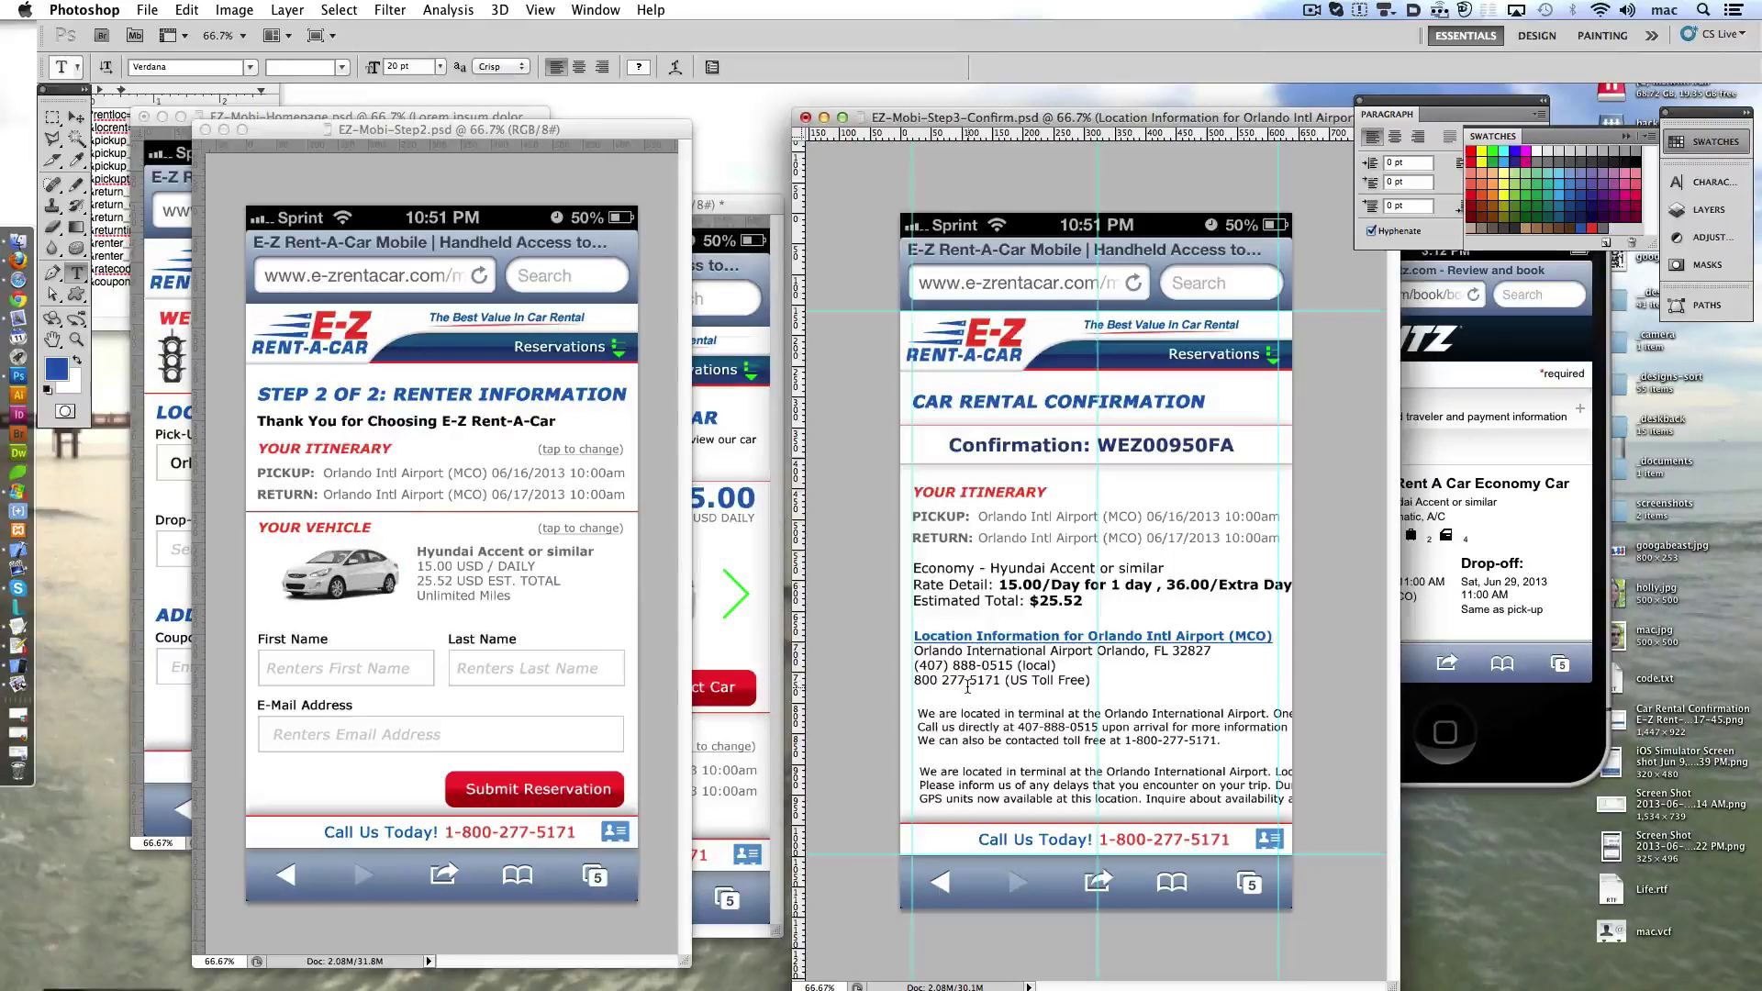
# - Replace the old location paragraph with the pasted terminal location text in a new box, without line breaks
pyautogui.click(1010, 727)
pyautogui.hotkey('ctrl', 'a')
pyautogui.press('Delete')
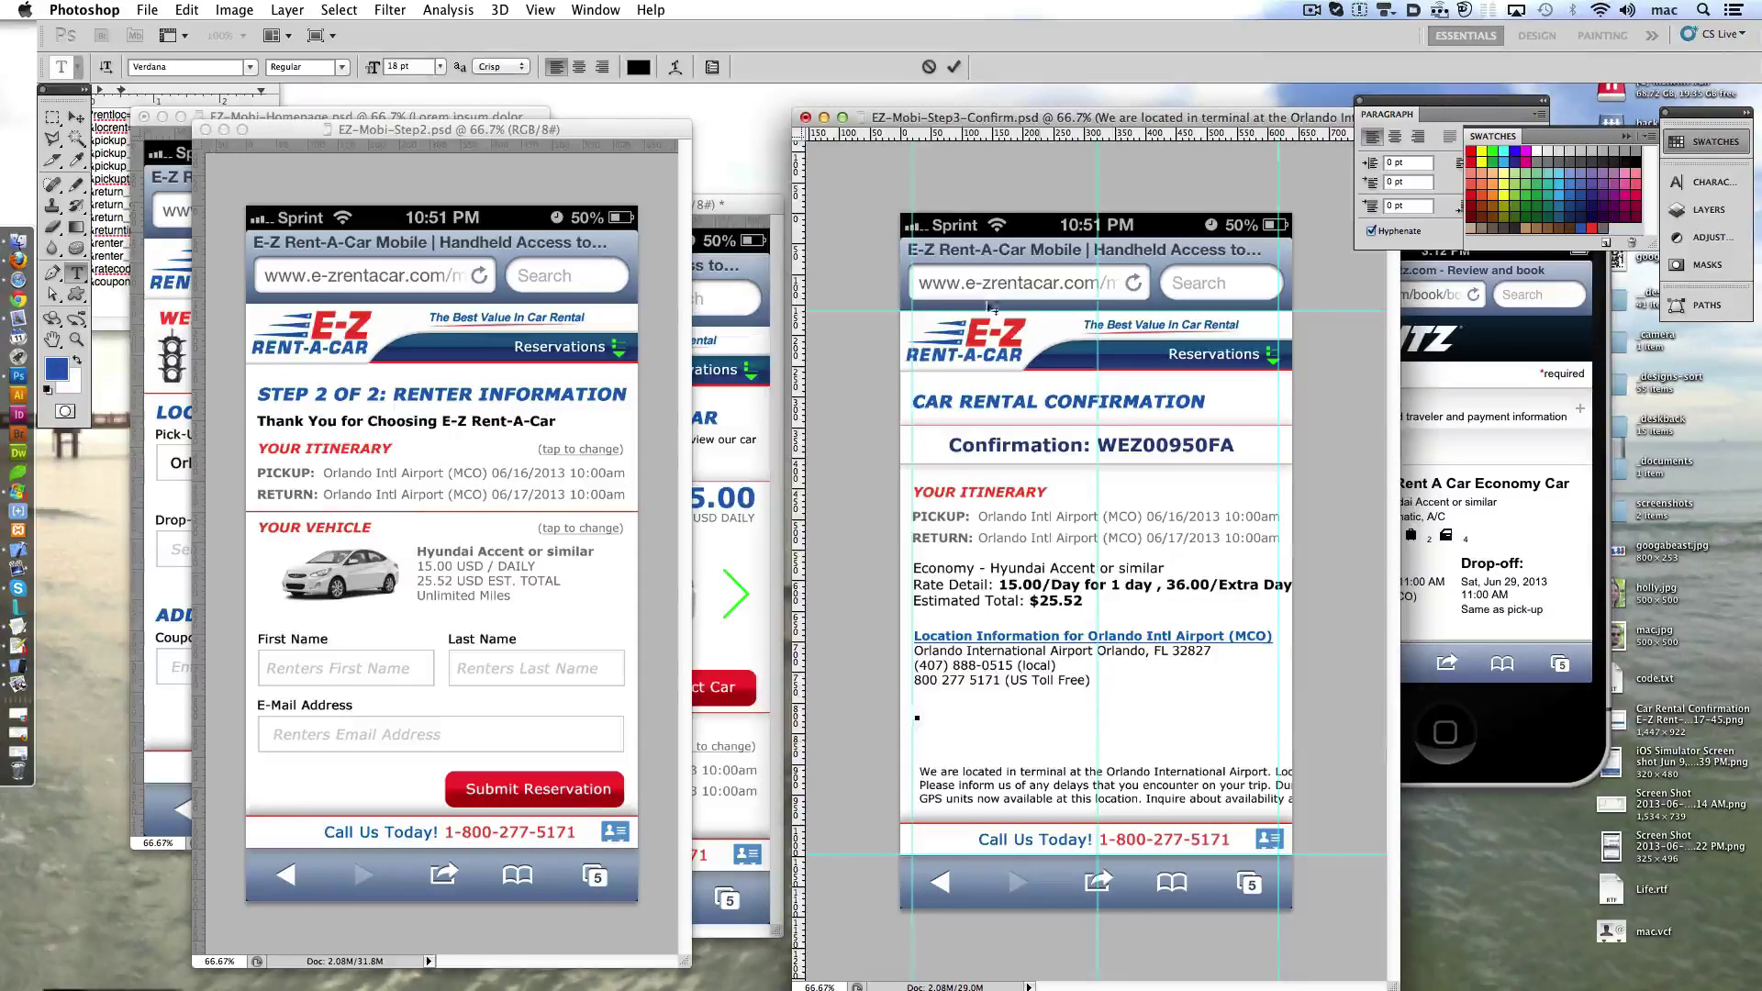
pyautogui.click(1709, 209)
pyautogui.click(896, 706)
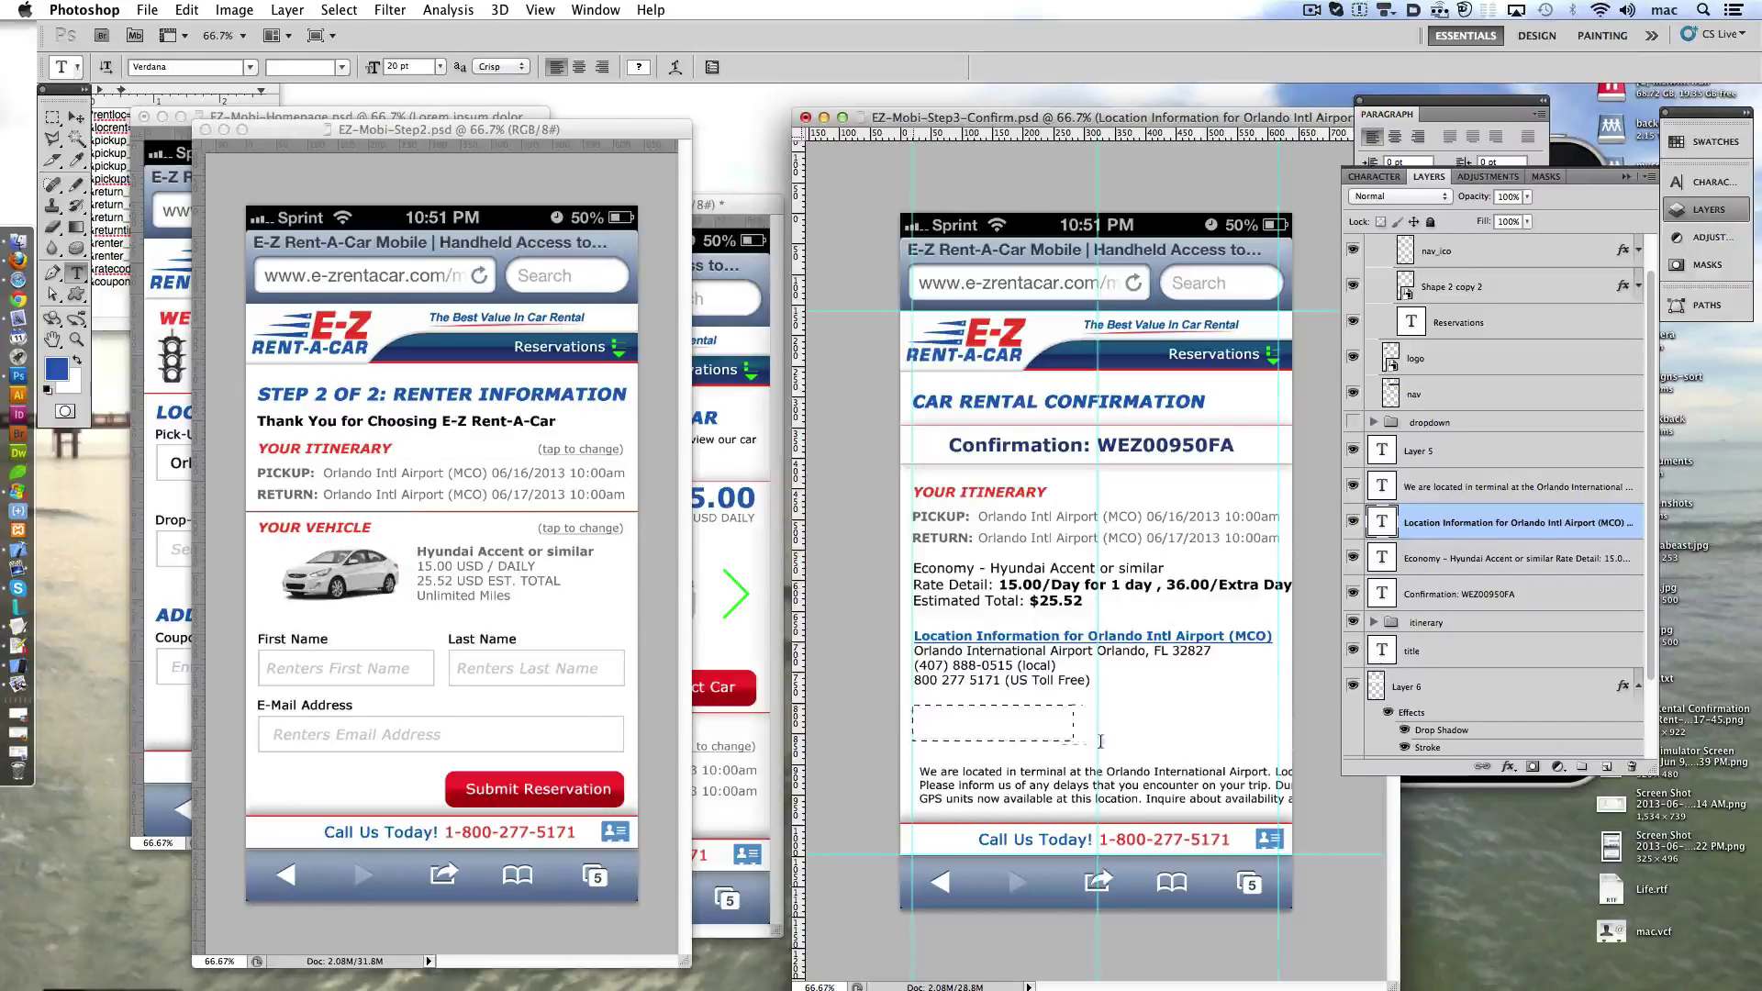
pyautogui.moveTo(1101, 741); pyautogui.dragTo(1275, 745)
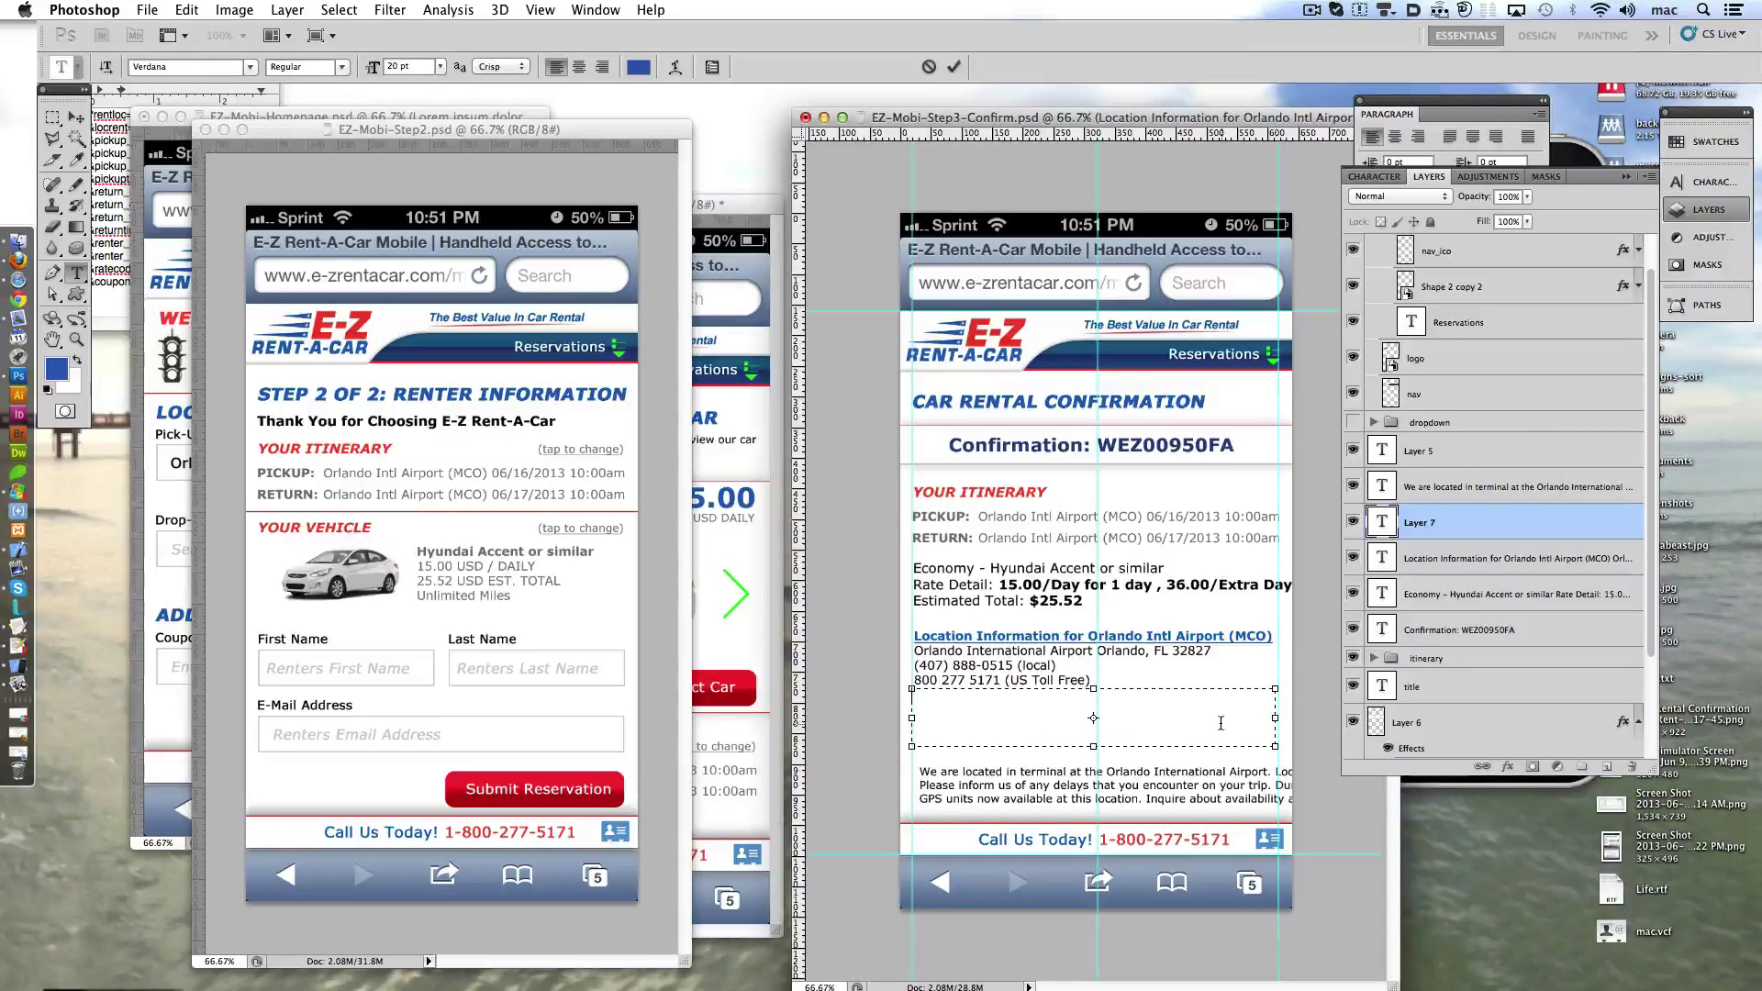
pyautogui.hotkey('ctrl', 'v')
pyautogui.moveTo(1275, 745); pyautogui.dragTo(1278, 756)
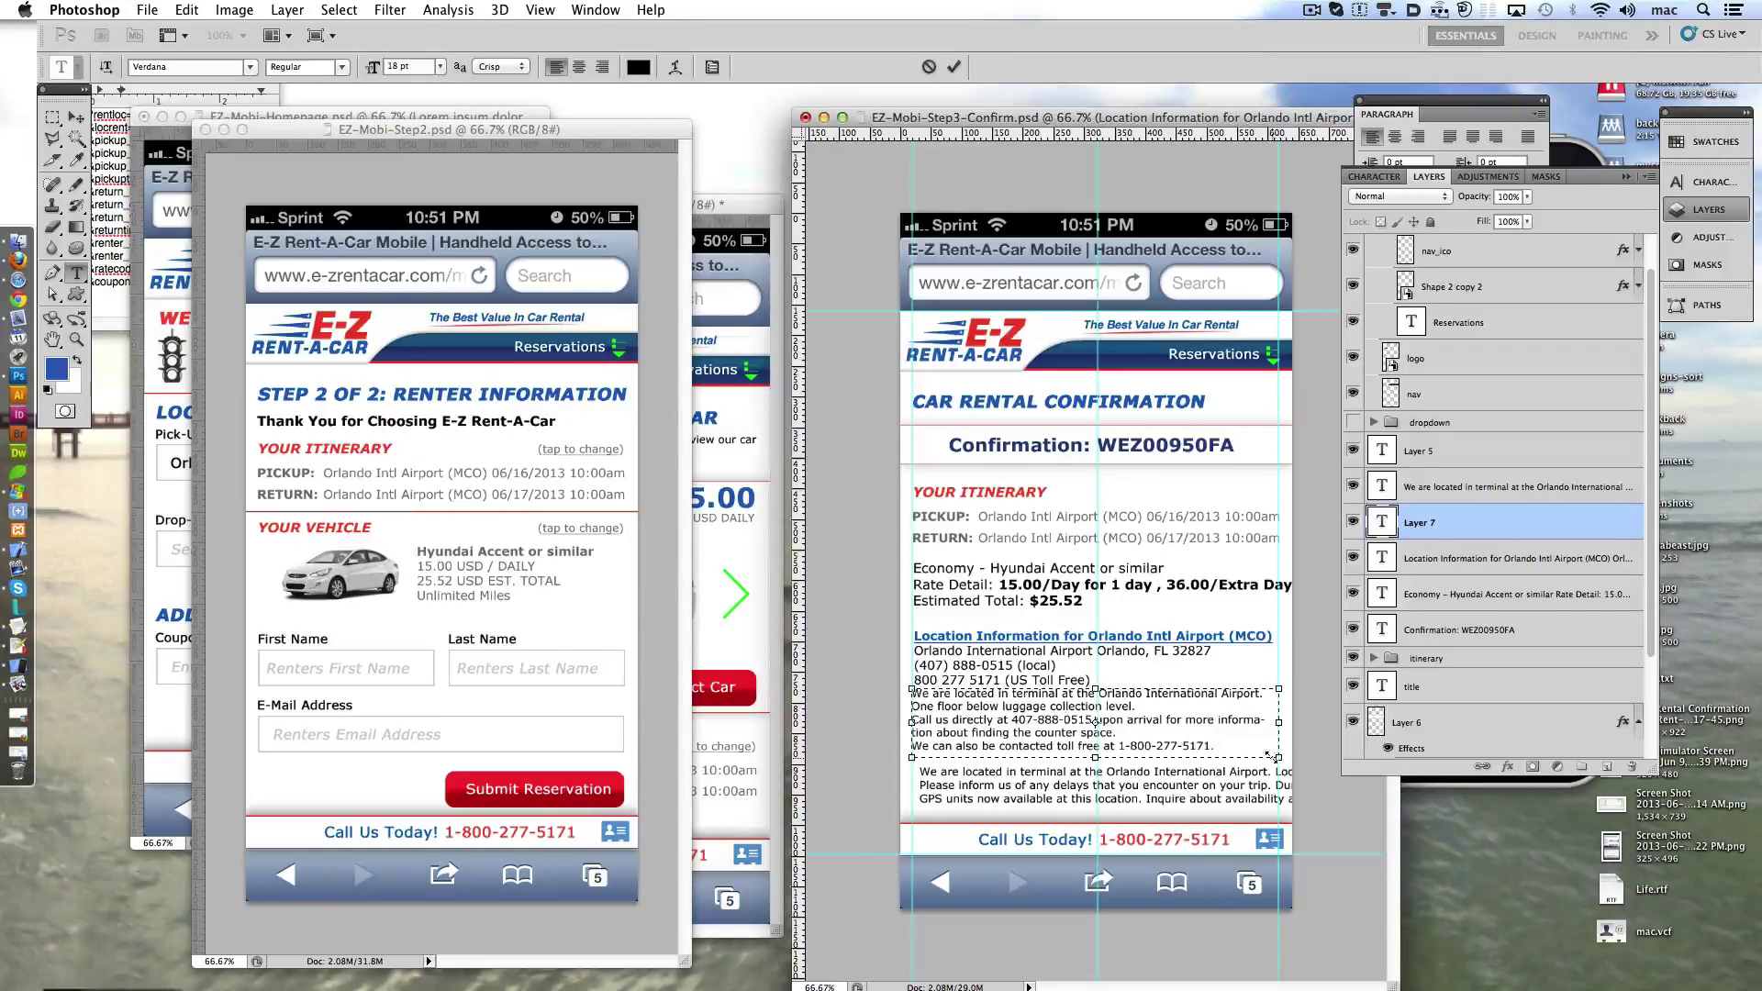
pyautogui.click(1167, 731)
pyautogui.press('Delete')
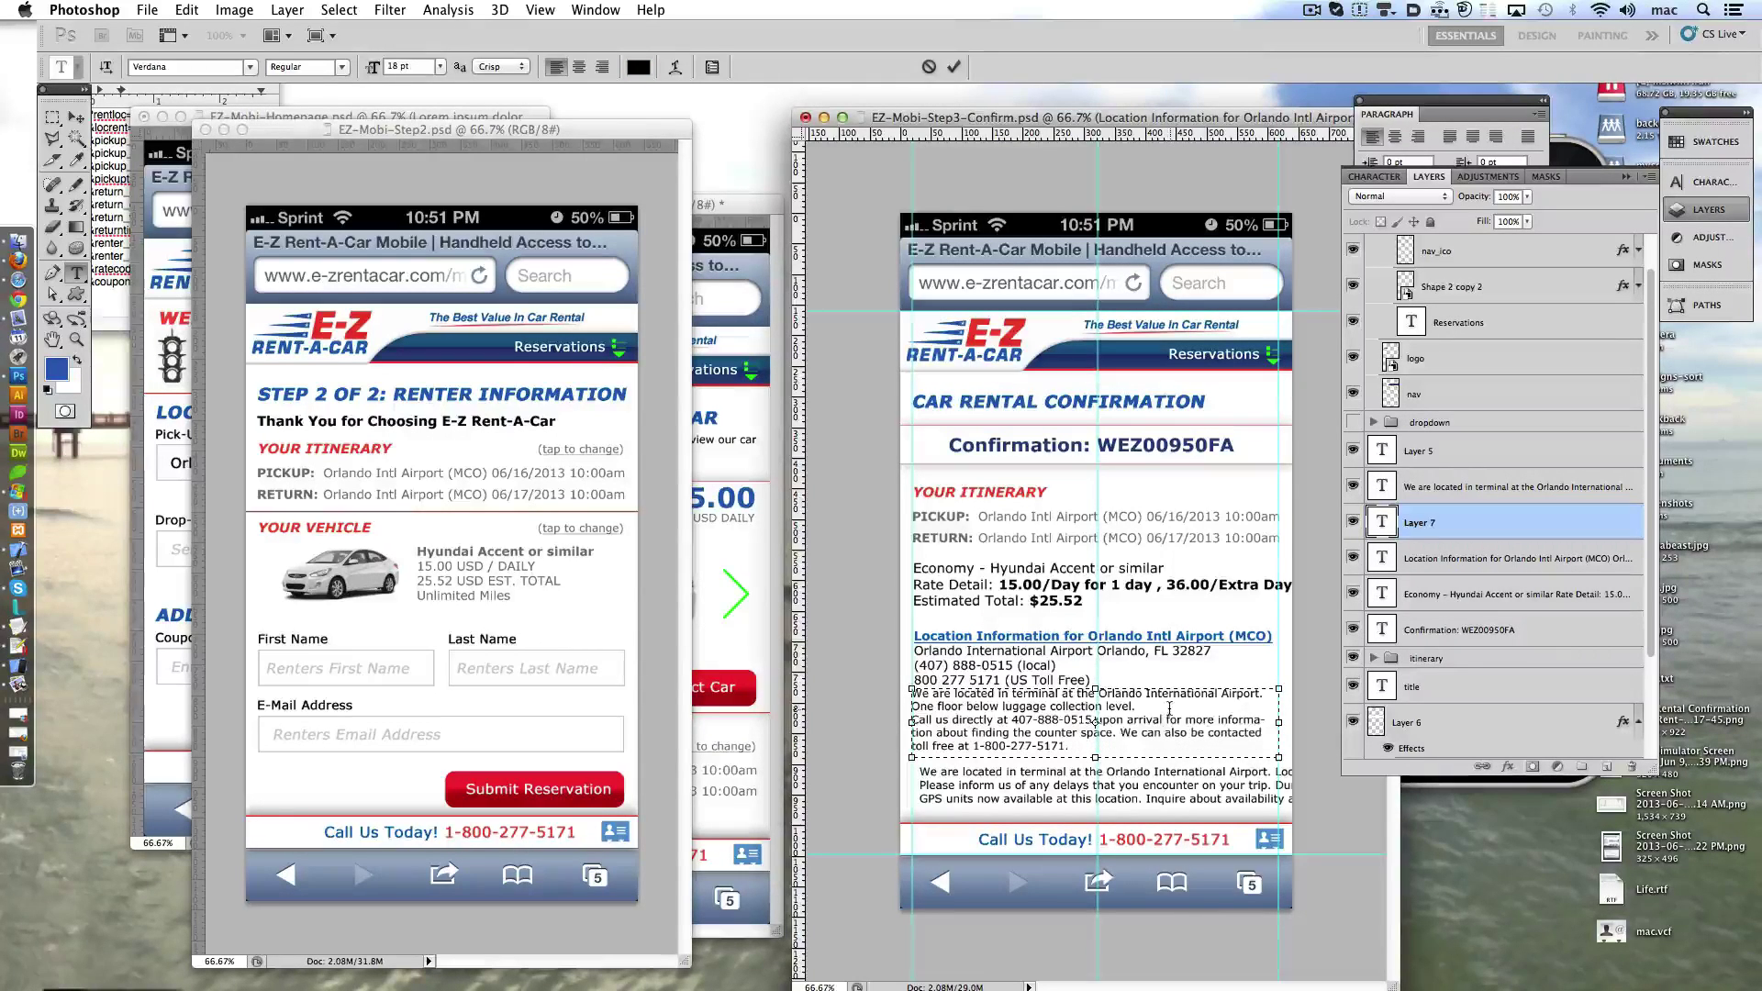
pyautogui.press('Delete')
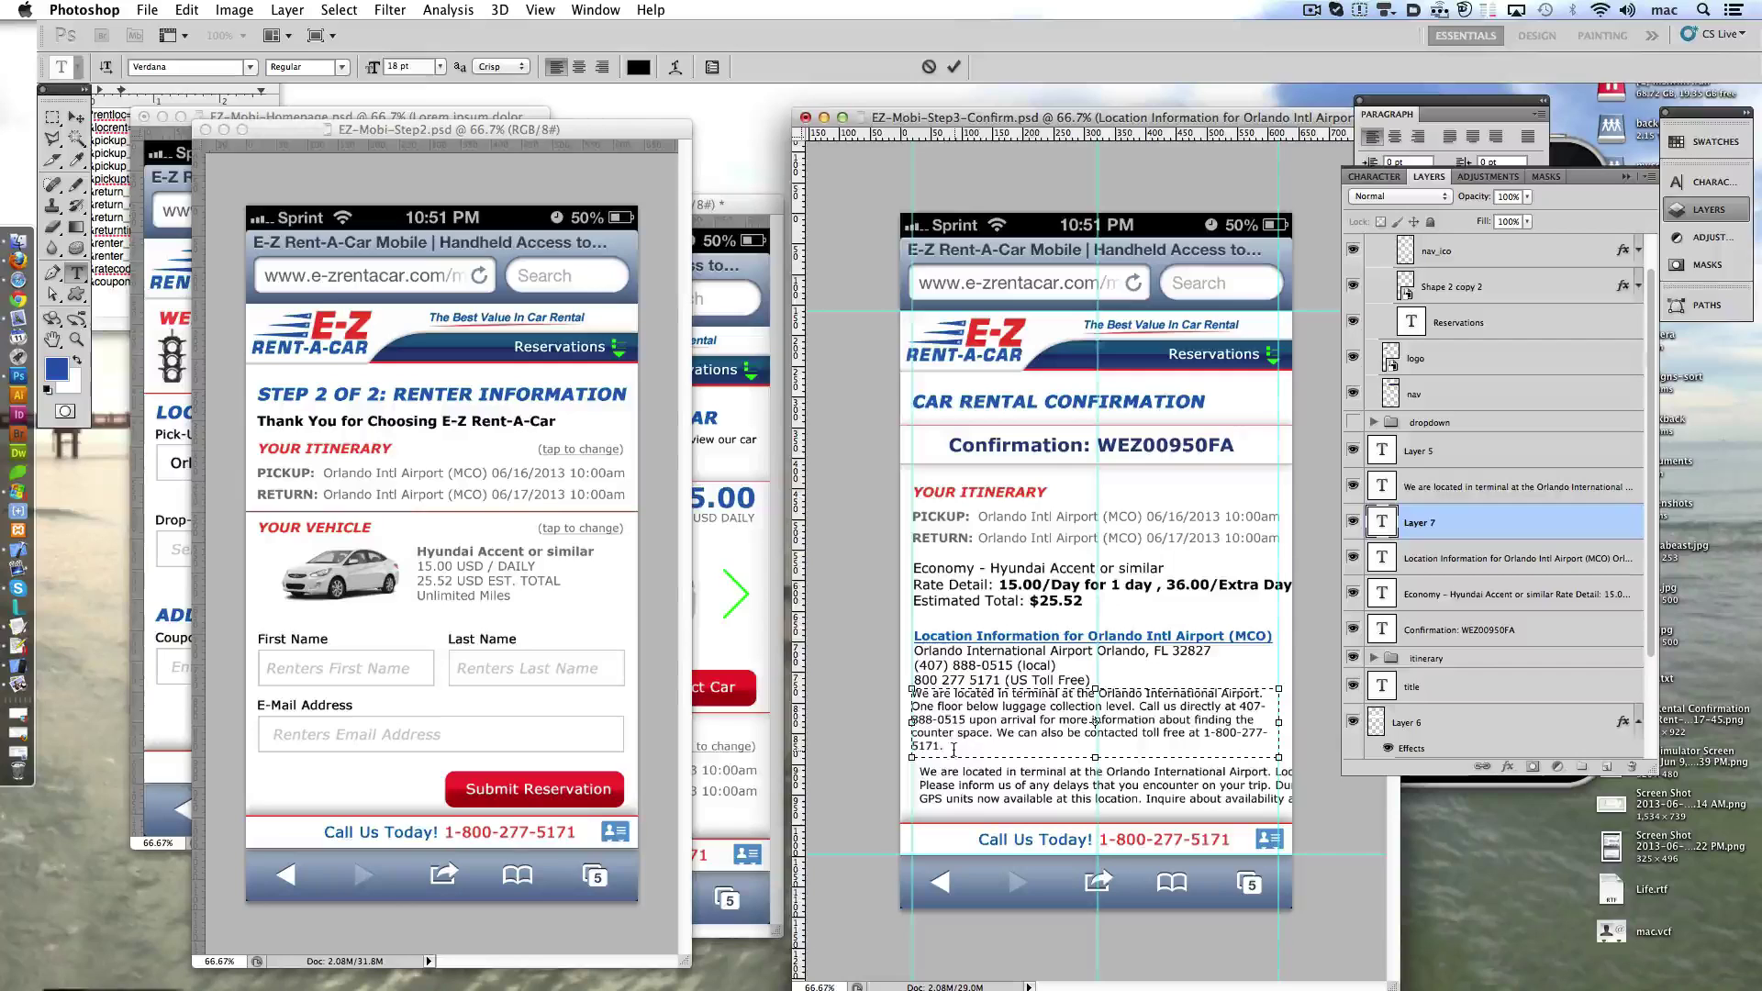
# - Colour the terminal location paragraph grey #727272
pyautogui.moveTo(953, 748); pyautogui.dragTo(911, 732)
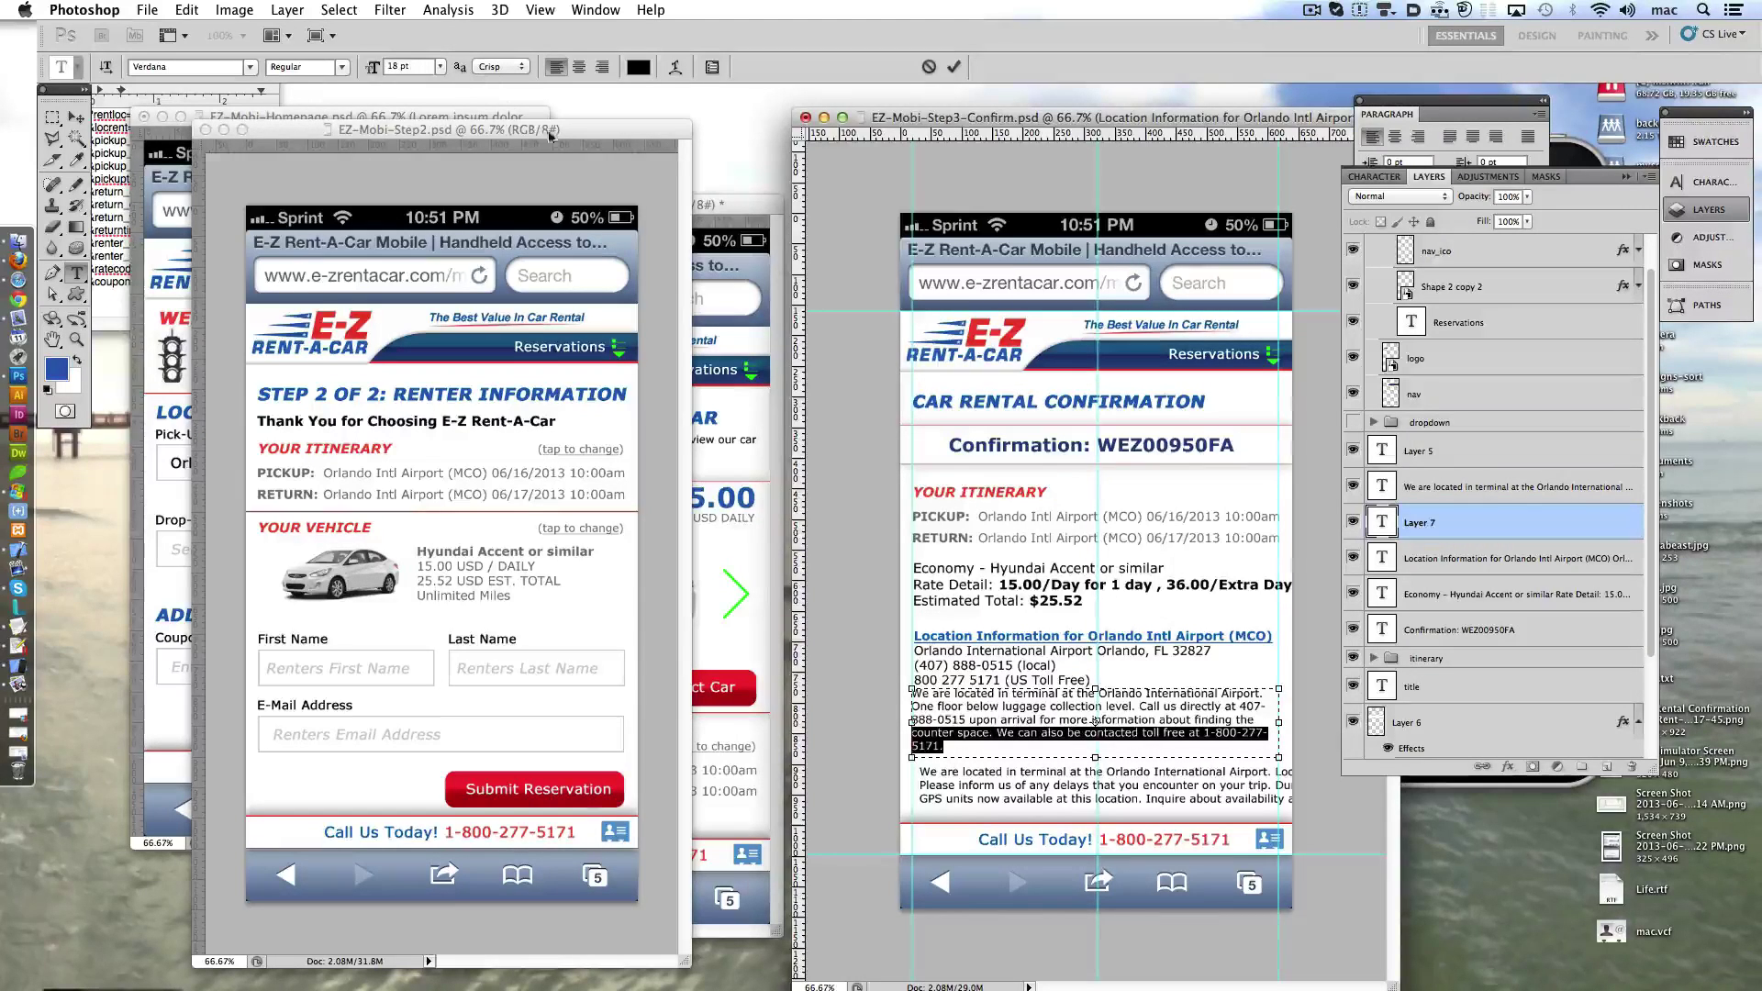
pyautogui.click(953, 66)
pyautogui.click(637, 66)
pyautogui.write('7272')
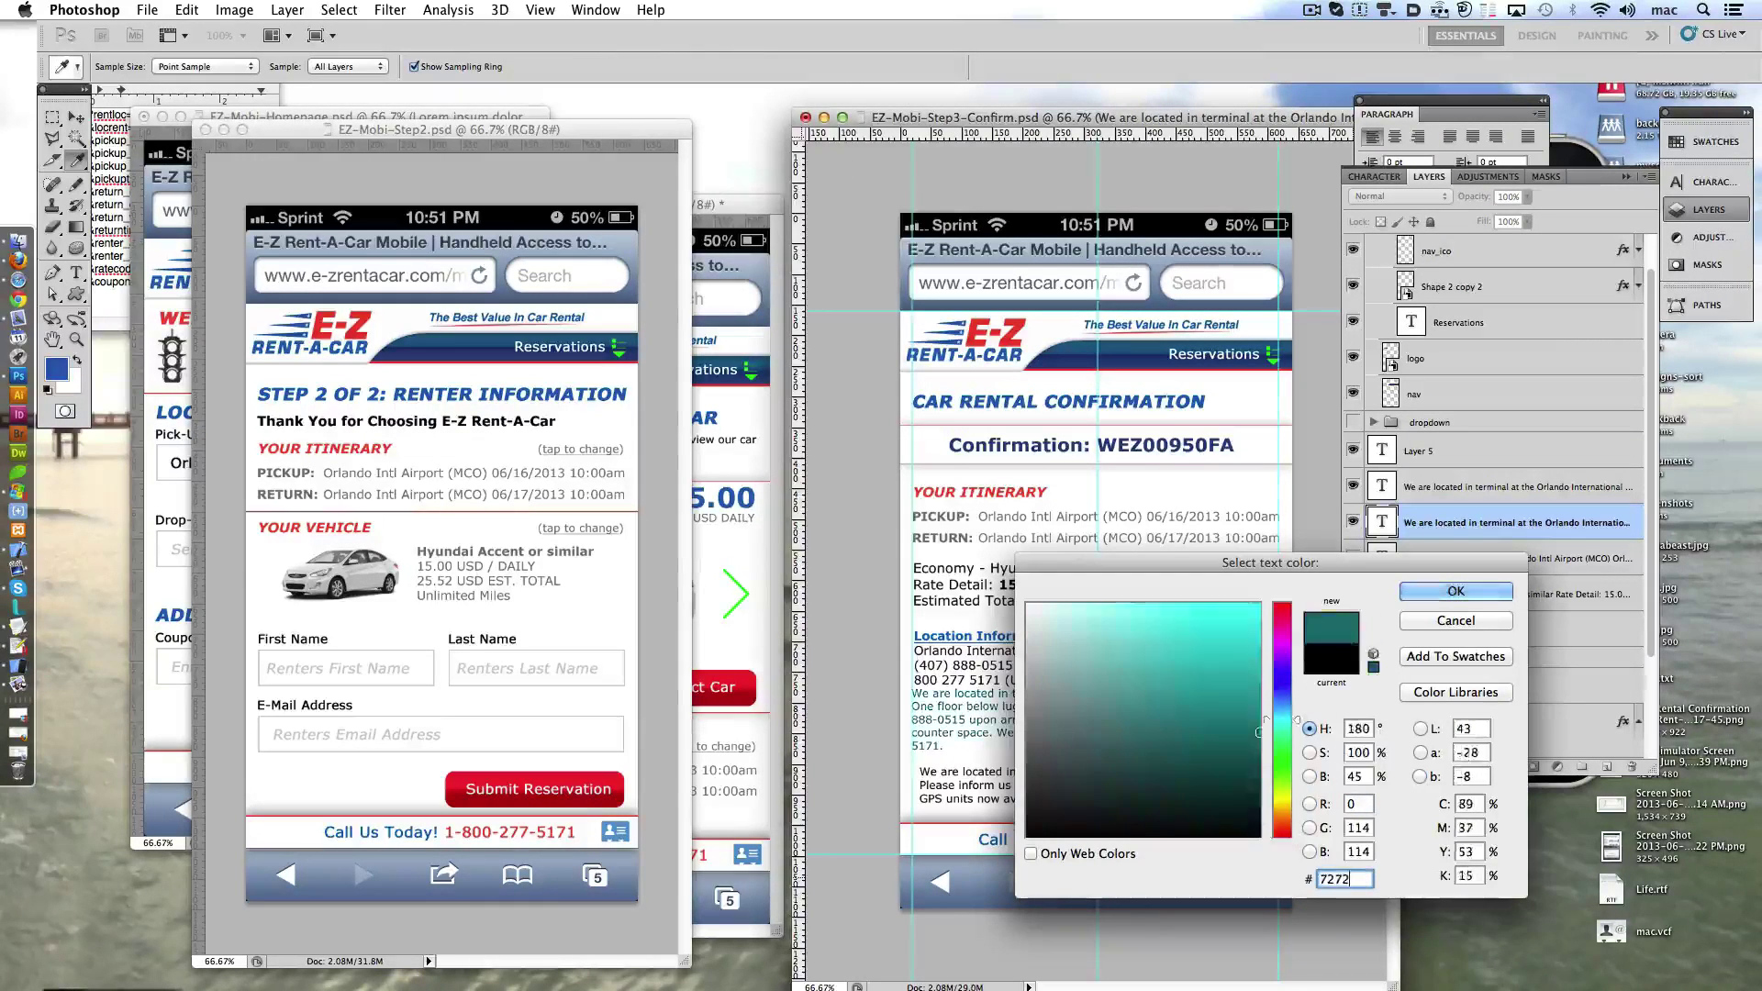
pyautogui.write('72')
pyautogui.click(1456, 591)
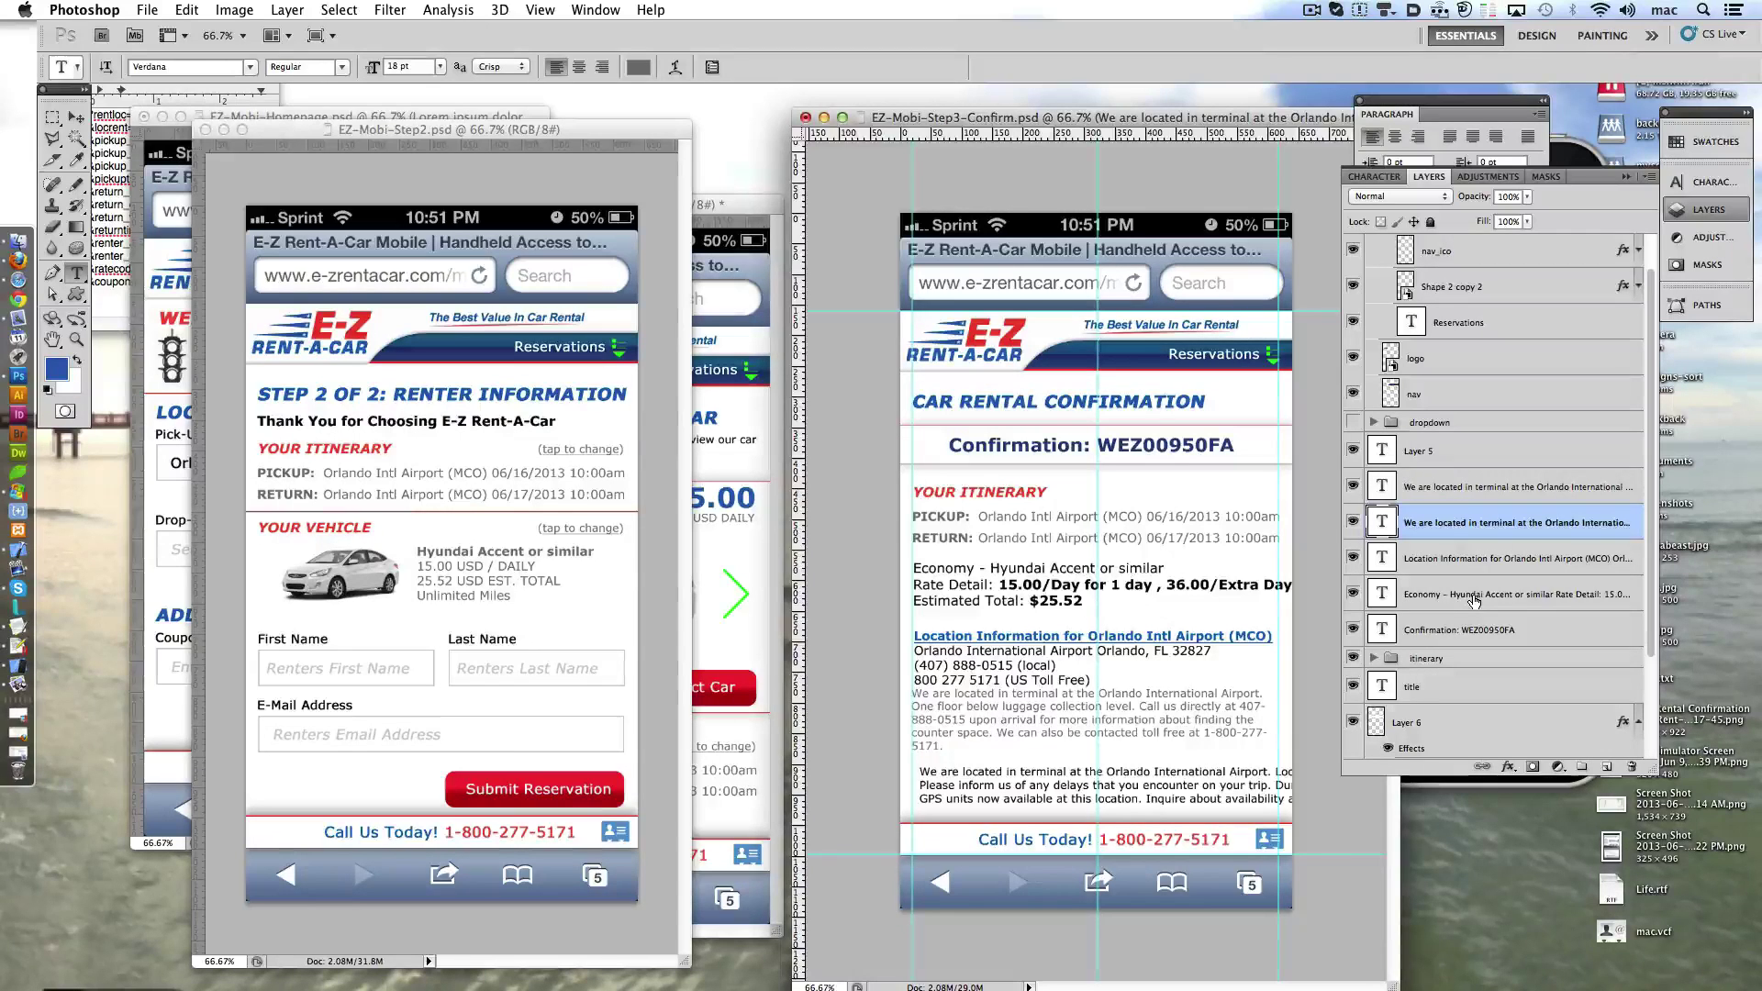
# - Tighten the grey paragraph's tracking, starting at -9 and fine-tuning in the Character panel
pyautogui.click(927, 739)
pyautogui.press('super+a')
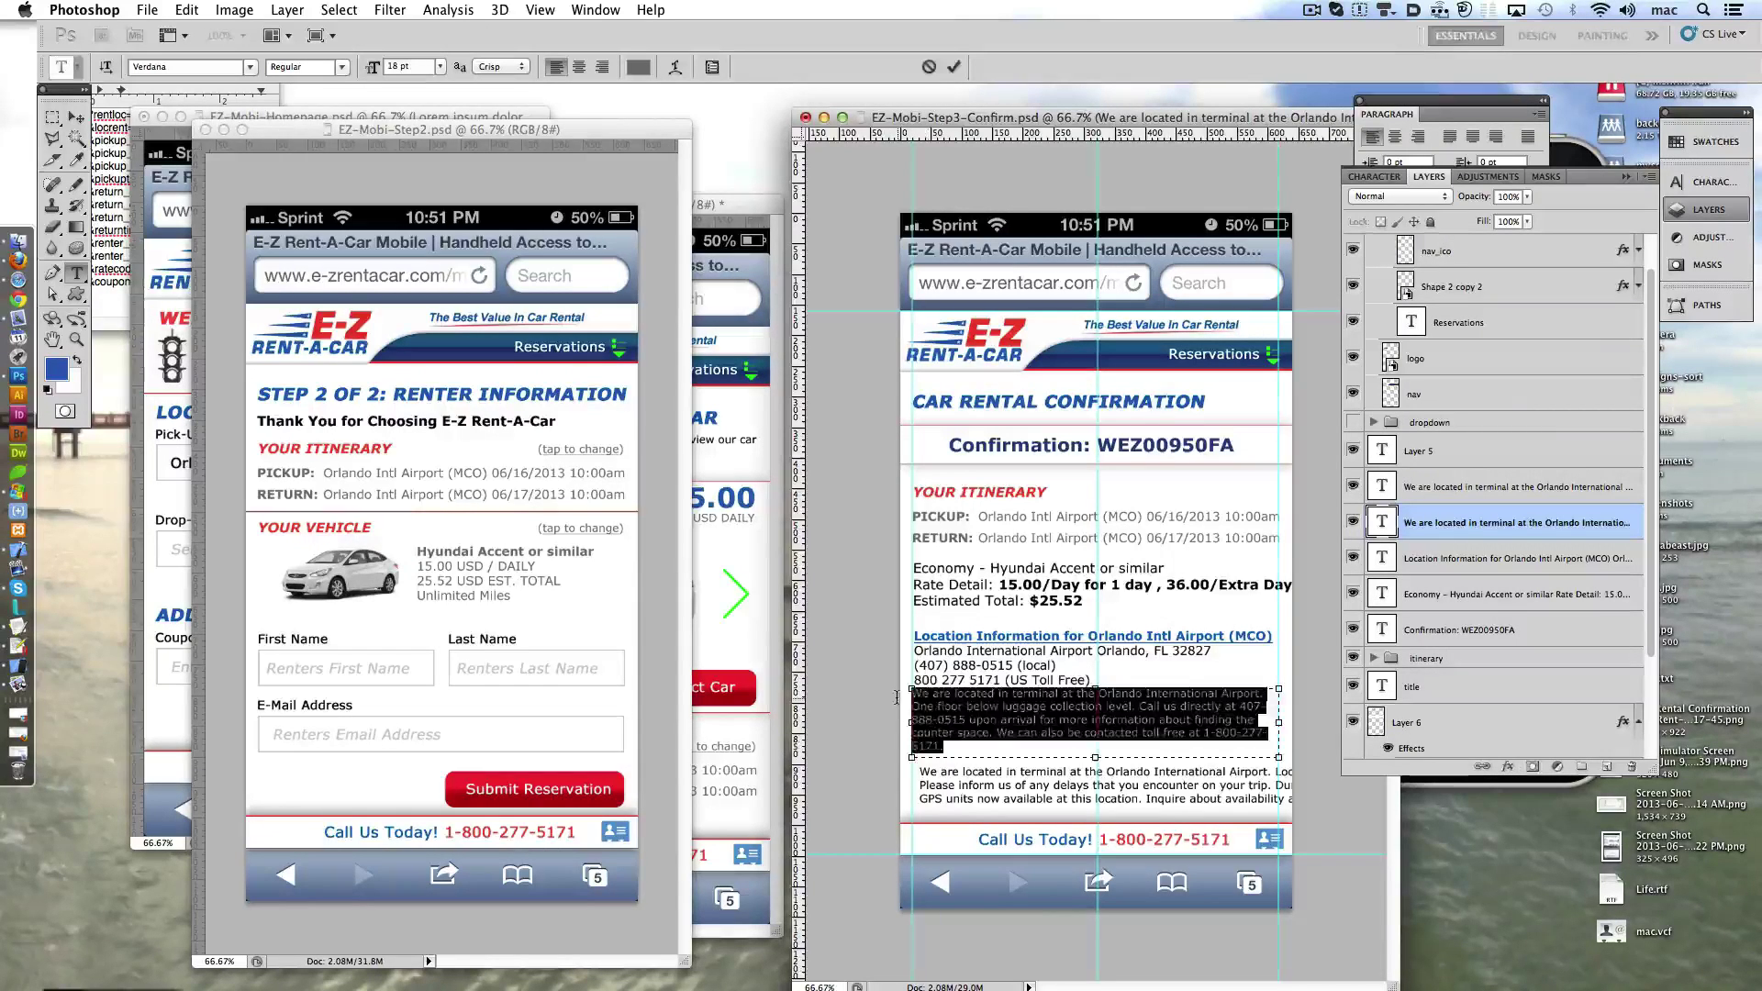
pyautogui.click(1707, 182)
pyautogui.click(1613, 244)
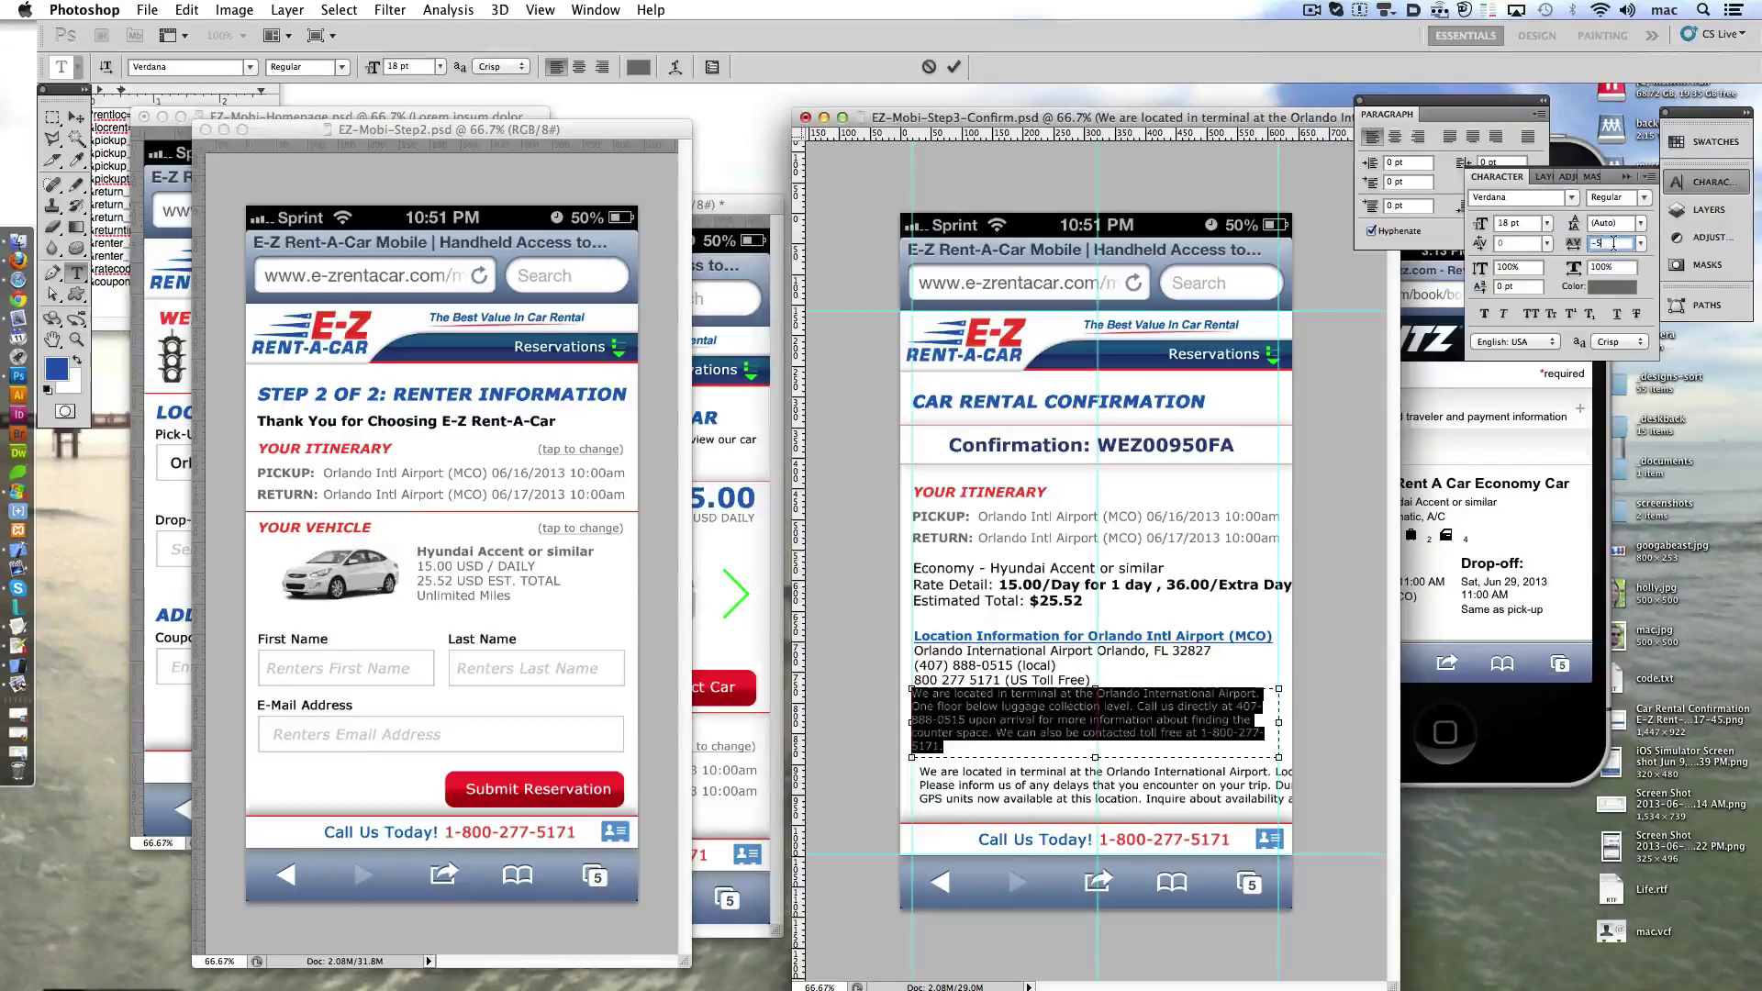
pyautogui.write('-9')
pyautogui.press('Return')
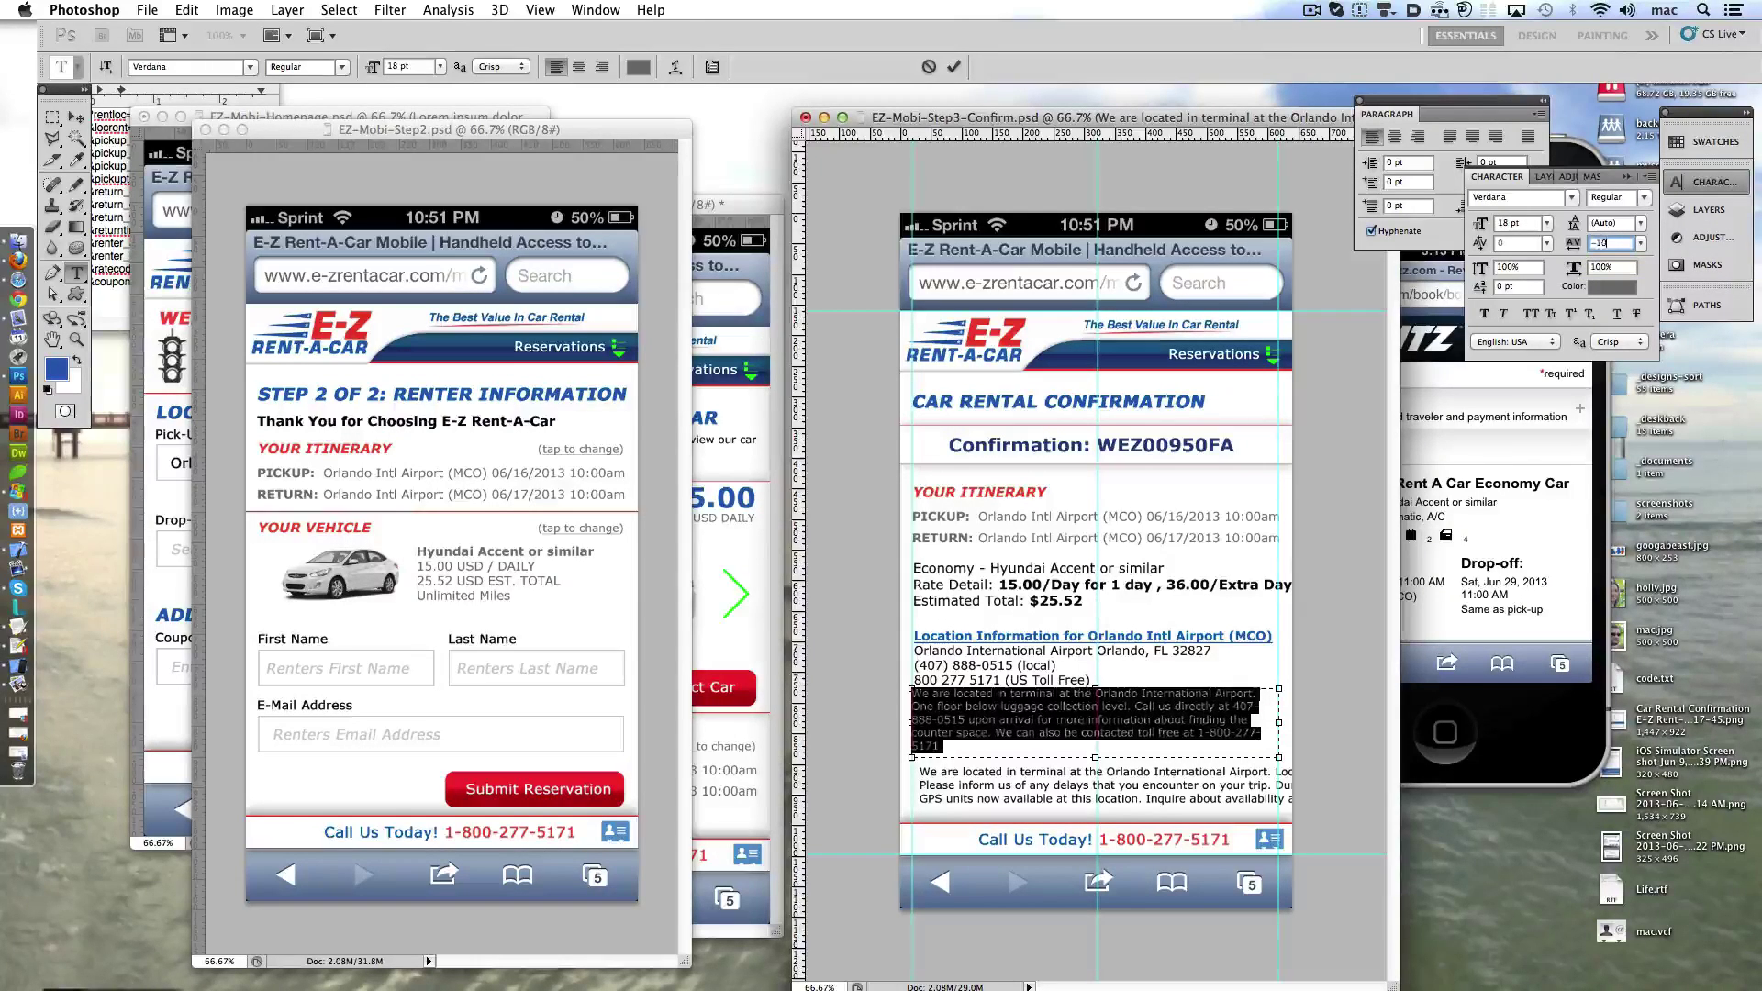
pyautogui.press('Down')
pyautogui.press('Down')
pyautogui.press('Down')
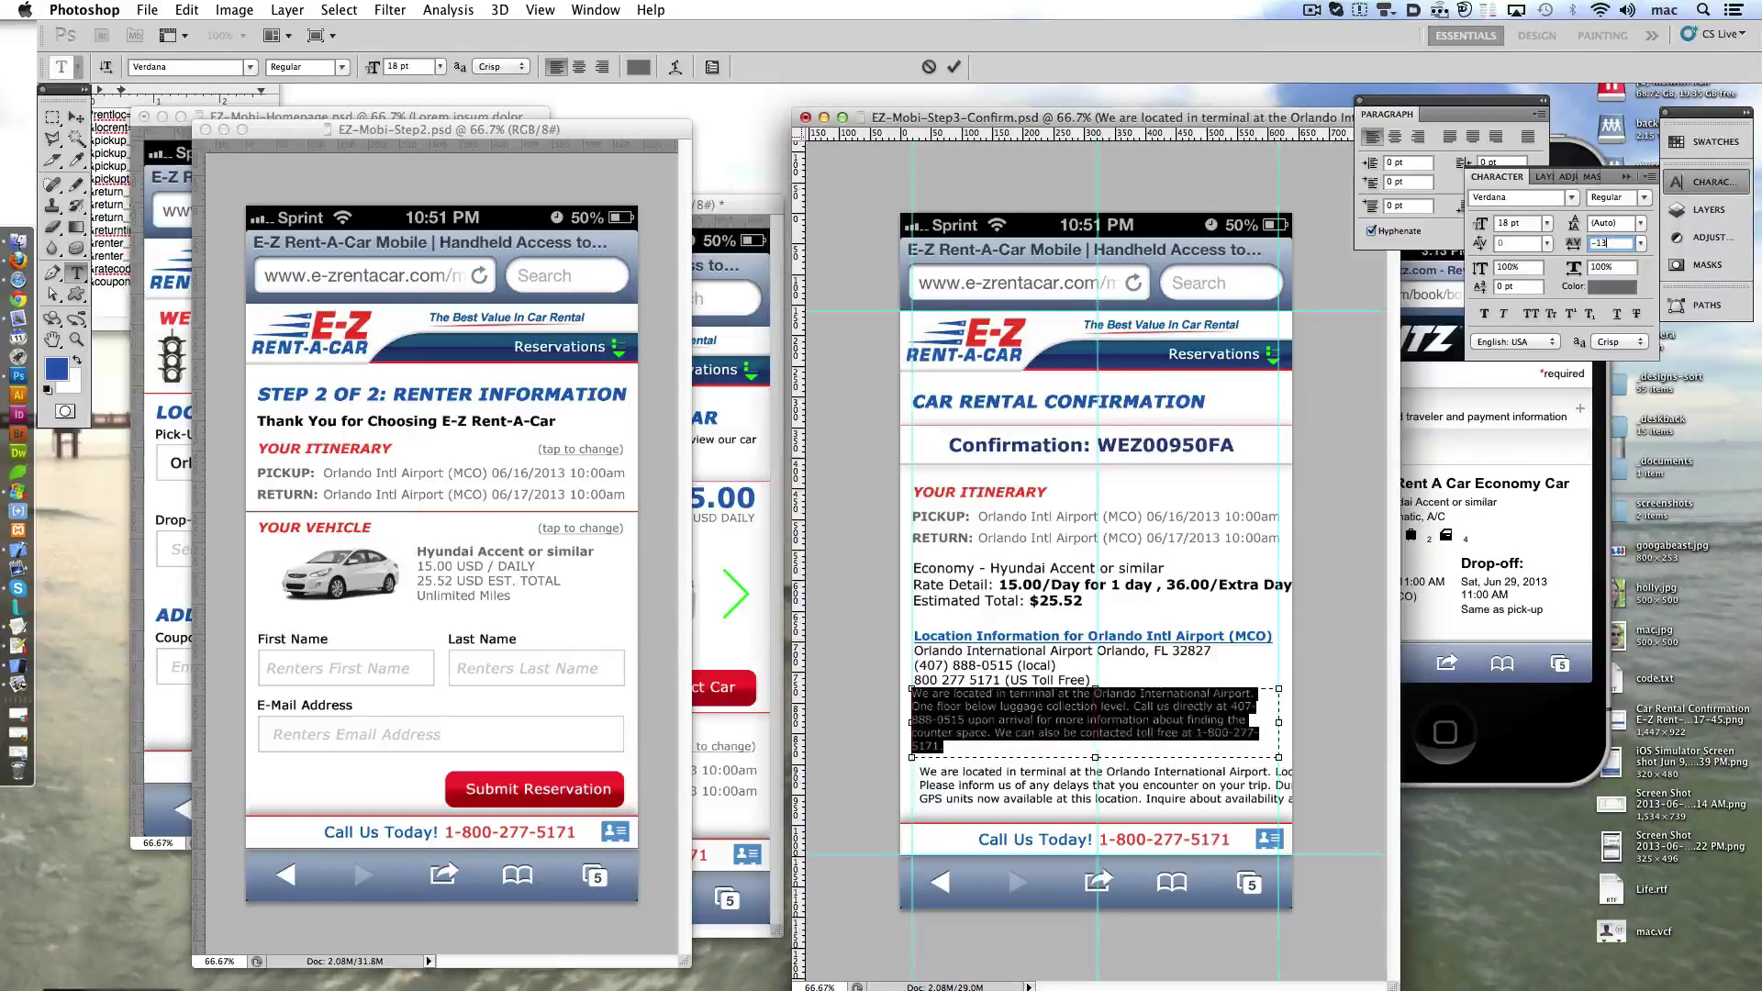
pyautogui.press('Up')
pyautogui.press('Up')
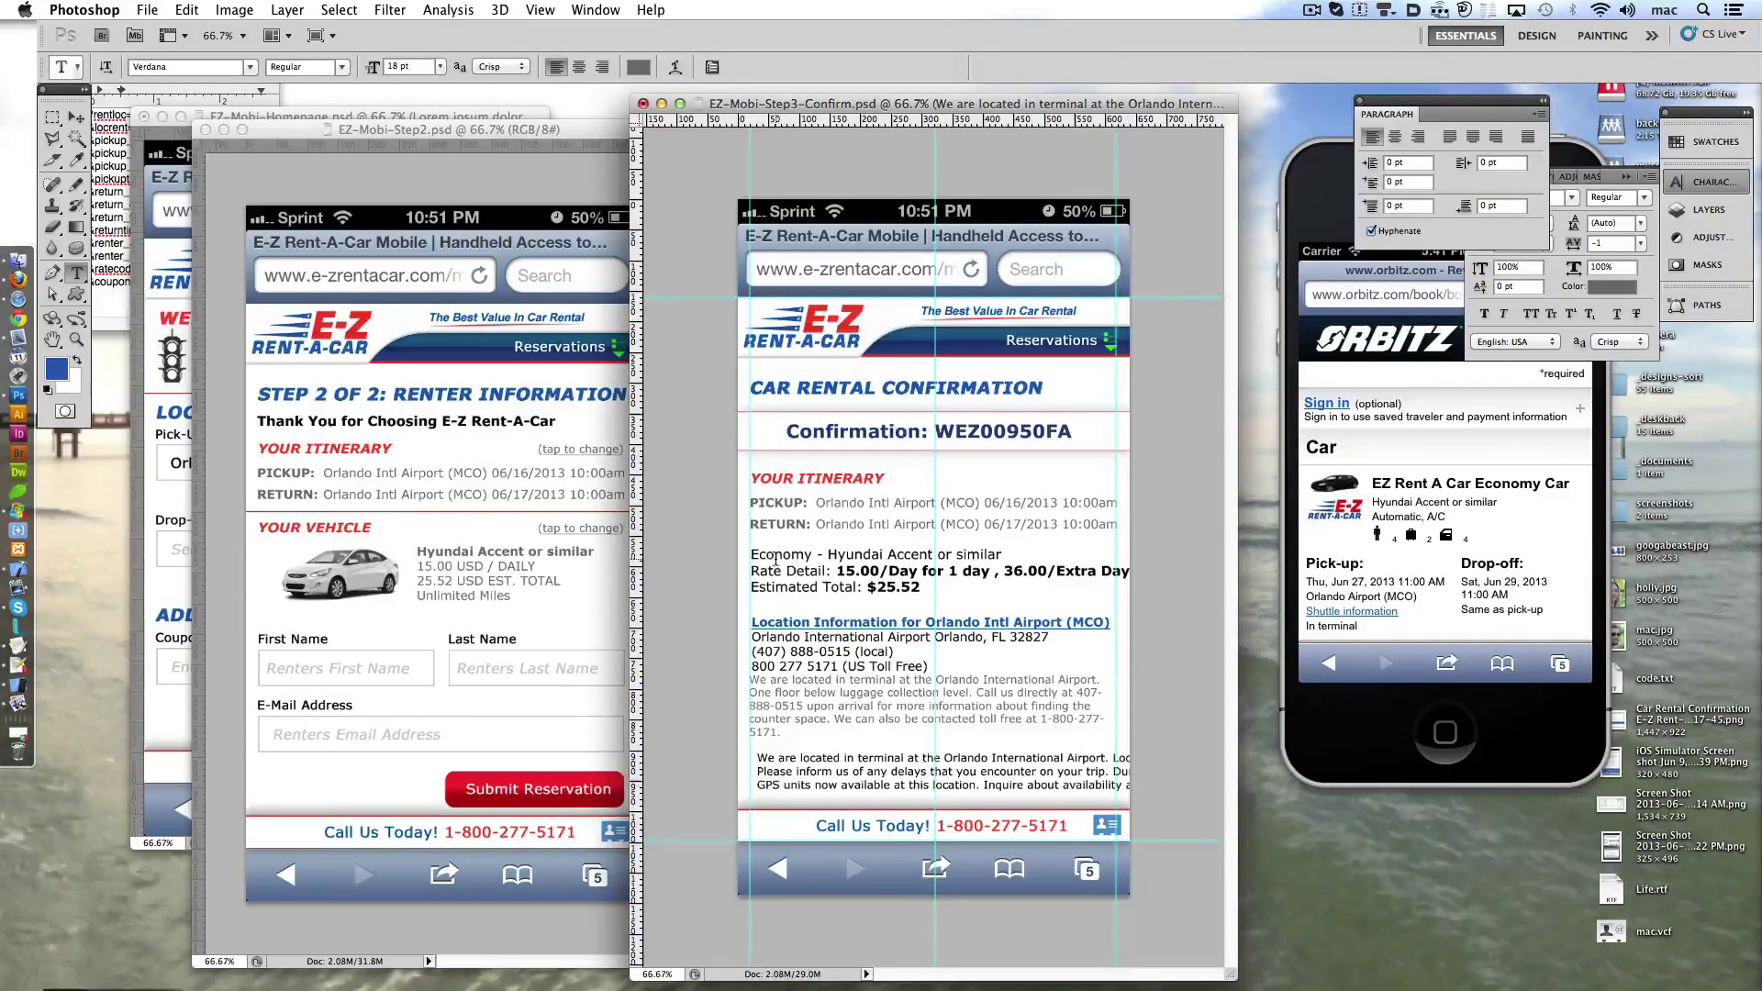
# - Bold the Economy line and set the font style for the rate block text
pyautogui.tripleClick(775, 558)
pyautogui.click(342, 67)
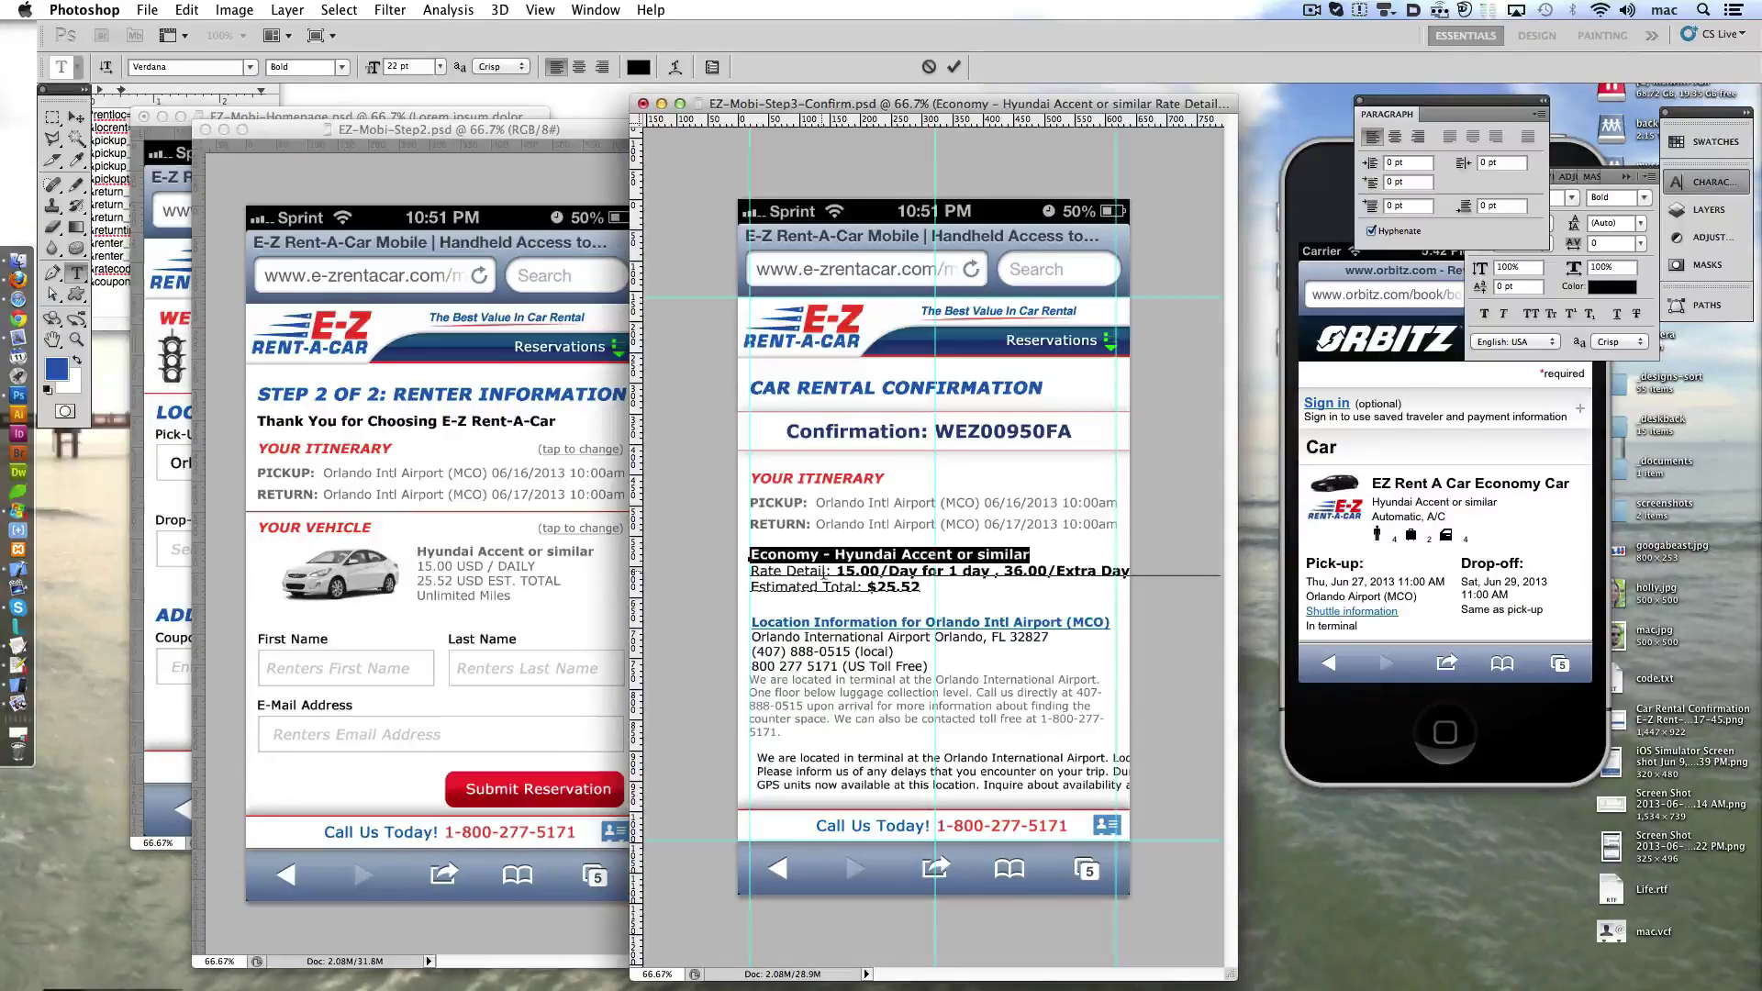
pyautogui.click(824, 572)
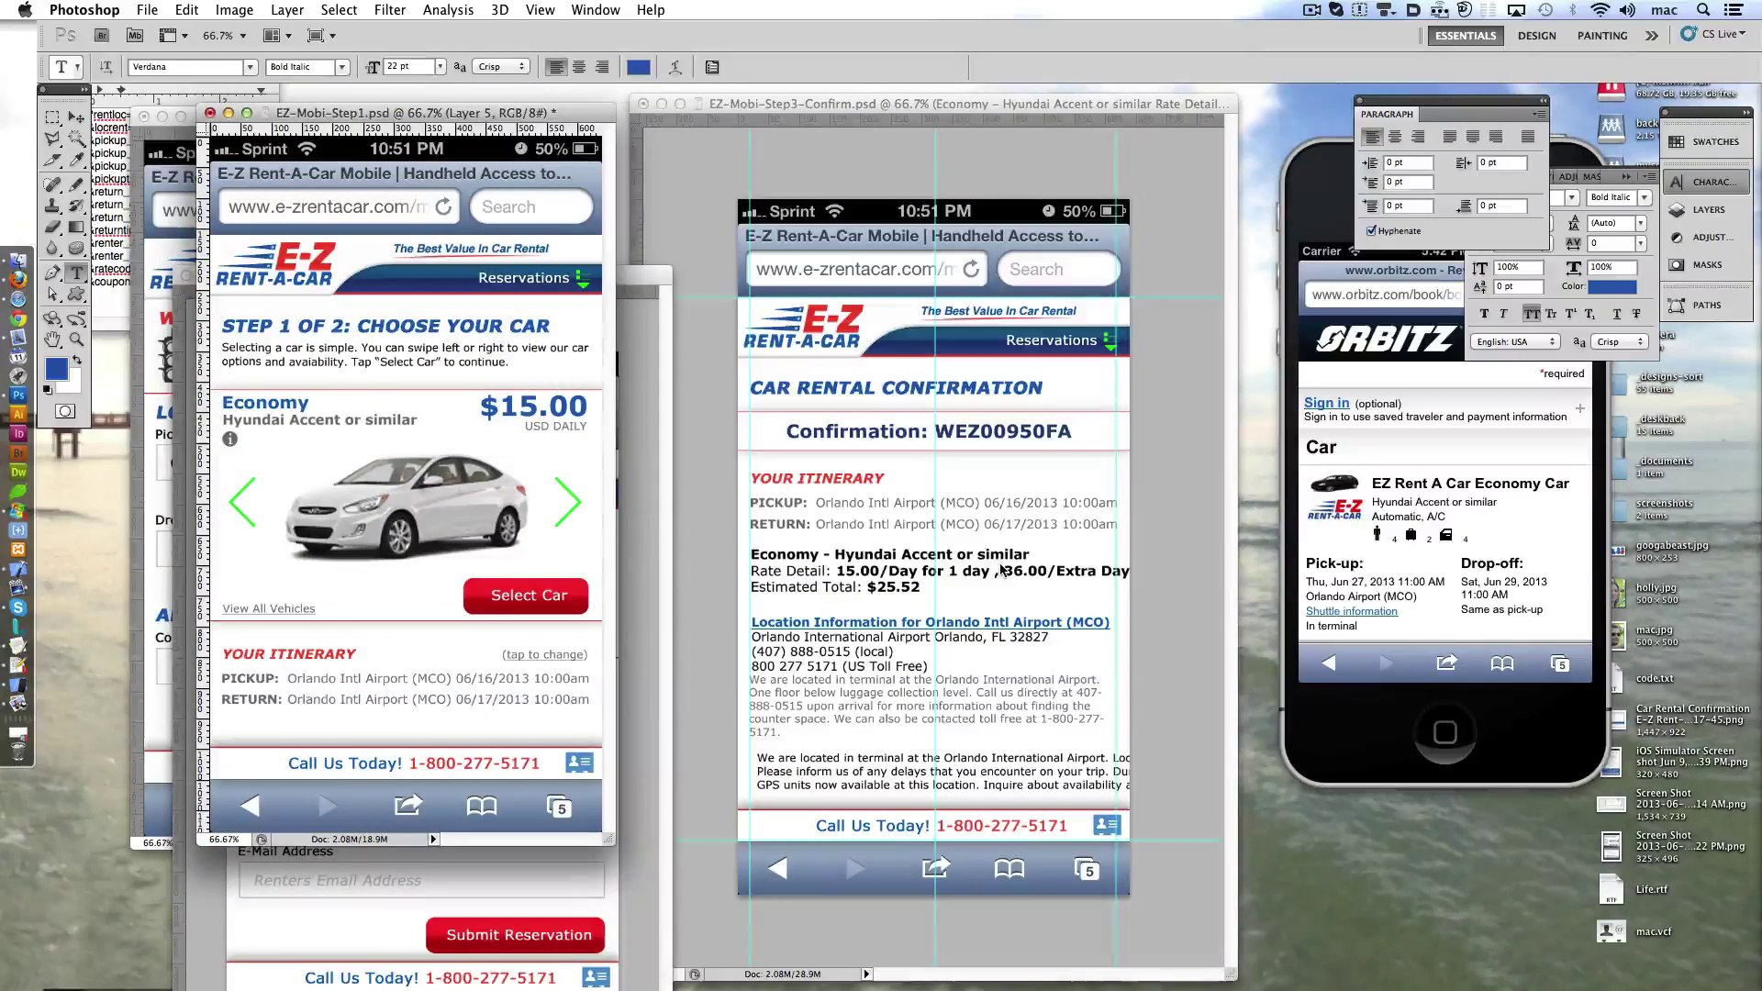
pyautogui.click(1003, 571)
pyautogui.click(787, 573)
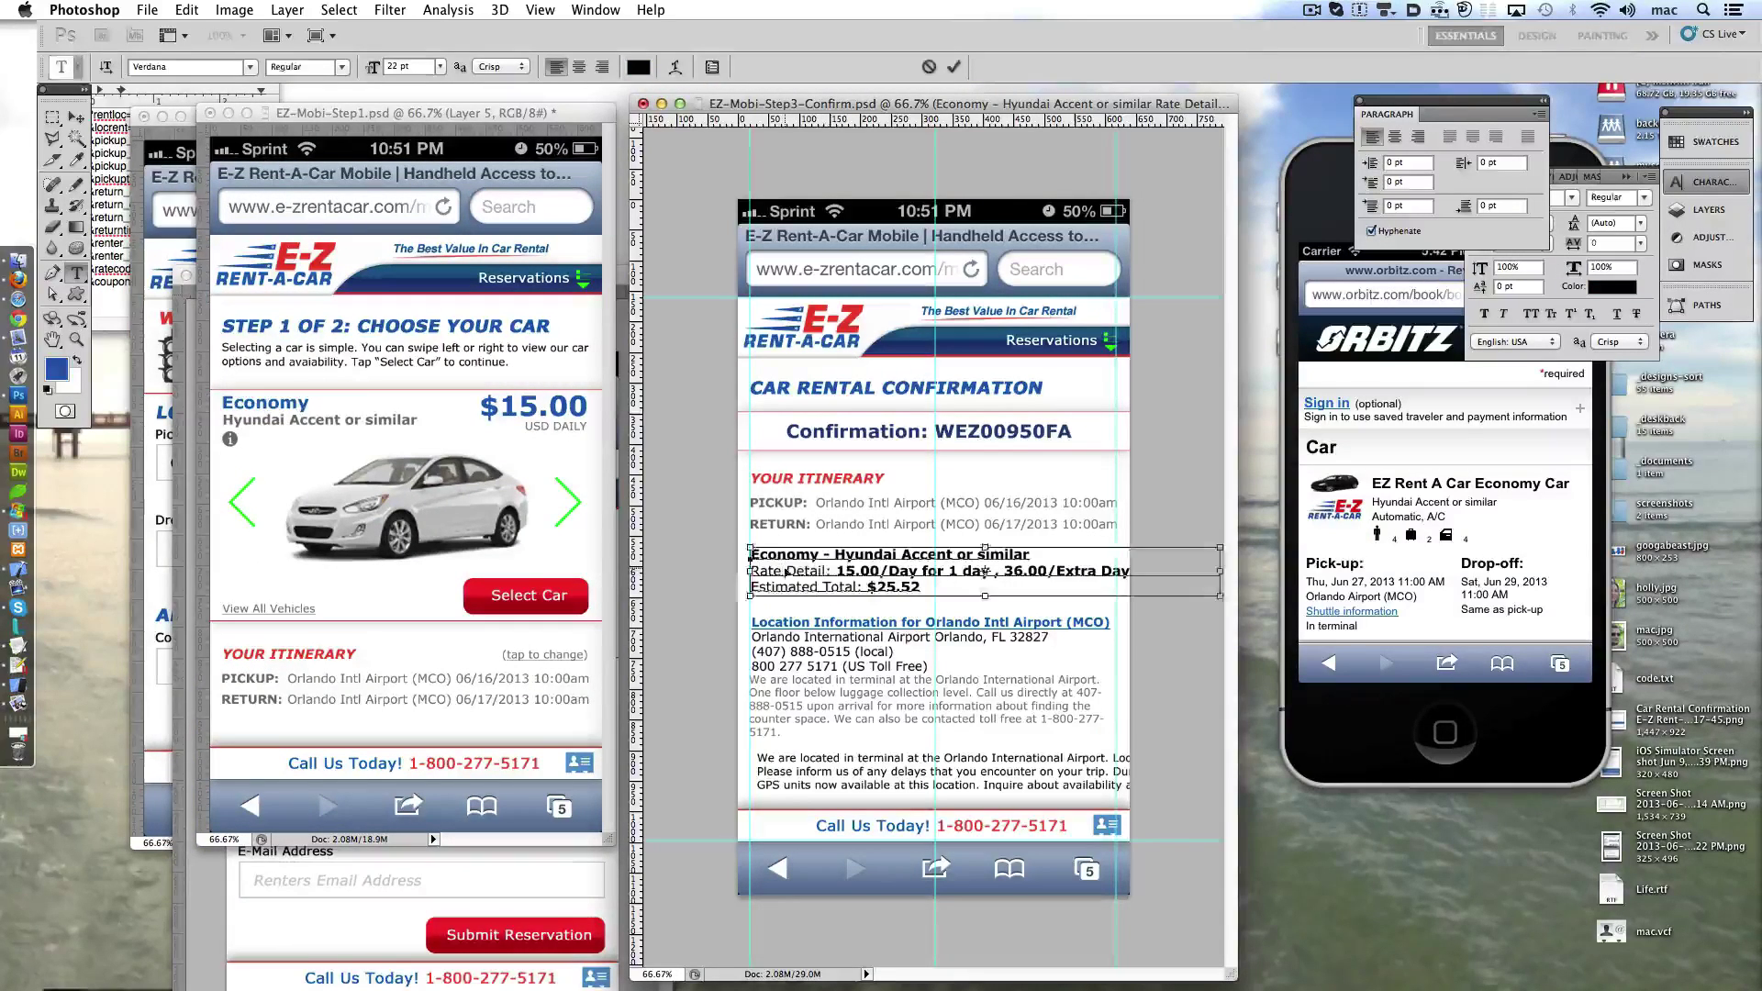
pyautogui.hotkey('ctrl', 'a')
pyautogui.click(639, 67)
pyautogui.press('Return')
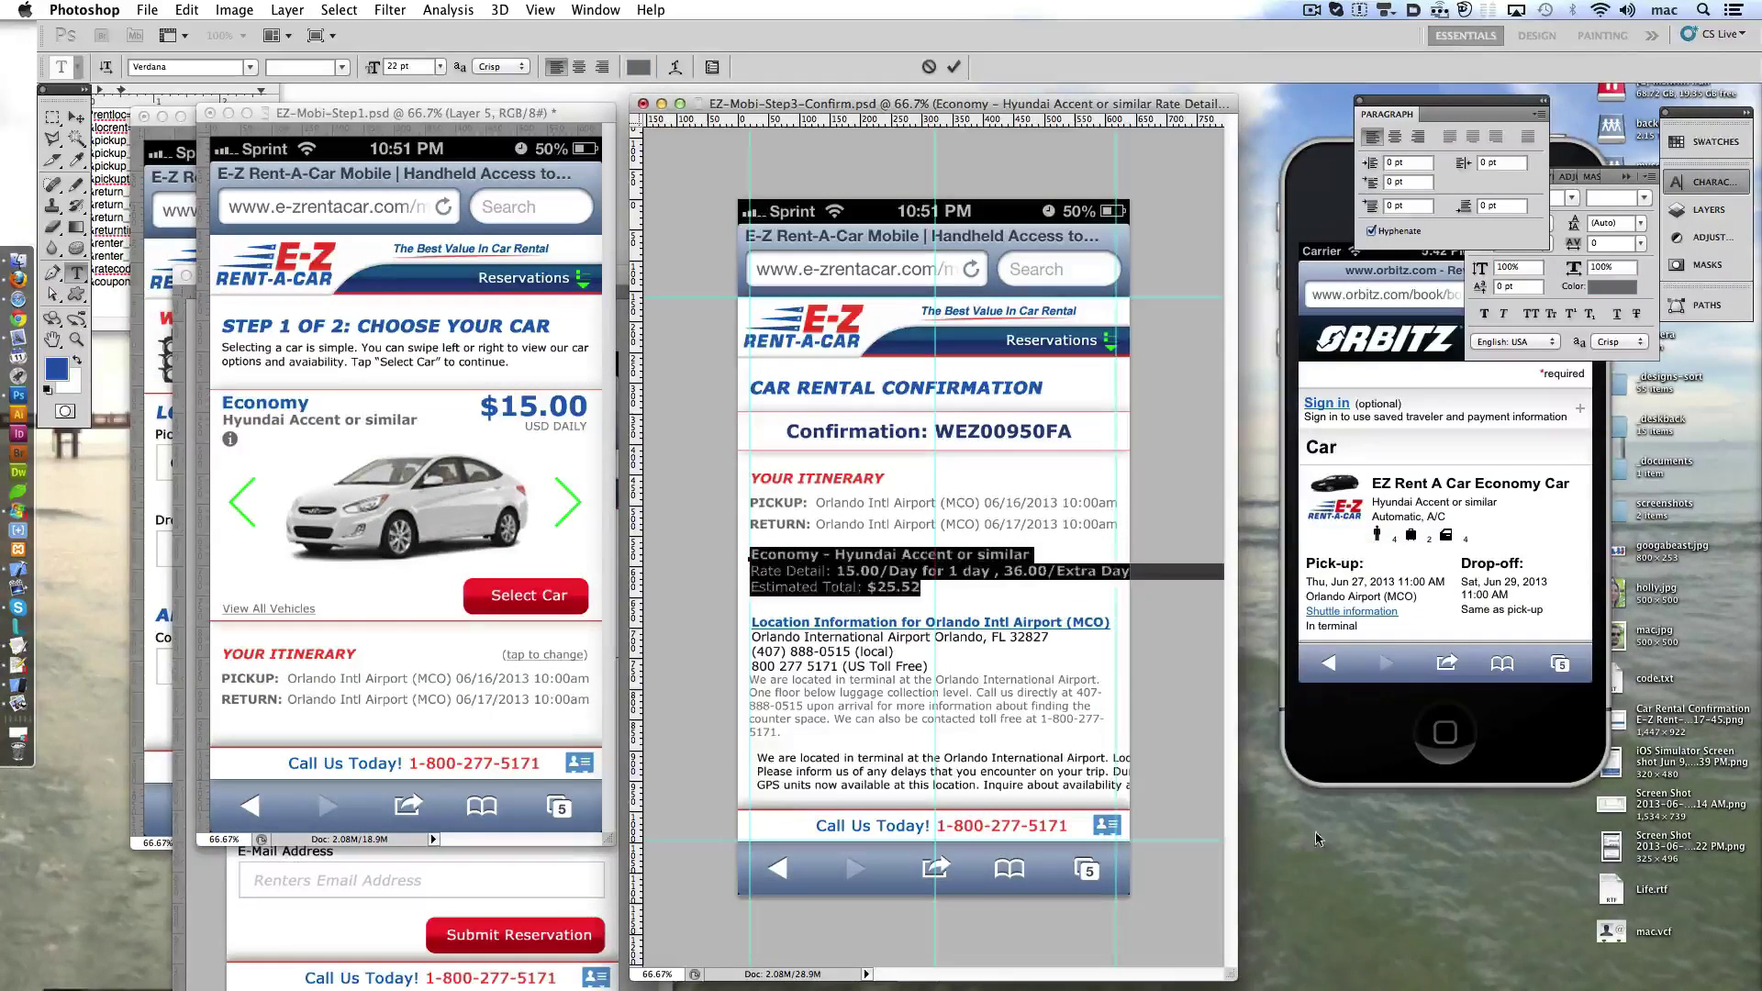
pyautogui.click(342, 67)
pyautogui.click(384, 115)
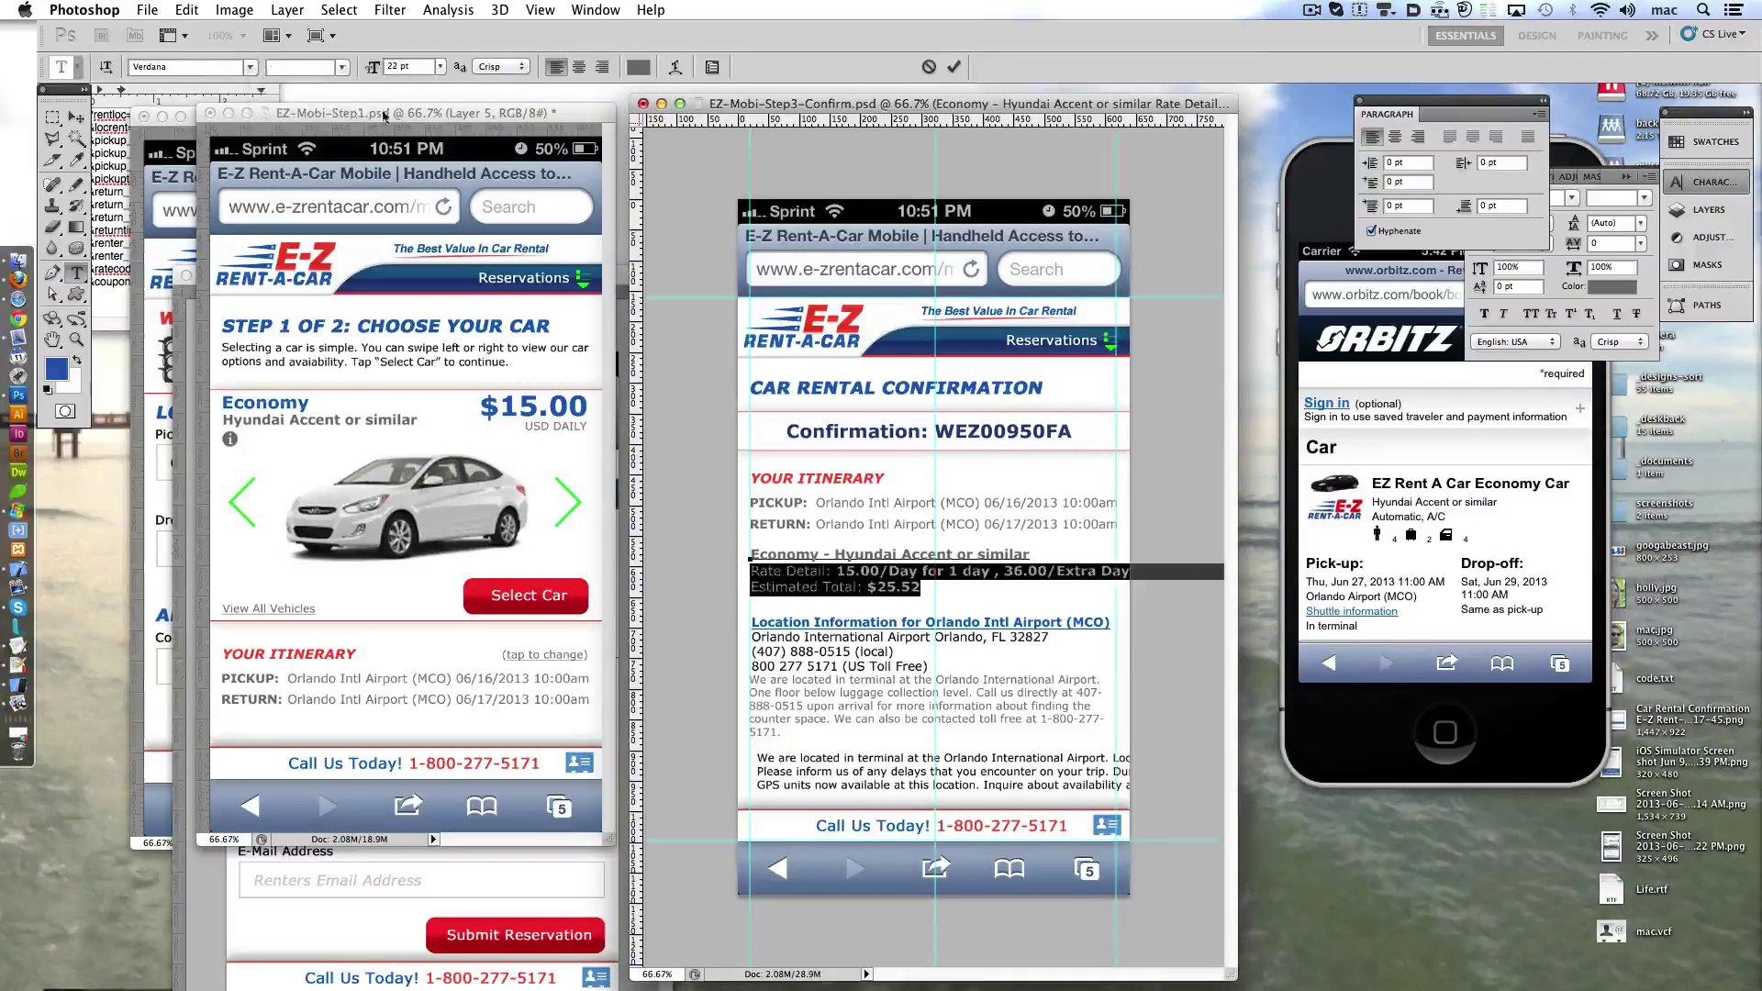
# - Bold Rate Detail and Estimated Total, and put the 36.00/Extra Day rate on its own line
pyautogui.moveTo(751, 571); pyautogui.dragTo(862, 587)
pyautogui.click(341, 67)
pyautogui.click(284, 91)
pyautogui.click(996, 571)
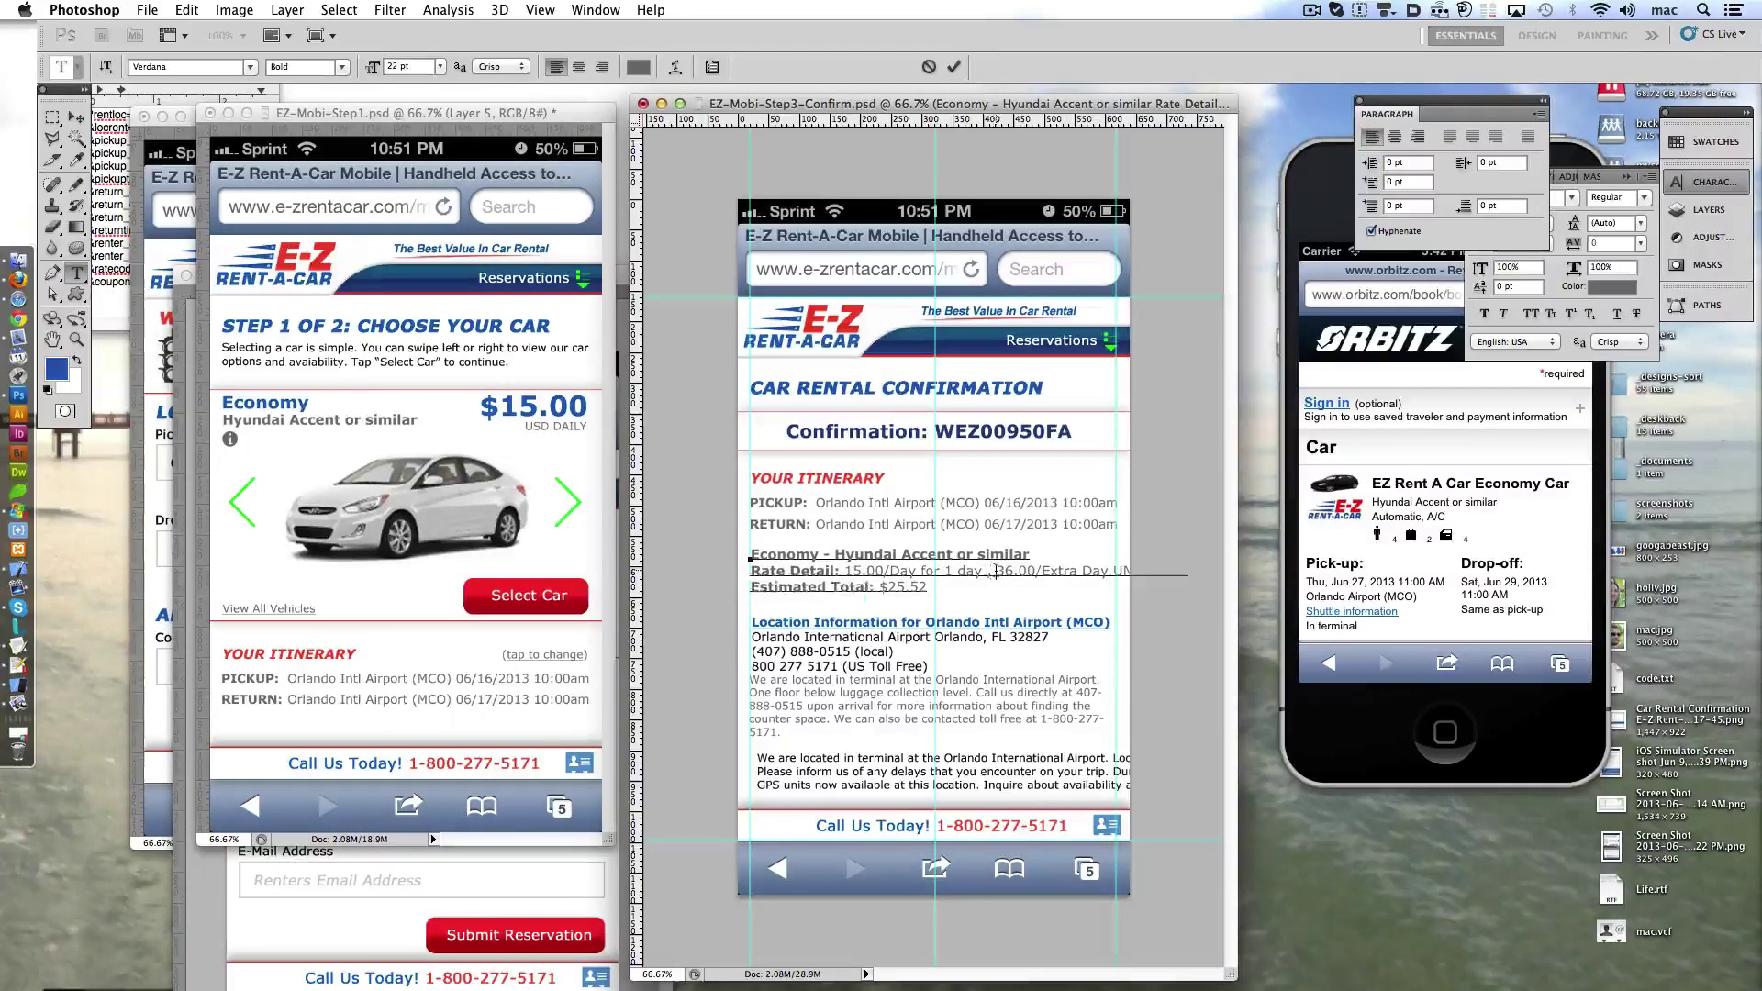
pyautogui.press('Return')
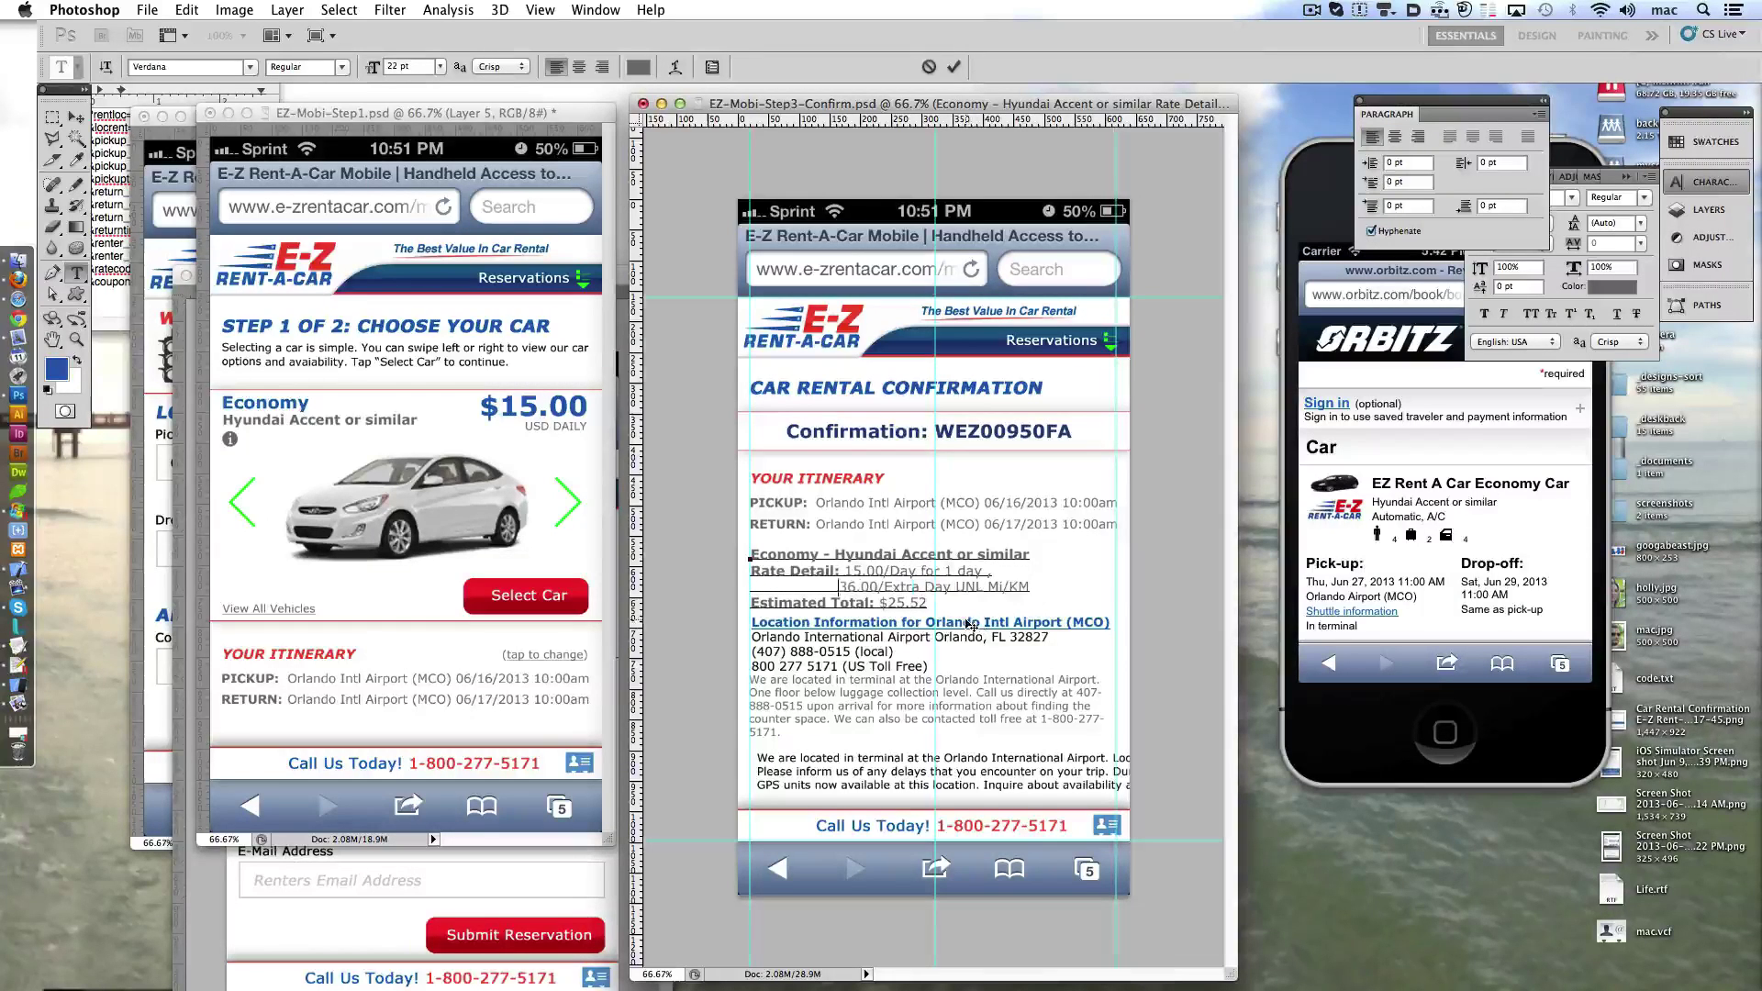
pyautogui.click(954, 66)
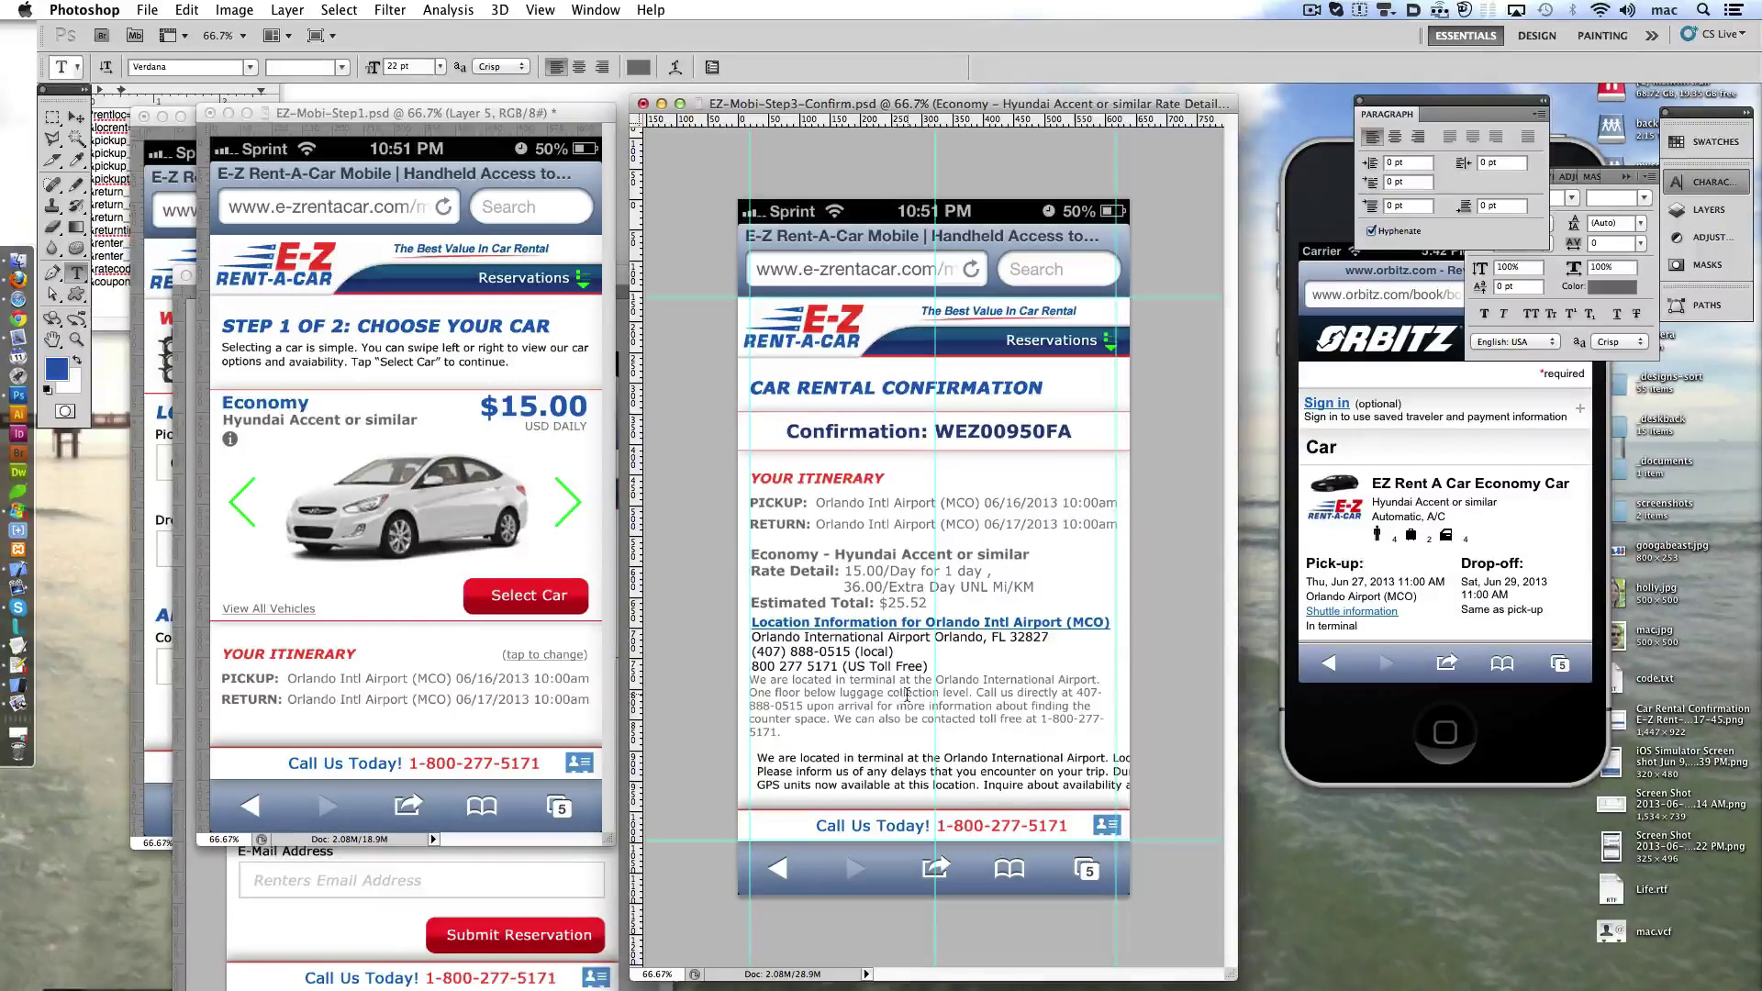
# - Delete the lower black paragraph and paste its text after the grey paragraph
pyautogui.click(872, 775)
pyautogui.hotkey('ctrl', 'a')
pyautogui.press('BackSpace')
pyautogui.hotkey('ctrl', 'Return')
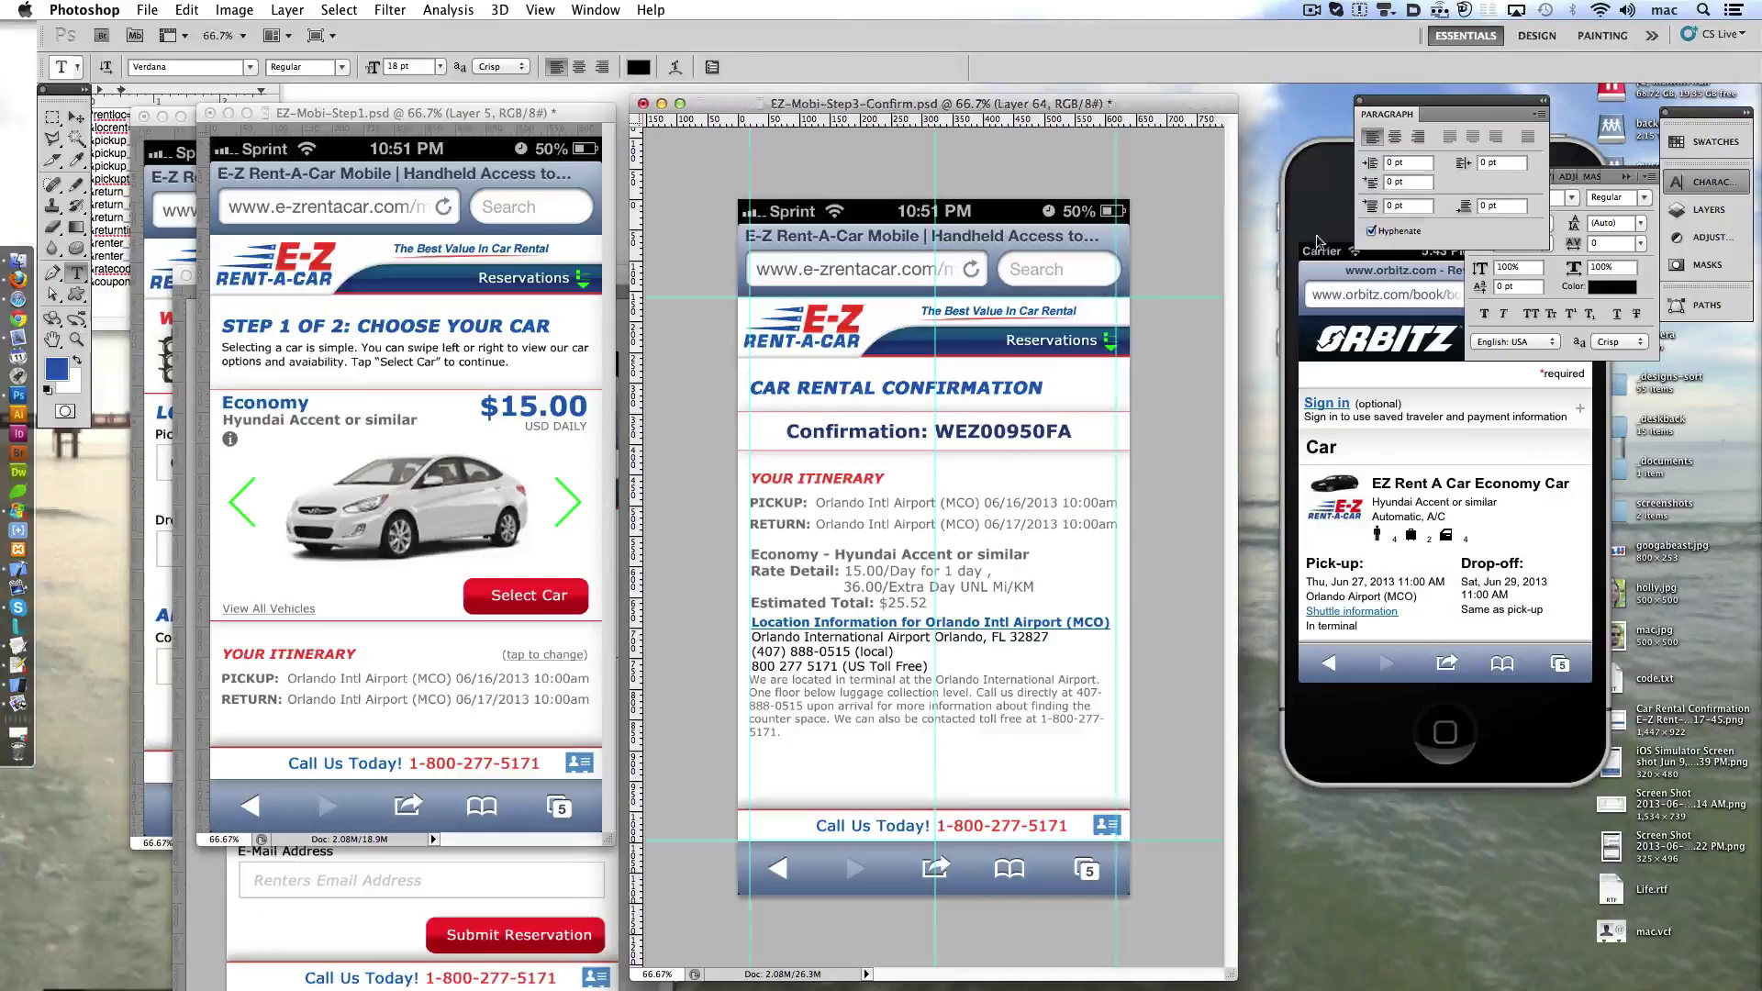
pyautogui.click(1707, 209)
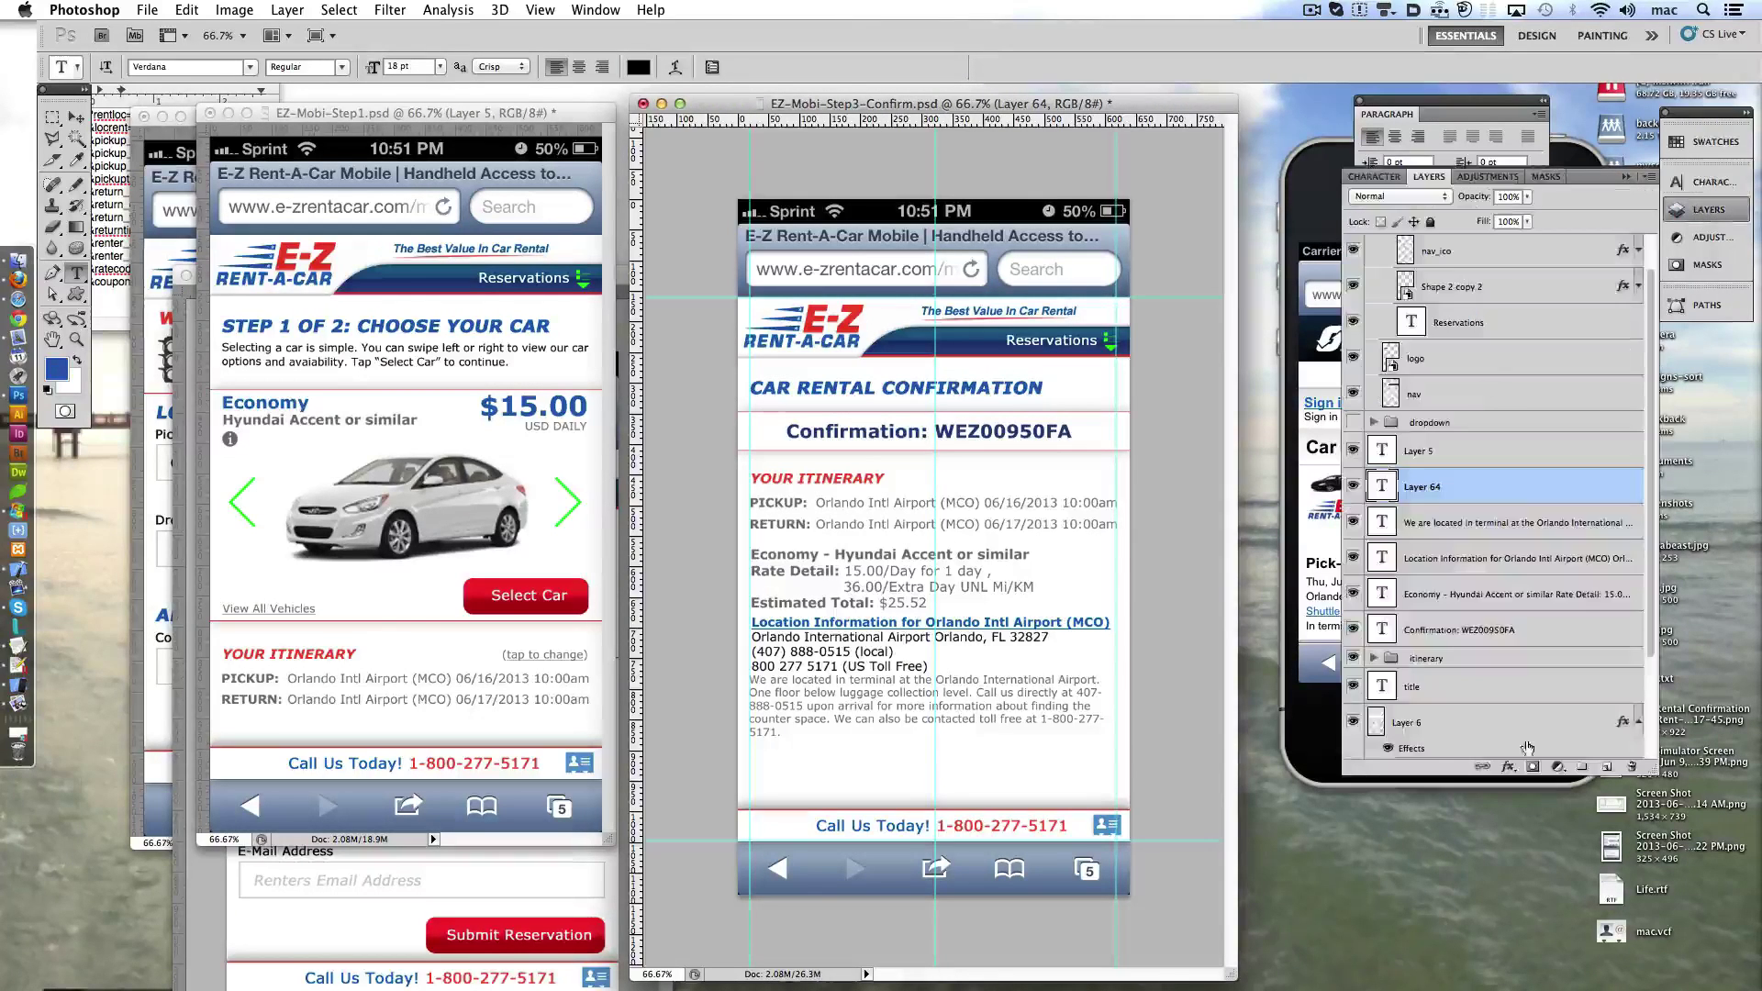
pyautogui.click(815, 733)
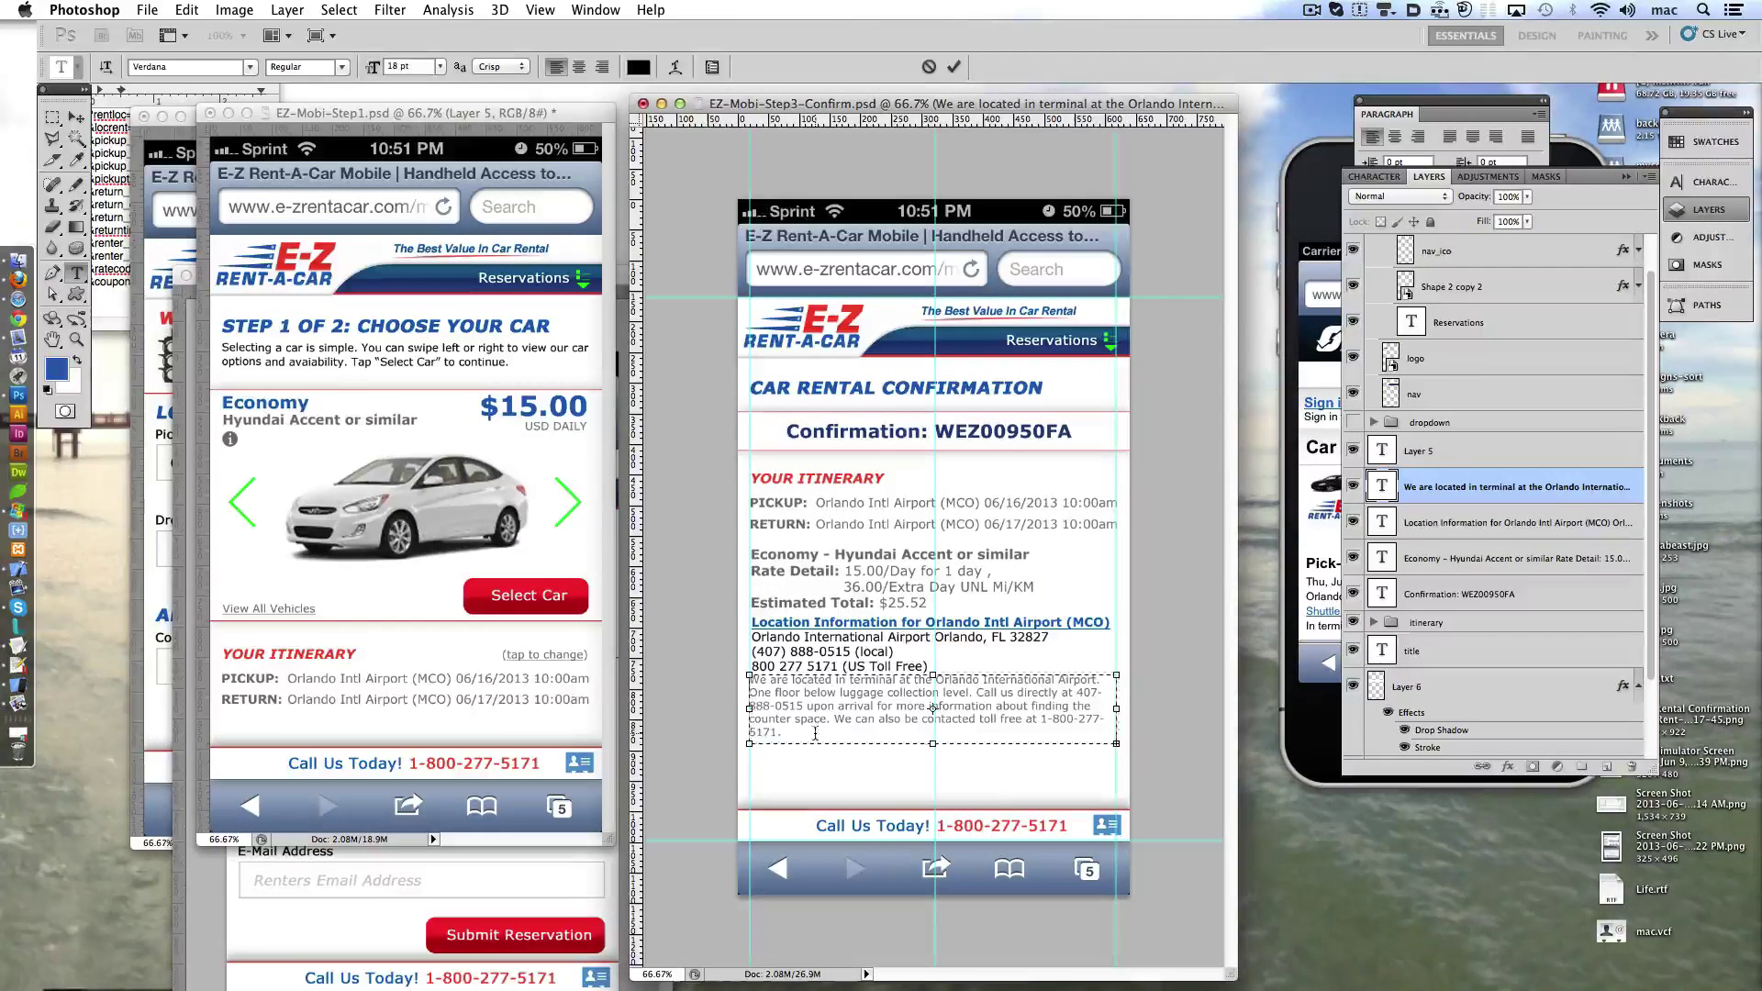
pyautogui.press('Return')
pyautogui.press('Return')
pyautogui.hotkey('ctrl', 'v')
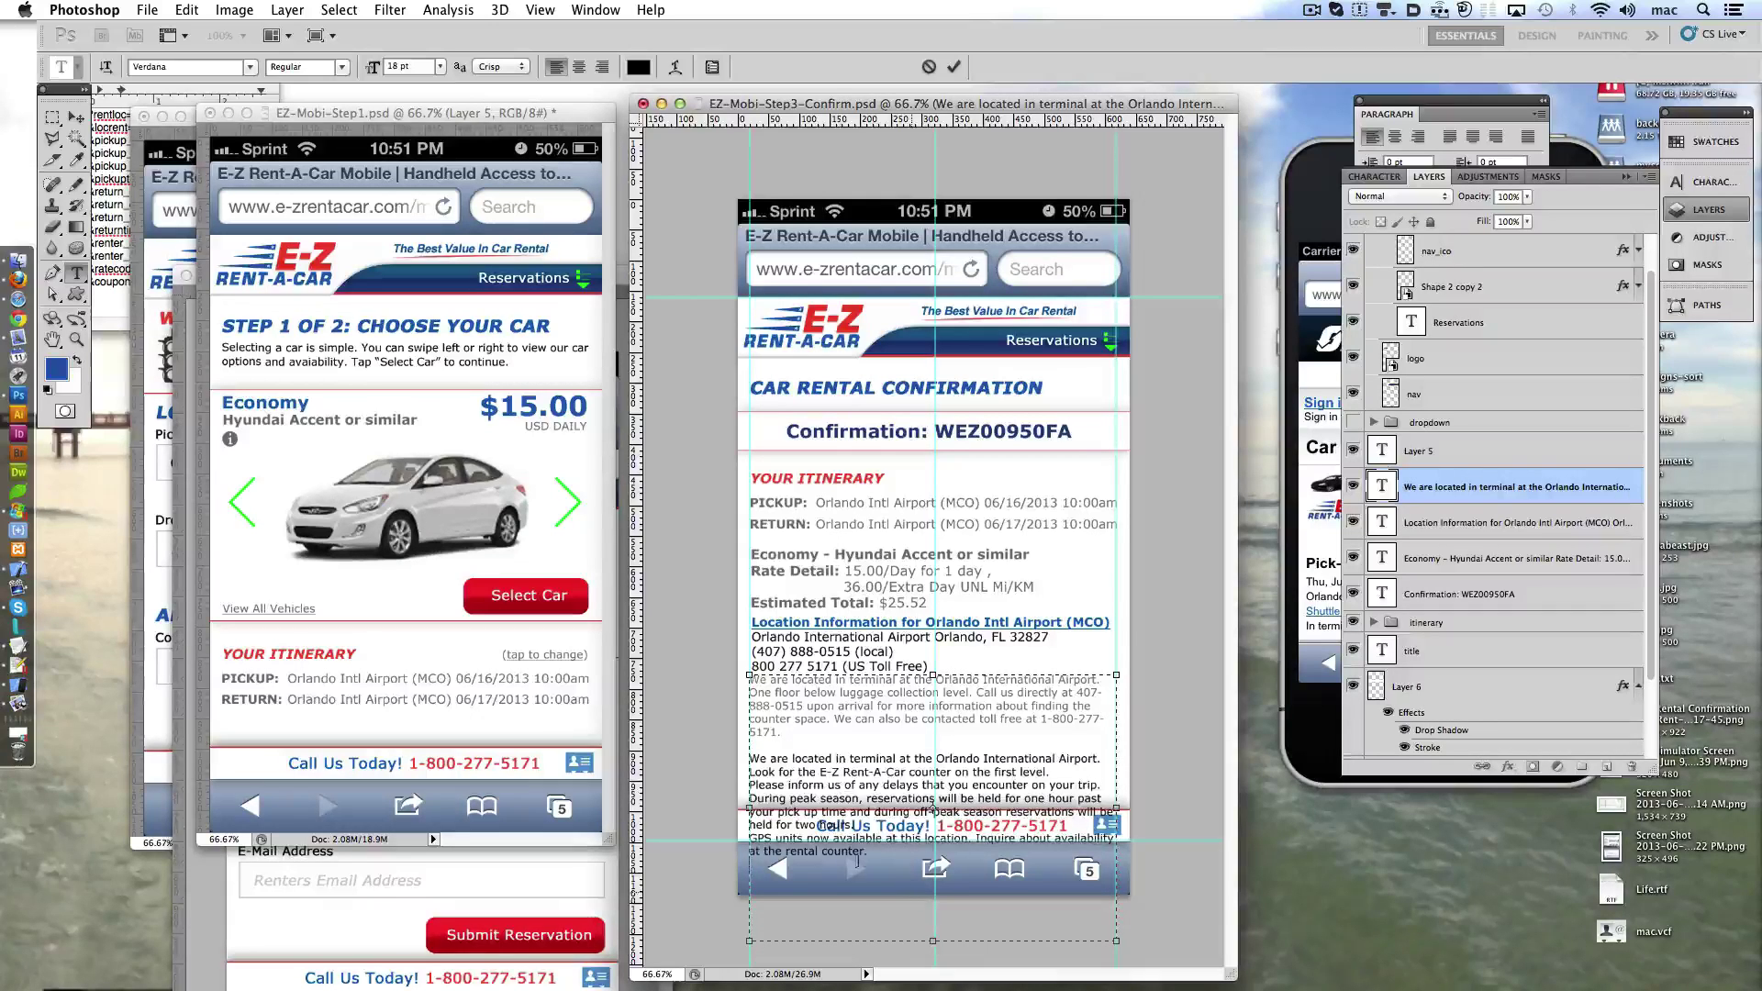
# - Delete the pasted paragraph's later sentences and move the grey paragraph lower
pyautogui.moveTo(858, 861)
pyautogui.mouseDown()
pyautogui.moveTo(749, 772)
pyautogui.moveTo(632, 762)
pyautogui.mouseUp()
pyautogui.press('BackSpace')
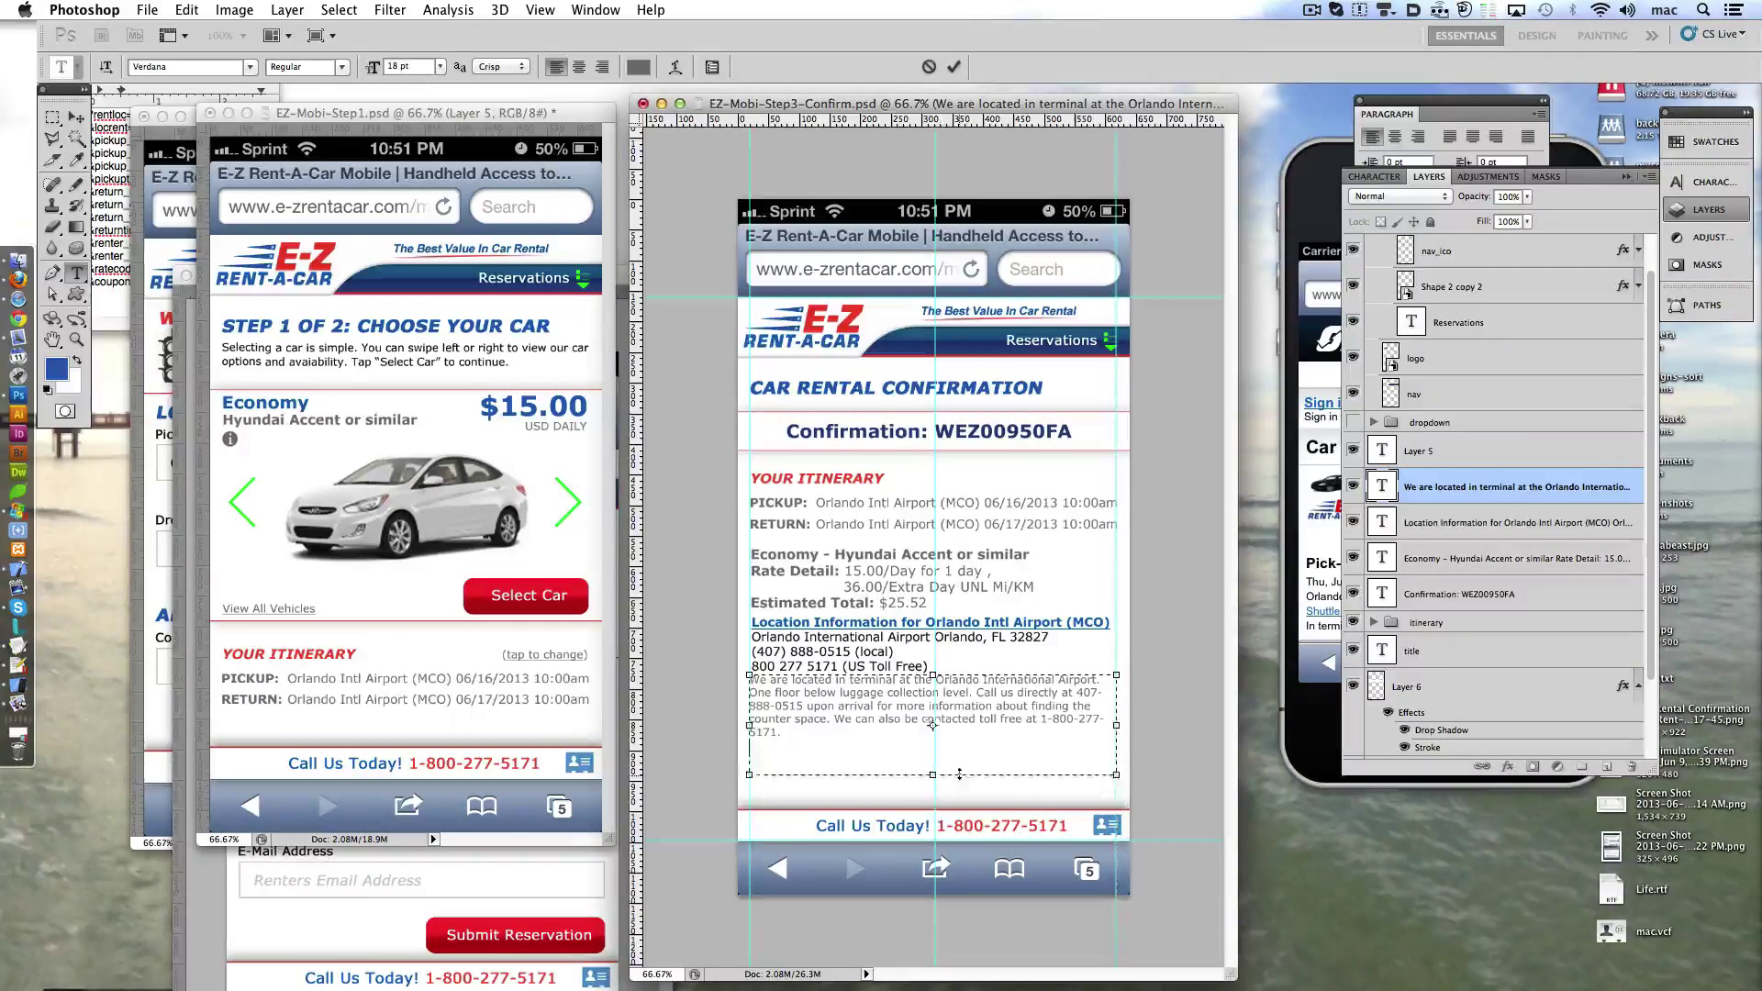
pyautogui.click(955, 66)
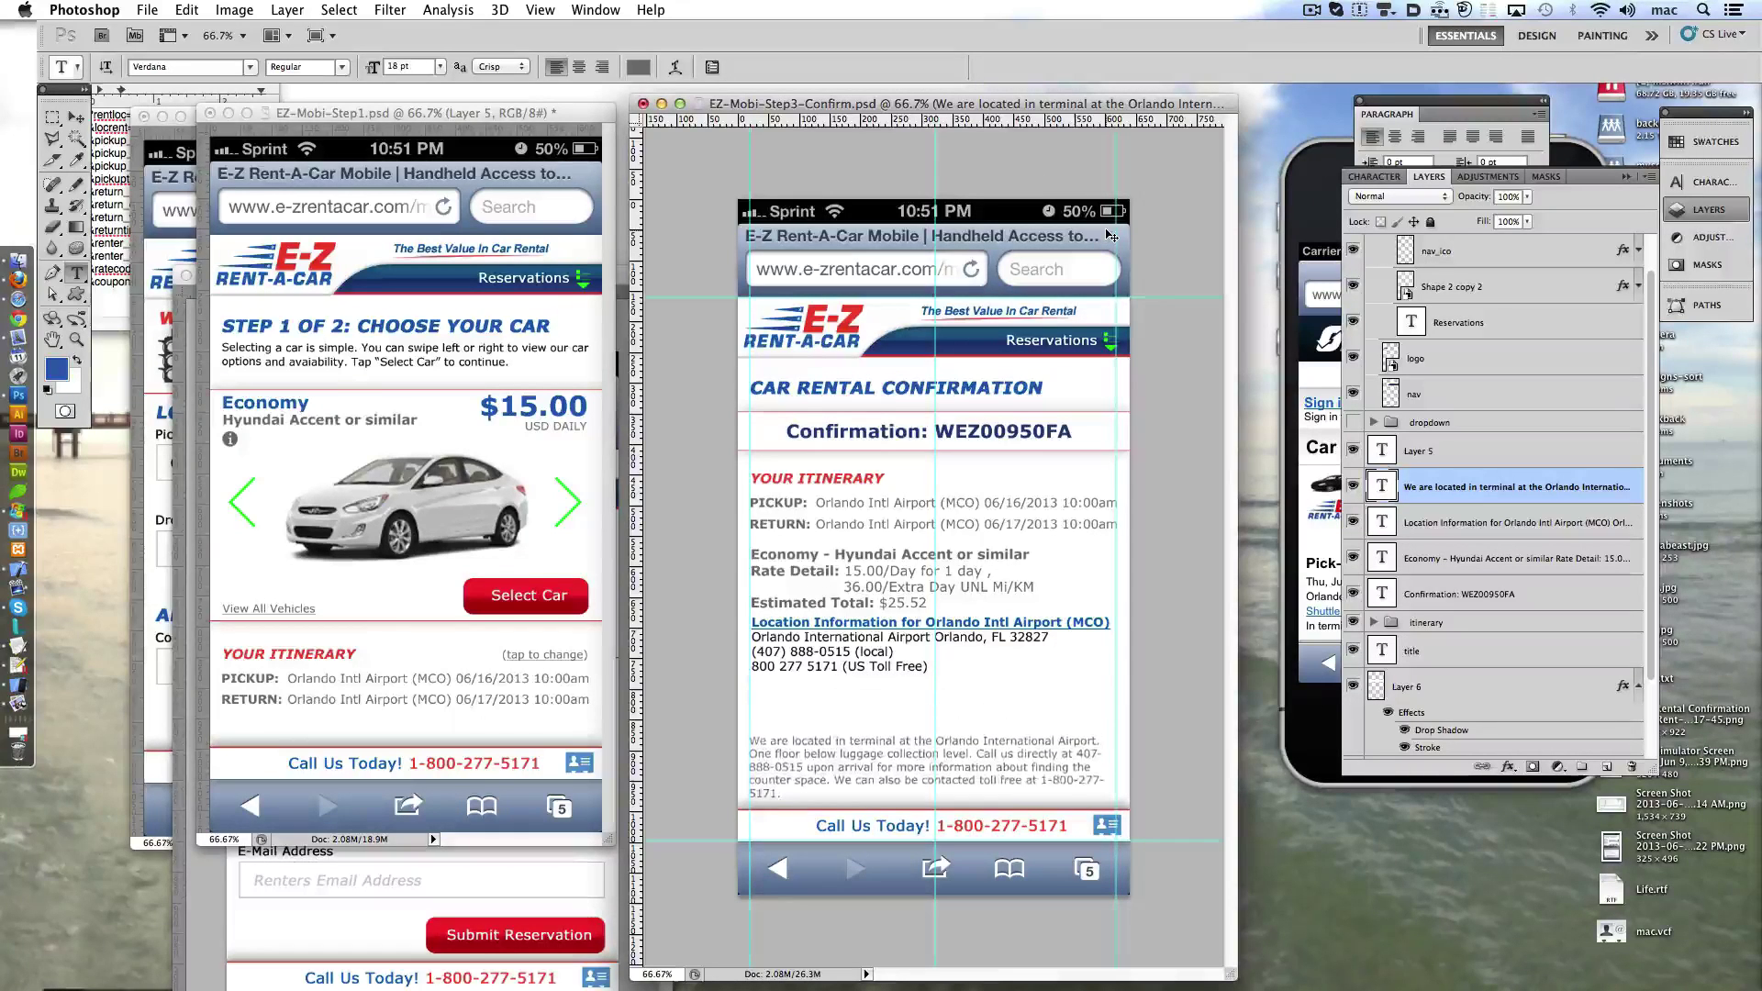
pyautogui.moveTo(1043, 717); pyautogui.dragTo(1043, 755)
# - Widen the terminal note's box slightly and break the line after 'level.'
pyautogui.press('super+a')
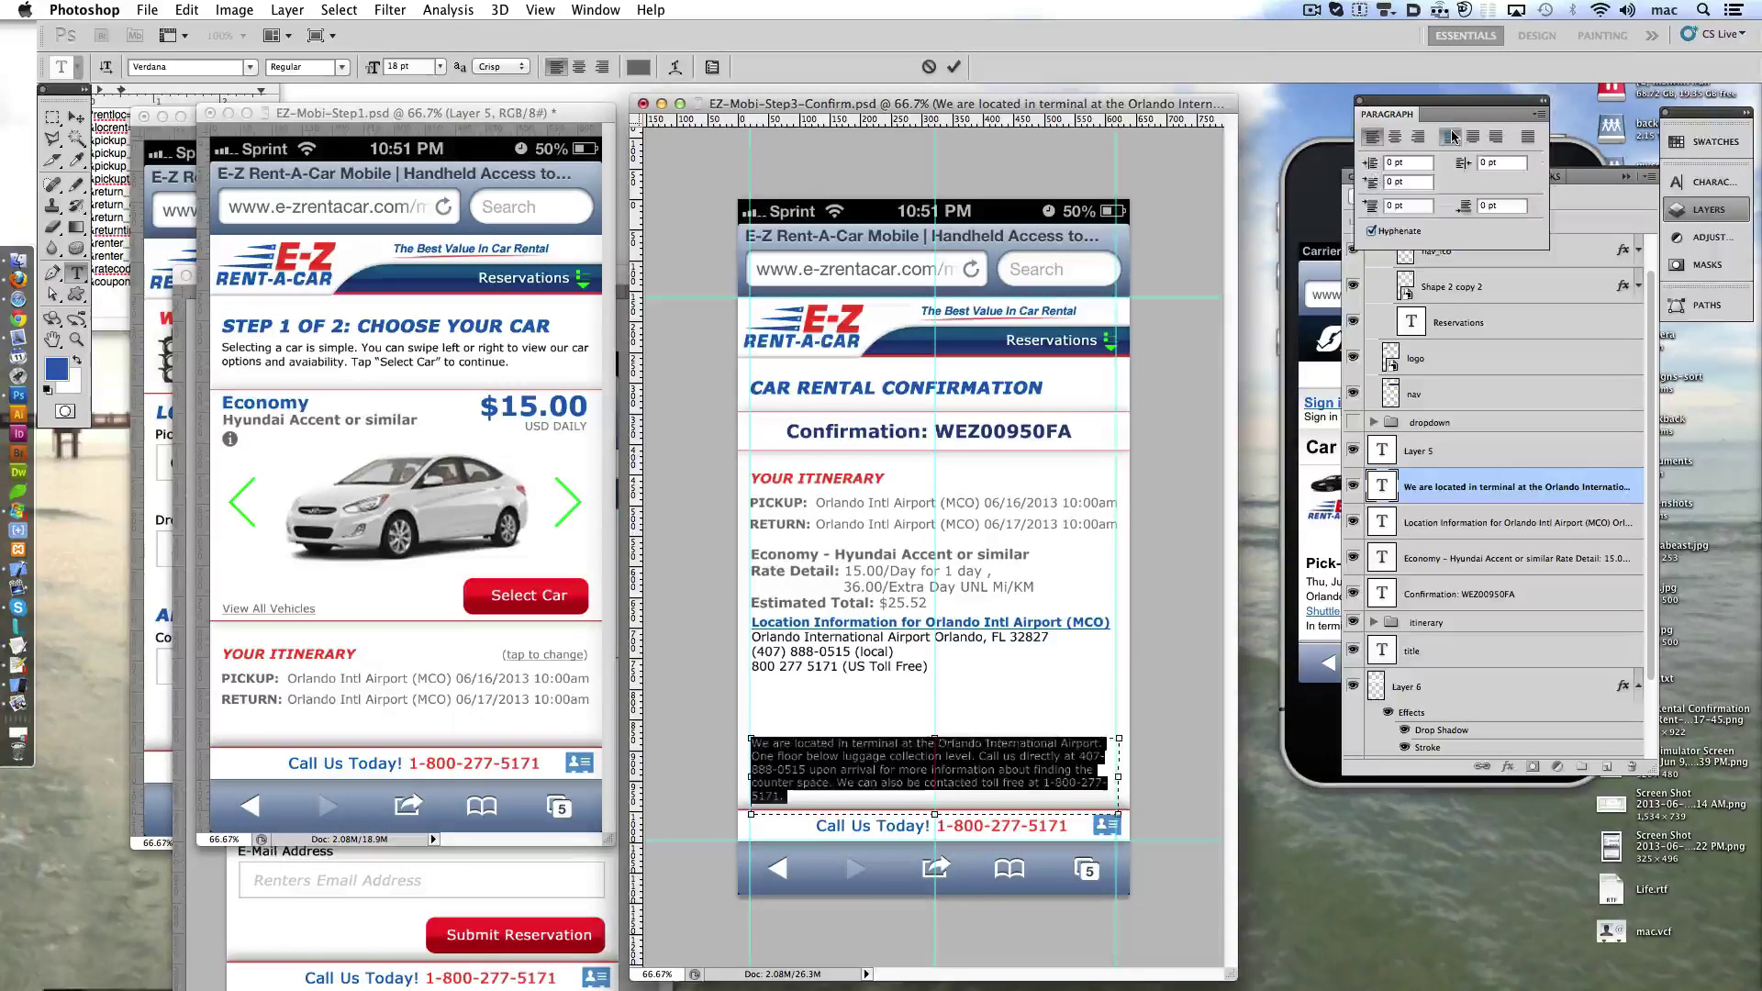
pyautogui.moveTo(1116, 778); pyautogui.dragTo(1120, 778)
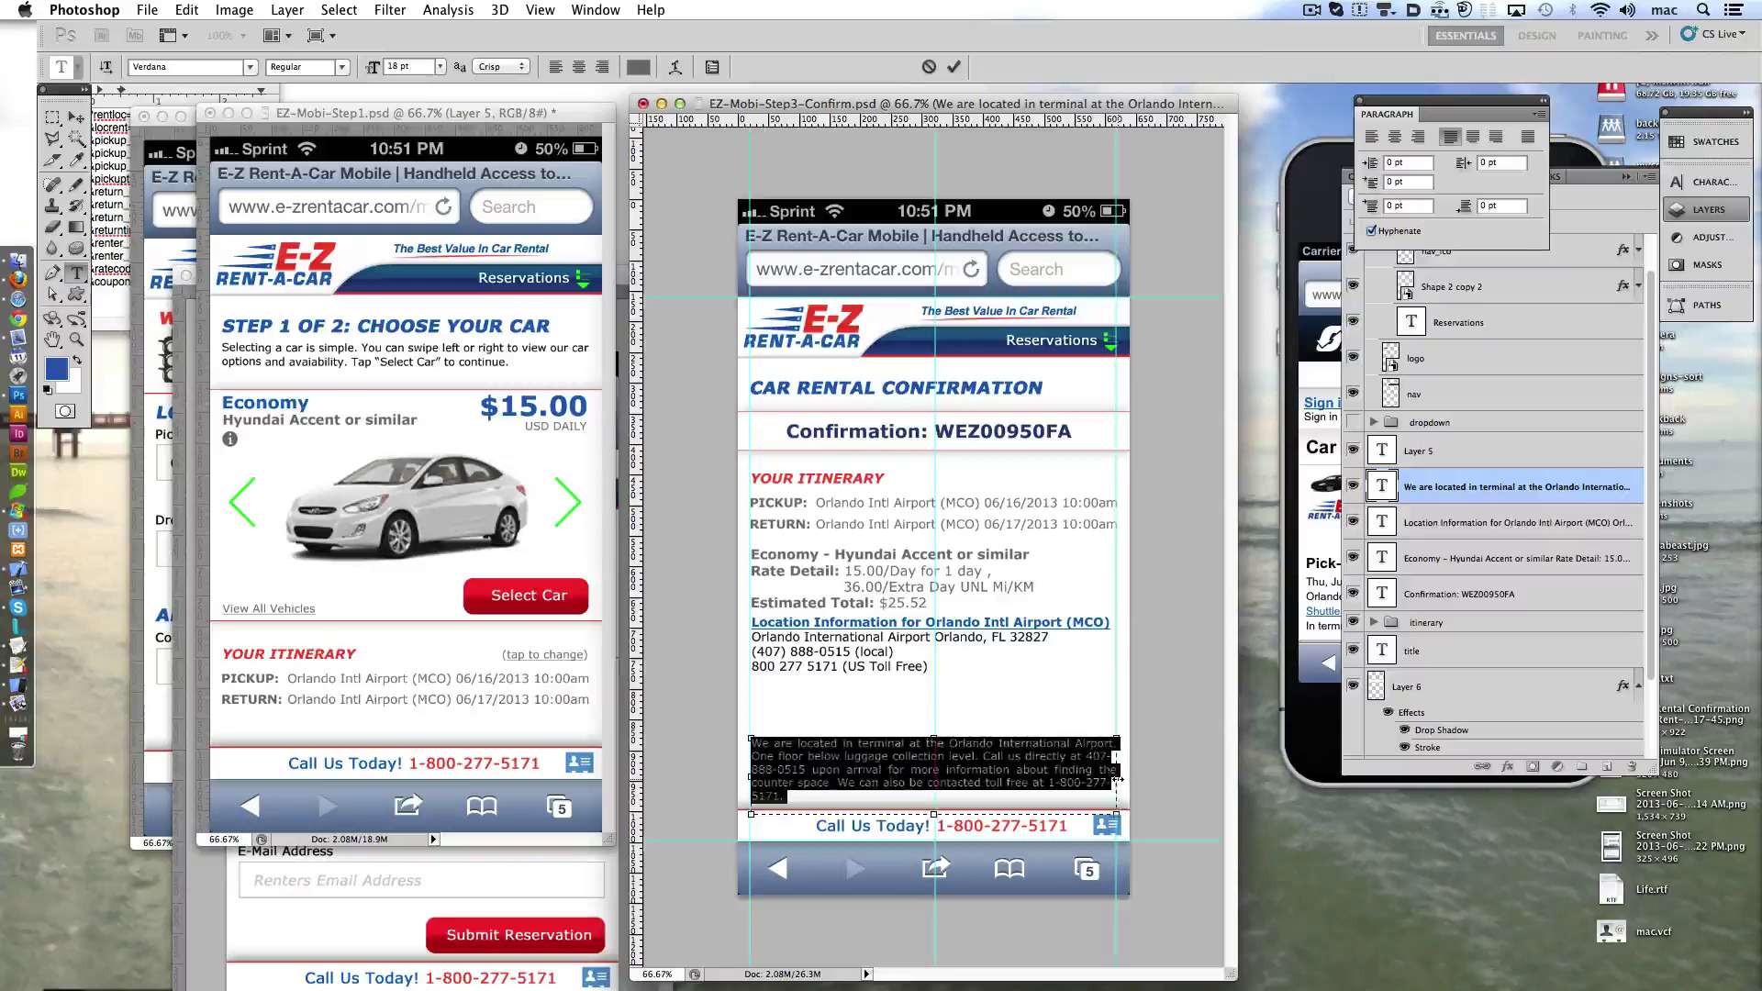
pyautogui.click(1019, 771)
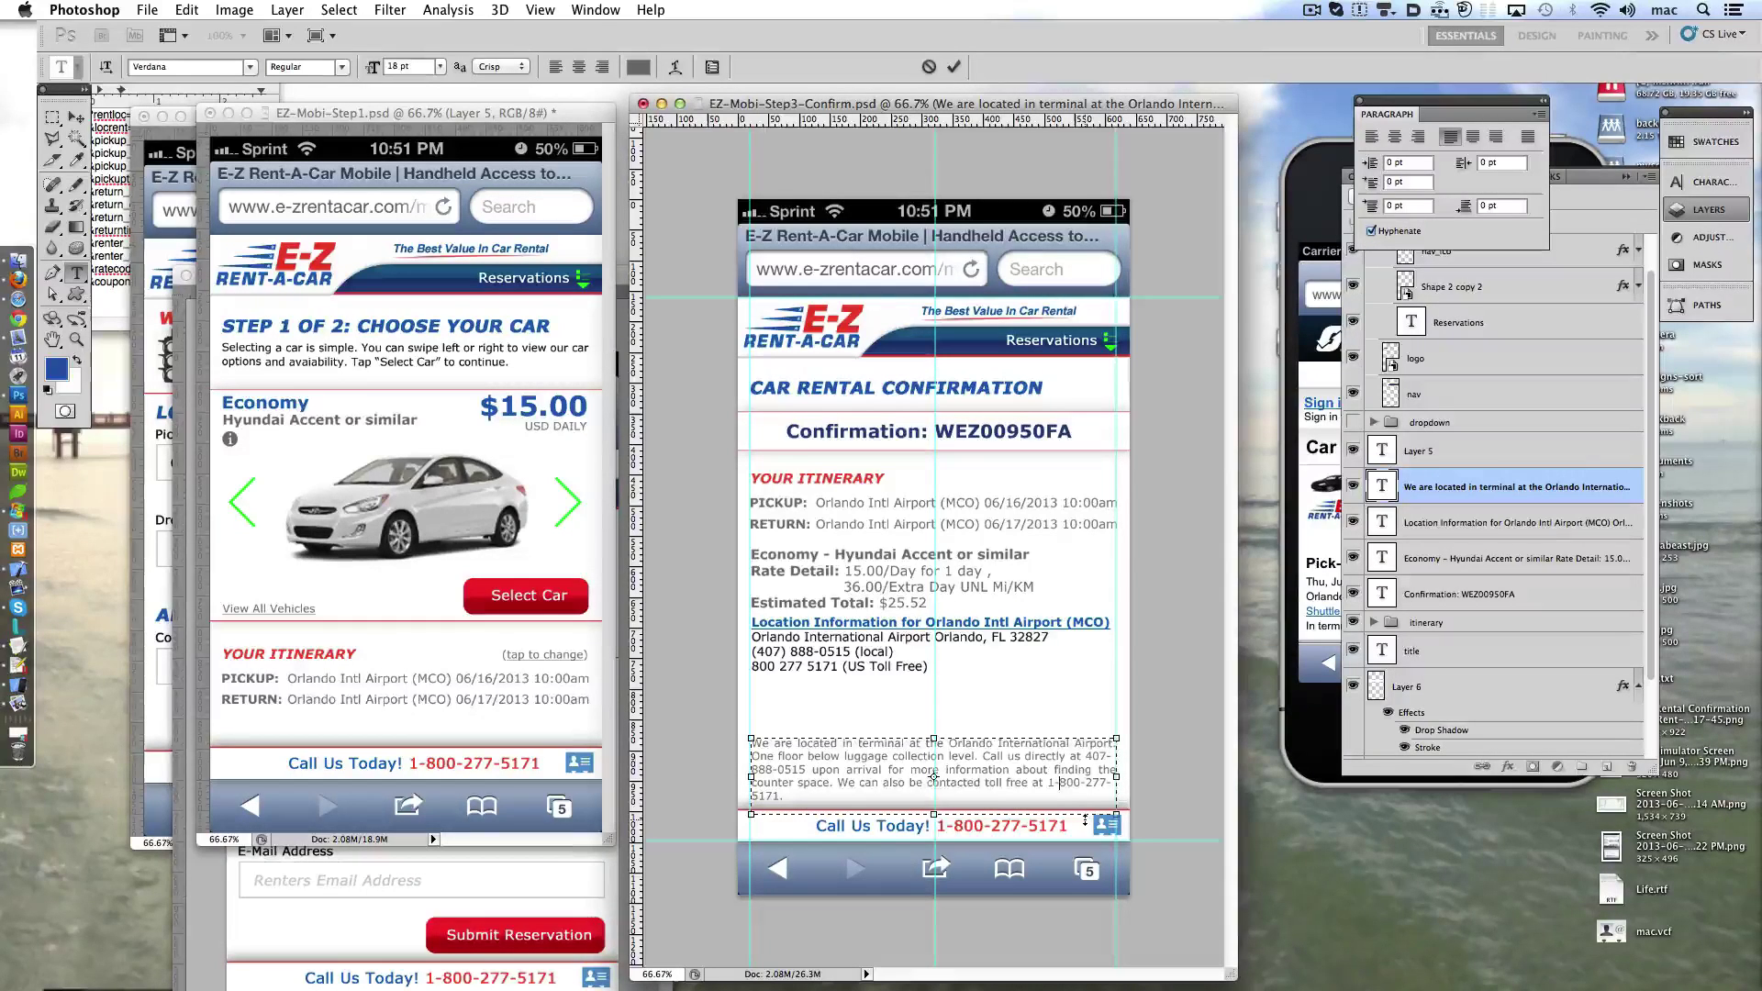
pyautogui.click(986, 757)
pyautogui.press('Return')
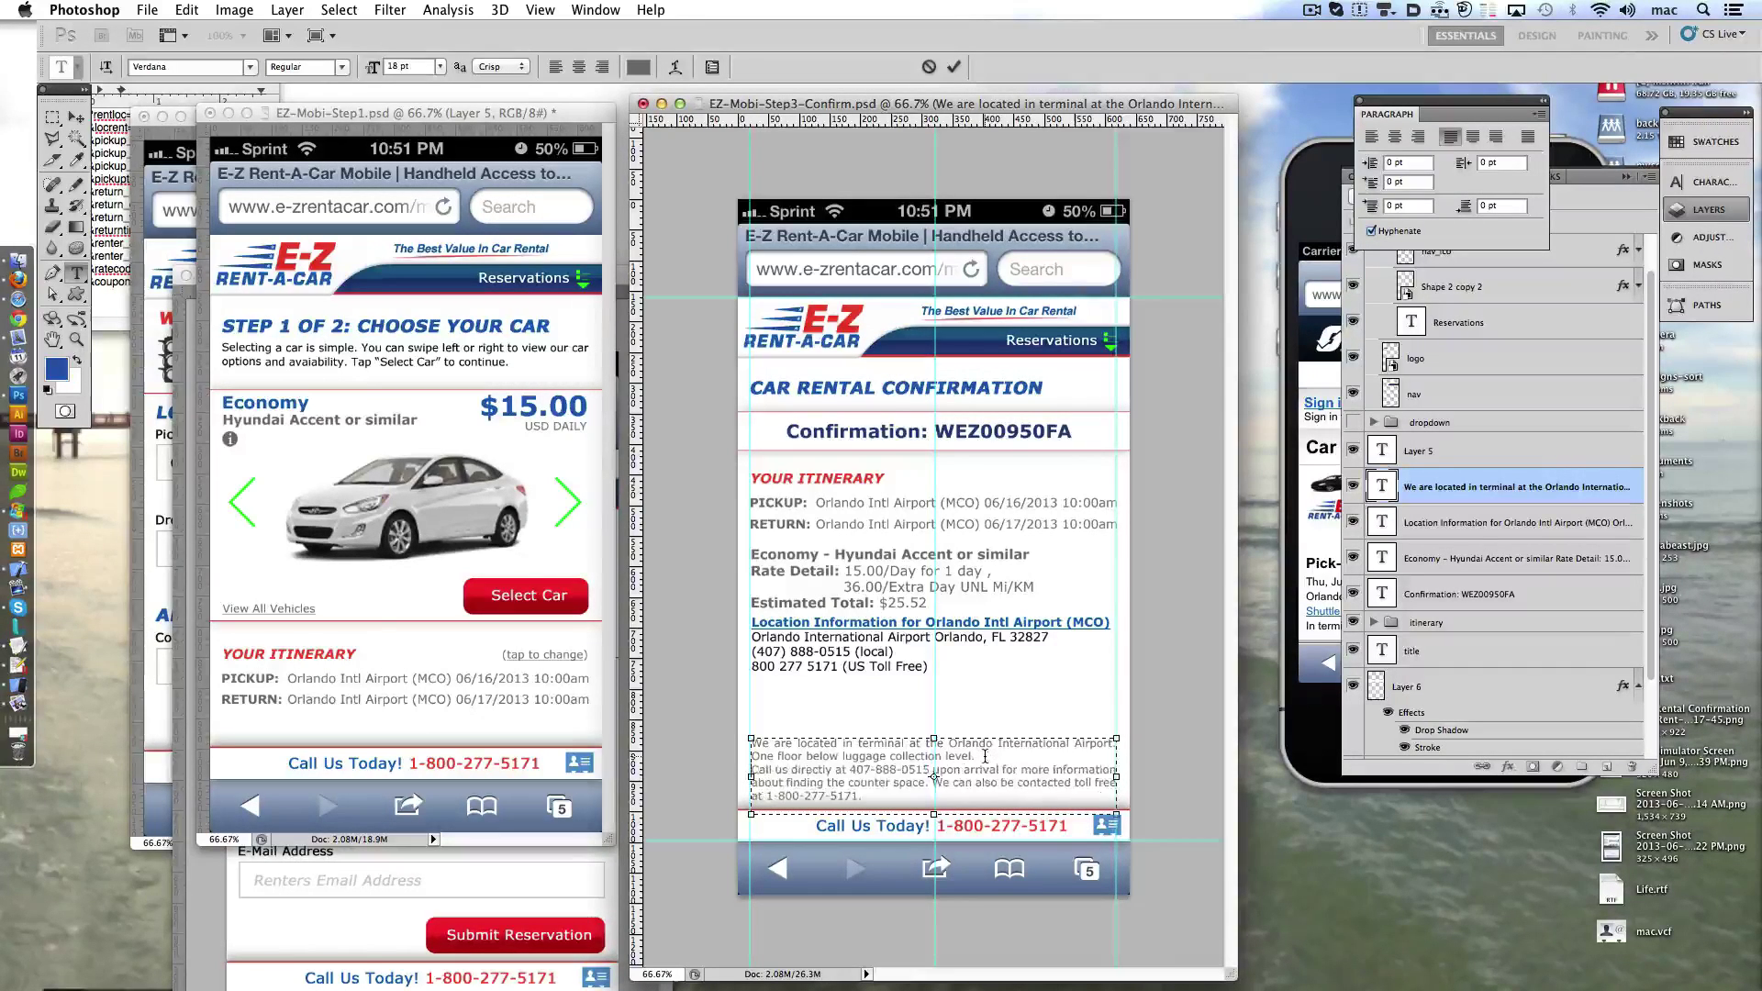
pyautogui.click(955, 67)
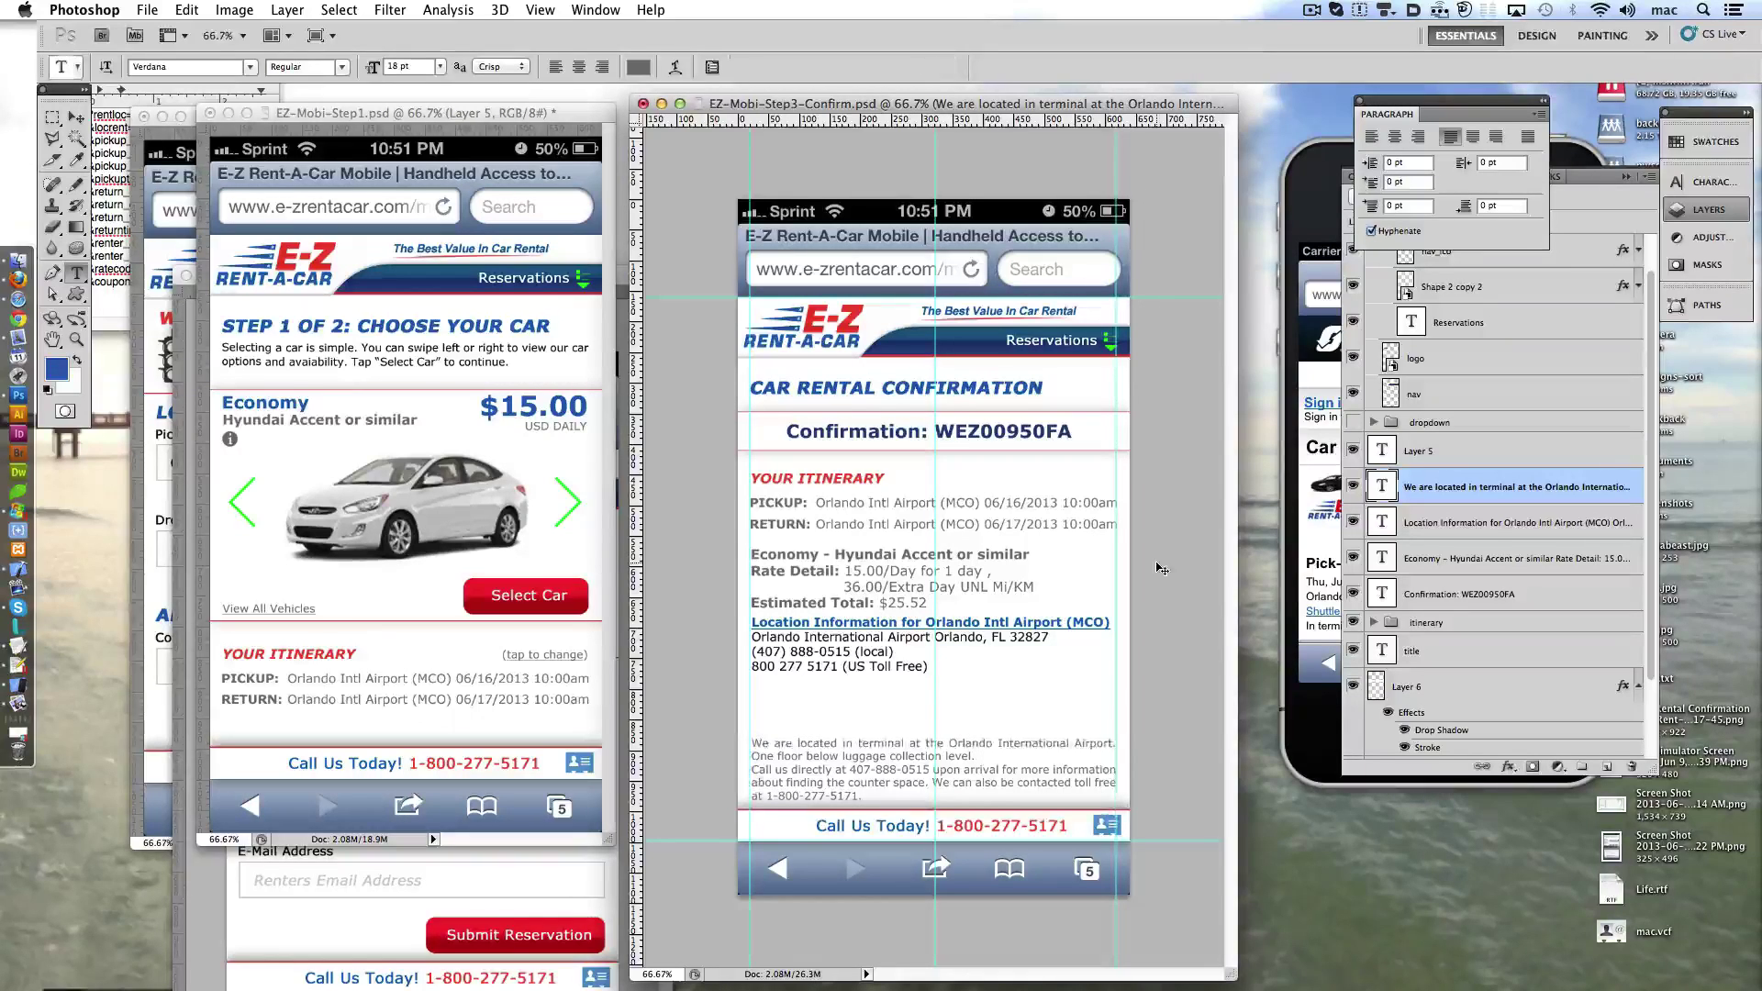
# - Colour the three address and phone lines #666666 and nudge Location Information about 40 px lower
pyautogui.click(857, 667)
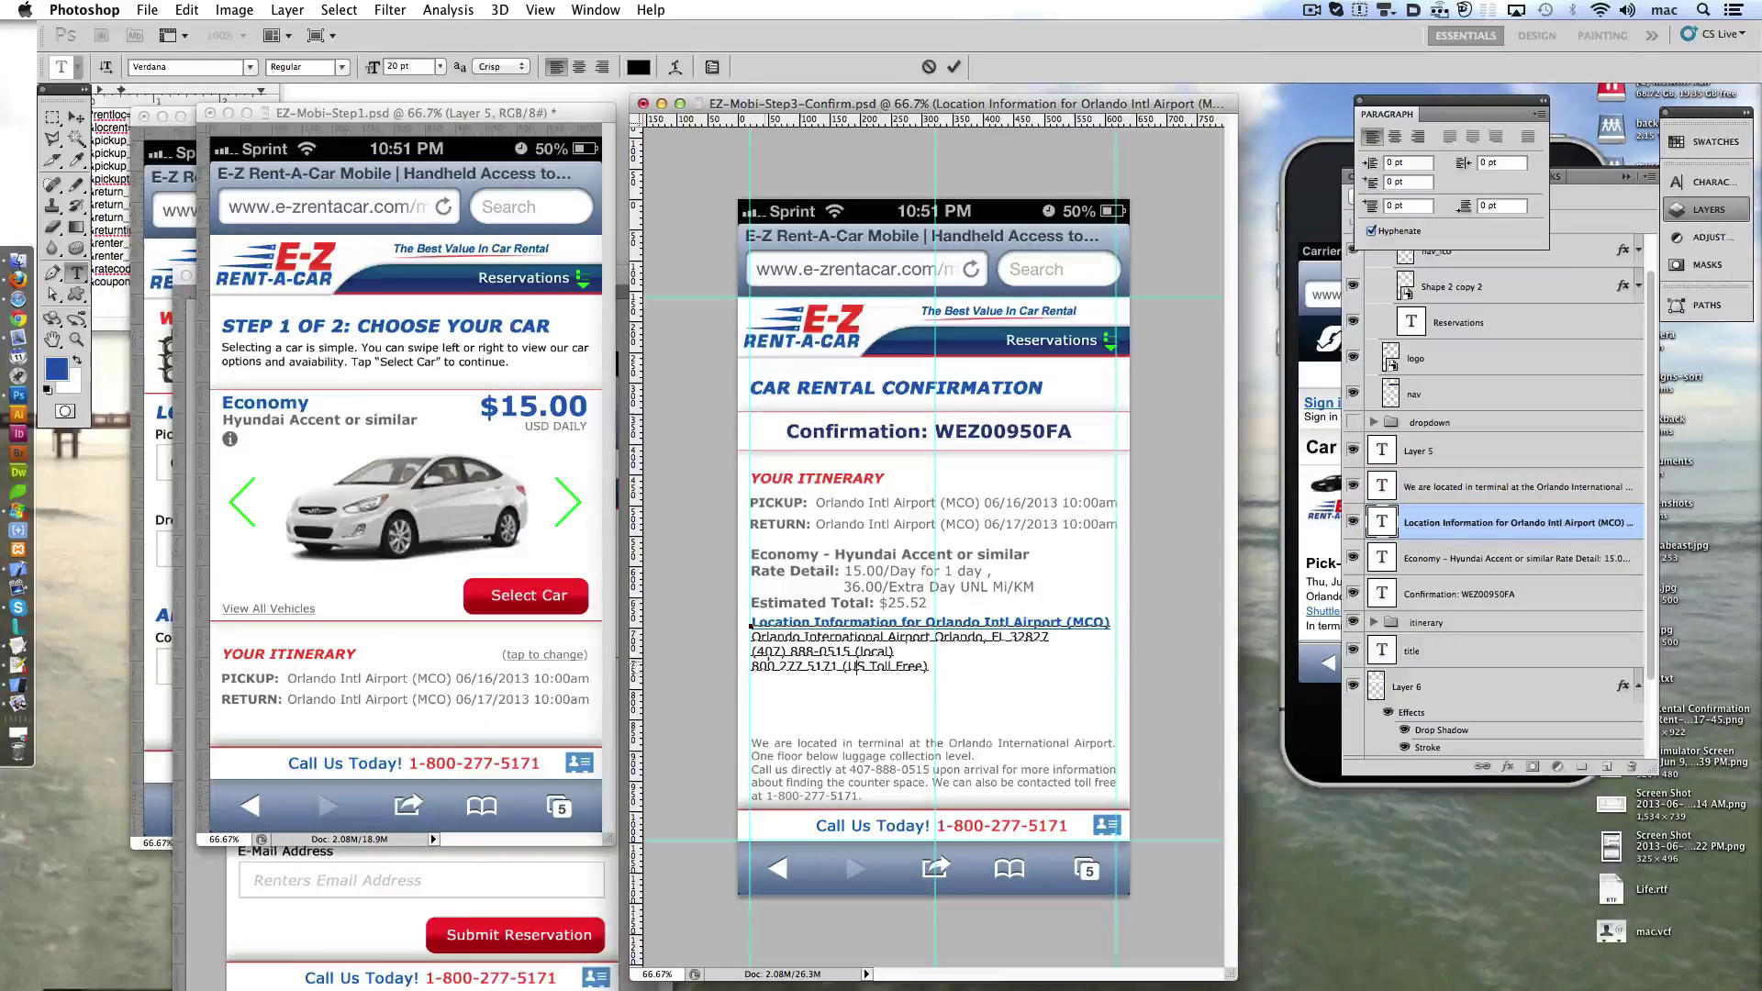
pyautogui.moveTo(929, 668); pyautogui.dragTo(738, 632)
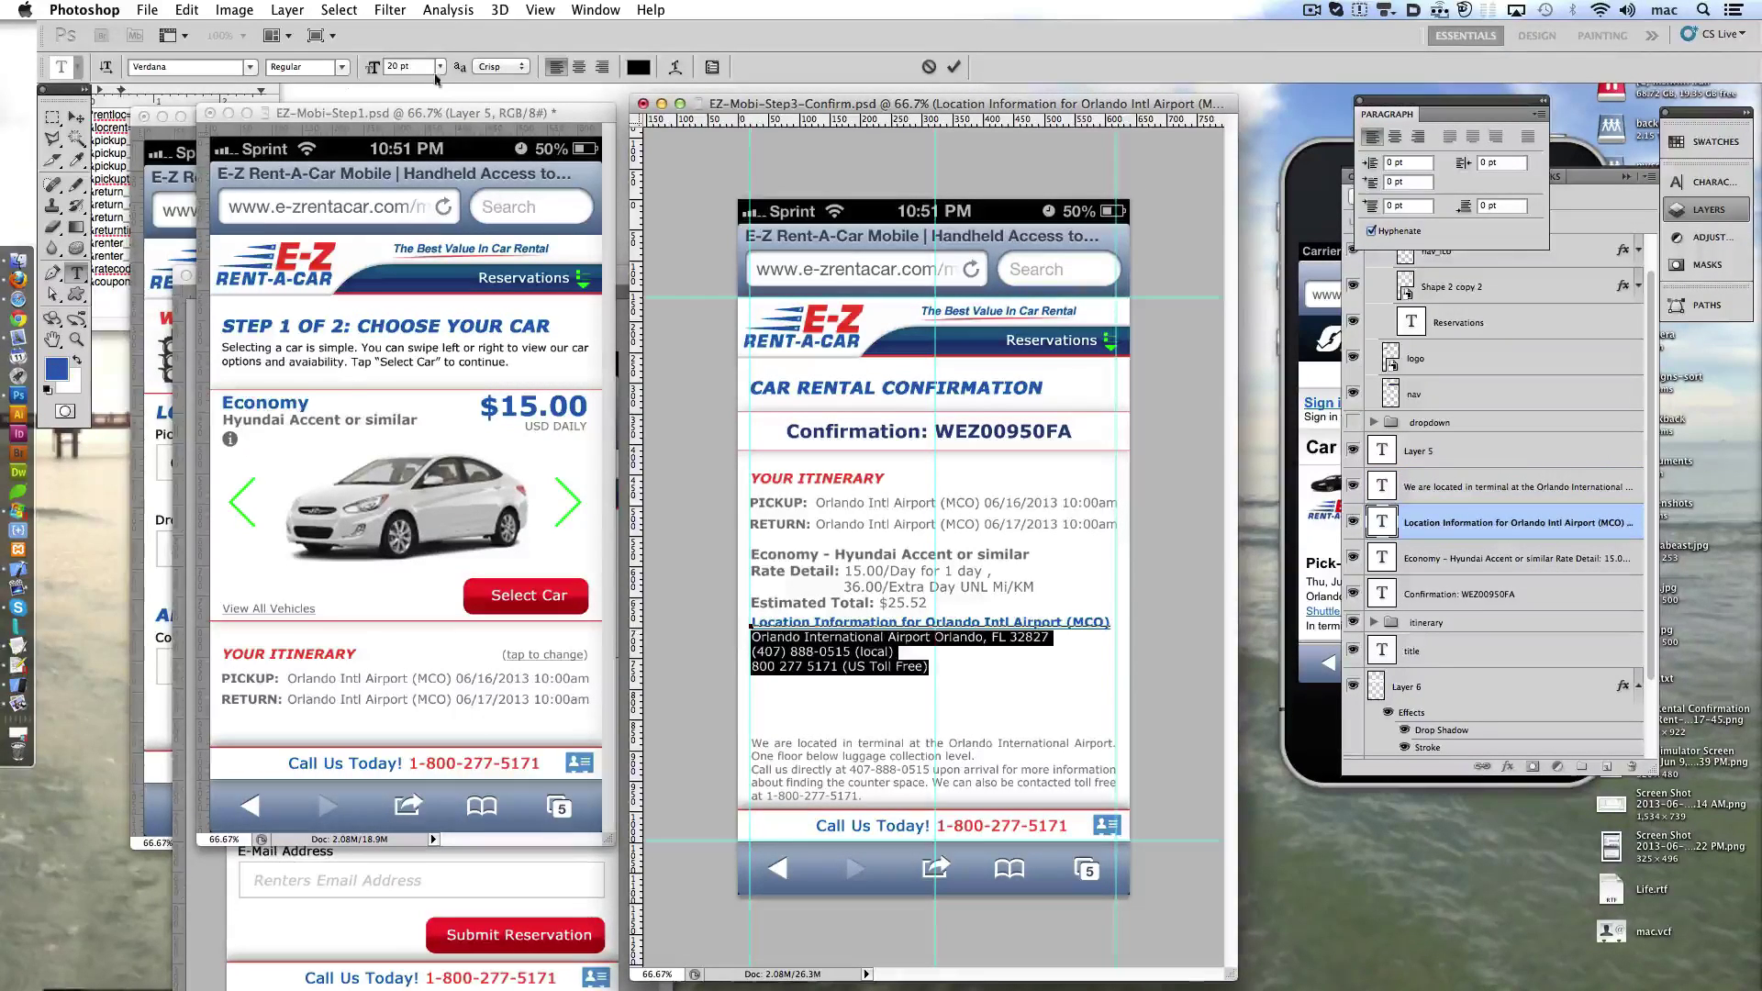
pyautogui.click(638, 67)
pyautogui.write('666666')
pyautogui.click(1456, 585)
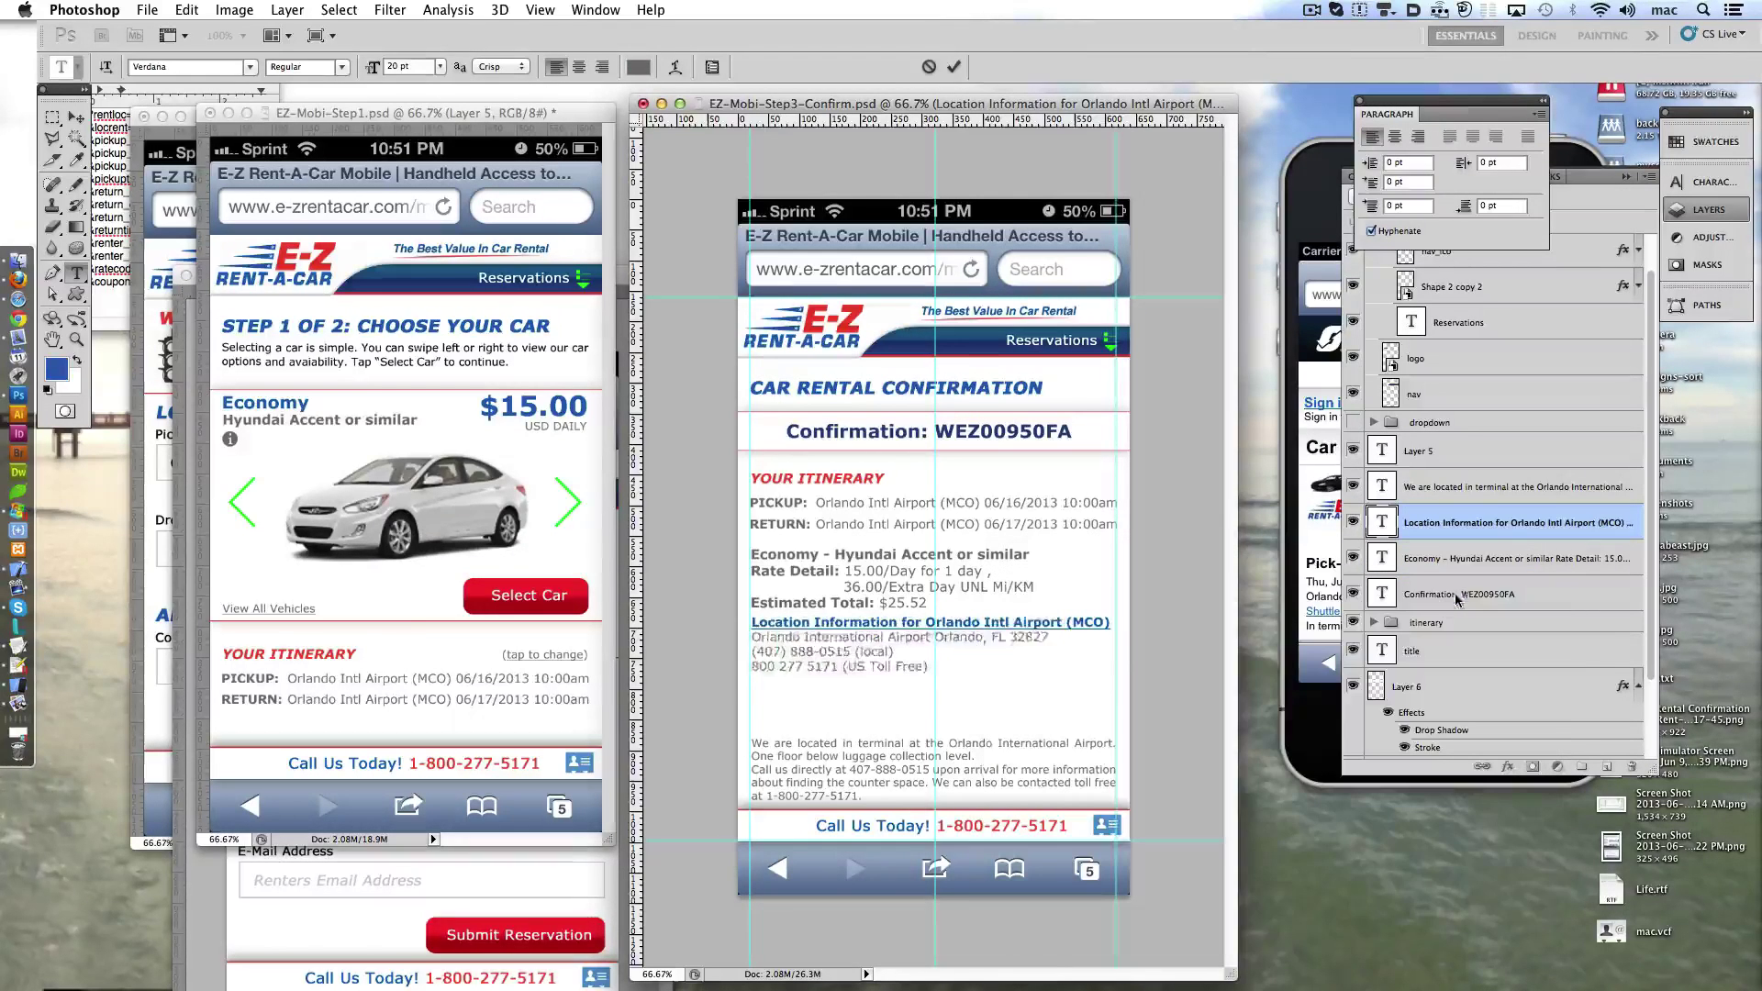
pyautogui.click(954, 67)
pyautogui.hotkey('ctrl', 'shift', 'Down')
pyautogui.hotkey('ctrl', 'shift', 'Down')
pyautogui.hotkey('ctrl', 'shift', 'Down')
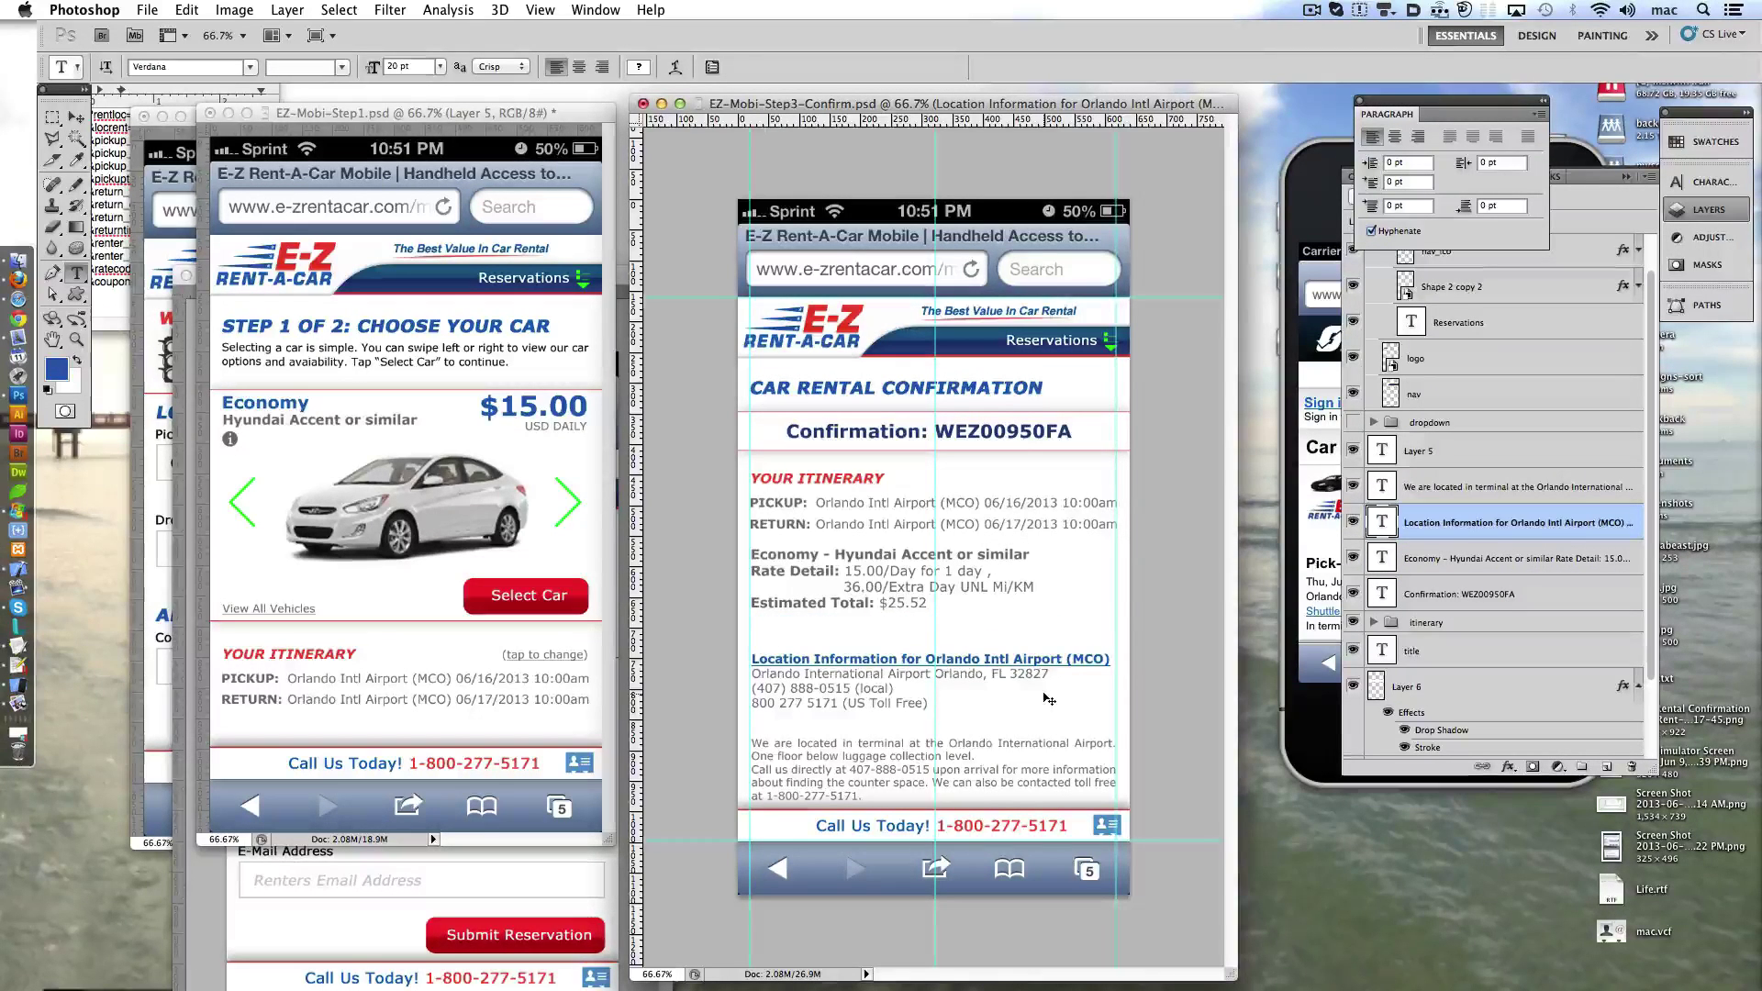
# - Remove the stray space in '1 day ,' and nudge the Economy rate block lower
pyautogui.moveTo(927, 603); pyautogui.dragTo(743, 570)
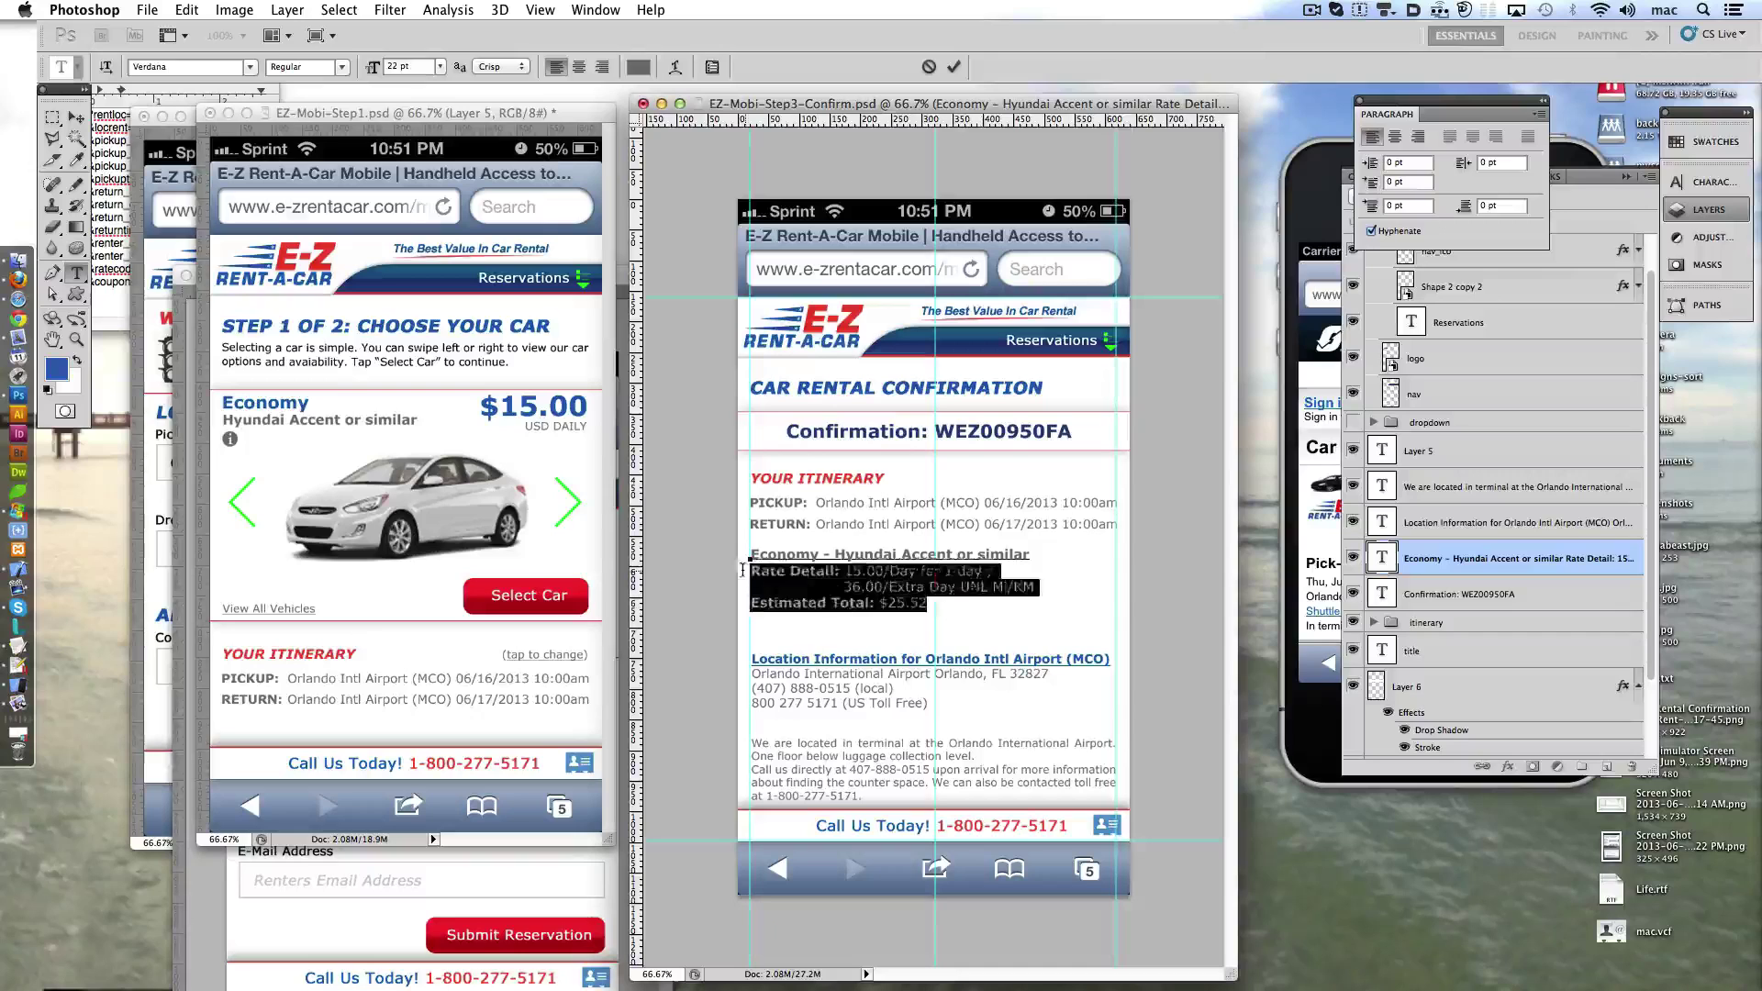
pyautogui.hotkey('ctrl', 'h')
pyautogui.click(954, 67)
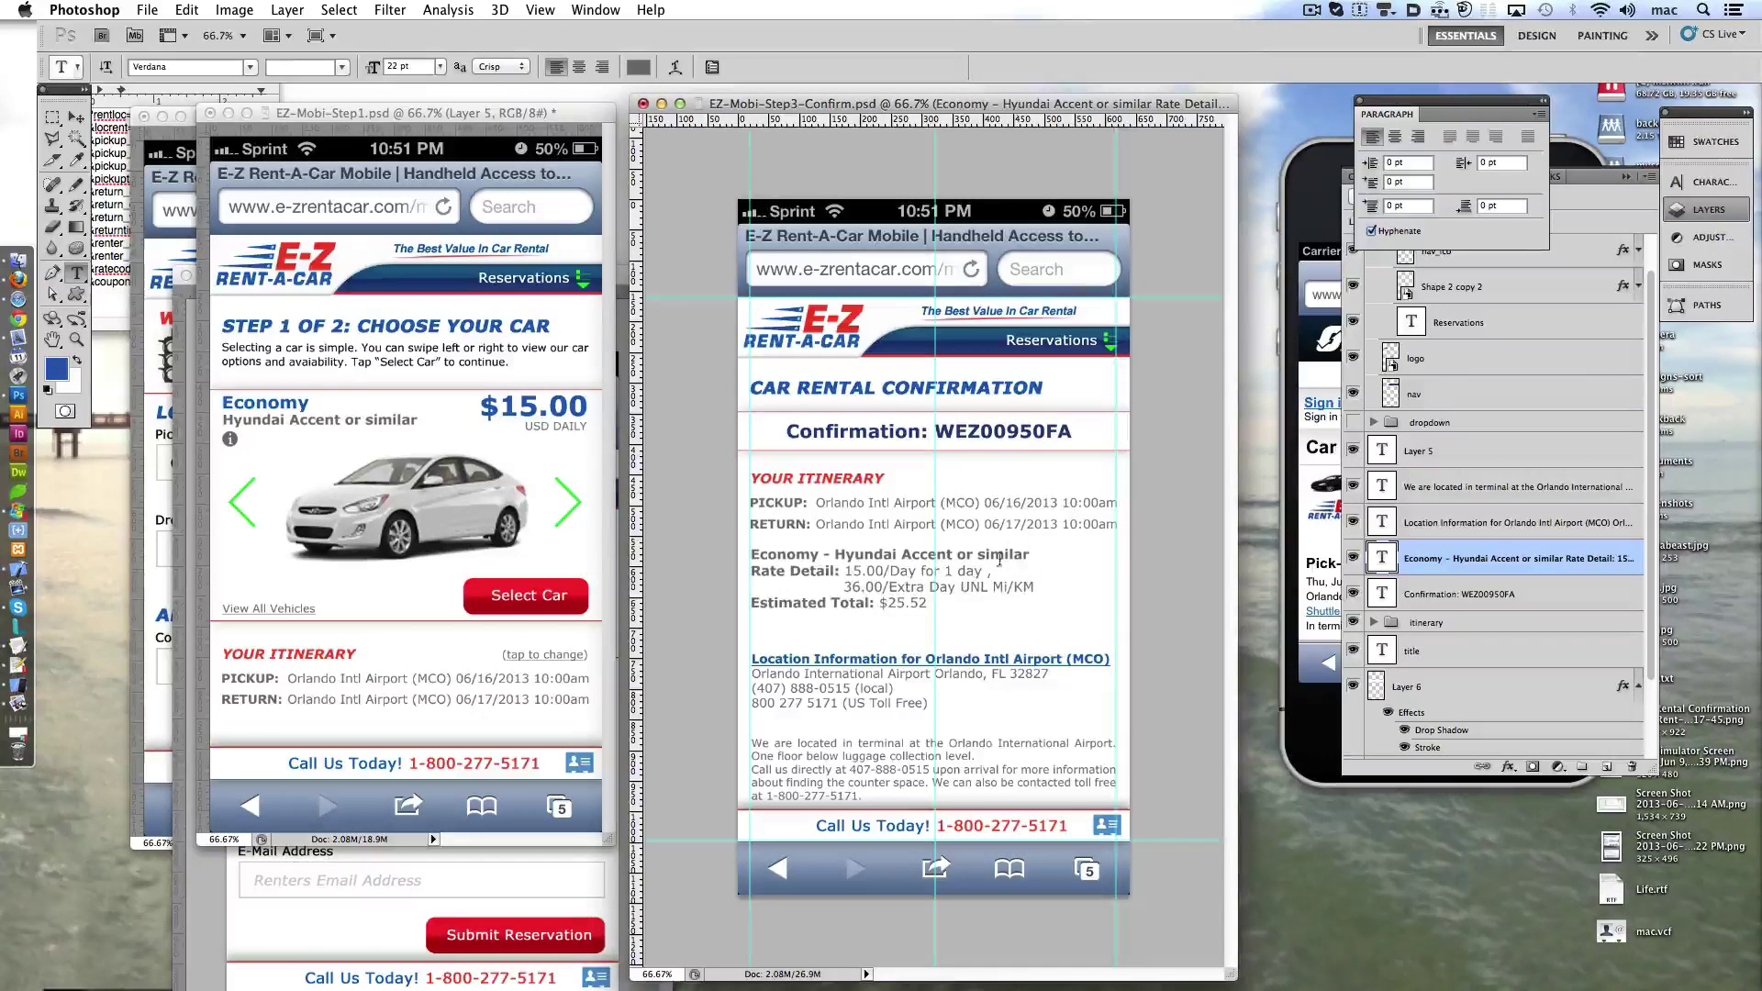
pyautogui.click(986, 571)
pyautogui.press('BackSpace')
pyautogui.hotkey('ctrl', 'Return')
pyautogui.hotkey('shift', 'Down')
pyautogui.hotkey('shift', 'Down')
# - Restyle the YOUR ITINERARY heading to 28pt Bold in blue
pyautogui.keyDown('ctrl'); pyautogui.click(853, 524); pyautogui.keyUp('ctrl')
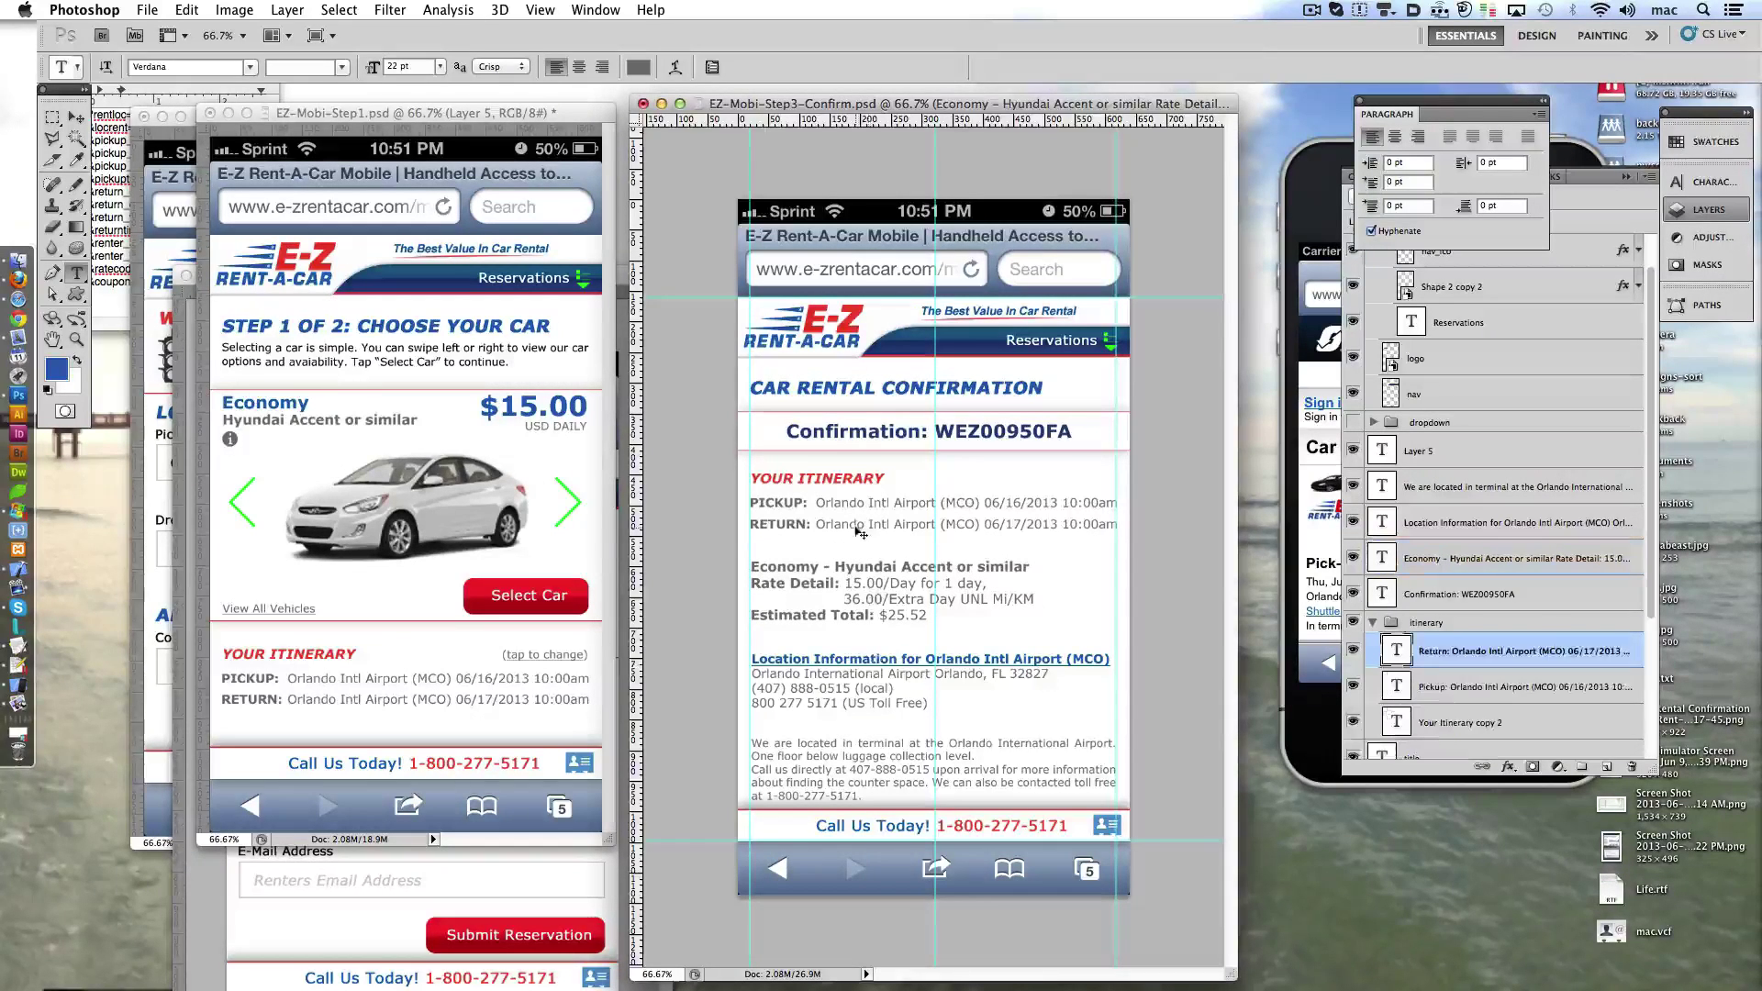
pyautogui.keyDown('ctrl'); pyautogui.click(854, 479); pyautogui.keyUp('ctrl')
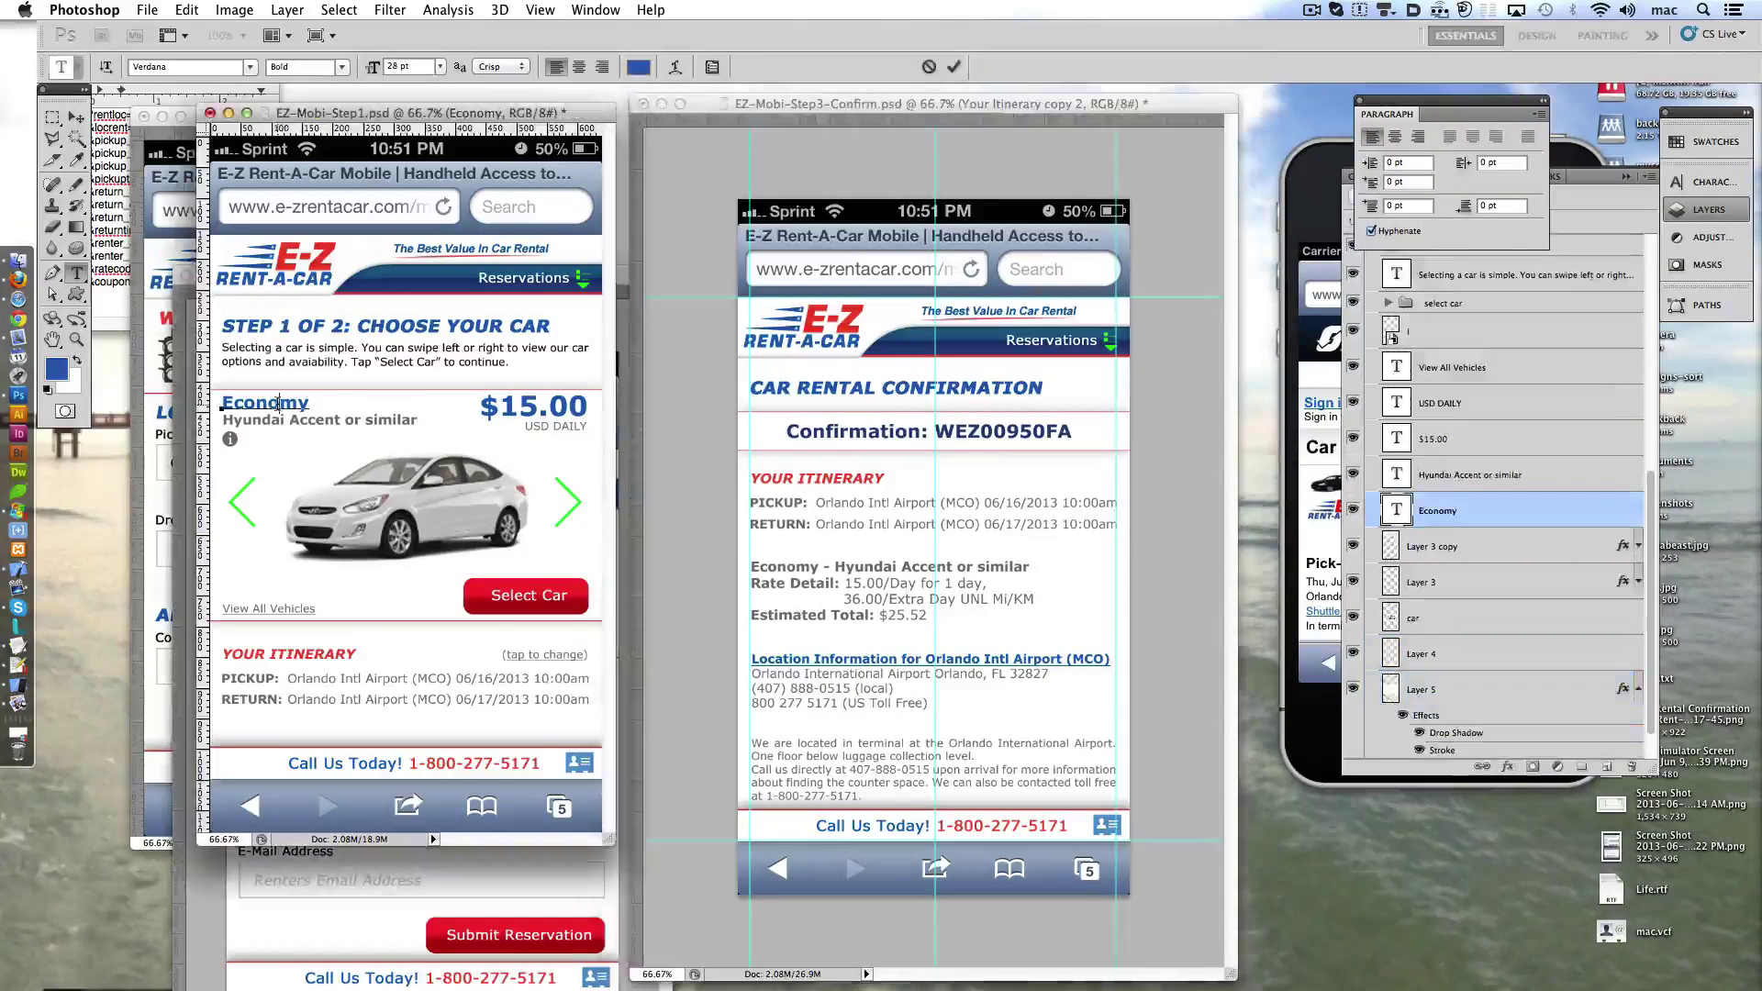
pyautogui.tripleClick(854, 479)
pyautogui.click(303, 66)
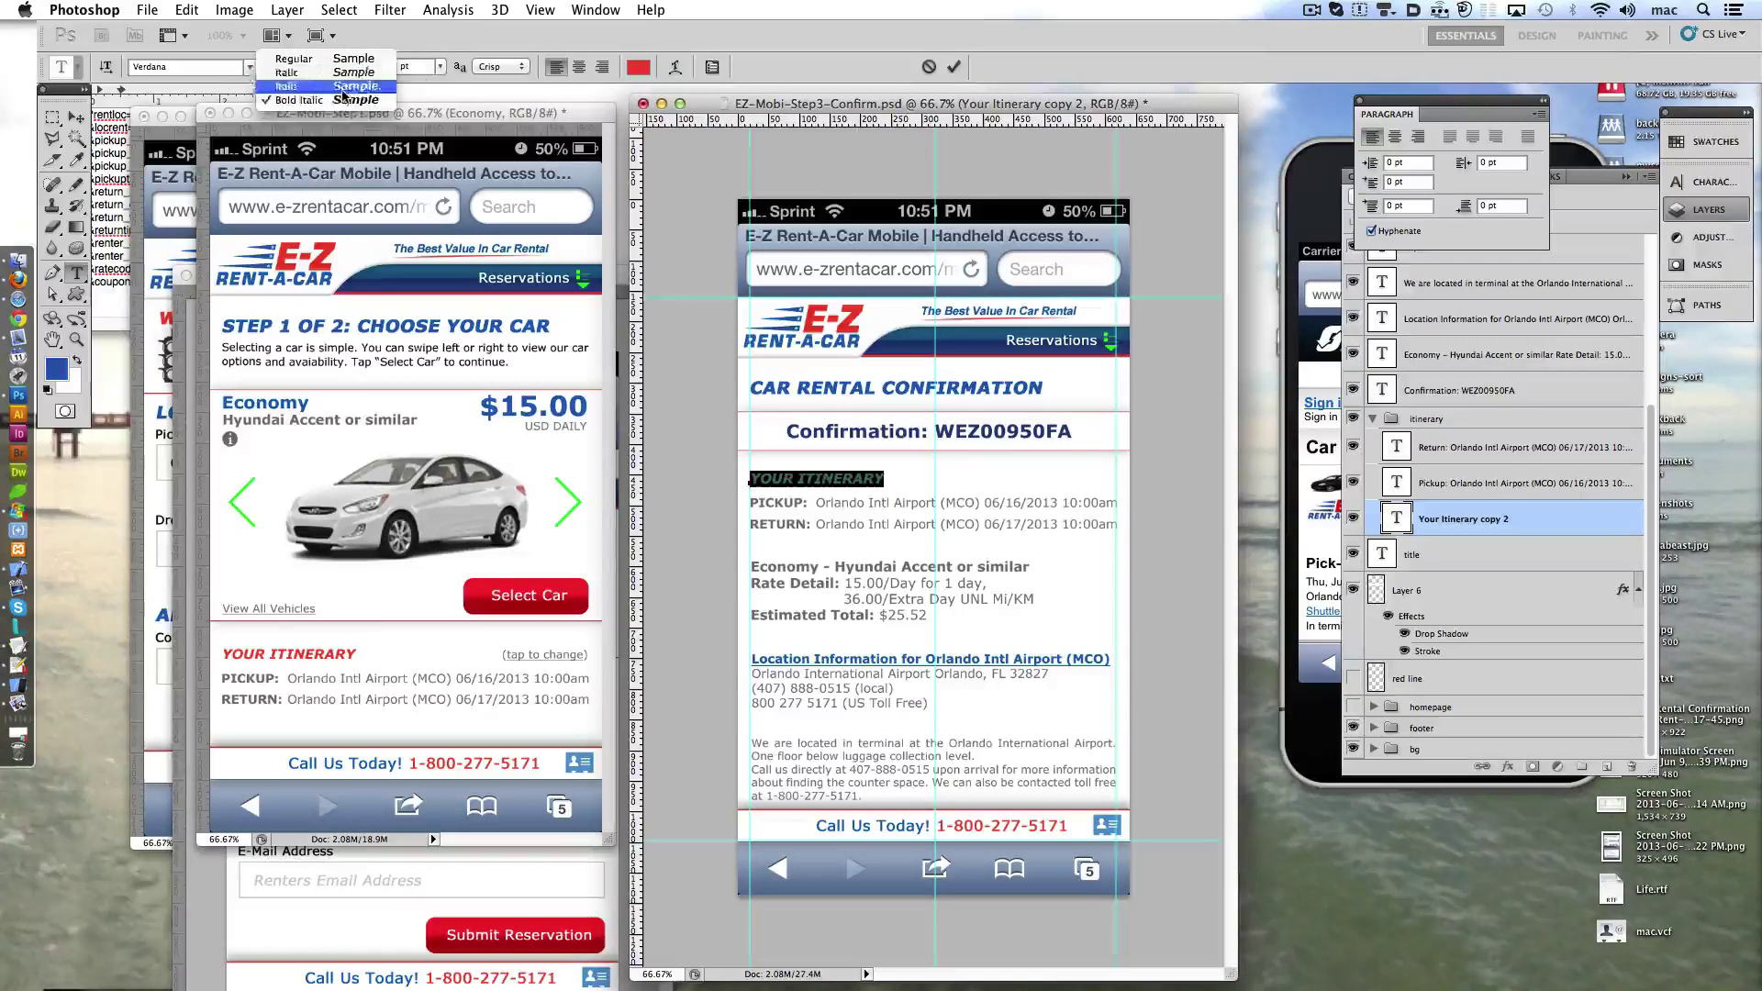
pyautogui.click(303, 97)
pyautogui.doubleClick(404, 66)
pyautogui.write('28')
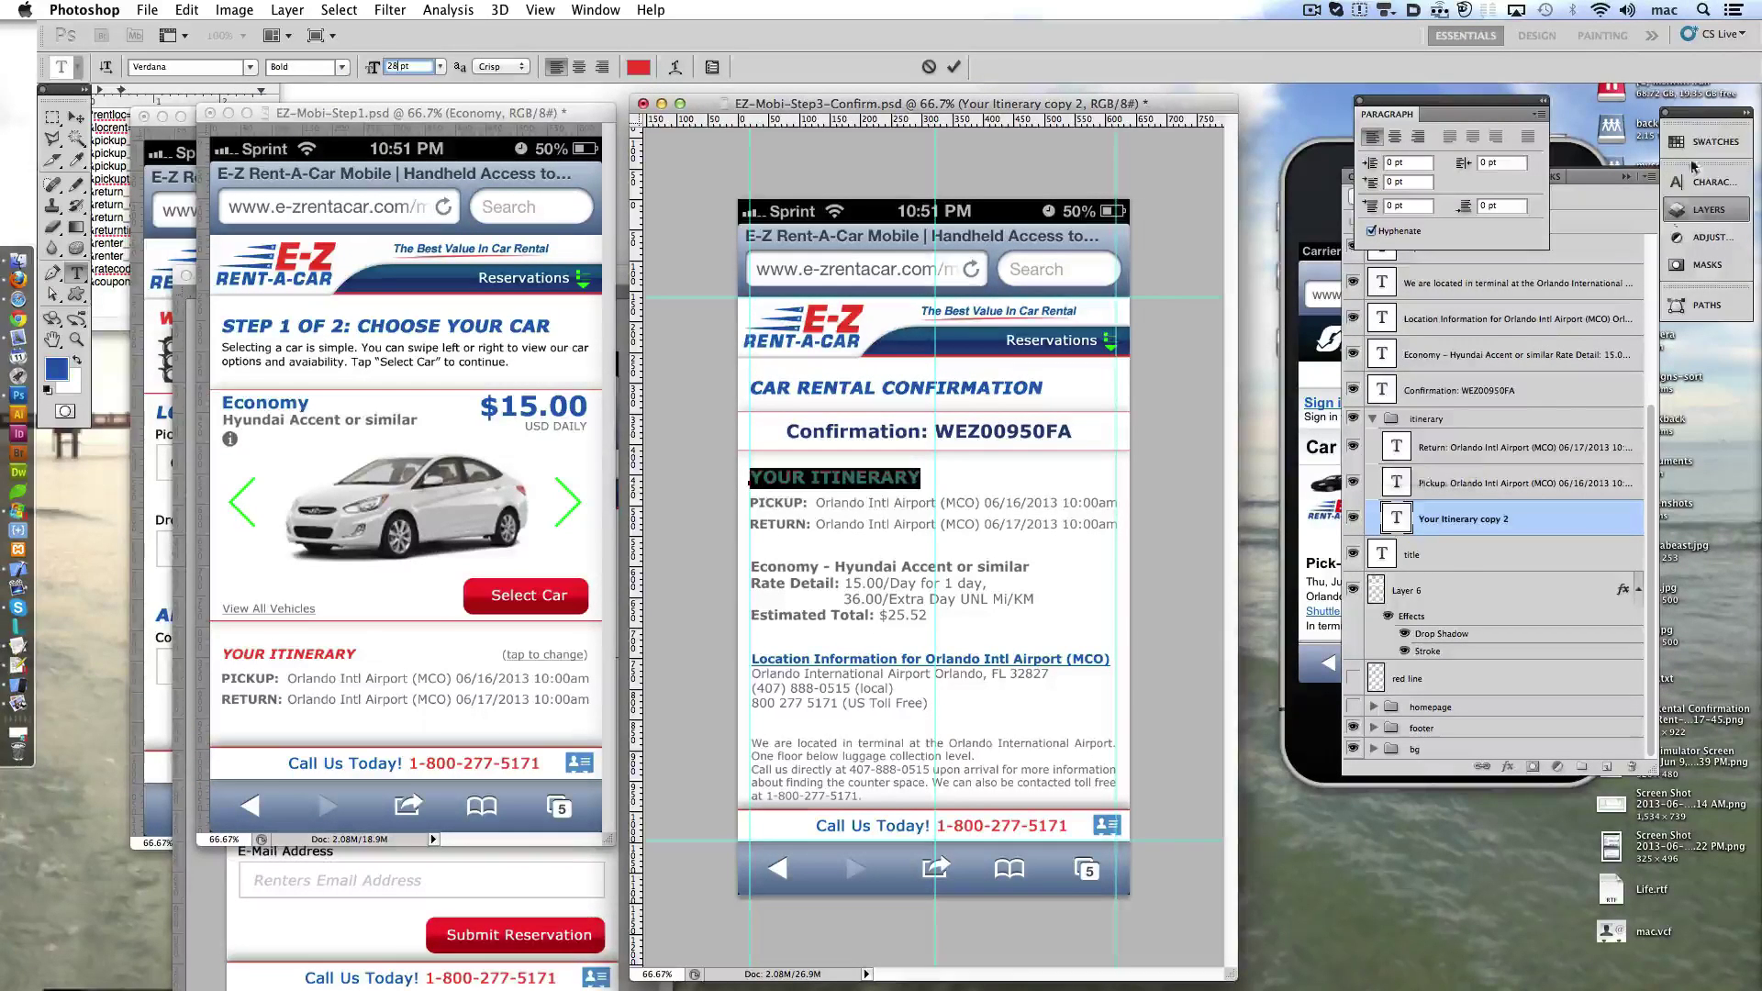
pyautogui.click(1708, 142)
pyautogui.click(1571, 211)
pyautogui.click(954, 66)
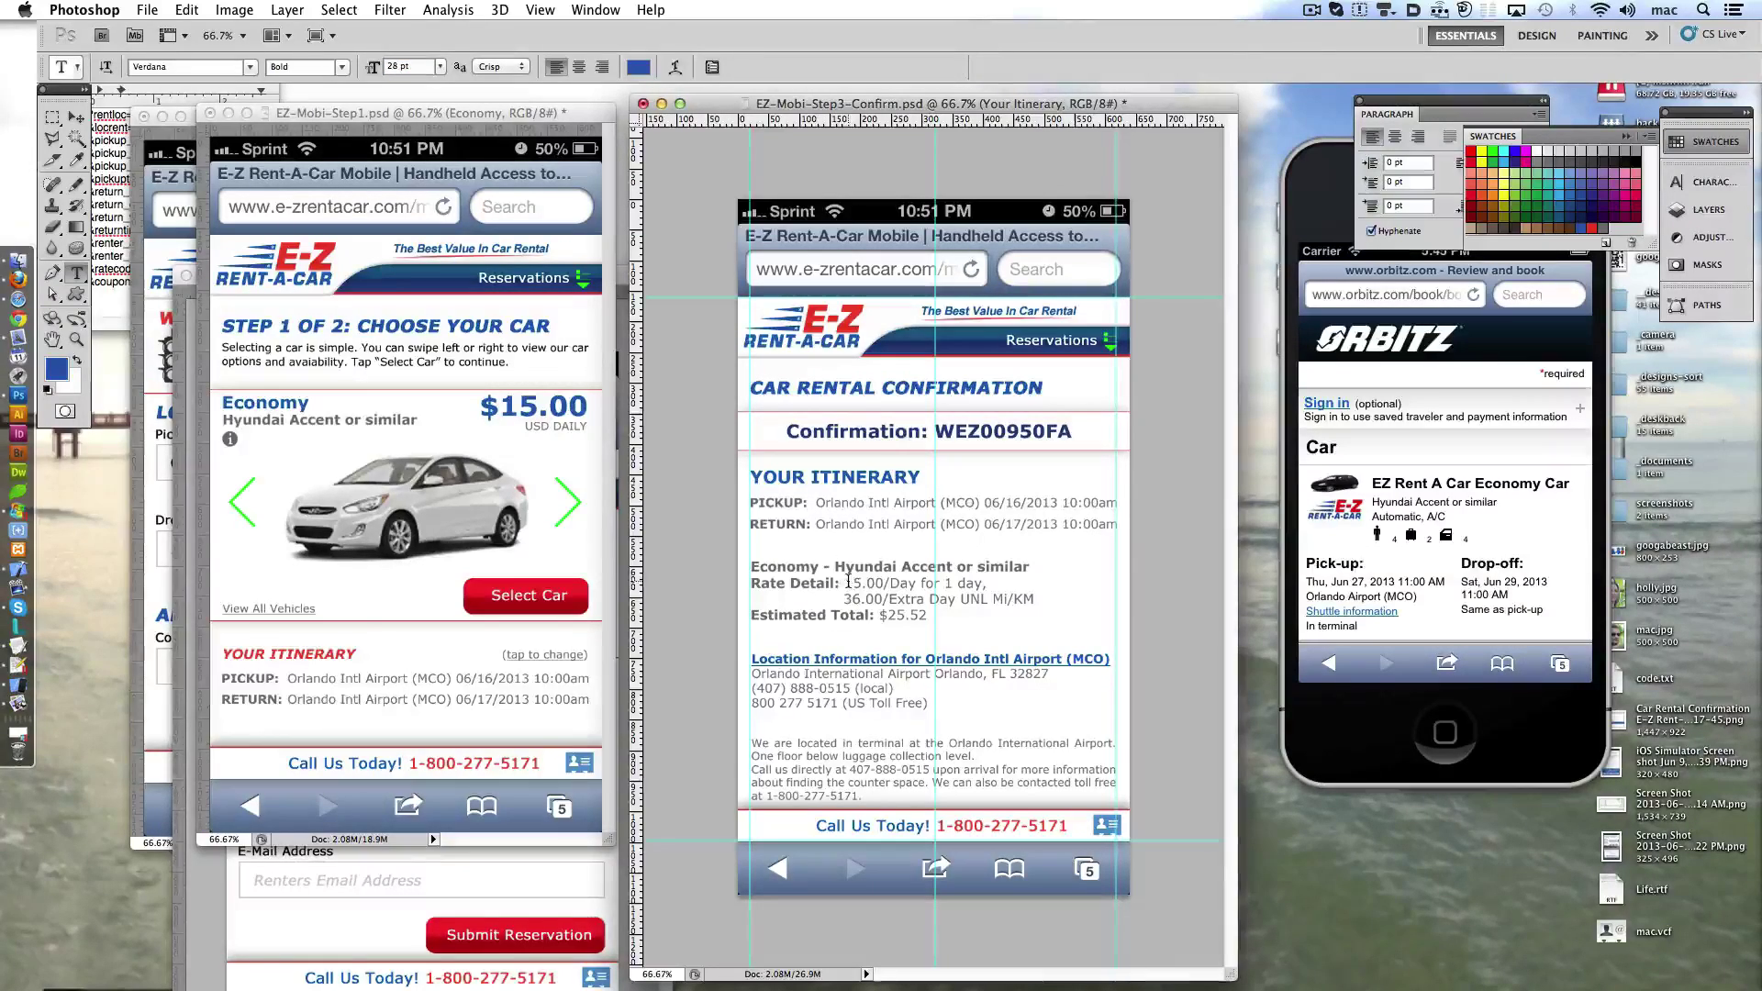
# - Move the Step2 mockup window up and right, and show the red line layer
pyautogui.click(573, 851)
pyautogui.moveTo(516, 274); pyautogui.dragTo(610, 154)
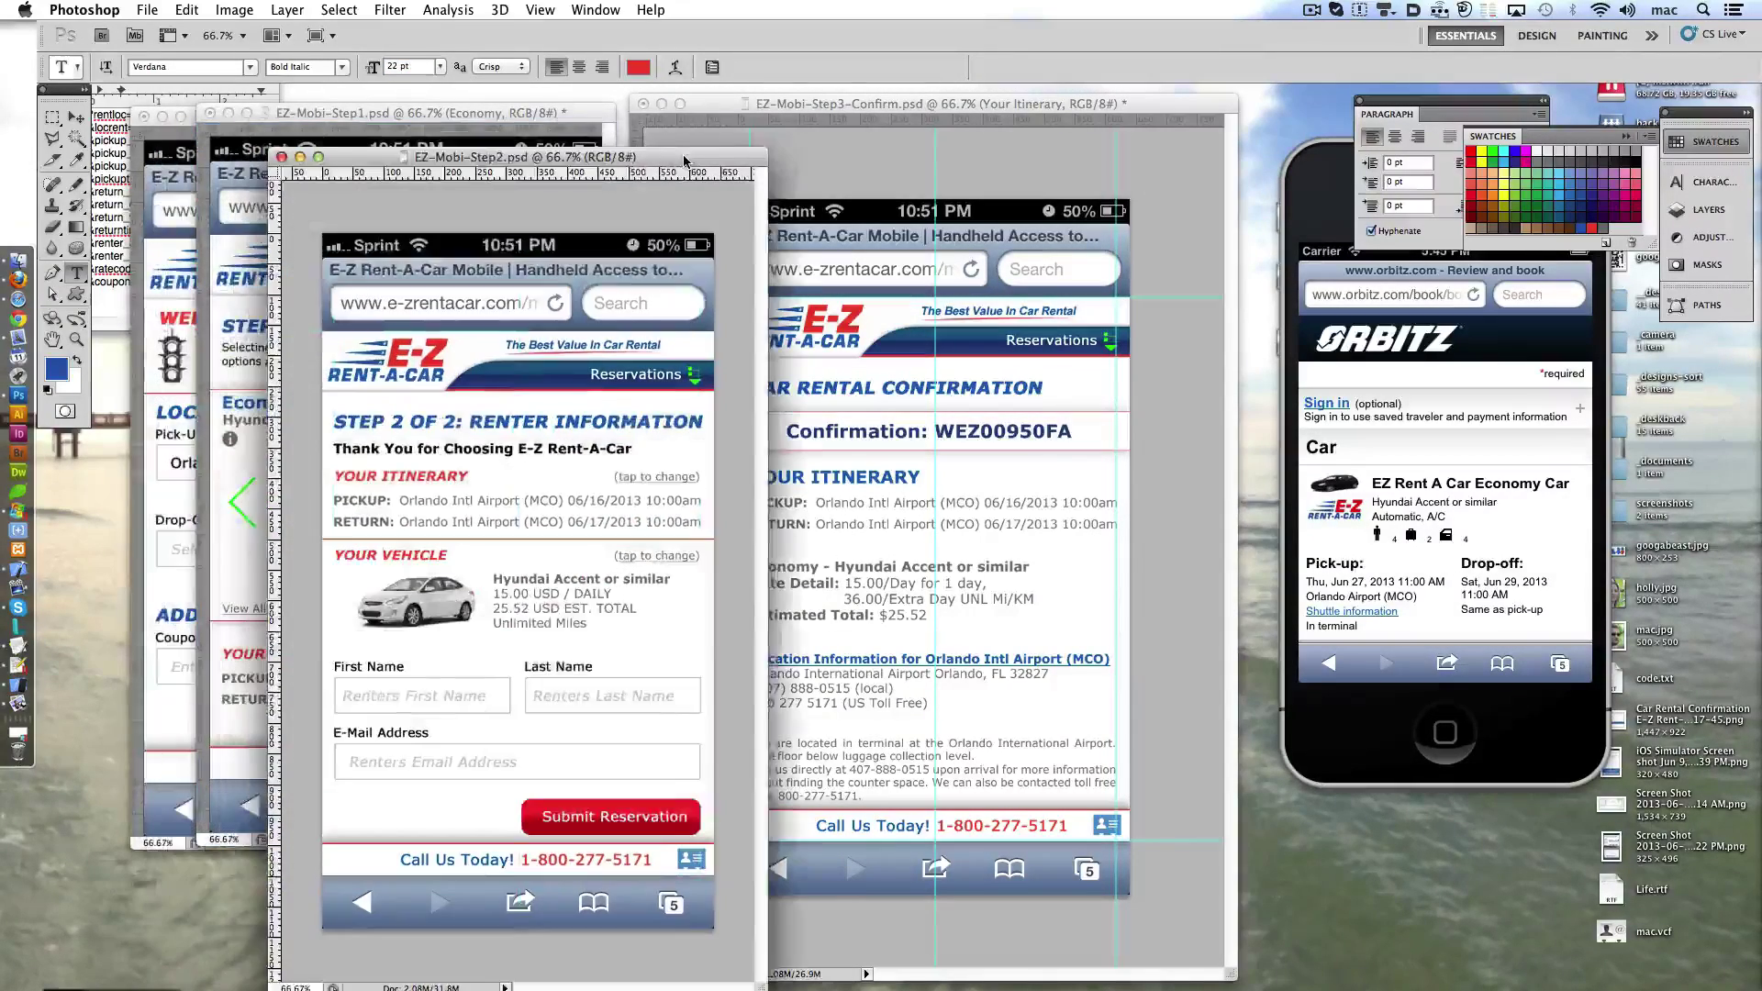
pyautogui.click(1163, 521)
pyautogui.press('F7')
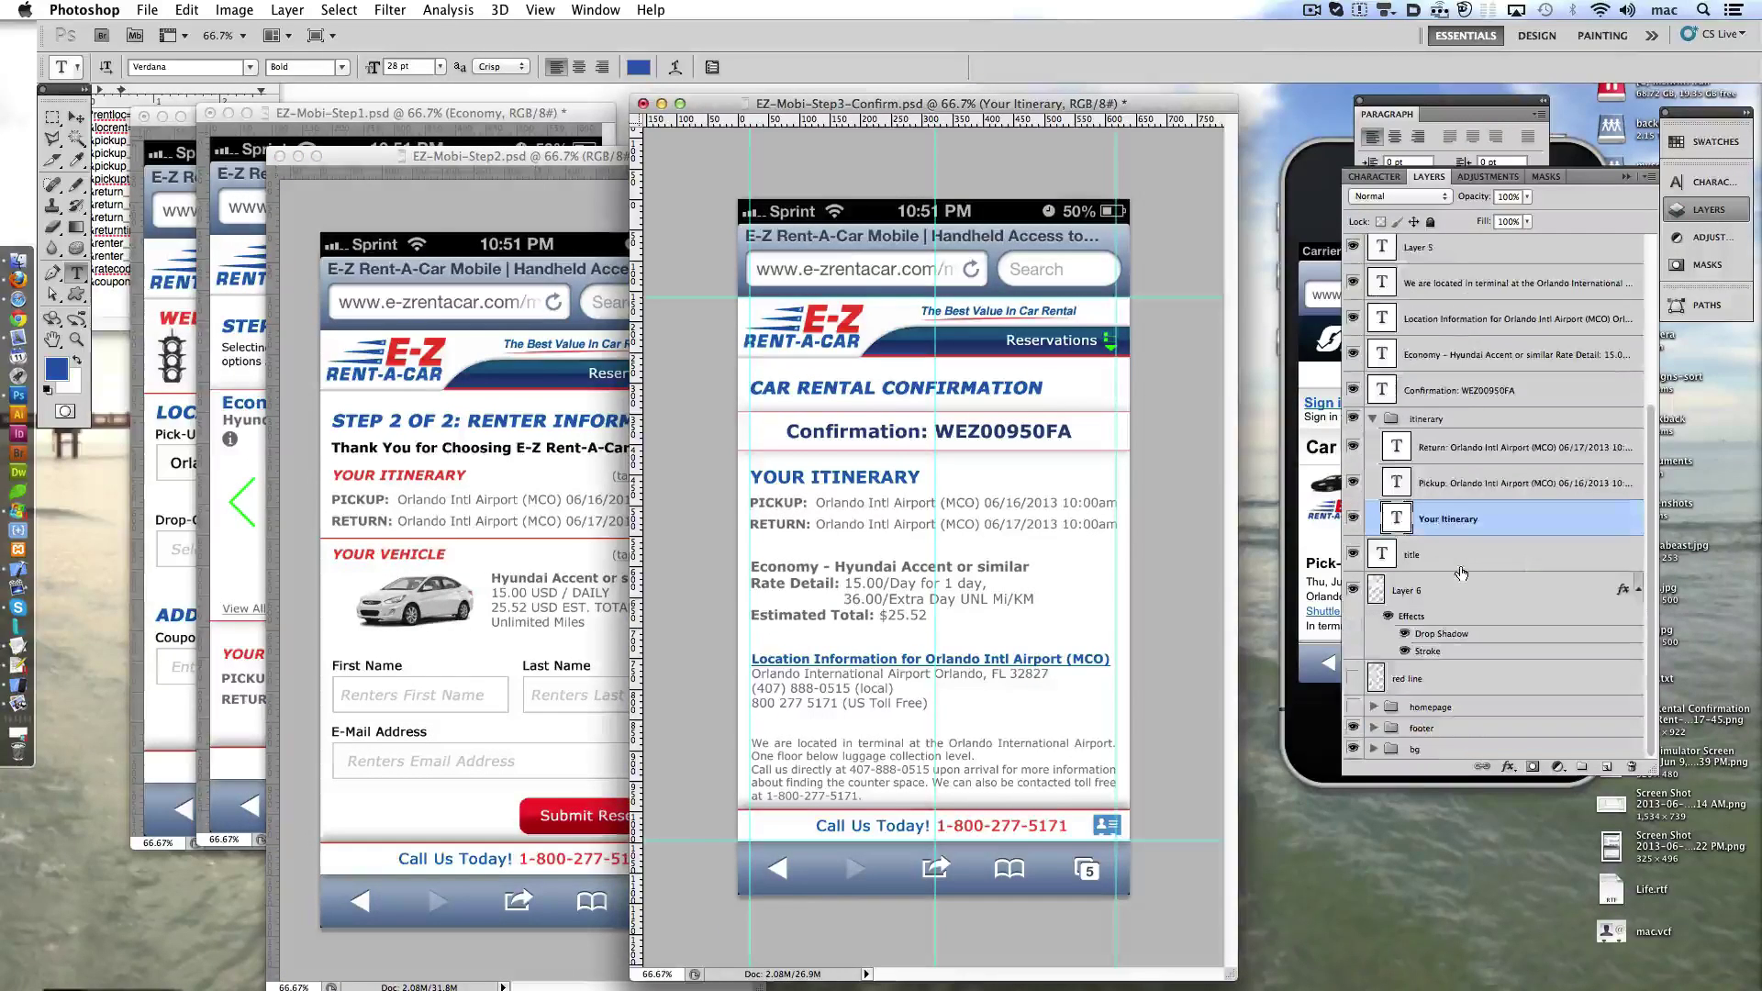
pyautogui.click(1355, 678)
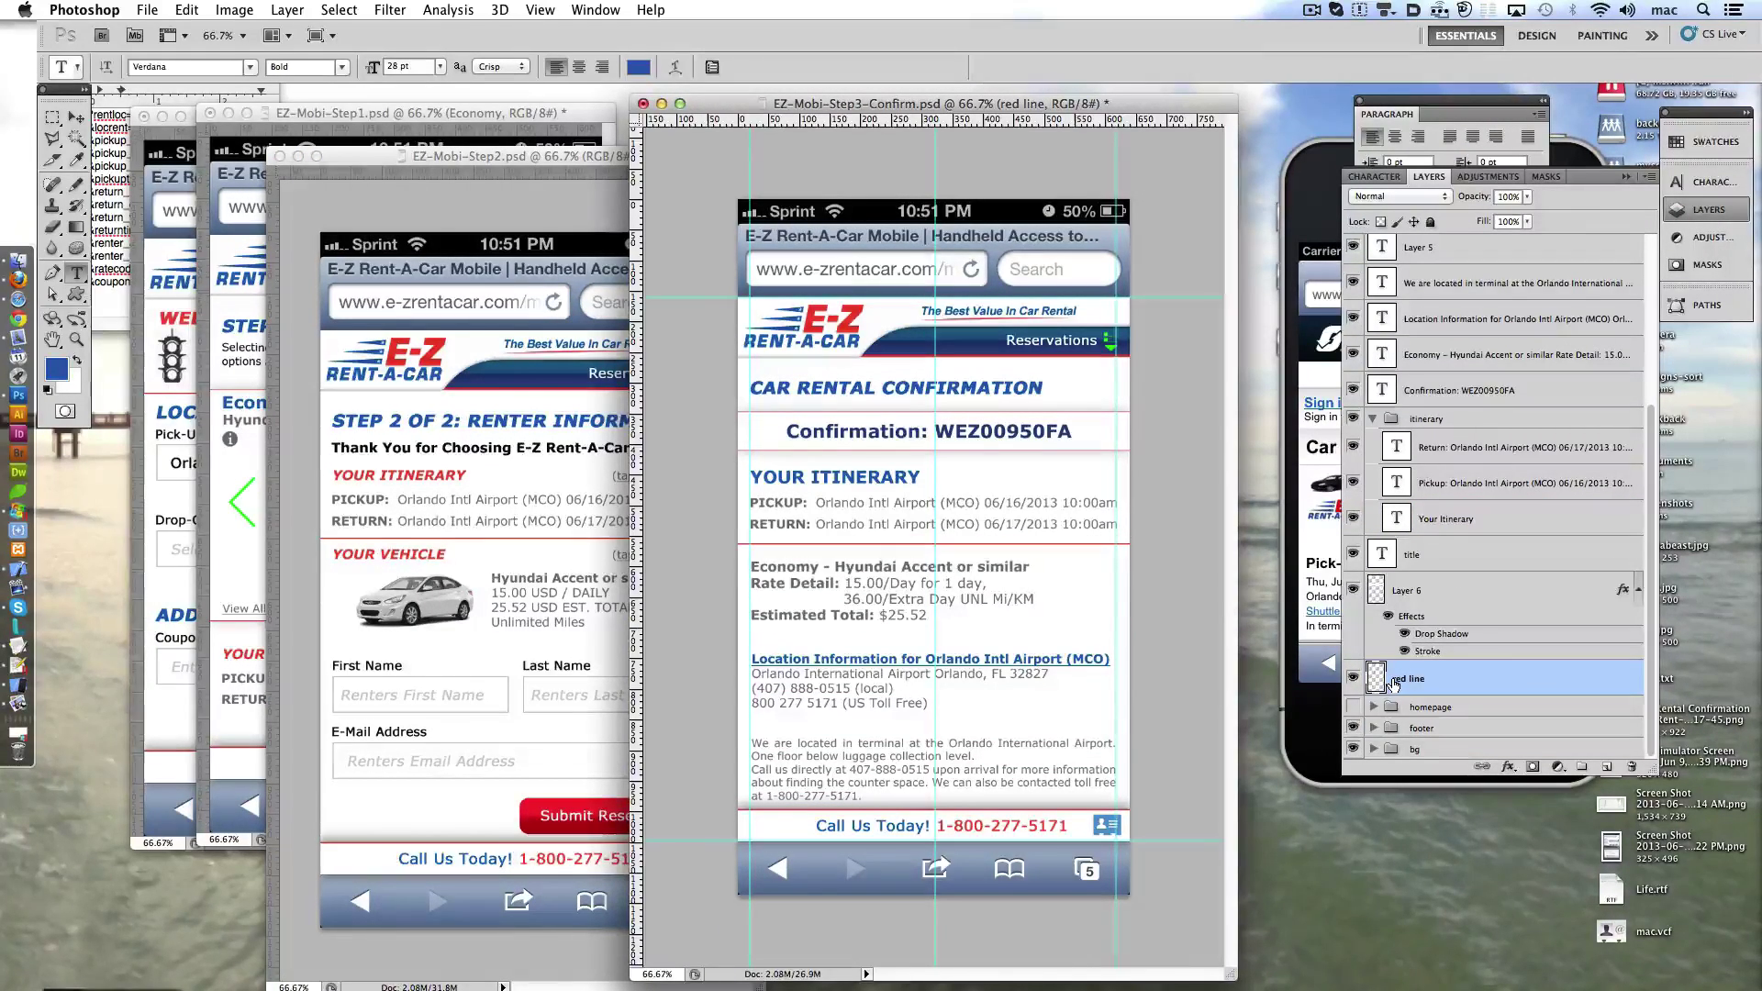
# - Delete the YOUR ITINERARY heading and move the Pickup and Return lines up
pyautogui.click(787, 477)
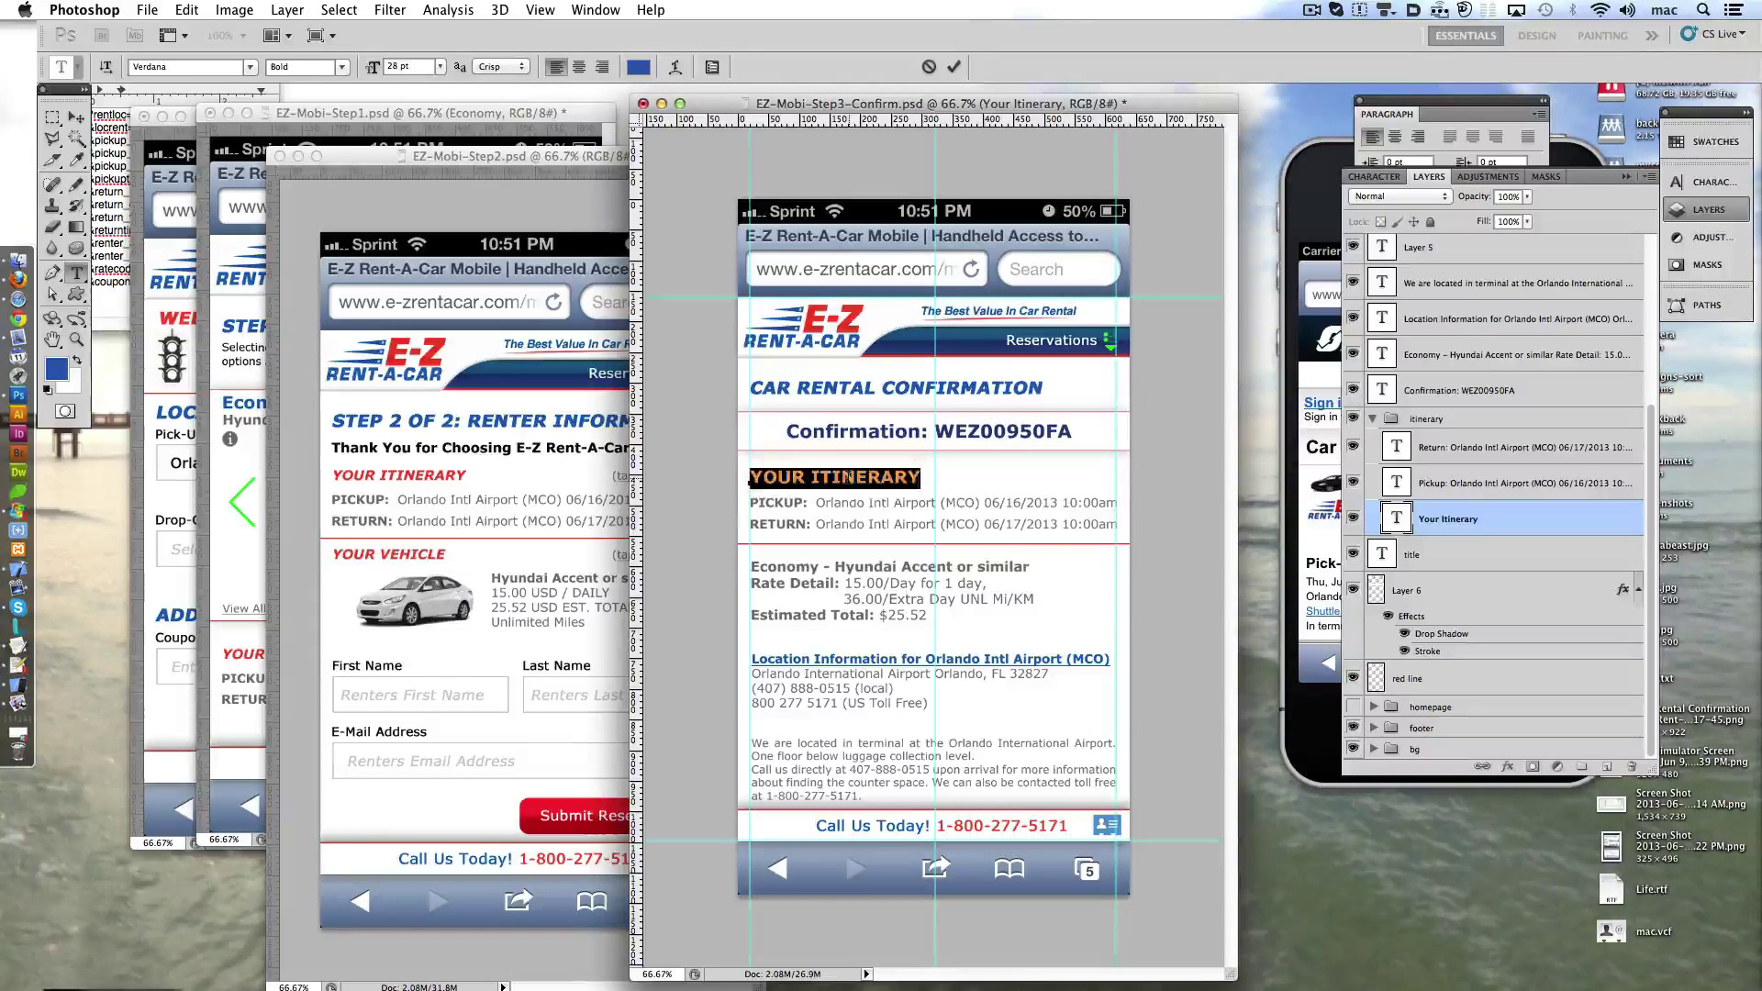
pyautogui.tripleClick(787, 477)
pyautogui.press('BackSpace')
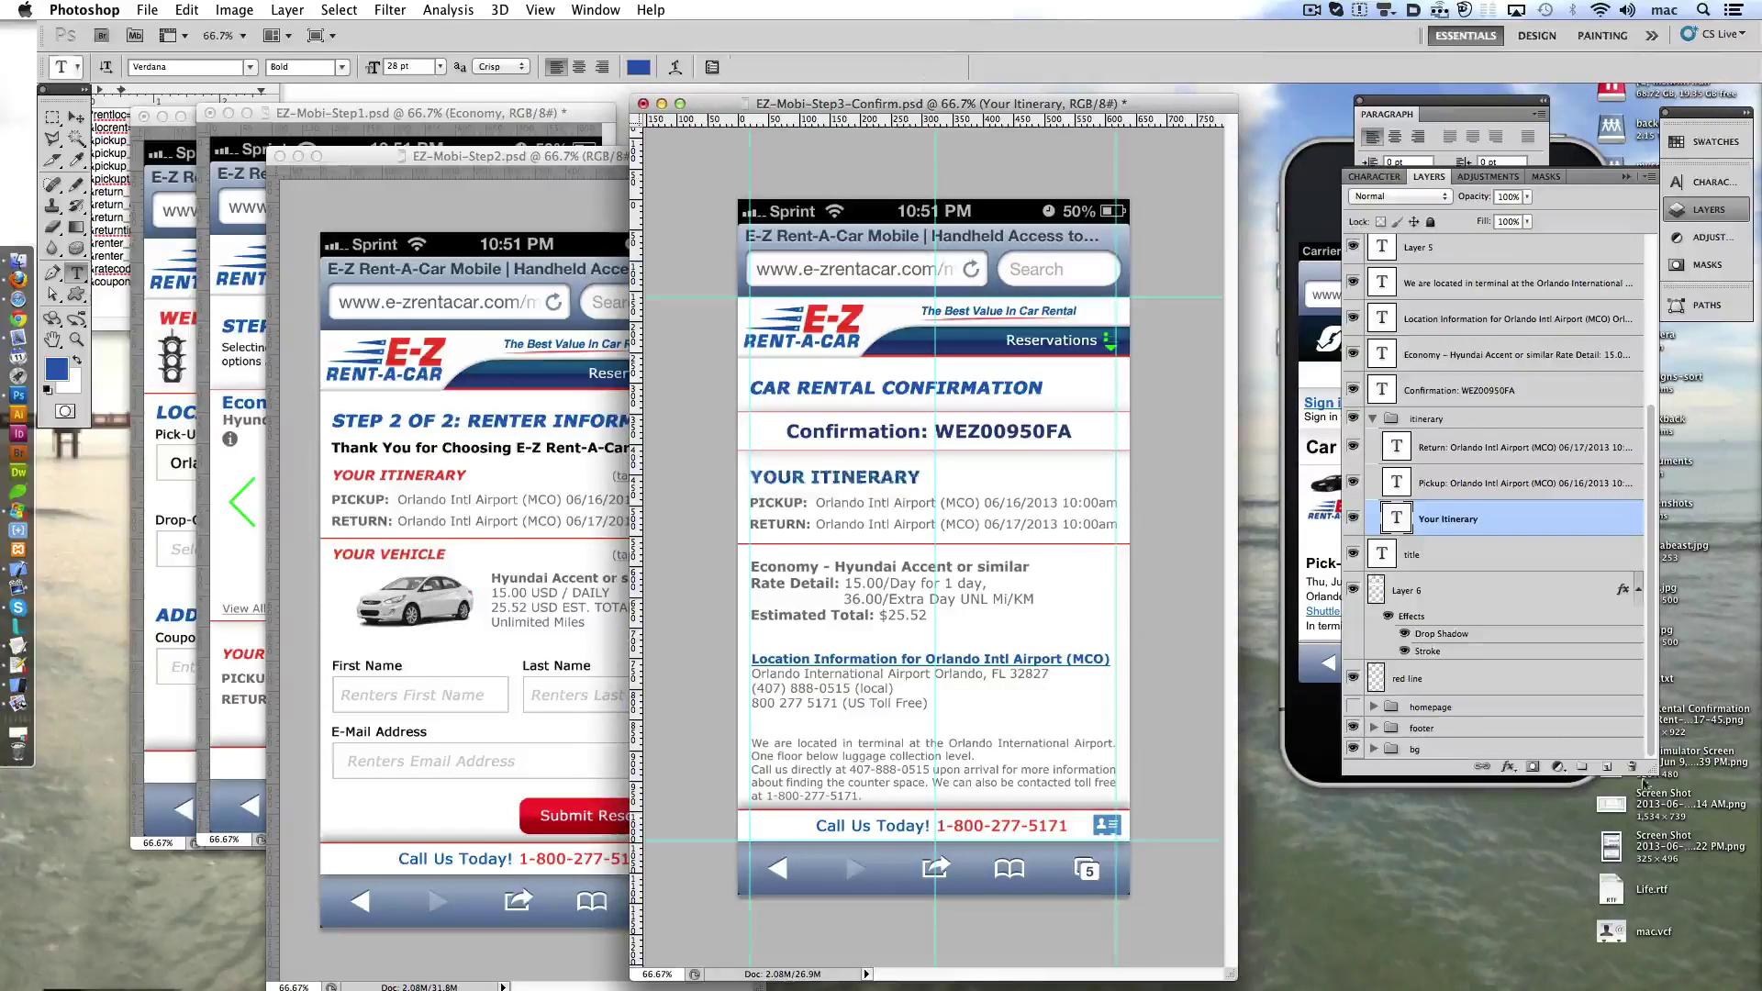
pyautogui.hotkey('ctrl', 'Return')
pyautogui.keyDown('ctrl'); pyautogui.keyDown('shift'); pyautogui.click(861, 522); pyautogui.keyUp('shift'); pyautogui.keyUp('ctrl')
pyautogui.hotkey('shift', 'Up')
pyautogui.hotkey('shift', 'Up')
pyautogui.hotkey('shift', 'Up')
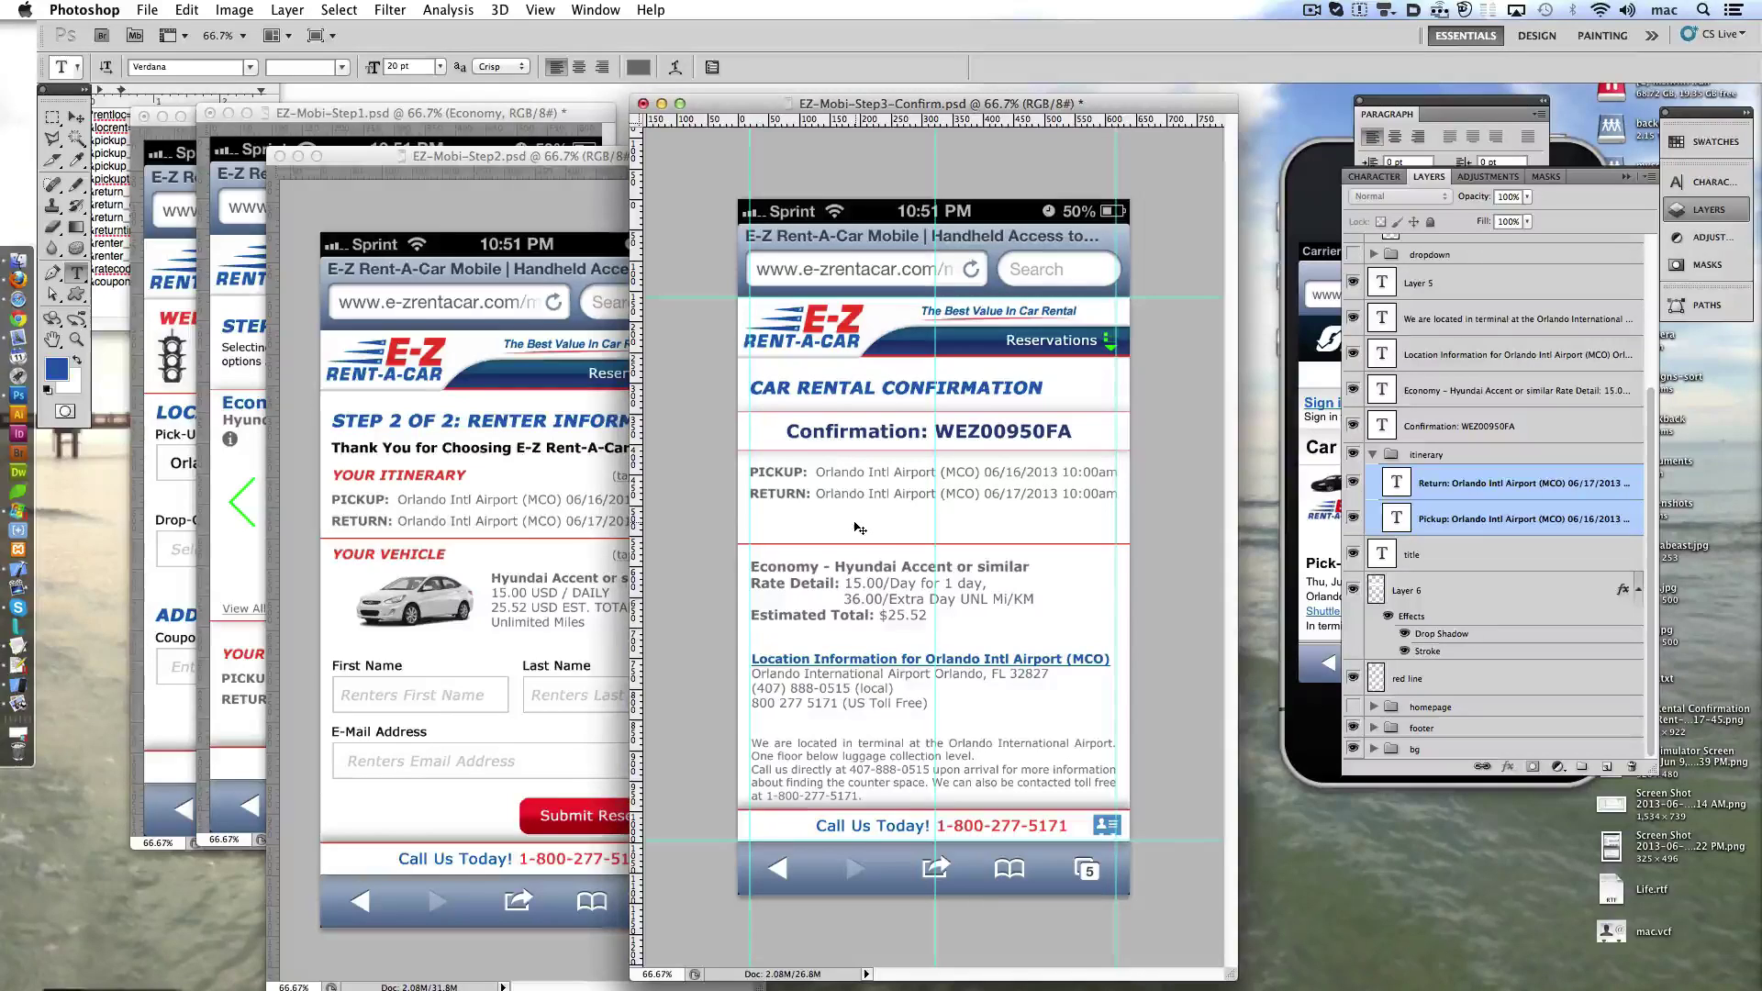
# - Hide the red line layer and move the Economy block up about 47 px
pyautogui.click(1353, 679)
pyautogui.click(1514, 390)
pyautogui.hotkey('shift', 'Up')
pyautogui.hotkey('shift', 'Up')
pyautogui.hotkey('shift', 'Up')
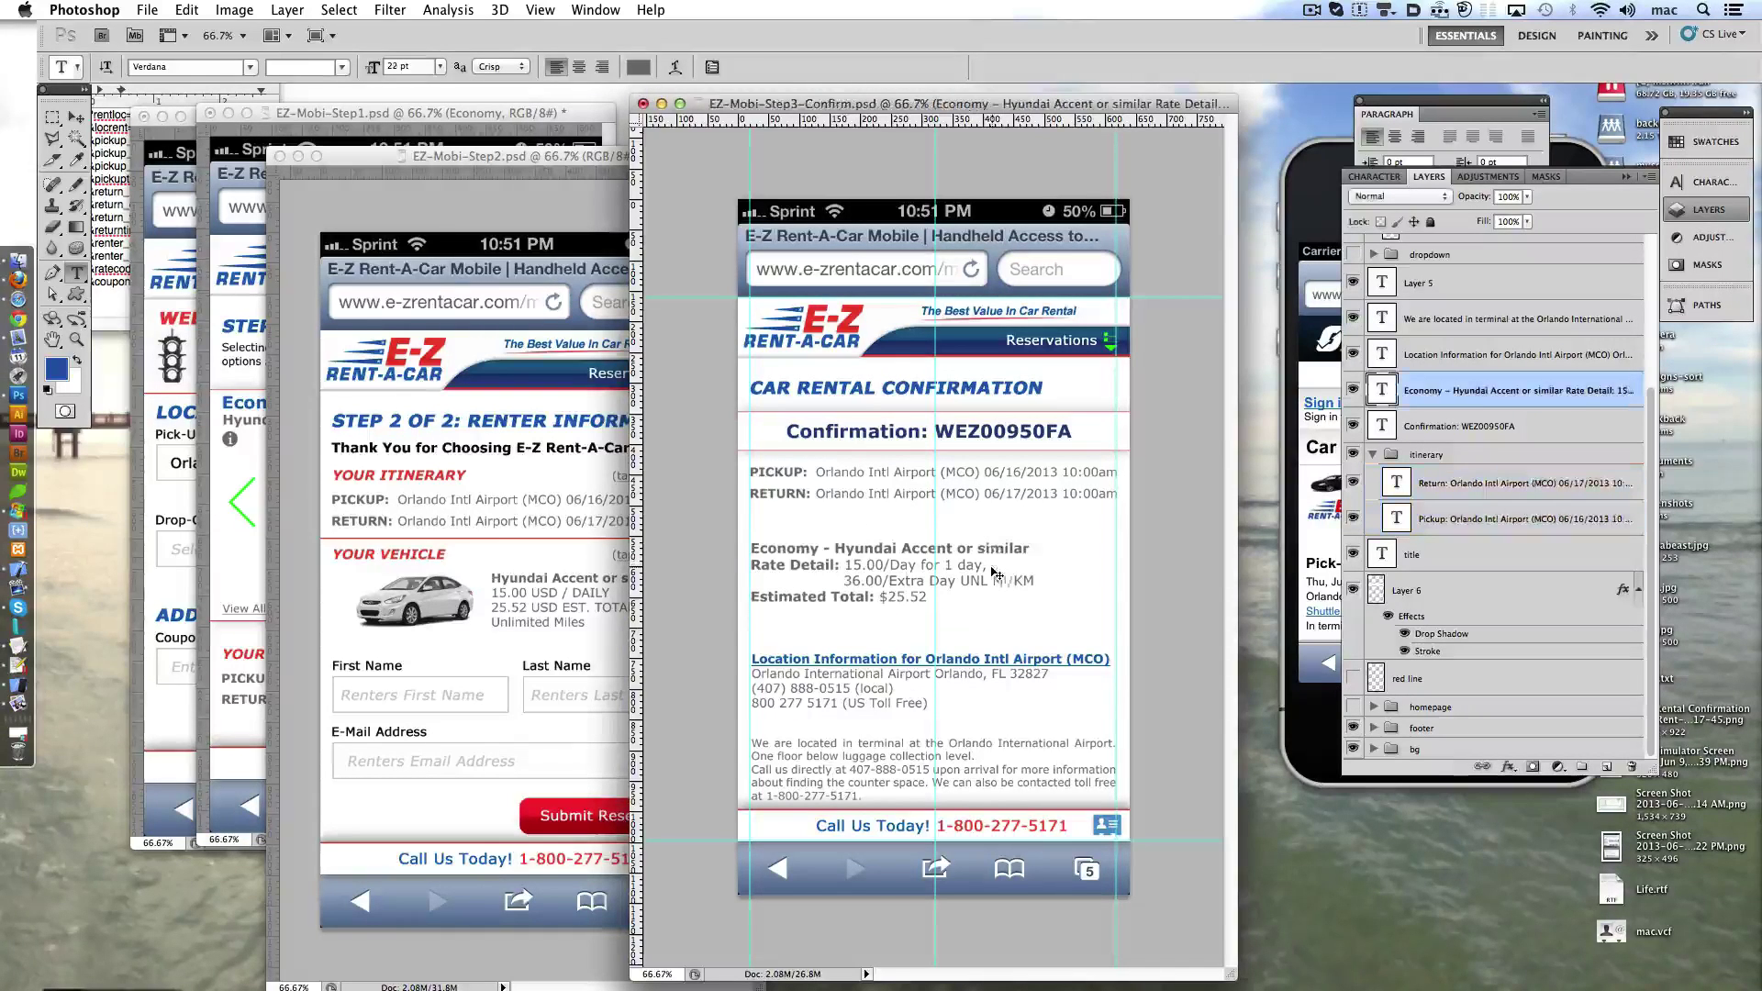
pyautogui.hotkey('shift', 'Up')
pyautogui.hotkey('shift', 'Up')
pyautogui.hotkey('shift', 'Up')
# - Save the PICKUP: label colour as a new swatch and recolour the pickup address
pyautogui.doubleClick(772, 471)
pyautogui.click(1707, 142)
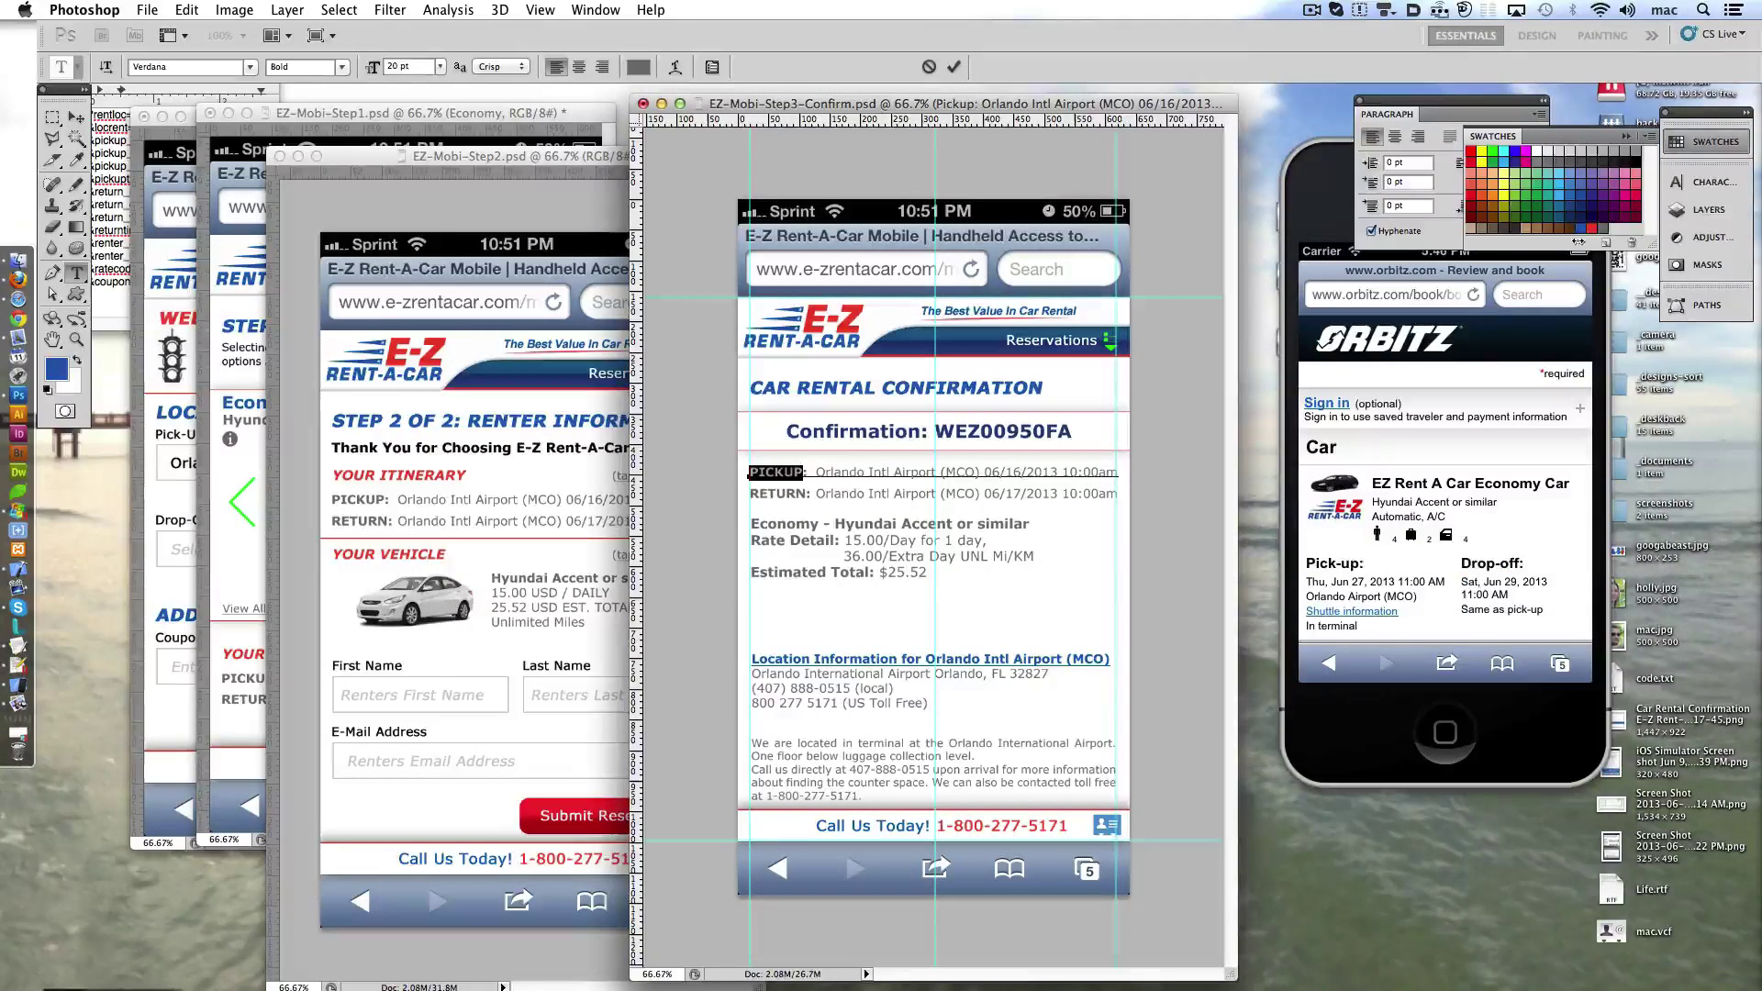
pyautogui.keyDown('shift'); pyautogui.click(810, 471); pyautogui.keyUp('shift')
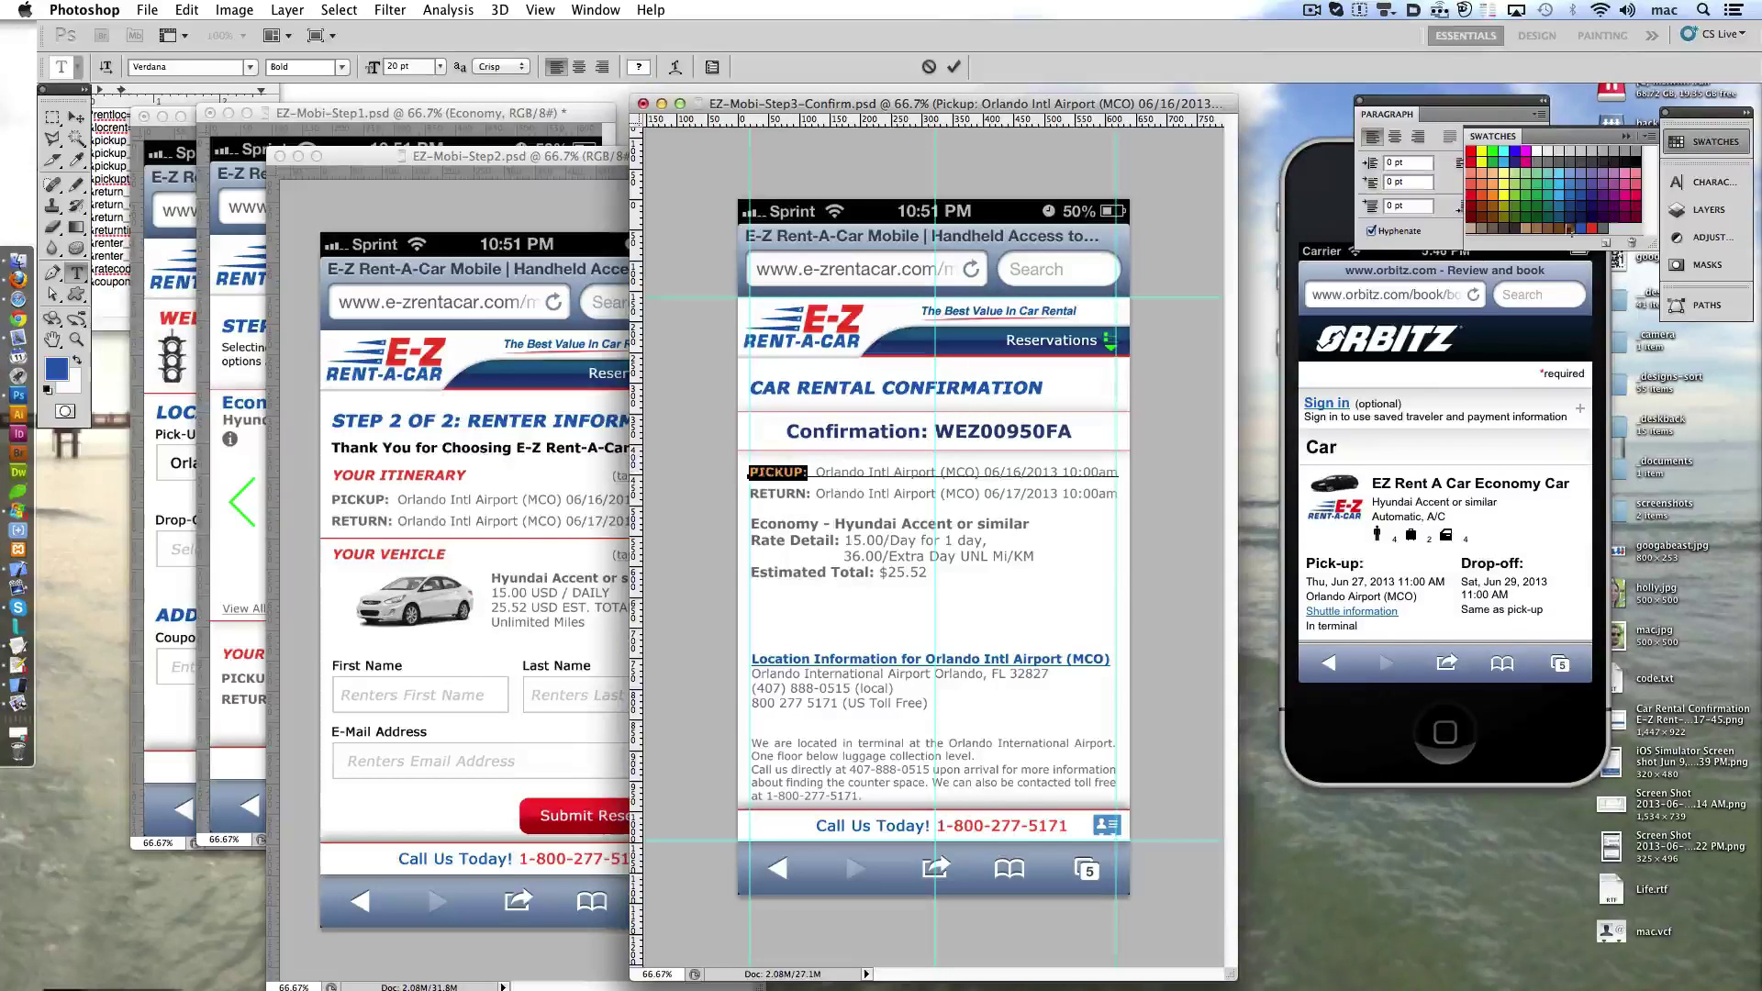
pyautogui.click(1588, 223)
pyautogui.press('Return')
pyautogui.moveTo(815, 471); pyautogui.dragTo(1118, 472)
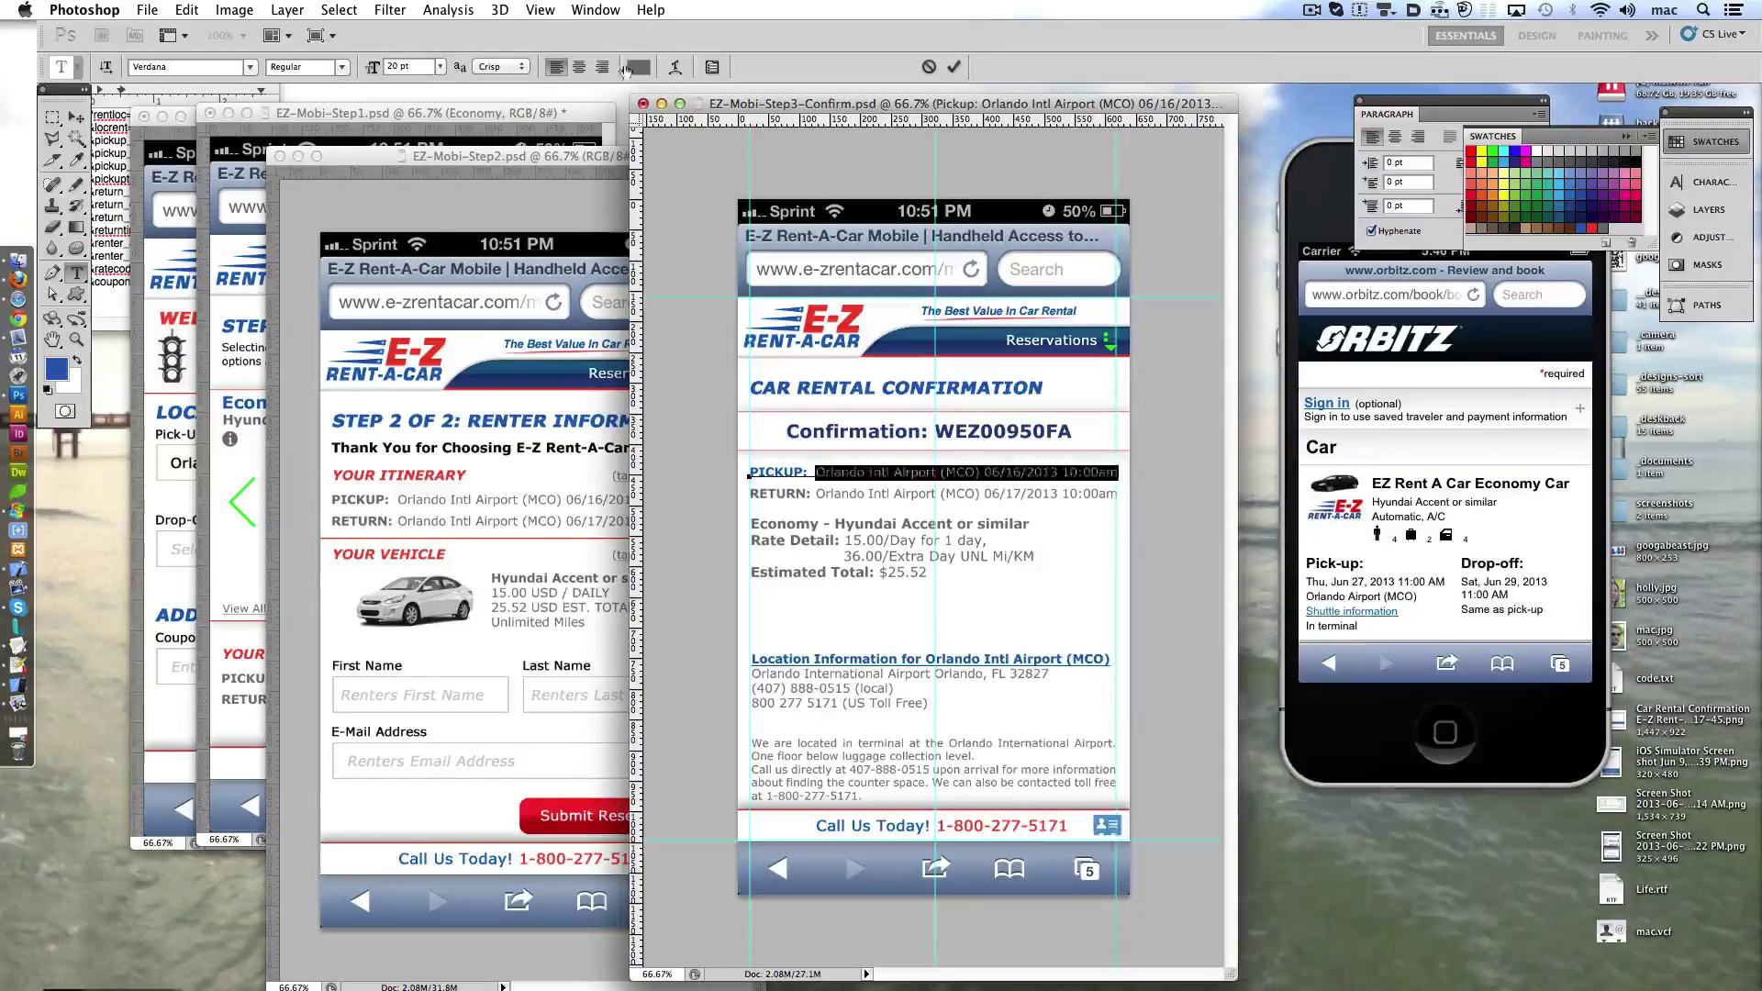
pyautogui.click(638, 67)
pyautogui.click(1566, 364)
pyautogui.click(954, 67)
# - Make the RETURN line black and touch up the RETURN, Economy and Estimated Total lines
pyautogui.click(900, 503)
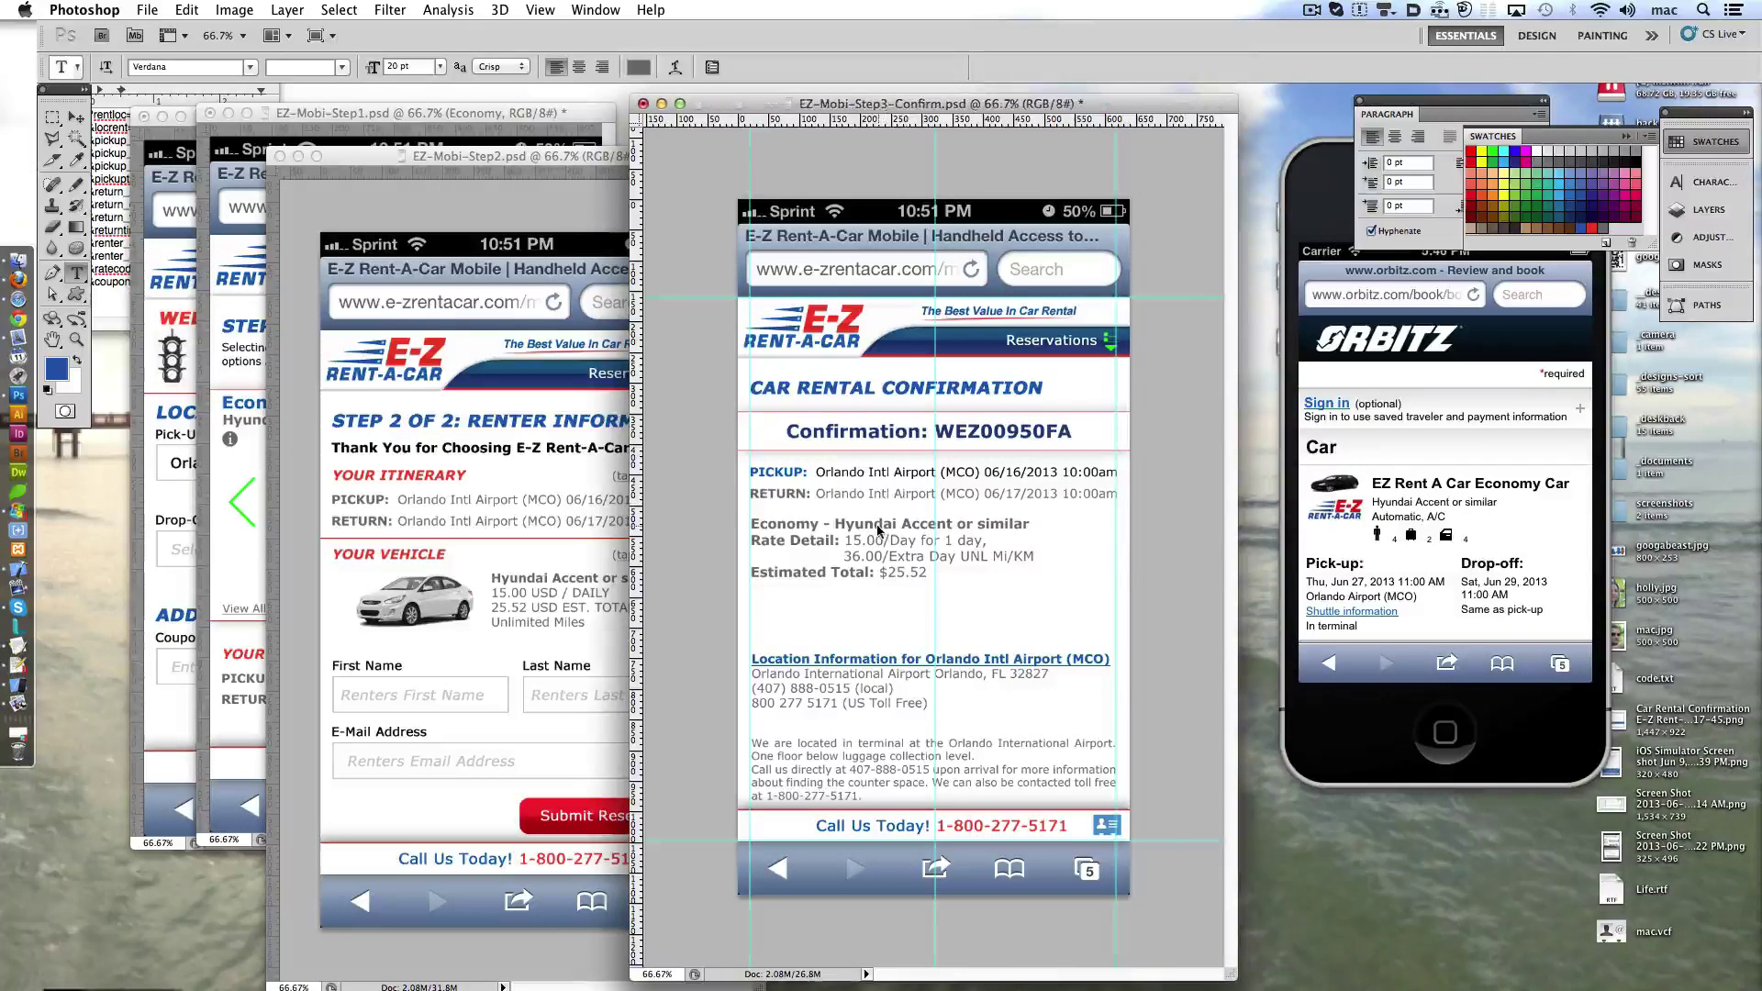
pyautogui.click(638, 67)
pyautogui.press('Return')
pyautogui.moveTo(812, 494); pyautogui.dragTo(749, 494)
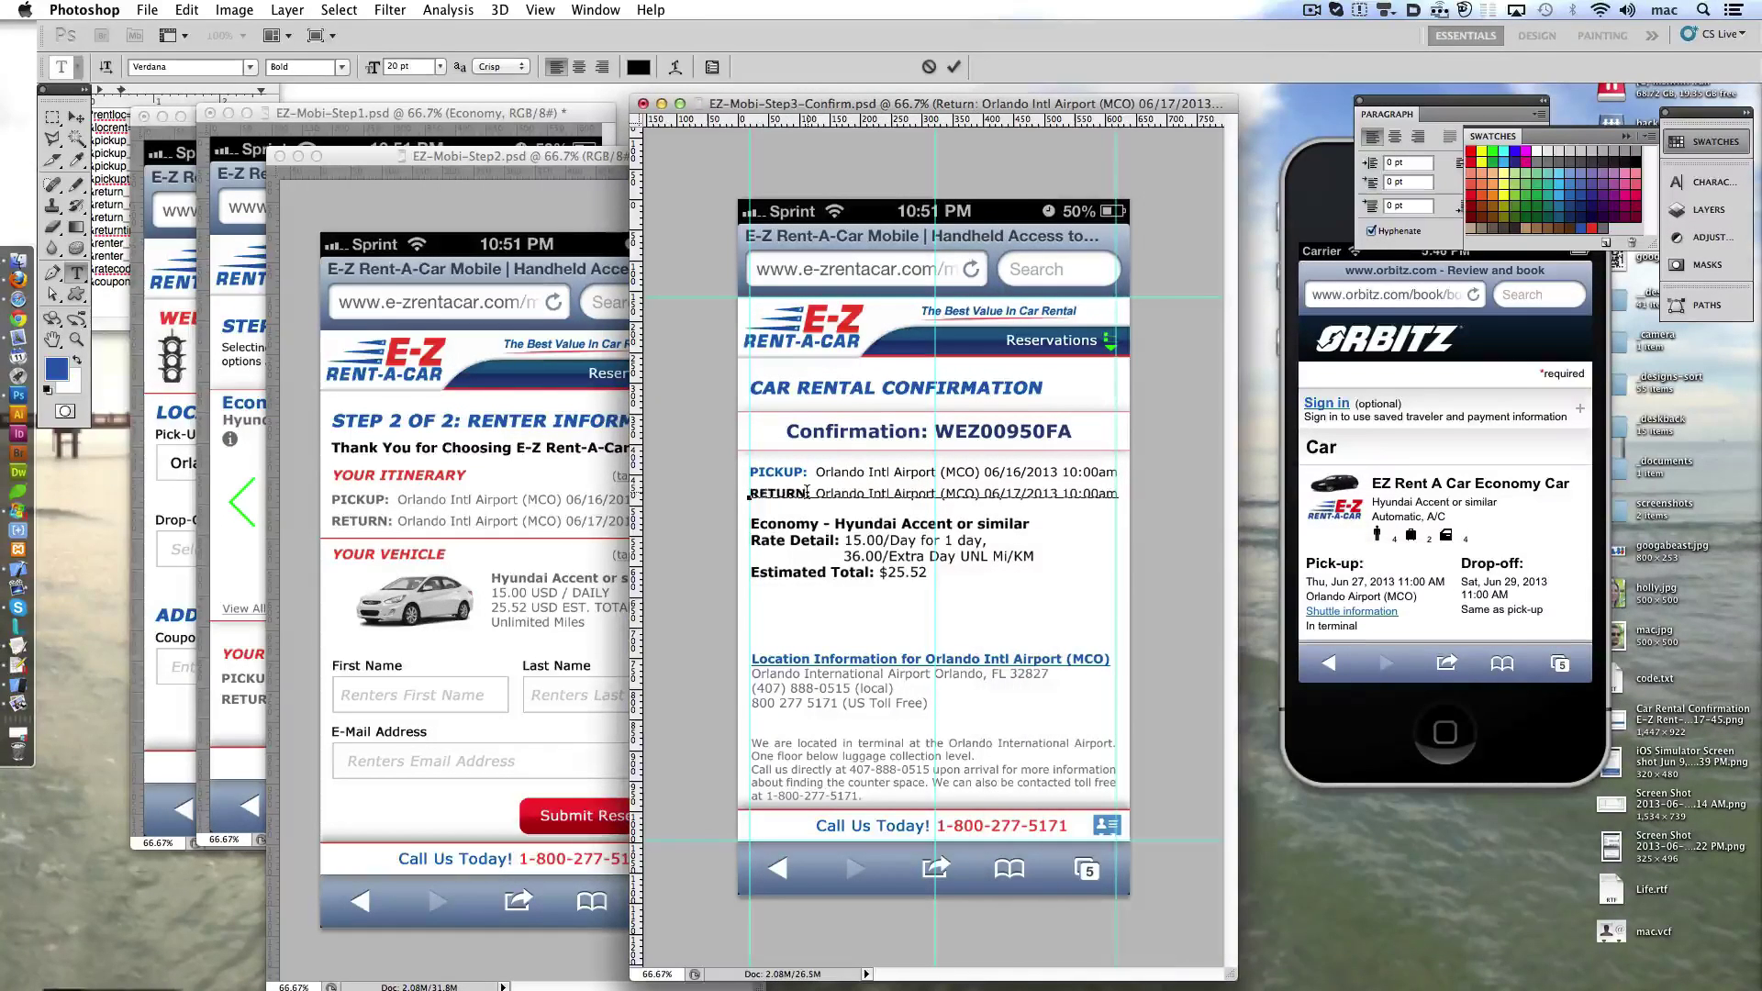
pyautogui.click(953, 67)
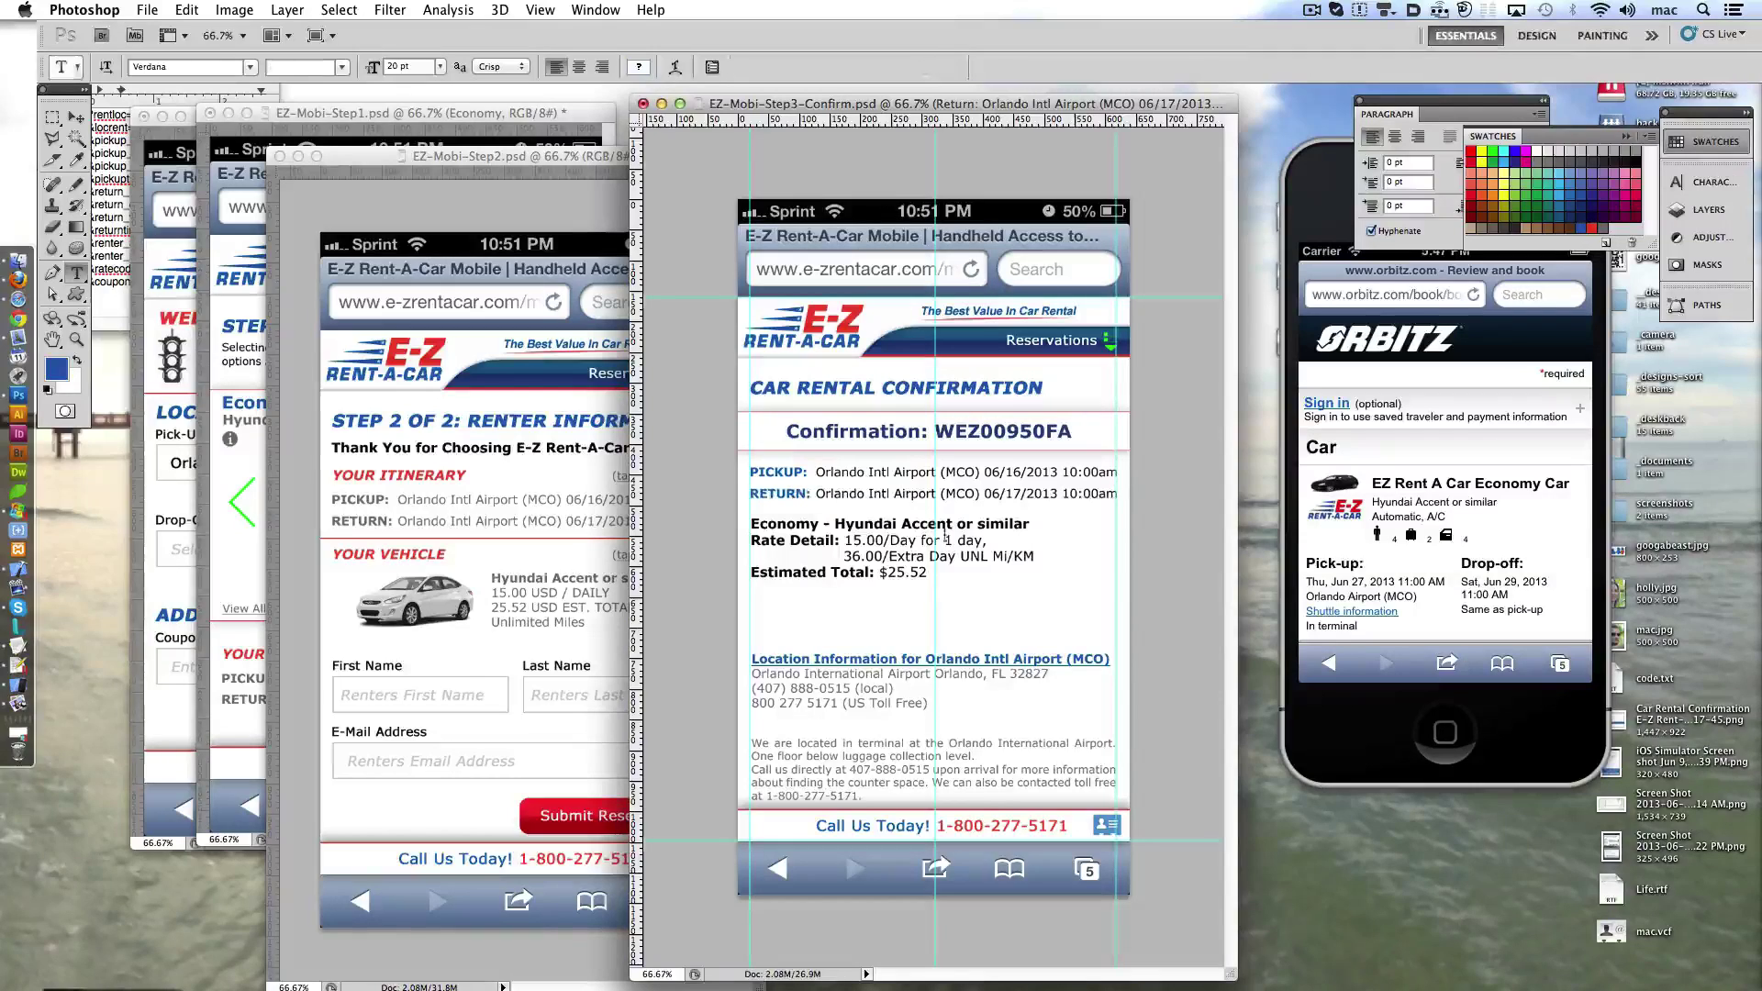
pyautogui.moveTo(841, 540); pyautogui.dragTo(749, 524)
pyautogui.click(954, 67)
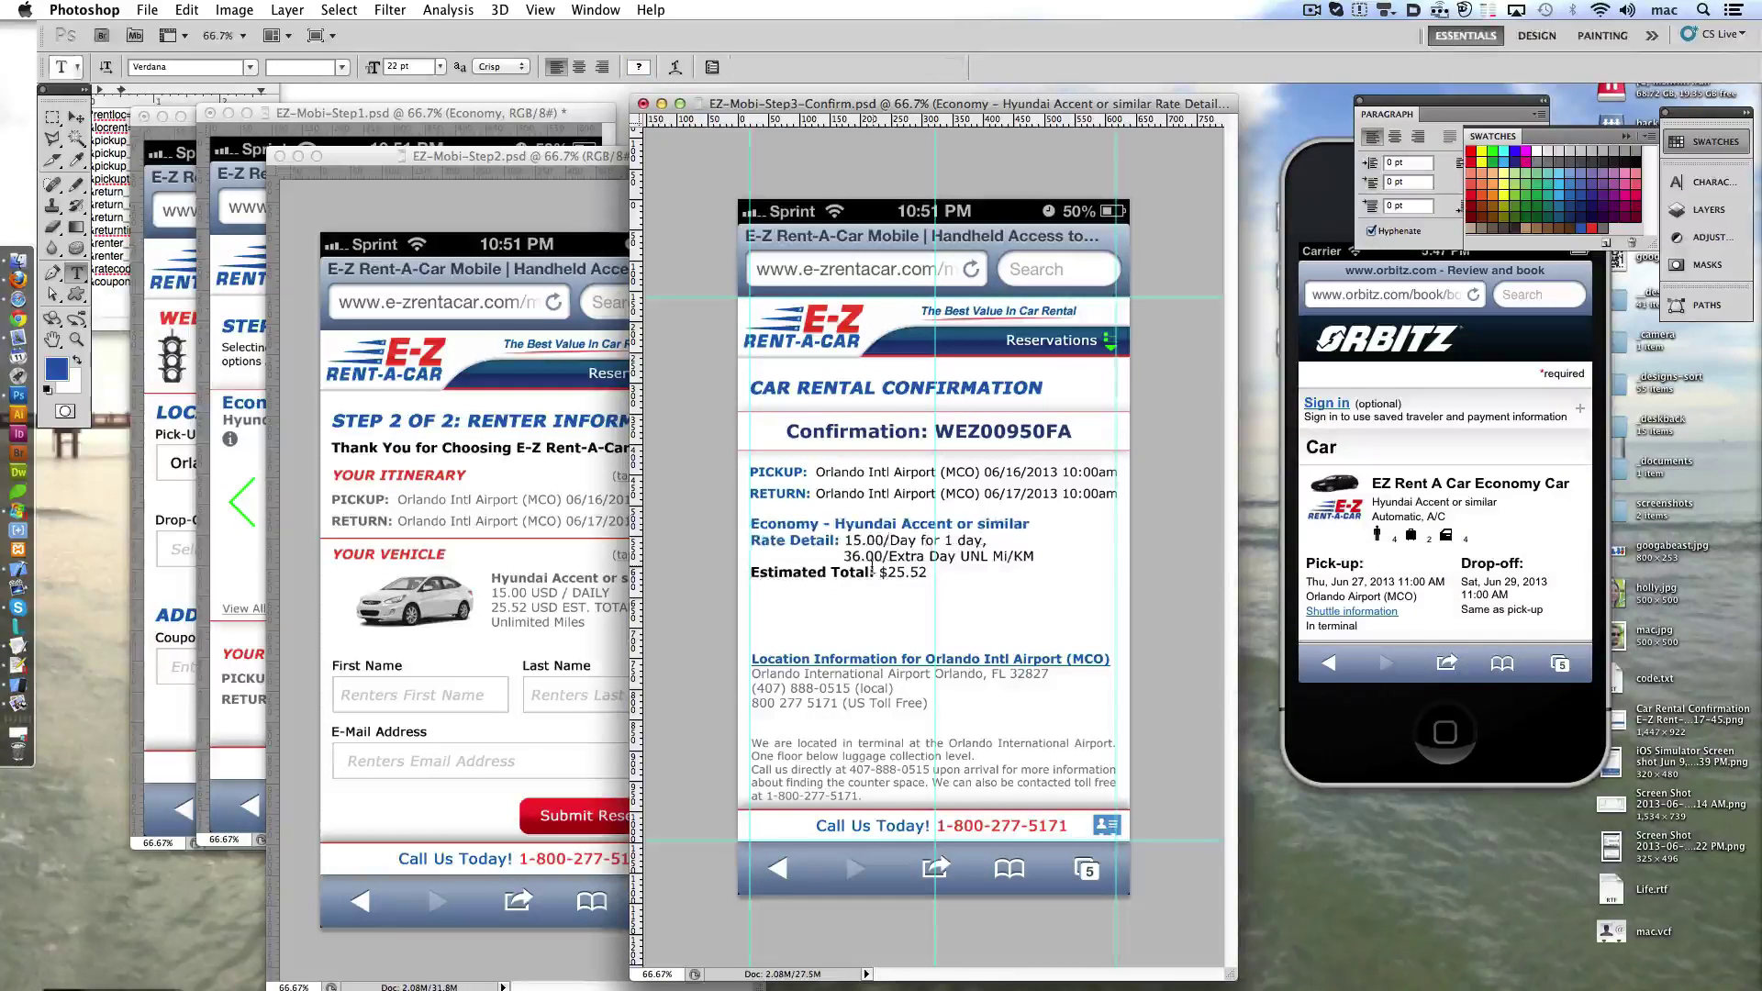
pyautogui.moveTo(874, 573); pyautogui.dragTo(750, 573)
pyautogui.click(955, 67)
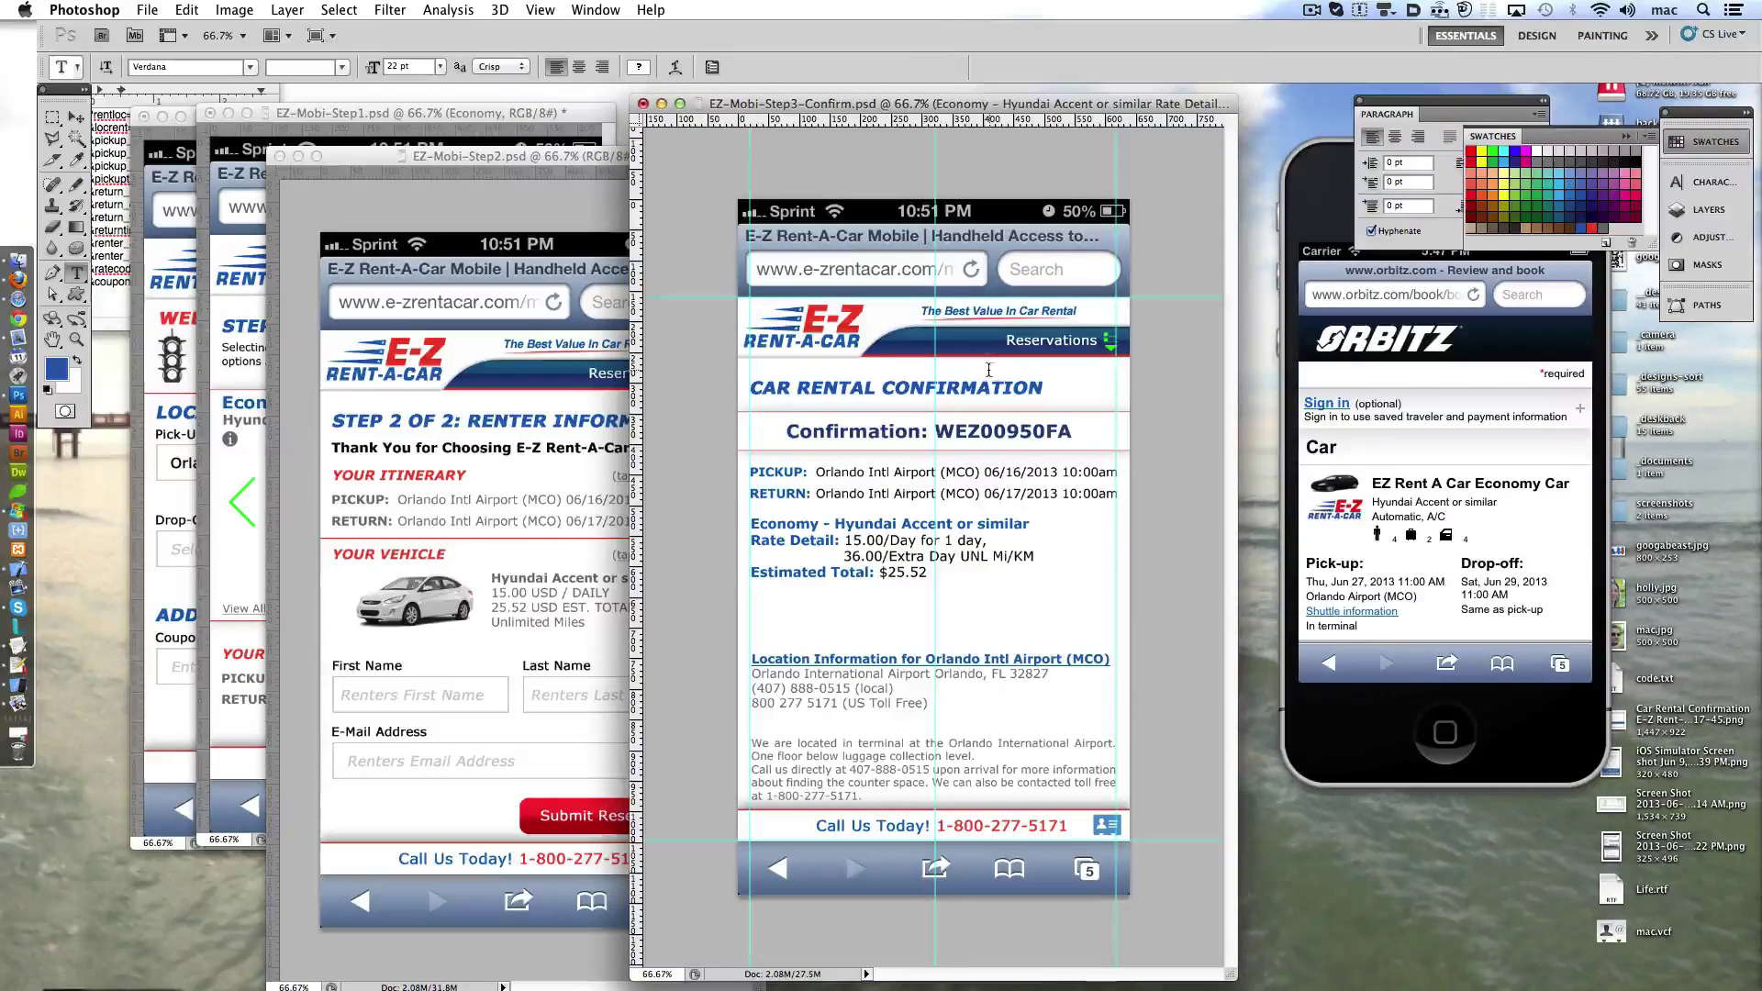
# - Insert 'Vehicle: ' before Economy and make the car description black
pyautogui.click(844, 533)
pyautogui.tripleClick(750, 524)
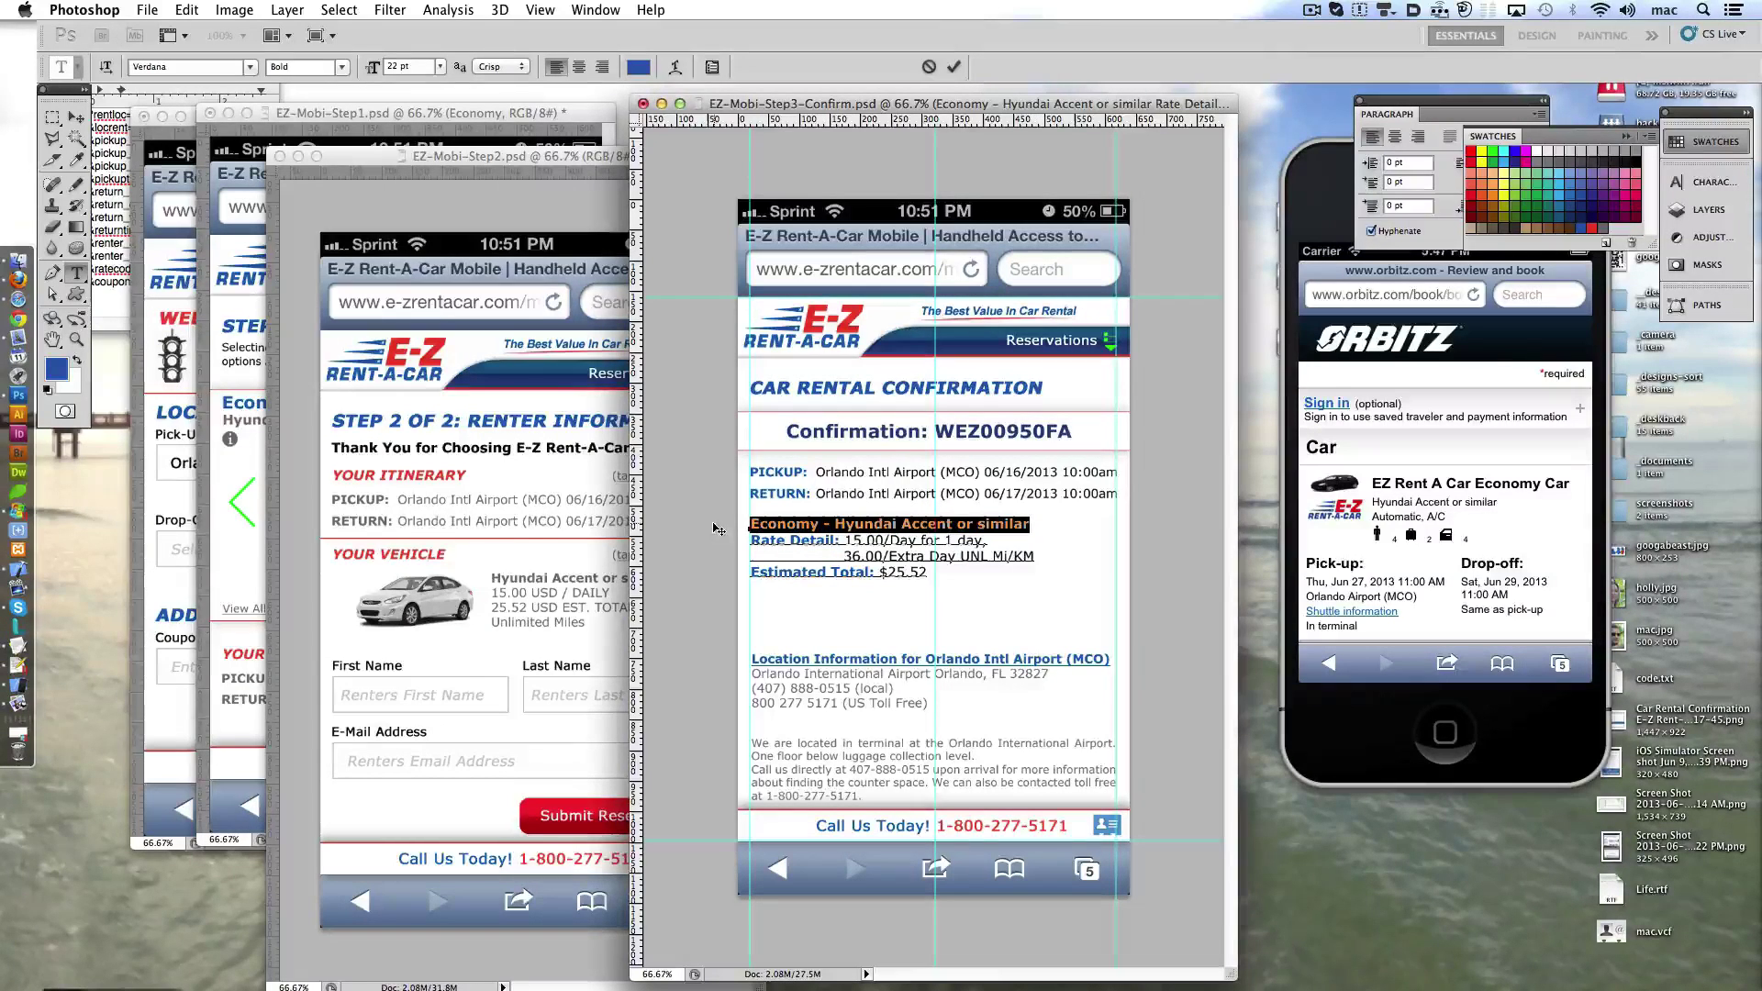
pyautogui.click(753, 524)
pyautogui.write('Ve')
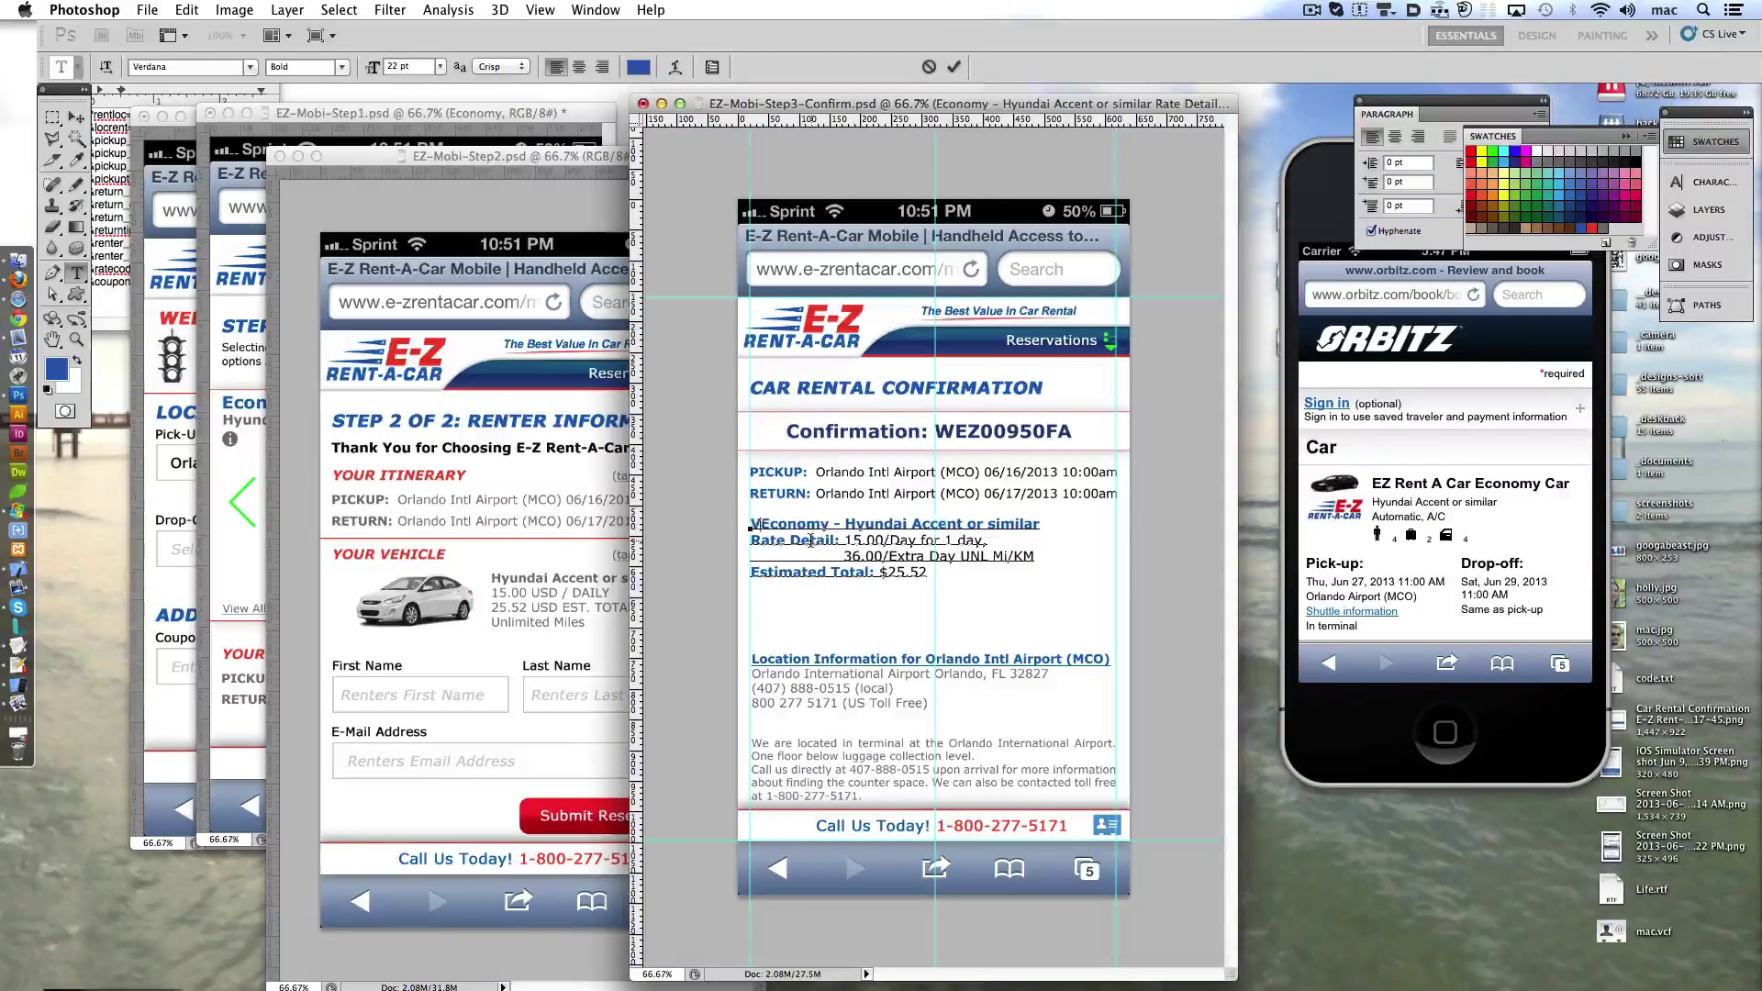
pyautogui.write('hicle:')
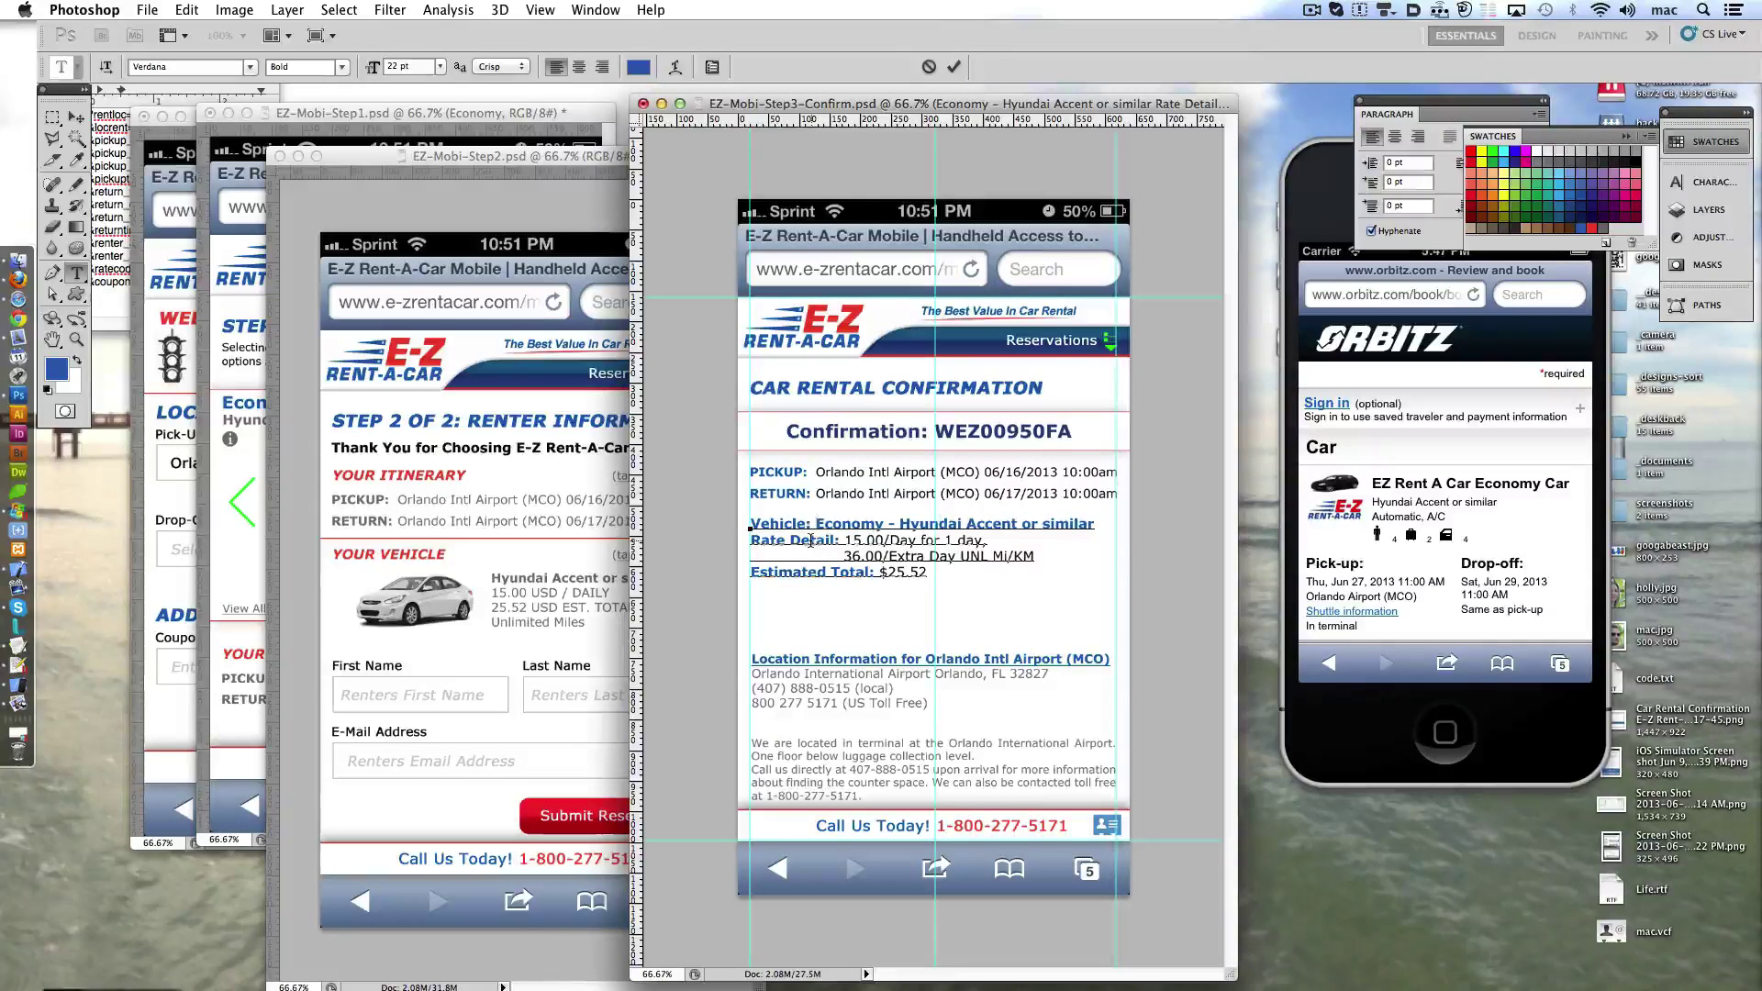
pyautogui.hotkey('shift', 'End')
pyautogui.click(639, 67)
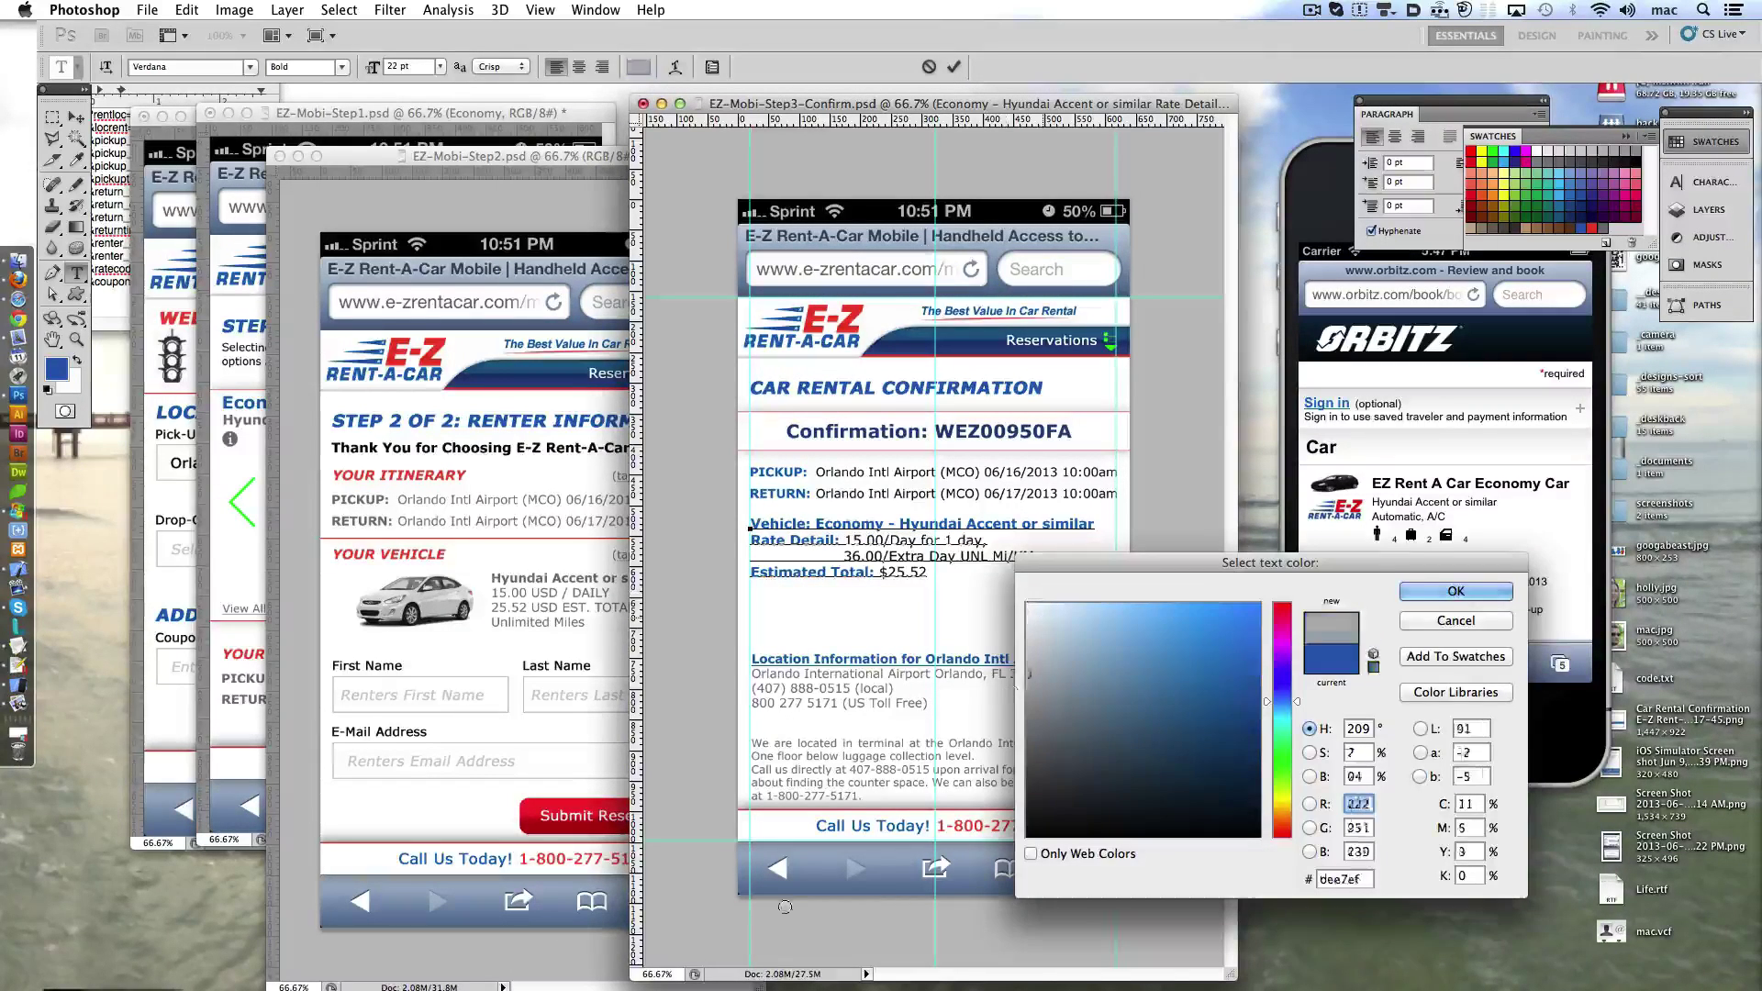
pyautogui.click(1459, 587)
pyautogui.click(303, 67)
pyautogui.click(955, 67)
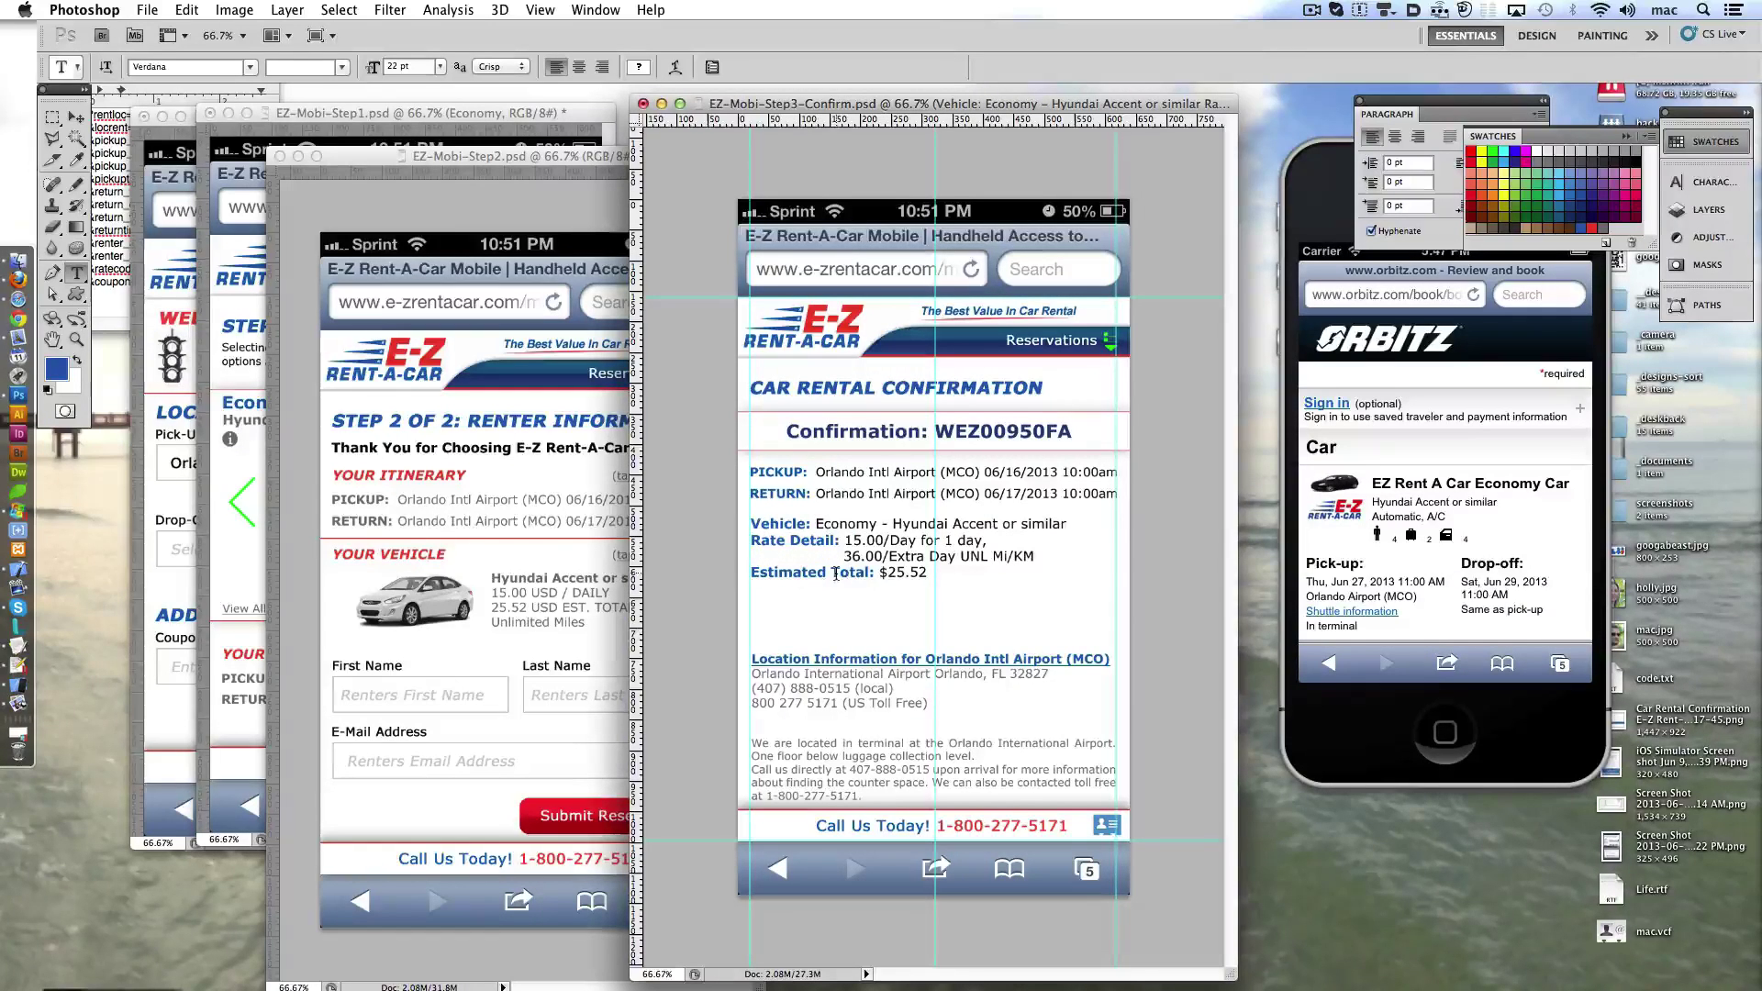
pyautogui.click(1033, 556)
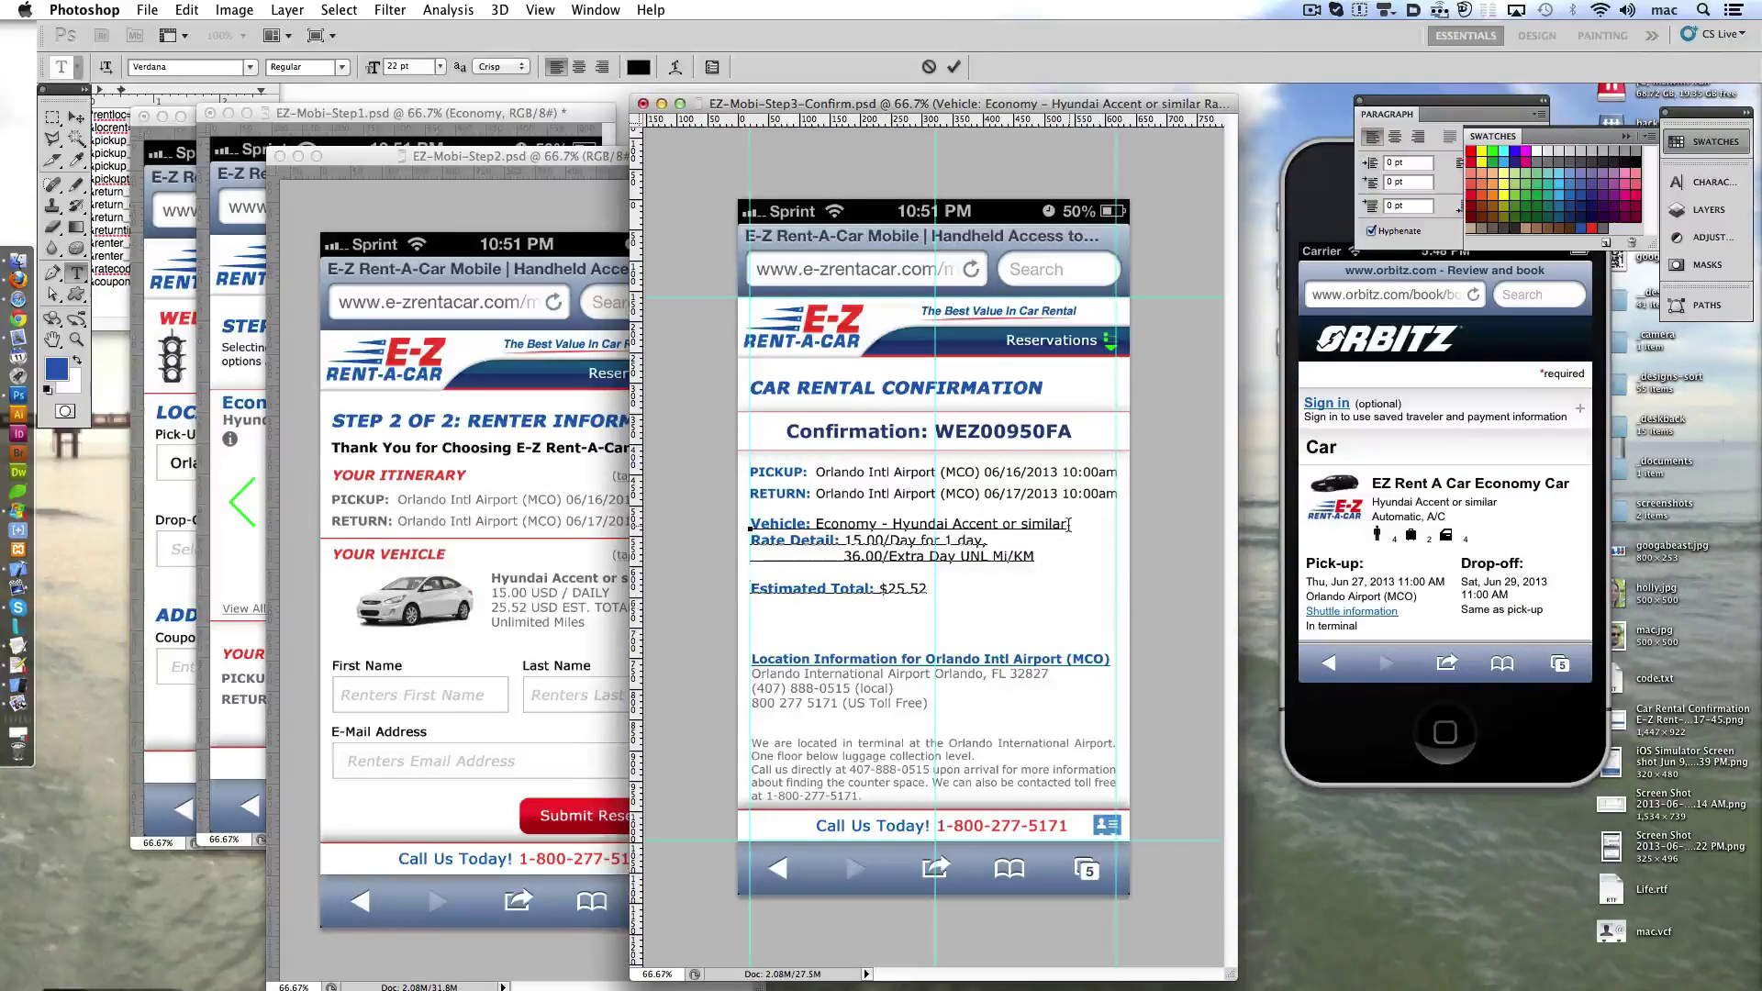
# - Commit the text edits and shift the Step3-Confirm window slightly into position
pyautogui.click(955, 67)
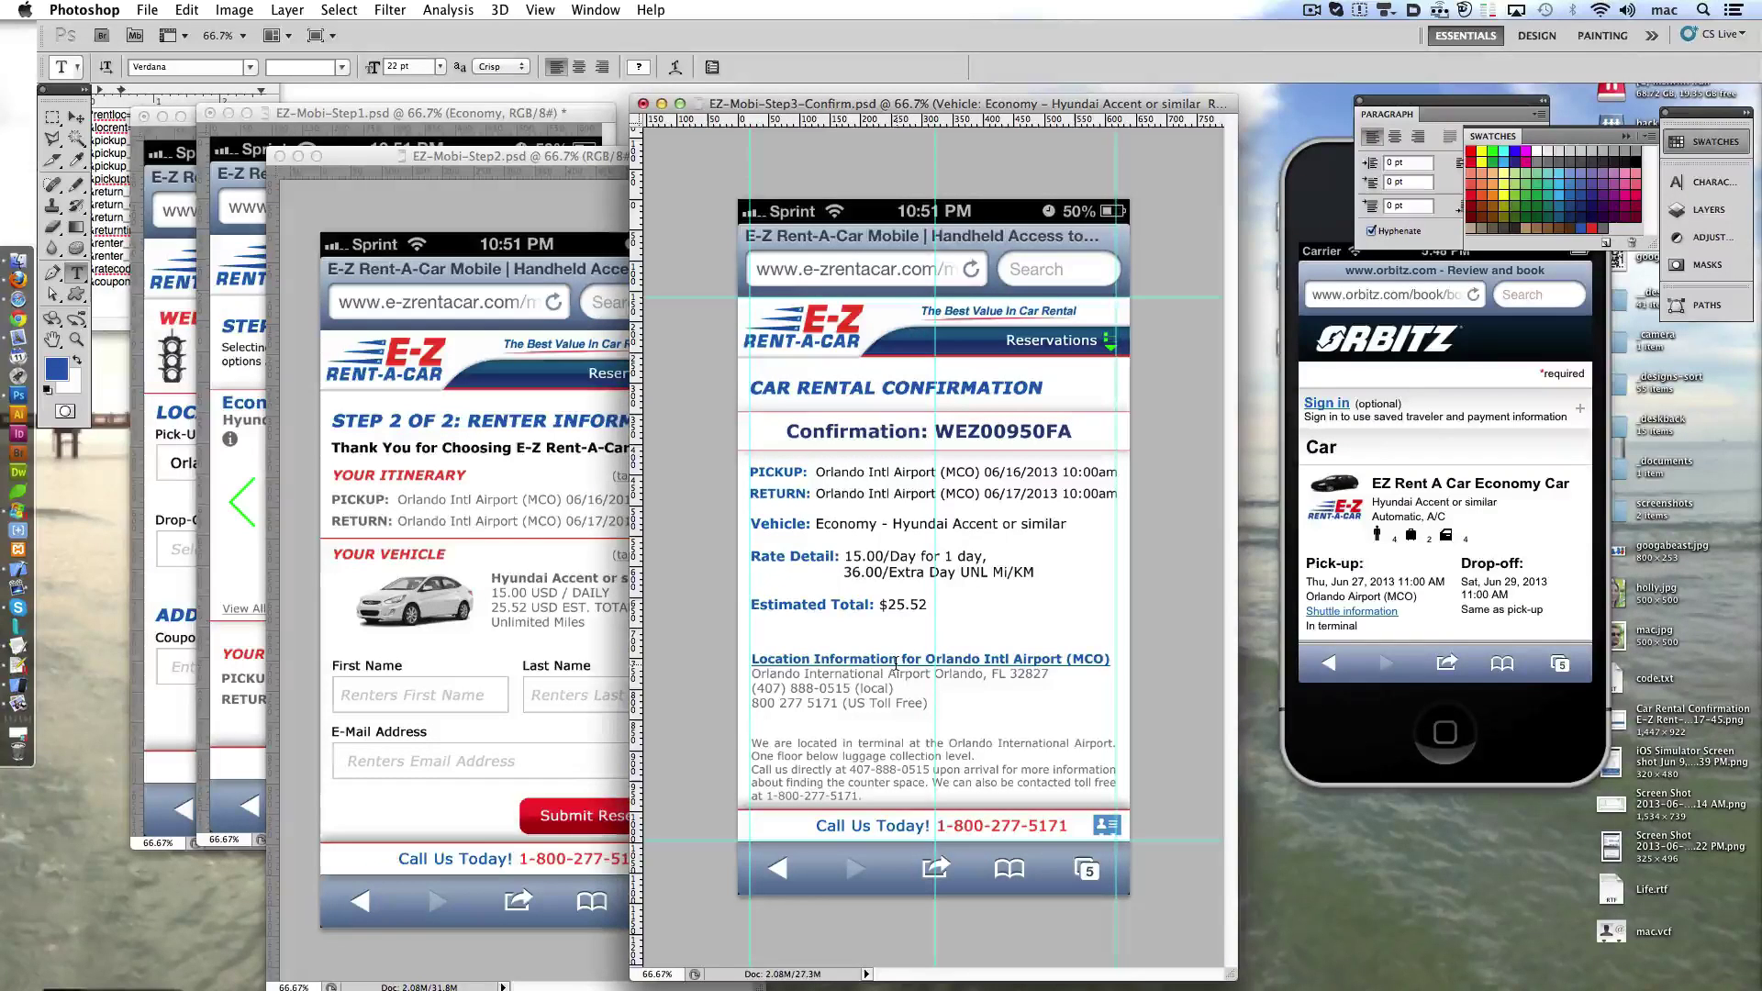
pyautogui.moveTo(789, 103); pyautogui.dragTo(801, 102)
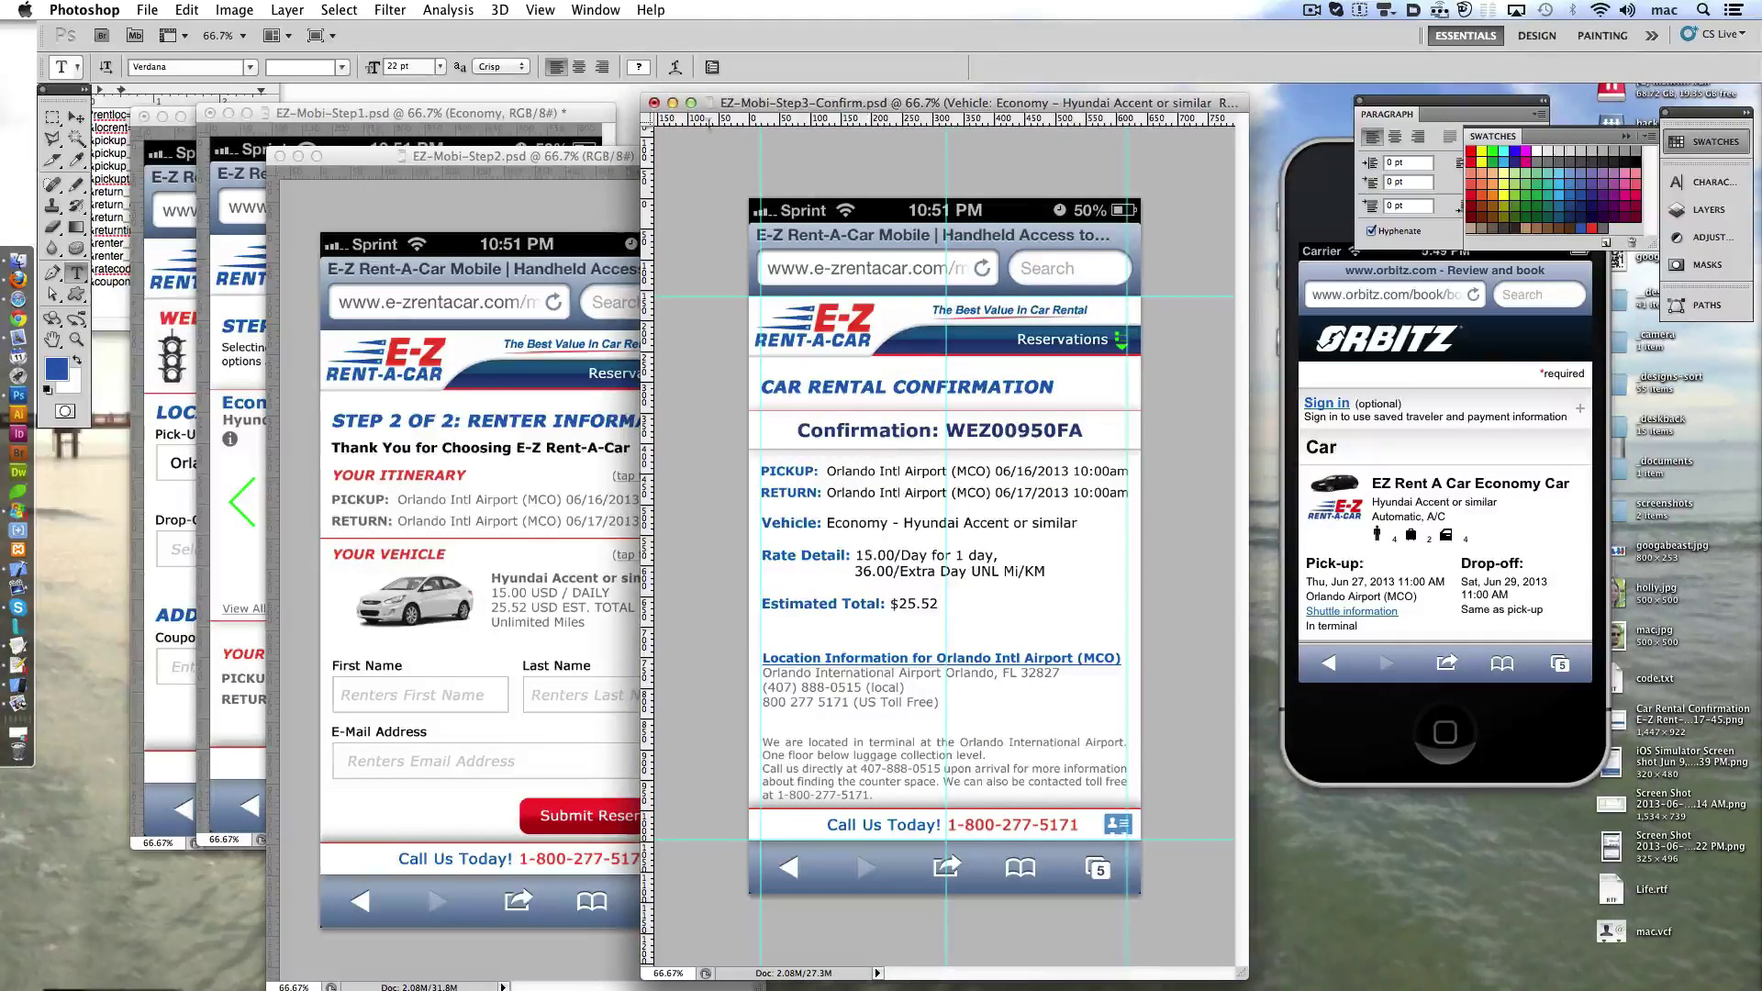
pyautogui.moveTo(747, 109); pyautogui.dragTo(761, 106)
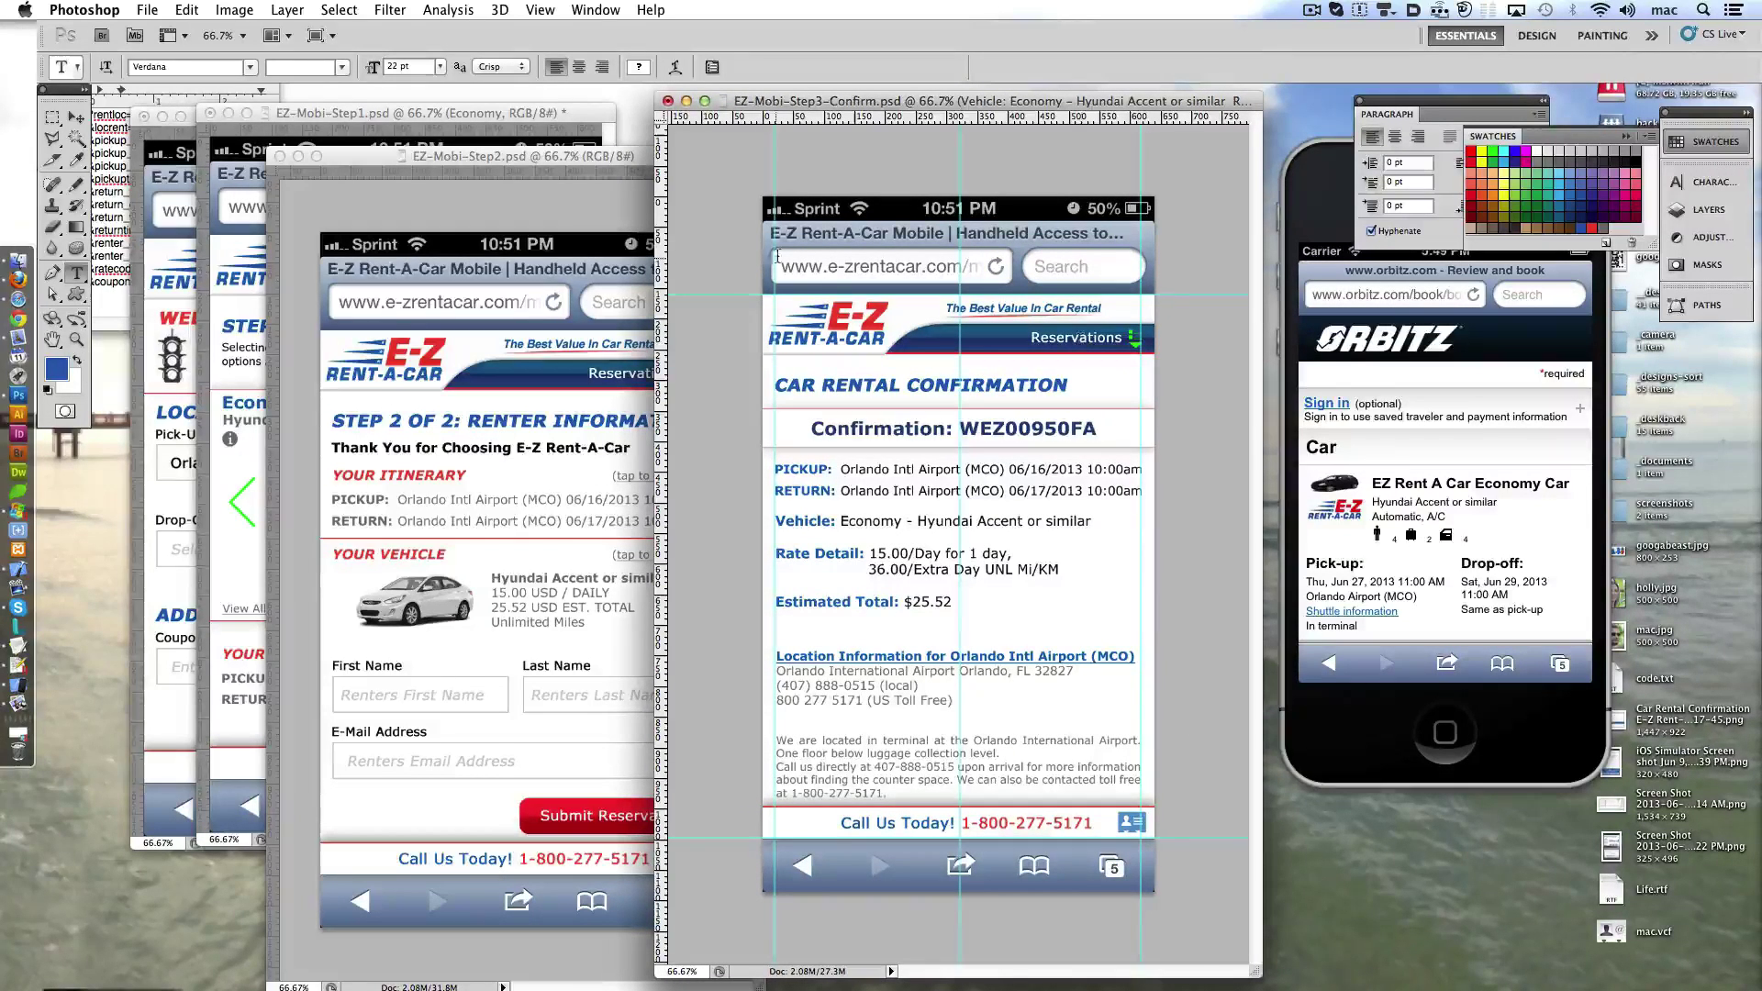
pyautogui.moveTo(1098, 102); pyautogui.dragTo(1079, 103)
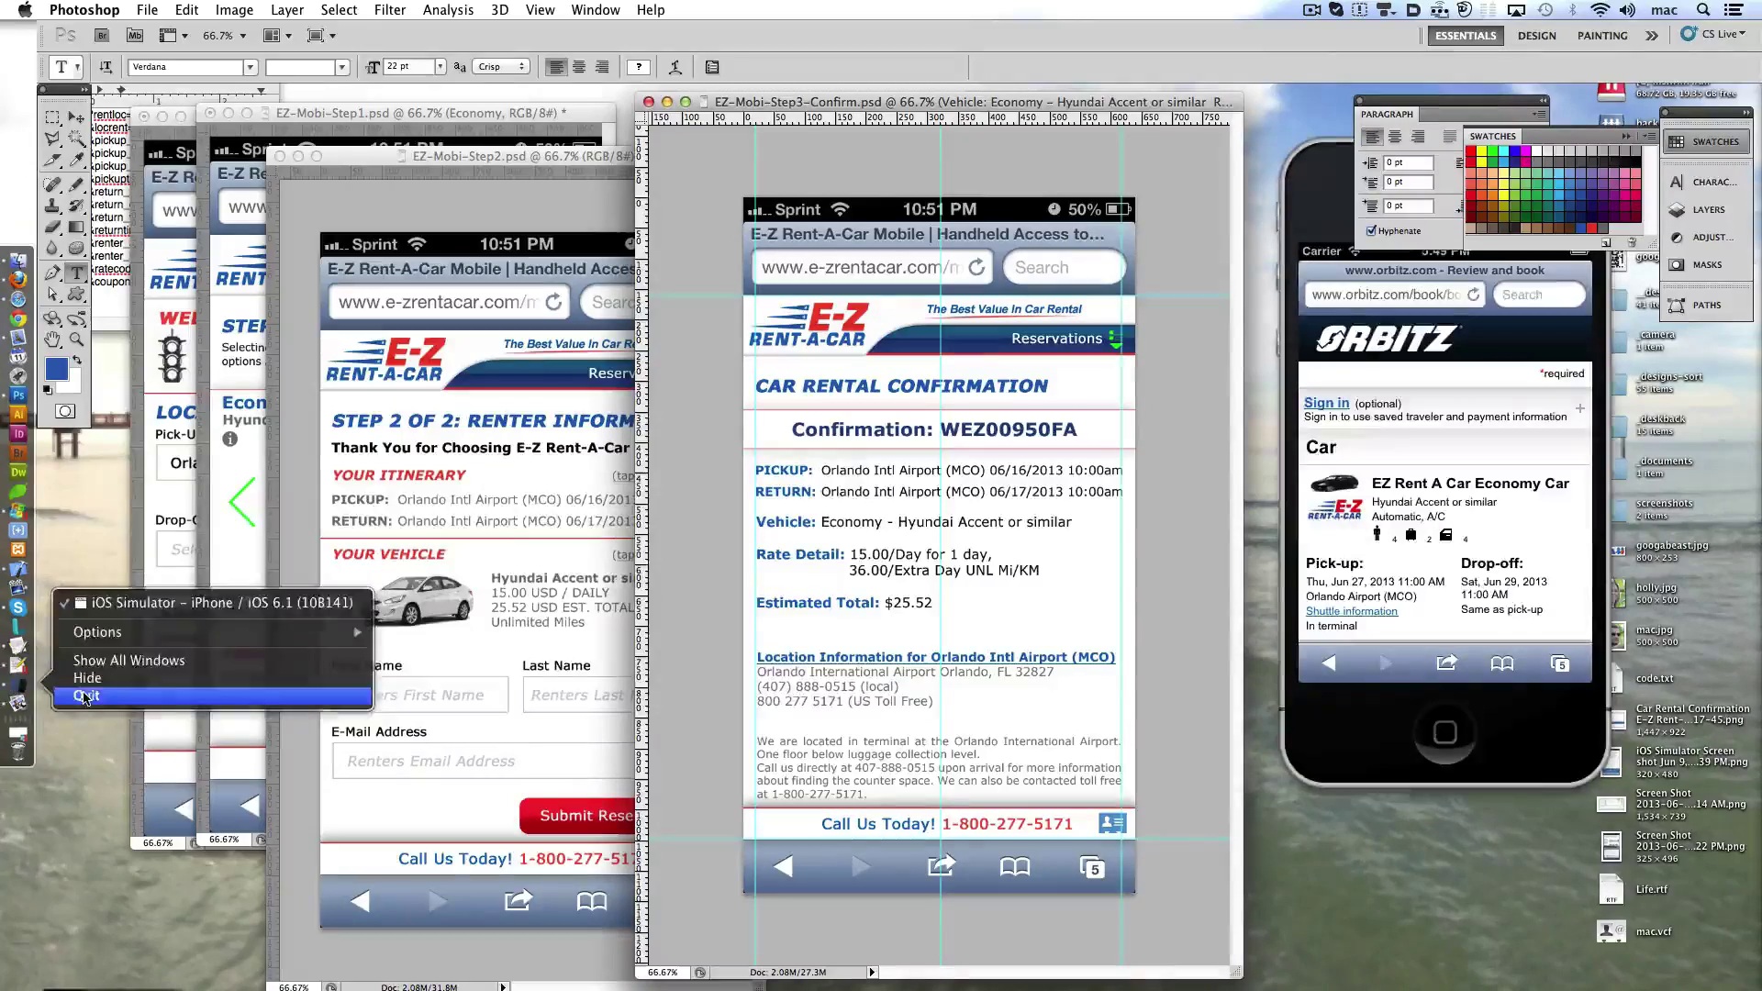
# - Pull Locations-Open into its own window, move CheckIn top right, and close the paragraph and swatches panels
pyautogui.moveTo(453, 112); pyautogui.dragTo(462, 130)
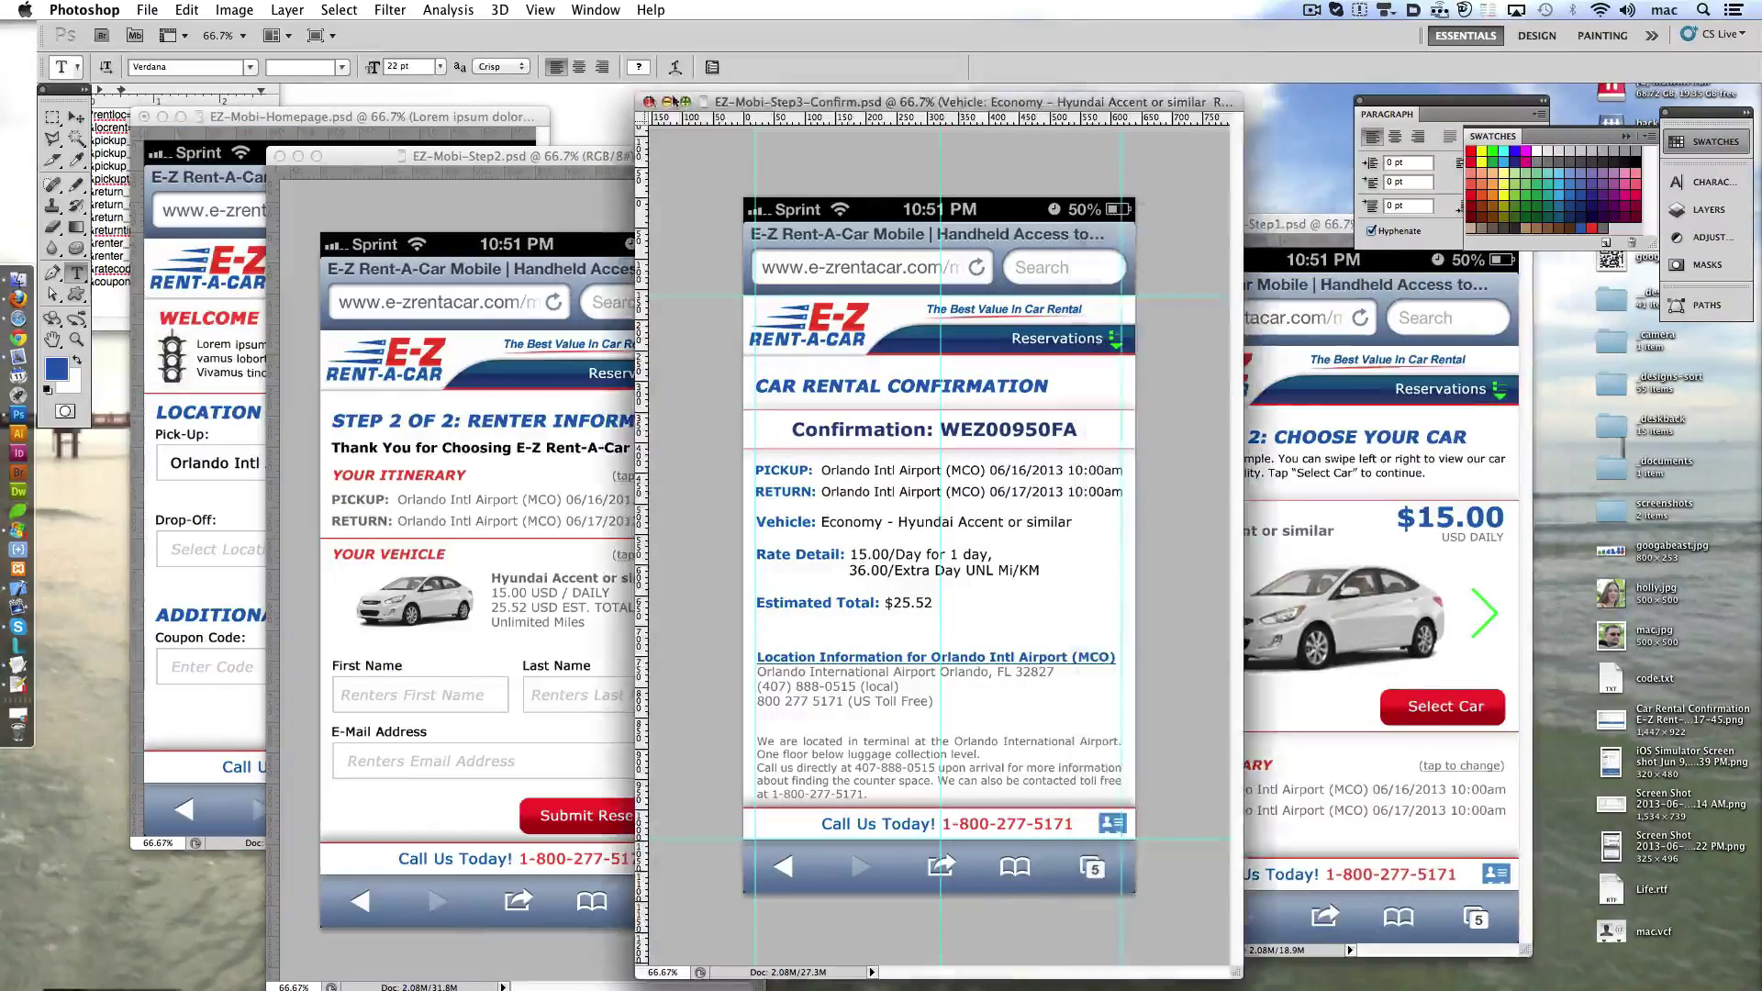
pyautogui.click(229, 124)
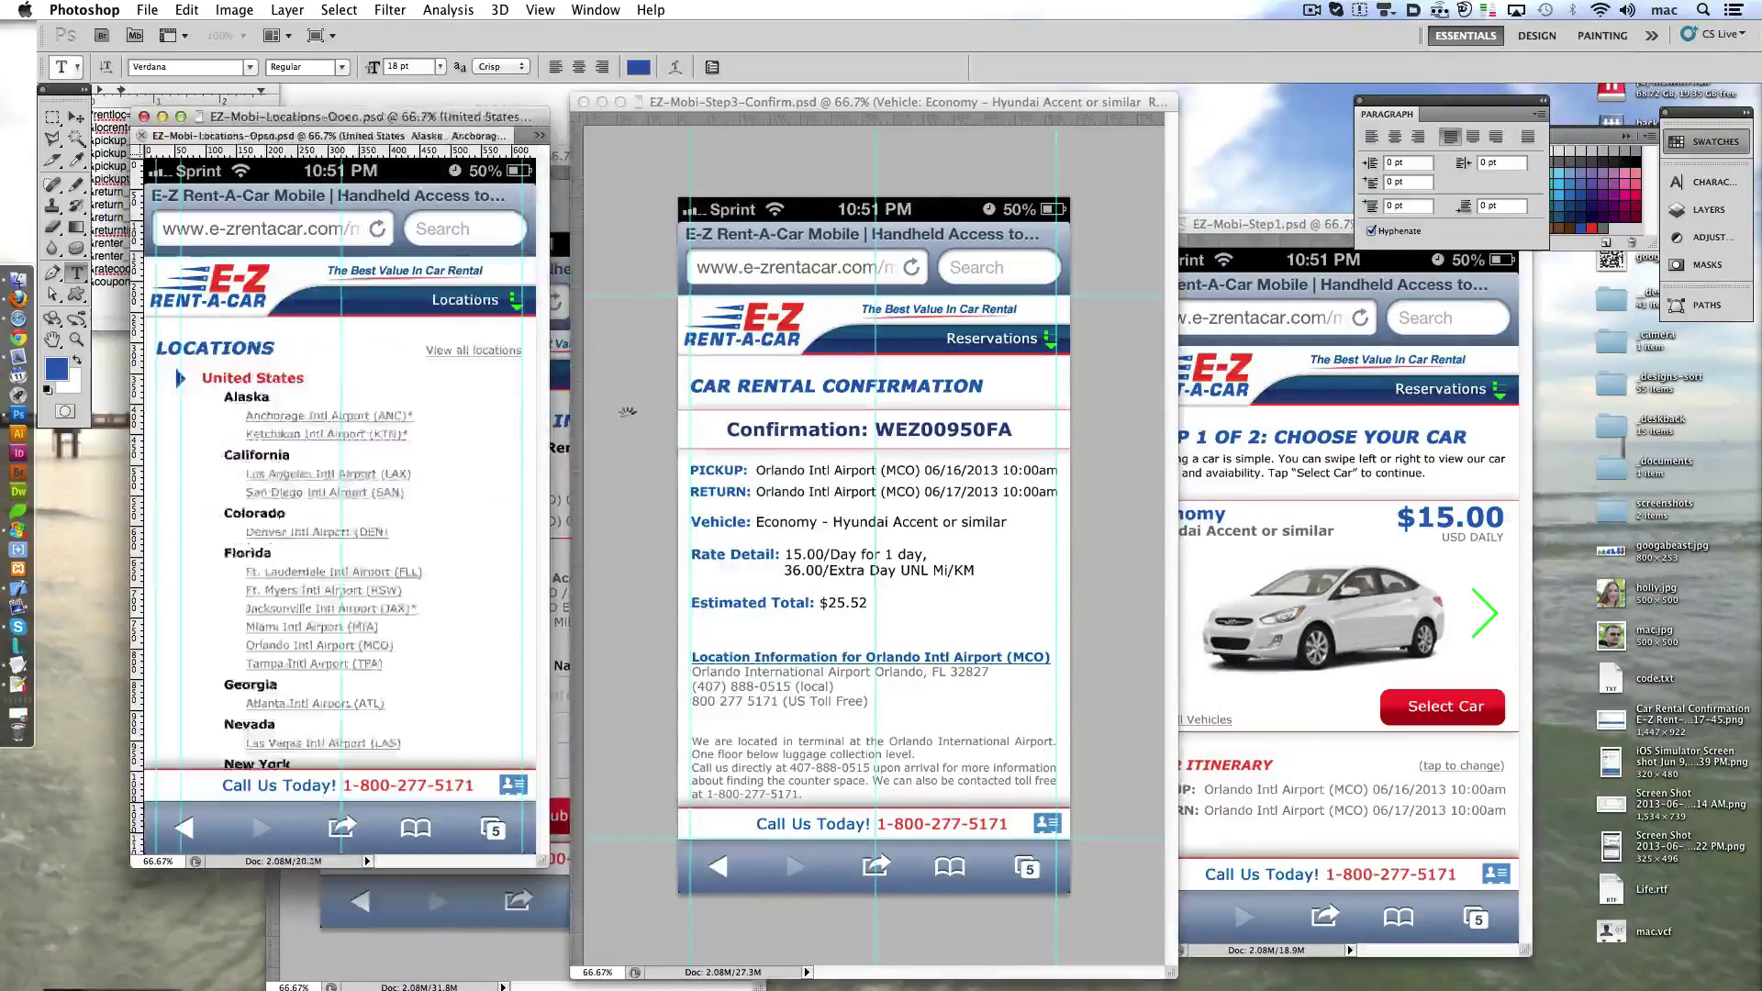
pyautogui.click(398, 158)
pyautogui.moveTo(397, 158); pyautogui.dragTo(633, 215)
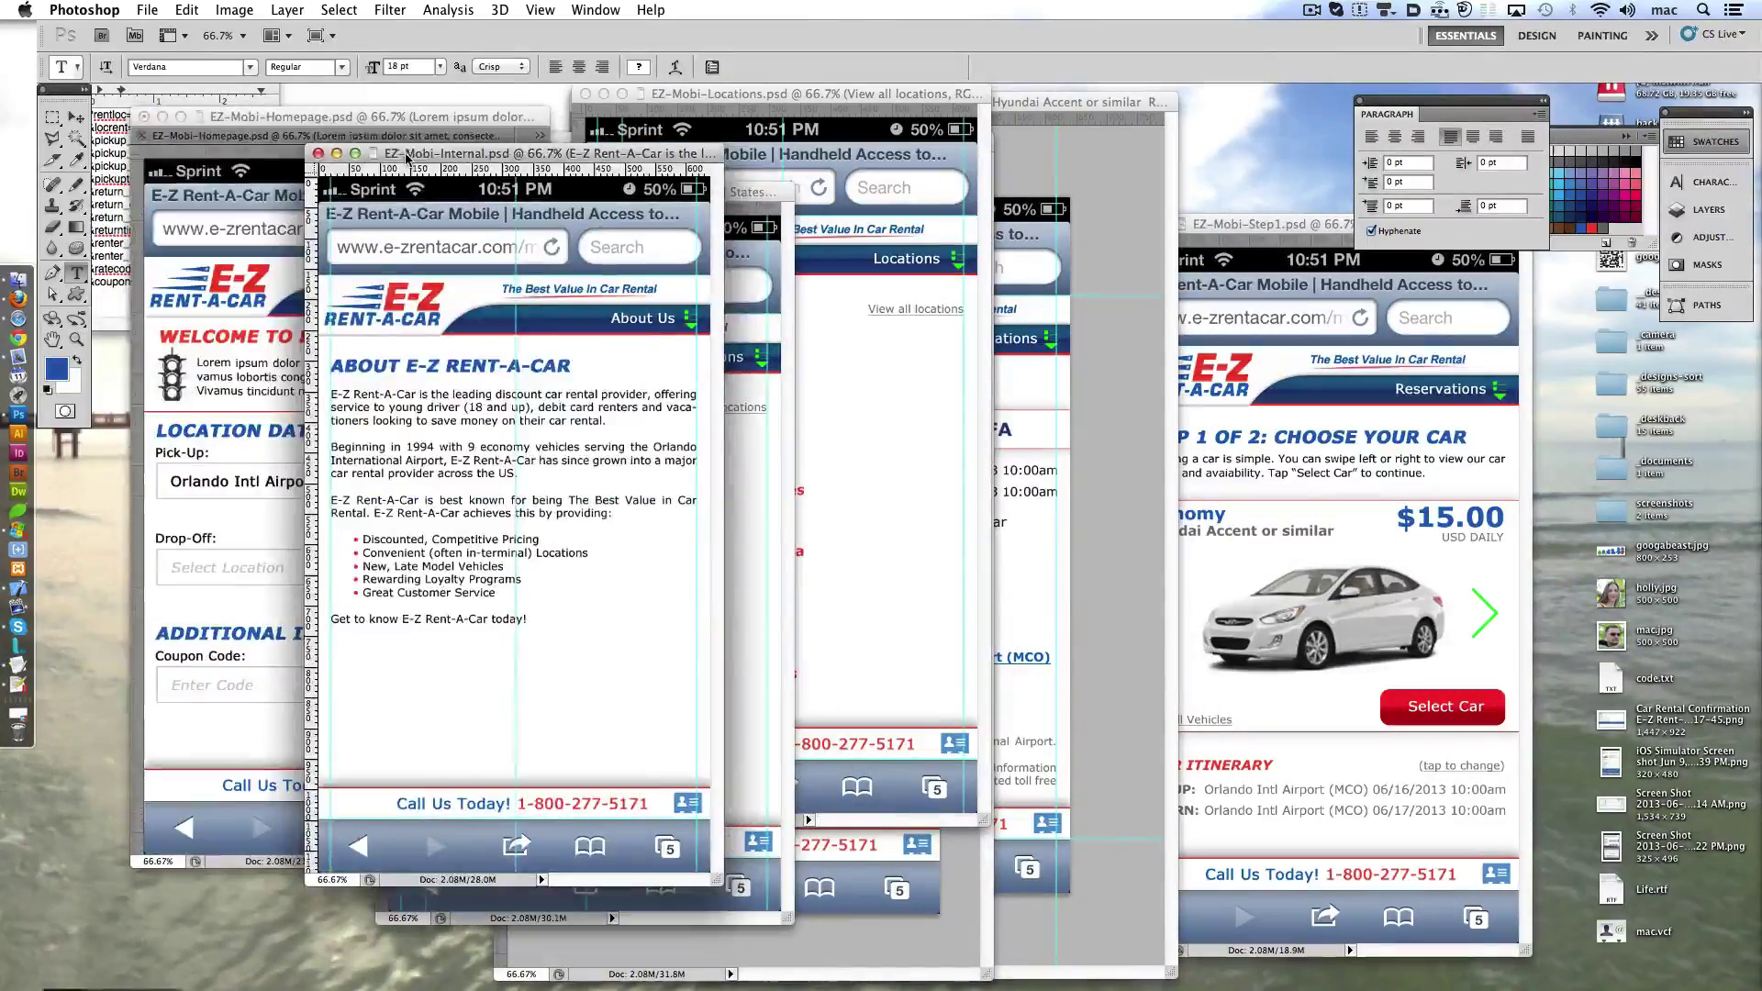
pyautogui.moveTo(367, 136); pyautogui.dragTo(413, 191)
pyautogui.click(337, 118)
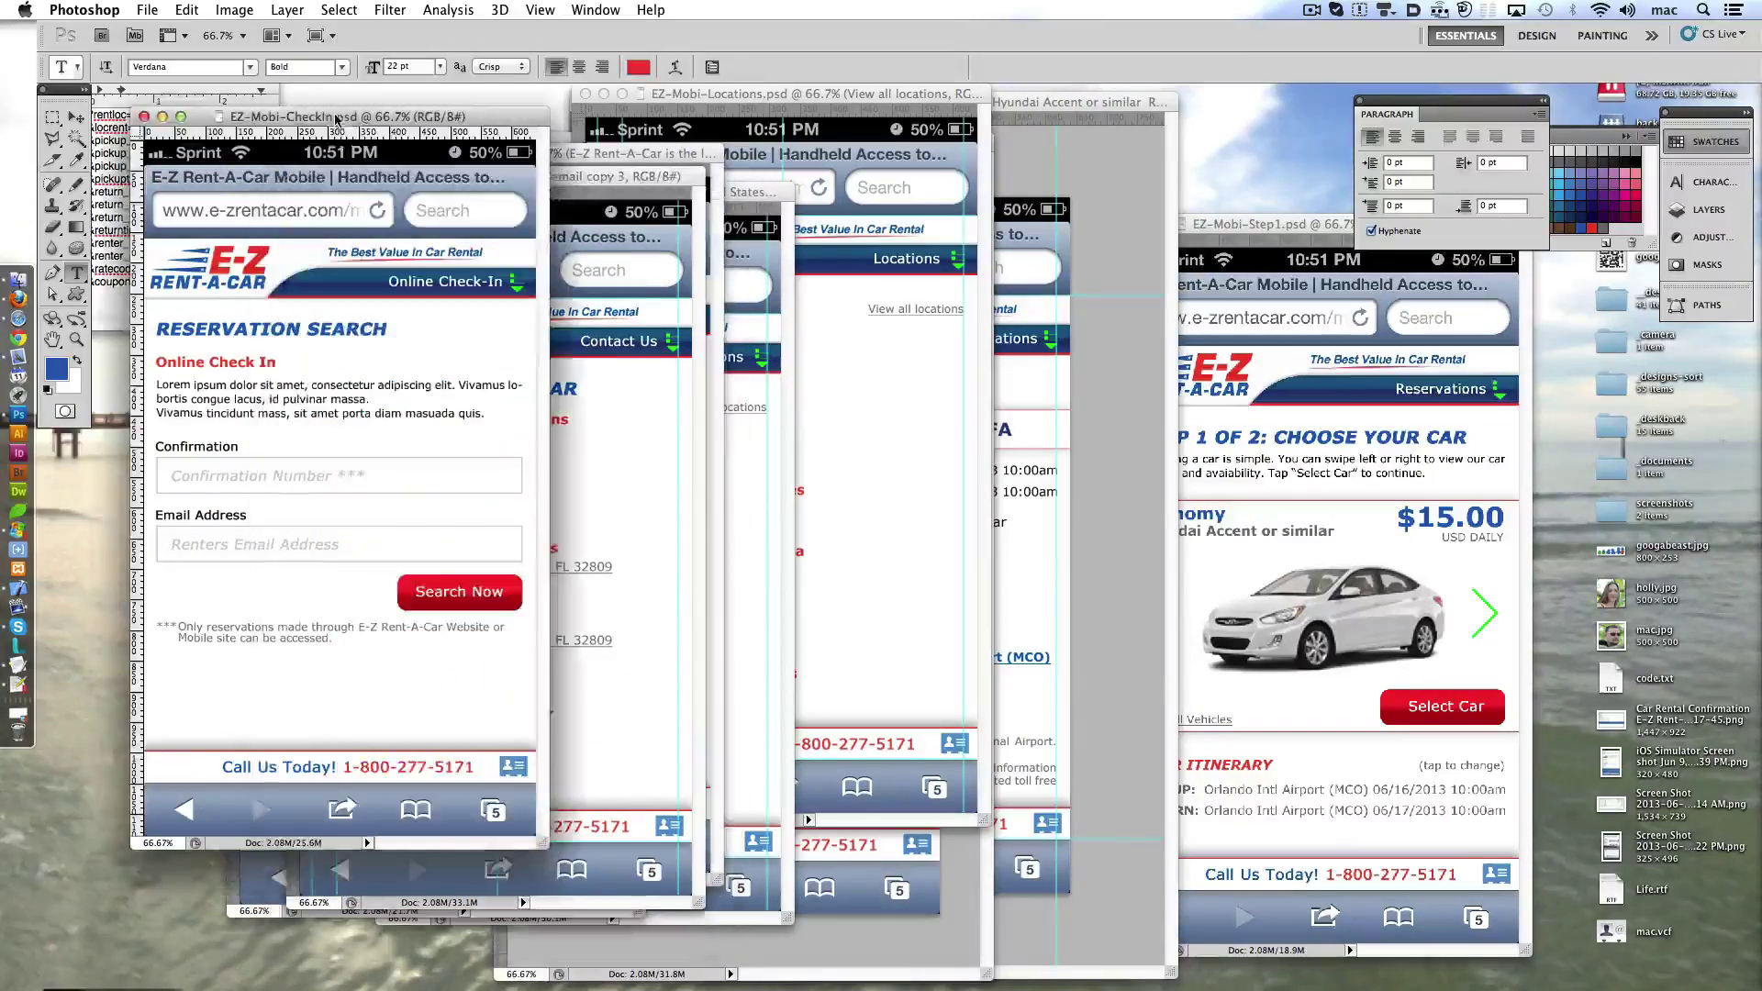
pyautogui.moveTo(455, 117); pyautogui.dragTo(1607, 246)
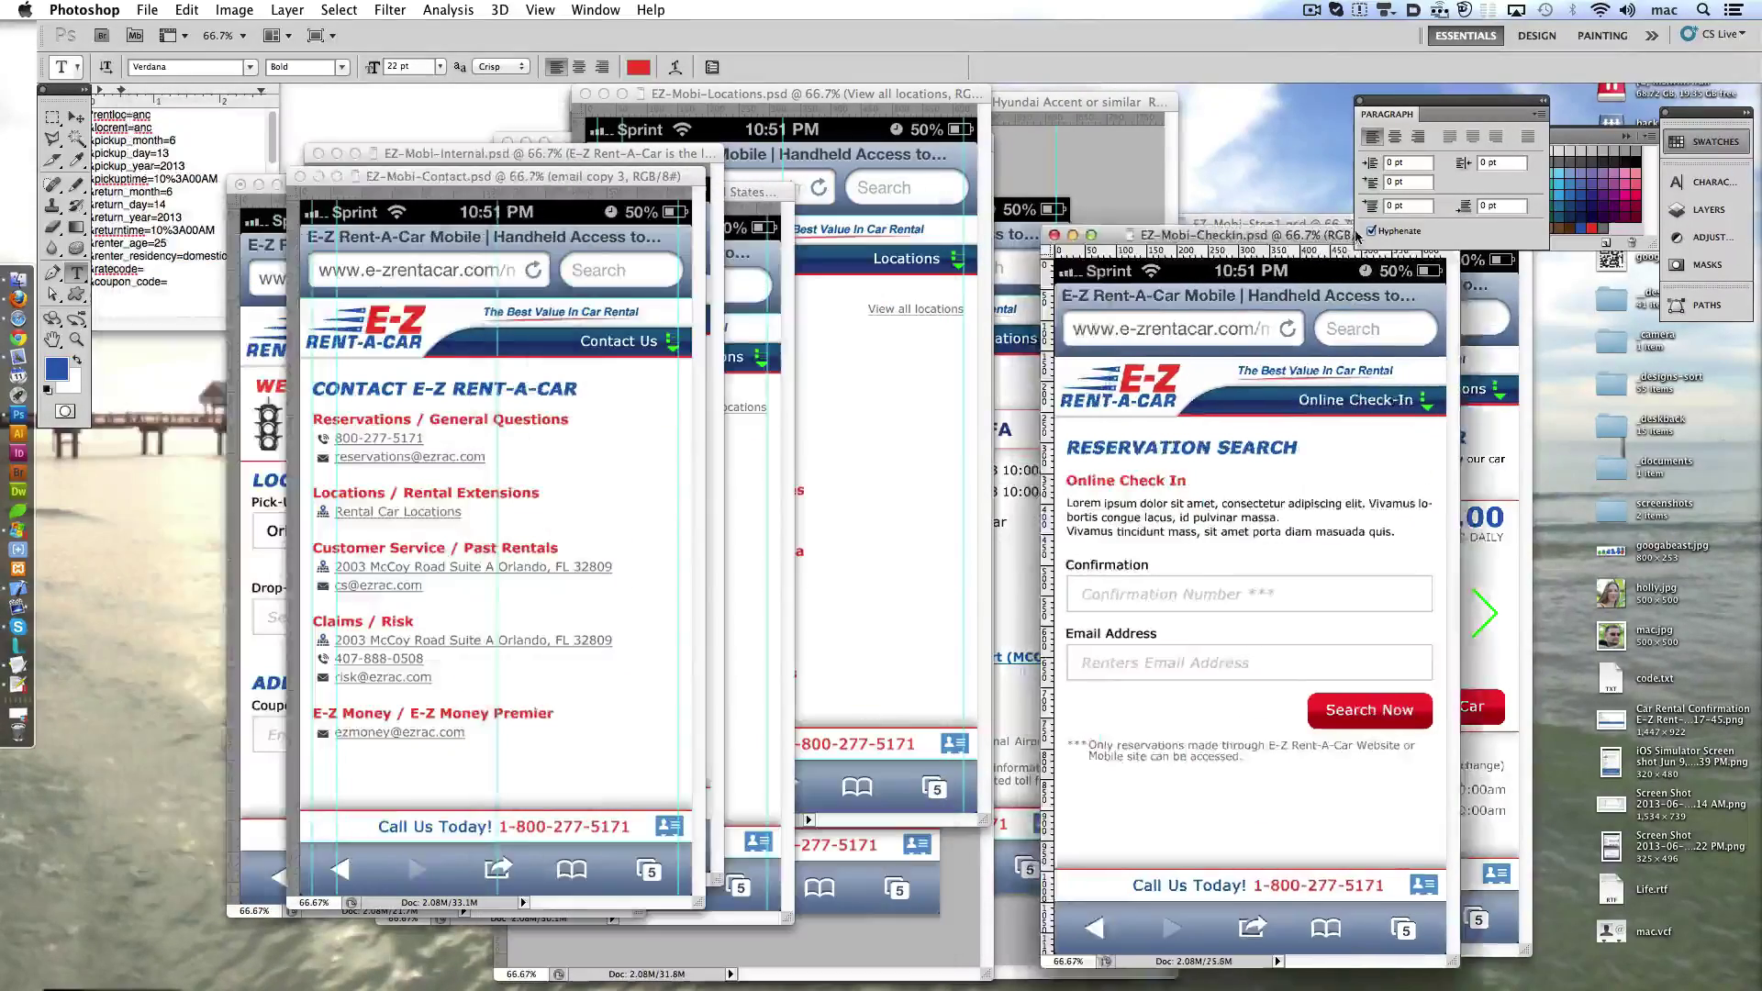
pyautogui.click(1362, 101)
pyautogui.click(1709, 142)
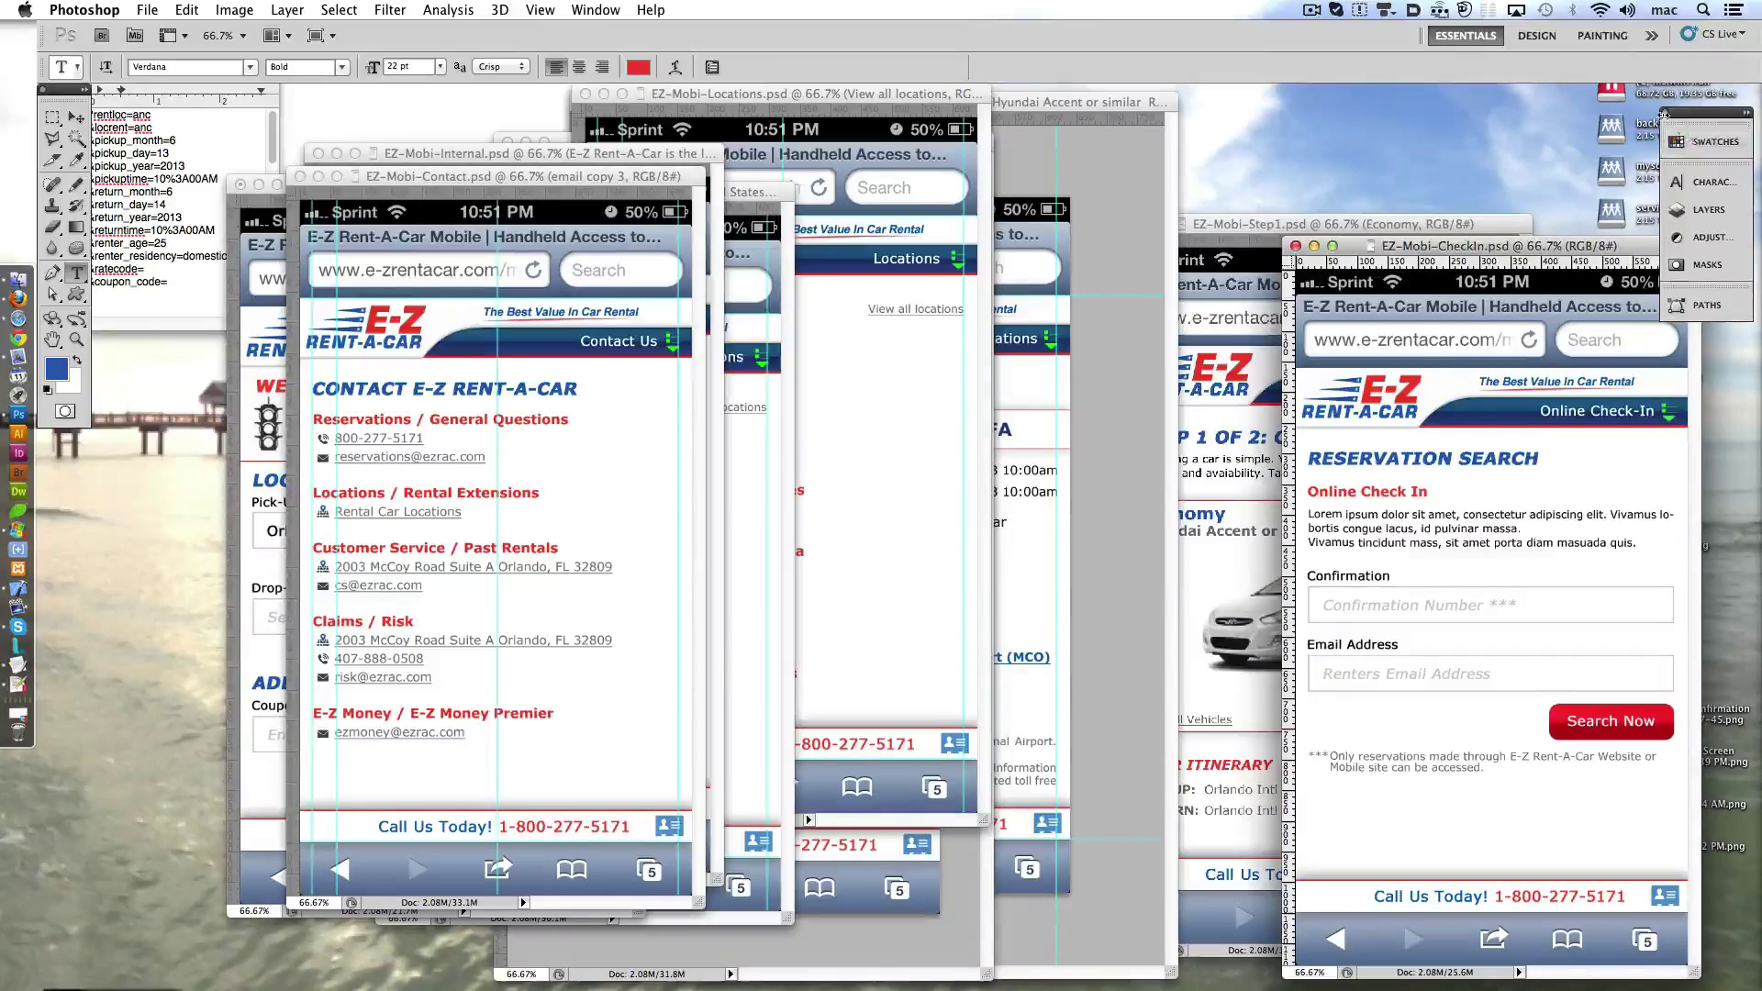
pyautogui.moveTo(1468, 246); pyautogui.dragTo(1514, 103)
# - Place Homepage at the top left and move Step 1, Contact and both Locations mockups aside
pyautogui.click(1303, 226)
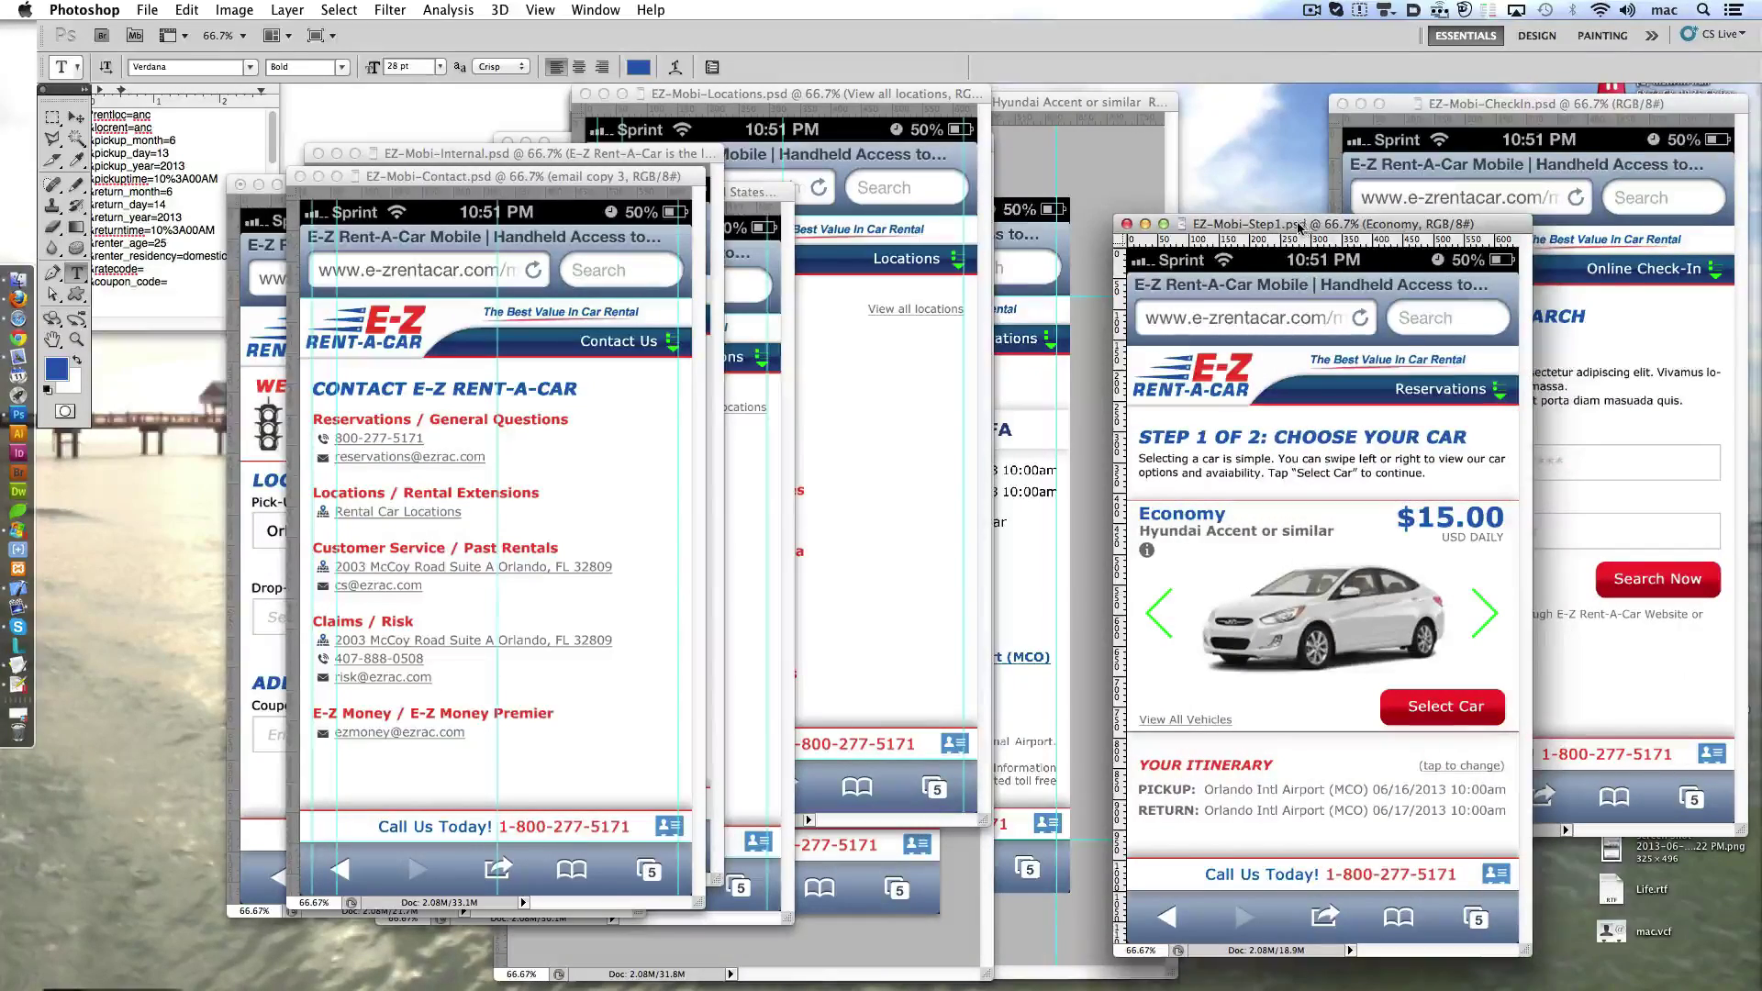
pyautogui.moveTo(1299, 228); pyautogui.dragTo(1423, 551)
pyautogui.click(262, 184)
pyautogui.moveTo(361, 185)
pyautogui.mouseDown()
pyautogui.moveTo(240, 135)
pyautogui.moveTo(227, 98)
pyautogui.moveTo(186, 96)
pyautogui.mouseUp()
pyautogui.click(44, 89)
pyautogui.click(642, 177)
pyautogui.moveTo(642, 176); pyautogui.dragTo(1605, 378)
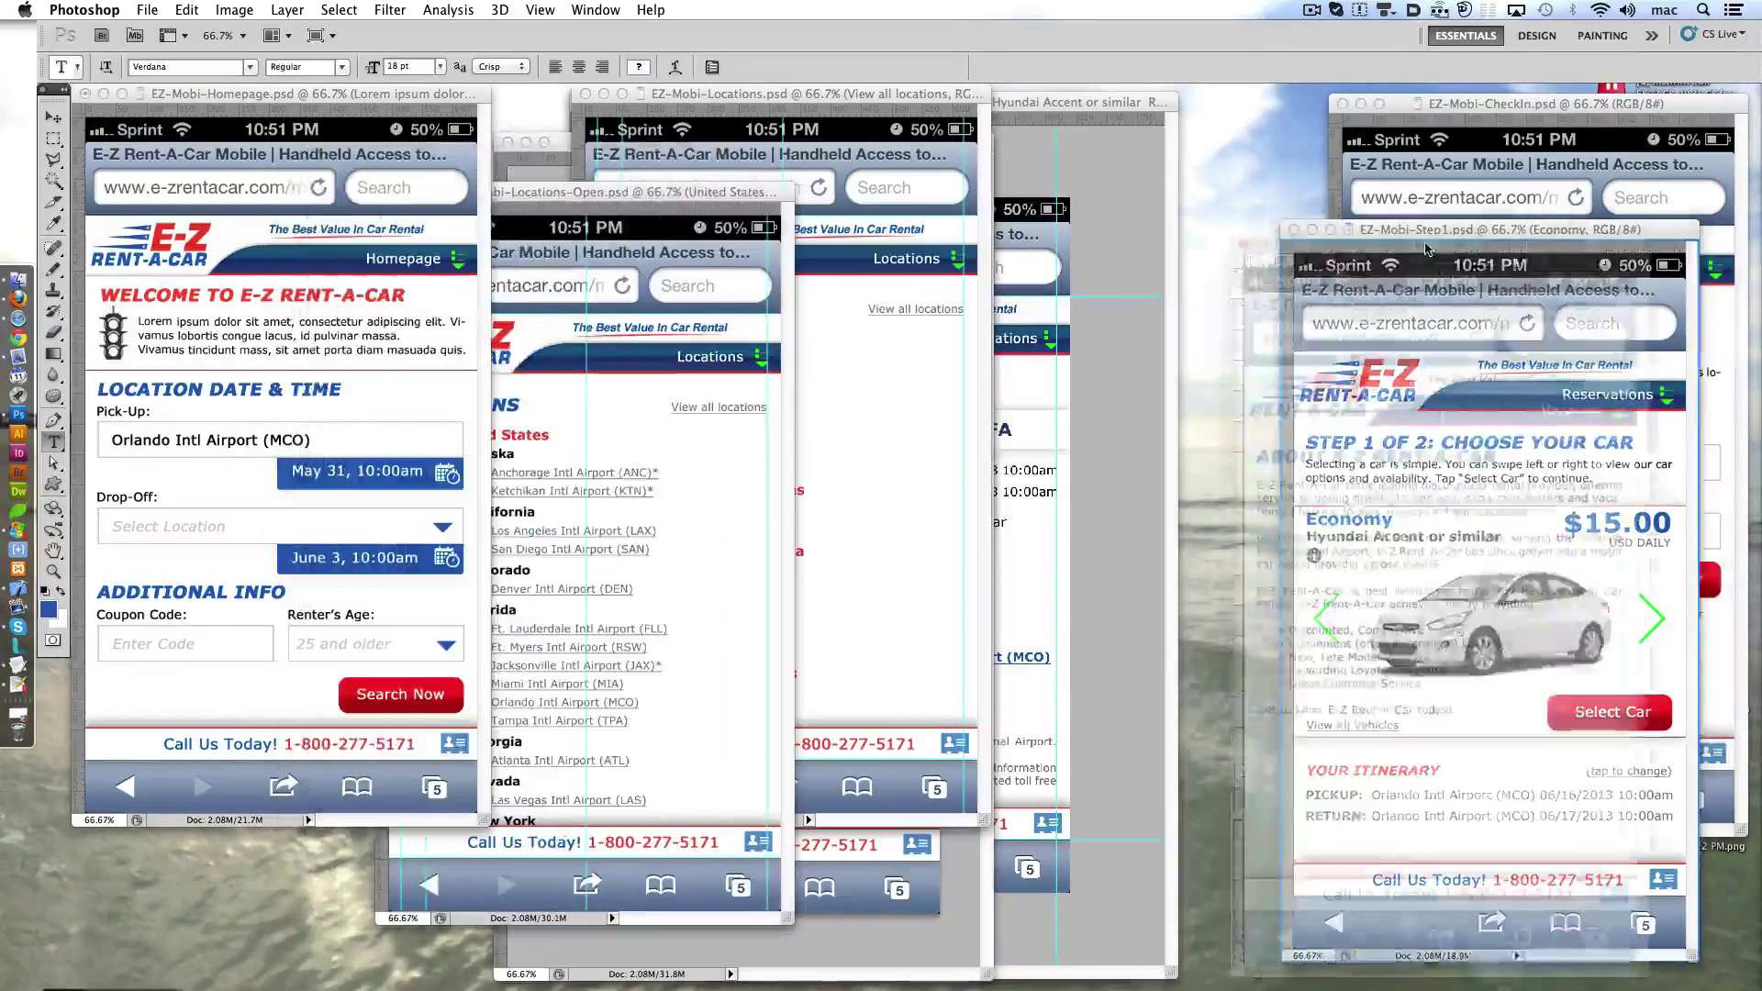
pyautogui.moveTo(760, 196); pyautogui.dragTo(1347, 209)
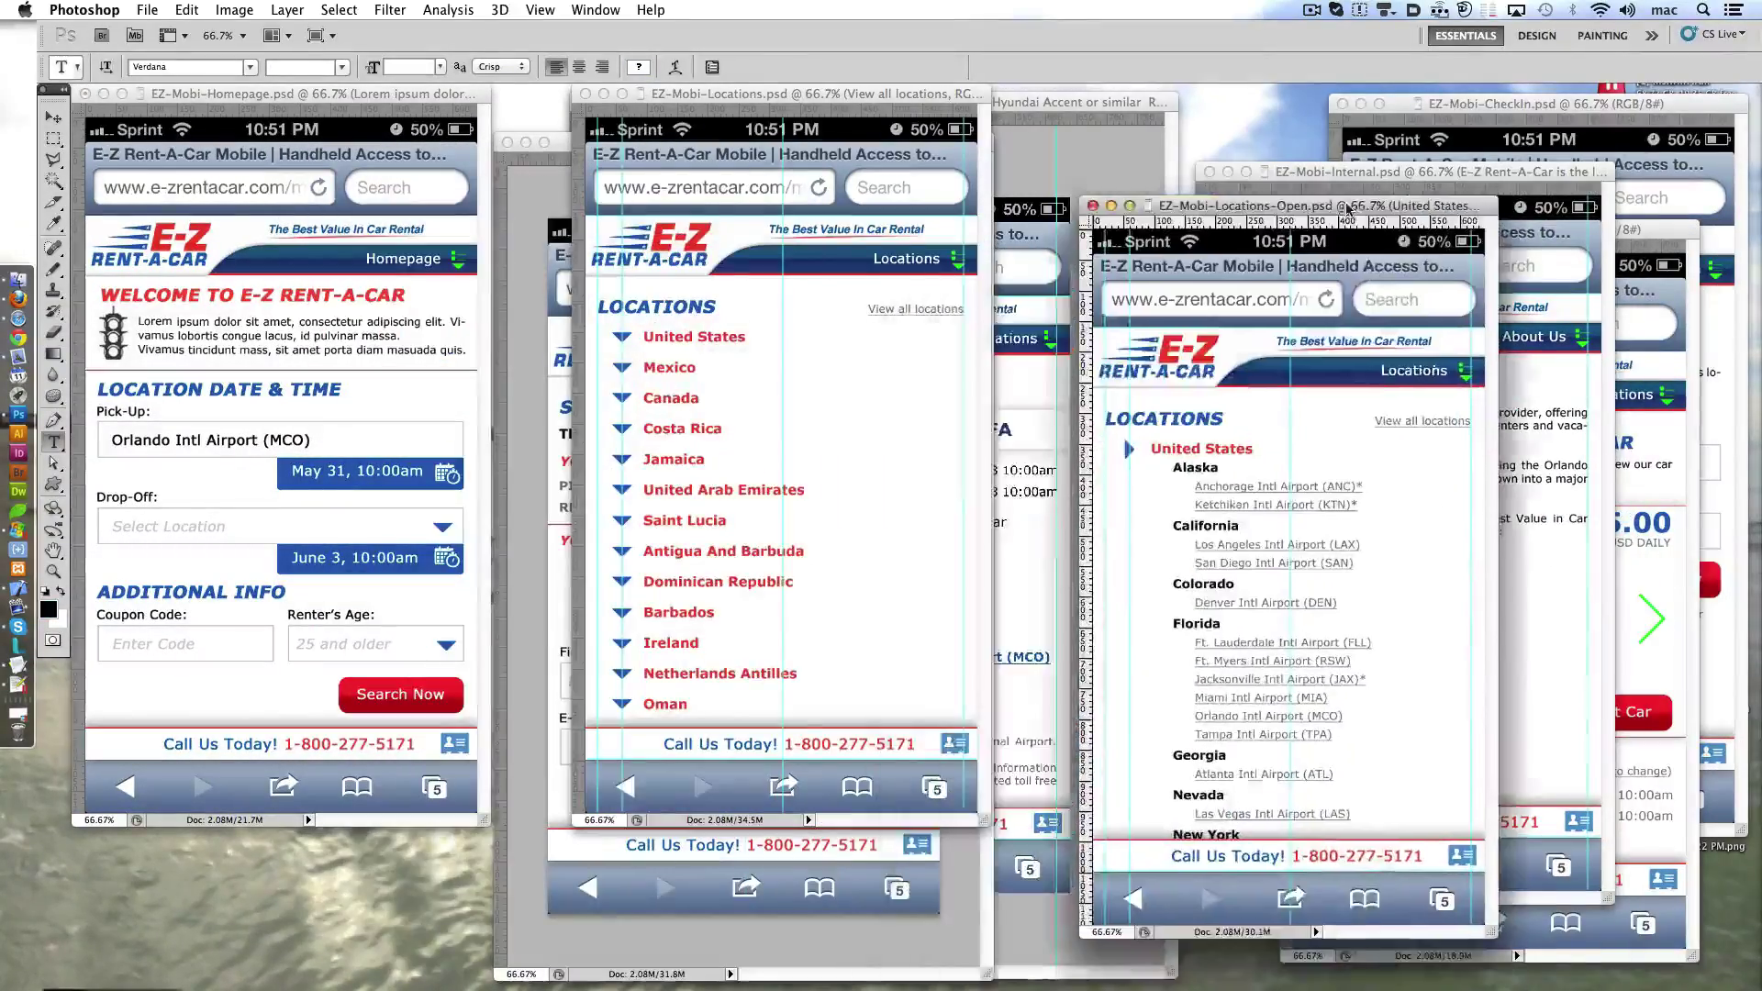
pyautogui.moveTo(780, 93); pyautogui.dragTo(1321, 248)
# - Line up Step 1, Step 2 and the confirmation mockup after Homepage, shrinking the windows to fit
pyautogui.moveTo(753, 157)
pyautogui.mouseDown()
pyautogui.moveTo(845, 180)
pyautogui.moveTo(380, 678)
pyautogui.mouseUp()
pyautogui.moveTo(881, 102); pyautogui.dragTo(642, 733)
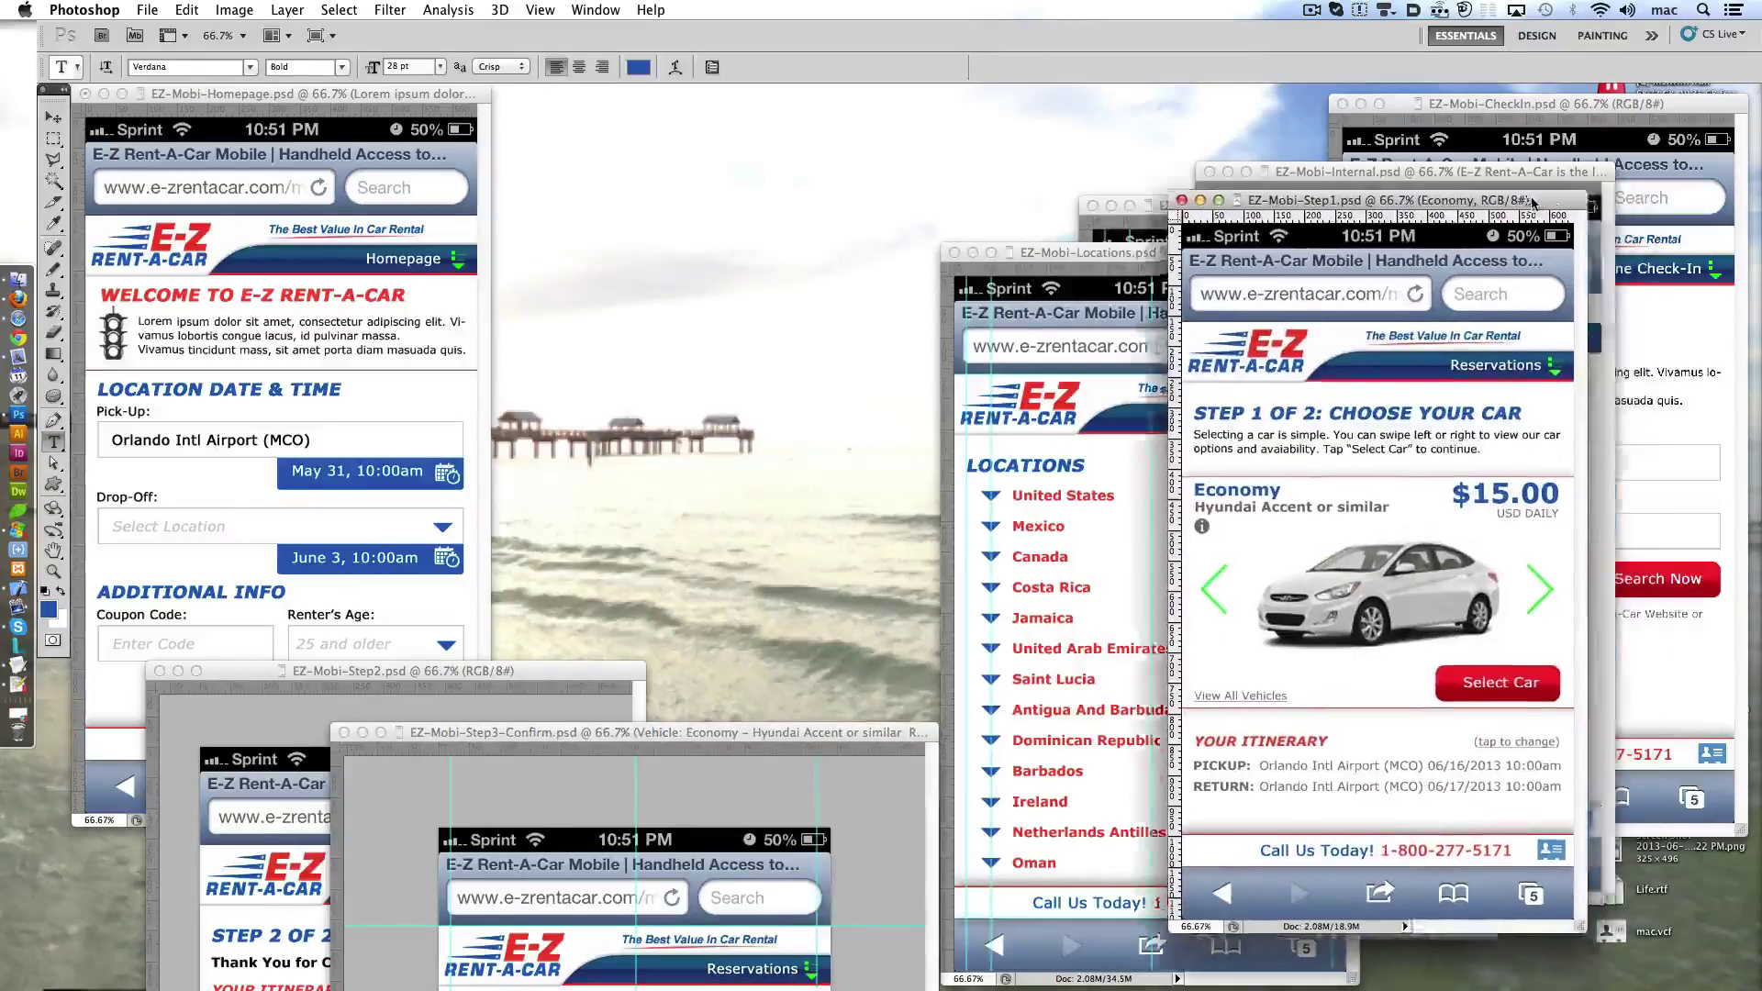
pyautogui.moveTo(1652, 236); pyautogui.dragTo(866, 101)
pyautogui.moveTo(387, 687); pyautogui.dragTo(1156, 110)
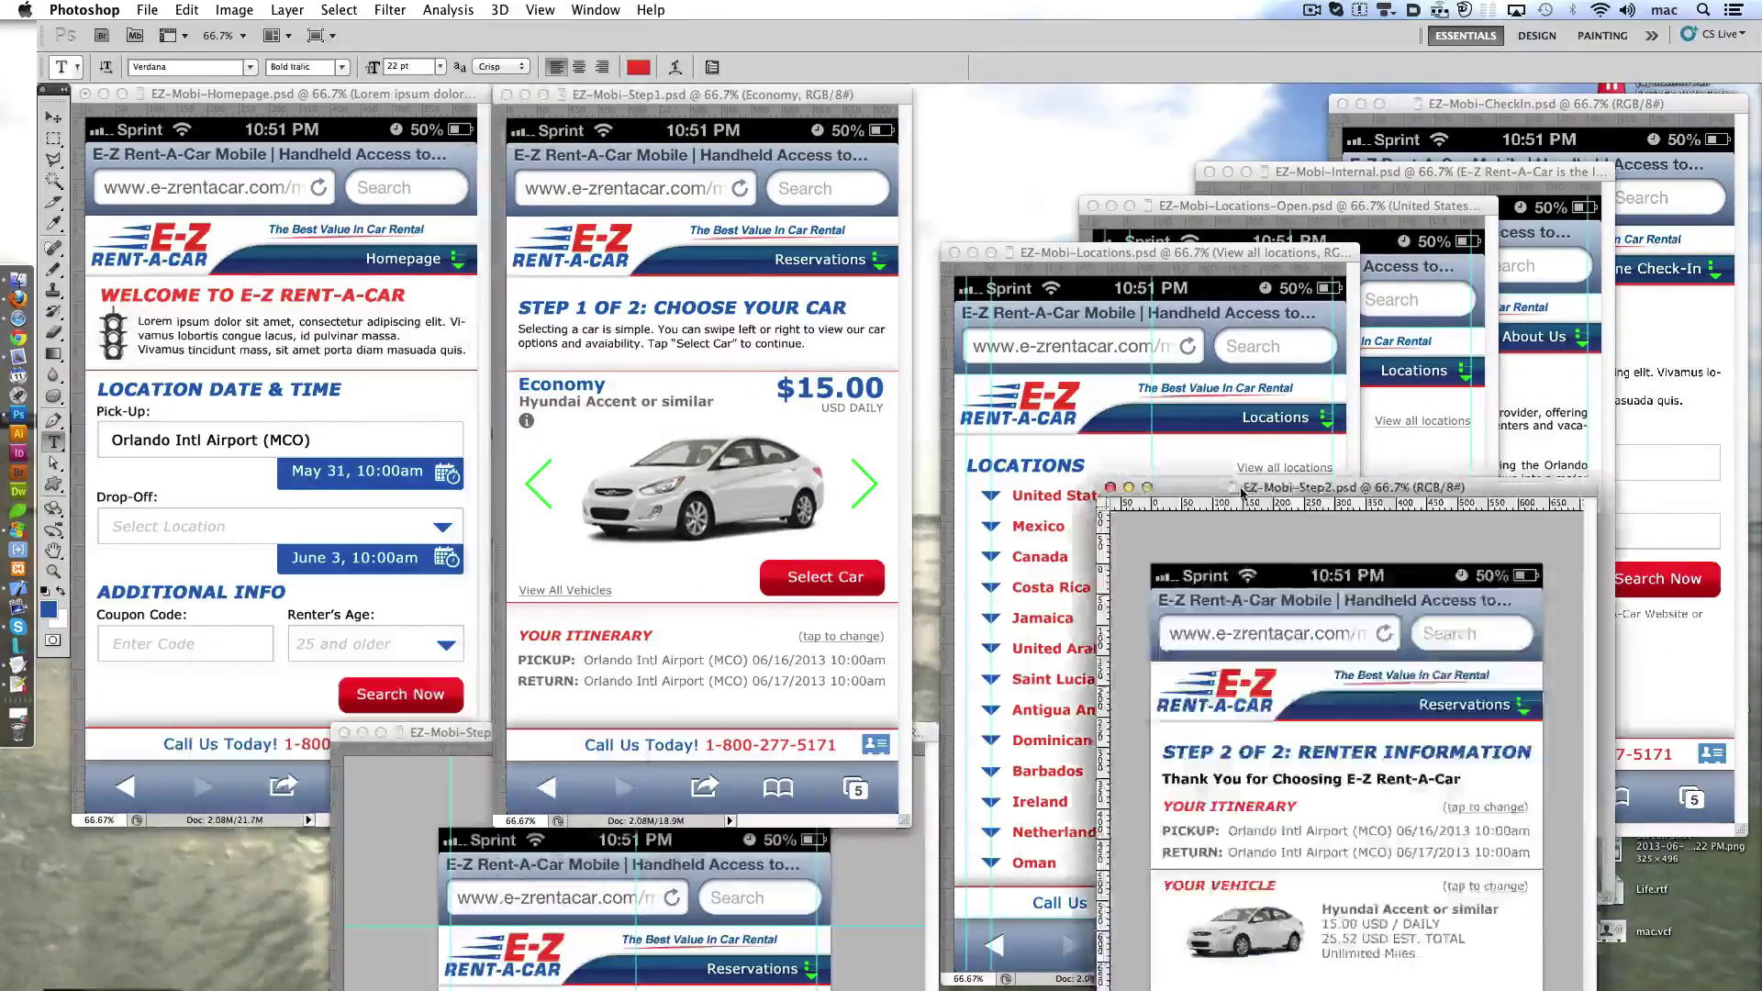
pyautogui.click(722, 910)
pyautogui.moveTo(643, 732); pyautogui.dragTo(590, 600)
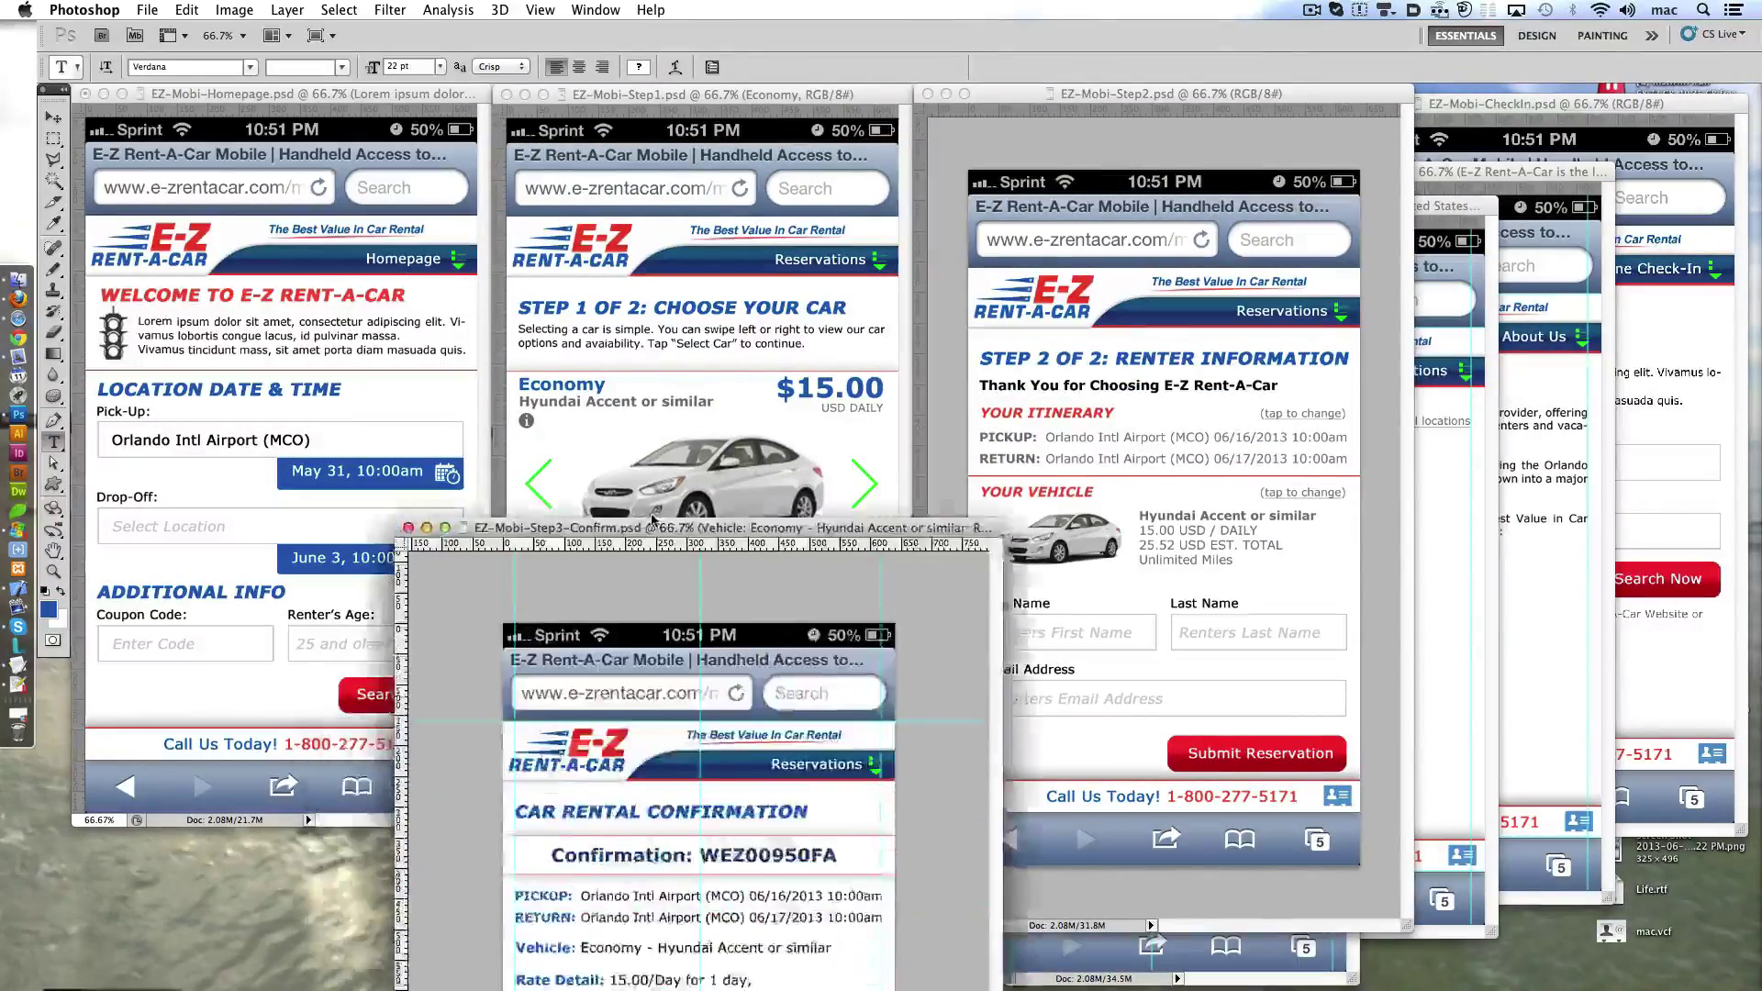
pyautogui.moveTo(1407, 929); pyautogui.dragTo(1330, 829)
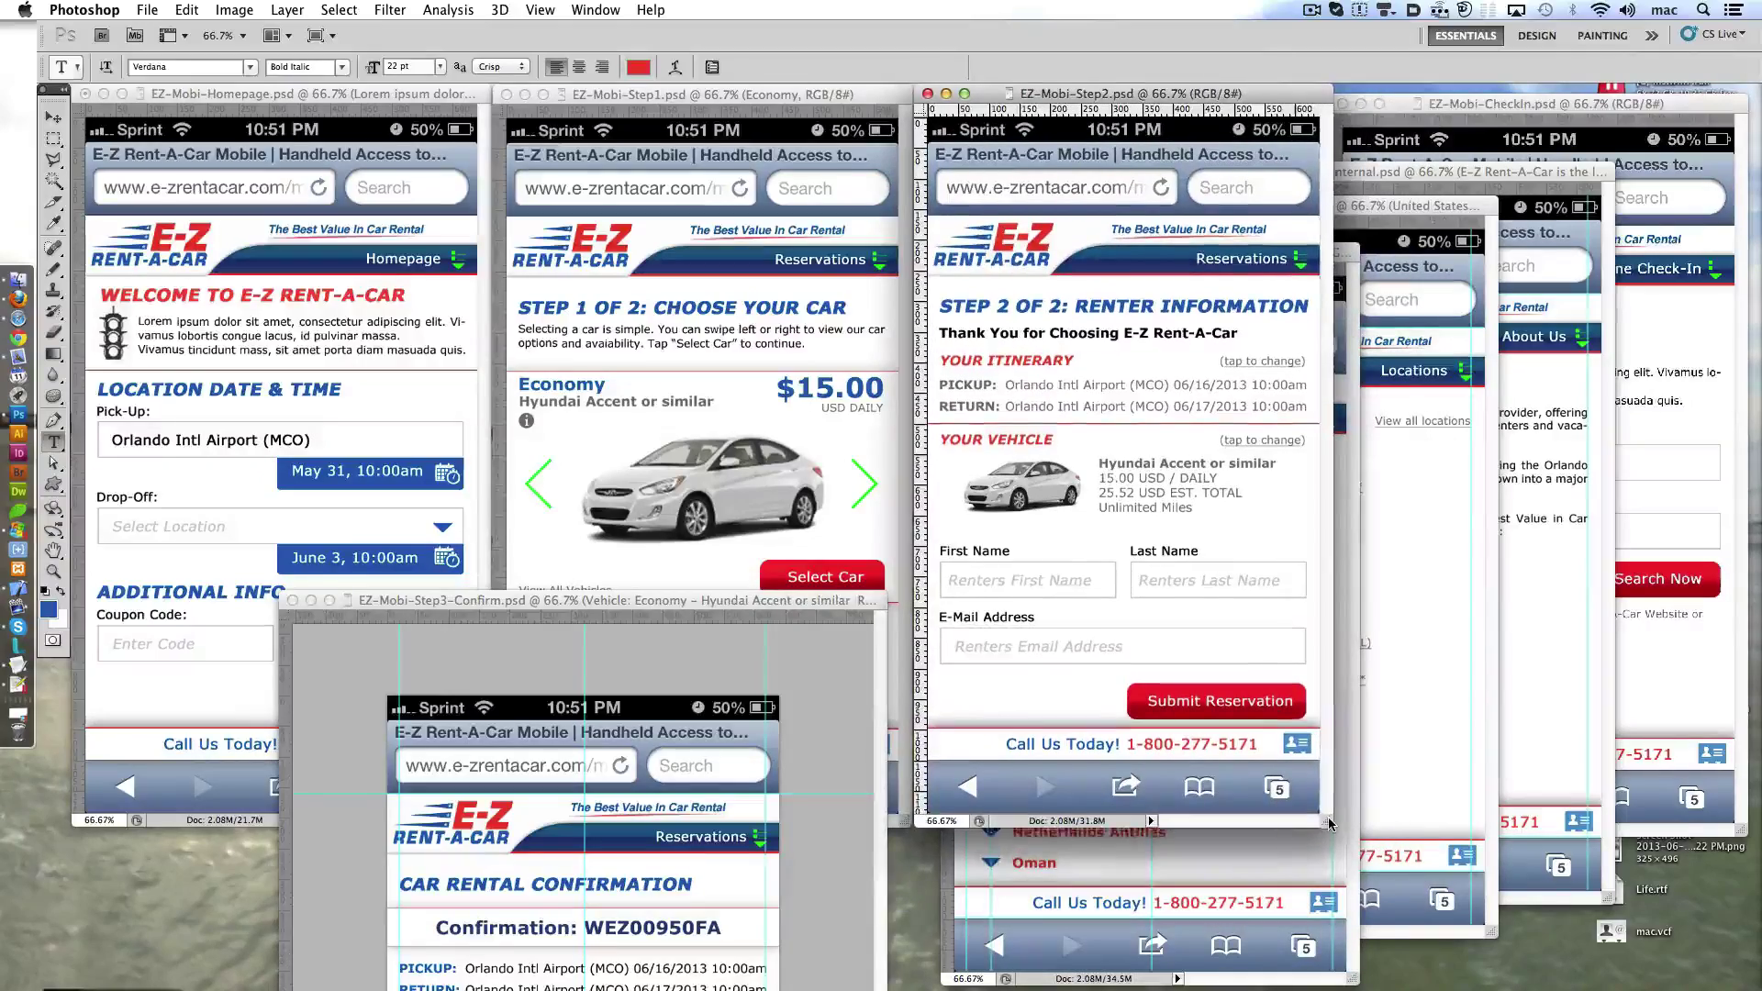
pyautogui.moveTo(587, 600); pyautogui.dragTo(727, 96)
pyautogui.moveTo(1018, 968); pyautogui.dragTo(835, 835)
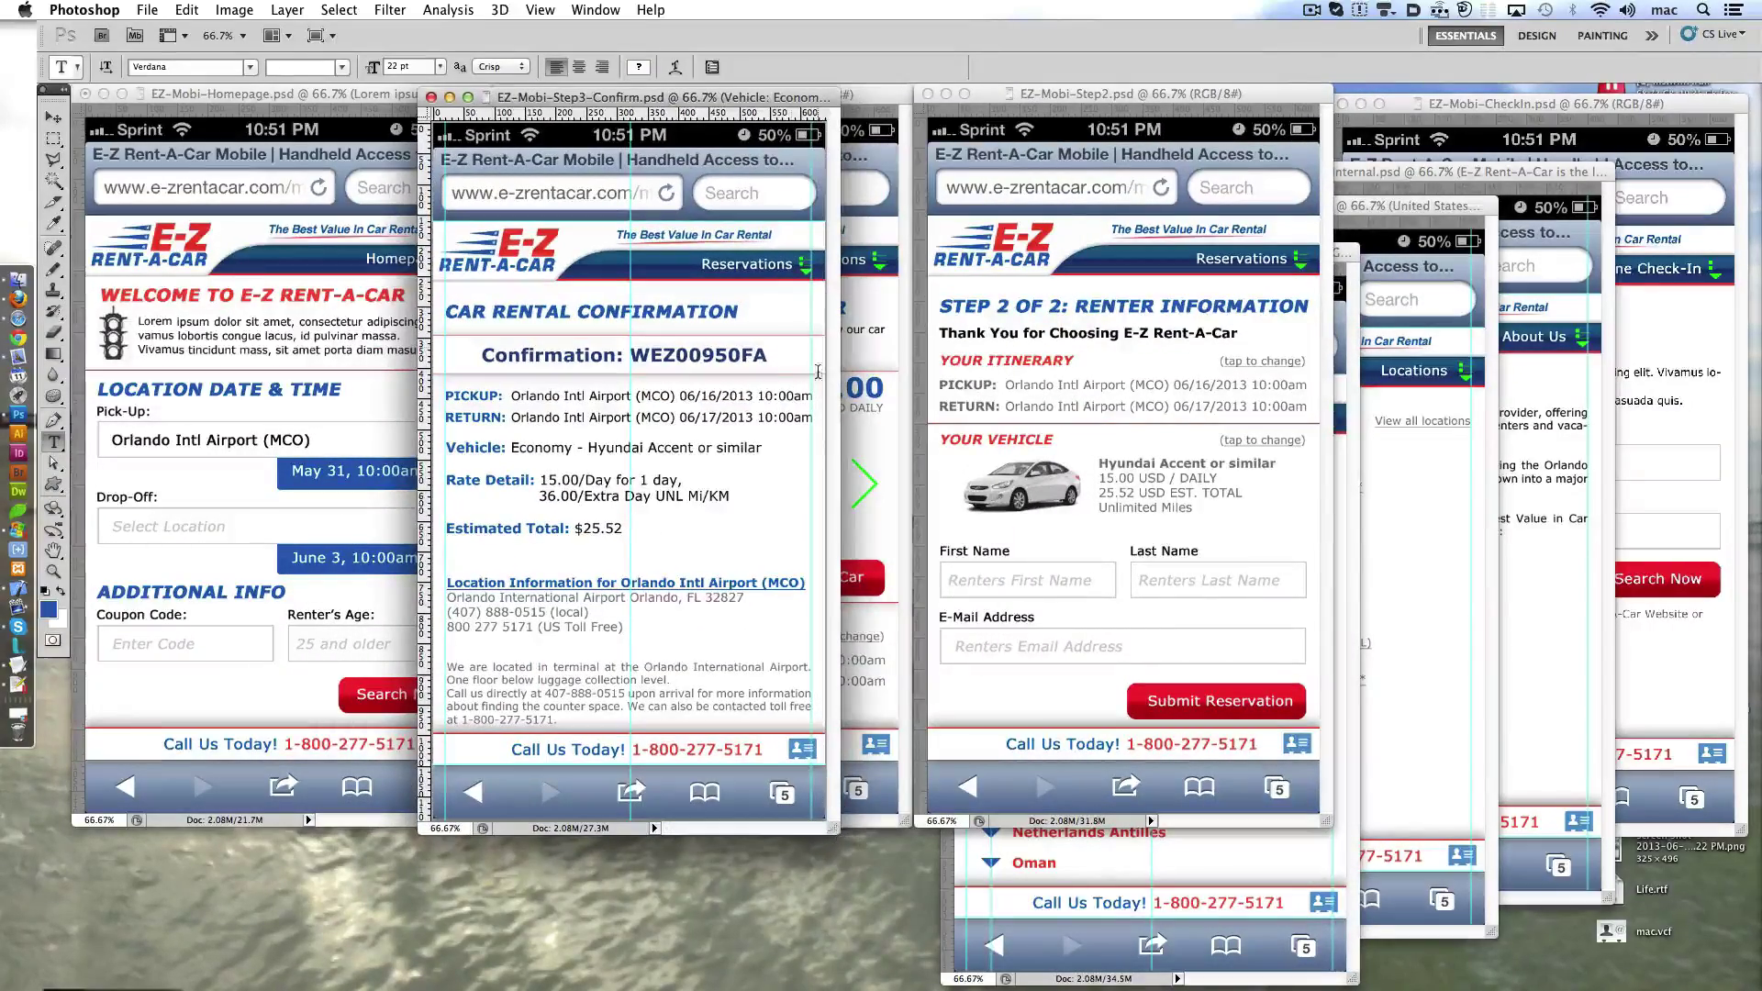
pyautogui.moveTo(615, 96)
pyautogui.mouseDown()
pyautogui.moveTo(925, 415)
pyautogui.moveTo(1540, 102)
pyautogui.mouseUp()
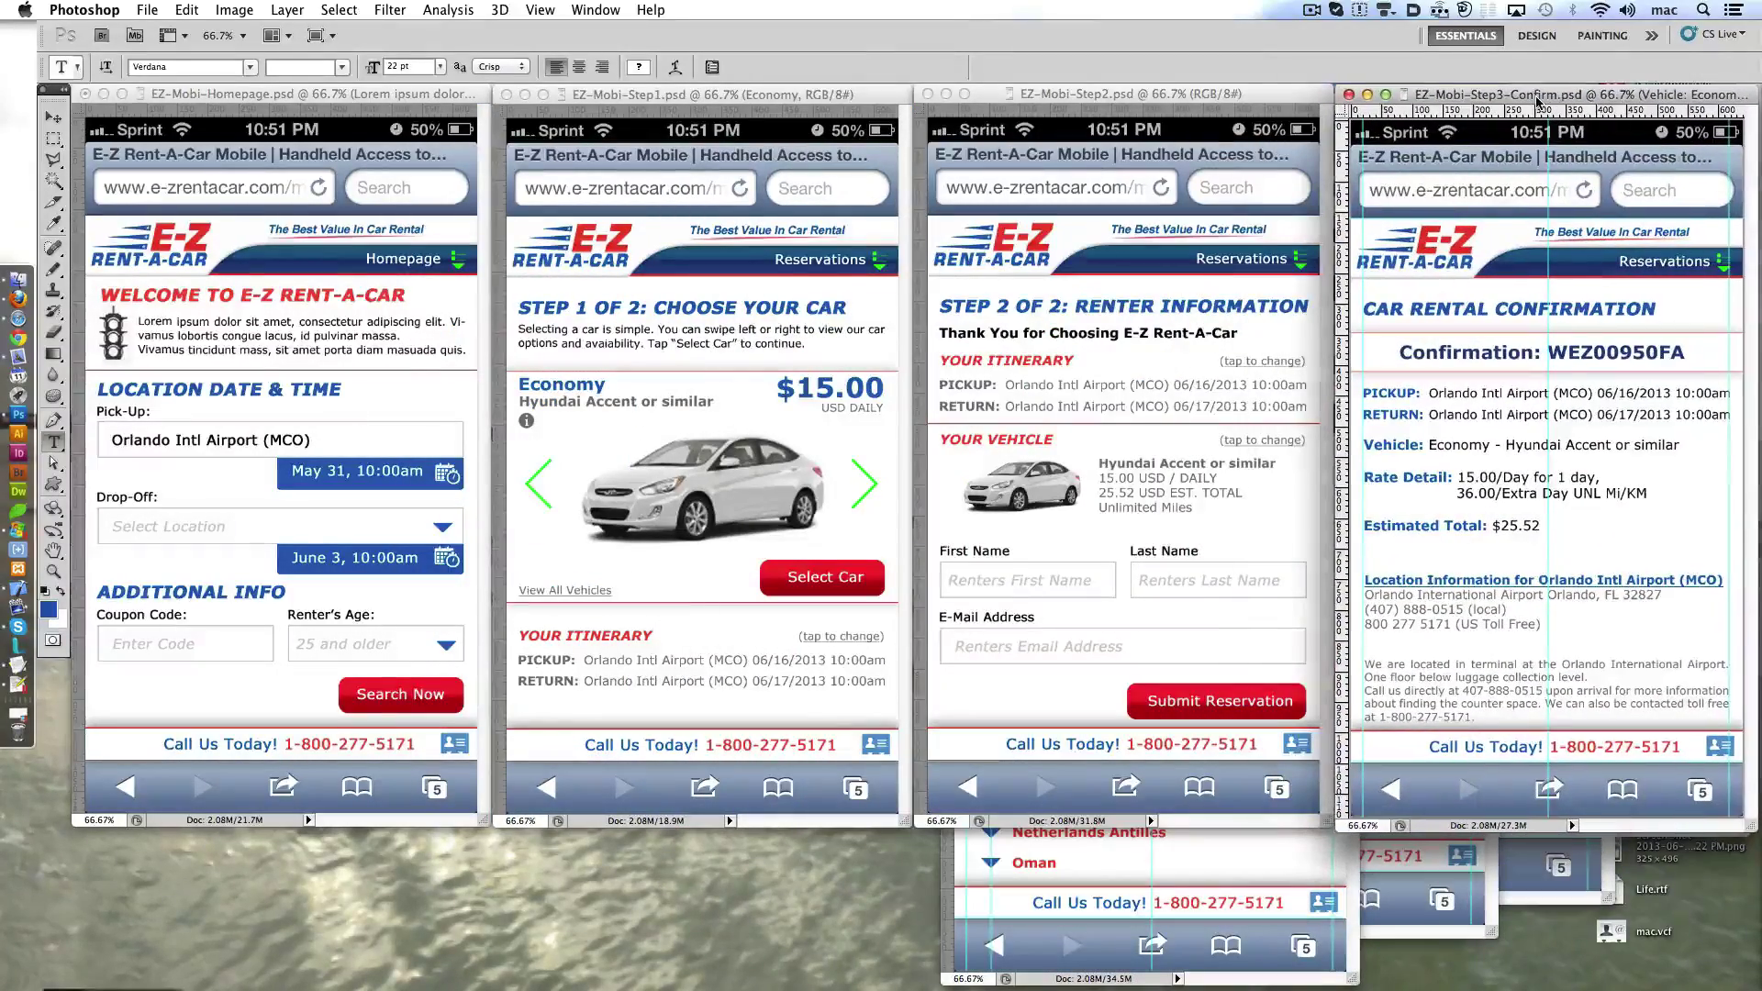
pyautogui.click(1281, 890)
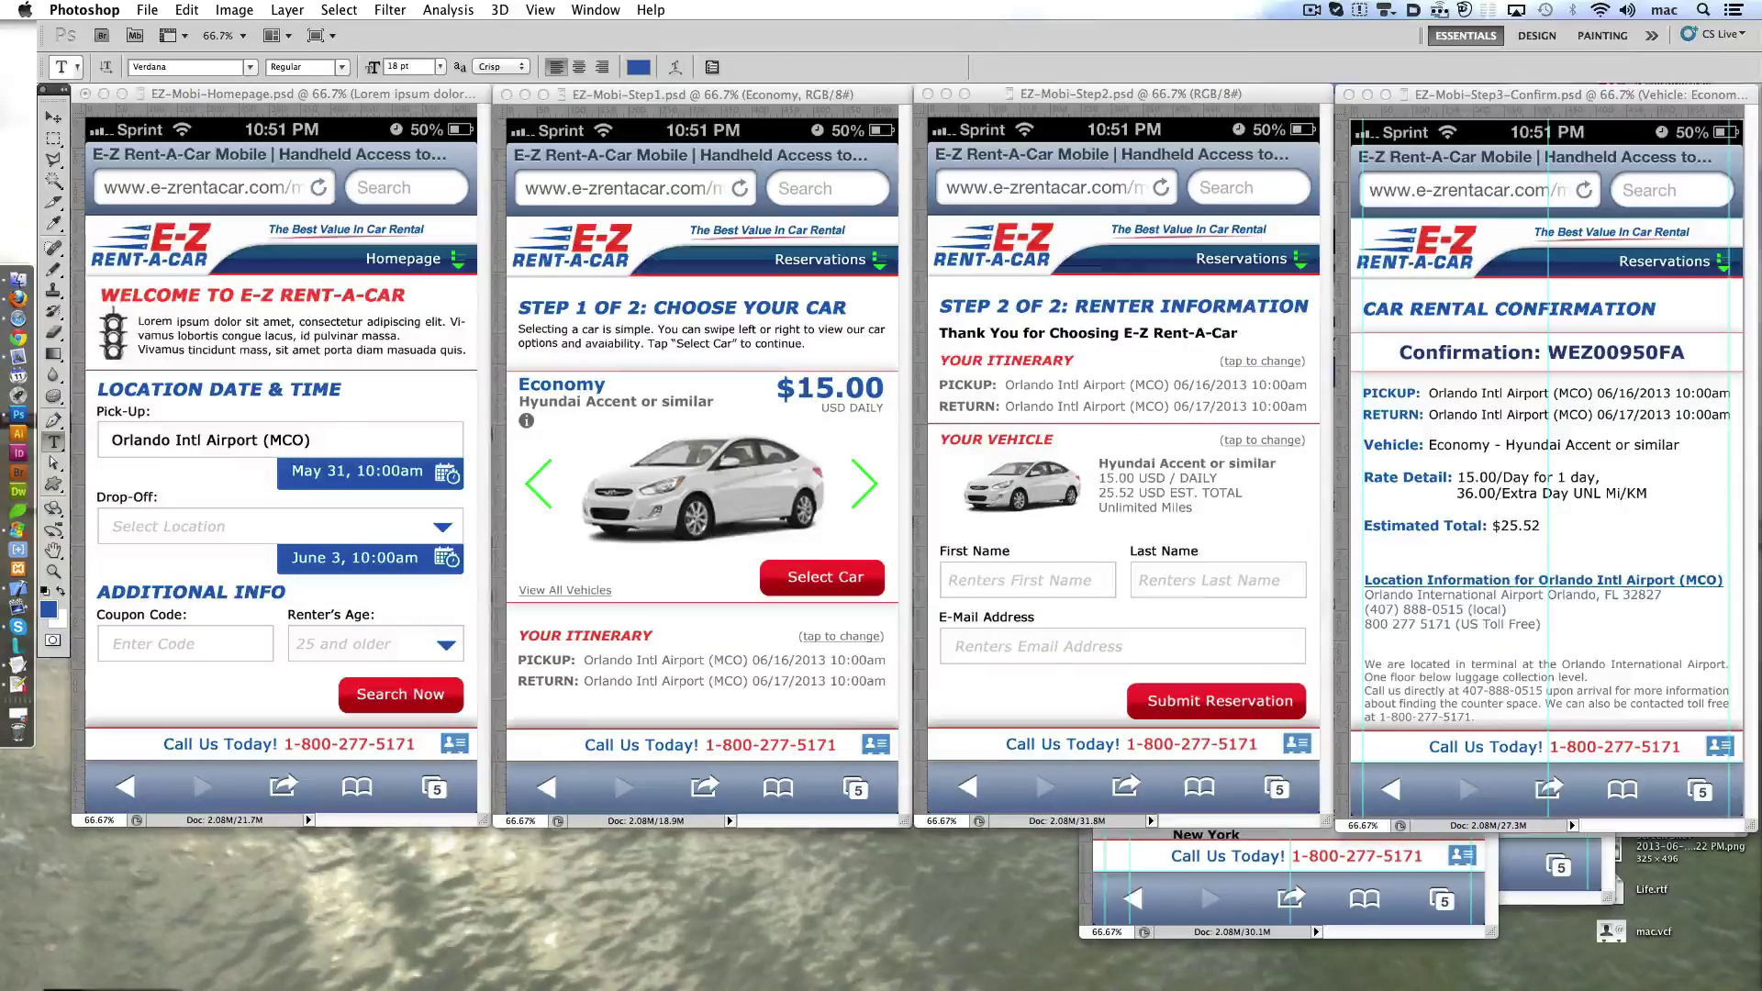
# - Cycle through the open documents with Ctrl+Tab back to the confirmation mockup
pyautogui.hotkey('ctrl', 'Tab')
pyautogui.hotkey('ctrl', 'Tab')
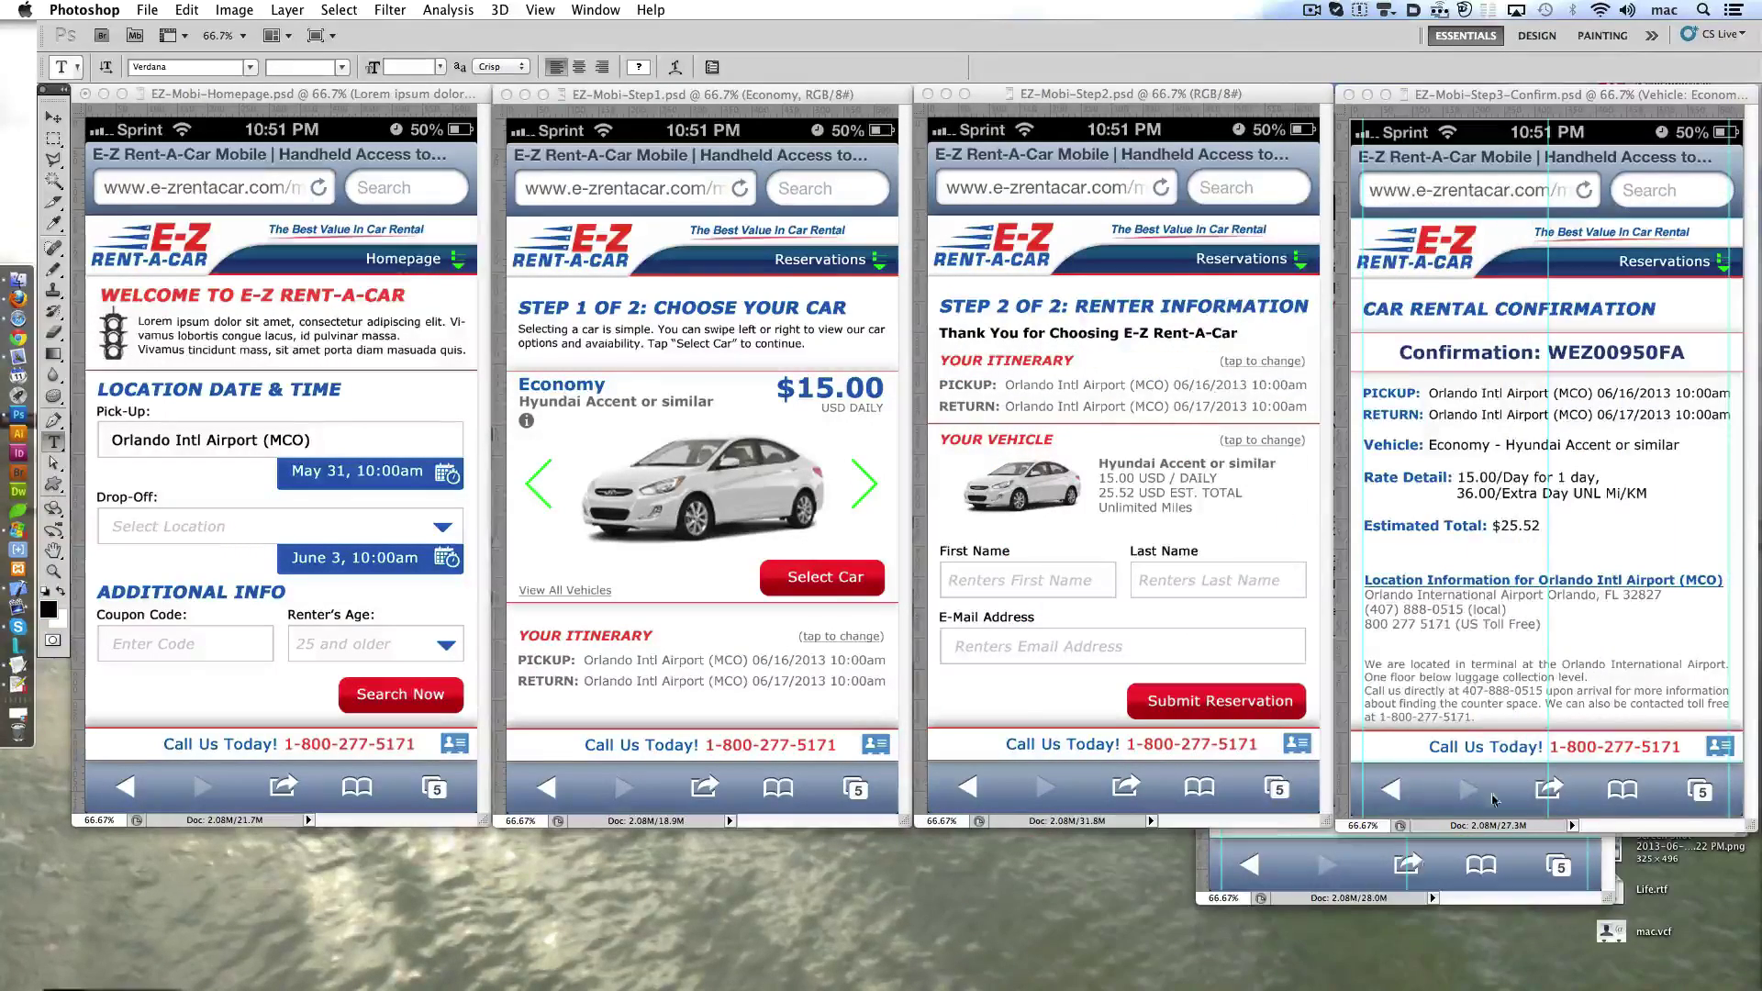
pyautogui.hotkey('ctrl', 'Tab')
pyautogui.hotkey('ctrl', 'Tab')
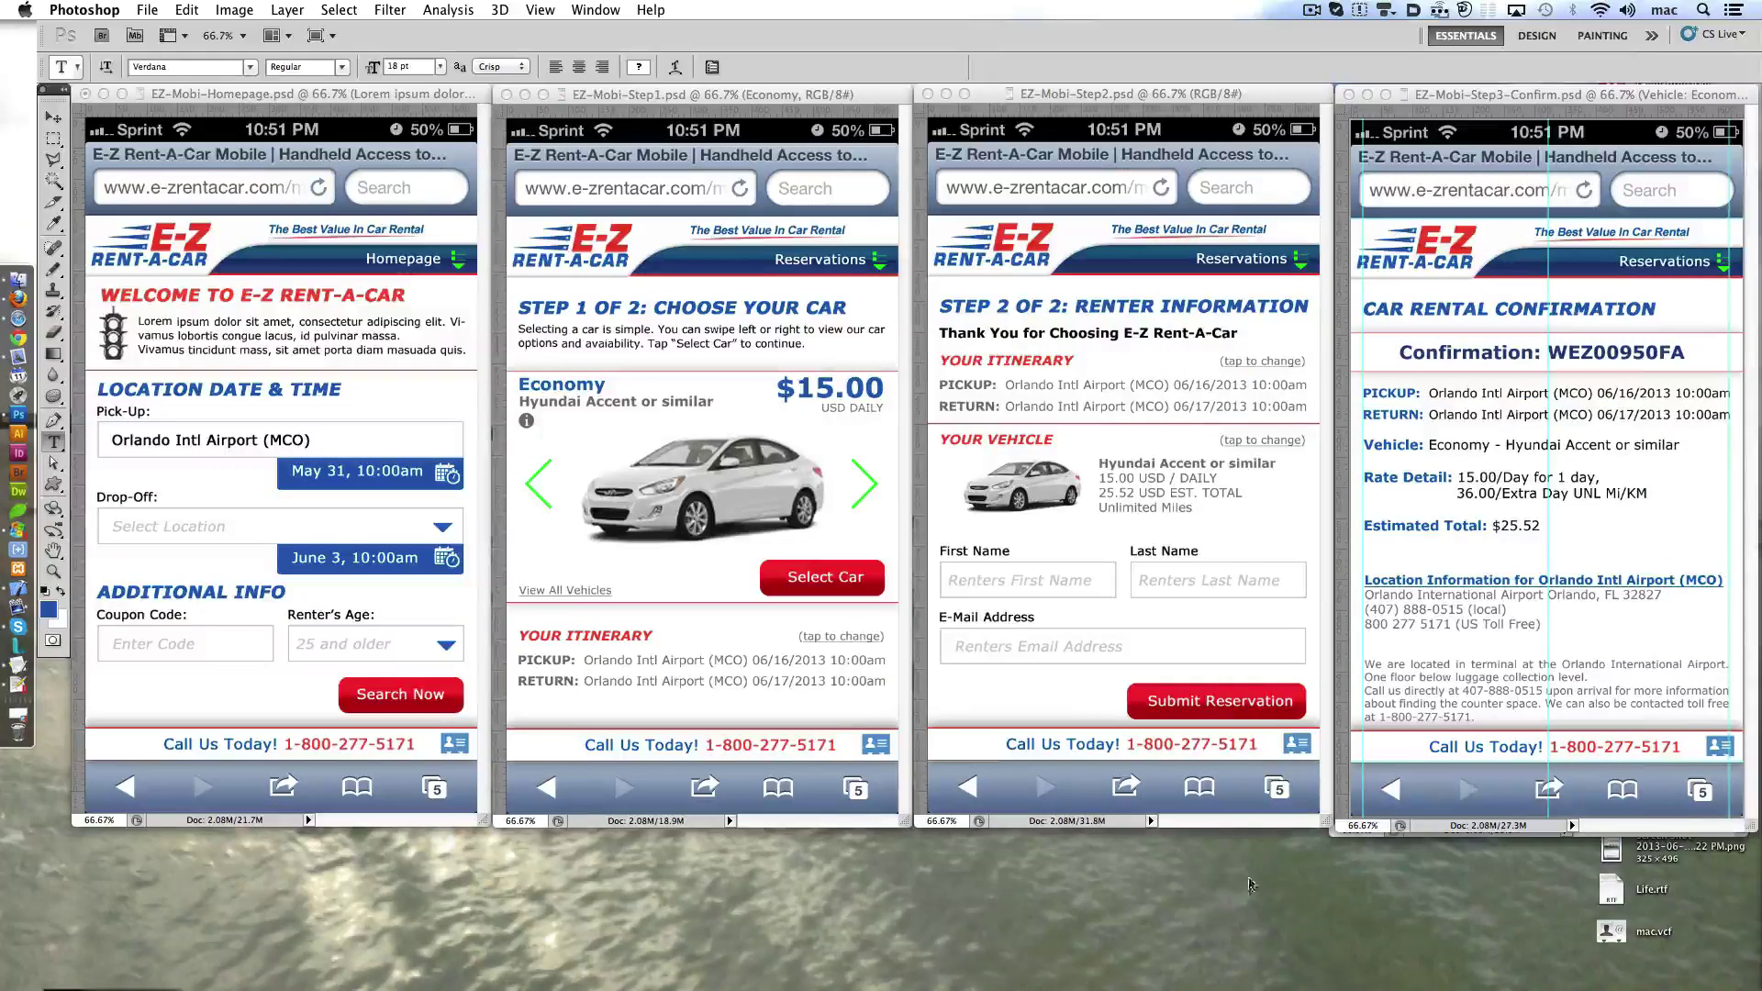
pyautogui.hotkey('ctrl', 'Tab')
pyautogui.hotkey('ctrl', 'Tab')
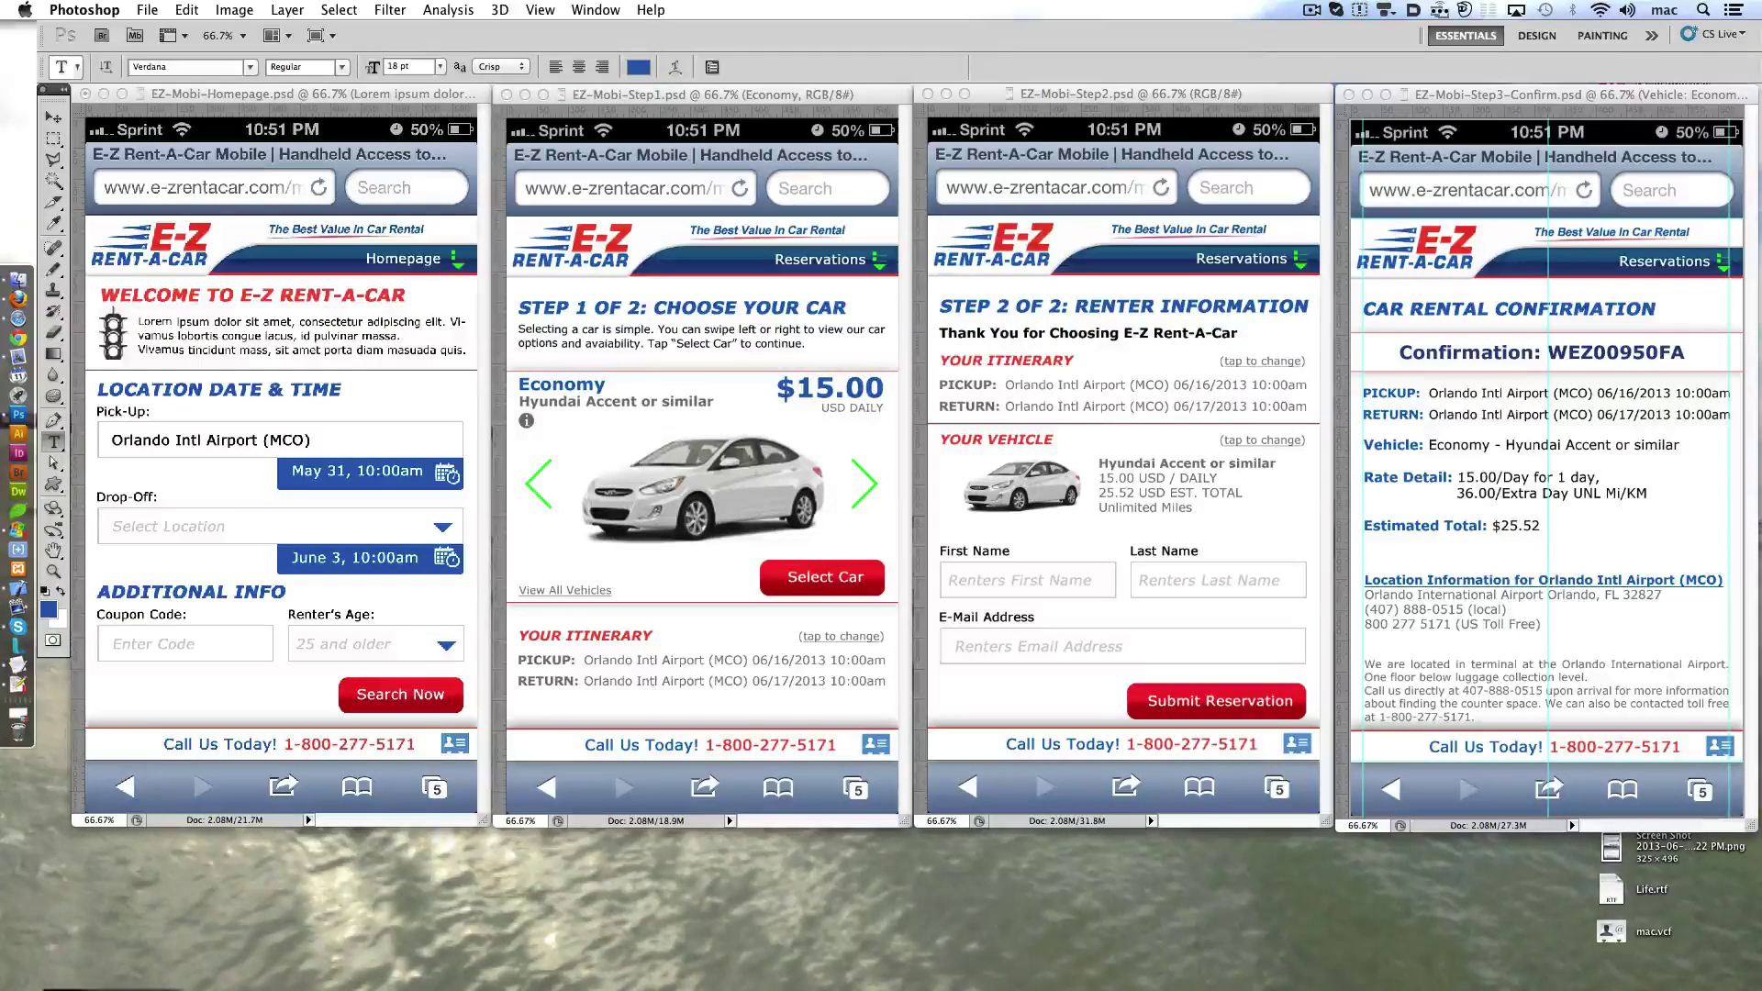
# - Bring up the Open dialog in column view and browse the EZ folder's subfolders
pyautogui.press('super+o')
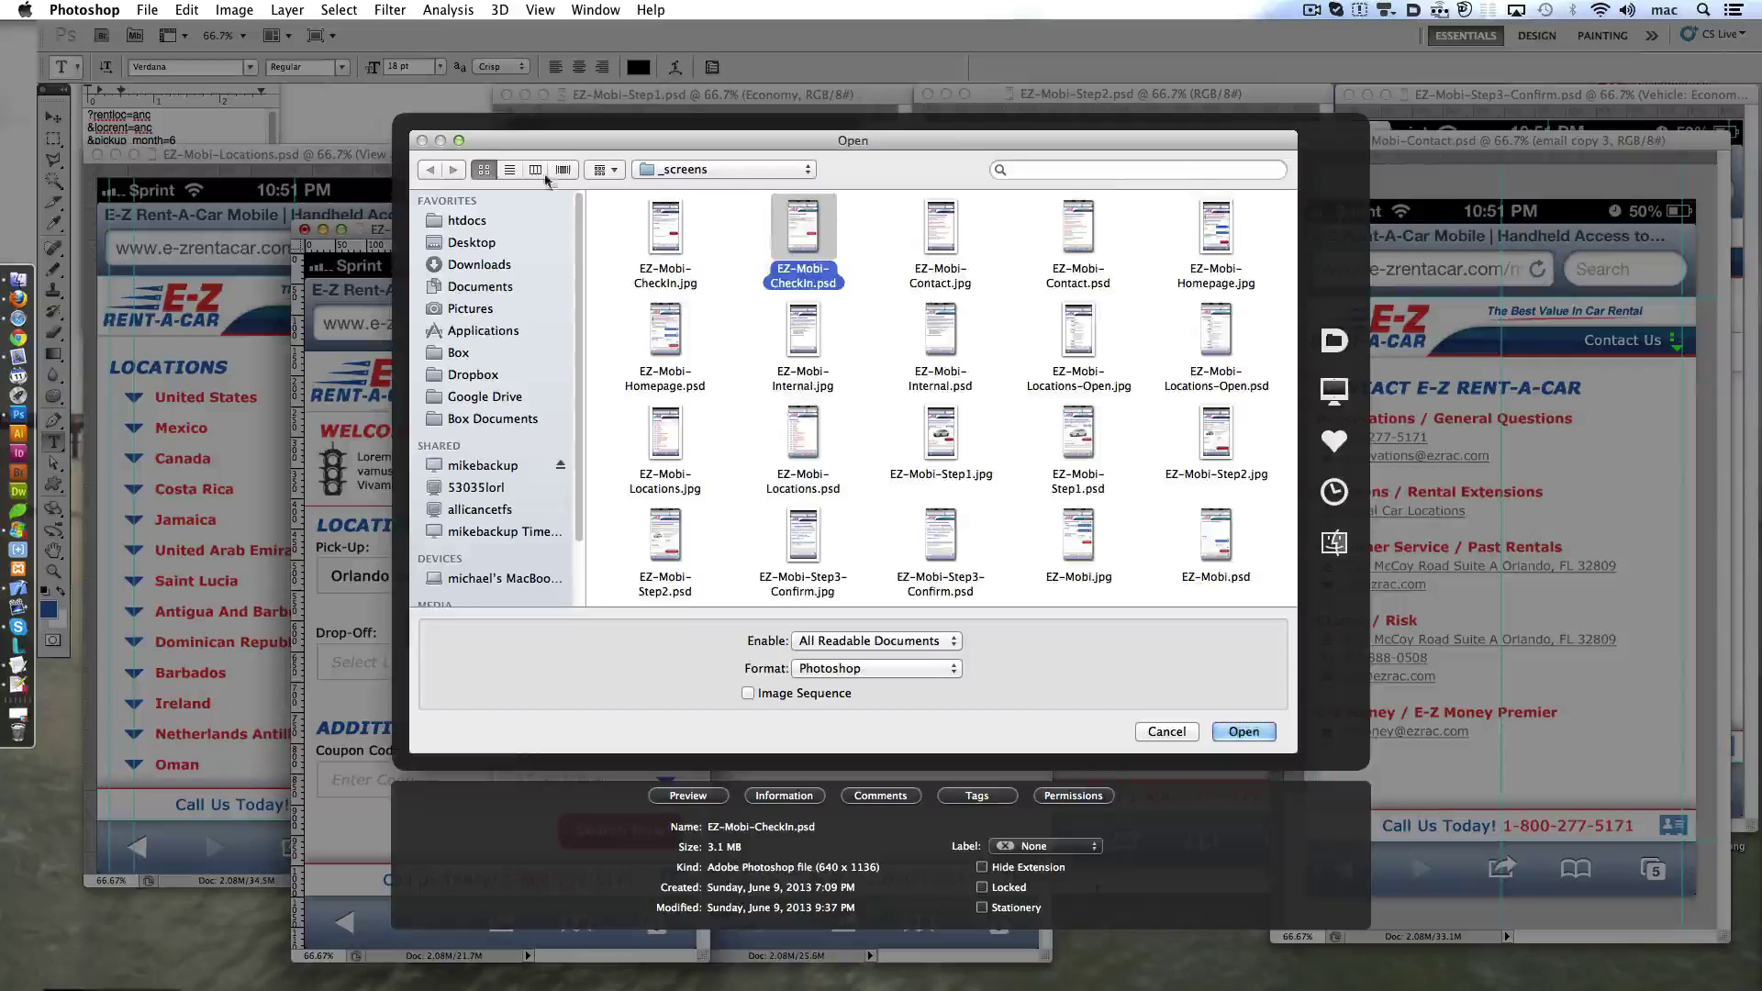
pyautogui.press('Up')
pyautogui.press('super+3')
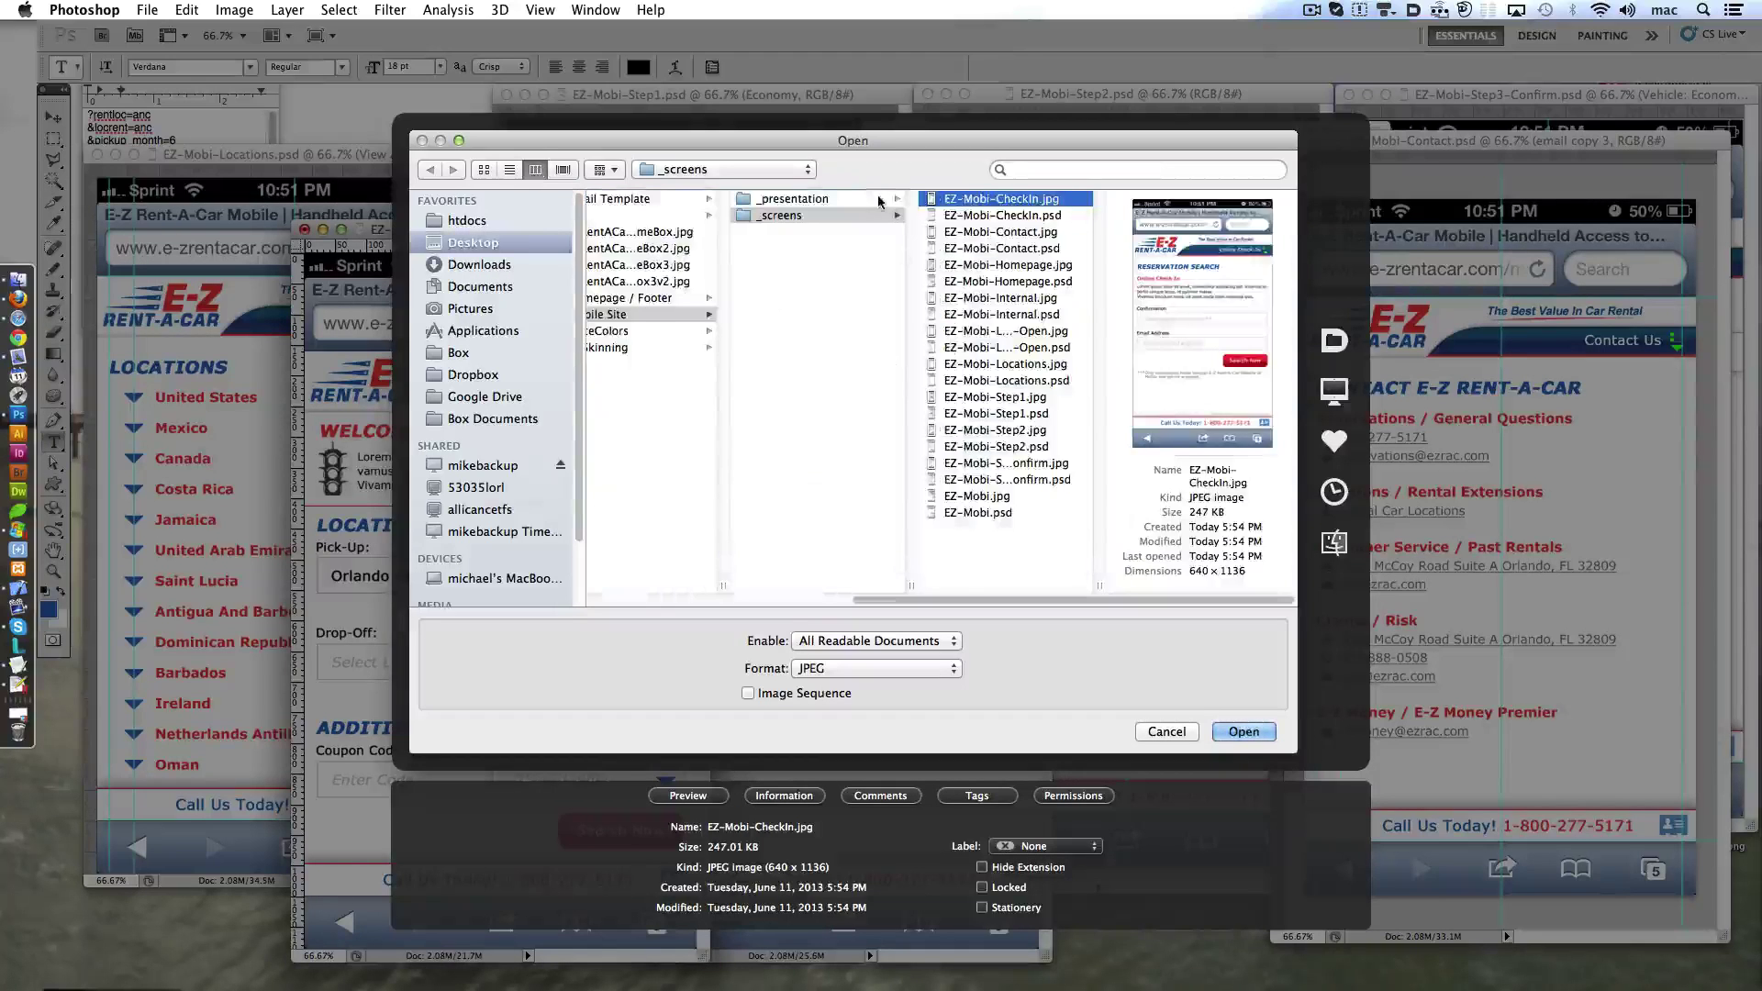
pyautogui.click(657, 218)
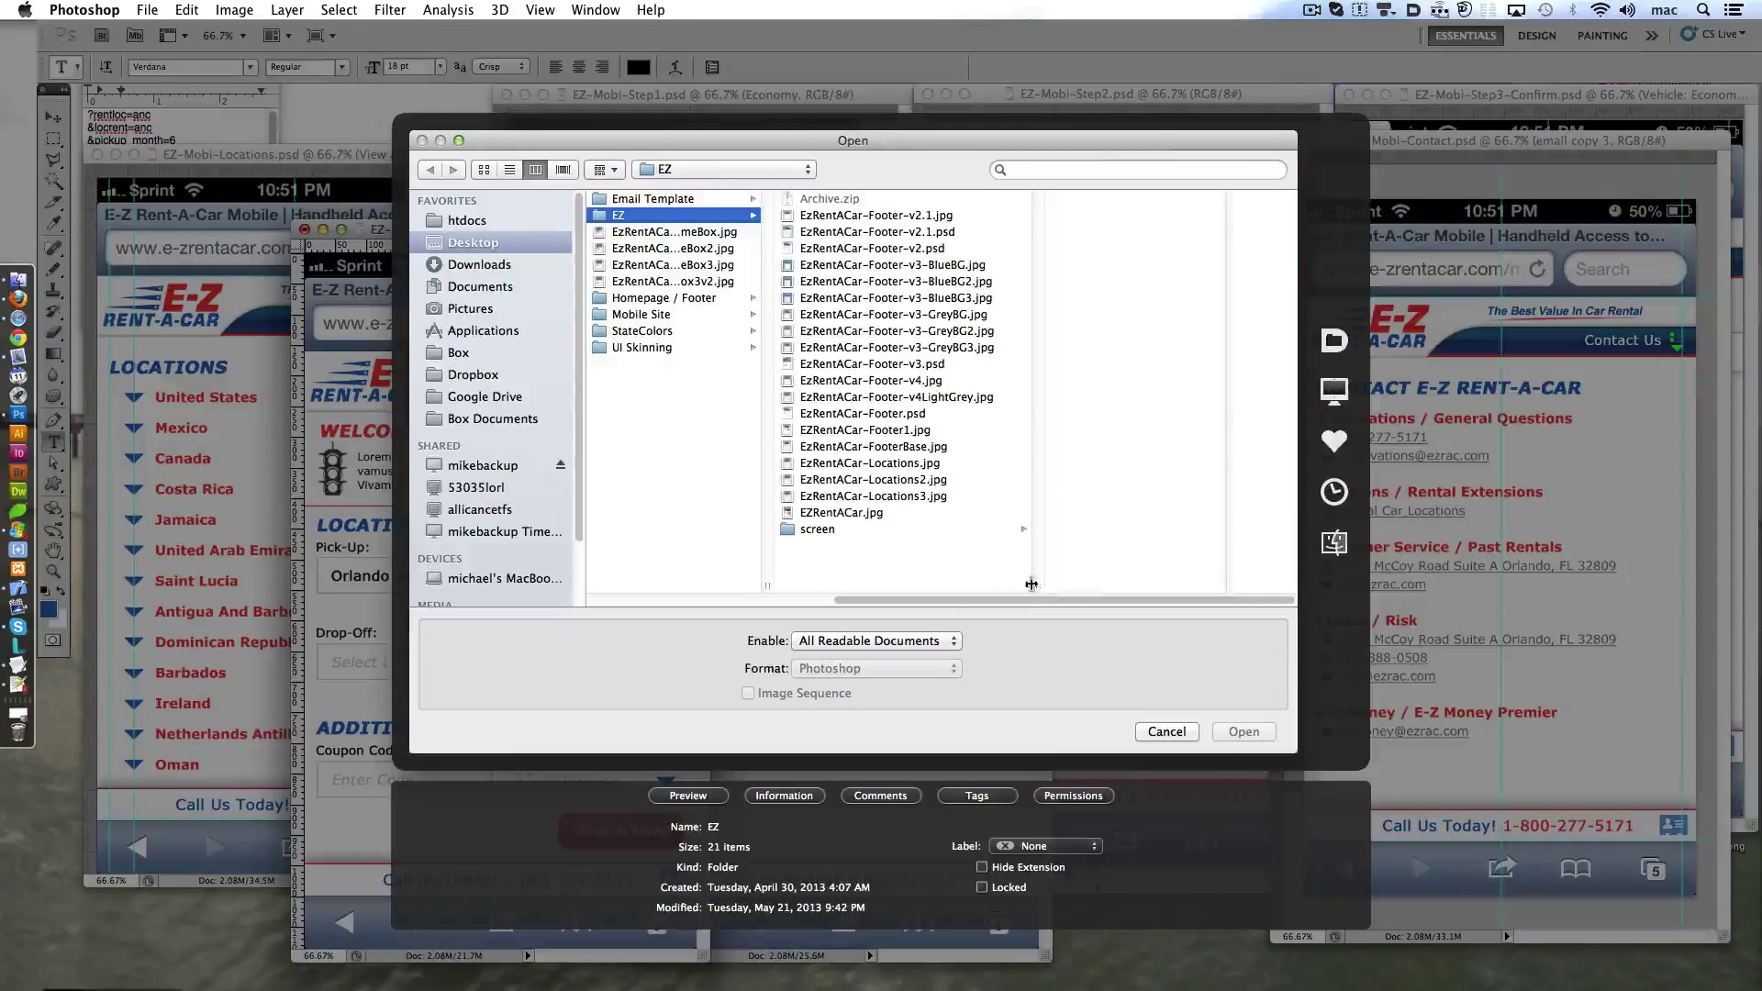
pyautogui.click(844, 531)
pyautogui.click(720, 232)
pyautogui.click(714, 265)
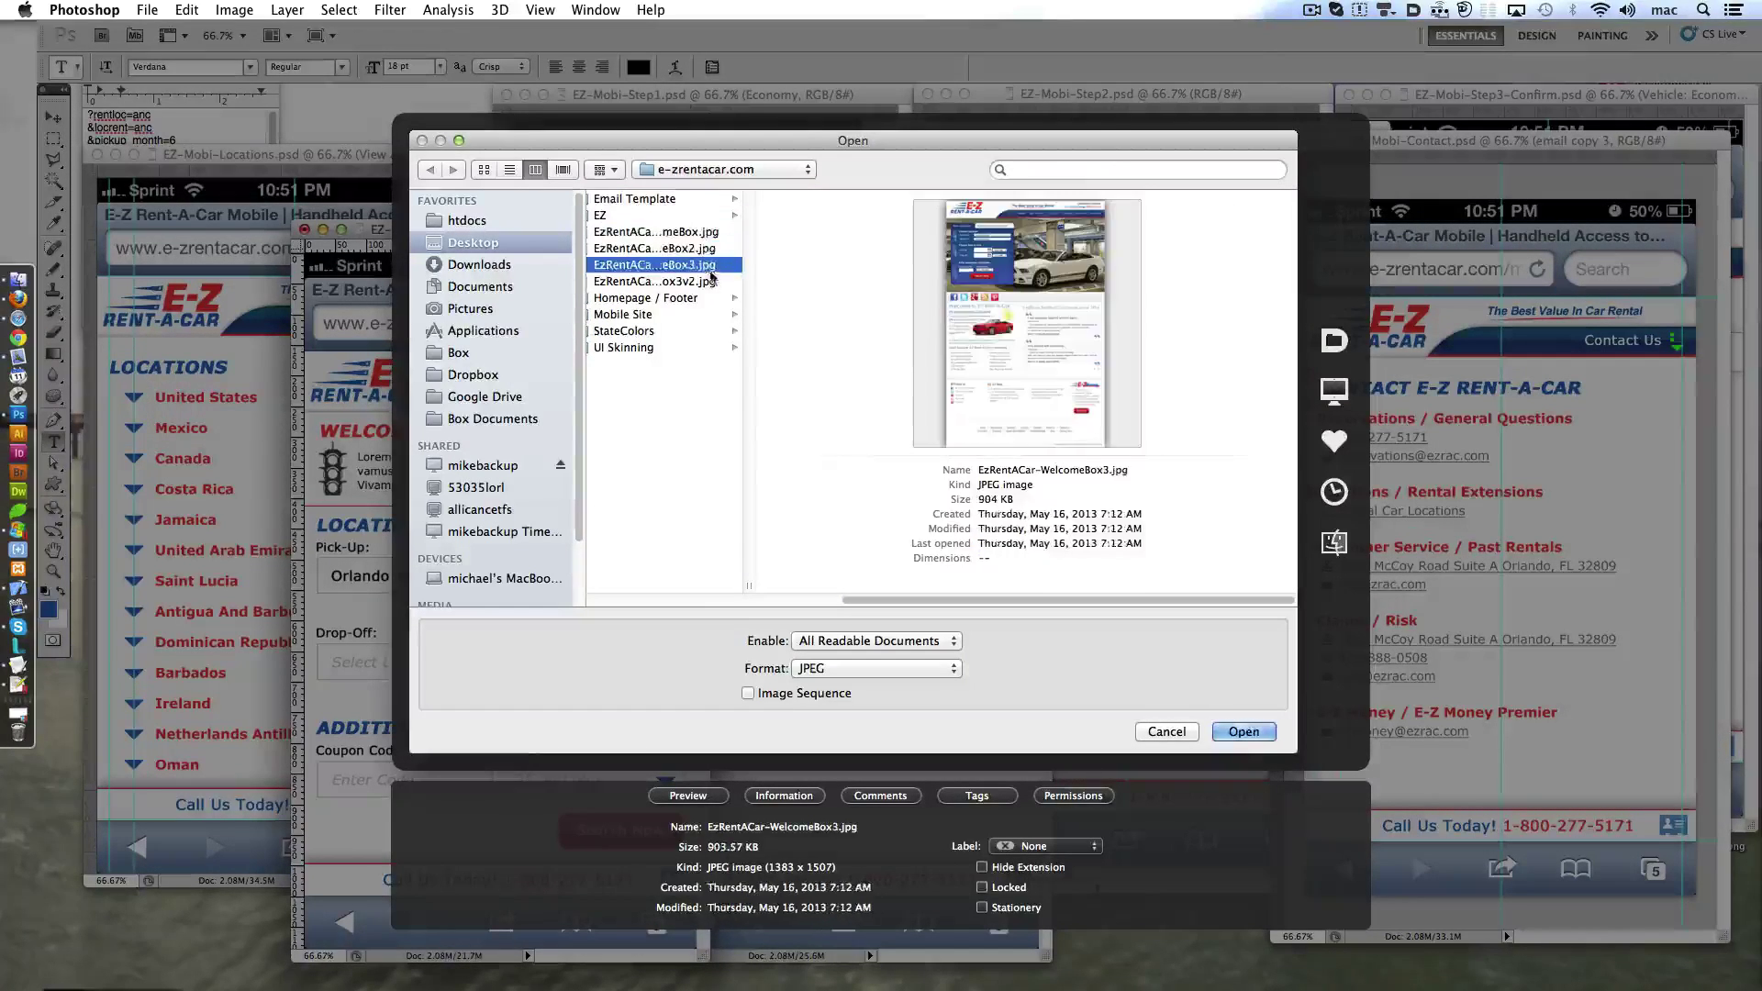
pyautogui.click(675, 299)
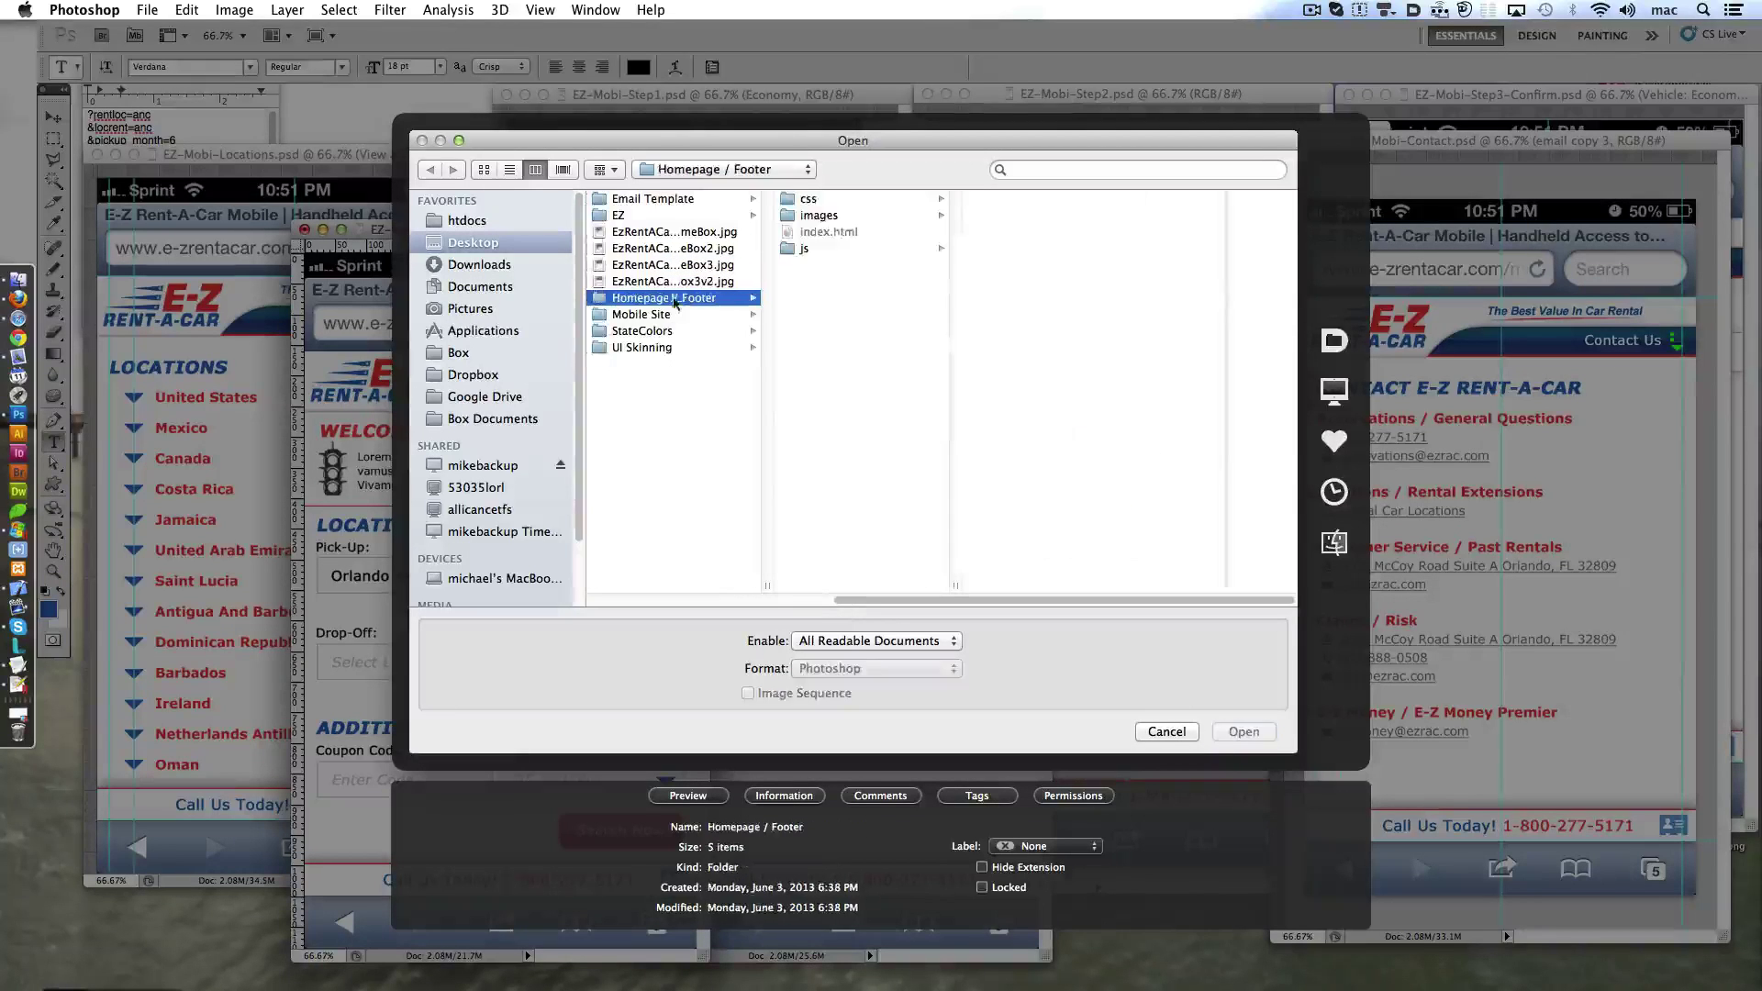
pyautogui.click(705, 348)
# - Return to the EZ folder, widen the file column, and open EzRentACar-Footer-v3.psd
pyautogui.click(823, 328)
pyautogui.click(725, 331)
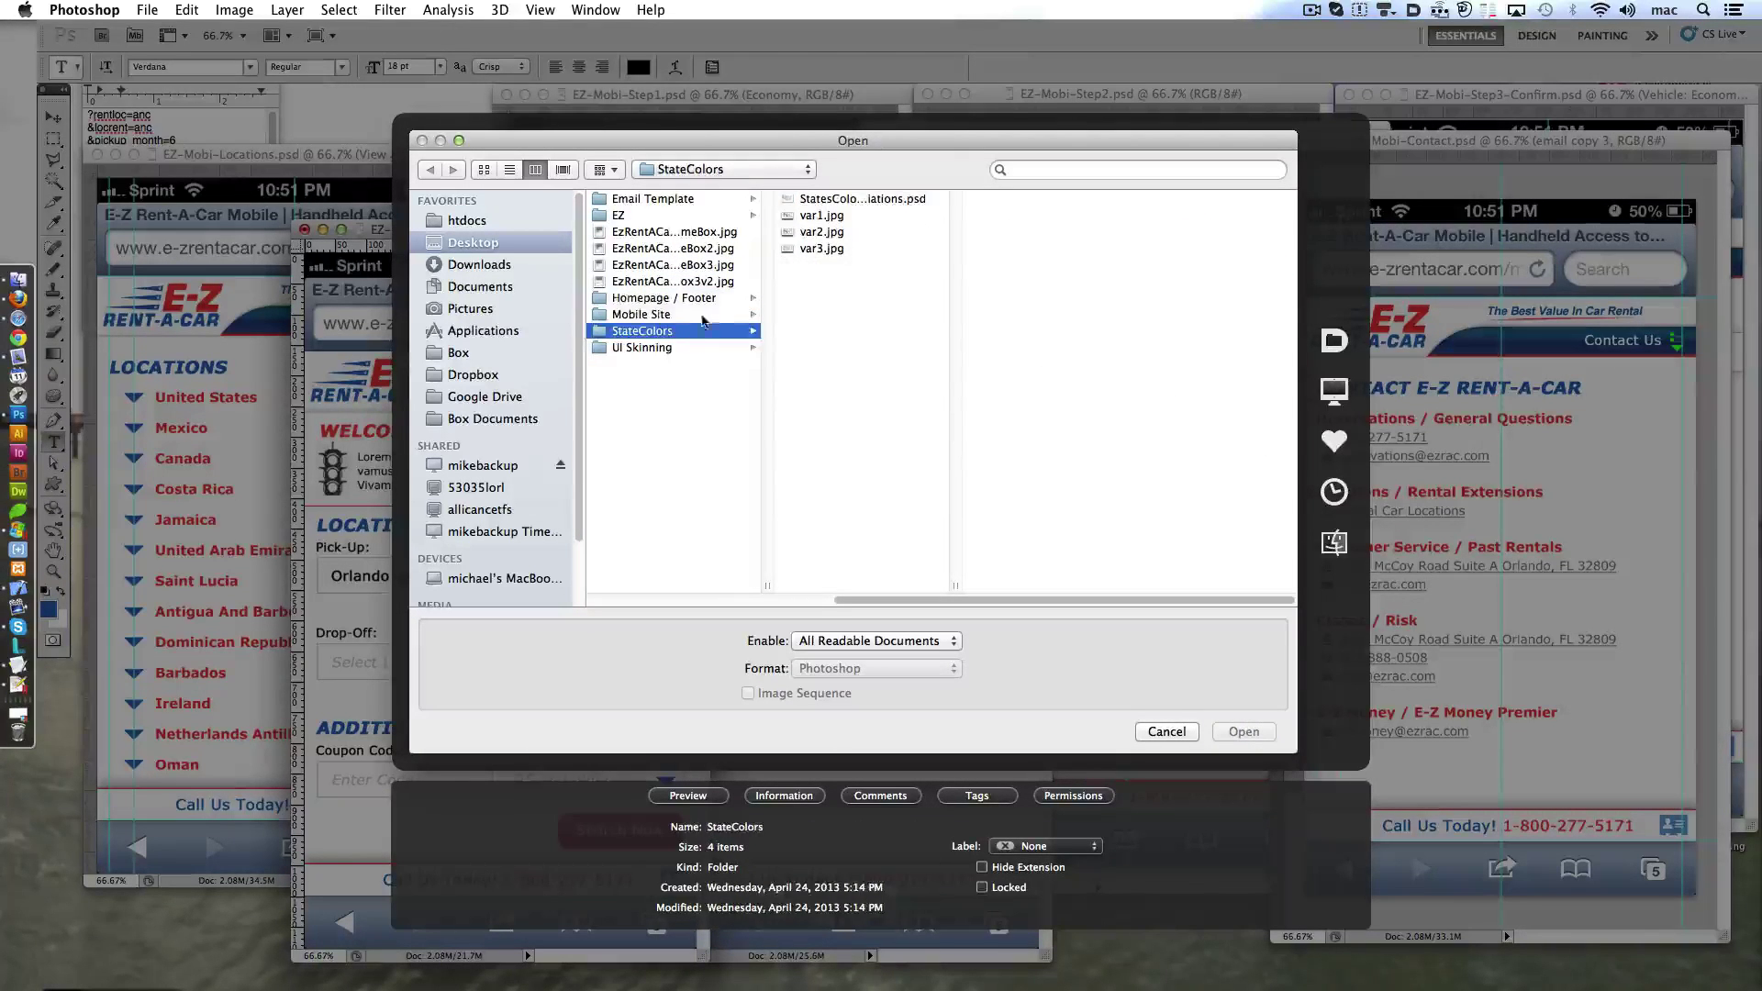
pyautogui.click(739, 298)
pyautogui.click(695, 217)
pyautogui.click(909, 414)
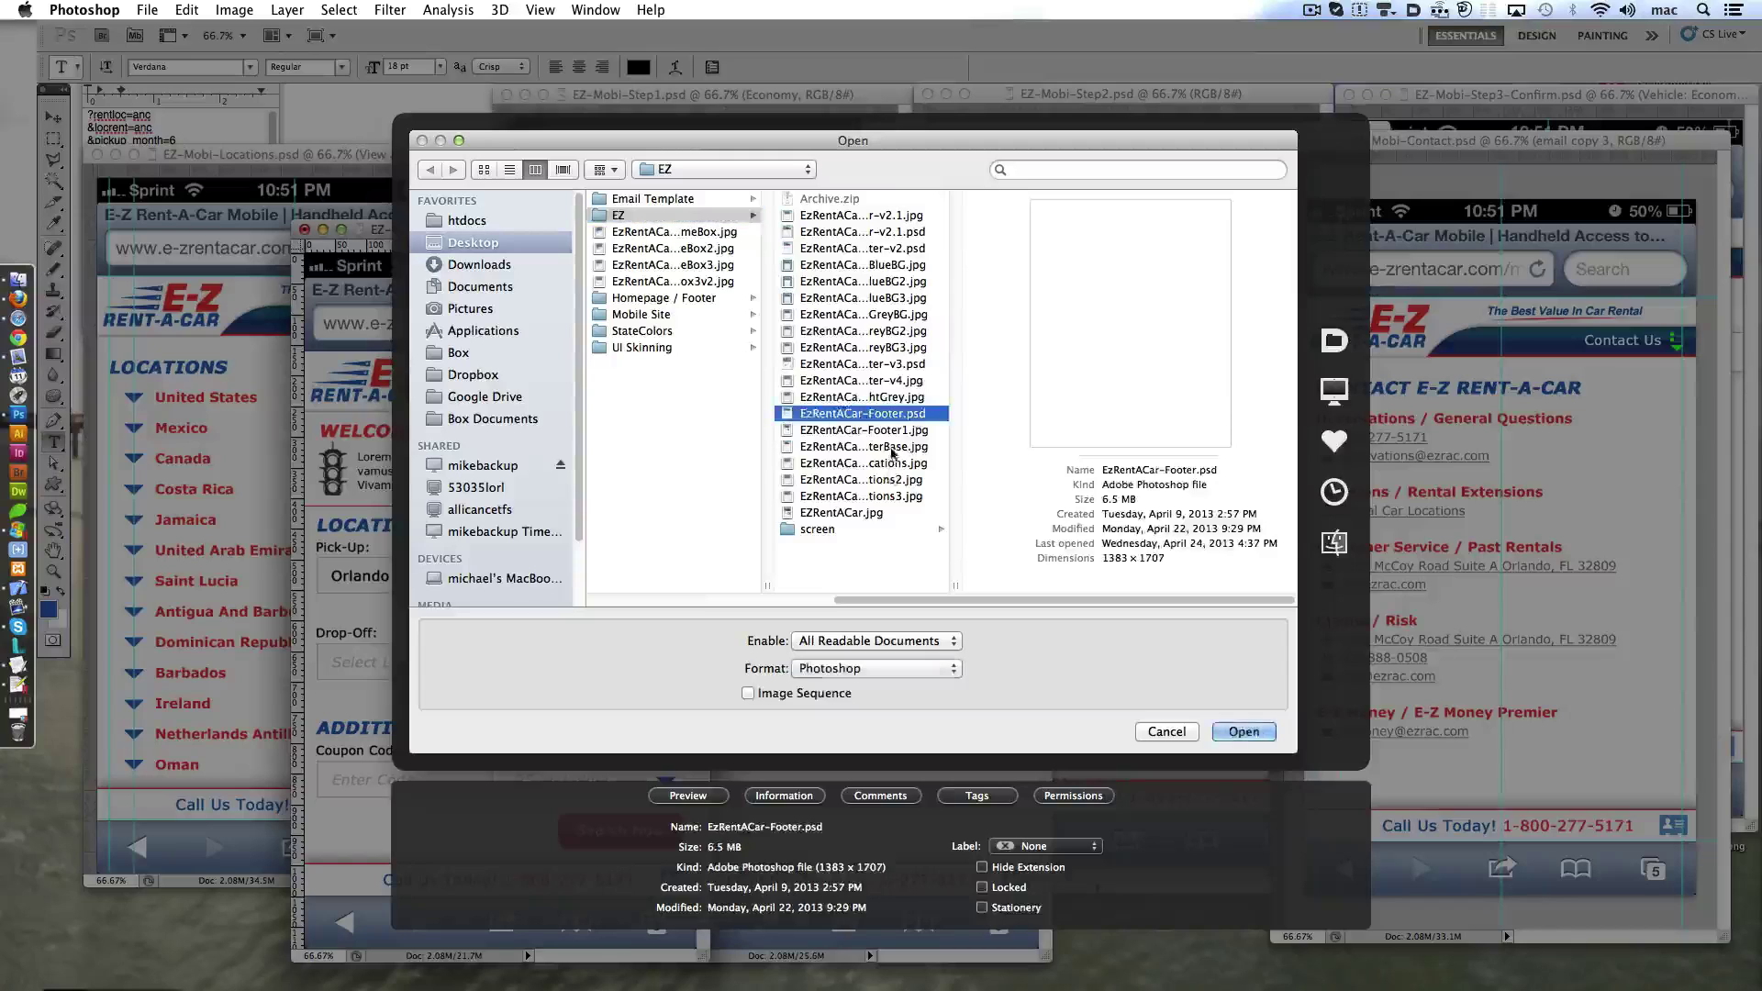
pyautogui.moveTo(955, 586); pyautogui.dragTo(1076, 579)
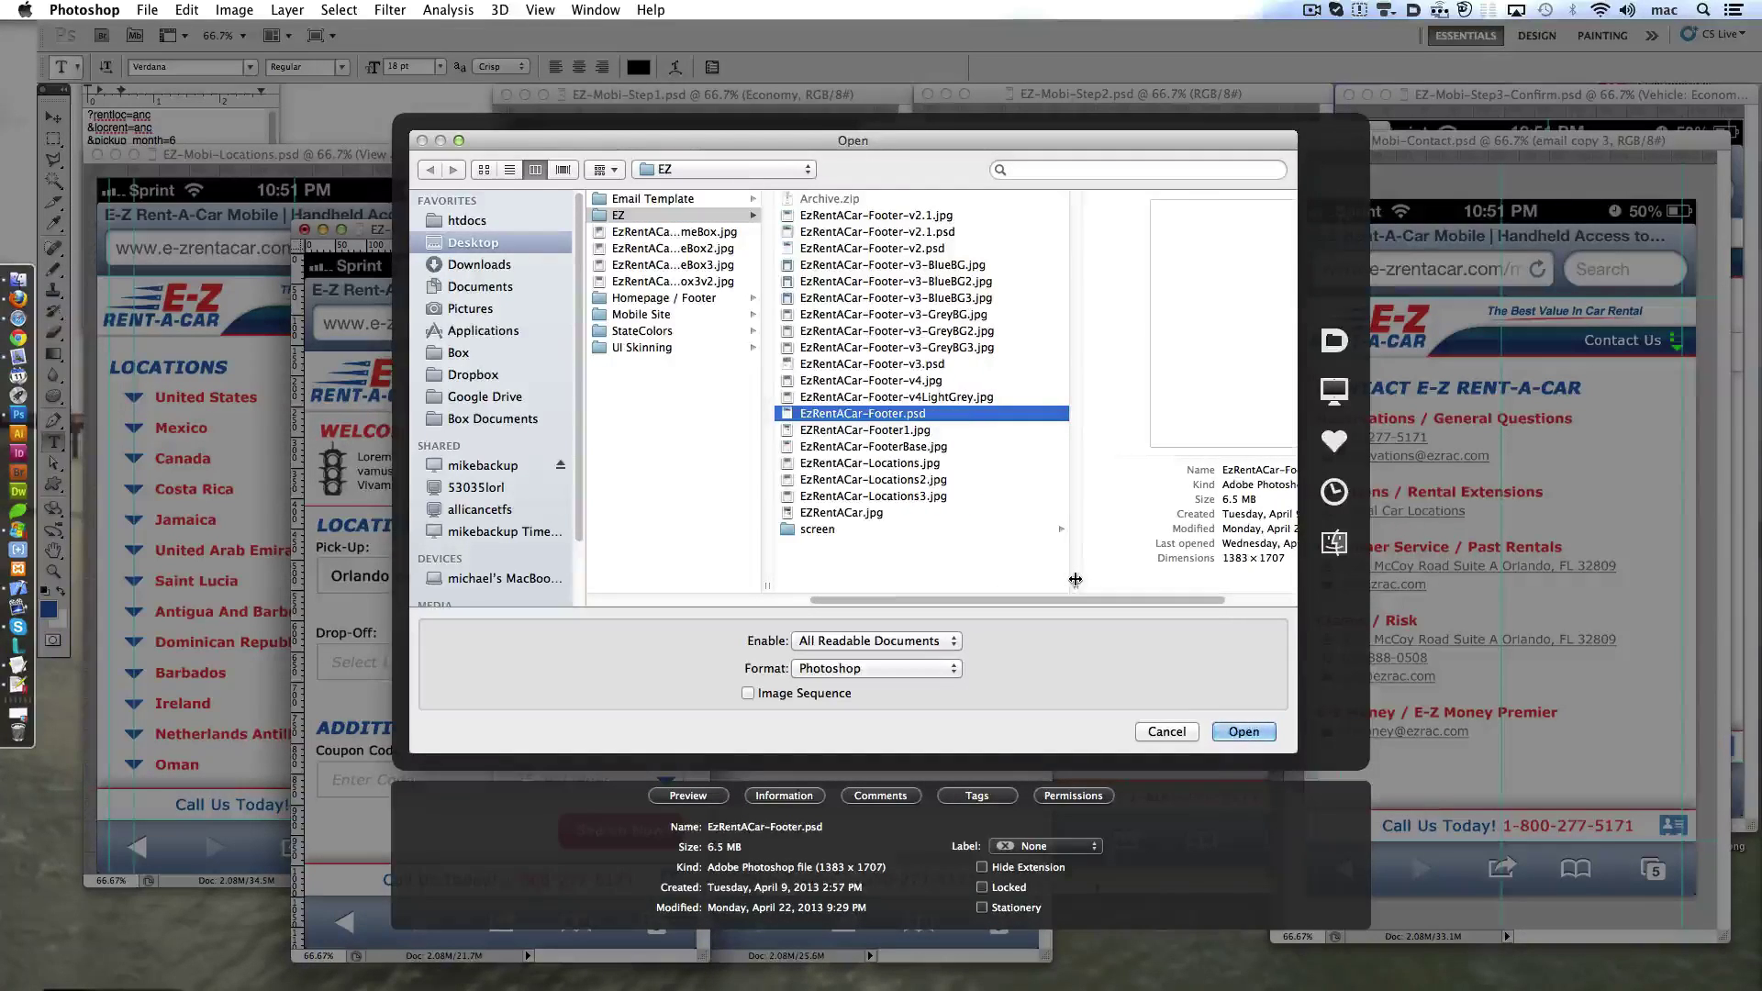
pyautogui.doubleClick(915, 364)
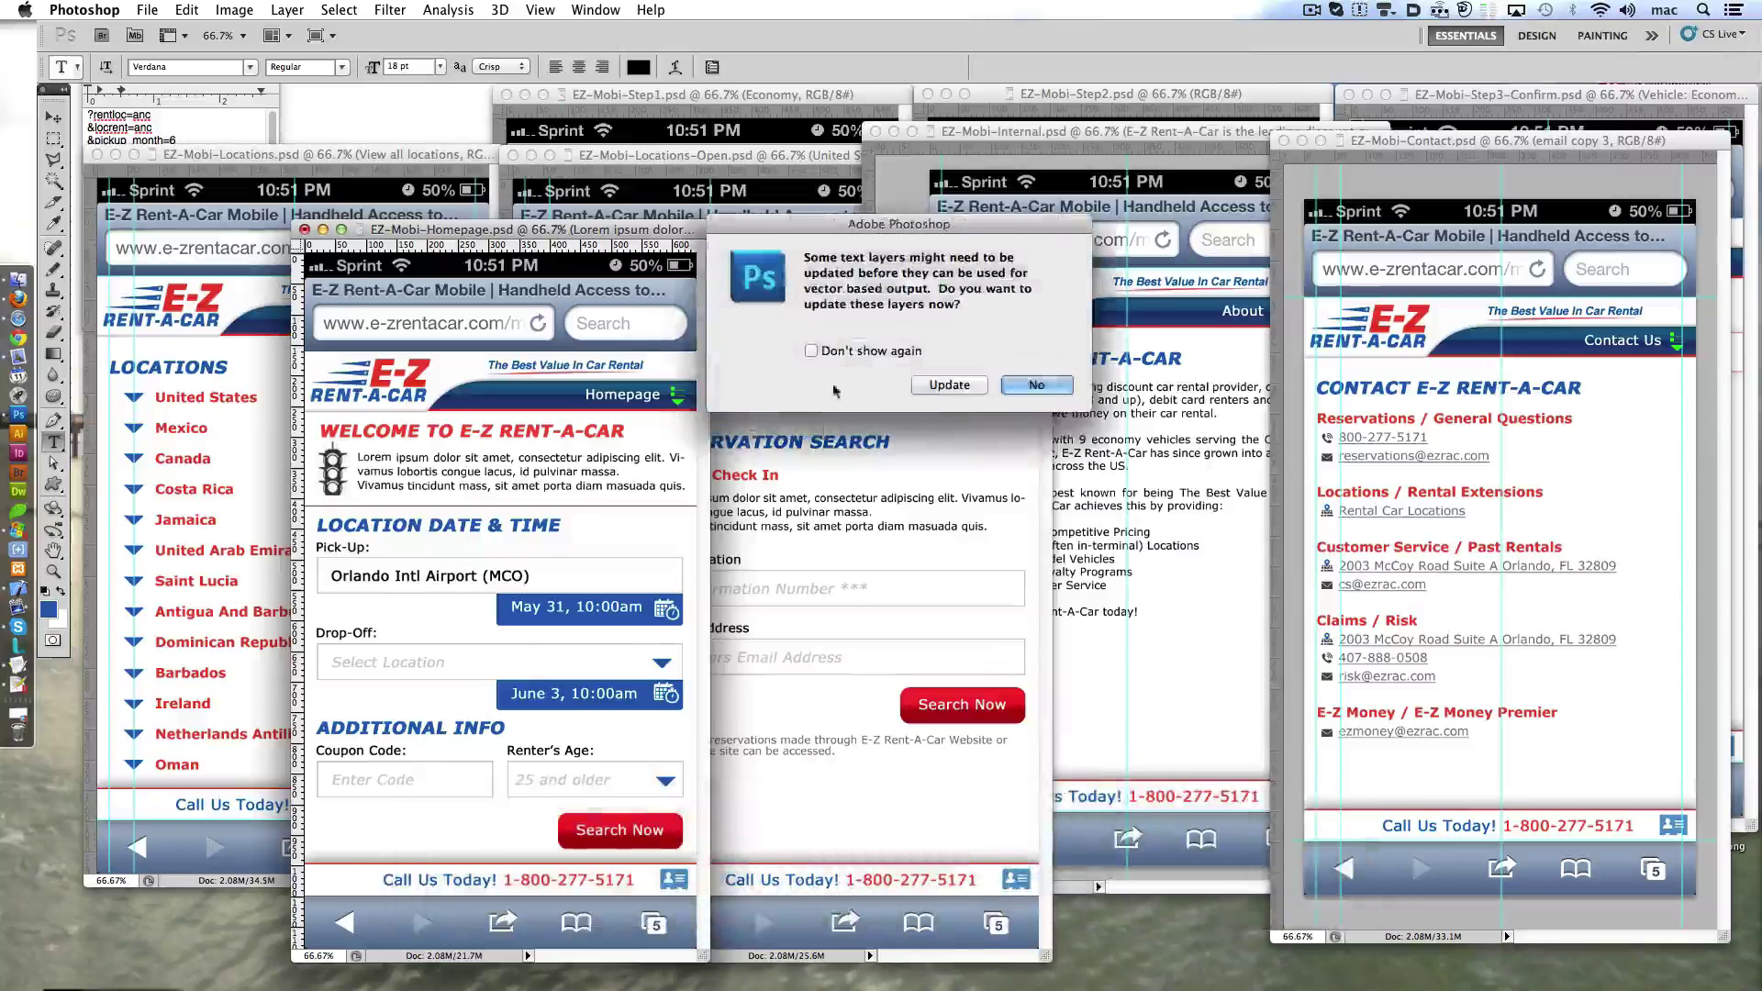
# - Drag the red convertible layers from the floated footer window into the homepage, beside the welcome text
pyautogui.press('Return')
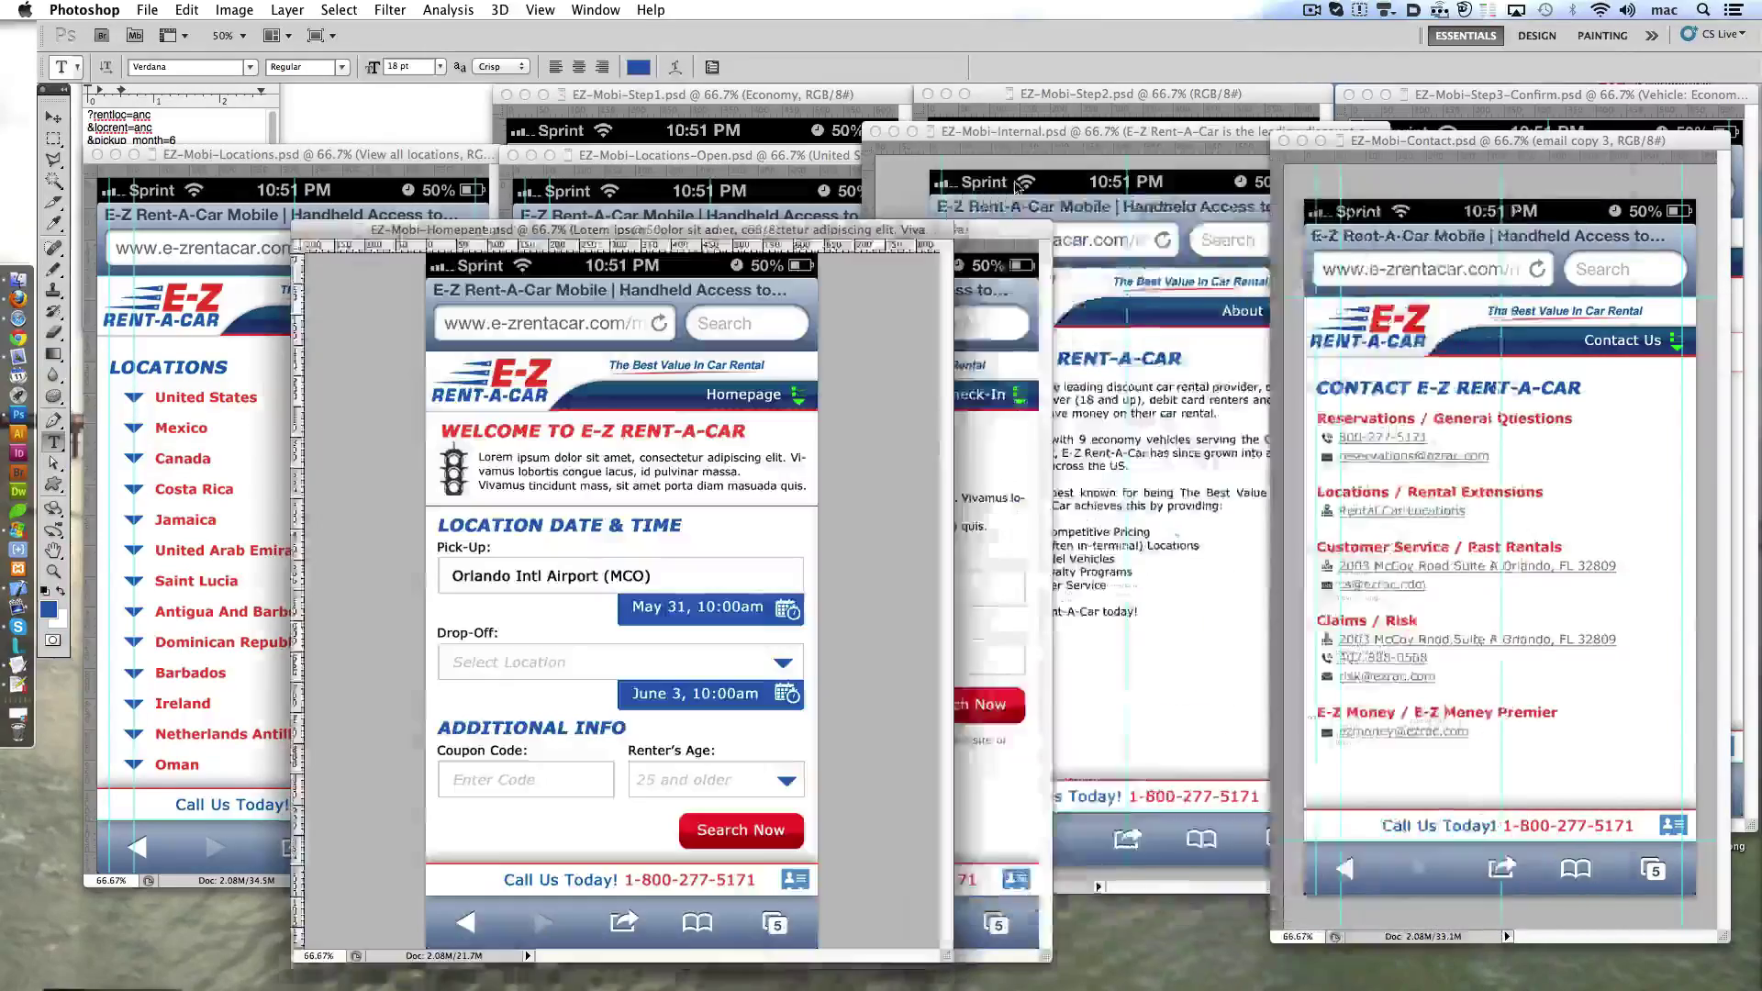
pyautogui.moveTo(698, 248); pyautogui.dragTo(1018, 166)
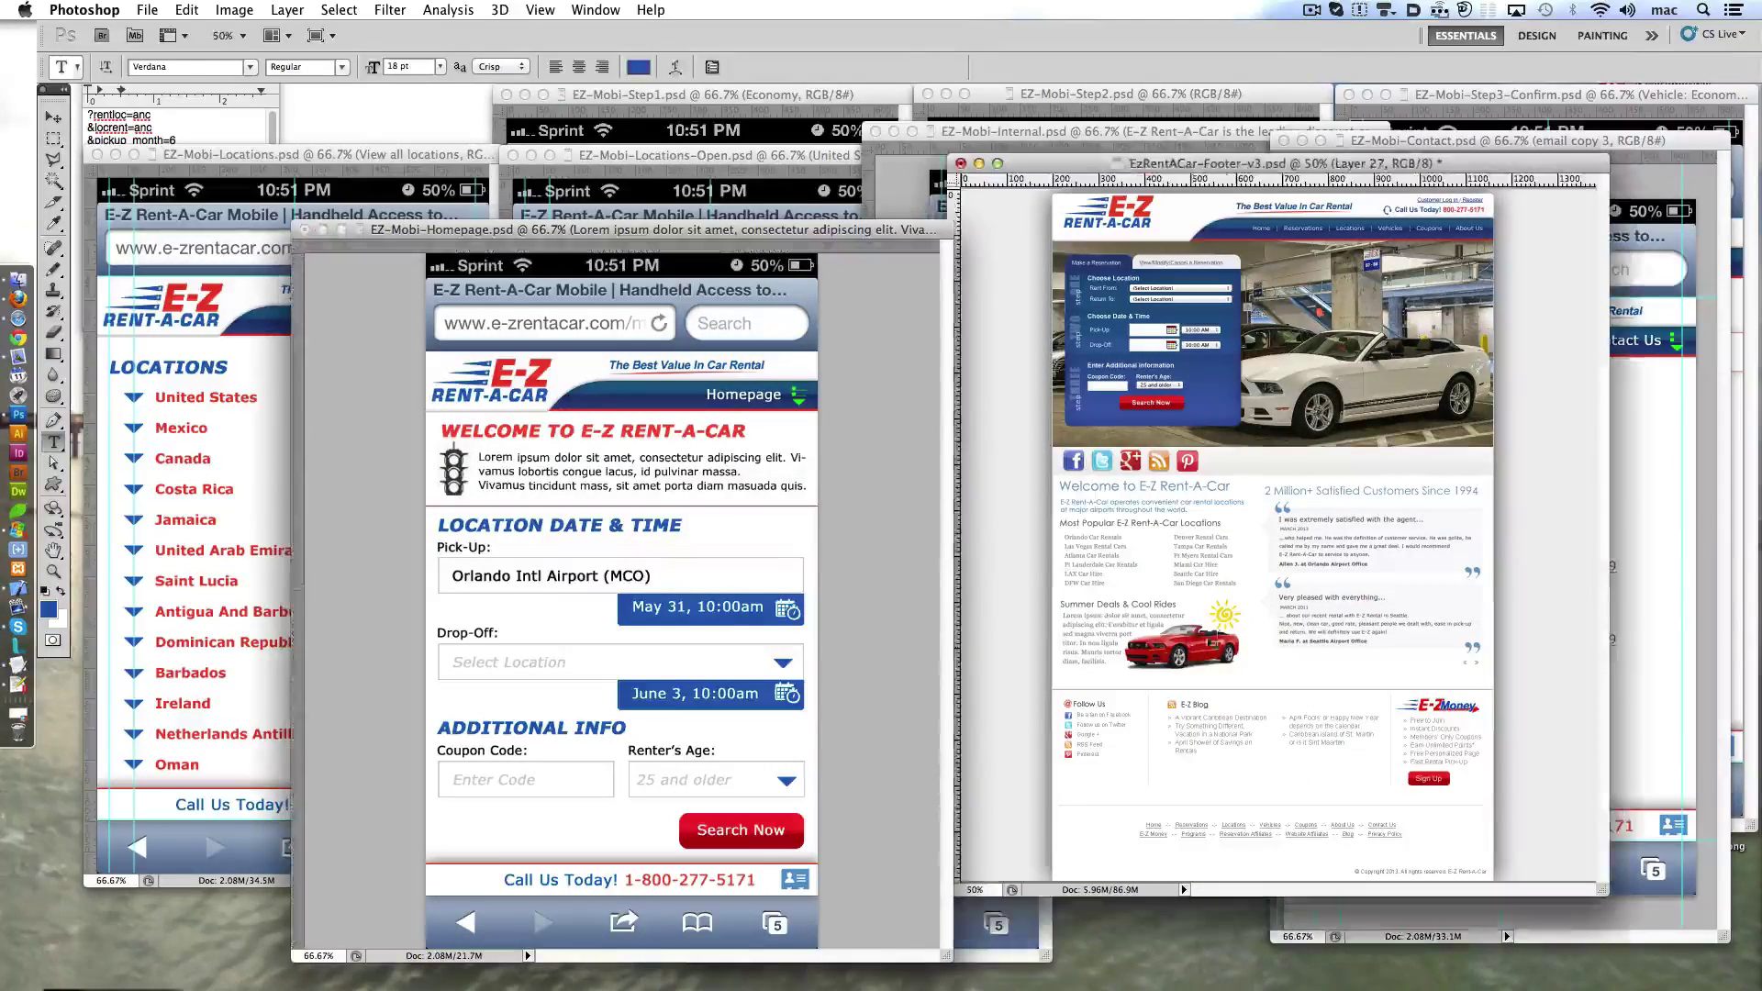
pyautogui.moveTo(1184, 642); pyautogui.dragTo(625, 528)
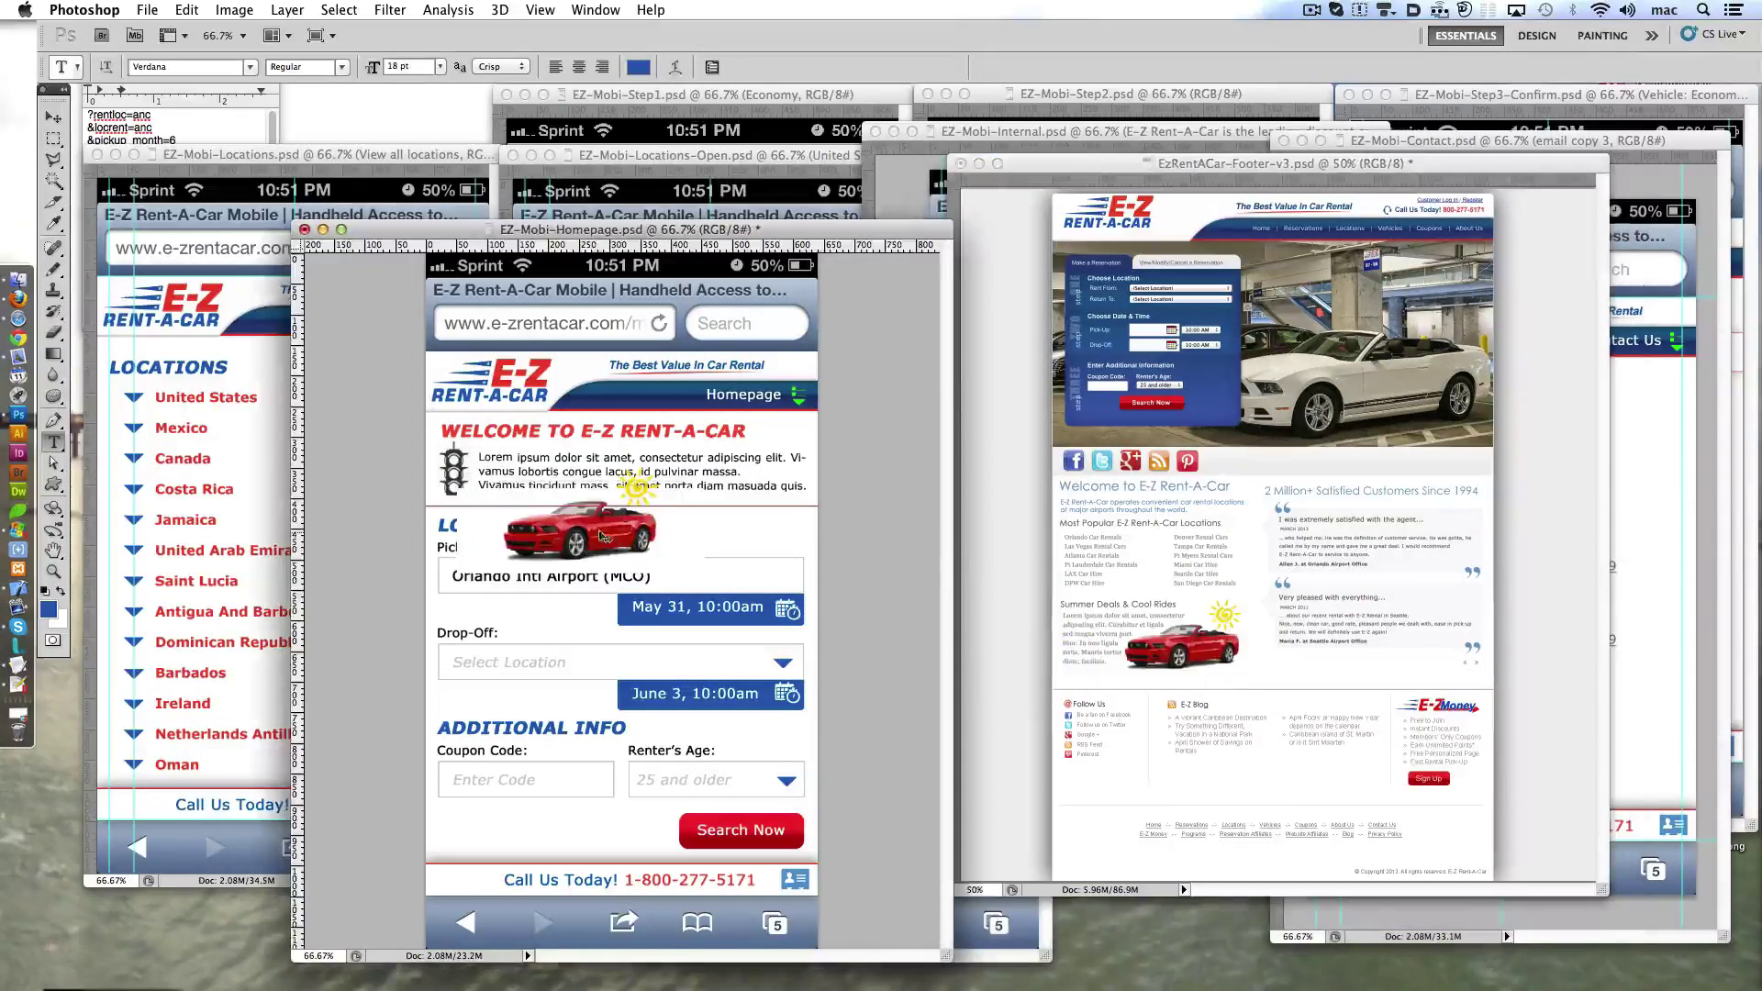
pyautogui.moveTo(601, 537); pyautogui.dragTo(791, 468)
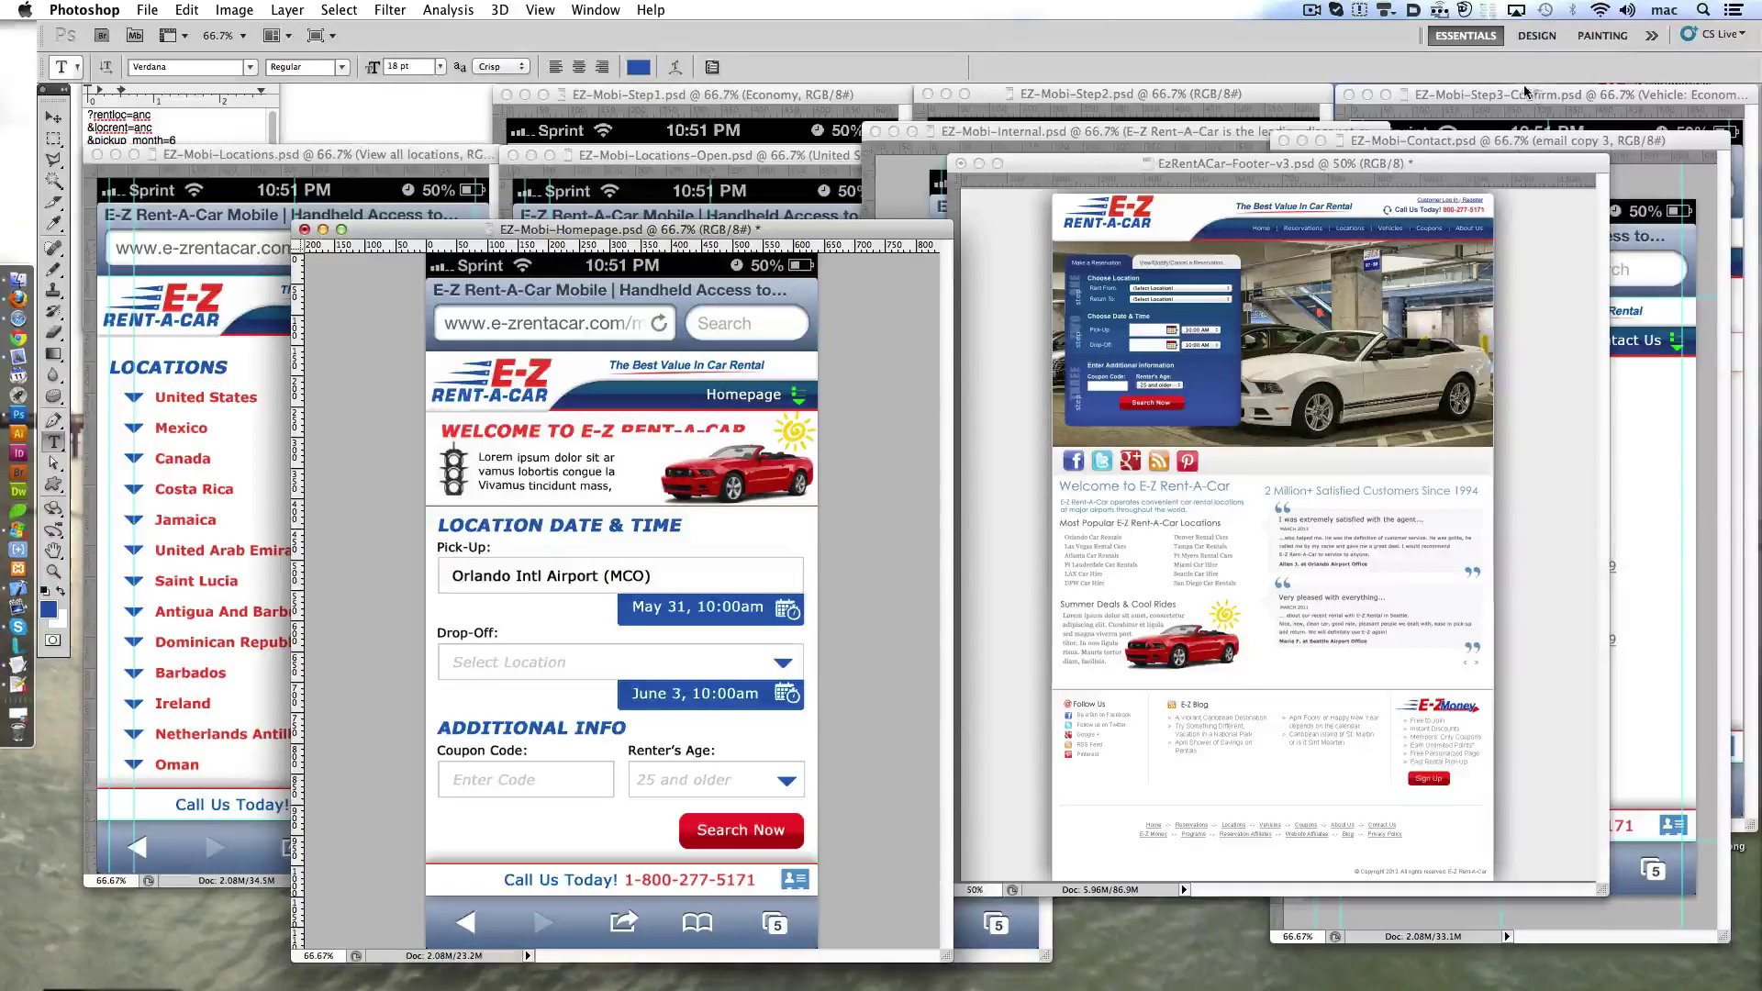
# - Move the car layers below Layer 5, scale them to about 88%, nudge right, and delete Layer 5
pyautogui.press('F7')
pyautogui.moveTo(1448, 348); pyautogui.dragTo(1486, 536)
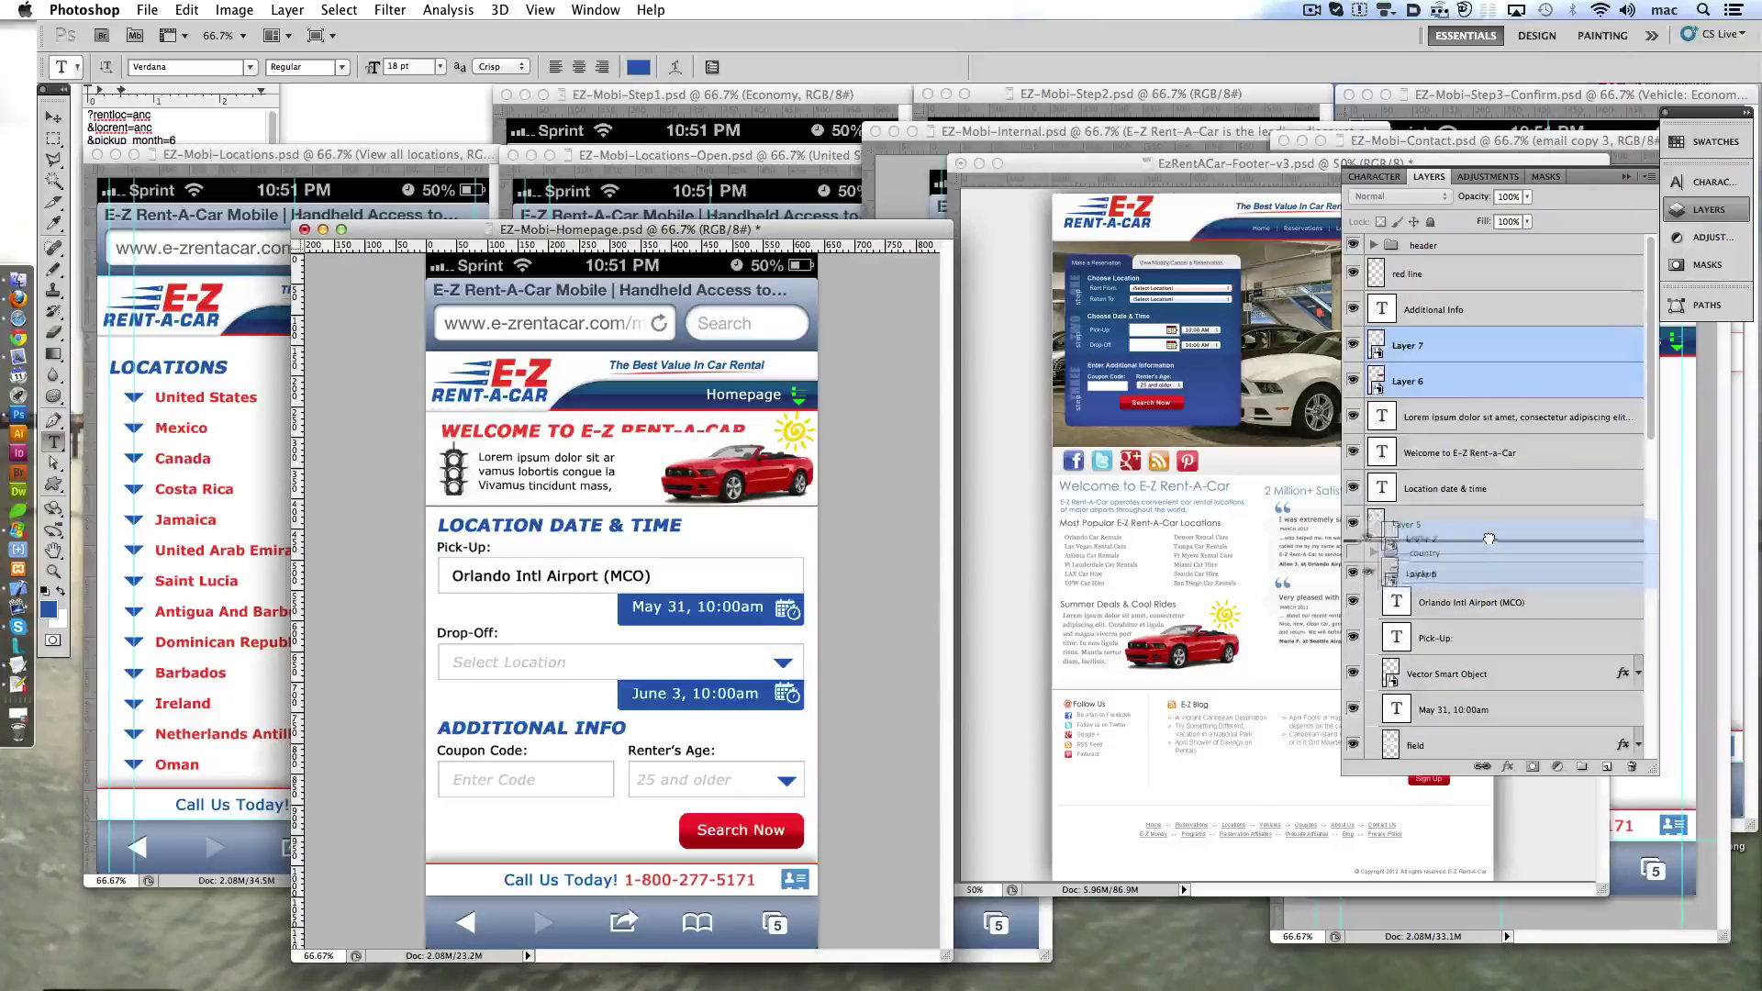
pyautogui.hotkey('ctrl', 't')
pyautogui.moveTo(872, 523); pyautogui.dragTo(847, 510)
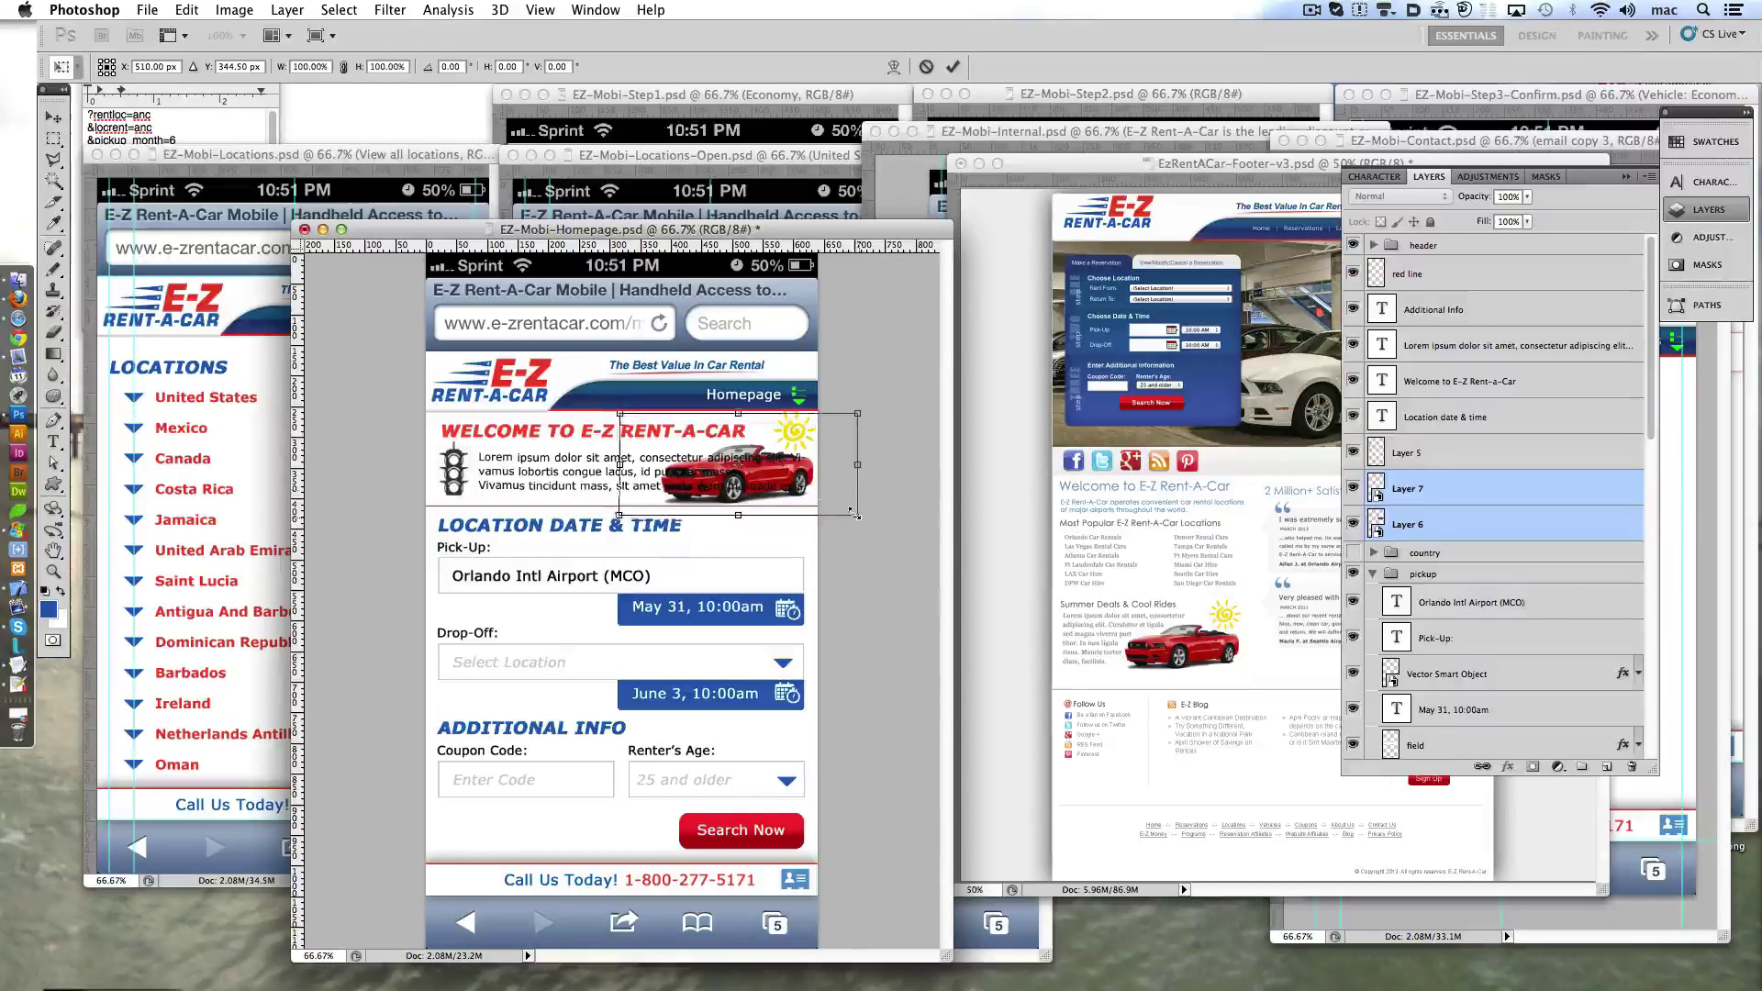
pyautogui.click(953, 66)
pyautogui.press('t')
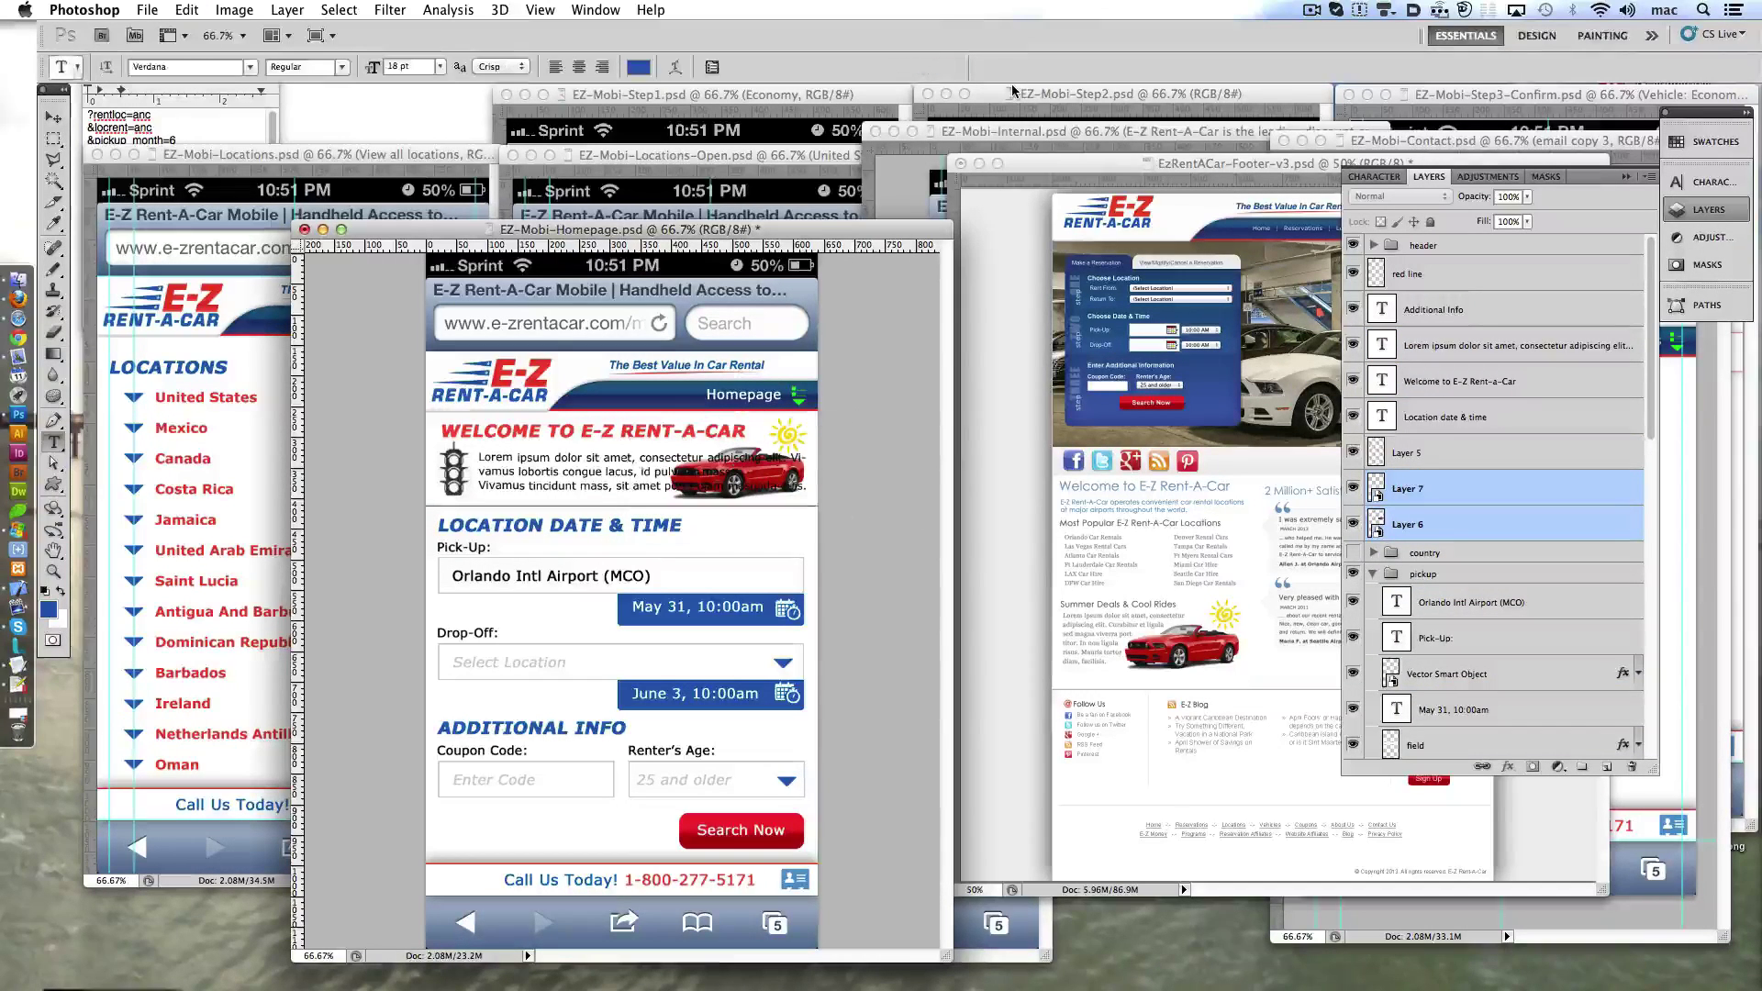
pyautogui.hotkey('ctrl', 'Right')
pyautogui.hotkey('ctrl', 'Right')
pyautogui.hotkey('ctrl', 'Right')
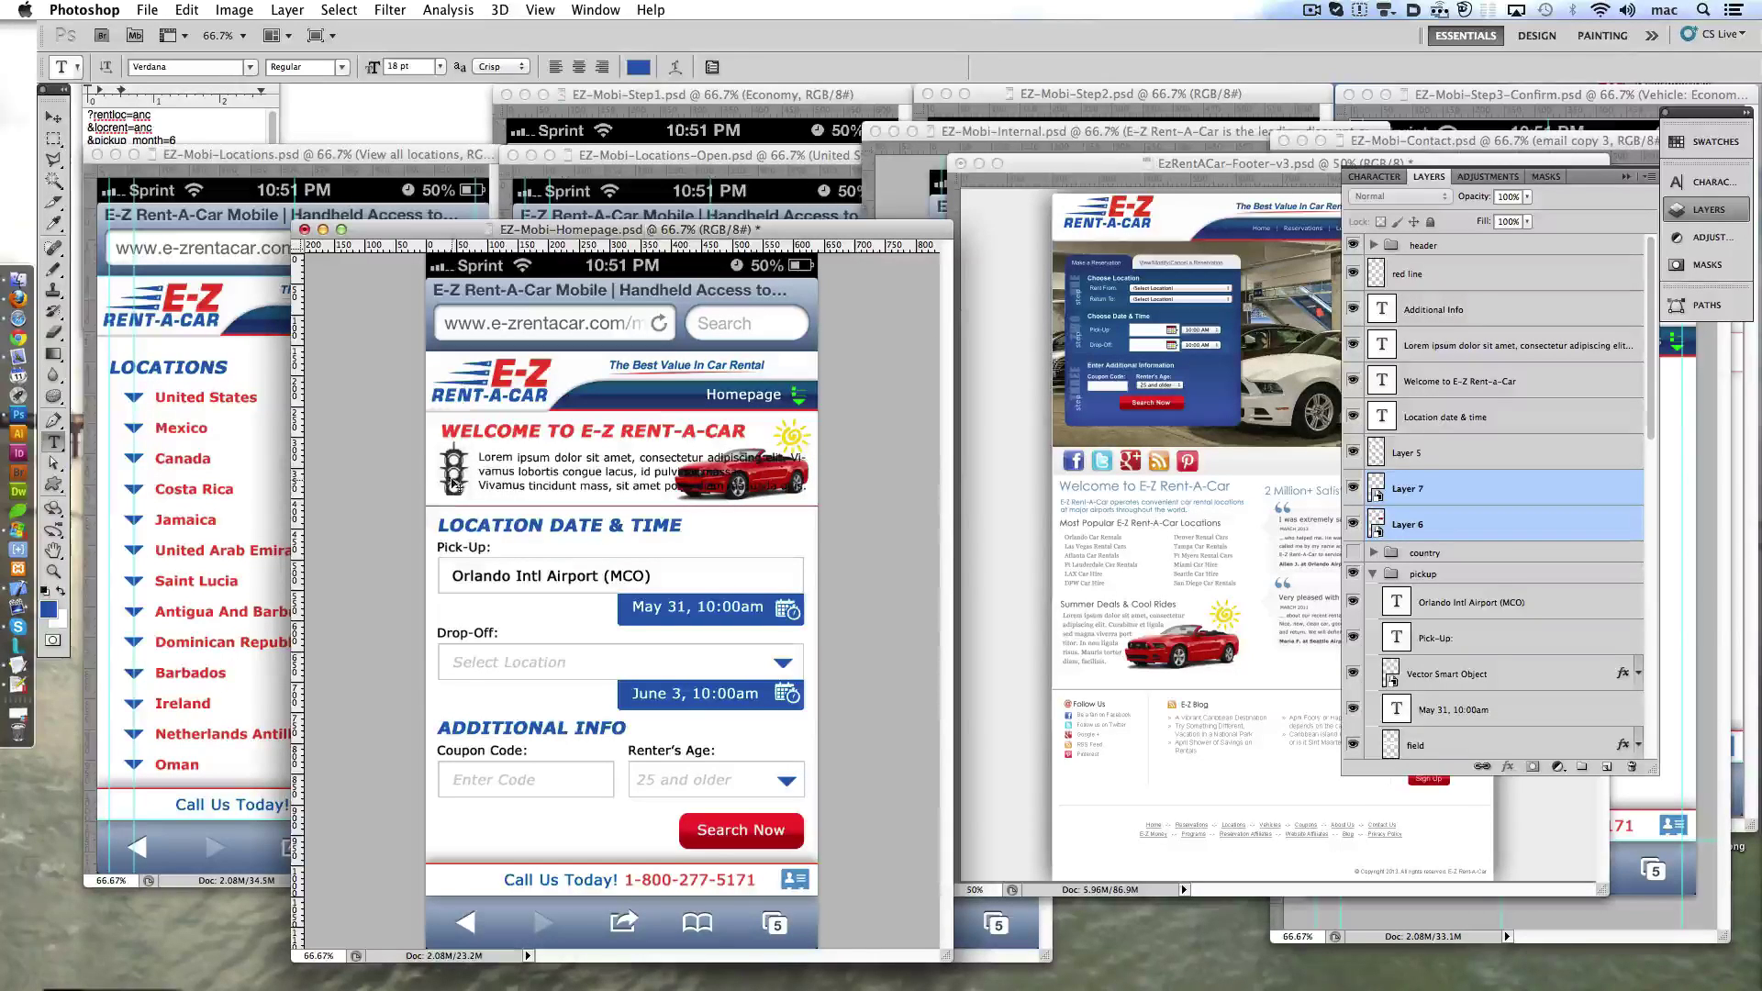
pyautogui.keyDown('ctrl'); pyautogui.click(453, 484); pyautogui.keyUp('ctrl')
pyautogui.click(1634, 768)
# - Trim words from the Lorem ipsum welcome paragraph and break it into shorter lines
pyautogui.click(611, 472)
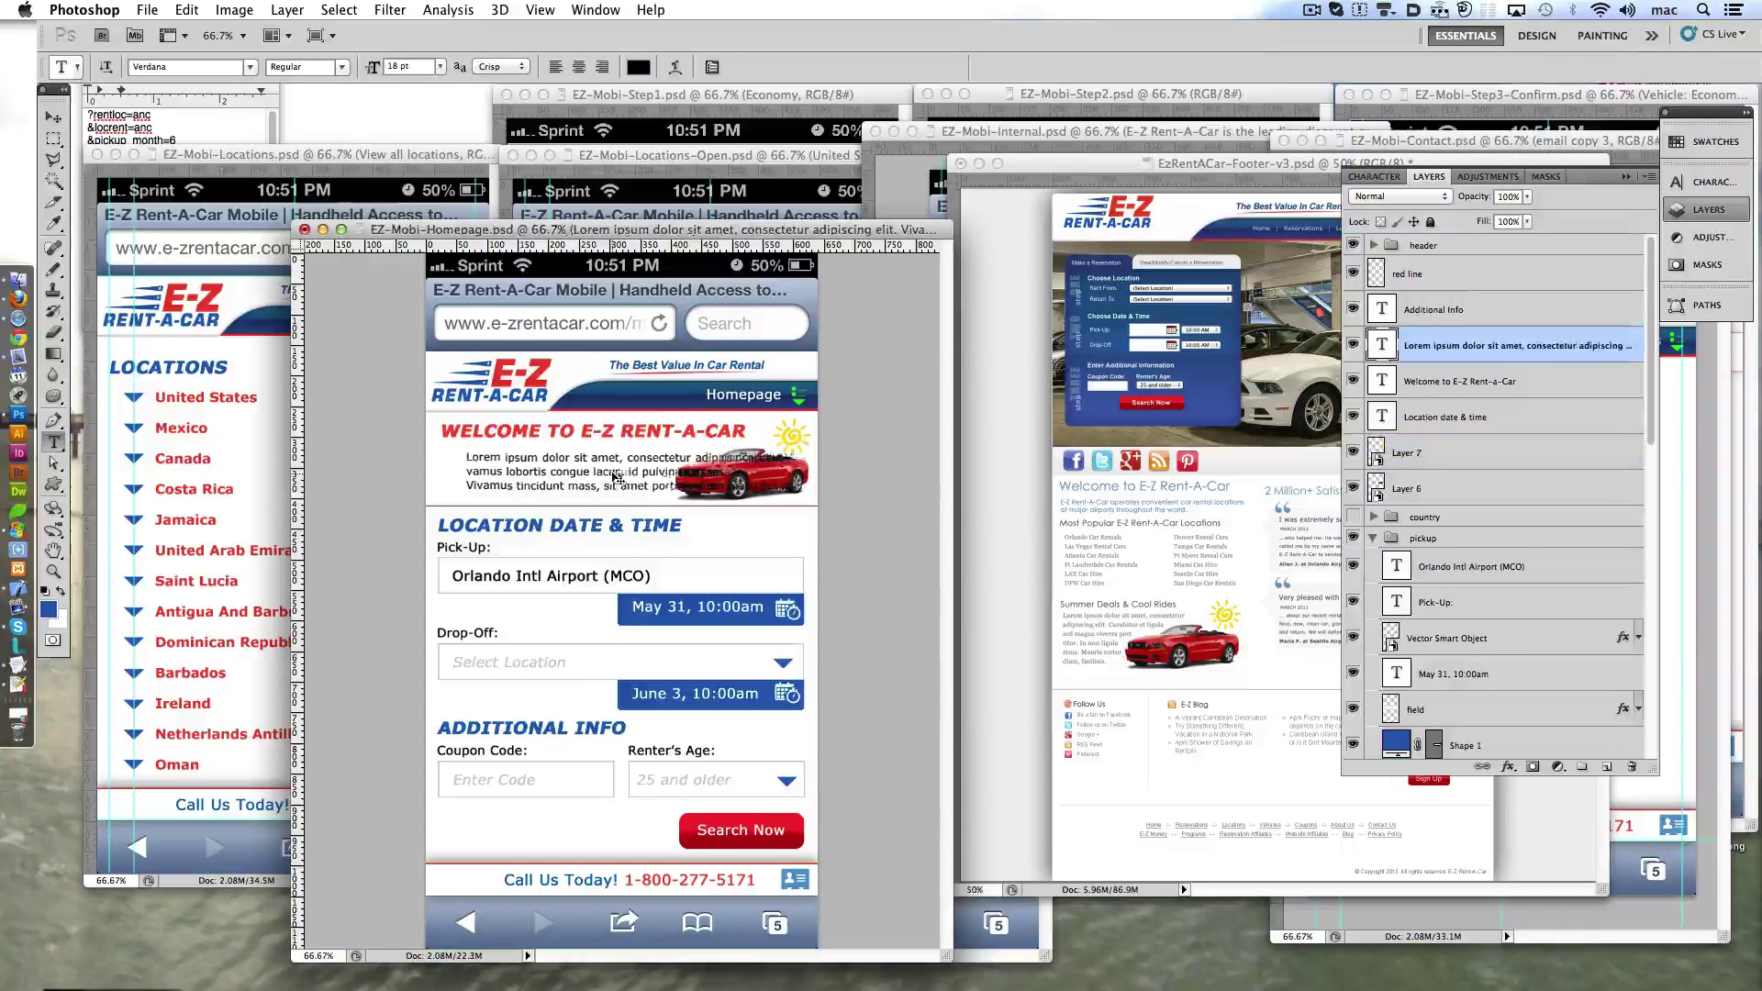
pyautogui.moveTo(671, 457); pyautogui.dragTo(761, 457)
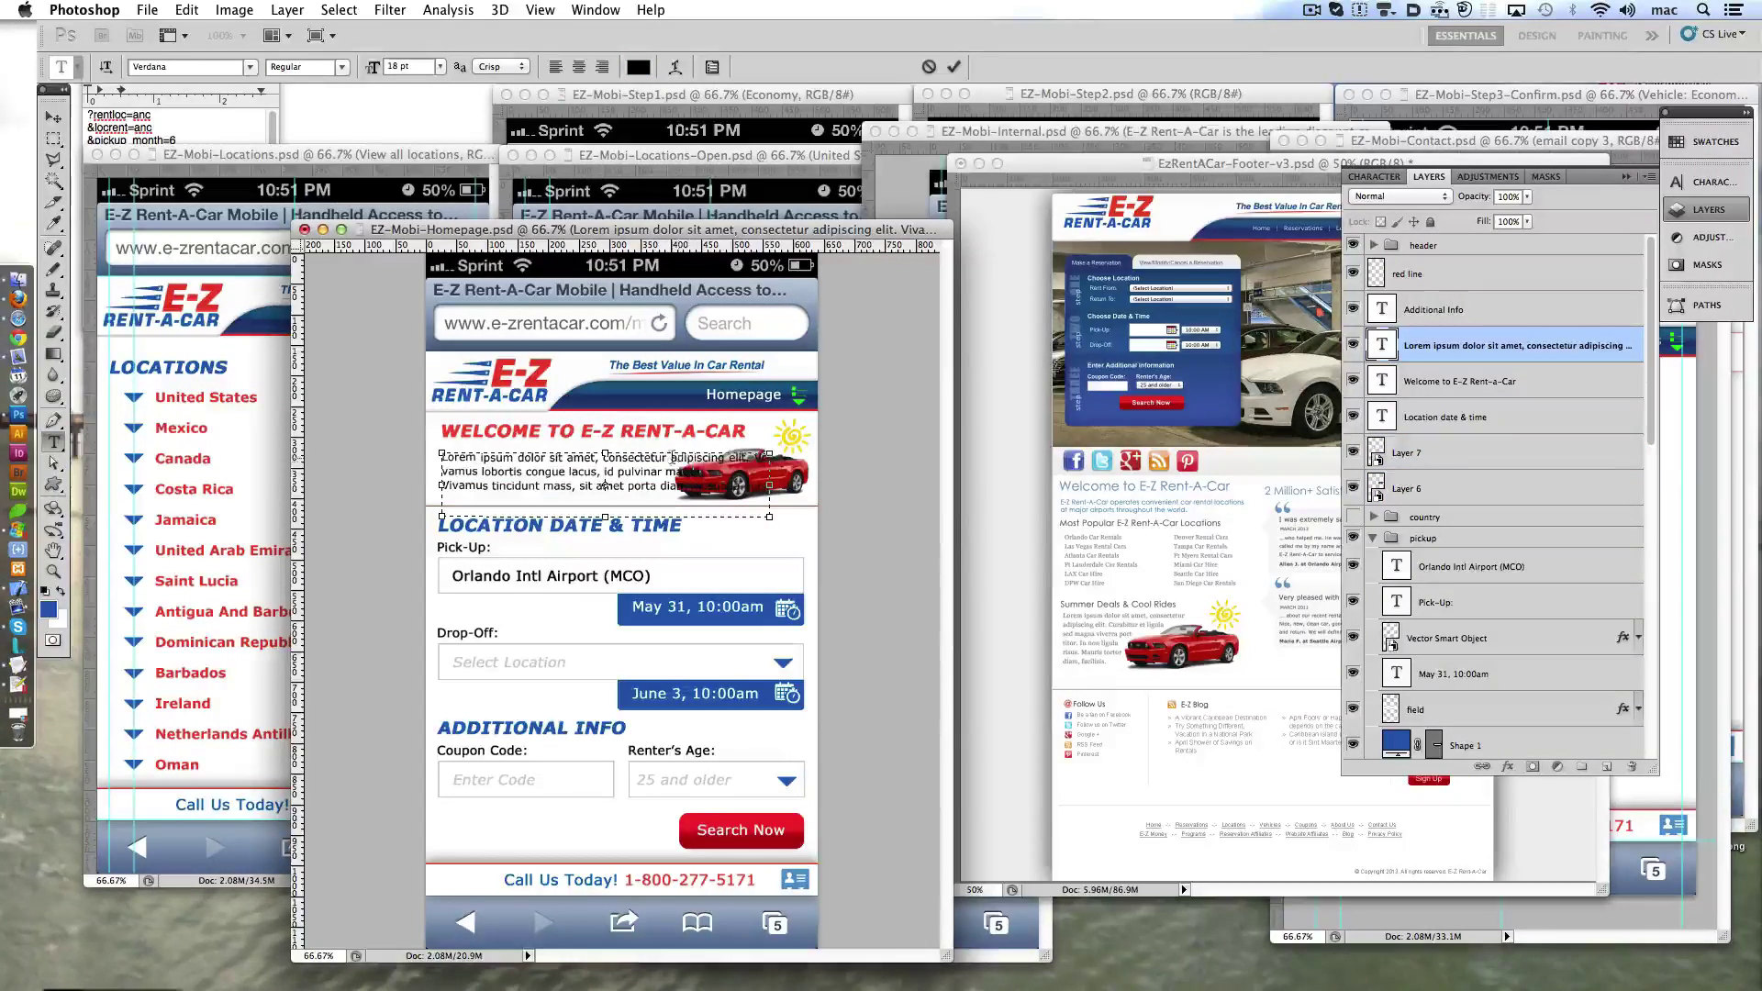
pyautogui.press('BackSpace')
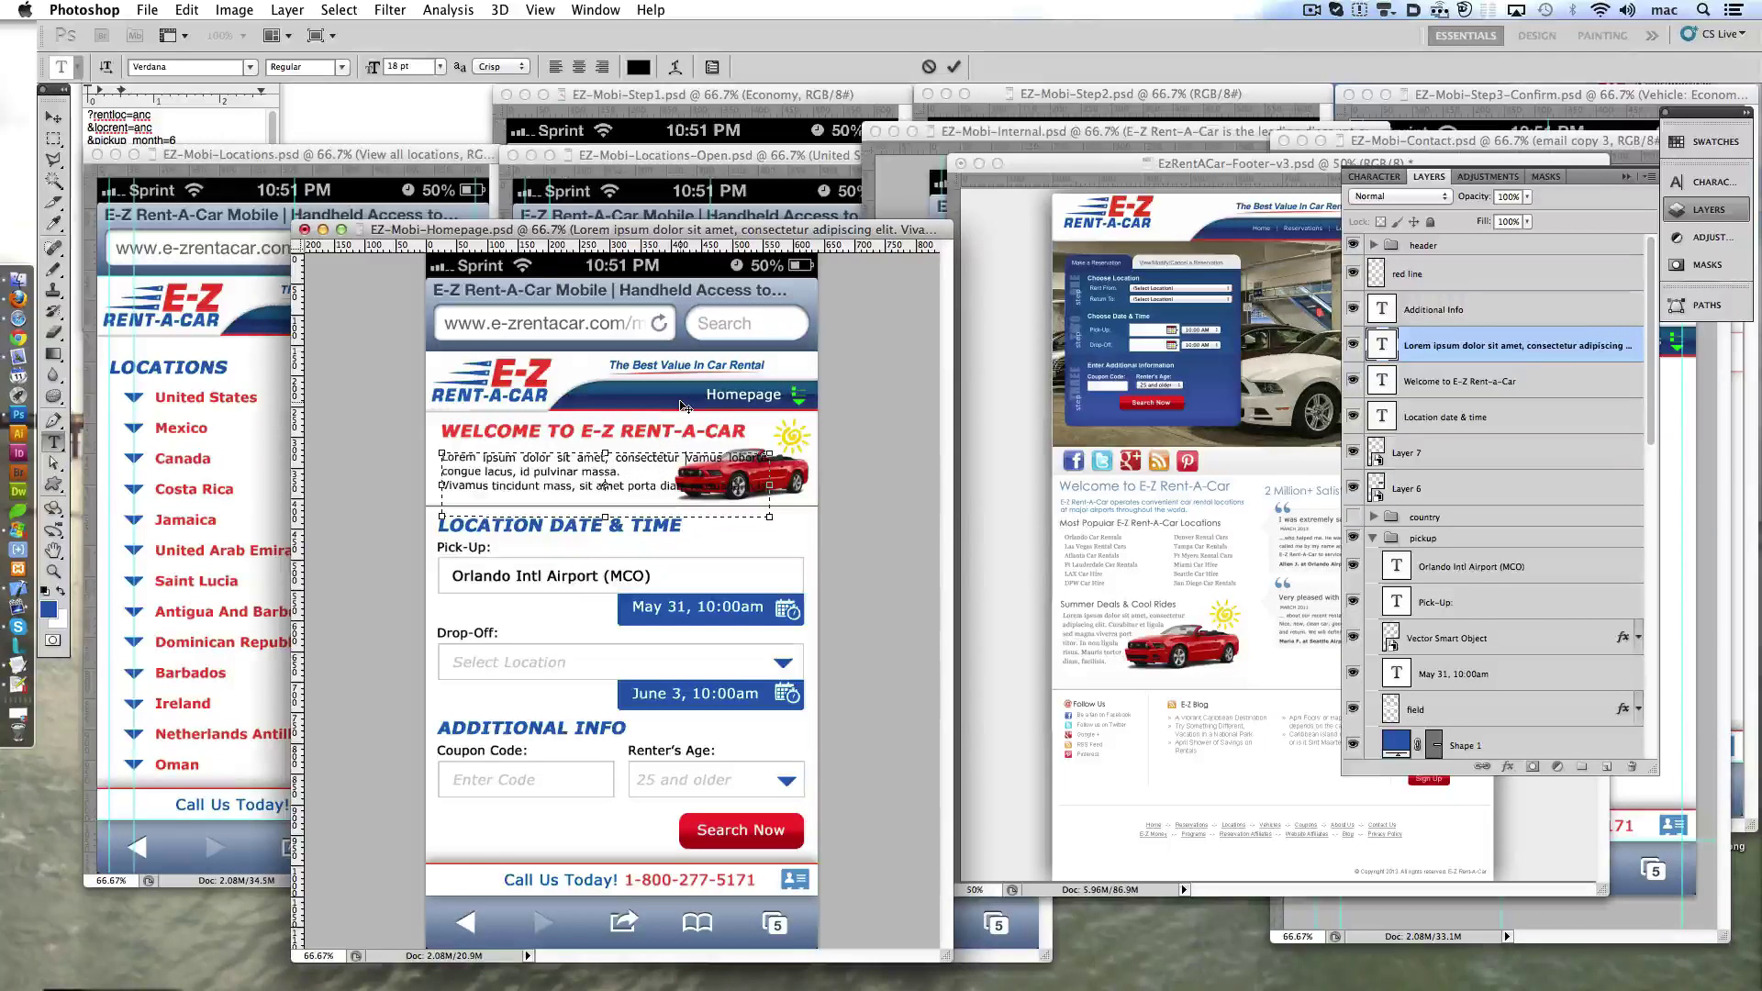
pyautogui.press('Return')
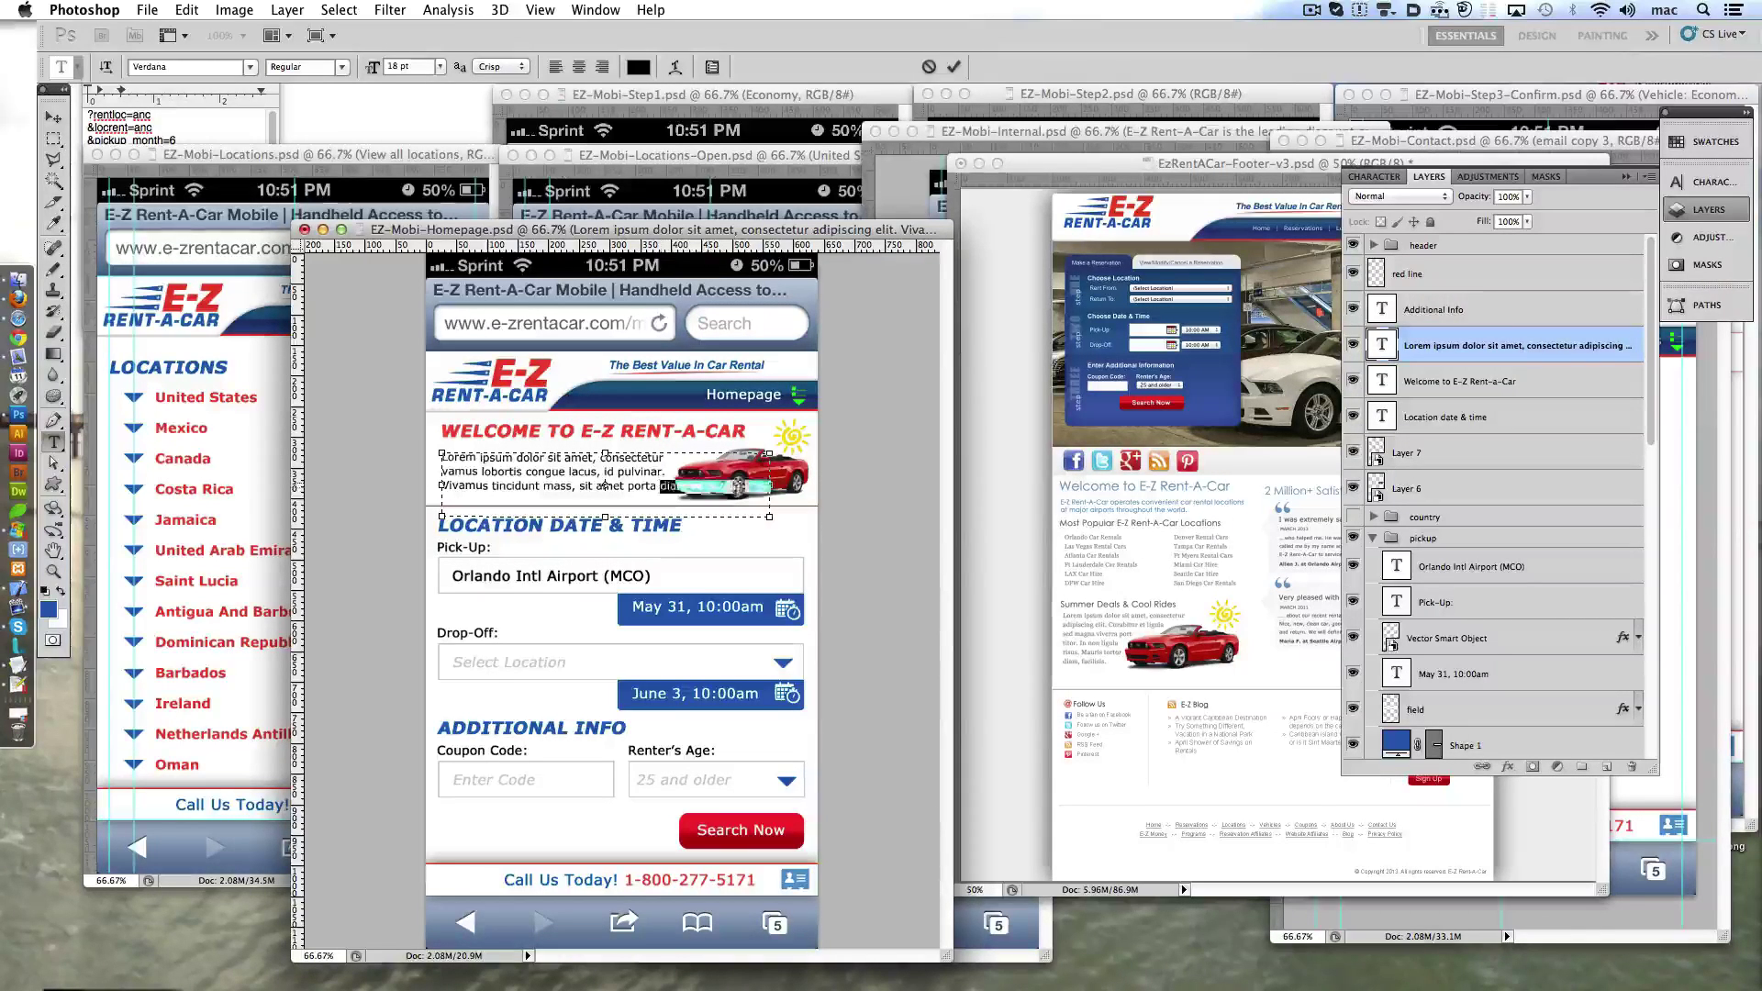
pyautogui.press('BackSpace')
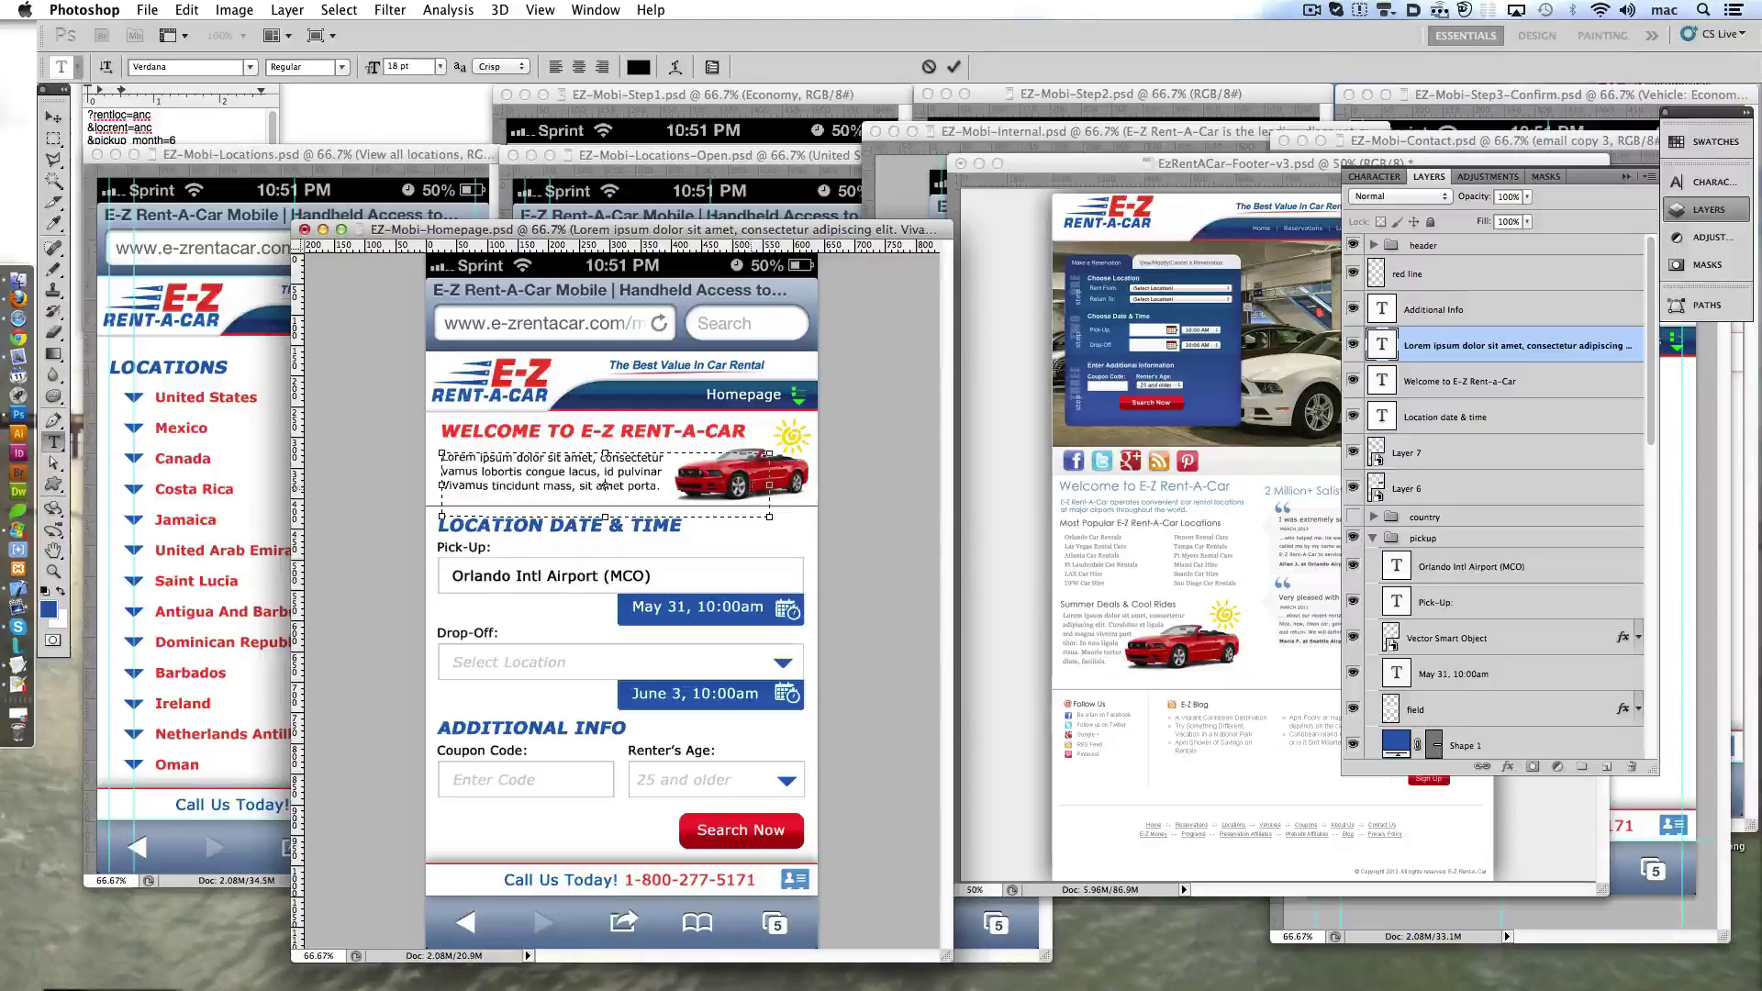
# - Commit the text edit and export the homepage mockup as a JPEG via Save for Web
pyautogui.hotkey('ctrl', 'Return')
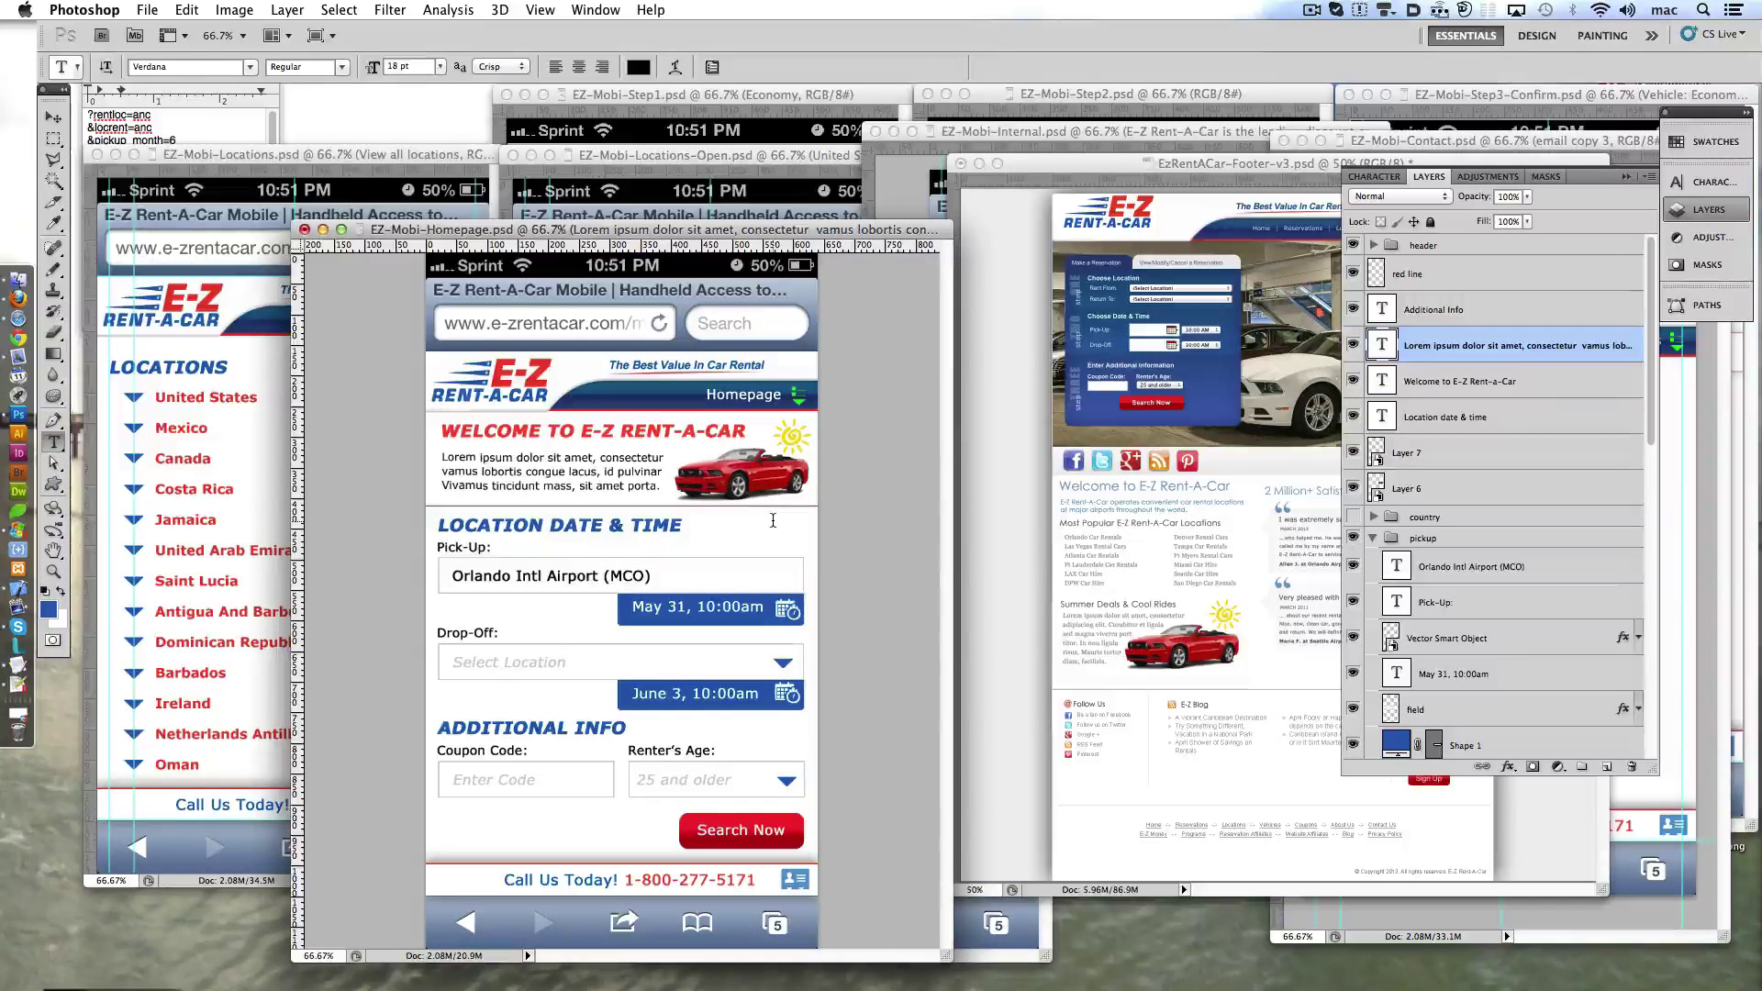
pyautogui.hotkey('ctrl', 'alt', 'shift', 's')
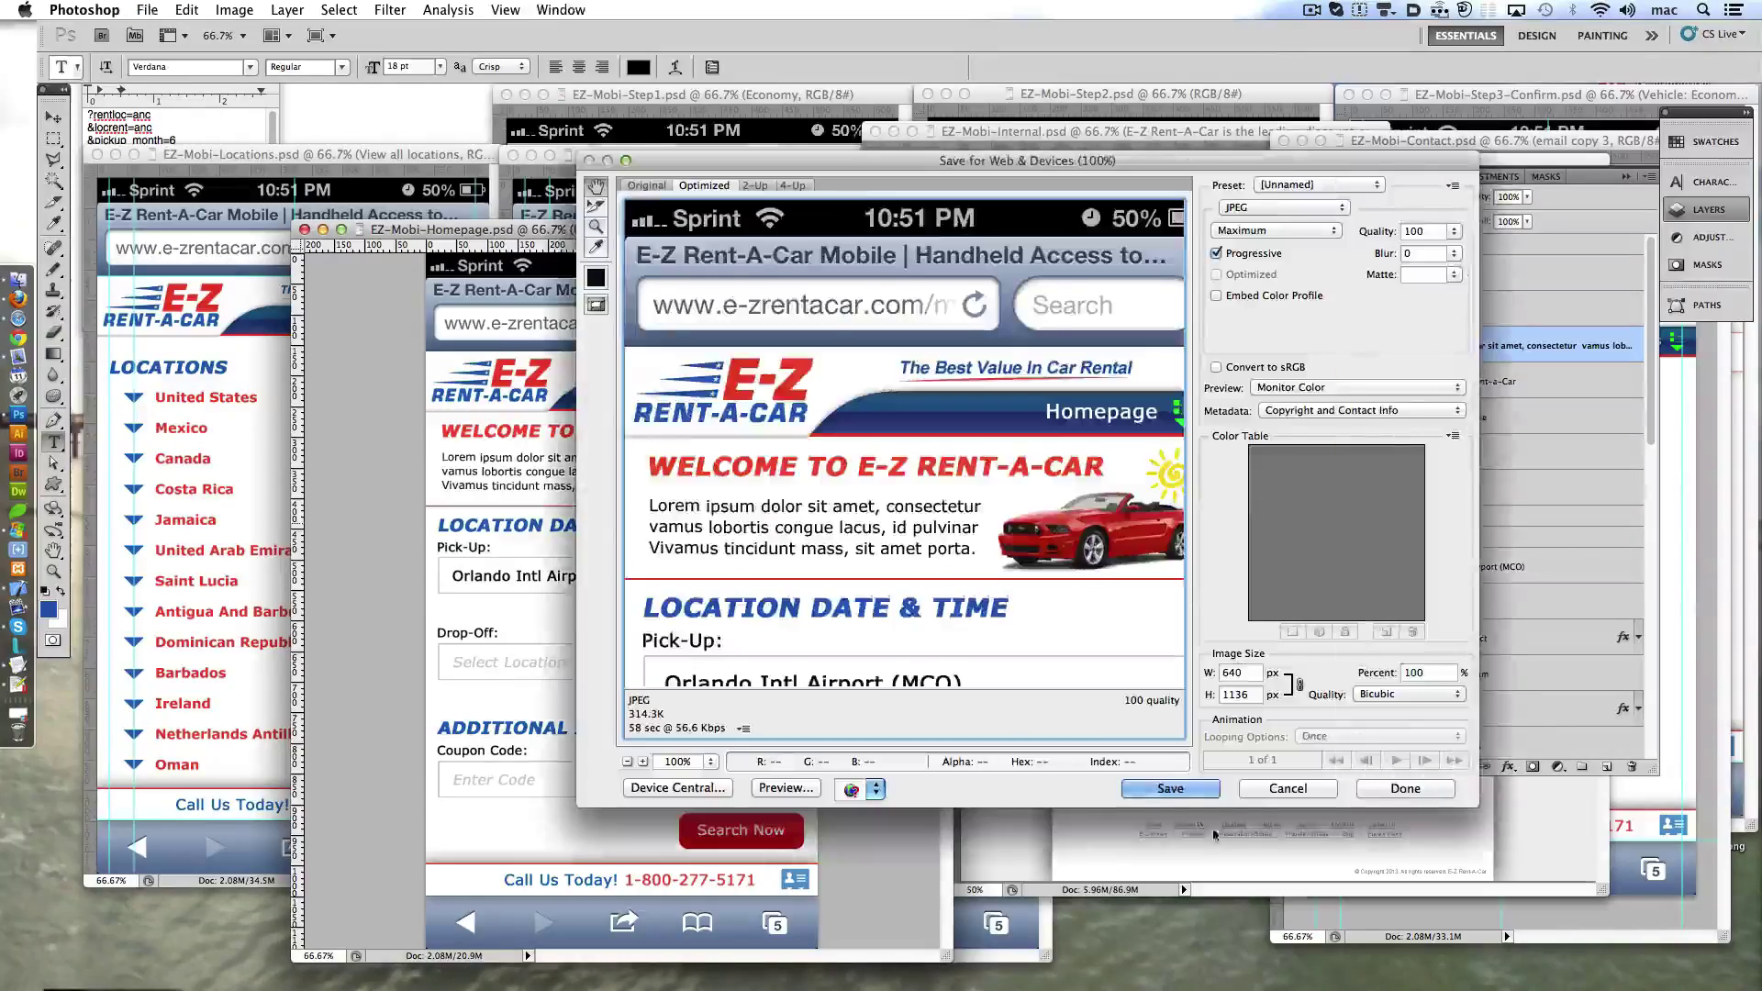
pyautogui.press('Return')
pyautogui.press('Return')
pyautogui.press('Return')
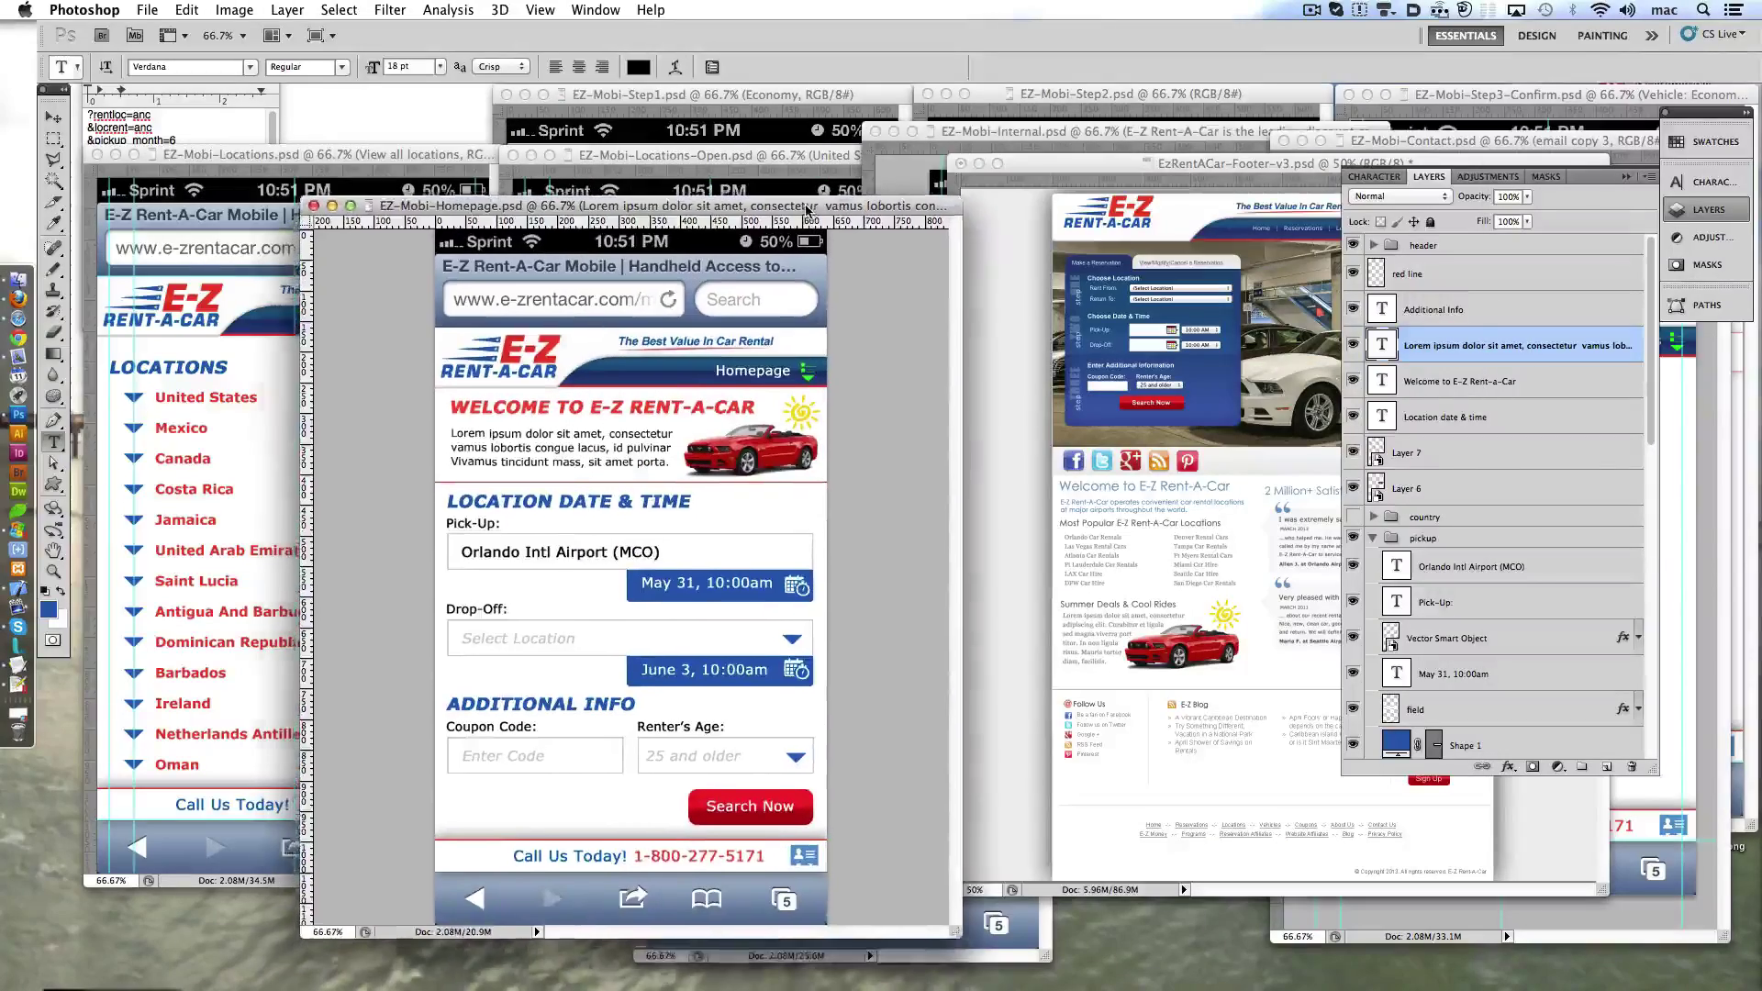
# - Close the footer document without saving its changes
pyautogui.moveTo(551, 230); pyautogui.dragTo(562, 205)
pyautogui.moveTo(1056, 163); pyautogui.dragTo(859, 209)
pyautogui.click(769, 209)
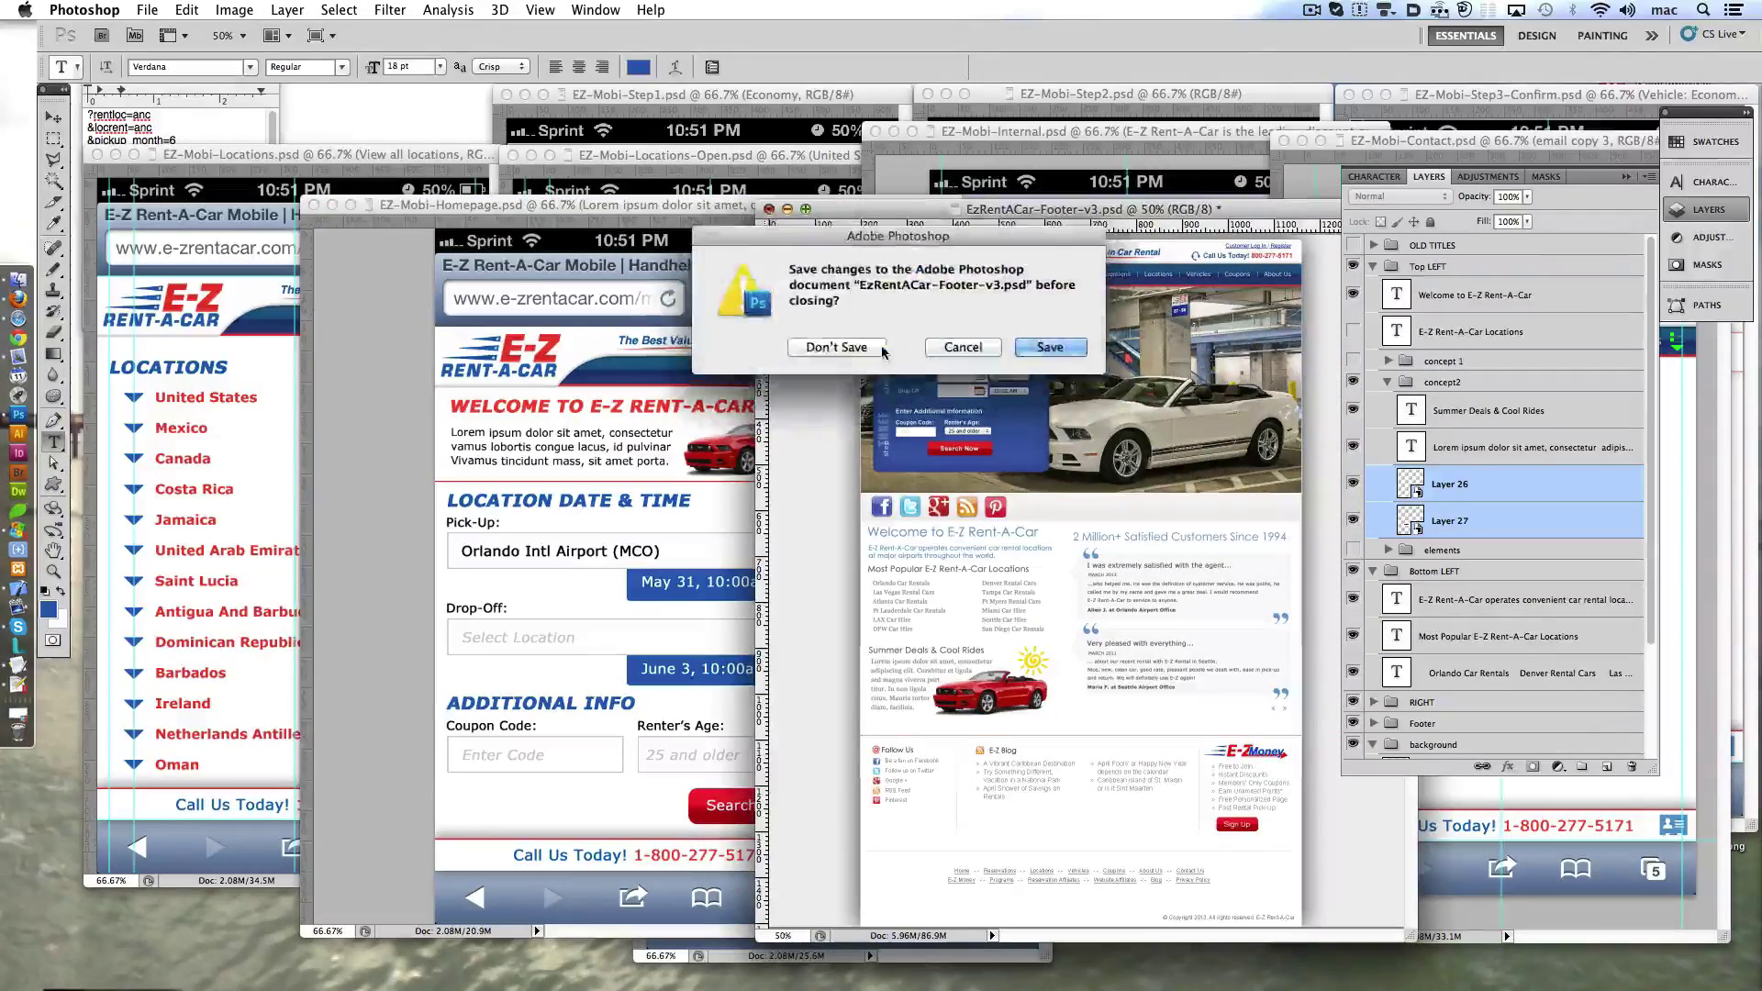
pyautogui.click(872, 347)
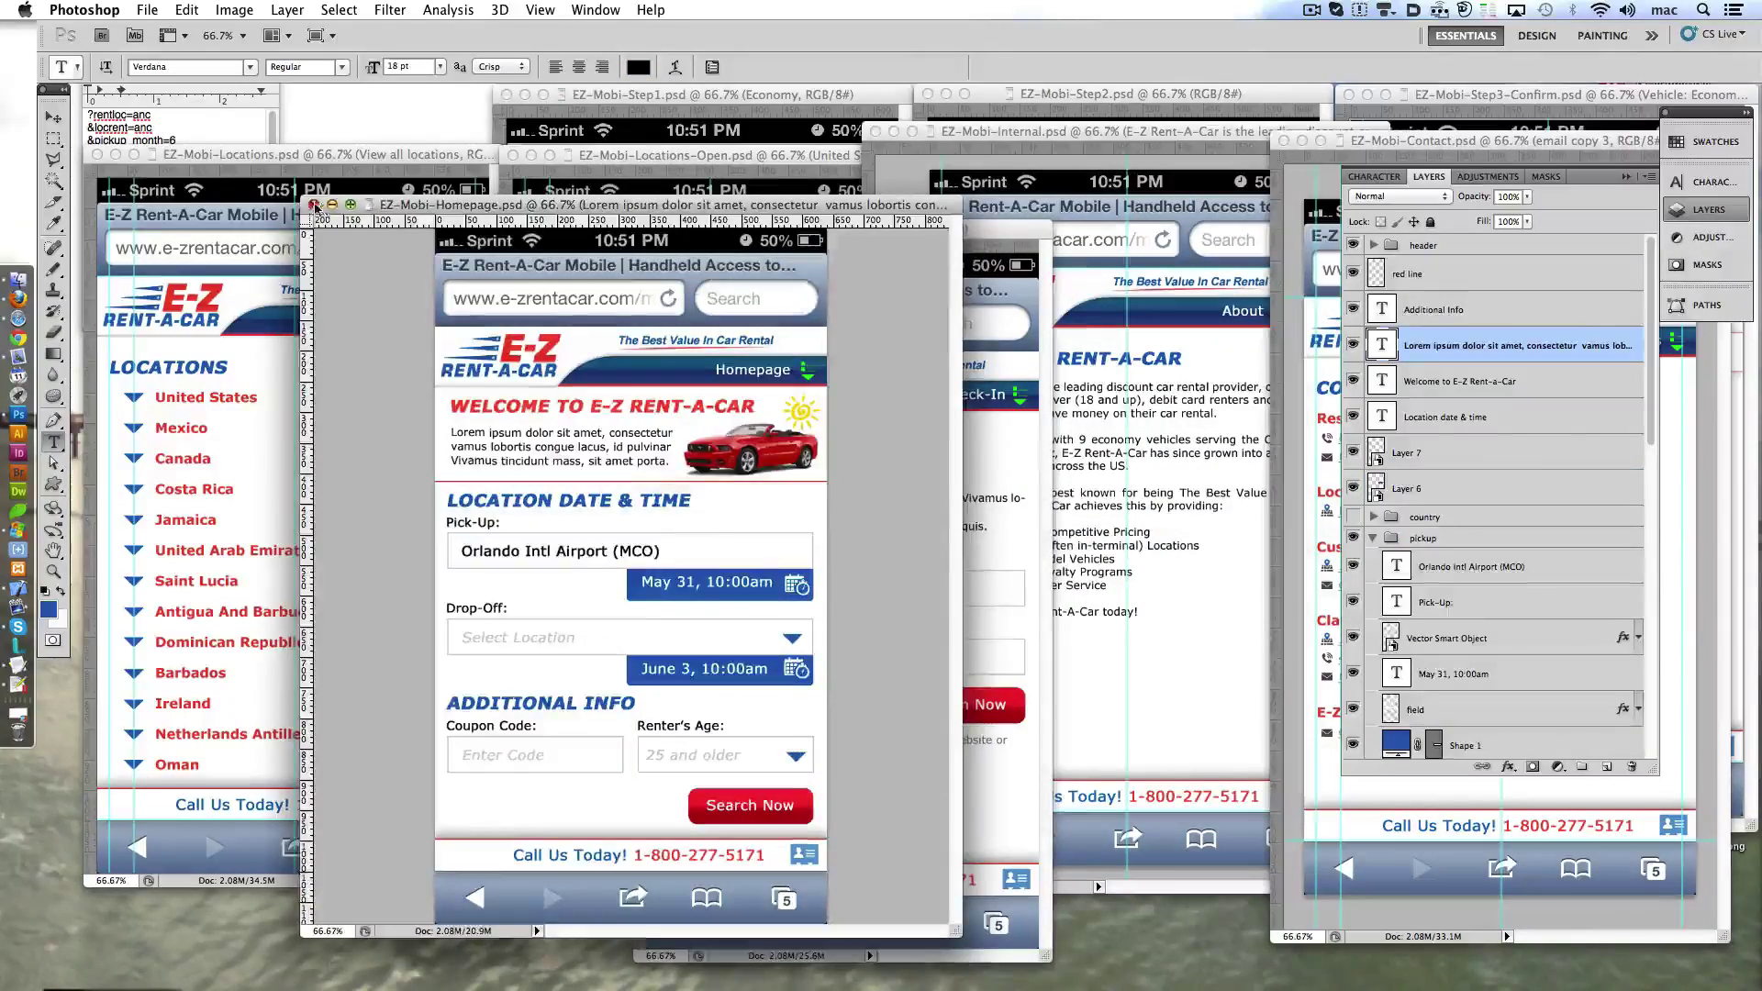
# - Close the homepage, Step1 and remaining mockup documents and quit Photoshop
pyautogui.press('super+w')
pyautogui.press('super+w')
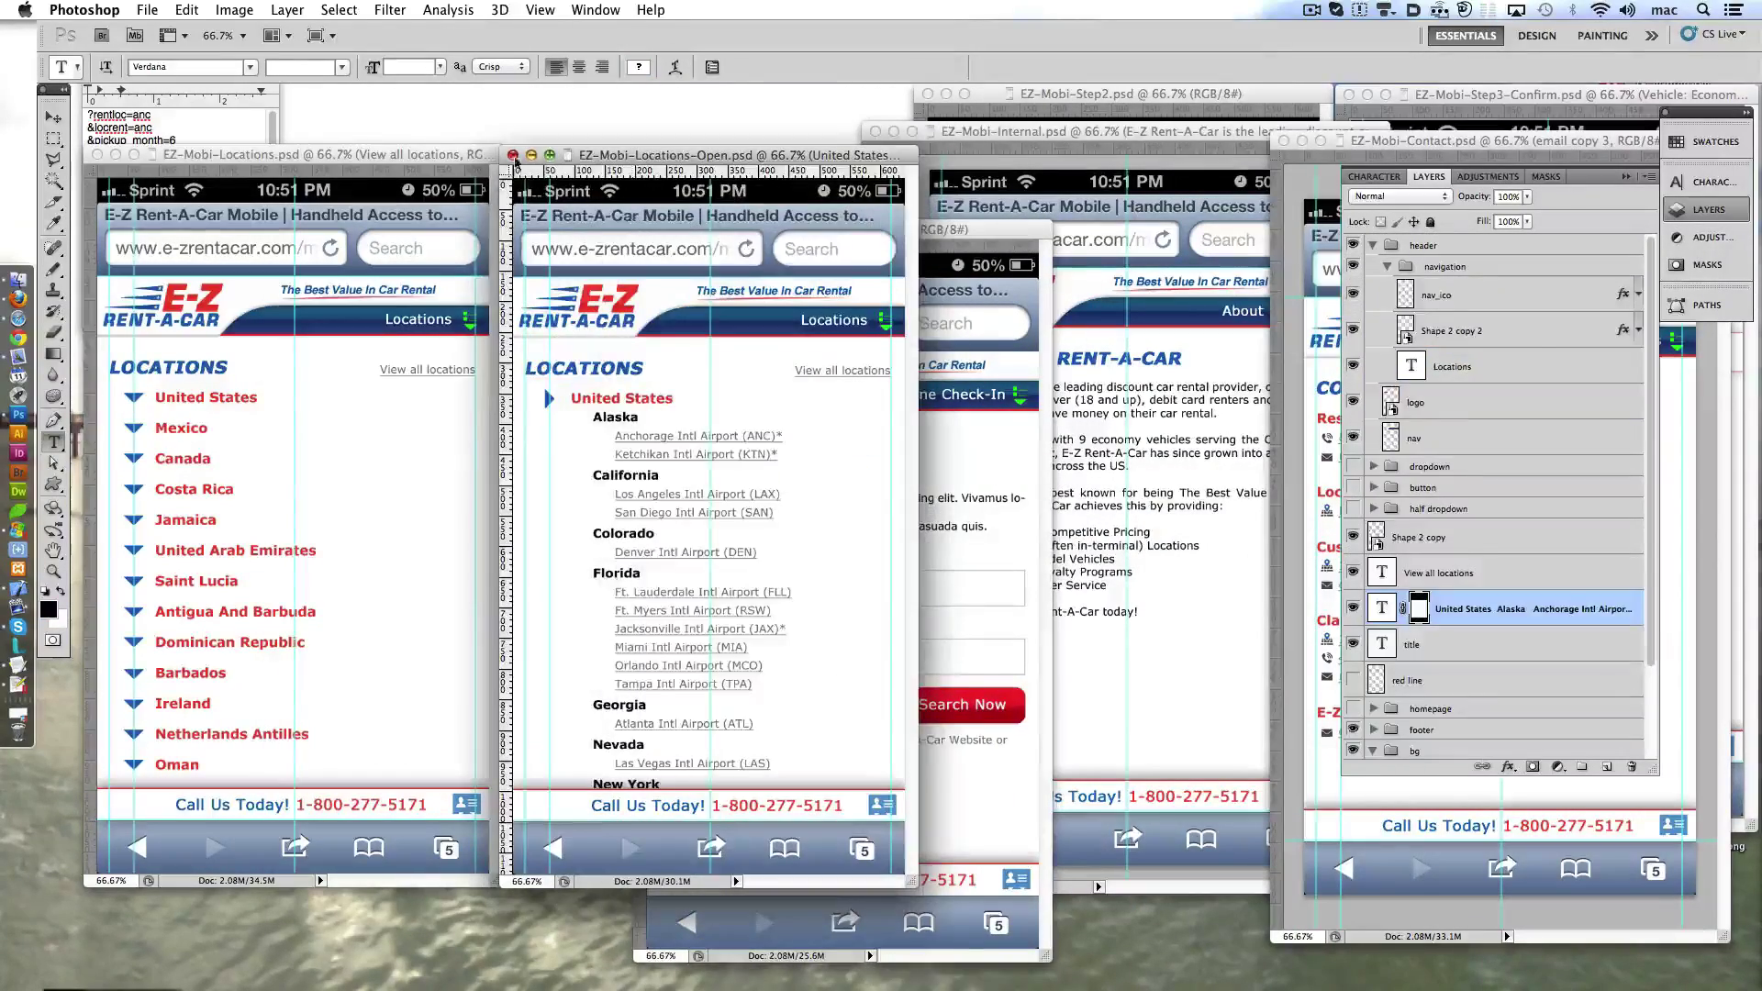
pyautogui.press('super+w')
pyautogui.press('super+w')
pyautogui.press('super+w')
pyautogui.press('super+w')
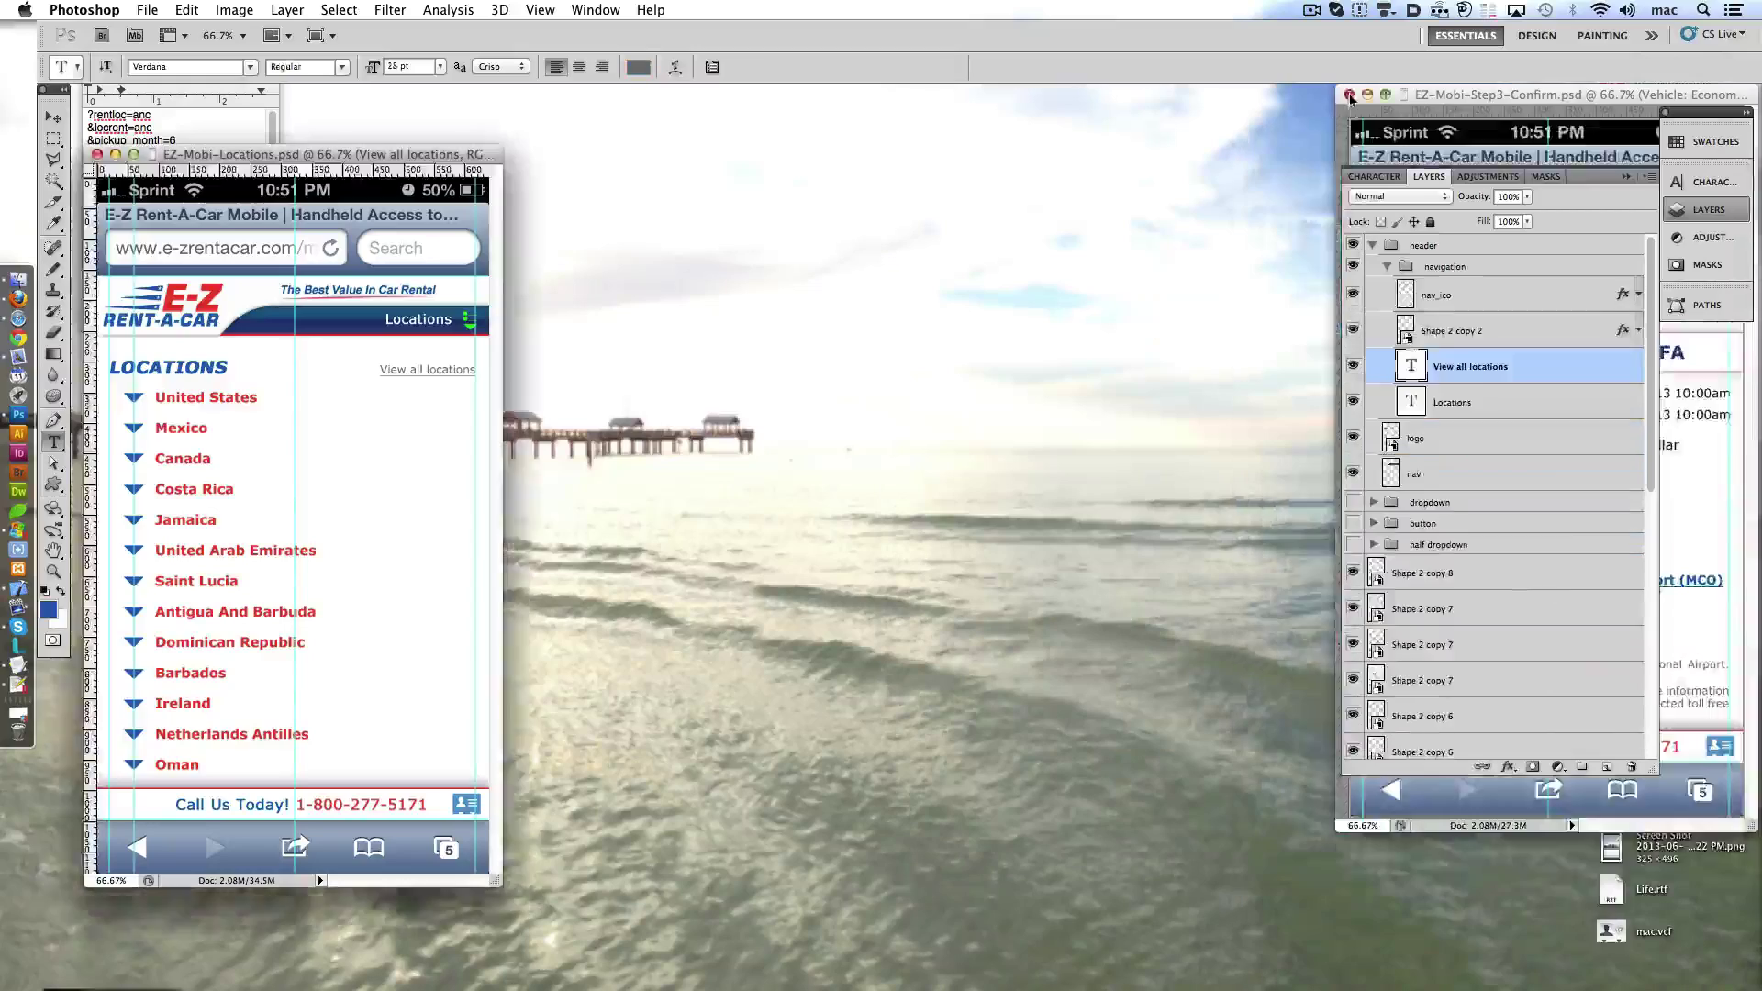
pyautogui.press('super+w')
pyautogui.press('super+h')
# - Quit TextEdit discarding the untitled document, and launch InDesign from the Dock
pyautogui.press('super+q')
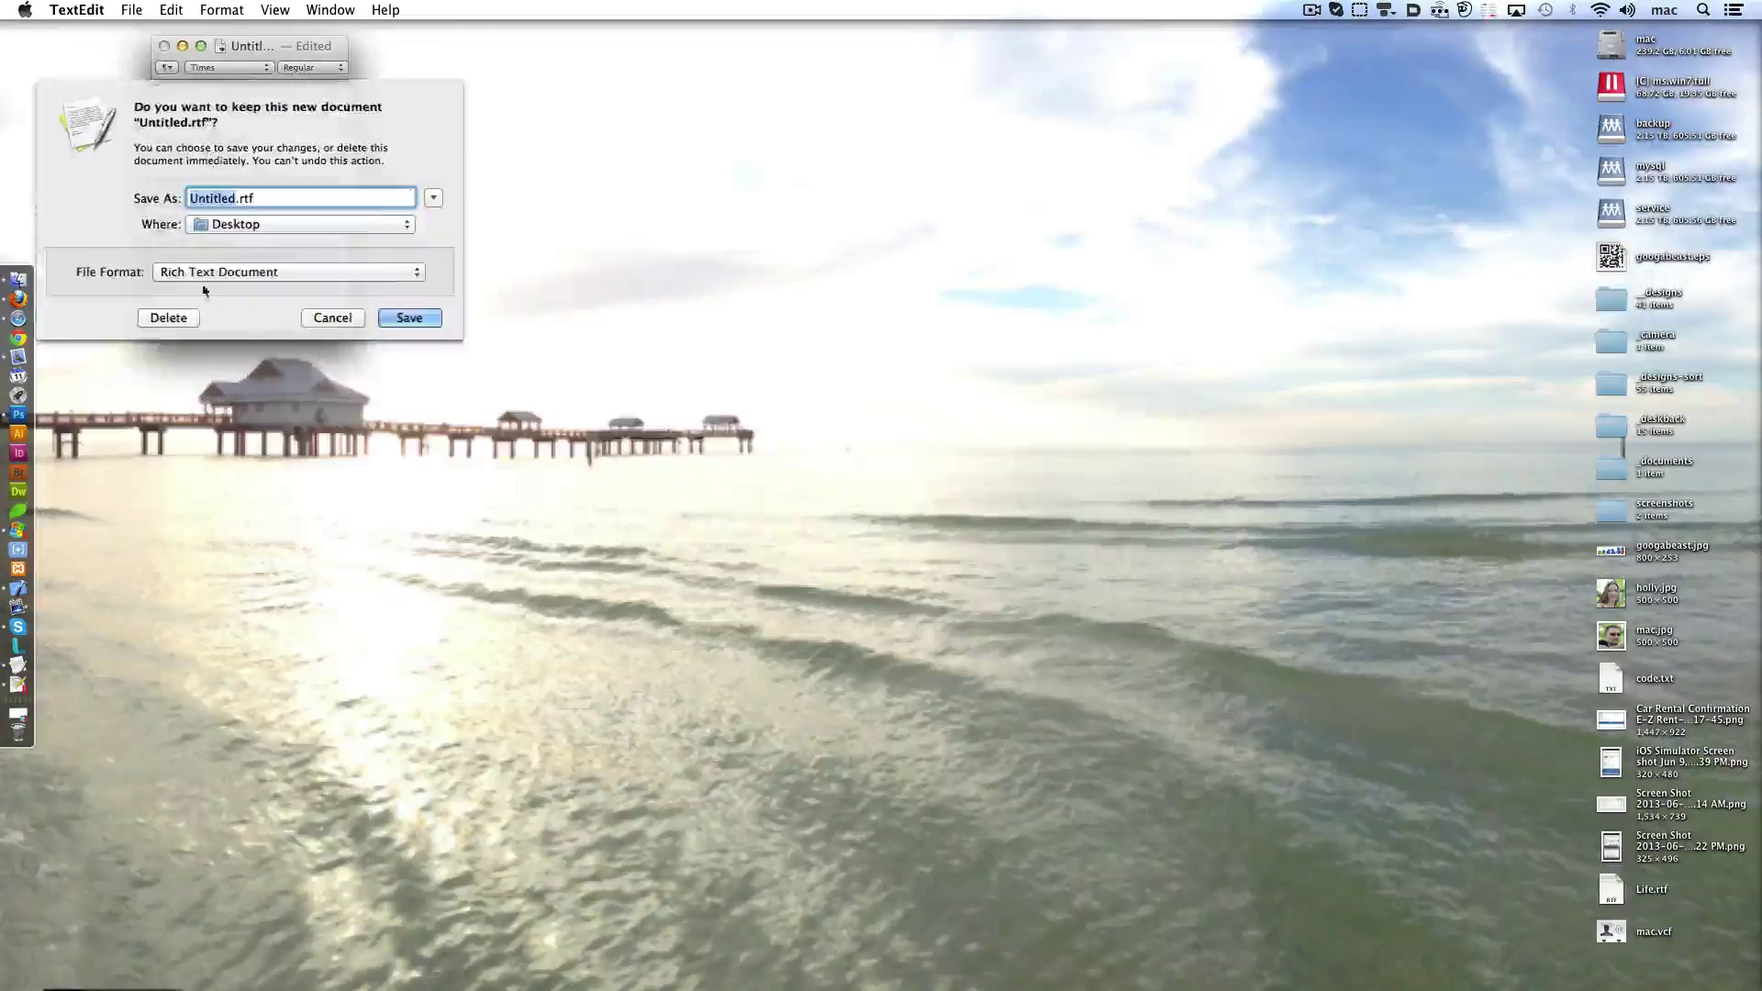
pyautogui.click(183, 317)
pyautogui.click(18, 453)
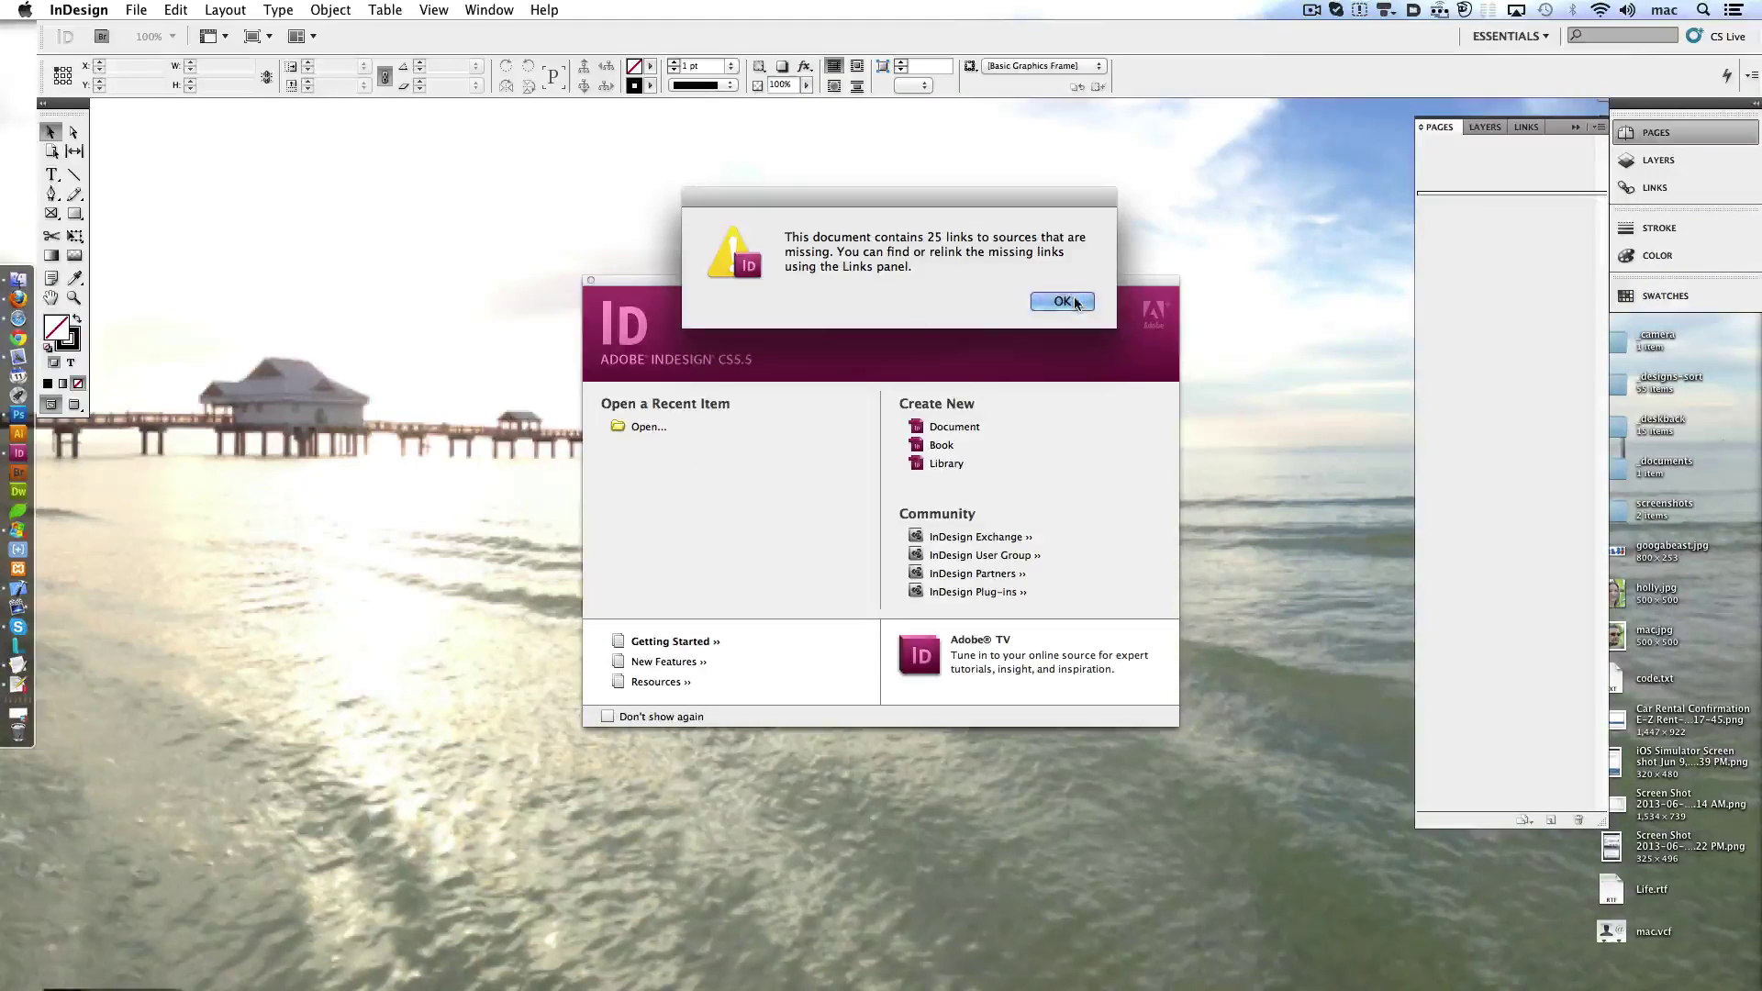
# - Relink every missing IMG_0687.jpg instance to IMG_0678.jpg in the _source folder (15 links)
pyautogui.click(1062, 302)
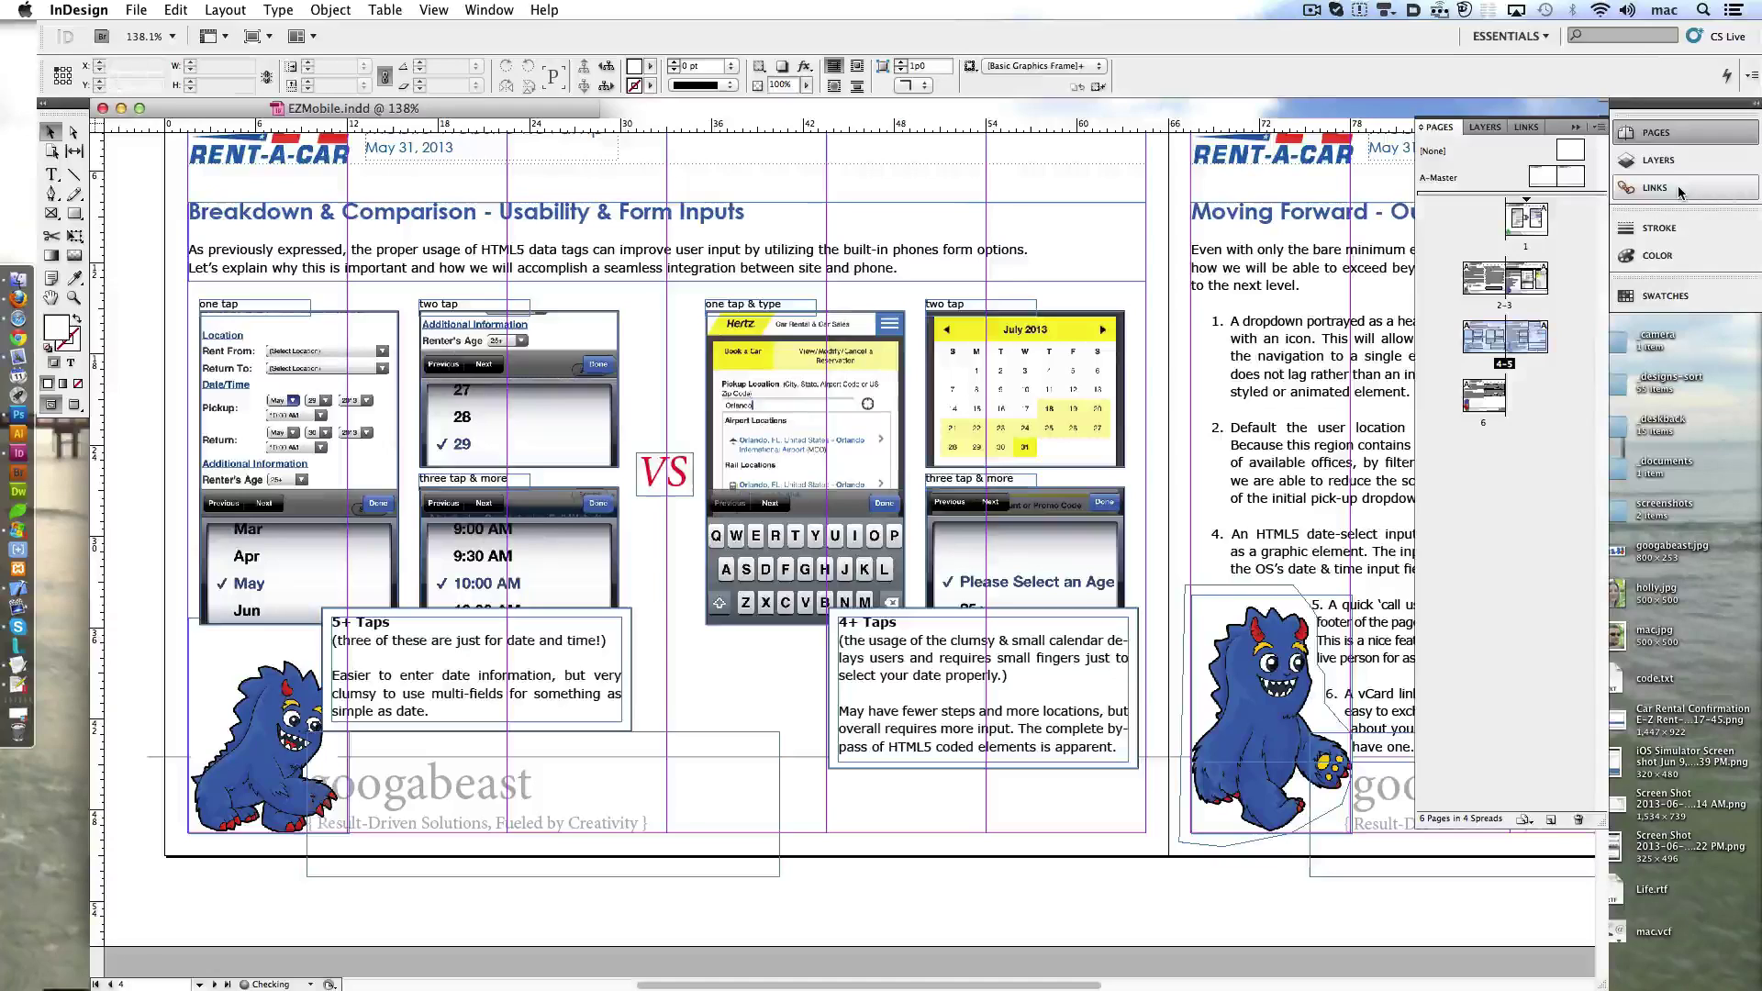
pyautogui.rightClick(1541, 165)
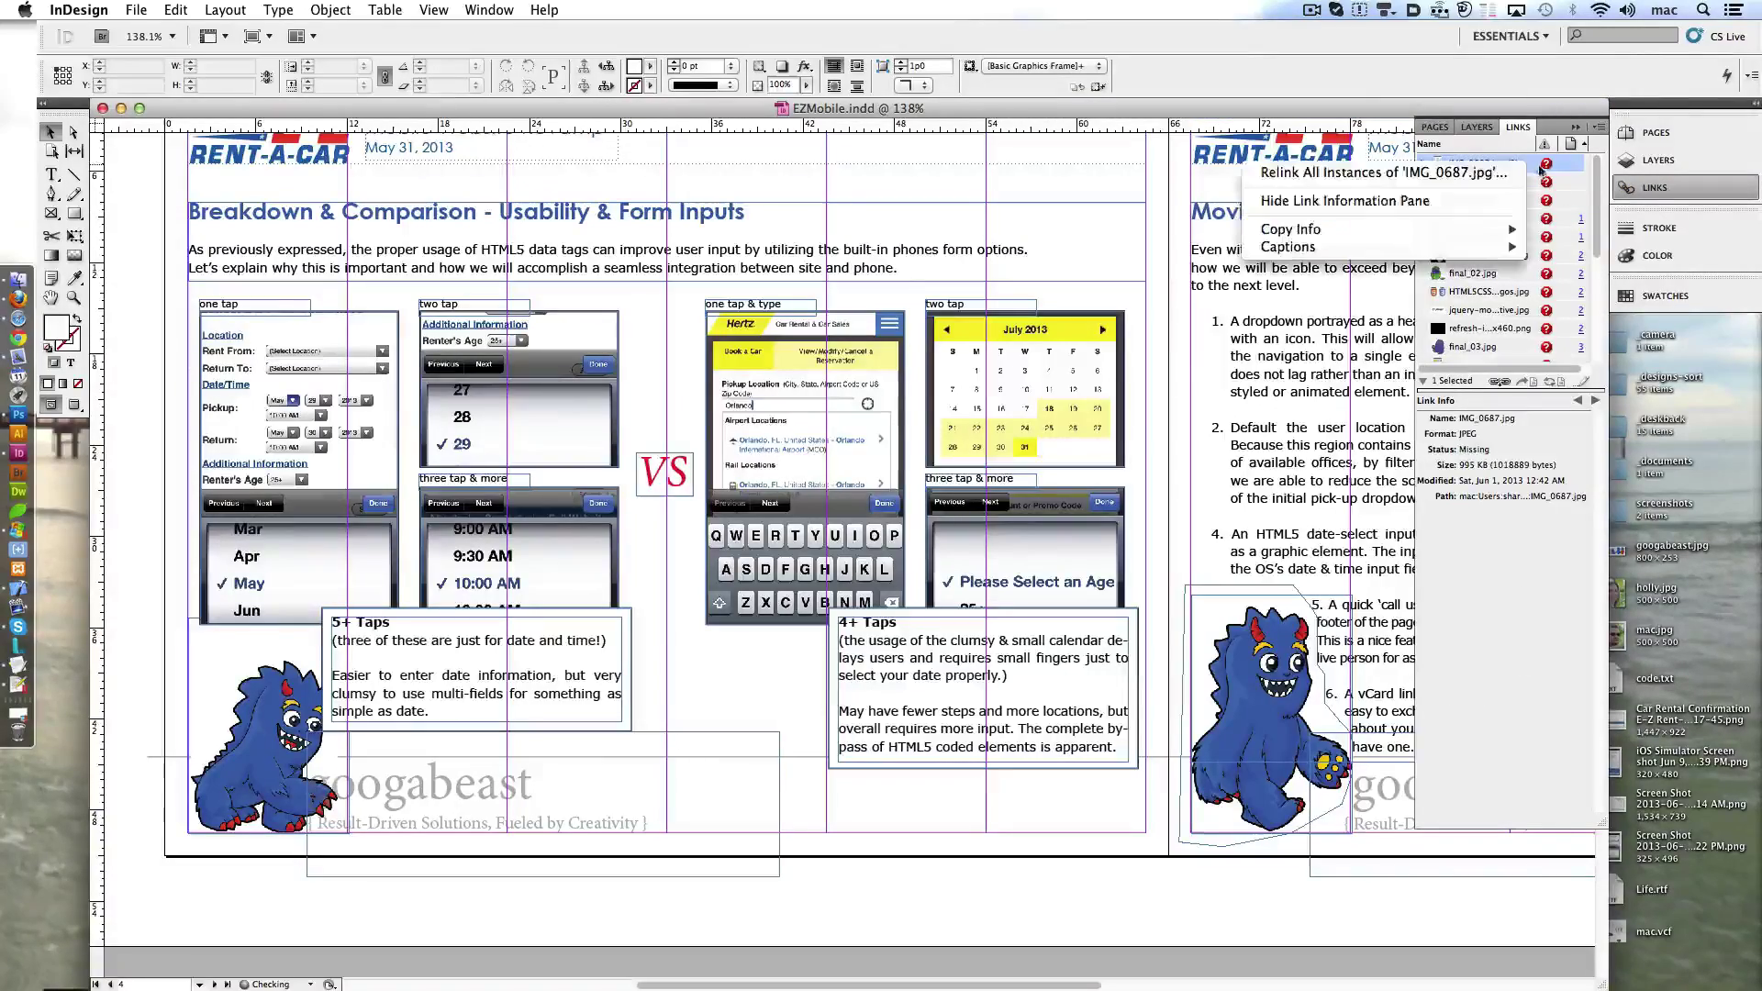
pyautogui.click(1474, 178)
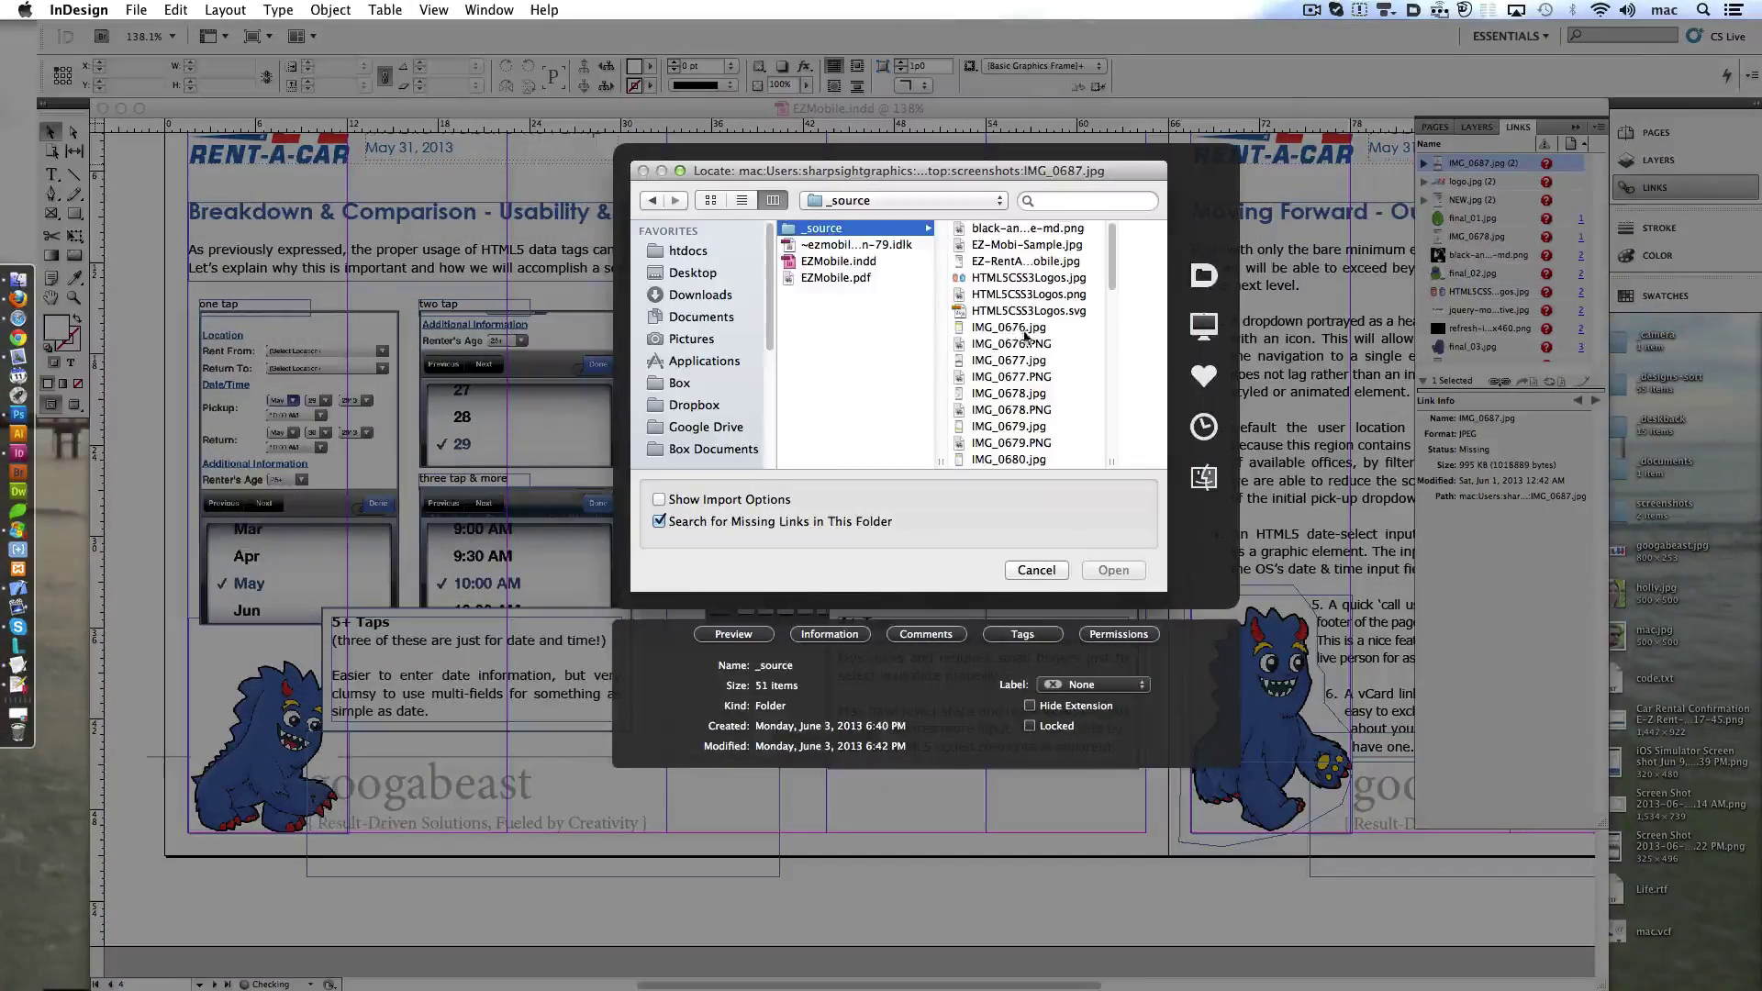
pyautogui.doubleClick(1033, 401)
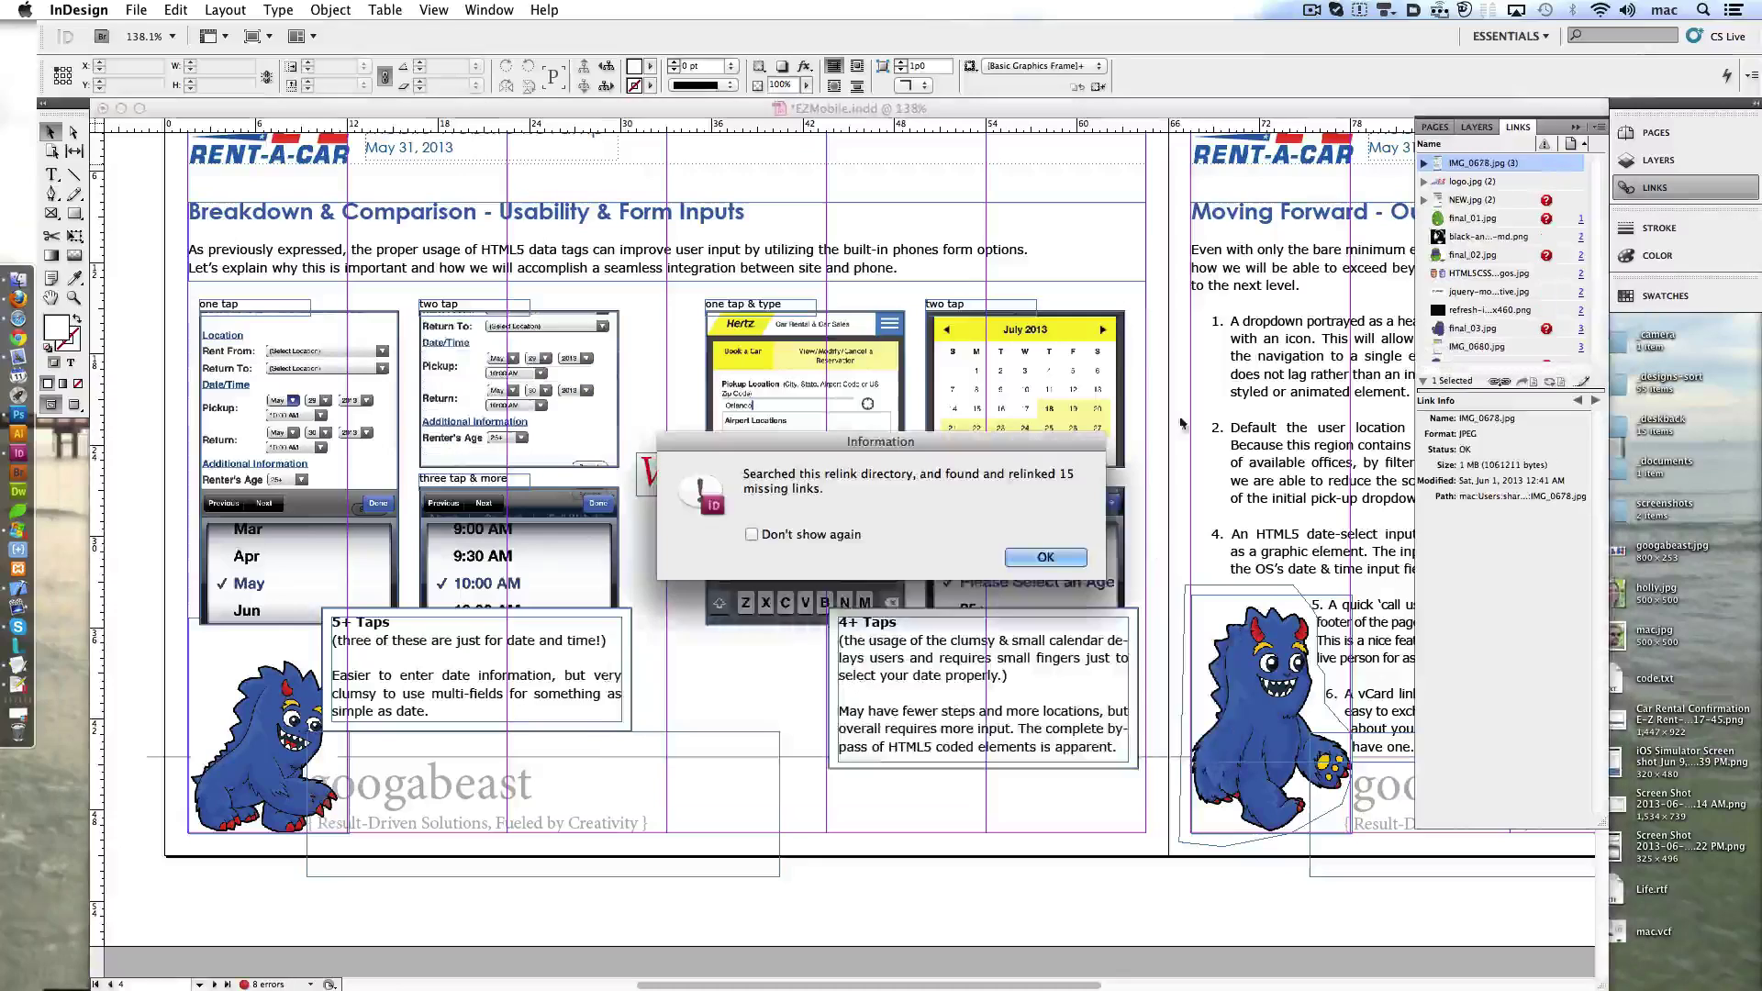
pyautogui.click(823, 539)
pyautogui.click(1045, 557)
pyautogui.scroll(-5, 1547, 347)
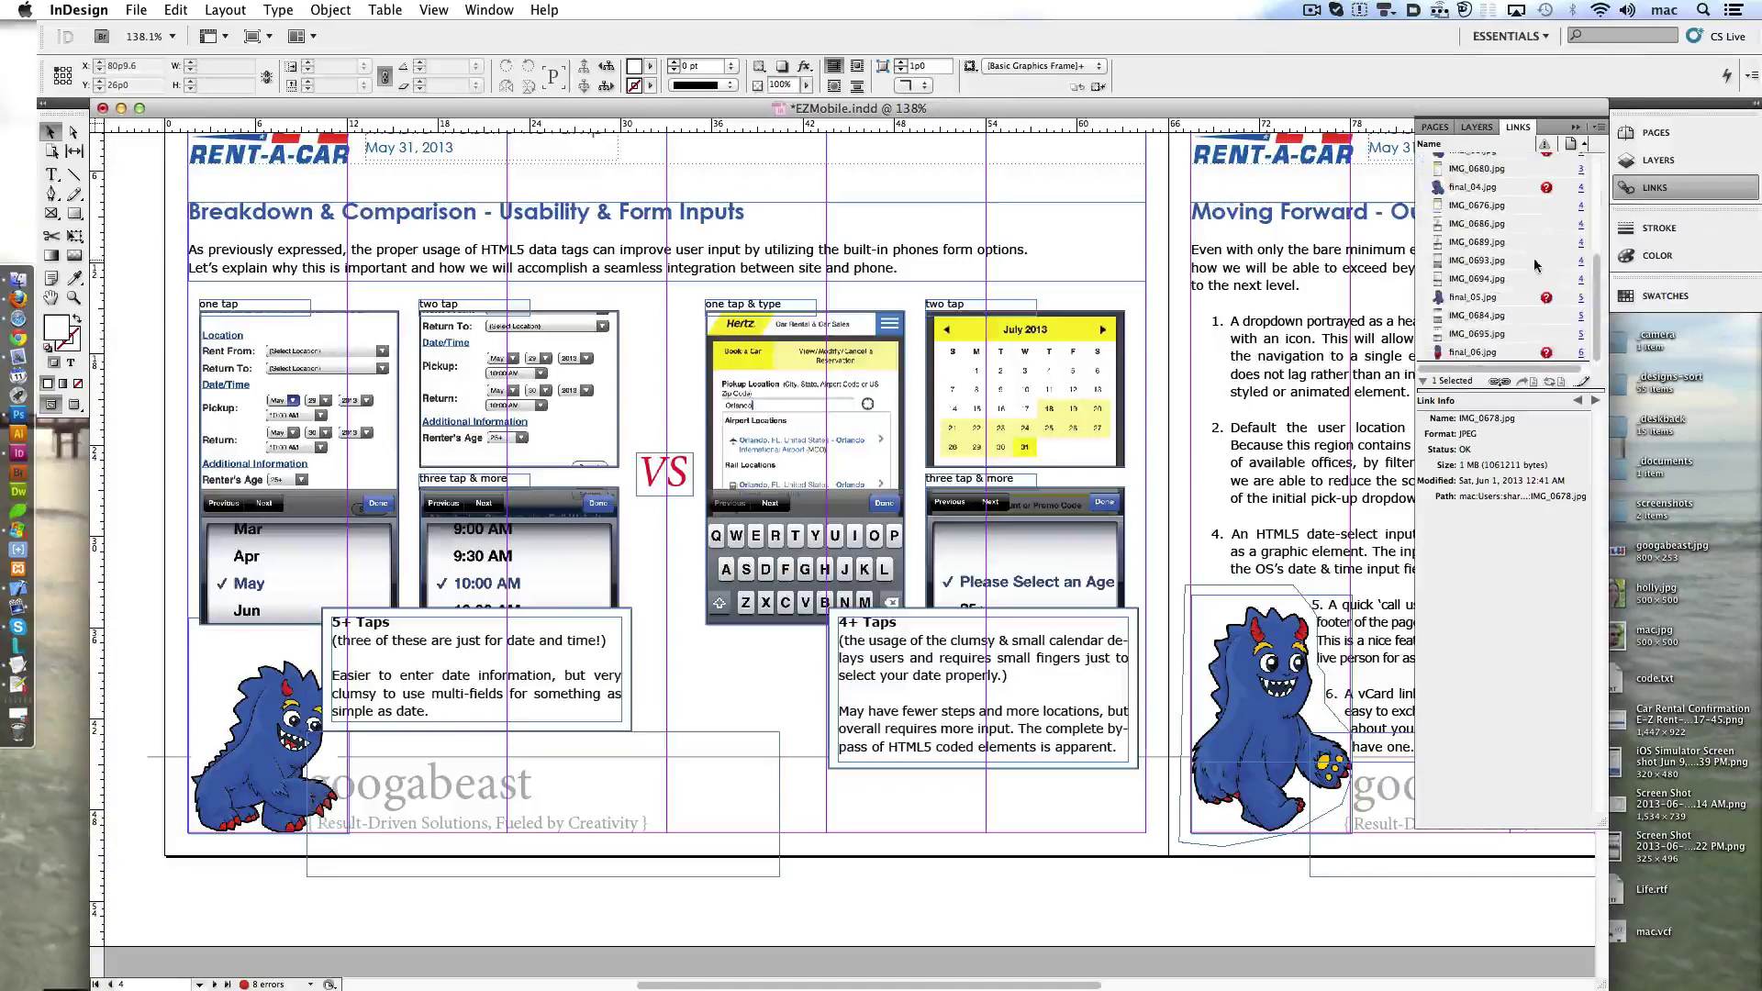
pyautogui.scroll(3, 1547, 321)
pyautogui.scroll(2, 1546, 276)
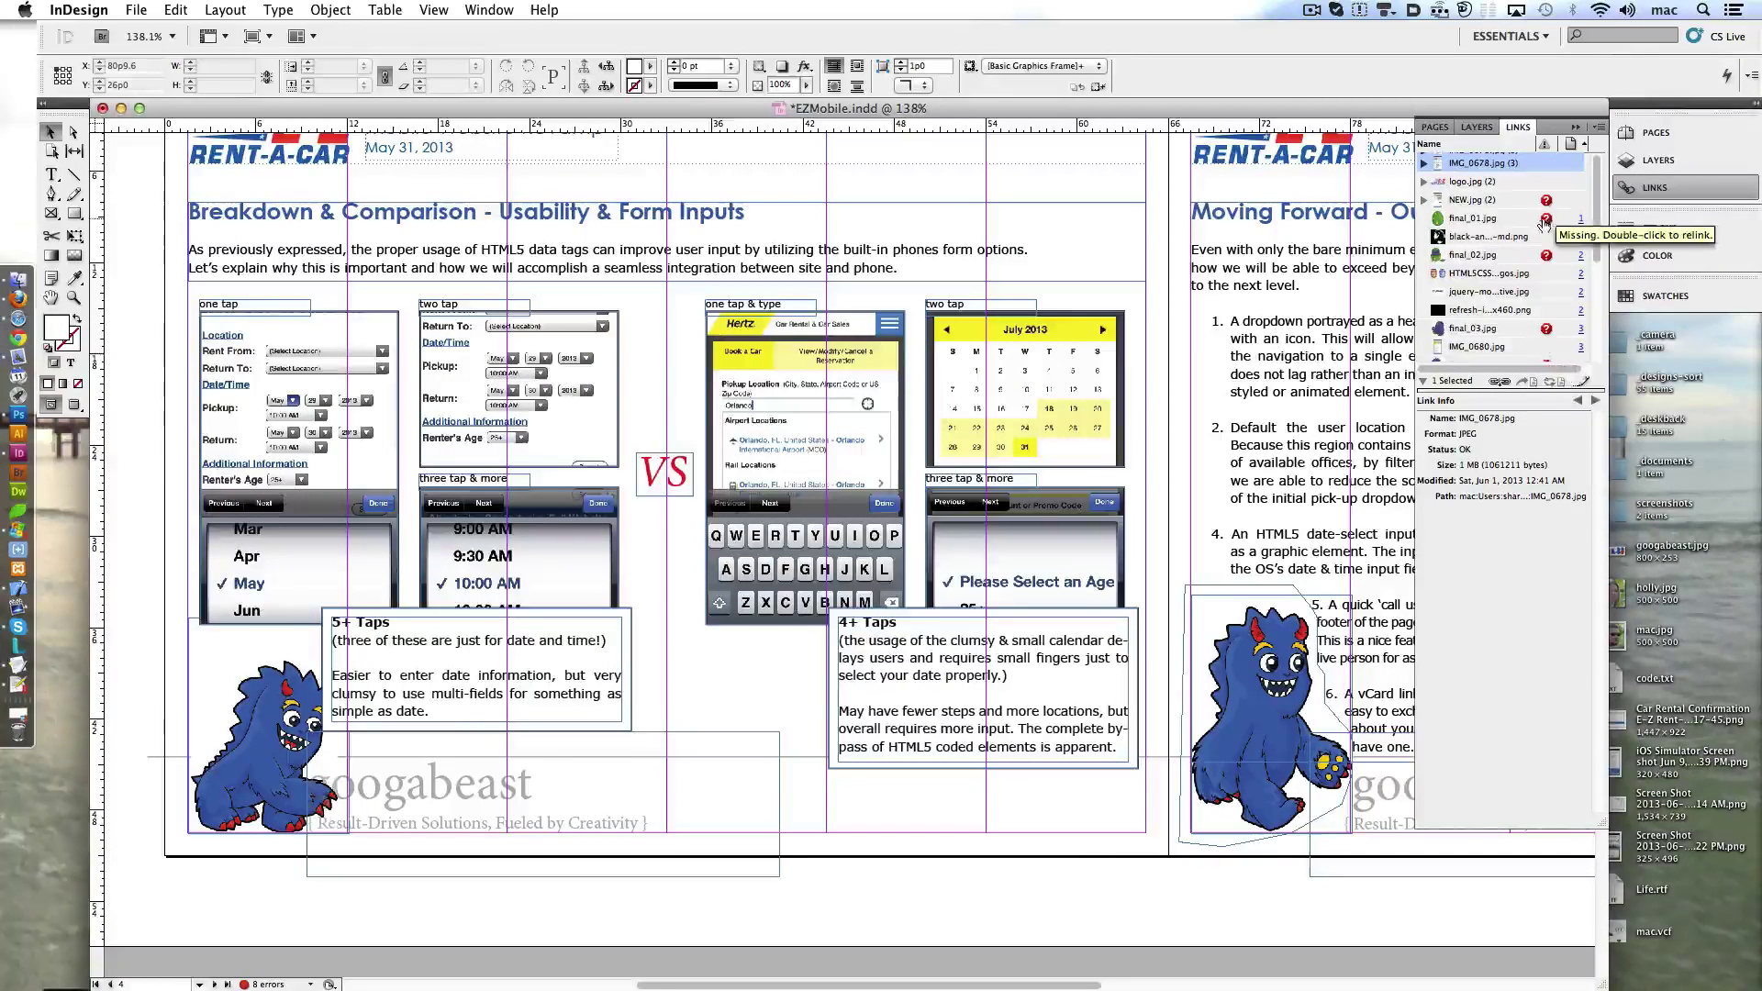
# - Search the Desktop _designs, googabeast.com and MotoSim folders for the missing final_01.jpg
pyautogui.doubleClick(1546, 218)
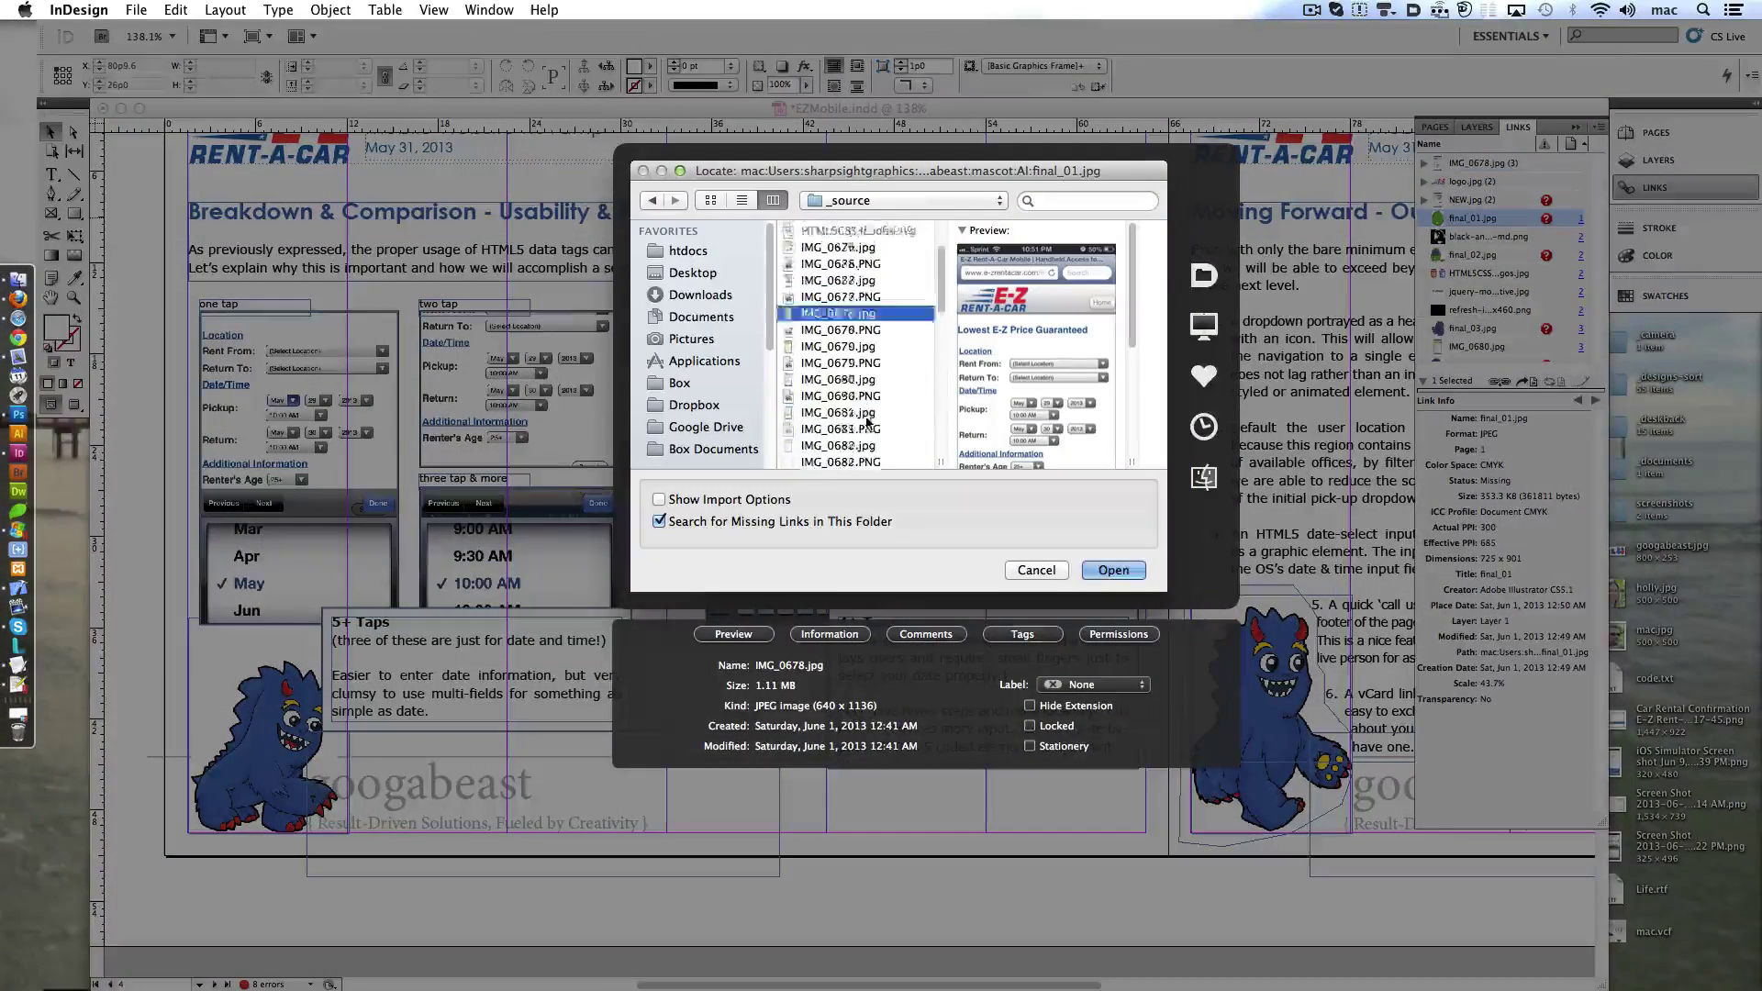
pyautogui.click(707, 276)
pyautogui.click(831, 228)
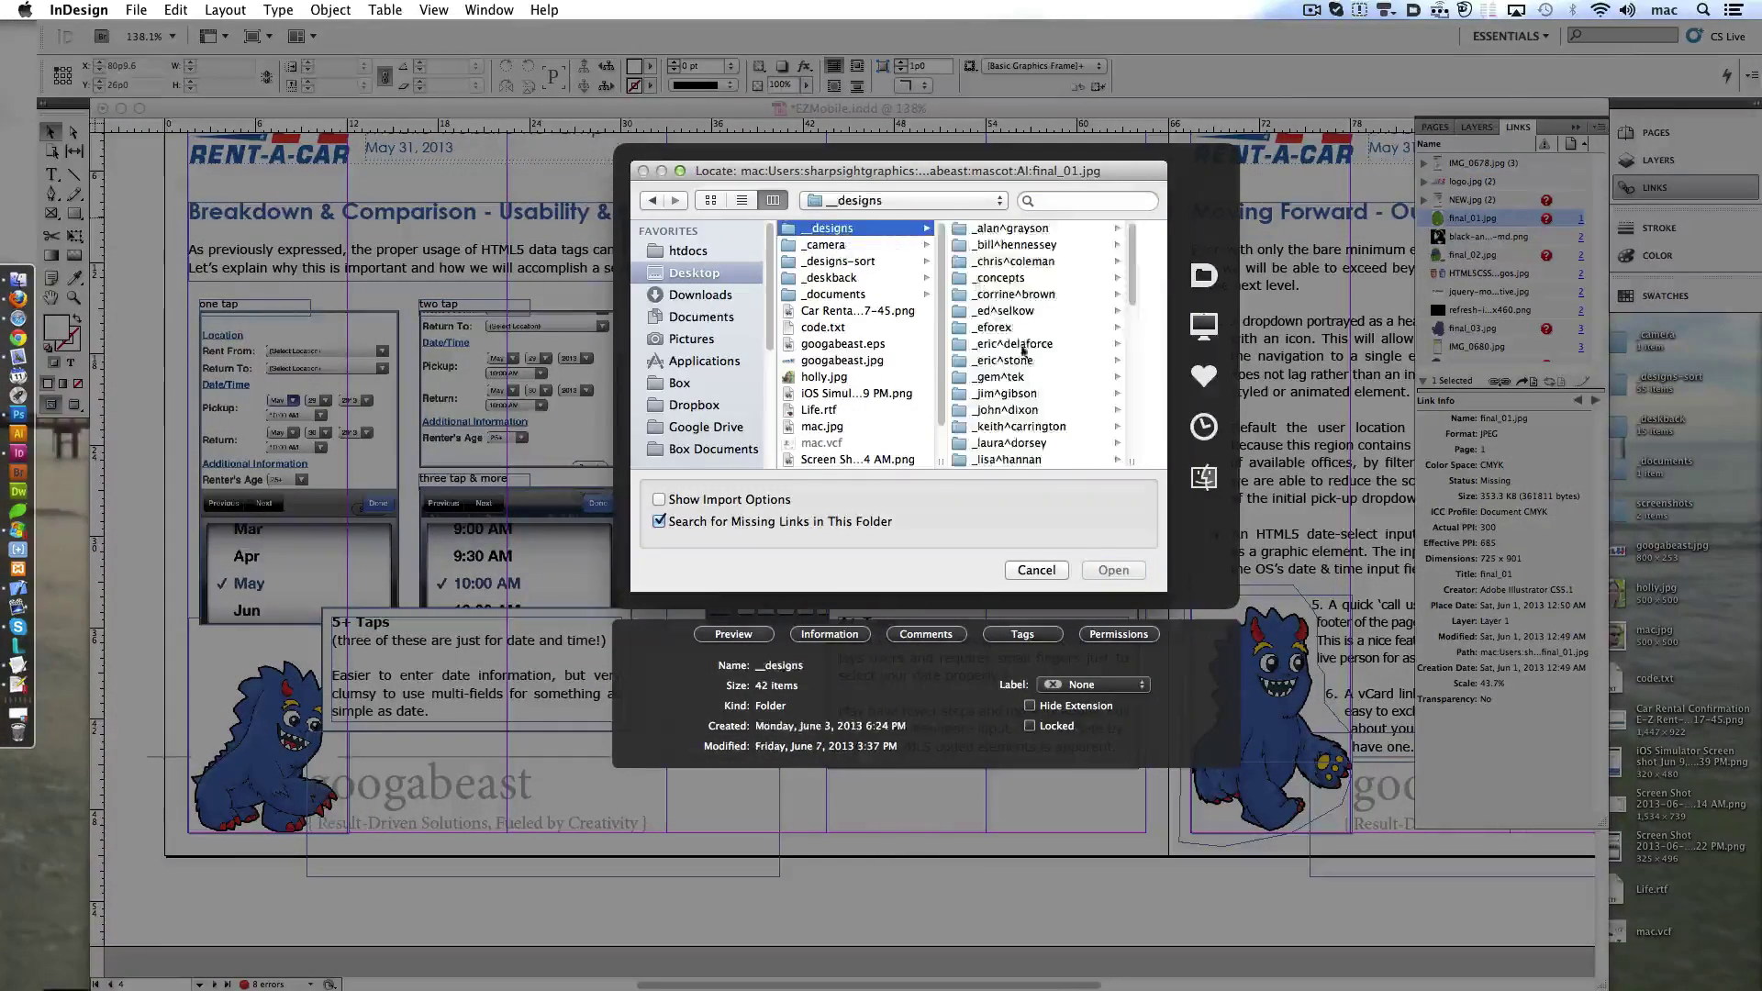
pyautogui.scroll(-5, 1018, 427)
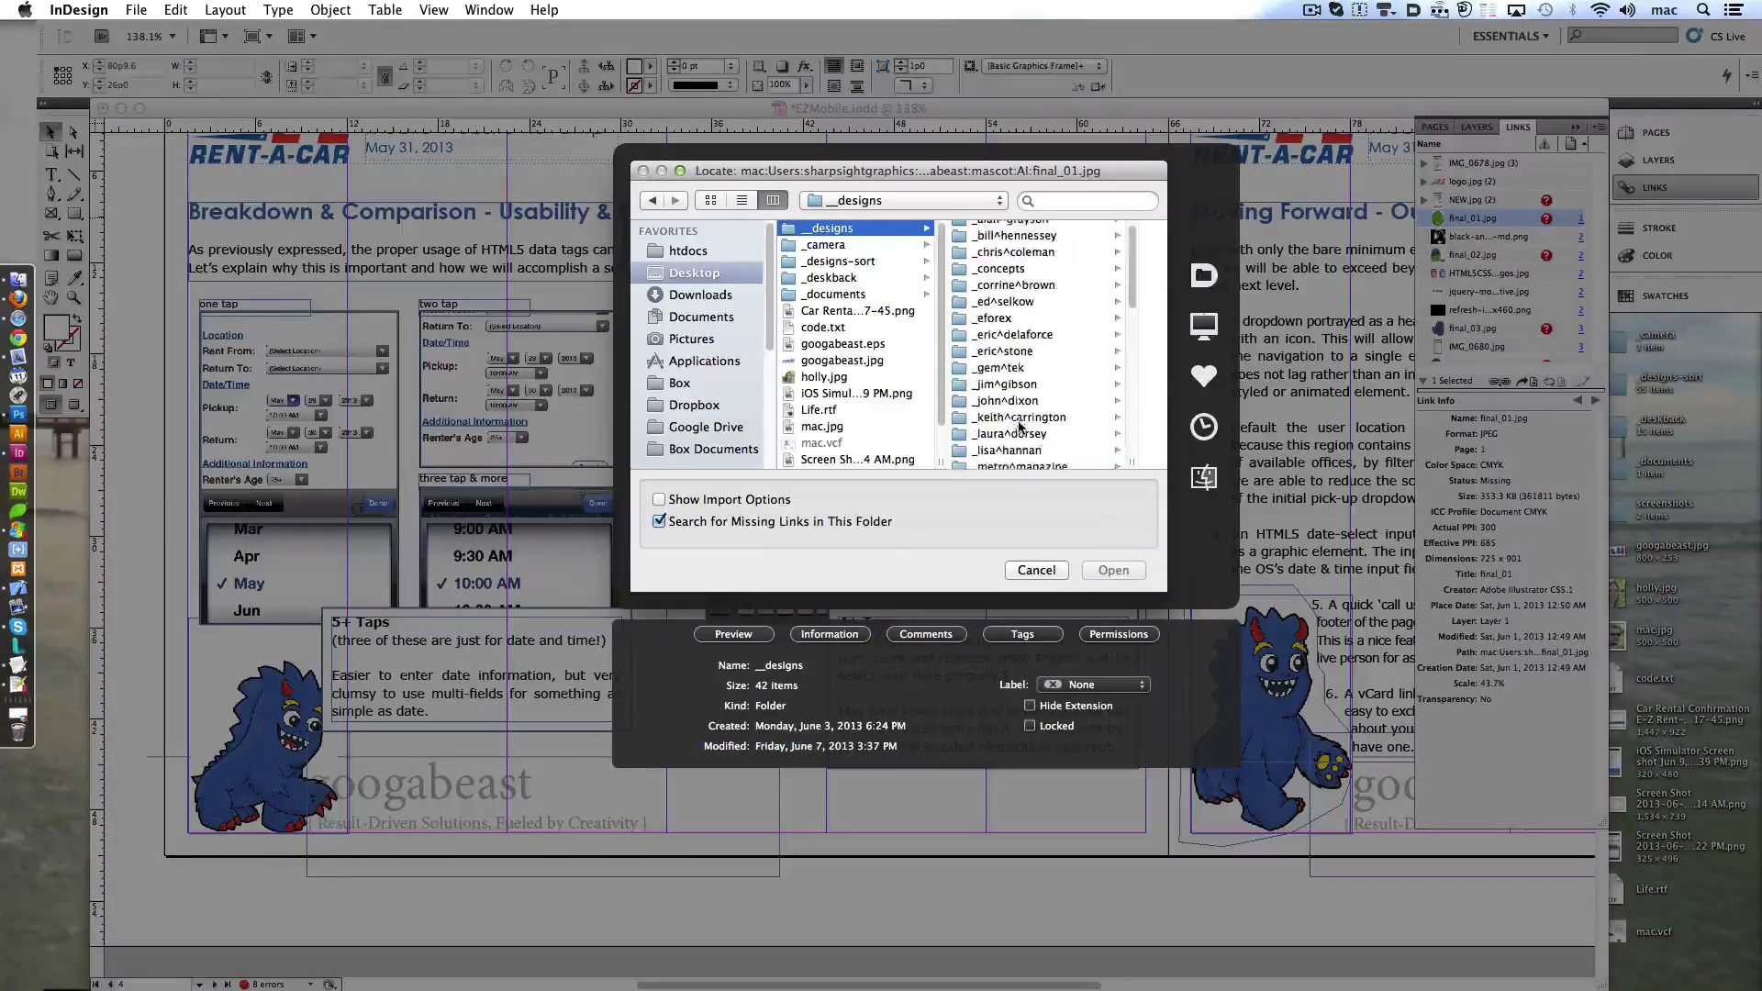
pyautogui.scroll(-5, 1019, 430)
pyautogui.scroll(-5, 1019, 434)
pyautogui.scroll(-3, 1019, 438)
pyautogui.click(1015, 391)
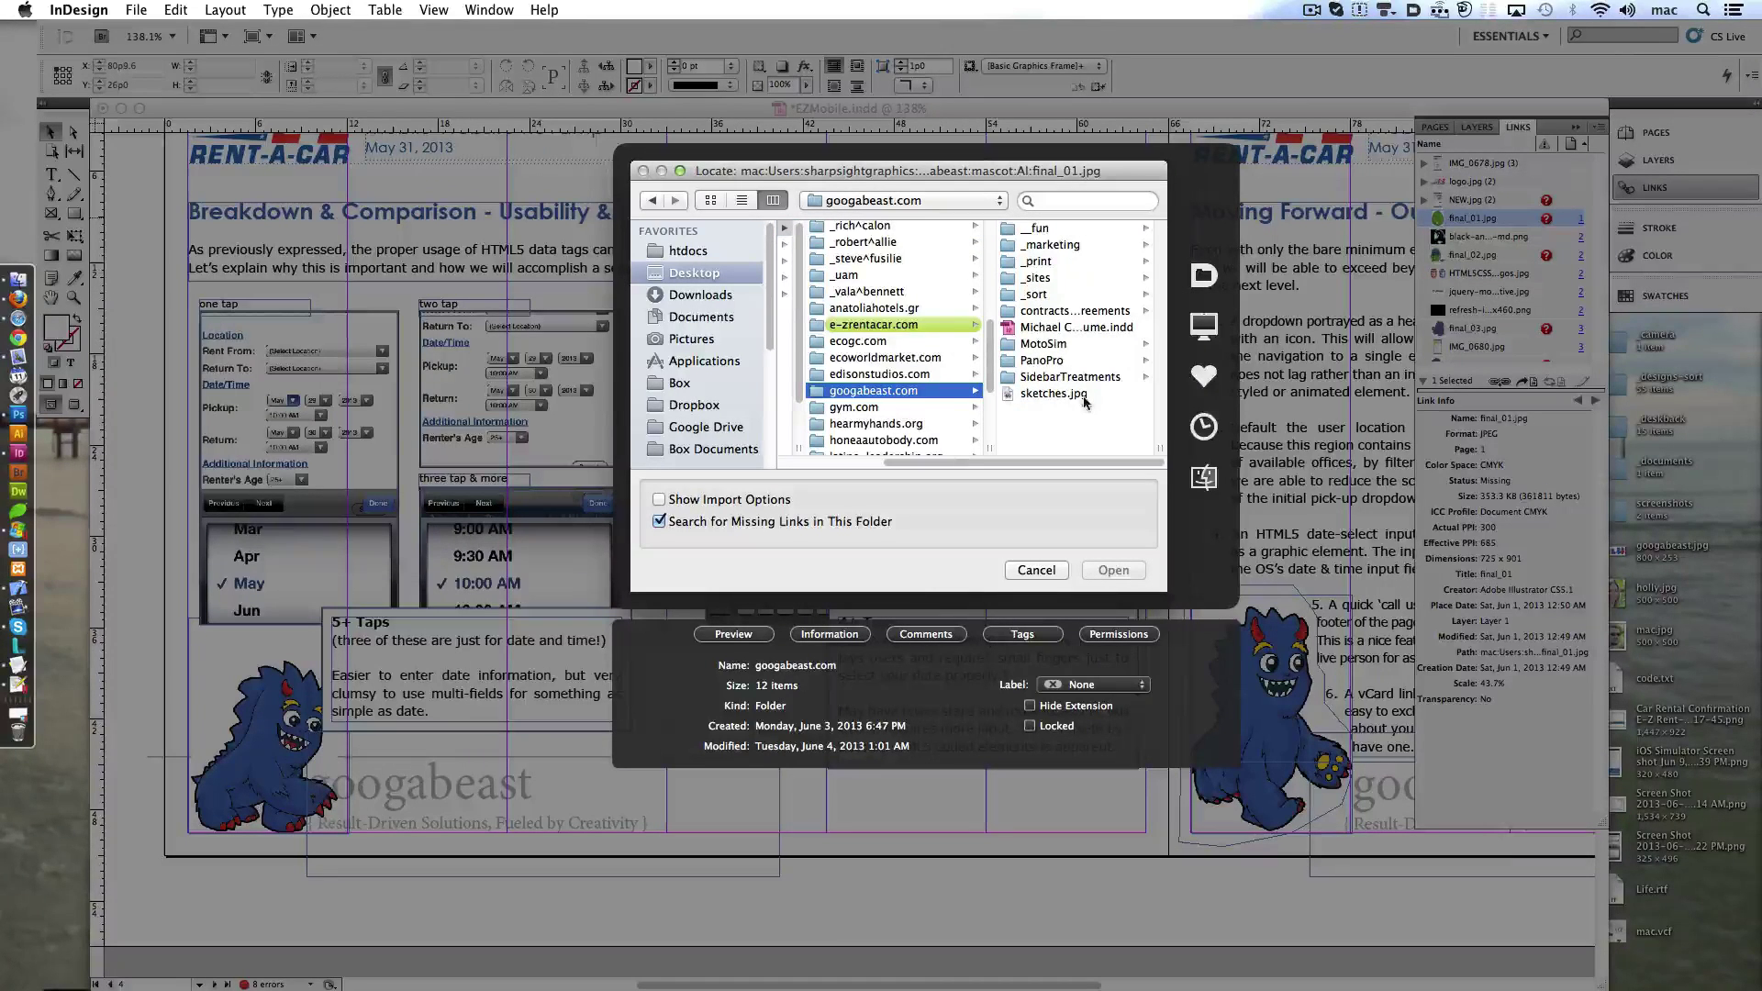
pyautogui.click(1081, 395)
pyautogui.click(885, 345)
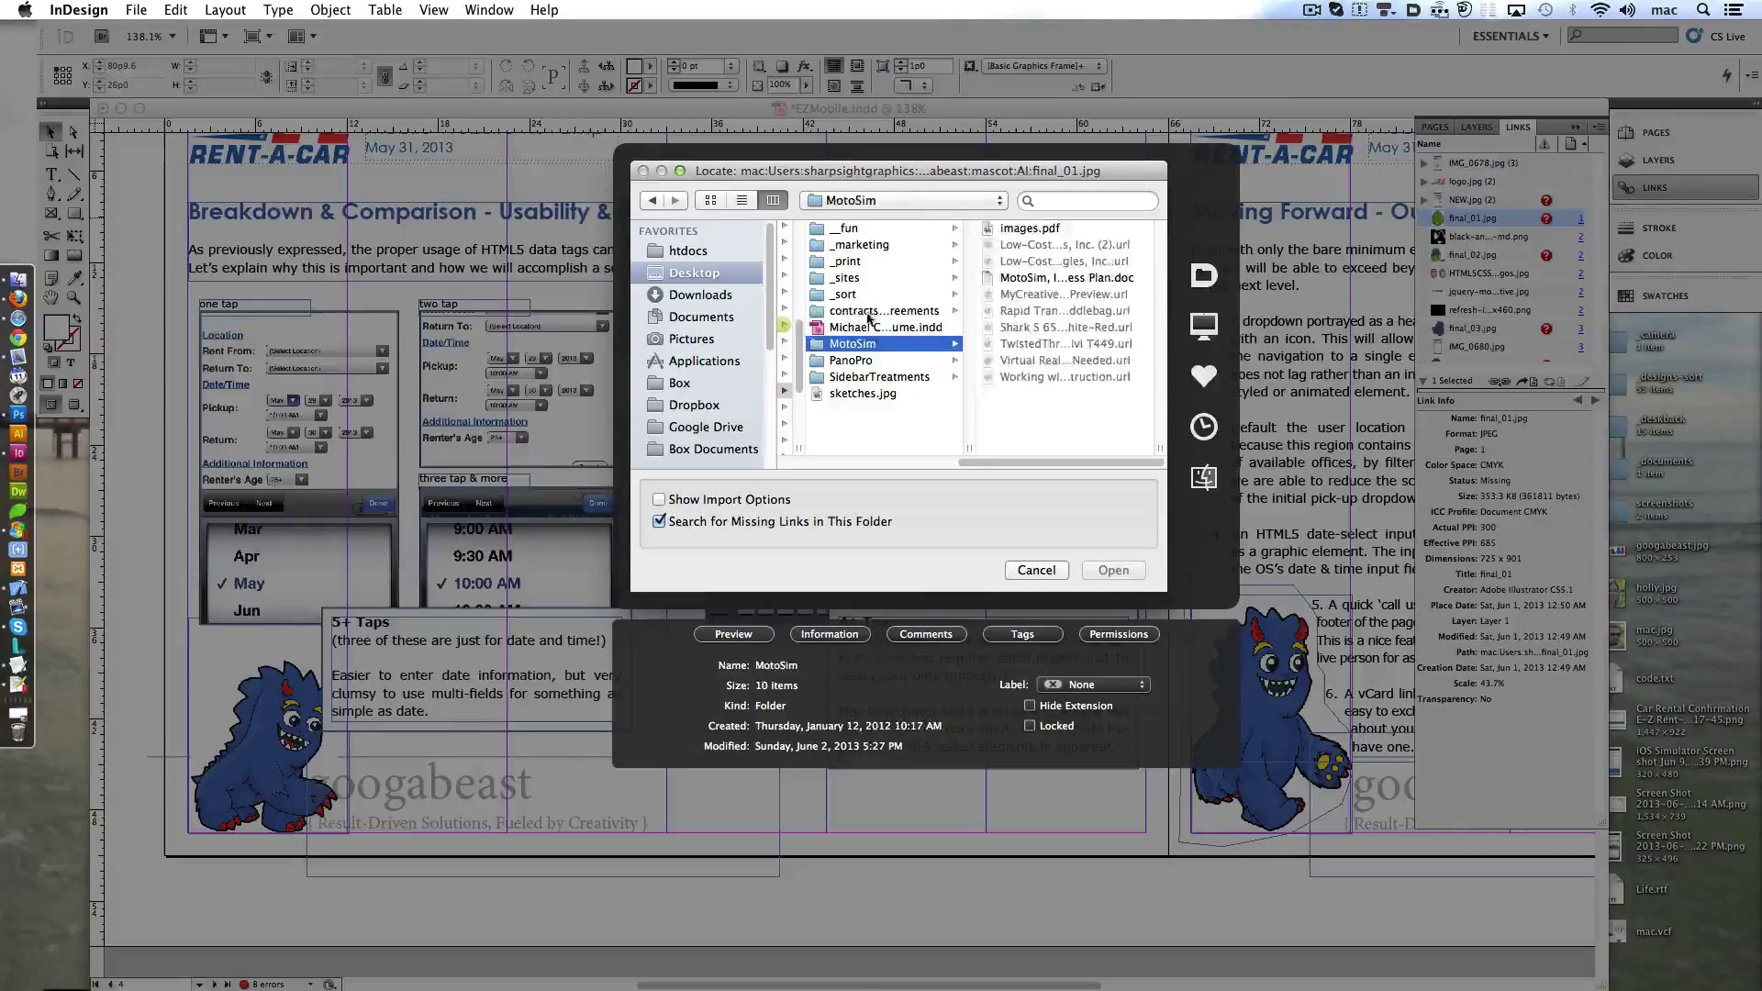
# - Relink final_01.jpg to the mascot image in the _marketing mascot folder
pyautogui.press('Up')
pyautogui.press('Up')
pyautogui.press('Up')
pyautogui.scroll(-1, 1047, 323)
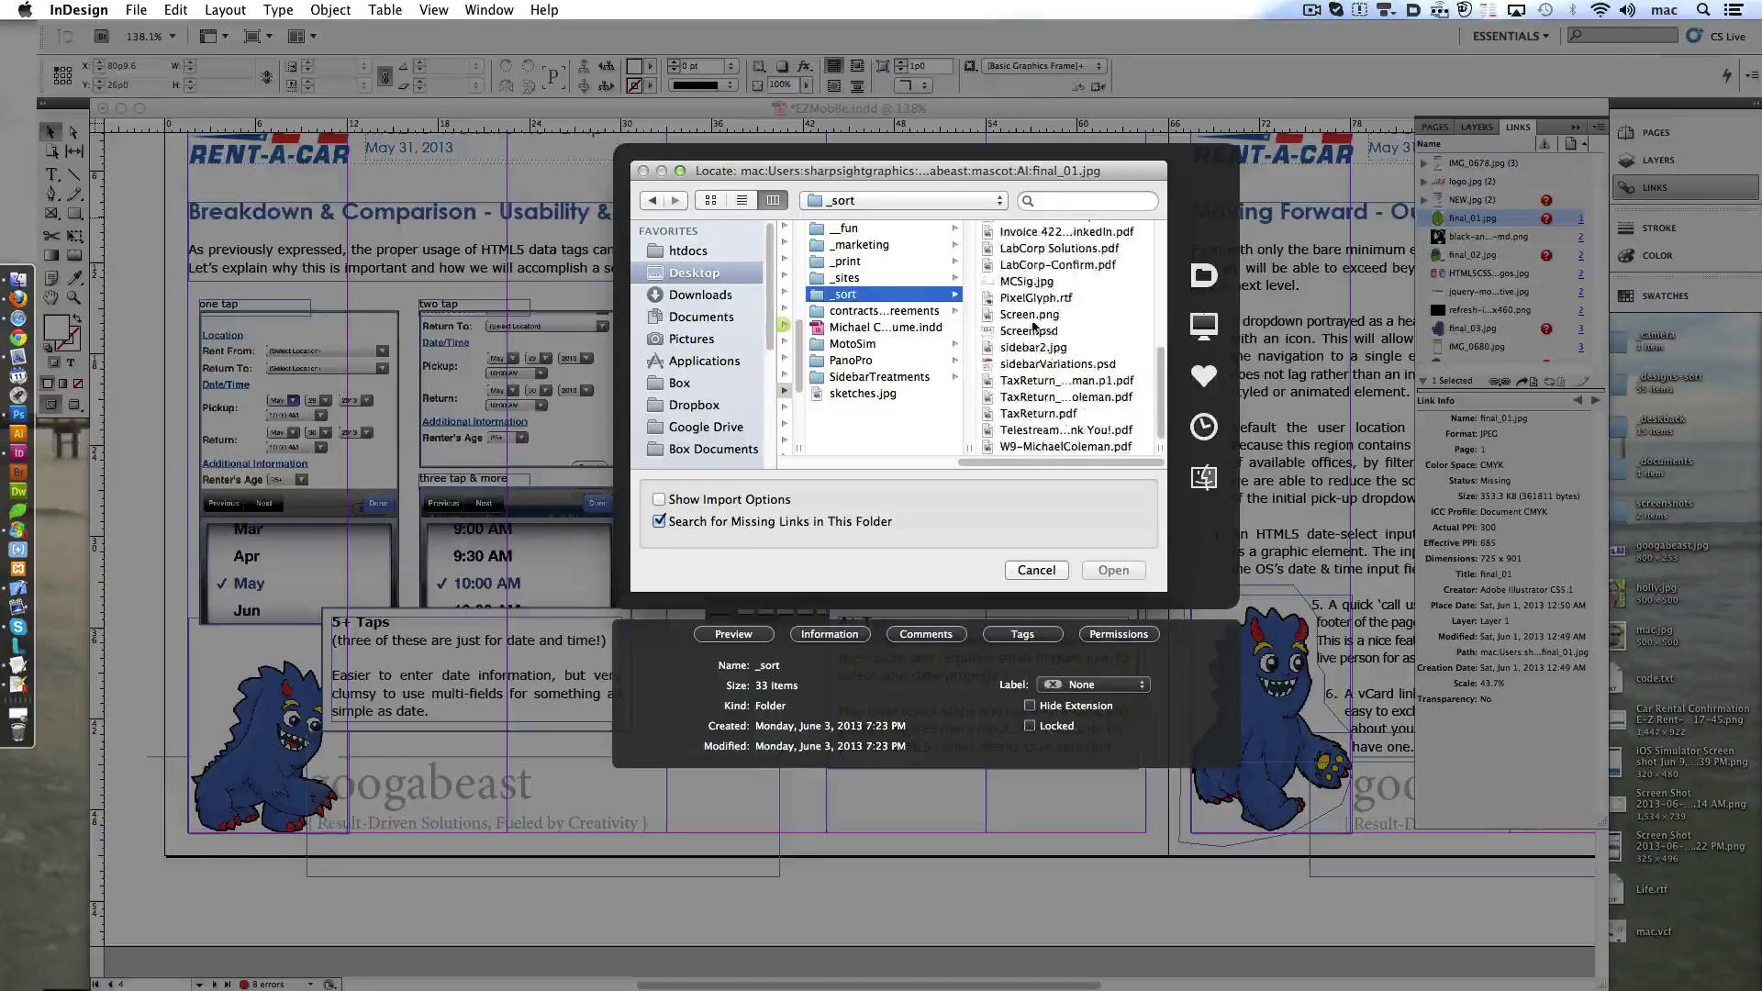
pyautogui.press('Up')
pyautogui.press('Up')
pyautogui.press('Up')
pyautogui.click(1019, 261)
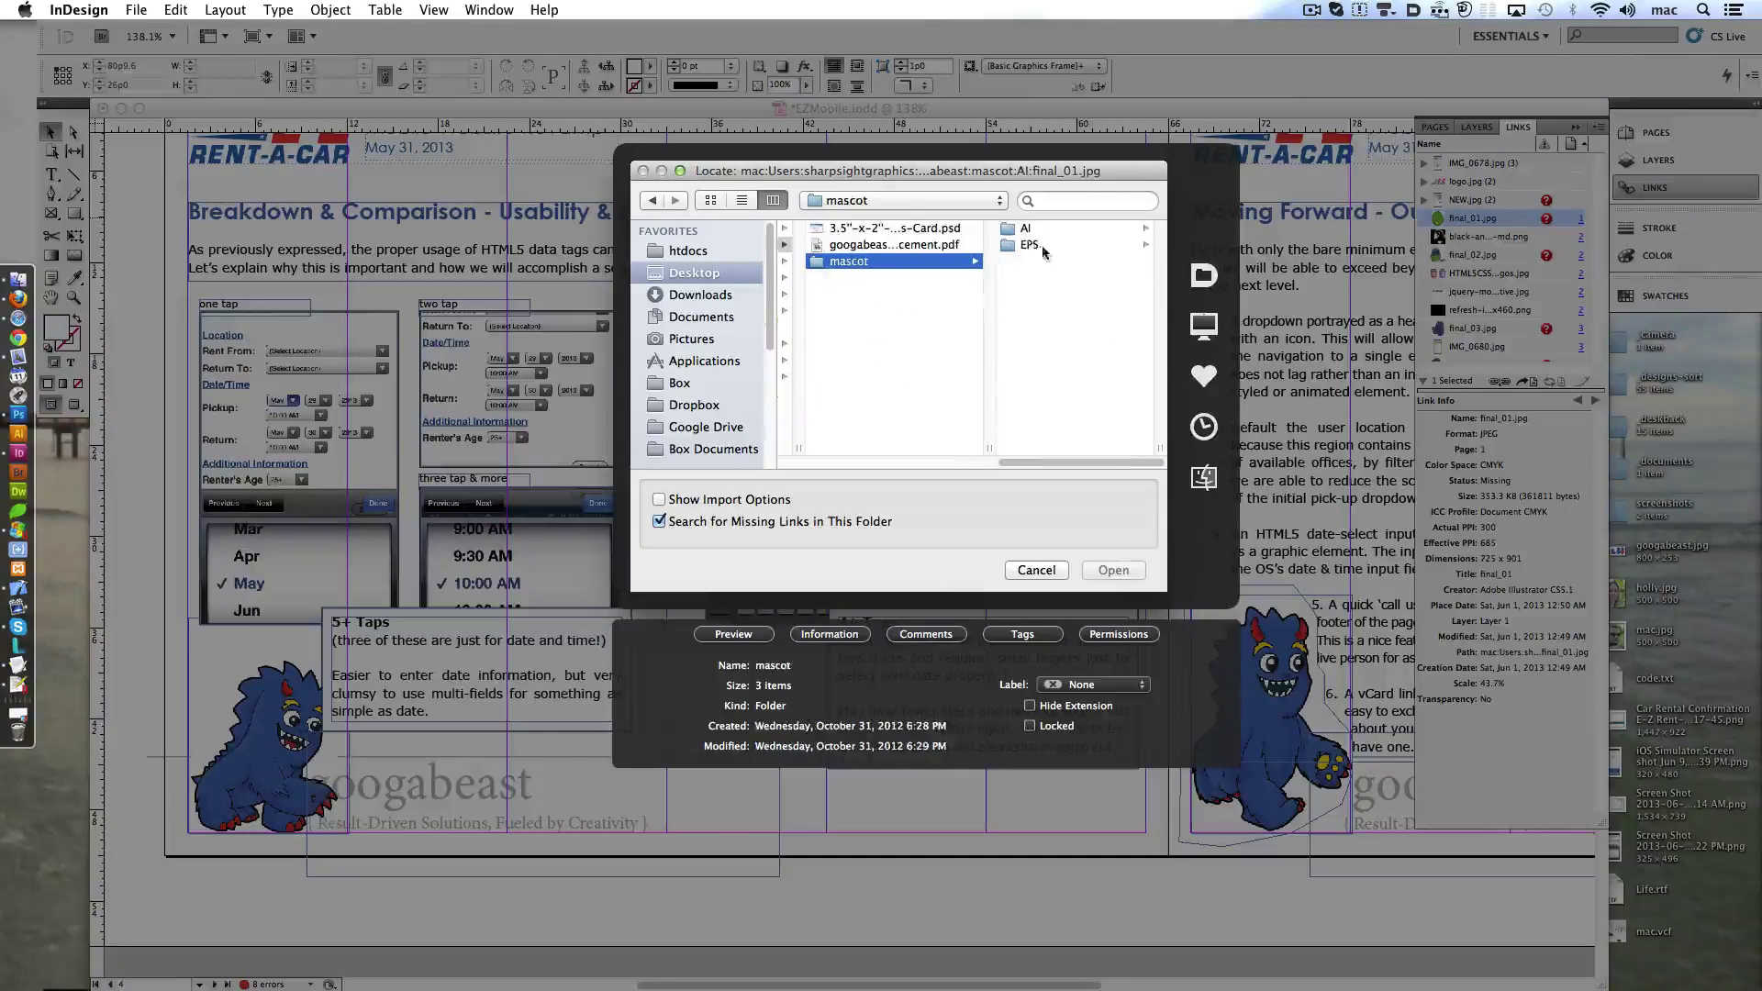
pyautogui.click(1009, 227)
pyautogui.click(1130, 571)
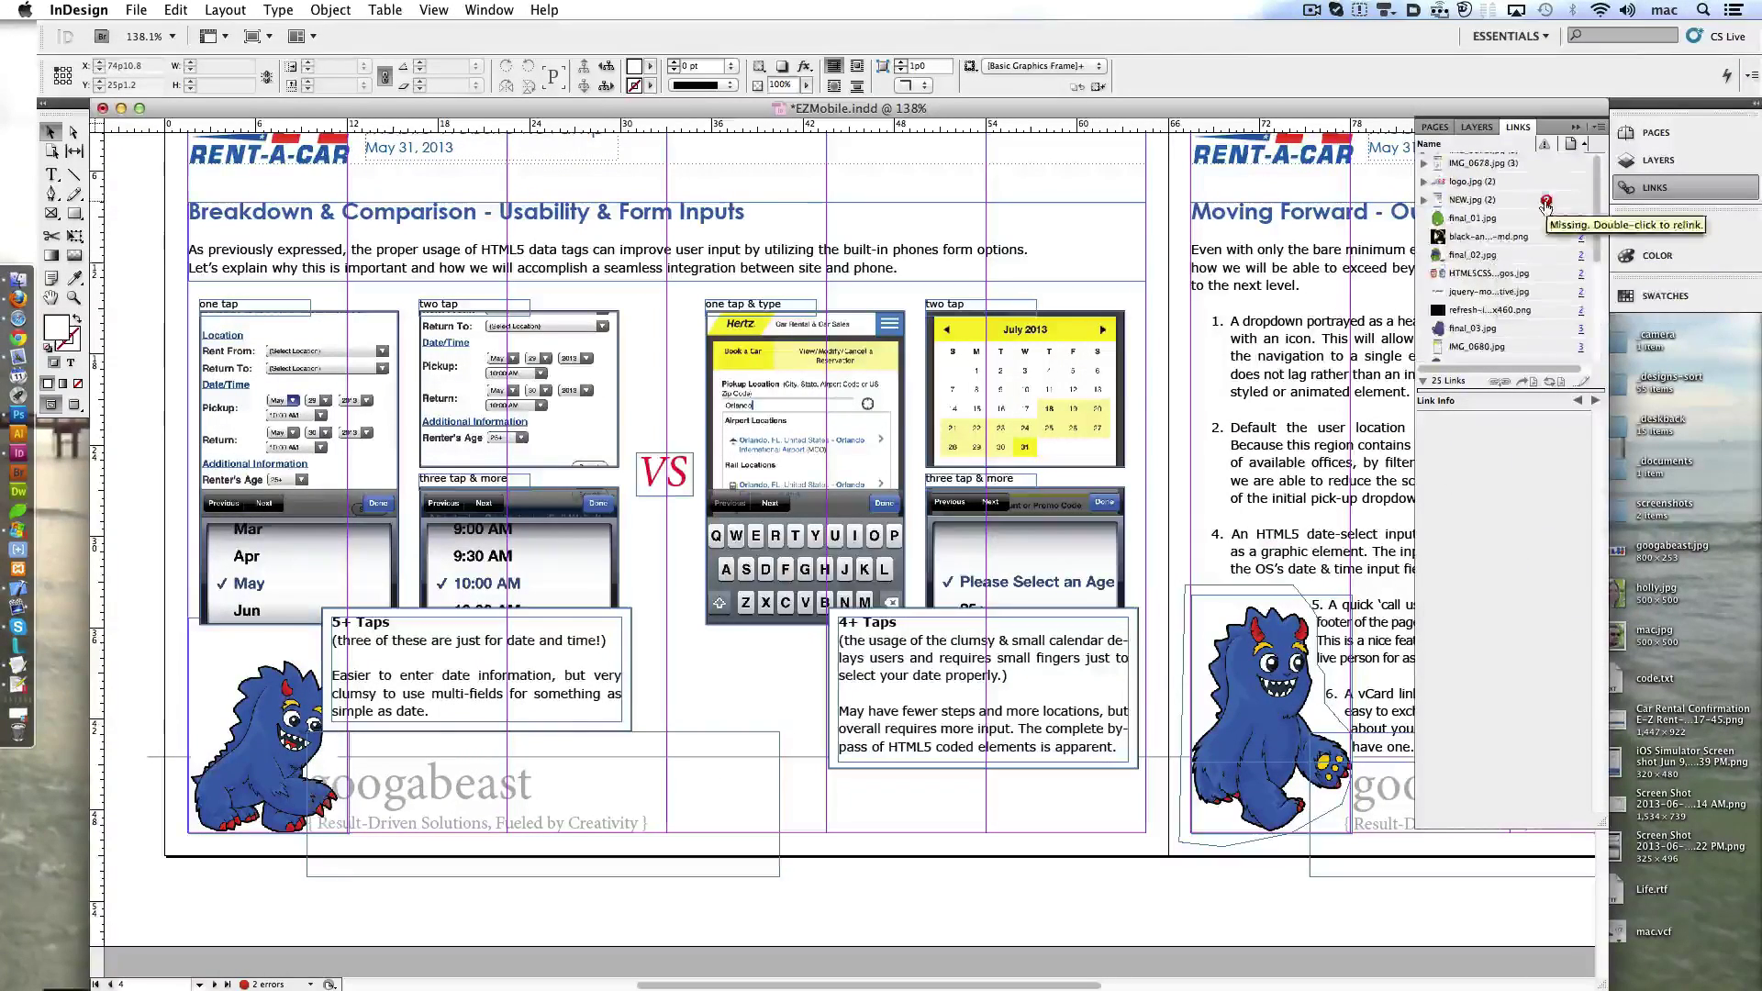
# - Try relinking NEW.jpg via _designs > EZ > Mobile Site > _source, then cancel
pyautogui.click(1423, 200)
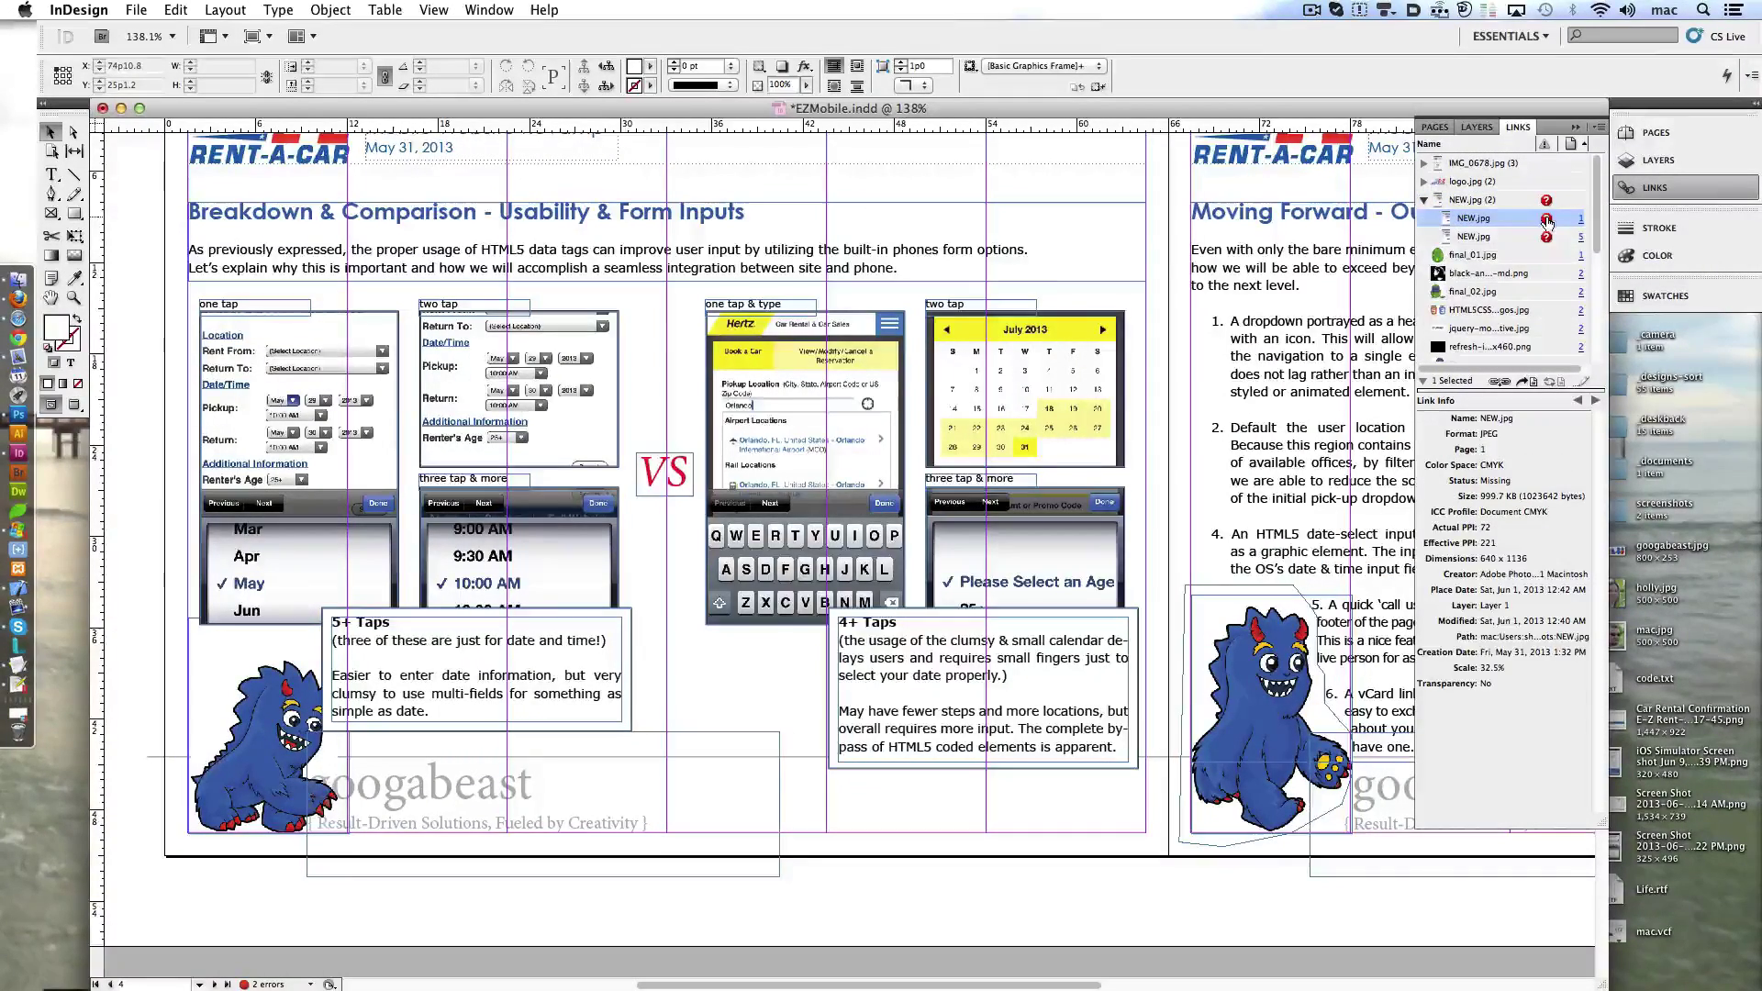
pyautogui.click(1546, 218)
pyautogui.click(831, 228)
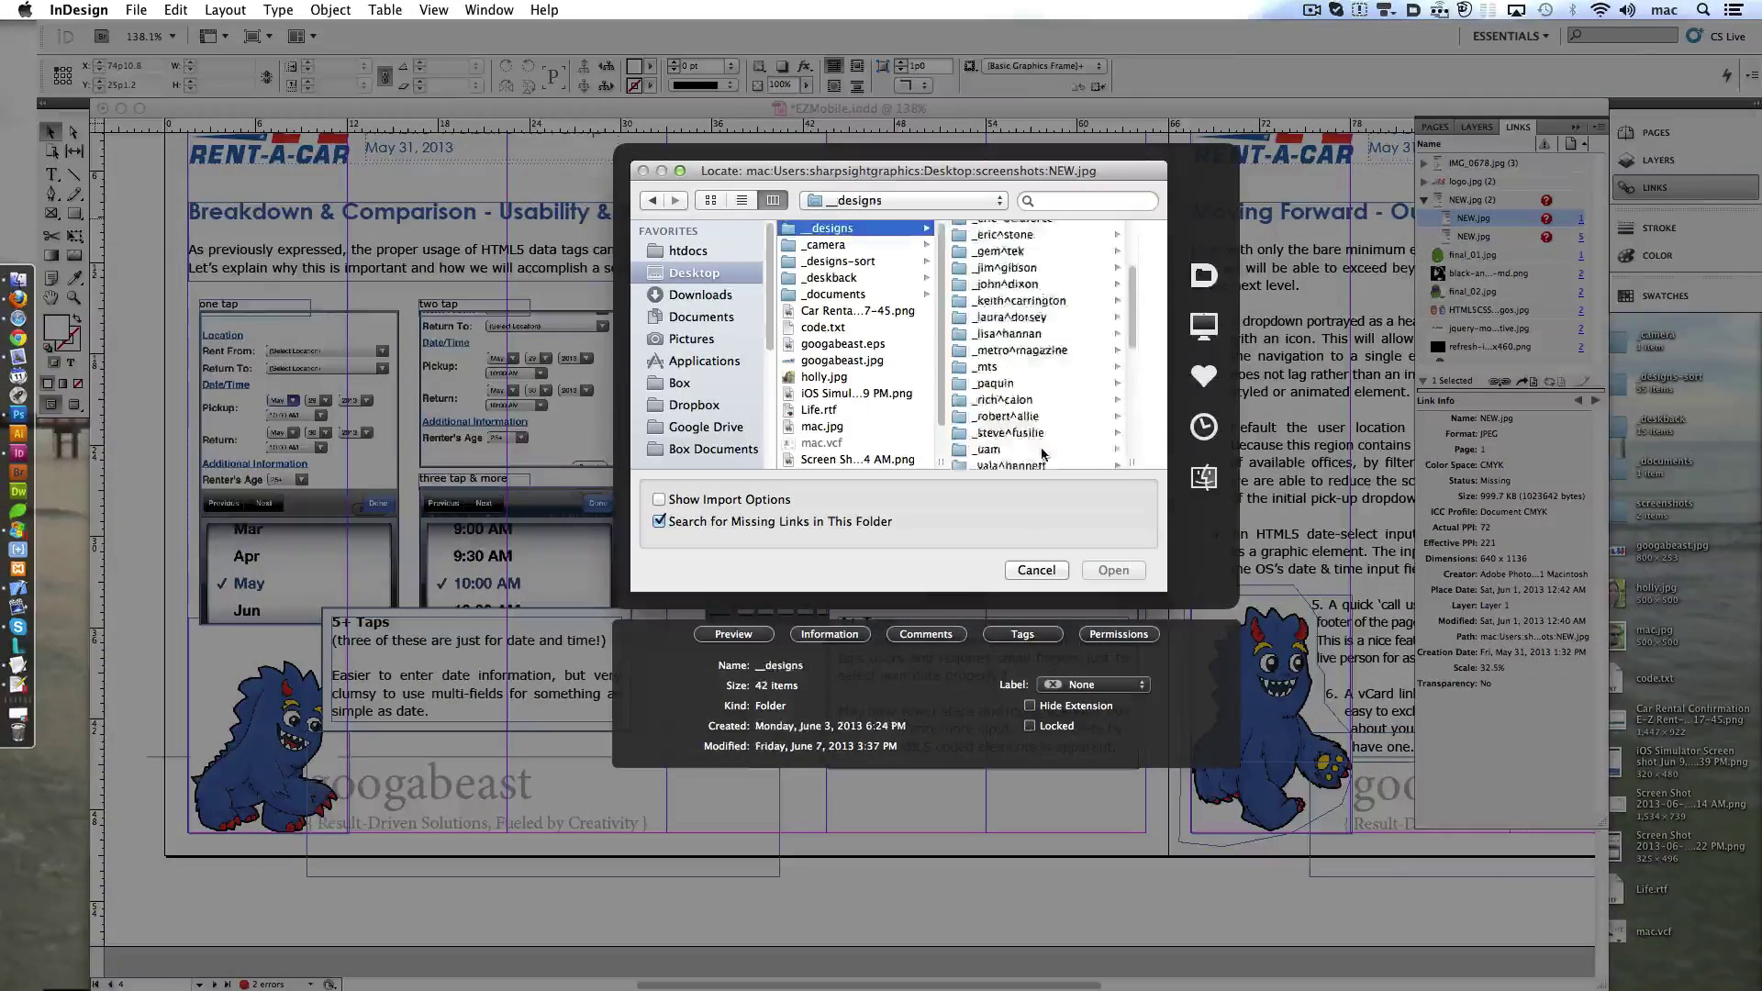
pyautogui.click(991, 292)
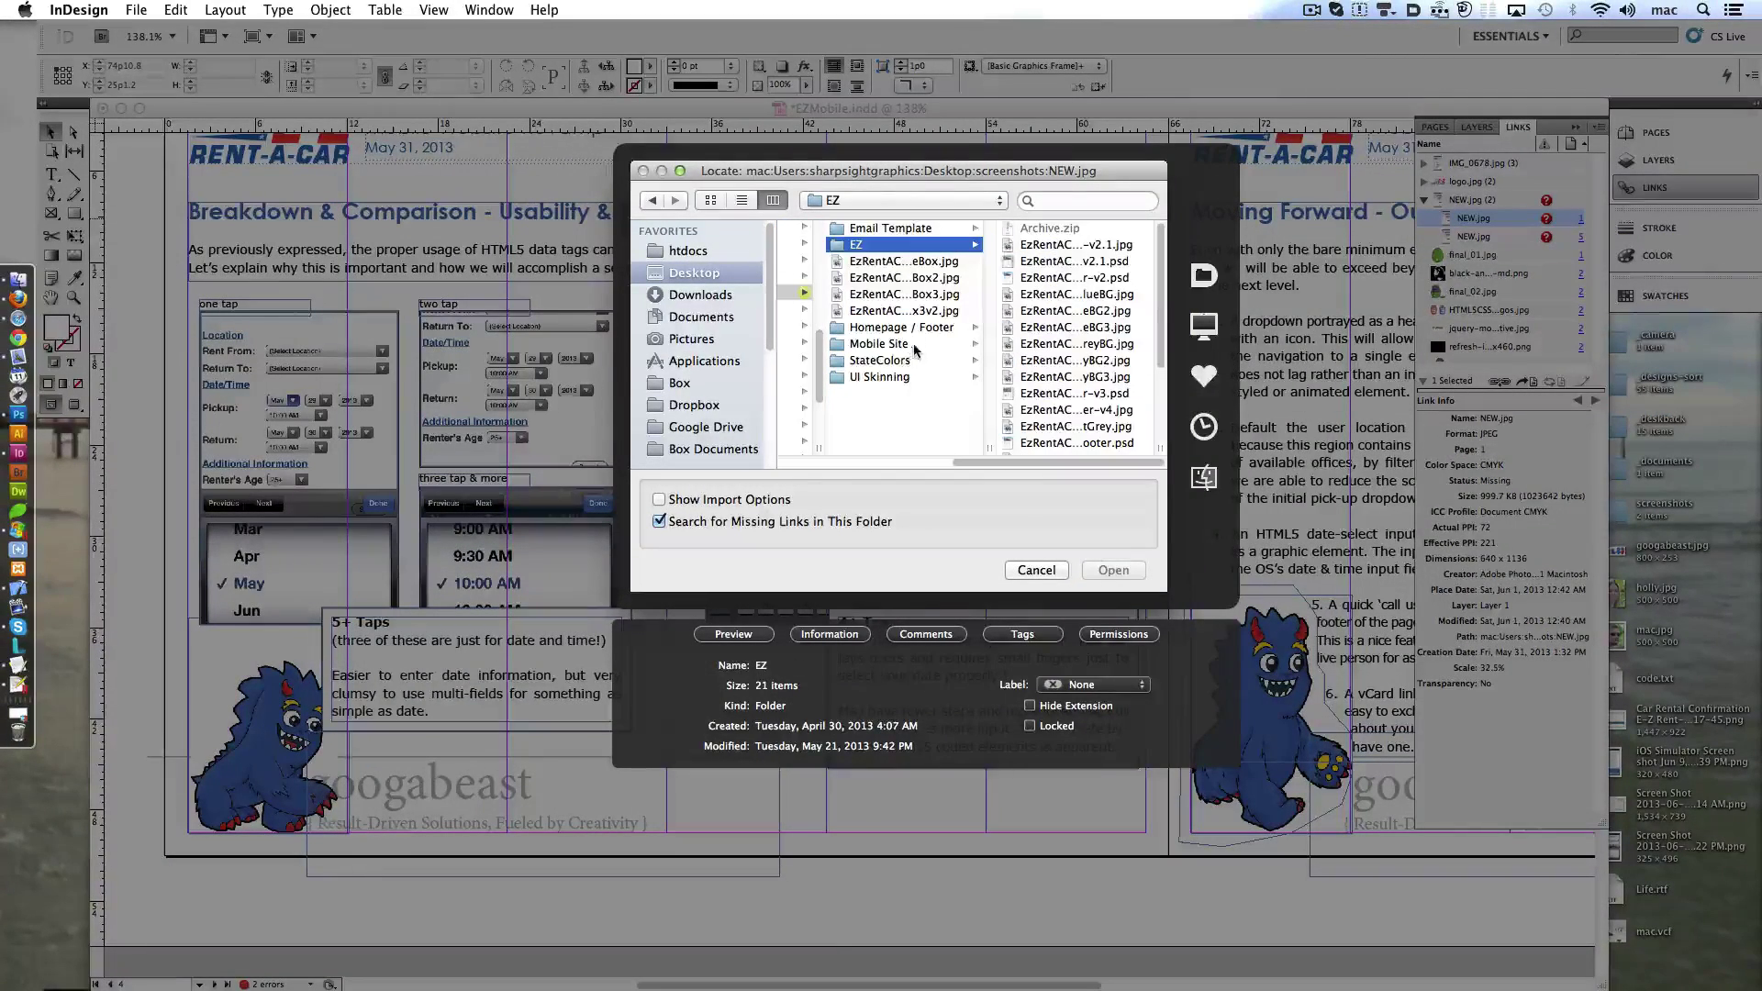
pyautogui.click(905, 345)
pyautogui.click(1046, 229)
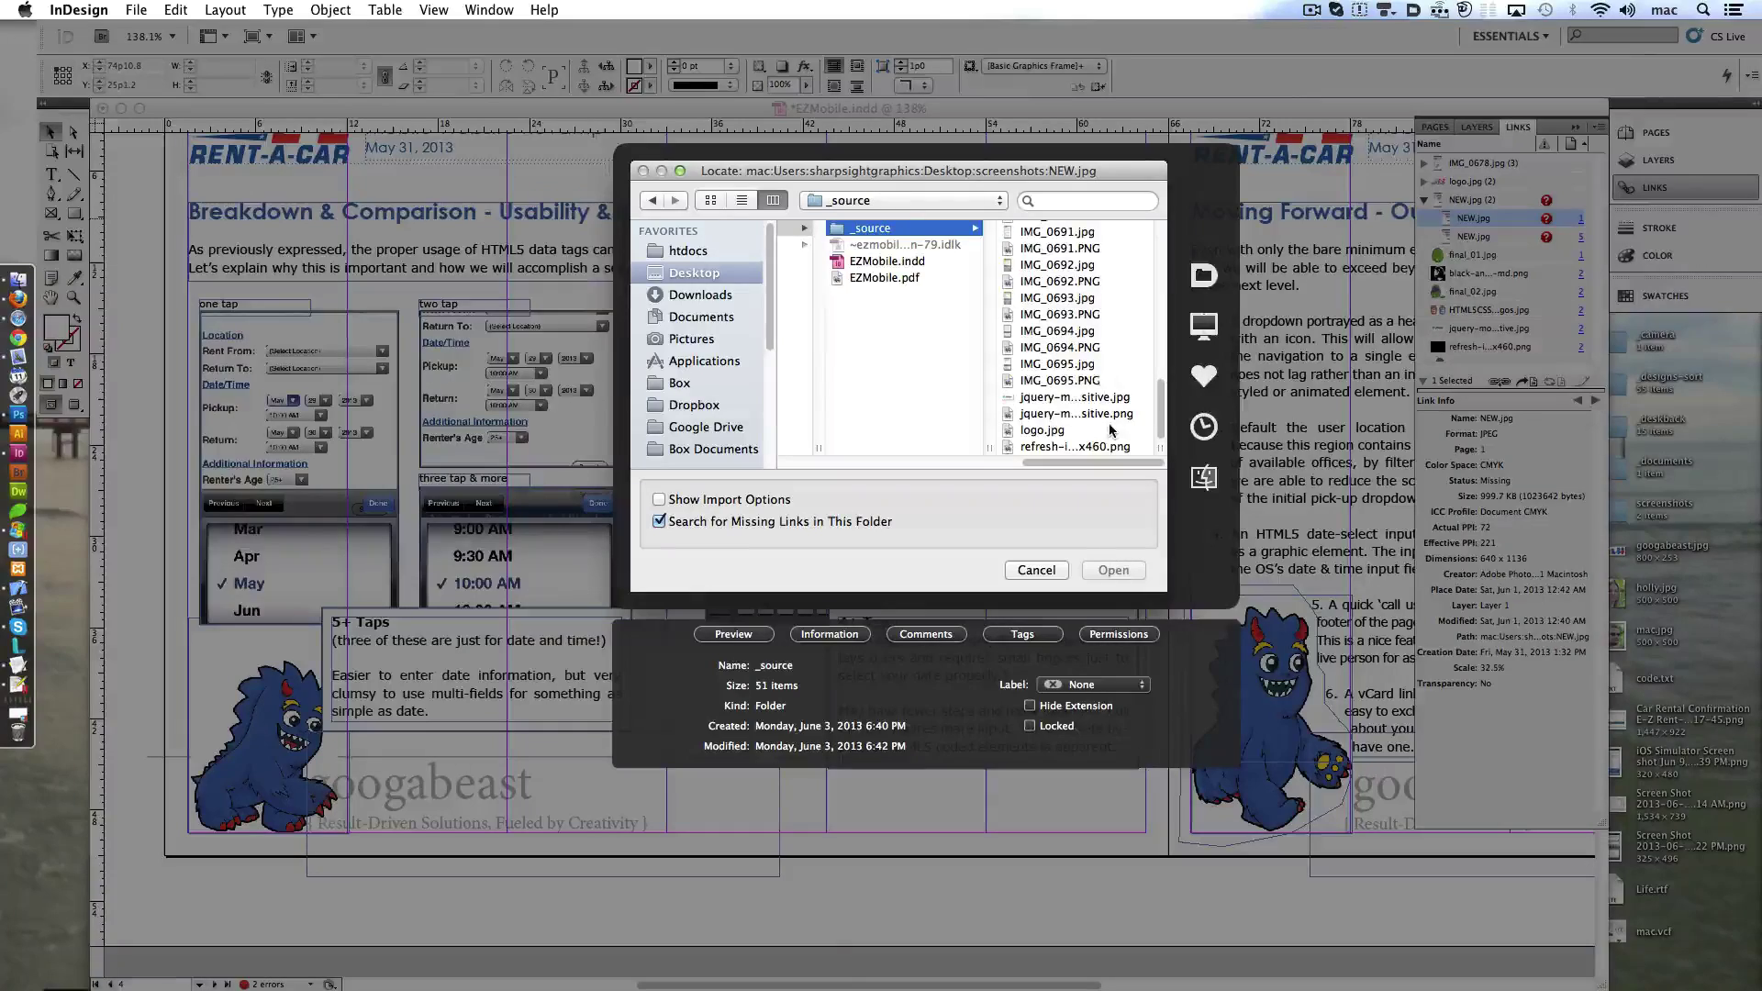
pyautogui.press('Escape')
# - Relink the first NEW.jpg to EZ-Mobi.jpg in e-zrentacar.com > Mobile Site > _screens
pyautogui.rightClick(1474, 224)
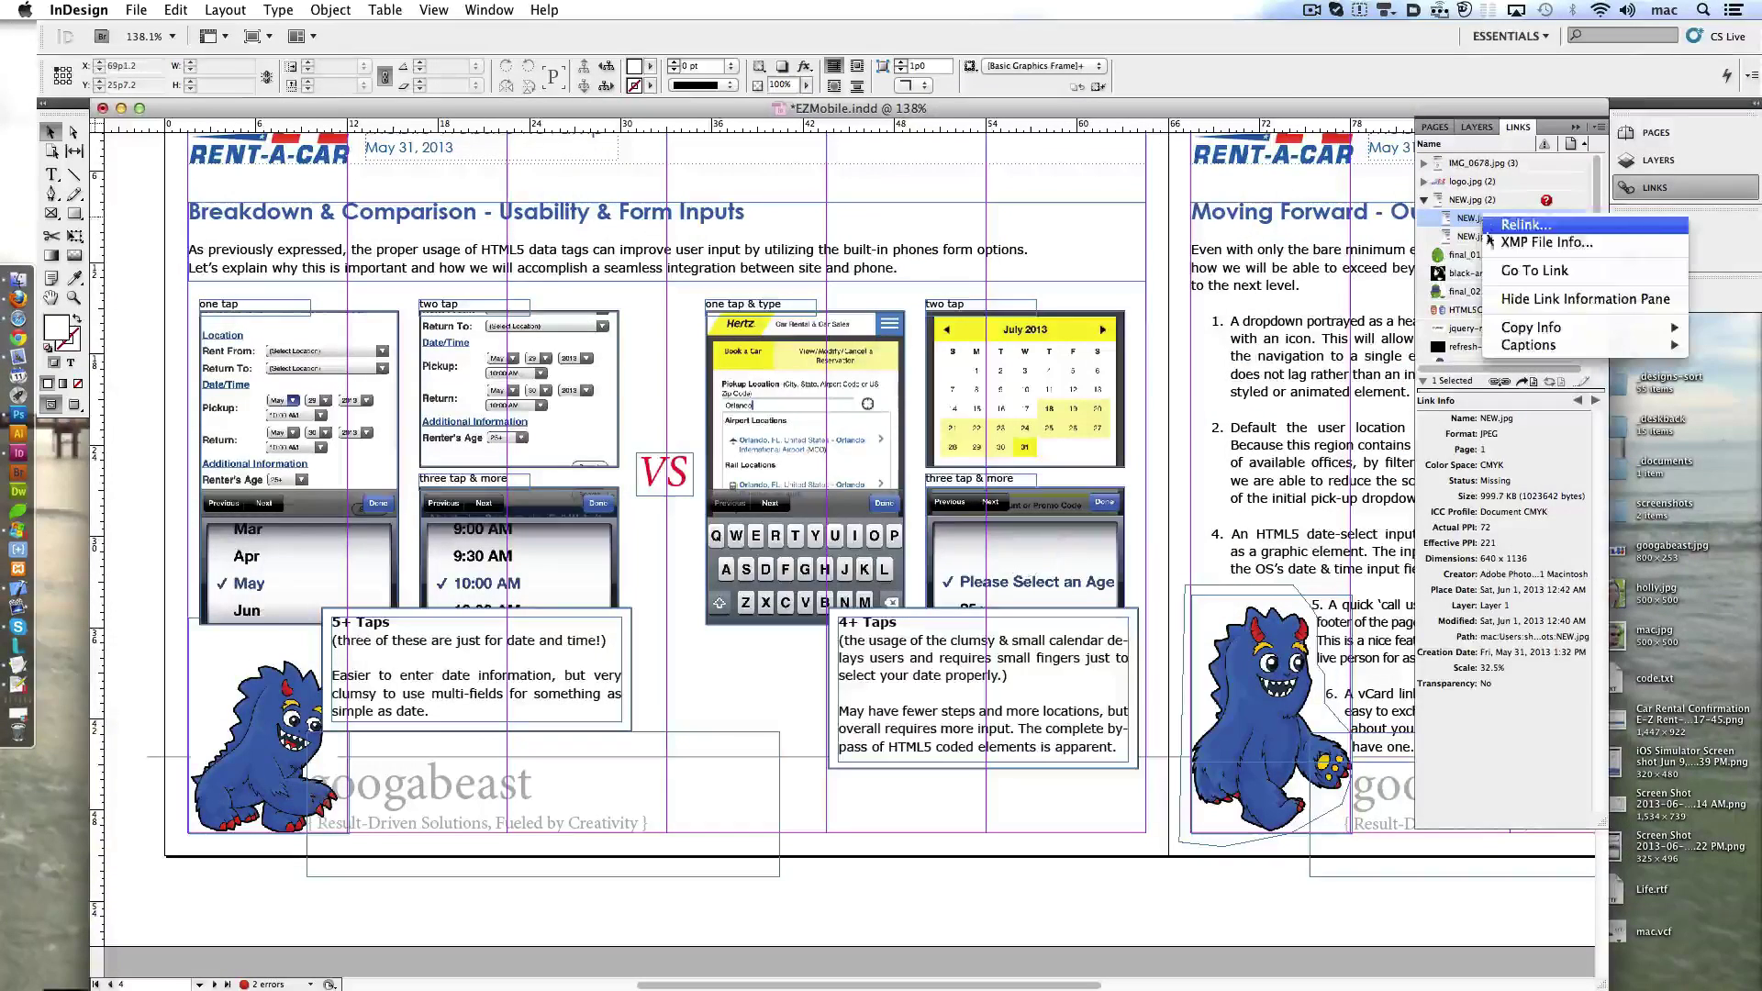
pyautogui.click(1524, 294)
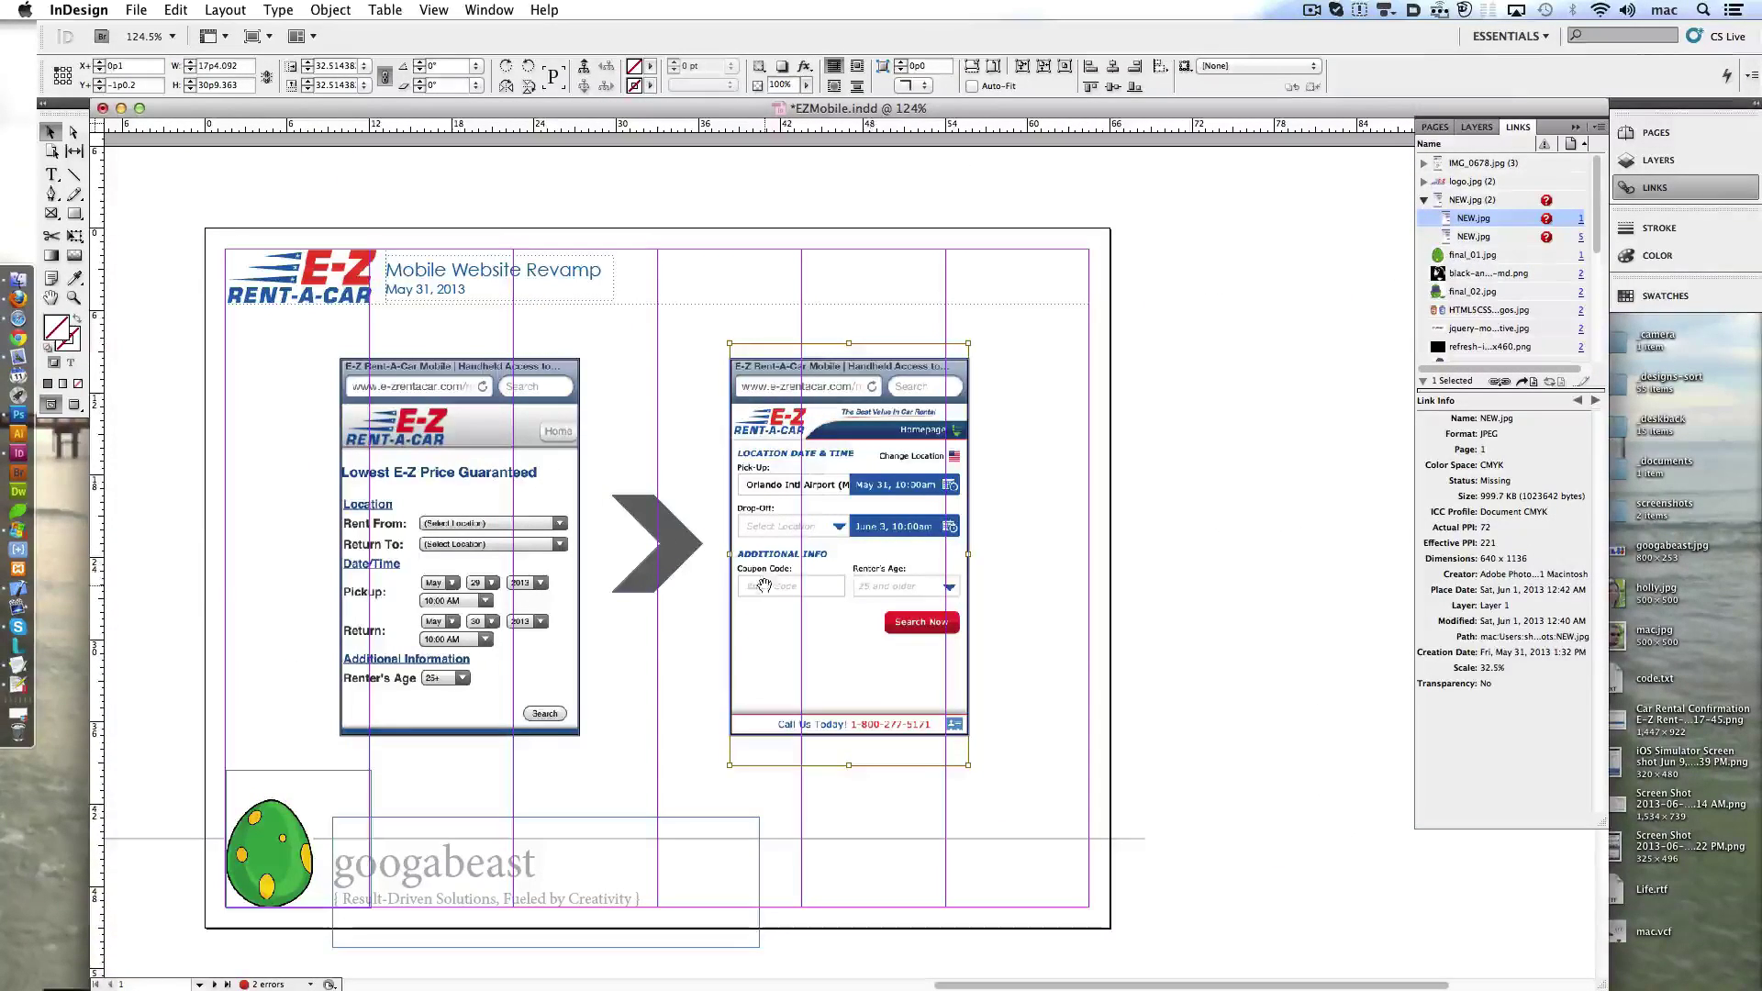
pyautogui.click(1546, 218)
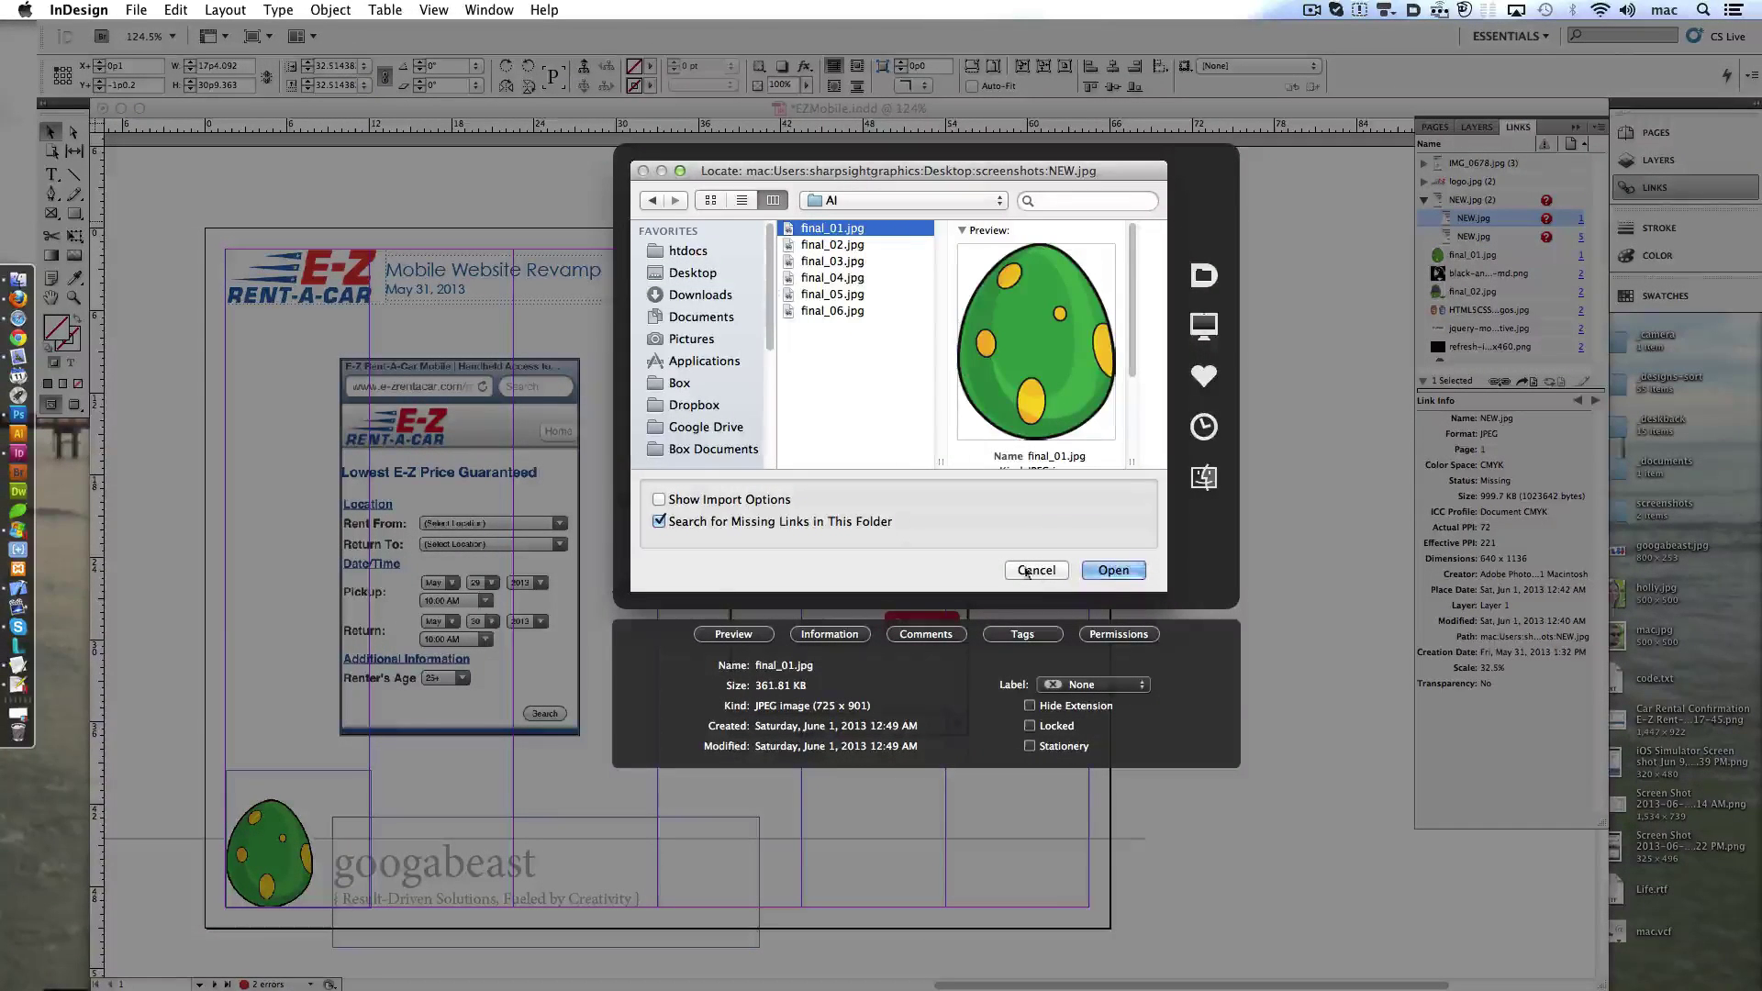
pyautogui.click(743, 201)
pyautogui.click(773, 200)
pyautogui.click(904, 200)
pyautogui.click(849, 233)
pyautogui.click(853, 334)
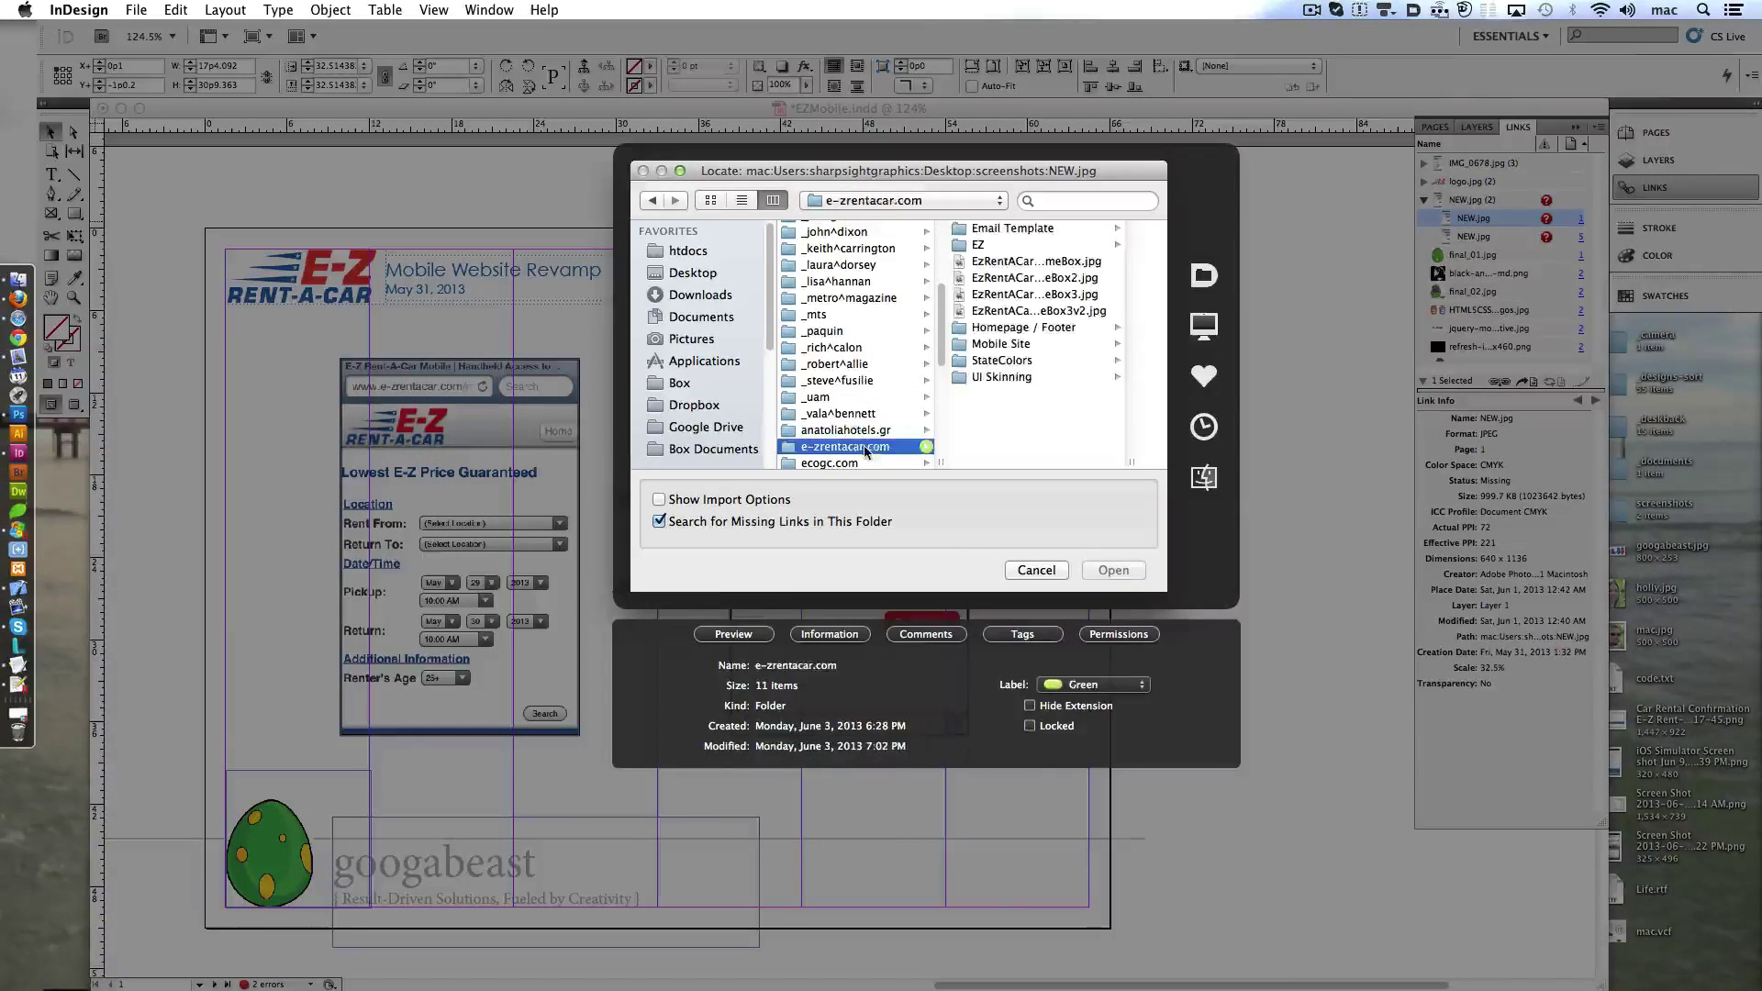
pyautogui.click(1003, 346)
pyautogui.click(1047, 245)
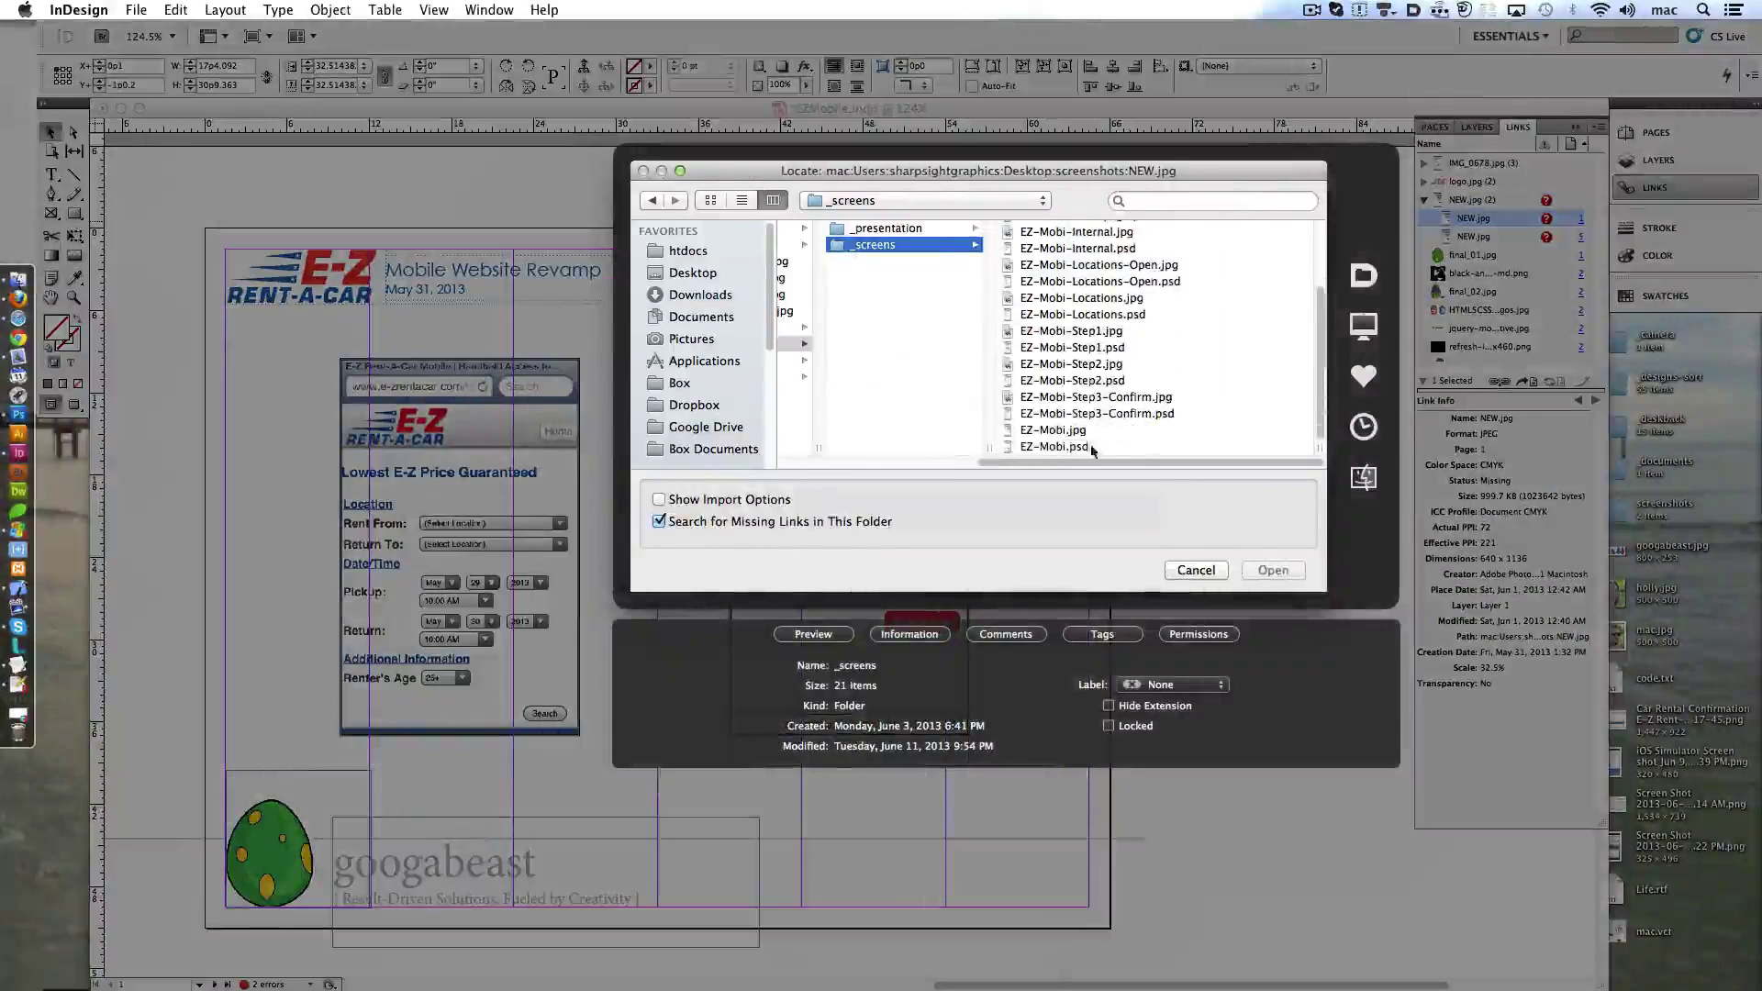
pyautogui.click(1064, 431)
pyautogui.click(1273, 570)
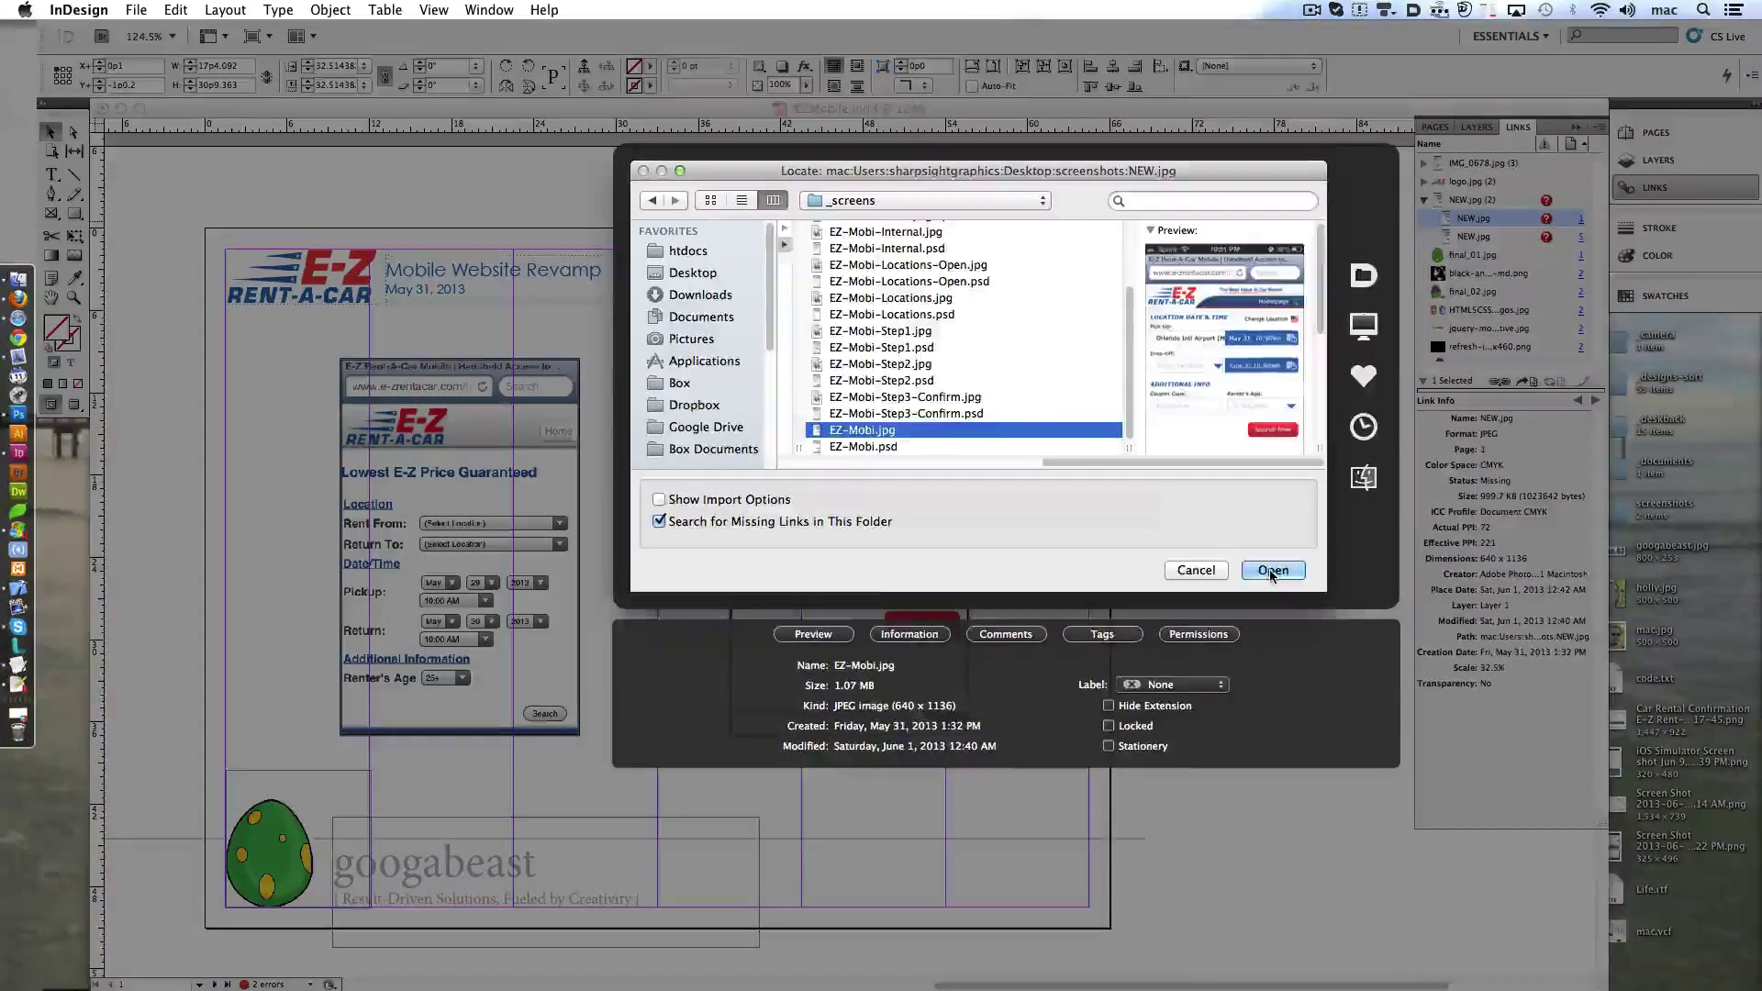
# - Relink the second NEW.jpg to EZ-Mobi.jpg as well and save the document
pyautogui.rightClick(1533, 336)
pyautogui.click(1575, 342)
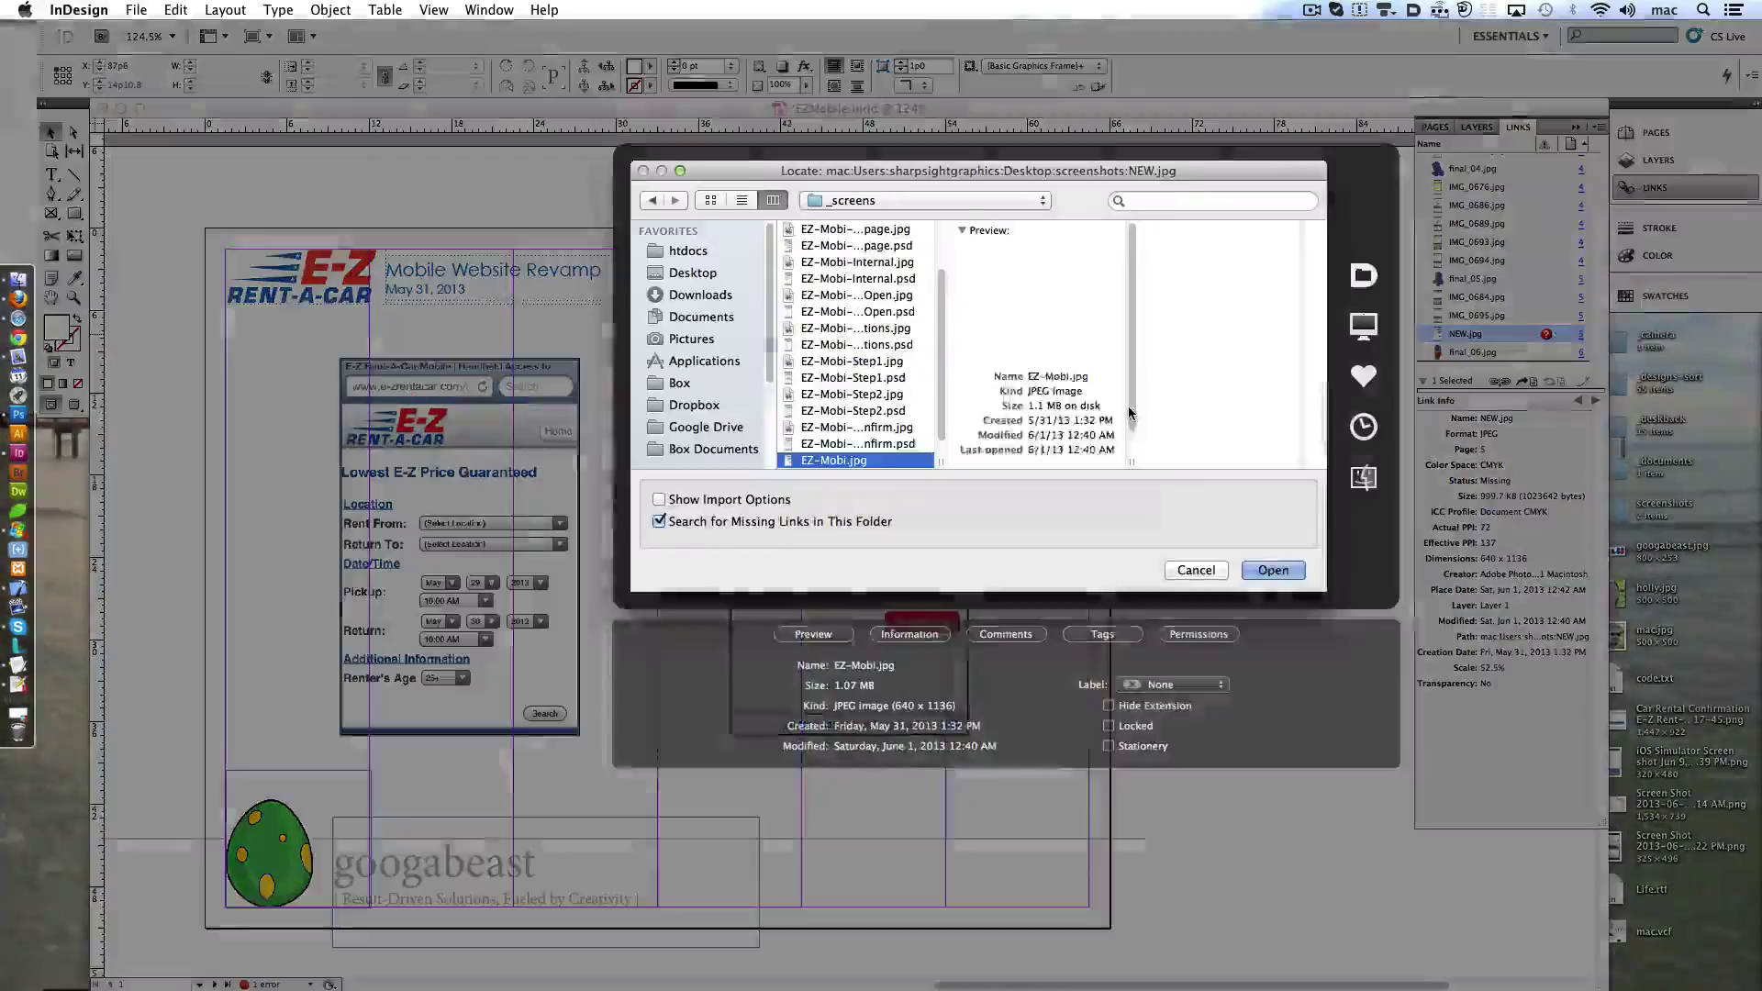
pyautogui.click(1275, 566)
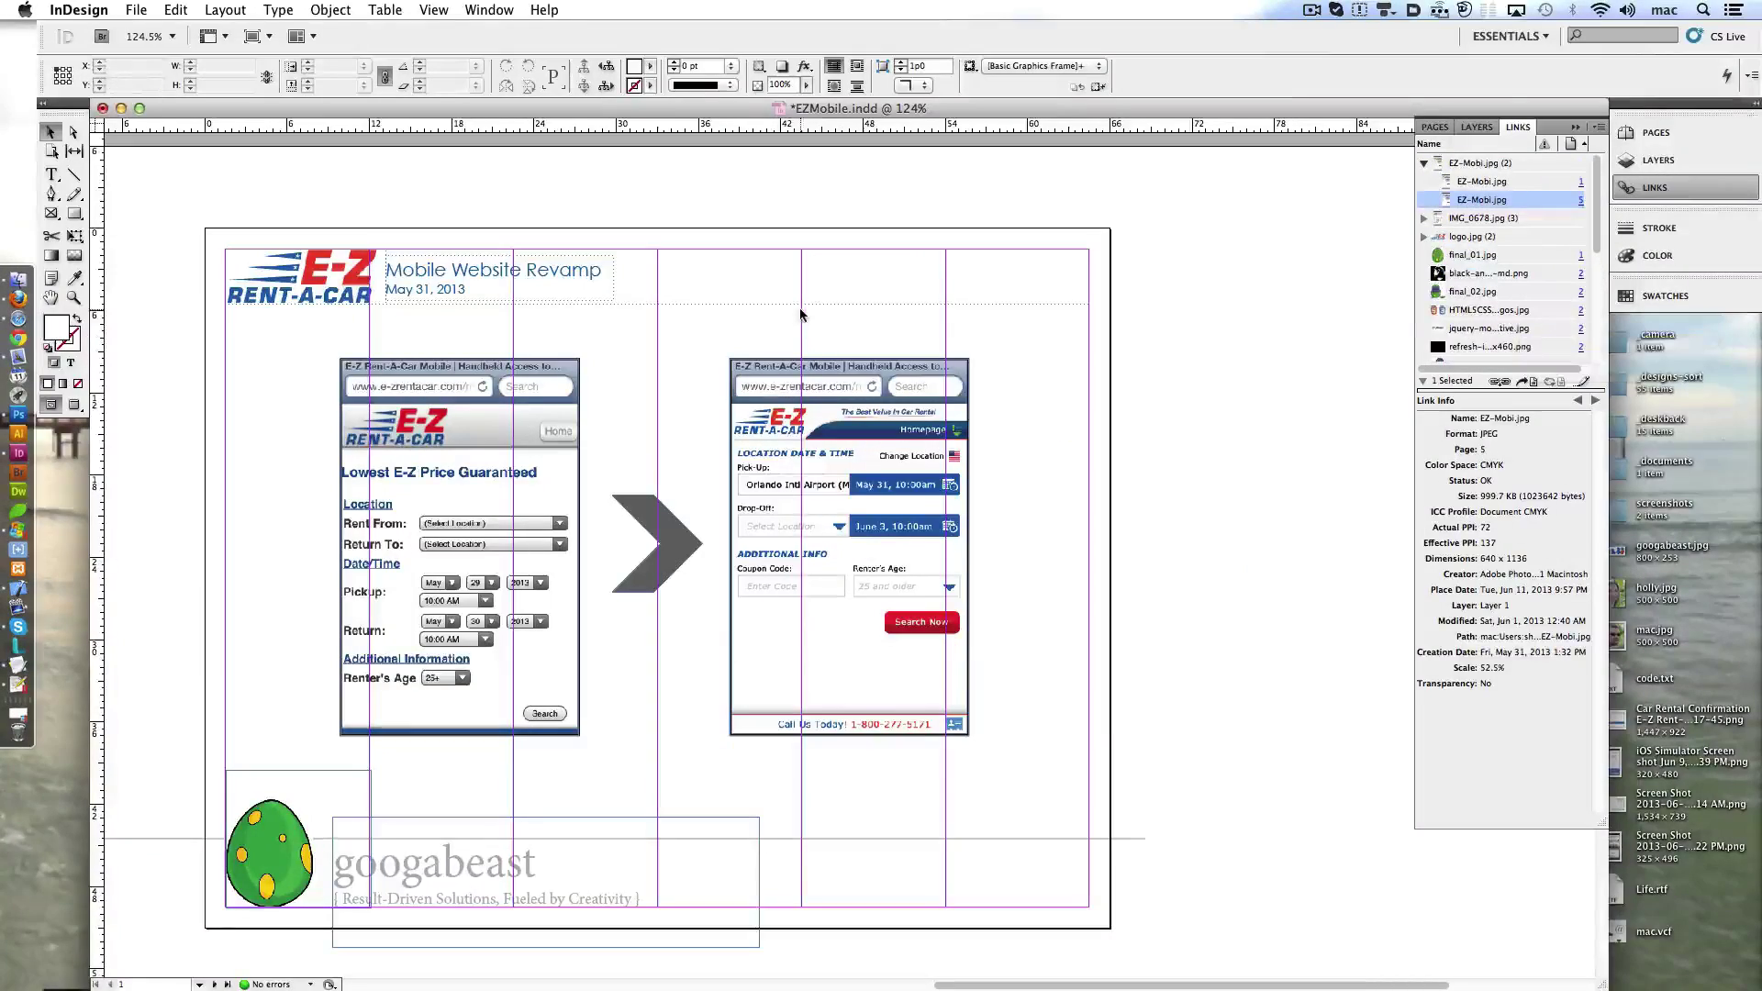
pyautogui.press('super+s')
pyautogui.scroll(-5, 374, 406)
pyautogui.scroll(3, 373, 406)
# - Save a copy of the document as EZMobileFull.indd
pyautogui.click(135, 9)
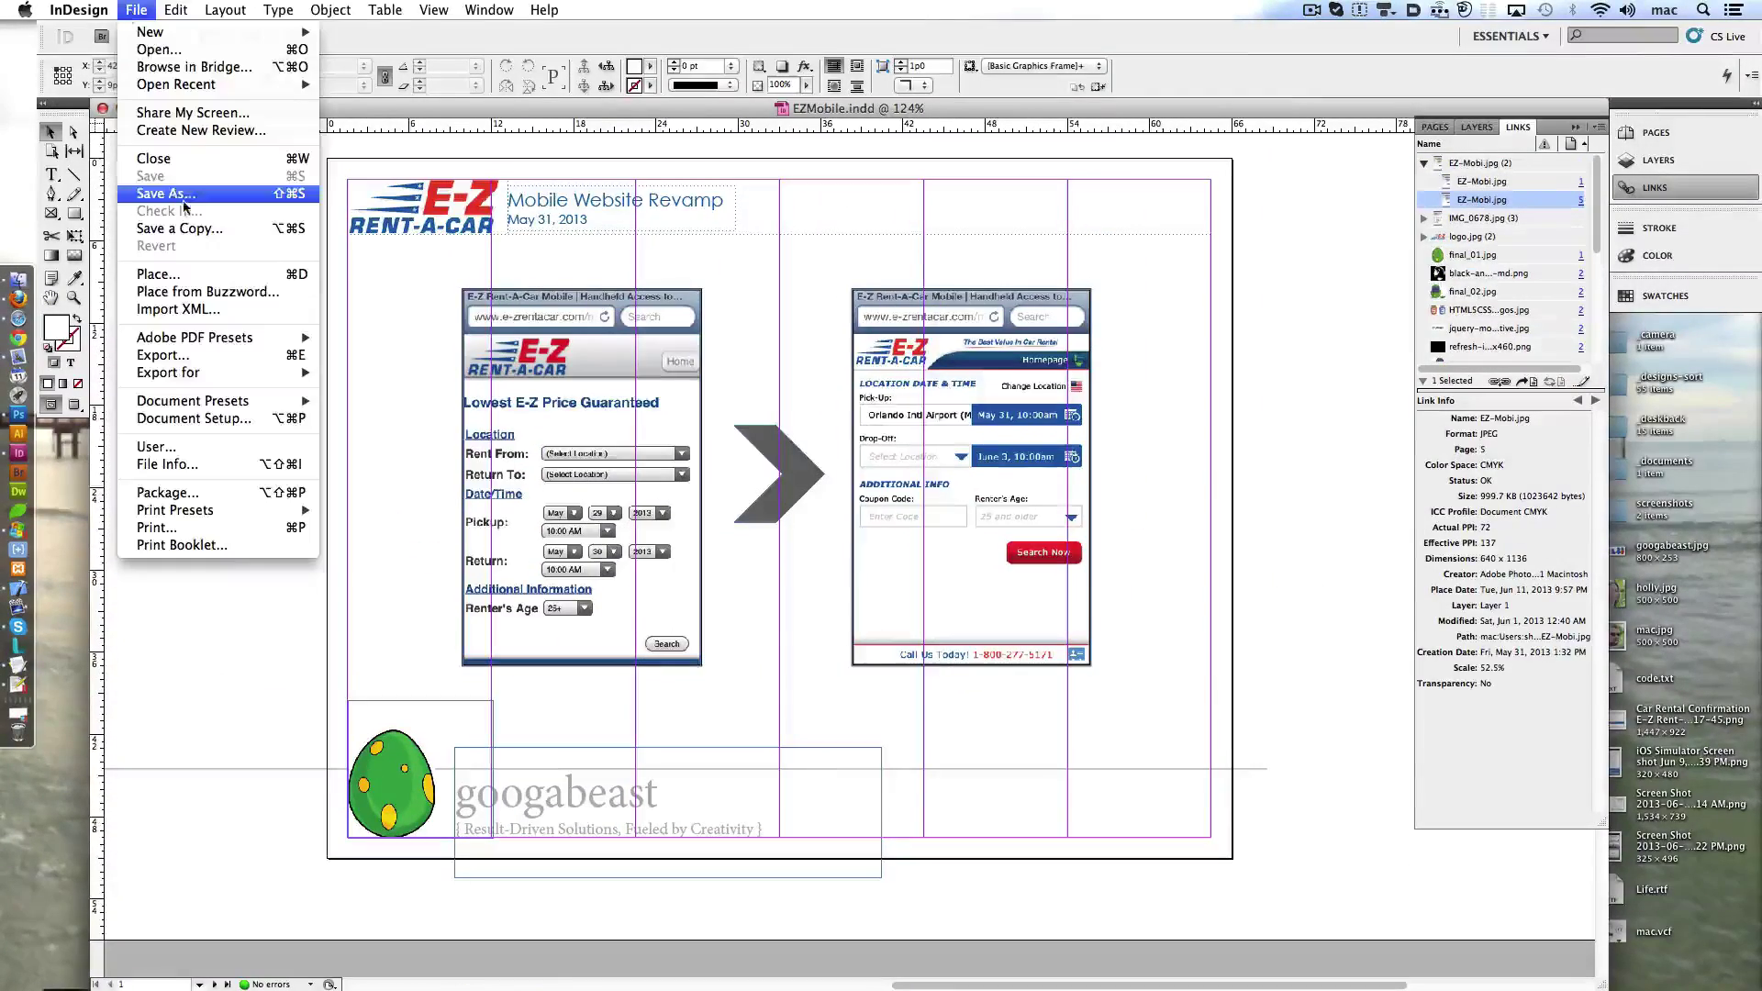
pyautogui.click(161, 303)
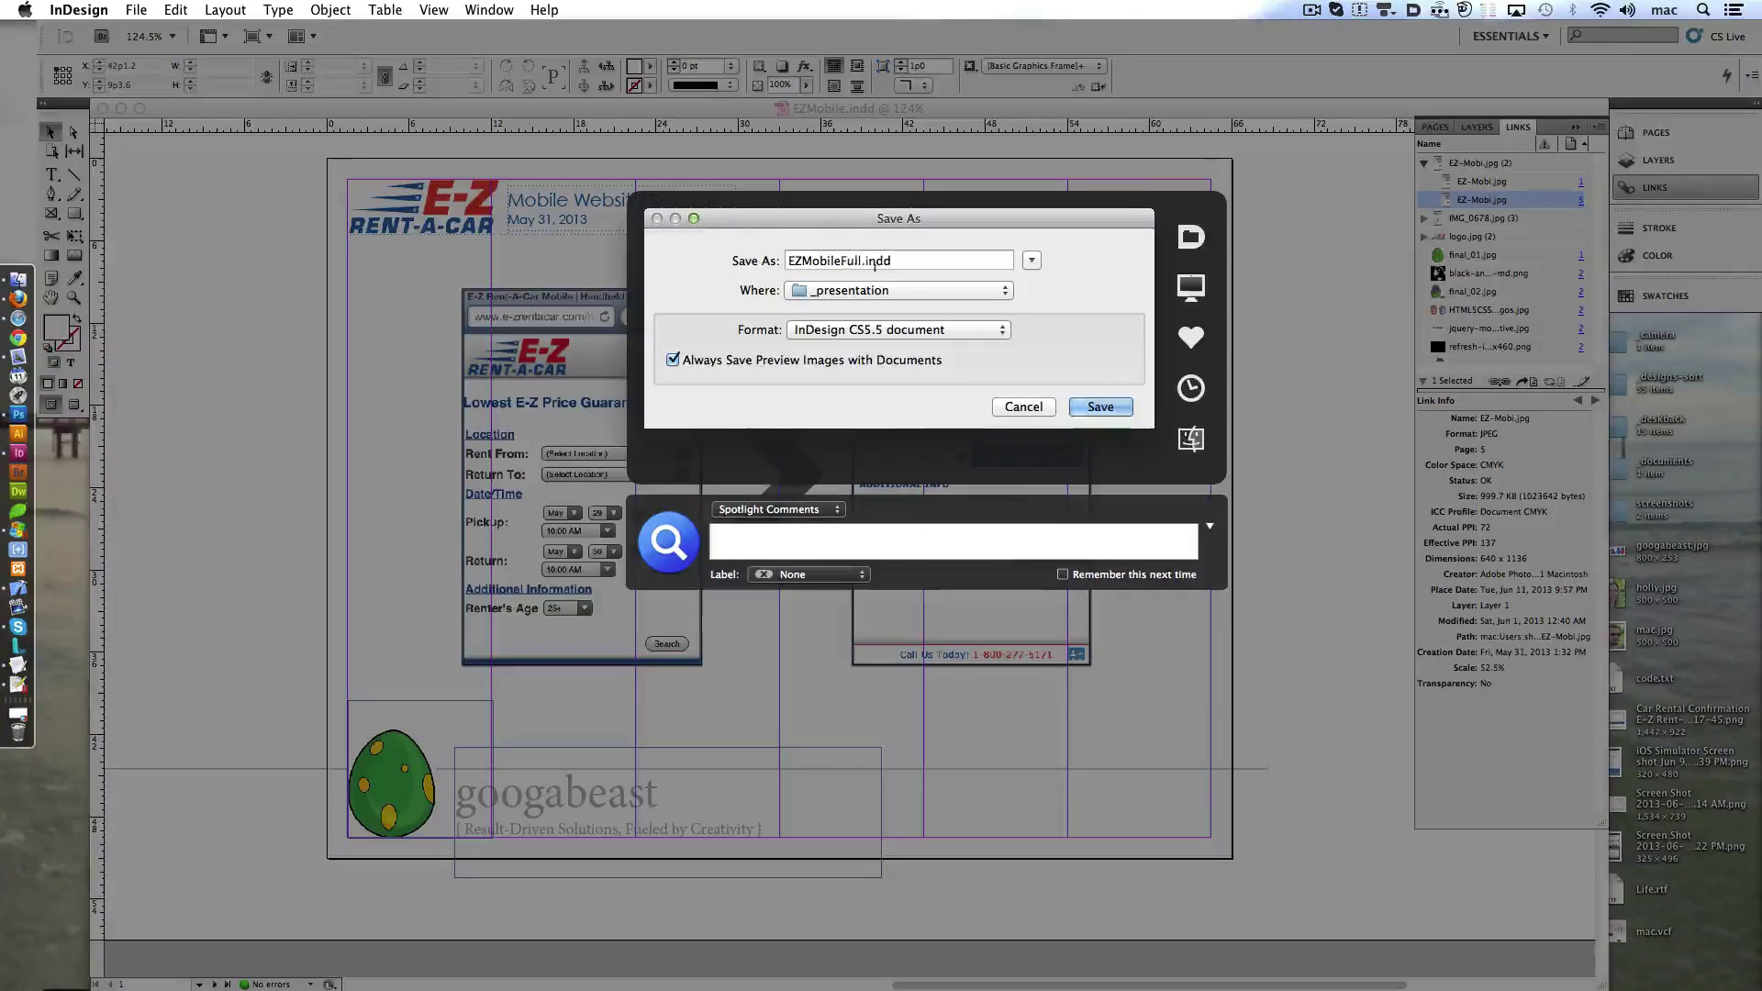
pyautogui.click(1099, 407)
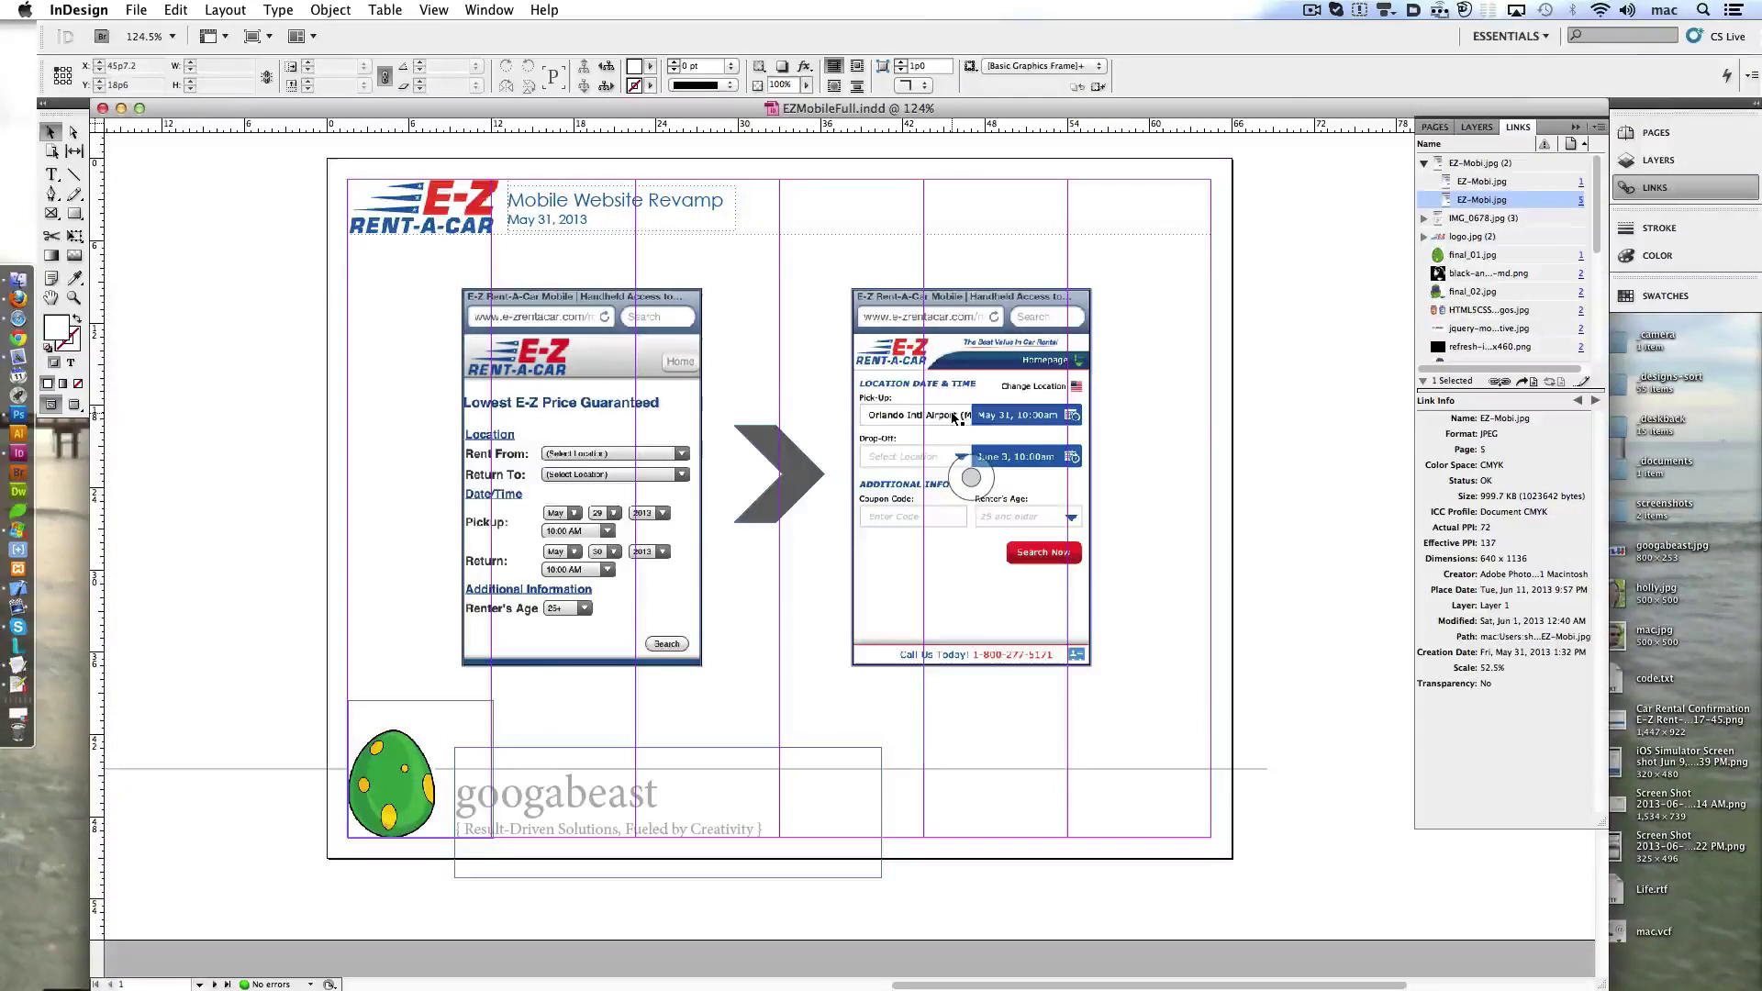
# - Delete the text frames and remaining content on page 2
pyautogui.scroll(-10, 649, 669)
pyautogui.scroll(-10, 275, 499)
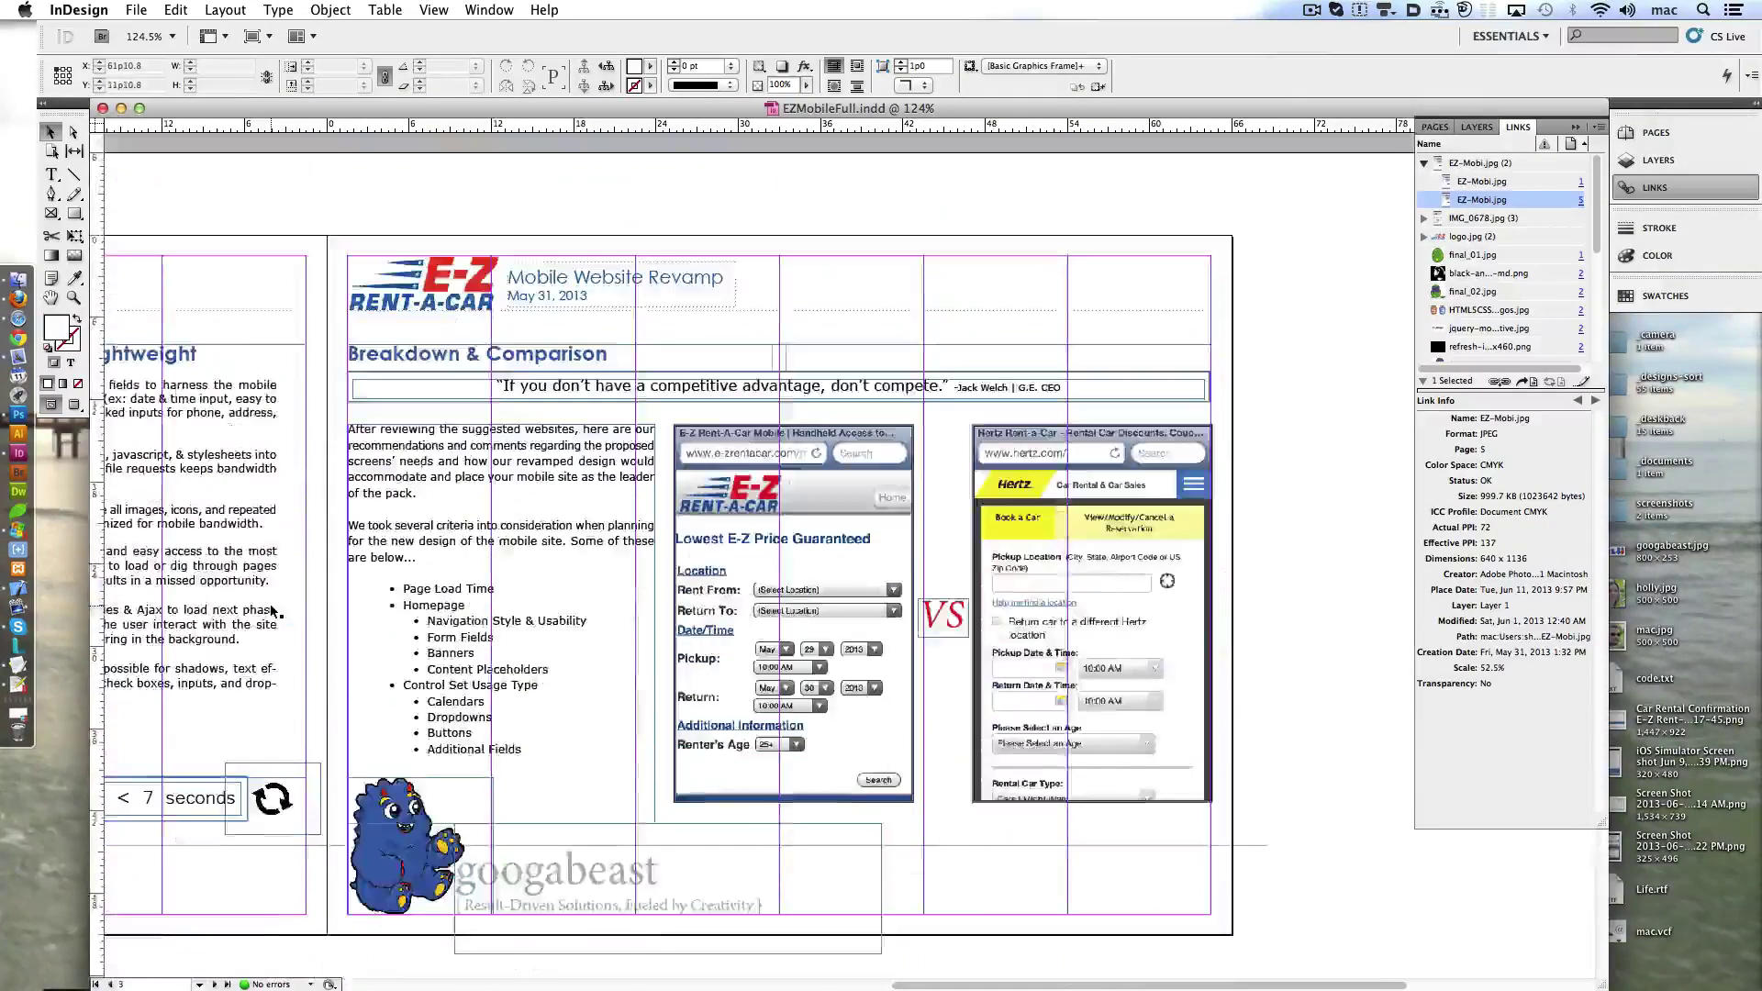
pyautogui.scroll(5, 273, 611)
pyautogui.press('super+z')
pyautogui.press('super+z')
pyautogui.press('super+z')
pyautogui.press('super+z')
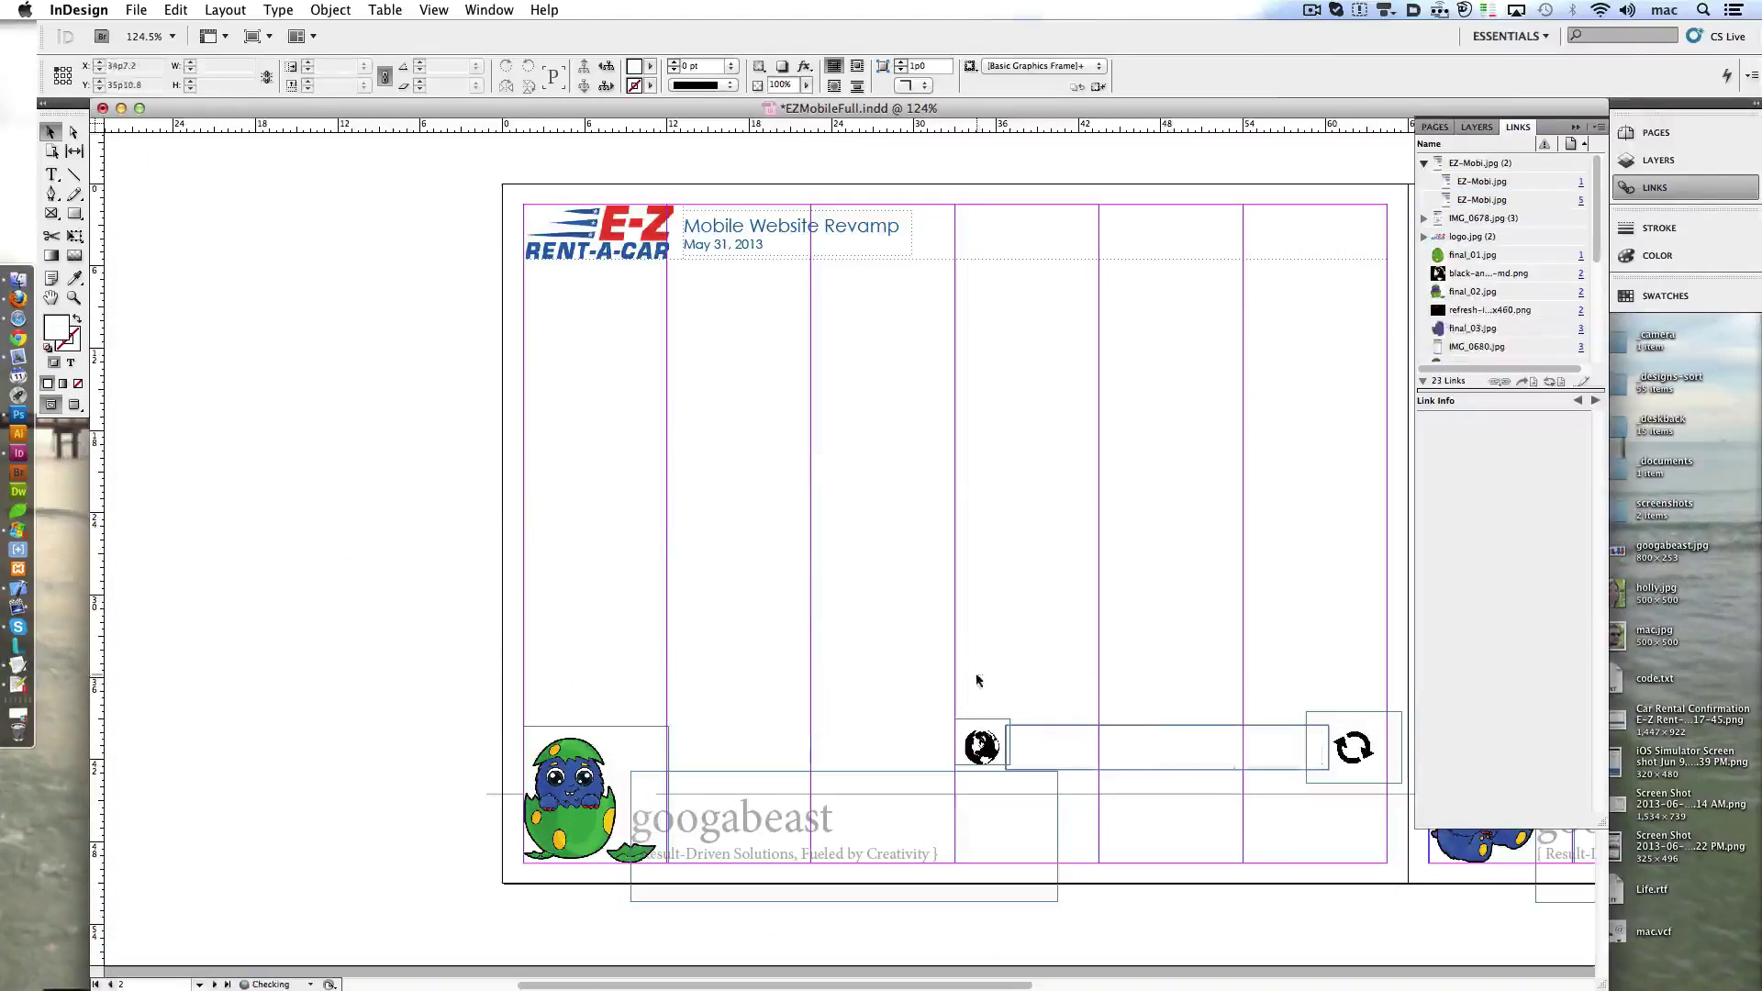
pyautogui.press('super+z')
pyautogui.press('super+z')
pyautogui.press('super+z')
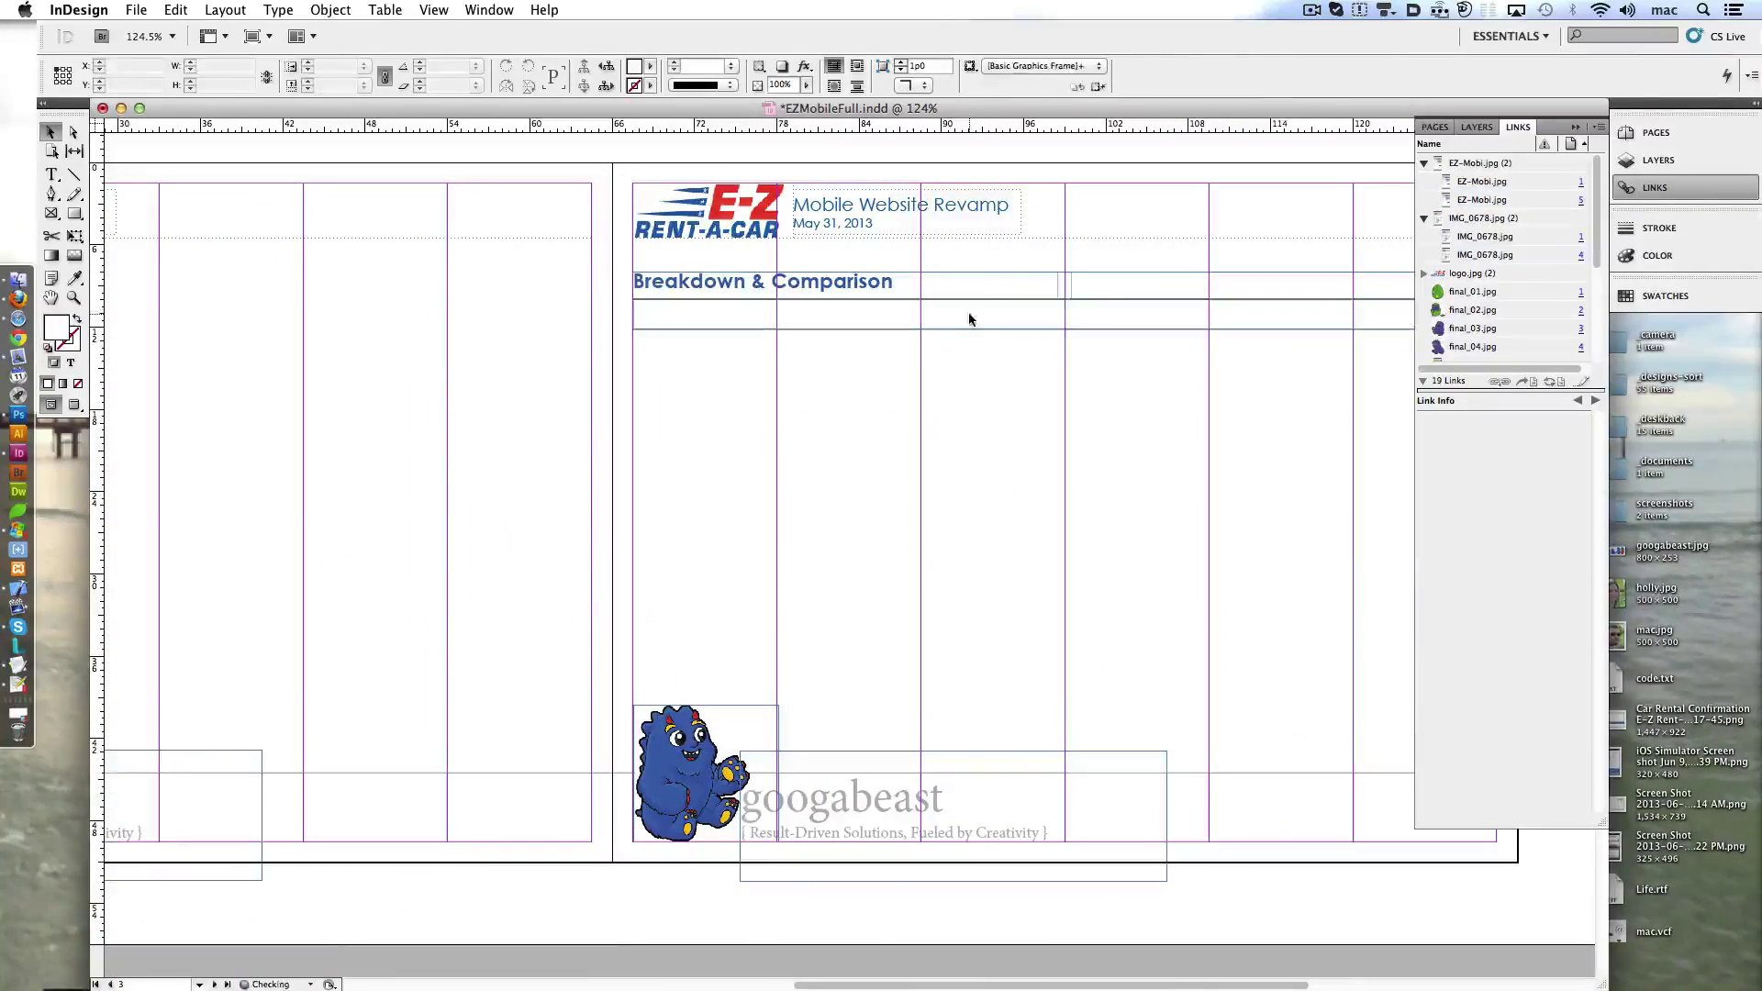
# - Delete page 5's body text, screenshots, callouts and red dots, then page 4's heading, text and screenshots
pyautogui.scroll(-3, 1115, 368)
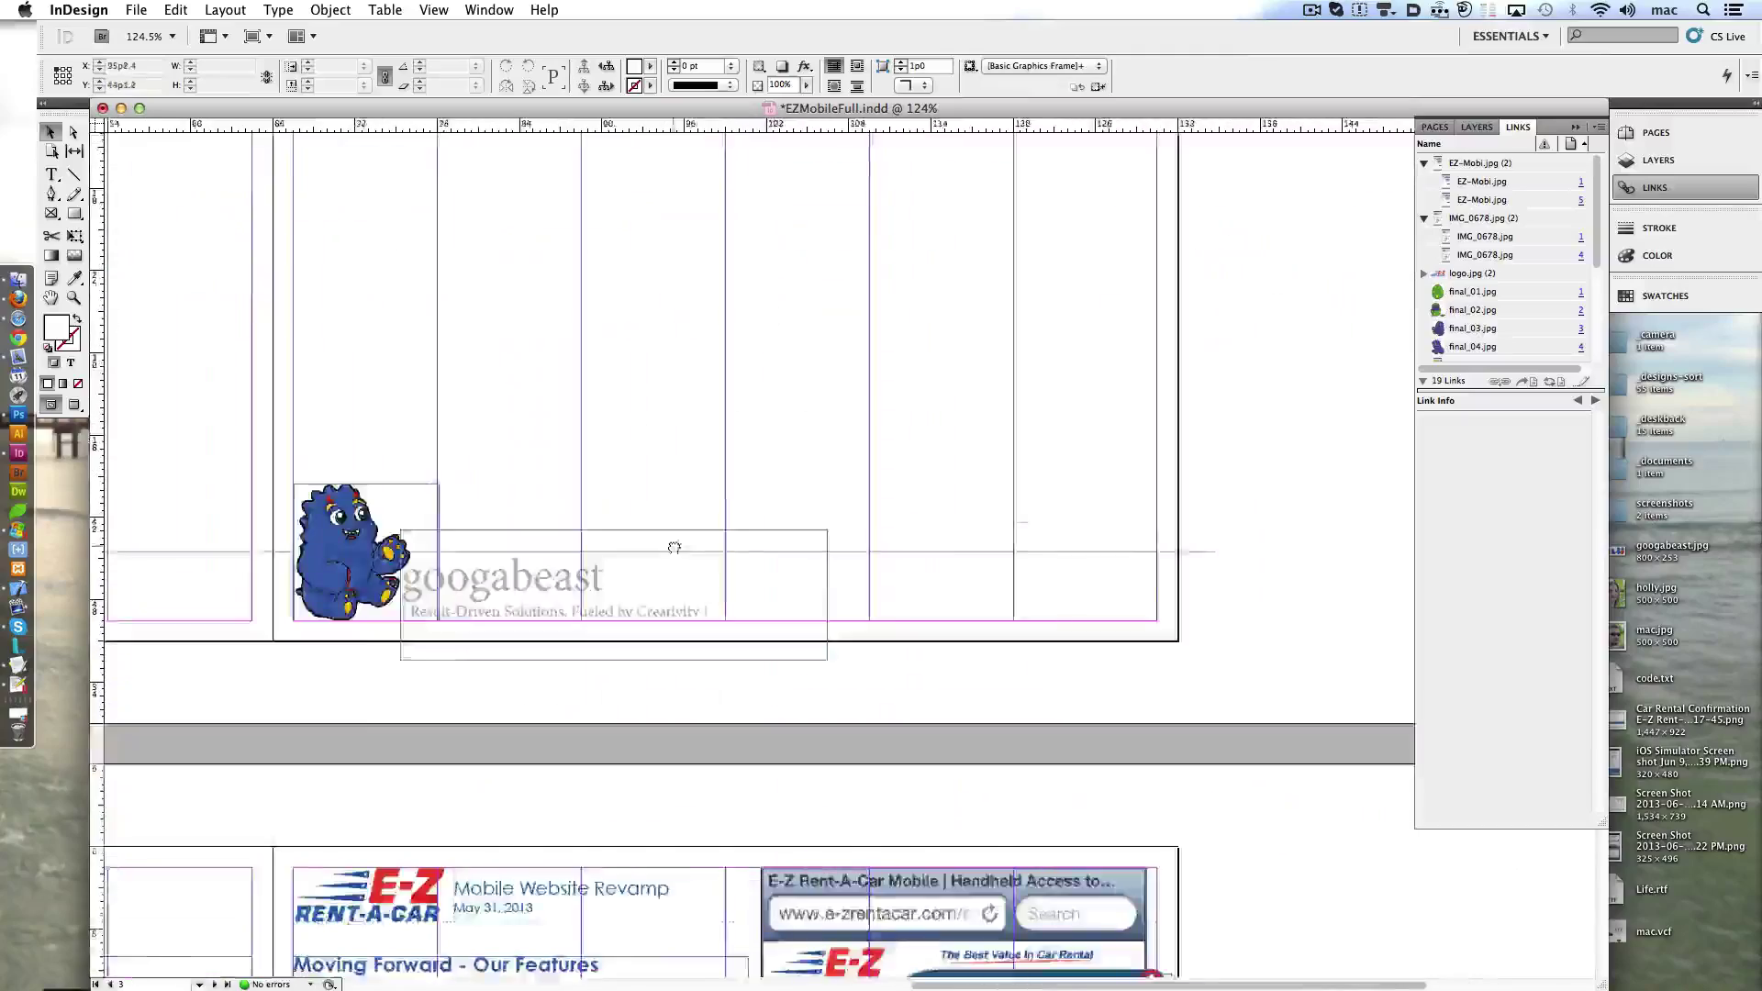
pyautogui.scroll(-6, 955, 323)
pyautogui.press('super+z')
pyautogui.press('super+z')
pyautogui.press('super+z')
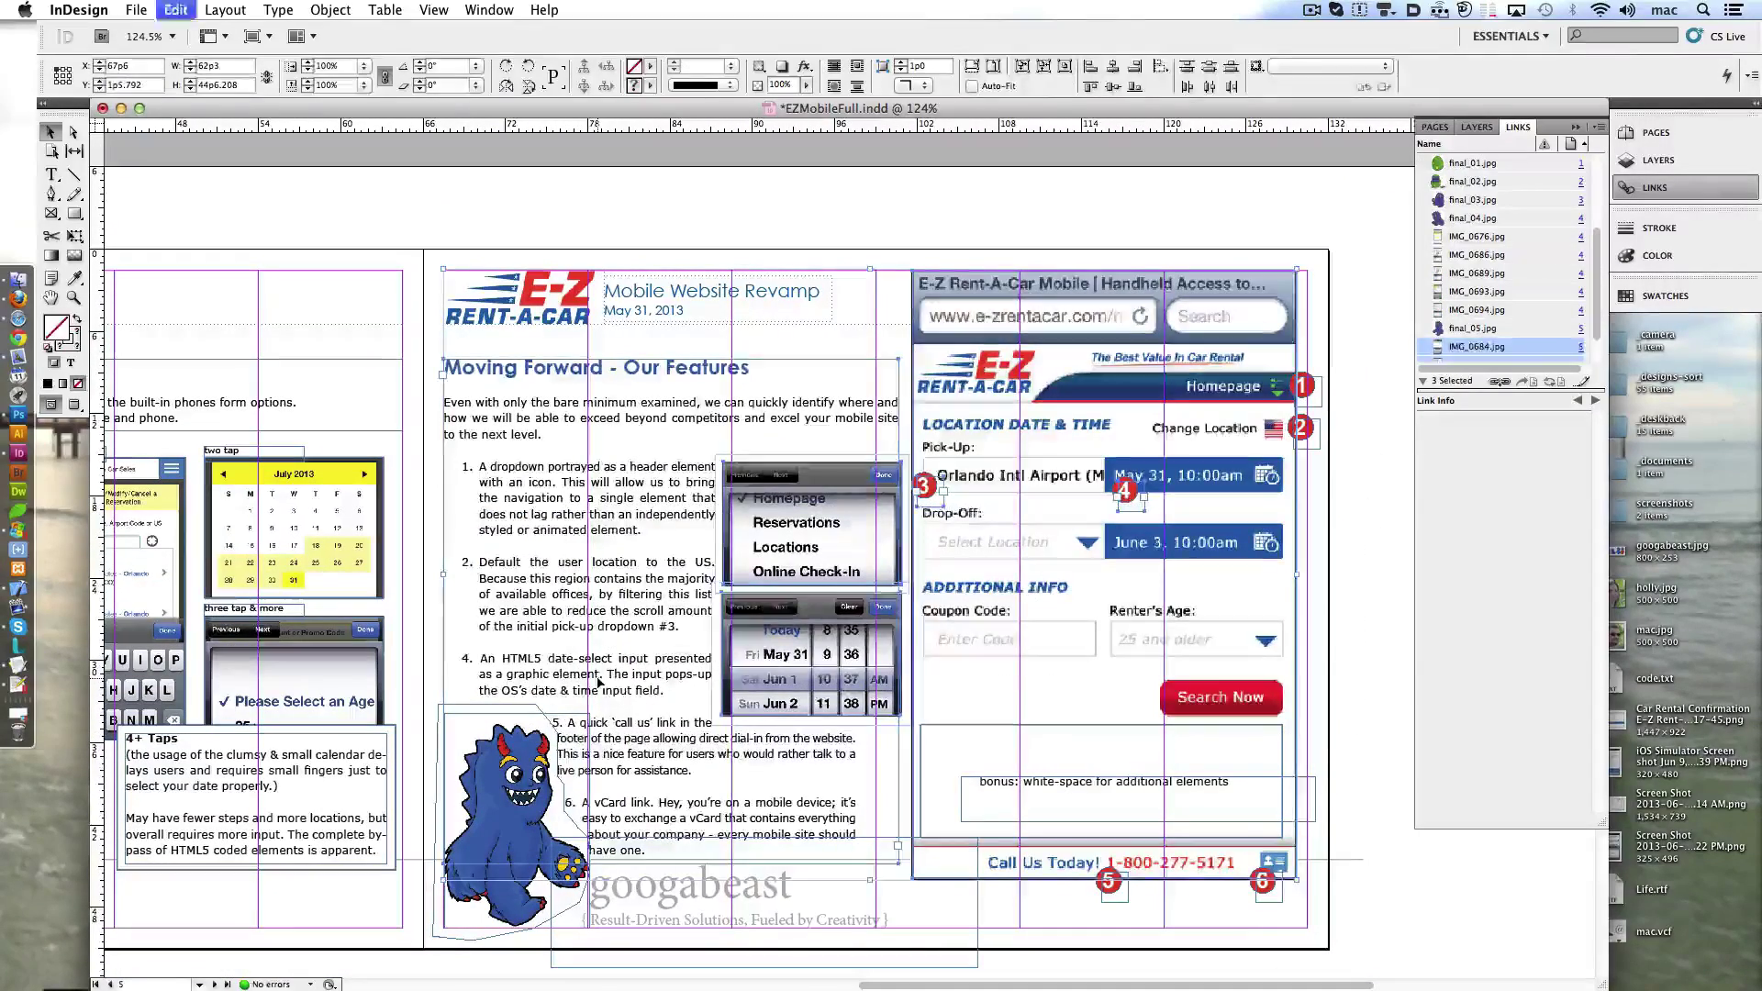
pyautogui.press('super+z')
pyautogui.press('super+z')
pyautogui.press('super+z')
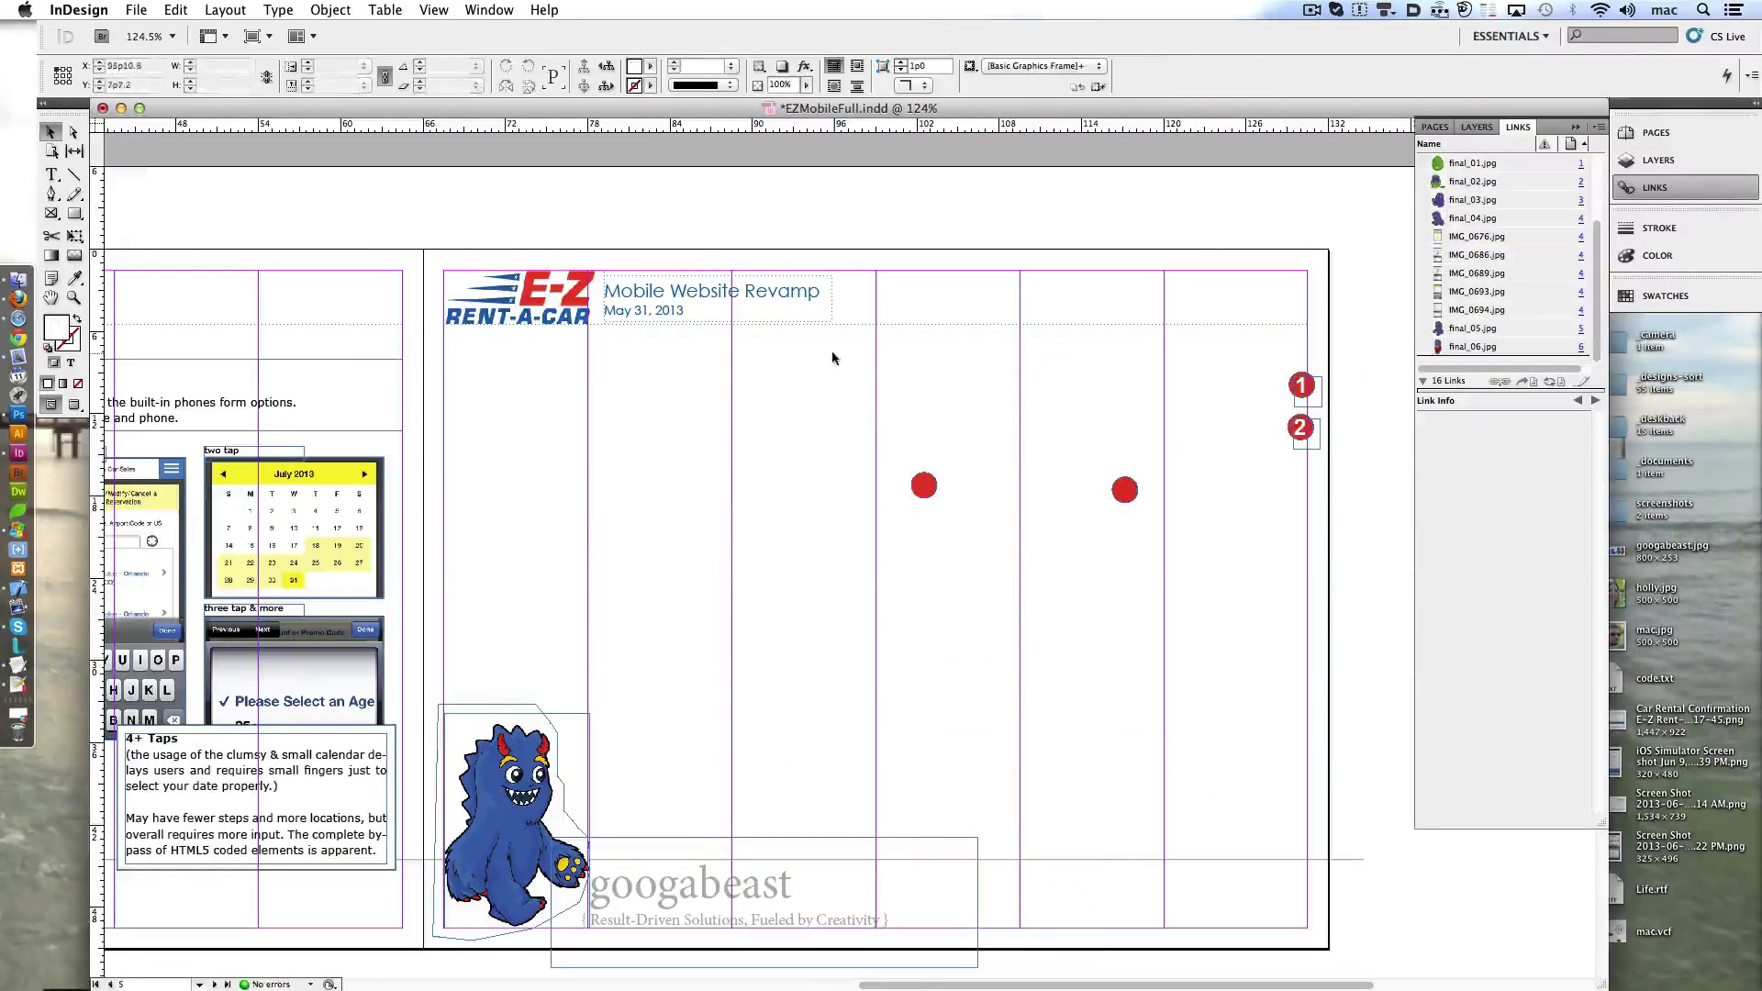
pyautogui.press('super+z')
pyautogui.hscroll(-8, 204, 498)
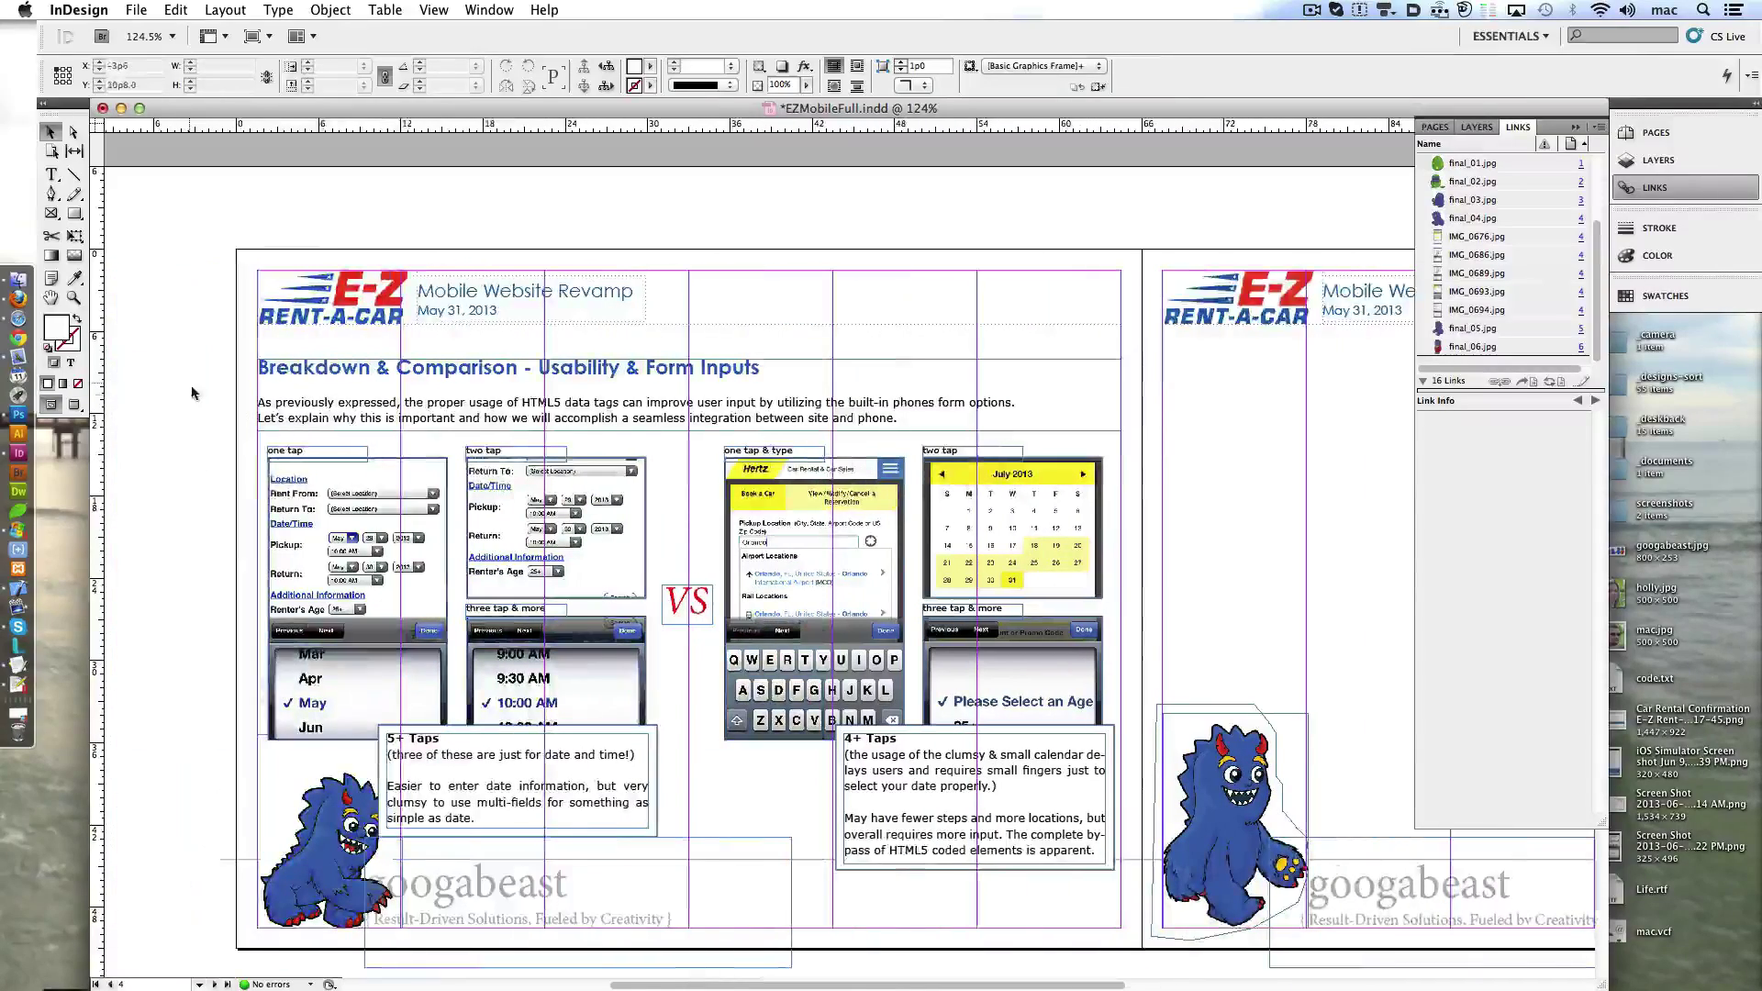
pyautogui.press('super+z')
pyautogui.press('super+z')
pyautogui.press('super+z')
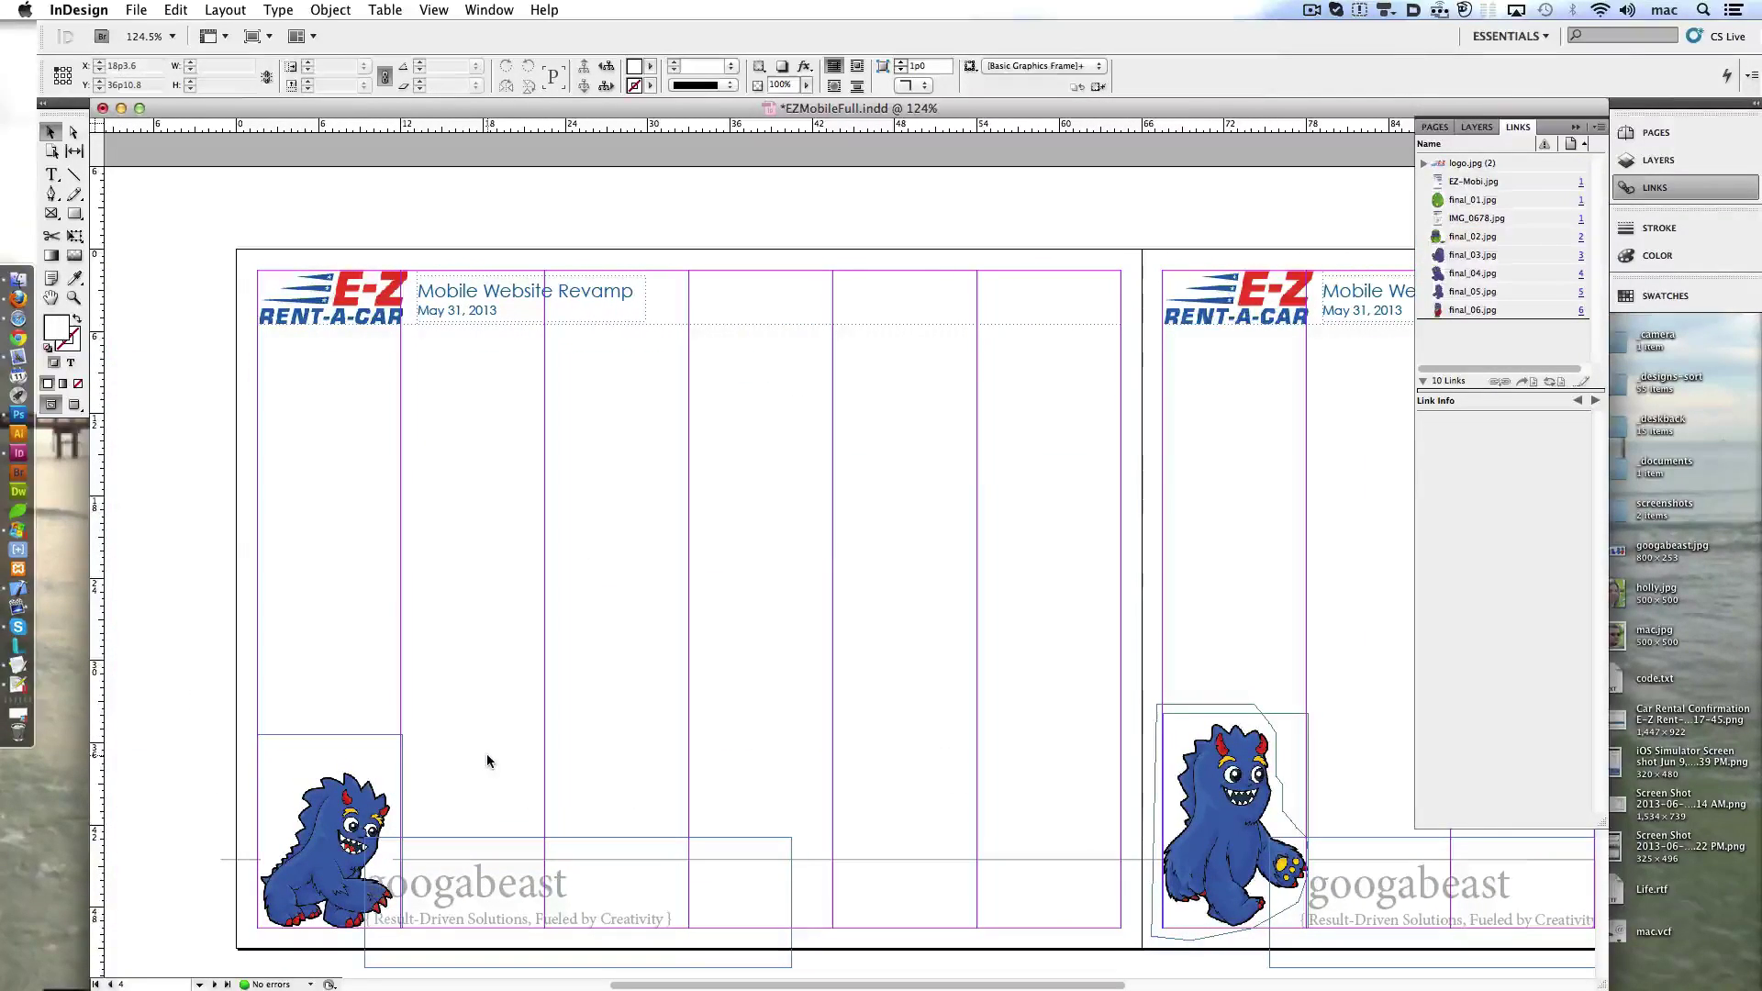
# - Delete page 6's conclusion text and estimate table
pyautogui.scroll(-7, 487, 761)
pyautogui.scroll(-3, 241, 480)
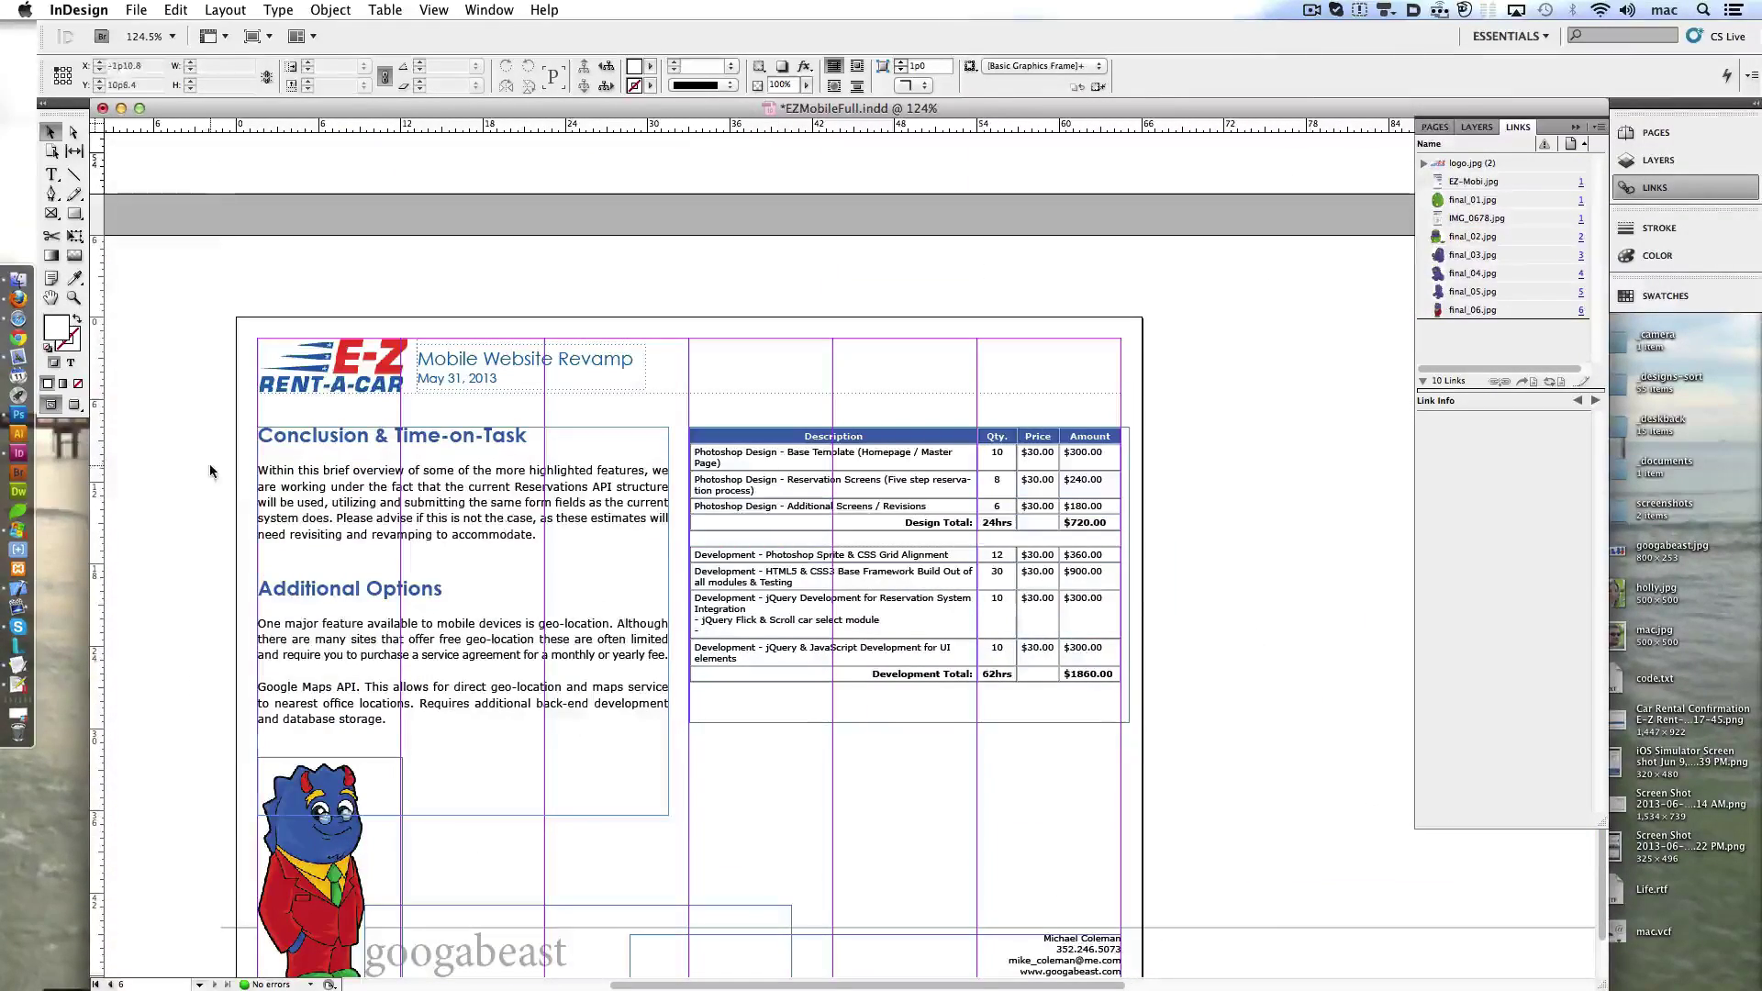
pyautogui.press('super+z')
pyautogui.press('super+z')
pyautogui.press('super+z')
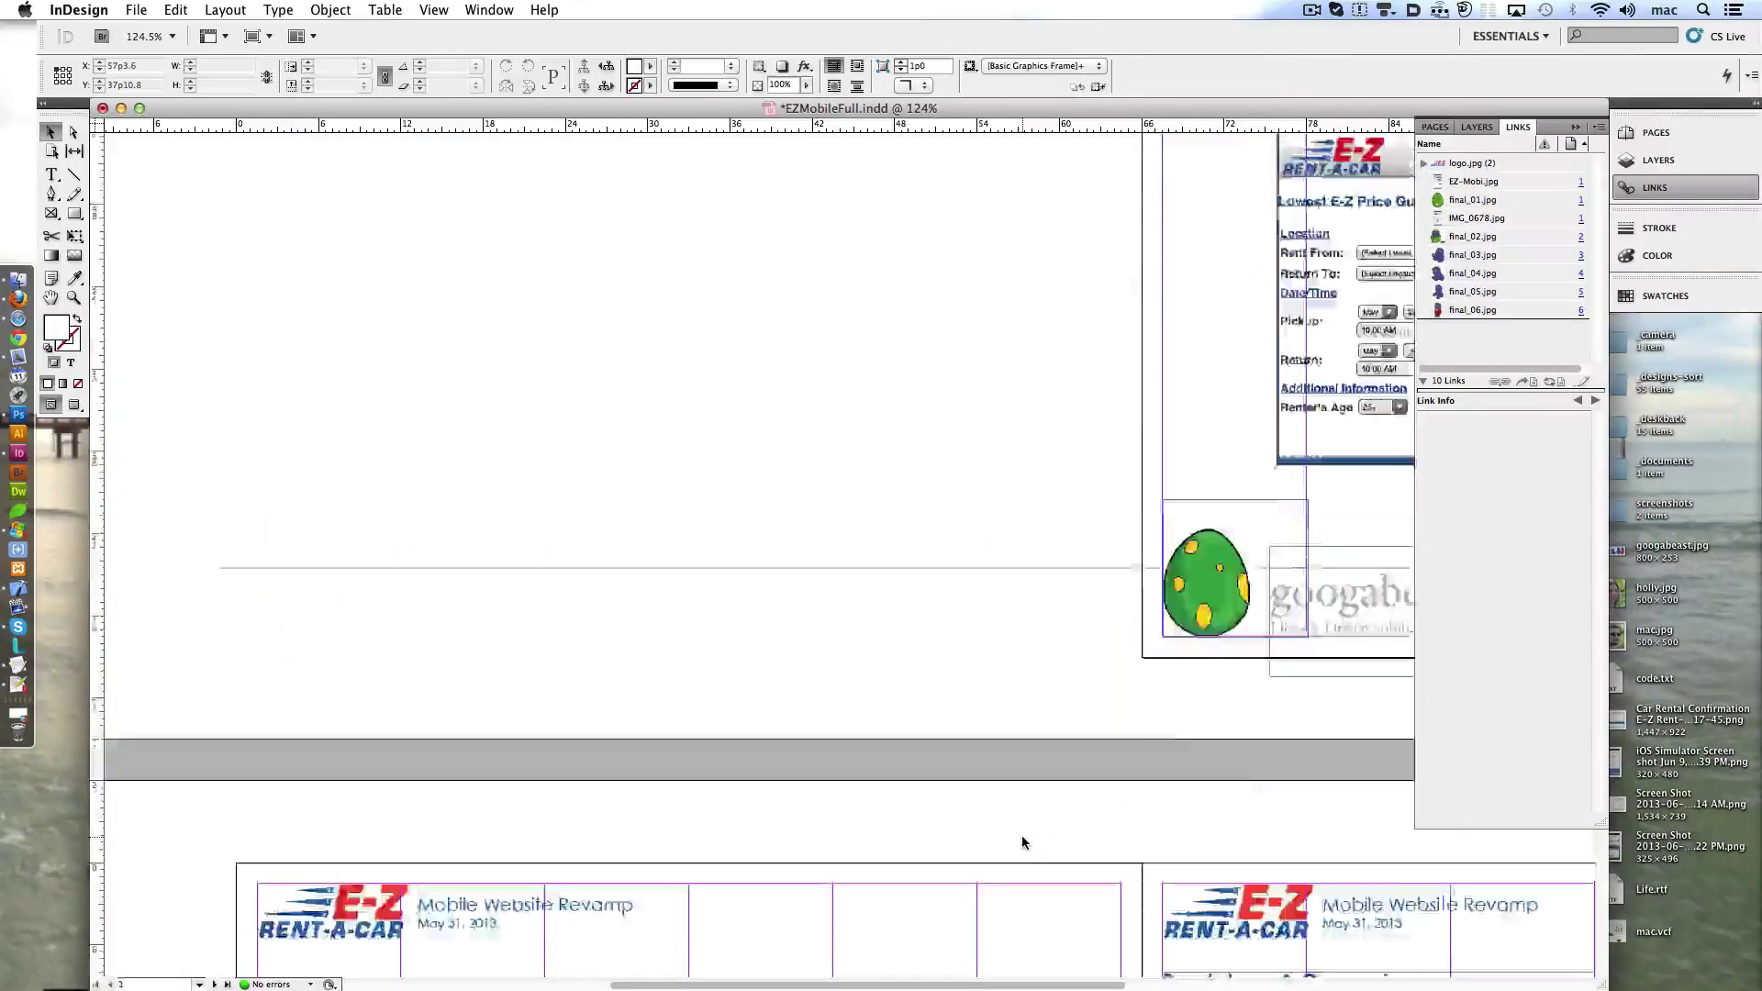
pyautogui.scroll(-8, 1023, 837)
pyautogui.scroll(9, 871, 491)
pyautogui.hscroll(8, 872, 491)
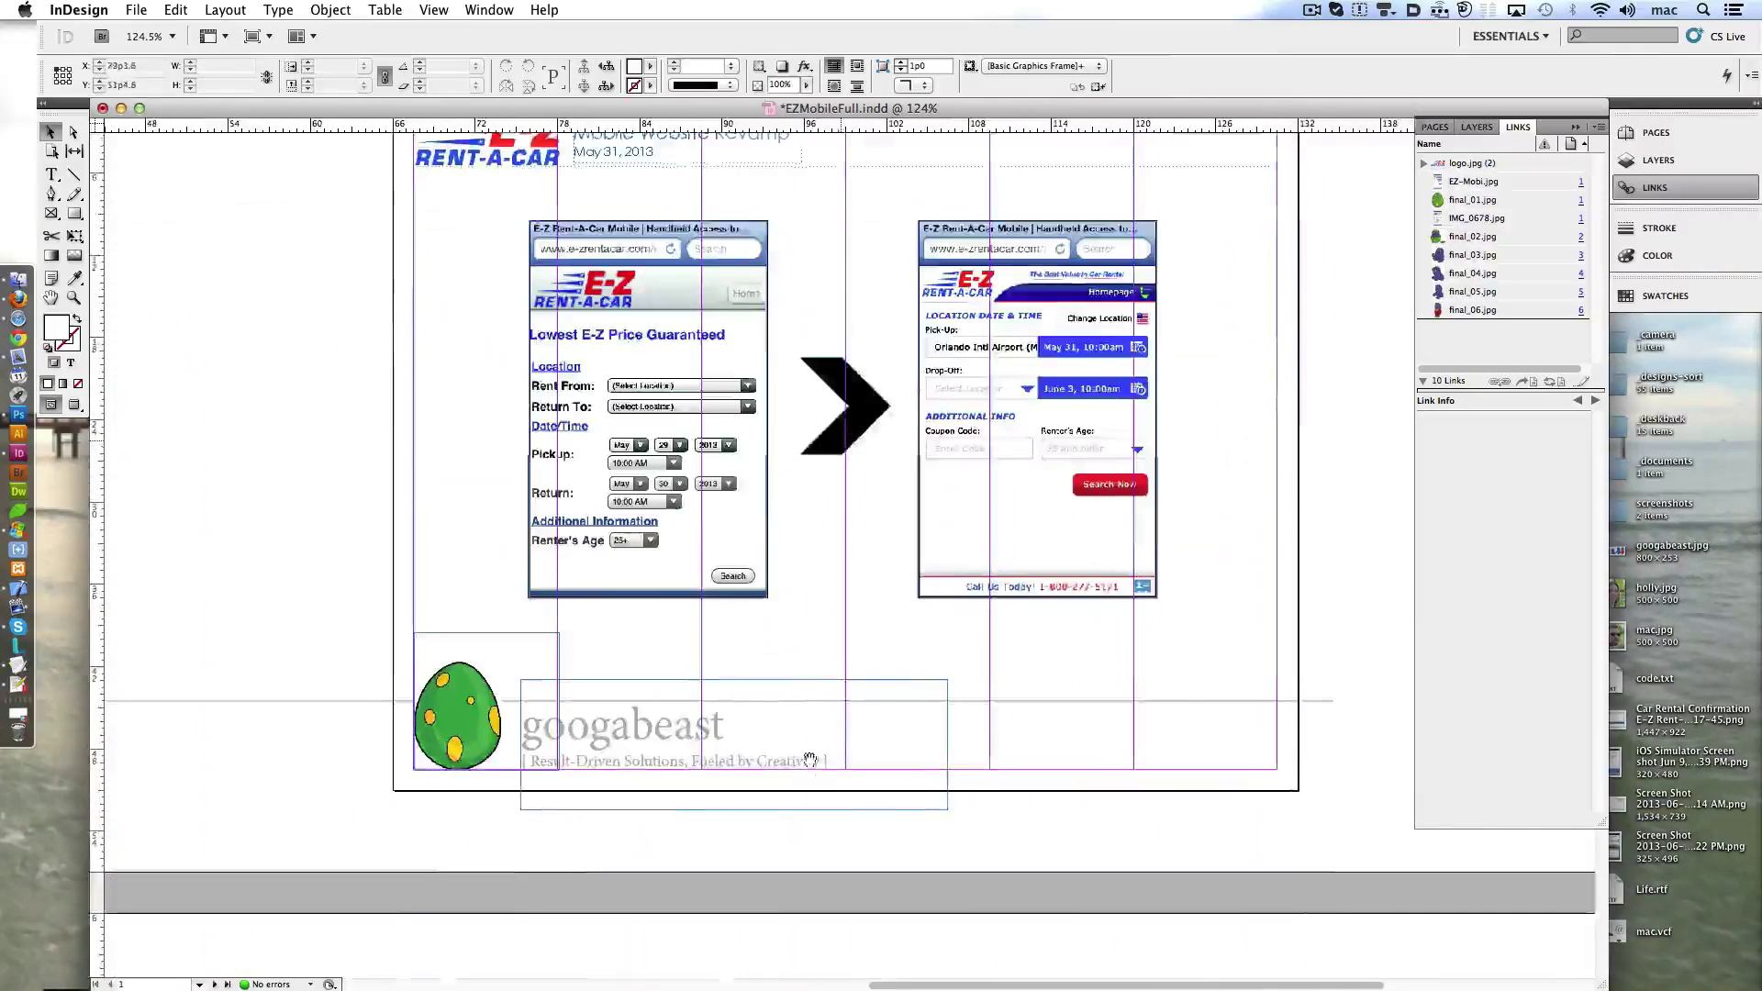
pyautogui.scroll(3, 811, 760)
# - Relink page 1's right screenshot to EZ-Mobi-Homepage.jpg and save the document
pyautogui.click(1101, 441)
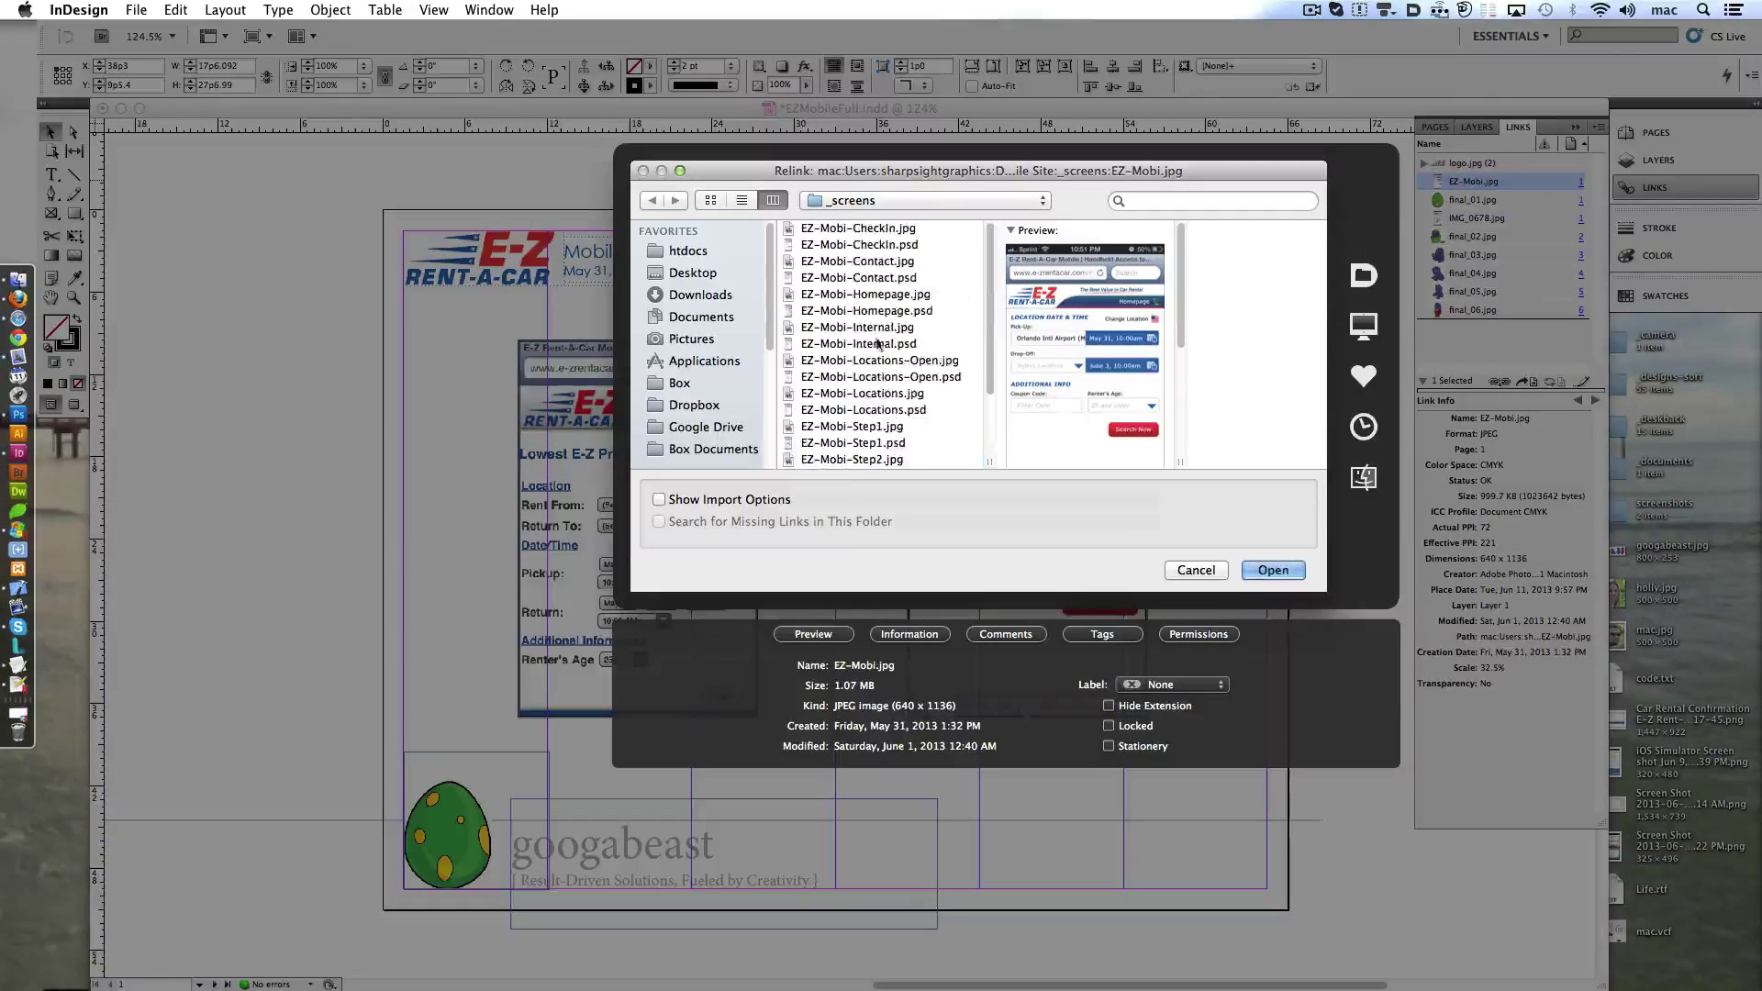
pyautogui.click(866, 294)
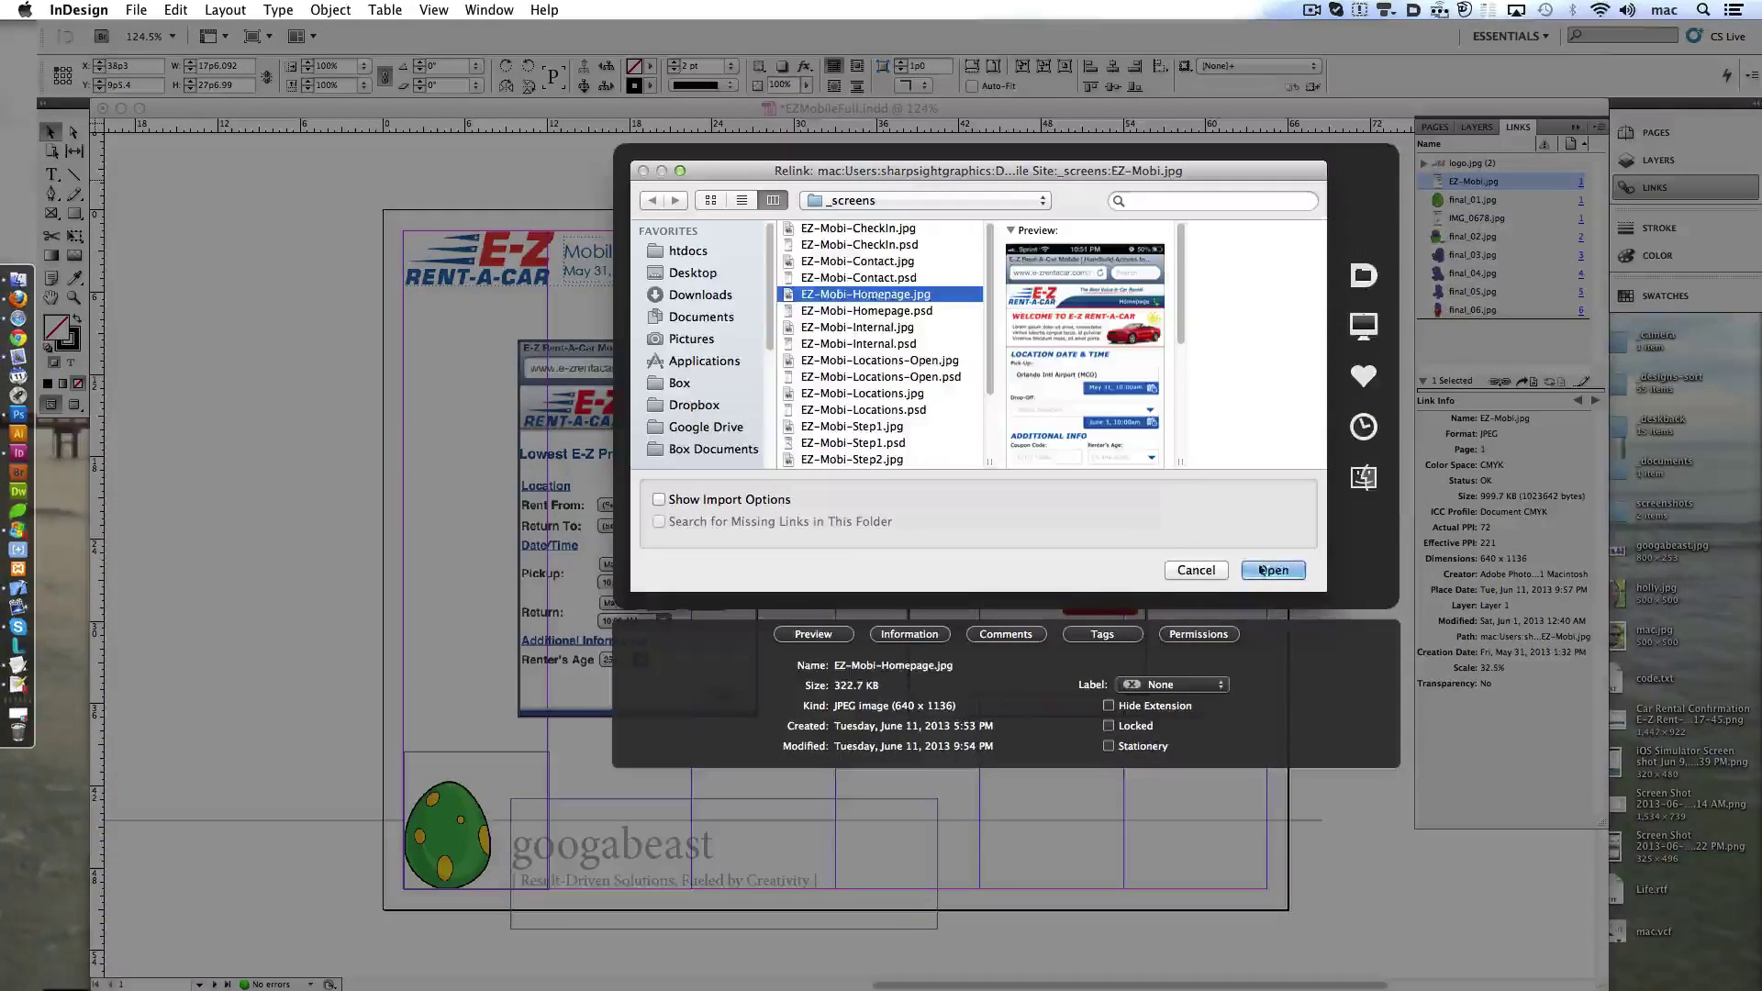
pyautogui.click(1273, 570)
pyautogui.press('super+s')
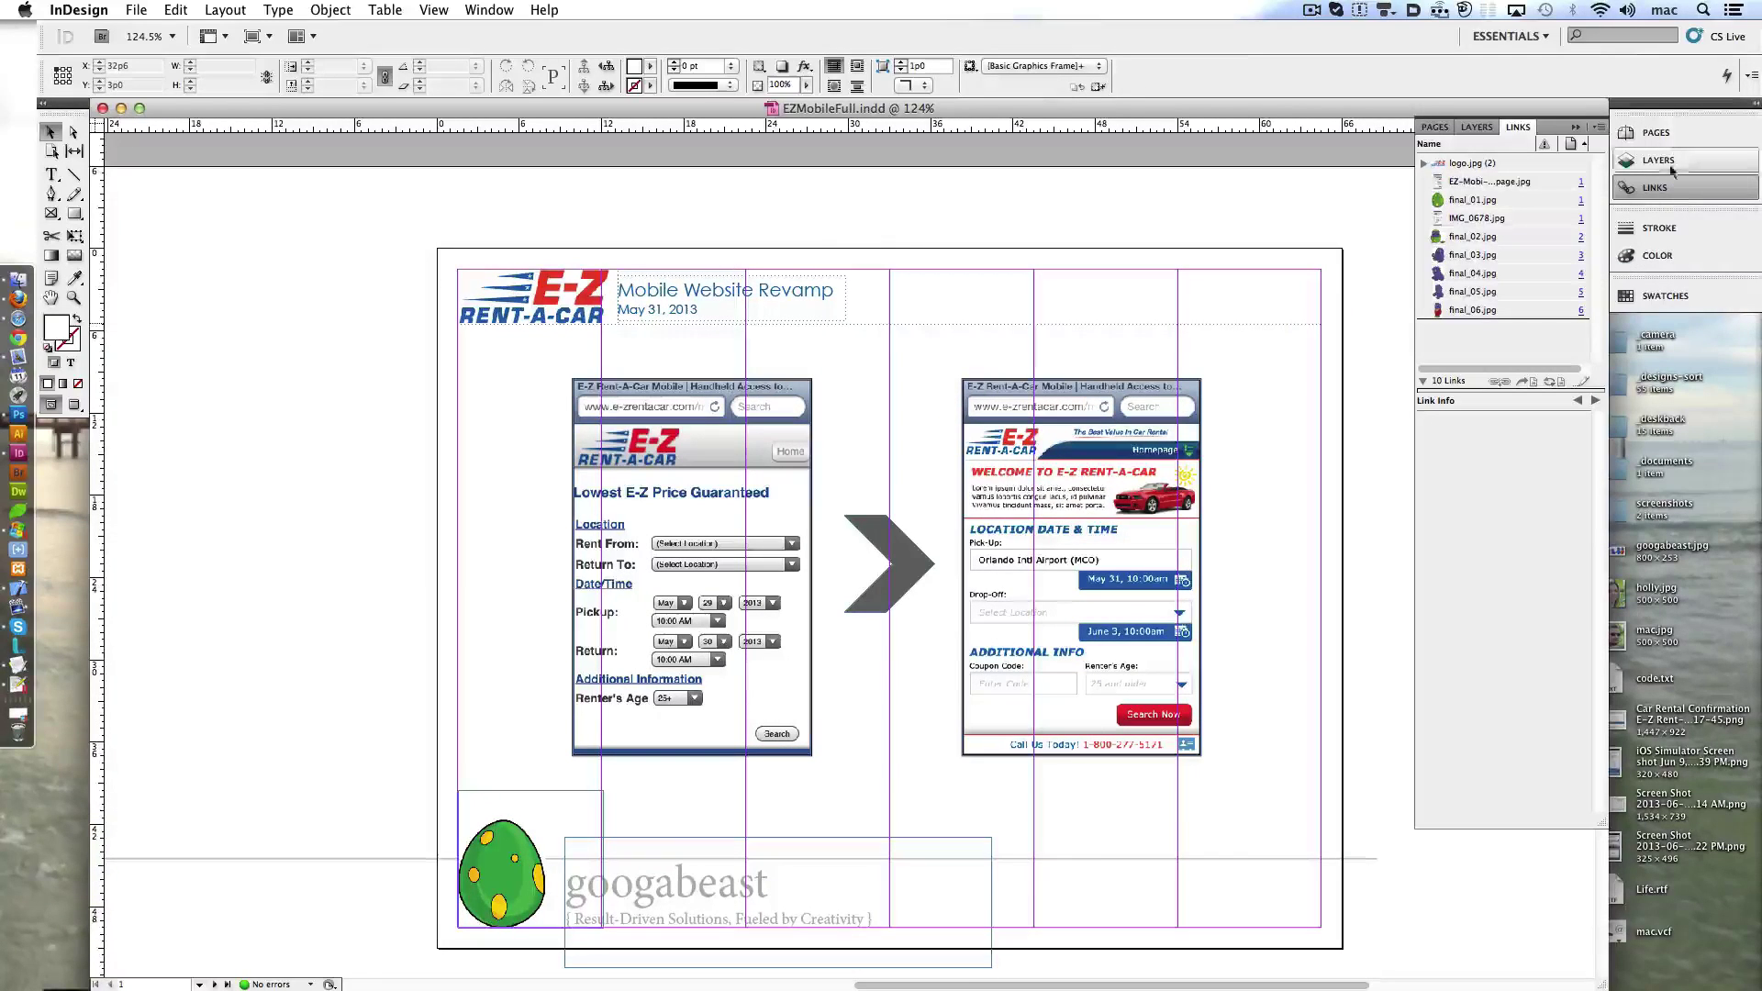
# - Change the A-Master date's month to June (June 11, 2013) and save
pyautogui.click(1647, 134)
pyautogui.doubleClick(629, 309)
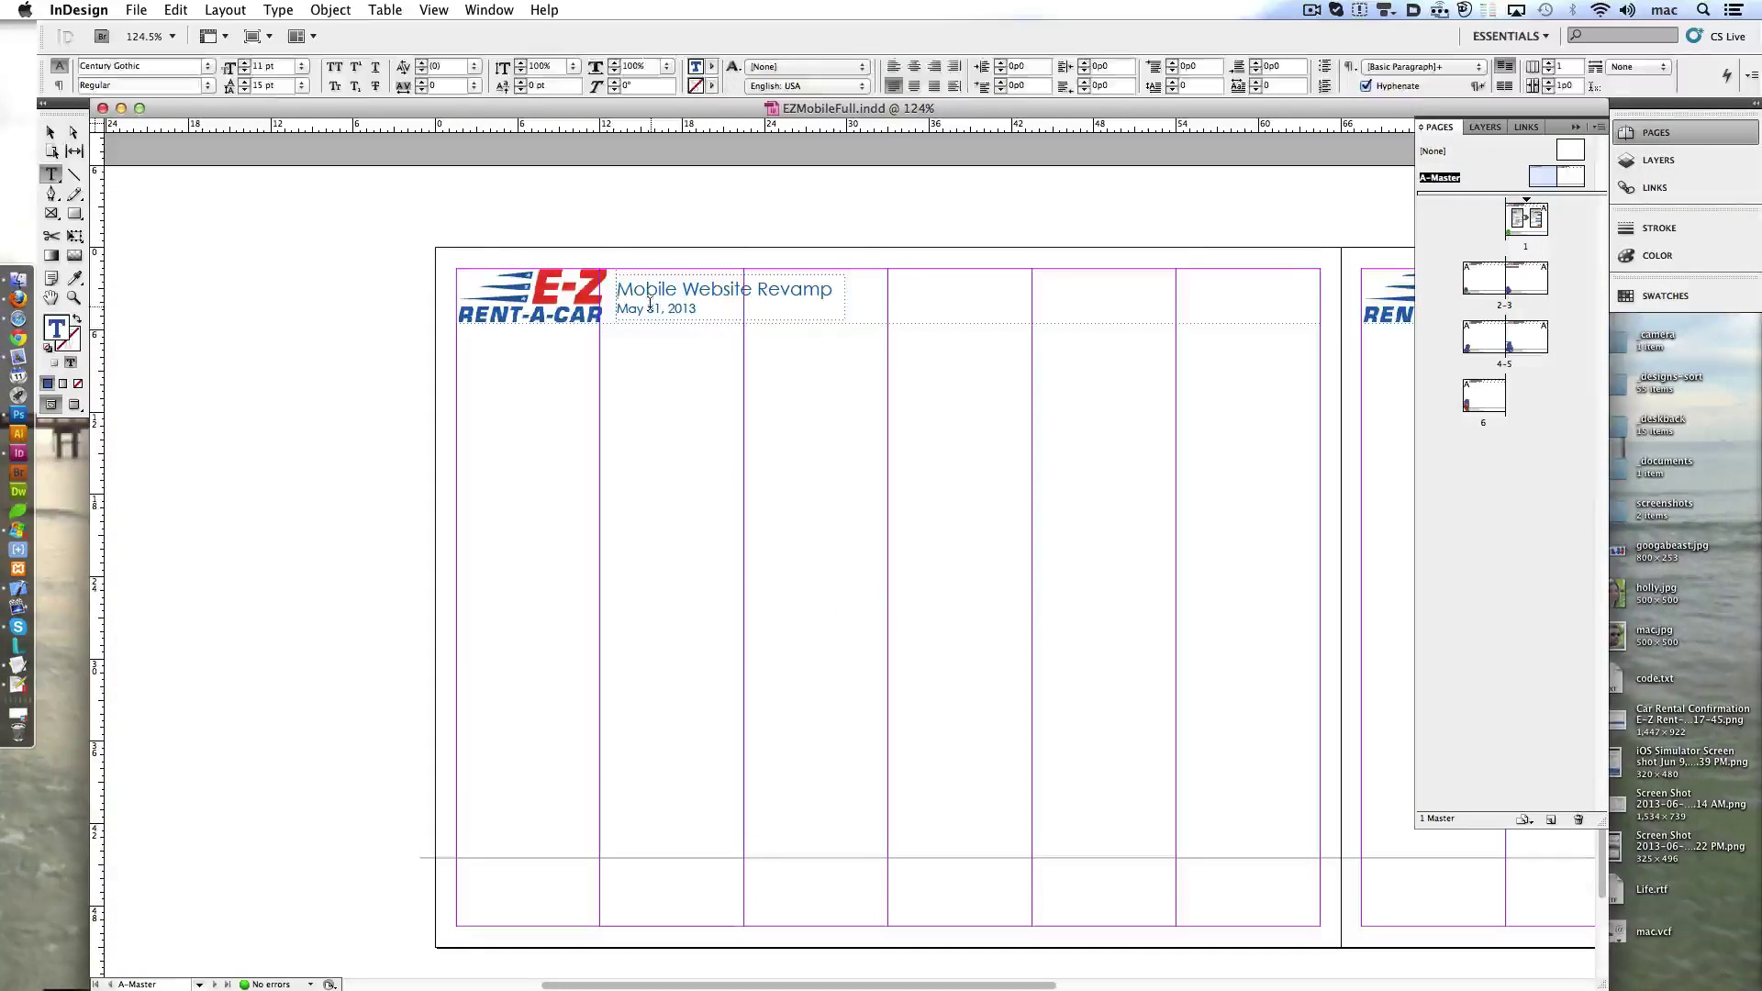
pyautogui.write('June')
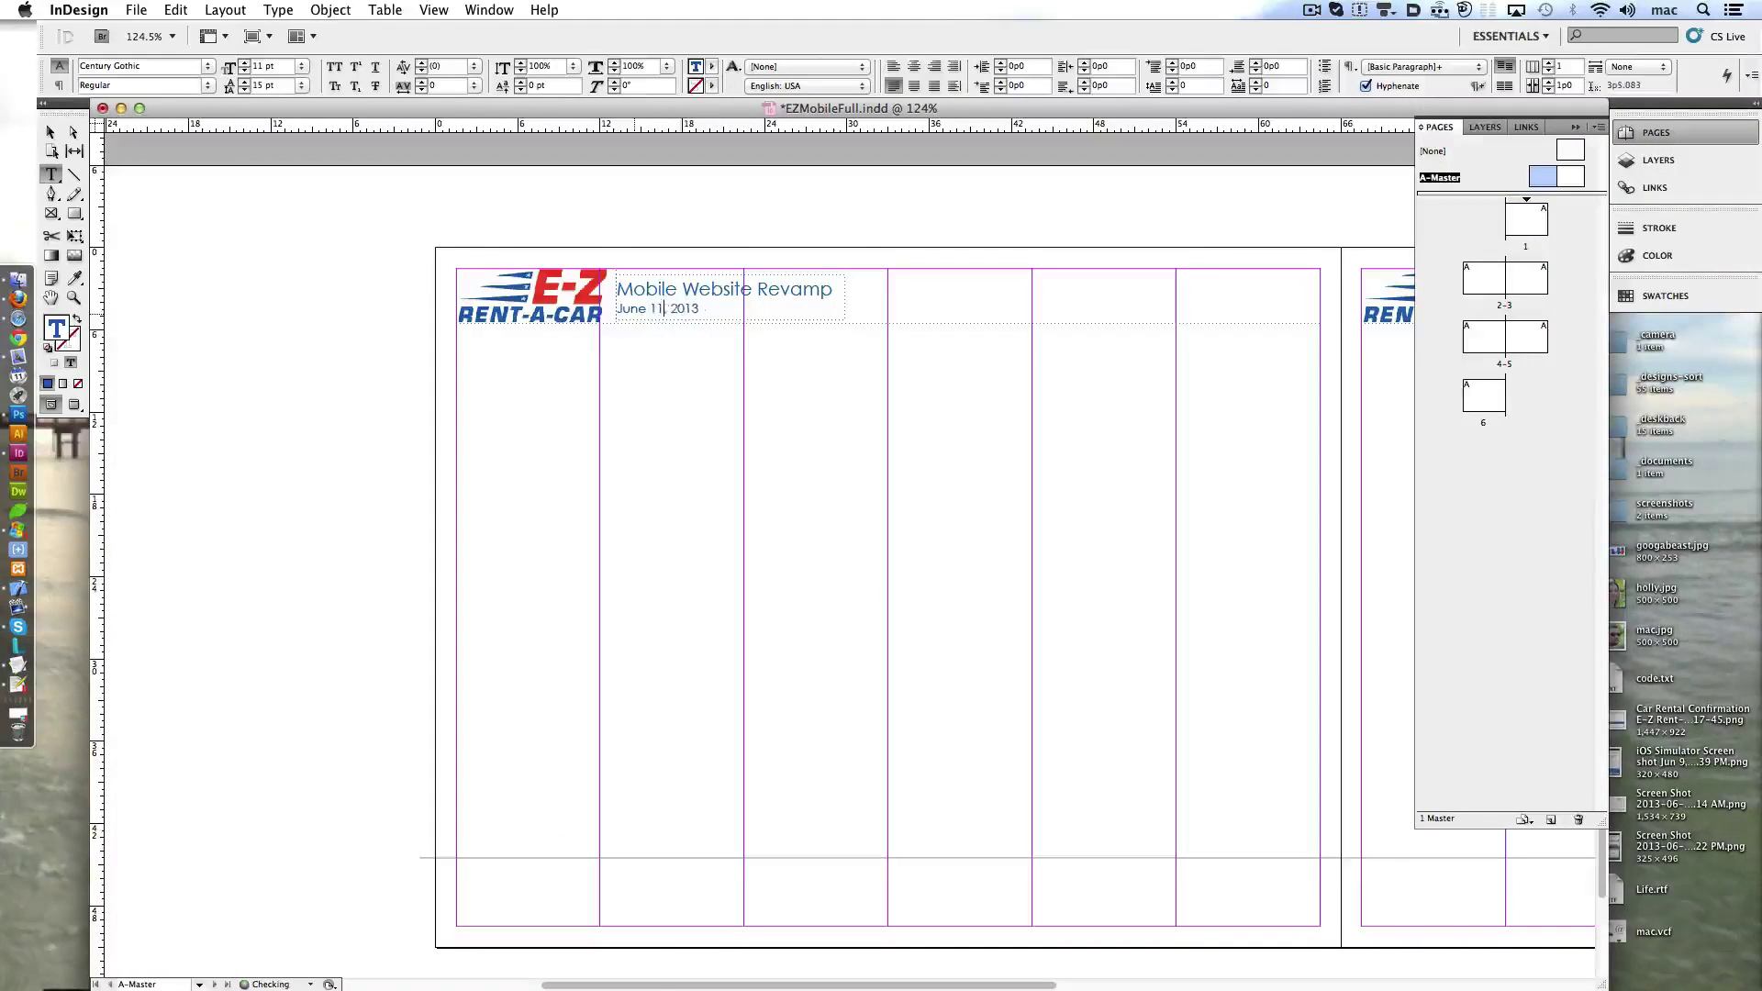
pyautogui.press('super+a')
pyautogui.hscroll(10, 793, 288)
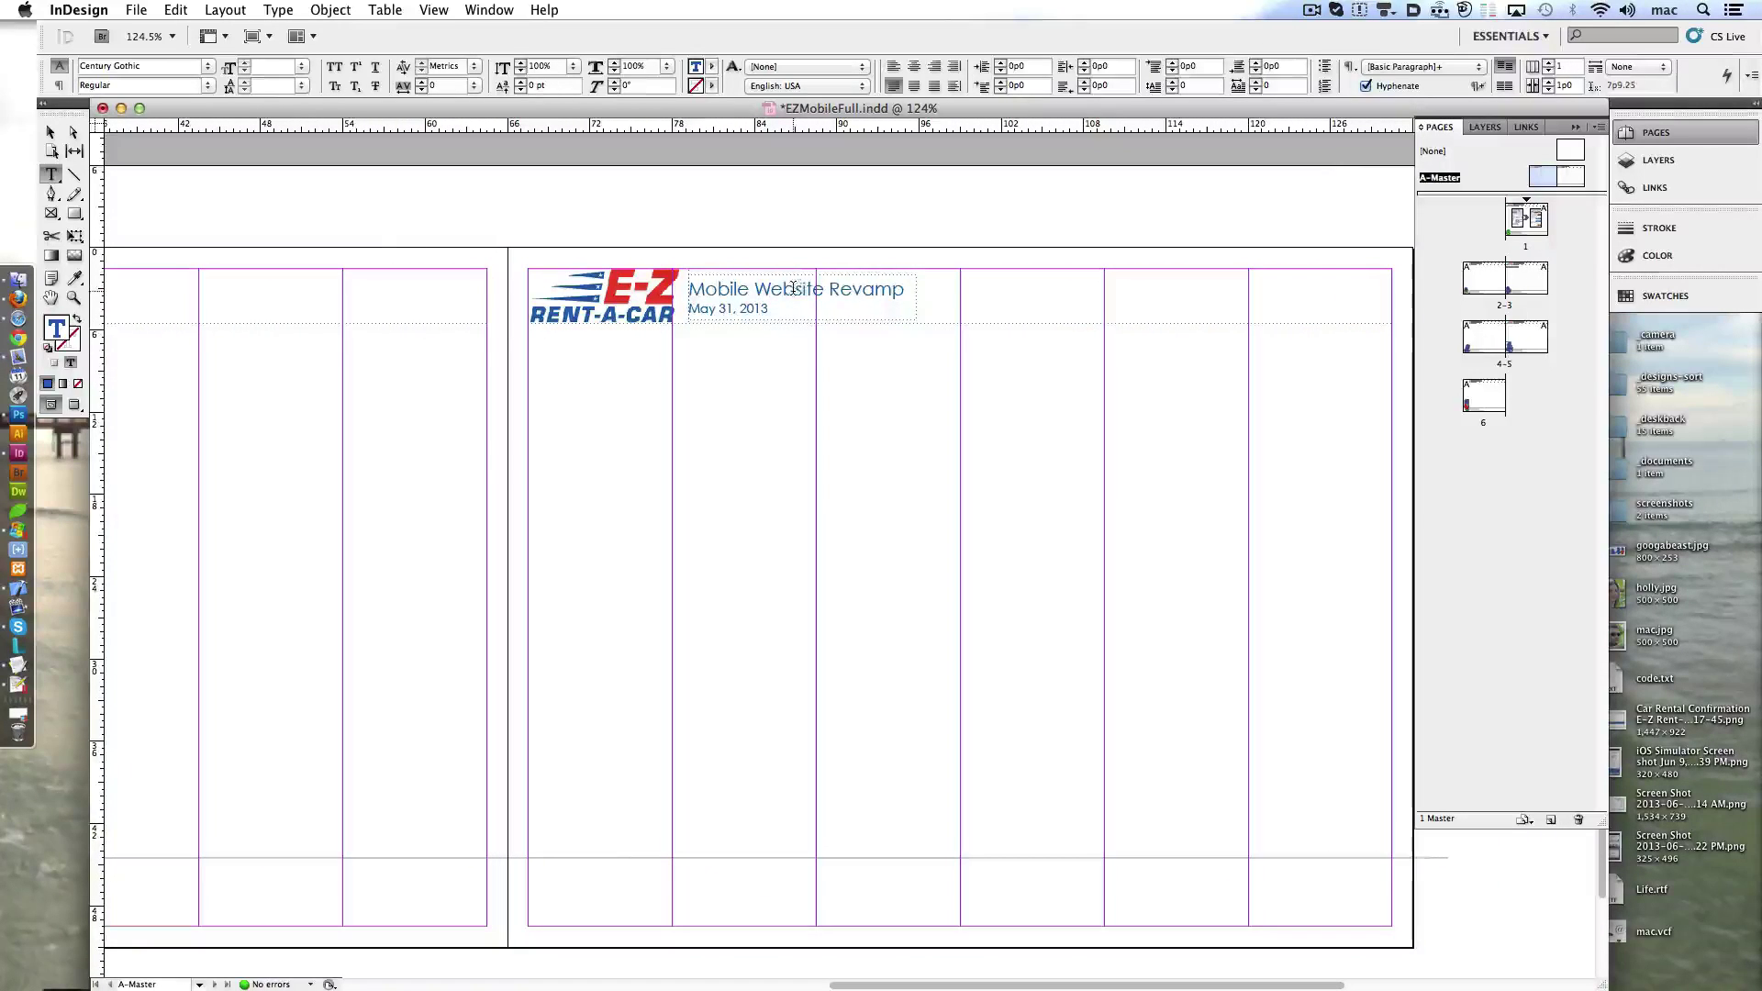
pyautogui.doubleClick(1526, 217)
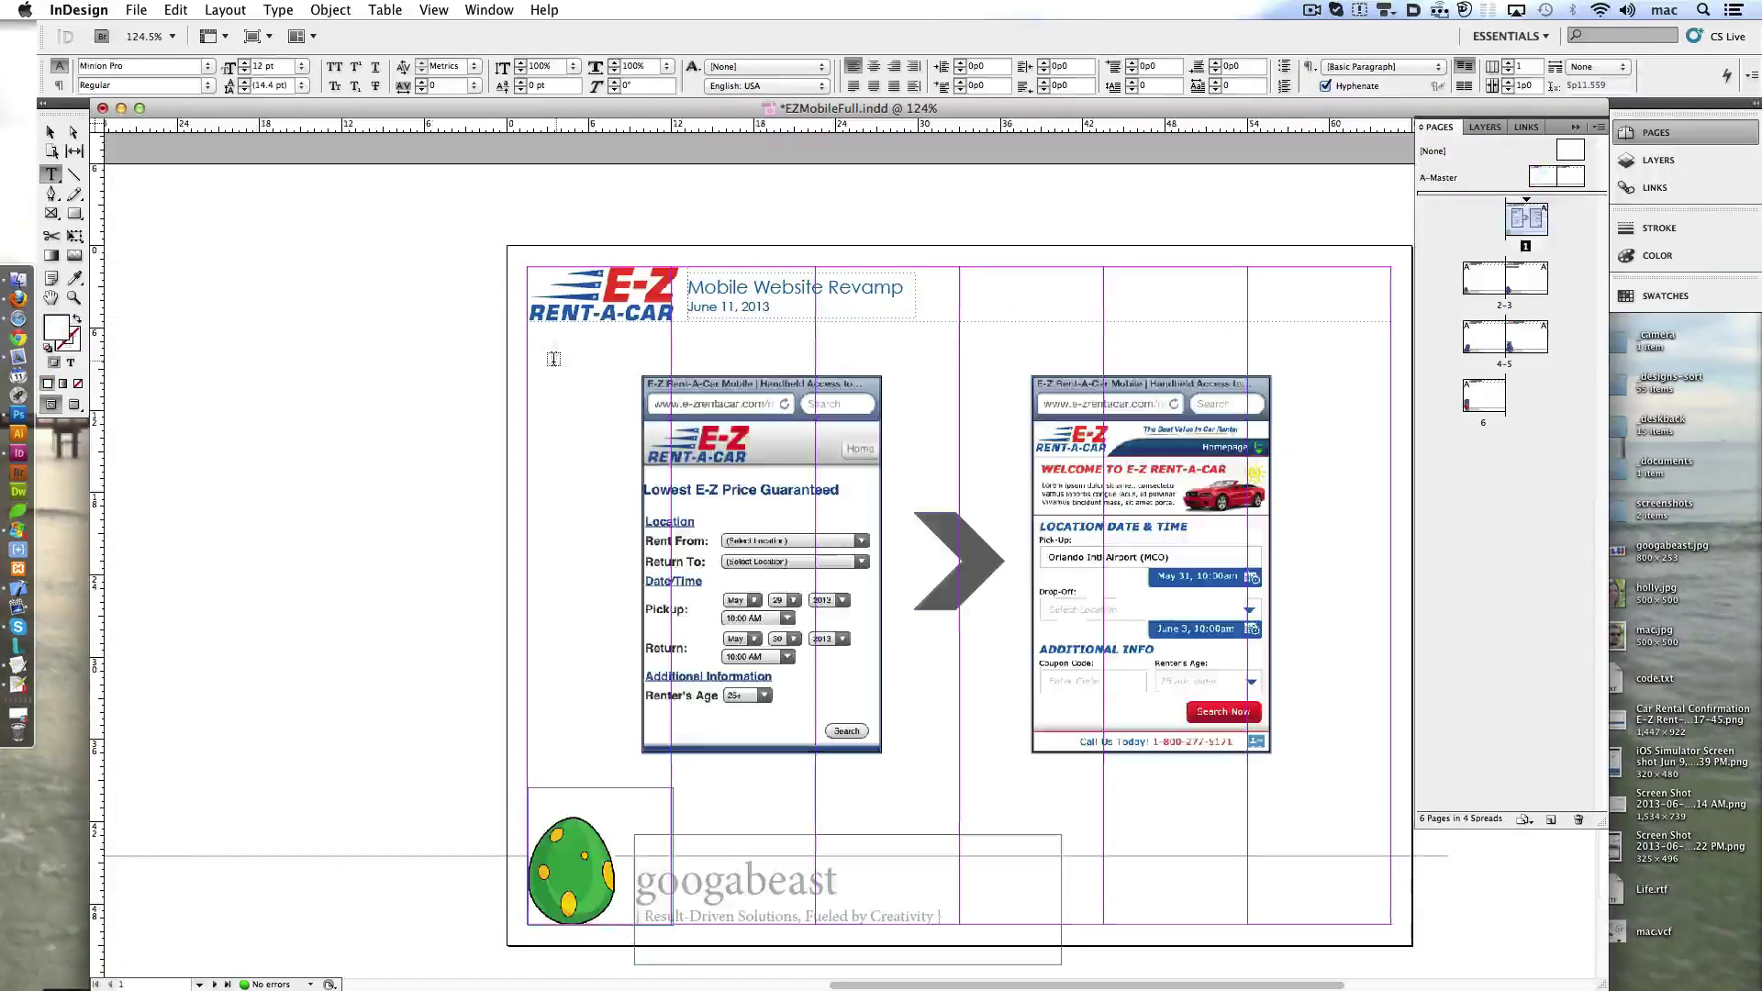
pyautogui.press('super+s')
# - Replace both Breakdown & Comparison headings on spread 2–3 with "cell"
pyautogui.scroll(-10, 630, 472)
pyautogui.click(53, 135)
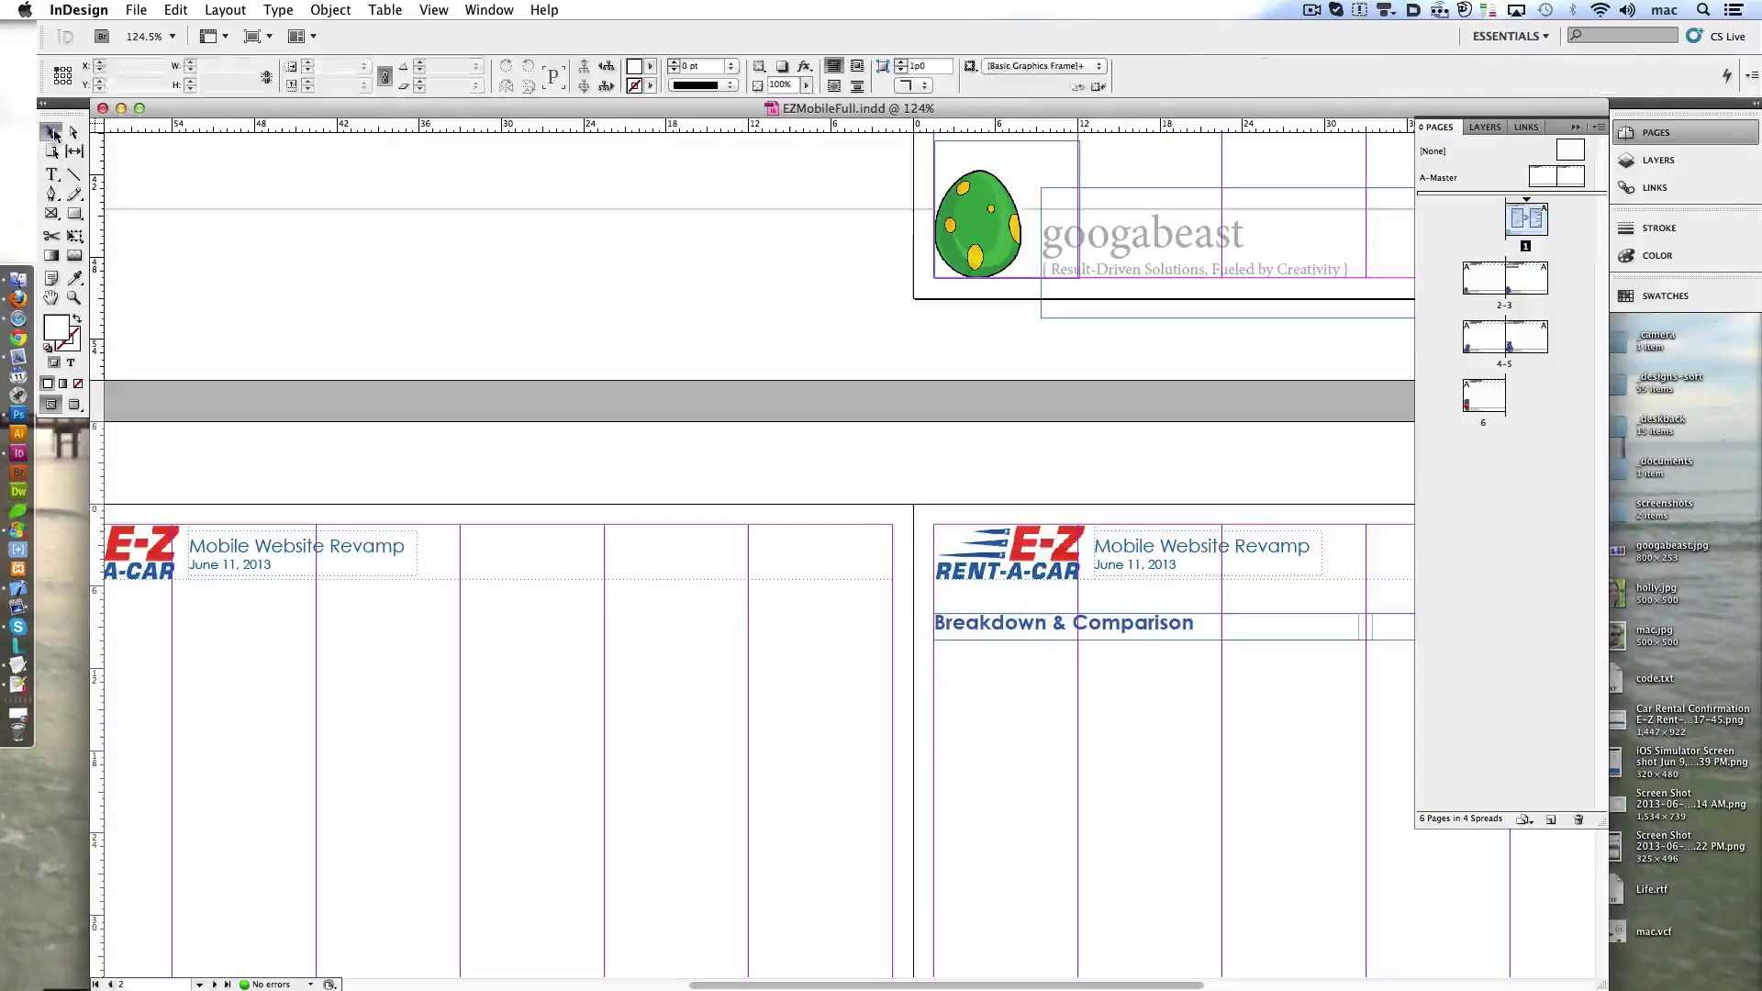
pyautogui.moveTo(1025, 624); pyautogui.dragTo(797, 647)
pyautogui.hscroll(-10, 551, 633)
pyautogui.hscroll(-10, 1101, 716)
pyautogui.doubleClick(322, 615)
pyautogui.press('super+a')
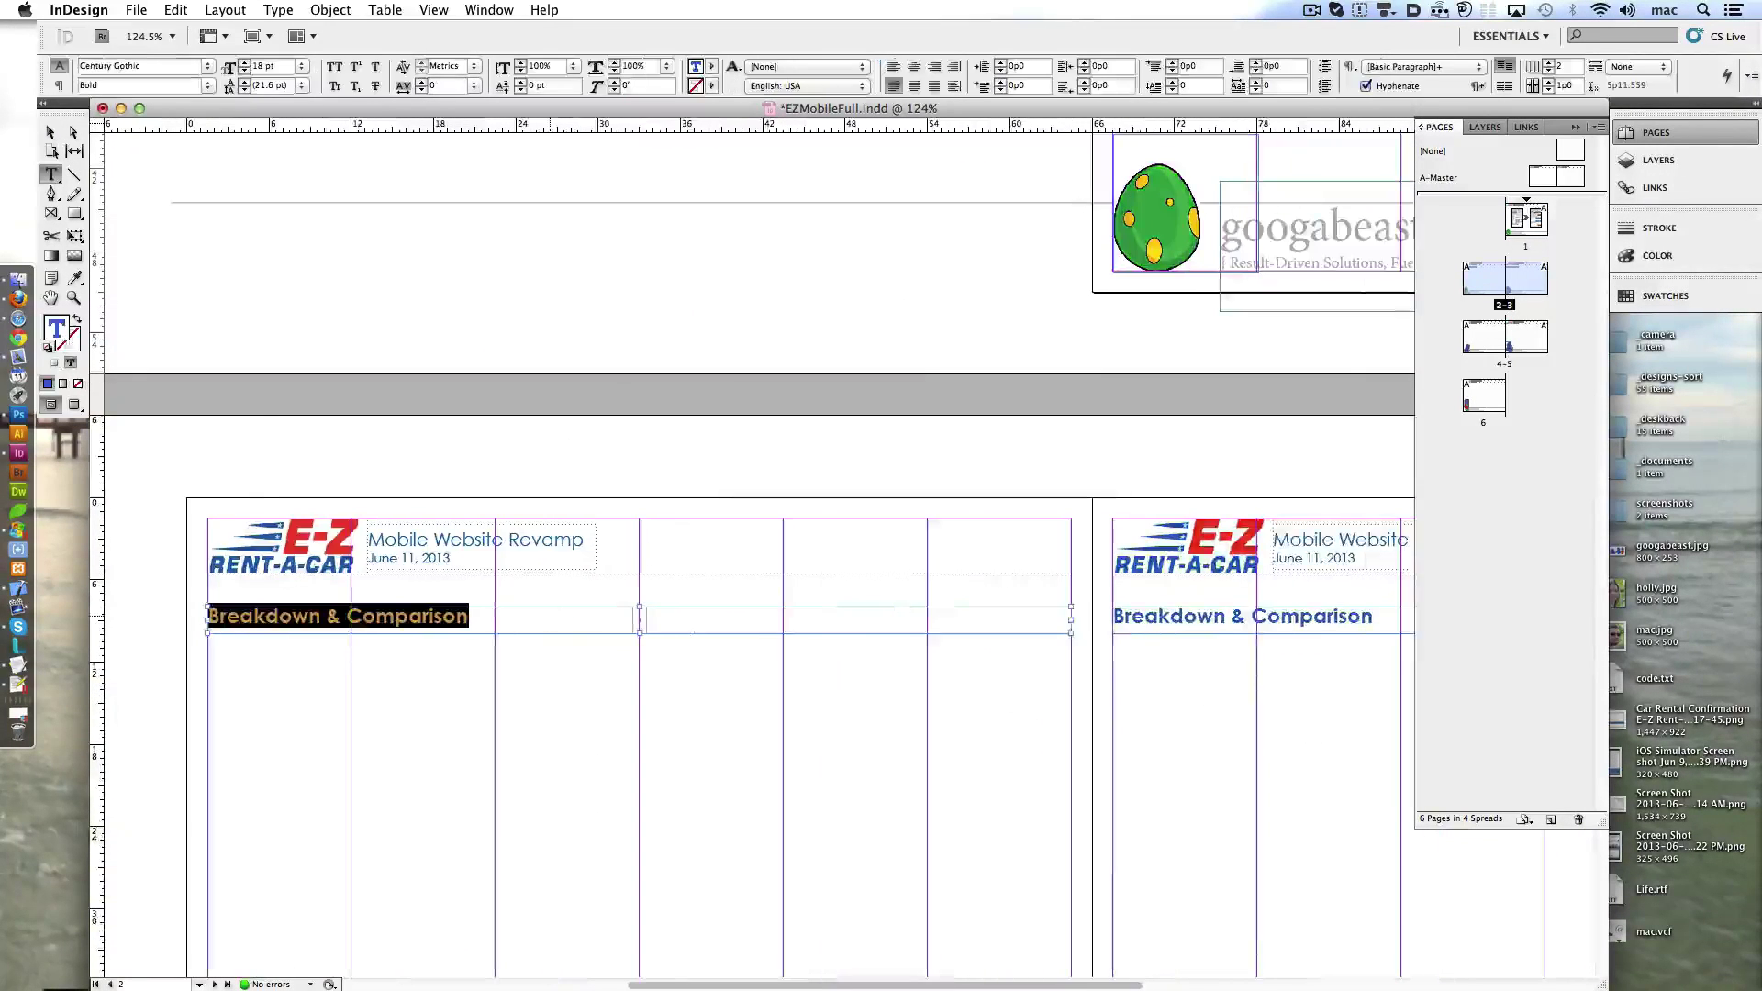
pyautogui.write('cell')
pyautogui.doubleClick(1302, 615)
pyautogui.press('super+a')
pyautogui.write('ce')
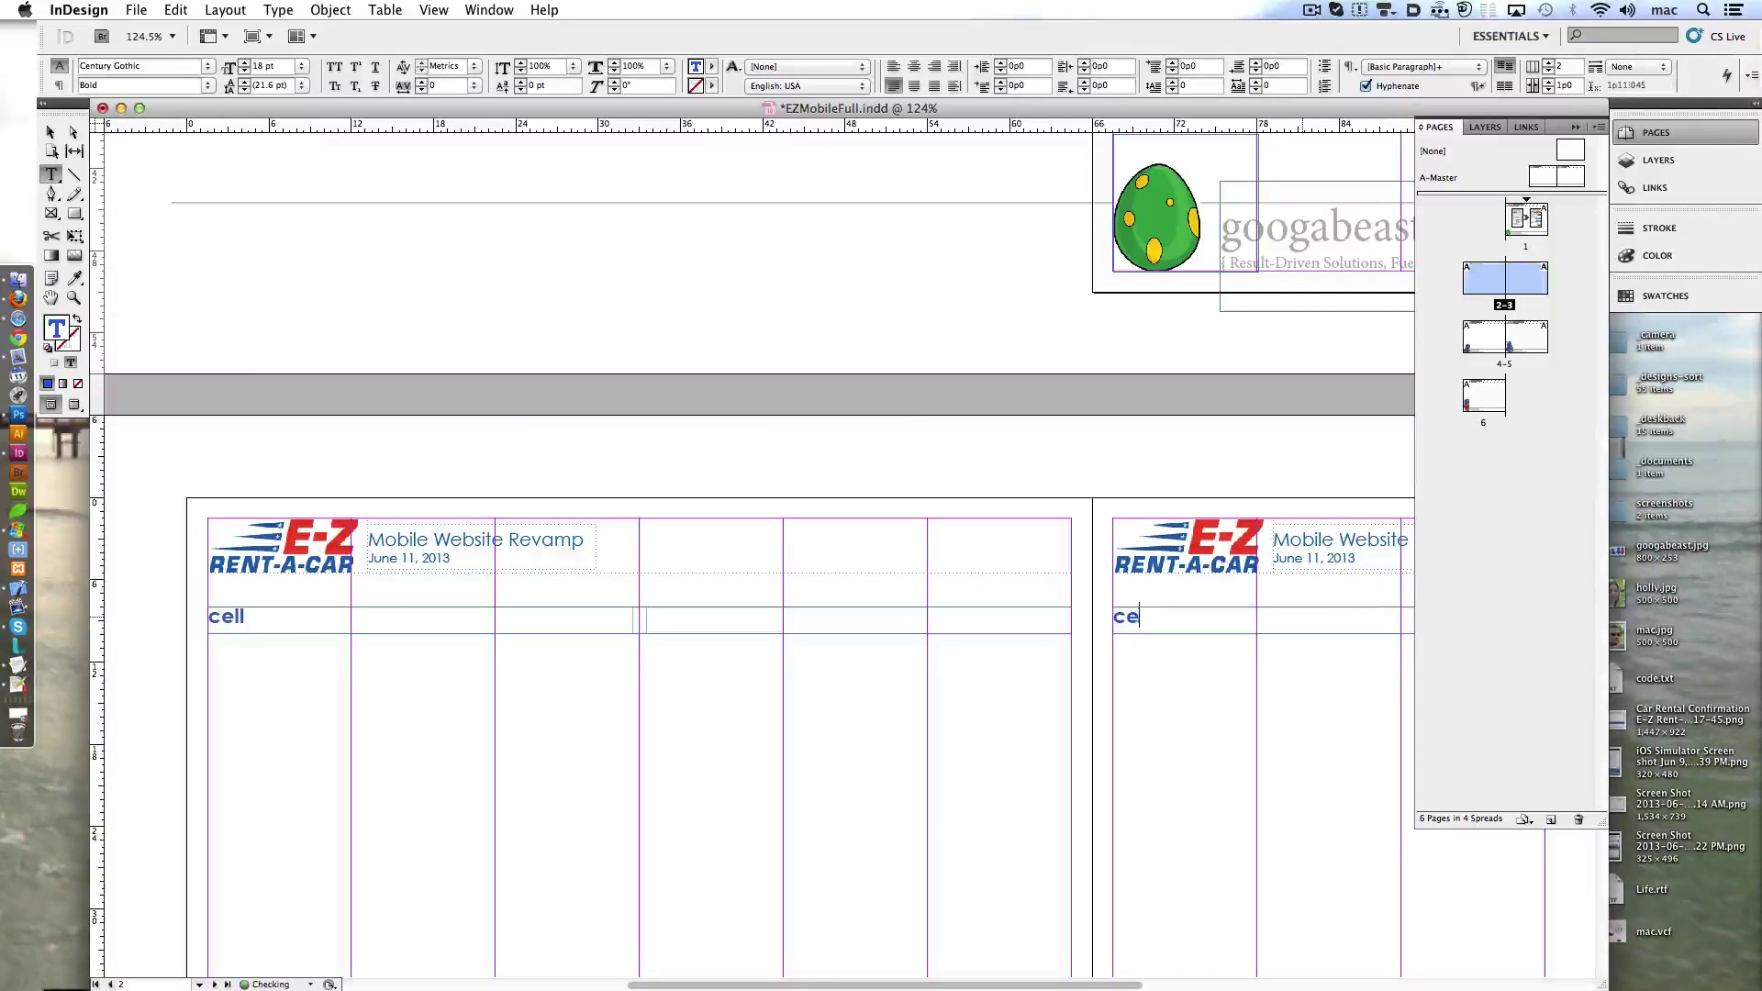
pyautogui.press('Escape')
# - Review the page 4–5 spread and page 6 at 100% zoom, then return to page 1
pyautogui.doubleClick(1469, 344)
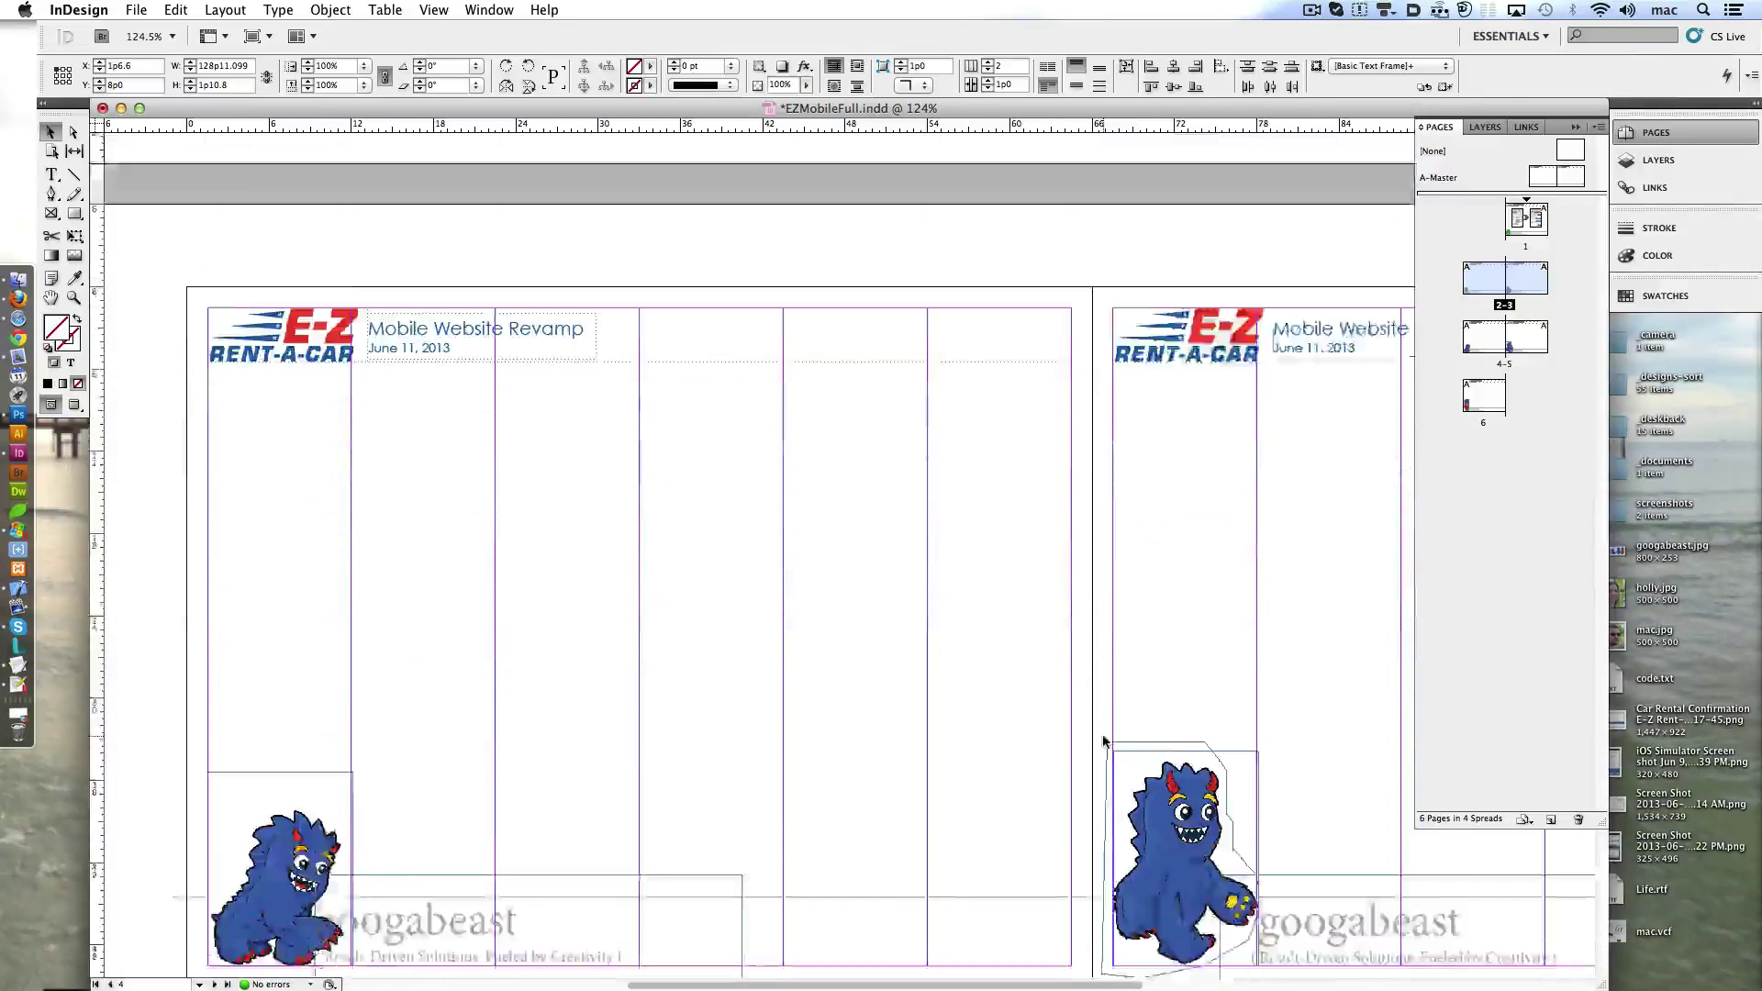
pyautogui.doubleClick(1483, 395)
pyautogui.rightClick(785, 411)
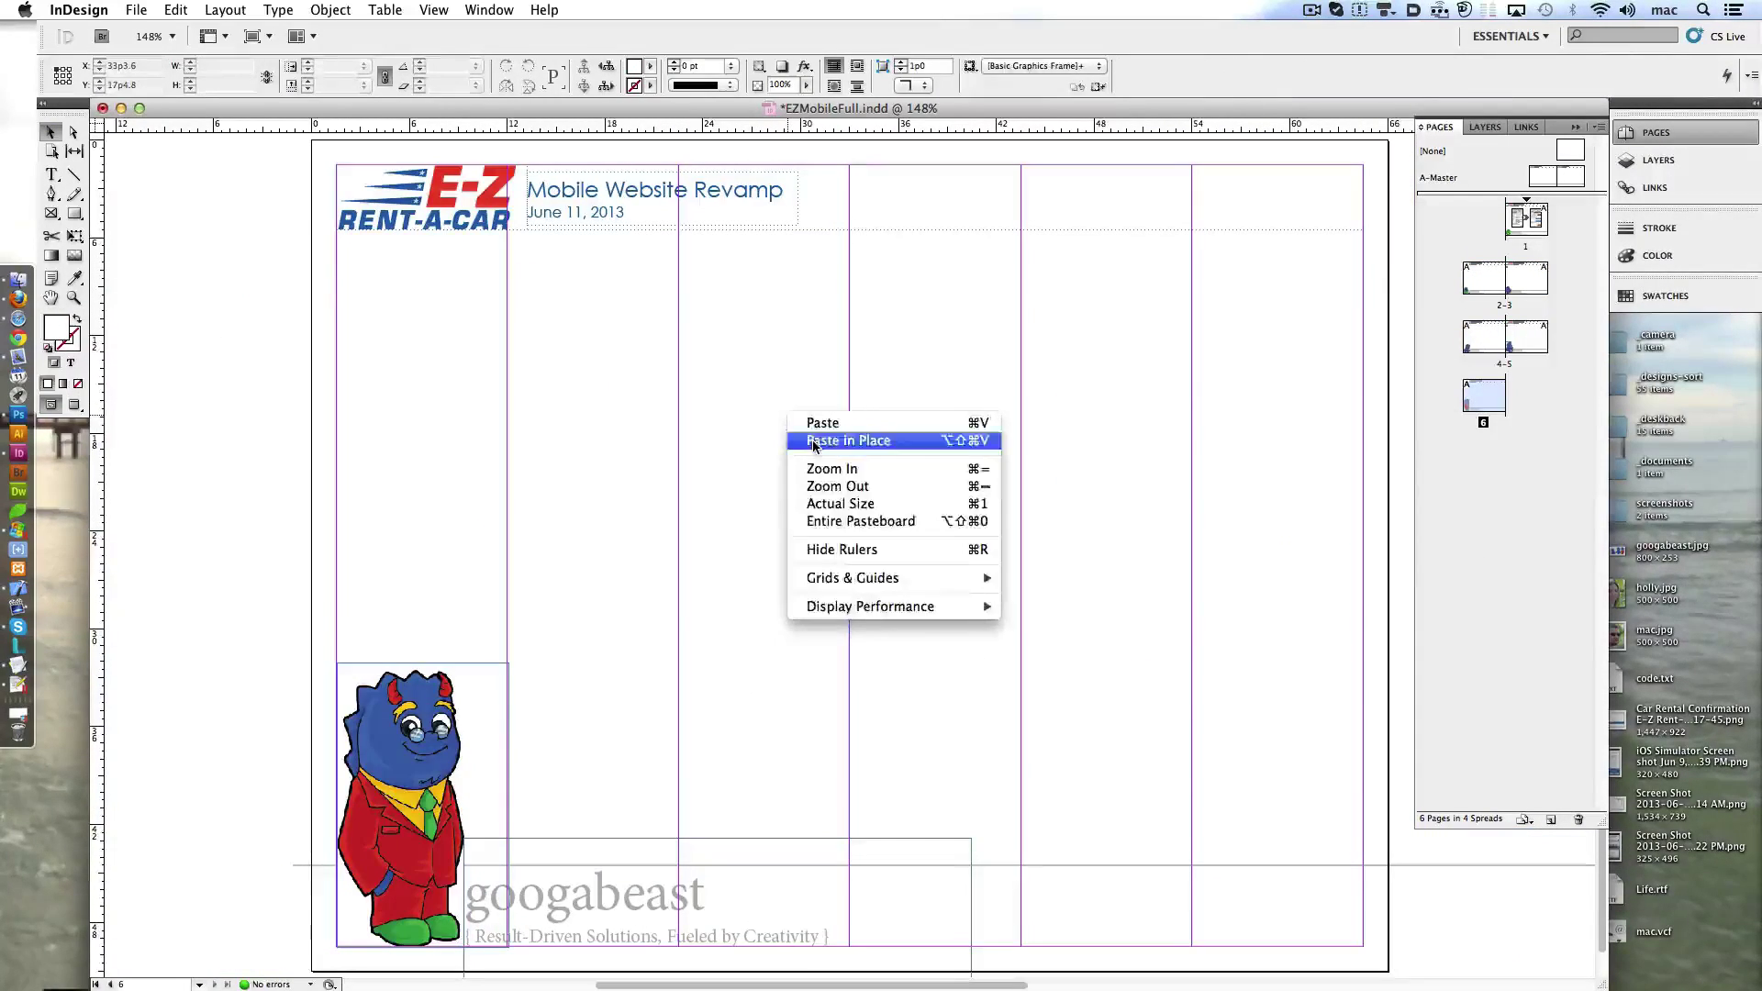
pyautogui.click(1189, 429)
pyautogui.moveTo(1190, 428); pyautogui.dragTo(1012, 369)
pyautogui.keyDown('alt'); pyautogui.keyDown('super'); pyautogui.click(774, 345); pyautogui.keyUp('super'); pyautogui.keyUp('alt')
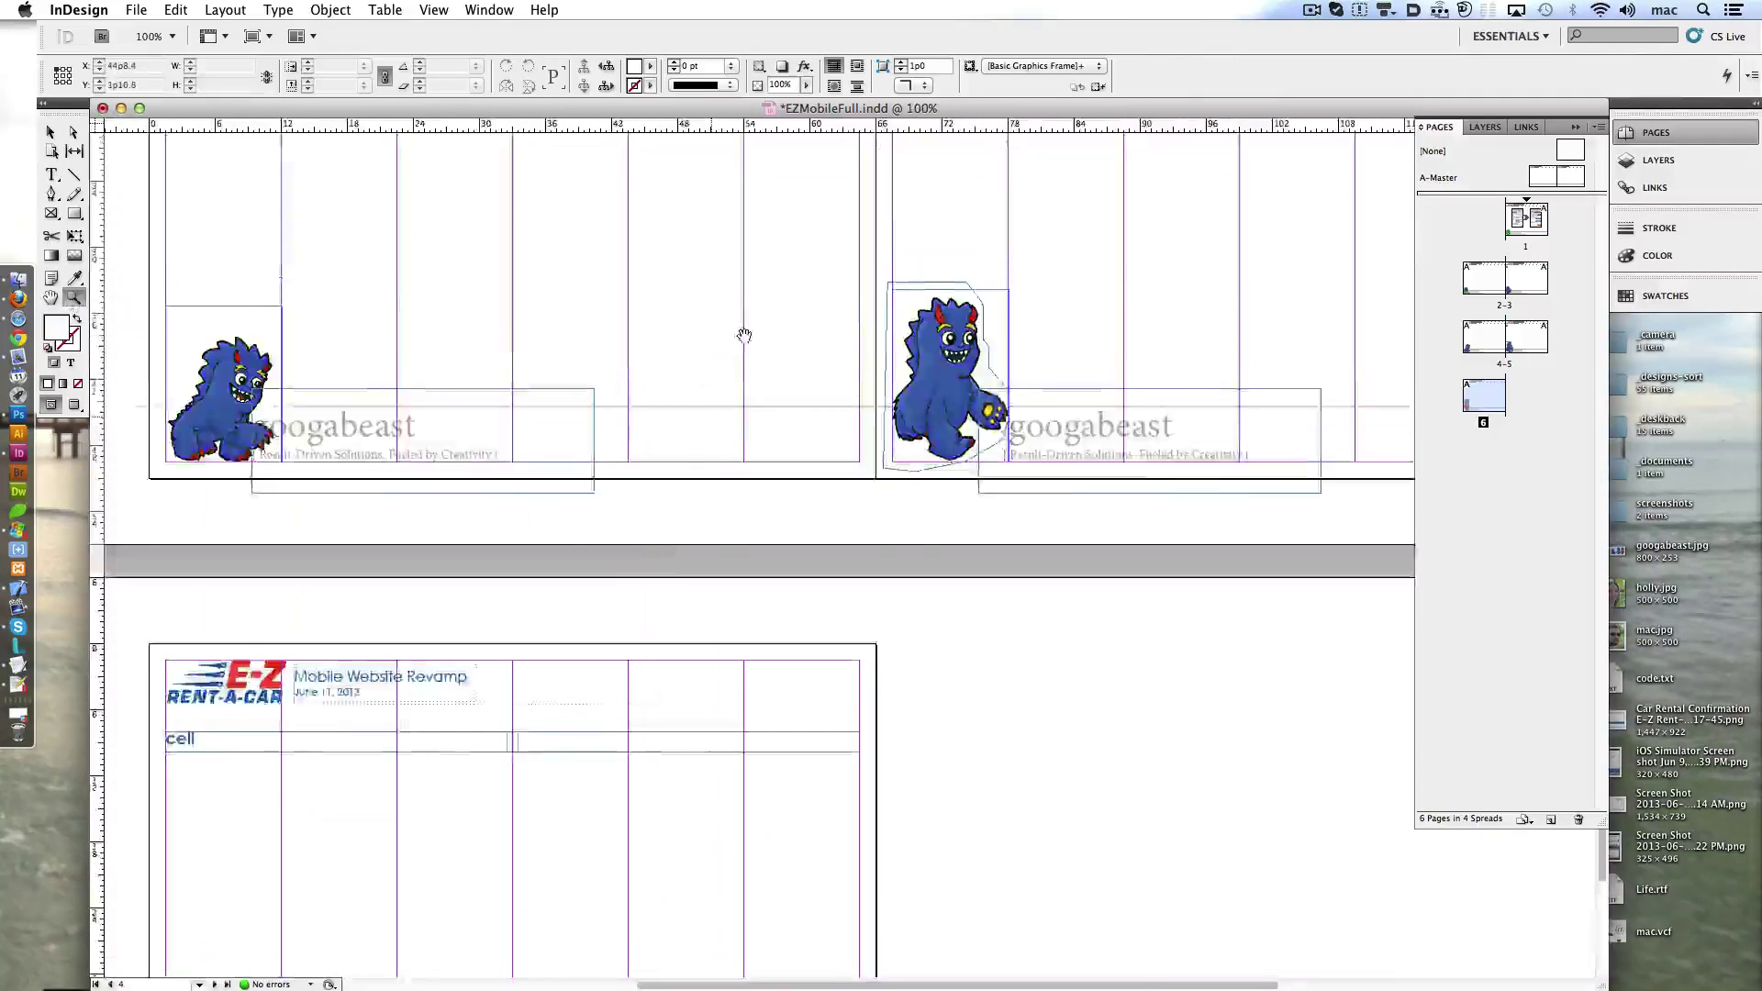
pyautogui.press('super+shift+Page_Up')
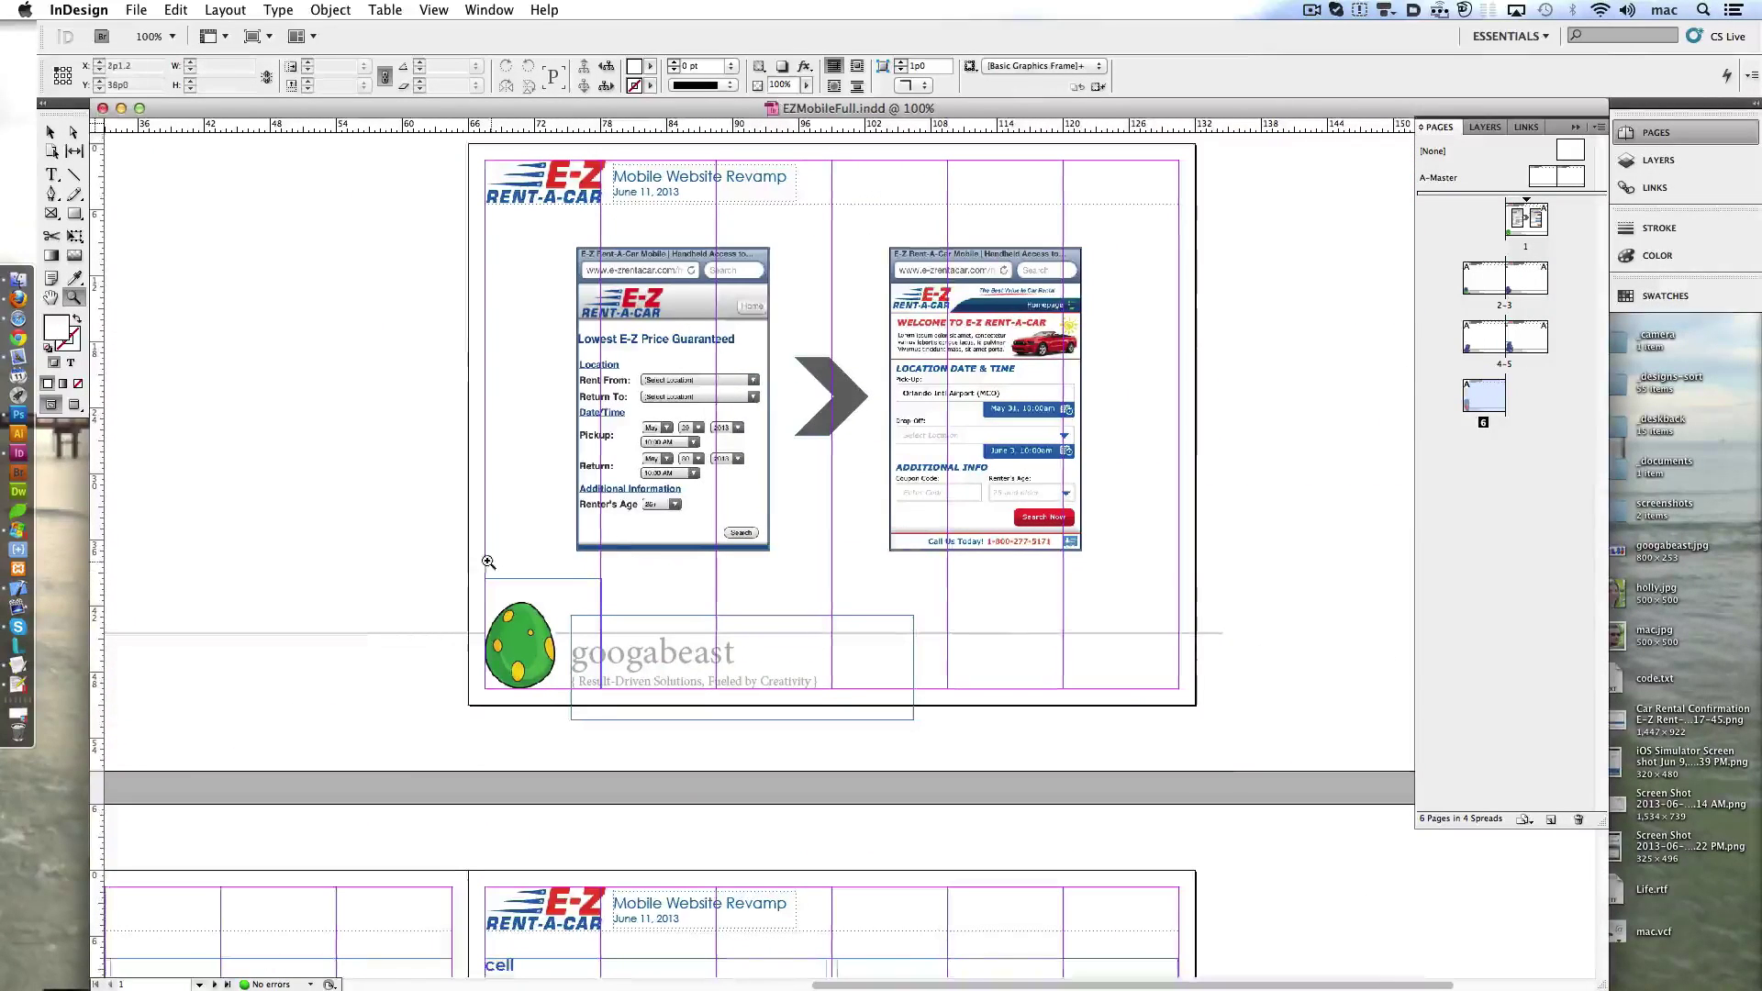
pyautogui.scroll(-5, 614, 735)
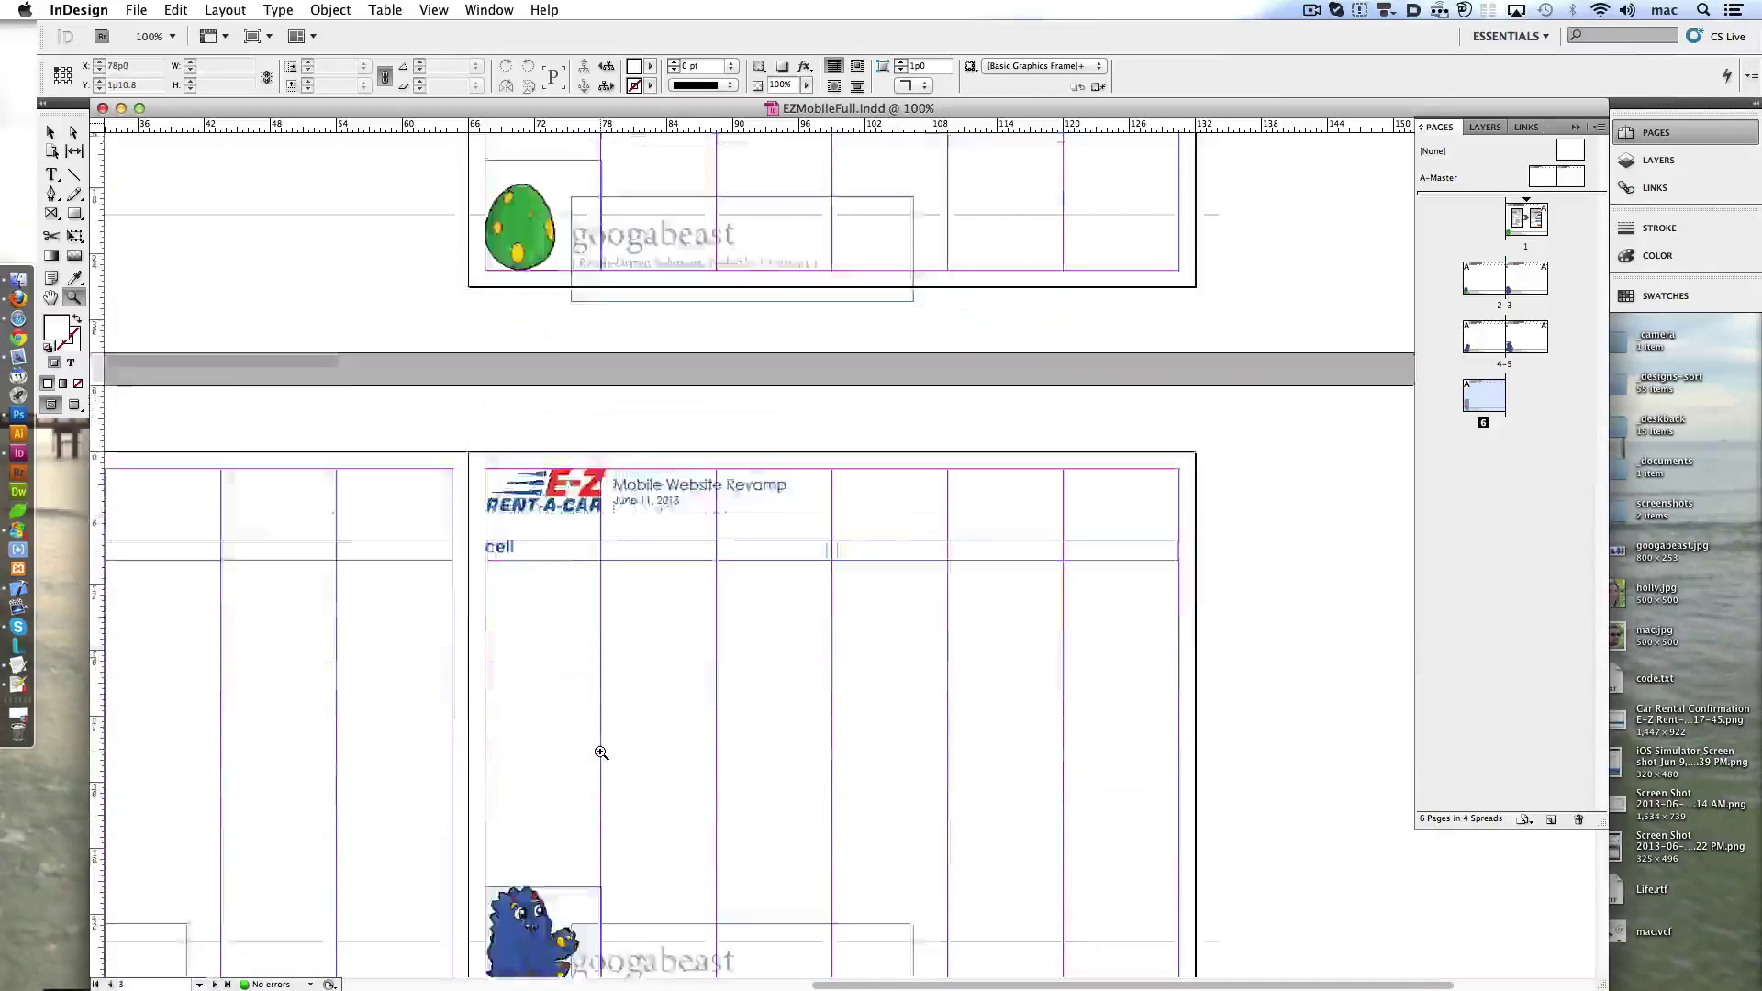
pyautogui.scroll(-2, 743, 590)
pyautogui.hscroll(-5, 743, 590)
pyautogui.hscroll(-1, 798, 594)
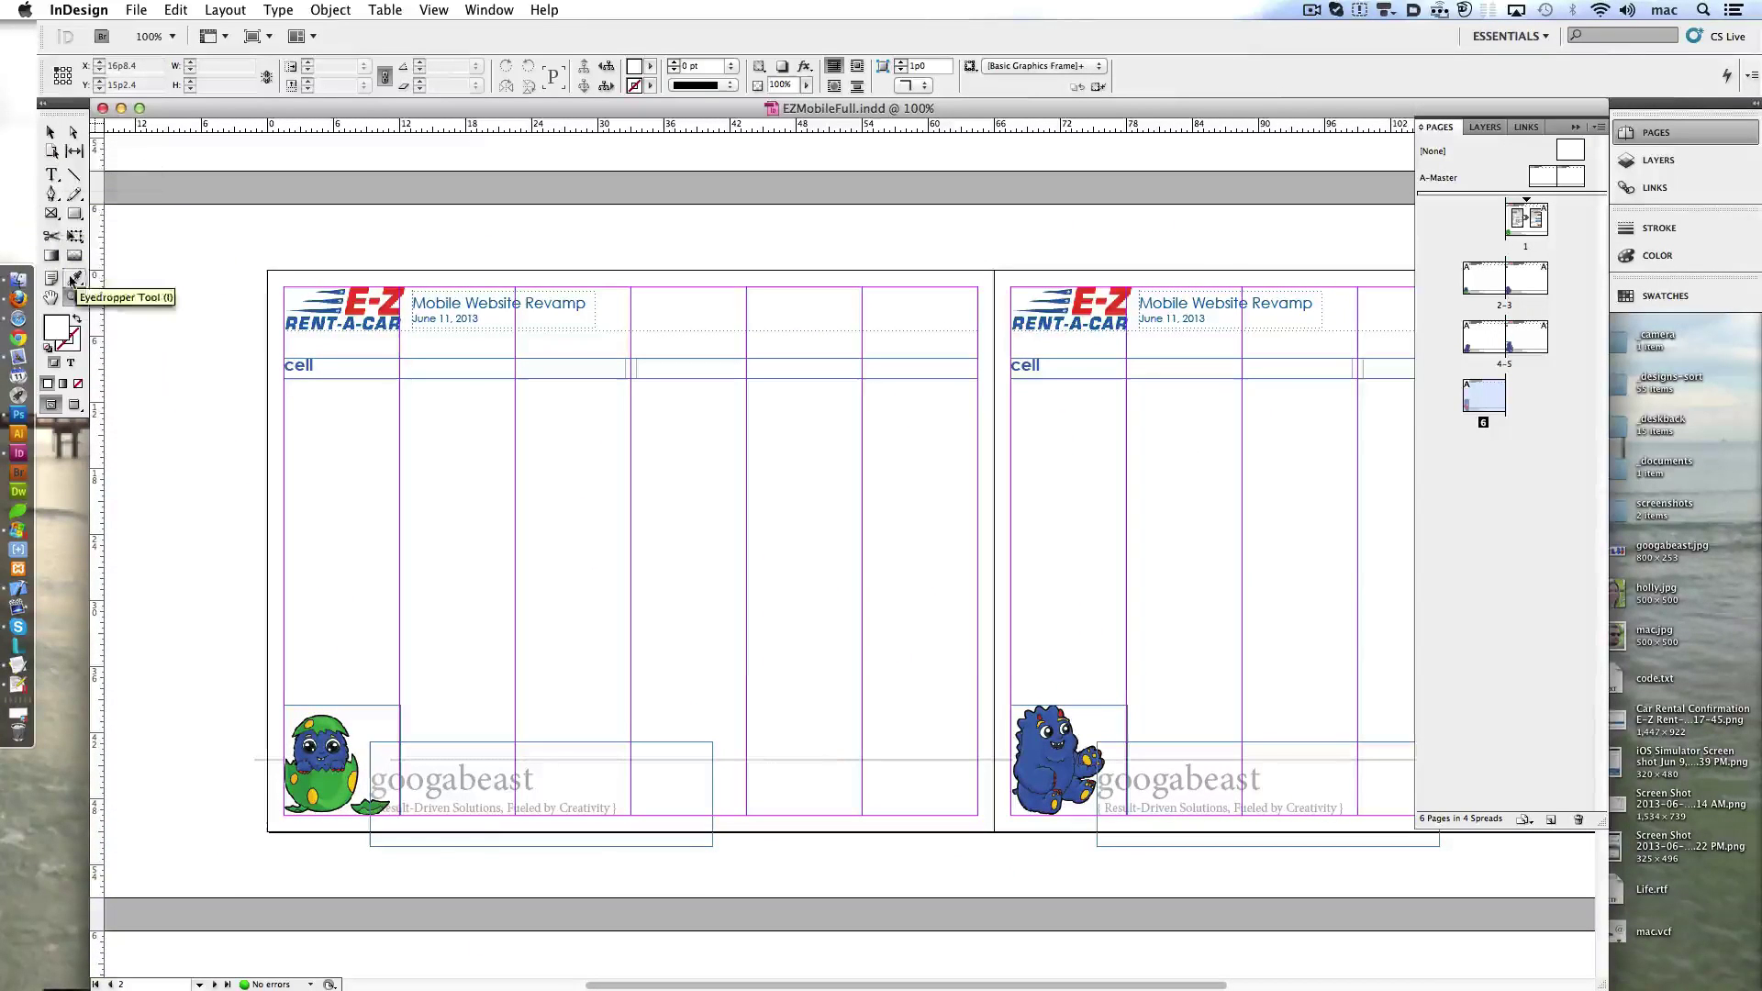
# - Draw an image frame on page 2, place the homepage phone screenshot, fit it, and scale to 50%
pyautogui.click(52, 213)
pyautogui.moveTo(702, 257); pyautogui.dragTo(853, 344)
pyautogui.rightClick(754, 300)
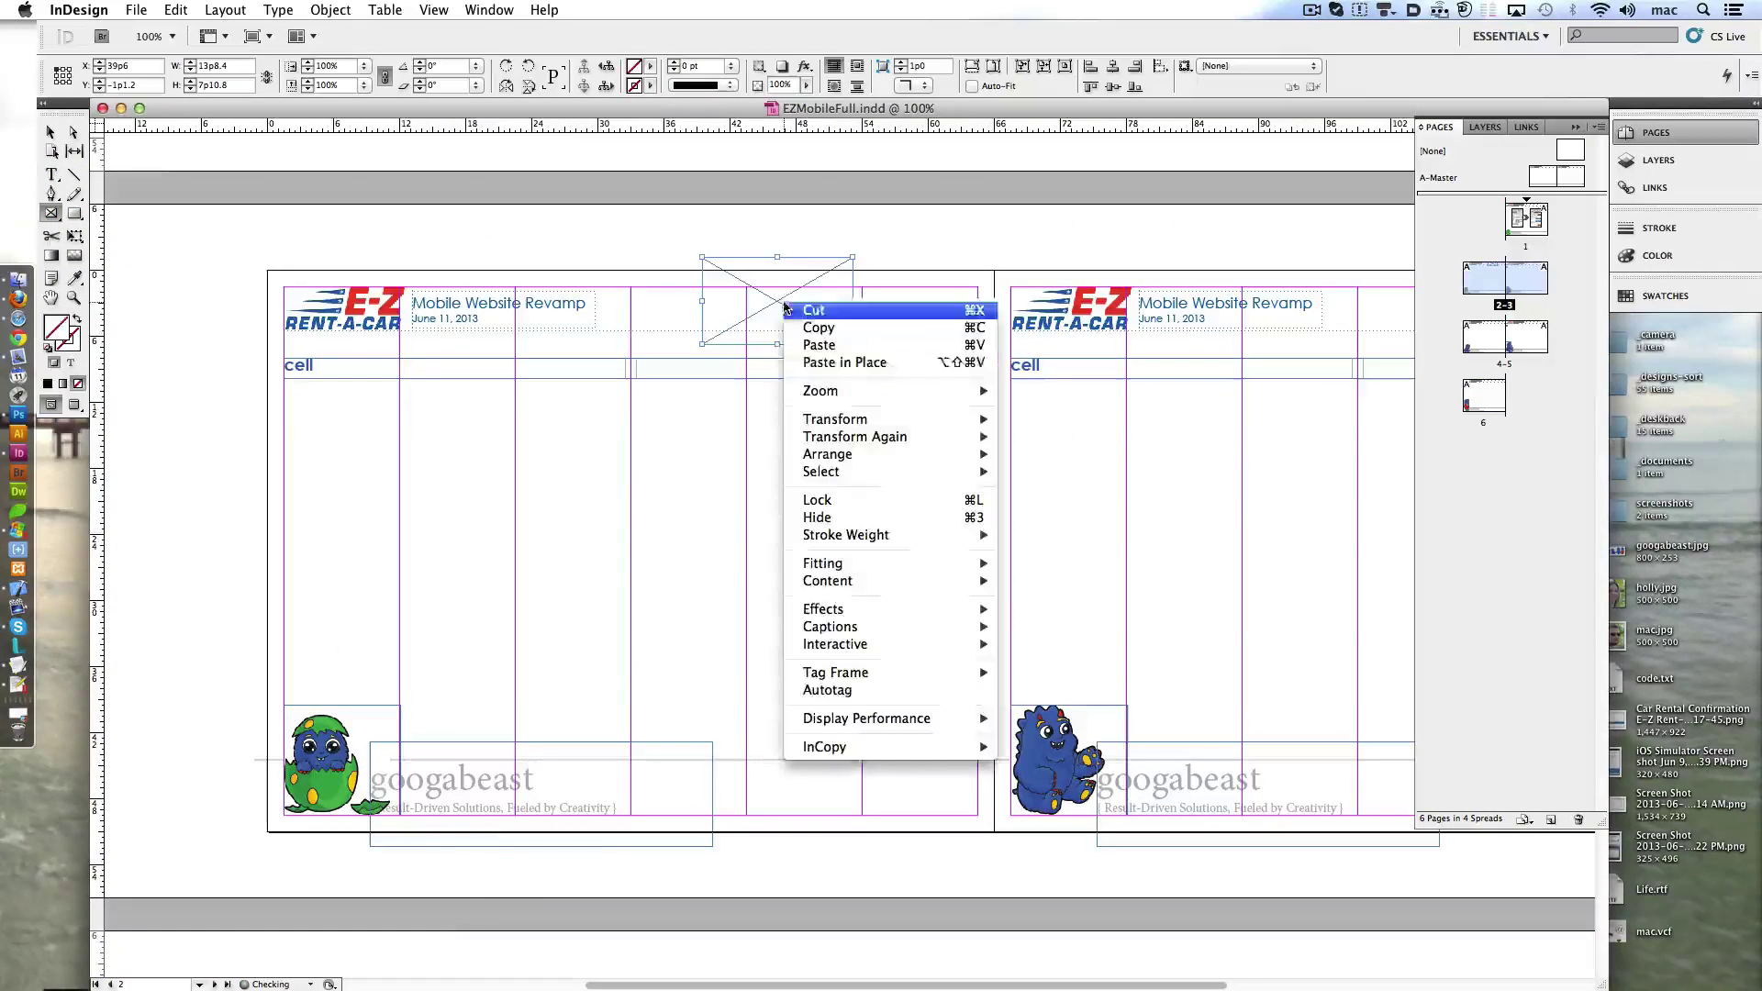
pyautogui.press('Escape')
pyautogui.press('super+d')
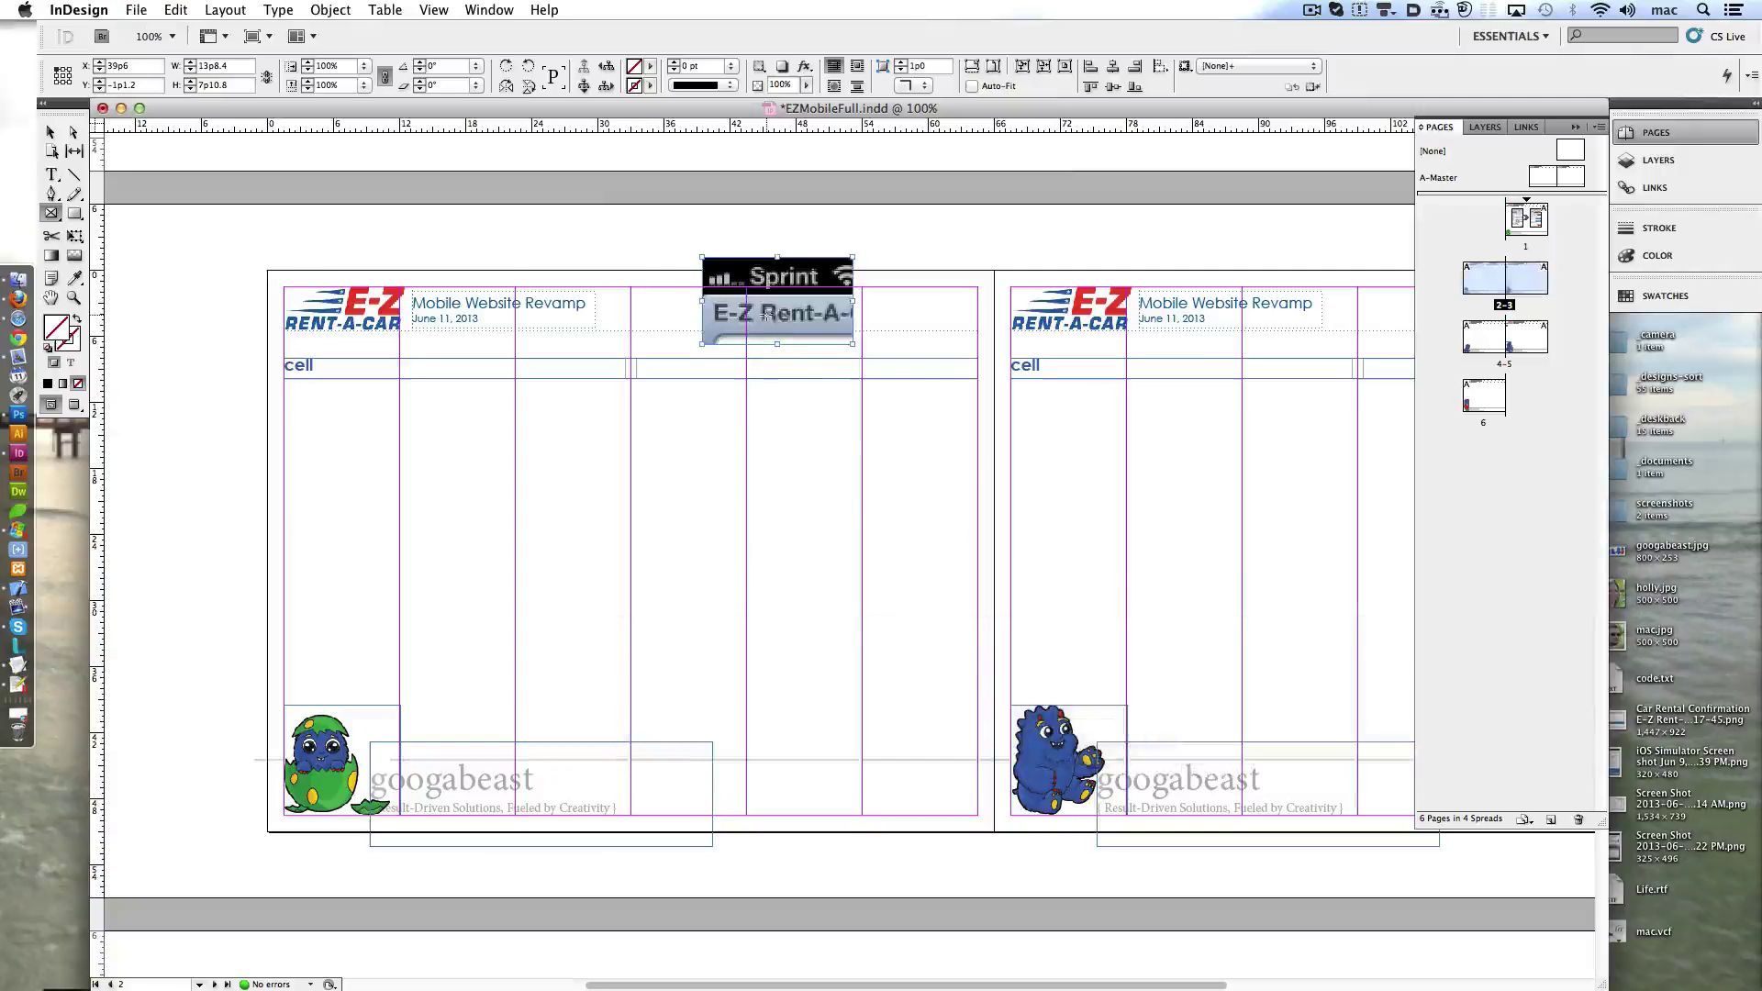
pyautogui.rightClick(767, 314)
pyautogui.moveTo(806, 576)
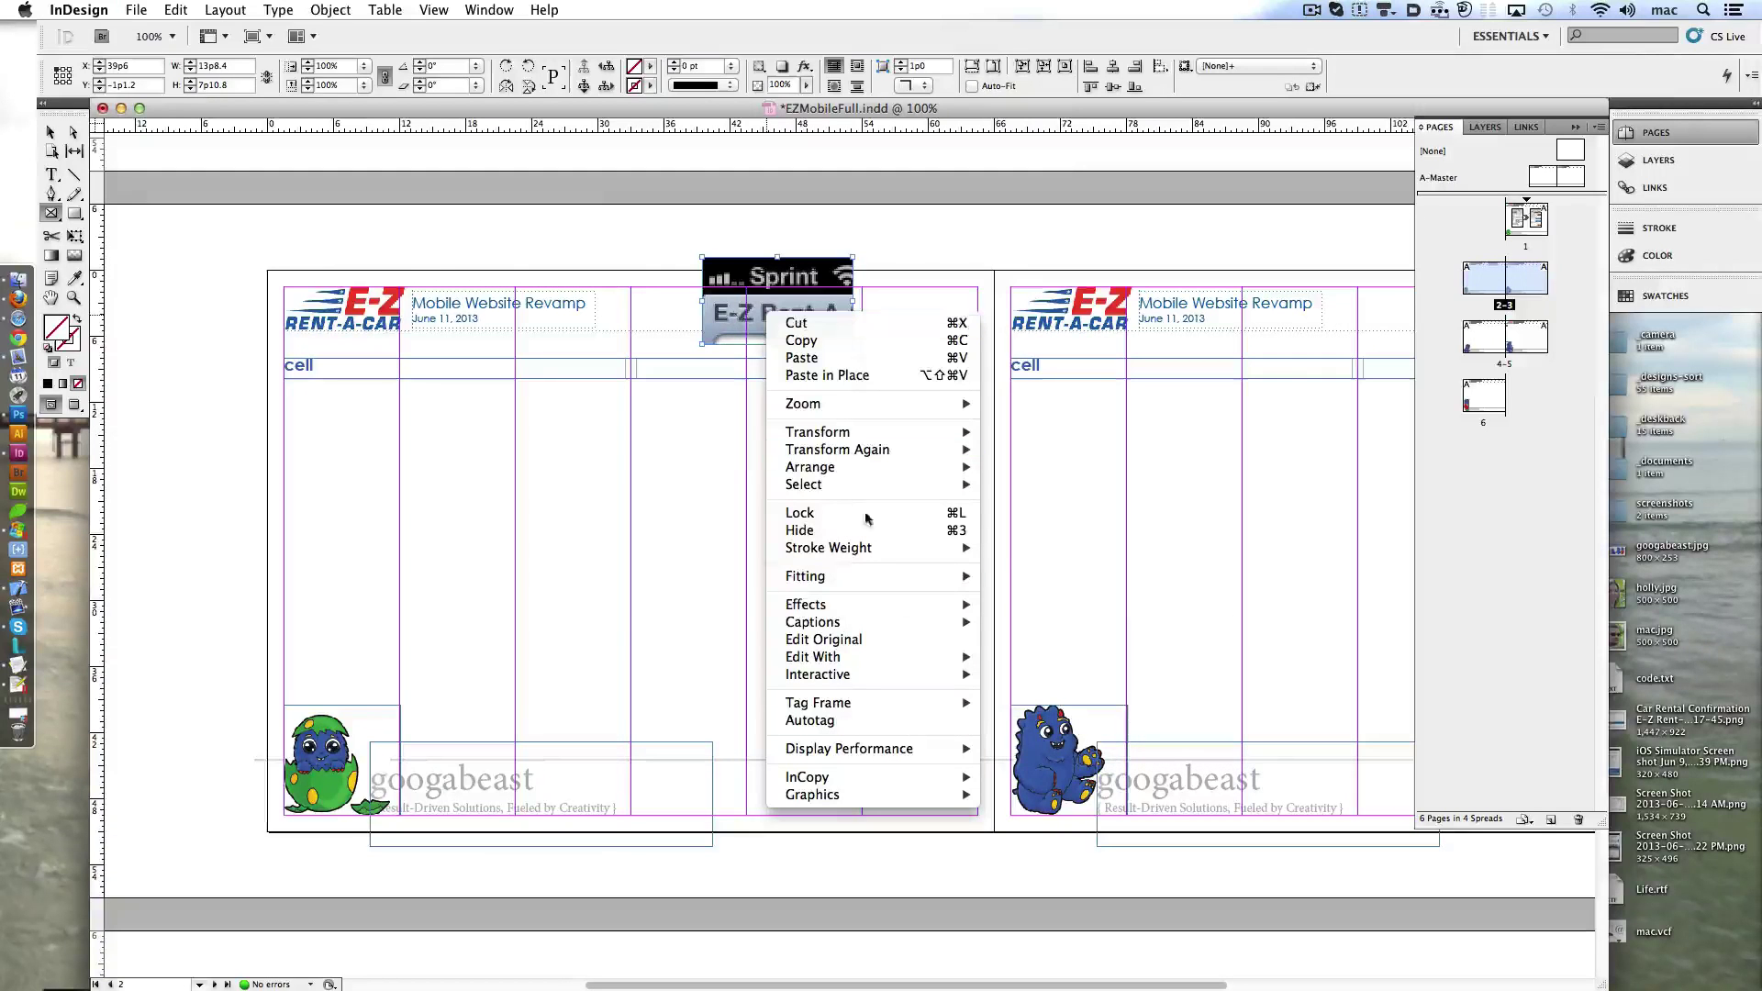
pyautogui.click(1139, 622)
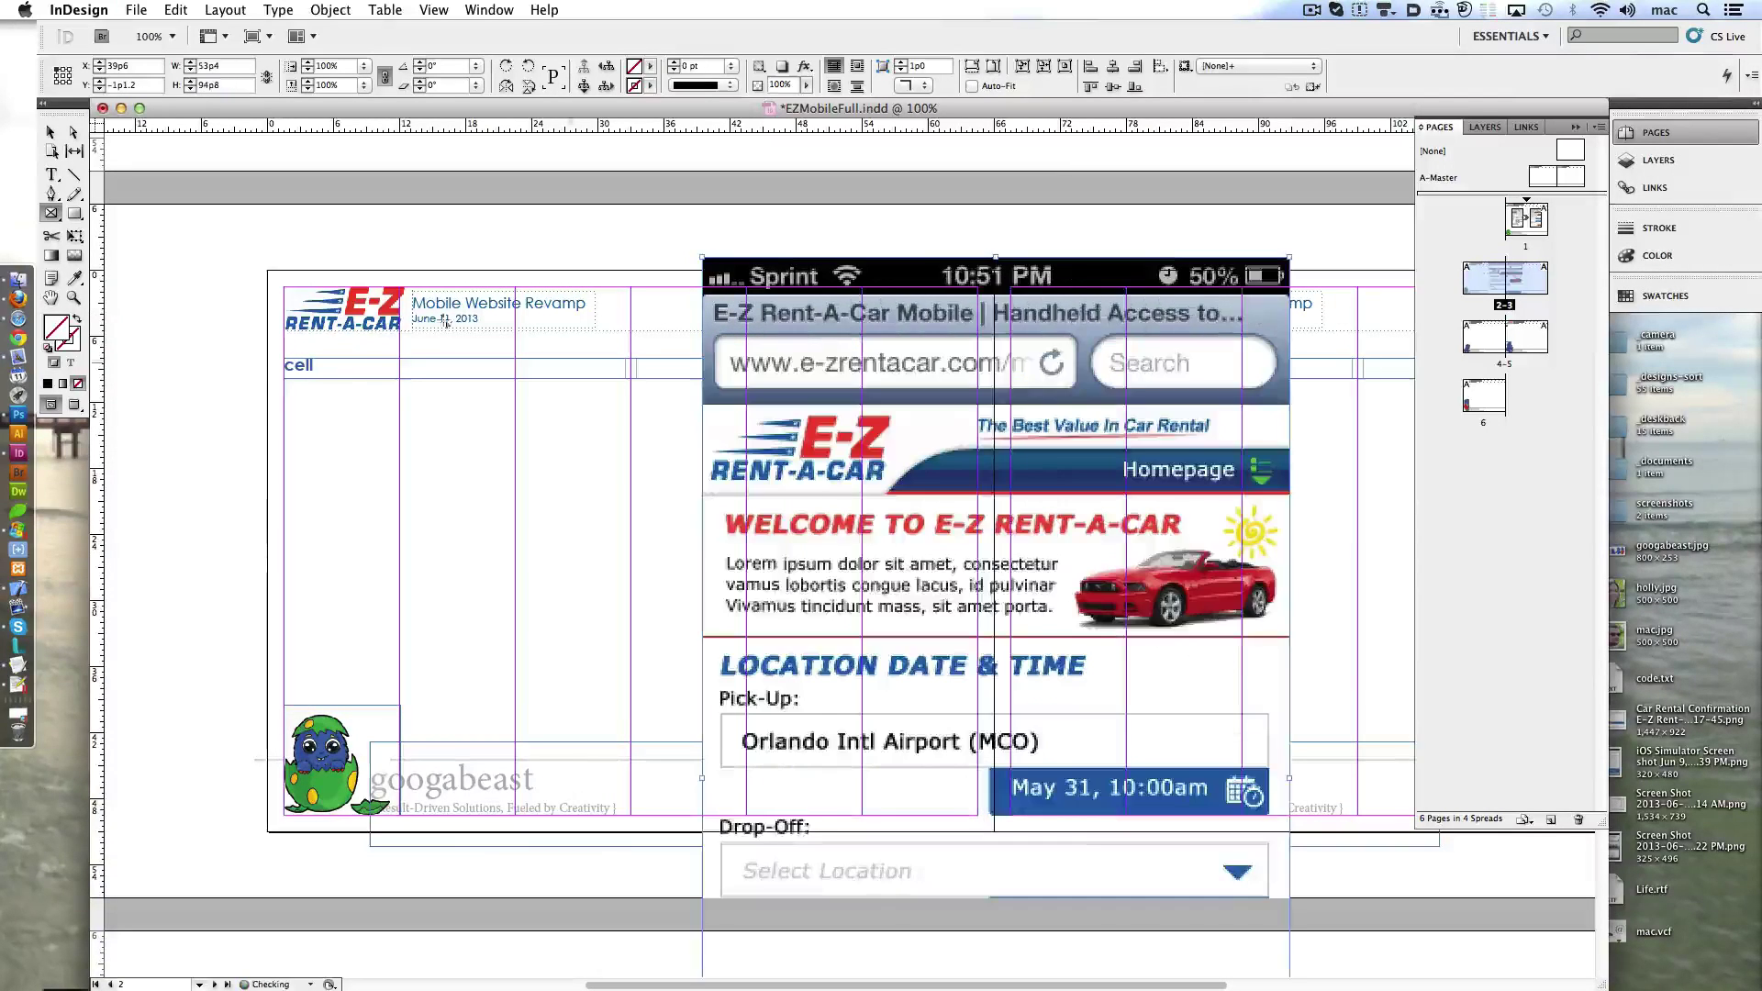
pyautogui.click(364, 65)
pyautogui.click(367, 163)
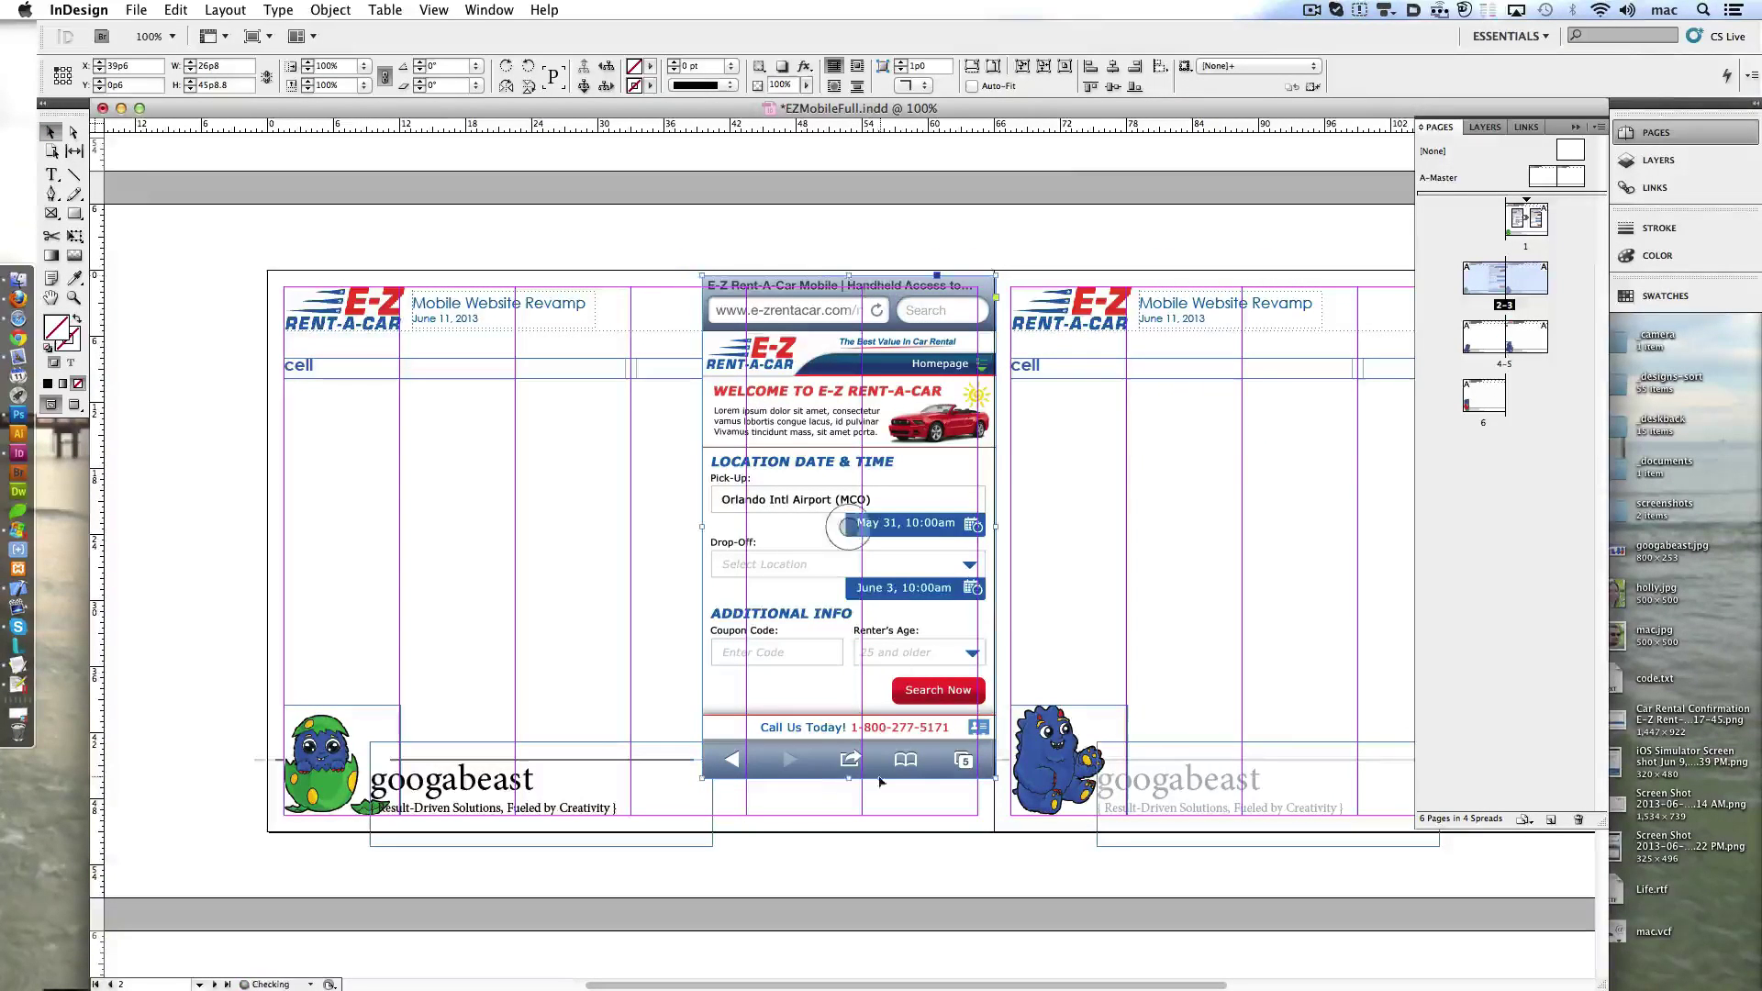
# - Trim the phone screenshot frame and set the googabeast text frame beside the mascot
pyautogui.moveTo(852, 274); pyautogui.dragTo(852, 739)
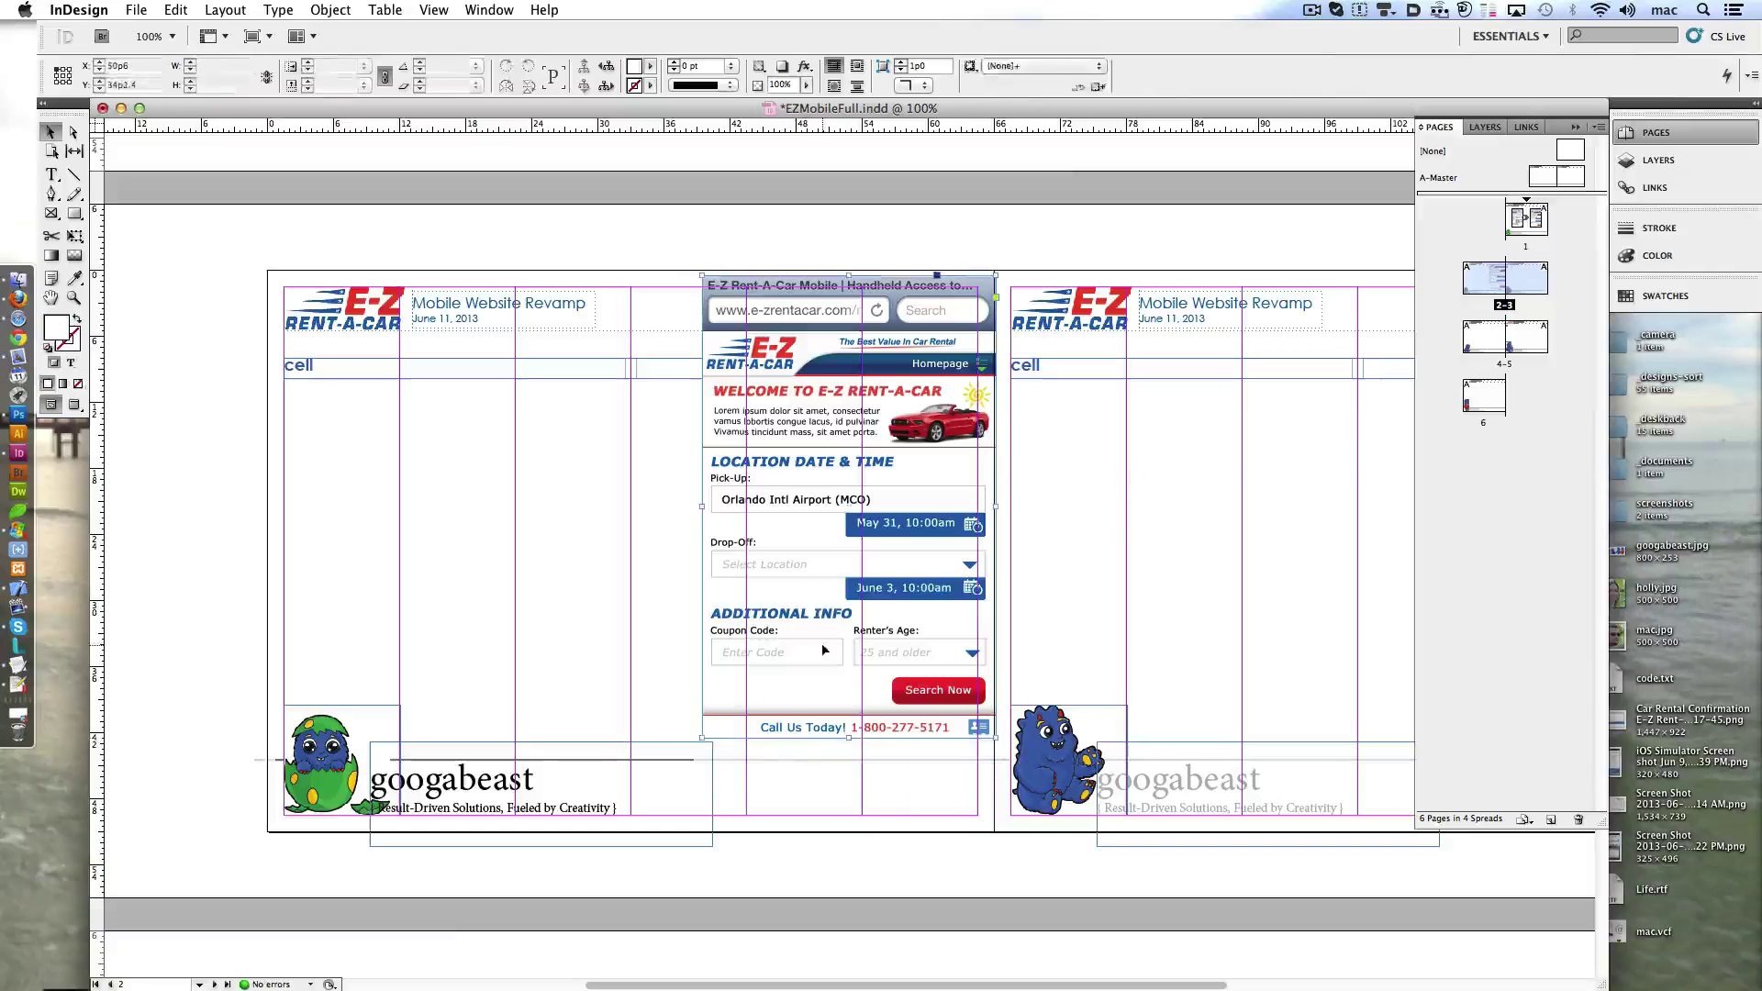
pyautogui.click(576, 764)
pyautogui.moveTo(576, 764)
pyautogui.mouseDown()
pyautogui.moveTo(613, 828)
pyautogui.moveTo(584, 772)
pyautogui.mouseUp()
pyautogui.moveTo(806, 639); pyautogui.dragTo(779, 683)
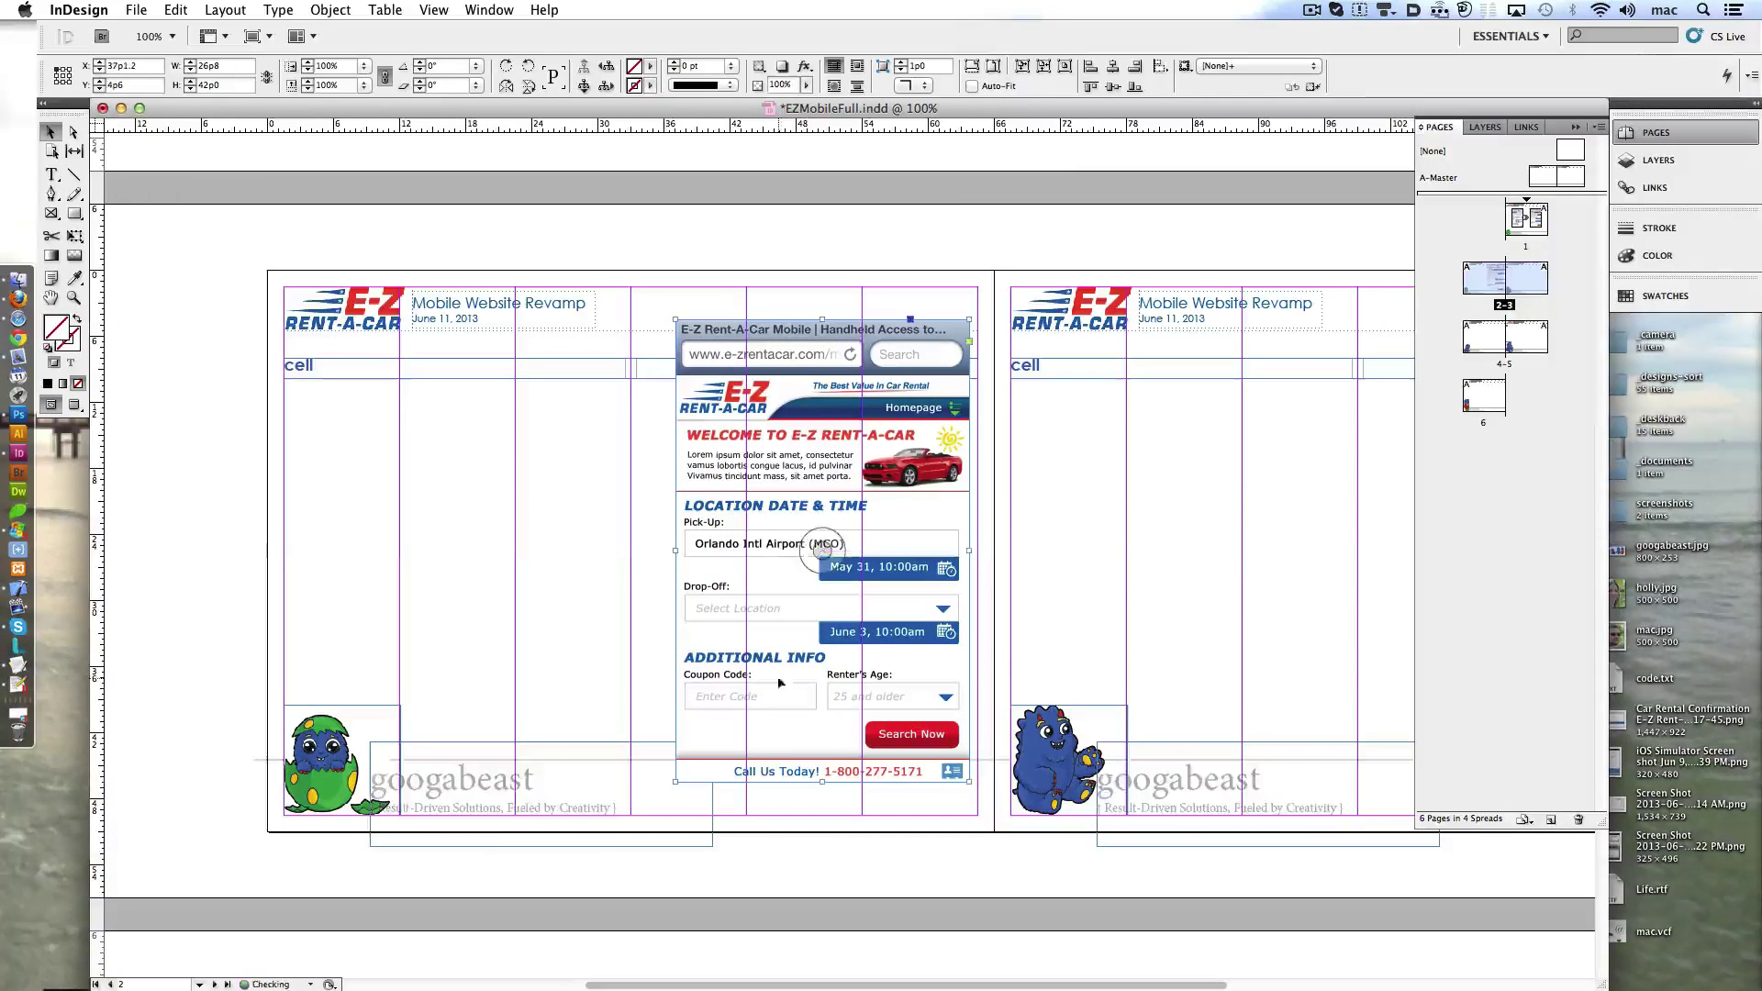
# - Give the phone frame a 1 pt black outline and nudge it slightly left
pyautogui.rightClick(762, 624)
pyautogui.click(721, 498)
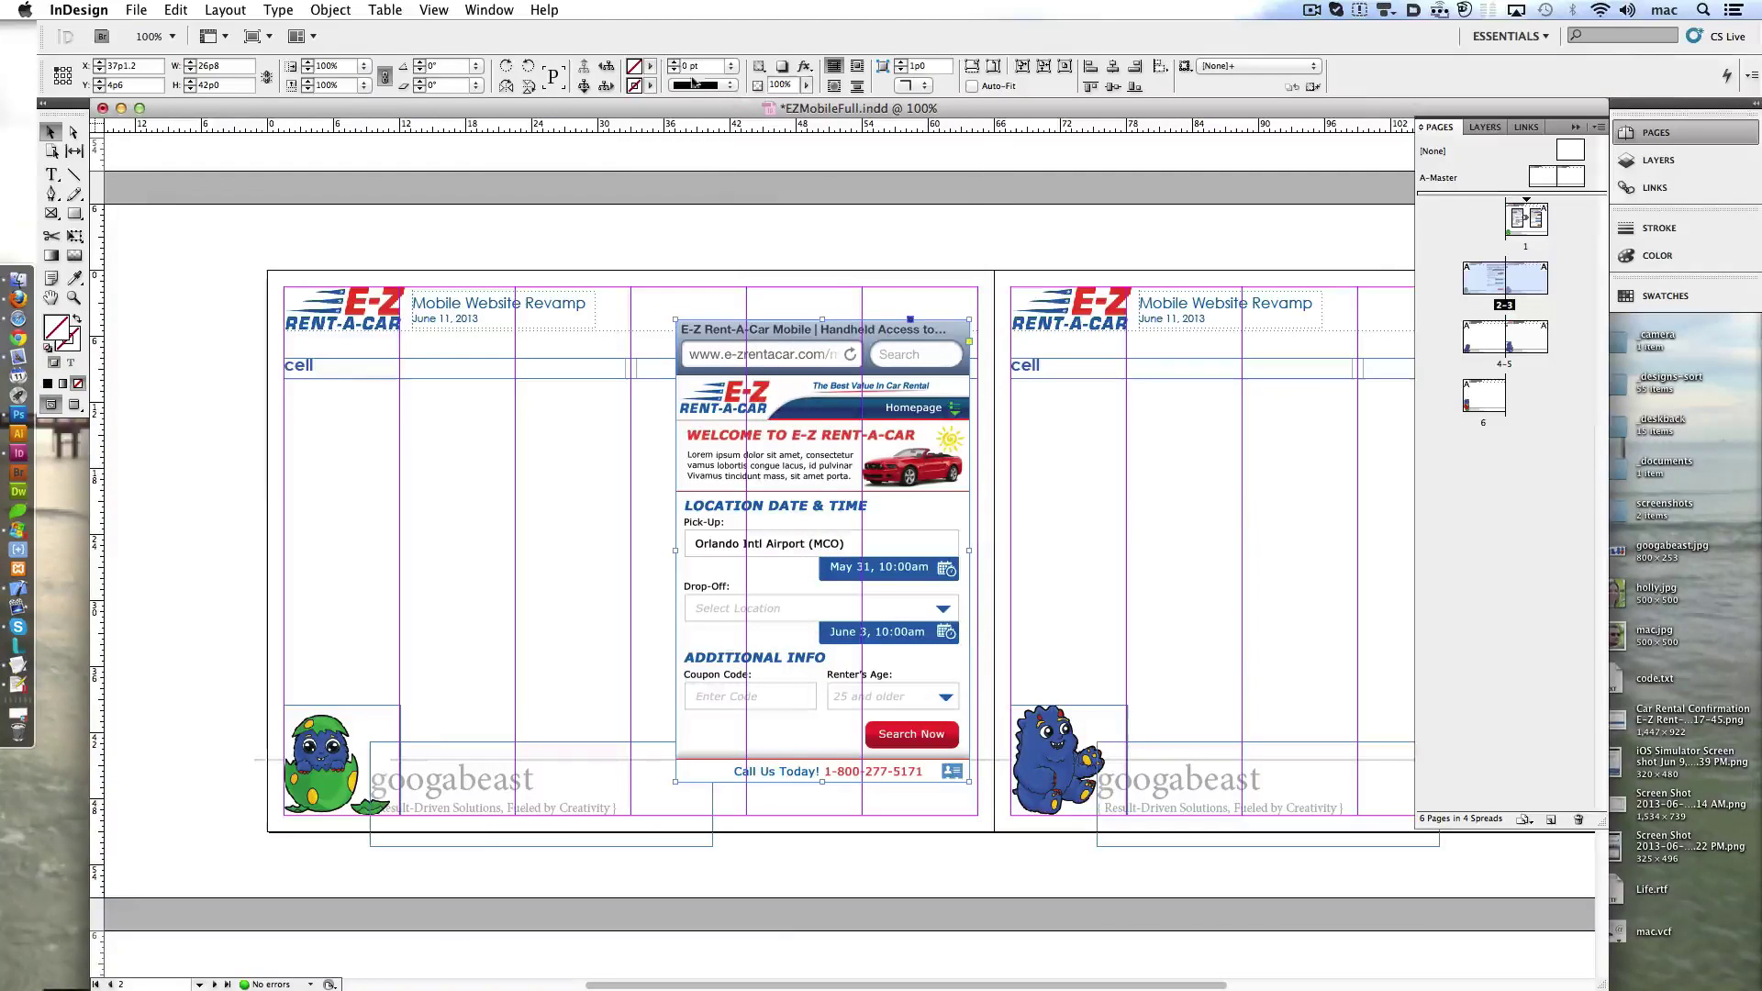
pyautogui.click(674, 64)
pyautogui.hscroll(5, 550, 413)
pyautogui.hscroll(7, 367, 459)
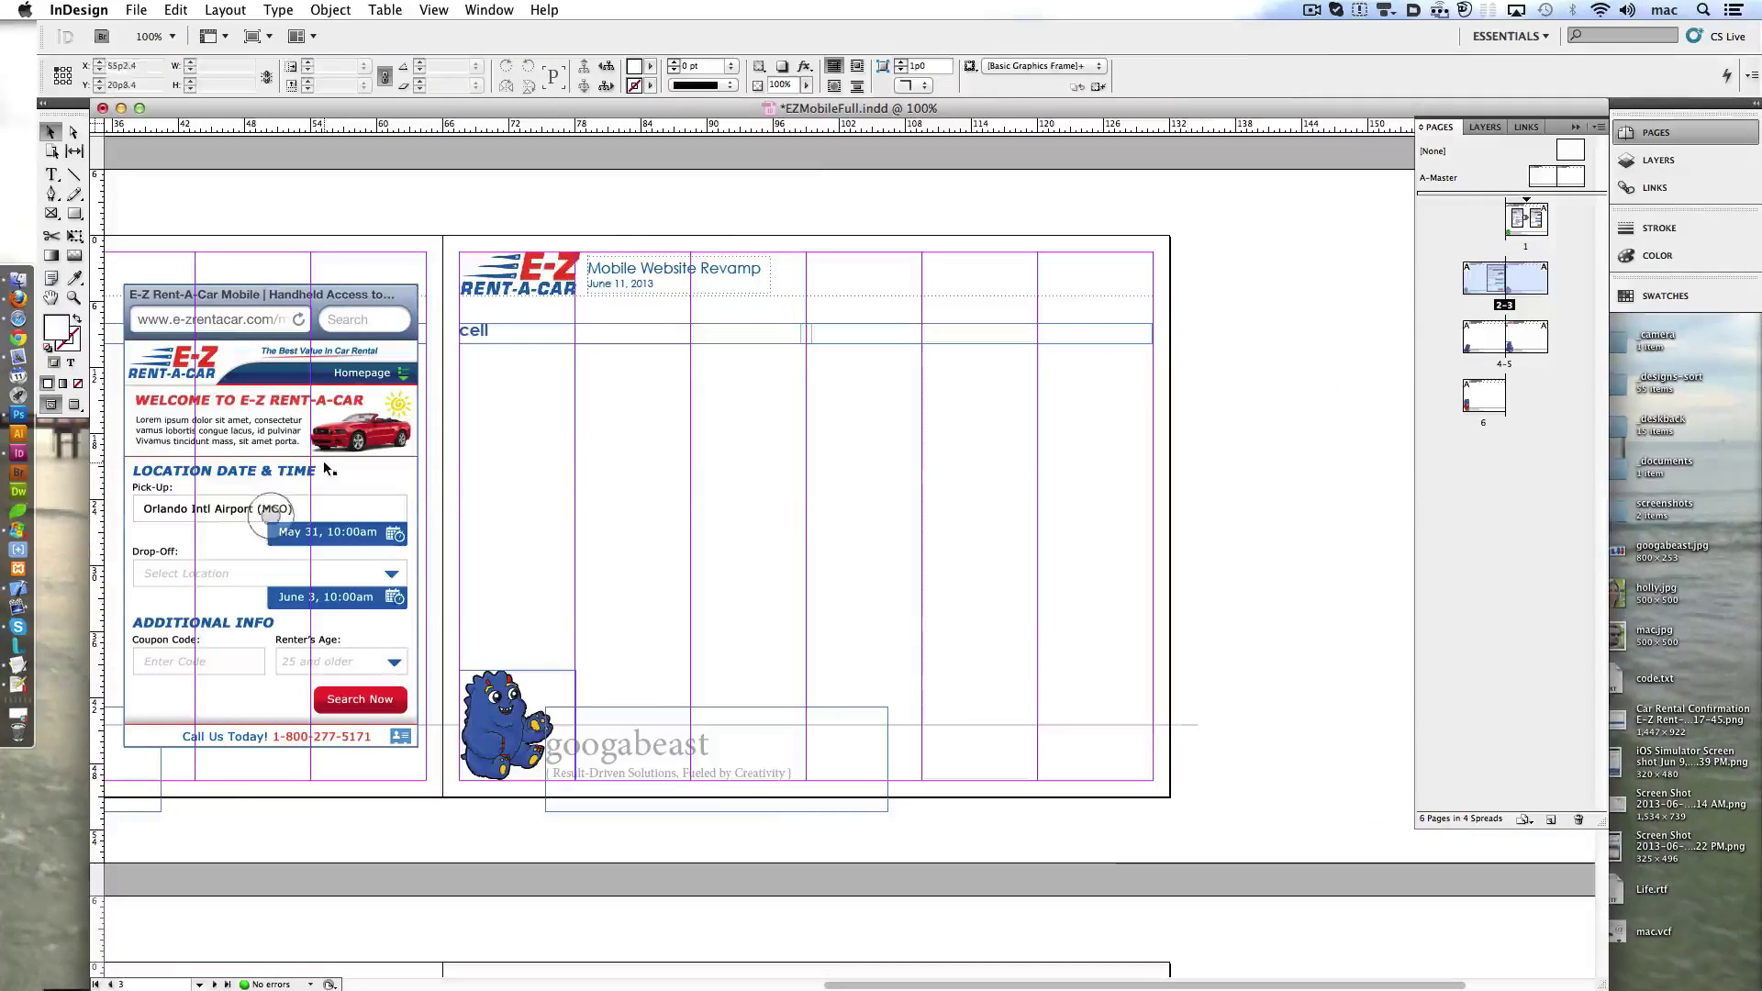
pyautogui.press('Left')
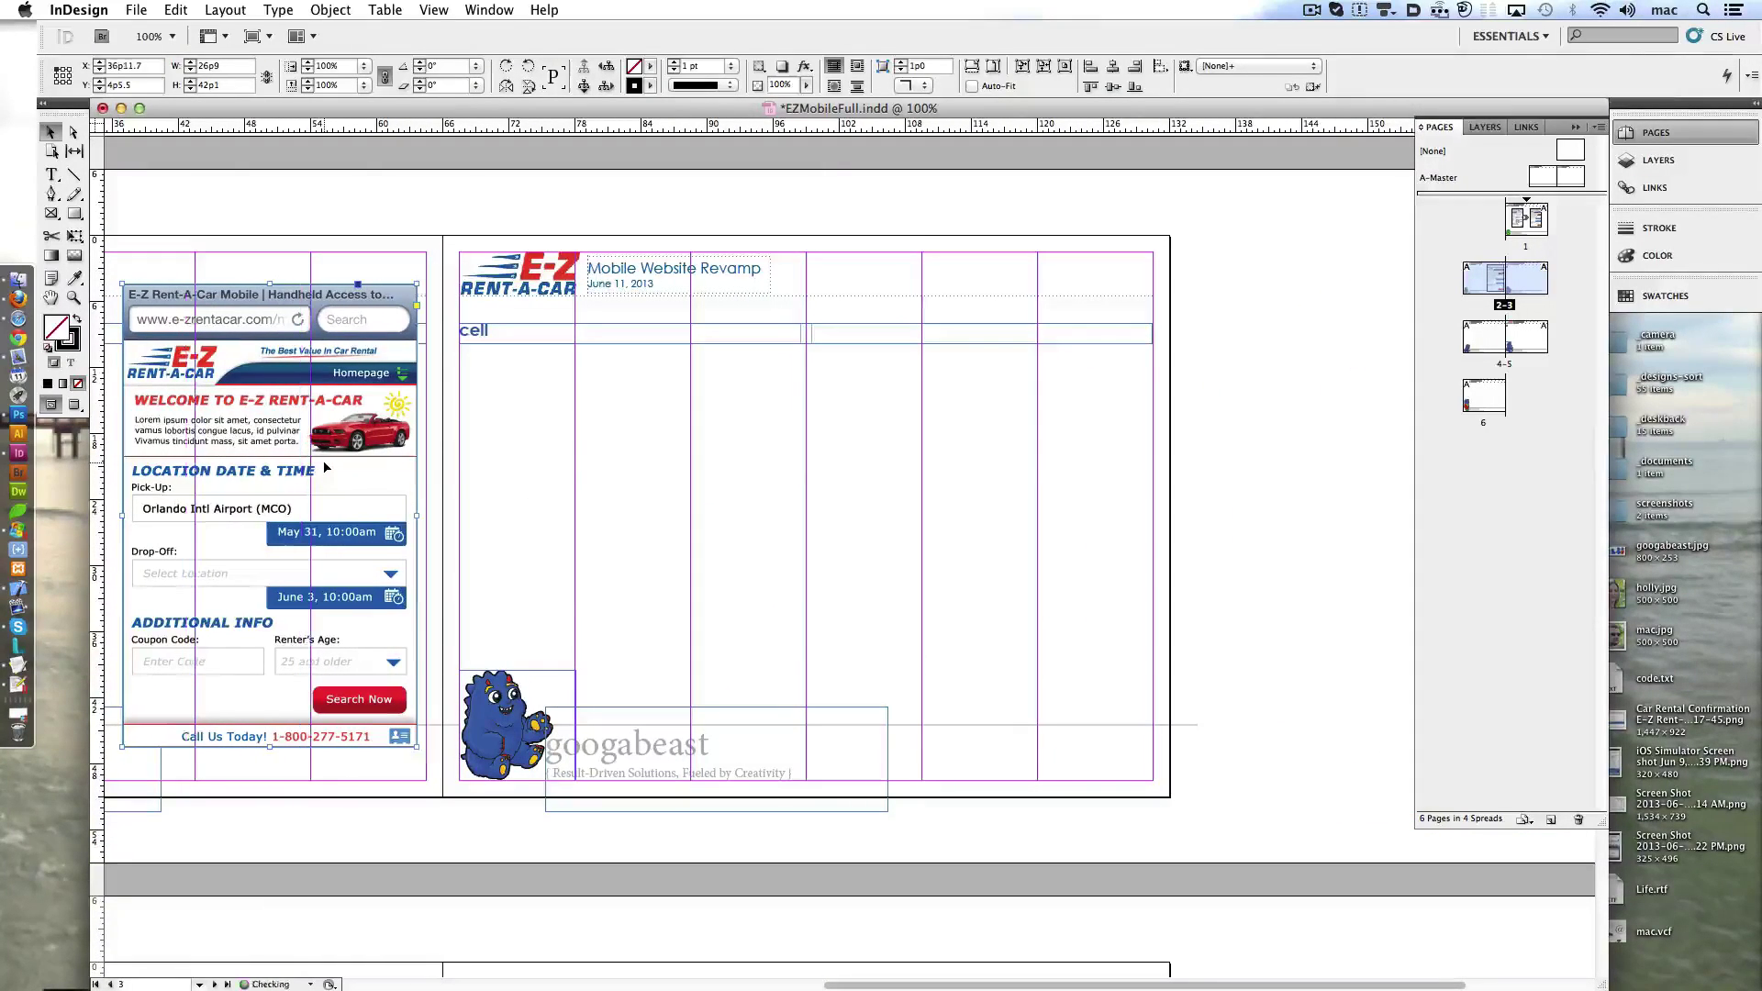
# - Alt-drag a copy of the phone screenshot onto page 3 and select the right frame
pyautogui.moveTo(326, 468); pyautogui.dragTo(964, 459)
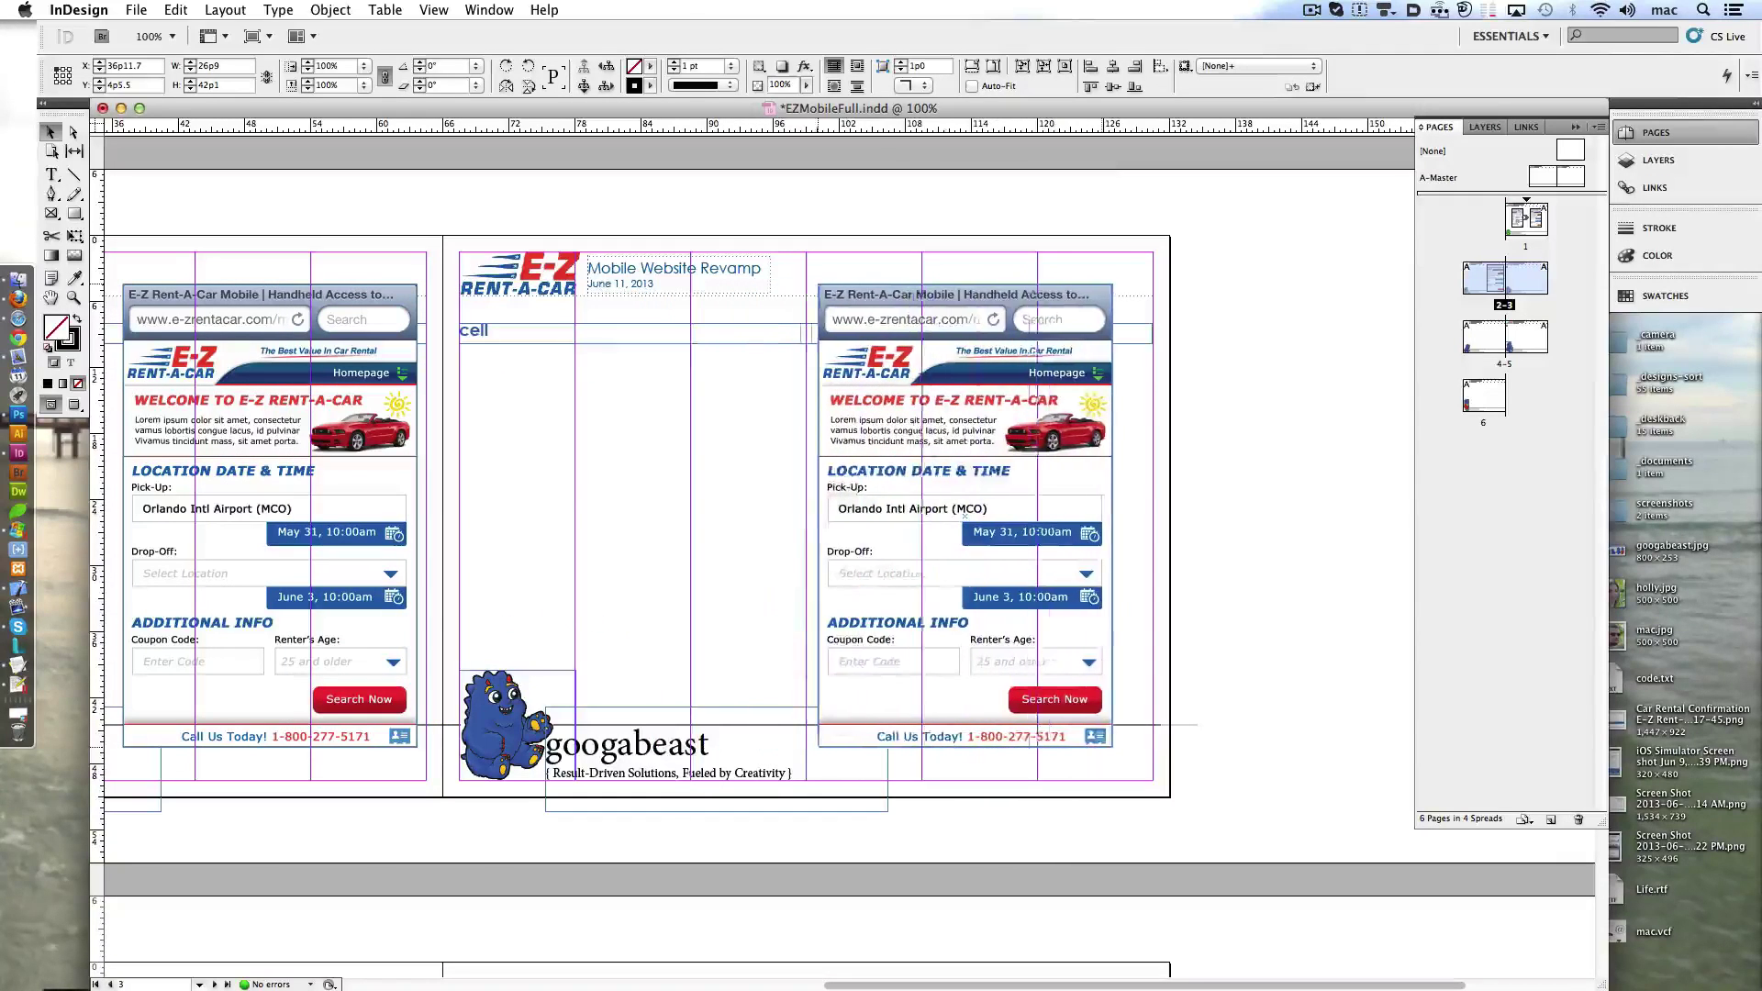
pyautogui.click(779, 456)
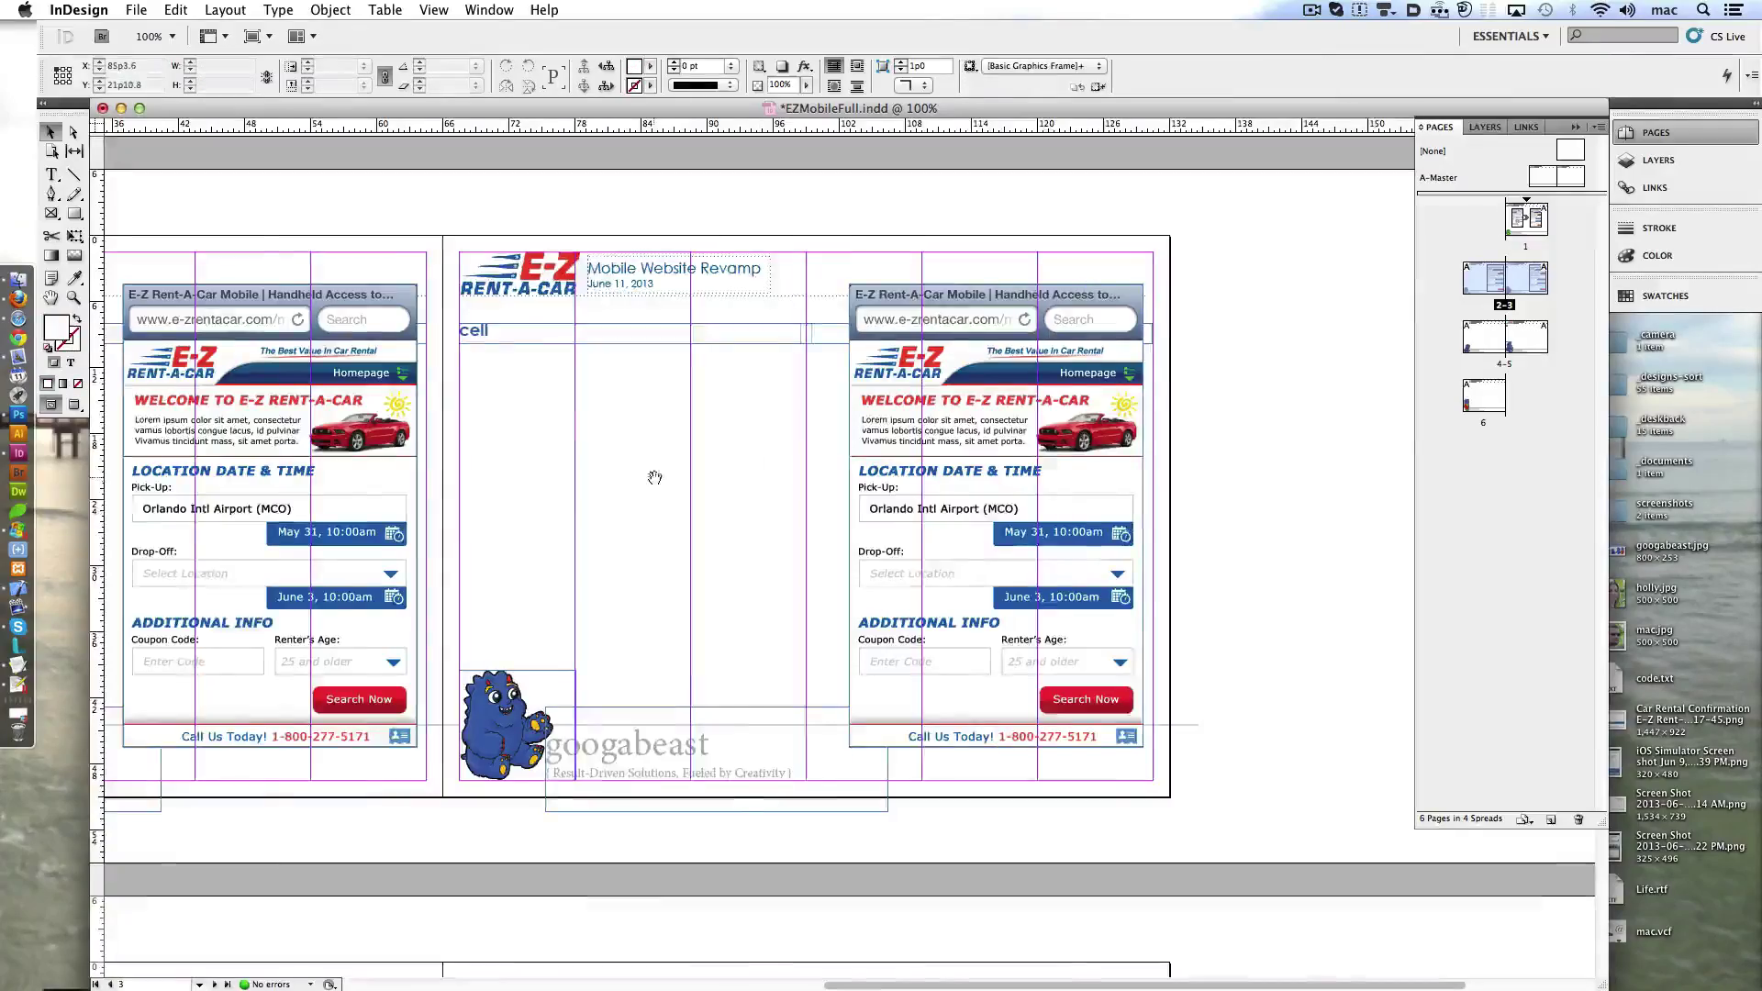
pyautogui.hscroll(-3, 649, 478)
pyautogui.click(550, 475)
pyautogui.press('super+d')
pyautogui.press('Escape')
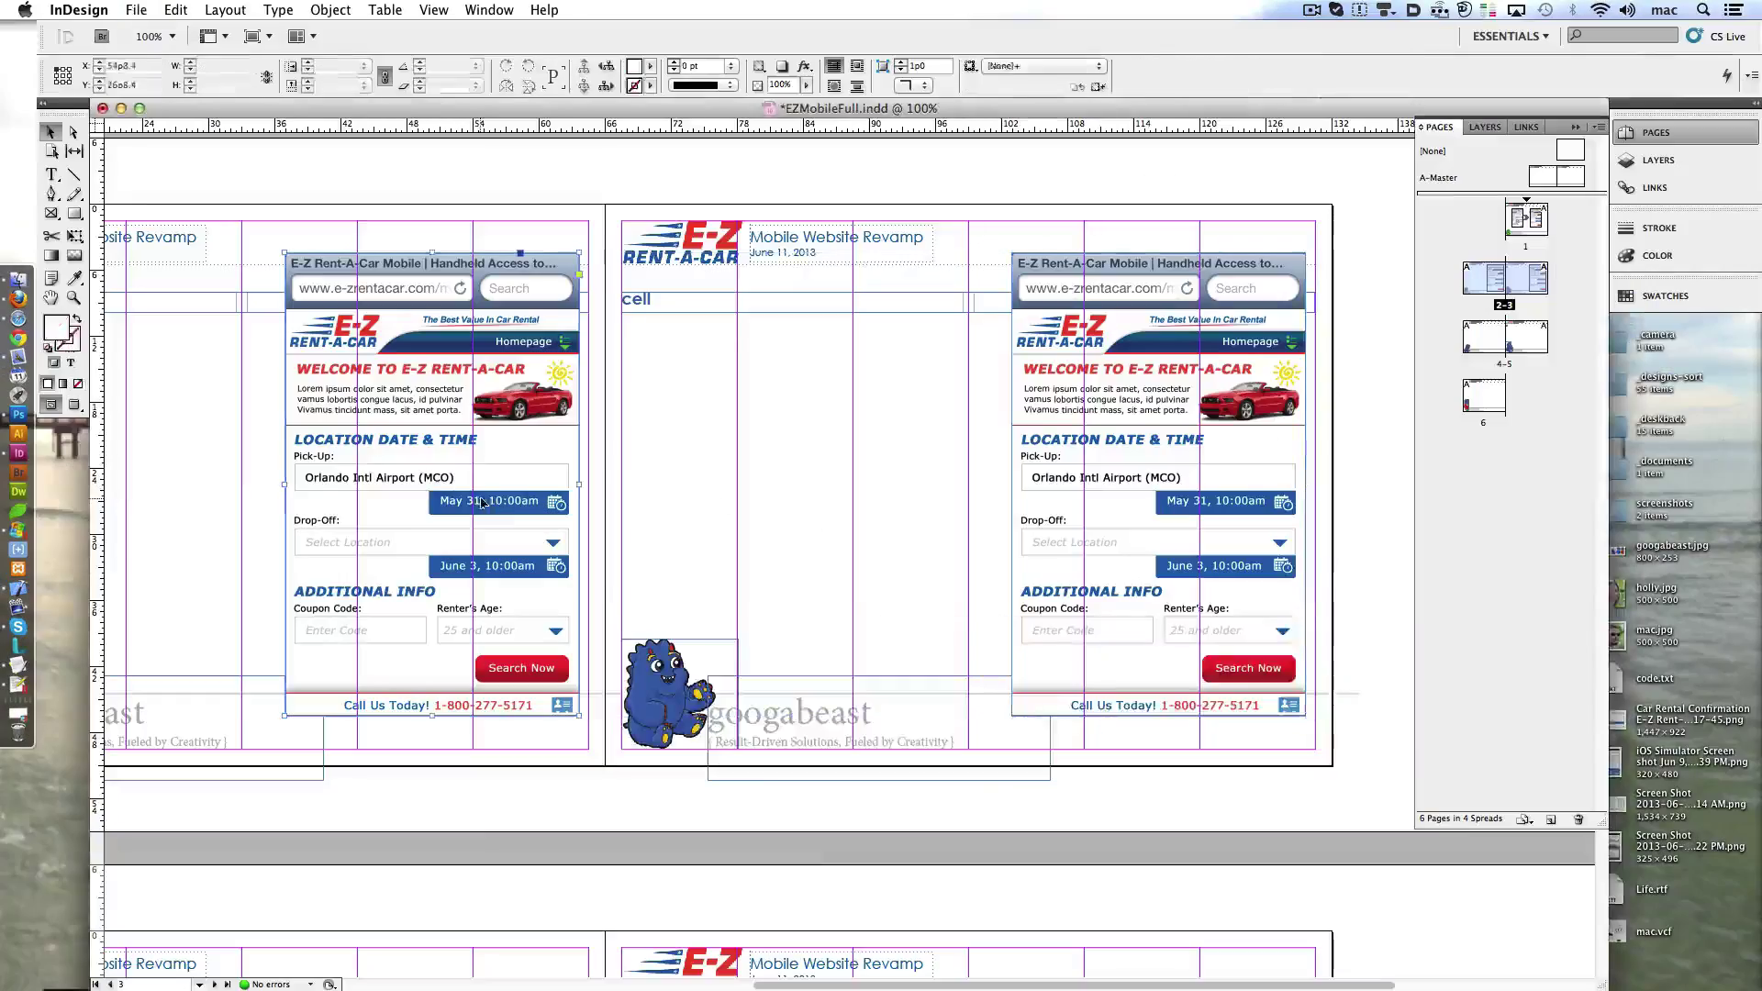
pyautogui.click(817, 416)
pyautogui.scroll(5, 816, 417)
pyautogui.scroll(-4, 918, 440)
pyautogui.click(1127, 470)
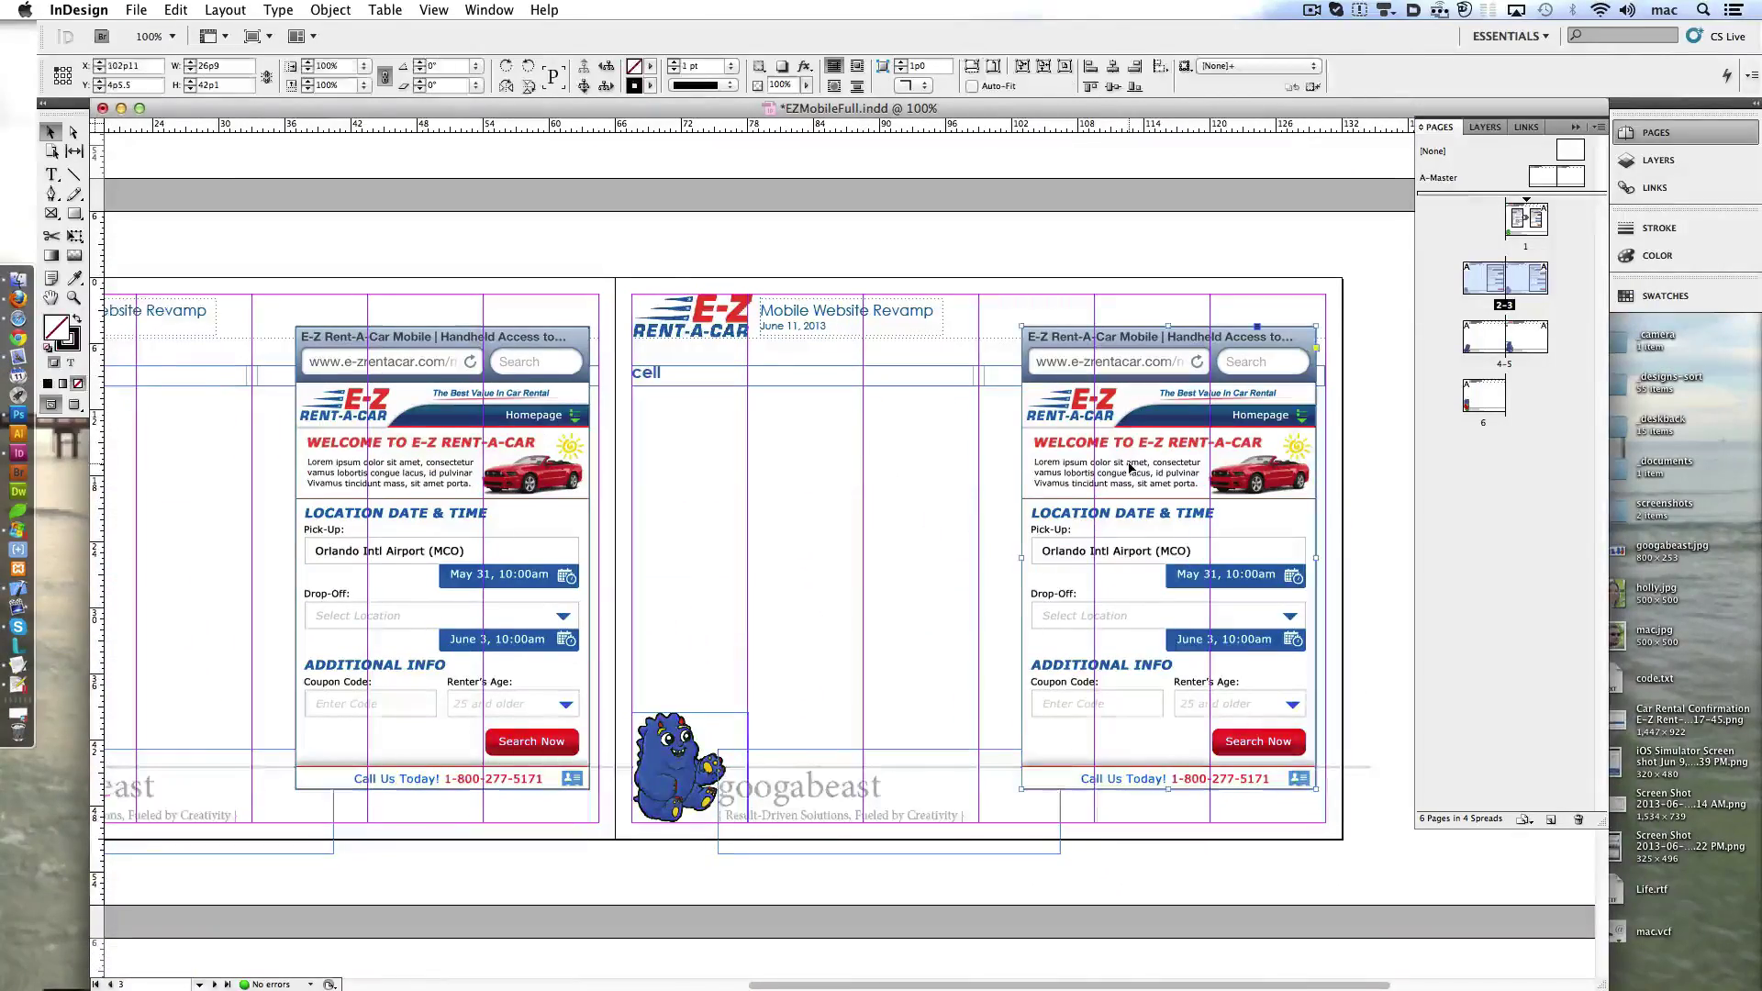
pyautogui.press('super+d')
# - Replace the right screenshot on spread 2–3 with EZ-Mobi-Step1.jpg
pyautogui.doubleClick(852, 311)
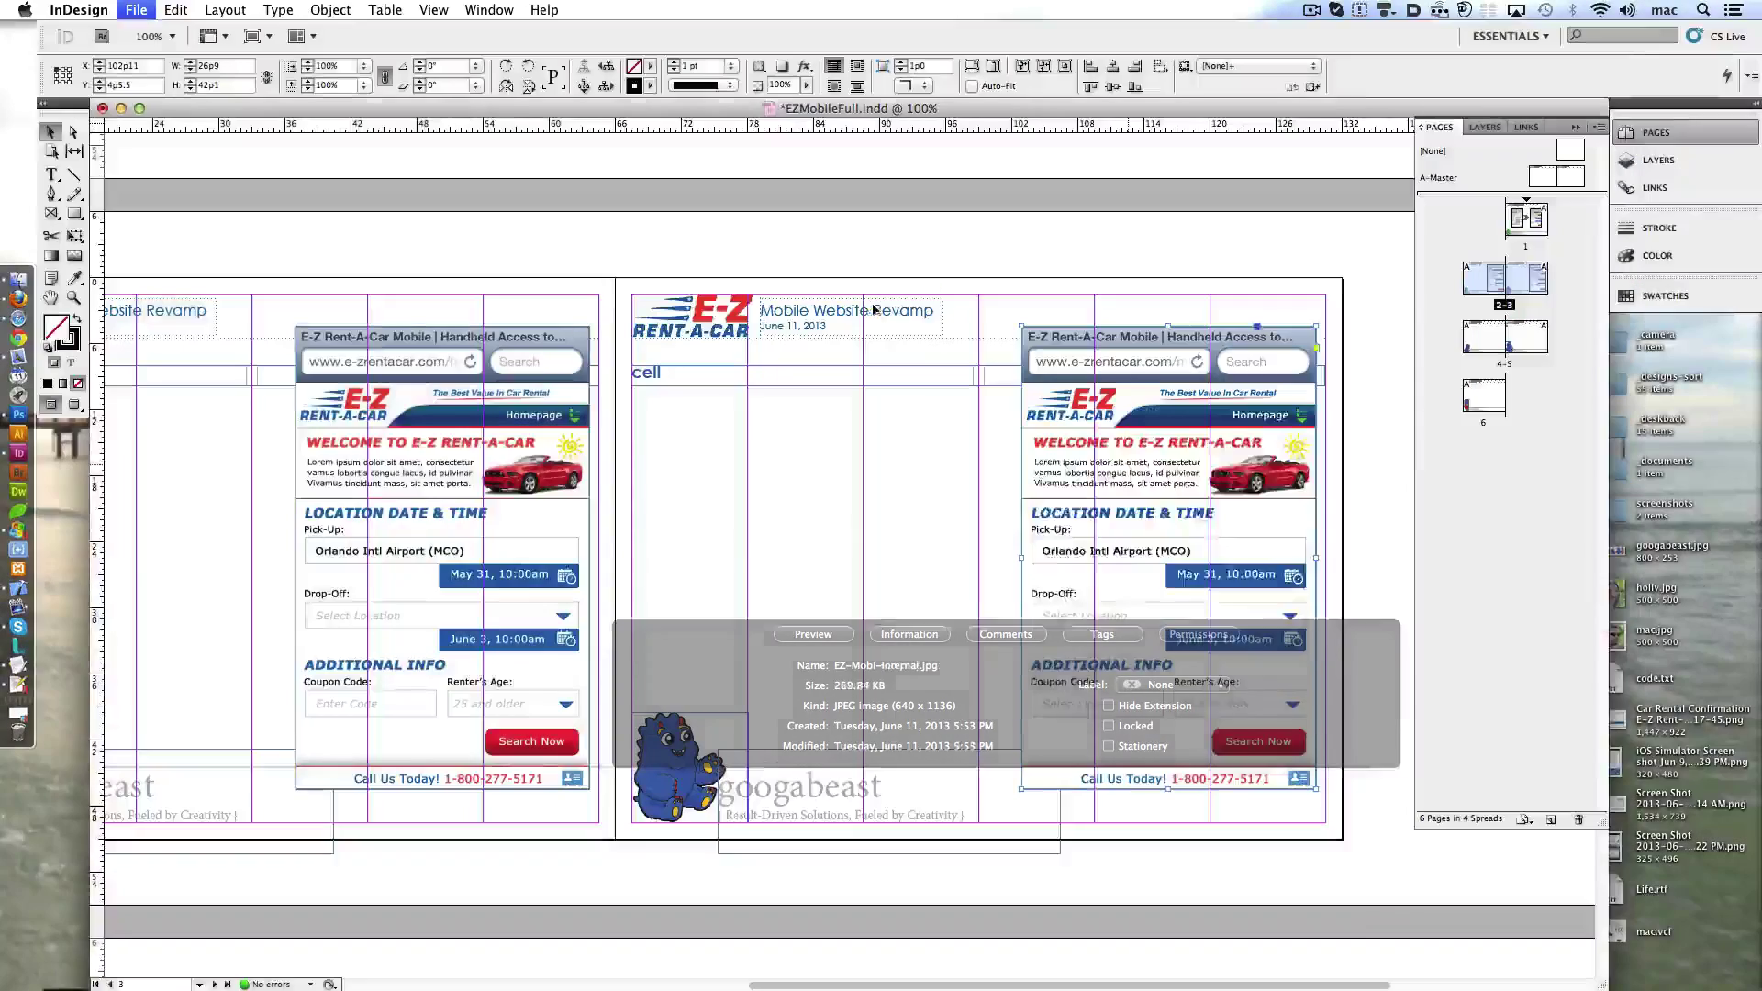
pyautogui.press('super+d')
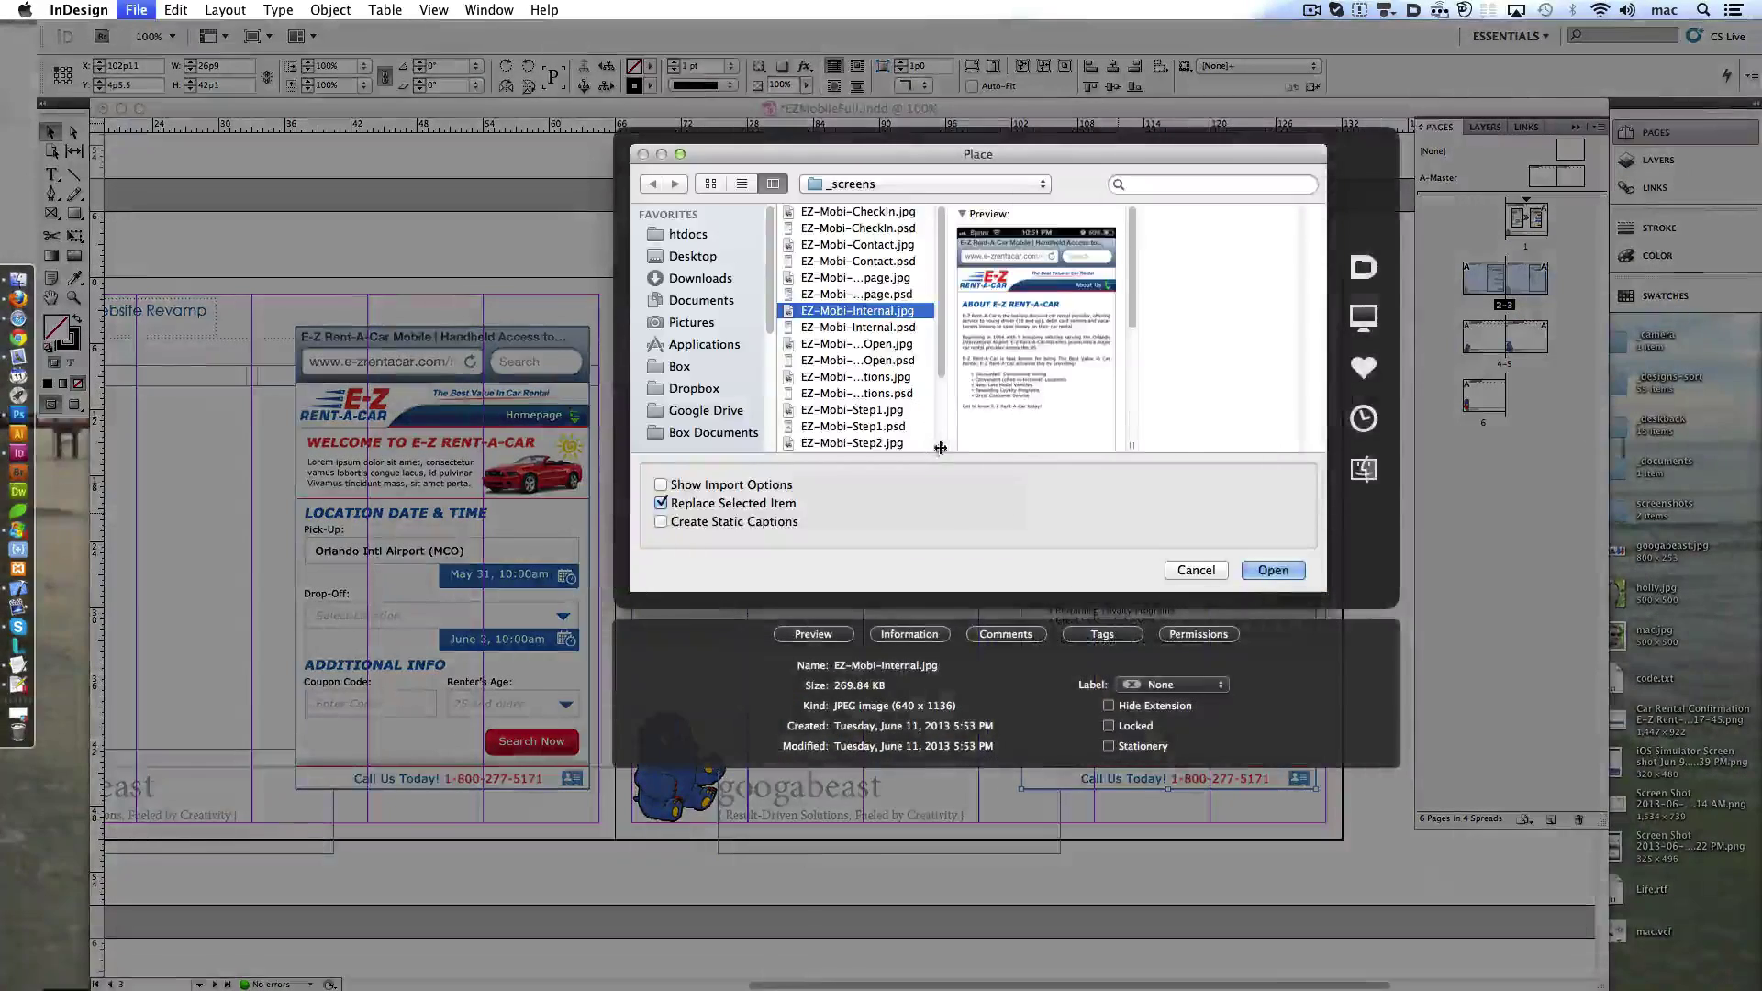
pyautogui.press('Up')
pyautogui.press('Up')
pyautogui.press('Up')
pyautogui.press('Up')
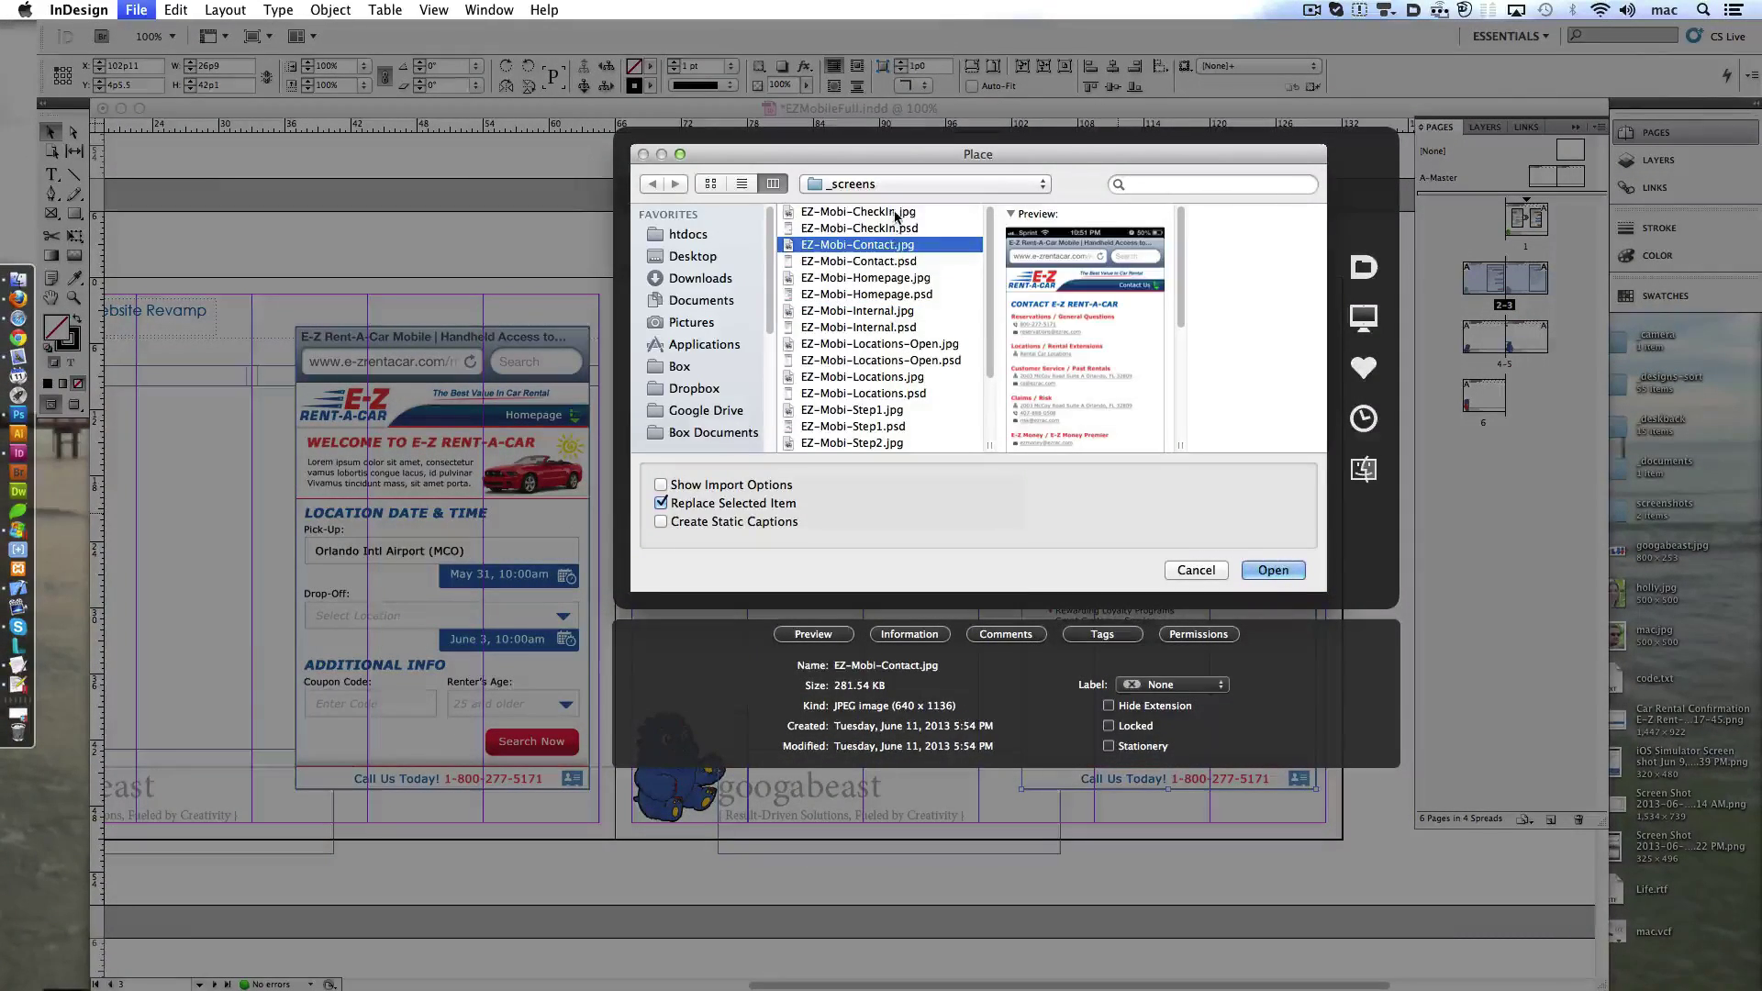
pyautogui.click(883, 262)
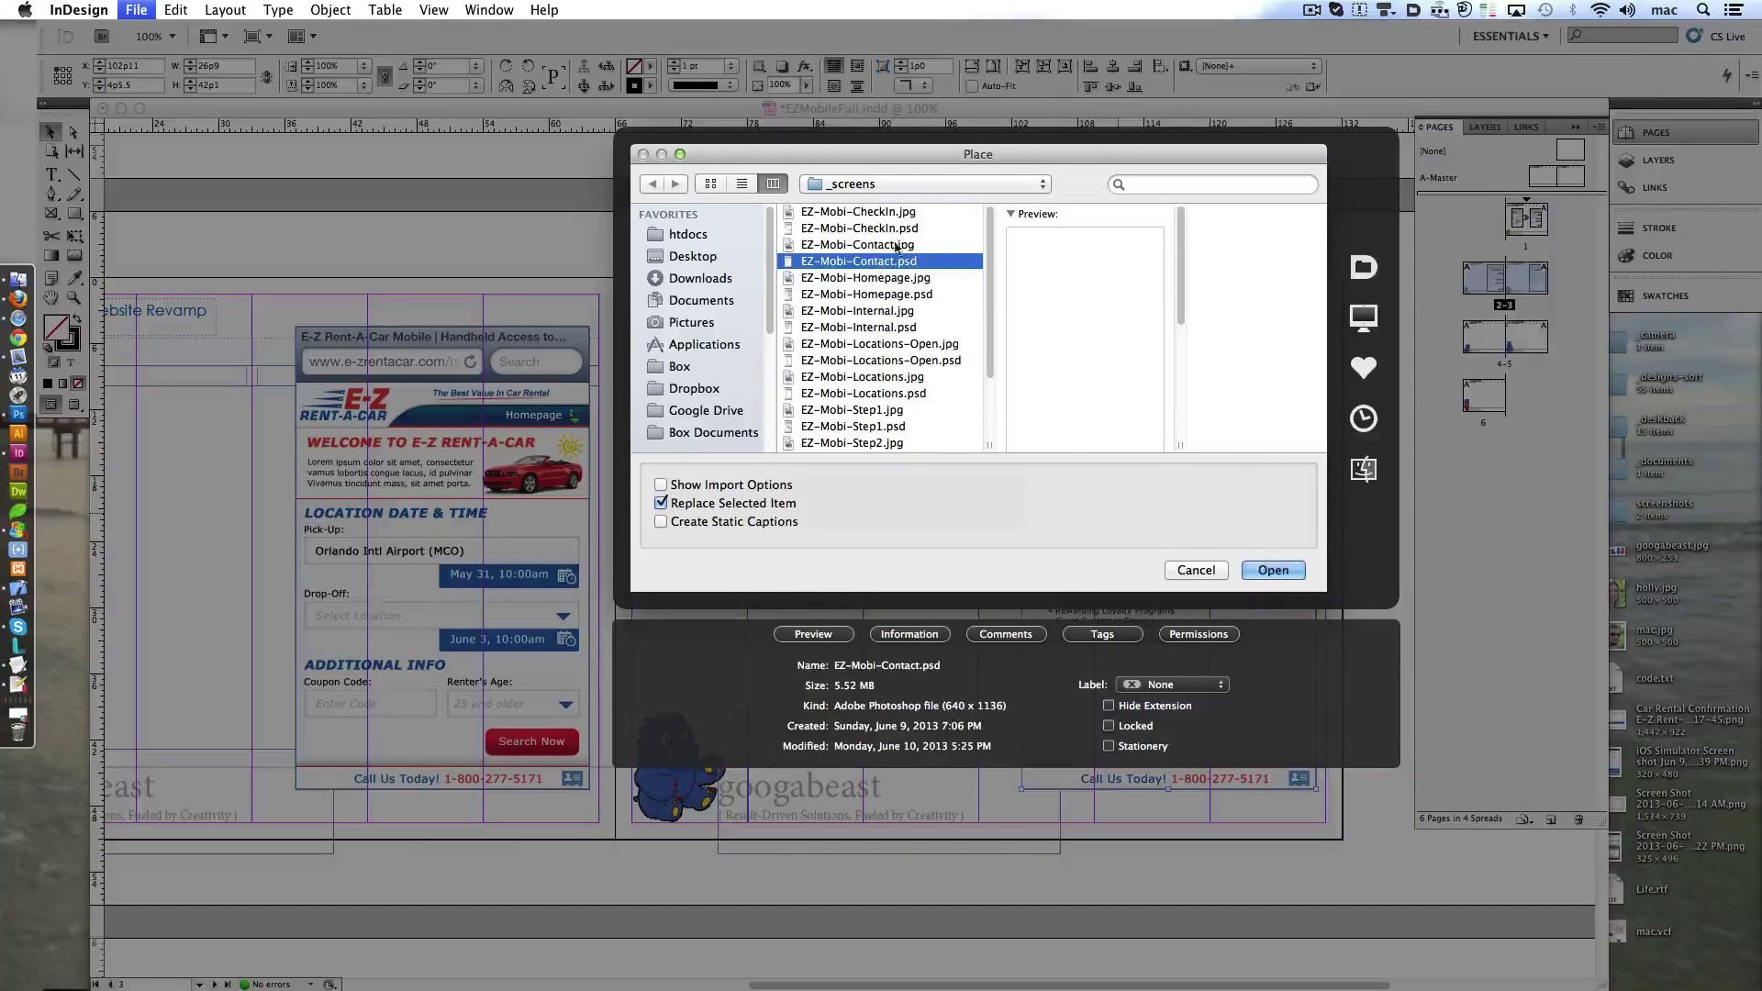
pyautogui.click(894, 245)
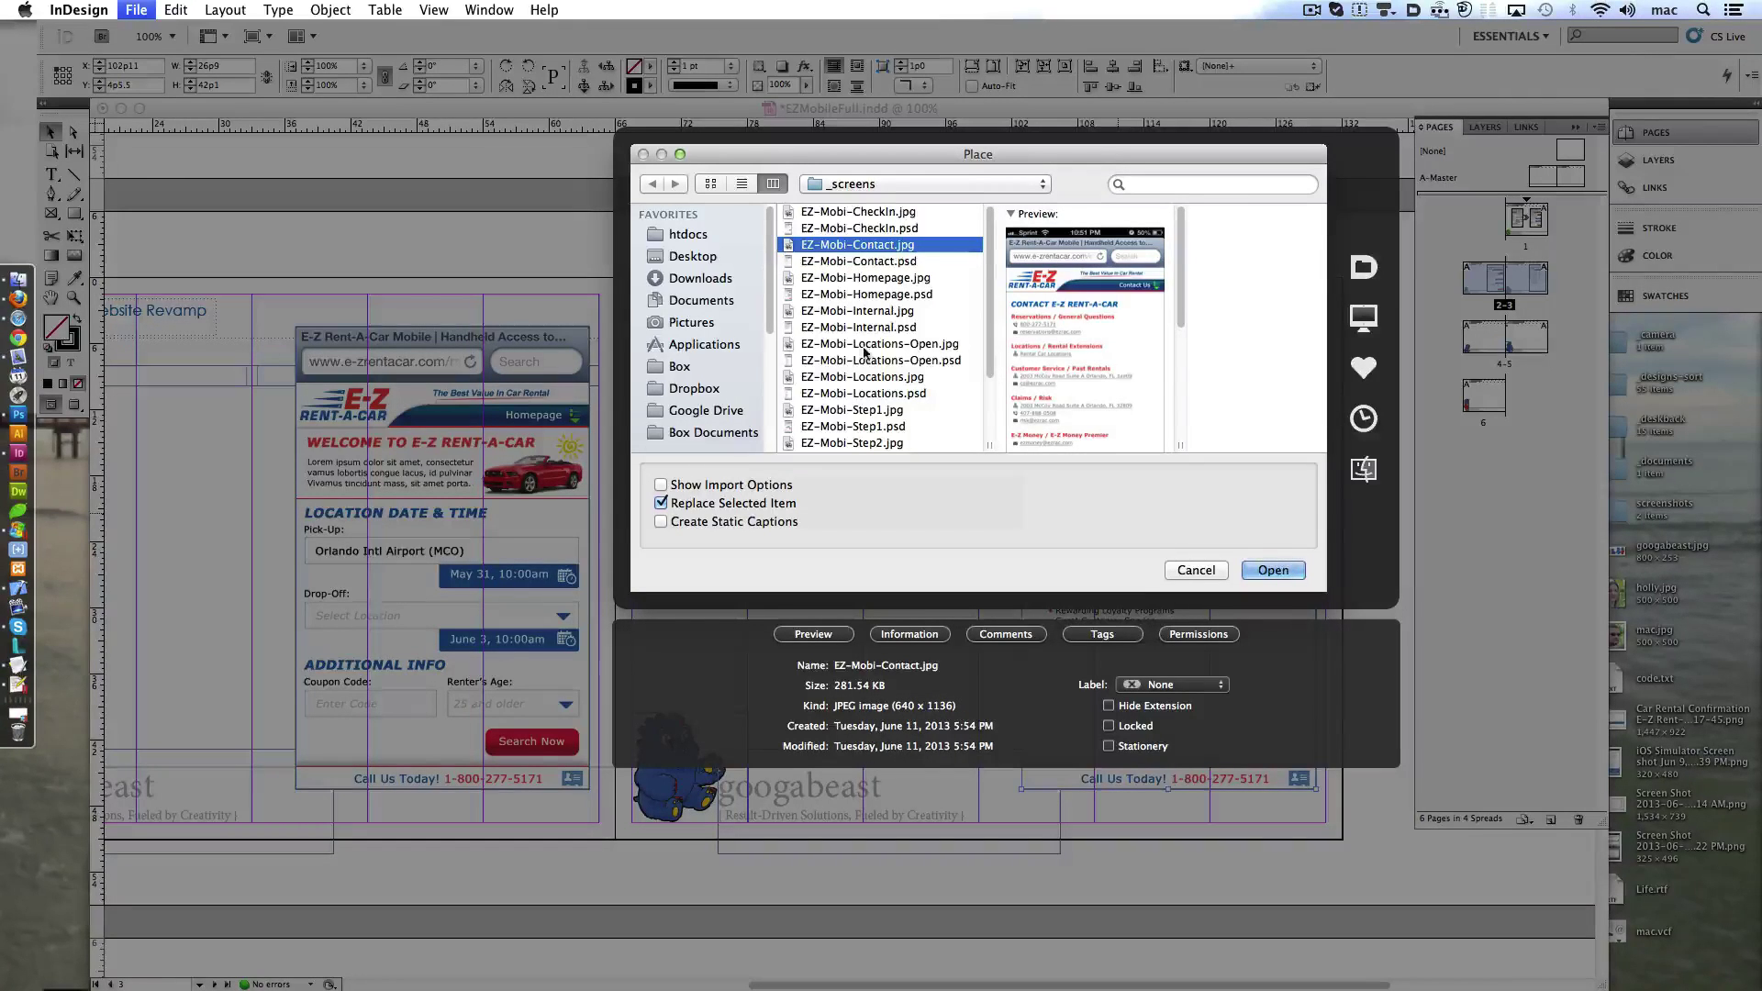
pyautogui.scroll(-5, 862, 353)
pyautogui.click(897, 331)
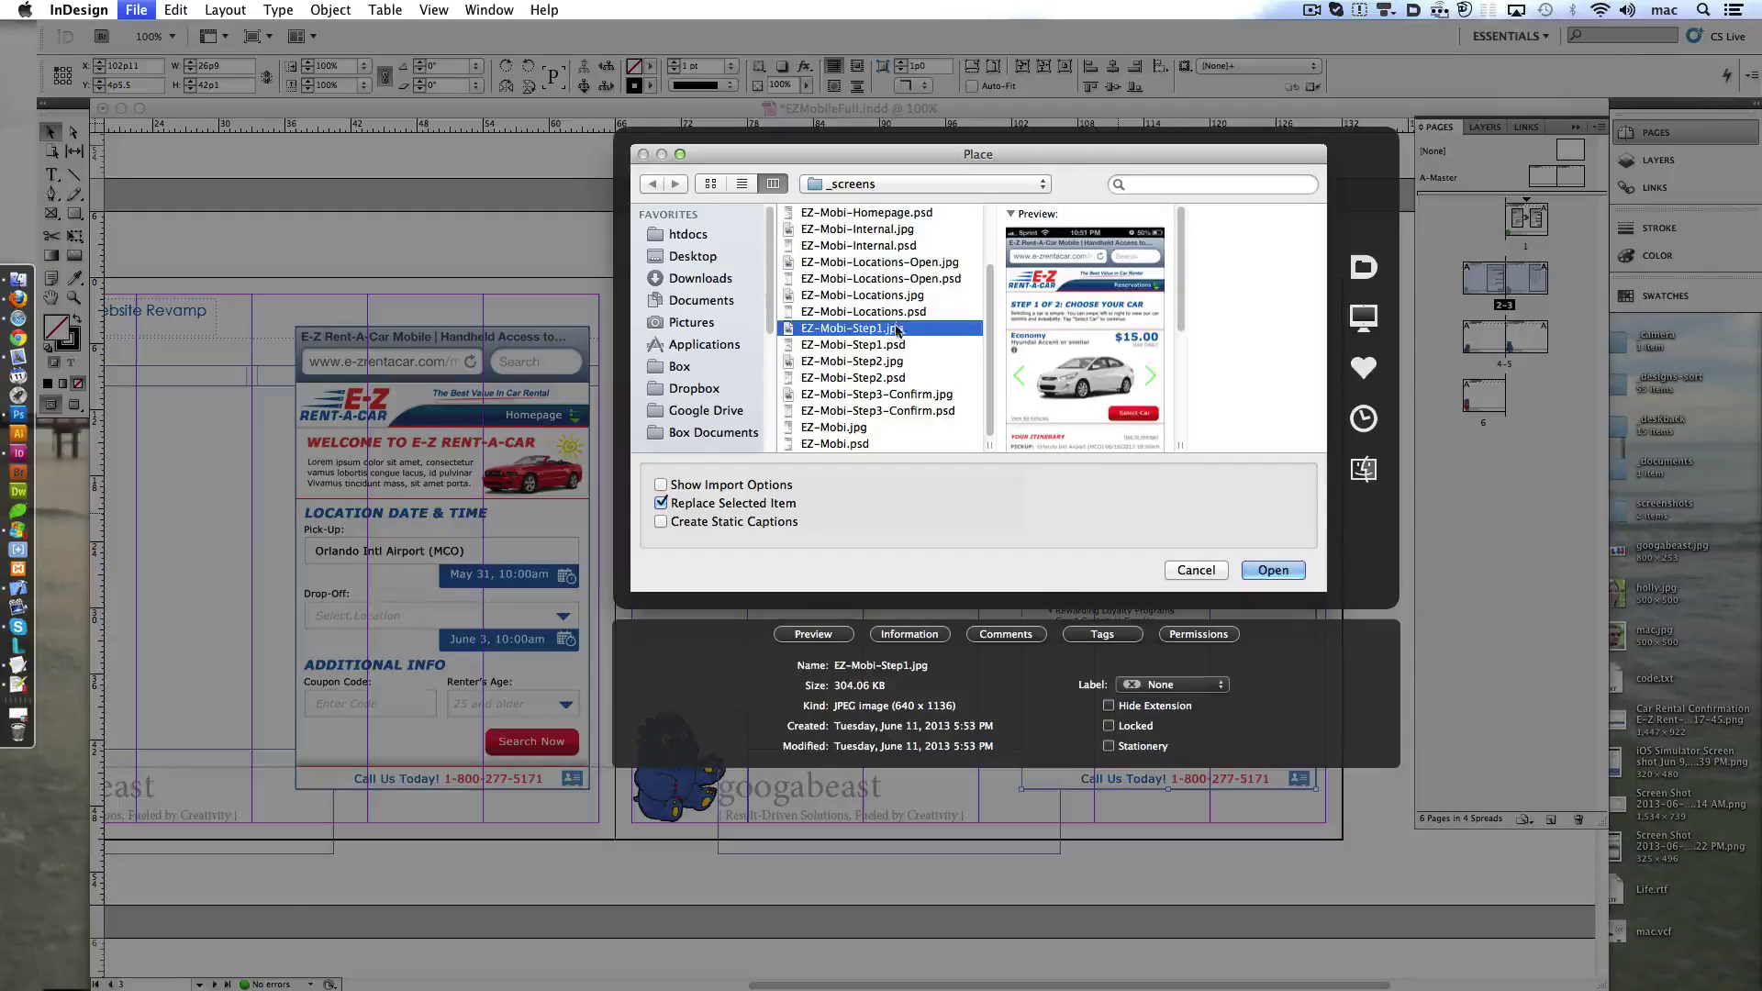
pyautogui.click(895, 296)
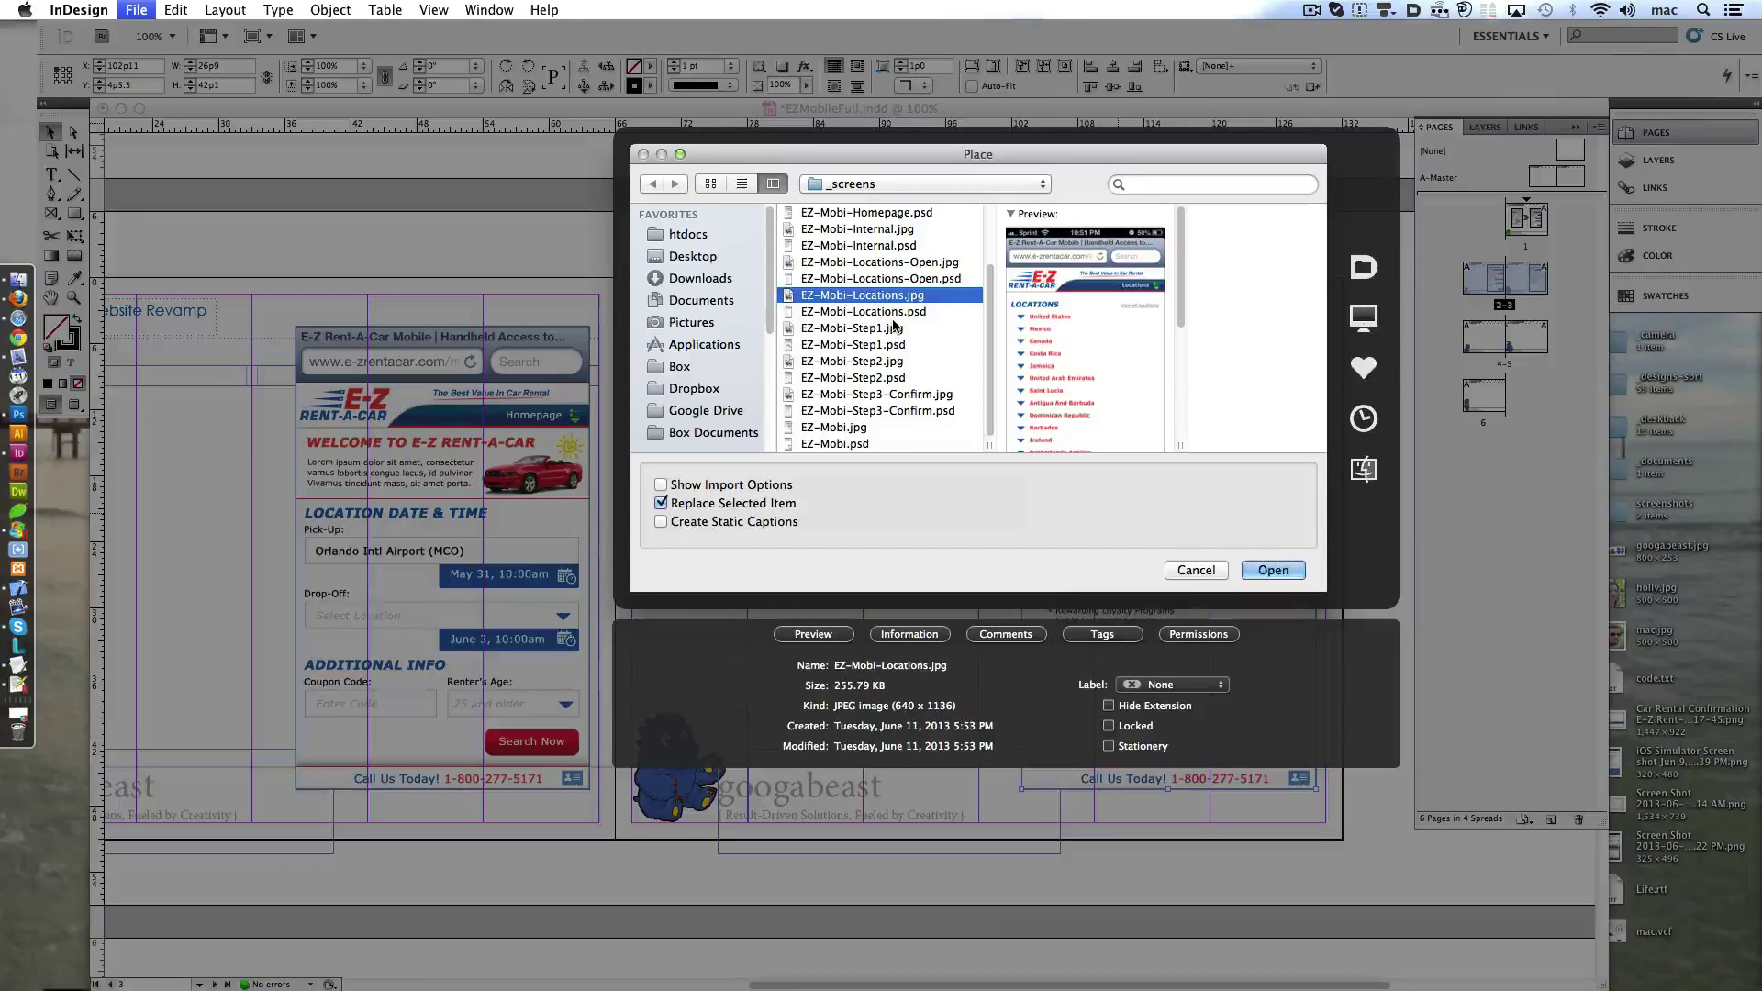
pyautogui.click(911, 329)
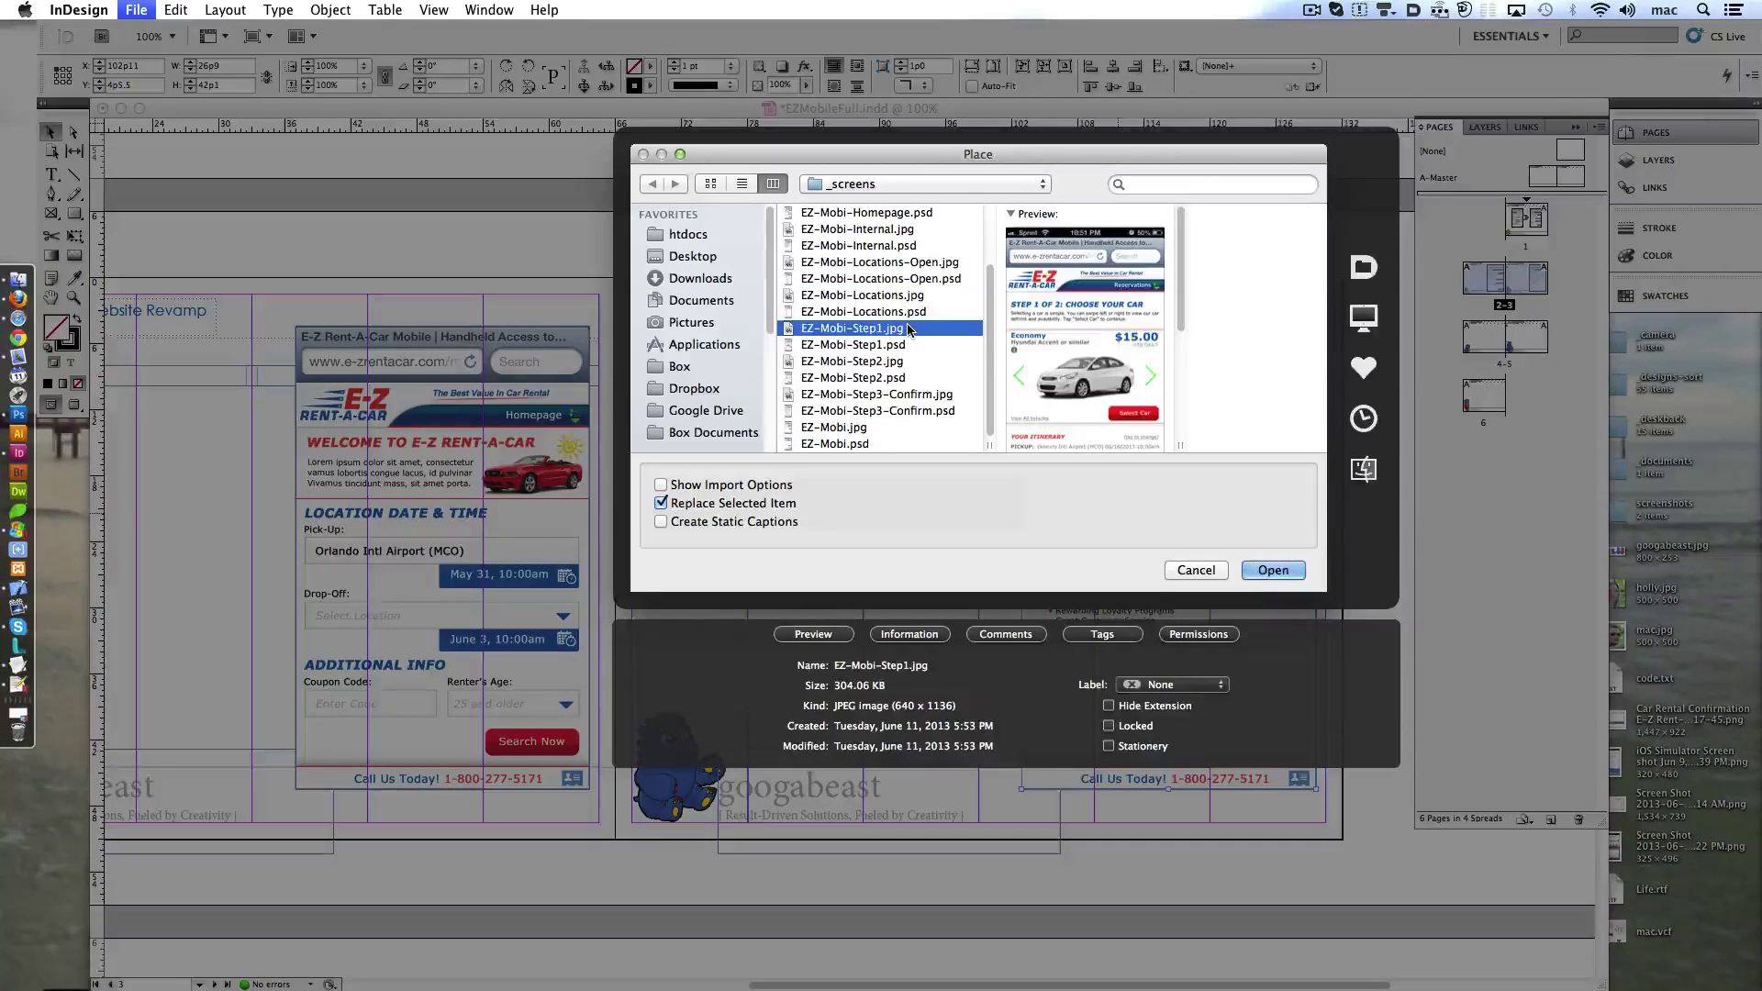
pyautogui.press('Return')
# - Paste both screenshots in place on pages 4–5, swapping in EZ-Mobi-Step2.jpg and EZ-Mobi-Step3-Confirm.jpg
pyautogui.scroll(-5, 629, 473)
pyautogui.hscroll(-3, 630, 472)
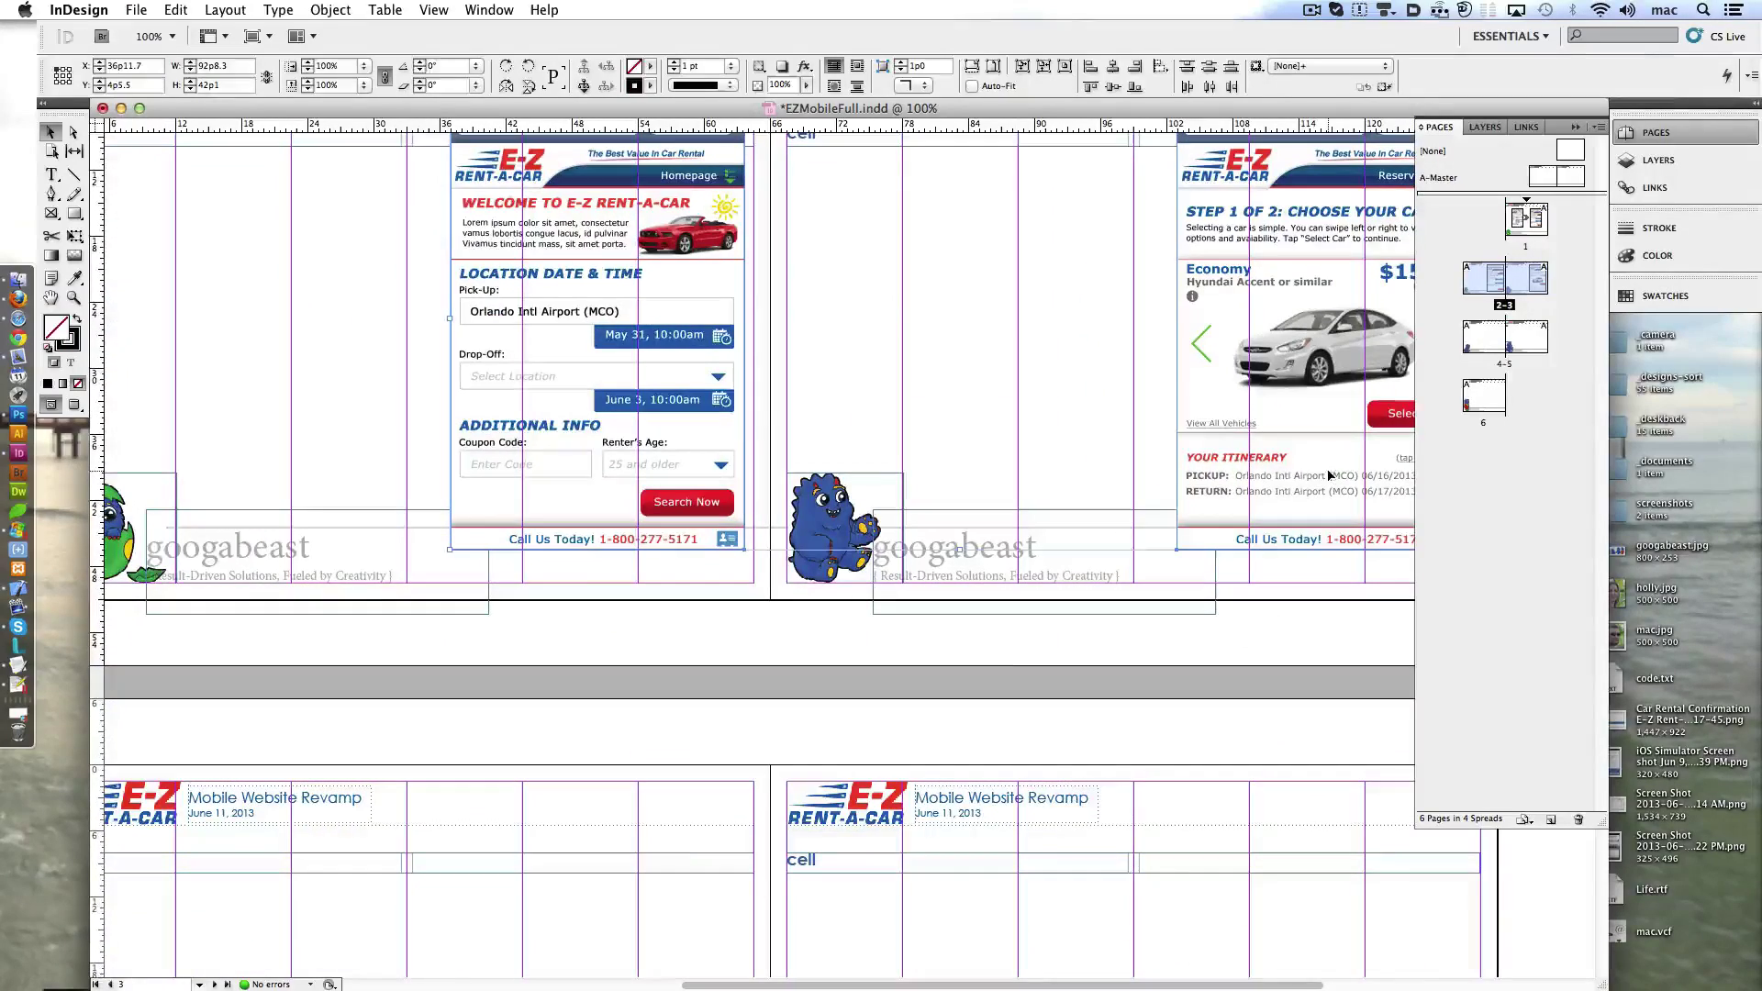
pyautogui.scroll(-10, 588, 505)
pyautogui.rightClick(571, 512)
pyautogui.click(699, 550)
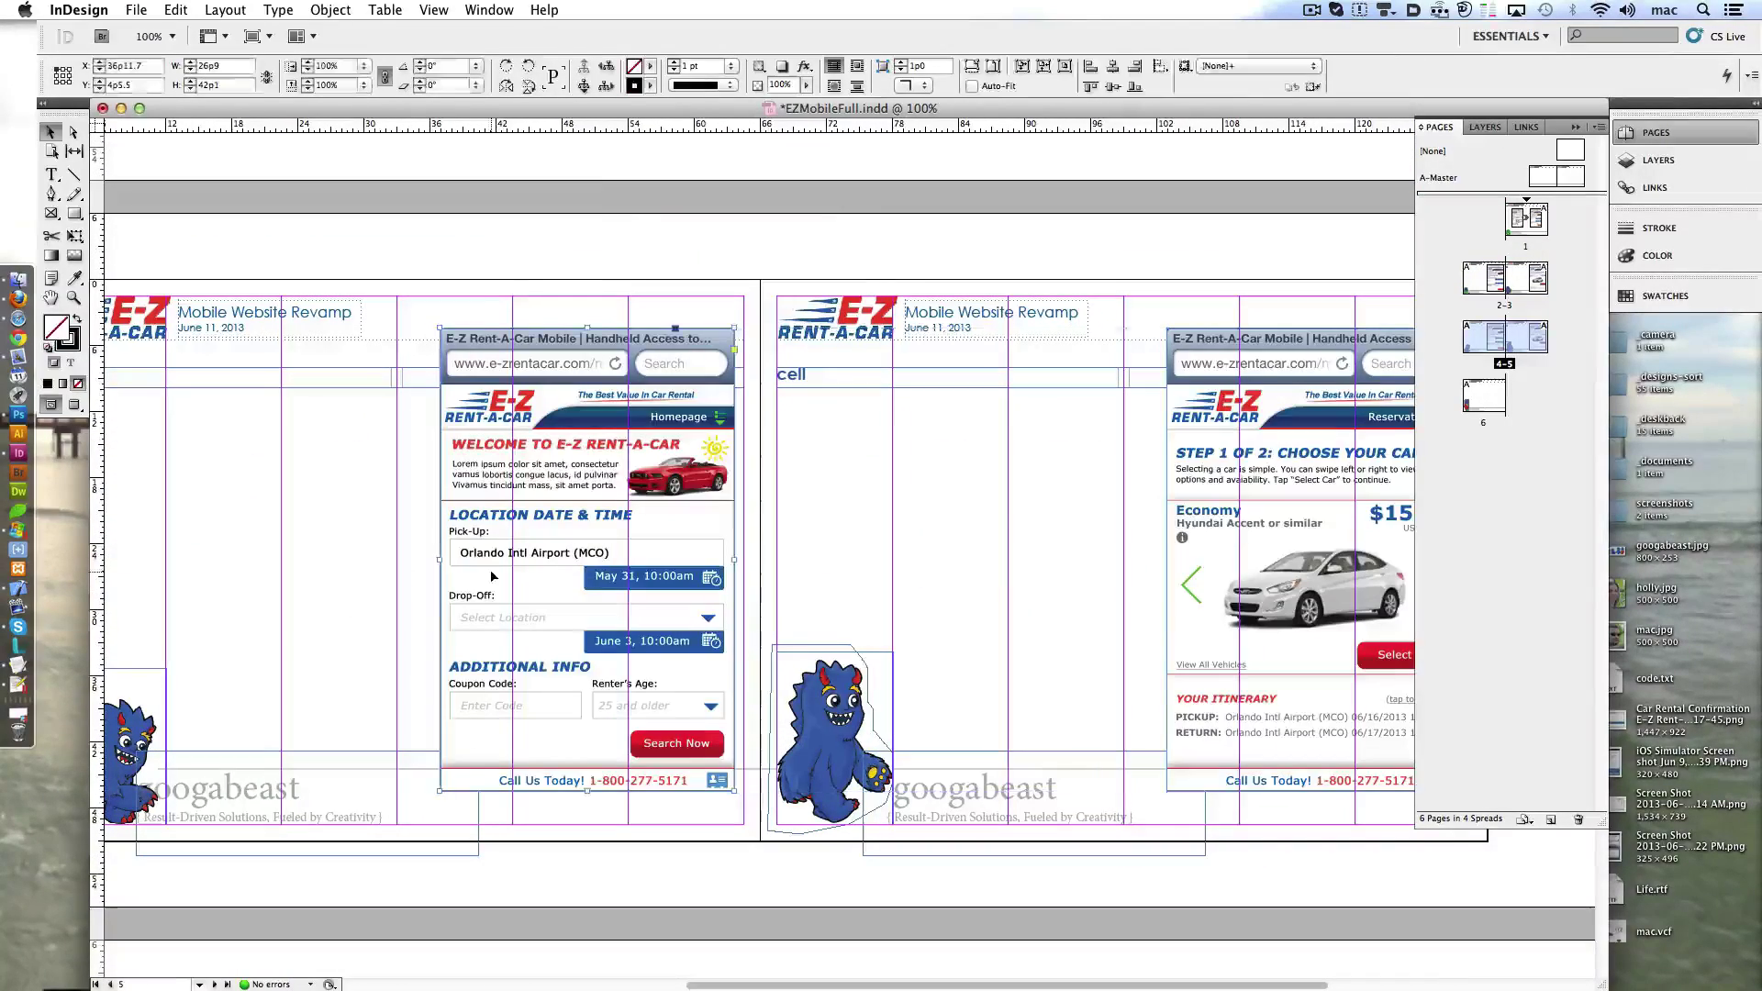
pyautogui.press('super+d')
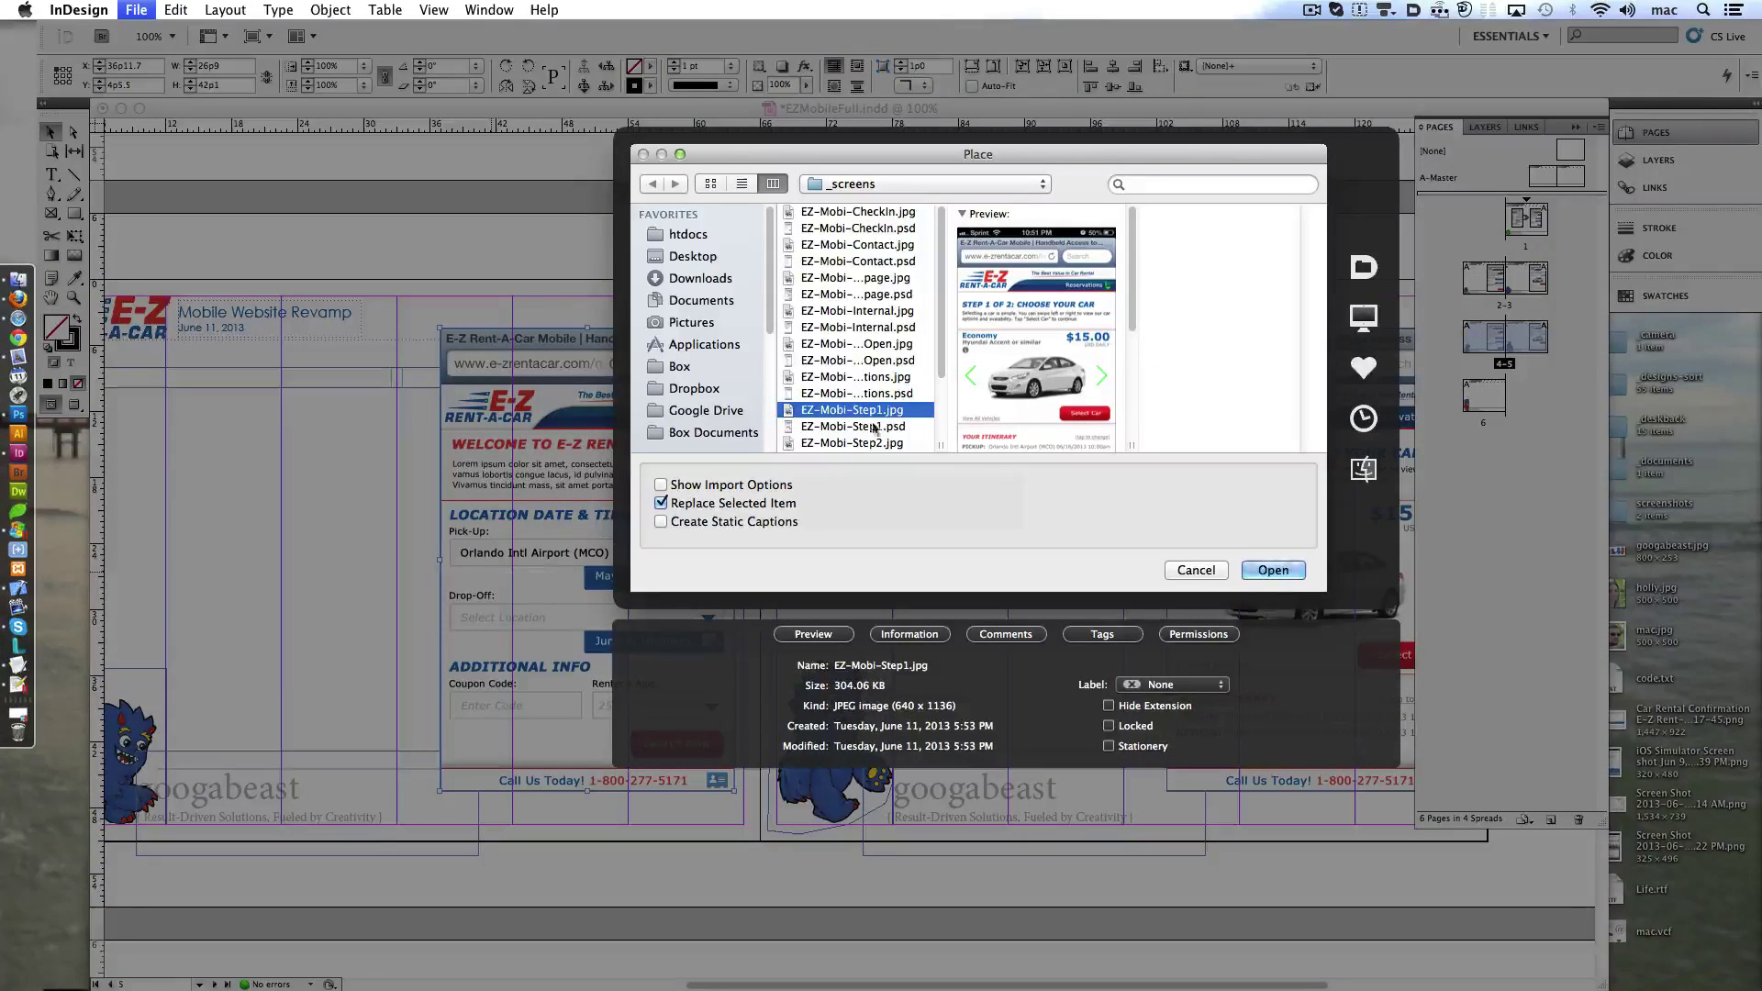
pyautogui.doubleClick(900, 442)
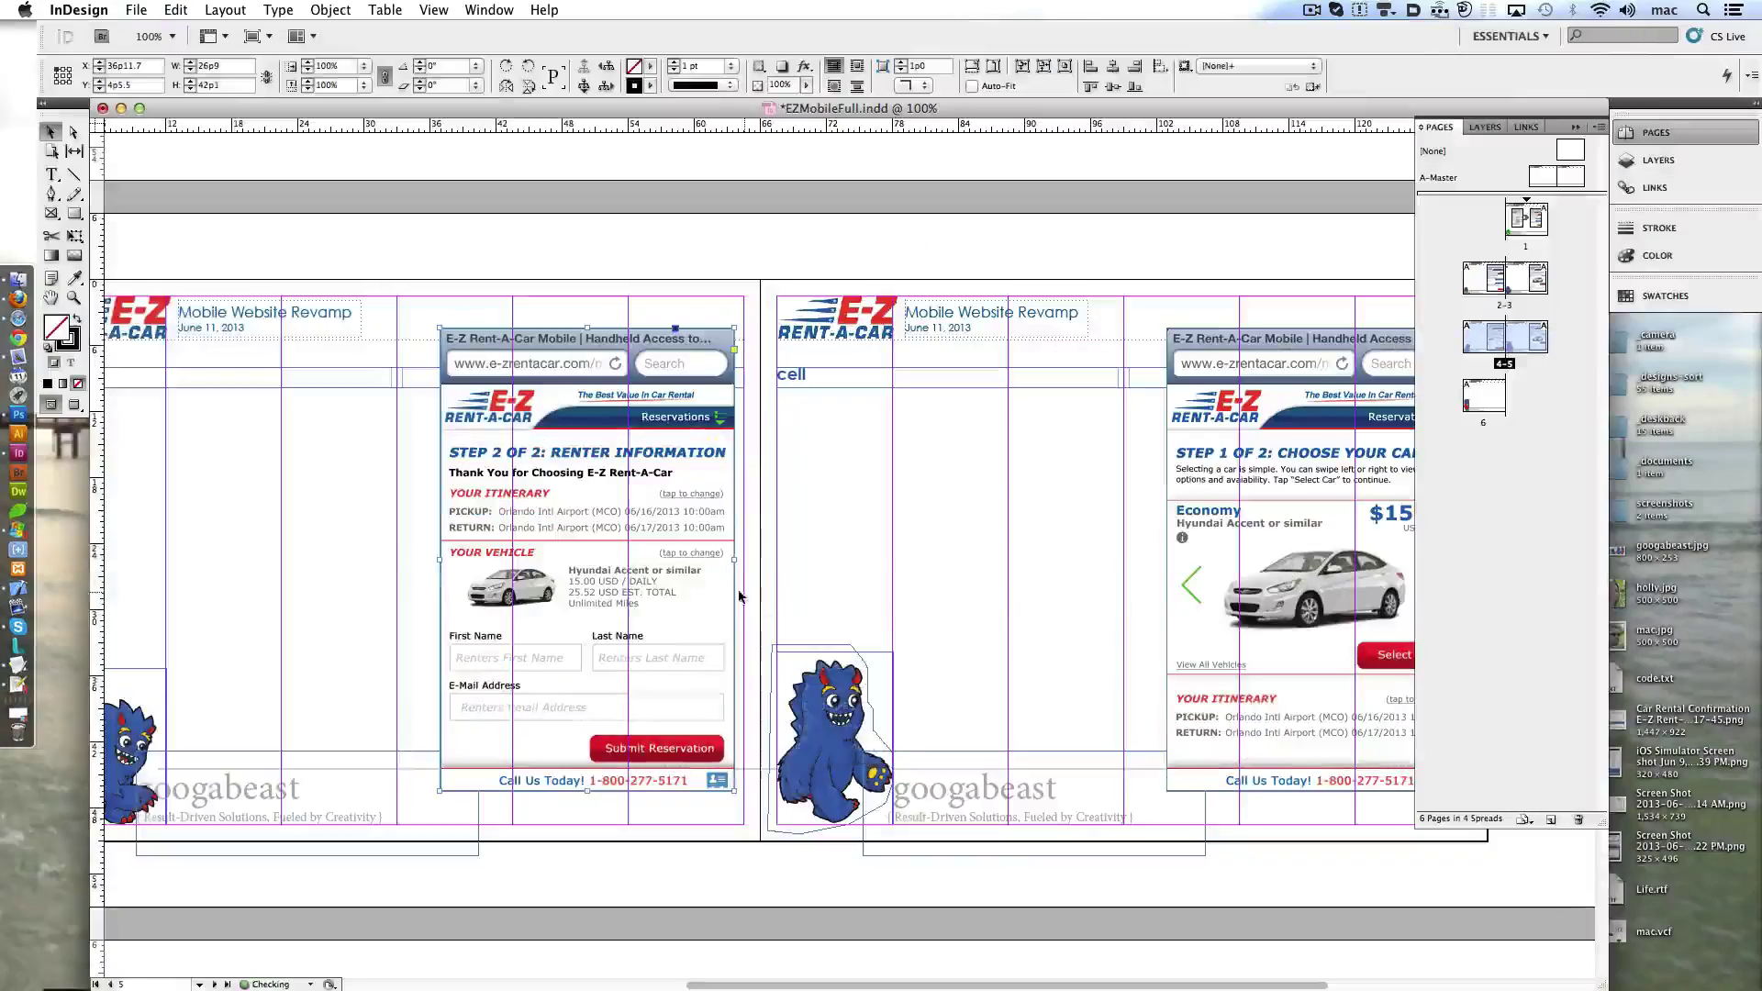
pyautogui.click(1239, 528)
pyautogui.press('super+d')
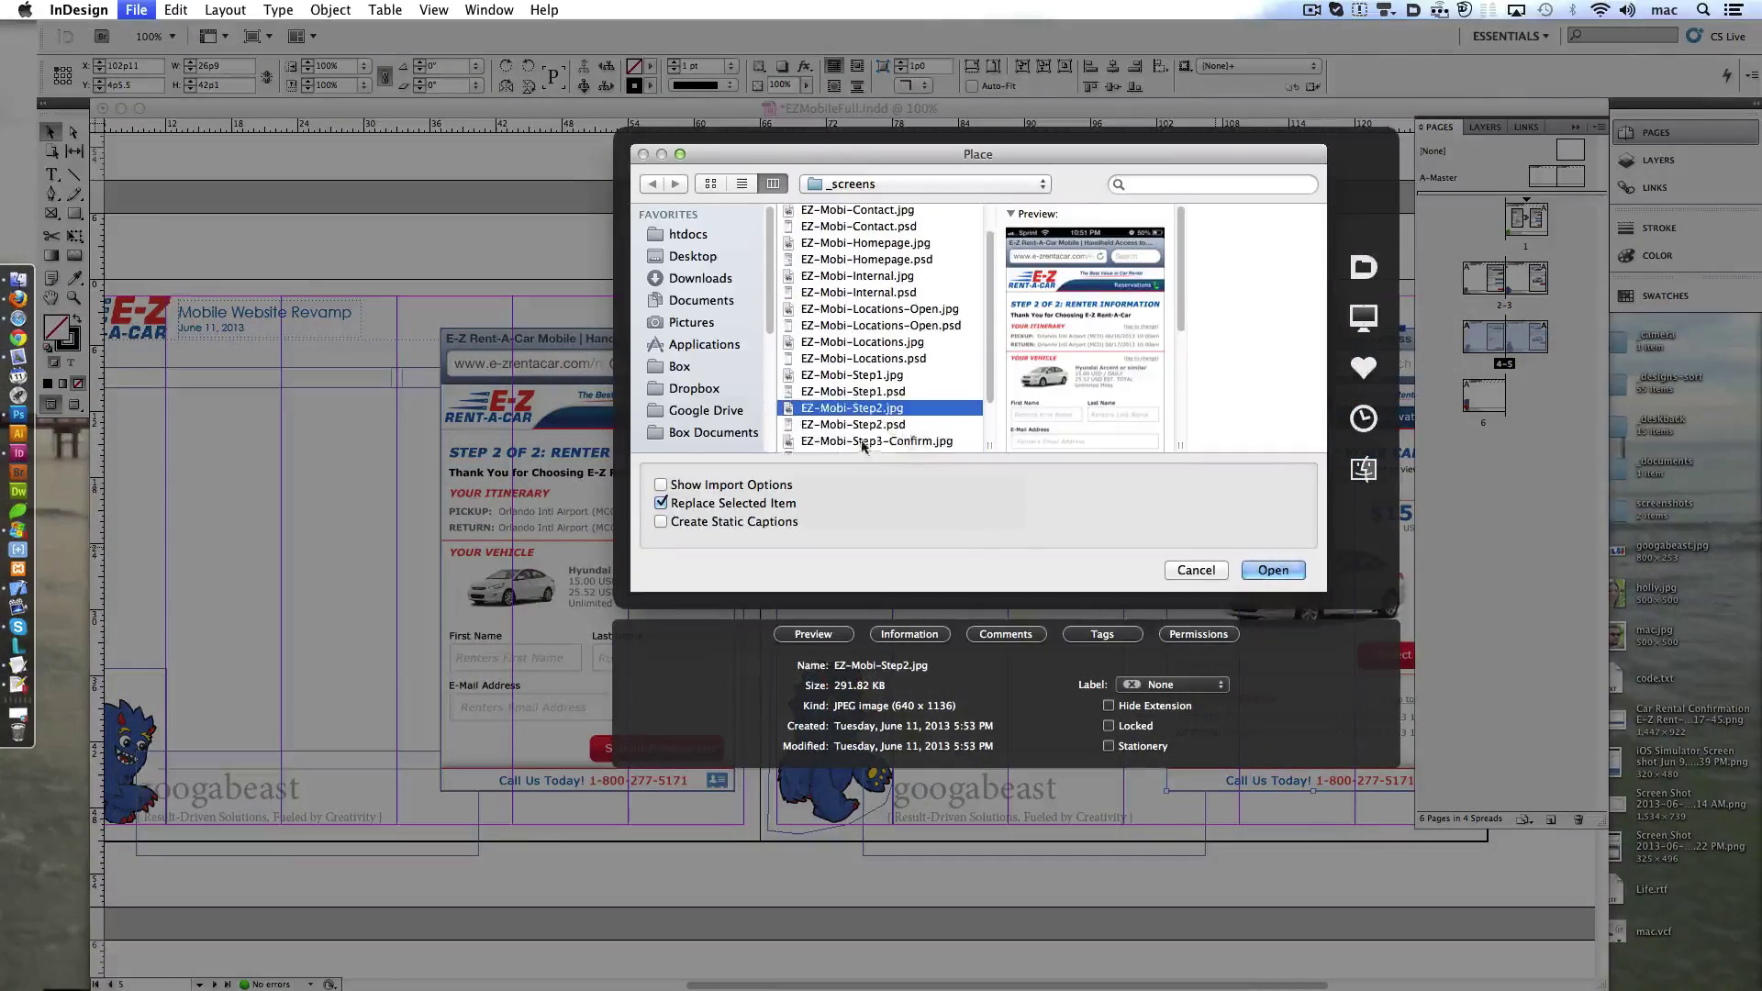
pyautogui.doubleClick(862, 443)
# - Paste the screenshots in place on page 6, keeping only the left homepage screenshot
pyautogui.scroll(-5, 863, 442)
pyautogui.hscroll(-5, 883, 397)
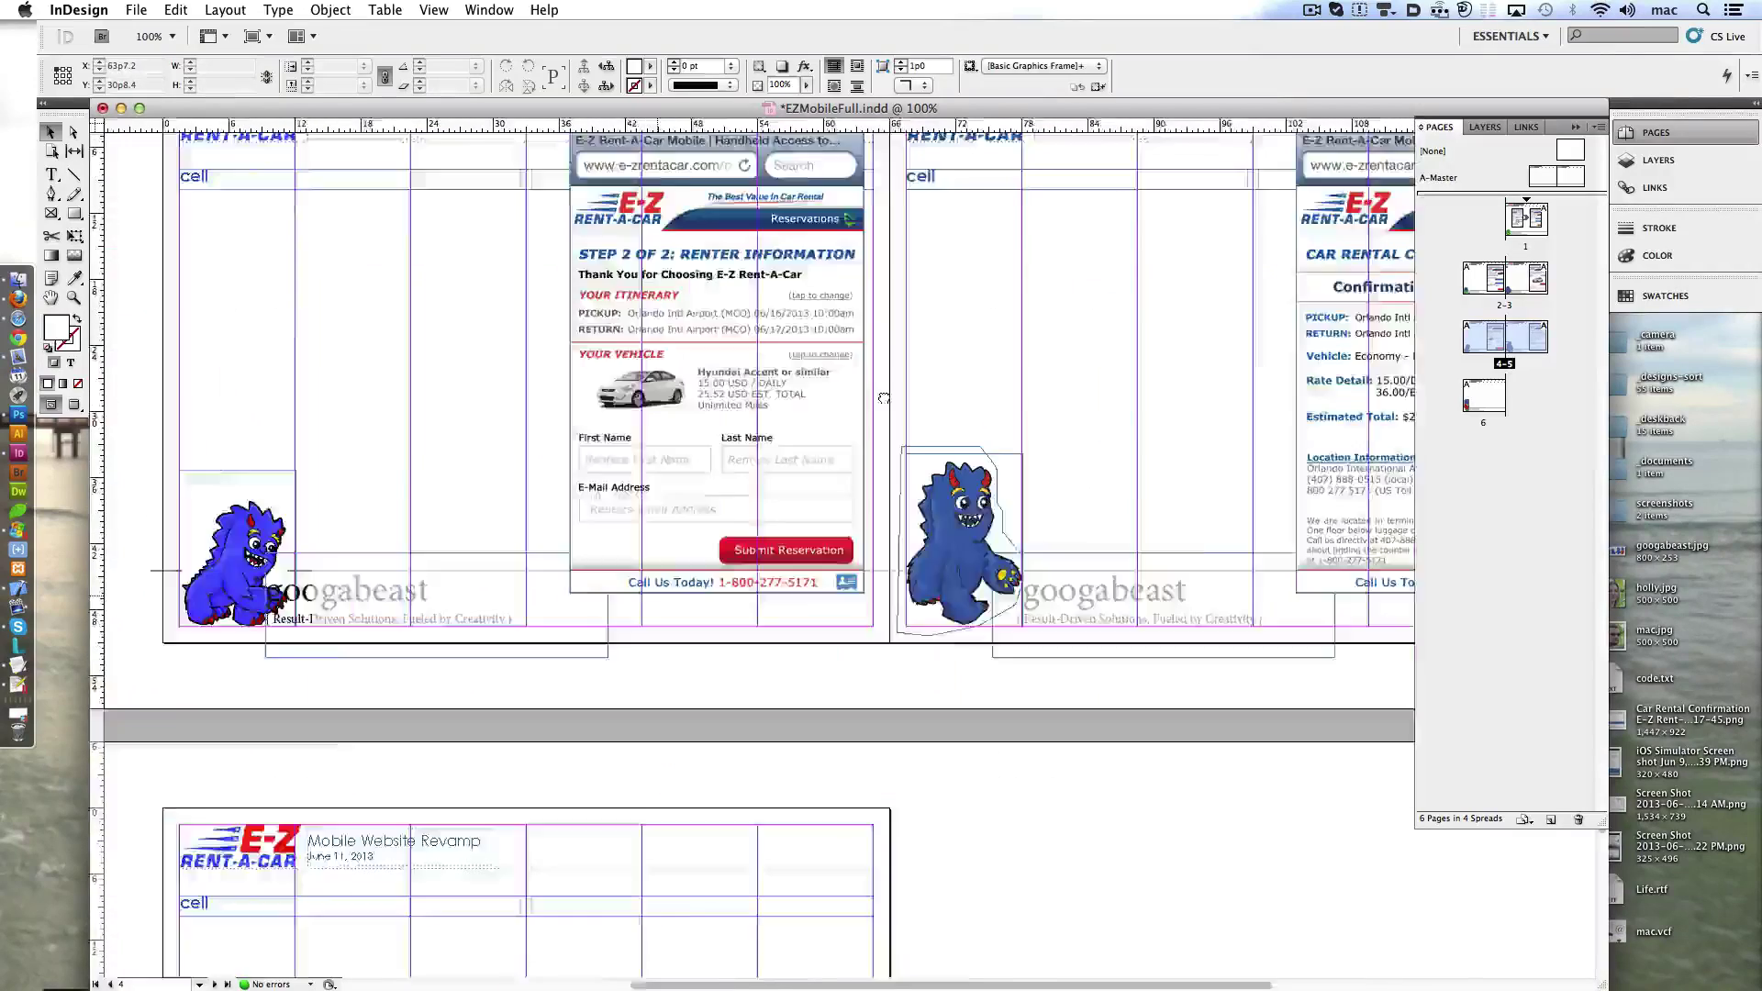
pyautogui.scroll(-5, 883, 397)
pyautogui.scroll(-3, 799, 509)
pyautogui.rightClick(785, 510)
pyautogui.click(826, 538)
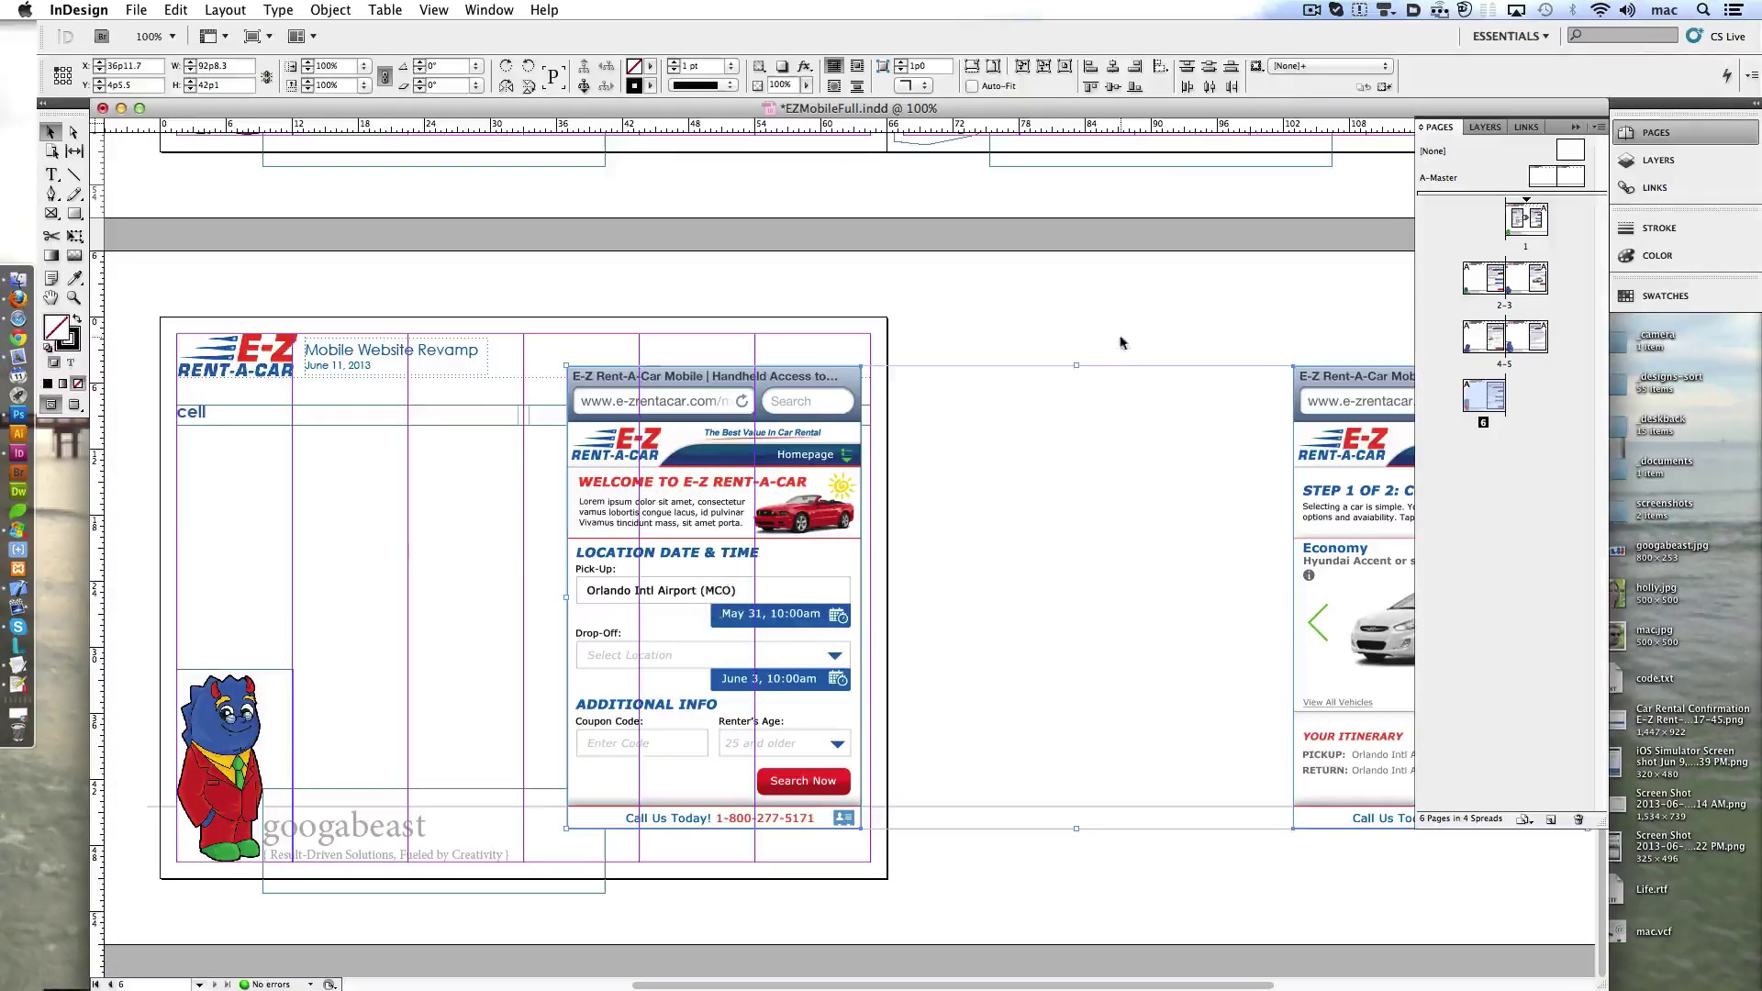
pyautogui.click(776, 581)
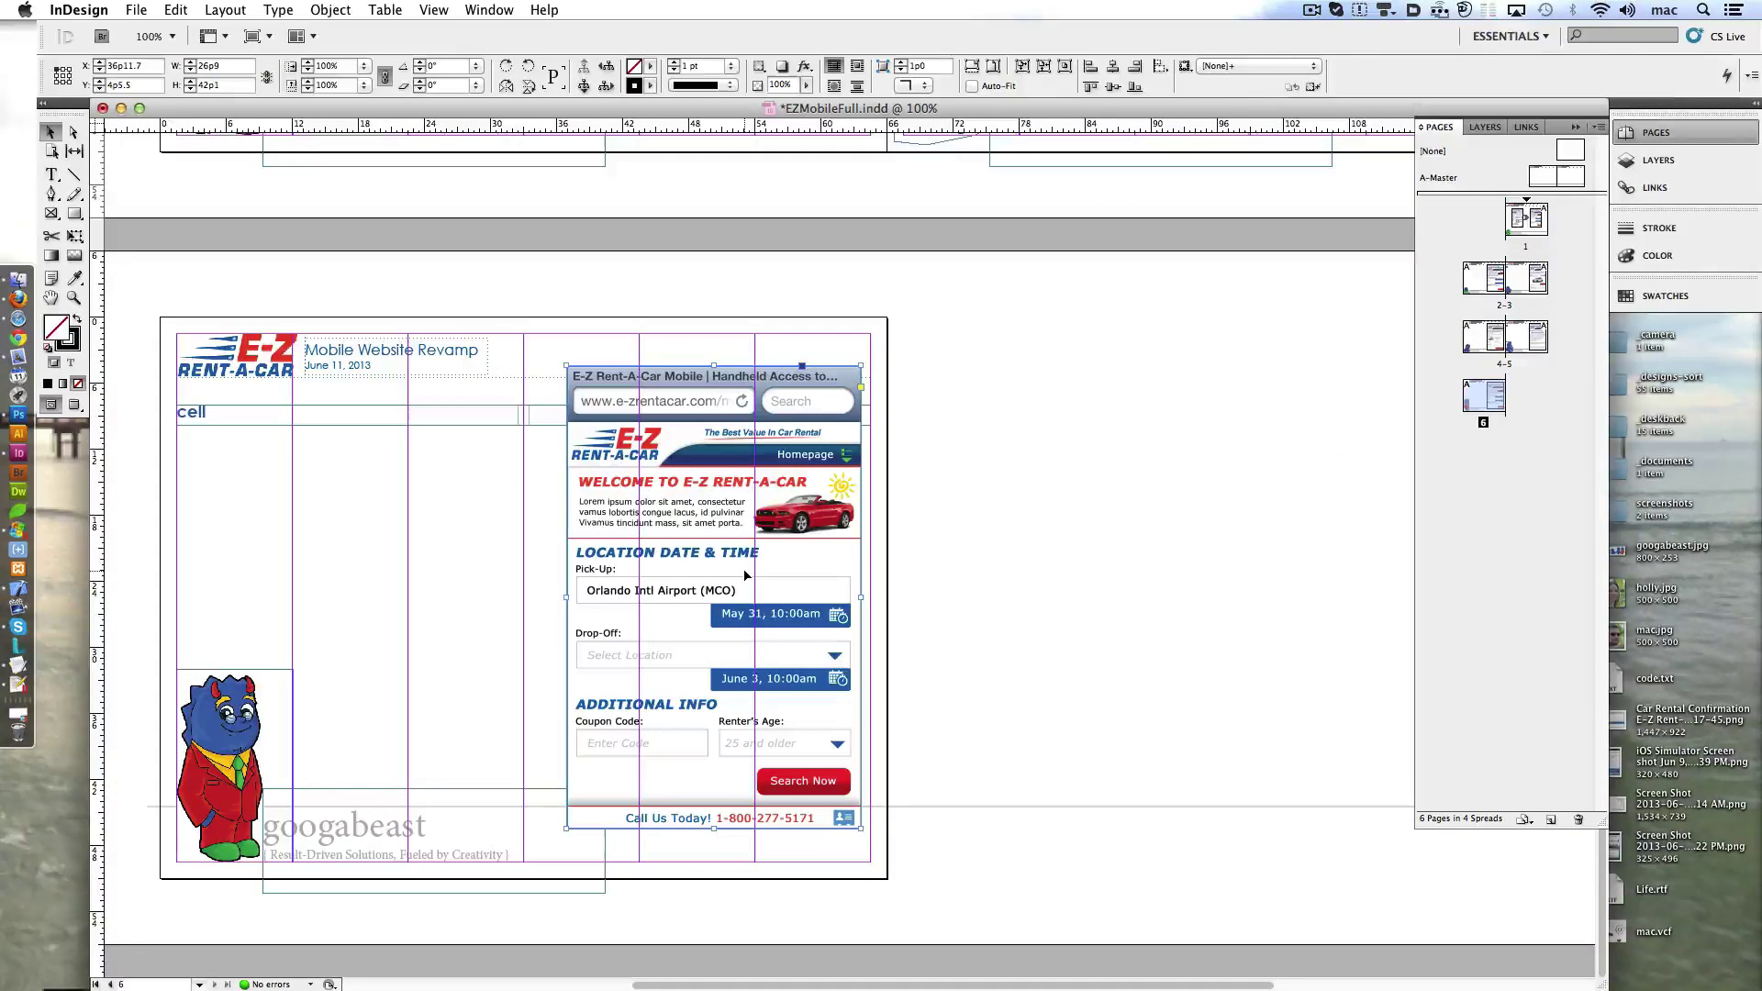
pyautogui.scroll(5, 1242, 450)
pyautogui.hscroll(5, 1314, 502)
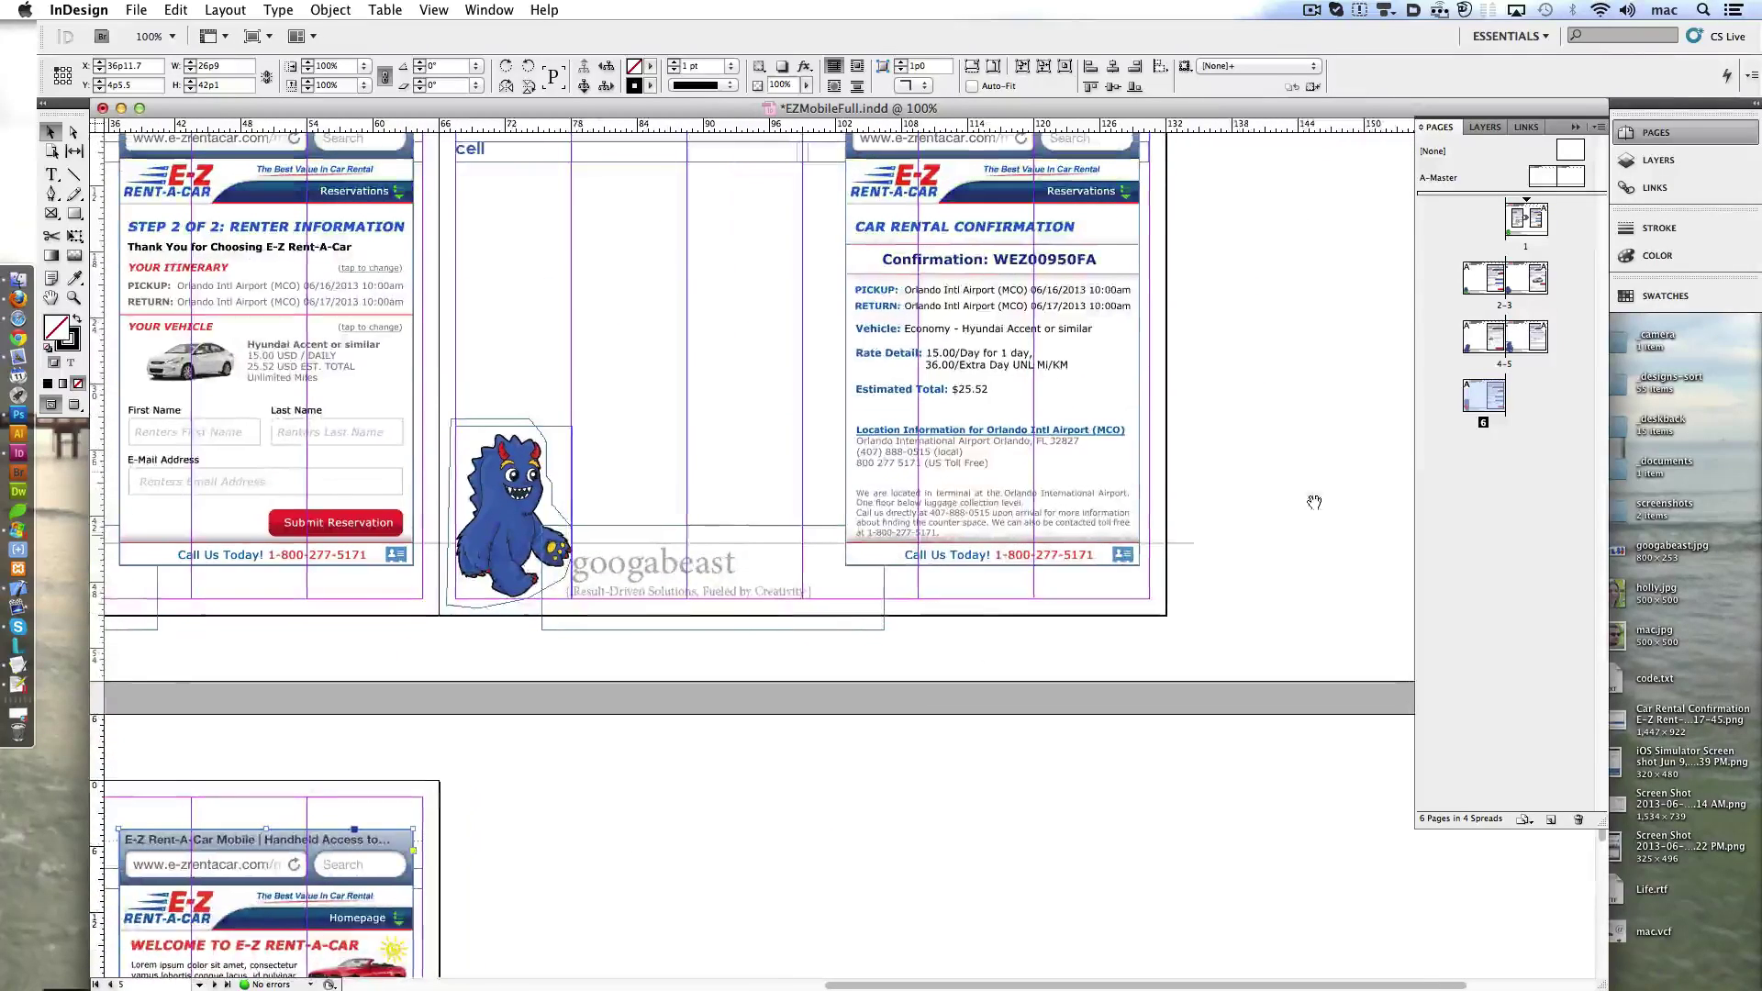
# - Duplicate spread 4–5 in the Pages panel to create spread 6–7
pyautogui.rightClick(1534, 342)
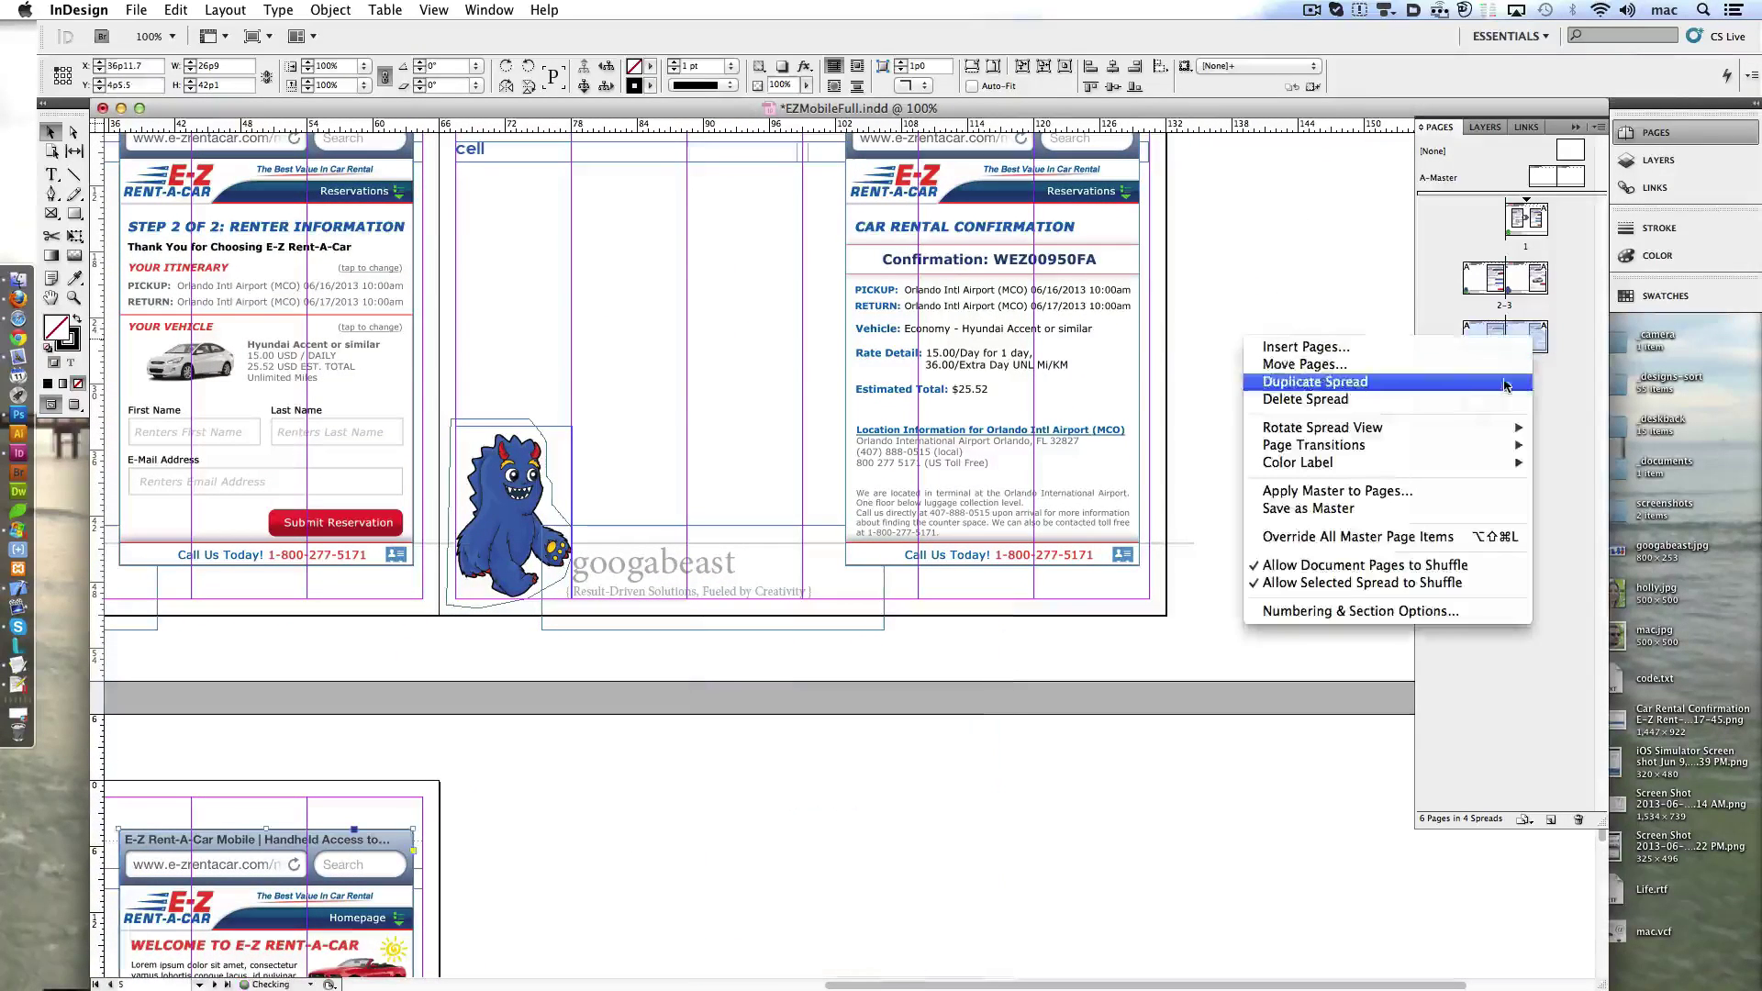
pyautogui.click(1502, 385)
pyautogui.click(1489, 340)
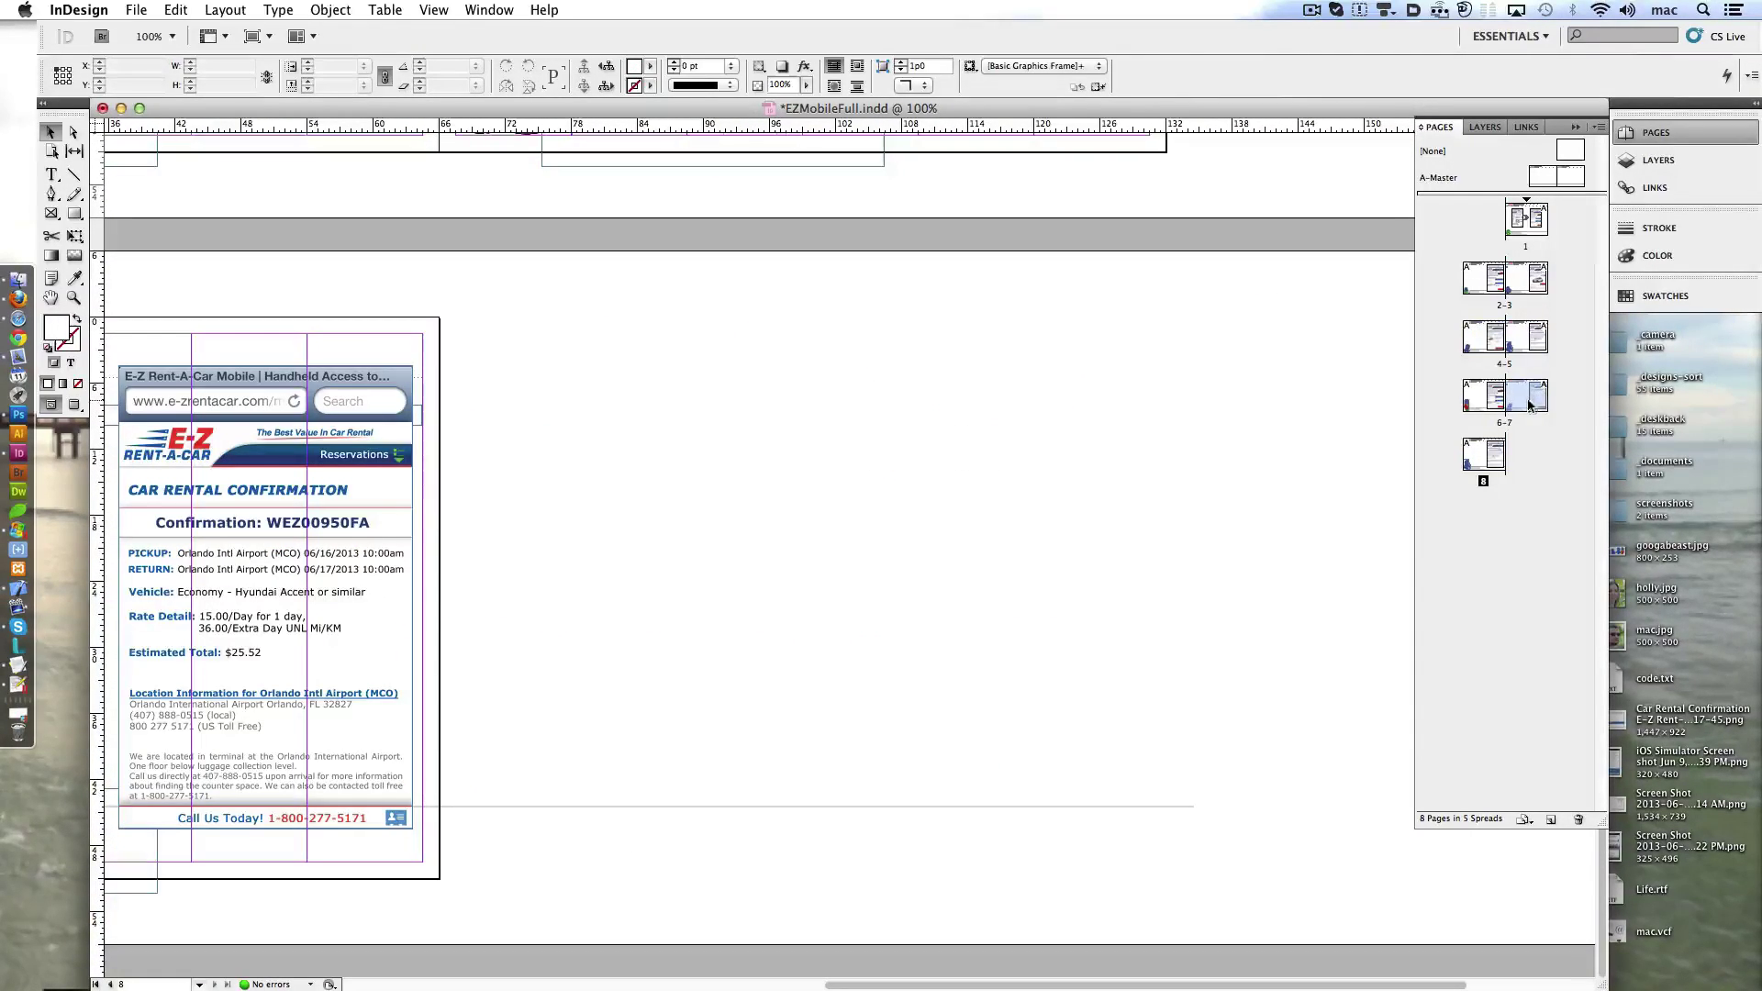
pyautogui.moveTo(1521, 437); pyautogui.dragTo(1517, 448)
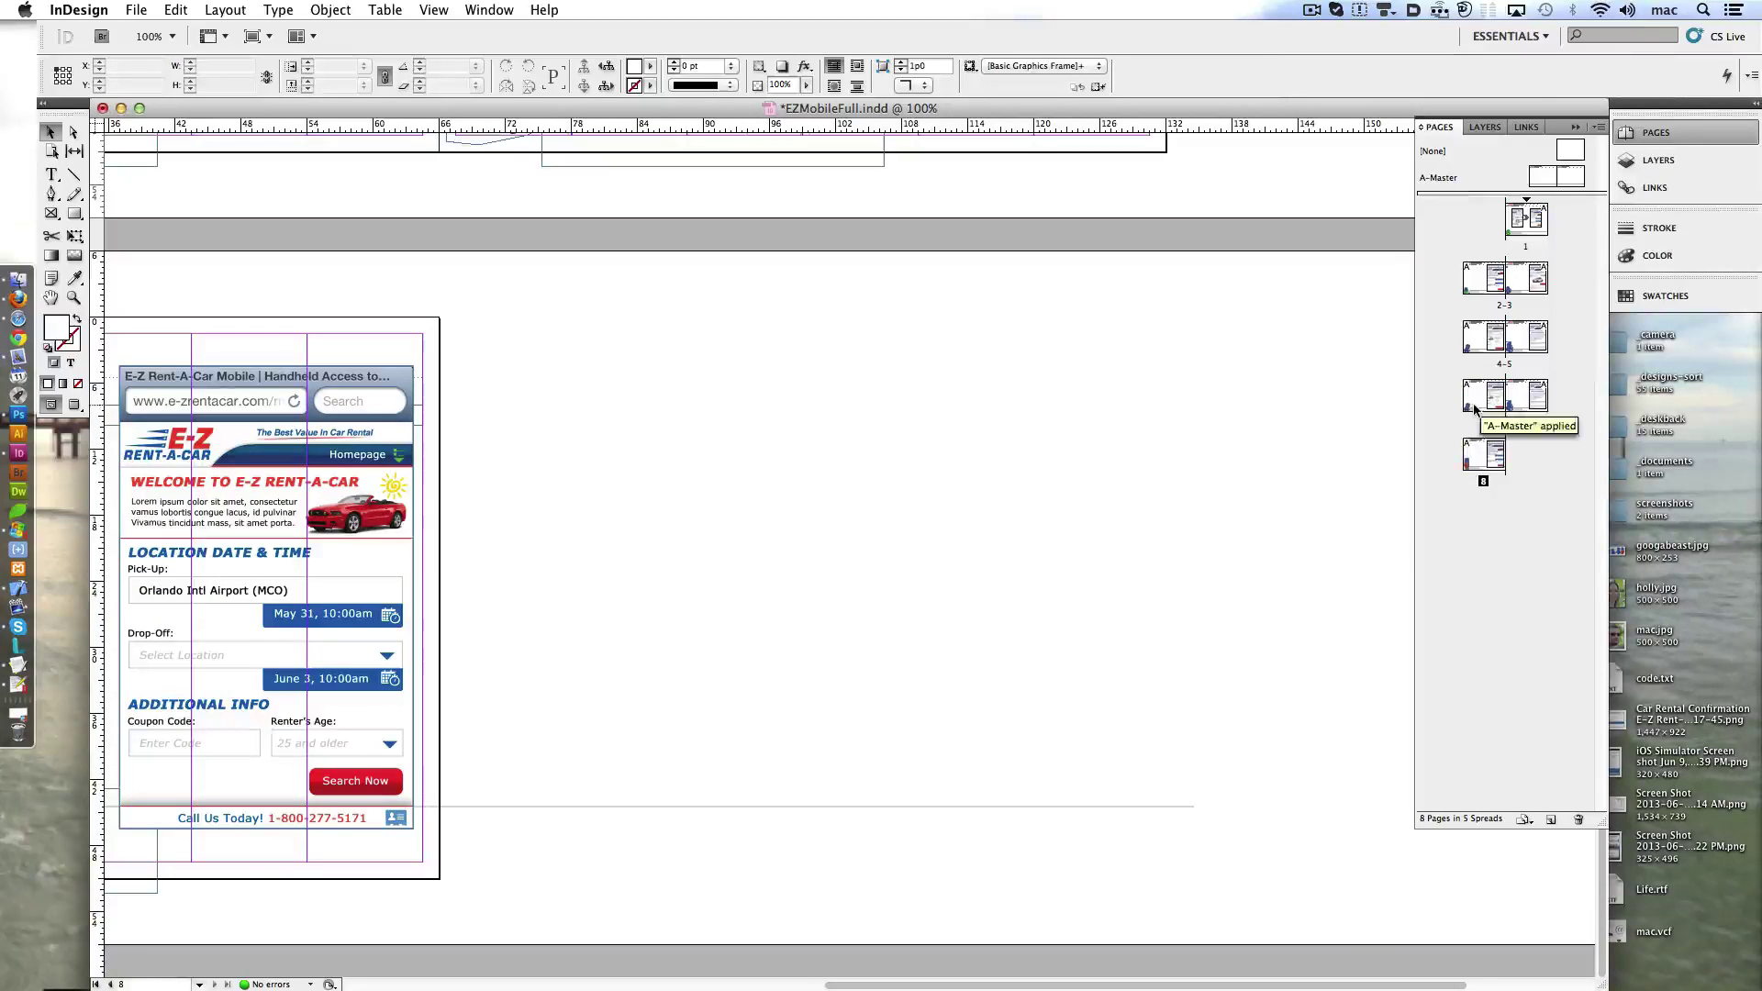
pyautogui.doubleClick(1523, 342)
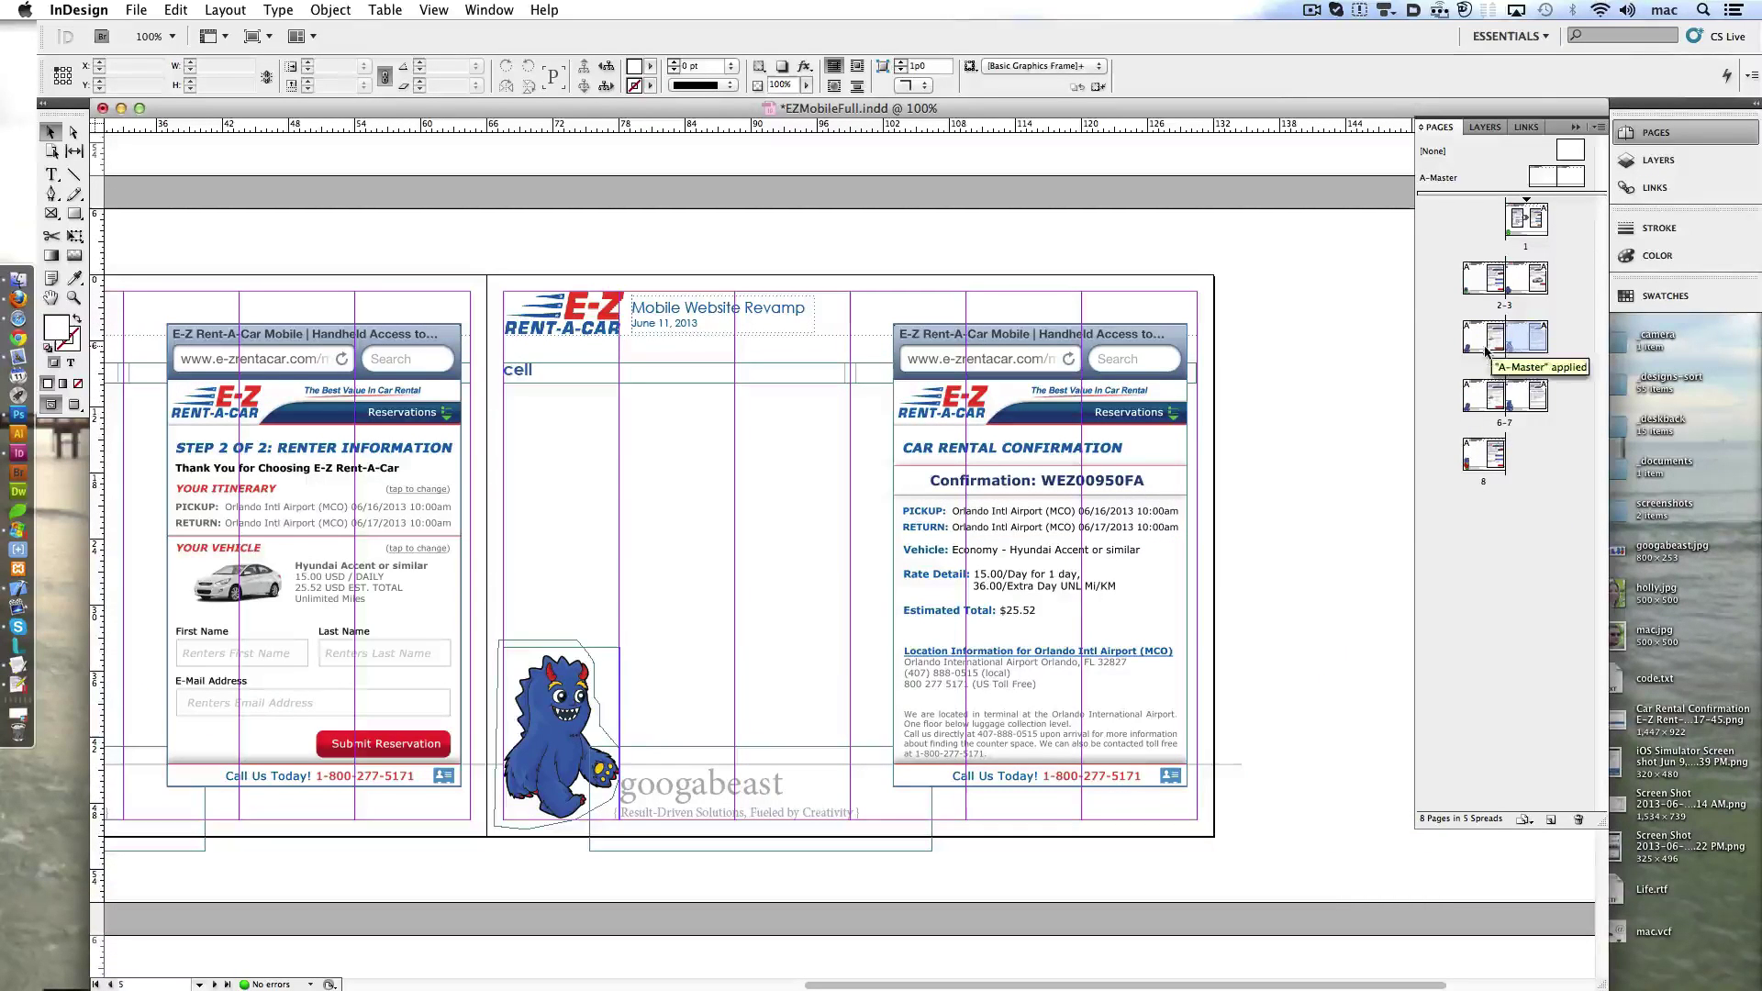
pyautogui.doubleClick(1488, 392)
# - Replace the left page's monster with an Alt-dragged copy of the right page's monster
pyautogui.click(571, 711)
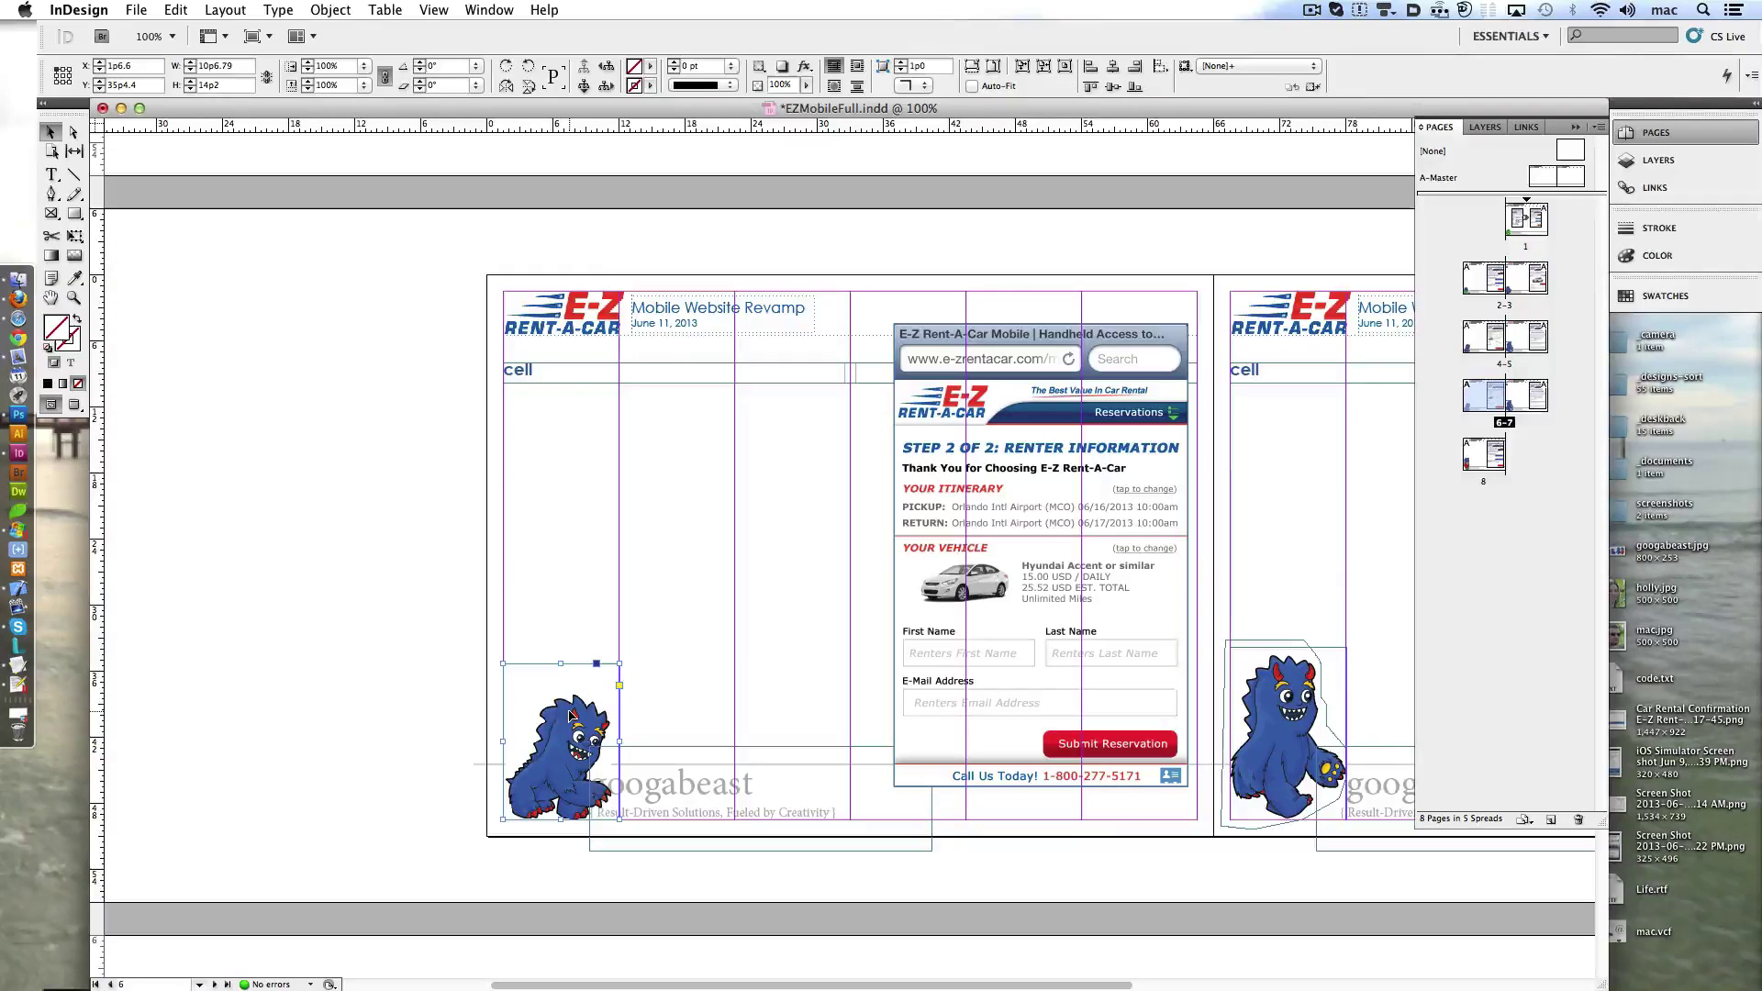
pyautogui.click(1010, 872)
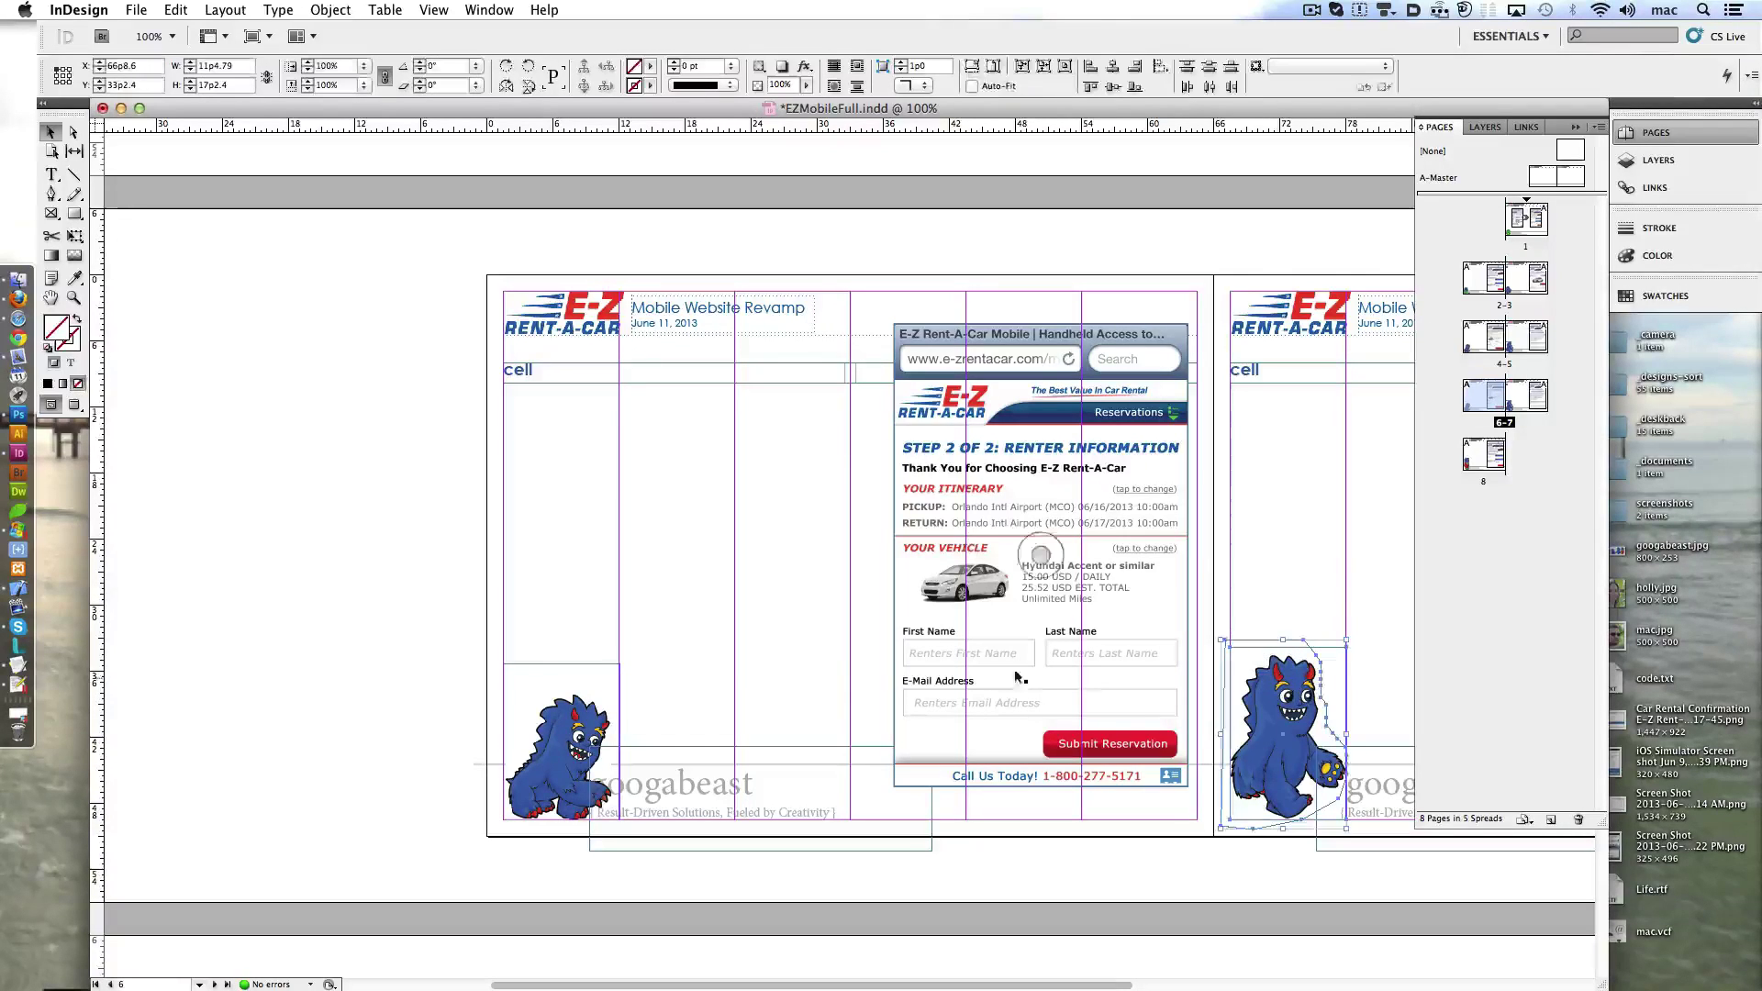
pyautogui.click(566, 725)
pyautogui.press('Delete')
pyautogui.click(1324, 699)
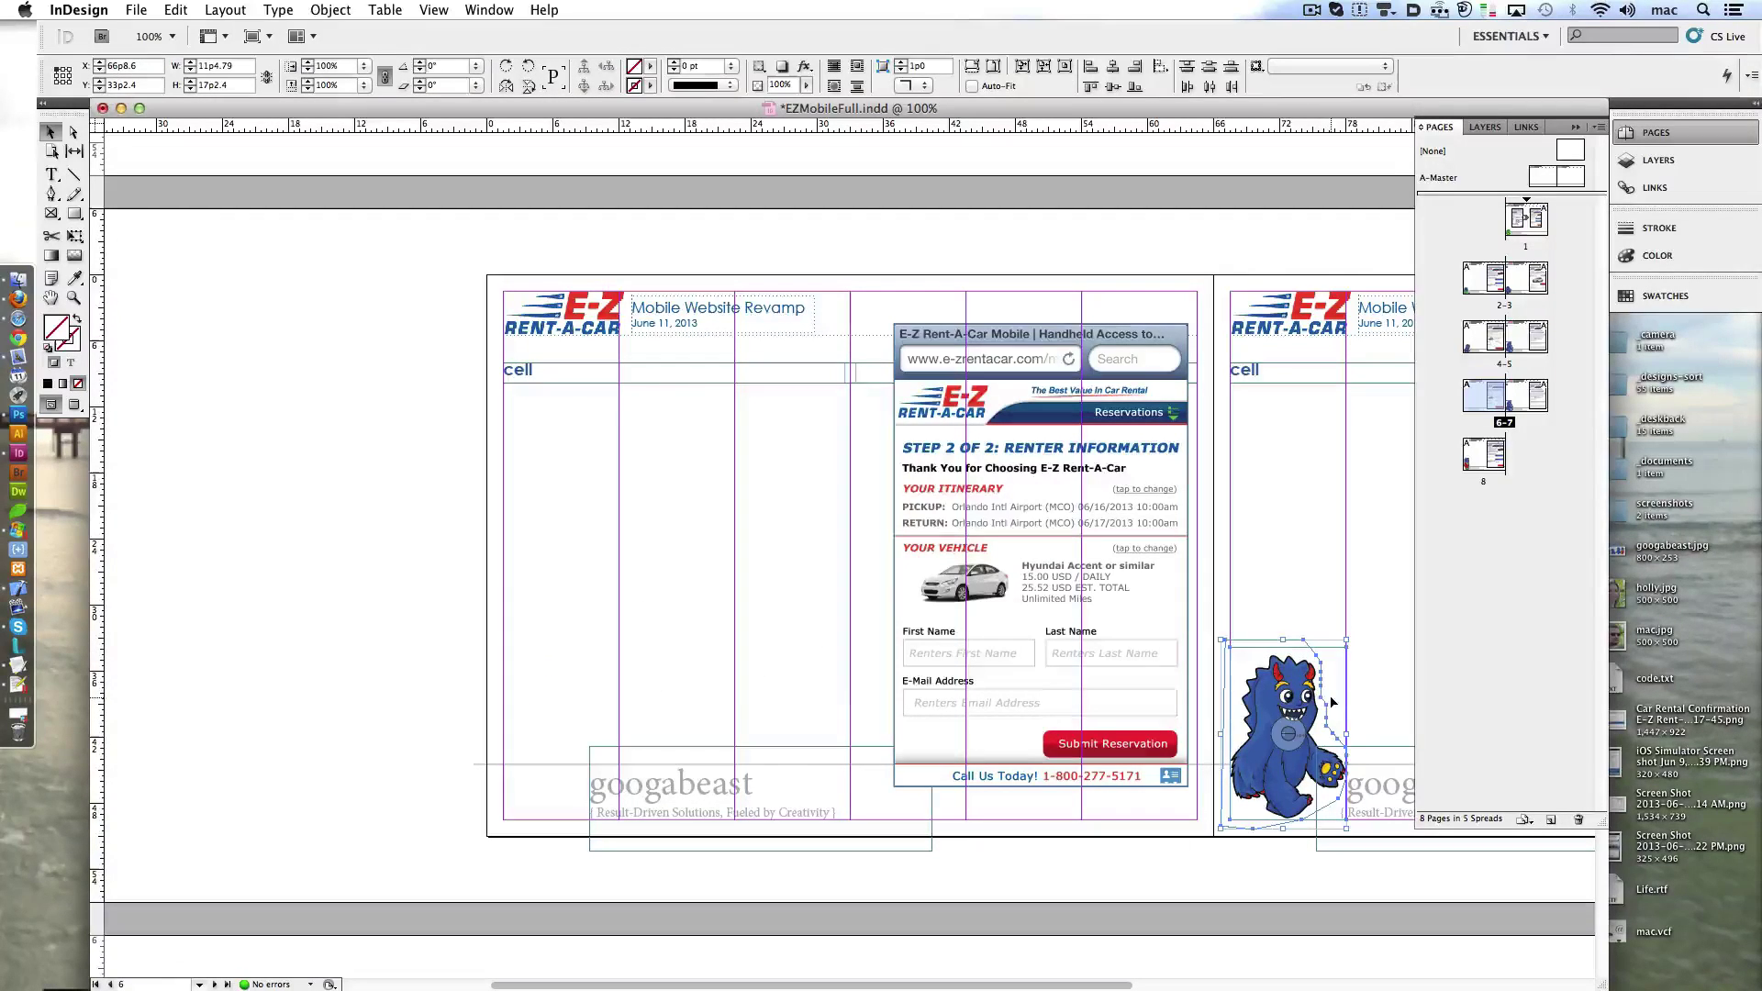
pyautogui.press('super+f')
pyautogui.press('Escape')
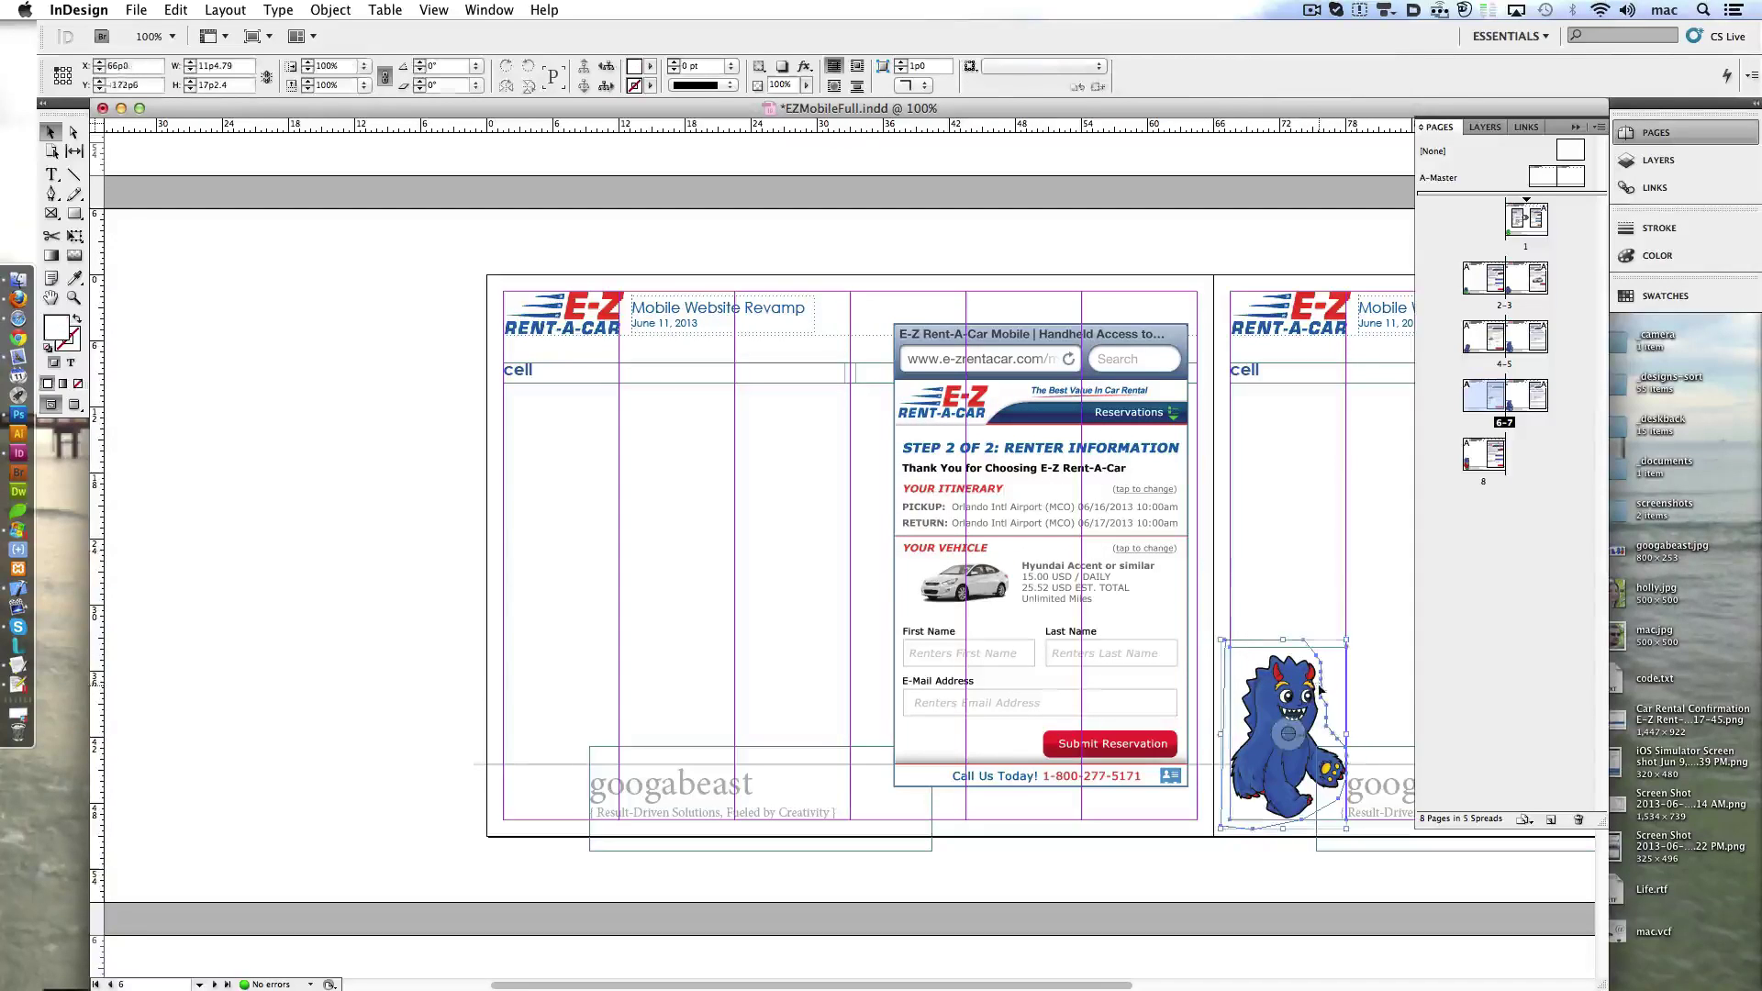
pyautogui.moveTo(1285, 726); pyautogui.dragTo(557, 725)
pyautogui.click(731, 635)
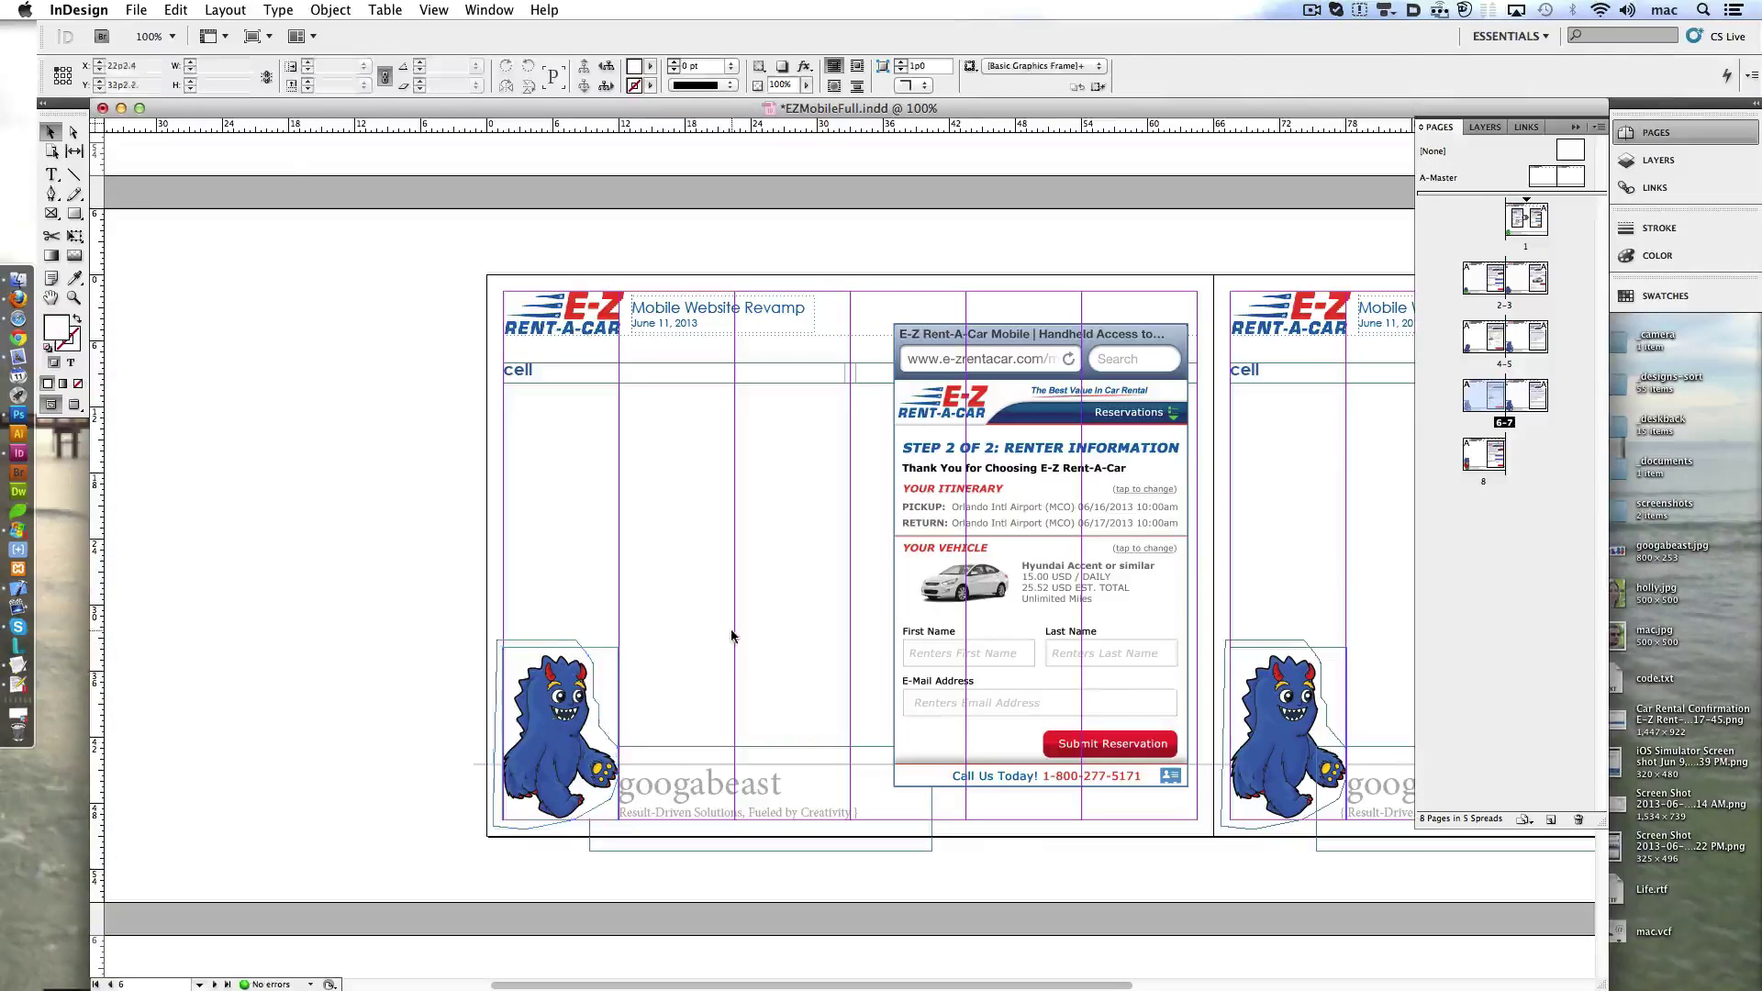
pyautogui.doubleClick(1519, 347)
pyautogui.doubleClick(1485, 385)
pyautogui.doubleClick(1535, 401)
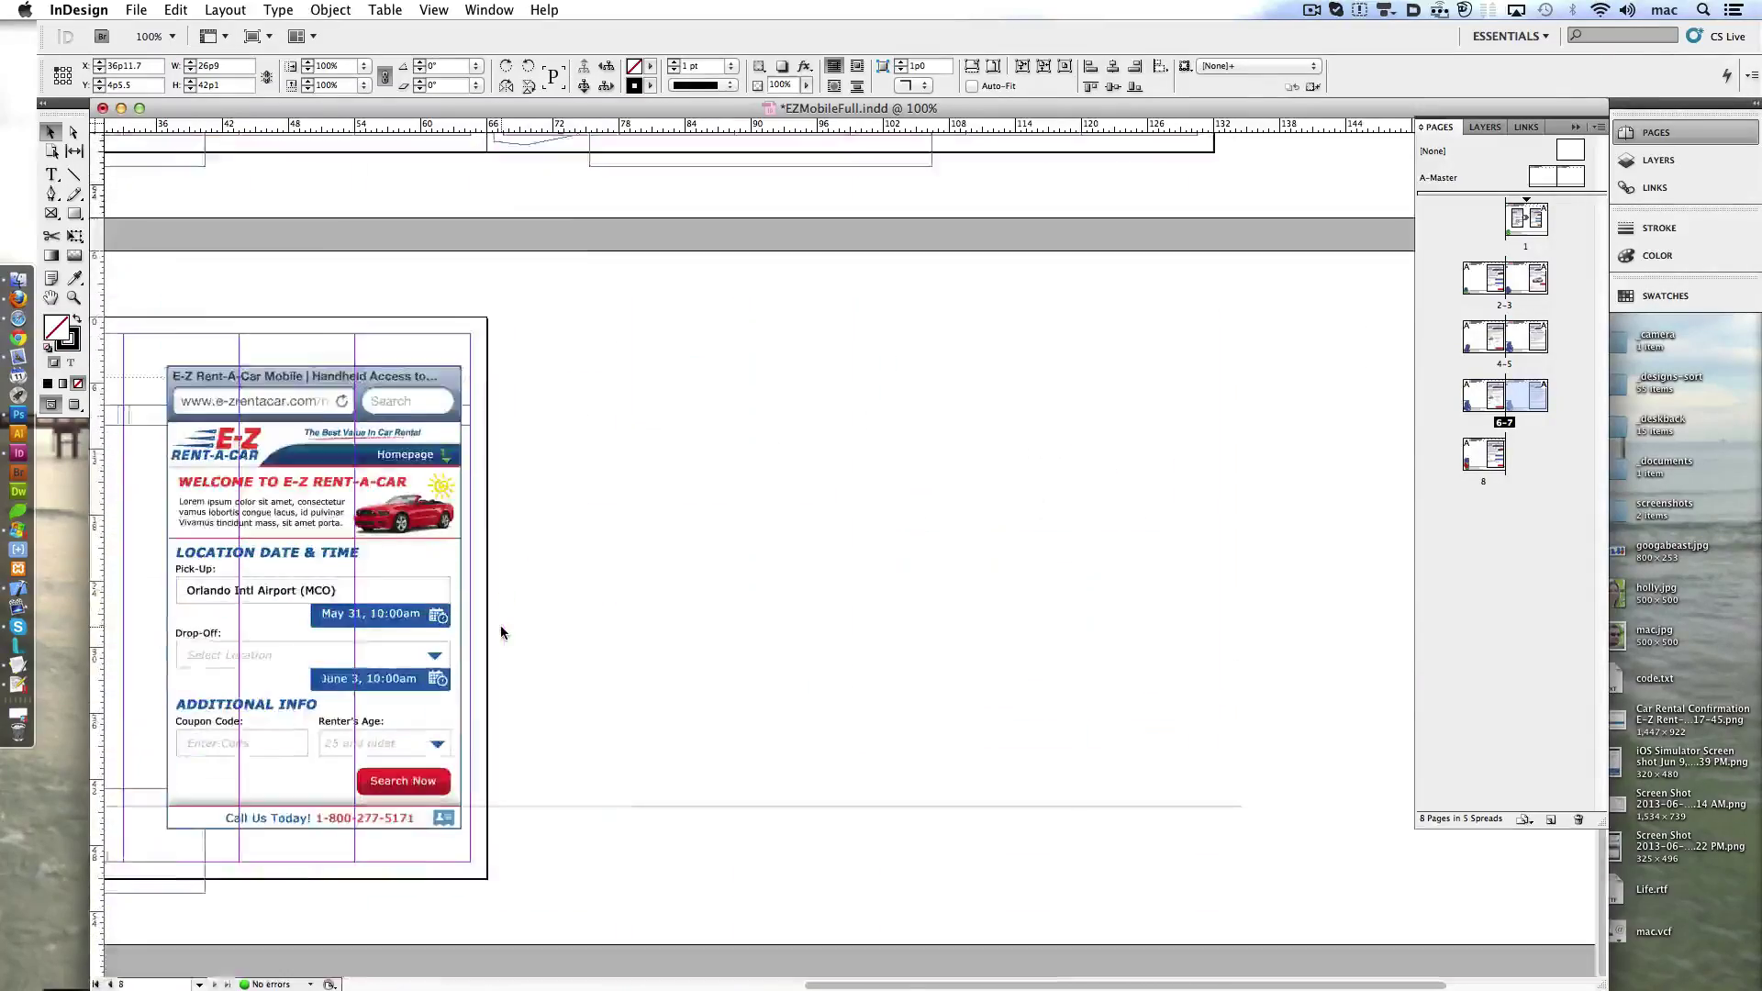
# - Place the Locations screenshot into the phone frame on page 6
pyautogui.scroll(-5, 418, 638)
pyautogui.scroll(15, 417, 638)
pyautogui.scroll(10, 625, 753)
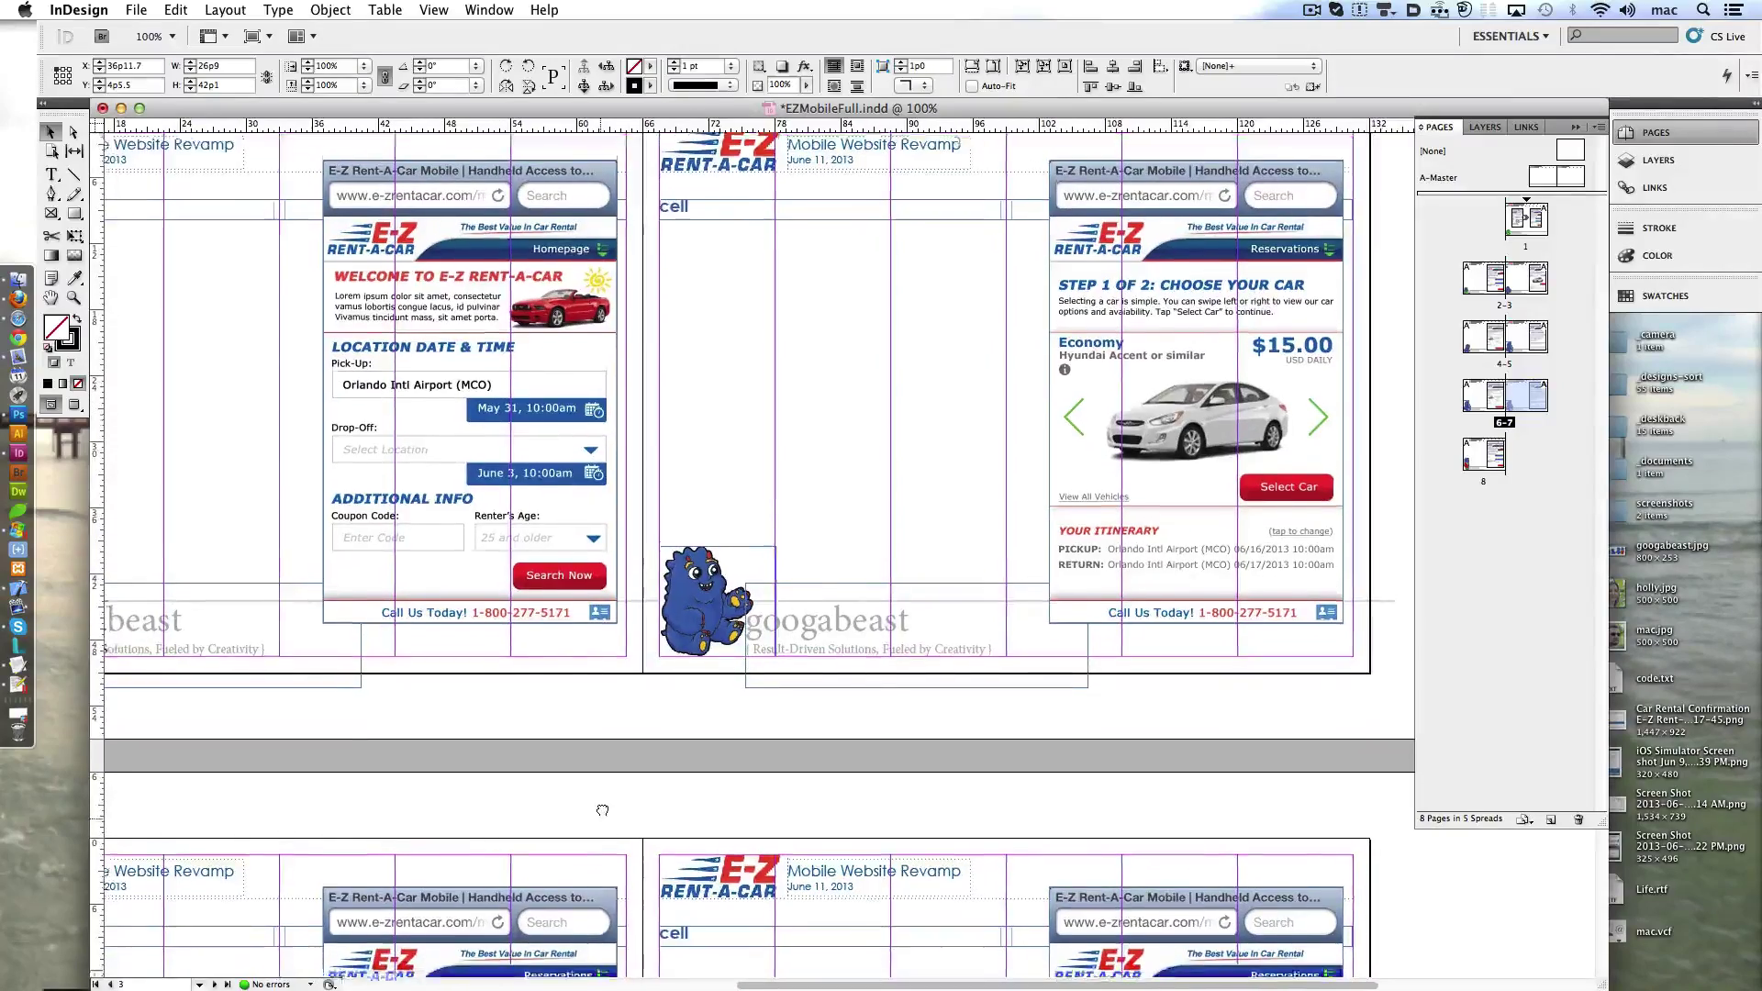
pyautogui.scroll(-8, 606, 734)
pyautogui.scroll(-3, 640, 671)
pyautogui.scroll(-3, 661, 707)
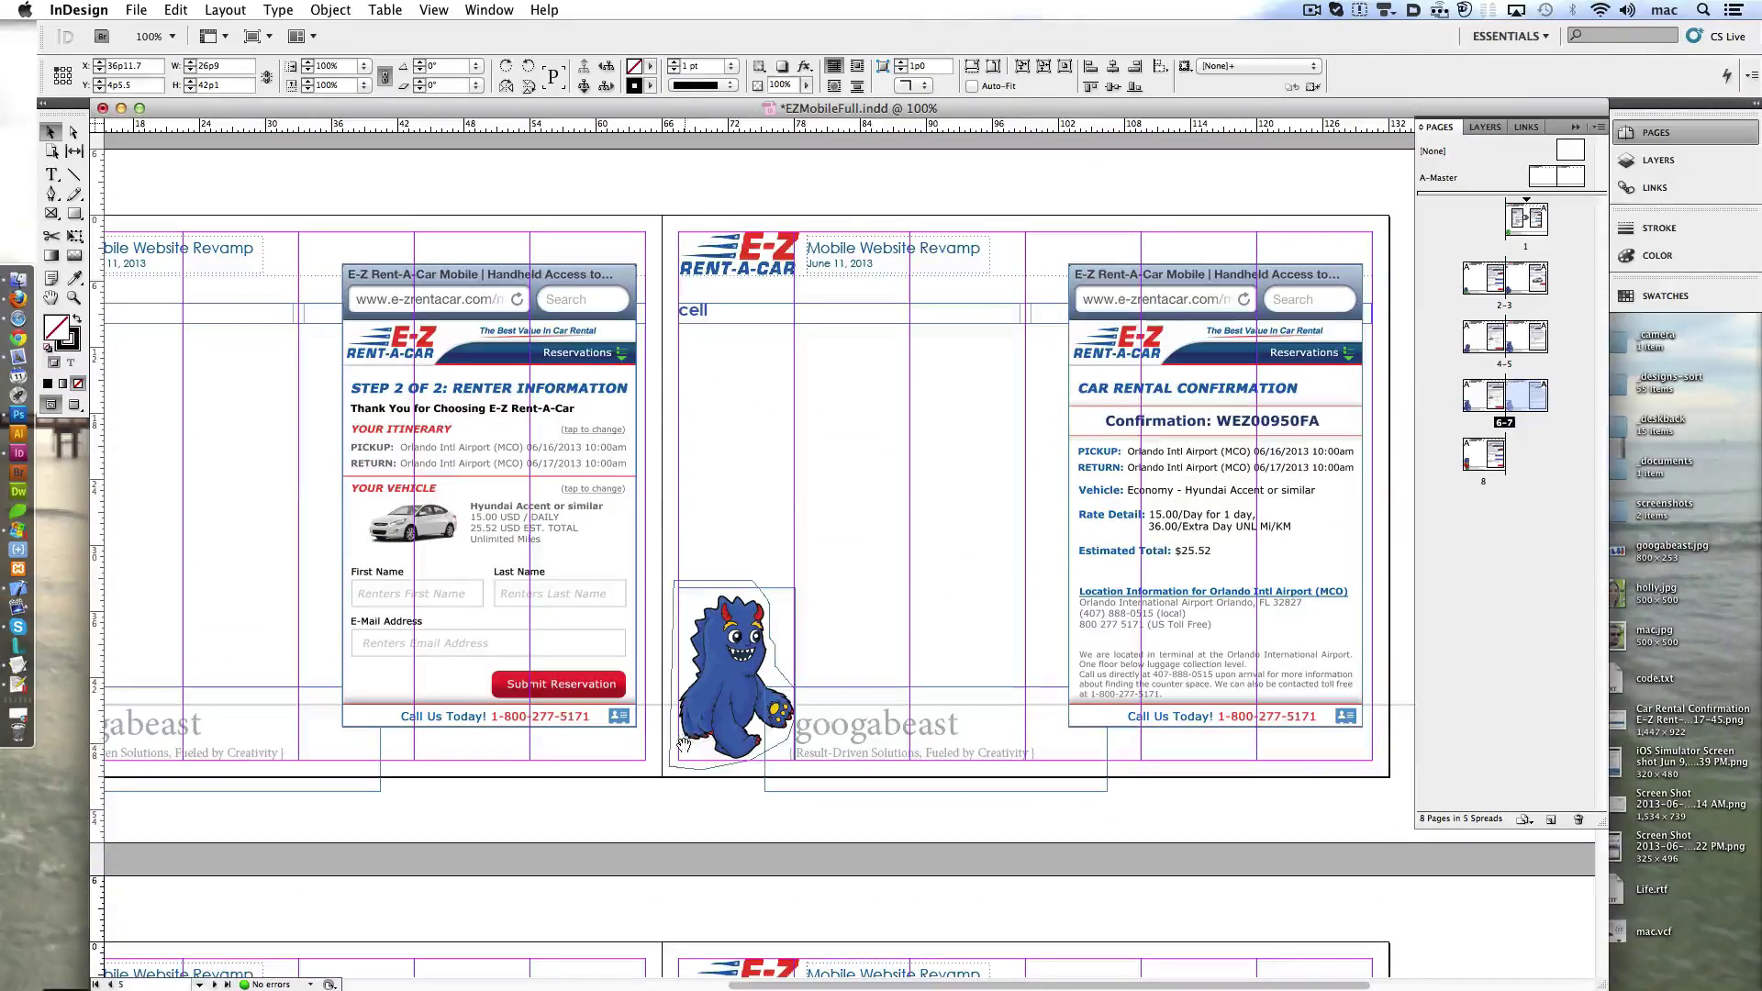
pyautogui.hscroll(2, 1019, 697)
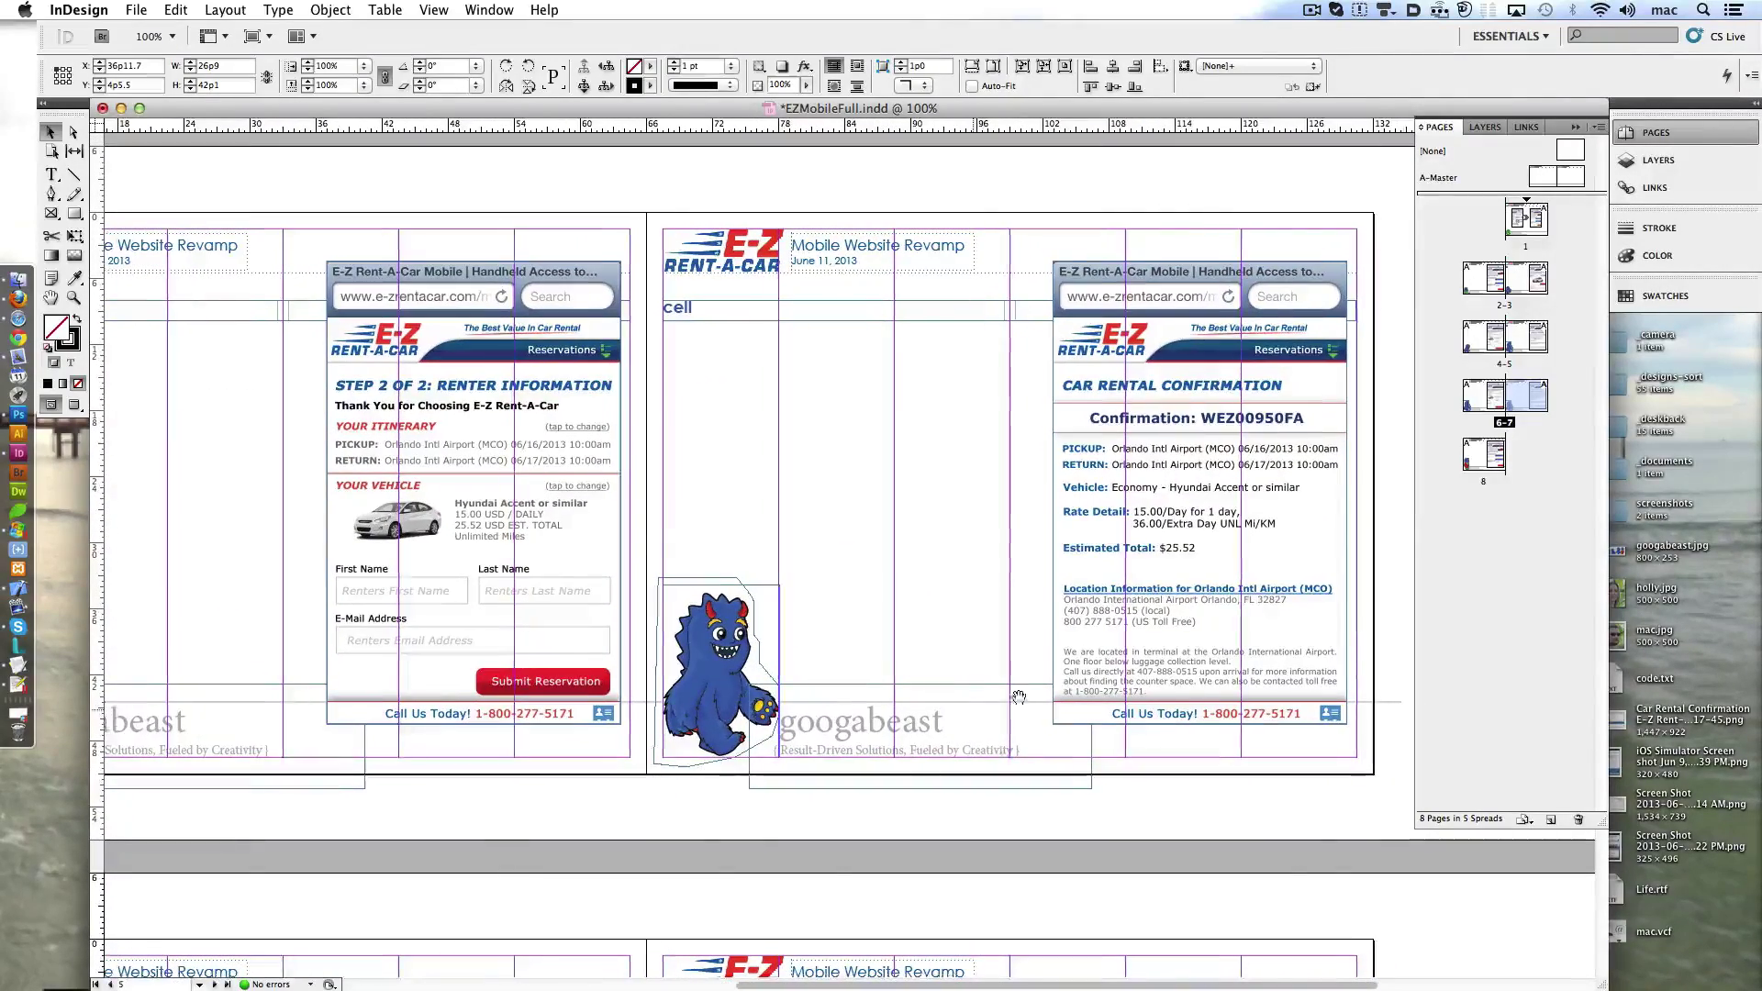
pyautogui.doubleClick(1523, 341)
pyautogui.press('super+z')
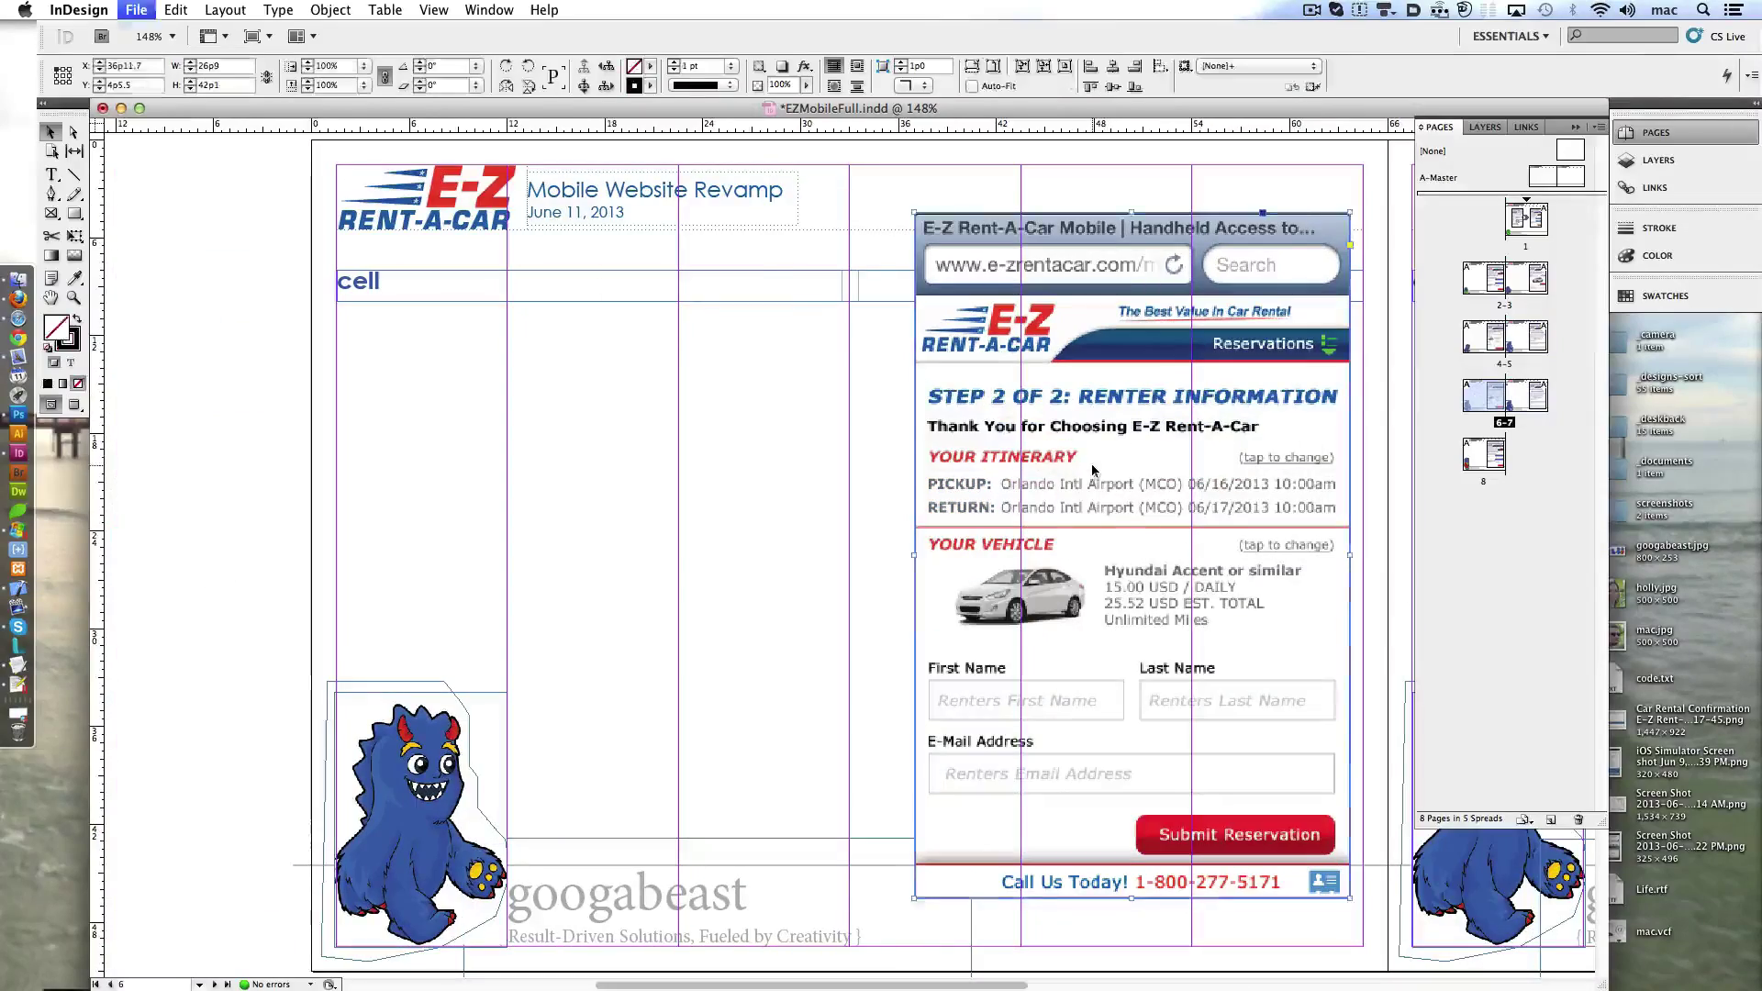
pyautogui.press('super+d')
pyautogui.doubleClick(937, 448)
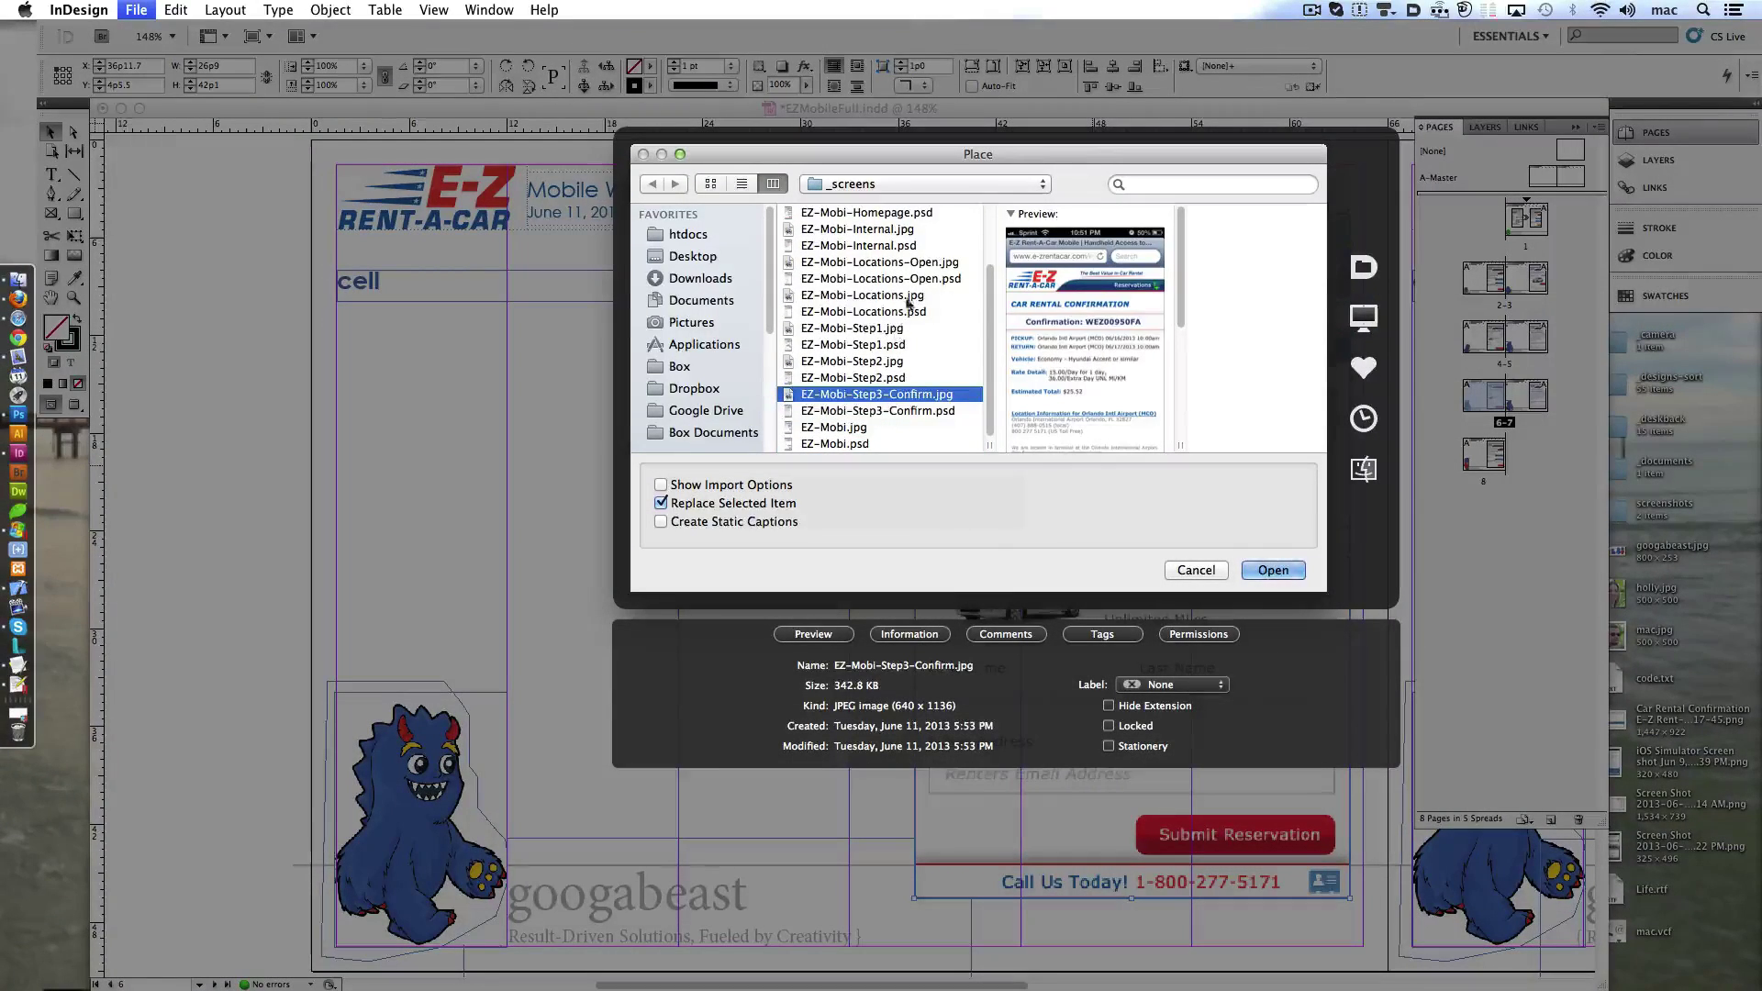
pyautogui.press('Return')
pyautogui.press('super+1')
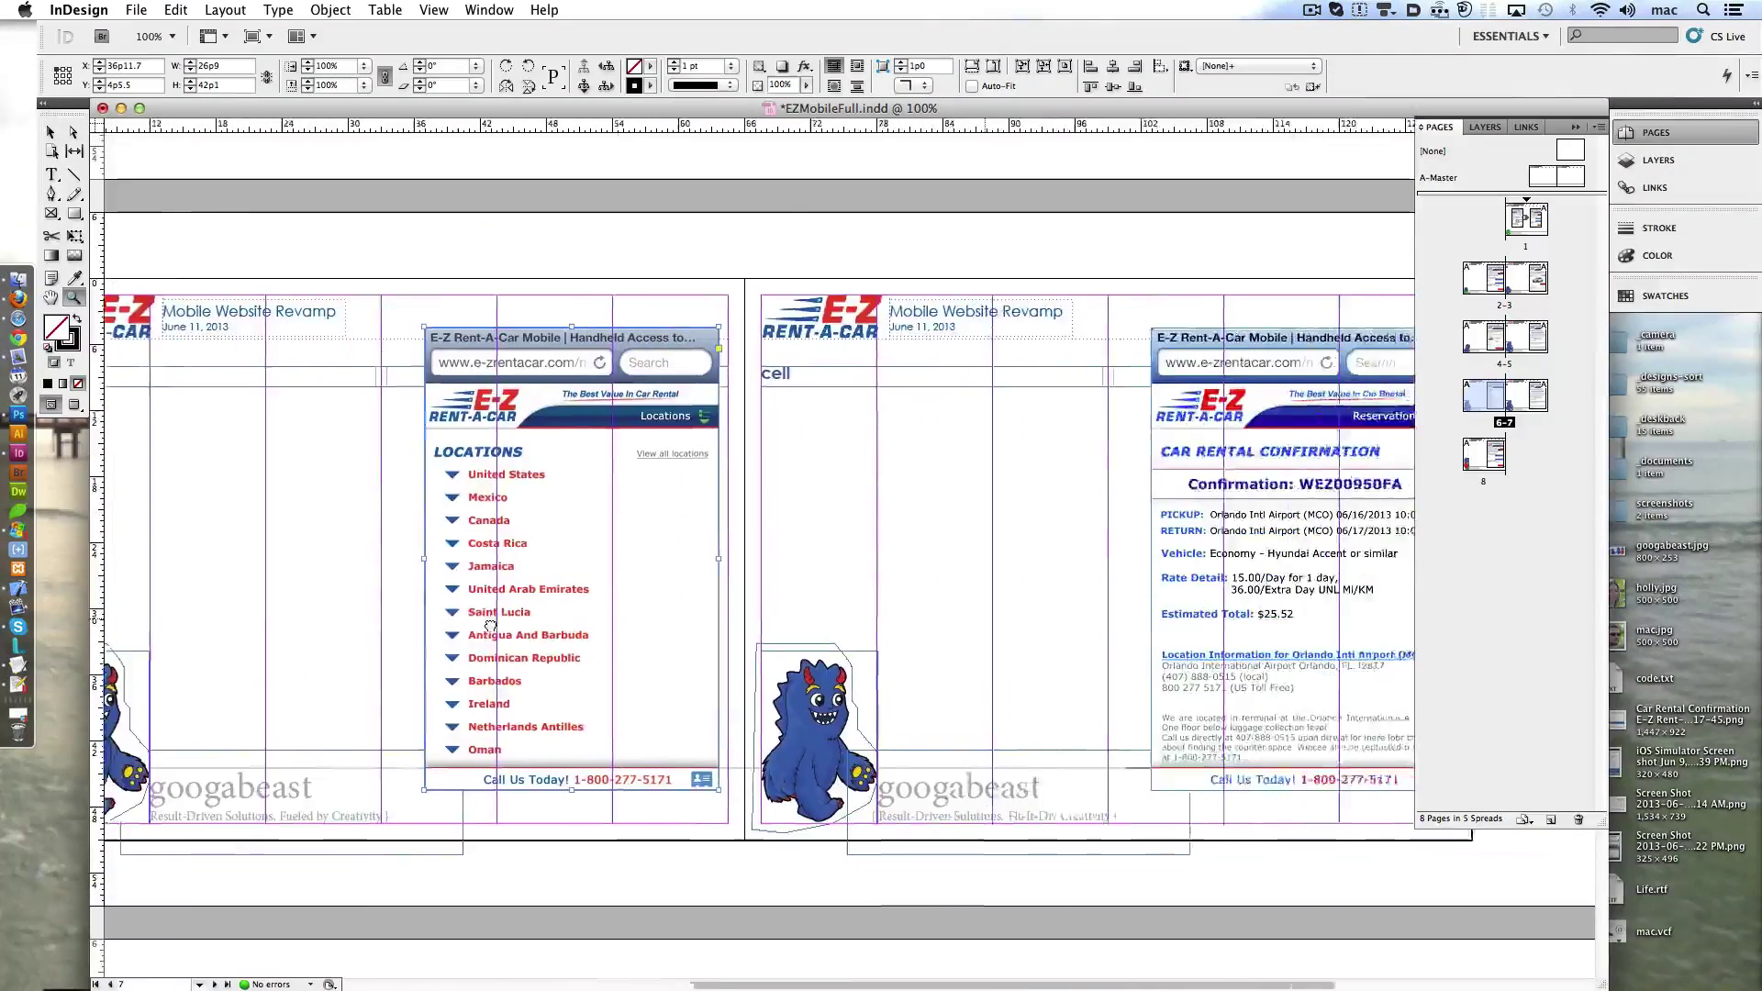
# - Place the expanded United States locations screenshot into the page 7 phone frame
pyautogui.click(50, 131)
pyautogui.click(1340, 551)
pyautogui.press('super+d')
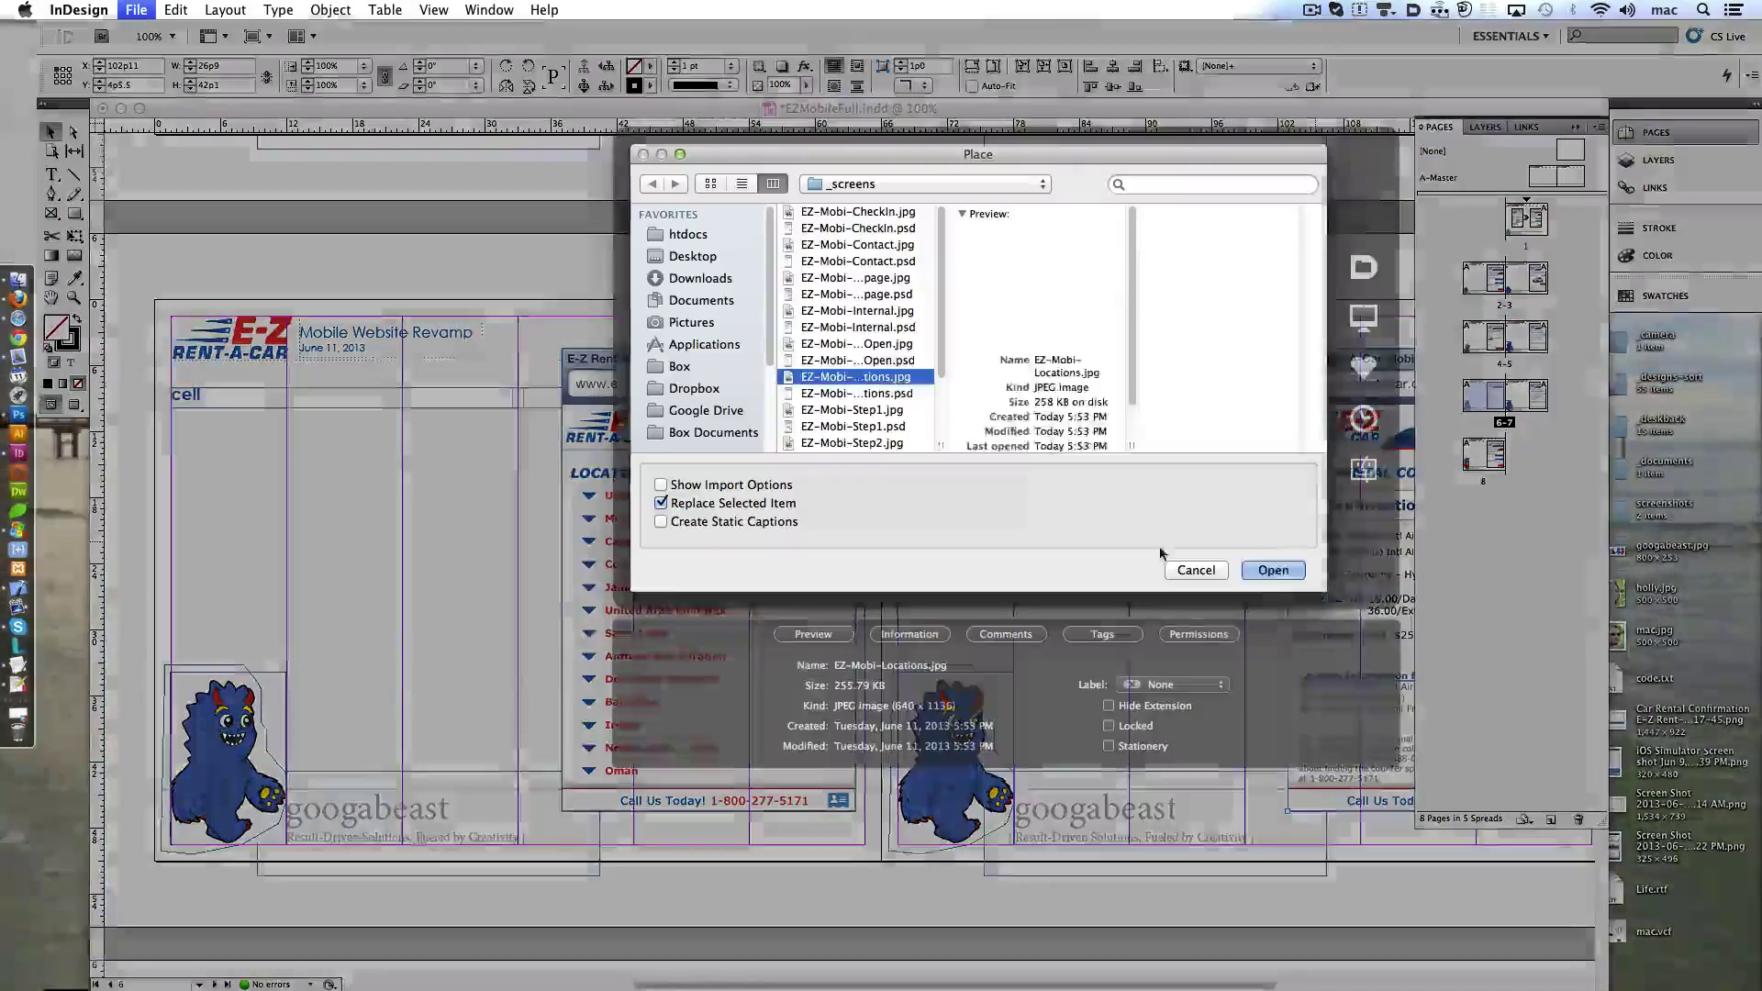
pyautogui.press('Return')
pyautogui.scroll(-5, 636, 873)
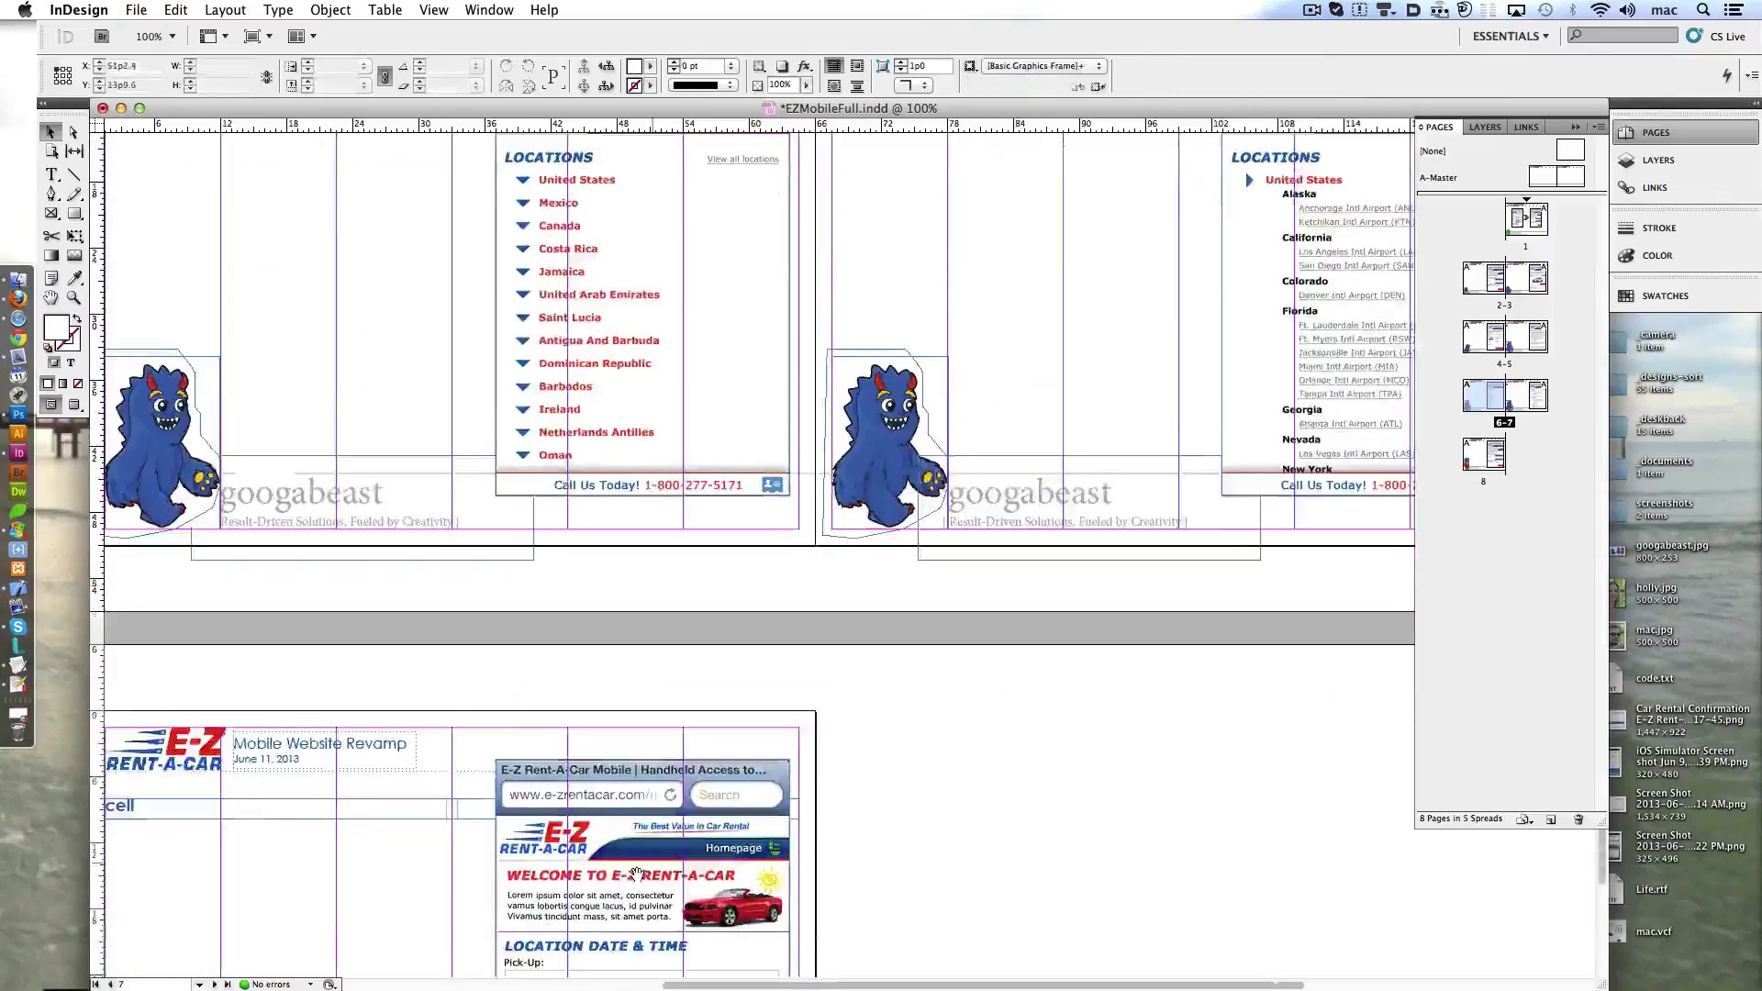
pyautogui.scroll(-3, 636, 873)
pyautogui.scroll(5, 994, 724)
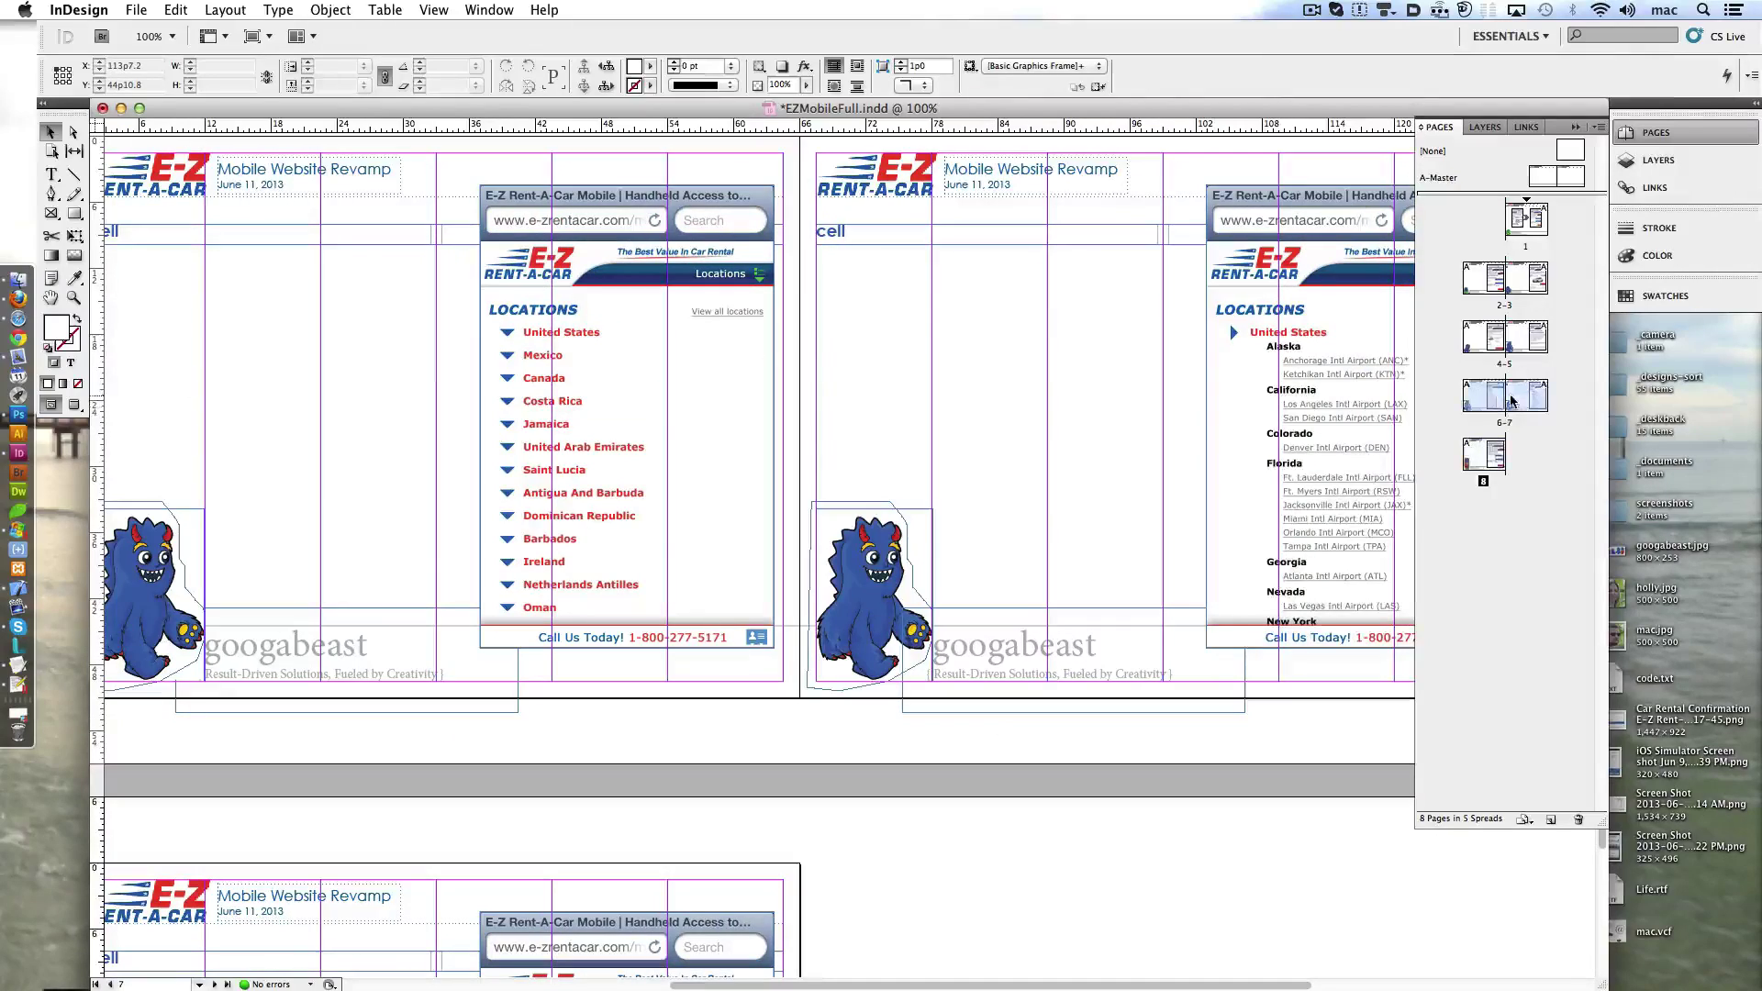
# - Duplicate spread 6–7 as pages 8–9 and place EZ-Mobi-CheckIn.jpg on page 8
pyautogui.rightClick(1513, 401)
pyautogui.click(1505, 438)
pyautogui.doubleClick(1494, 459)
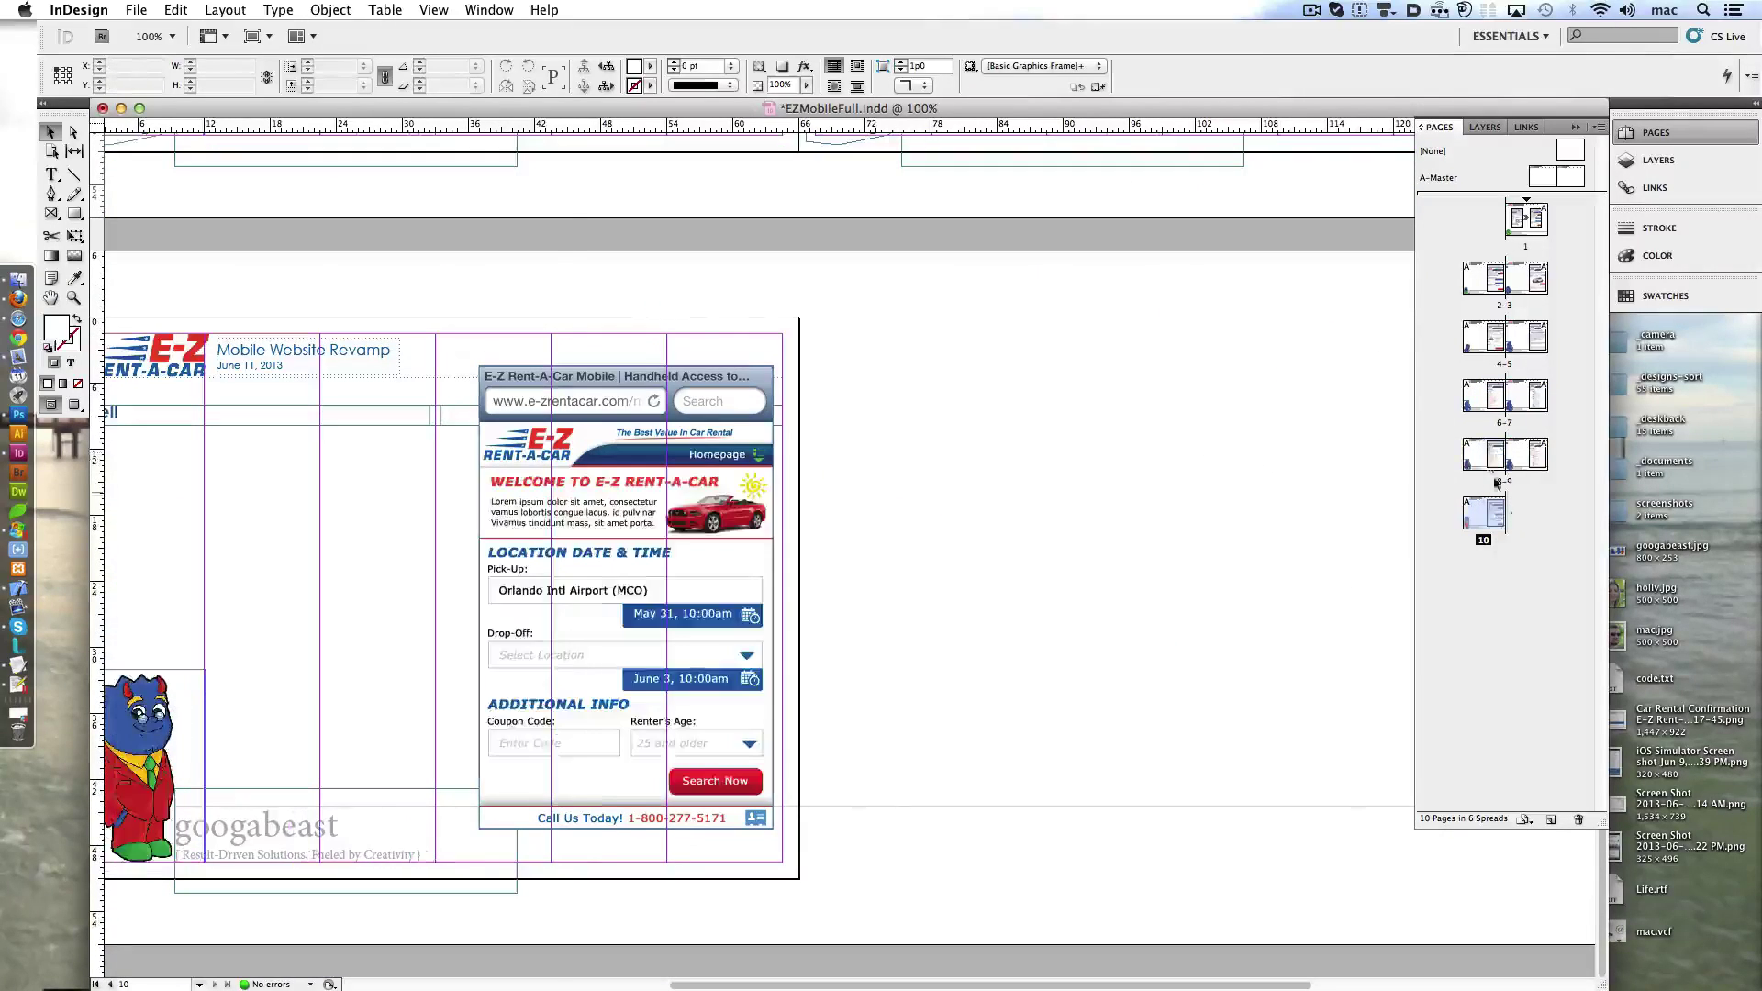
pyautogui.click(901, 376)
pyautogui.press('super+d')
pyautogui.click(892, 312)
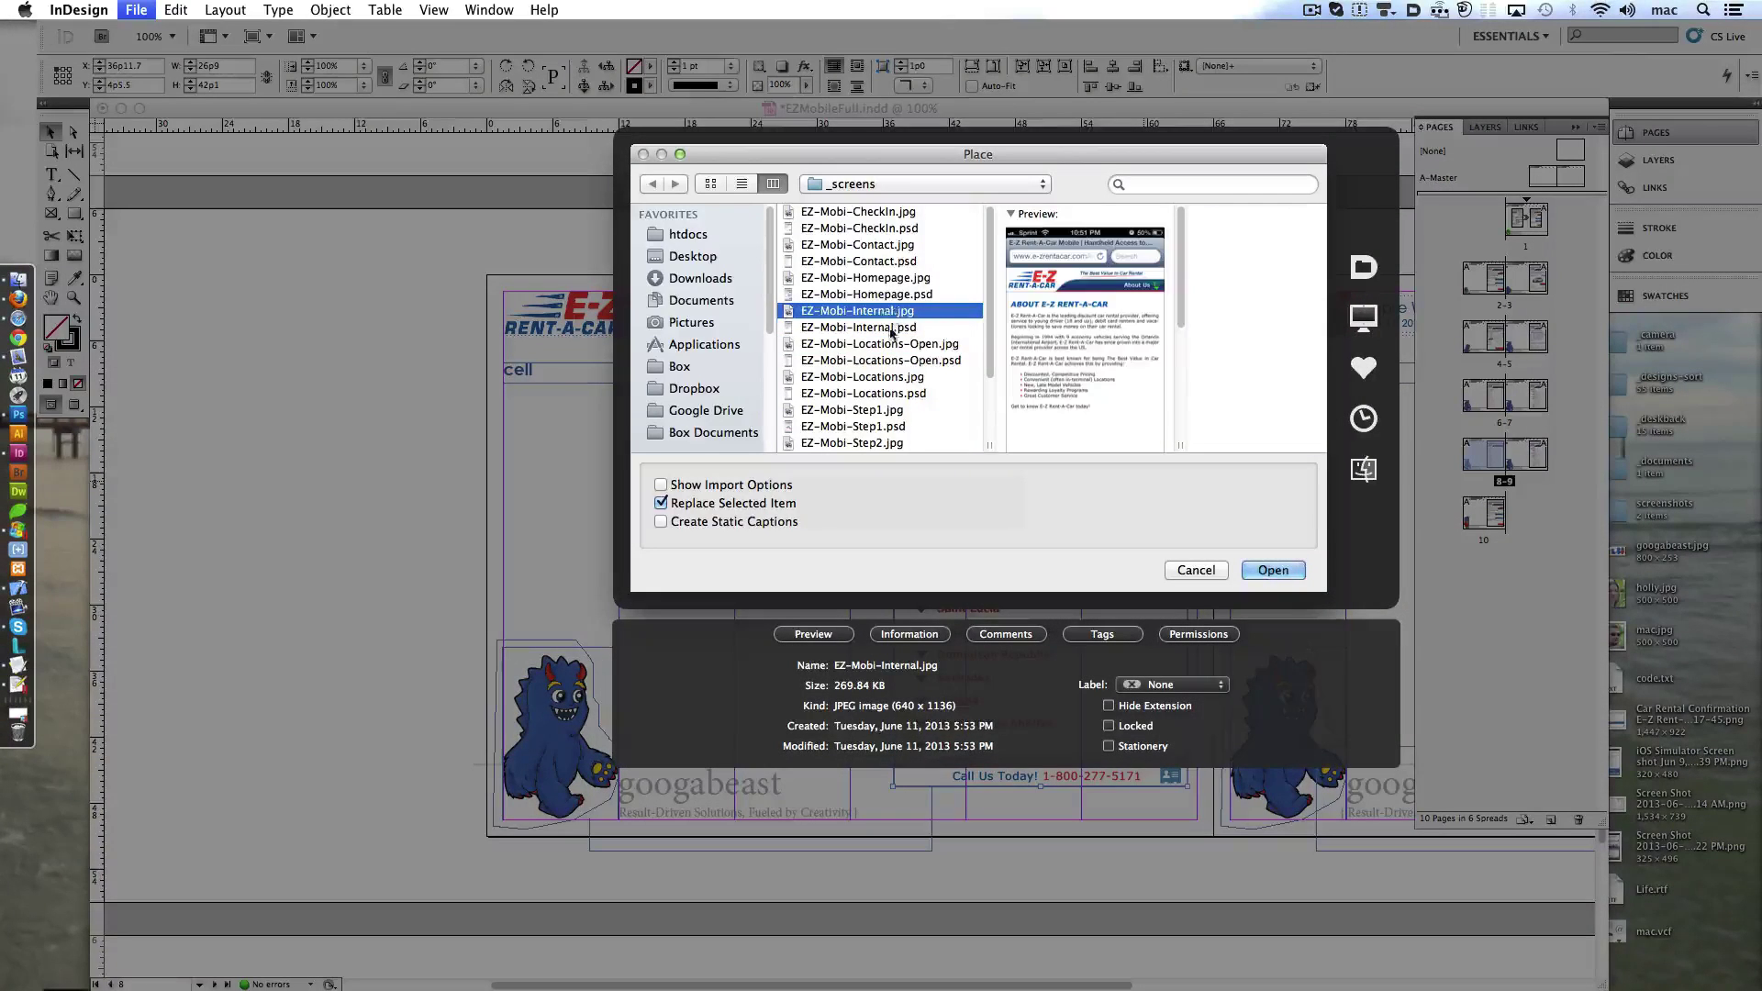
pyautogui.click(858, 244)
pyautogui.click(858, 212)
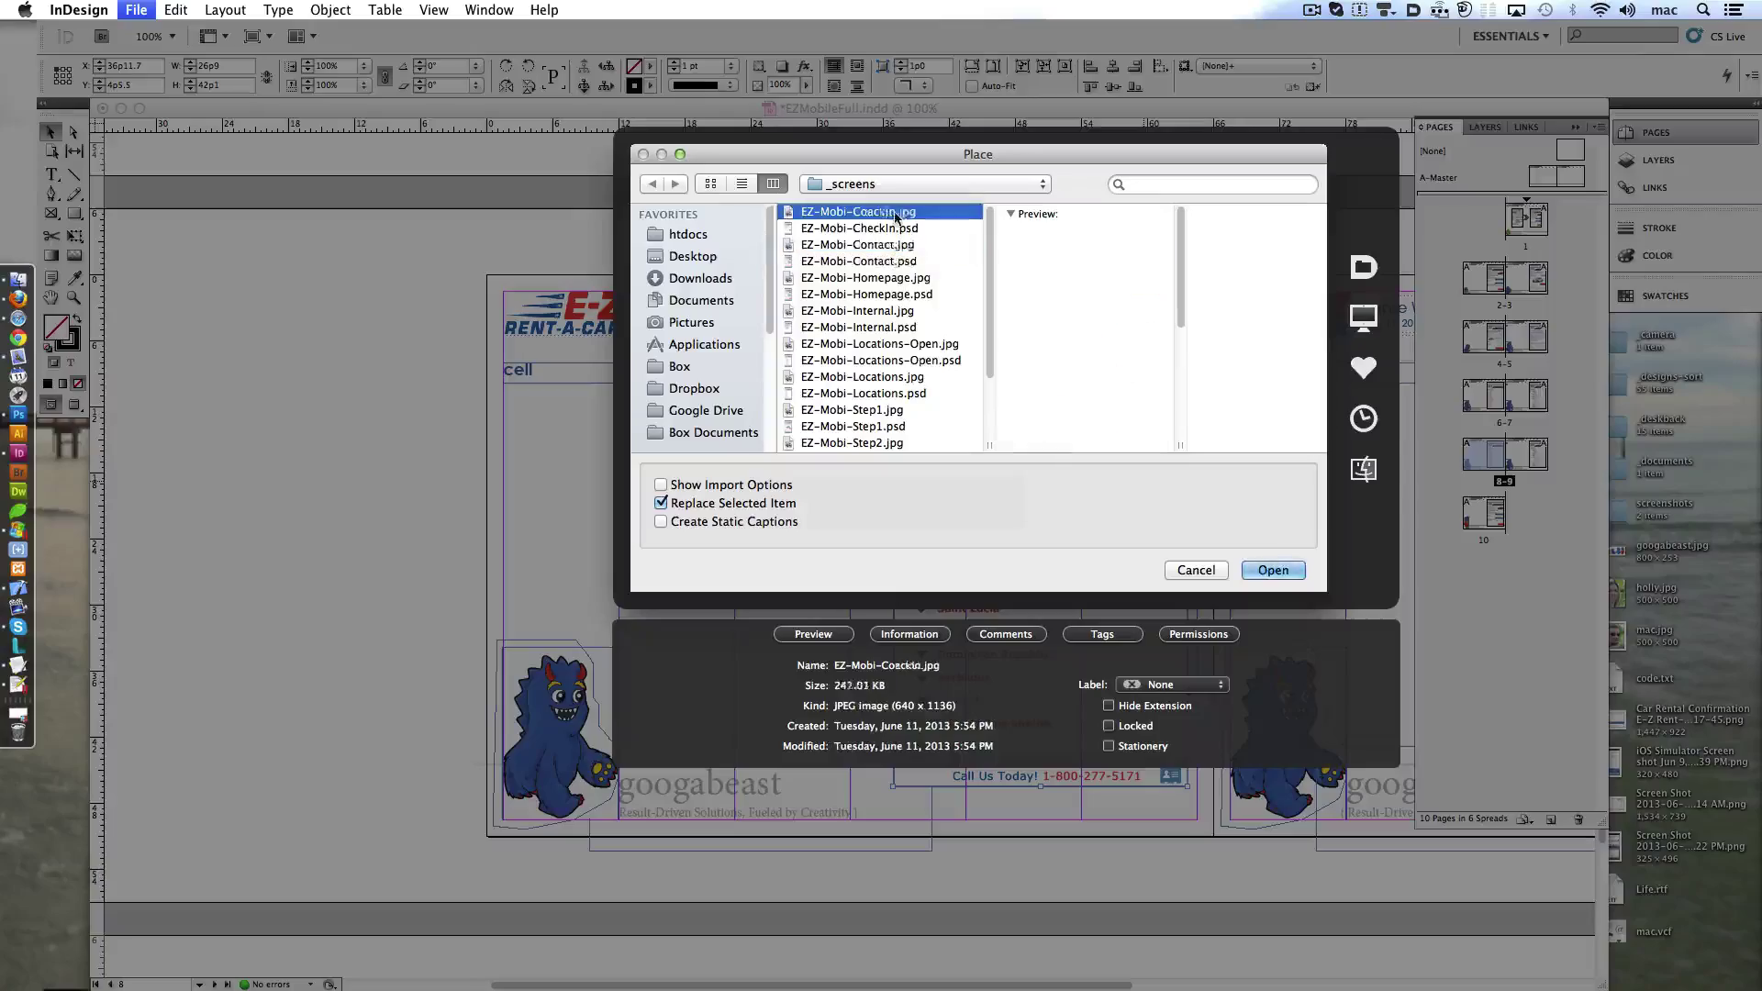
pyautogui.click(1273, 569)
# - Place EZ-Mobi-Contact.jpg into the phone frame on page 9
pyautogui.moveTo(1274, 552); pyautogui.dragTo(551, 497)
pyautogui.click(1047, 478)
pyautogui.press('super+d')
pyautogui.click(858, 244)
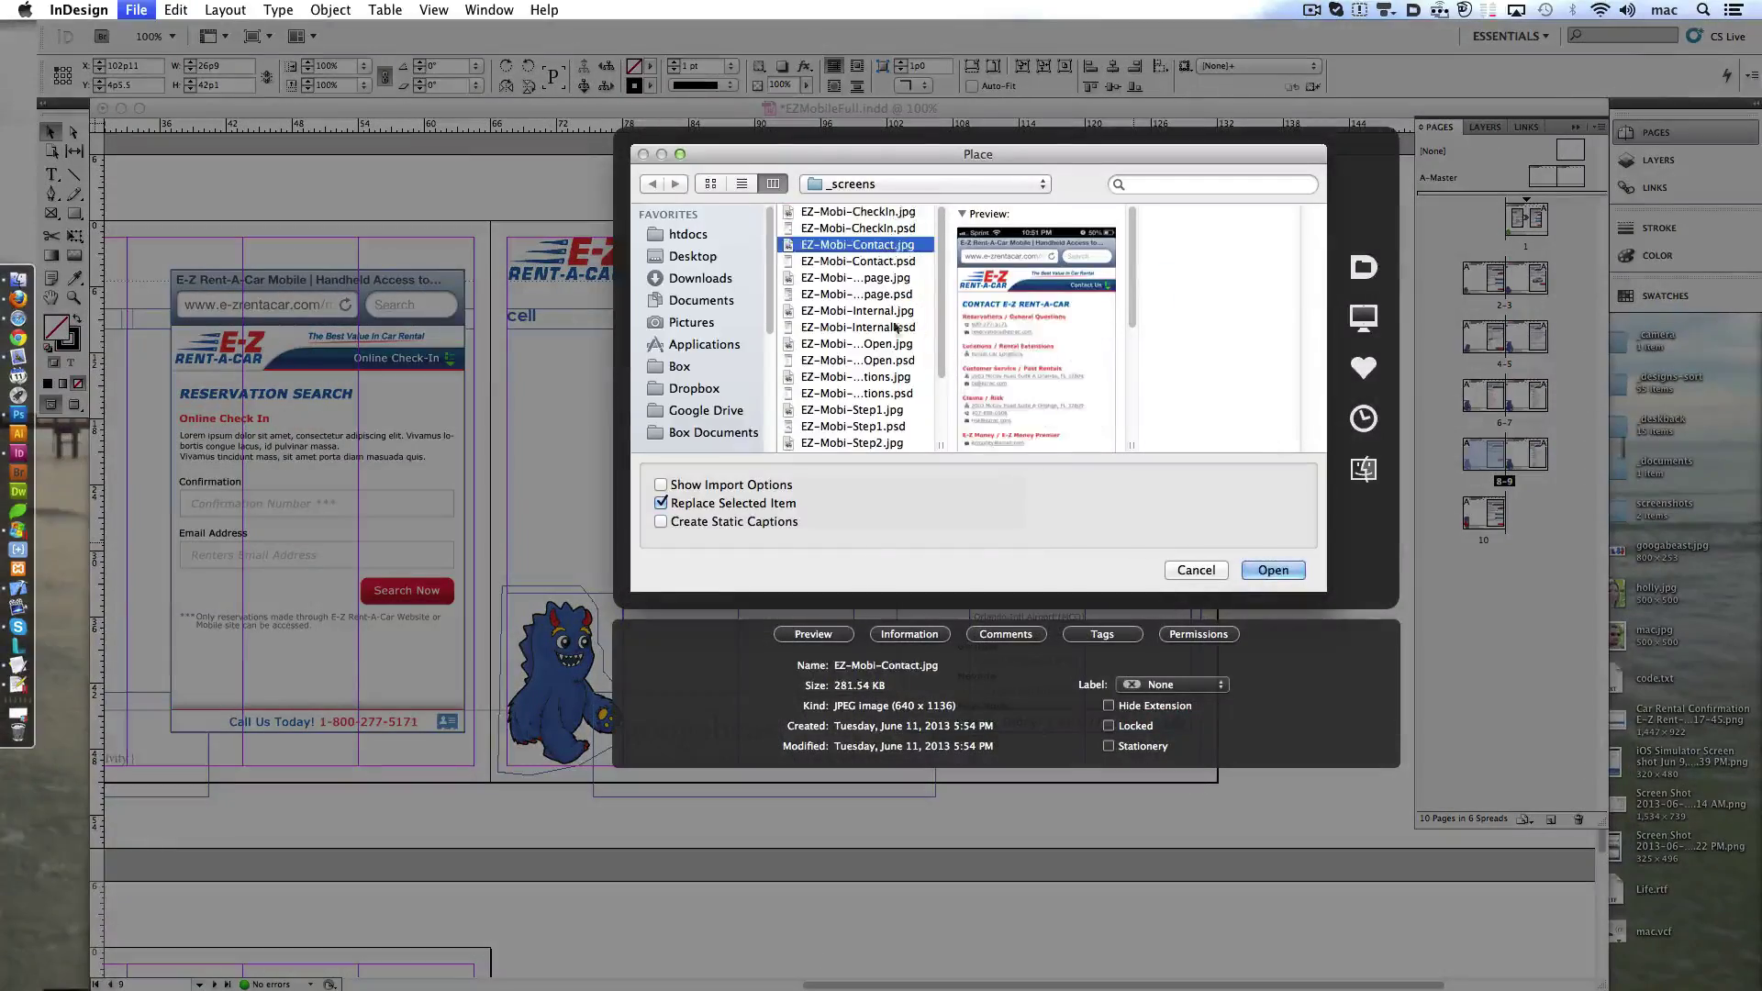
pyautogui.click(1267, 570)
# - Place EZ-Mobi-Internal.jpg, the About E-Z Rent-A-Car screen, on page 10
pyautogui.scroll(-5, 826, 551)
pyautogui.click(827, 551)
pyautogui.press('super+d')
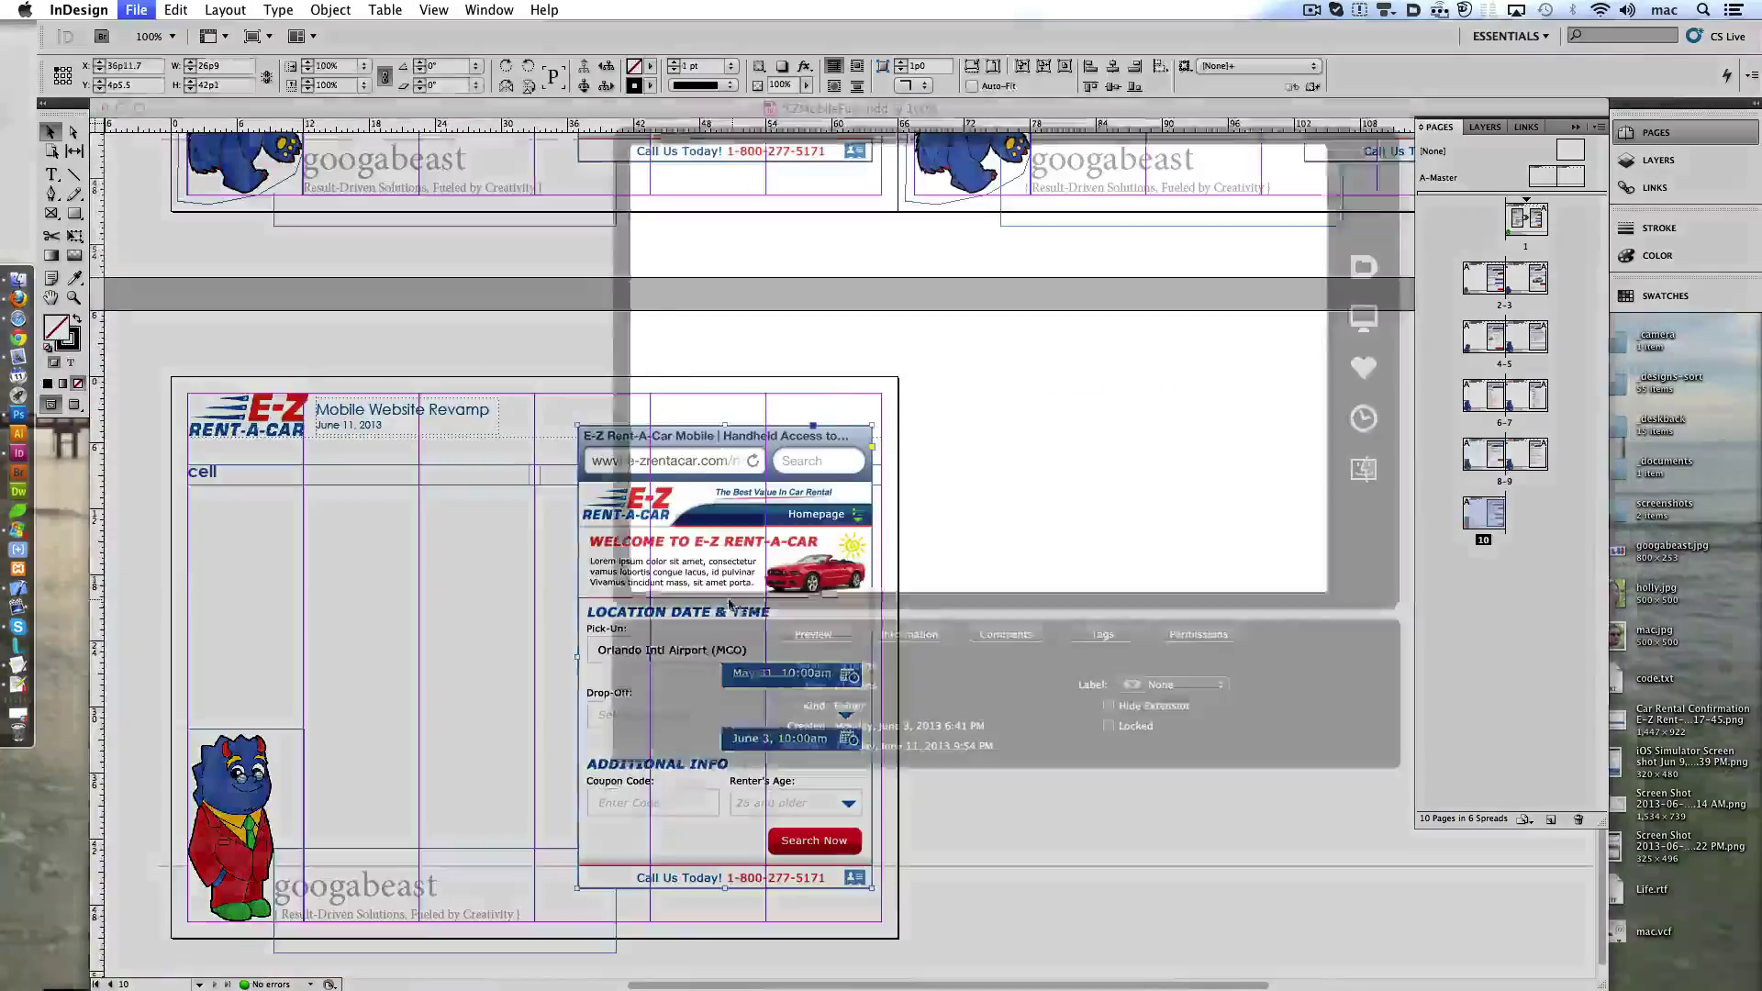
pyautogui.doubleClick(941, 445)
pyautogui.press('Down')
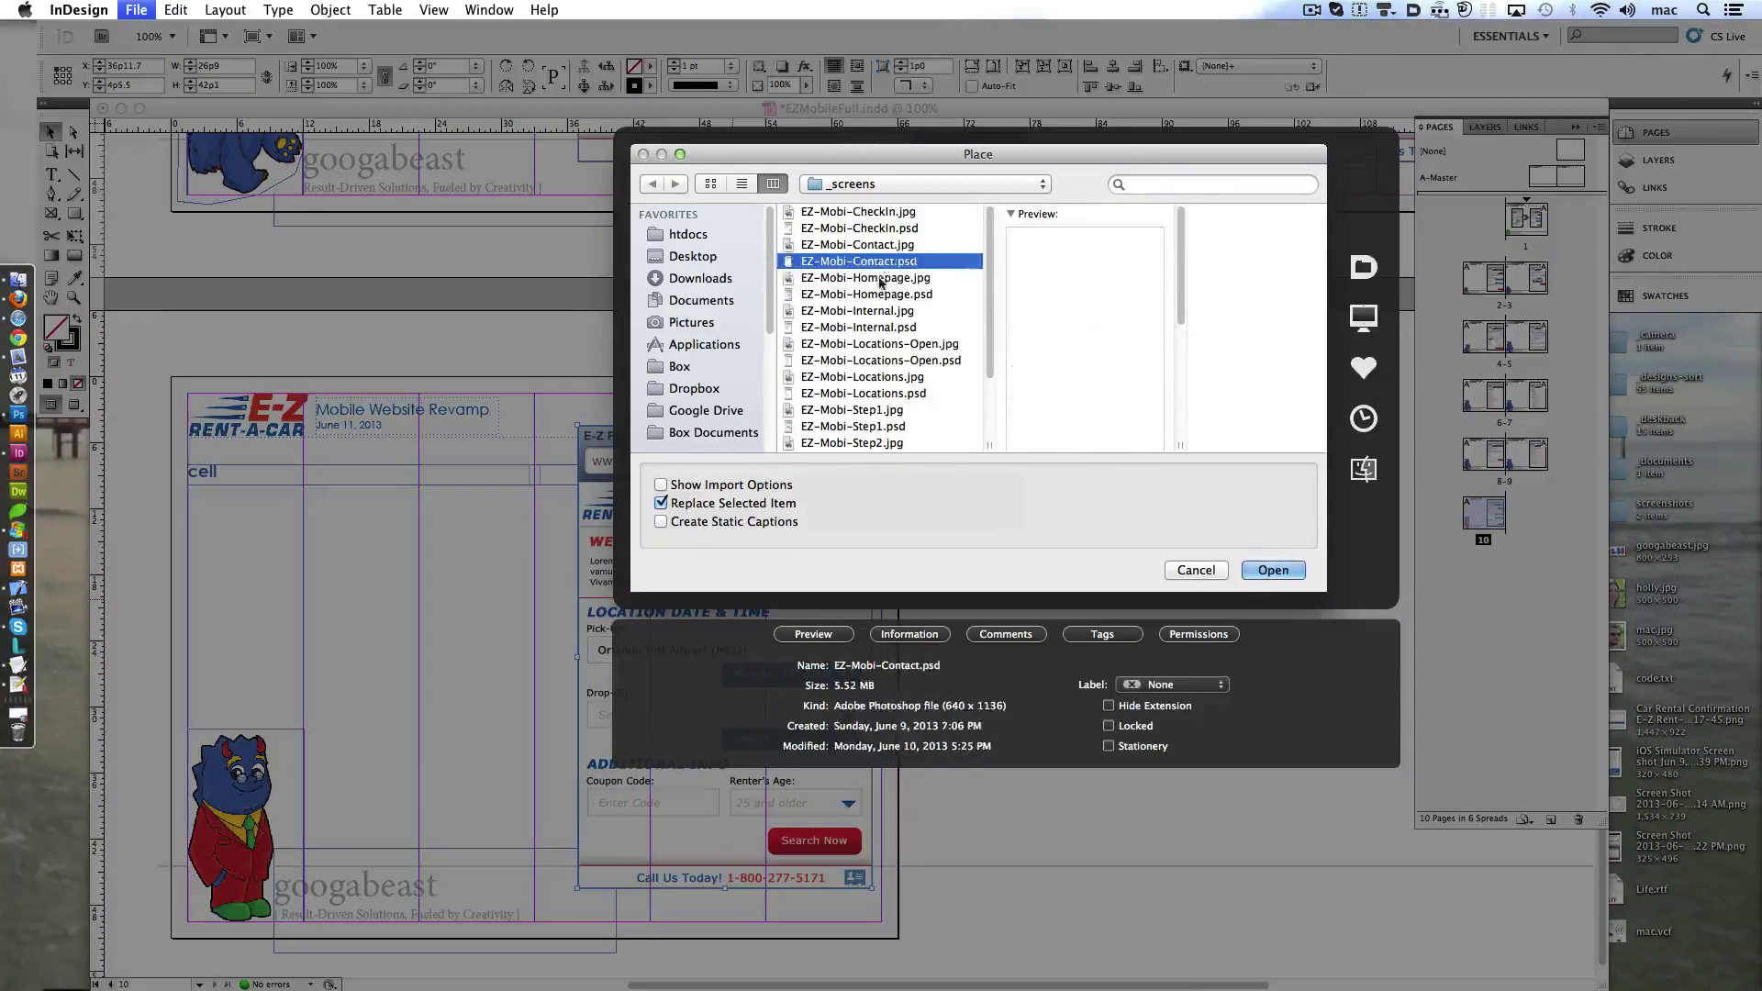
pyautogui.press('Down')
pyautogui.press('Down')
pyautogui.press('Down')
pyautogui.click(1273, 570)
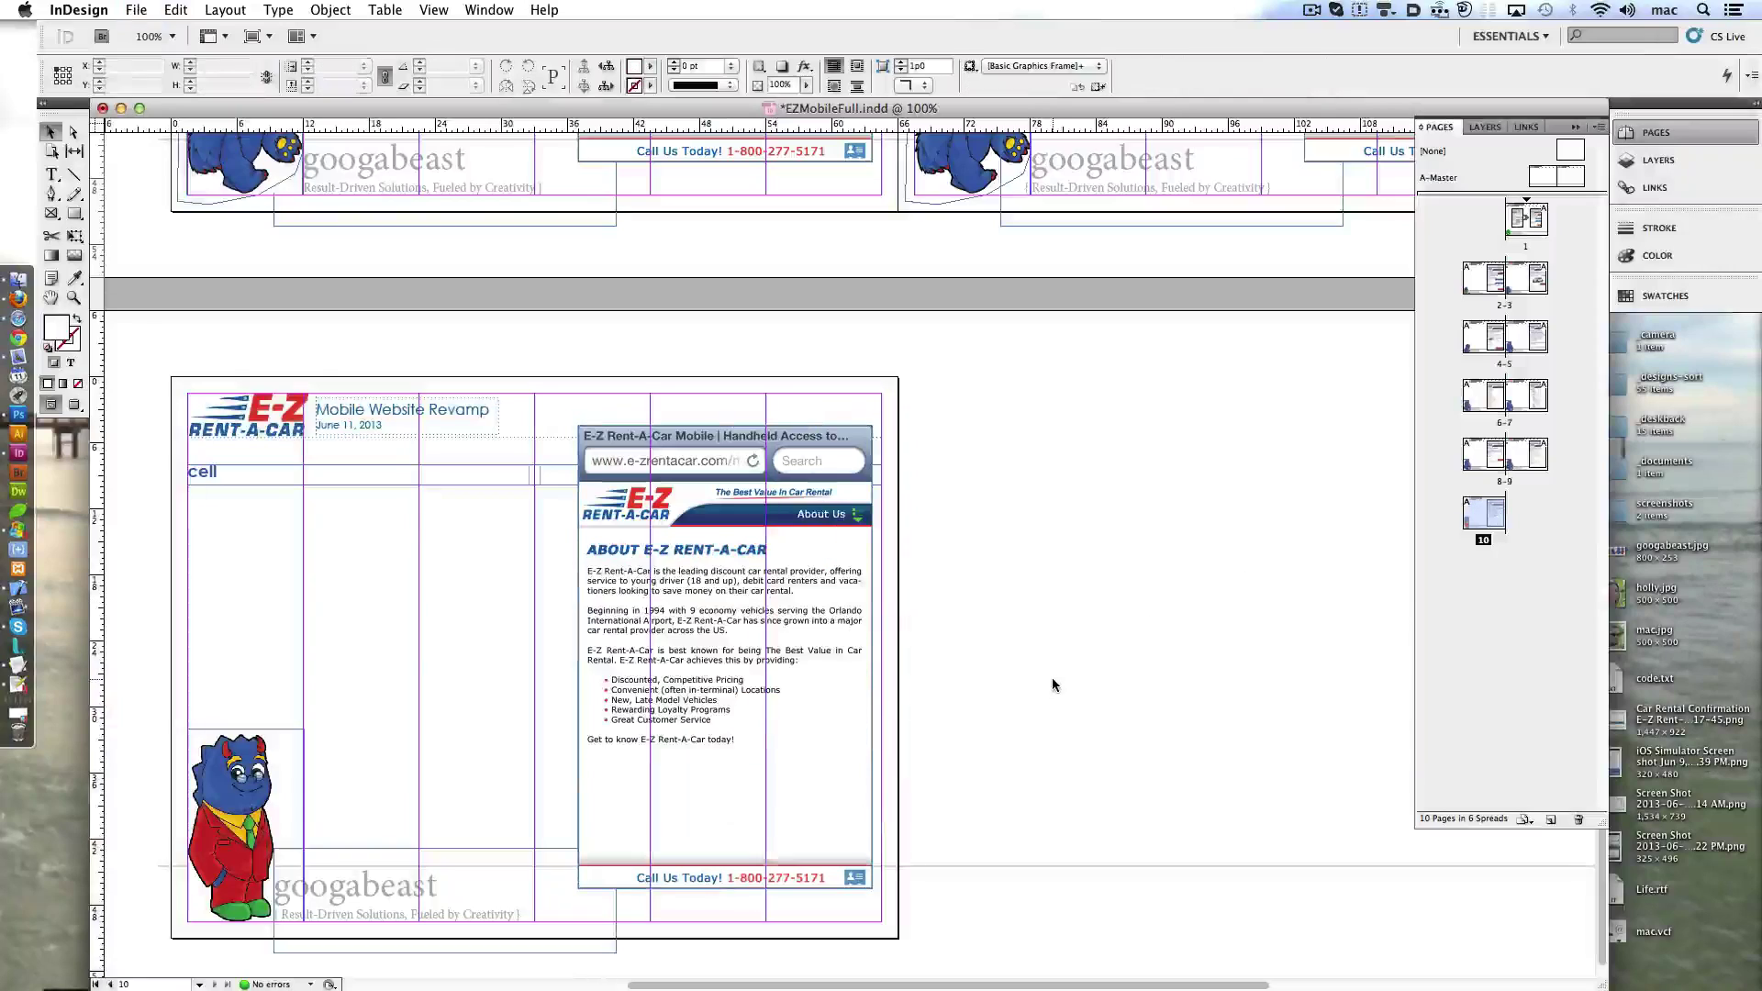
# - Scroll back to spread 2–3 and select page 2's 'cell' label to retype it as Homepage
pyautogui.scroll(10, 1114, 744)
pyautogui.scroll(10, 1113, 746)
pyautogui.scroll(-10, 1113, 744)
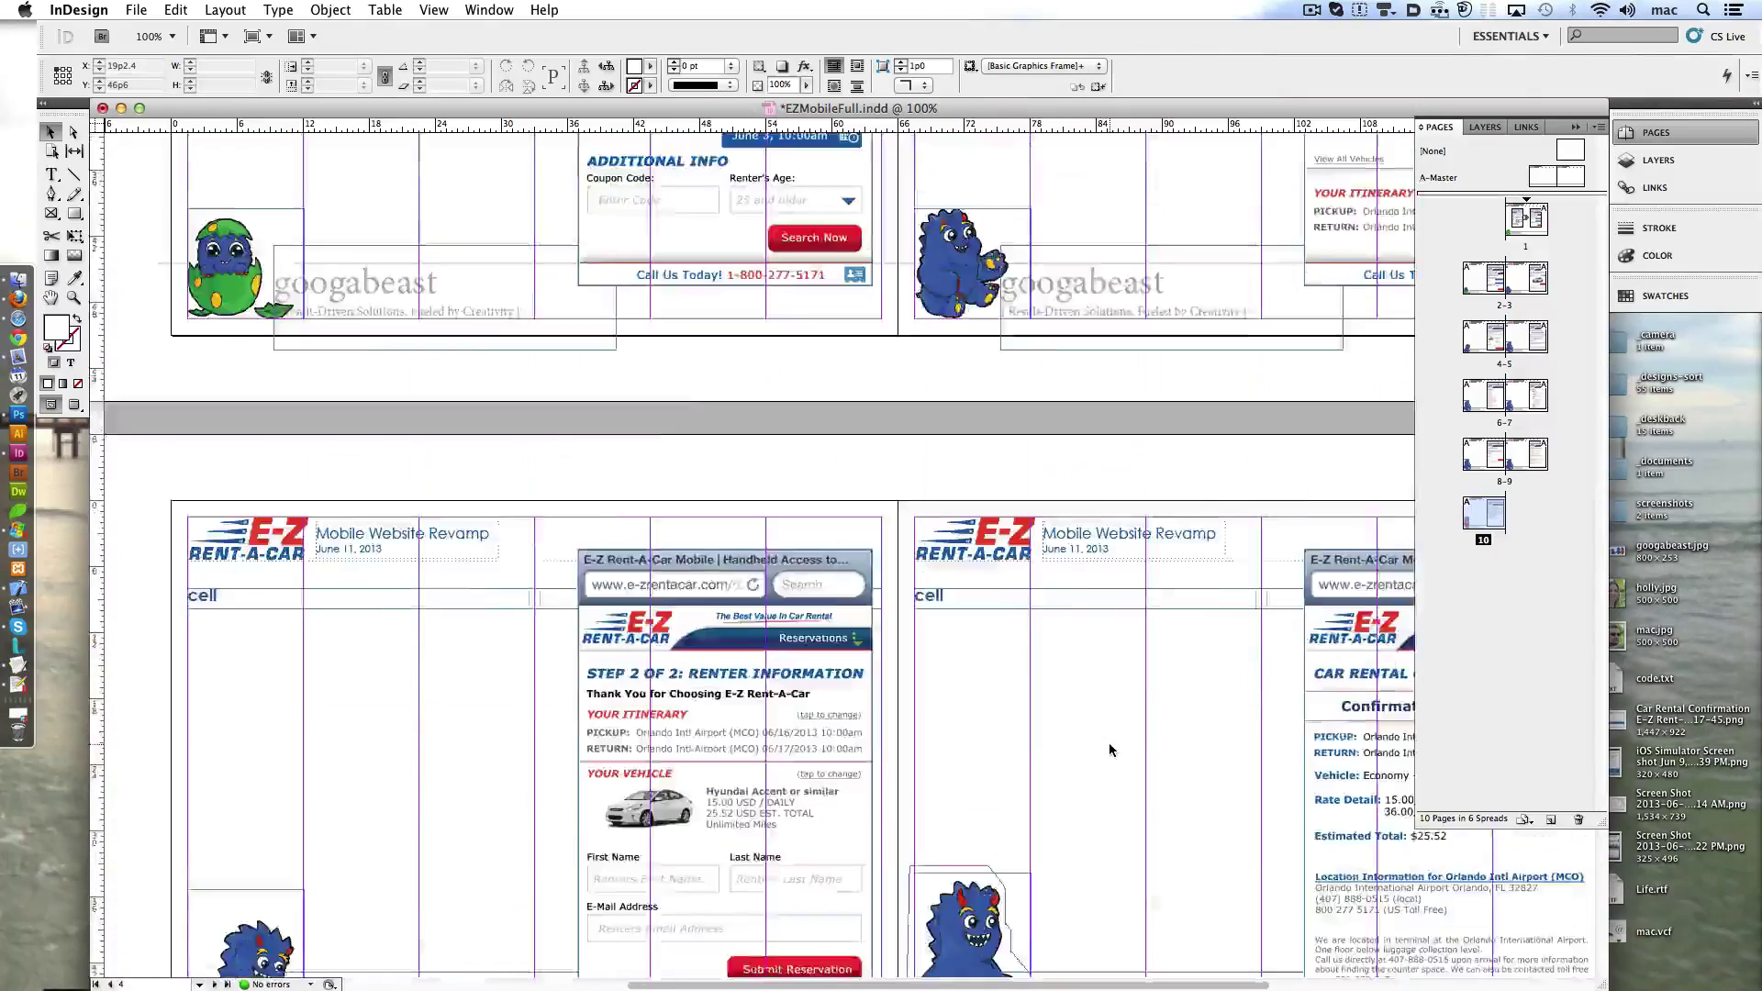
pyautogui.scroll(10, 1108, 743)
pyautogui.scroll(-5, 1109, 745)
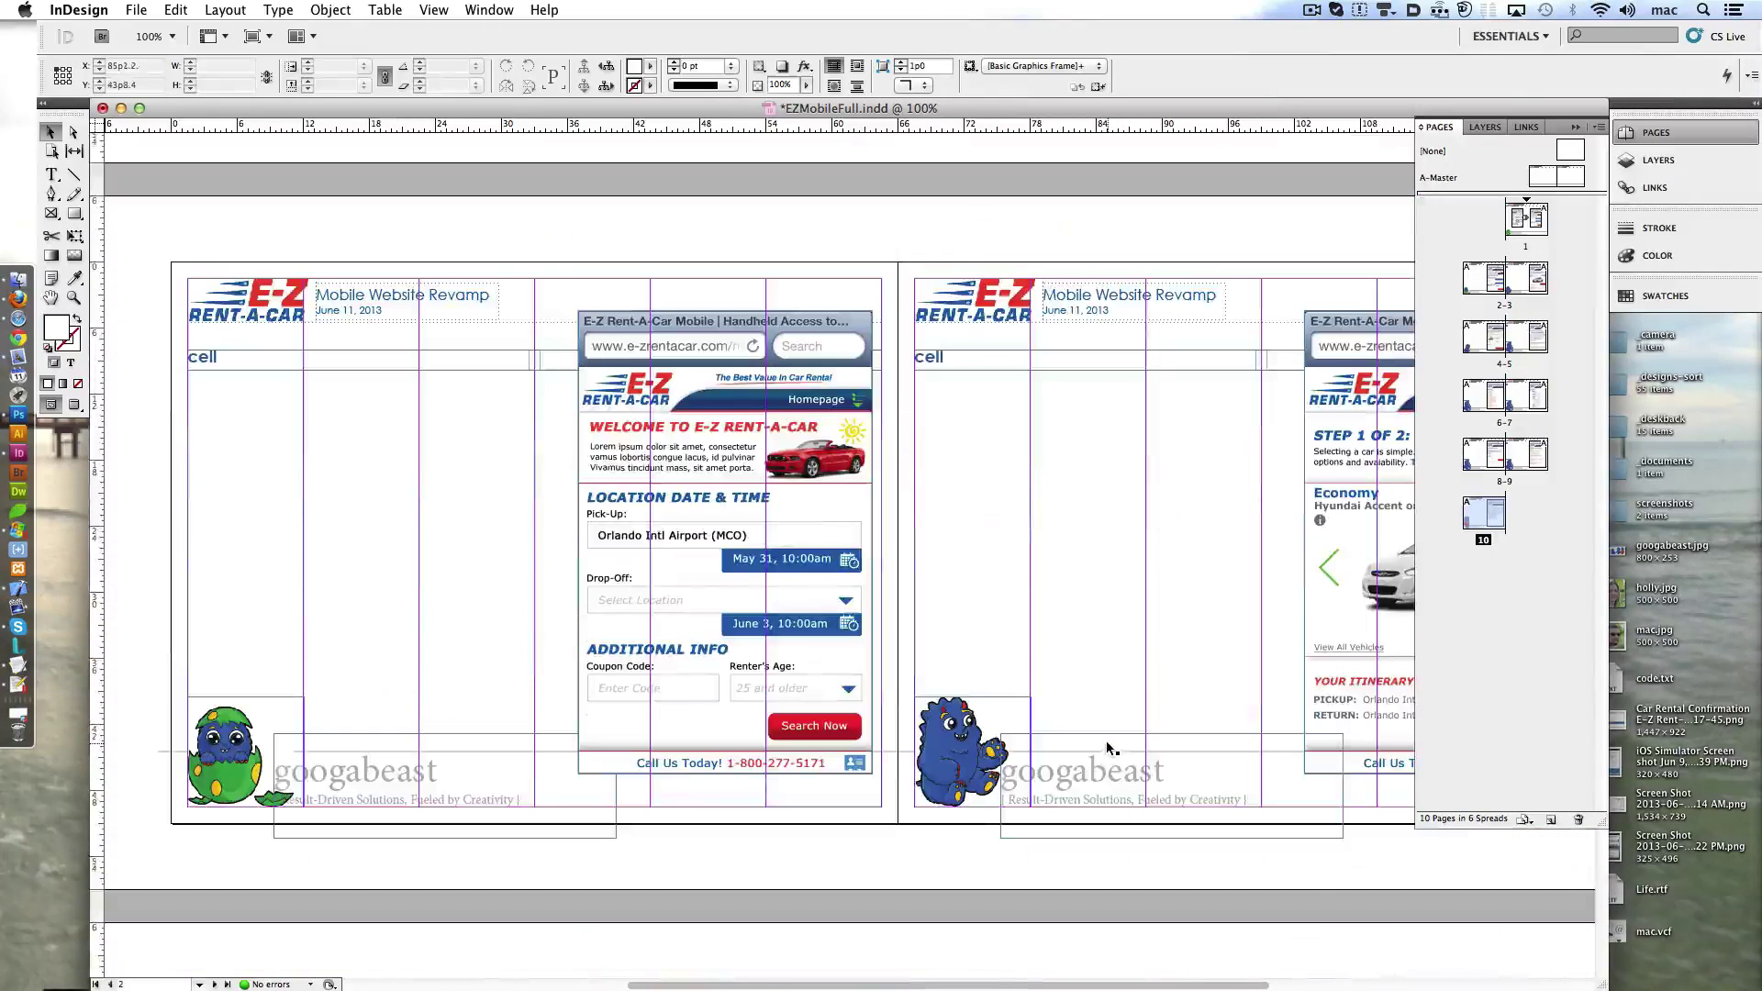
pyautogui.click(53, 175)
pyautogui.doubleClick(207, 358)
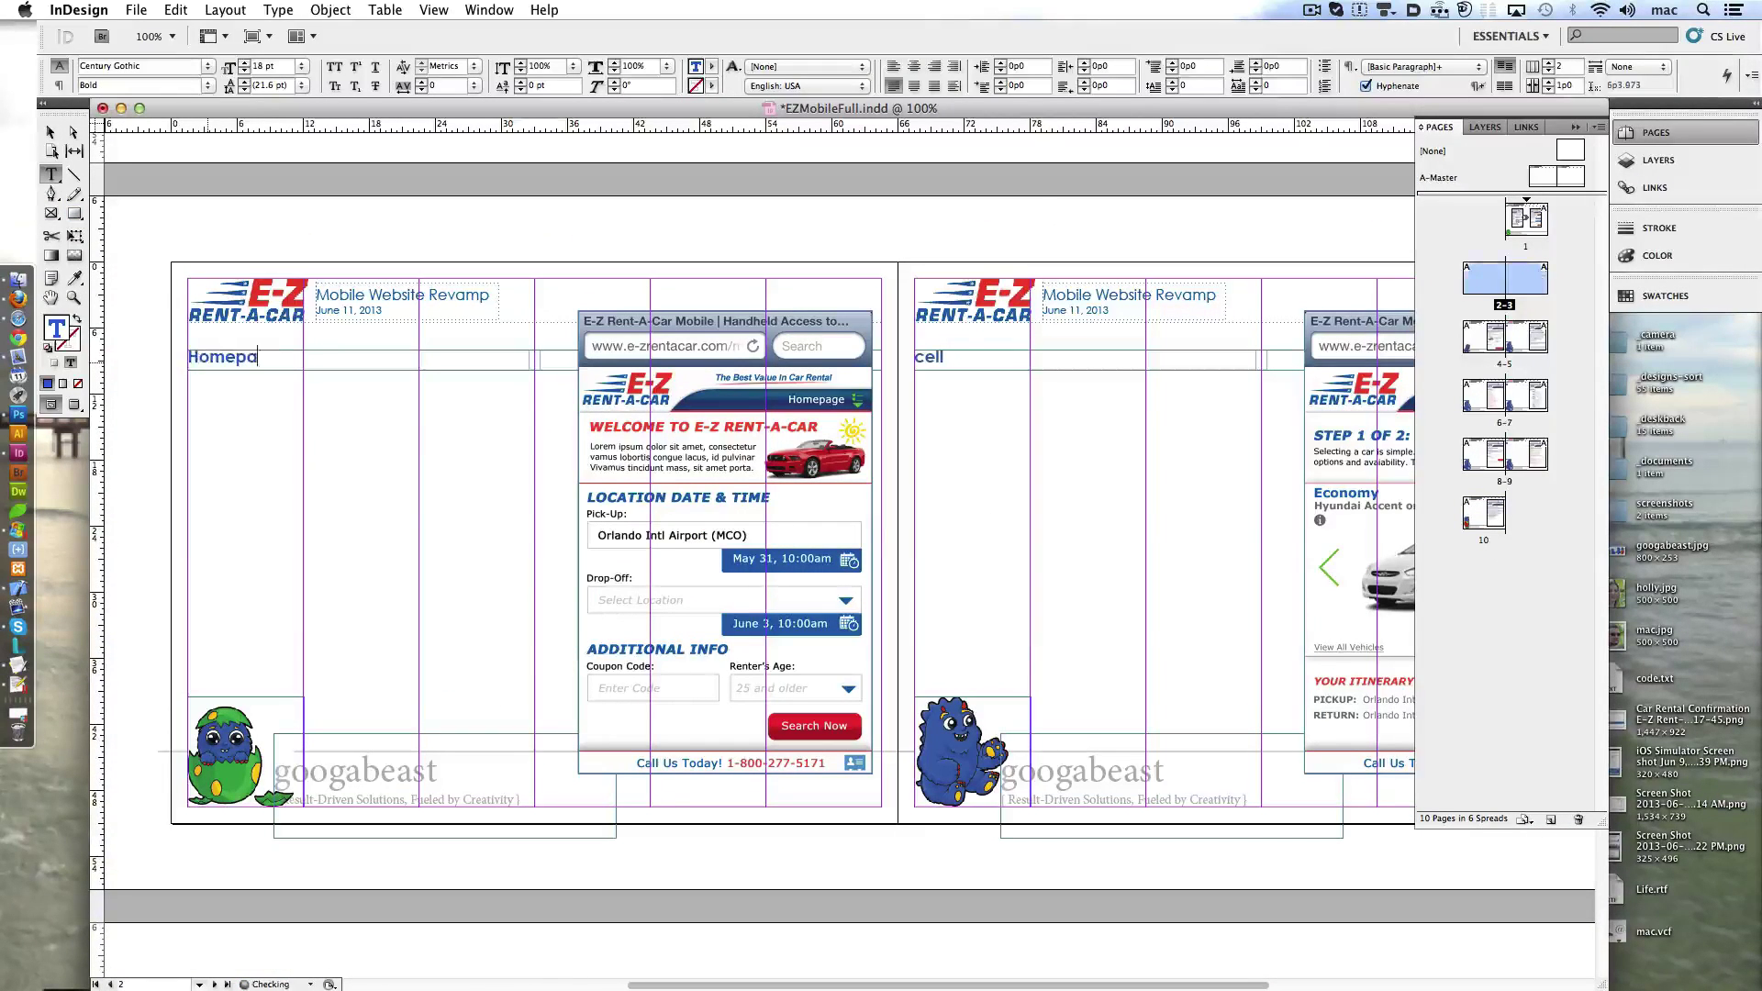
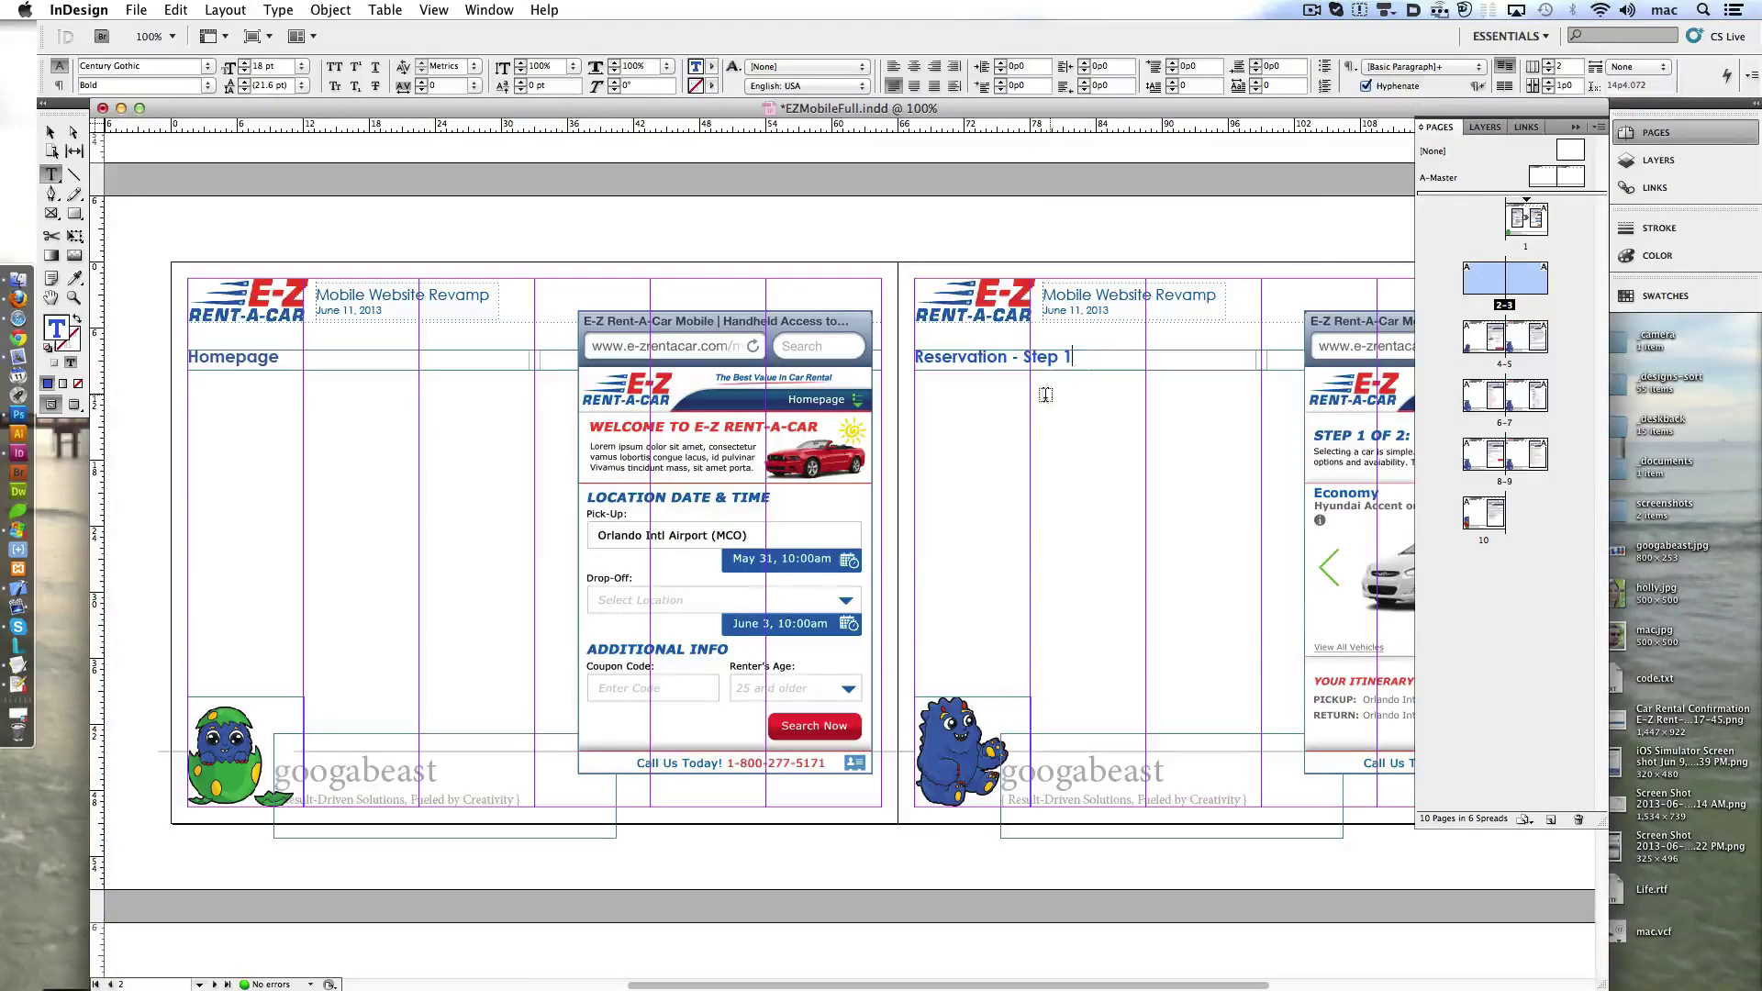
# - Remove 'Step 1' from the Reservation heading and select the placeholder 'cell' in the page 4 heading
pyautogui.moveTo(1030, 358); pyautogui.dragTo(1070, 358)
pyautogui.press('Delete')
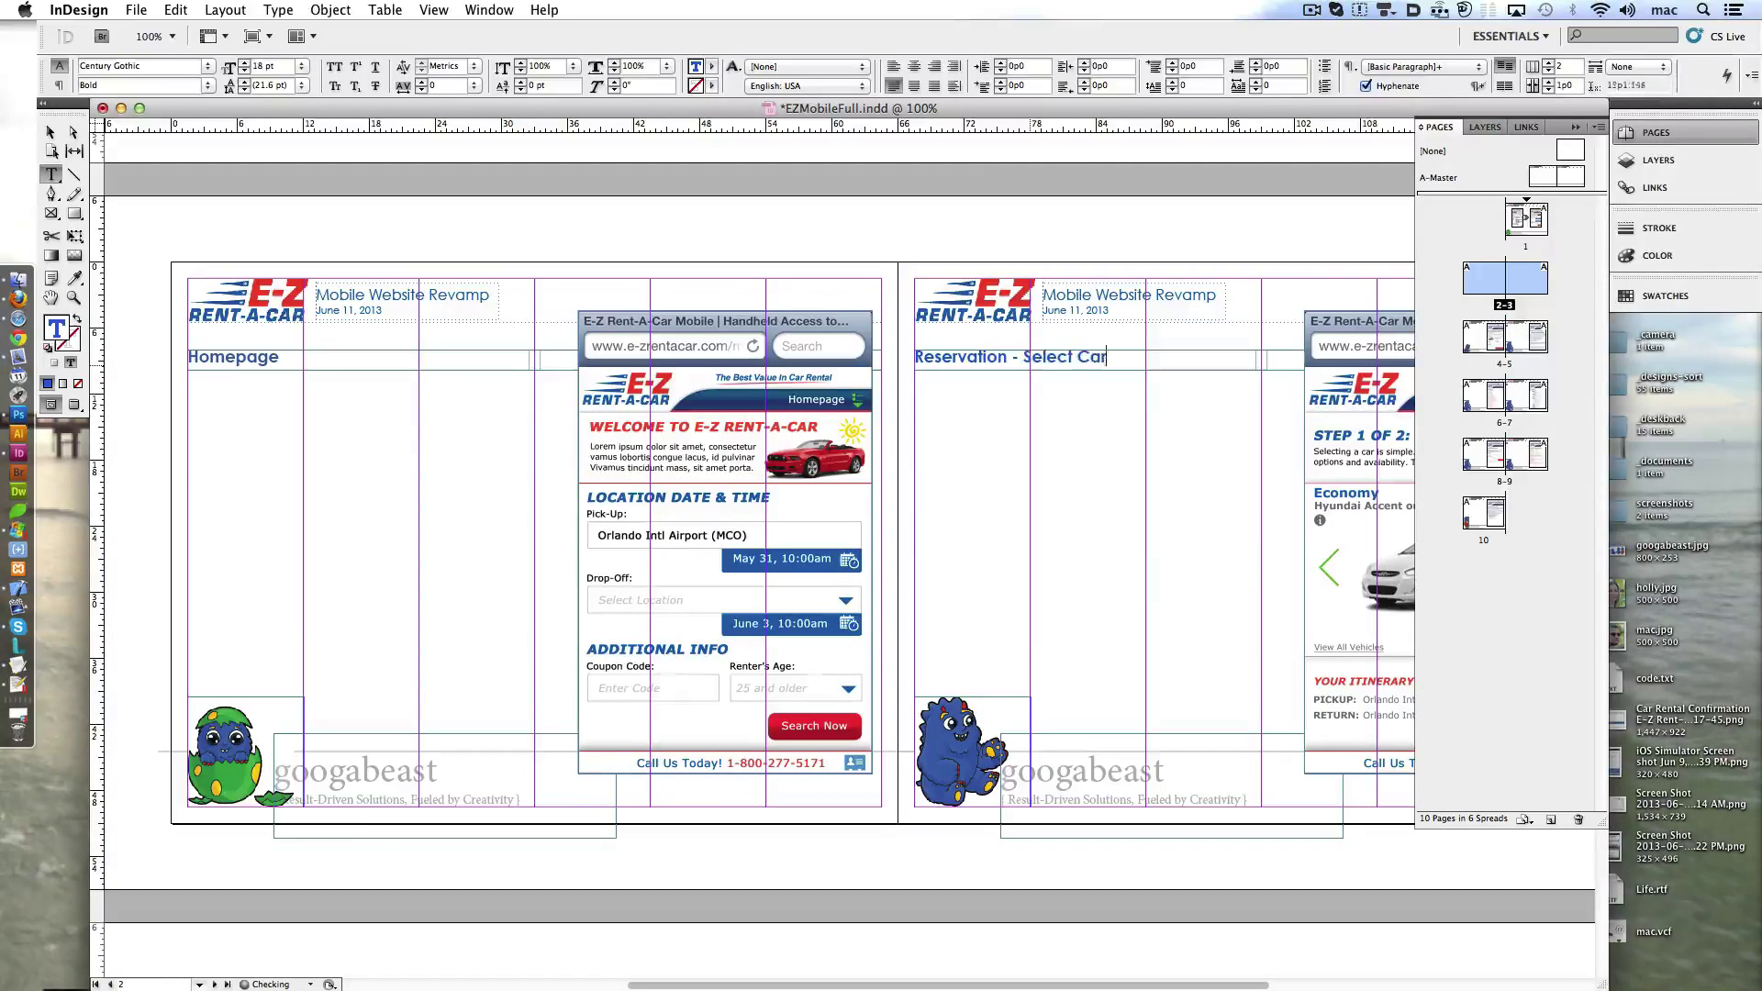
pyautogui.scroll(-6, 1002, 435)
pyautogui.scroll(-2, 1002, 435)
pyautogui.doubleClick(198, 456)
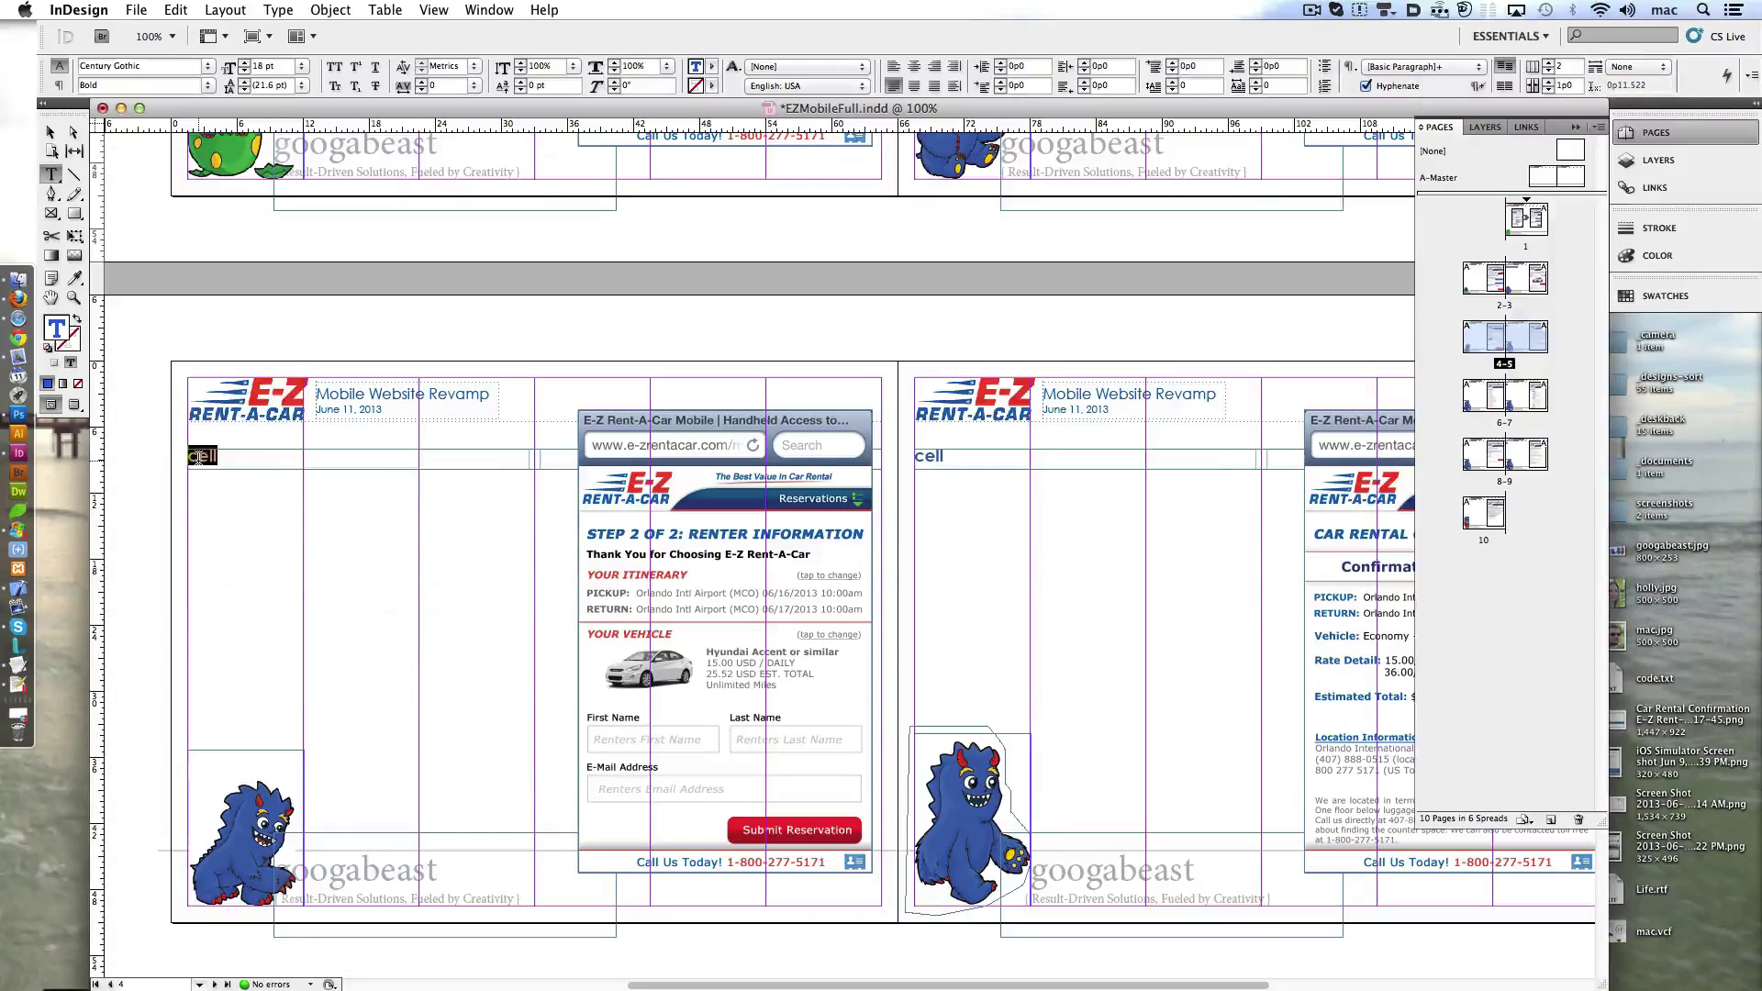
# - Place the caret in the page 6 heading and begin typing 'Lo'
pyautogui.scroll(8, 390, 549)
pyautogui.scroll(-4, 390, 549)
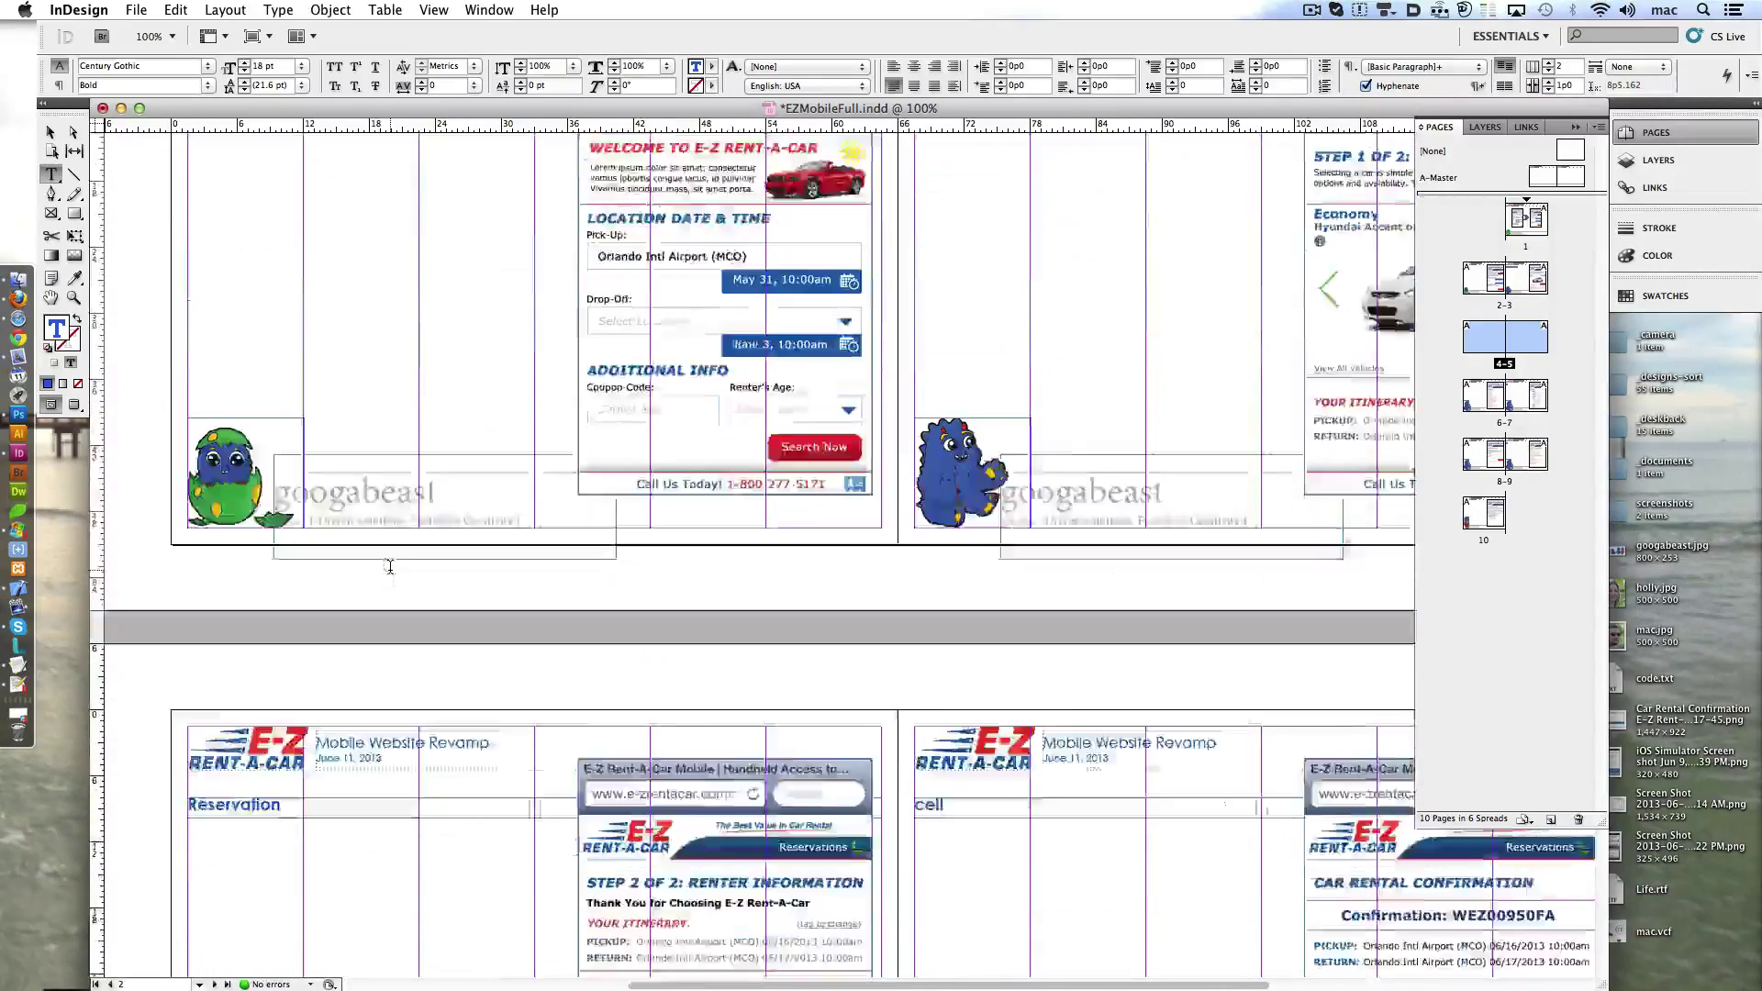
pyautogui.scroll(-2, 391, 549)
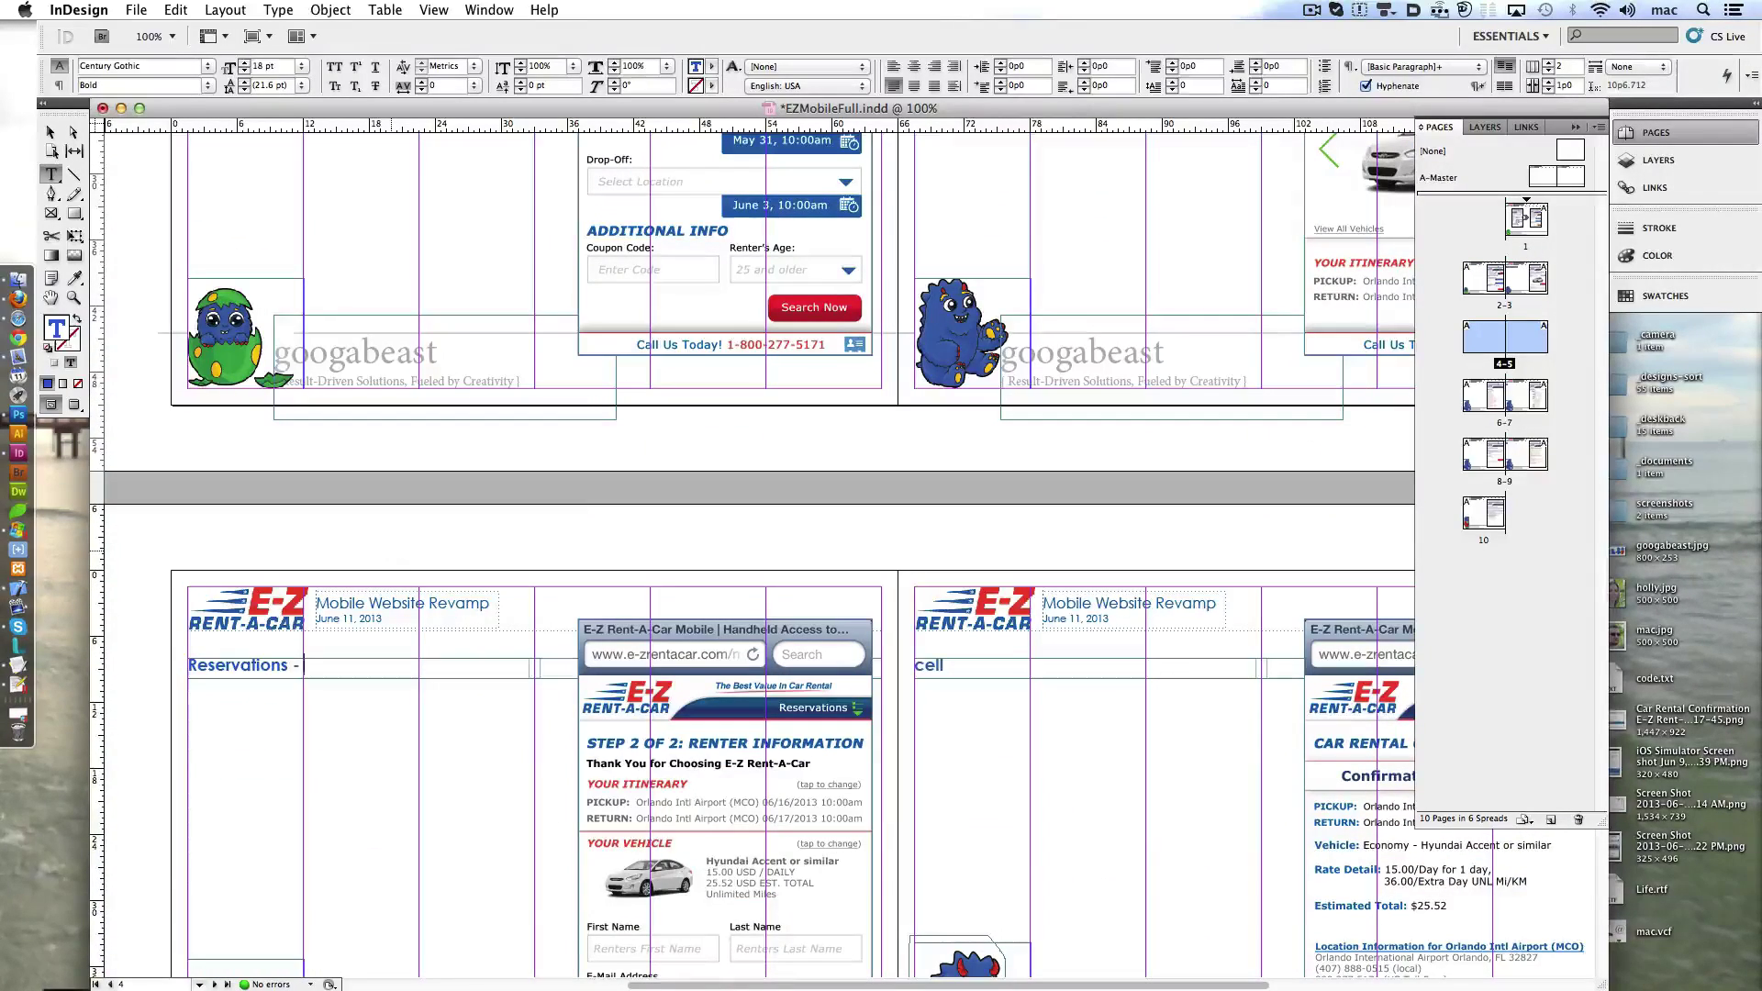
pyautogui.scroll(-8, 438, 643)
pyautogui.scroll(2, 422, 656)
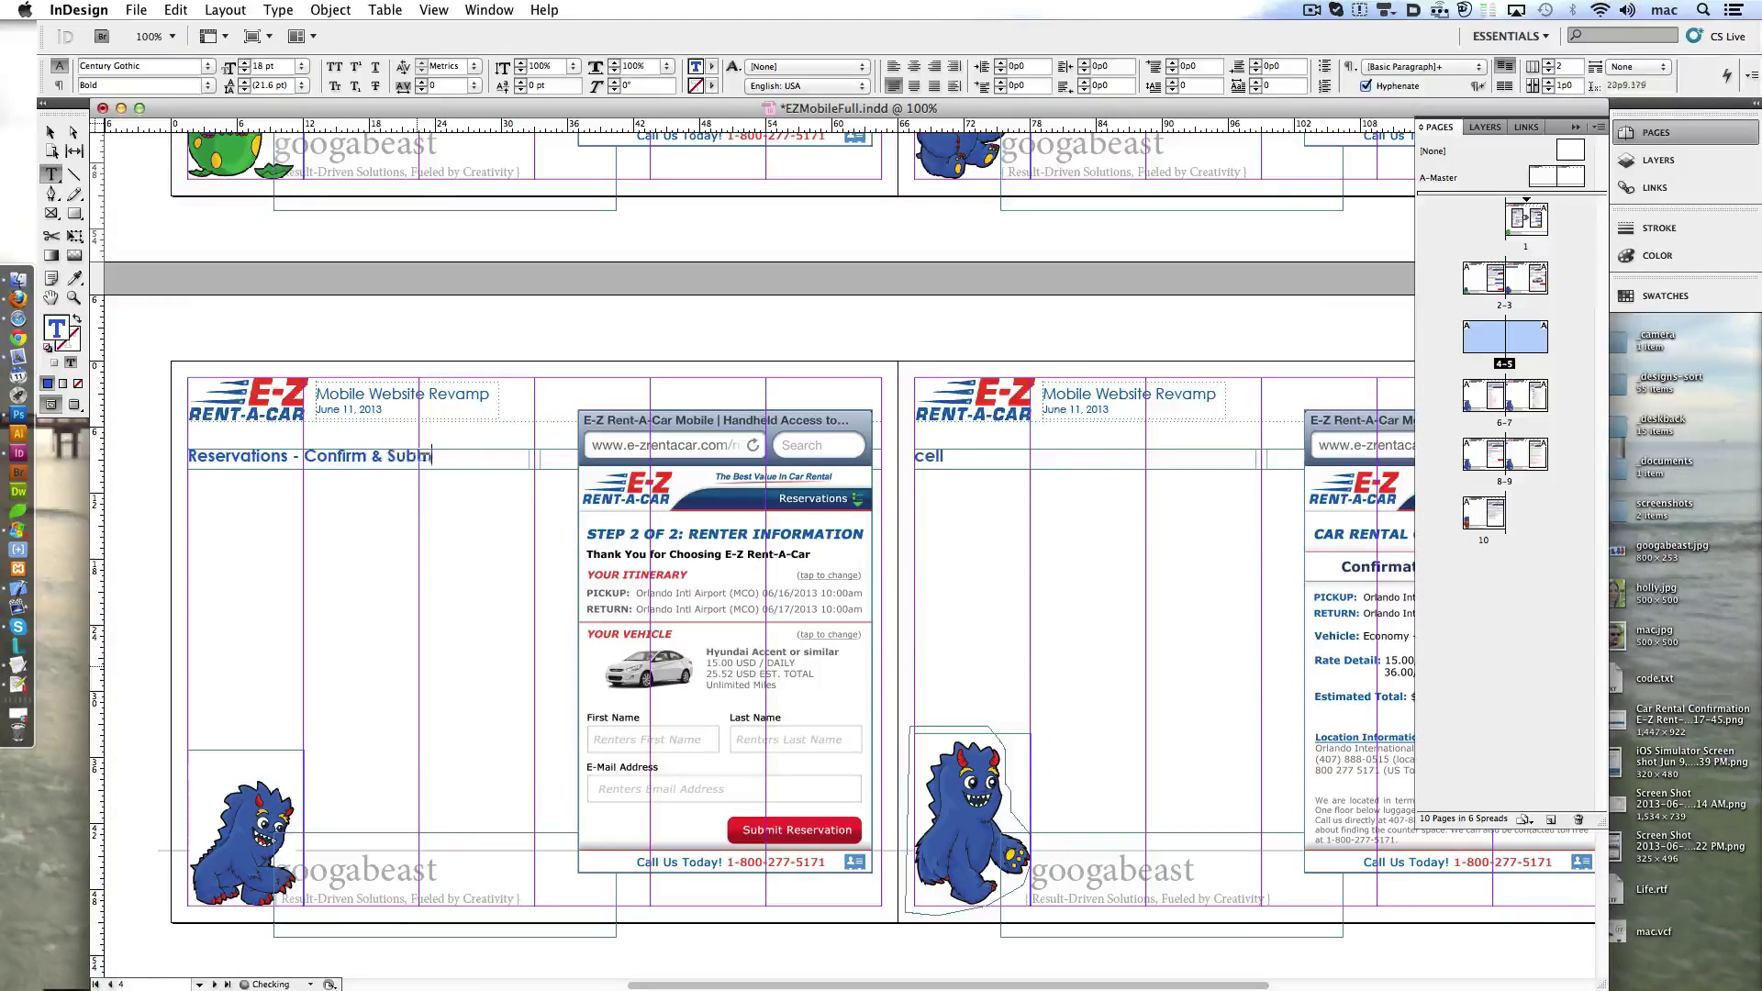
pyautogui.hscroll(3, 952, 888)
pyautogui.hscroll(4, 841, 567)
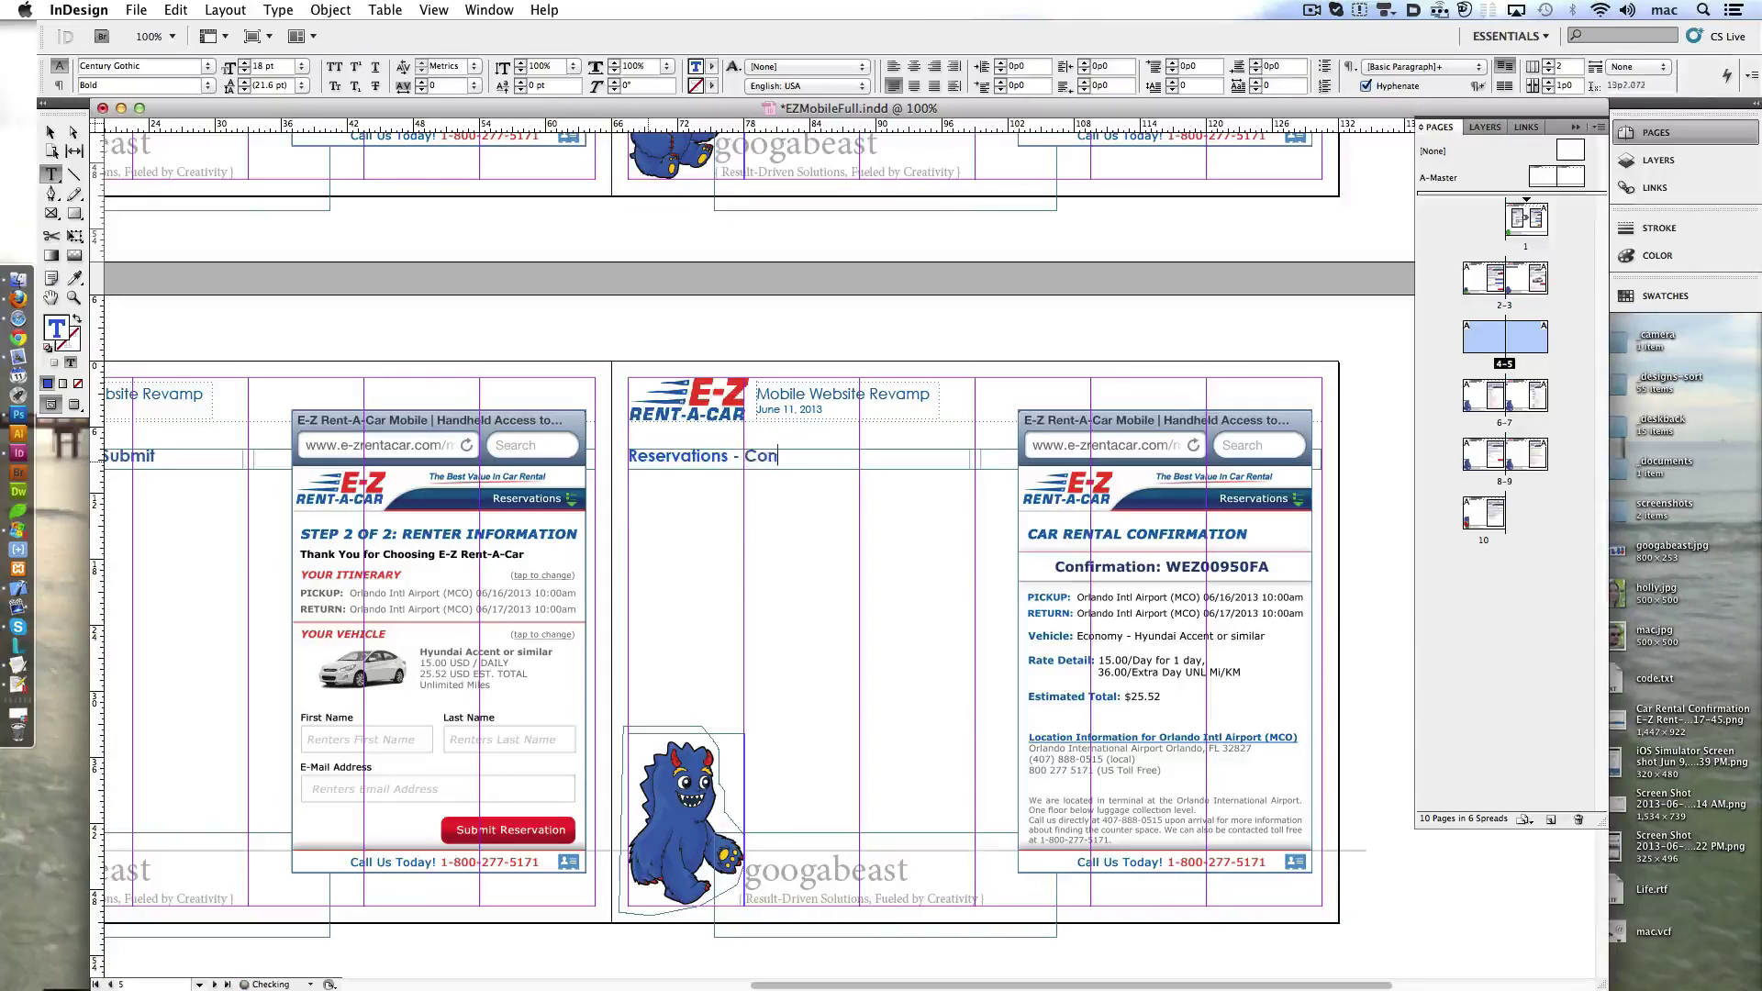
pyautogui.scroll(-15, 753, 551)
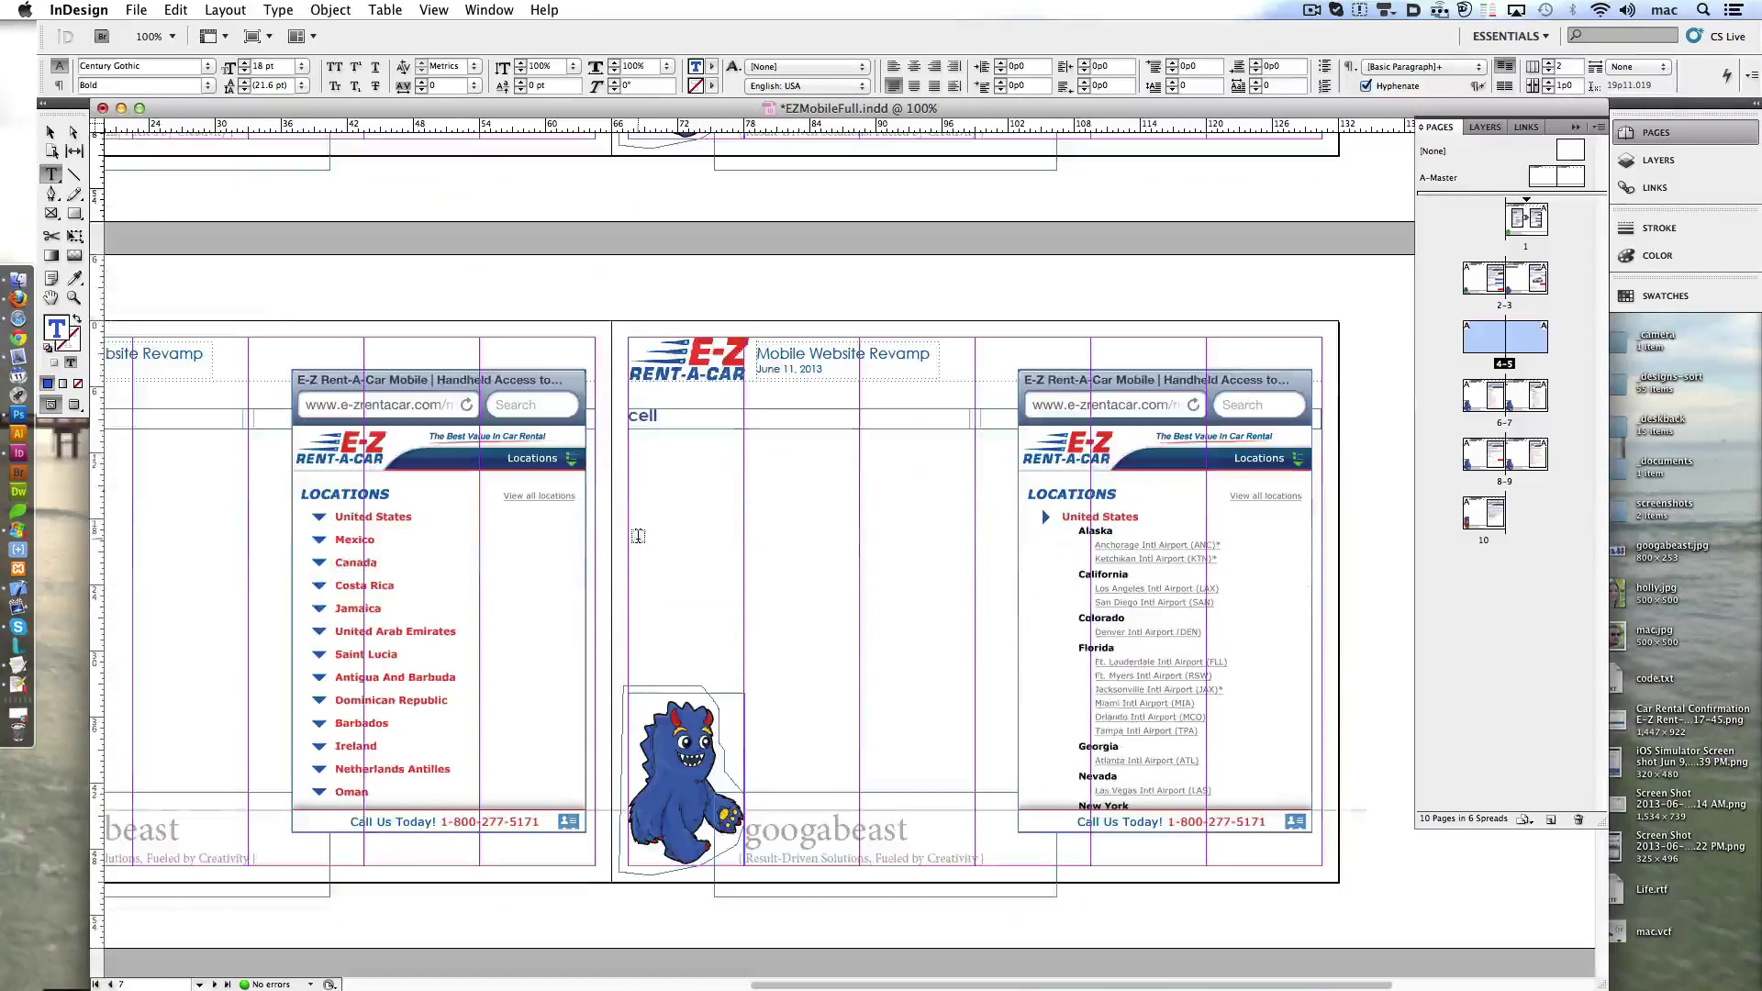
pyautogui.click(642, 416)
pyautogui.write('Locations - Open')
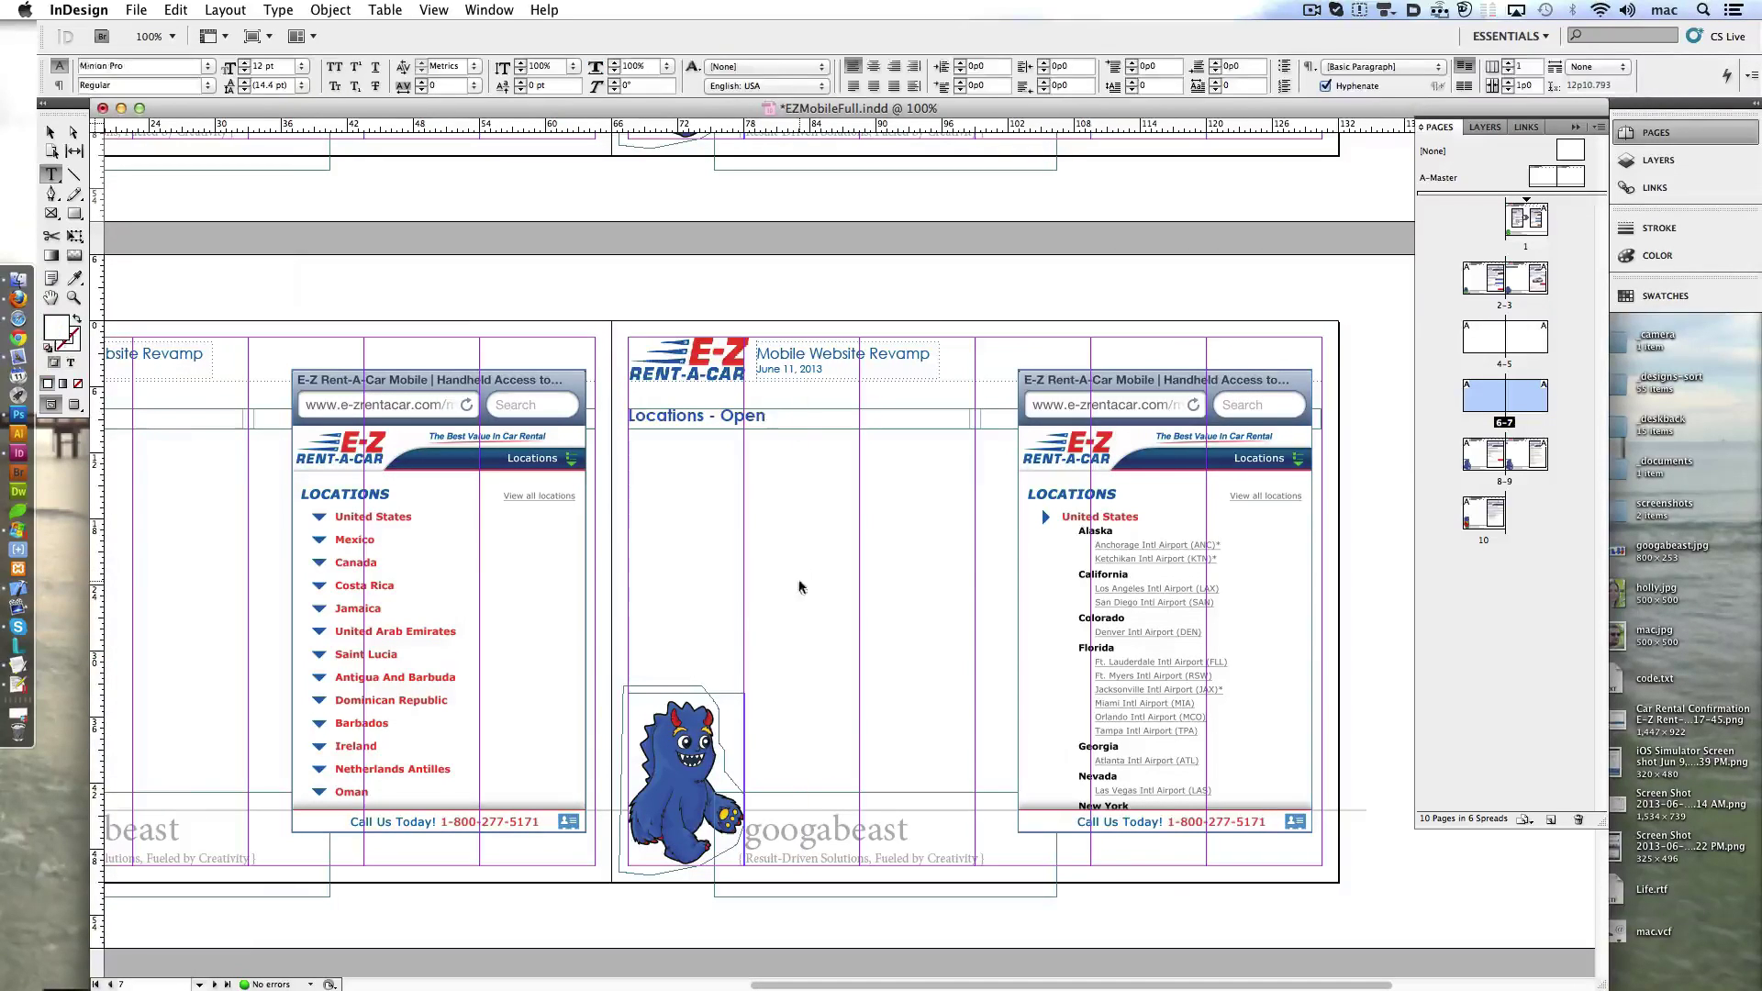
# - Undo the stray edit, restore the Locations - Open heading, and type 'Locations'
pyautogui.press('super+z')
pyautogui.press('super+y')
pyautogui.click(107, 132)
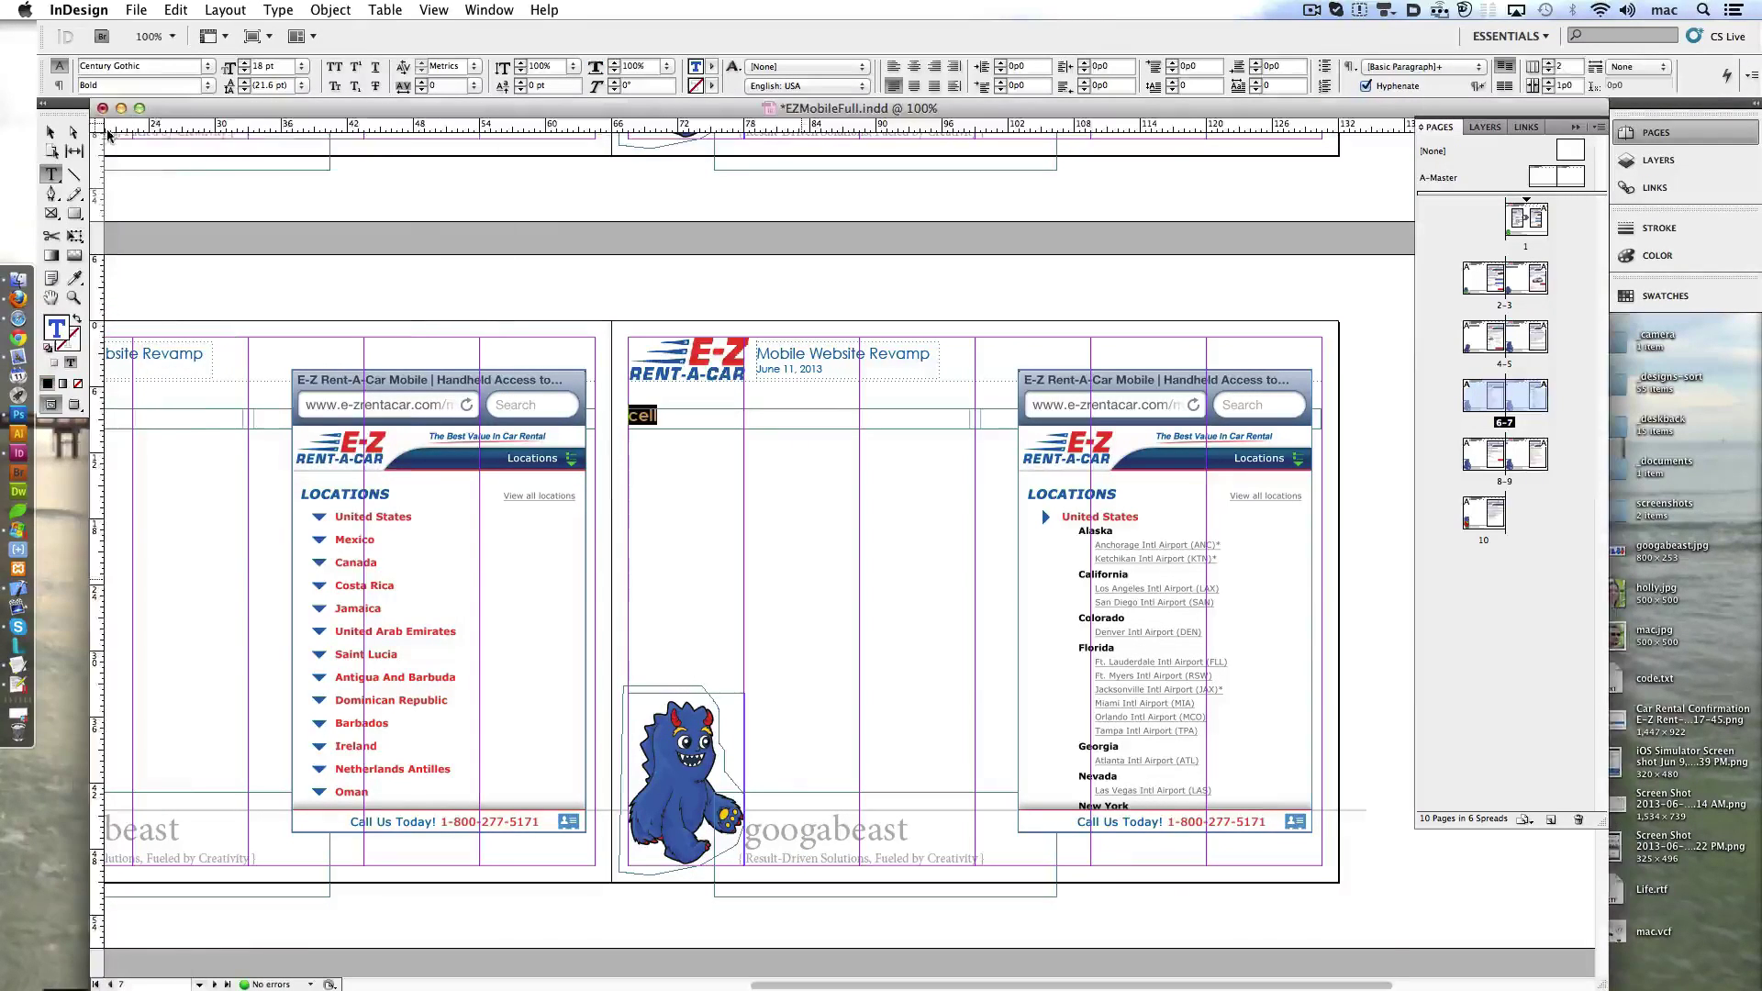
pyautogui.click(176, 9)
pyautogui.click(197, 49)
pyautogui.hscroll(-5, 441, 456)
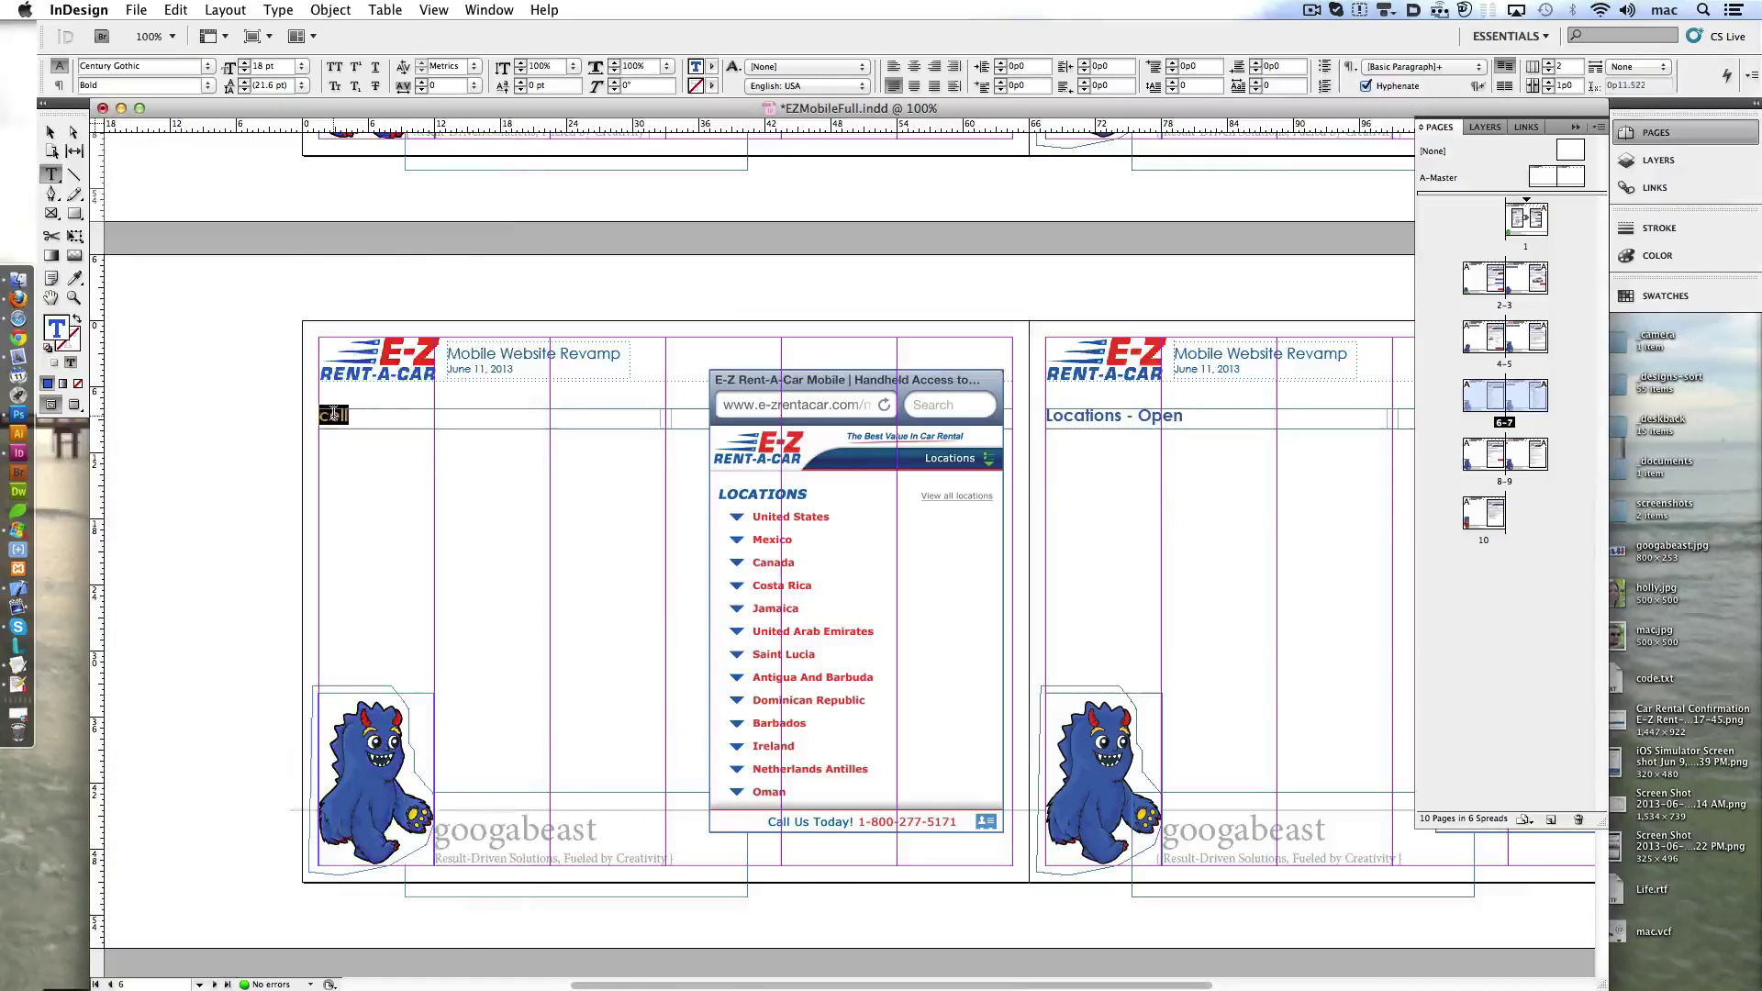
pyautogui.write('Locations')
# - Replace the placeholder 'cell' in the page 9 heading, starting with 'C', then exit text editing
pyautogui.scroll(-10, 337, 379)
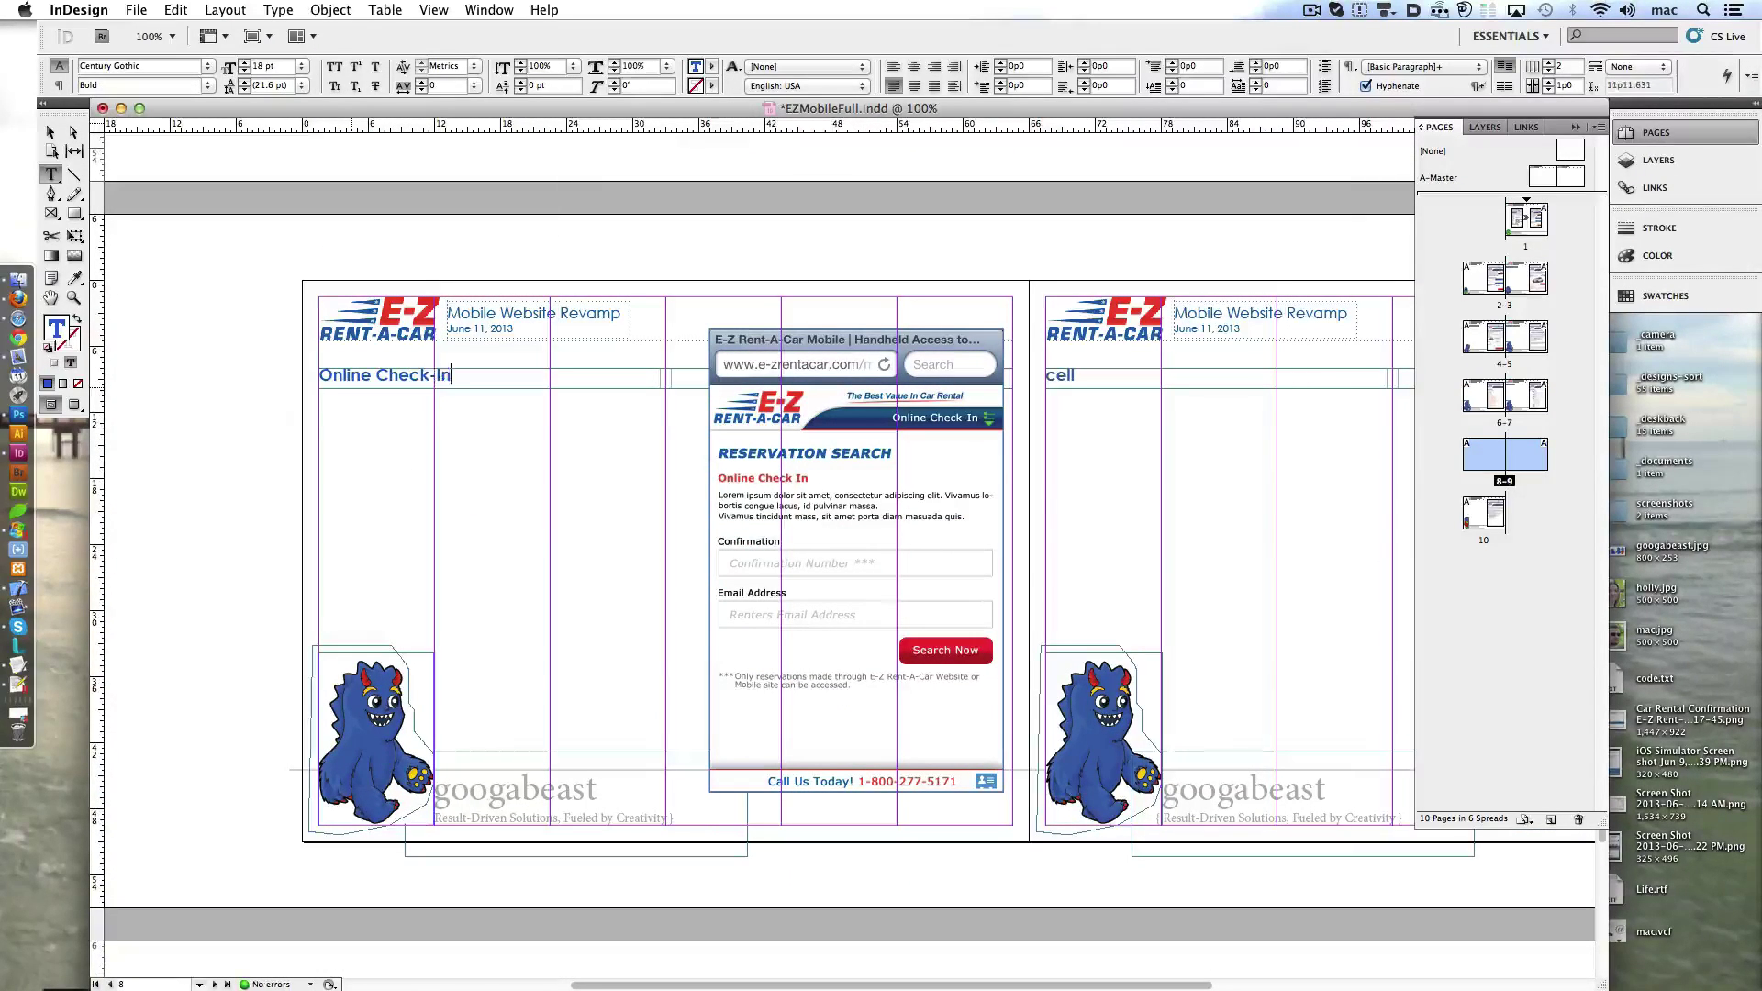
pyautogui.hscroll(5, 908, 960)
pyautogui.doubleClick(659, 375)
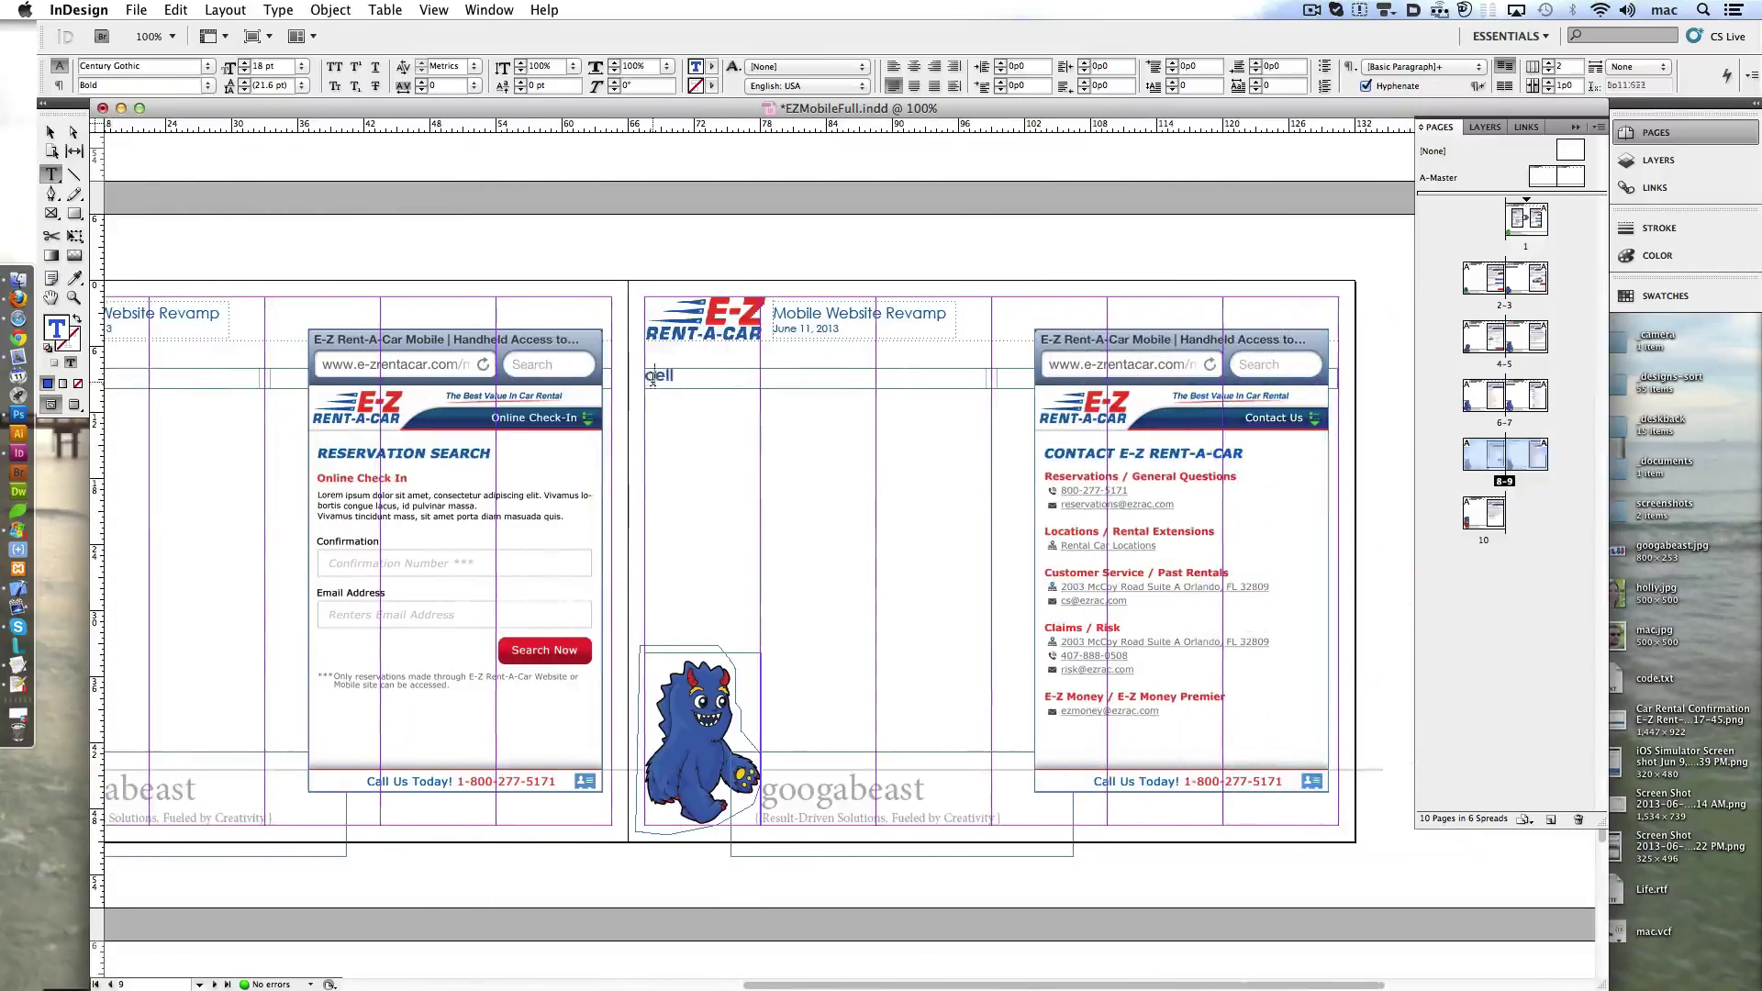
pyautogui.write('Contact Us')
pyautogui.scroll(-10, 568, 294)
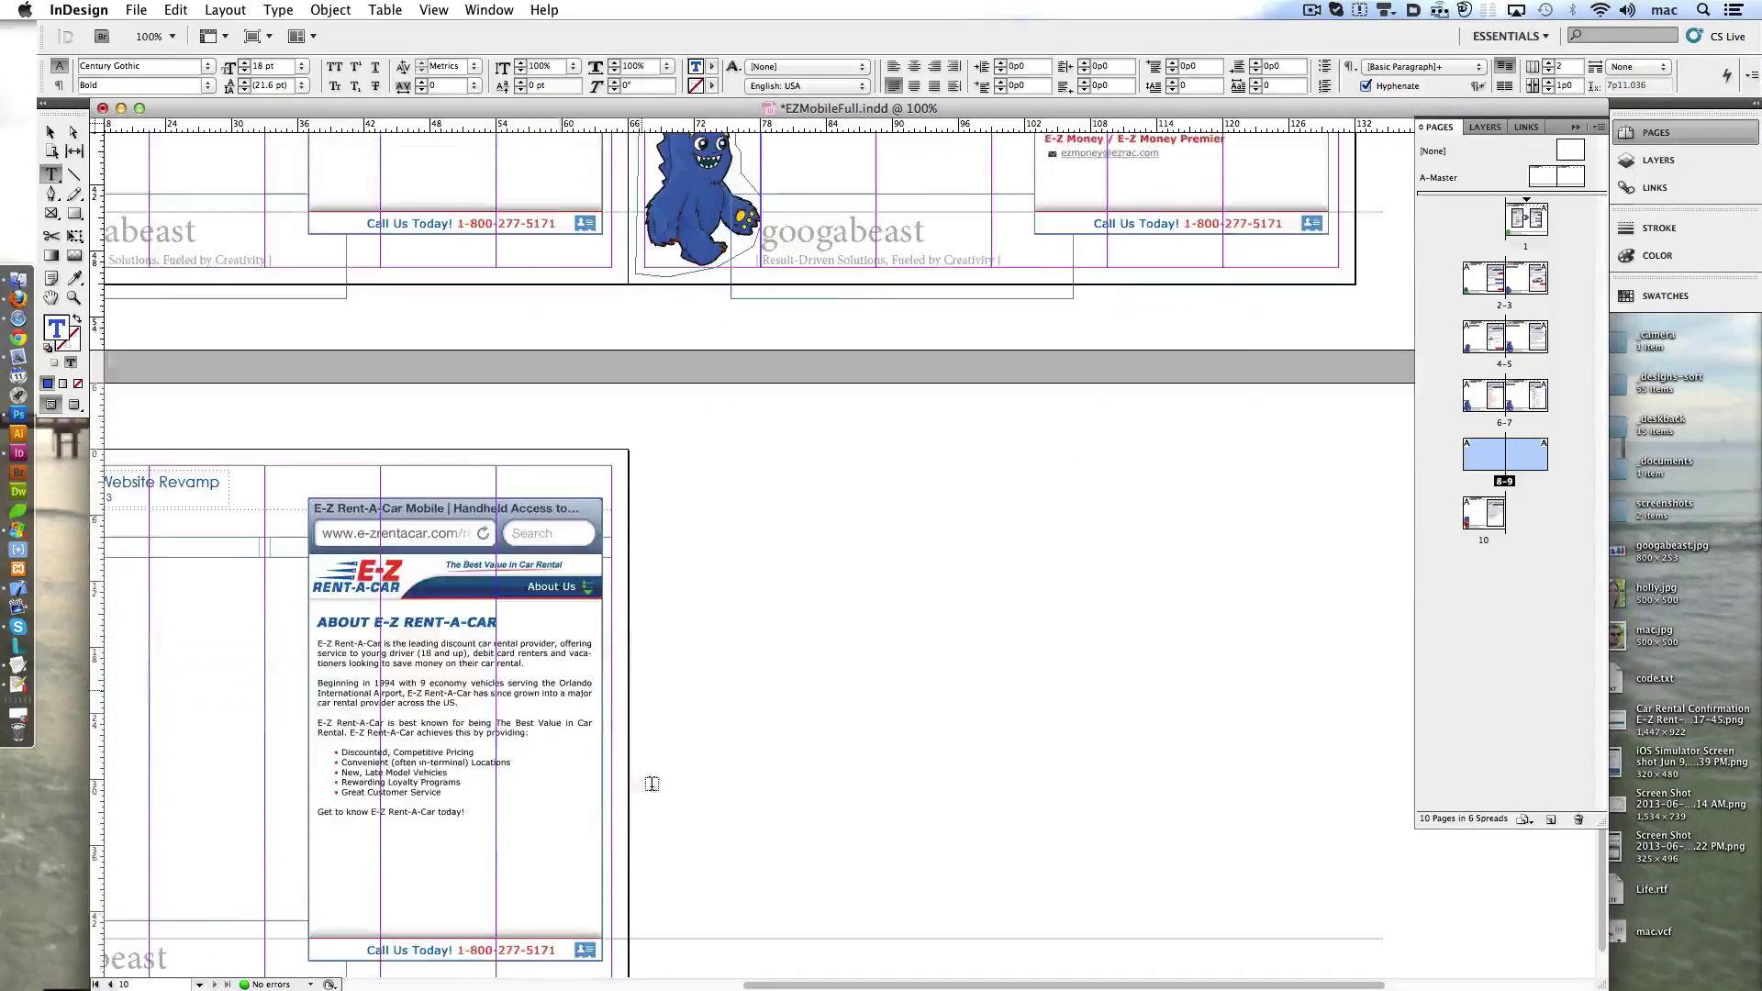
pyautogui.hscroll(-4, 431, 422)
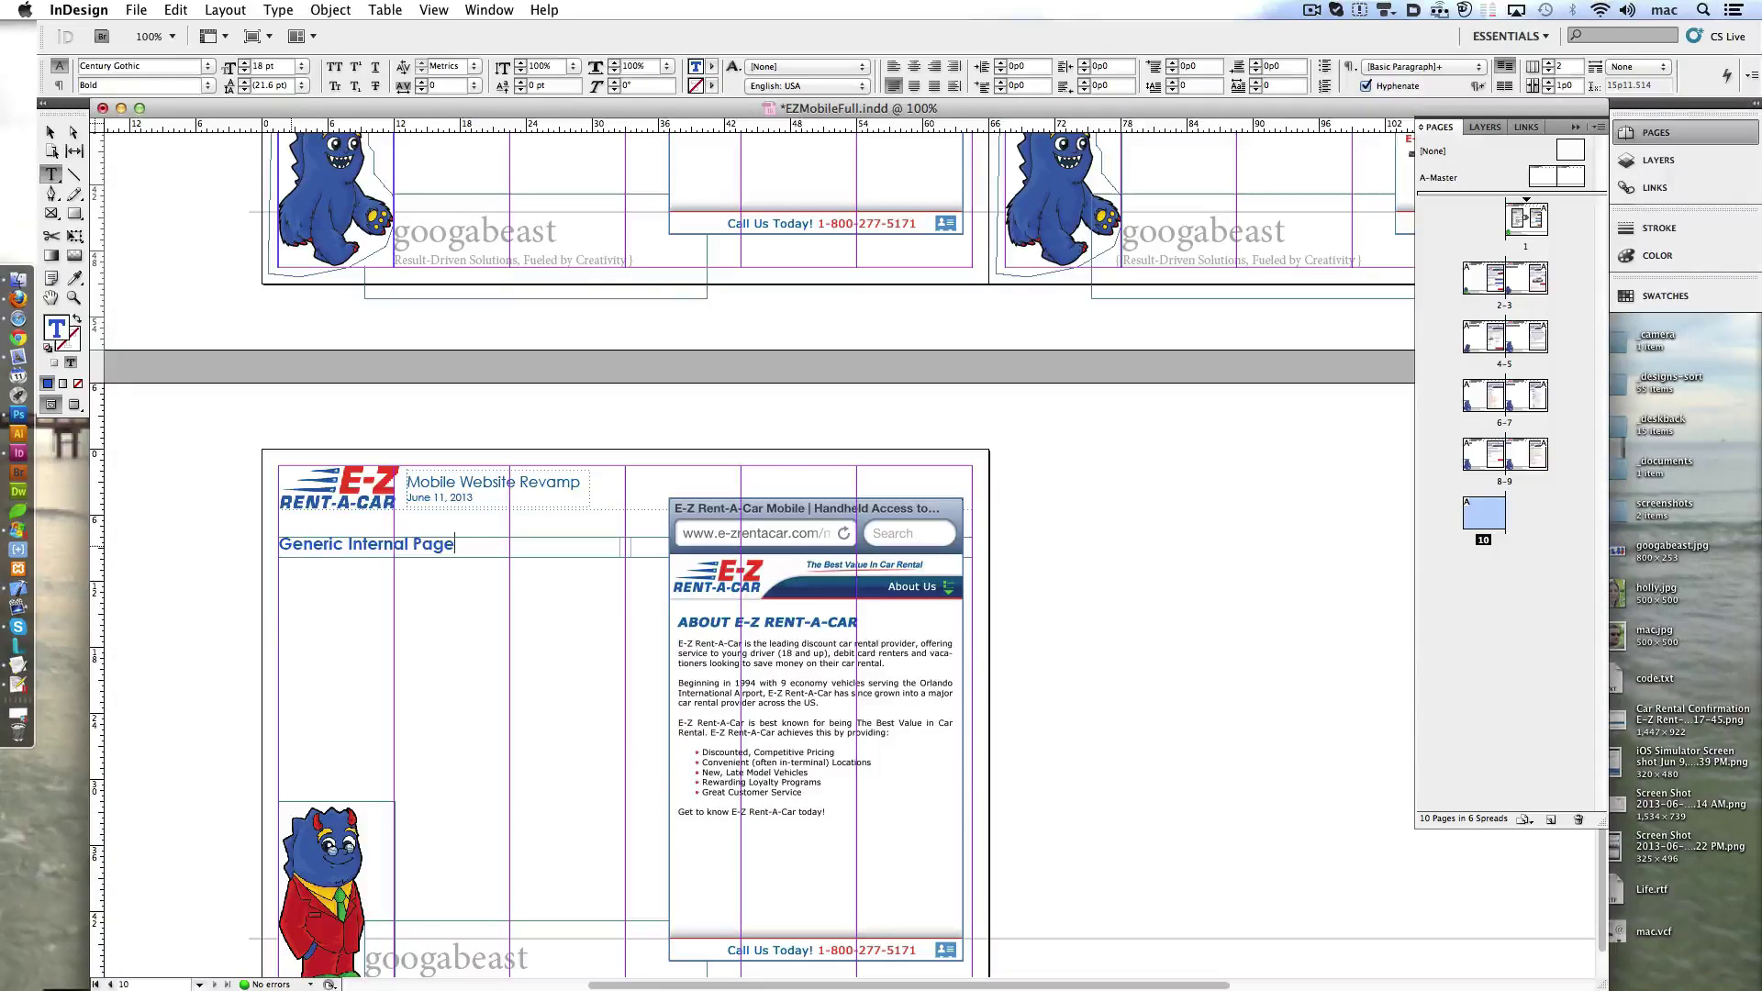
pyautogui.press('Escape')
# - Deselect everything and scroll through the layout, panning back toward page 1
pyautogui.click(235, 314)
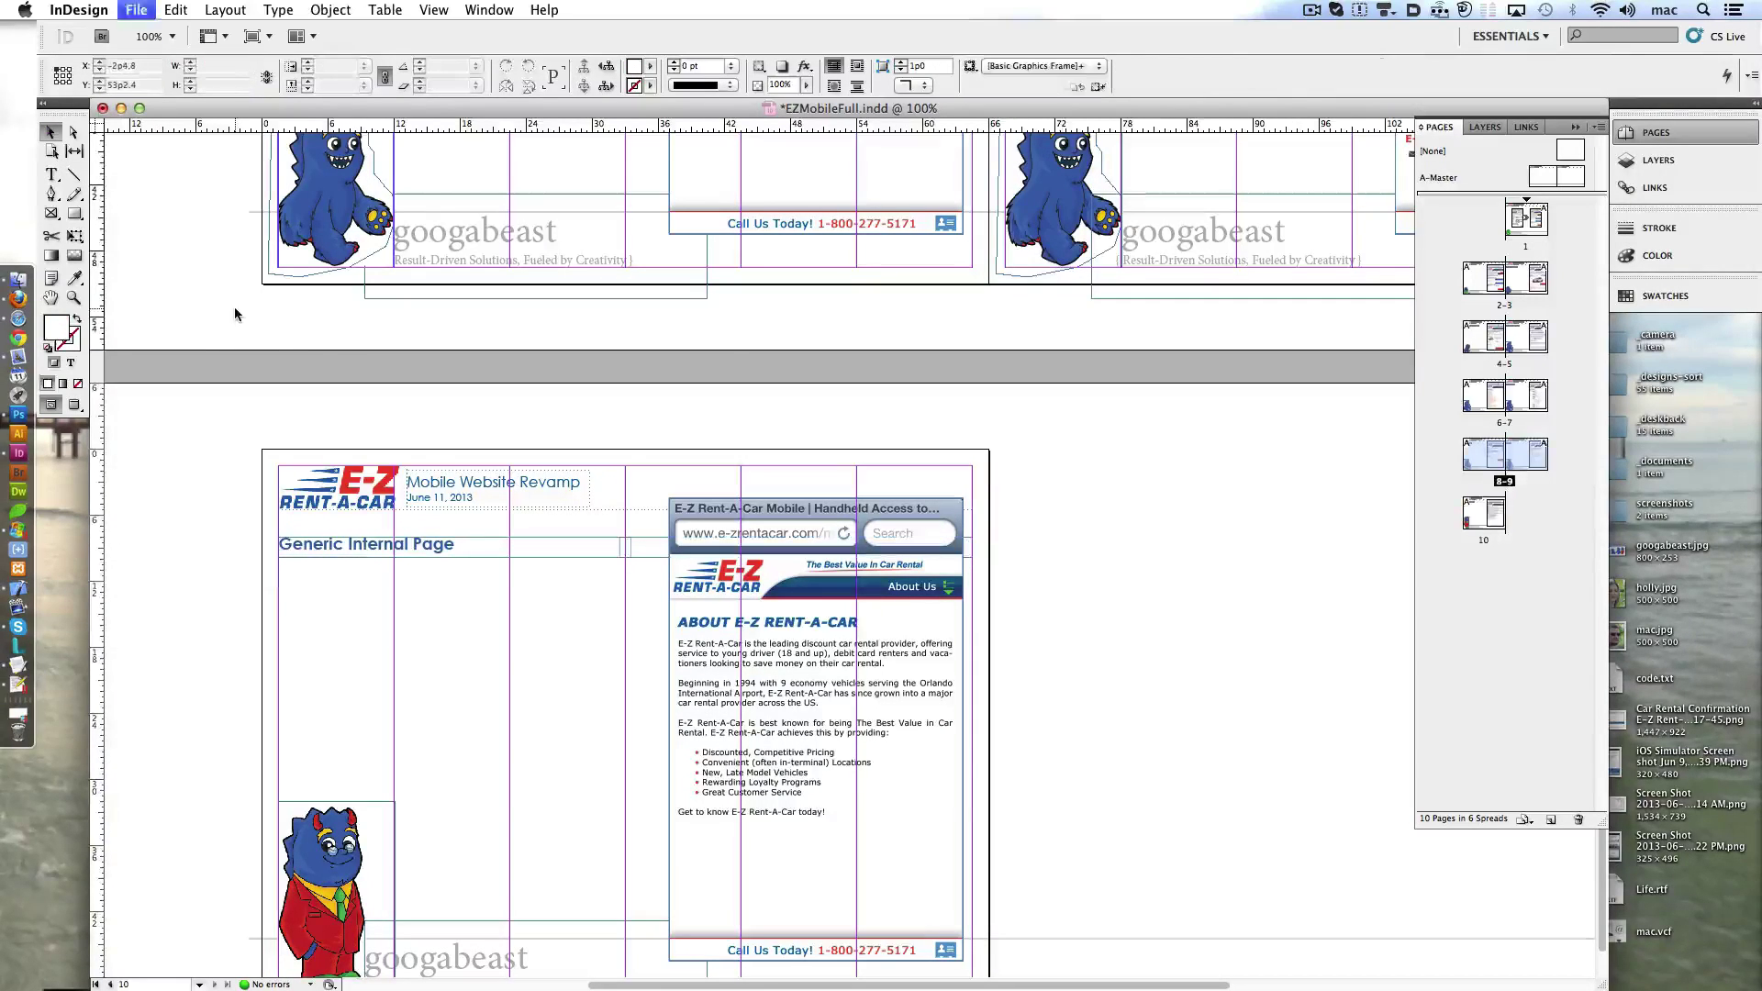
pyautogui.scroll(10, 274, 342)
pyautogui.scroll(15, 283, 363)
pyautogui.scroll(-5, 370, 429)
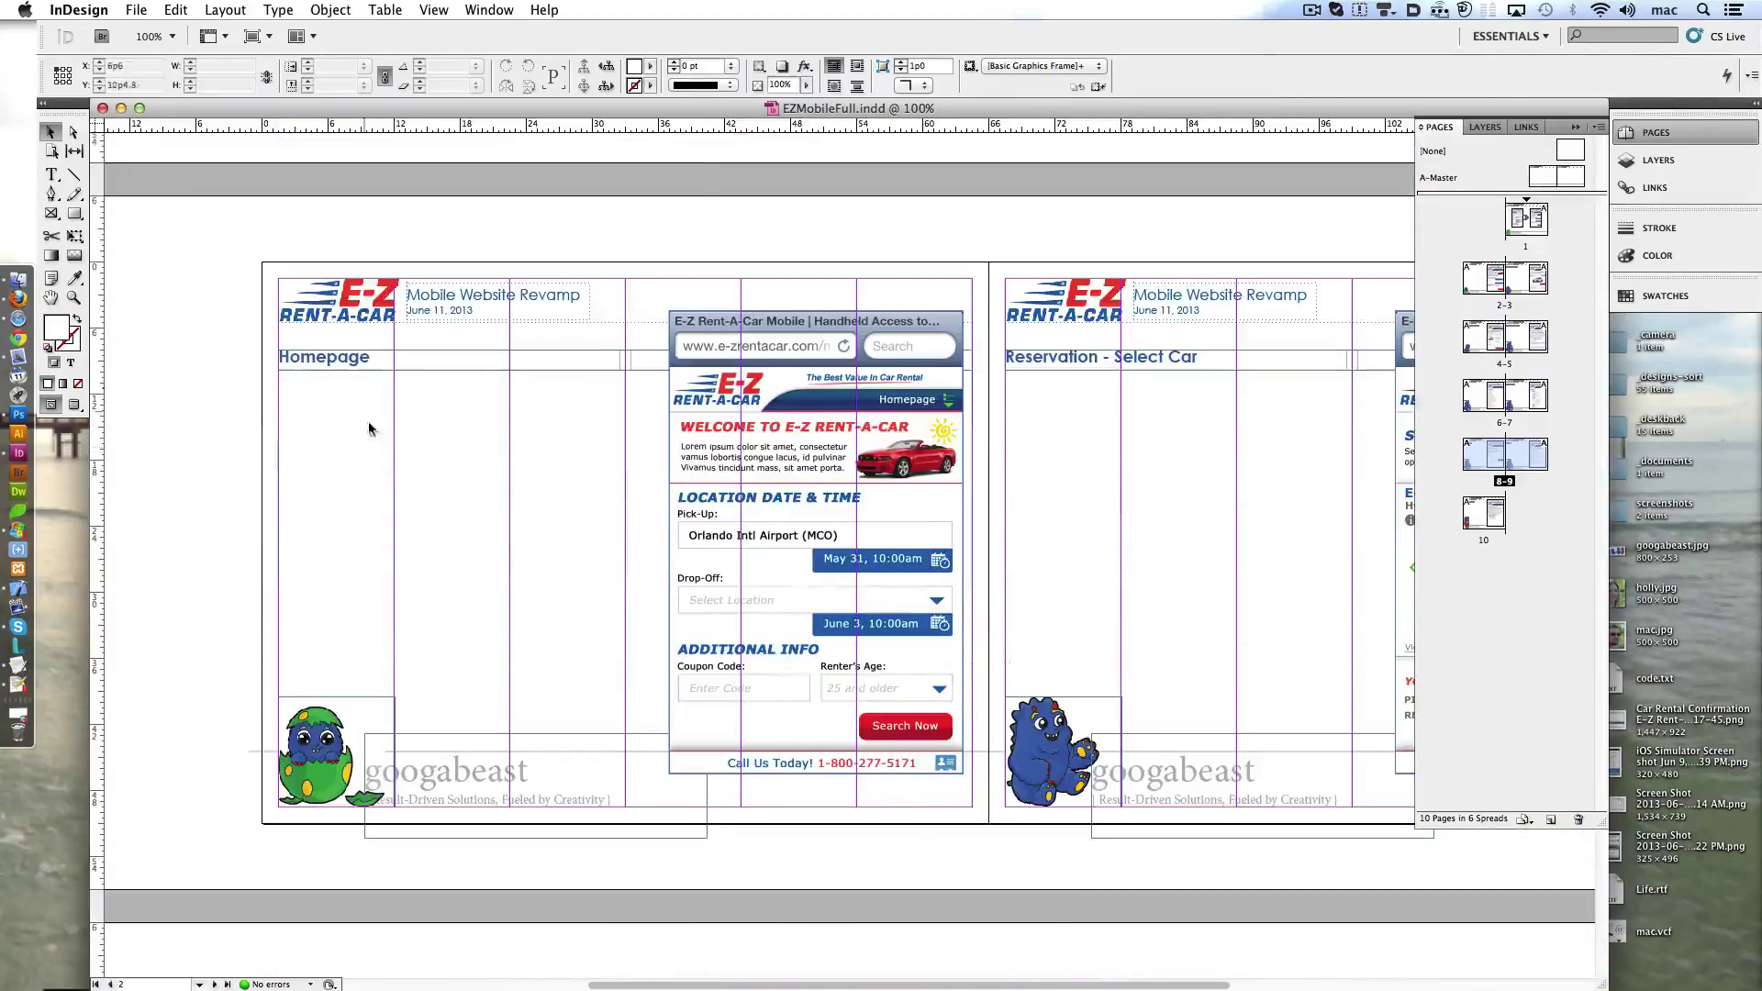
pyautogui.scroll(-5, 436, 469)
pyautogui.hscroll(3, 492, 393)
pyautogui.scroll(-5, 550, 413)
pyautogui.scroll(-5, 642, 440)
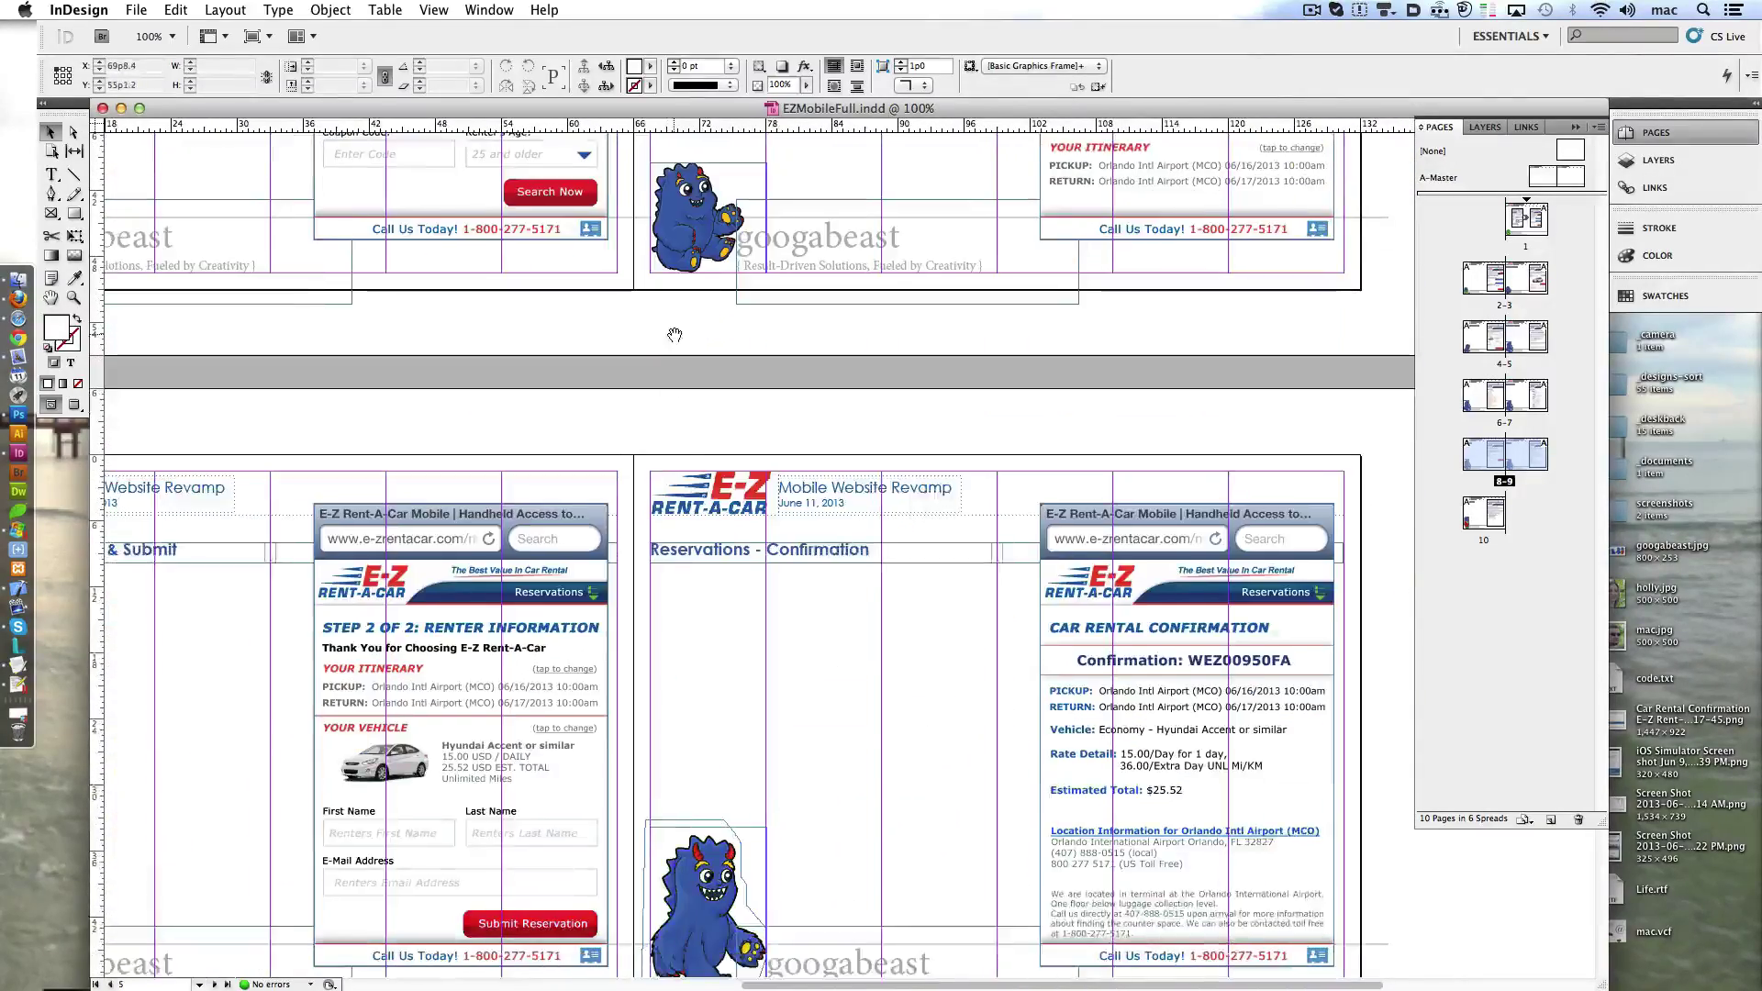
pyautogui.scroll(-3, 800, 481)
pyautogui.scroll(-5, 800, 481)
pyautogui.hscroll(-2, 800, 481)
pyautogui.scroll(-5, 900, 349)
pyautogui.scroll(-5, 982, 744)
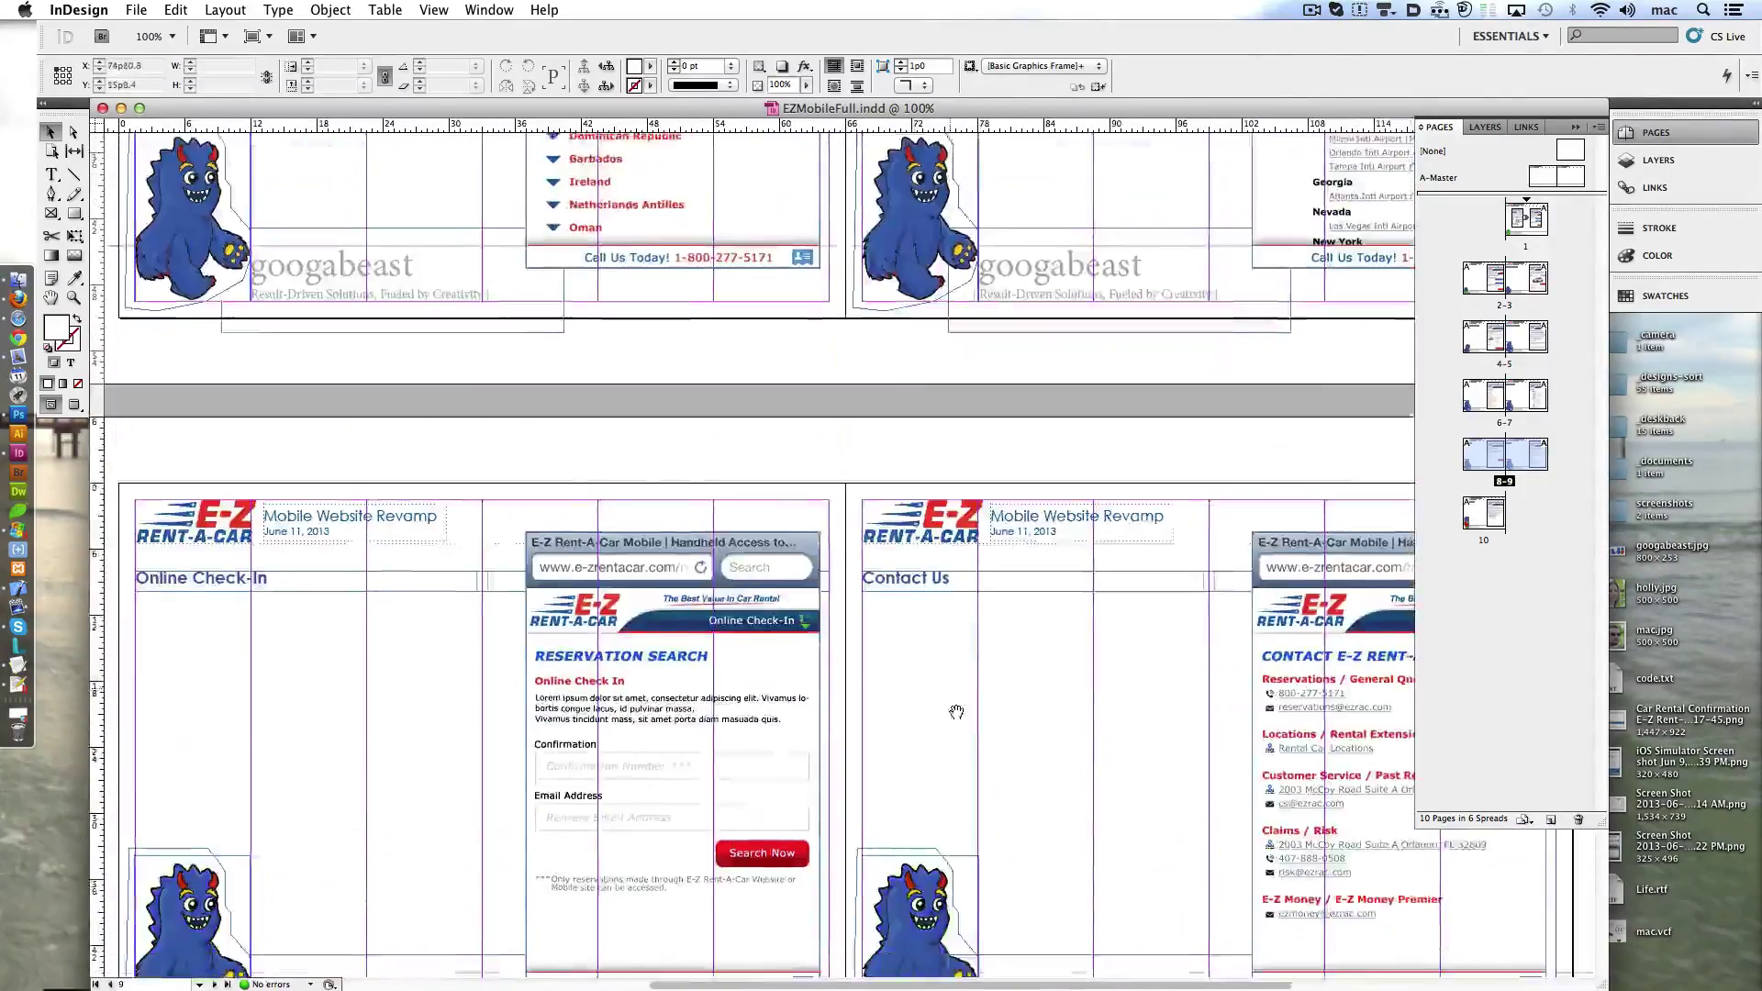
pyautogui.scroll(-5, 952, 713)
pyautogui.scroll(5, 925, 540)
pyautogui.scroll(5, 881, 431)
pyautogui.scroll(5, 845, 322)
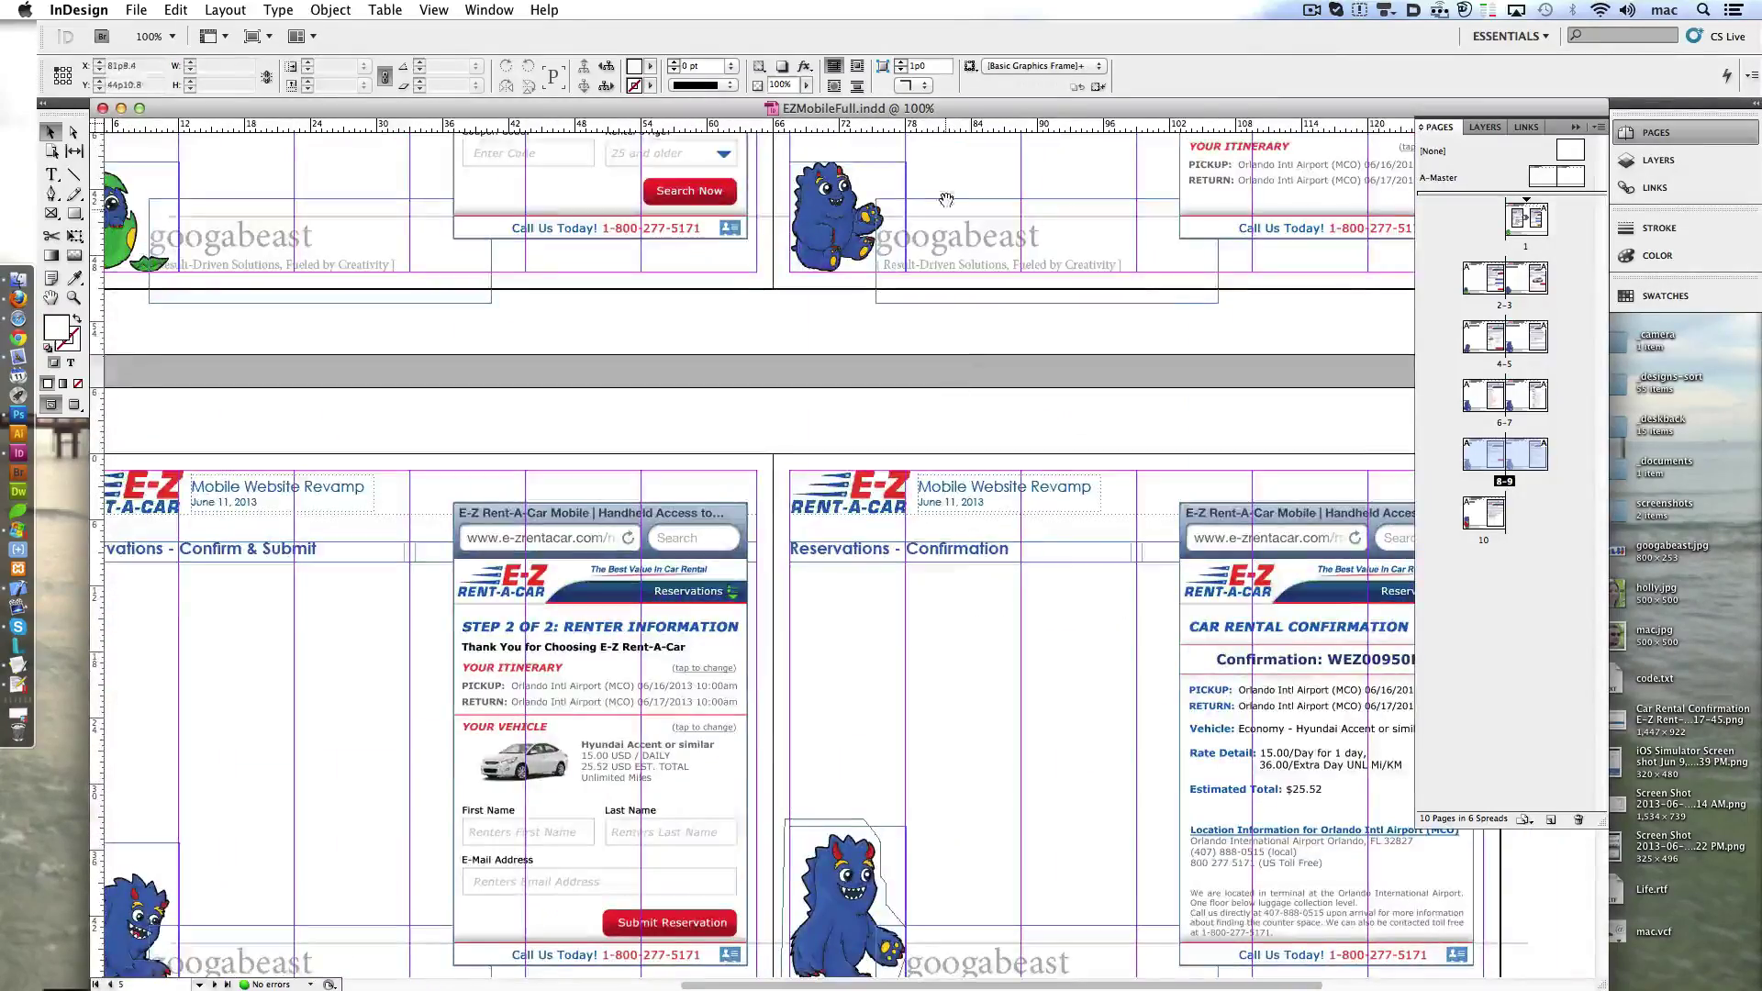
pyautogui.scroll(5, 802, 206)
pyautogui.moveTo(802, 206); pyautogui.dragTo(874, 744)
# - Export the layout as a PDF to the Desktop using the High Quality Print preset
pyautogui.press('super+e')
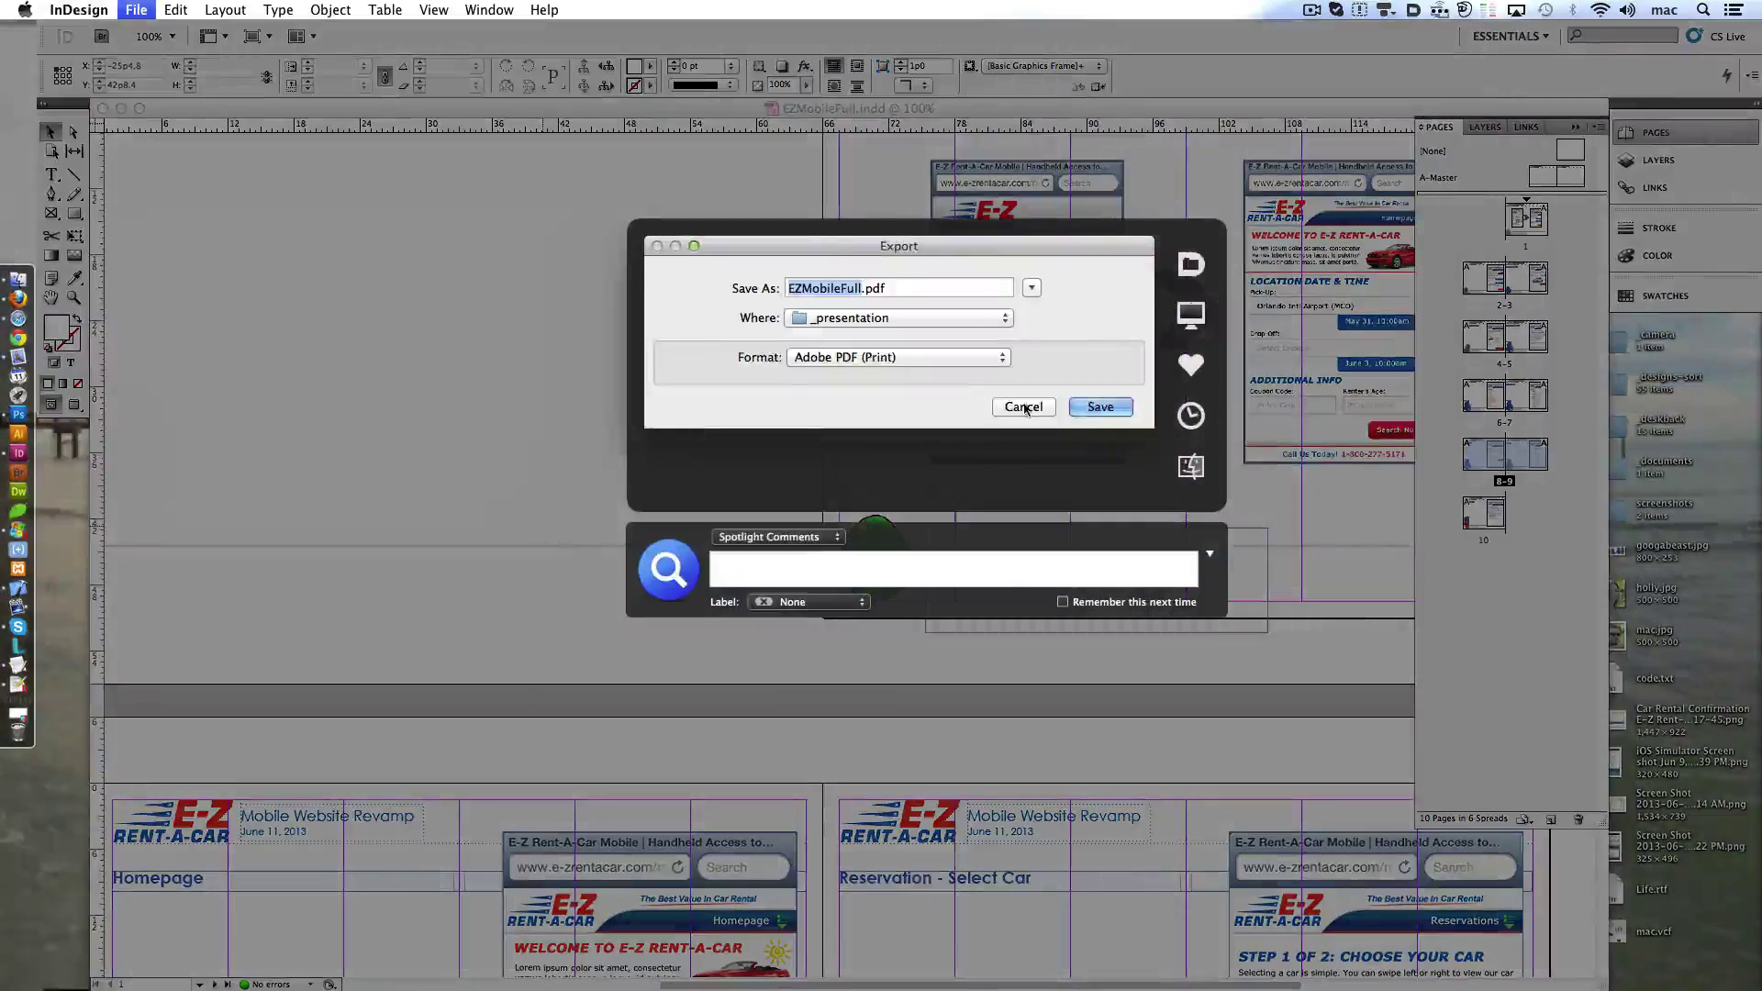
pyautogui.click(899, 318)
pyautogui.click(918, 372)
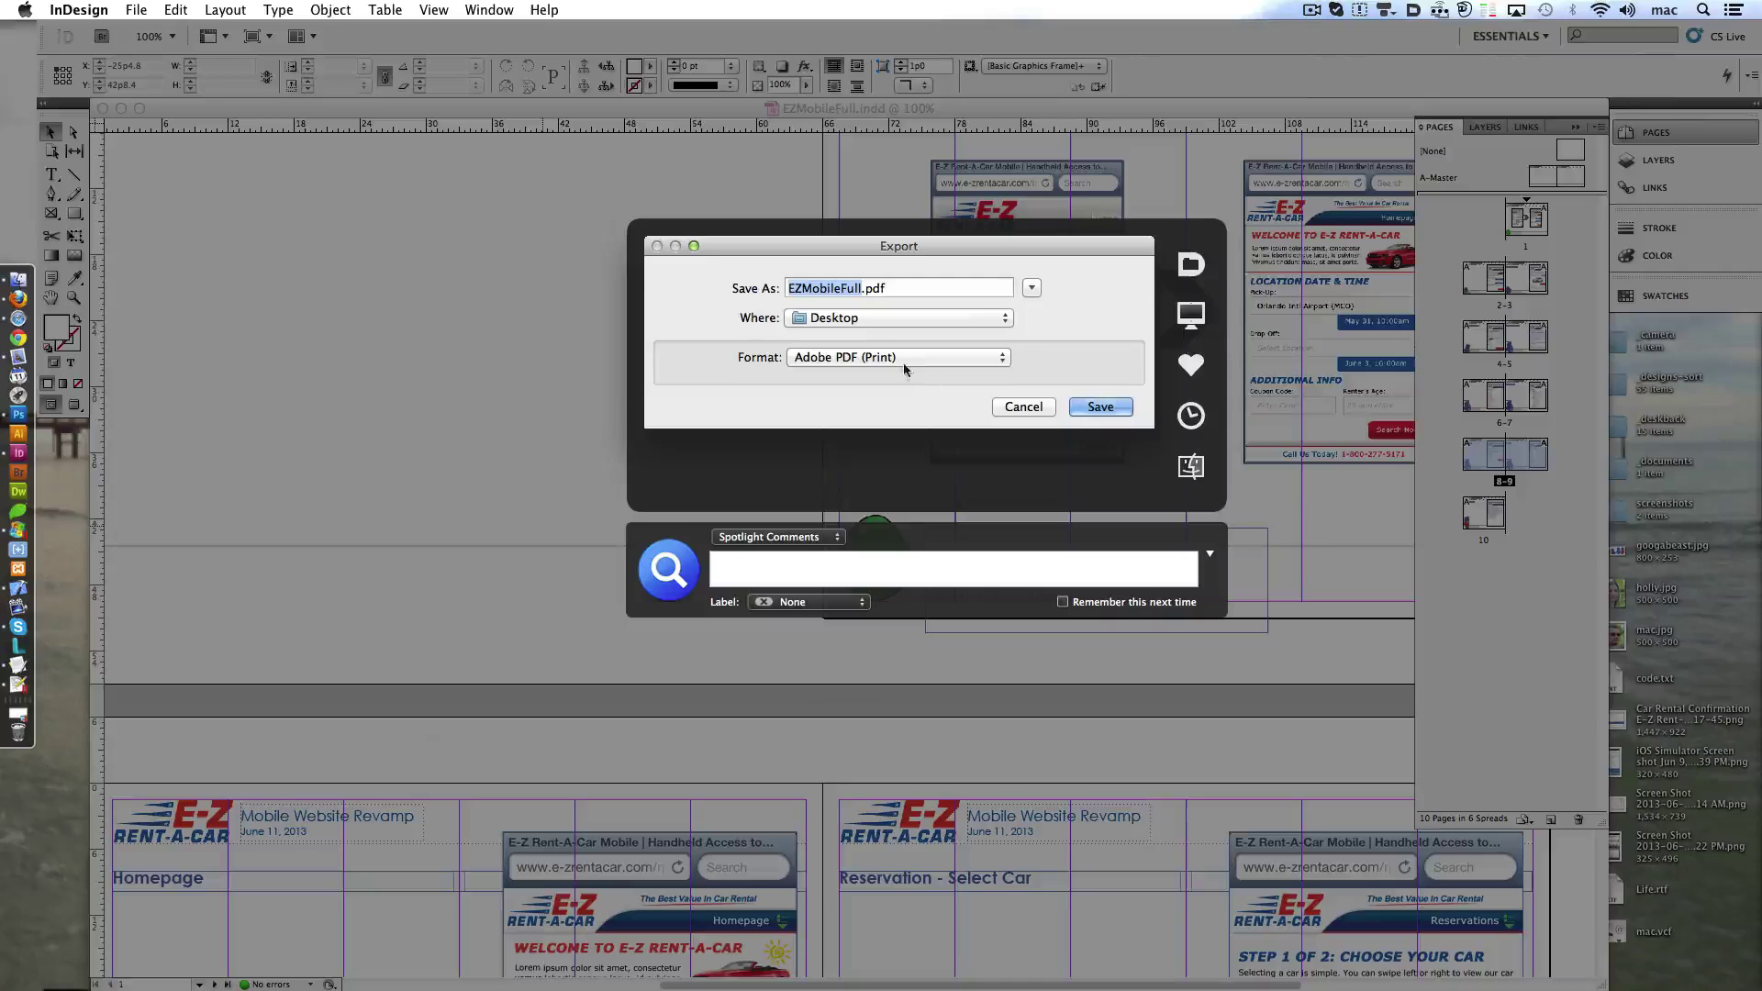
pyautogui.click(1101, 407)
pyautogui.click(863, 272)
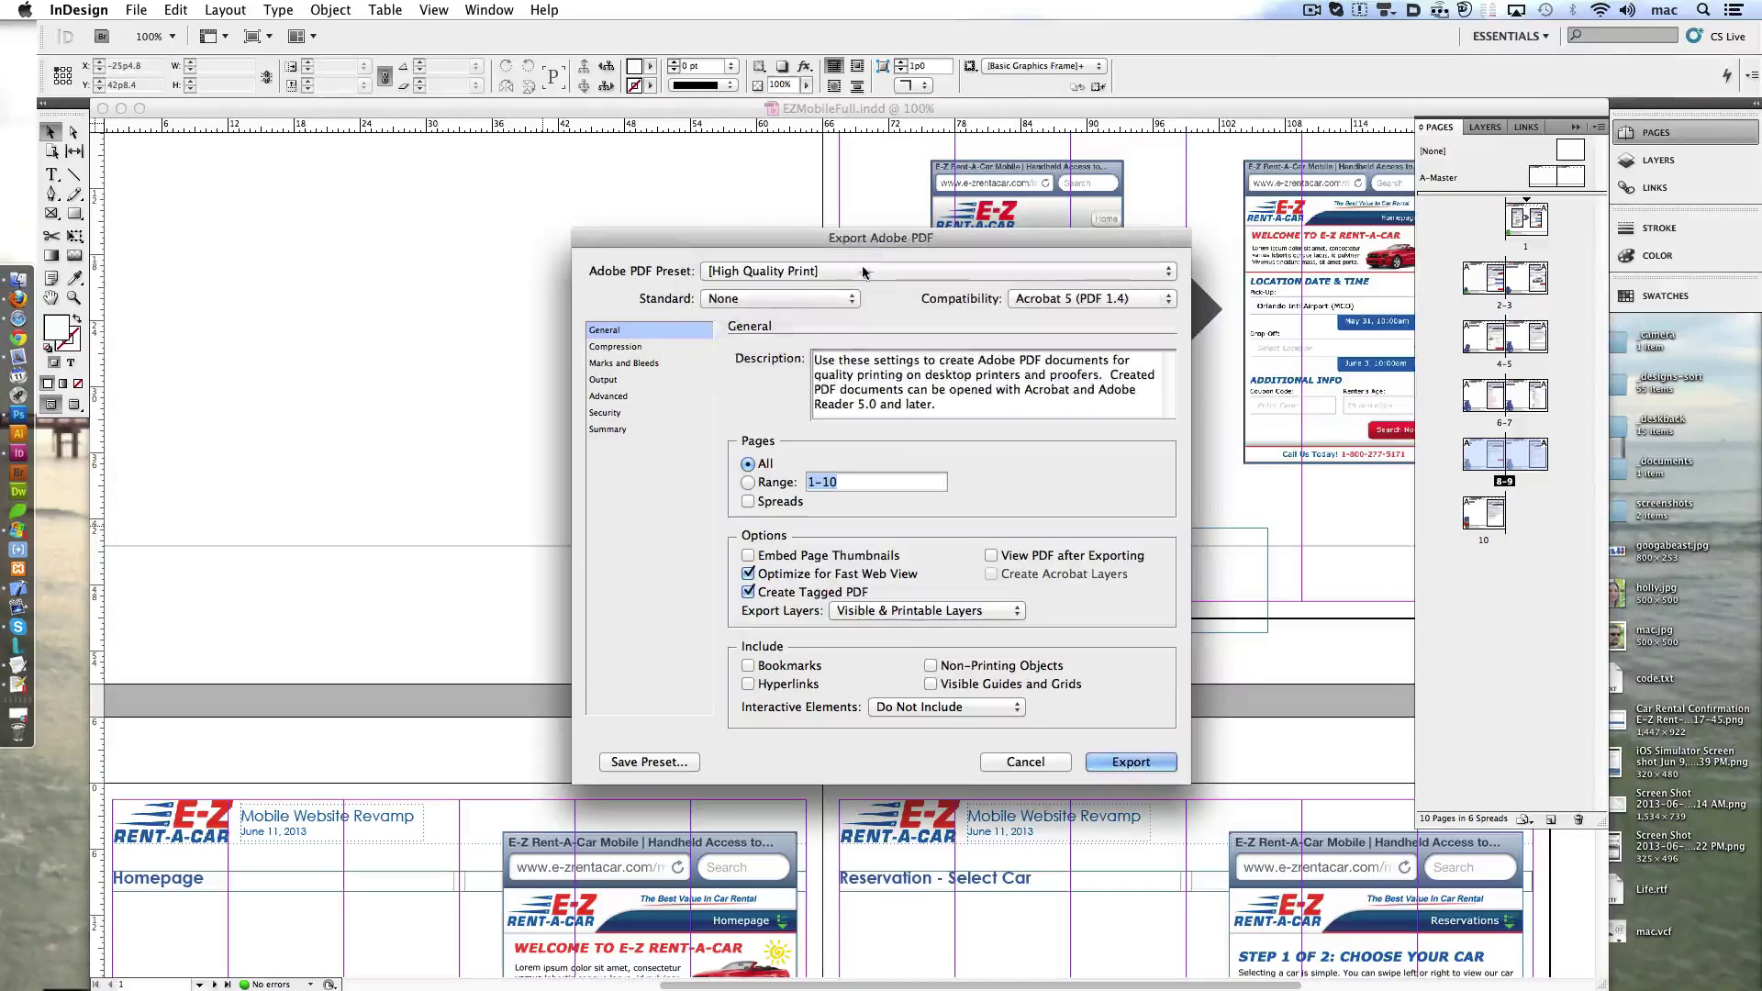
pyautogui.click(1131, 762)
pyautogui.scroll(1, 1141, 768)
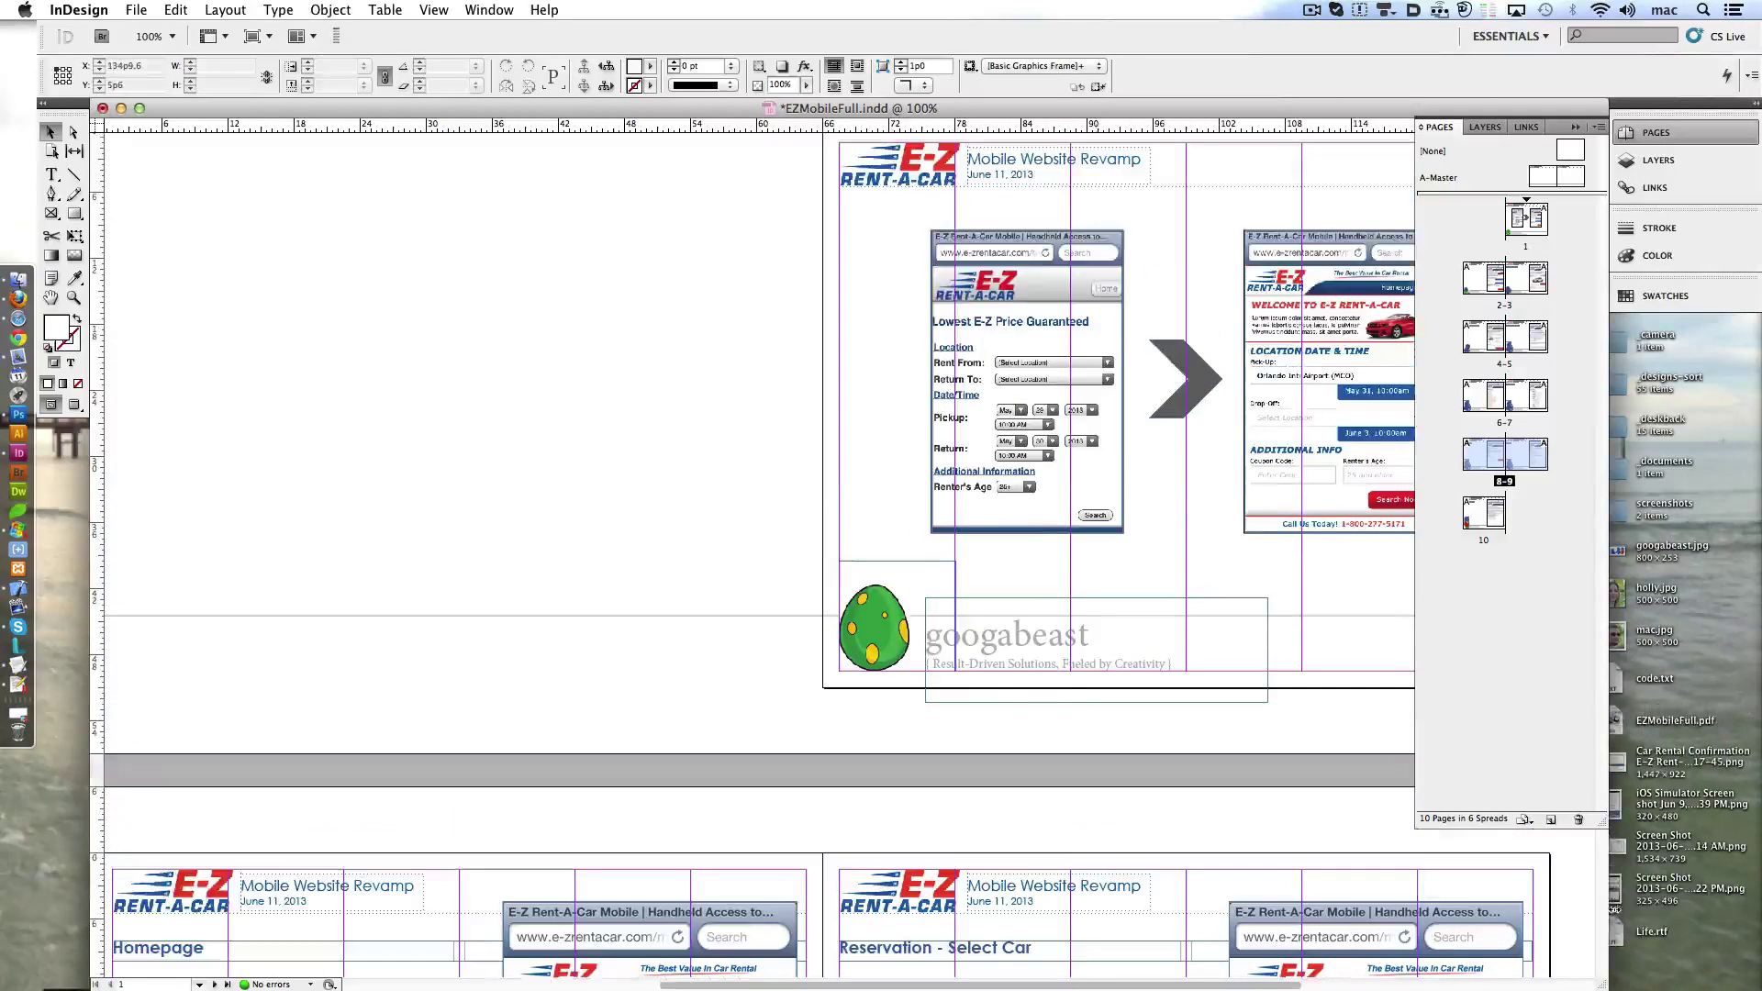
# - Open EZMobileFull.pdf from the Desktop and scroll down through its pages
pyautogui.click(1686, 724)
pyautogui.doubleClick(1630, 725)
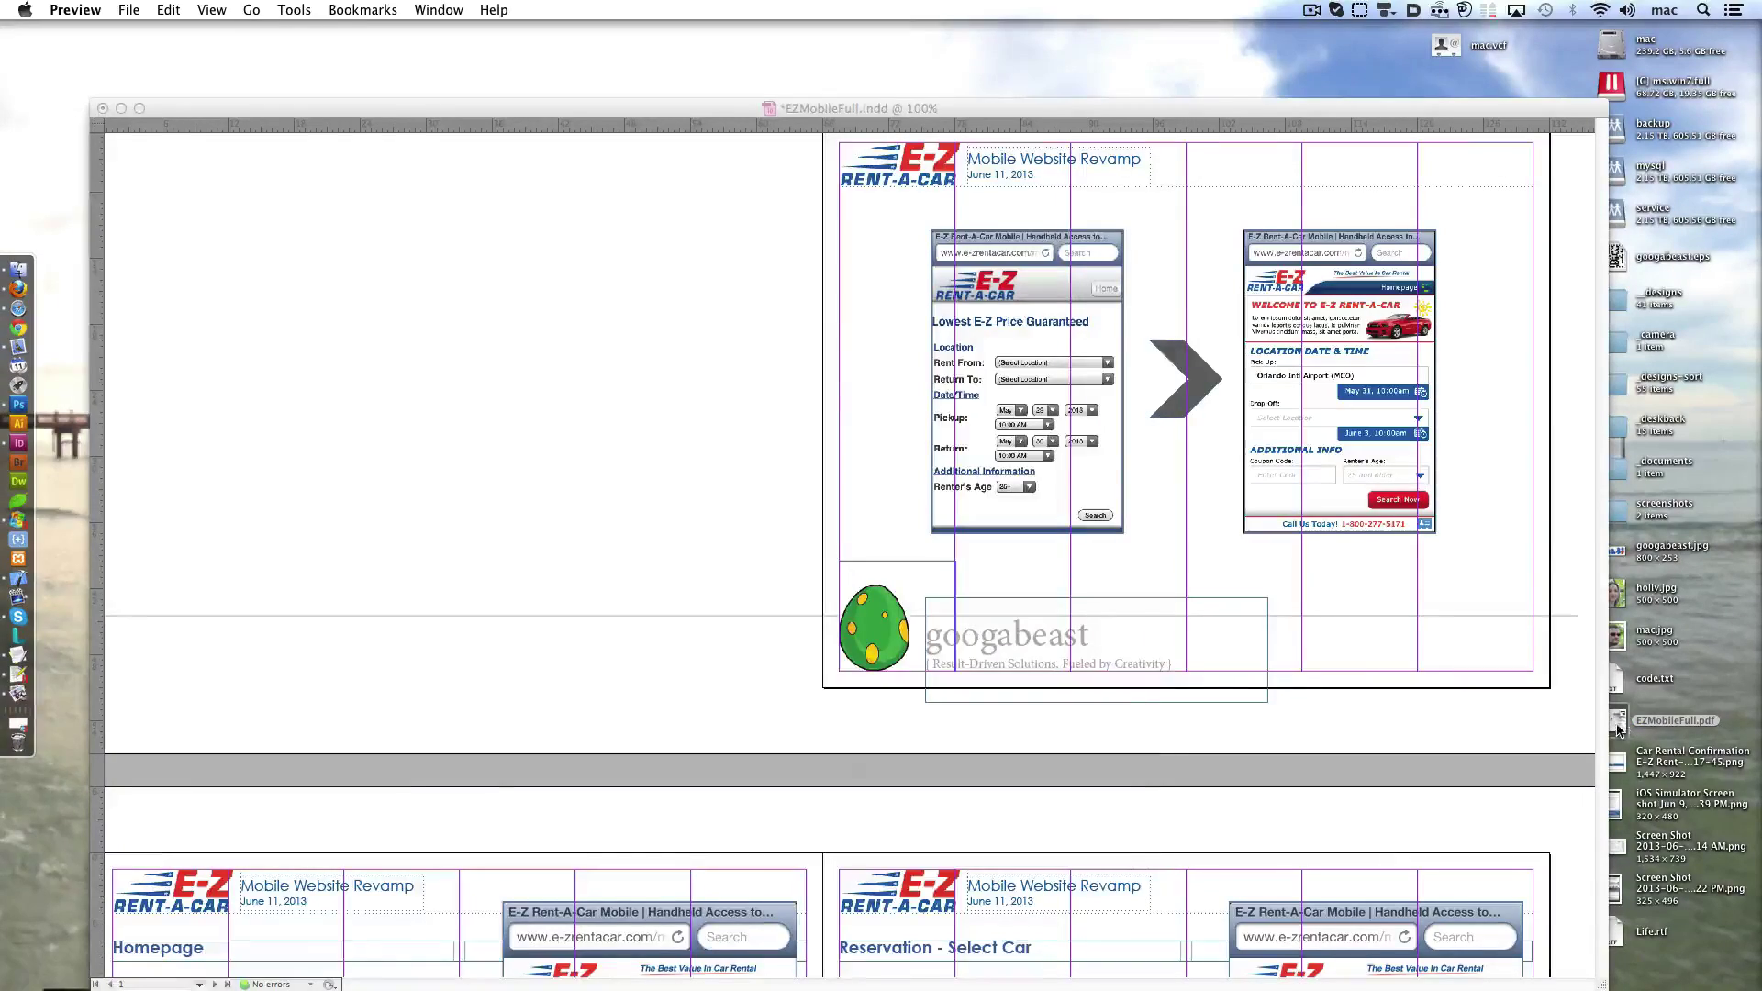
pyautogui.scroll(-1, 653, 420)
pyautogui.scroll(-5, 659, 624)
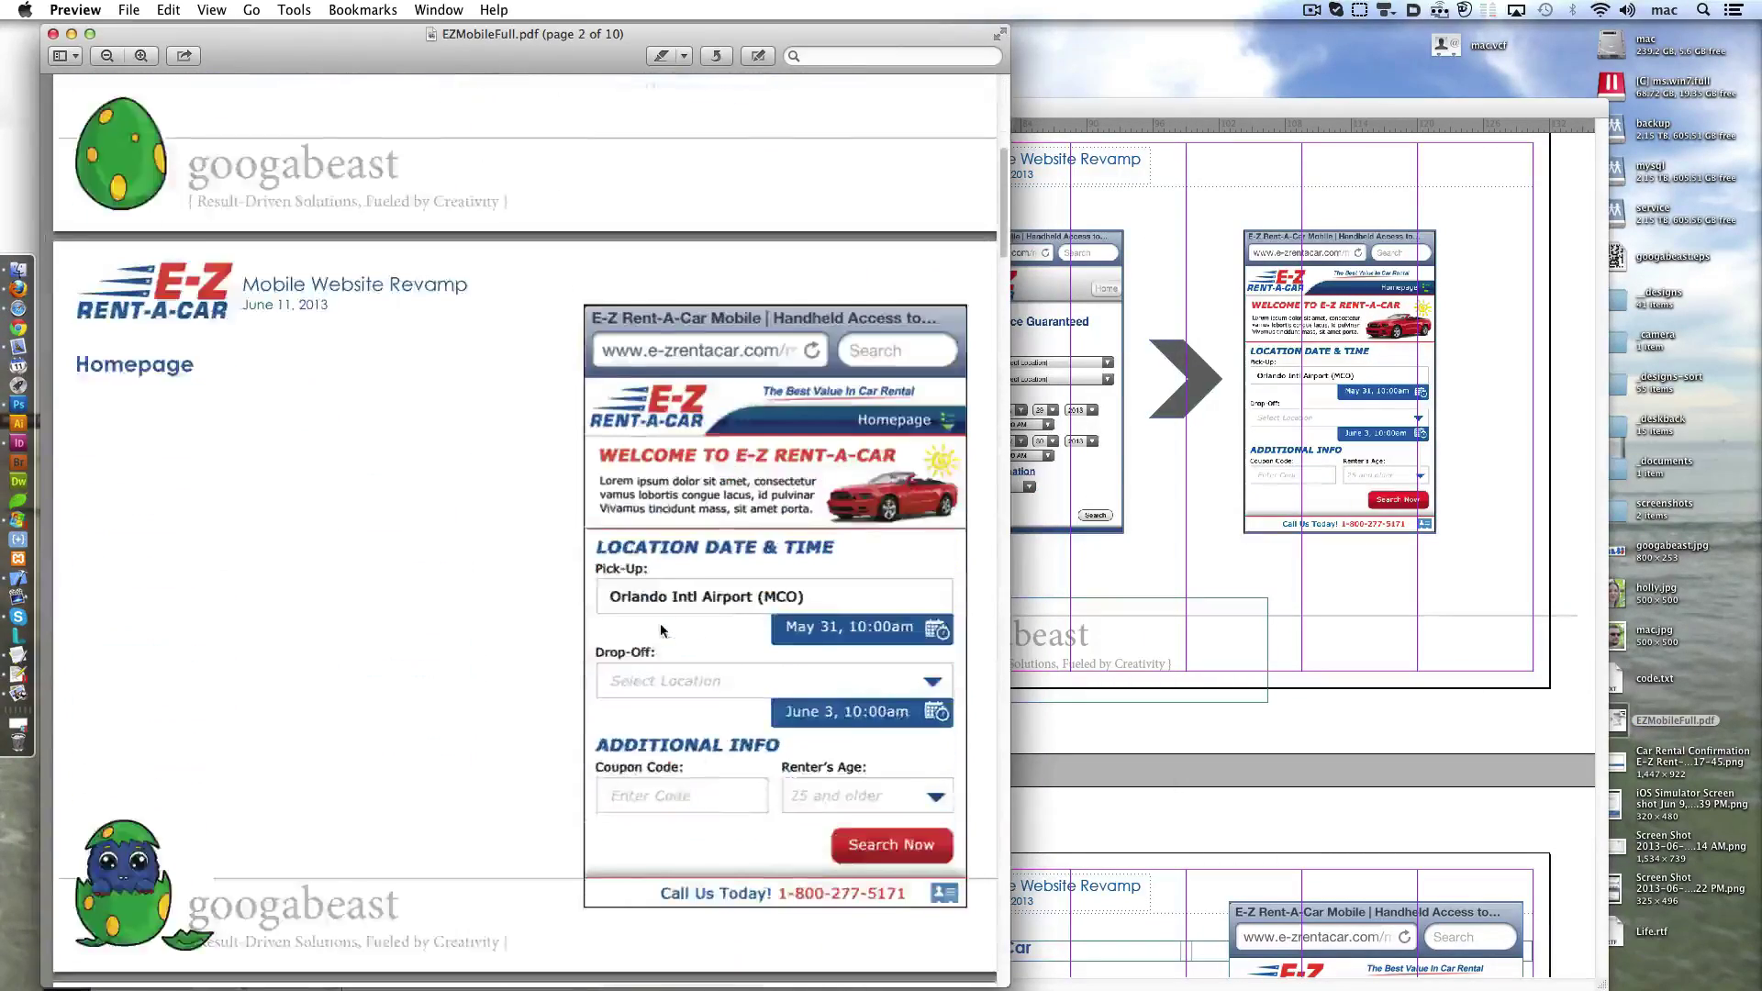
pyautogui.scroll(-3, 659, 624)
pyautogui.scroll(-9, 659, 624)
pyautogui.scroll(-10, 661, 630)
pyautogui.scroll(-3, 660, 630)
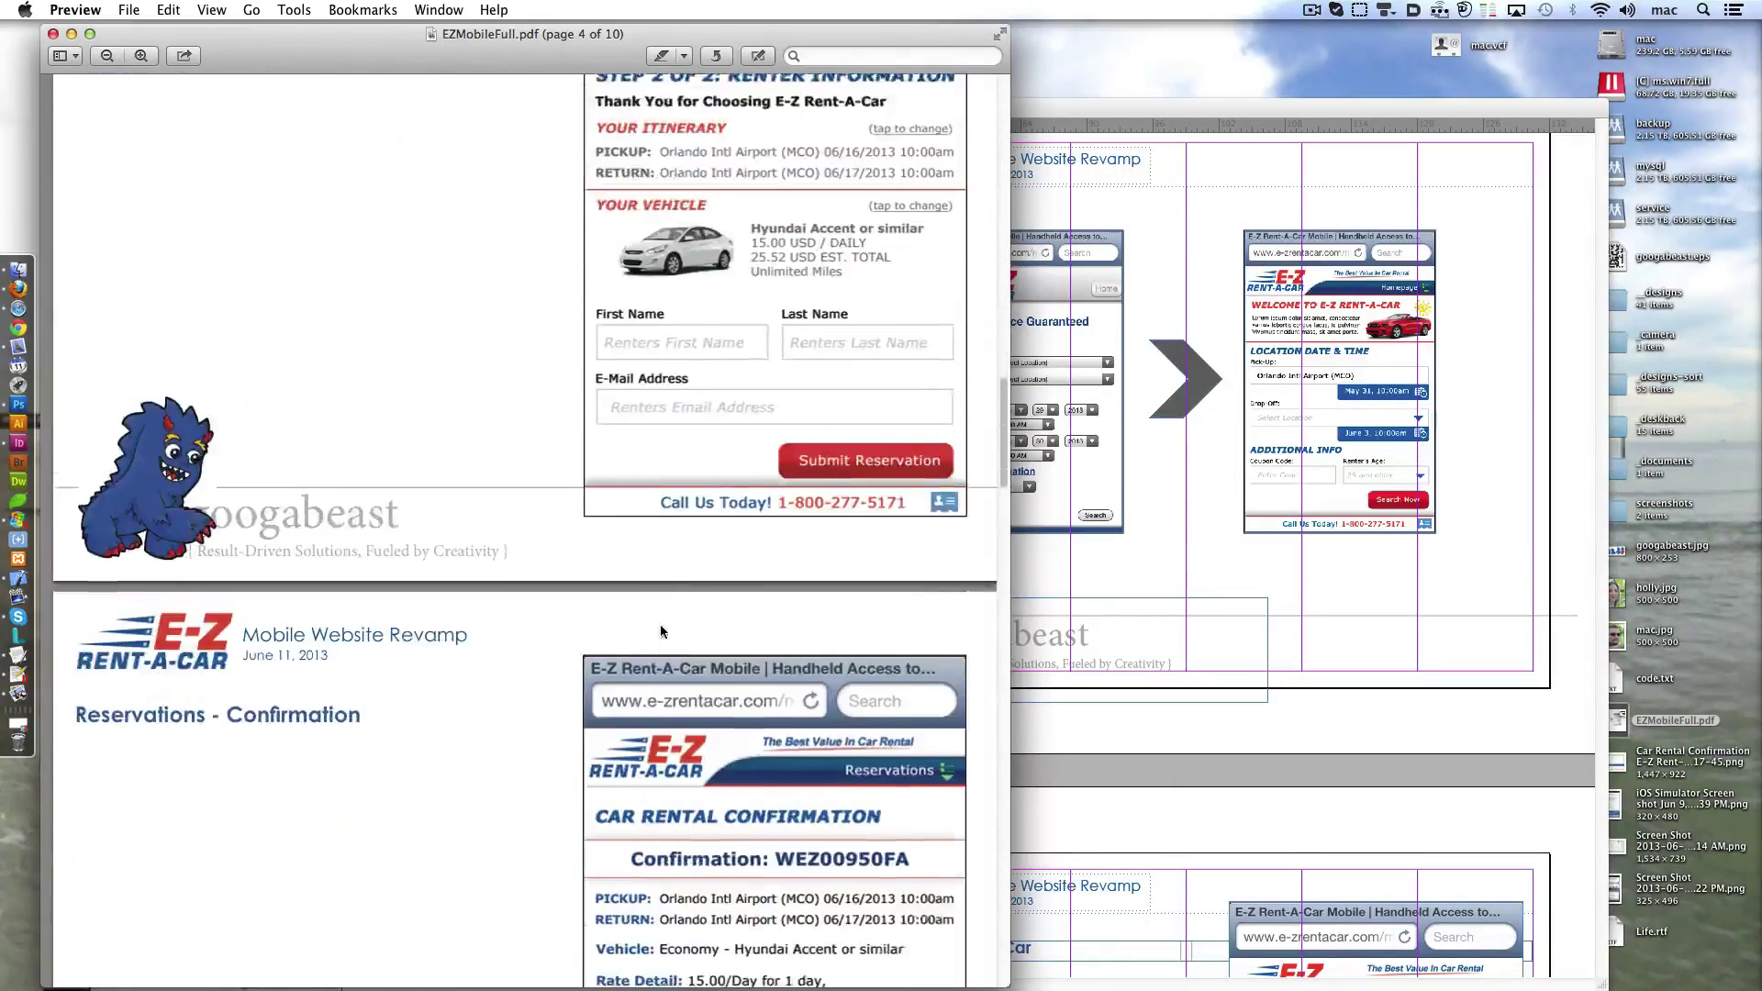
pyautogui.scroll(-2, 660, 630)
pyautogui.scroll(-5, 661, 630)
pyautogui.scroll(-2, 661, 630)
pyautogui.scroll(-7, 661, 629)
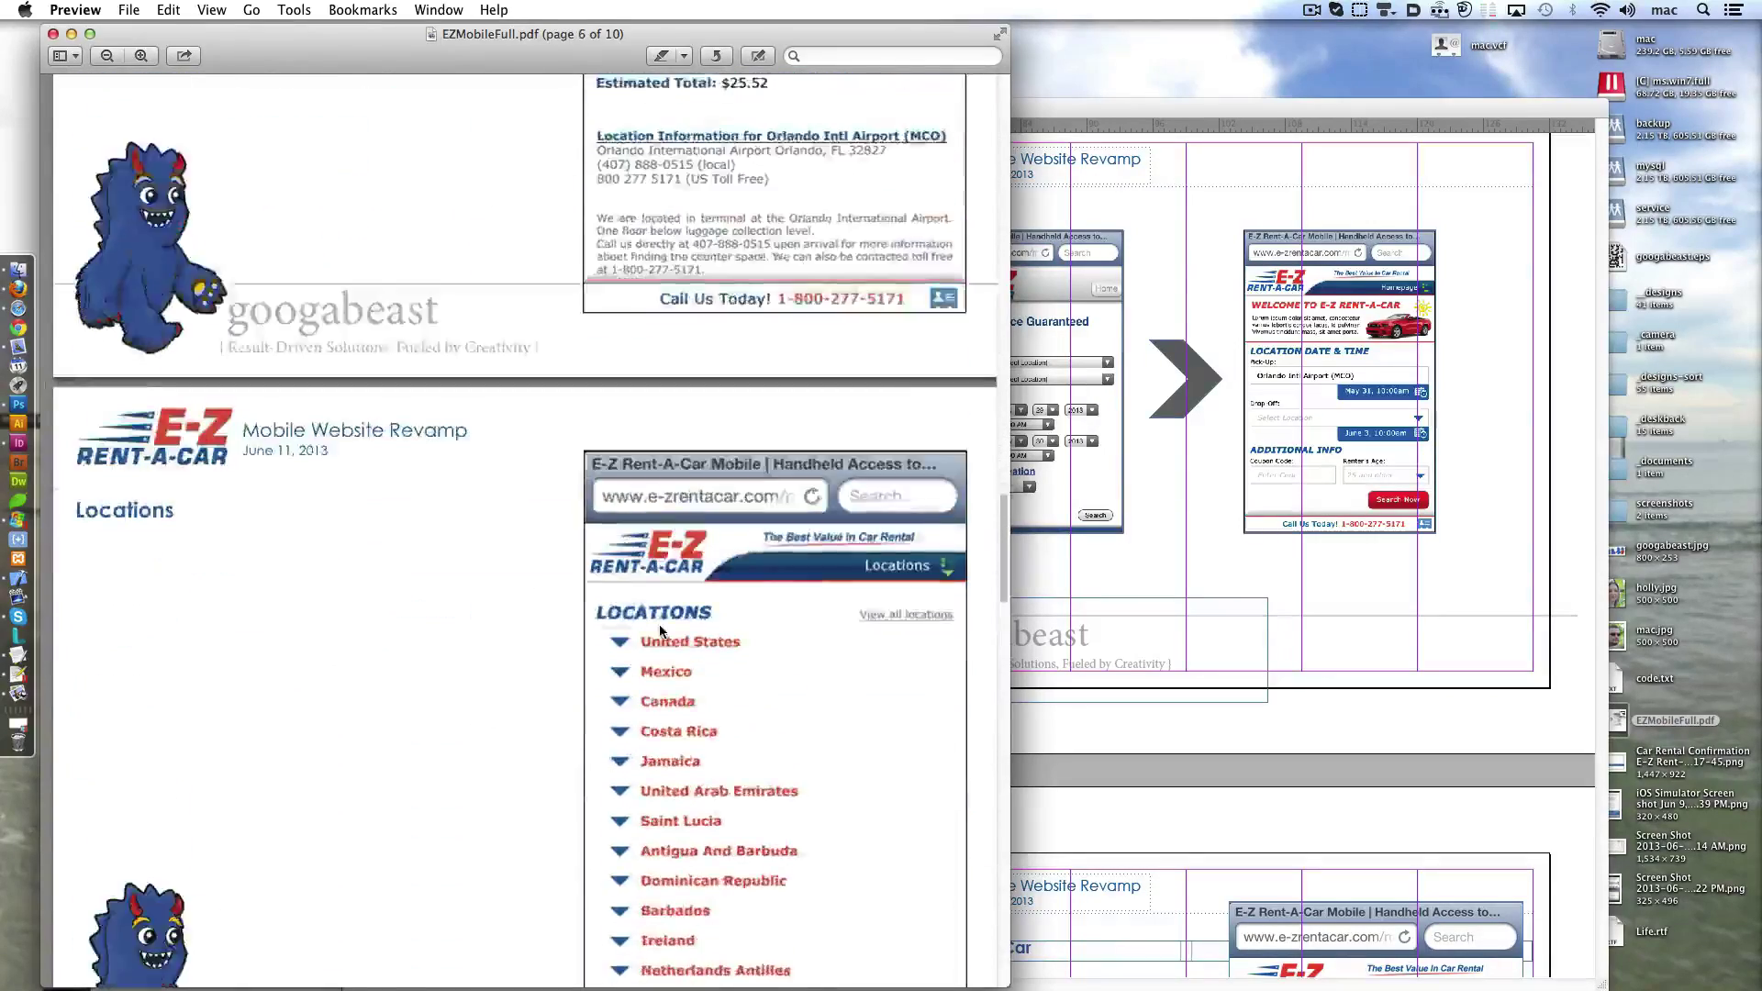
pyautogui.scroll(-10, 661, 629)
pyautogui.scroll(-15, 661, 630)
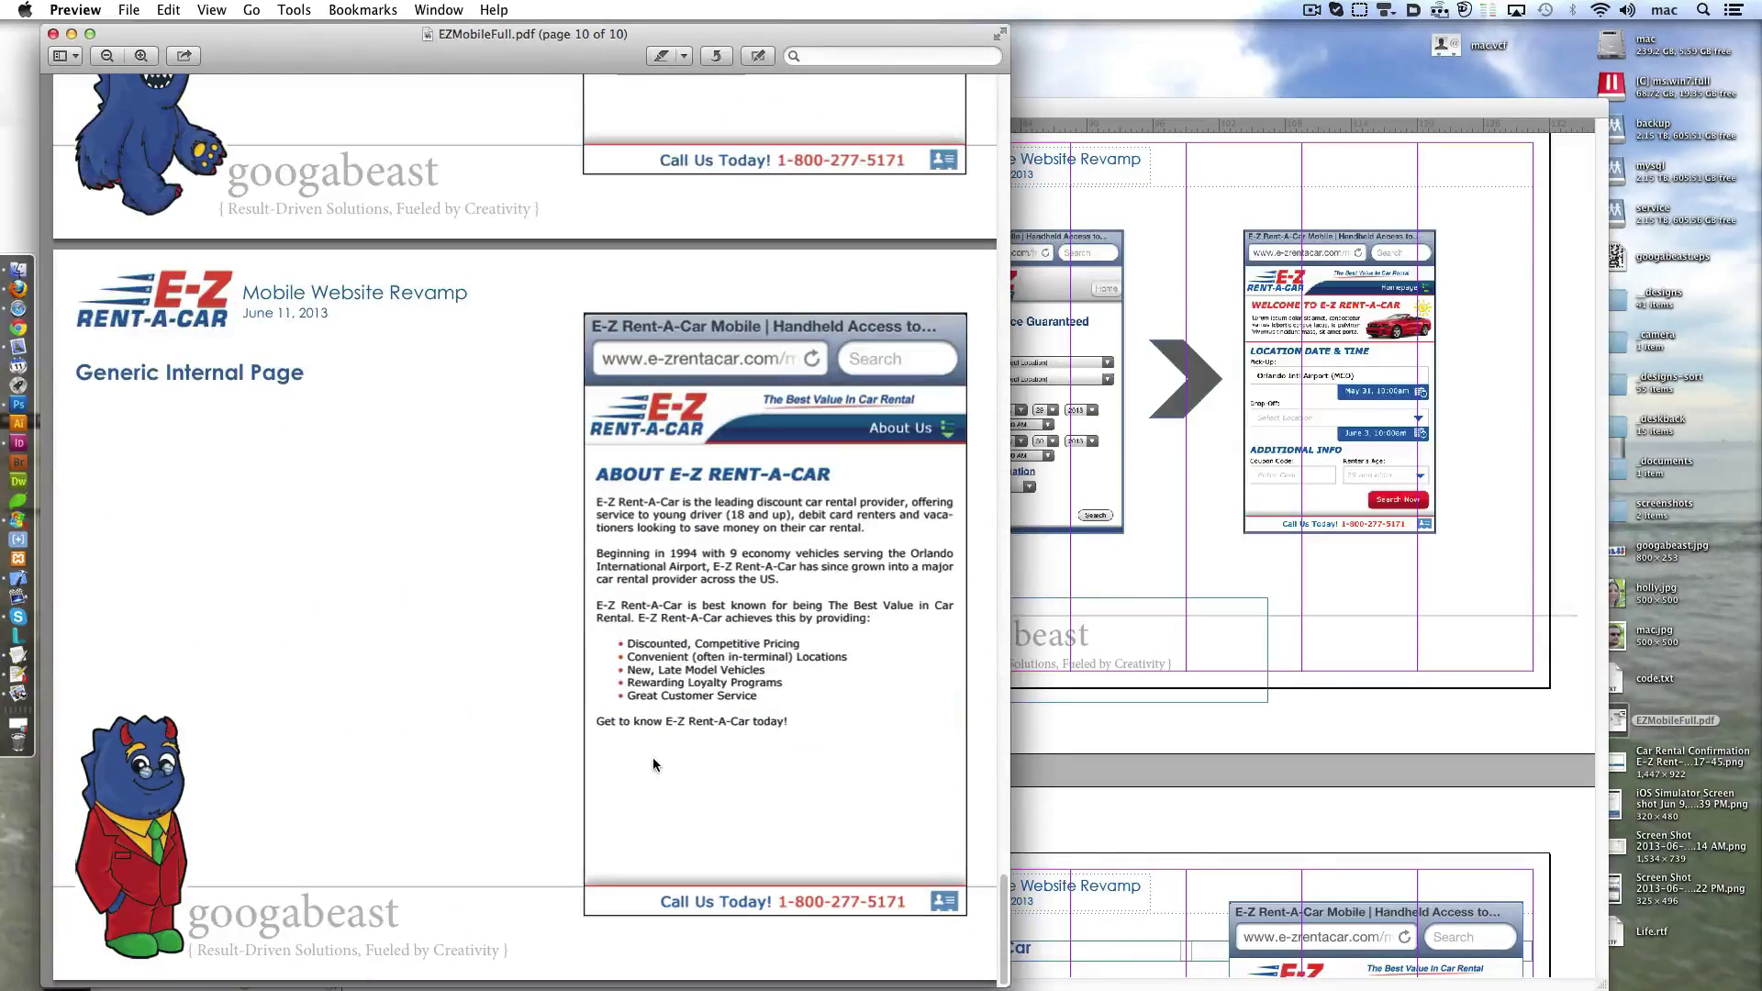
# - Scroll back up to page 1, then bring the _screens folder forward
pyautogui.scroll(2, 653, 758)
pyautogui.scroll(4, 653, 759)
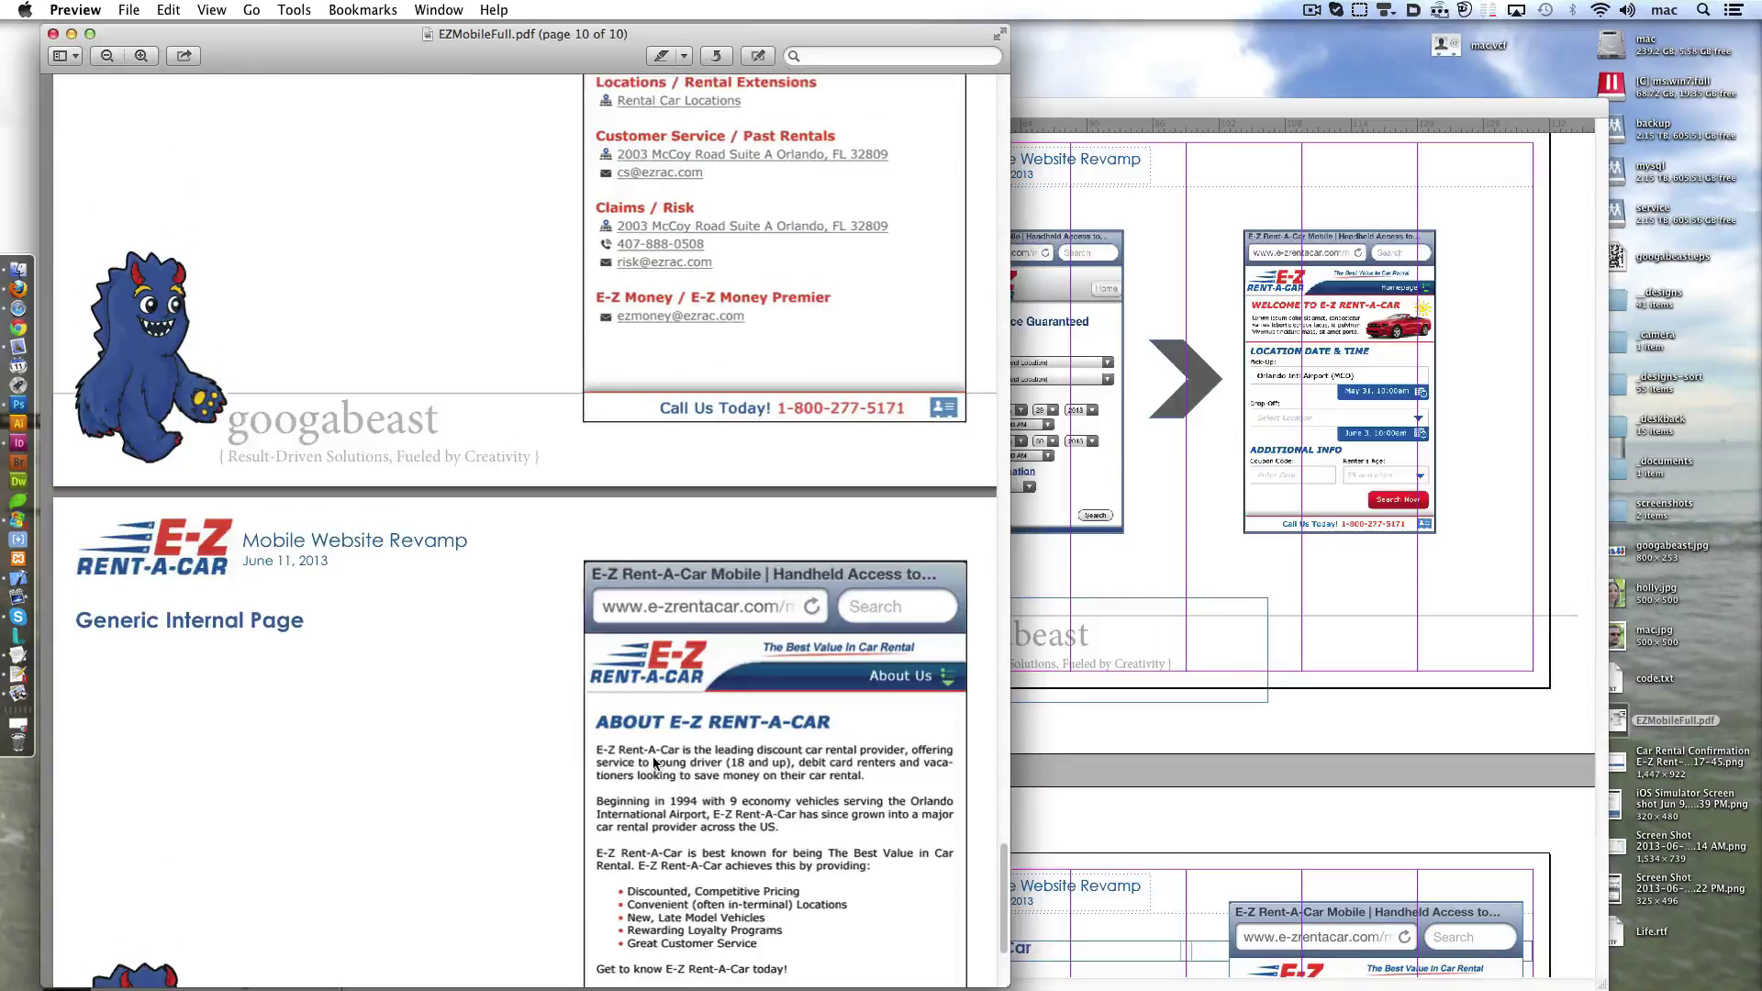
pyautogui.scroll(1, 654, 764)
pyautogui.scroll(4, 654, 764)
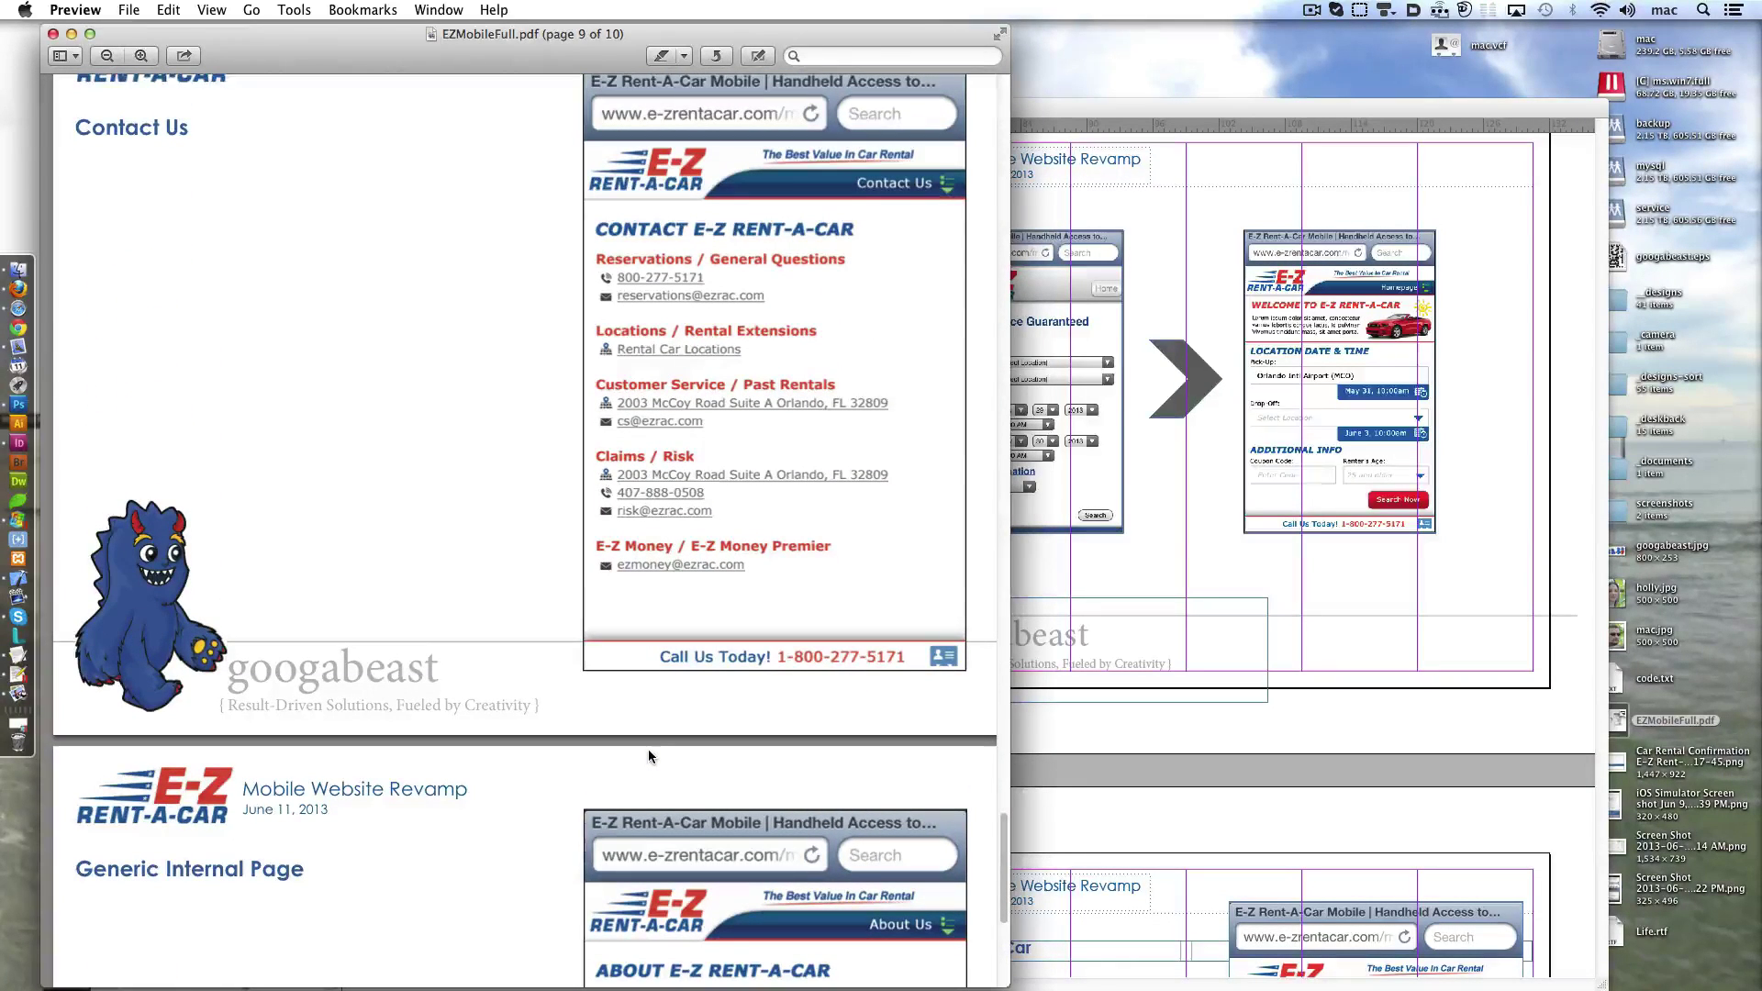
pyautogui.scroll(1, 648, 749)
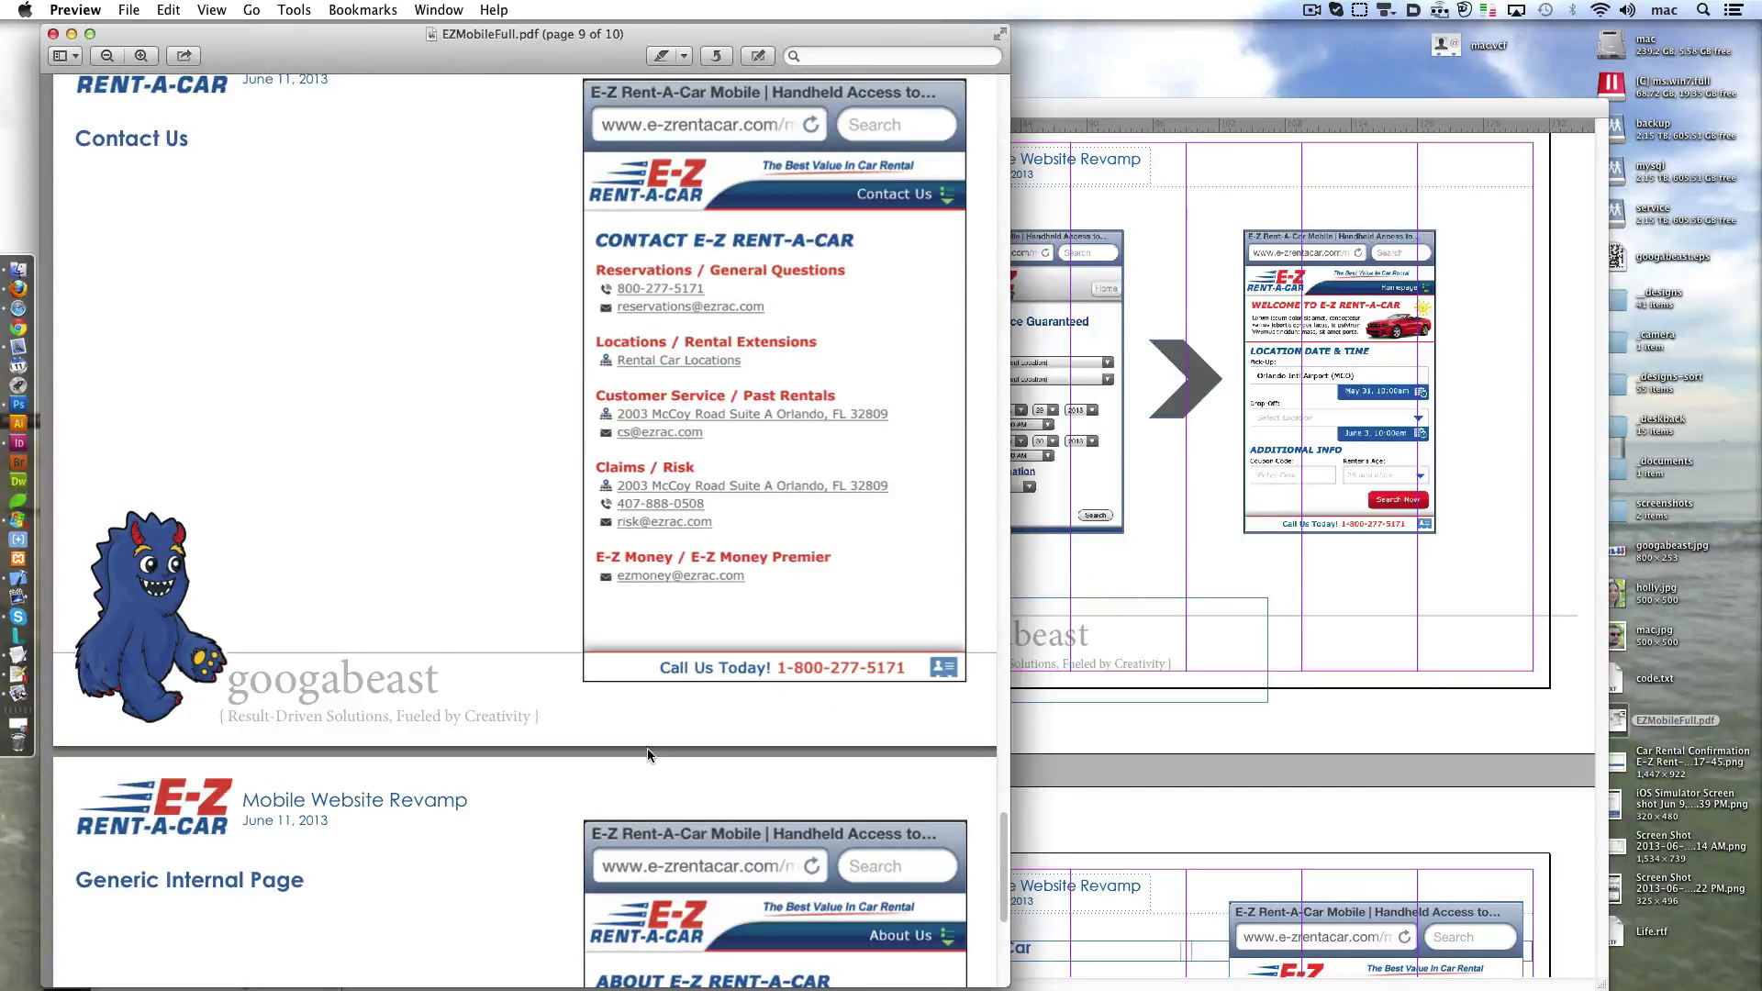
pyautogui.scroll(1, 647, 749)
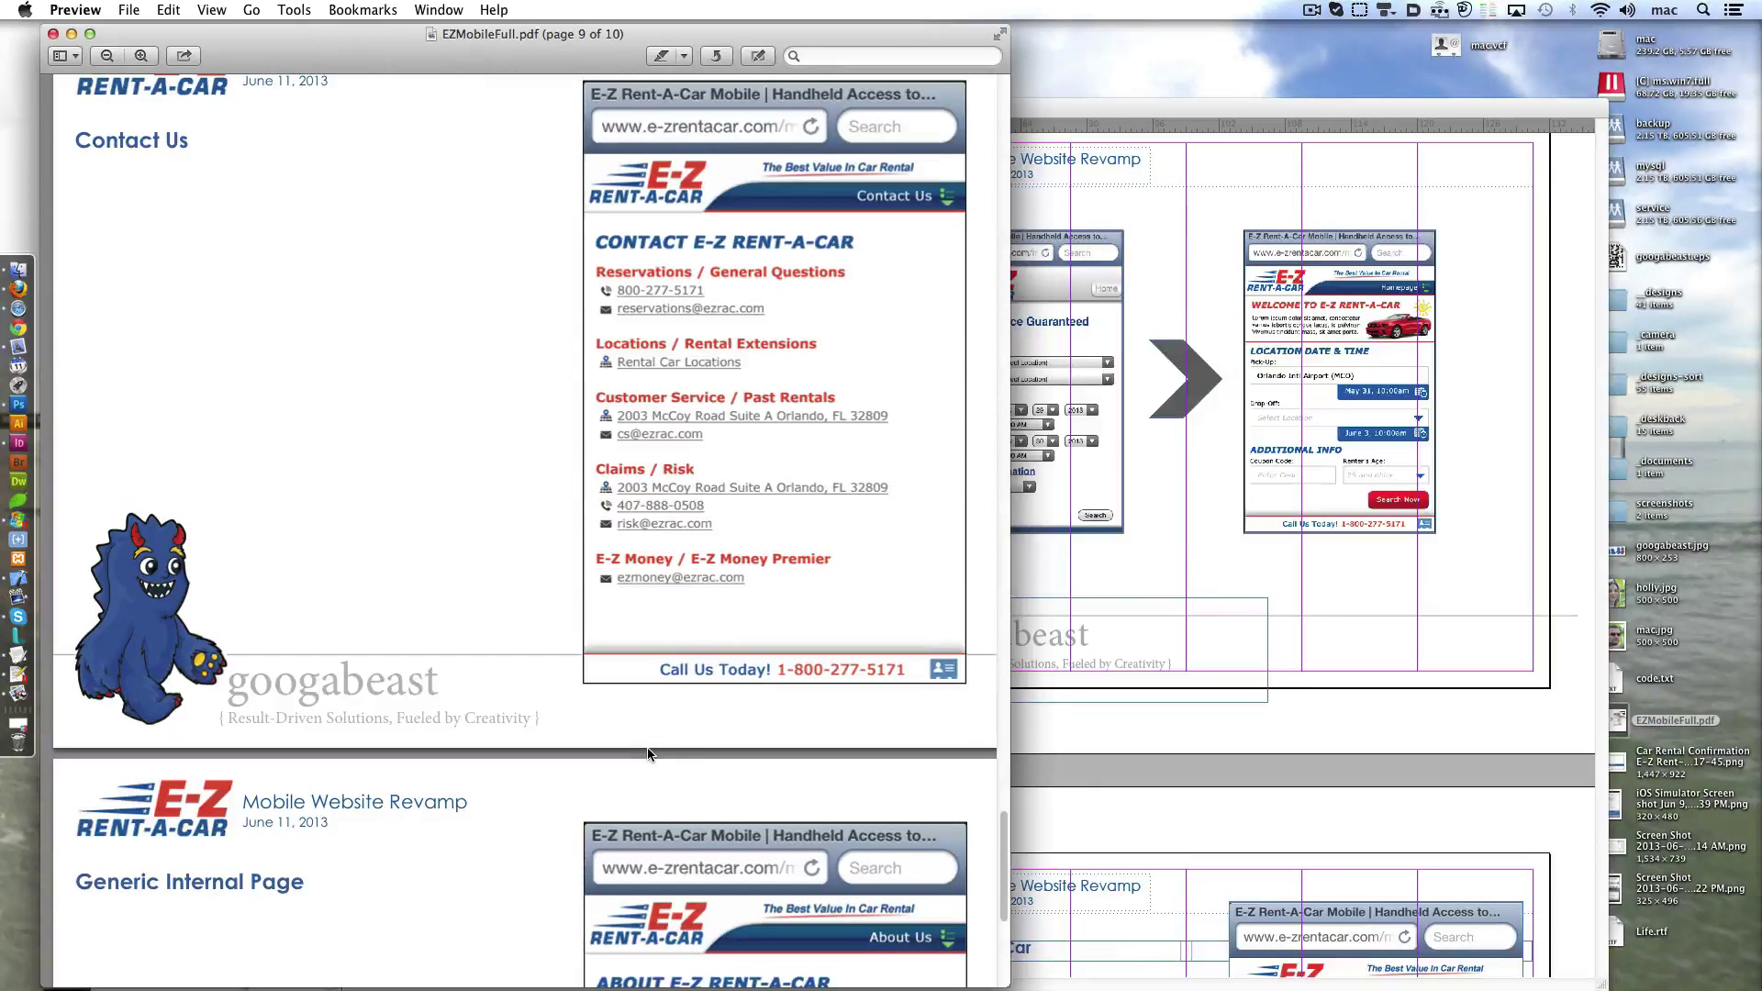
pyautogui.scroll(1, 648, 755)
pyautogui.scroll(3, 648, 754)
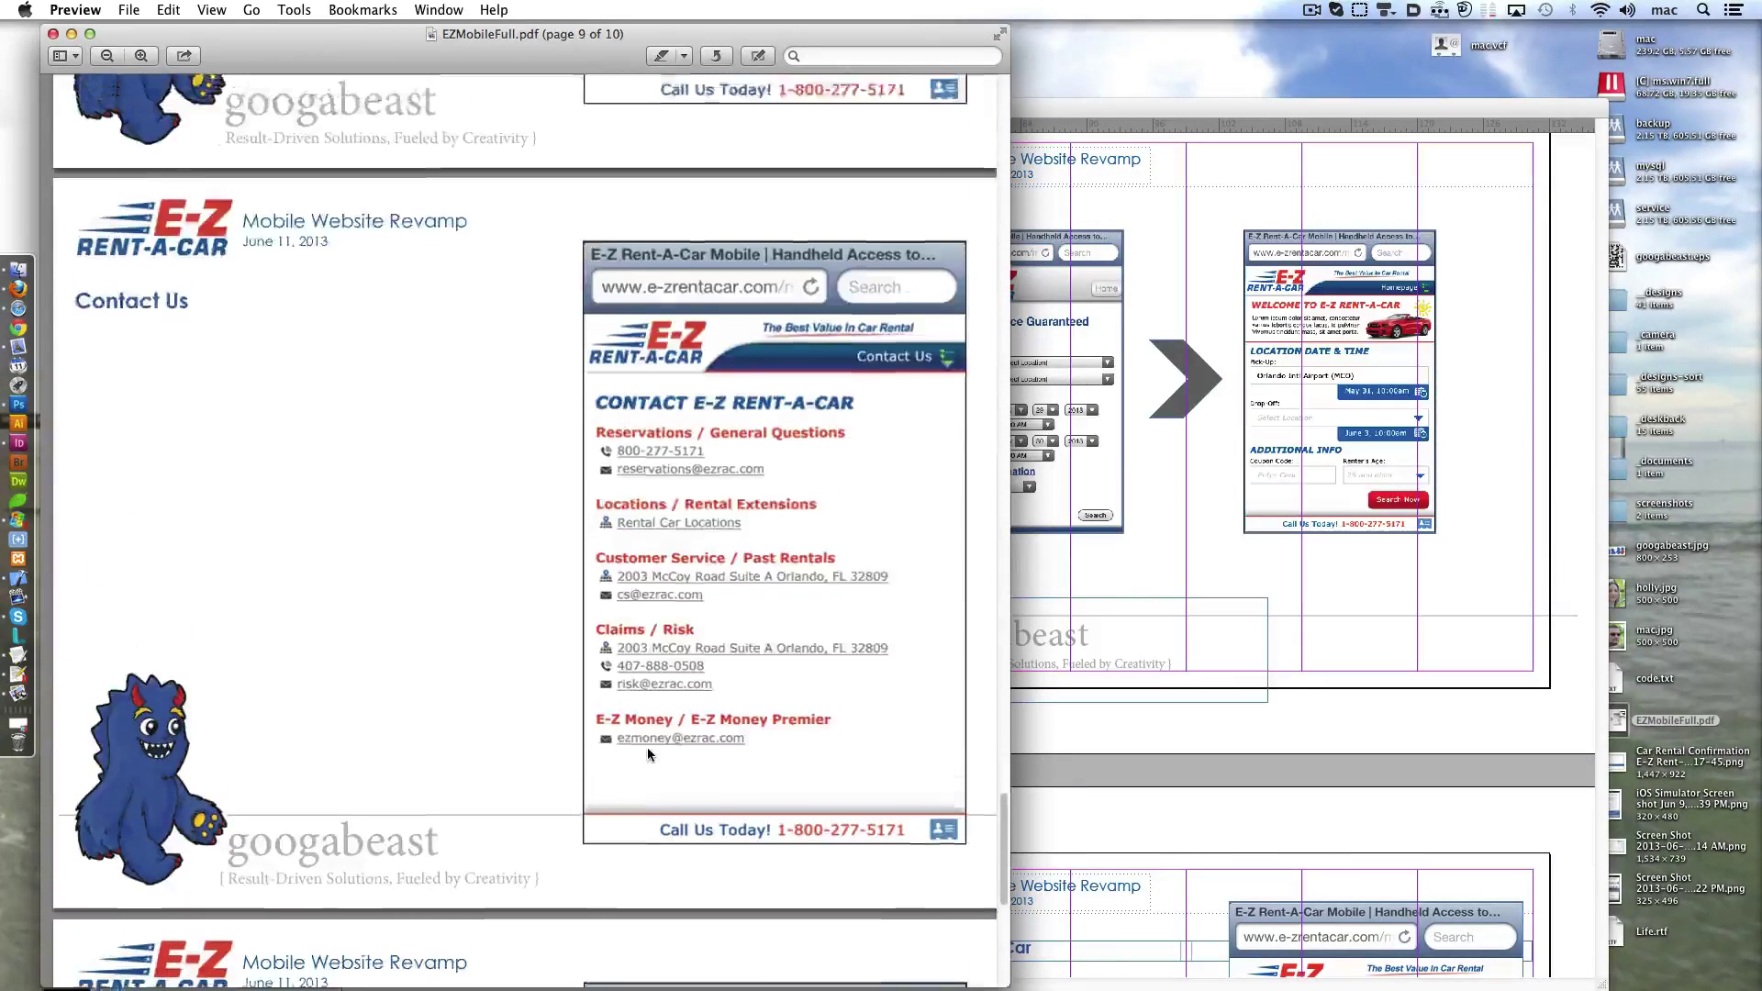
pyautogui.scroll(10, 648, 754)
pyautogui.scroll(15, 648, 754)
pyautogui.scroll(10, 648, 754)
pyautogui.scroll(10, 648, 754)
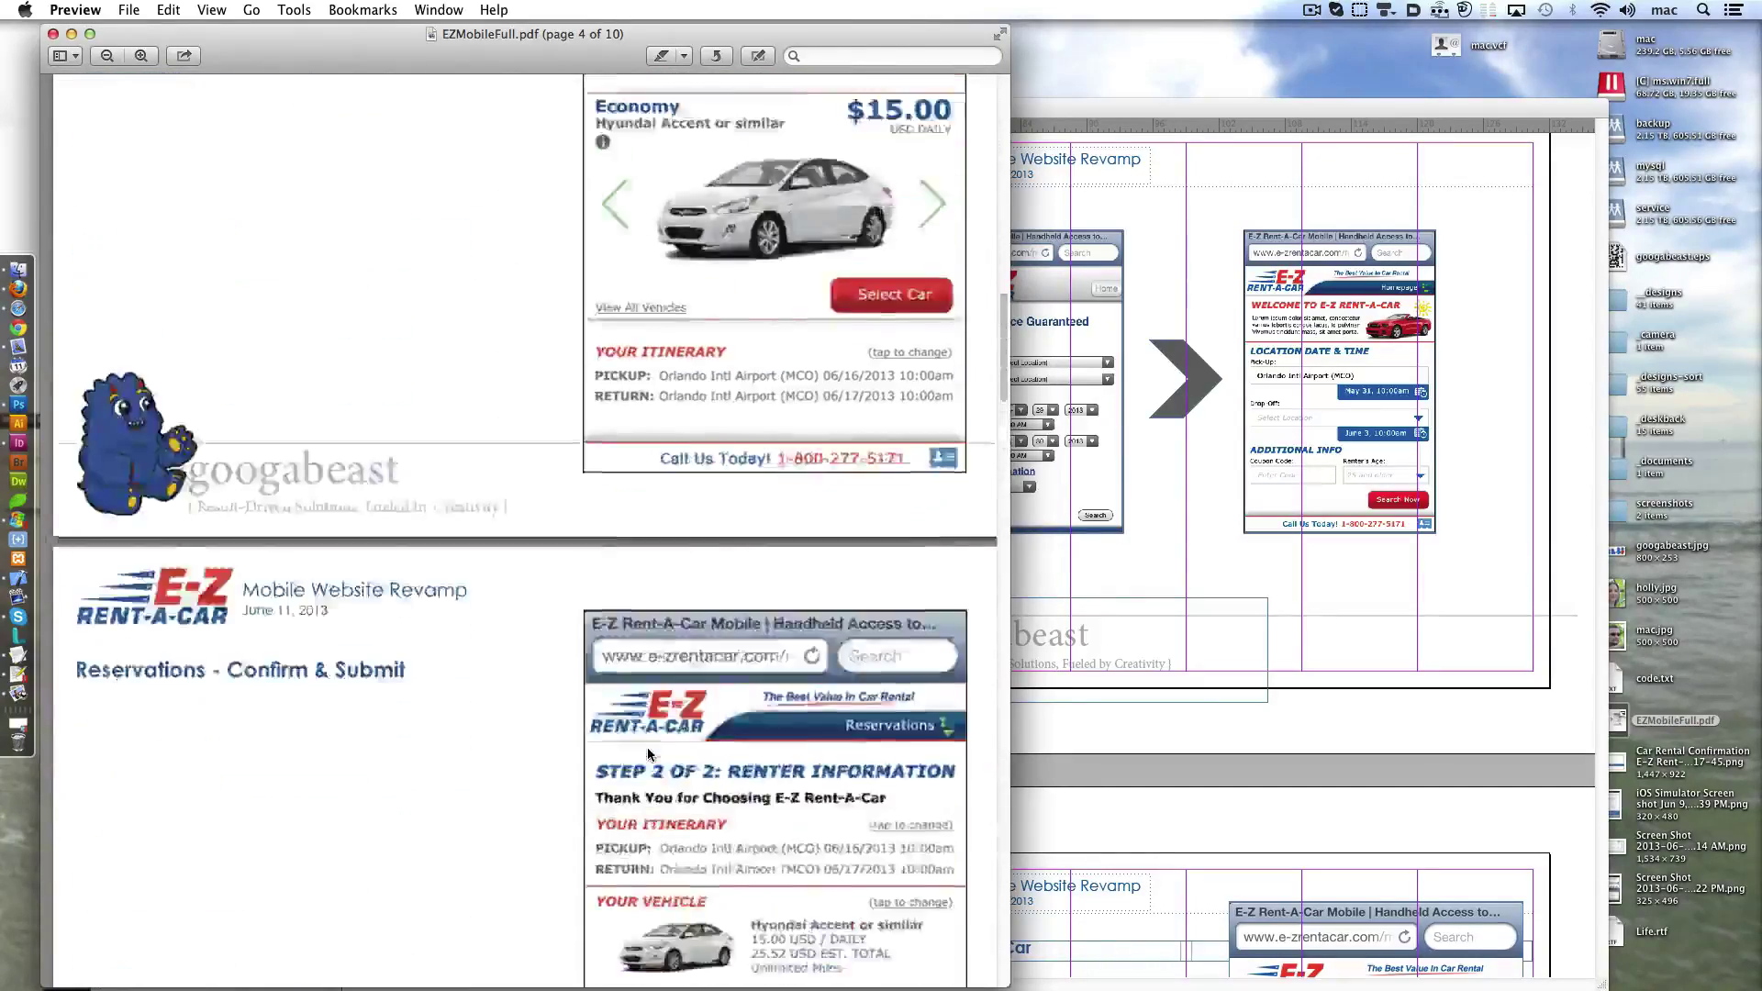
pyautogui.scroll(10, 648, 754)
pyautogui.scroll(15, 648, 755)
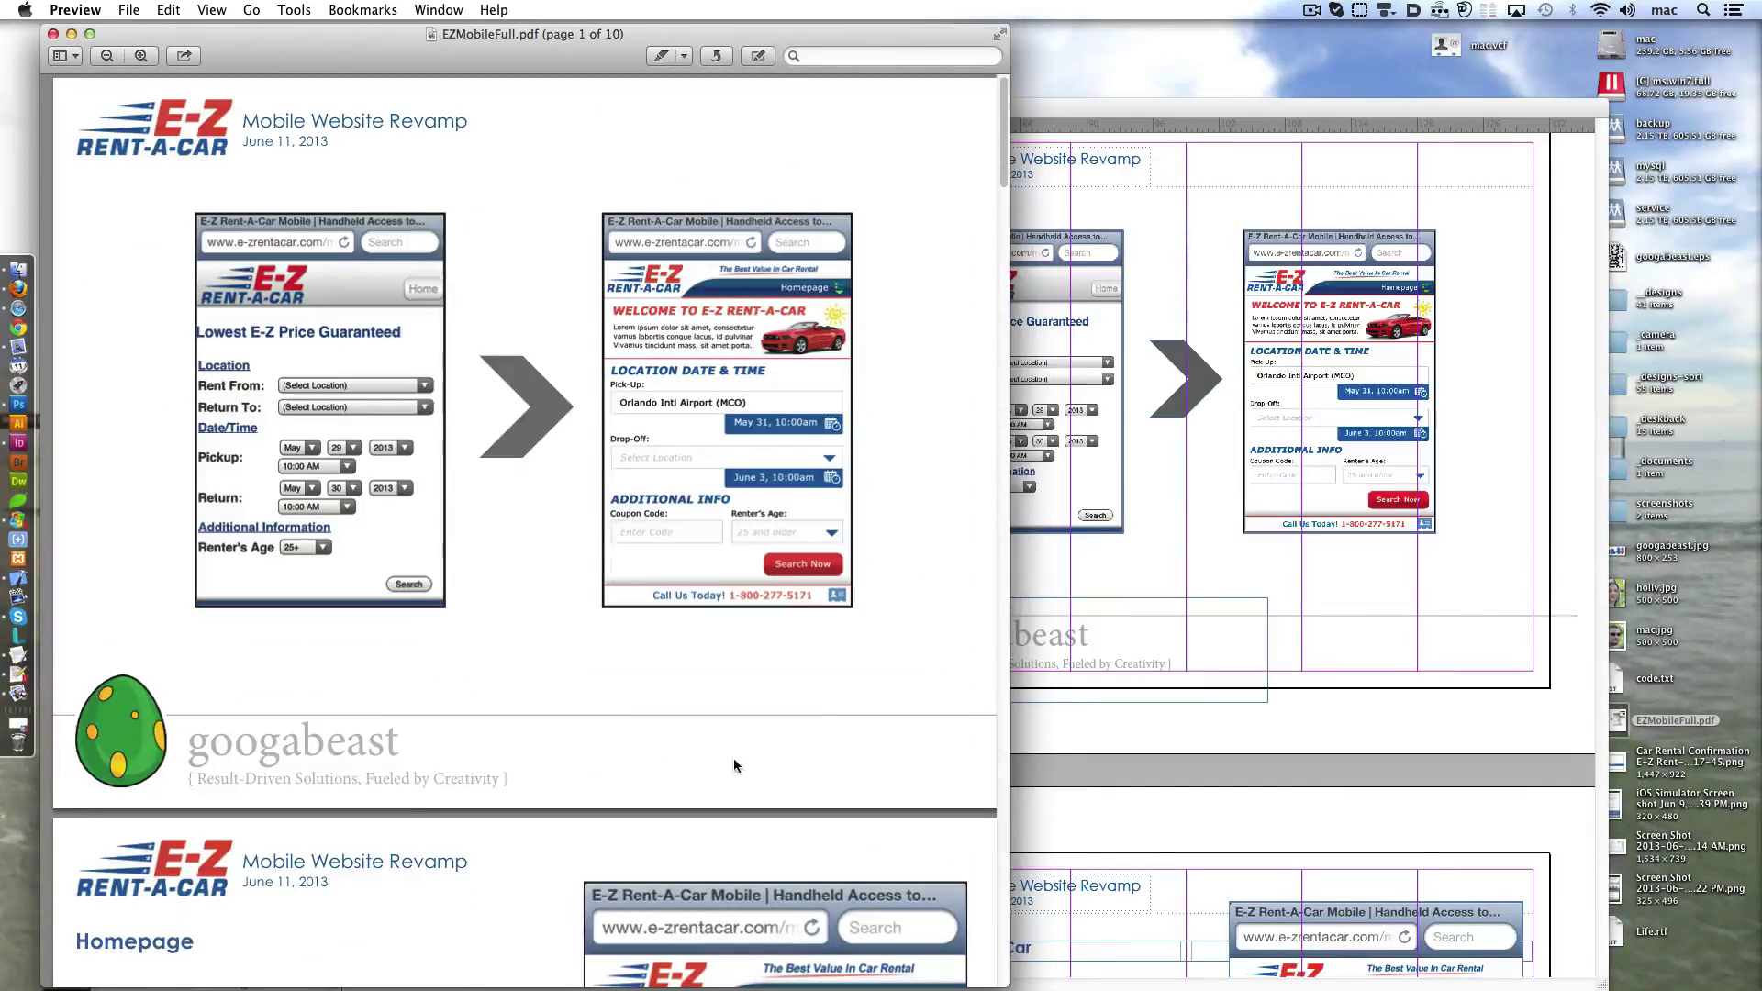
pyautogui.press('super+Tab')
# - Select all the JPG screens and group them into a new rgb folder
pyautogui.moveTo(1148, 752); pyautogui.dragTo(1104, 701)
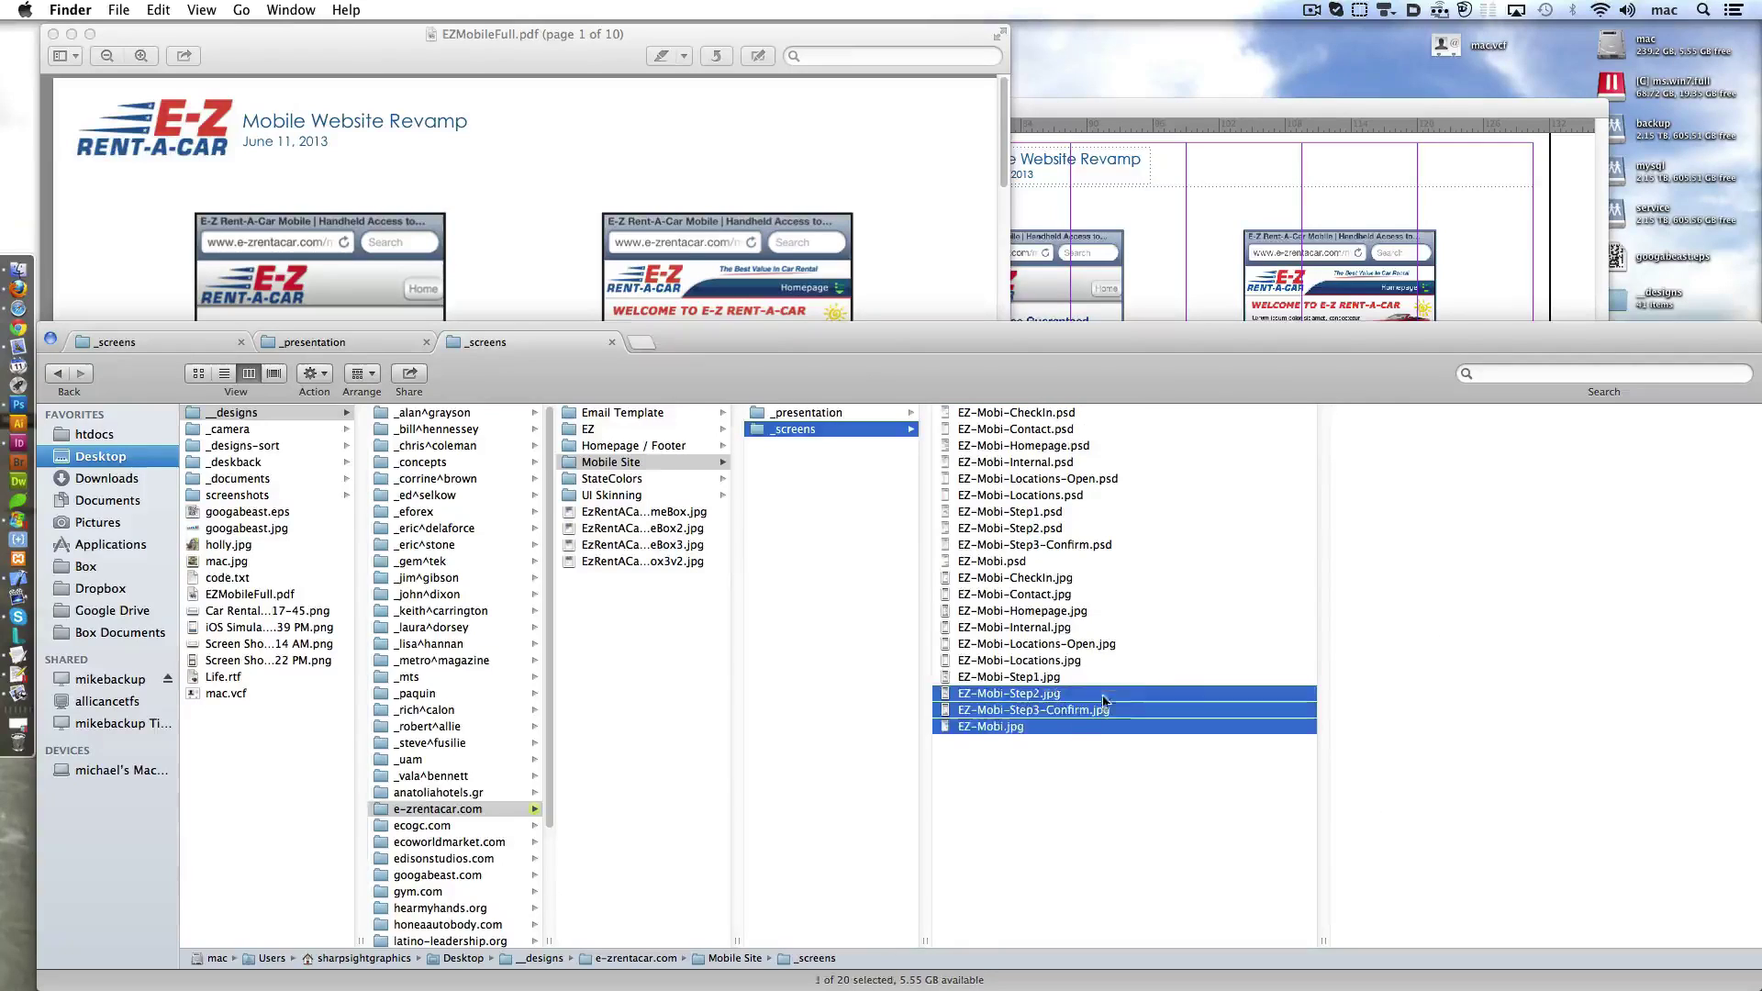
pyautogui.keyDown('shift'); pyautogui.click(1228, 581); pyautogui.keyUp('shift')
pyautogui.rightClick(1081, 607)
pyautogui.click(1083, 627)
pyautogui.write('rgb')
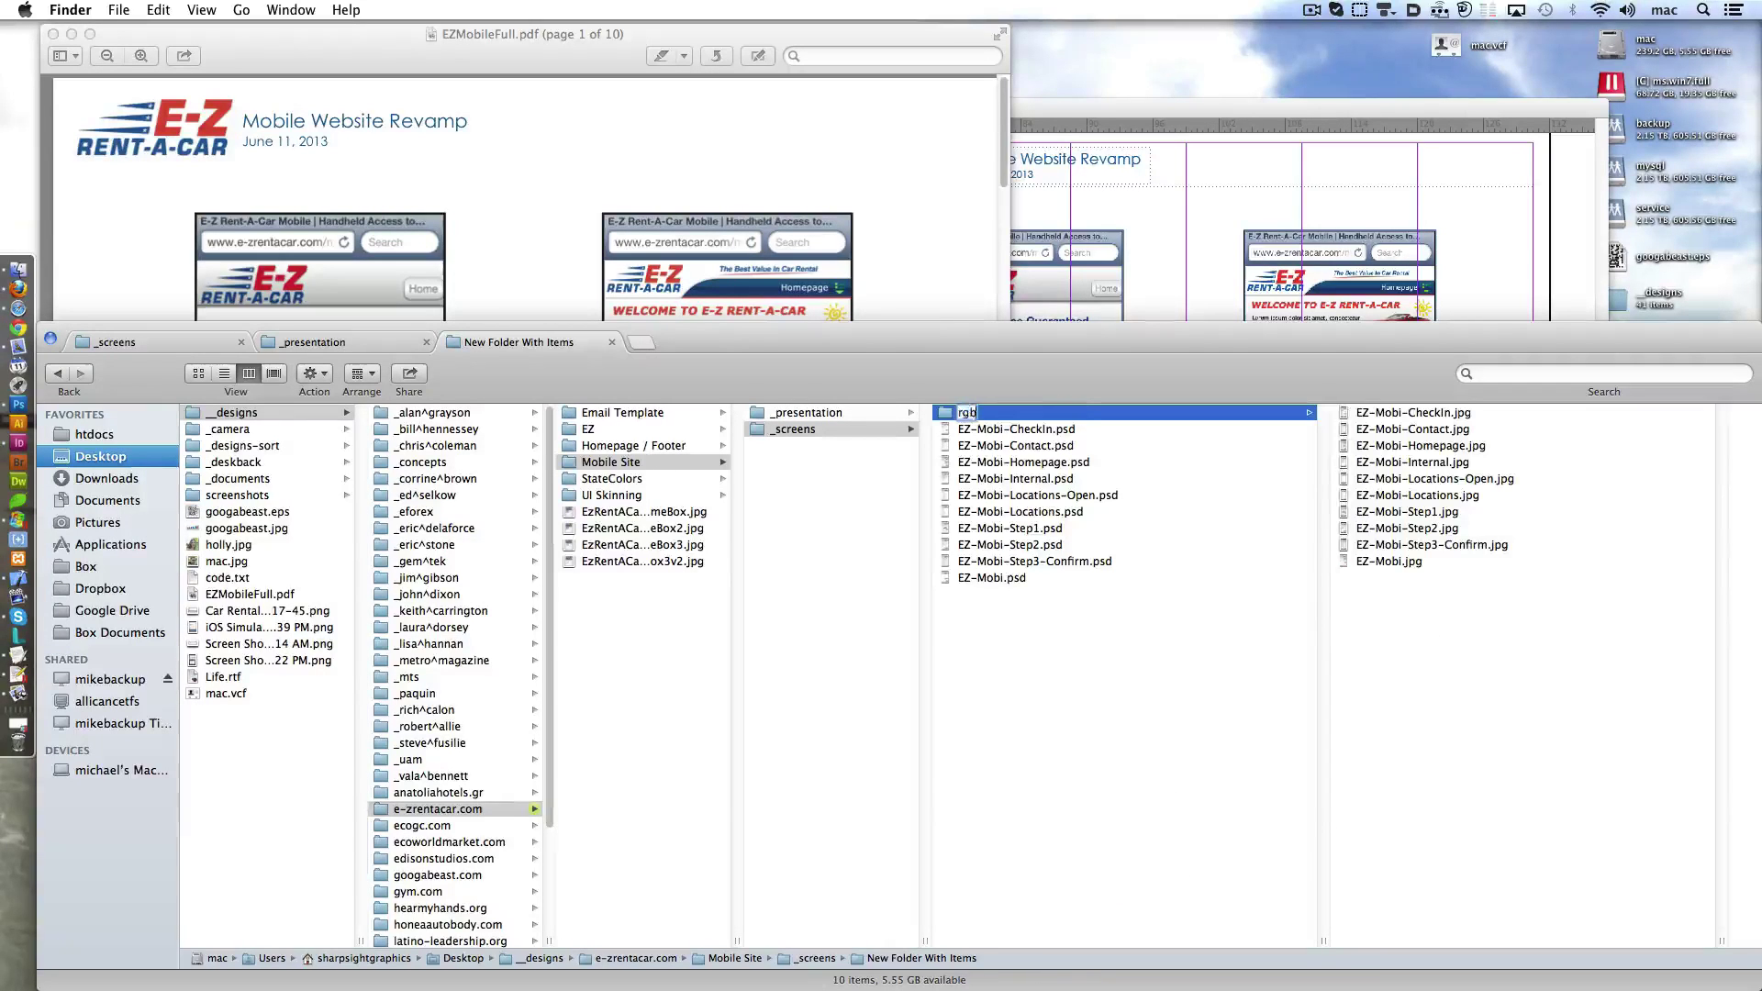
pyautogui.press('super+v')
pyautogui.click(1015, 352)
# - Duplicate the rgb folder, rename the copy 'cmyk', and select all its JPGs
pyautogui.rightClick(965, 412)
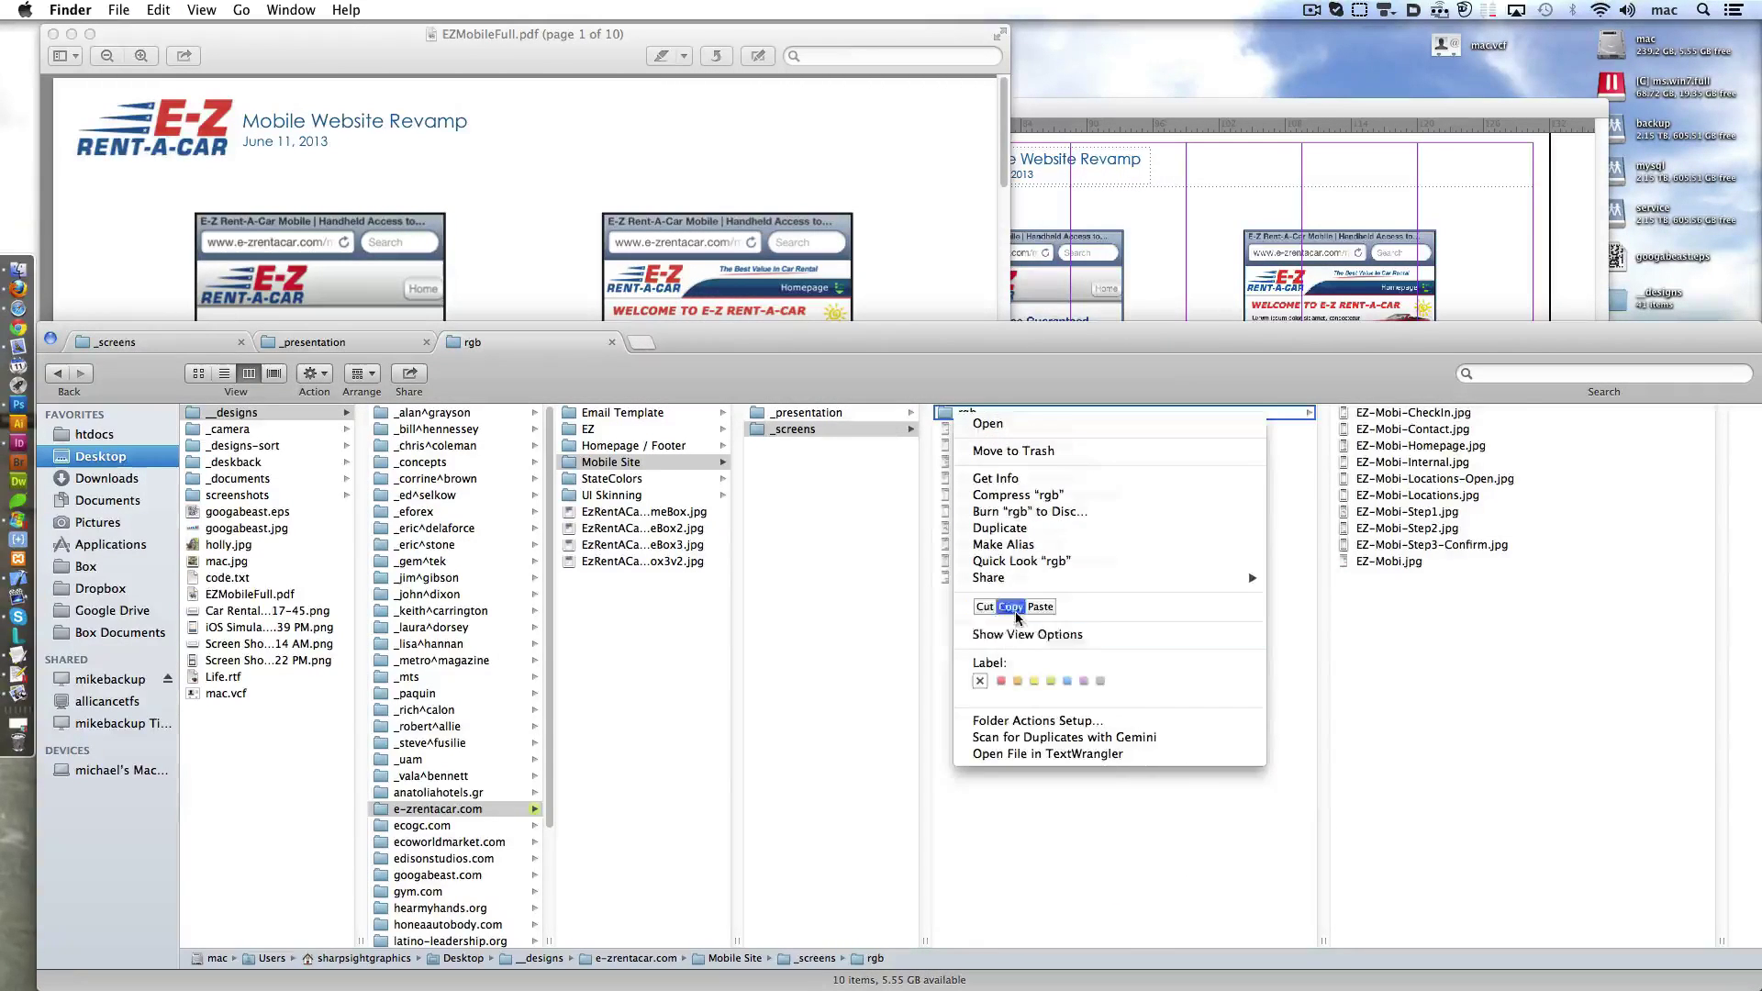
pyautogui.rightClick(1017, 650)
pyautogui.click(1102, 717)
pyautogui.press('Return')
pyautogui.write('cmyk')
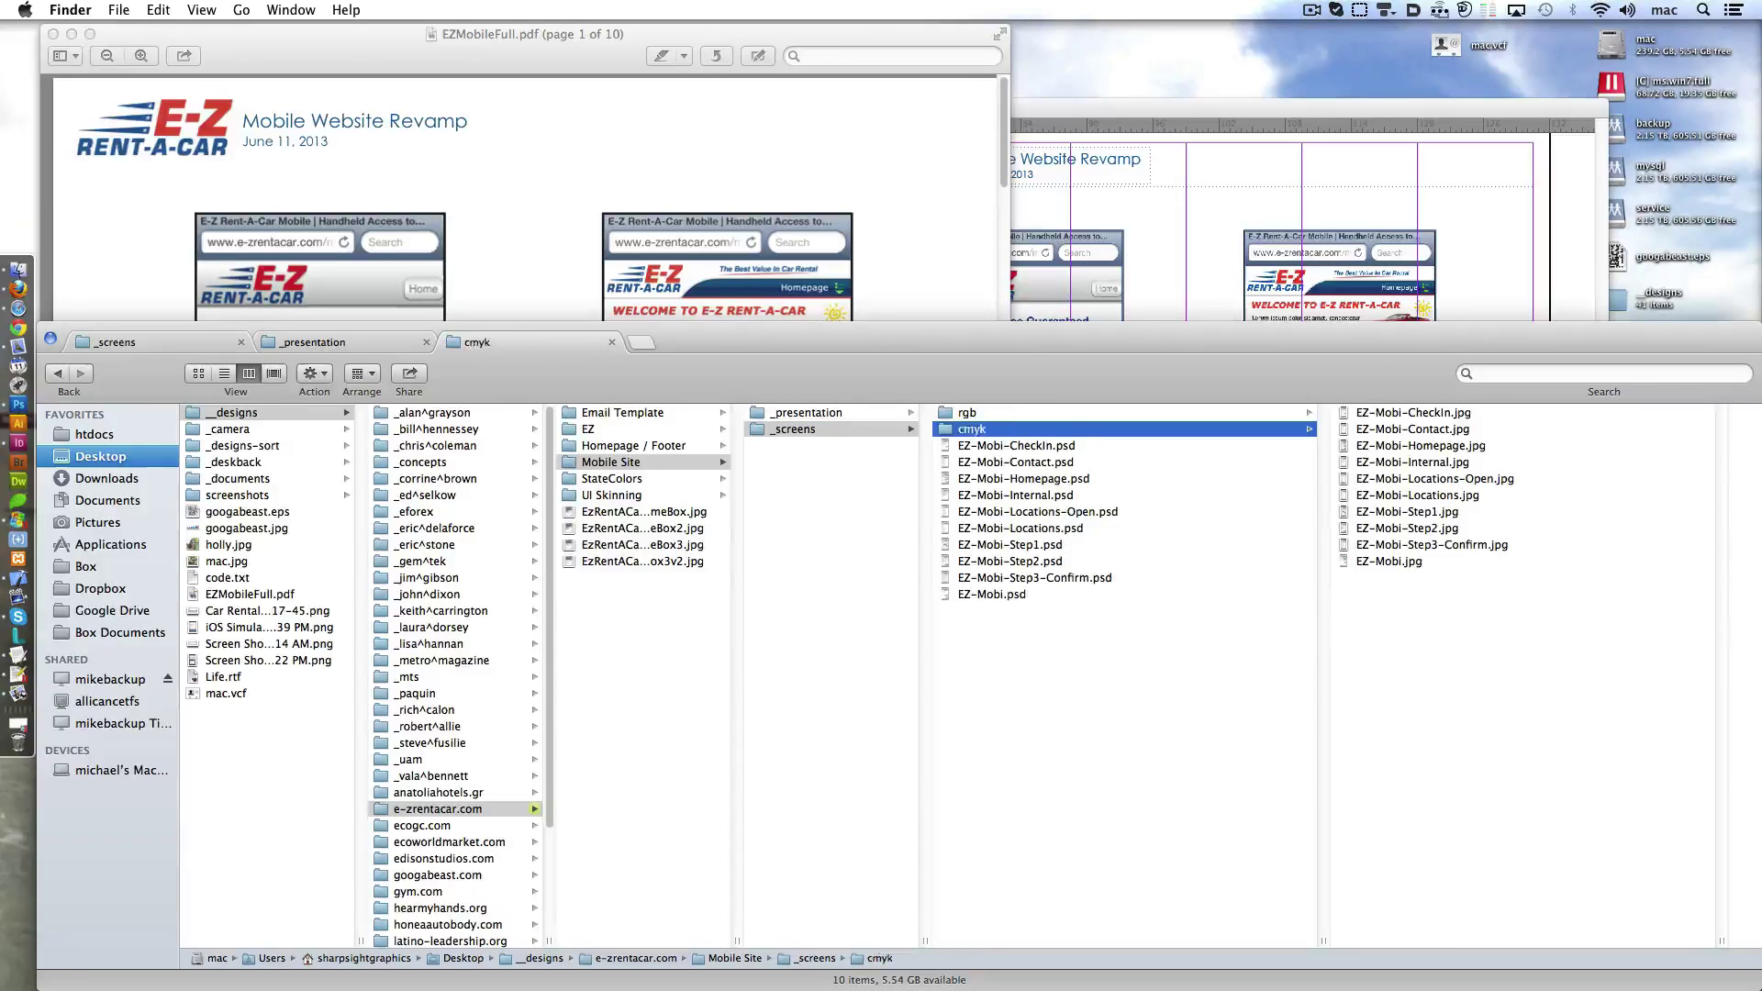
pyautogui.press('Return')
pyautogui.press('Right')
pyautogui.press('super+a')
pyautogui.rightClick(1447, 425)
# - Open the JPGs in Photoshop and start recording a new Action 2
pyautogui.click(1220, 576)
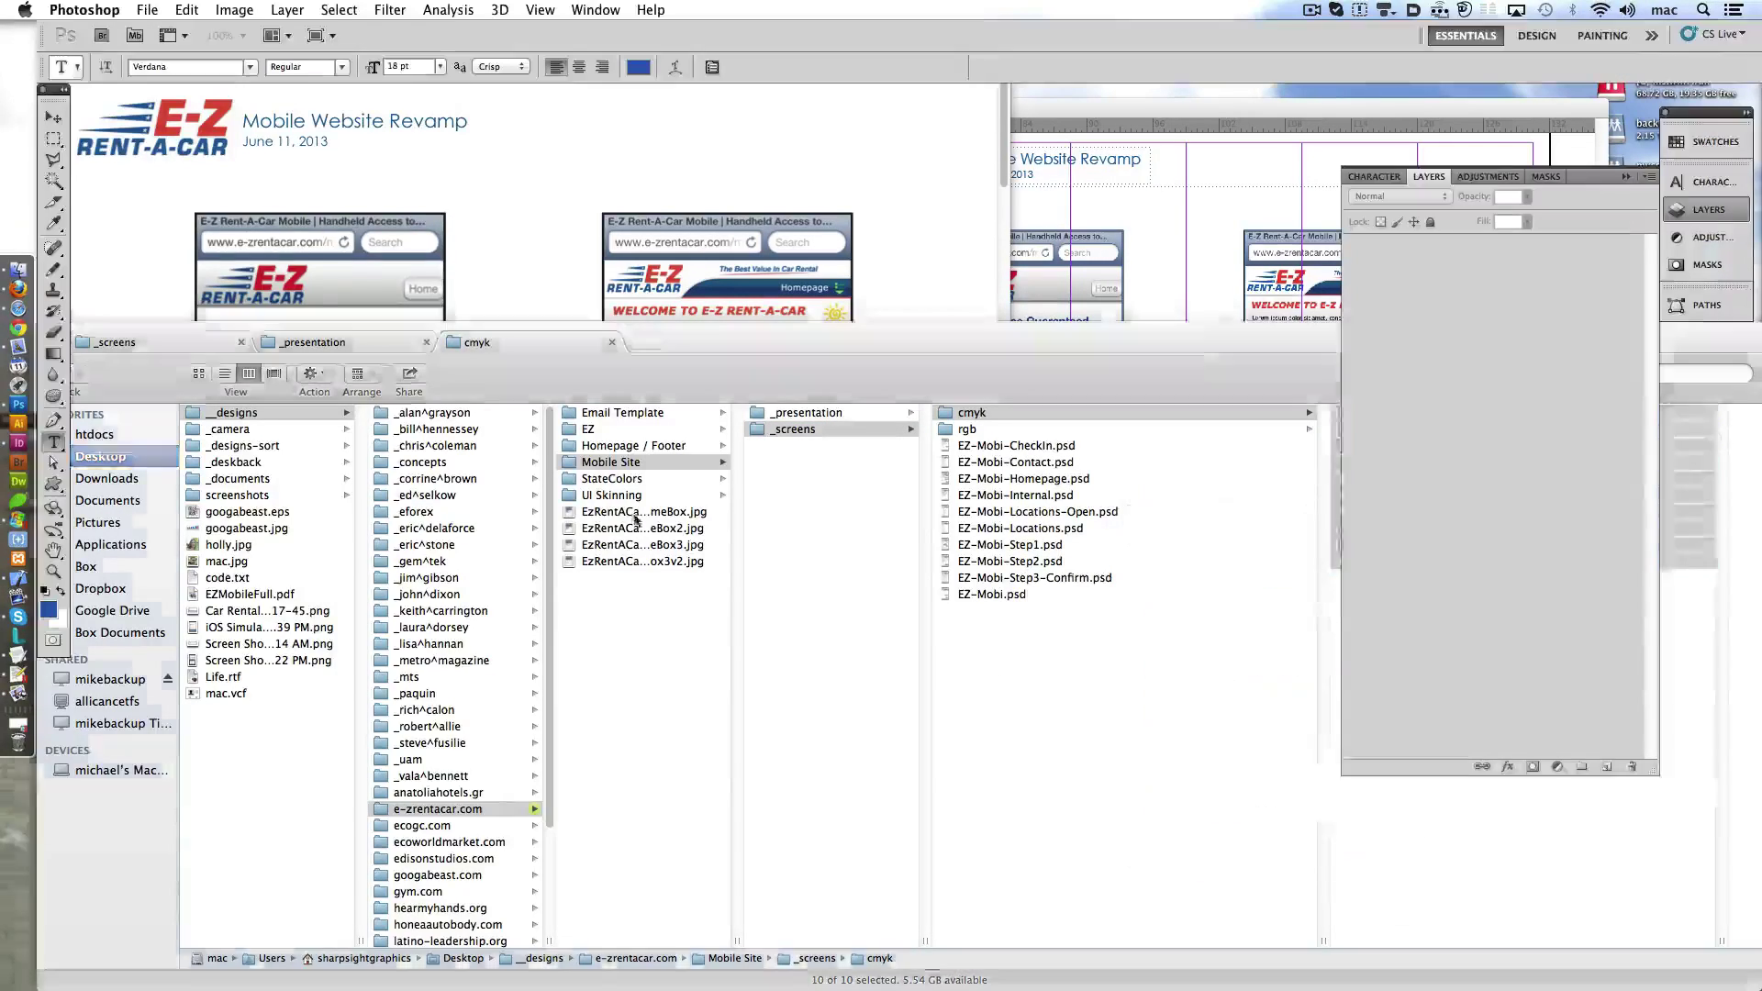
pyautogui.click(147, 9)
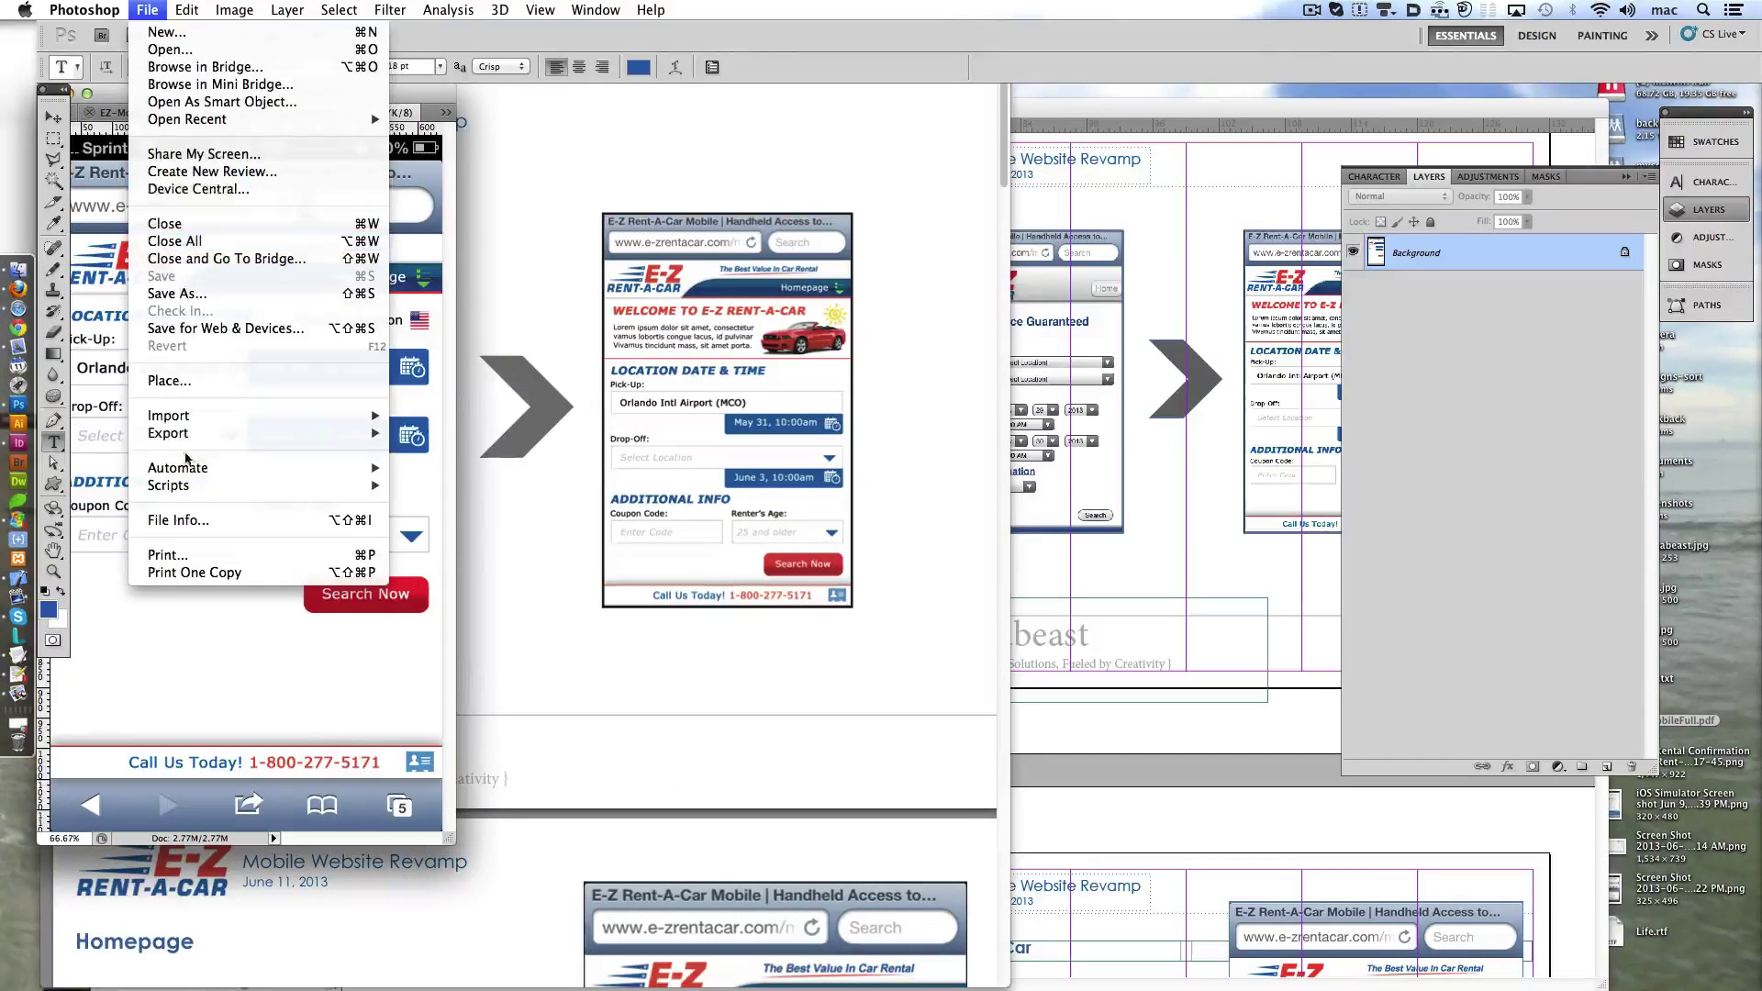
pyautogui.press('Escape')
pyautogui.click(595, 9)
pyautogui.click(596, 138)
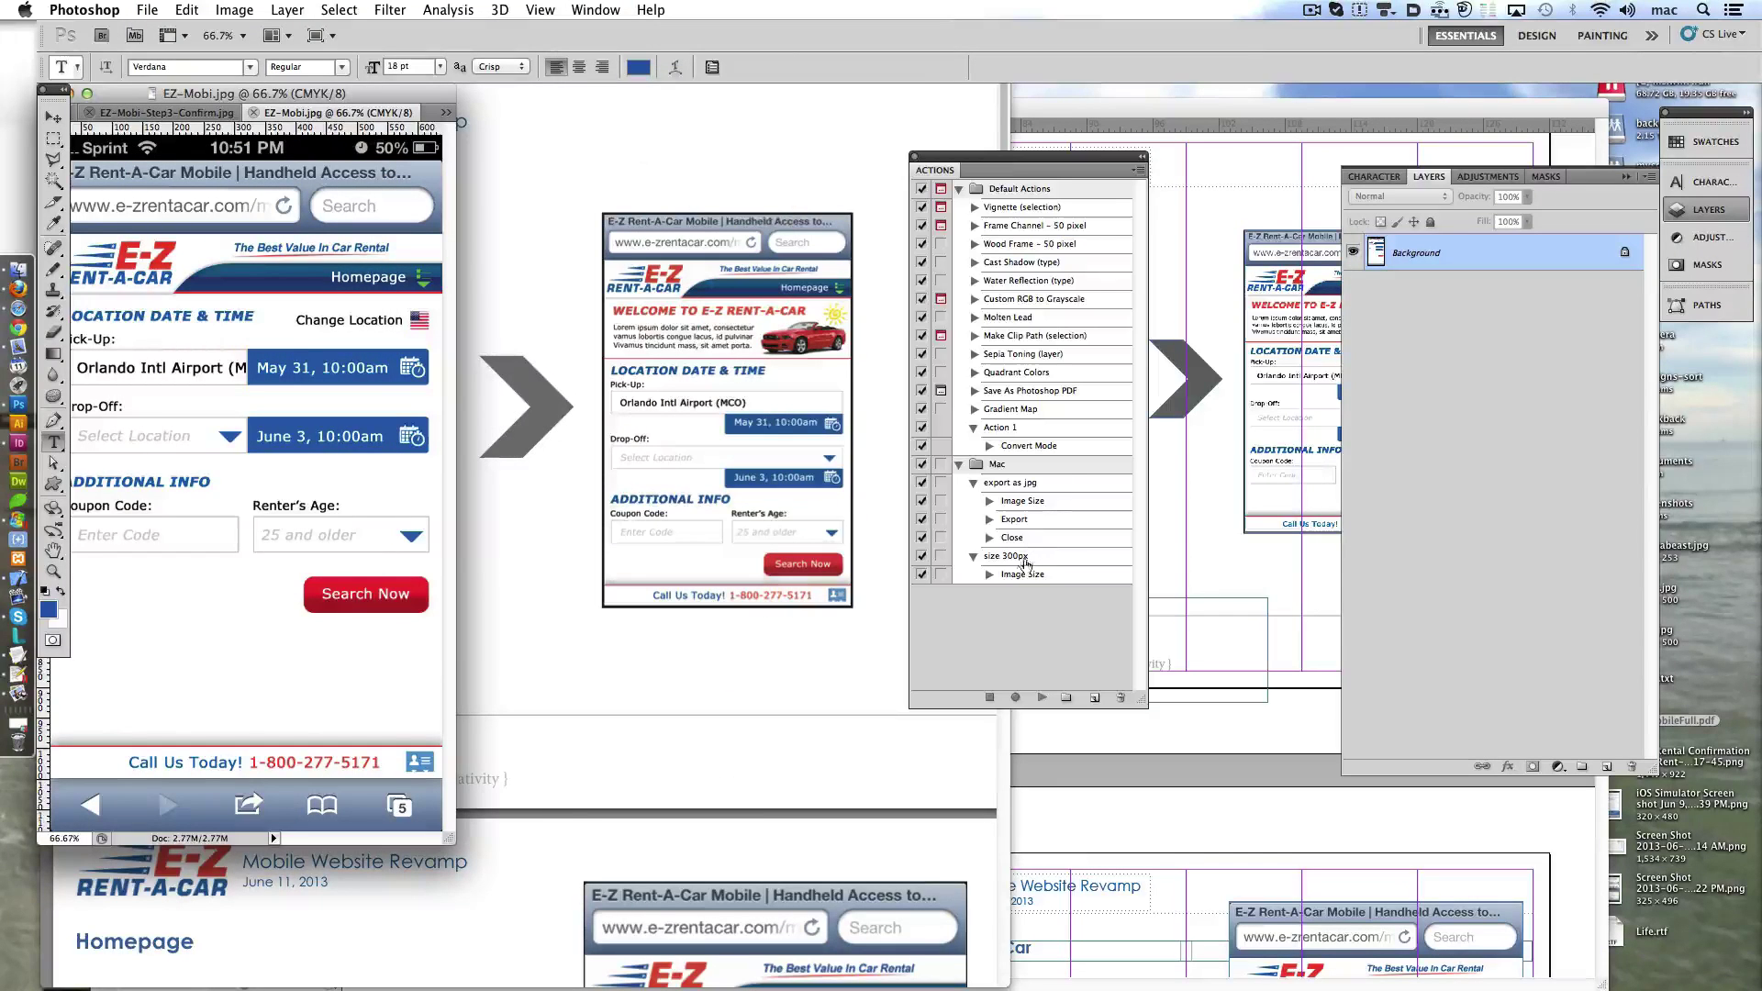
pyautogui.click(1094, 698)
pyautogui.click(806, 382)
# - Convert EZ-Mobi-Step3-Confirm.jpg to CMYK Color while recording
pyautogui.click(234, 9)
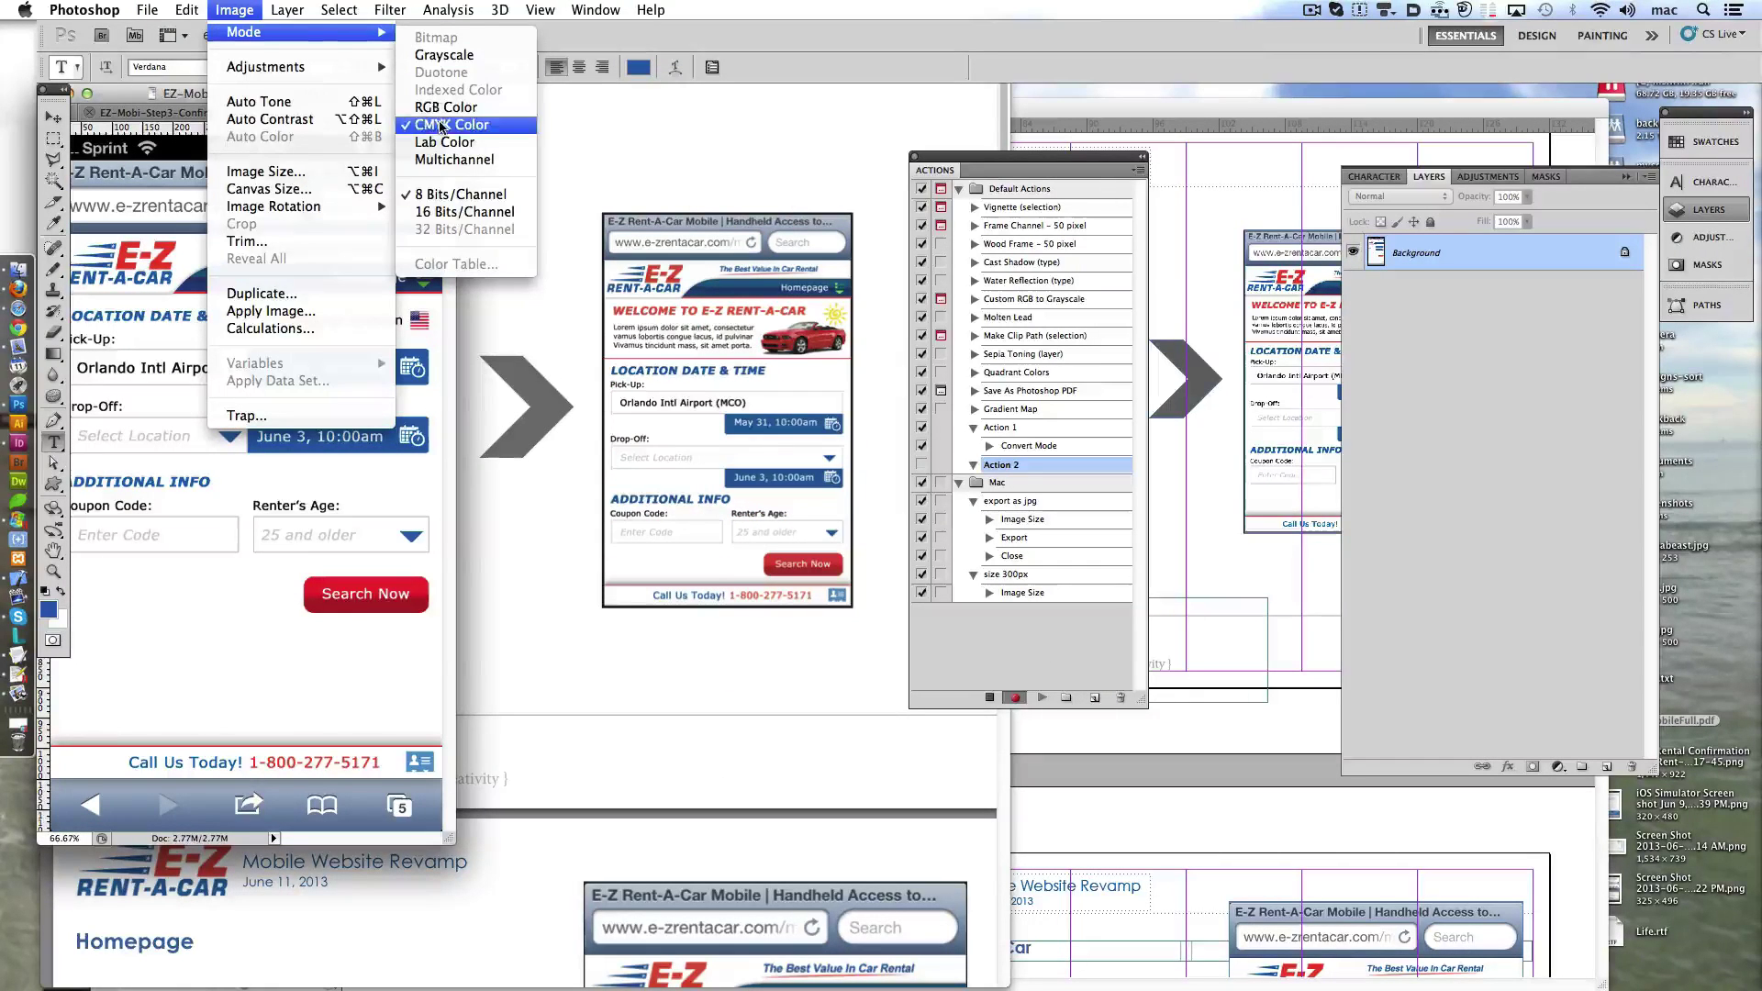
pyautogui.click(441, 124)
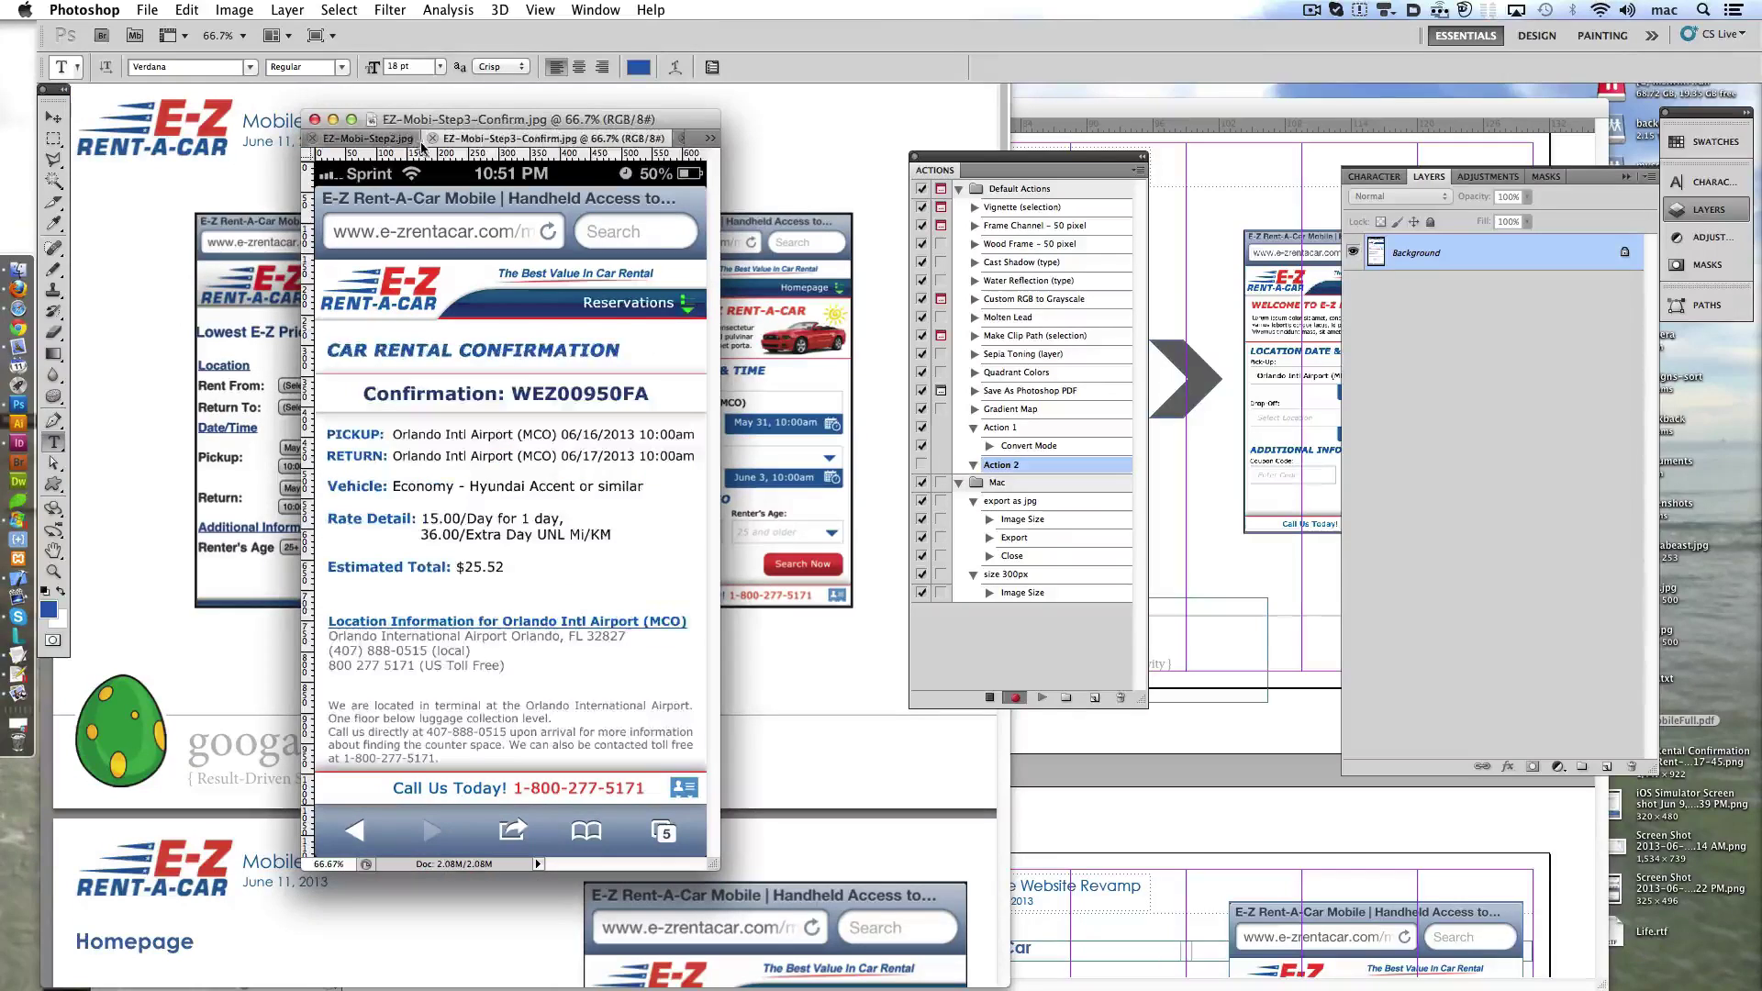
pyautogui.click(234, 9)
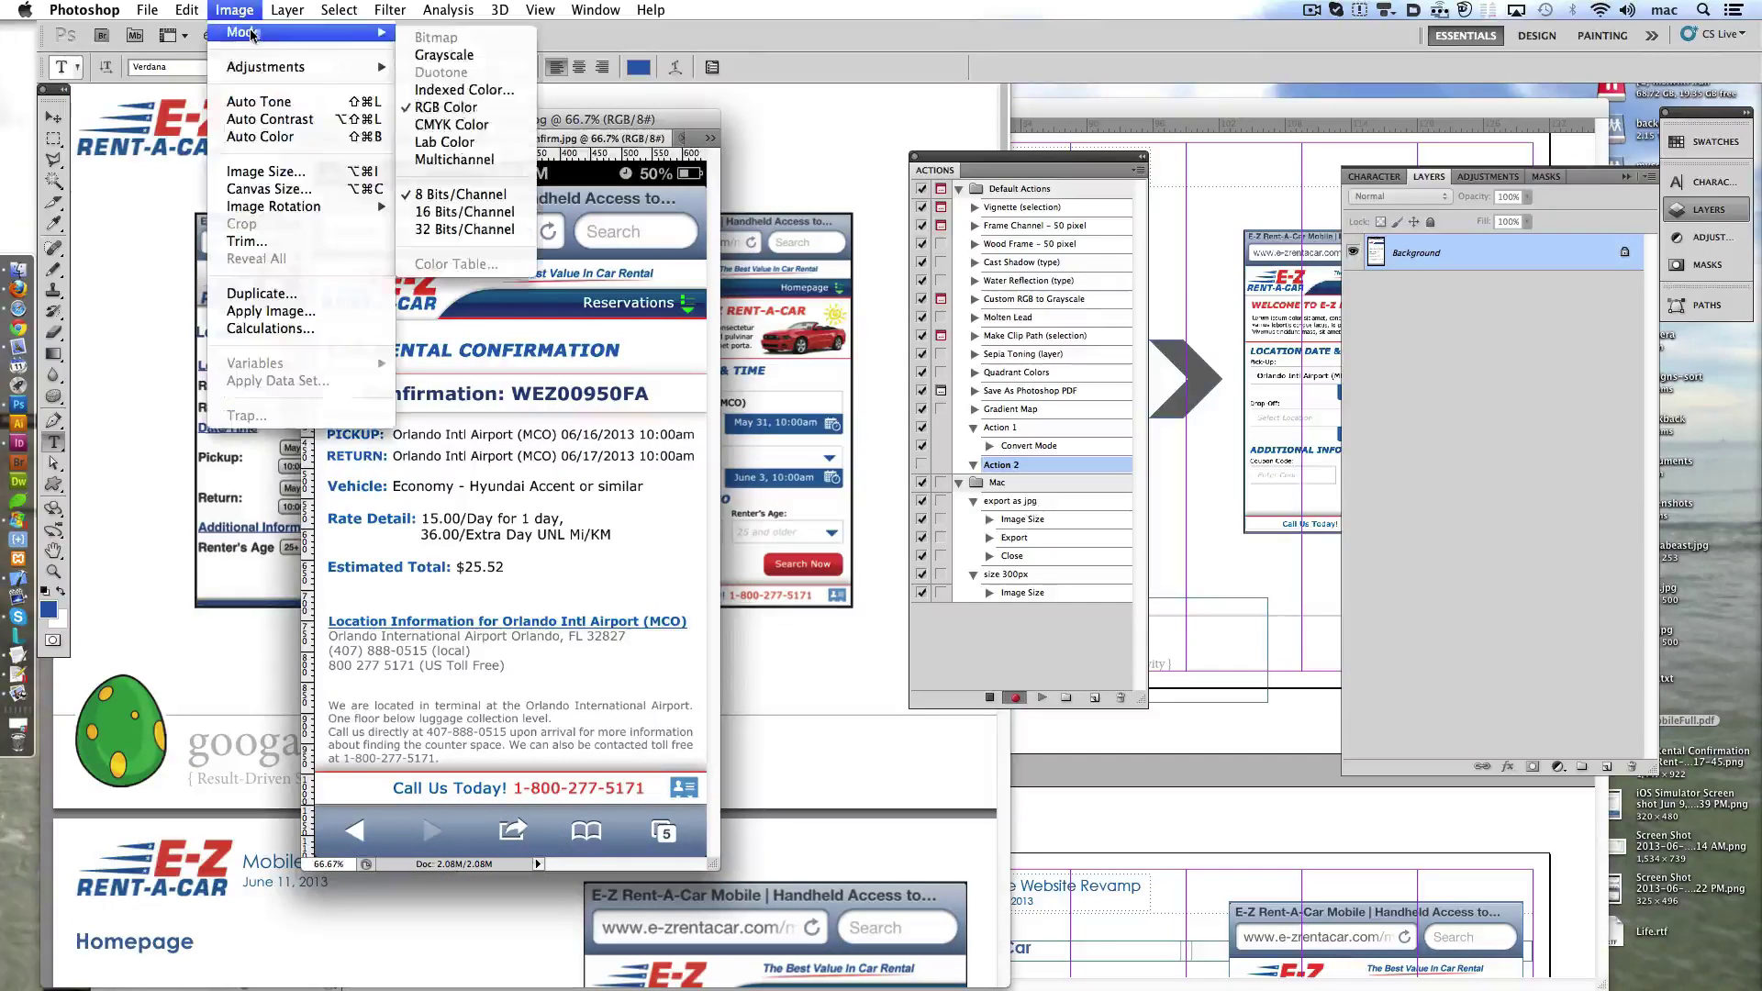
pyautogui.click(495, 122)
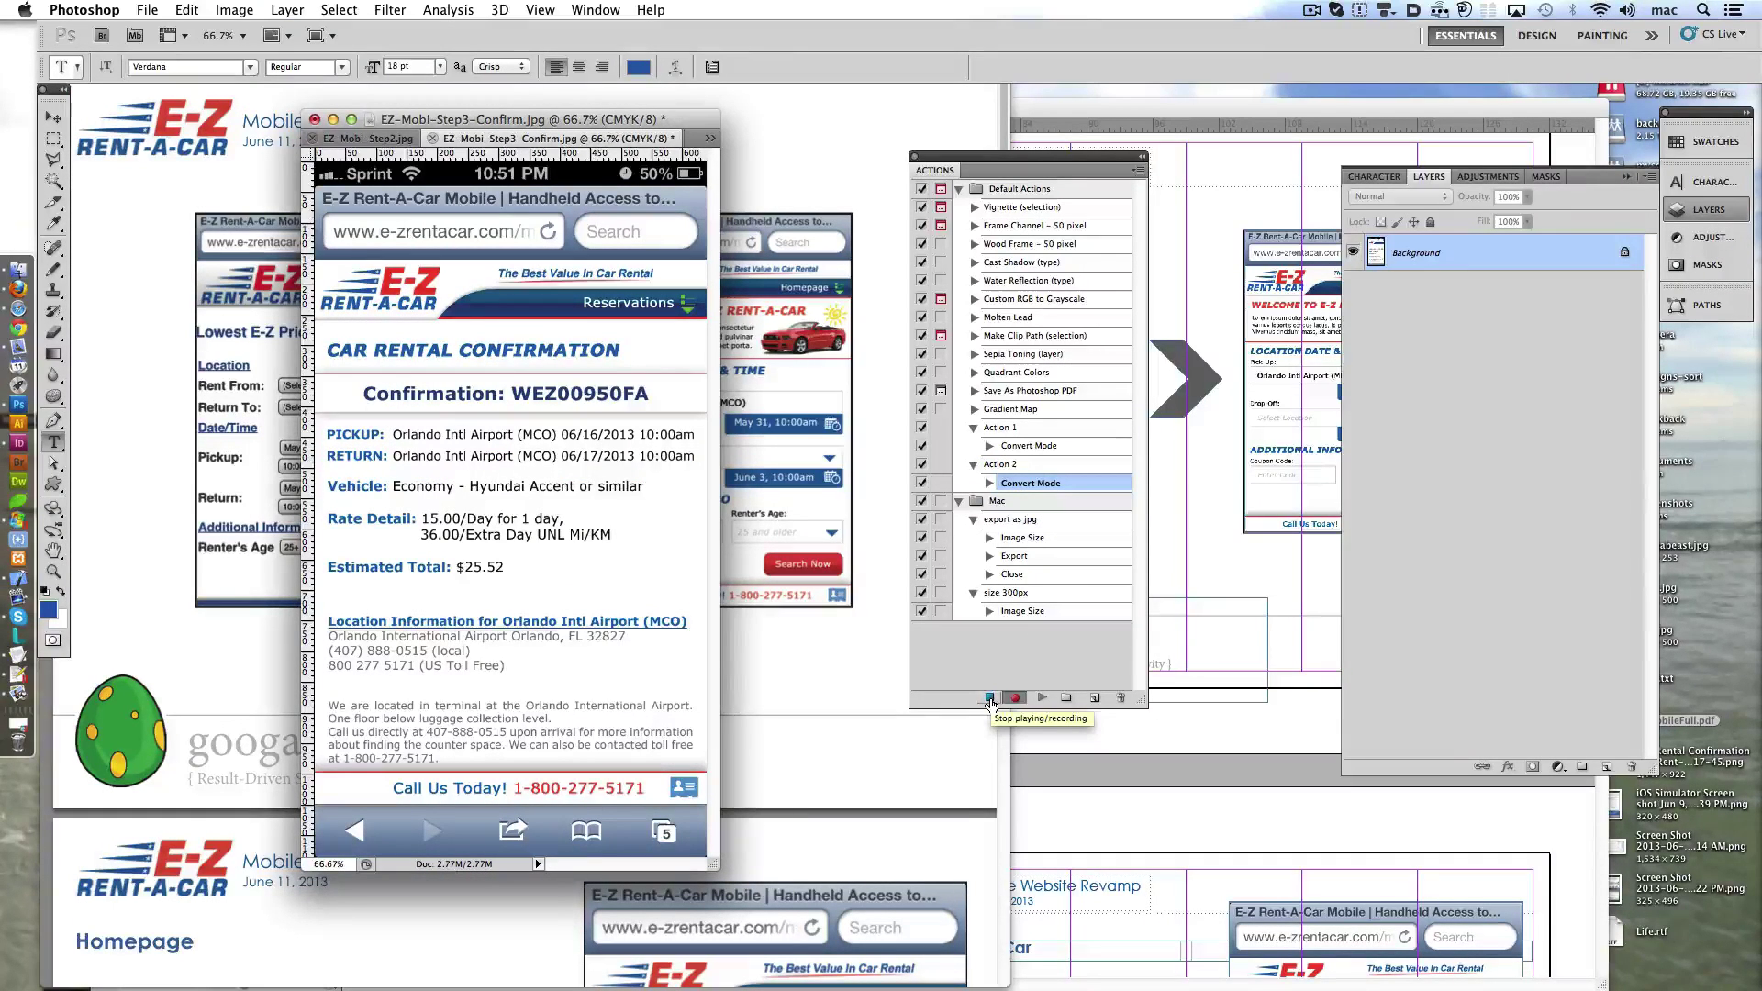
# - Batch-run Action 2 on all opened files with the destination set to None
pyautogui.click(147, 9)
pyautogui.moveTo(178, 466)
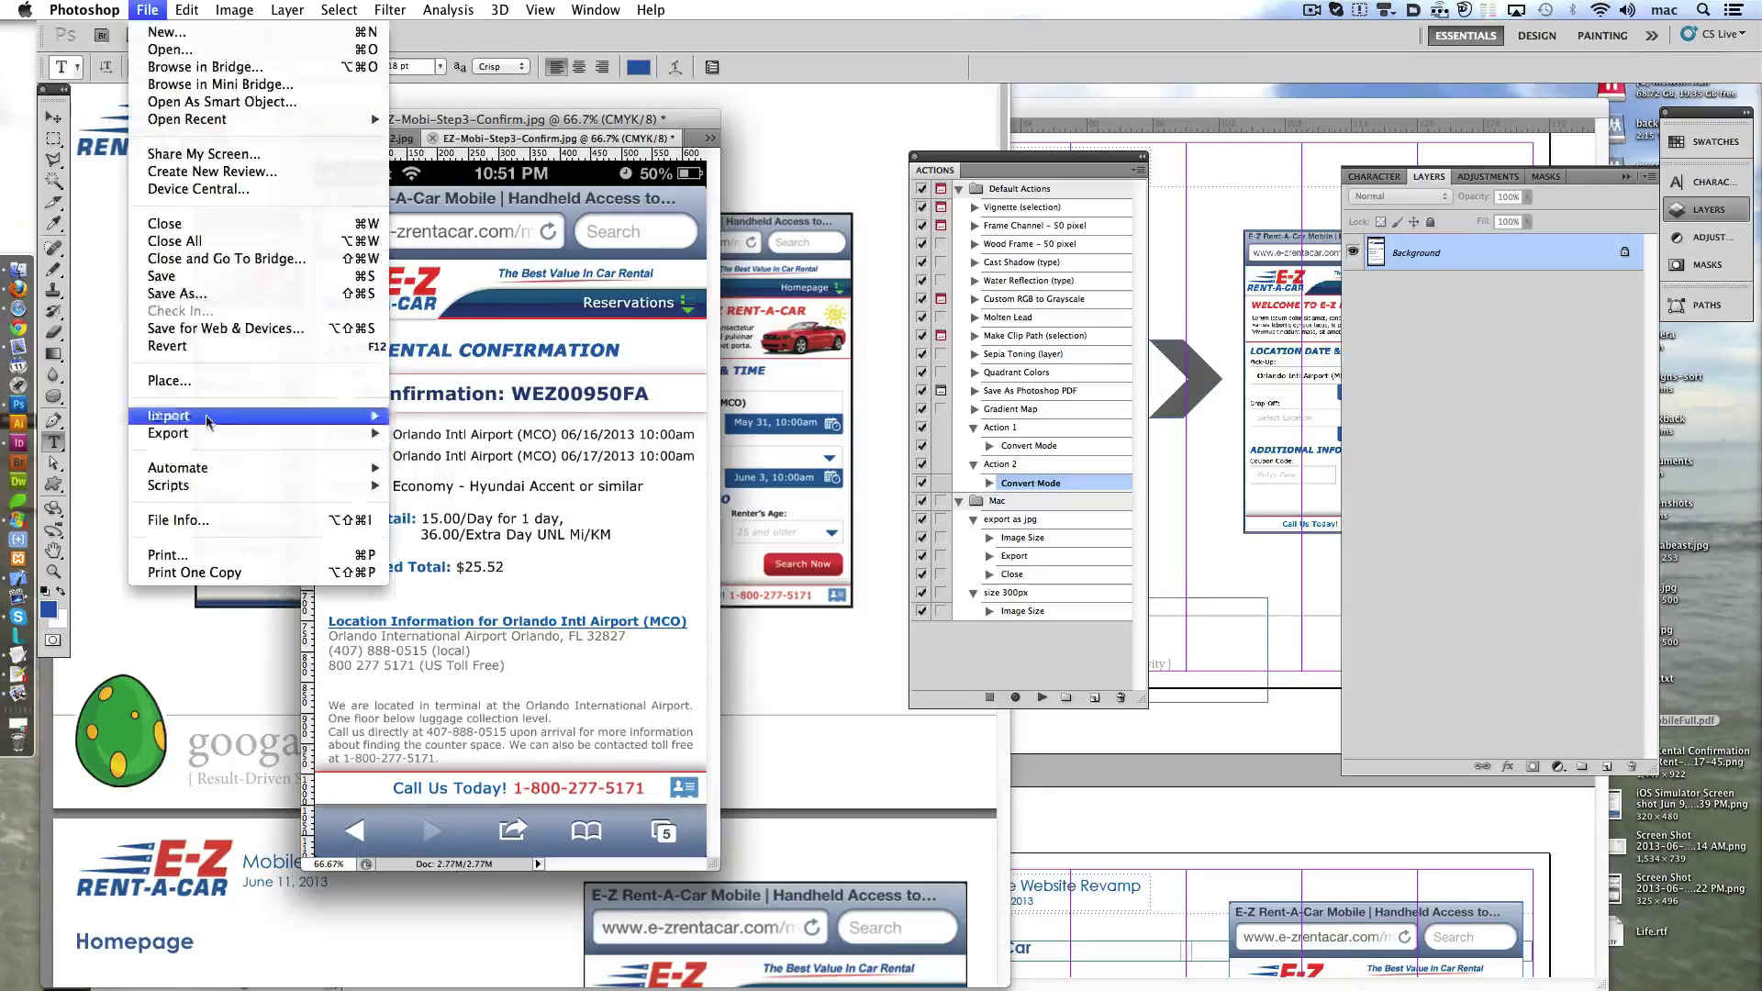
pyautogui.click(432, 450)
pyautogui.click(274, 368)
pyautogui.click(257, 332)
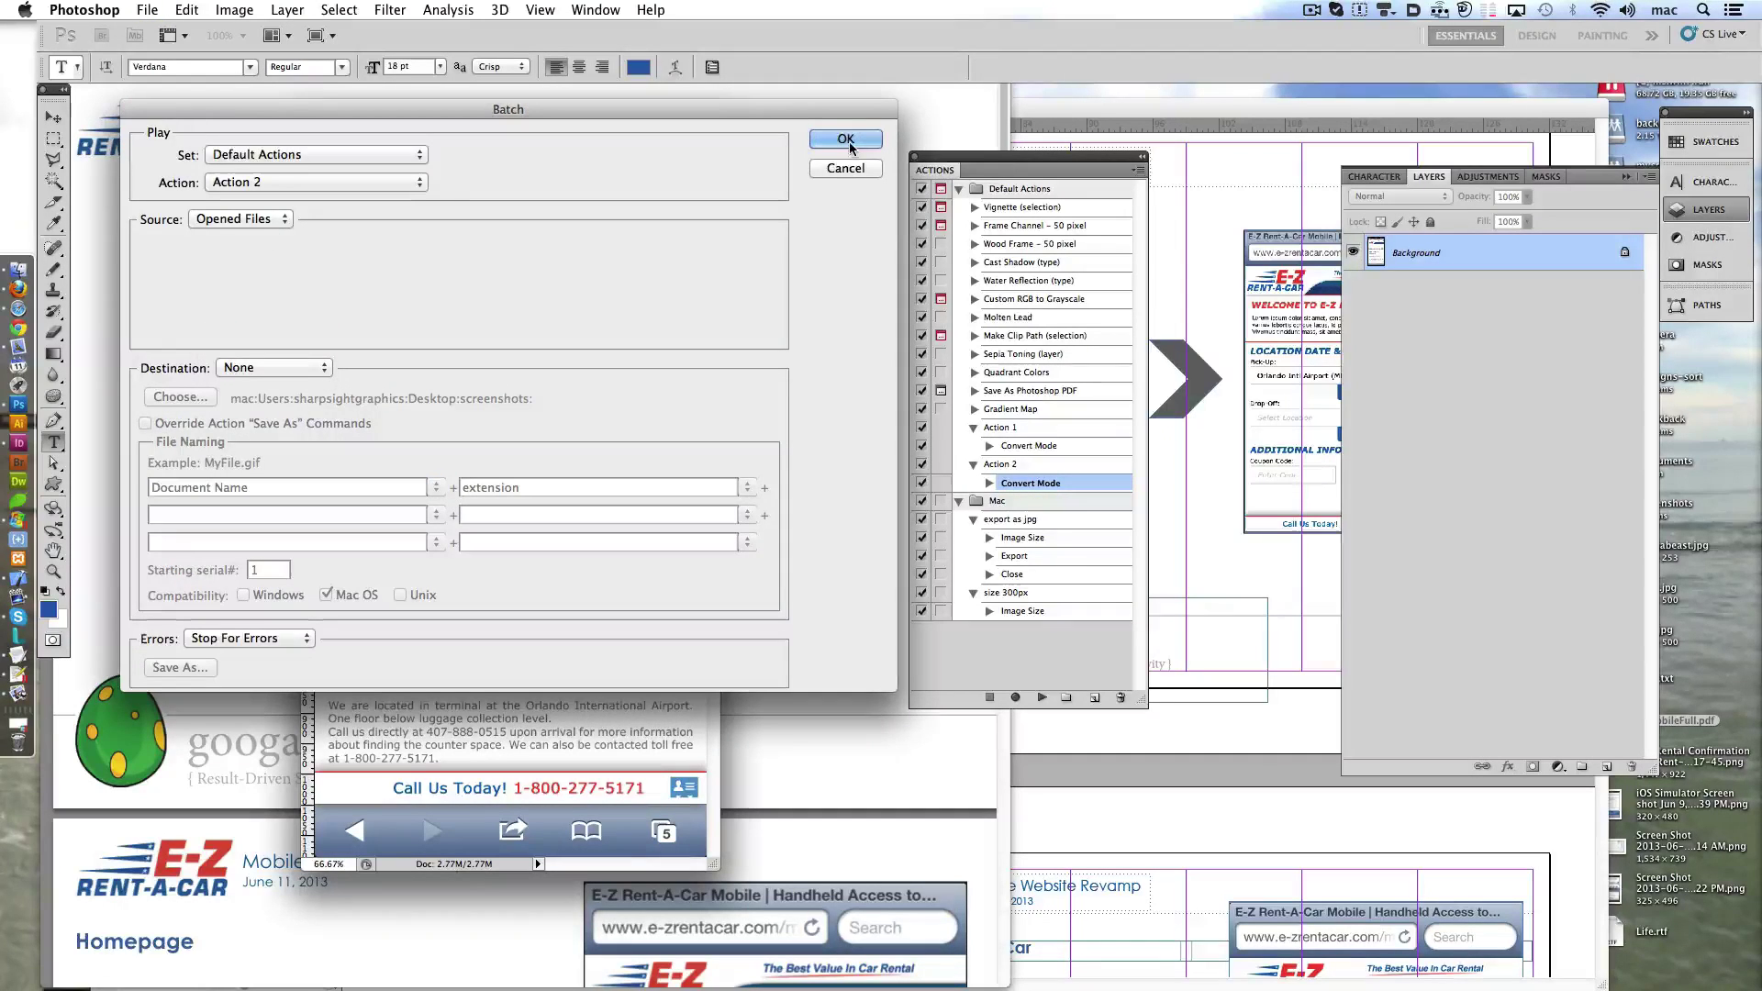
pyautogui.click(845, 140)
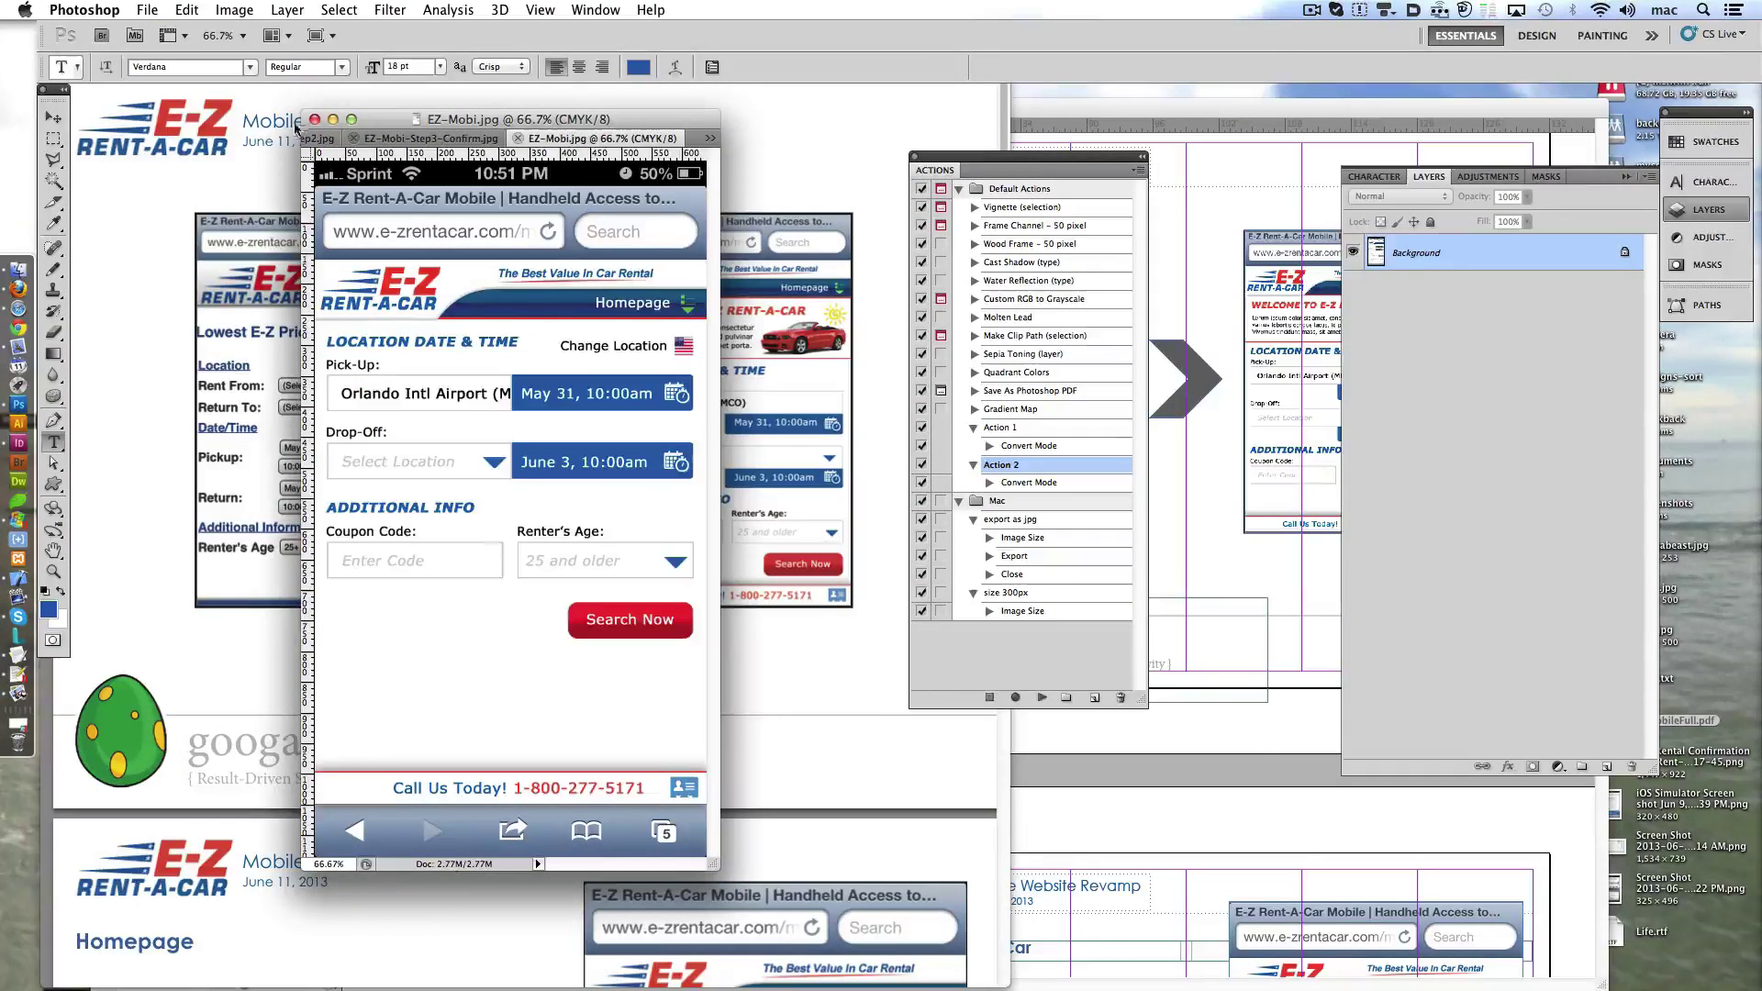
# - Save each converted JPEG, accepting the JPEG options for every screen
pyautogui.click(1058, 348)
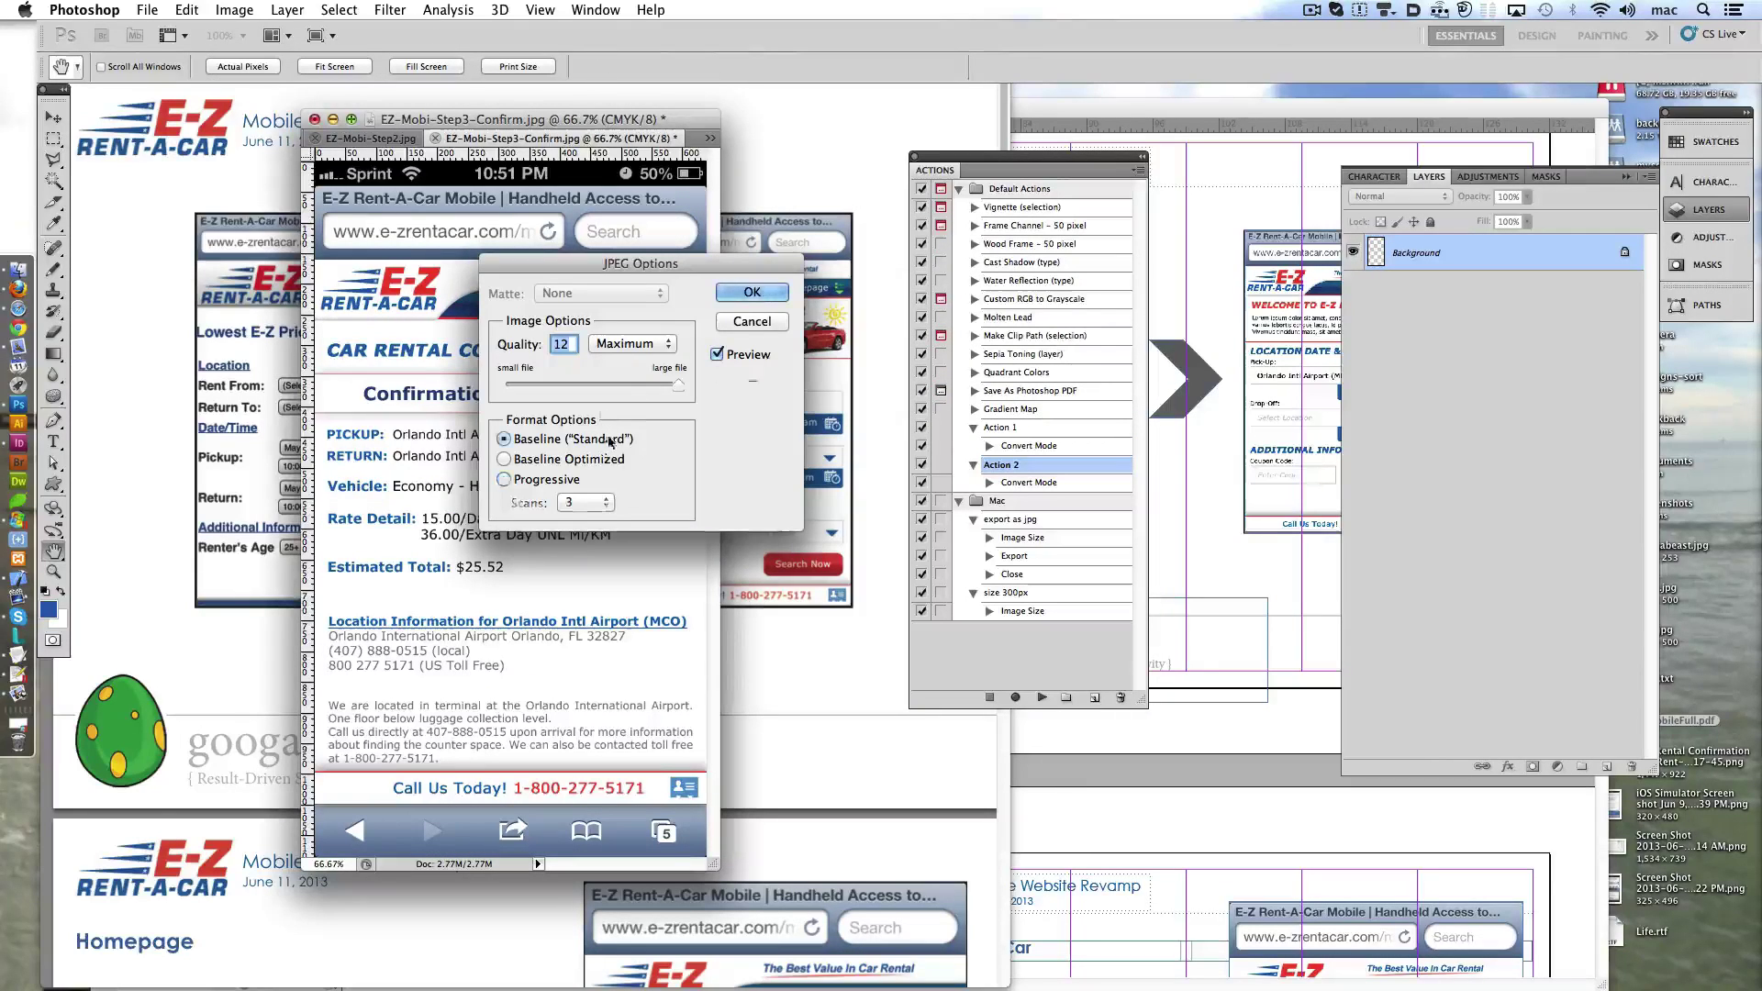
pyautogui.press('Return')
pyautogui.press('Return')
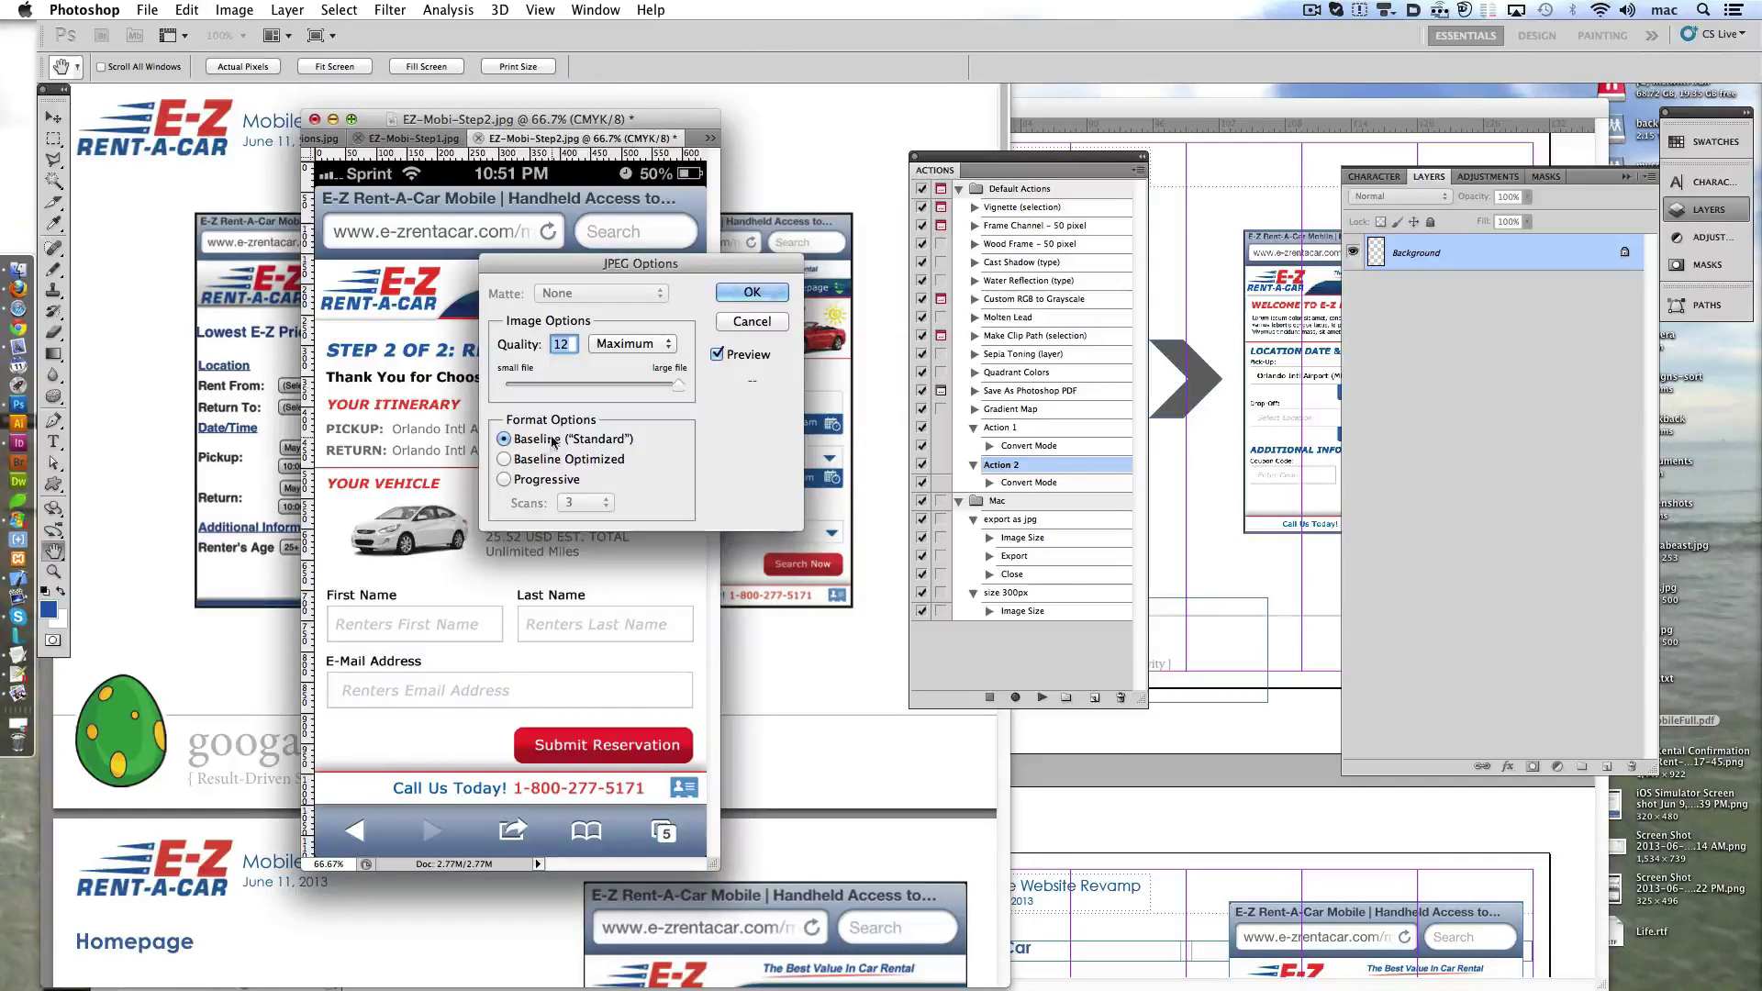
pyautogui.press('Return')
pyautogui.press('Return')
pyautogui.click(748, 292)
pyautogui.press('Return')
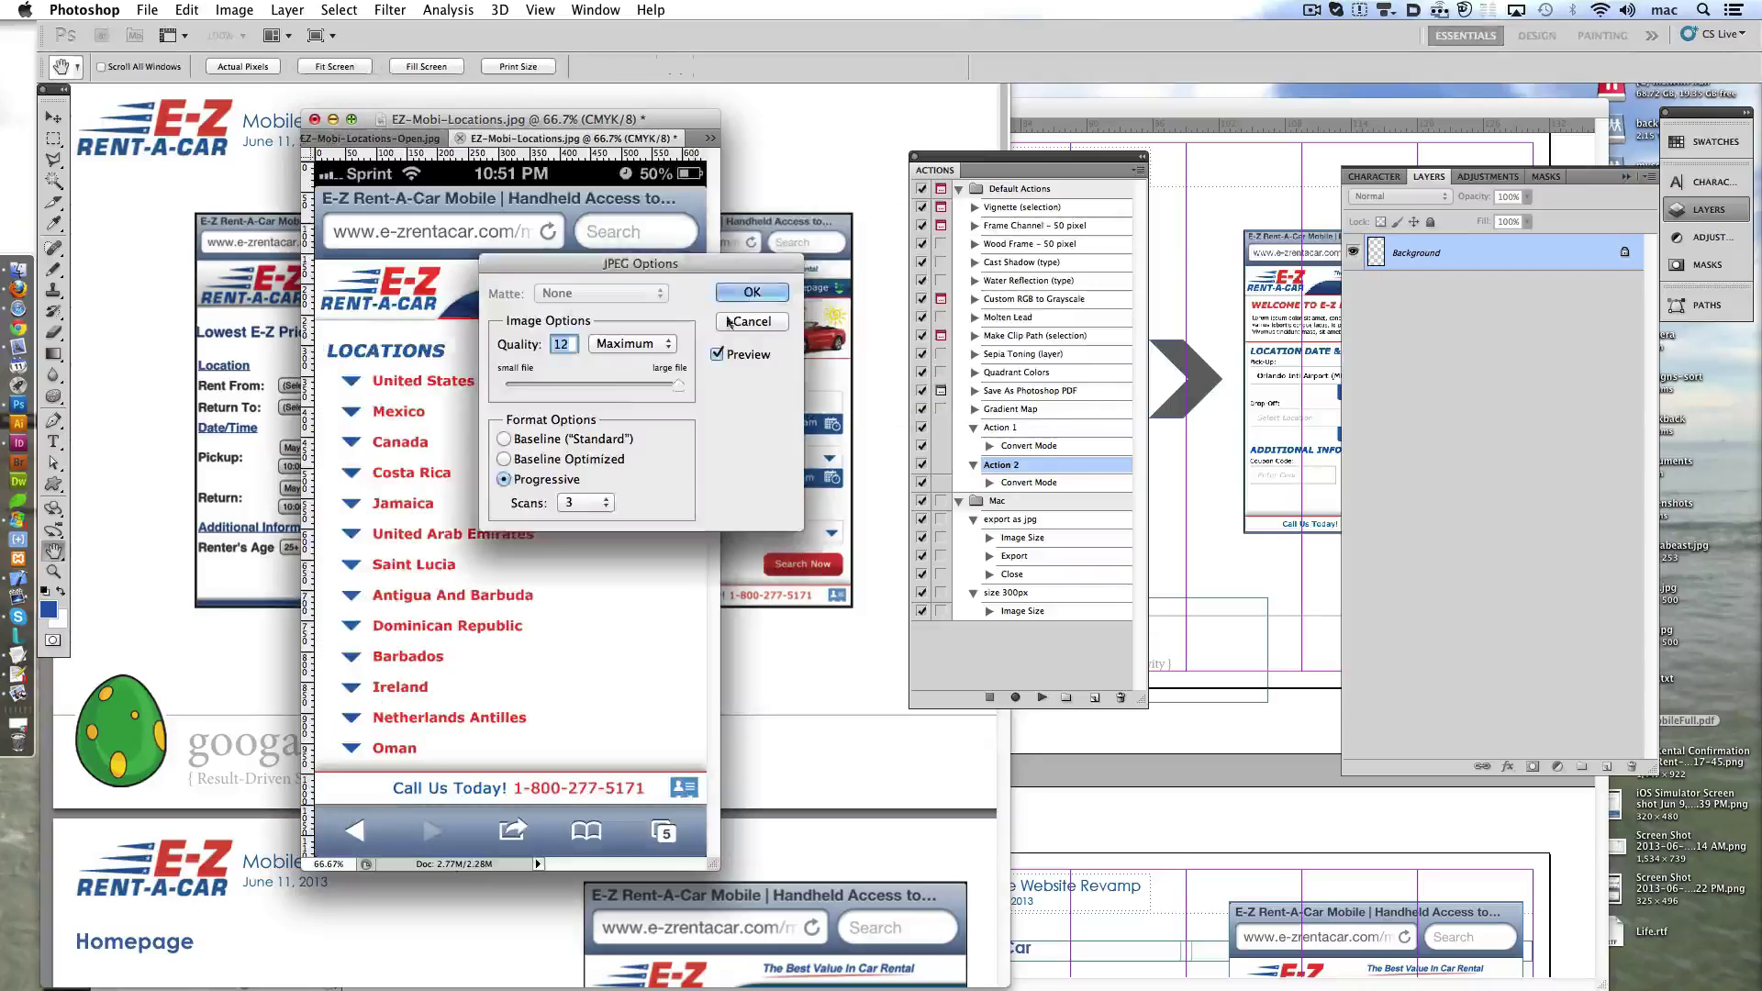
pyautogui.click(752, 292)
pyautogui.press('Return')
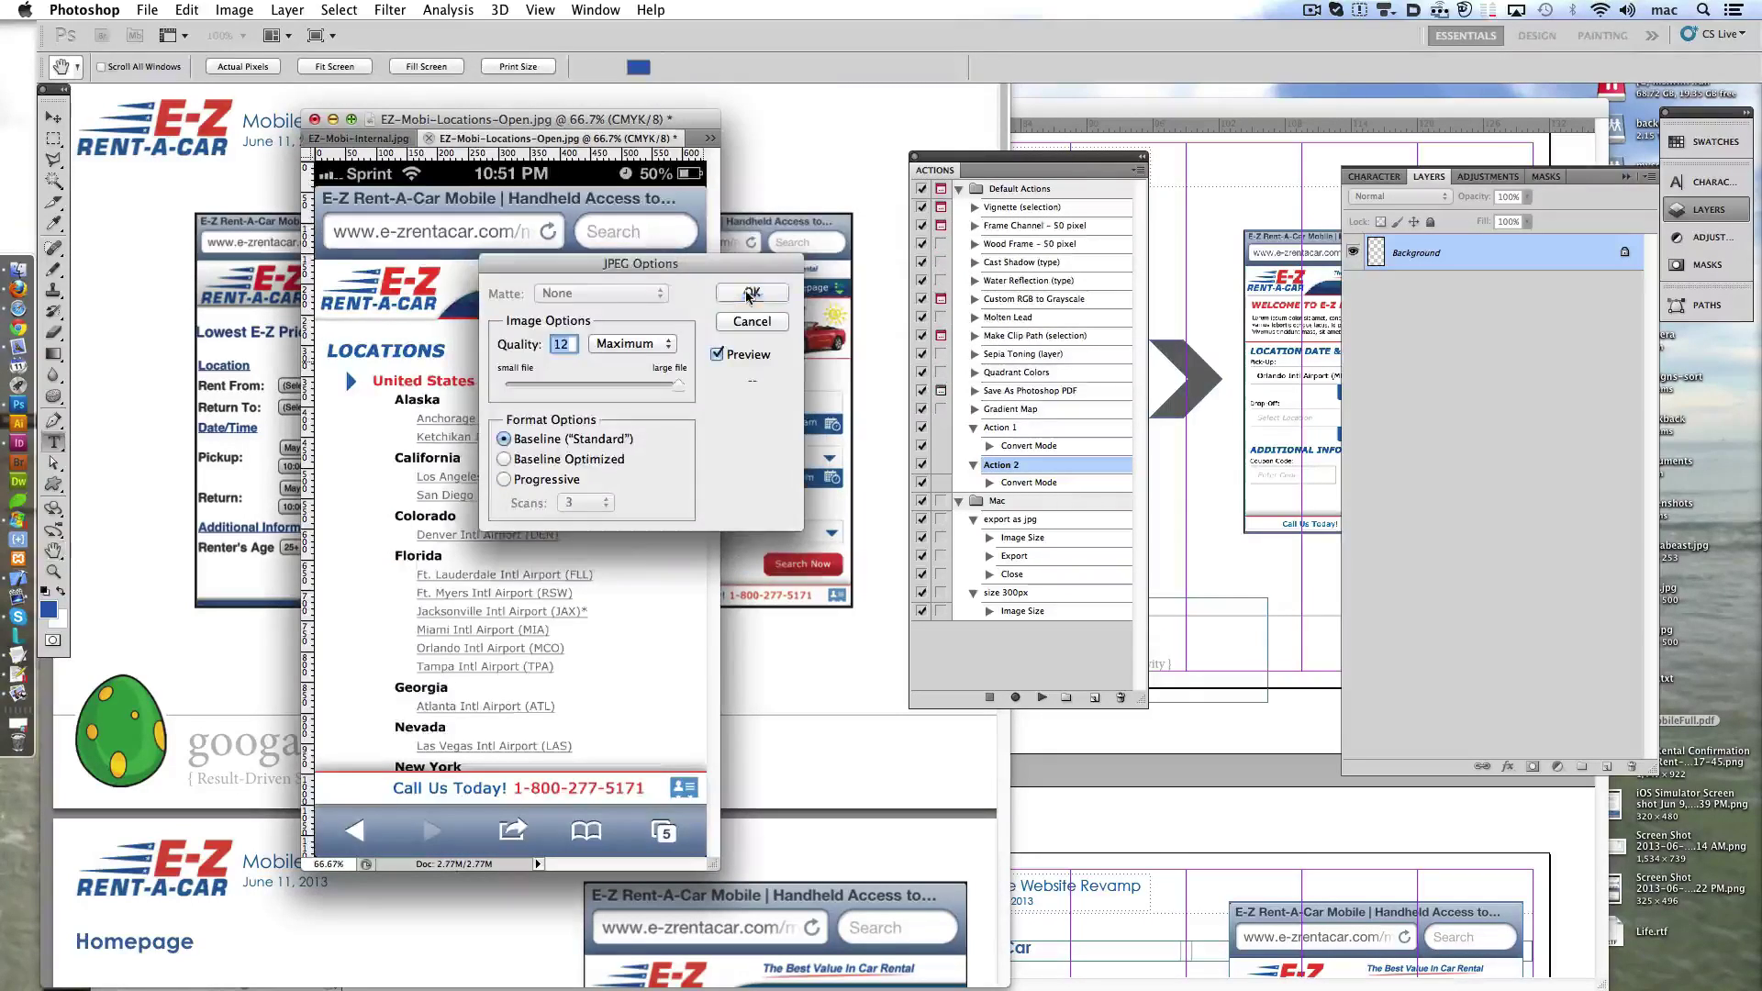
pyautogui.click(748, 294)
pyautogui.press('Return')
pyautogui.press('Return')
pyautogui.press('Return')
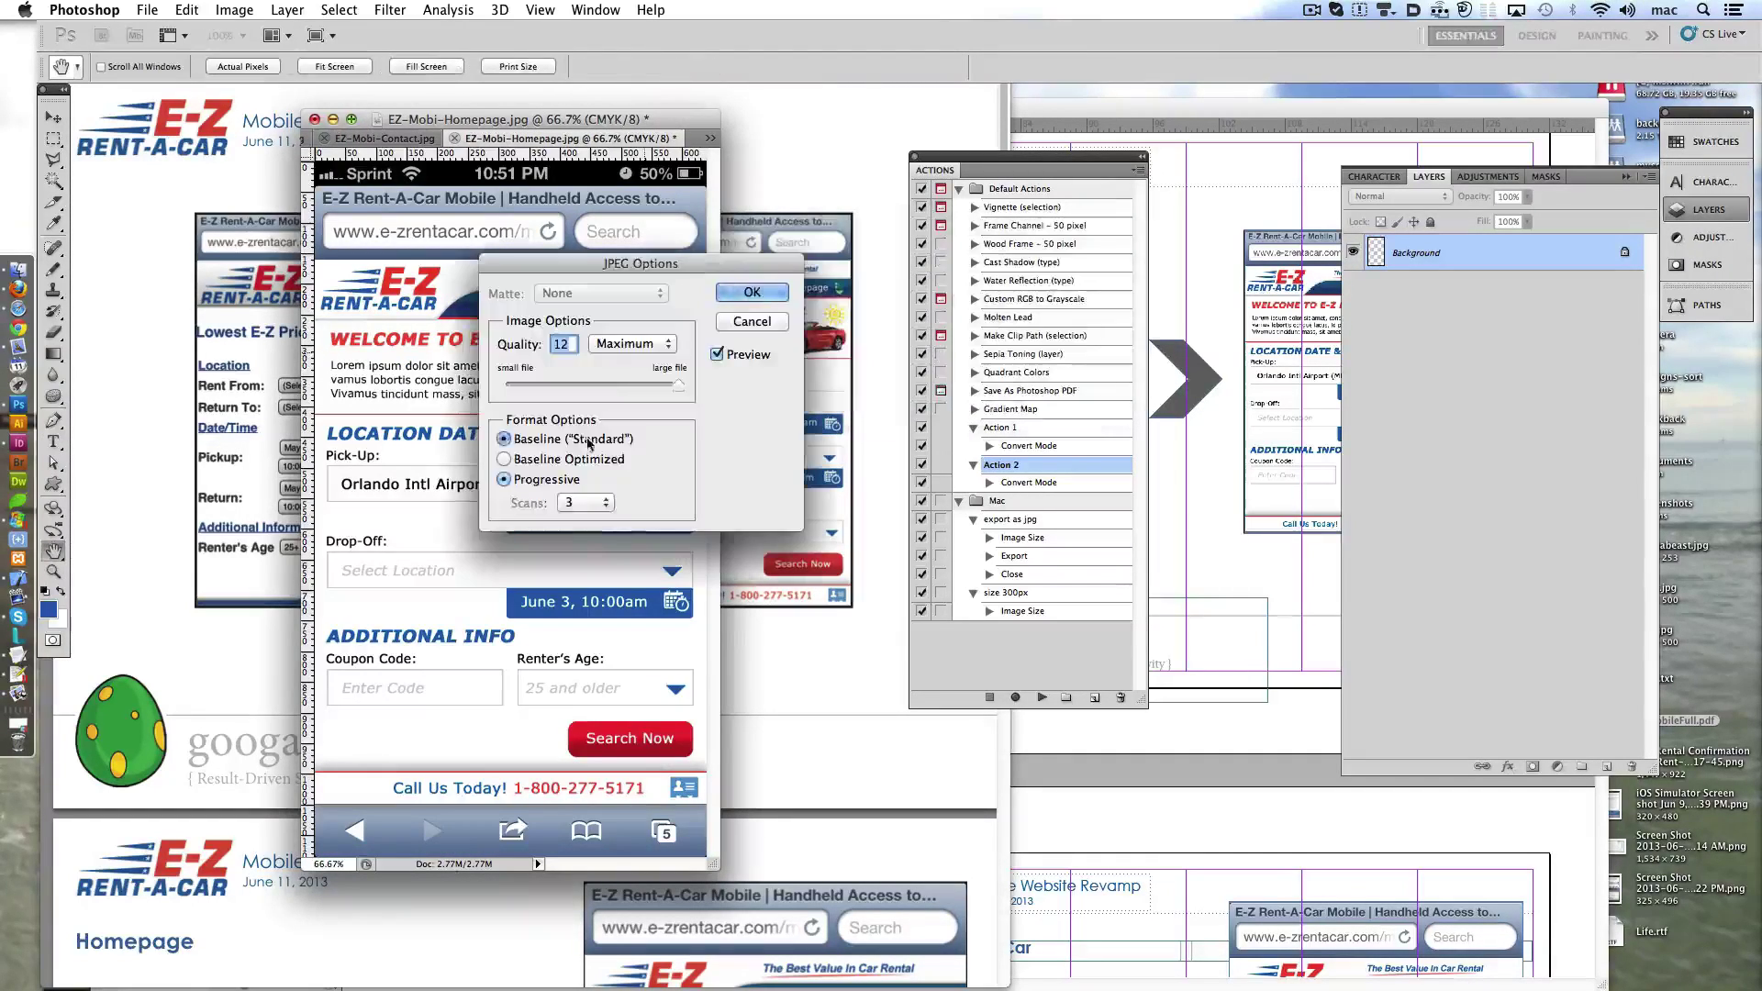
pyautogui.press('Return')
pyautogui.press('Return')
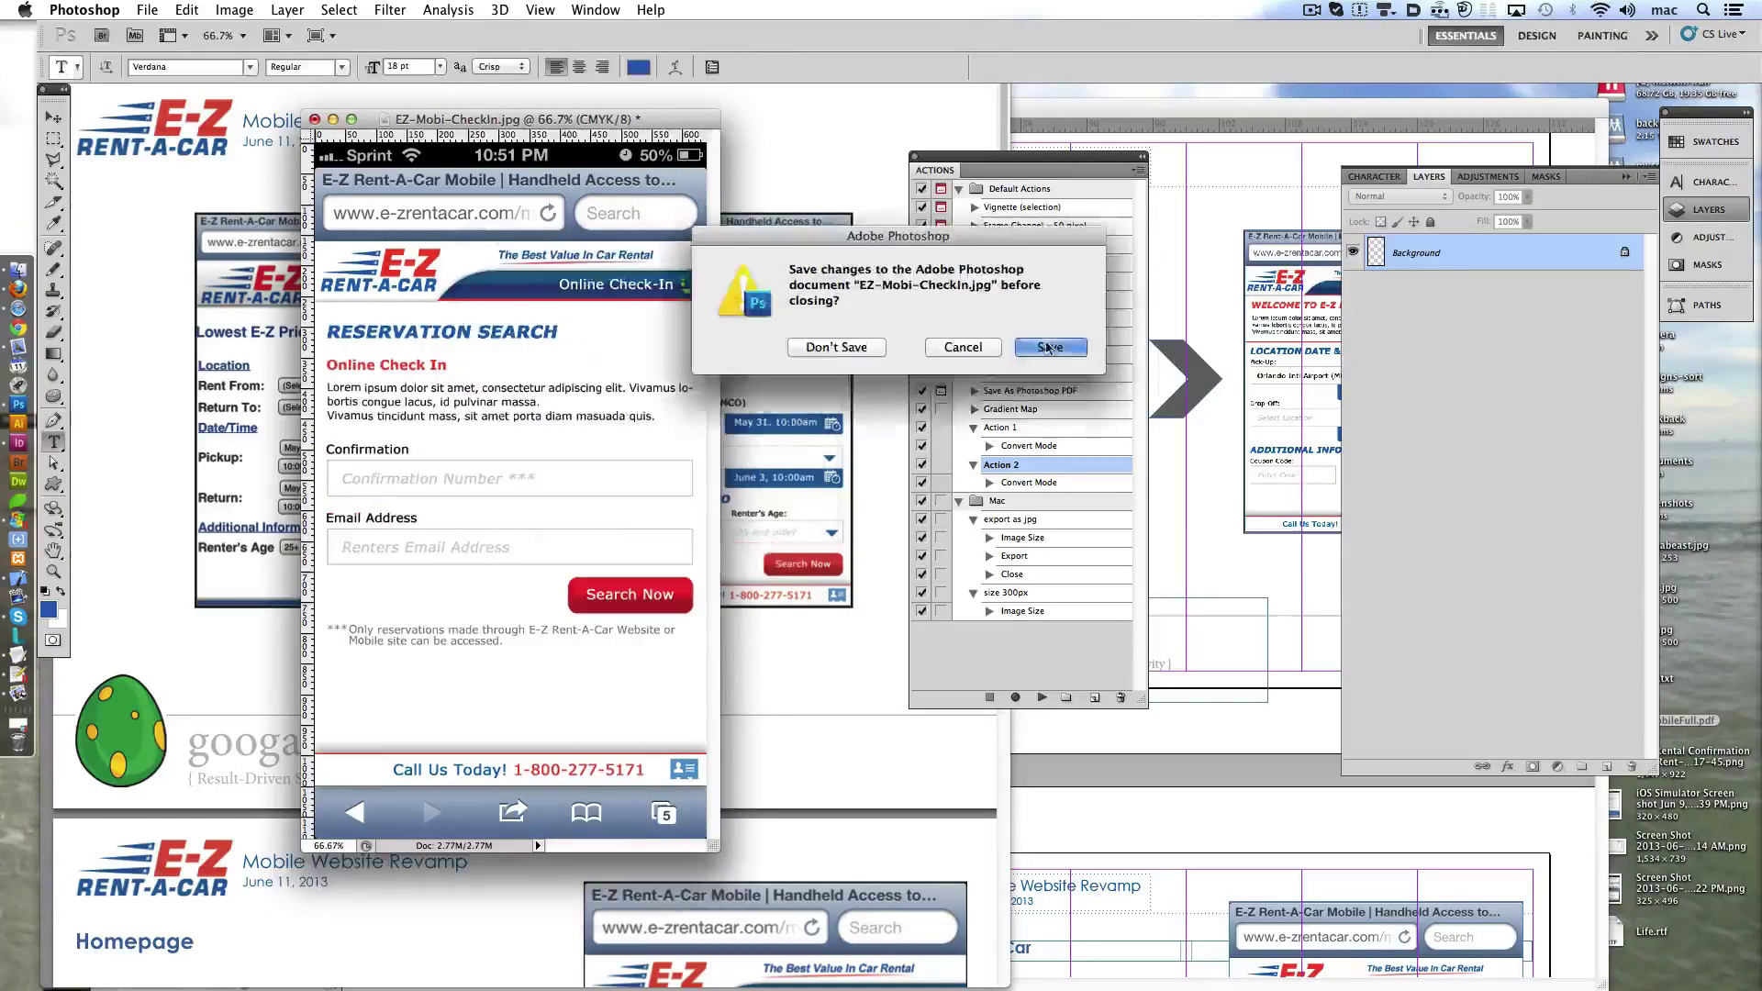
pyautogui.click(1048, 348)
pyautogui.press('Return')
# - Relink the missing EZ-Mobi screen images in EZMobileFull.indd from the cmyk folder
pyautogui.click(1166, 552)
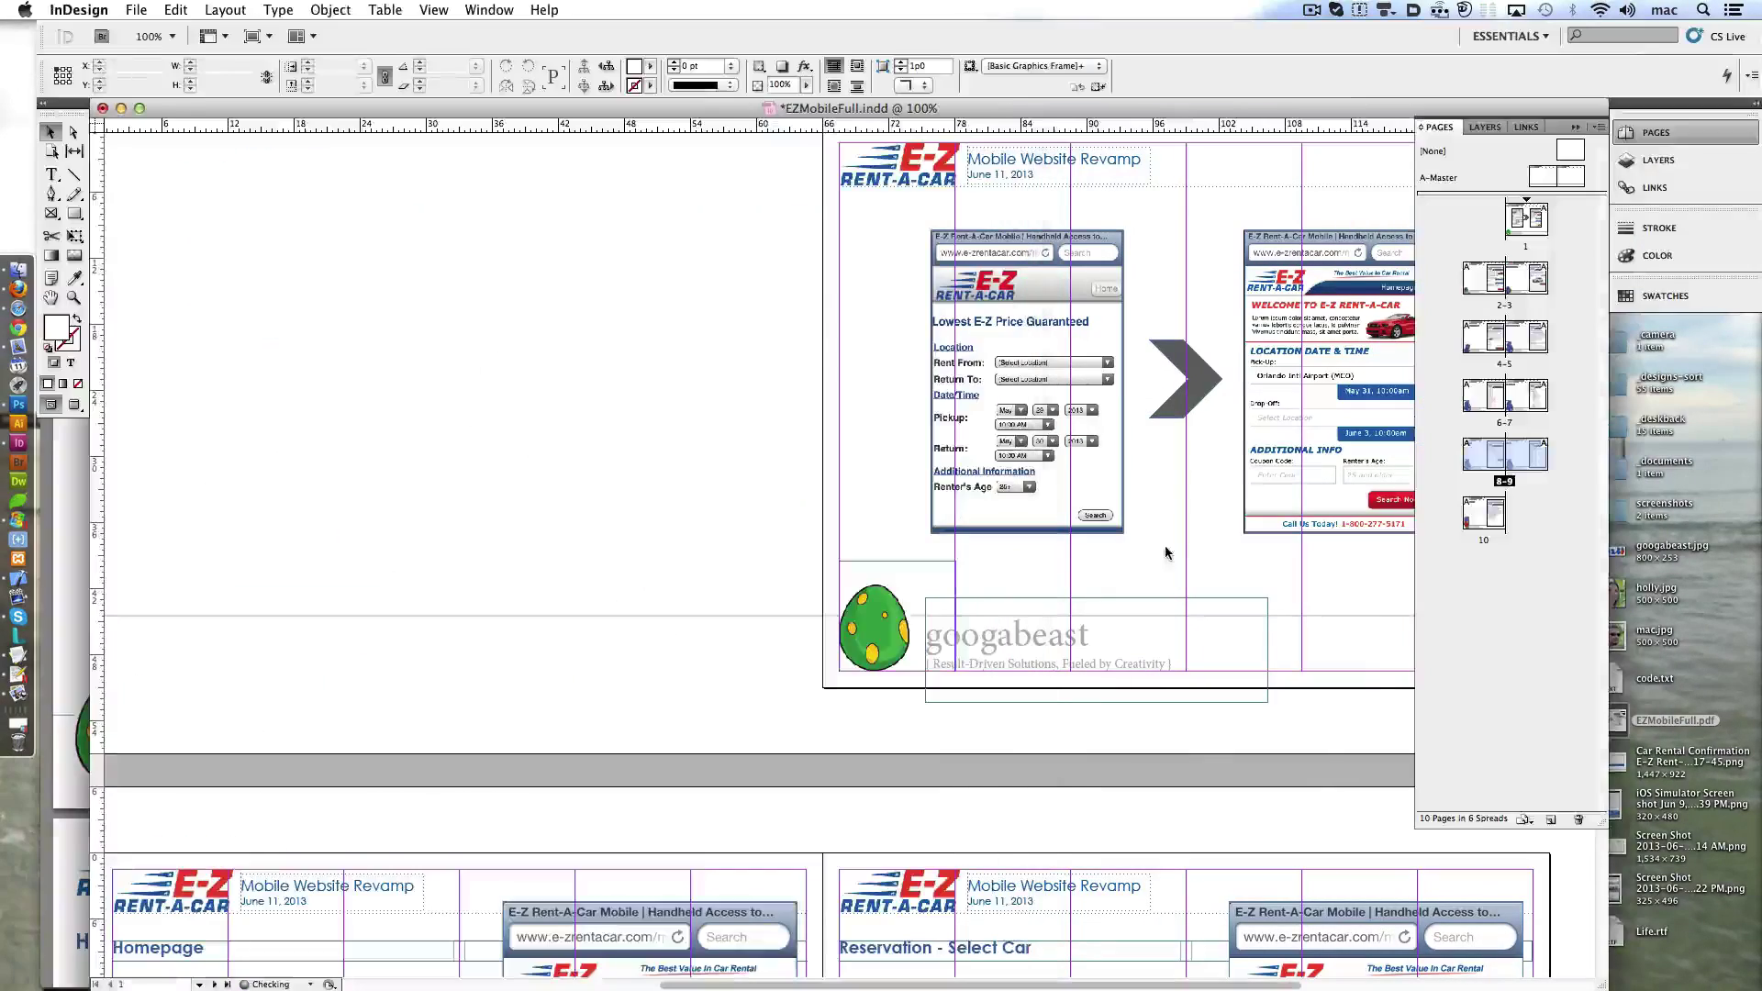
pyautogui.click(1667, 186)
pyautogui.click(1547, 274)
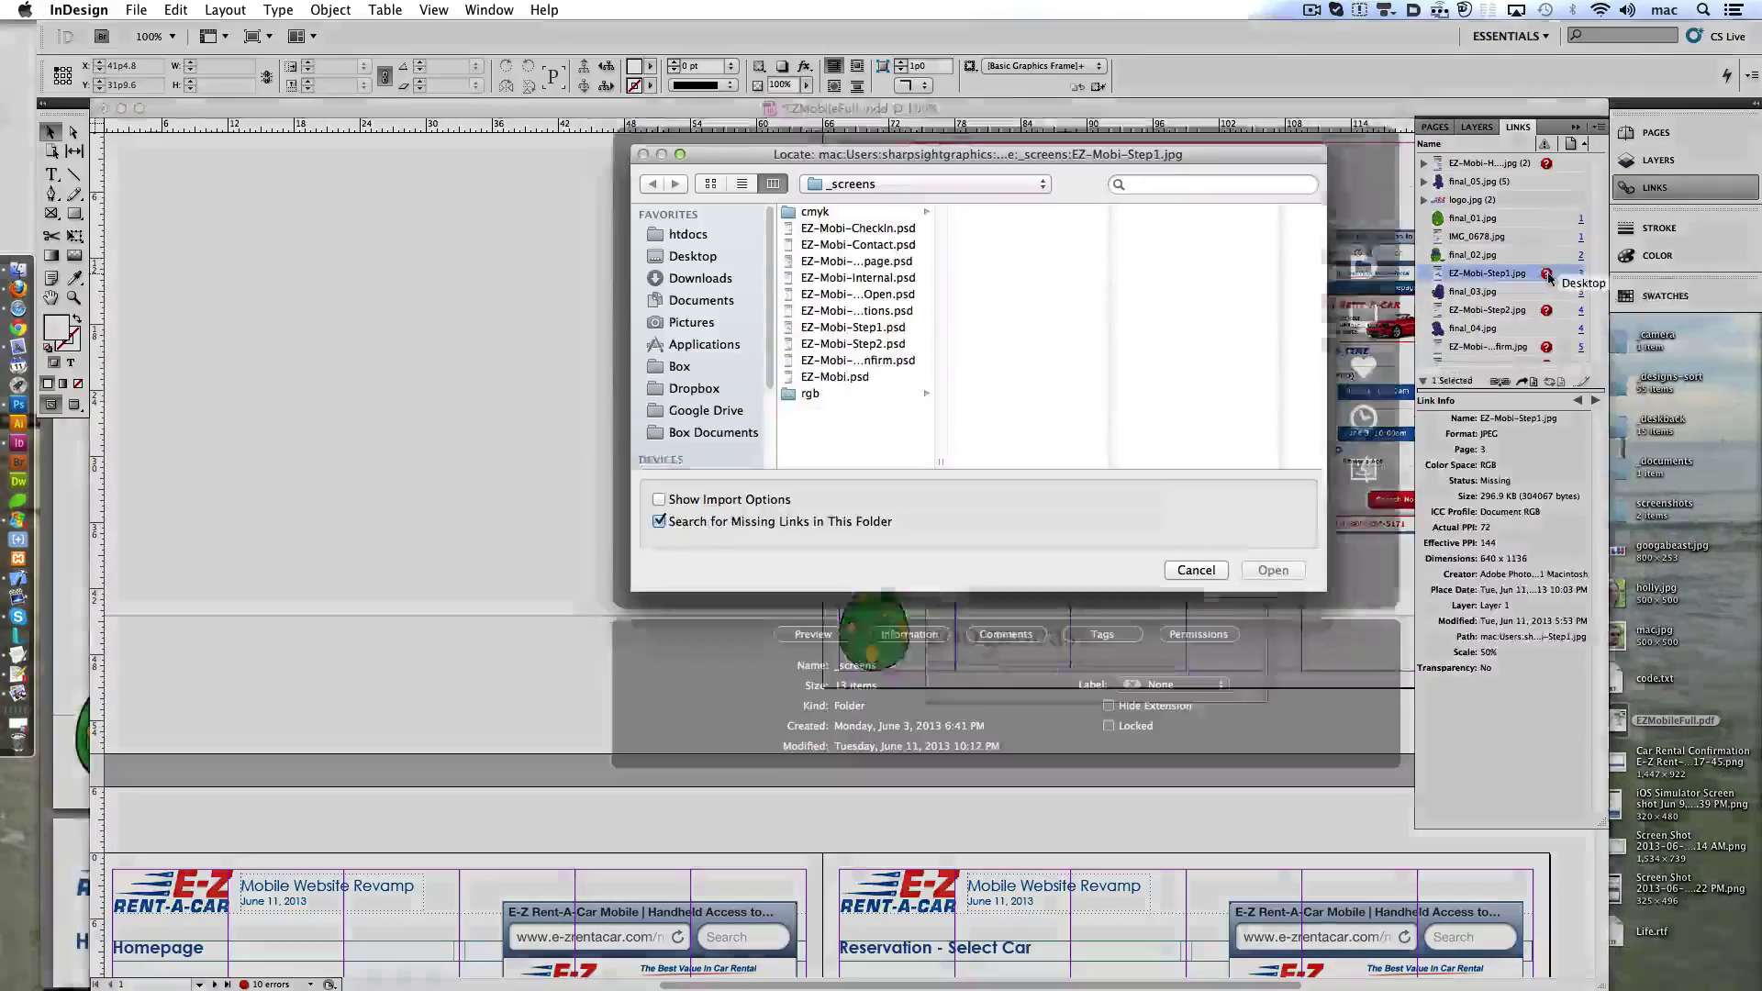
pyautogui.click(834, 213)
pyautogui.doubleClick(1022, 311)
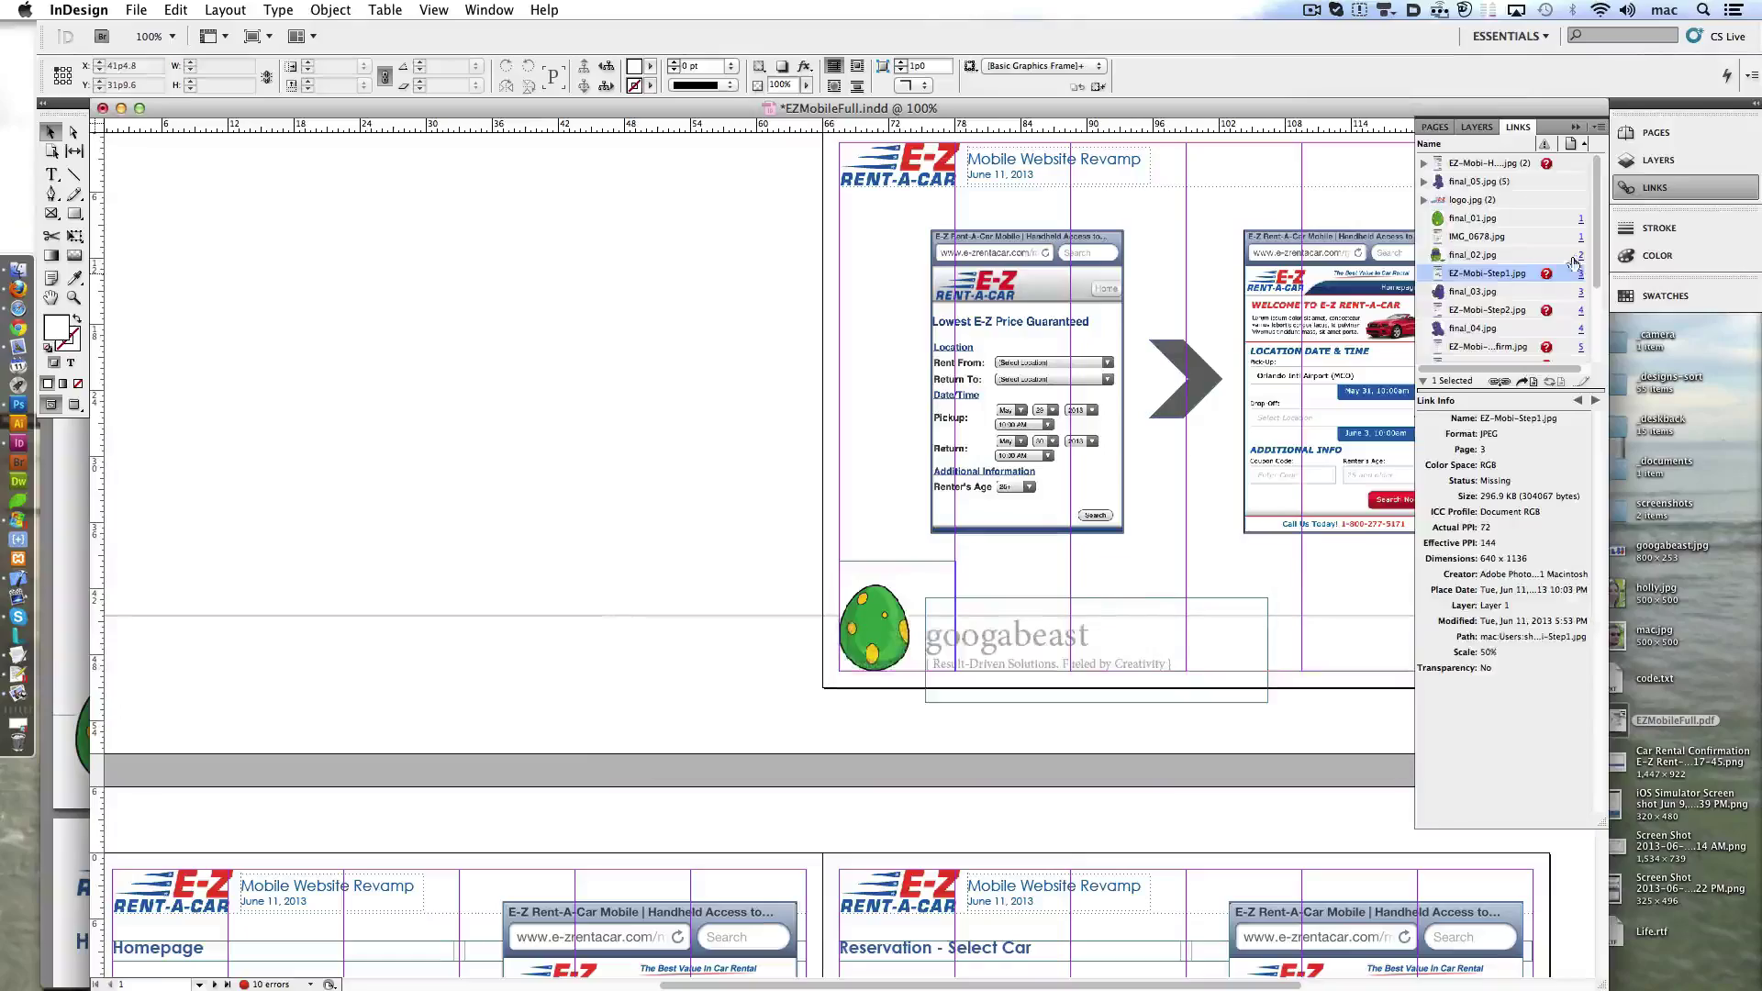
pyautogui.click(542, 336)
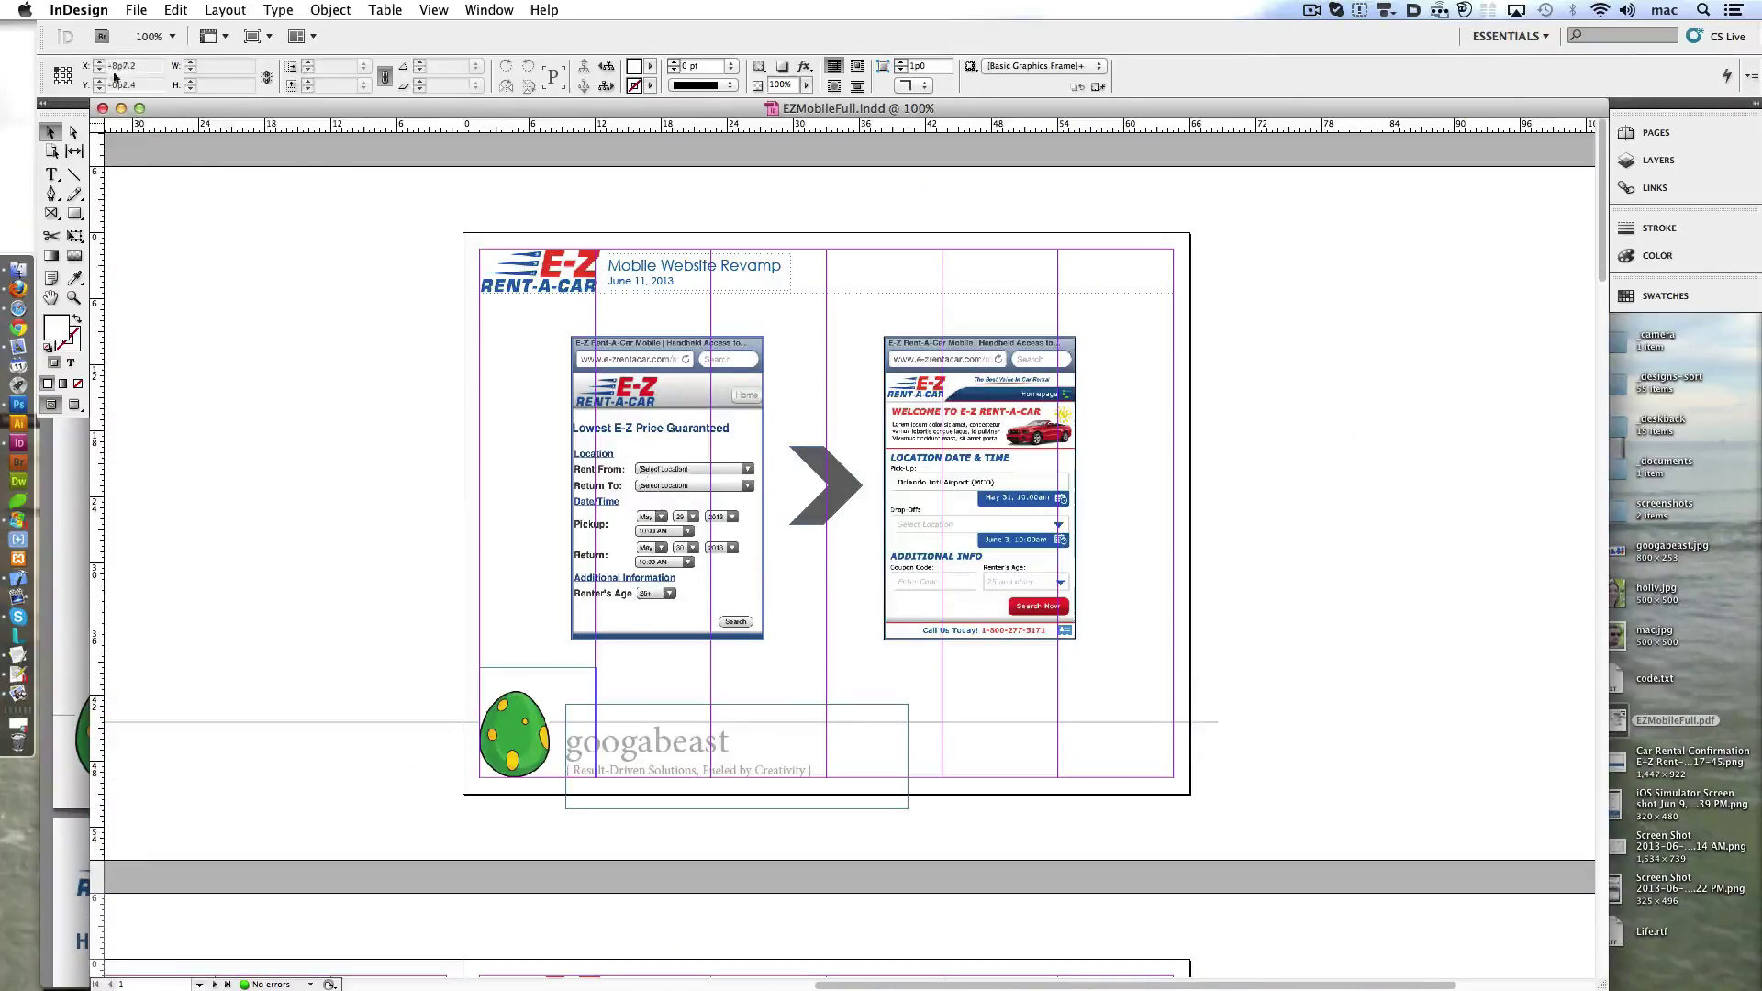
# - Remove the red 1 callout from EZMobile.indd, close it unsaved, and view at 100%
pyautogui.click(136, 9)
pyautogui.click(367, 116)
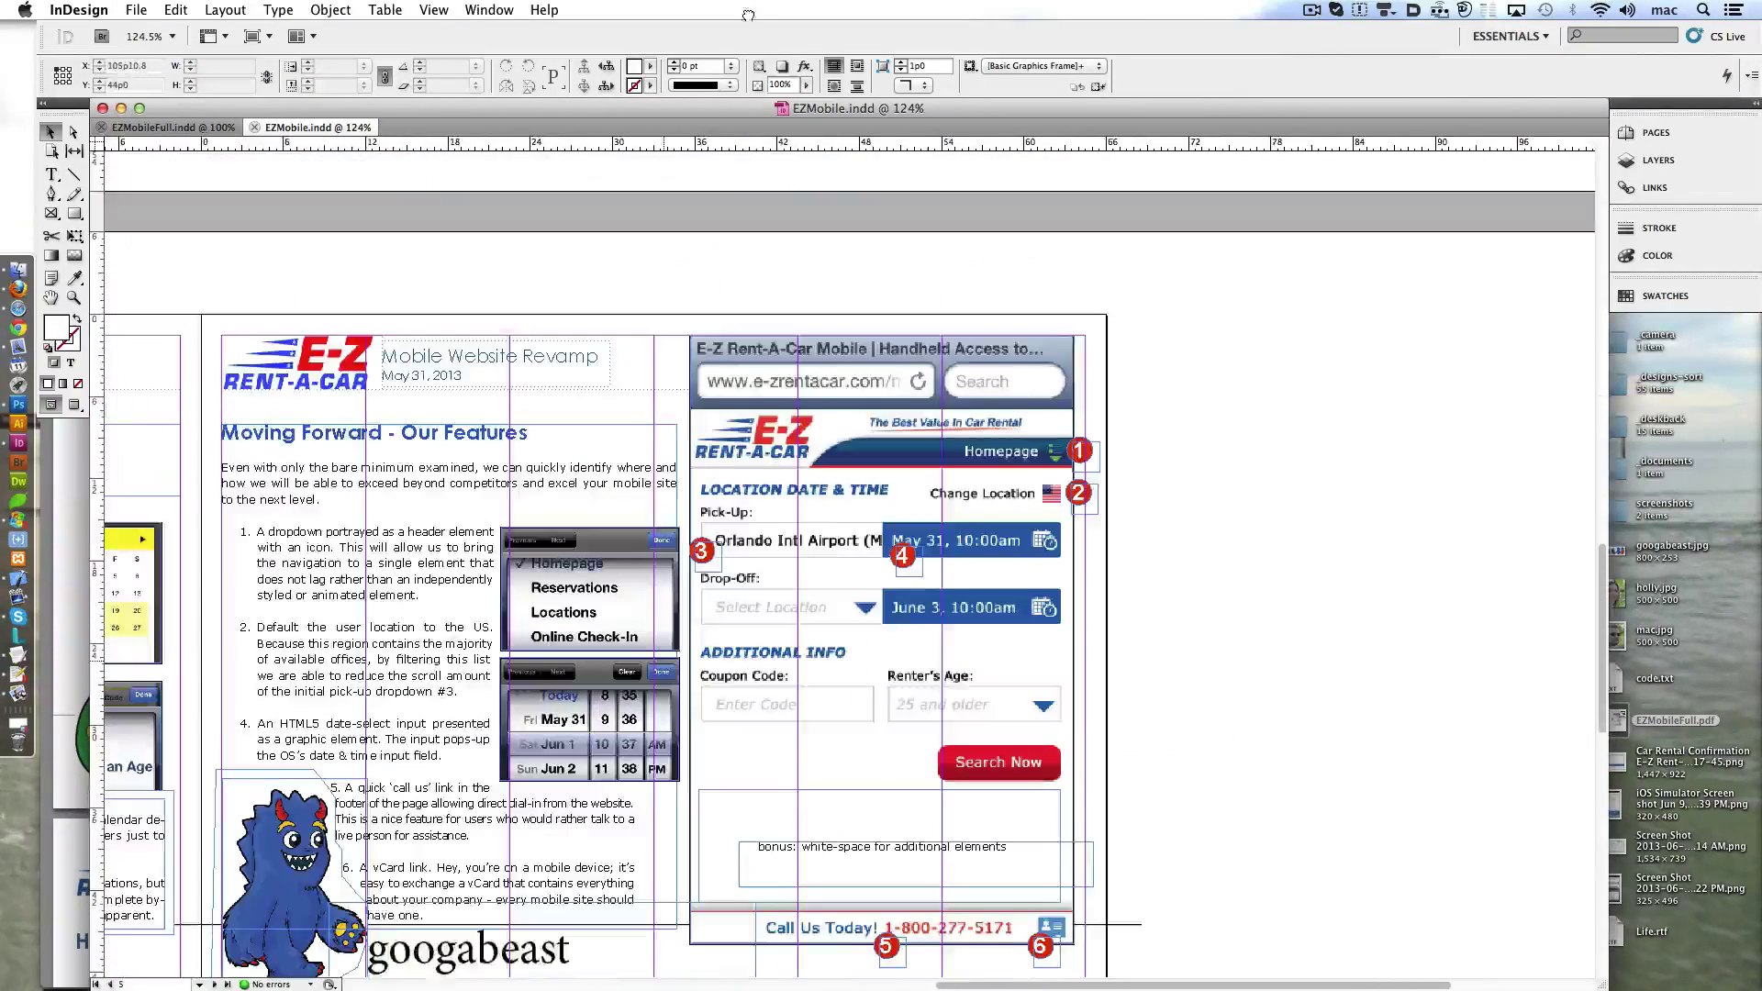
pyautogui.click(1090, 452)
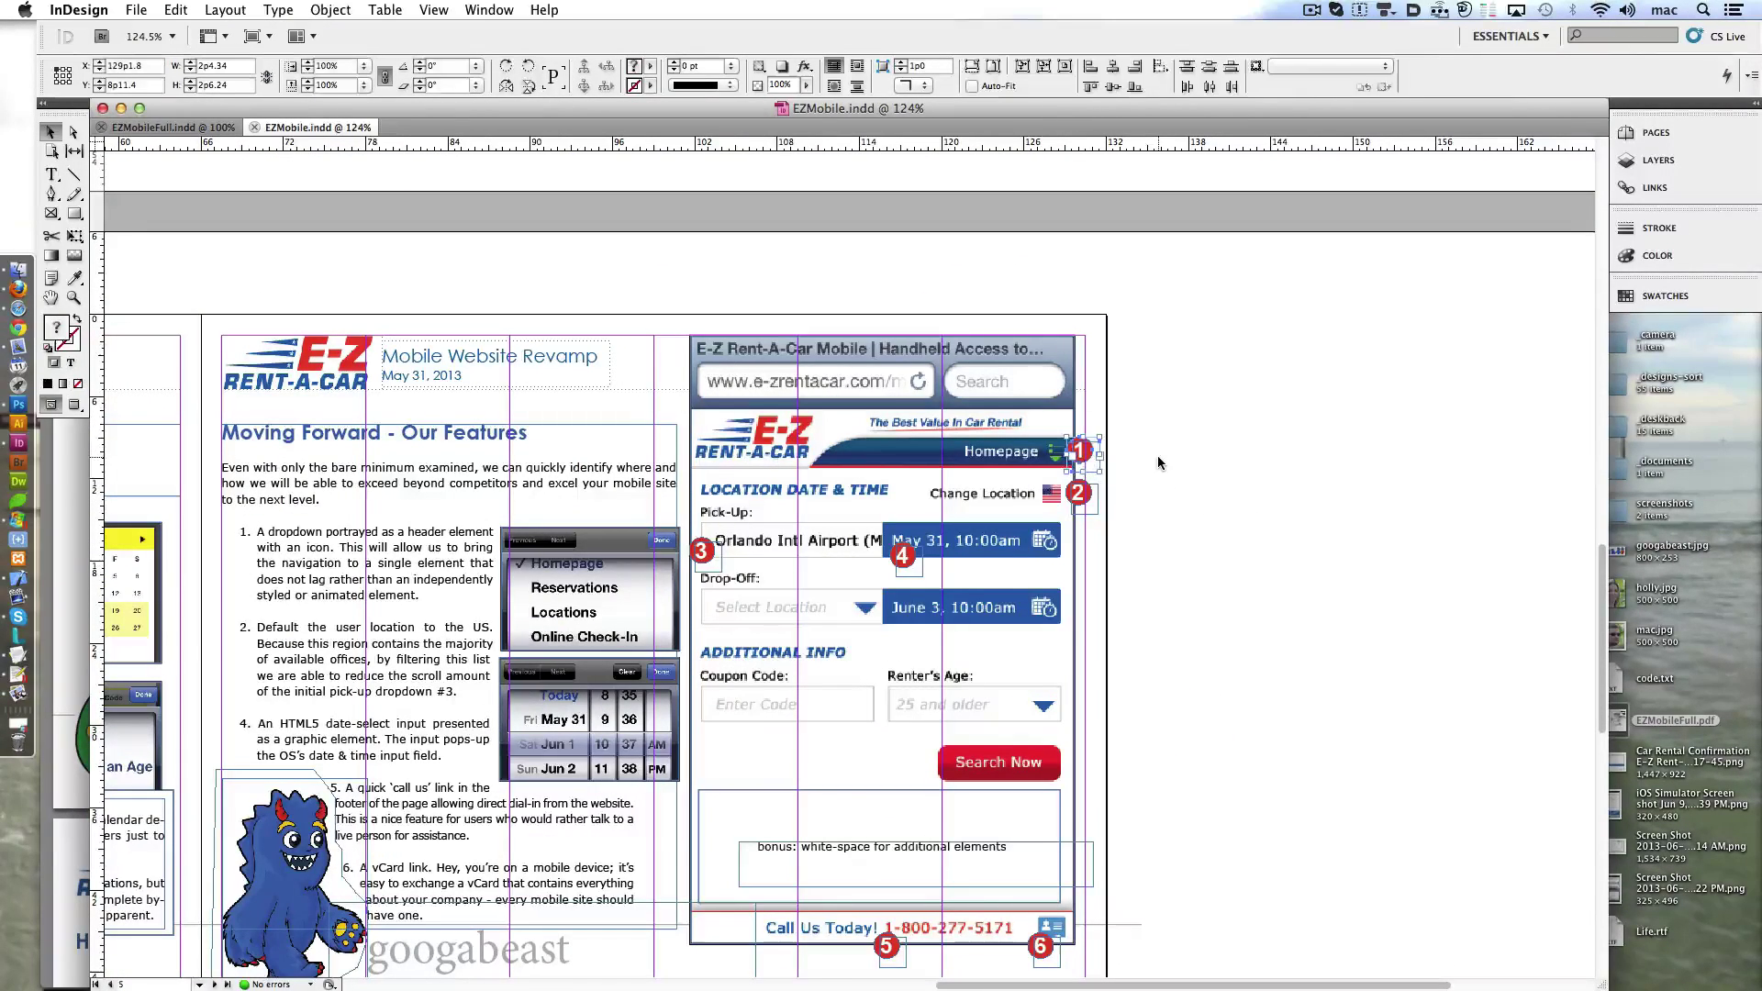
pyautogui.press('Delete')
pyautogui.press('super+w')
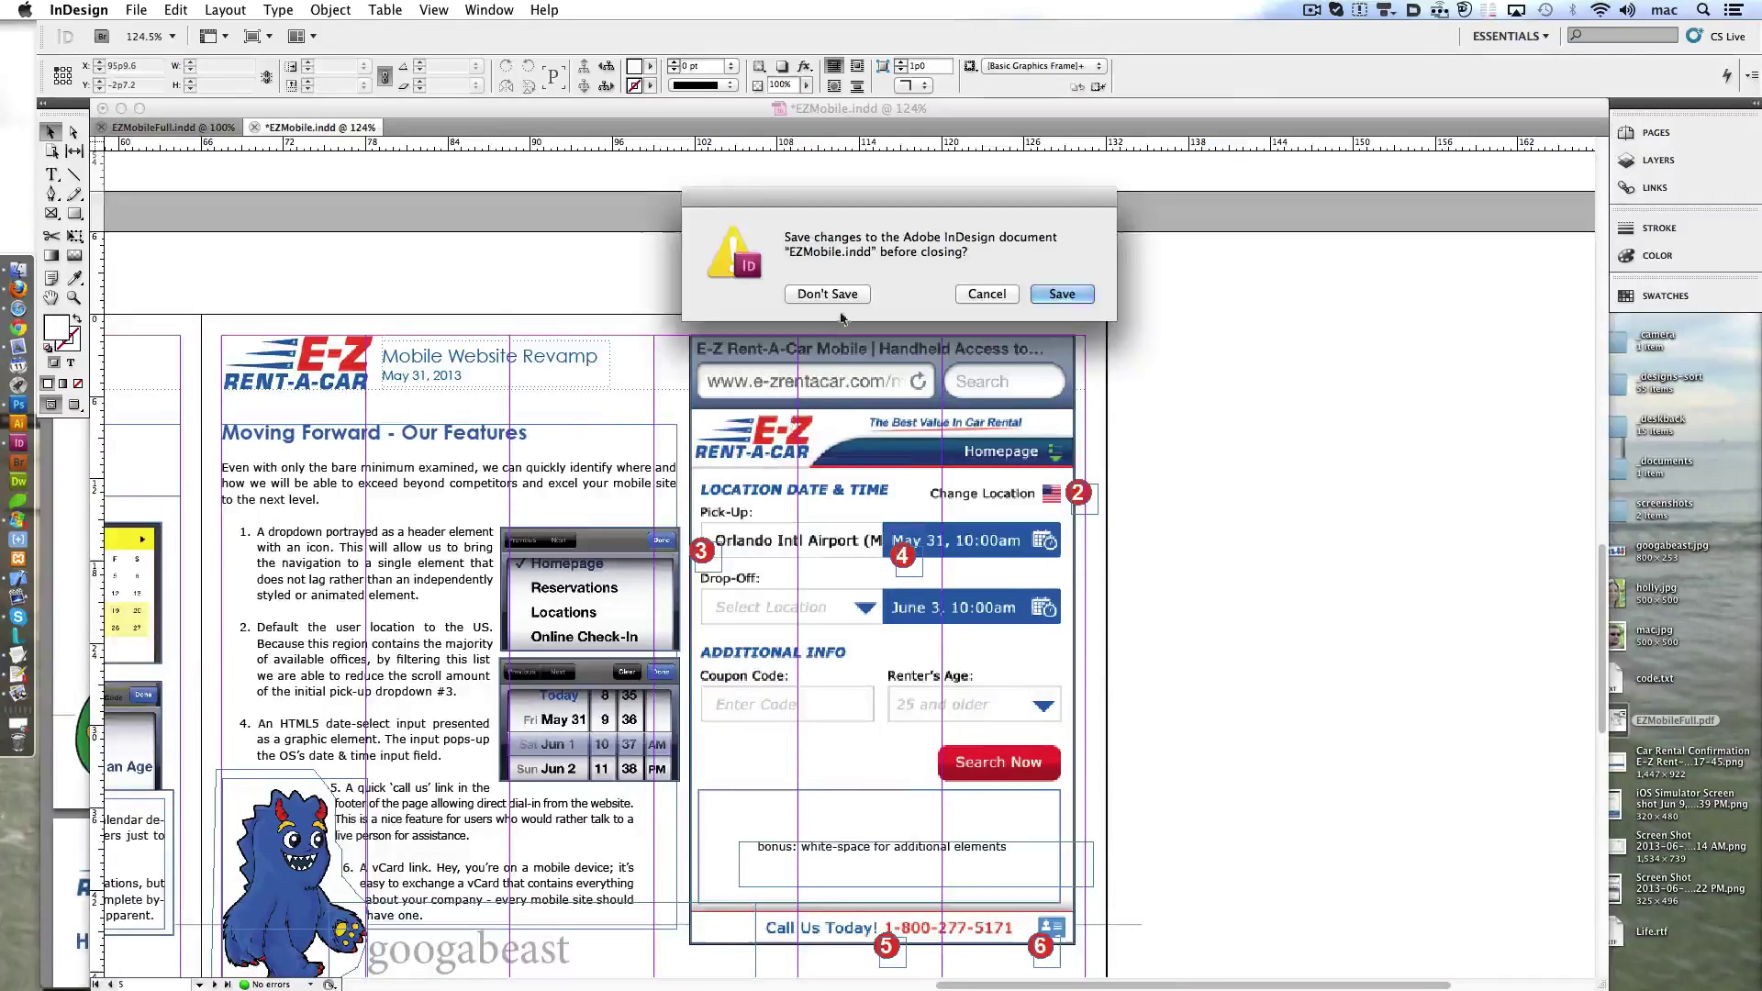
pyautogui.click(826, 287)
pyautogui.press('super+1')
# - Paste the red '1' callout onto page 2, the Homepage, beside the phone mockup
pyautogui.hscroll(-5, 924, 468)
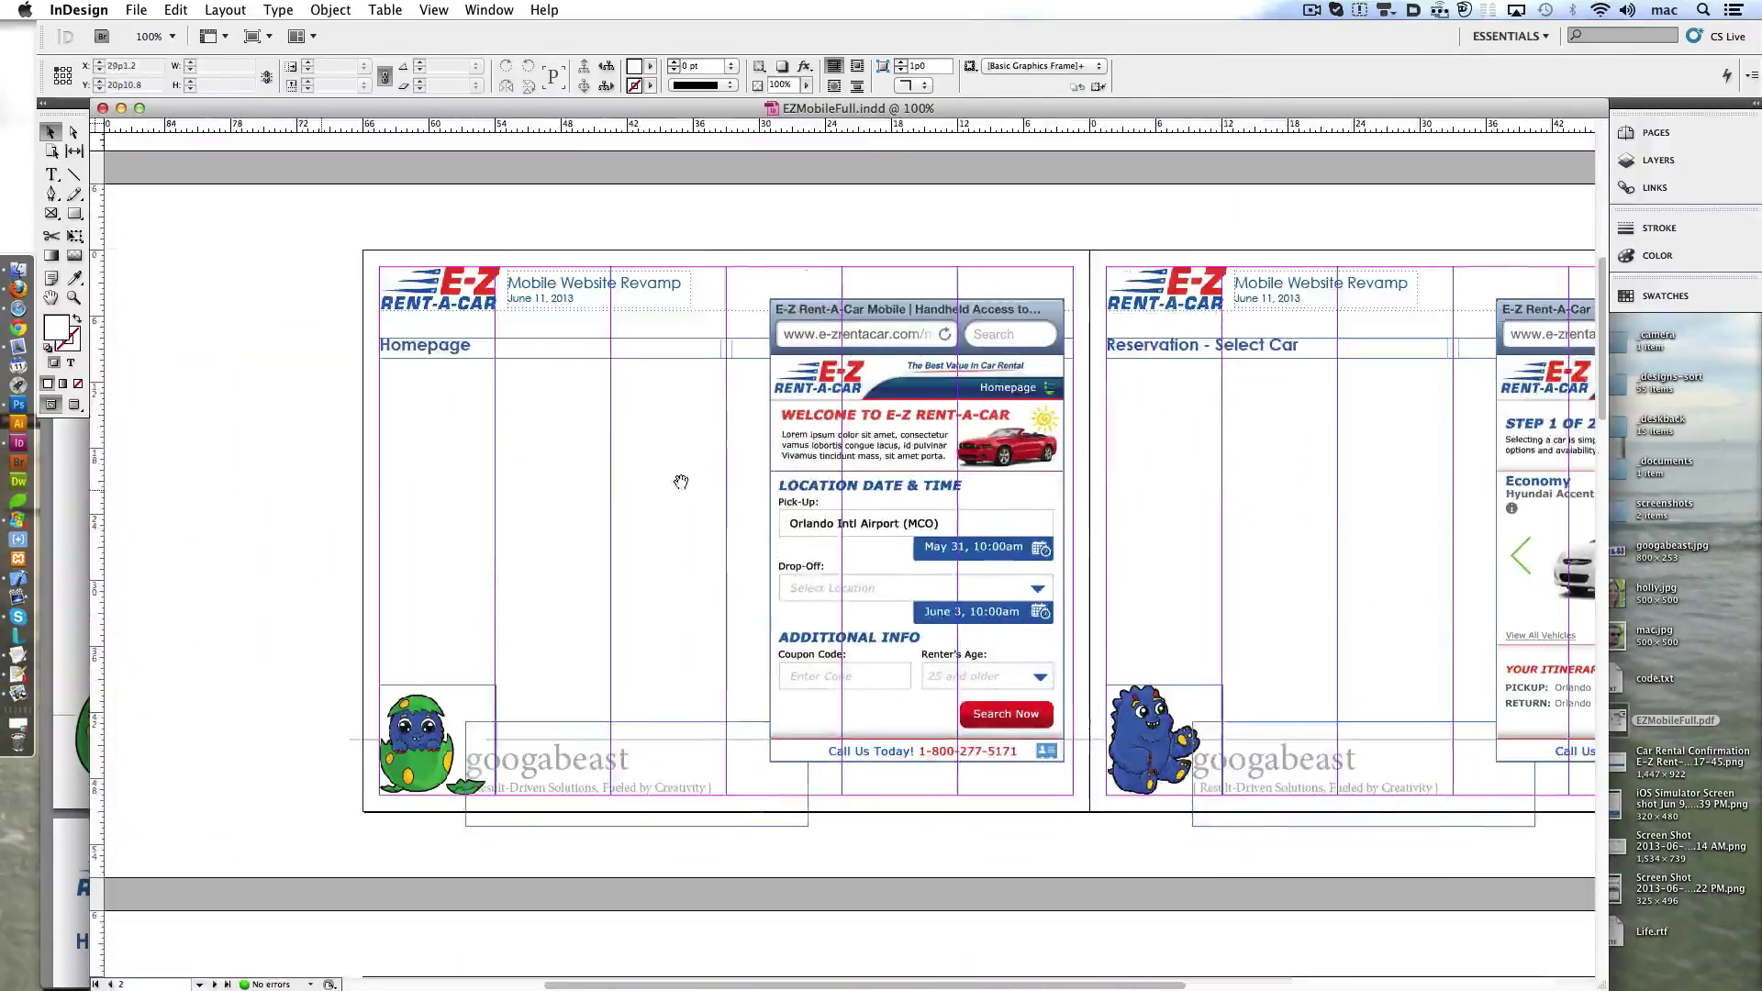
pyautogui.click(918, 525)
pyautogui.press('Return')
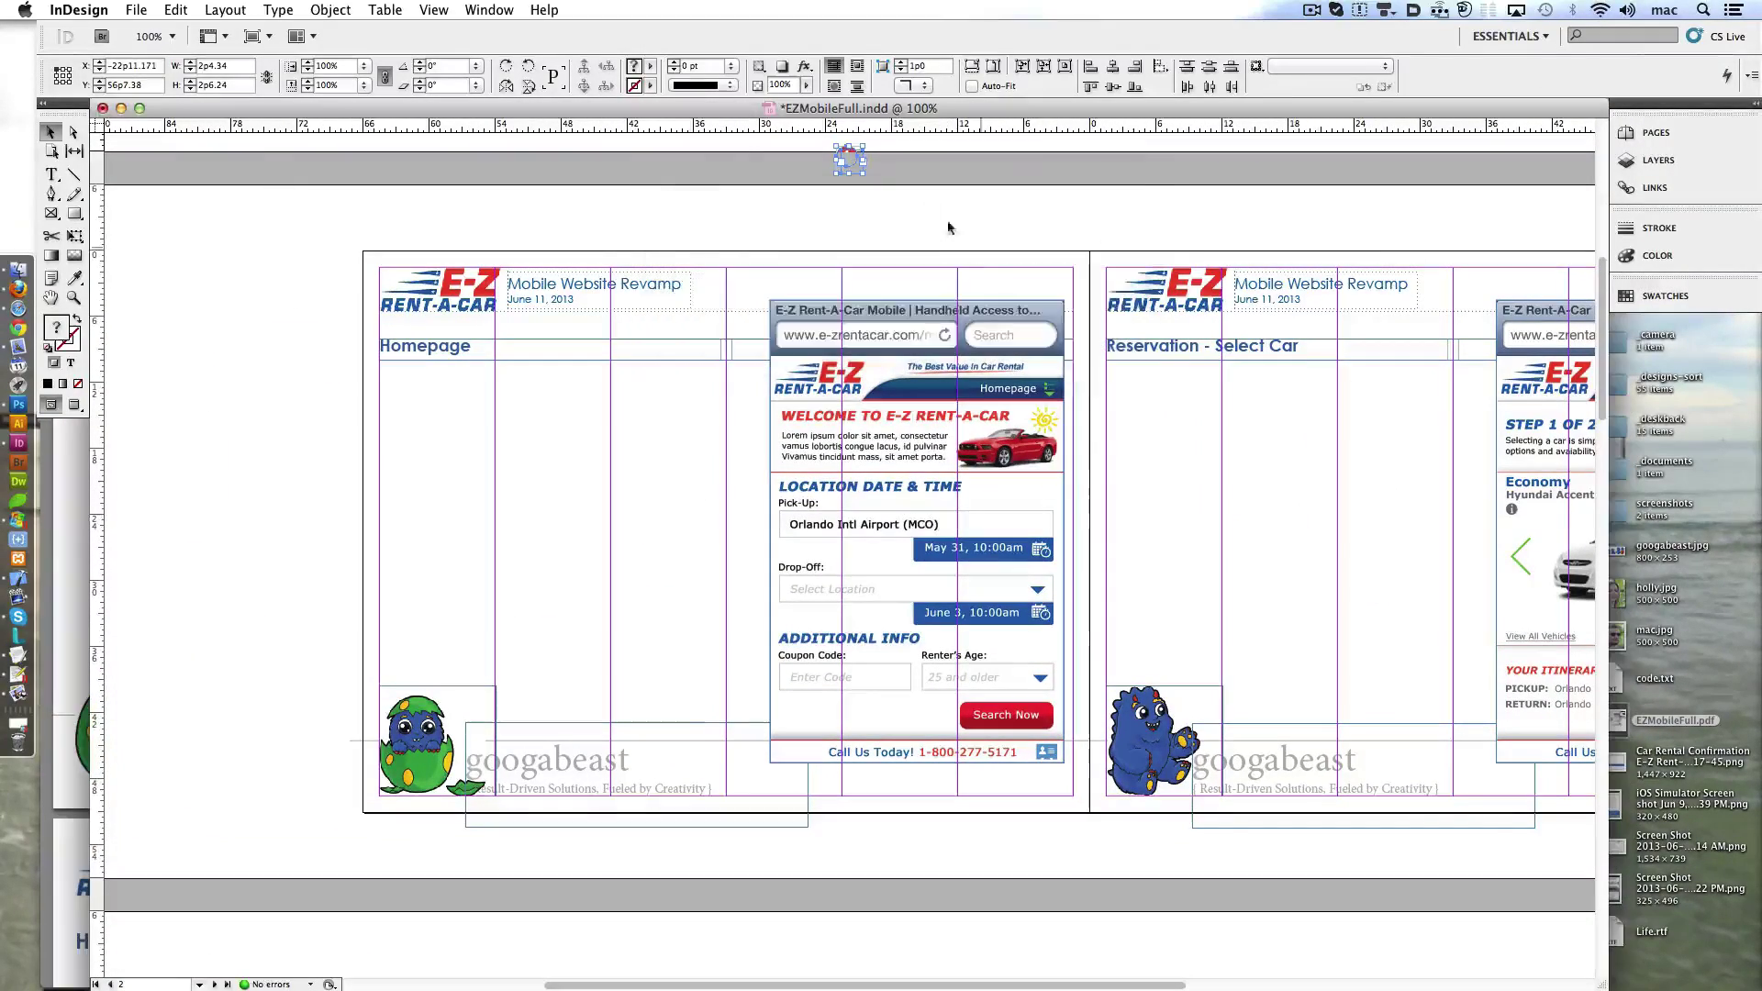
pyautogui.press('super+x')
pyautogui.click(1656, 133)
pyautogui.doubleClick(1484, 278)
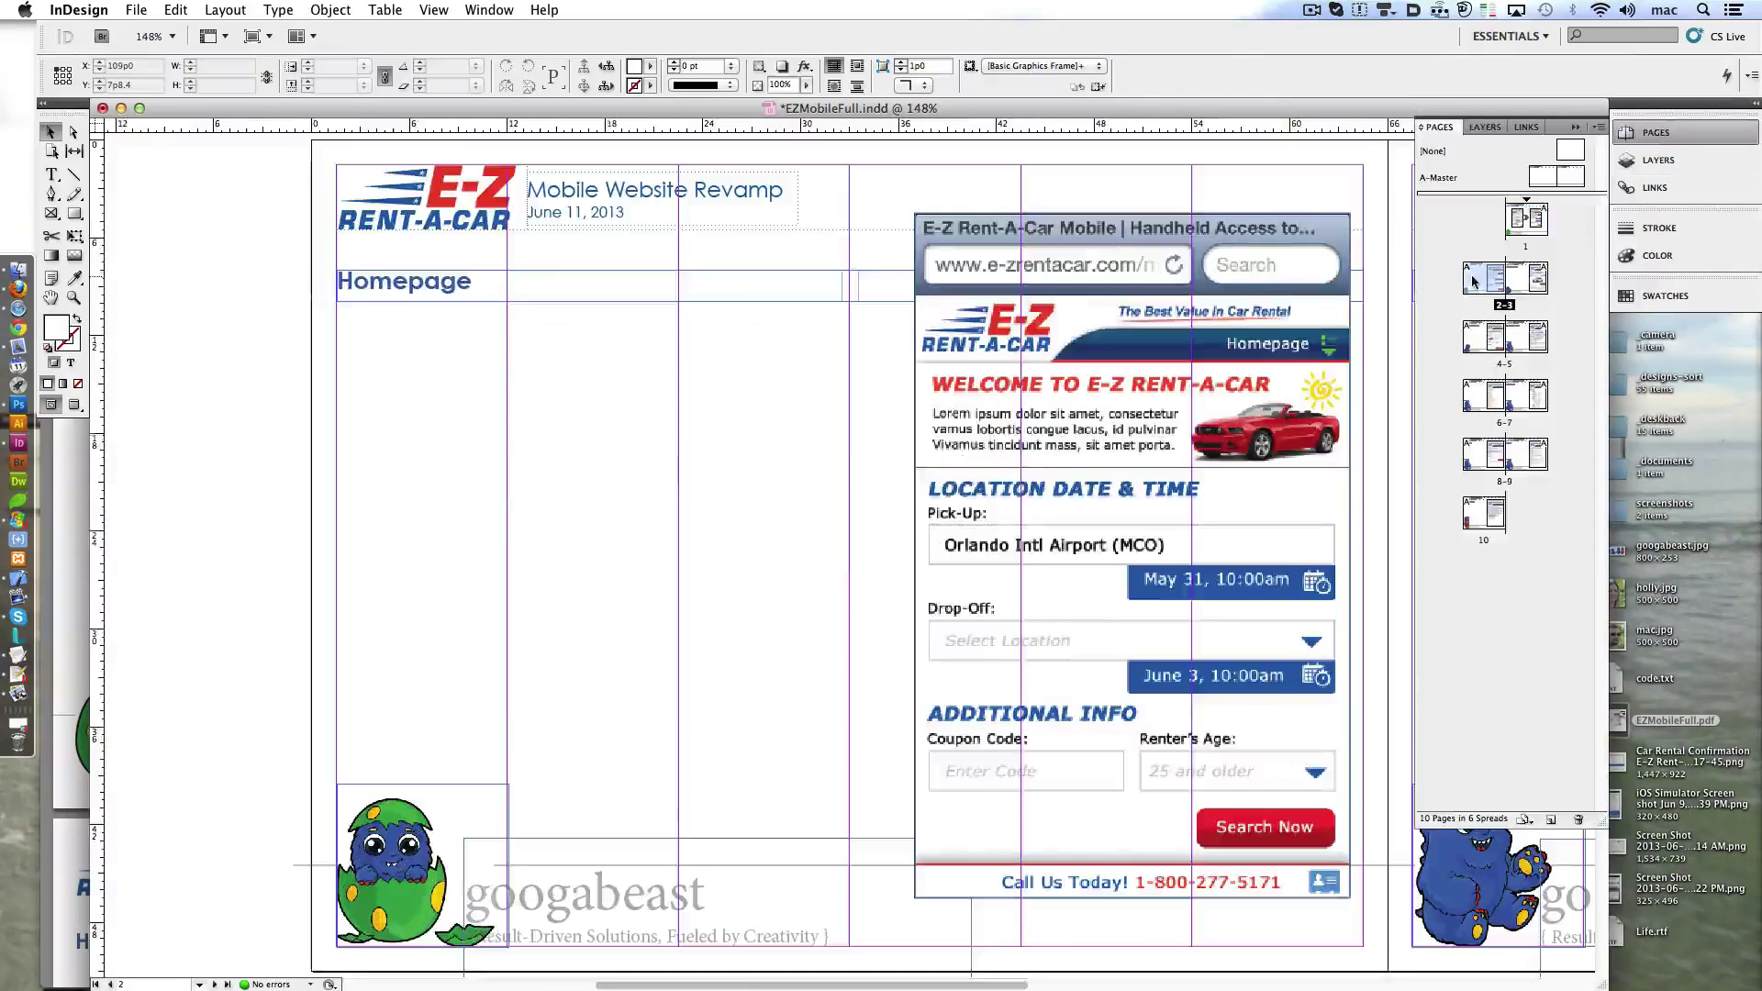
pyautogui.press('super+v')
pyautogui.click(853, 554)
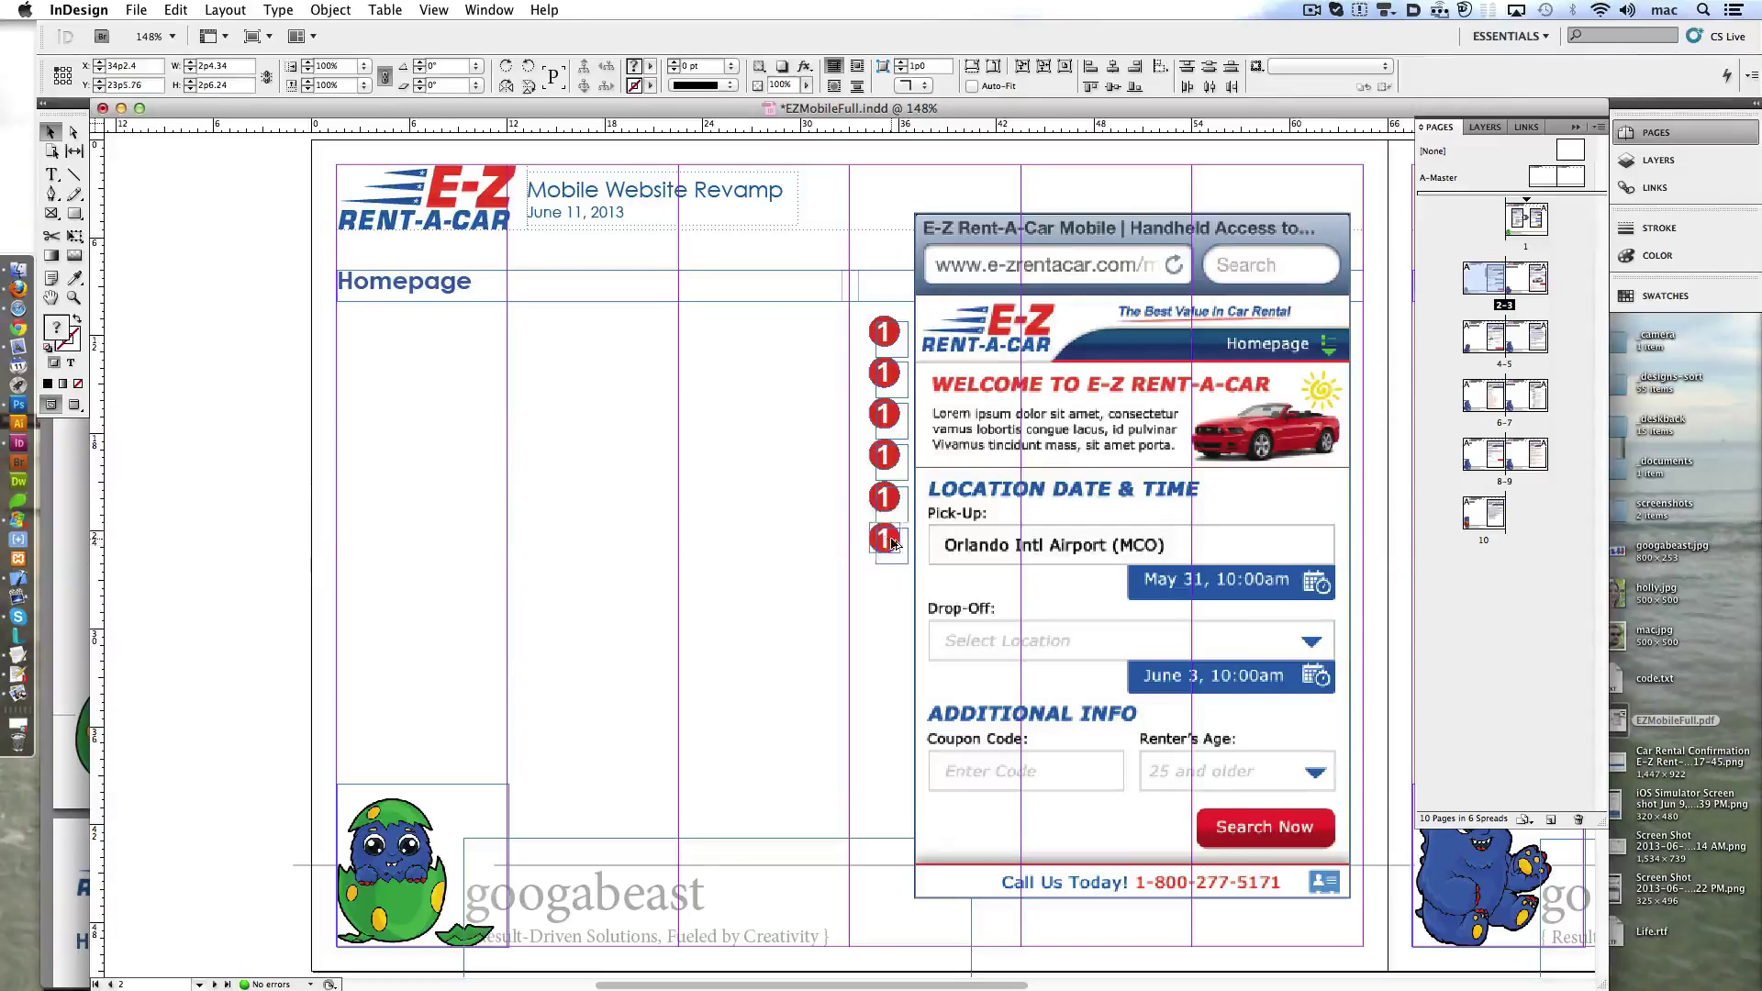
# - Duplicate the callout down the mockup, renumbering the copies 2 through 9
pyautogui.click(51, 174)
pyautogui.doubleClick(884, 373)
pyautogui.write('2')
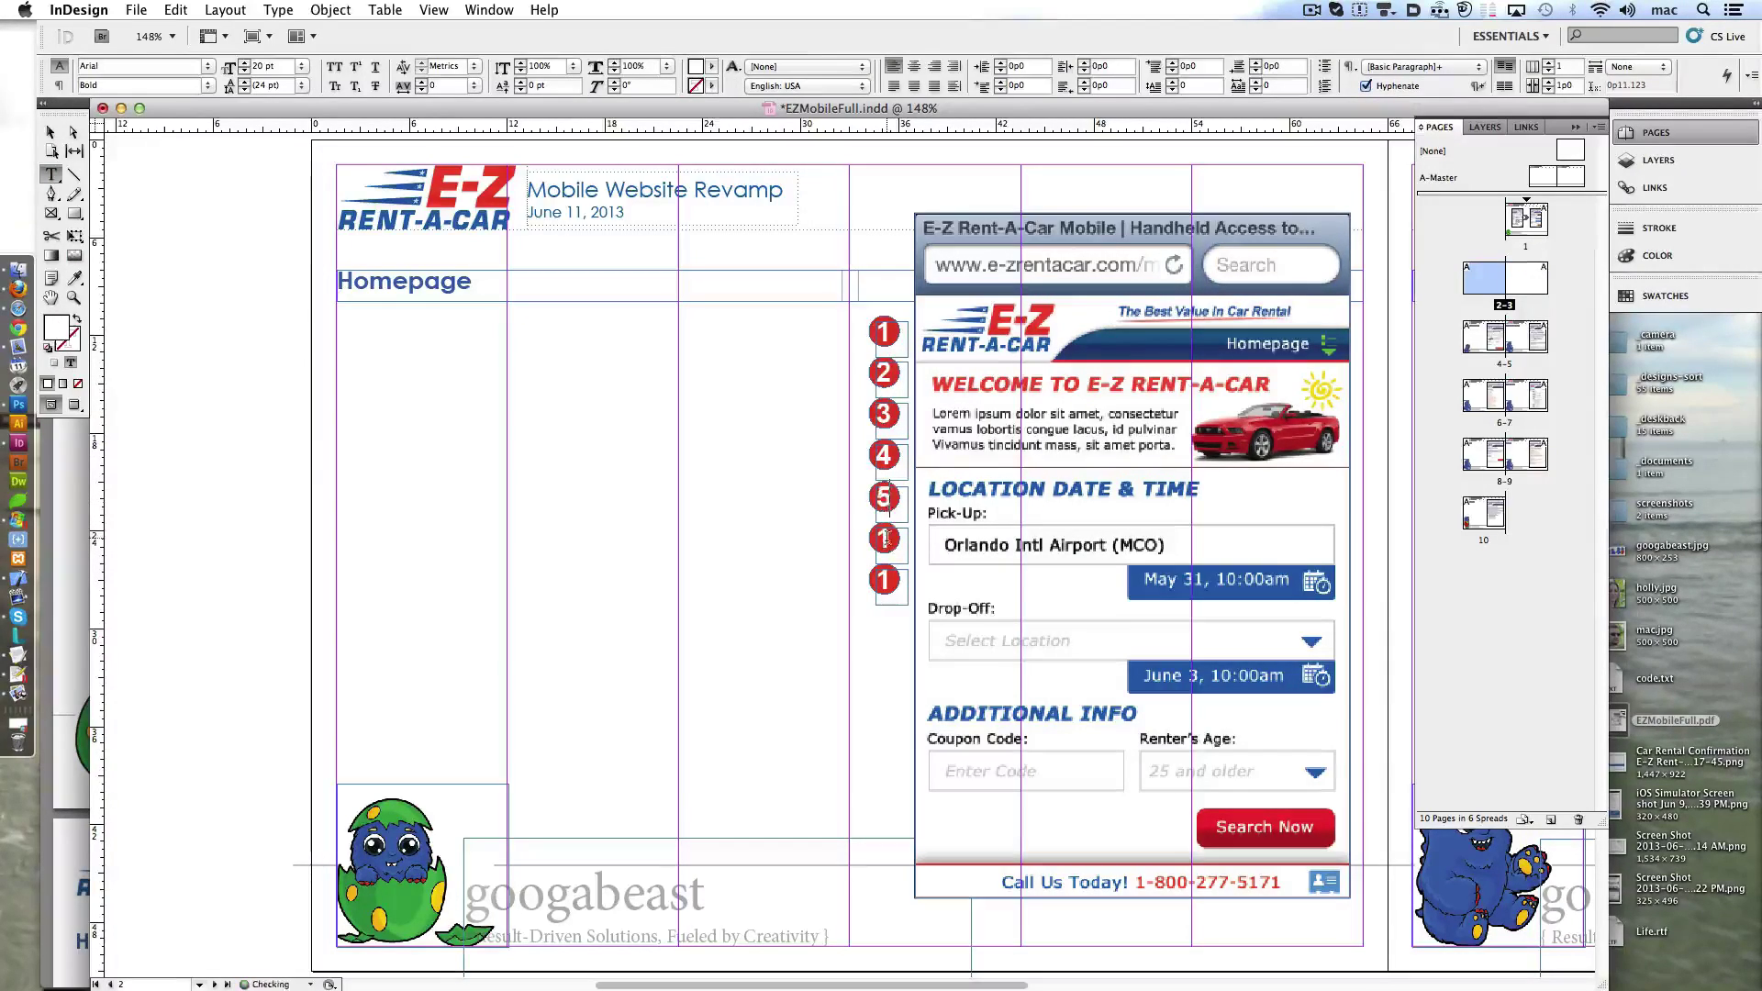
pyautogui.write('7')
pyautogui.press('Escape')
pyautogui.press('shift+alt+super+d')
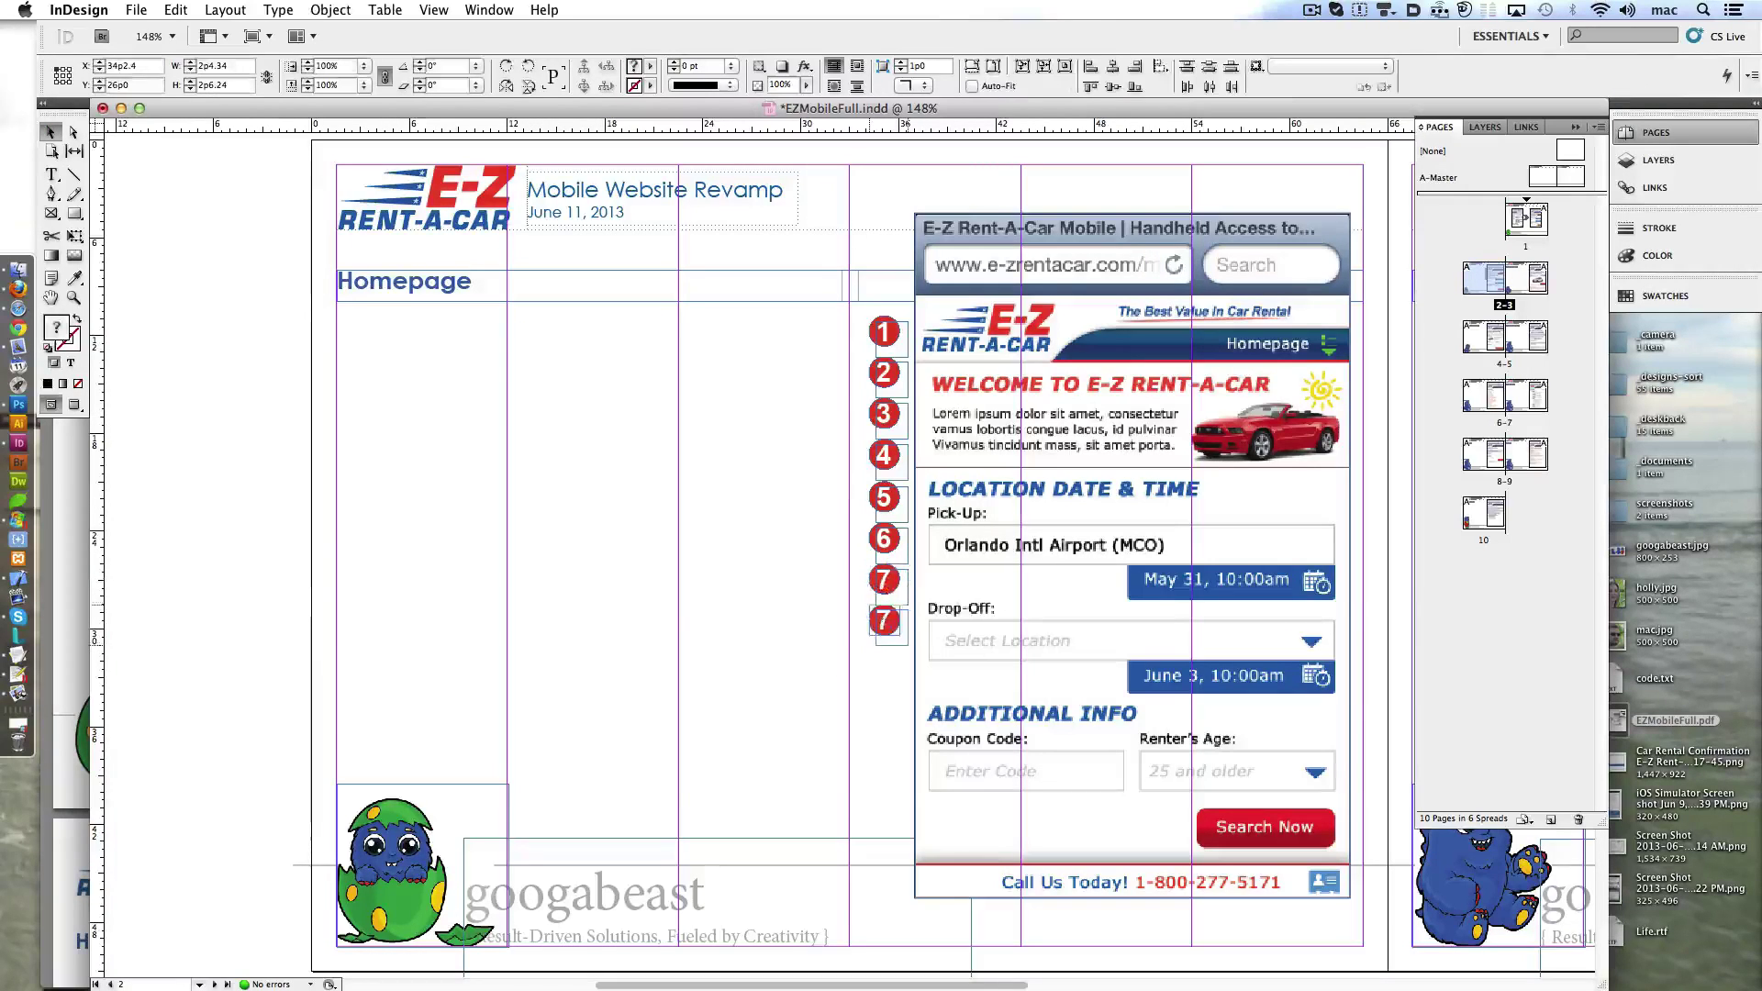
pyautogui.doubleClick(884, 620)
pyautogui.write('8')
pyautogui.click(48, 134)
pyautogui.click(744, 579)
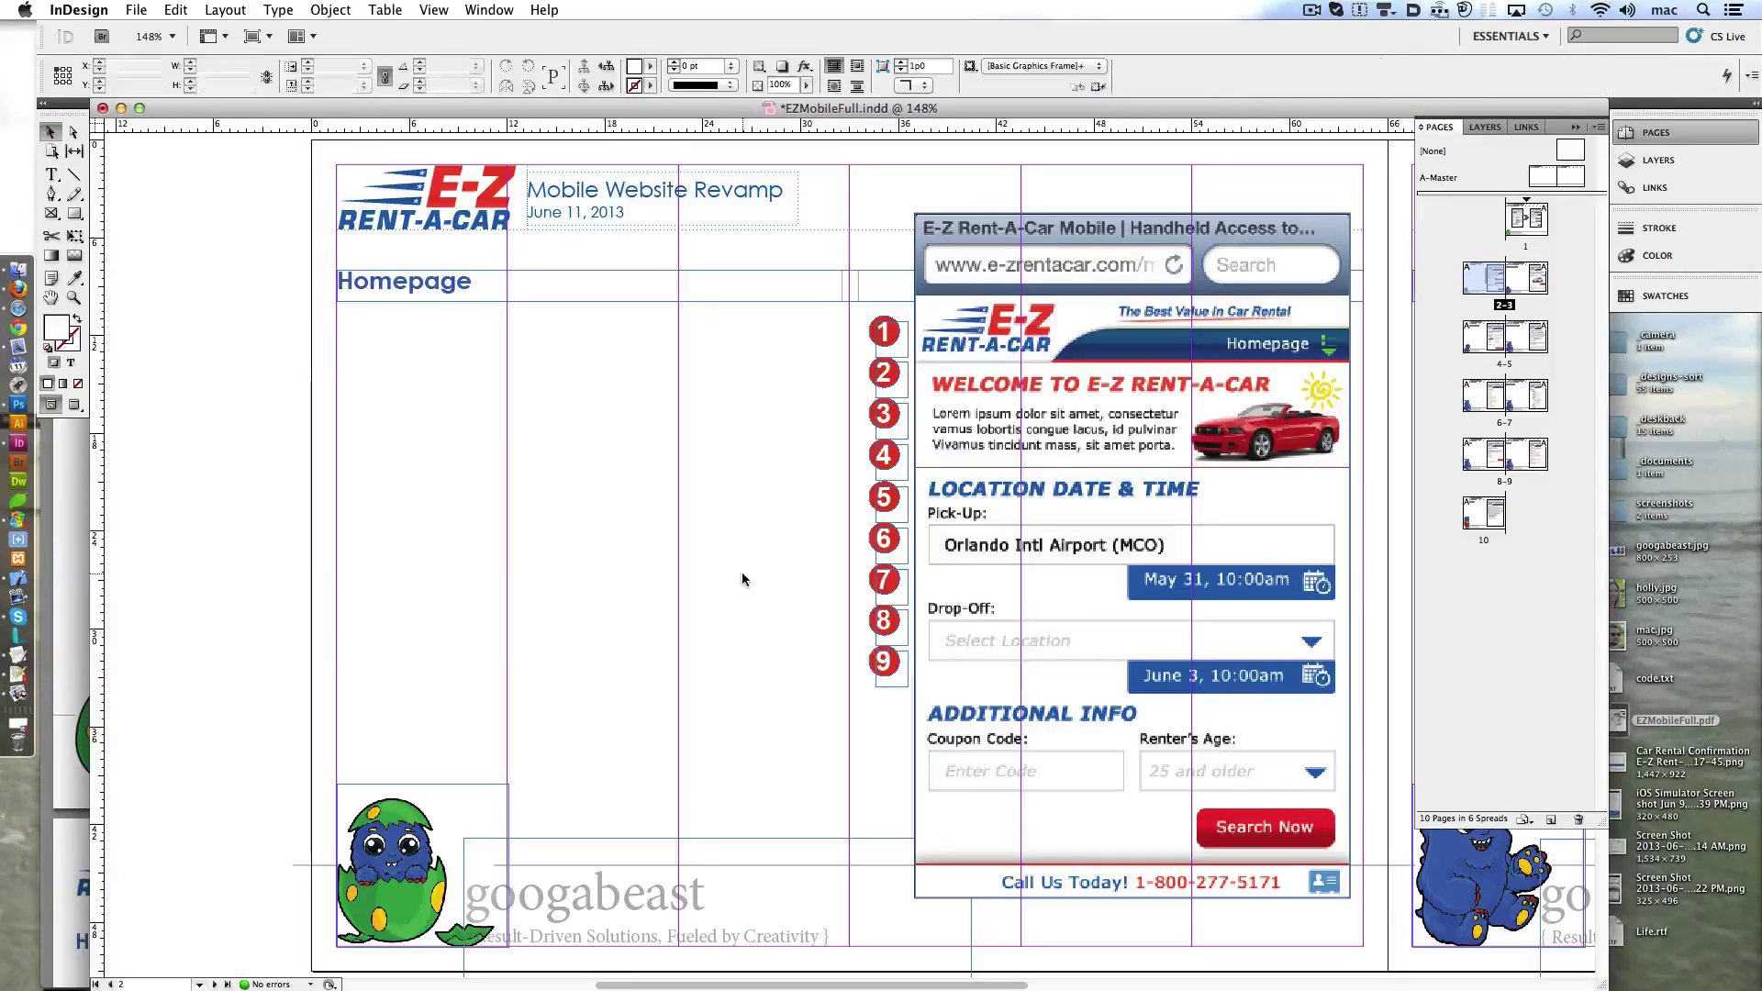
# - Copy all nine callouts and paste them in place on page 3, Reservation - Select Car
pyautogui.moveTo(843, 788); pyautogui.dragTo(887, 774)
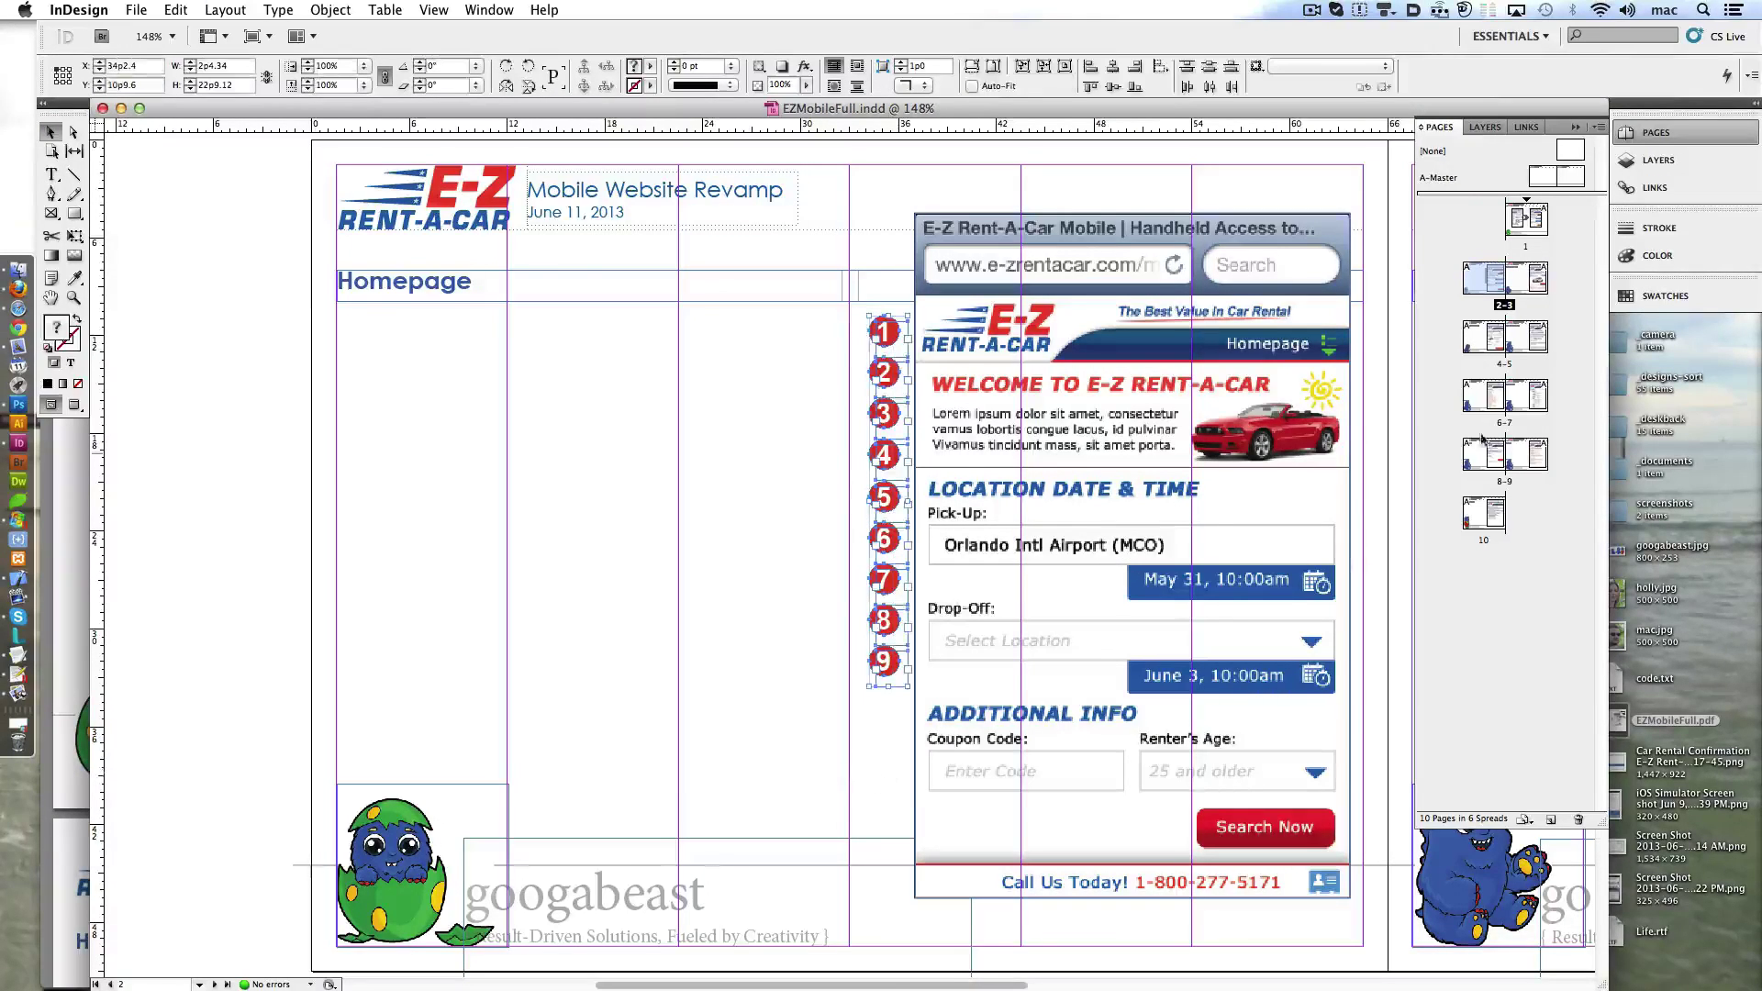
pyautogui.hotkey('ctrl', 'c')
pyautogui.doubleClick(1527, 278)
pyautogui.hotkey('ctrl', 'v')
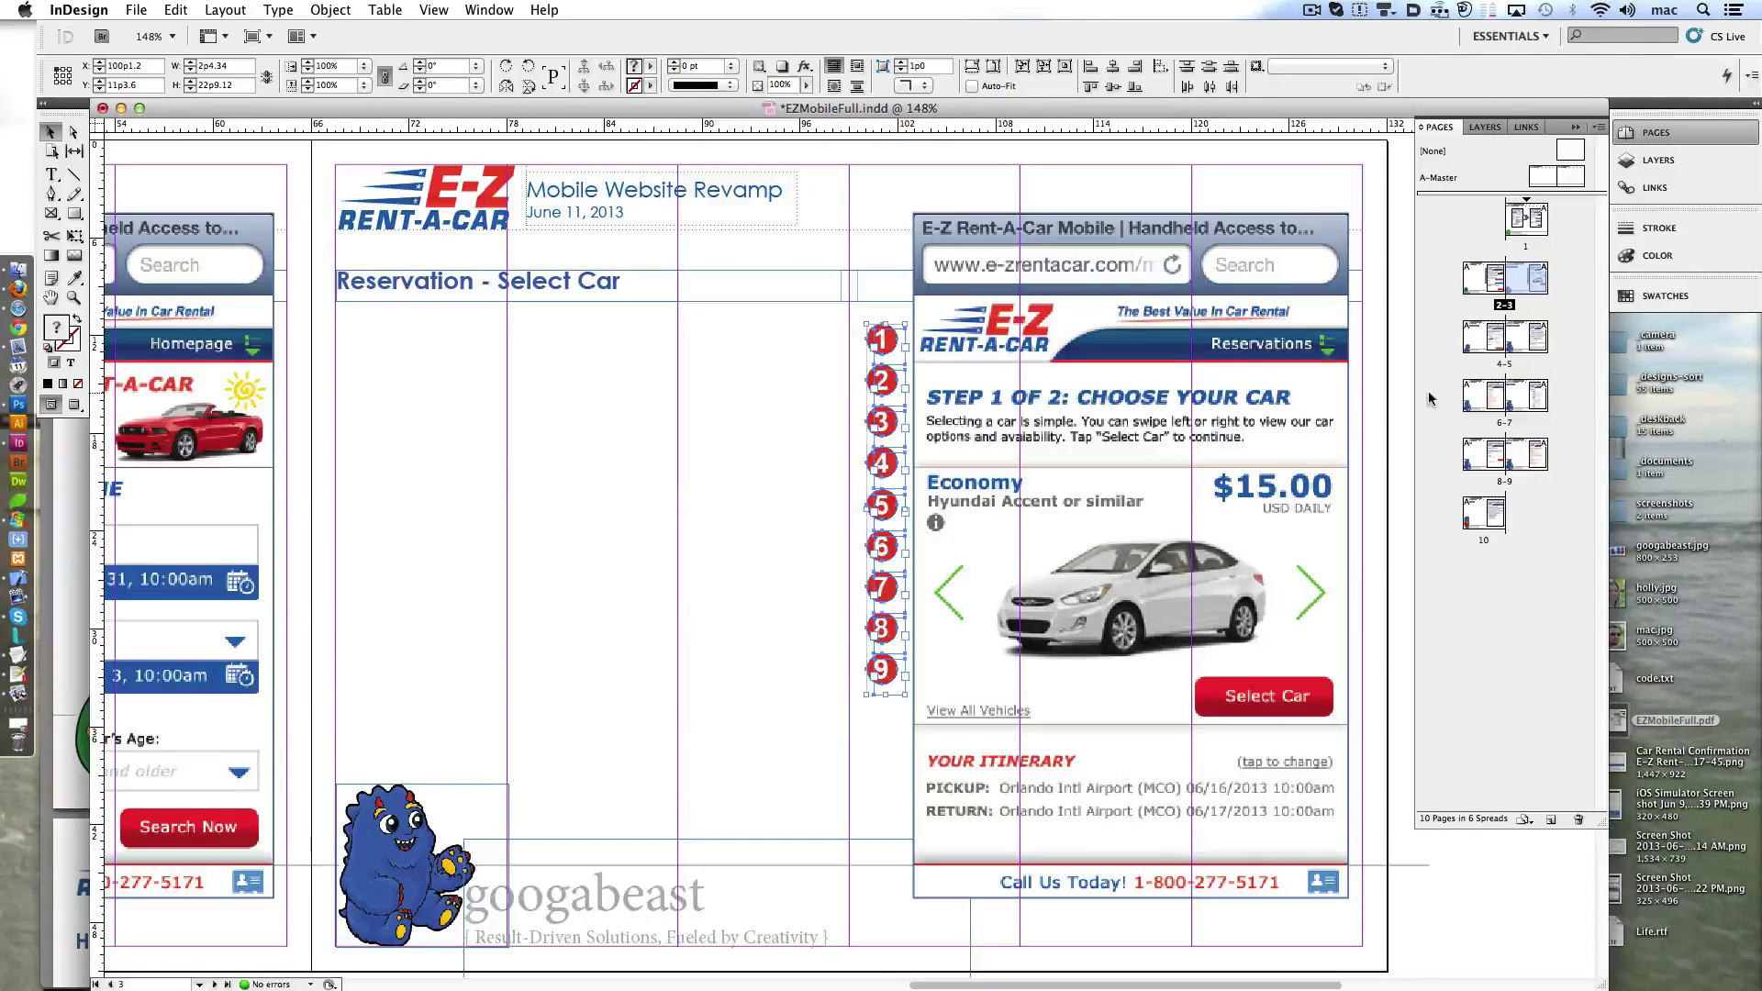
# - Paste the numbered callouts in place on the Confirm & Submit page
pyautogui.moveTo(275, 520); pyautogui.dragTo(851, 521)
pyautogui.moveTo(989, 560); pyautogui.dragTo(729, 560)
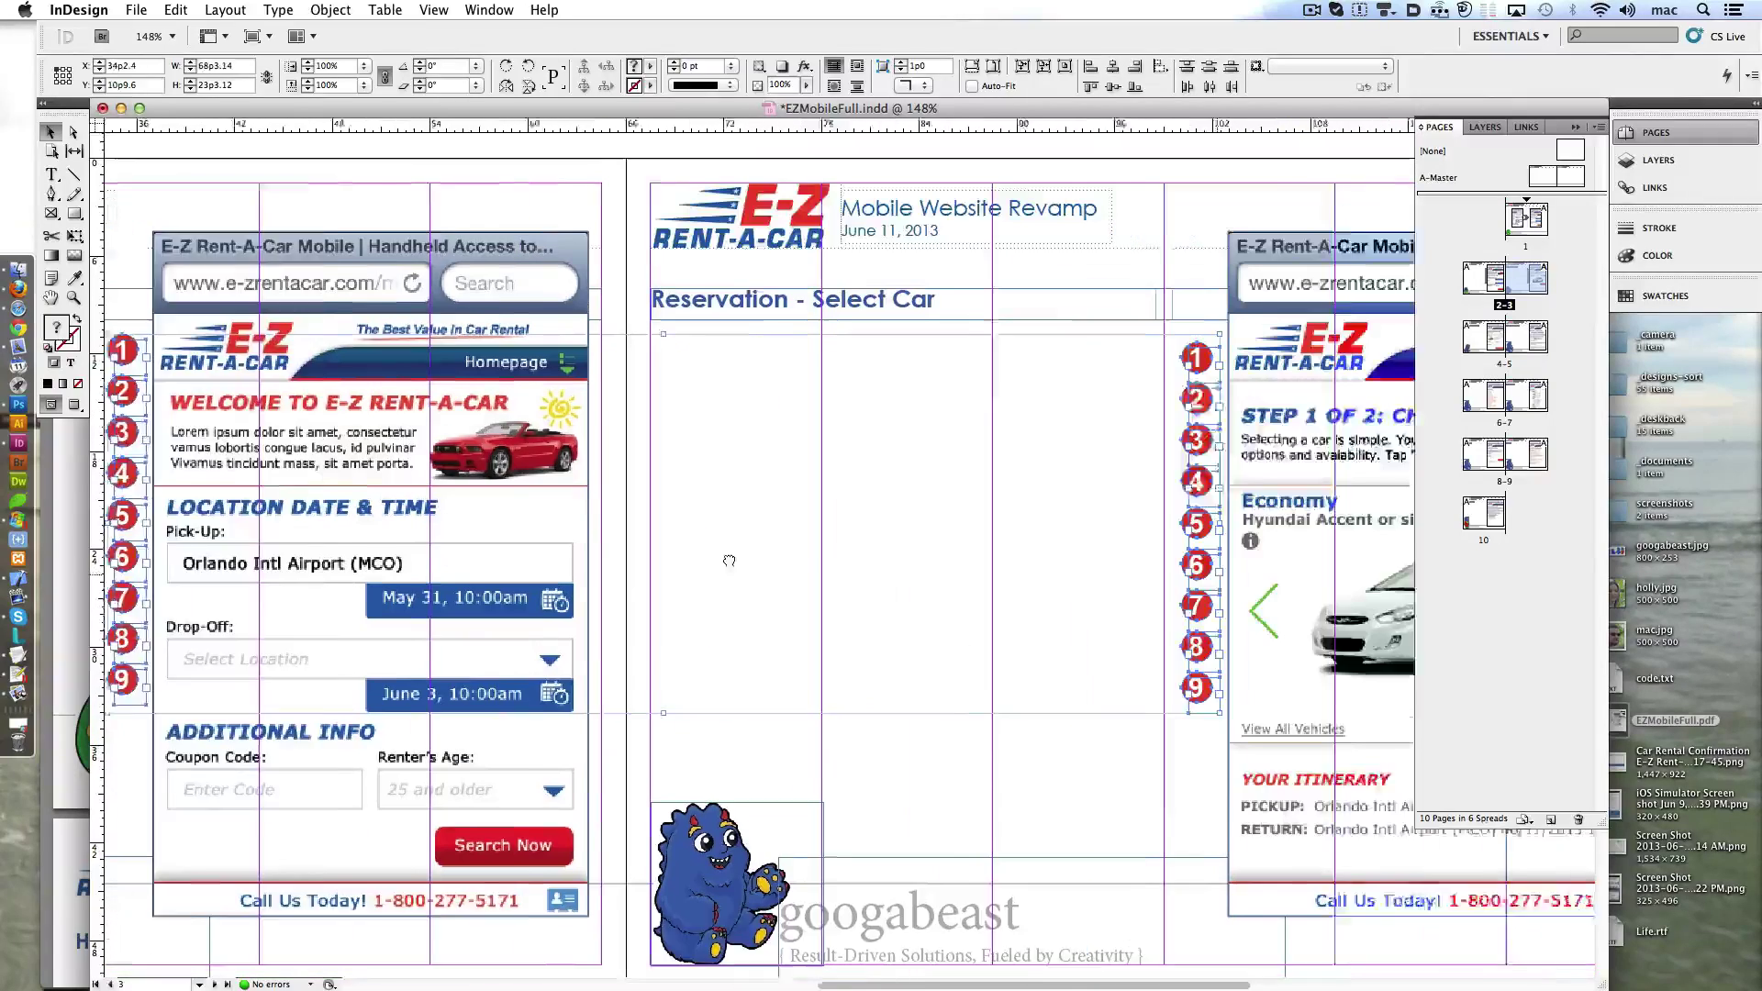
pyautogui.hotkey('alt', 'pagedown')
pyautogui.hotkey('ctrl', 'v')
# - Paste the callouts onto the Locations page and the following Online Check In page
pyautogui.hotkey('alt', 'pagedown')
pyautogui.rightClick(922, 516)
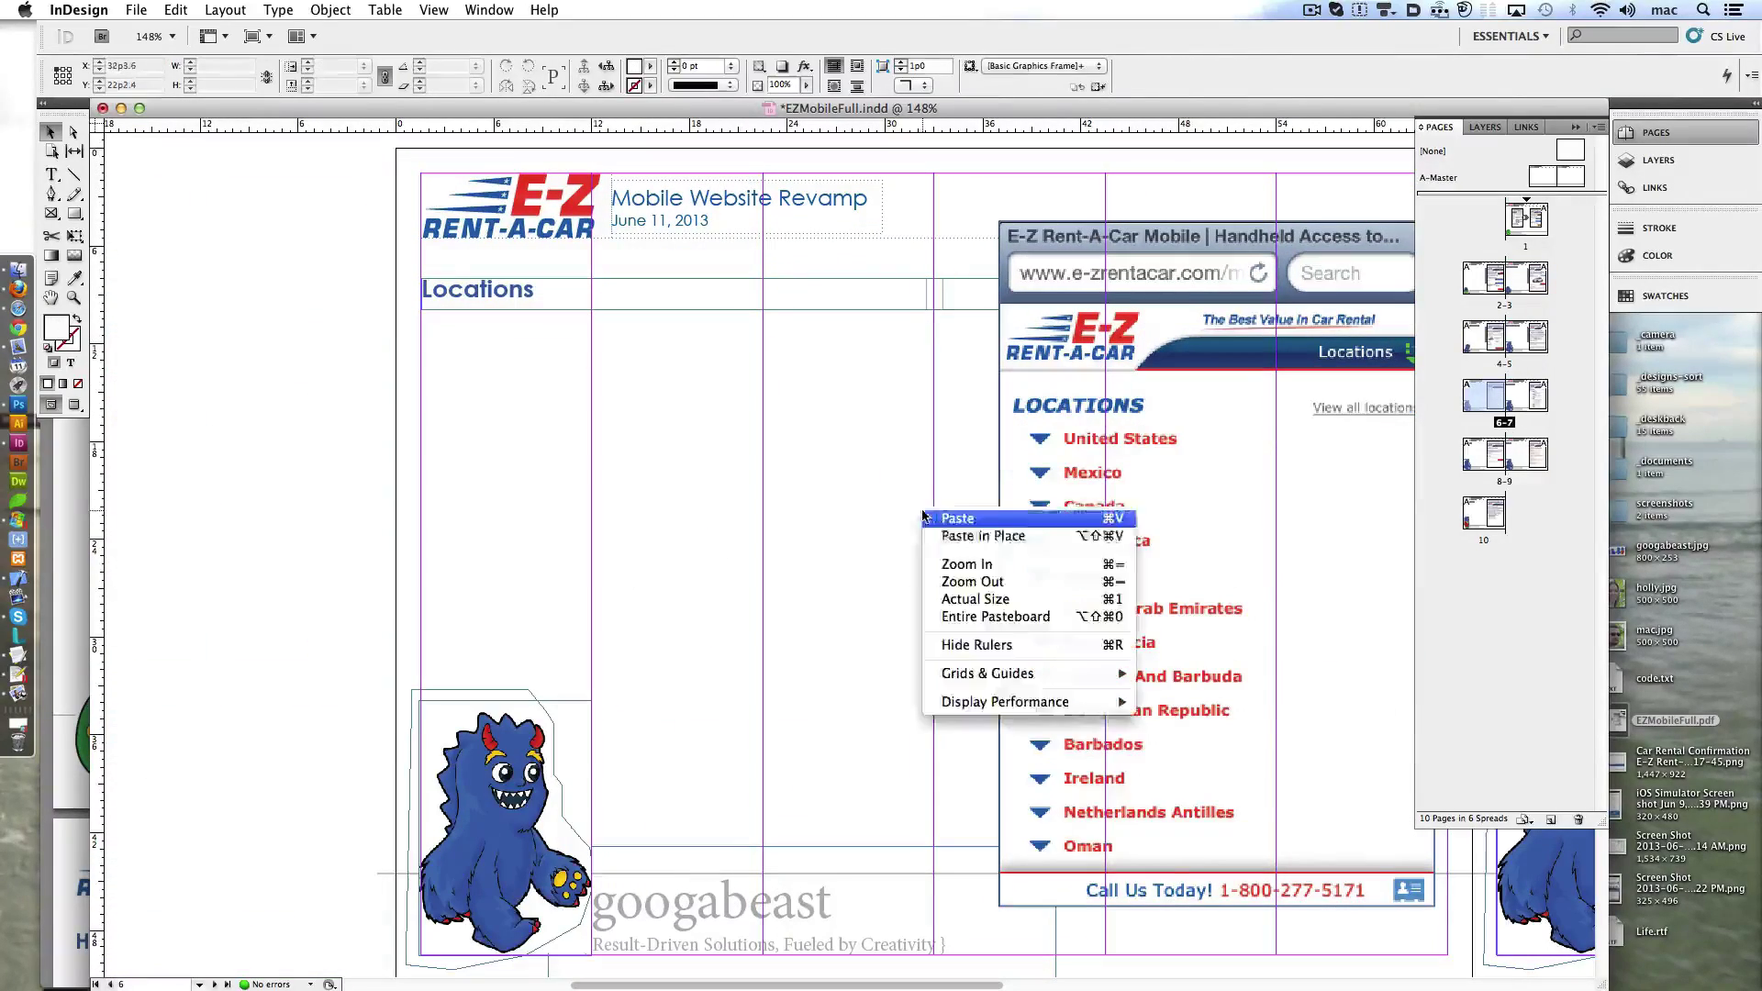
pyautogui.click(957, 519)
pyautogui.hotkey('alt', 'pagedown')
pyautogui.rightClick(786, 519)
pyautogui.click(817, 522)
# - Paste the callouts on the Generic Internal Page, then delete them and undo
pyautogui.hotkey('alt', 'pagedown')
pyautogui.rightClick(861, 551)
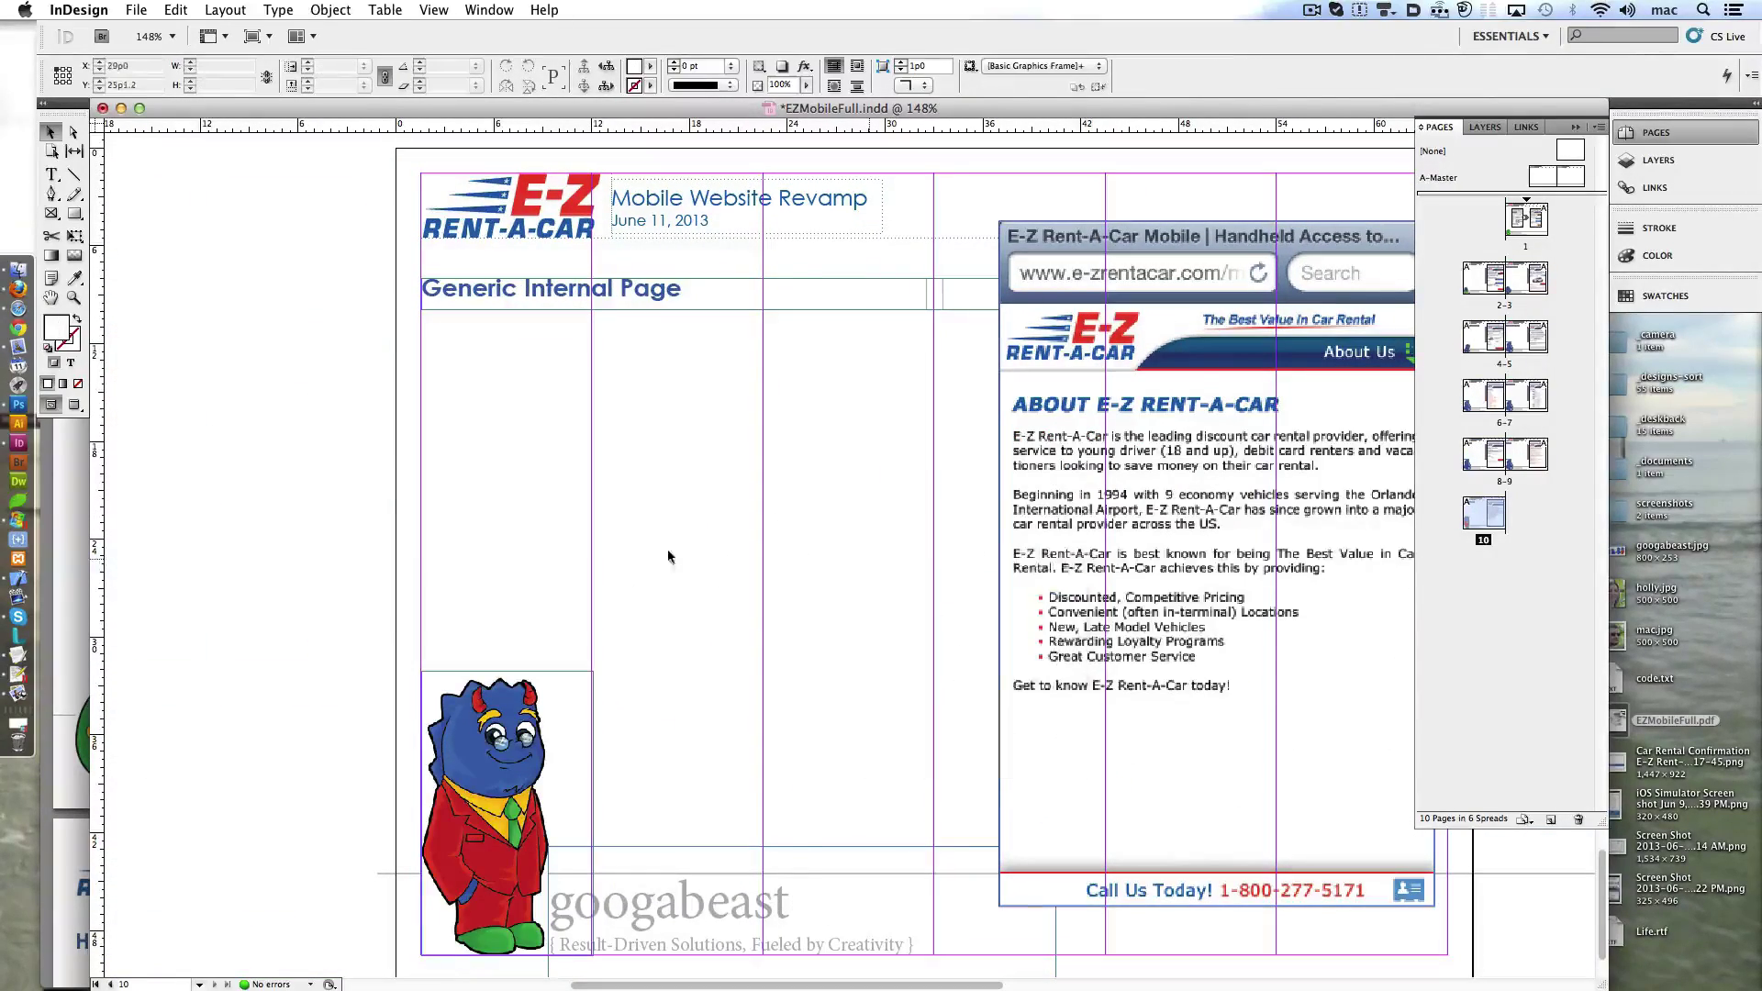
pyautogui.hscroll(10, 668, 556)
pyautogui.hscroll(2, 861, 255)
pyautogui.moveTo(861, 255); pyautogui.dragTo(1121, 778)
pyautogui.press('Delete')
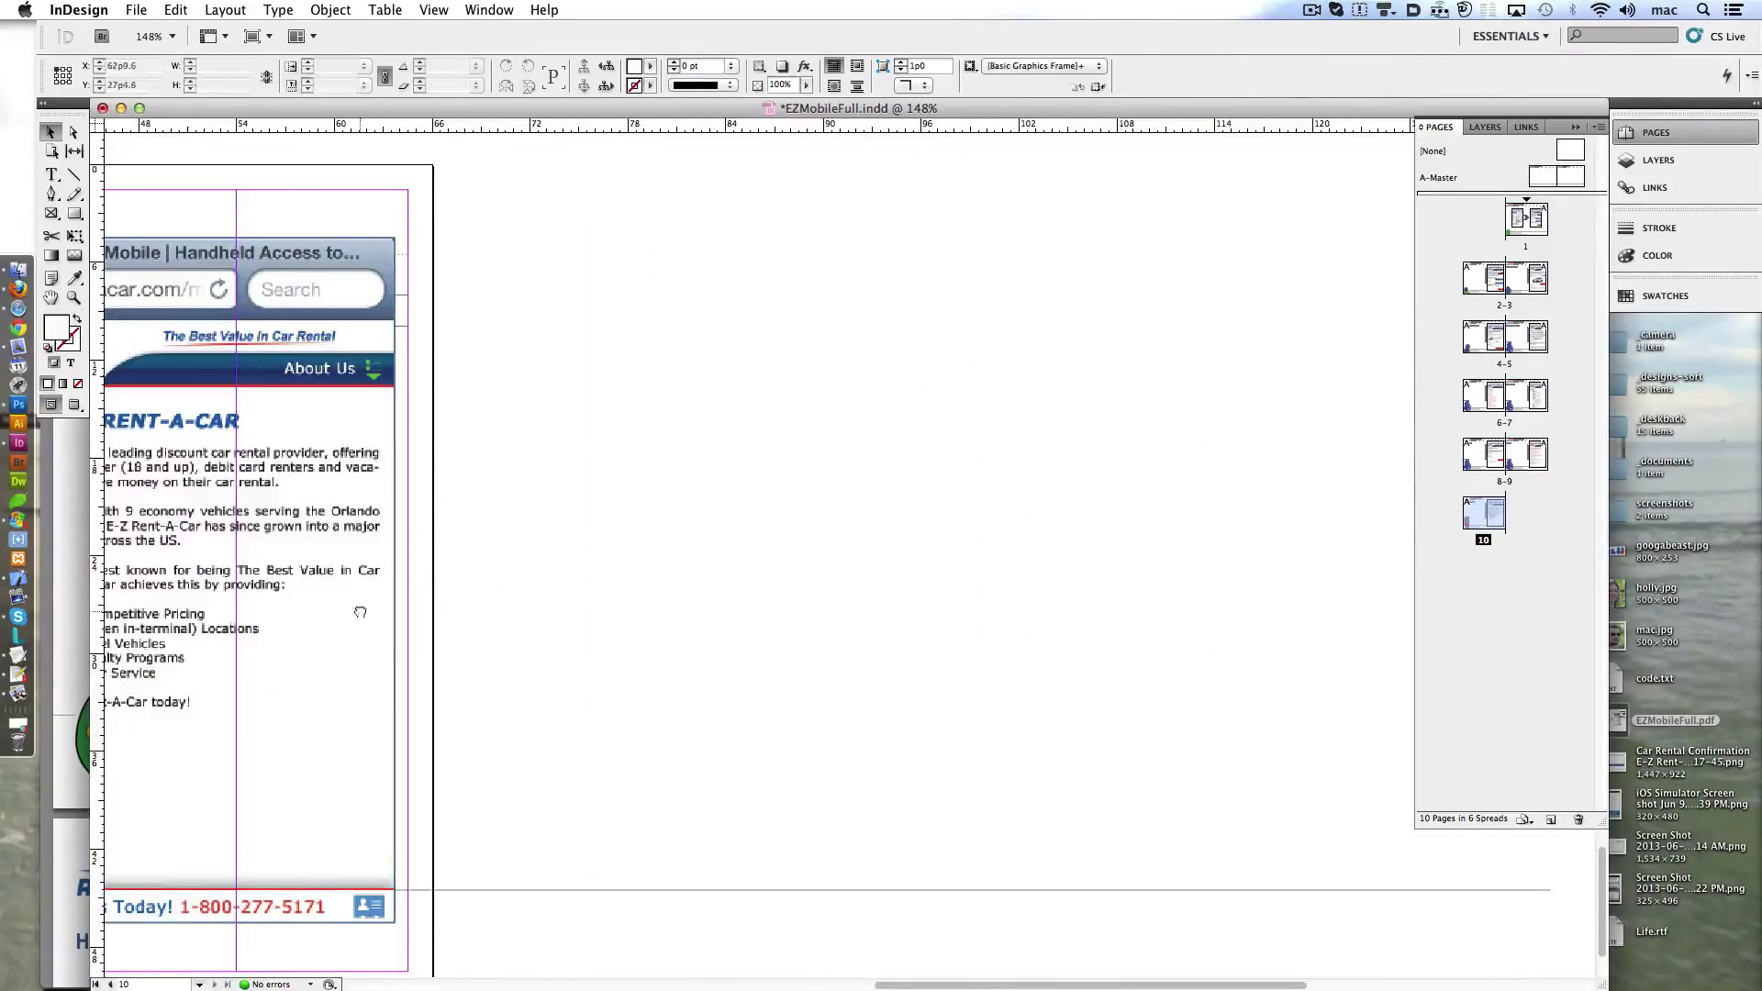
pyautogui.hotkey('ctrl', 'z')
# - Return through page 8, Reservation Search, back up toward the Homepage
pyautogui.hotkey('alt', 'pageup')
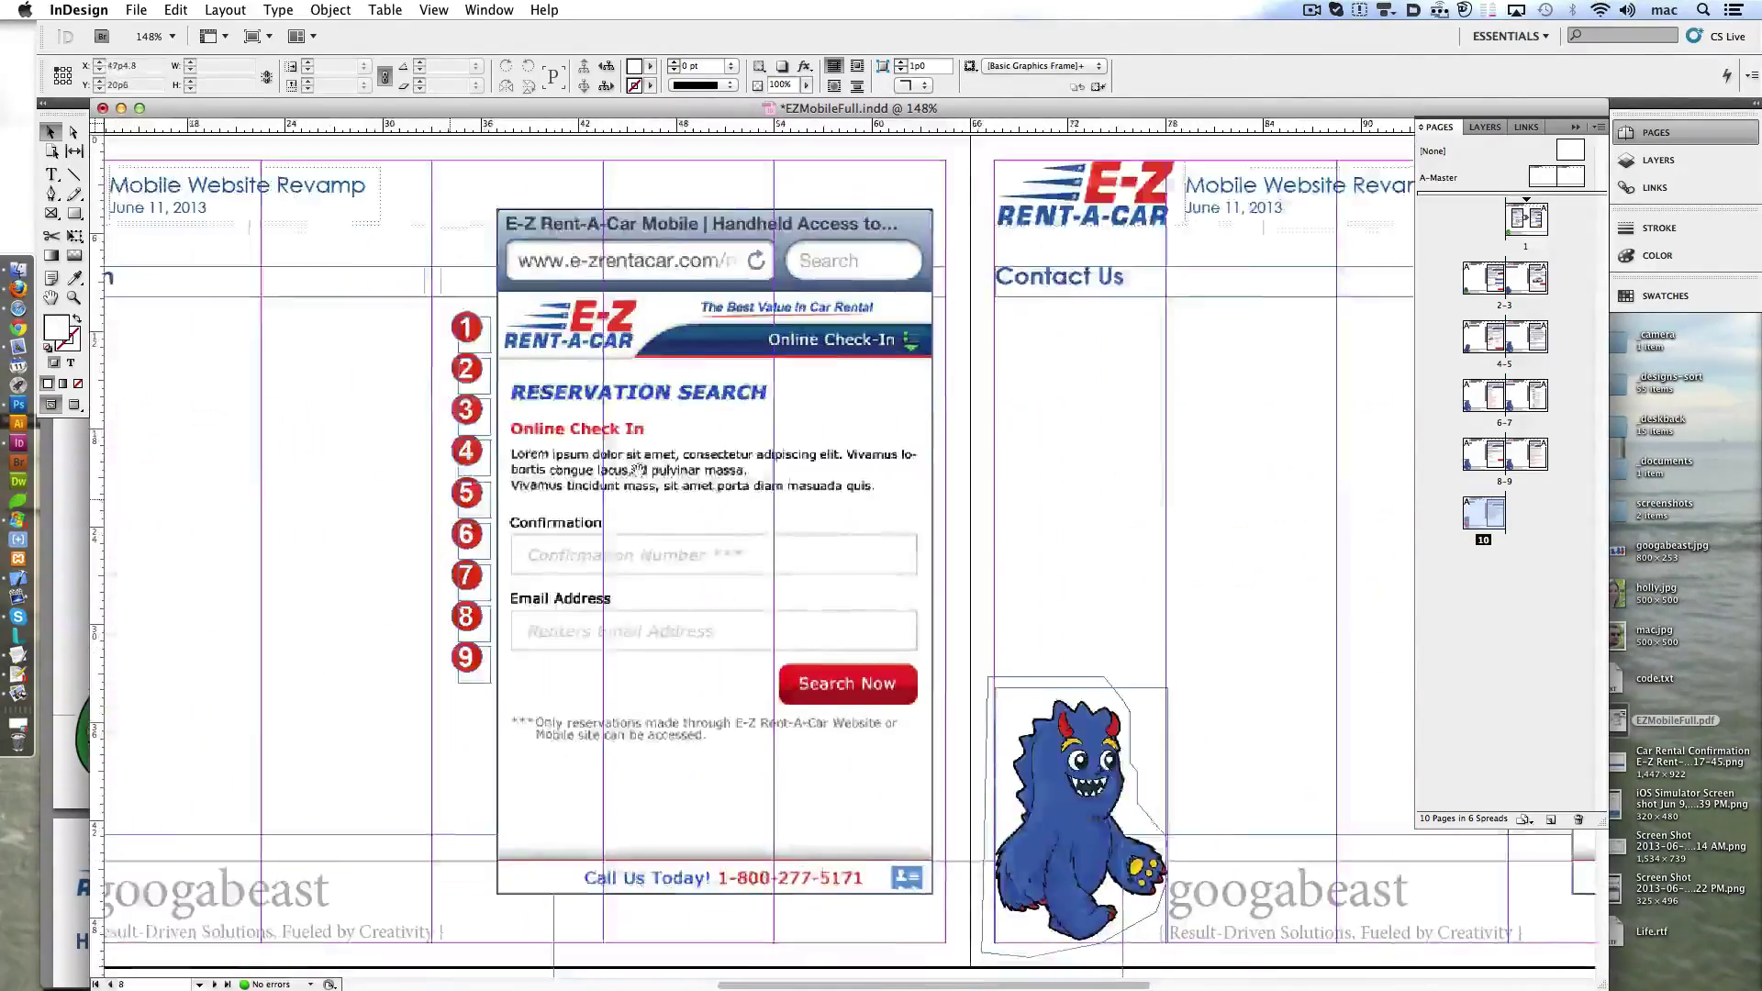
pyautogui.scroll(5, 640, 469)
pyautogui.scroll(7, 652, 477)
pyautogui.scroll(7, 666, 486)
pyautogui.scroll(5, 679, 500)
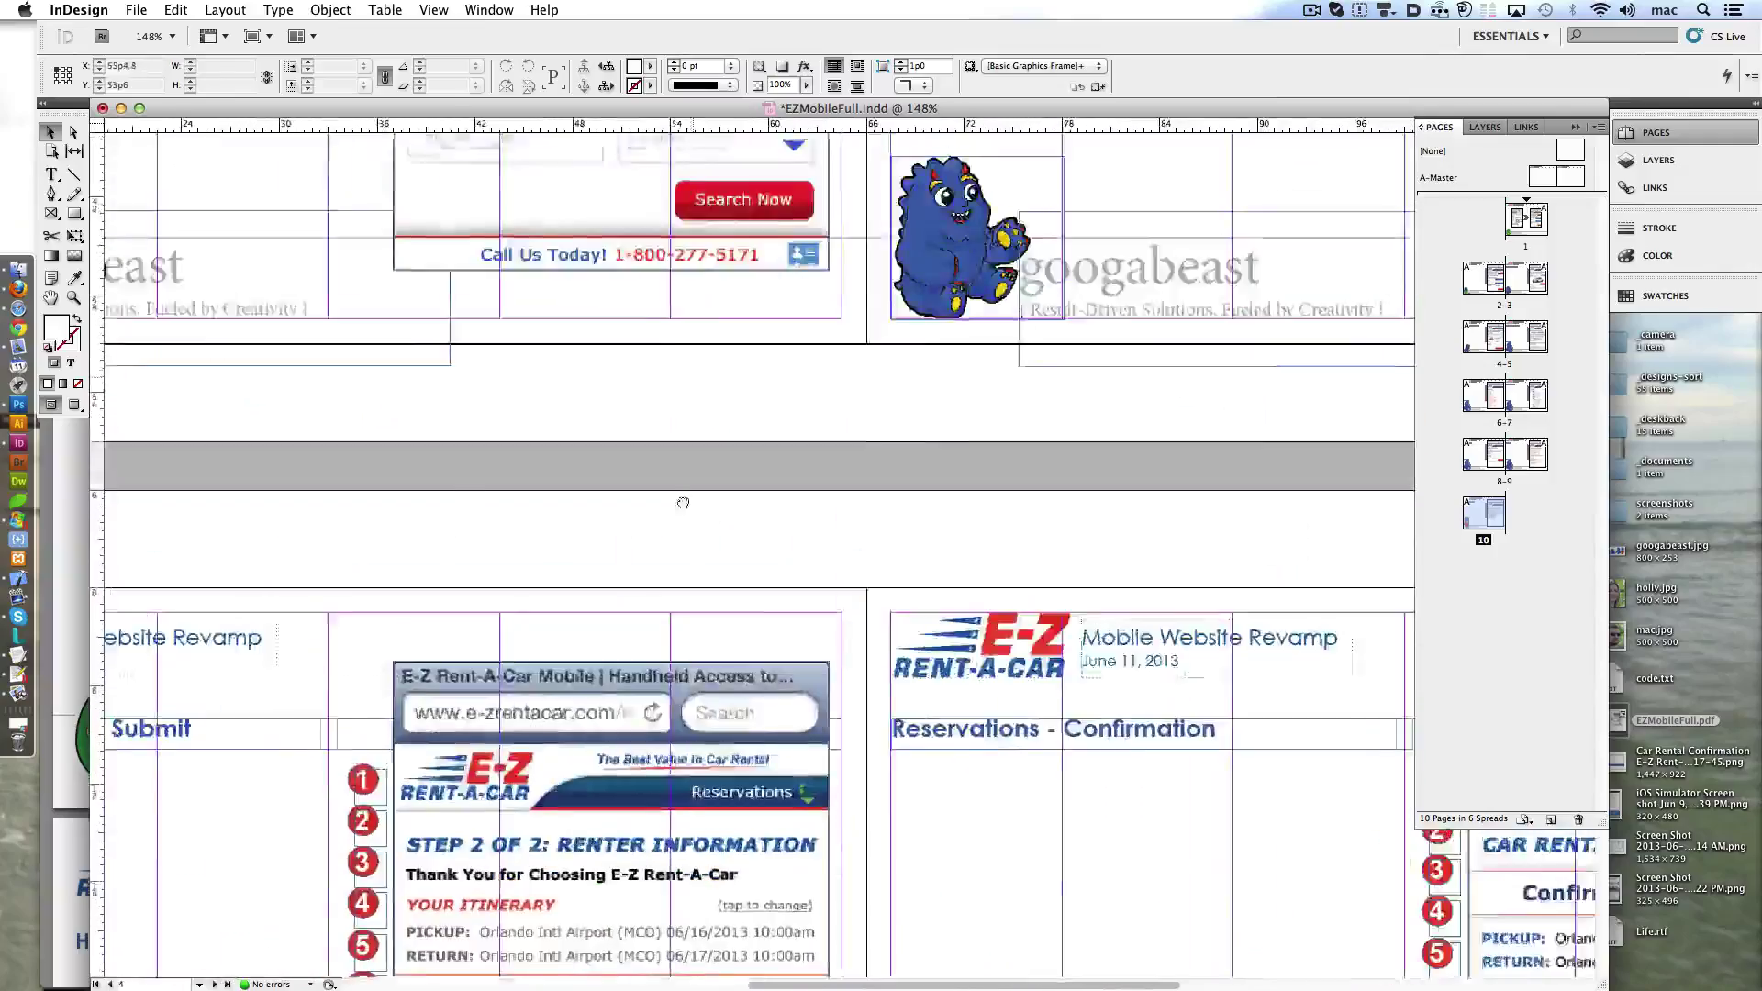
pyautogui.scroll(6, 683, 503)
pyautogui.scroll(6, 643, 569)
pyautogui.scroll(6, 610, 629)
pyautogui.hscroll(-5, 611, 629)
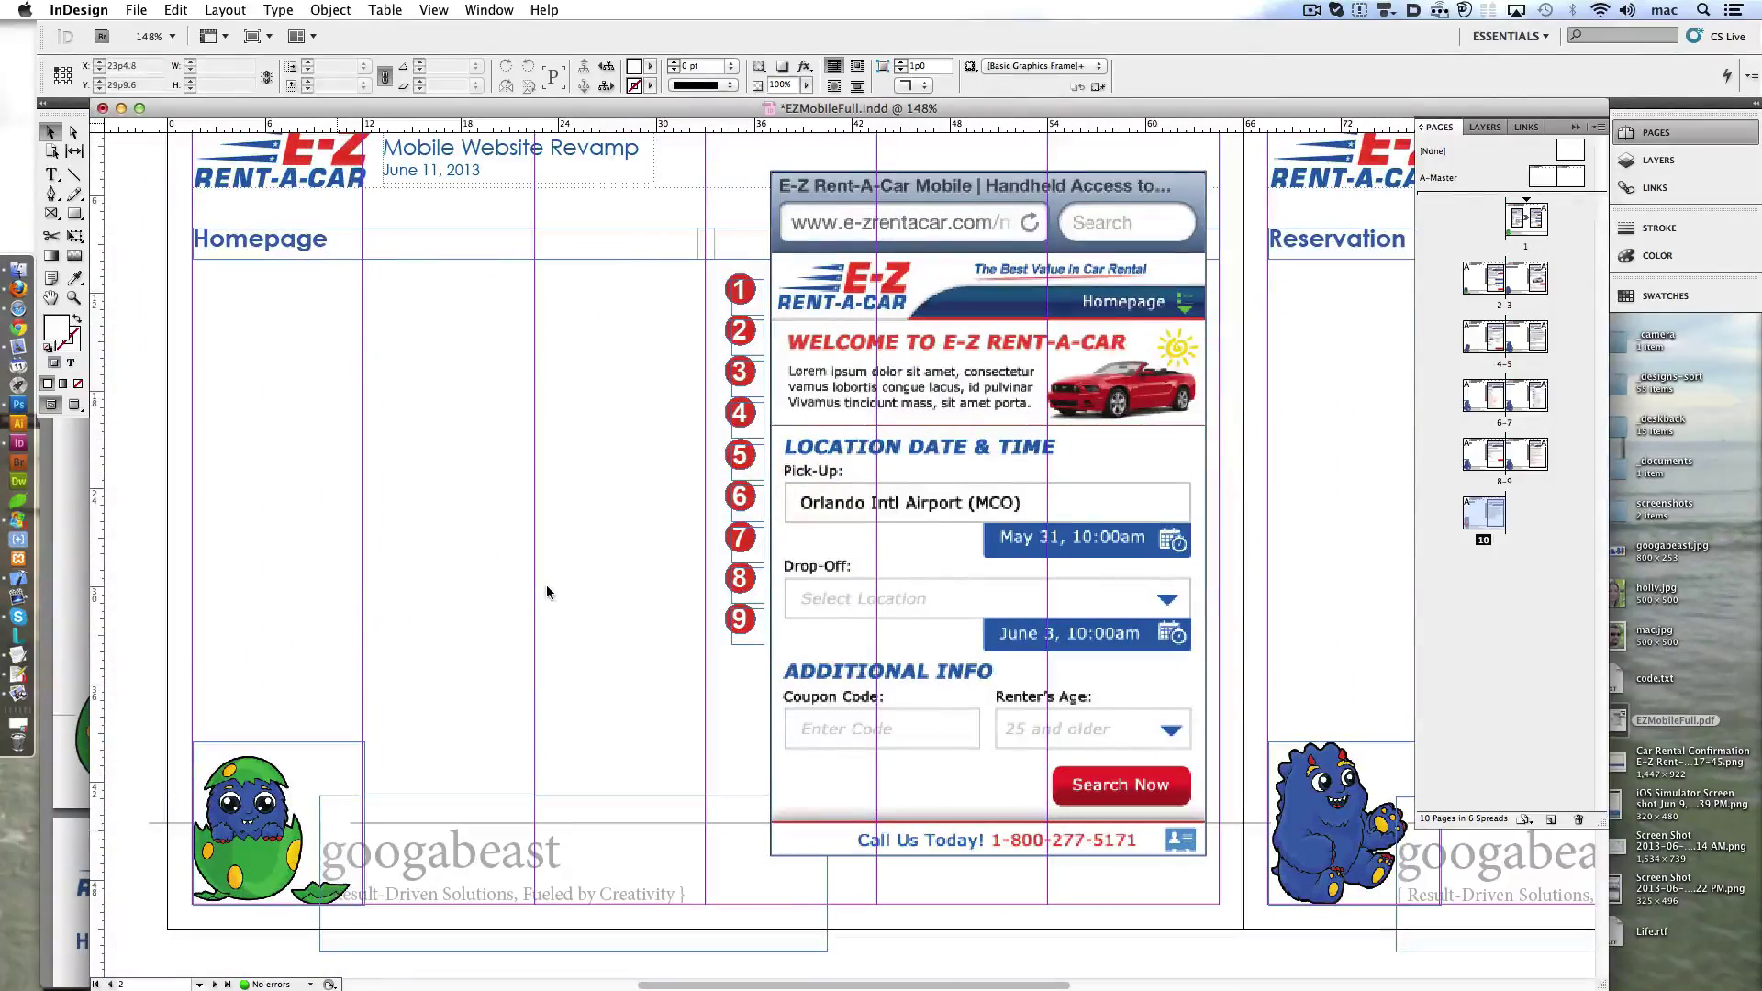
pyautogui.click(541, 580)
pyautogui.scroll(2, 599, 509)
# - Move callout 1 onto the Homepage Welcome banner and delete callouts 3–9
pyautogui.hscroll(1, 642, 441)
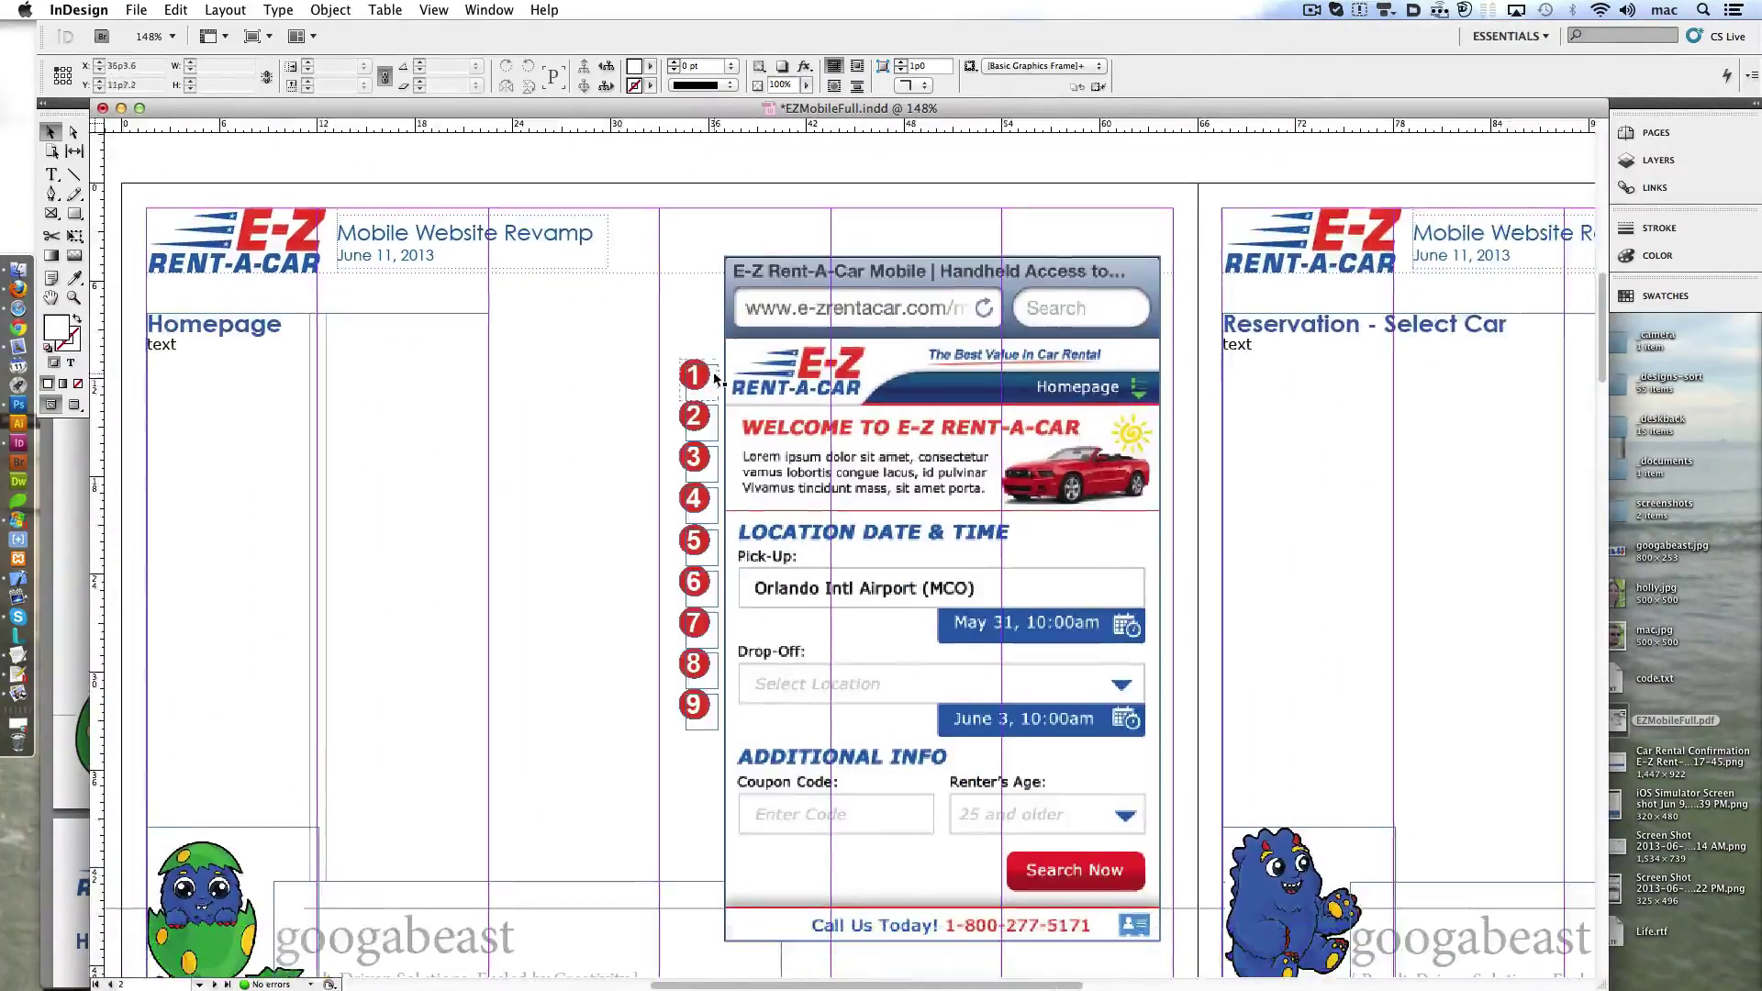
pyautogui.moveTo(715, 378); pyautogui.dragTo(945, 414)
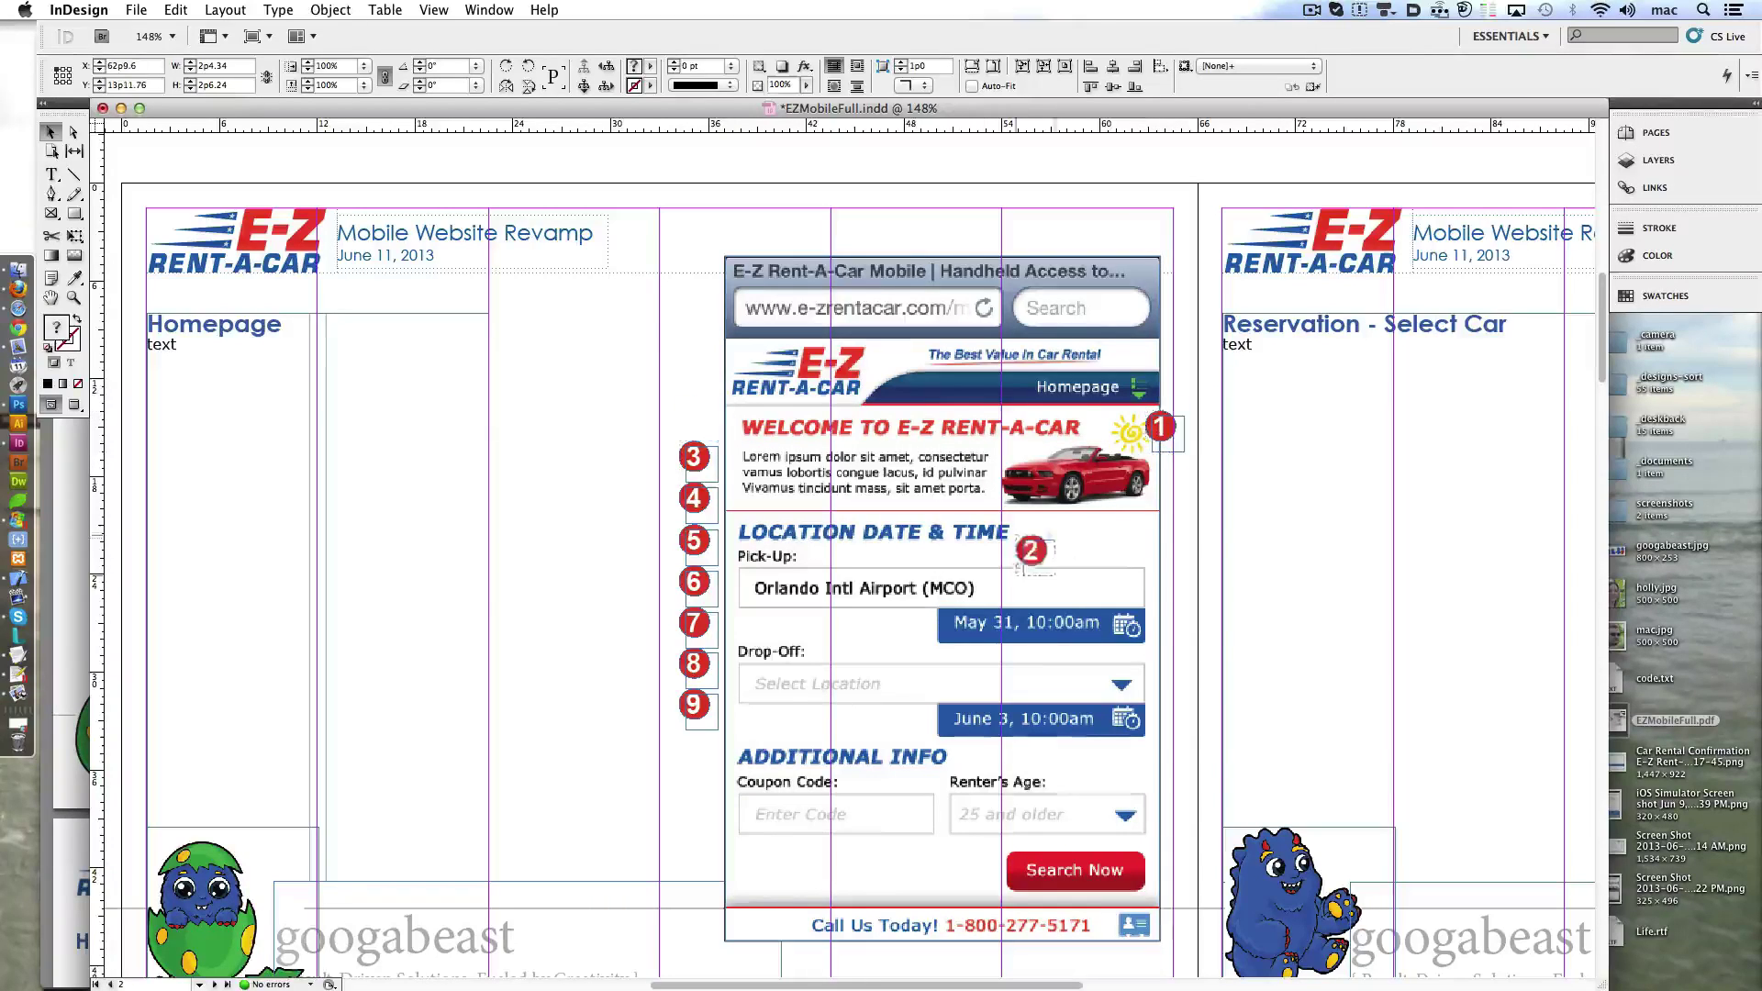
pyautogui.moveTo(621, 415); pyautogui.dragTo(698, 768)
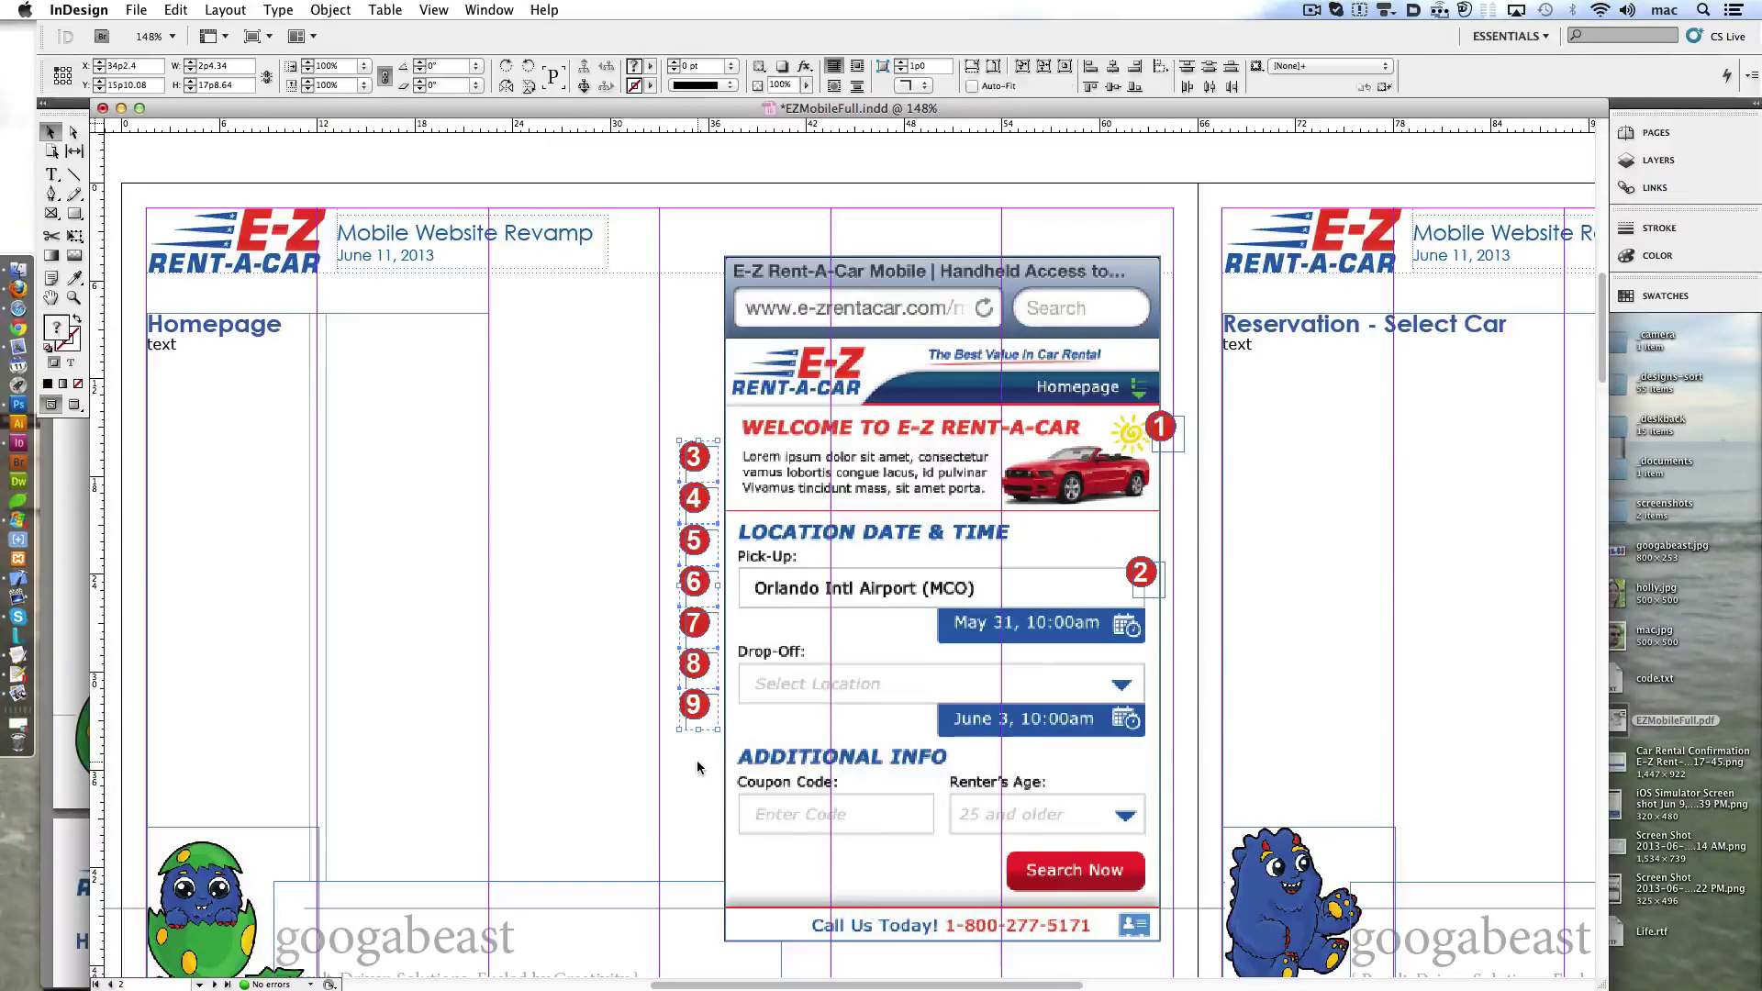
pyautogui.press('Delete')
# - Resize the Homepage and Submit page heading text frames
pyautogui.scroll(-10, 500, 554)
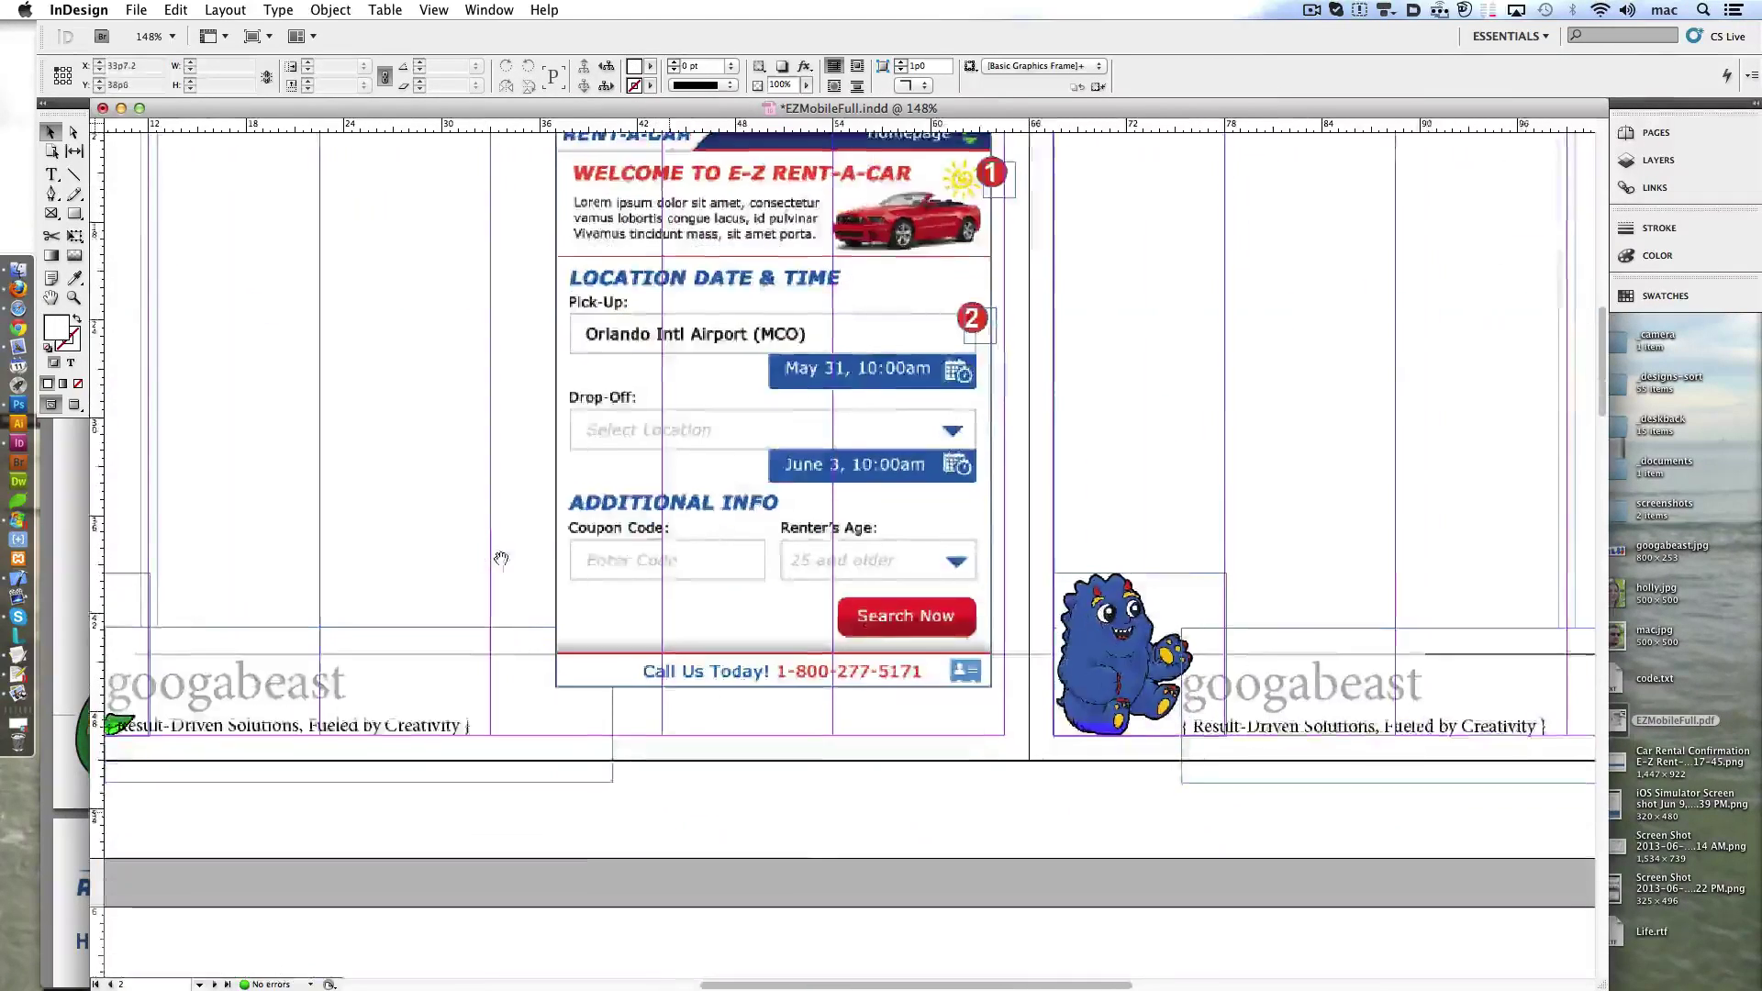
pyautogui.click(375, 264)
pyautogui.scroll(5, 375, 264)
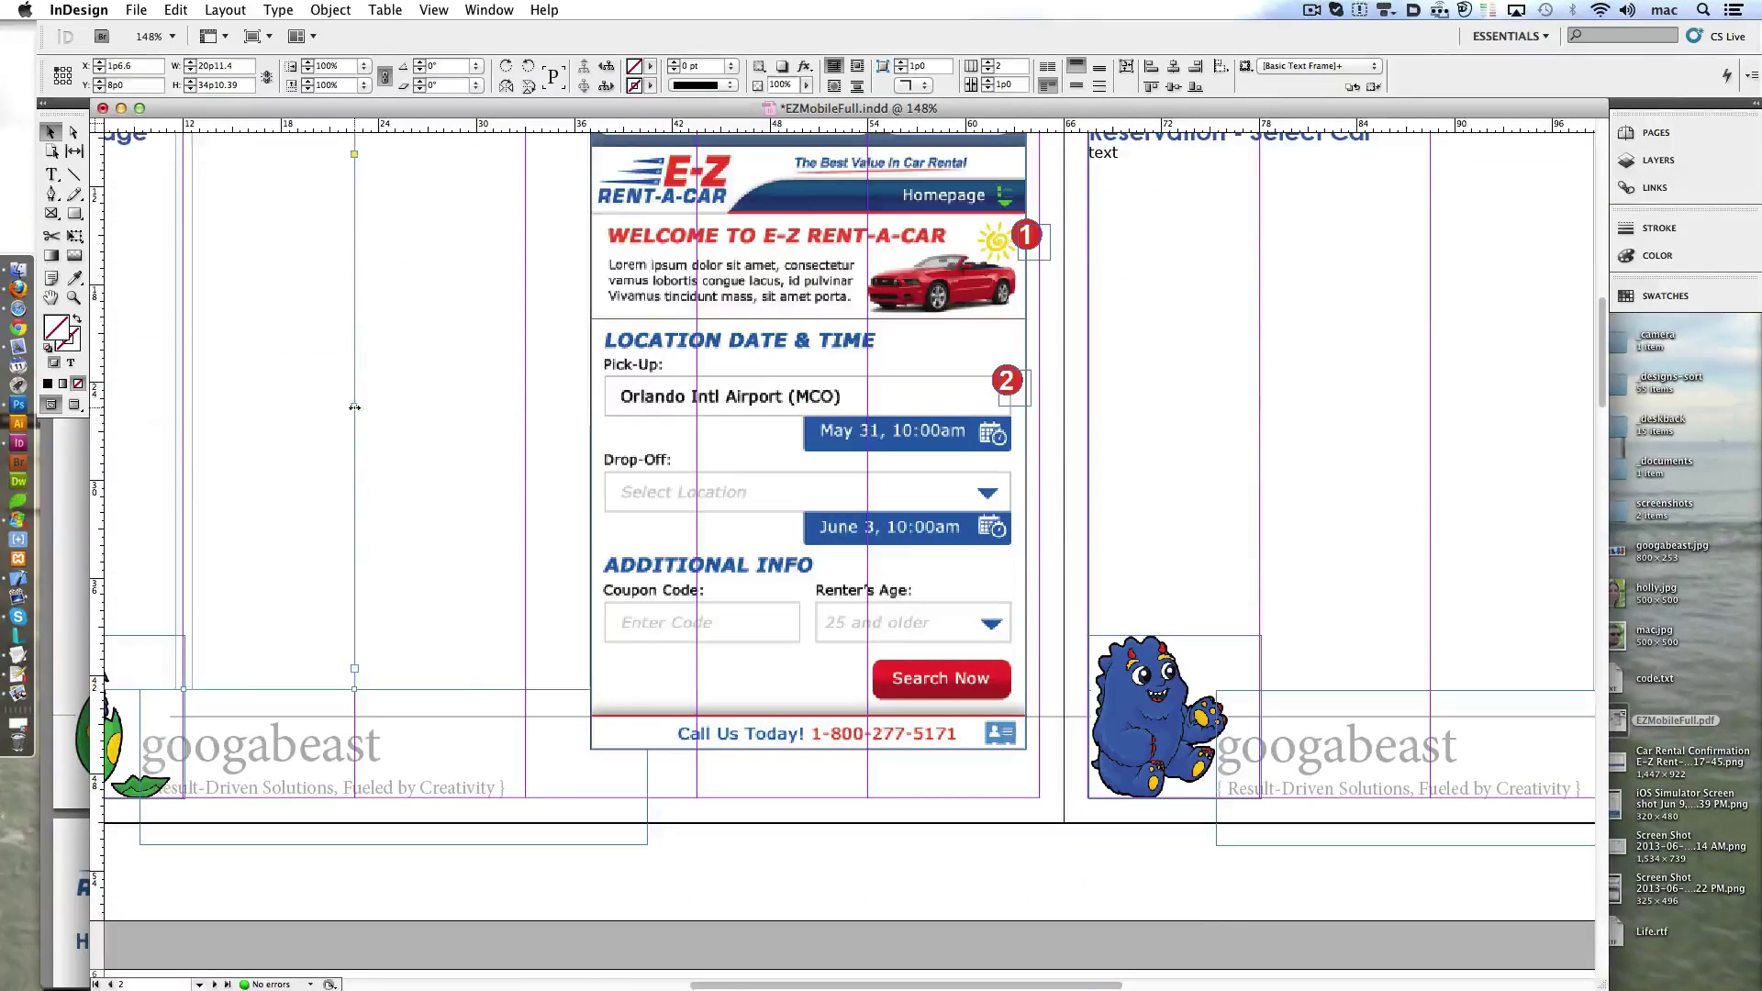
pyautogui.moveTo(354, 409)
pyautogui.mouseDown()
pyautogui.moveTo(730, 425)
pyautogui.moveTo(1037, 408)
pyautogui.mouseUp()
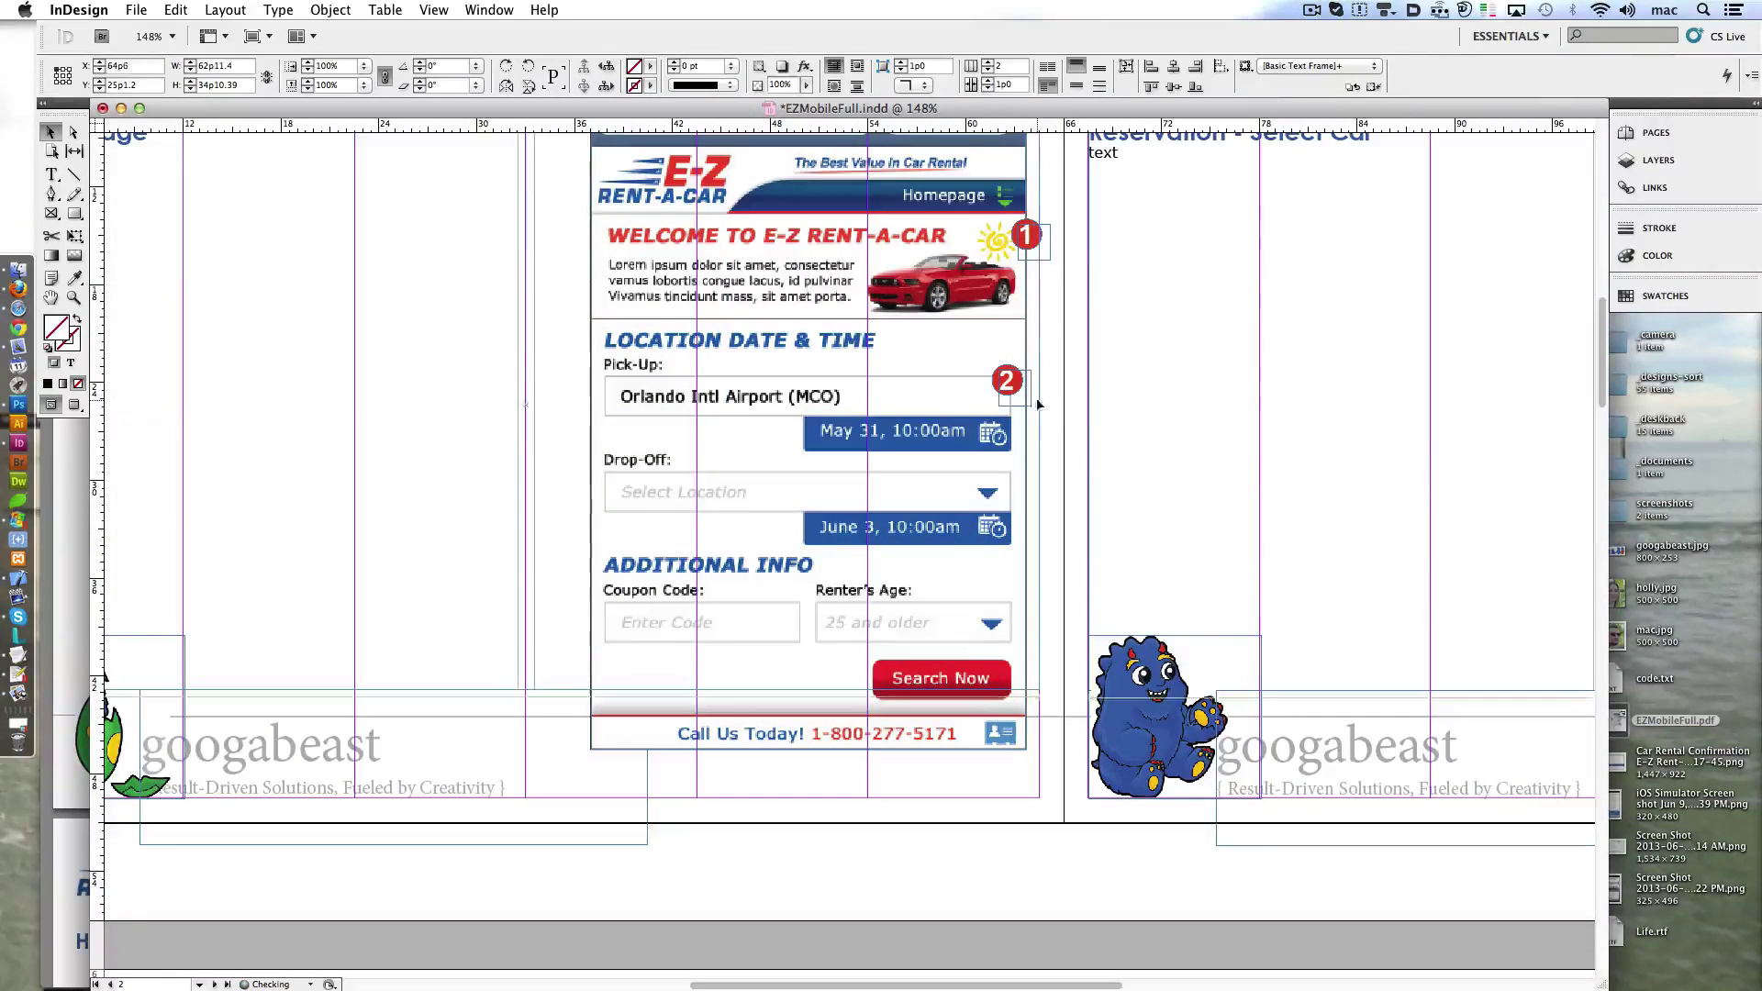
pyautogui.scroll(-8, 833, 659)
pyautogui.moveTo(438, 633); pyautogui.dragTo(496, 569)
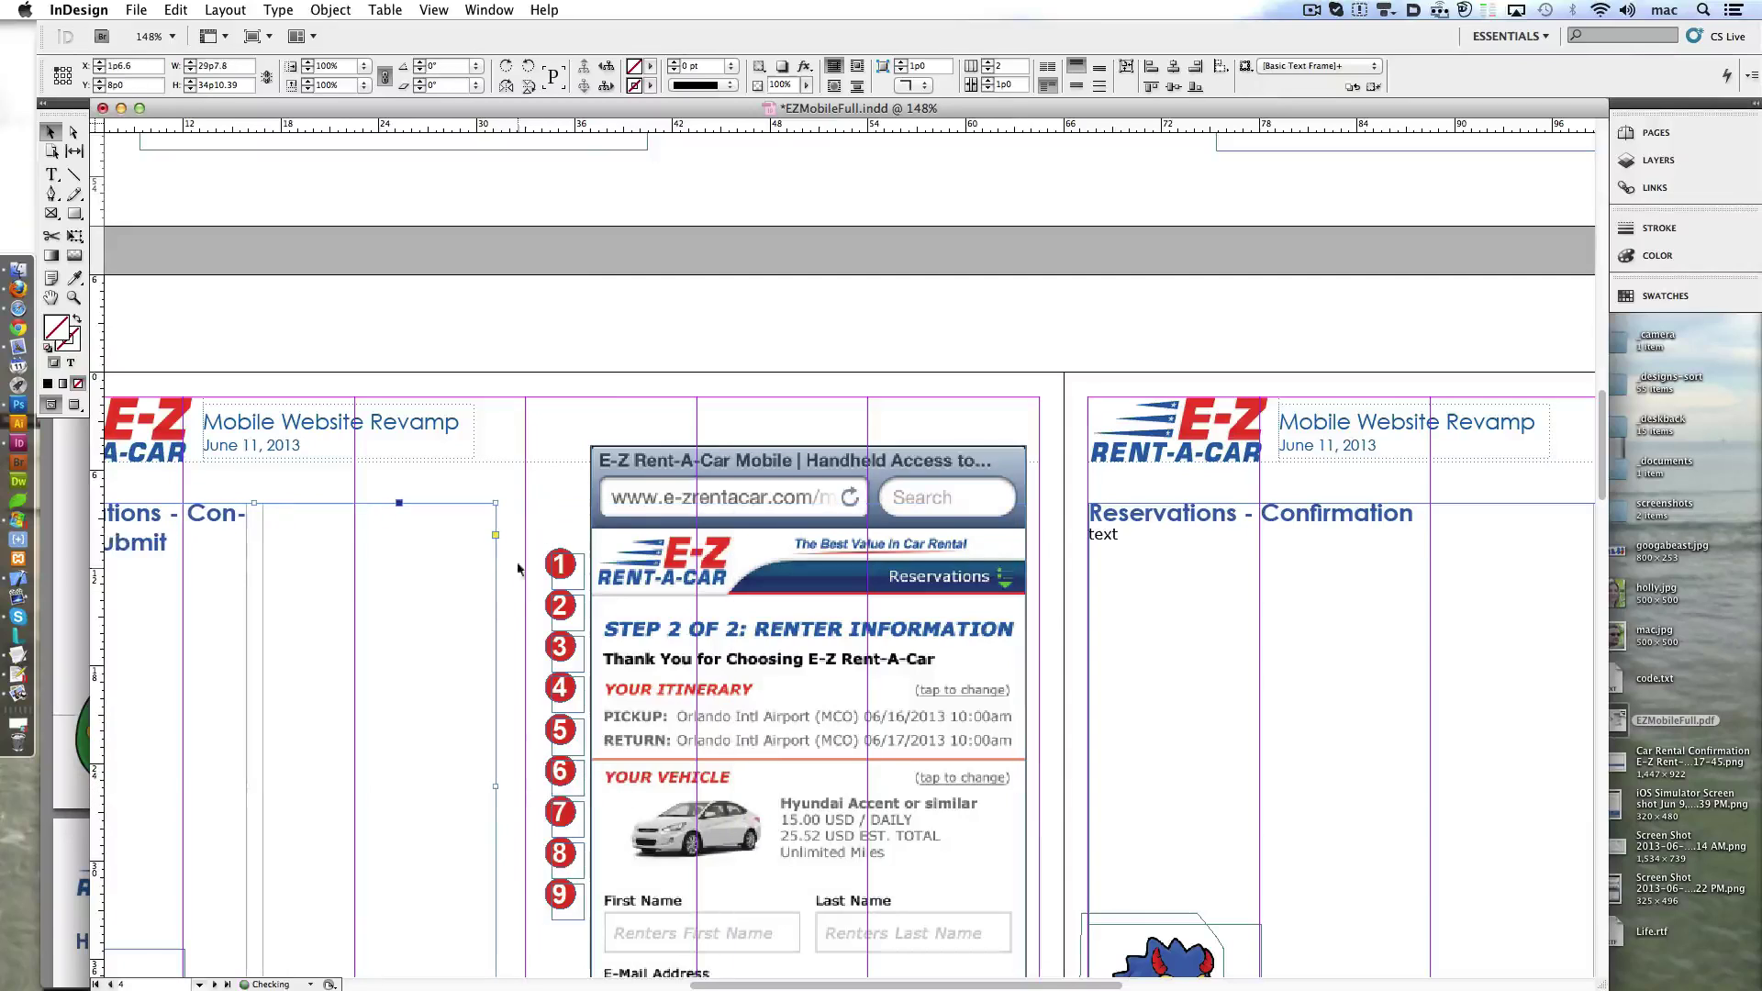
# - Select callouts 1, 6 and 9 and move callout 1 beside the vehicle section
pyautogui.click(562, 571)
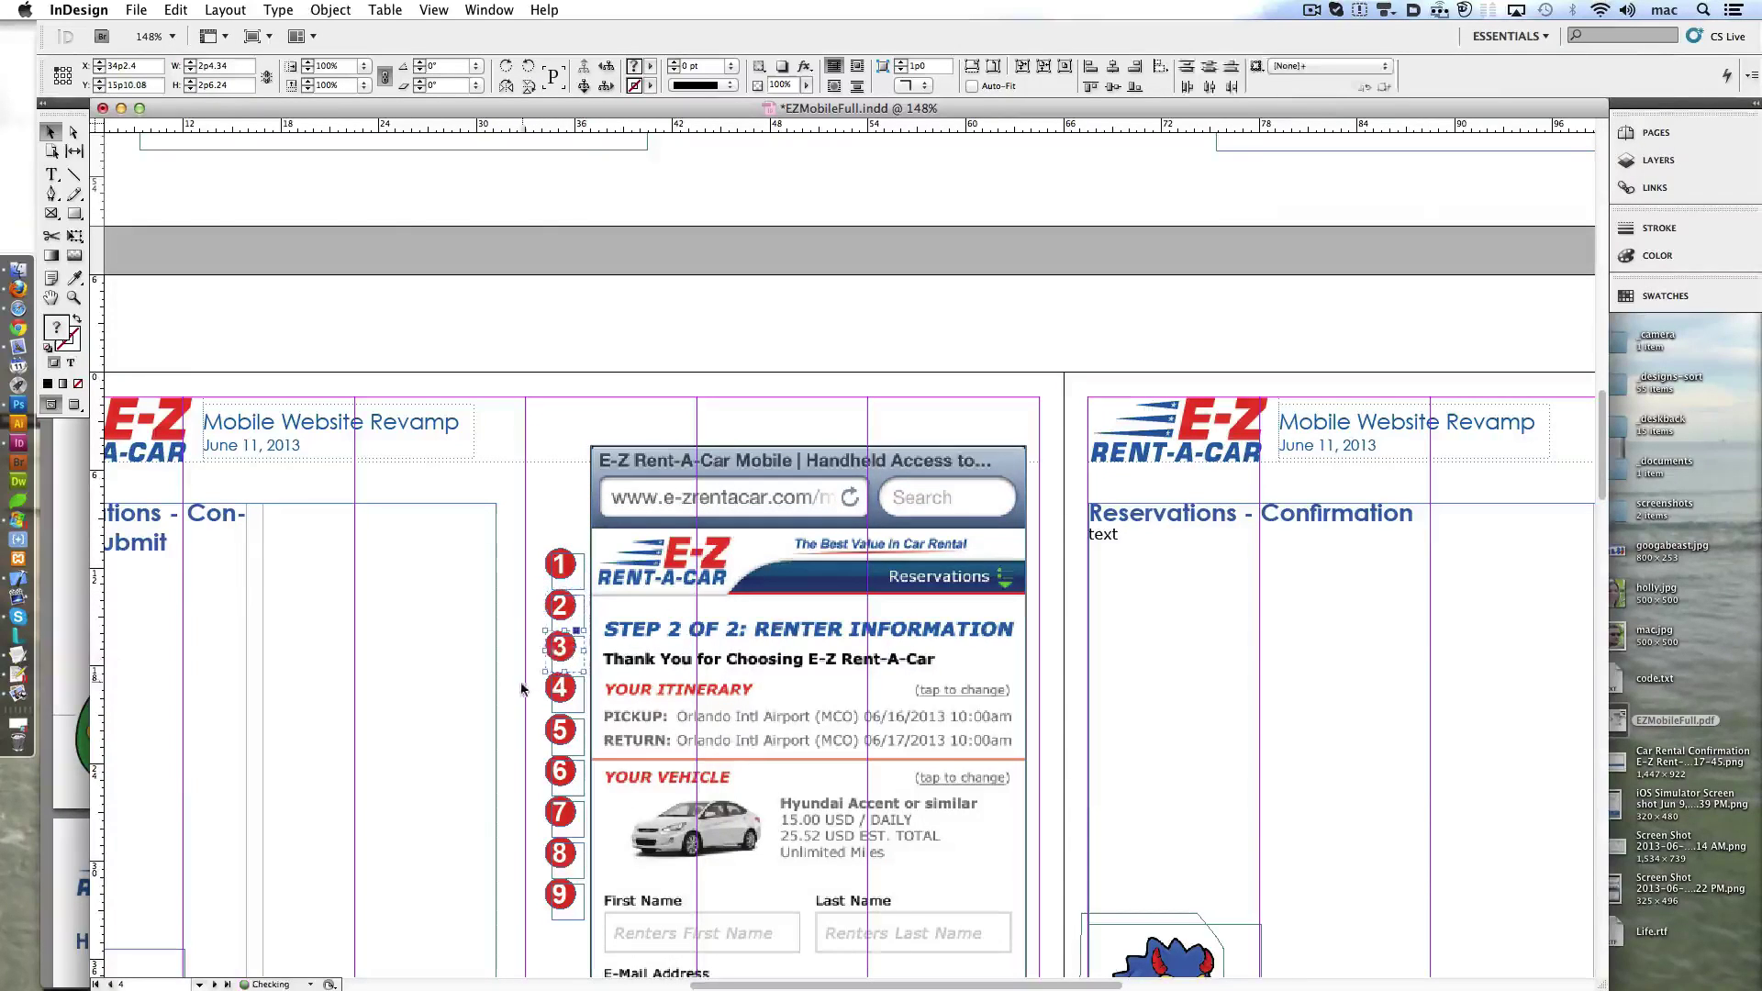
pyautogui.click(578, 776)
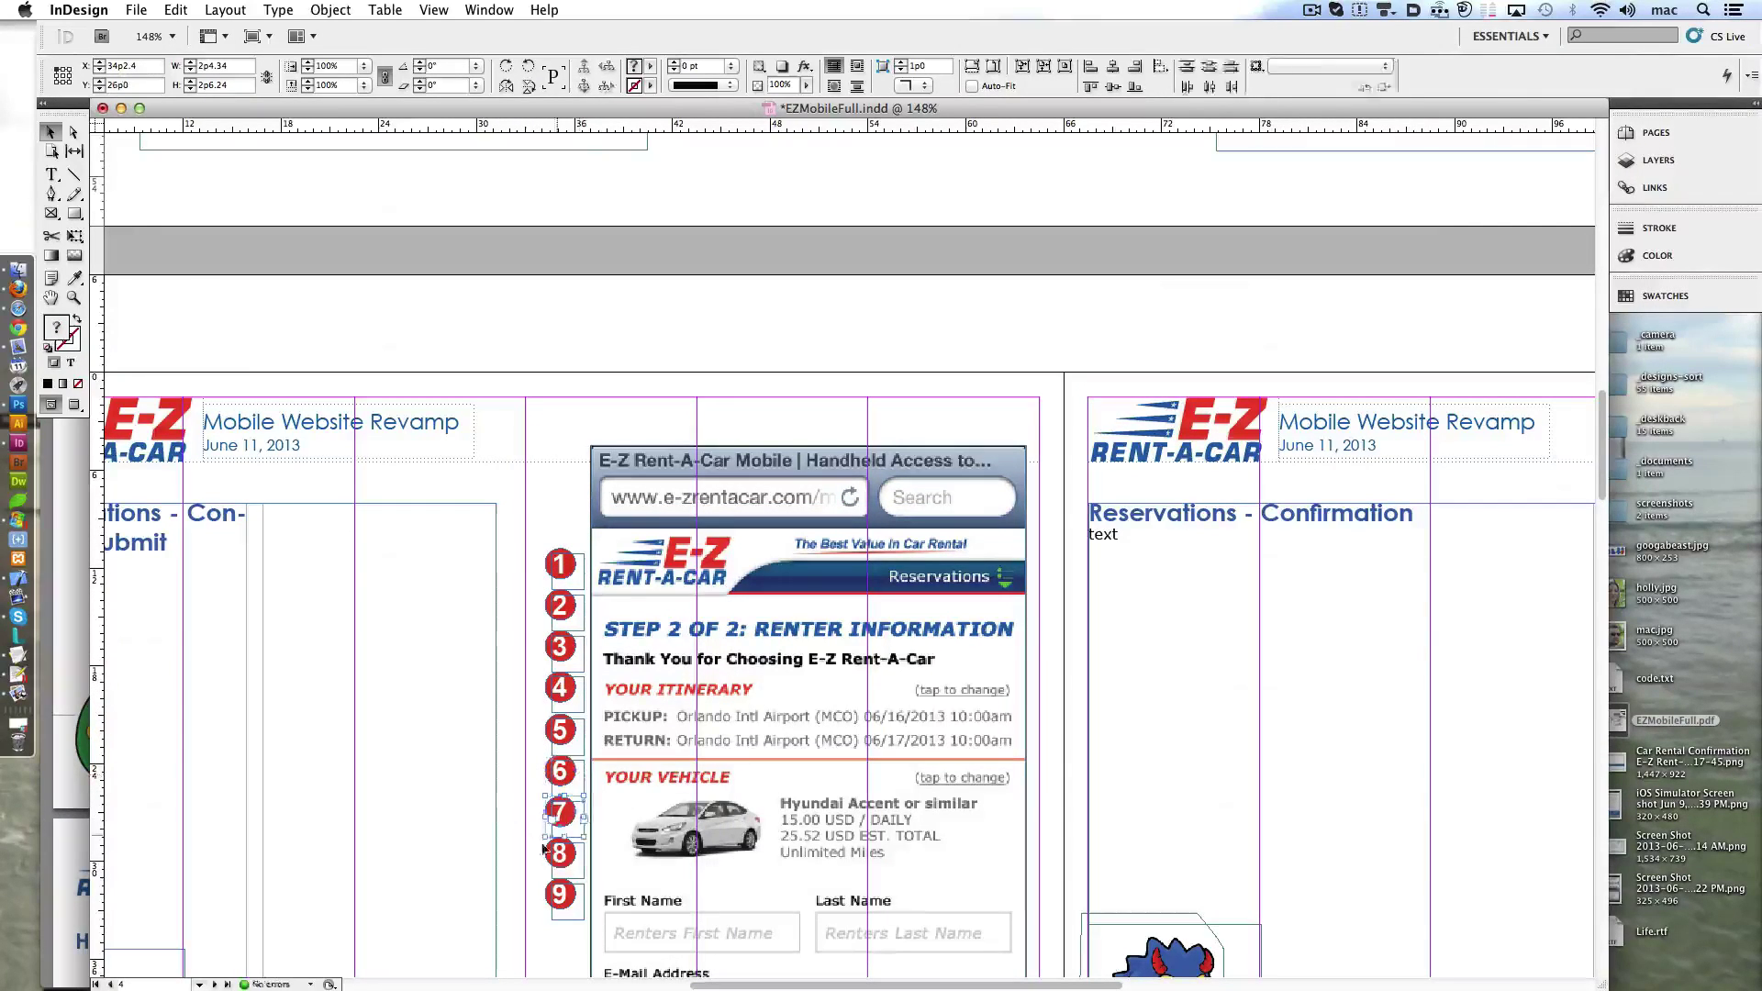
pyautogui.moveTo(544, 849); pyautogui.dragTo(584, 860)
pyautogui.click(555, 895)
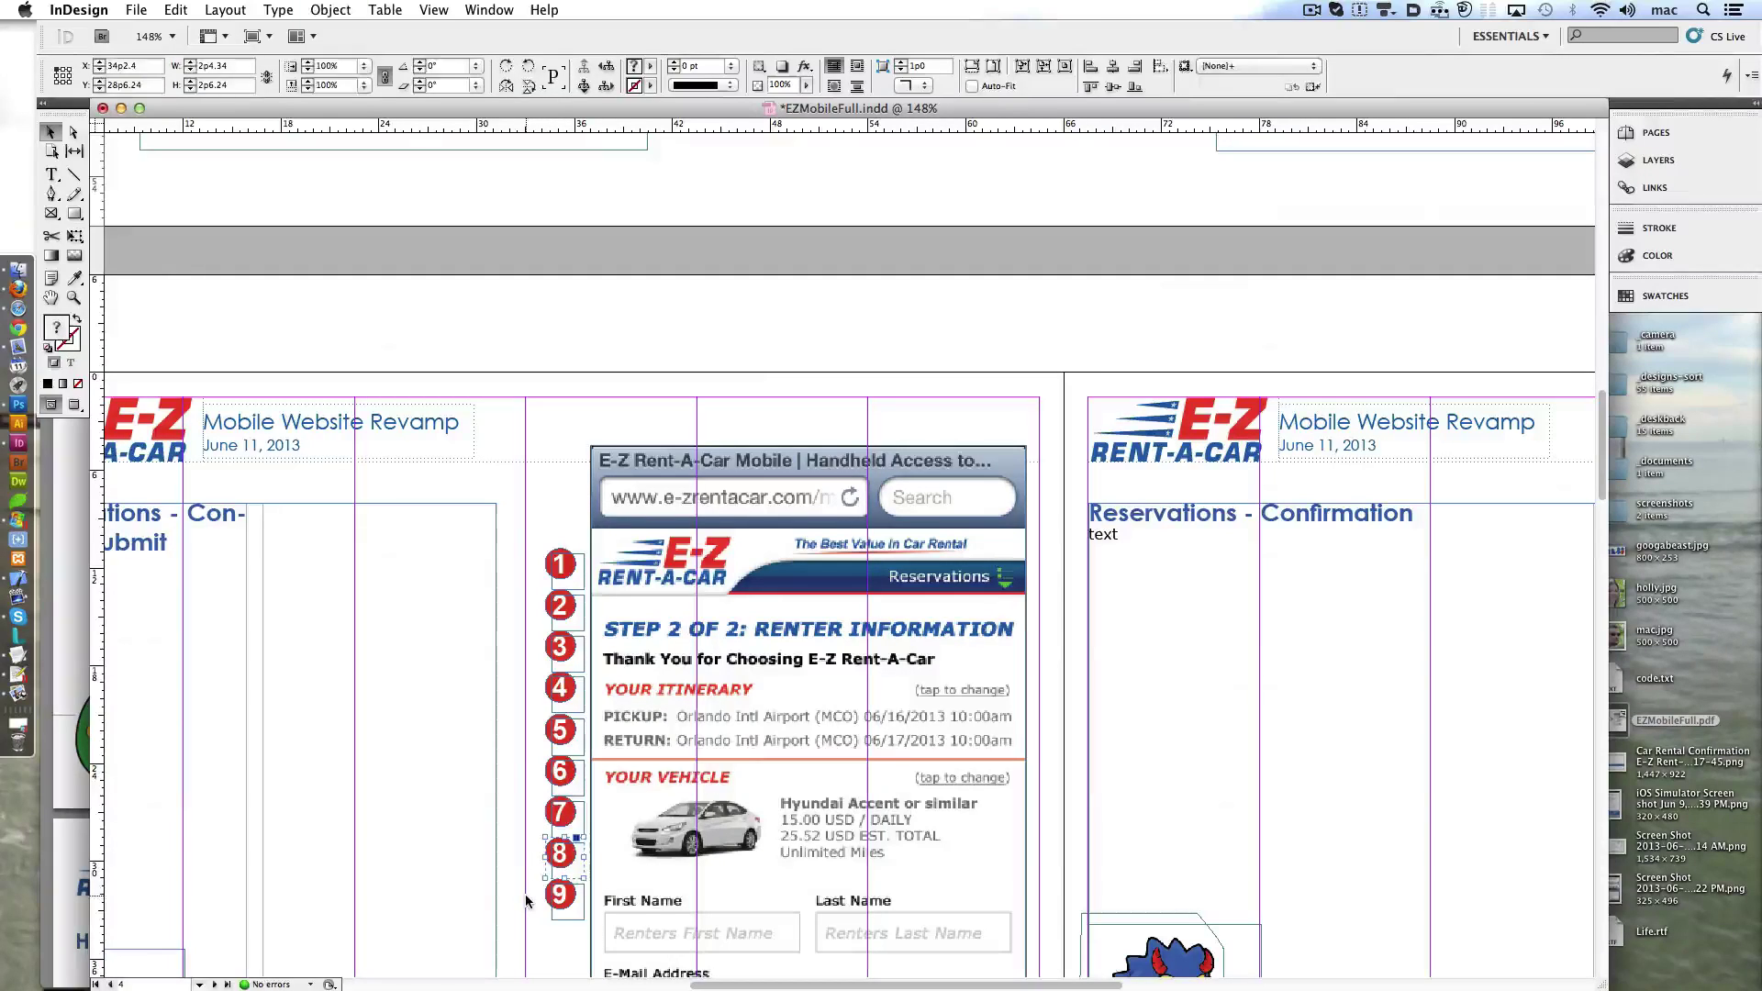
pyautogui.scroll(-3, 538, 878)
pyautogui.scroll(5, 538, 878)
pyautogui.scroll(-5, 538, 857)
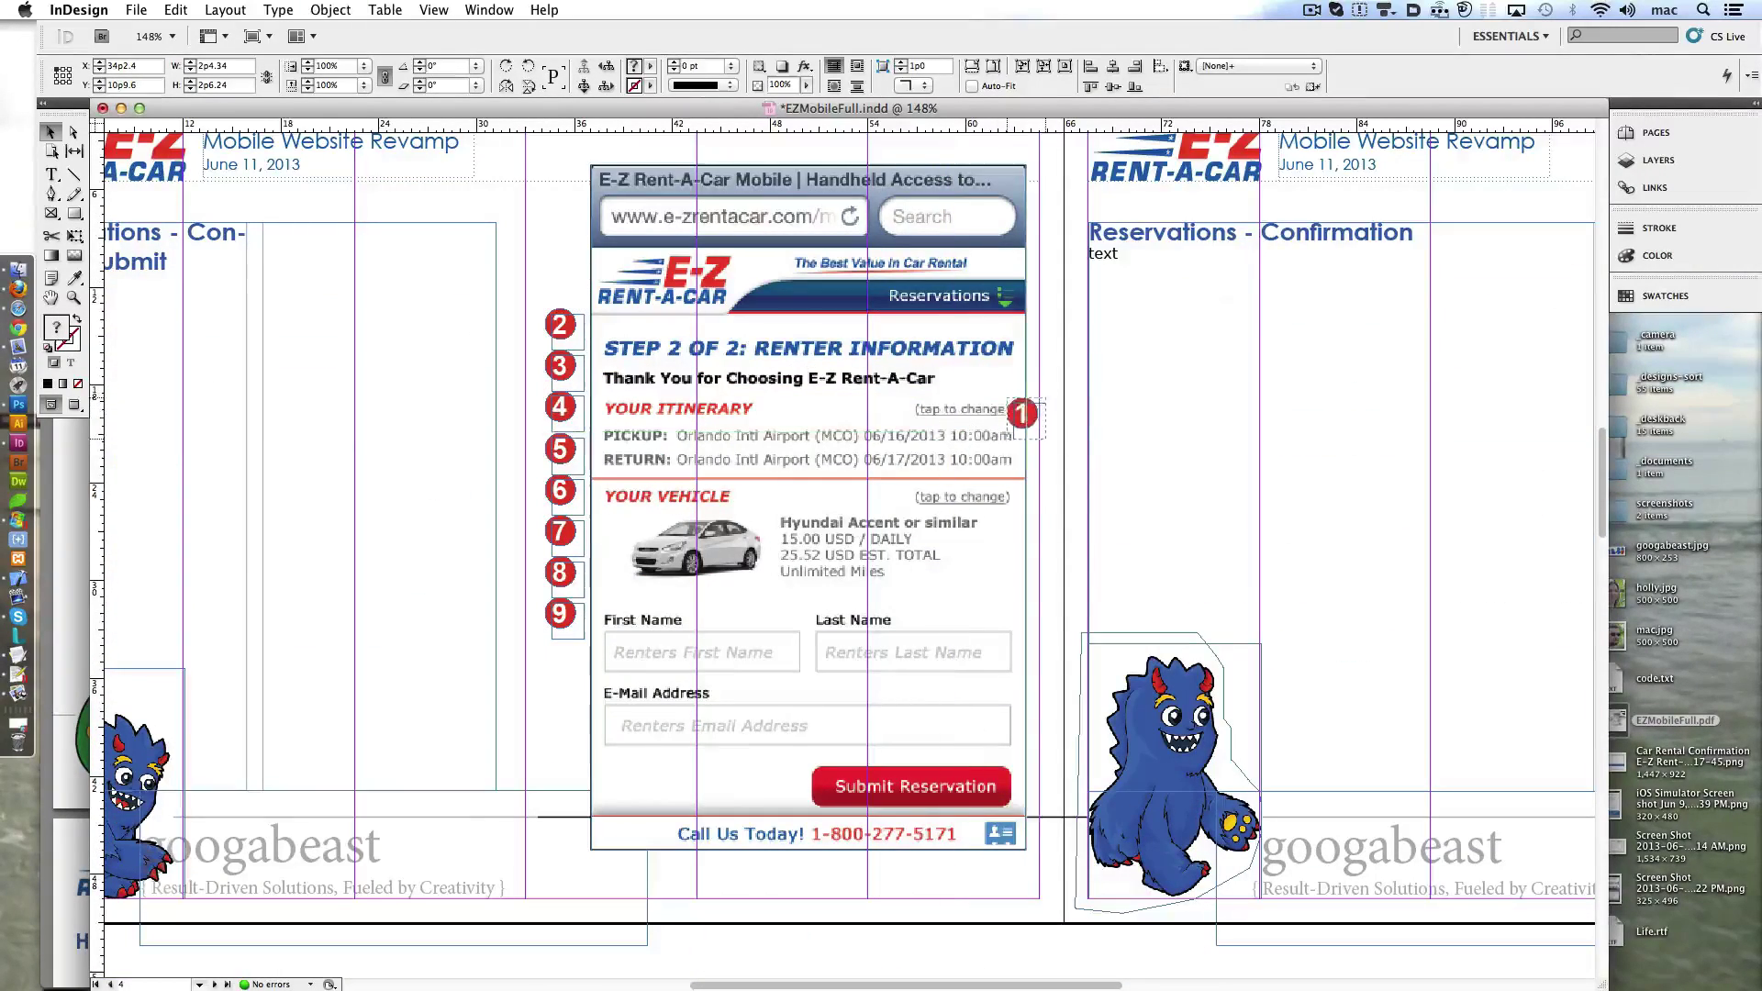
pyautogui.moveTo(1022, 413); pyautogui.dragTo(1034, 552)
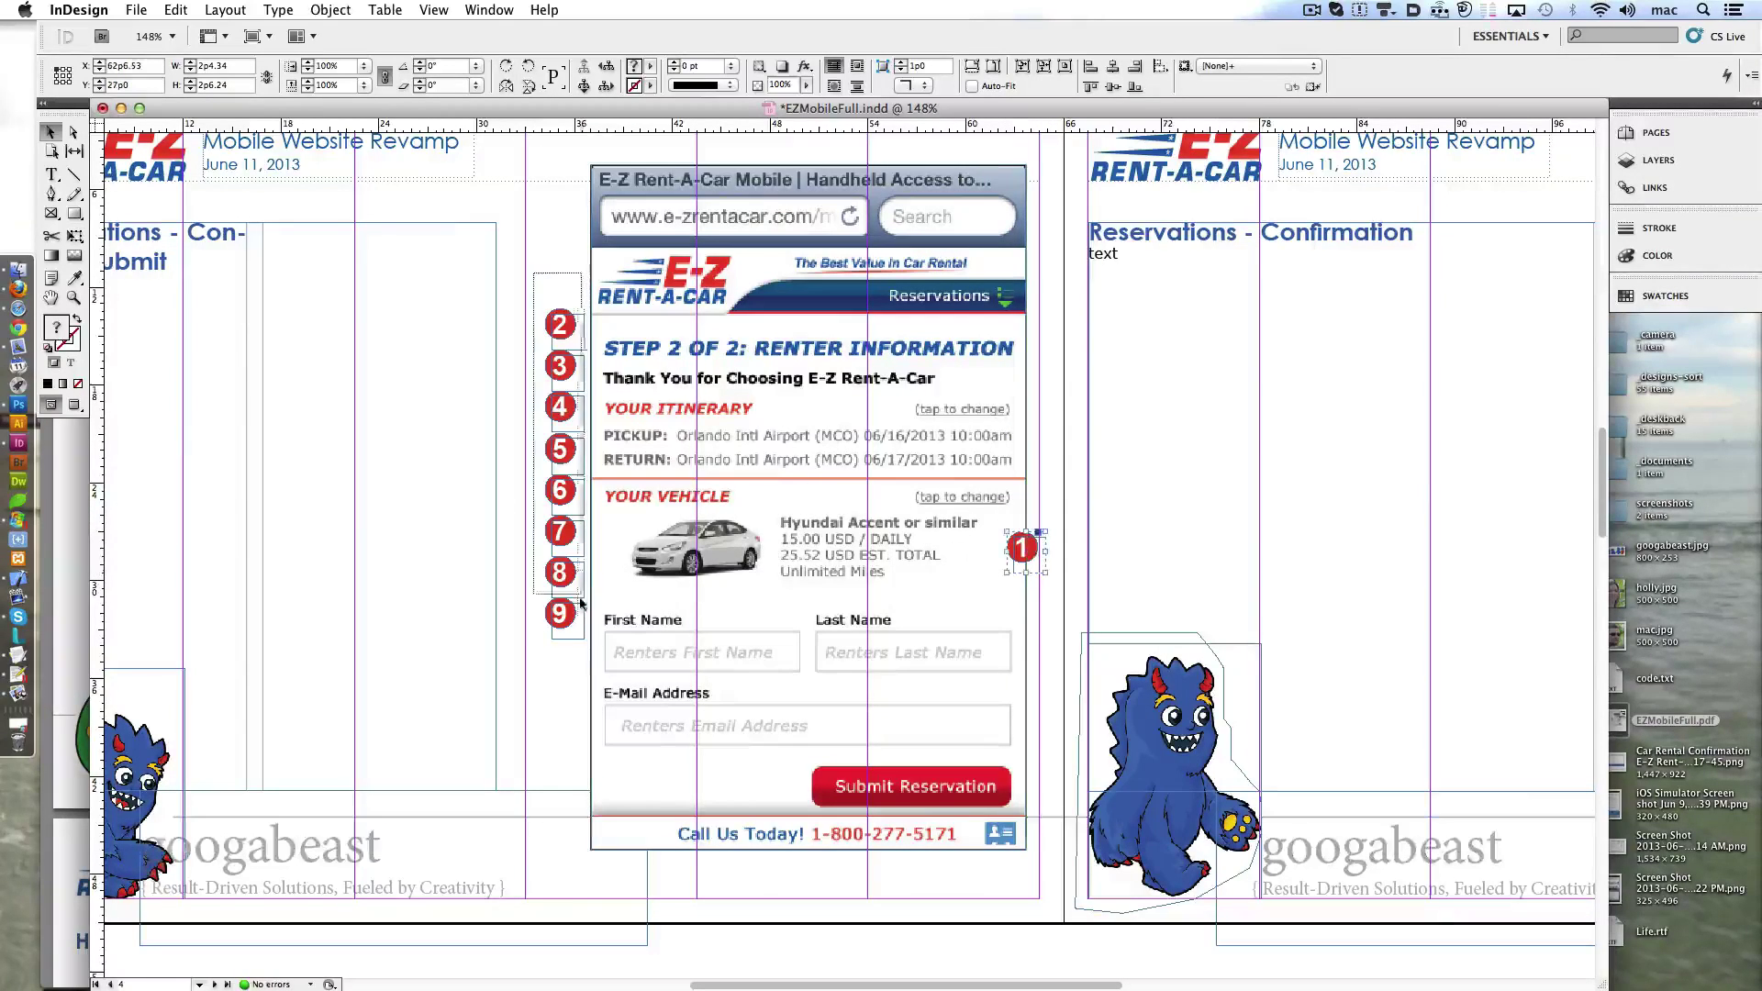
# - Try widening the heading frame to fit Confirm & Submit, then undo it
pyautogui.click(495, 514)
pyautogui.moveTo(496, 506); pyautogui.dragTo(1038, 495)
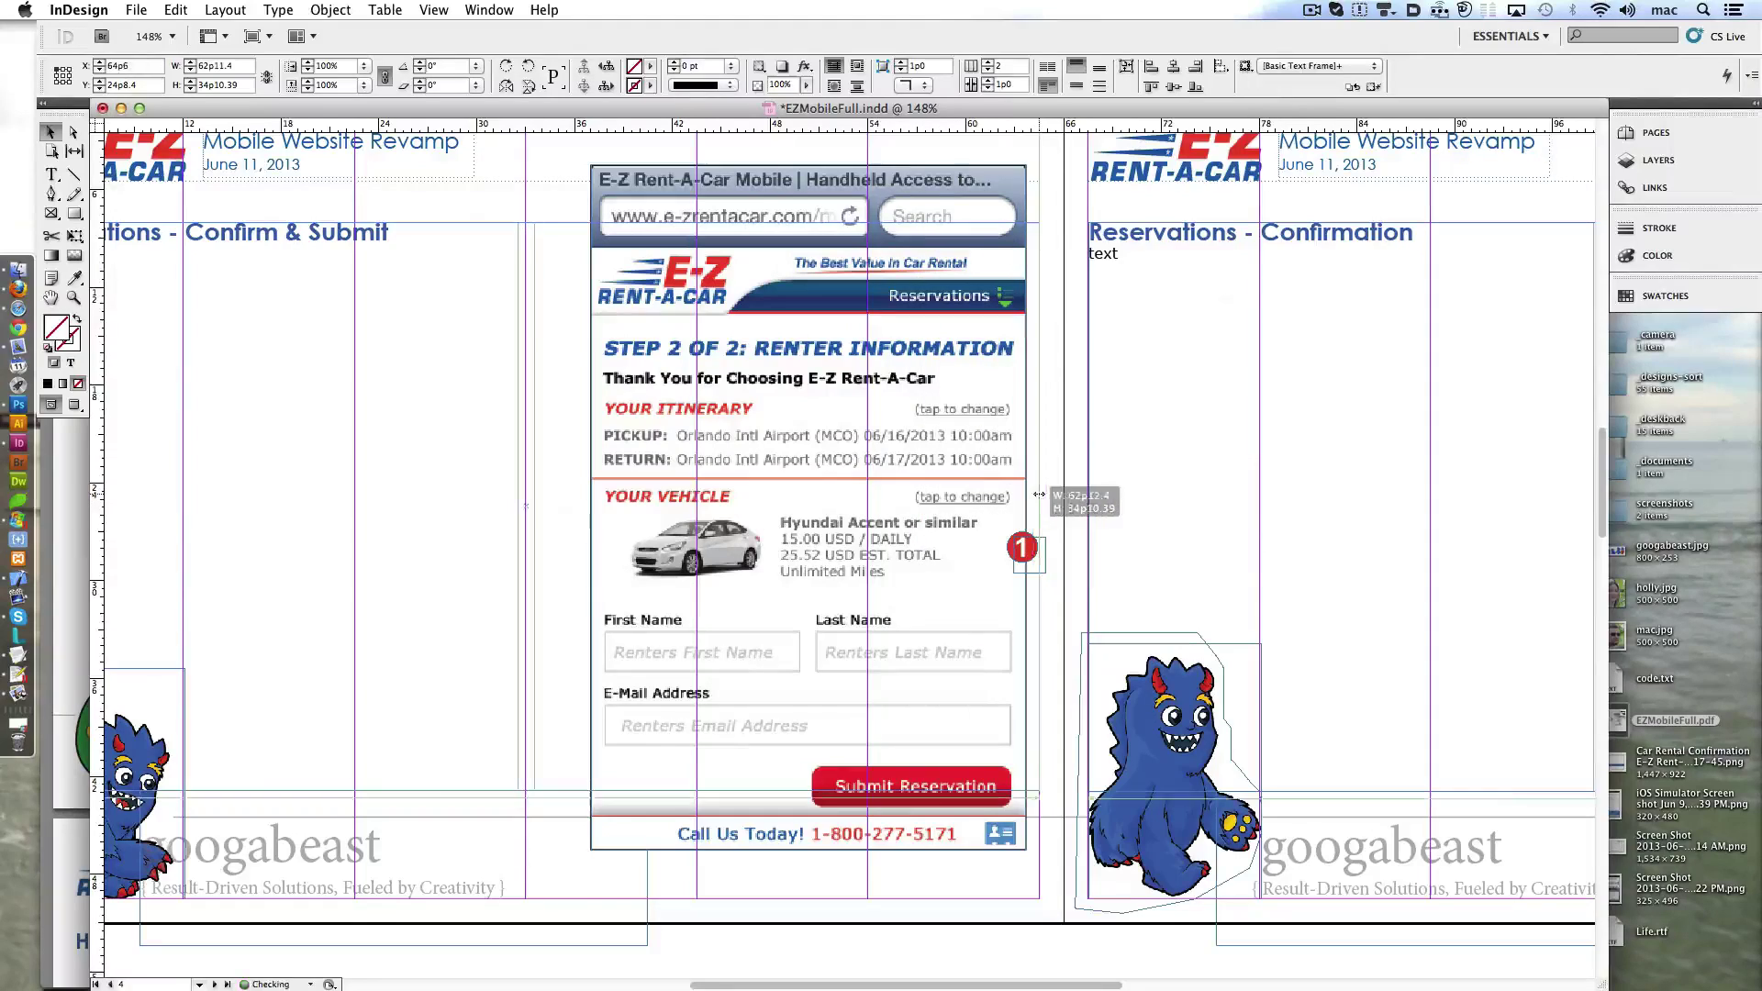
pyautogui.hscroll(10, 1110, 499)
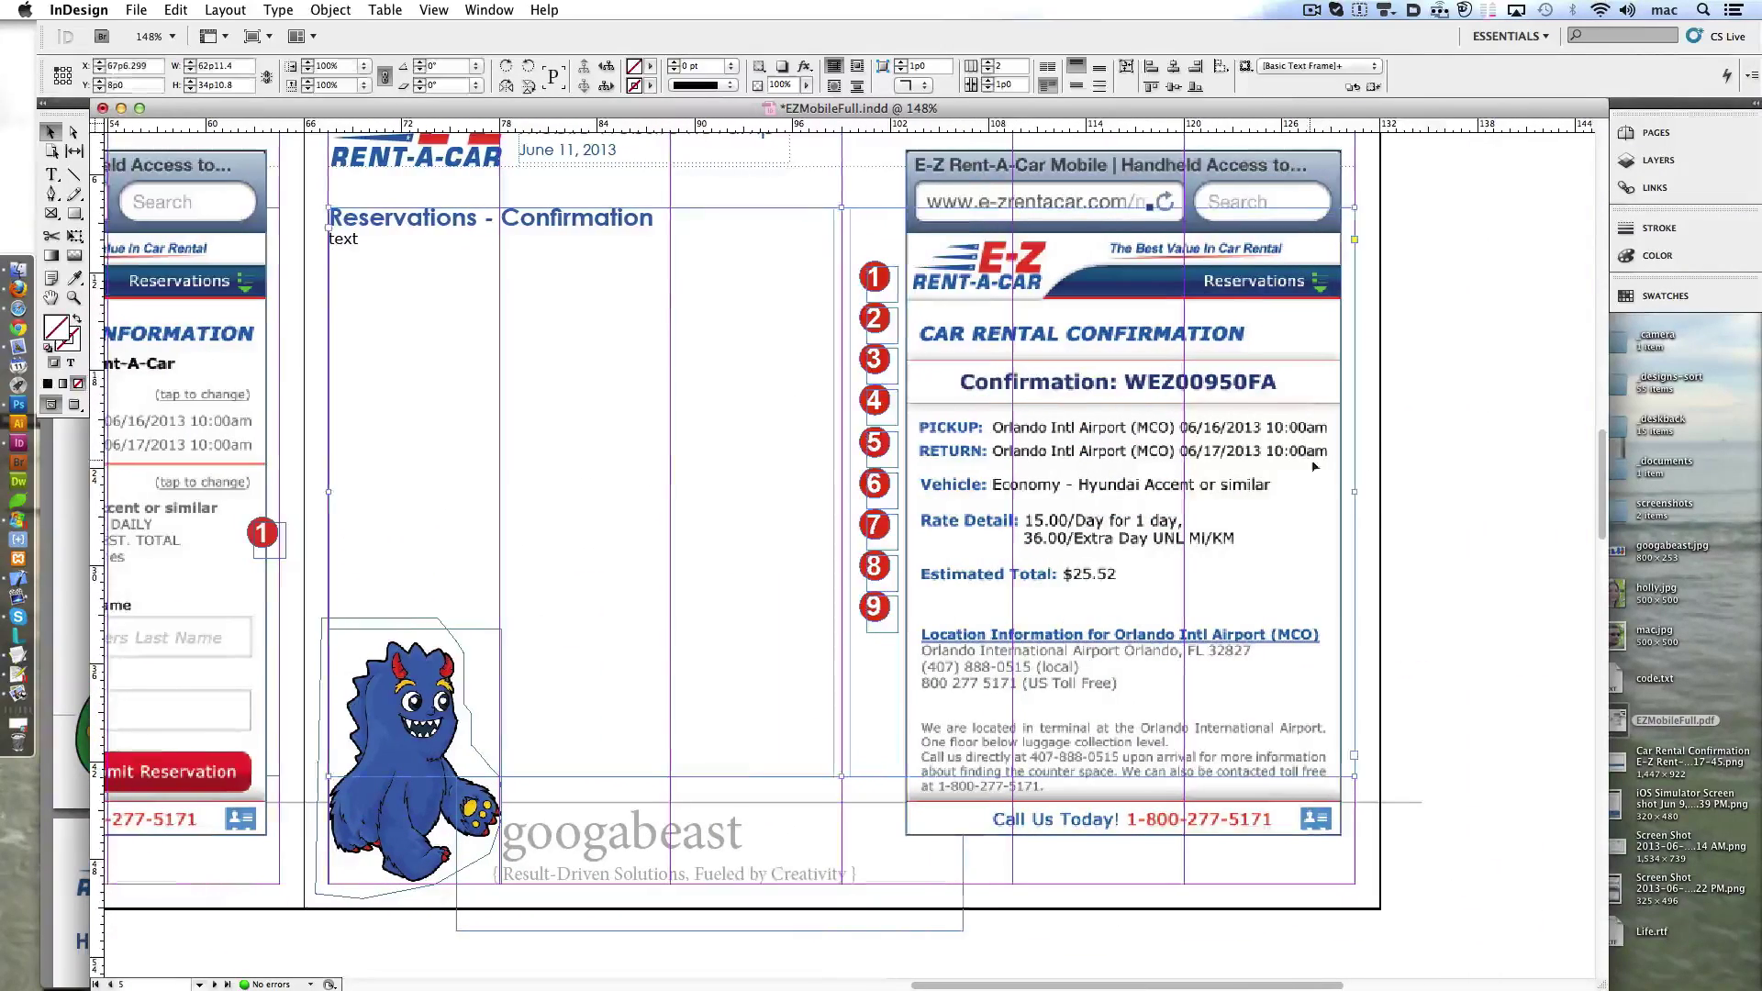
pyautogui.hotkey('ctrl', 'z')
# - Delete markers 5–9 and place the rest beside Rate Detail and the Location Information link
pyautogui.click(874, 279)
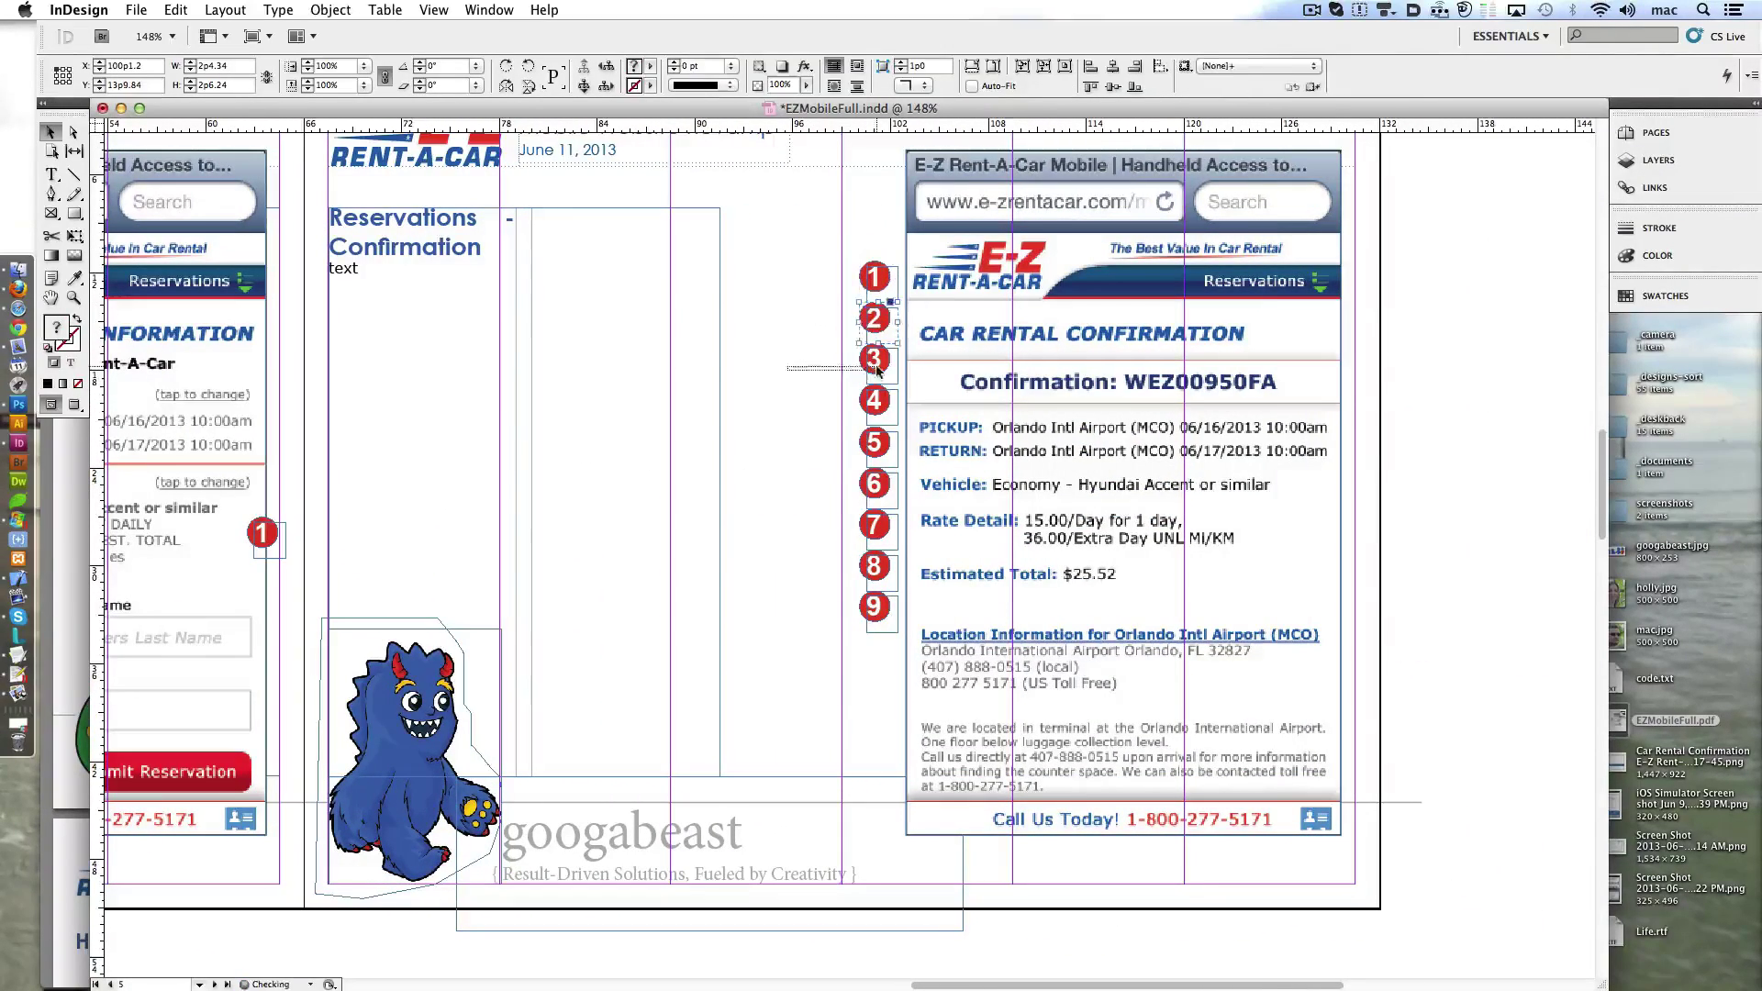
pyautogui.moveTo(881, 633); pyautogui.dragTo(882, 635)
pyautogui.press('Delete')
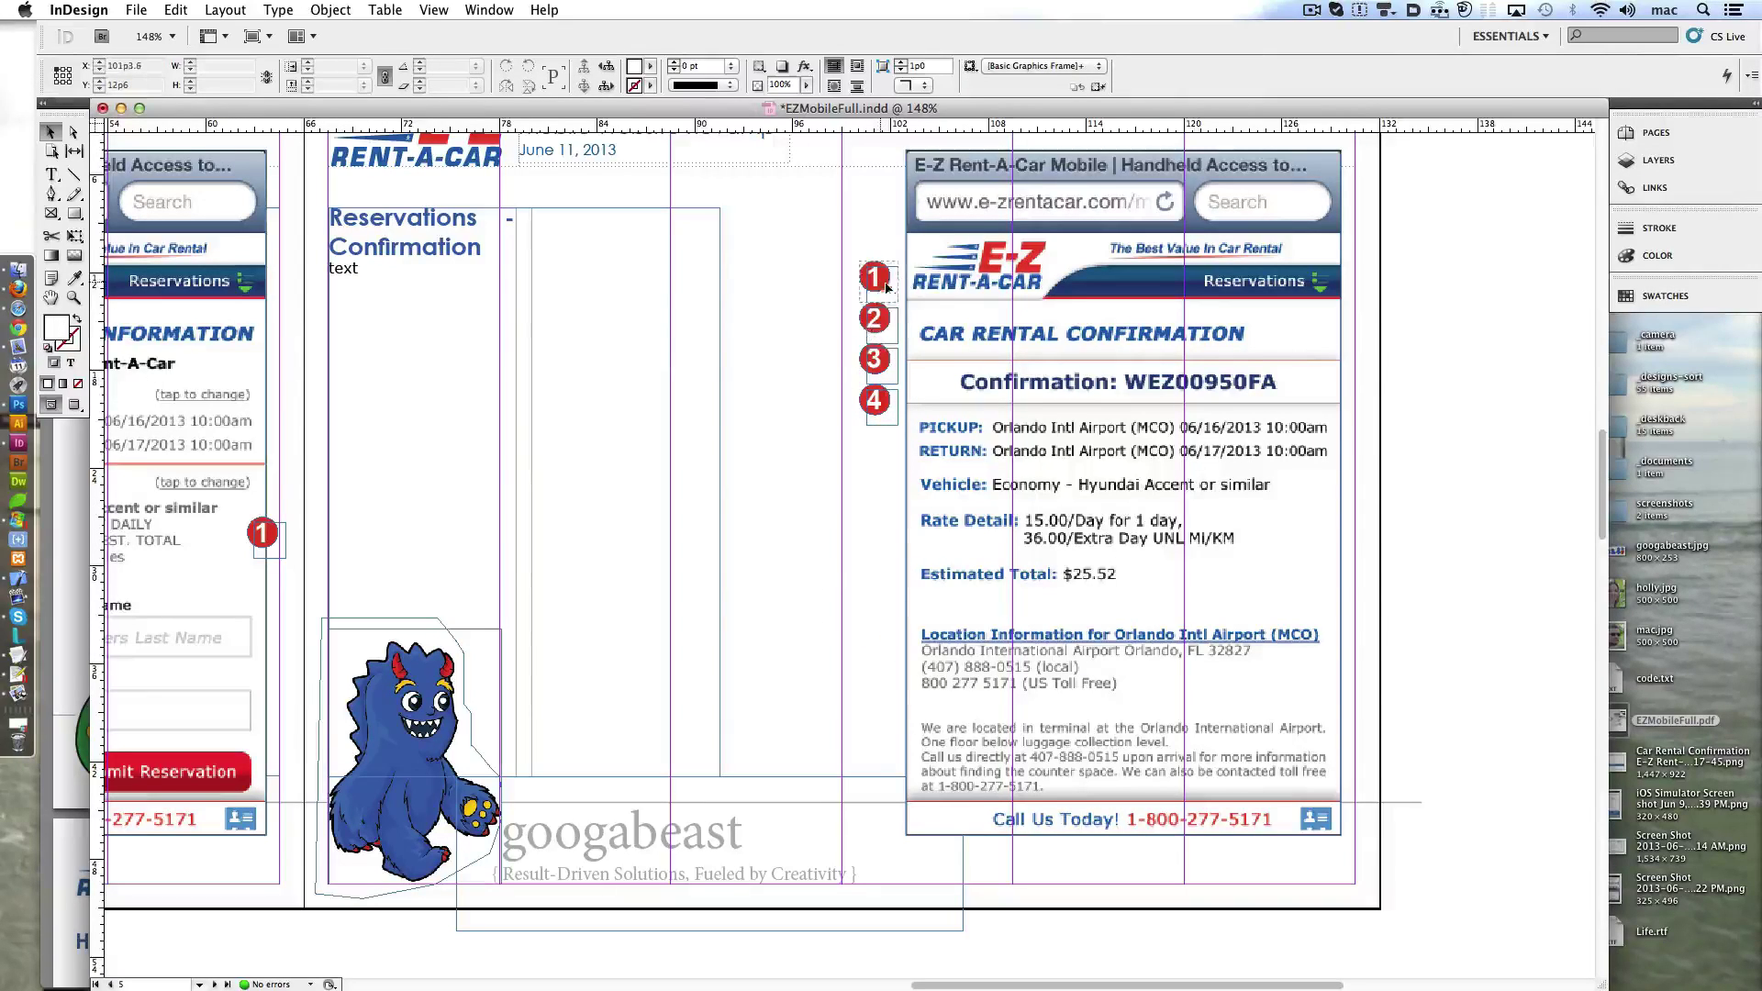
pyautogui.click(1342, 380)
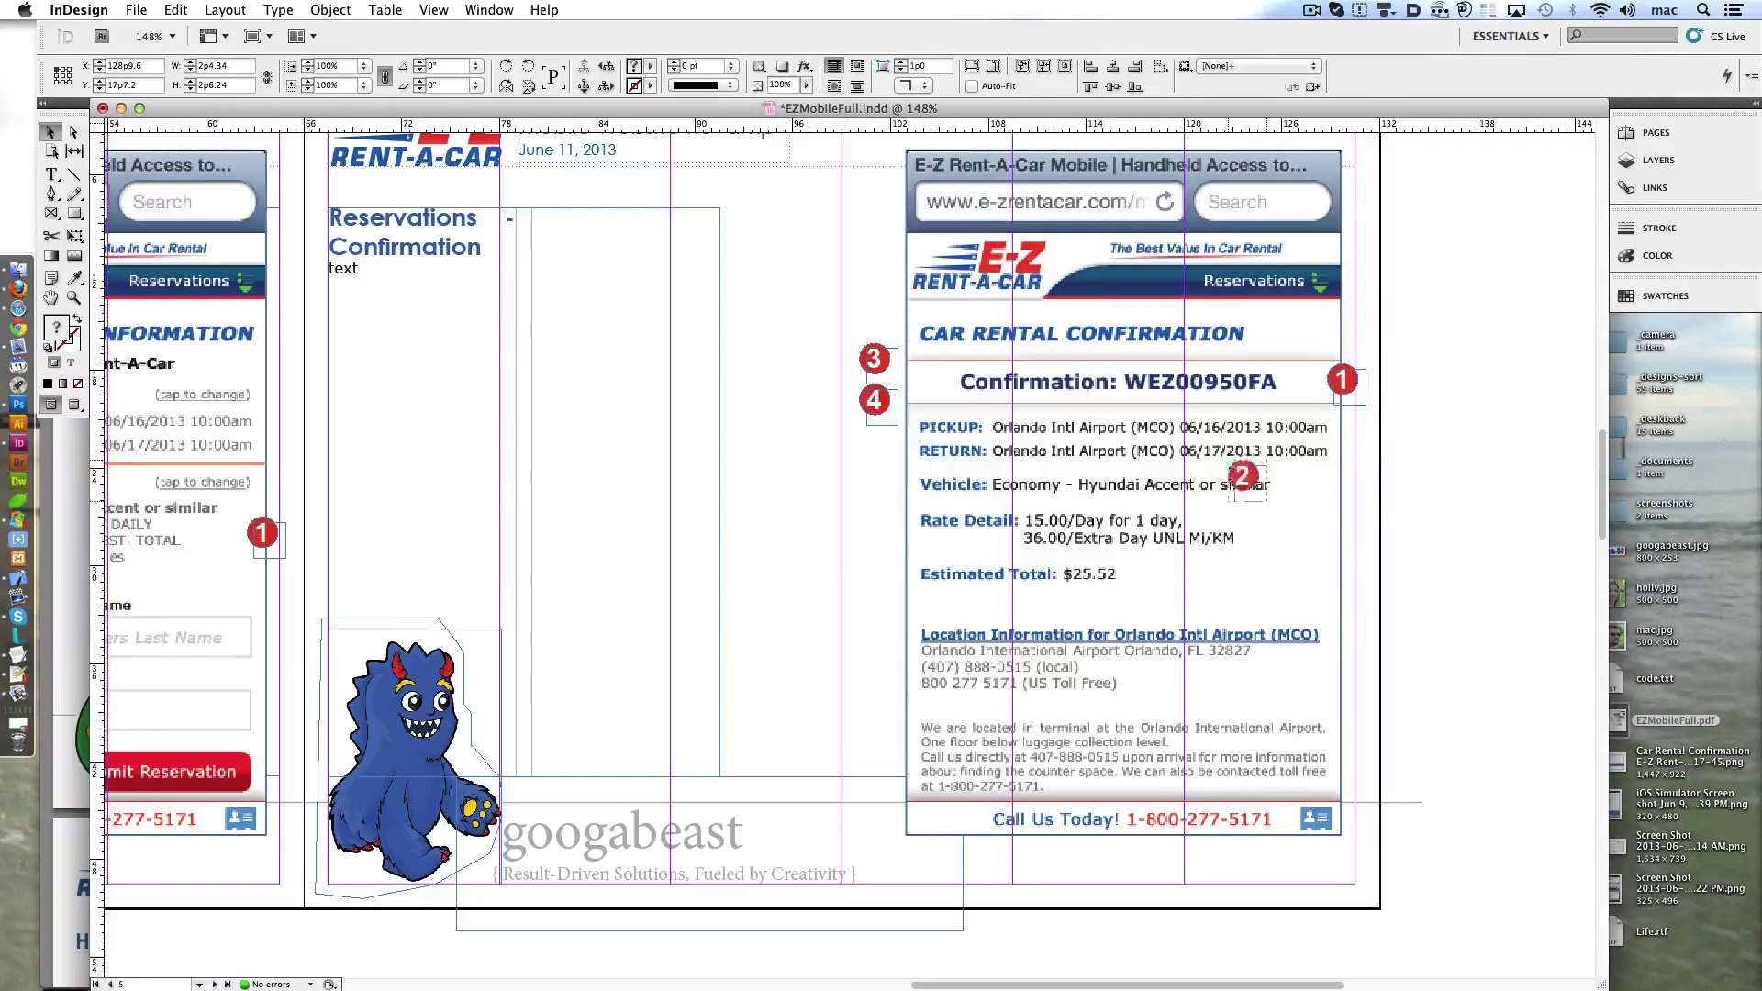
pyautogui.moveTo(1243, 478); pyautogui.dragTo(1341, 516)
pyautogui.moveTo(874, 358)
pyautogui.mouseDown()
pyautogui.moveTo(1342, 754)
pyautogui.moveTo(1355, 638)
pyautogui.mouseUp()
pyautogui.click(869, 413)
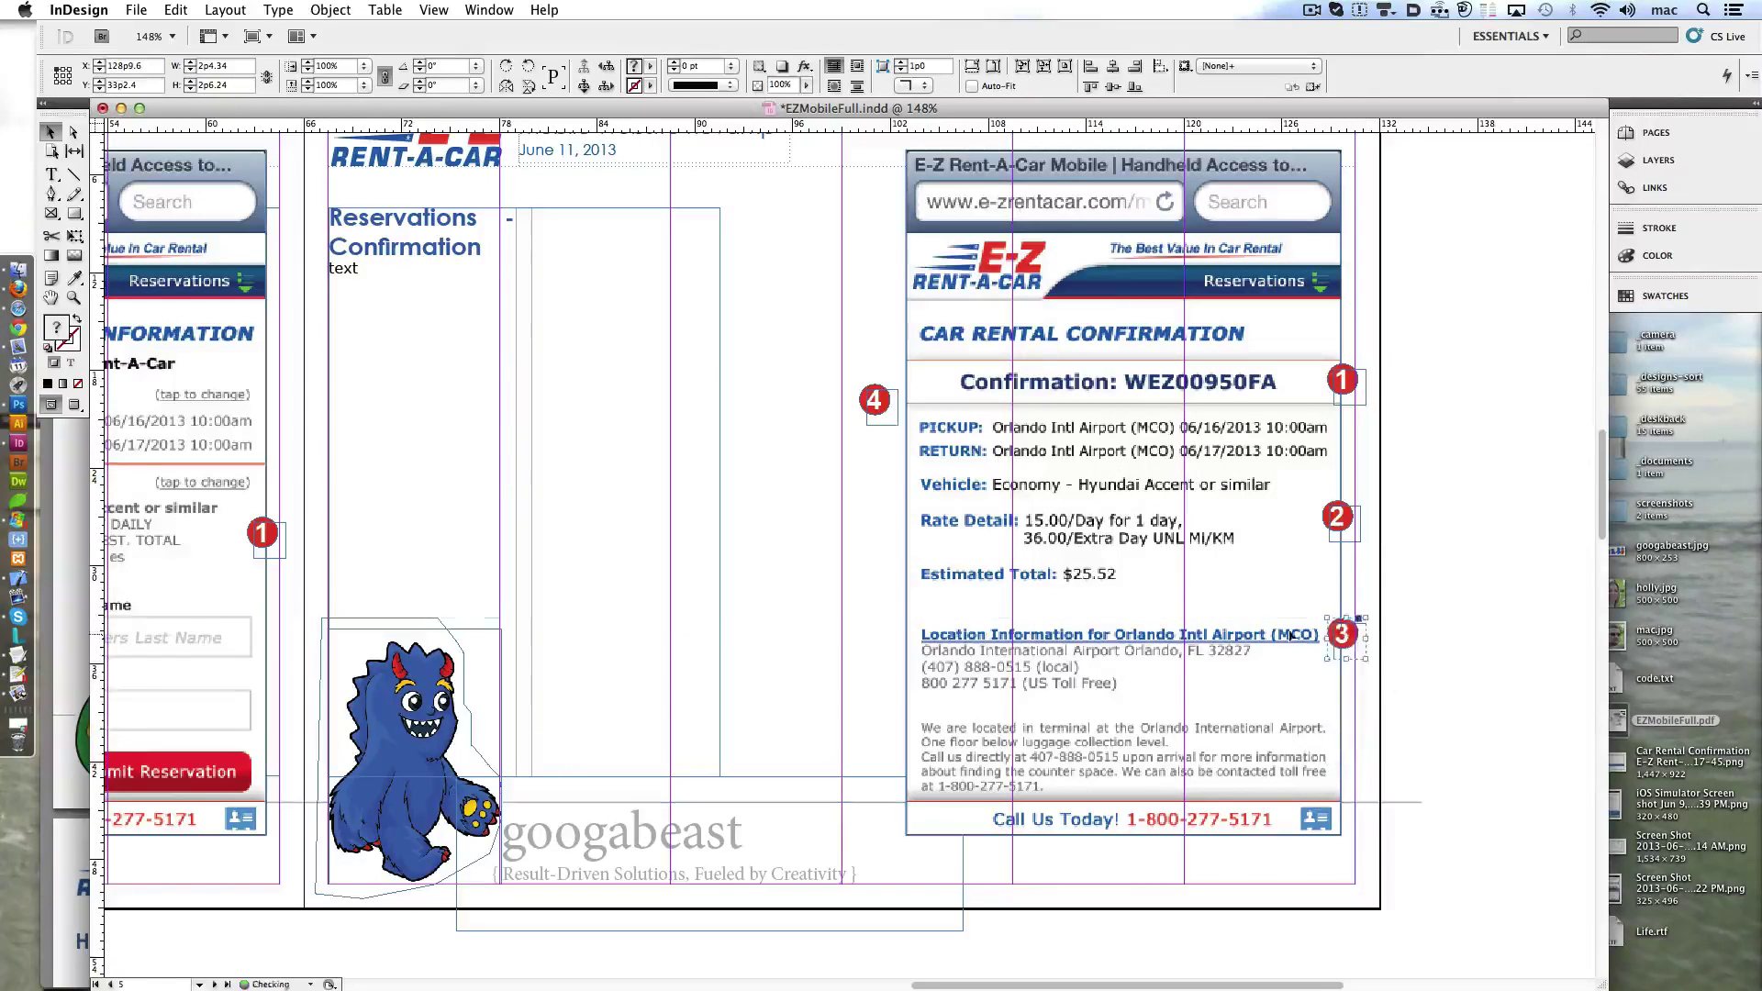
pyautogui.moveTo(876, 401); pyautogui.dragTo(1342, 765)
pyautogui.click(607, 670)
# - On the Locations page, delete markers 4–9 and place marker 2 beside United States
pyautogui.moveTo(607, 670); pyautogui.dragTo(887, 564)
pyautogui.click(1002, 402)
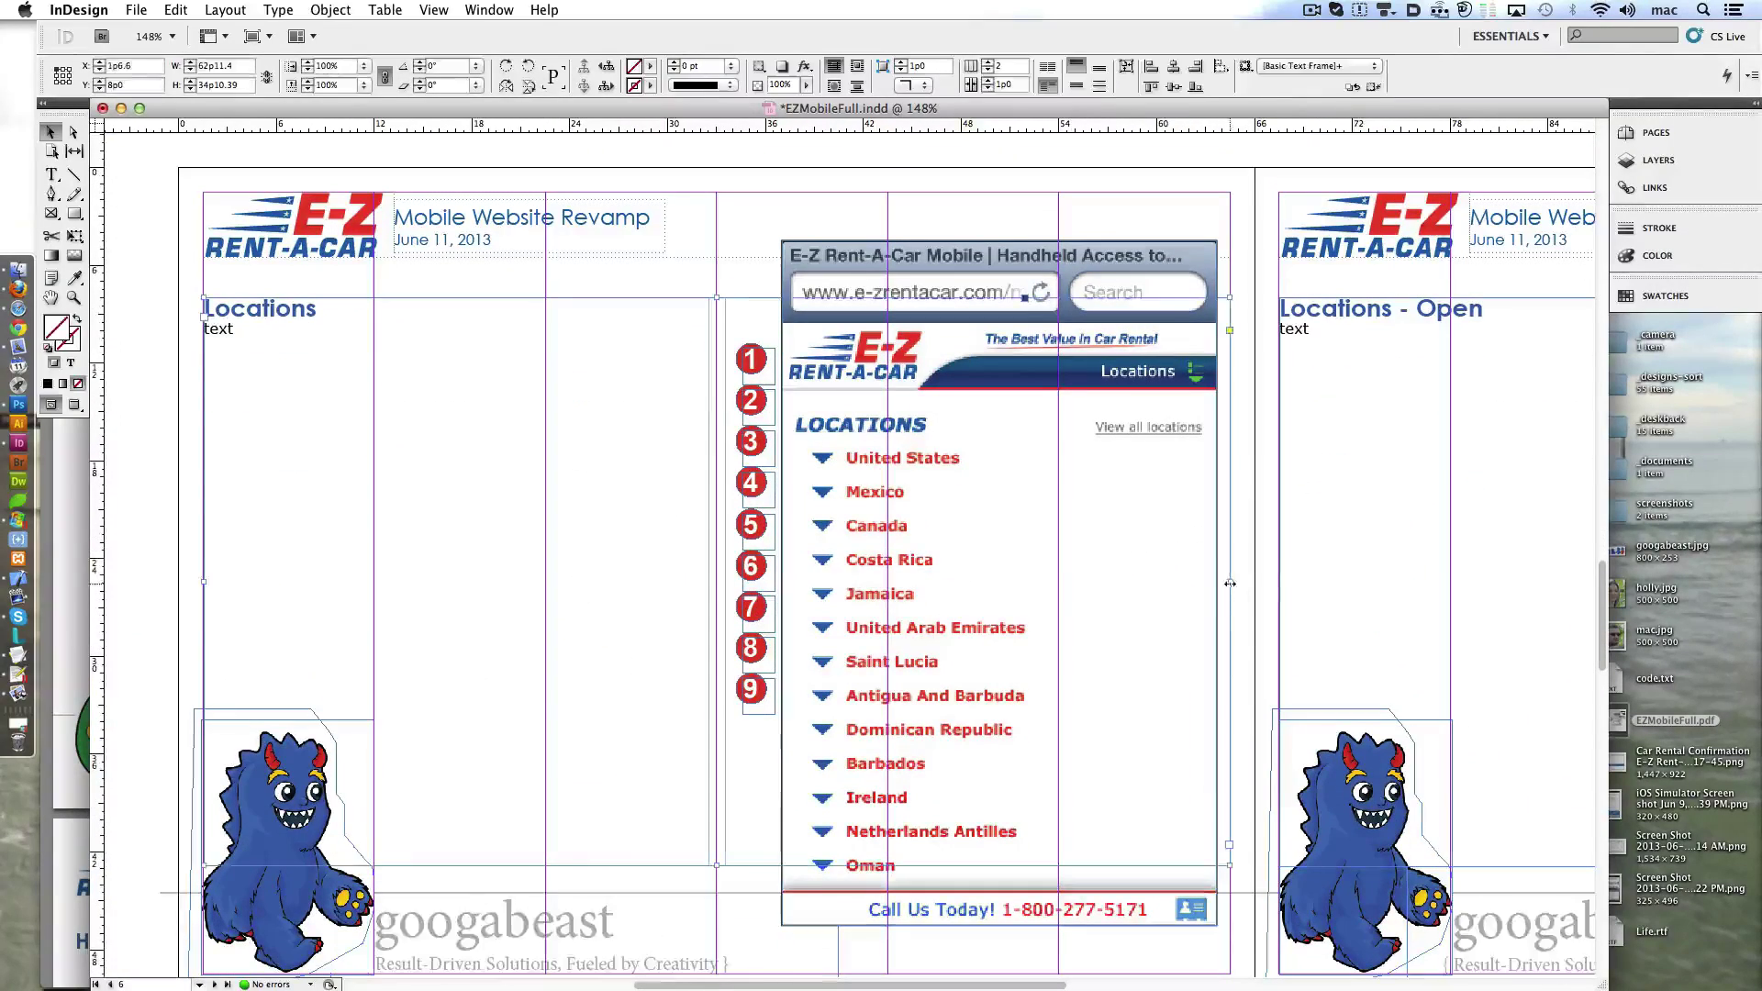
pyautogui.moveTo(715, 476); pyautogui.dragTo(771, 734)
pyautogui.press('Delete')
pyautogui.click(750, 402)
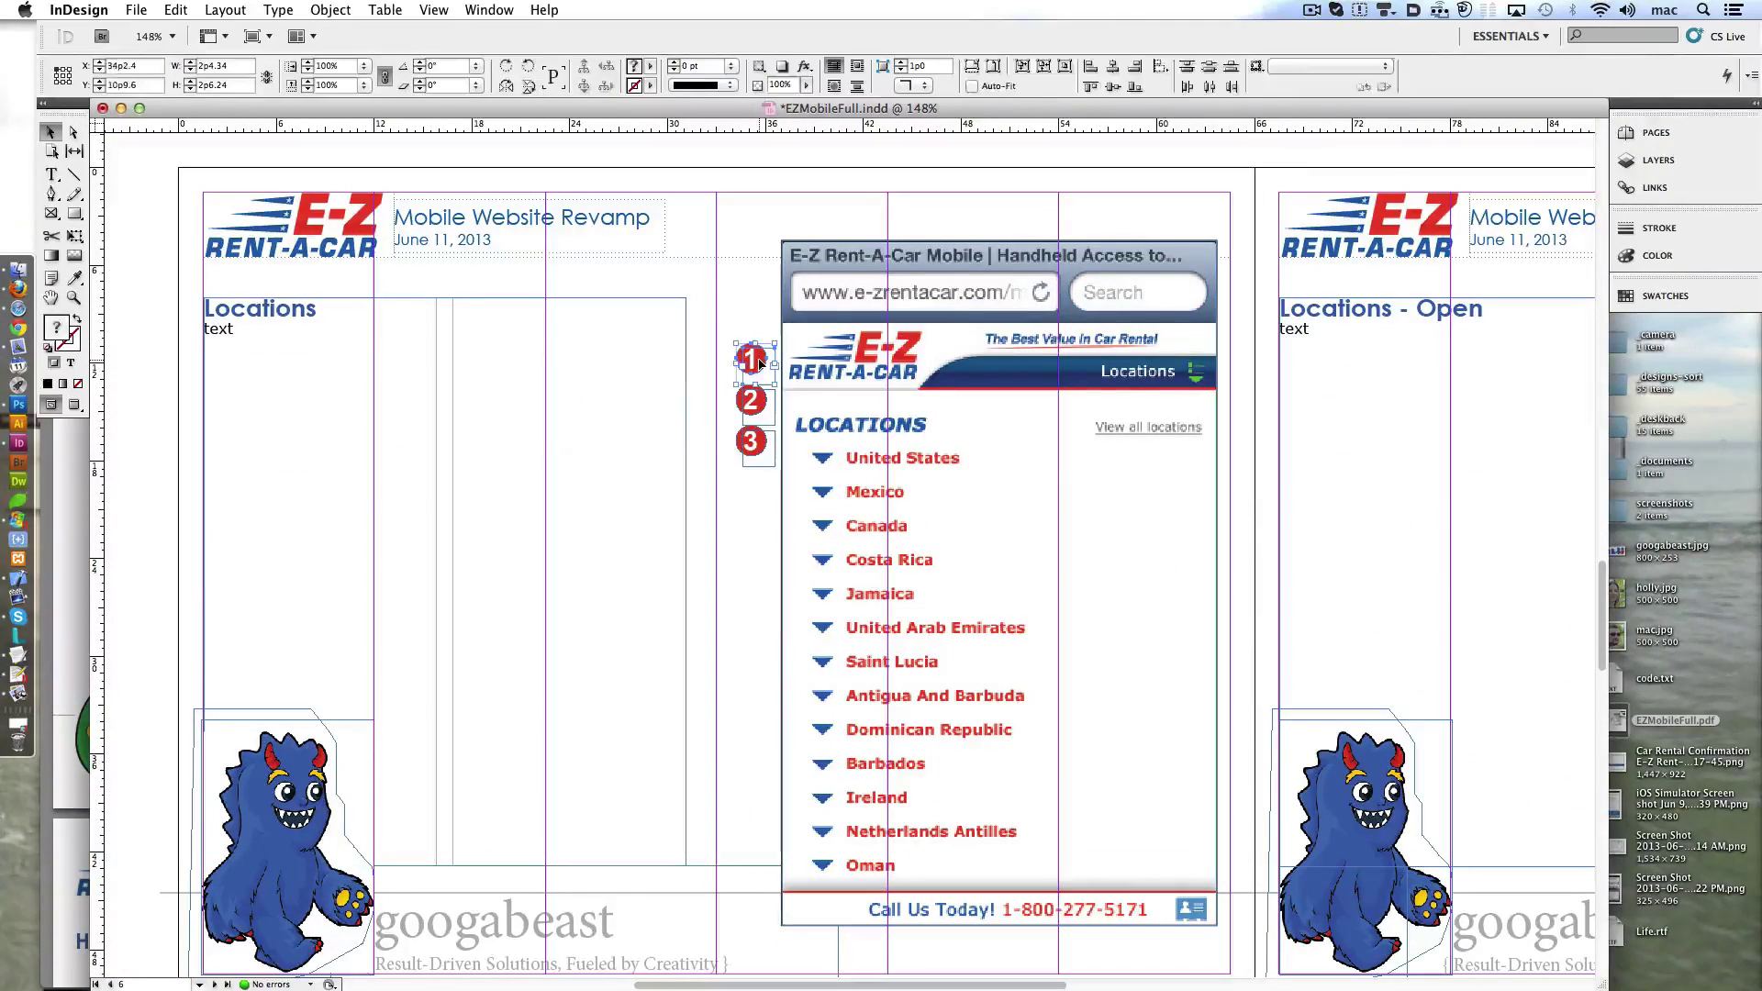
pyautogui.click(737, 441)
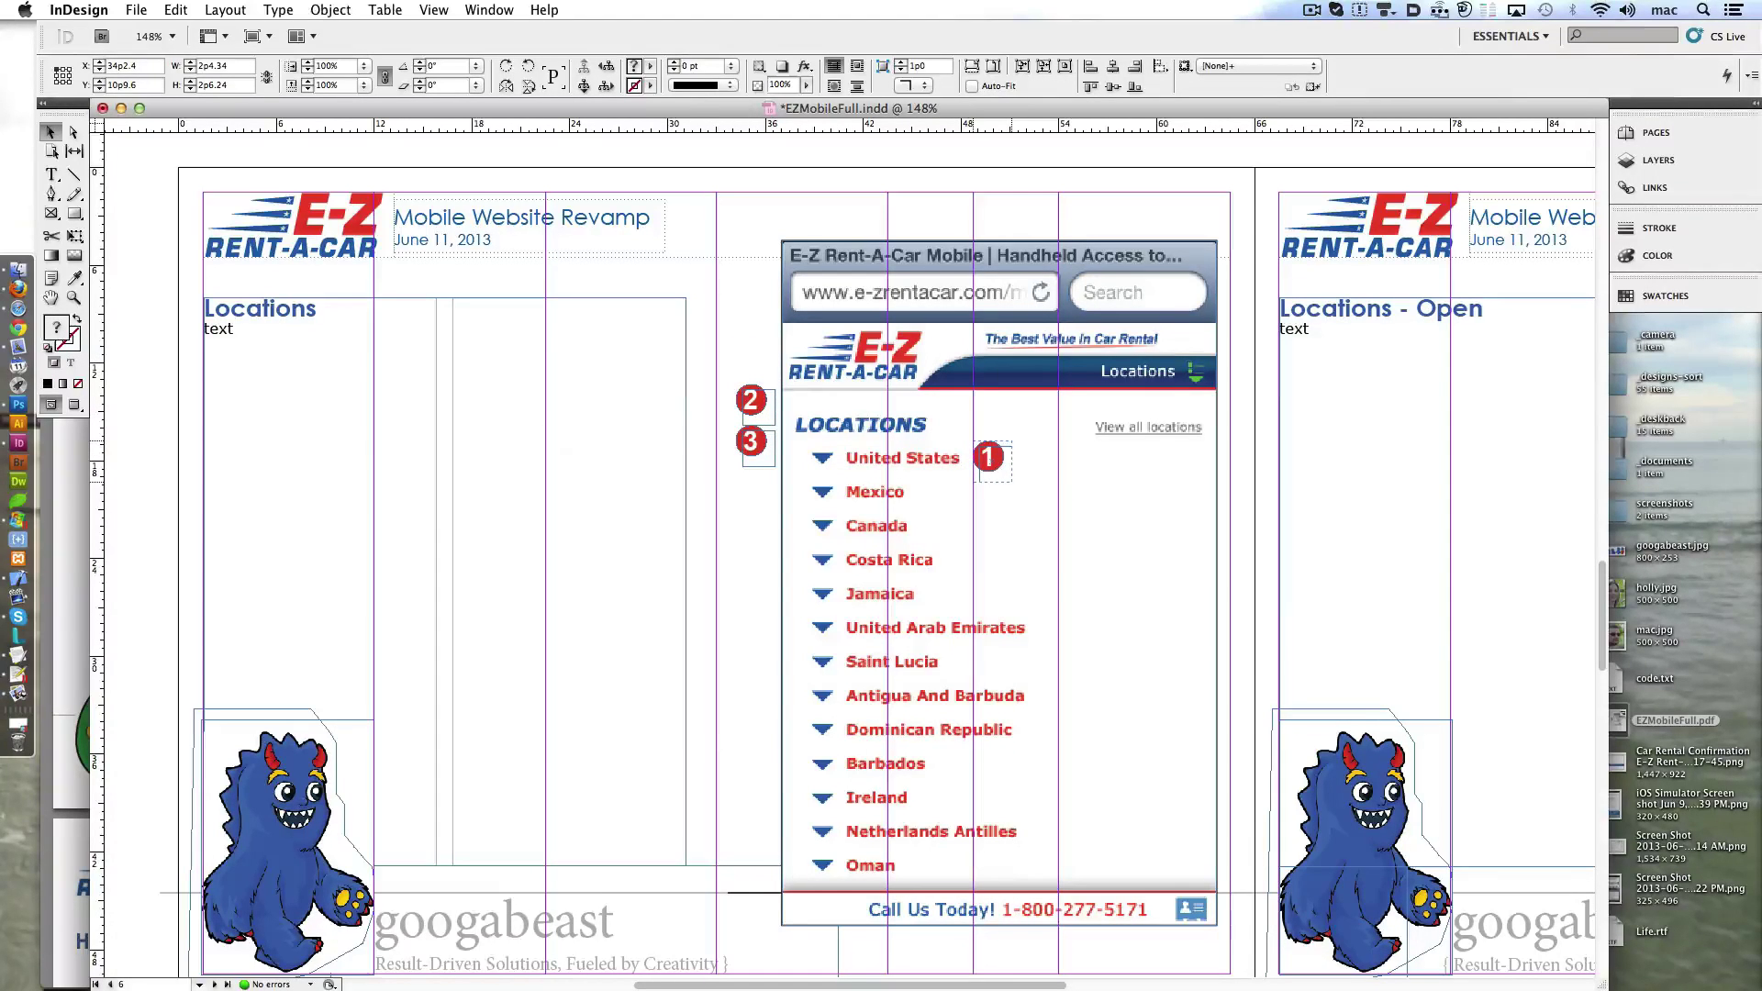
pyautogui.moveTo(750, 400)
pyautogui.mouseDown()
pyautogui.moveTo(1212, 425)
pyautogui.moveTo(989, 498)
pyautogui.moveTo(786, 456)
pyautogui.moveTo(950, 493)
pyautogui.moveTo(1050, 452)
pyautogui.moveTo(1221, 427)
pyautogui.mouseUp()
pyautogui.moveTo(950, 492); pyautogui.dragTo(989, 456)
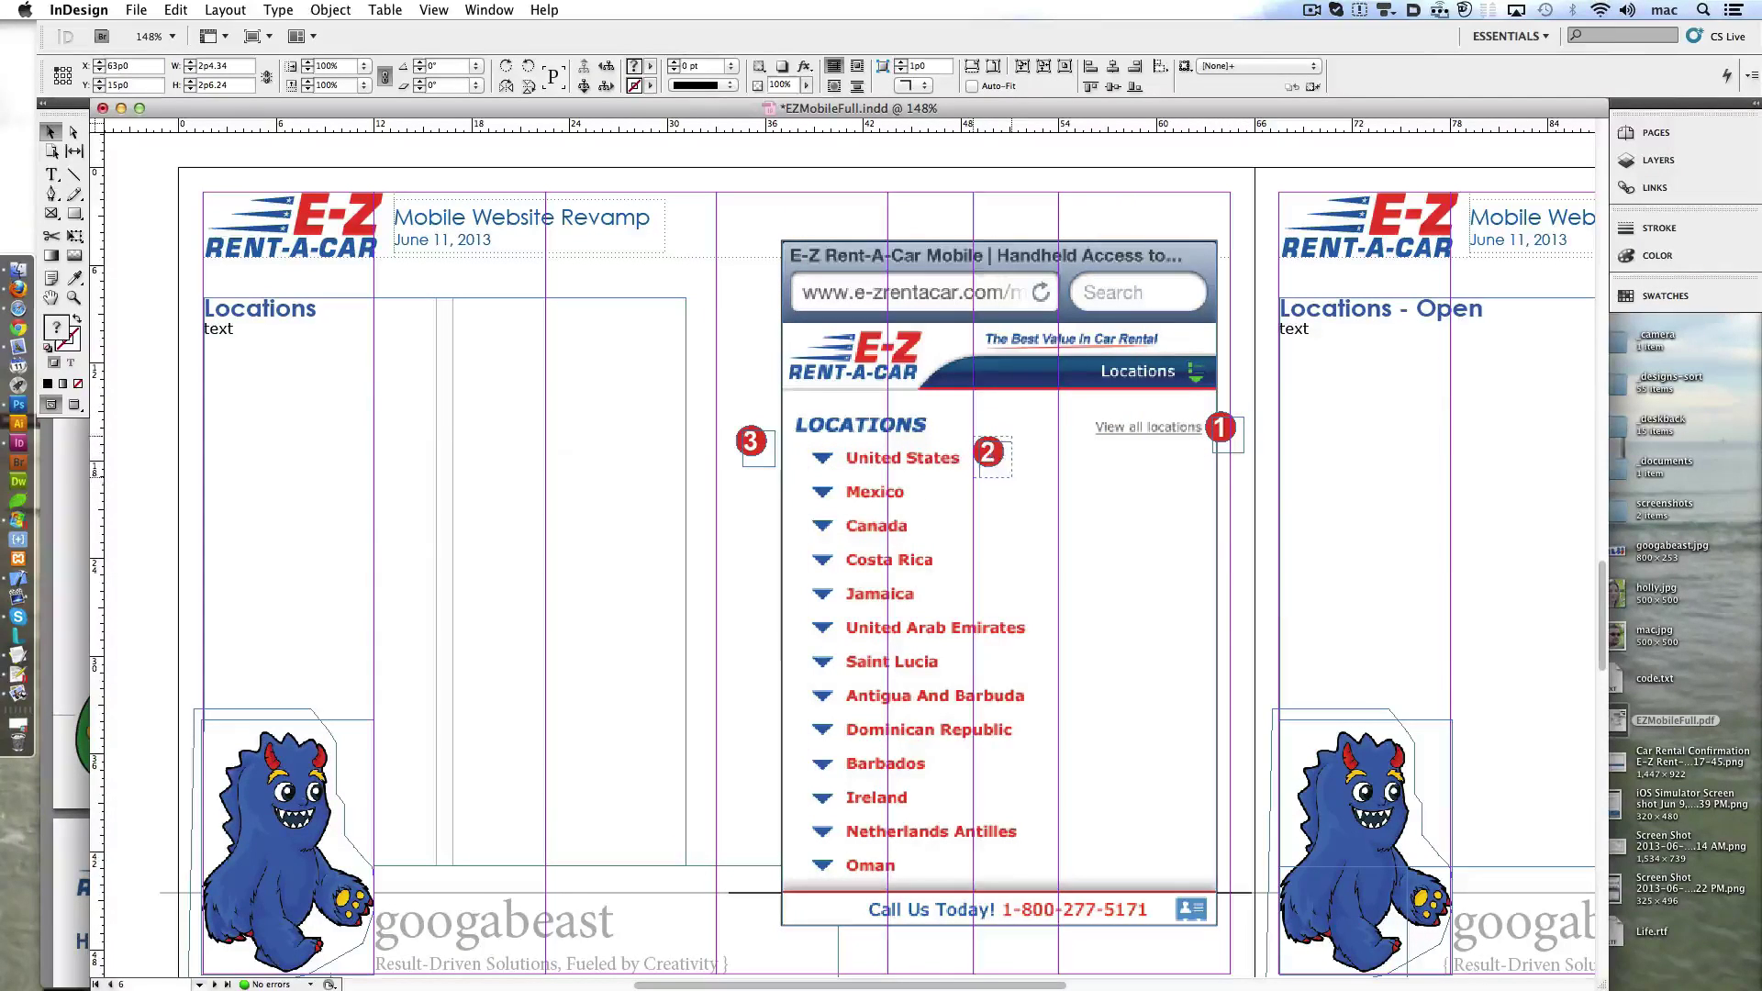
# - On Locations - Open, narrow the heading, keep only marker 1 beside United States
pyautogui.hscroll(10, 1147, 487)
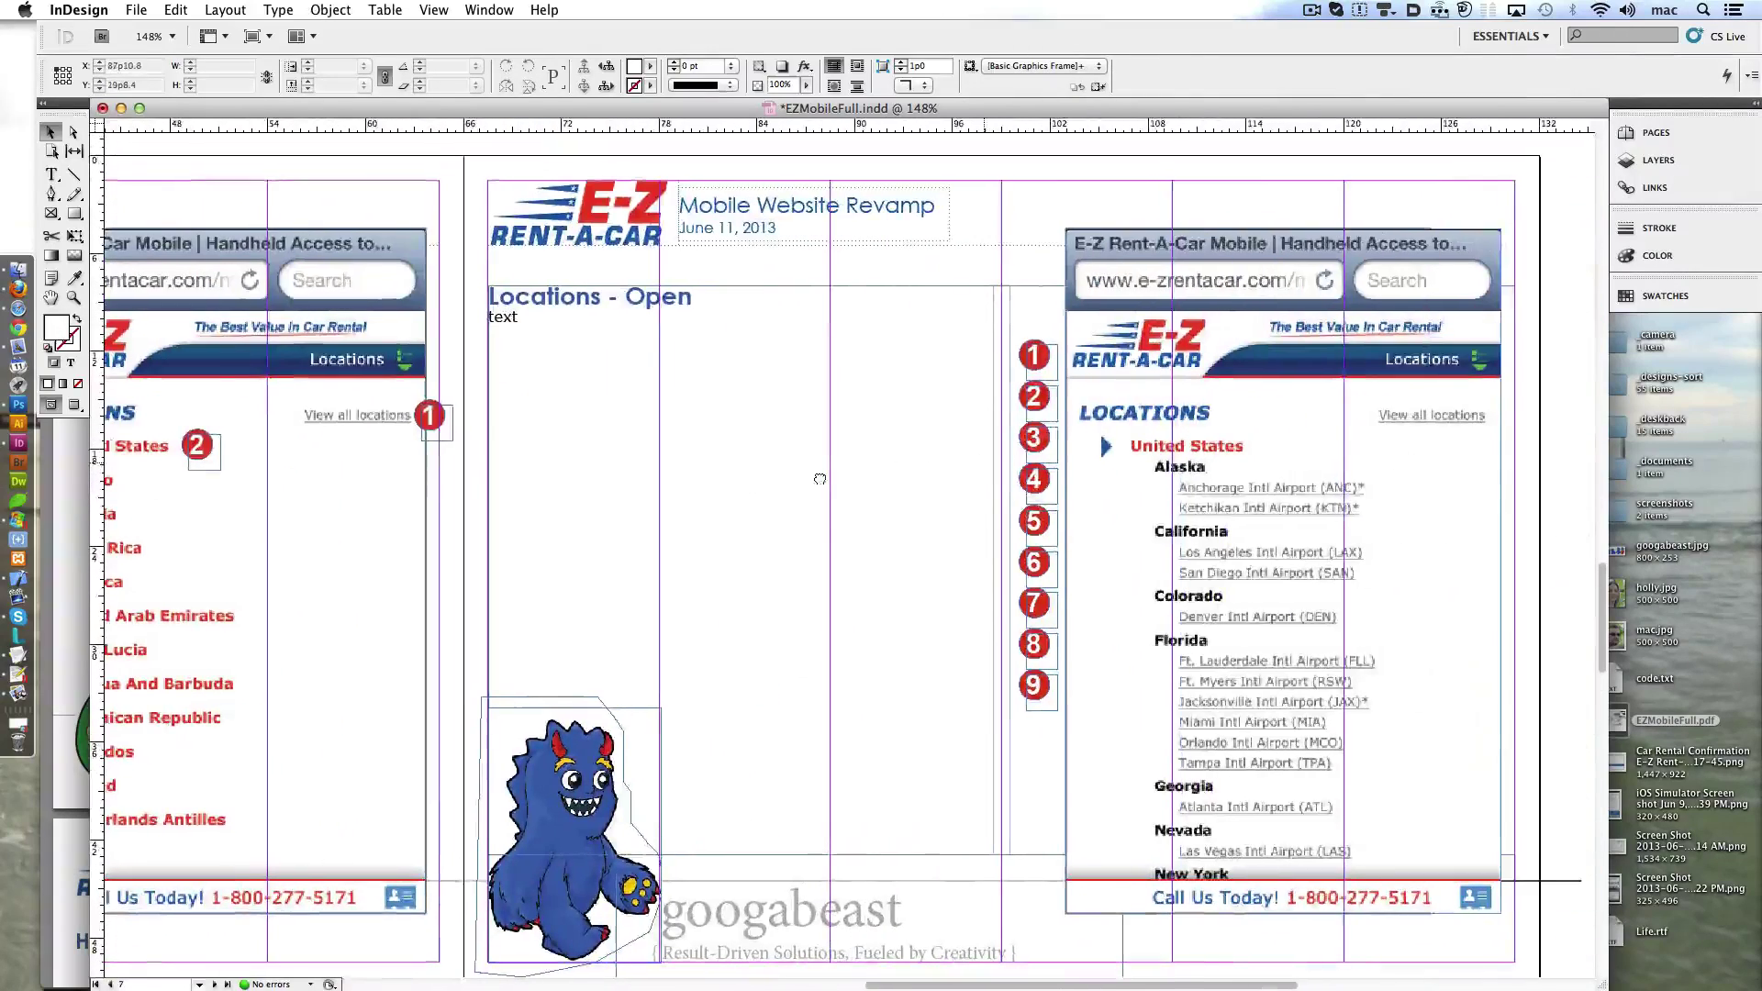
pyautogui.click(1515, 571)
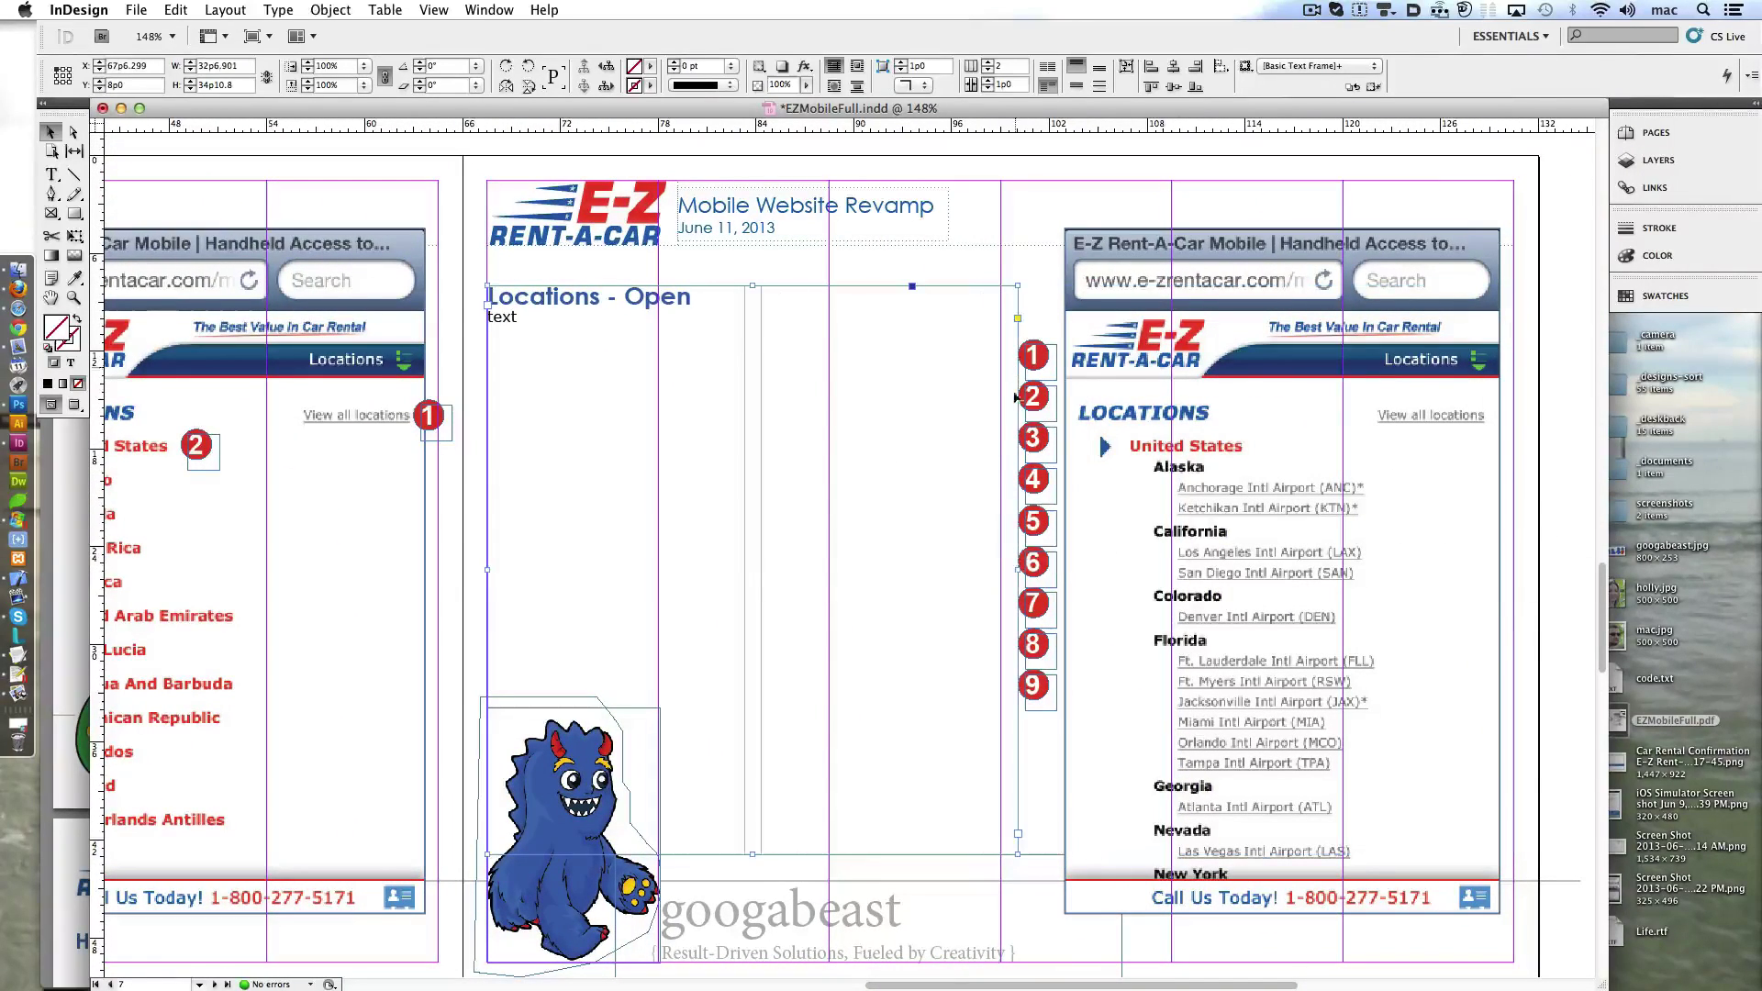
pyautogui.moveTo(1515, 571); pyautogui.dragTo(879, 570)
pyautogui.click(1007, 354)
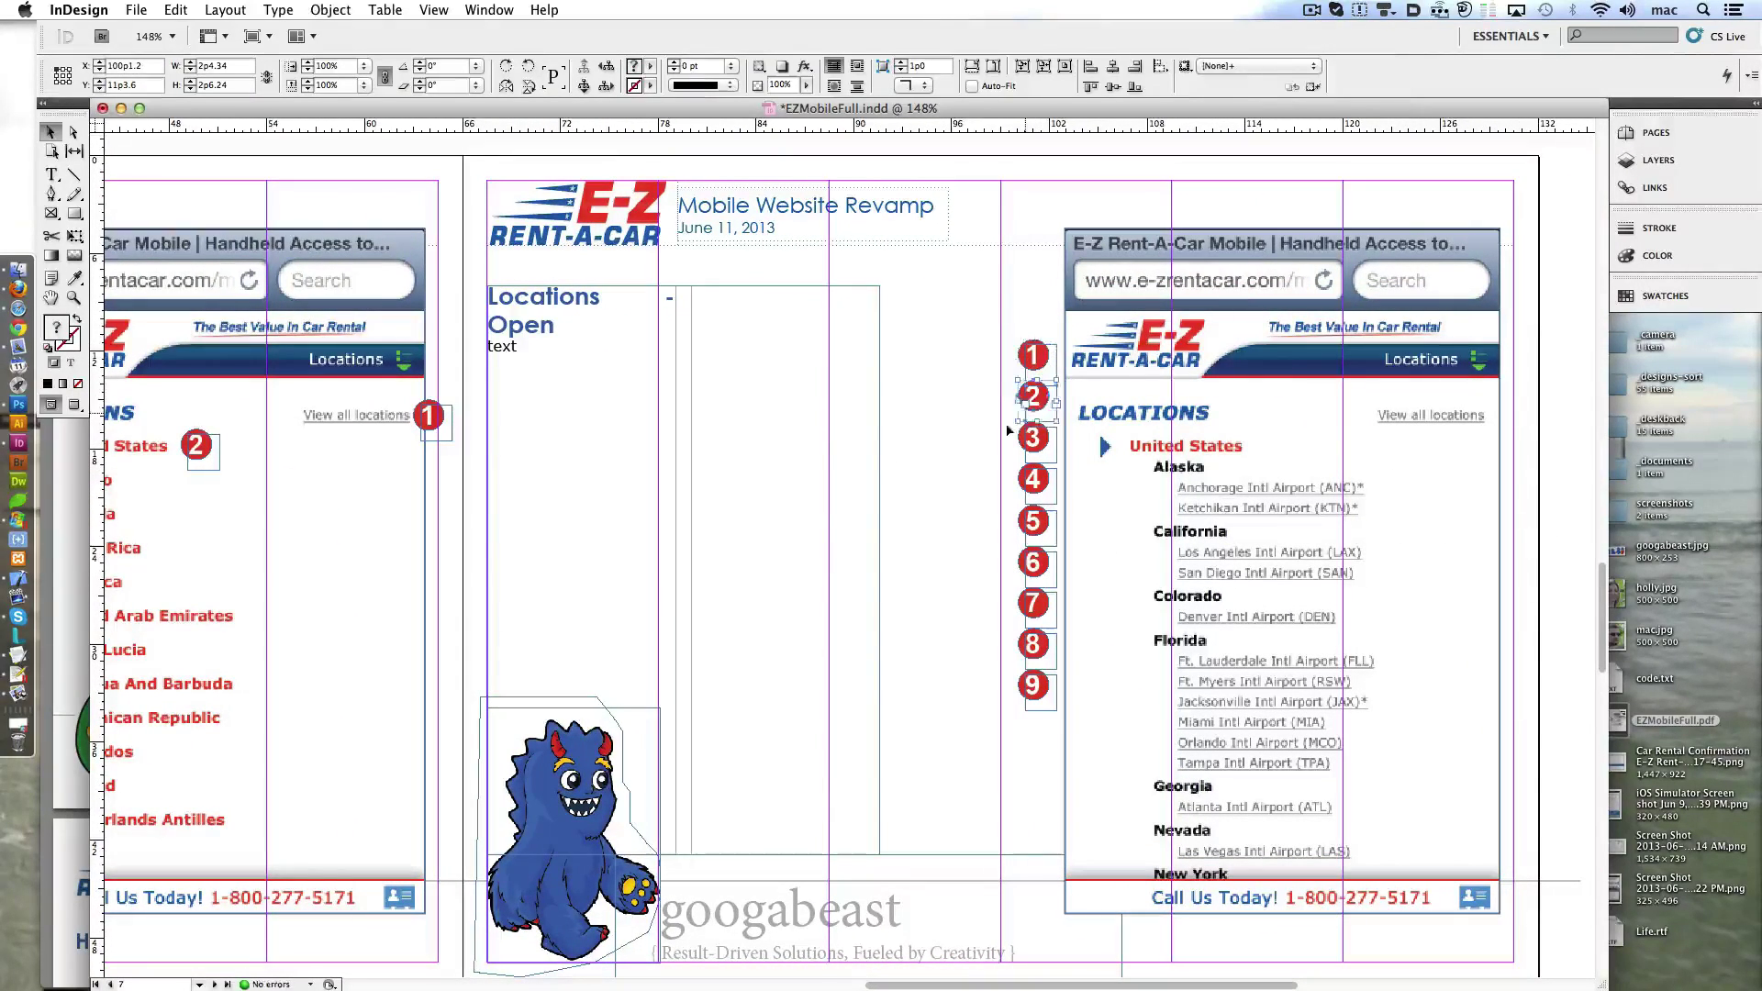
pyautogui.moveTo(964, 484); pyautogui.dragTo(1015, 610)
pyautogui.press('Delete')
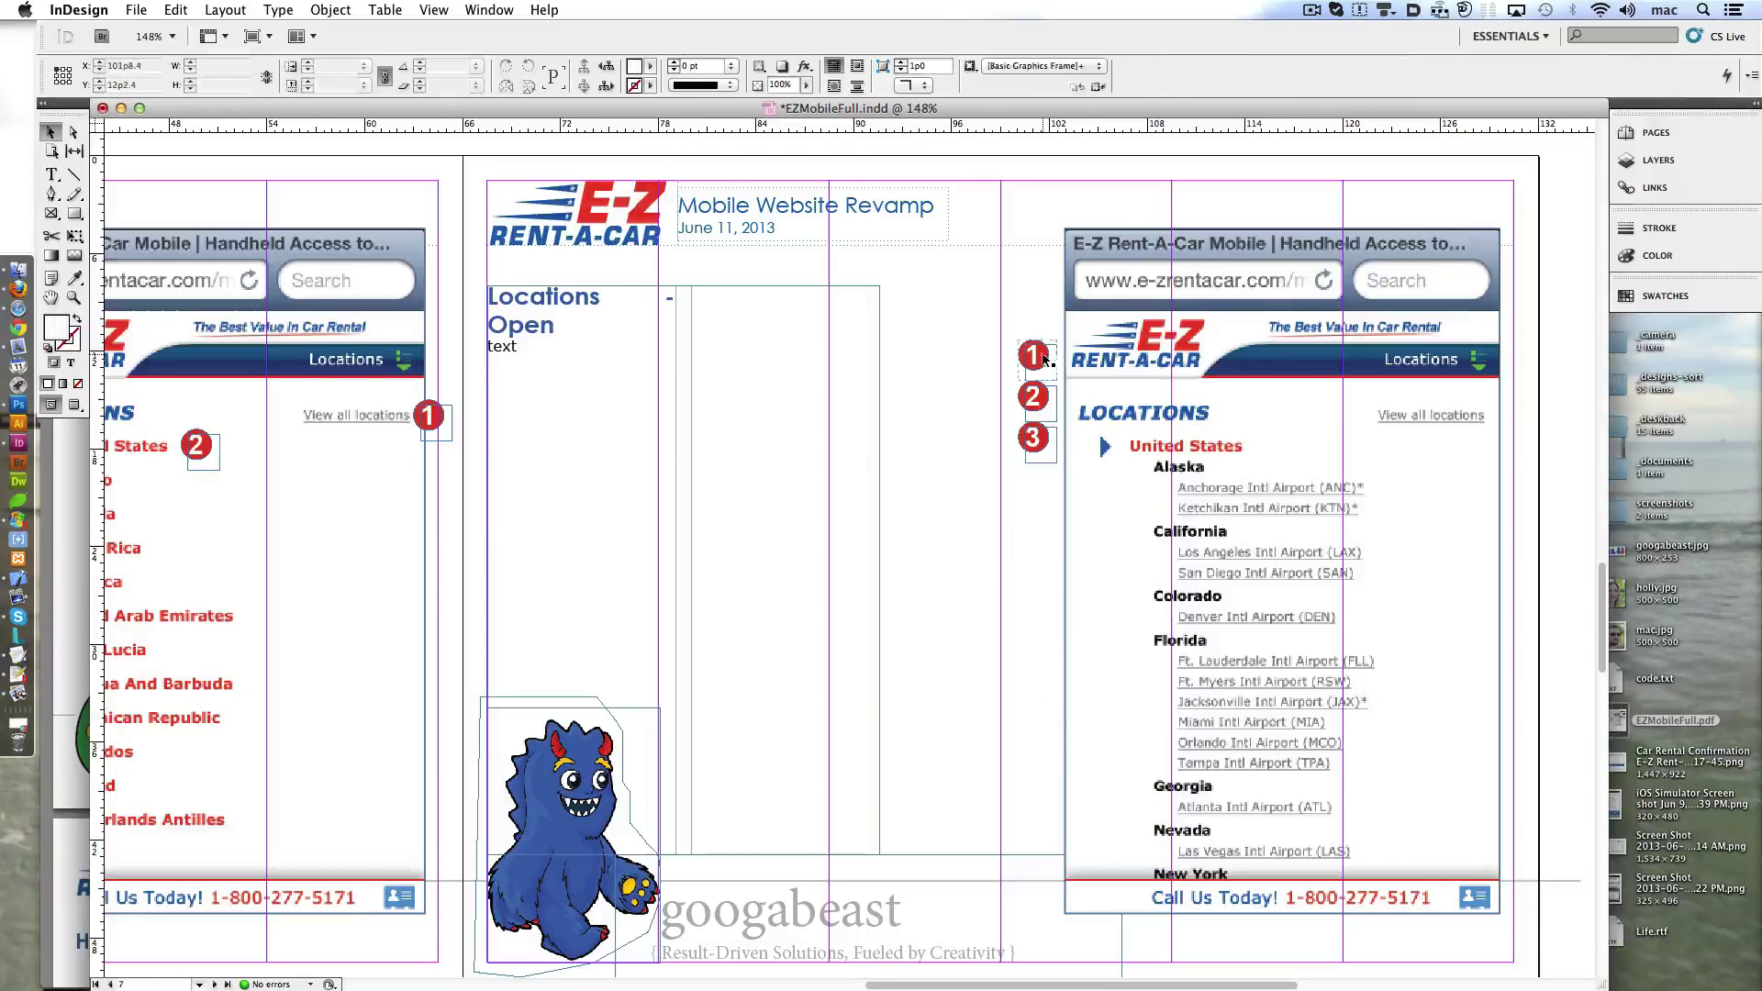
pyautogui.moveTo(1033, 355); pyautogui.dragTo(1271, 445)
pyautogui.moveTo(973, 353); pyautogui.dragTo(1051, 484)
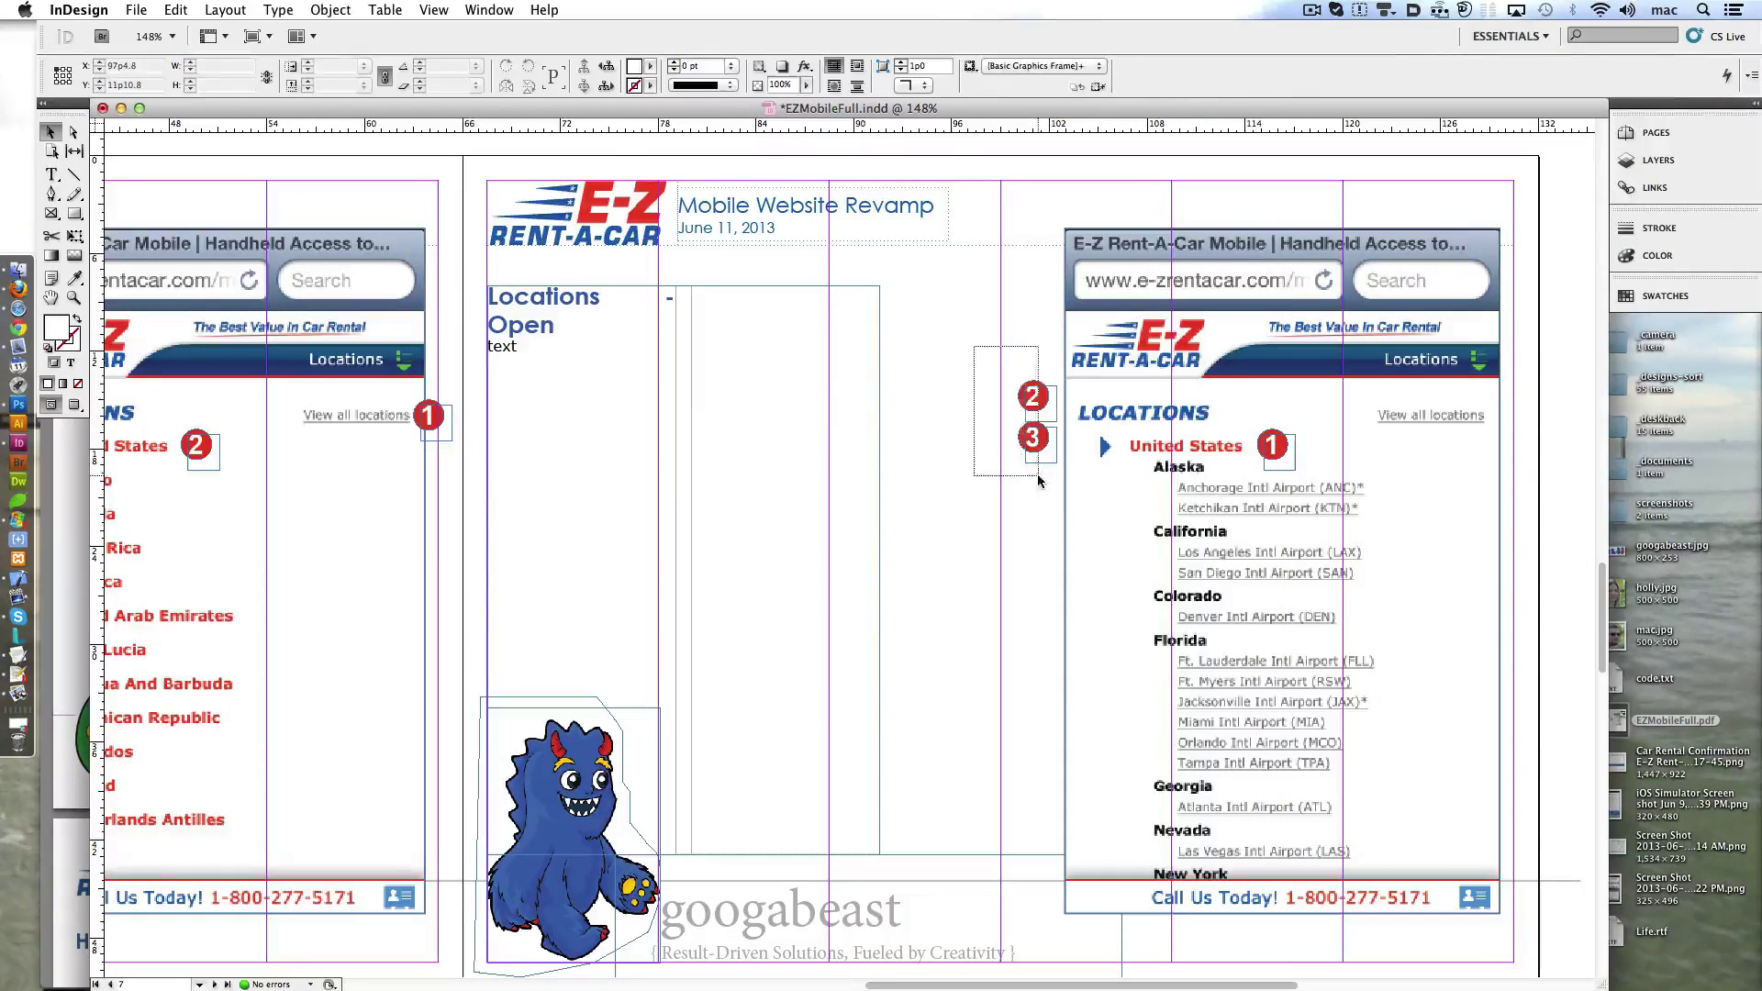
pyautogui.press('Delete')
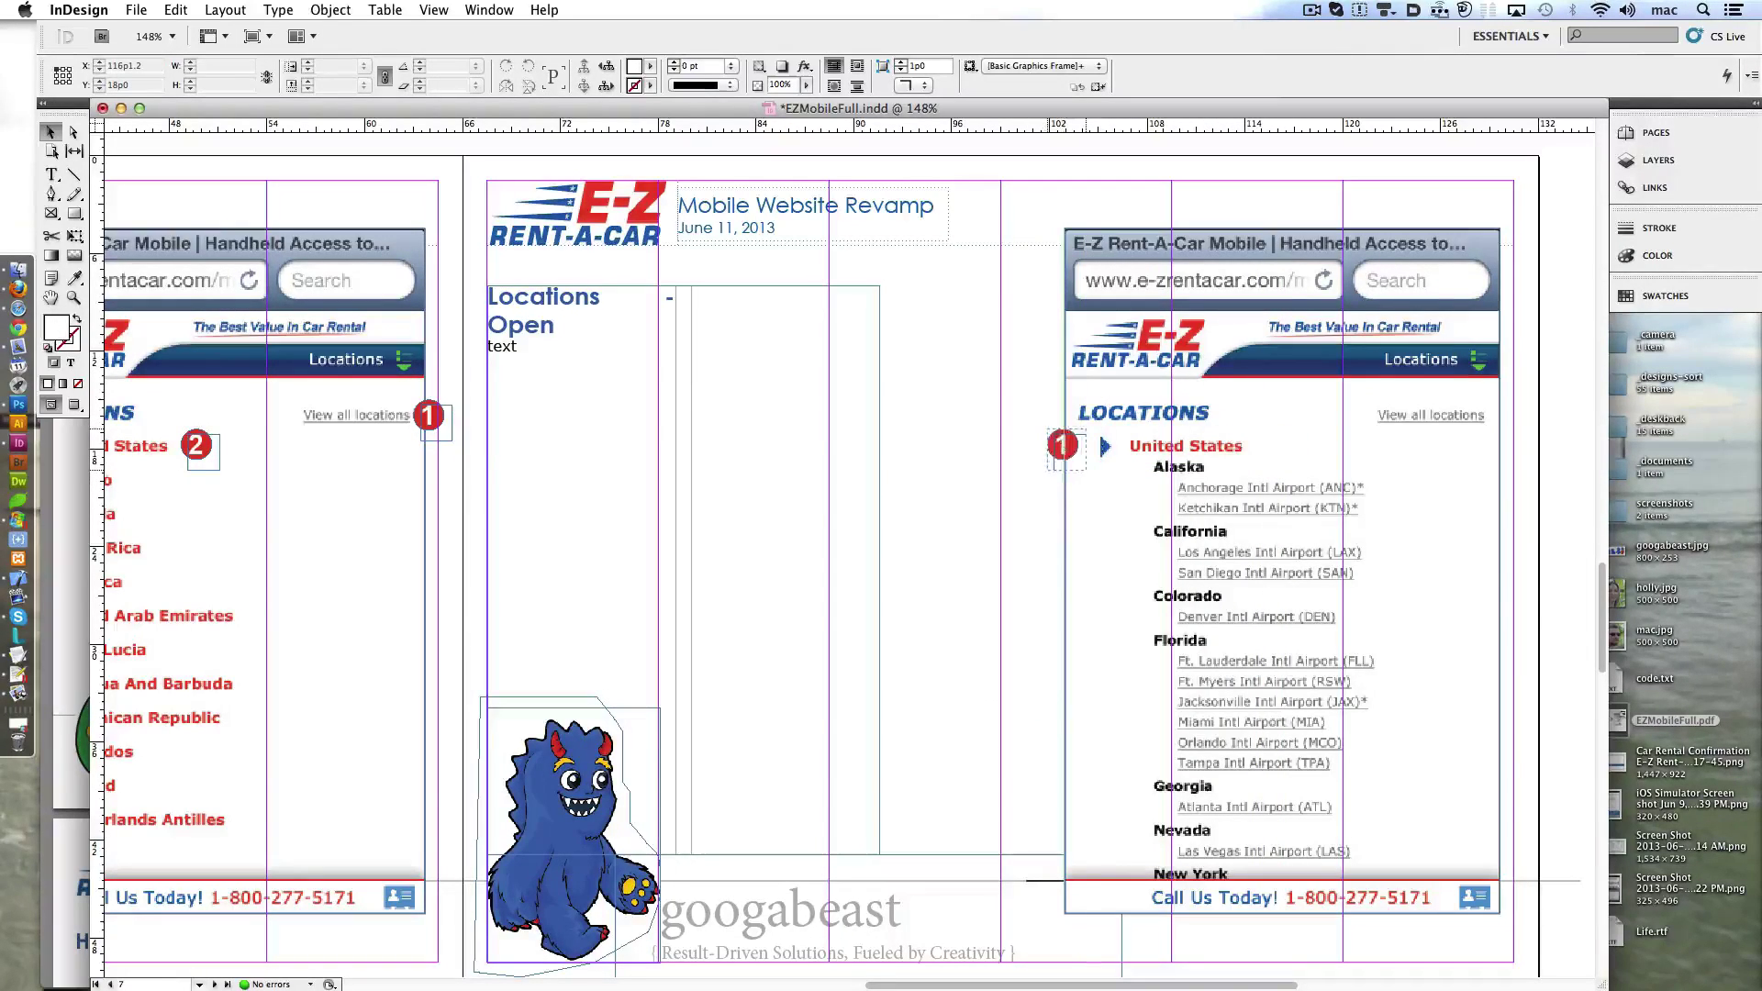
pyautogui.scroll(-6, 970, 507)
pyautogui.scroll(-5, 969, 508)
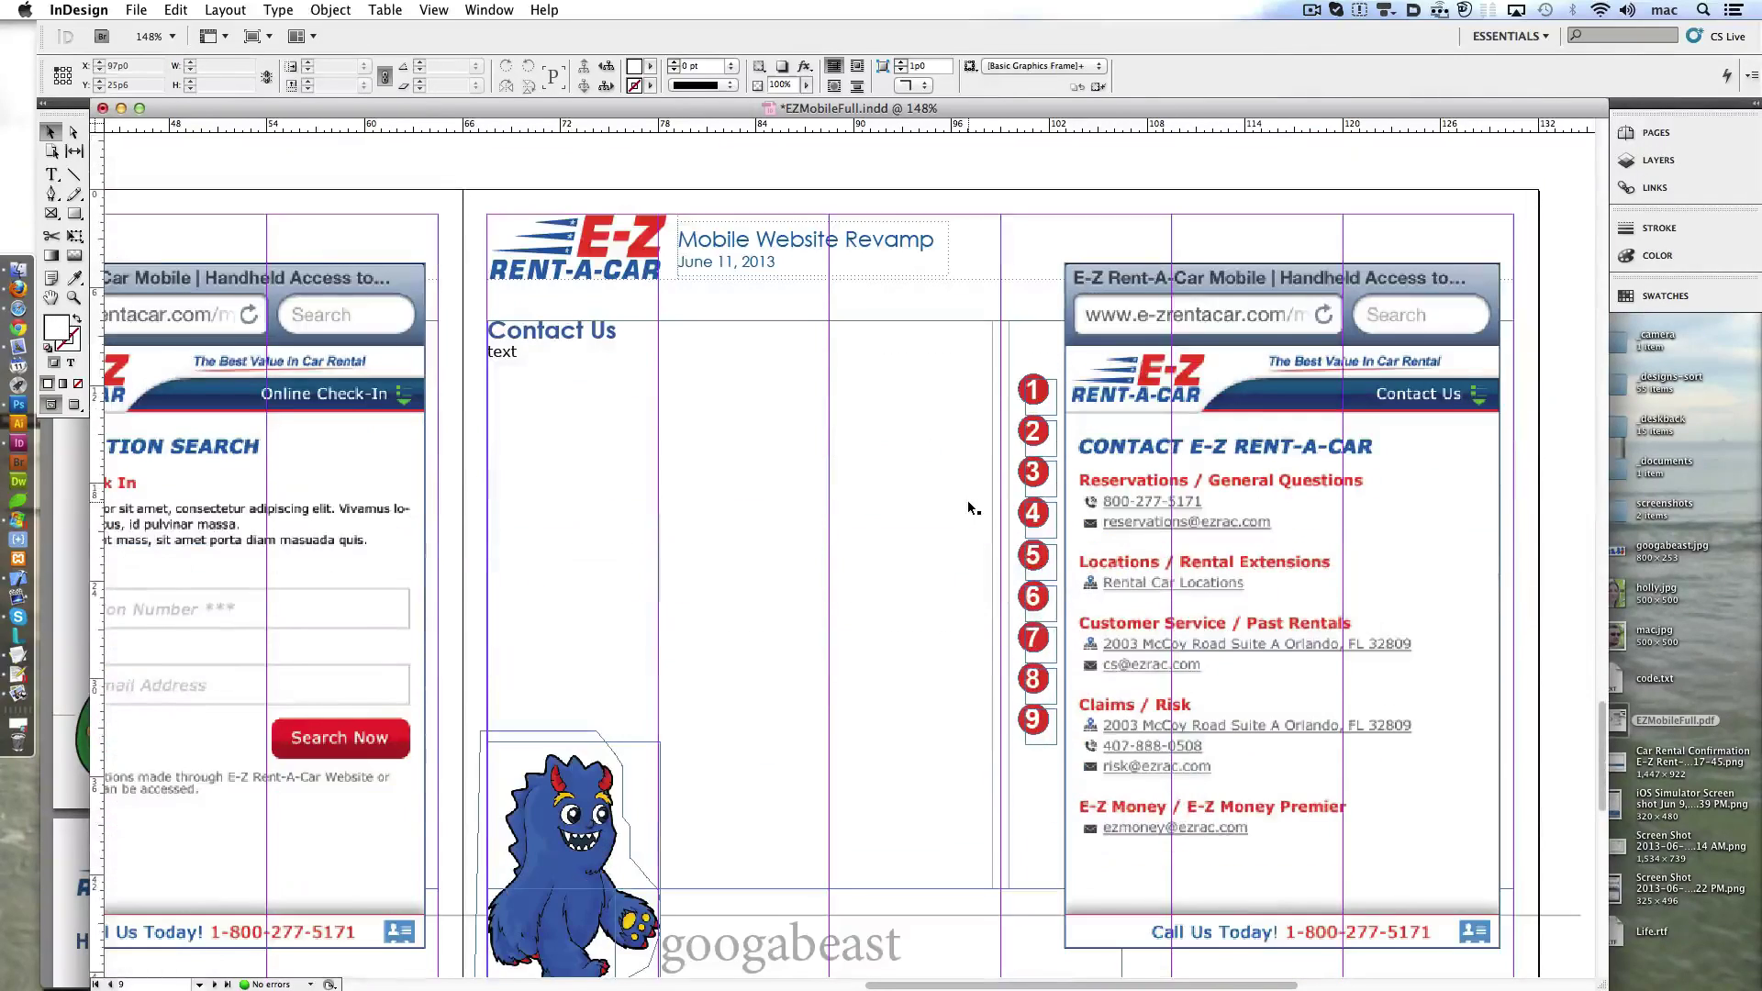
# - Review the Confirmation page's numbered markers 1–4, selecting the marker column
pyautogui.hscroll(-6, 531, 719)
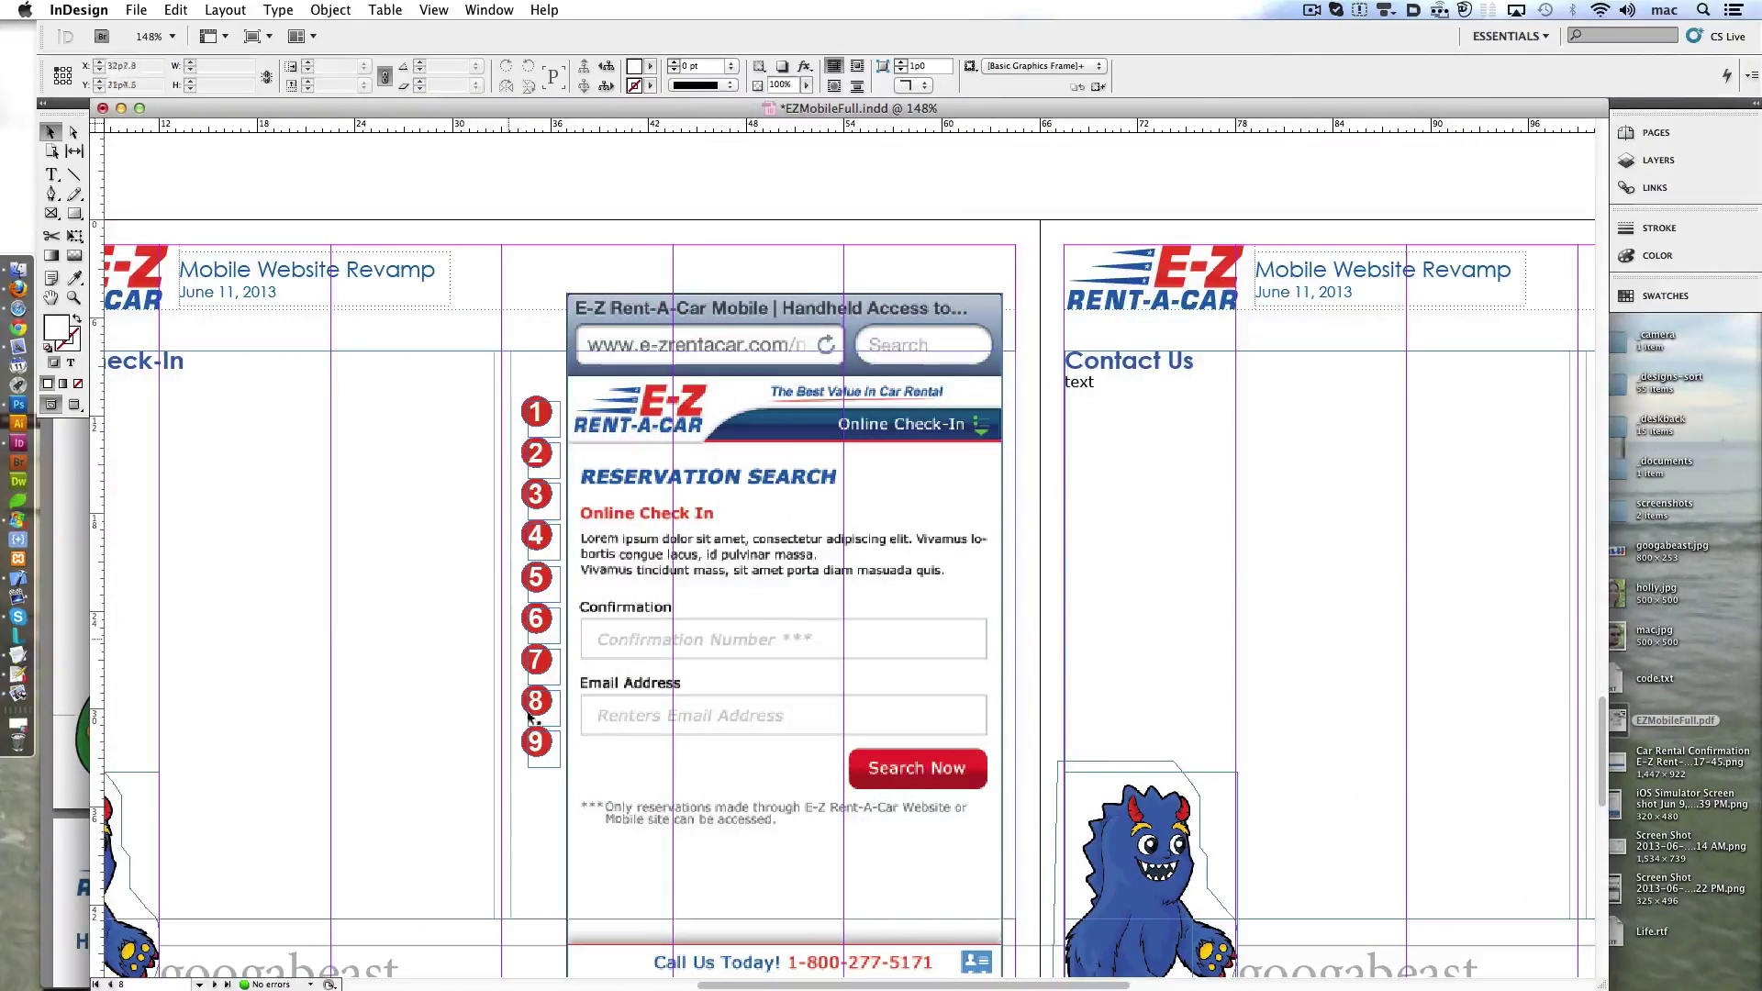
pyautogui.moveTo(484, 363); pyautogui.dragTo(541, 791)
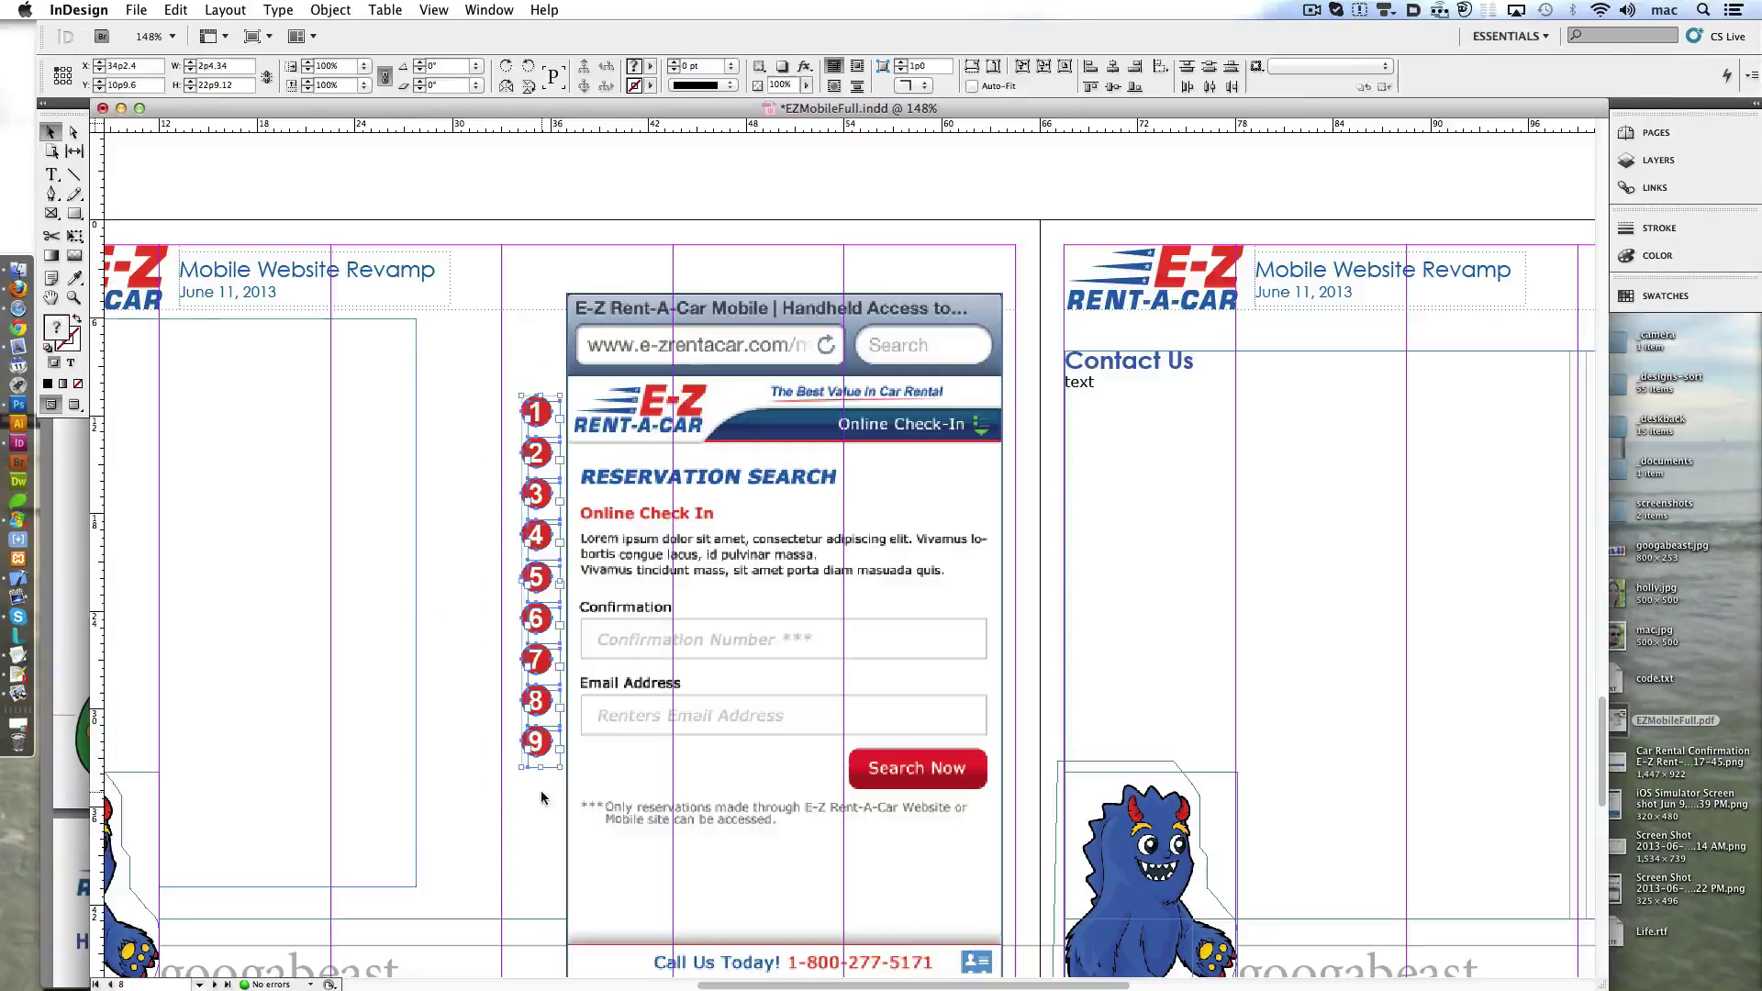
pyautogui.moveTo(534, 326)
pyautogui.mouseDown()
pyautogui.moveTo(525, 828)
pyautogui.moveTo(409, 808)
pyautogui.mouseUp()
pyautogui.scroll(-10, 650, 369)
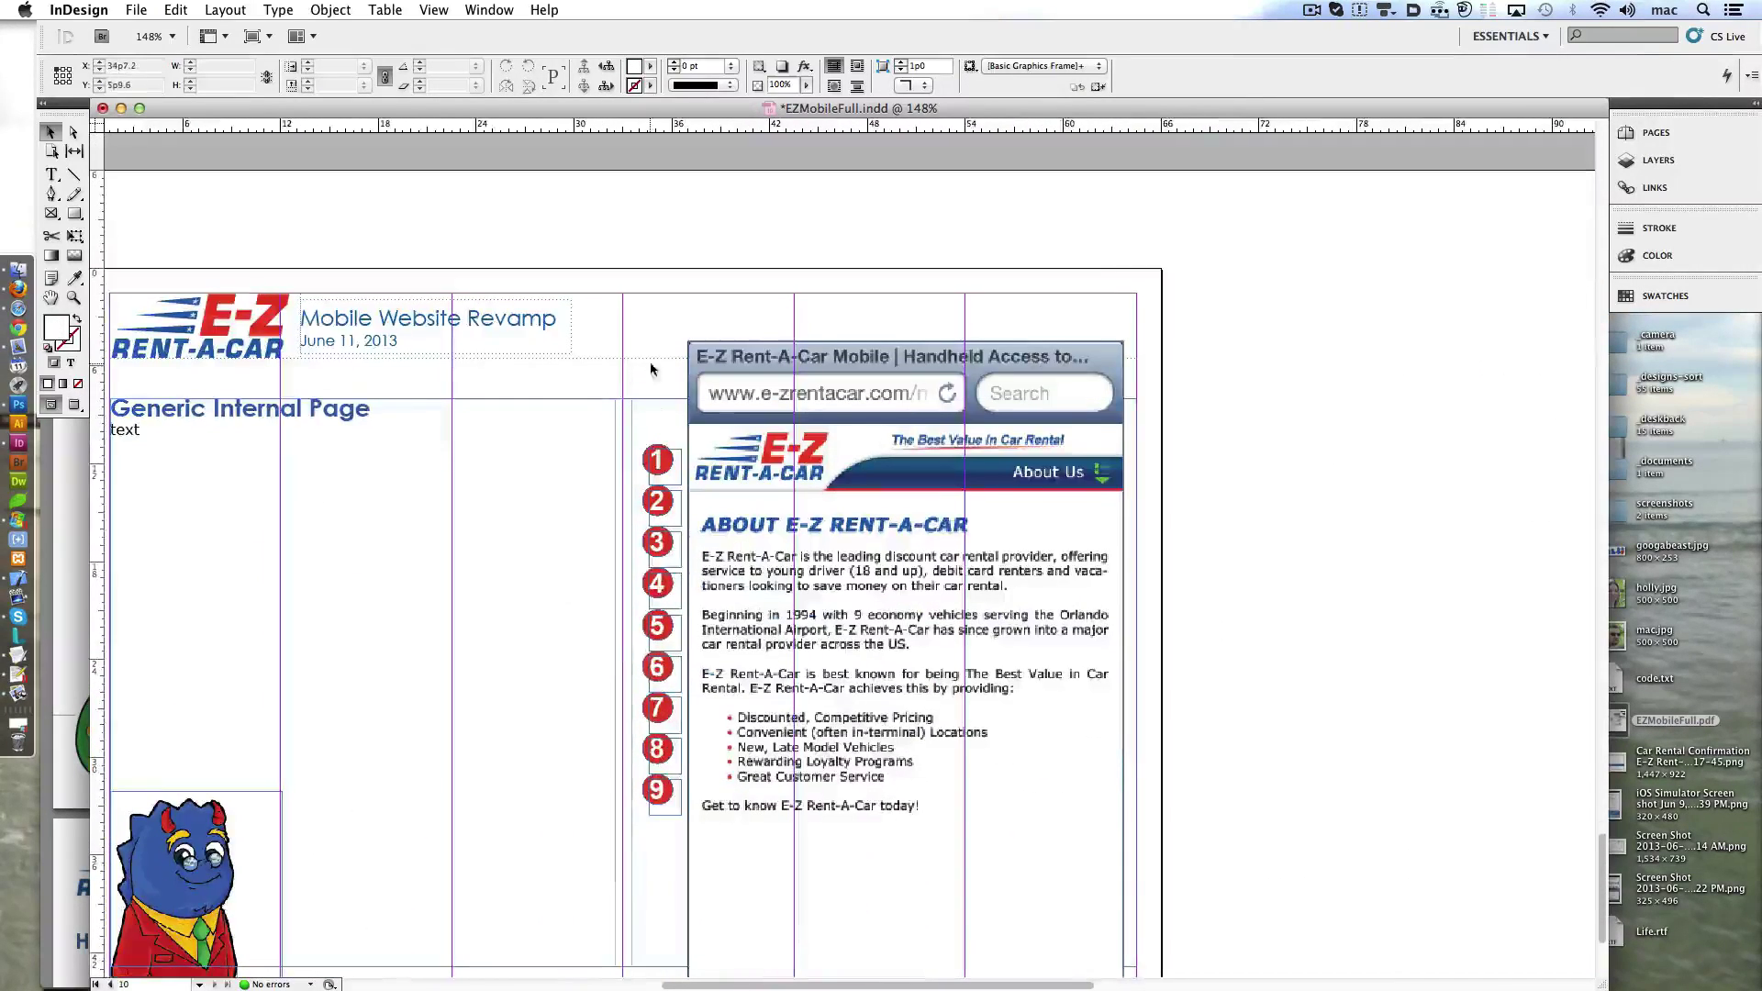
pyautogui.scroll(10, 713, 402)
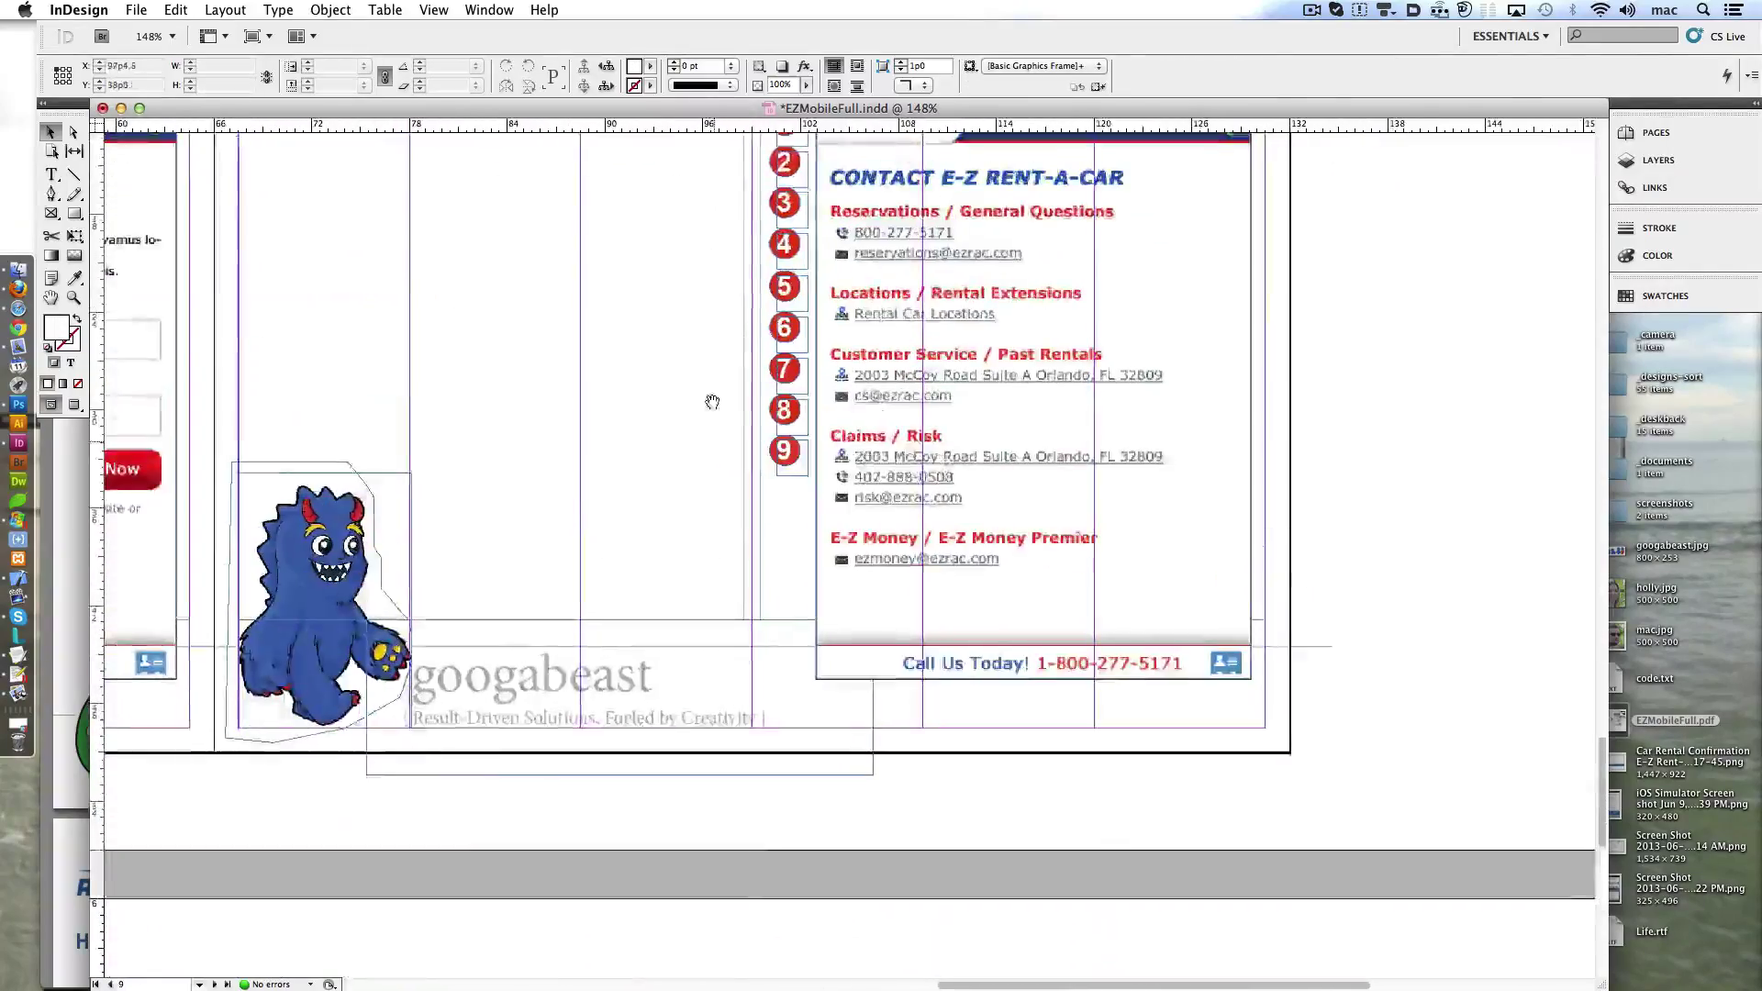
pyautogui.scroll(5, 712, 402)
pyautogui.scroll(15, 667, 647)
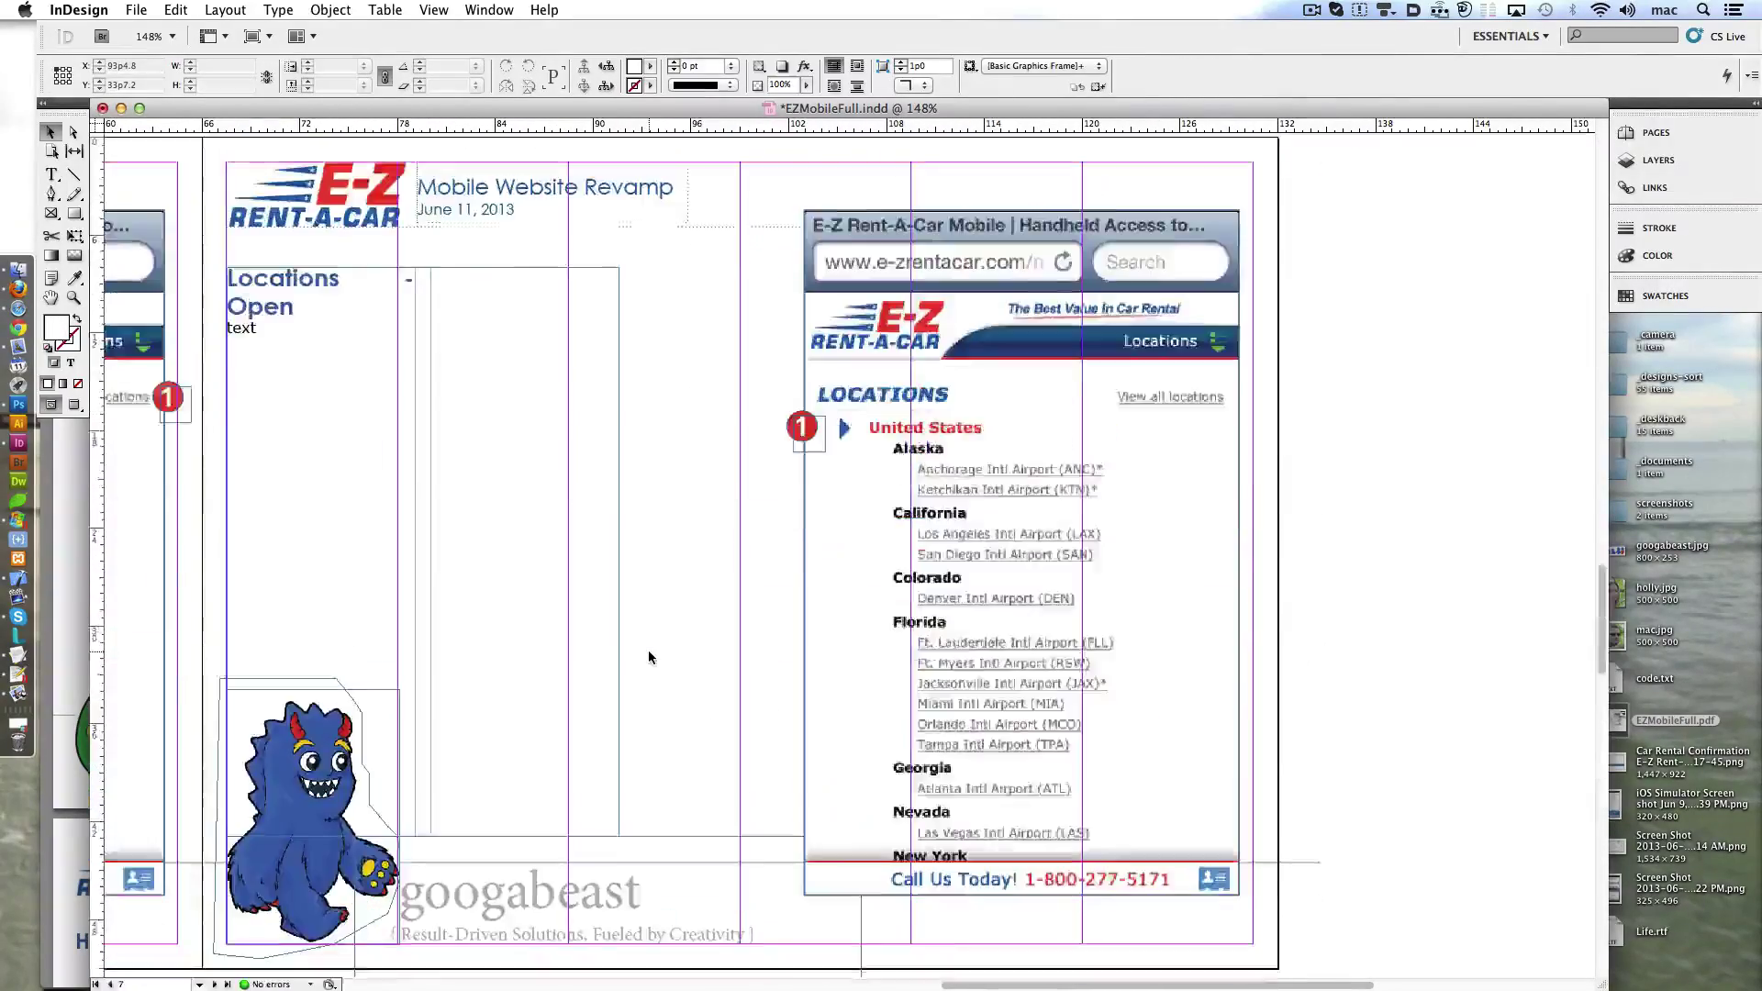
pyautogui.scroll(-5, 647, 657)
pyautogui.scroll(5, 648, 657)
pyautogui.hscroll(-5, 957, 193)
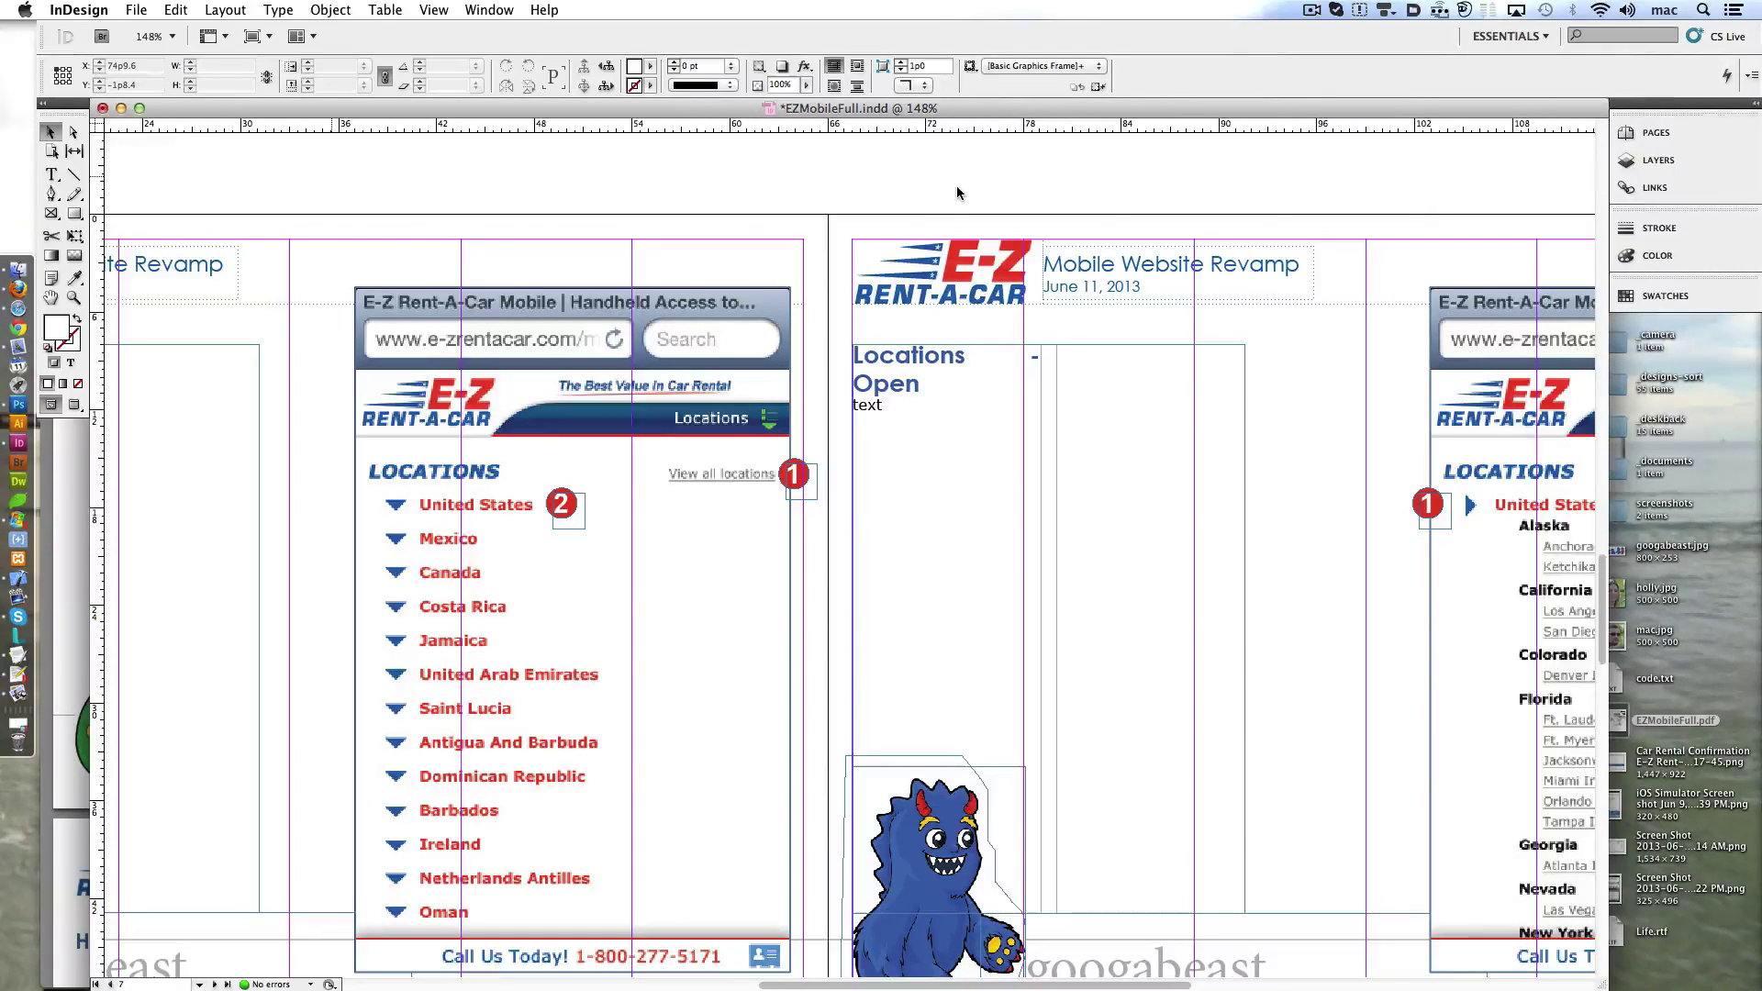
# - Scroll on through the spreads and open the pages 8–9 spread from the page thumbnails
pyautogui.scroll(-2, 956, 185)
pyautogui.moveTo(260, 539); pyautogui.dragTo(806, 524)
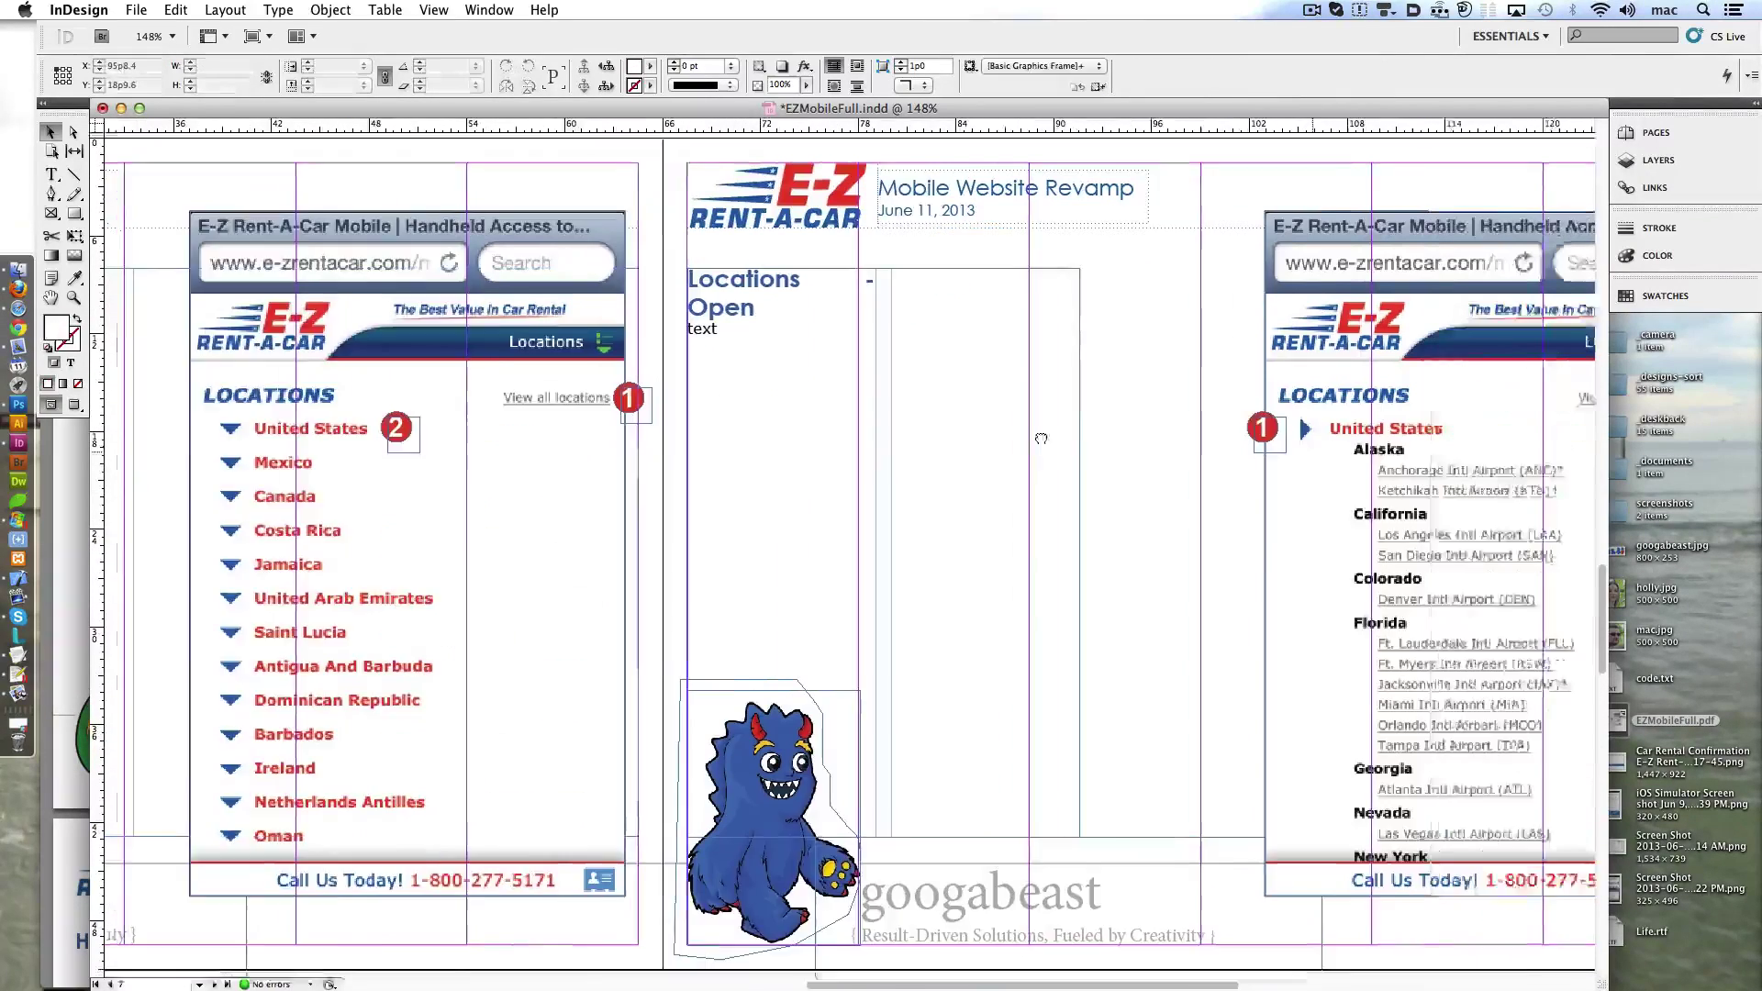
pyautogui.hscroll(5, 629, 430)
pyautogui.click(630, 430)
pyautogui.scroll(10, 1373, 459)
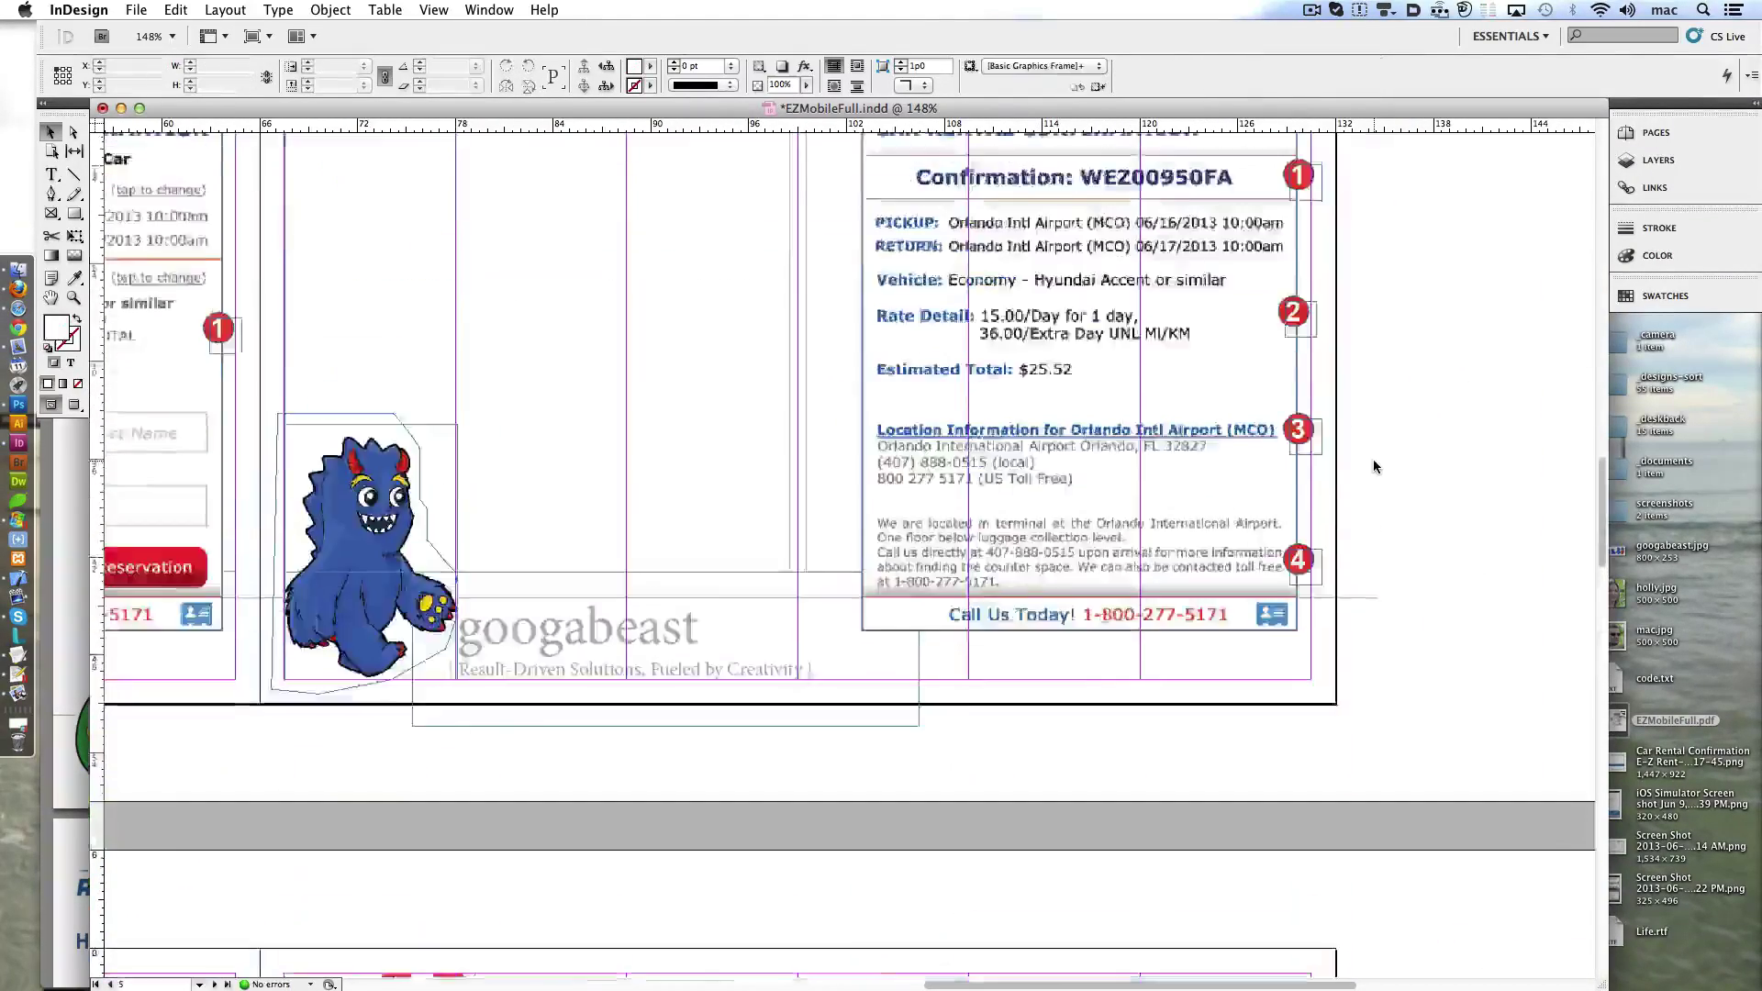
pyautogui.scroll(-6, 1373, 459)
pyautogui.scroll(-6, 1373, 458)
pyautogui.scroll(-6, 1373, 459)
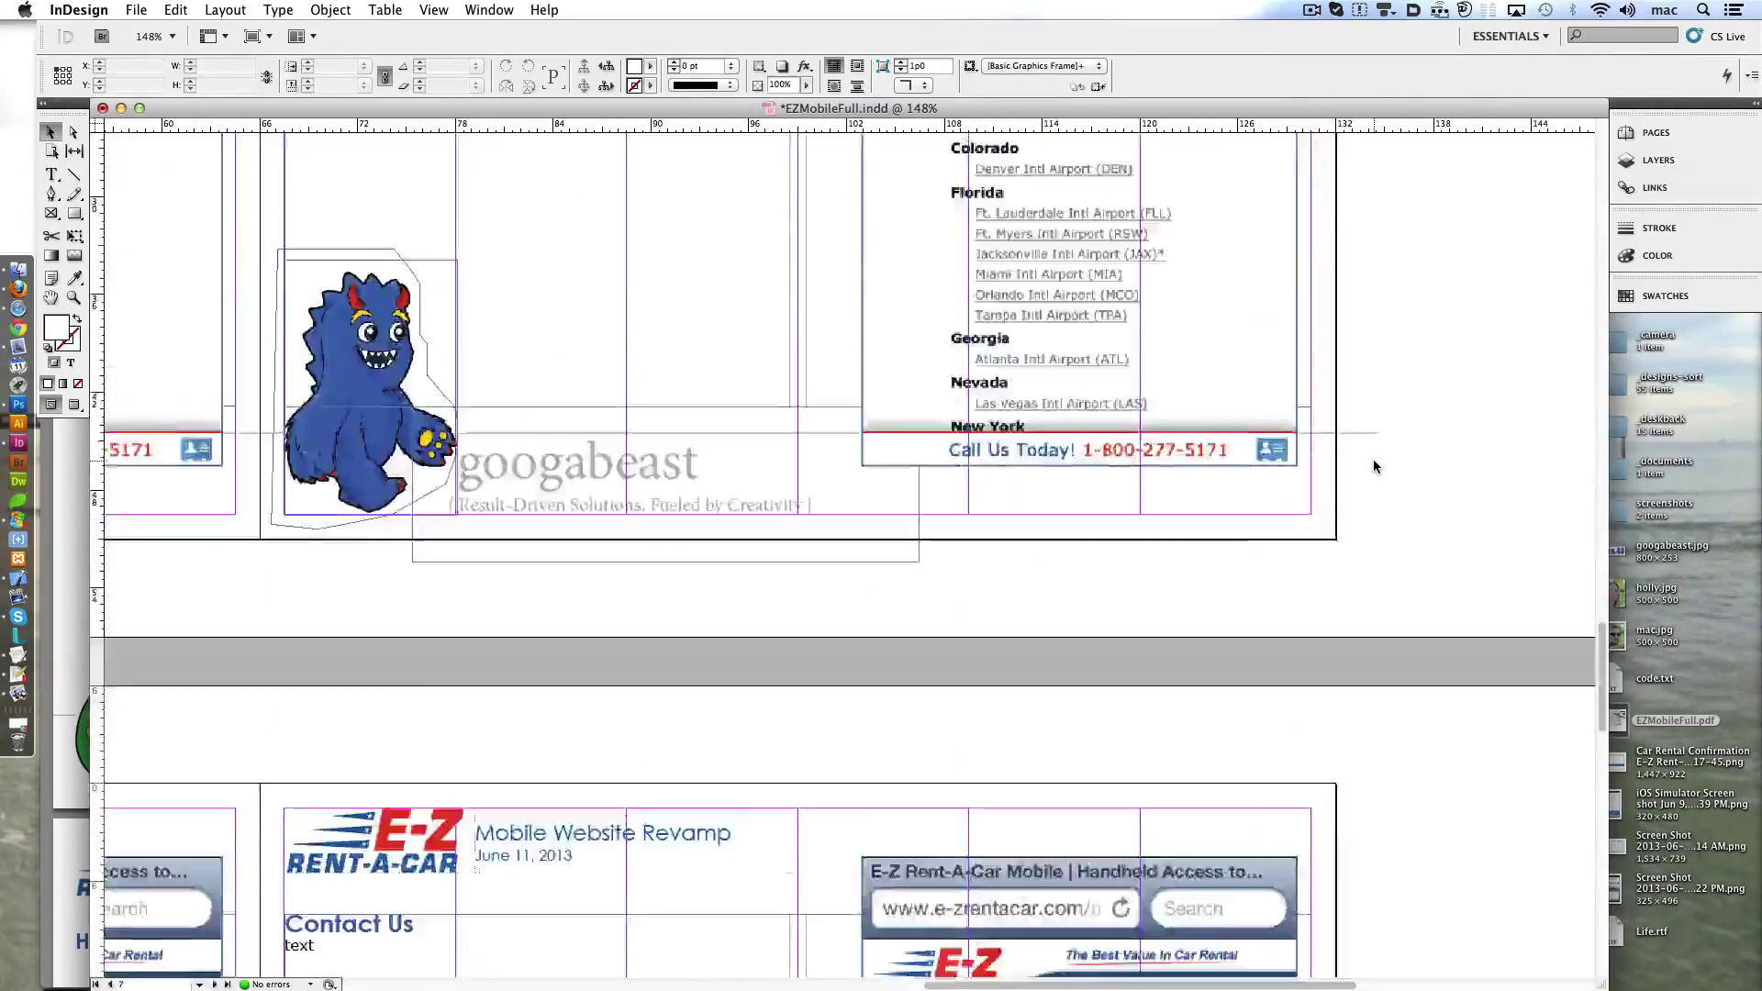
pyautogui.scroll(-6, 1373, 459)
pyautogui.click(1656, 133)
pyautogui.doubleClick(1520, 456)
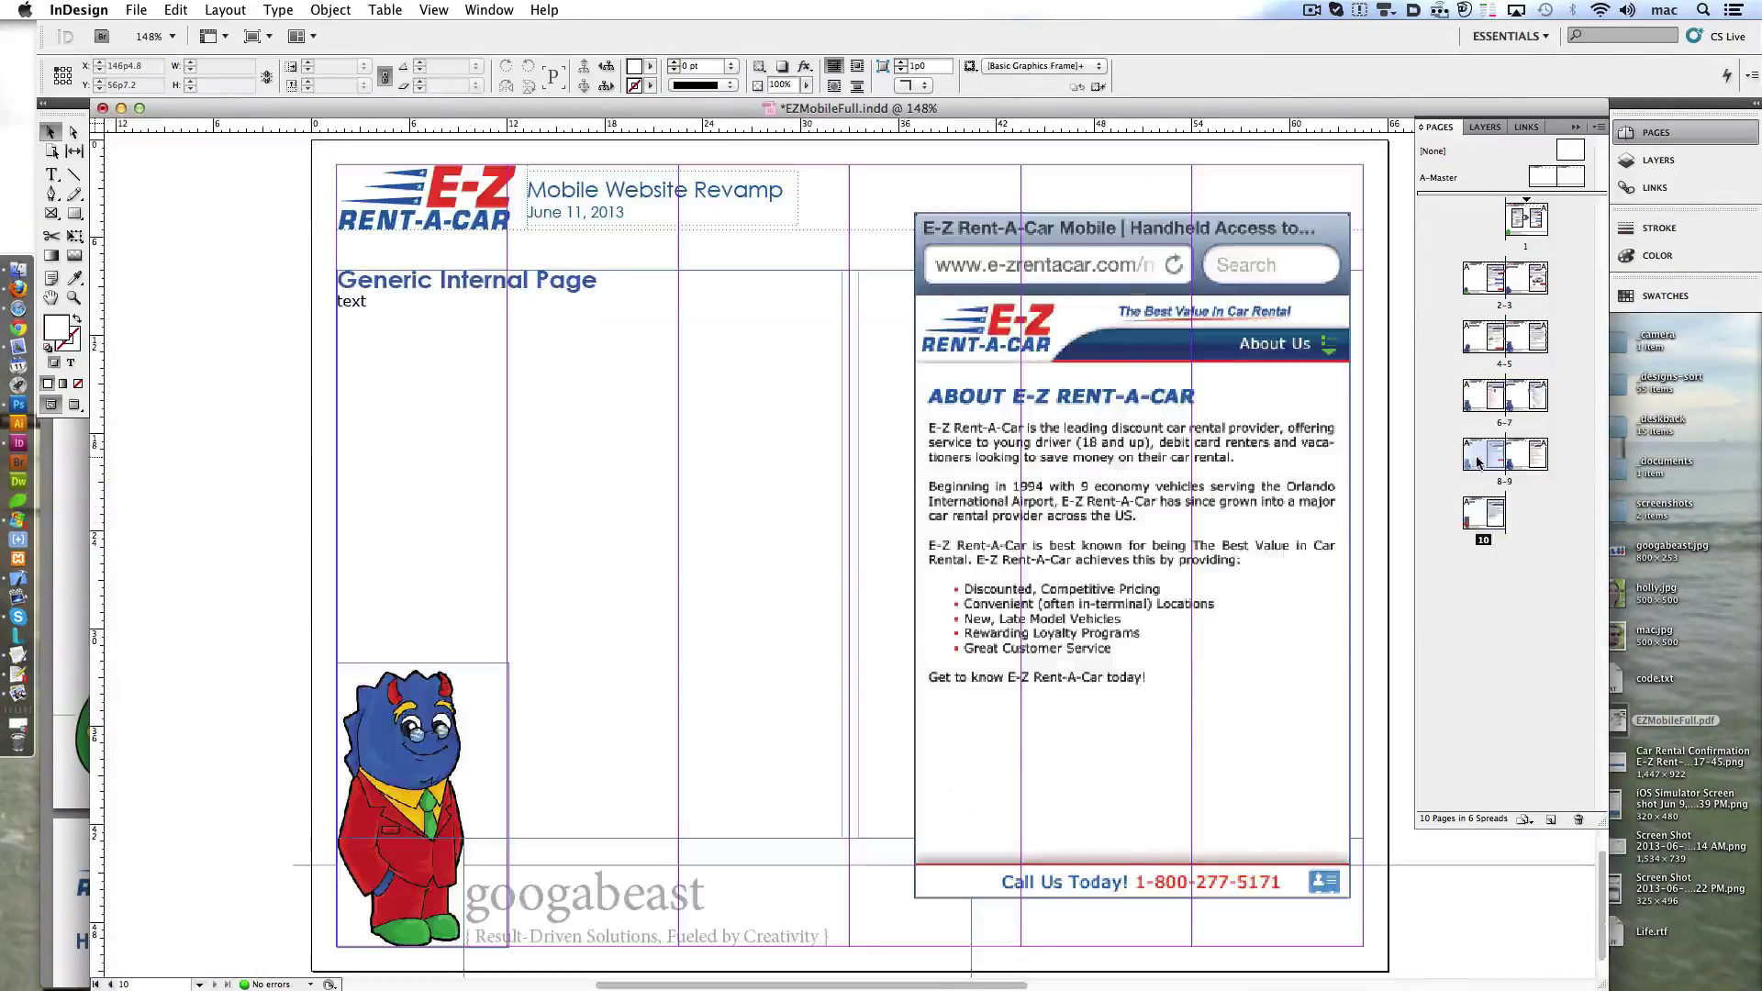
# - Step back through the spreads in the page thumbnails to the Homepage page
pyautogui.doubleClick(1505, 395)
pyautogui.doubleClick(1505, 336)
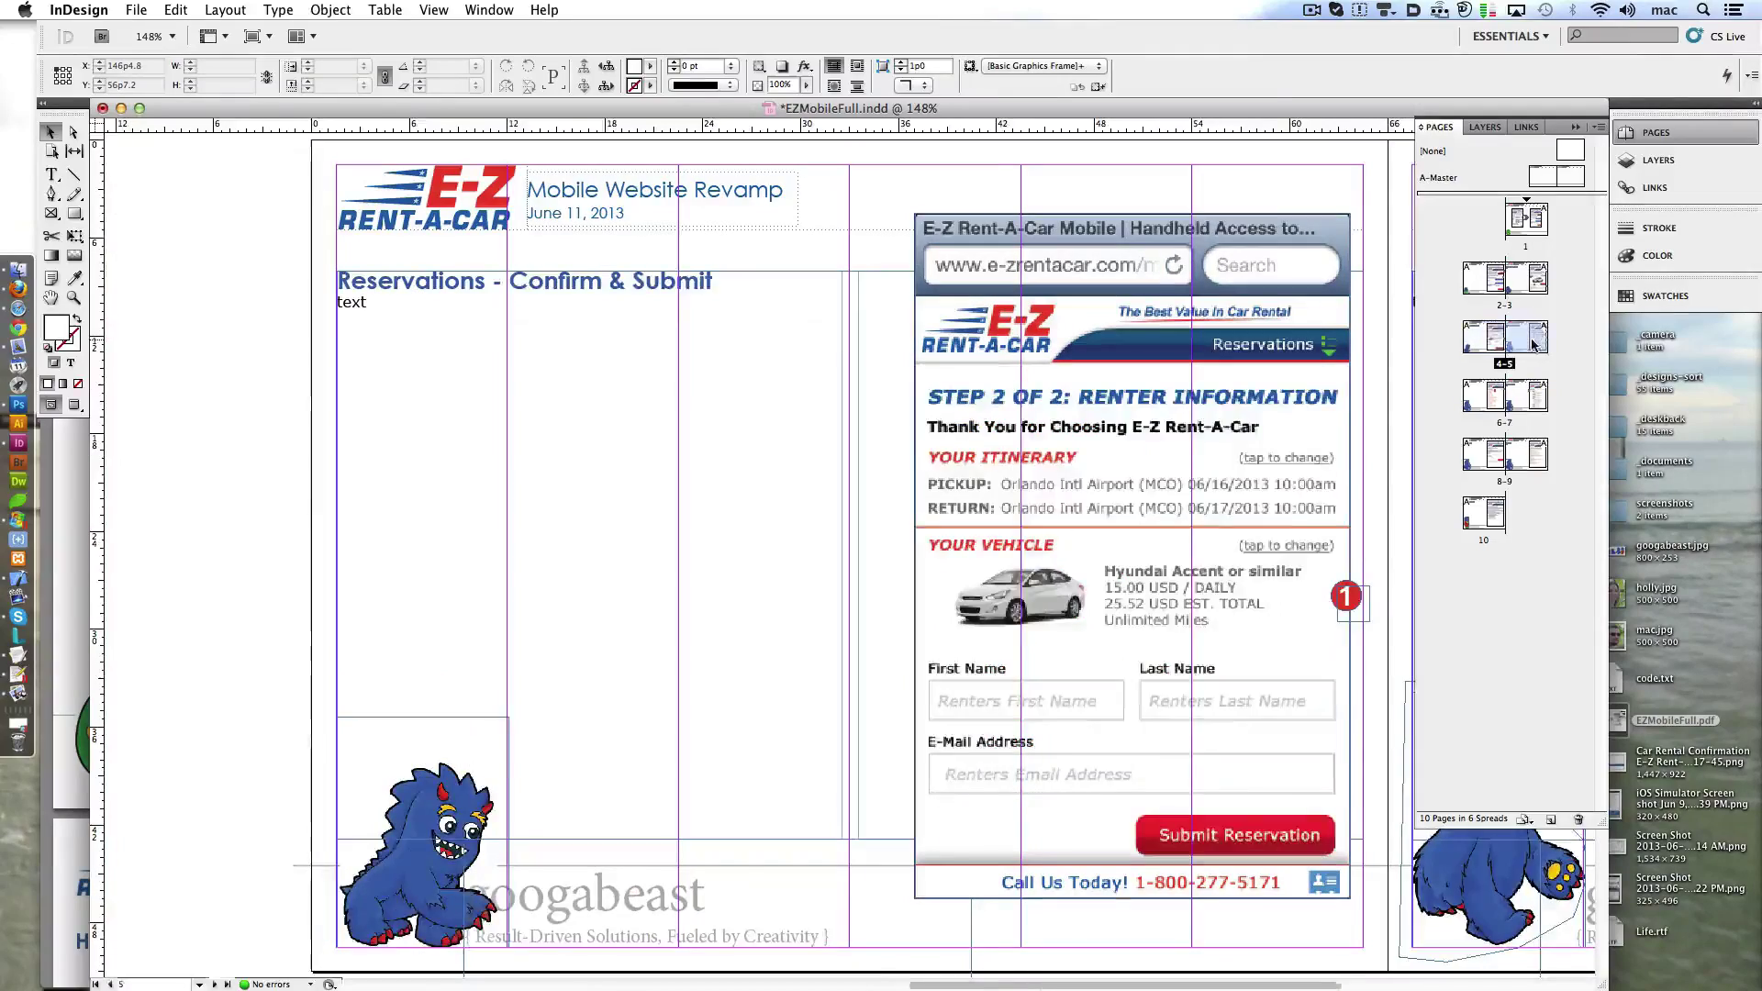
pyautogui.doubleClick(1467, 280)
pyautogui.doubleClick(1526, 220)
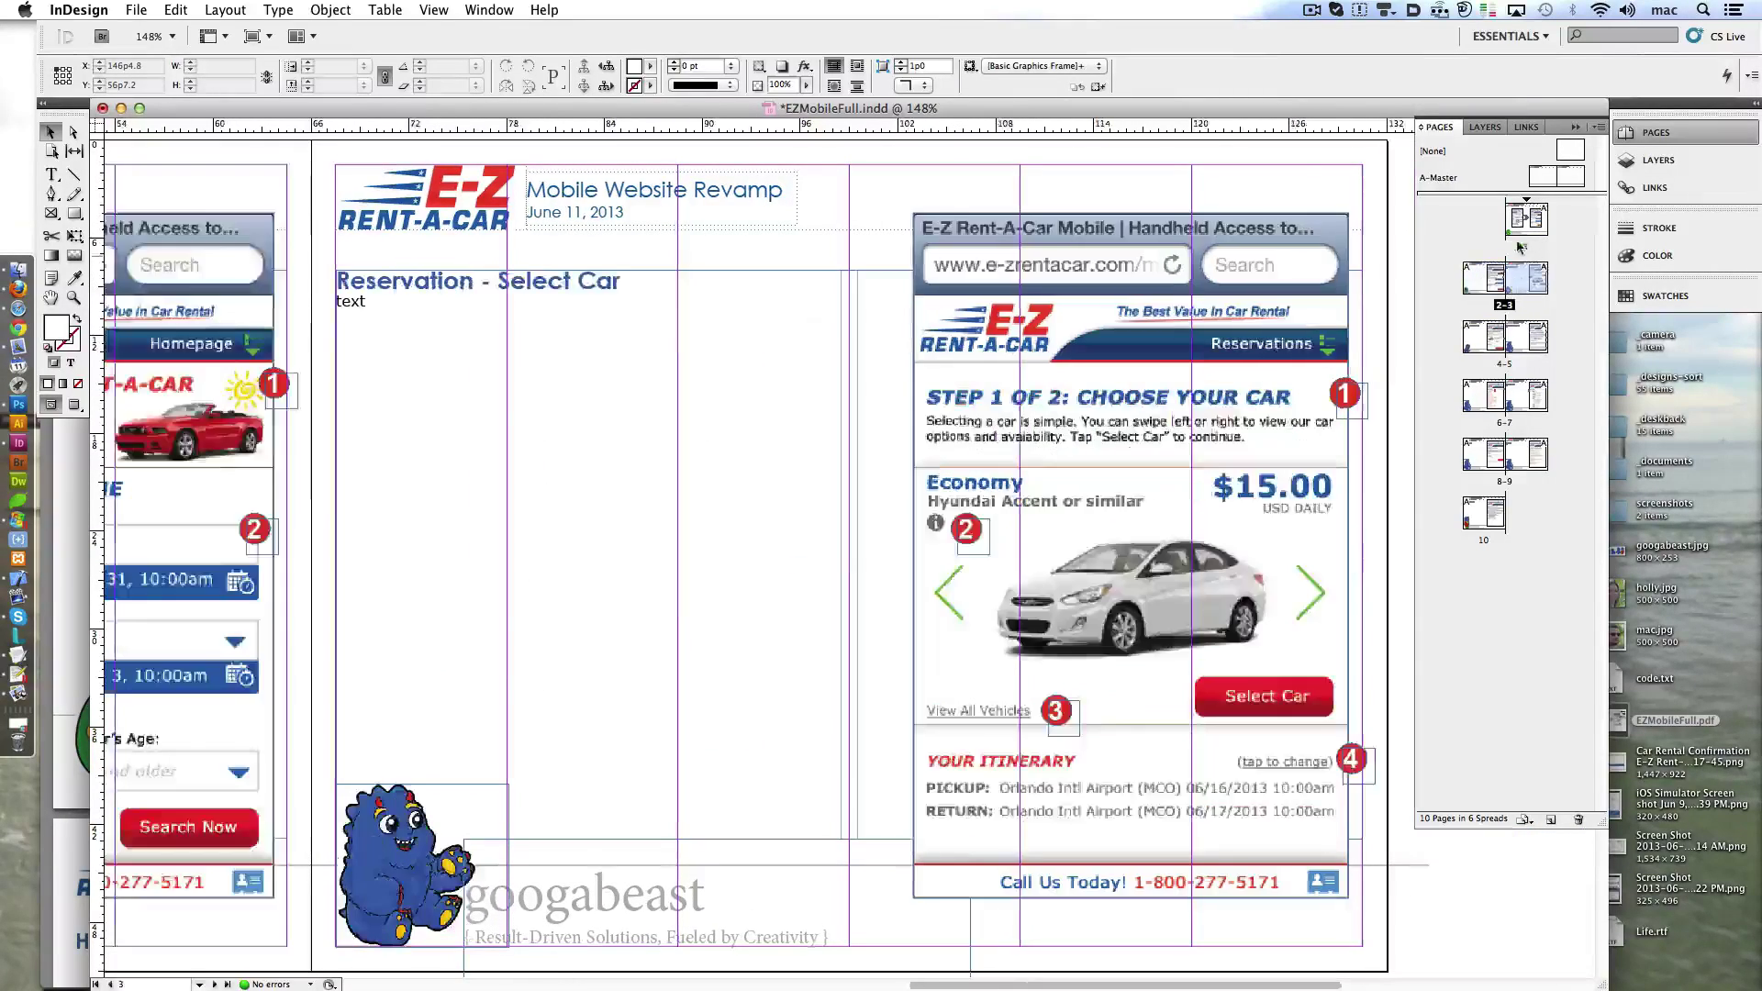
pyautogui.doubleClick(1484, 280)
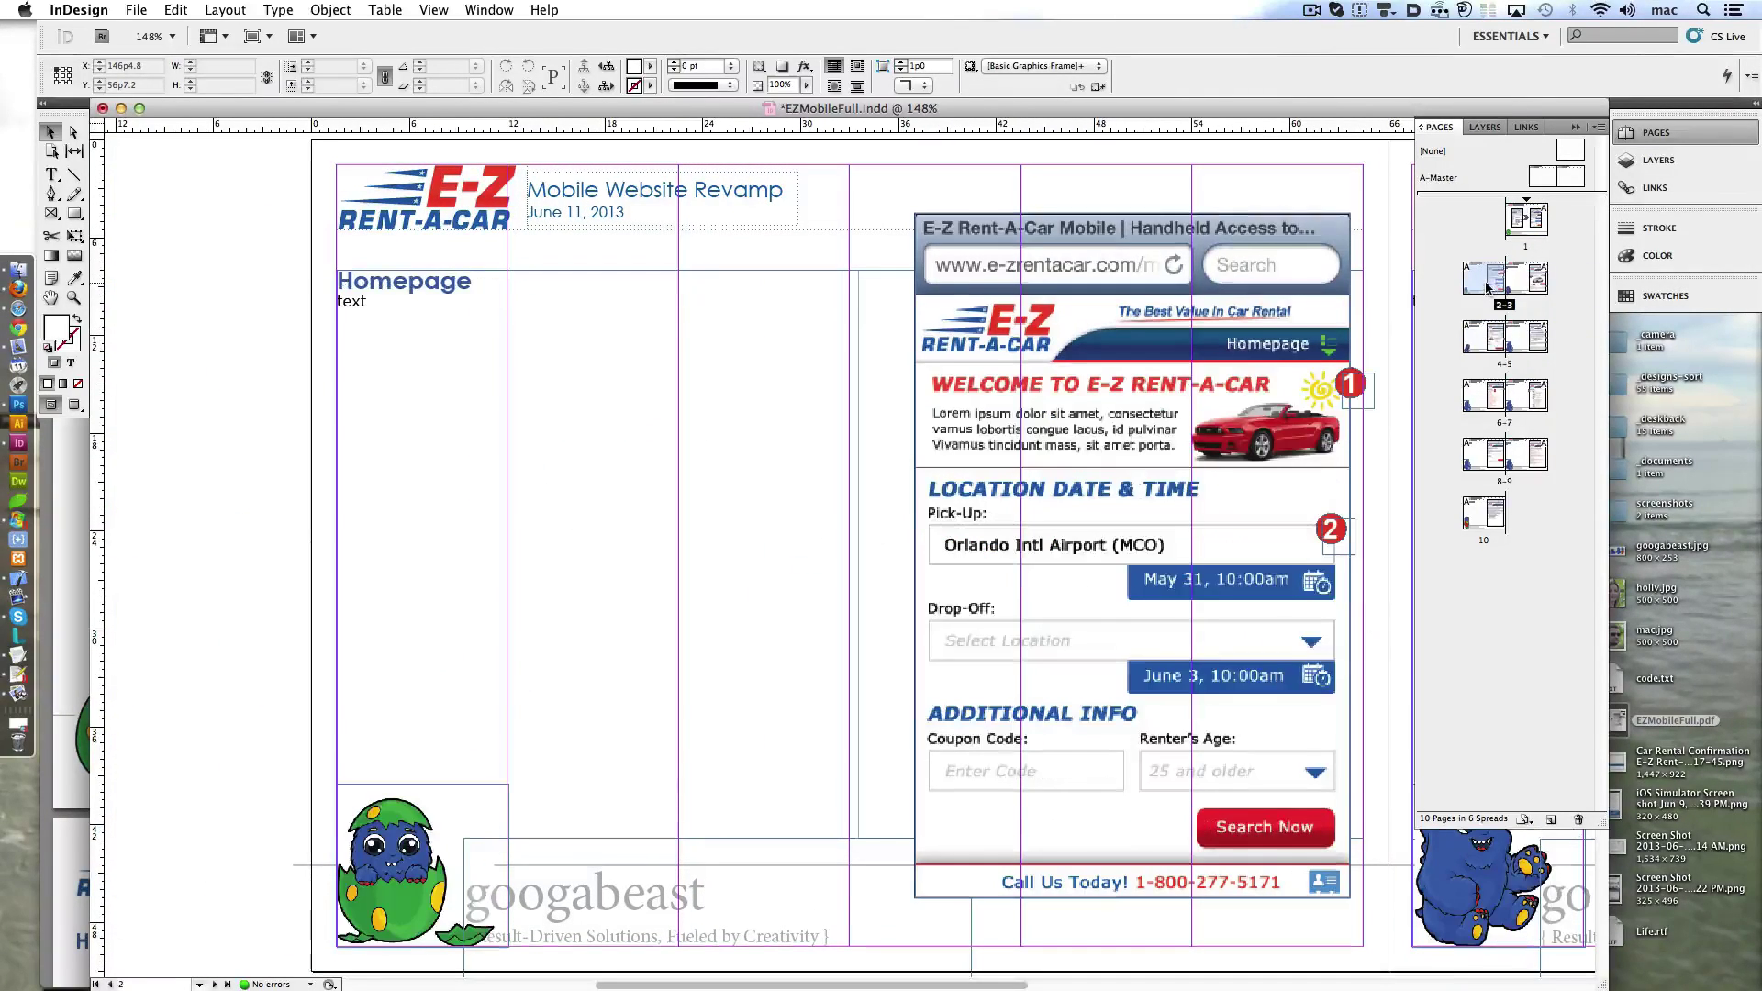
# - Under the Homepage heading, start a '1.' numbered list and delete the placeholder word 'text'
pyautogui.doubleClick(351, 301)
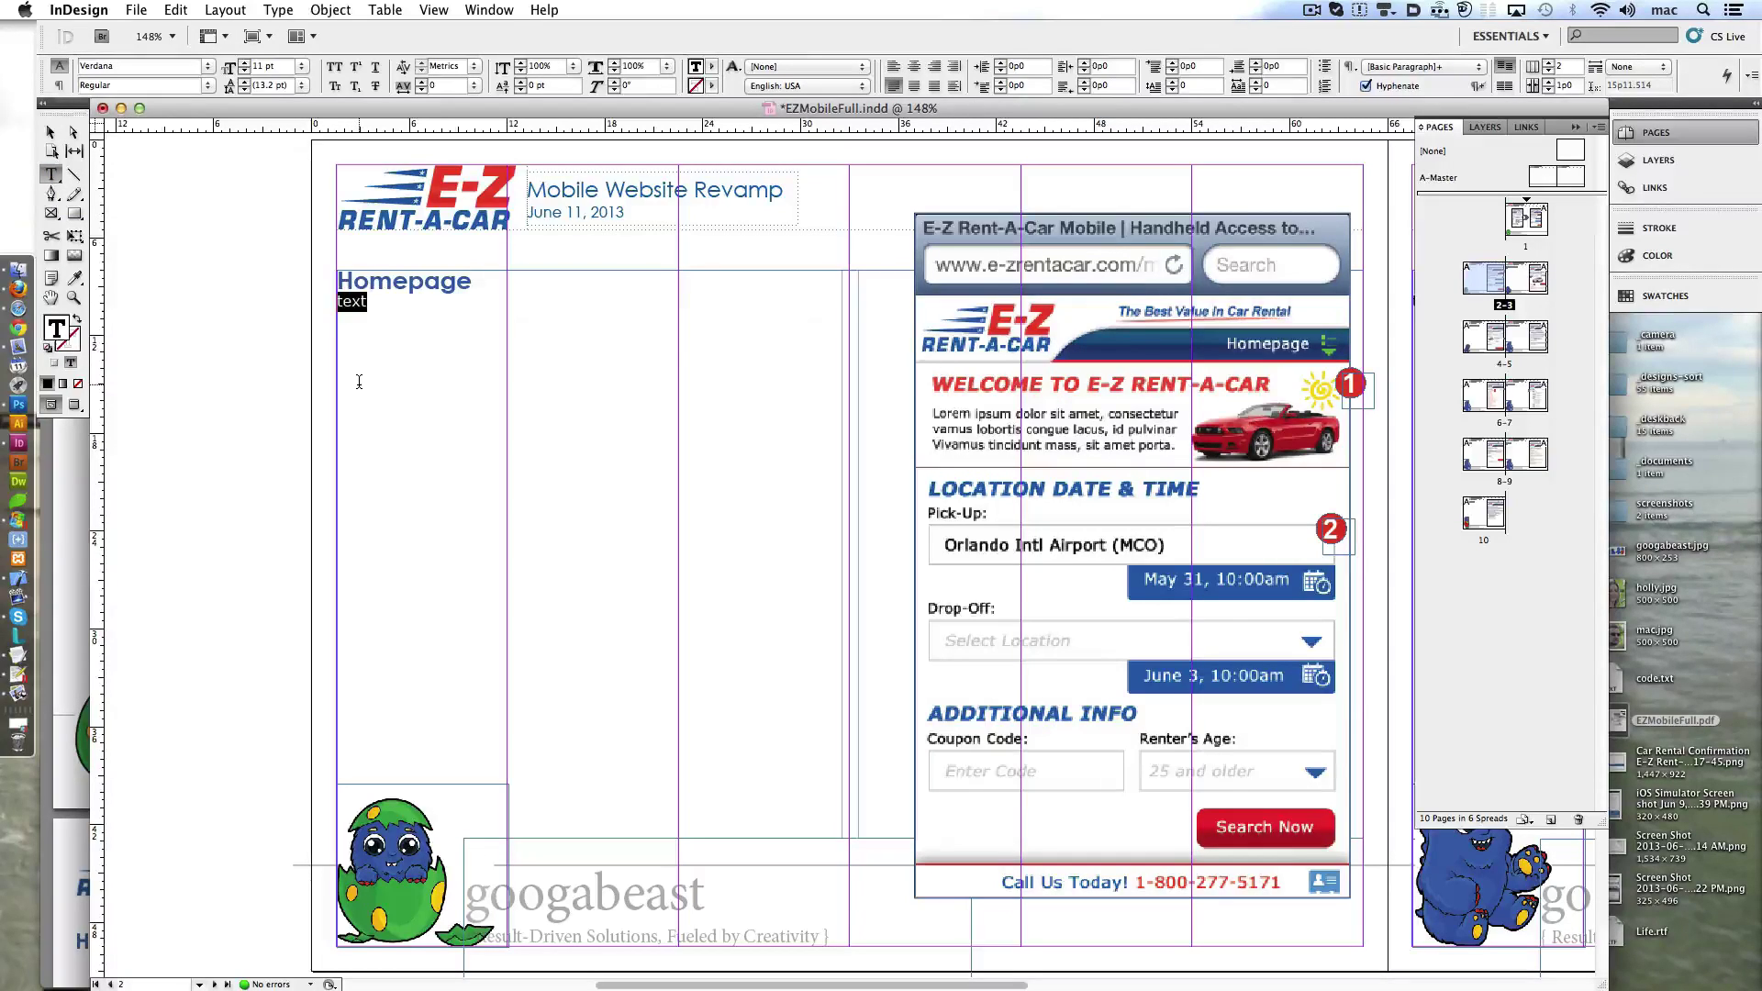
pyautogui.press('Return')
pyautogui.write('1.')
pyautogui.press('Tab')
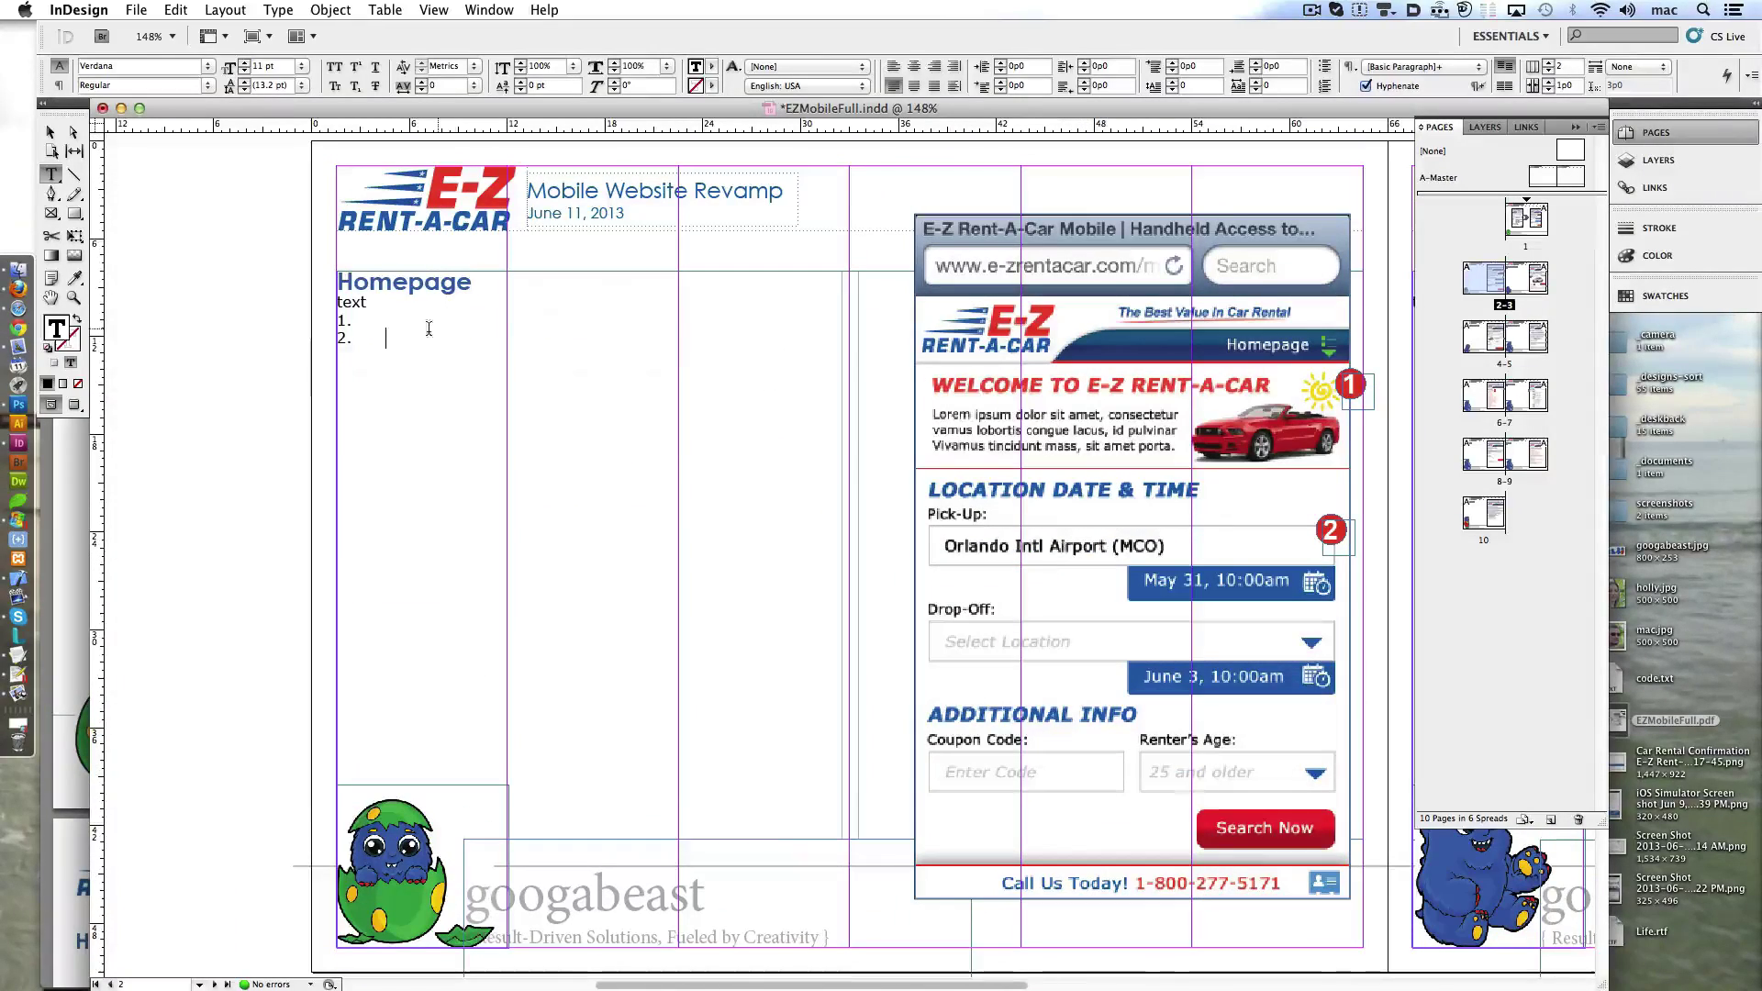
pyautogui.doubleClick(352, 301)
pyautogui.press('BackSpace')
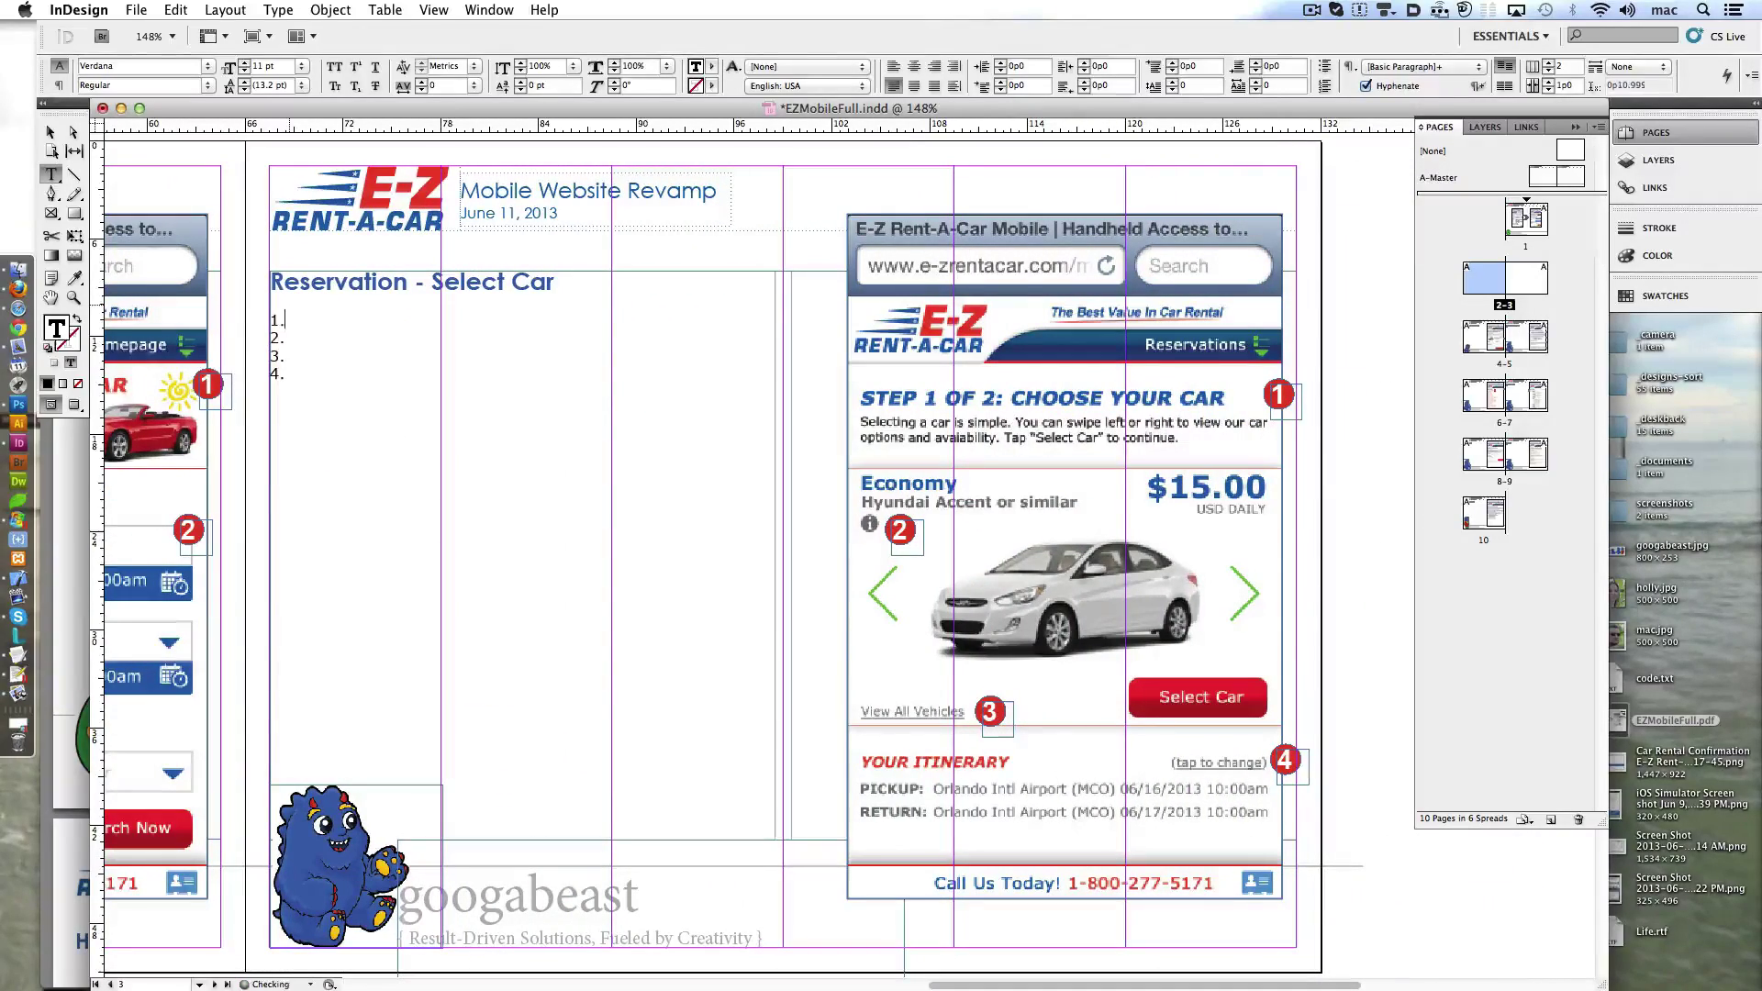
pyautogui.hotkey('shift', 'pageup')
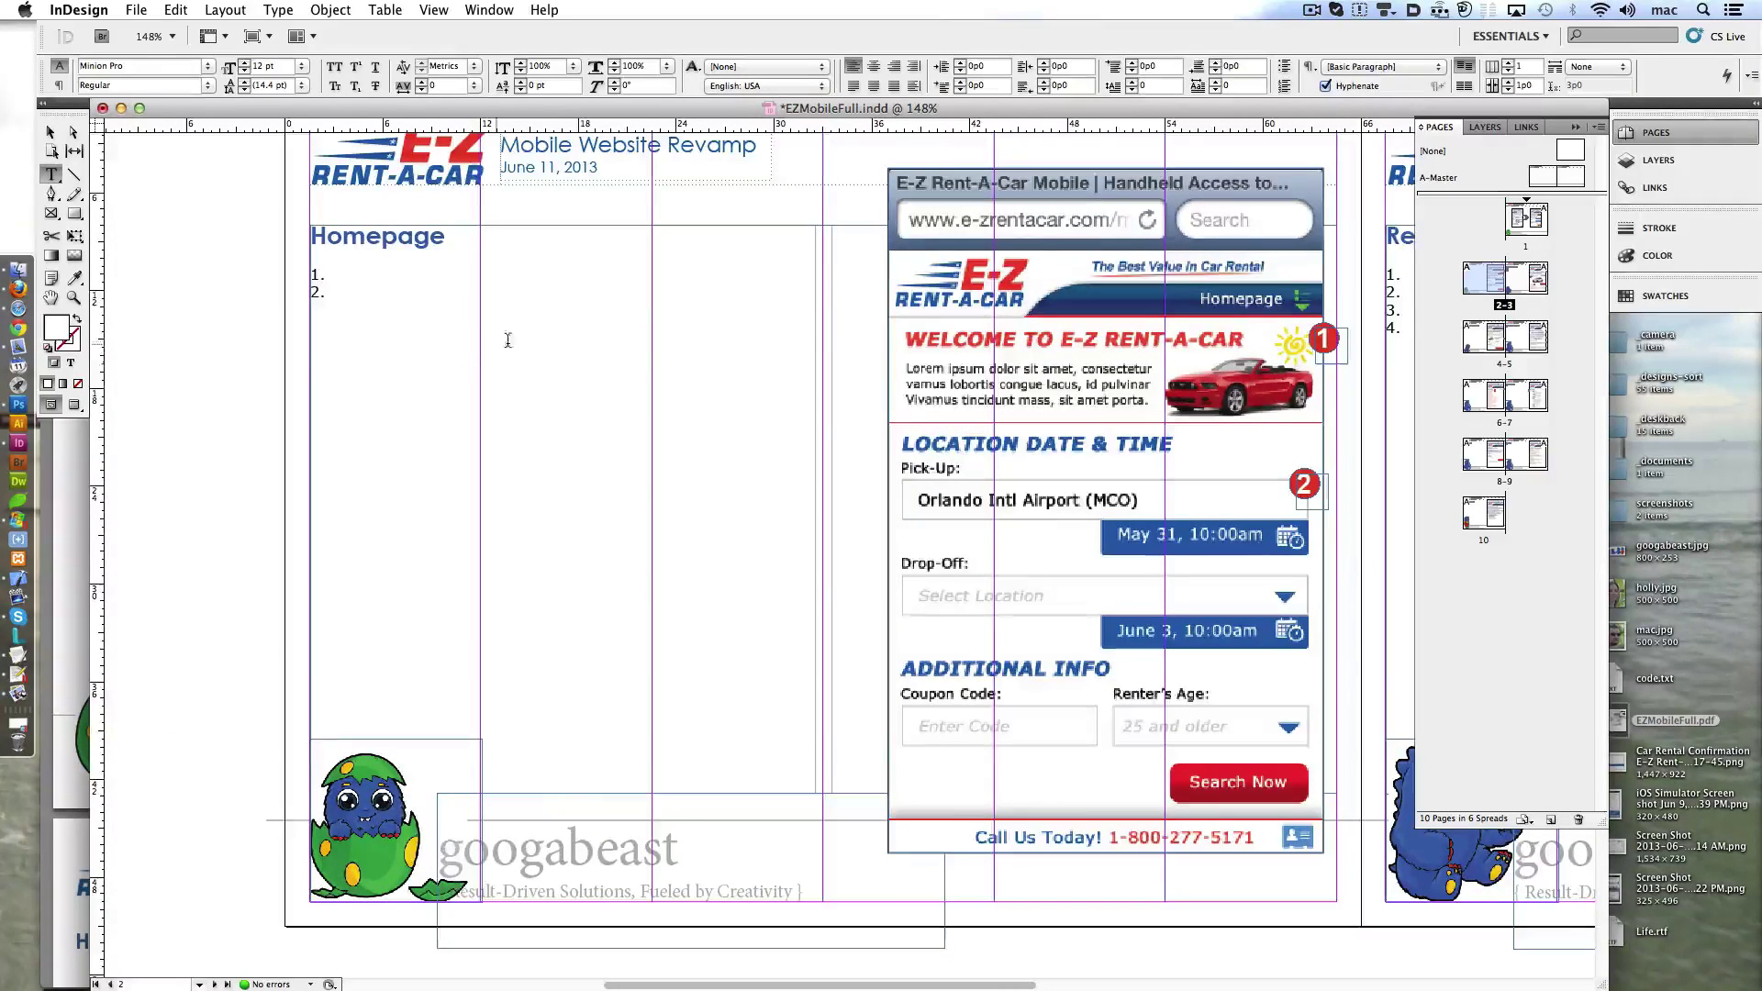
# - Scroll through the remaining spreads, then return to EZ-Mobi.psd in Photoshop
pyautogui.scroll(-15, 508, 341)
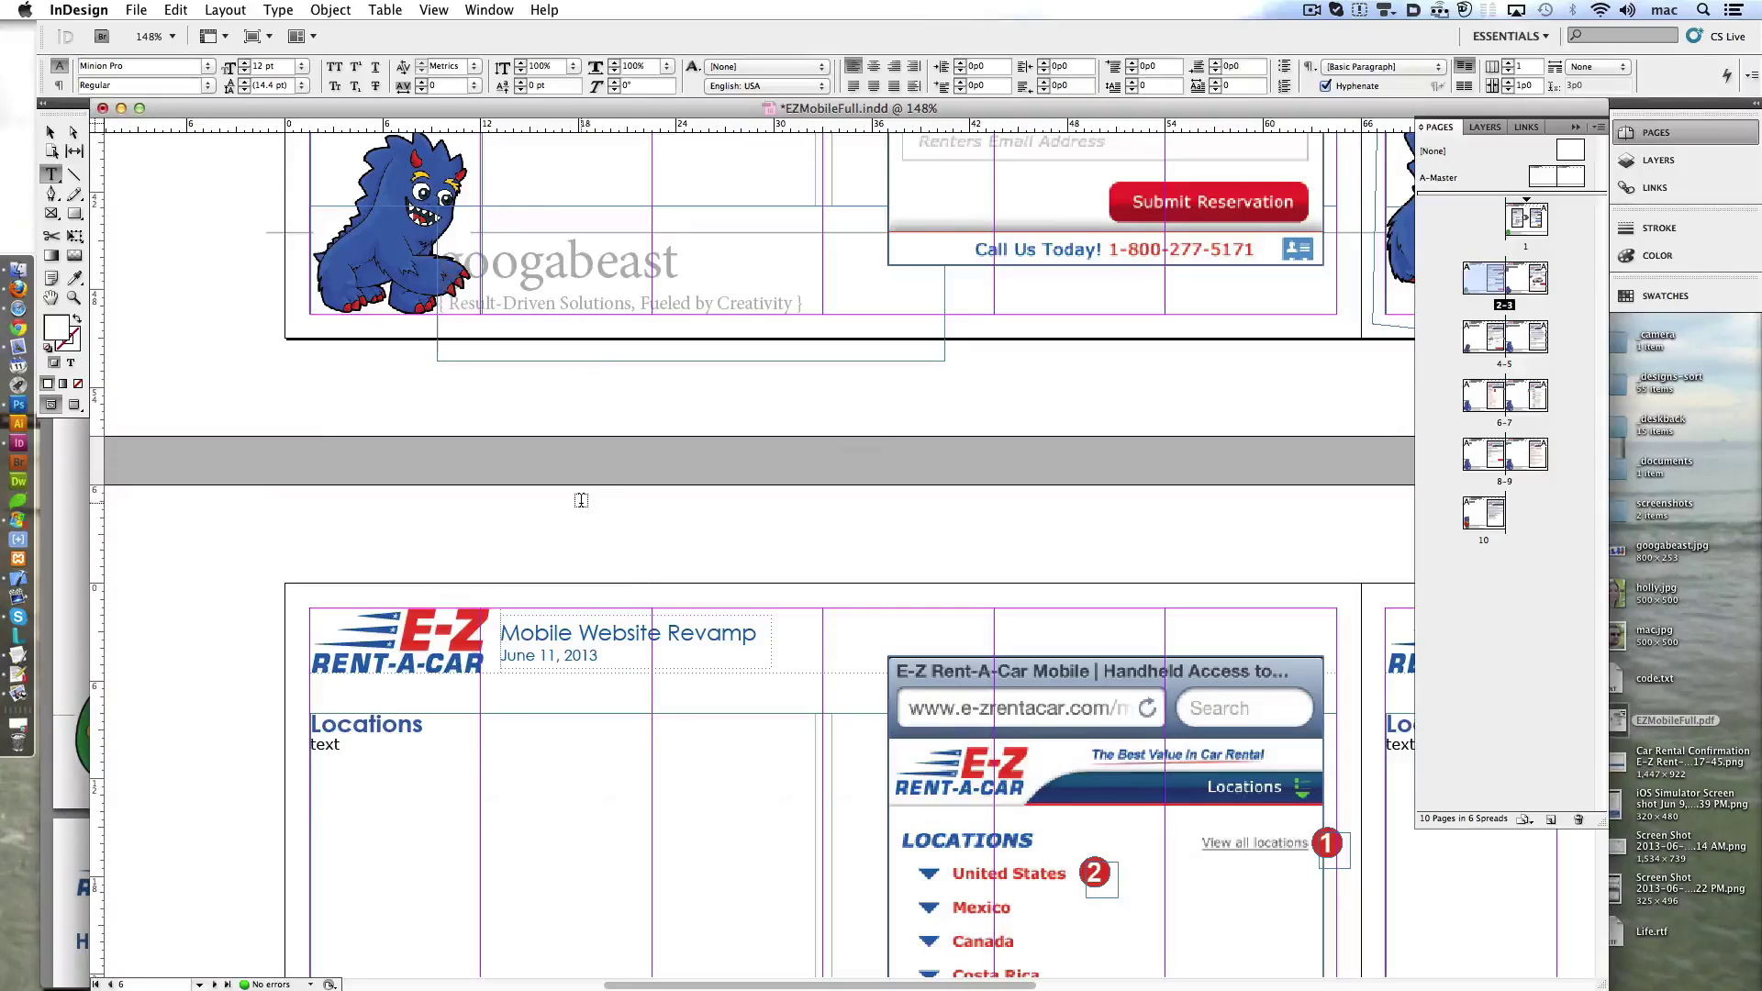
pyautogui.scroll(-4, 581, 500)
pyautogui.scroll(-10, 581, 498)
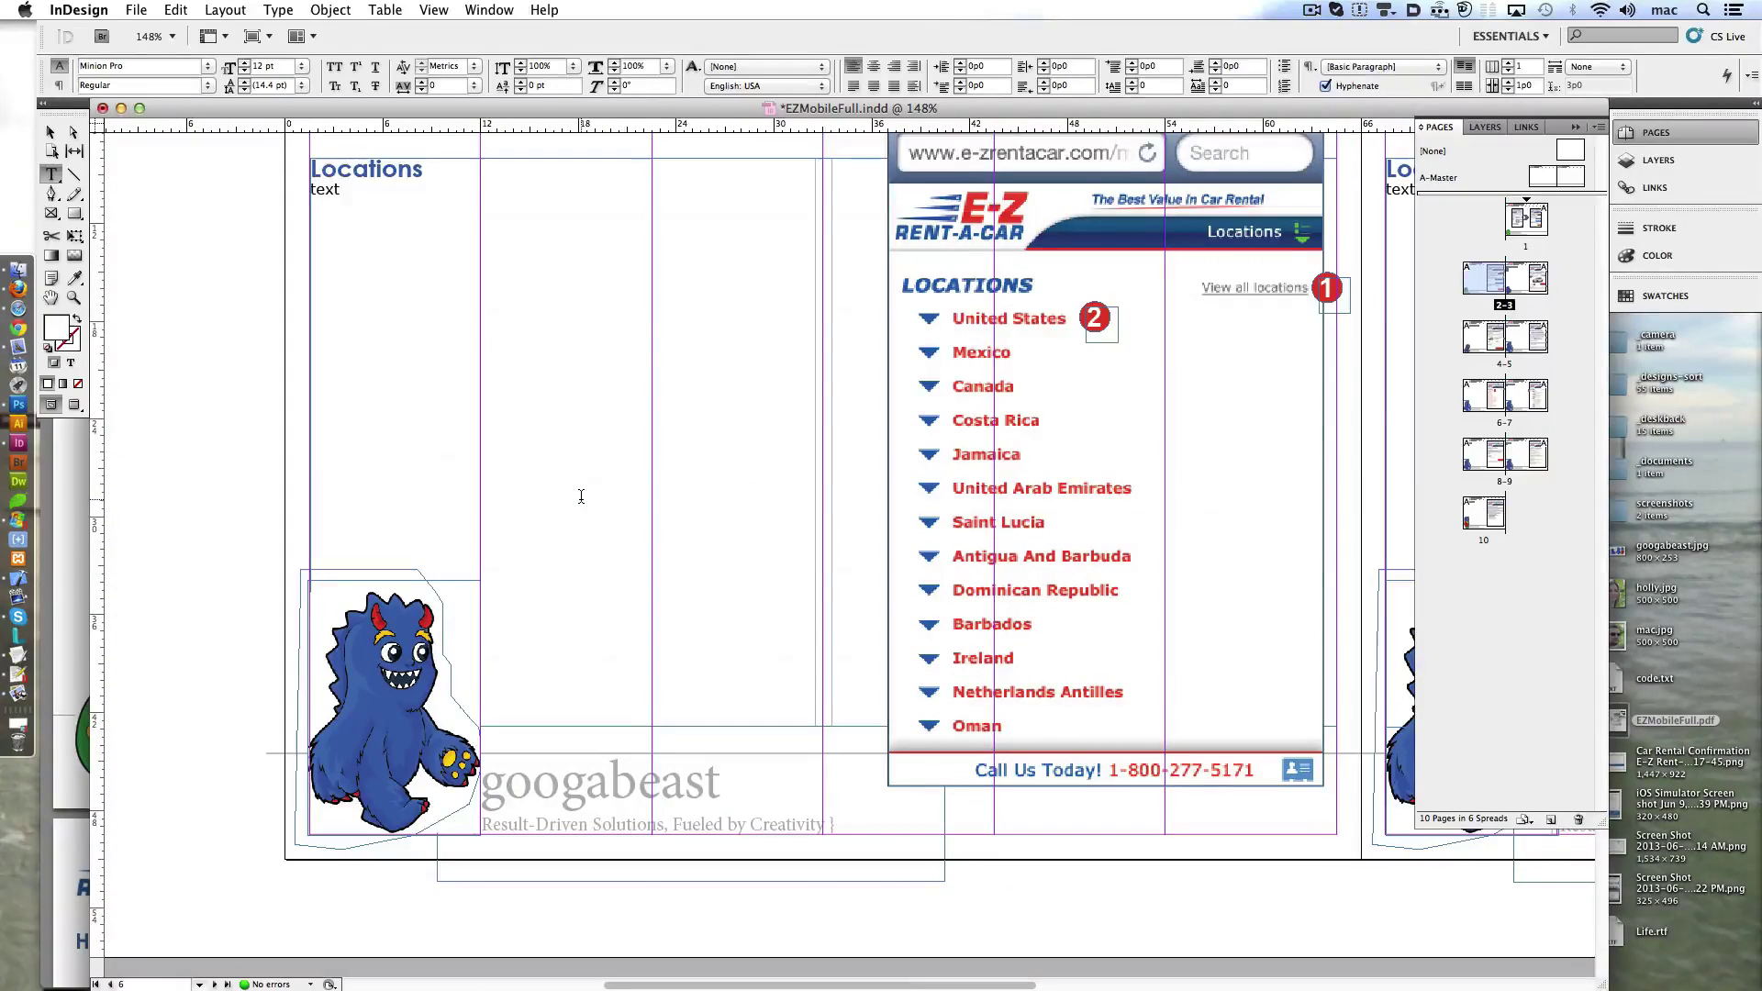
pyautogui.scroll(-5, 581, 497)
pyautogui.scroll(-8, 581, 496)
pyautogui.scroll(-8, 581, 496)
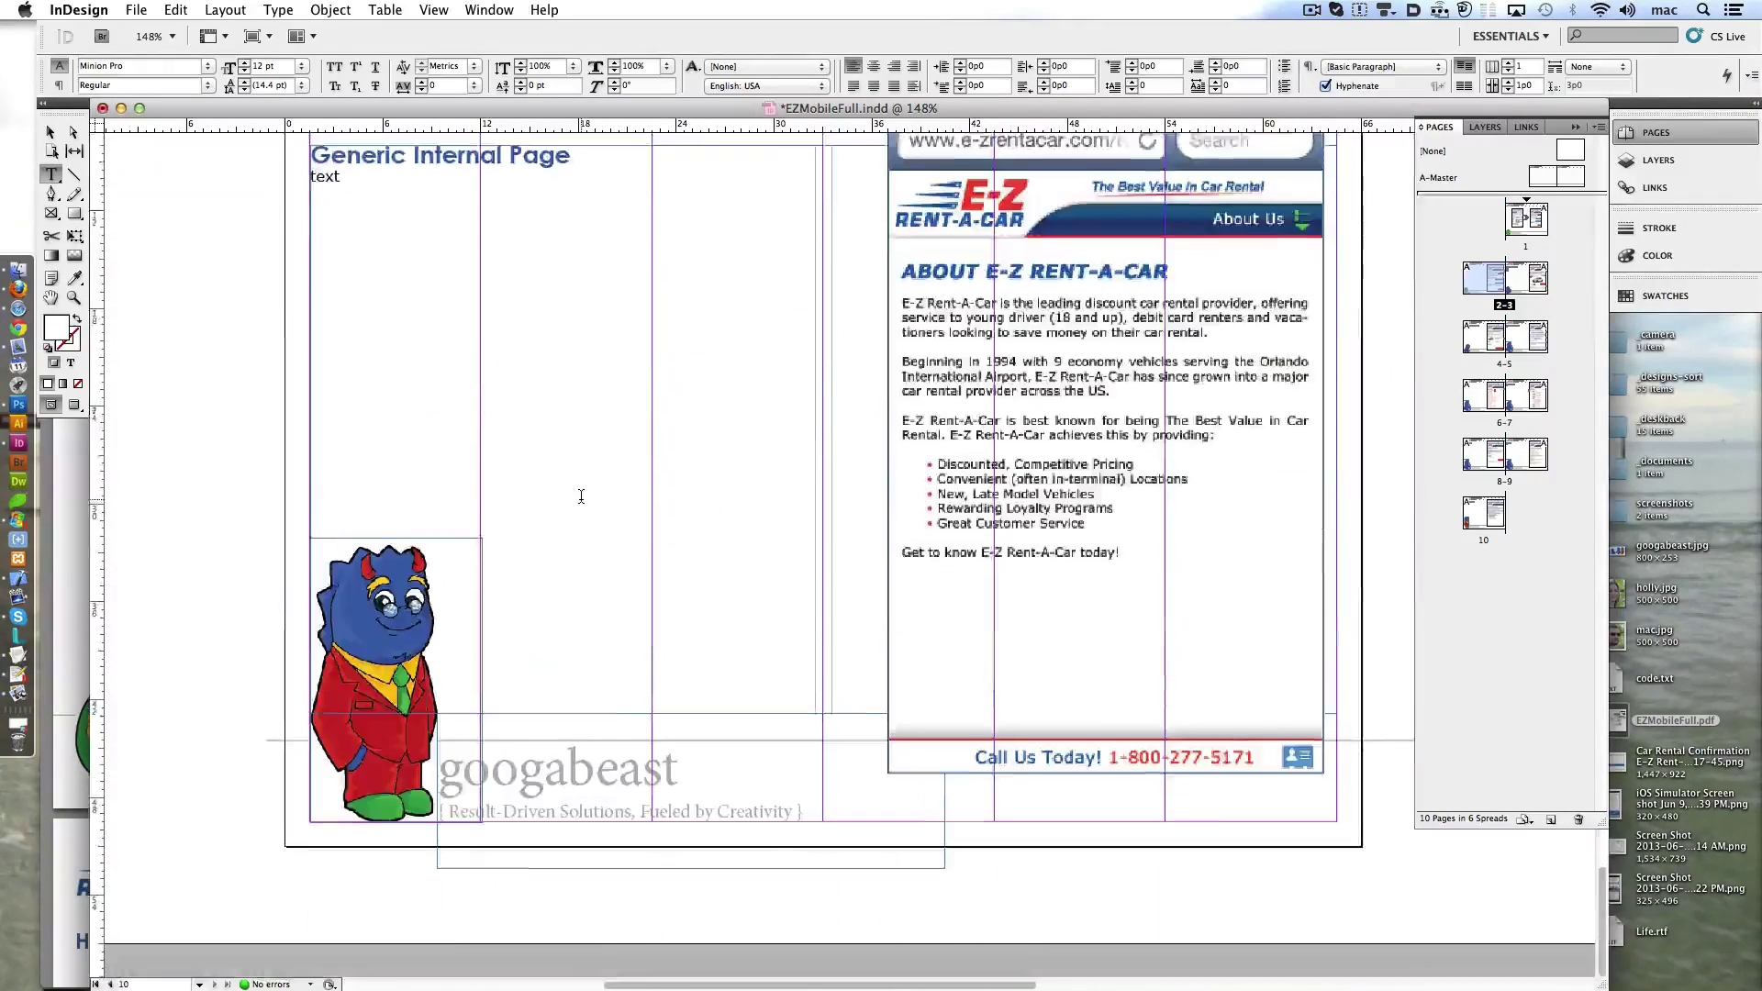
pyautogui.scroll(-8, 580, 494)
pyautogui.click(1312, 10)
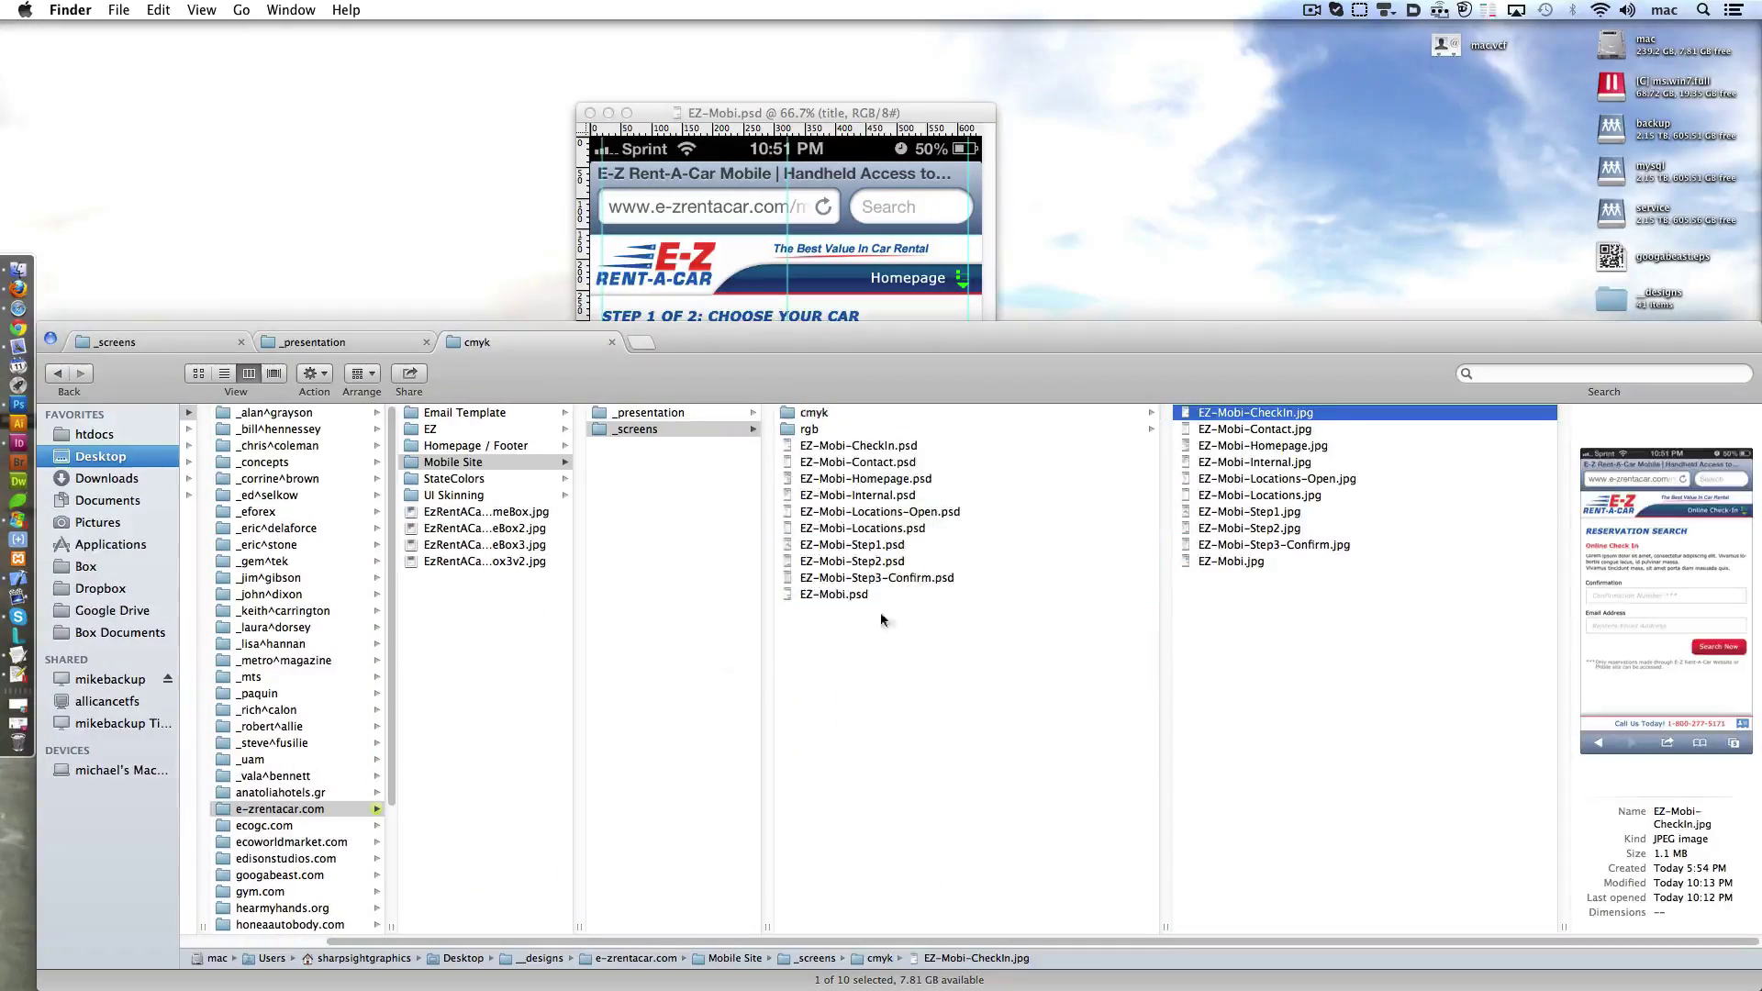
# - Open the selected EZ-Mobi screen PSDs from the _screens folder in Adobe Photoshop
pyautogui.rightClick(895, 445)
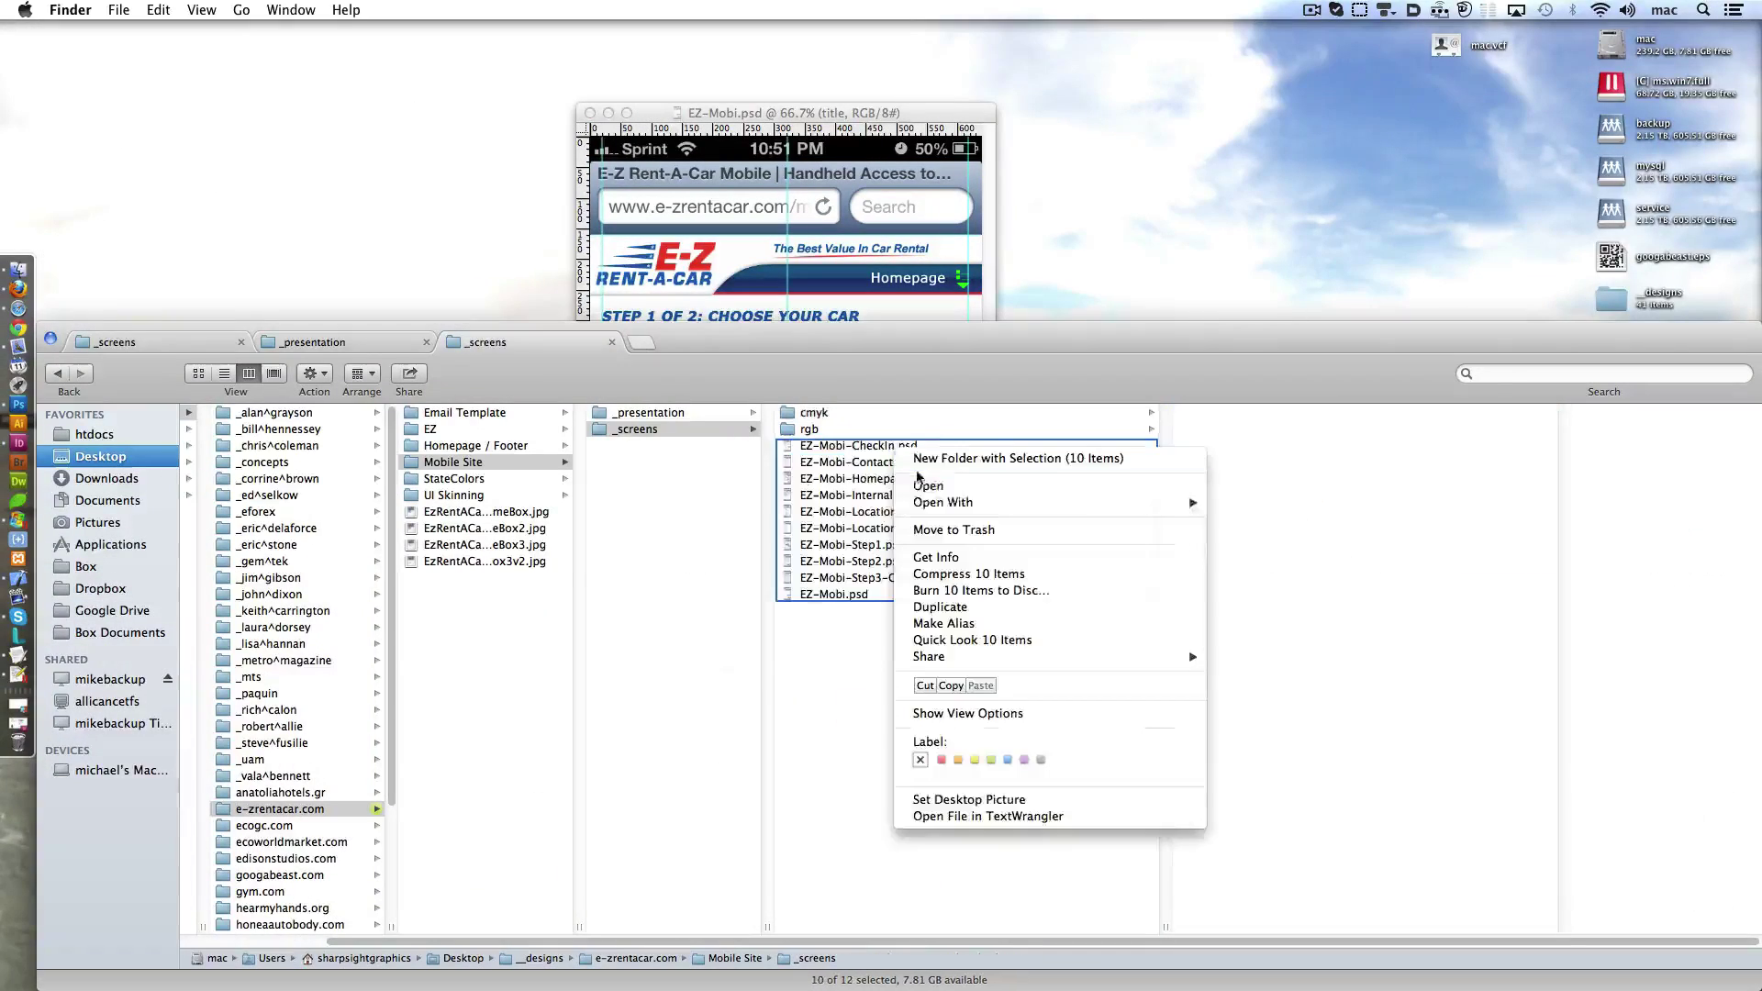
pyautogui.click(1276, 386)
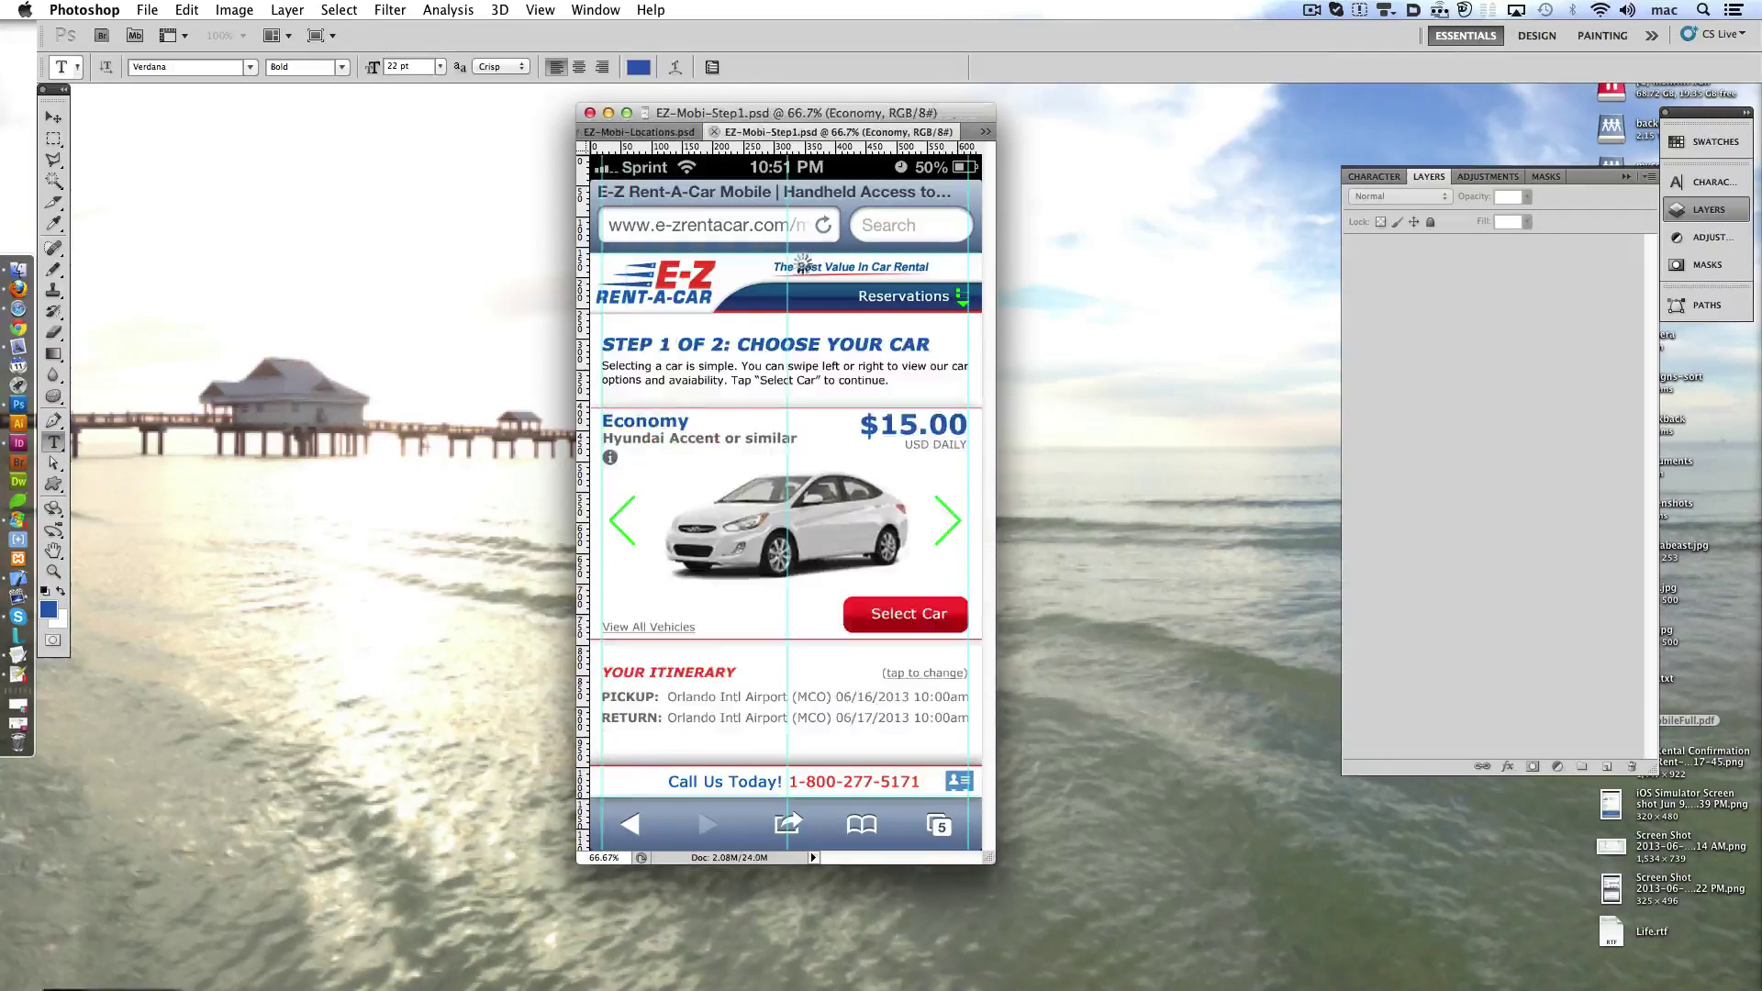
# - Set the EZ-Mobi title text to 28 pt and retype it as HEADER 1 TITLE
pyautogui.moveTo(720, 133); pyautogui.dragTo(481, 115)
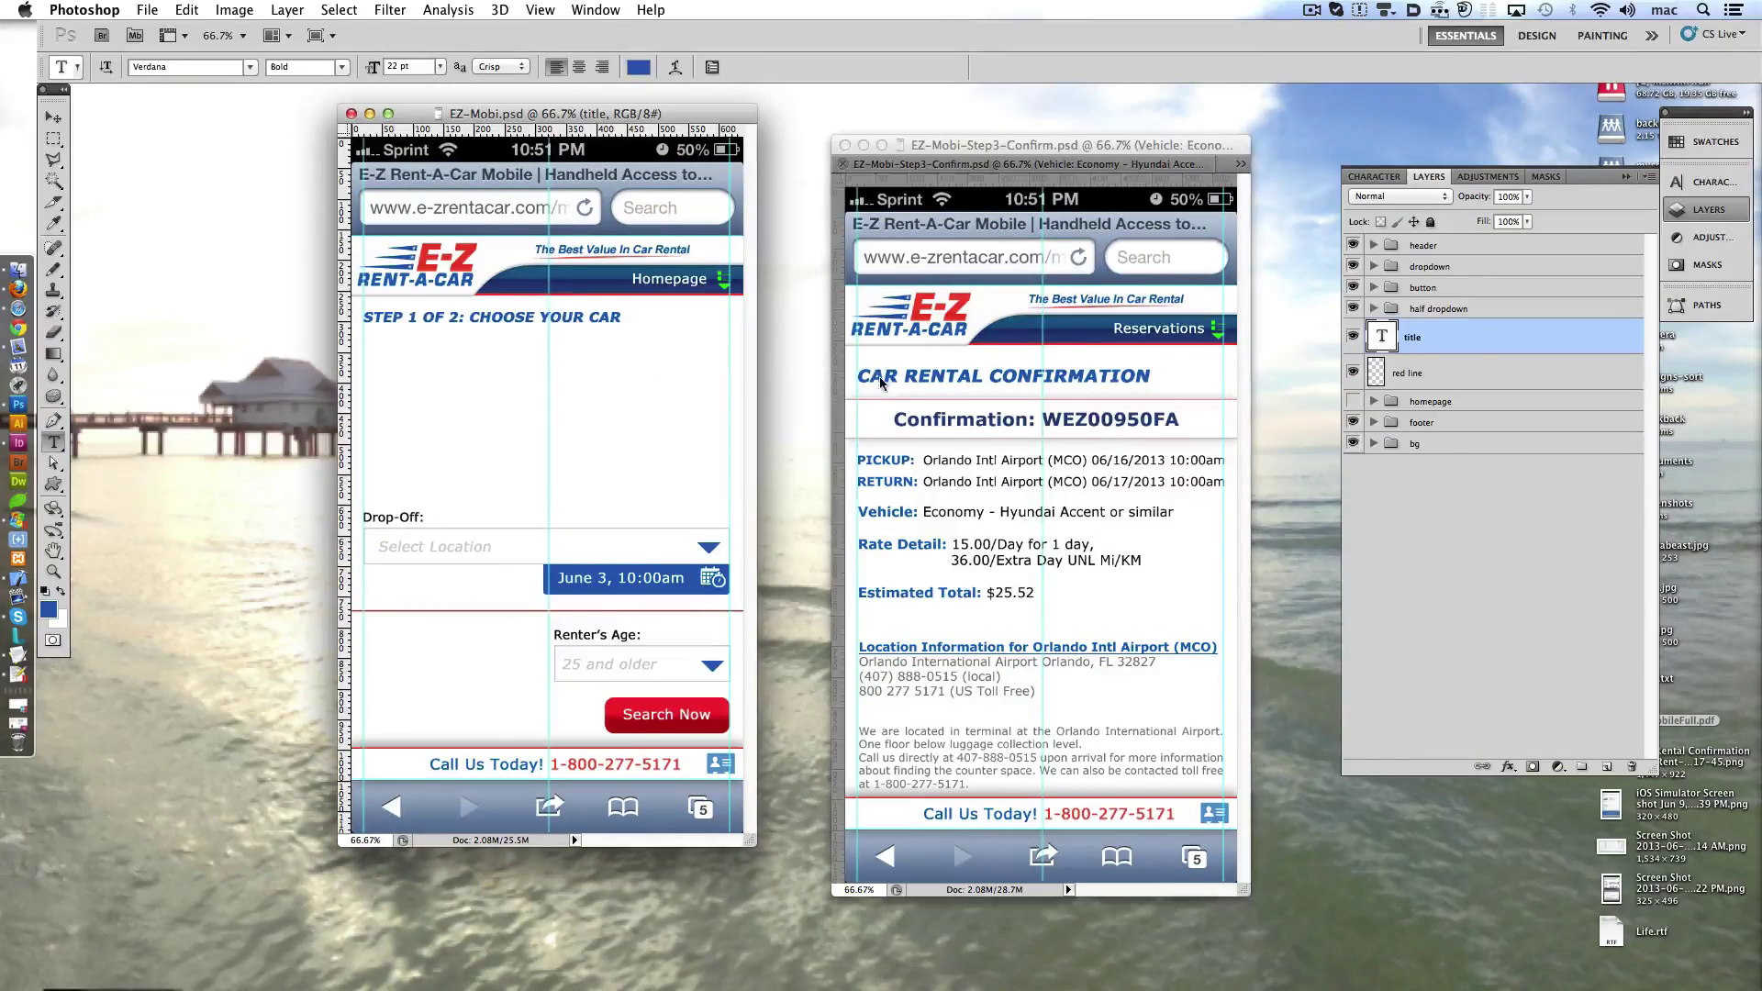
pyautogui.click(883, 382)
pyautogui.click(410, 318)
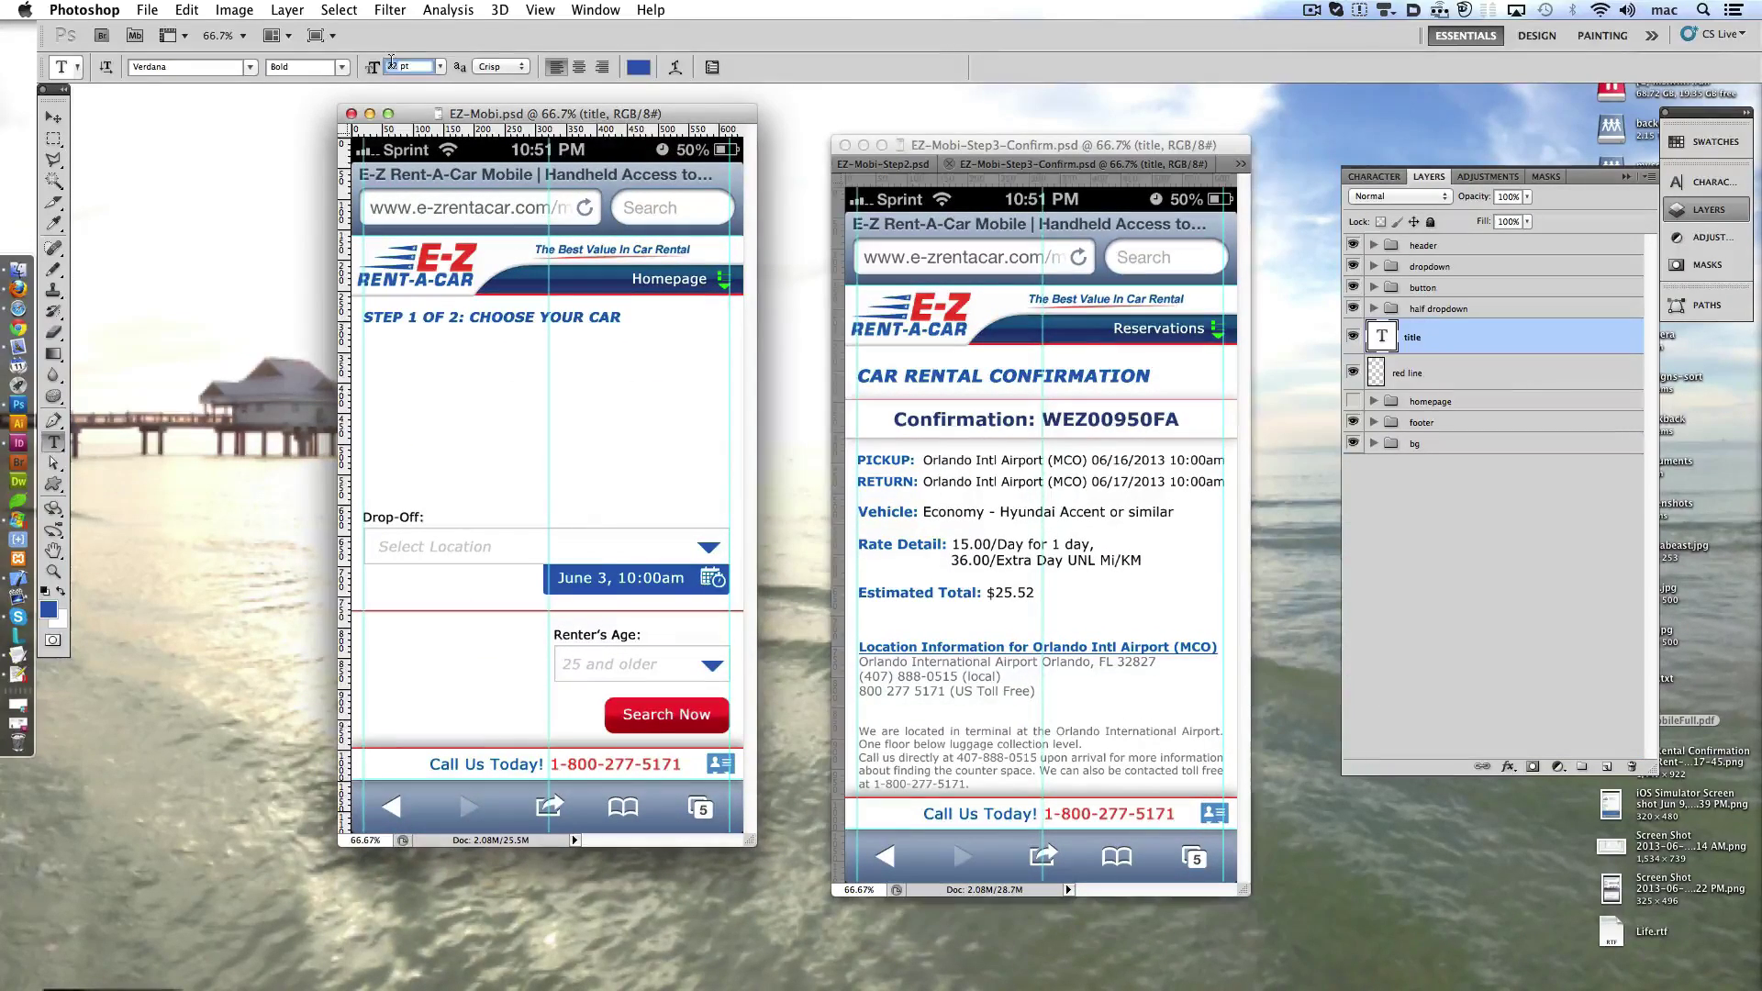
pyautogui.write('28')
pyautogui.press('Return')
pyautogui.tripleClick(524, 320)
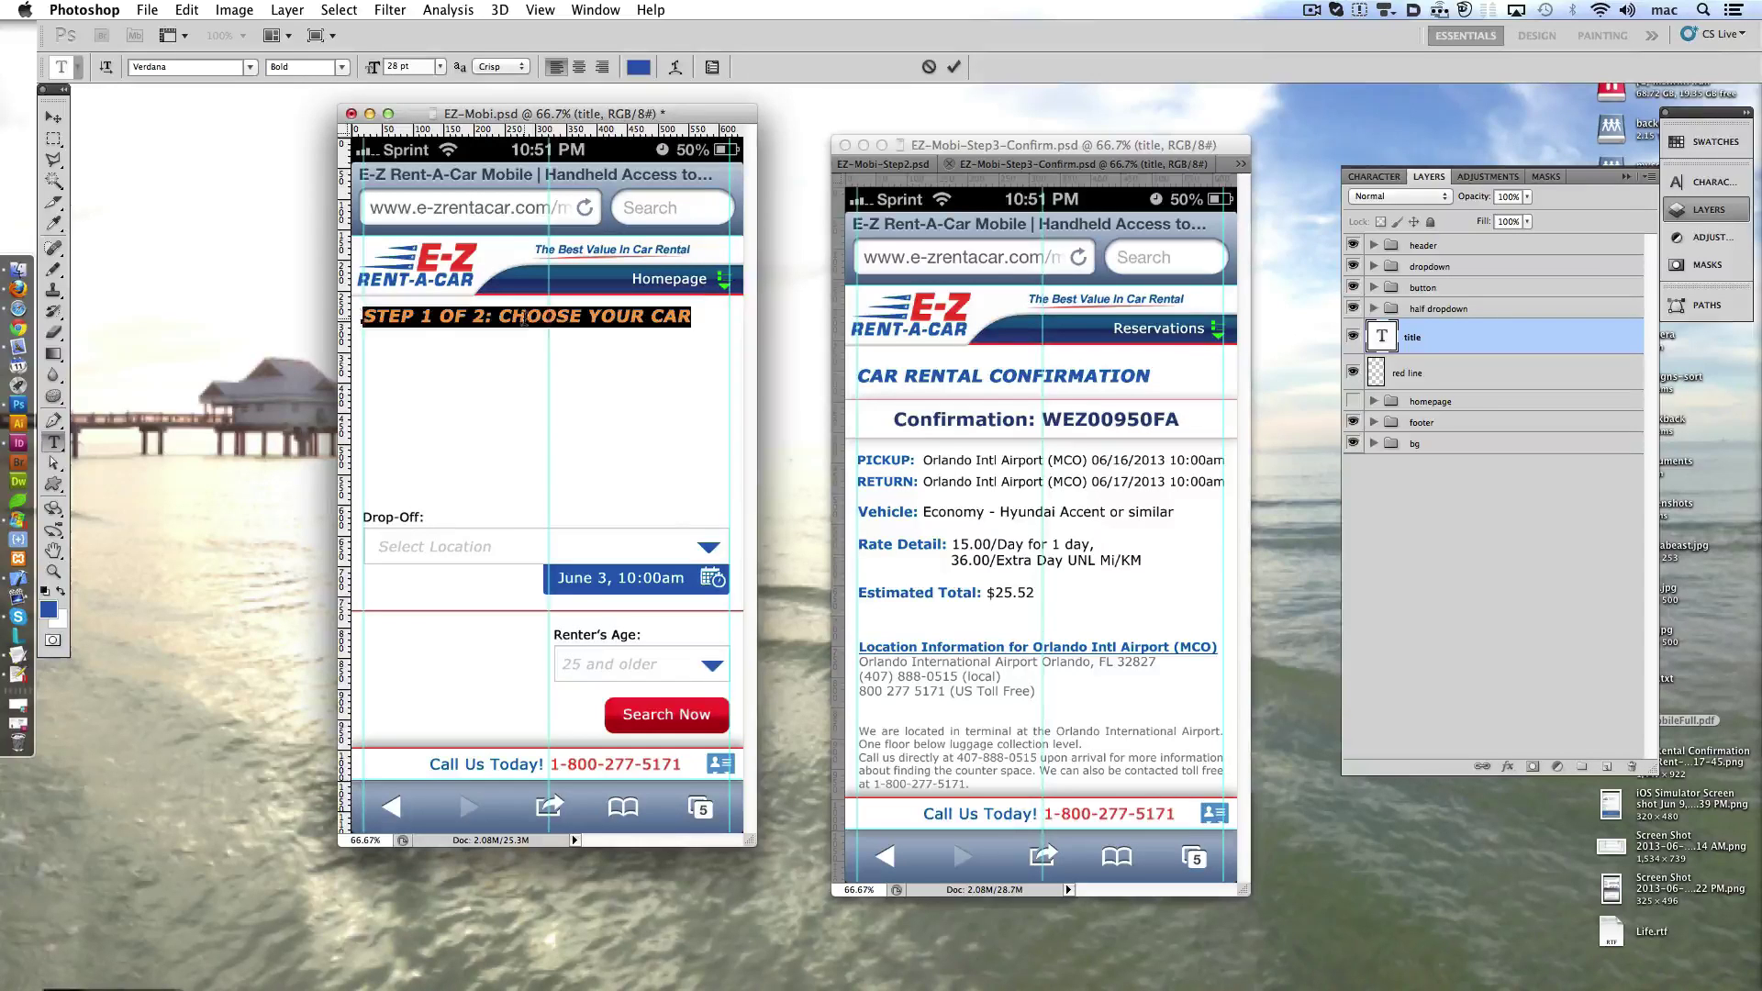
pyautogui.write('HEADER 1 TITLE')
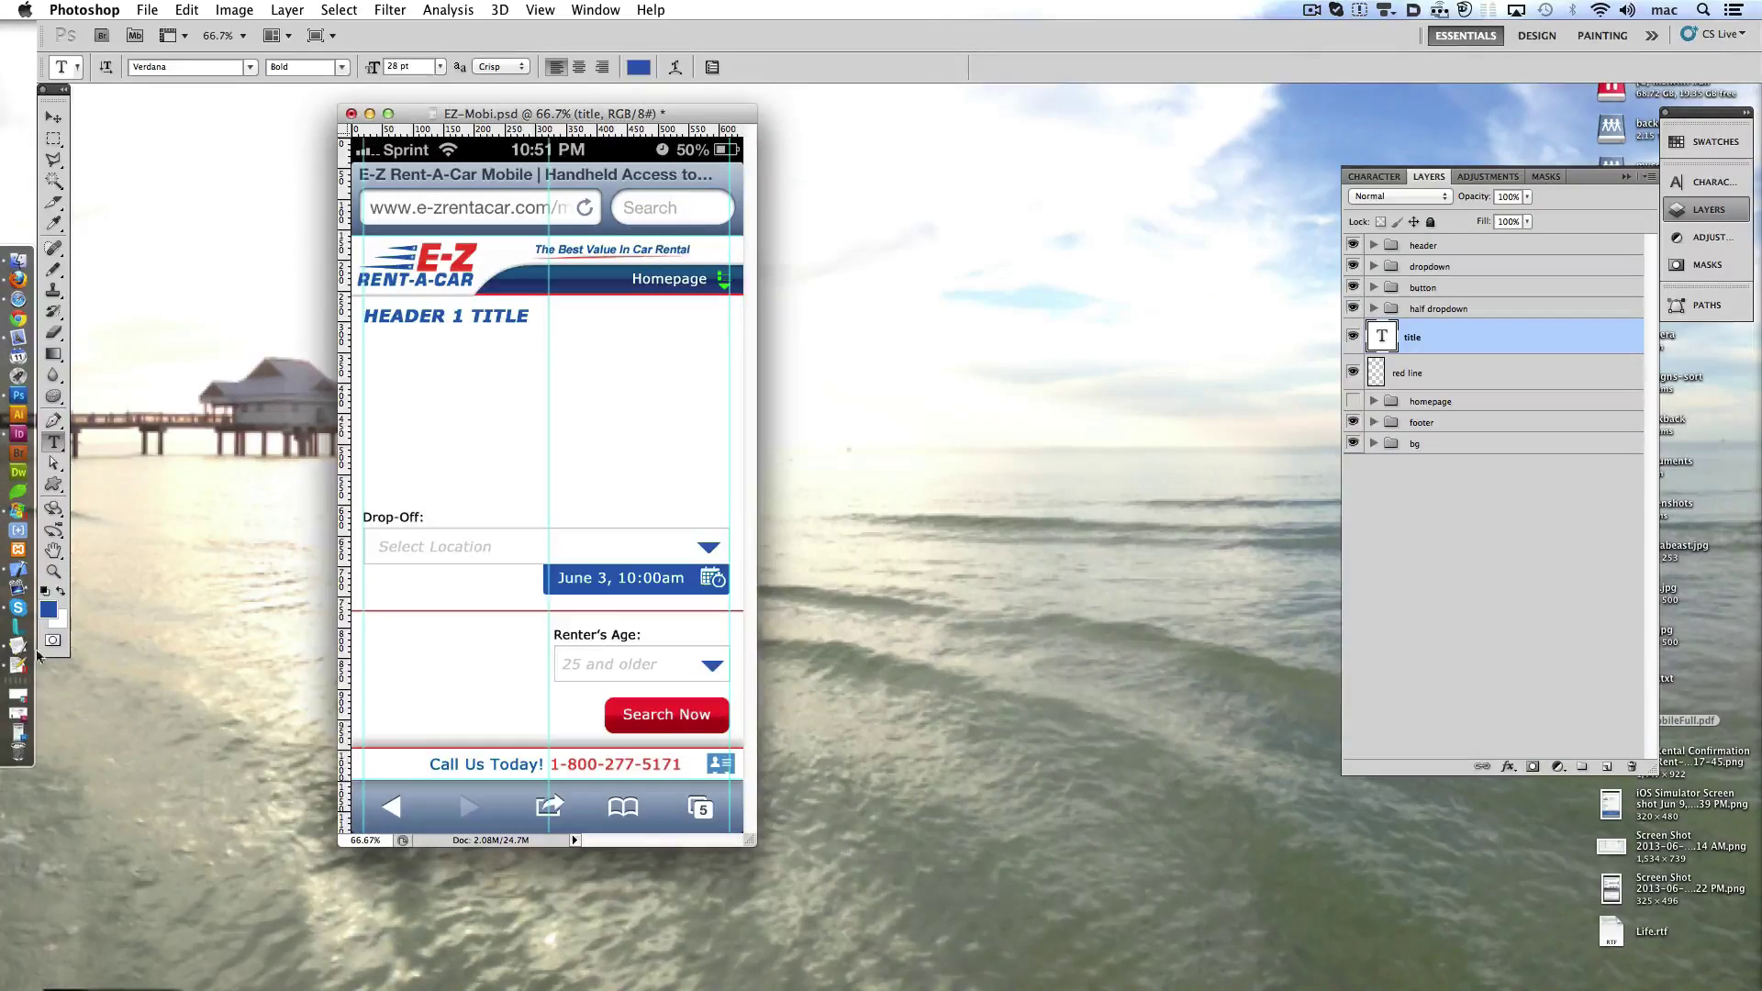
pyautogui.click(1032, 164)
# - Copy Step2's Thank You line, YOUR ITINERARY heading, PICKUP line and Hyundai Accent block into EZ-Mobi
pyautogui.moveTo(1032, 163); pyautogui.dragTo(1390, 124)
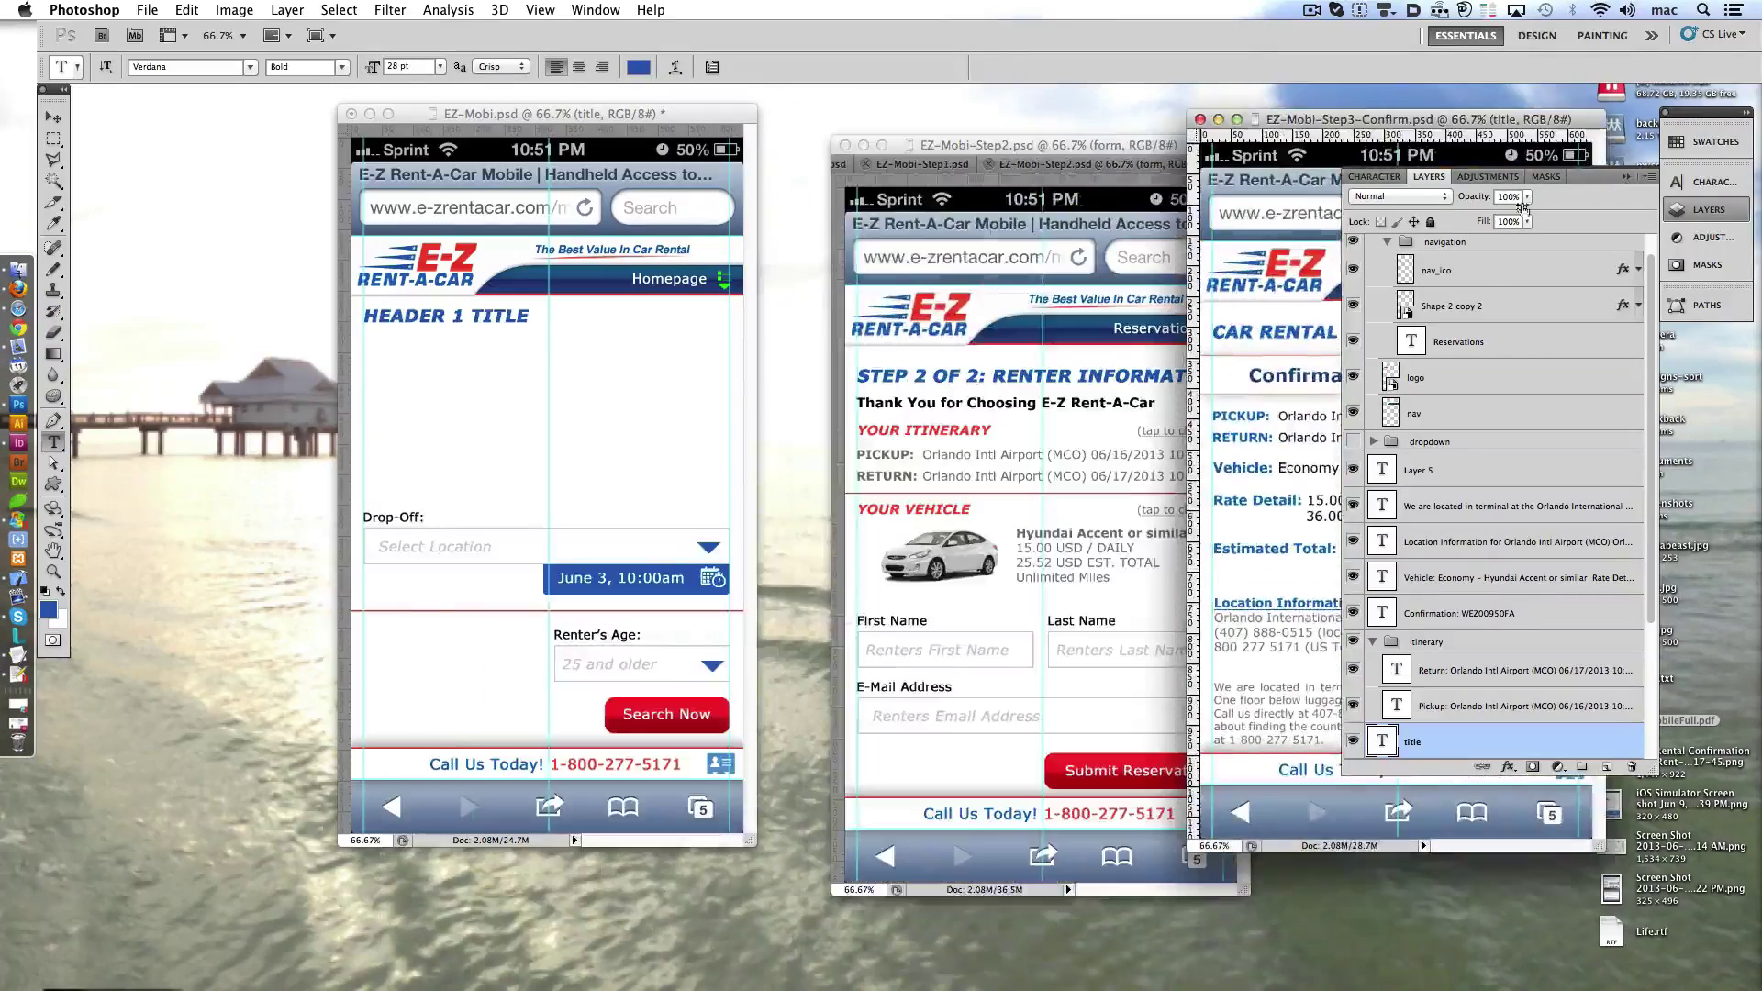
pyautogui.moveTo(1023, 150); pyautogui.dragTo(961, 251)
pyautogui.click(858, 510)
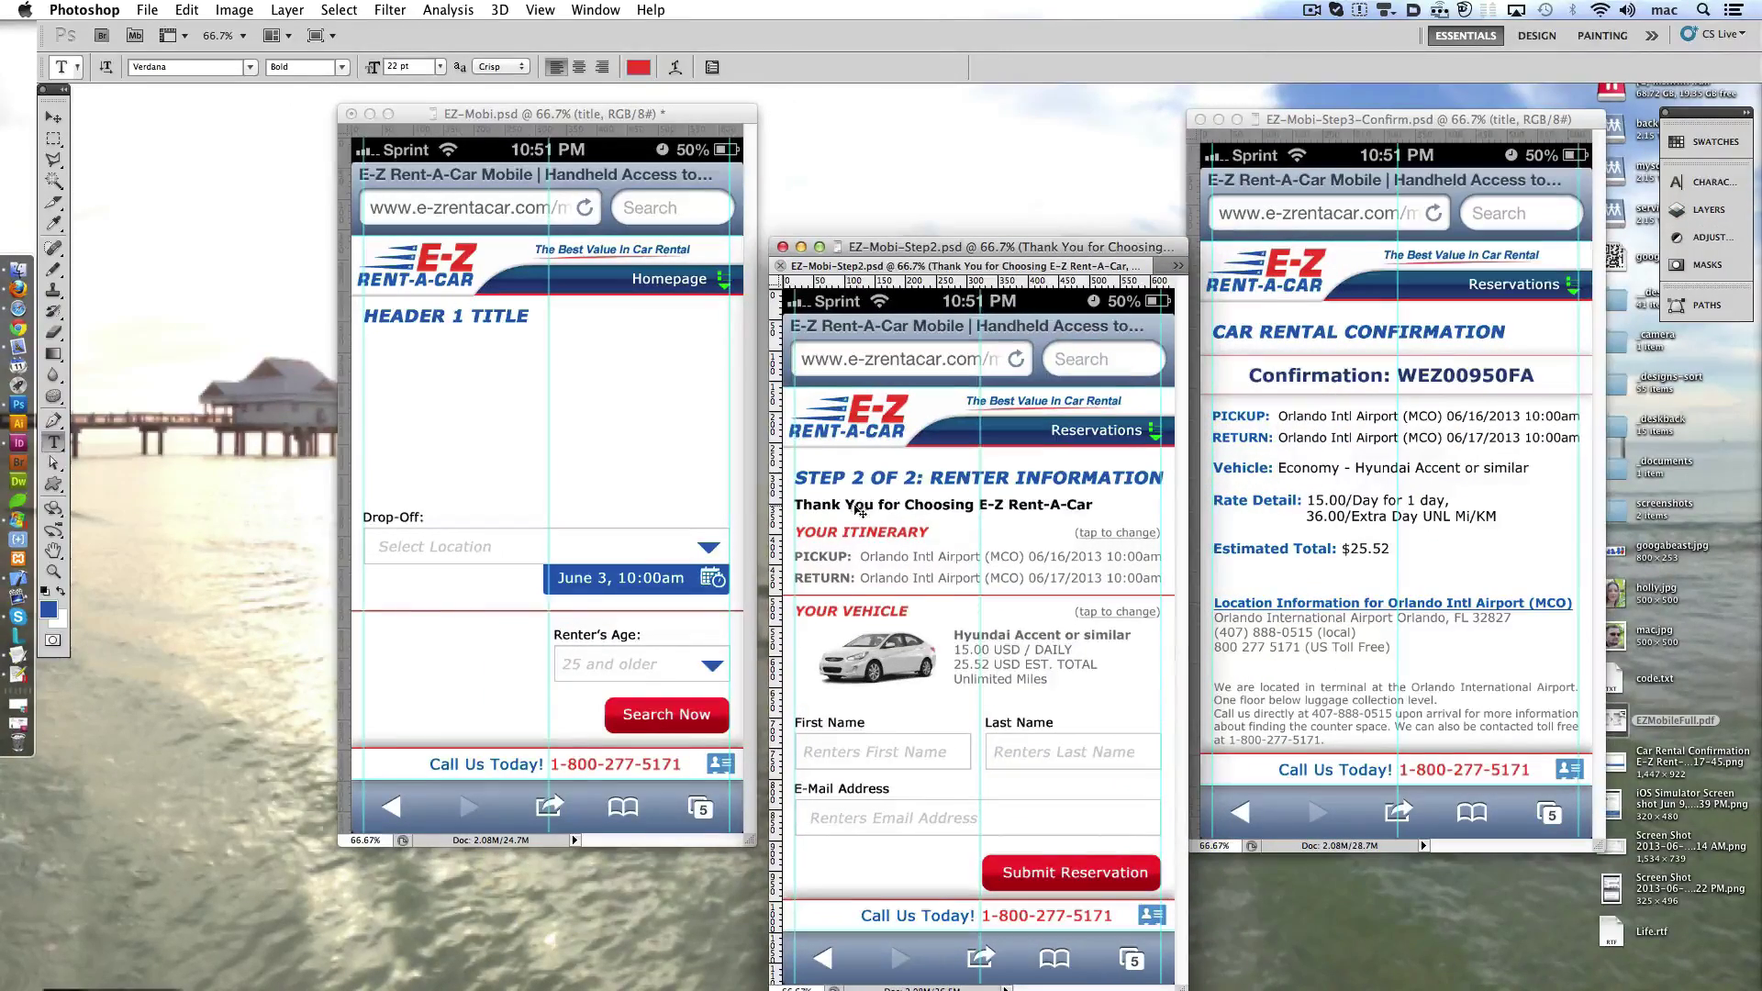
pyautogui.moveTo(836, 506); pyautogui.dragTo(428, 344)
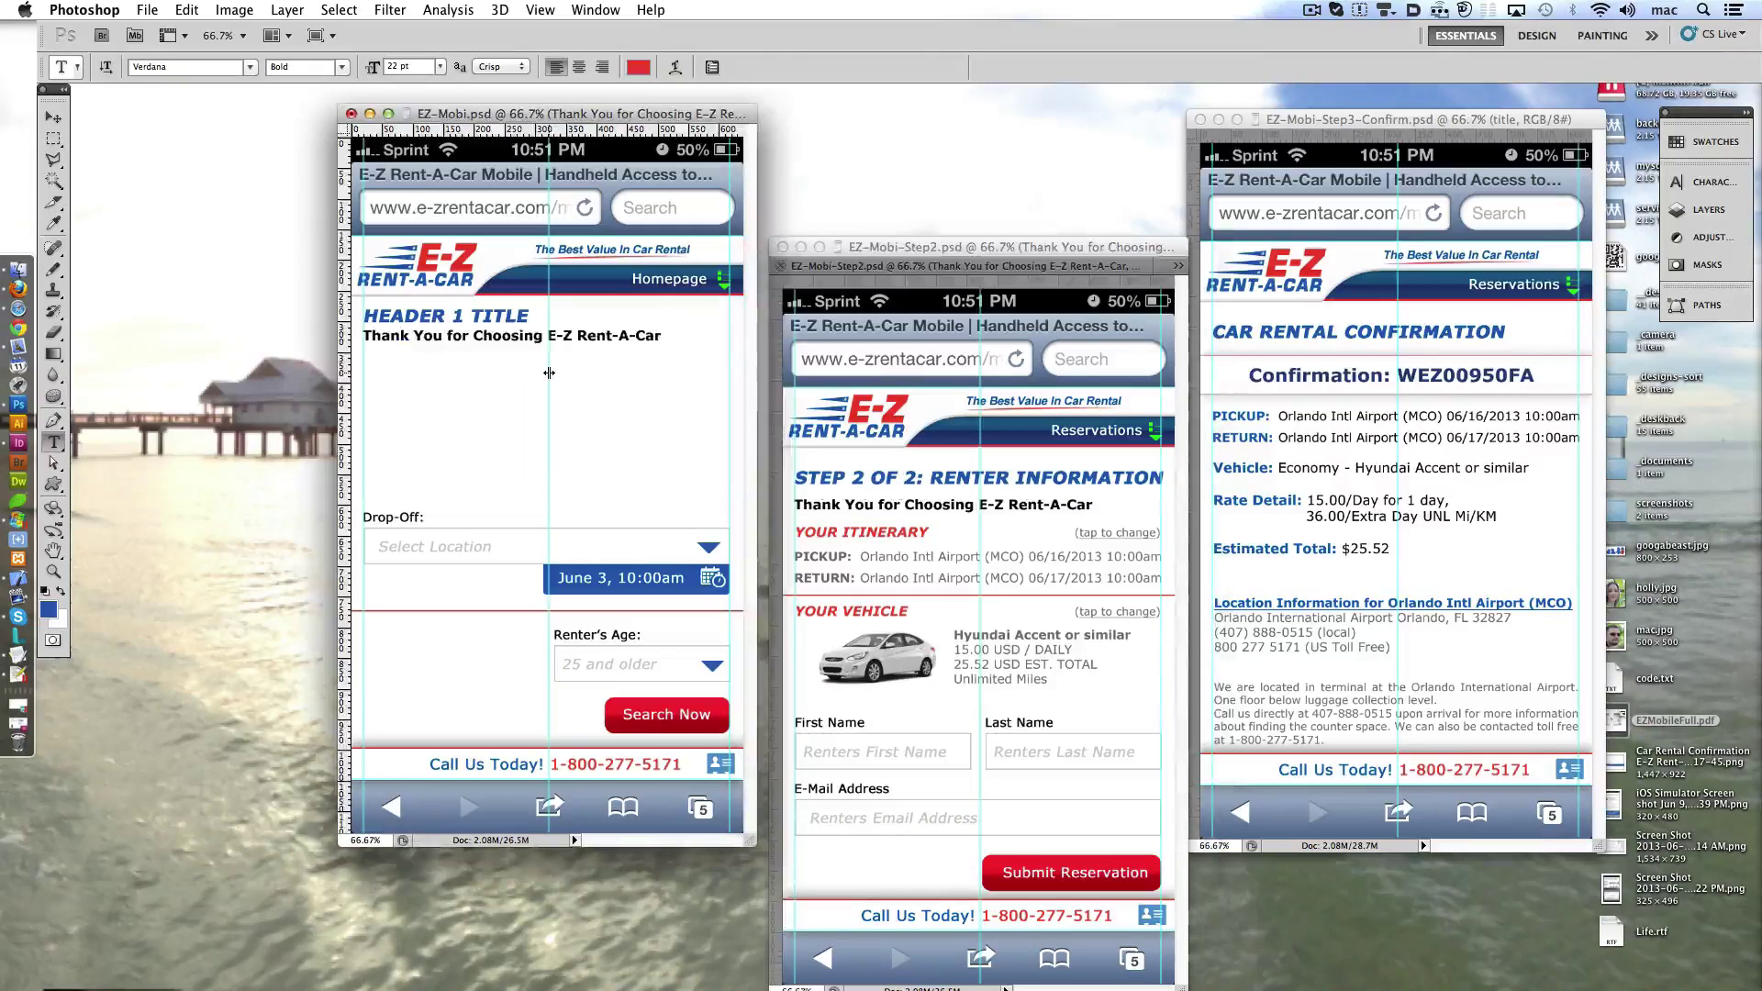
pyautogui.moveTo(863, 532)
pyautogui.mouseDown()
pyautogui.moveTo(435, 397)
pyautogui.moveTo(439, 367)
pyautogui.mouseUp()
pyautogui.moveTo(826, 556); pyautogui.dragTo(399, 395)
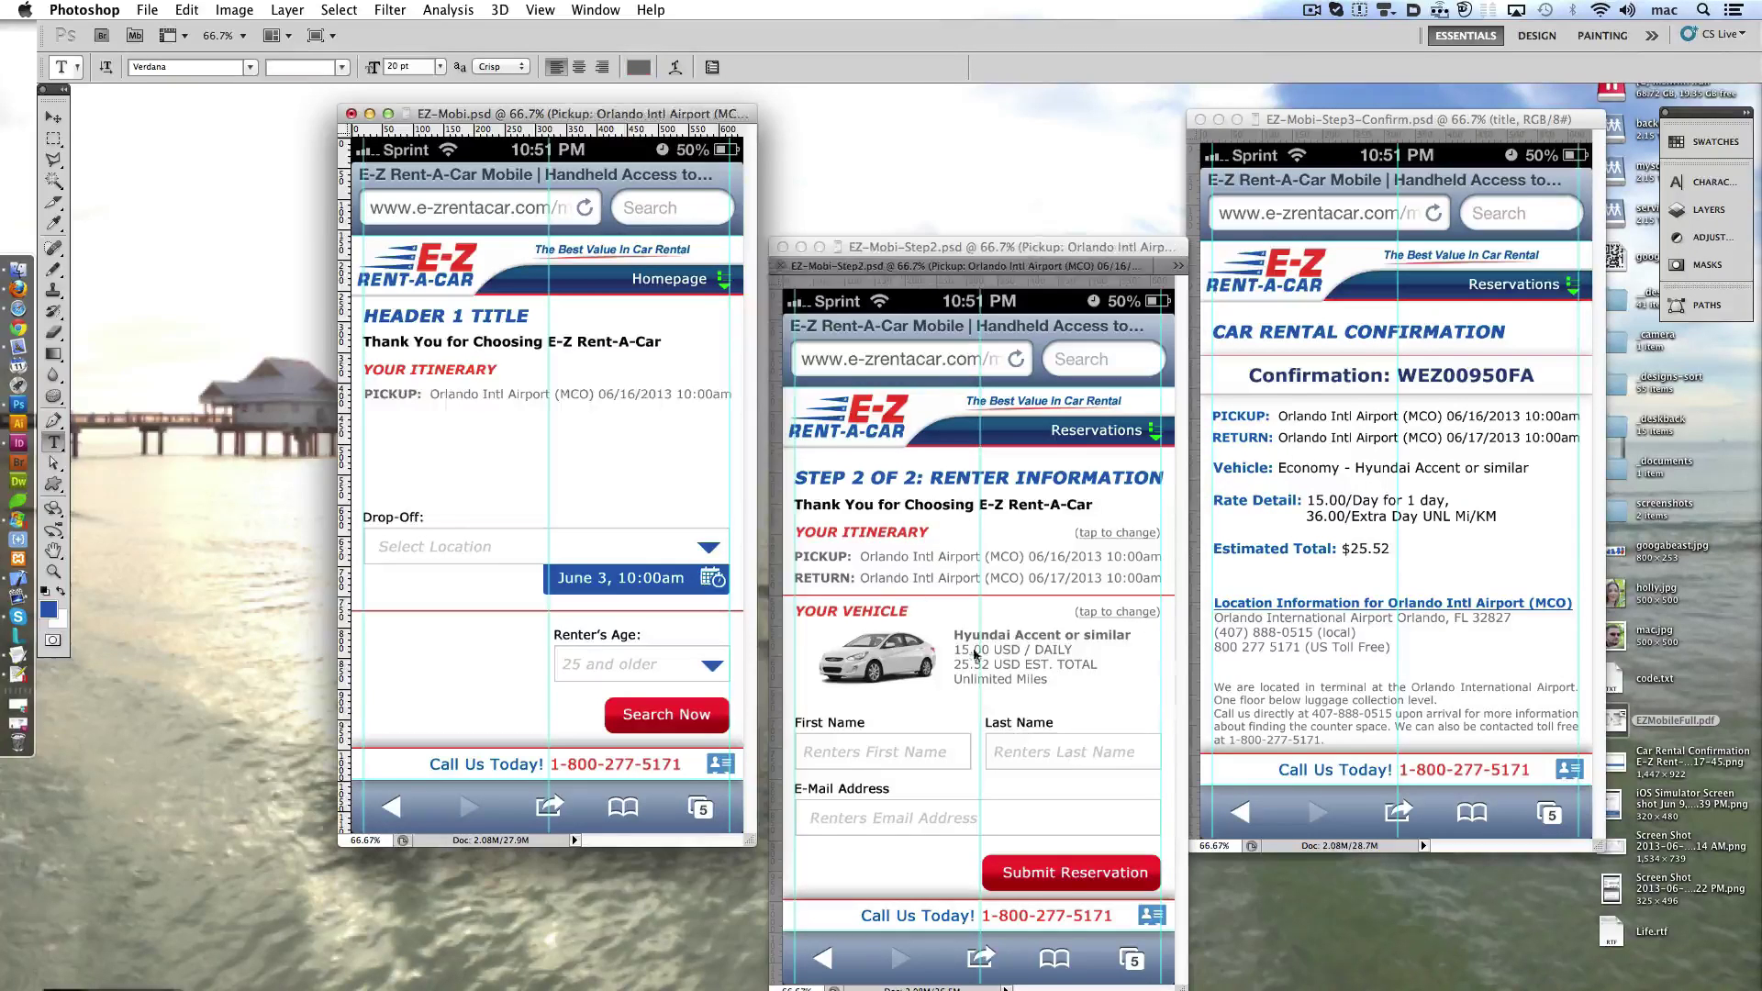
pyautogui.click(1019, 653)
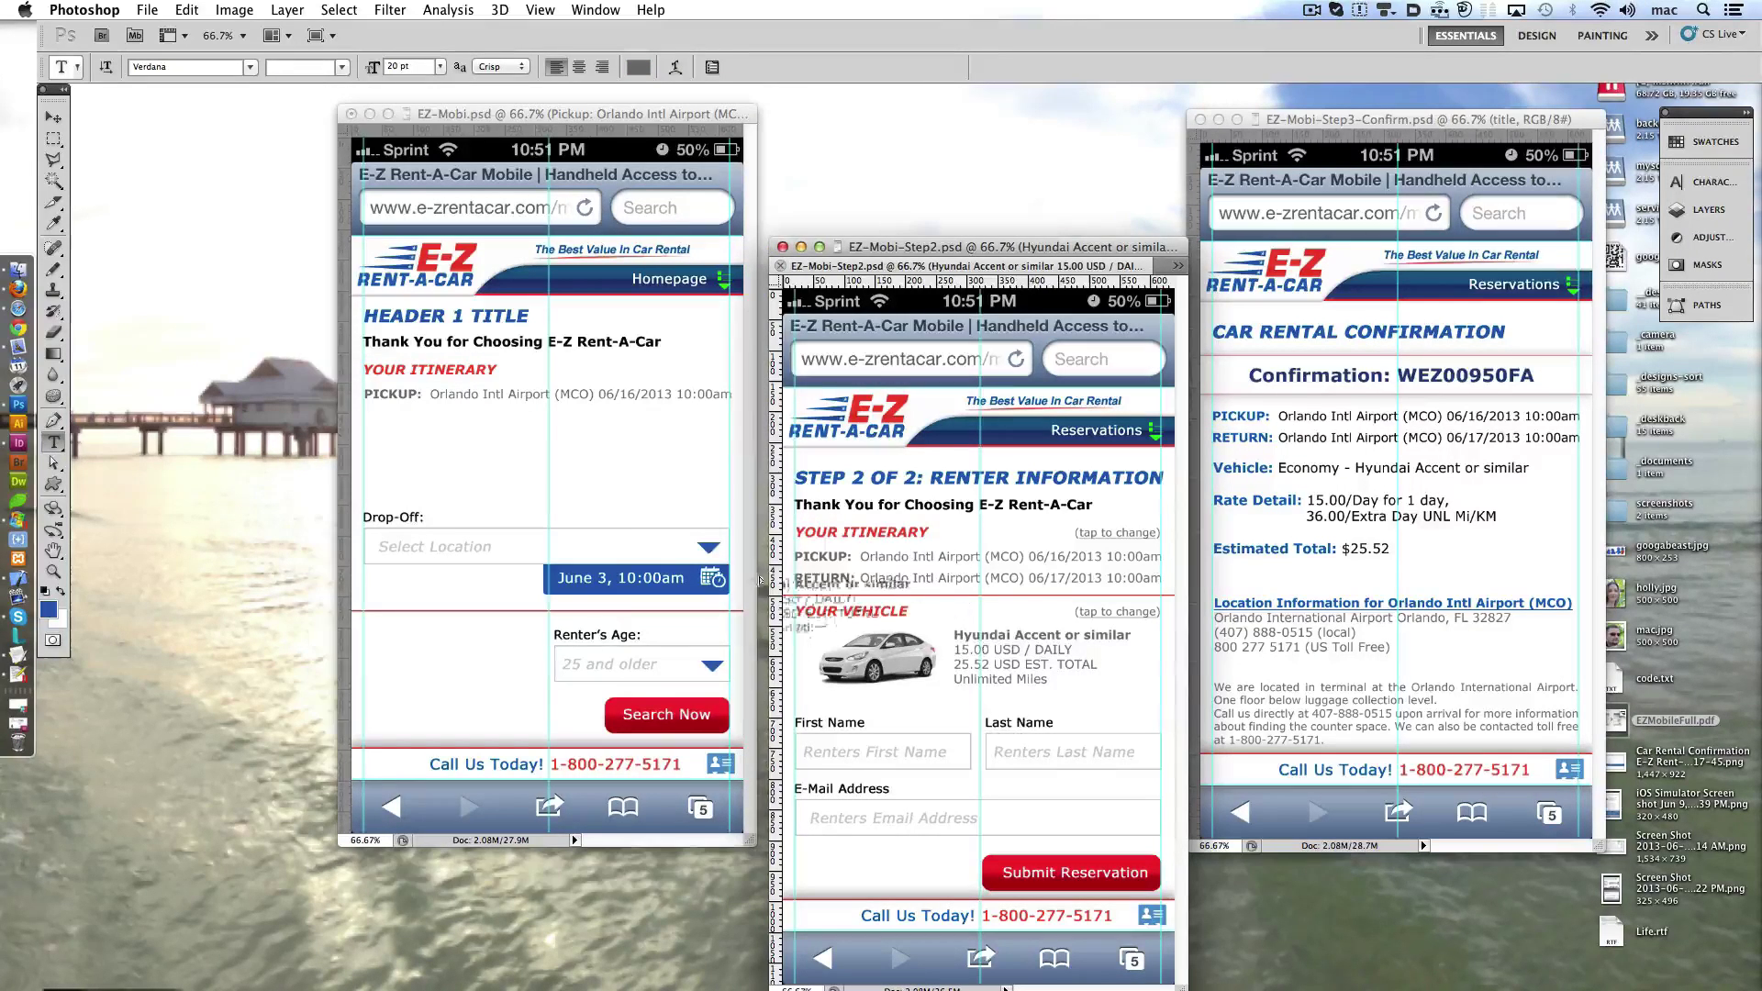
pyautogui.moveTo(1019, 653); pyautogui.dragTo(615, 438)
# - Copy Step3-Confirm's PICKUP line and We are located paragraph into EZ-Mobi, lowering the Hyundai block
pyautogui.click(831, 728)
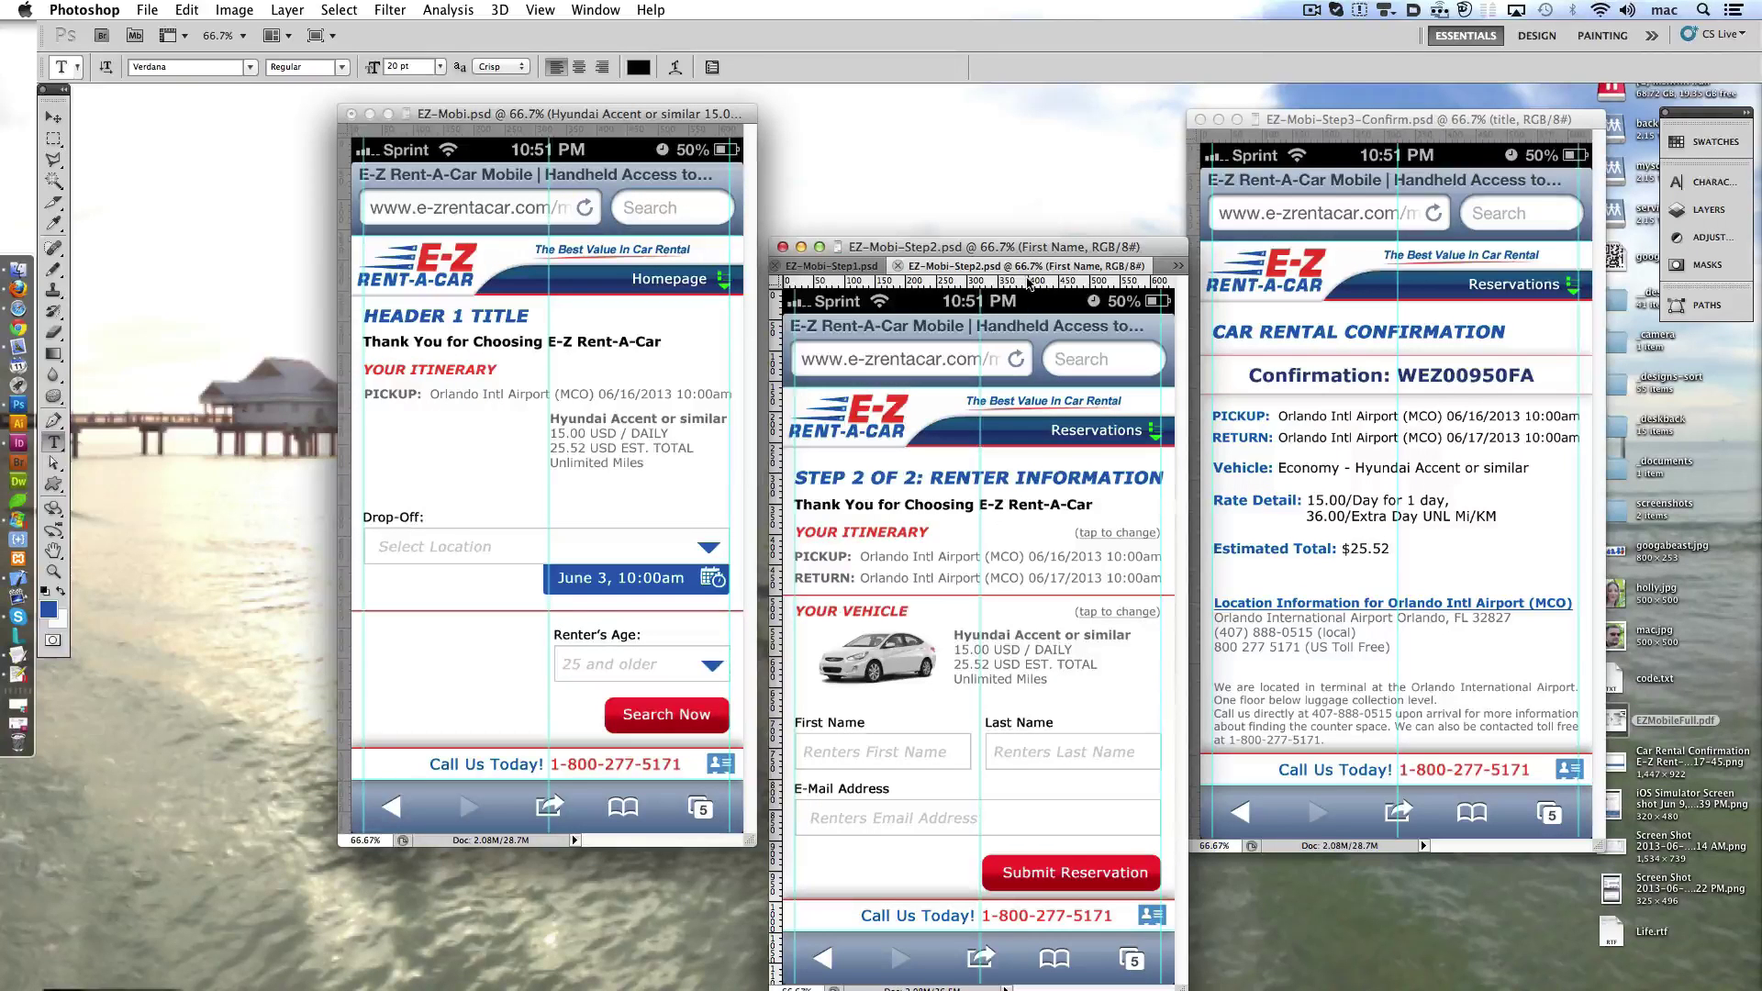
pyautogui.click(1254, 422)
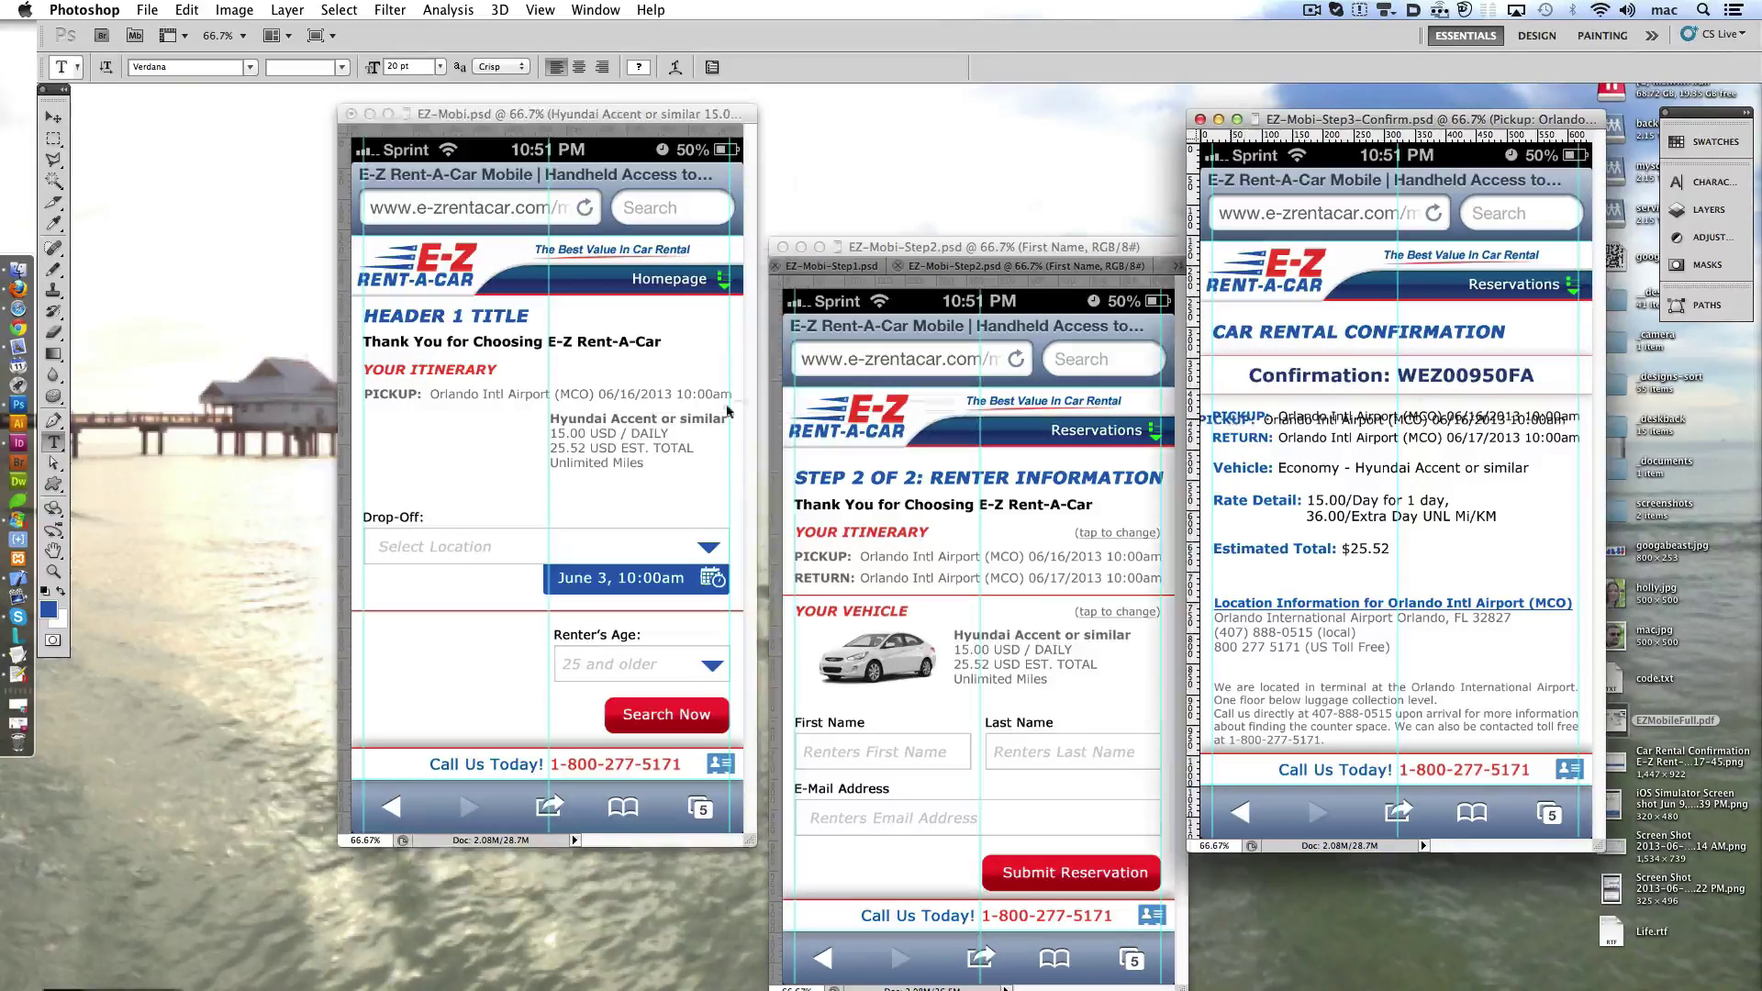
pyautogui.moveTo(1254, 423); pyautogui.dragTo(404, 418)
pyautogui.moveTo(576, 478); pyautogui.dragTo(576, 497)
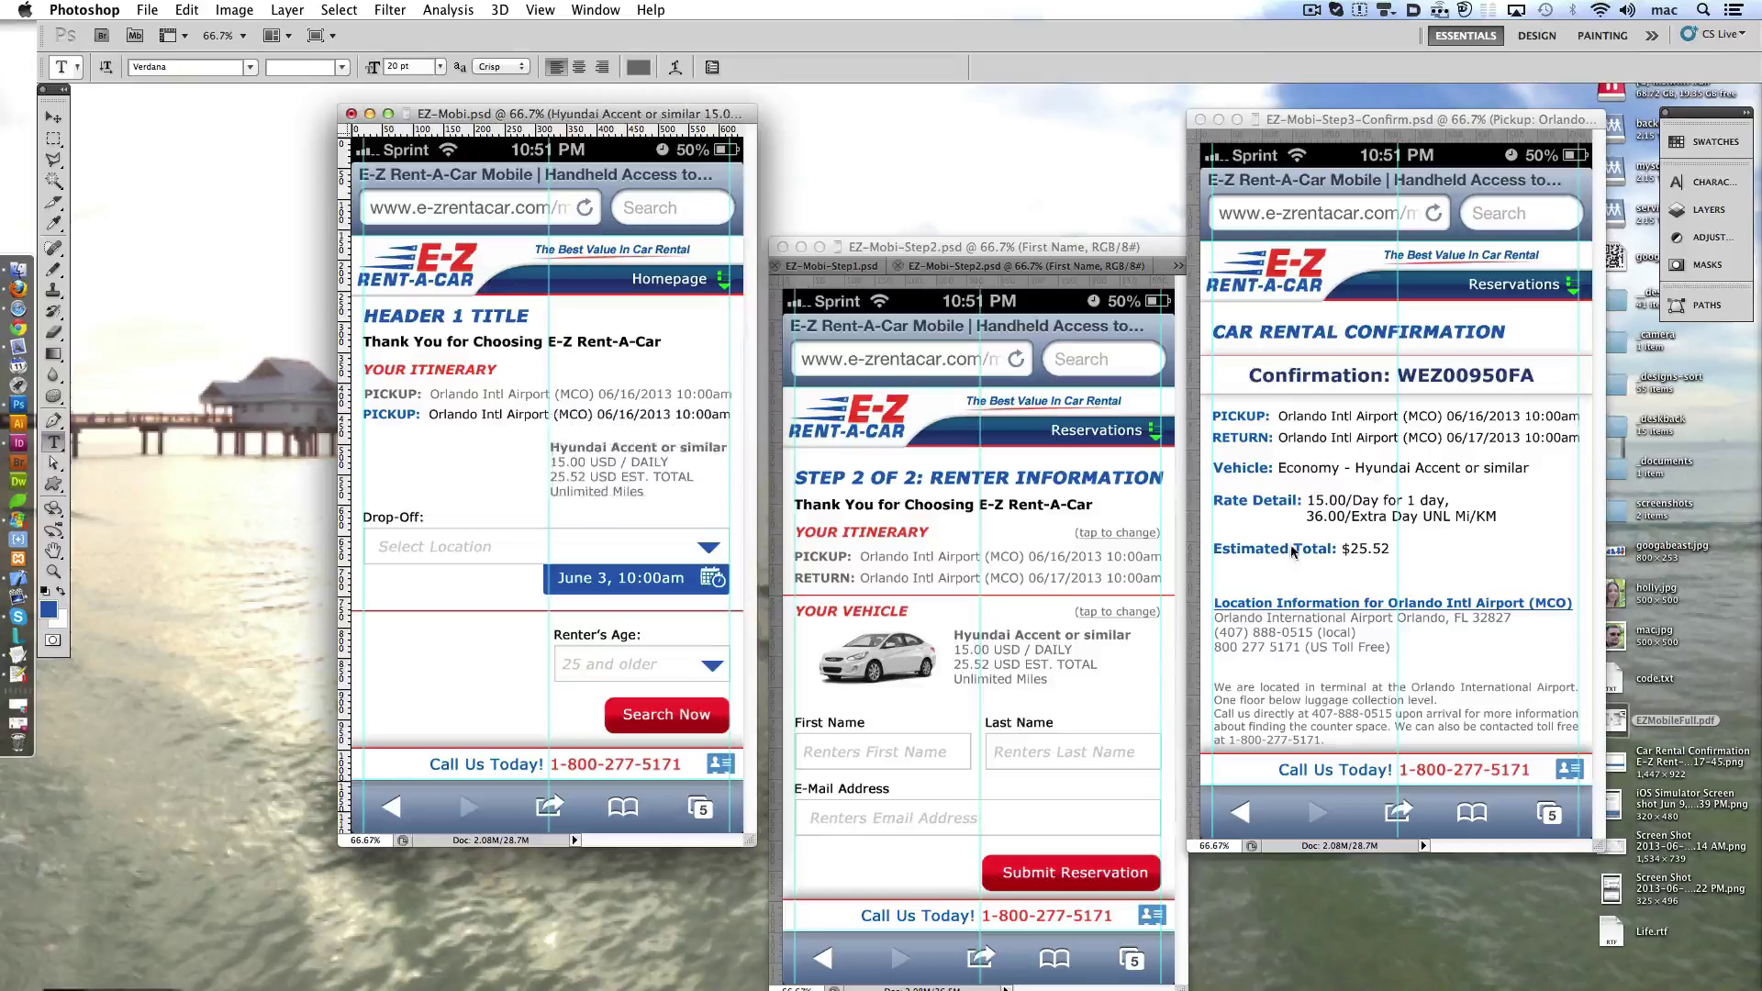
pyautogui.click(1304, 609)
pyautogui.click(1327, 732)
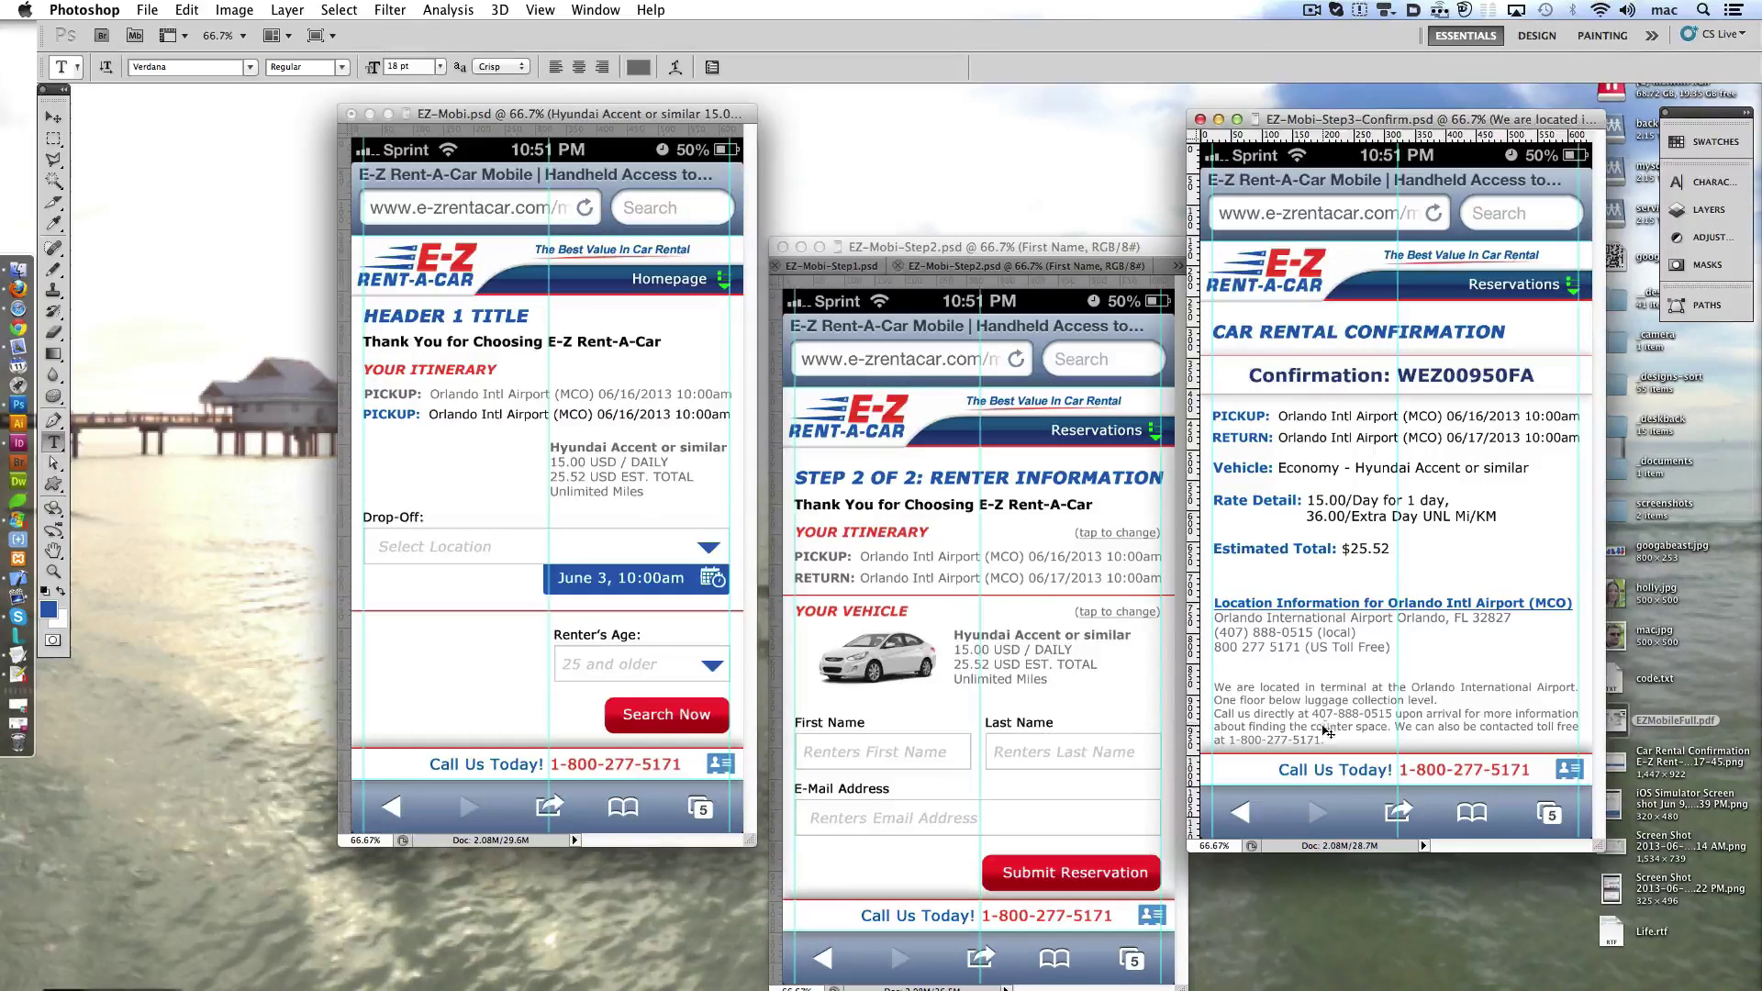
pyautogui.moveTo(1327, 731); pyautogui.dragTo(789, 730)
pyautogui.moveTo(476, 720); pyautogui.dragTo(476, 720)
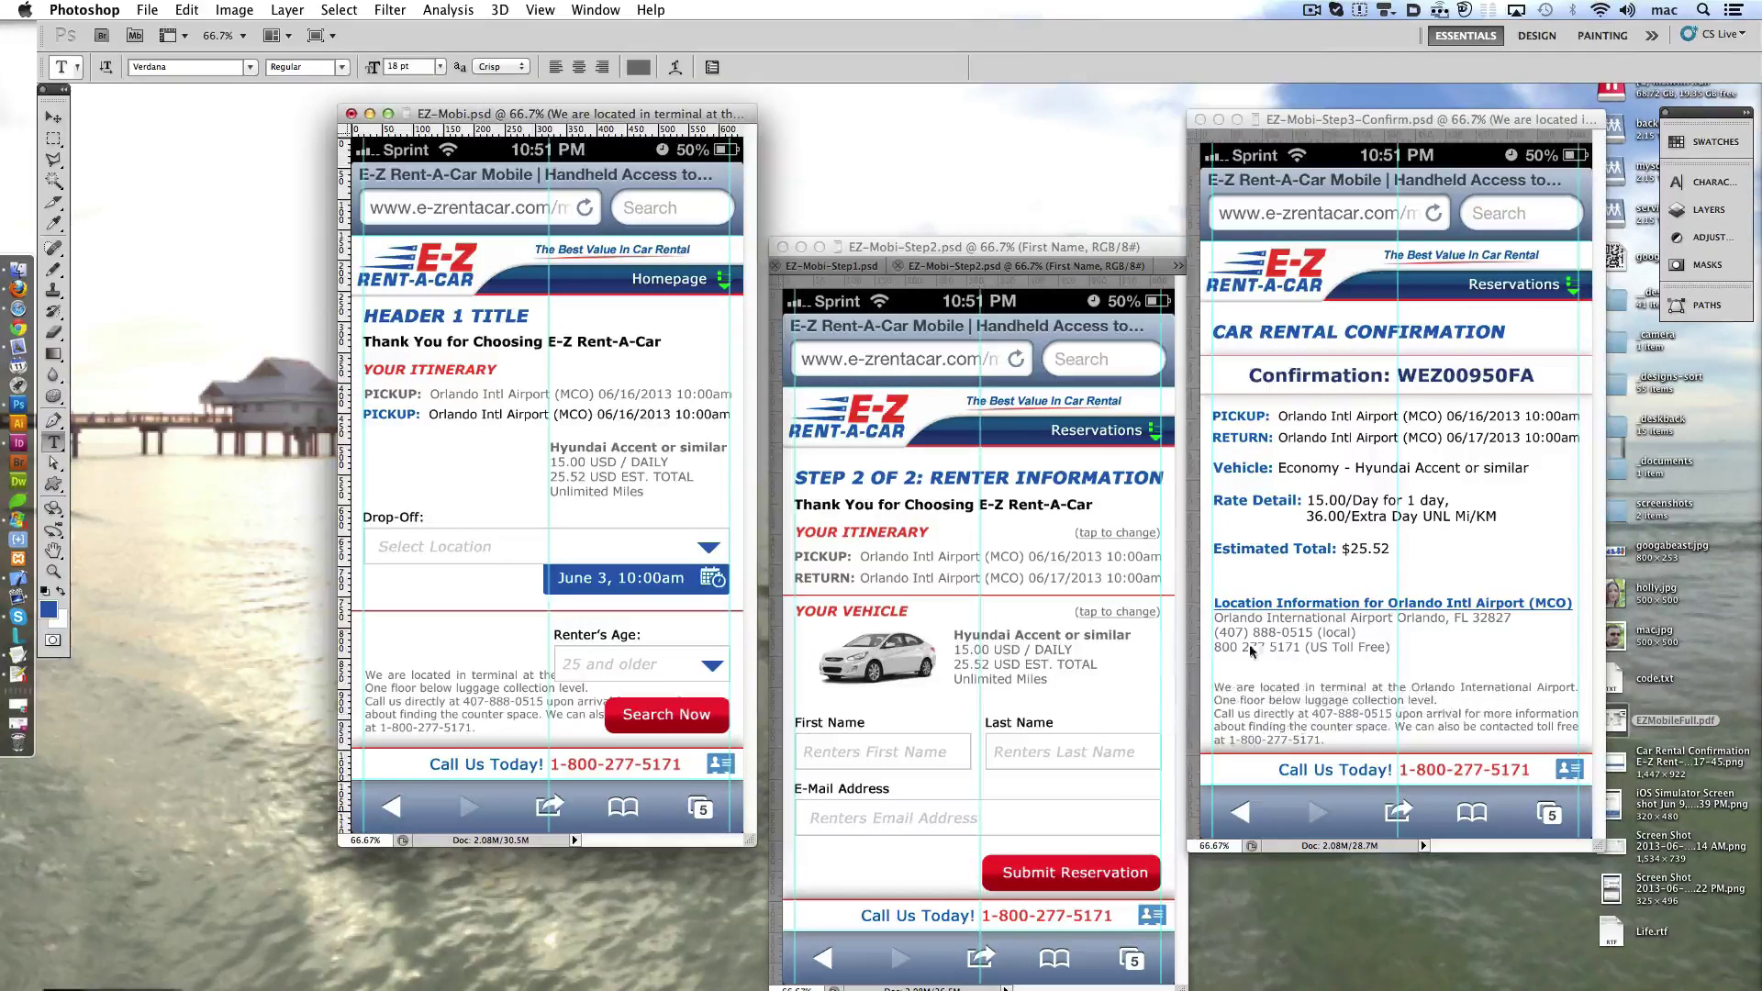
# - Copy the confirmation number line into EZ-Mobi, close Step2, and move the Hyundai block below it
pyautogui.click(1259, 649)
pyautogui.moveTo(1313, 382); pyautogui.dragTo(423, 447)
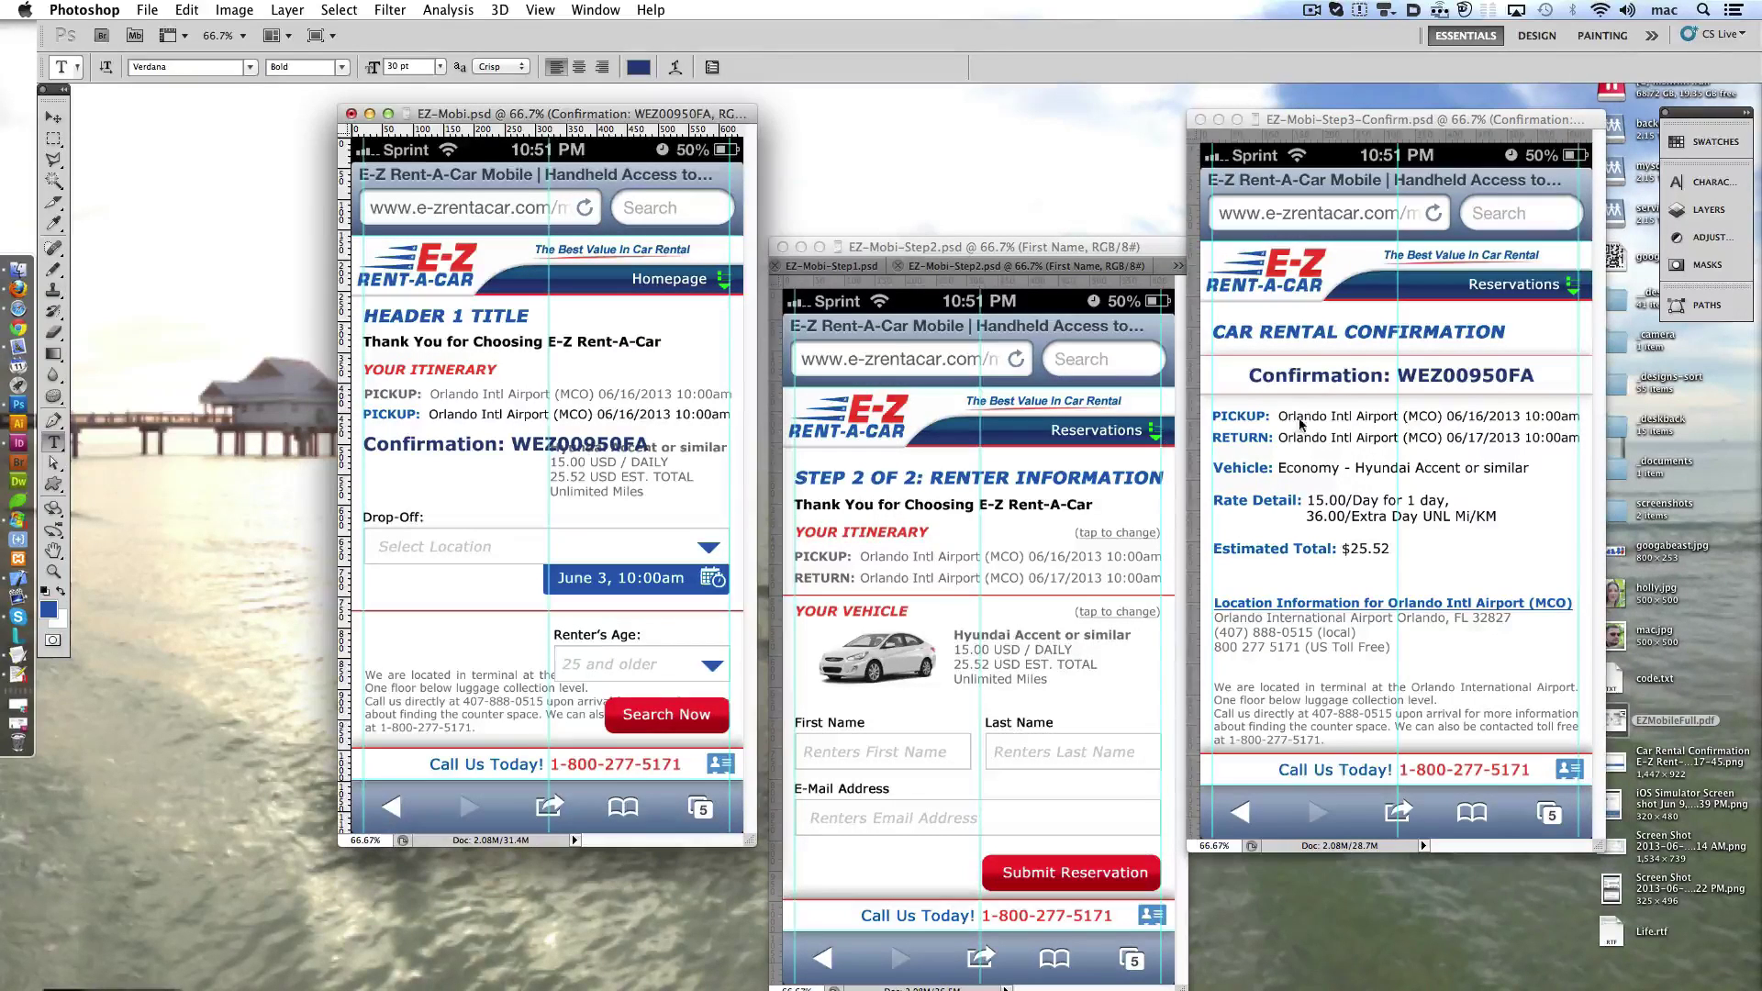
pyautogui.moveTo(1033, 247); pyautogui.dragTo(1026, 181)
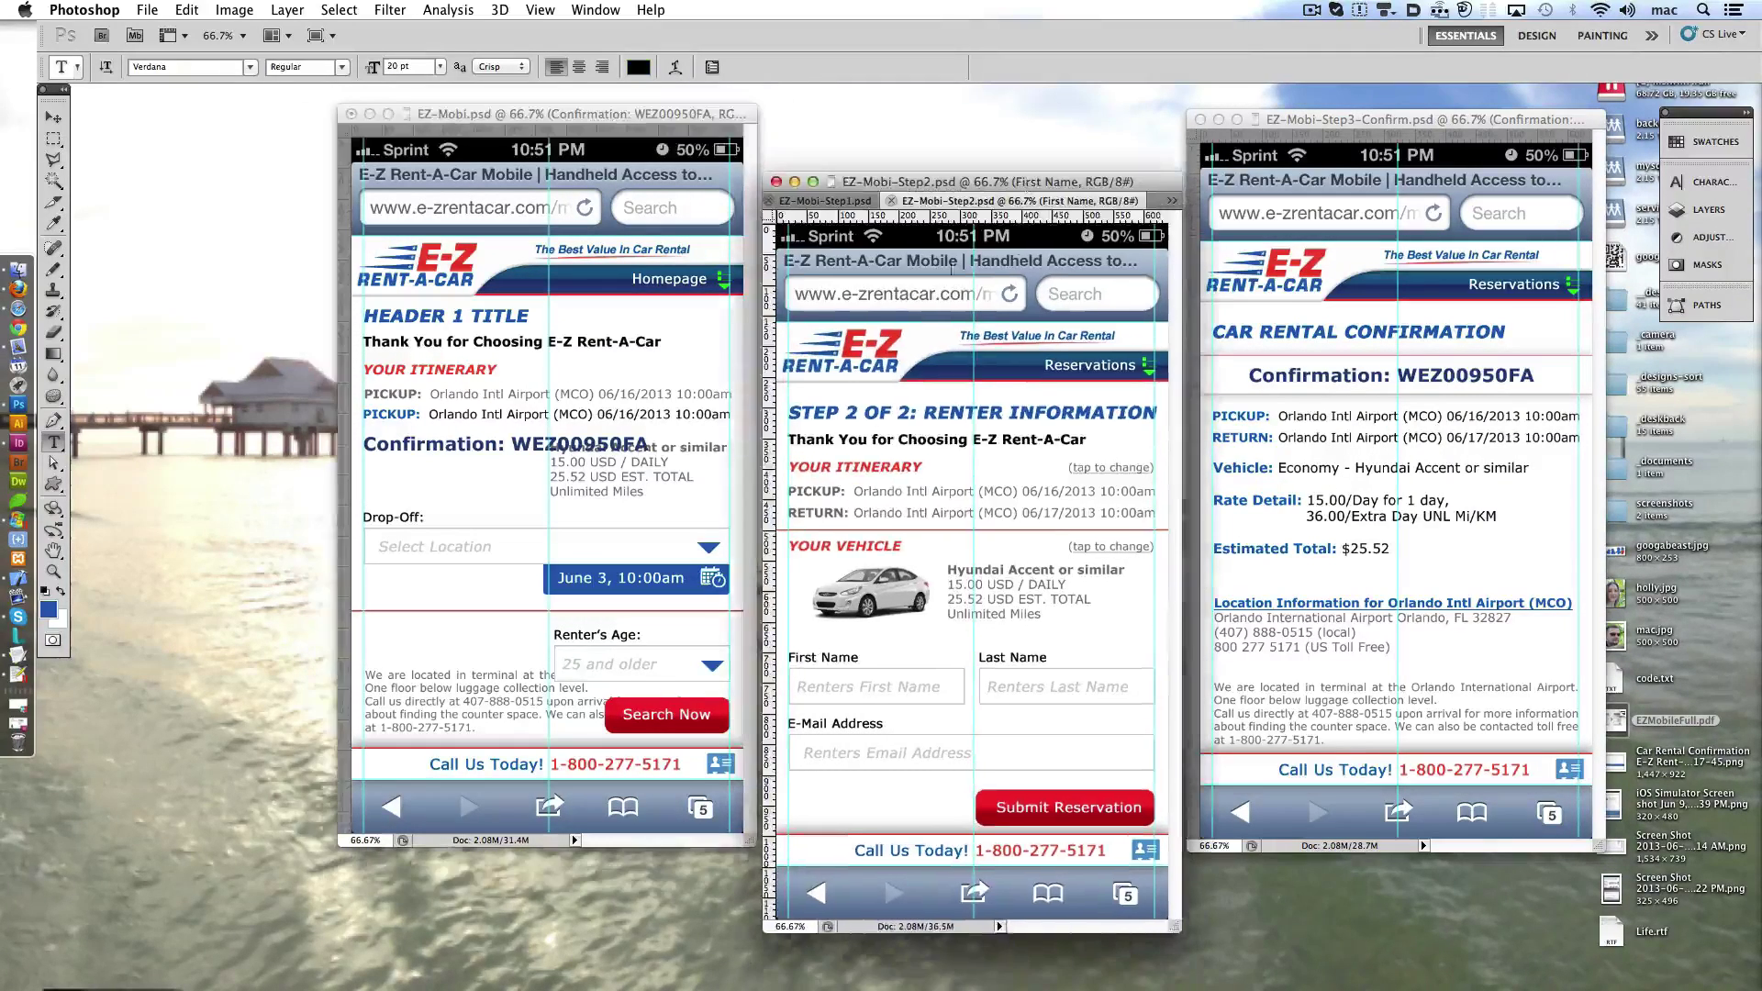
pyautogui.click(891, 201)
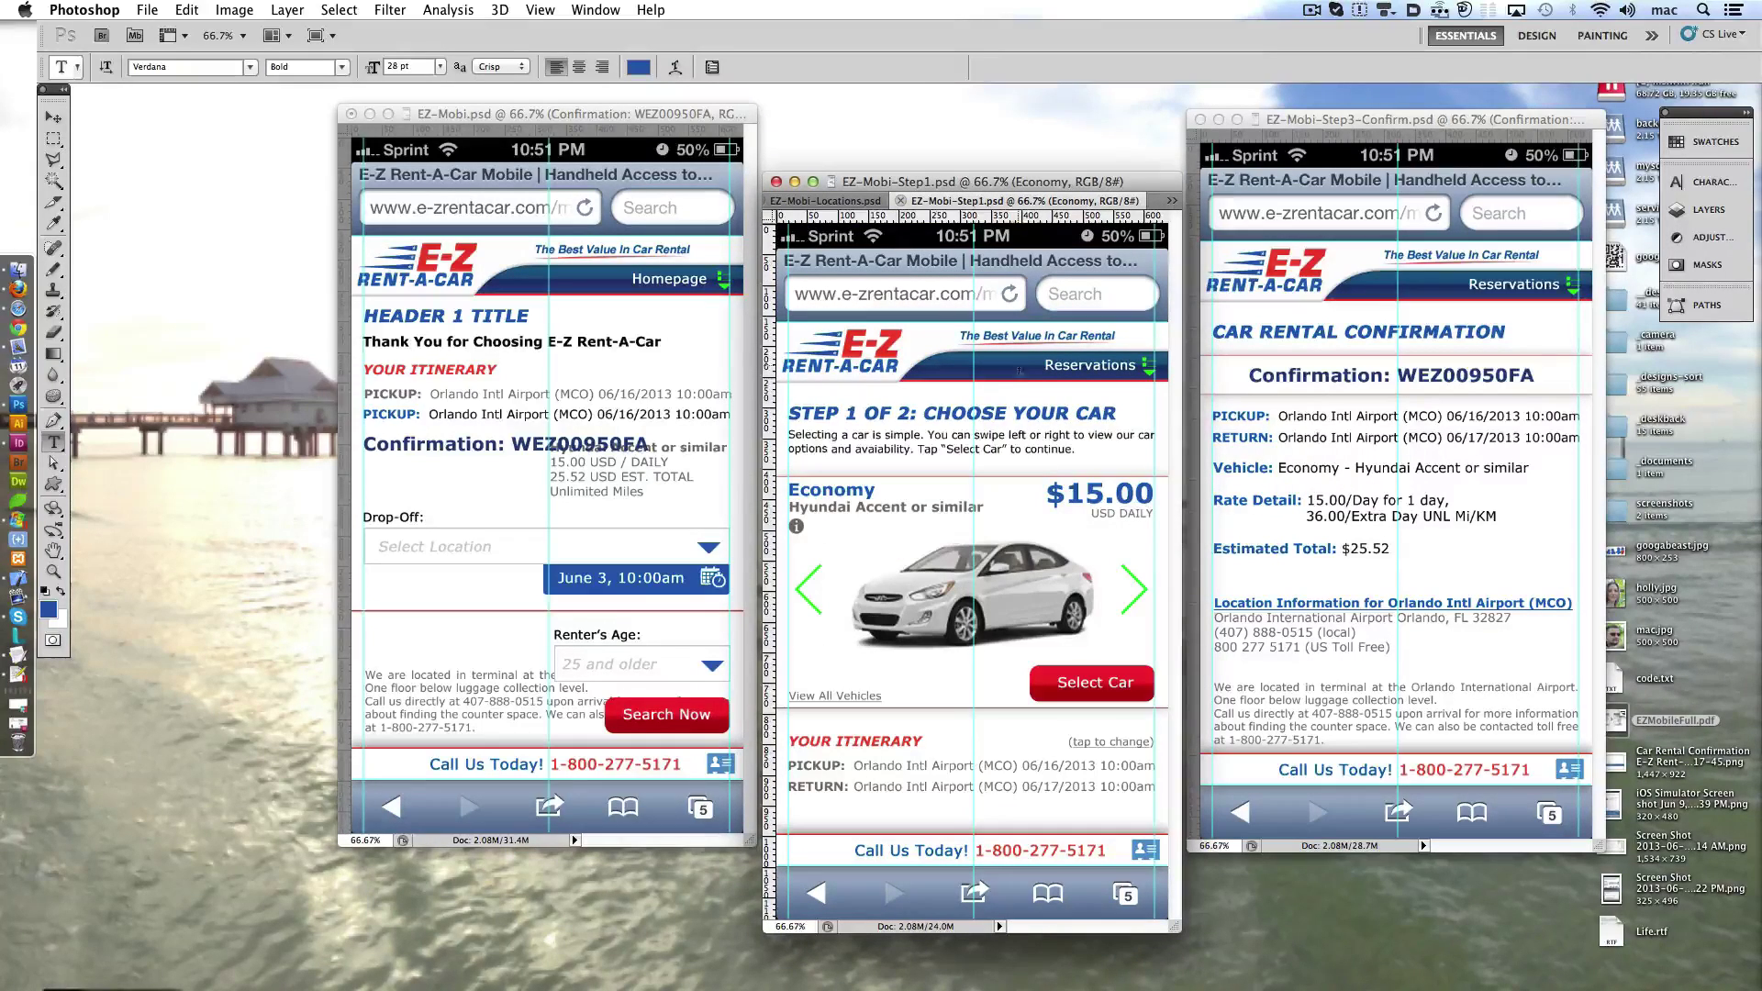
pyautogui.moveTo(596, 459); pyautogui.dragTo(597, 481)
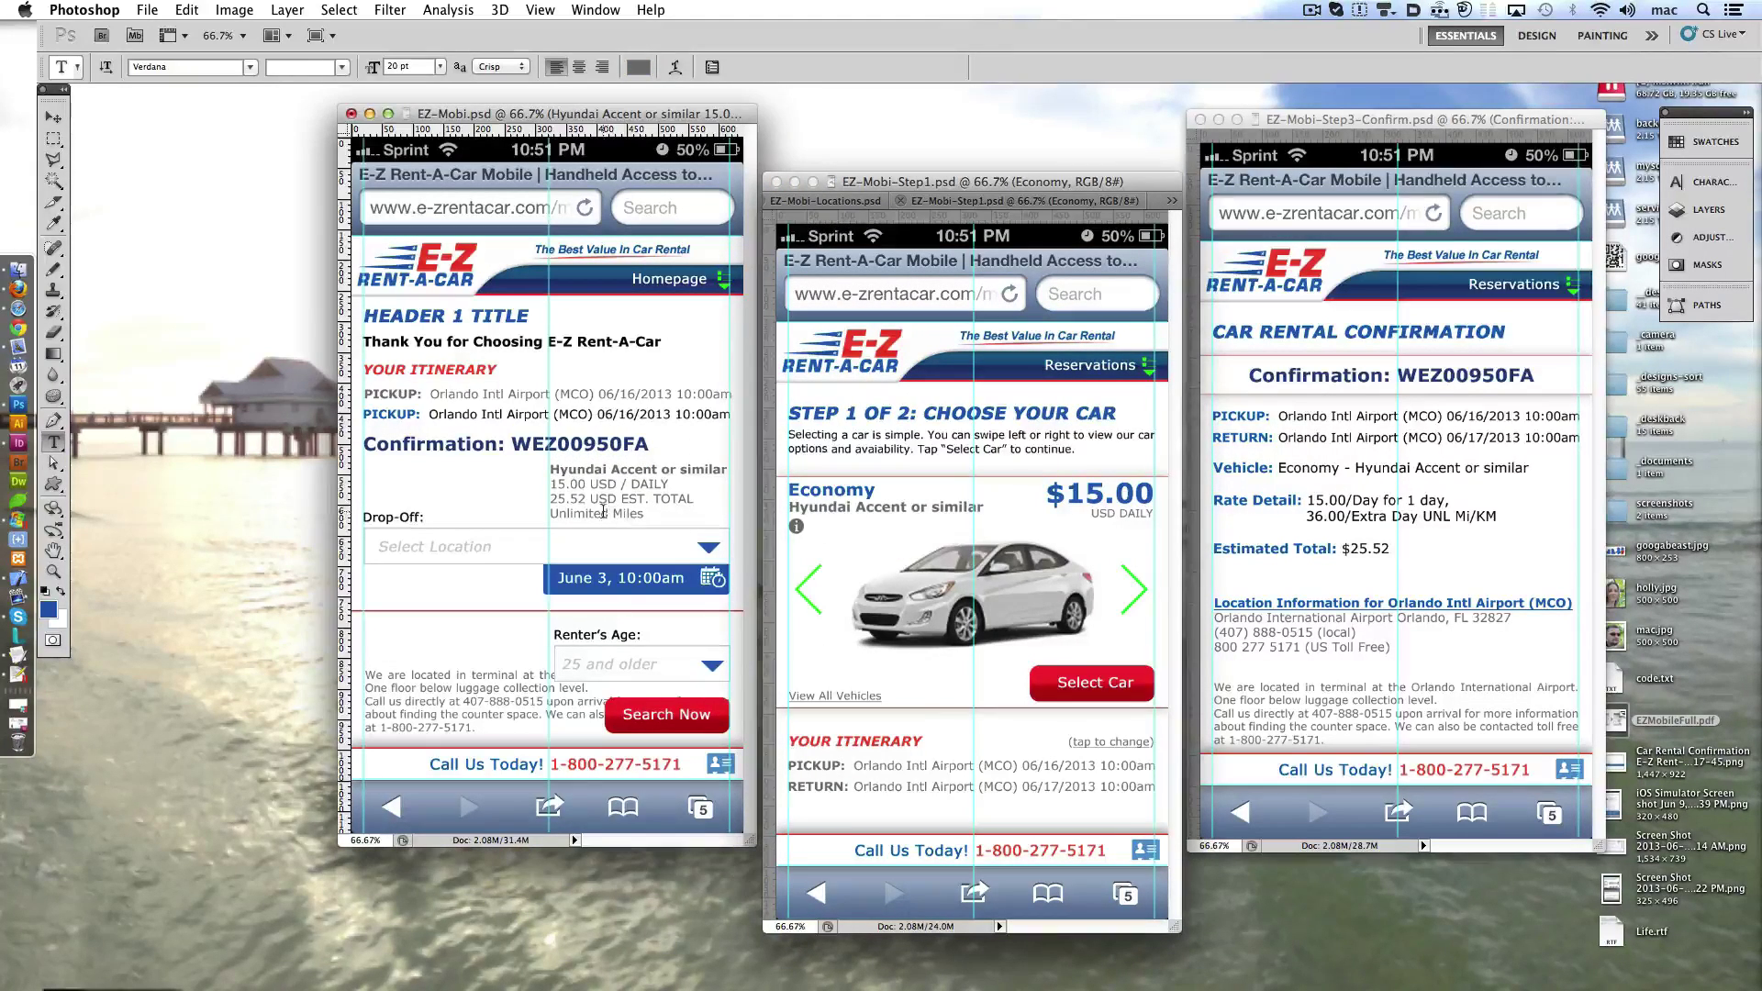
# - Copy Step1's green arrow, View All Vehicles link and Economy text into EZ-Mobi
pyautogui.click(810, 605)
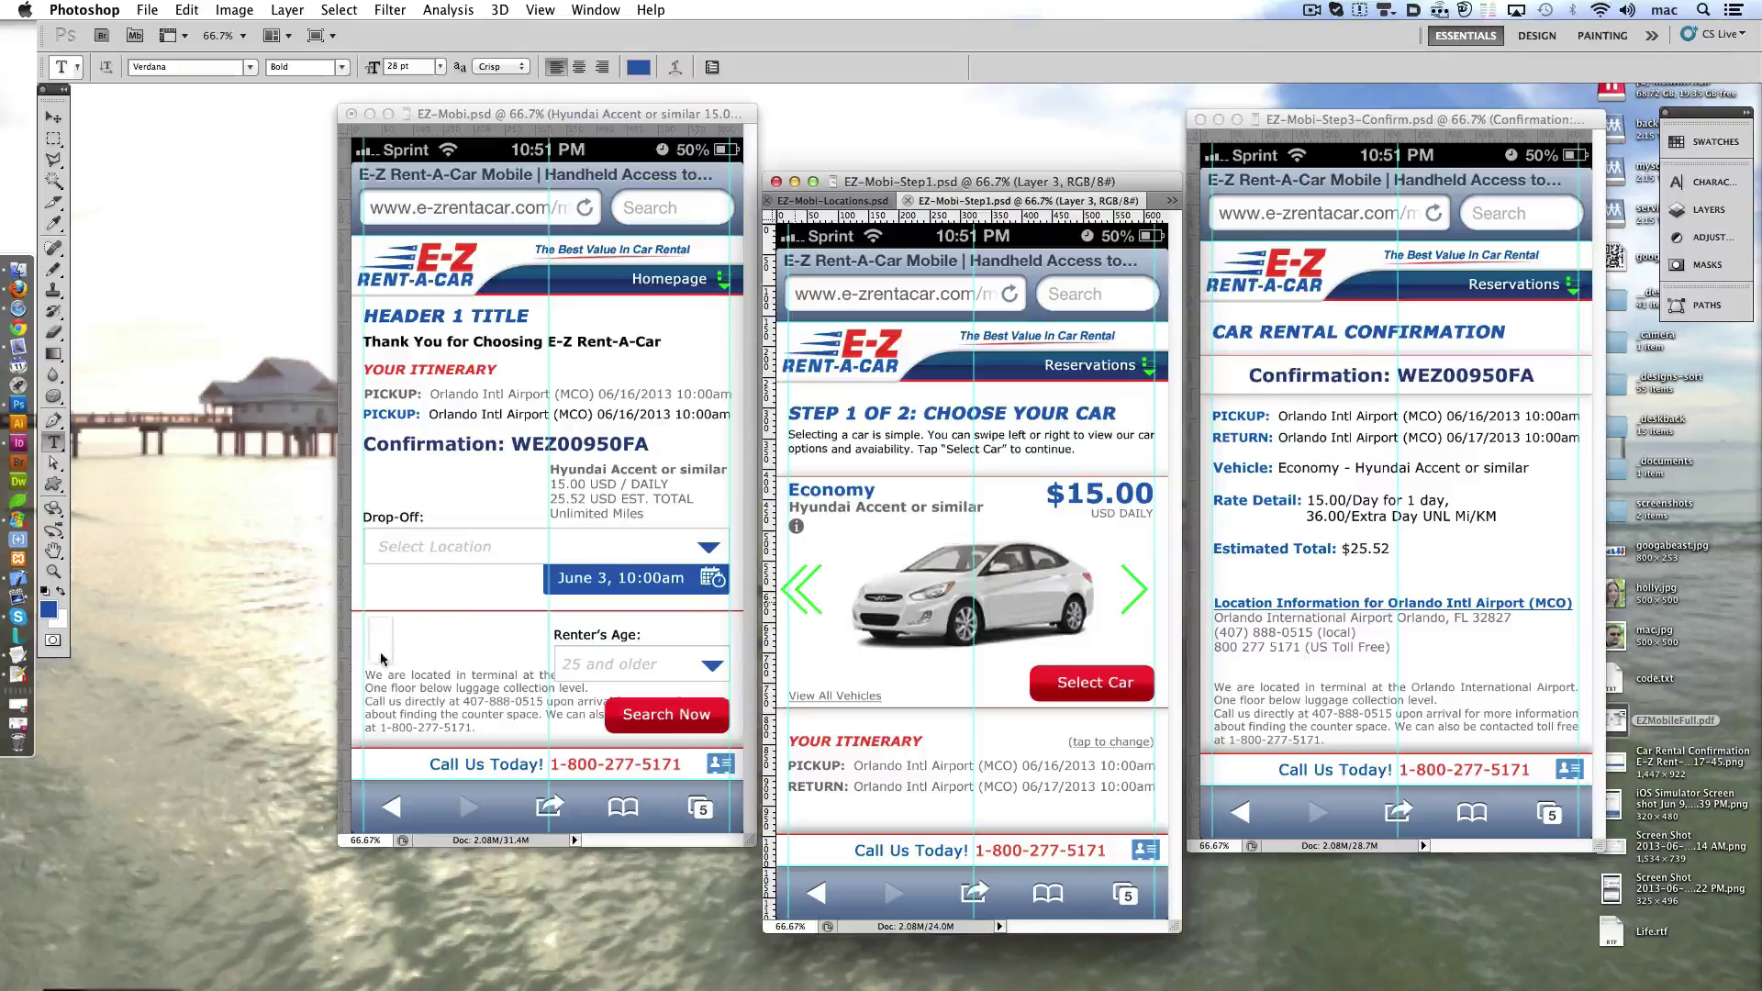
pyautogui.moveTo(380, 652)
pyautogui.mouseDown()
pyautogui.moveTo(457, 653)
pyautogui.moveTo(493, 629)
pyautogui.mouseUp()
pyautogui.click(797, 528)
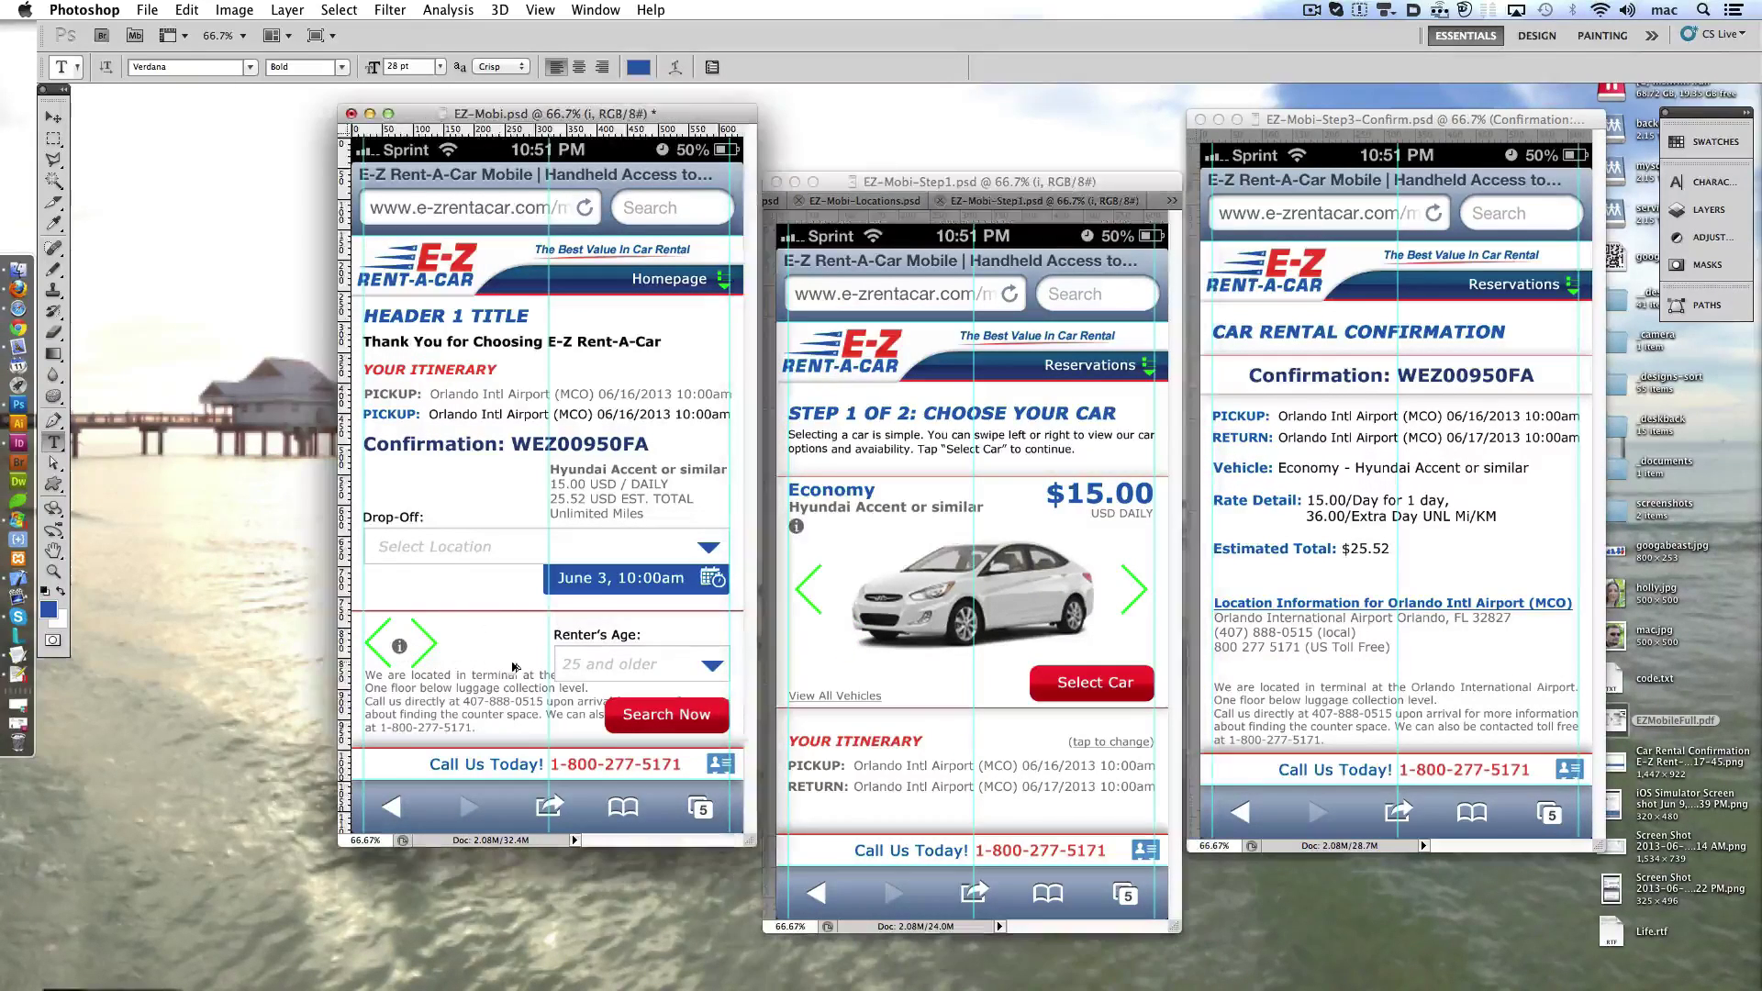
pyautogui.moveTo(840, 698); pyautogui.dragTo(415, 601)
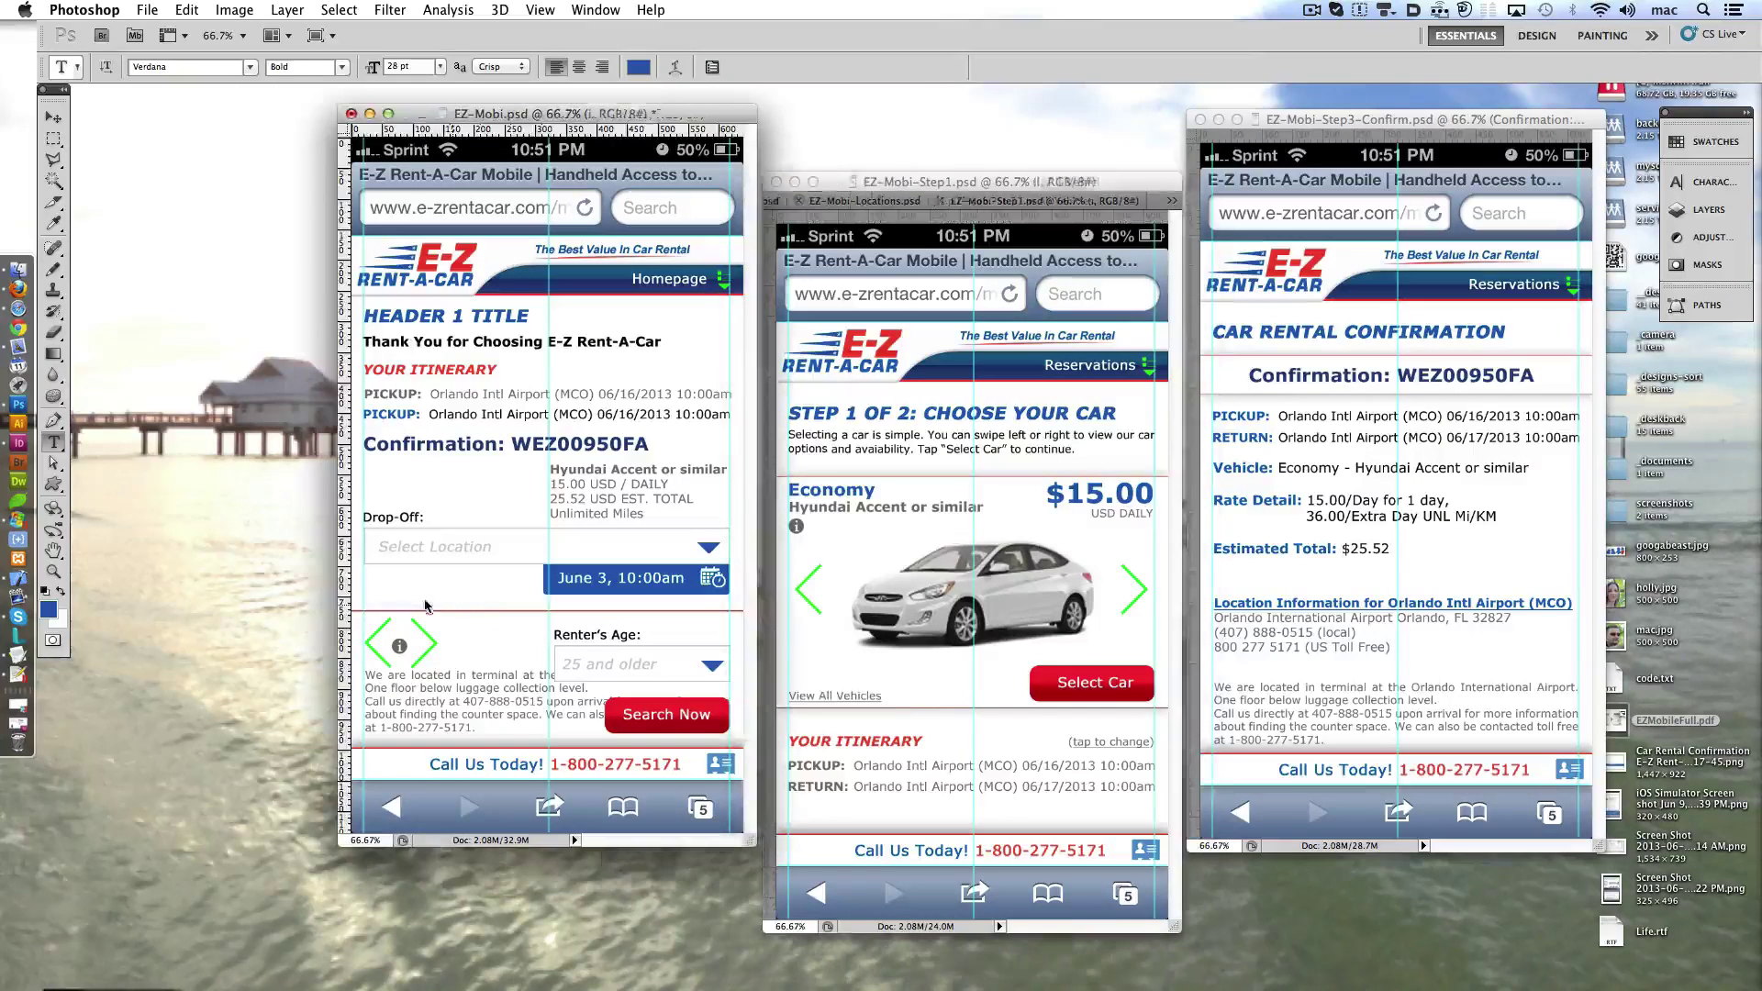
pyautogui.click(946, 581)
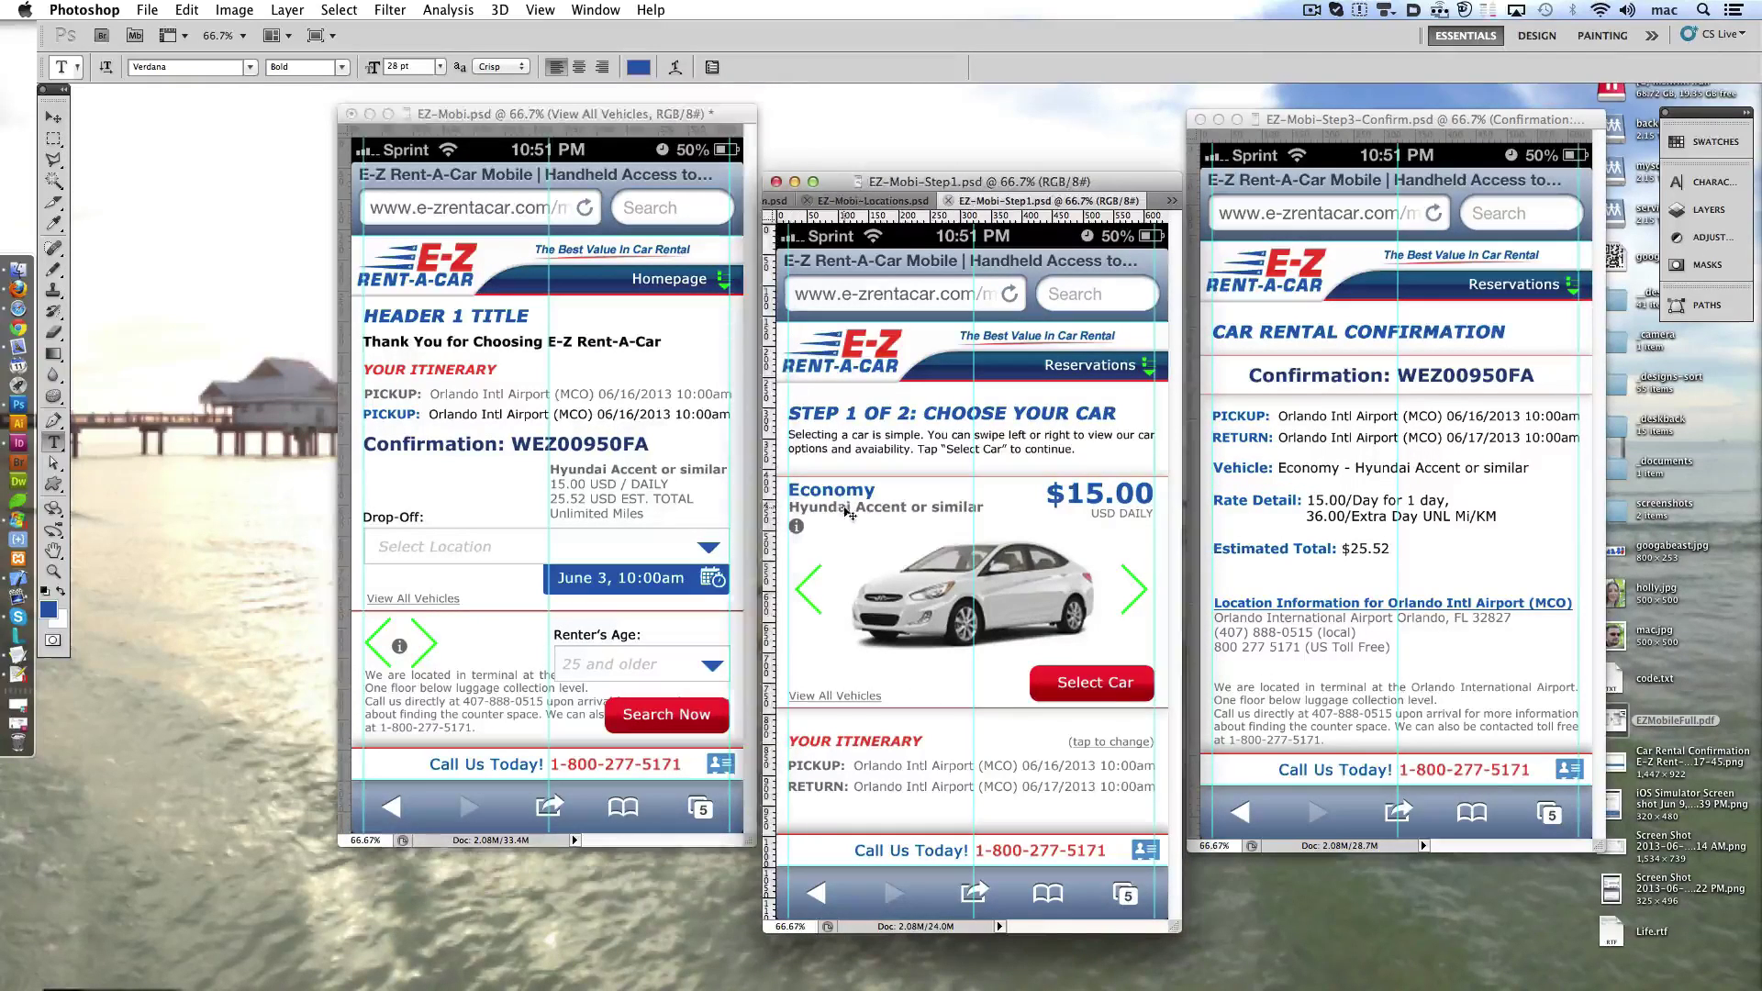
pyautogui.moveTo(844, 505); pyautogui.dragTo(633, 541)
pyautogui.moveTo(410, 586); pyautogui.dragTo(418, 491)
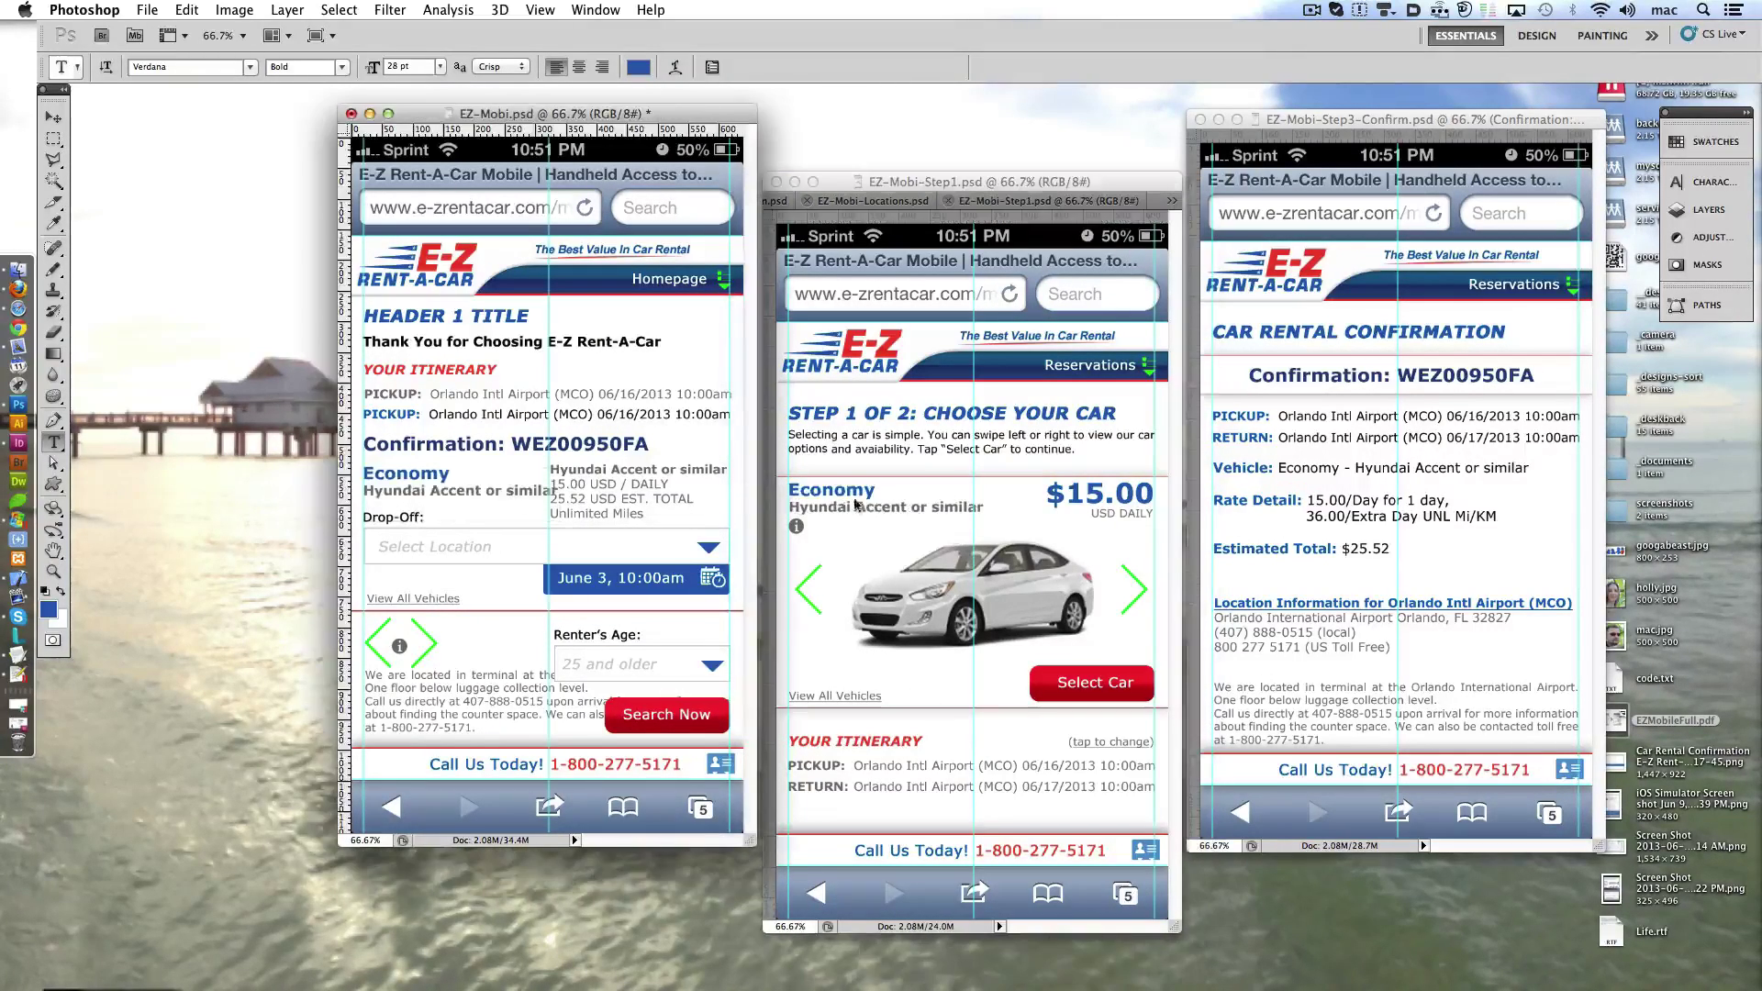
# - Copy Step1's $15.00 USD DAILY price and intro sentence into EZ-Mobi
pyautogui.click(1102, 521)
pyautogui.moveTo(1102, 505); pyautogui.dragTo(491, 645)
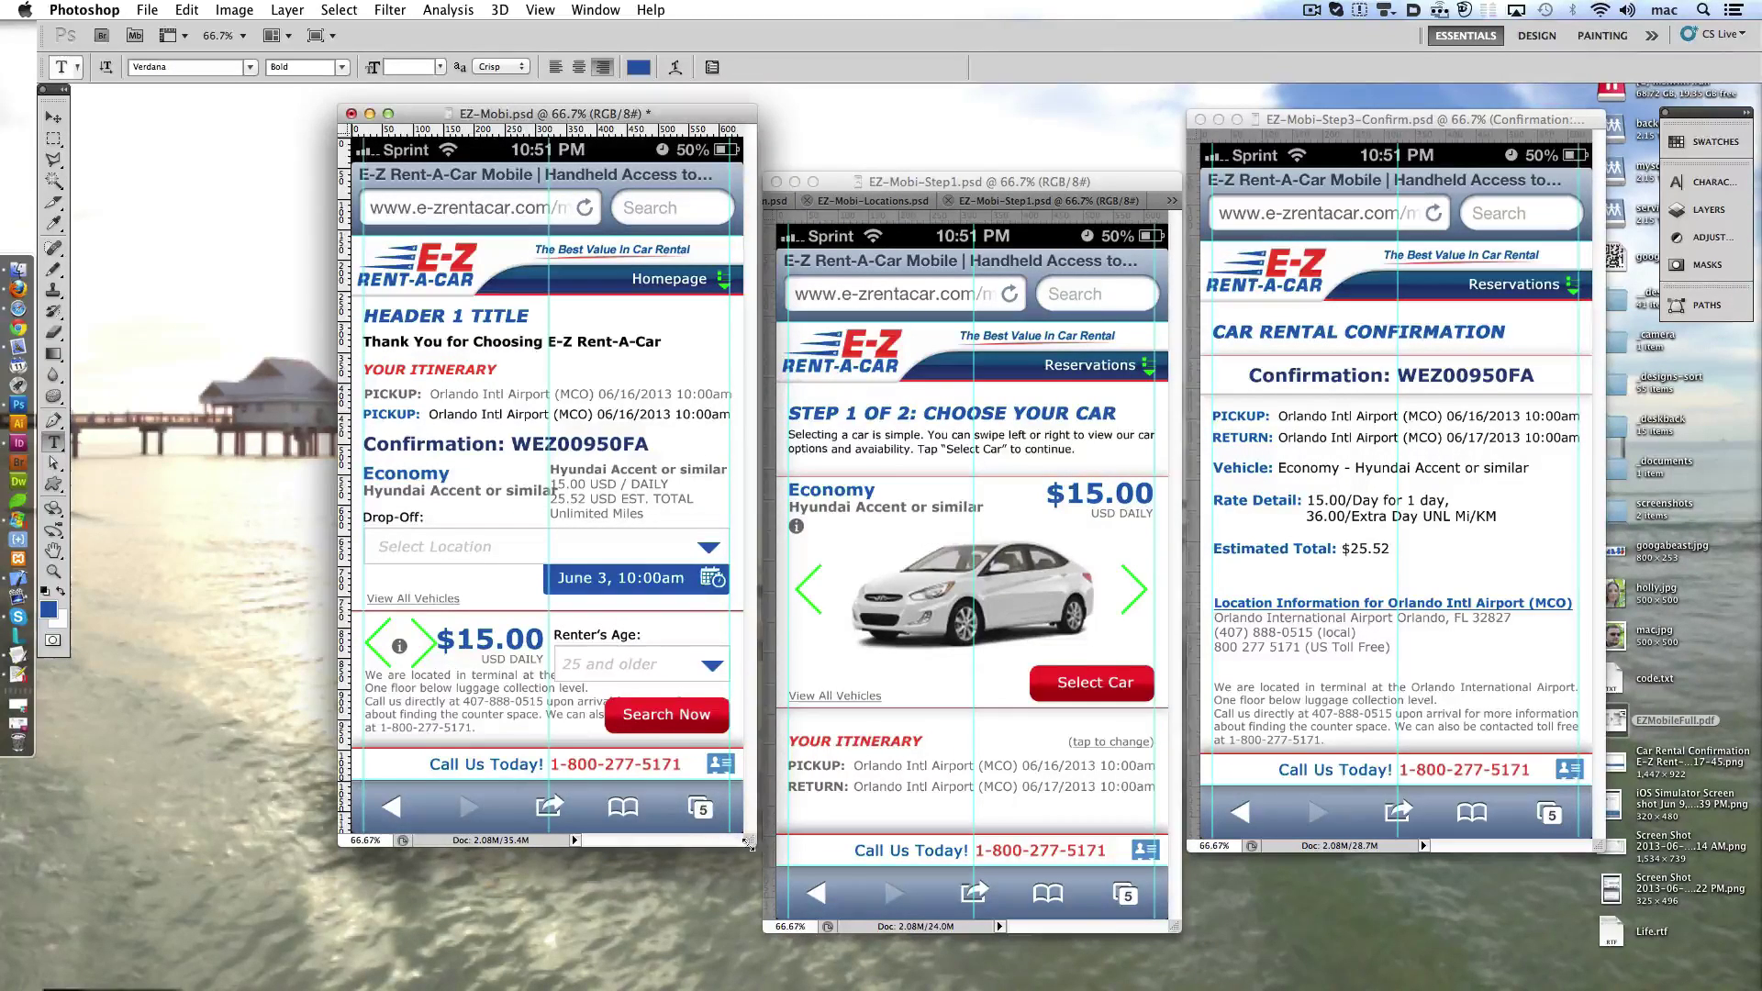
pyautogui.moveTo(748, 843); pyautogui.dragTo(789, 982)
pyautogui.click(932, 450)
pyautogui.moveTo(931, 450); pyautogui.dragTo(521, 515)
pyautogui.click(998, 395)
# - Close Step1 and copy the blue arrow and United States / Alaska list from Locations-Open into EZ-Mobi
pyautogui.click(774, 202)
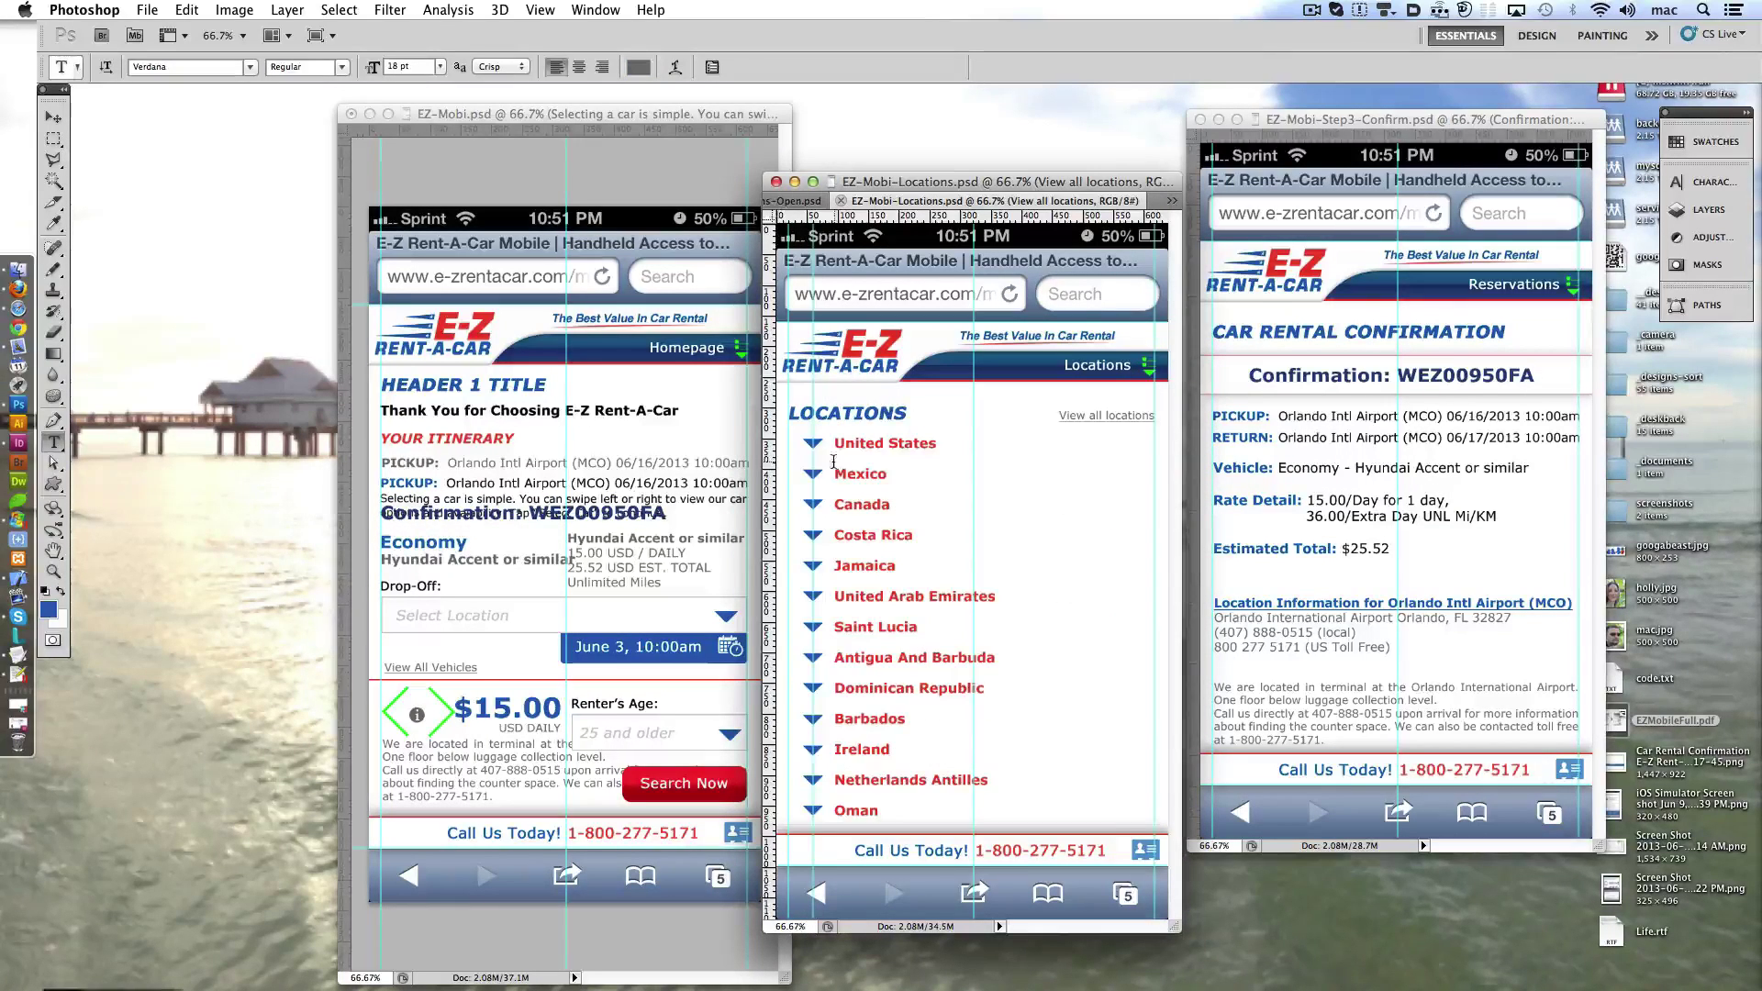
pyautogui.click(840, 201)
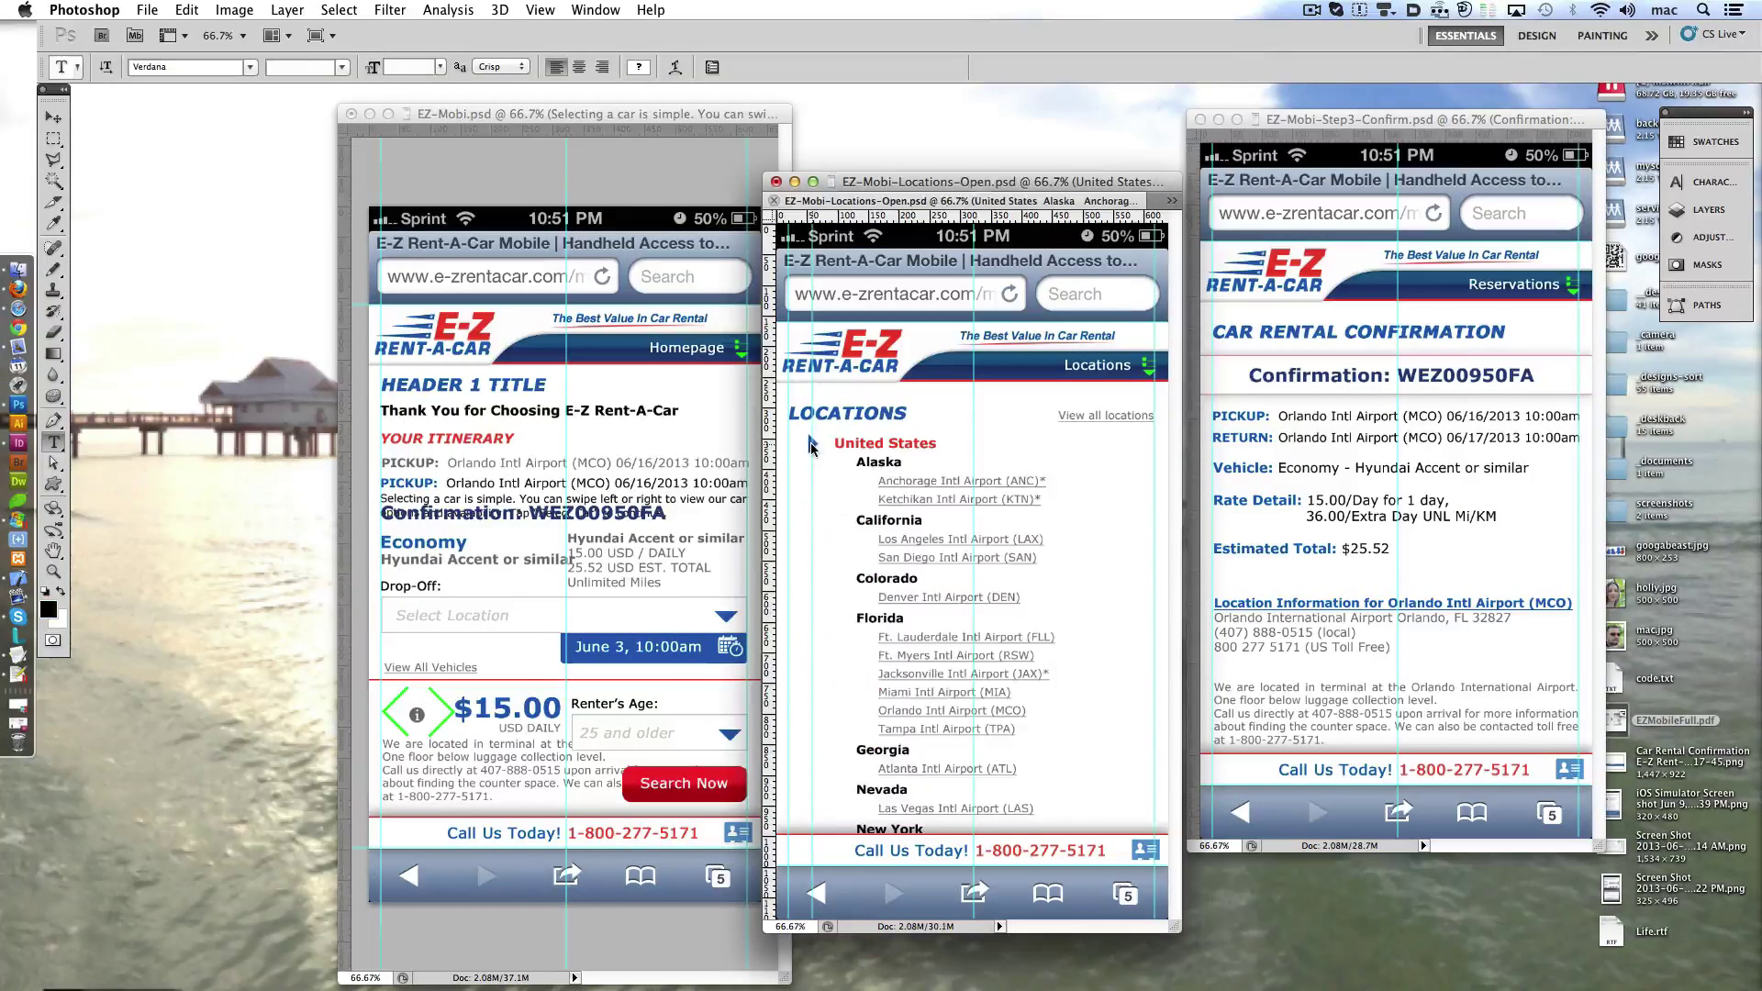
pyautogui.moveTo(810, 447); pyautogui.dragTo(809, 445)
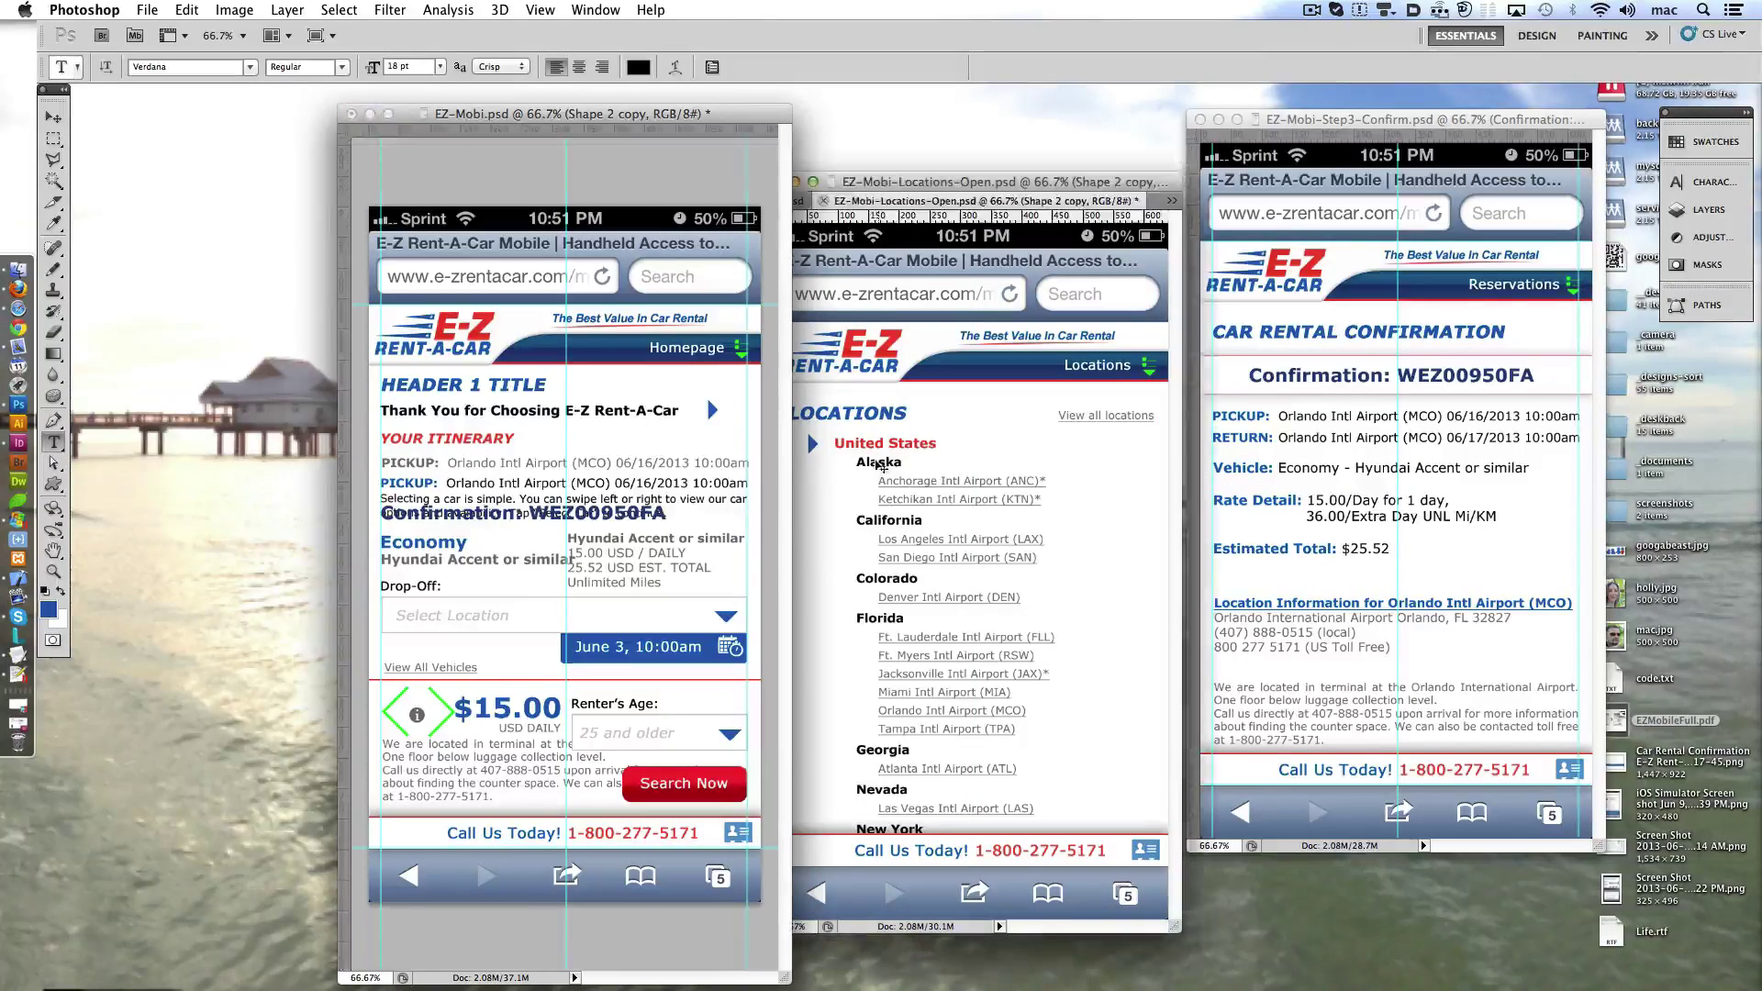
pyautogui.moveTo(883, 473); pyautogui.dragTo(696, 479)
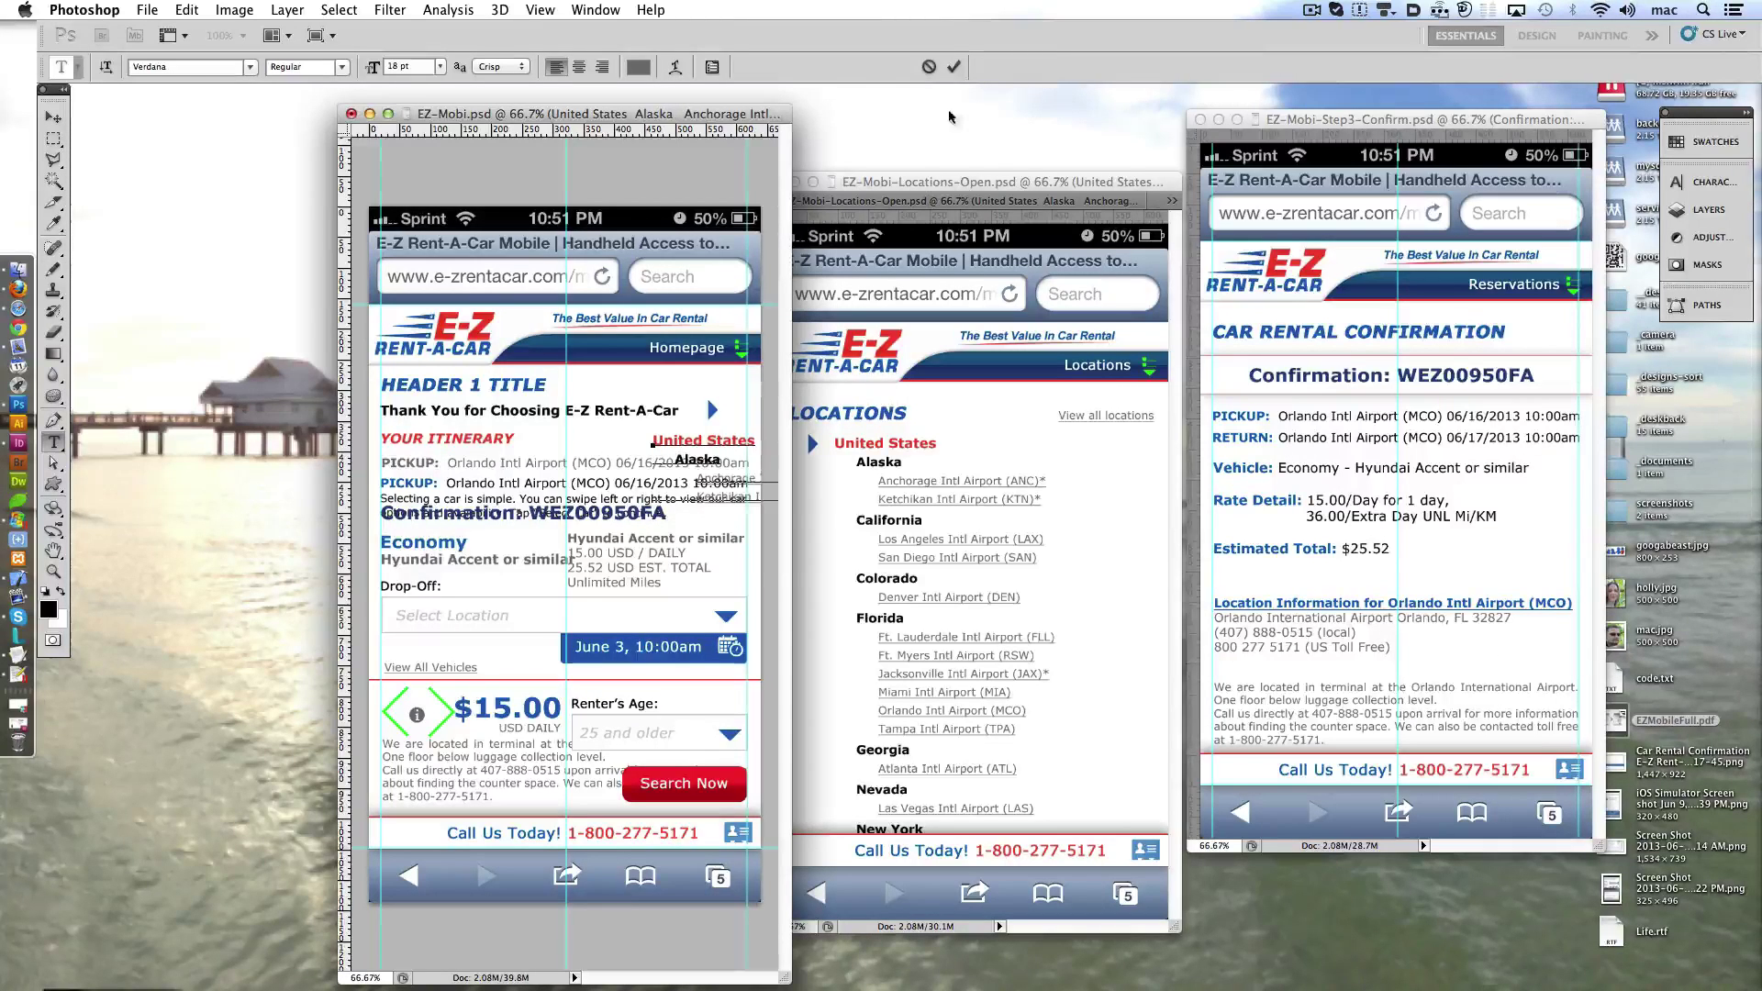
pyautogui.click(955, 66)
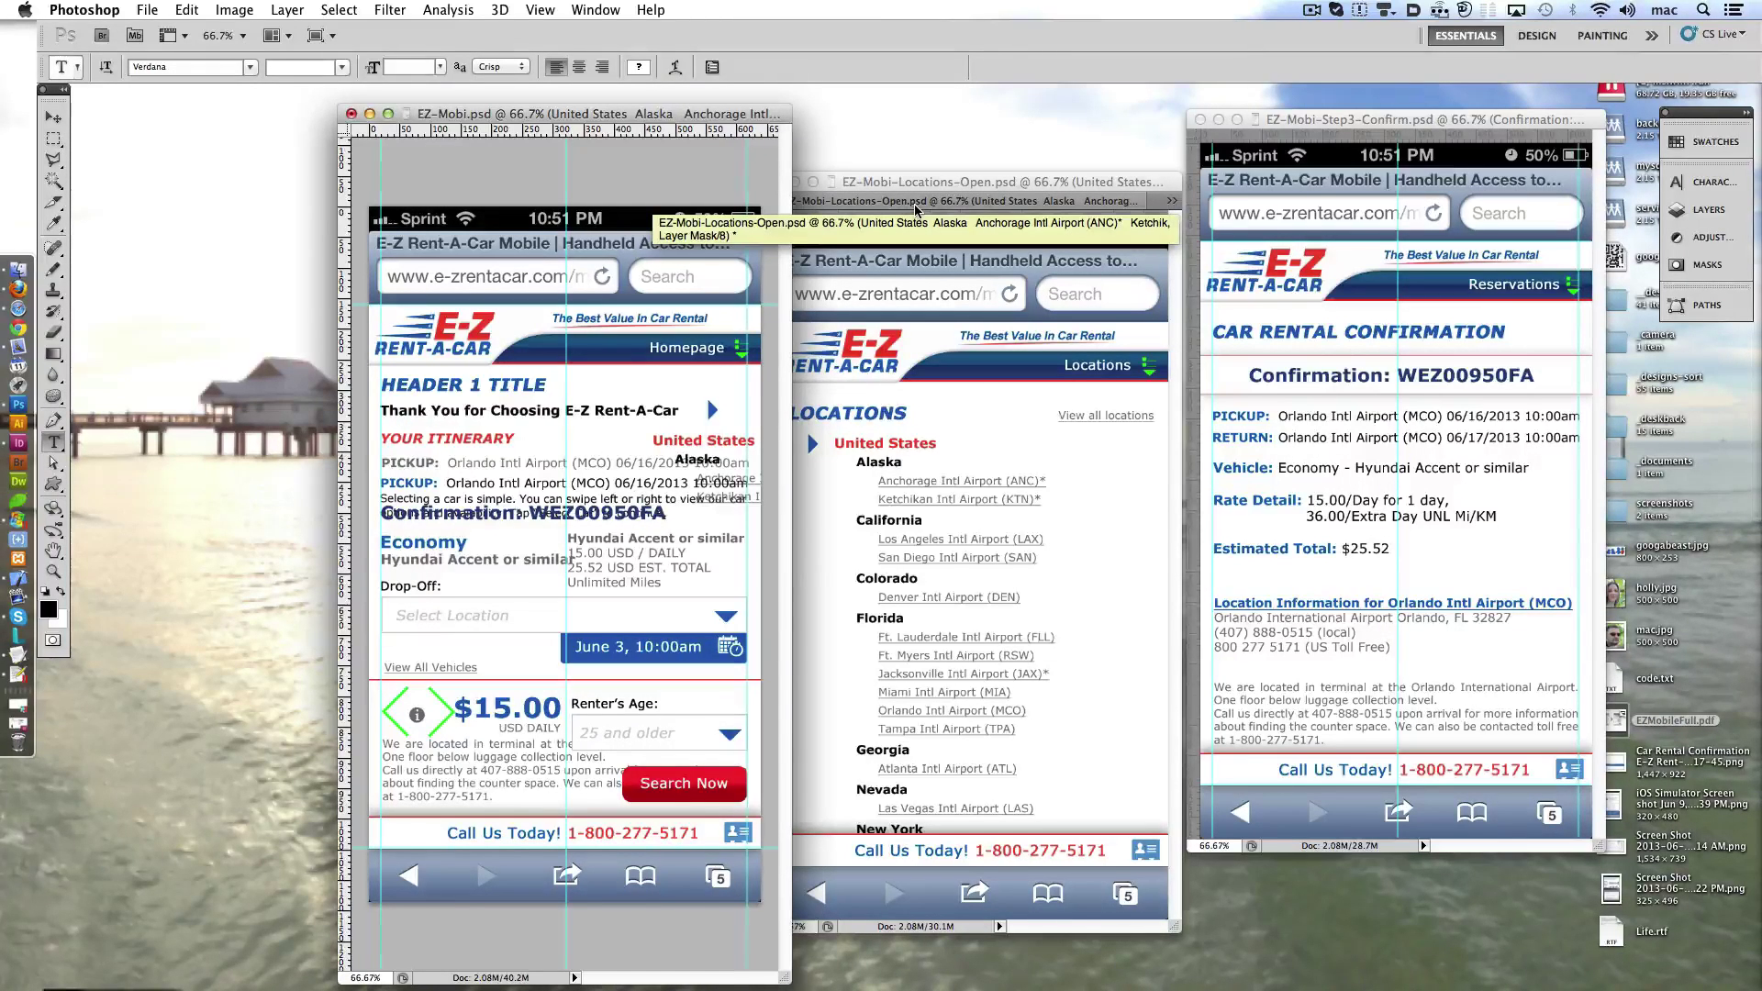
# - Close Locations-Open without saving and paste the About page's bullet lines into EZ-Mobi
pyautogui.moveTo(915, 210); pyautogui.dragTo(896, 210)
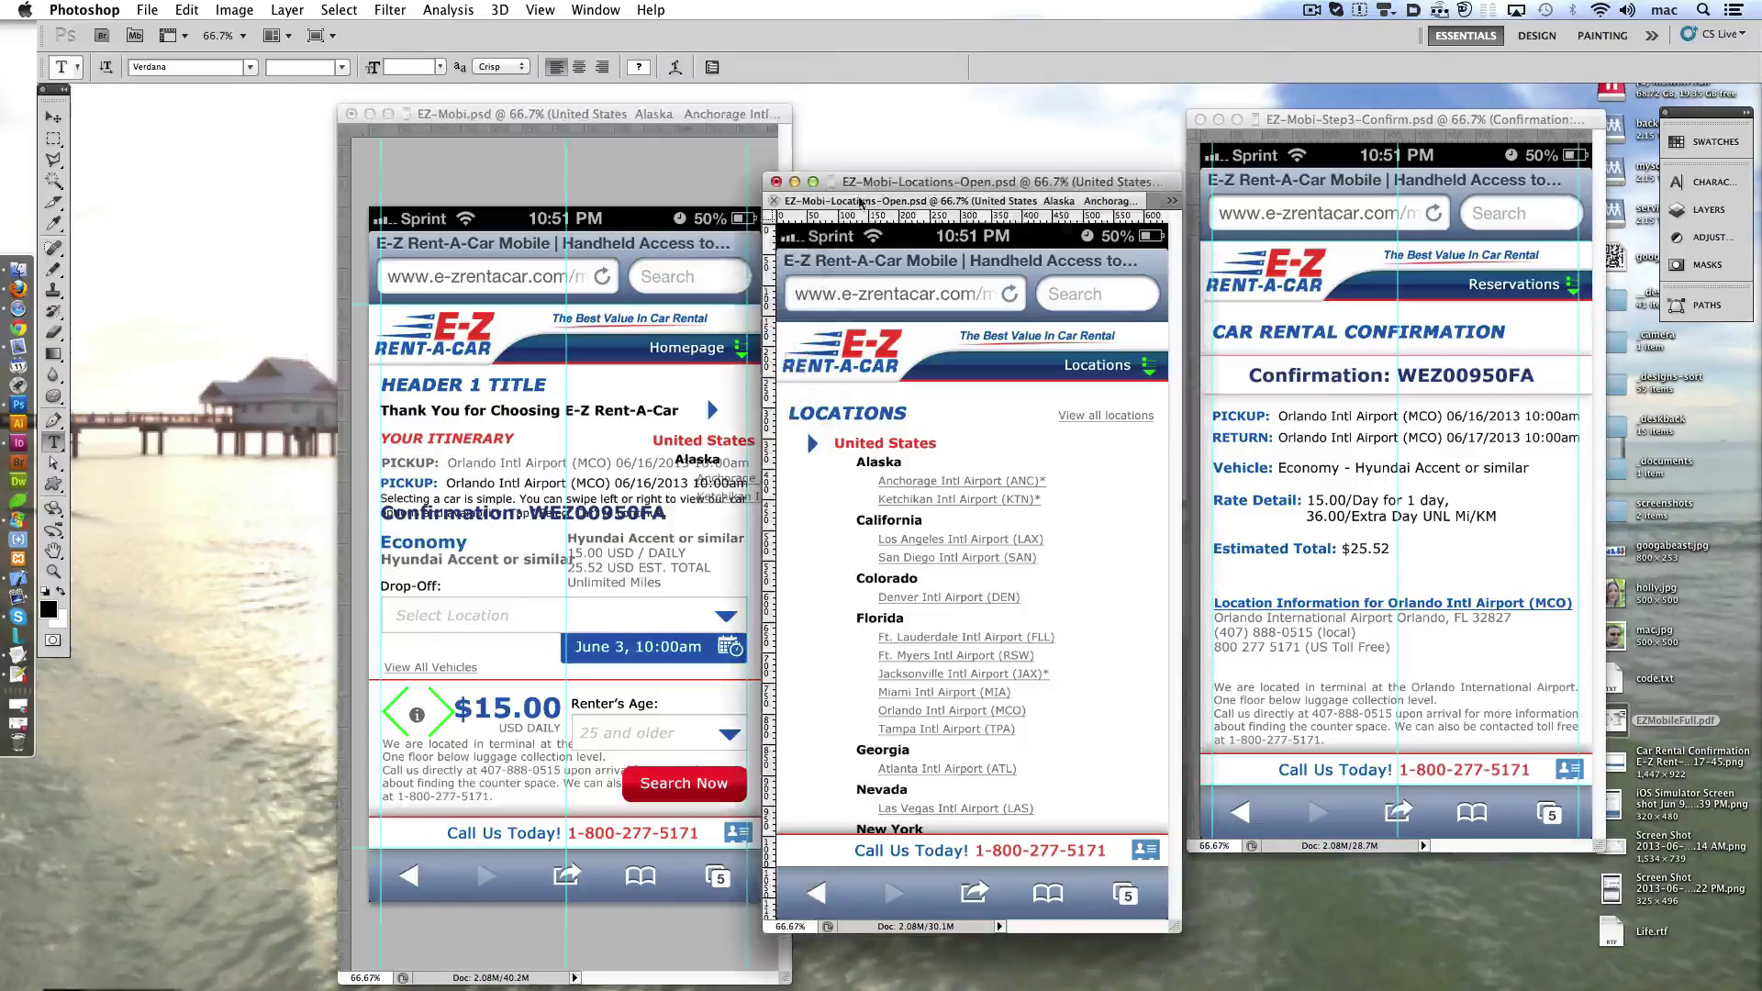
pyautogui.press('super+w')
pyautogui.press('Escape')
pyautogui.hotkey('ctrl', 'Tab')
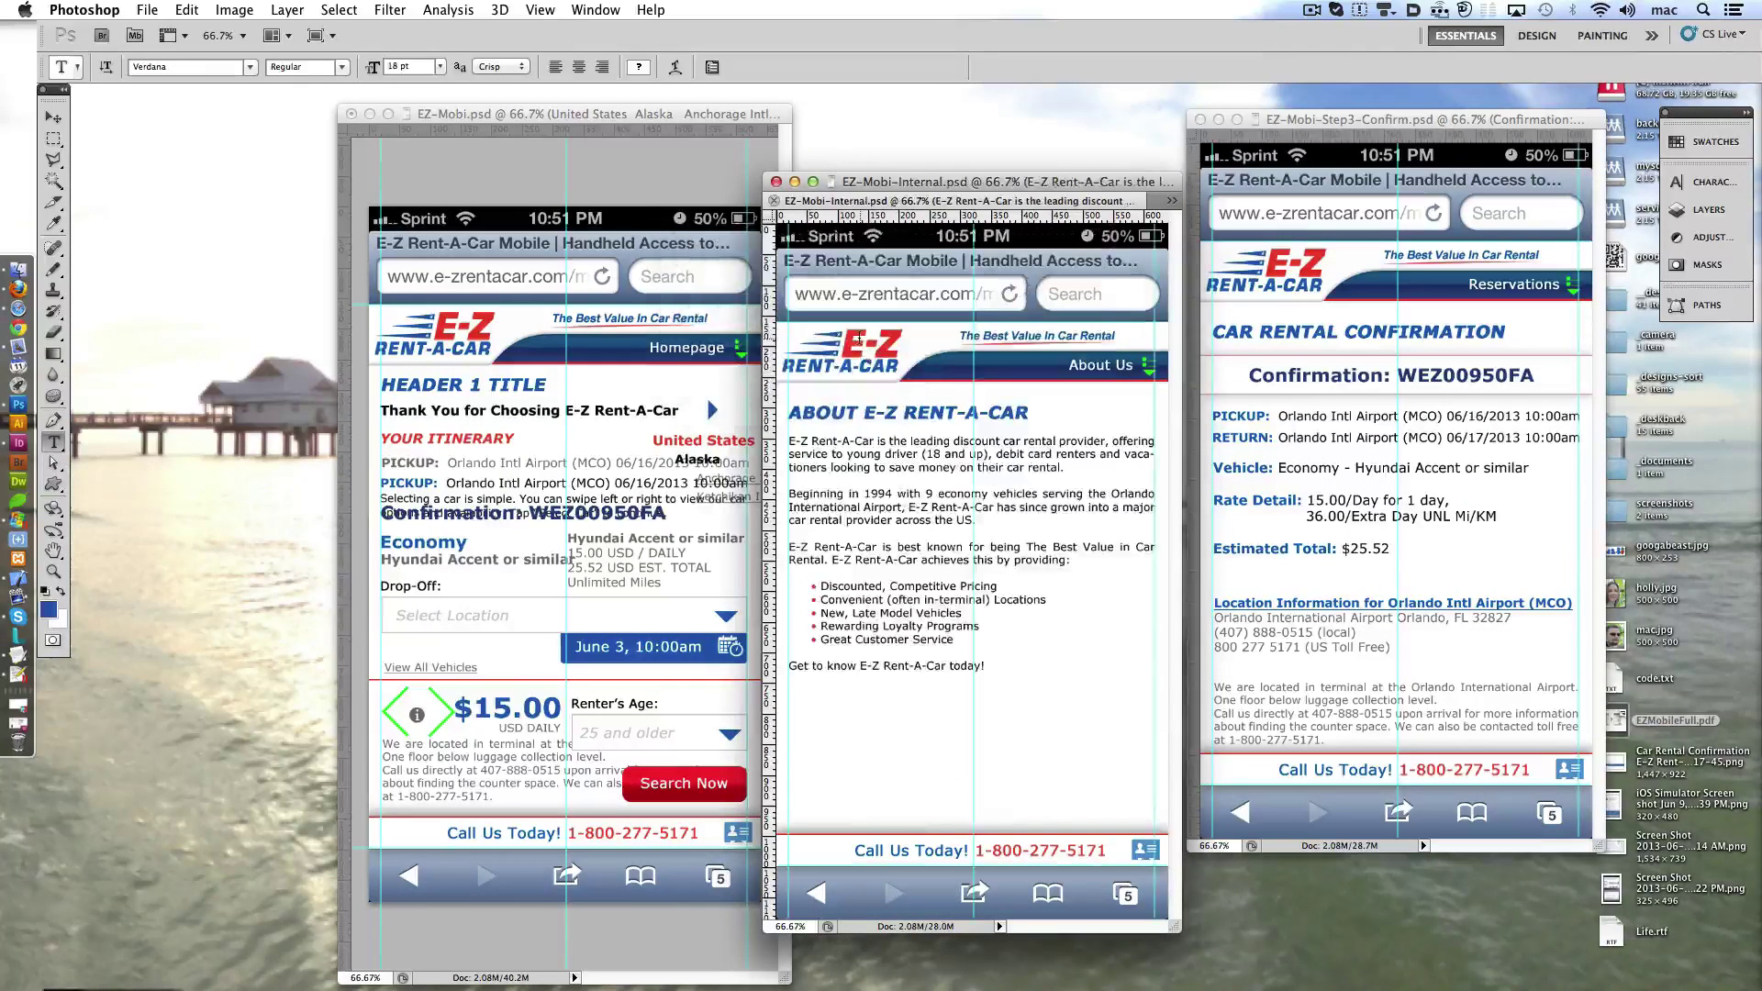
pyautogui.tripleClick(809, 584)
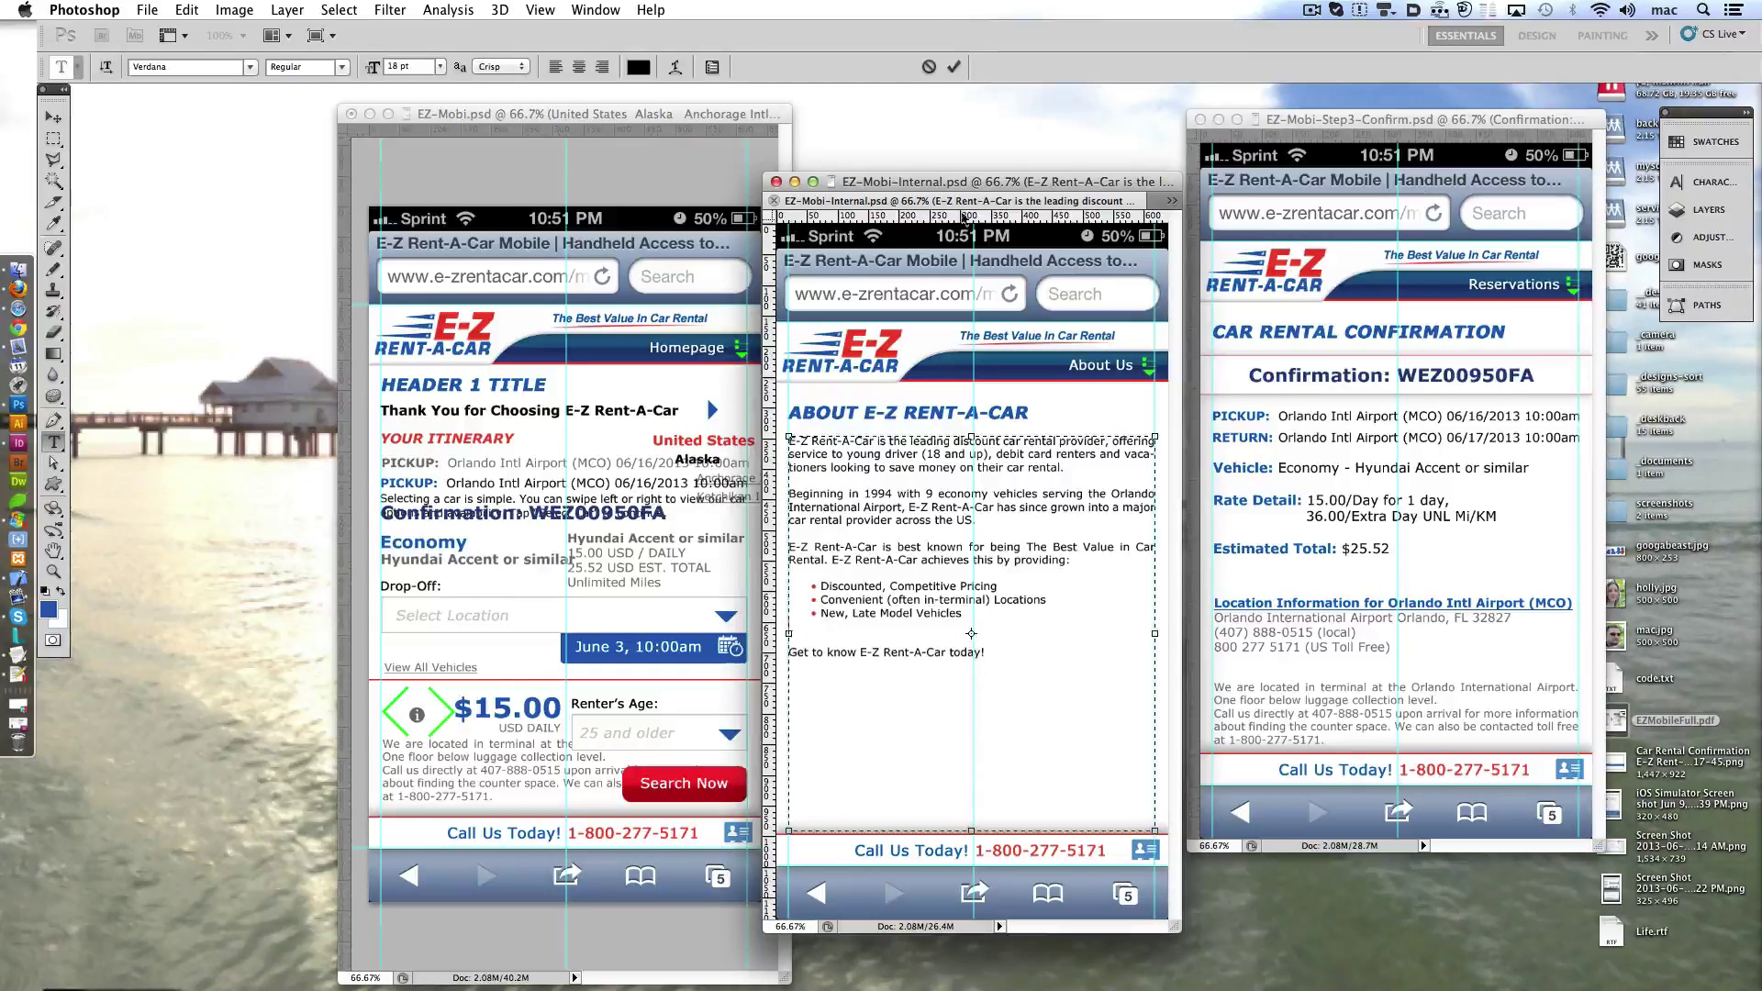
pyautogui.press('Escape')
pyautogui.click(512, 621)
pyautogui.hotkey('ctrl', 'v')
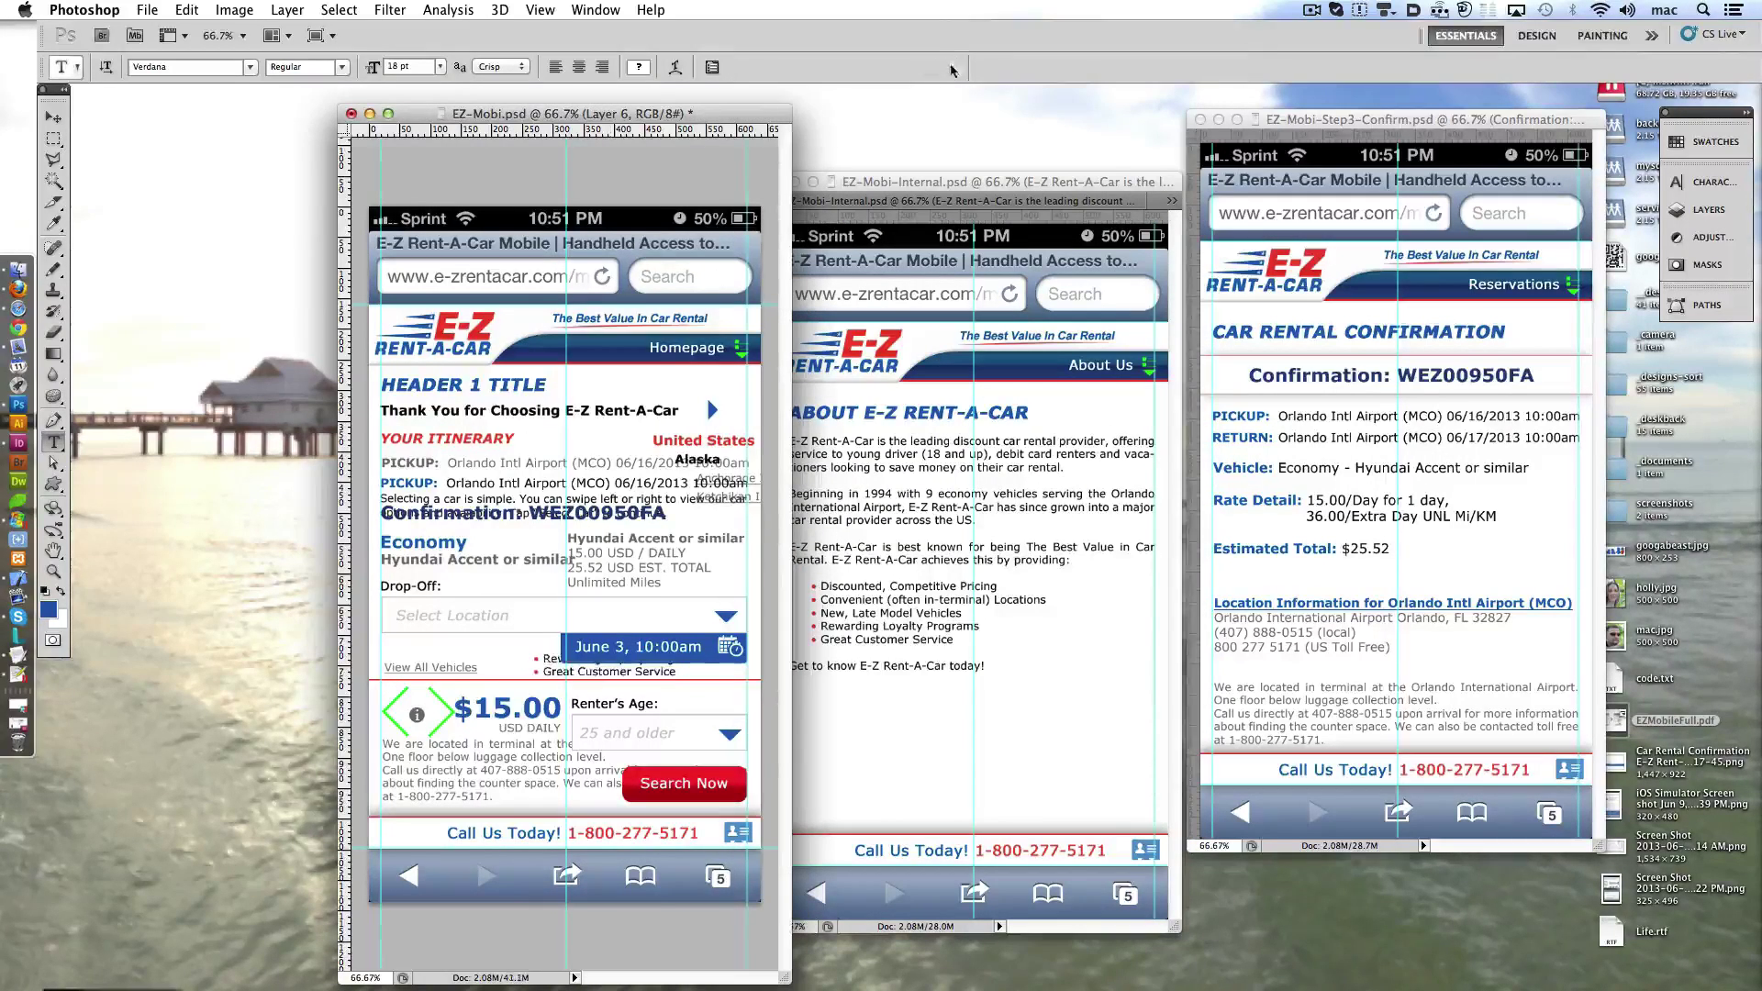
# - Copy WELCOME TO E-Z RENT-A-CAR and Orlando Intl Airport (MCO) from Homepage, placing MCO above the dropdown group
pyautogui.click(1076, 188)
pyautogui.hotkey('ctrl', 'Tab')
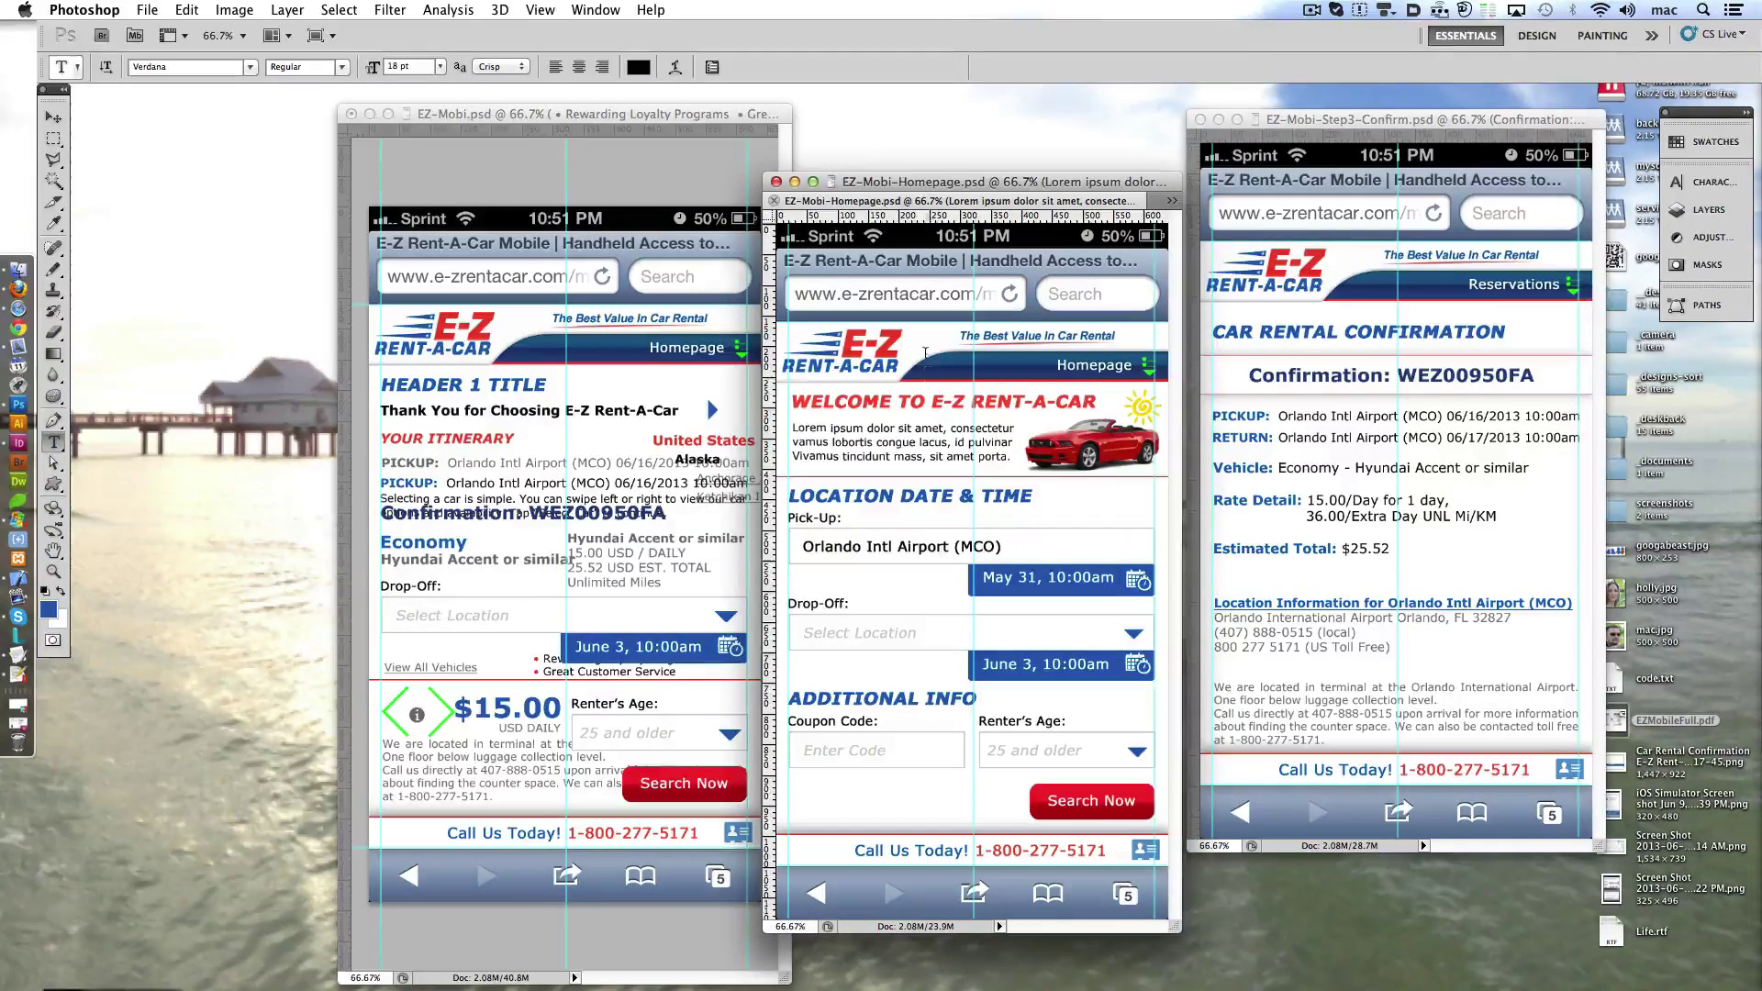
pyautogui.moveTo(876, 410); pyautogui.dragTo(638, 390)
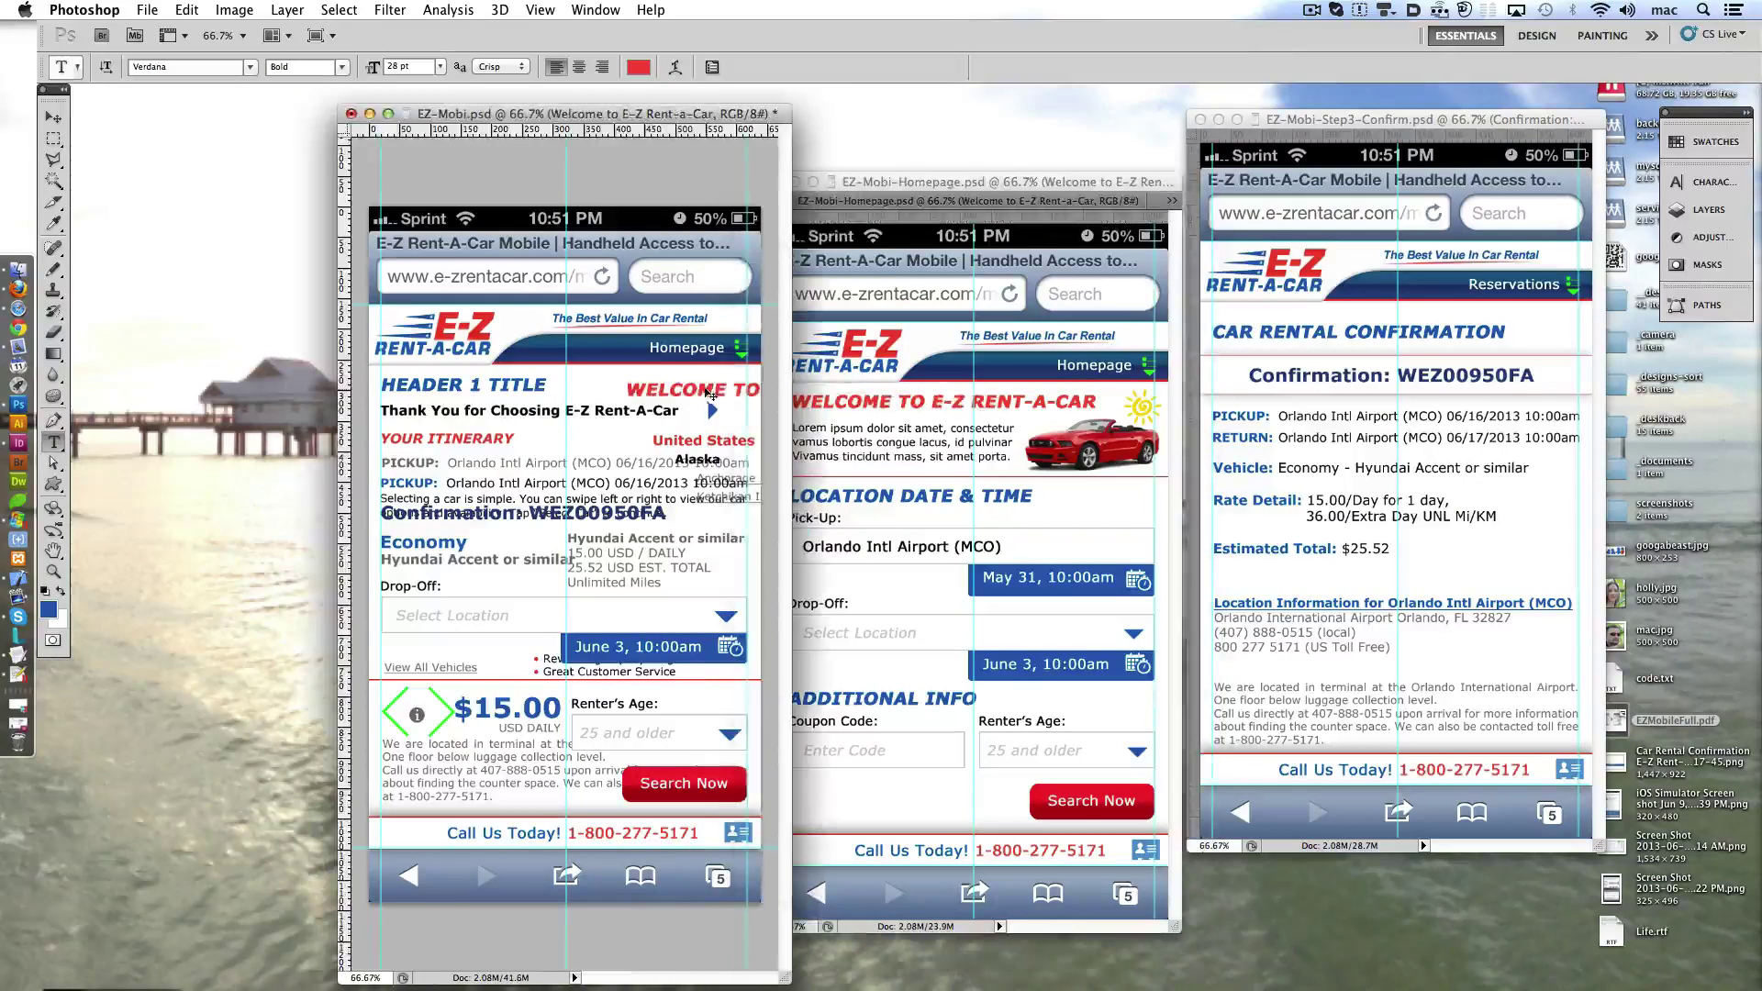
pyautogui.click(870, 520)
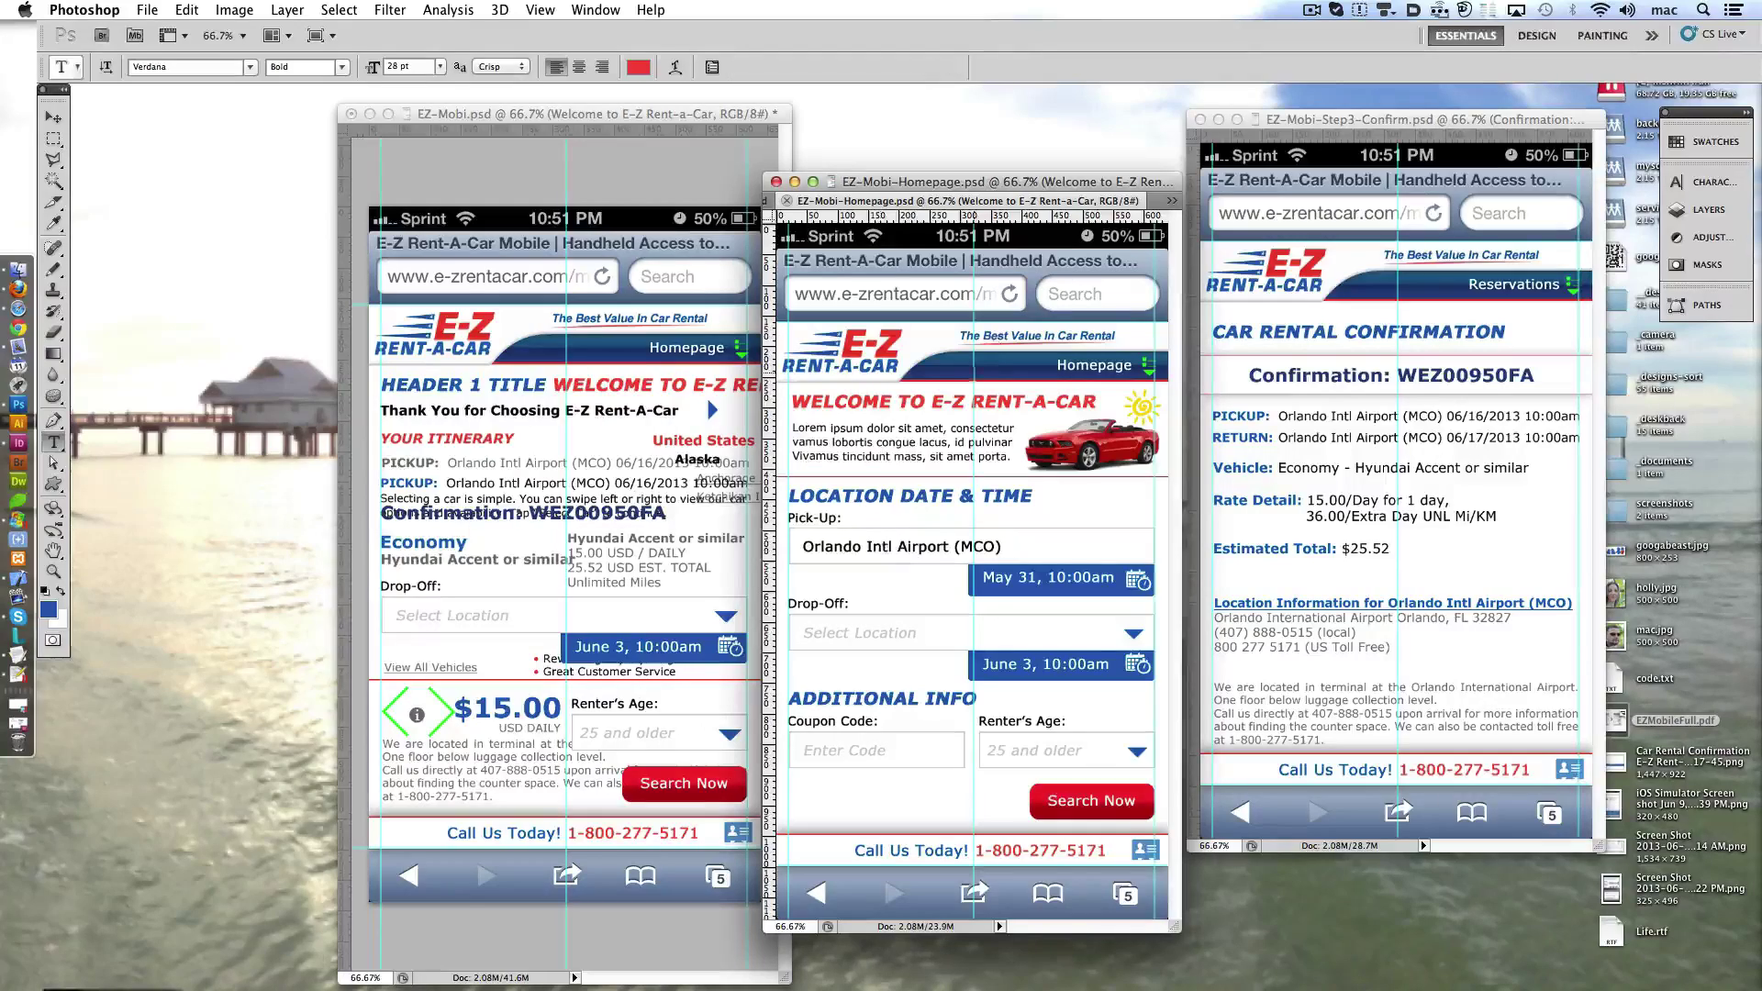
pyautogui.moveTo(923, 551); pyautogui.dragTo(630, 621)
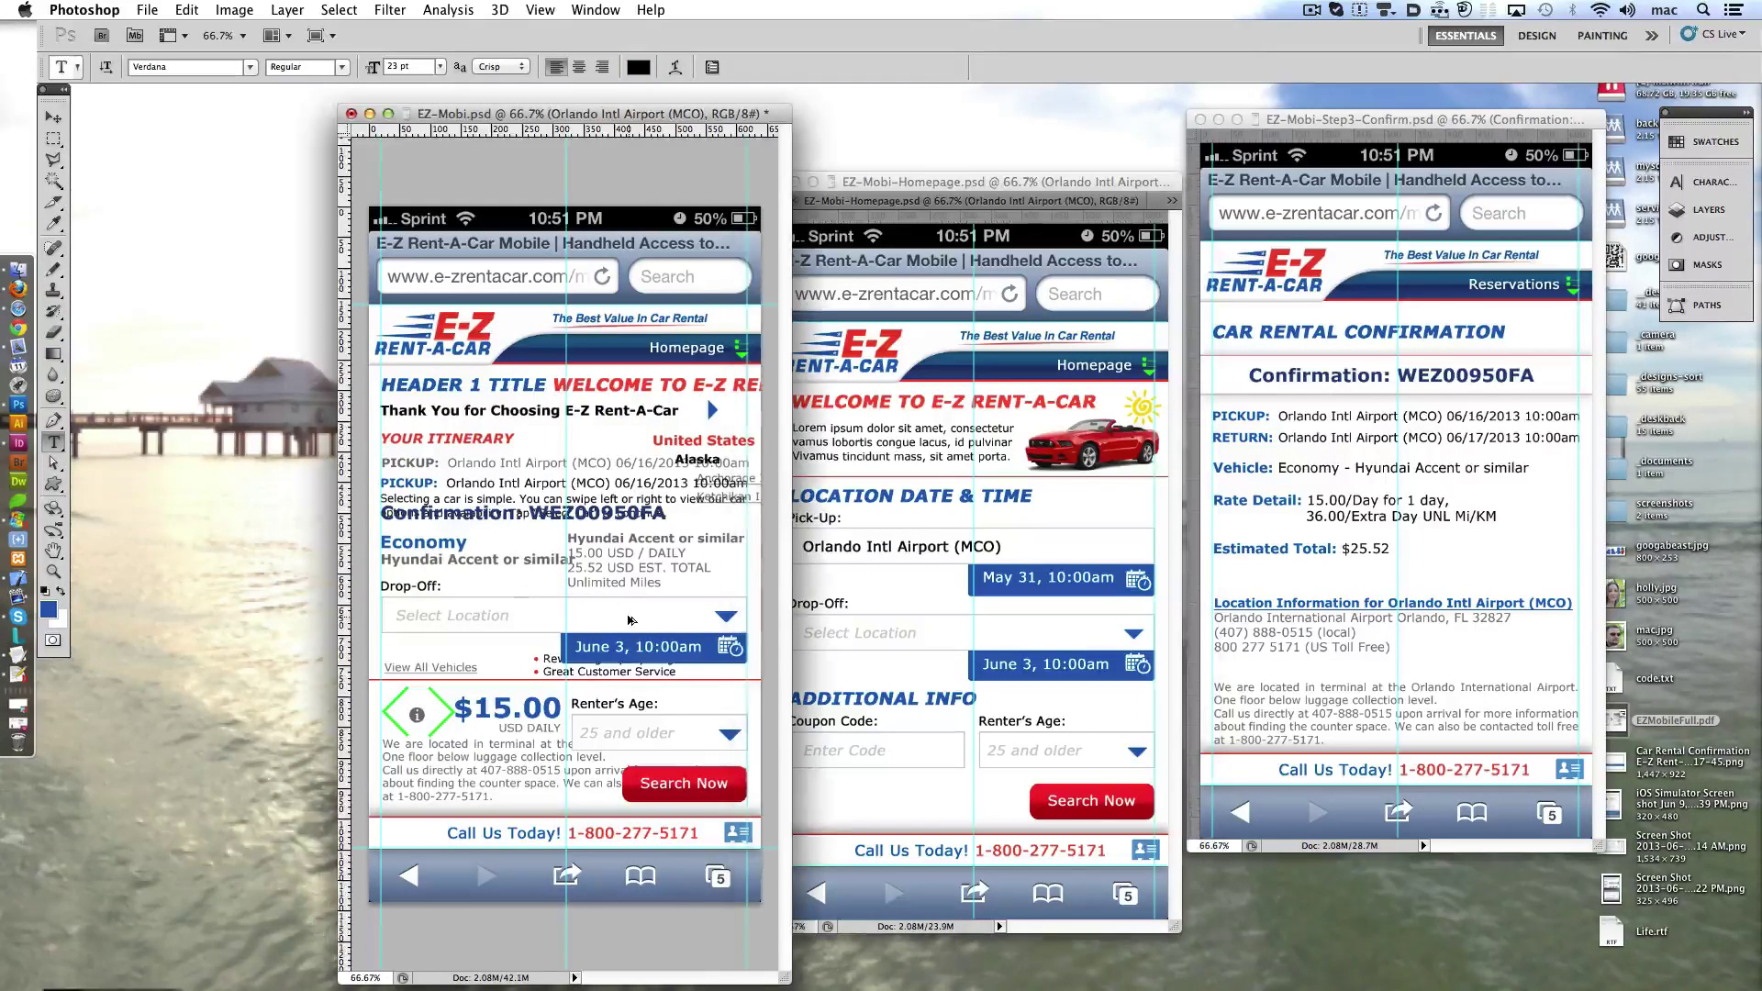
pyautogui.click(1707, 209)
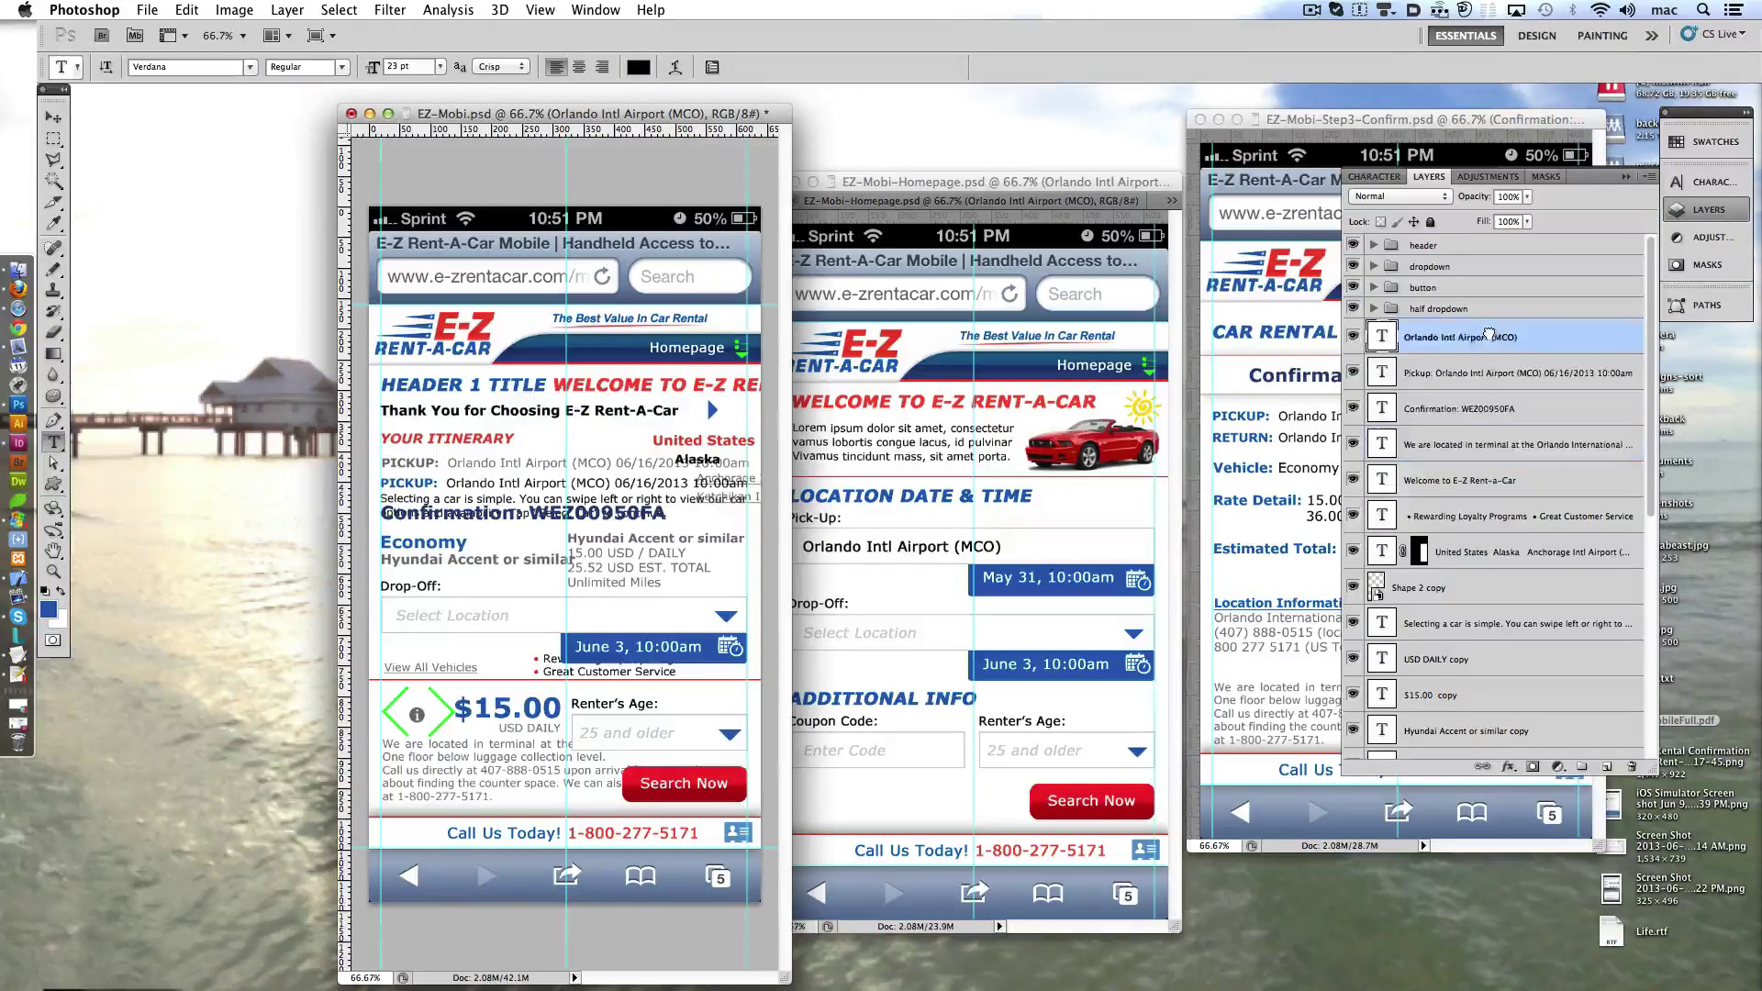
pyautogui.moveTo(1446, 338); pyautogui.dragTo(1422, 308)
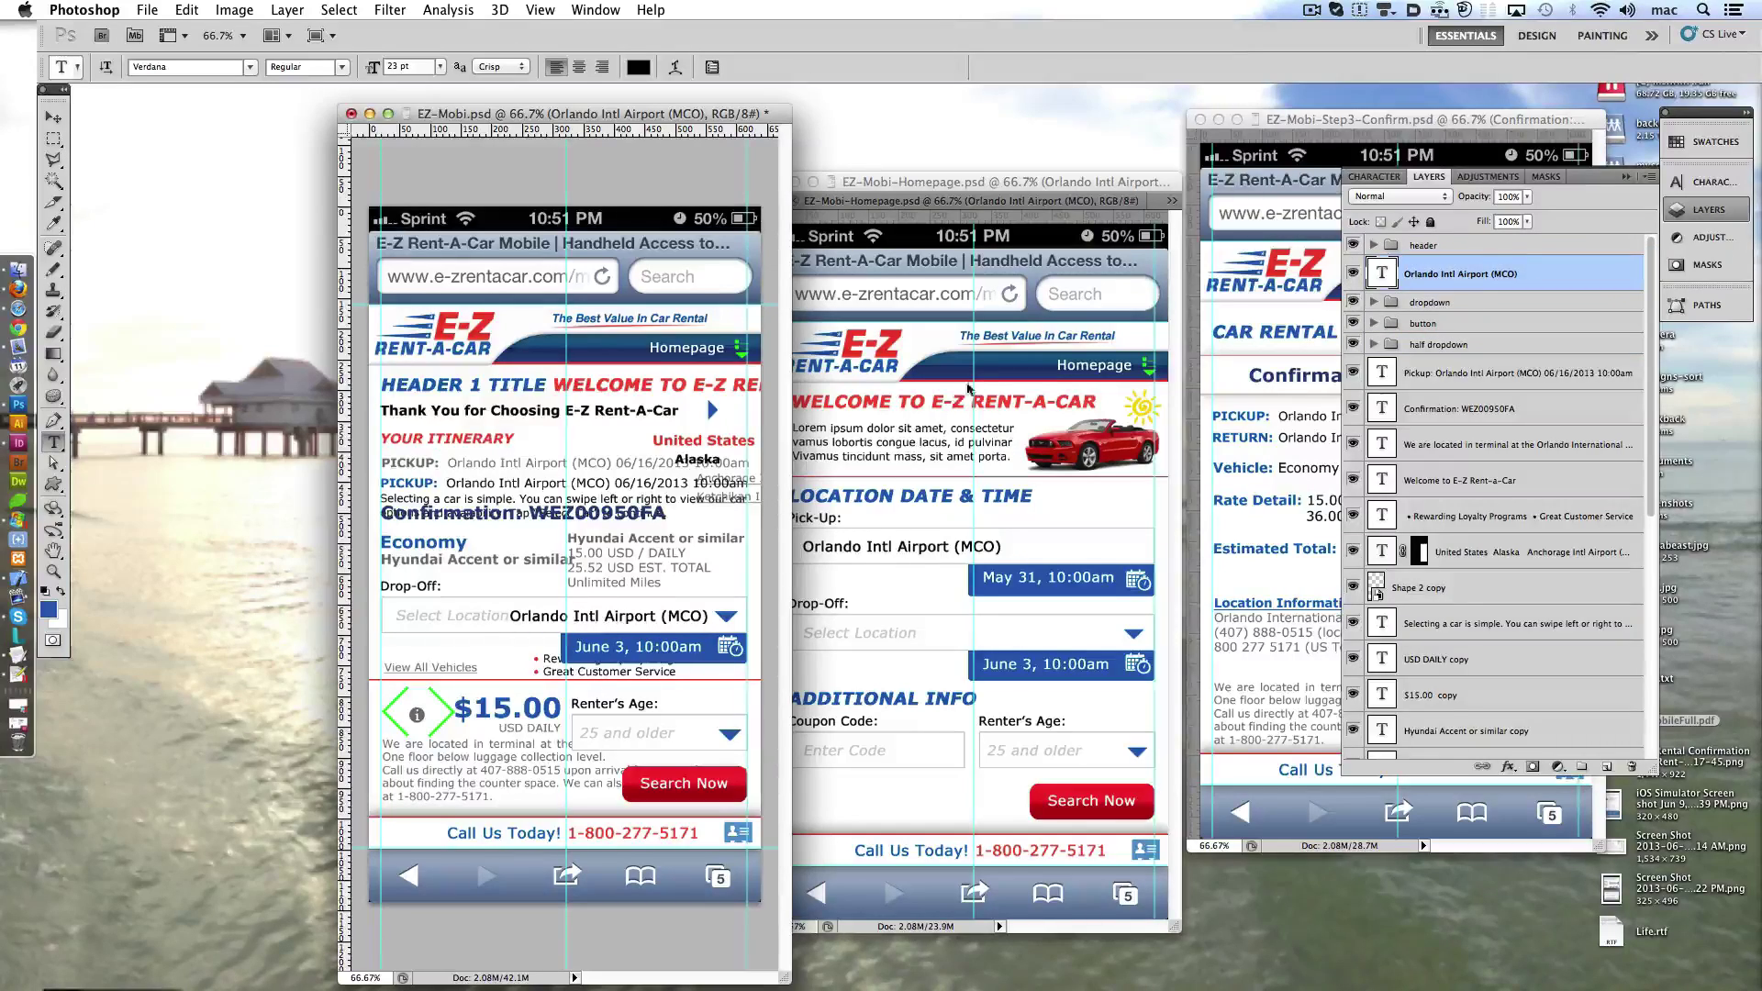
# - Paste the Contact page's Claims / Risk address, phone and e-mail lines into EZ-Mobi
pyautogui.click(1017, 181)
pyautogui.hotkey('ctrl', 'Tab')
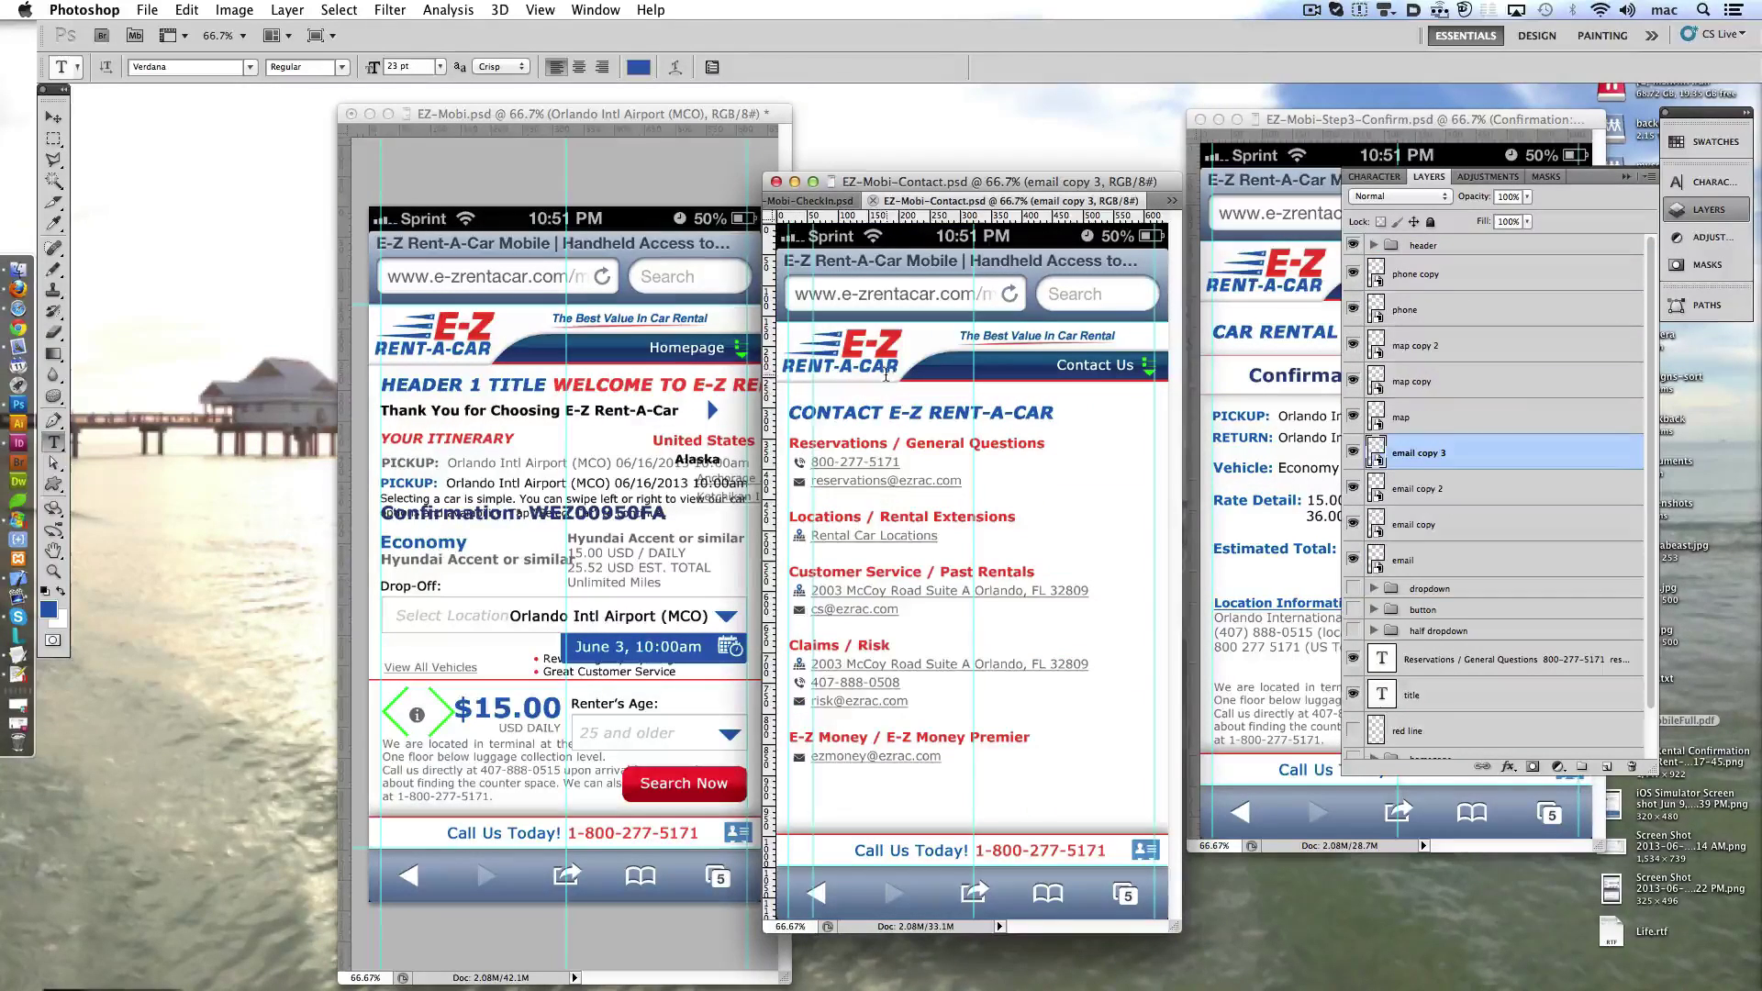
pyautogui.click(849, 535)
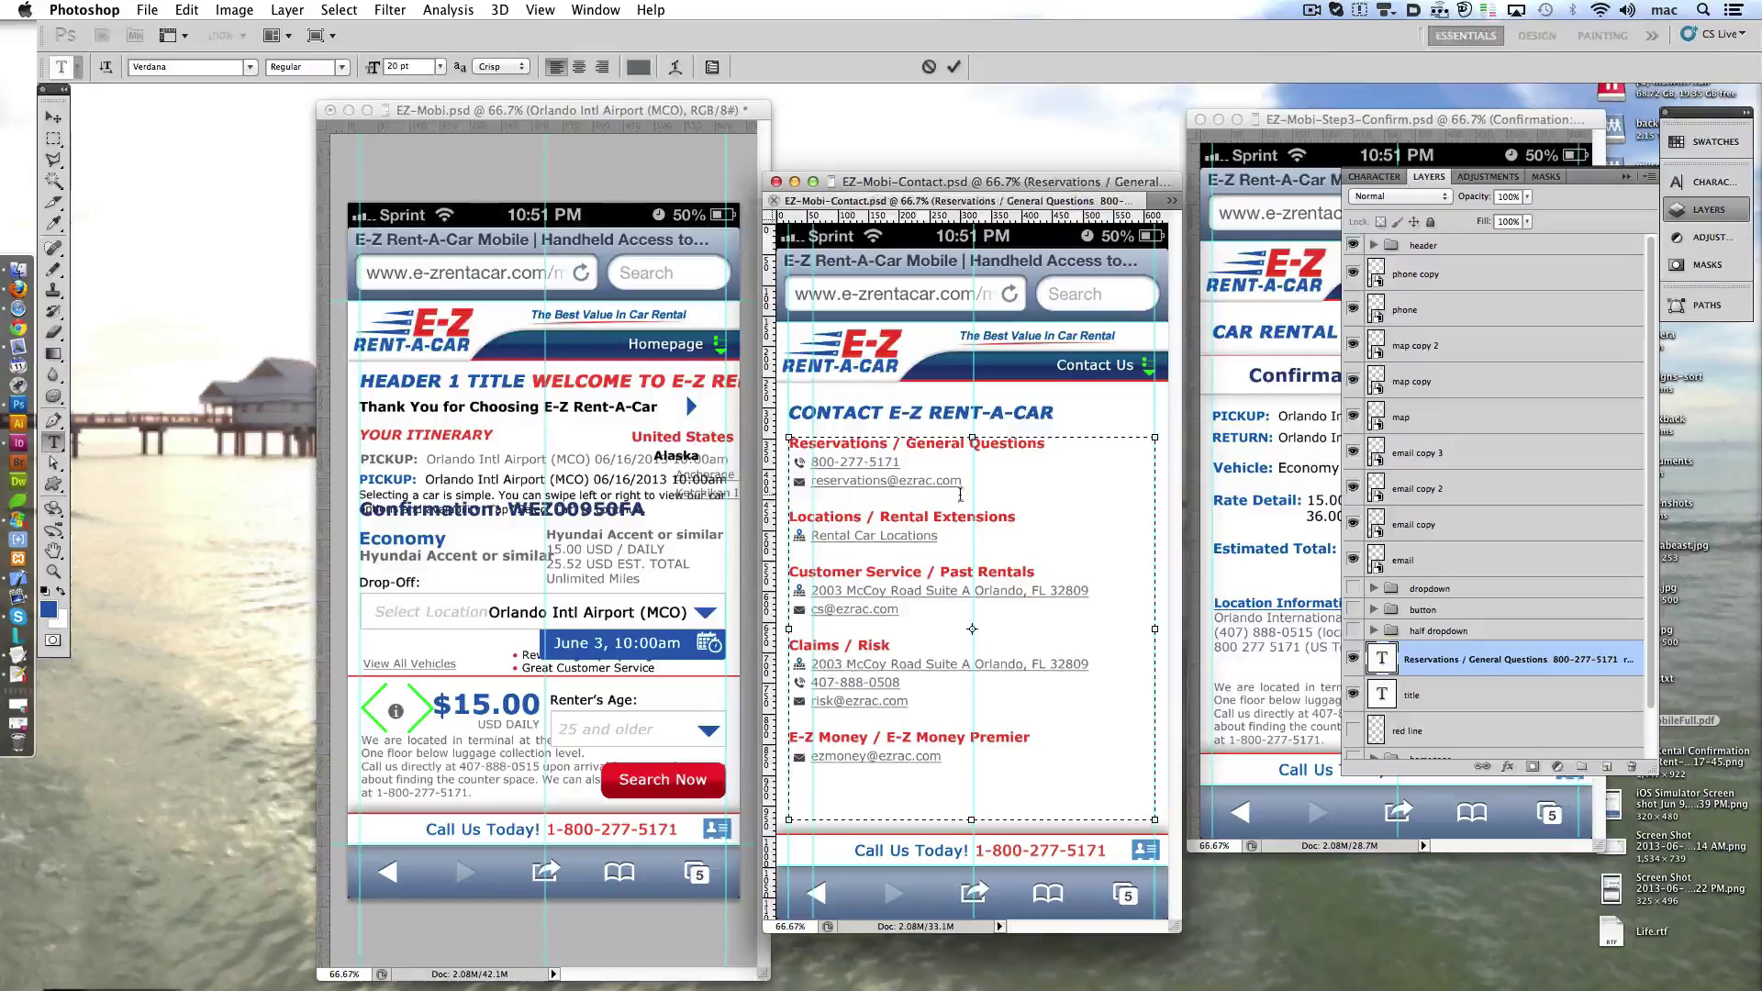
pyautogui.moveTo(918, 700); pyautogui.dragTo(792, 659)
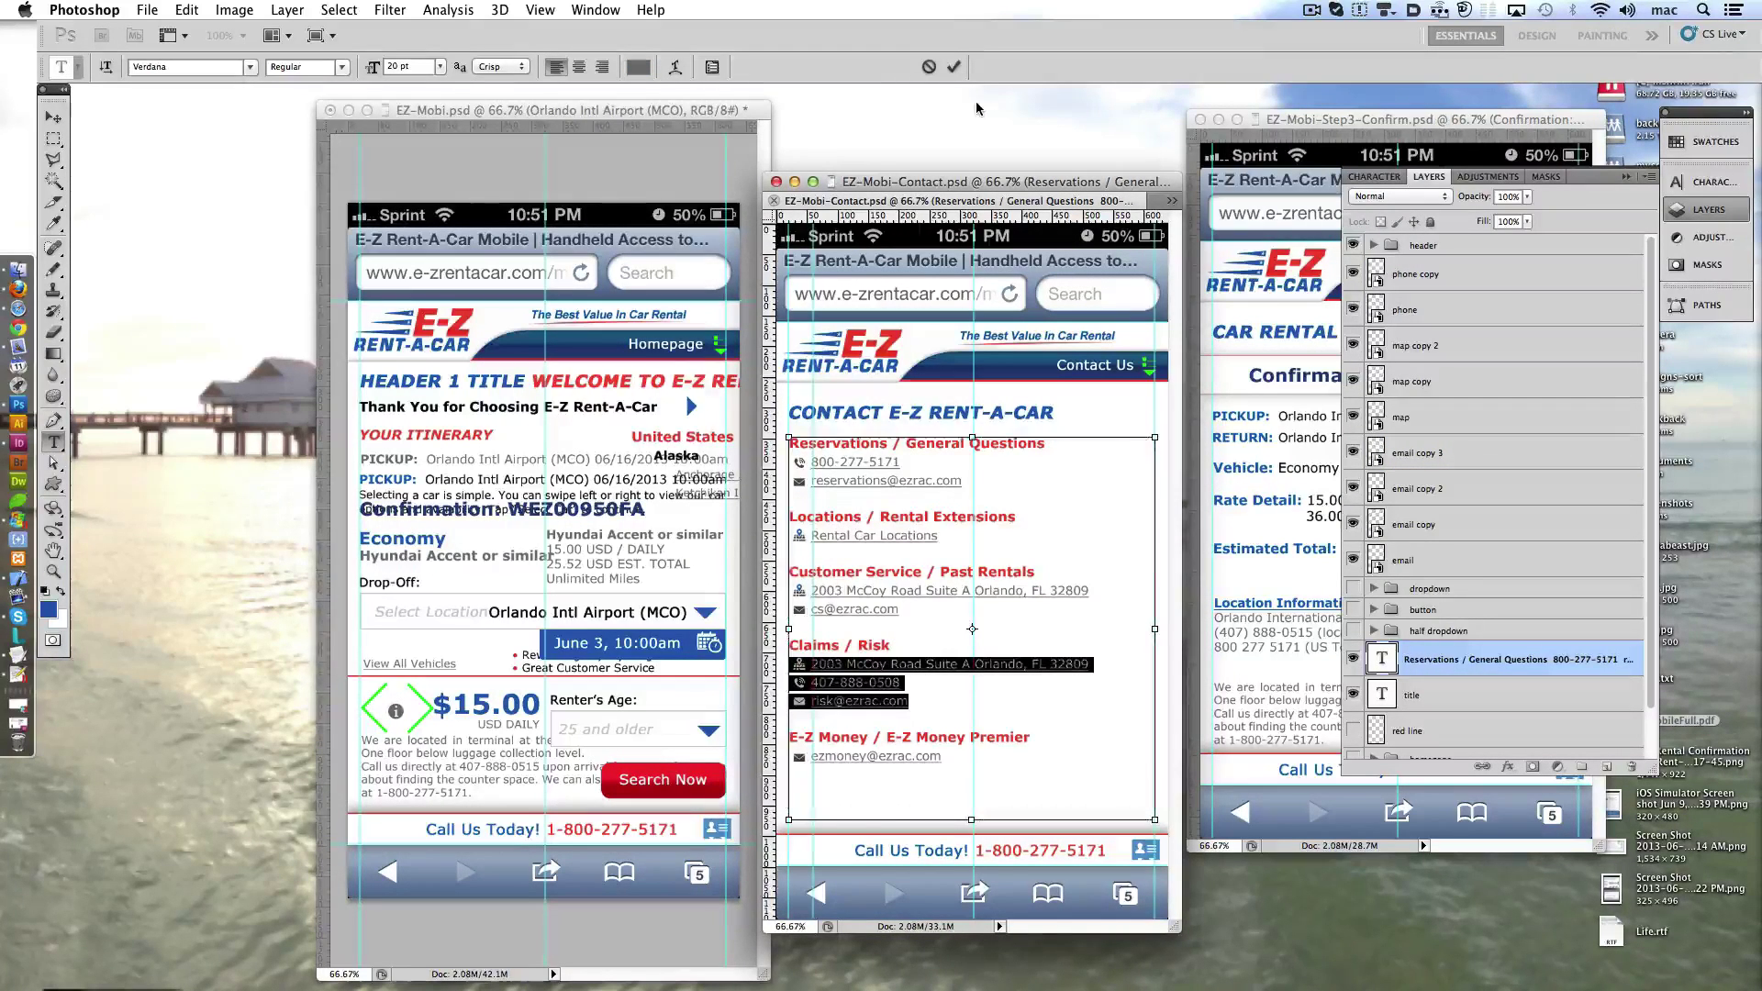
pyautogui.hotkey('ctrl', 'c')
pyautogui.click(952, 67)
pyautogui.hotkey('ctrl', 'Tab')
pyautogui.hotkey('ctrl', 'v')
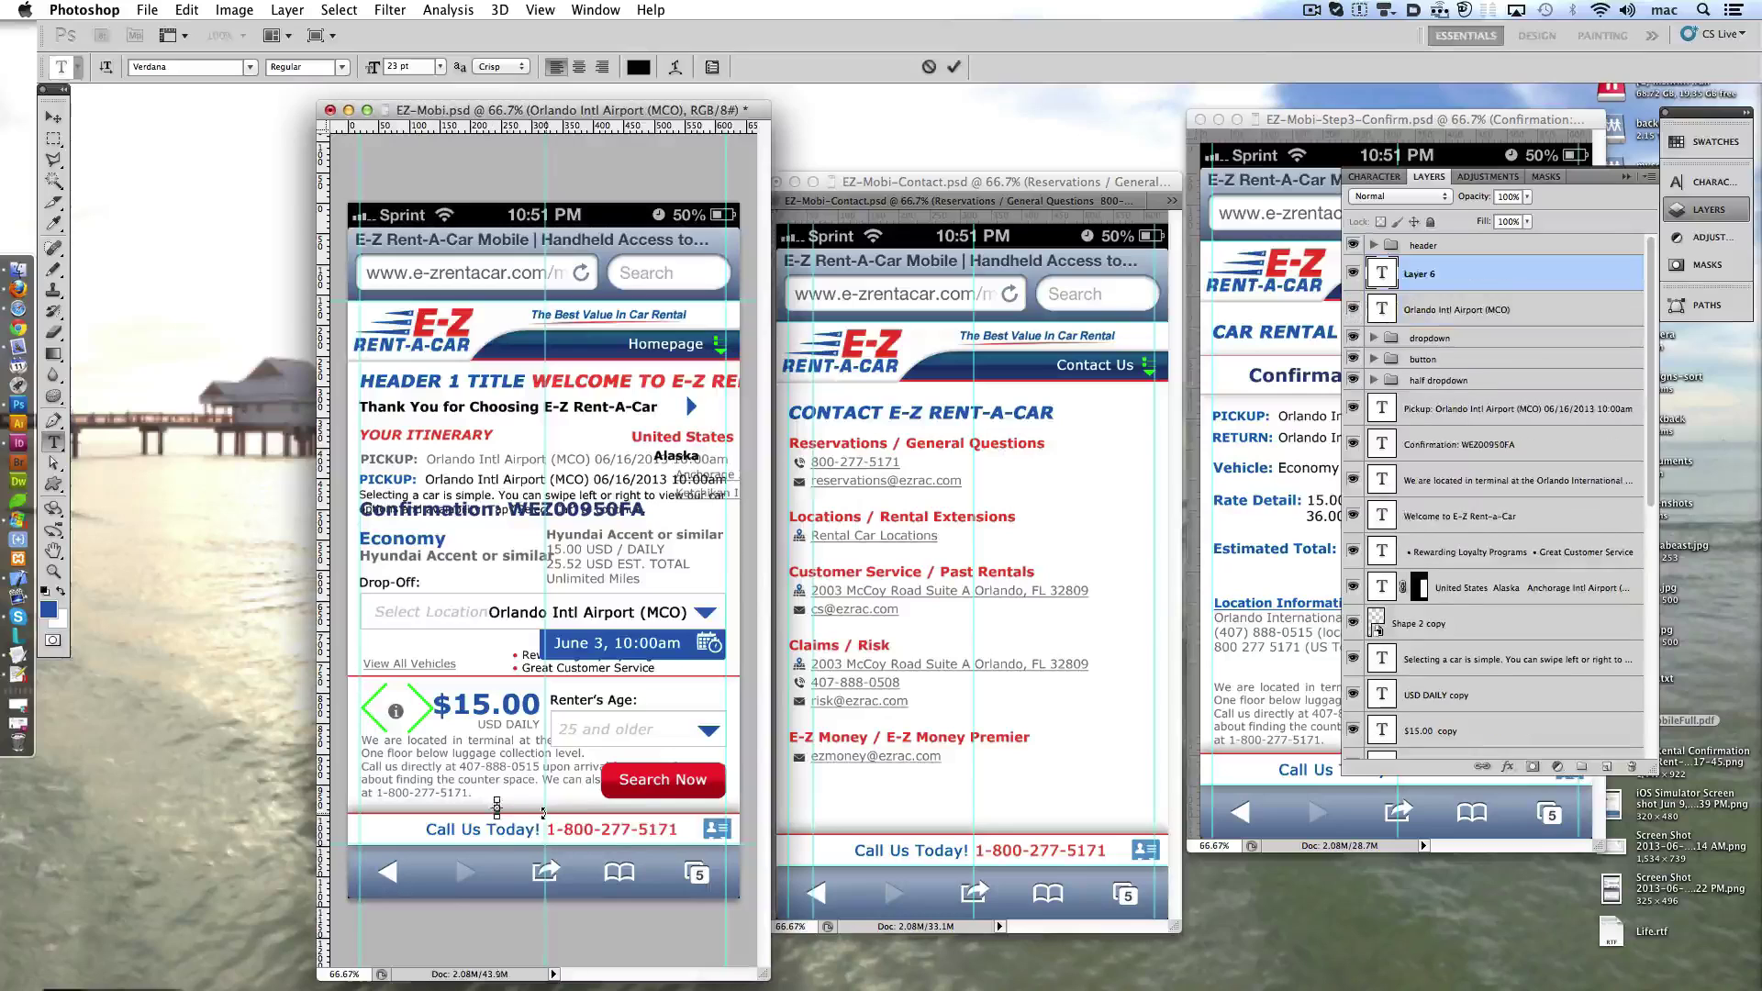
pyautogui.click(896, 182)
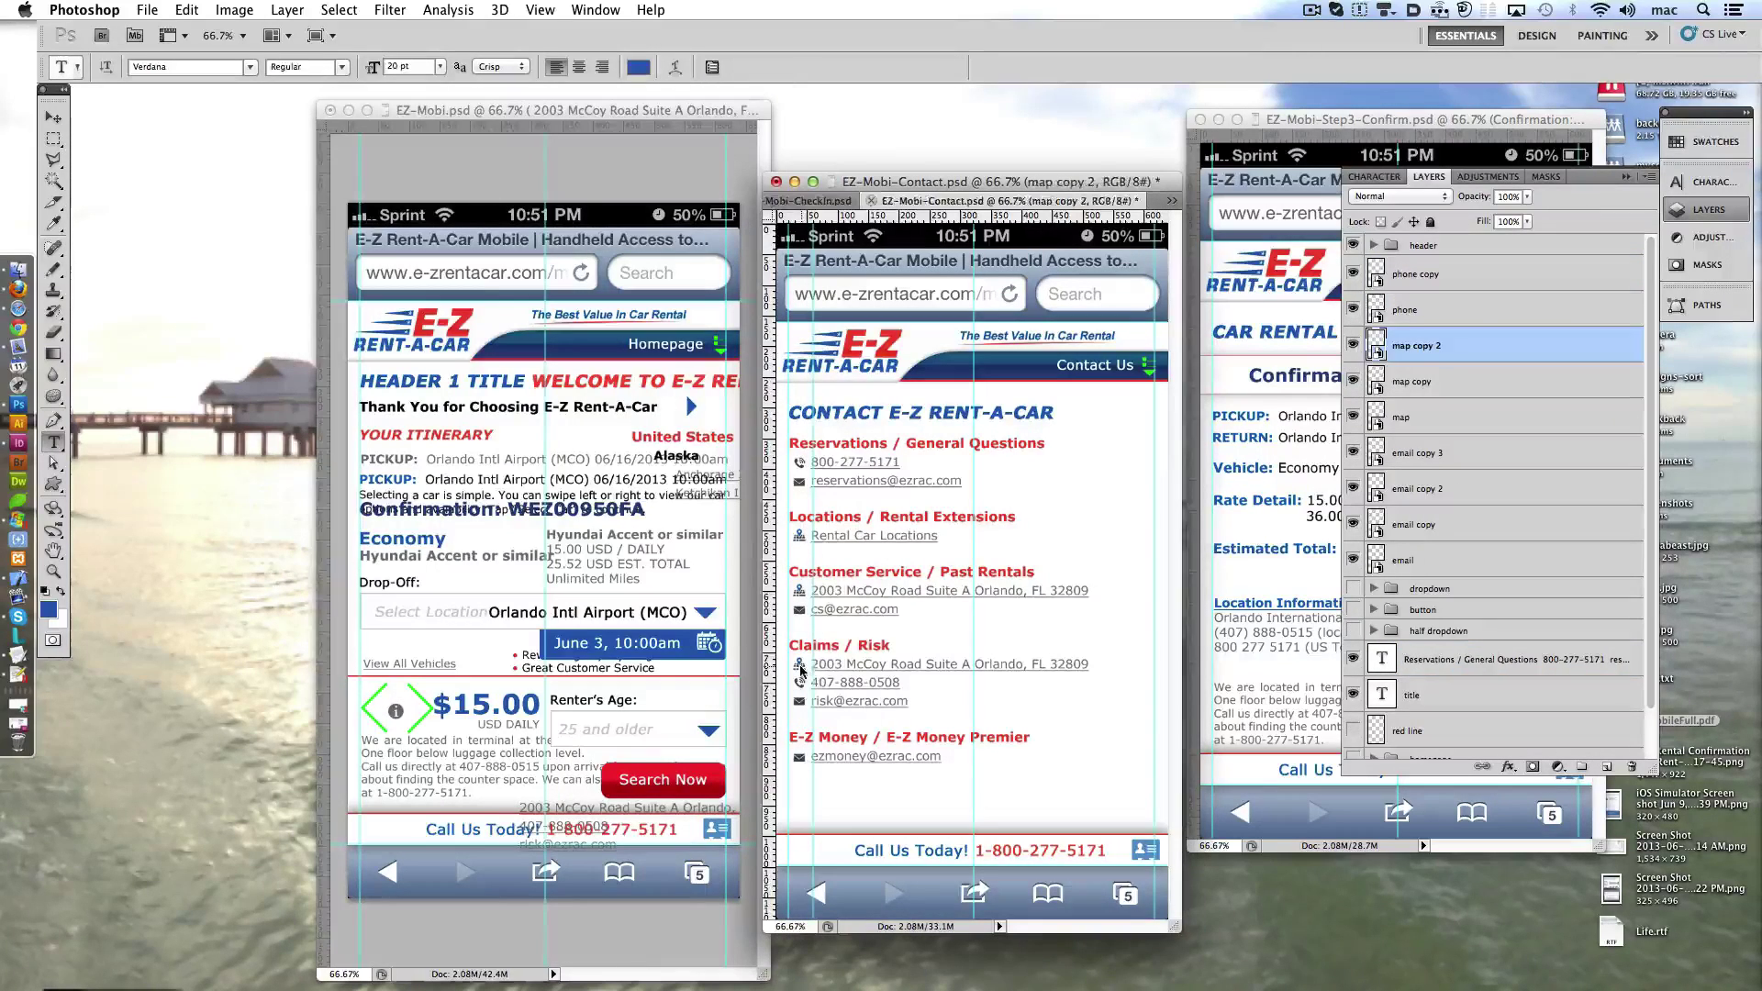
# - Copy the location, phone and mail icons into EZ-Mobi, then close Contact unsaved and CheckIn
pyautogui.keyDown('ctrl'); pyautogui.keyDown('shift'); pyautogui.click(800, 702); pyautogui.keyUp('shift'); pyautogui.keyUp('ctrl')
pyautogui.moveTo(790, 705); pyautogui.dragTo(482, 695)
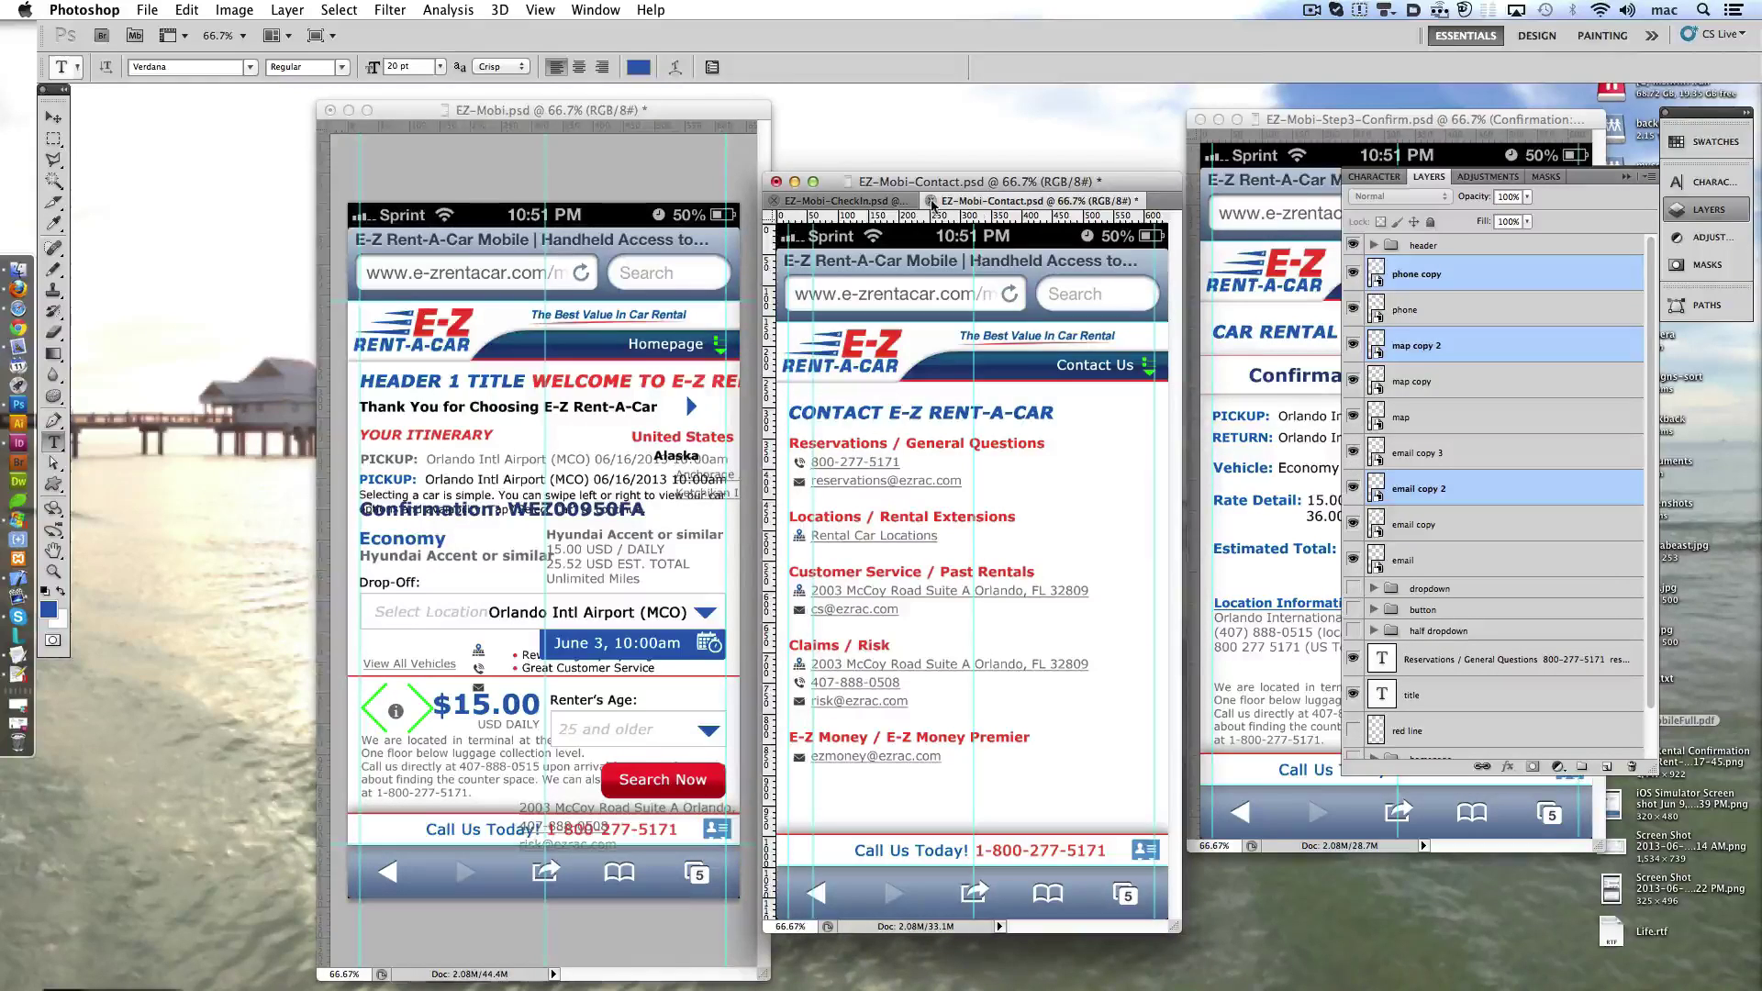
pyautogui.click(933, 204)
pyautogui.press('Return')
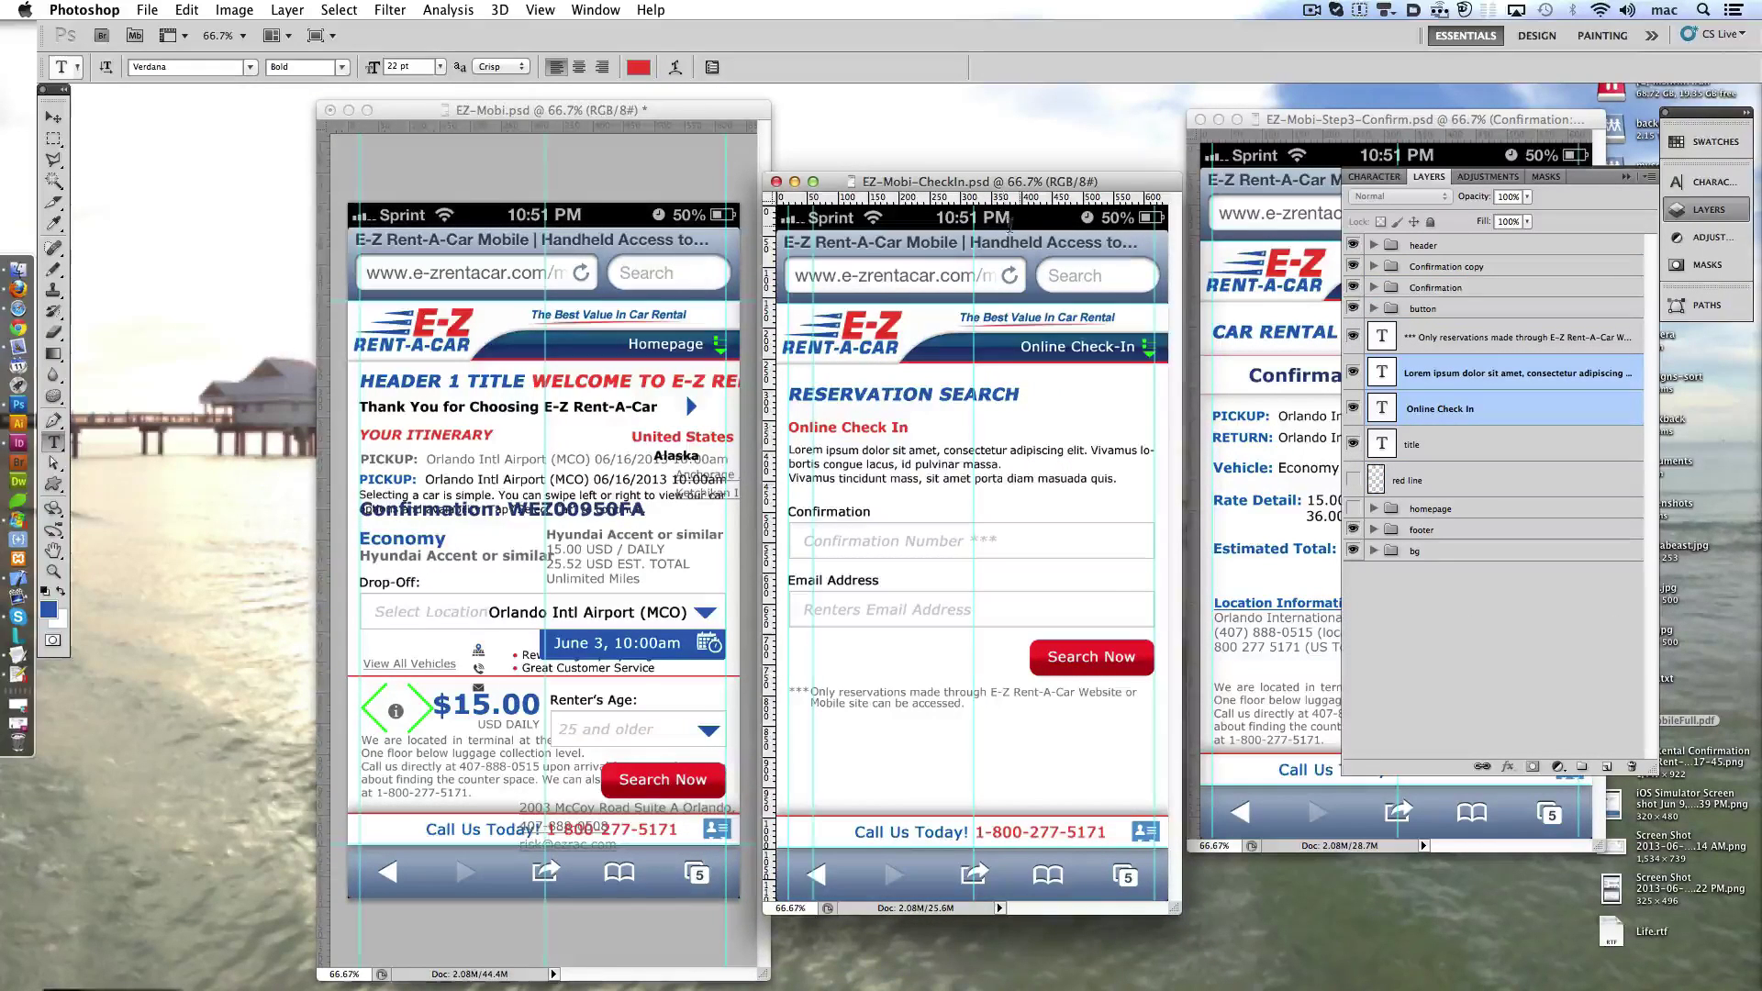
pyautogui.click(775, 182)
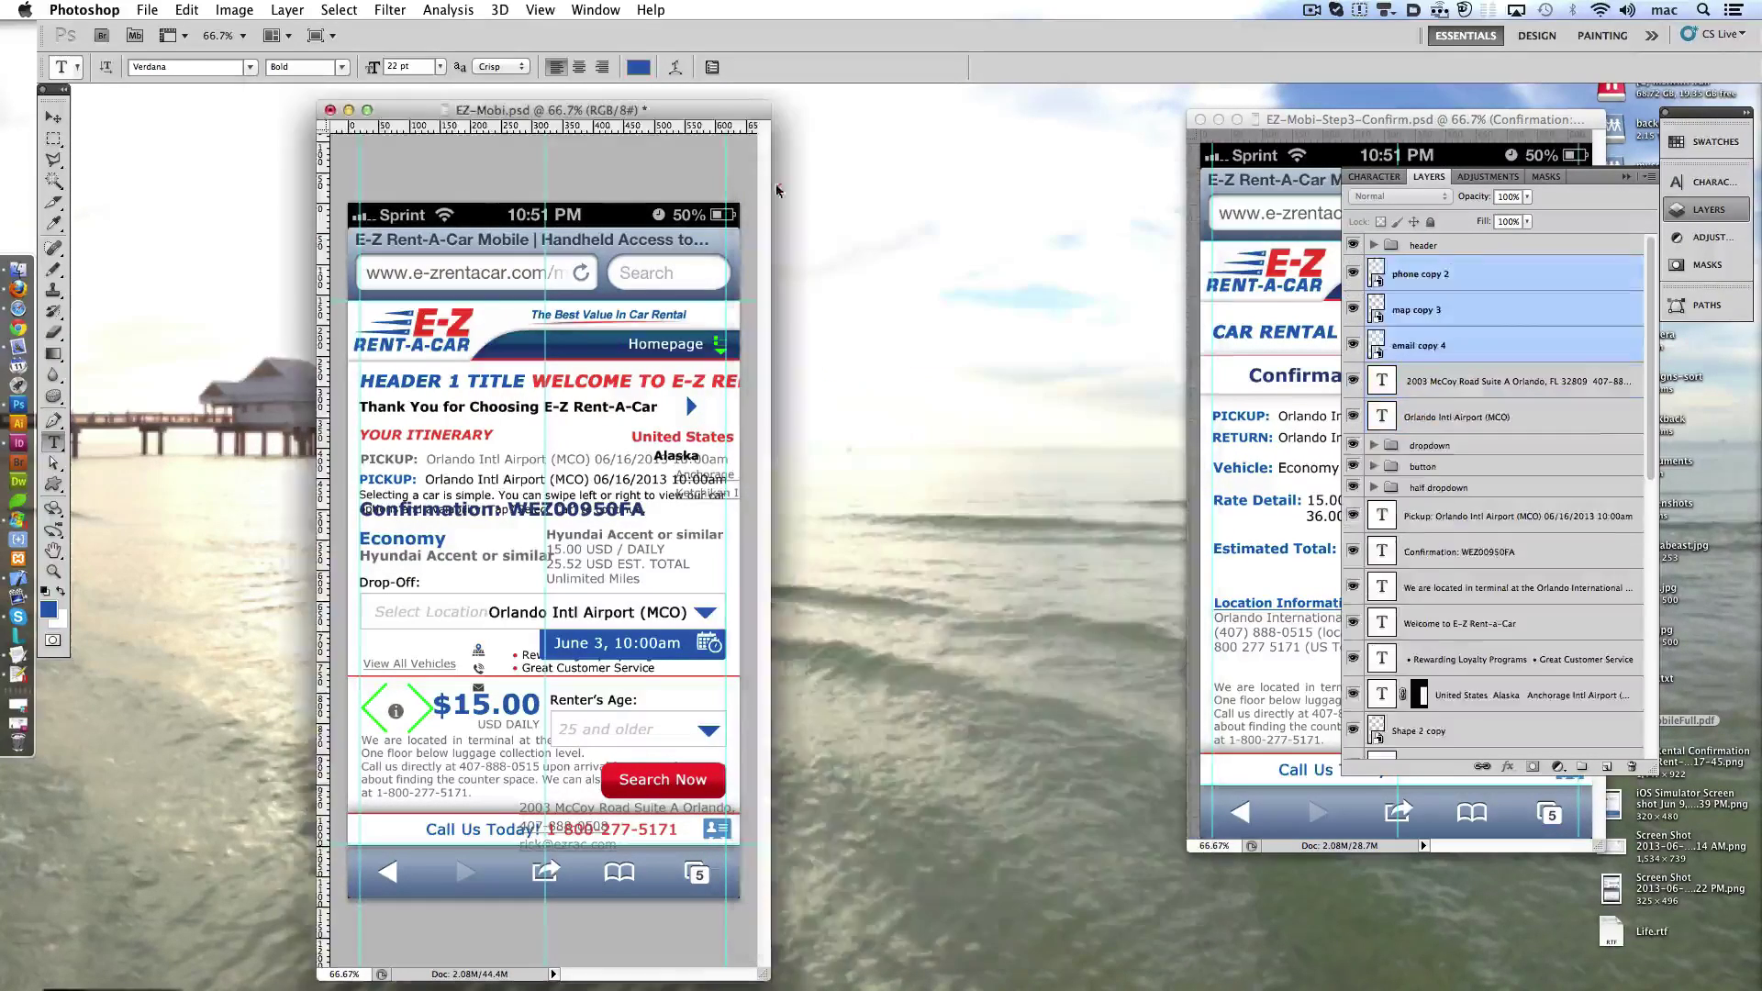
# - Increase the EZ-Mobi canvas height to 1600
pyautogui.click(234, 9)
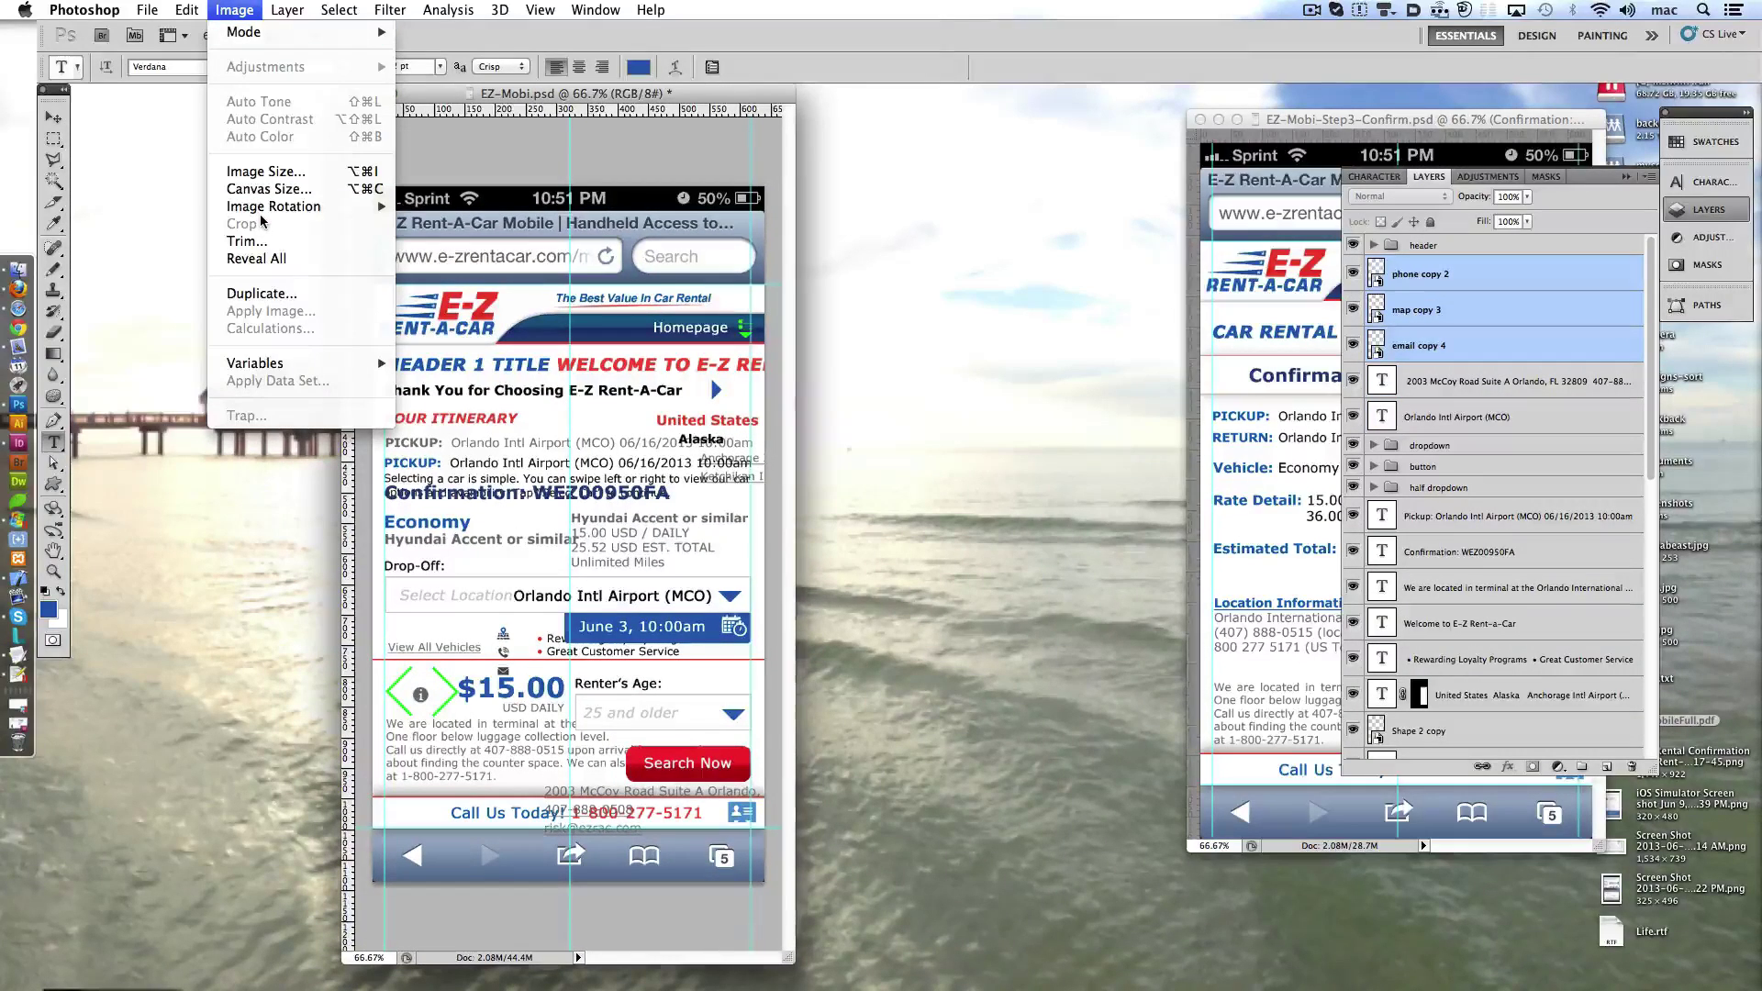
pyautogui.click(269, 188)
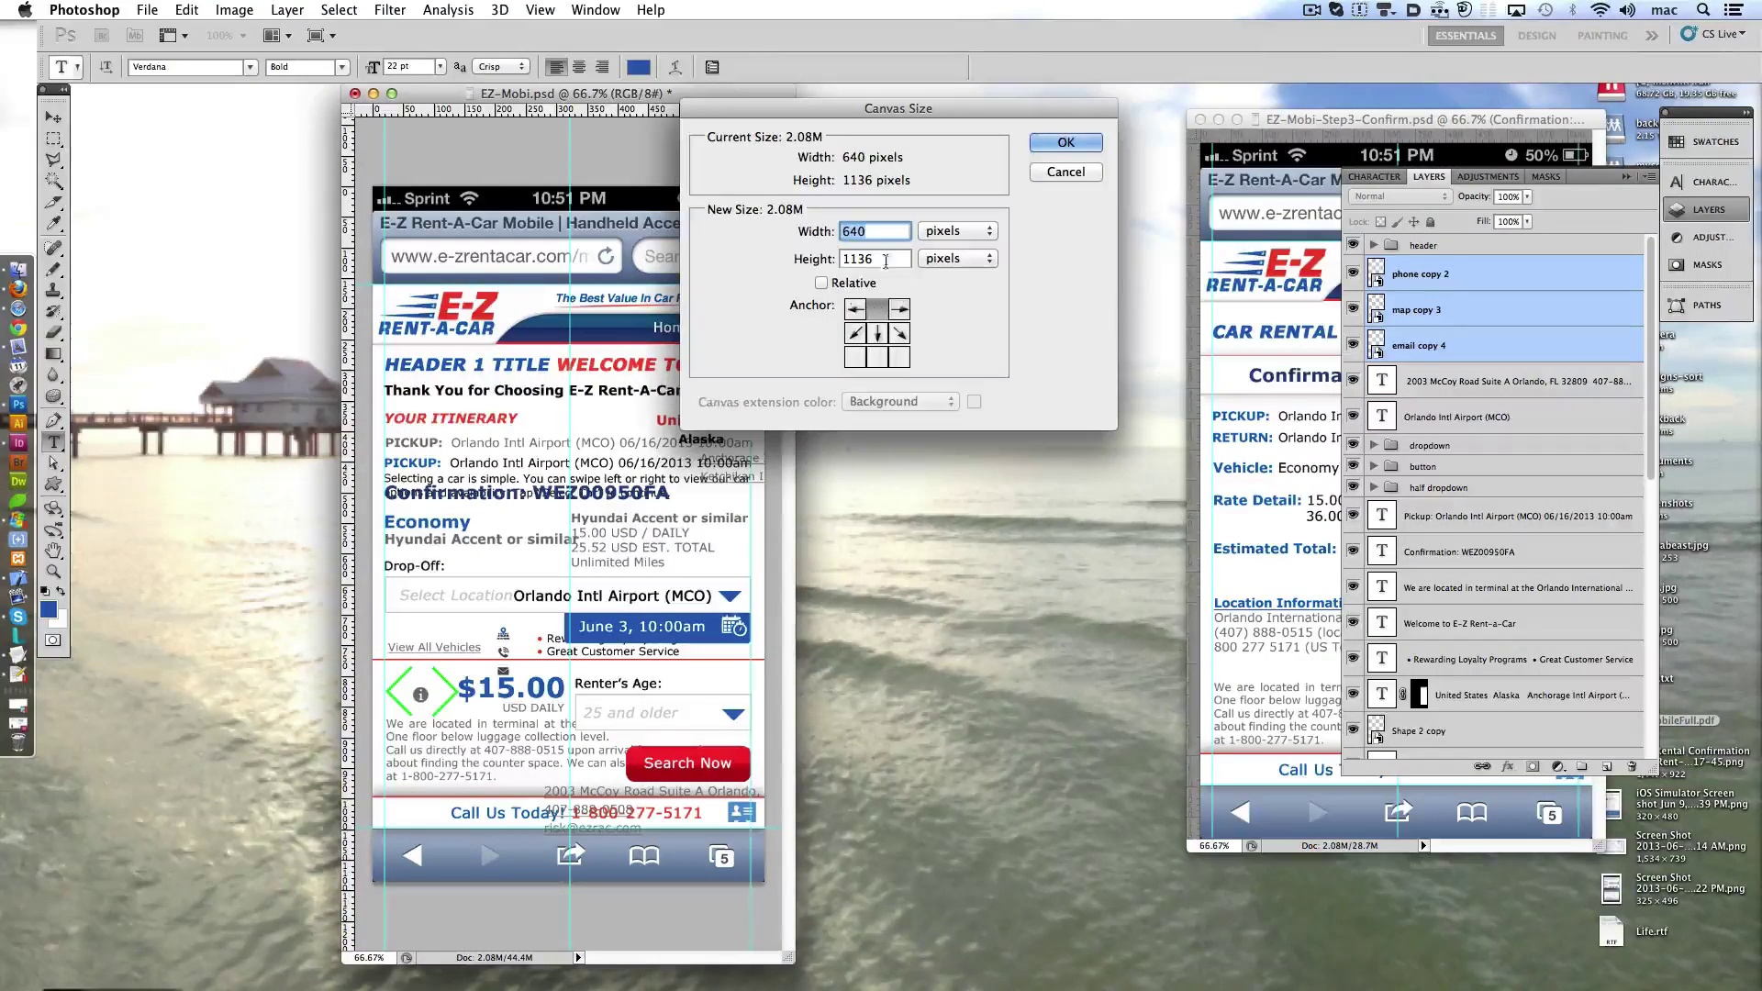
pyautogui.press('Tab')
pyautogui.write('1600')
pyautogui.press('Return')
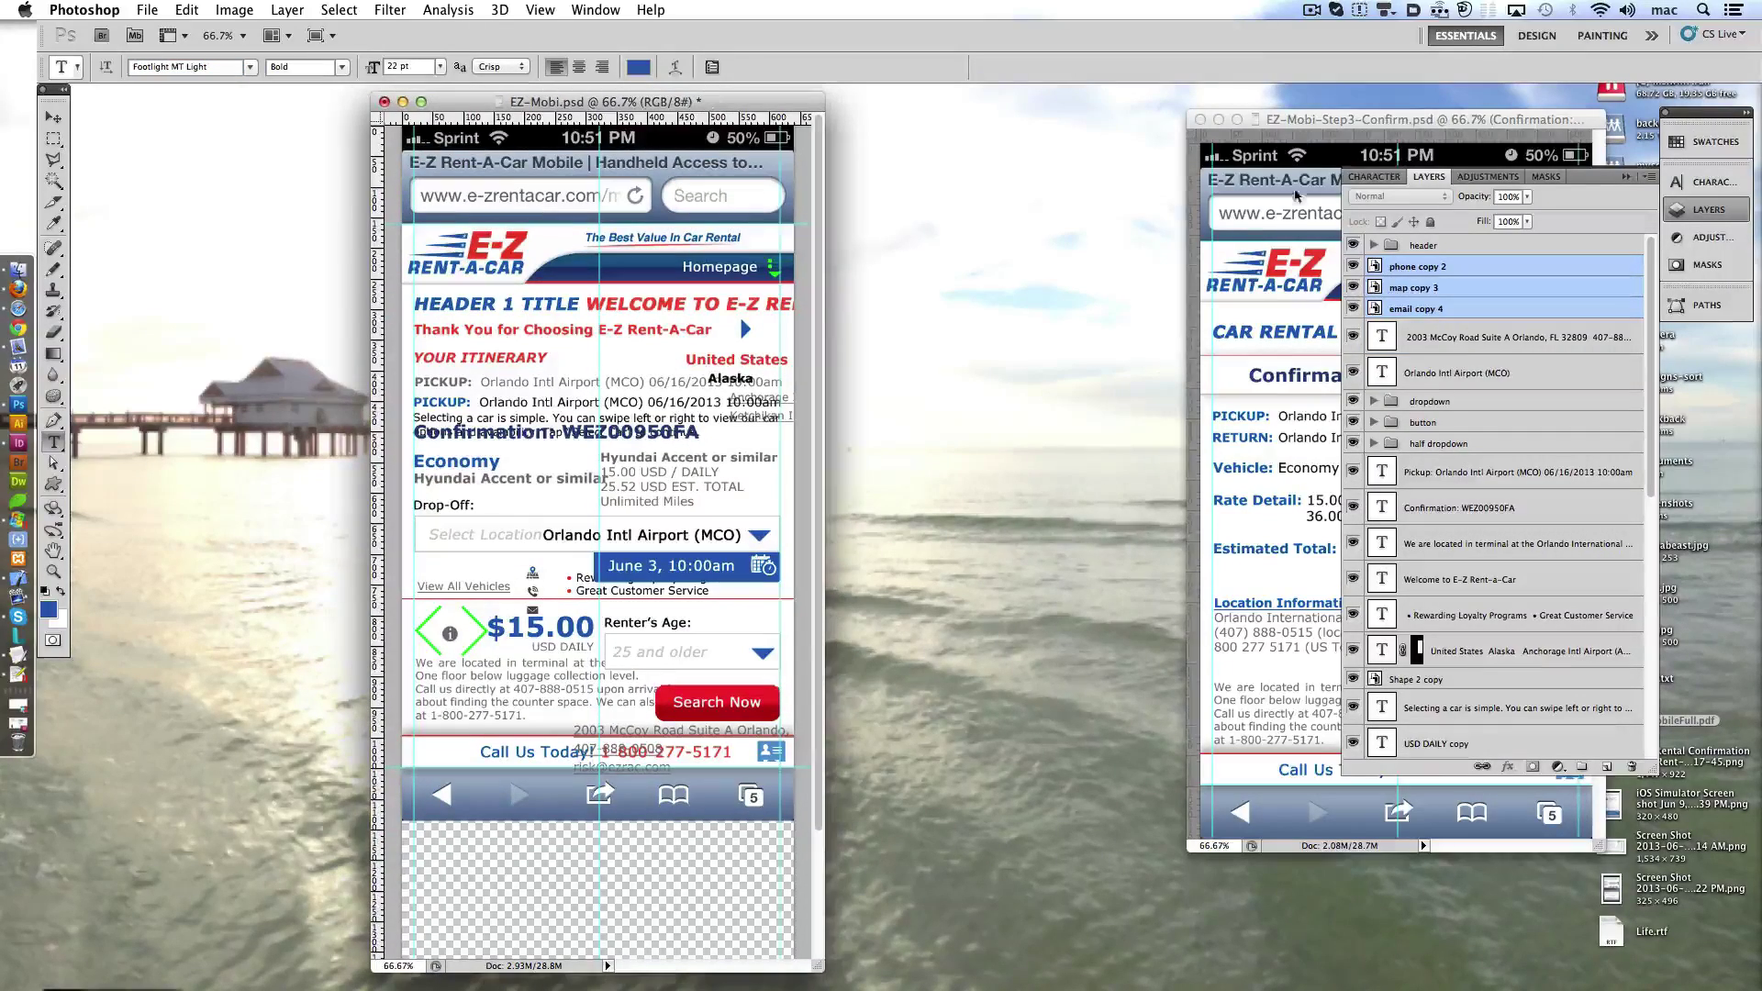
# - Move the Confirmation document aside, widen the EZ-Mobi window, and add a new layer in the bg group
pyautogui.click(1268, 134)
pyautogui.moveTo(1268, 134); pyautogui.dragTo(1175, 134)
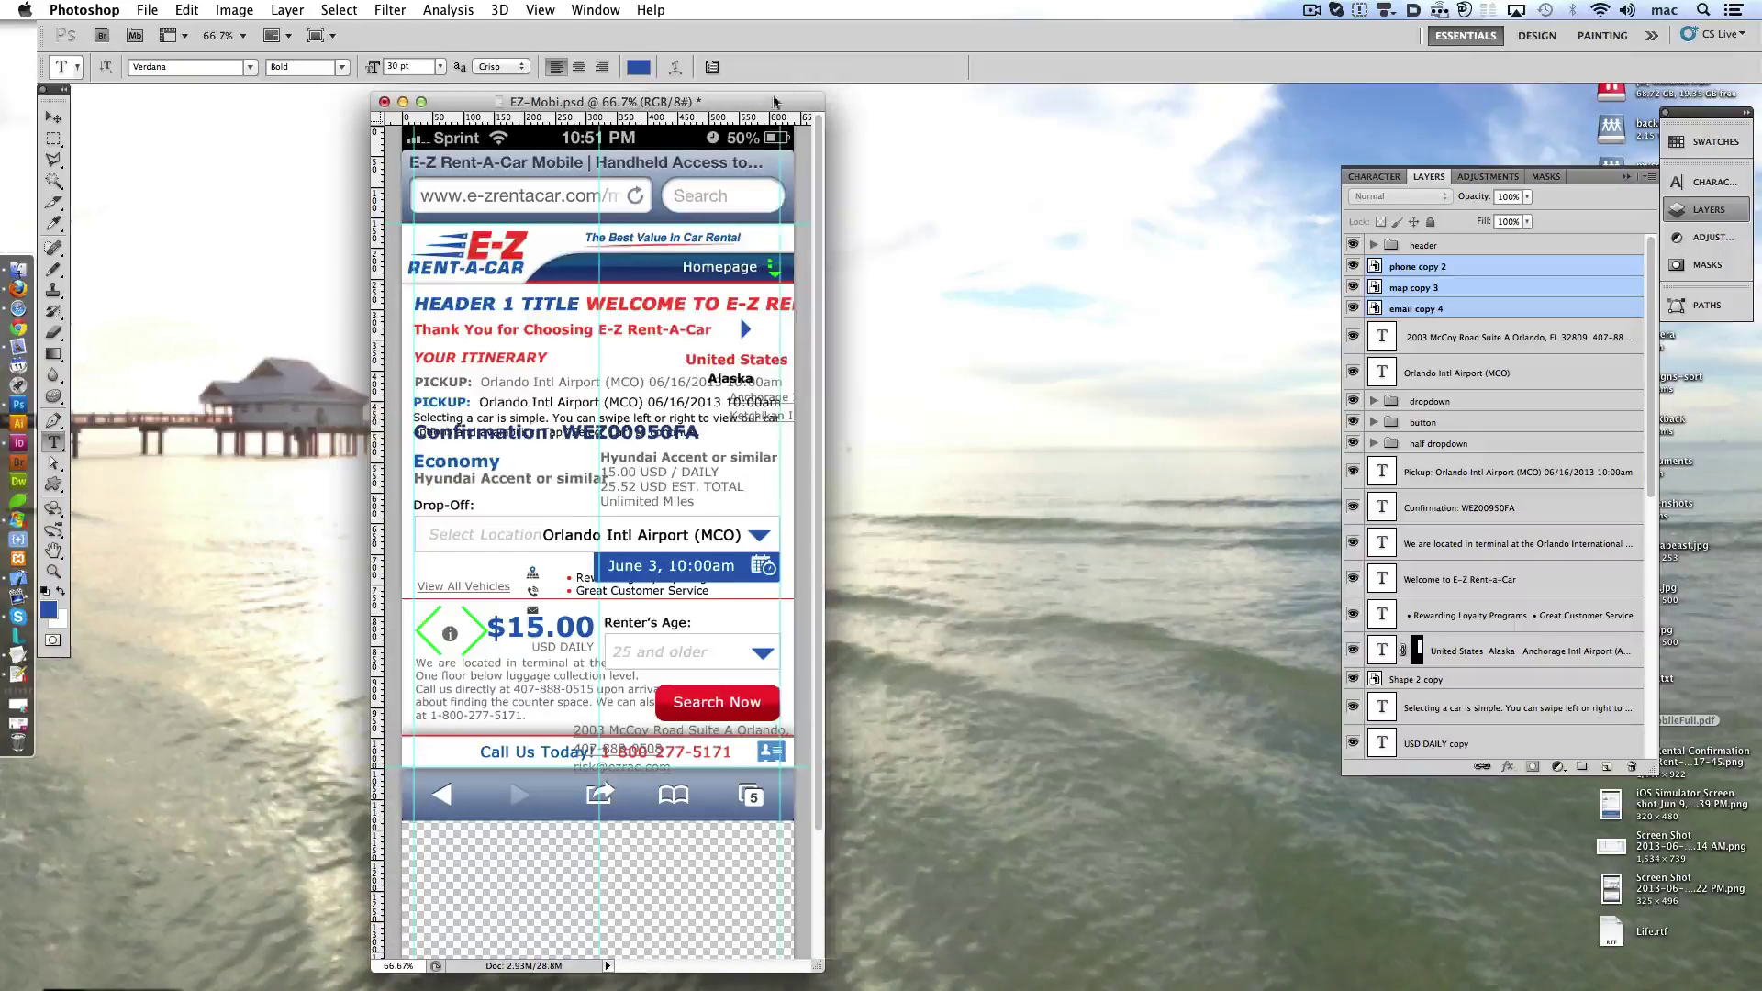
pyautogui.moveTo(774, 102); pyautogui.dragTo(842, 105)
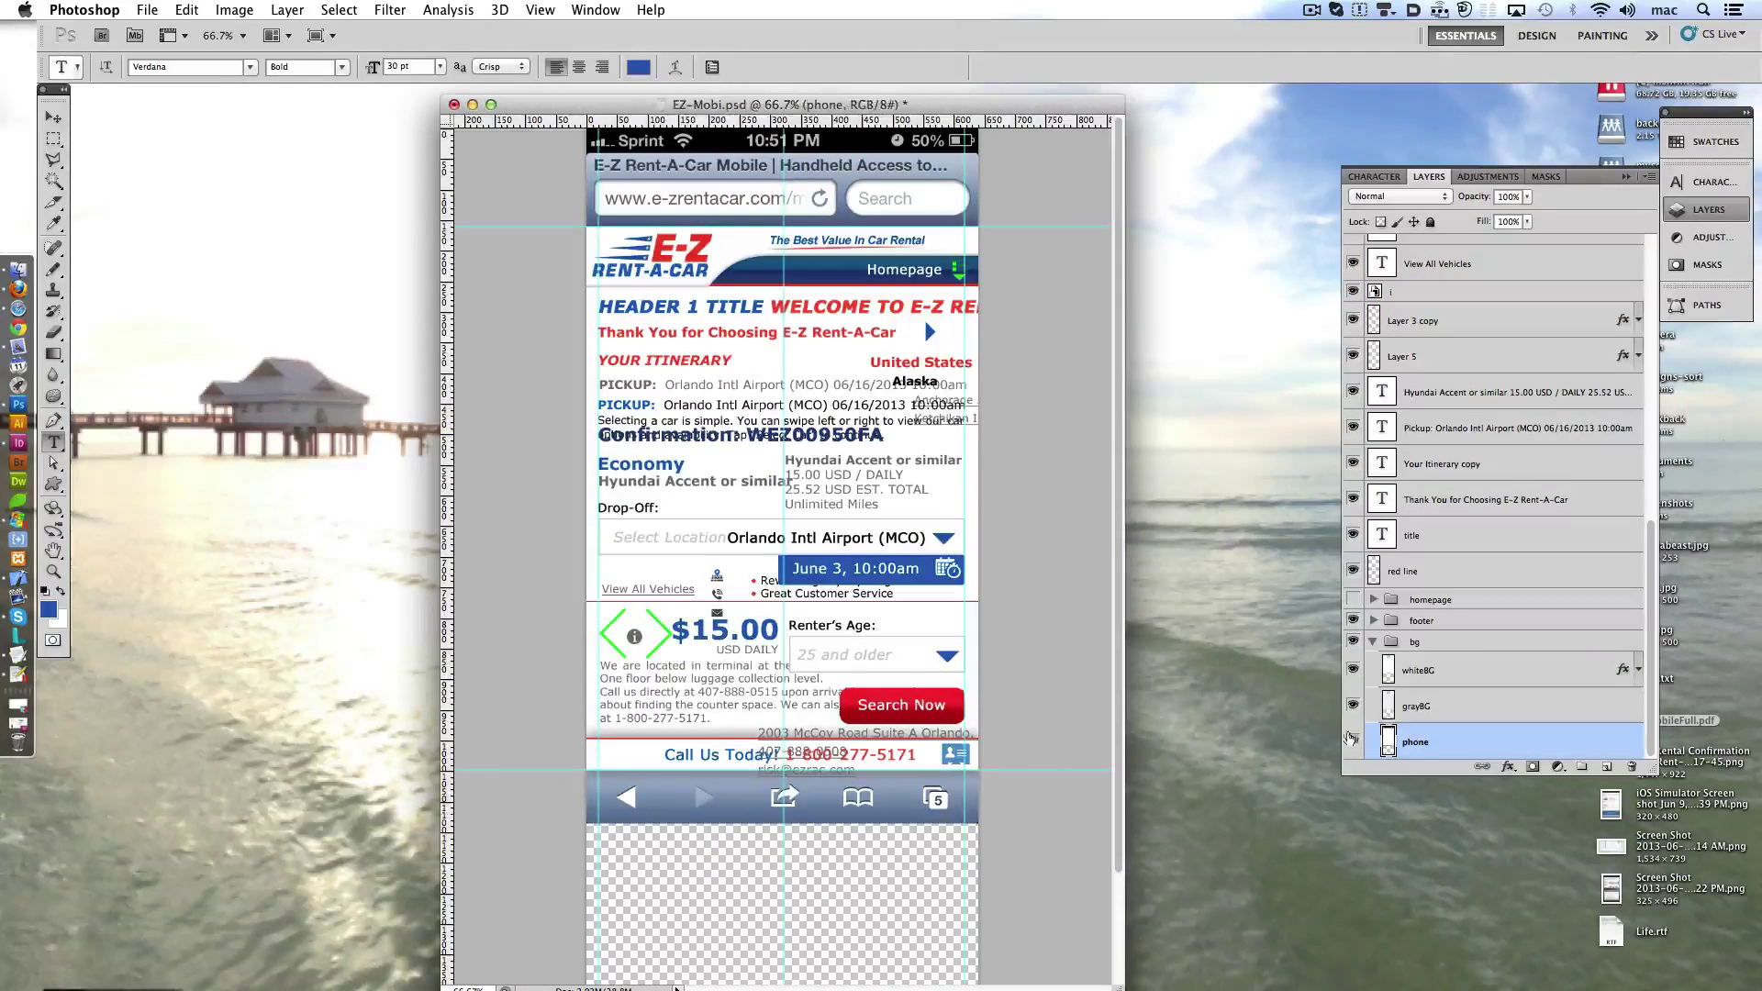
pyautogui.click(1352, 740)
pyautogui.click(1352, 740)
pyautogui.press('m')
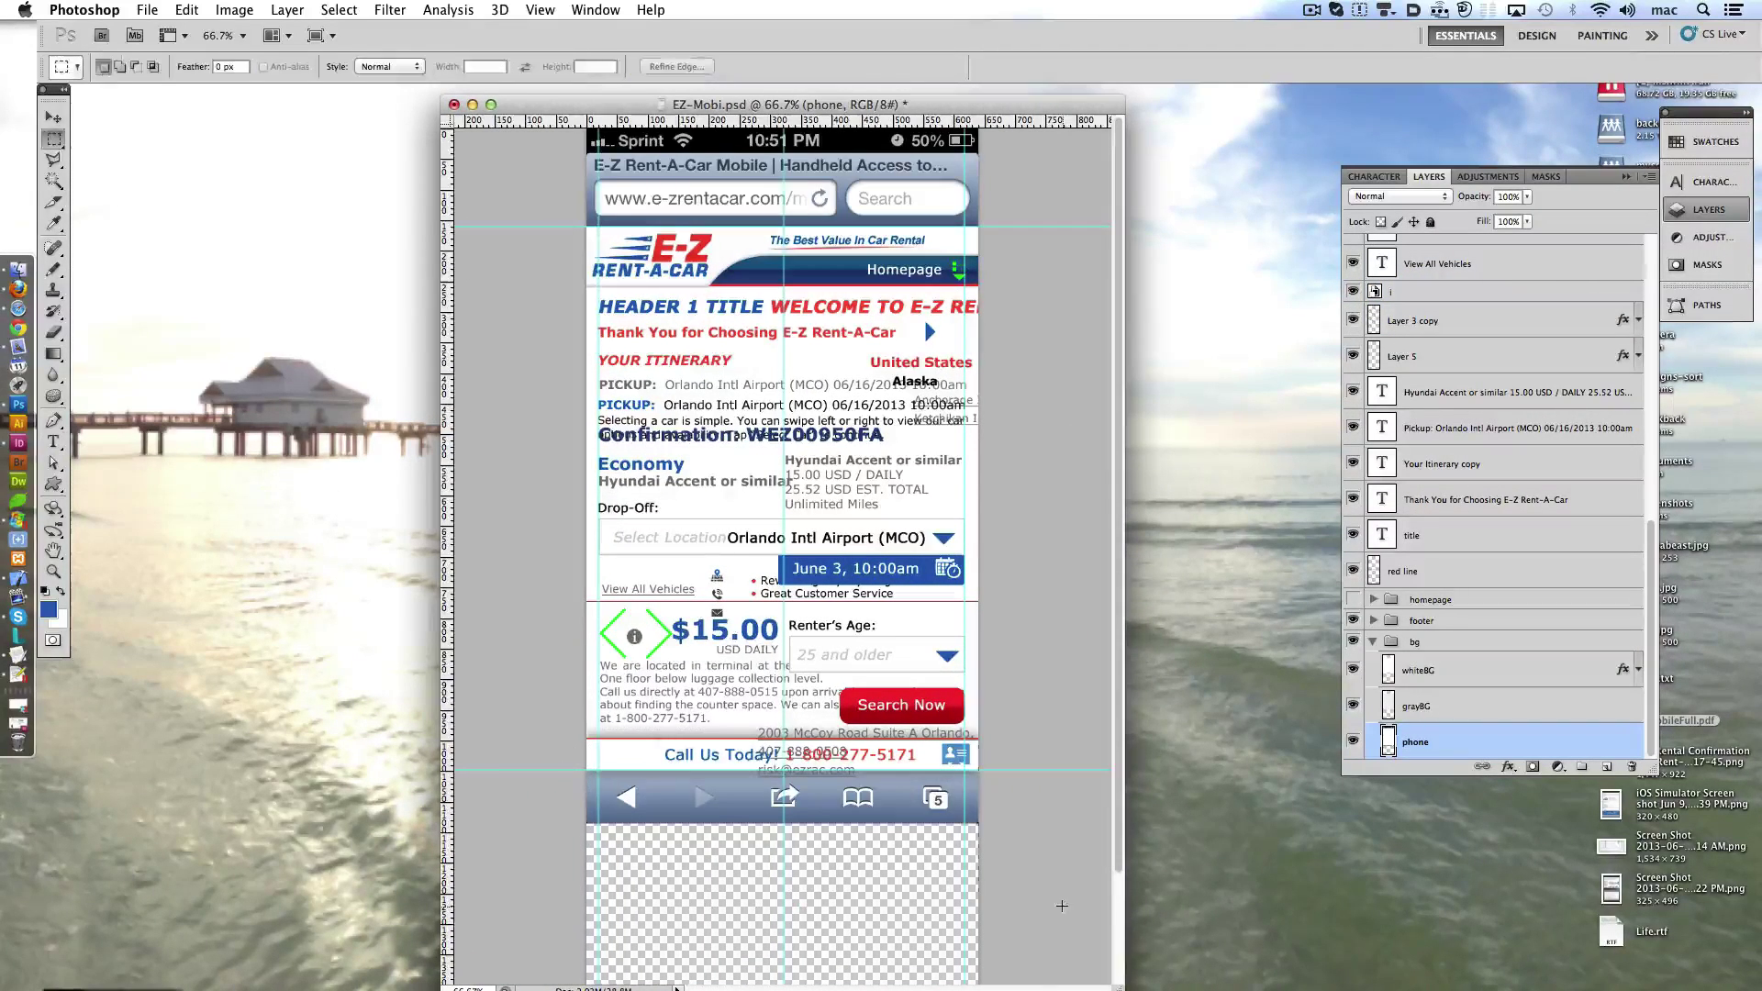
pyautogui.rightClick(1062, 906)
pyautogui.click(1065, 928)
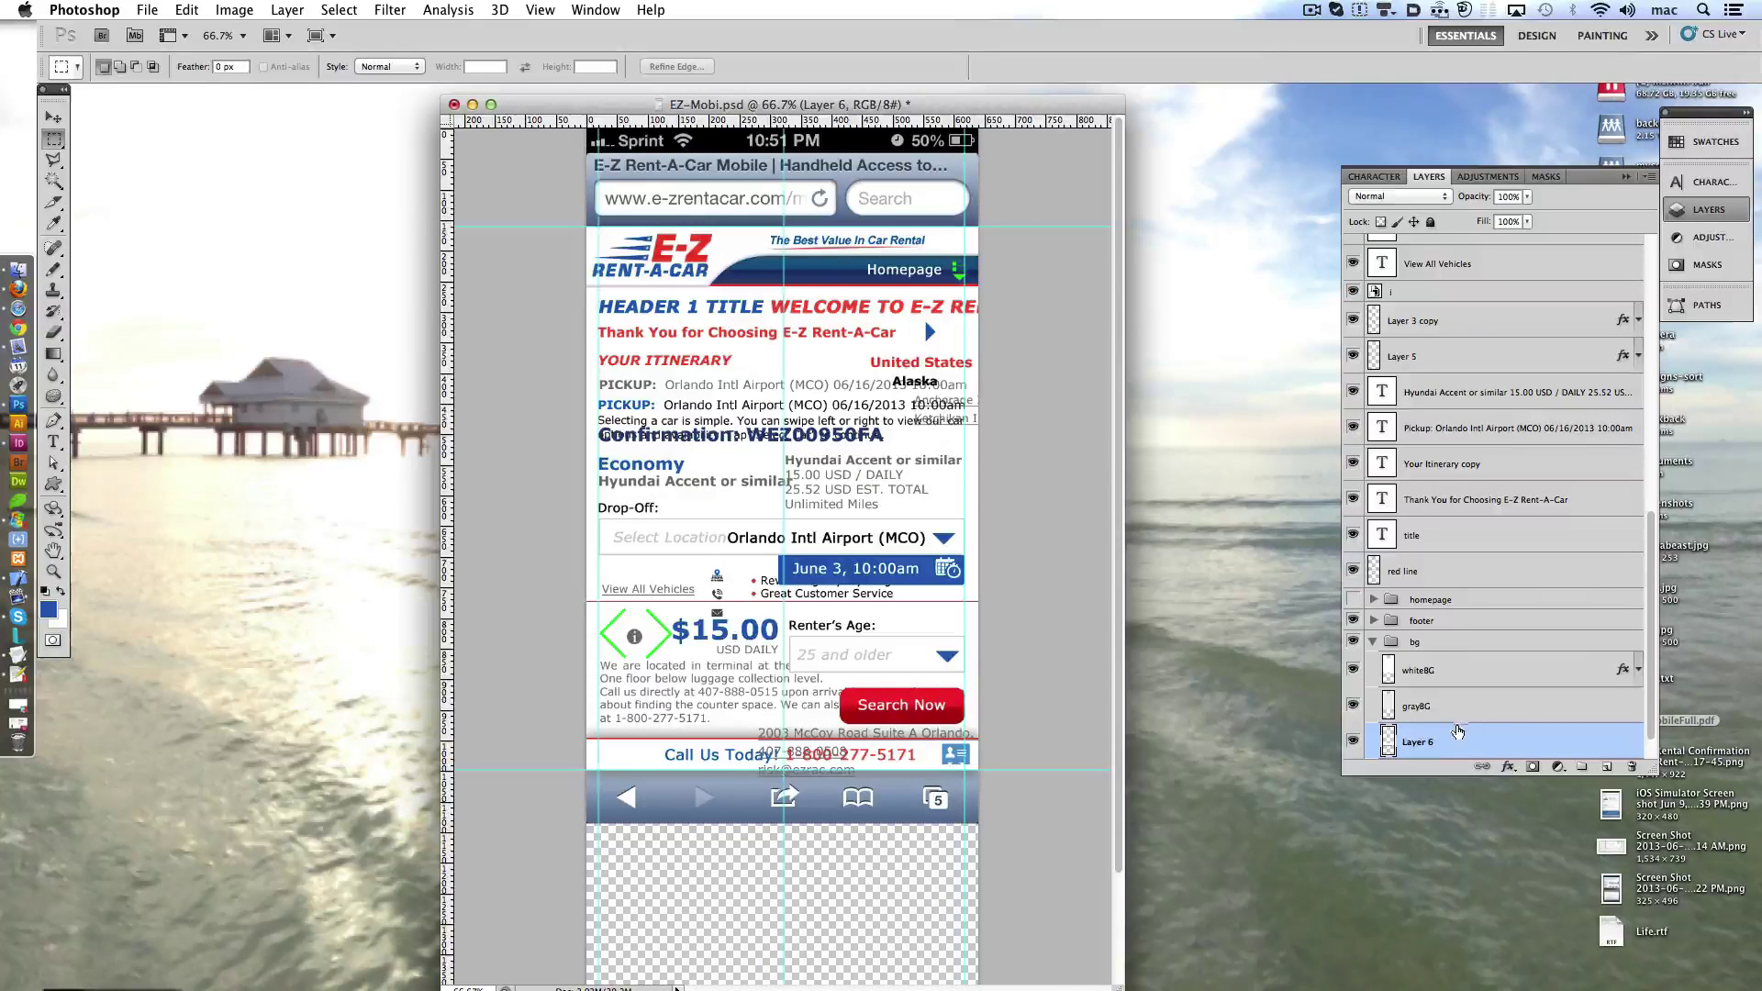
# - Move the footer group down to the bottom of the taller page
pyautogui.keyDown('super'); pyautogui.click(1450, 620); pyautogui.keyUp('super')
pyautogui.press('super+shift+Down')
pyautogui.press('super+shift+Down')
pyautogui.press('super+shift+Down')
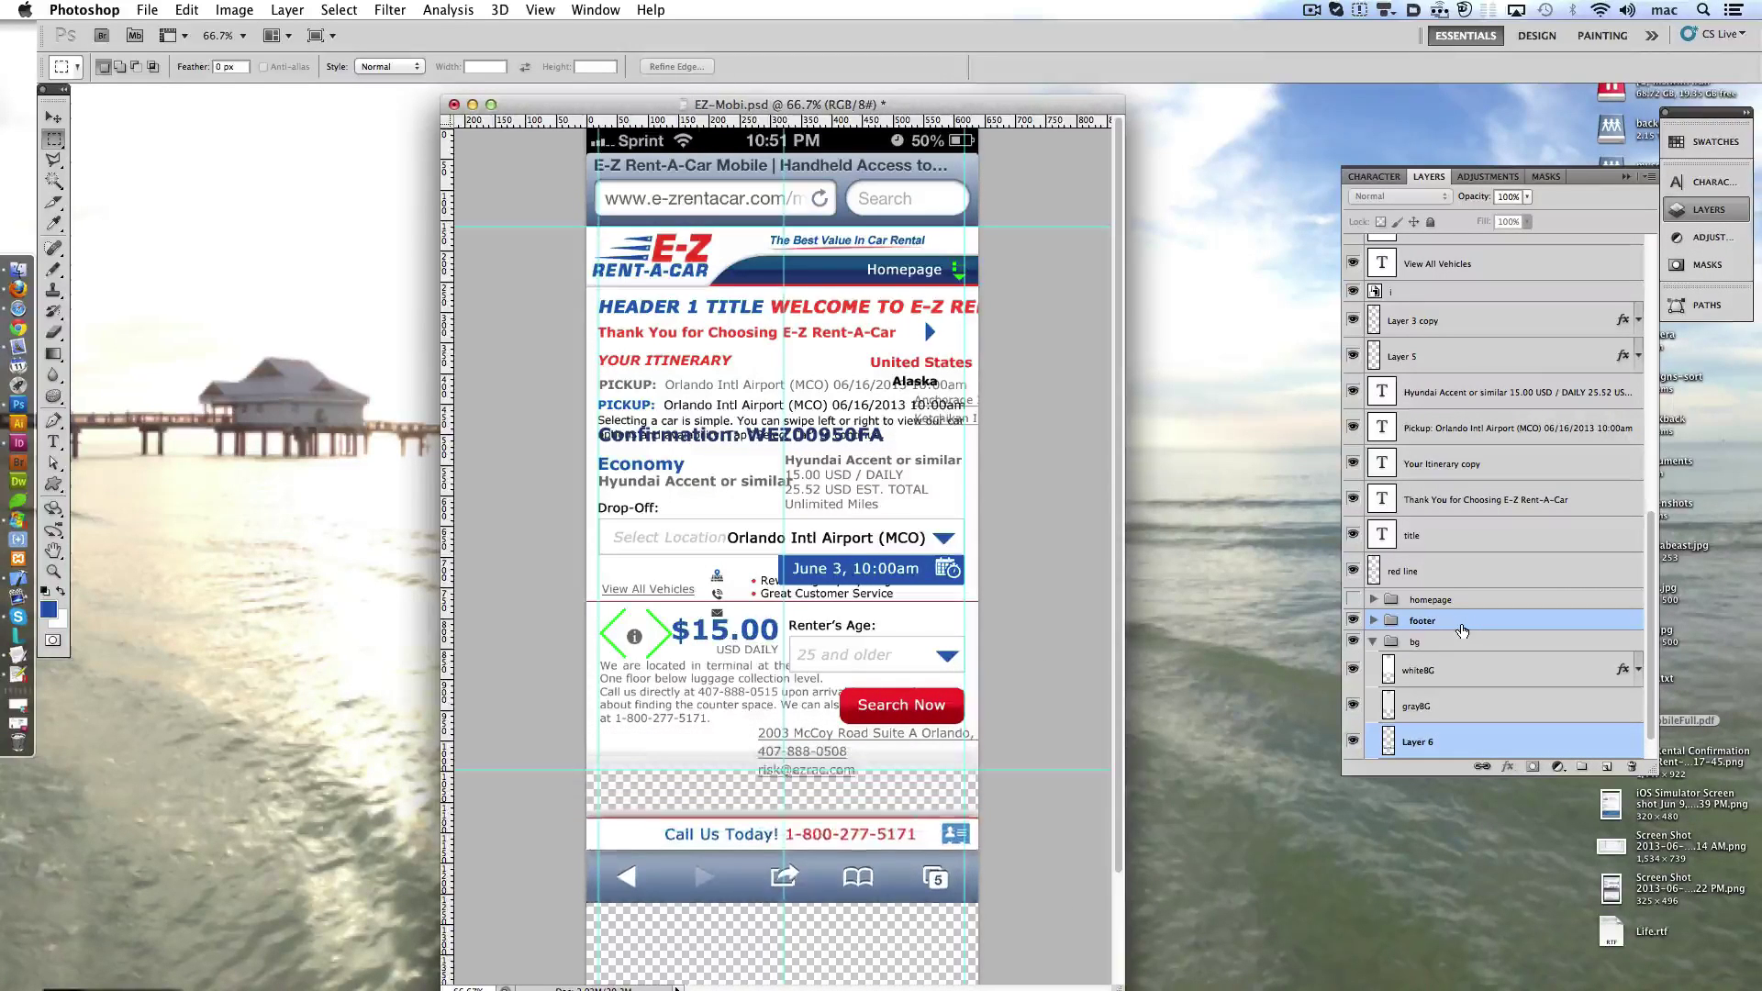
pyautogui.scroll(-3, 1037, 818)
pyautogui.press('super+shift+Down')
pyautogui.press('super+shift+Down')
pyautogui.press('super+shift+Down')
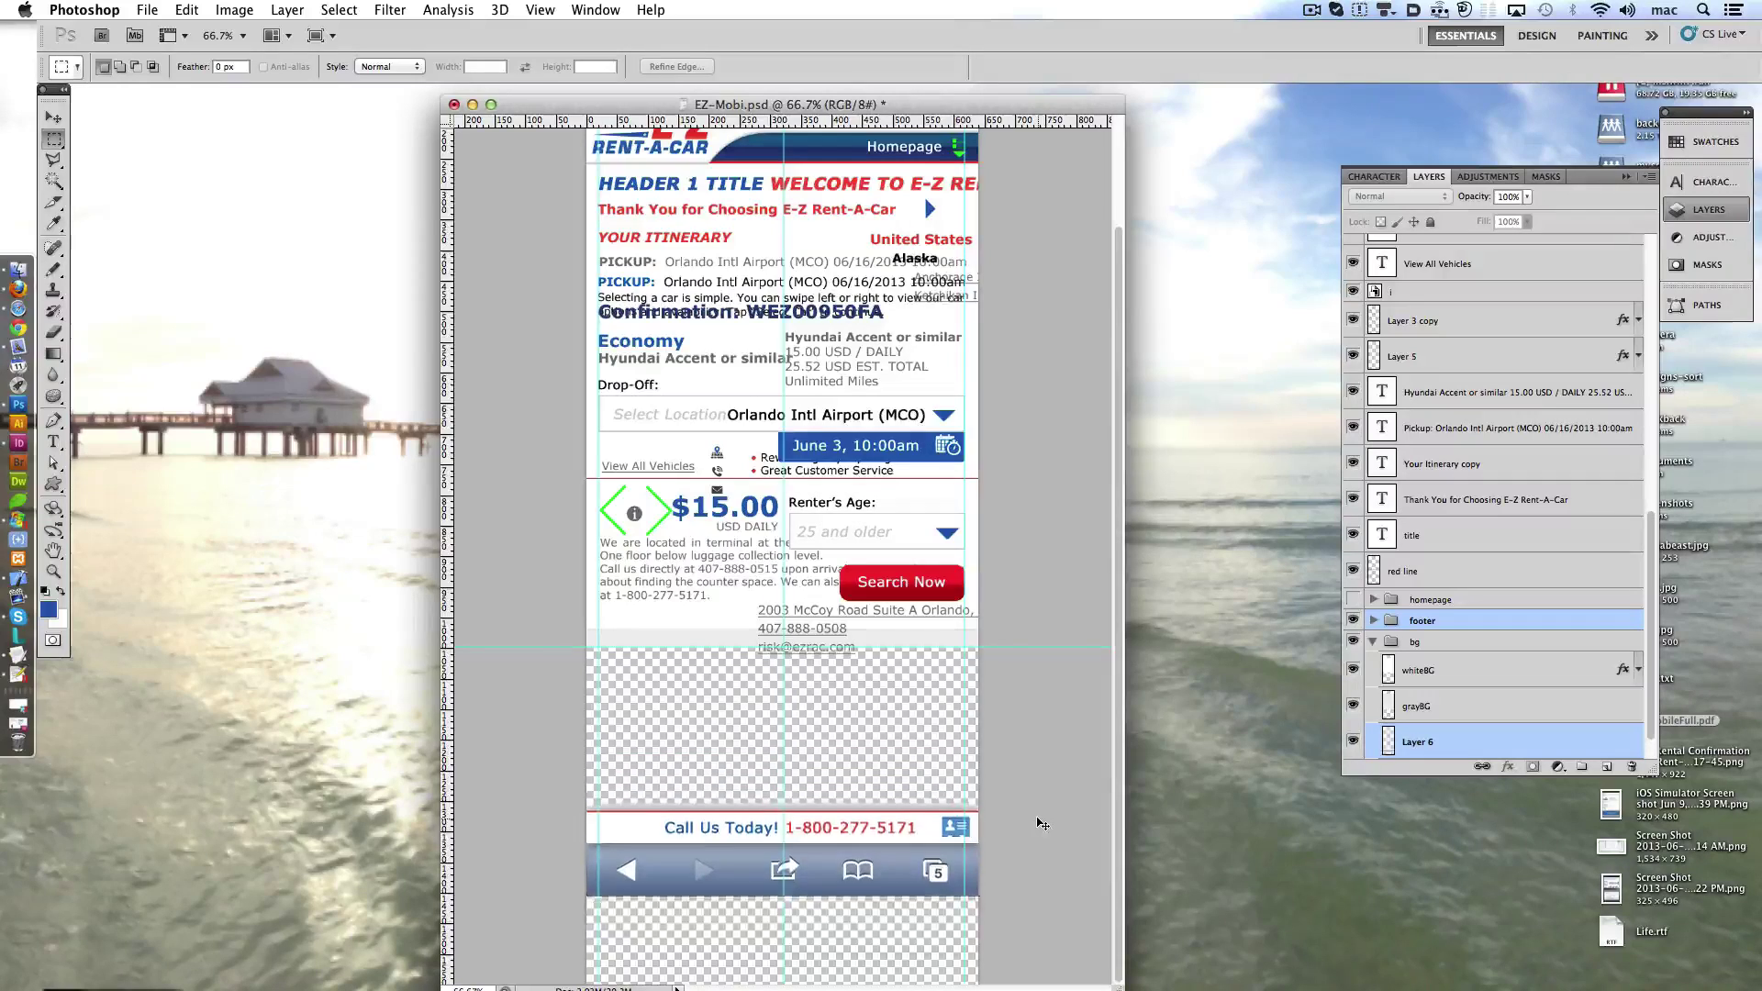
pyautogui.press('super+shift+Down')
pyautogui.press('super+shift+Down')
pyautogui.press('super+shift+Down')
pyautogui.press('super+shift+Down')
pyautogui.press('super+shift+Down')
pyautogui.press('super+shift+Down')
pyautogui.press('super+shift+Down')
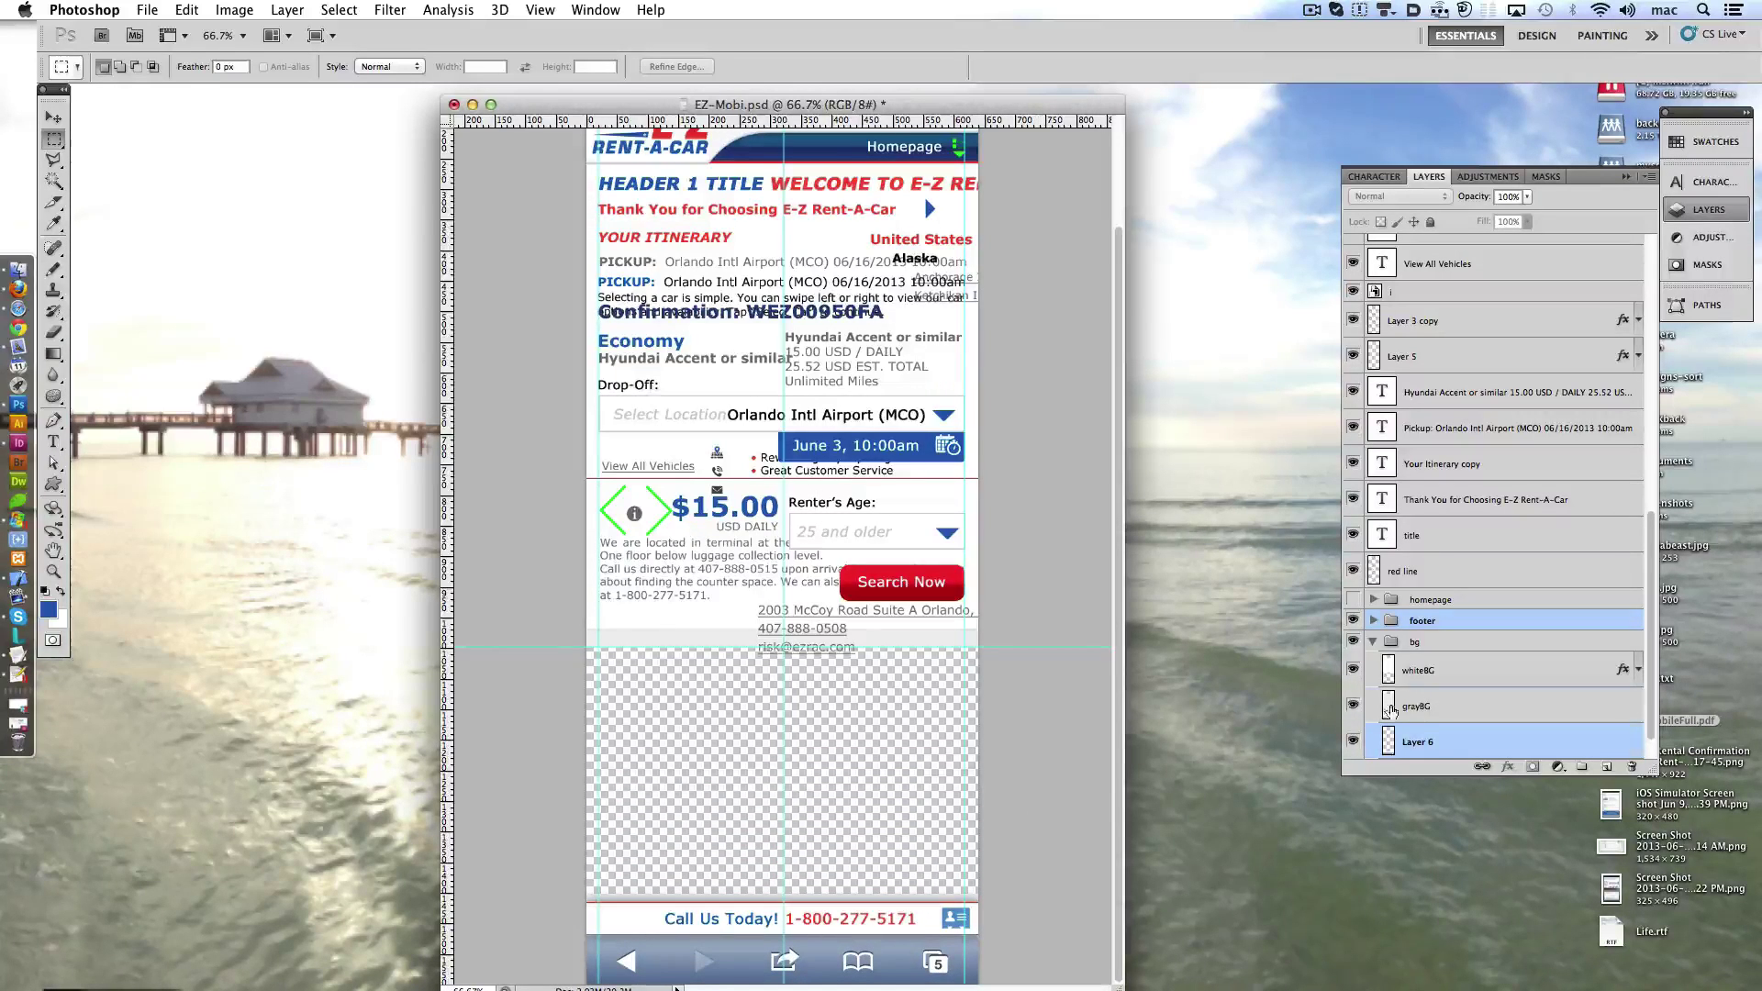
# - Fill the lower area of whiteBG with white, move whiteBG to the bottom of bg, and delete grayBG
pyautogui.click(1404, 670)
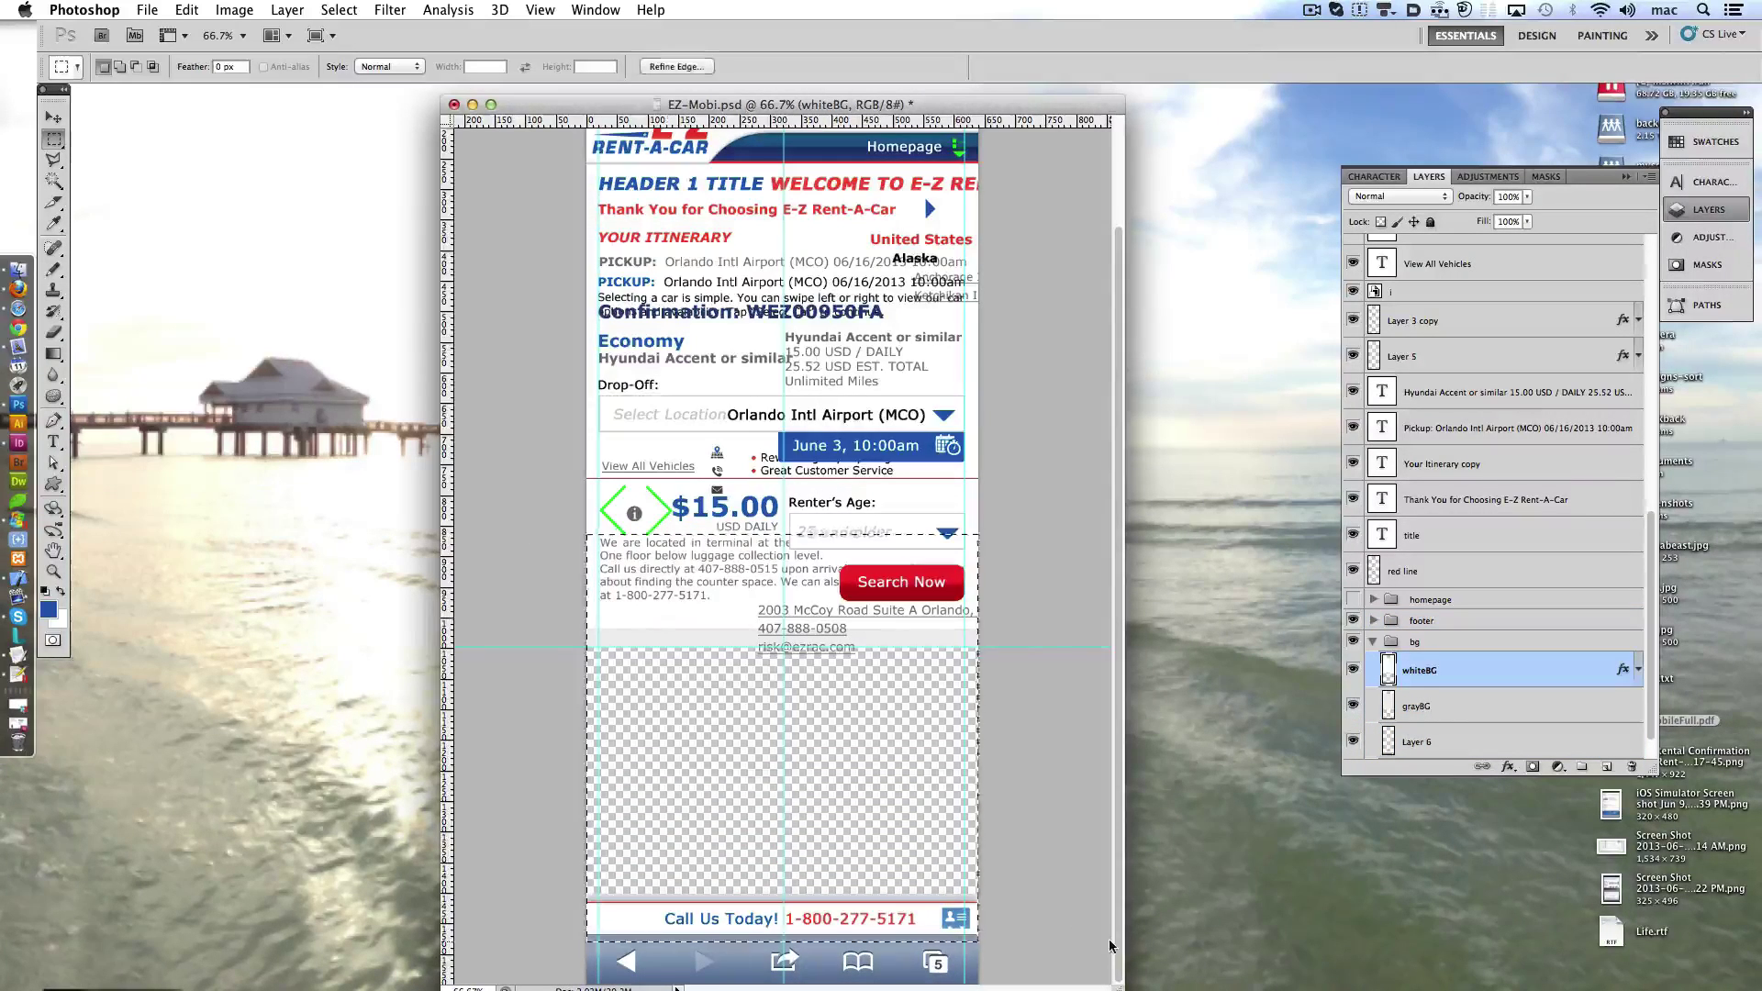
pyautogui.moveTo(587, 535); pyautogui.dragTo(1111, 946)
pyautogui.press('super+BackSpace')
pyautogui.press('super+d')
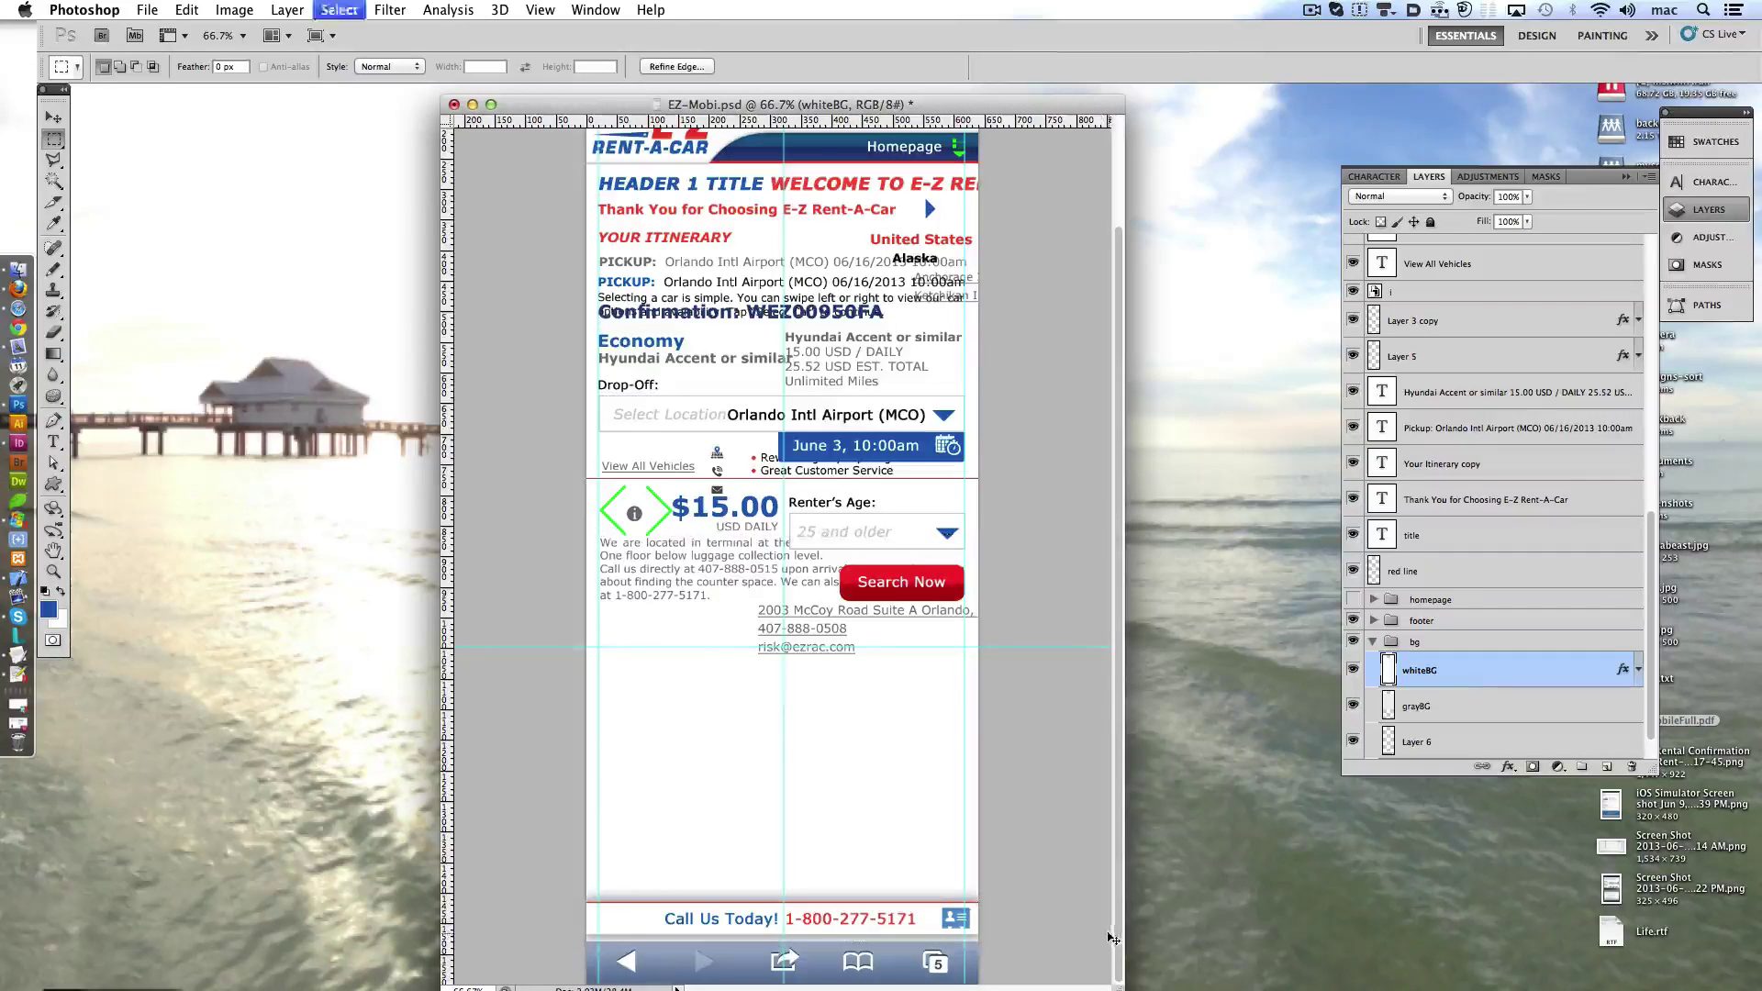
pyautogui.moveTo(1468, 670); pyautogui.dragTo(1472, 749)
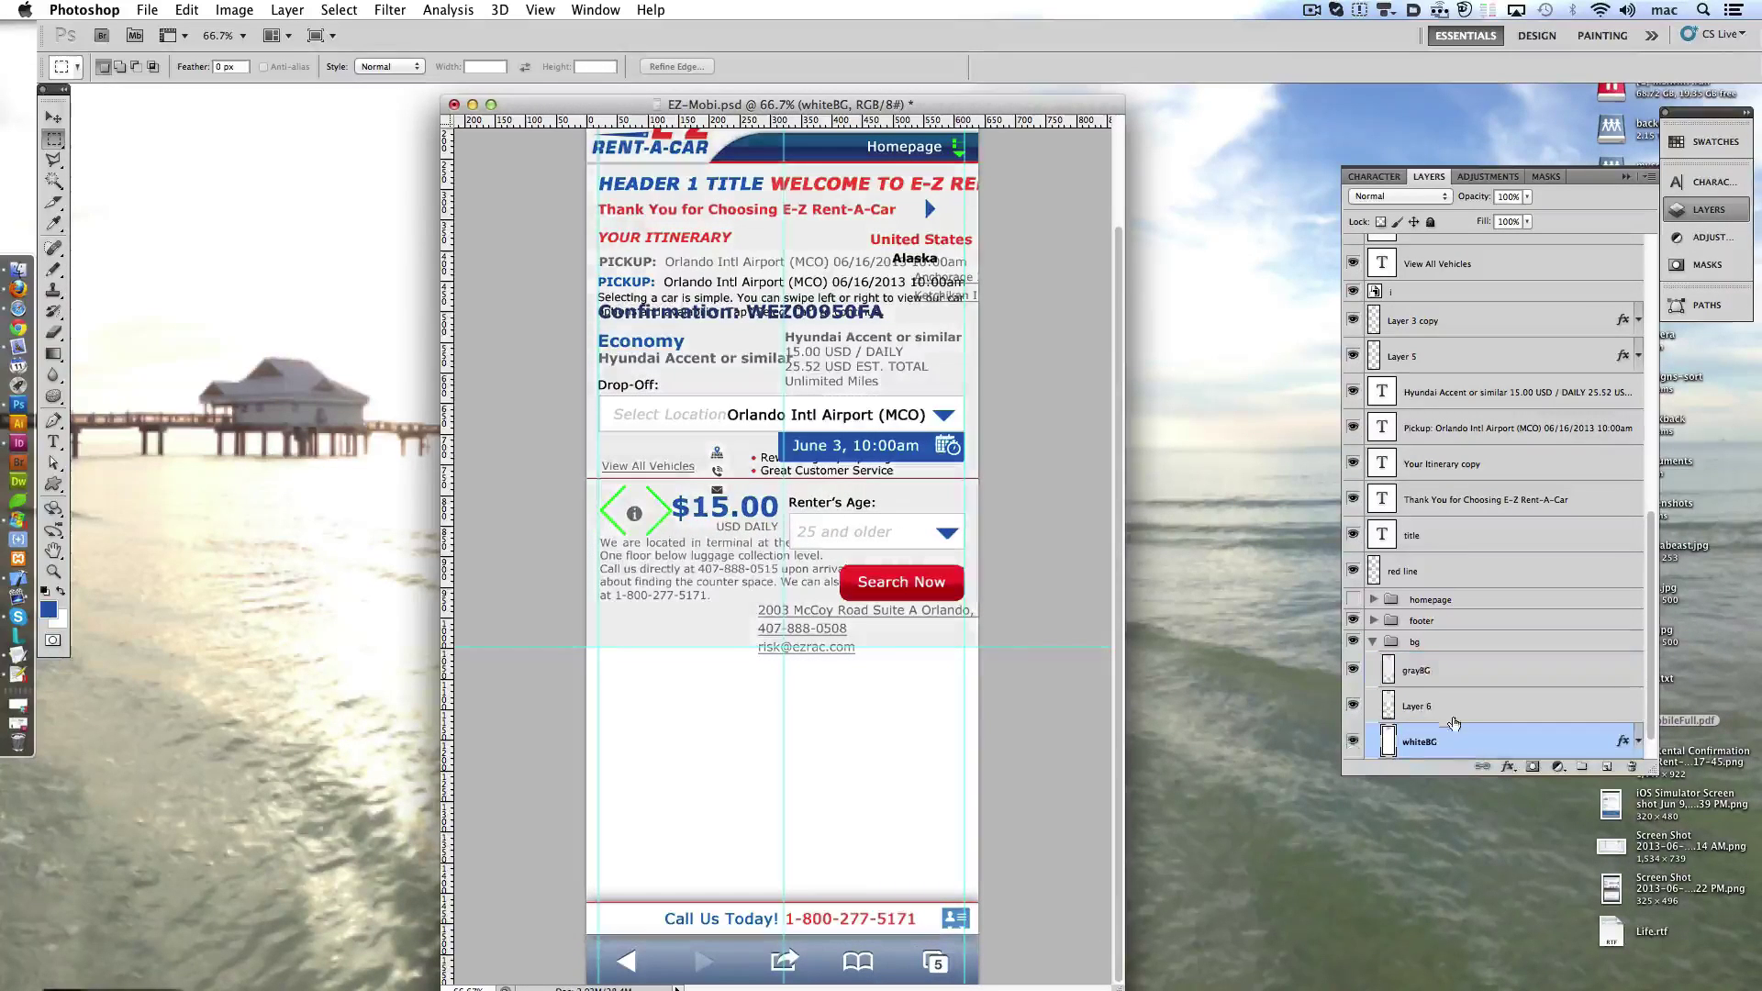
pyautogui.moveTo(1413, 670); pyautogui.dragTo(1632, 767)
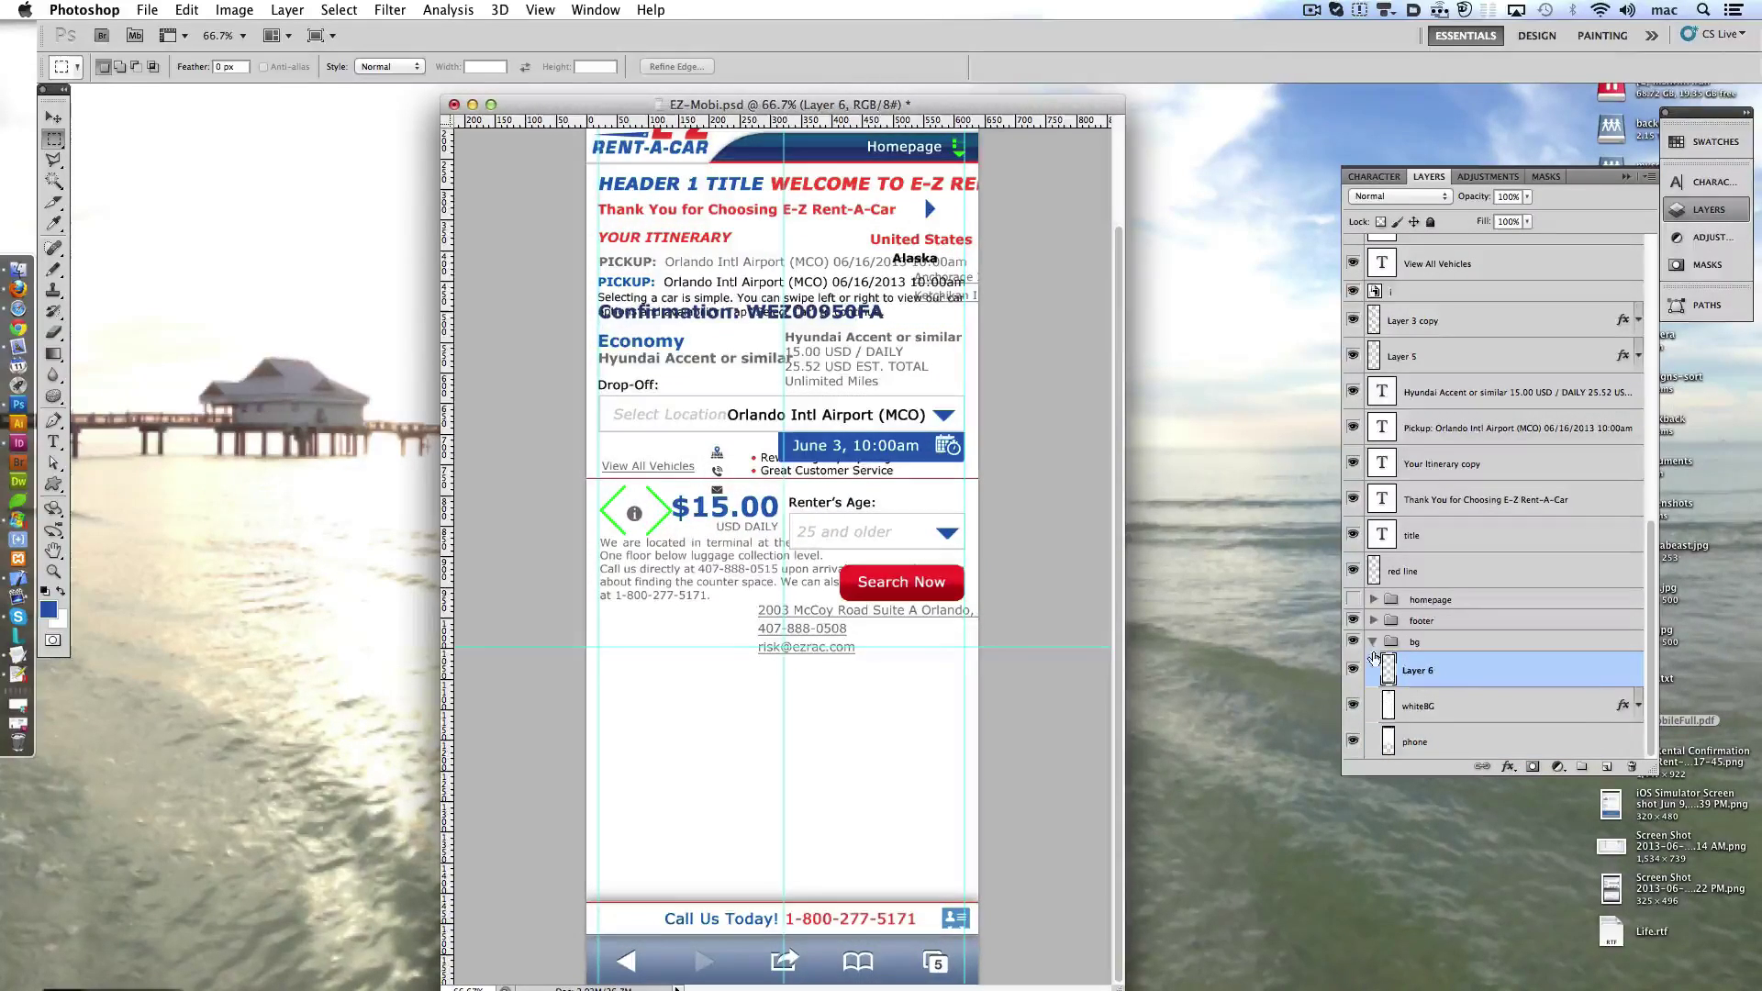
pyautogui.click(1373, 643)
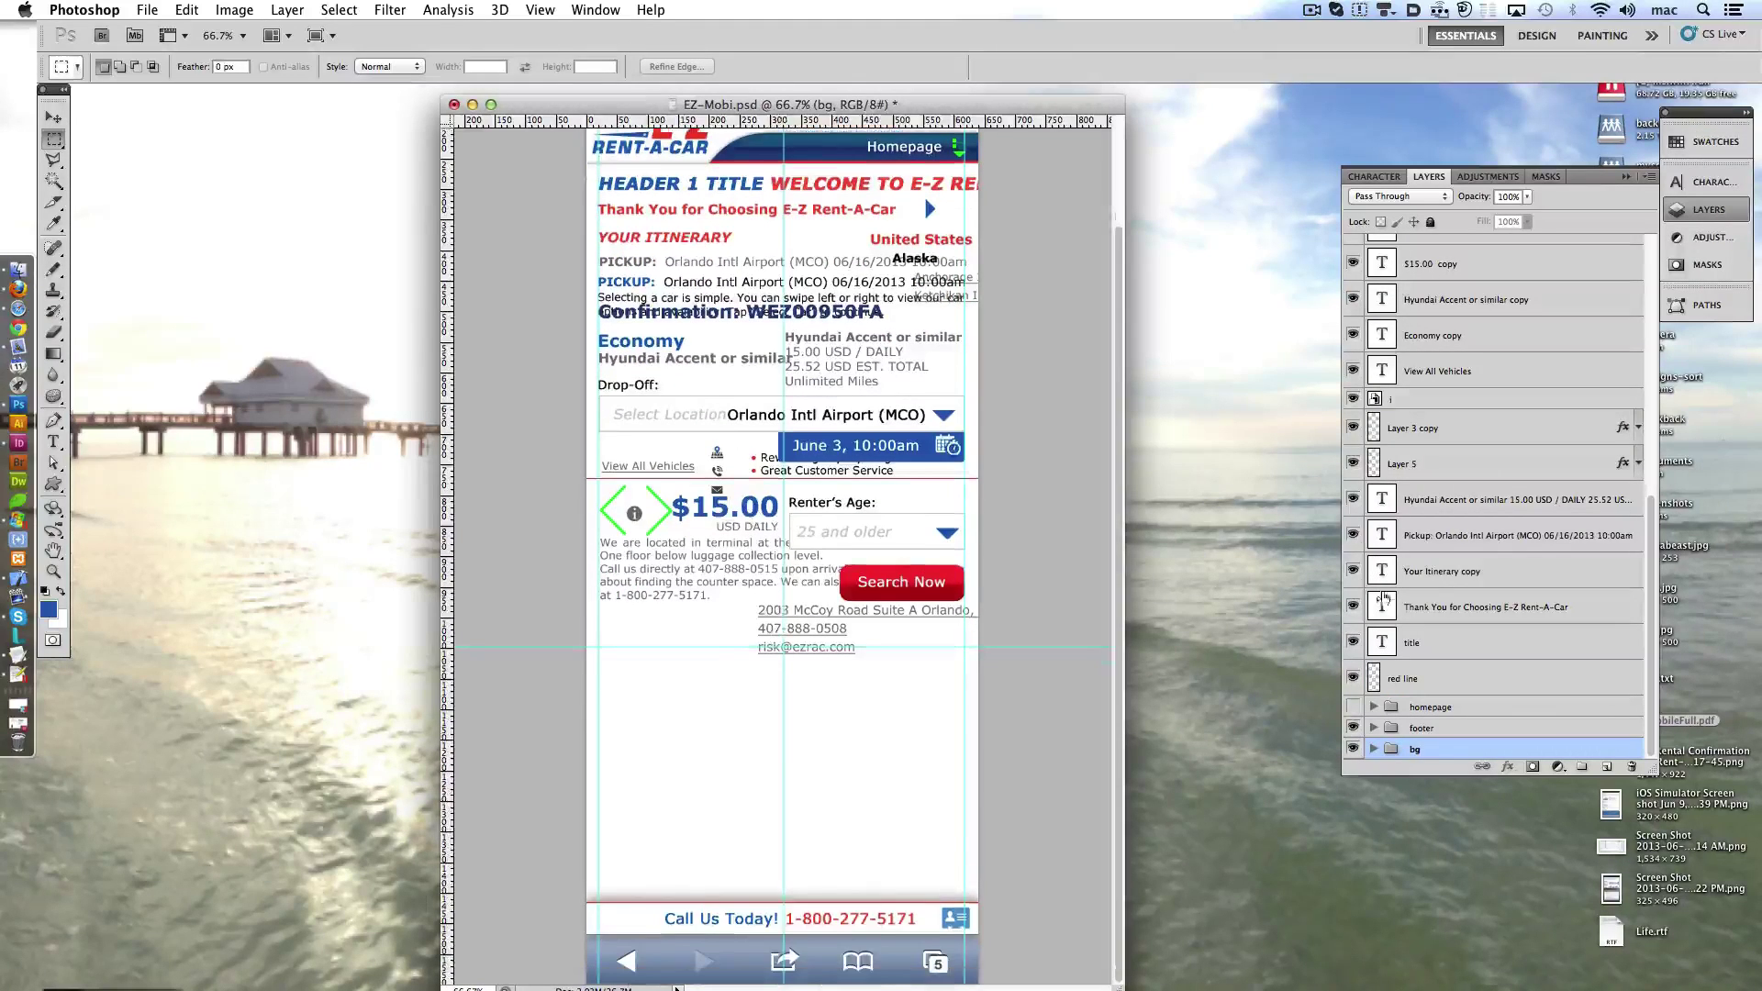
# - Move the red button group down to sit just above the footer
pyautogui.scroll(5, 1469, 505)
pyautogui.click(1421, 321)
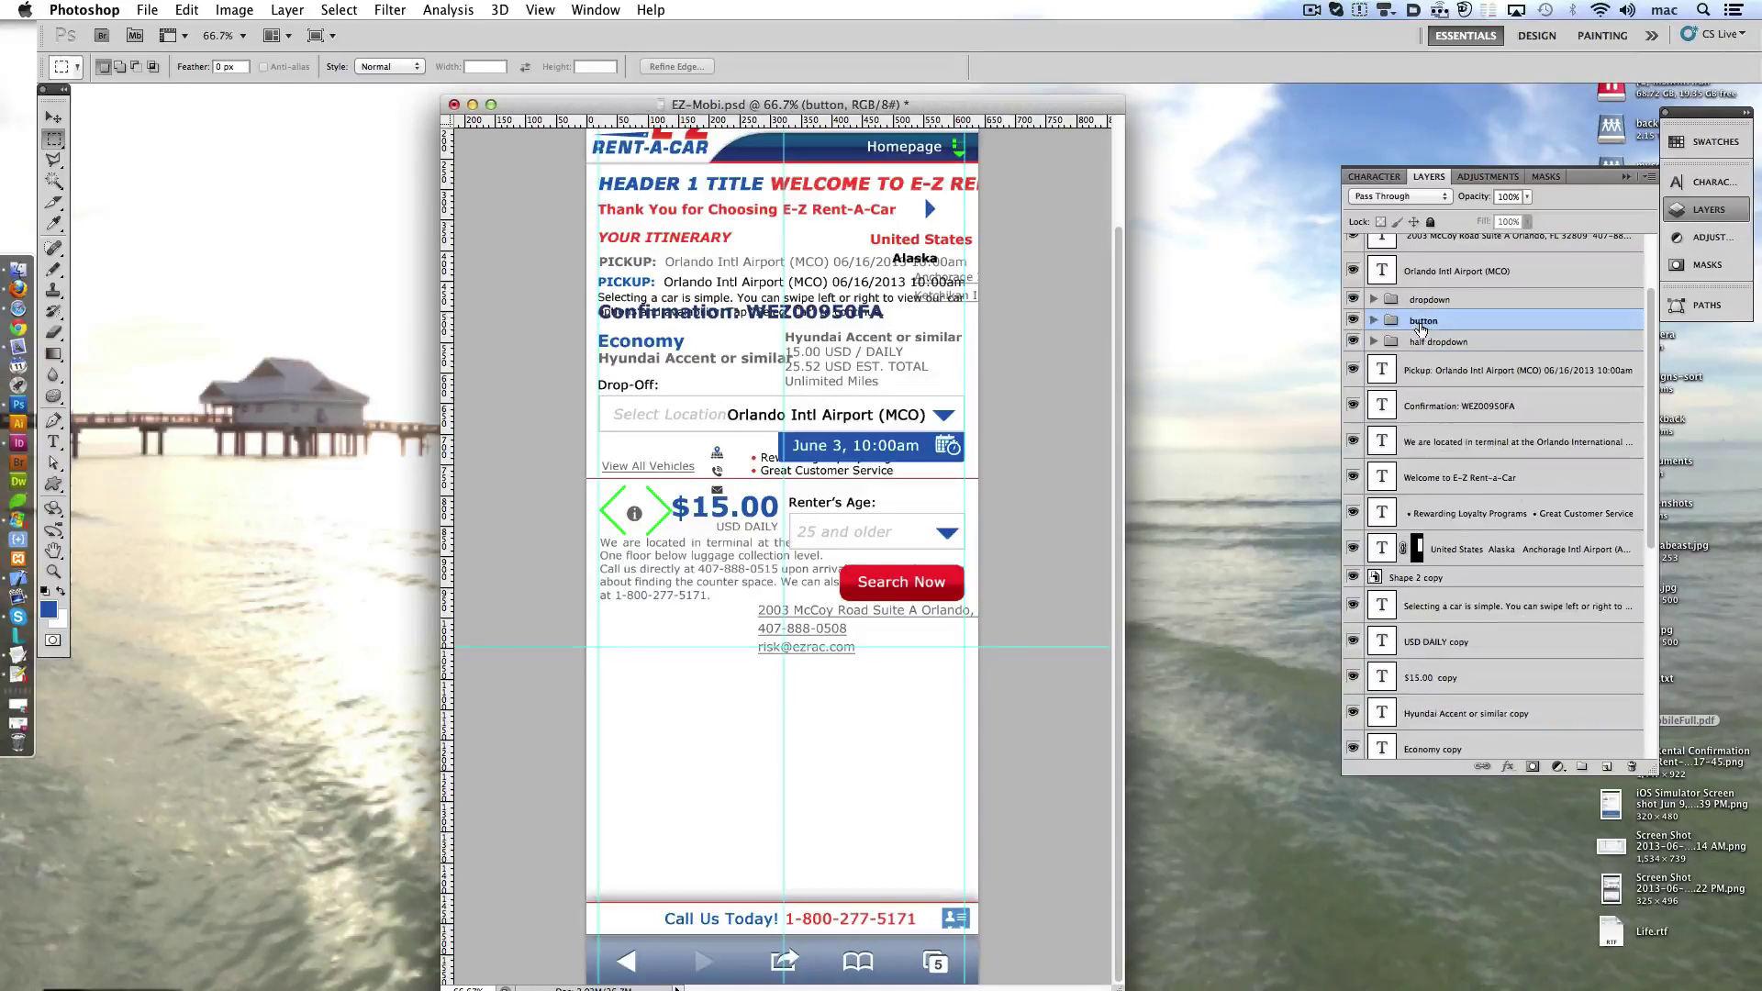
pyautogui.hotkey('ctrl', 'shift', 'Down')
pyautogui.hotkey('ctrl', 'shift', 'Down')
pyautogui.hotkey('ctrl', 'shift', 'Down')
pyautogui.hotkey('ctrl', 'shift', 'Down')
pyautogui.hotkey('ctrl', 'shift', 'Down')
pyautogui.hotkey('ctrl', 'shift', 'Down')
pyautogui.hotkey('ctrl', 'shift', 'Down')
pyautogui.hotkey('ctrl', 'shift', 'Down')
pyautogui.hotkey('ctrl', 'shift', 'Down')
pyautogui.hotkey('ctrl', 'shift', 'Down')
pyautogui.hotkey('ctrl', 'shift', 'Down')
pyautogui.hotkey('ctrl', 'shift', 'Down')
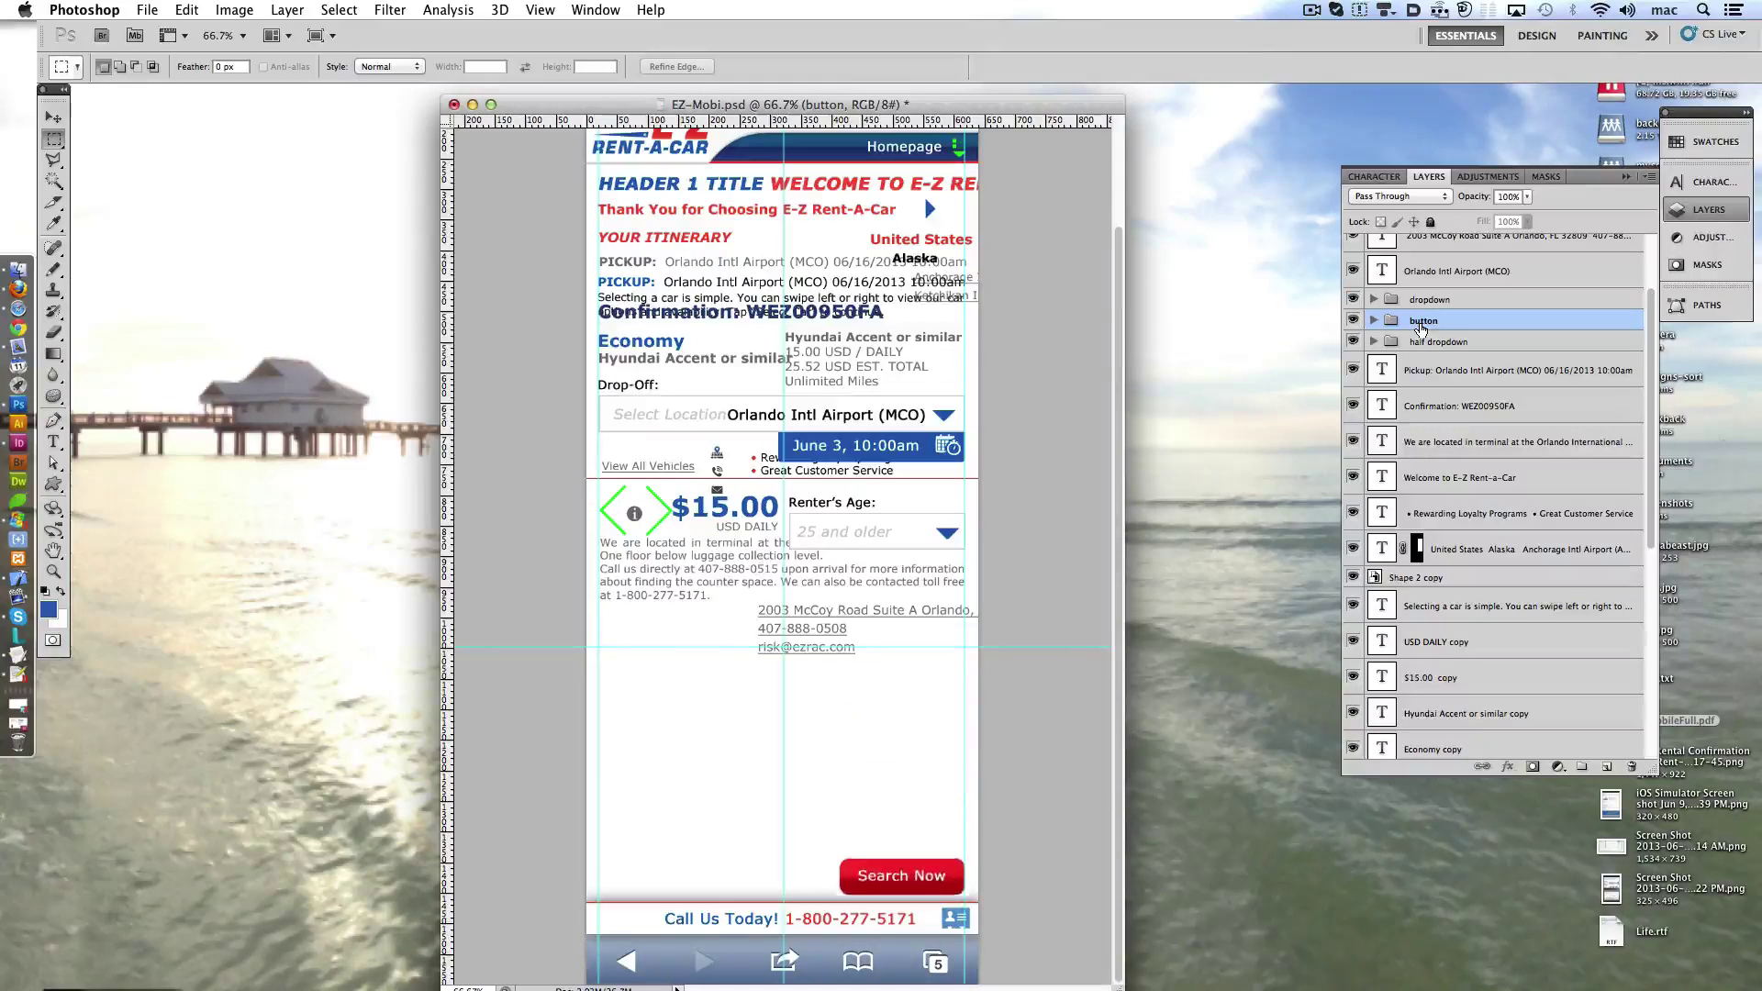
pyautogui.hotkey('ctrl', 'Up')
pyautogui.hotkey('ctrl', 'Up')
pyautogui.hotkey('ctrl', 'Up')
pyautogui.hotkey('ctrl', 'Up')
pyautogui.hotkey('ctrl', 'Up')
pyautogui.hotkey('ctrl', 'Up')
pyautogui.hotkey('ctrl', 'Up')
pyautogui.hotkey('ctrl', 'Up')
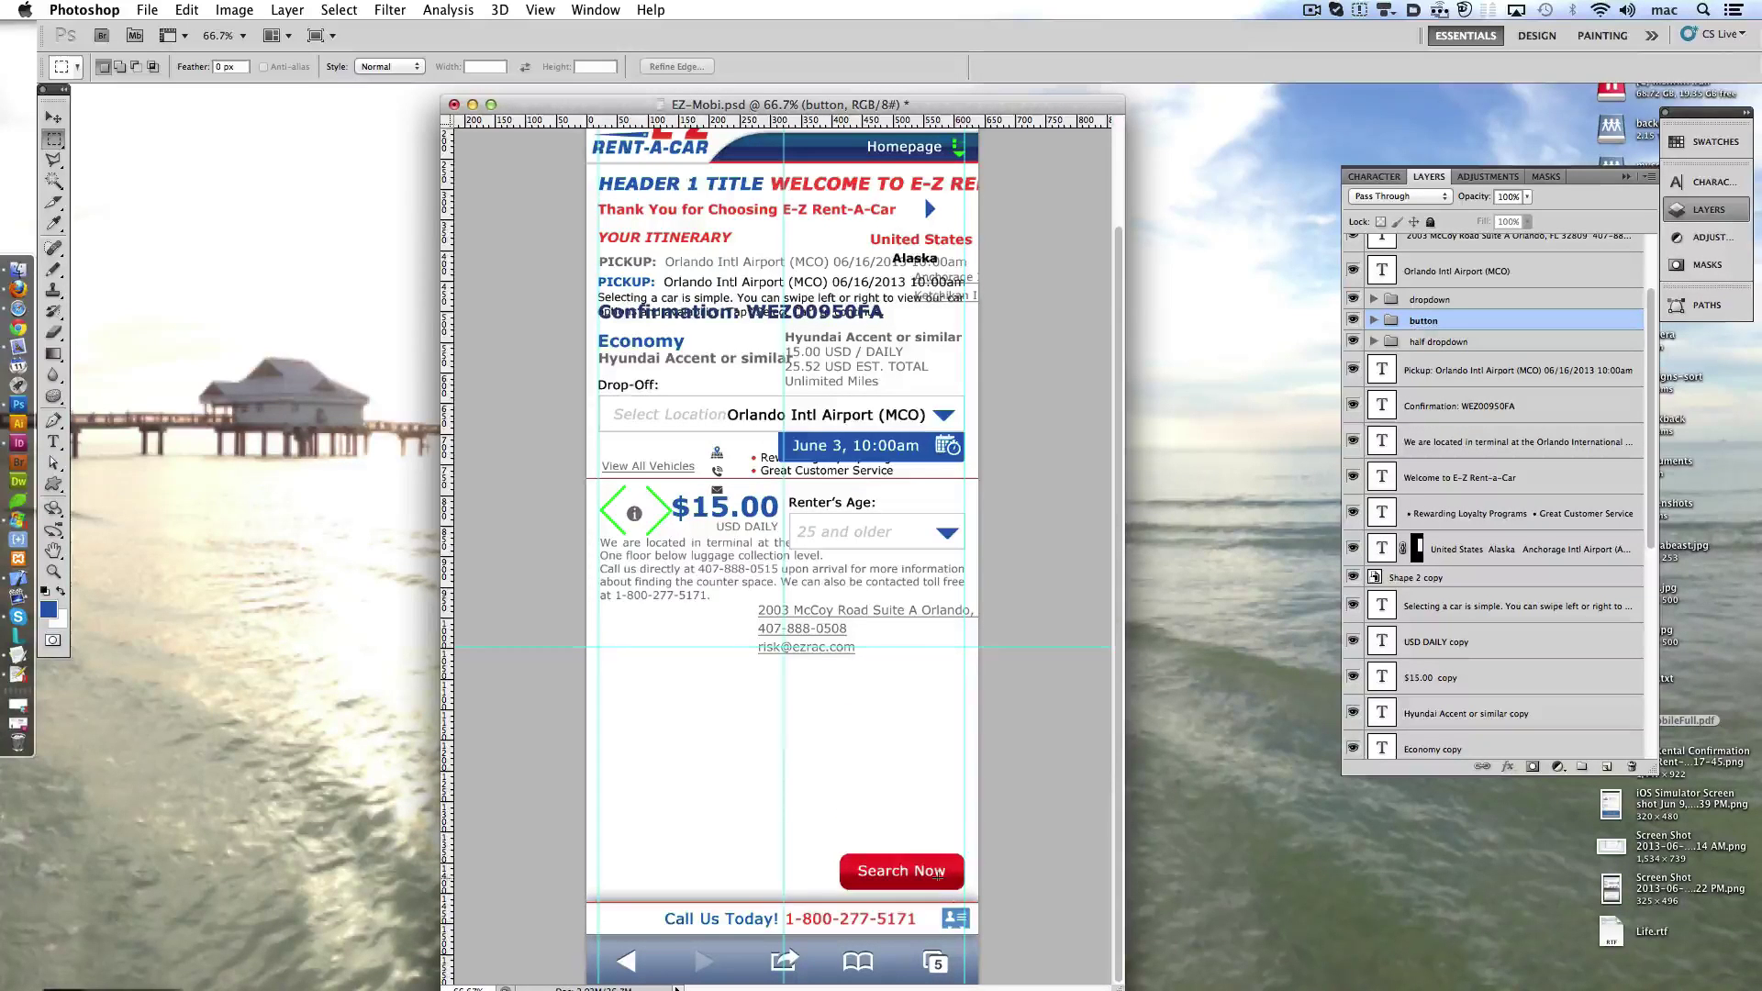
# - Change the button label from Search Now to Button
pyautogui.click(53, 442)
pyautogui.tripleClick(925, 872)
pyautogui.write('B')
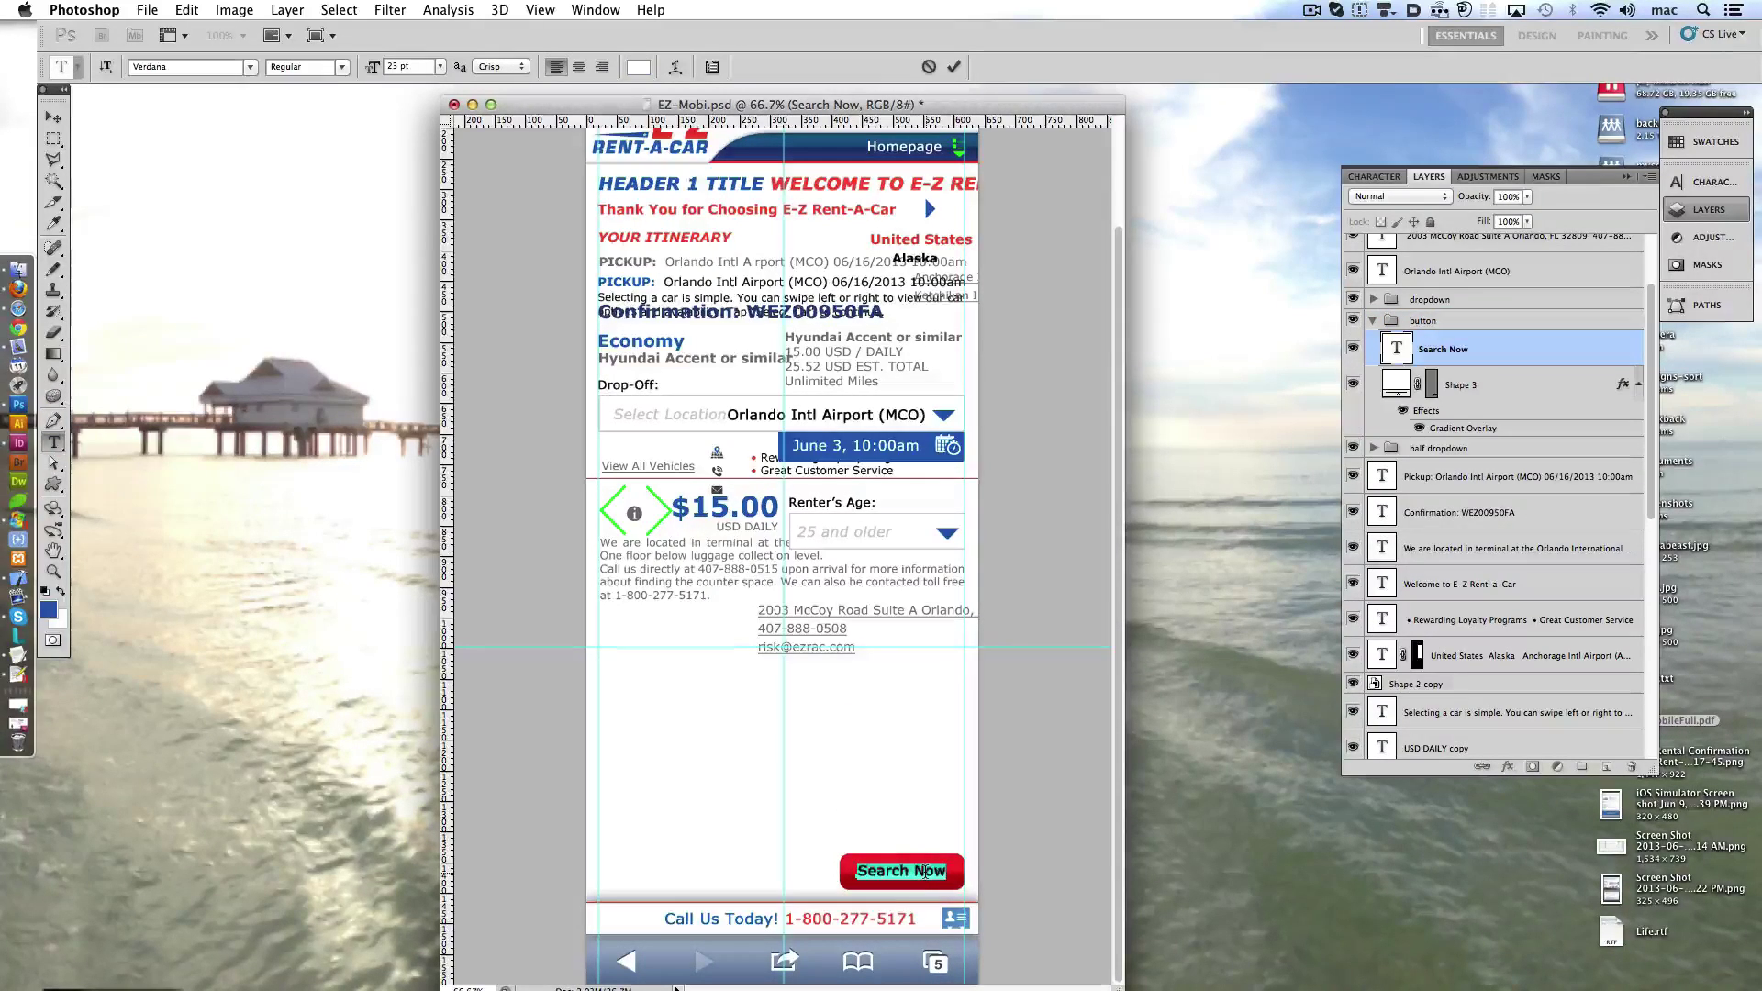
pyautogui.write('utton')
pyautogui.click(953, 67)
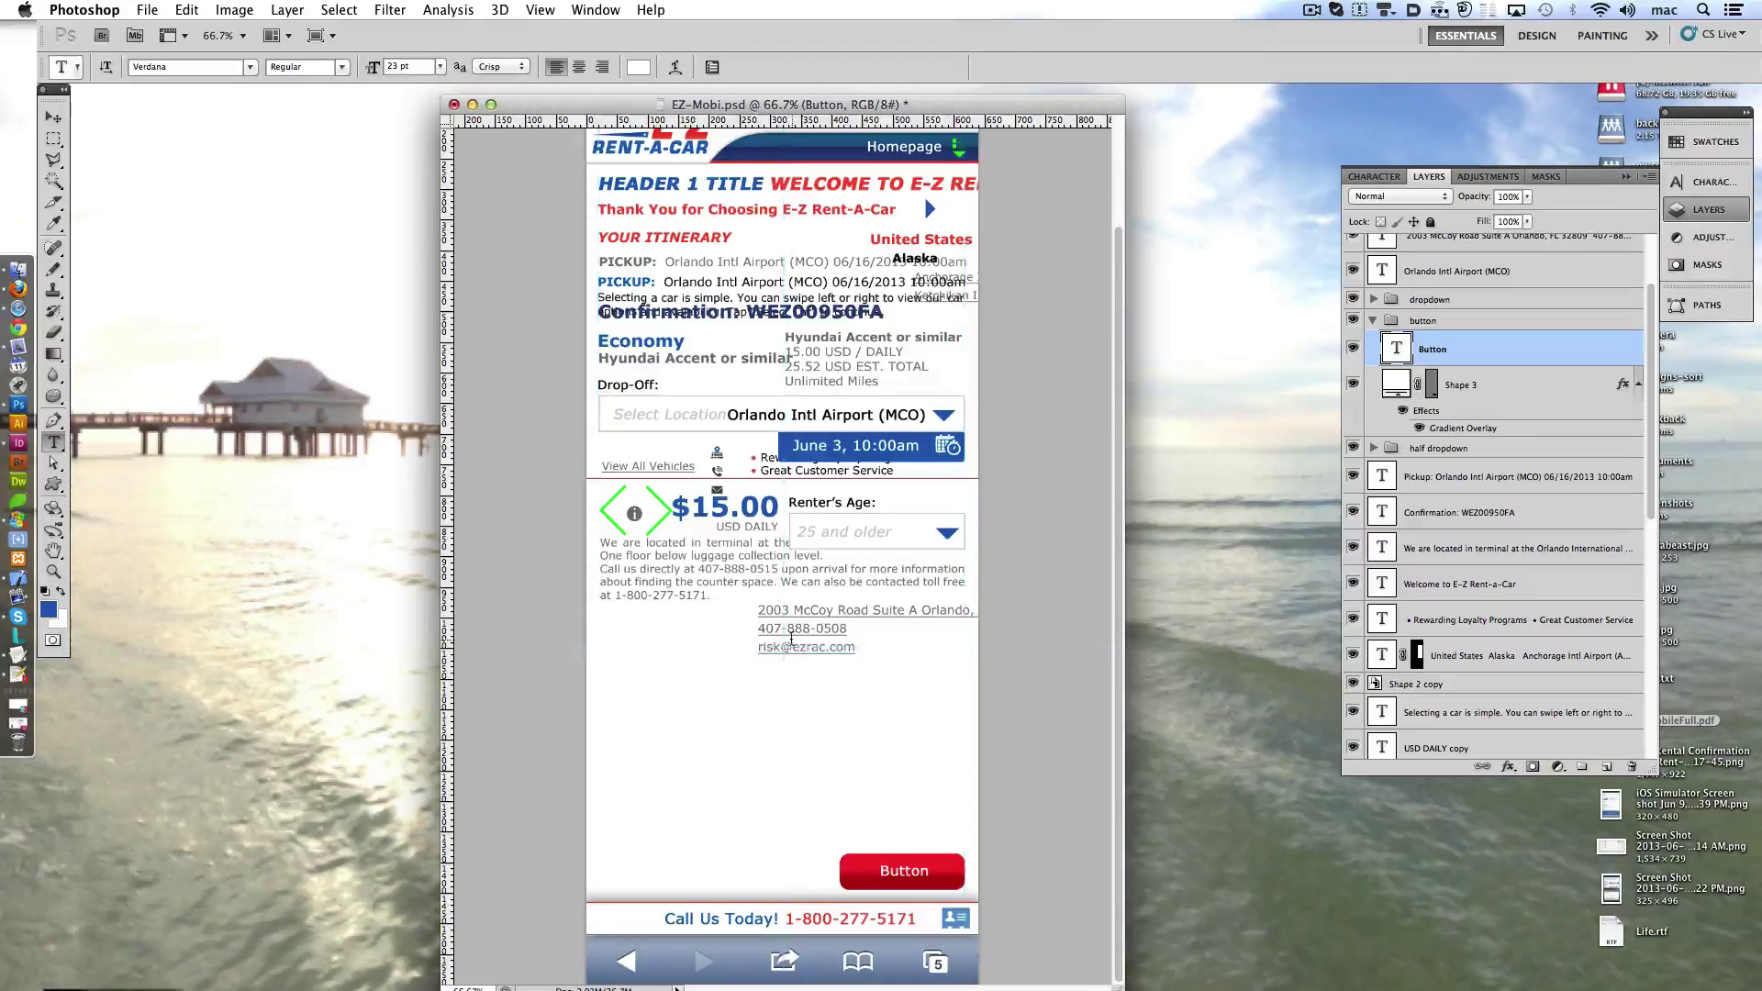
pyautogui.scroll(3, 632, 925)
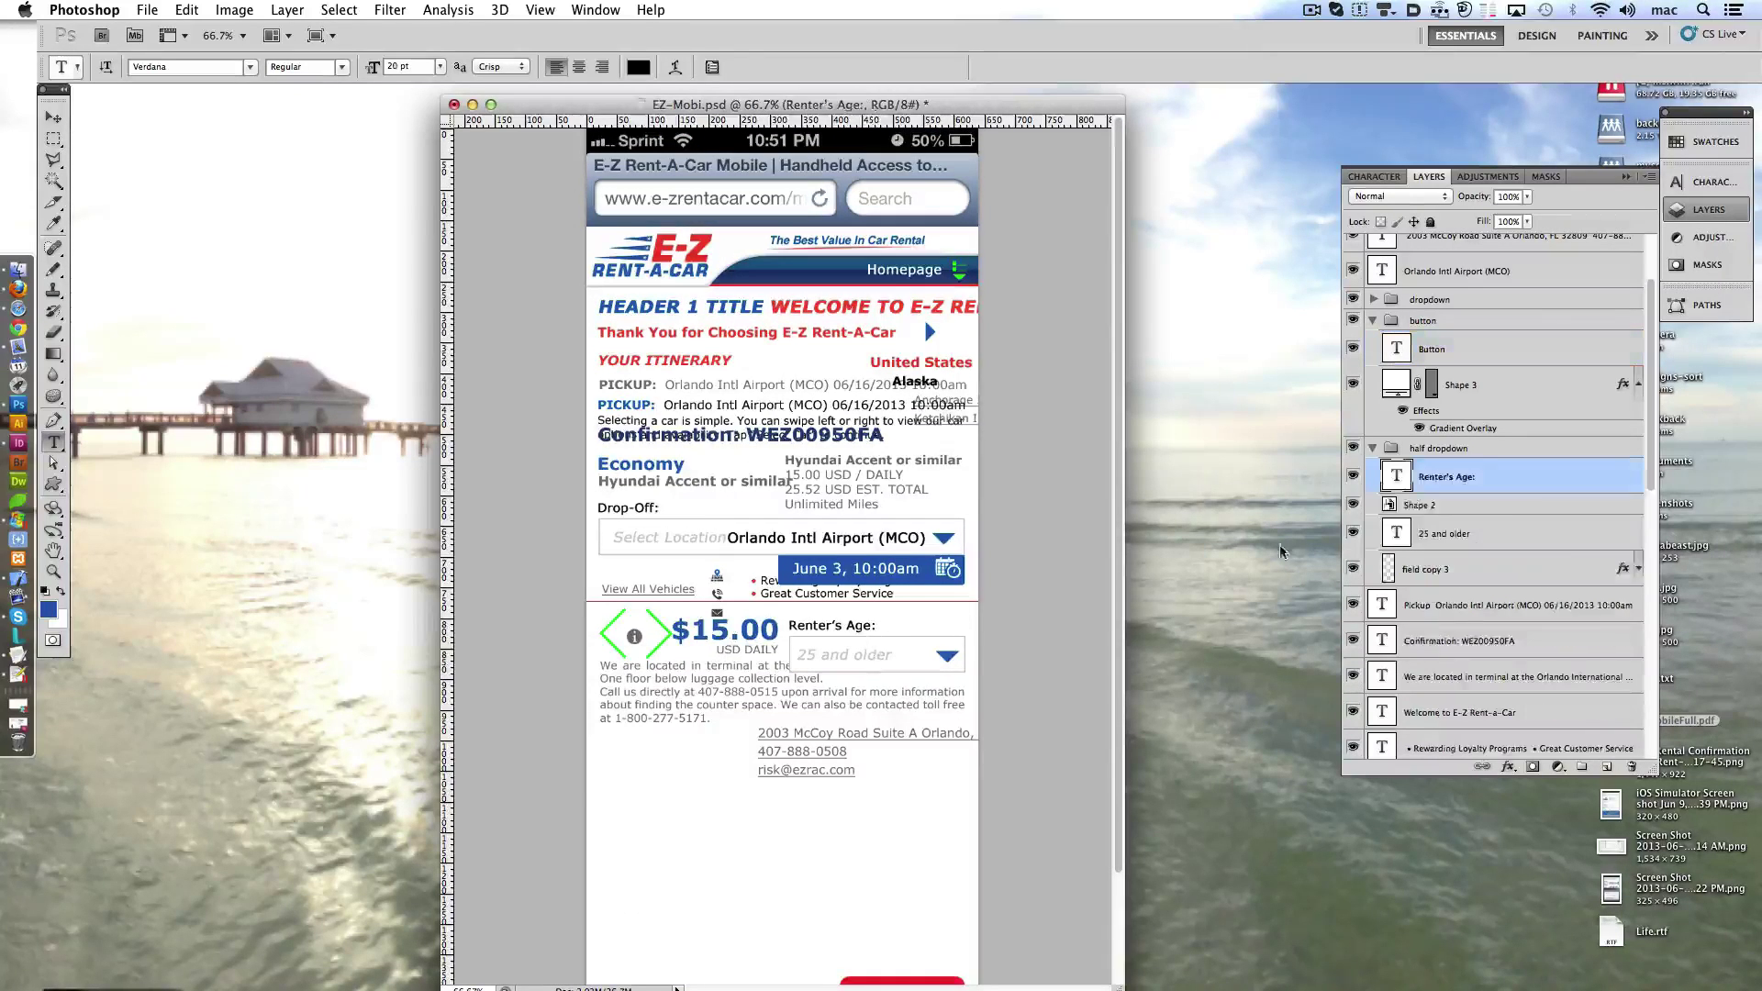
# - Reposition the dropdown and half dropdown groups lower, then nudge the half dropdown back up
pyautogui.click(1420, 450)
pyautogui.click(1373, 321)
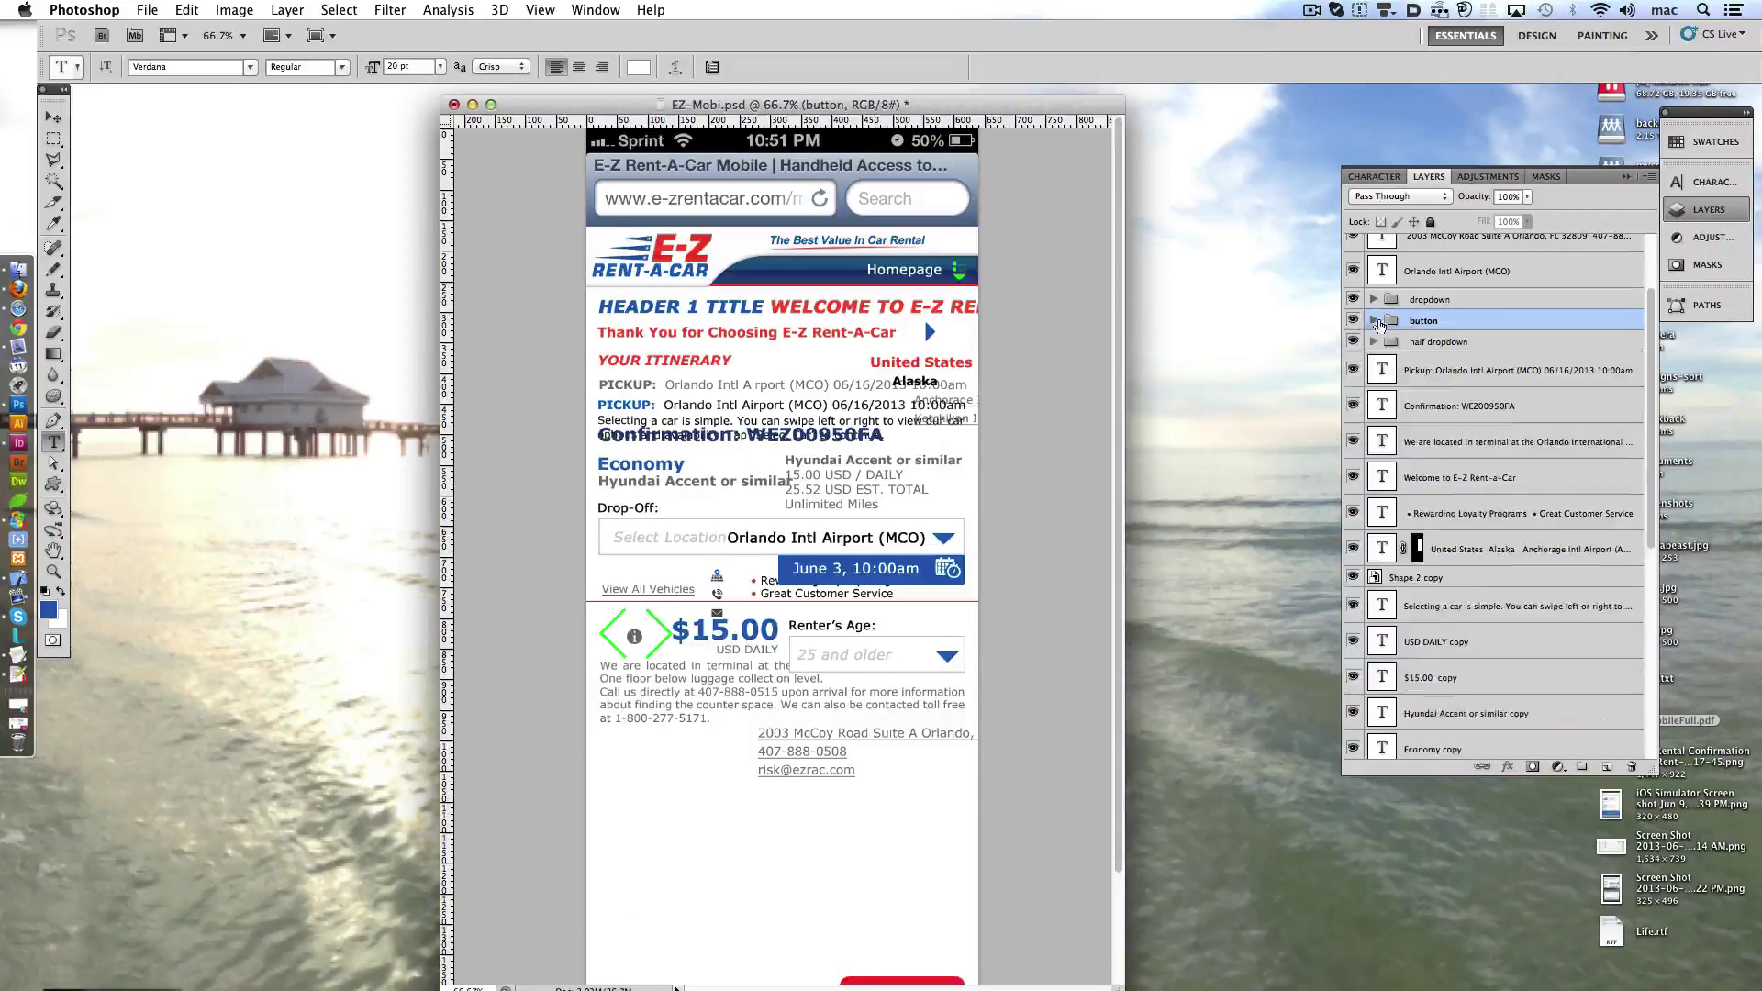
pyautogui.keyDown('super'); pyautogui.click(1432, 300); pyautogui.keyUp('super')
pyautogui.press('super+shift+Down')
pyautogui.press('super+shift+Down')
pyautogui.press('super+shift+Down')
pyautogui.press('super+shift+Down')
pyautogui.press('super+shift+Down')
pyautogui.press('super+shift+Down')
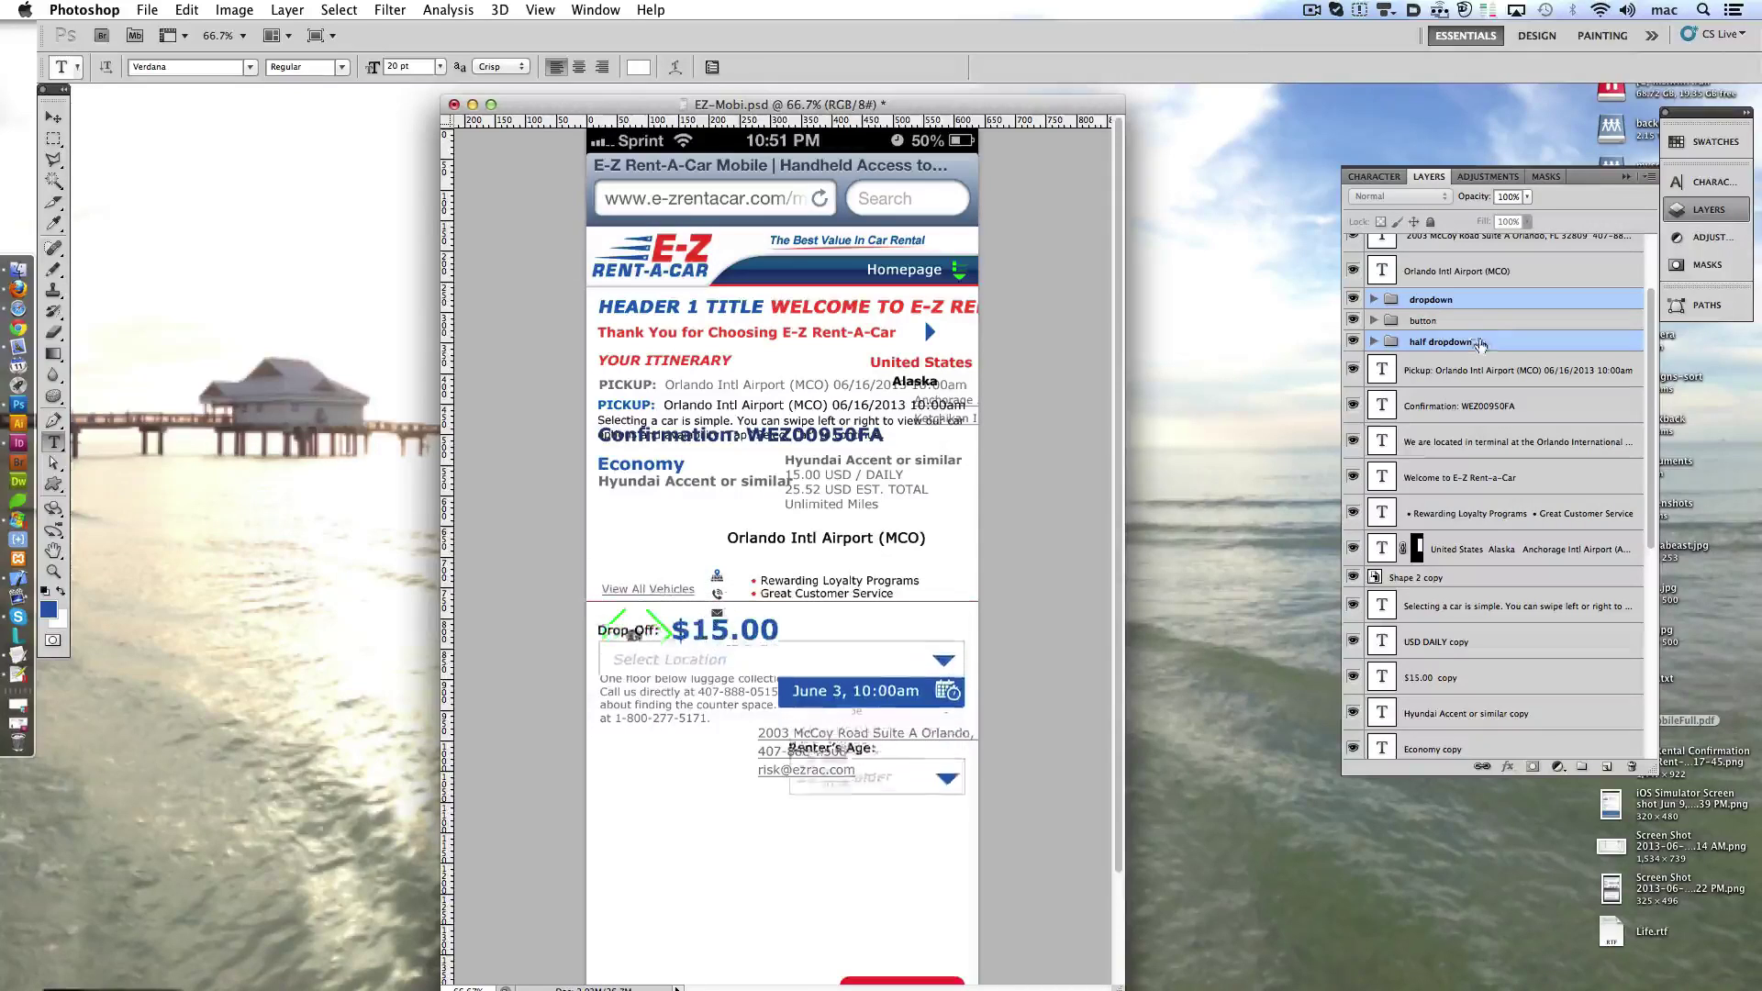
pyautogui.press('super+shift+Down')
pyautogui.press('super+shift+Down')
pyautogui.press('super+shift+Down')
pyautogui.press('super+shift+Down')
pyautogui.press('super+shift+Down')
pyautogui.press('super+shift+Down')
pyautogui.press('super+shift+Down')
pyautogui.press('super+shift+Down')
pyautogui.press('super+shift+Down')
pyautogui.press('super+shift+Down')
pyautogui.press('super+shift+Down')
pyautogui.press('super+shift+Down')
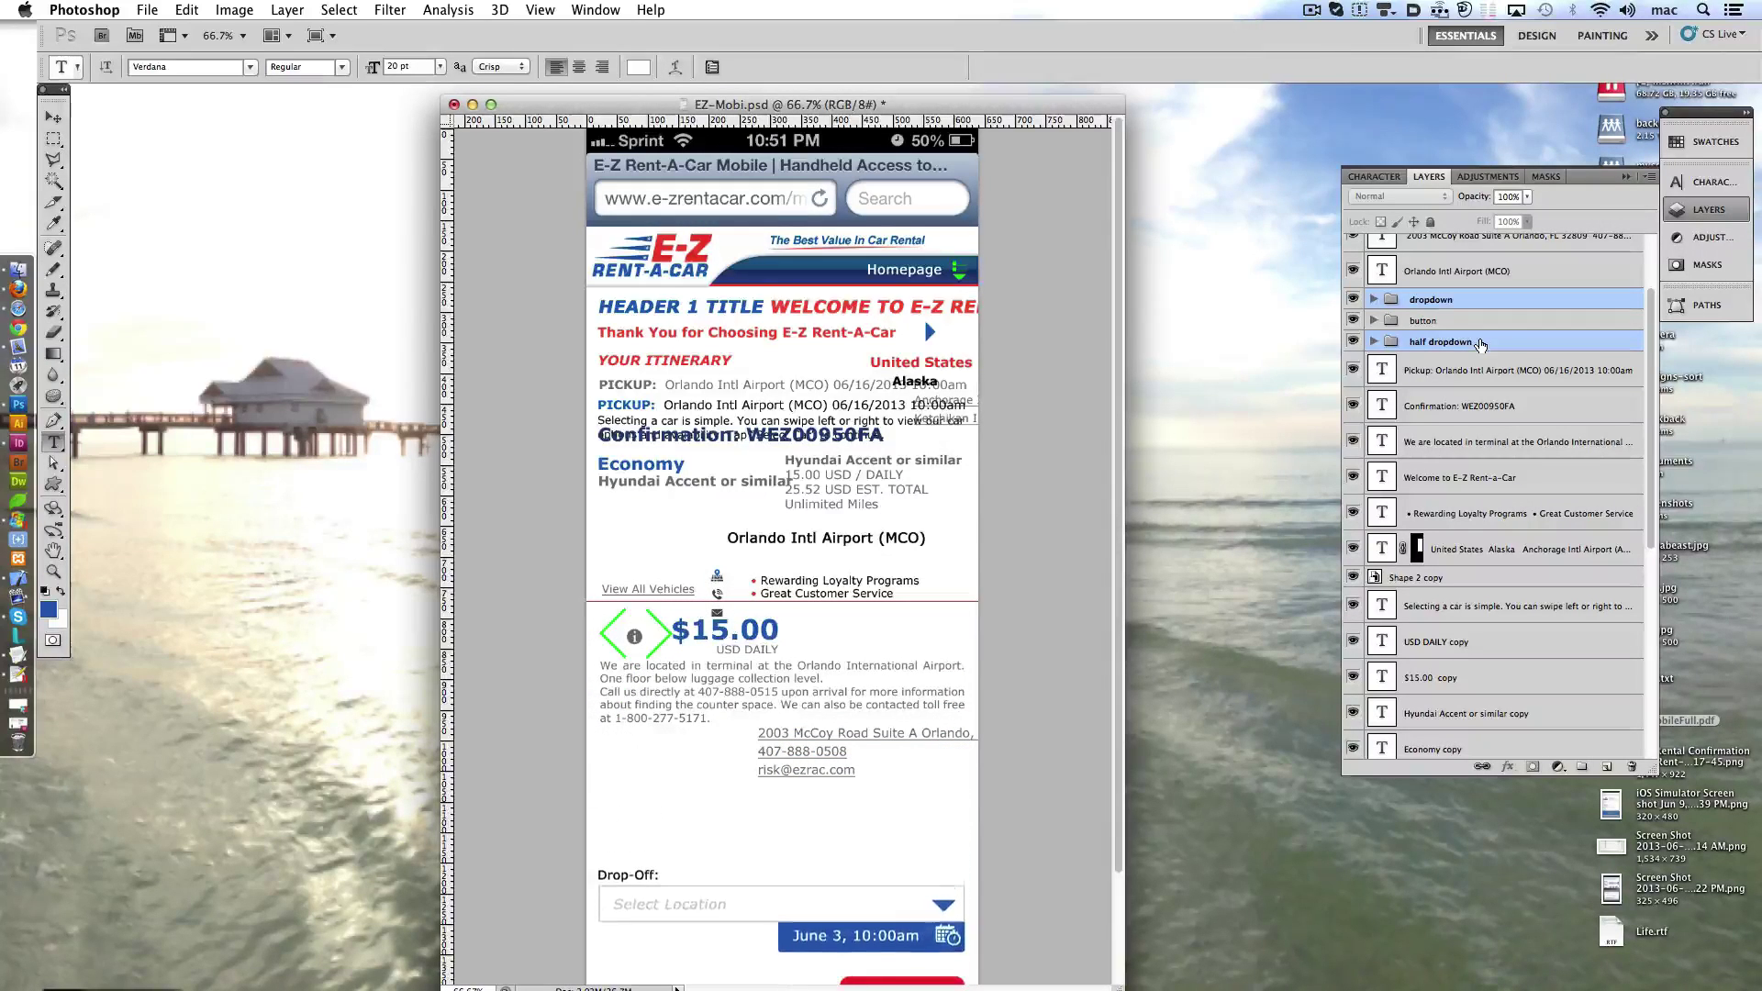
pyautogui.press('super+shift+Down')
pyautogui.press('super+shift+Down')
pyautogui.press('super+shift+Down')
pyautogui.press('super+shift+Down')
pyautogui.press('super+shift+Down')
pyautogui.press('super+shift+Down')
pyautogui.press('super+shift+Up')
pyautogui.press('super+shift+Up')
pyautogui.press('super+shift+Up')
pyautogui.press('super+shift+Up')
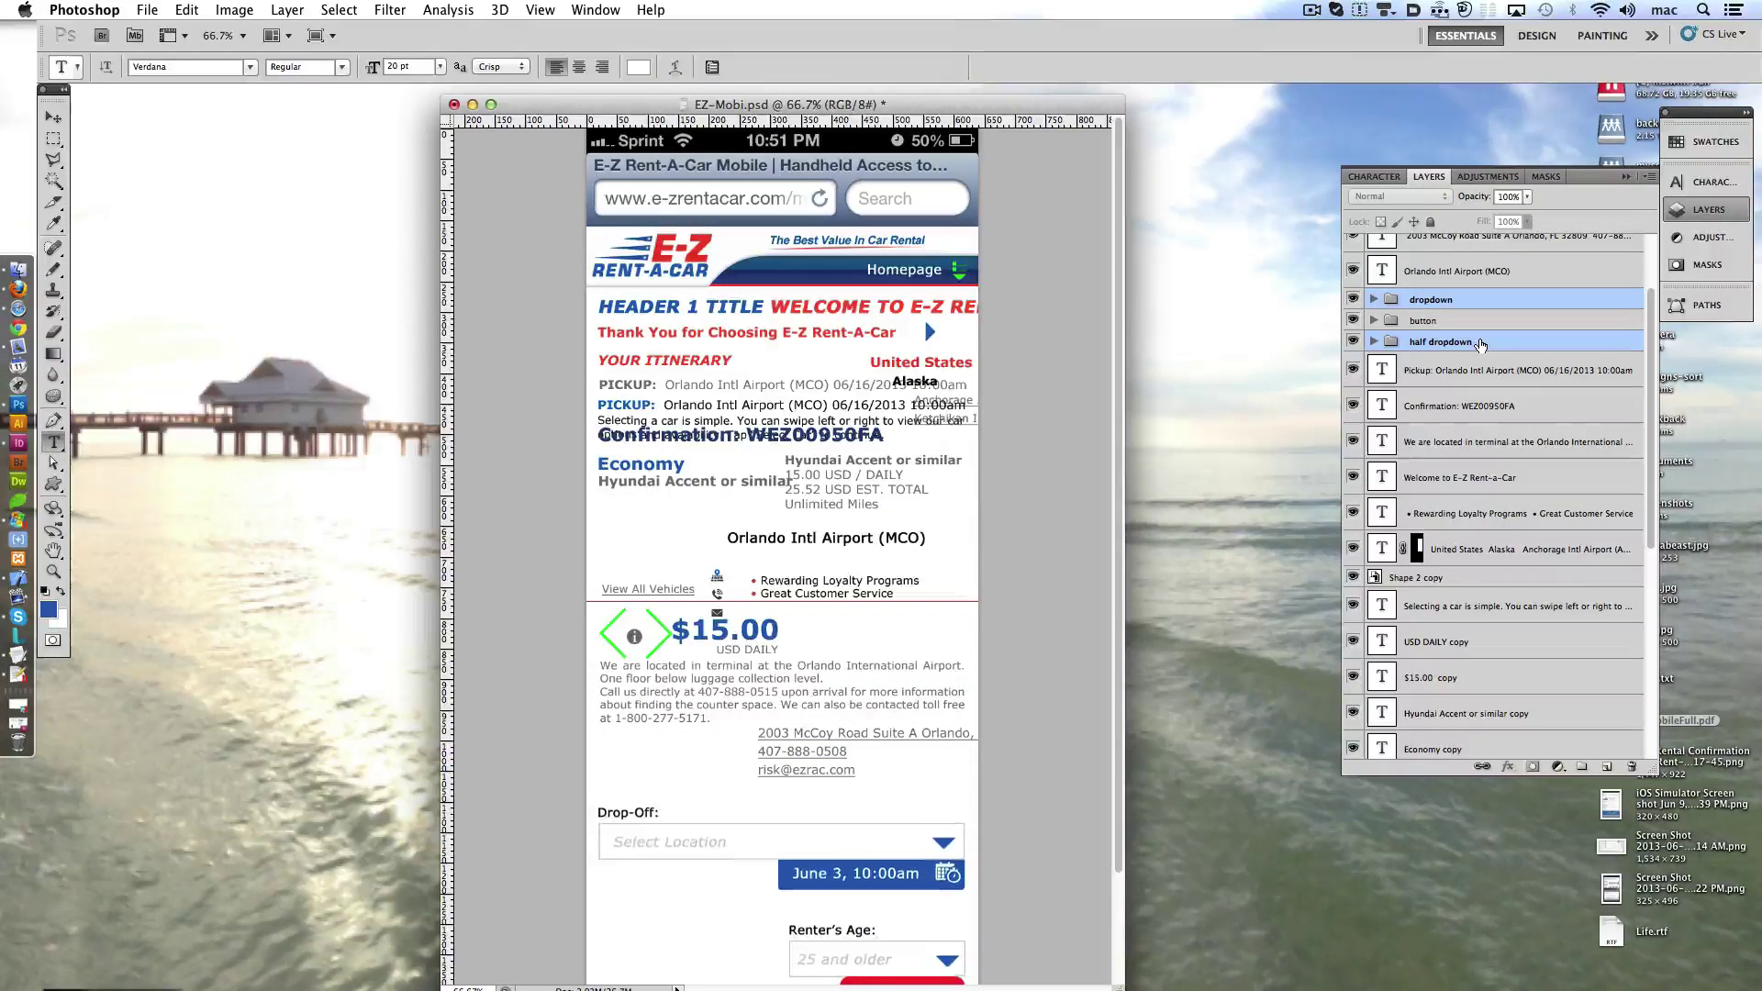
pyautogui.press('super+shift+Up')
pyautogui.click(1490, 339)
pyautogui.press('super+shift+Up')
pyautogui.press('super+shift+Up')
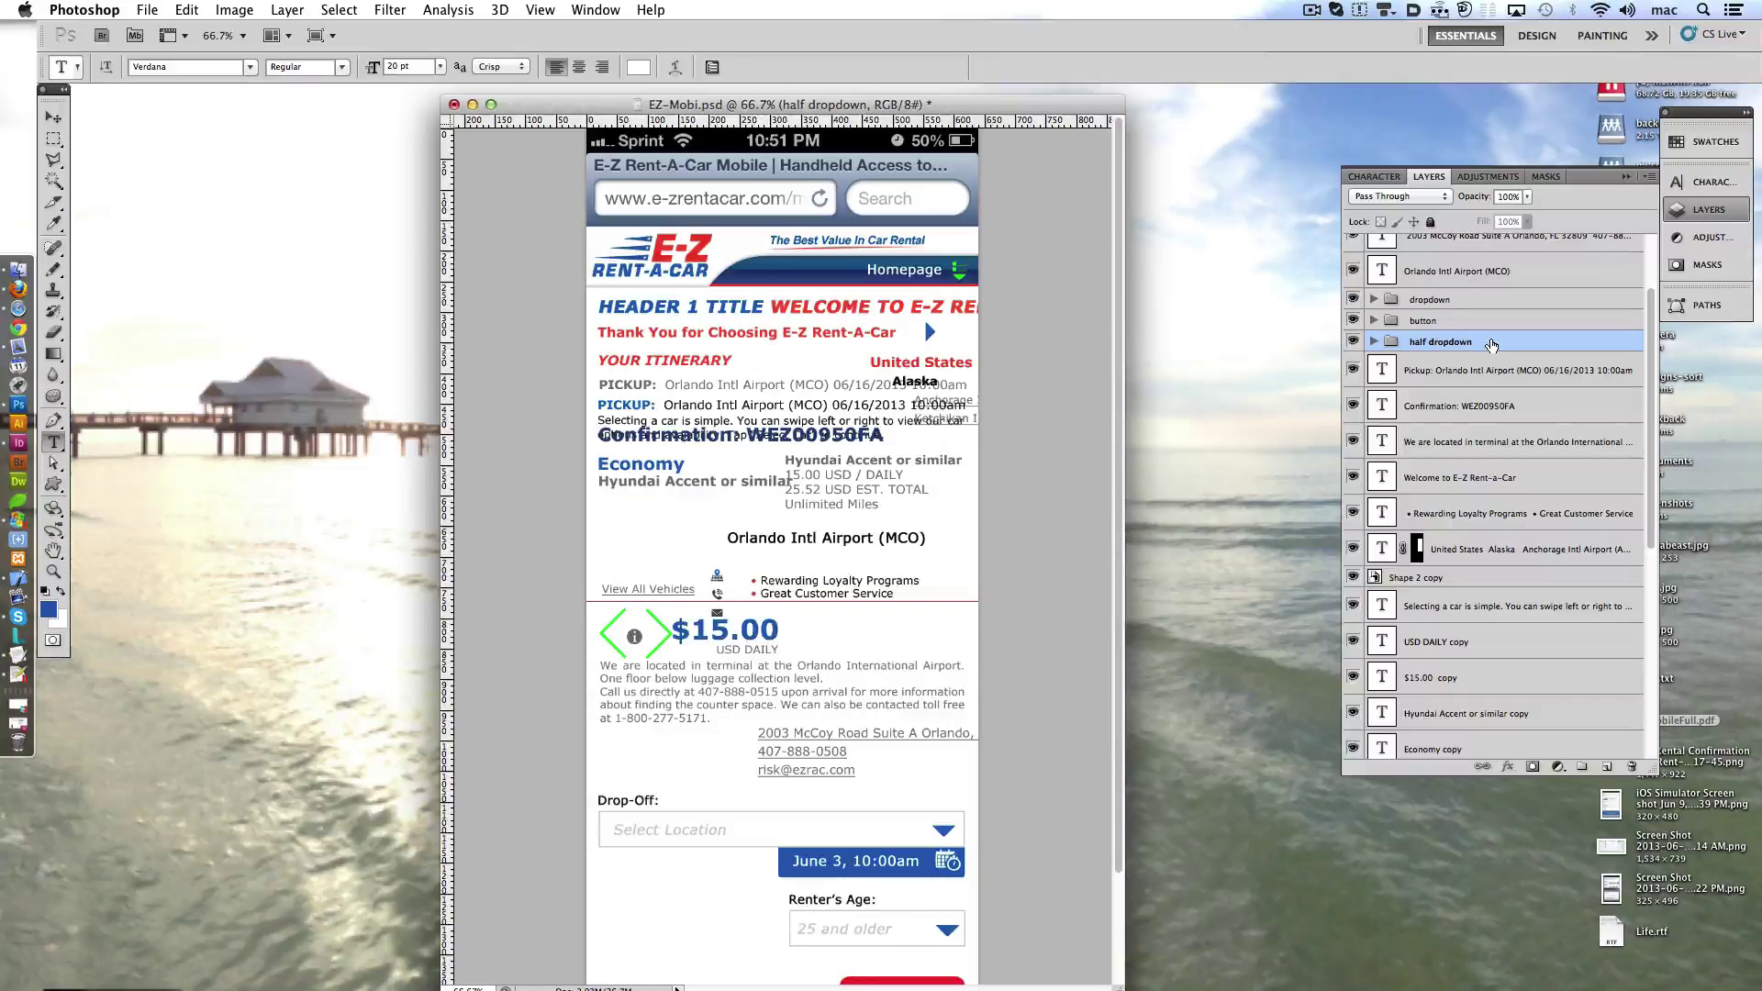
pyautogui.press('super+shift+Up')
pyautogui.press('super+shift+Up')
# - Relabel the Drop-Off box as Select Box Label: with placeholder Select Box Default Text
pyautogui.click(643, 800)
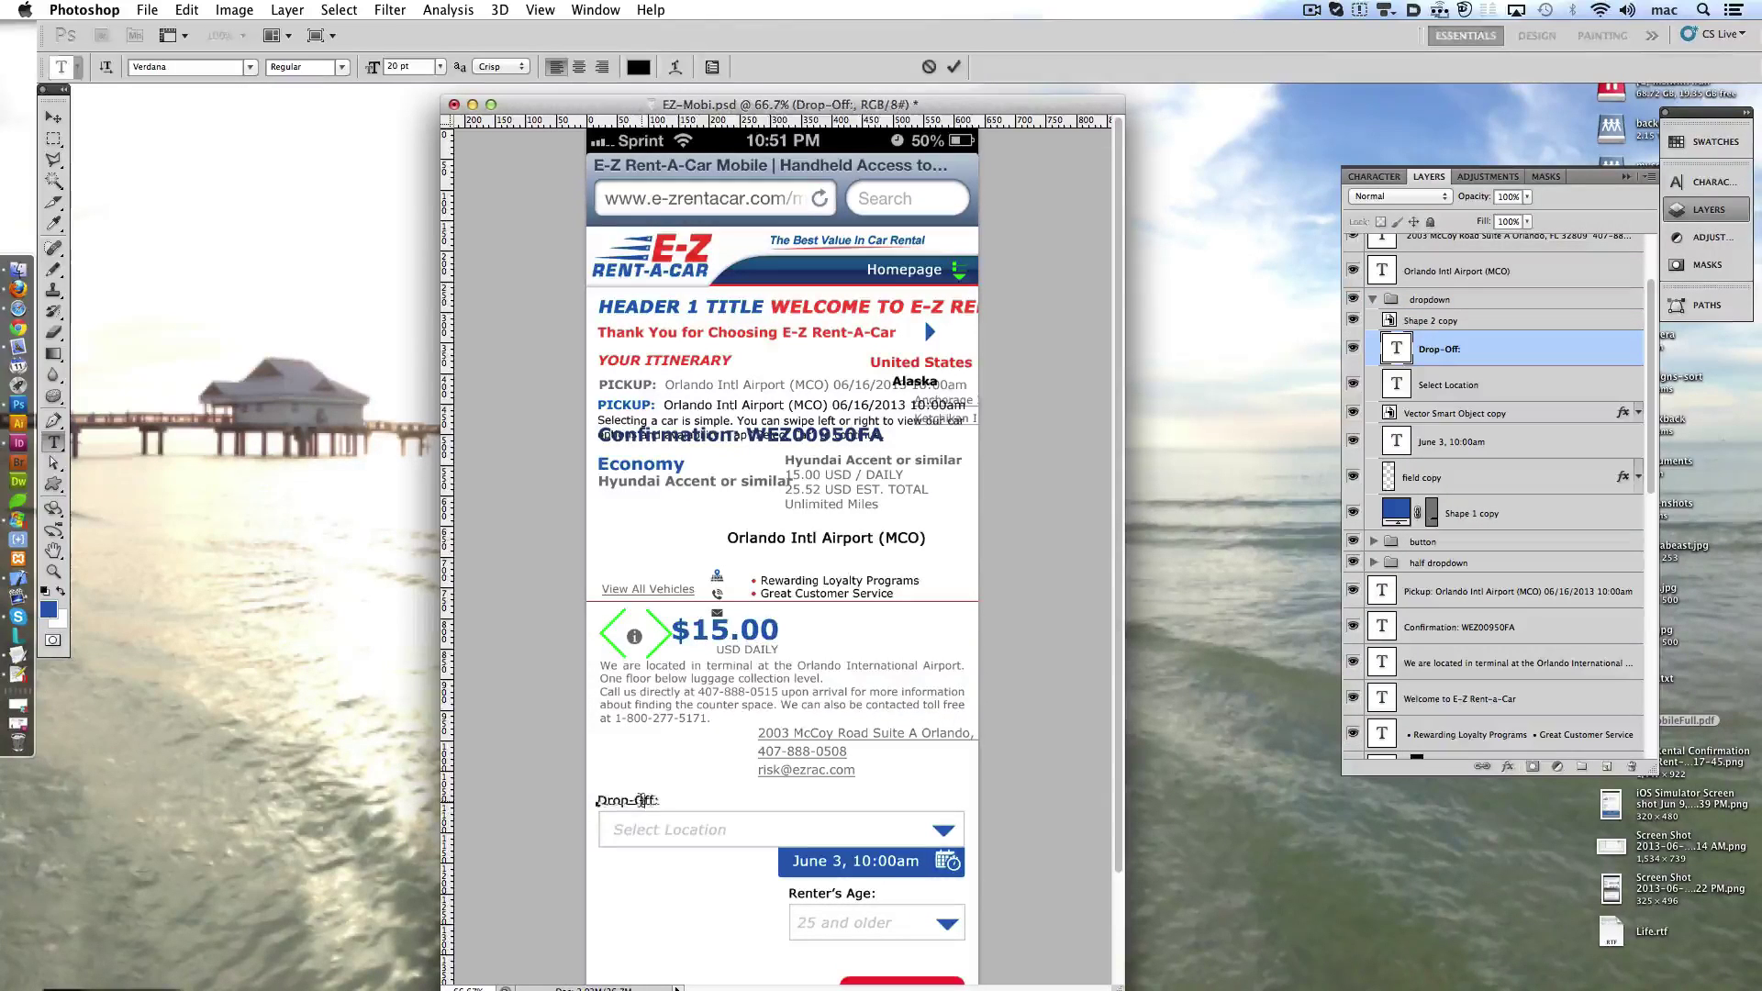
pyautogui.write('Select Re')
pyautogui.click(954, 67)
pyautogui.click(725, 830)
pyautogui.press('BackSpace')
pyautogui.press('BackSpace')
pyautogui.press('BackSpace')
pyautogui.write('Box Default Text')
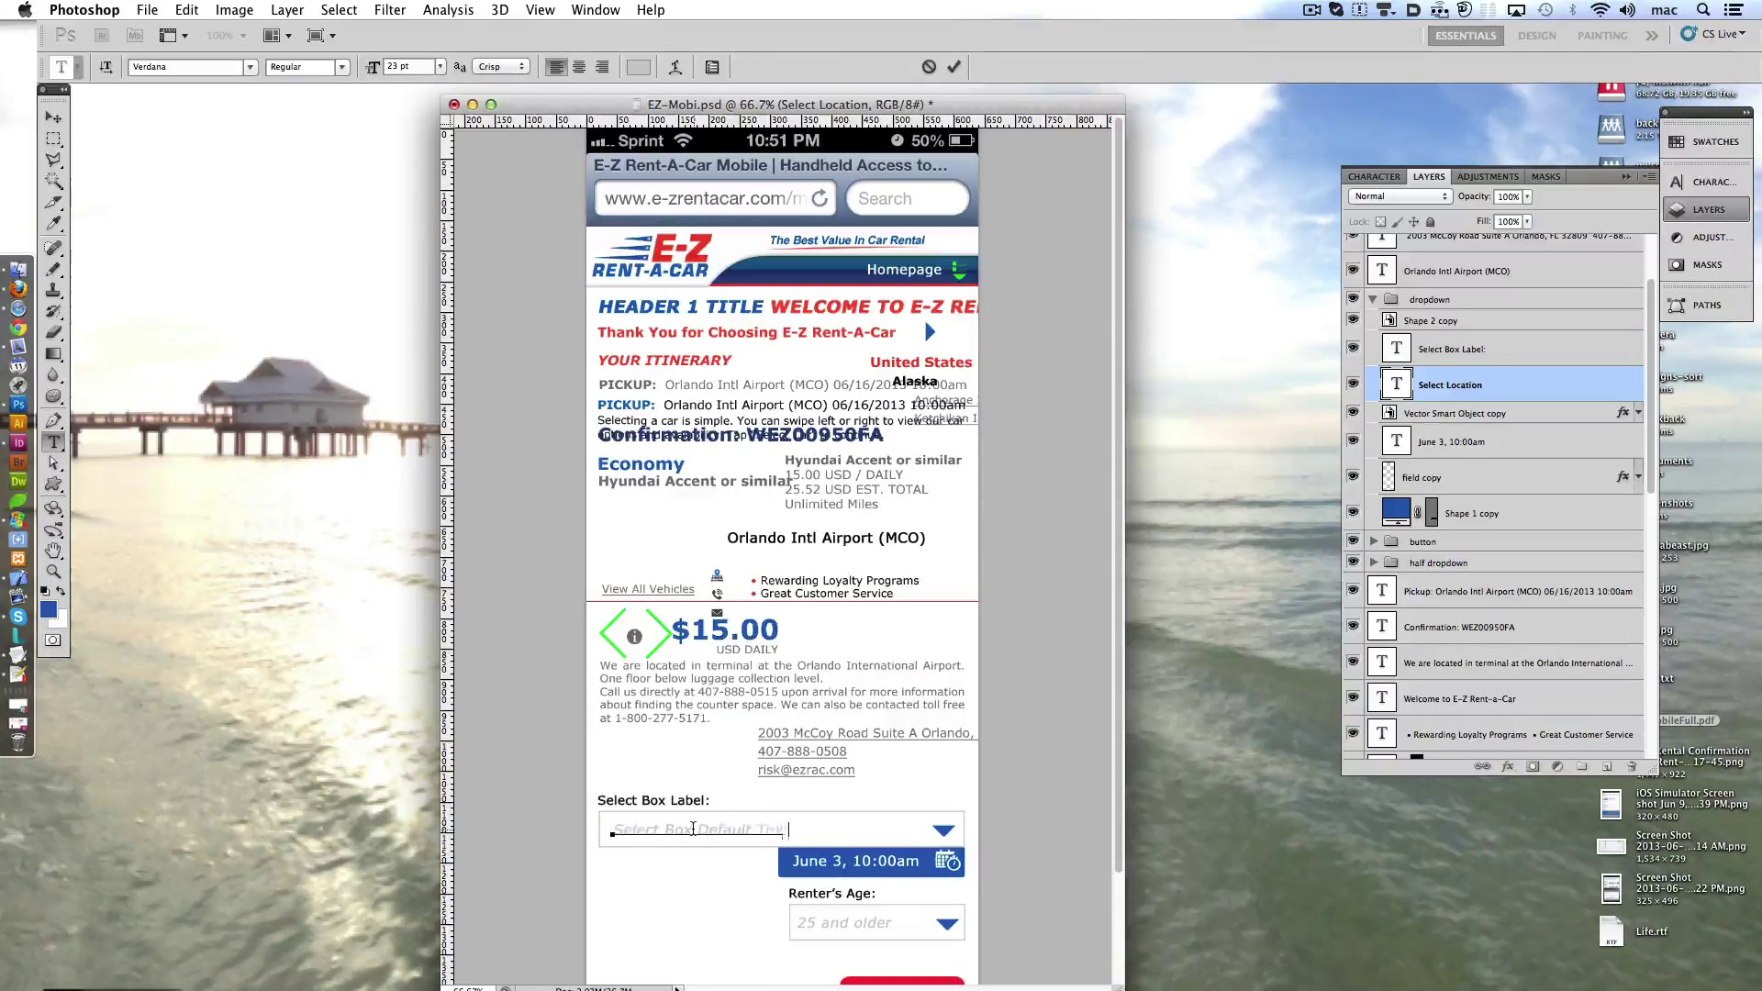
pyautogui.click(954, 67)
# - Relabel Renter's Age as Select Box Label: and replace 25 and older with Default Text
pyautogui.scroll(-3, 780, 550)
pyautogui.doubleClick(817, 771)
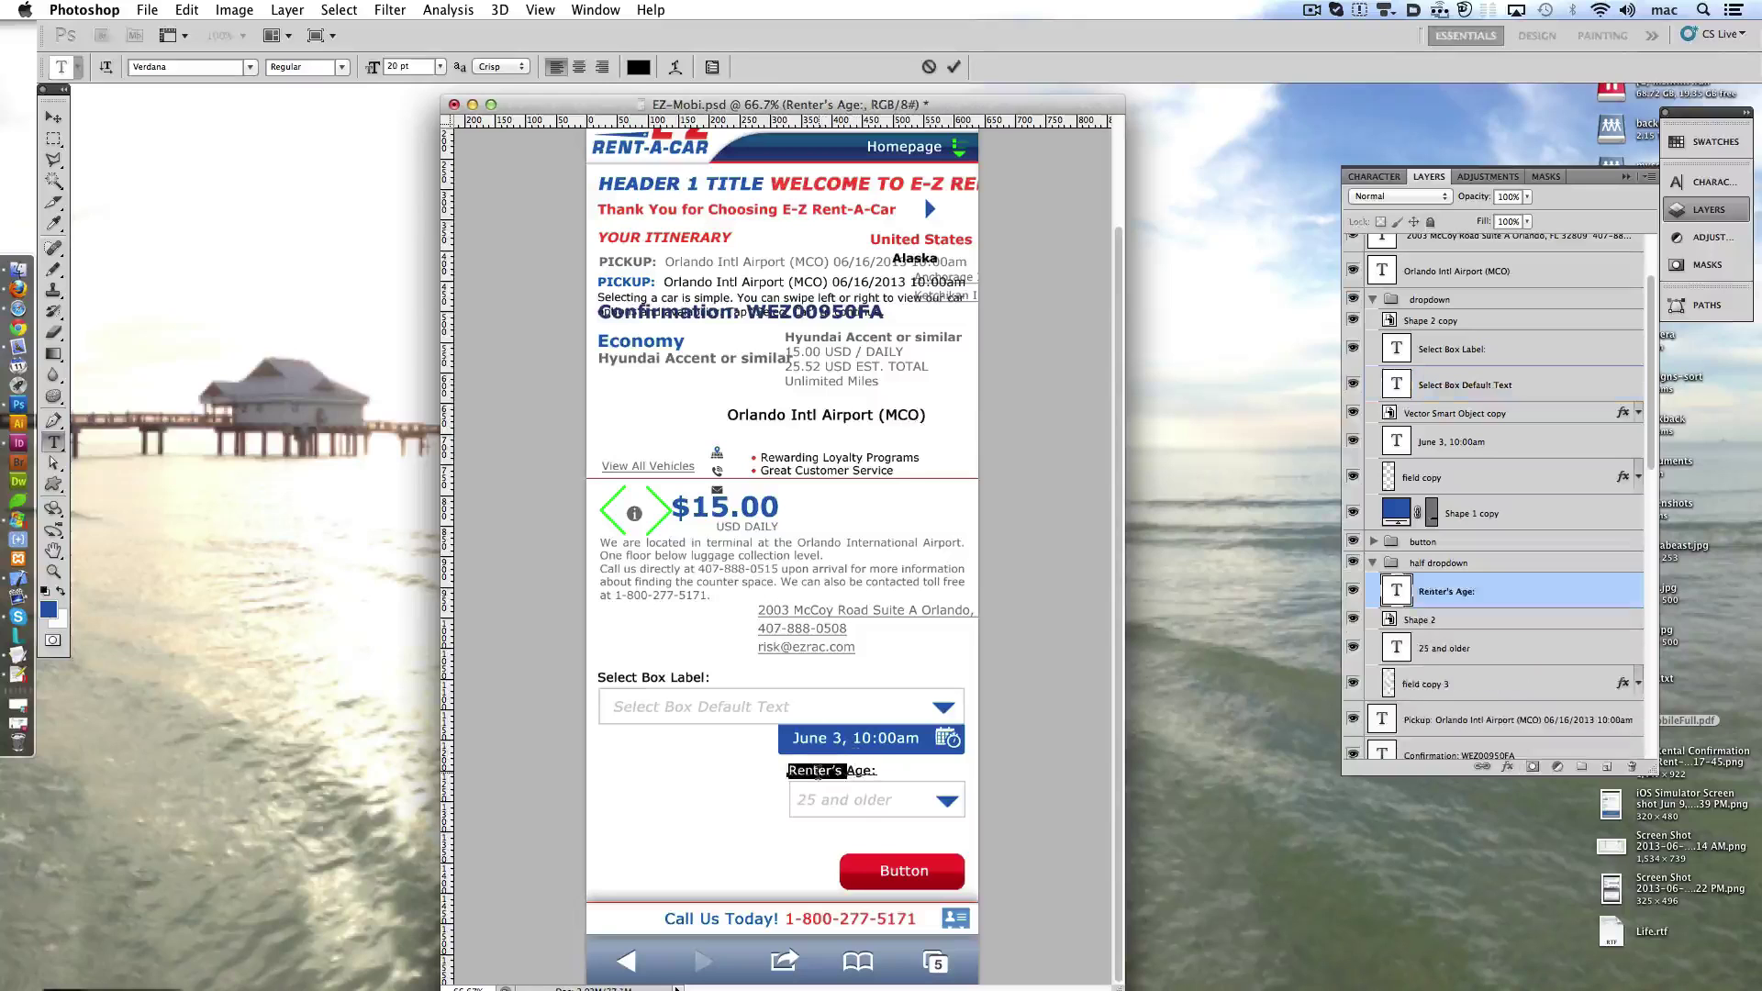
pyautogui.write('Select Box Label:')
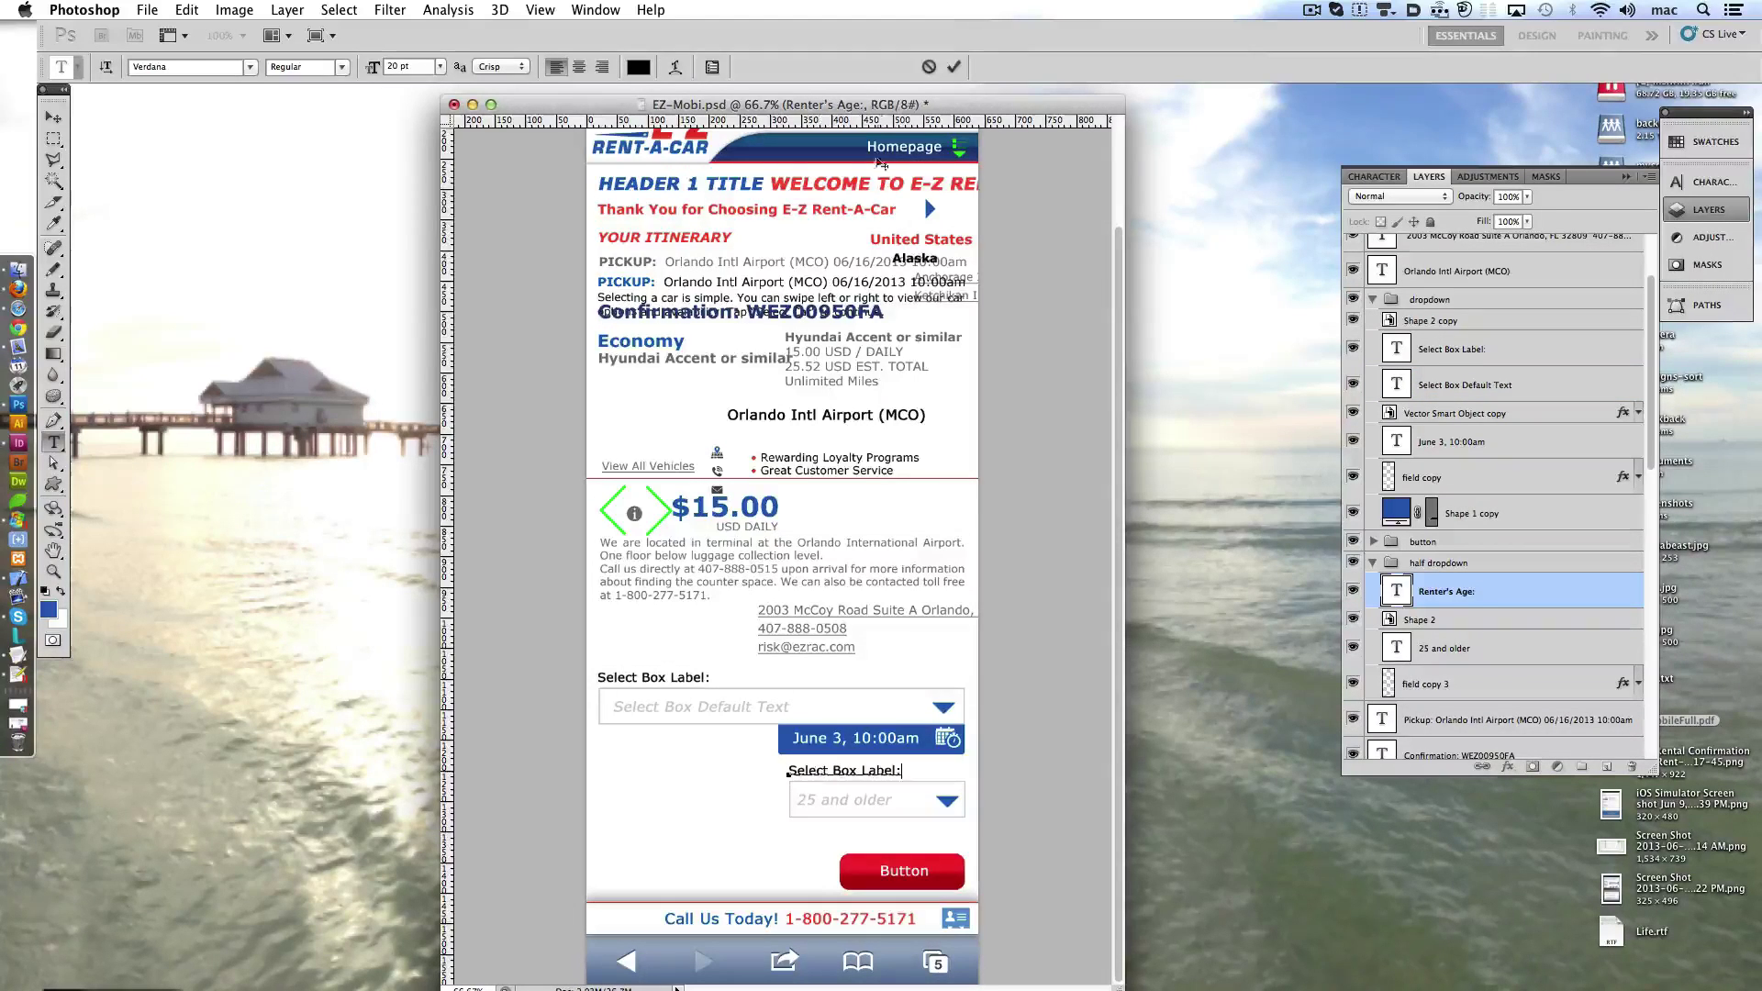
pyautogui.click(955, 67)
pyautogui.tripleClick(832, 801)
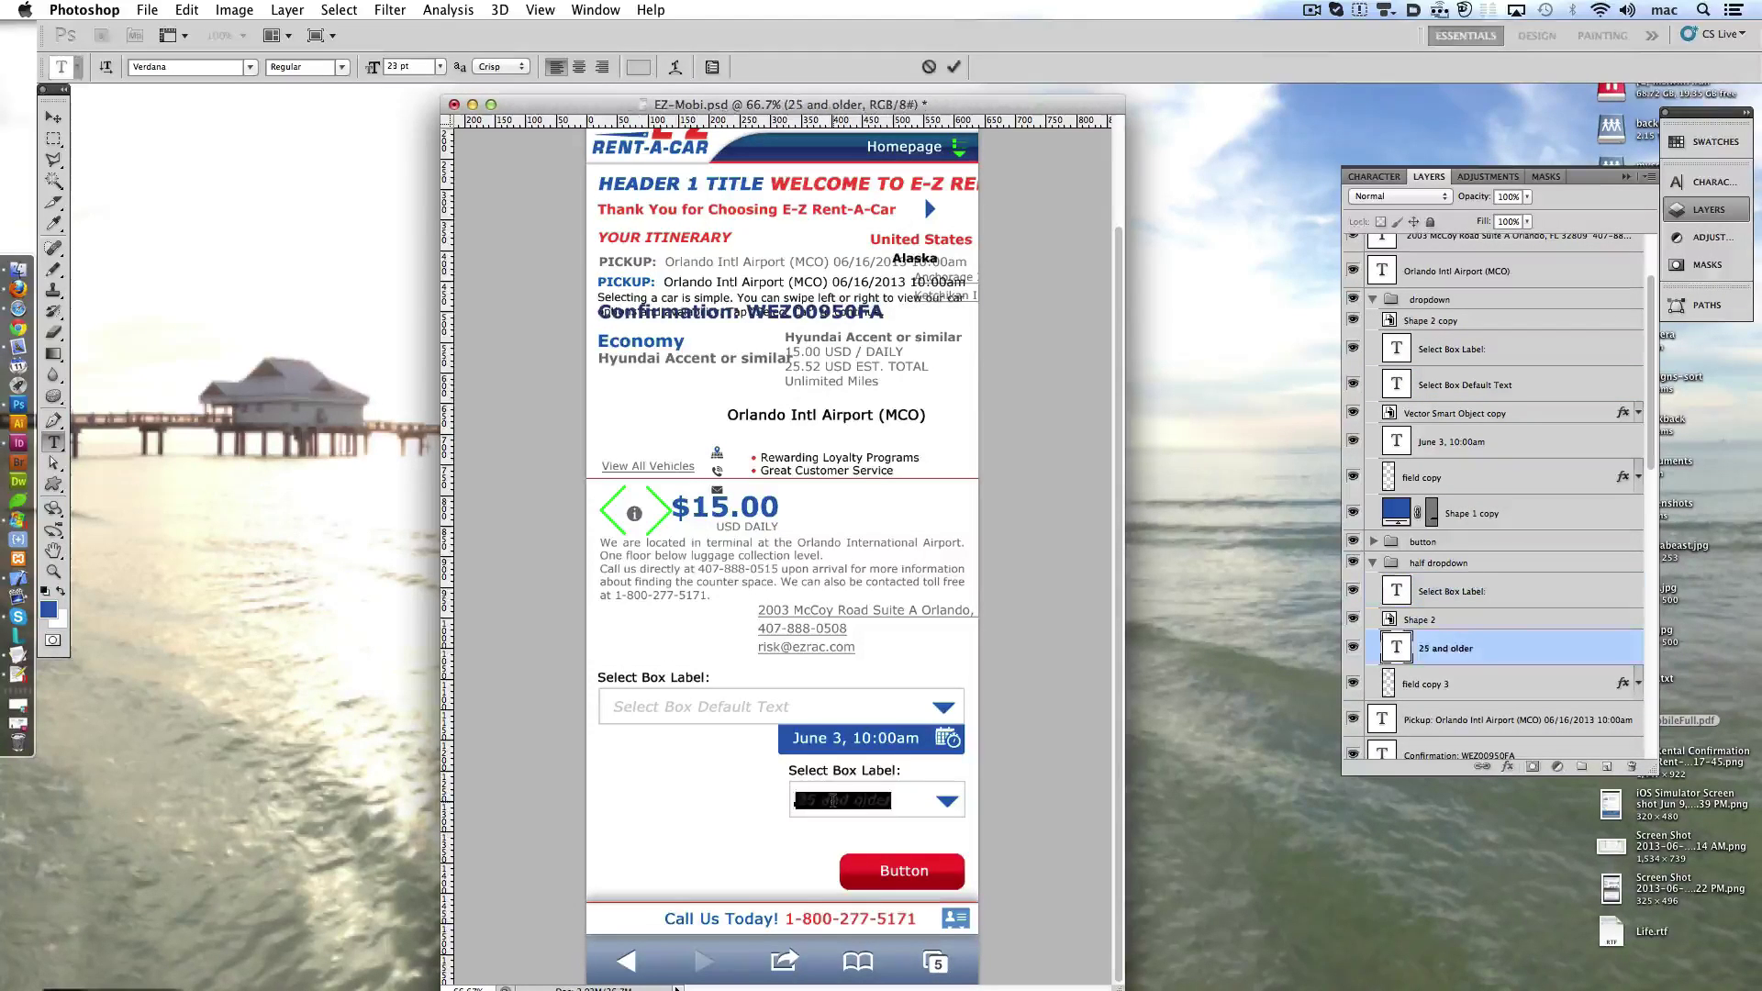
pyautogui.write('Default Text')
pyautogui.press('KP_Enter')
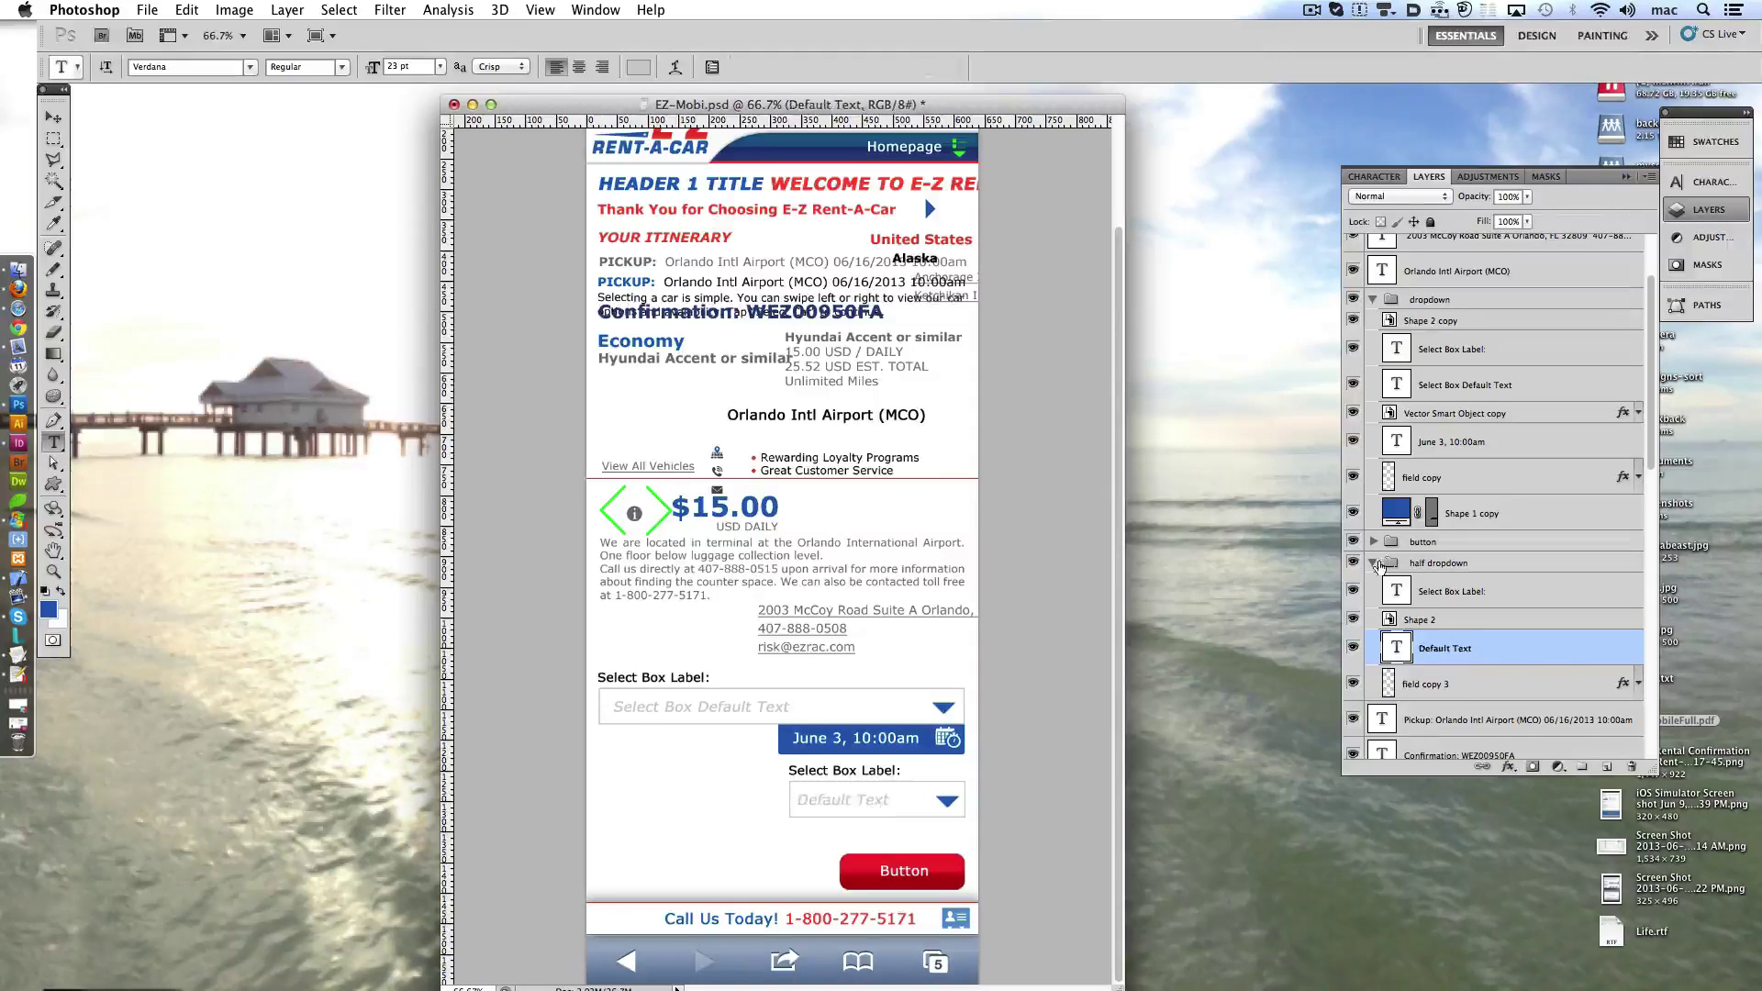
pyautogui.keyDown('alt'); pyautogui.click(1374, 563); pyautogui.keyUp('alt')
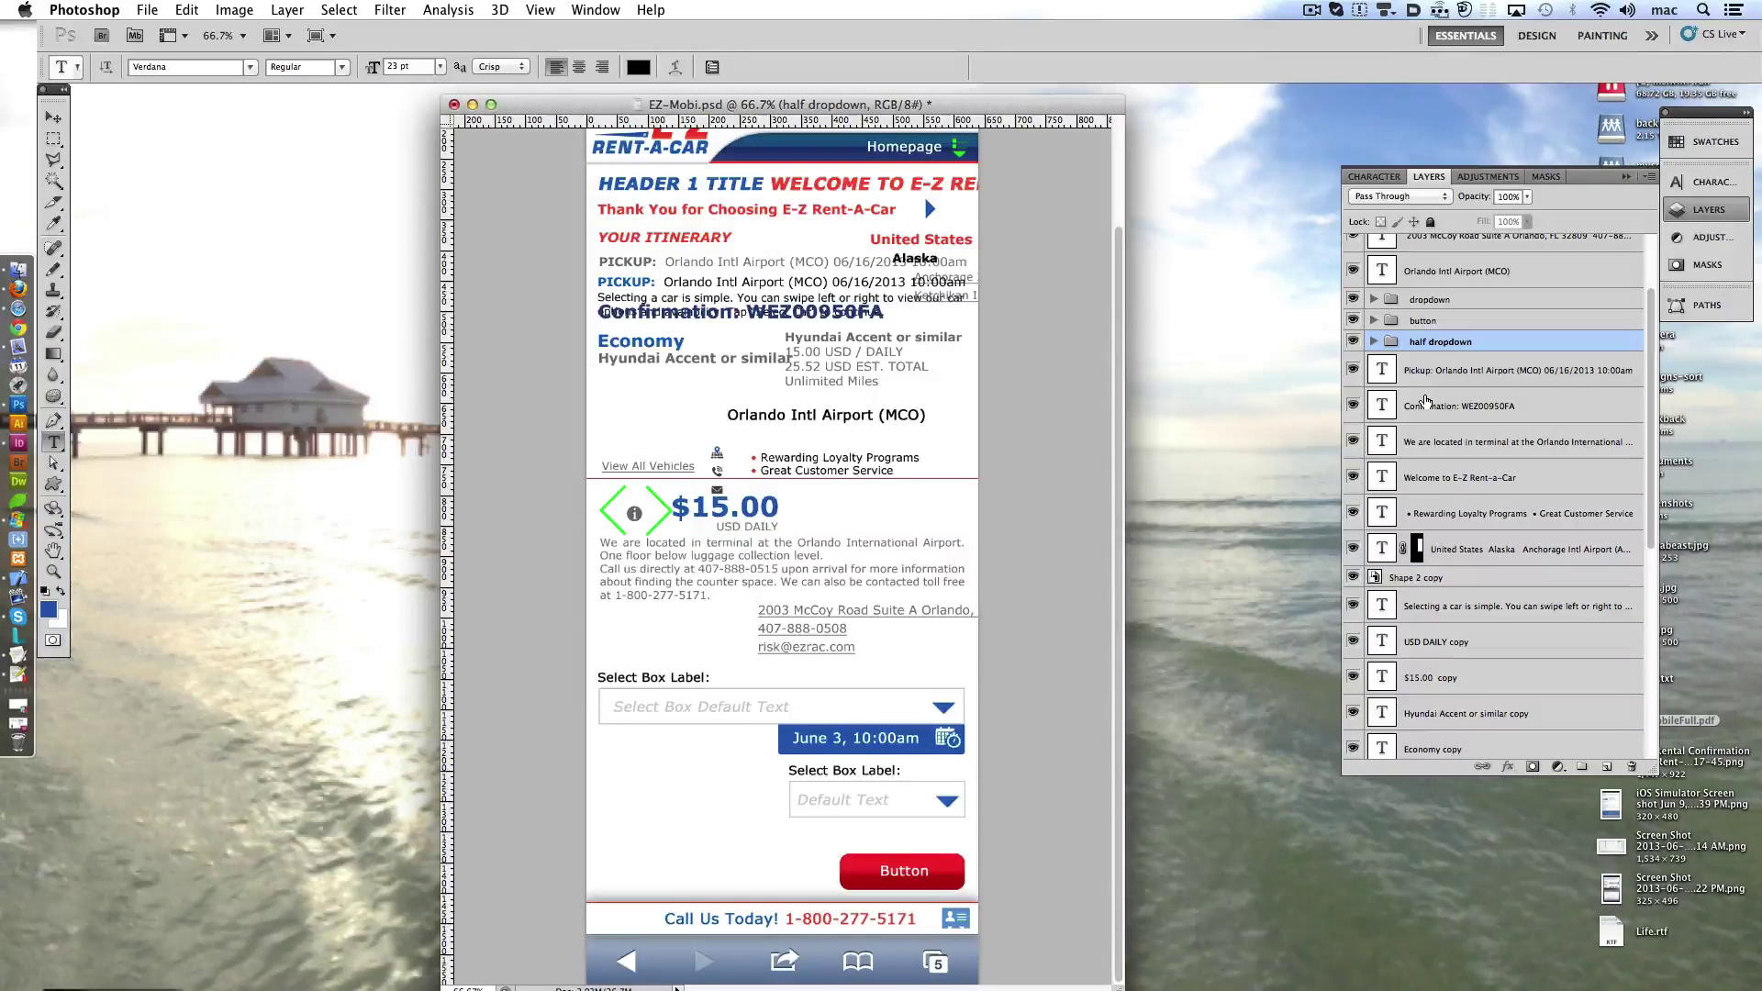
# - Duplicate the empty white dropdown field and nudge the copy below the first select box
pyautogui.keyDown('super'); pyautogui.click(841, 708); pyautogui.keyUp('super')
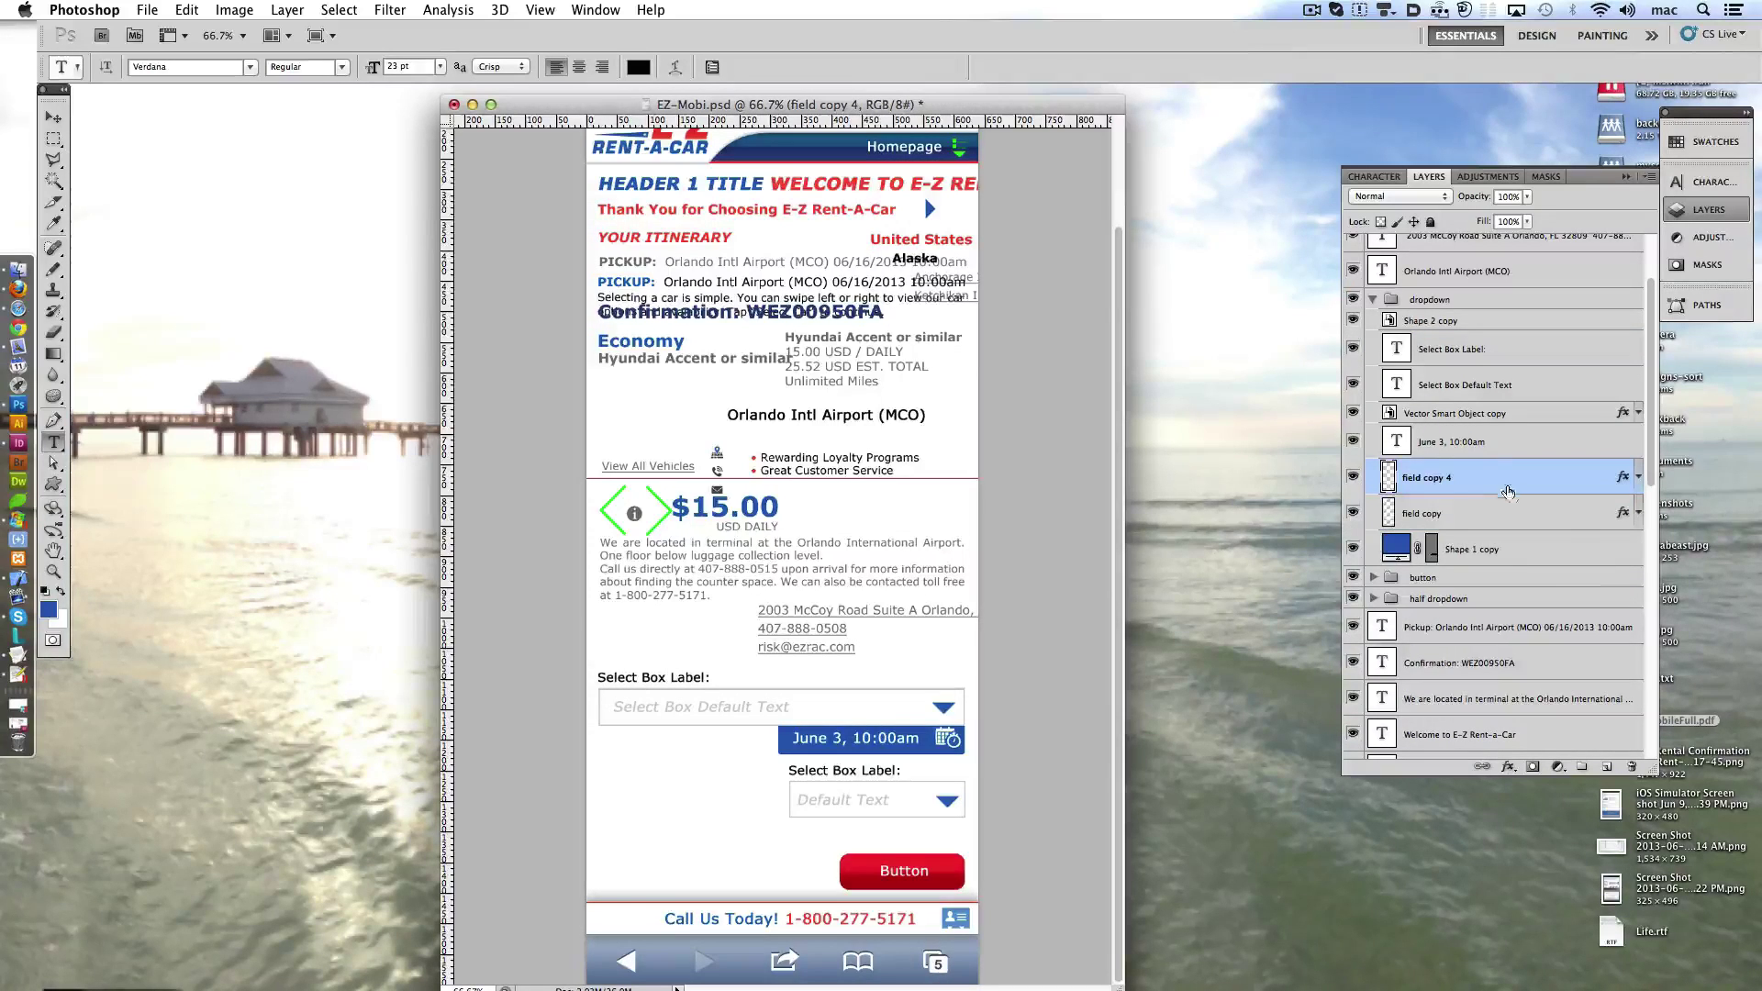
pyautogui.moveTo(1505, 493); pyautogui.dragTo(1492, 680)
pyautogui.press('super+shift+Down')
pyautogui.press('super+shift+Down')
pyautogui.press('super+shift+Down')
pyautogui.press('super+shift+Down')
pyautogui.press('super+shift+Down')
pyautogui.press('super+shift+Down')
pyautogui.press('super+shift+Down')
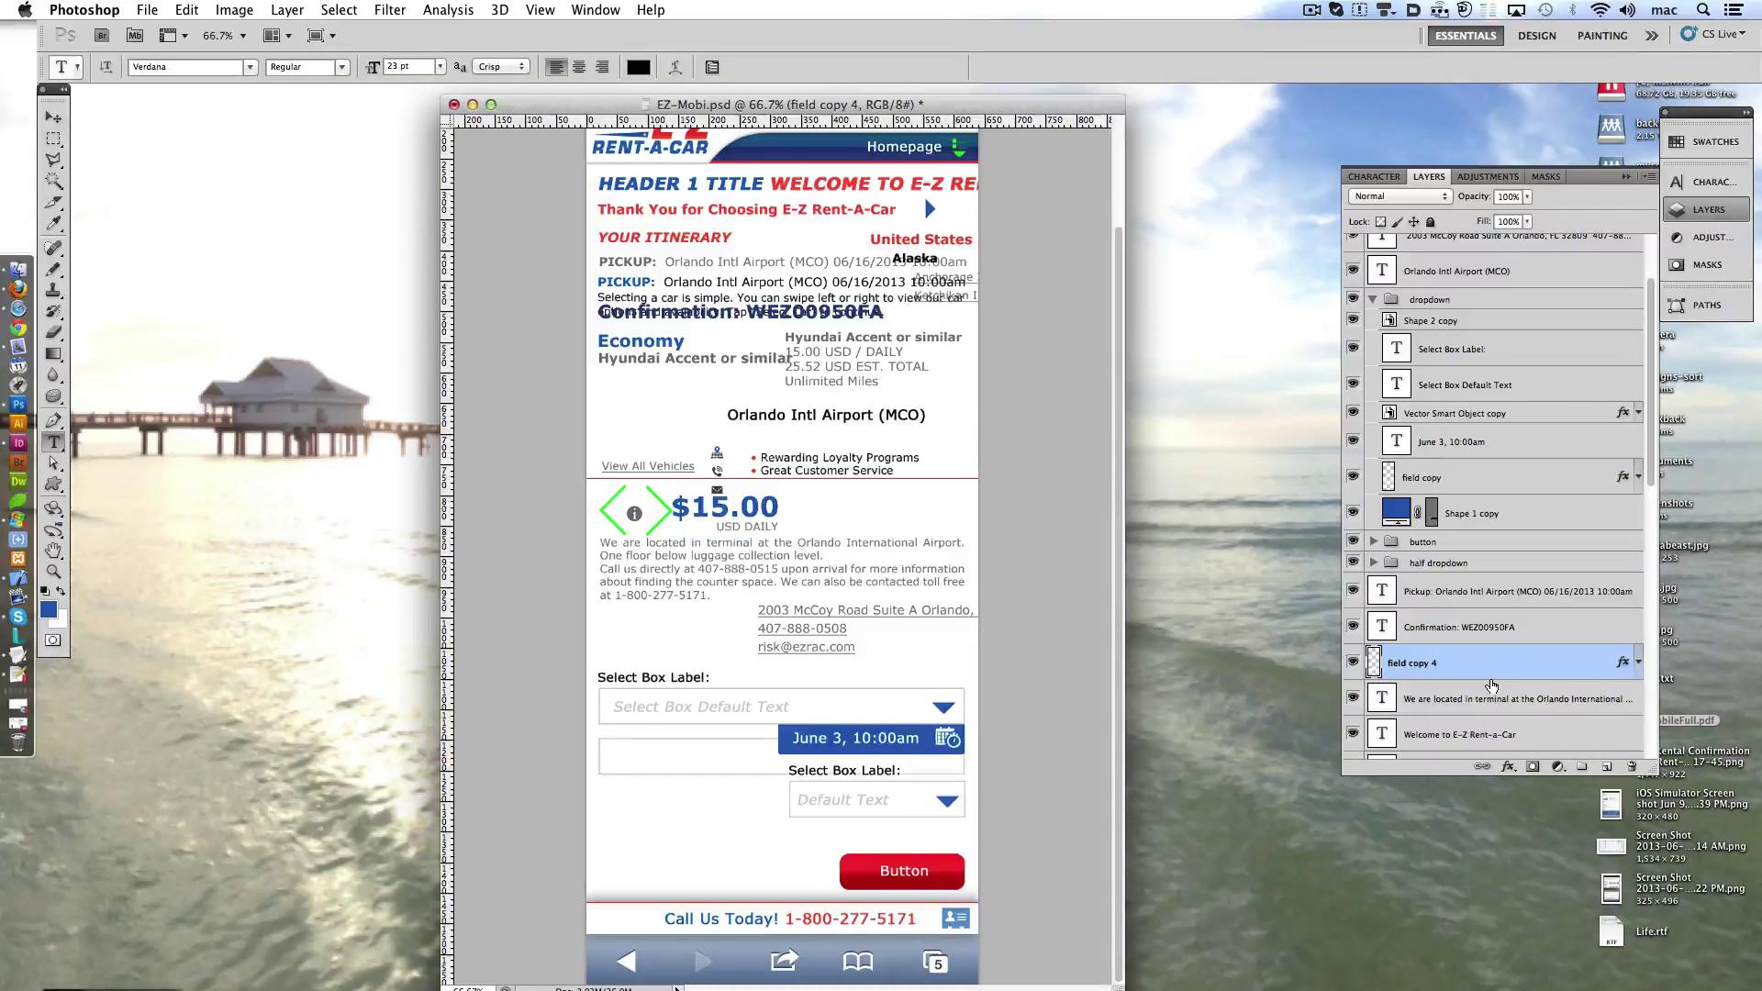
pyautogui.press('super+shift+Down')
pyautogui.press('super+shift+Down')
# - Stretch the duplicated field's bottom edge downward into a tall box
pyautogui.click(41, 89)
pyautogui.click(52, 118)
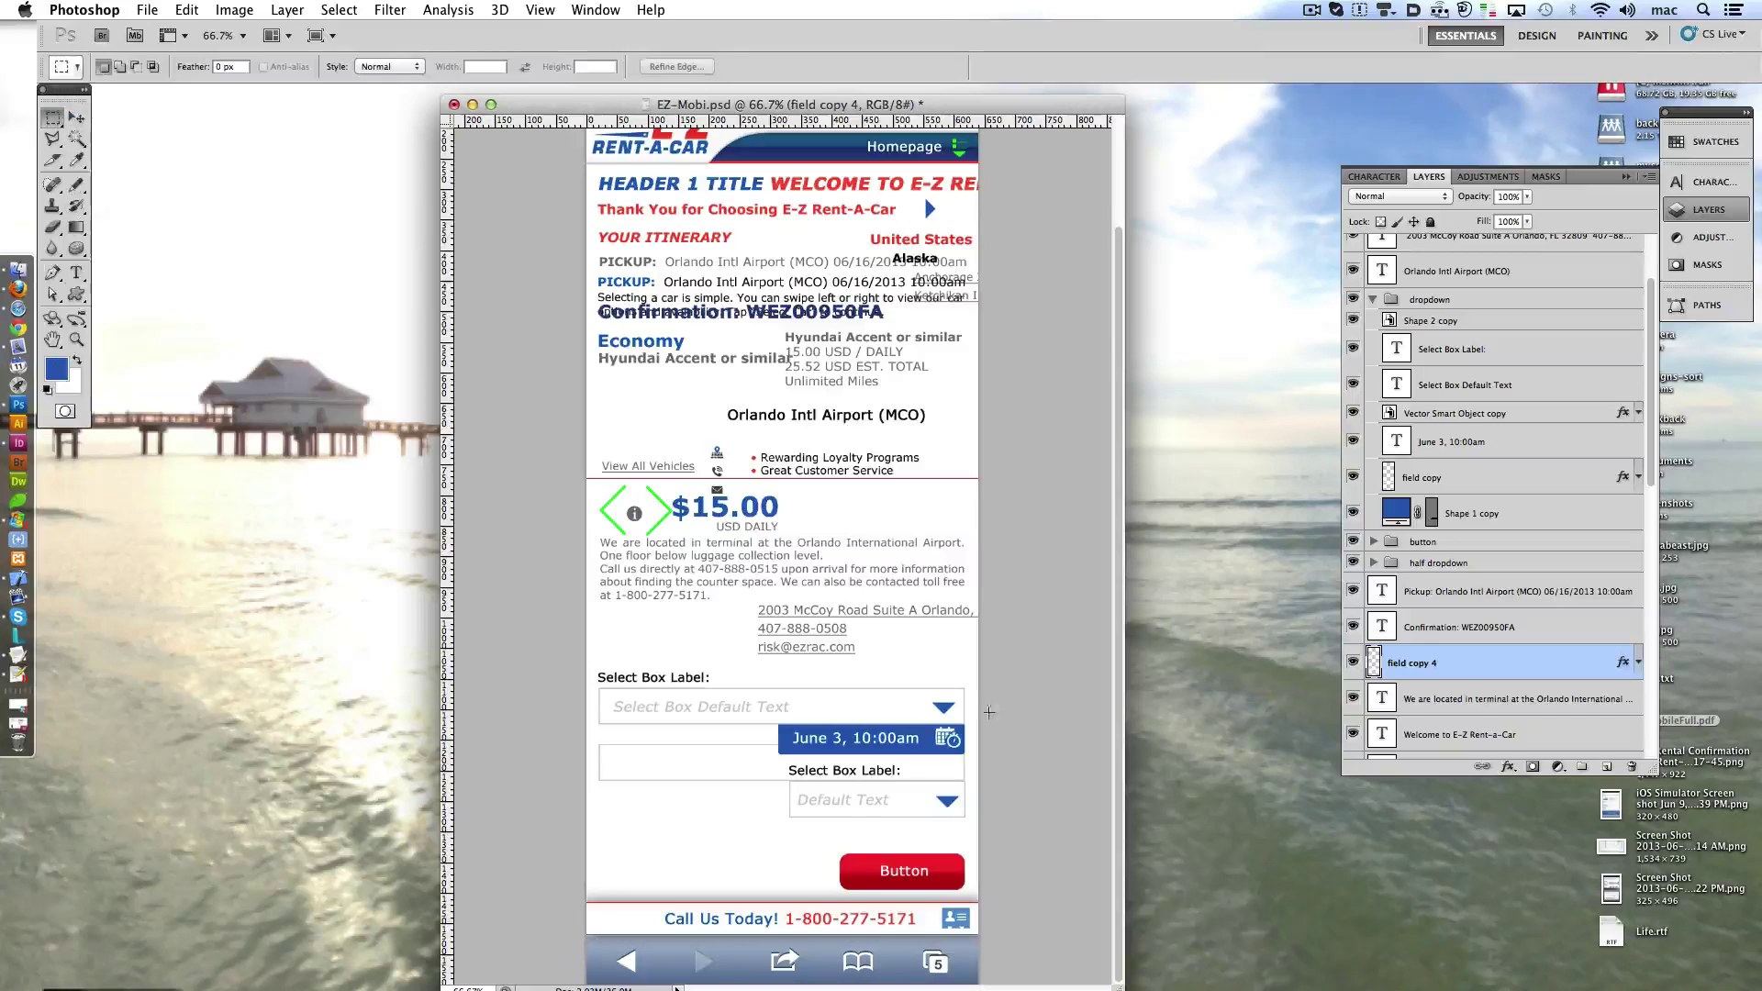
pyautogui.moveTo(977, 690); pyautogui.dragTo(776, 909)
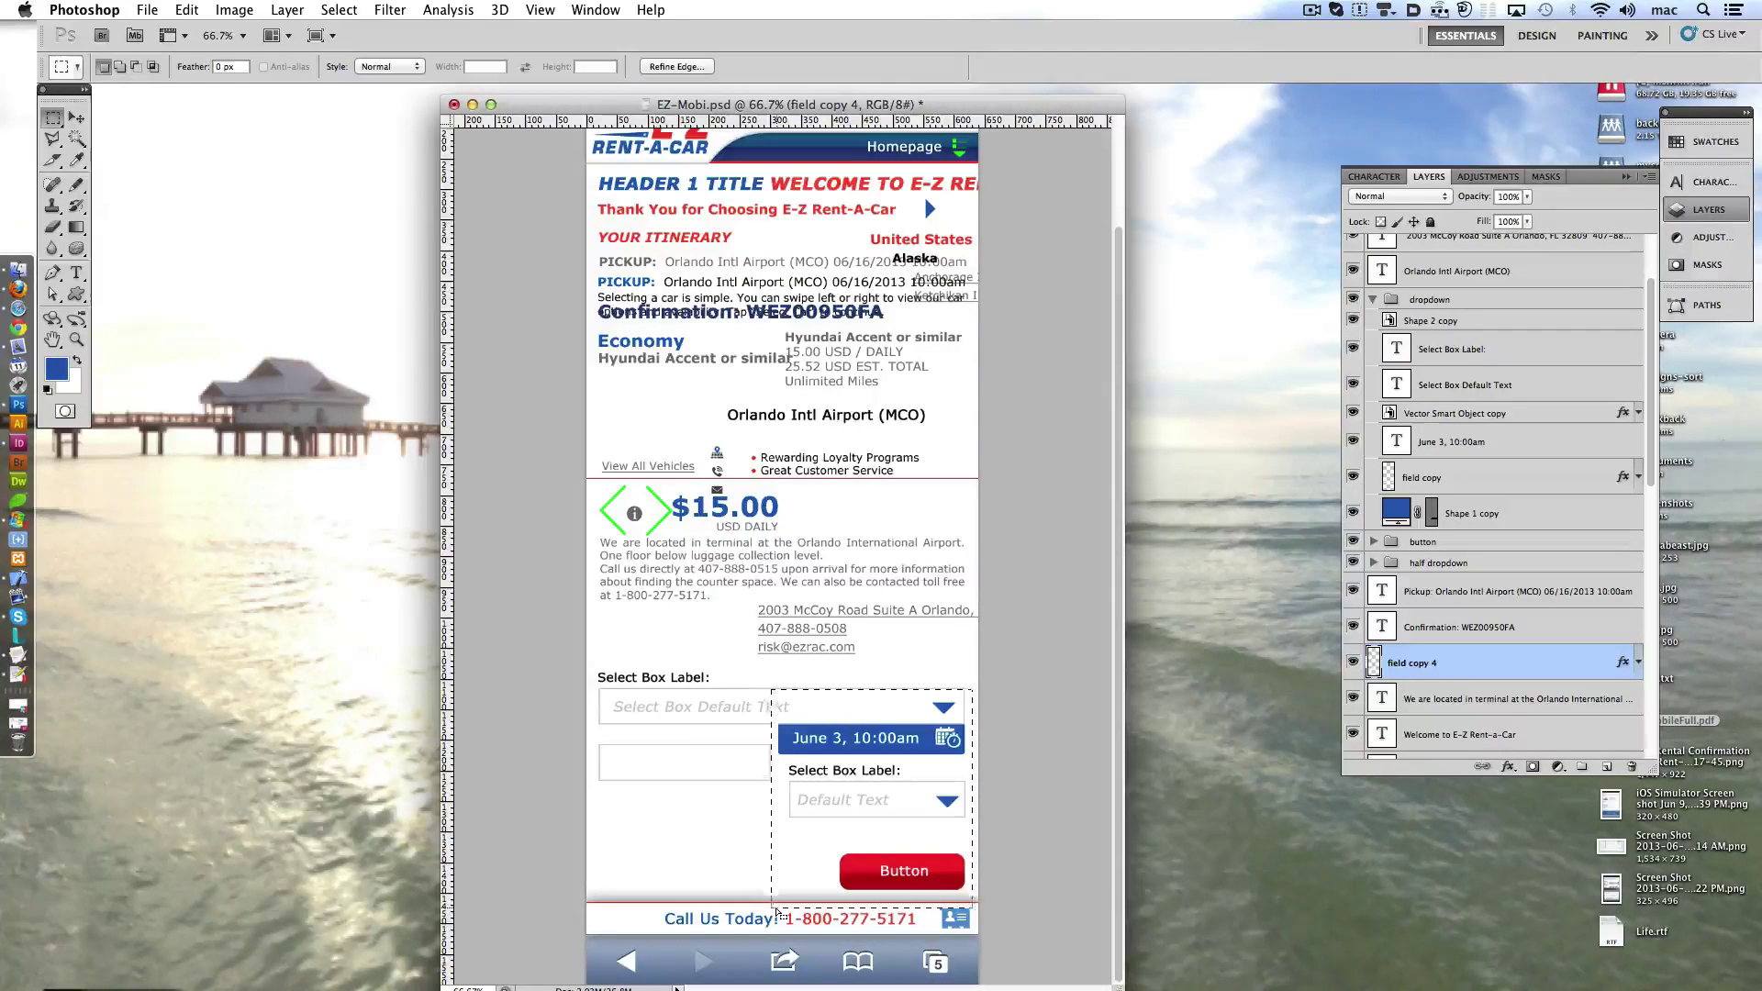
pyautogui.click(735, 785)
pyautogui.moveTo(579, 772); pyautogui.dragTo(579, 769)
pyautogui.hotkey('shift', 'Down')
pyautogui.hotkey('shift', 'Down')
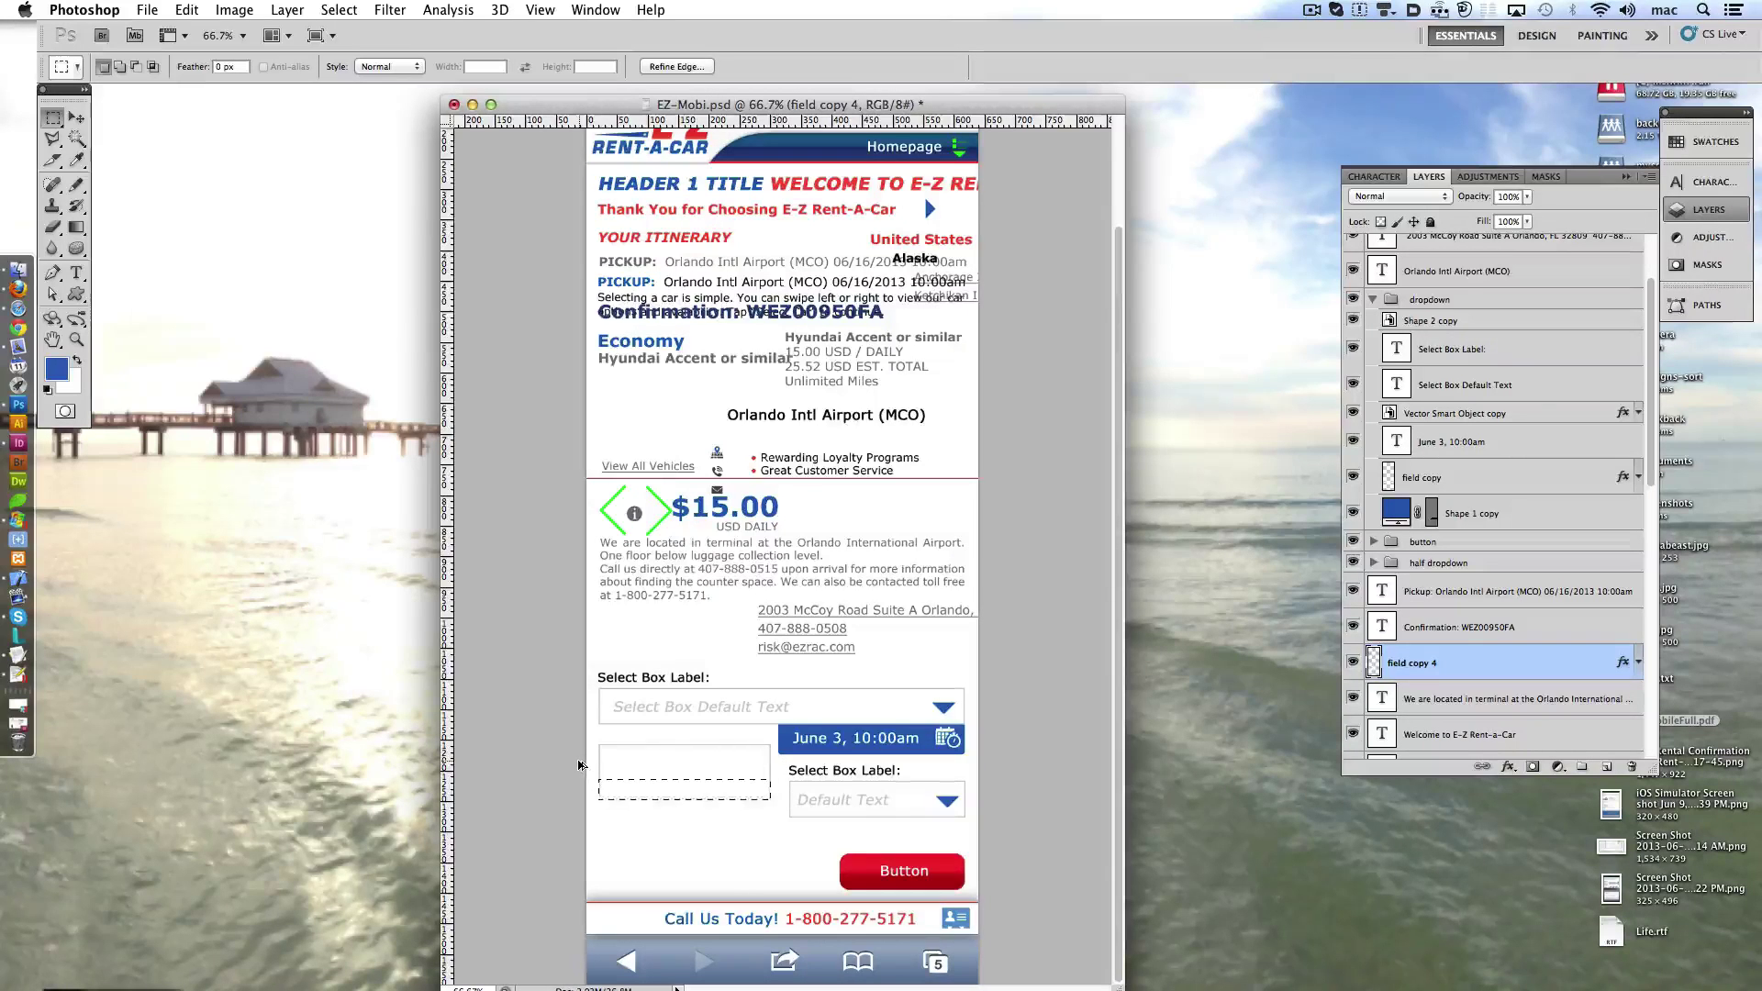
pyautogui.hotkey('shift', 'Down')
pyautogui.hotkey('shift', 'Down')
pyautogui.hotkey('shift', 'Down')
pyautogui.hotkey('shift', 'Down')
pyautogui.hotkey('shift', 'Down')
pyautogui.hotkey('shift', 'Down')
pyautogui.hotkey('ctrl', 'shift', 'Down')
pyautogui.hotkey('ctrl', 'shift', 'Down')
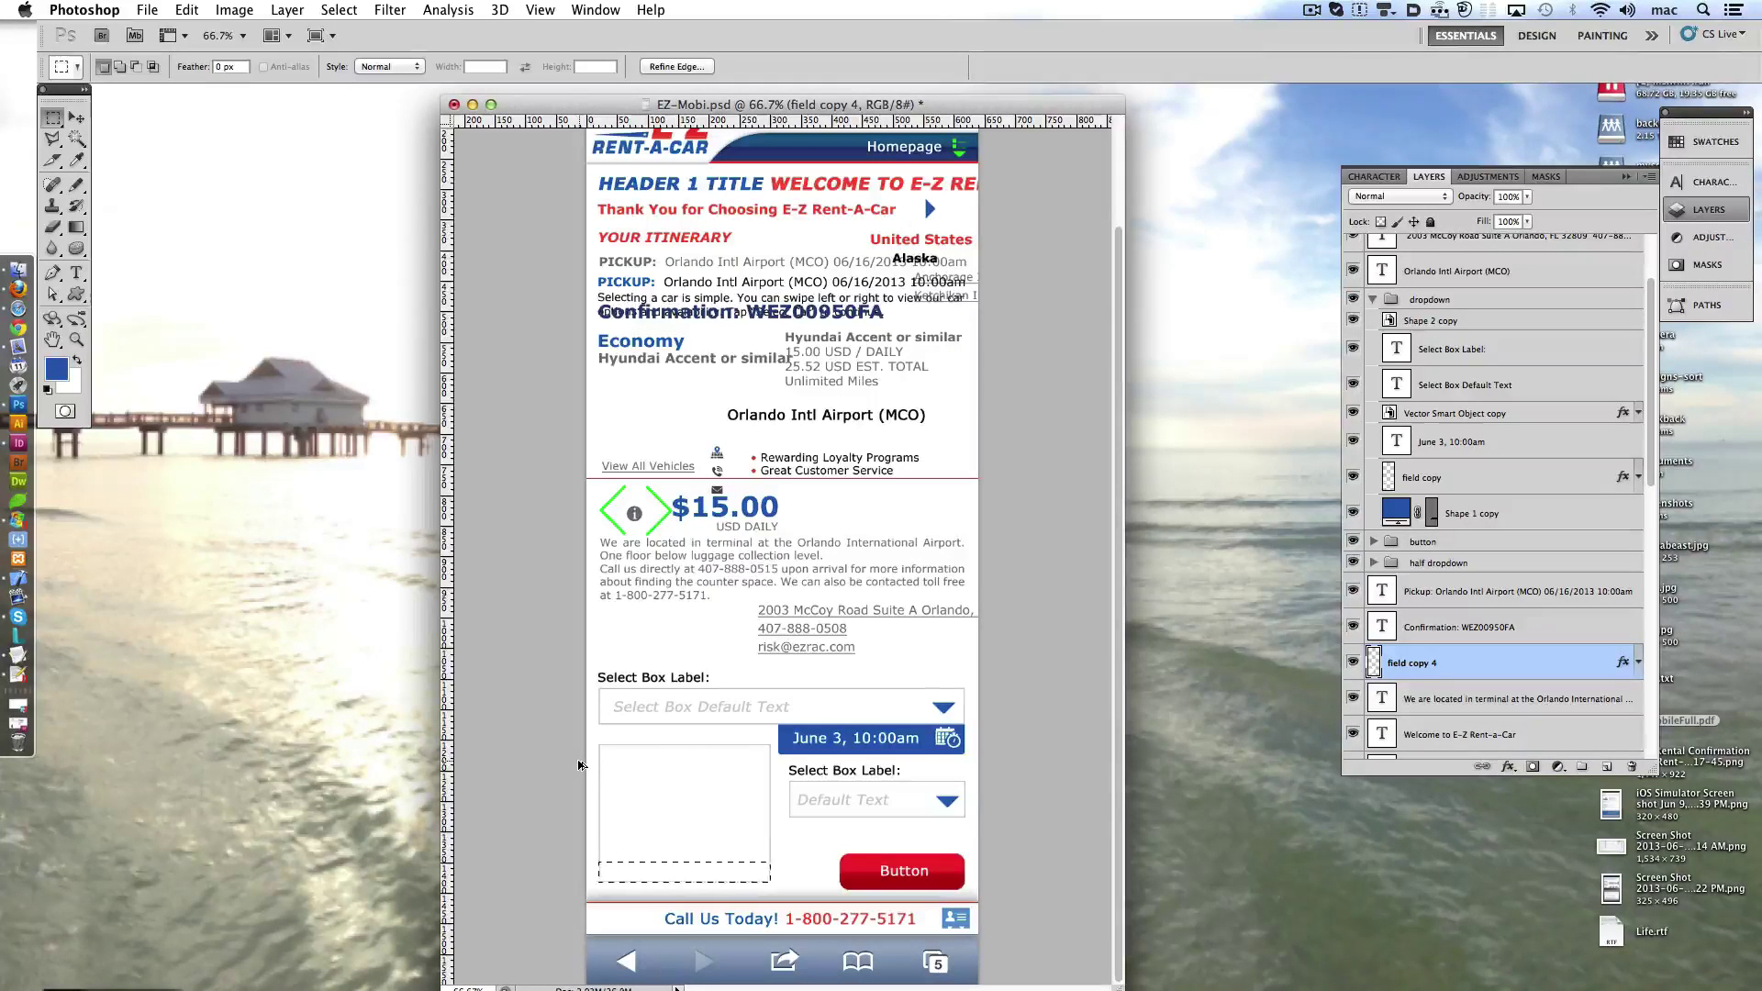
pyautogui.hotkey('ctrl', 'shift', 'Down')
pyautogui.hotkey('ctrl', 'shift', 'Down')
pyautogui.hotkey('ctrl', 'd')
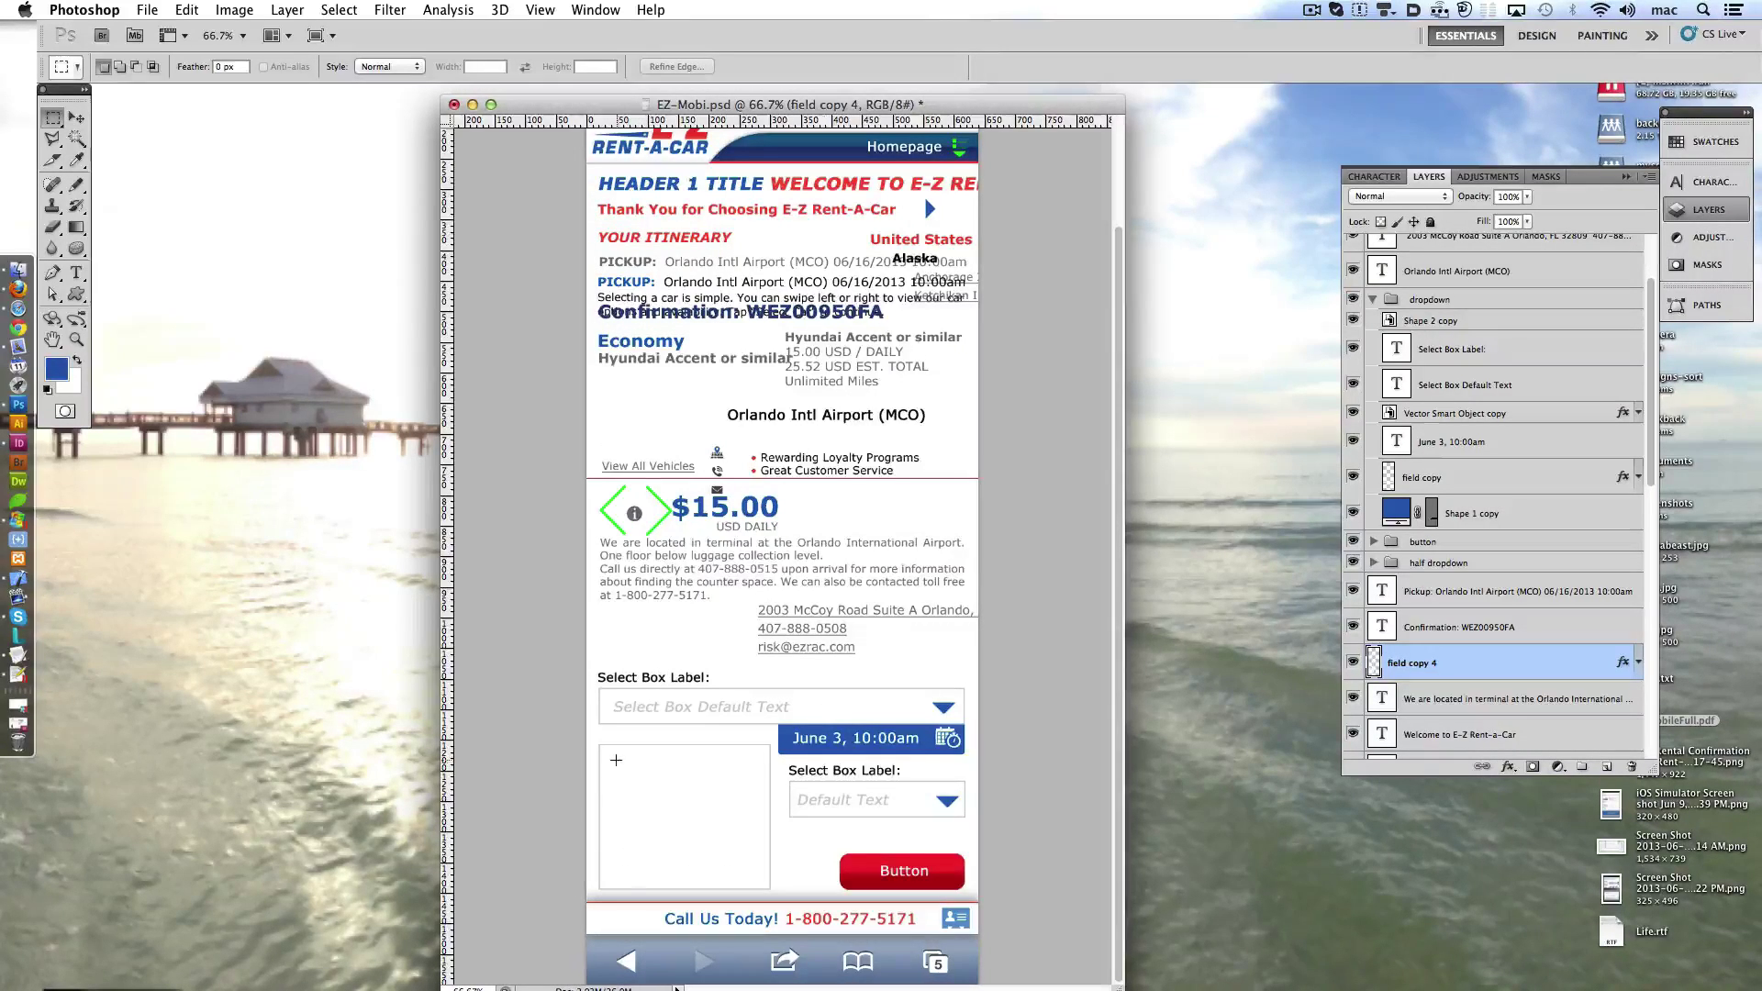
# - Copy the Select Box Label above the tall box and retype it as 'All Images'
pyautogui.press('z')
pyautogui.click(734, 781)
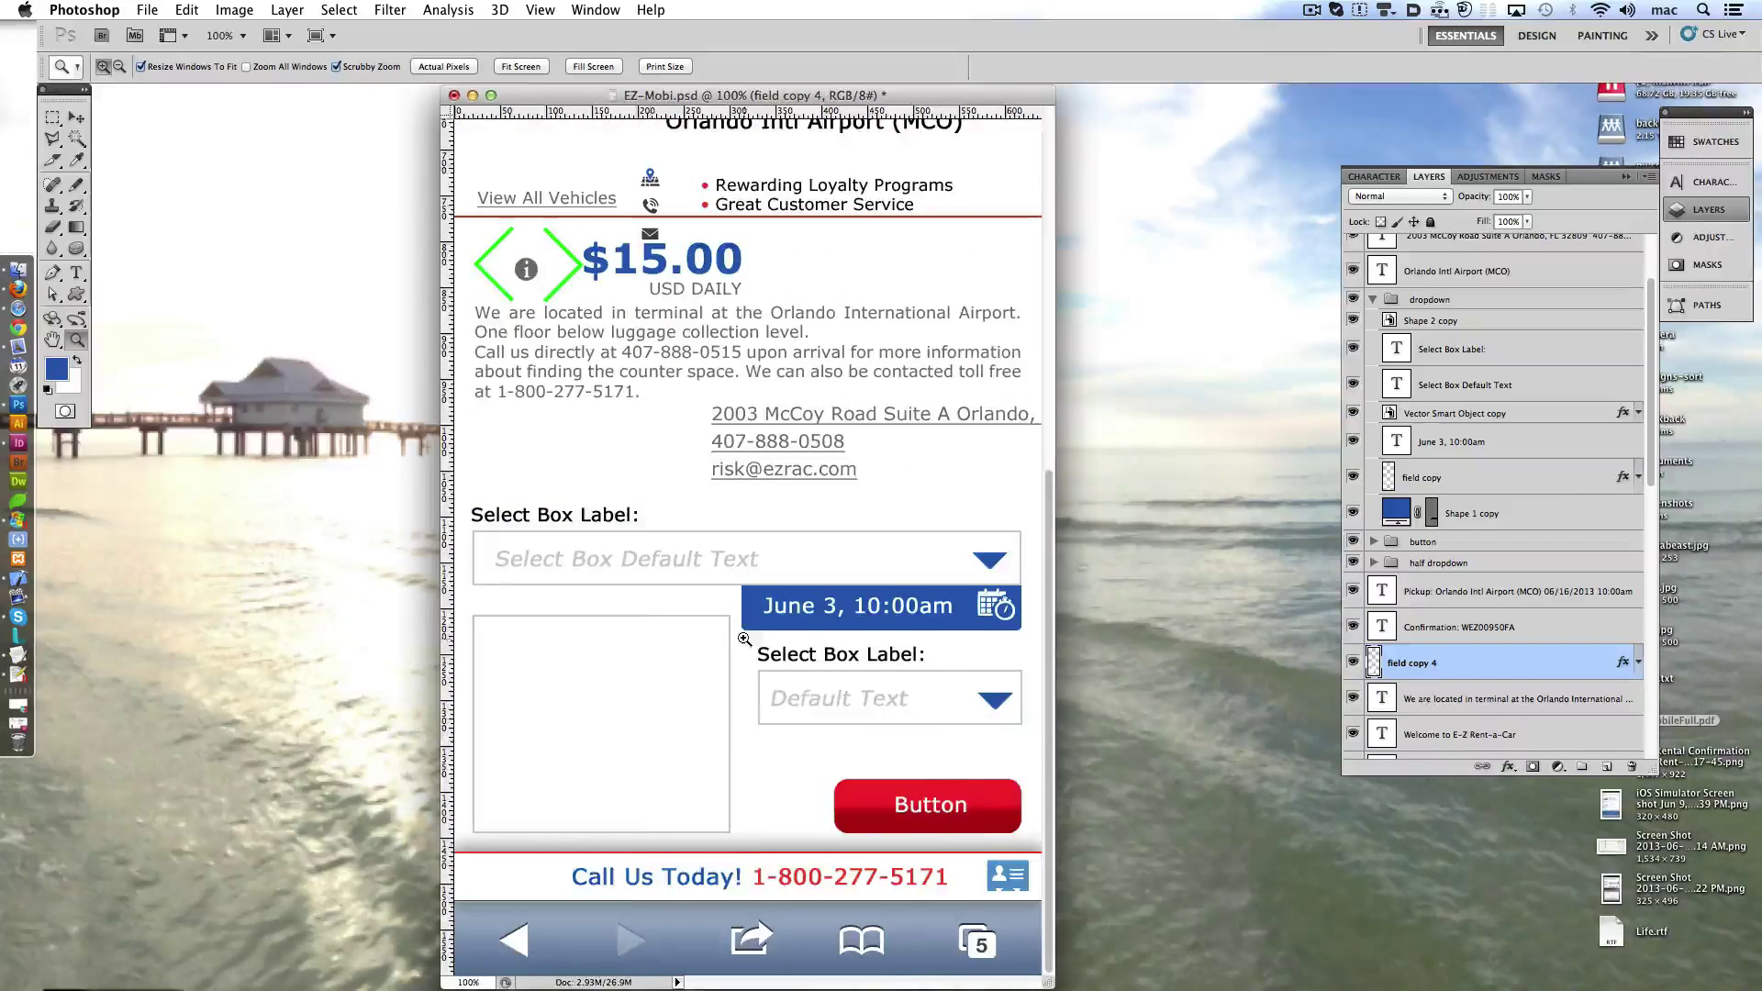
pyautogui.moveTo(716, 436); pyautogui.dragTo(715, 525)
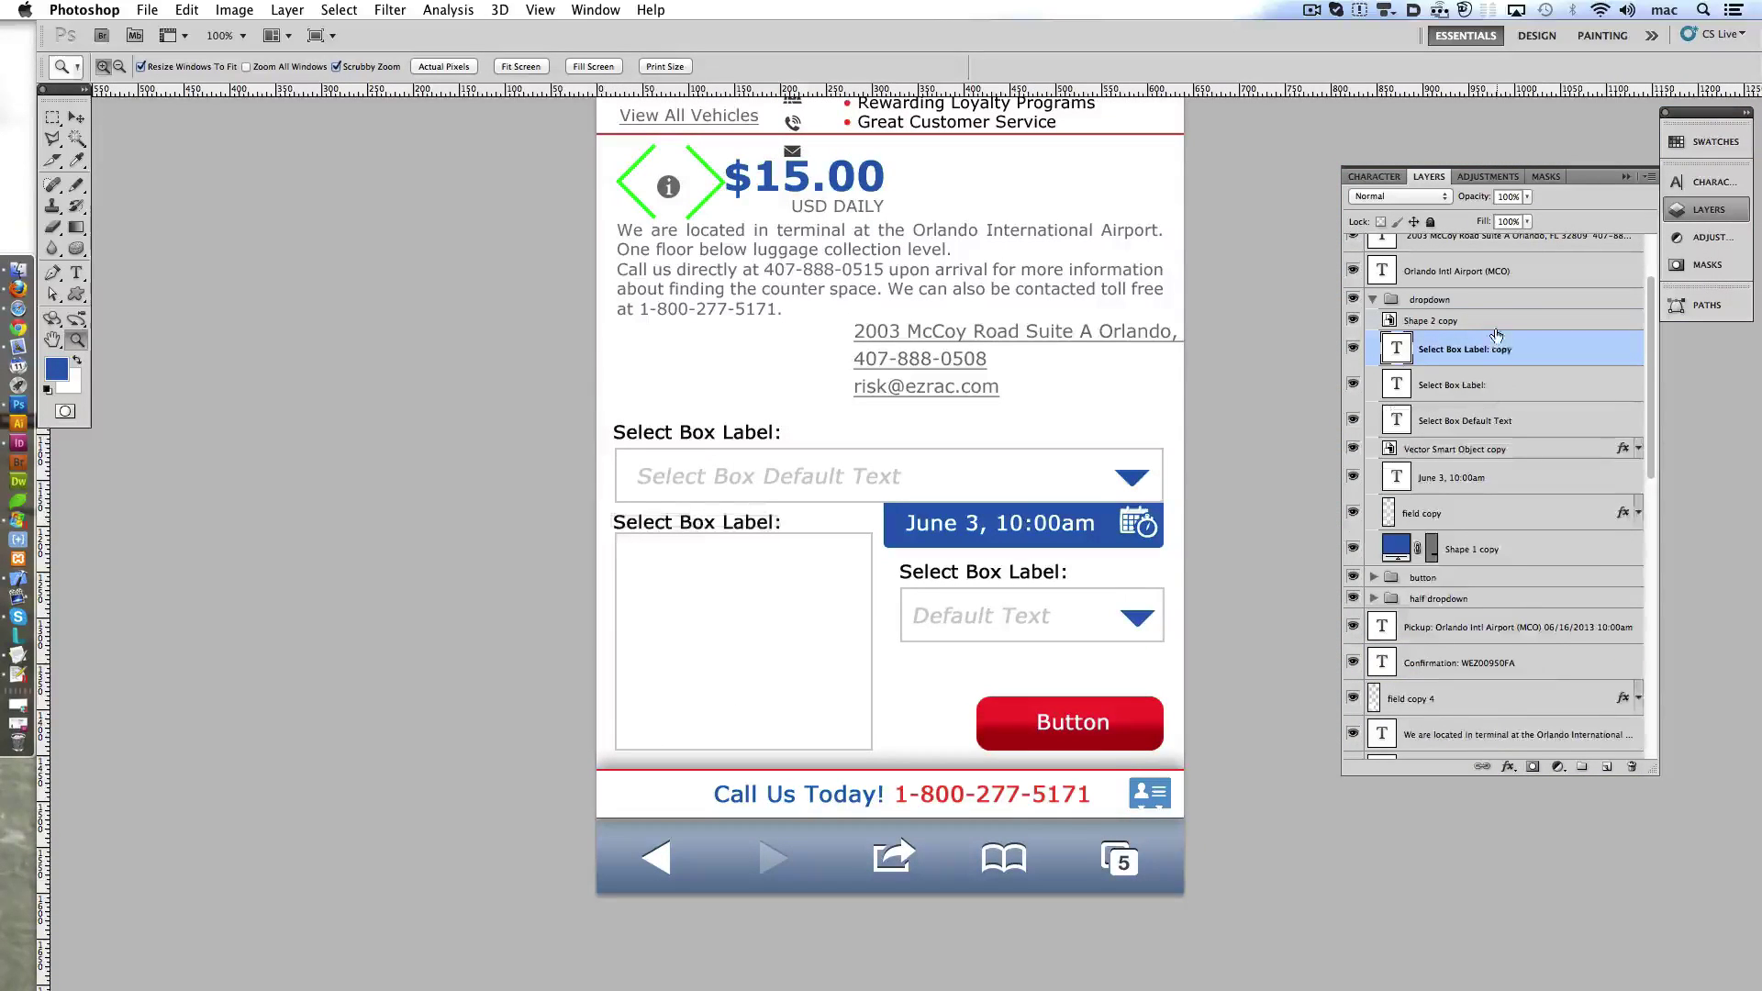
pyautogui.moveTo(1535, 404); pyautogui.dragTo(1469, 680)
pyautogui.click(77, 272)
pyautogui.tripleClick(684, 523)
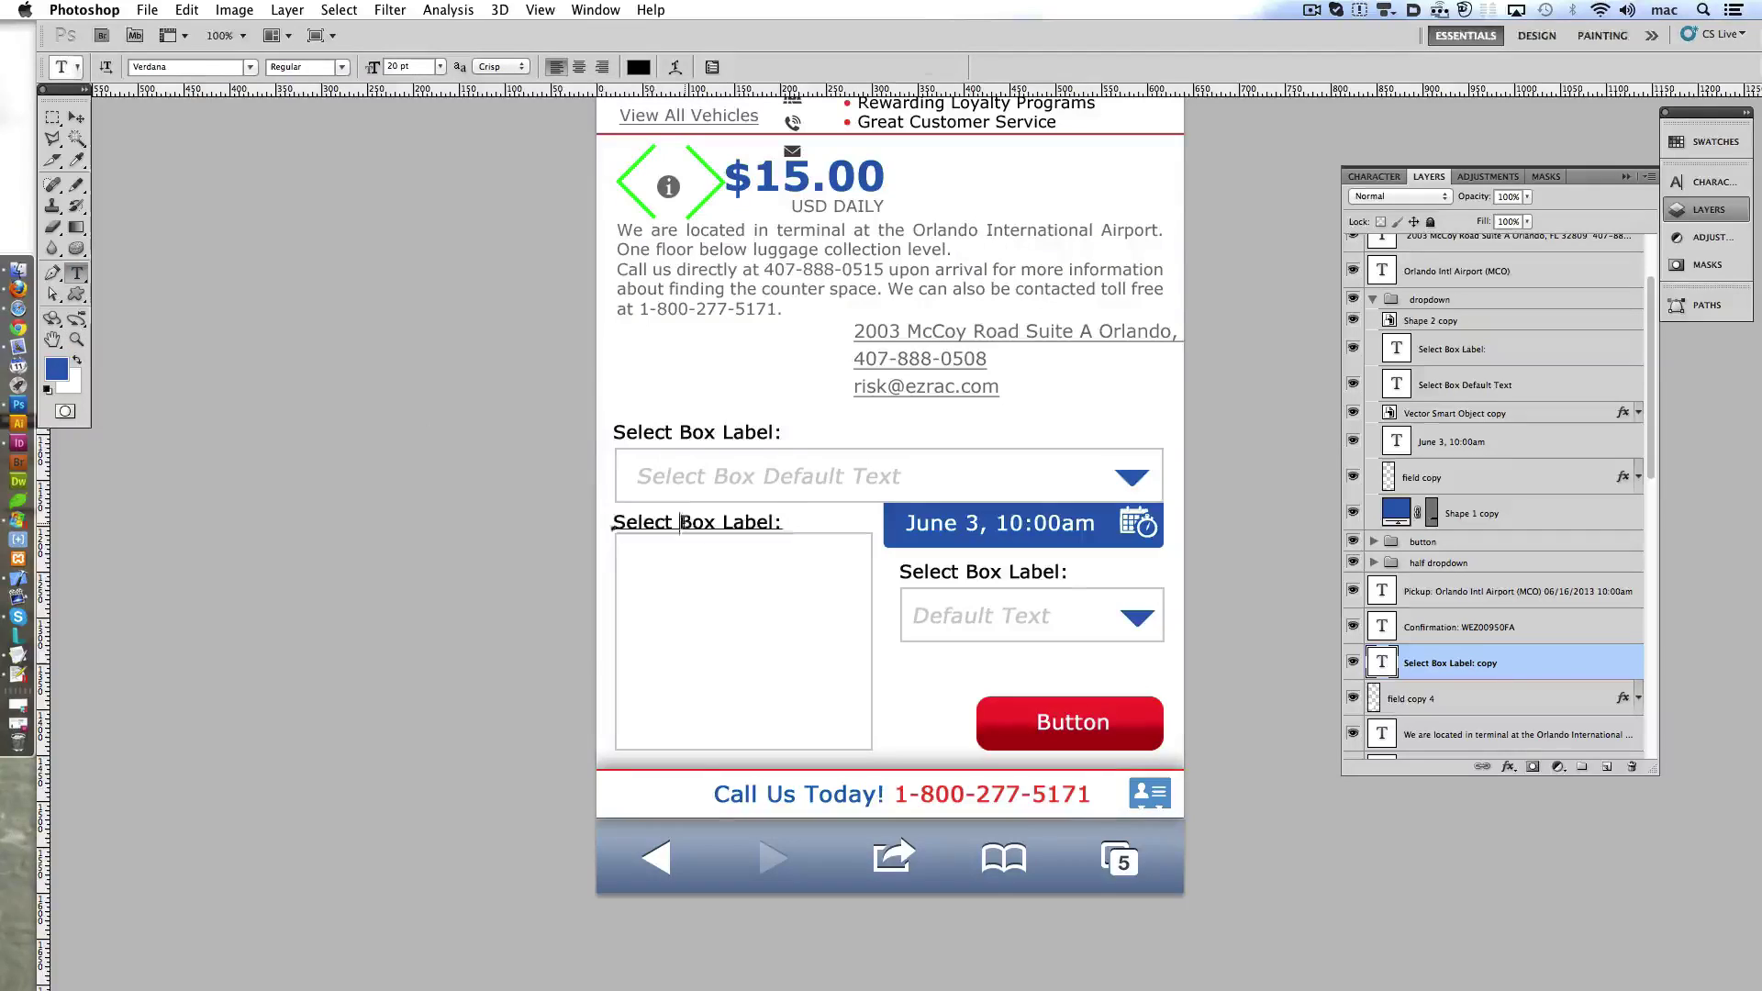
pyautogui.write('All Images')
pyautogui.click(955, 67)
# - Move the two green chevrons into the All Images box to form a diamond
pyautogui.scroll(2, 675, 416)
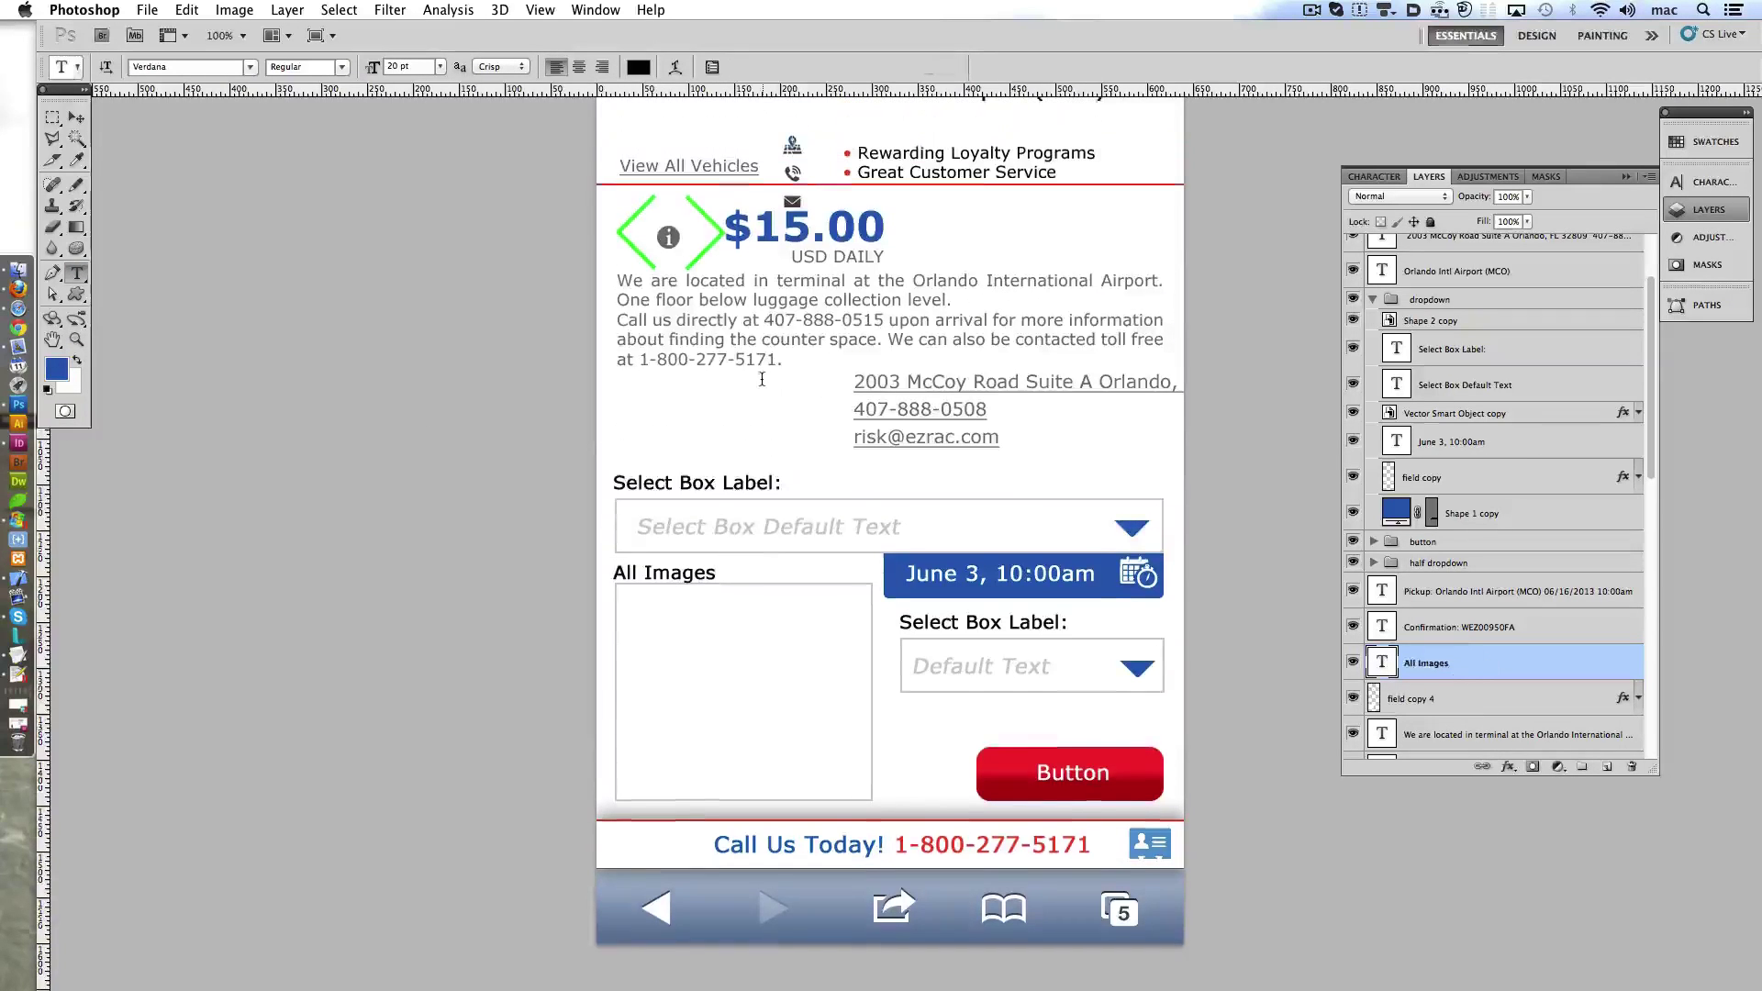
pyautogui.scroll(1, 675, 416)
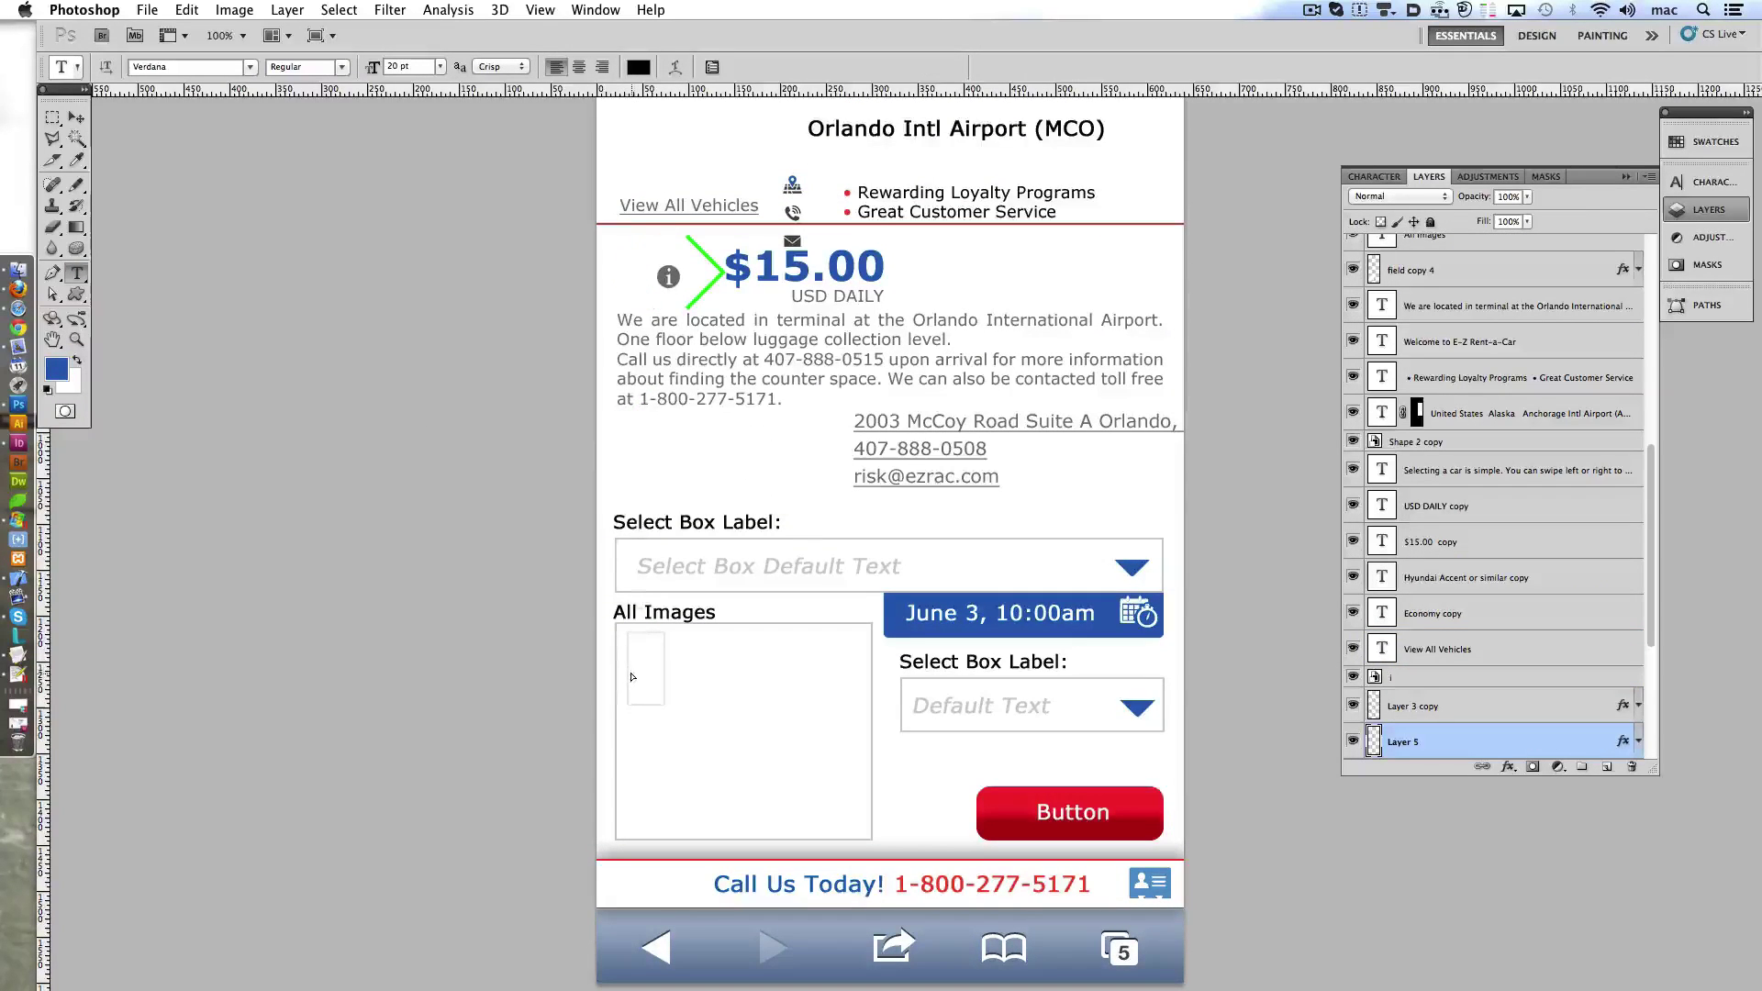
pyautogui.moveTo(1447, 741)
pyautogui.mouseDown()
pyautogui.moveTo(1501, 270)
pyautogui.moveTo(1469, 684)
pyautogui.mouseUp()
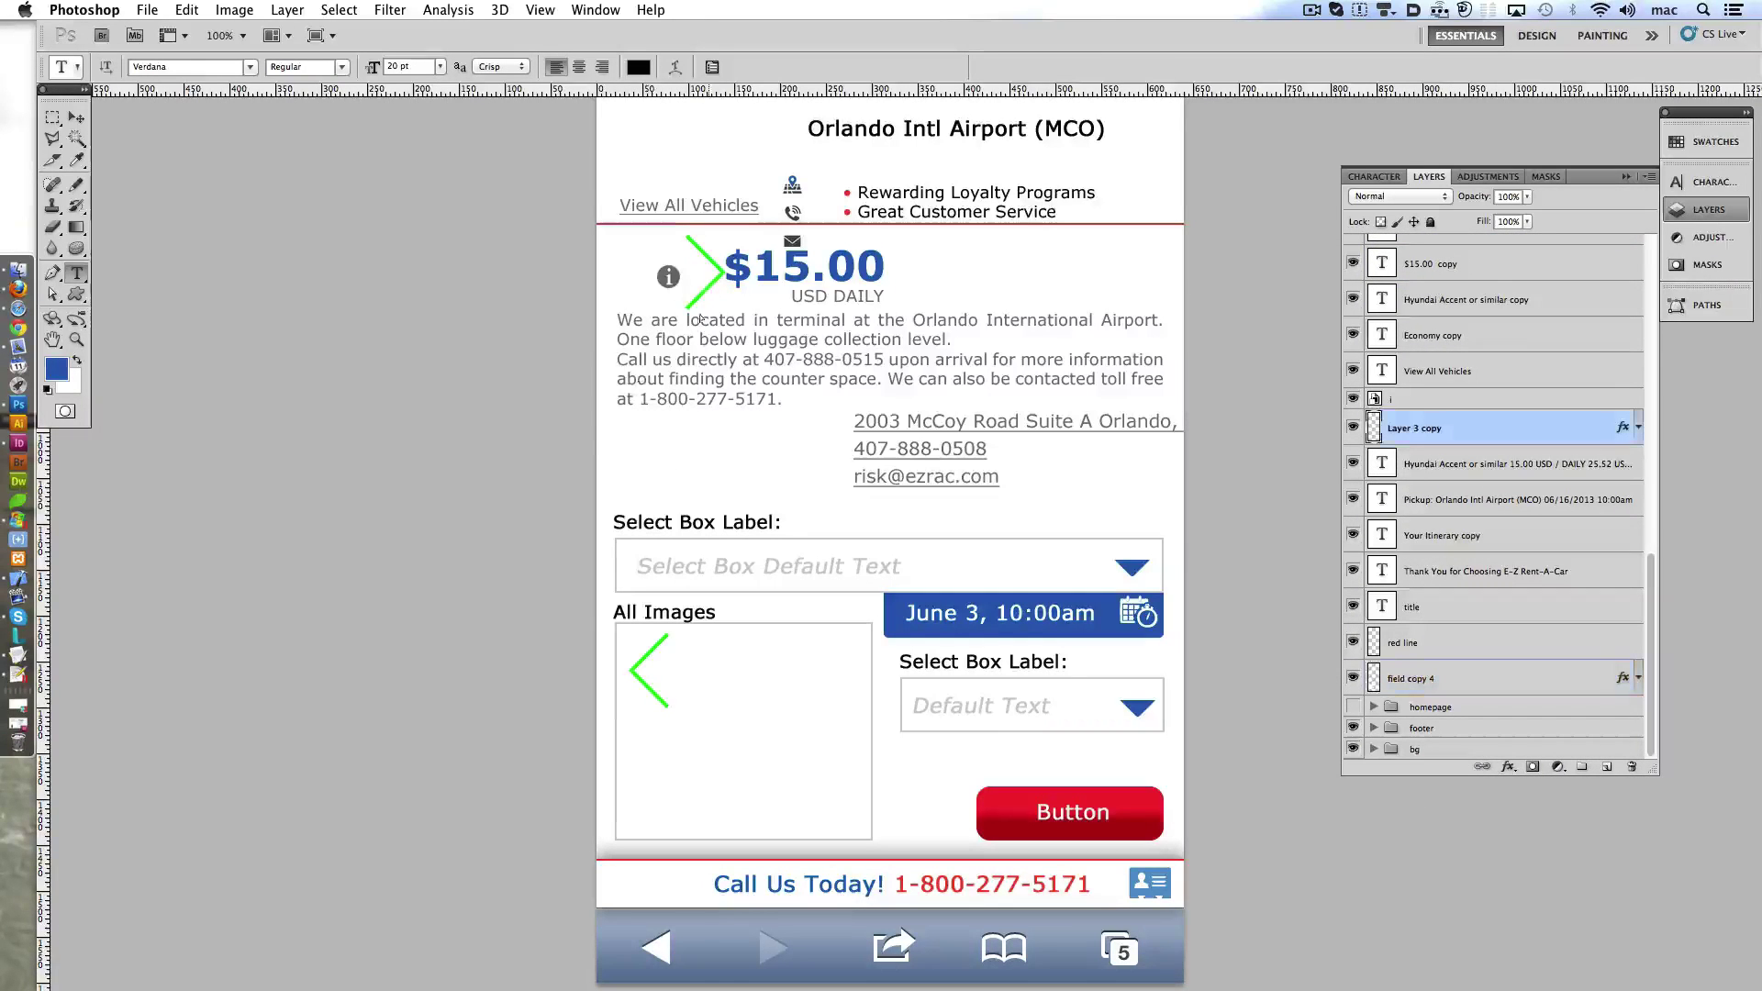
pyautogui.moveTo(706, 287); pyautogui.dragTo(789, 688)
pyautogui.moveTo(669, 719); pyautogui.dragTo(658, 710)
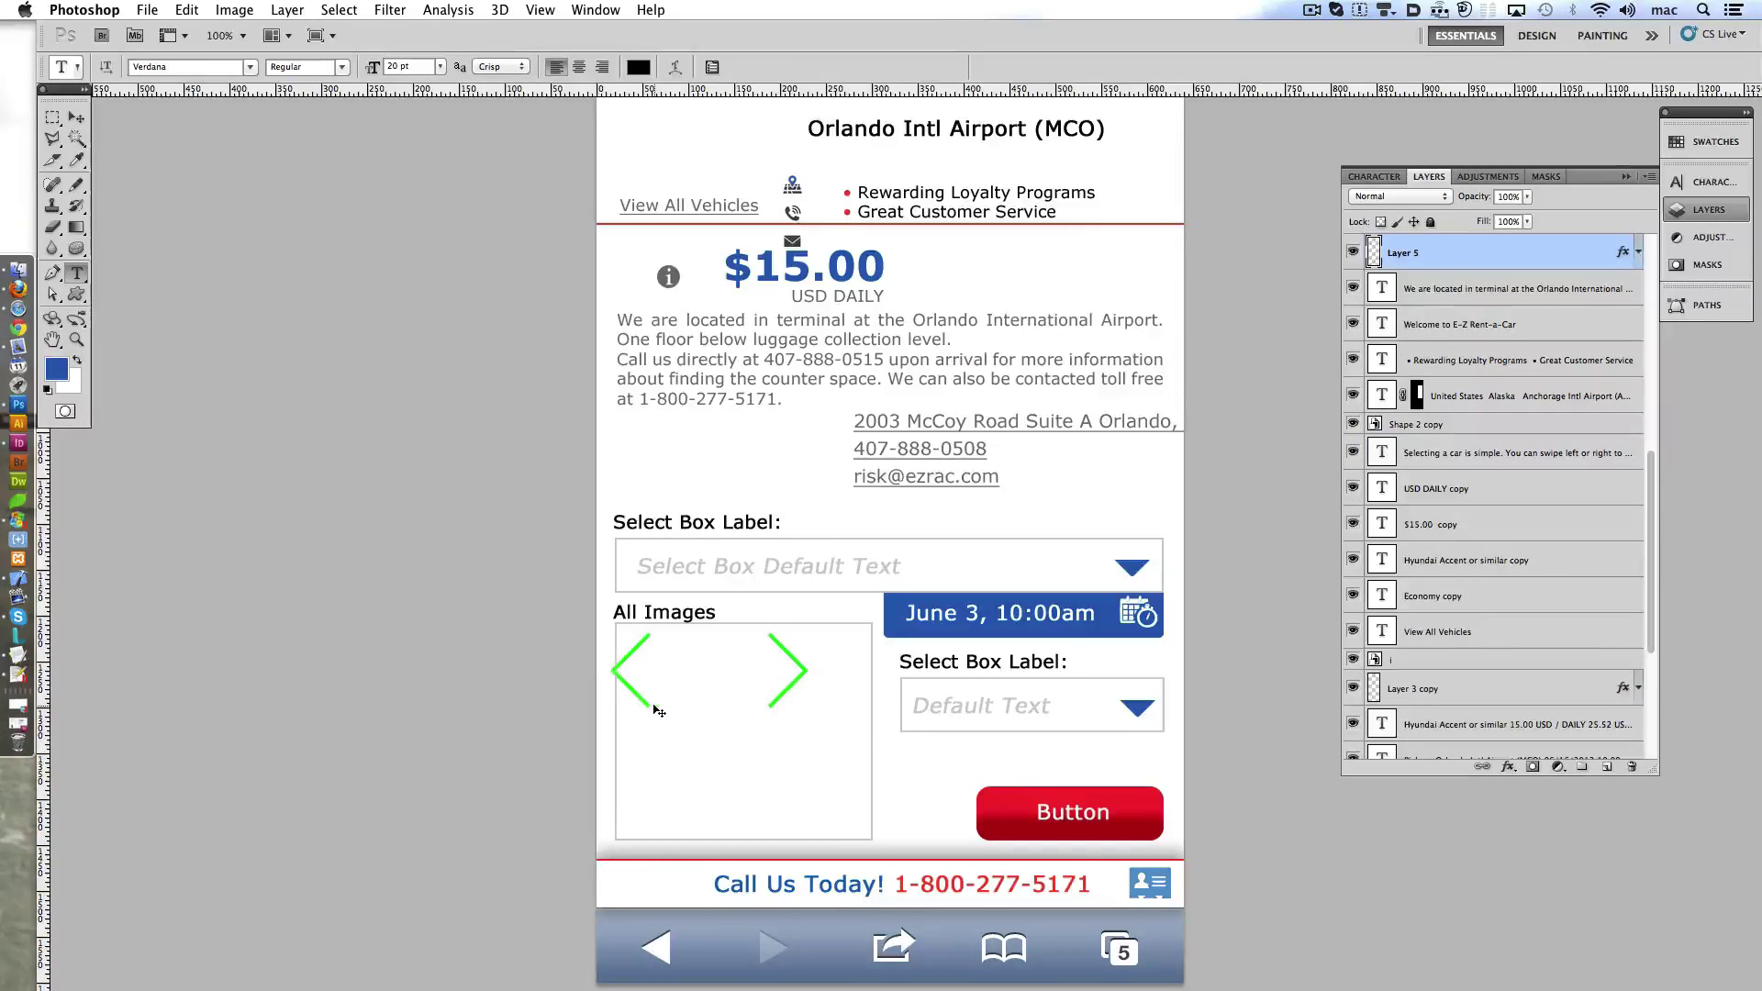
pyautogui.moveTo(787, 690); pyautogui.dragTo(699, 666)
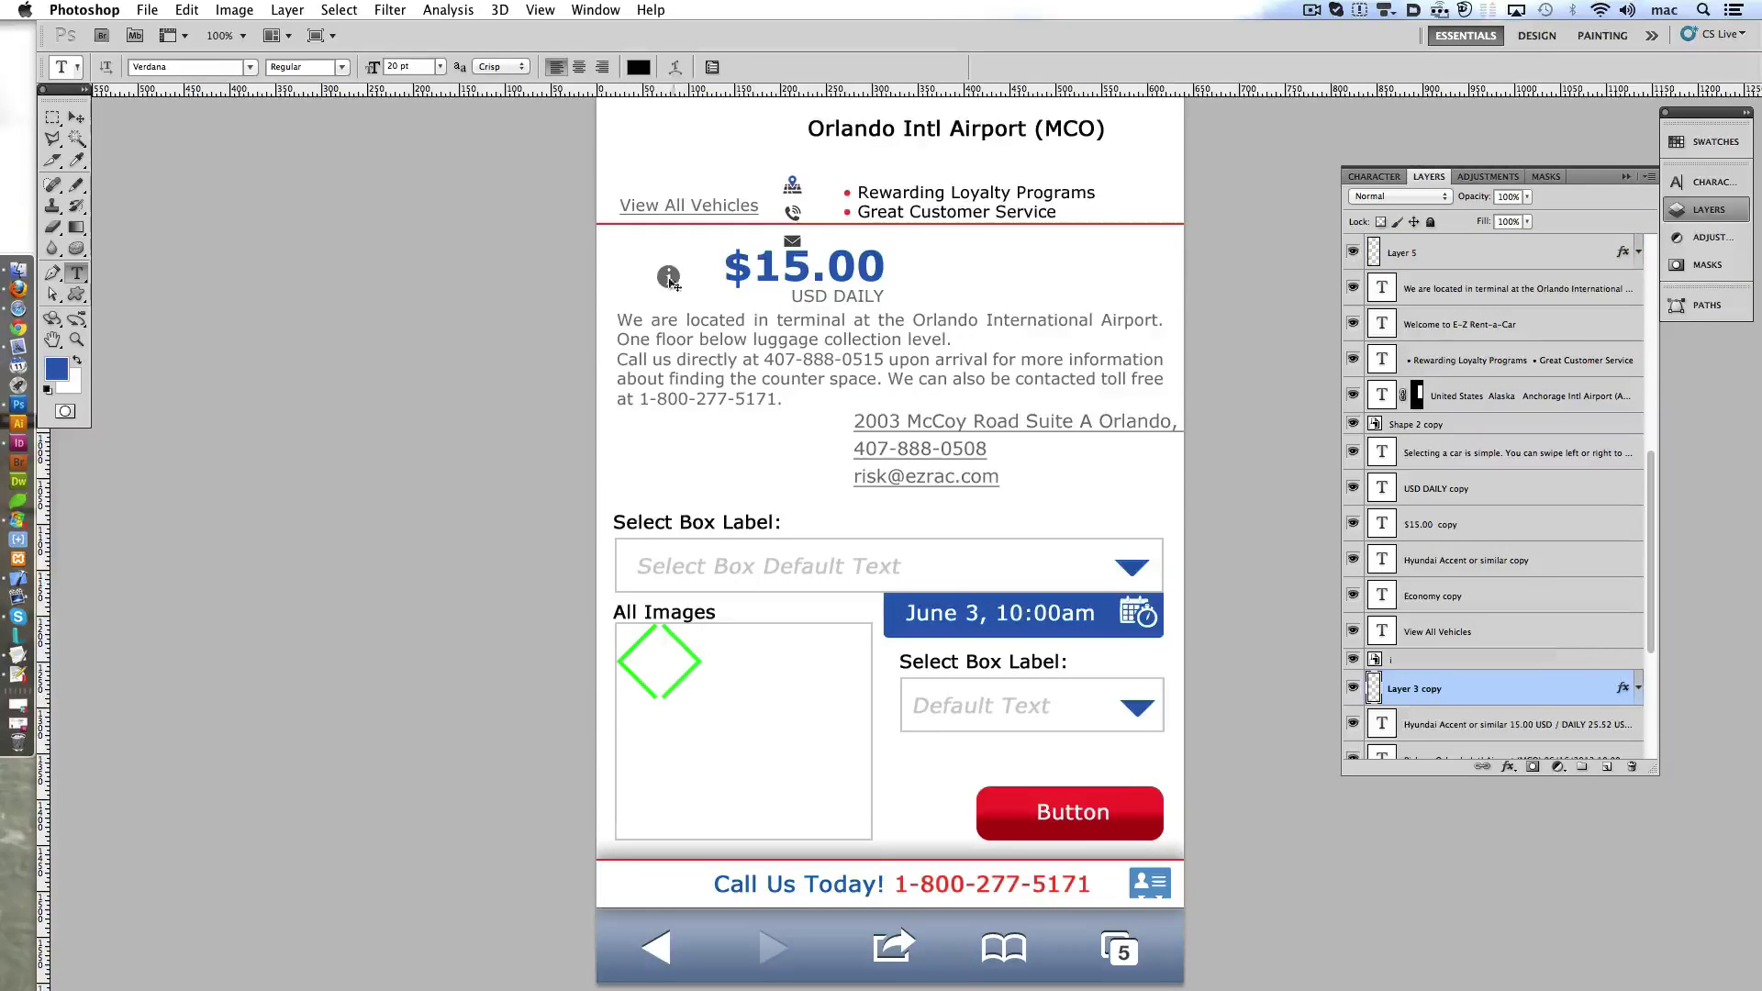
# - Place the info, envelope, phone and map icons in a row inside the All Images box
pyautogui.moveTo(672, 284)
pyautogui.mouseDown()
pyautogui.moveTo(714, 661)
pyautogui.moveTo(632, 823)
pyautogui.mouseUp()
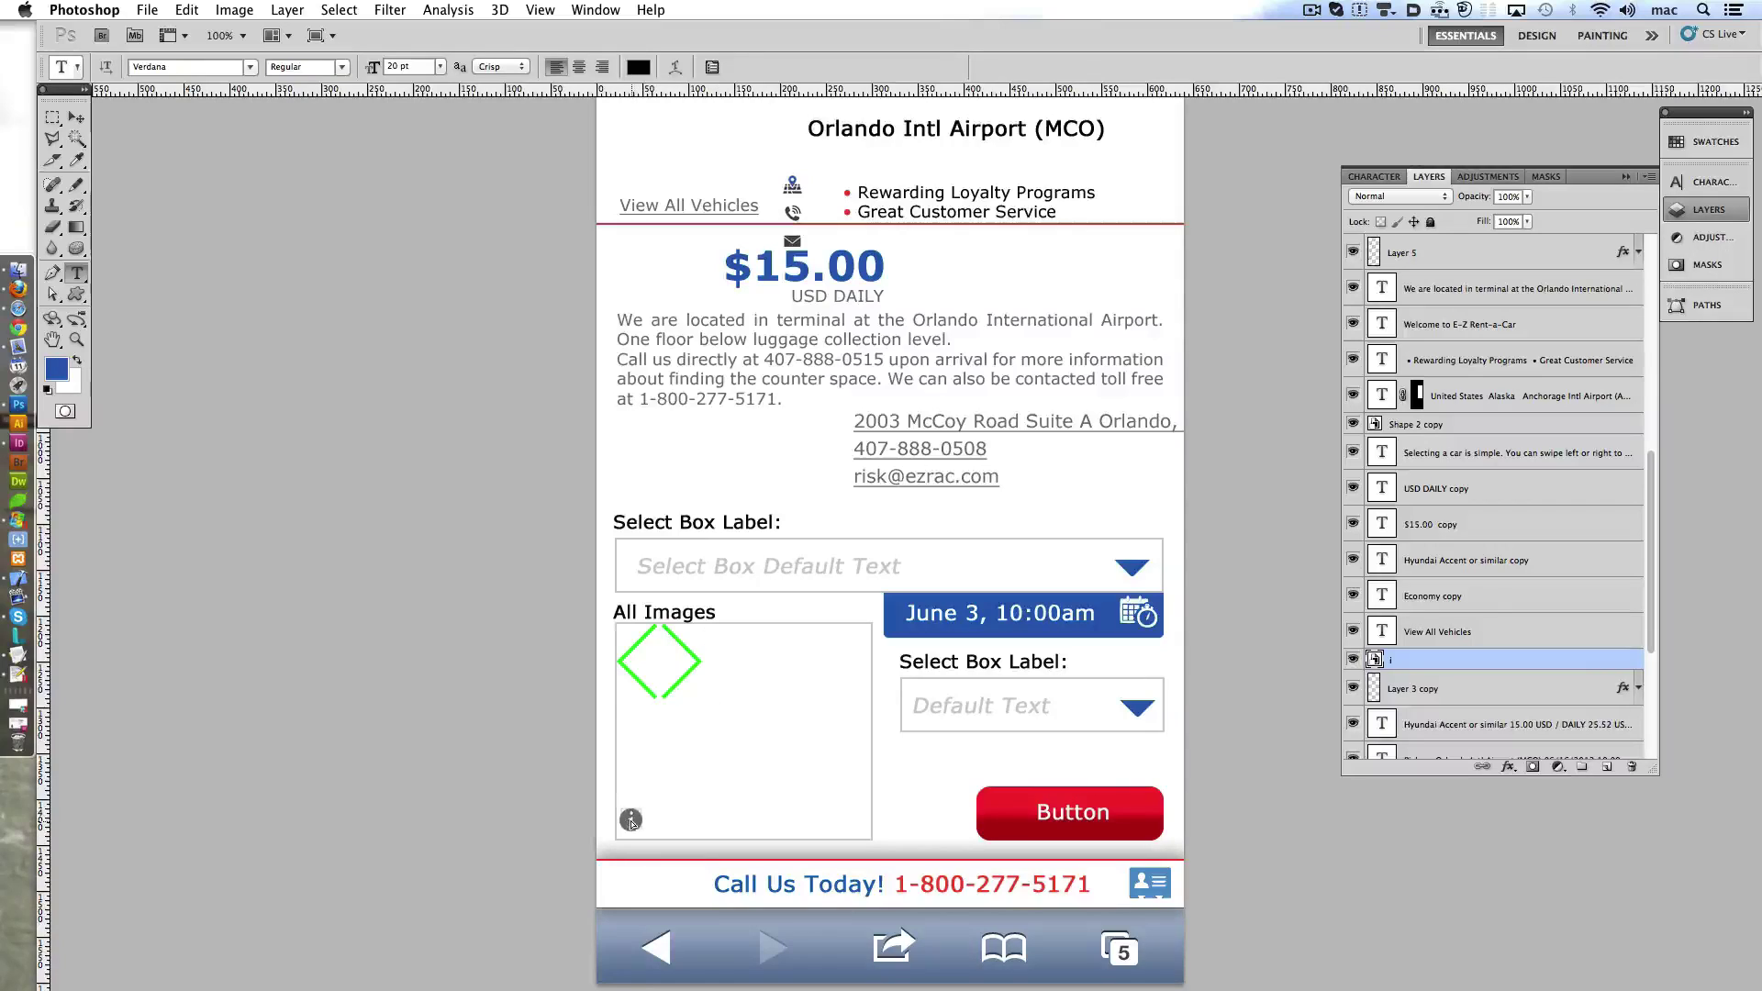
pyautogui.moveTo(792, 241); pyautogui.dragTo(660, 826)
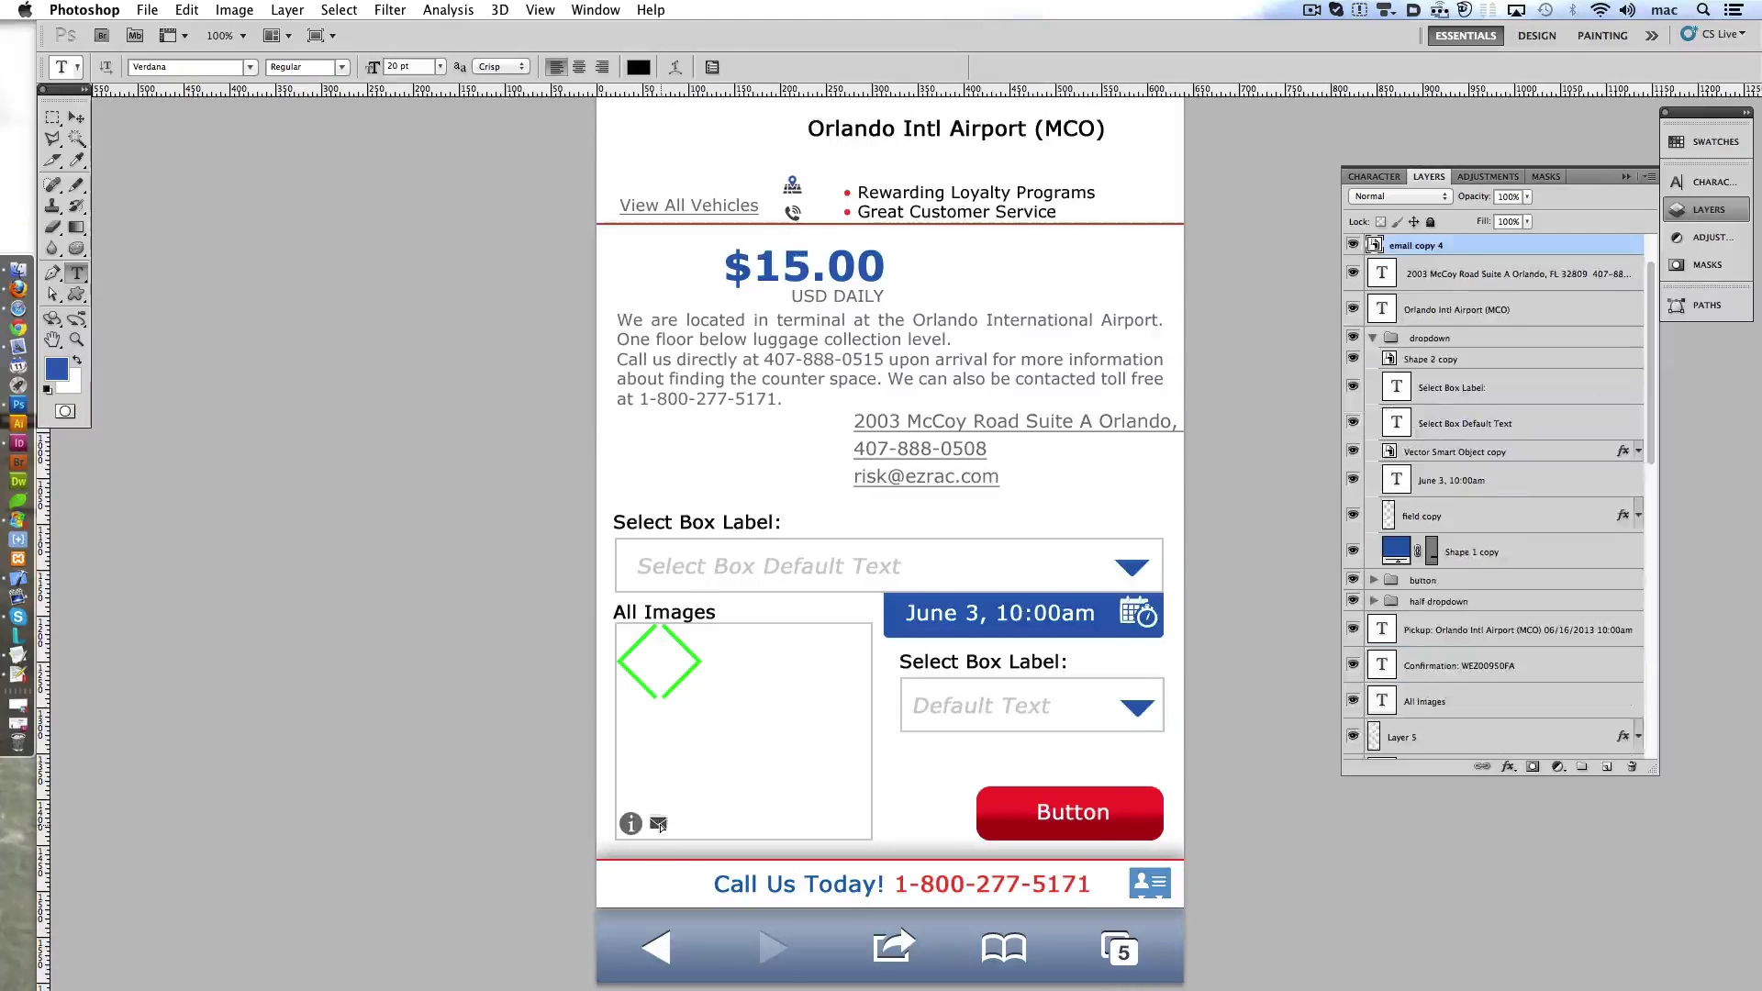
pyautogui.moveTo(792, 213); pyautogui.dragTo(686, 825)
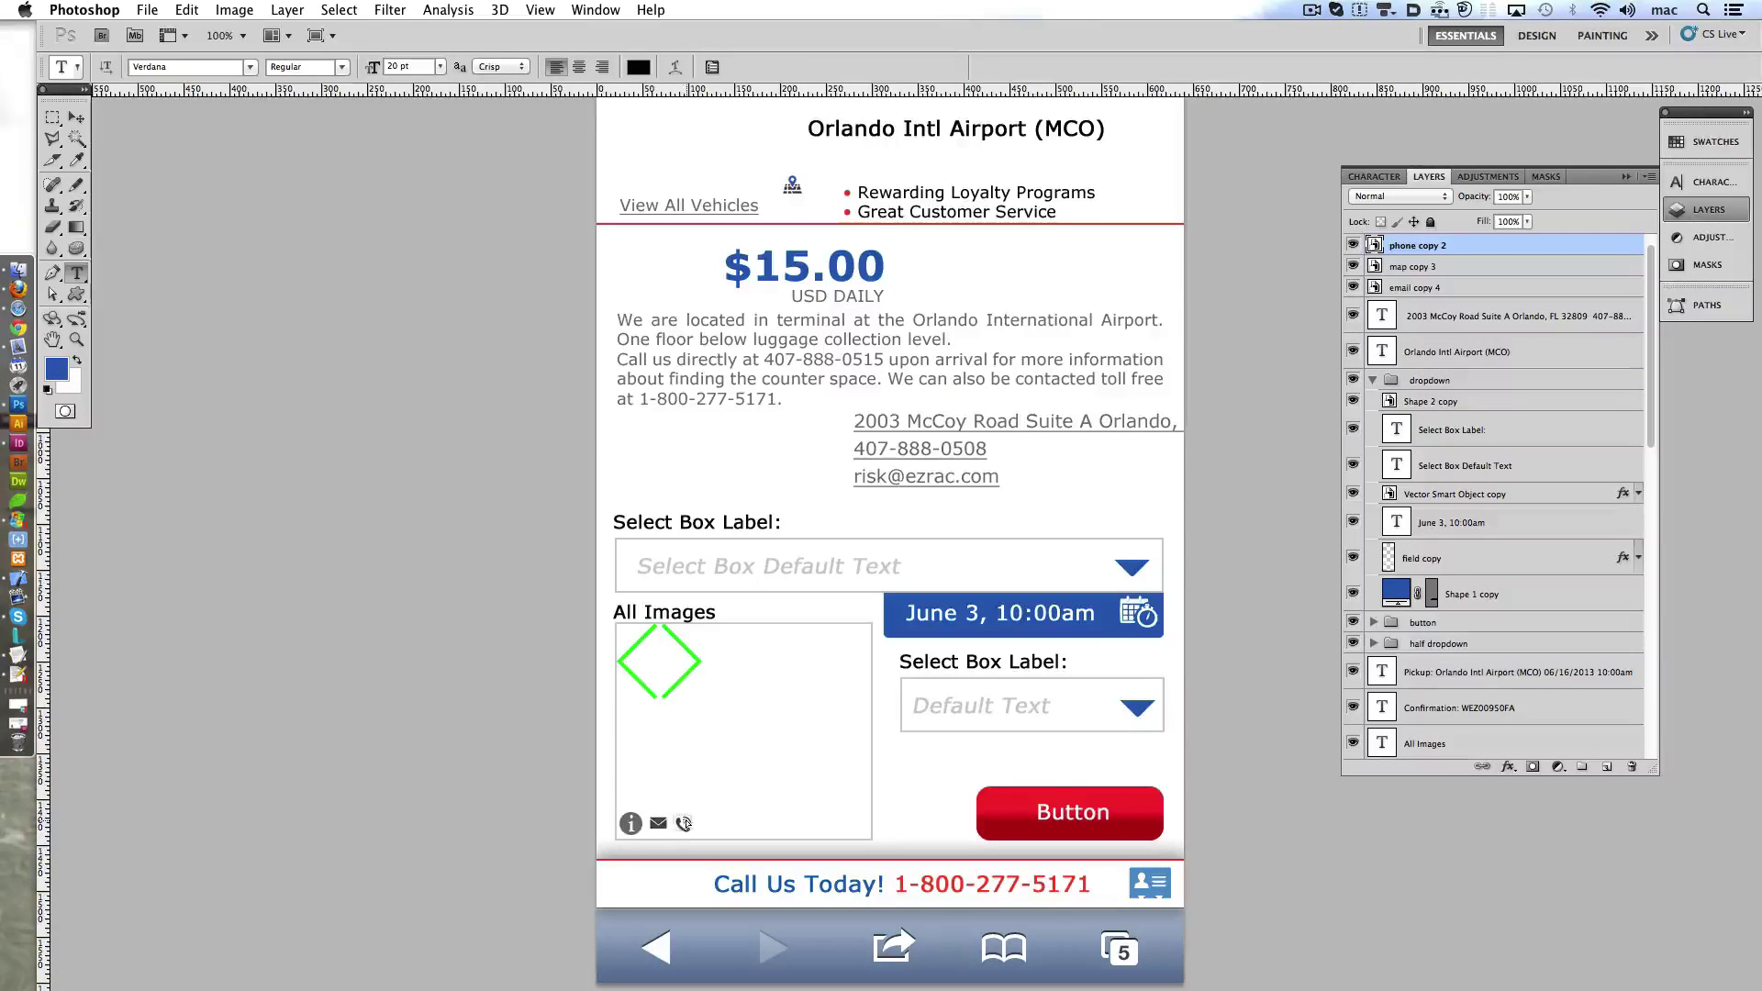
pyautogui.moveTo(792, 187); pyautogui.dragTo(716, 687)
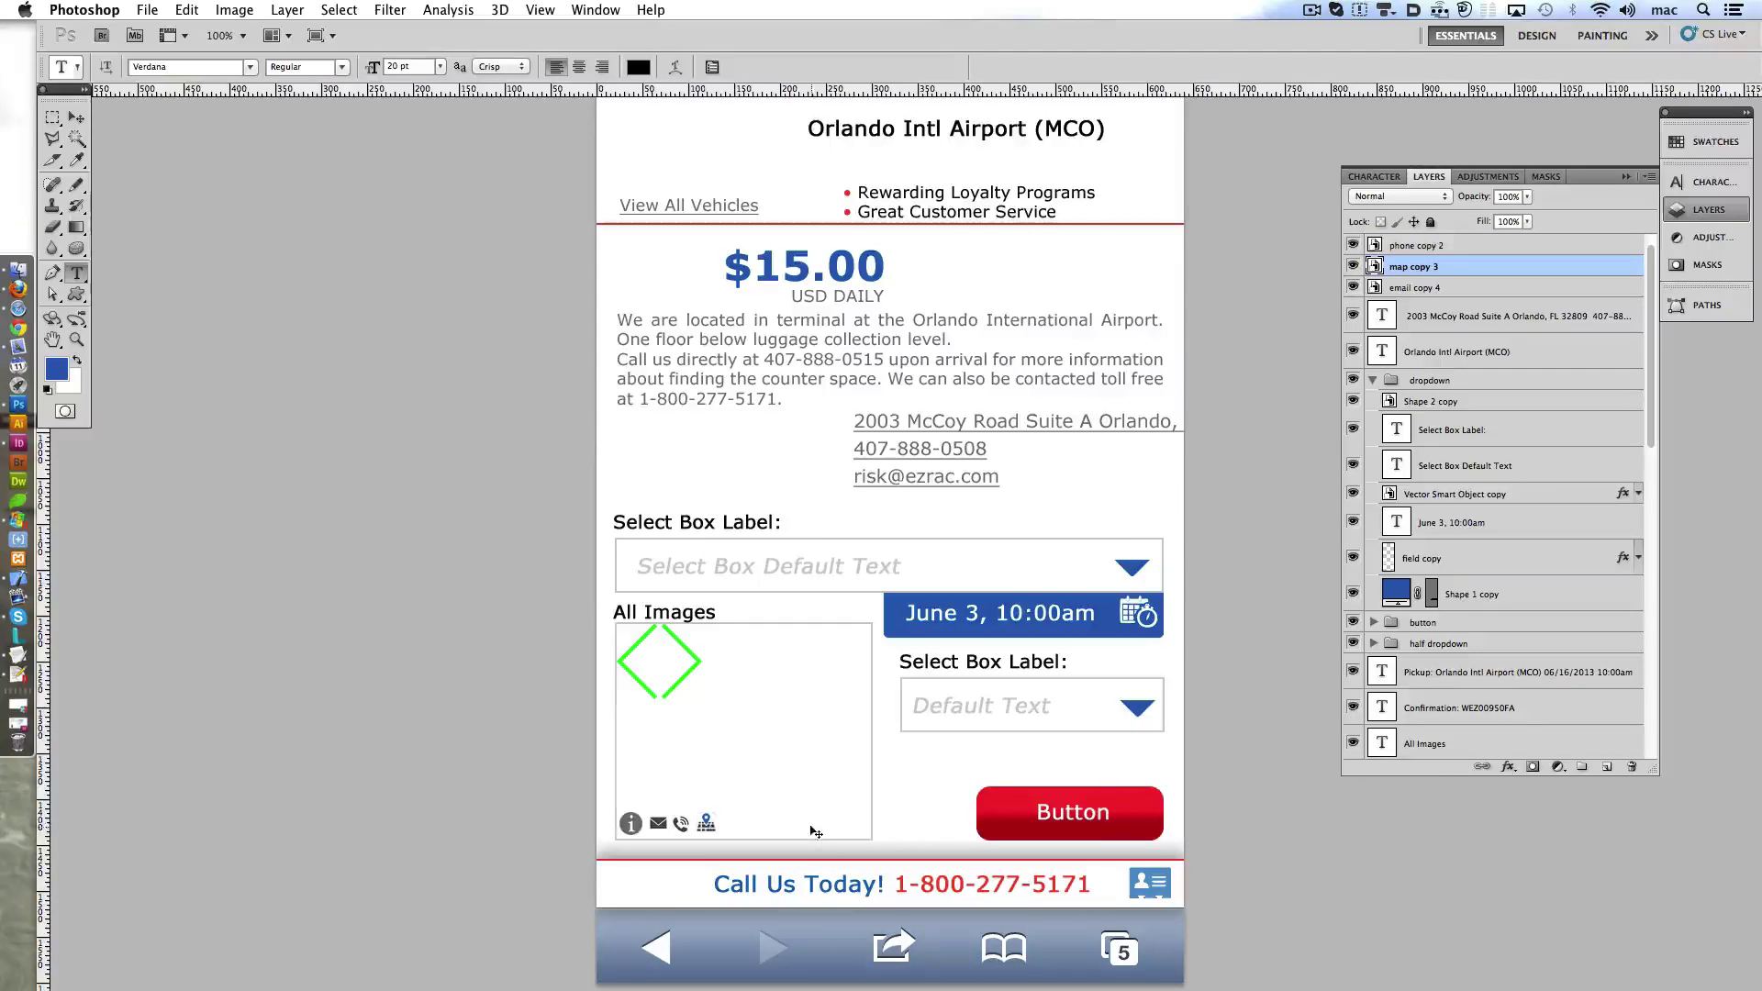
pyautogui.moveTo(658, 823)
pyautogui.mouseDown()
pyautogui.moveTo(748, 828)
pyautogui.moveTo(700, 806)
pyautogui.mouseUp()
pyautogui.keyDown('ctrl'); pyautogui.keyDown('shift'); pyautogui.click(705, 823); pyautogui.keyUp('shift'); pyautogui.keyUp('ctrl')
pyautogui.keyDown('ctrl'); pyautogui.keyDown('shift'); pyautogui.click(732, 823); pyautogui.keyUp('shift'); pyautogui.keyUp('ctrl')
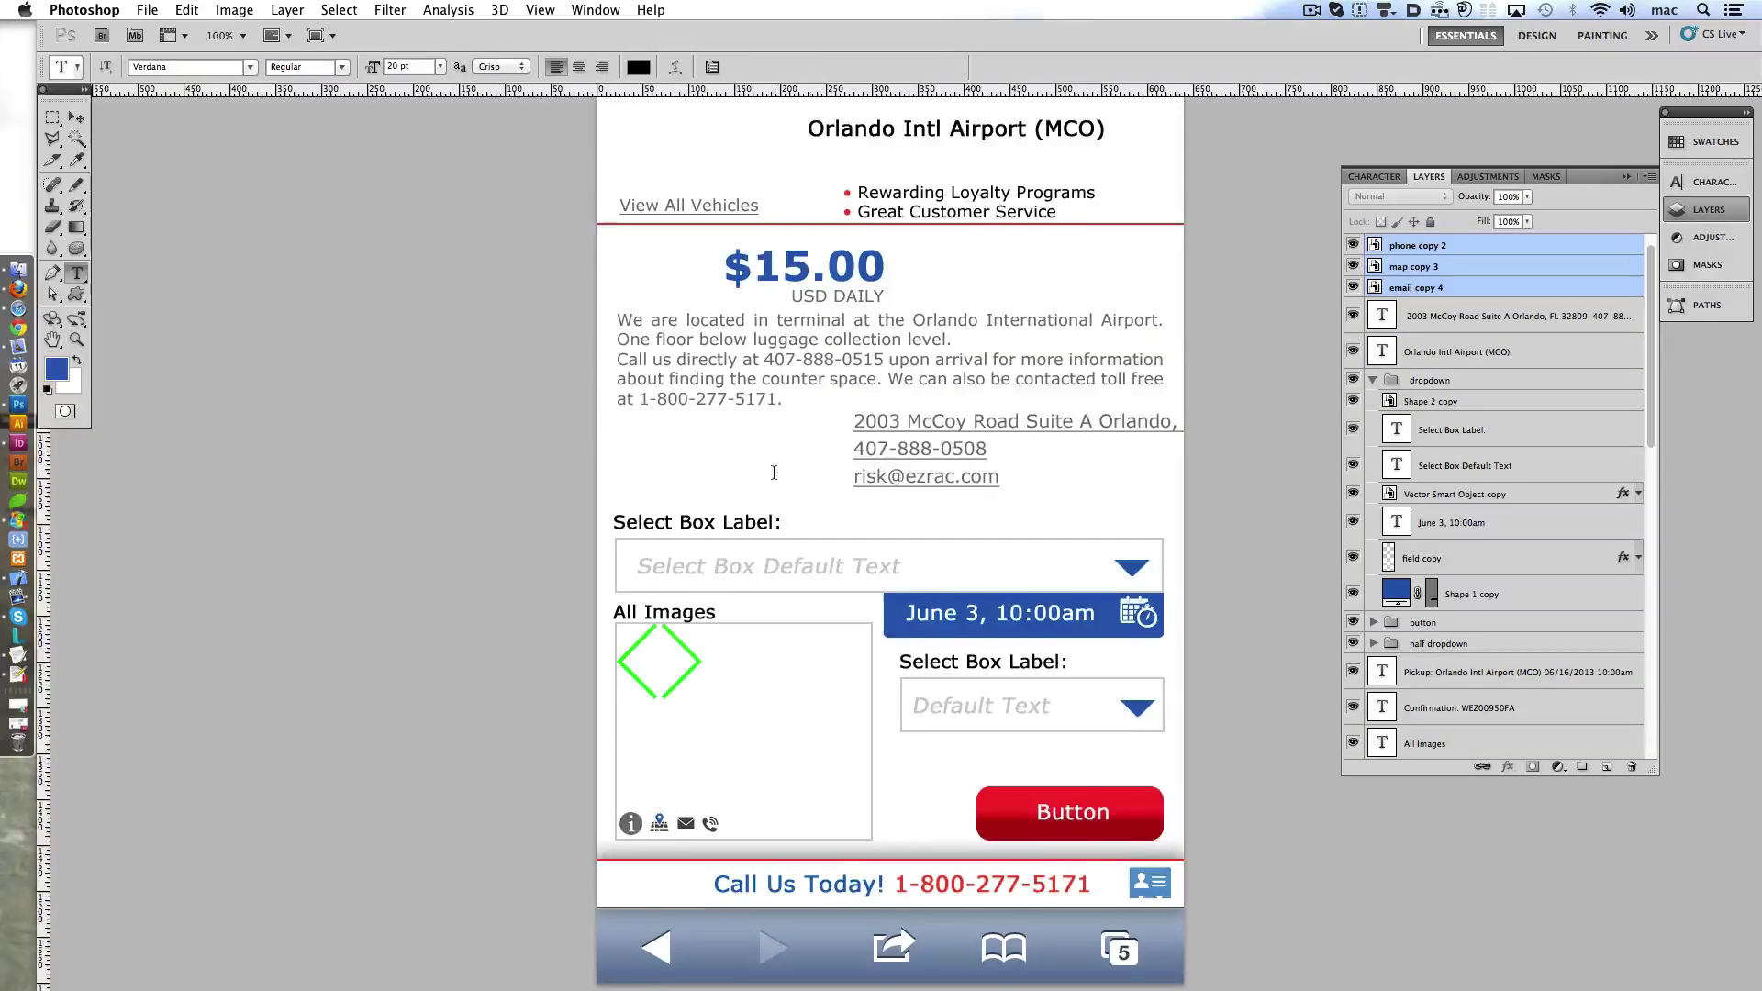
# - Add a copy of the dropdown triangle to the box and rotate it to point down
pyautogui.scroll(3, 774, 472)
pyautogui.scroll(3, 774, 473)
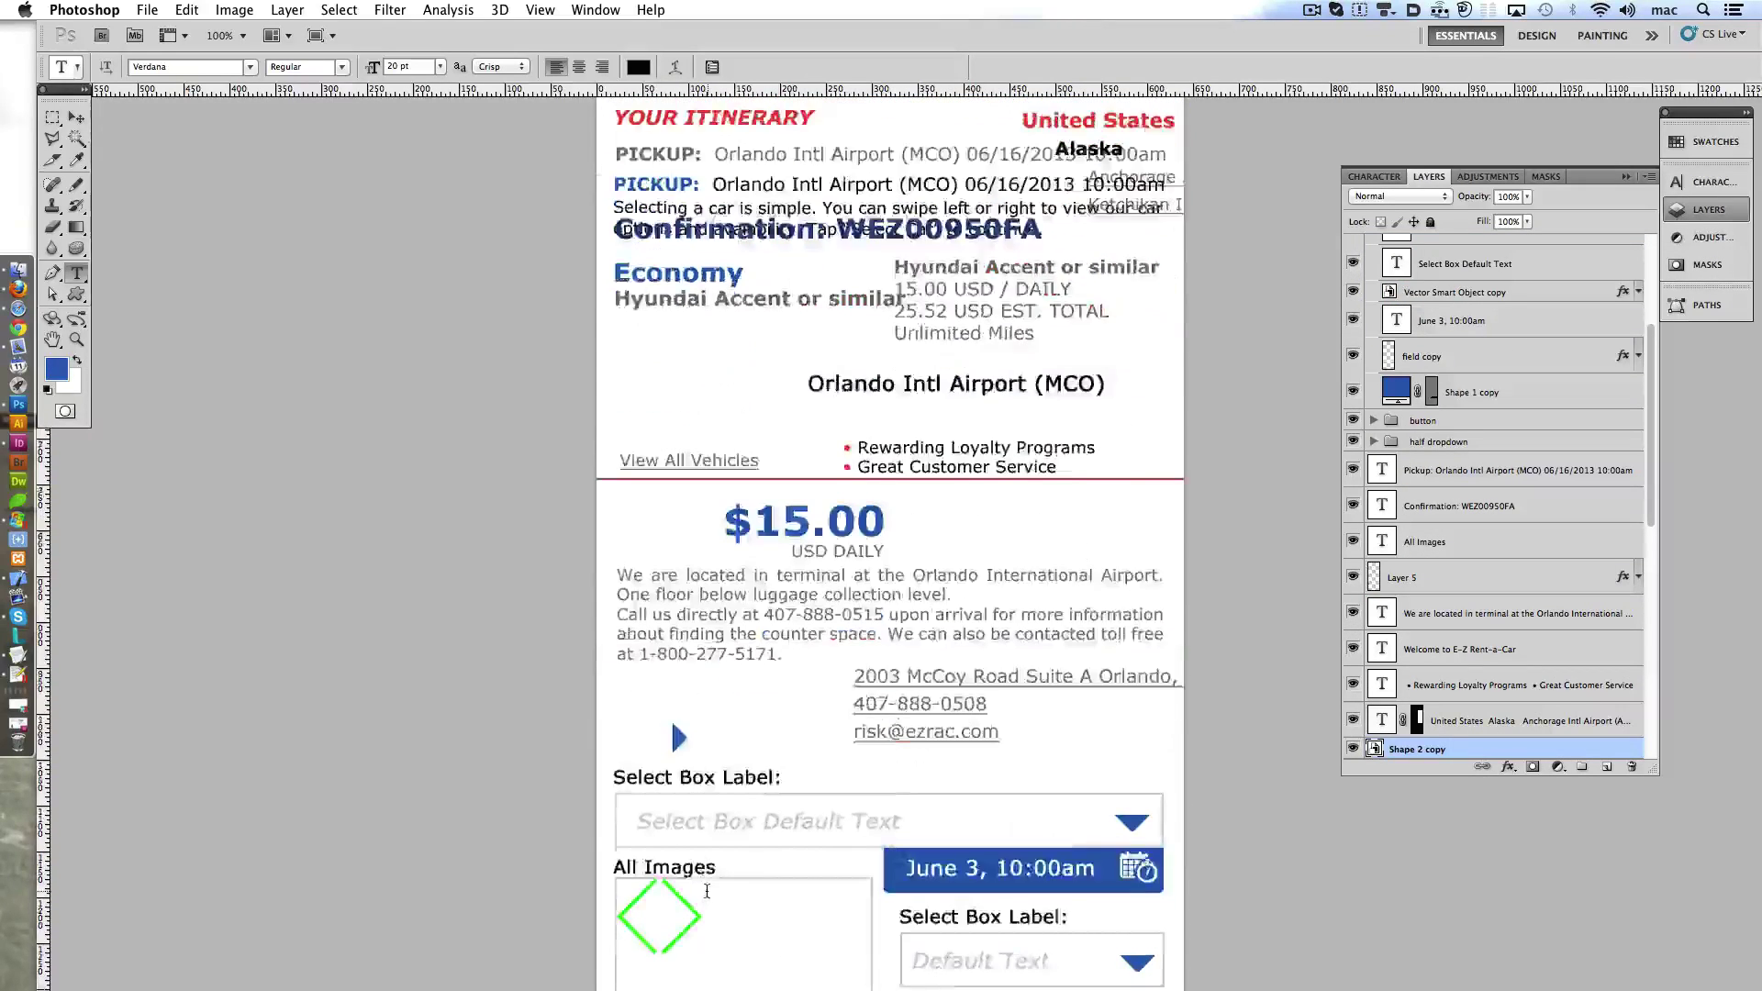
pyautogui.scroll(-3, 706, 891)
pyautogui.moveTo(679, 589); pyautogui.dragTo(746, 750)
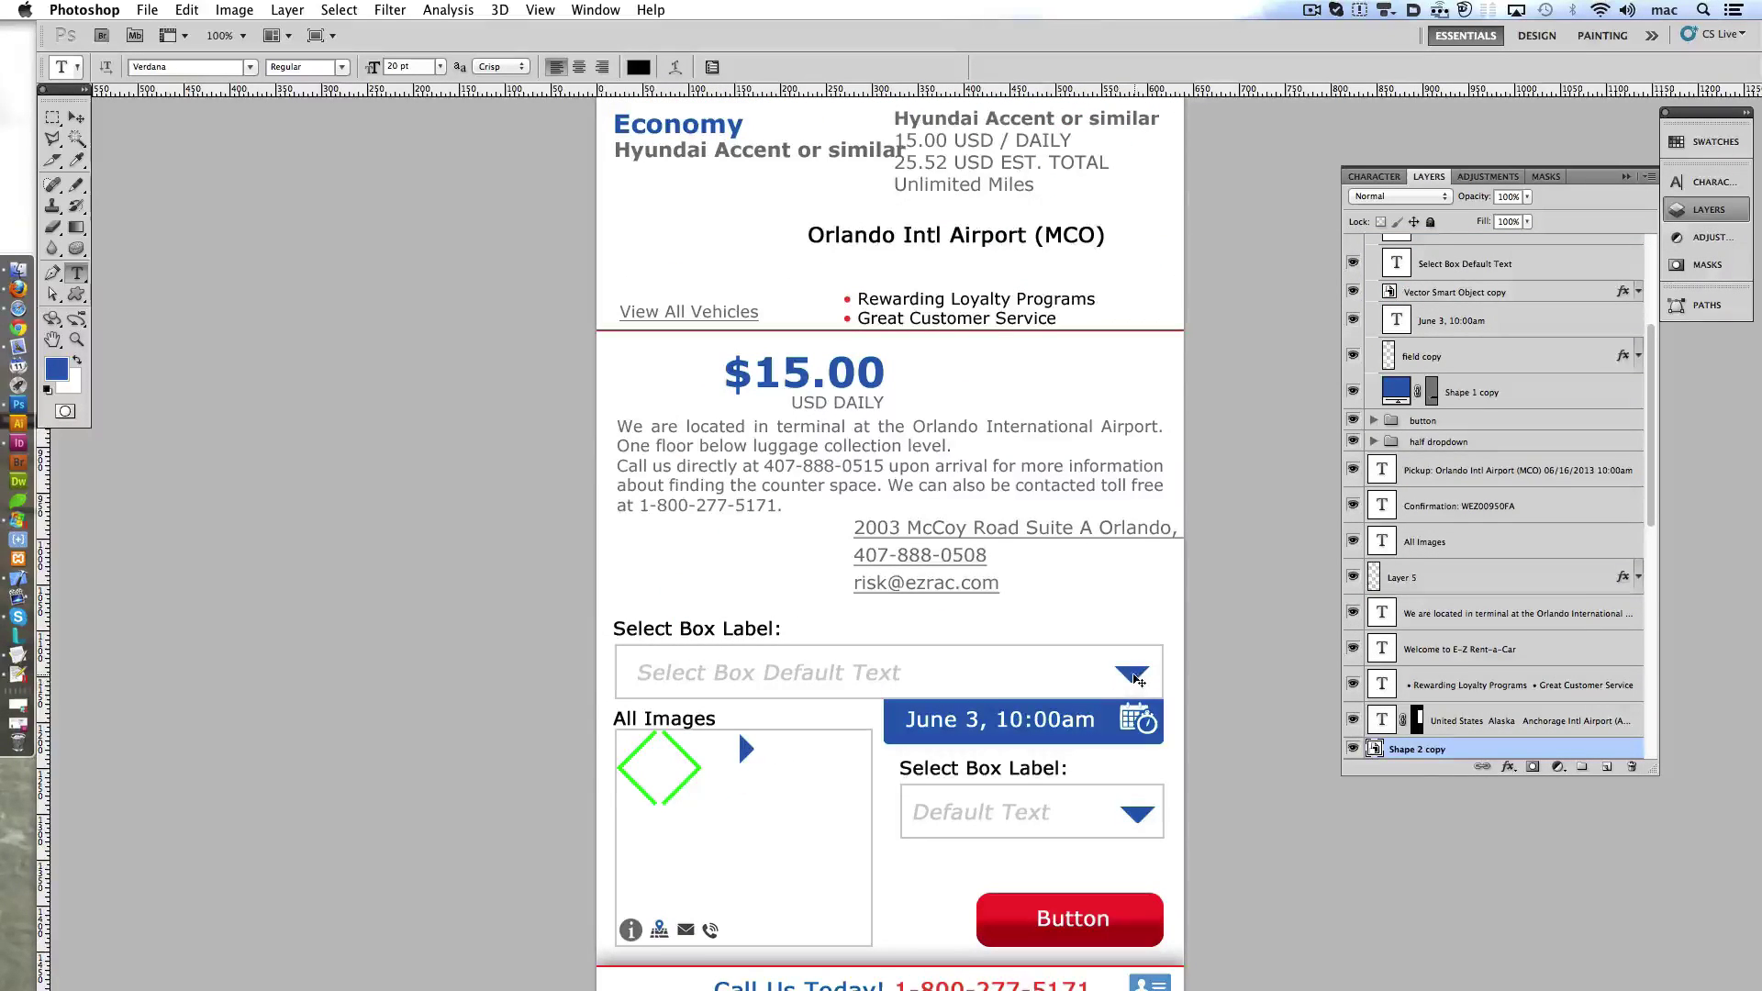
pyautogui.moveTo(1135, 679); pyautogui.dragTo(779, 759)
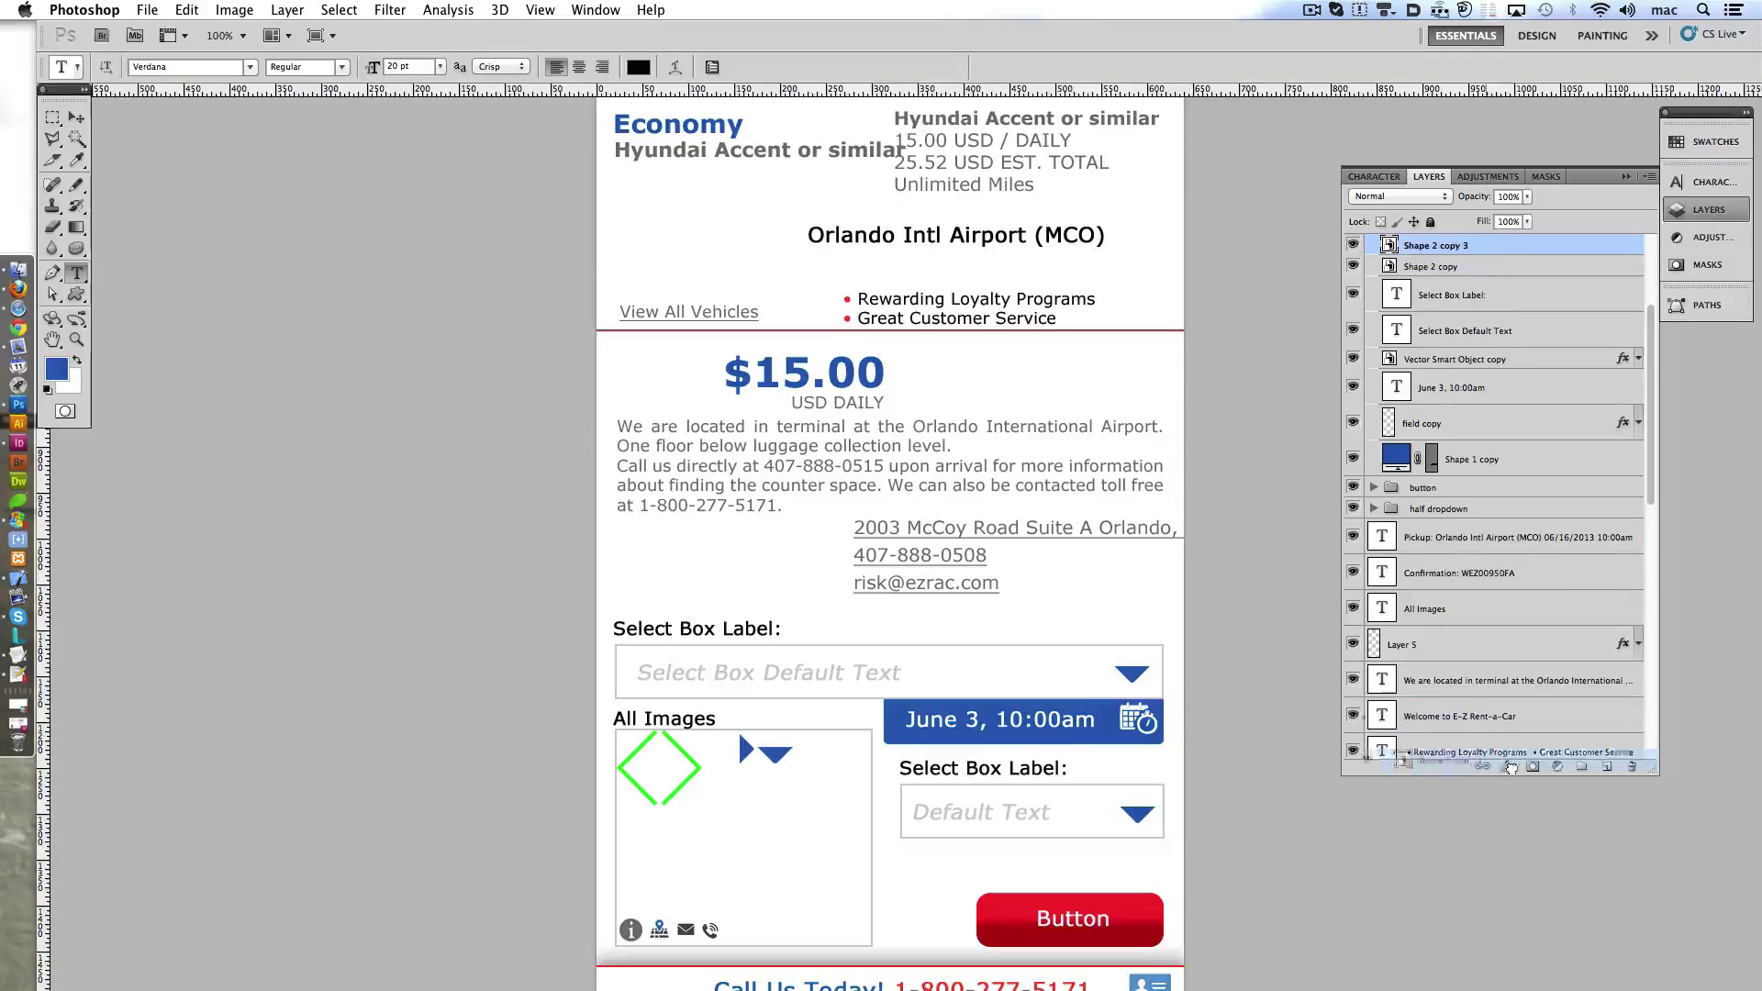
pyautogui.moveTo(1510, 768); pyautogui.dragTo(1545, 535)
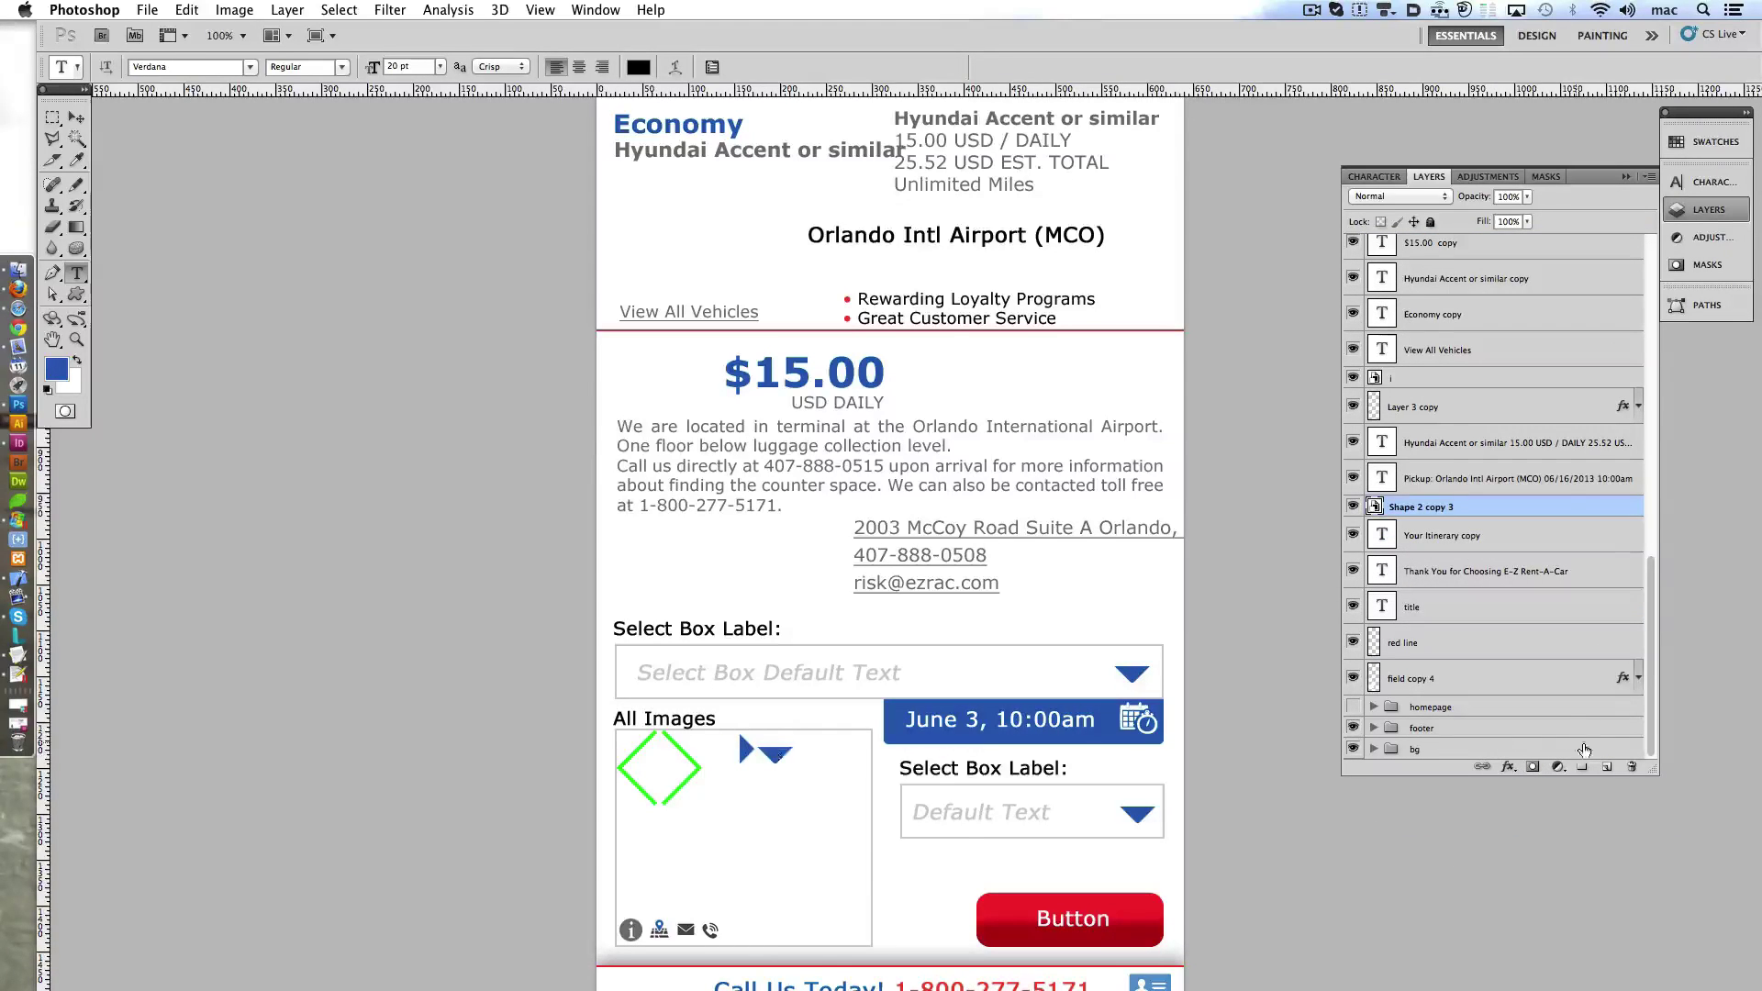
pyautogui.hotkey('ctrl', 'shift', ']')
pyautogui.hotkey('ctrl', 't')
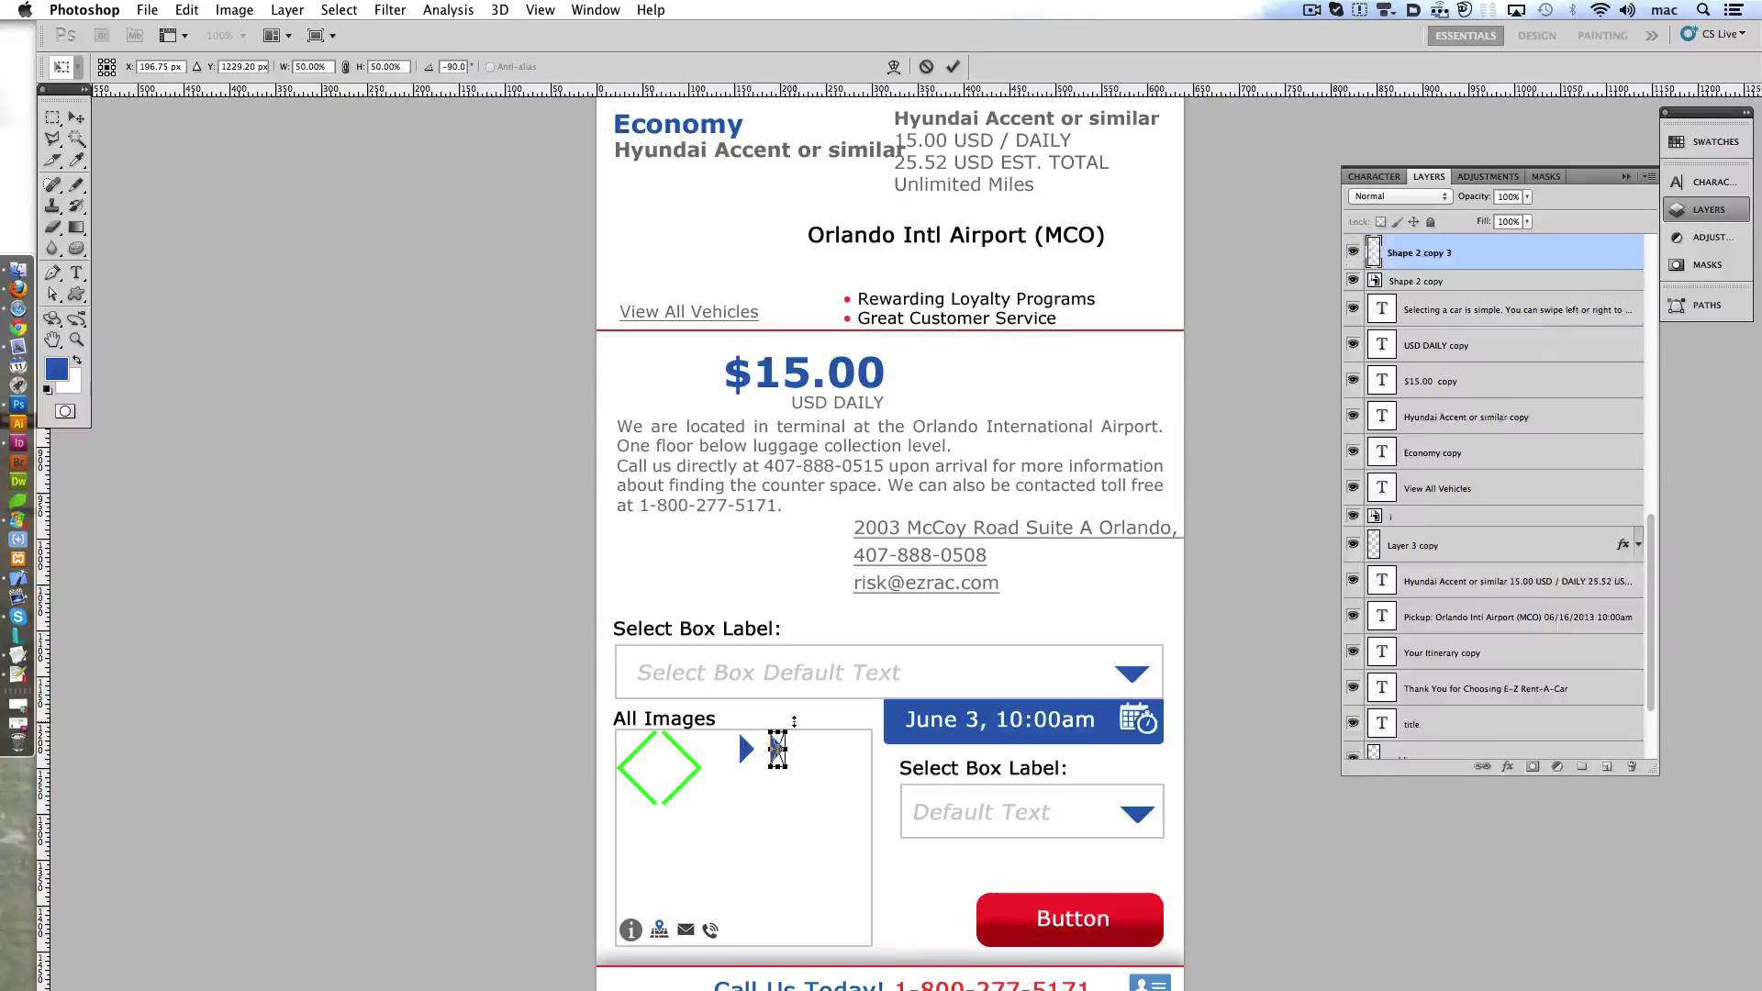
pyautogui.moveTo(798, 721); pyautogui.dragTo(804, 773)
pyautogui.click(954, 67)
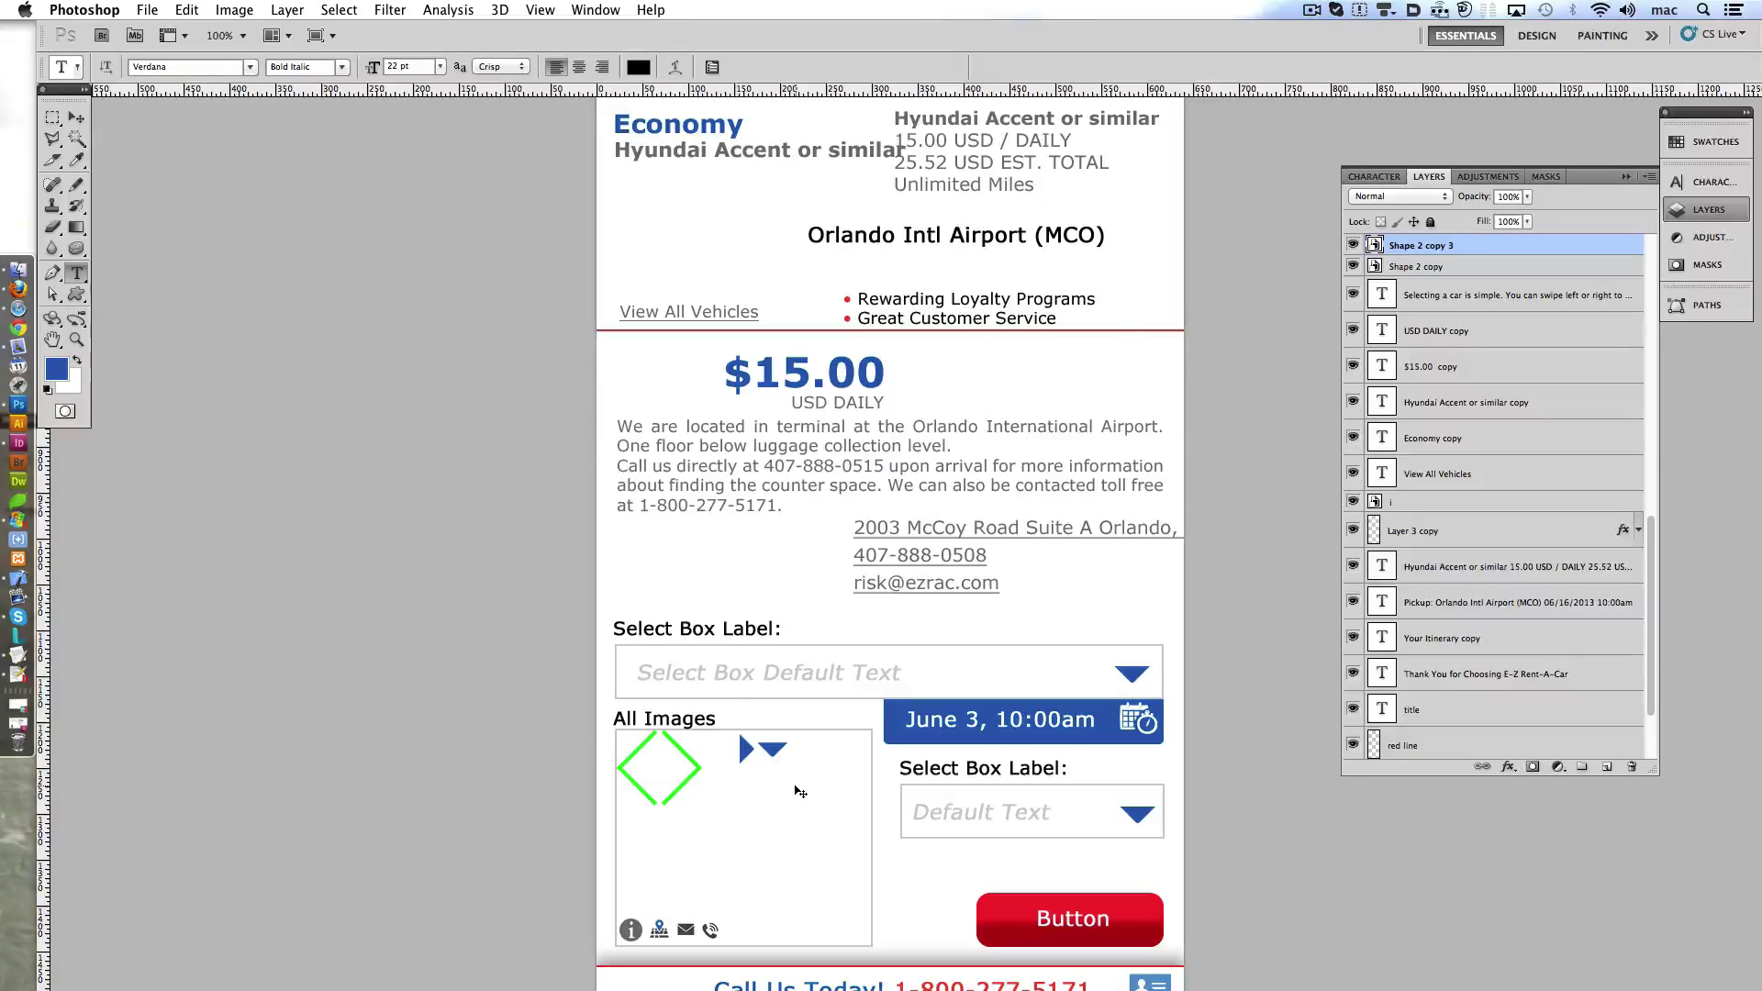
# - Duplicate the calendar icon and give the copy a black Color Overlay
pyautogui.keyDown('super'); pyautogui.click(1146, 723); pyautogui.keyUp('super')
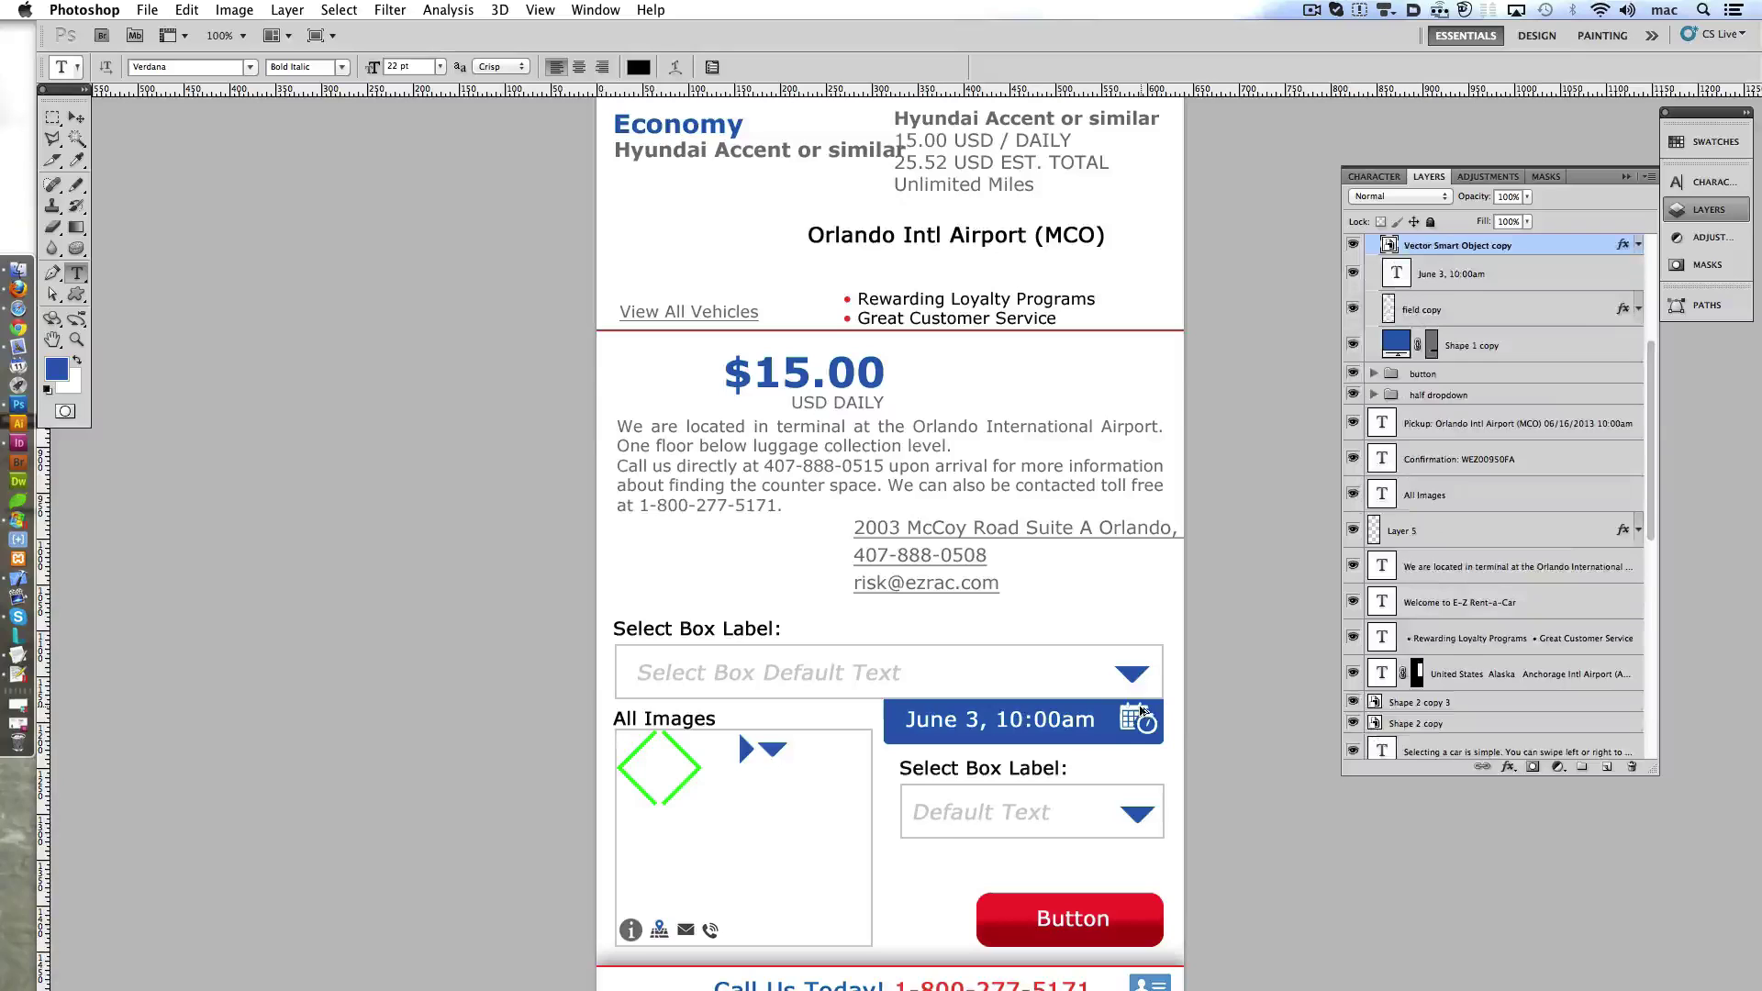
pyautogui.moveTo(1468, 245)
pyautogui.mouseDown()
pyautogui.moveTo(1524, 797)
pyautogui.moveTo(1519, 622)
pyautogui.mouseUp()
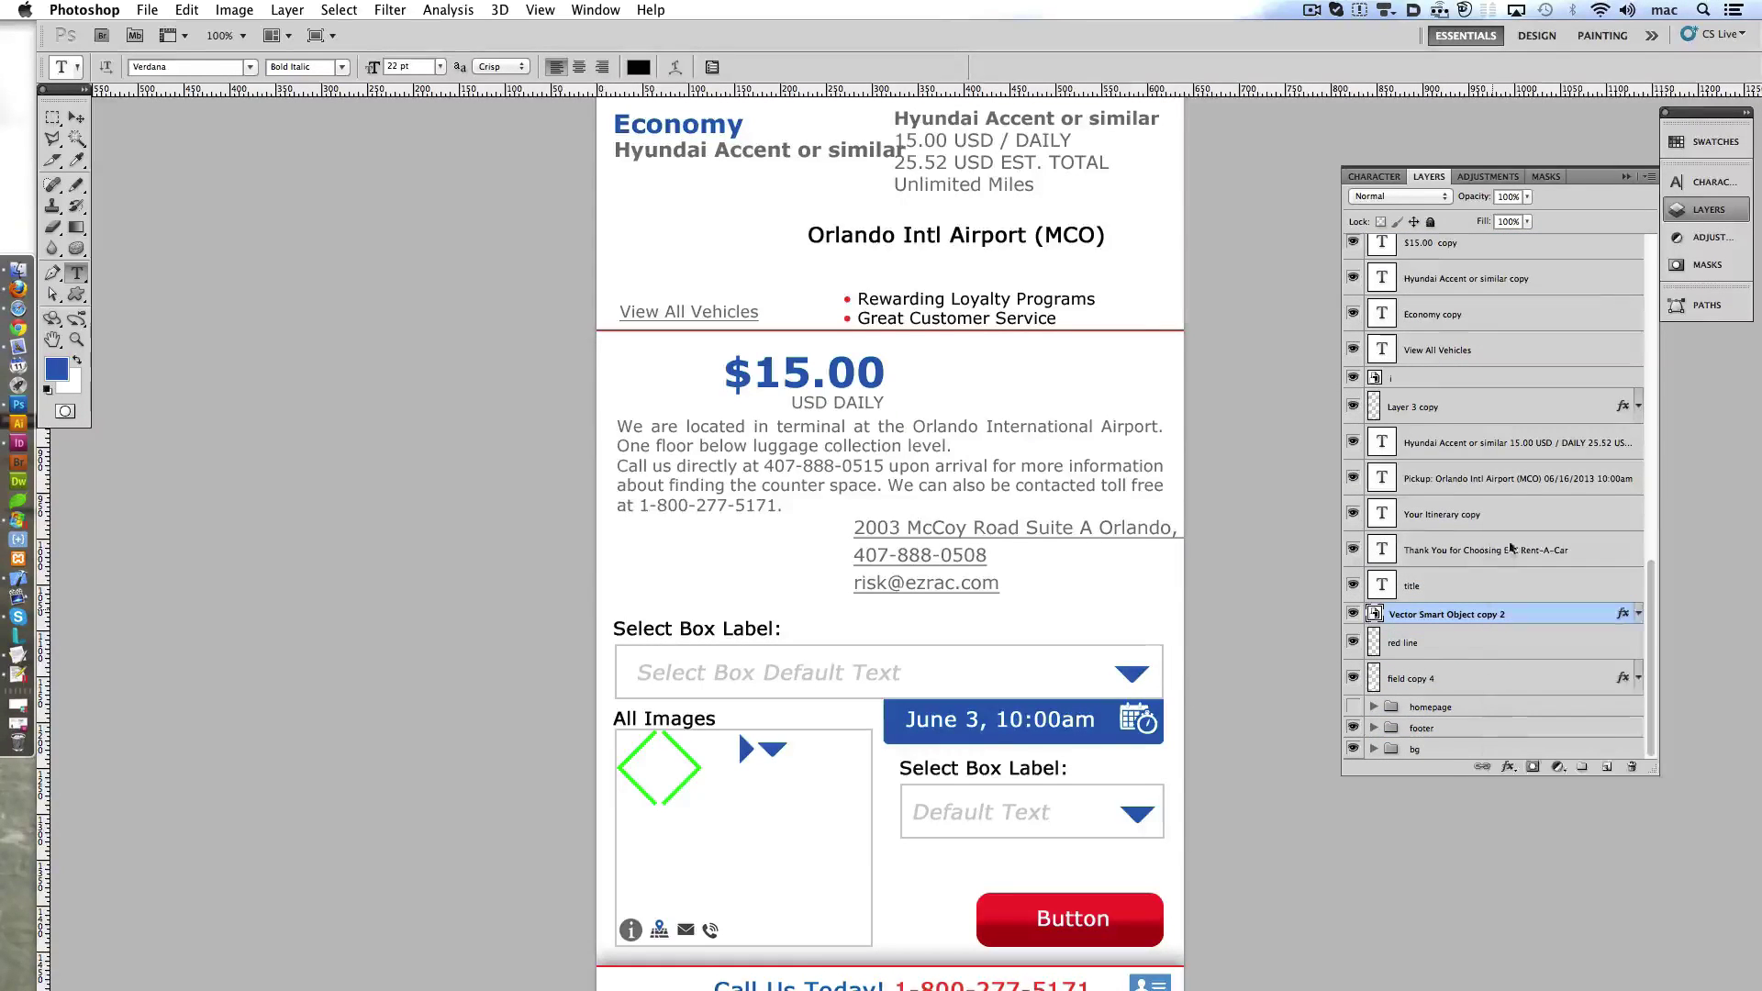
pyautogui.doubleClick(1560, 614)
pyautogui.click(1179, 298)
pyautogui.click(1464, 122)
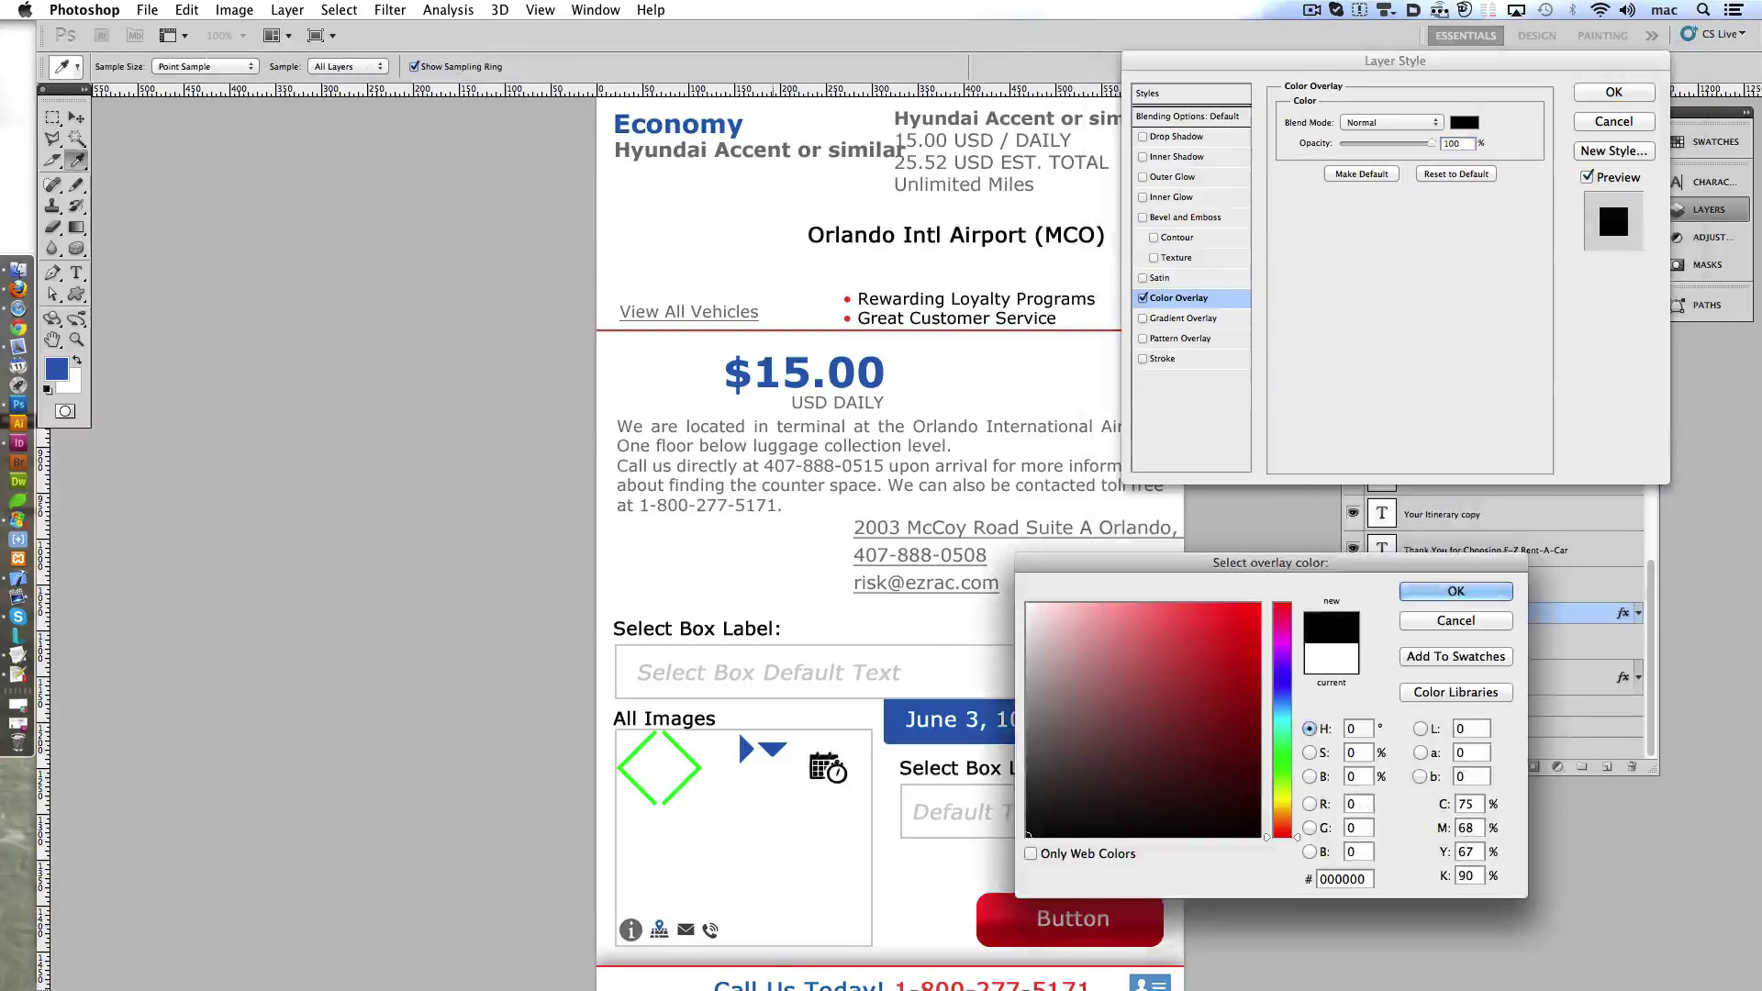
pyautogui.press('Return')
pyautogui.press('Return')
pyautogui.press('t')
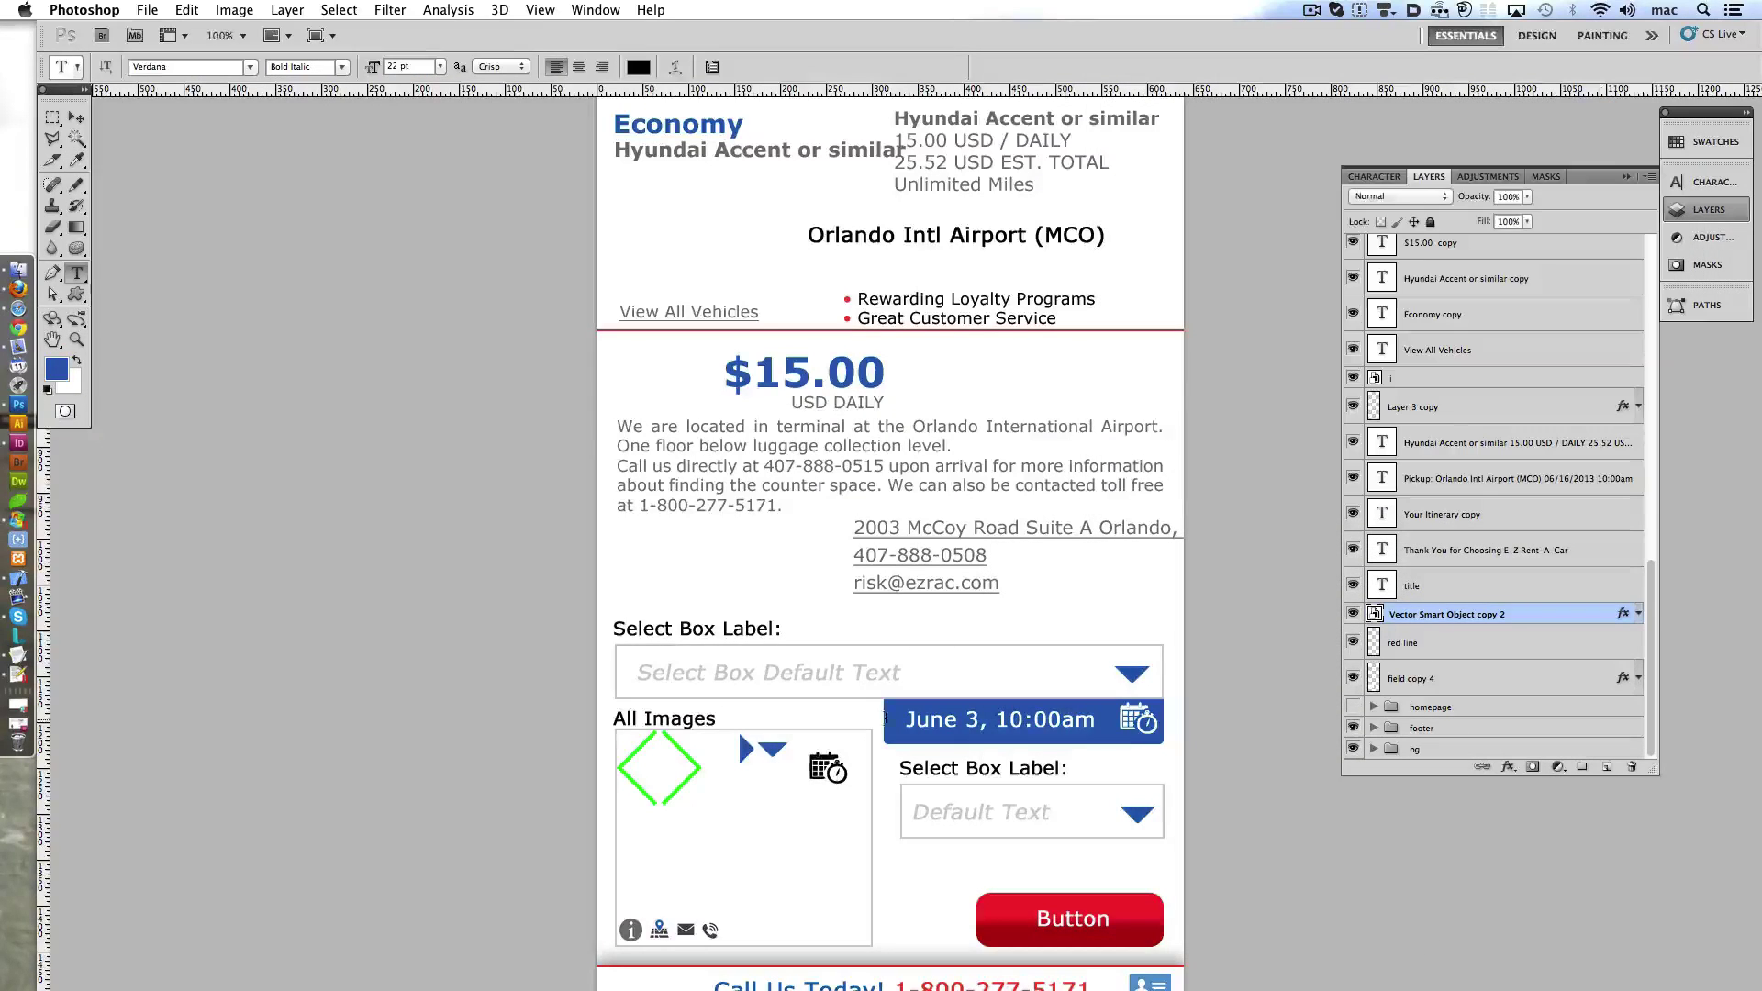
pyautogui.scroll(10, 884, 643)
# - Copy the green list nav icon down into the All Images box
pyautogui.click(1160, 229)
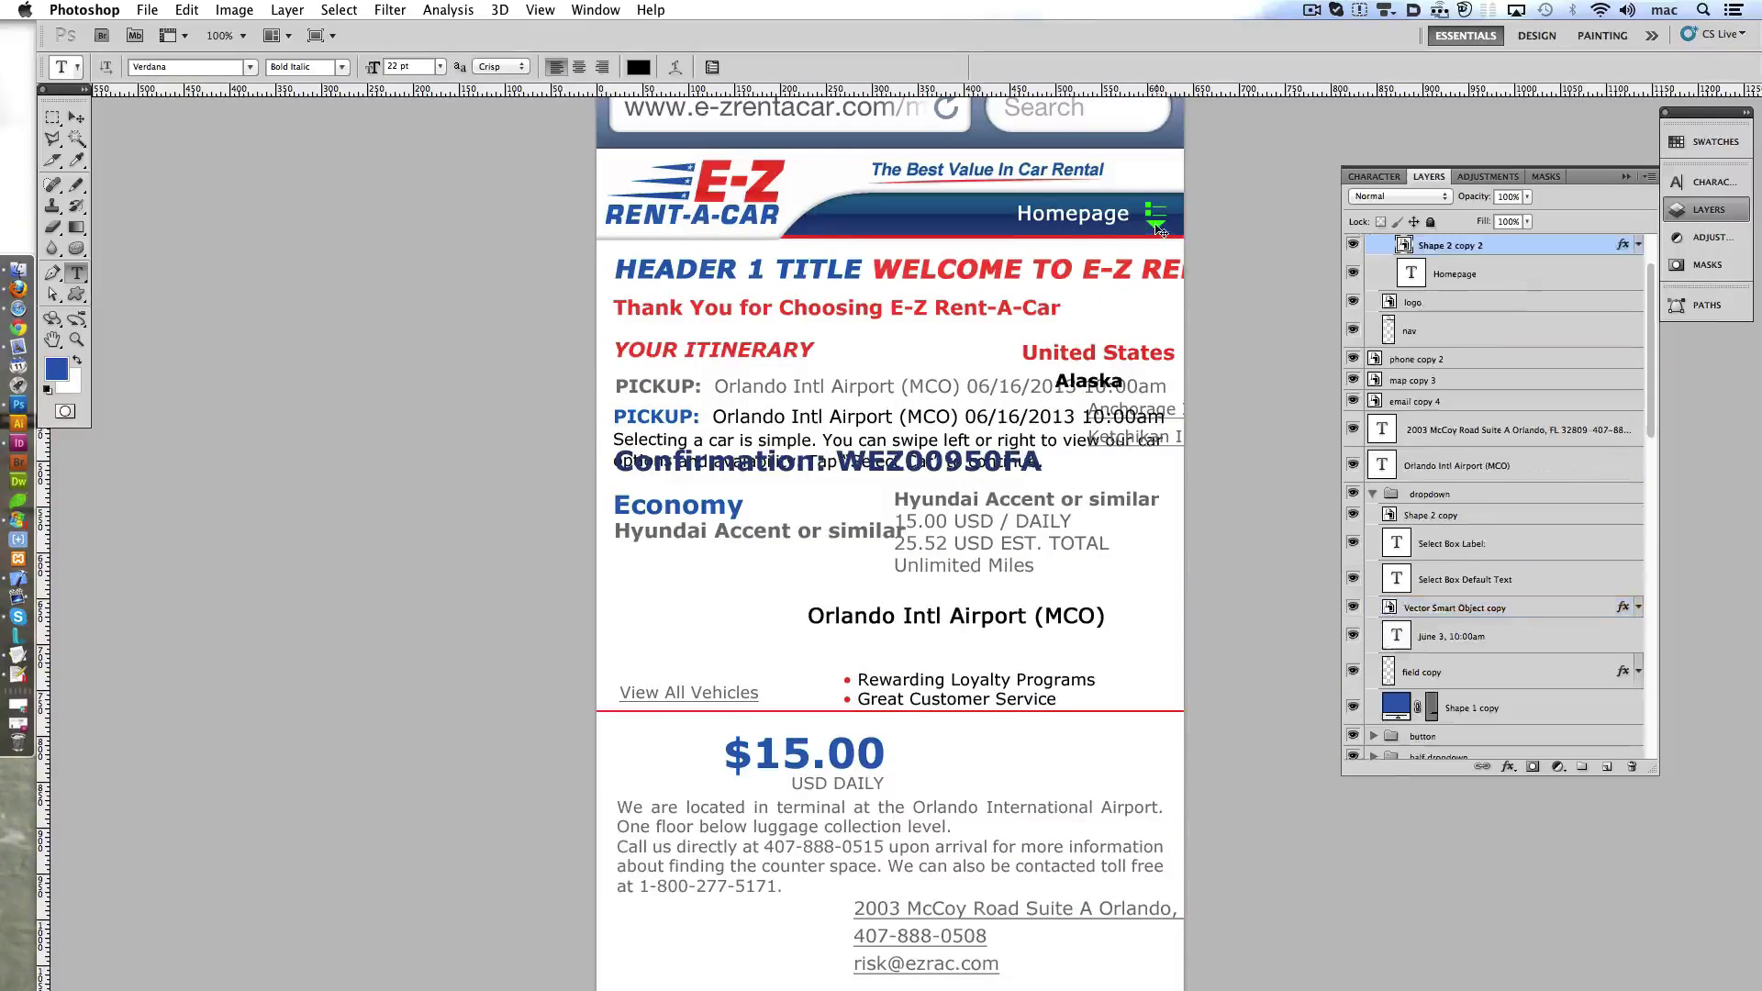
pyautogui.keyDown('shift'); pyautogui.click(1154, 218); pyautogui.keyUp('shift')
pyautogui.moveTo(955, 775); pyautogui.dragTo(837, 927)
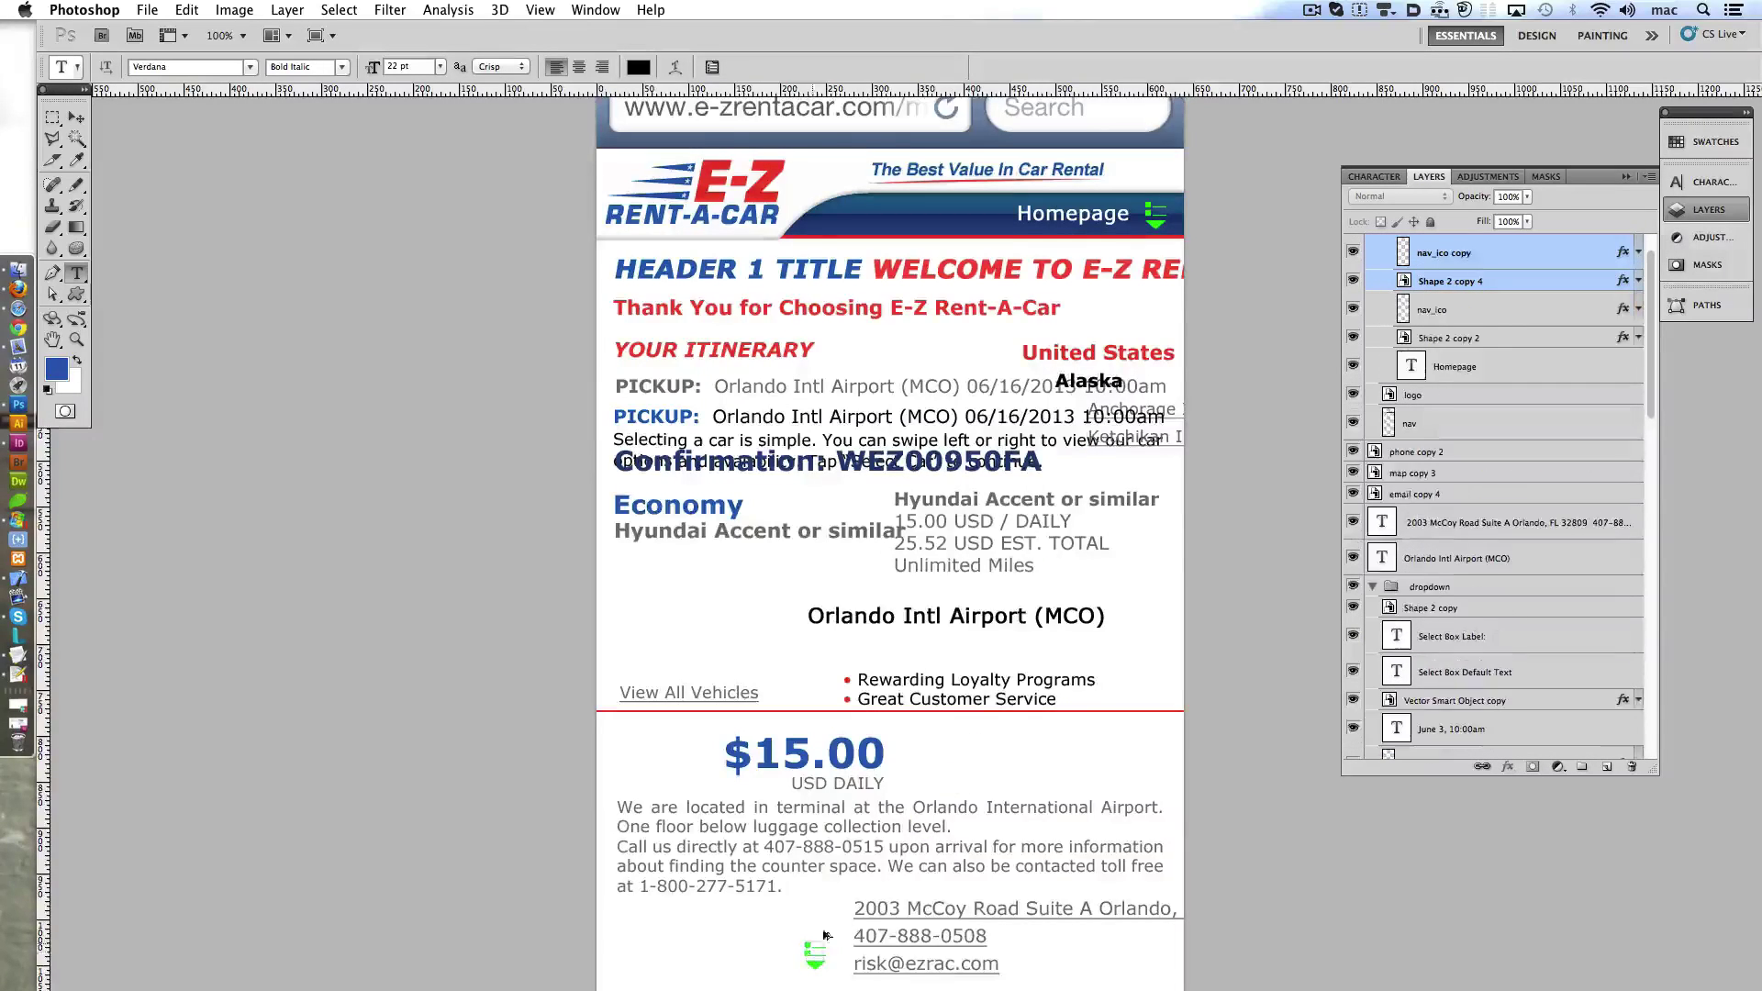
pyautogui.scroll(-3, 881, 642)
pyautogui.moveTo(1469, 252)
pyautogui.mouseDown()
pyautogui.moveTo(1500, 915)
pyautogui.moveTo(1510, 593)
pyautogui.mouseUp()
pyautogui.scroll(-3, 896, 778)
pyautogui.scroll(-3, 896, 779)
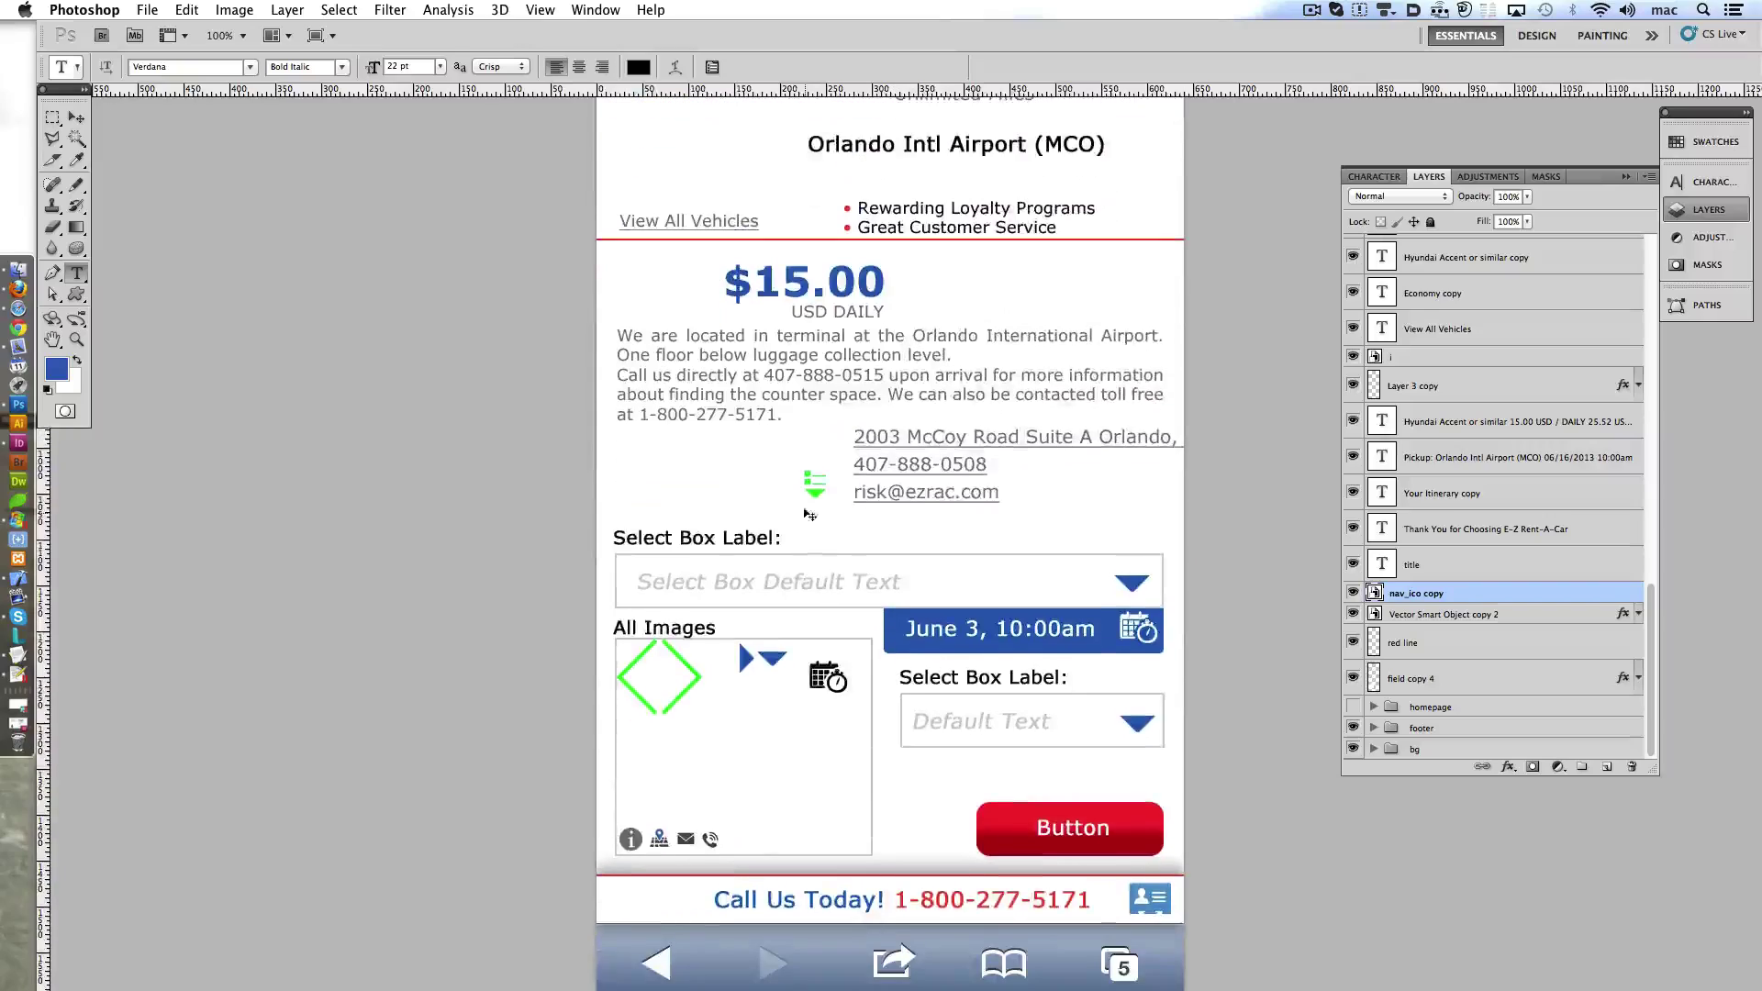
pyautogui.moveTo(809, 511); pyautogui.dragTo(751, 706)
pyautogui.scroll(5, 777, 727)
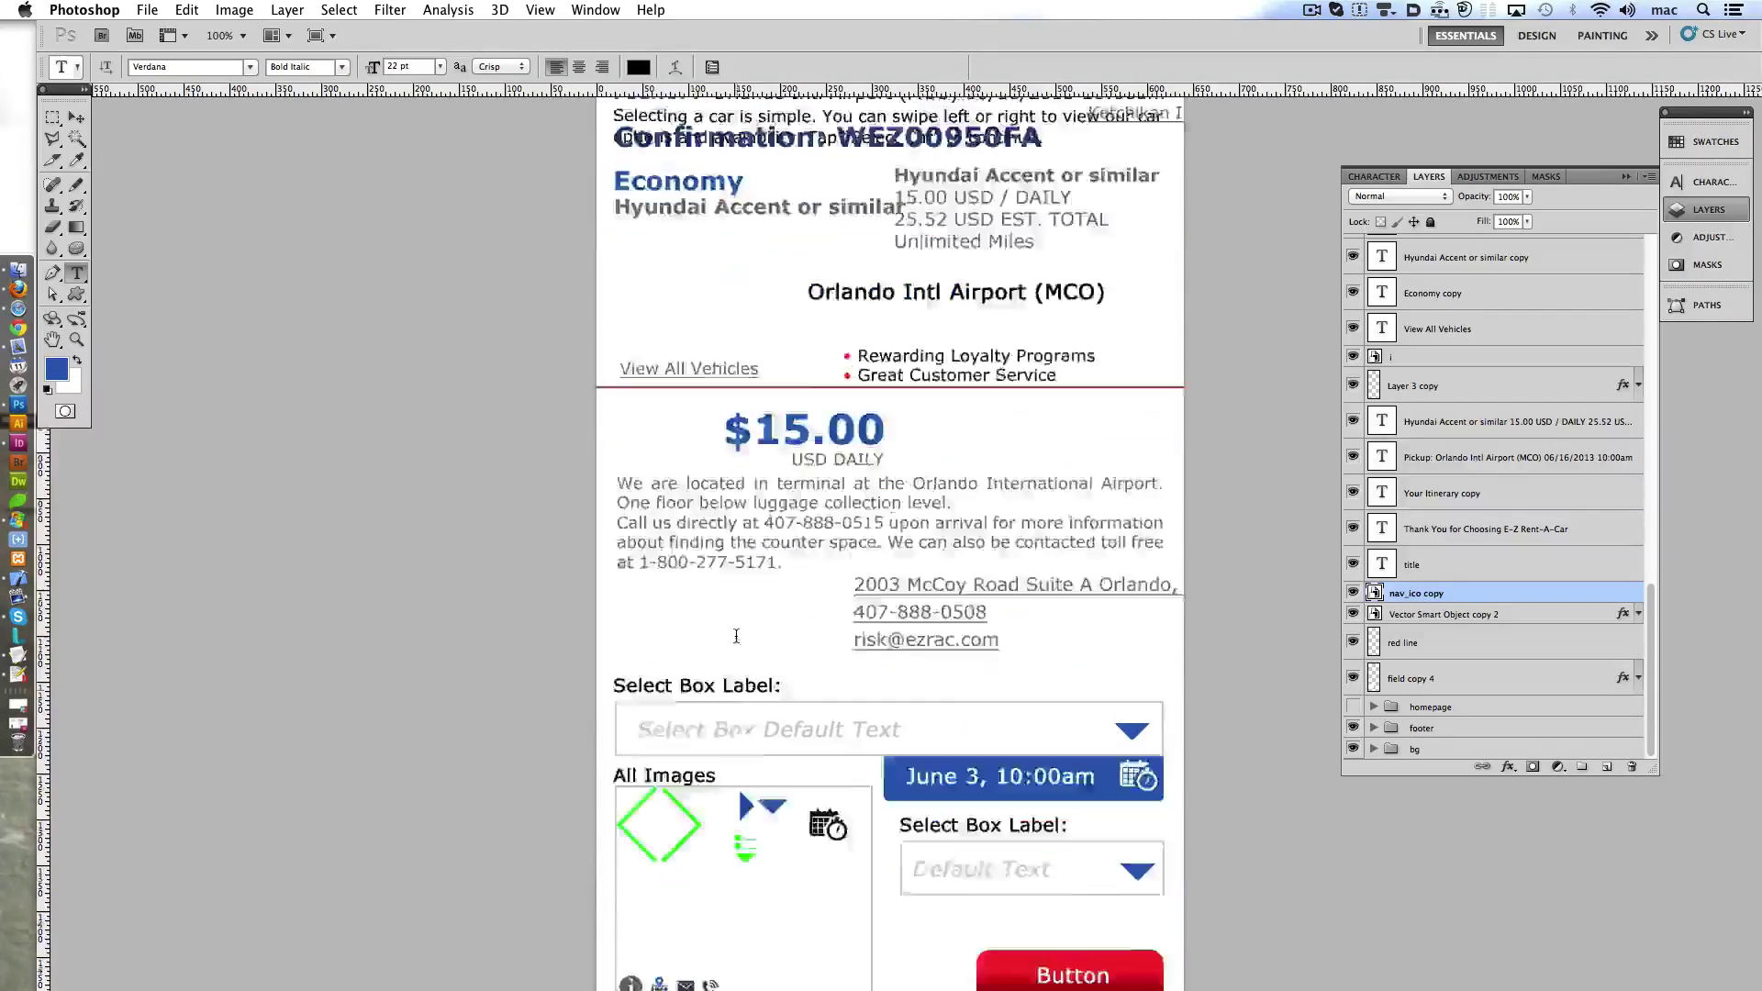
pyautogui.scroll(10, 752, 679)
pyautogui.scroll(-10, 737, 639)
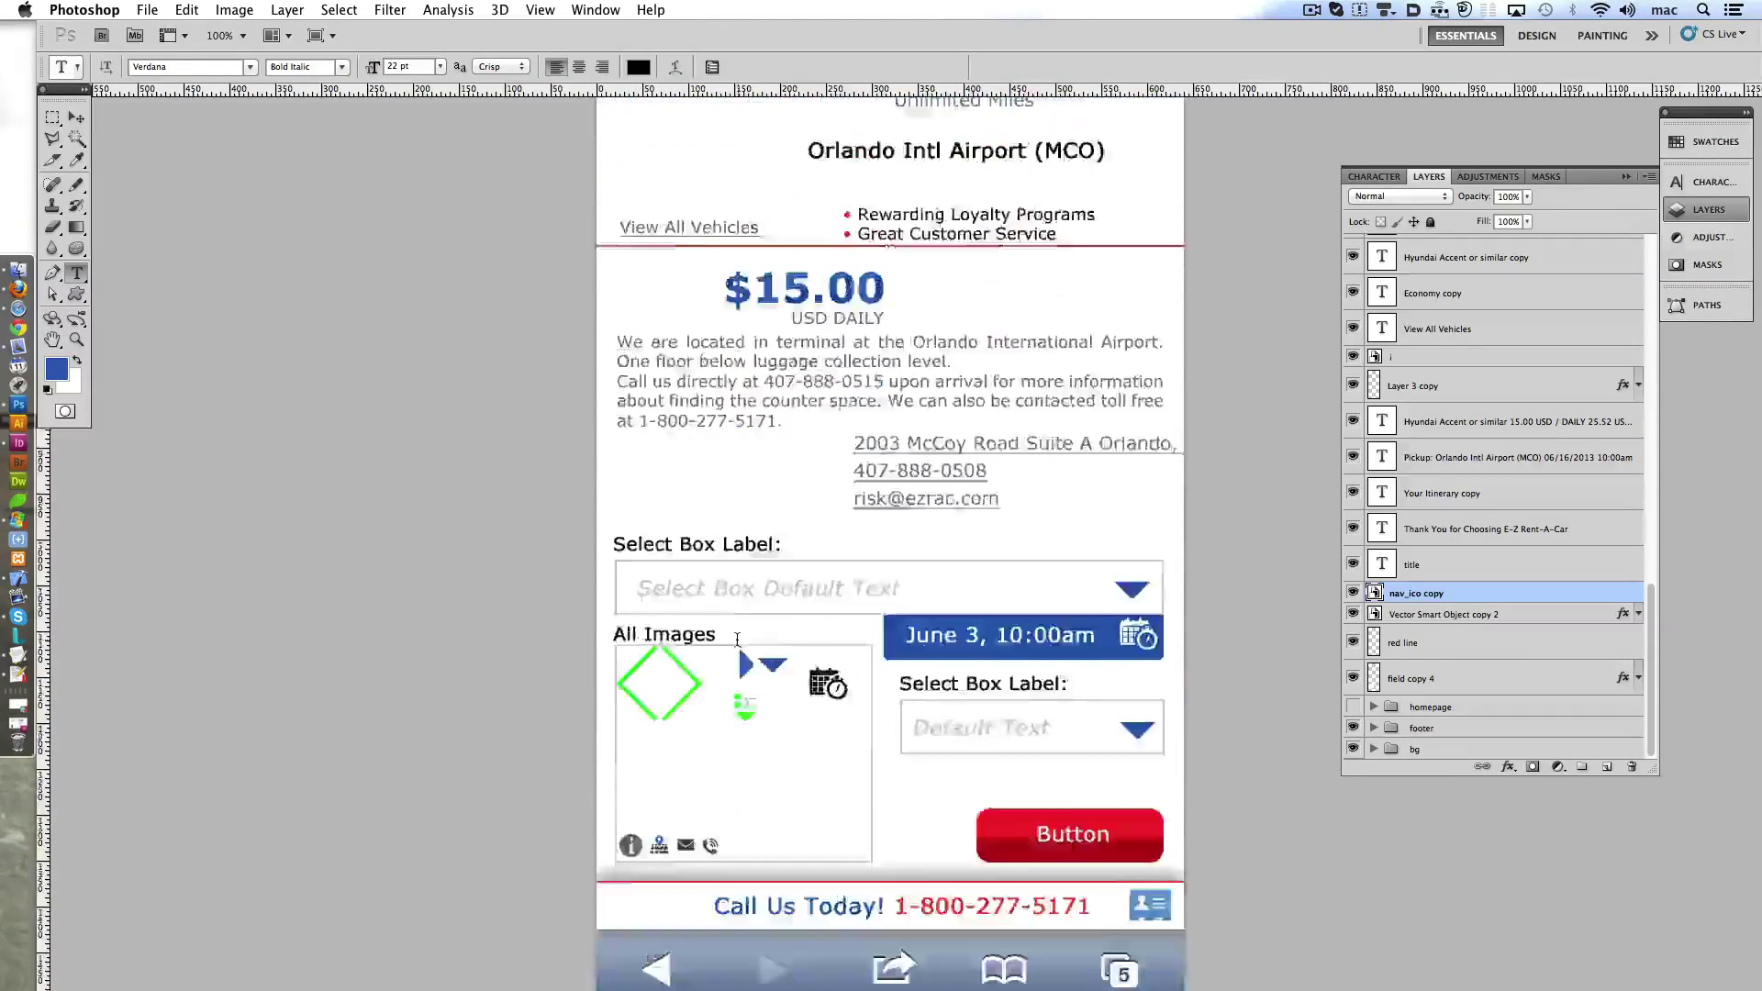
pyautogui.scroll(-7, 737, 639)
pyautogui.scroll(-4, 698, 569)
# - Nudge the green diamond down and the blue arrows down and left within the box
pyautogui.click(659, 520)
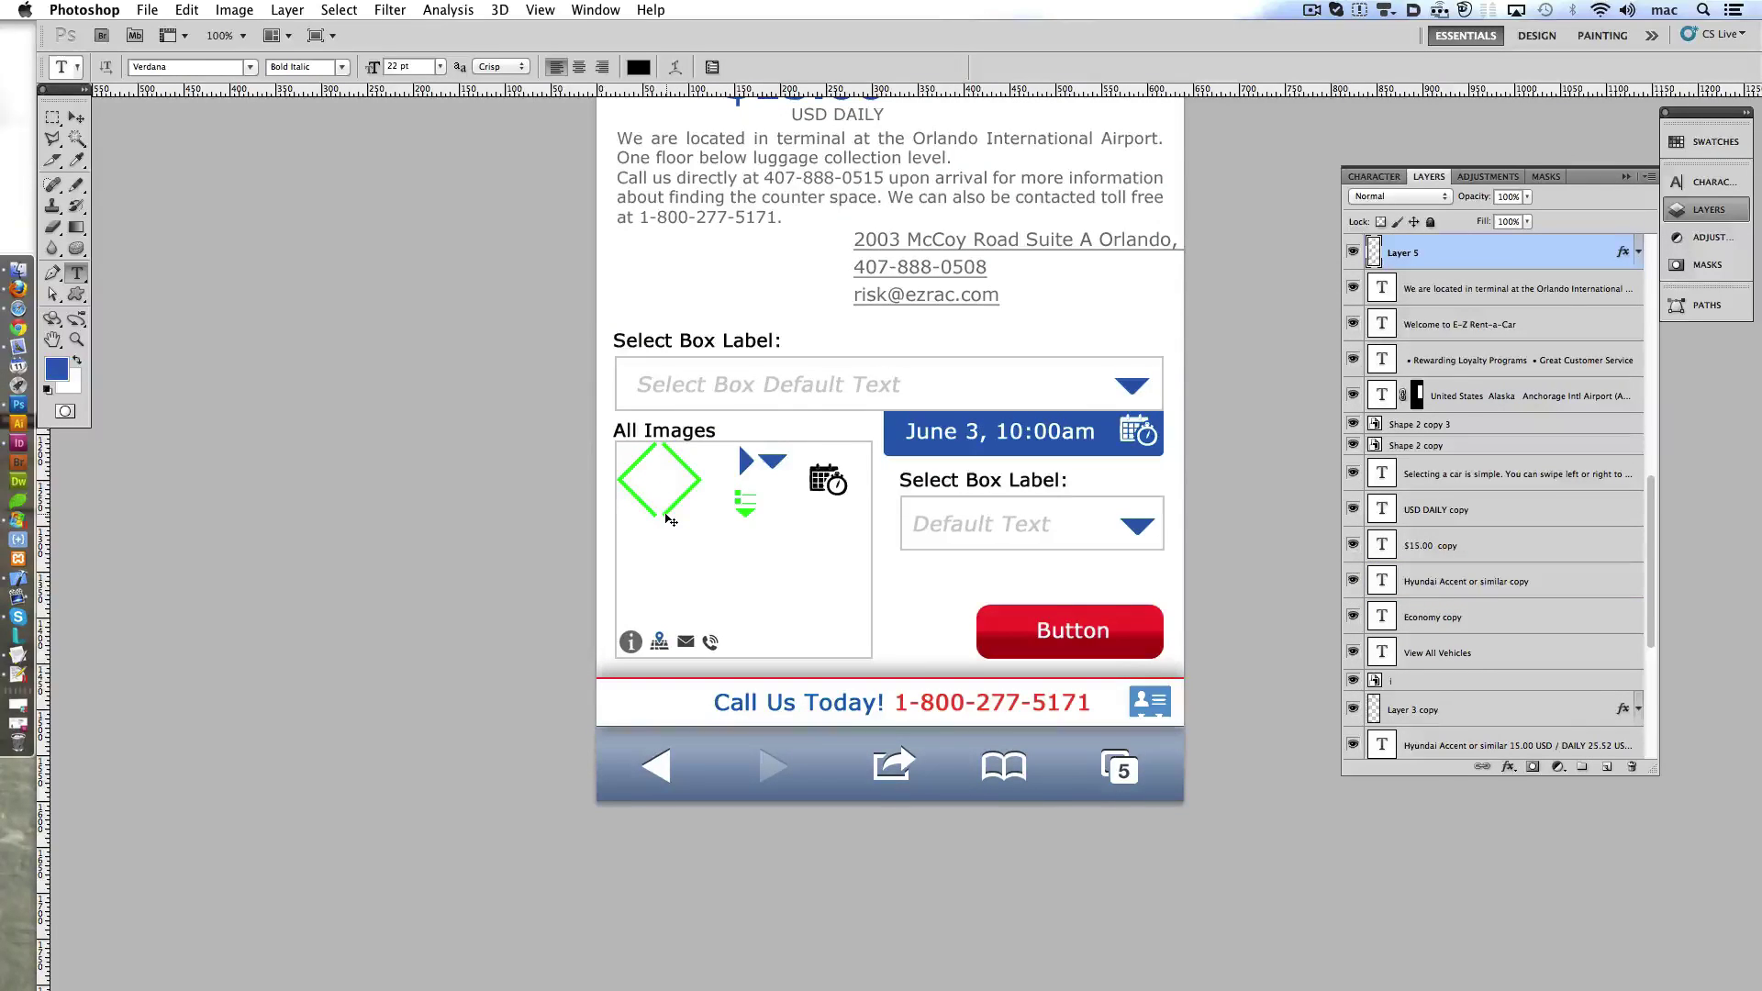
pyautogui.keyDown('shift'); pyautogui.click(668, 520); pyautogui.keyUp('shift')
pyautogui.hotkey('shift', 'Down')
pyautogui.hotkey('shift', 'Down')
pyautogui.hotkey('shift', 'Down')
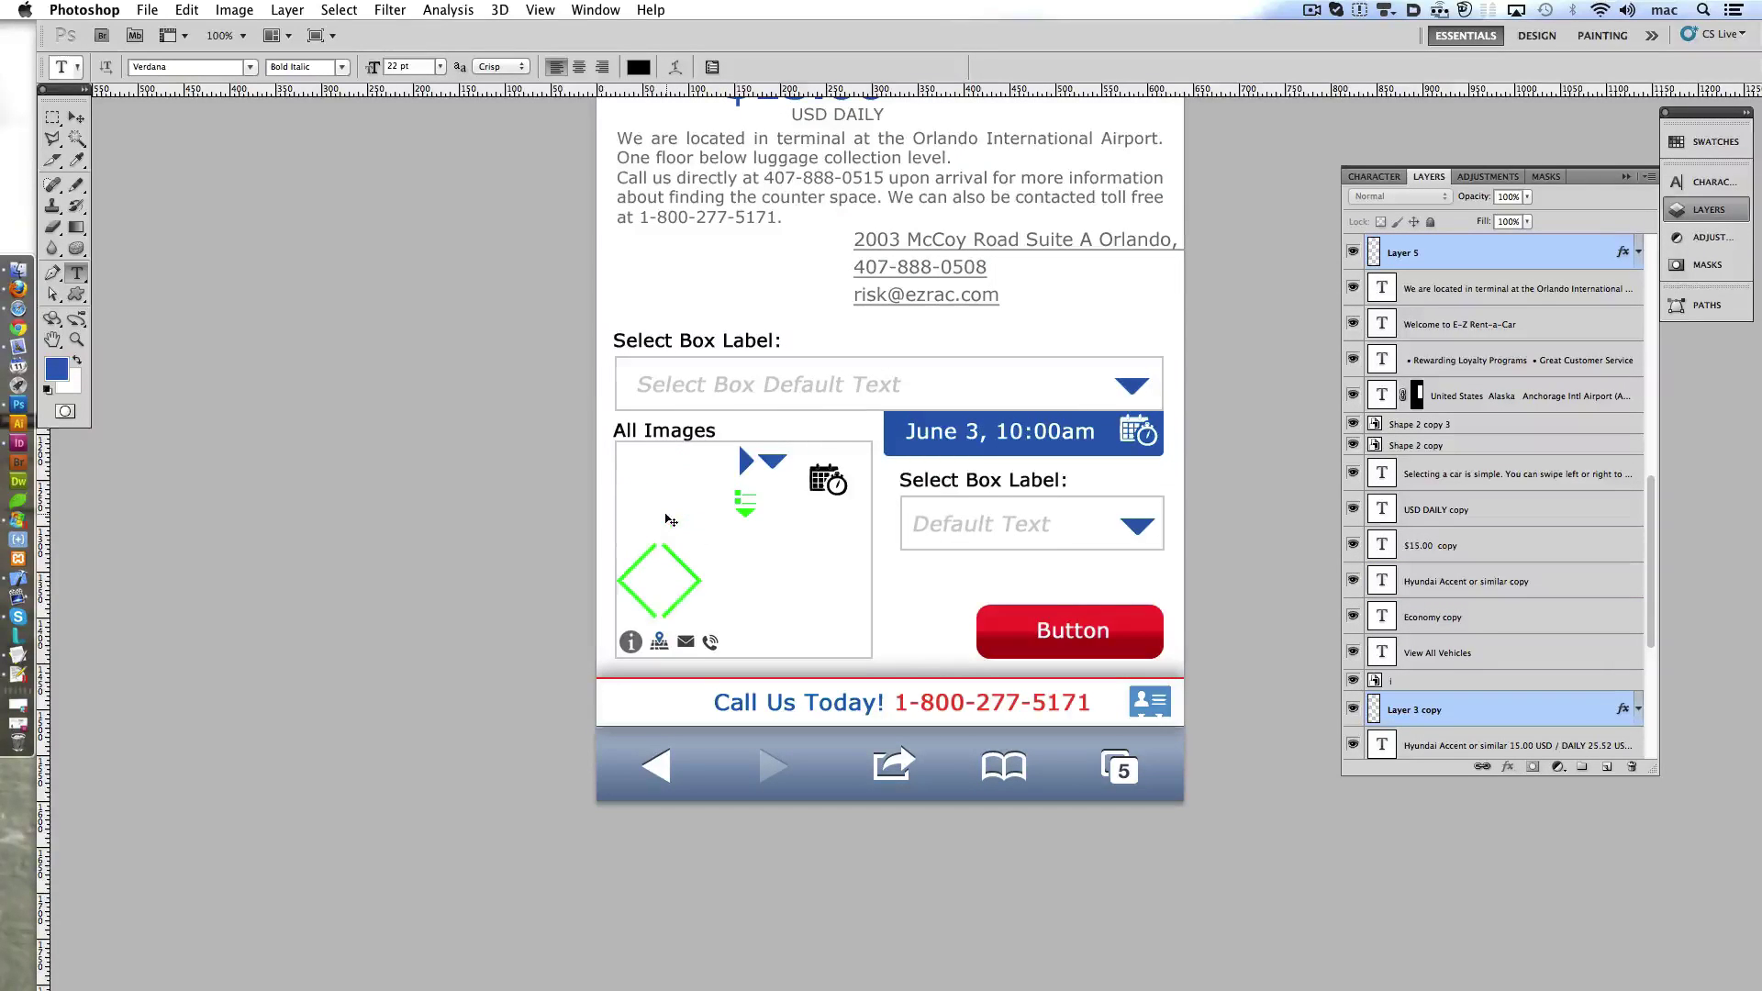
pyautogui.keyDown('ctrl'); pyautogui.click(746, 461); pyautogui.keyUp('ctrl')
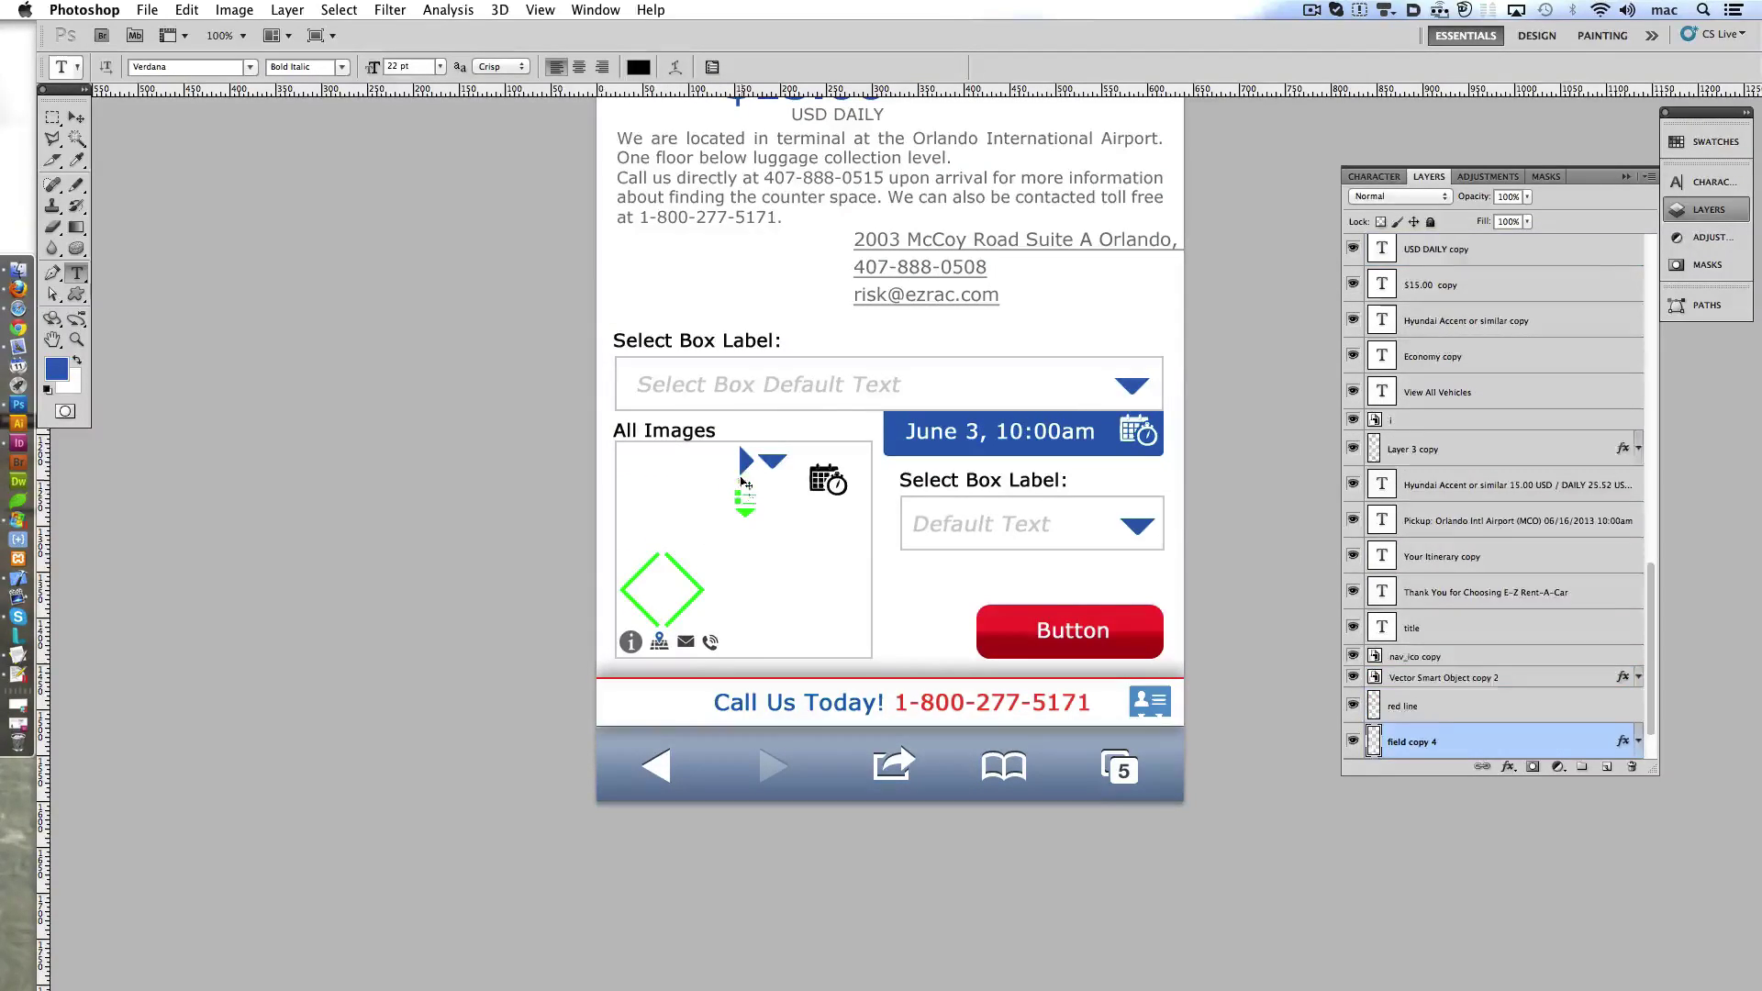
pyautogui.hotkey('shift', 'Down')
pyautogui.hotkey('shift', 'Down')
pyautogui.hotkey('shift', 'Down')
pyautogui.hotkey('shift', 'Left')
pyautogui.hotkey('shift', 'Left')
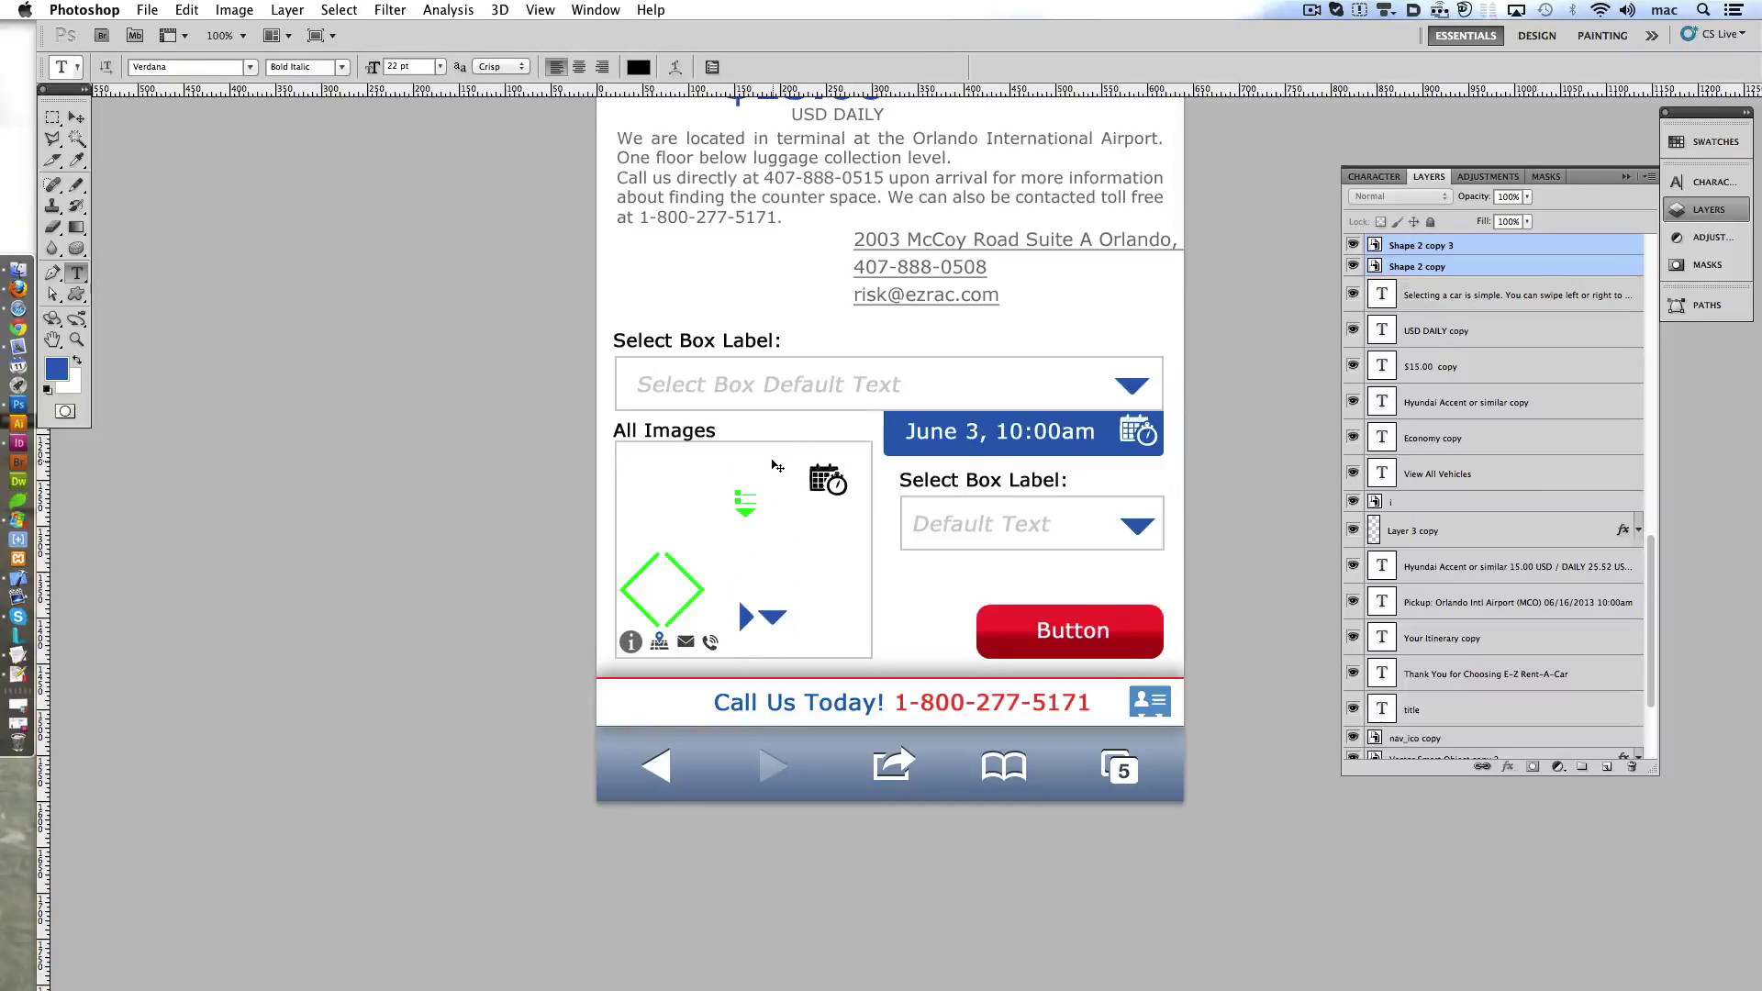
pyautogui.hotkey('shift', 'Left')
pyautogui.press('Down')
pyautogui.press('Down')
pyautogui.press('Down')
pyautogui.press('Down')
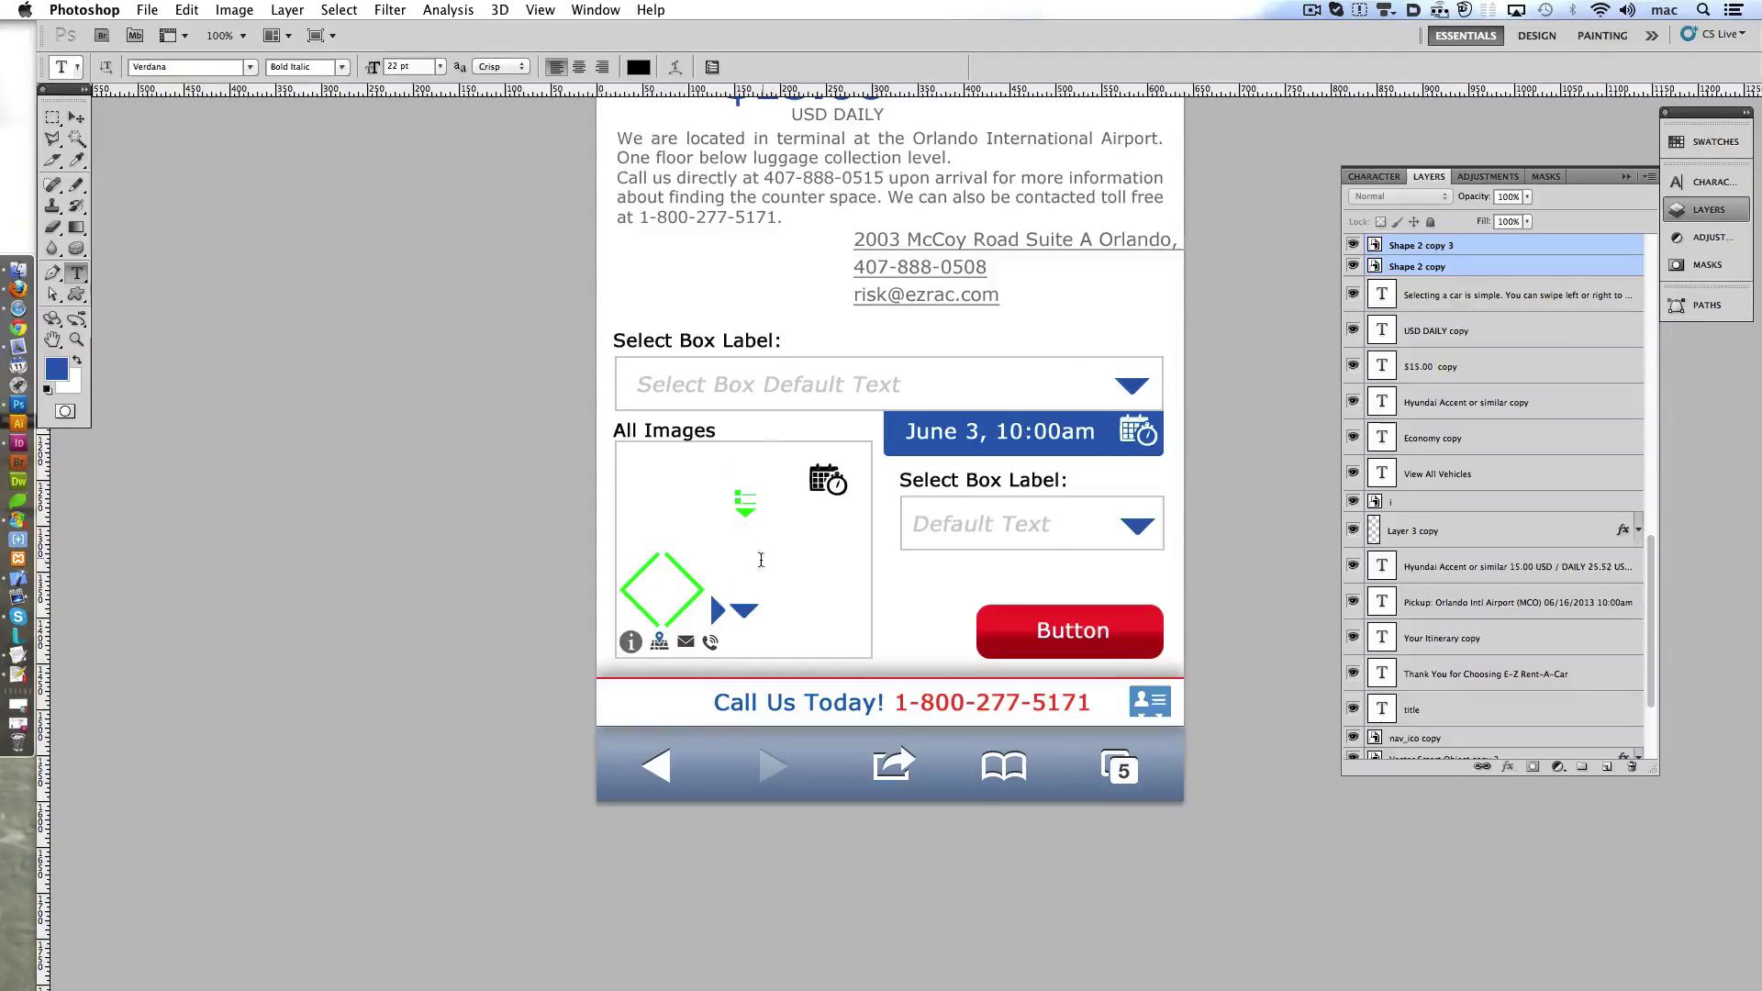
# - Place the list icon beside the arrows and the calendar icon next to the diamond
pyautogui.moveTo(746, 515); pyautogui.dragTo(779, 621)
pyautogui.moveTo(830, 489); pyautogui.dragTo(735, 575)
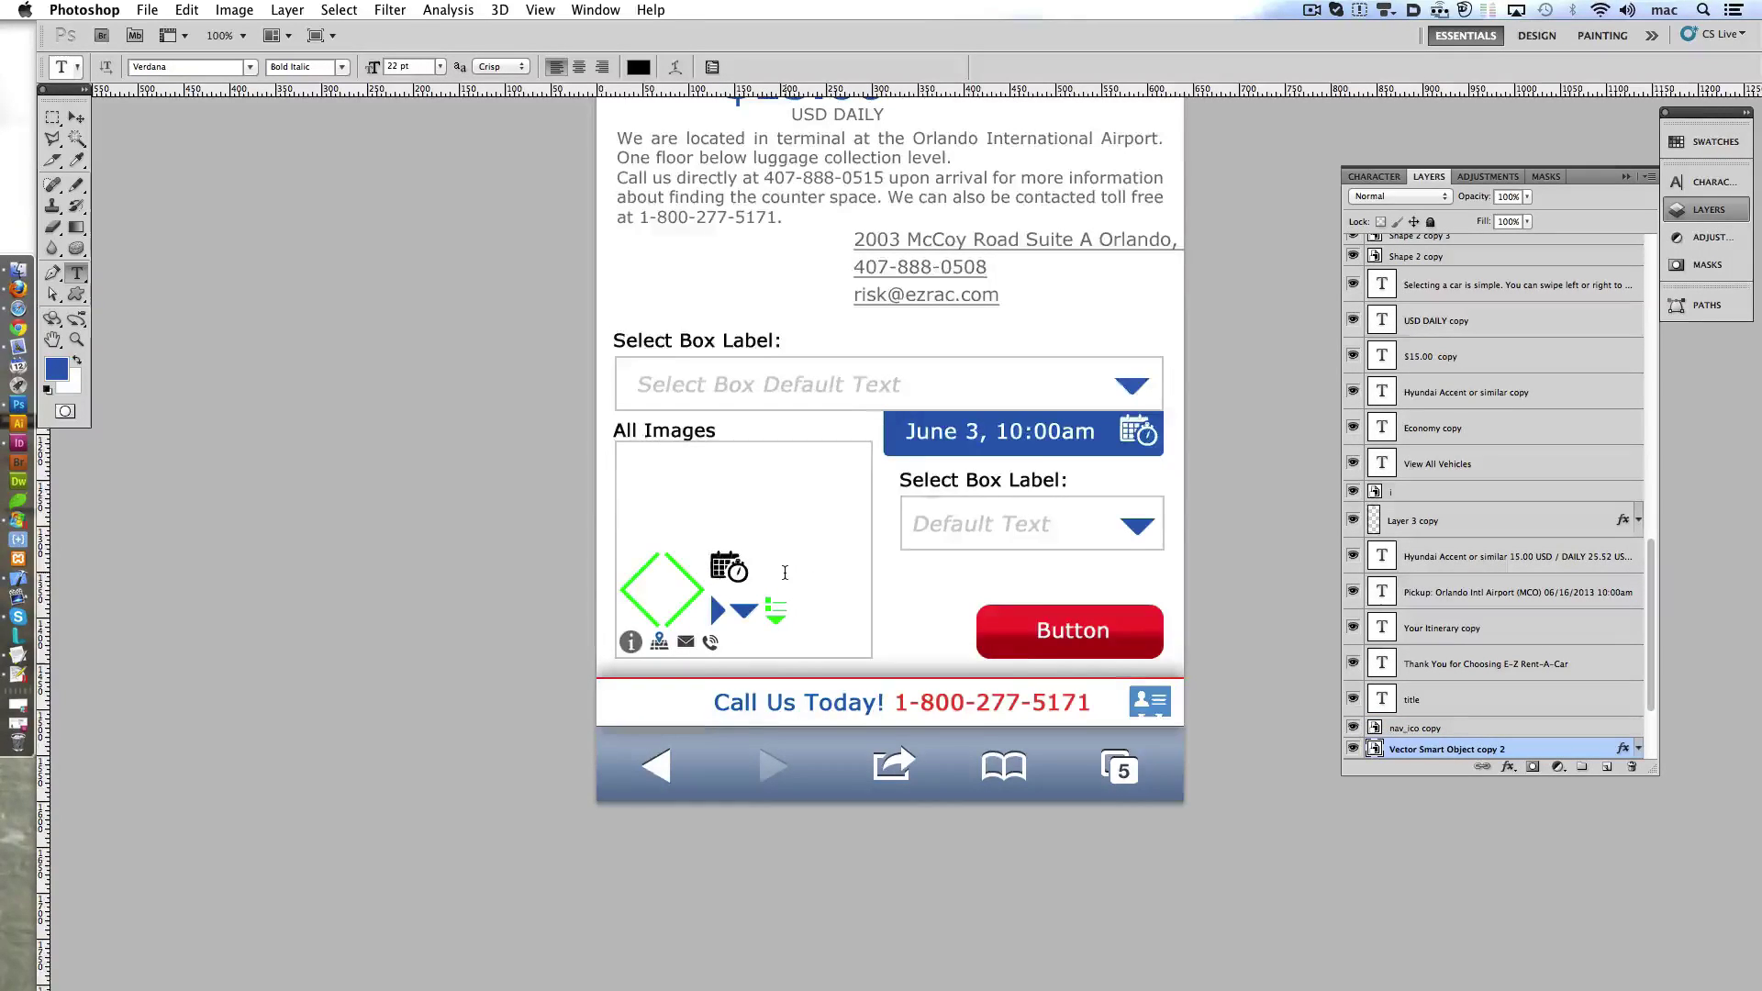
pyautogui.scroll(3, 785, 573)
pyautogui.scroll(4, 784, 573)
pyautogui.scroll(5, 785, 572)
pyautogui.scroll(-4, 780, 571)
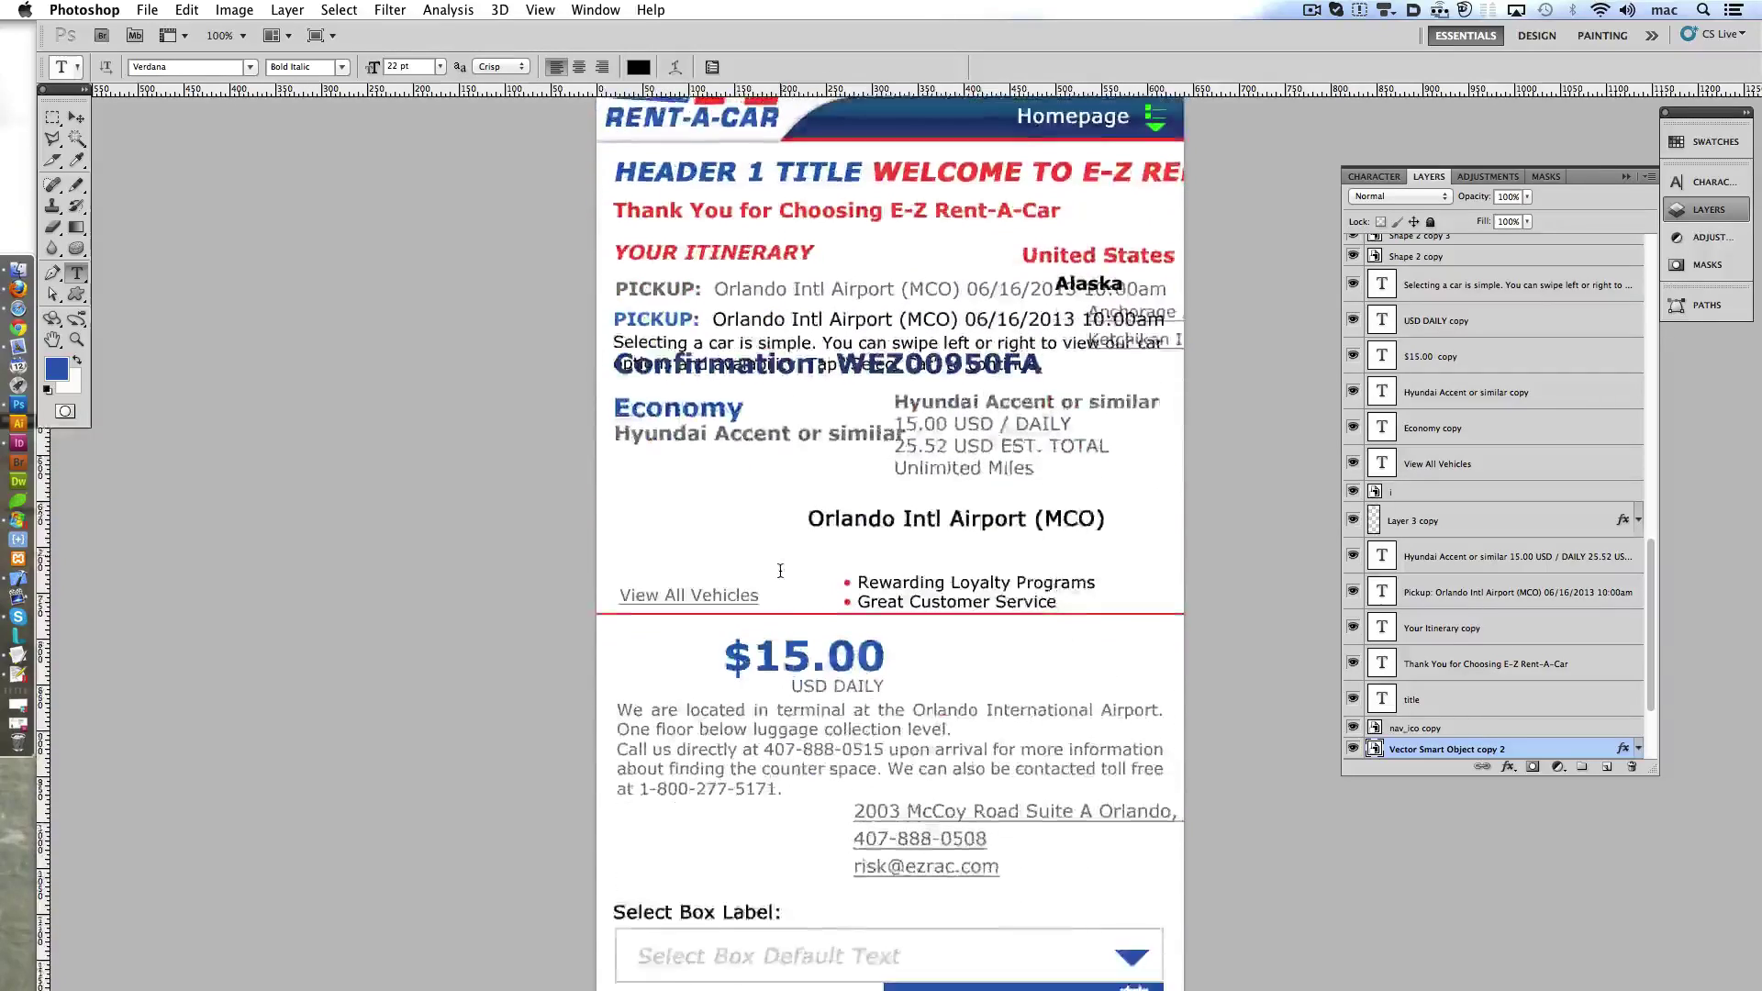
pyautogui.scroll(-4, 780, 571)
# - Trim the excess area off the images box with a rectangular marquee selection
pyautogui.scroll(-1, 780, 571)
pyautogui.keyDown('ctrl'); pyautogui.click(709, 699); pyautogui.keyUp('ctrl')
pyautogui.press('m')
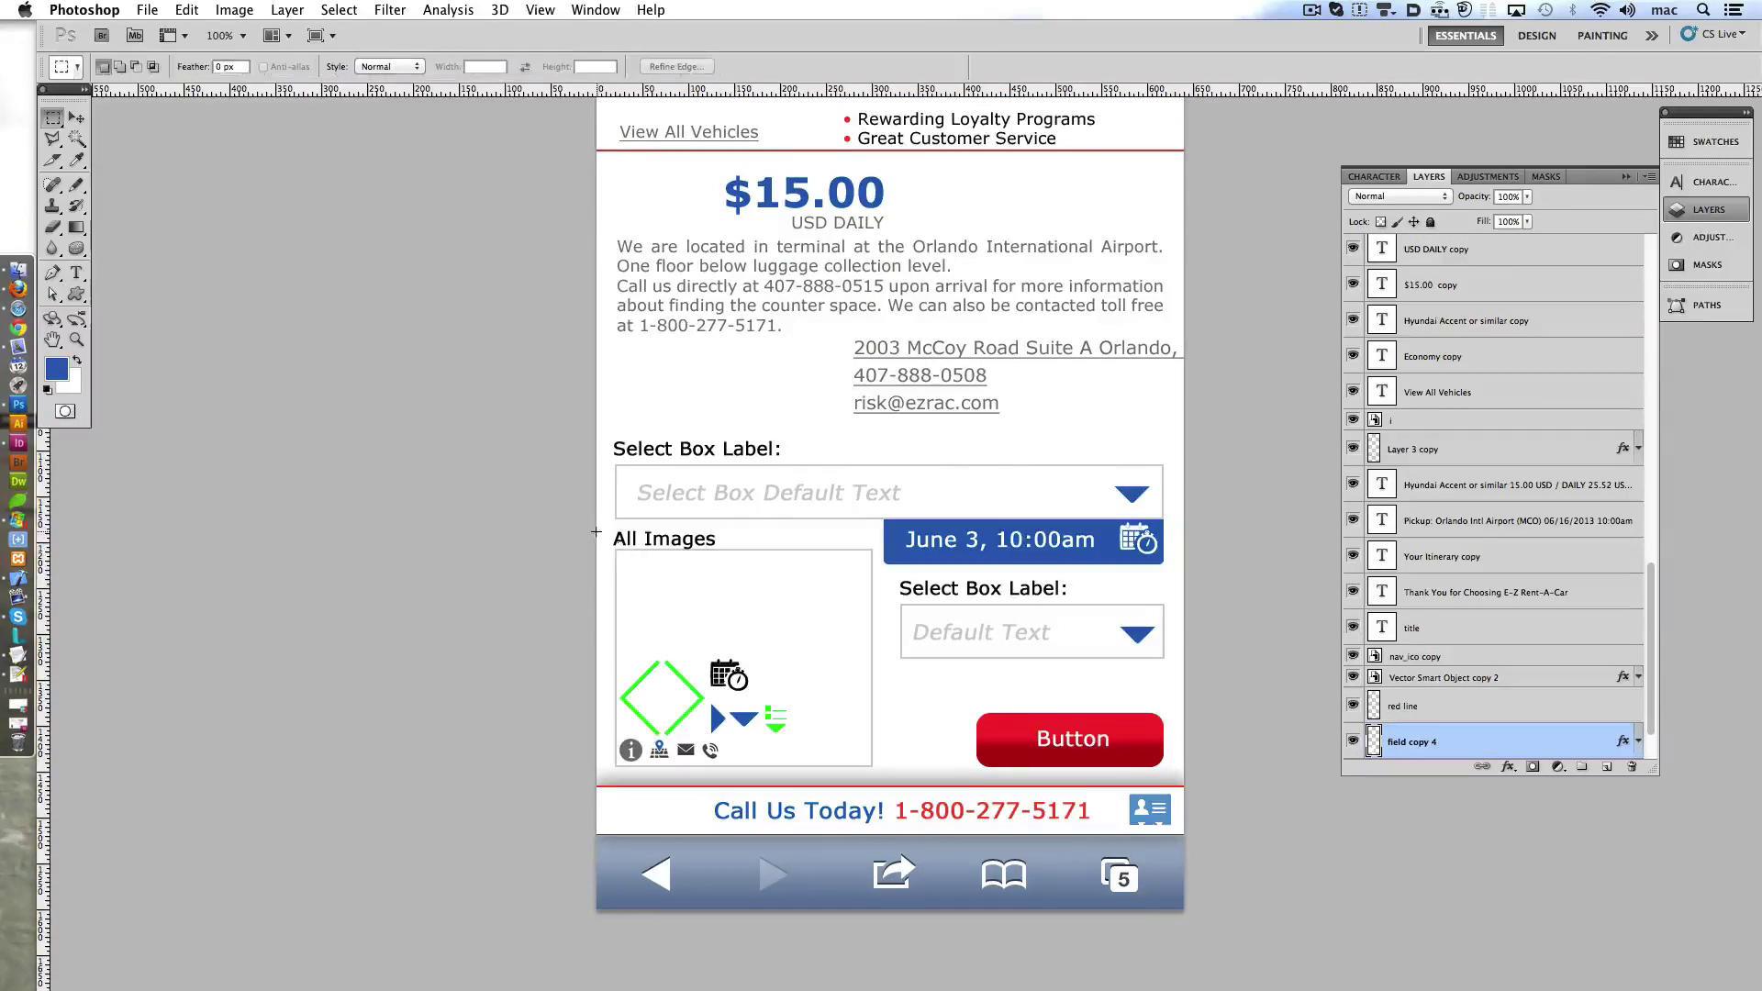
pyautogui.moveTo(596, 531); pyautogui.dragTo(799, 836)
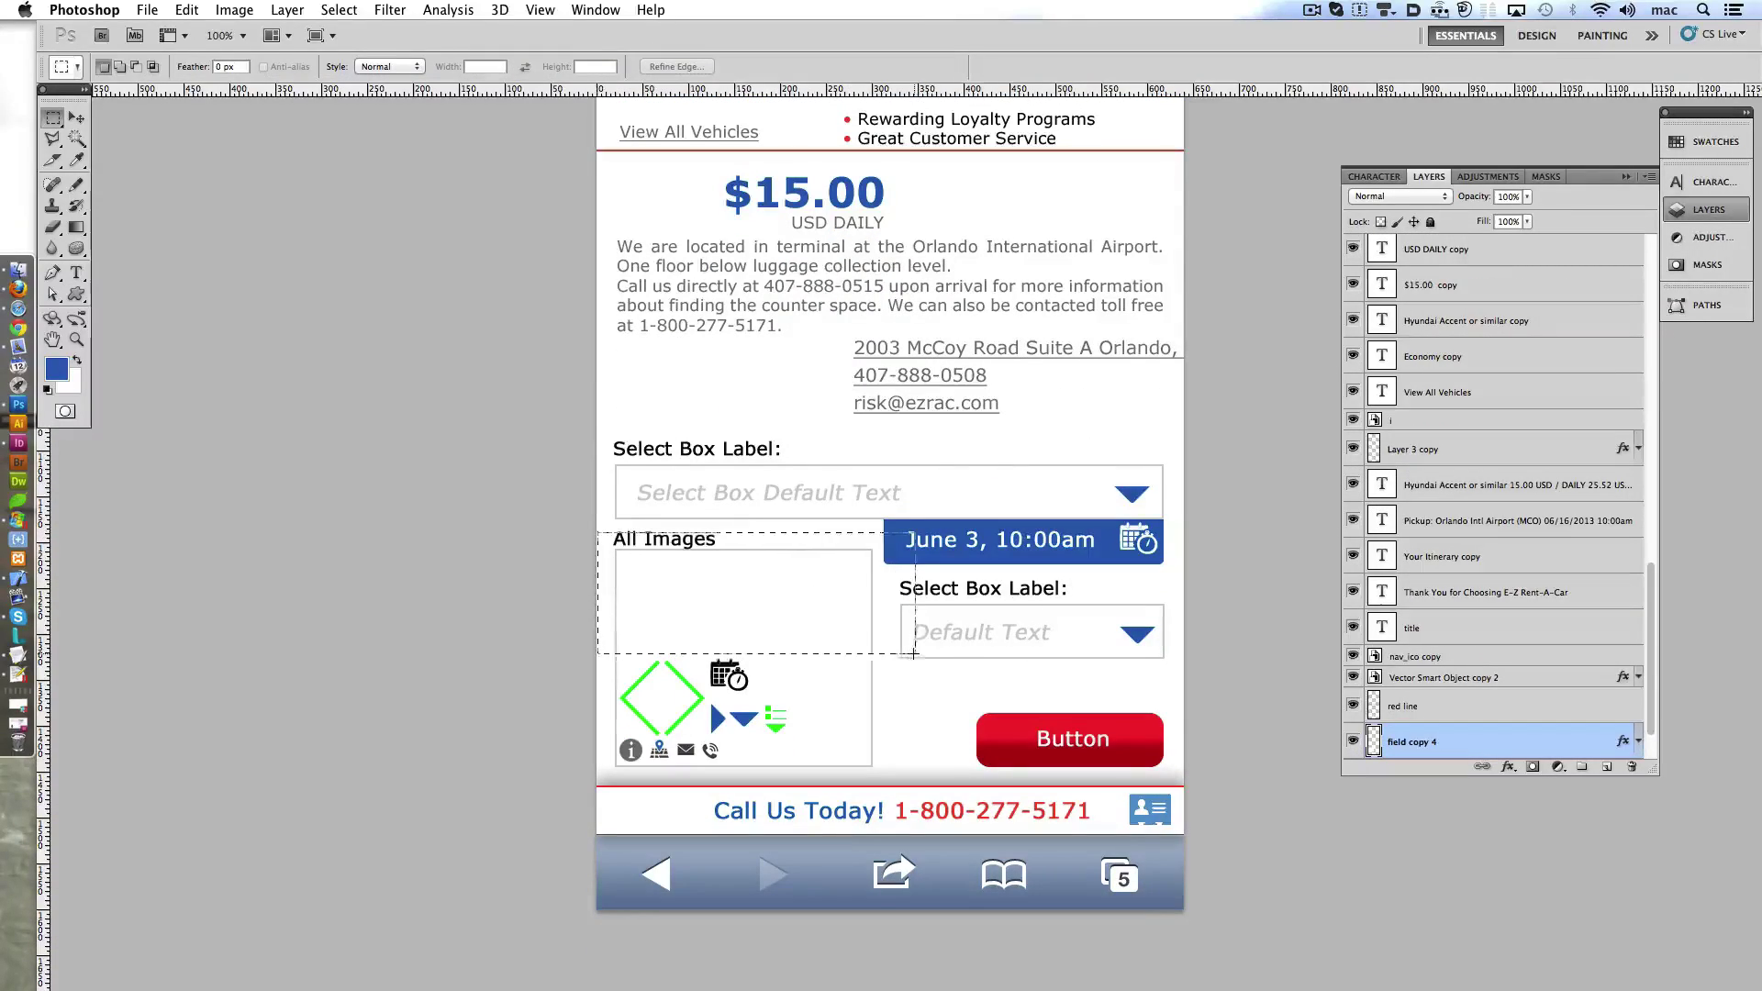
pyautogui.click(800, 837)
# - Move the label just above the box and change it to 'All UI Images'
pyautogui.keyDown('ctrl'); pyautogui.click(683, 541); pyautogui.keyUp('ctrl')
pyautogui.moveTo(683, 541); pyautogui.dragTo(684, 646)
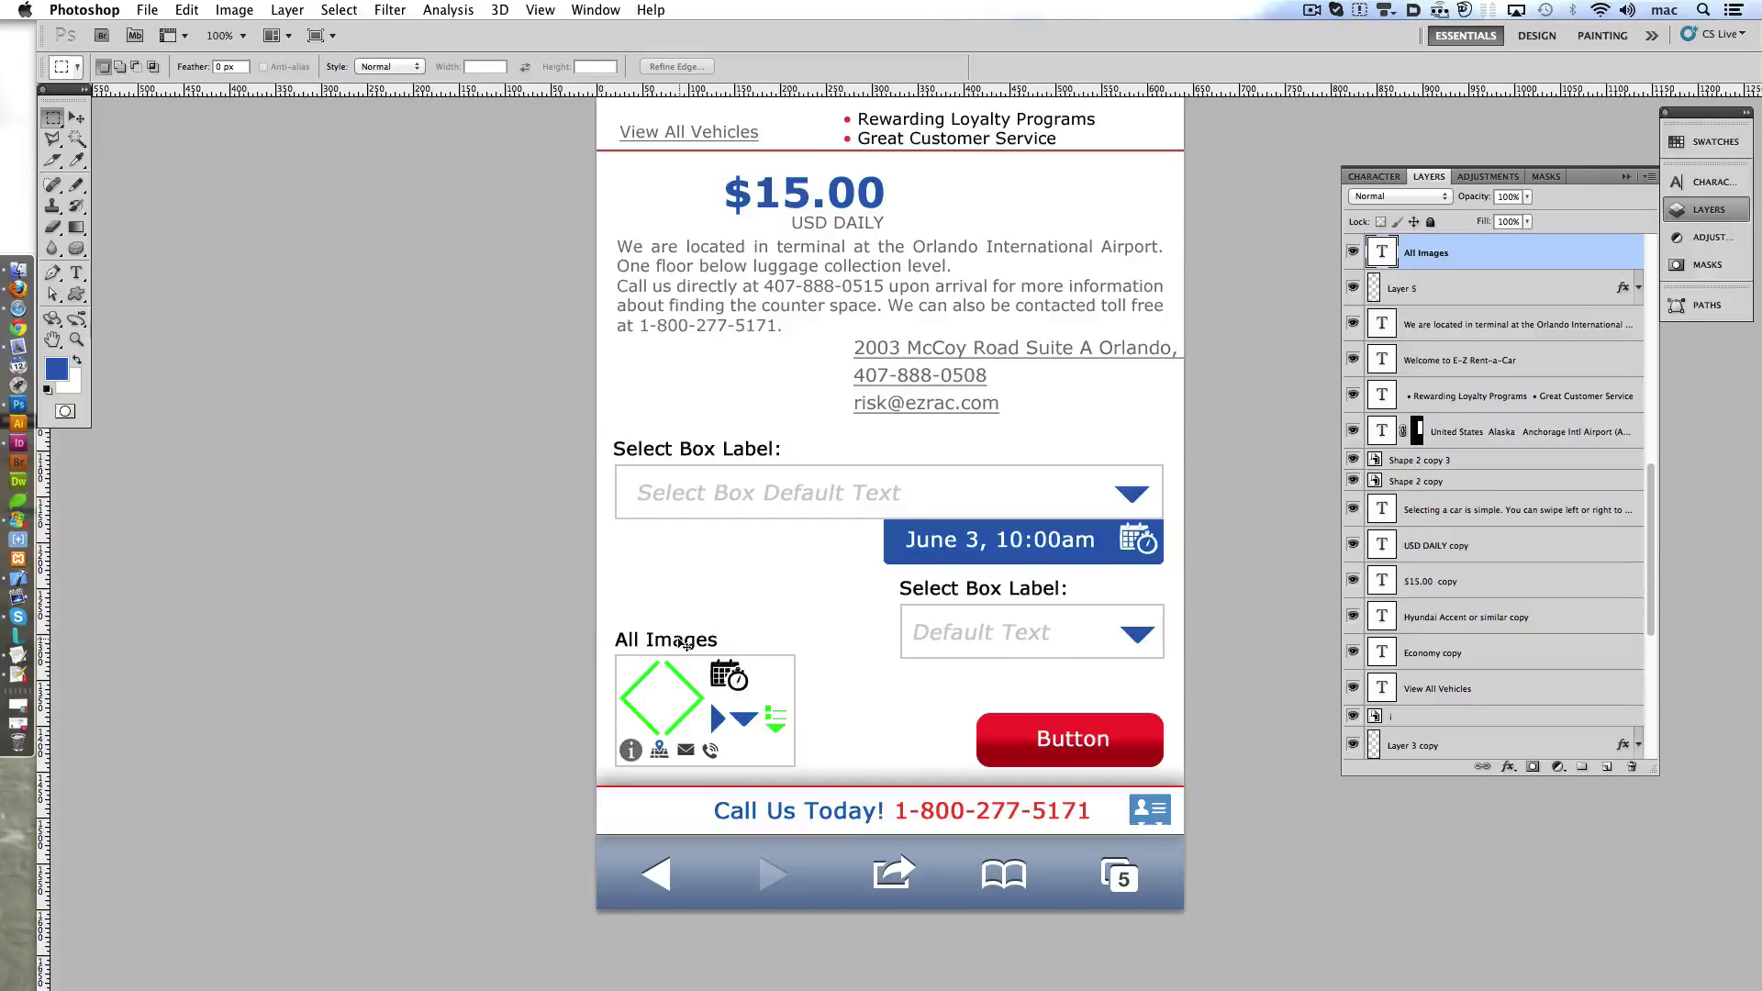
pyautogui.click(76, 273)
pyautogui.click(677, 641)
pyautogui.write('II')
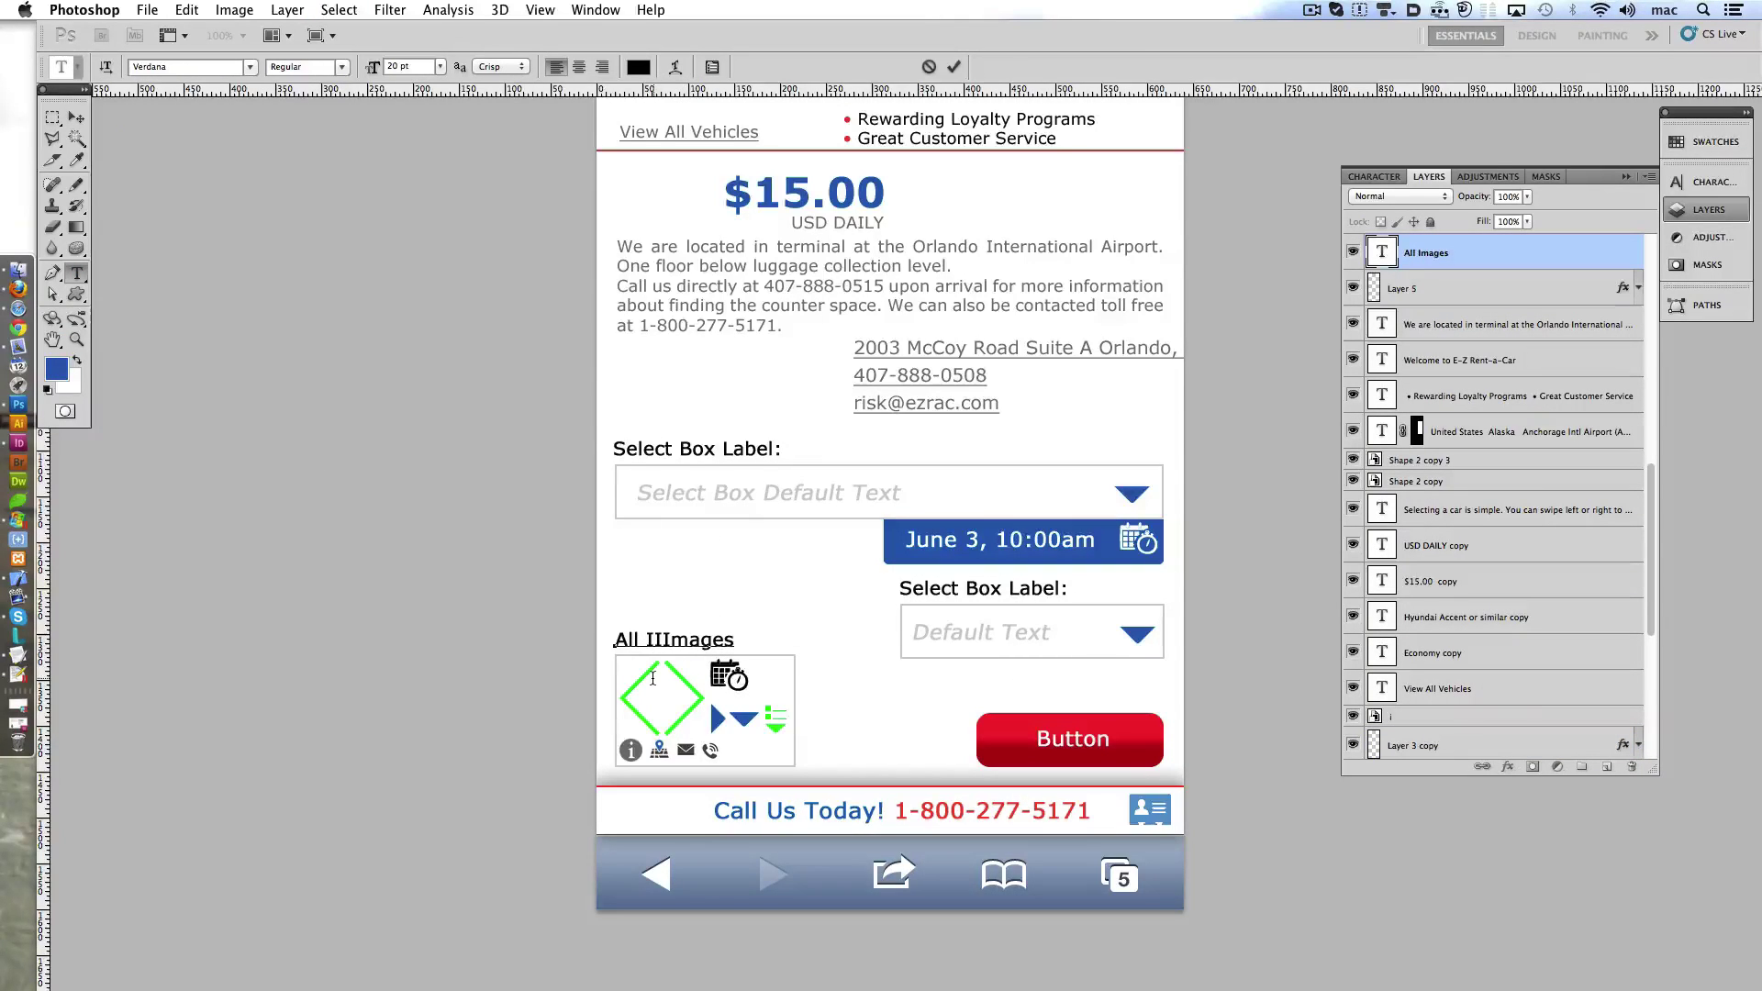
pyautogui.press('BackSpace')
pyautogui.press('BackSpace')
pyautogui.write('UI')
pyautogui.hotkey('ctrl', 'Return')
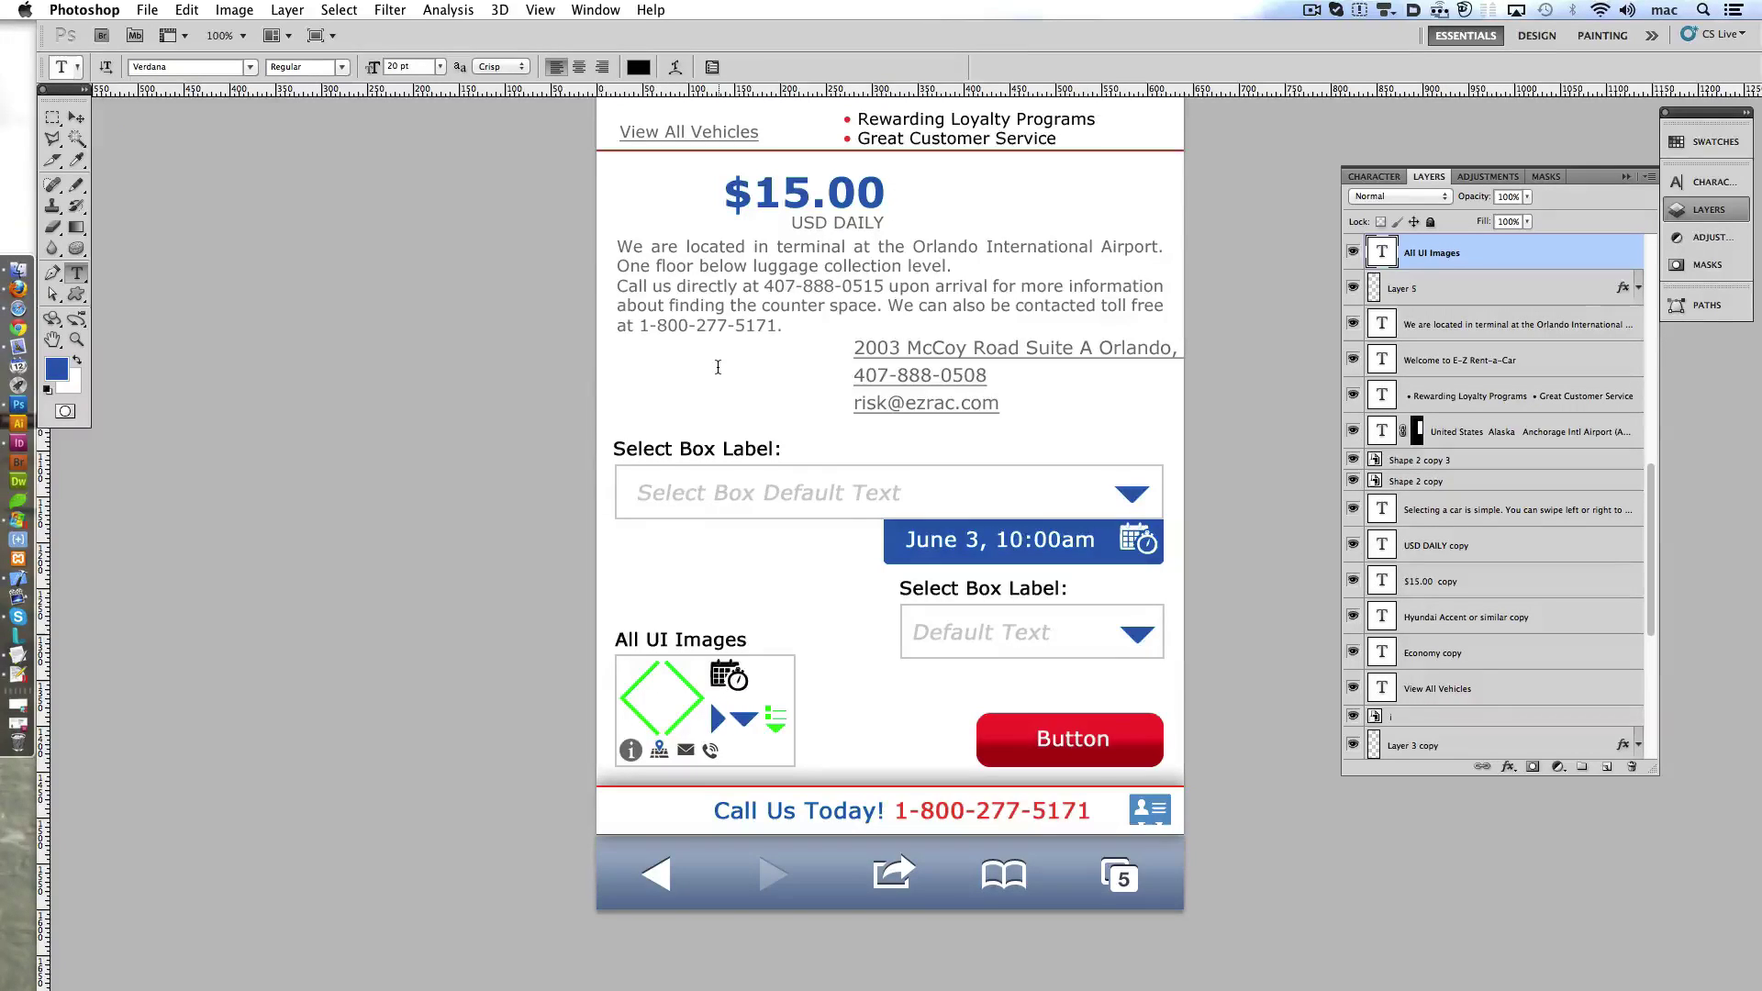
# - Shift the dropdowns and date bar down and move the address block to the left edge
pyautogui.scroll(5, 1448, 370)
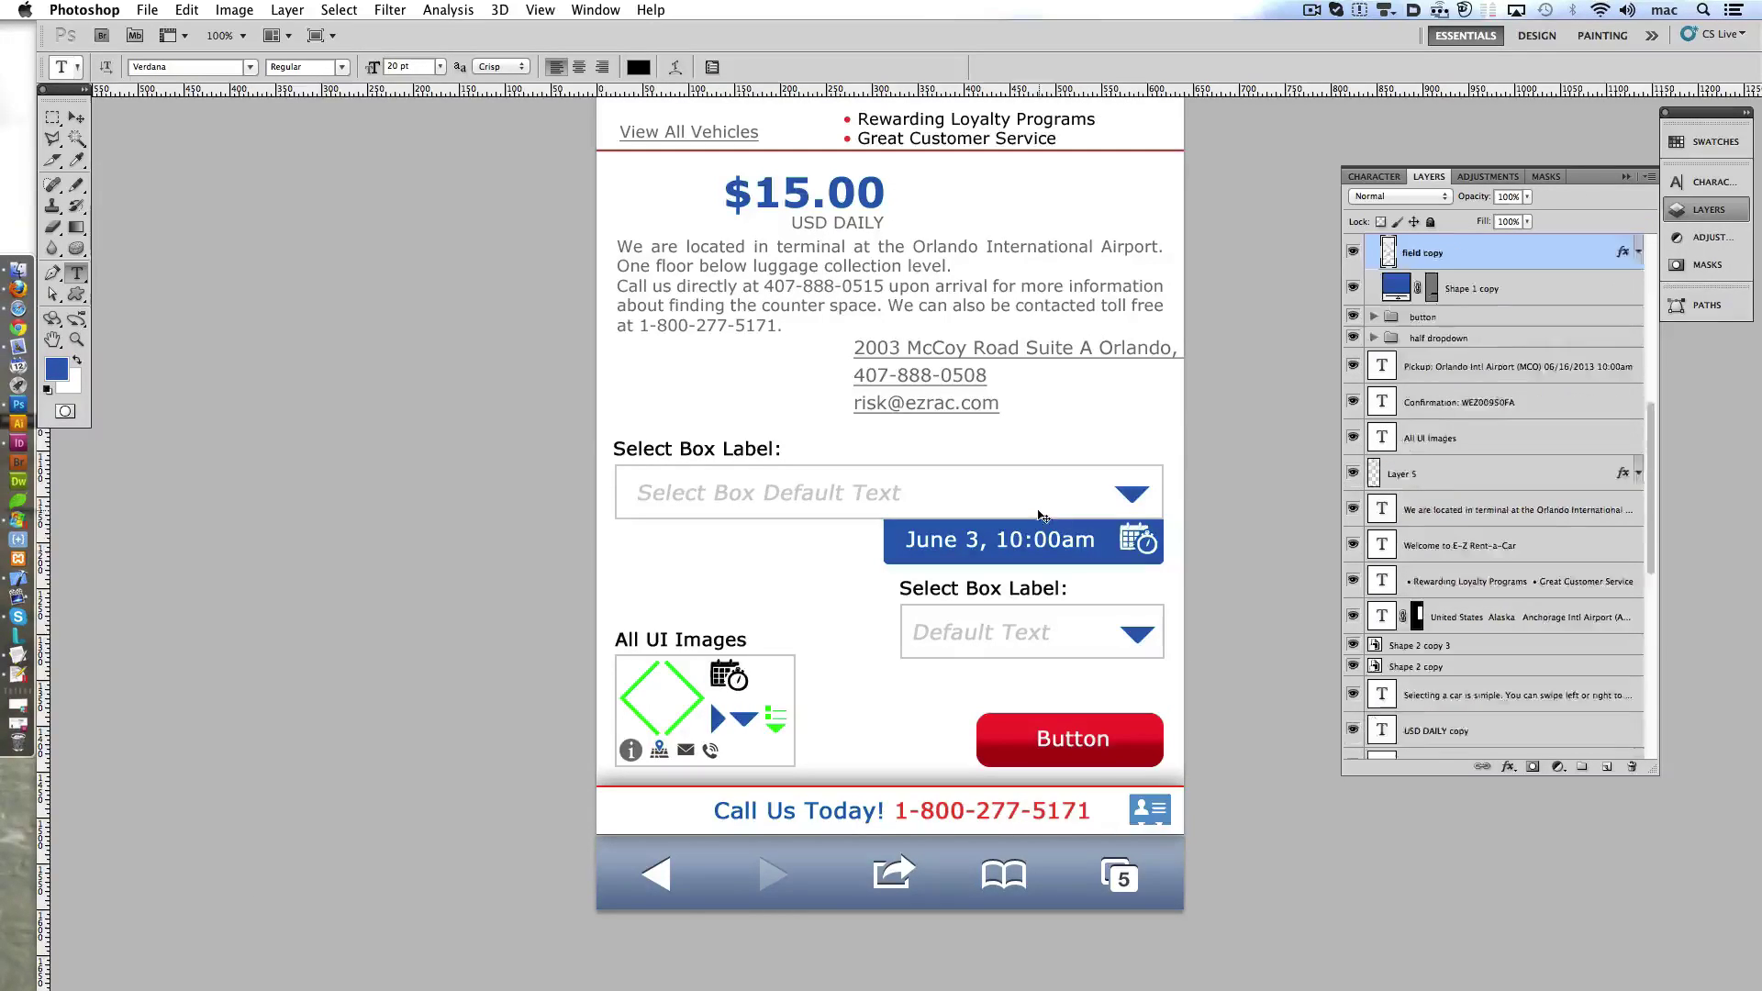
pyautogui.keyDown('super'); pyautogui.click(1448, 365); pyautogui.keyUp('super')
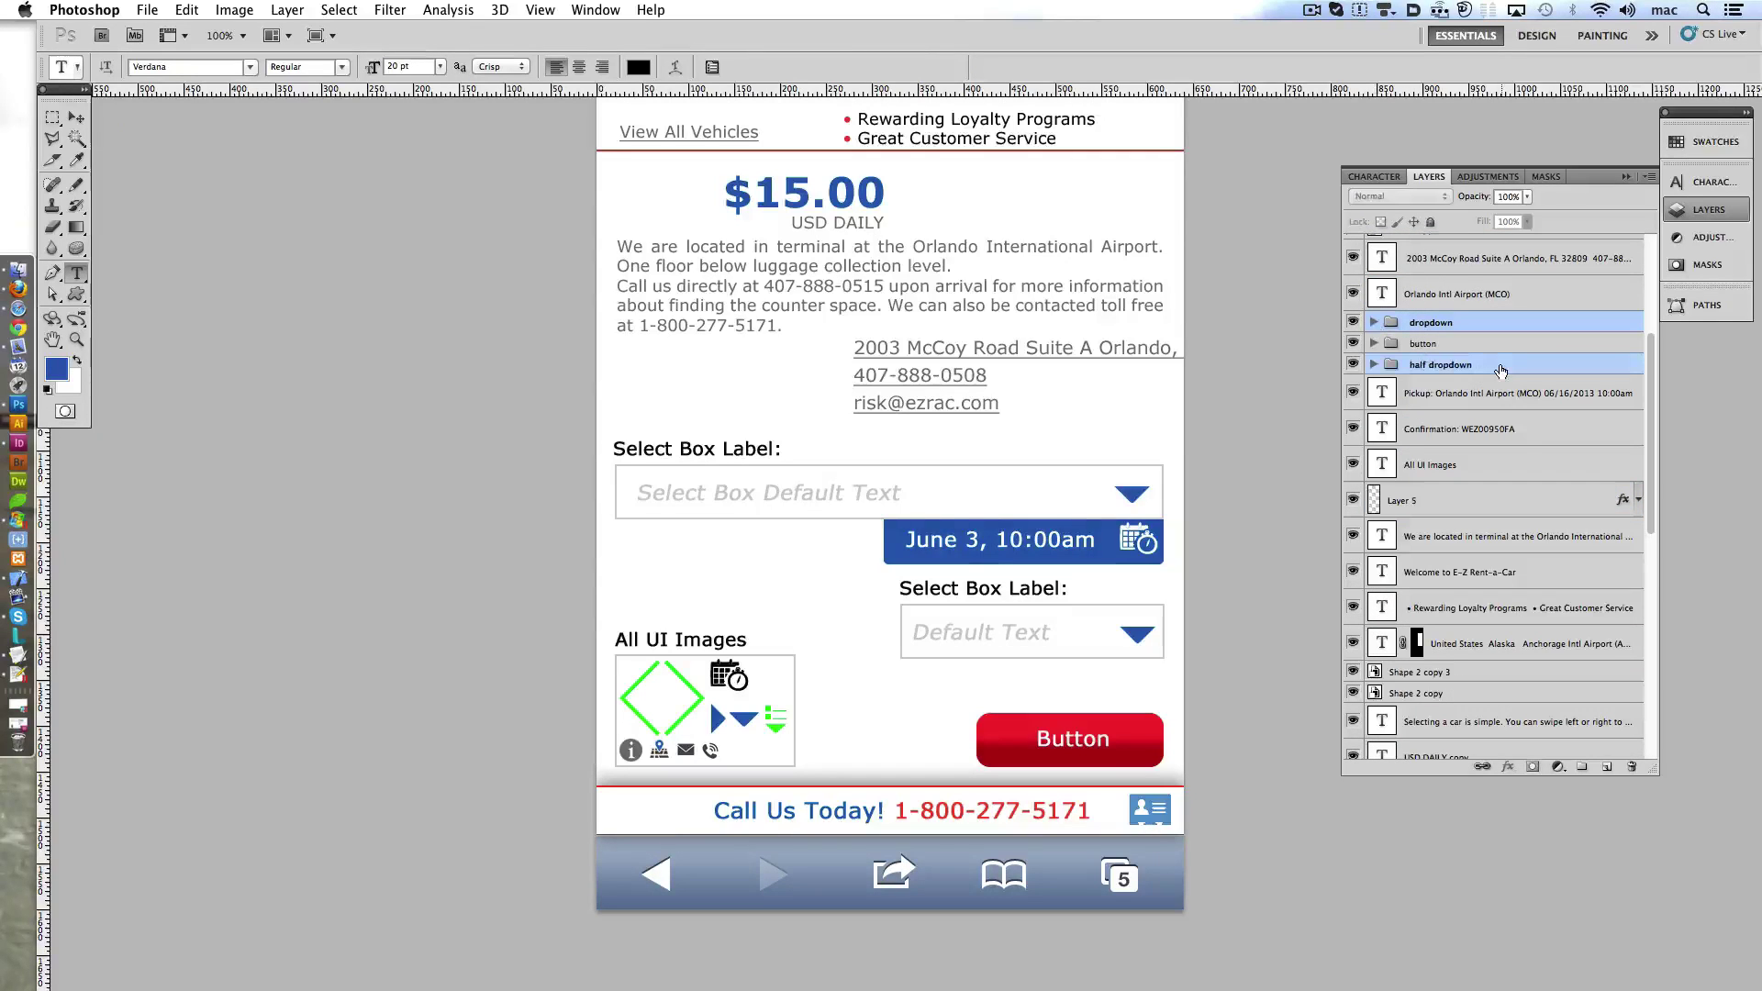
pyautogui.hotkey('shift', 'Down')
pyautogui.hotkey('shift', 'Down')
pyautogui.hotkey('shift', 'Down')
pyautogui.hotkey('shift', 'Down')
pyautogui.scroll(5, 719, 400)
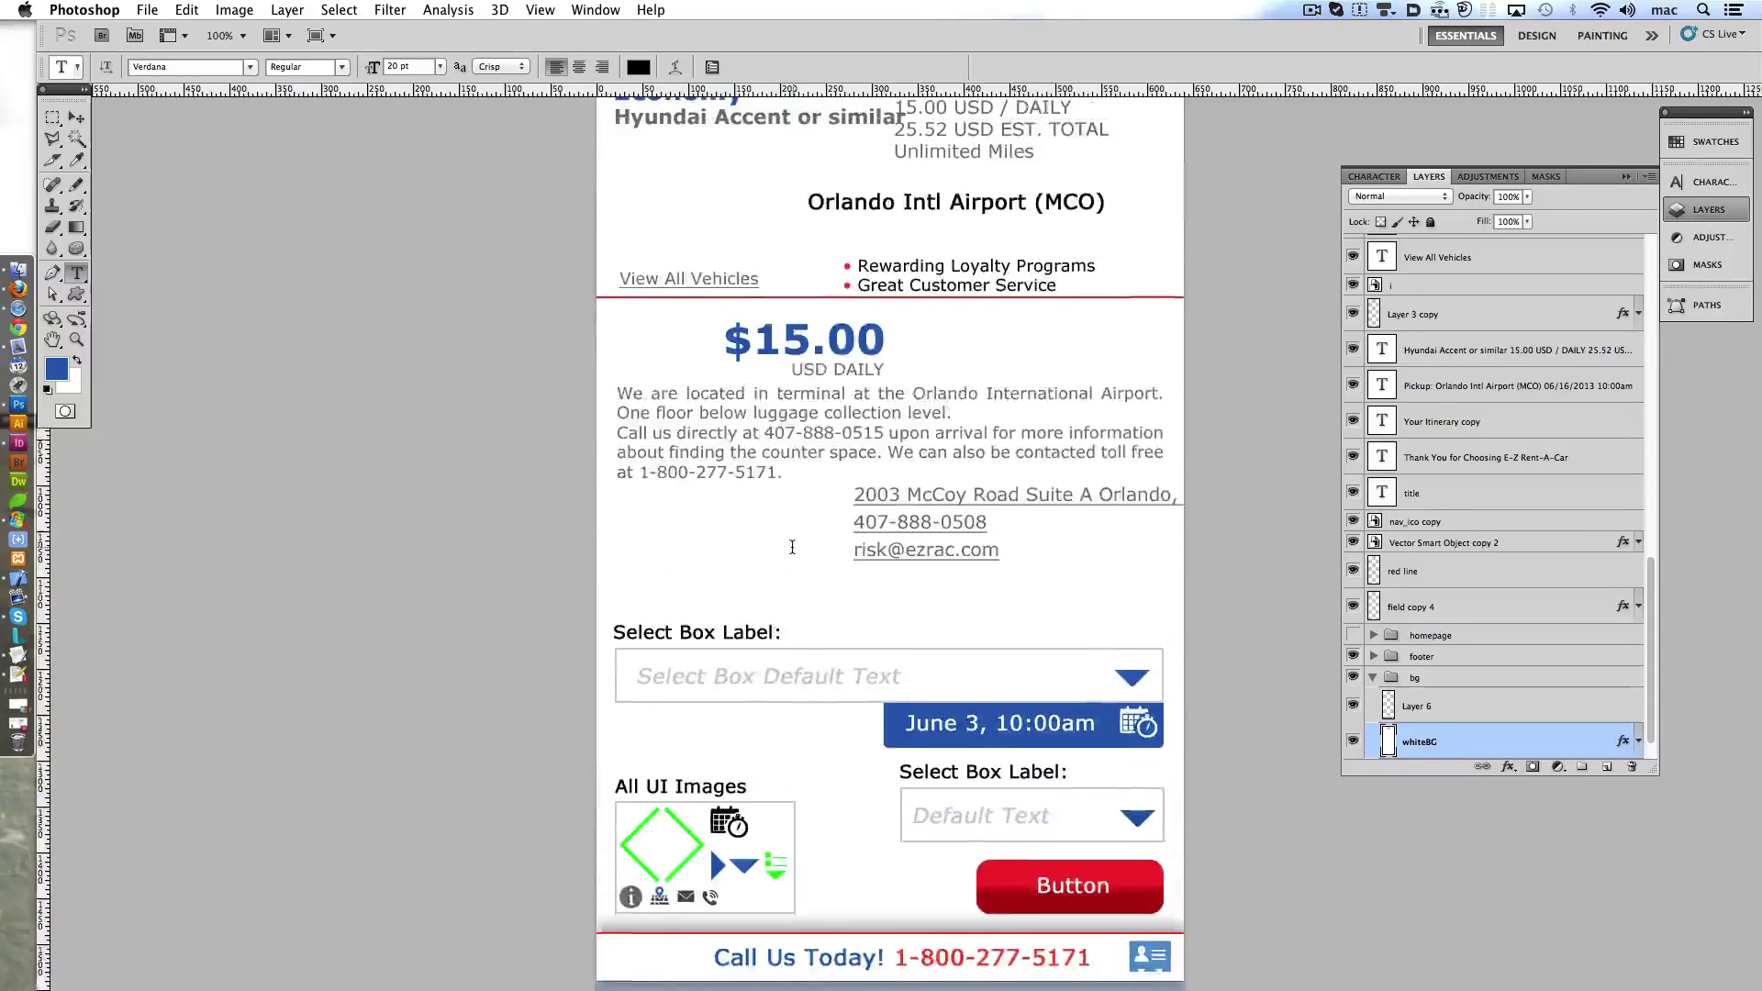
pyautogui.moveTo(898, 573); pyautogui.dragTo(657, 621)
# - Replace the address, phone and email text with 'All Common Links <a>' and nudge it down
pyautogui.click(638, 616)
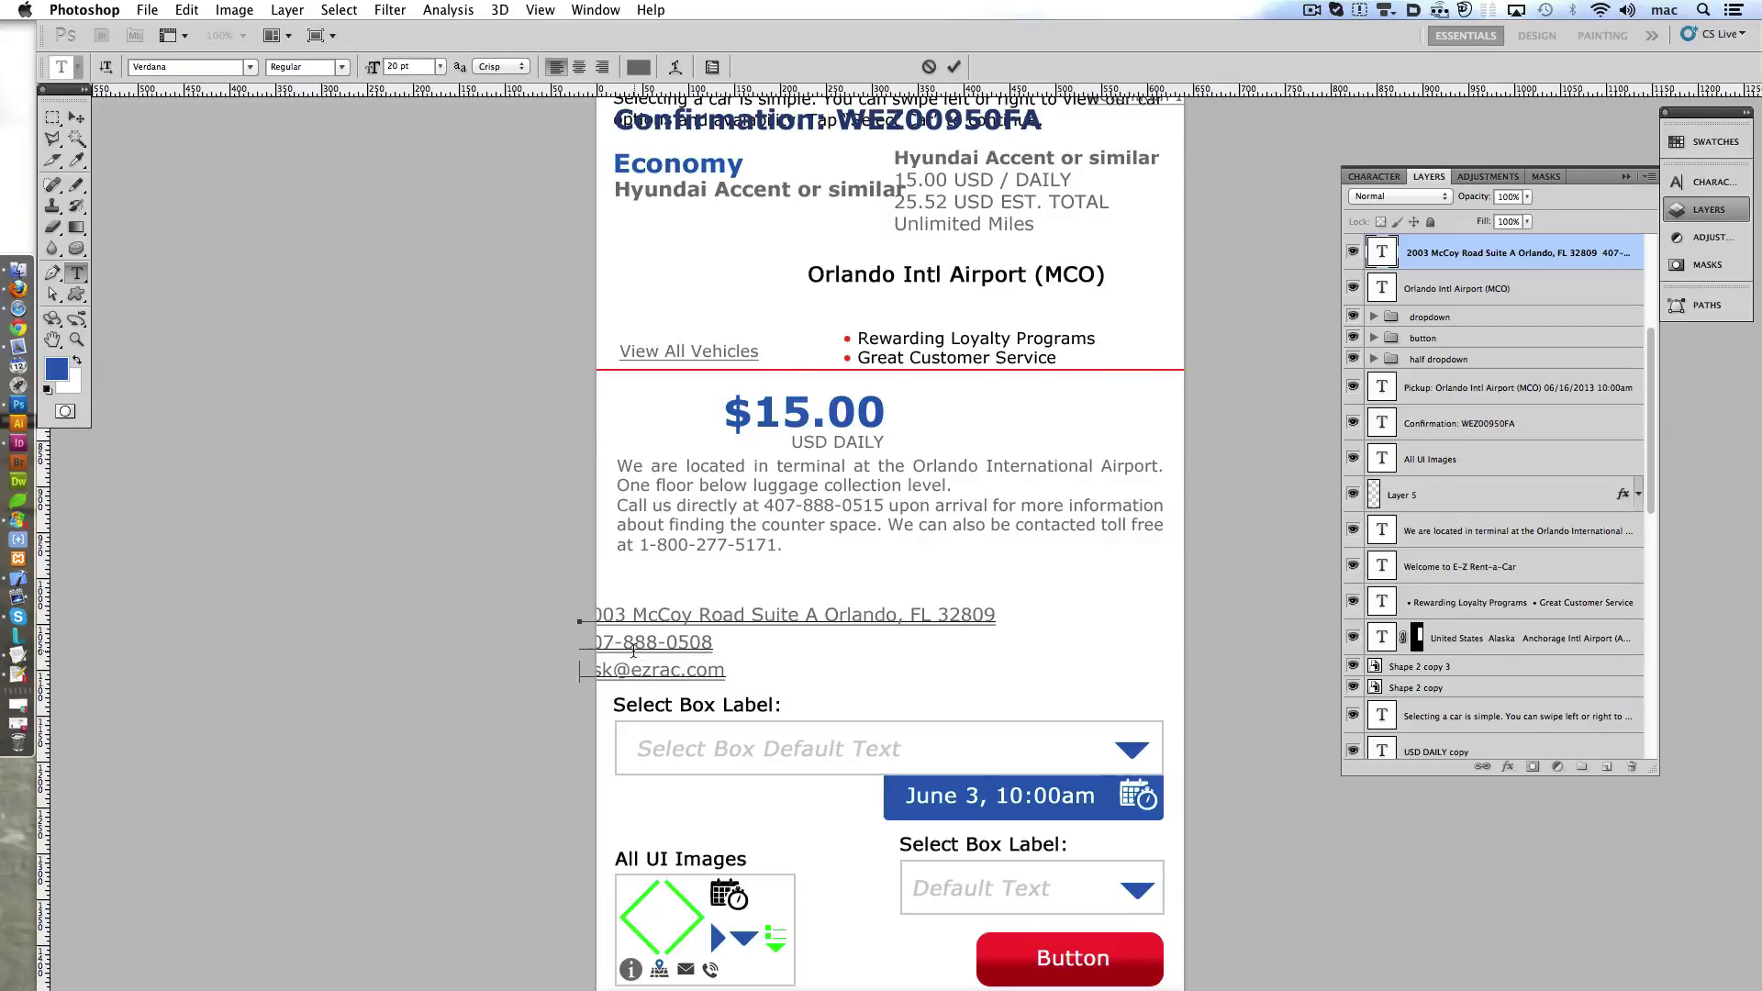
pyautogui.click(951, 68)
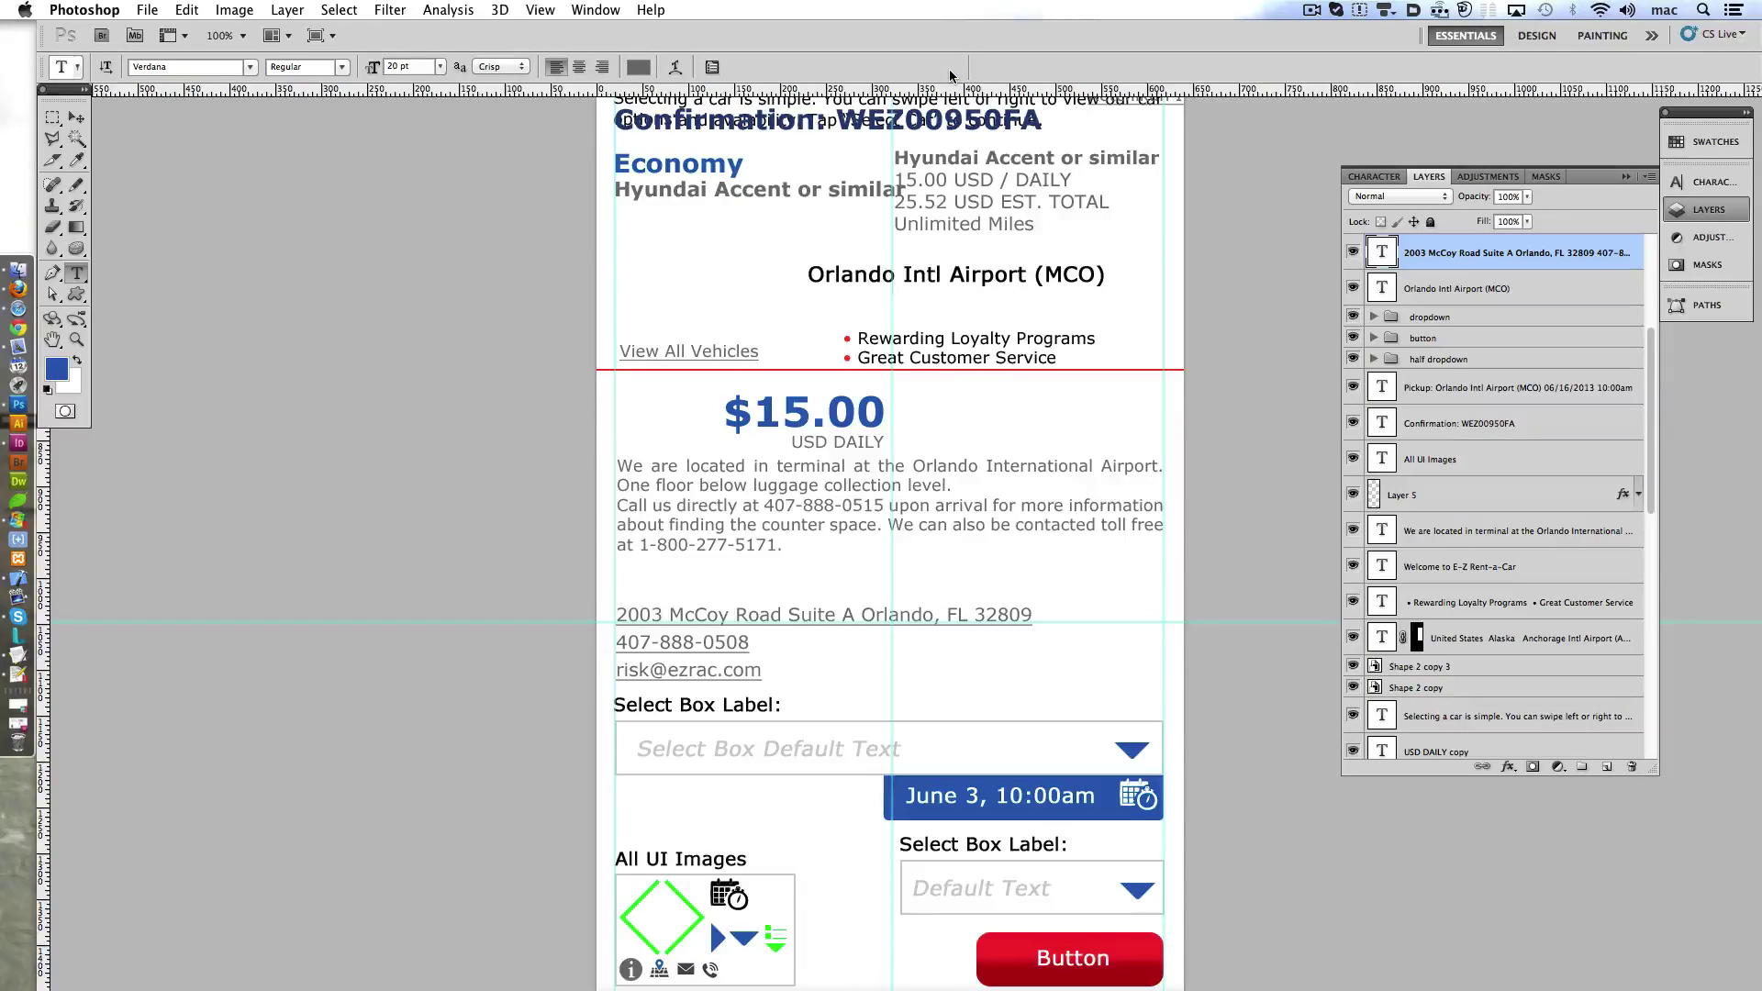
pyautogui.click(1028, 614)
pyautogui.moveTo(1028, 615); pyautogui.dragTo(563, 598)
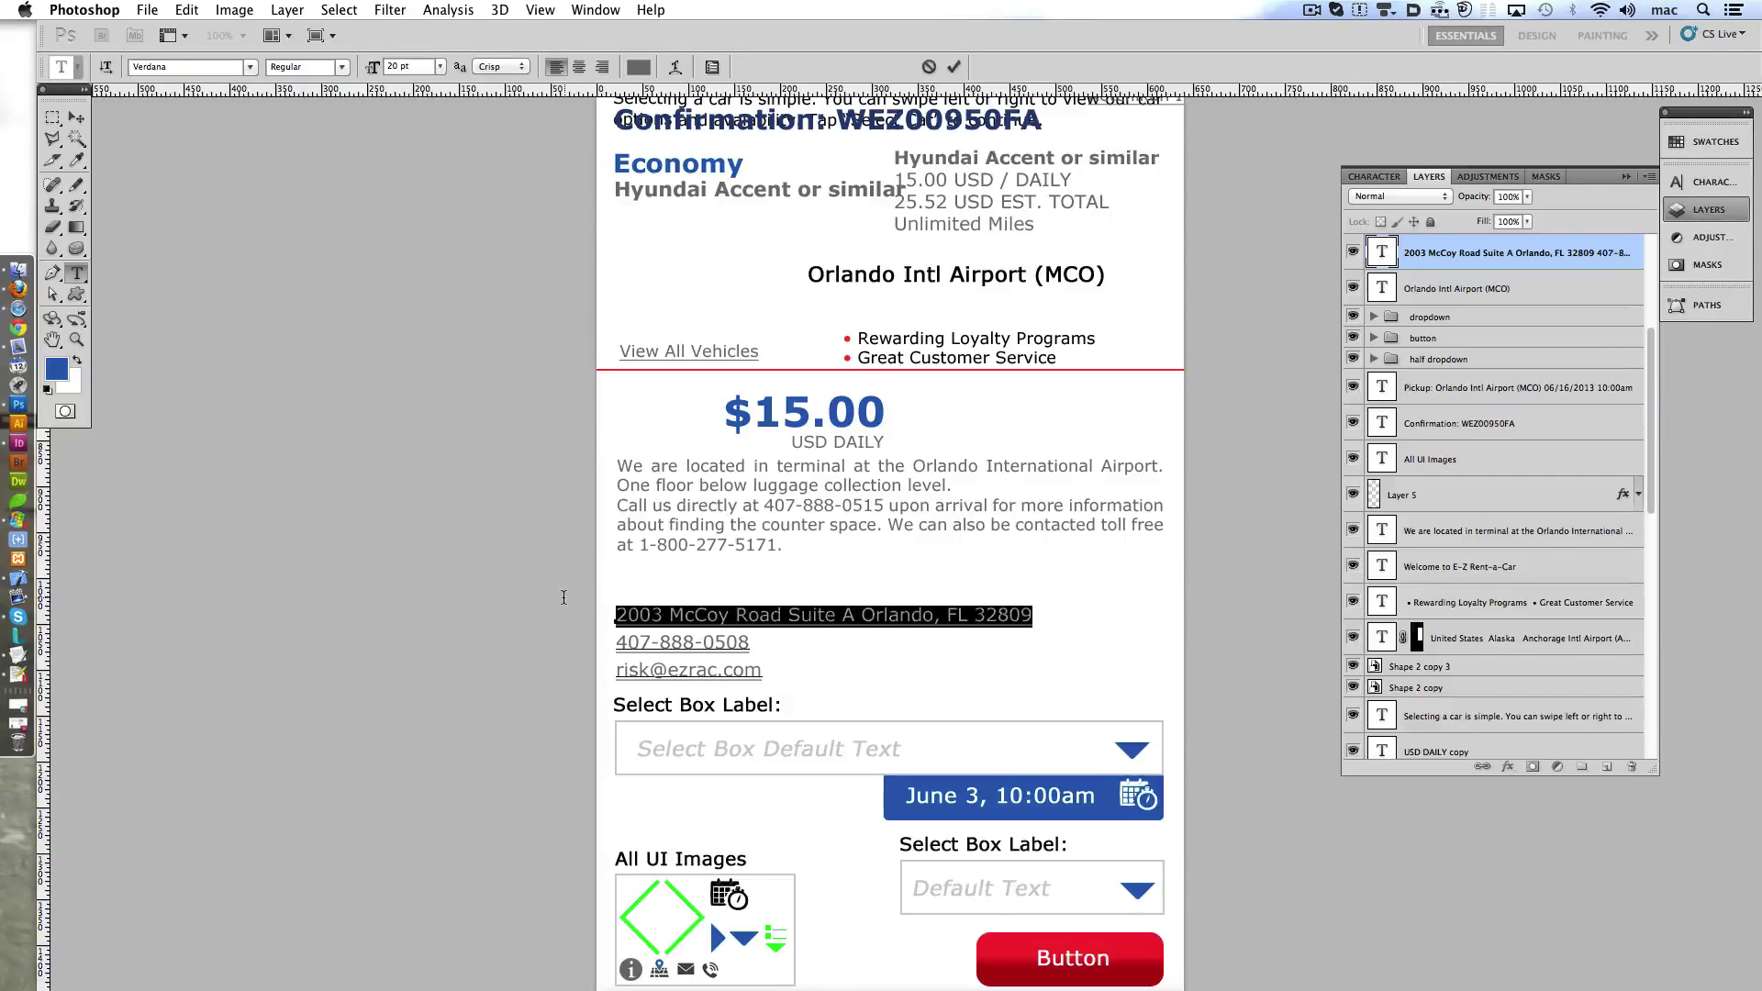
pyautogui.write('A')
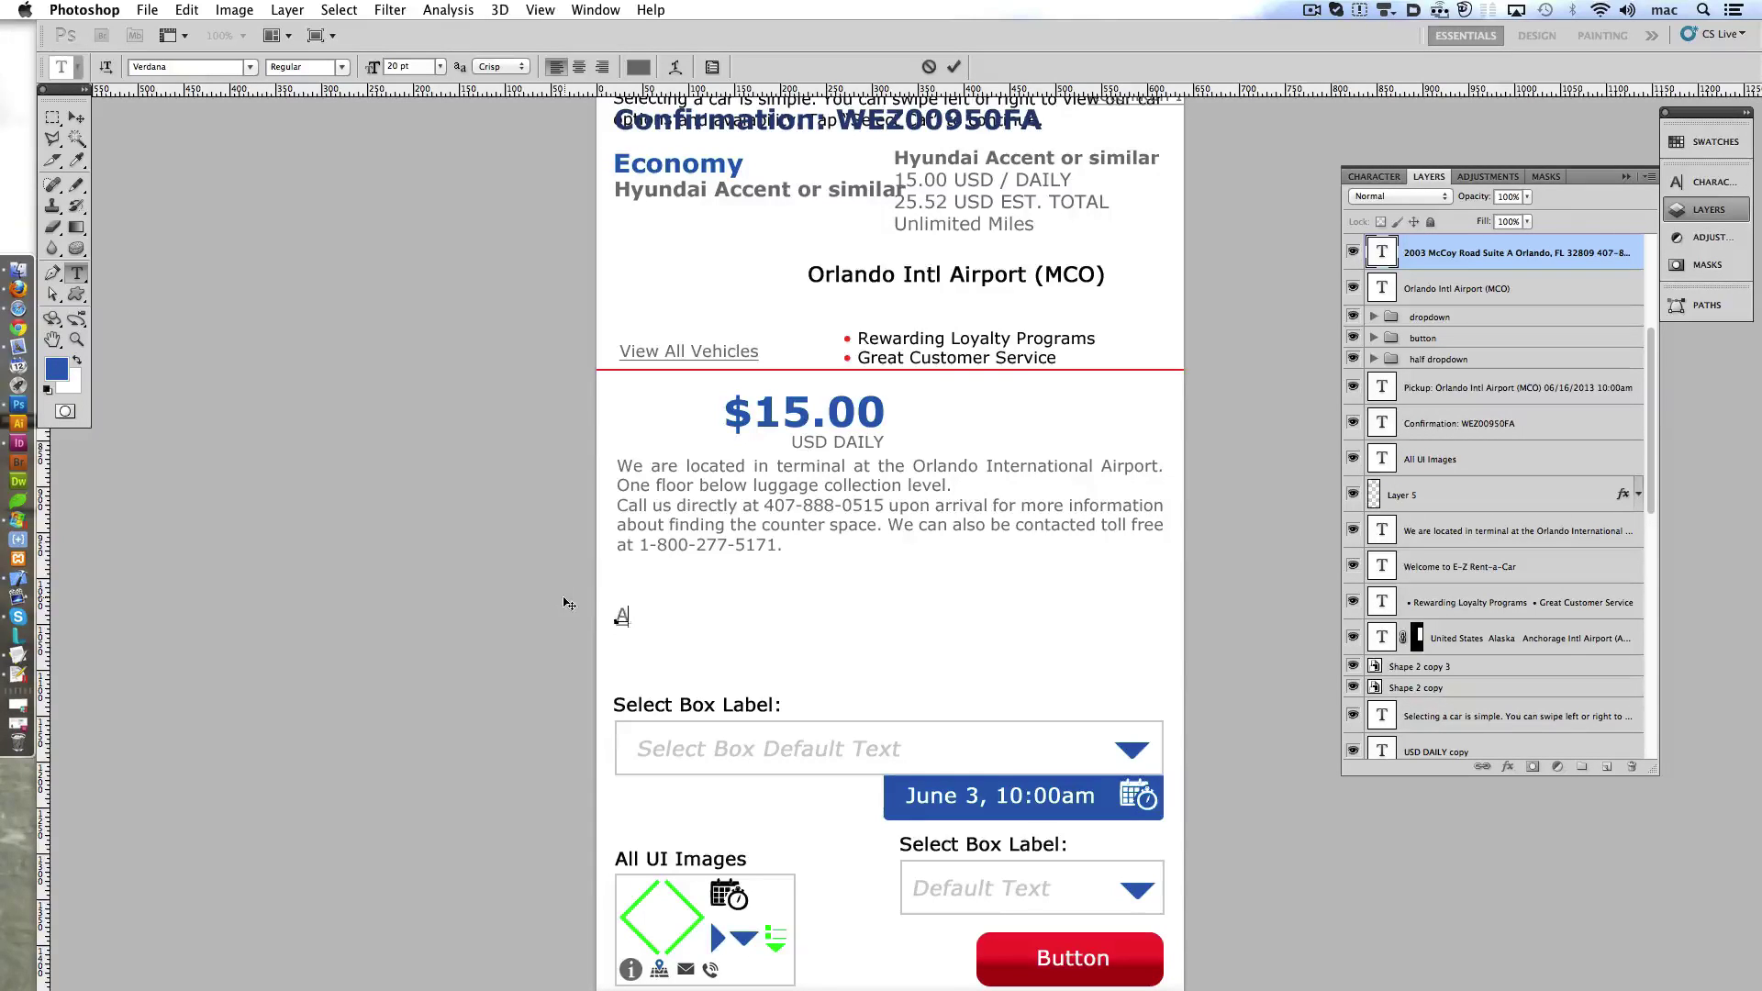
pyautogui.write('ll Common Links and')
pyautogui.press('BackSpace')
pyautogui.press('BackSpace')
pyautogui.press('BackSpace')
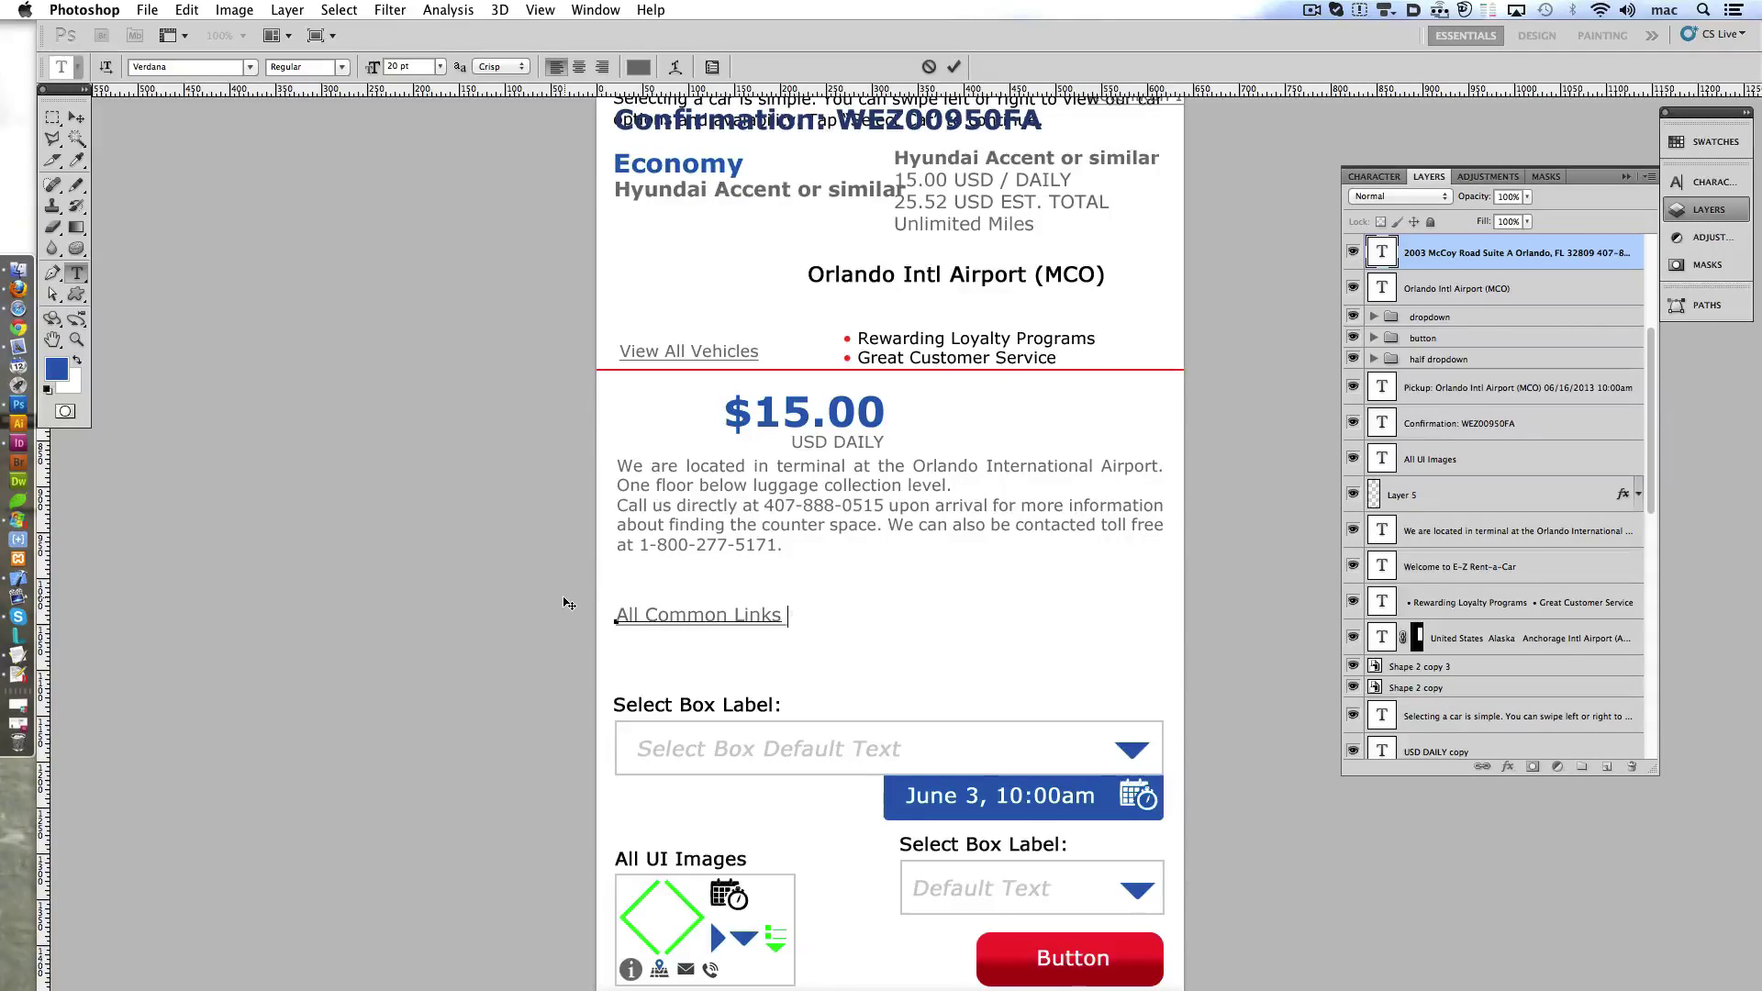
pyautogui.write('<a>')
pyautogui.click(954, 67)
pyautogui.hotkey('ctrl', 'shift', 'Down')
pyautogui.hotkey('ctrl', 'shift', 'Down')
pyautogui.hotkey('ctrl', 'shift', 'Down')
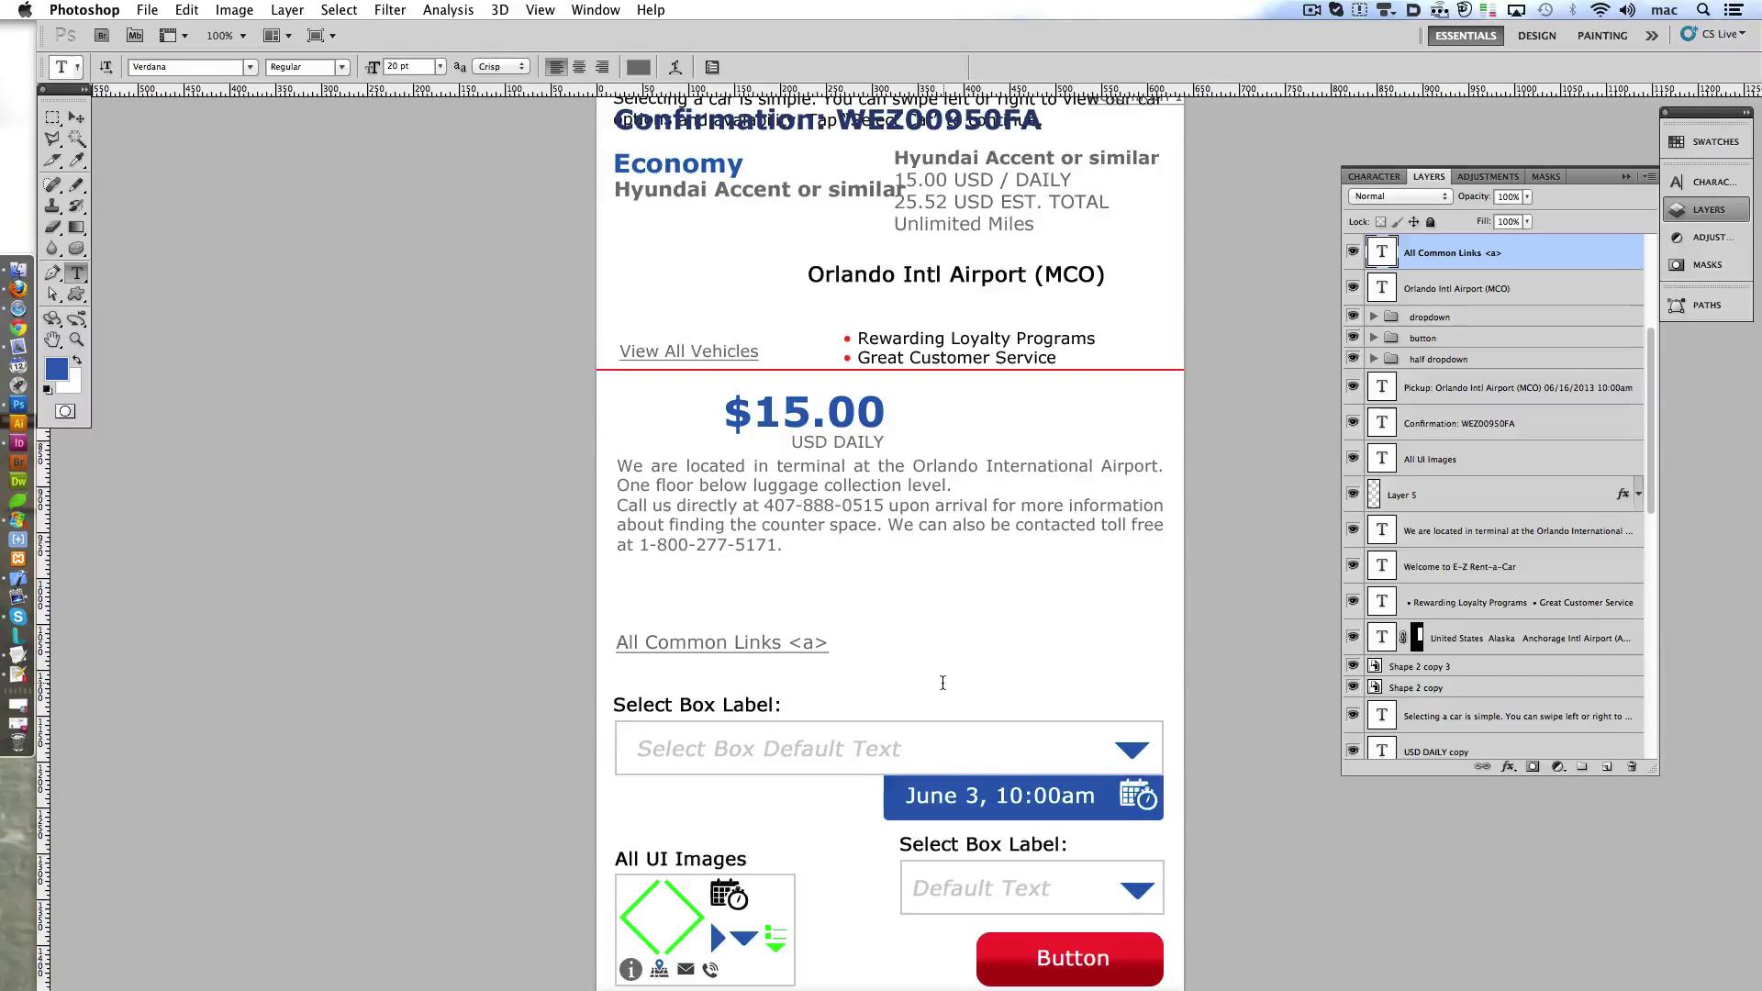
# - Replace the airport-location paragraph with 'This is footer text.'
pyautogui.click(872, 536)
pyautogui.scroll(1, 881, 551)
pyautogui.hotkey('ctrl', 'a')
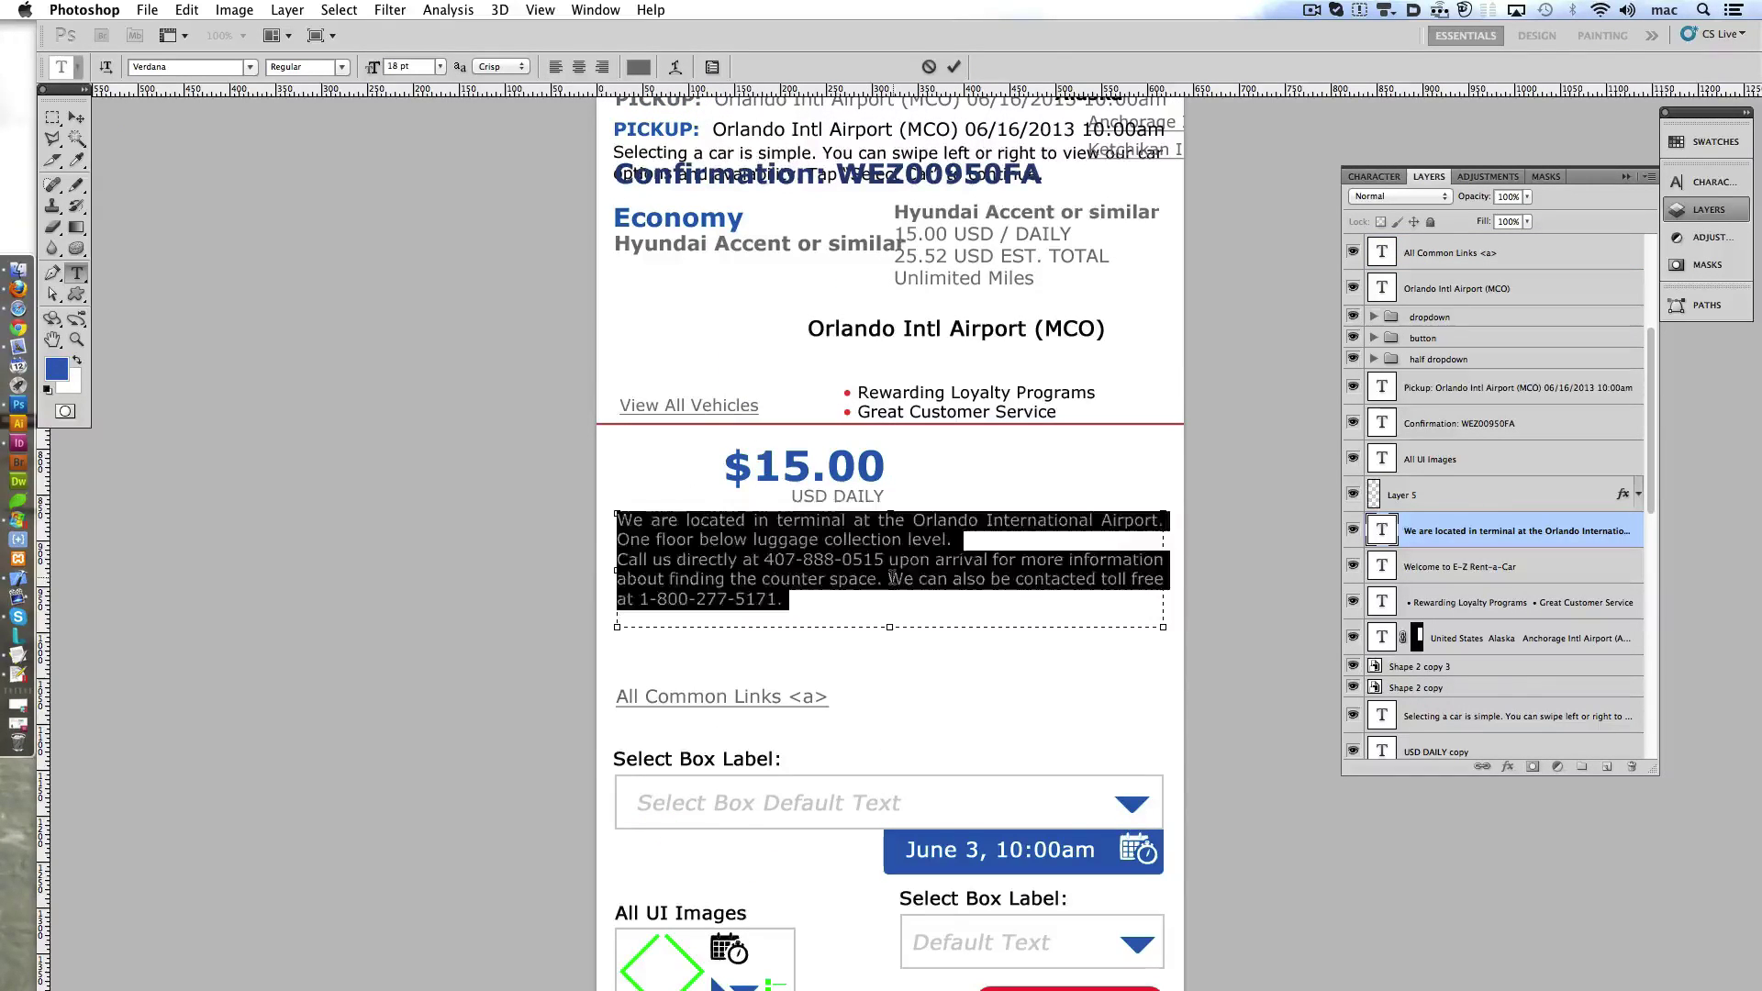
pyautogui.write('This is footer text.')
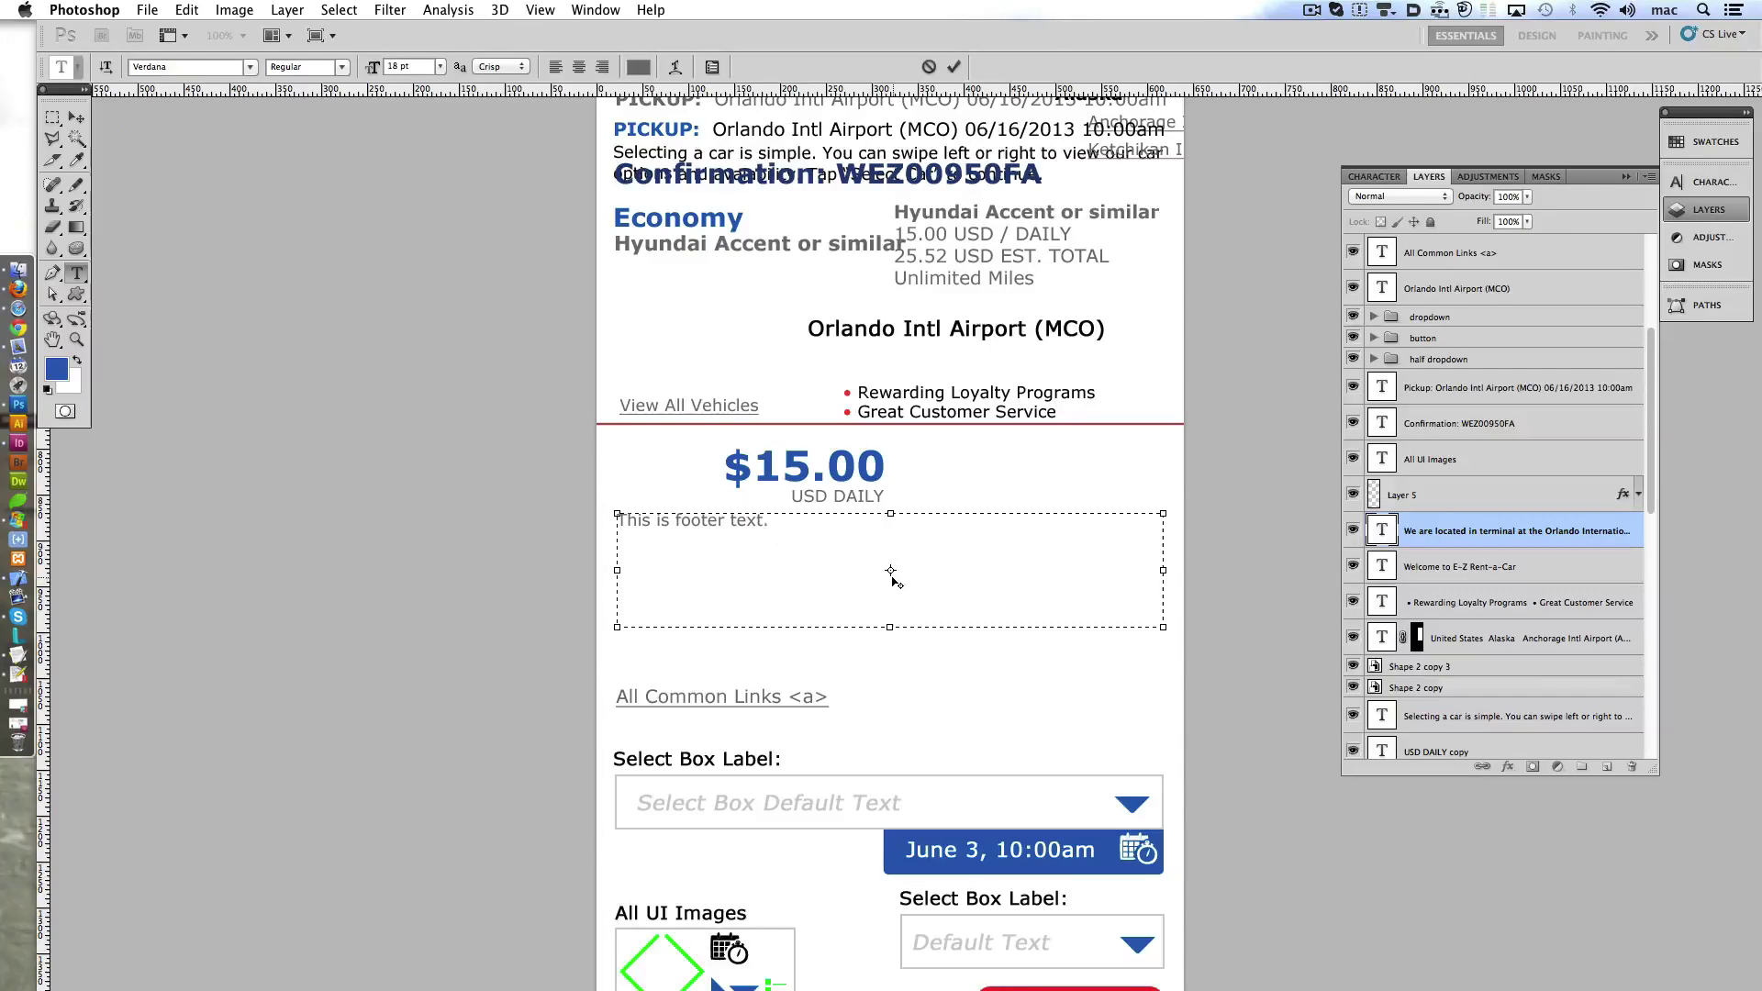
pyautogui.click(15, 290)
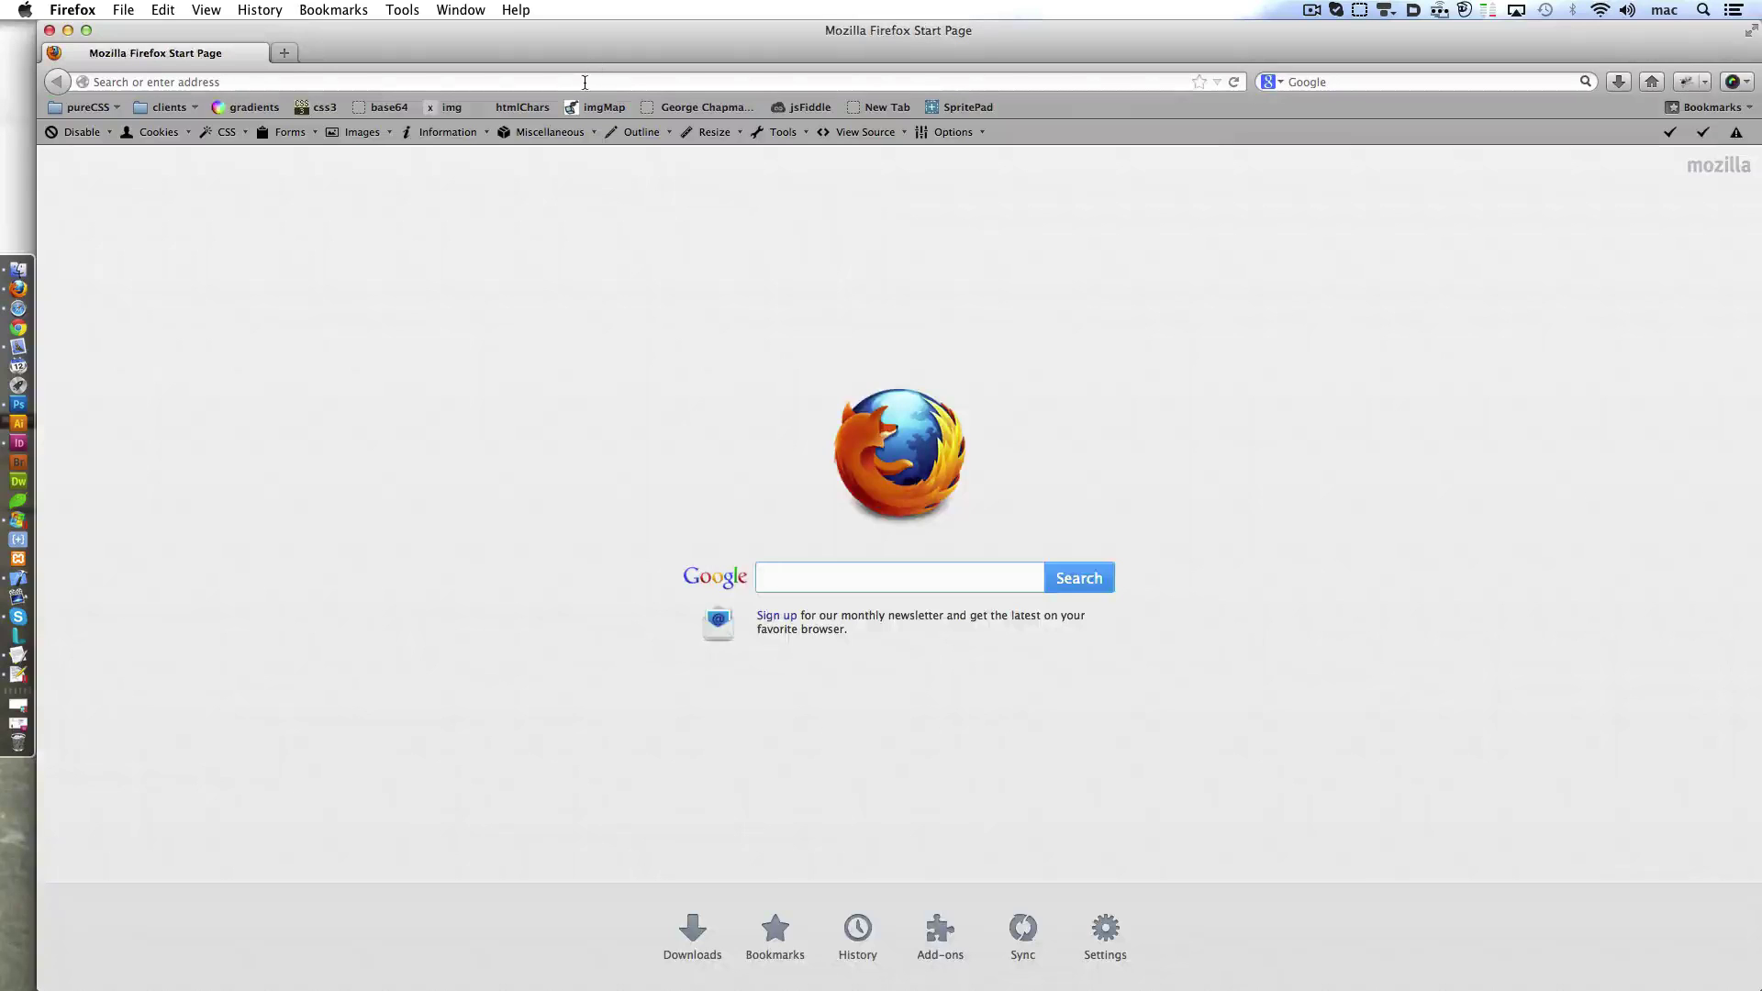
# - Generate Lorem Ipsum on lipsum.com and paste its opening lines after the footer sentence
pyautogui.write('lipsum.com/')
pyautogui.press('Return')
pyautogui.click(1145, 850)
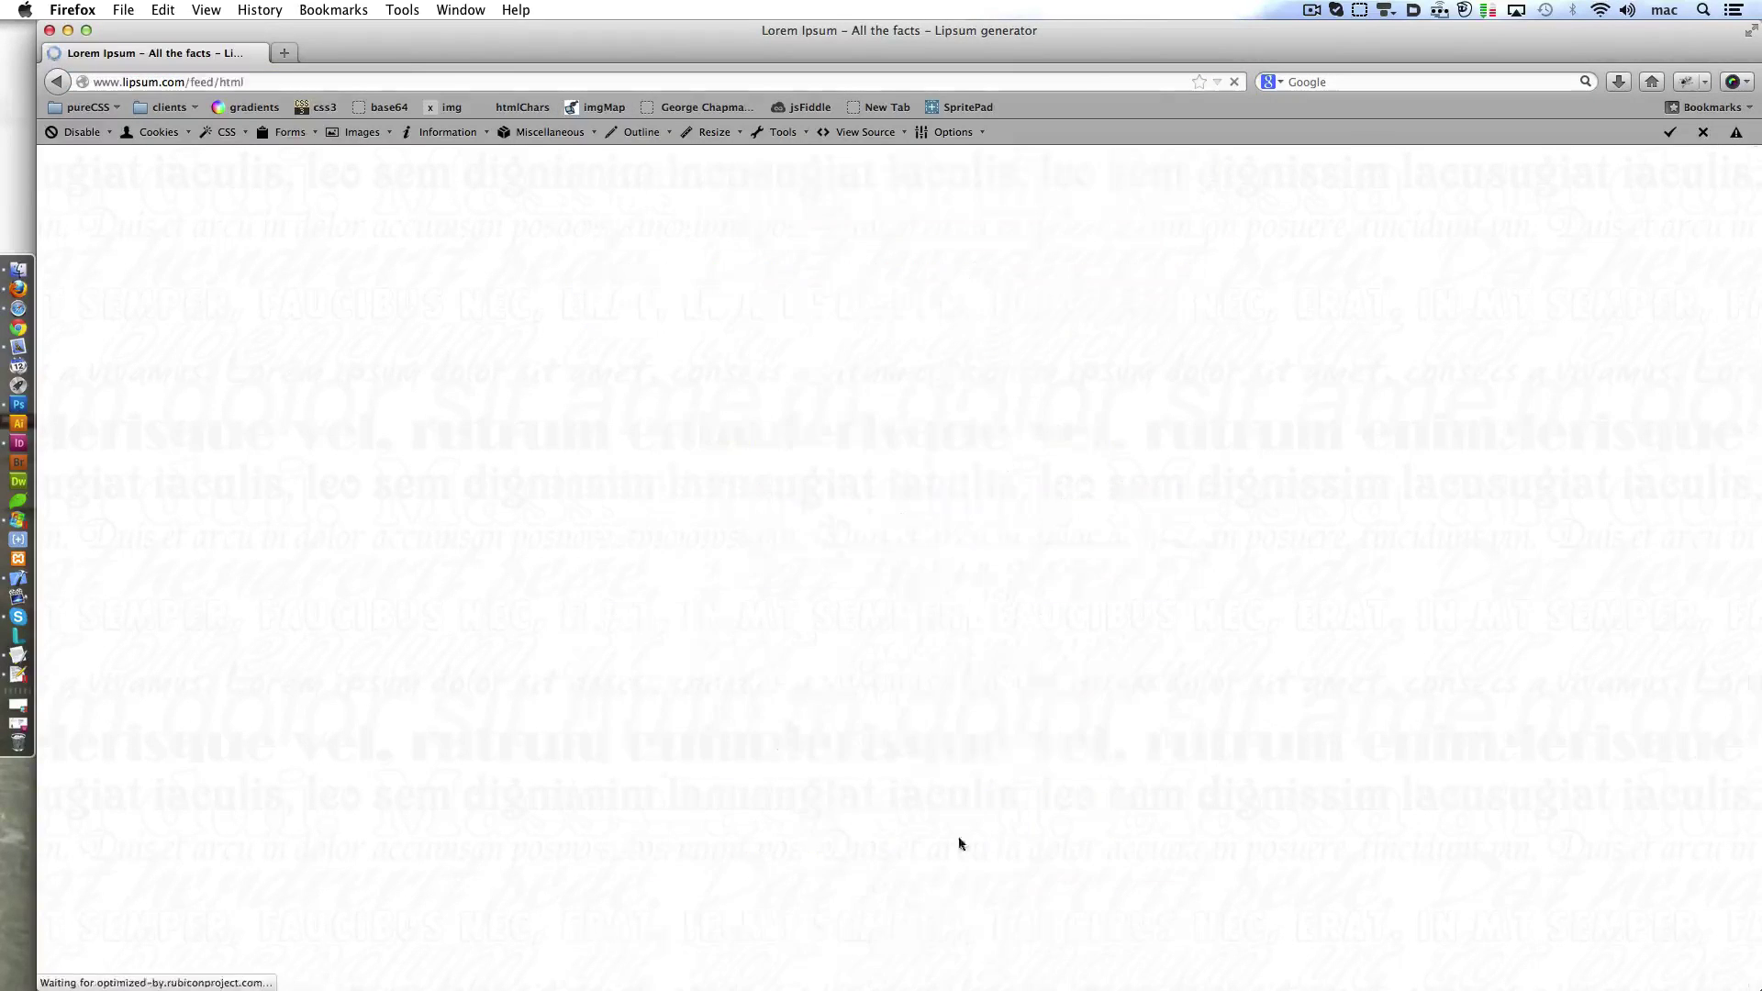
pyautogui.moveTo(574, 470); pyautogui.dragTo(690, 506)
pyautogui.hotkey('ctrl', 'c')
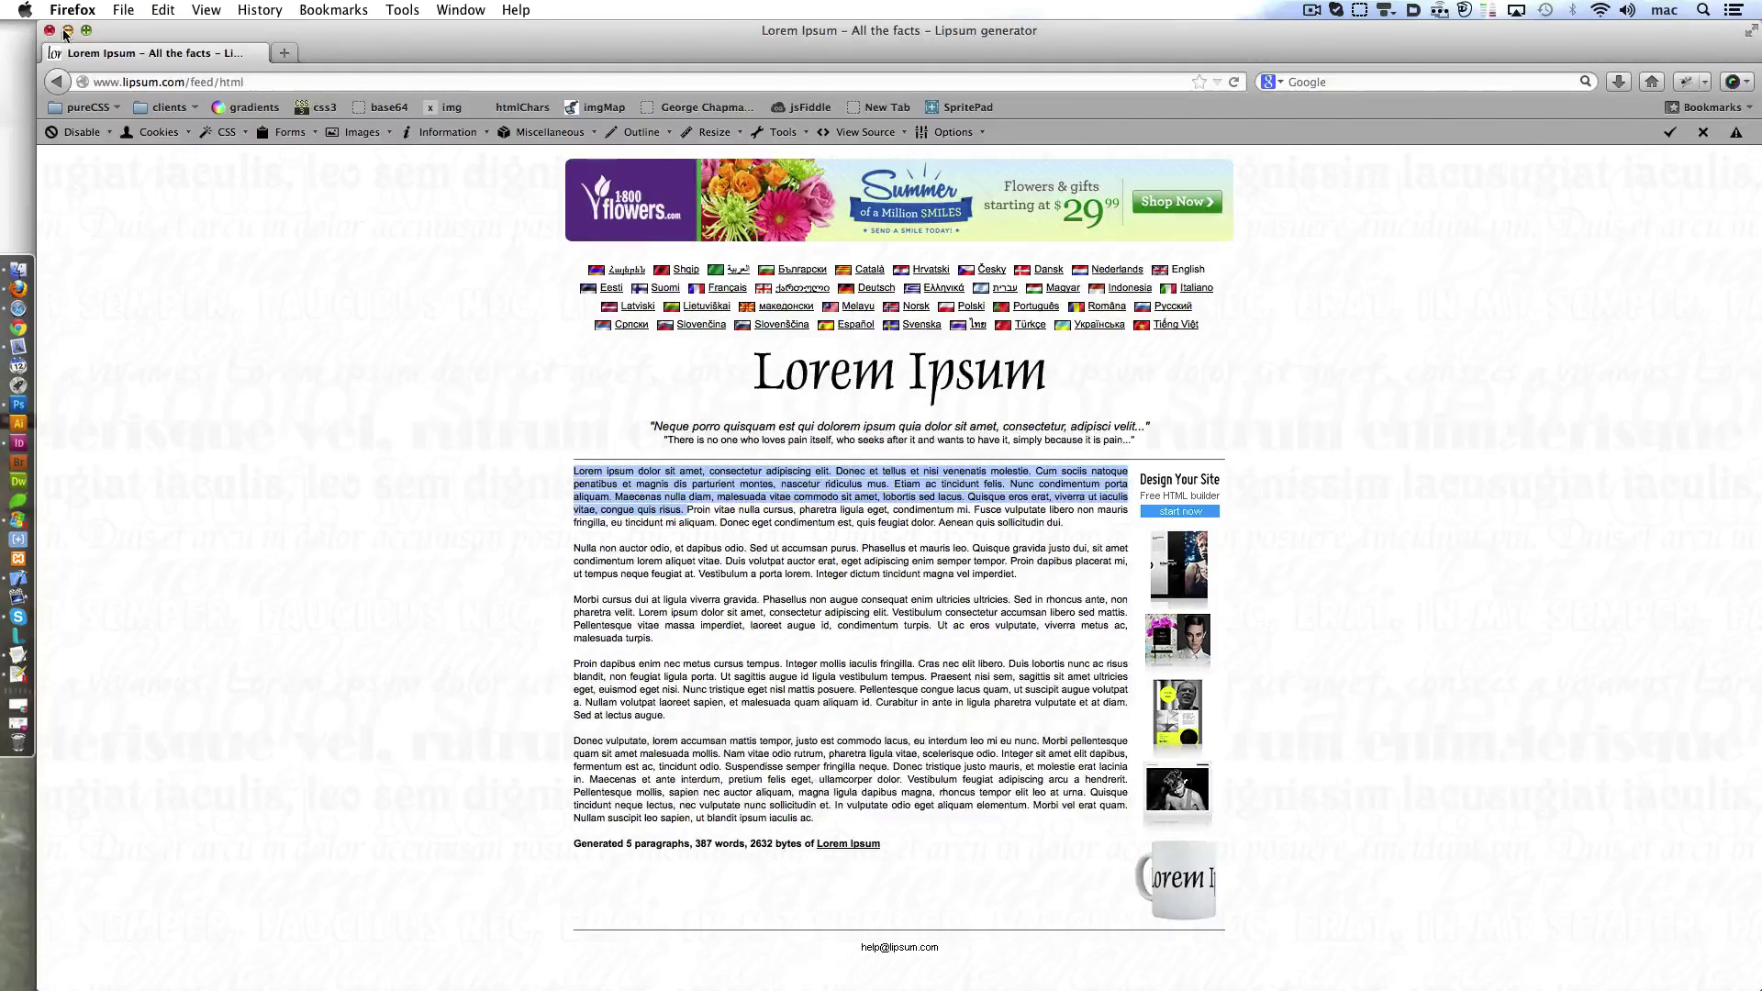
pyautogui.click(66, 34)
pyautogui.hotkey('ctrl', 'v')
pyautogui.moveTo(1003, 618); pyautogui.dragTo(1455, 990)
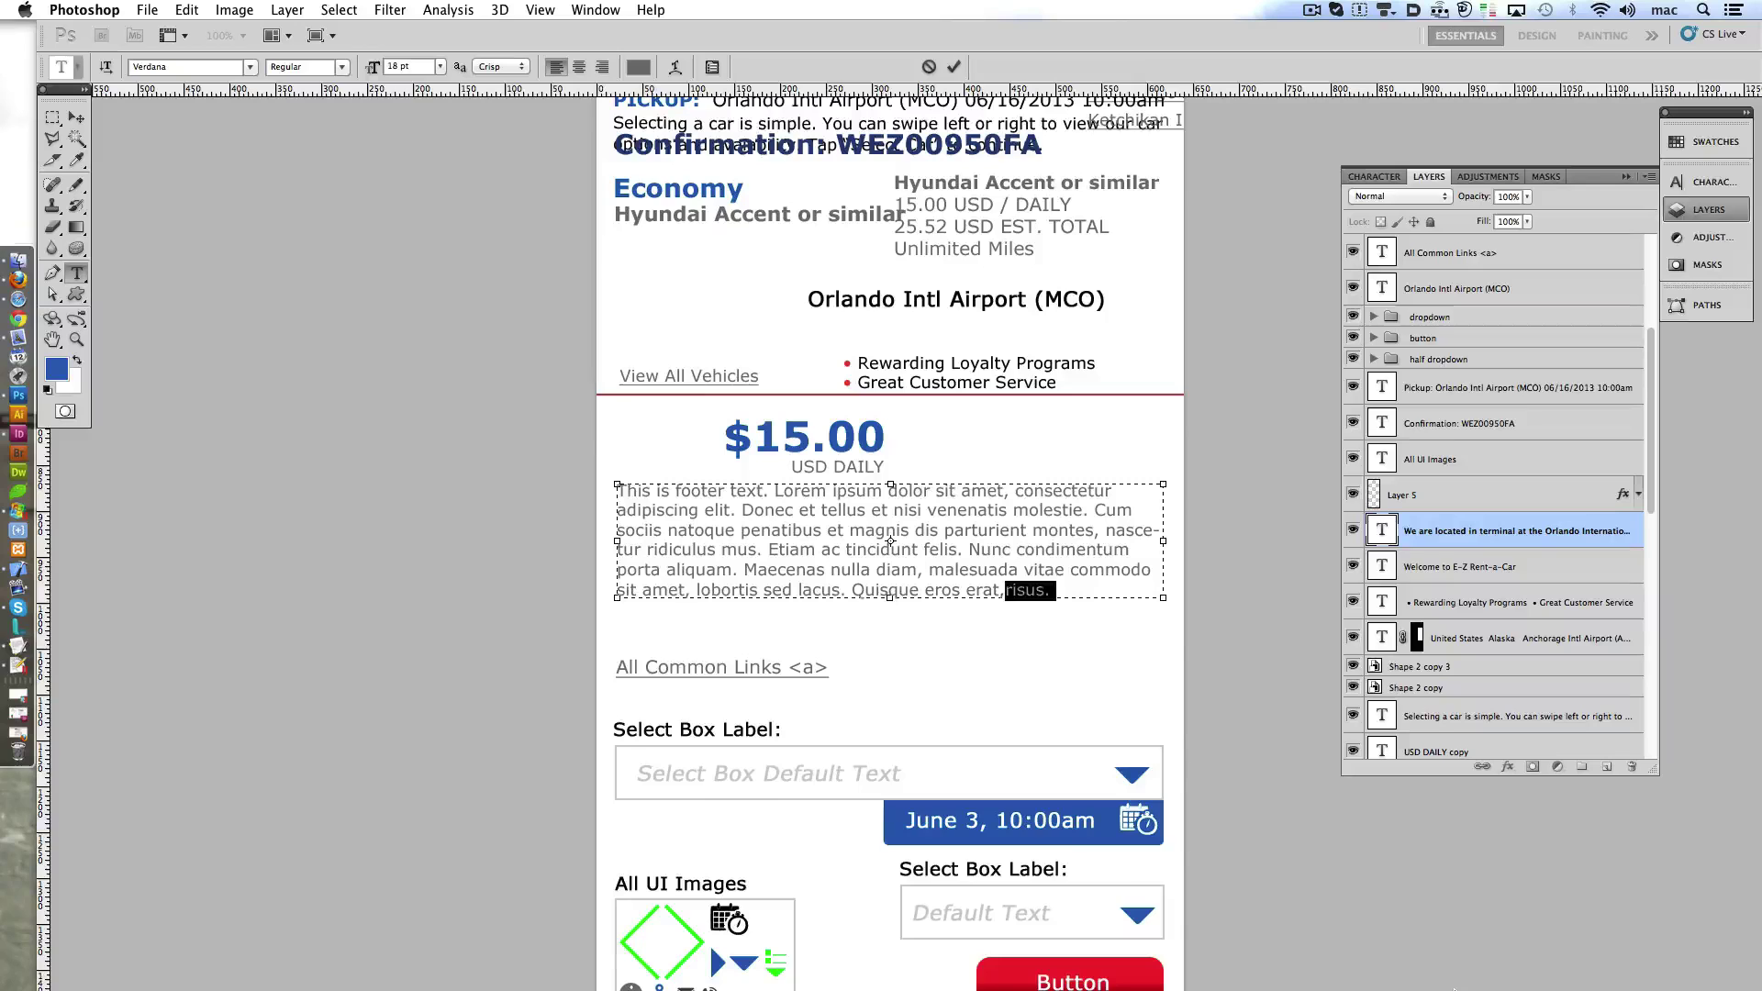
# - Remove the final comma and make the opening sentence 'This is footer text.' bold
pyautogui.press('BackSpace')
pyautogui.click(954, 66)
pyautogui.click(799, 515)
pyautogui.moveTo(769, 491); pyautogui.dragTo(539, 487)
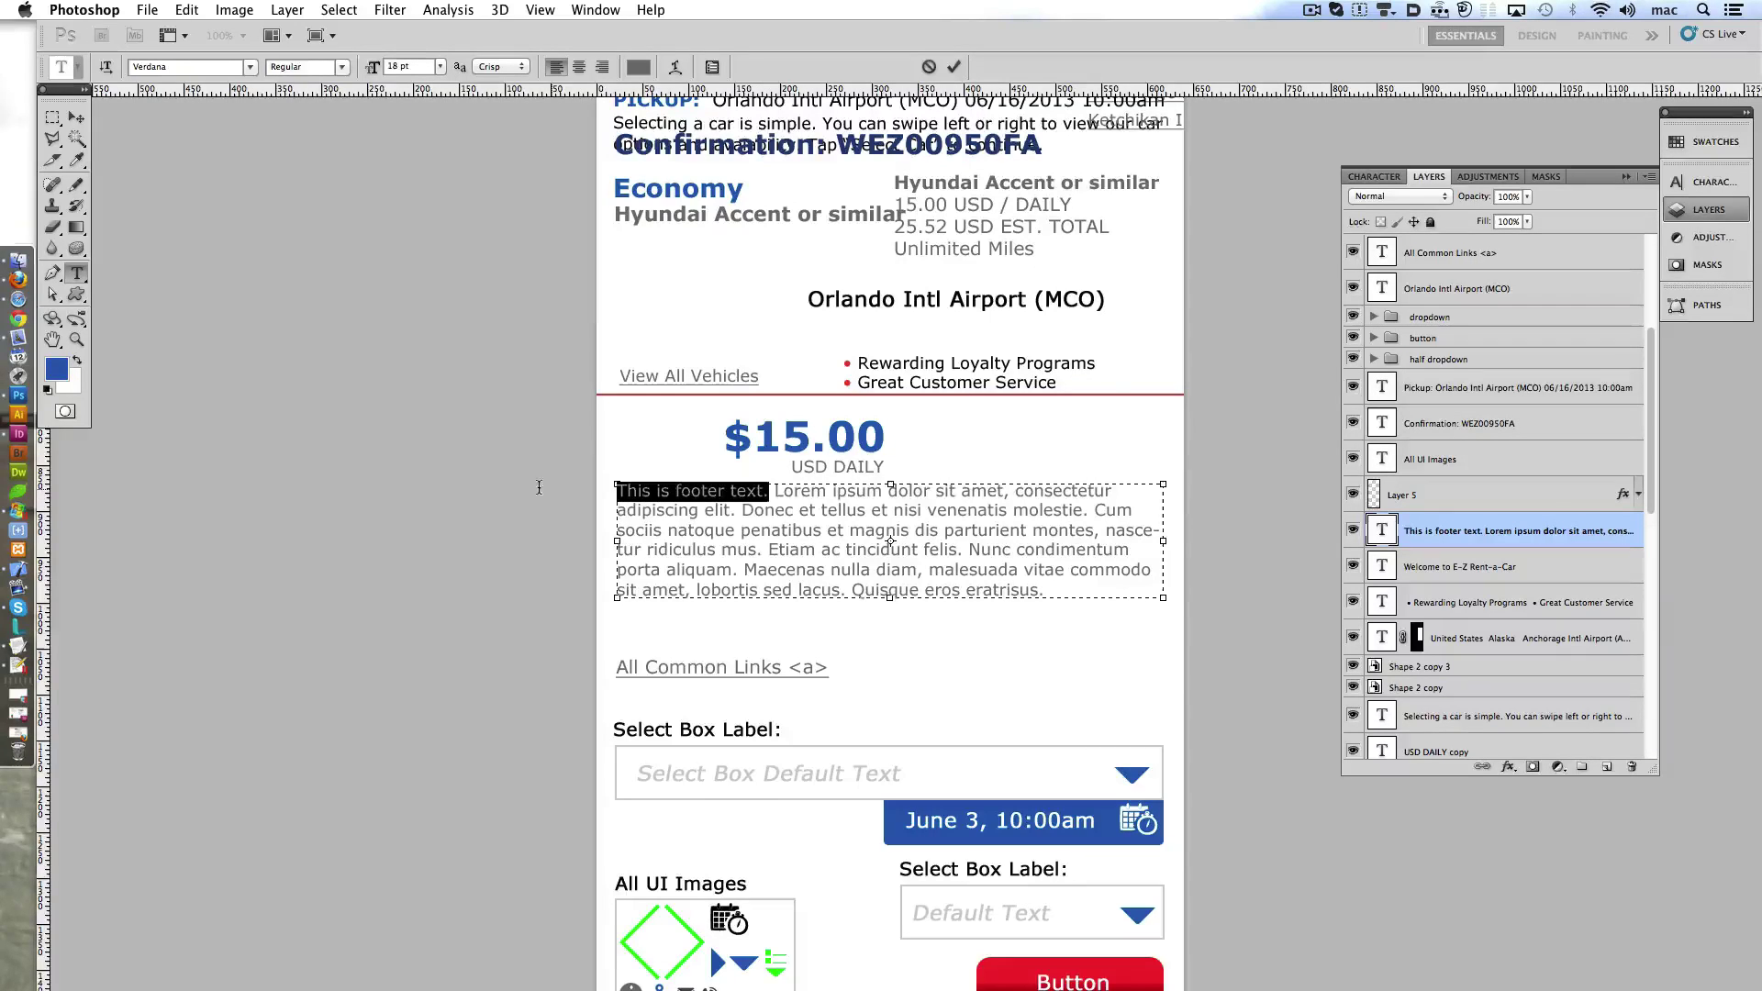
pyautogui.click(308, 66)
# - Make 'Lorem ipsum' bold italic and 'dolor sit amet' bold underlined
pyautogui.moveTo(793, 491); pyautogui.dragTo(1035, 491)
pyautogui.click(341, 66)
pyautogui.click(339, 107)
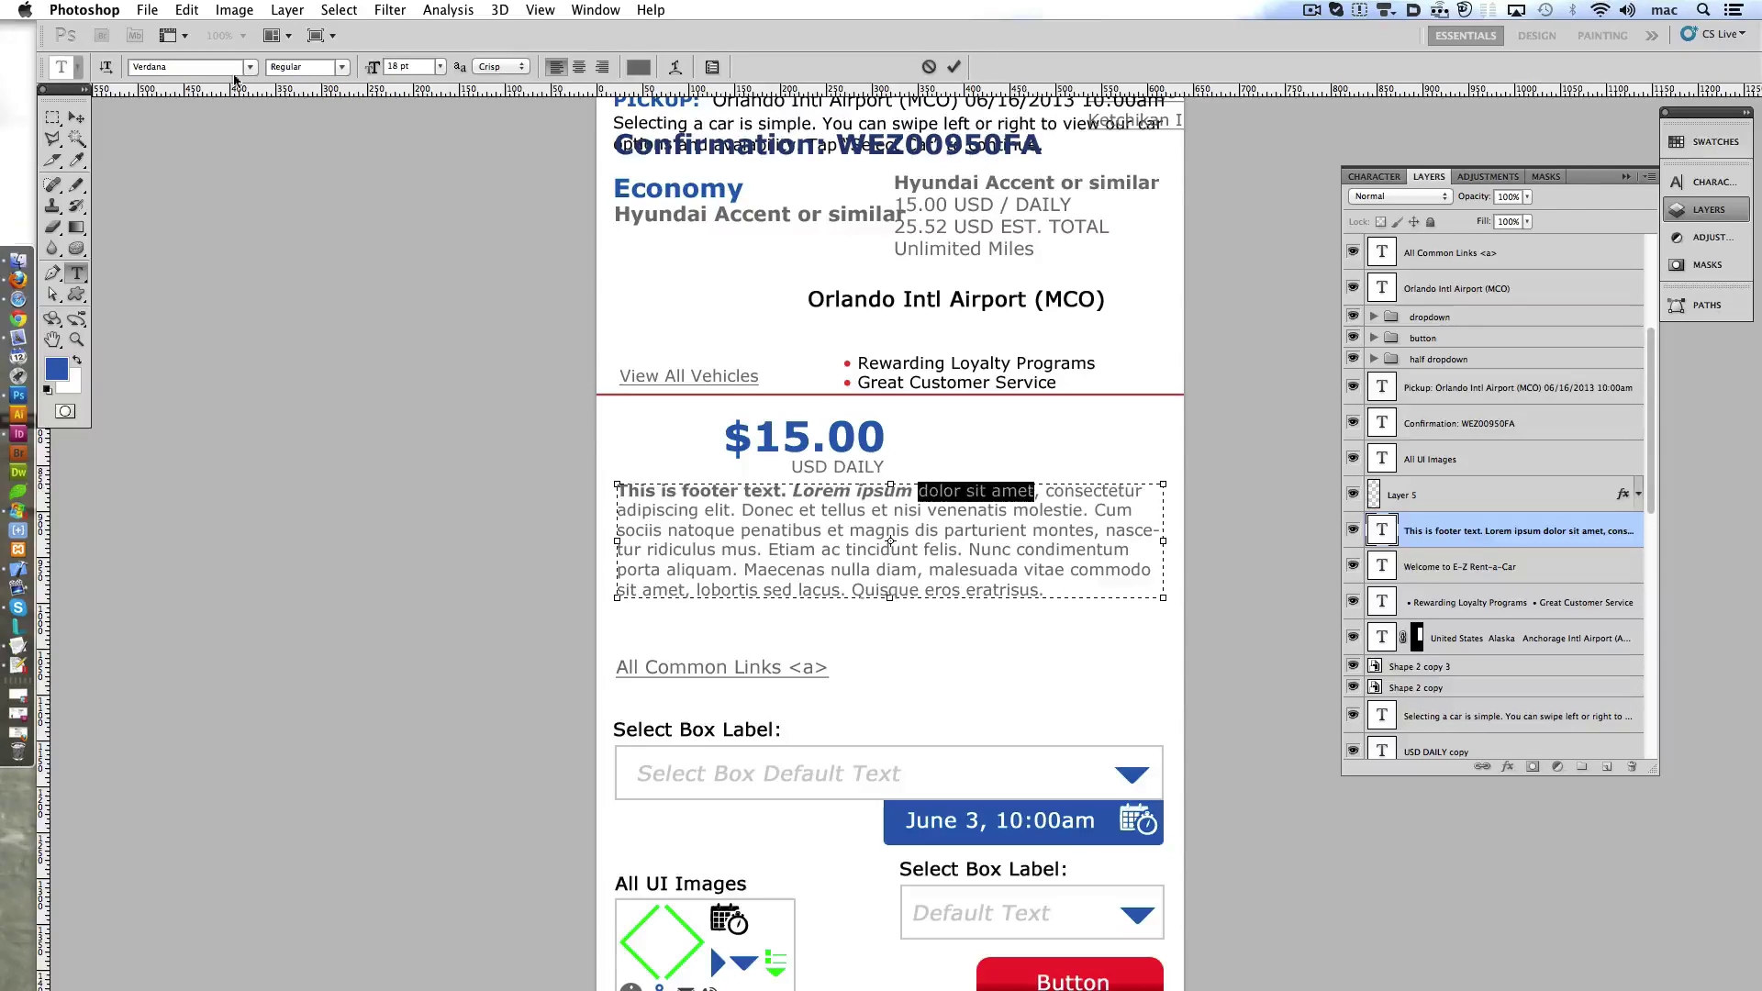
pyautogui.click(342, 68)
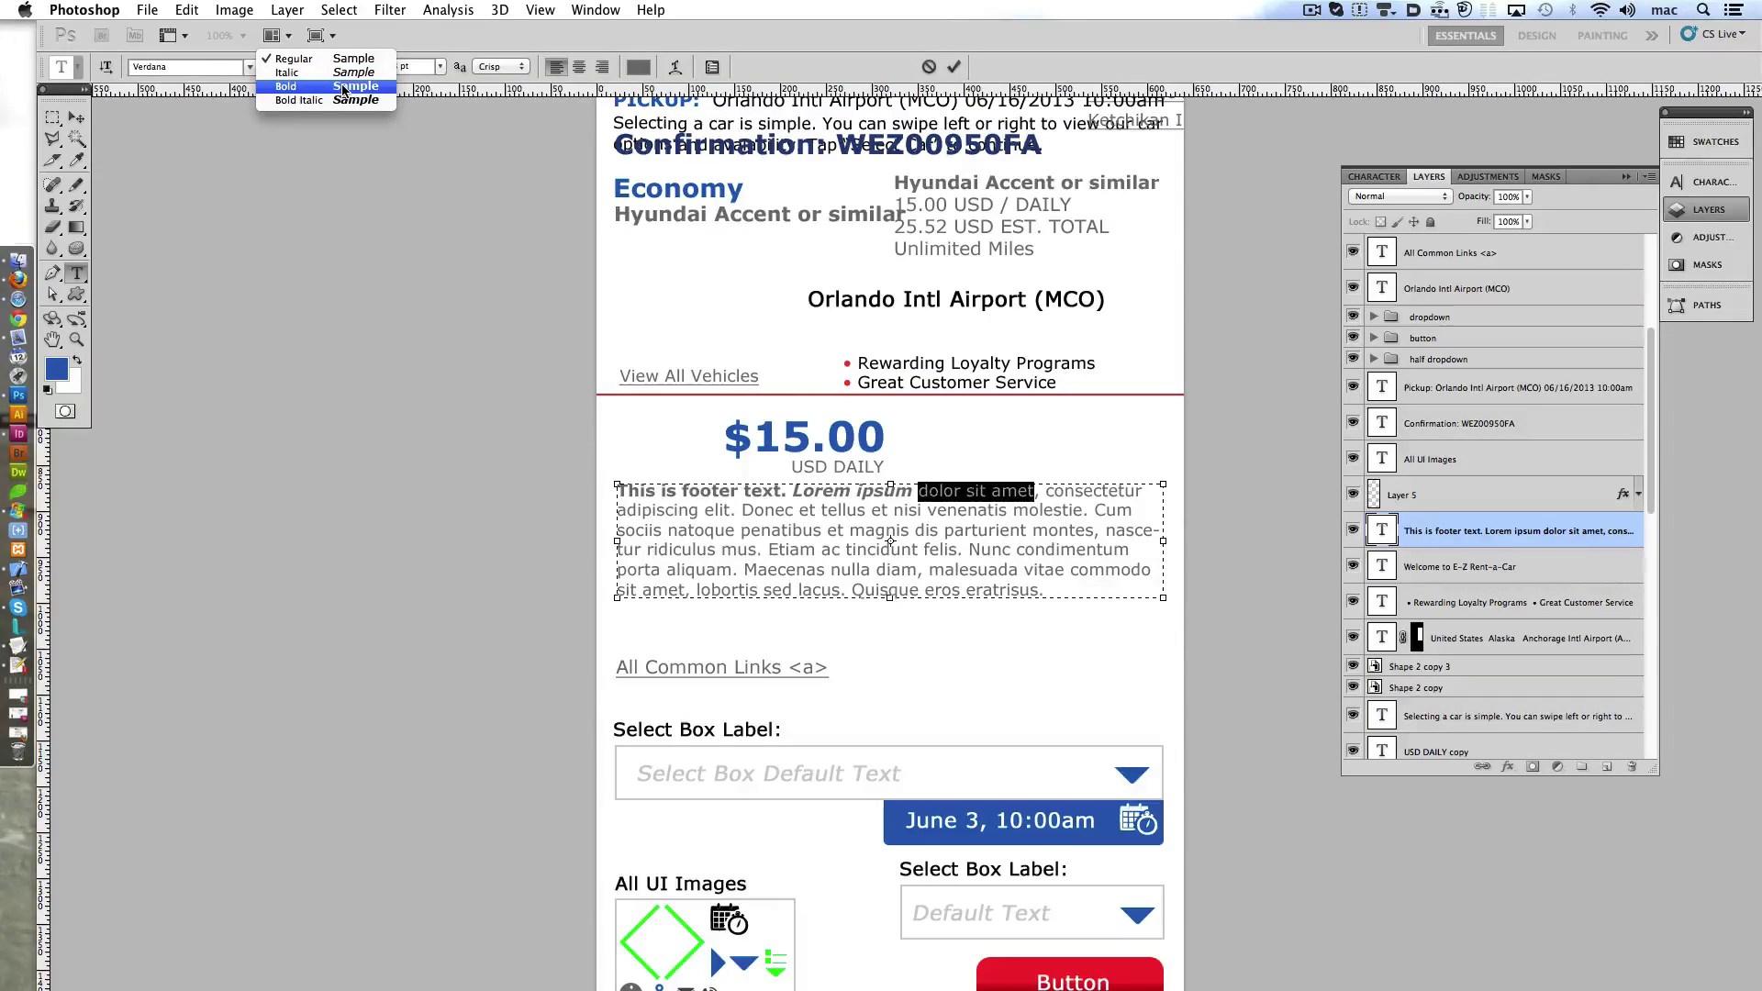
pyautogui.click(342, 86)
pyautogui.click(1693, 182)
pyautogui.click(1618, 313)
# - Make 'consectetur' bold italic underlined and delete the space between dolor and sit
pyautogui.moveTo(1060, 491); pyautogui.dragTo(1161, 491)
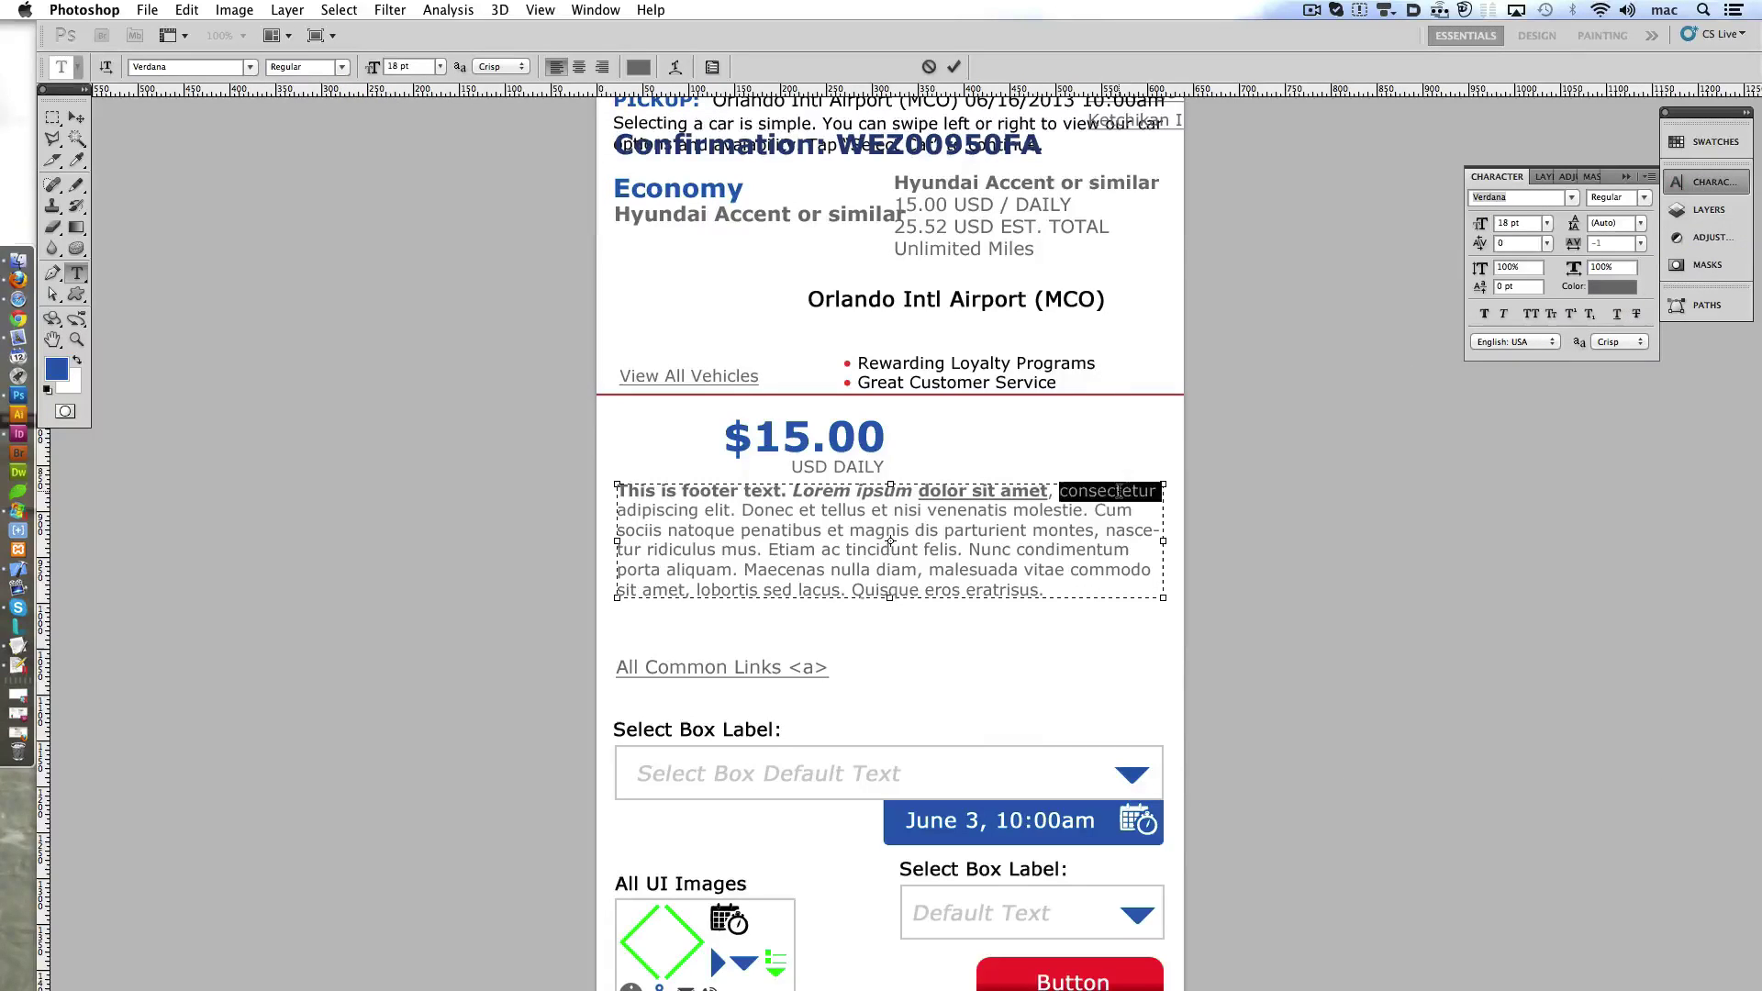
pyautogui.click(342, 66)
pyautogui.click(342, 99)
pyautogui.click(1617, 314)
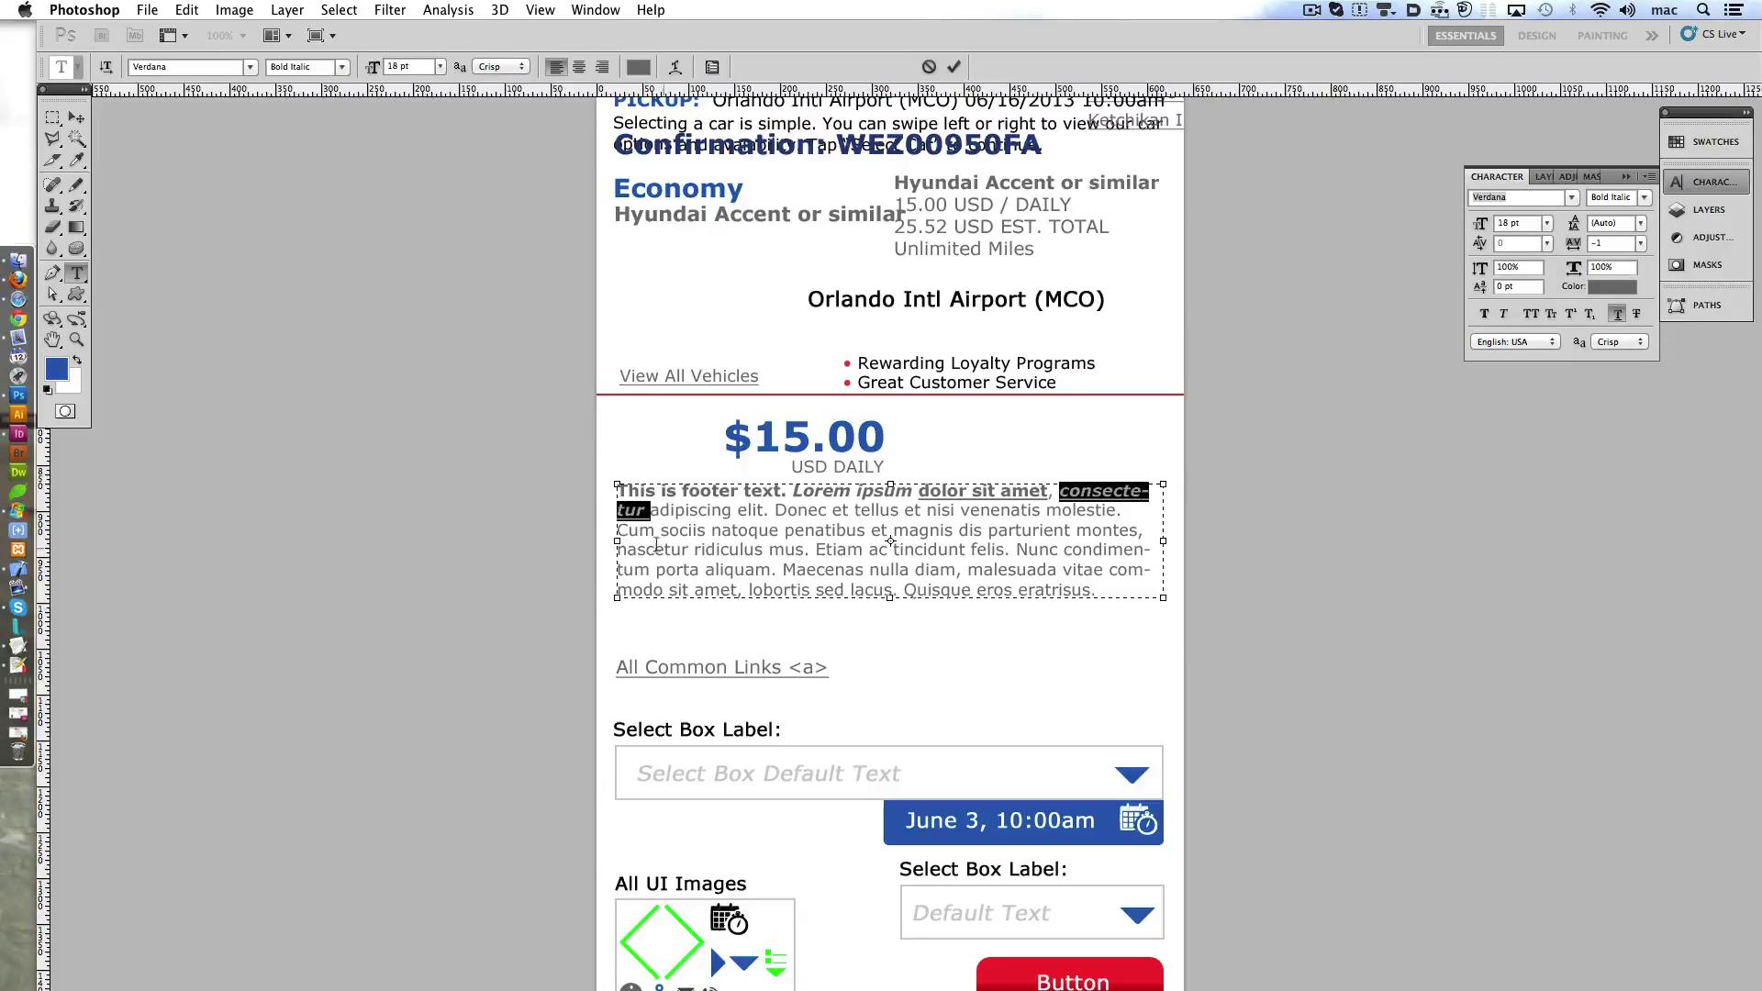
pyautogui.click(844, 503)
pyautogui.click(977, 491)
pyautogui.press('BackSpace')
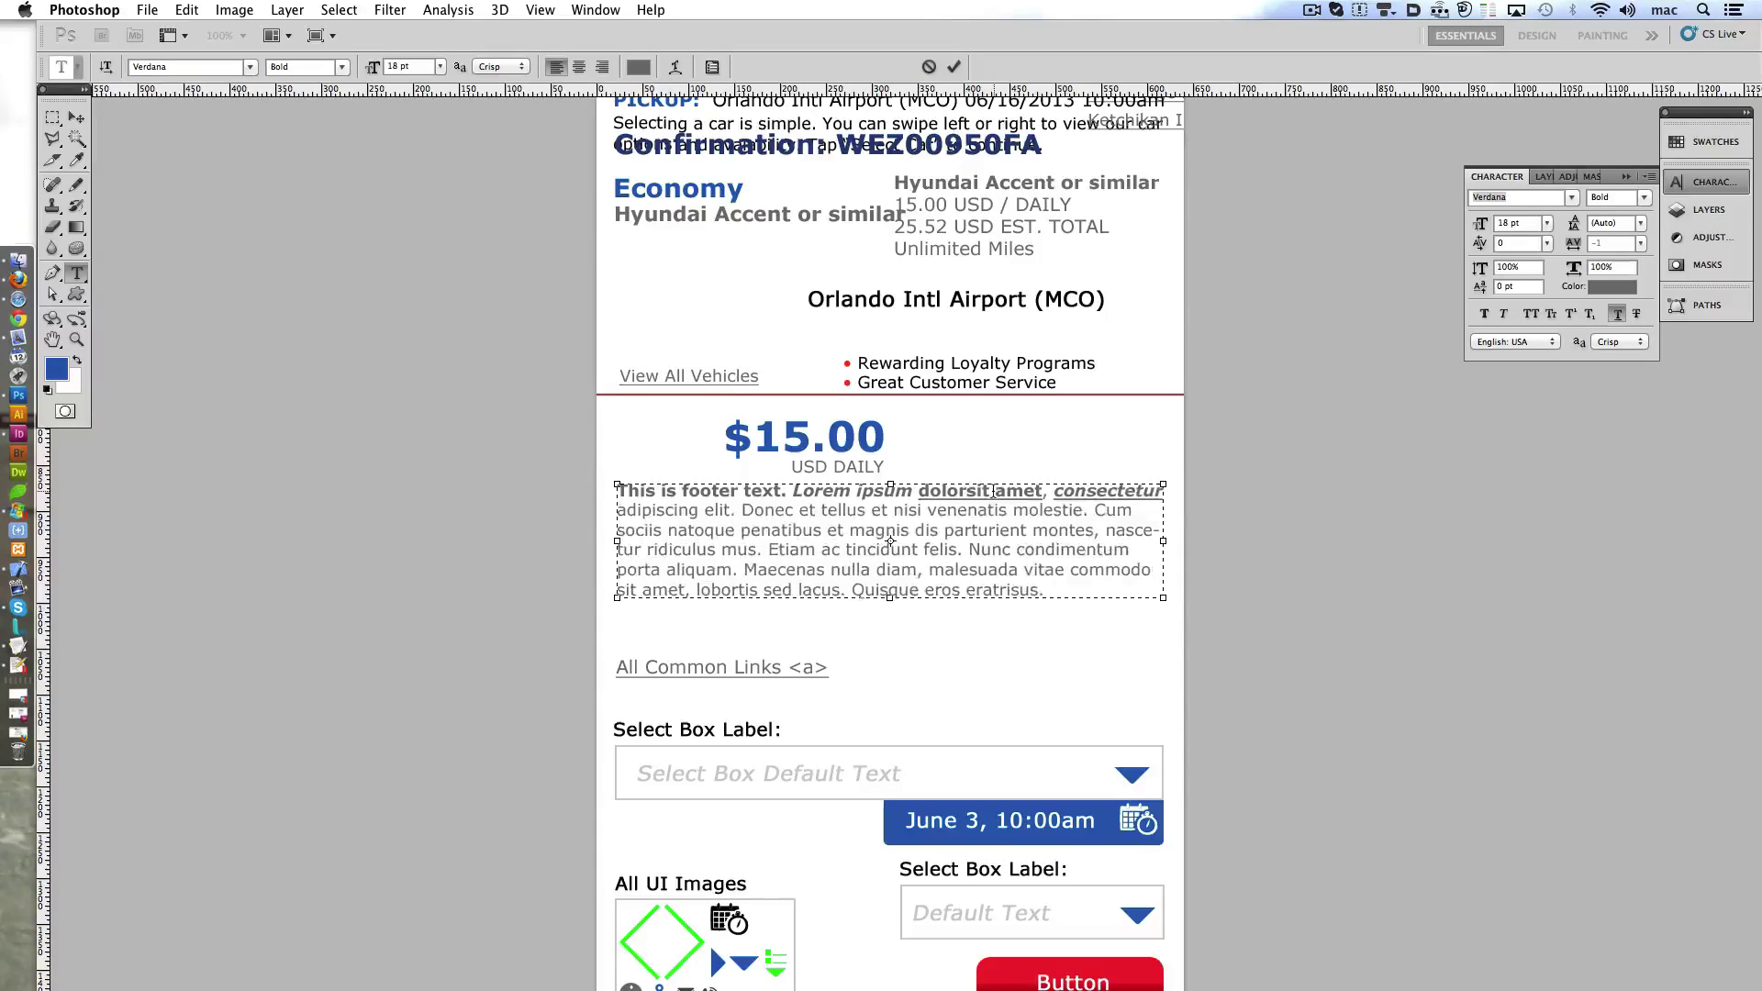
# - Underline 'adipiscing elit', strike through 'Donec et tellus', and set 'et nisi venenatis molestie' in all caps
pyautogui.moveTo(731, 511); pyautogui.dragTo(622, 511)
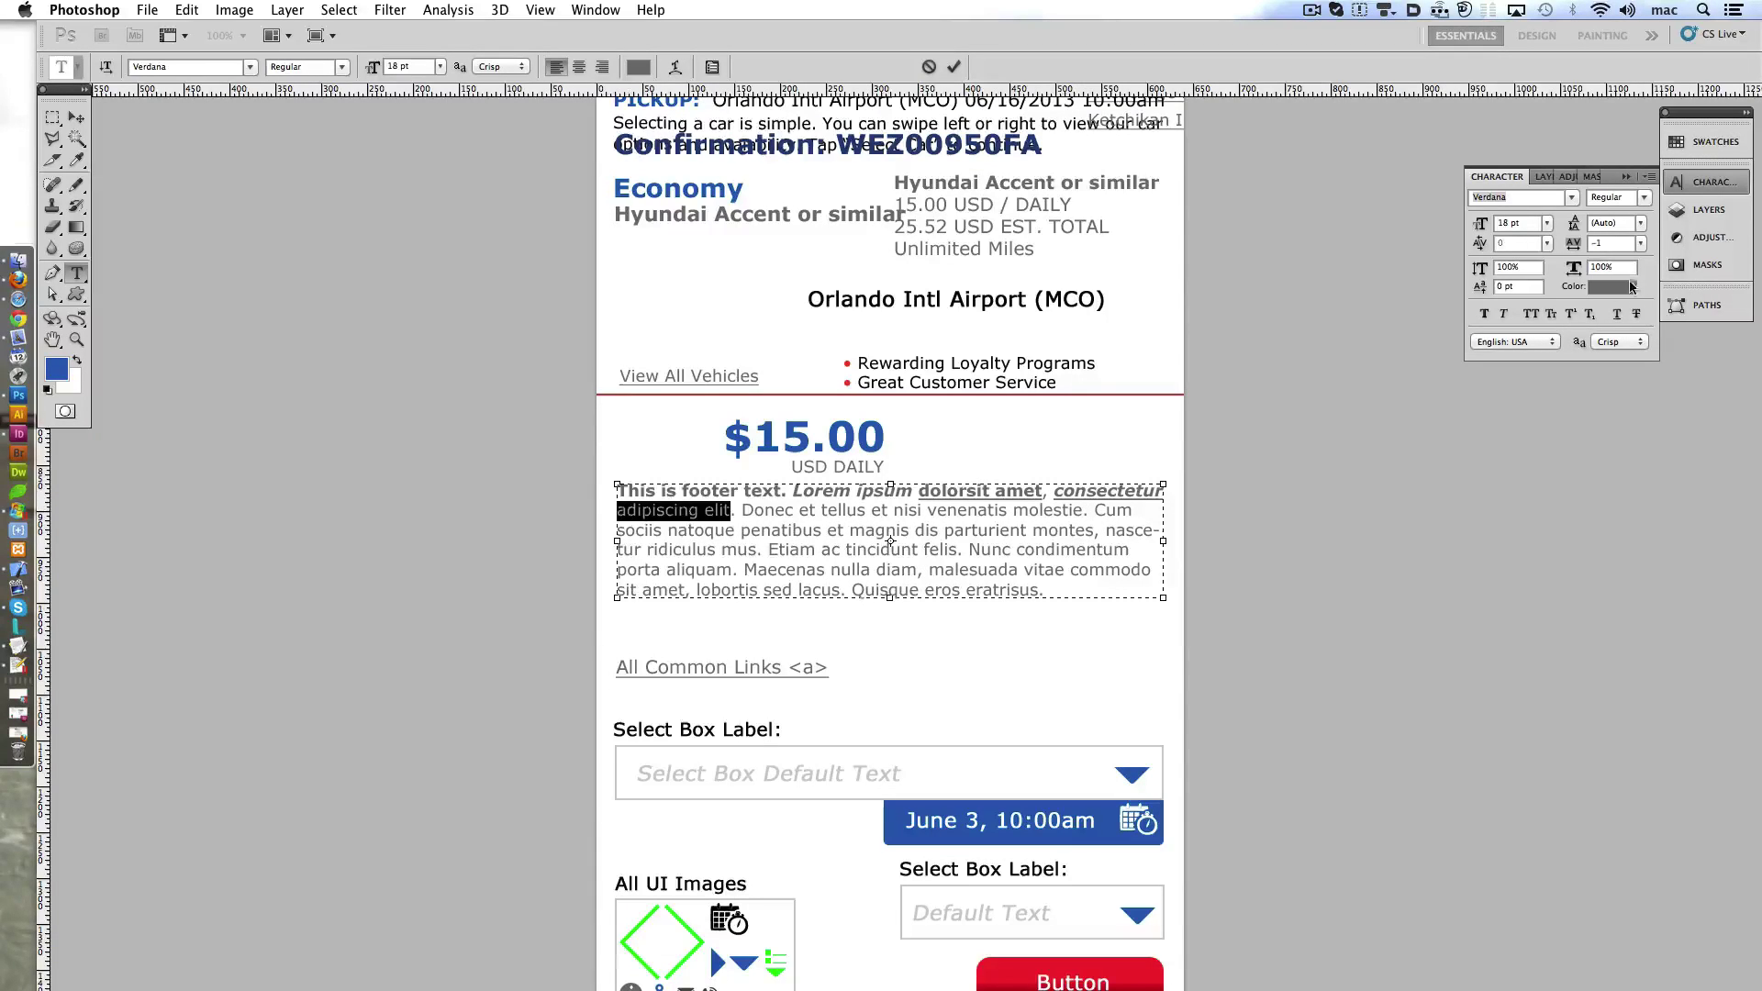
pyautogui.click(1618, 313)
pyautogui.moveTo(741, 511); pyautogui.dragTo(872, 512)
pyautogui.click(1635, 314)
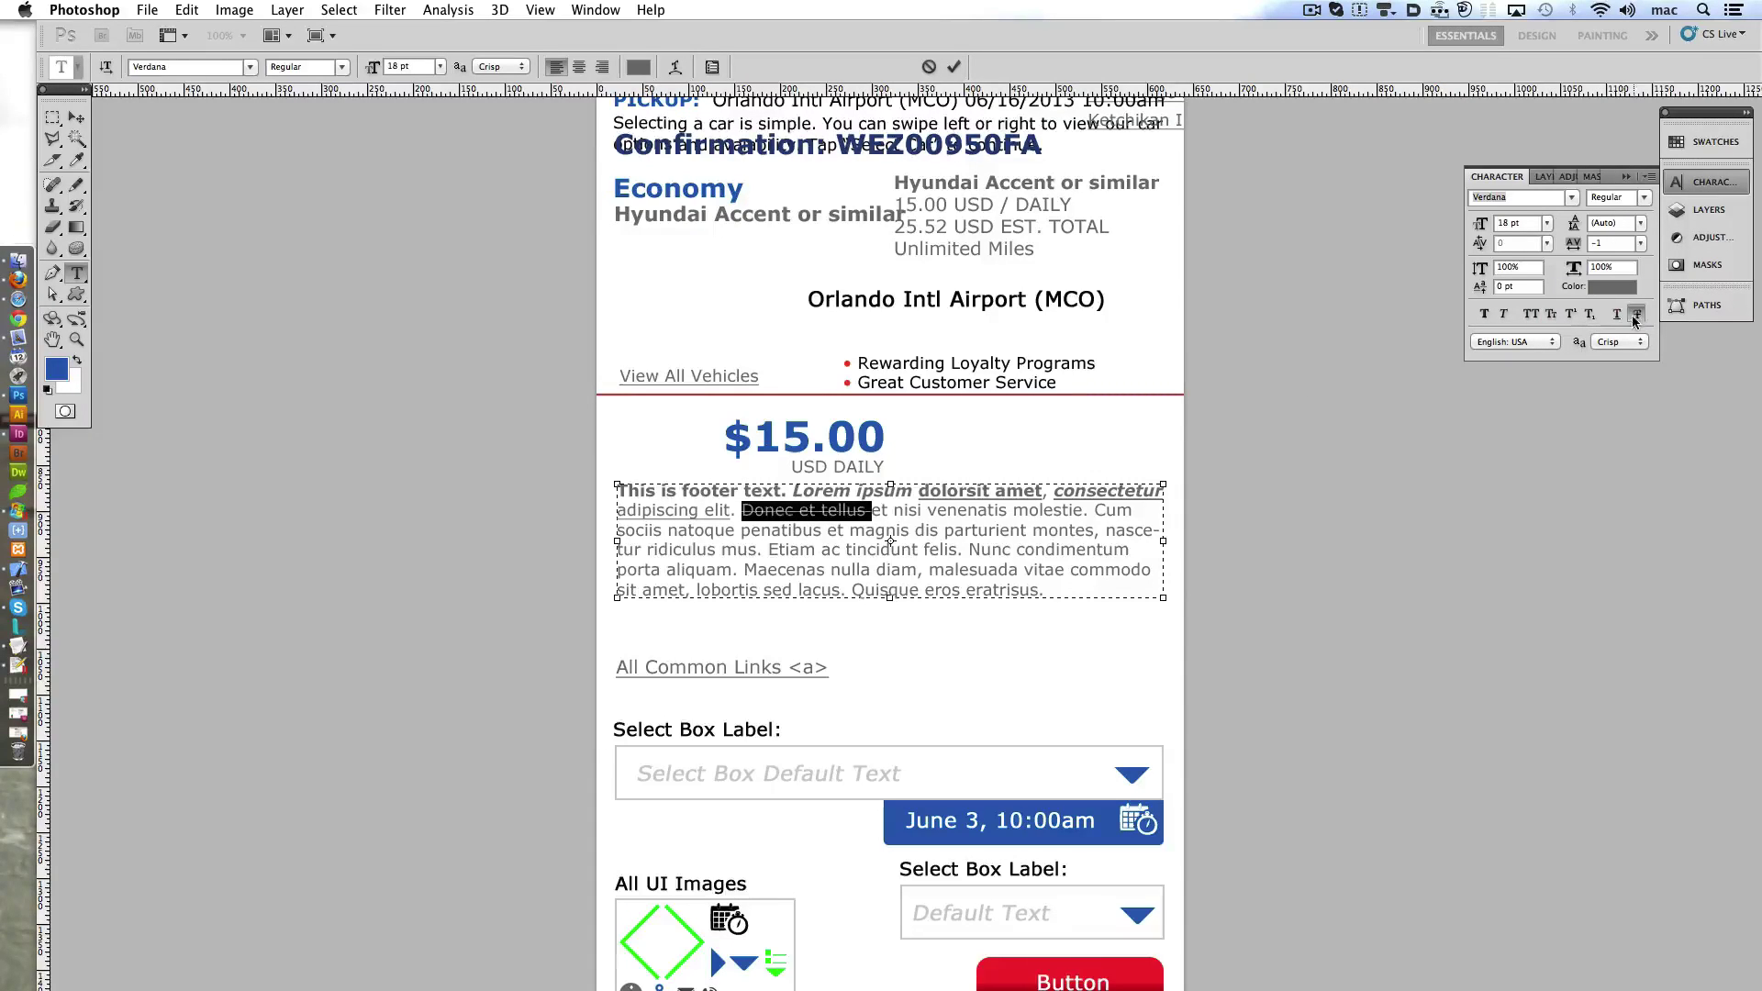
pyautogui.click(1636, 313)
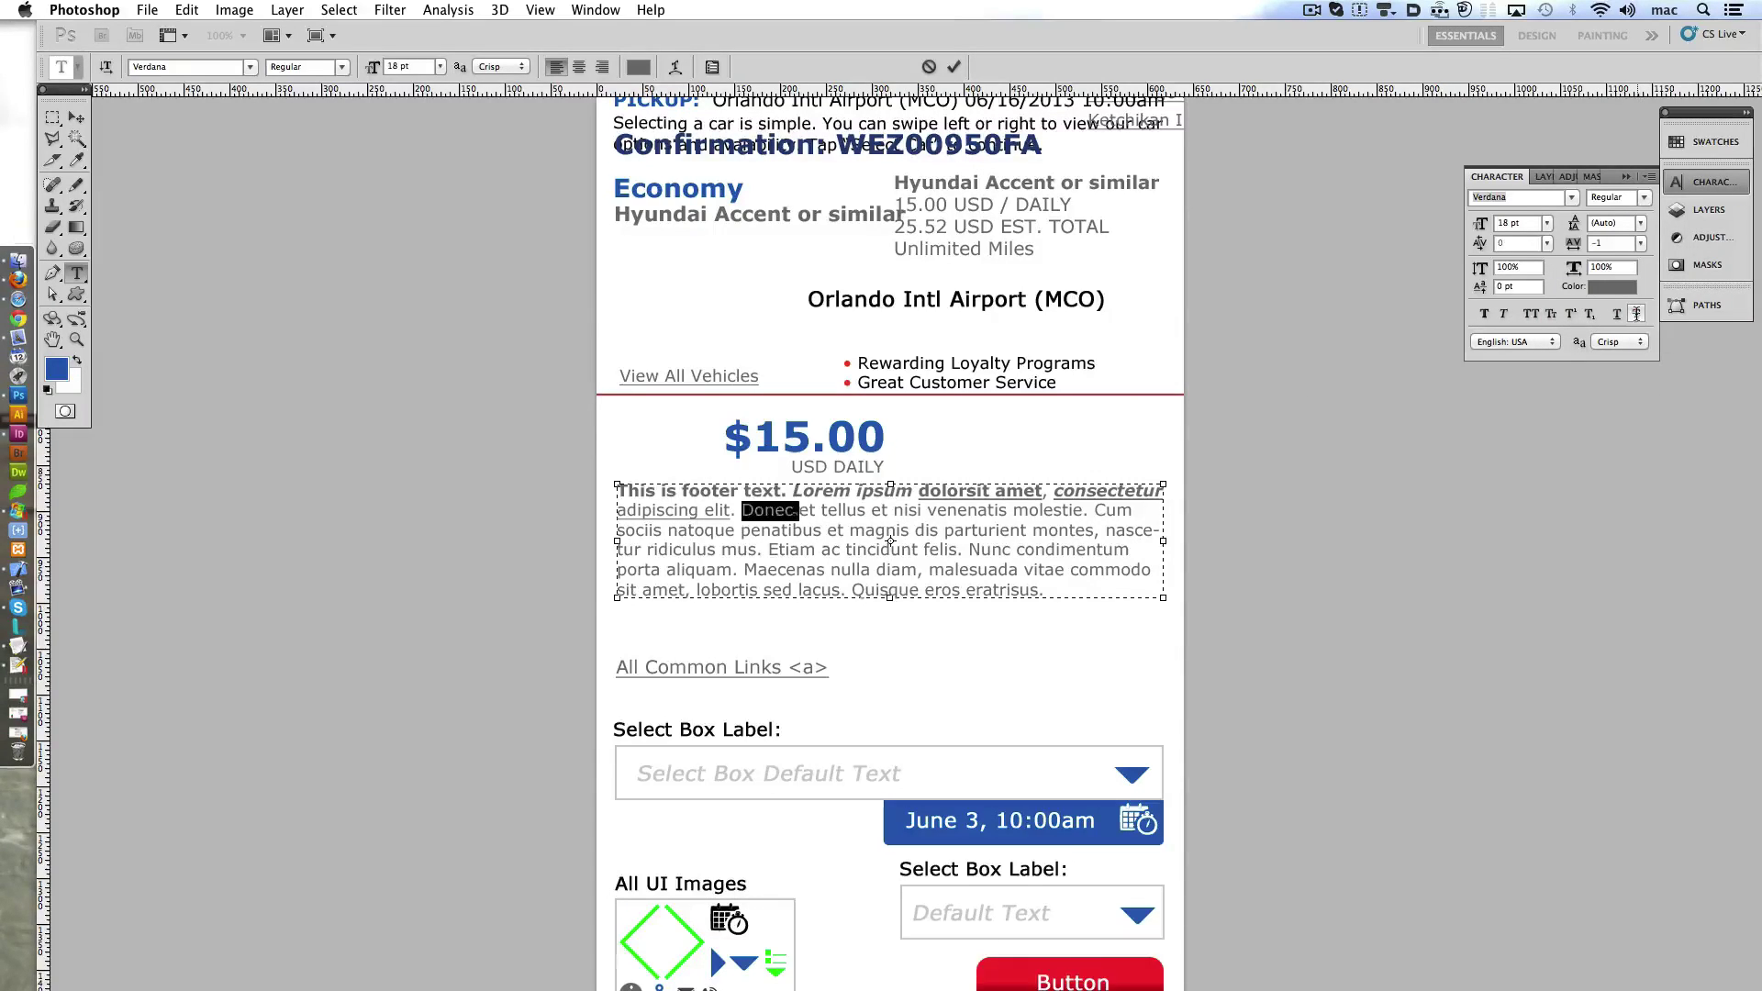
pyautogui.click(1636, 313)
pyautogui.moveTo(871, 512); pyautogui.dragTo(1083, 512)
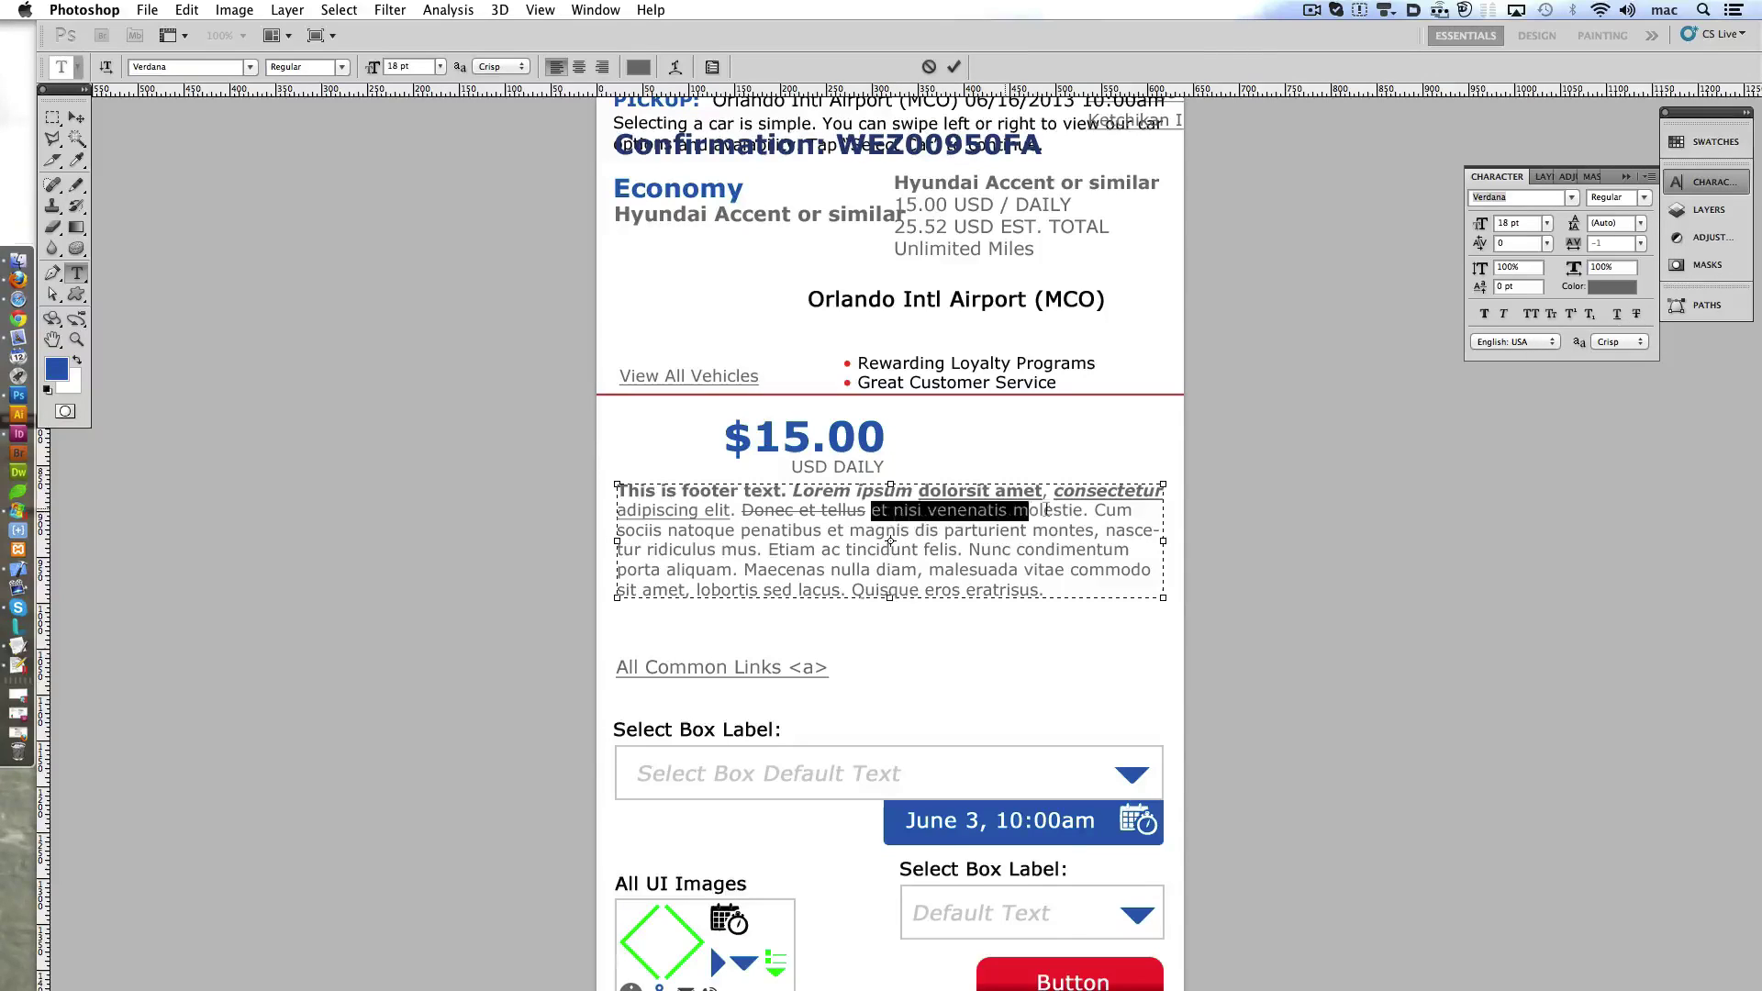
pyautogui.click(1531, 314)
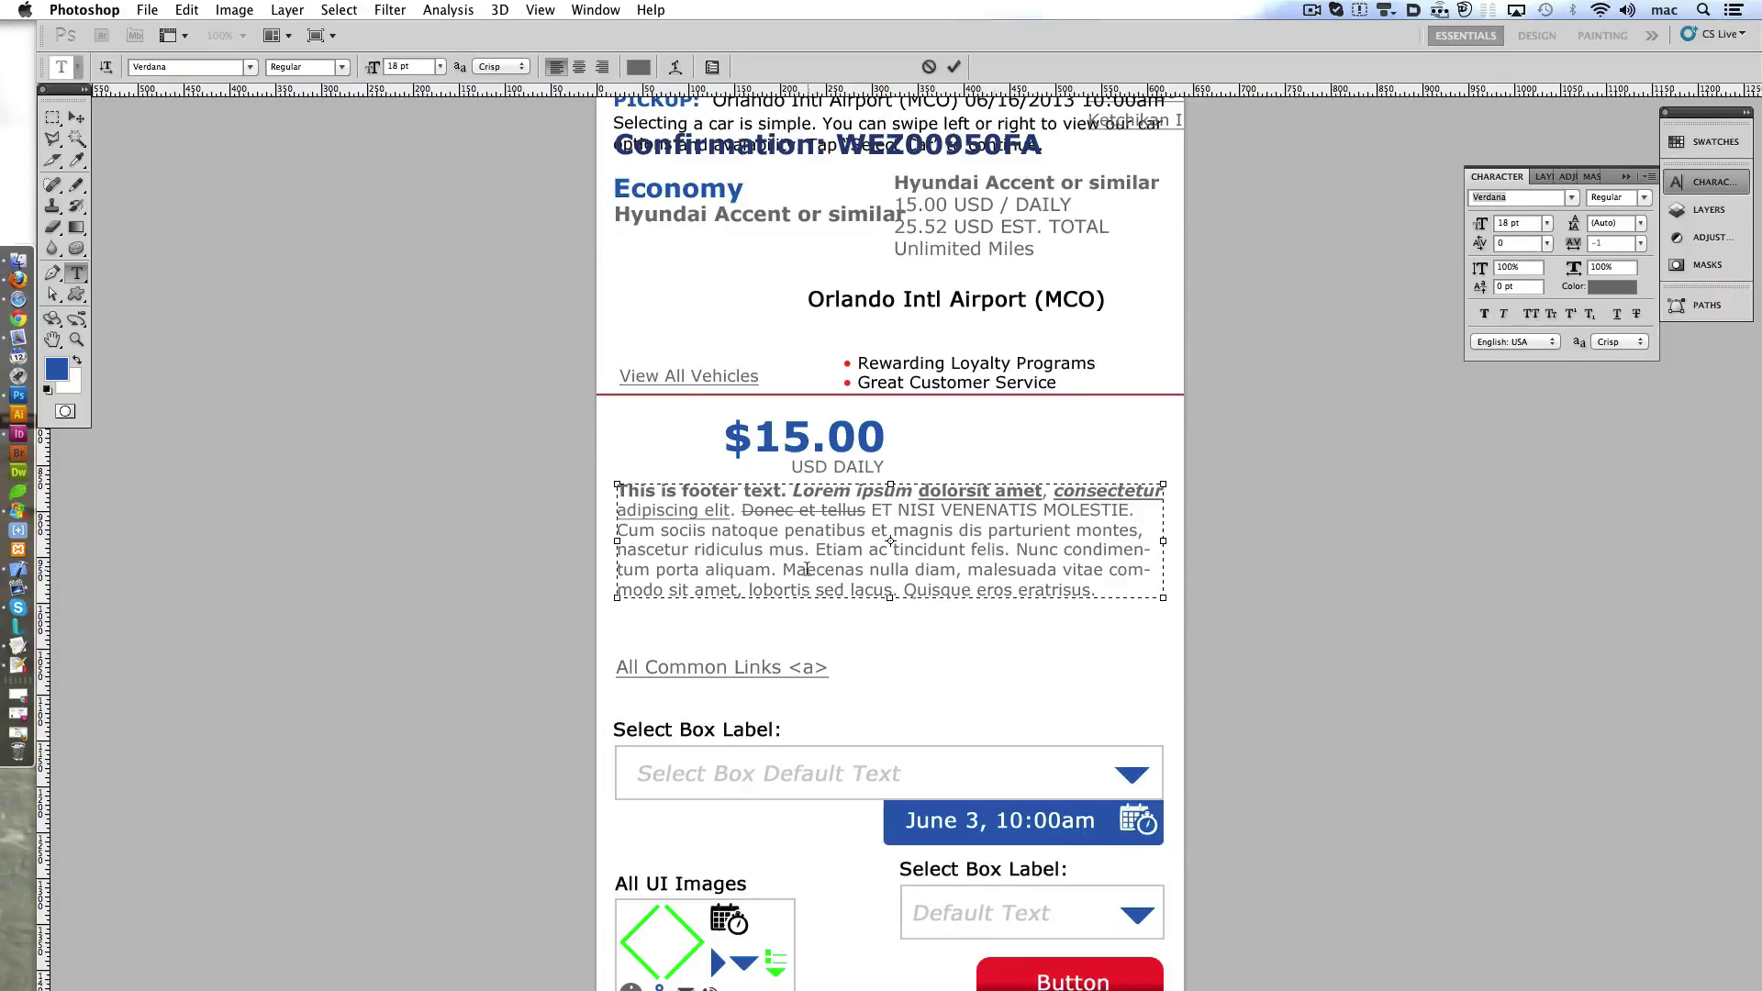
pyautogui.click(955, 66)
# - Replace the styled lorem words with 'Bold Italic', 'bold underline' and 'bold italic un-derline'
pyautogui.scroll(1, 951, 631)
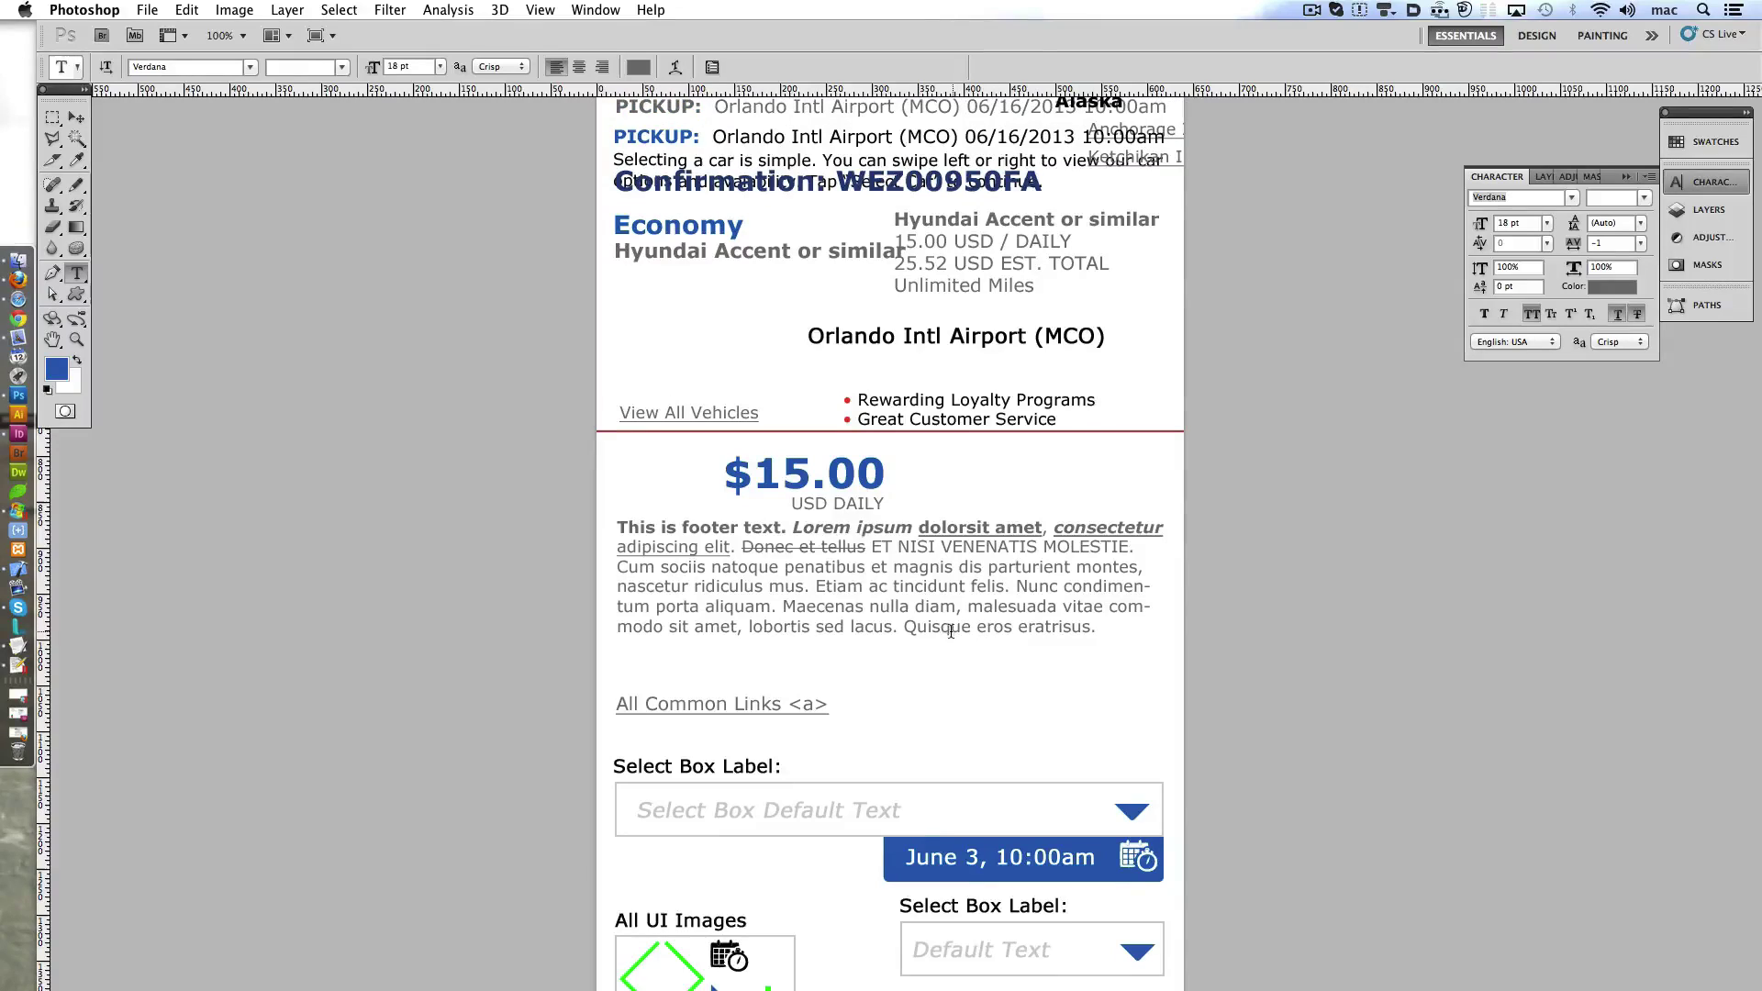
pyautogui.doubleClick(802, 524)
pyautogui.write('Bold Italic')
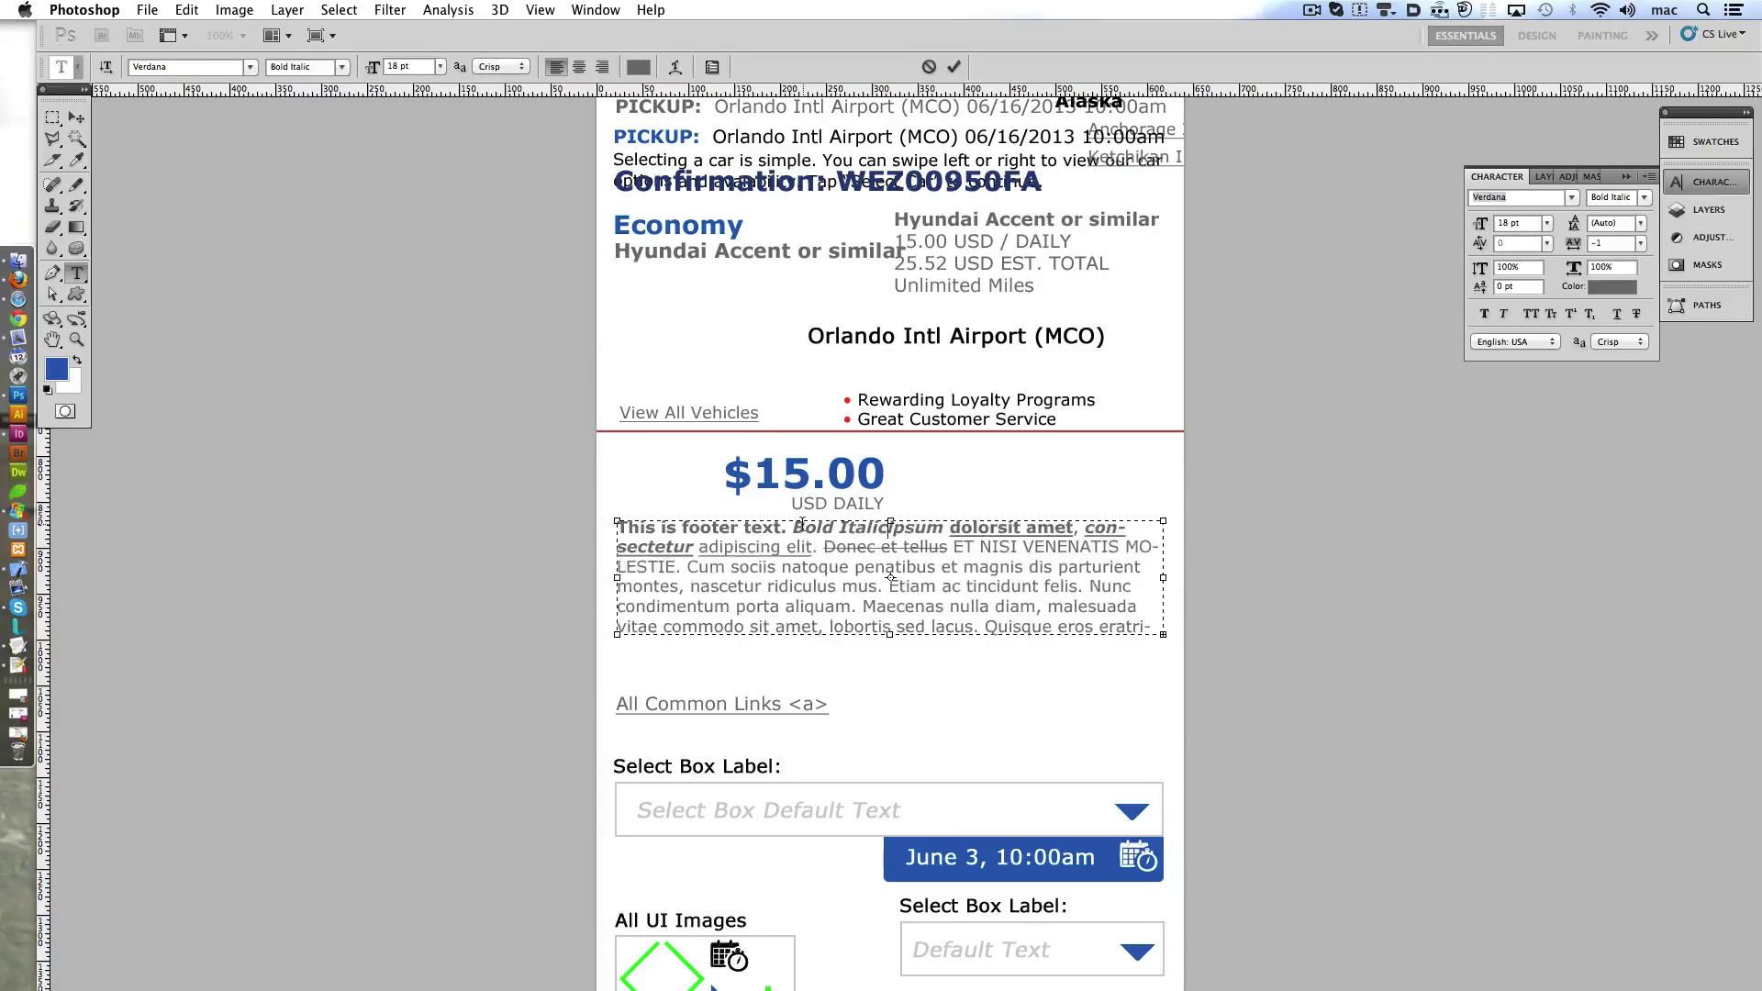
pyautogui.press('Delete')
pyautogui.press('Delete')
pyautogui.press('Delete')
pyautogui.press('Delete')
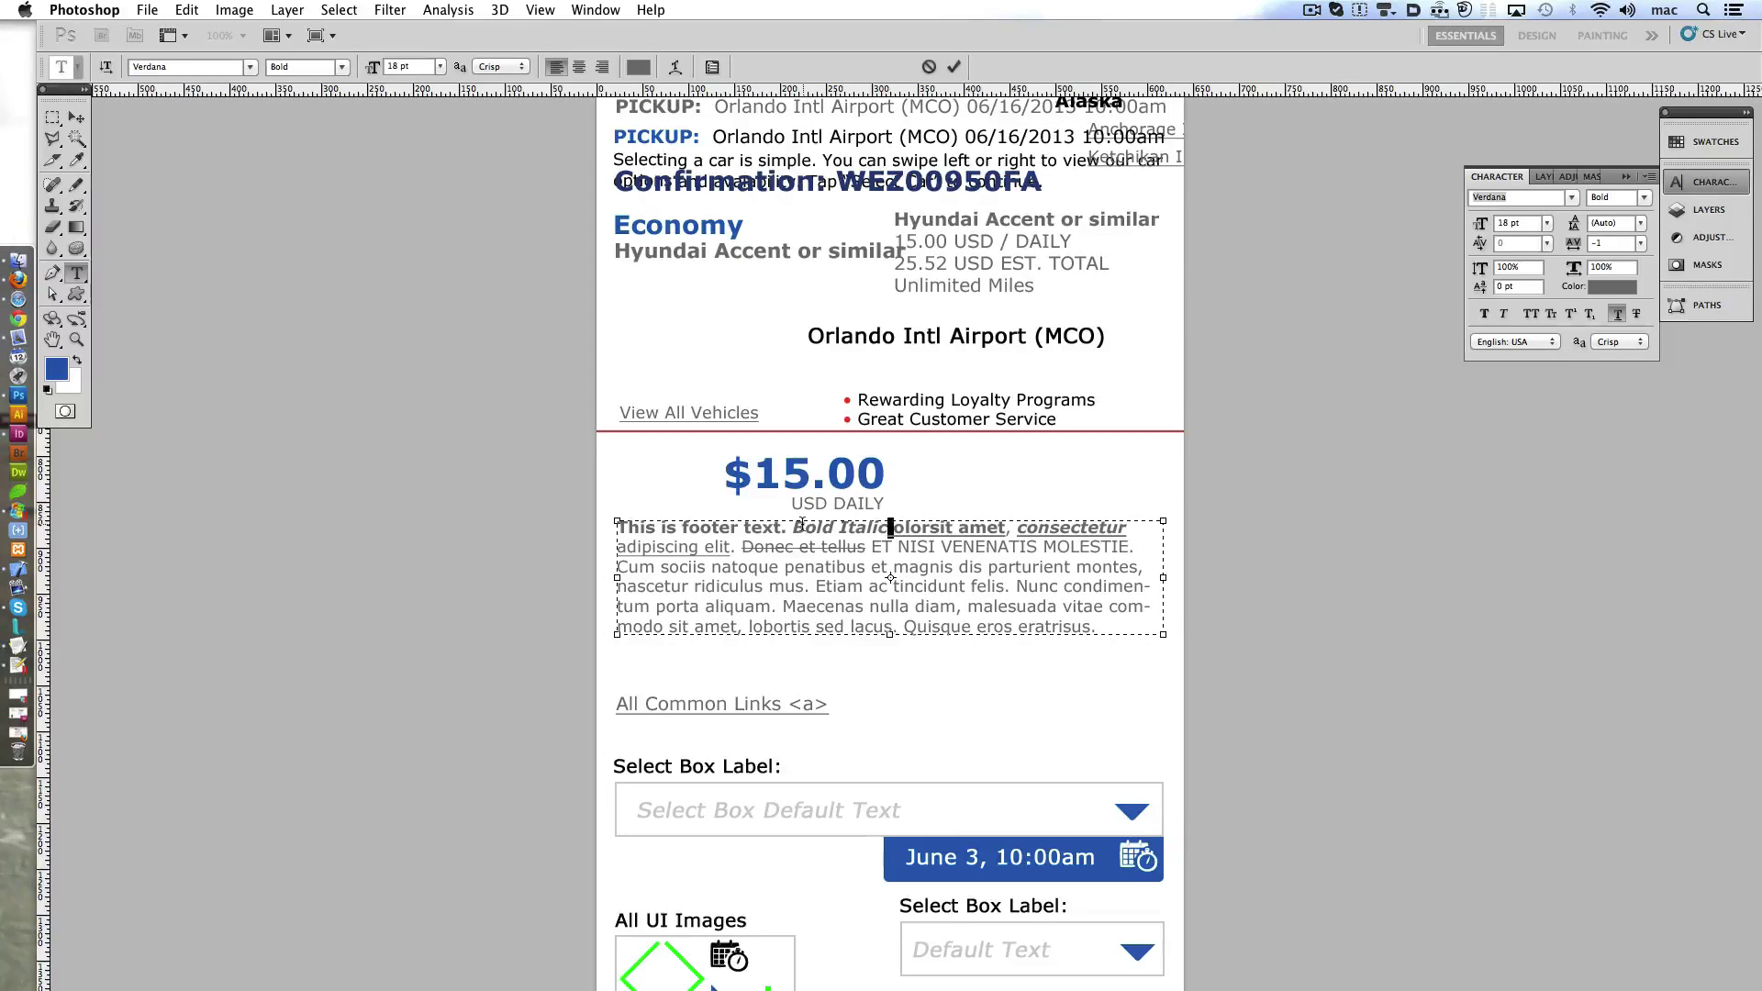
pyautogui.moveTo(891, 527); pyautogui.dragTo(1007, 527)
pyautogui.press('Delete')
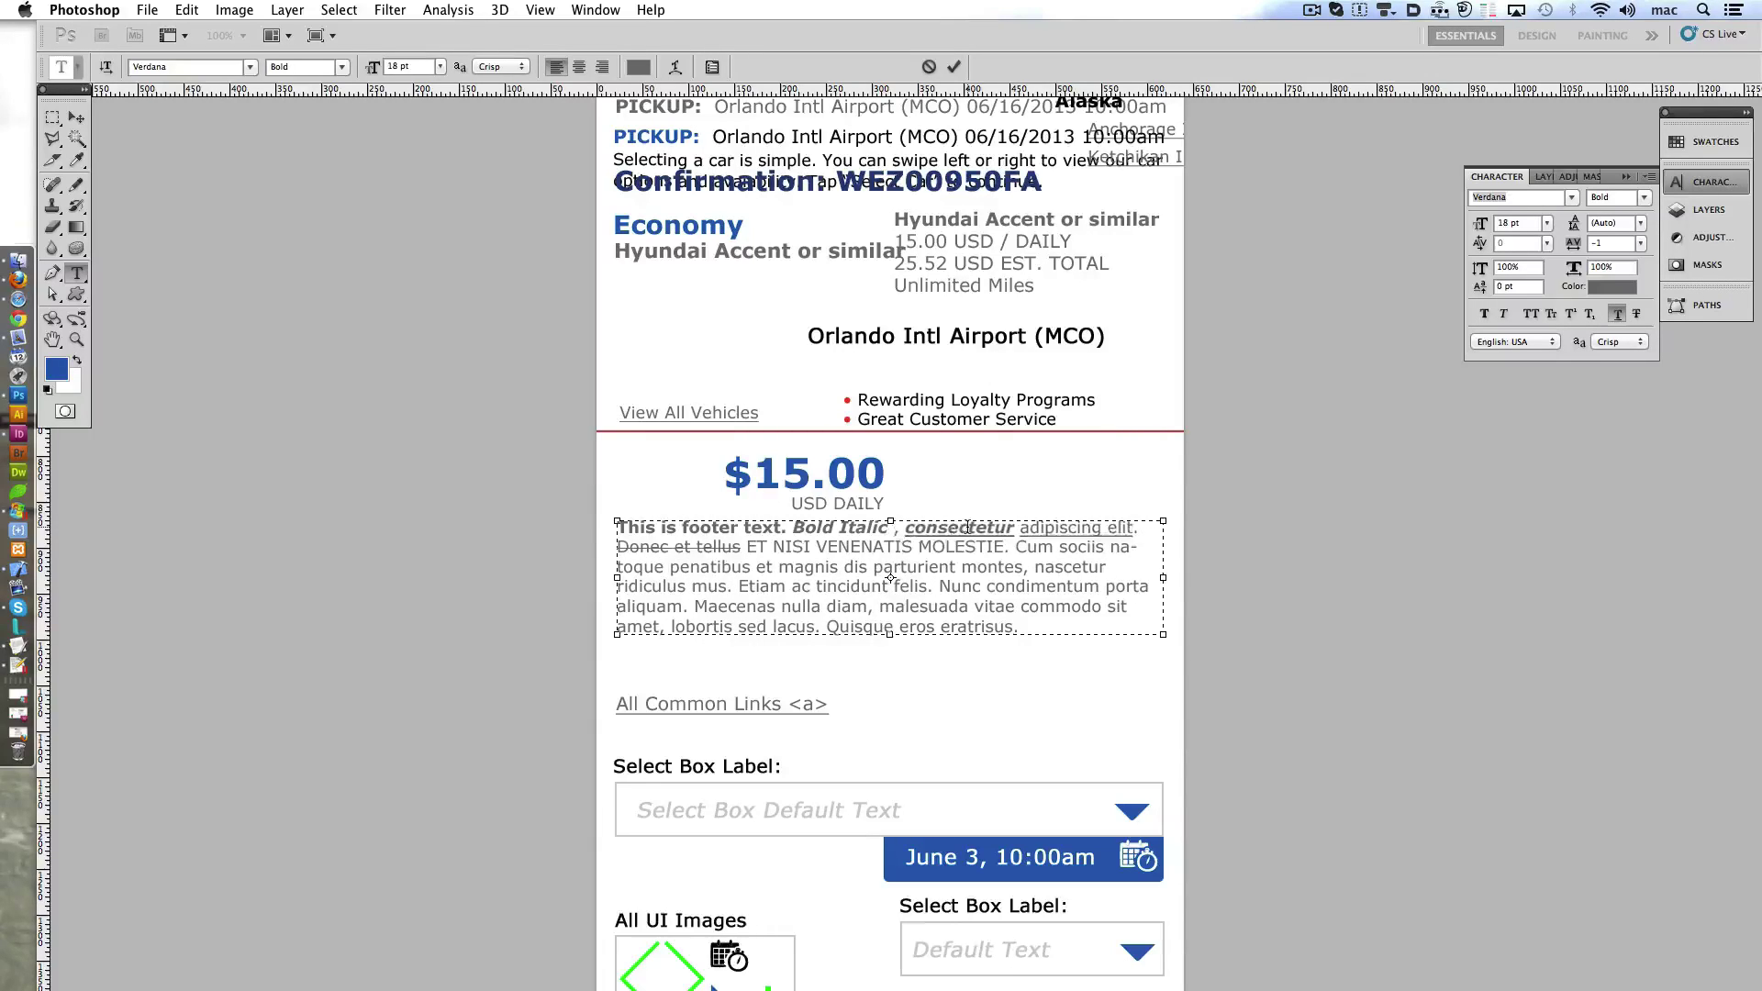
pyautogui.write('bold underline')
pyautogui.doubleClick(1093, 527)
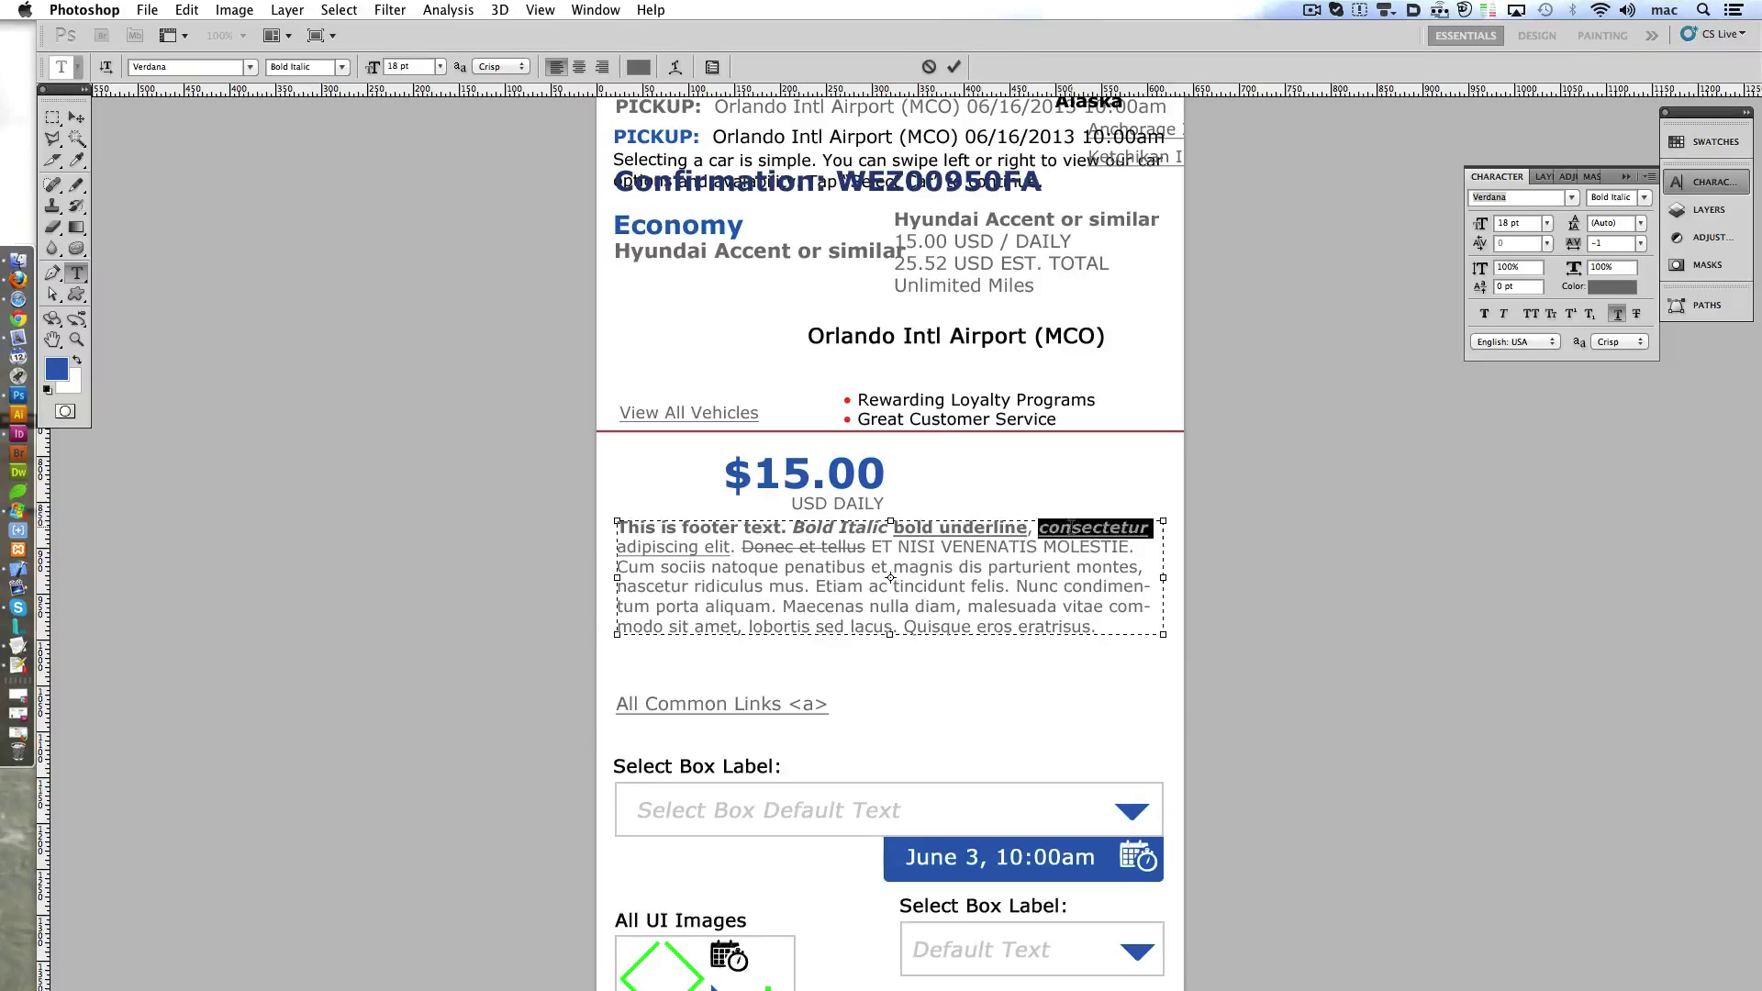
pyautogui.write('bold italic un-derl')
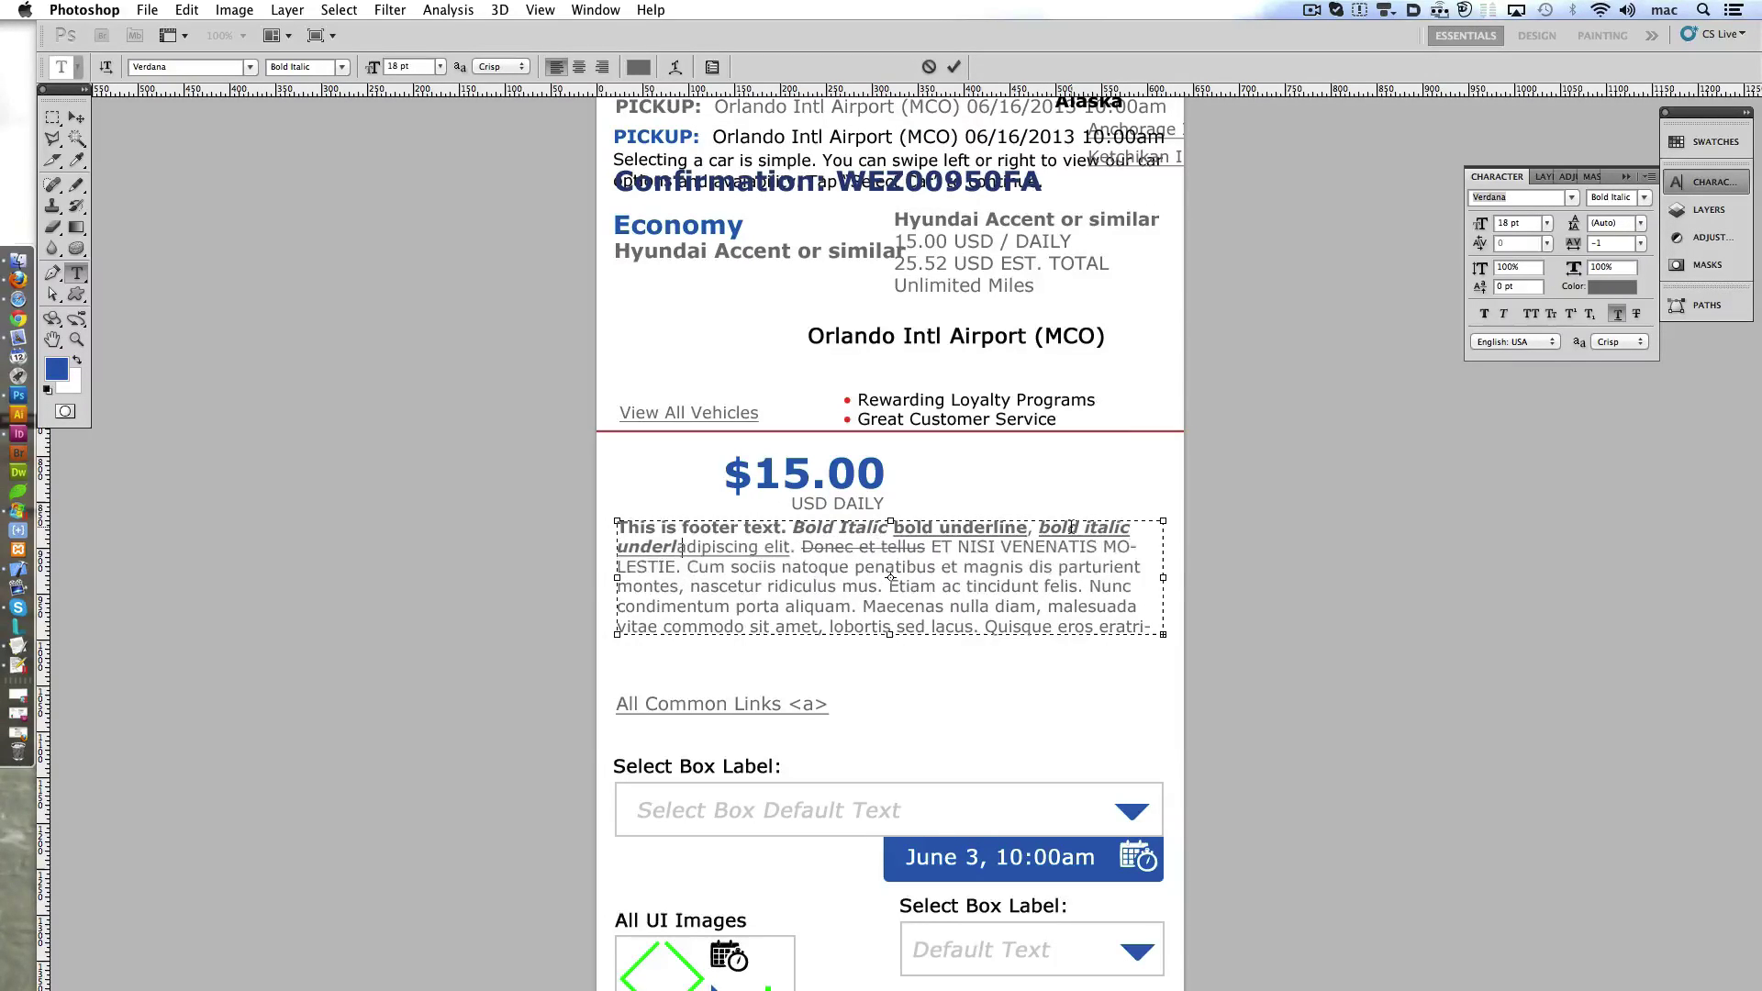
pyautogui.write('ine')
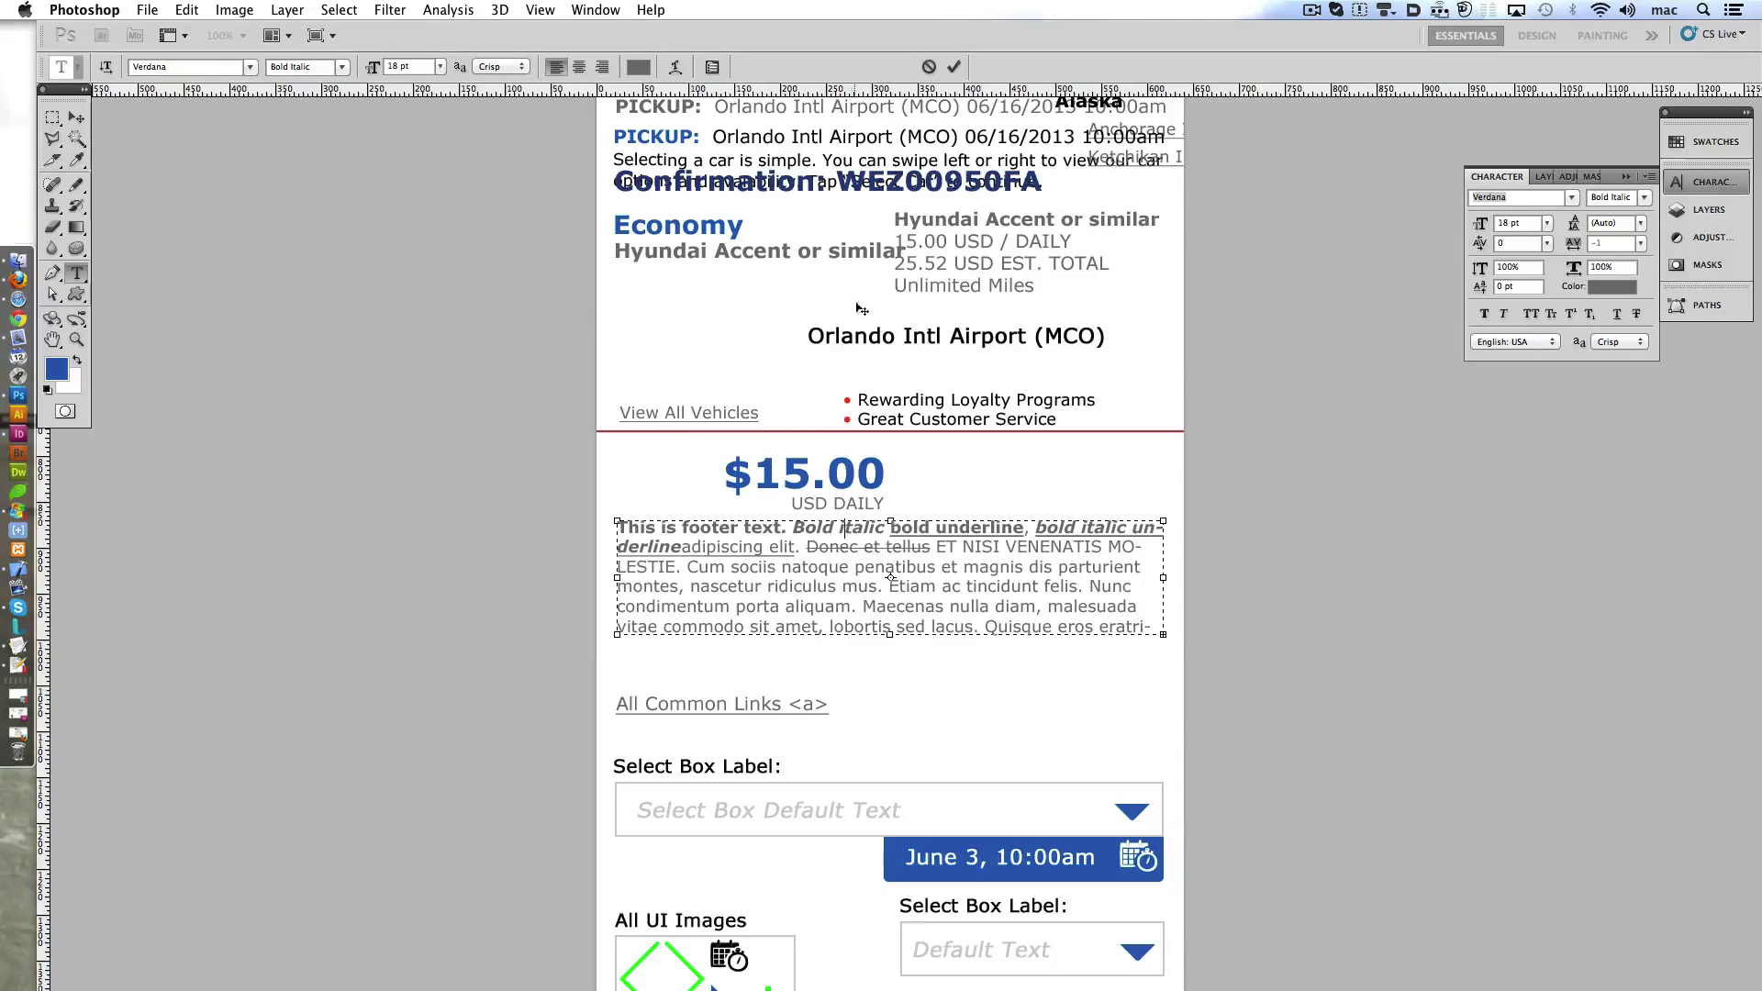
# - Reword the samples with 'bold', 'underlined', 'Strikethrough ALL CAPS' and 'BOLD ITALIC BOLD UNDERLINE UNDERLINED'
pyautogui.click(668, 529)
pyautogui.write('bold')
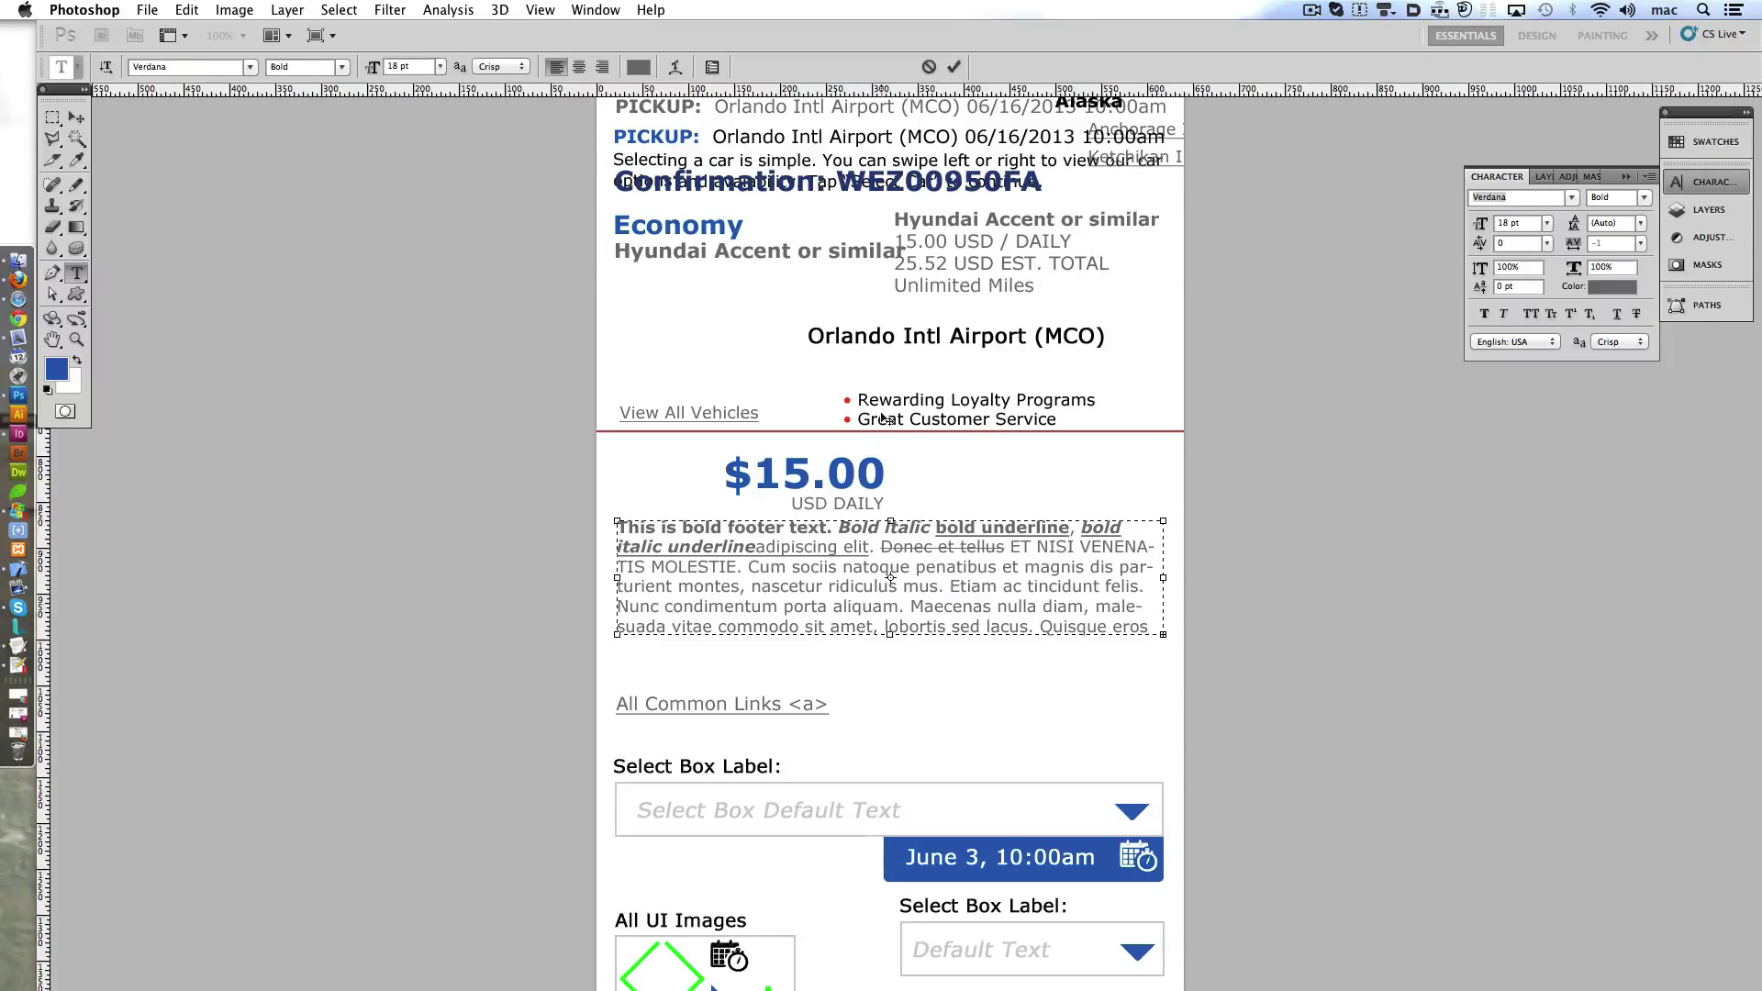
pyautogui.click(758, 547)
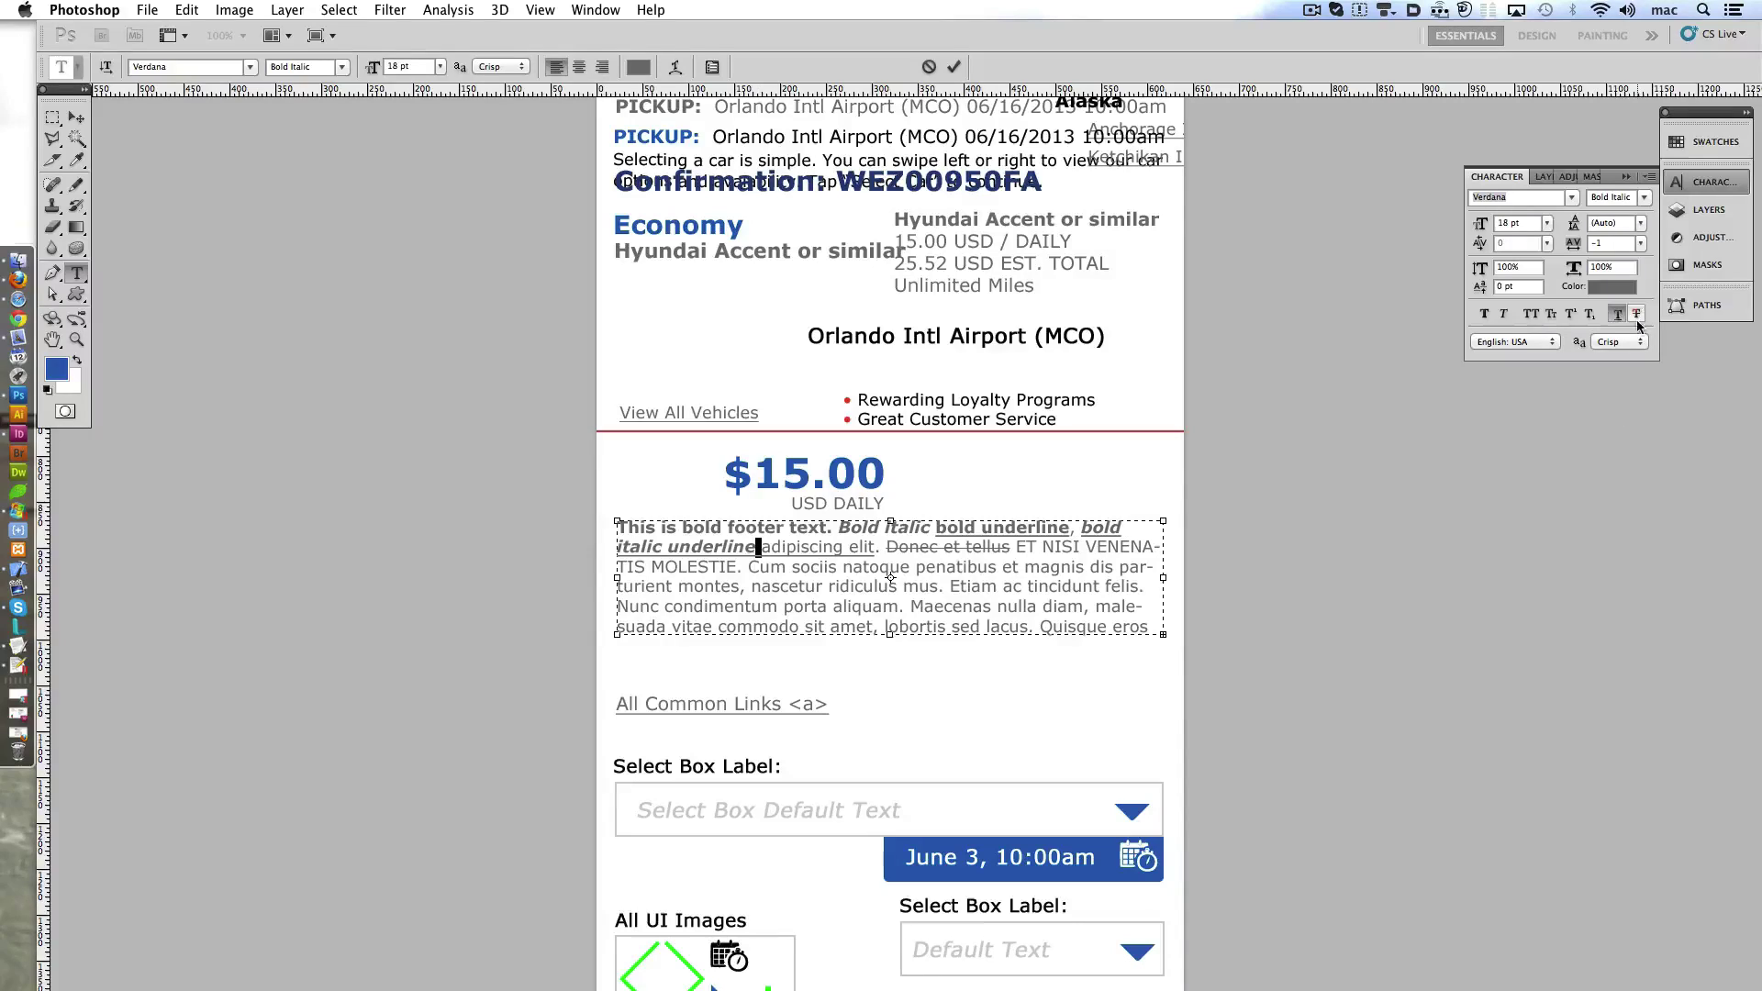
pyautogui.click(857, 545)
pyautogui.press('BackSpace')
pyautogui.press('BackSpace')
pyautogui.press('BackSpace')
pyautogui.press('BackSpace')
pyautogui.press('BackSpace')
pyautogui.press('BackSpace')
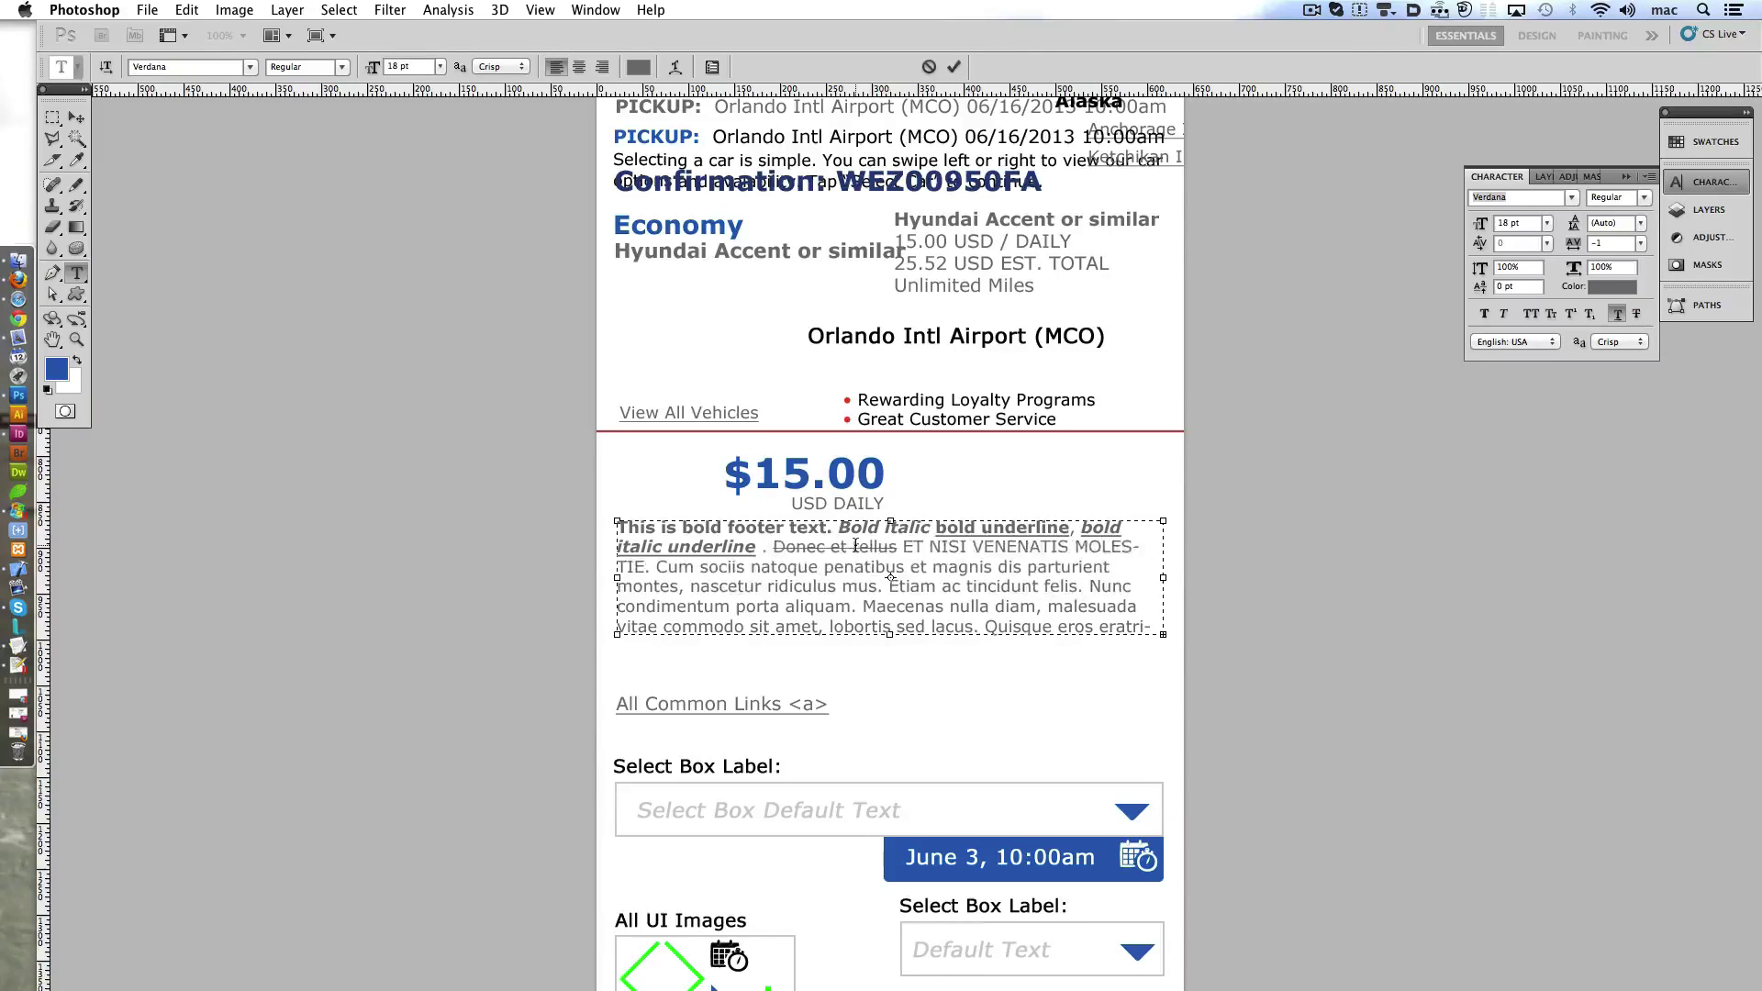
pyautogui.write('underlined')
pyautogui.moveTo(861, 547); pyautogui.dragTo(1152, 547)
pyautogui.write('Strikethrough ')
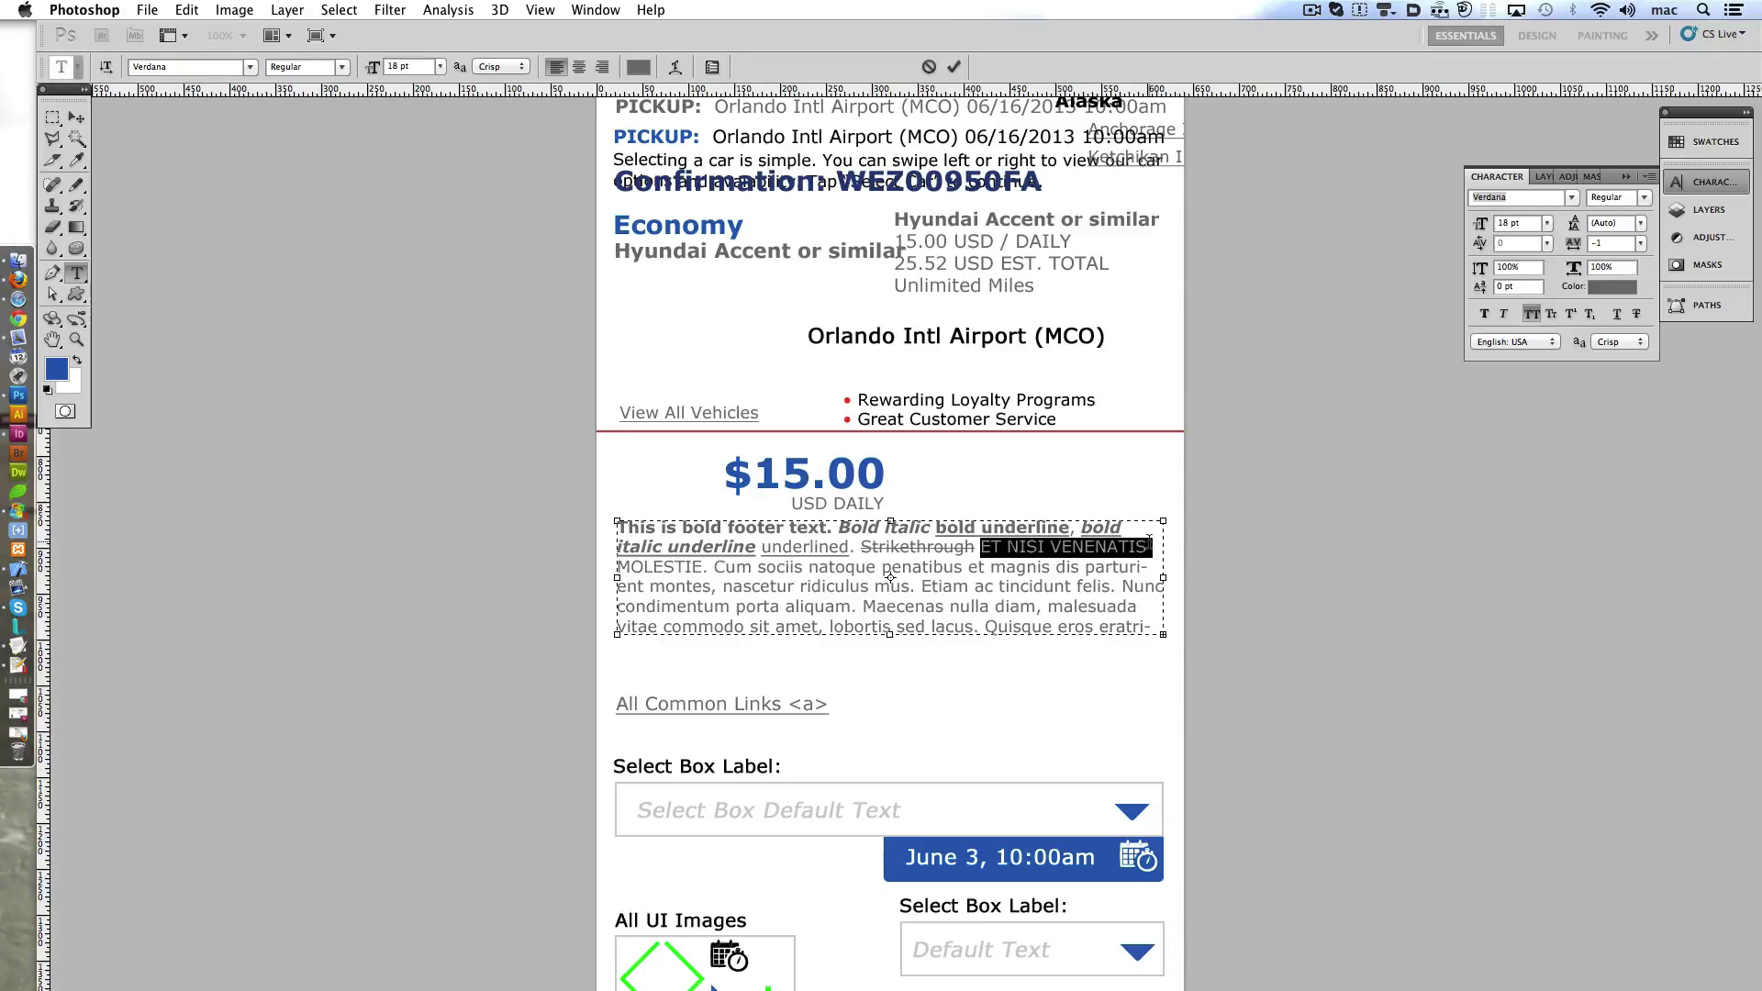
pyautogui.write('ALL CAPS')
pyautogui.press('Delete')
pyautogui.press('Delete')
pyautogui.press('Delete')
pyautogui.press('Delete')
pyautogui.press('Delete')
pyautogui.press('Delete')
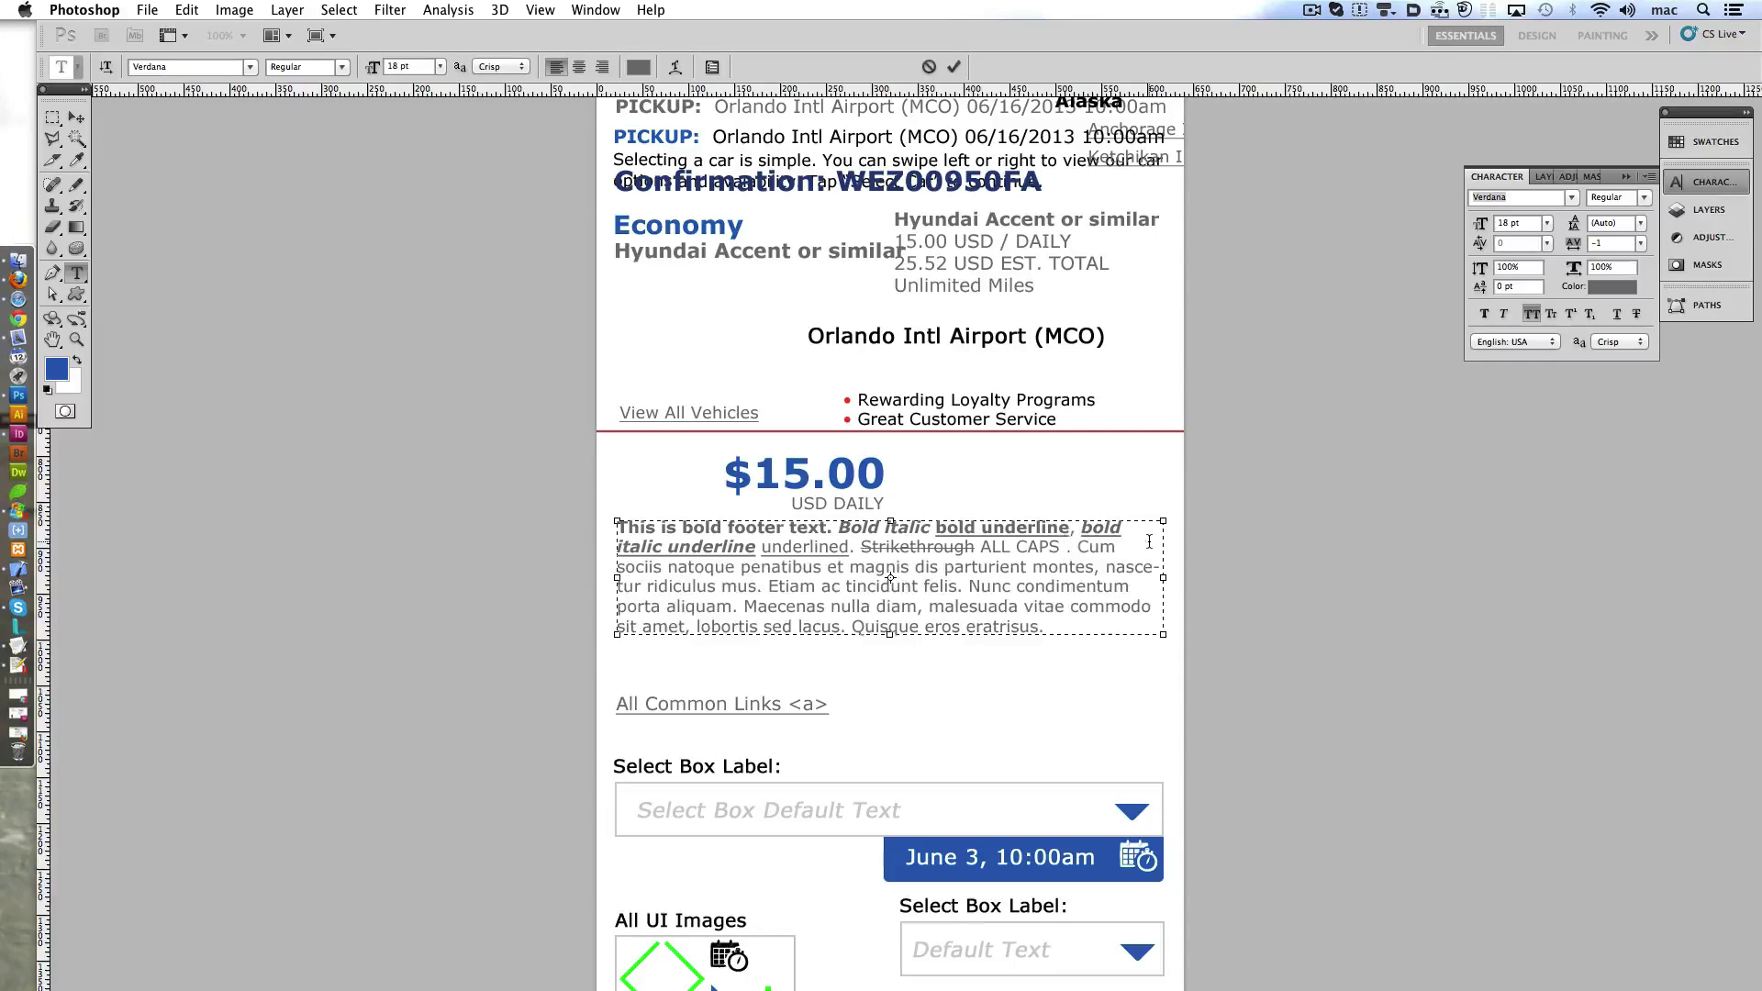
pyautogui.write('BOLD ITALIC')
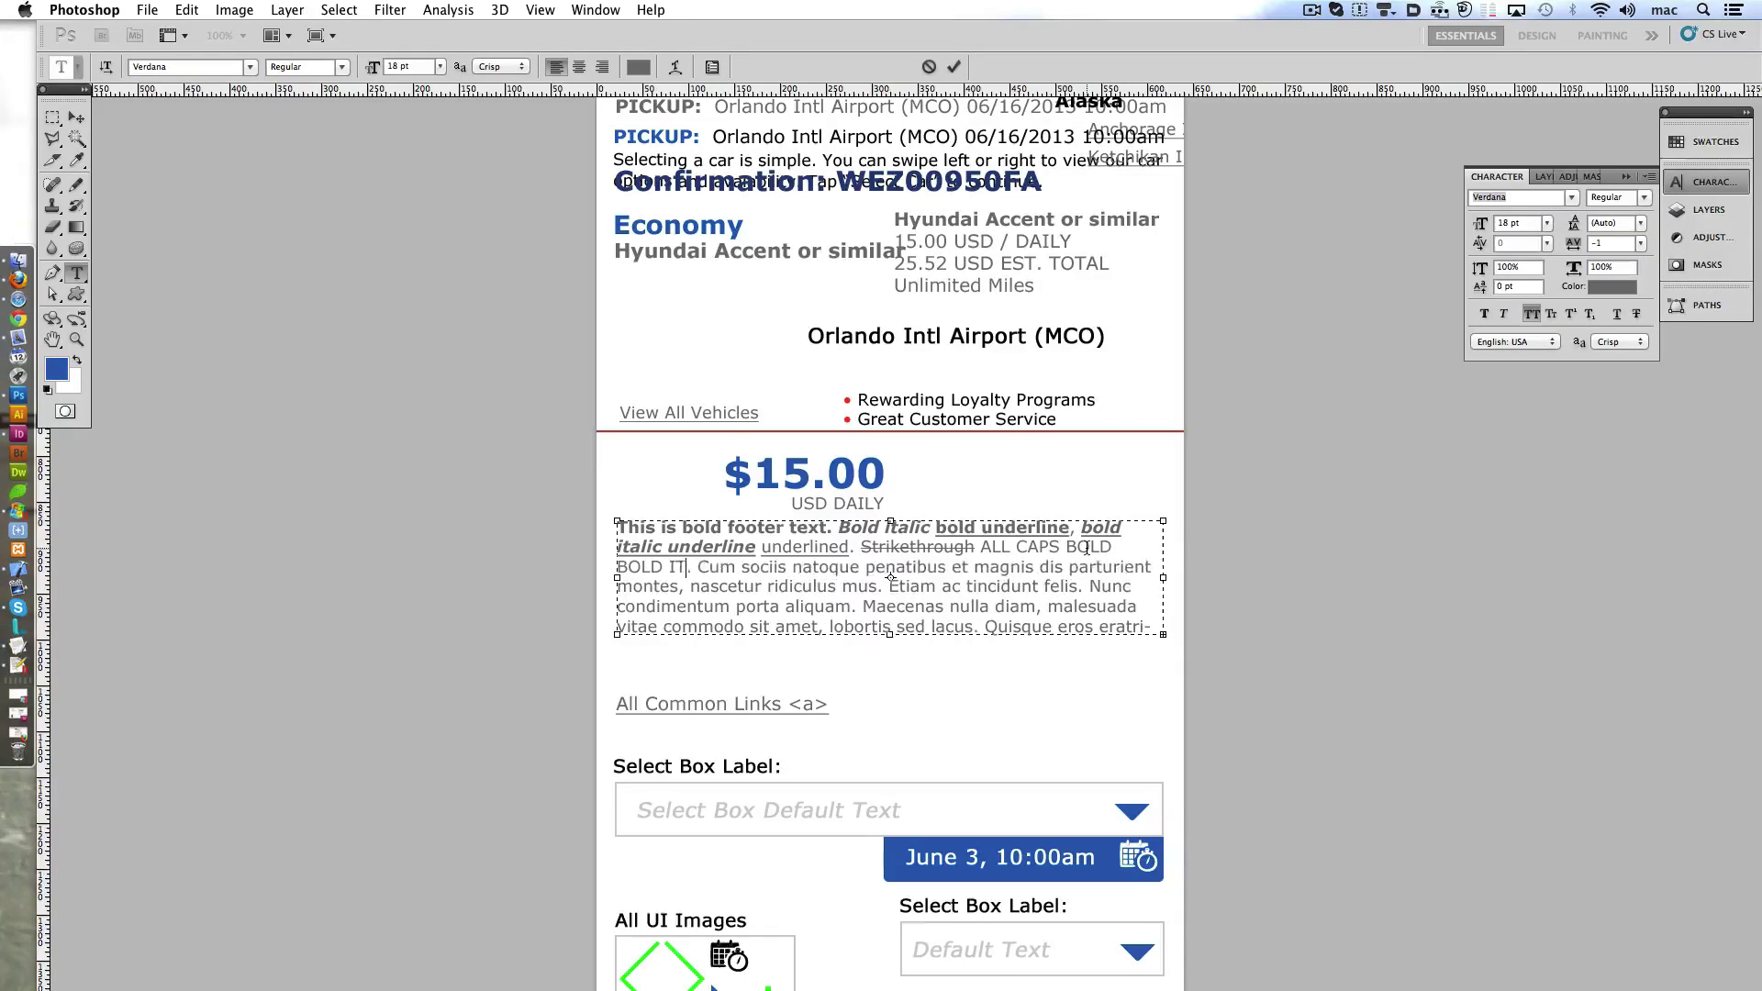
pyautogui.write(' BOLD UNDERLINE')
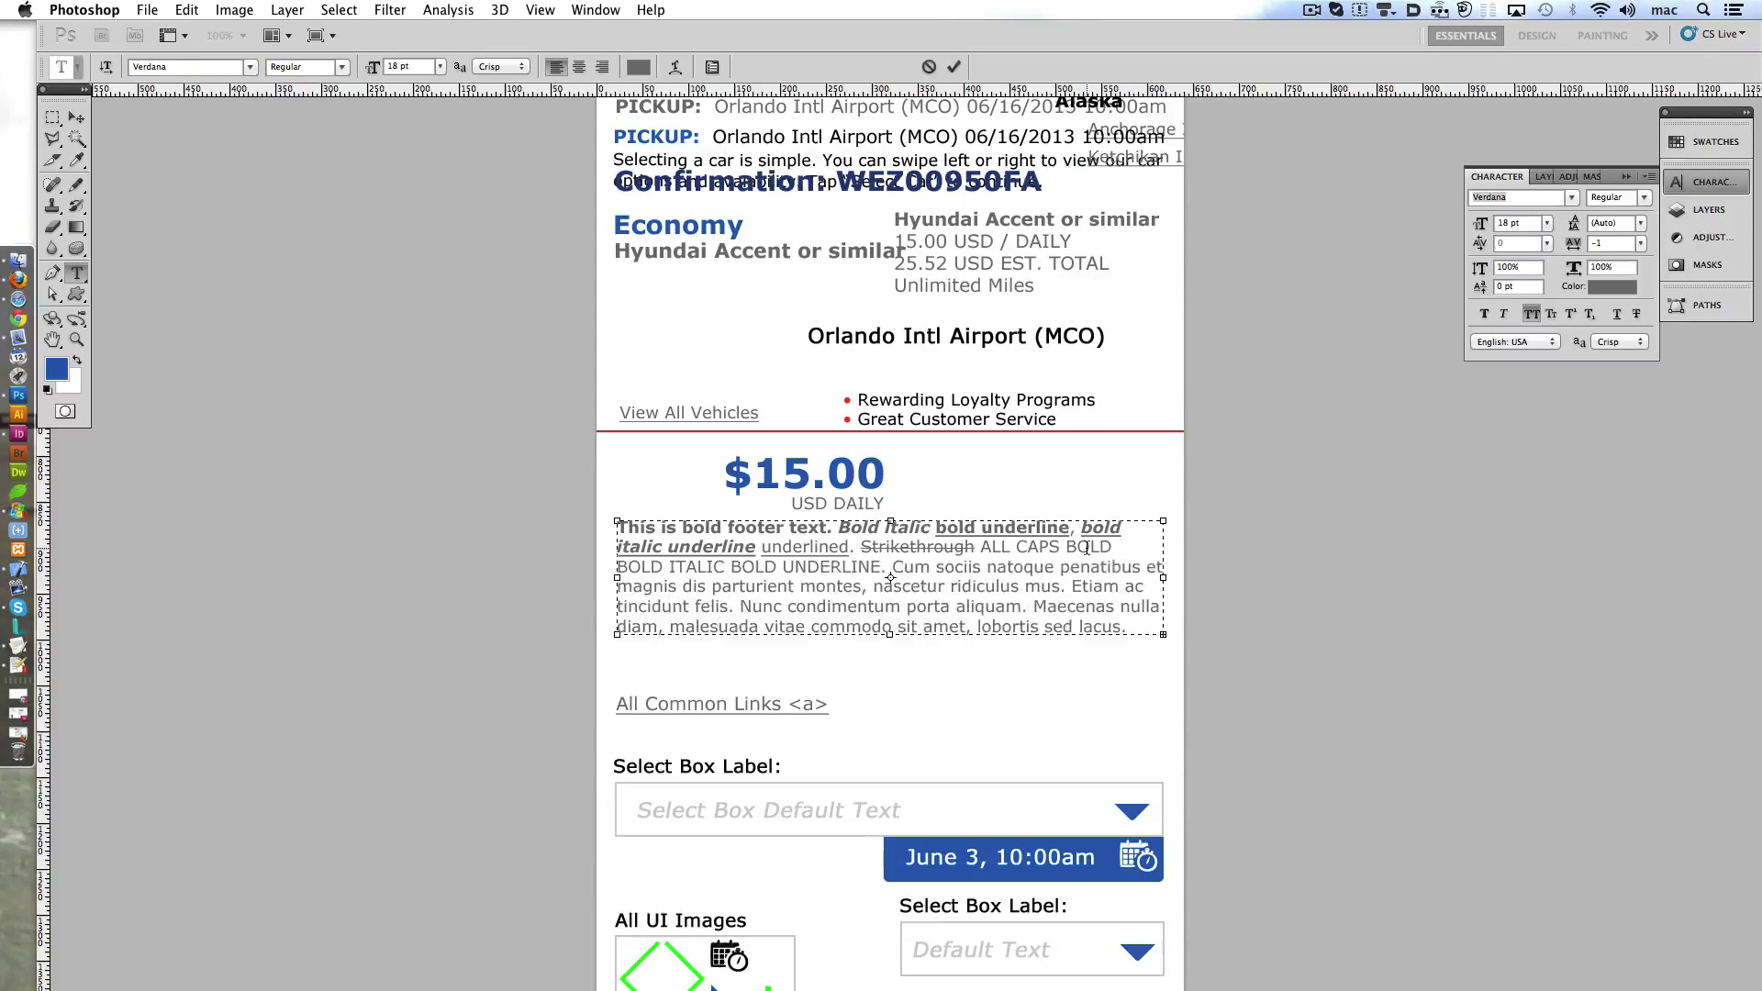
pyautogui.write(' UNDERLINED')
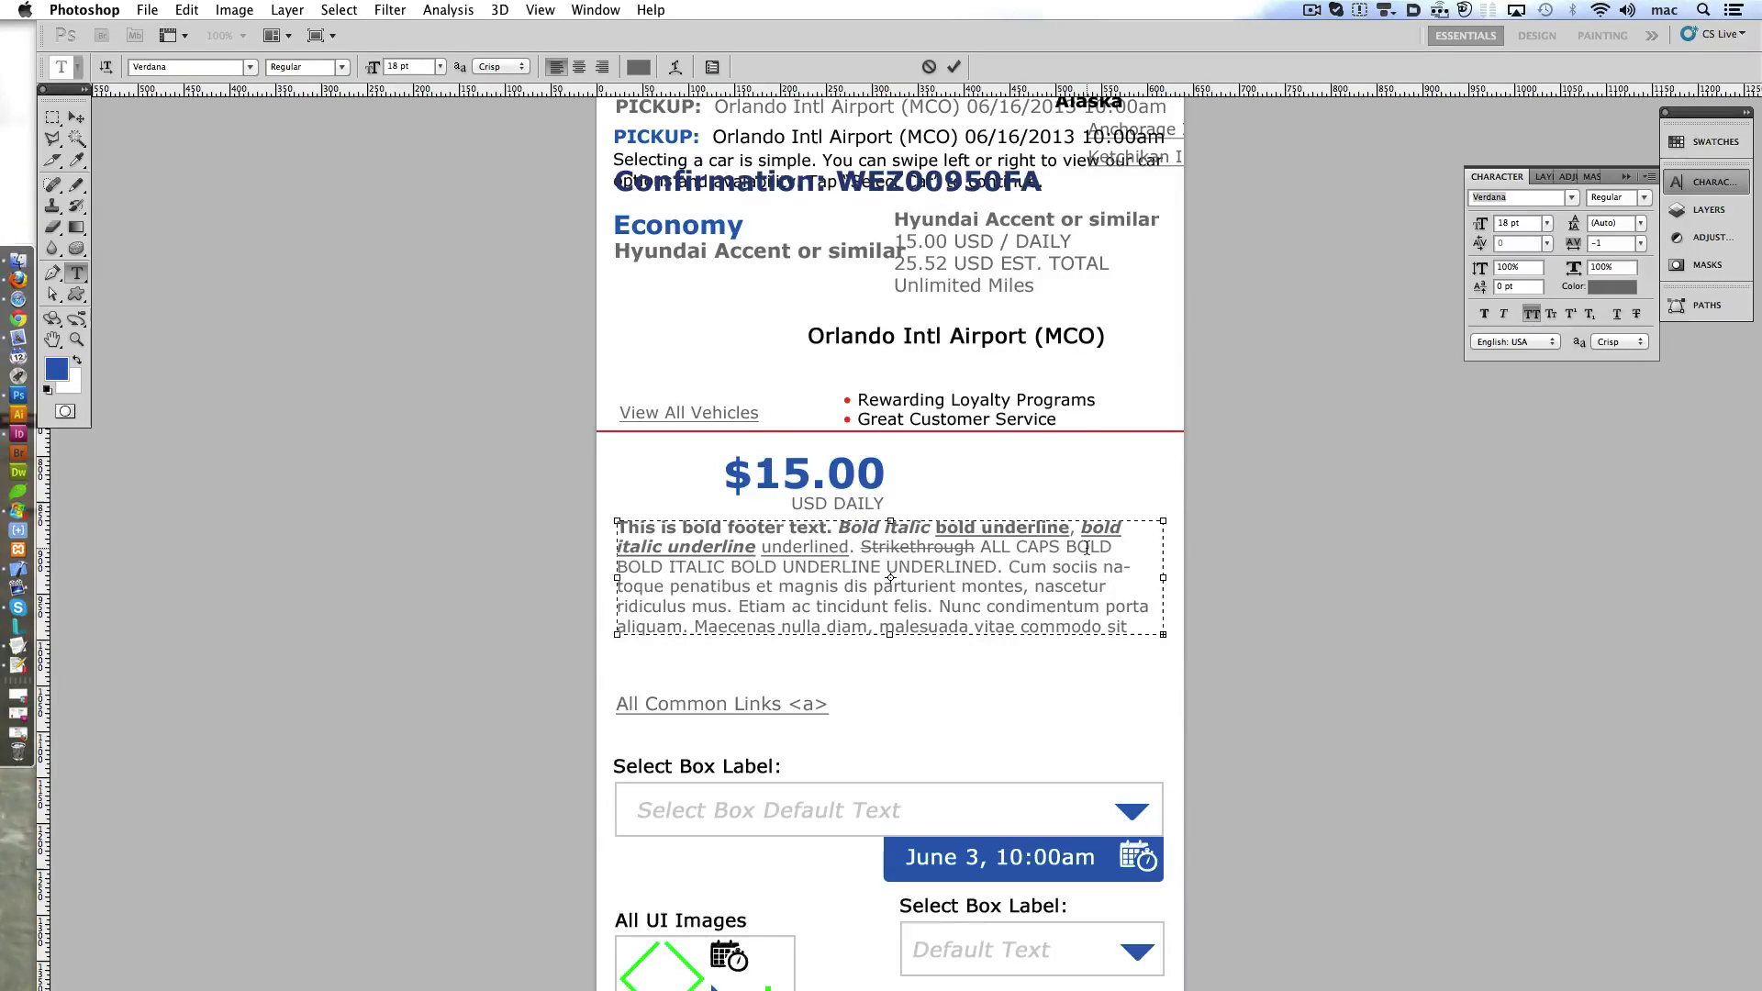
# - Make the words 'BOLD UNDERLINE' bold, undoing an accidental 'ST'
pyautogui.doubleClick(948, 550)
pyautogui.doubleClick(940, 567)
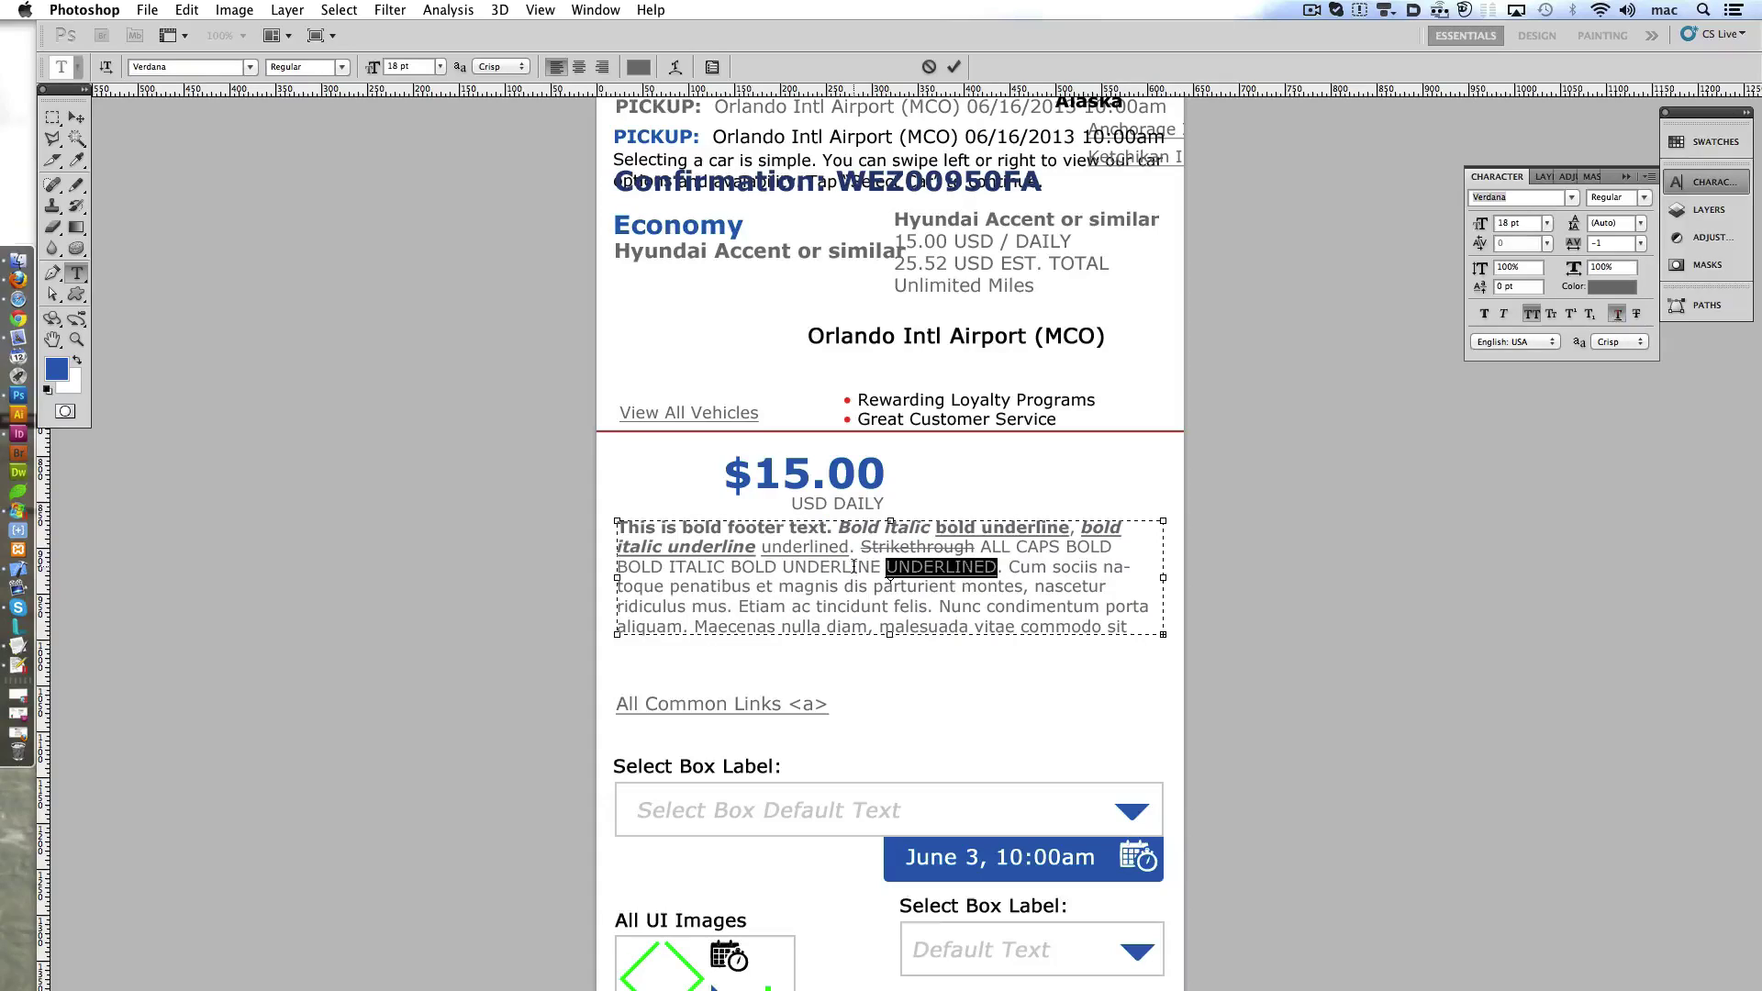
pyautogui.press('Left')
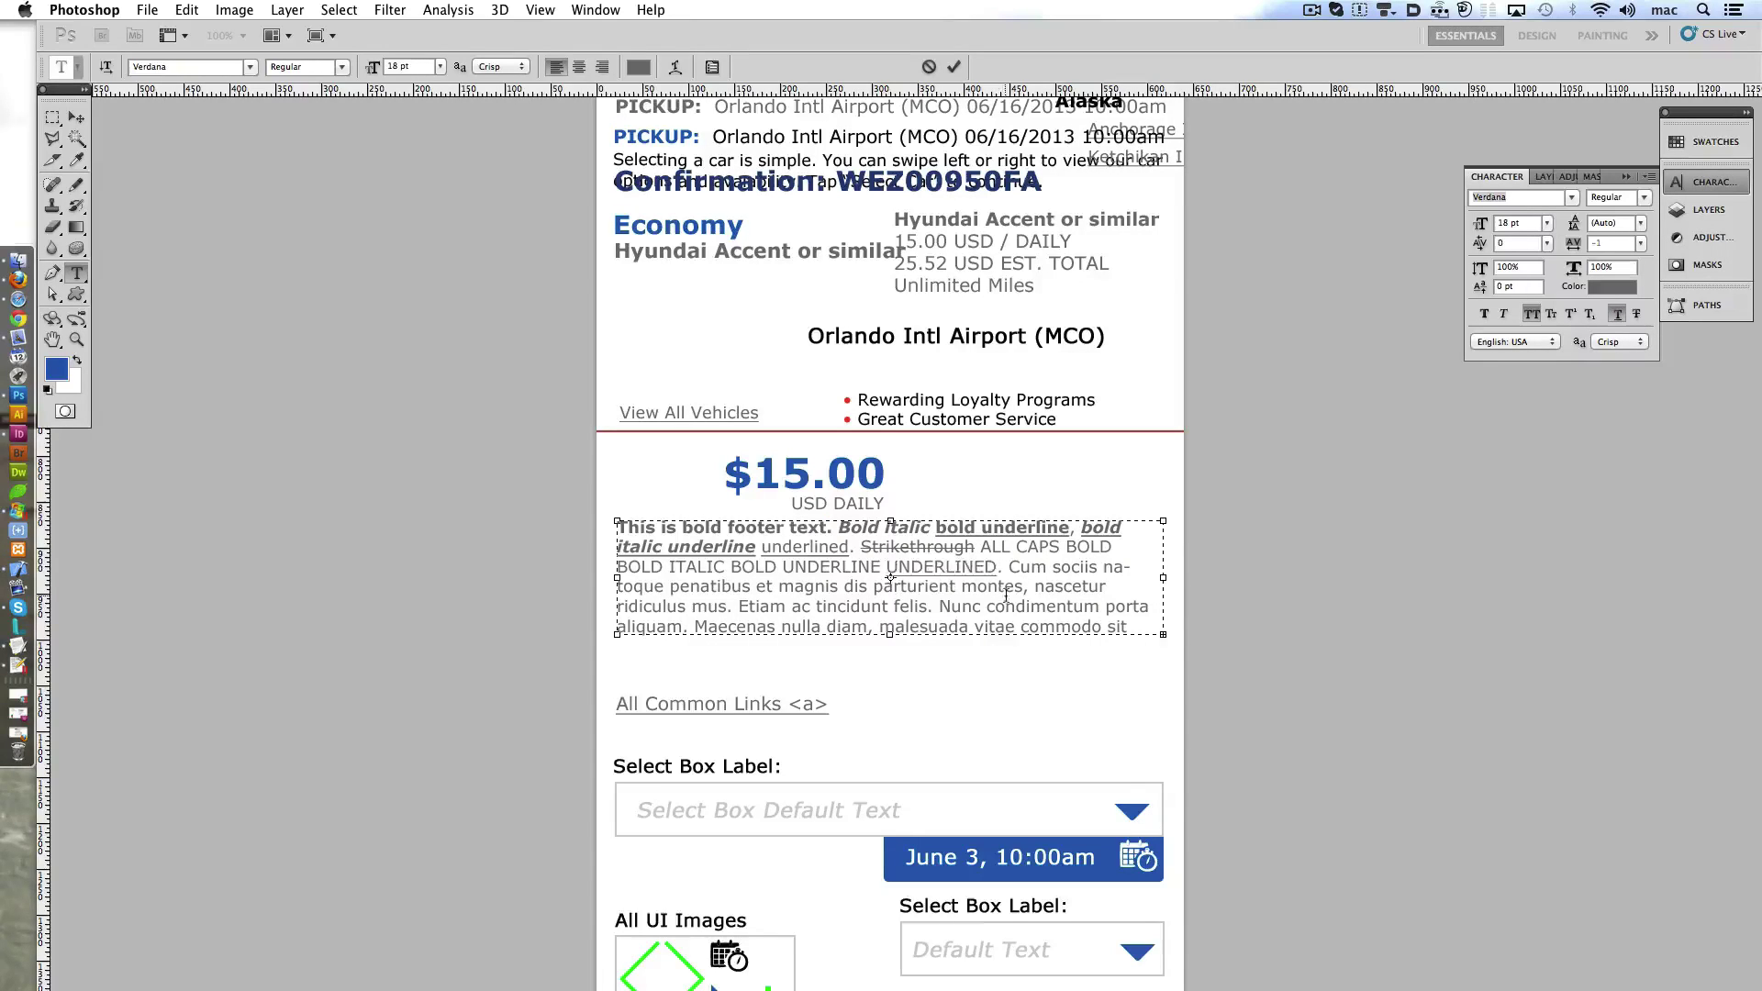
pyautogui.hotkey('alt', 'shift', 'Left')
pyautogui.write('S')
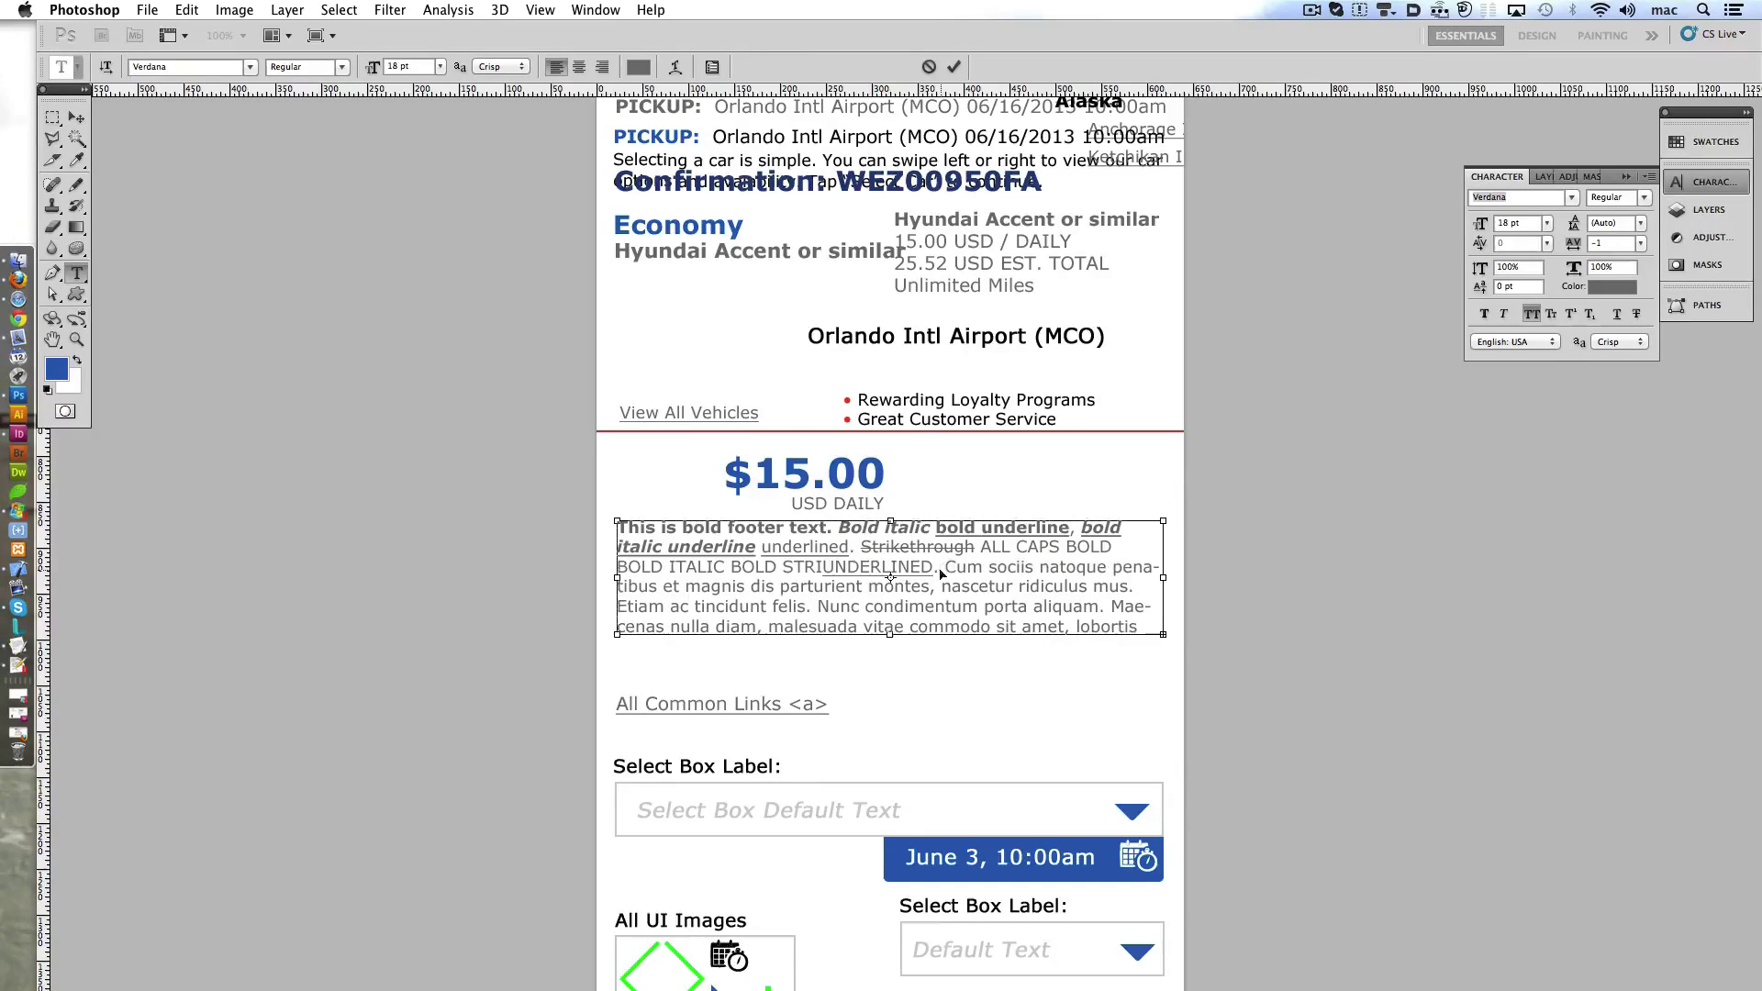
pyautogui.write('T')
pyautogui.hotkey('ctrl', 'z')
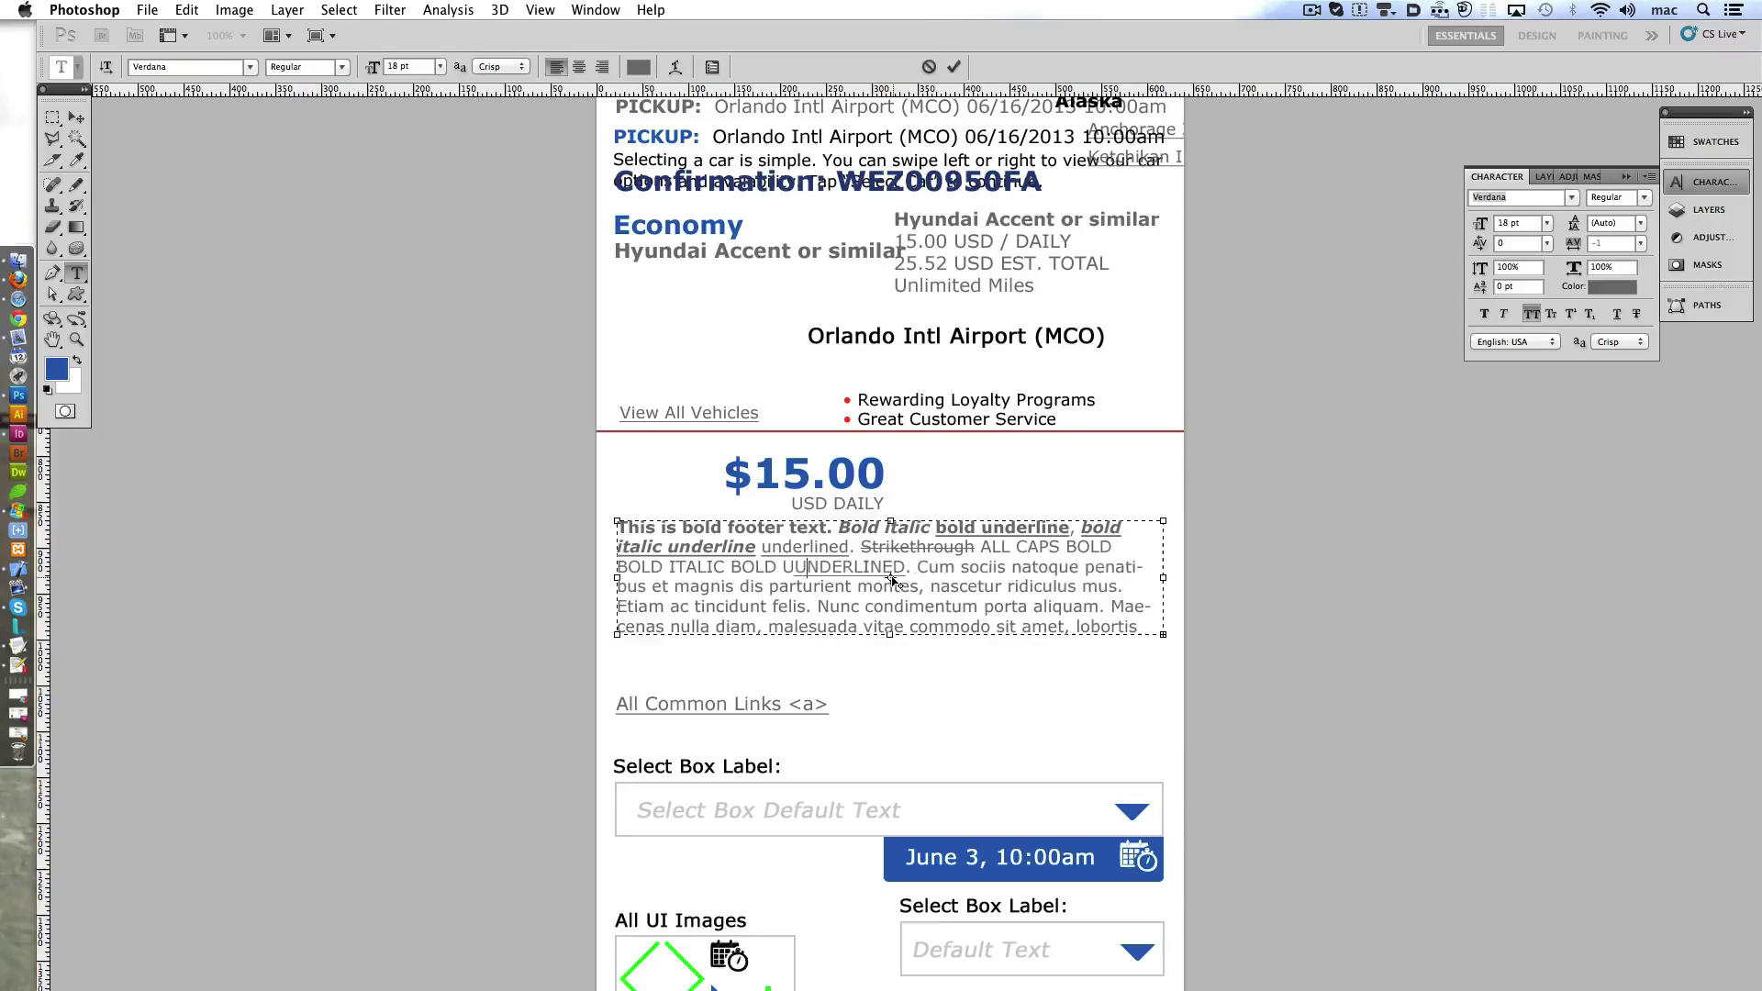
pyautogui.moveTo(882, 567); pyautogui.dragTo(729, 569)
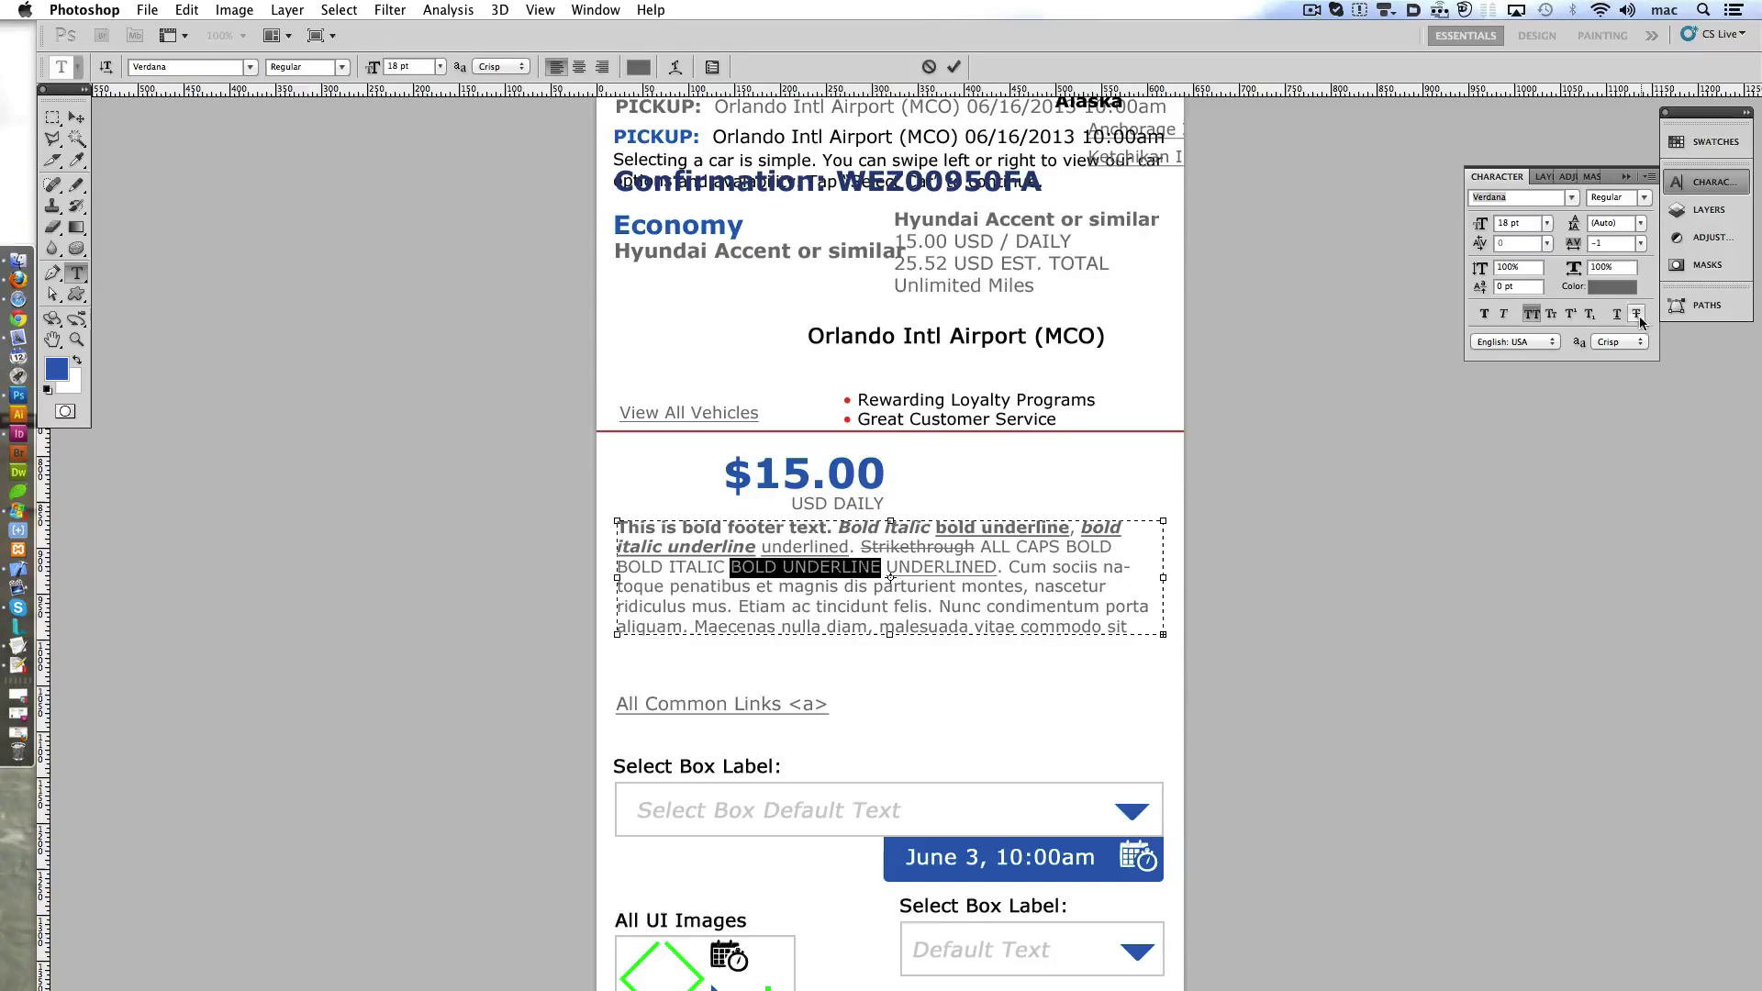
pyautogui.hotkey('ctrl', 'shift', 'b')
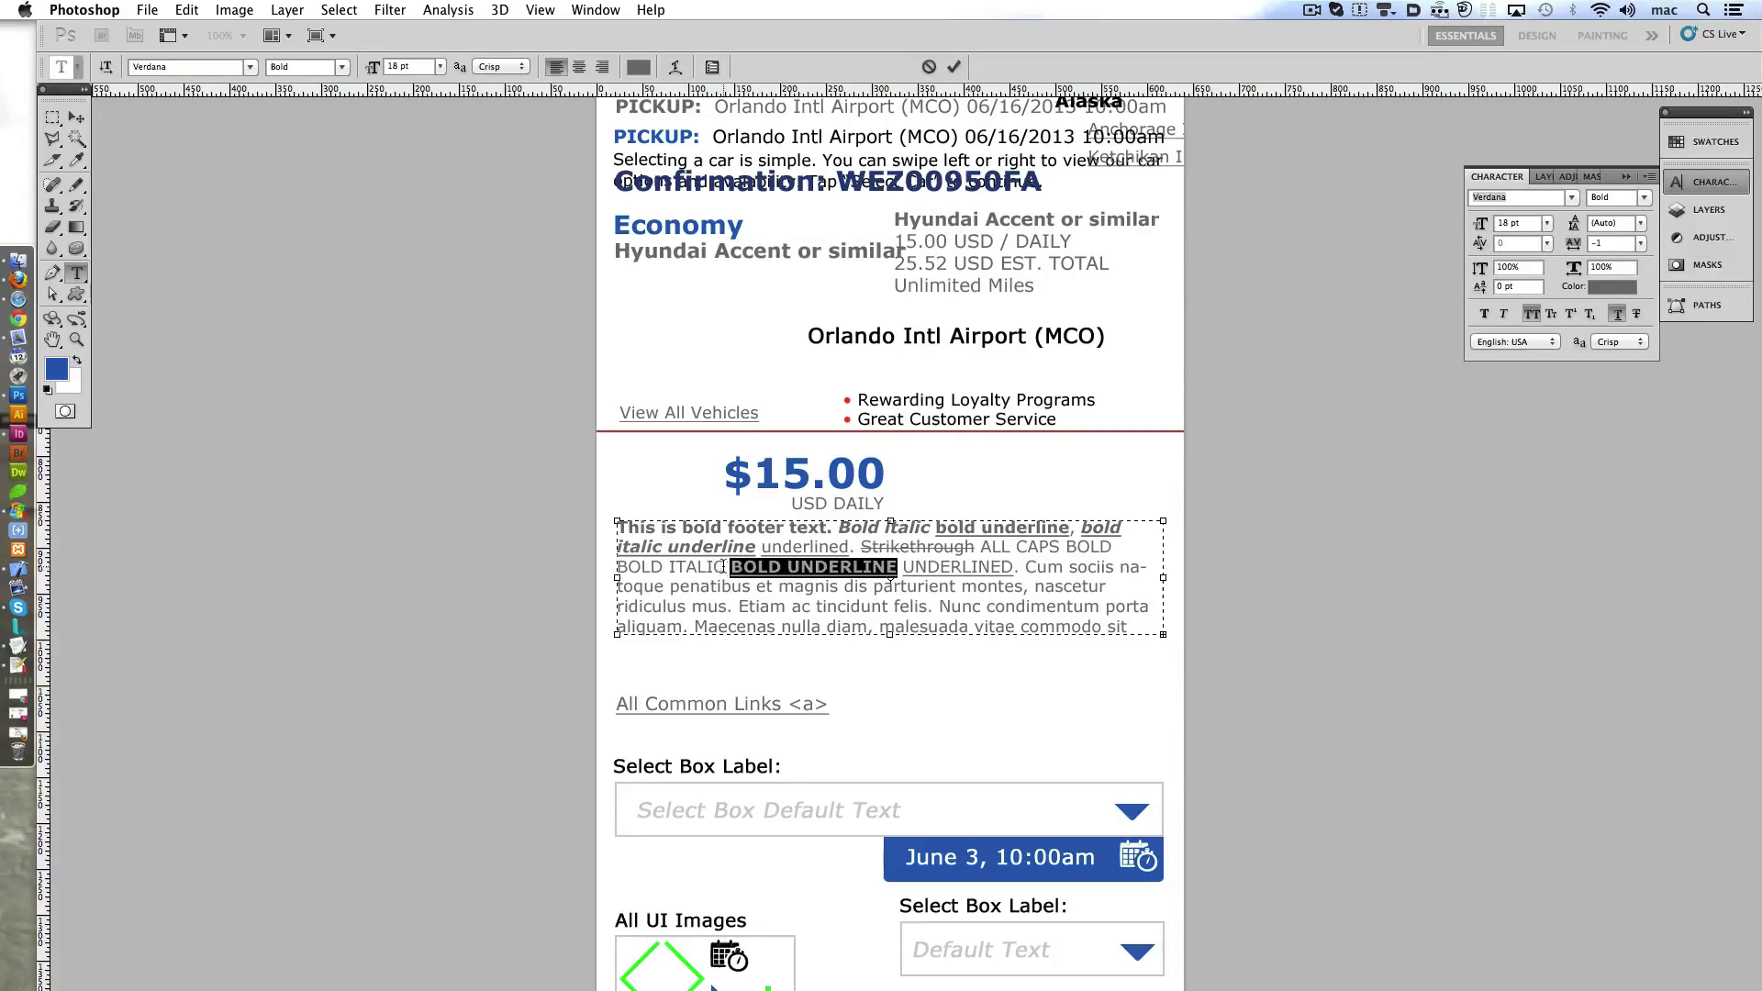
# - Set 'BOLD ITALIC' to the Bold Italic style and 'BOLD' to Bold, then commit
pyautogui.press('Left')
pyautogui.hotkey('shift', 'alt', 'Left')
pyautogui.hotkey('shift', 'alt', 'Left')
pyautogui.hotkey('shift', 'alt', 'Left')
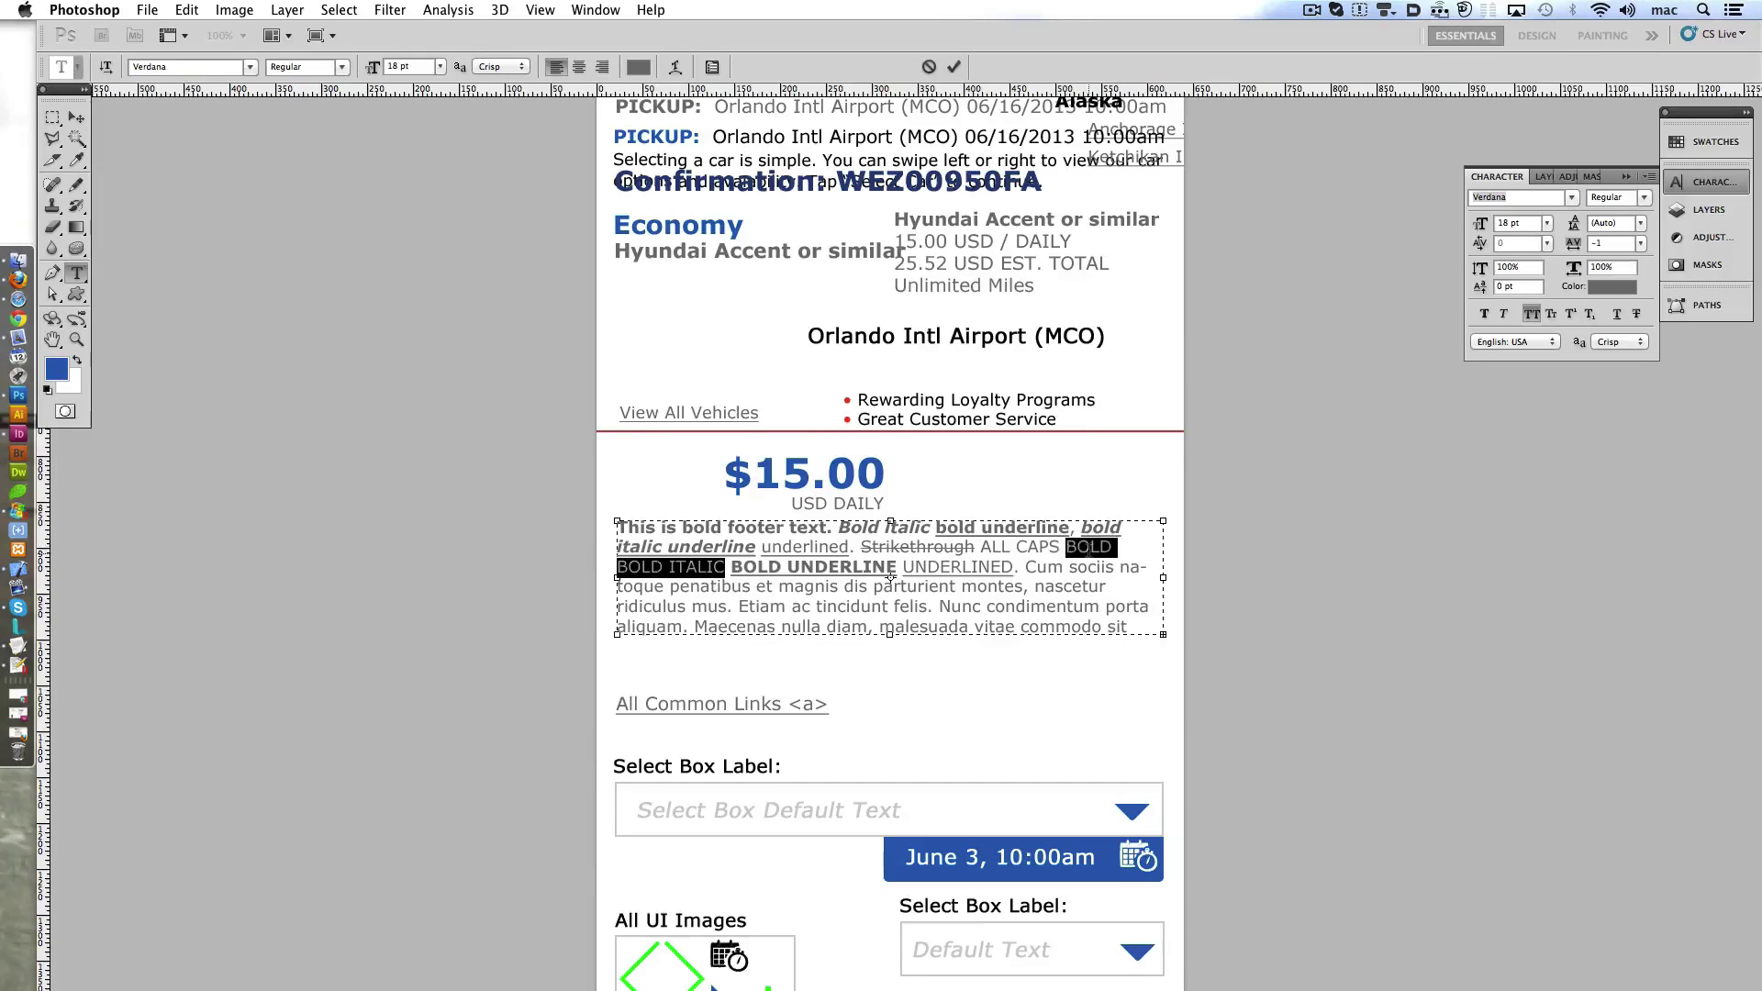
pyautogui.click(1620, 197)
pyautogui.click(1629, 248)
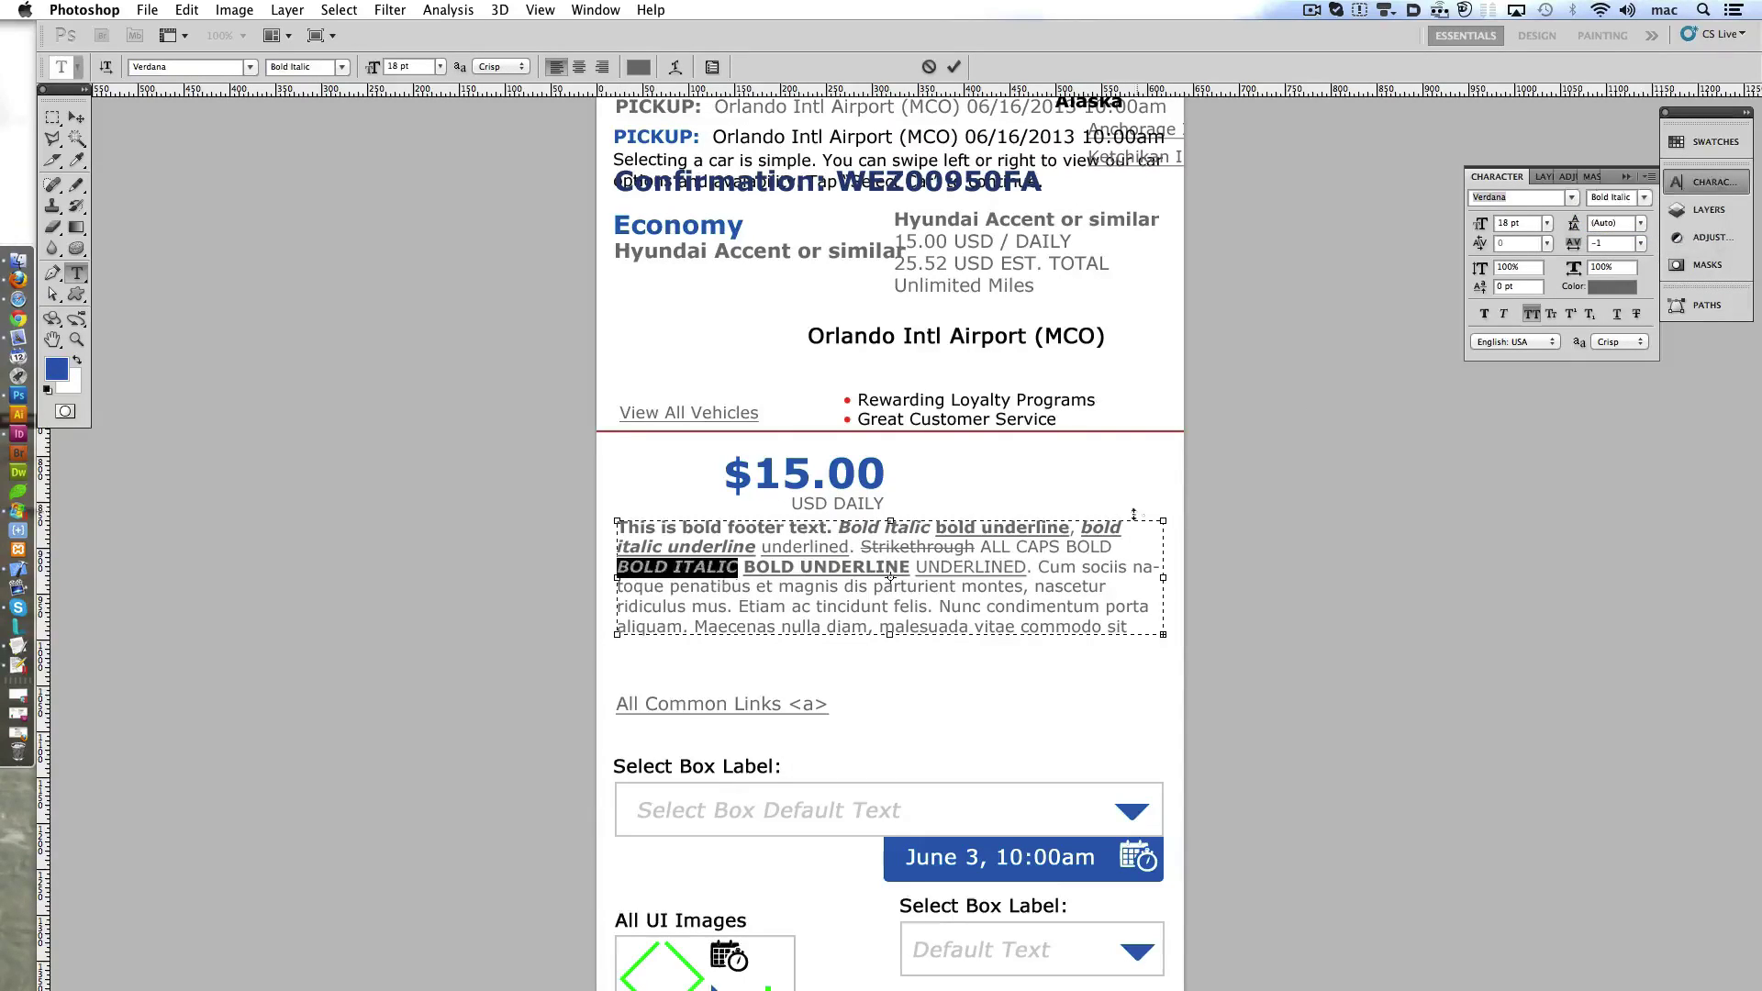
pyautogui.click(1620, 197)
pyautogui.click(1620, 229)
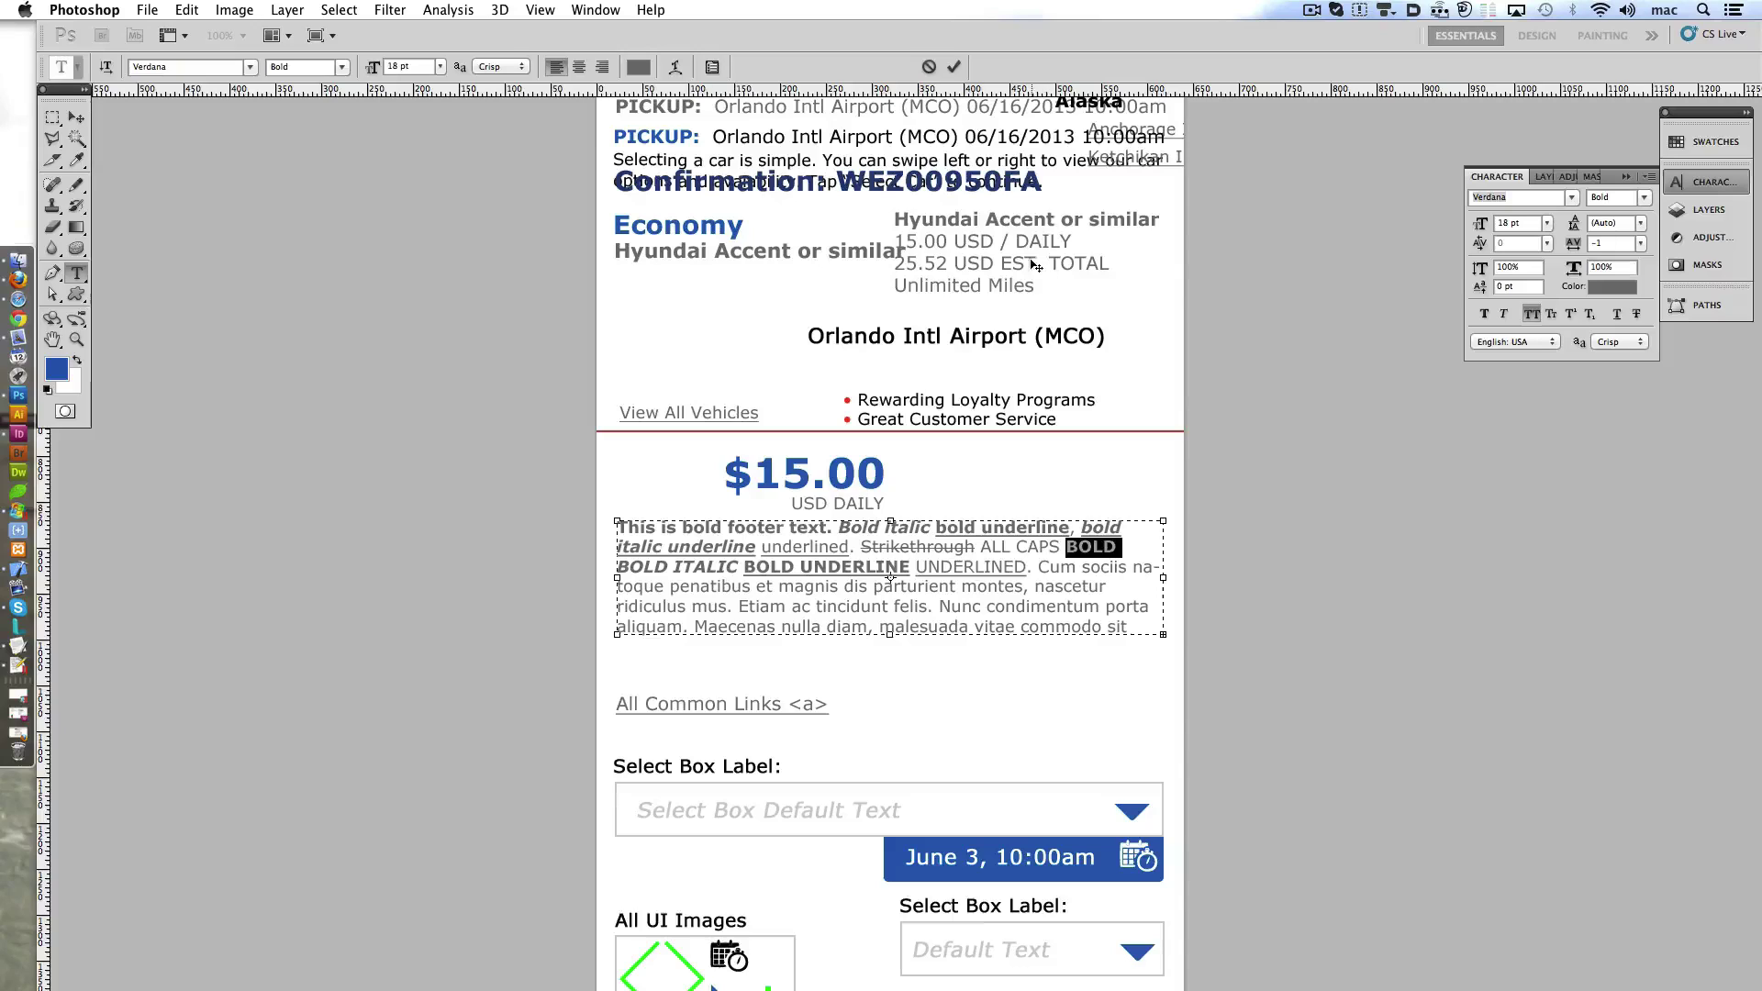
pyautogui.click(954, 67)
# - Delete the leftover filler text and shrink the footer text box to three lines
pyautogui.moveTo(1039, 566); pyautogui.dragTo(1184, 642)
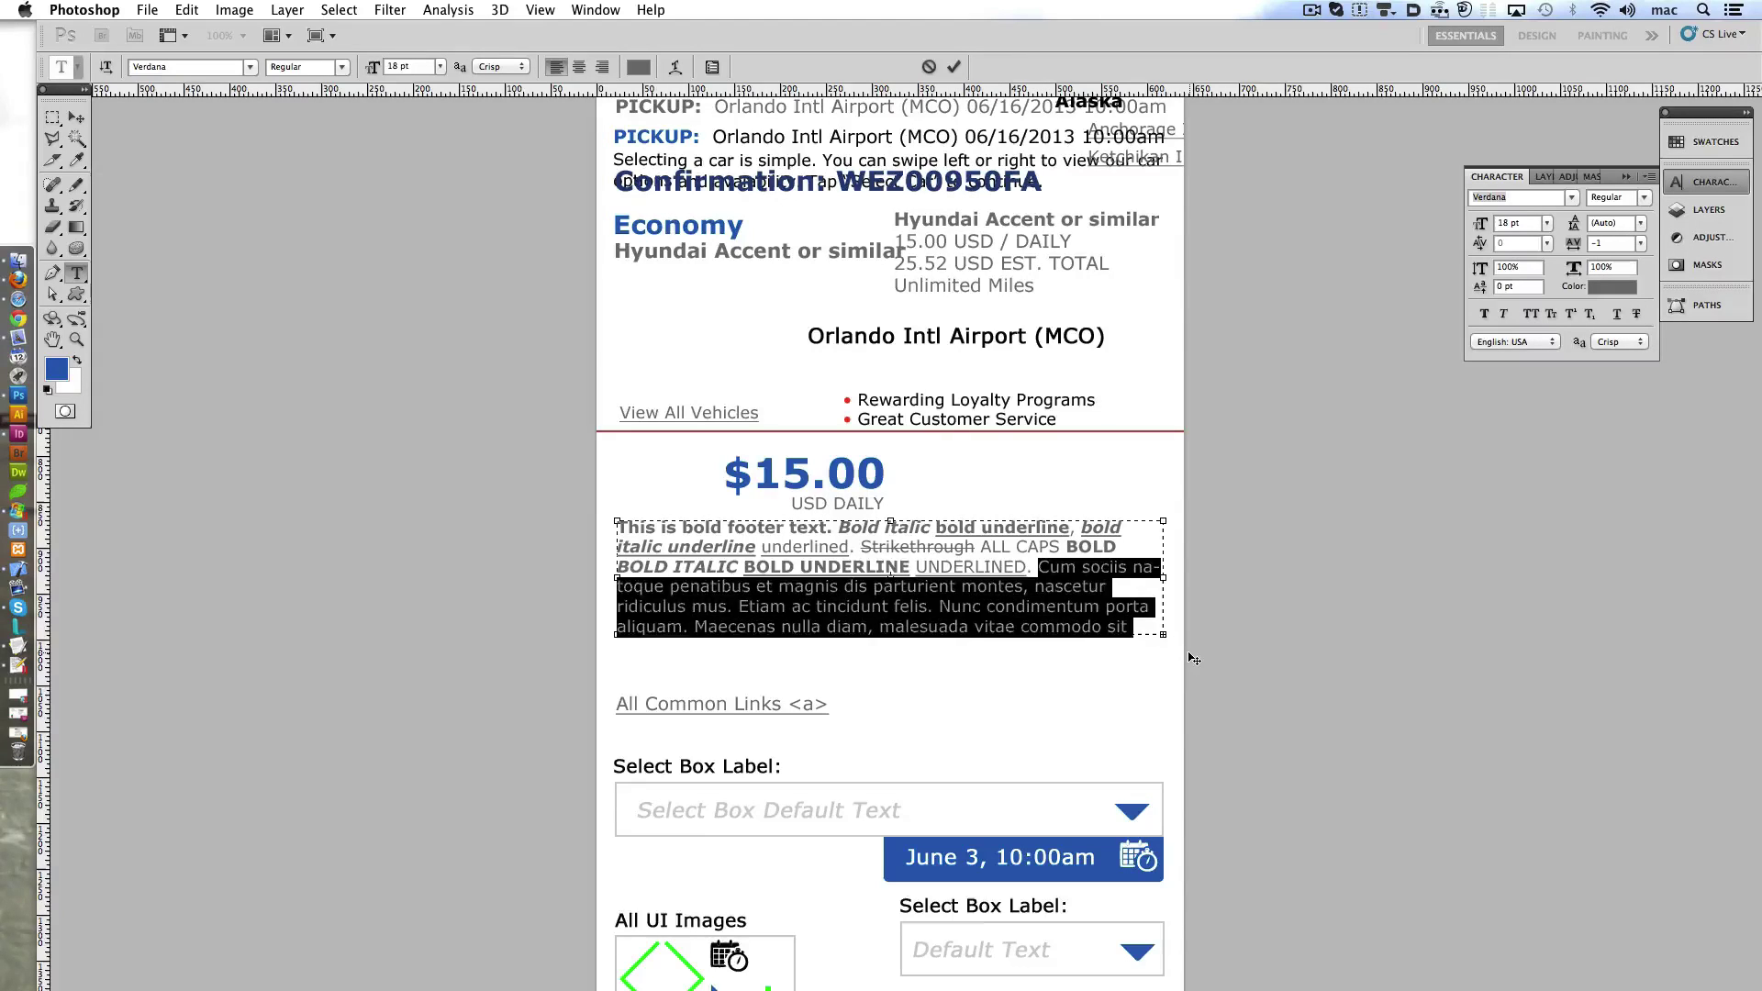
pyautogui.press('BackSpace')
pyautogui.moveTo(1039, 566); pyautogui.dragTo(1193, 659)
pyautogui.press('BackSpace')
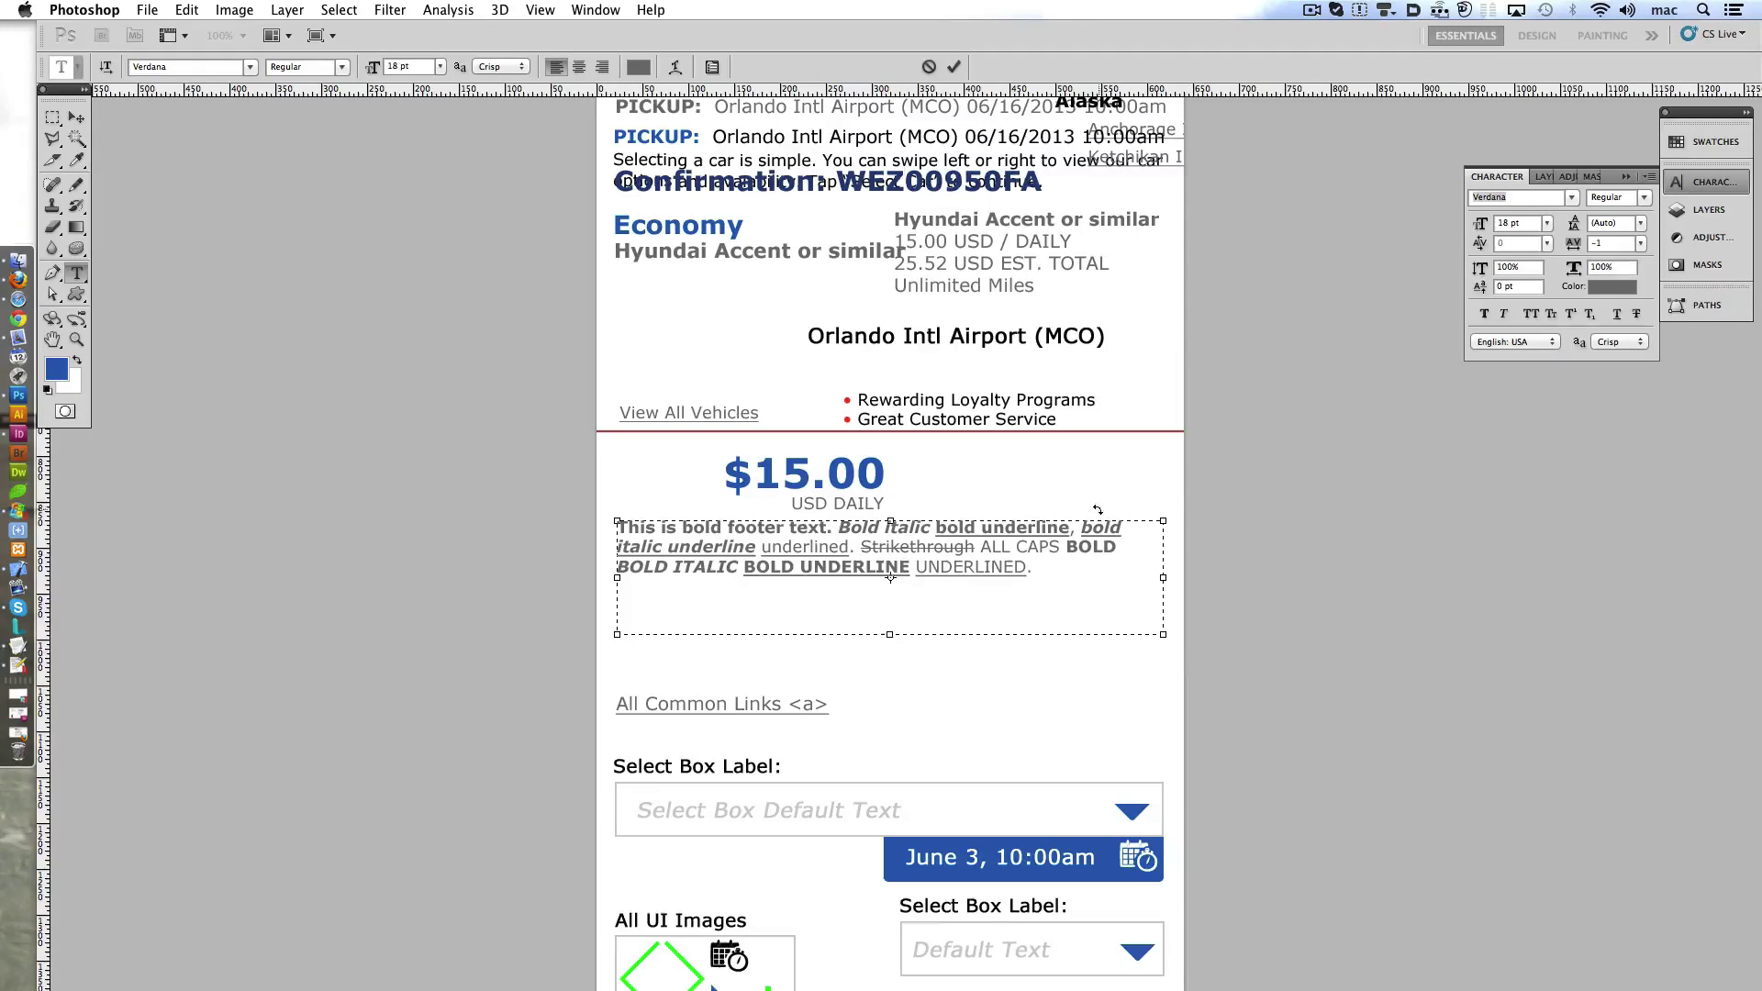
pyautogui.moveTo(890, 633); pyautogui.dragTo(890, 587)
pyautogui.click(955, 64)
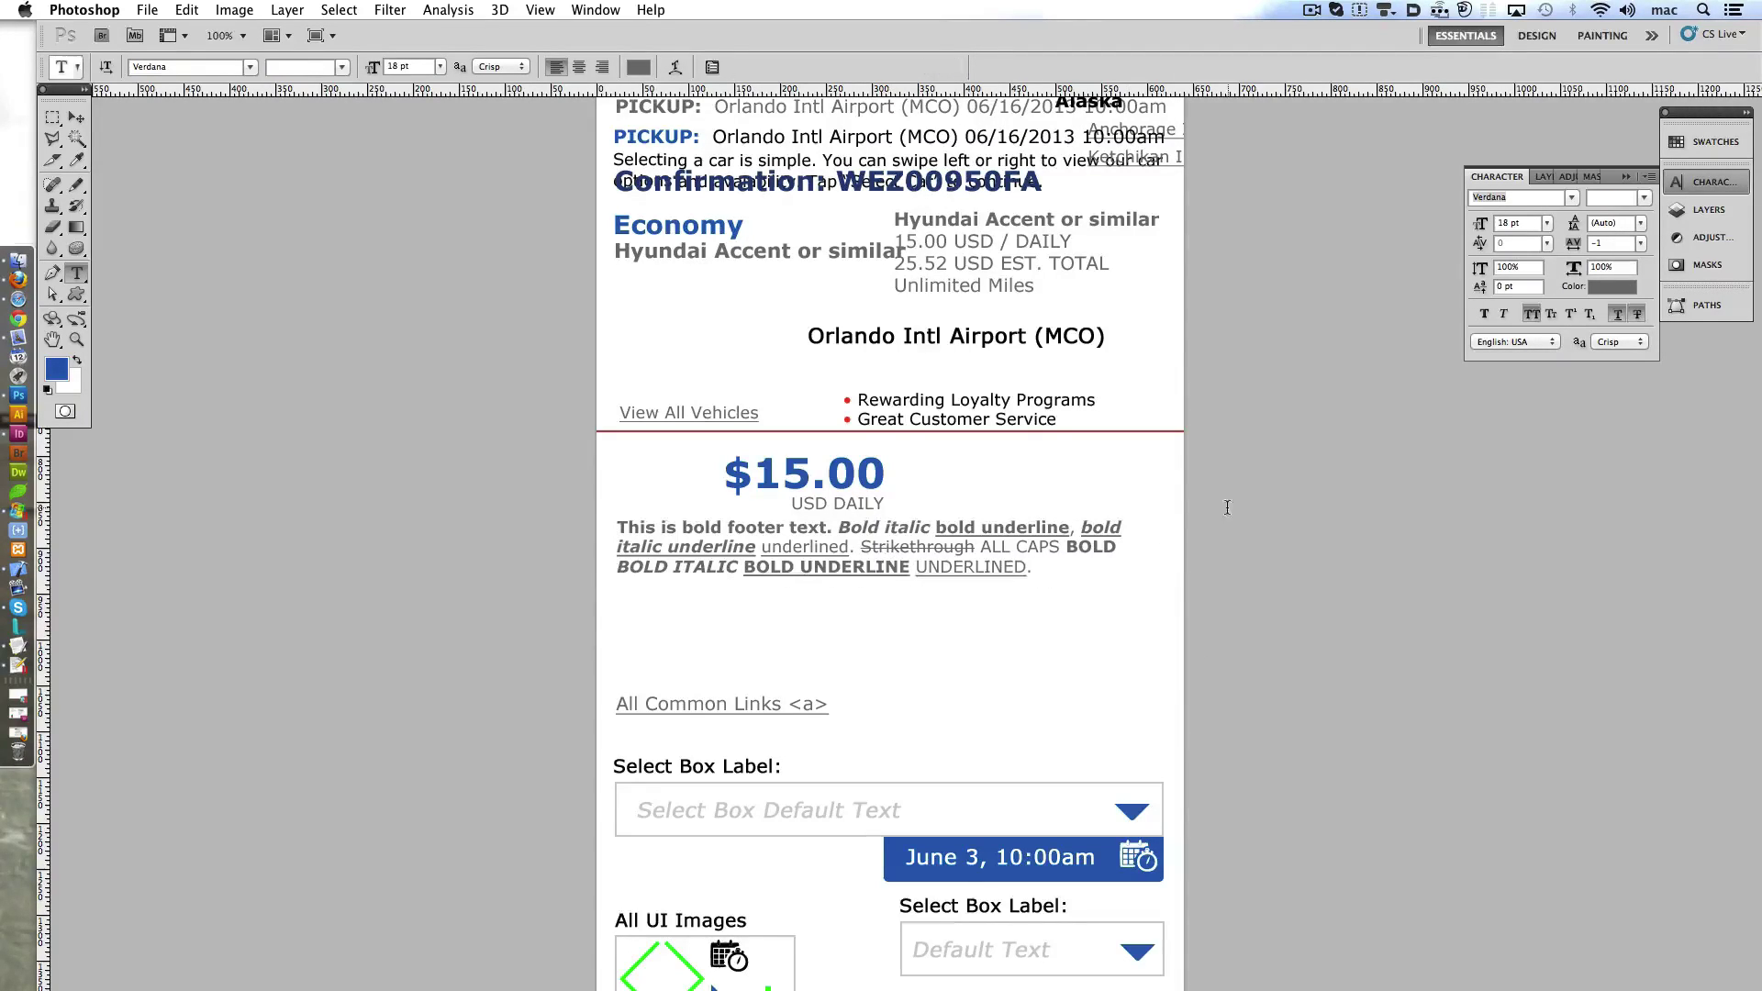
# - Add 'This is standard footer text.' as its own first line of the footer block
pyautogui.click(1027, 569)
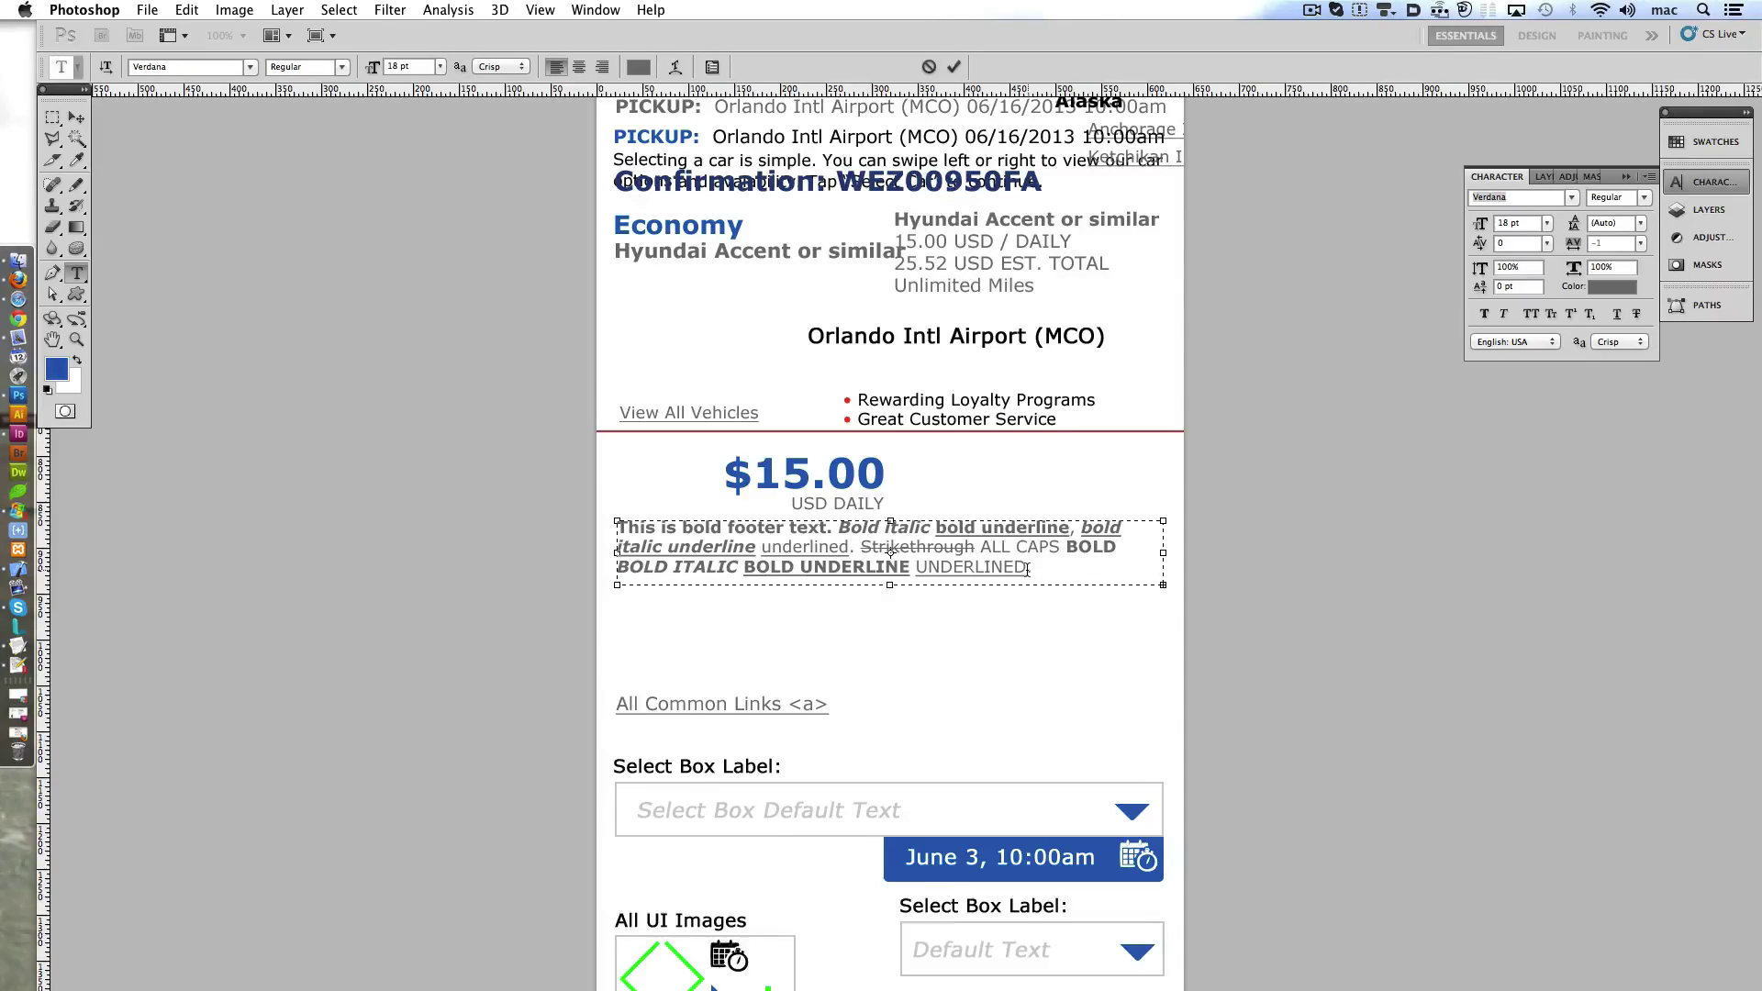
pyautogui.press('Return')
pyautogui.write('This is standard footer text.')
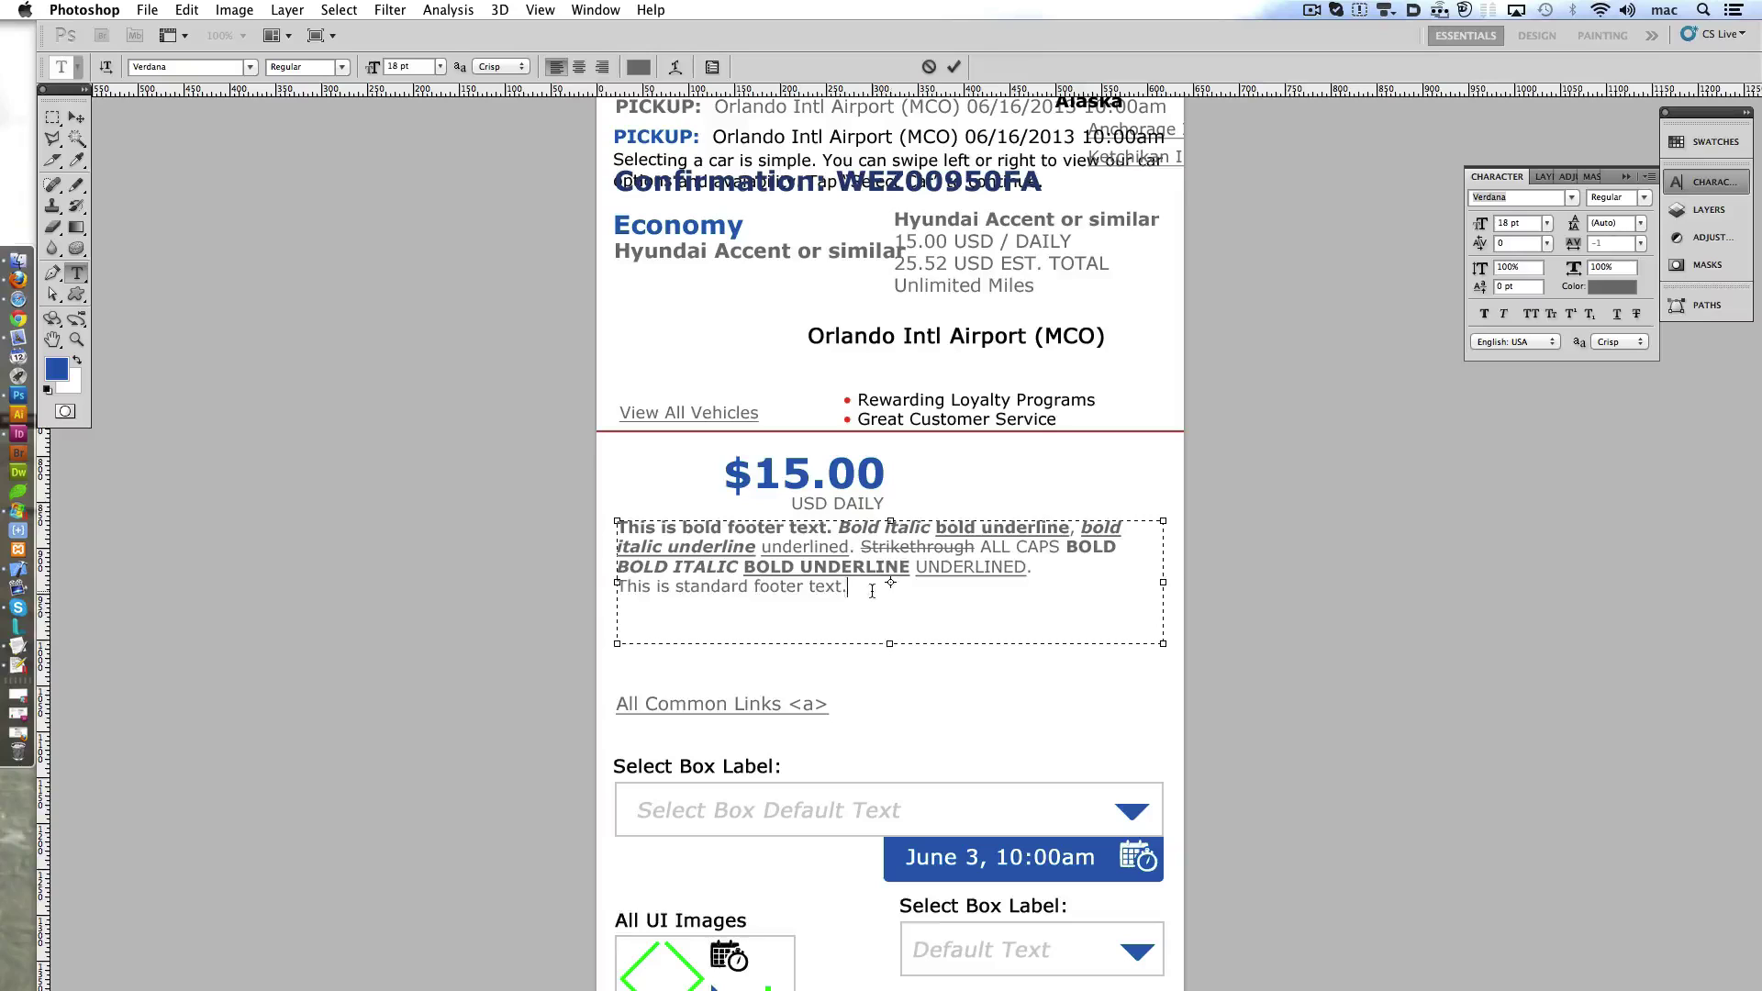
pyautogui.moveTo(872, 590); pyautogui.dragTo(617, 587)
pyautogui.hotkey('ctrl', 'x')
pyautogui.hotkey('ctrl', 'Home')
pyautogui.hotkey('ctrl', 'v')
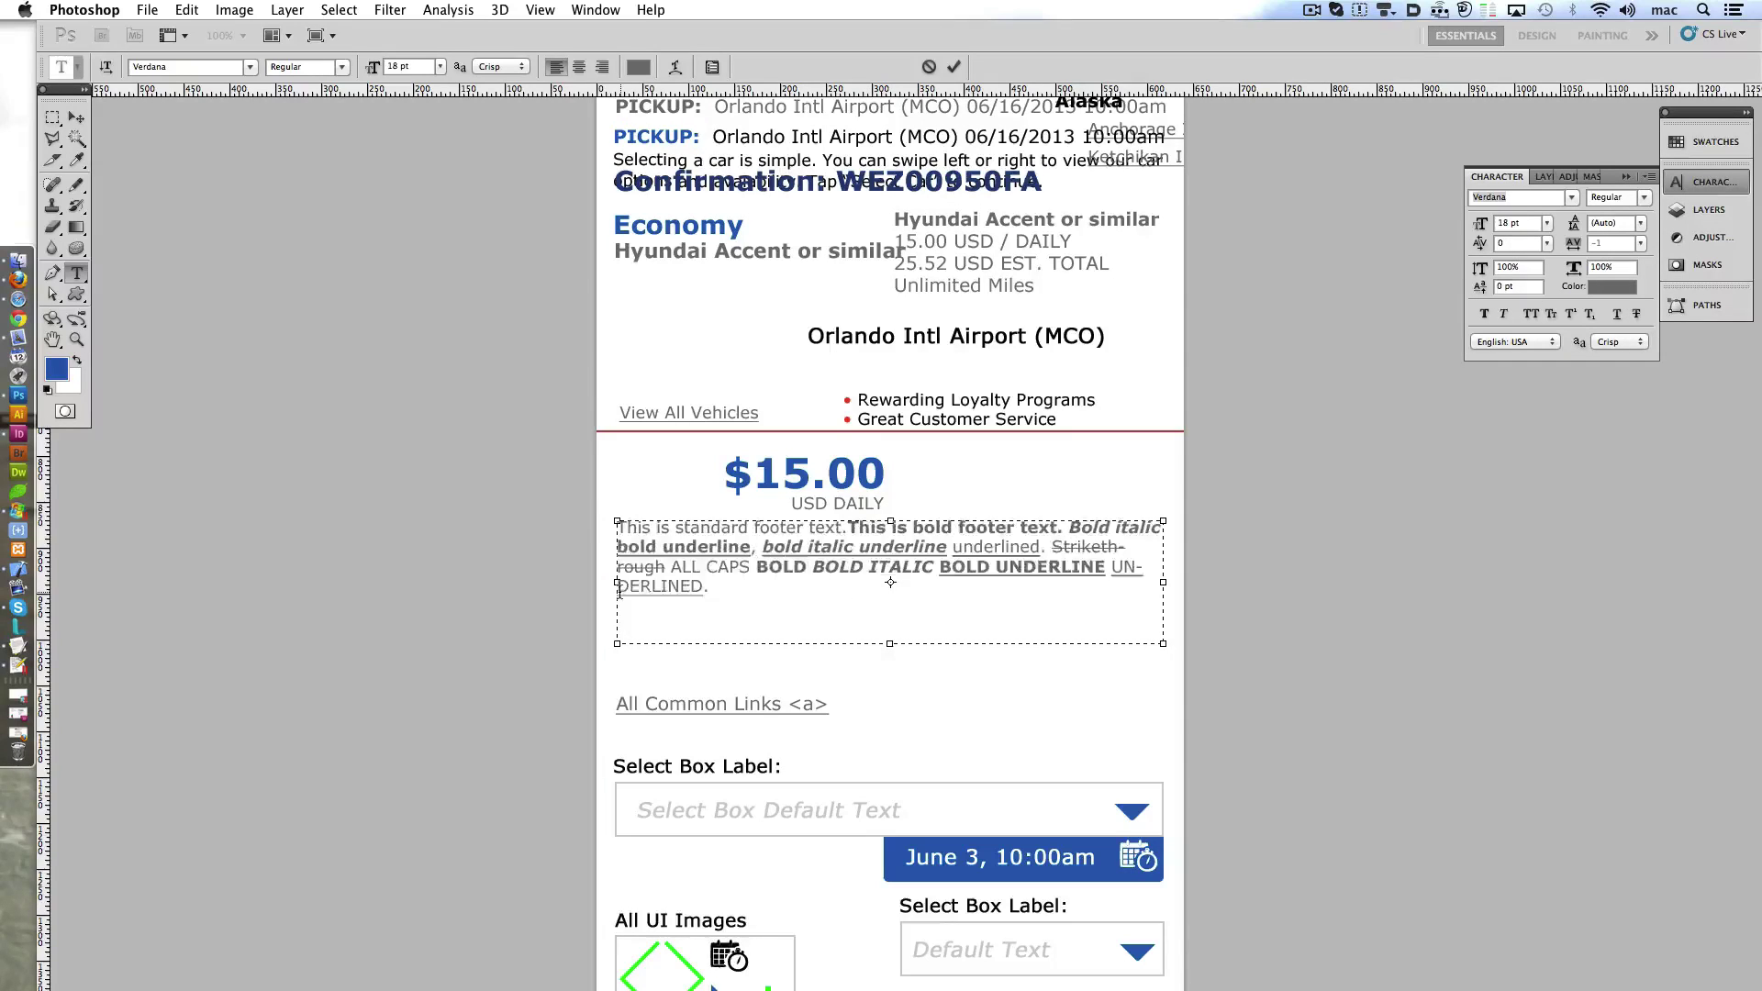
pyautogui.press('Return')
# - Remove 'footer text' from the bold sentence, commit, and nudge the block down
pyautogui.doubleClick(808, 547)
pyautogui.press('BackSpace')
pyautogui.press('BackSpace')
pyautogui.press('BackSpace')
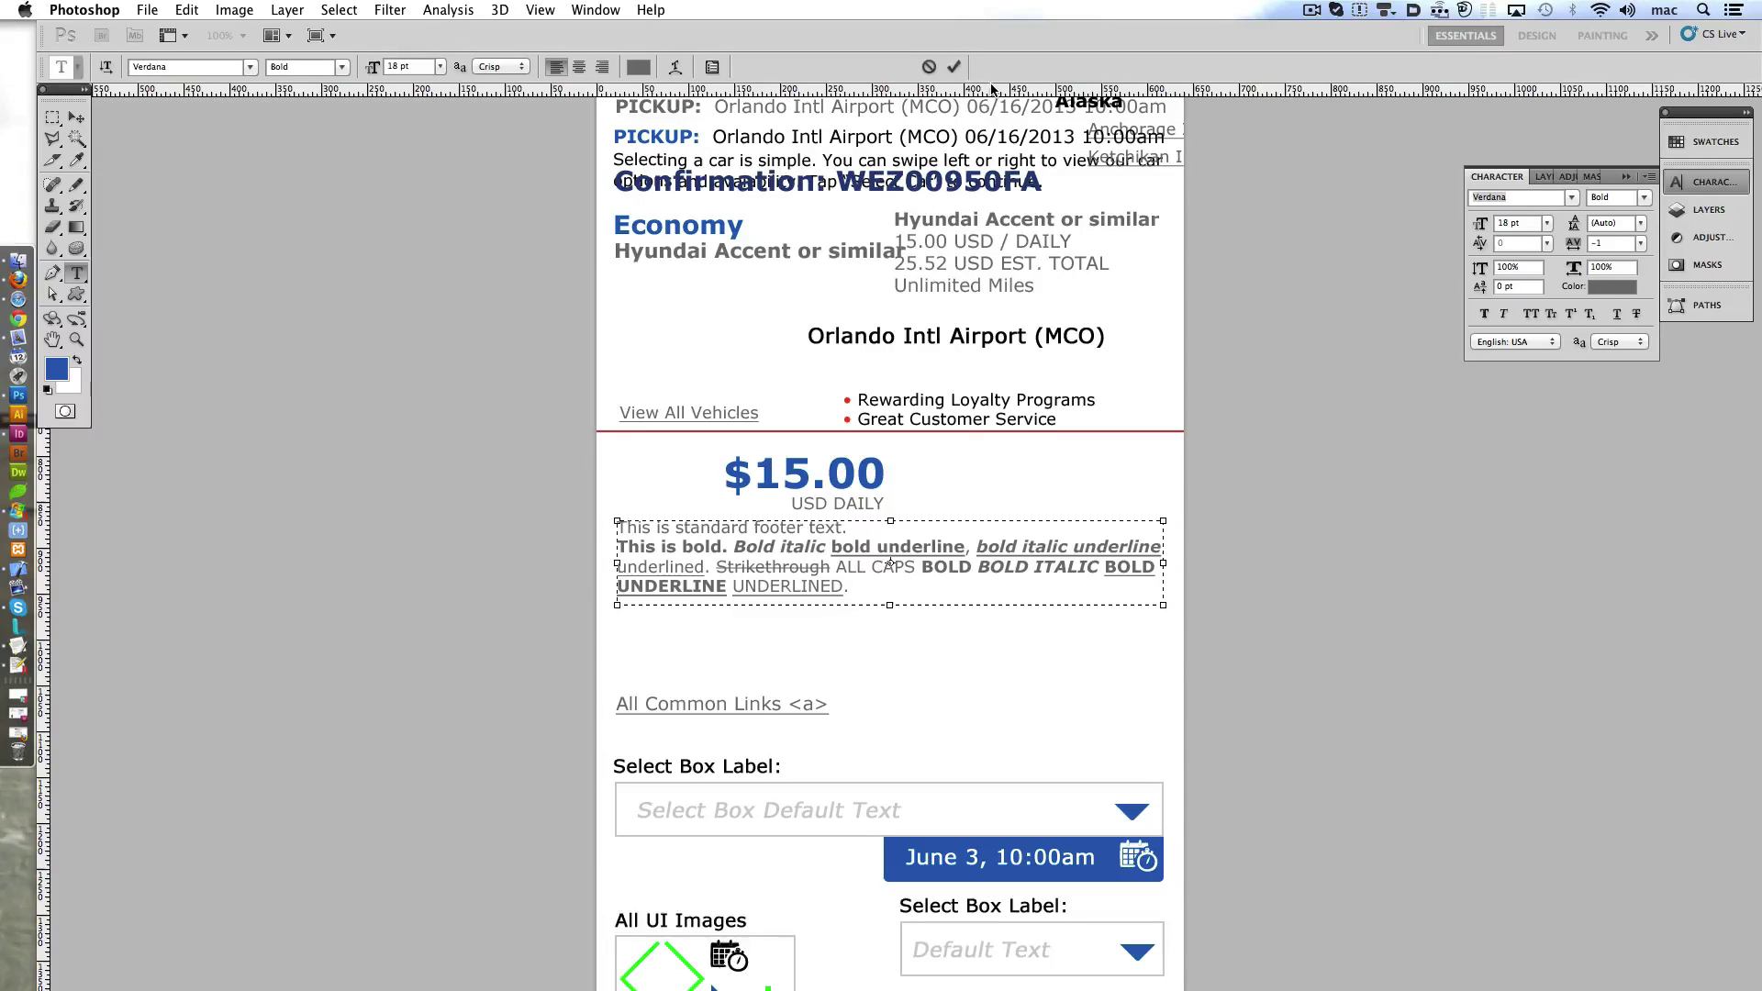
pyautogui.click(955, 66)
pyautogui.hotkey('shift', 'Down')
pyautogui.hotkey('shift', 'Down')
pyautogui.hotkey('shift', 'Down')
pyautogui.hotkey('shift', 'Down')
pyautogui.hotkey('shift', 'Down')
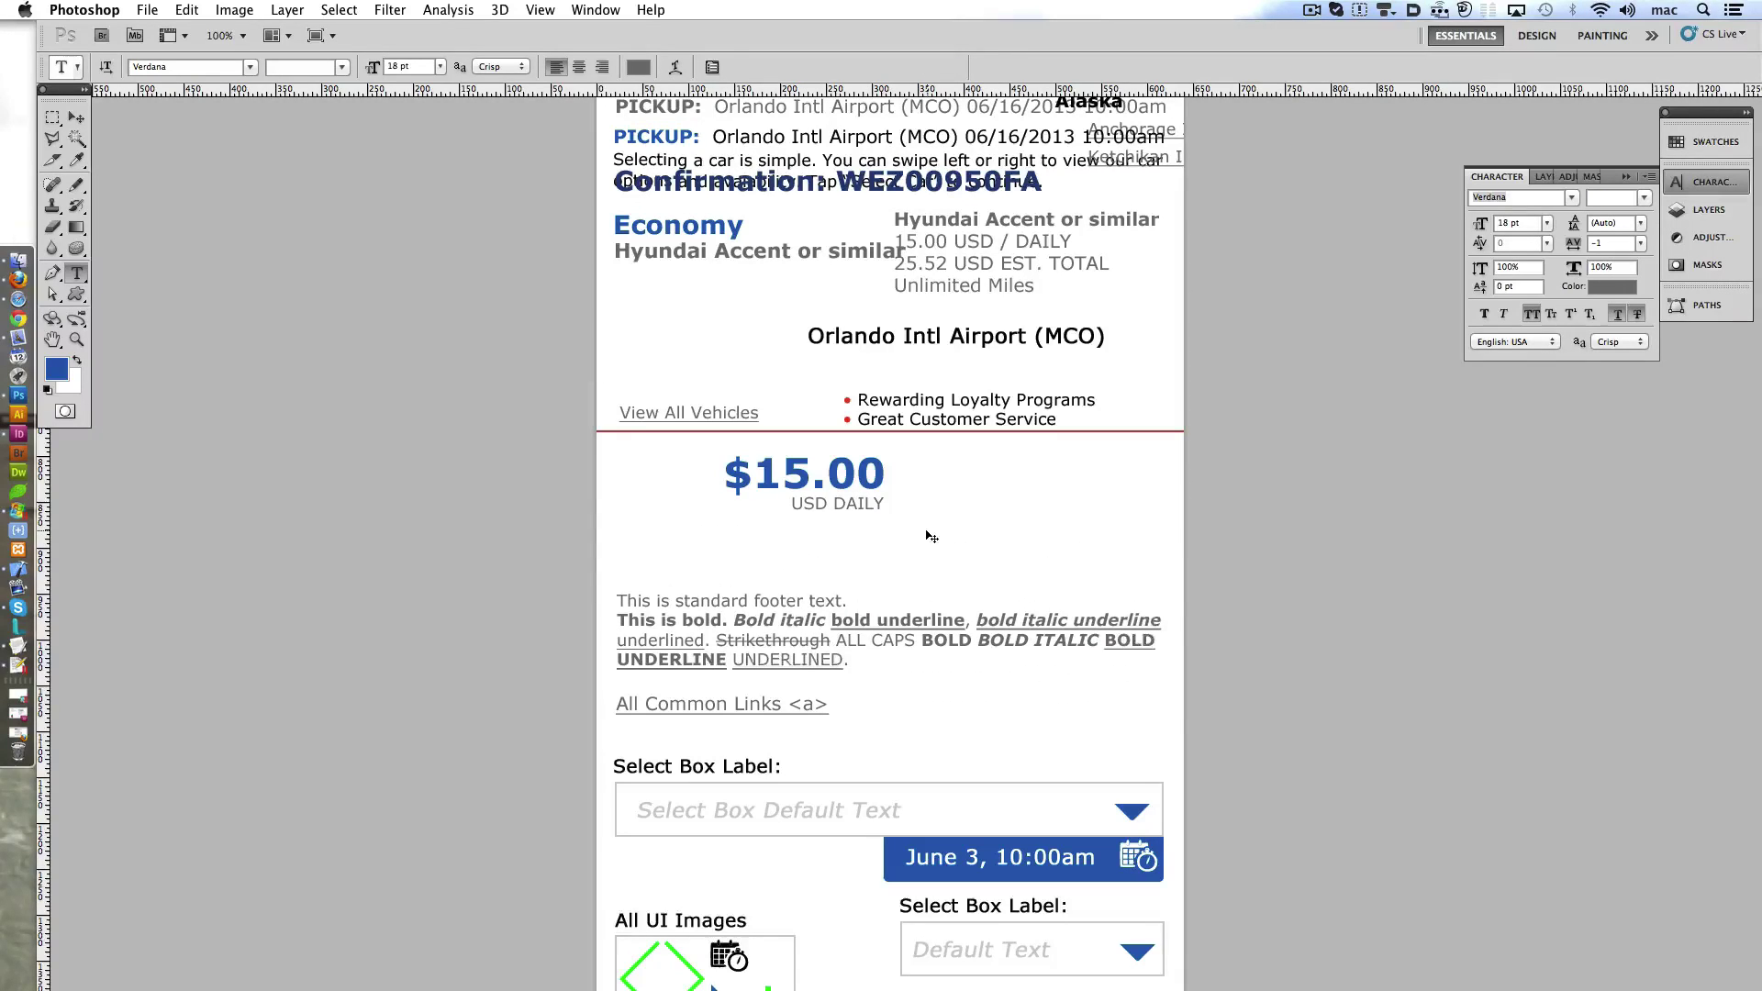
# - Nudge the All Common Links layer up and the footer text layer down
pyautogui.keyDown('ctrl'); pyautogui.click(769, 705); pyautogui.keyUp('ctrl')
pyautogui.hotkey('shift', 'Up')
pyautogui.hotkey('shift', 'Up')
pyautogui.hotkey('shift', 'Up')
pyautogui.hotkey('shift', 'Up')
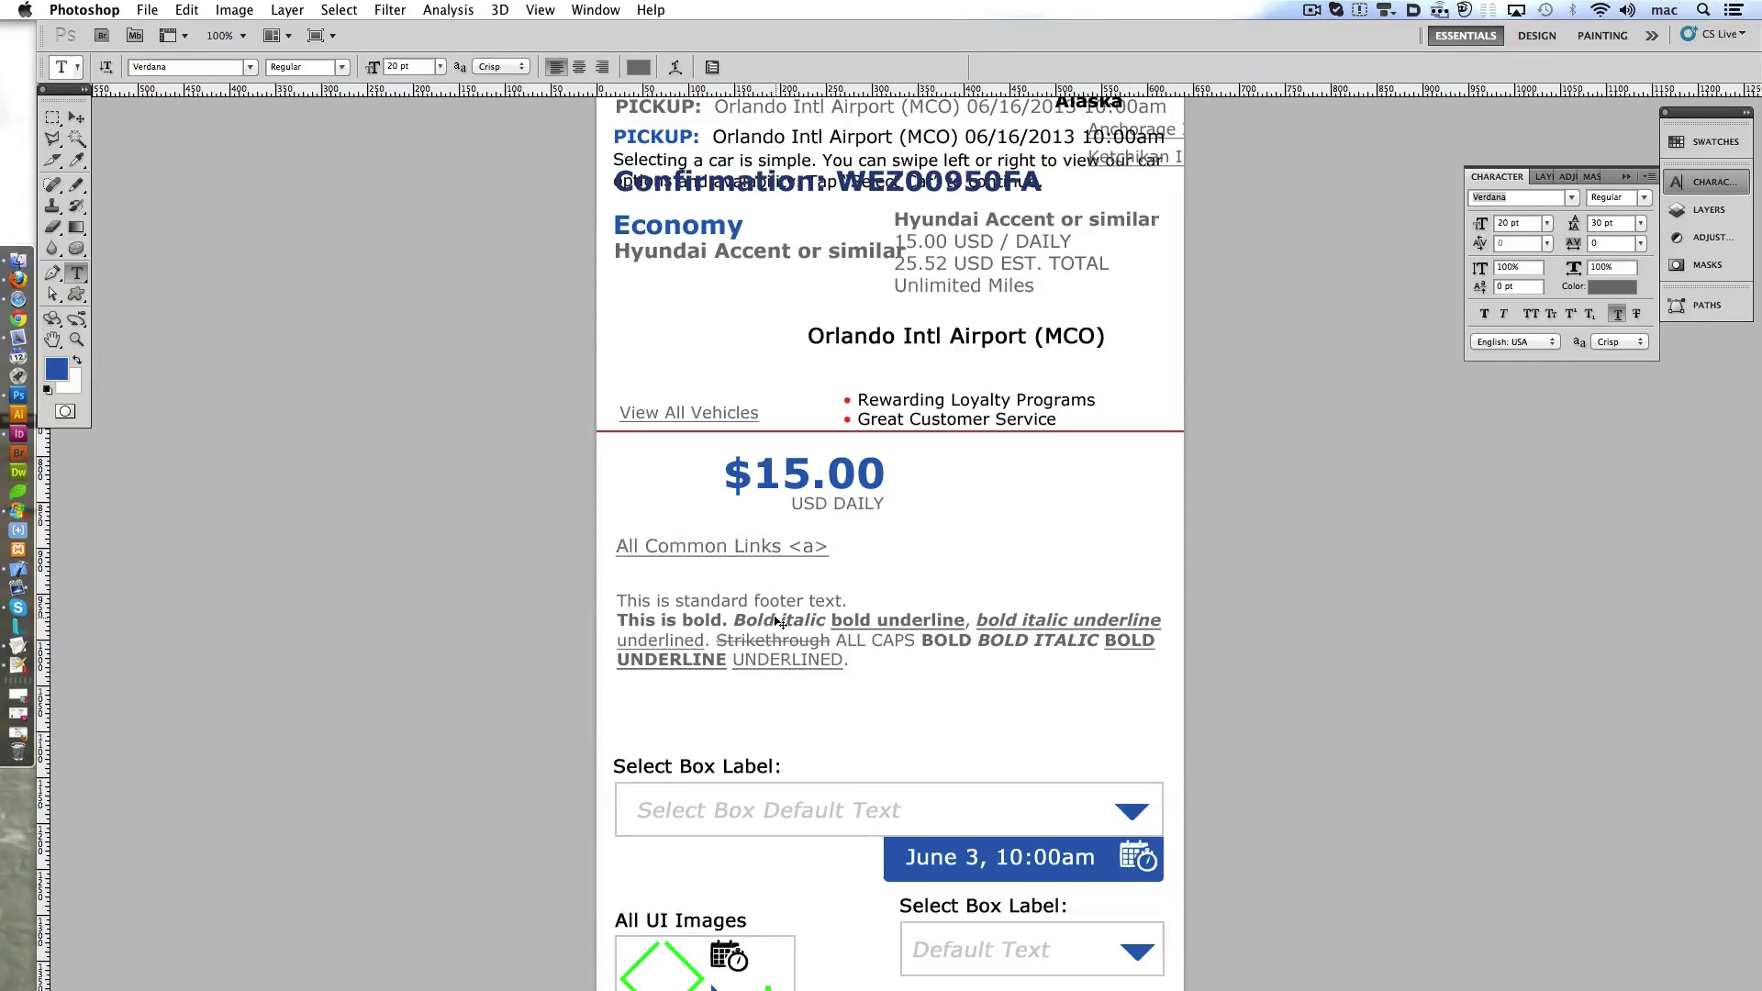
pyautogui.keyDown('ctrl'); pyautogui.click(775, 623); pyautogui.keyUp('ctrl')
pyautogui.hotkey('shift', 'Down')
pyautogui.hotkey('shift', 'Down')
pyautogui.hotkey('shift', 'Down')
pyautogui.hotkey('shift', 'Down')
pyautogui.hotkey('shift', 'Down')
pyautogui.scroll(2, 825, 510)
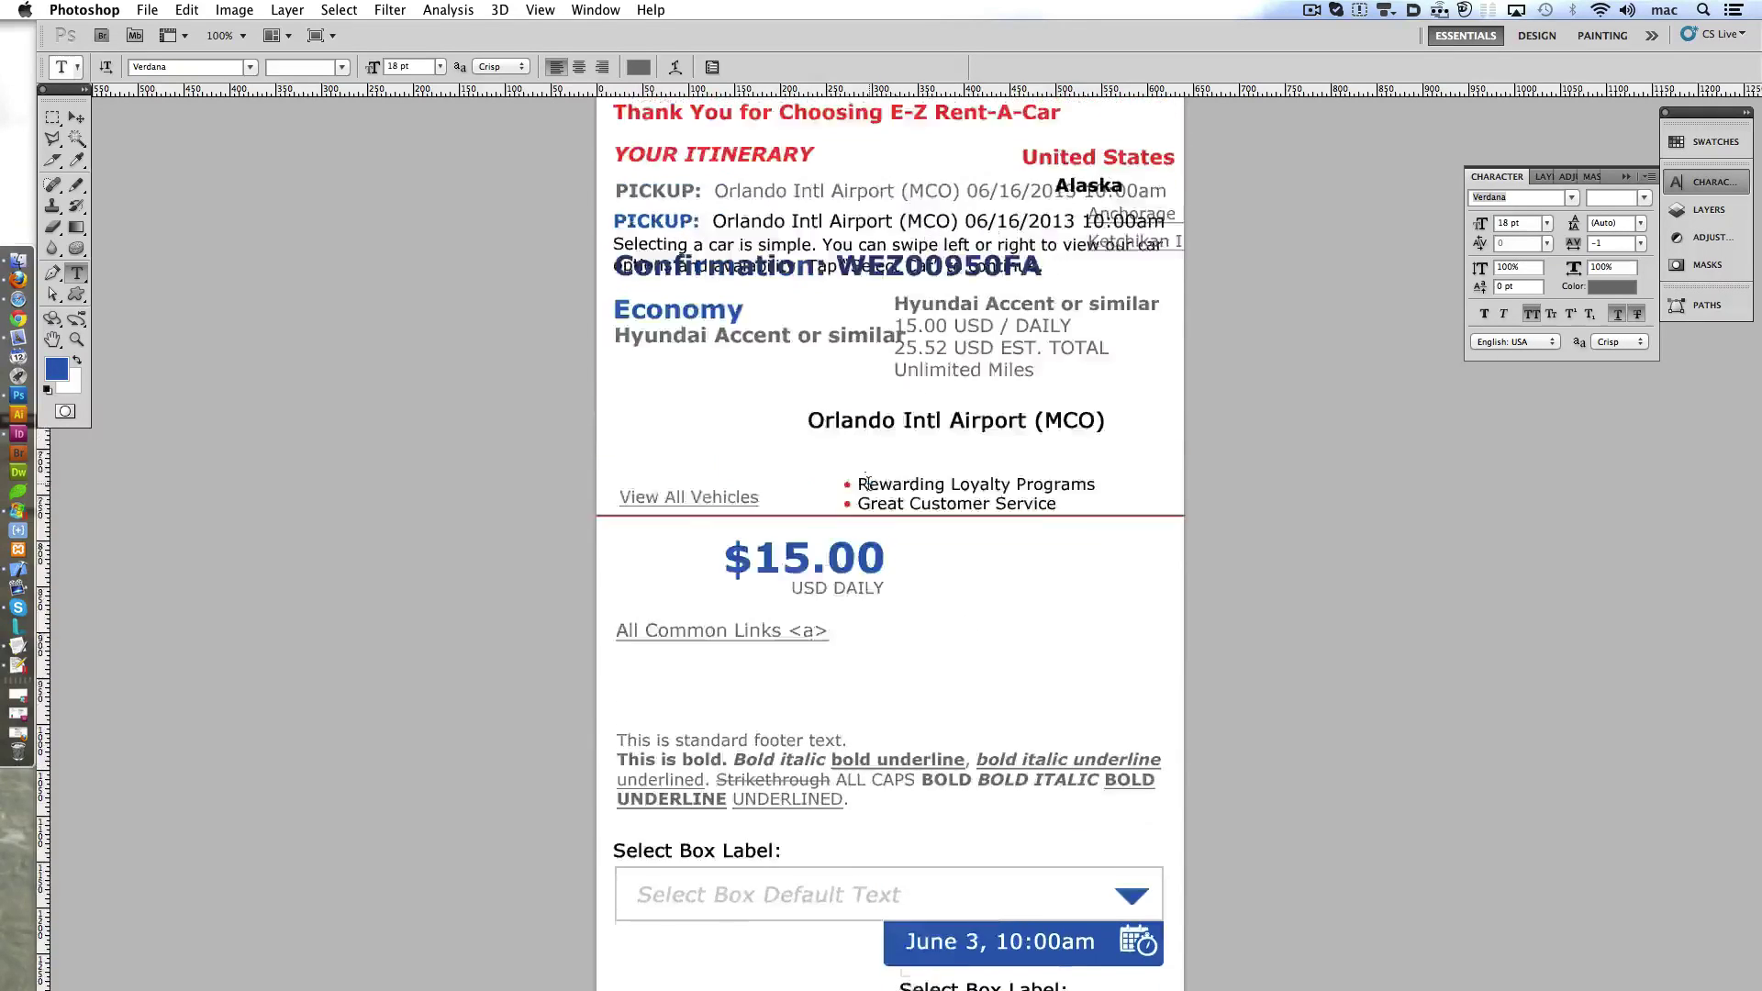
pyautogui.scroll(3, 844, 482)
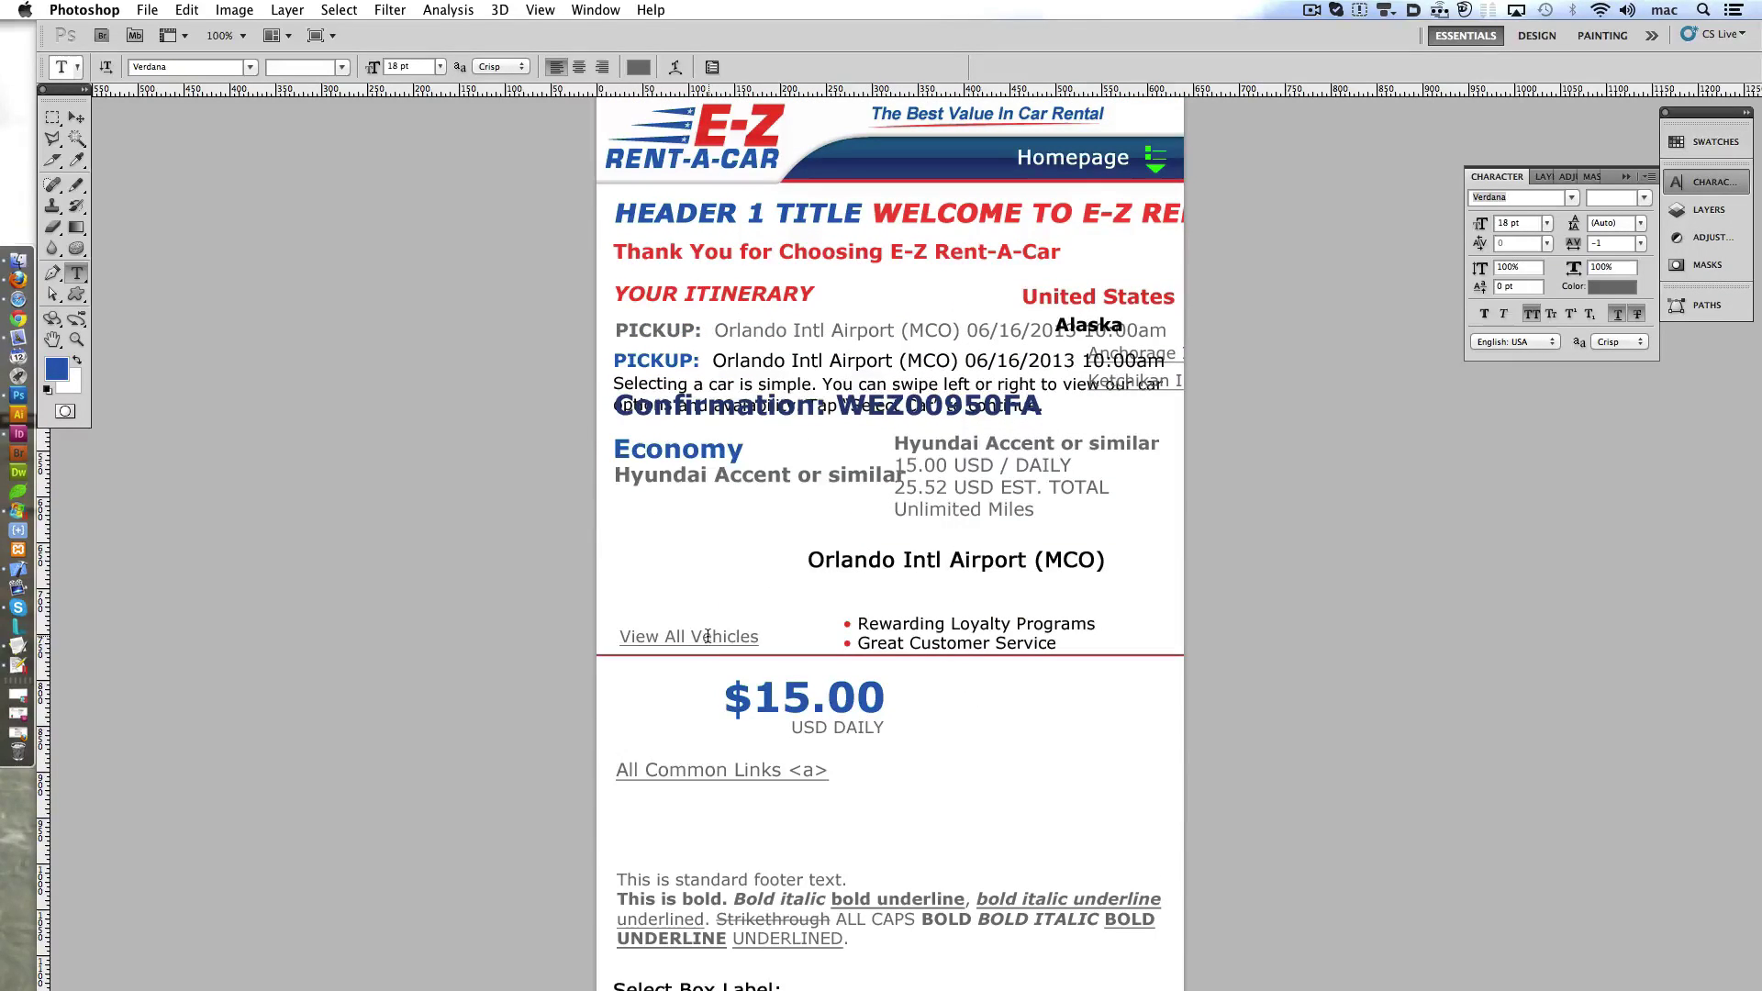
# - Retype the 'View All Vehicles' line as 'All Common Links <a>'
pyautogui.keyDown('ctrl'); pyautogui.click(813, 614); pyautogui.keyUp('ctrl')
pyautogui.click(907, 624)
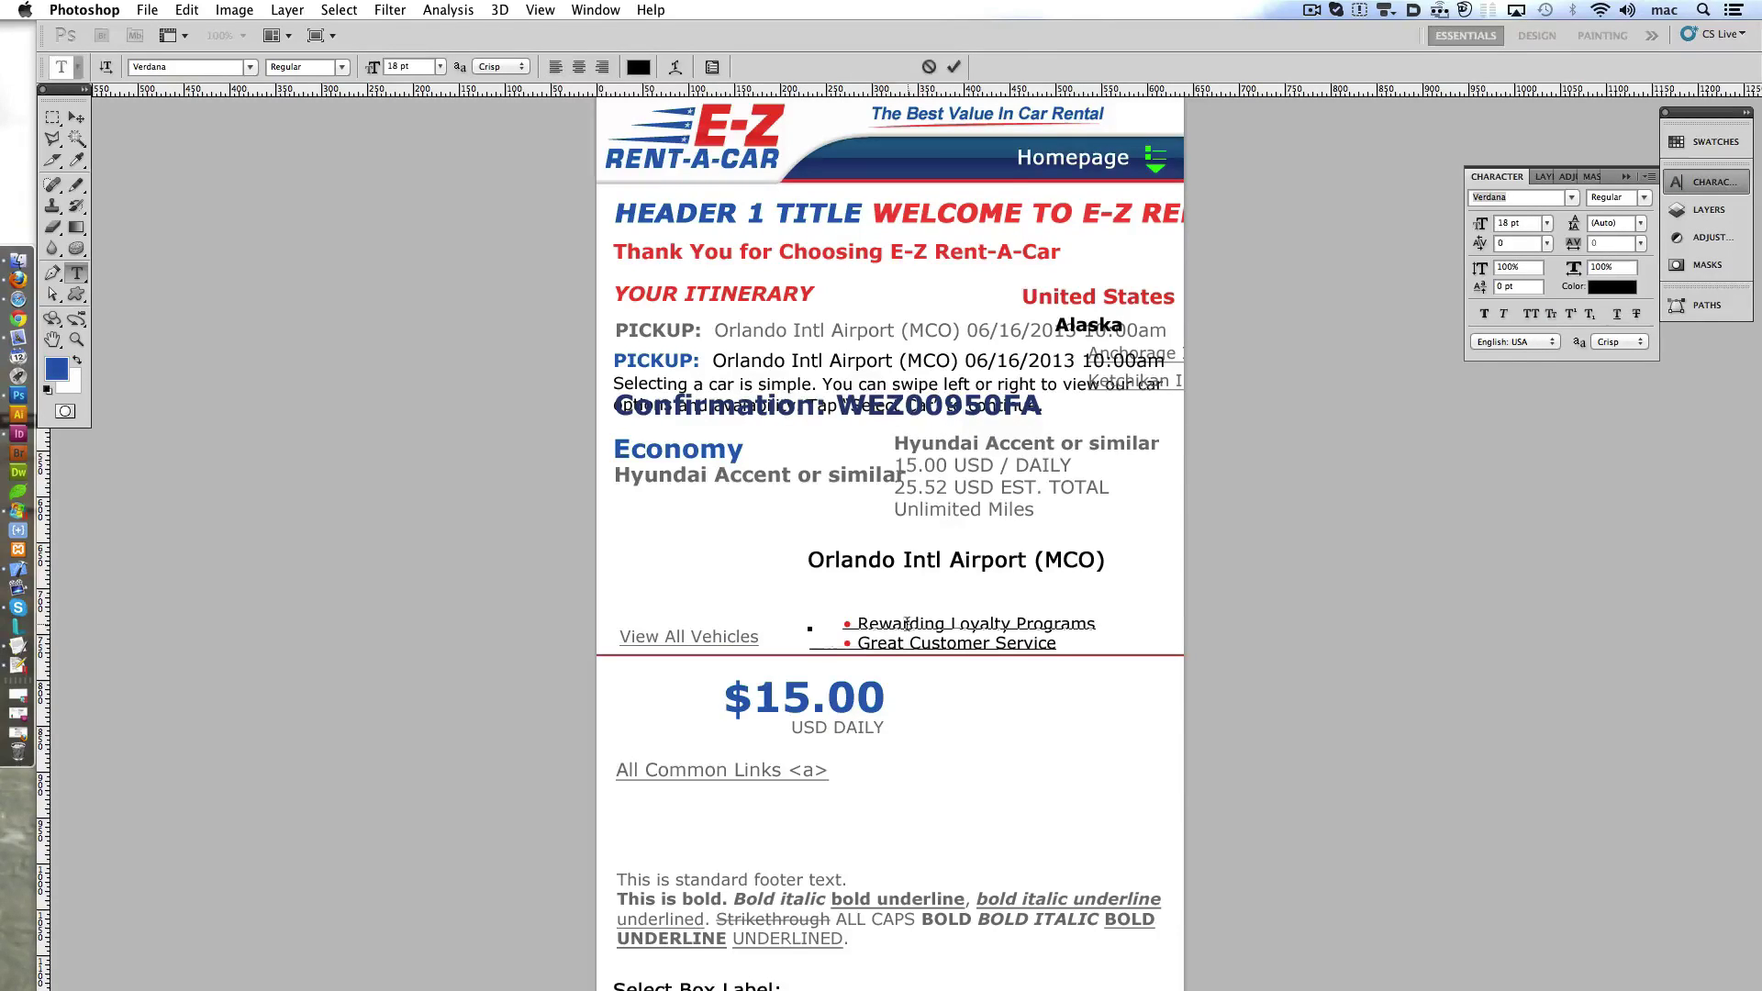
pyautogui.tripleClick(711, 637)
pyautogui.write('All Common Links <a>')
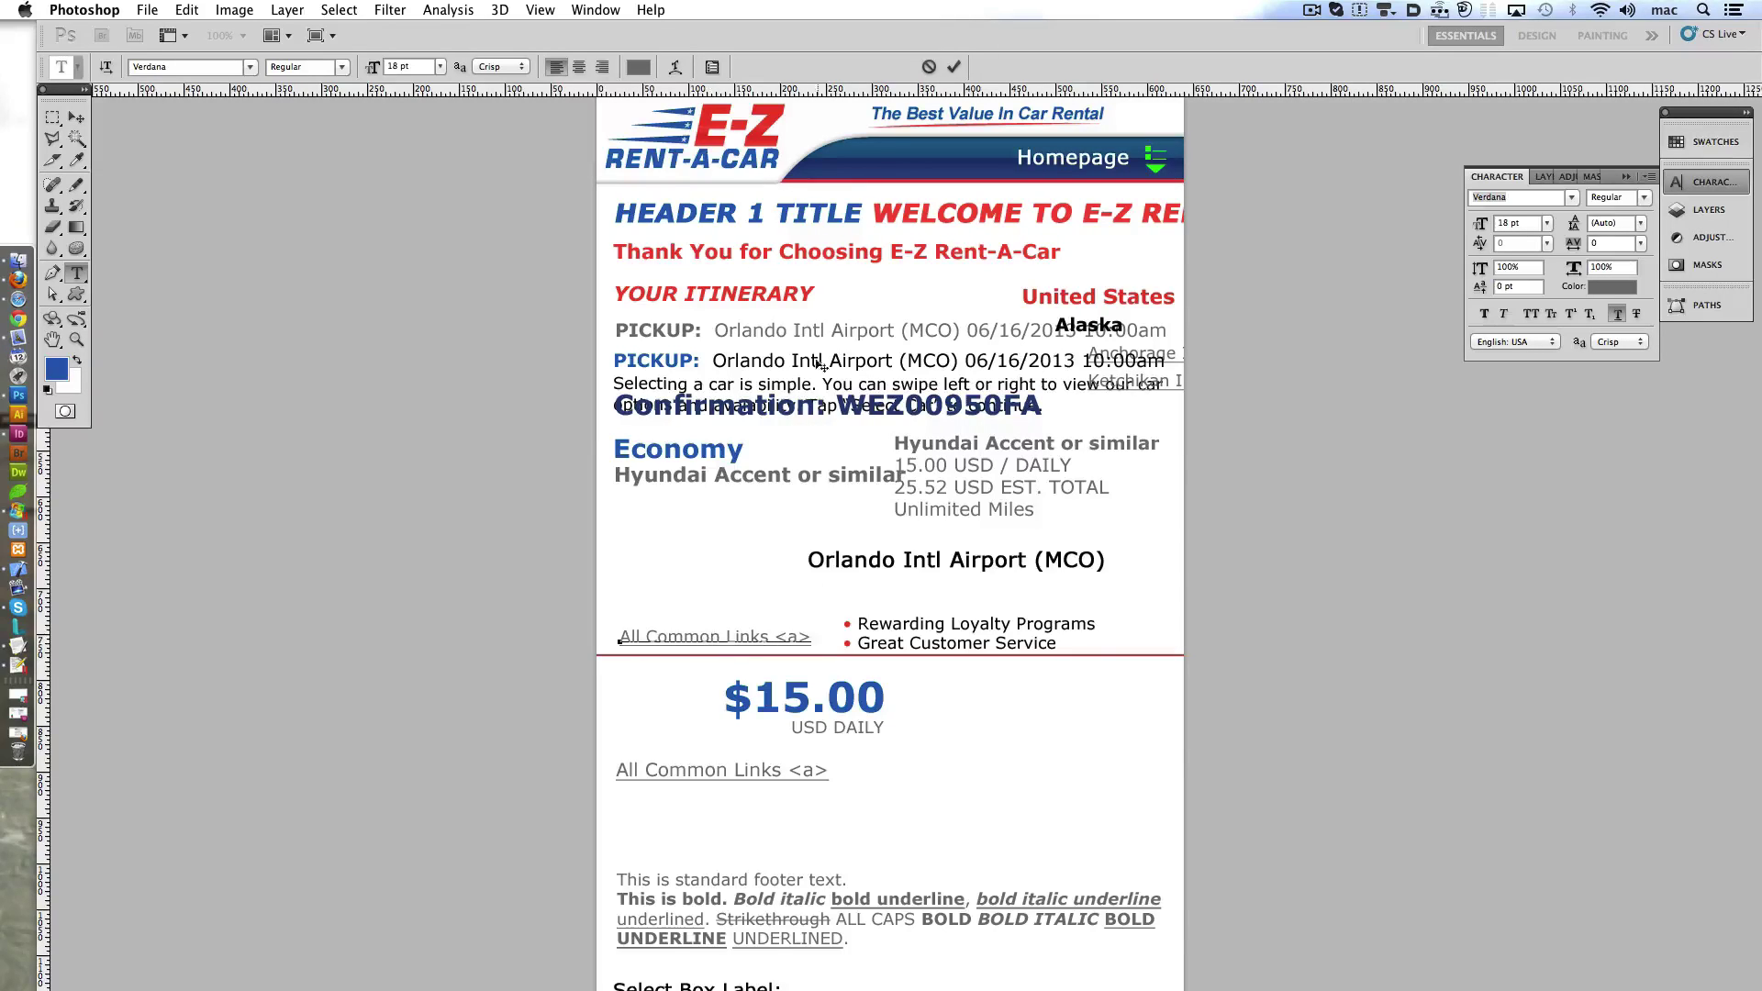
pyautogui.click(954, 66)
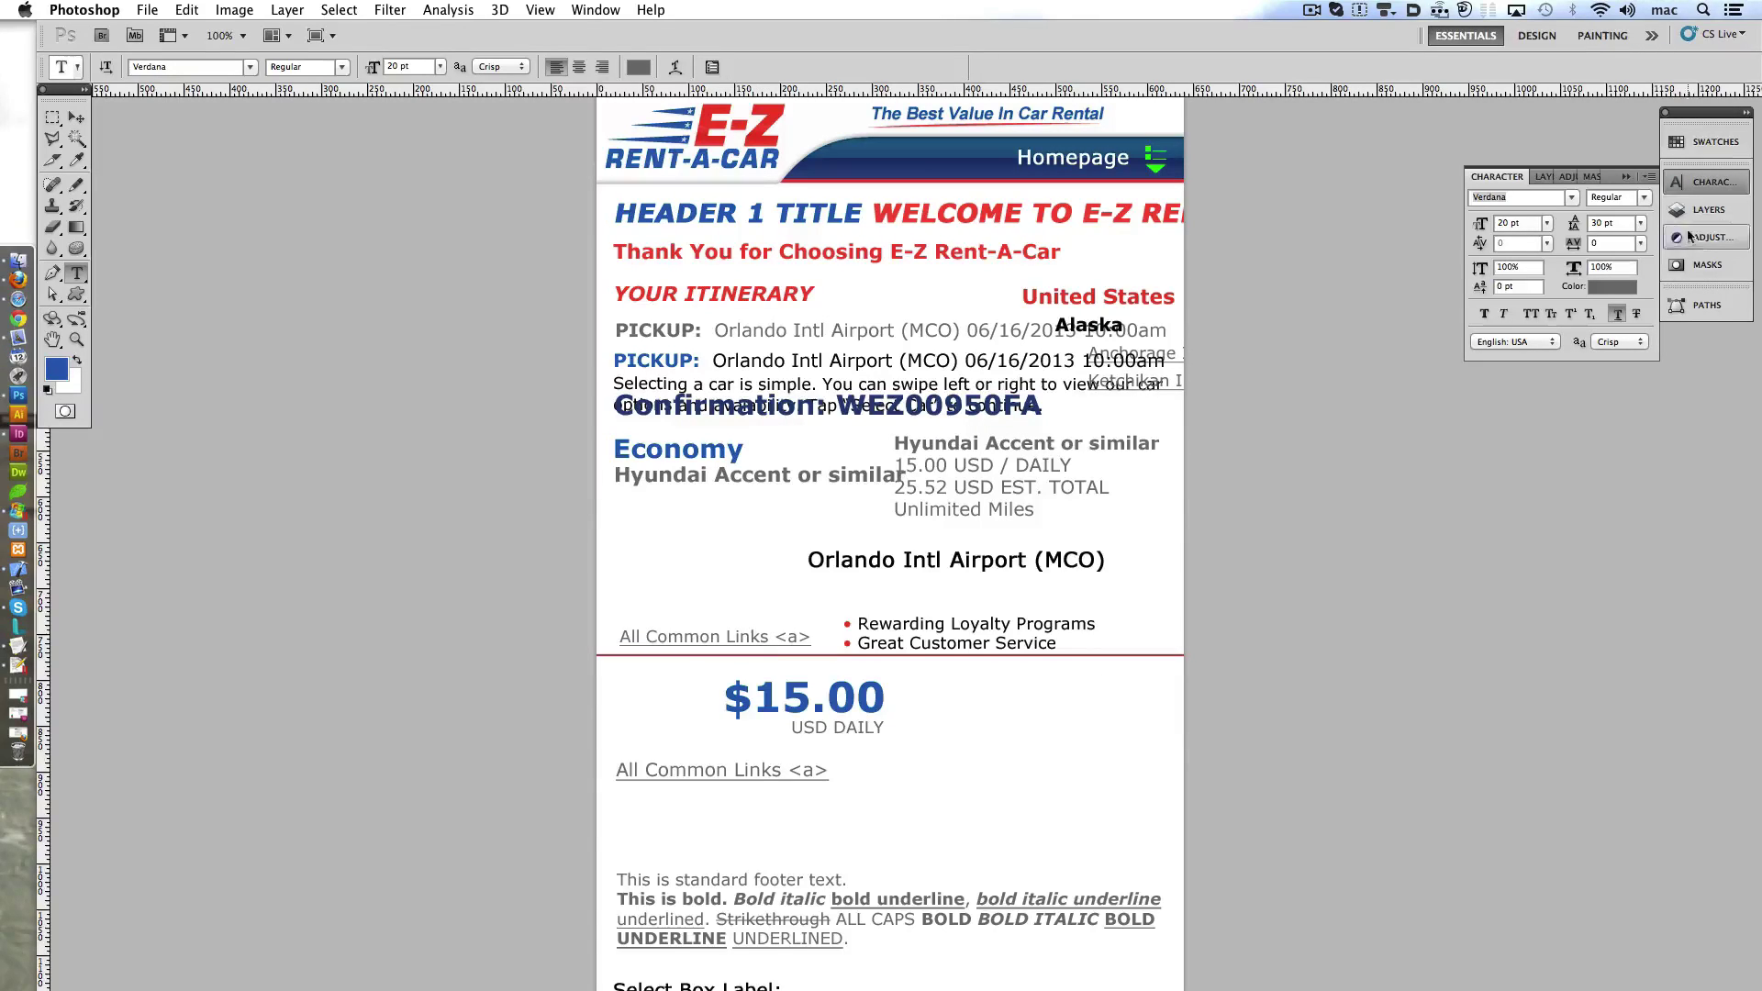
pyautogui.click(1707, 209)
pyautogui.doubleClick(1382, 495)
pyautogui.click(929, 66)
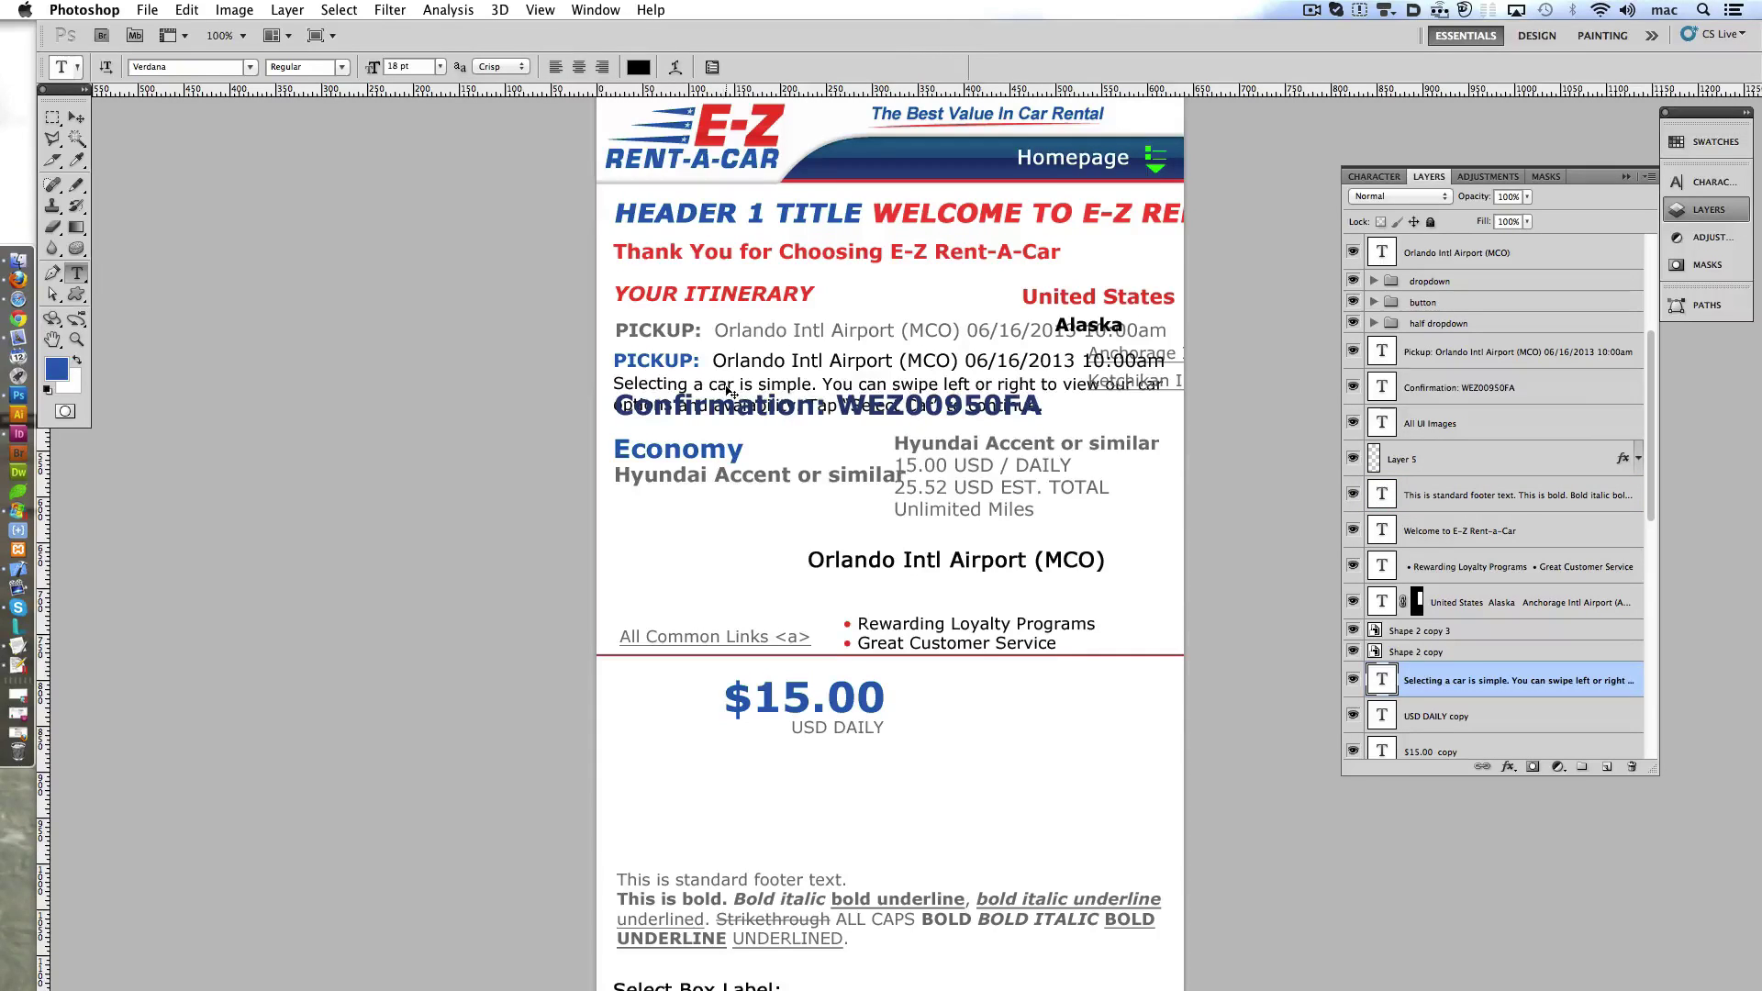
# - Move the 'Selecting a car' text to the footer area and replace it with a body text line
pyautogui.moveTo(725, 393); pyautogui.dragTo(725, 816)
pyautogui.click(735, 828)
pyautogui.press('super+a')
pyautogui.write('This i')
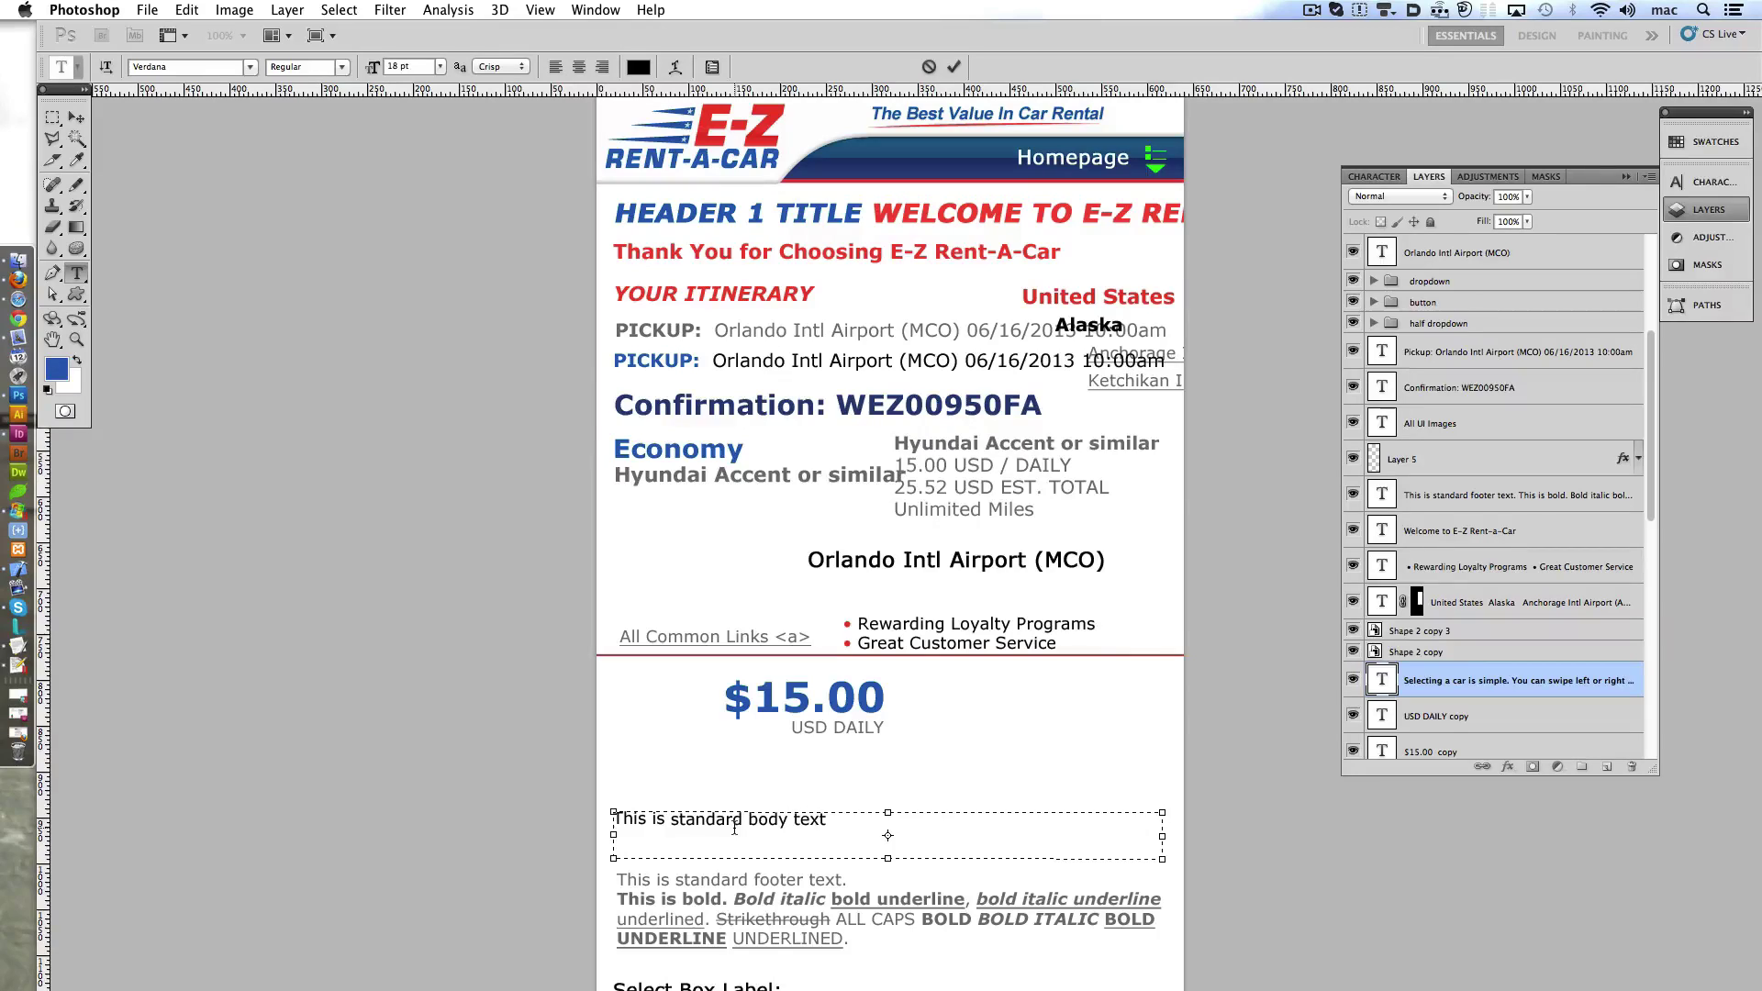
pyautogui.click(807, 883)
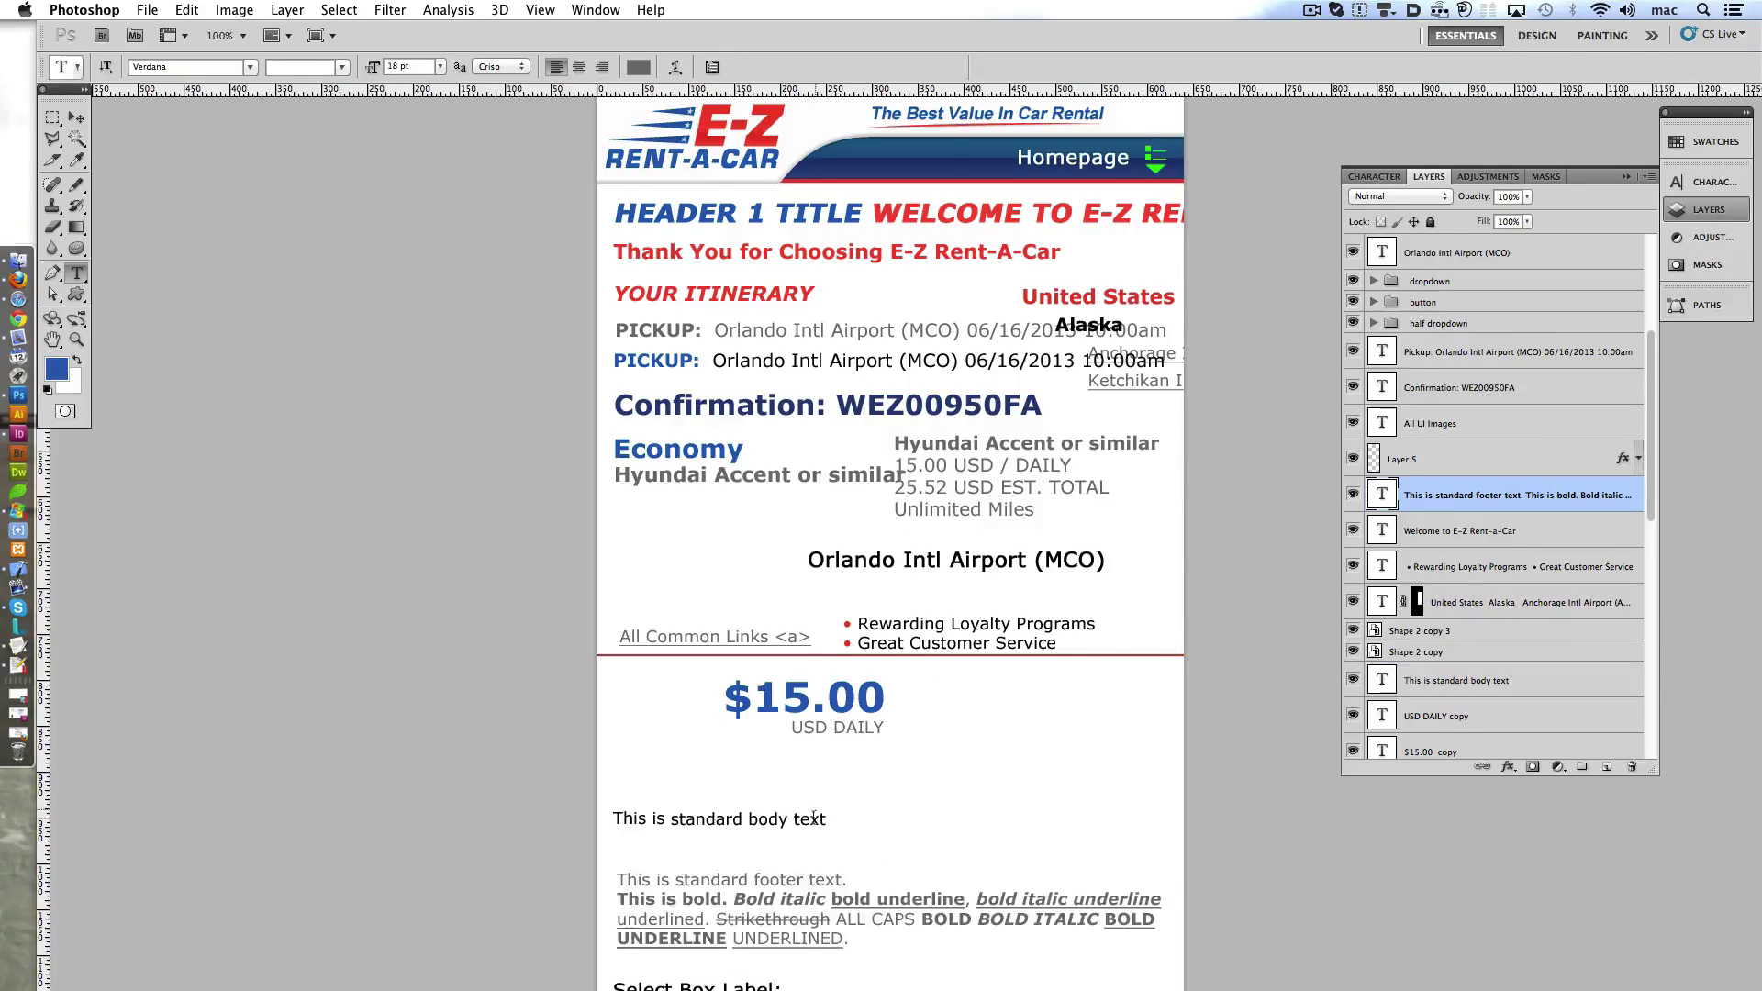
# - Duplicate the footer block above itself and color the copy black
pyautogui.moveTo(796, 883); pyautogui.dragTo(796, 729)
pyautogui.click(638, 67)
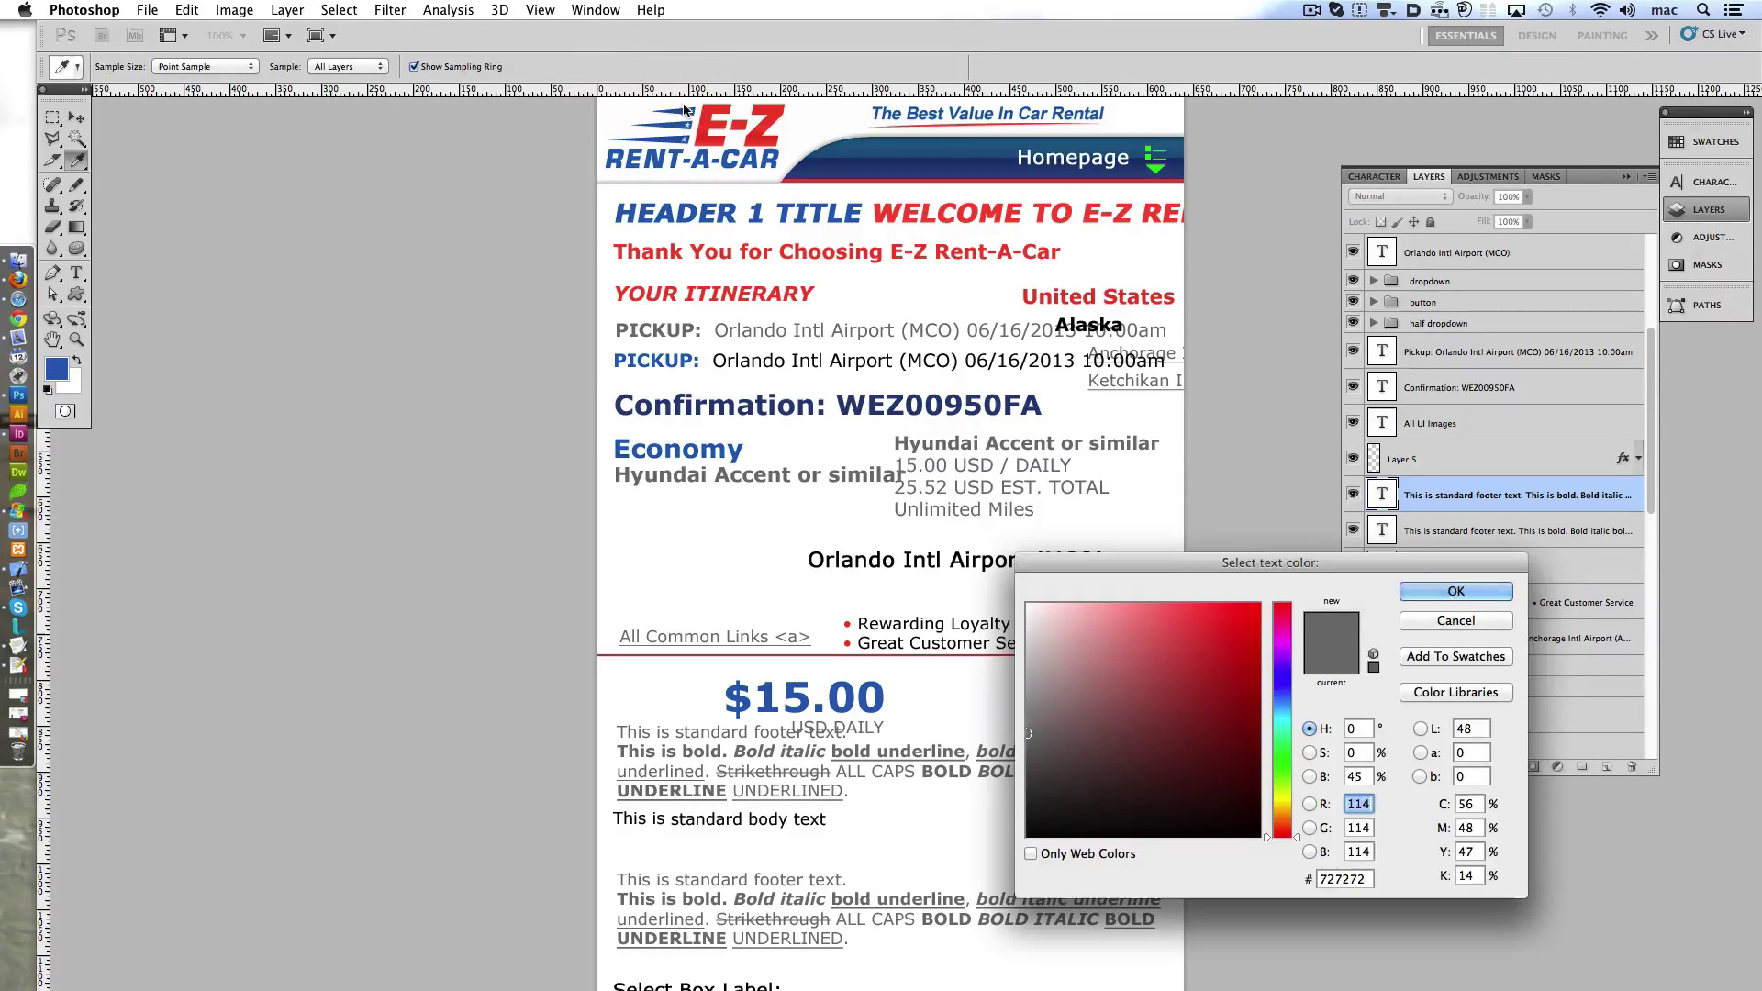
pyautogui.click(1028, 835)
pyautogui.click(1457, 591)
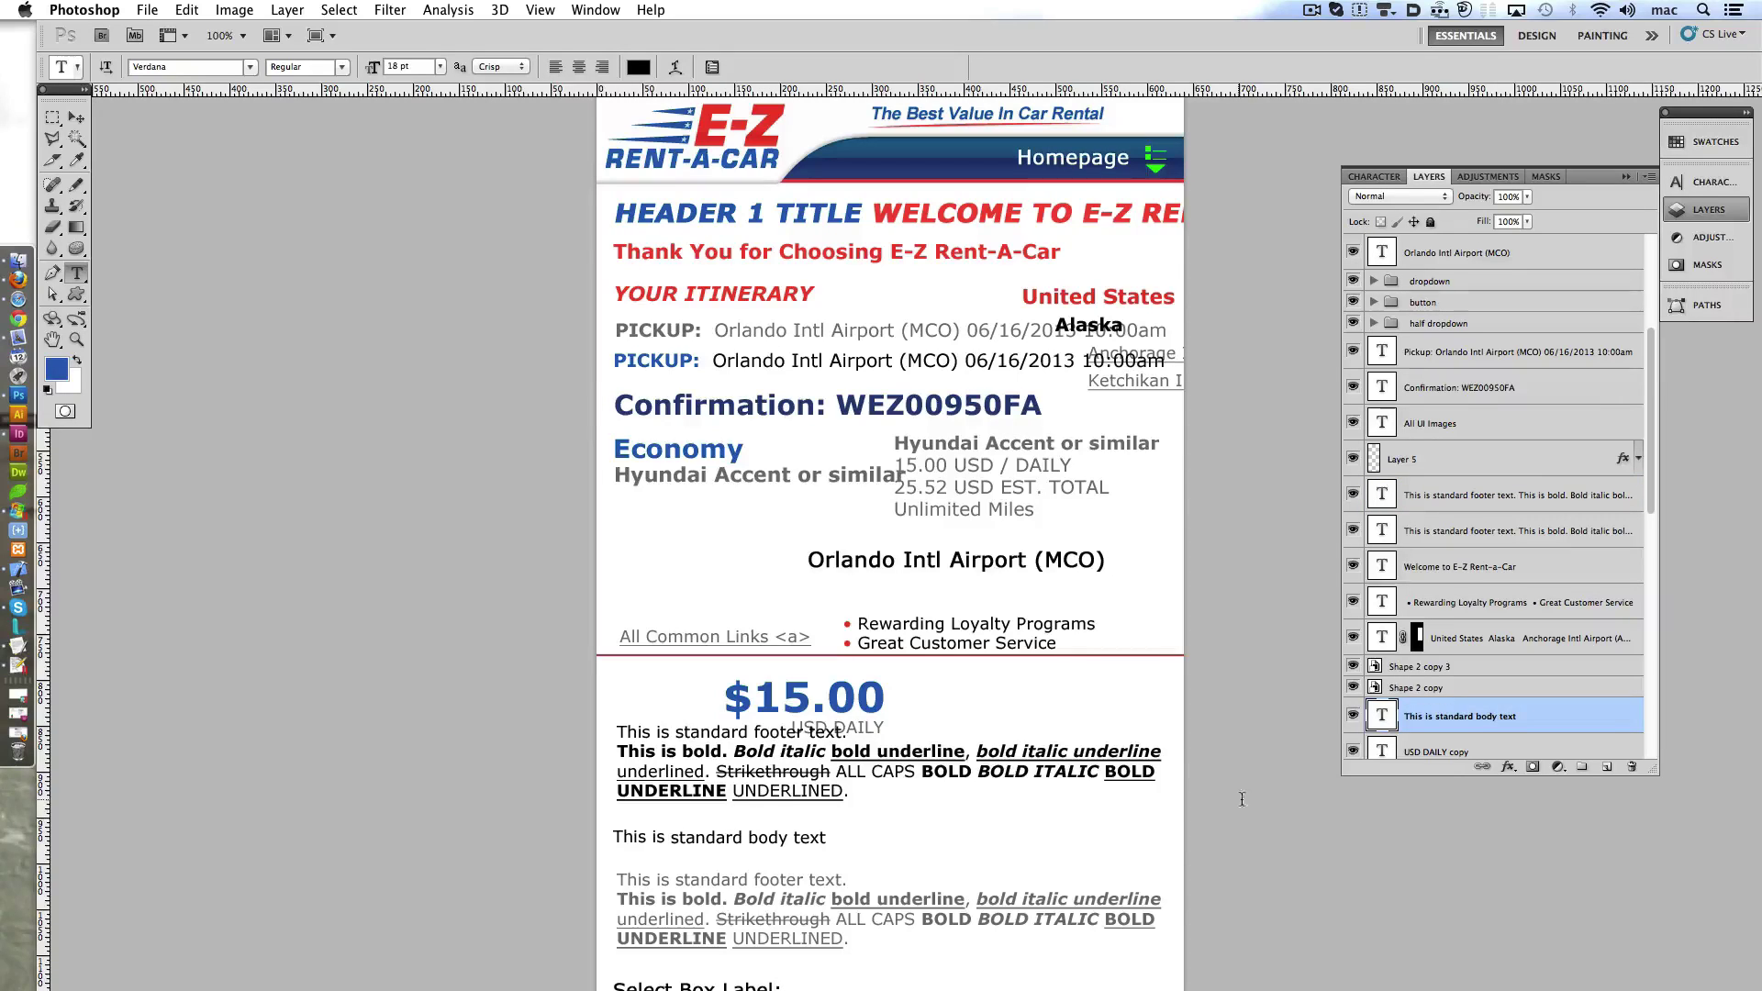
# - Position the black copy and change its 'footer' to 'body', removing the separate body line
pyautogui.click(1640, 769)
pyautogui.click(1514, 494)
pyautogui.moveTo(780, 732); pyautogui.dragTo(780, 777)
pyautogui.doubleClick(776, 779)
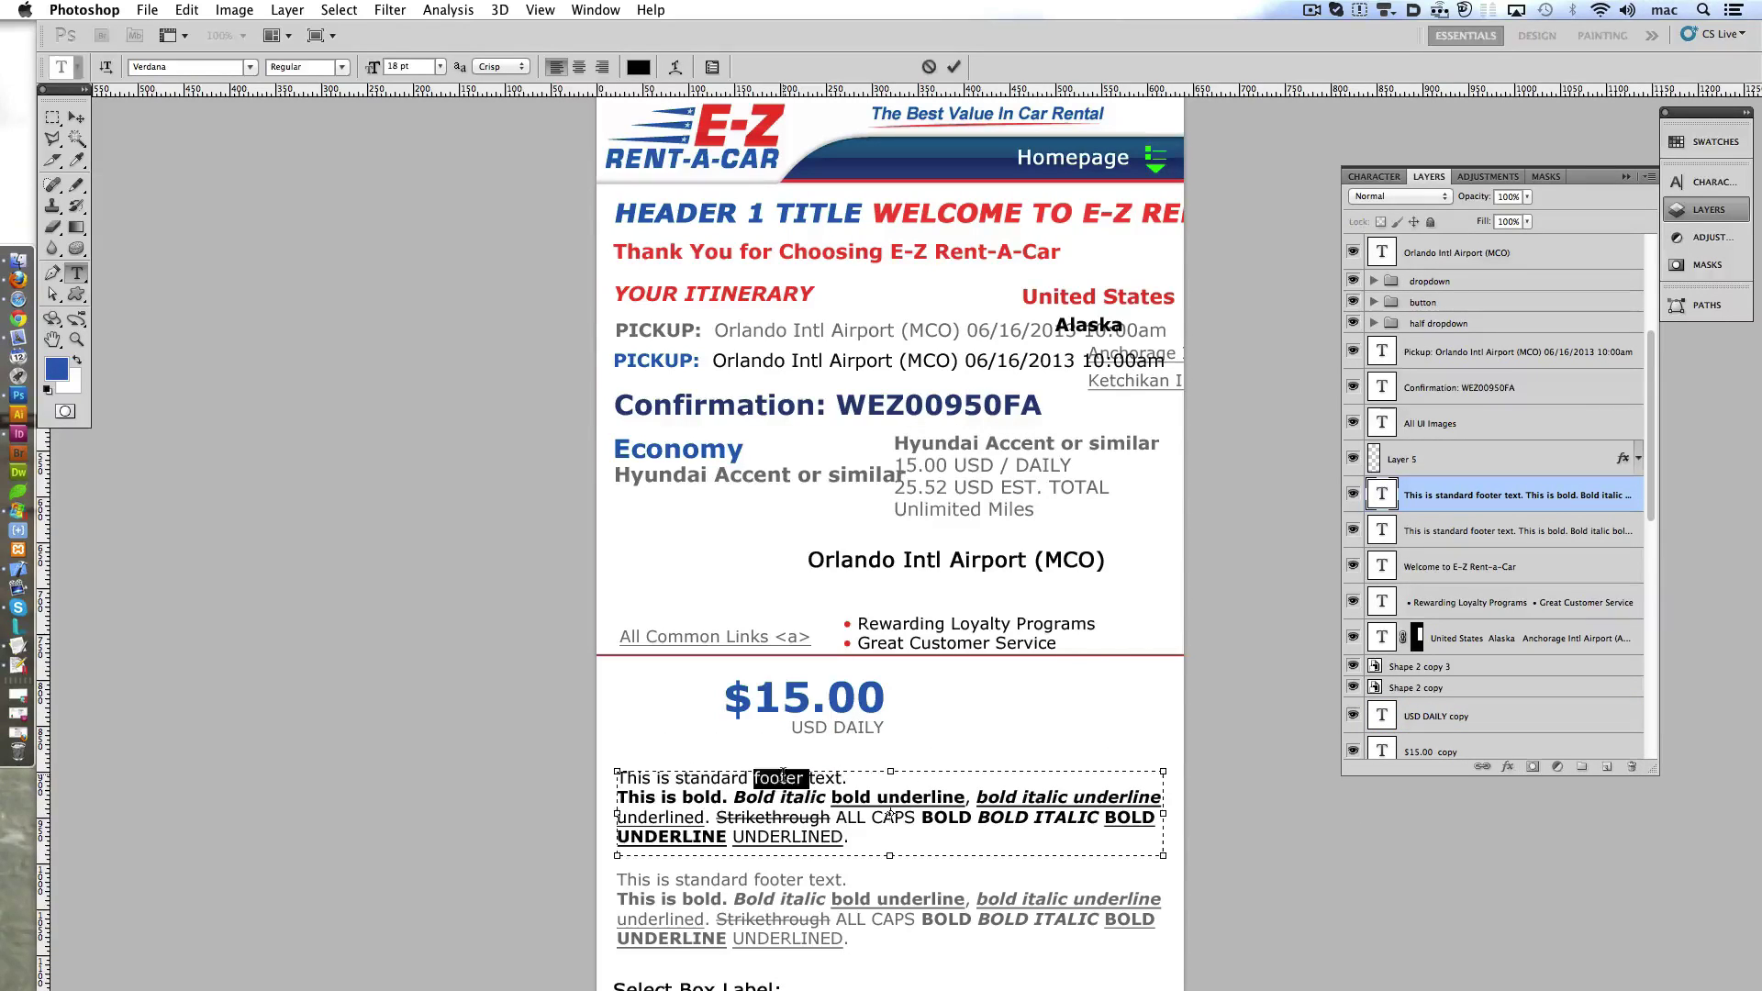
pyautogui.write('body')
pyautogui.click(954, 67)
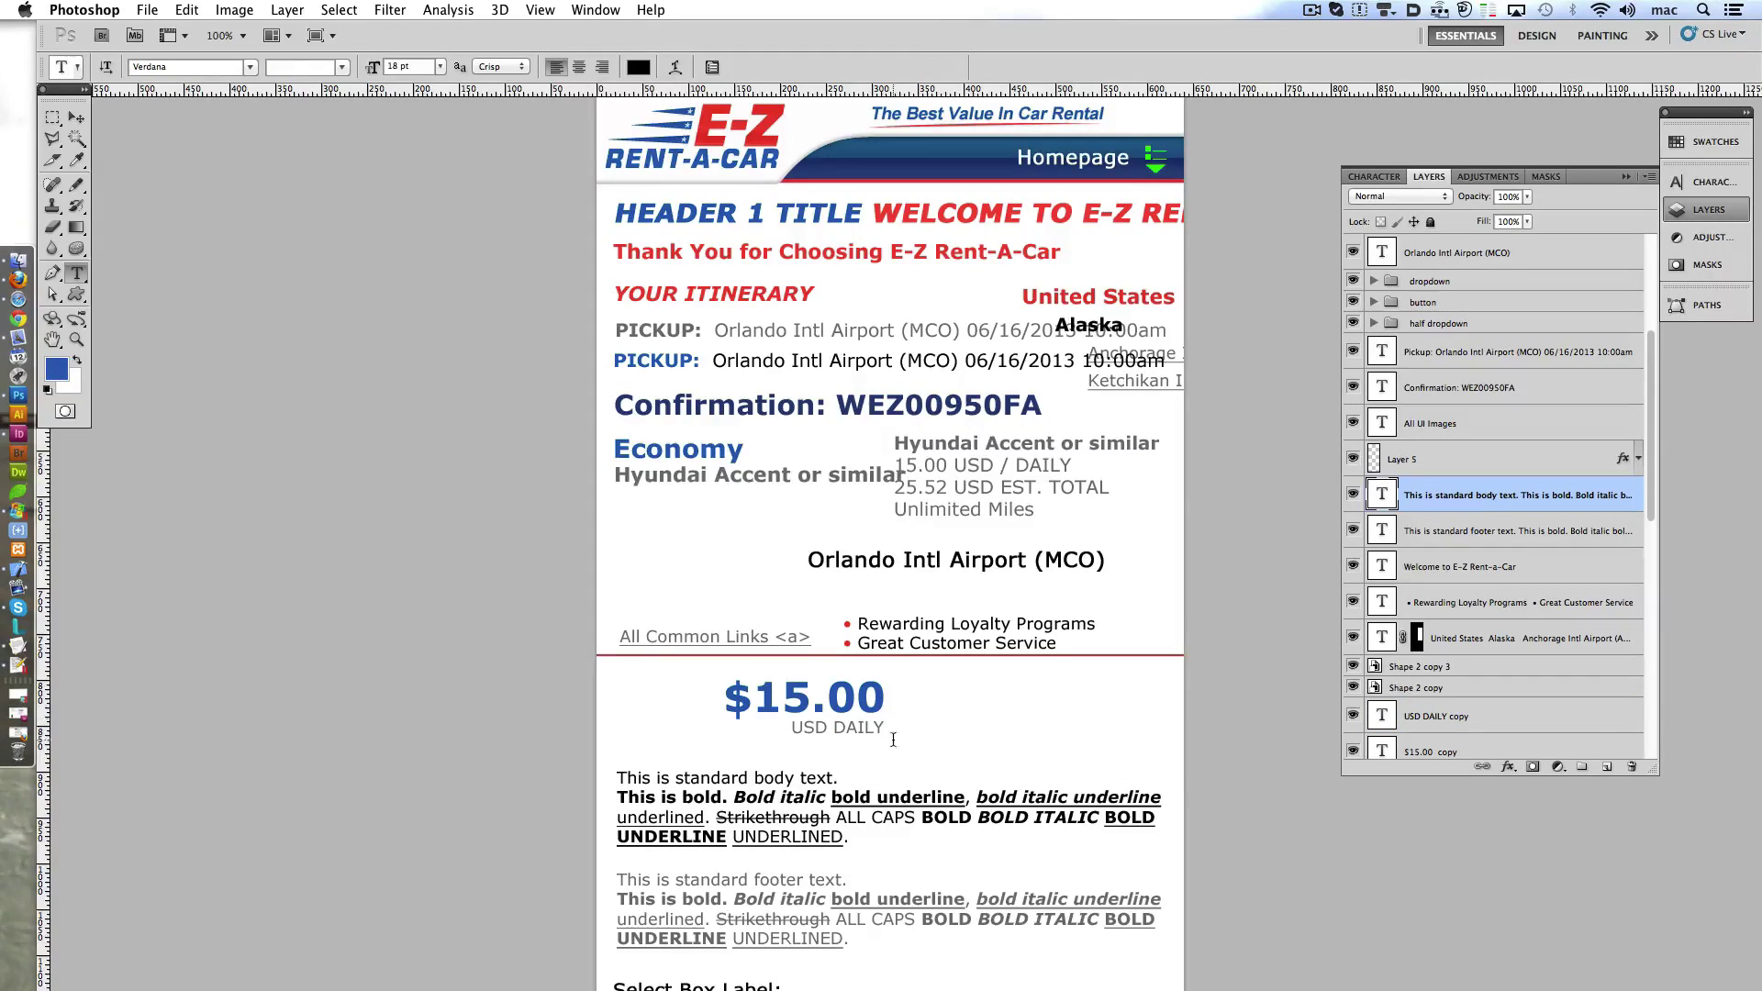
# - Right-align the $15.00 price and USD DAILY text layers
pyautogui.scroll(-2, 886, 760)
pyautogui.scroll(-2, 886, 761)
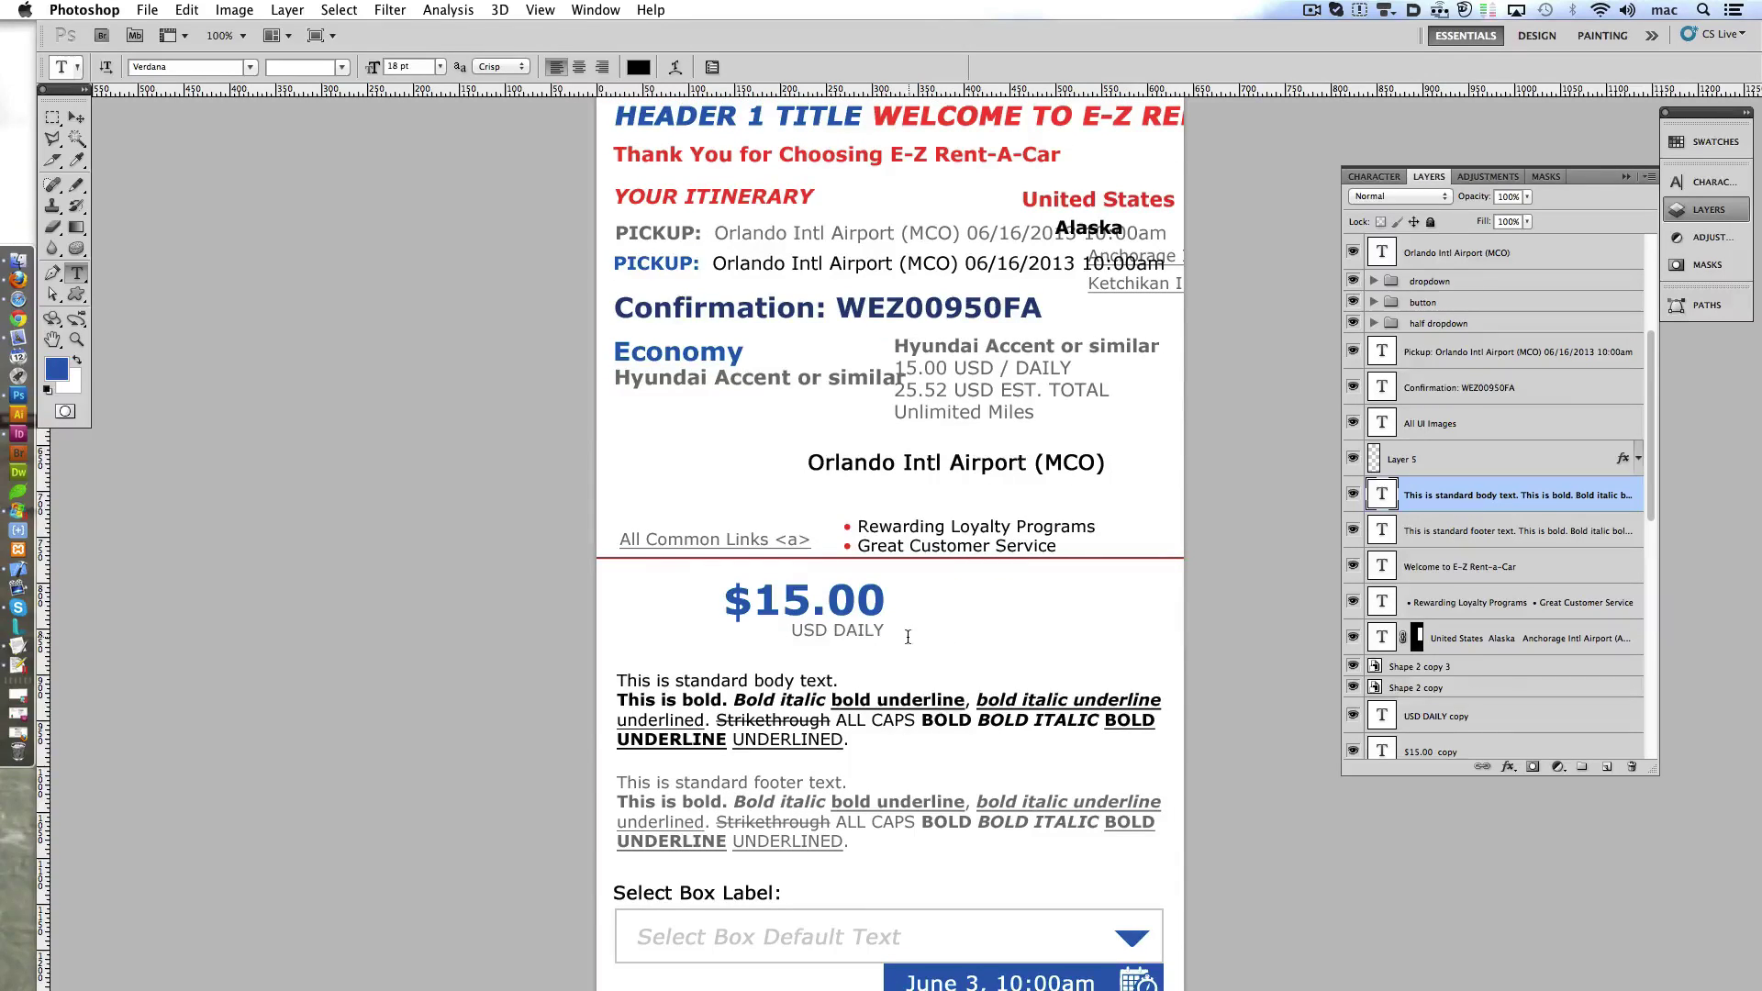
pyautogui.click(911, 628)
pyautogui.click(602, 67)
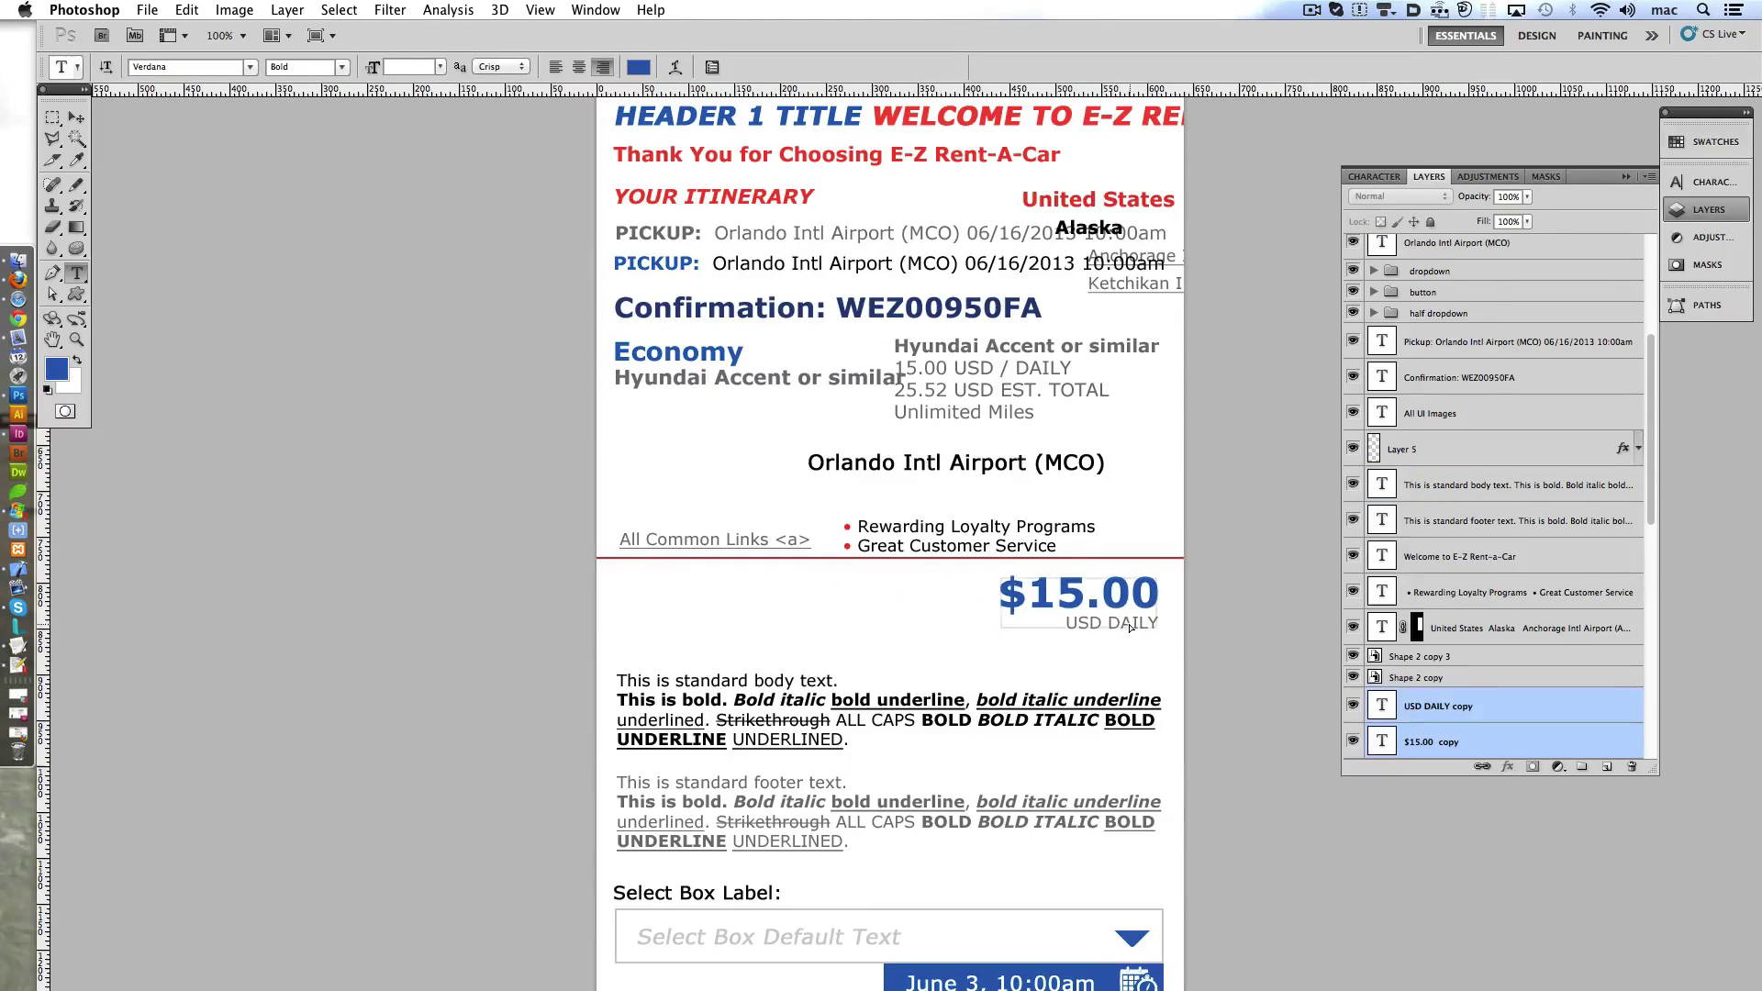
pyautogui.click(748, 548)
pyautogui.press('Return')
# - Move the link line below the red rule and rename it 'All footer links <a>'
pyautogui.moveTo(748, 548); pyautogui.dragTo(748, 598)
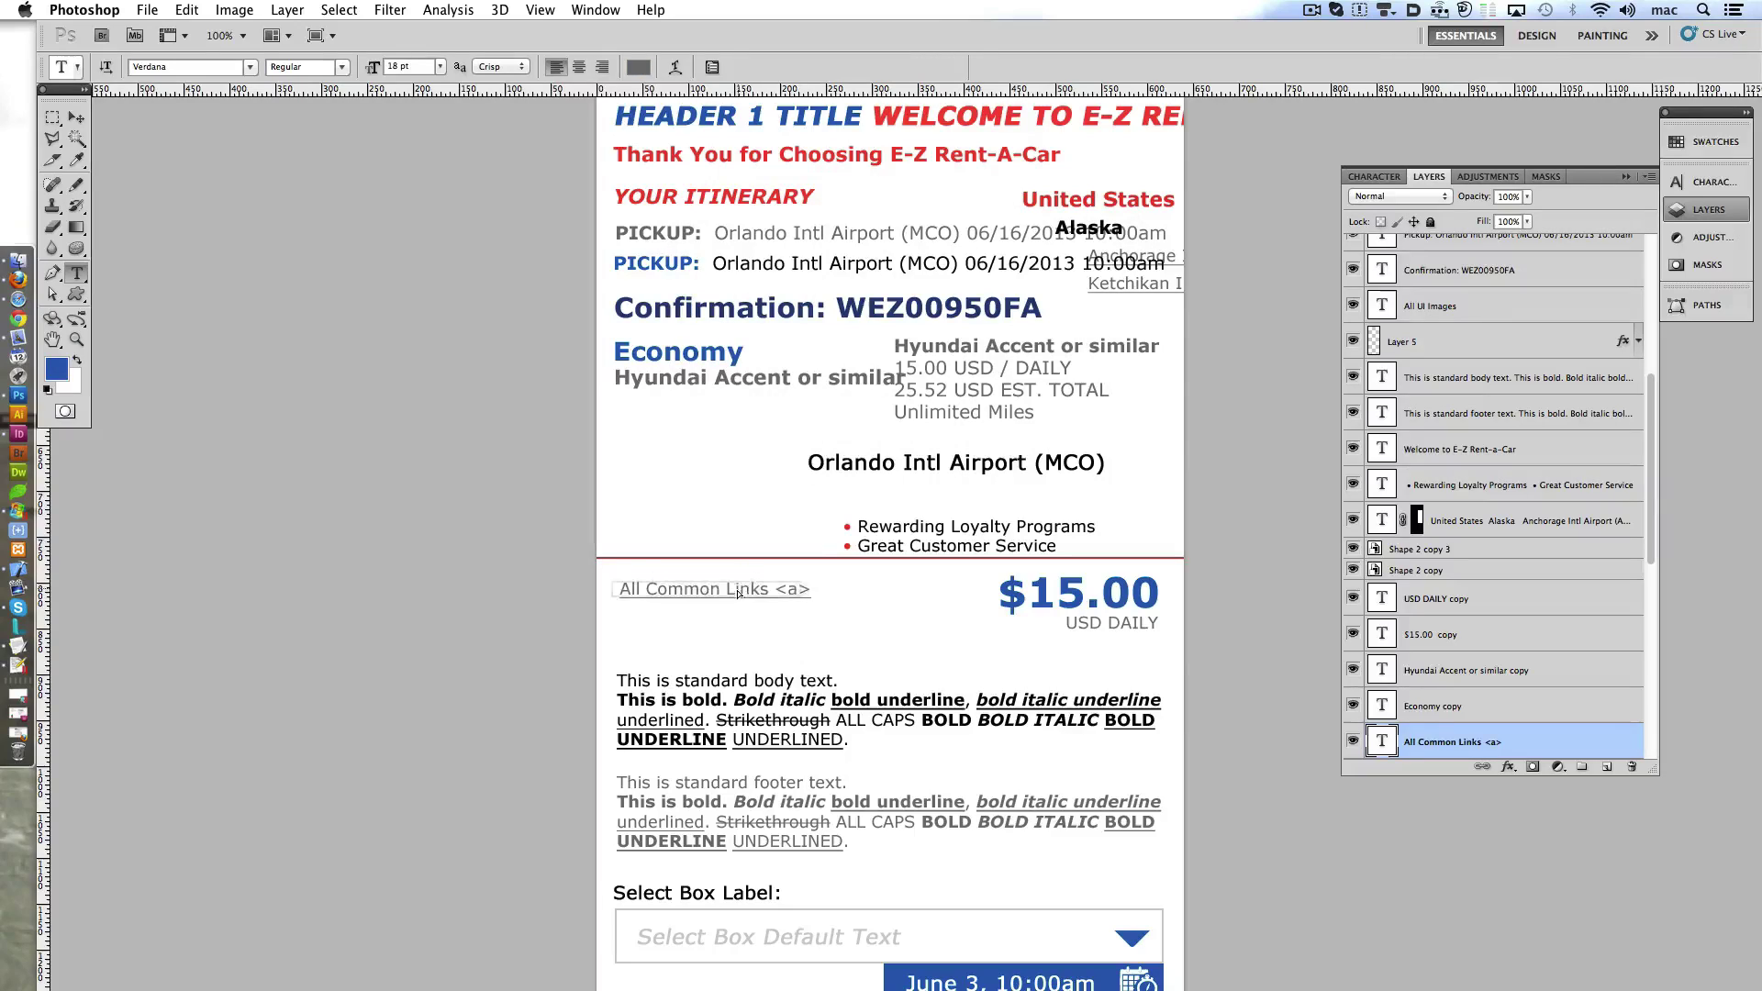
pyautogui.click(775, 591)
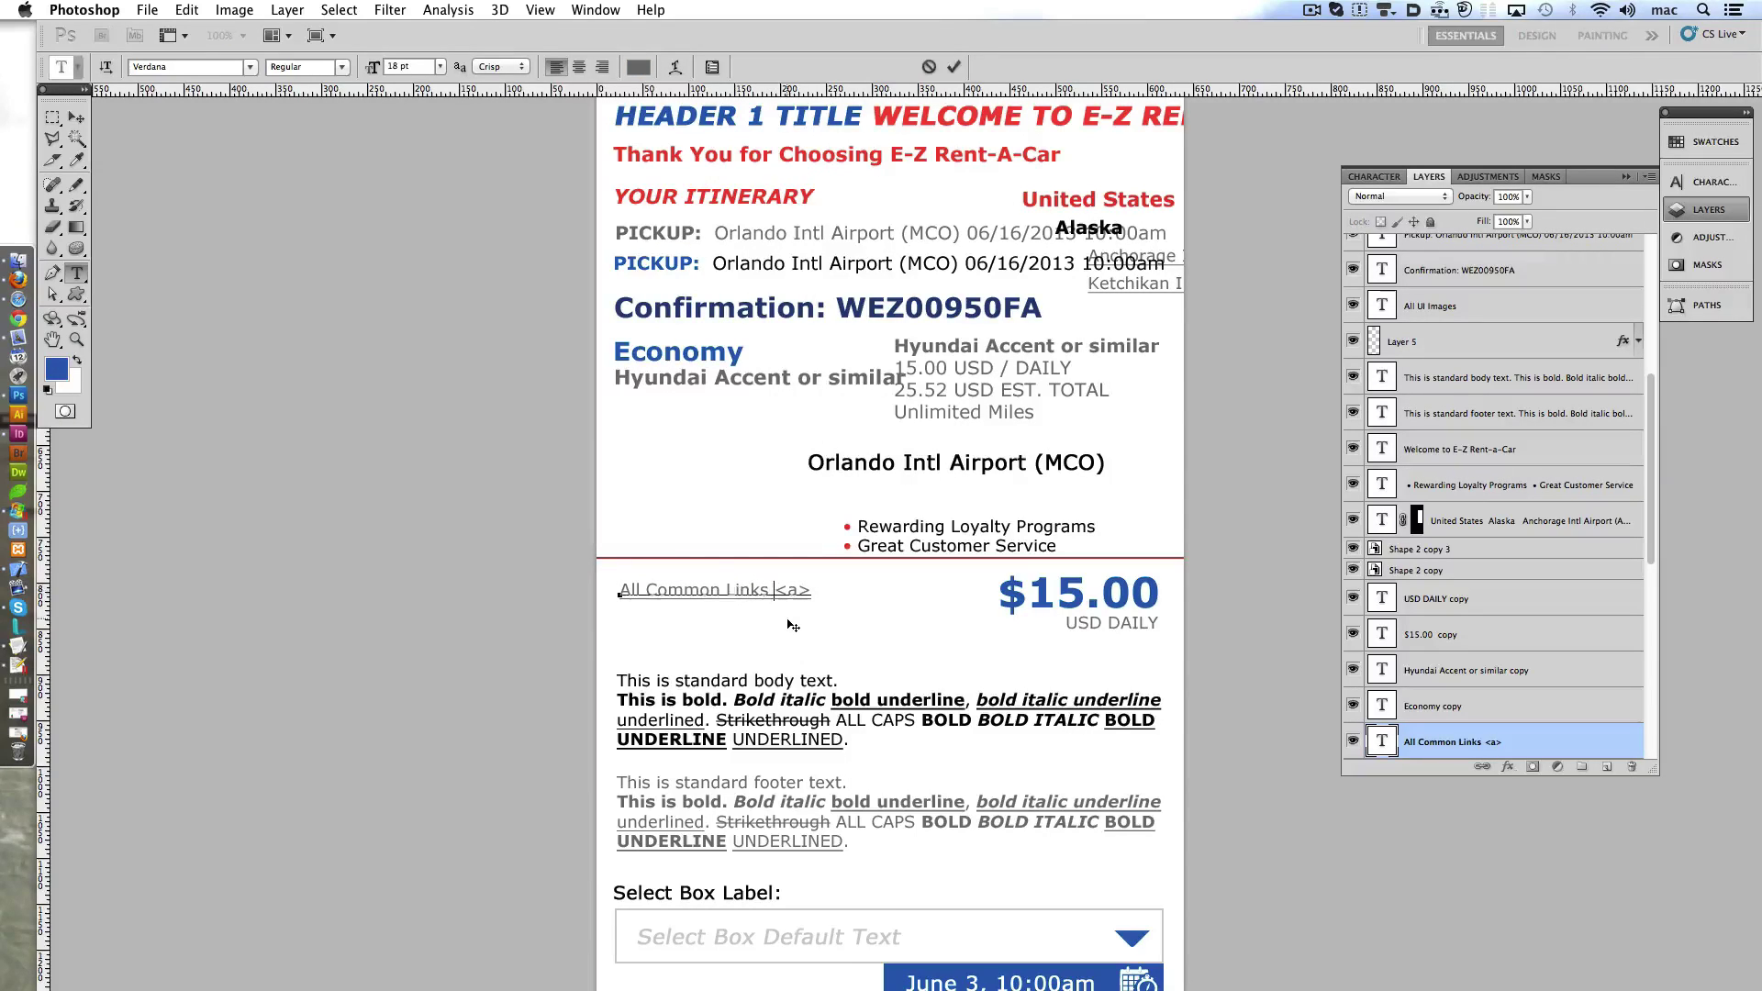
pyautogui.write('.footer >')
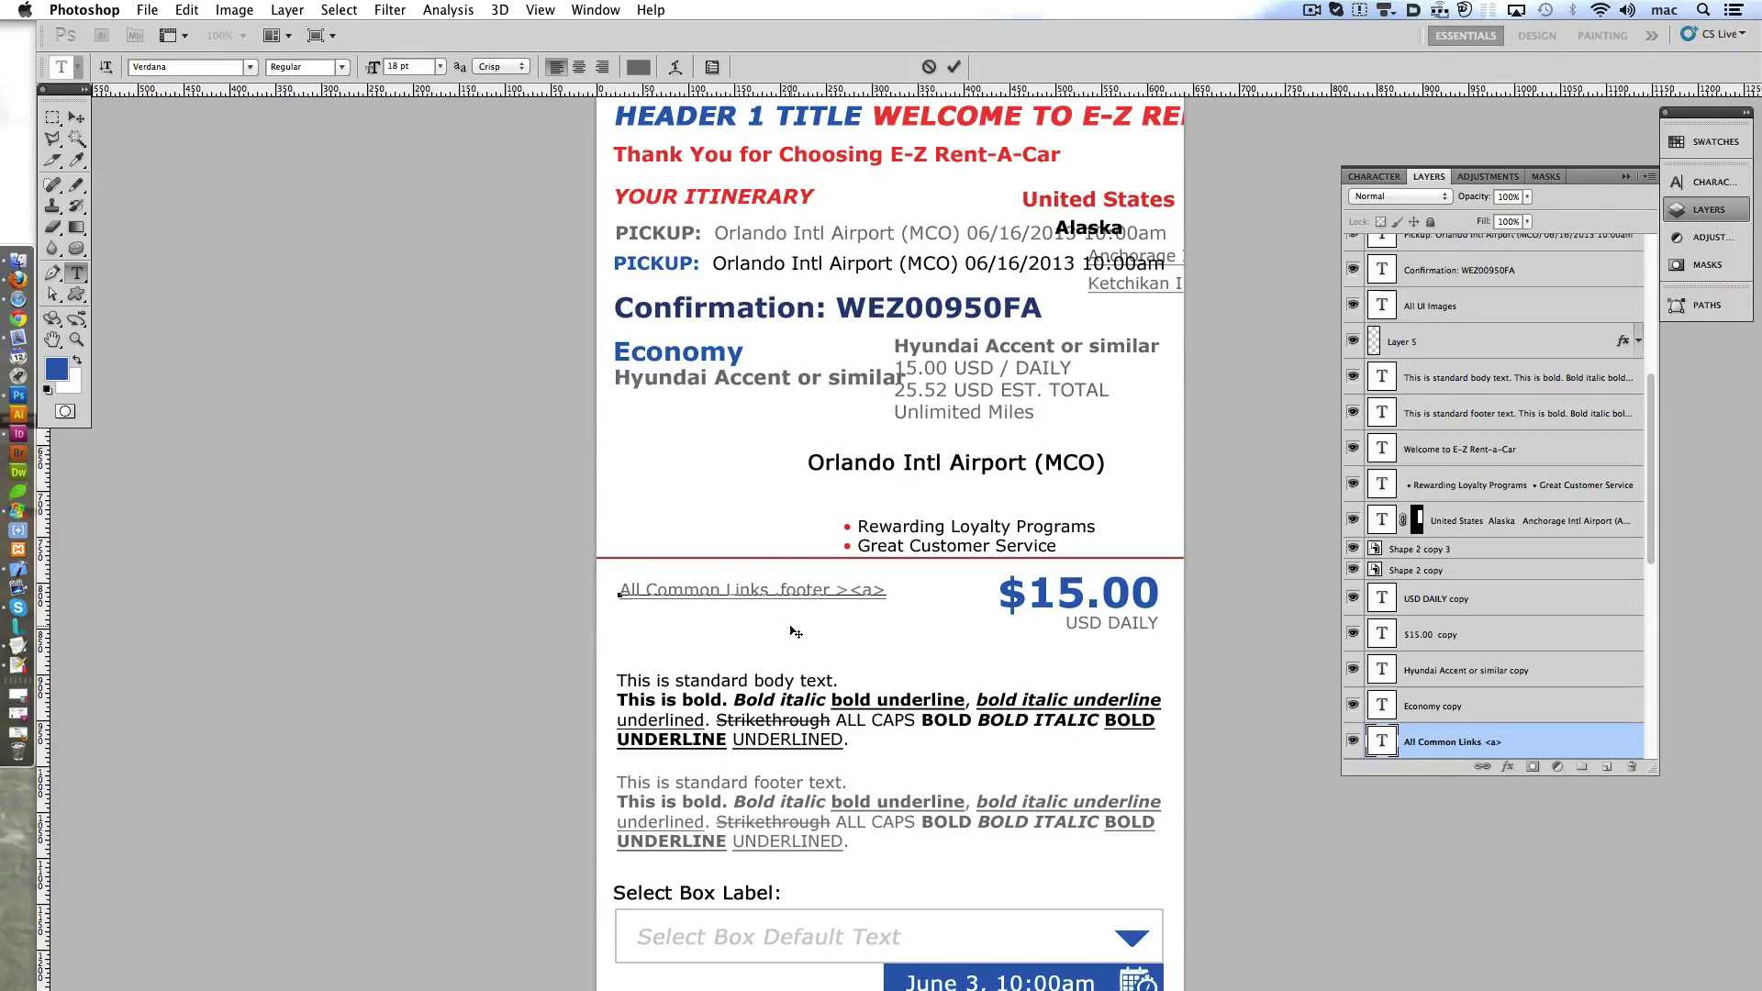
pyautogui.press('BackSpace')
pyautogui.press('BackSpace')
pyautogui.press('BackSpace')
pyautogui.doubleClick(689, 590)
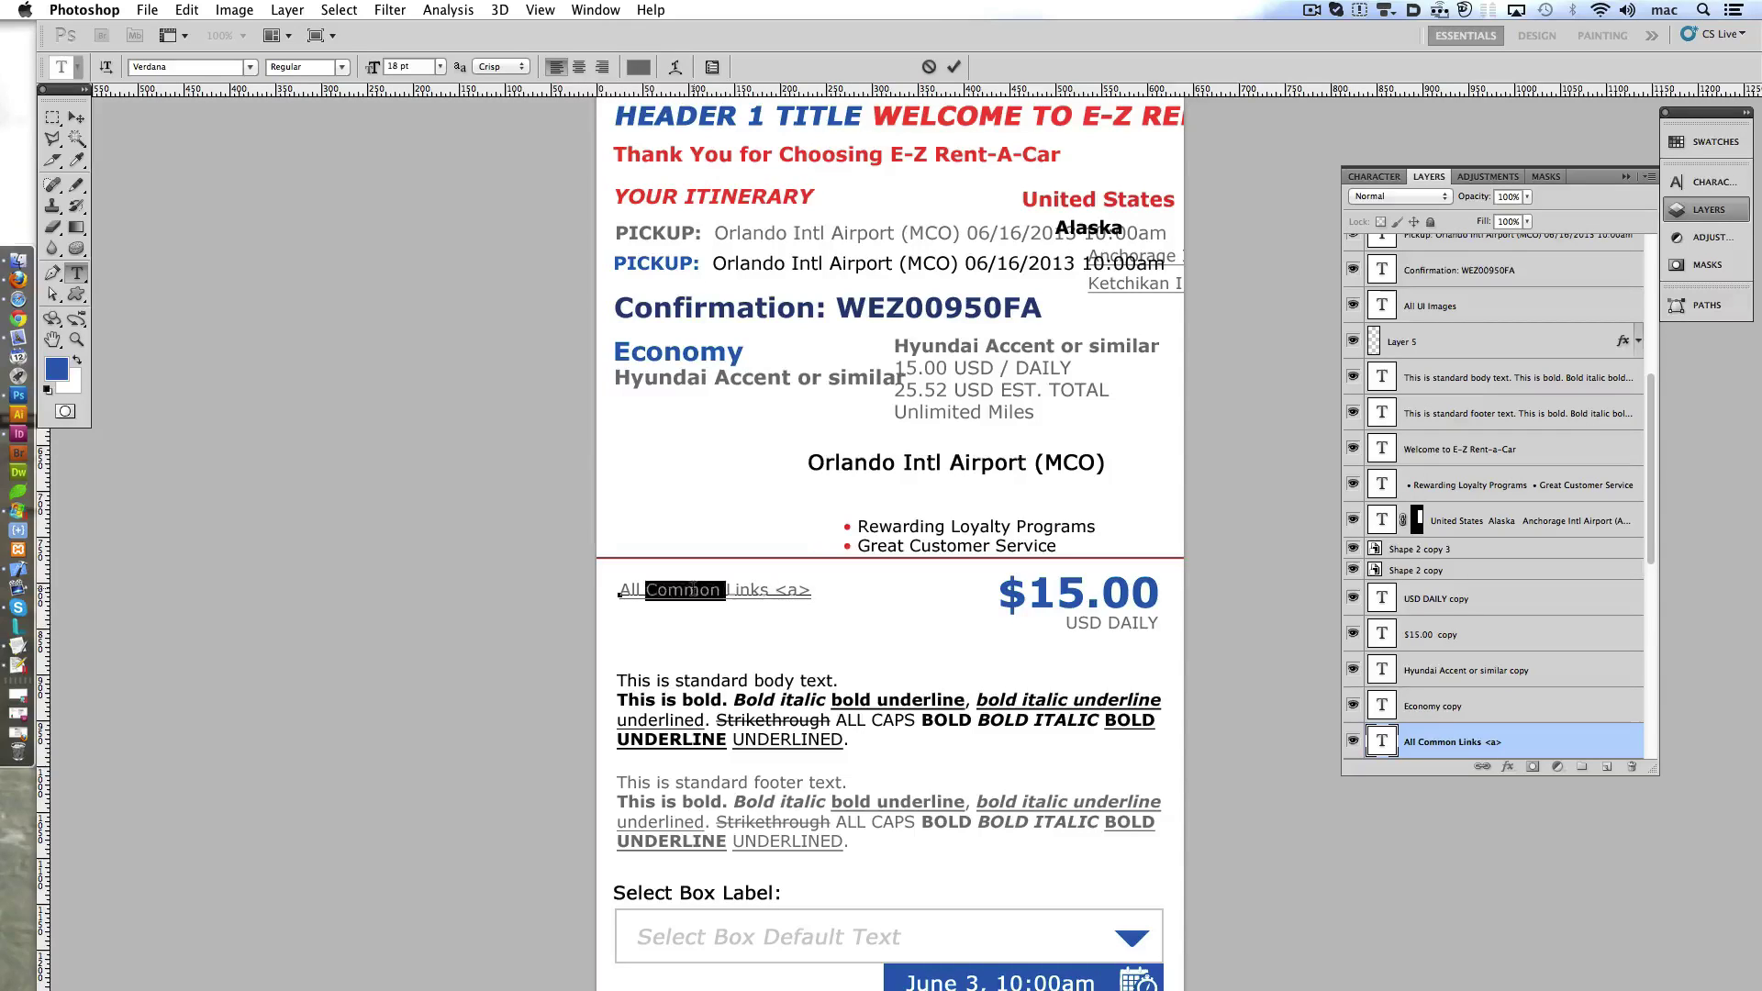
pyautogui.write('footer link')
pyautogui.press('Delete')
pyautogui.press('Delete')
pyautogui.press('Delete')
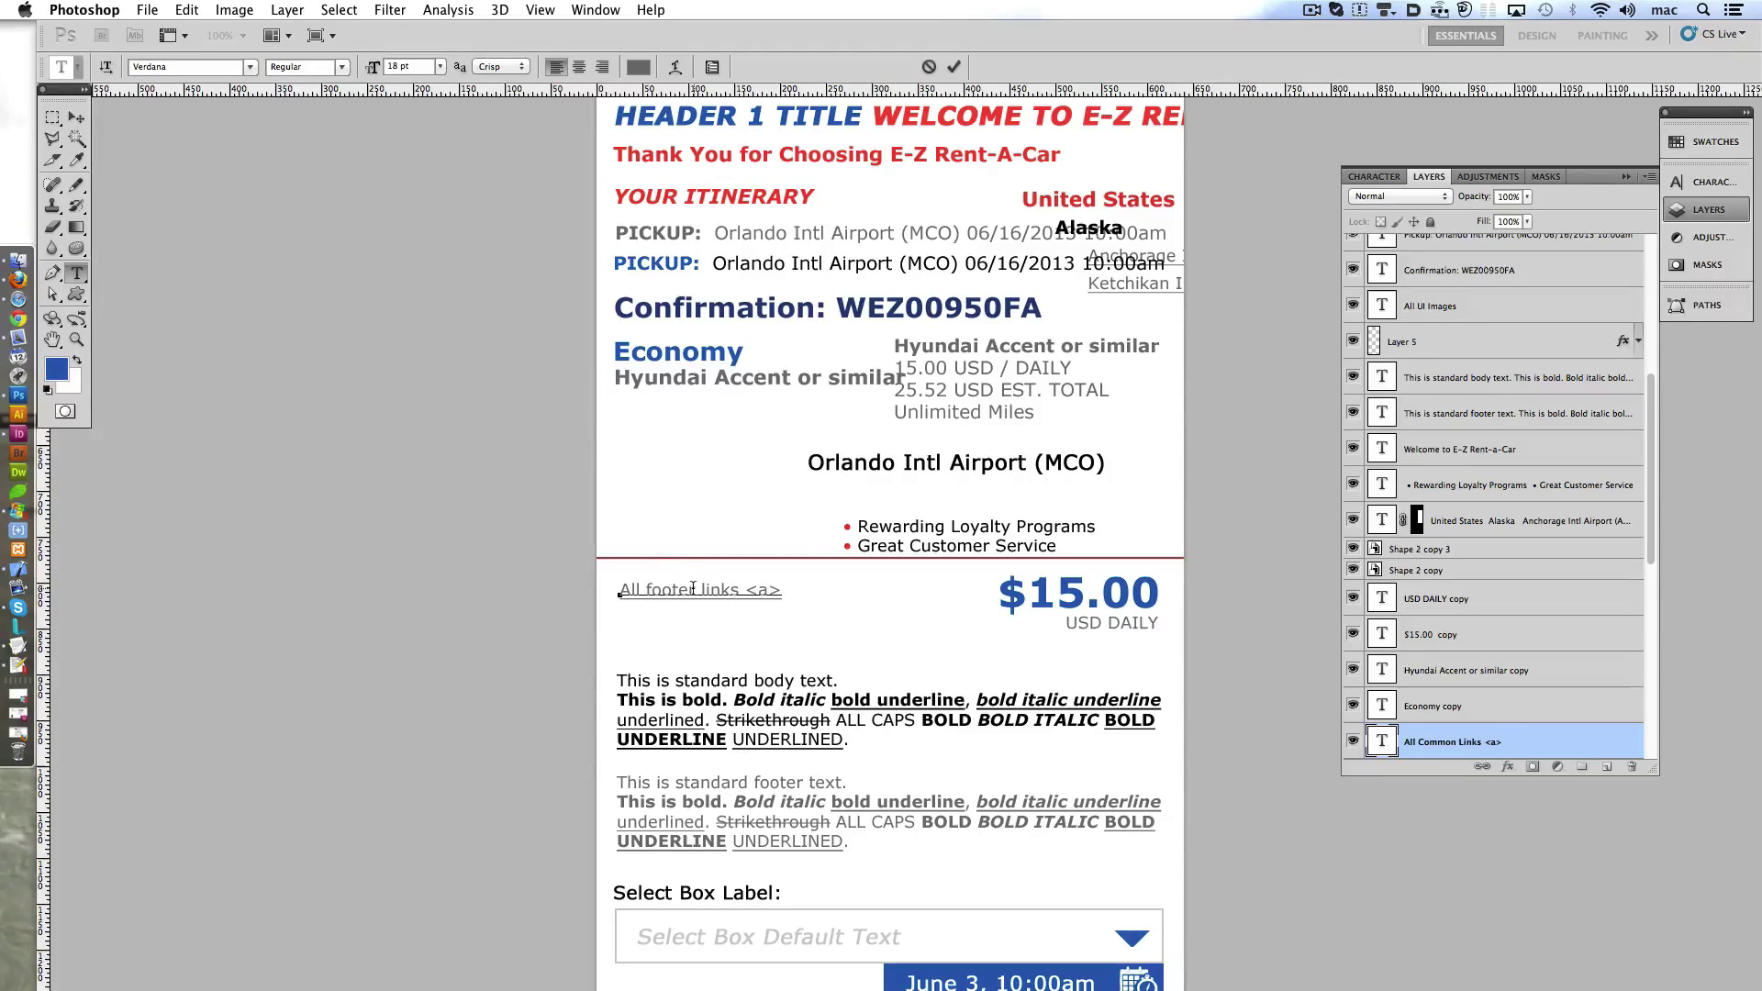
pyautogui.click(953, 67)
# - Duplicate the link above as 'All body links <a>', colored blue sampled from Economy
pyautogui.moveTo(697, 592); pyautogui.dragTo(698, 626)
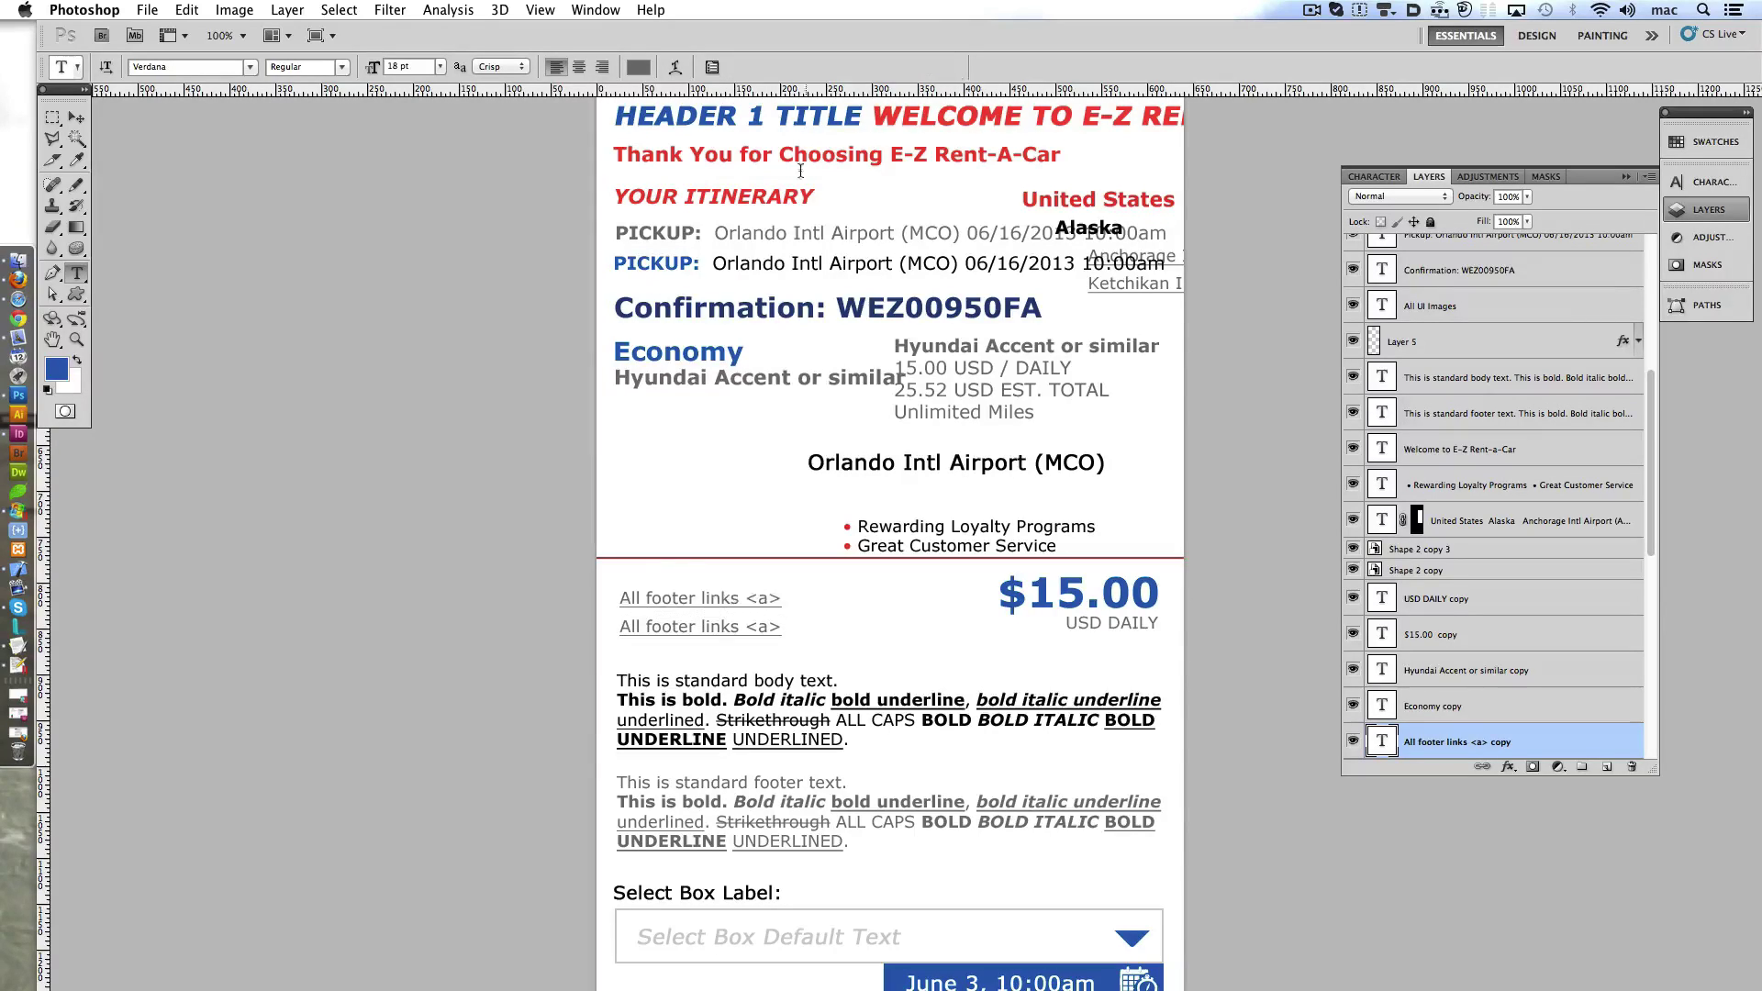
pyautogui.doubleClick(672, 597)
pyautogui.write('body')
pyautogui.click(954, 67)
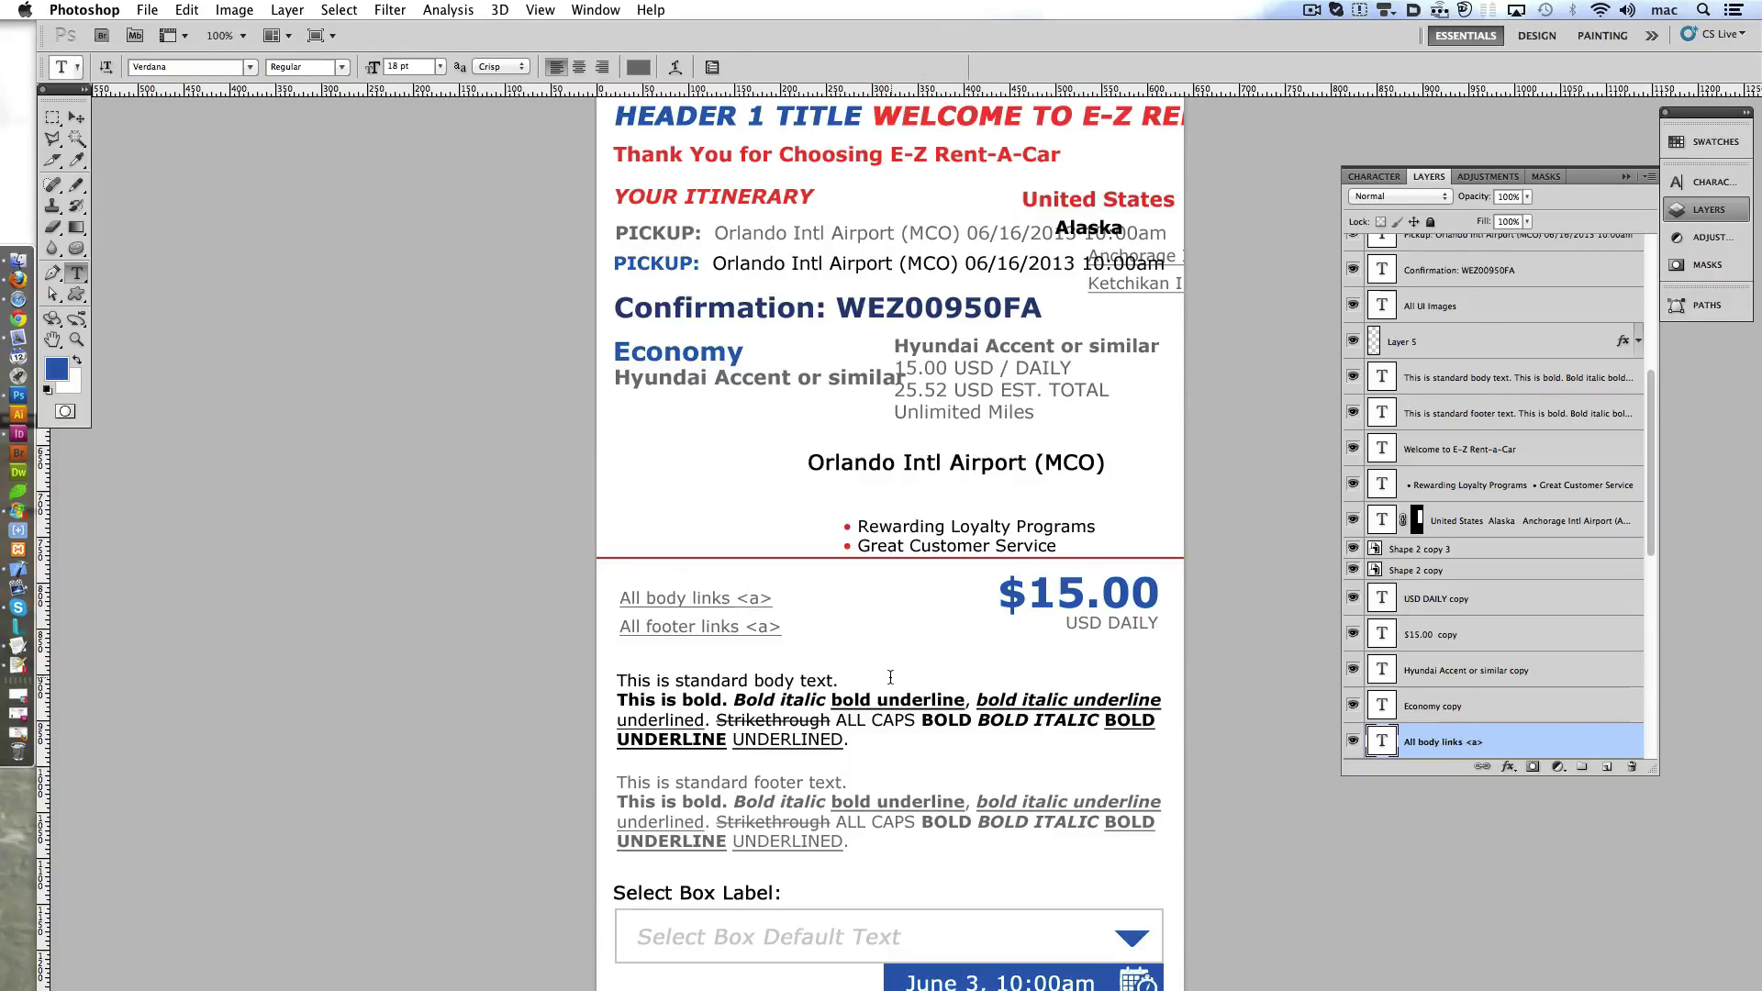
pyautogui.click(638, 67)
pyautogui.click(683, 349)
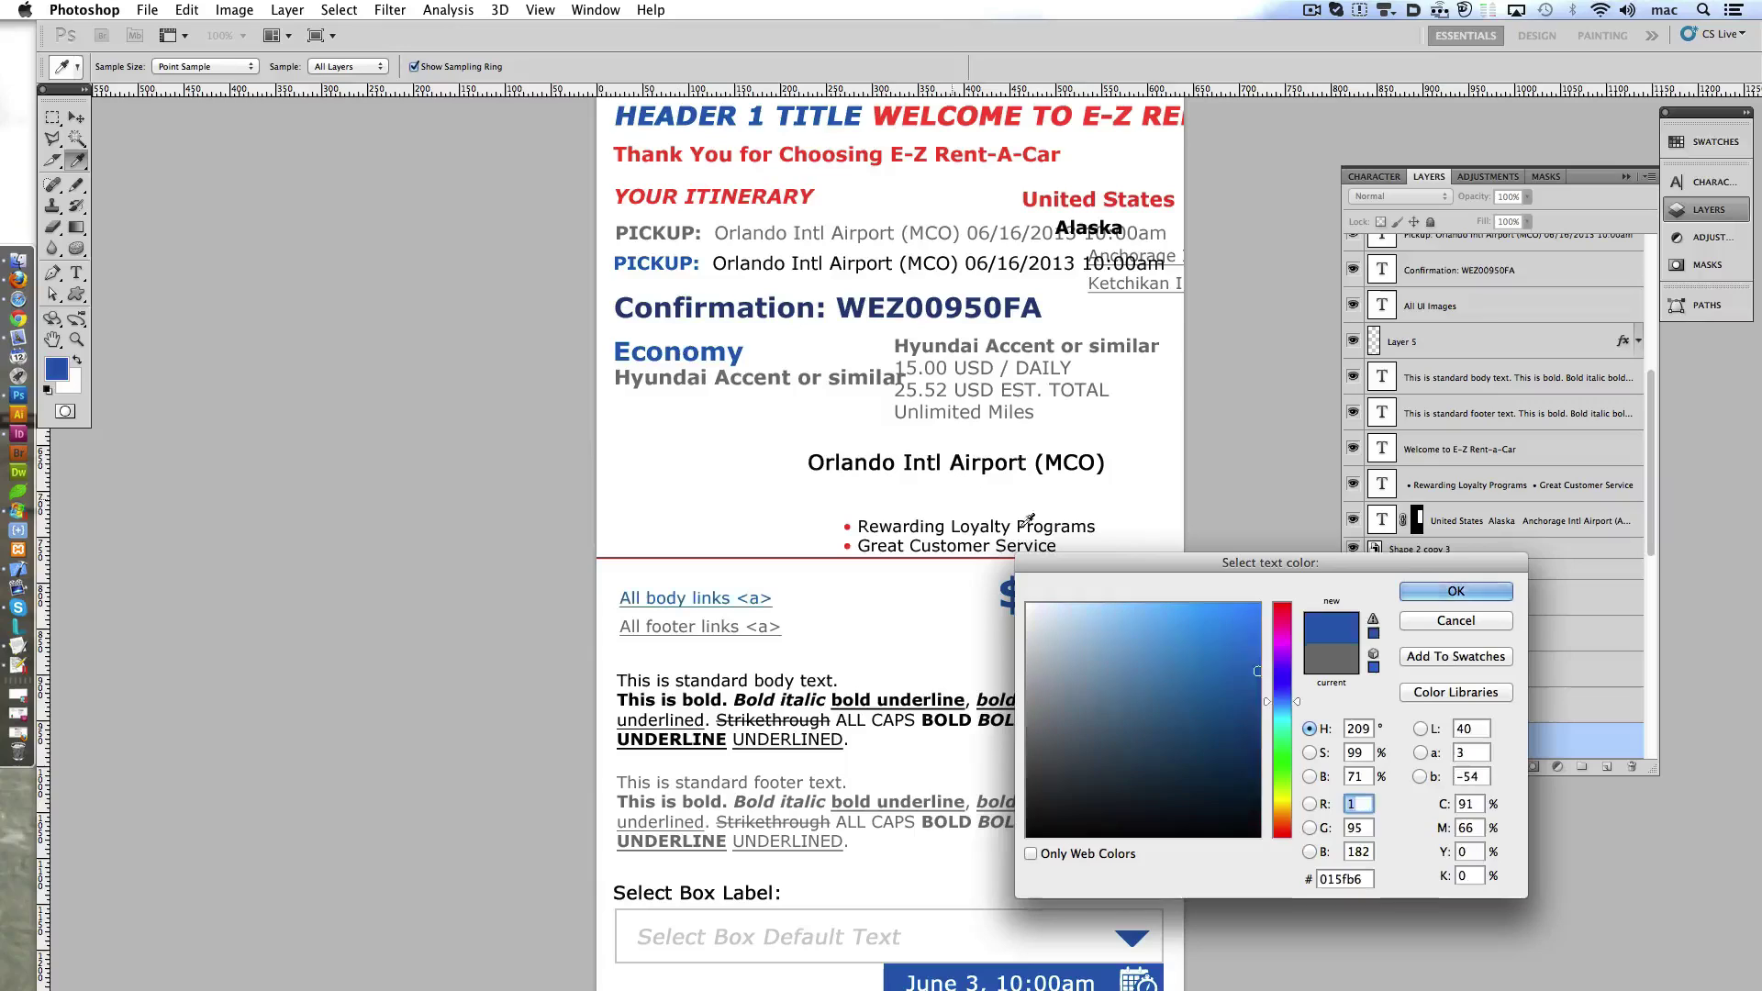
pyautogui.press('Return')
# - Delete the All body links line and rename the footer link to 'All common links <a>'
pyautogui.scroll(3, 924, 640)
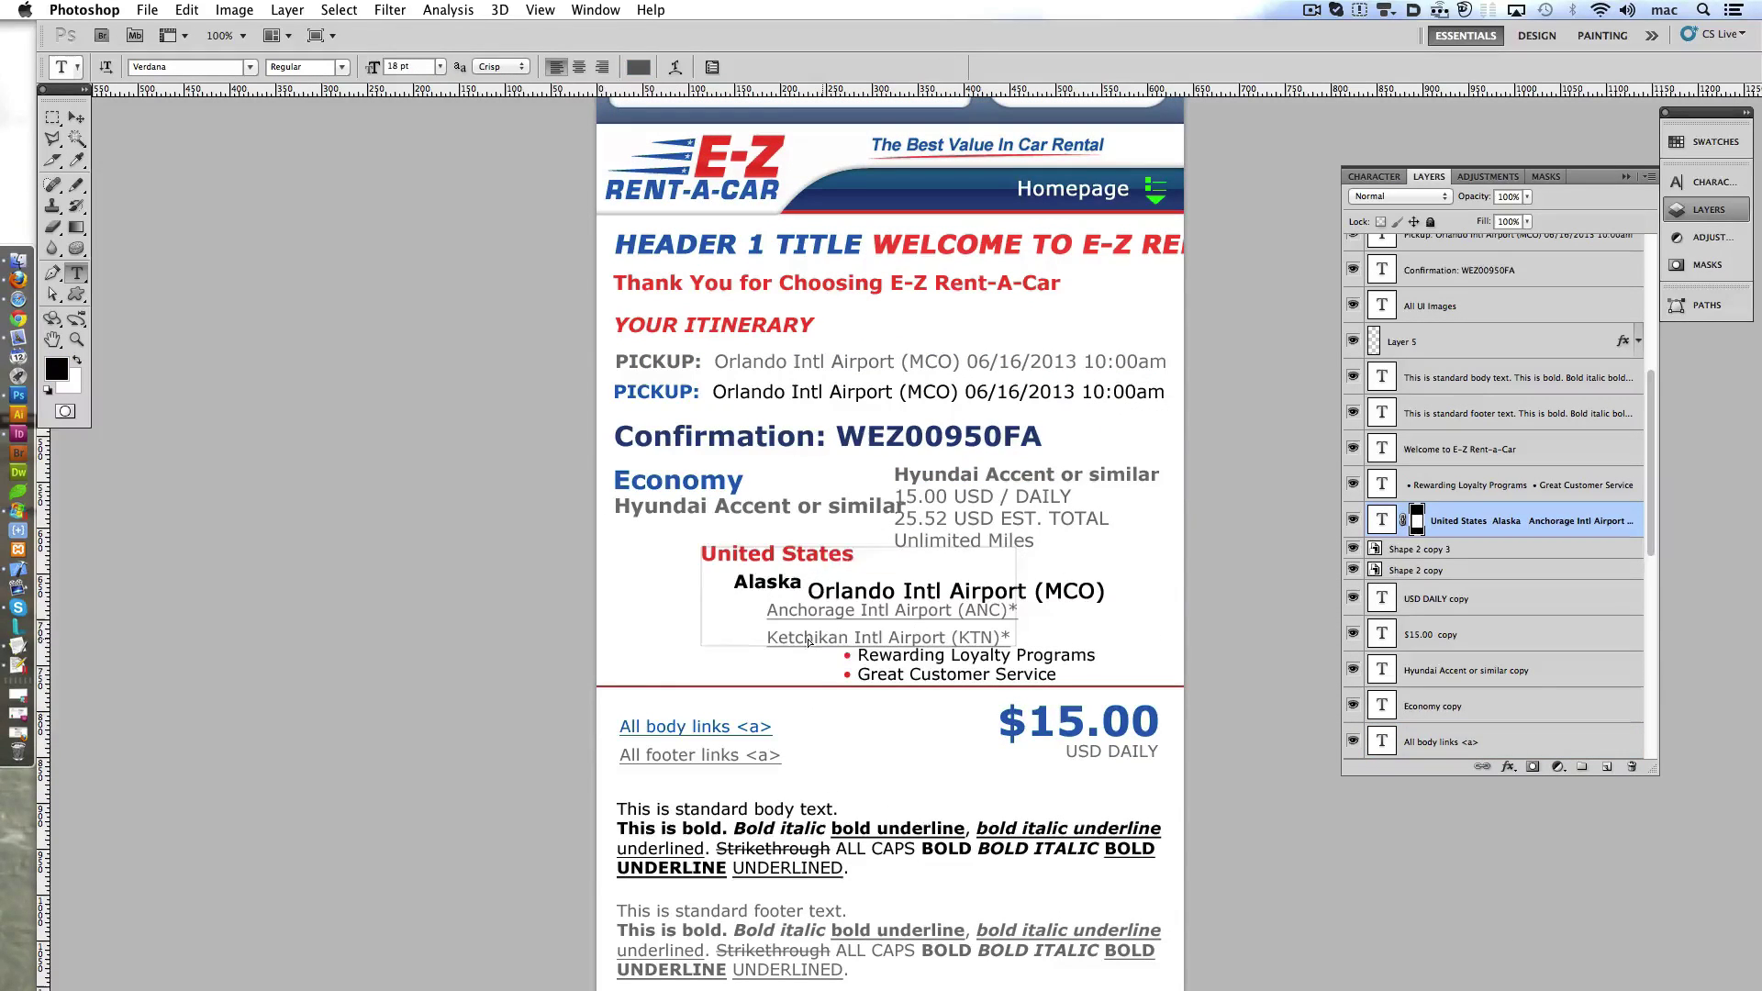
pyautogui.moveTo(1159, 419); pyautogui.dragTo(748, 643)
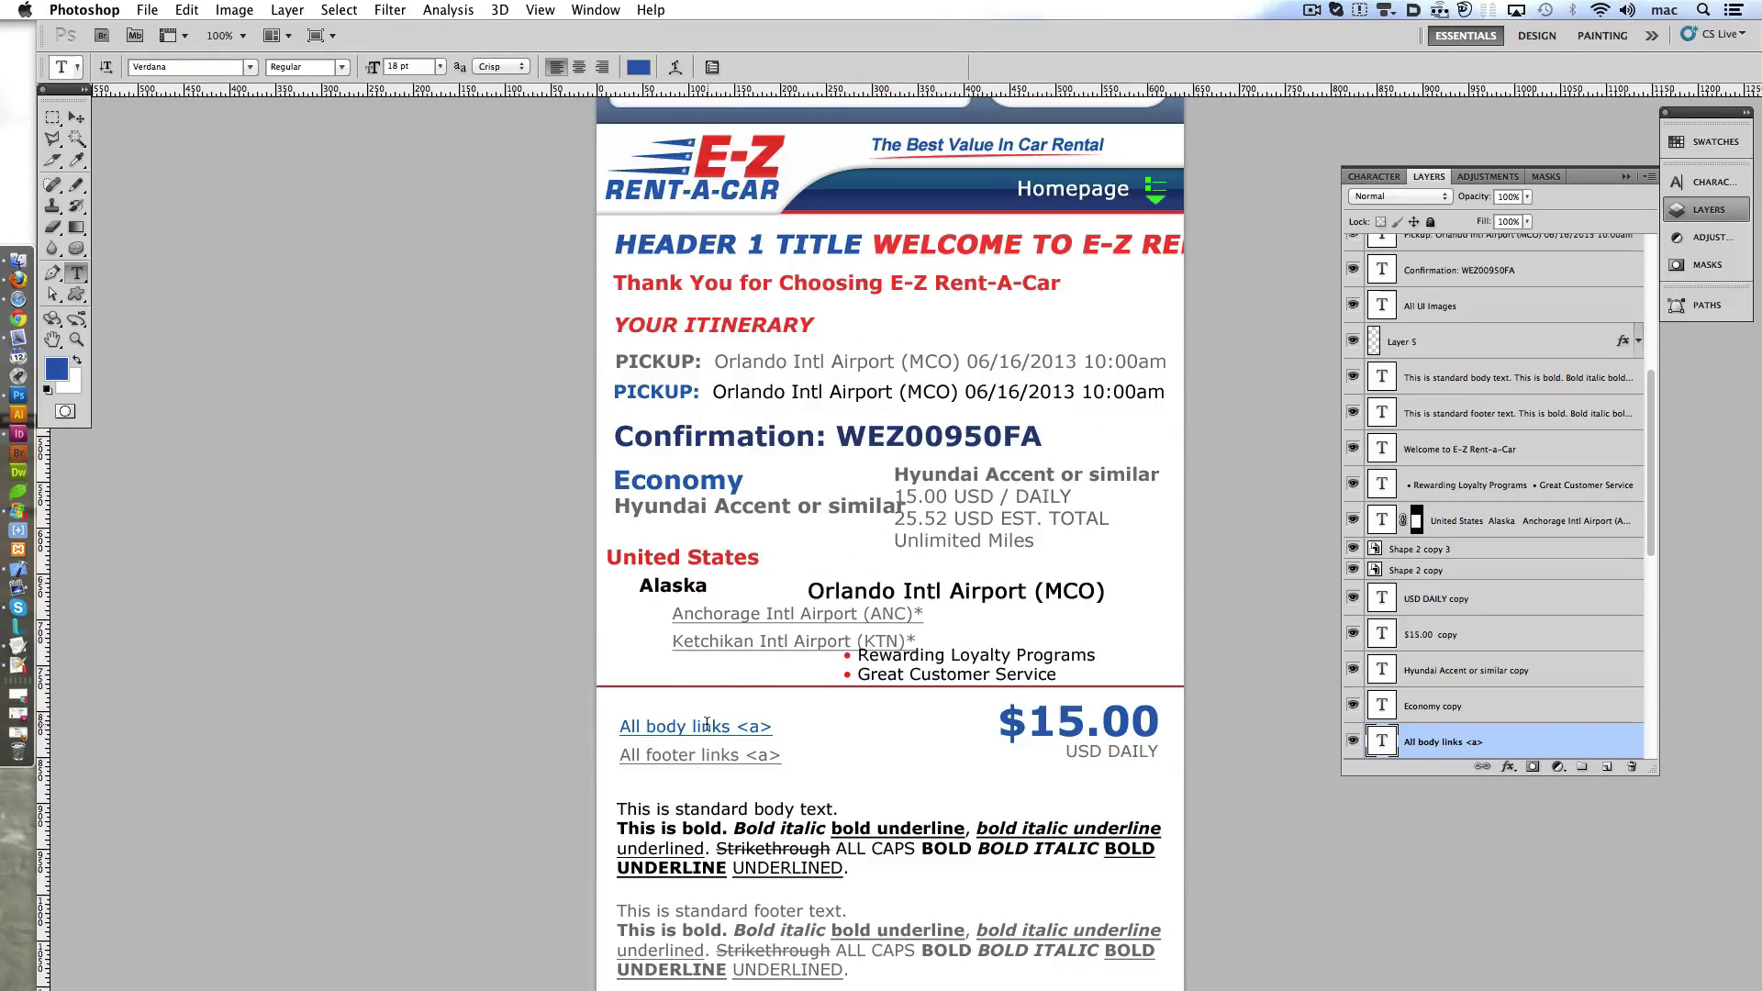
pyautogui.press('BackSpace')
pyautogui.doubleClick(673, 755)
pyautogui.write('c')
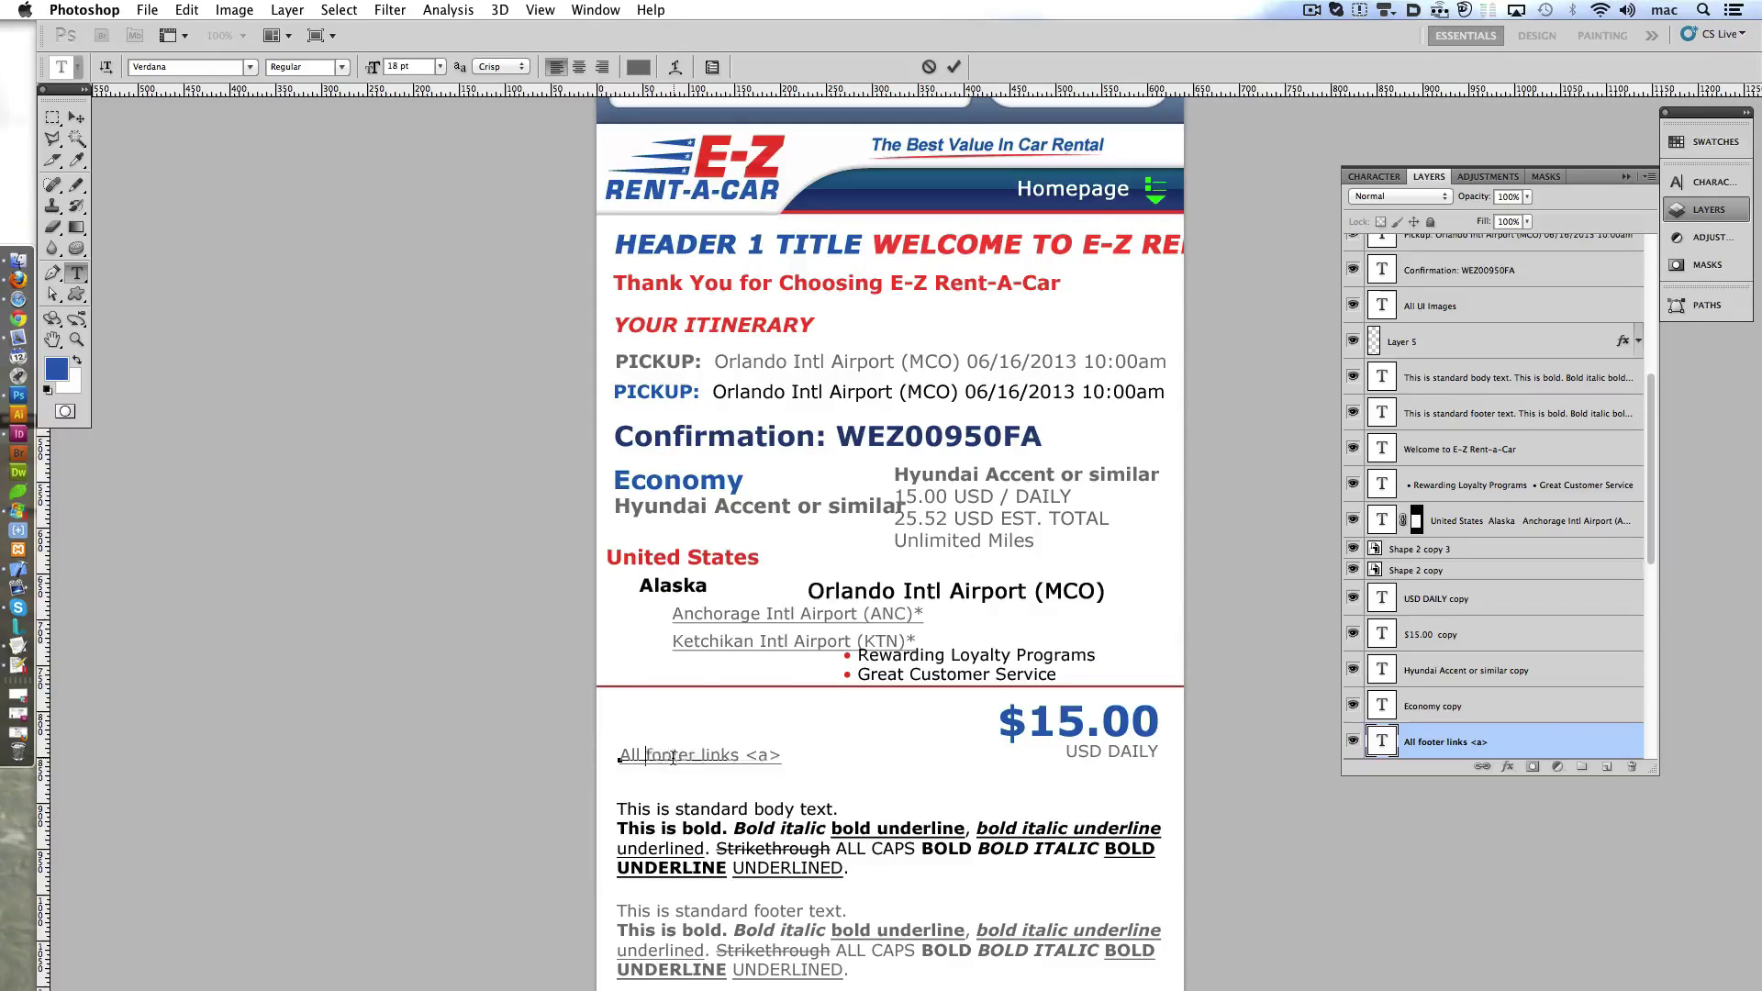
pyautogui.write('ommon')
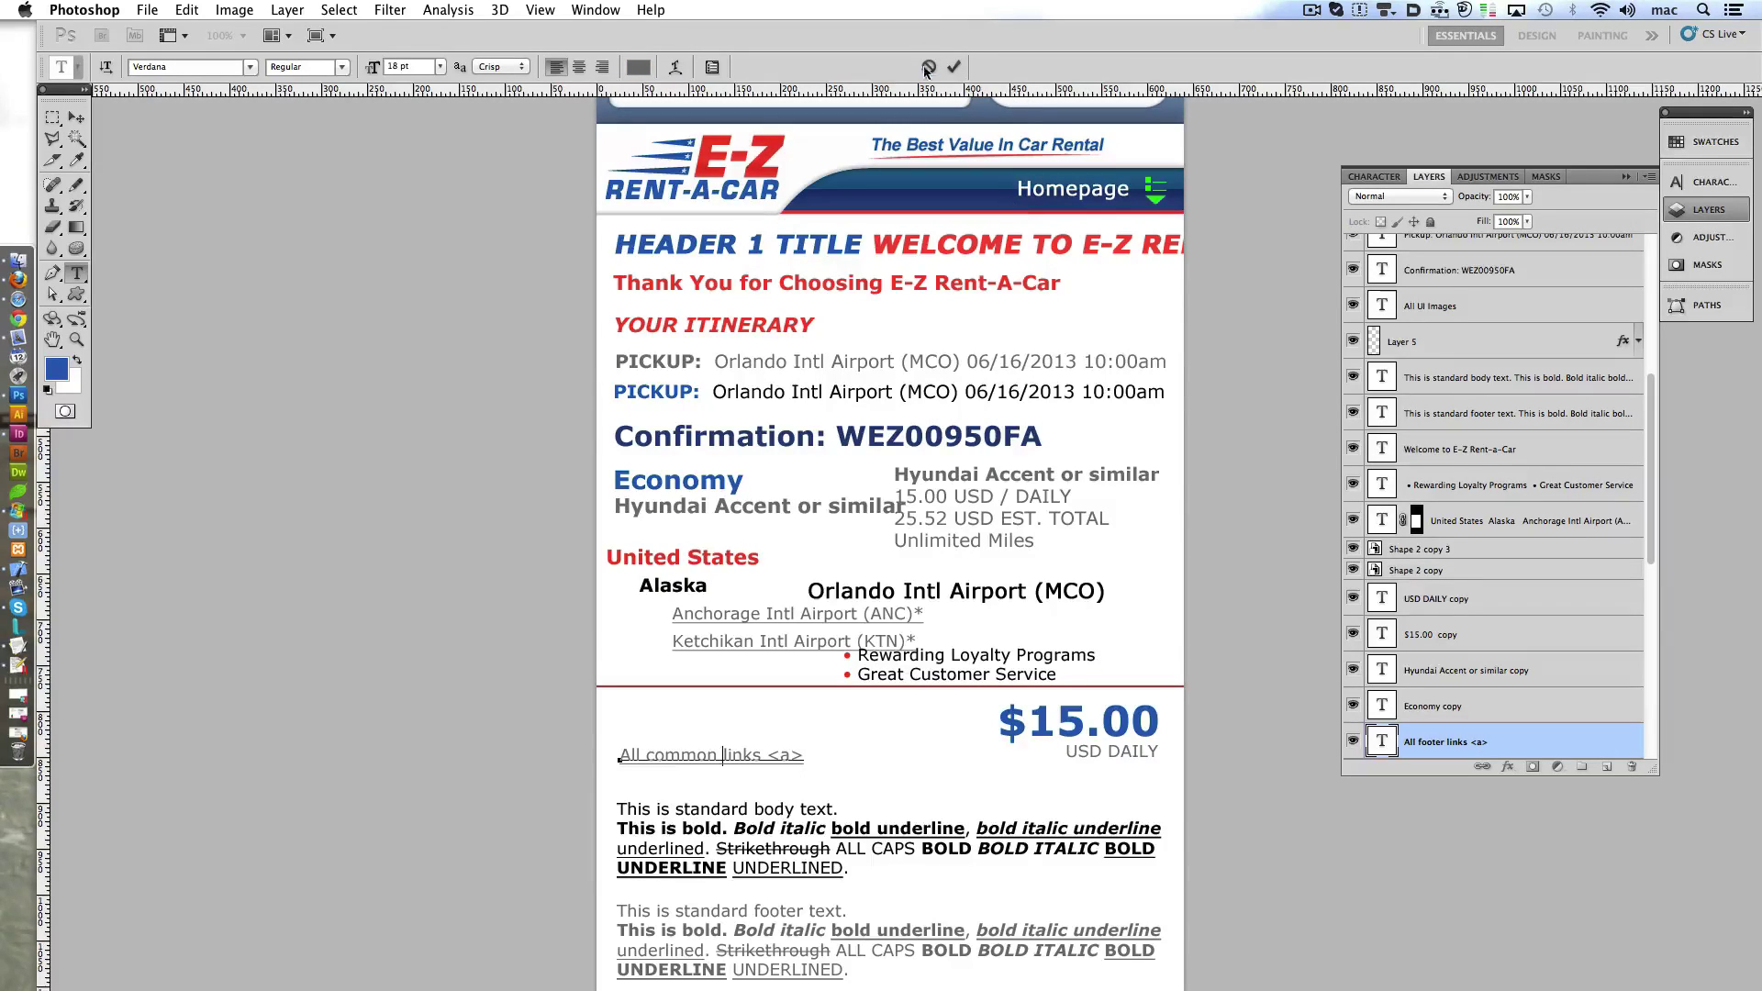
pyautogui.click(954, 66)
# - Reduce the location list beside the bullets to a single black 'Header 5 Title' line
pyautogui.moveTo(694, 615)
pyautogui.mouseDown()
pyautogui.moveTo(702, 695)
pyautogui.moveTo(927, 722)
pyautogui.mouseUp()
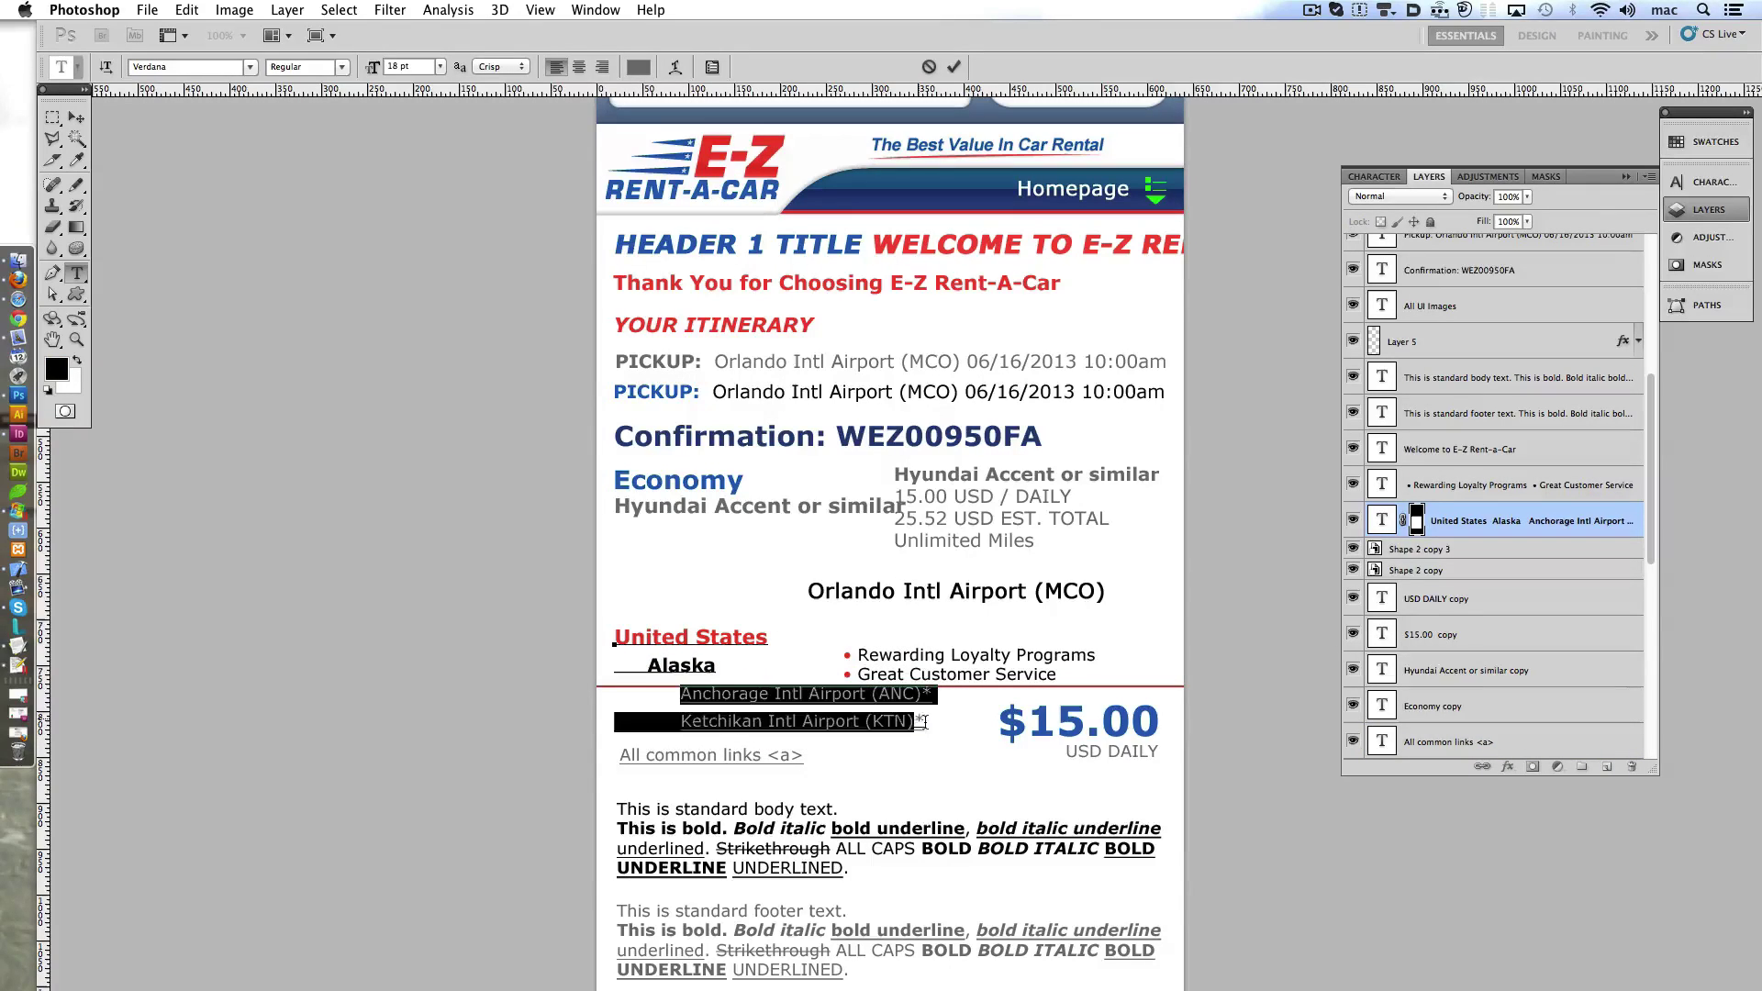
pyautogui.press('BackSpace')
pyautogui.press('BackSpace')
pyautogui.press('BackSpace')
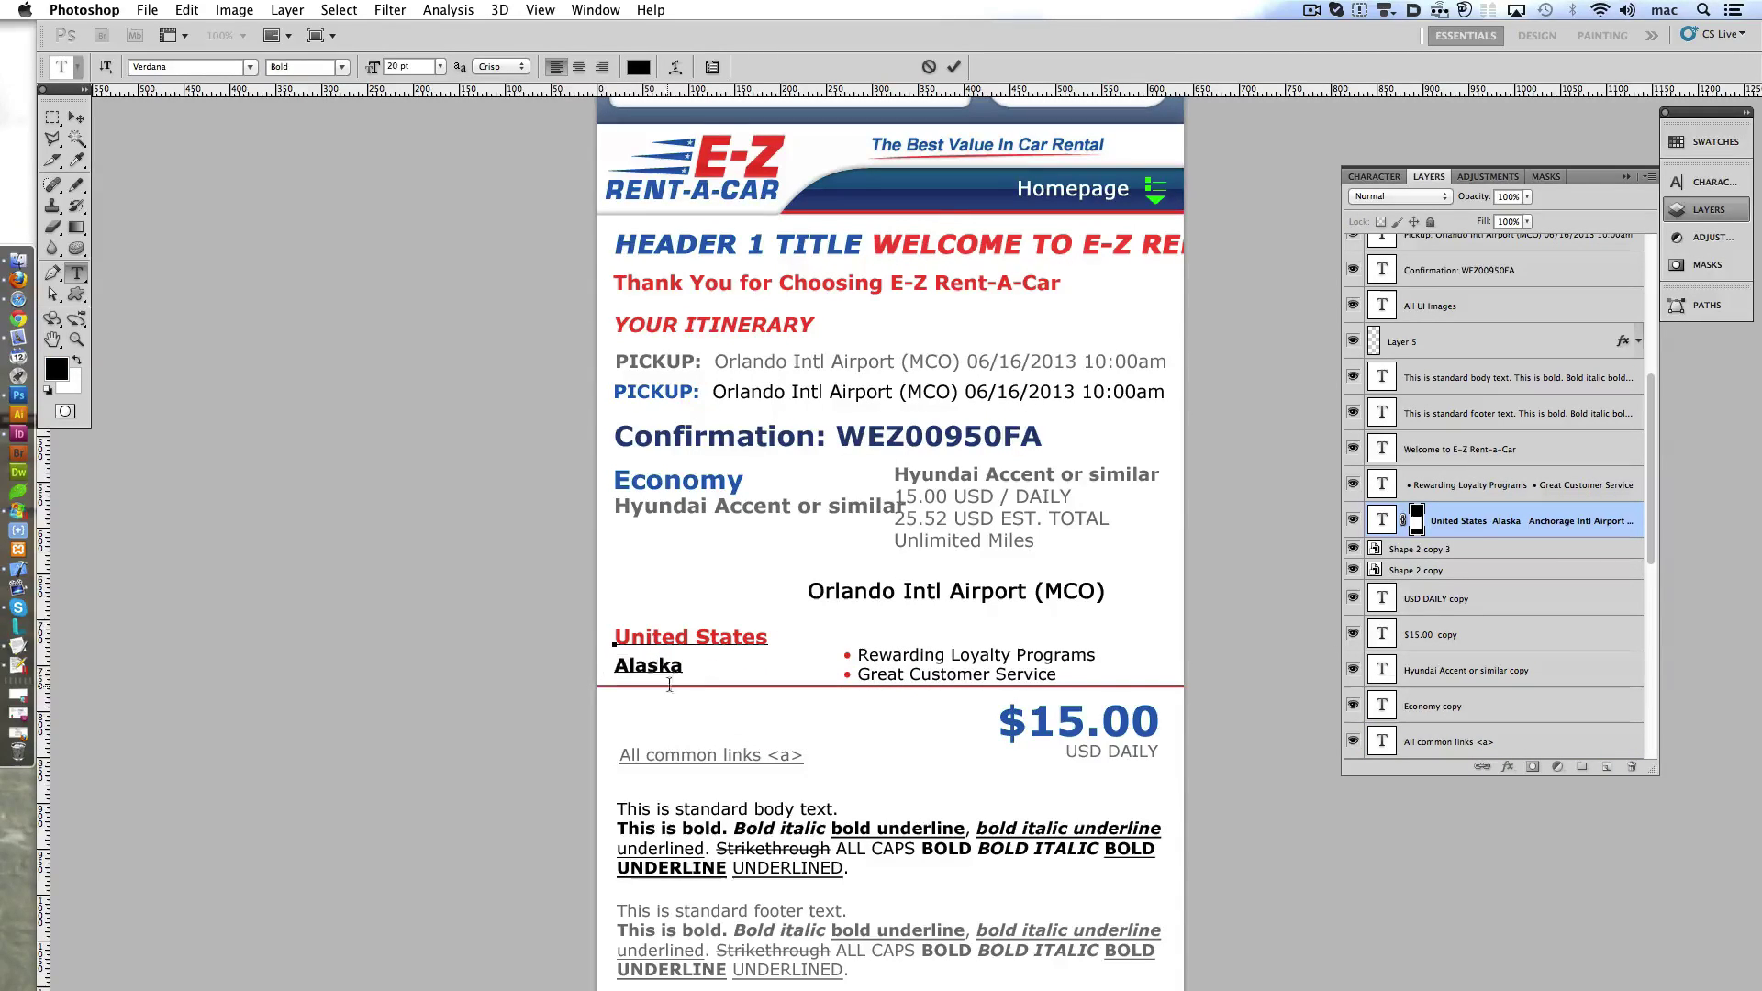
pyautogui.doubleClick(643, 665)
pyautogui.write('Header 5 Title')
pyautogui.click(675, 636)
pyautogui.doubleClick(713, 636)
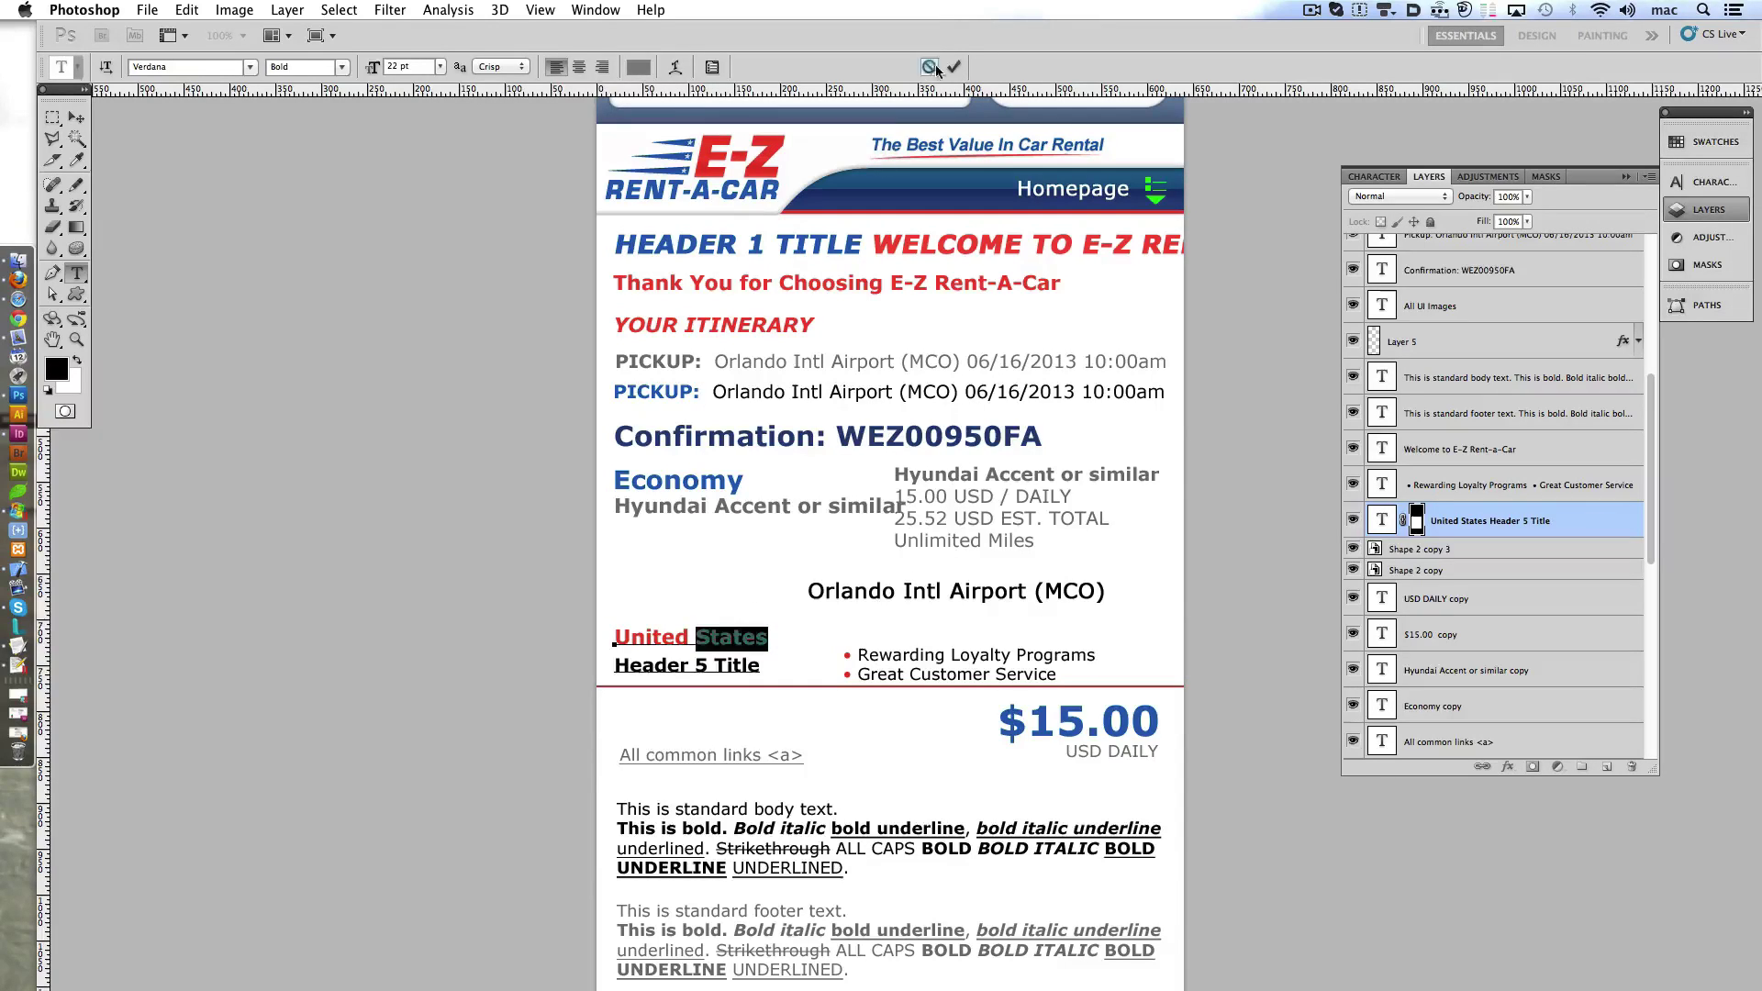
pyautogui.moveTo(763, 637)
pyautogui.mouseDown()
pyautogui.moveTo(767, 591)
pyautogui.moveTo(617, 591)
pyautogui.mouseUp()
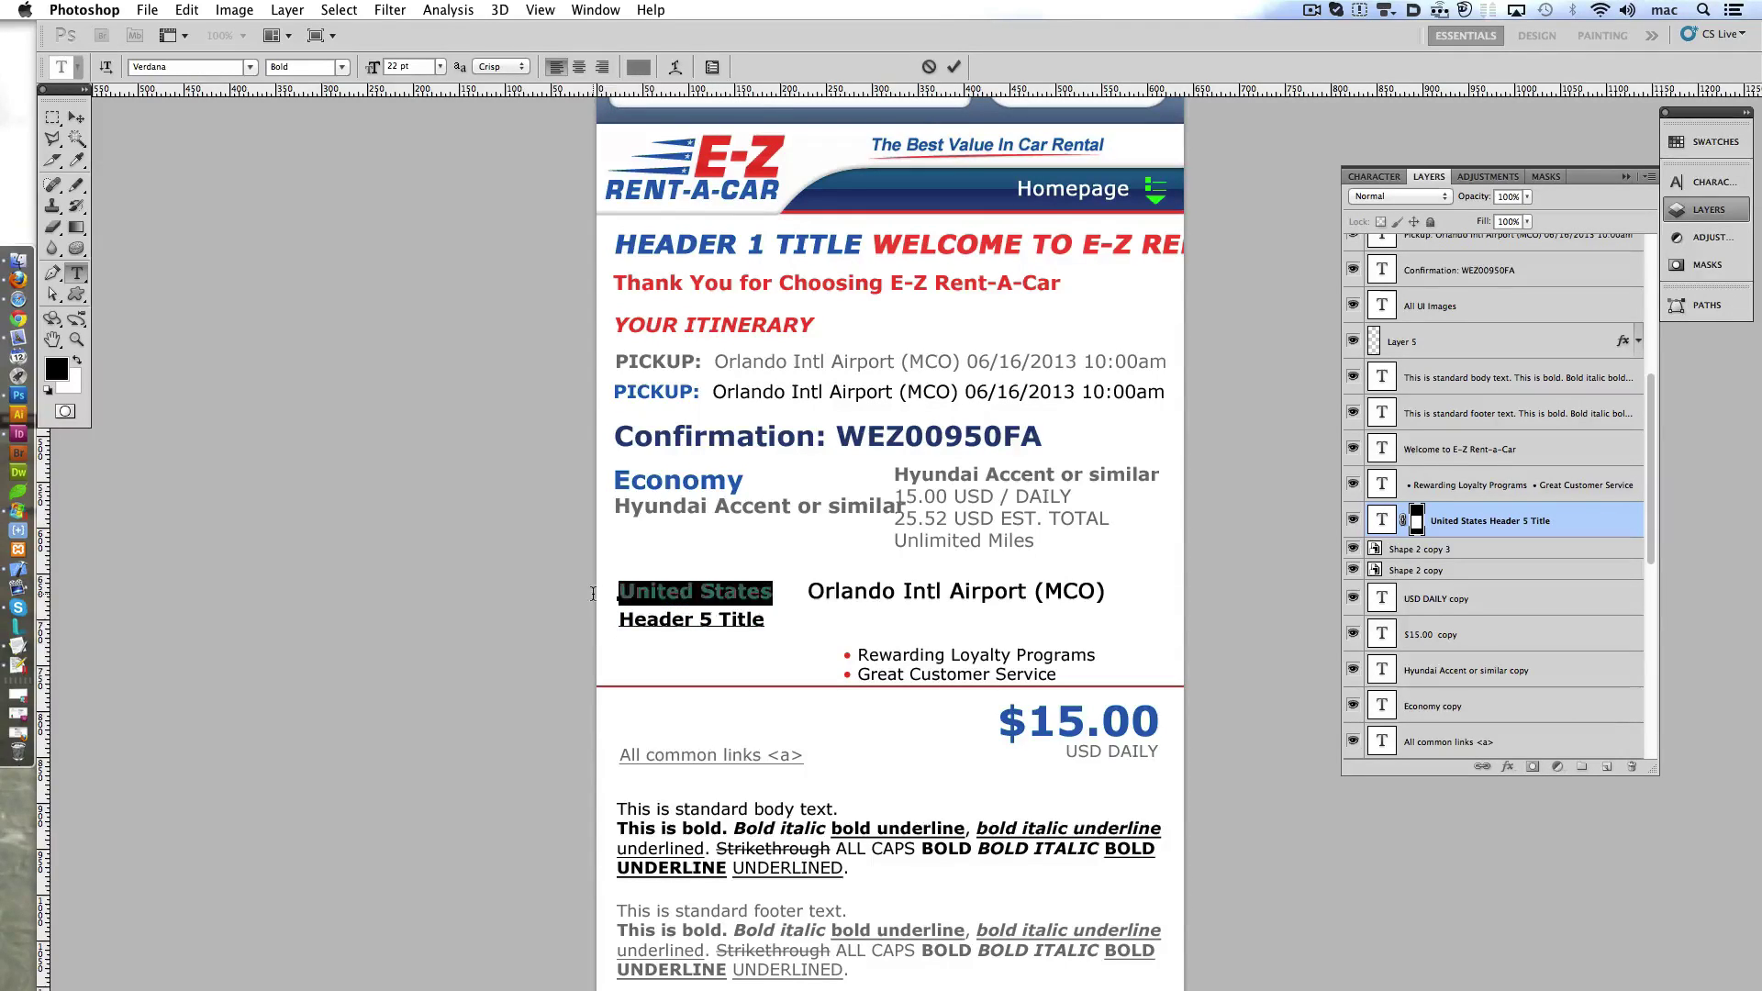
pyautogui.press('BackSpace')
pyautogui.press('Delete')
pyautogui.hotkey('ctrl', 'Return')
# - Paste a red Header 3 Title above Header 5 Title and move both beside the bullets
pyautogui.click(661, 626)
pyautogui.hotkey('ctrl', 'v')
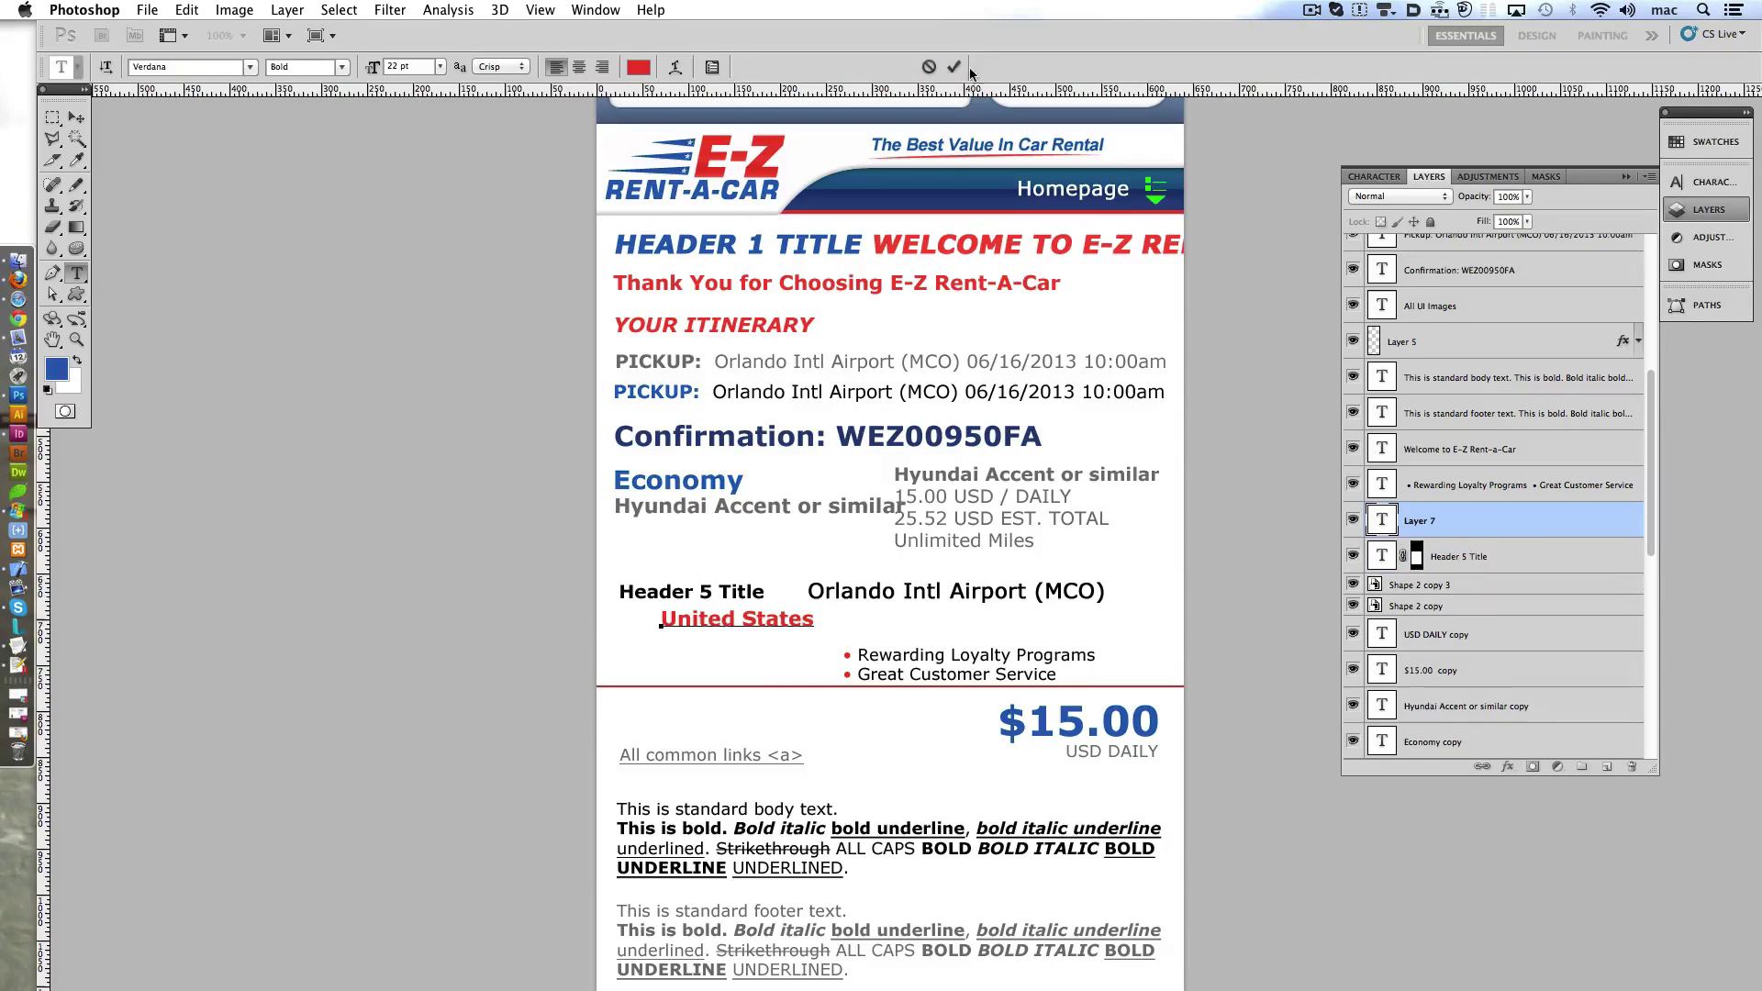
pyautogui.moveTo(661, 626); pyautogui.dragTo(673, 567)
pyautogui.hotkey('ctrl', 'a')
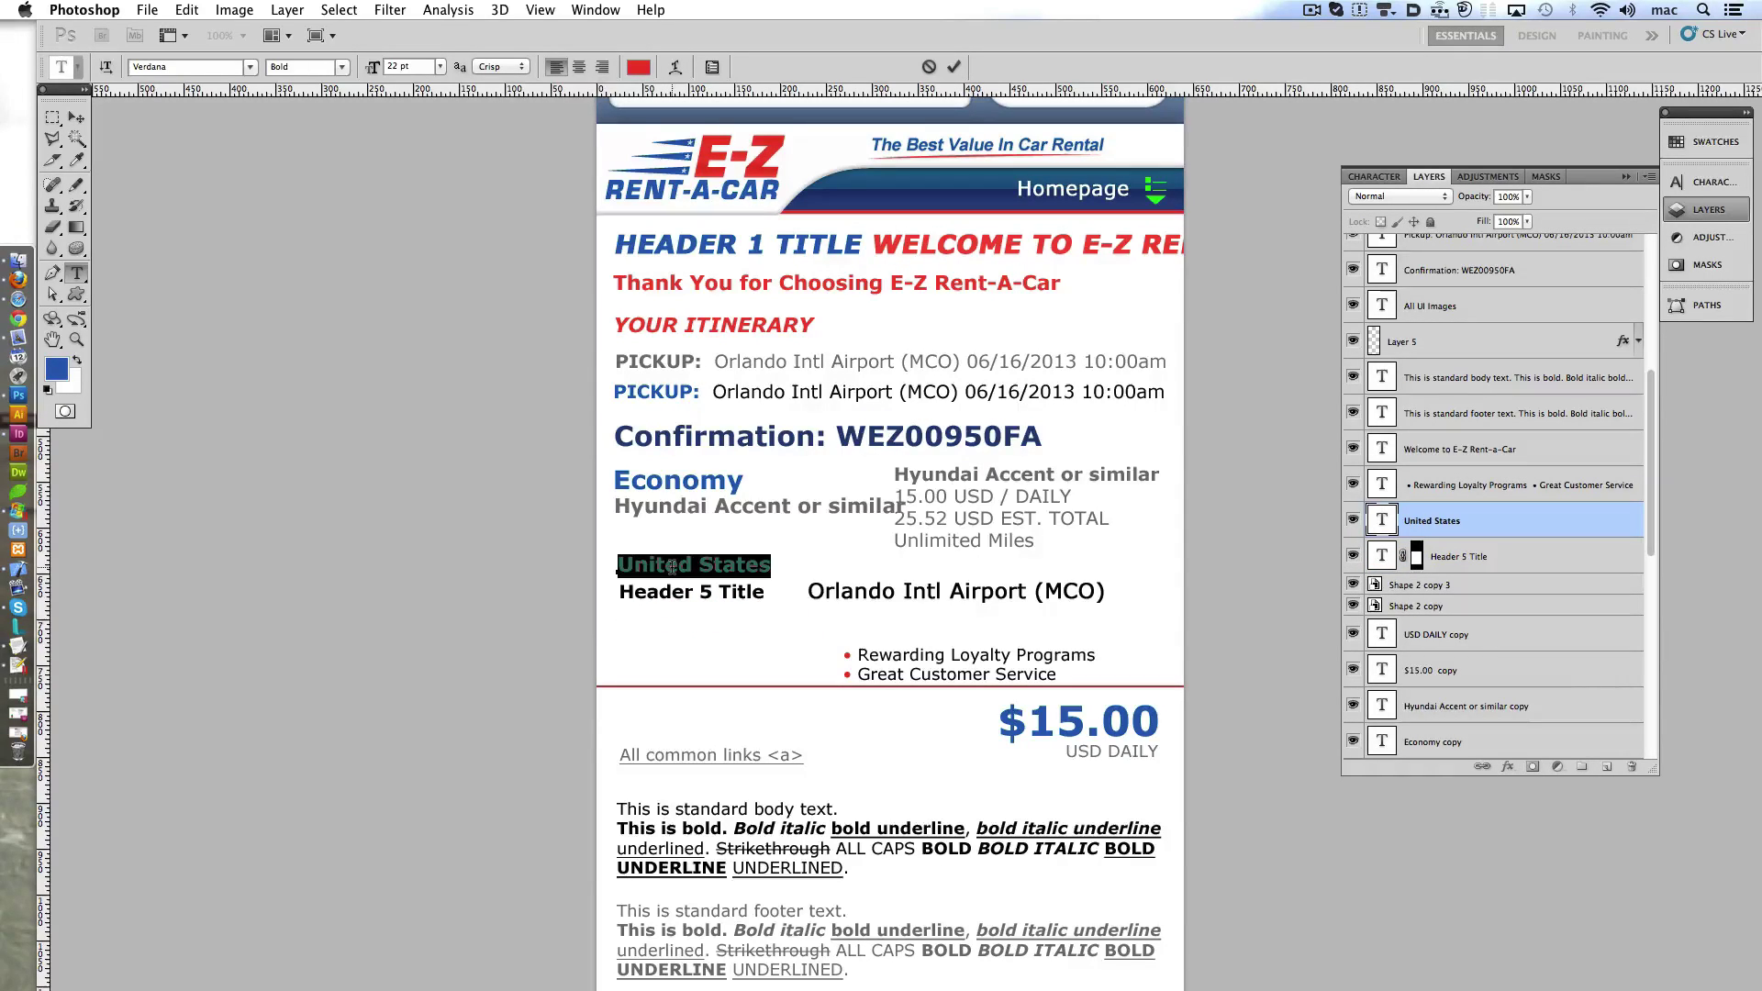
pyautogui.write('Header')
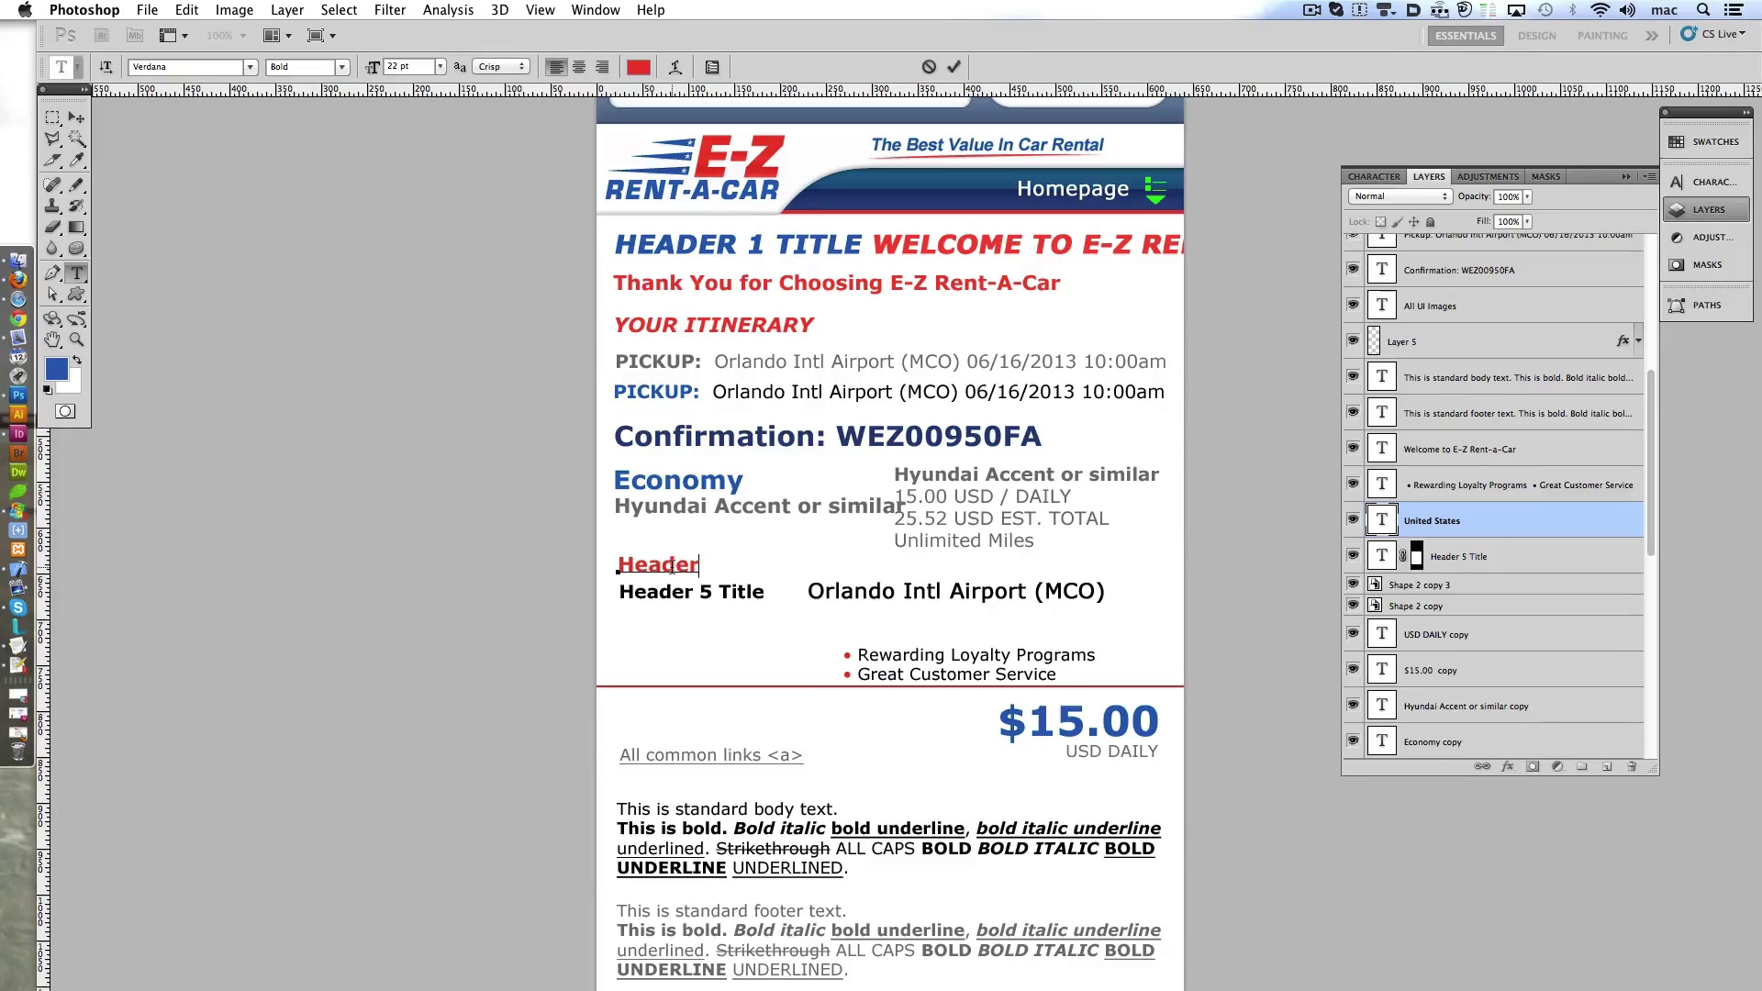
pyautogui.write(' 5 Title')
pyautogui.click(954, 66)
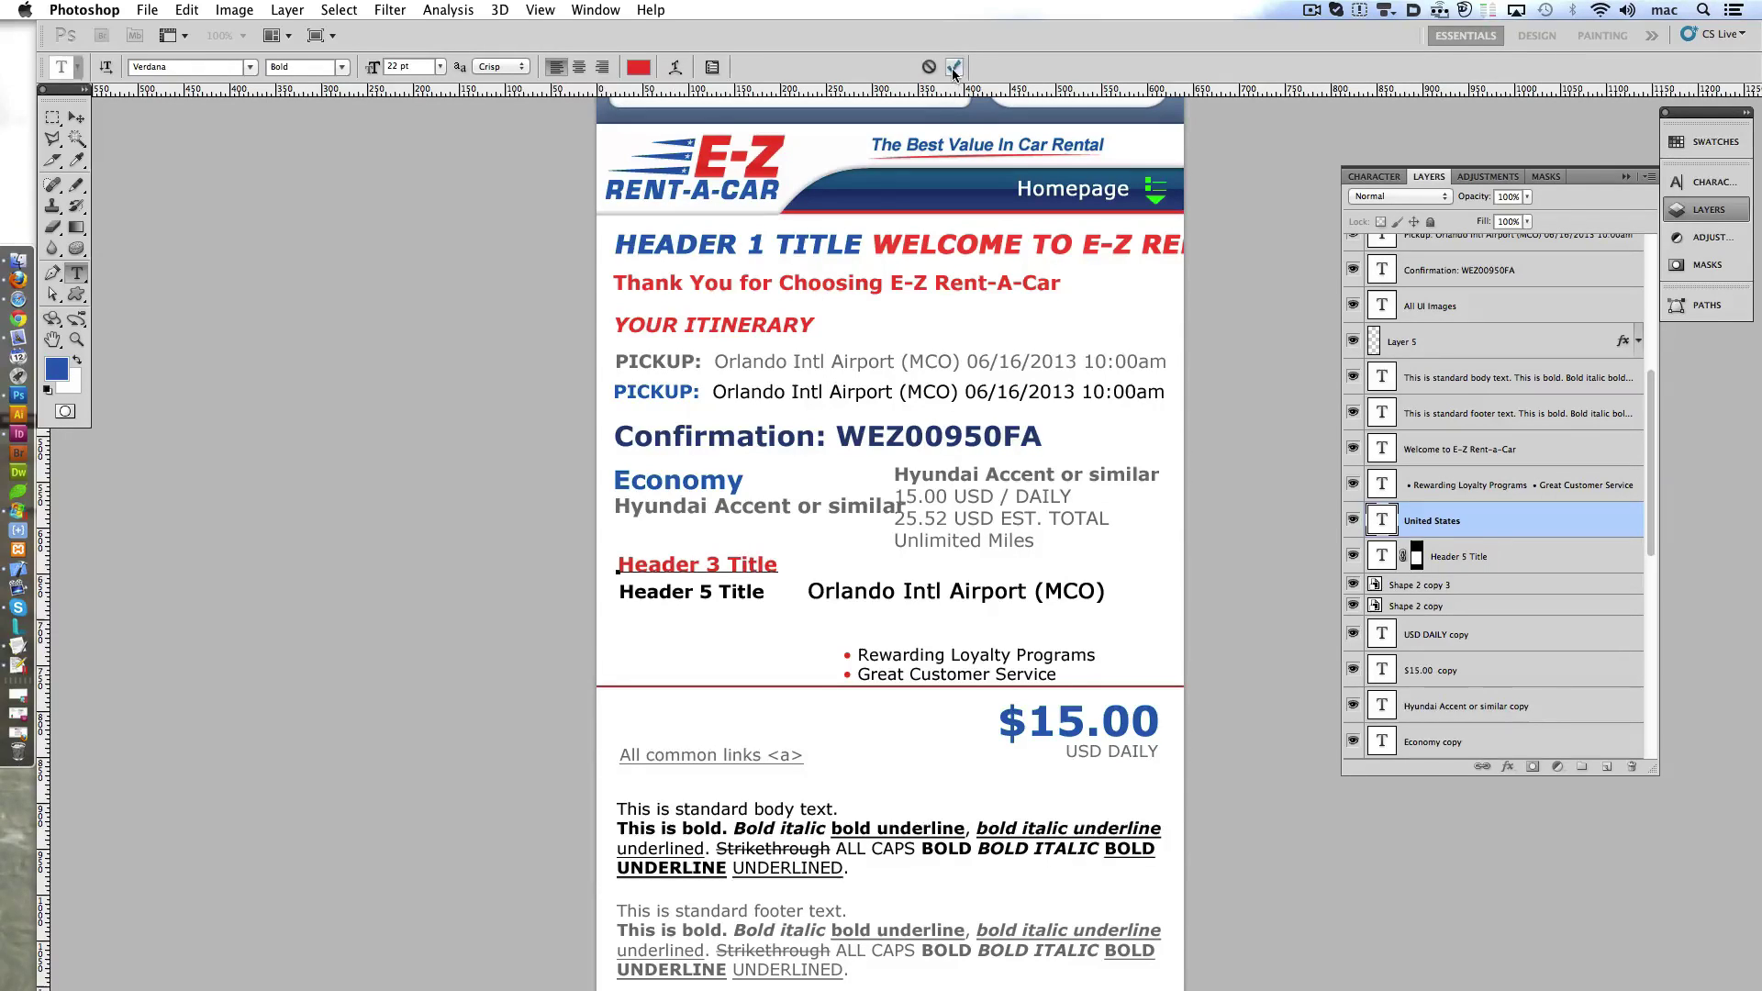
pyautogui.click(712, 596)
pyautogui.keyDown('ctrl'); pyautogui.keyDown('shift'); pyautogui.click(740, 567); pyautogui.keyUp('shift'); pyautogui.keyUp('ctrl')
pyautogui.moveTo(740, 566); pyautogui.dragTo(740, 639)
pyautogui.moveTo(868, 594); pyautogui.dragTo(915, 776)
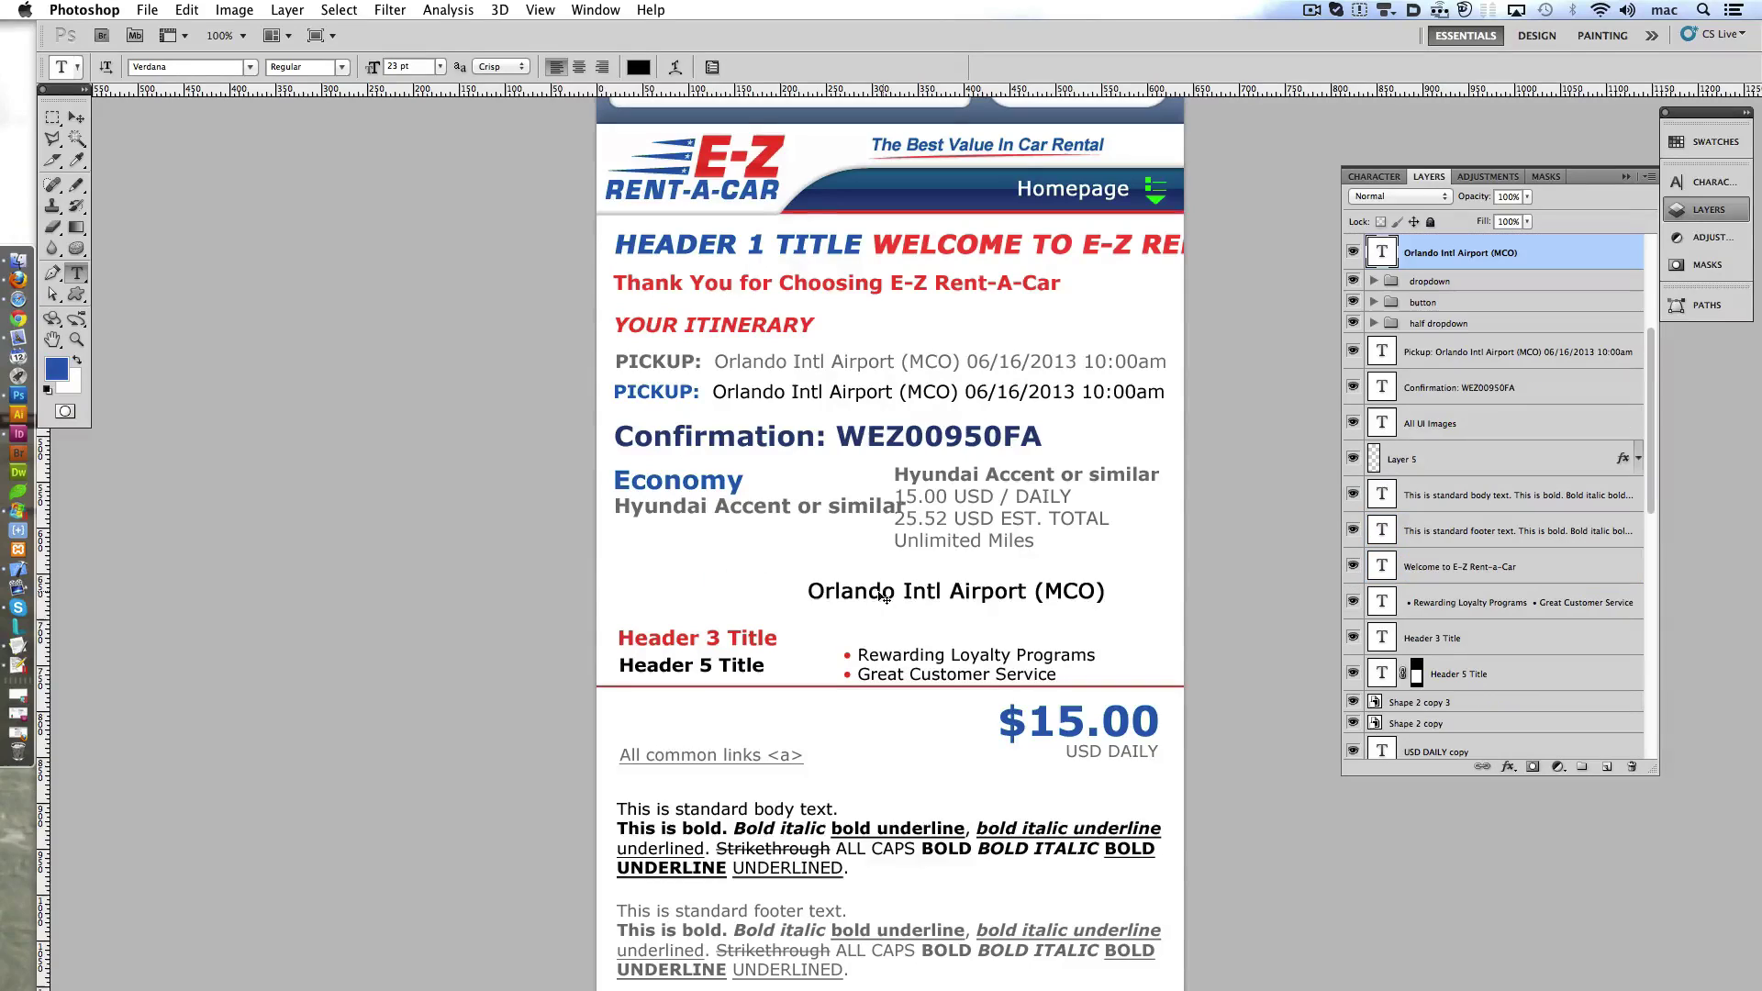
# - Add 'Default Selection' text inside the select box and nudge it into position
pyautogui.scroll(-5, 915, 776)
pyautogui.moveTo(910, 530); pyautogui.dragTo(963, 825)
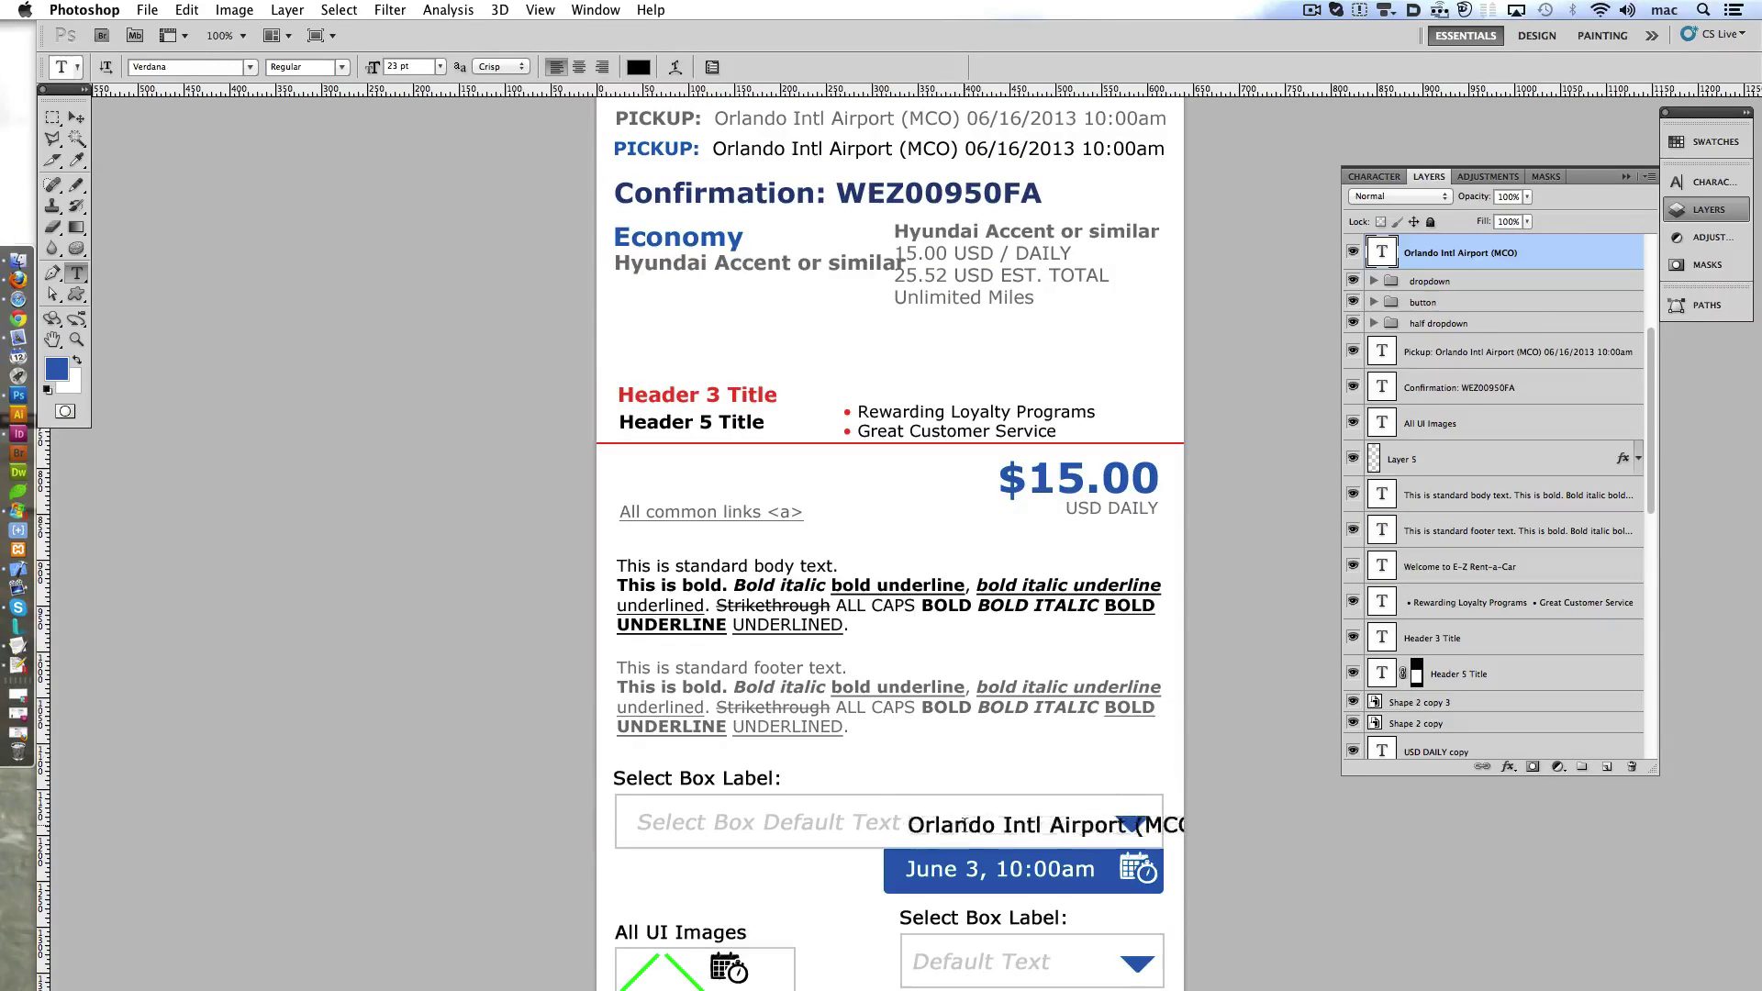
pyautogui.write('Default ')
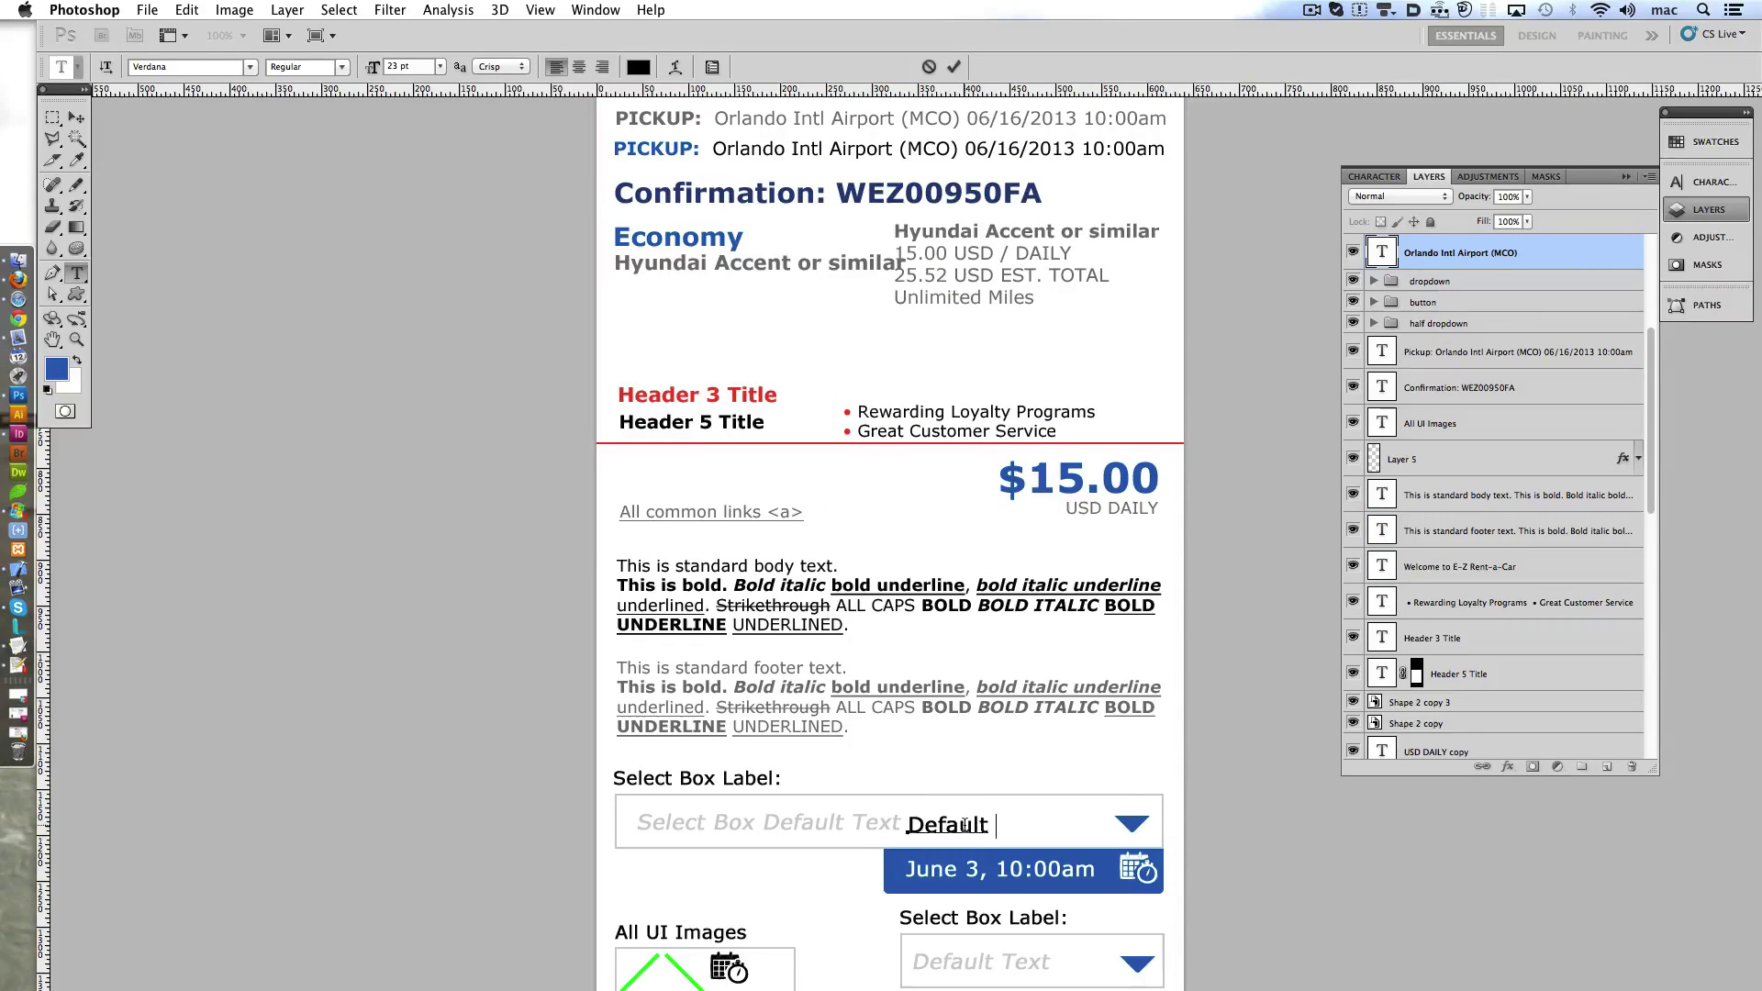
pyautogui.write('Selection')
pyautogui.click(953, 67)
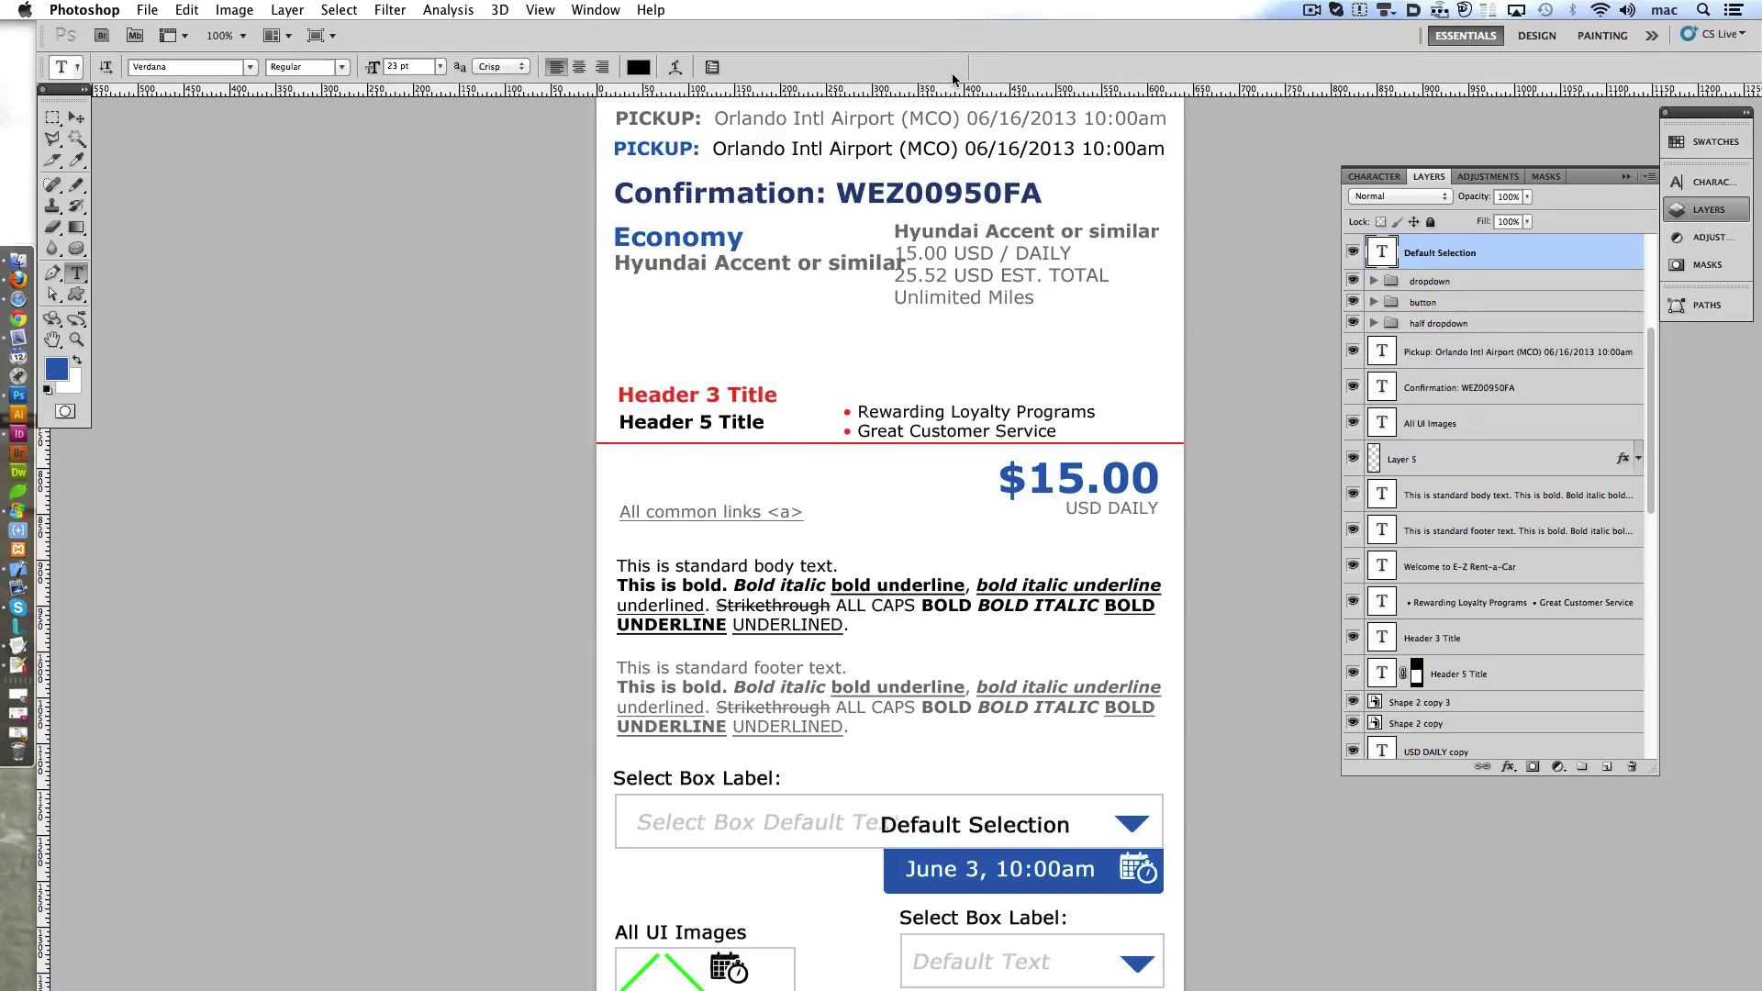
pyautogui.hotkey('ctrl', 'shift', 'Left')
pyautogui.hotkey('ctrl', 'shift', 'Left')
pyautogui.hotkey('ctrl', 'shift', 'Left')
pyautogui.hotkey('ctrl', 'shift', 'Left')
pyautogui.hotkey('ctrl', 'shift', 'Left')
pyautogui.hotkey('ctrl', 'shift', 'Right')
pyautogui.hotkey('ctrl', 'shift', 'Right')
pyautogui.hotkey('ctrl', 'shift', 'Right')
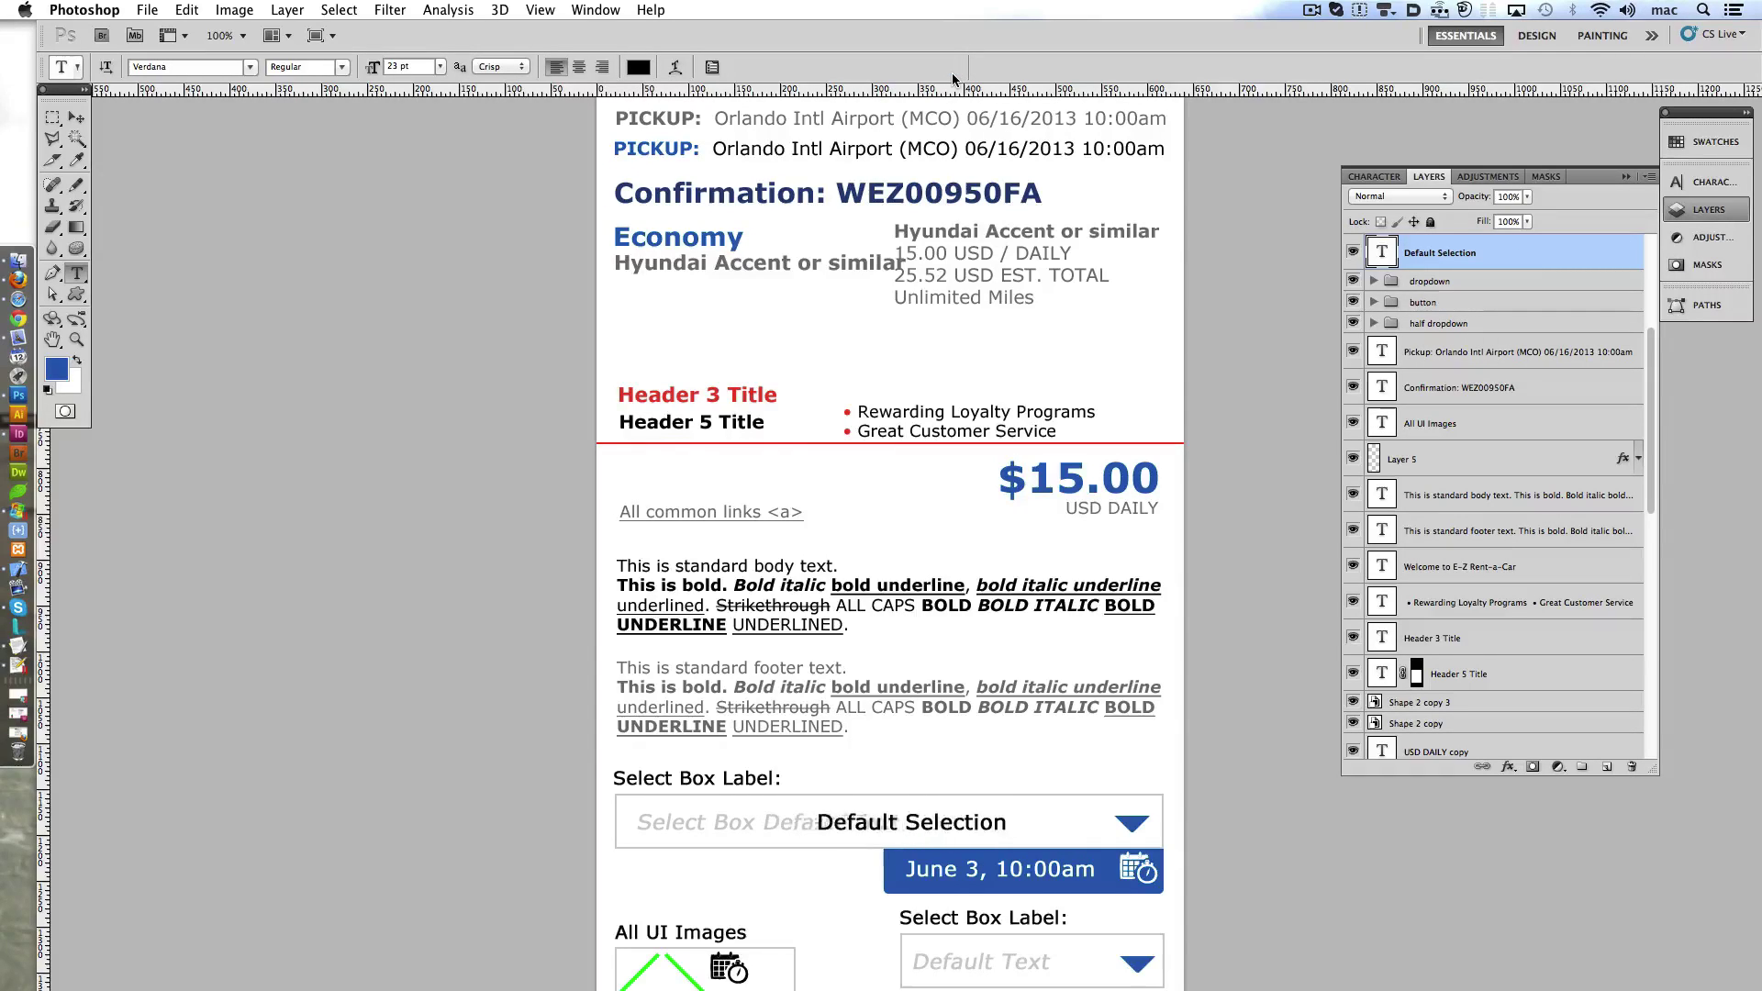
pyautogui.hotkey('ctrl', 'shift', 'Right')
pyautogui.hotkey('ctrl', 'shift', 'Right')
pyautogui.hotkey('ctrl', 'shift', 'Right')
pyautogui.hotkey('ctrl', 'shift', 'Right')
pyautogui.hotkey('ctrl', 'shift', 'Left')
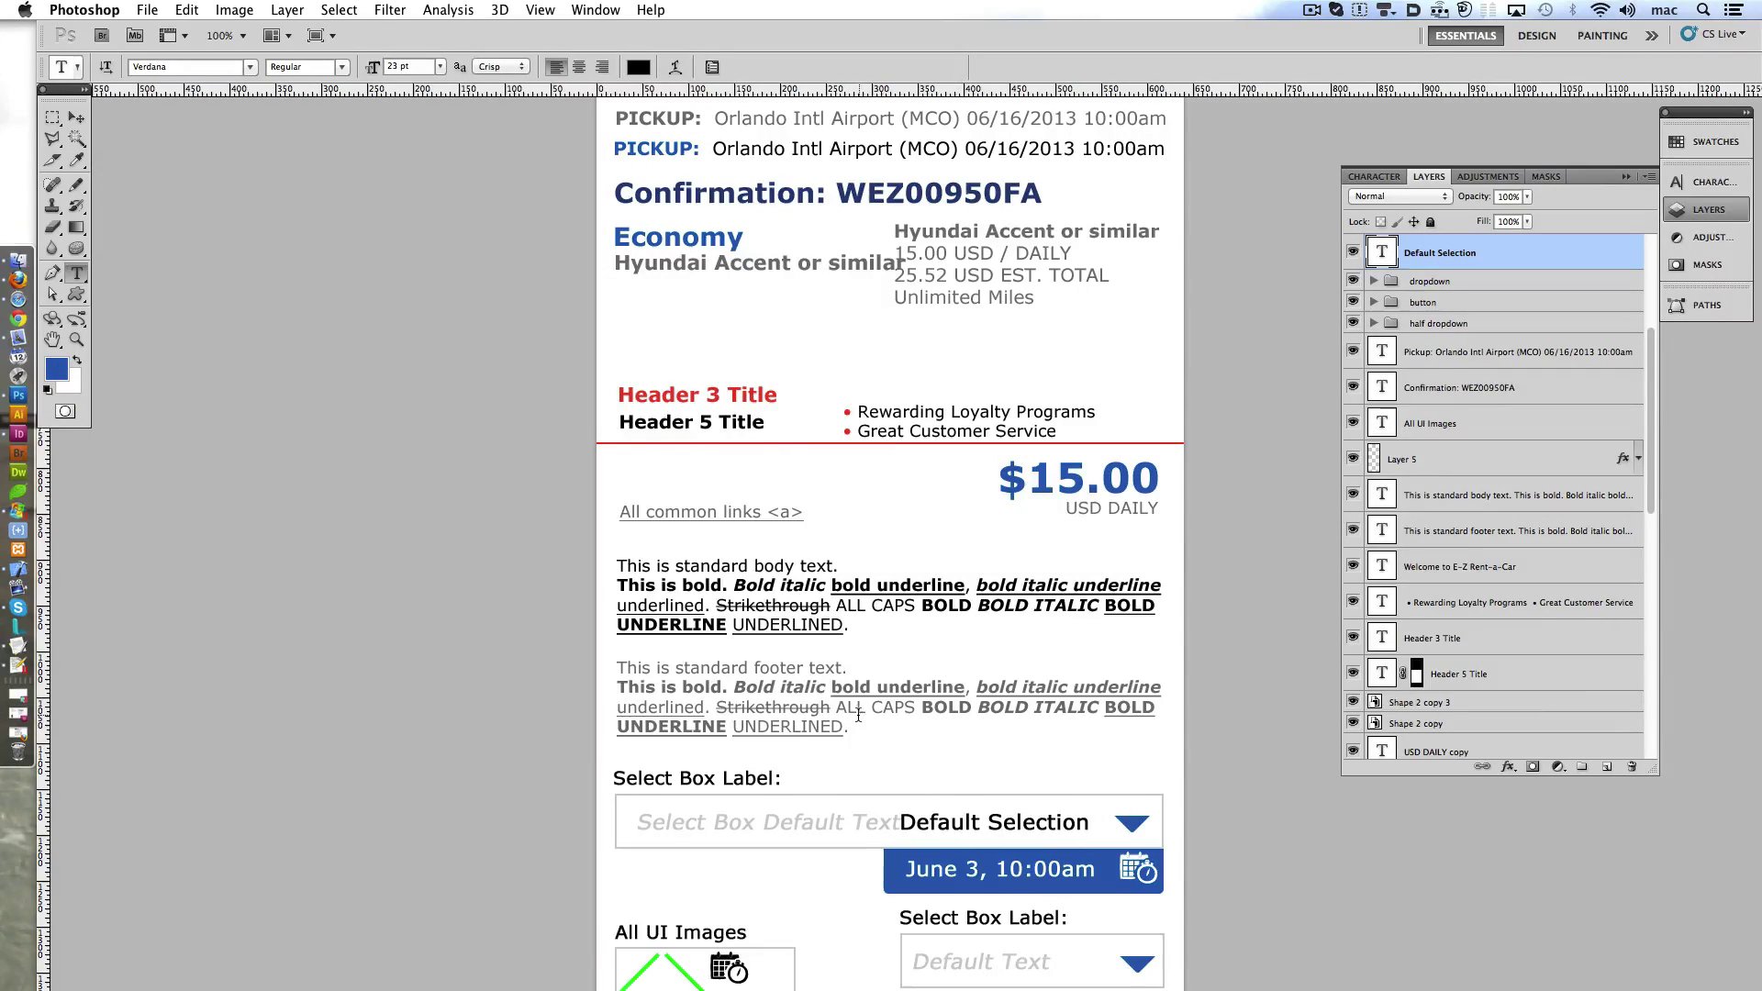
# - Remove 'Default' from the select box placeholder and prefix the selection text with '/'
pyautogui.doubleClick(808, 823)
pyautogui.press('BackSpace')
pyautogui.click(953, 67)
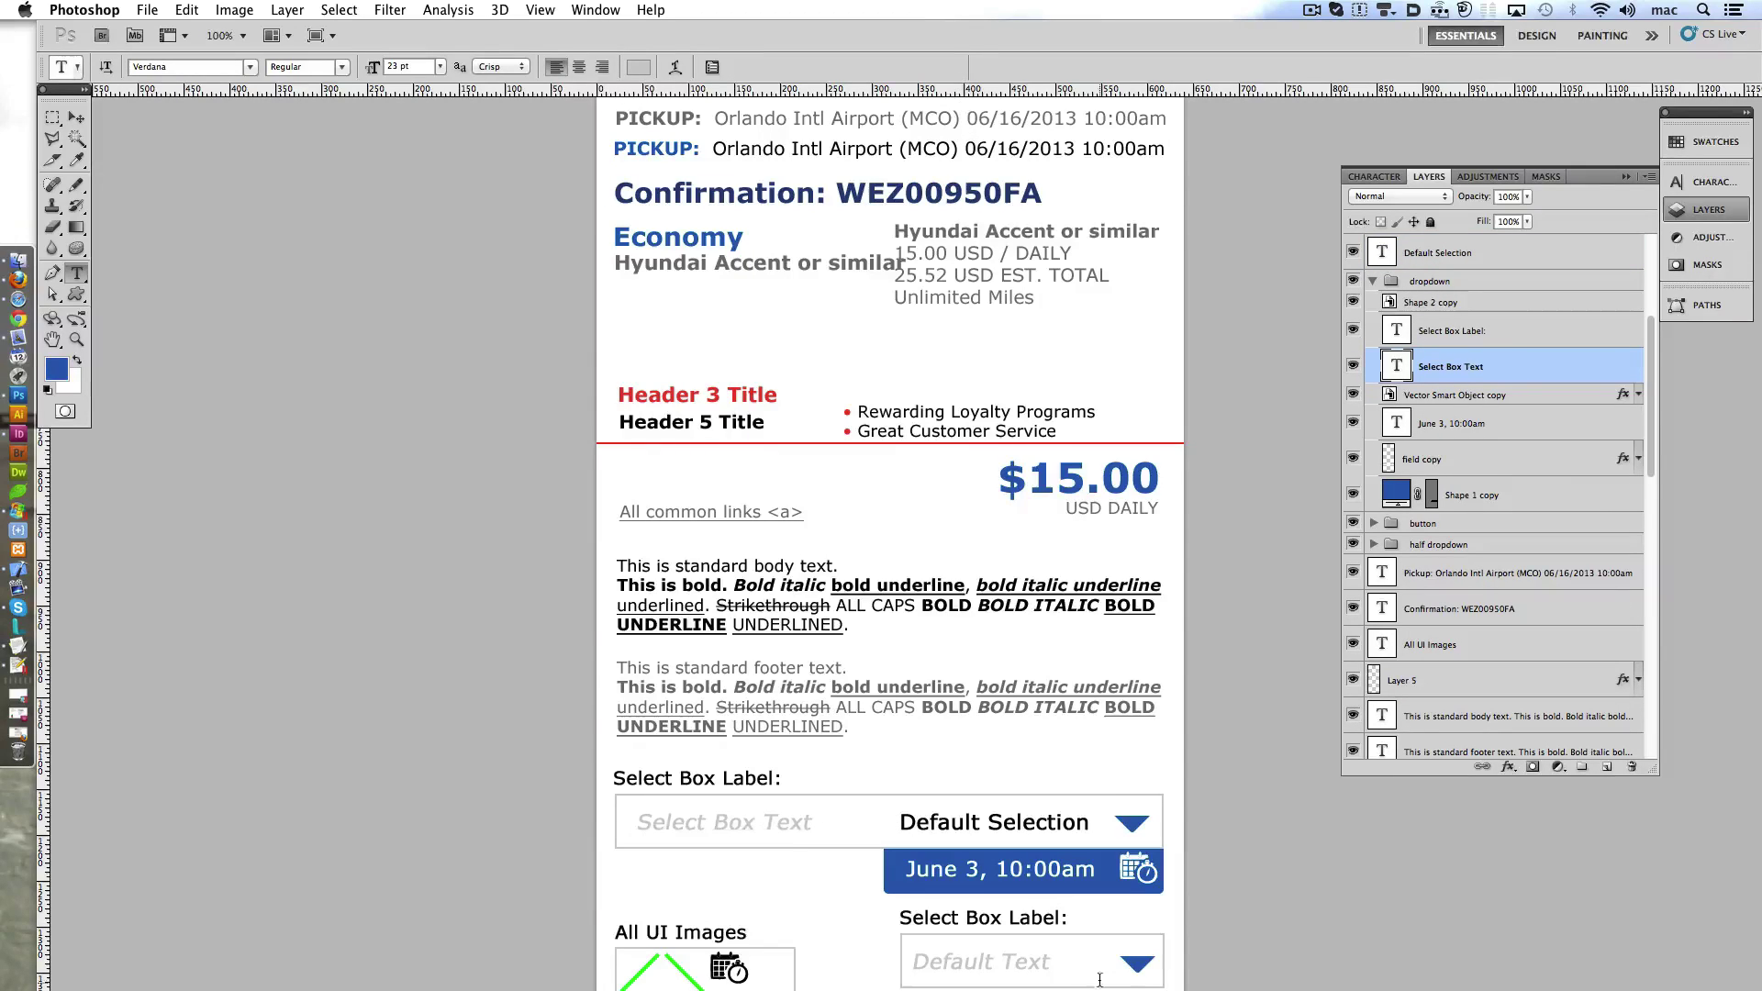
pyautogui.keyDown('ctrl'); pyautogui.click(982, 831); pyautogui.keyUp('ctrl')
pyautogui.hotkey('ctrl', 'shift', 'Left')
pyautogui.hotkey('ctrl', 'shift', 'Left')
pyautogui.hotkey('ctrl', 'shift', 'Left')
pyautogui.hotkey('ctrl', 'shift', 'Left')
pyautogui.hotkey('ctrl', 'shift', 'Left')
pyautogui.hotkey('ctrl', 'shift', 'Left')
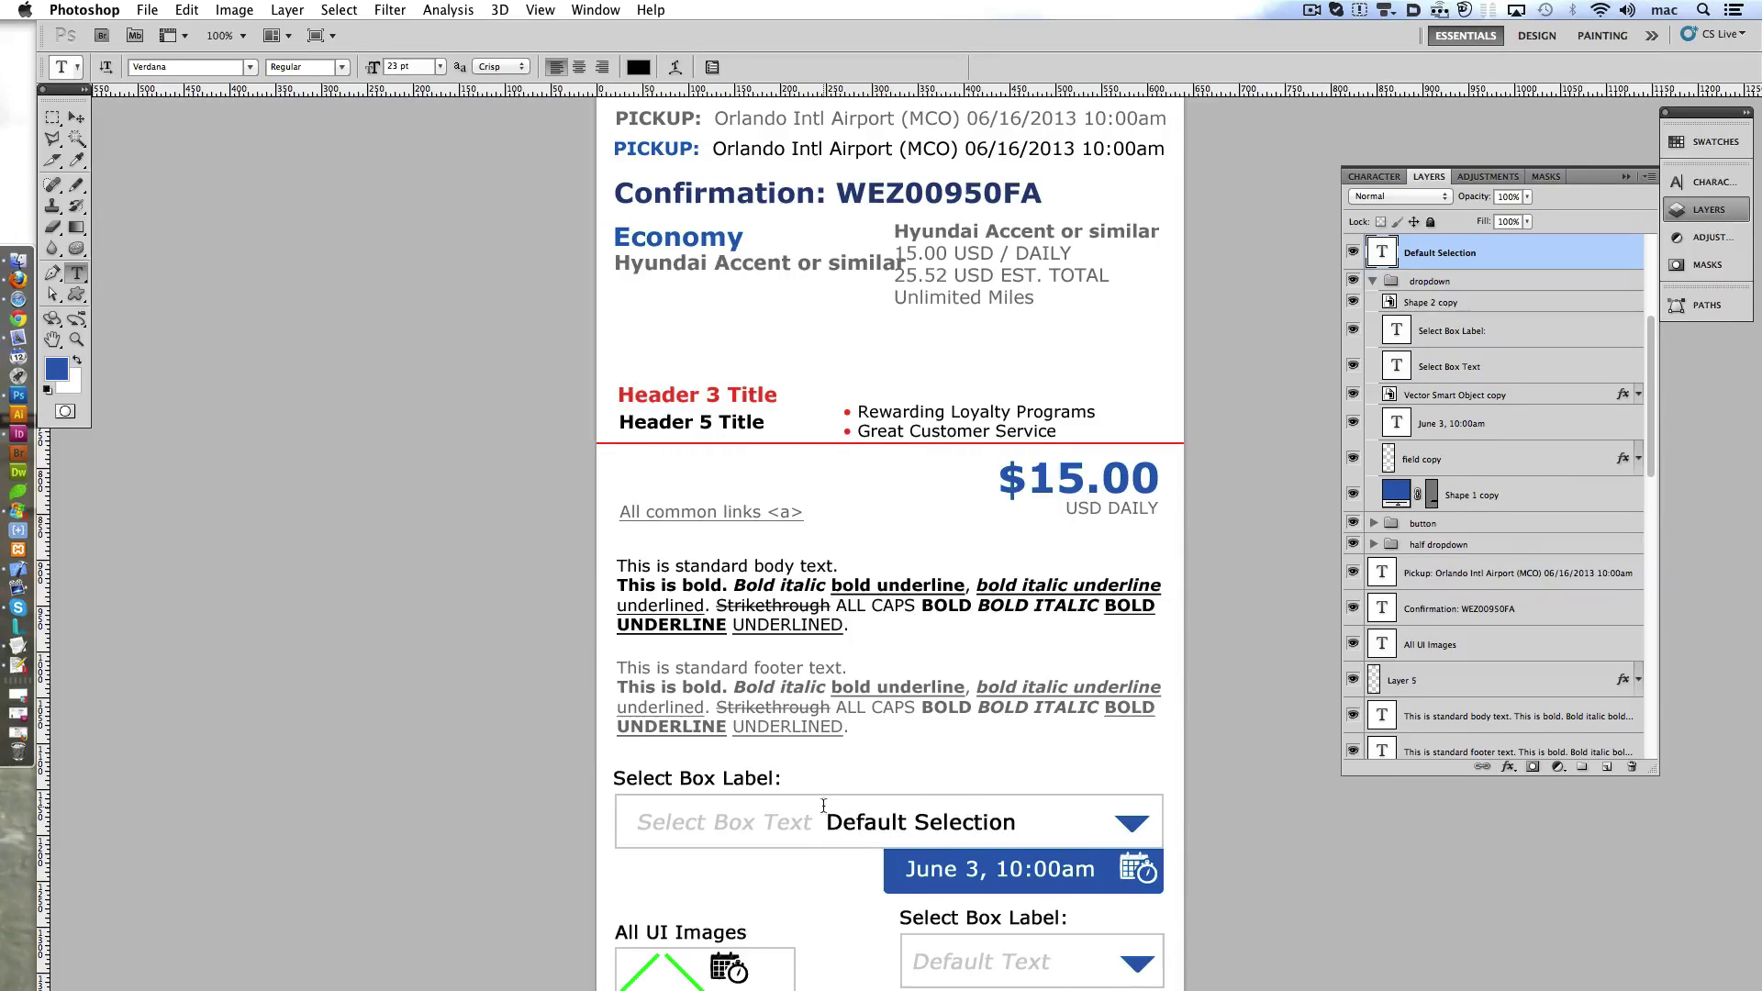
pyautogui.click(823, 807)
pyautogui.write('/')
pyautogui.click(954, 68)
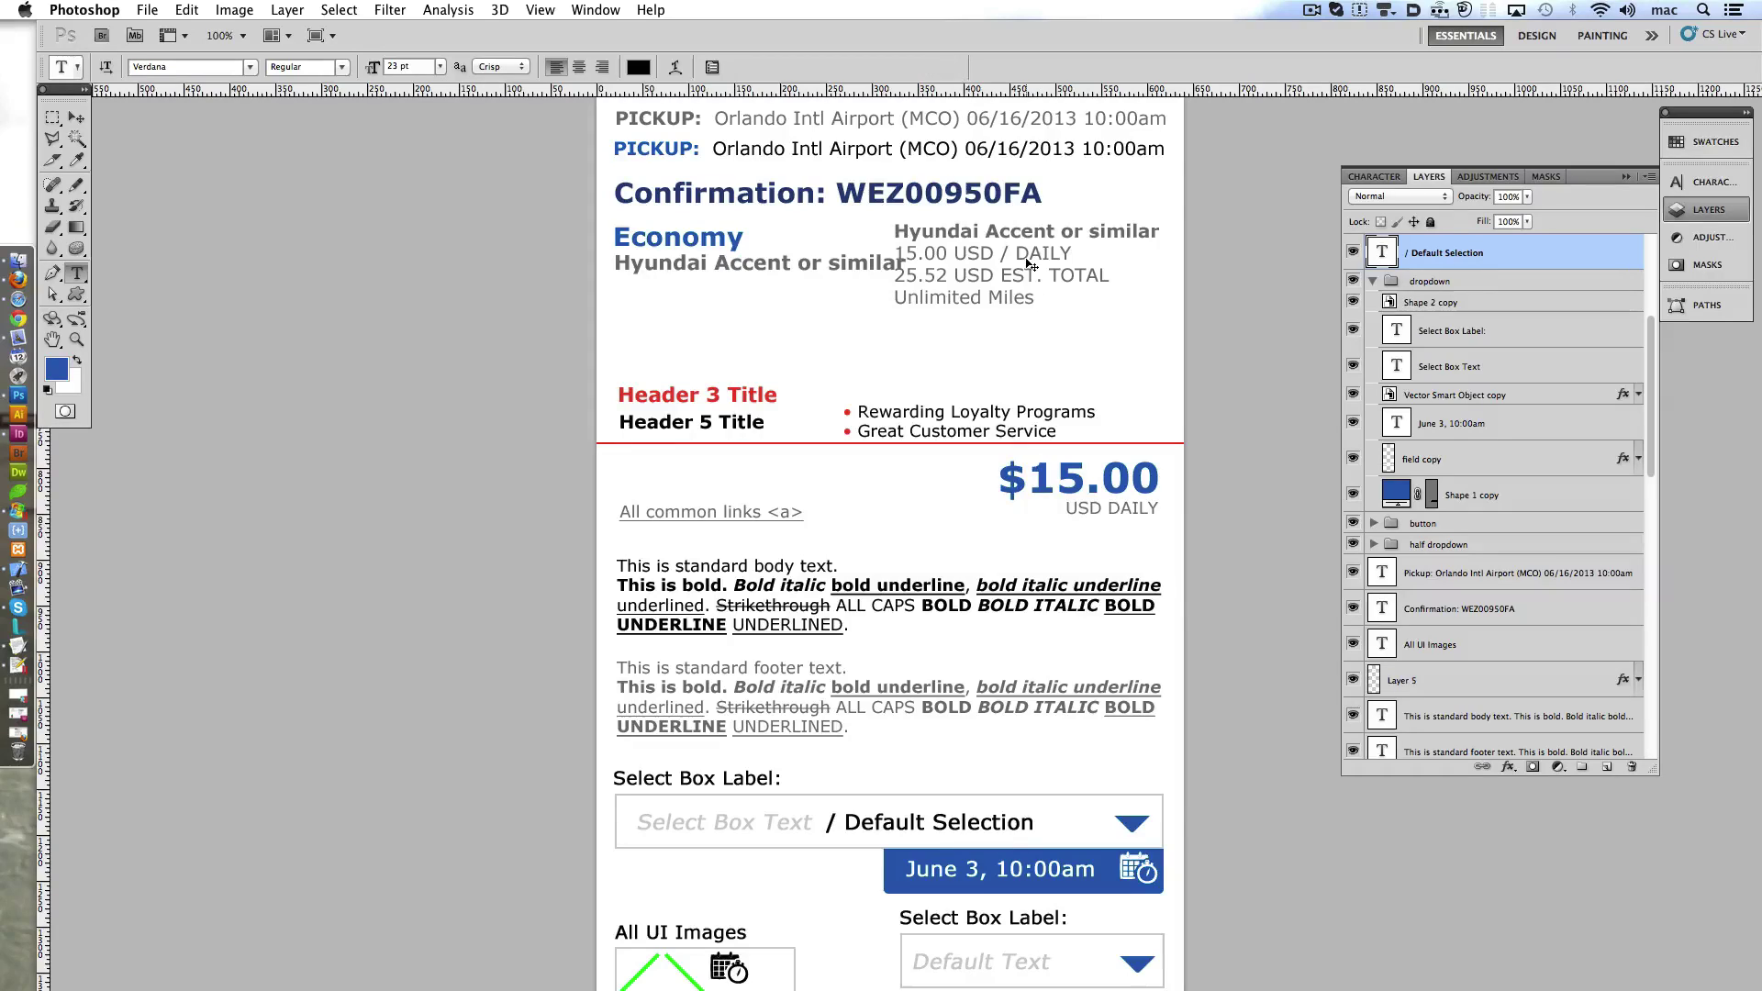
# - Replace 'Select Box' with 'Non-Selection' and shorten 'Default Selection' to 'Selection'
pyautogui.scroll(-5, 831, 847)
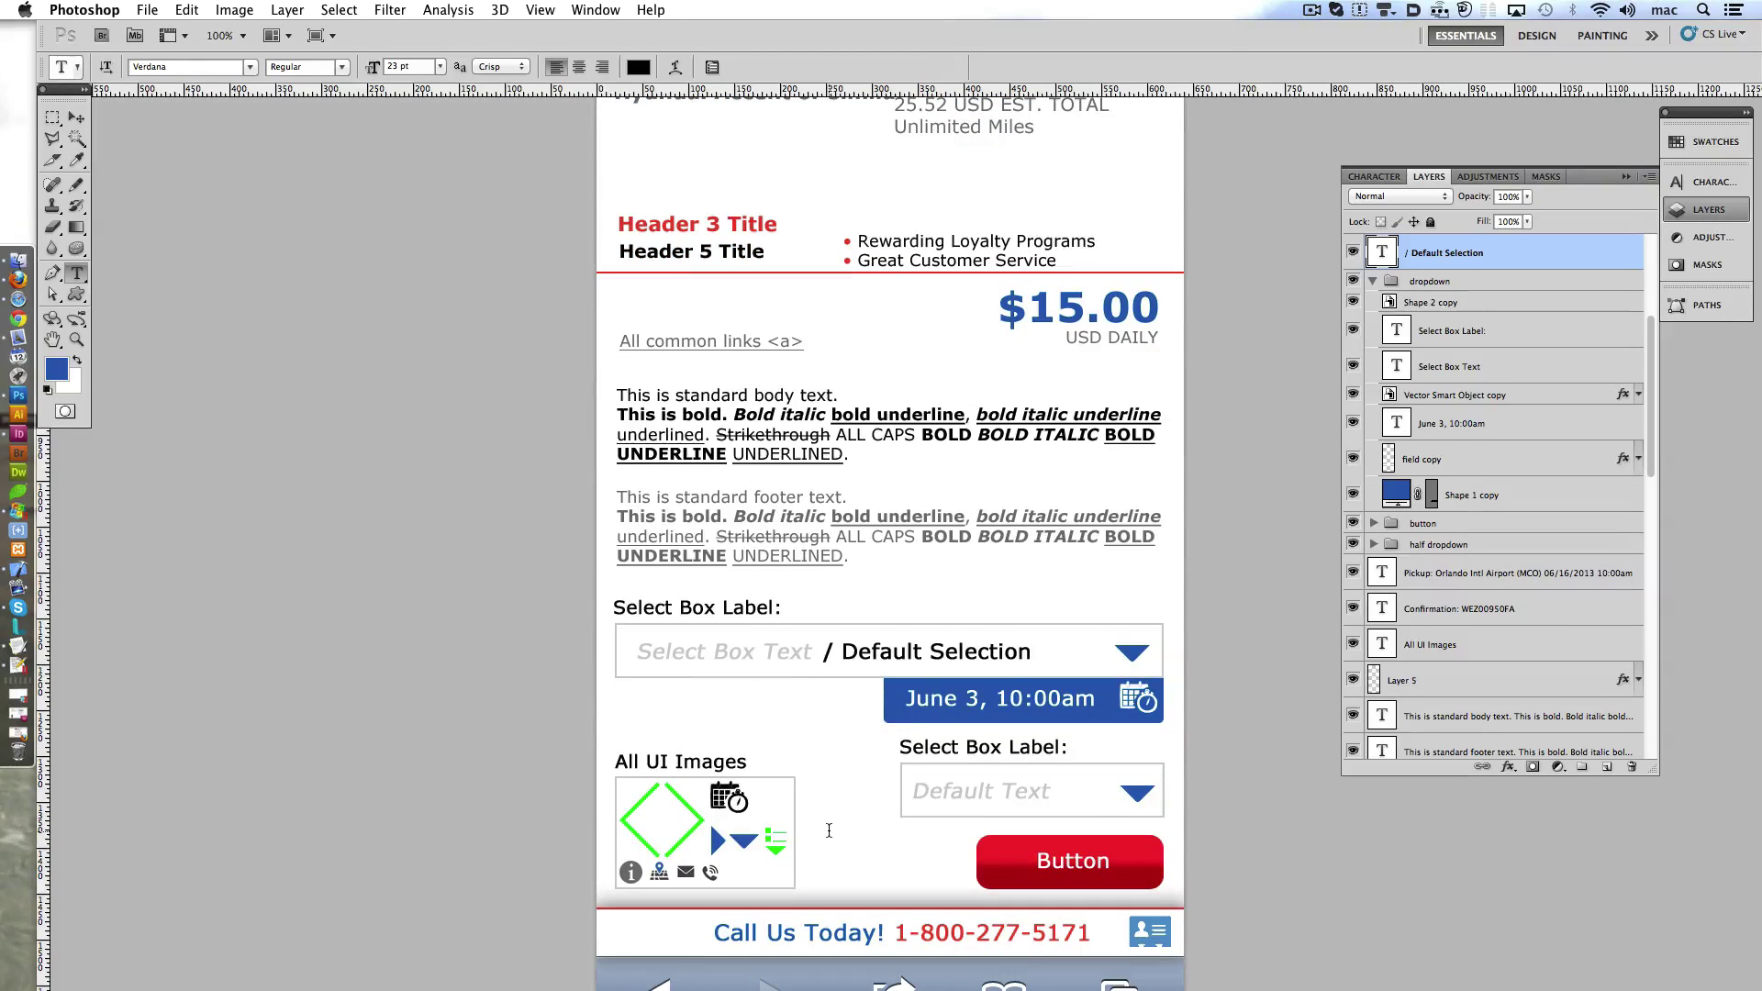
pyautogui.click(733, 663)
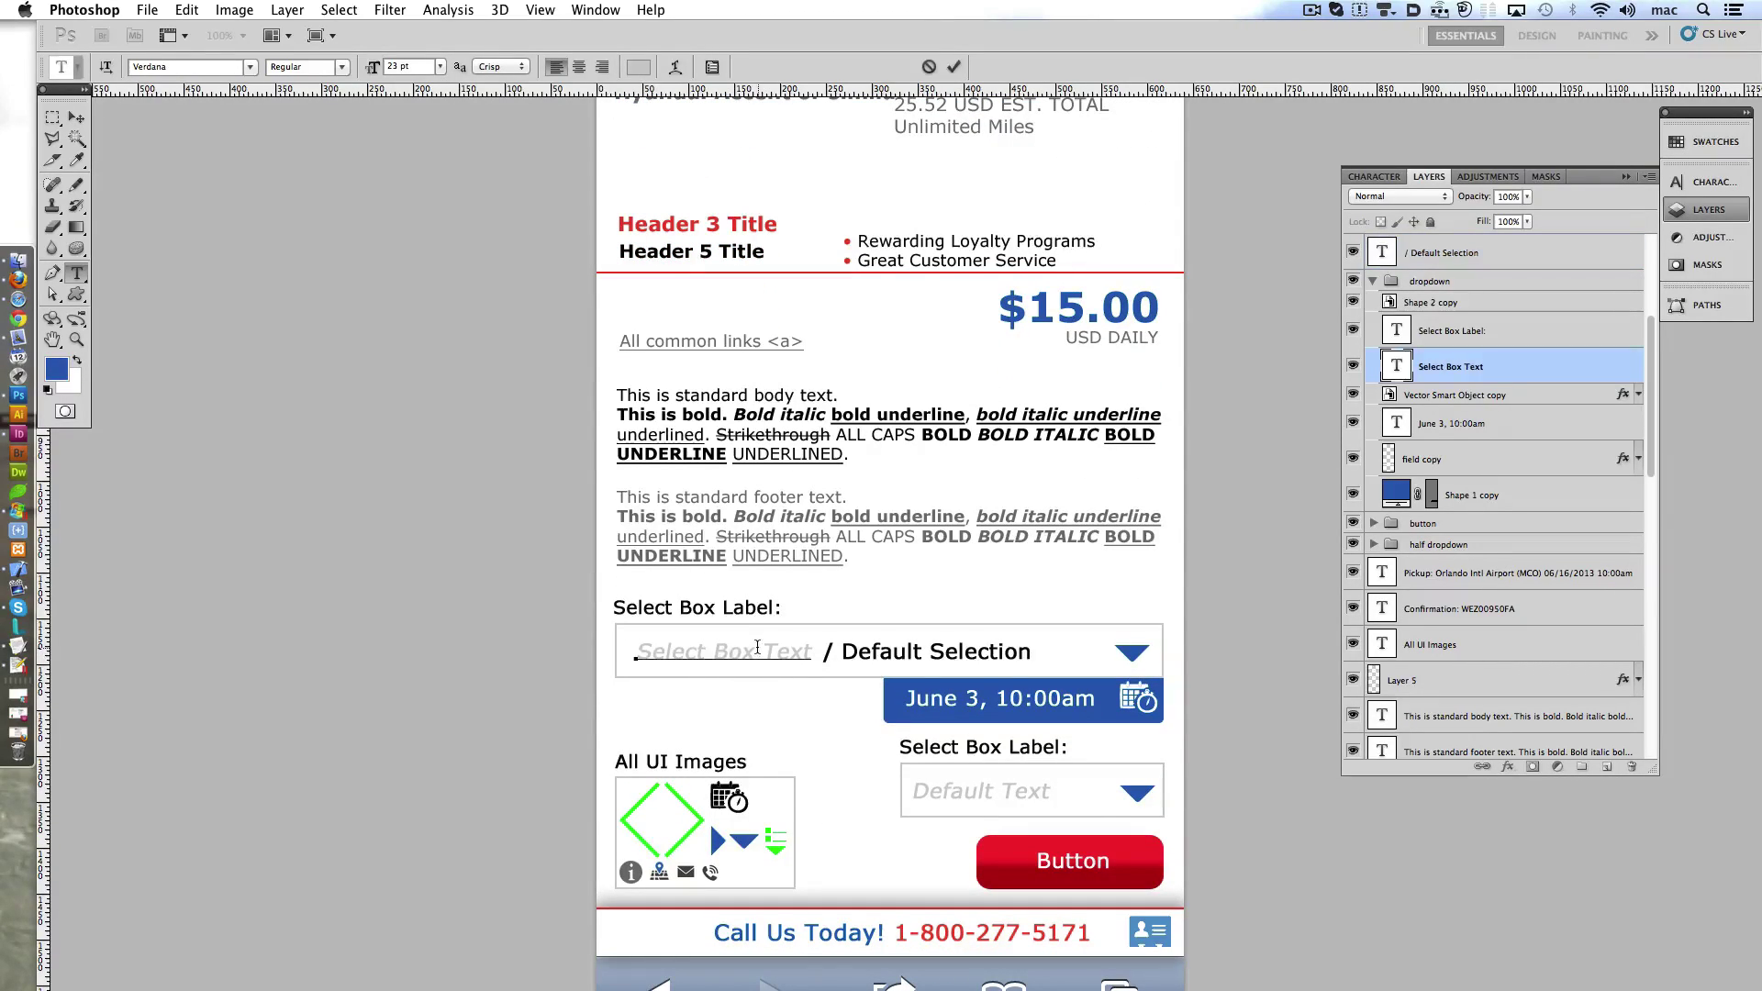
pyautogui.moveTo(760, 654); pyautogui.dragTo(583, 657)
pyautogui.write('Non-Selection')
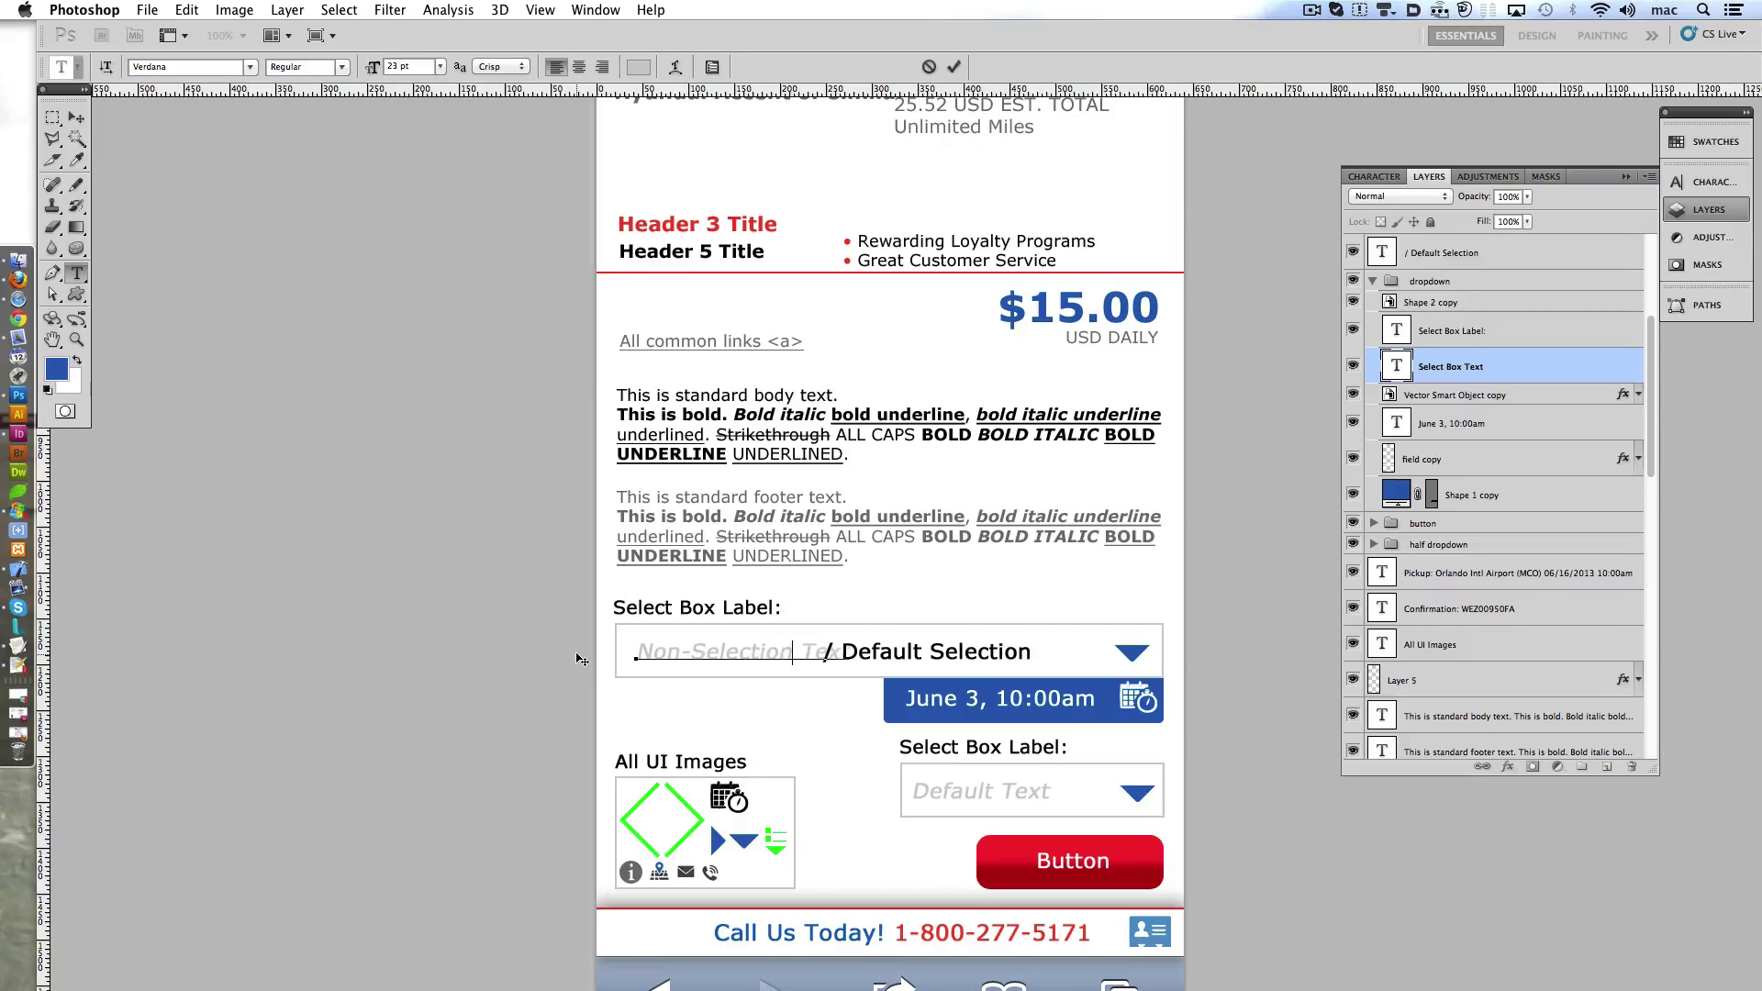
pyautogui.click(954, 67)
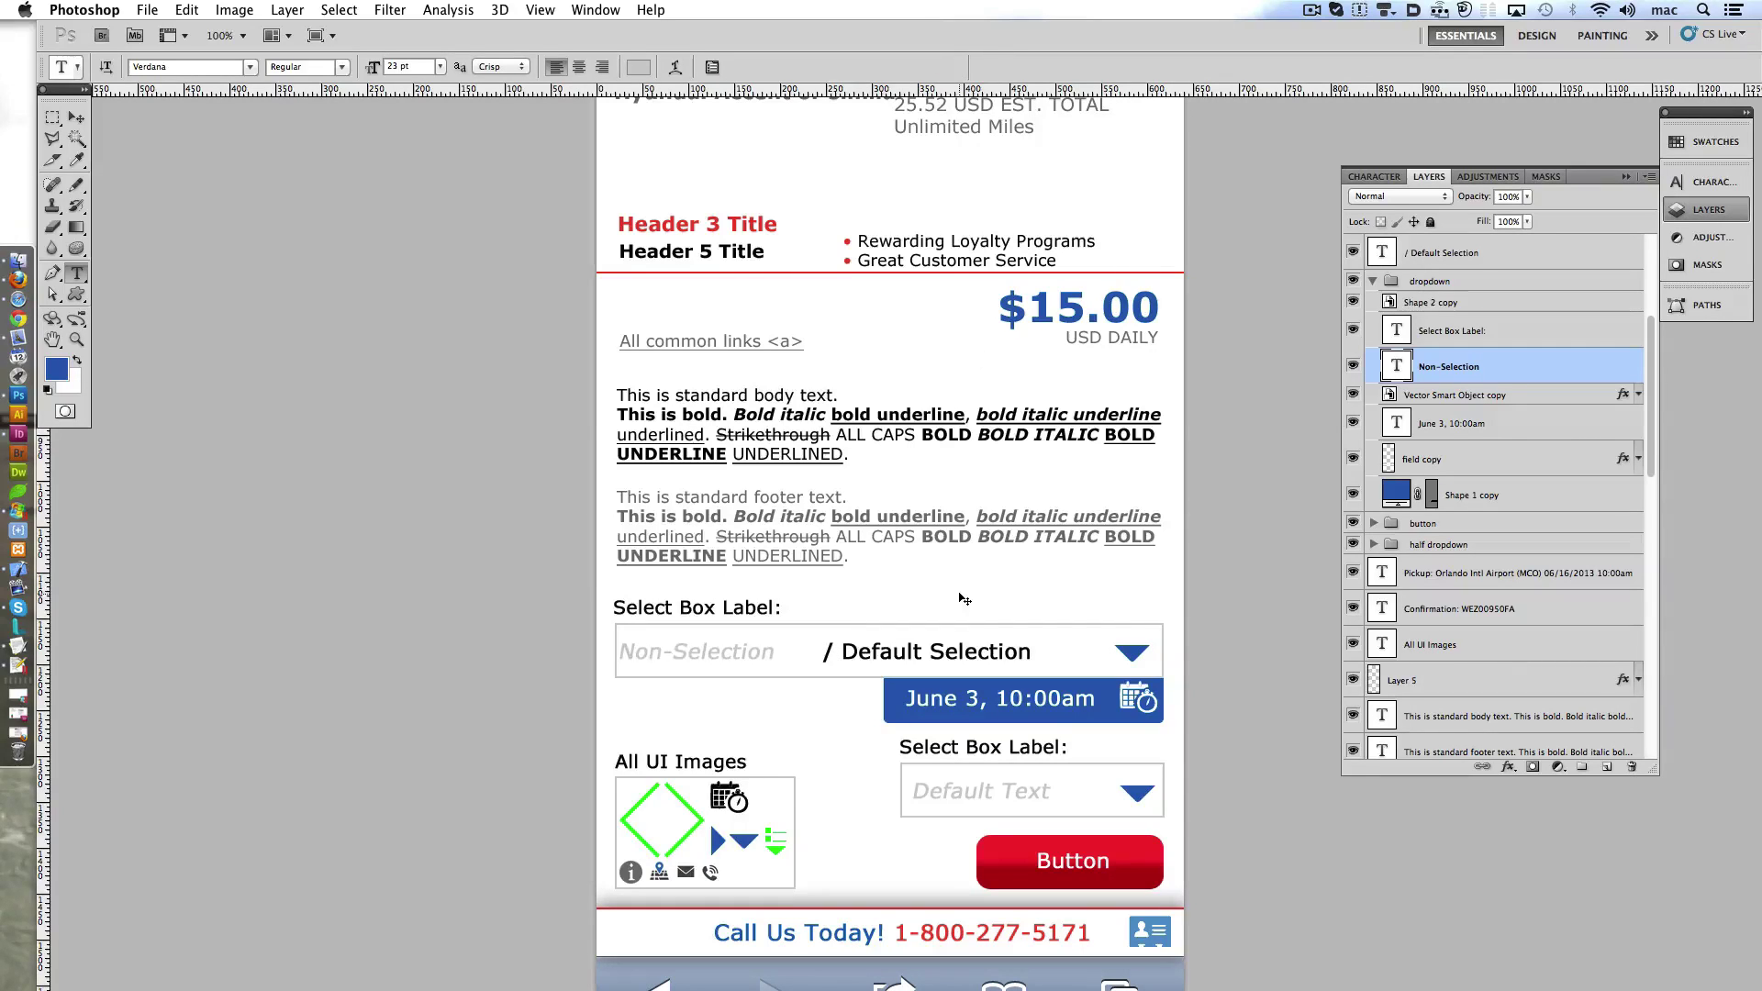
pyautogui.doubleClick(887, 651)
pyautogui.press('BackSpace')
pyautogui.click(954, 67)
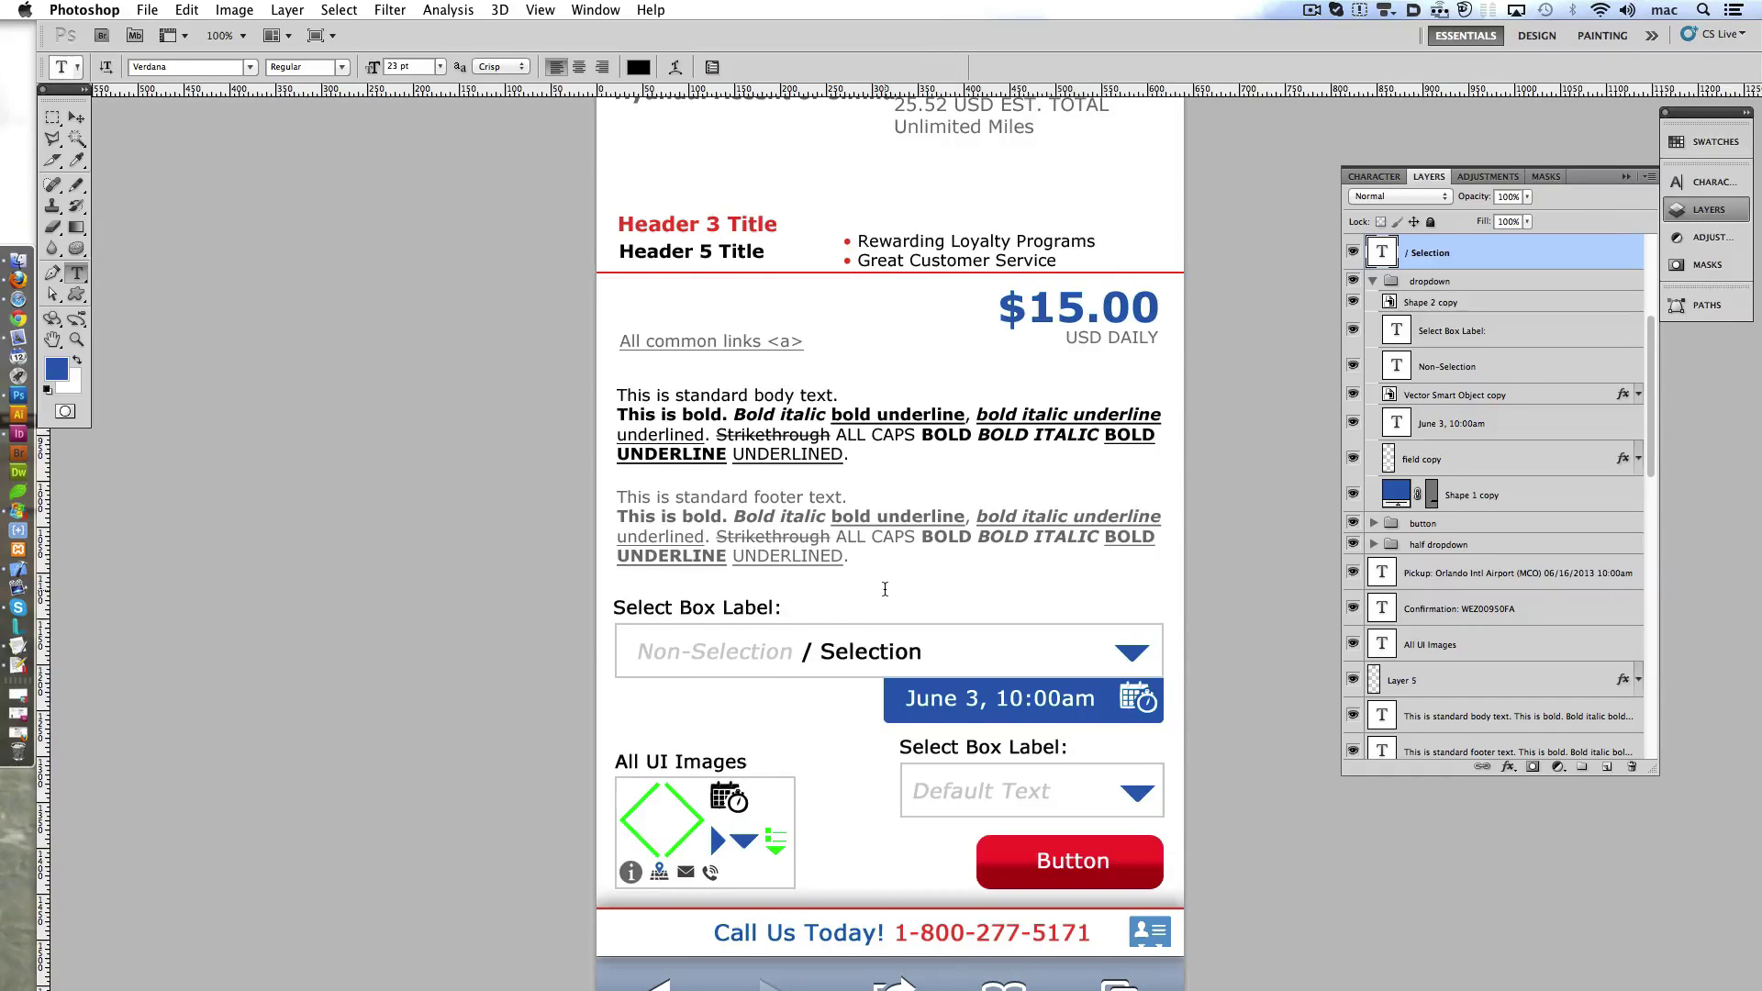
pyautogui.scroll(1, 884, 589)
pyautogui.scroll(5, 890, 592)
pyautogui.scroll(4, 908, 598)
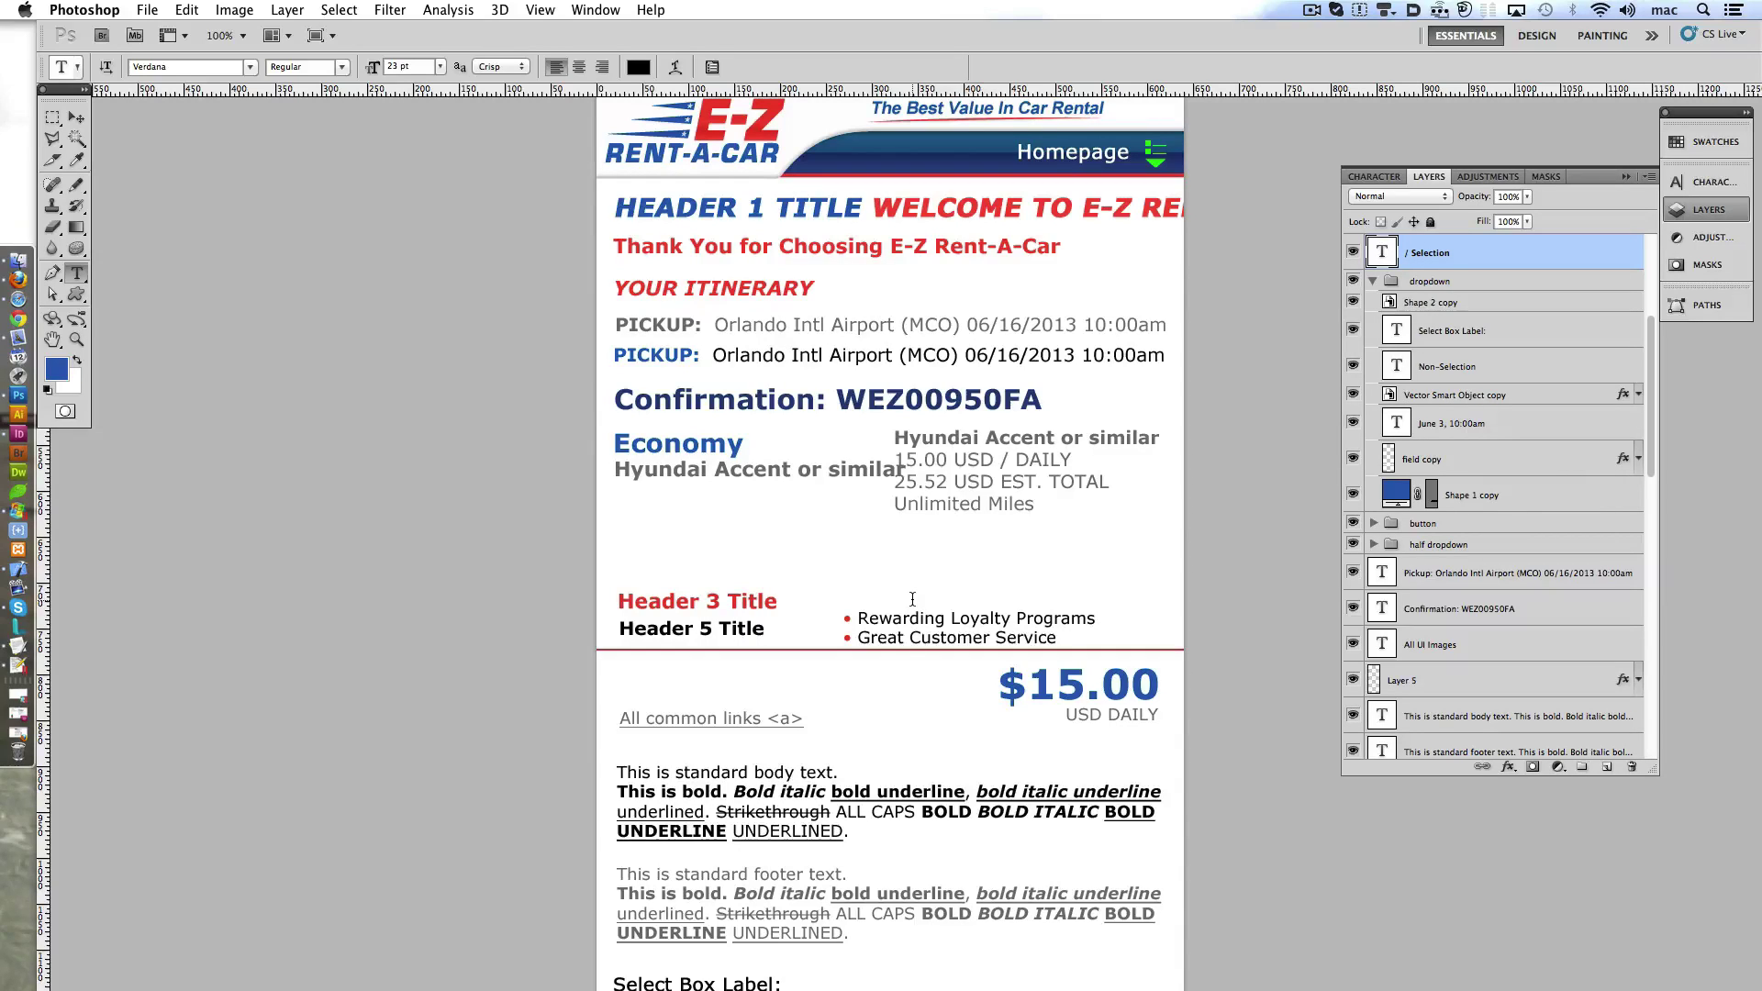
# - Reposition the Header 3 Title, the Thank You line and the welcome text
pyautogui.moveTo(748, 596); pyautogui.dragTo(748, 559)
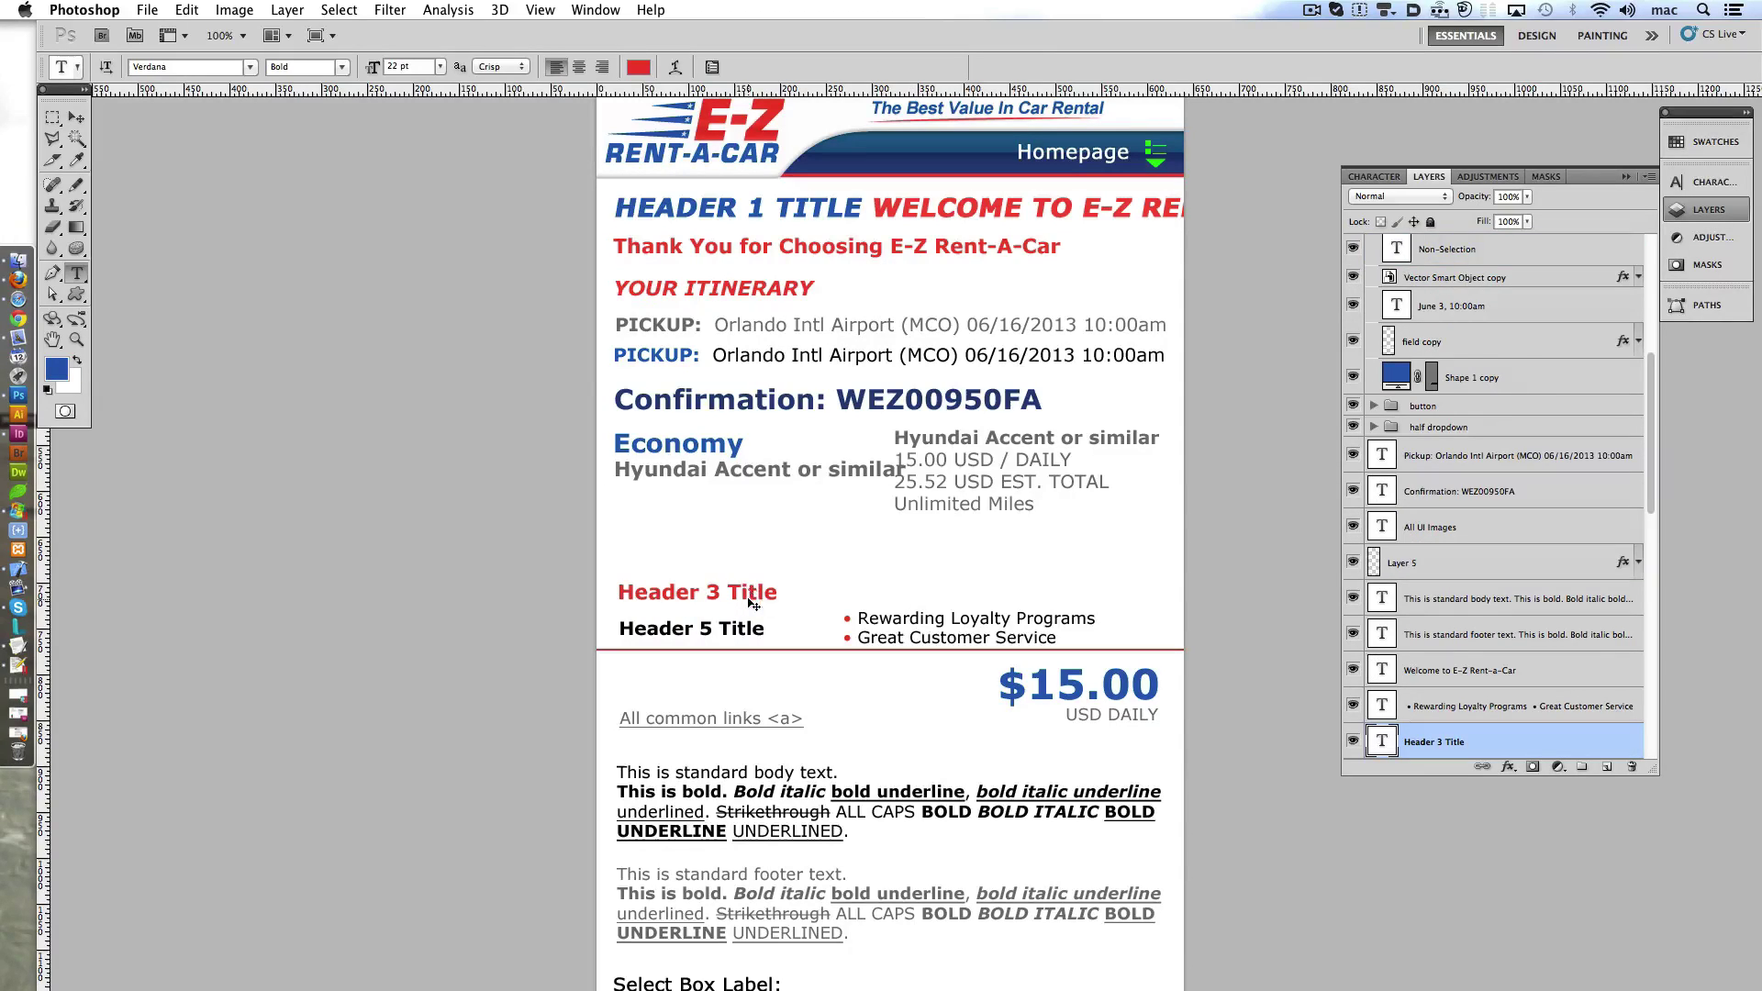
pyautogui.keyDown('super'); pyautogui.click(807, 254); pyautogui.keyUp('super')
pyautogui.hotkey('shift', 'Down')
pyautogui.hotkey('shift', 'Down')
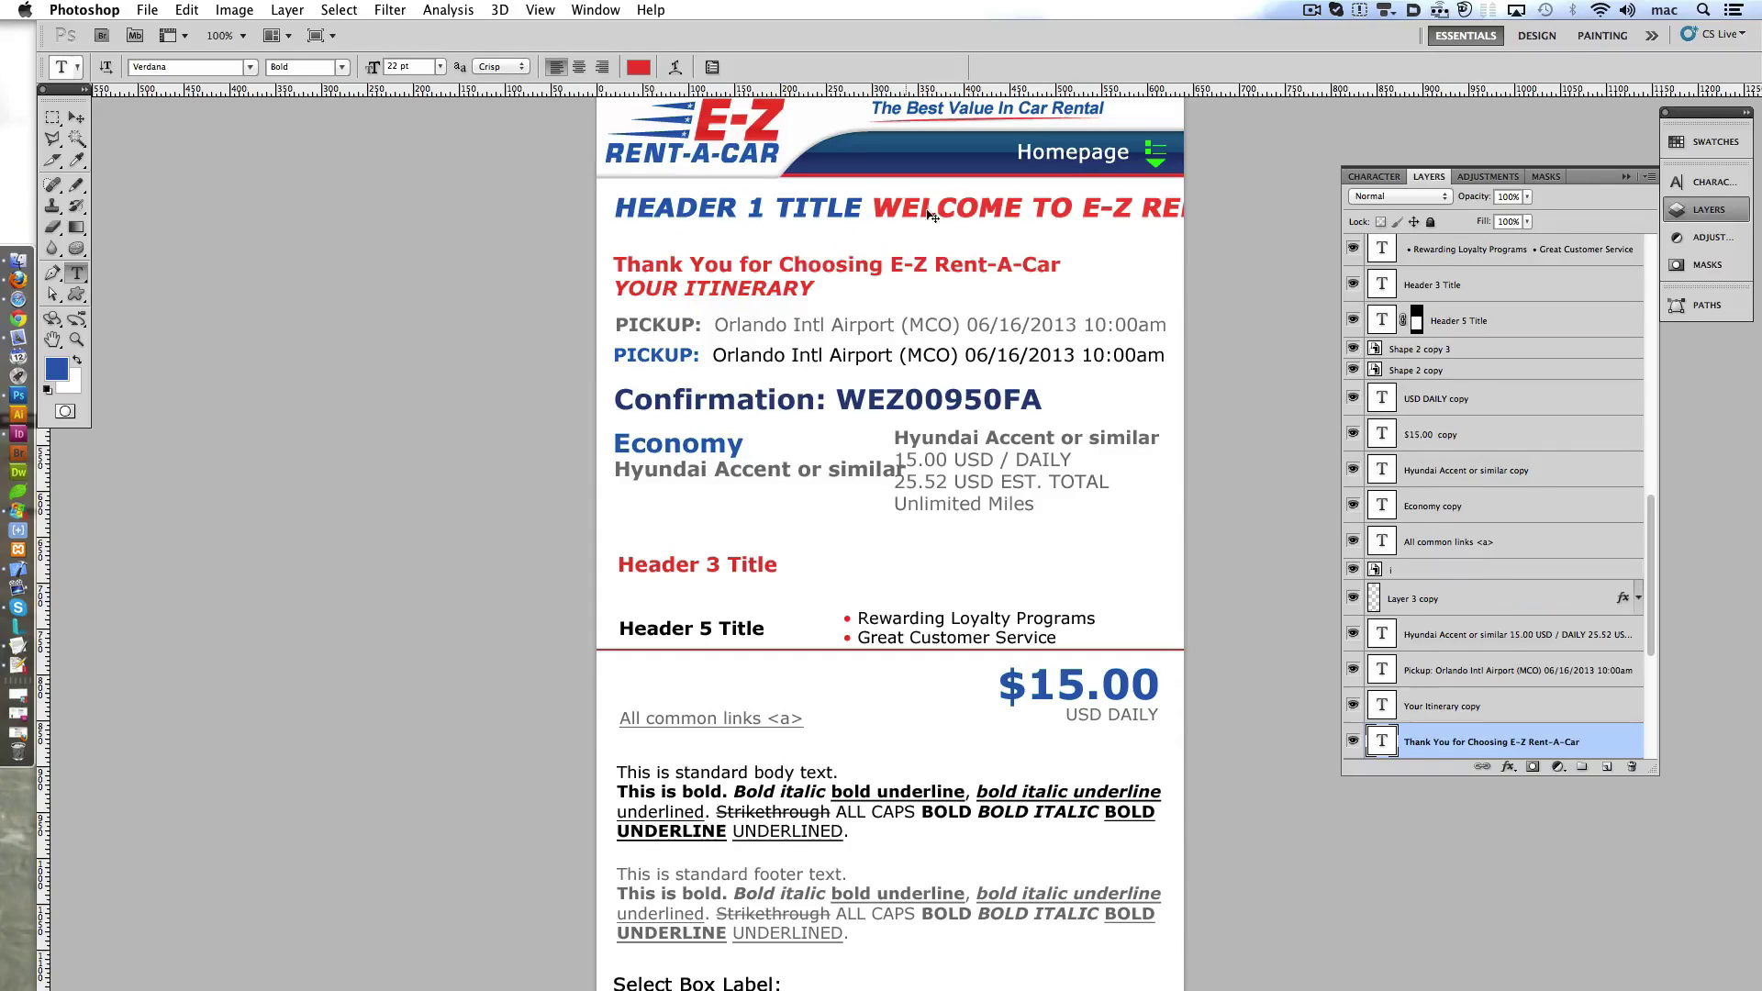
pyautogui.keyDown('super'); pyautogui.click(946, 219); pyautogui.keyUp('super')
pyautogui.hotkey('shift', 'Left')
pyautogui.hotkey('shift', 'Left')
pyautogui.hotkey('shift', 'Left')
pyautogui.hotkey('shift', 'Left')
pyautogui.hotkey('shift', 'Left')
pyautogui.hotkey('shift', 'Left')
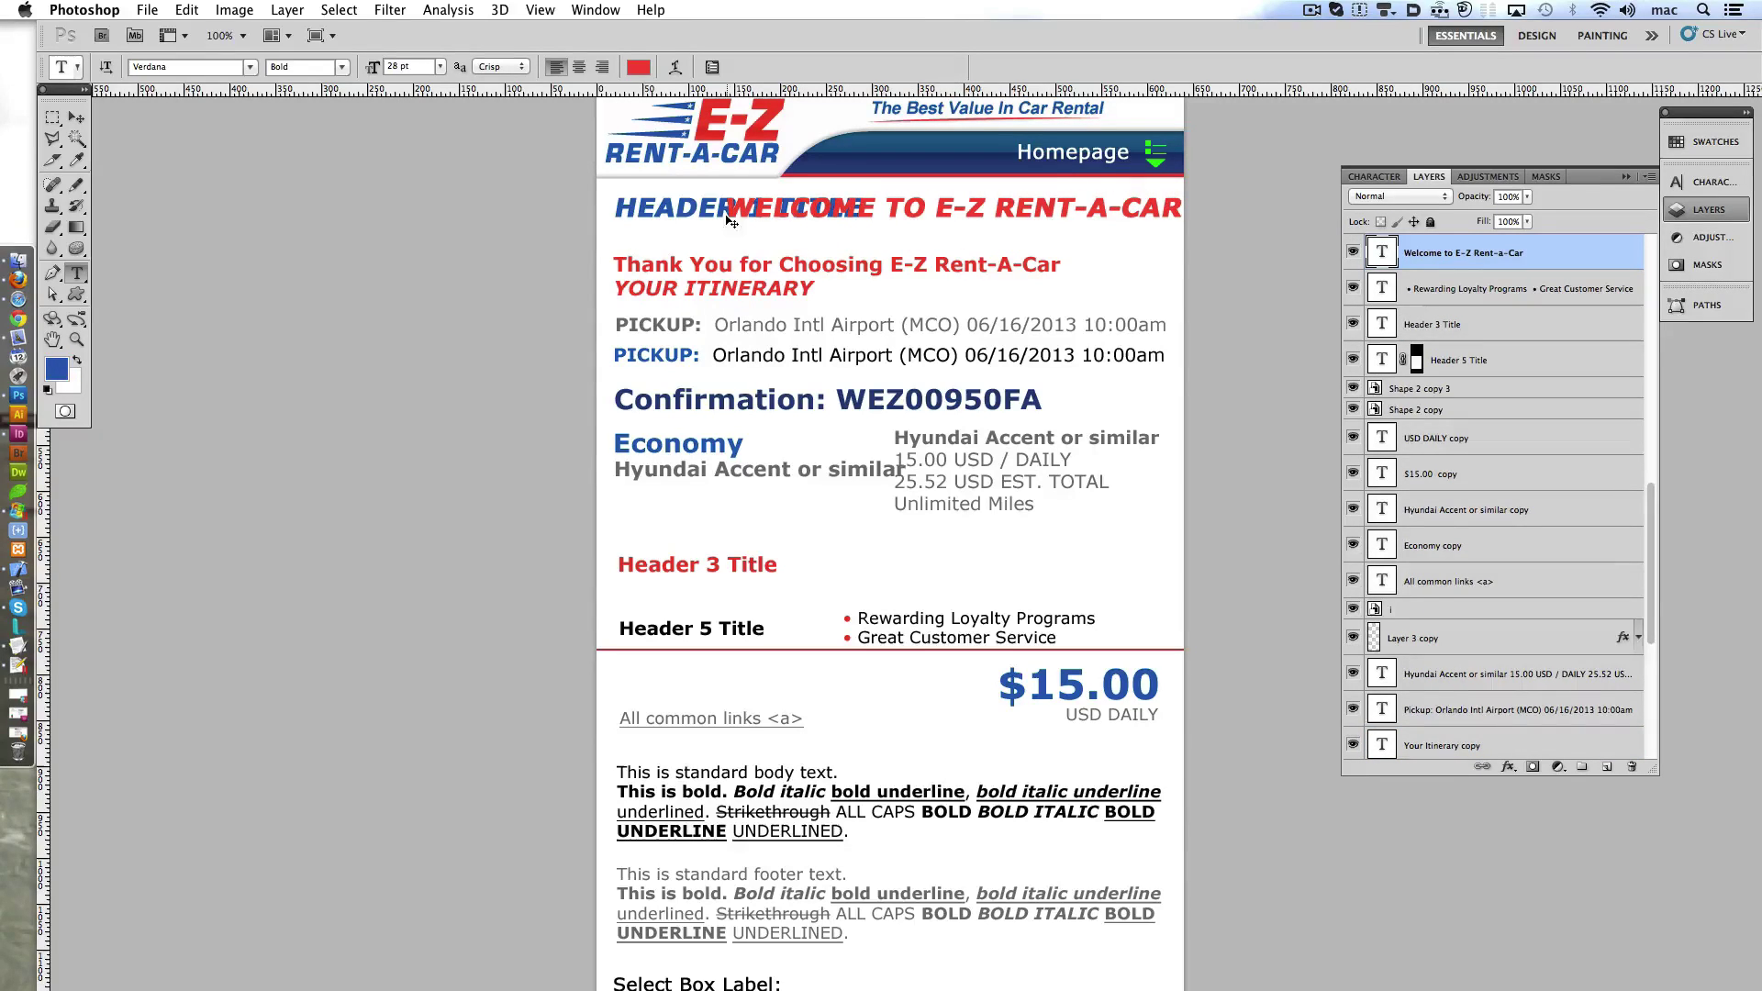
# - Duplicate HEADER 1 TITLE as a red 'HEADER 1 TITLE RED' and delete the welcome layer
pyautogui.moveTo(728, 220); pyautogui.dragTo(728, 248)
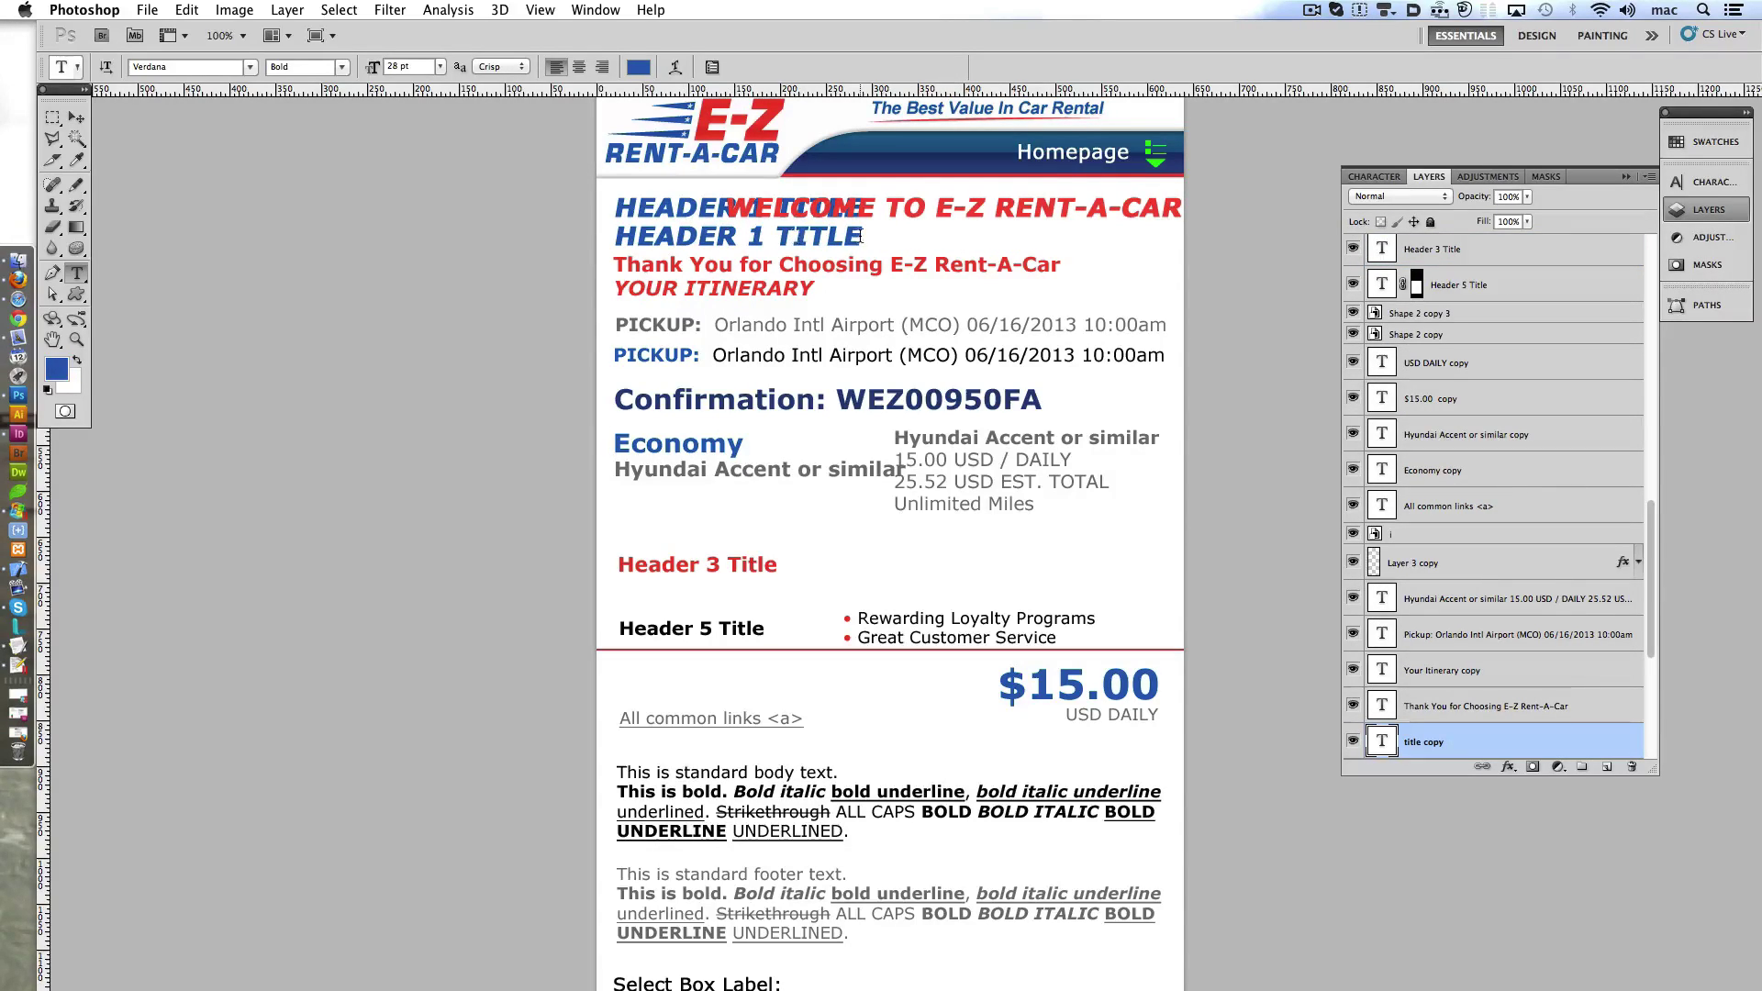
pyautogui.click(860, 236)
pyautogui.write('RED')
pyautogui.press('super+Return')
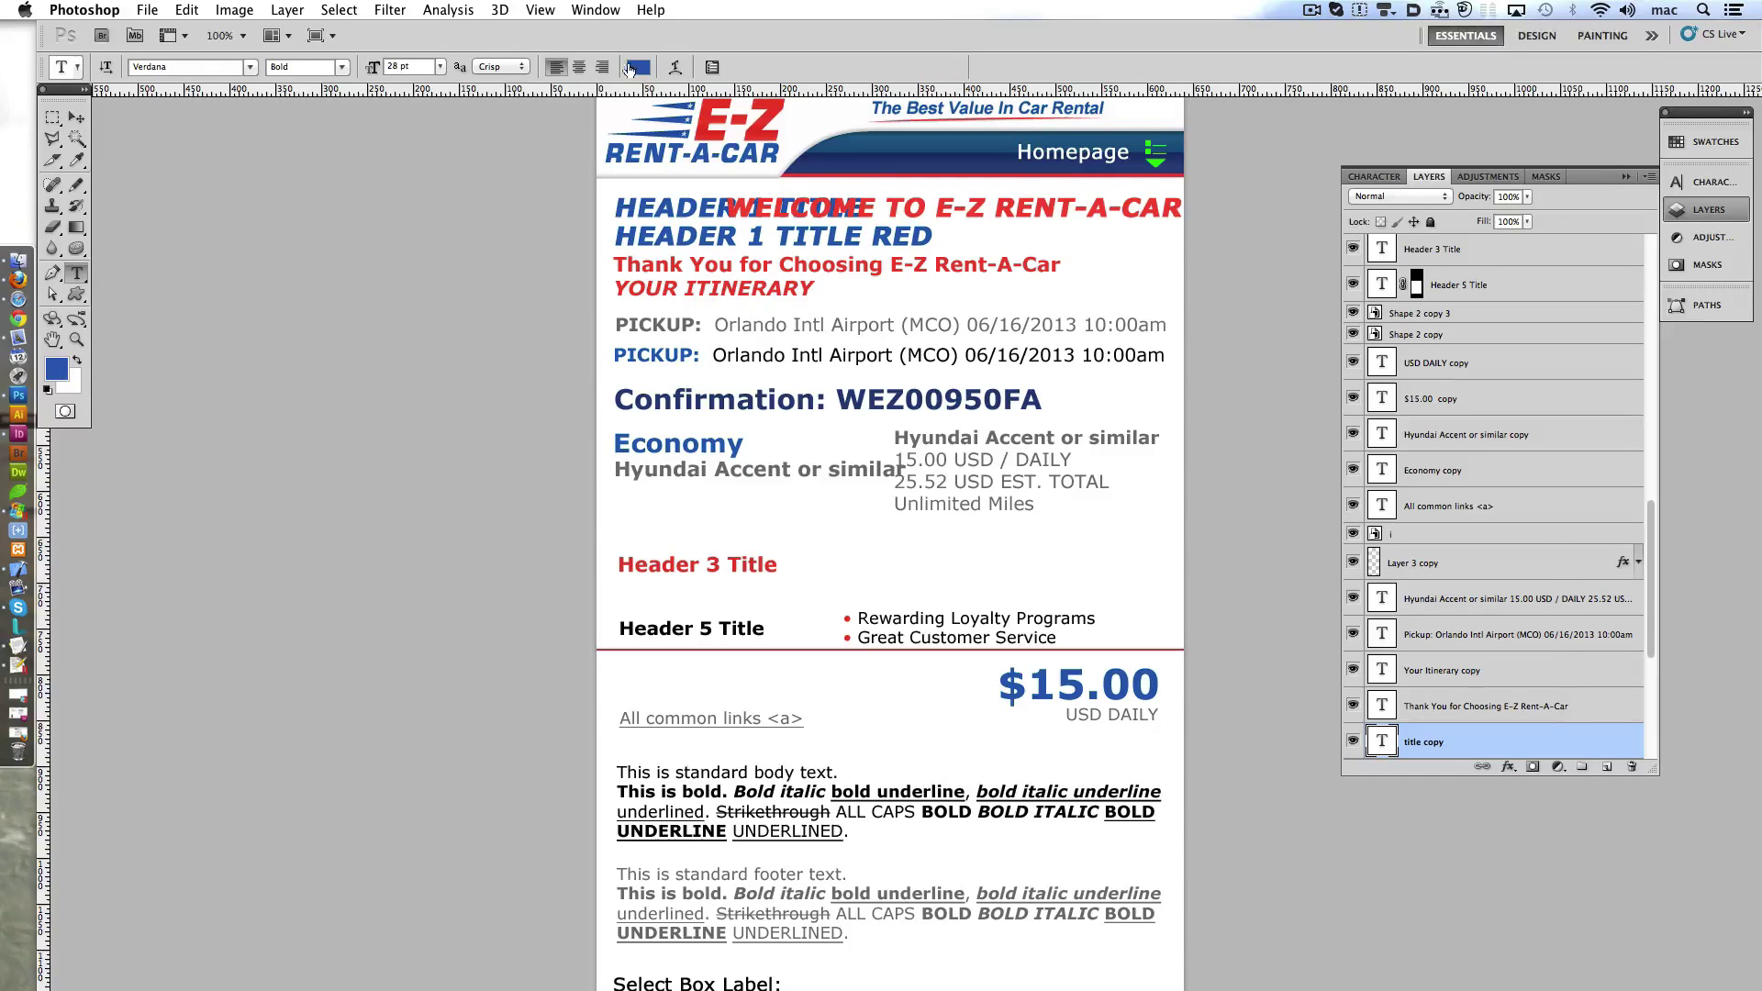
pyautogui.click(638, 67)
pyautogui.click(978, 213)
pyautogui.press('Return')
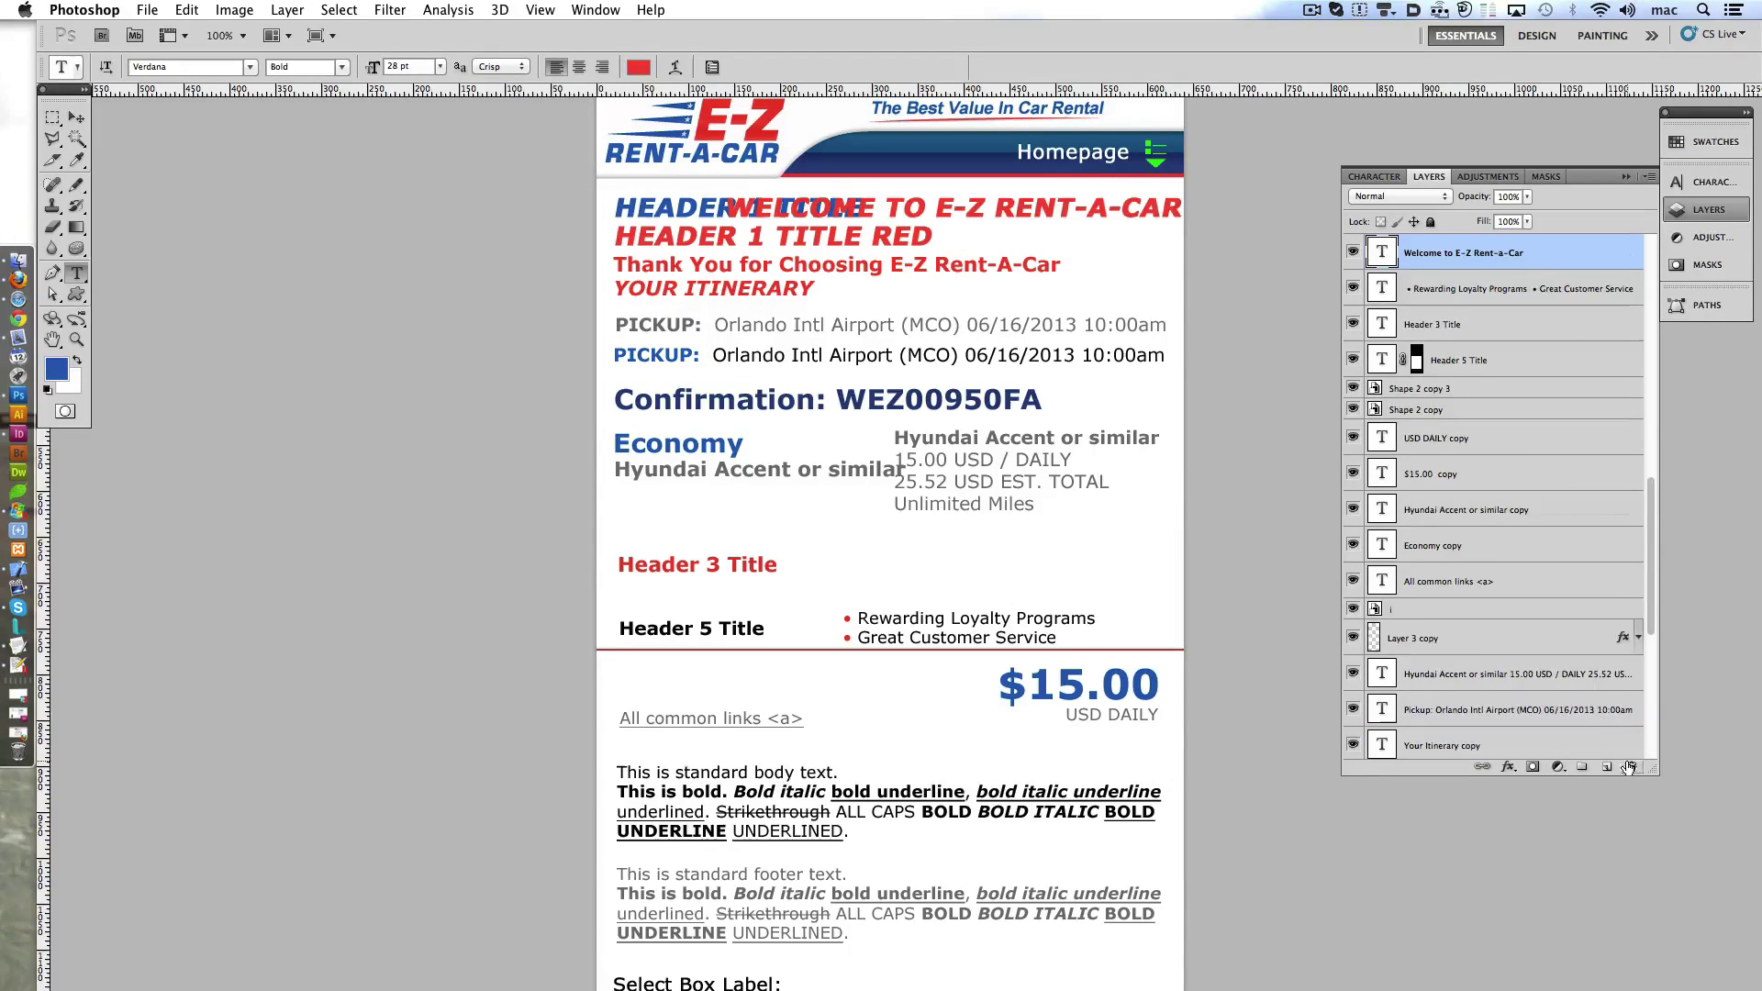
pyautogui.click(1629, 767)
pyautogui.click(1469, 742)
# - Insert 'CLASS=' into the red header text
pyautogui.click(877, 243)
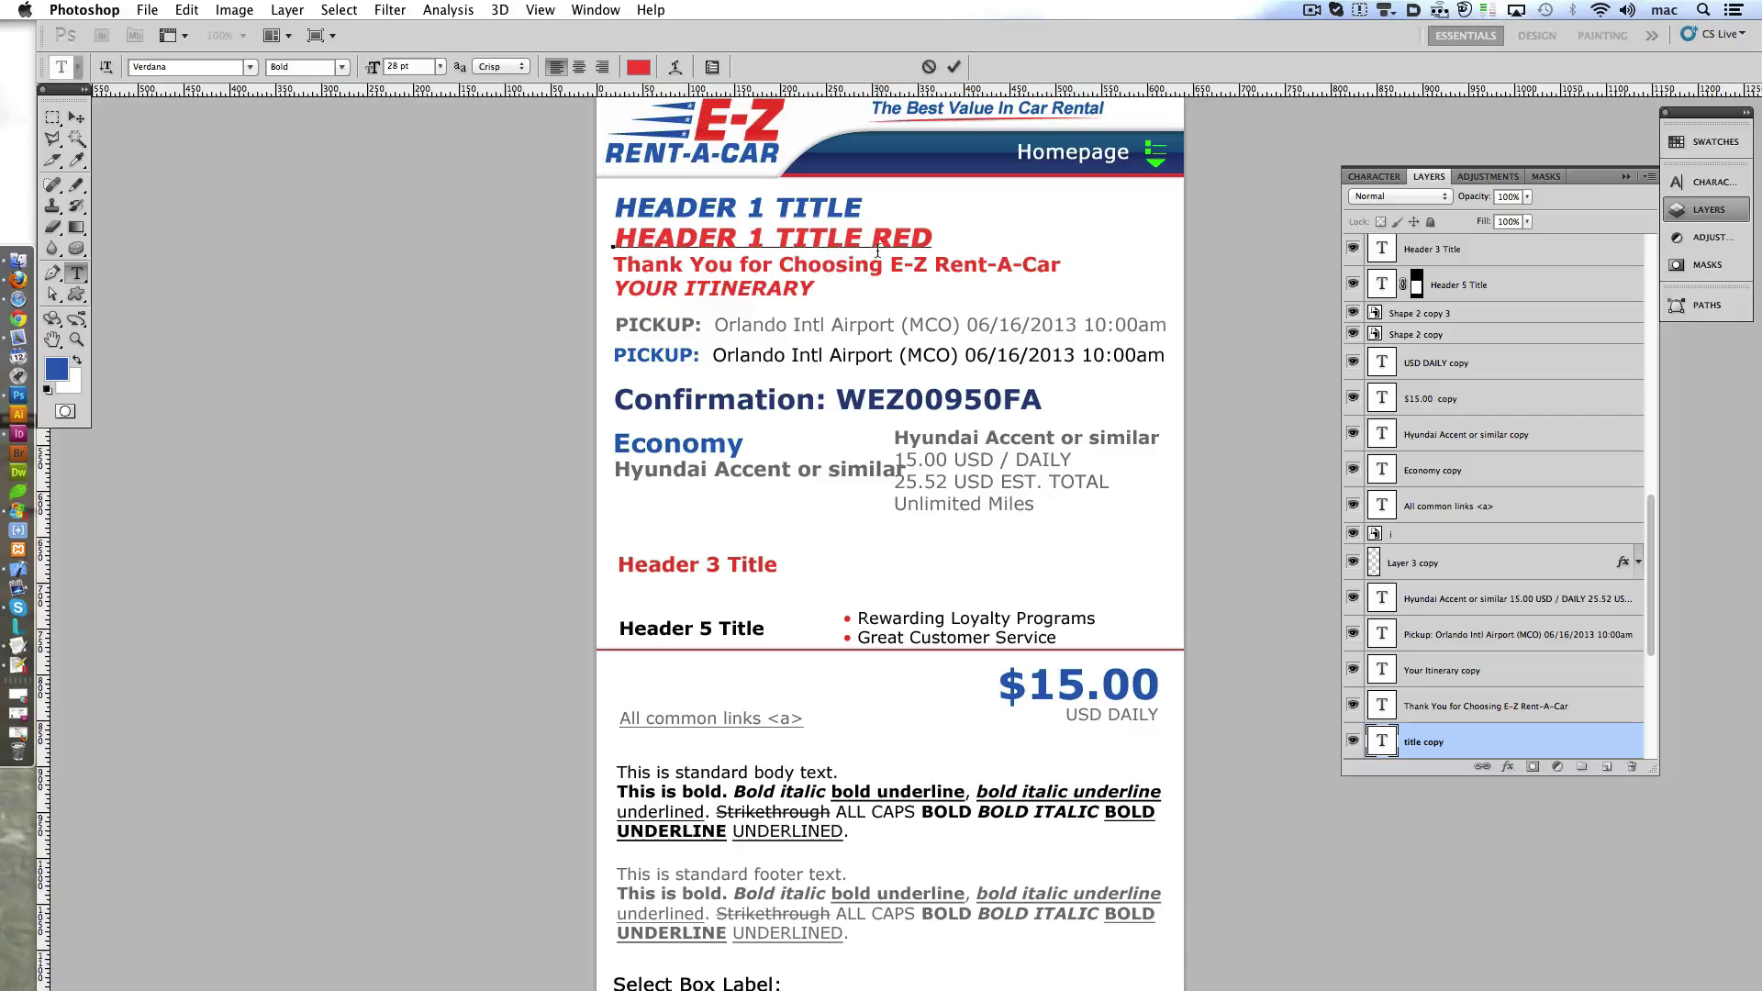
pyautogui.write('CLASS =')
pyautogui.press('Left')
pyautogui.press('BackSpace')
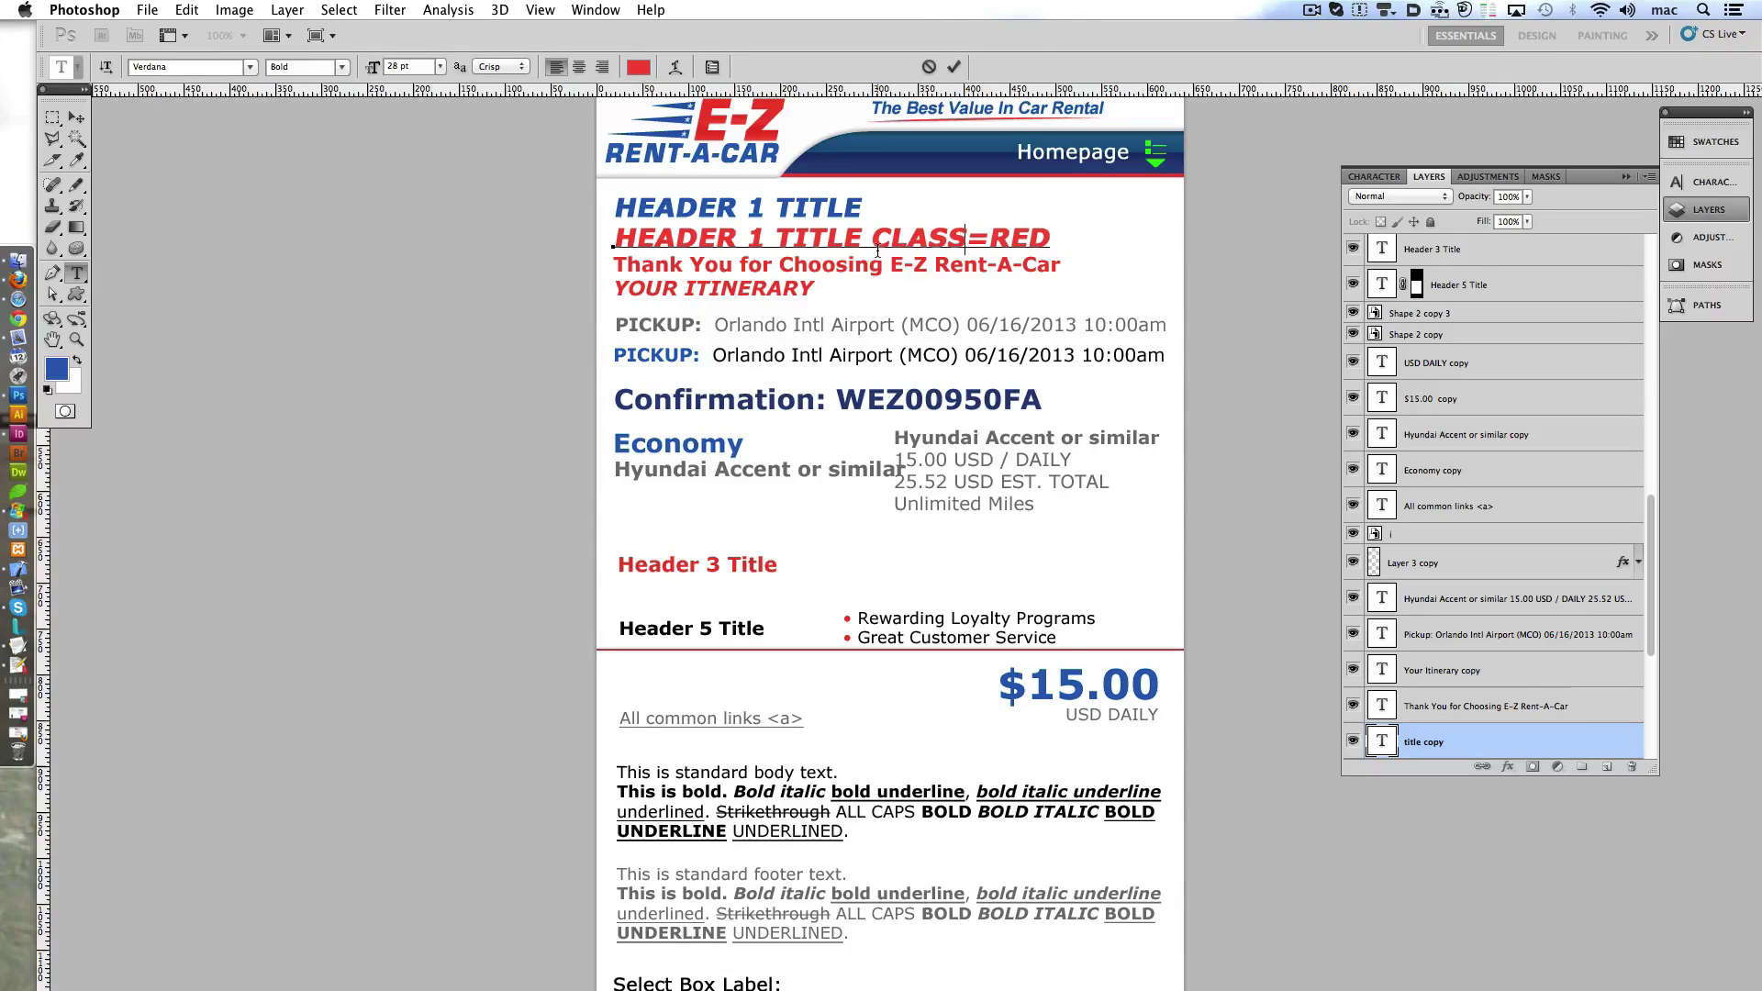
pyautogui.click(954, 67)
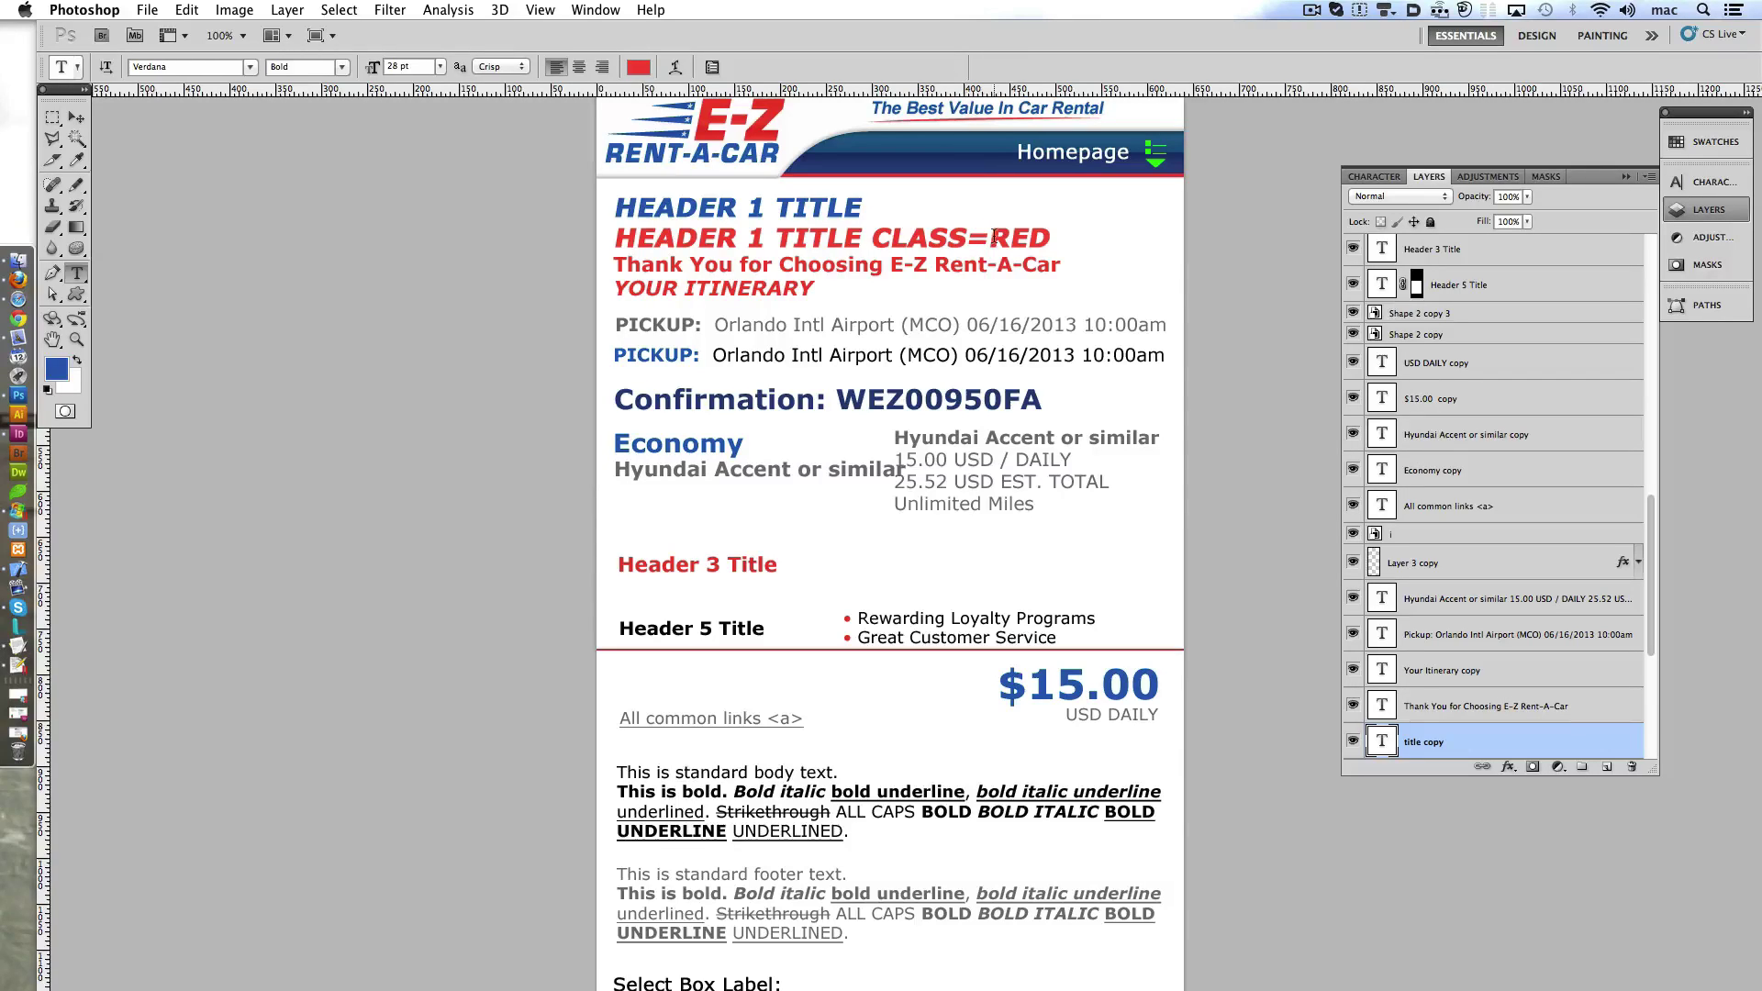
# - Retype YOUR ITINERARY as 'HEADER 2 TITLE' and nudge the Thank You line down
pyautogui.click(772, 292)
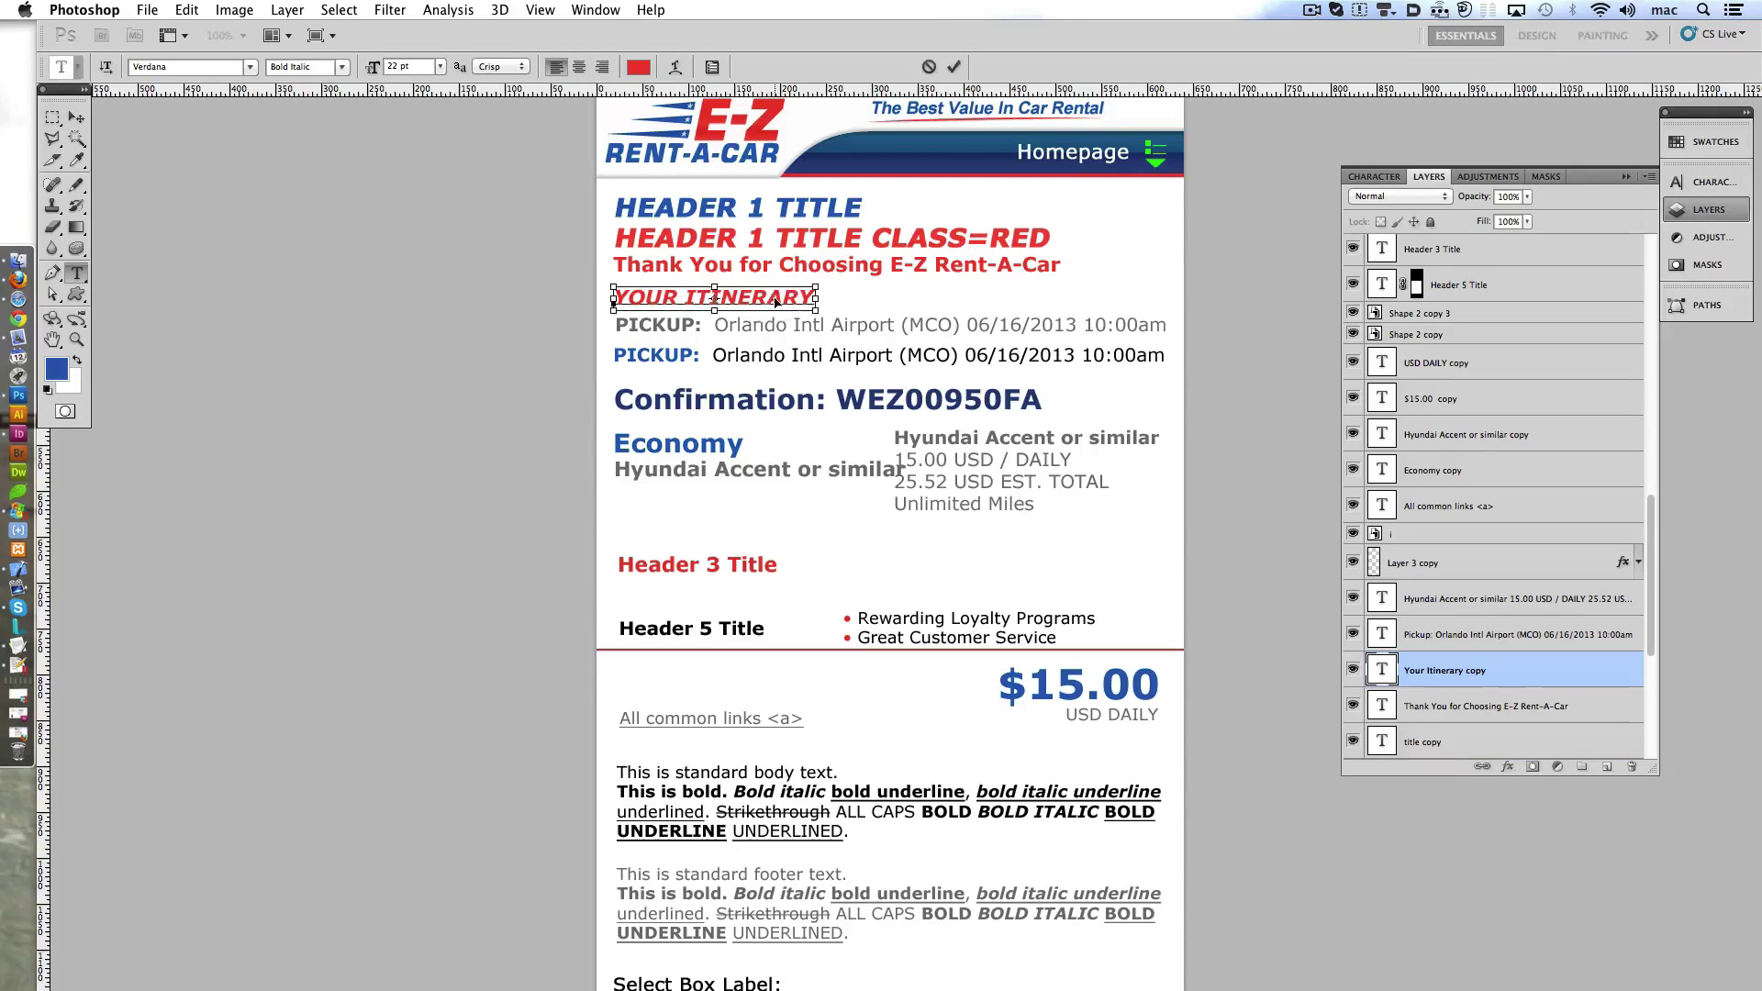
pyautogui.tripleClick(776, 298)
pyautogui.write('HEADER 2 TITLE')
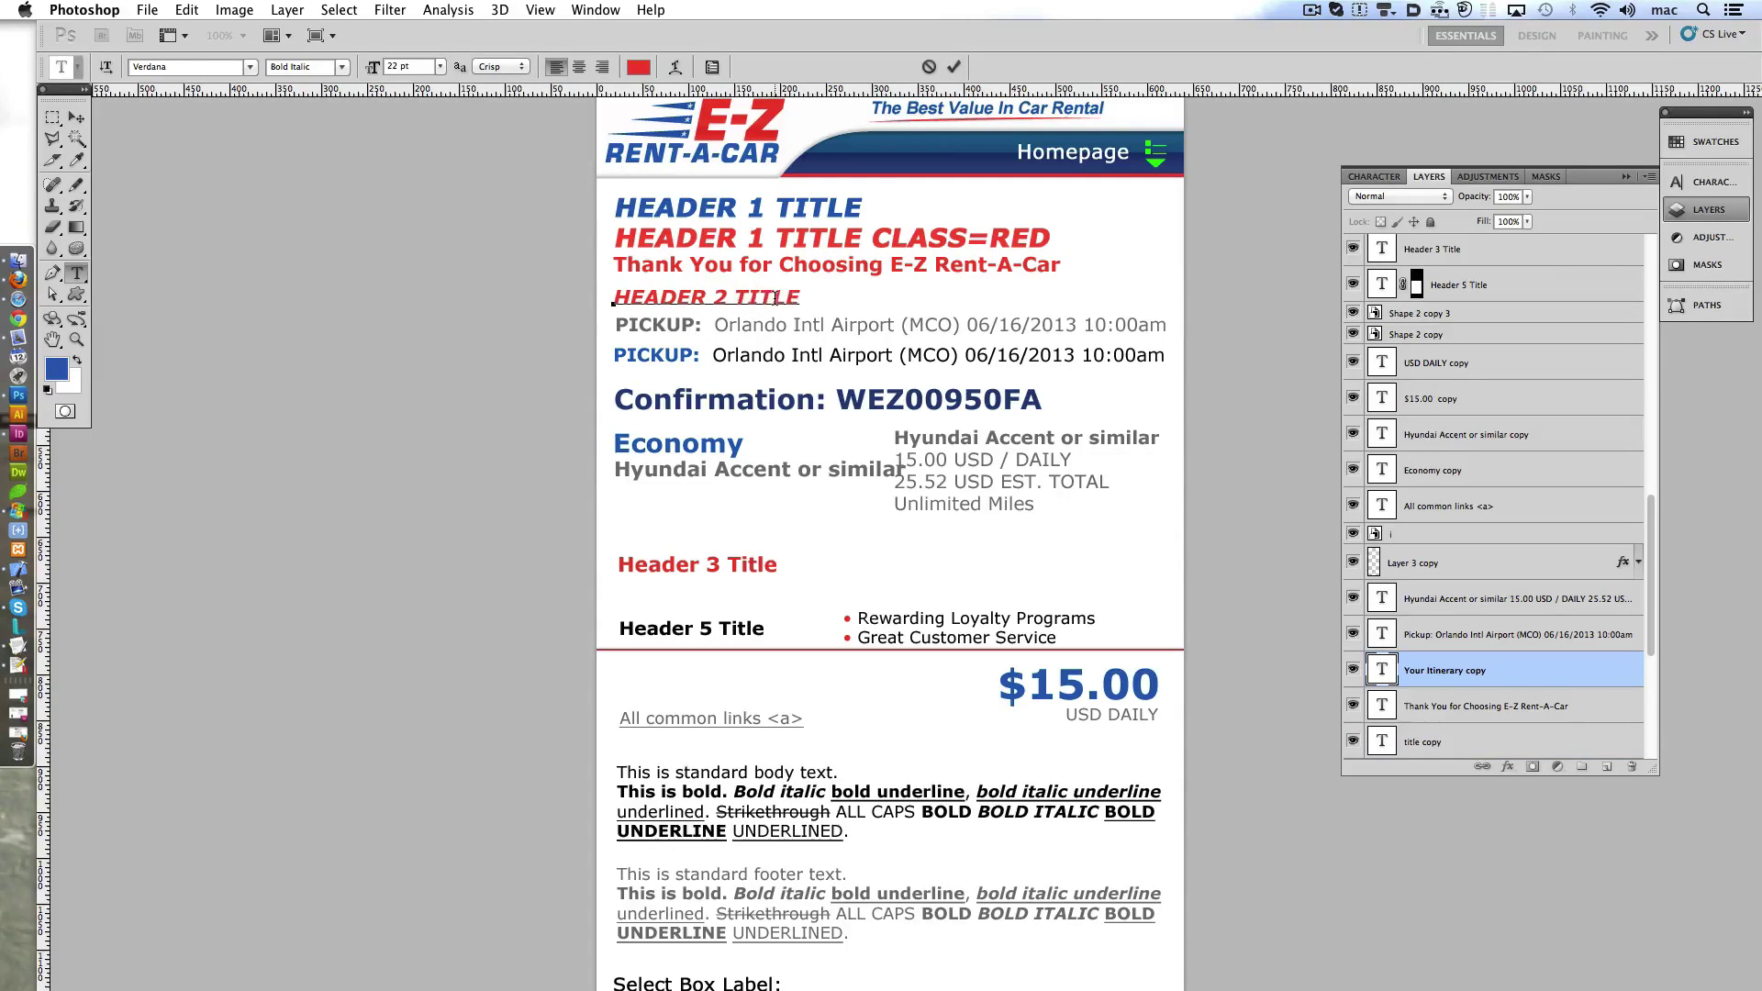
pyautogui.click(954, 67)
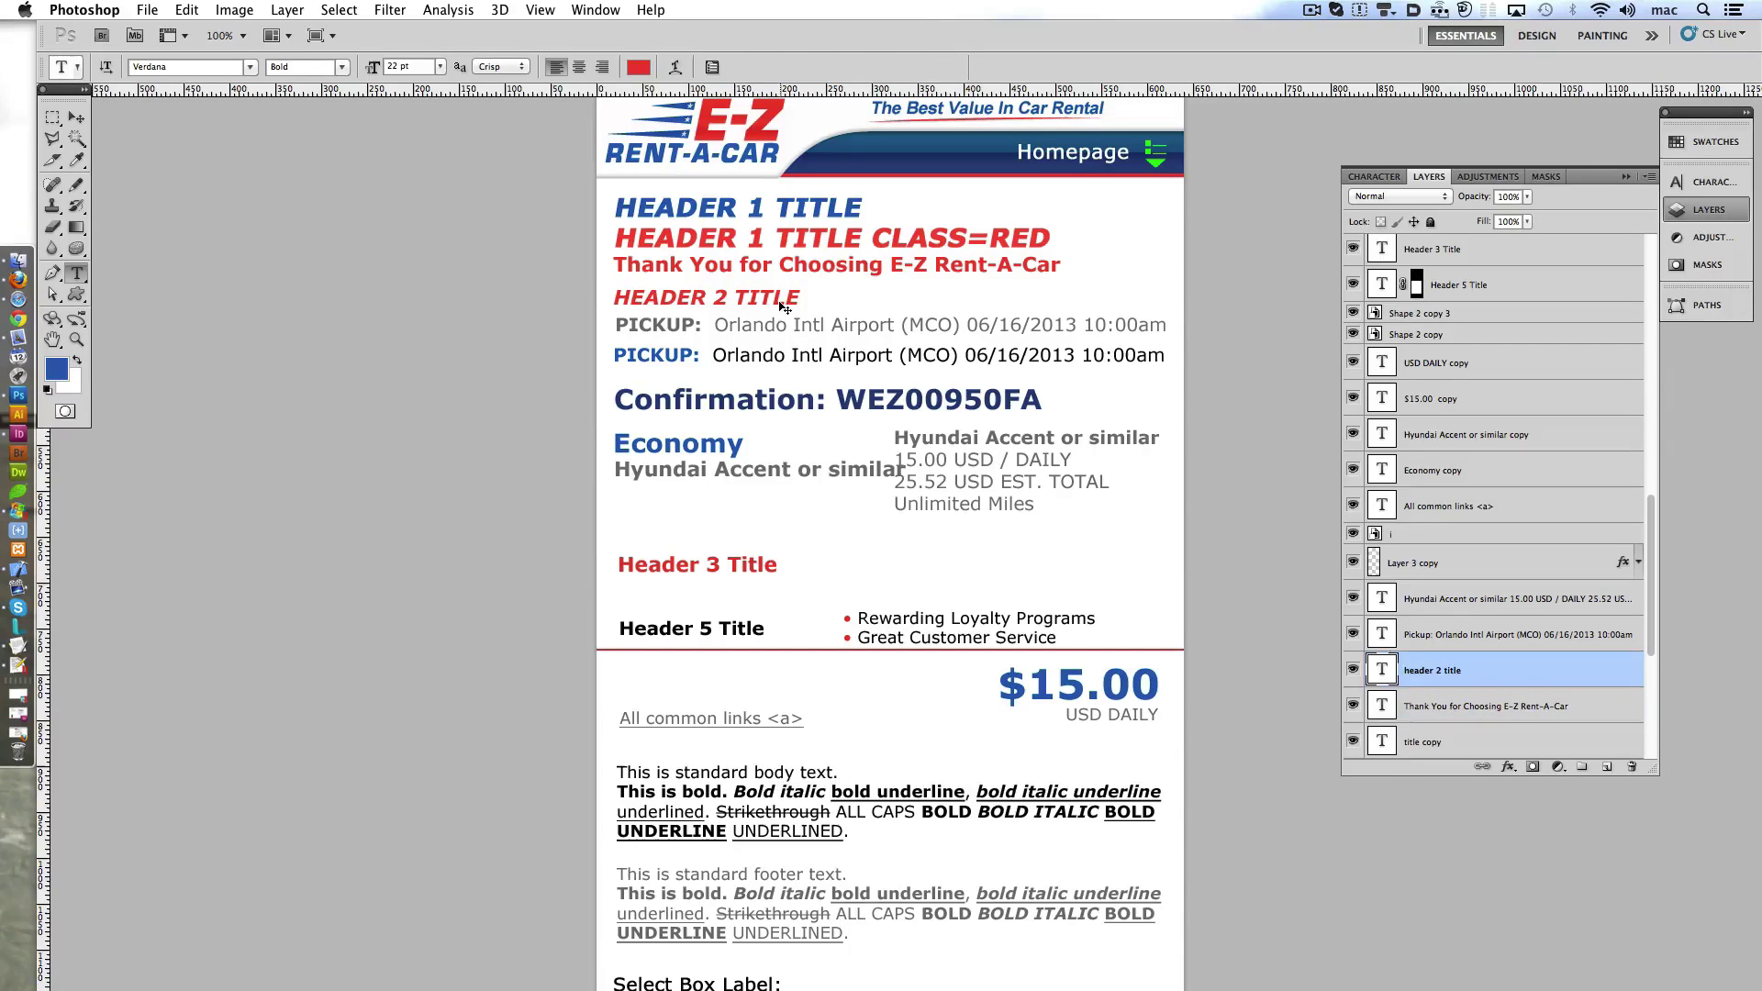
pyautogui.click(800, 273)
pyautogui.hotkey('ctrl', 'Down')
pyautogui.hotkey('ctrl', 'Down')
pyautogui.hotkey('ctrl', 'Down')
pyautogui.hotkey('ctrl', 'Down')
pyautogui.hotkey('ctrl', 'Down')
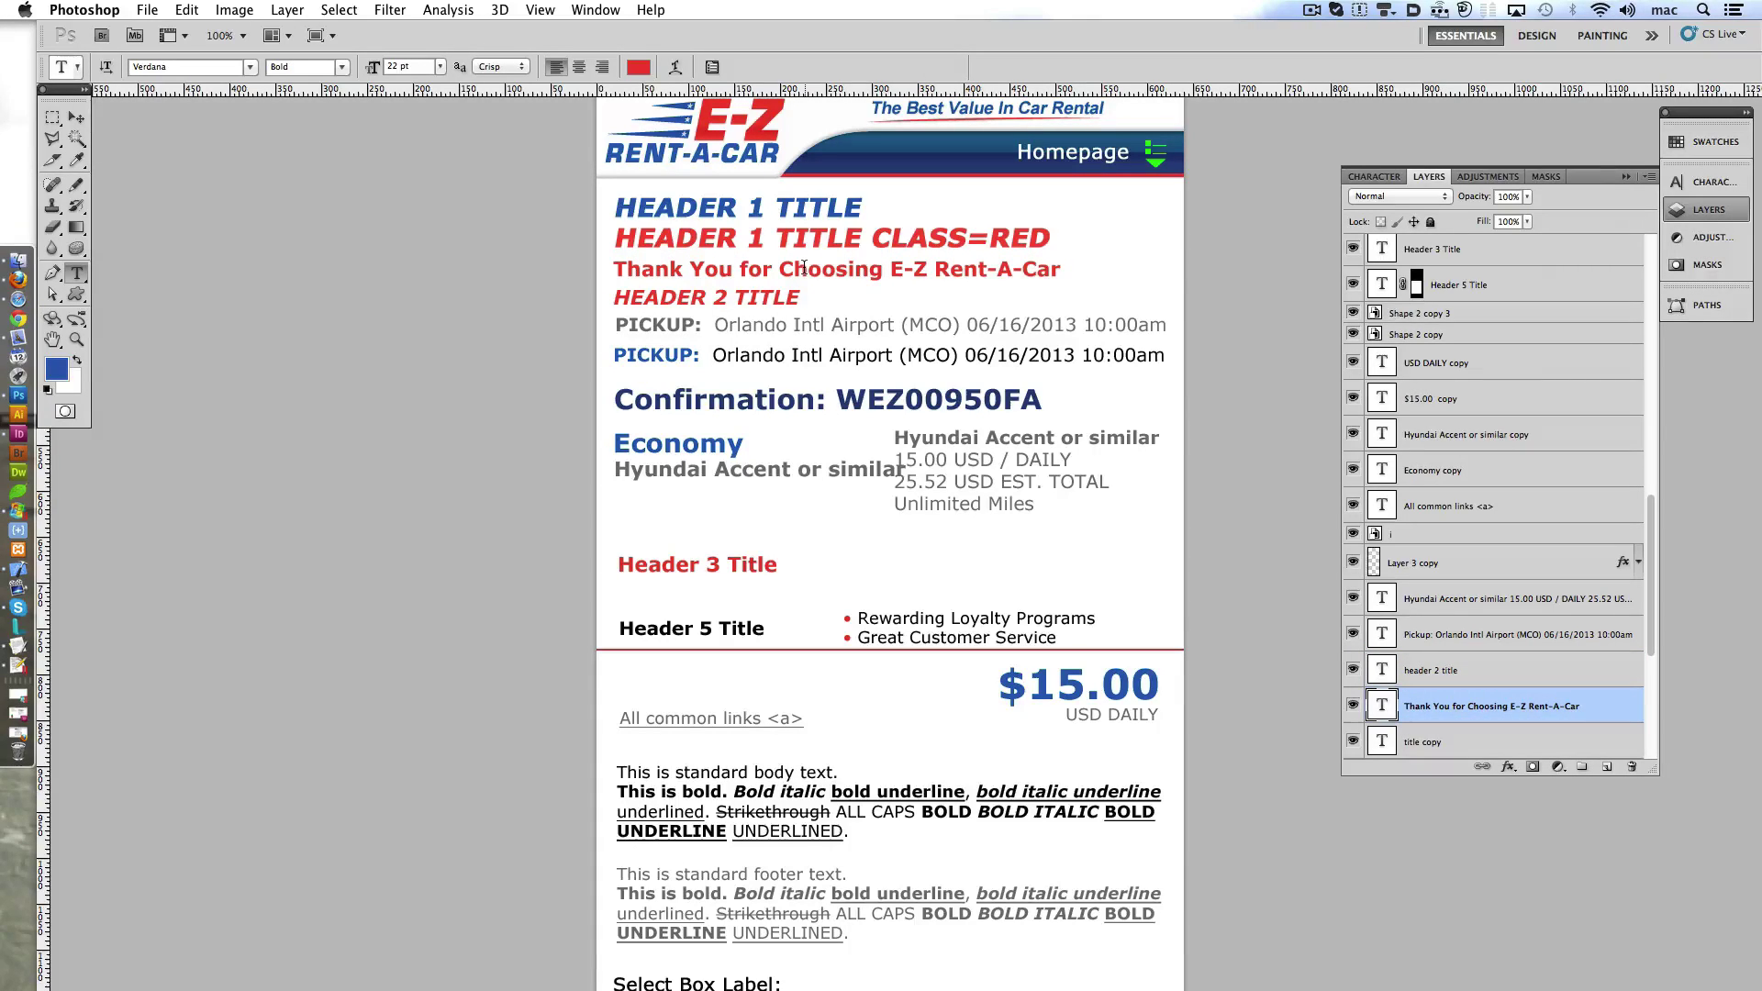
# - Restore the red header to 'HEADER 1 TITLE RED', removing the CLASS= and TXT text
pyautogui.click(997, 238)
pyautogui.write('TXT')
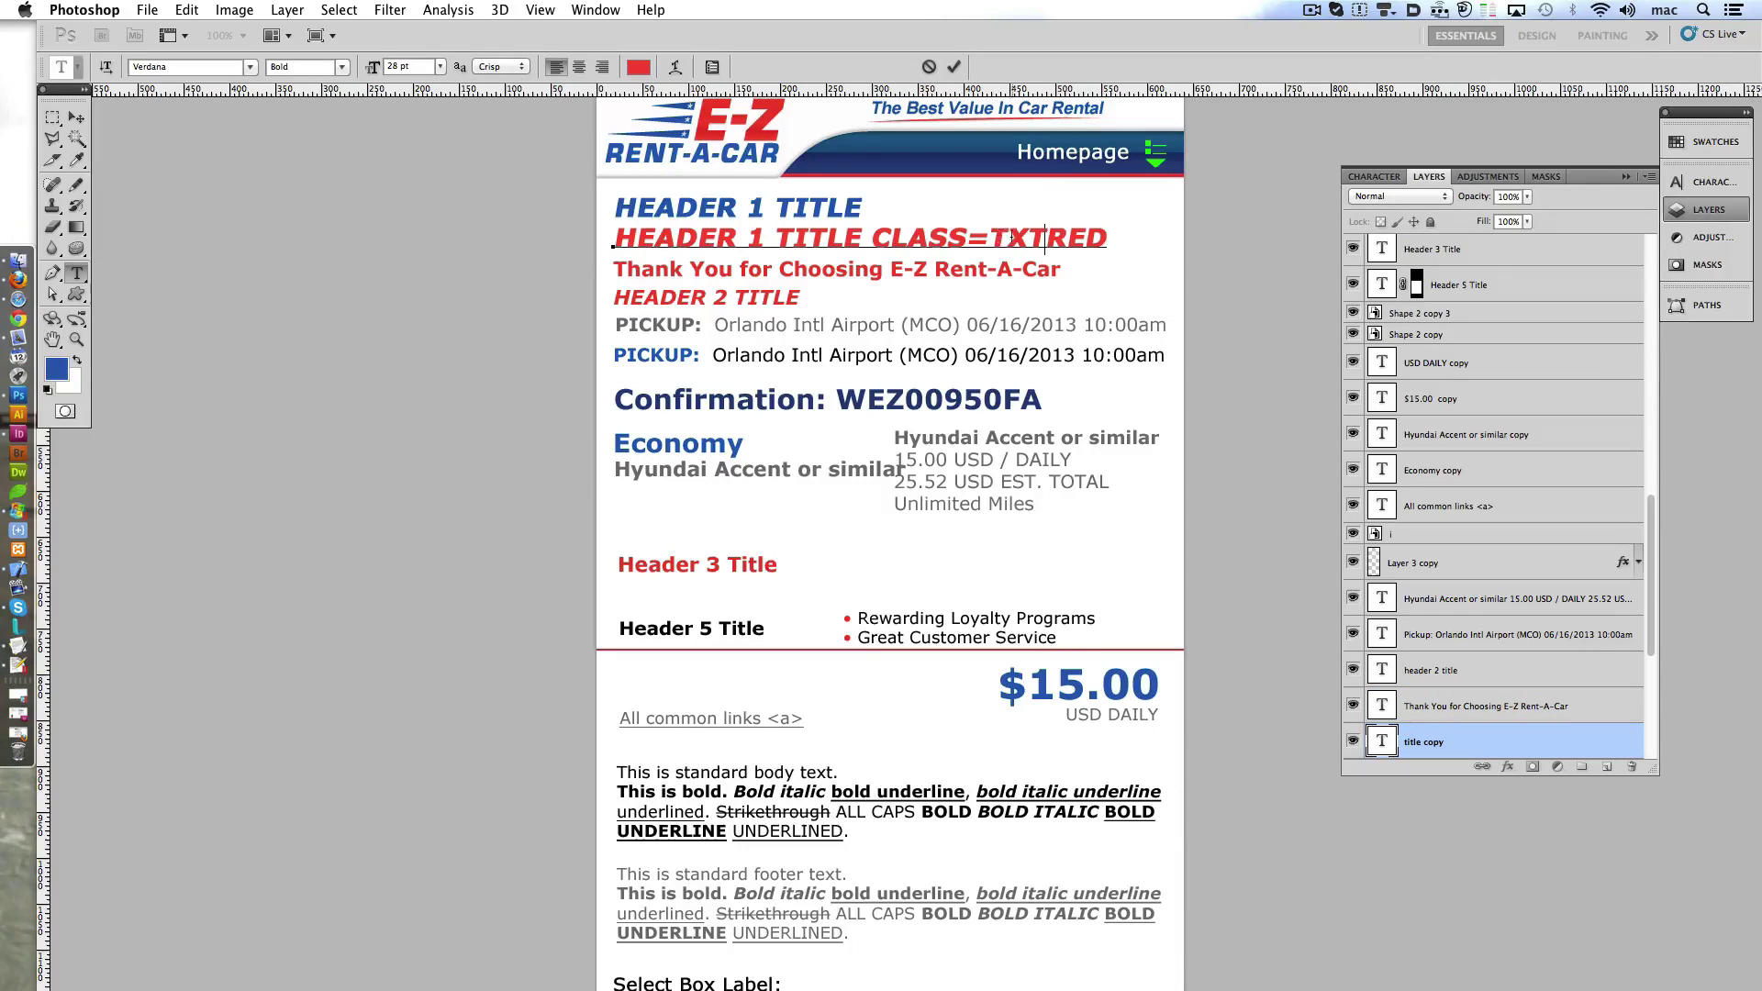
pyautogui.hotkey('shift', 'Left')
pyautogui.hotkey('shift', 'Left')
pyautogui.hotkey('shift', 'Left')
pyautogui.press('BackSpace')
pyautogui.press('BackSpace')
pyautogui.press('BackSpace')
pyautogui.press('BackSpace')
pyautogui.press('Delete')
pyautogui.press('Delete')
pyautogui.press('Delete')
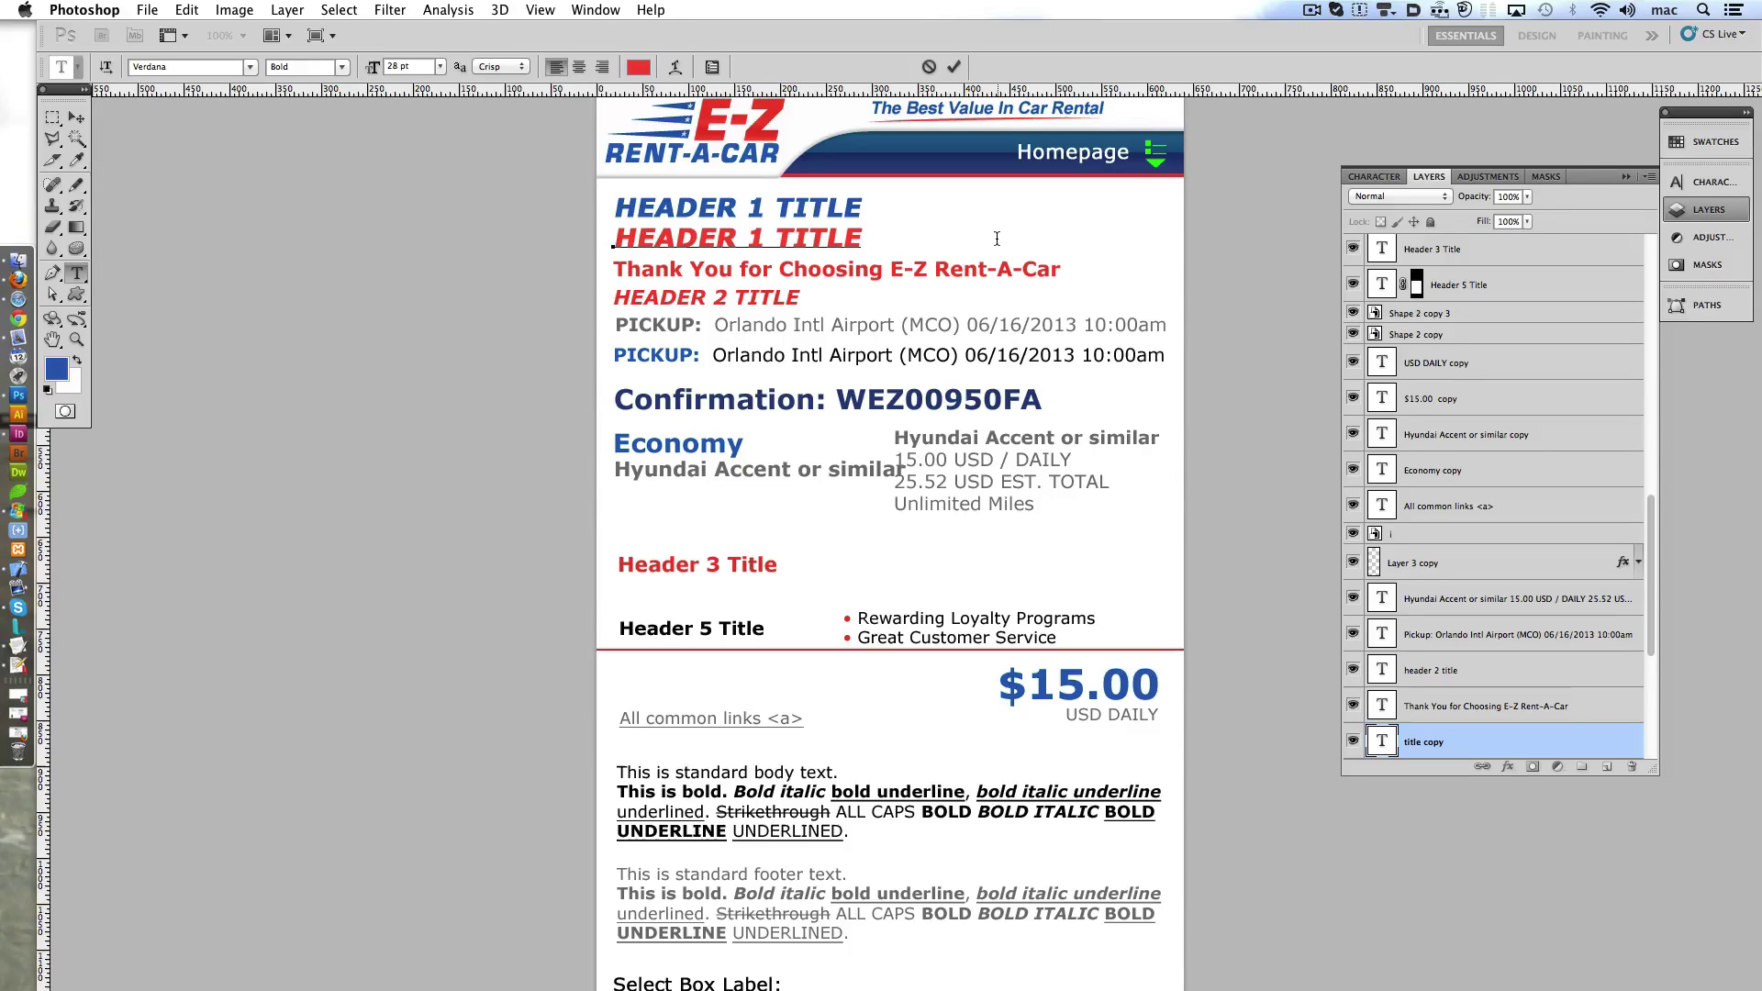
pyautogui.write(' RED')
pyautogui.press('super+Return')
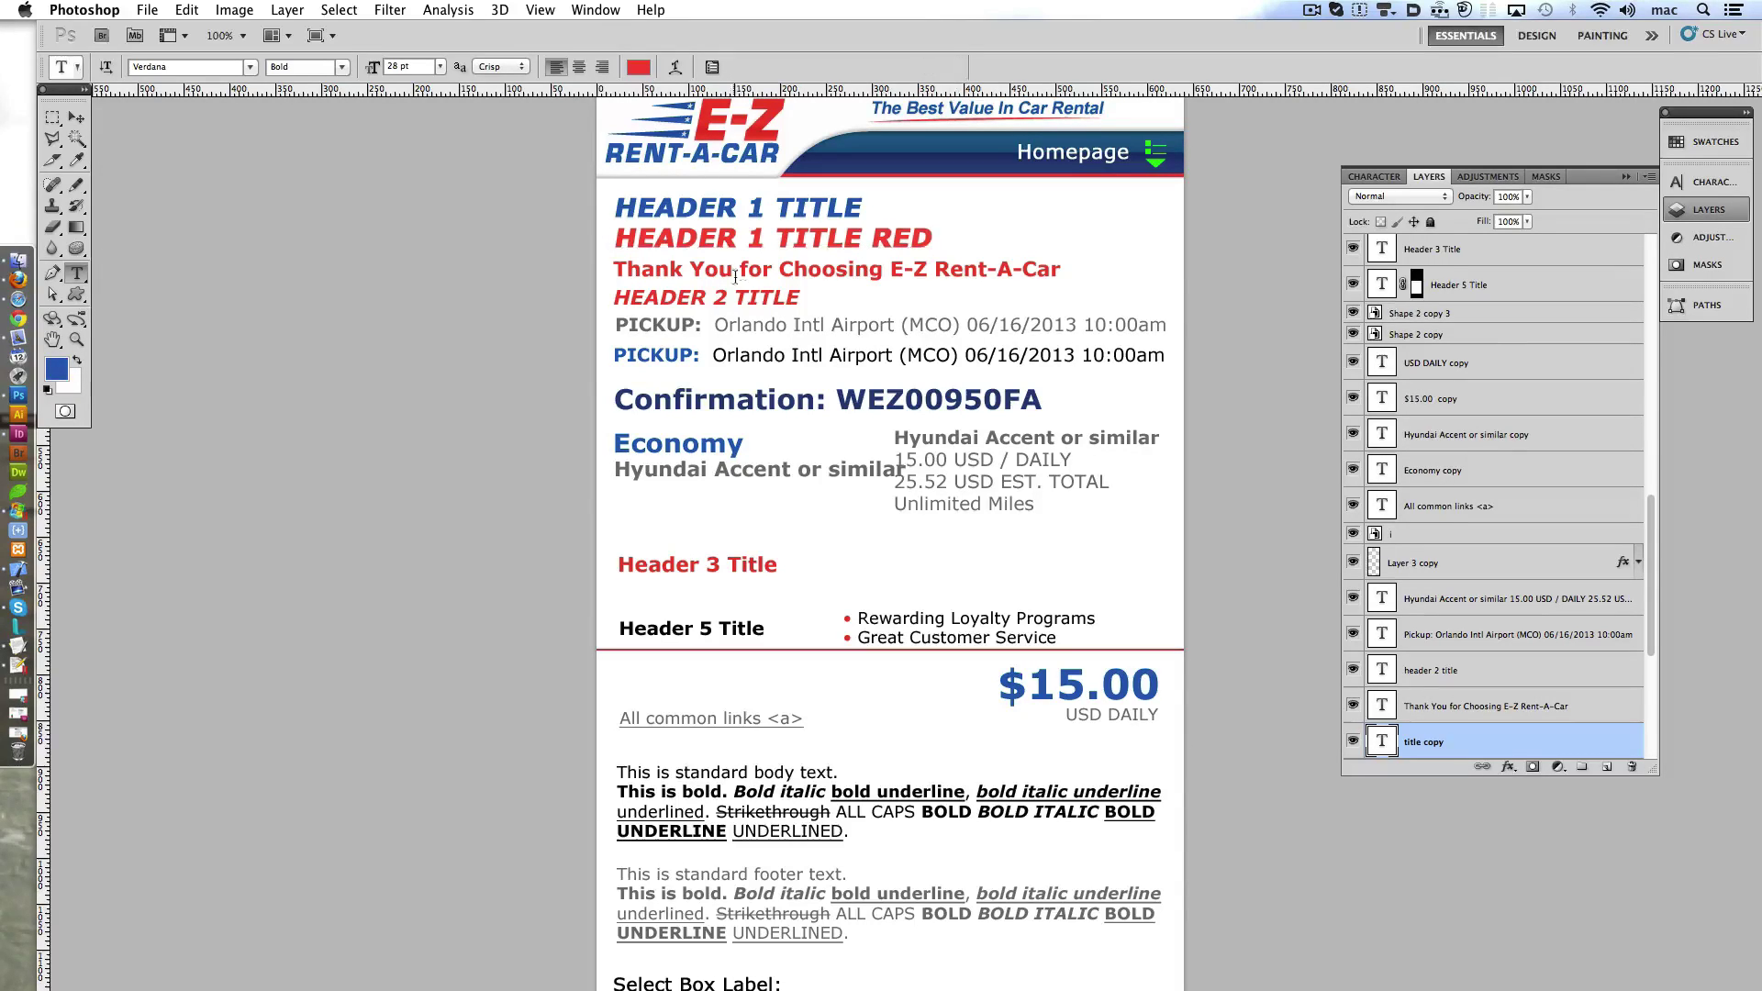
# - Replace the Thank You line with pasted 'Header 3 Title' text
pyautogui.click(754, 269)
pyautogui.press('super+a')
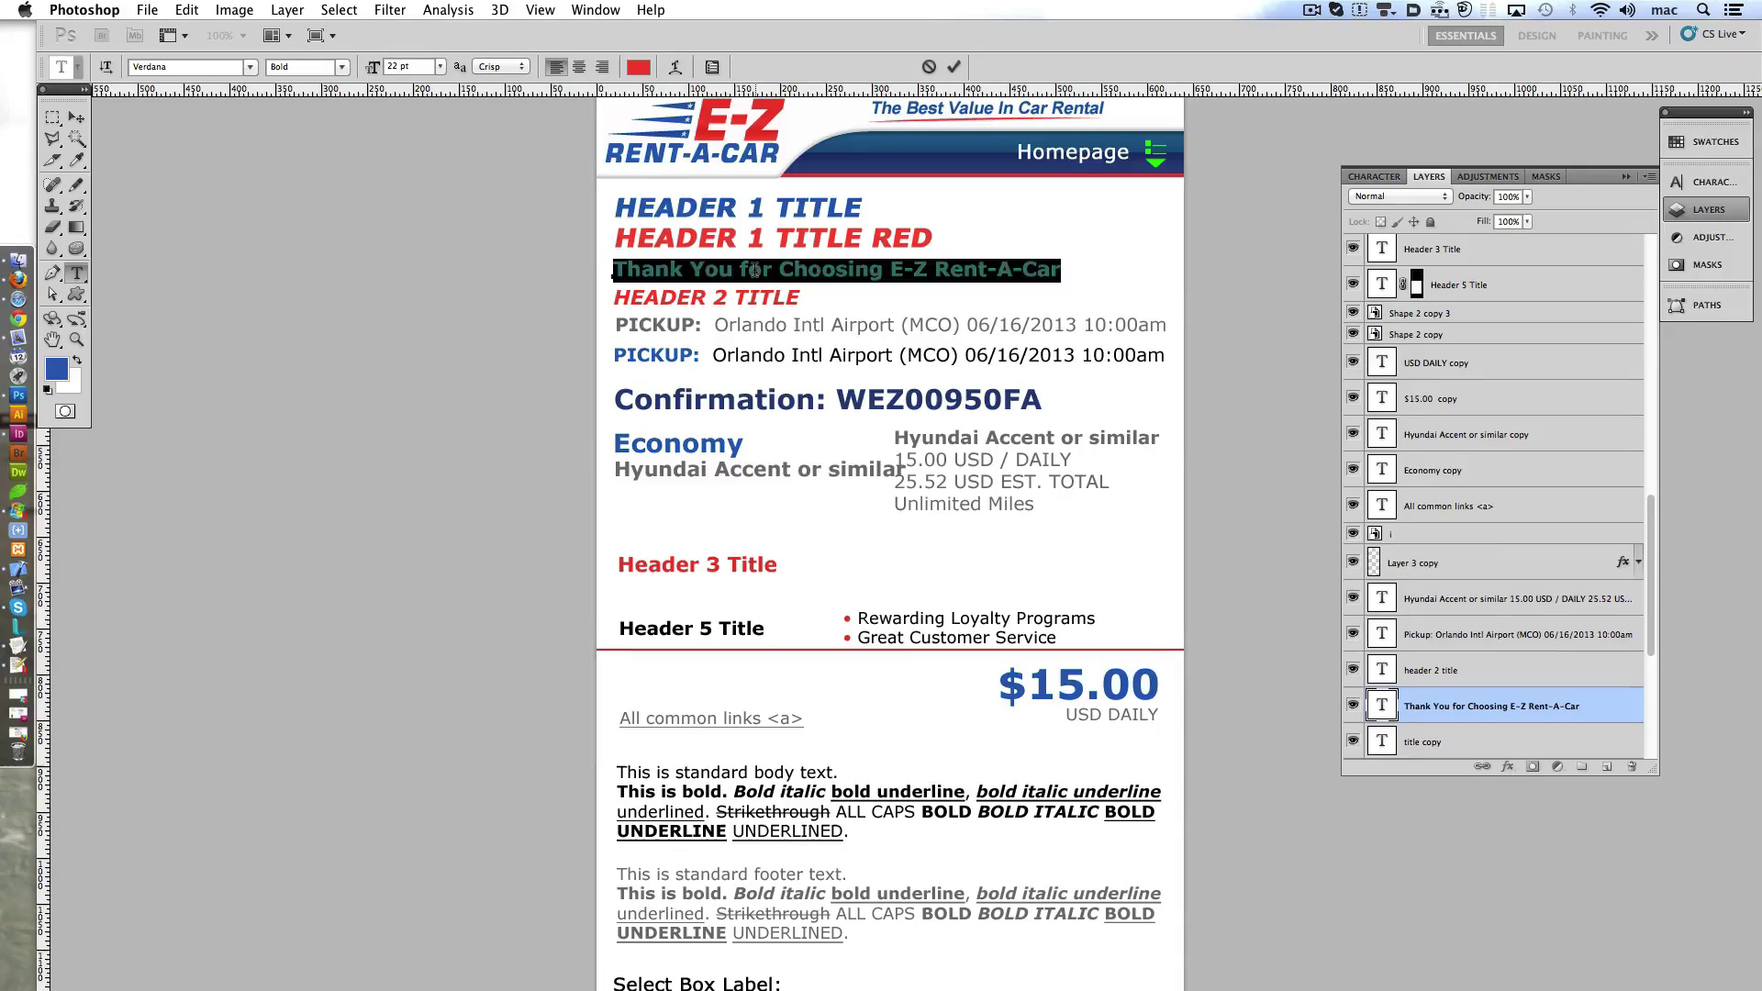
pyautogui.write('Header 3 Title')
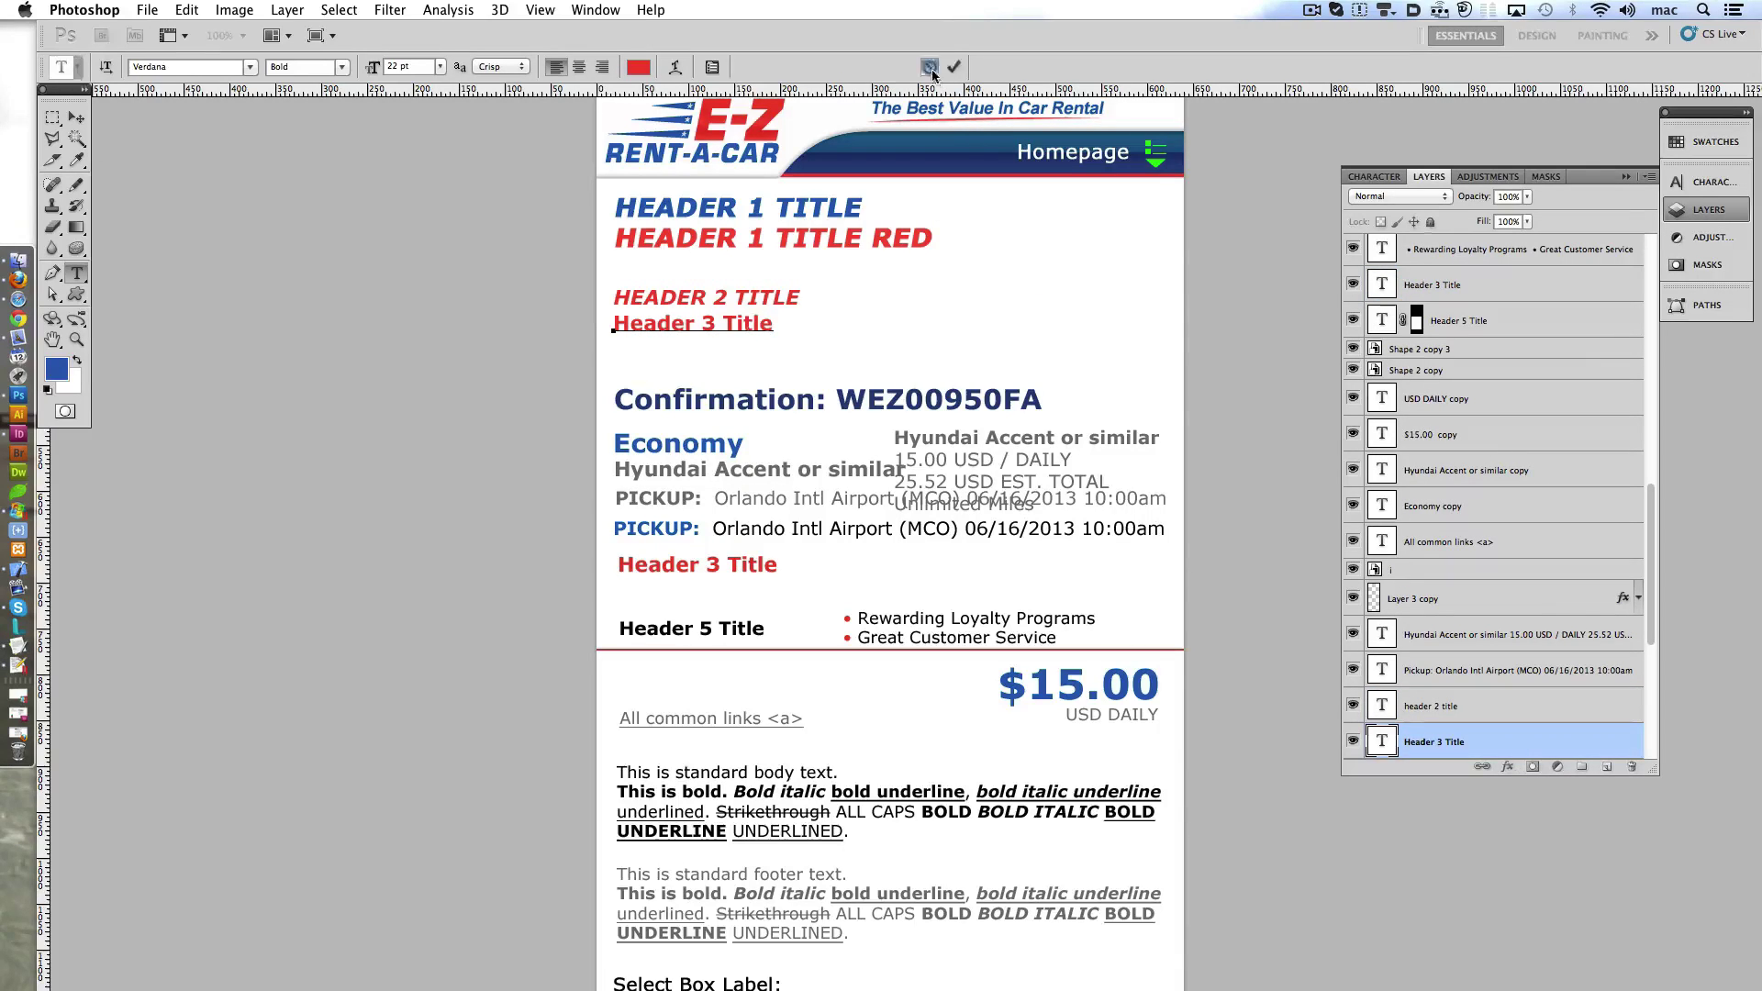
# - Move the Economy text up and retype it as 'Header 4 Title'
pyautogui.click(930, 69)
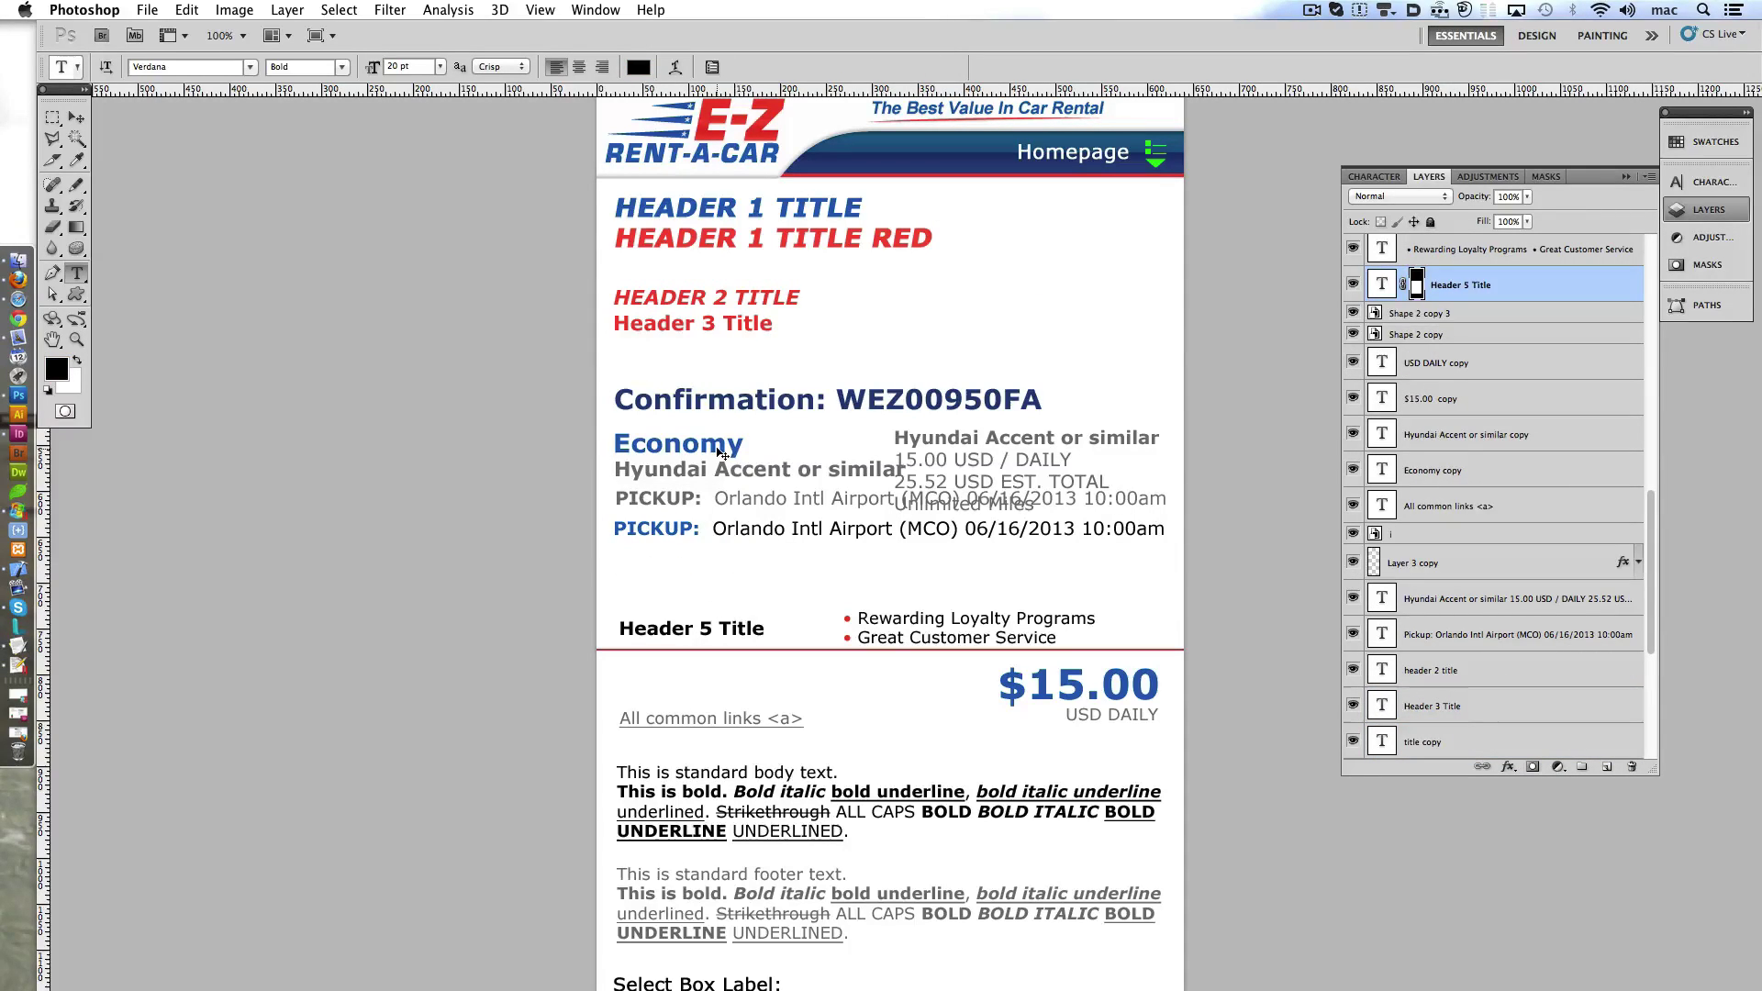
pyautogui.moveTo(721, 453); pyautogui.dragTo(721, 368)
pyautogui.click(721, 366)
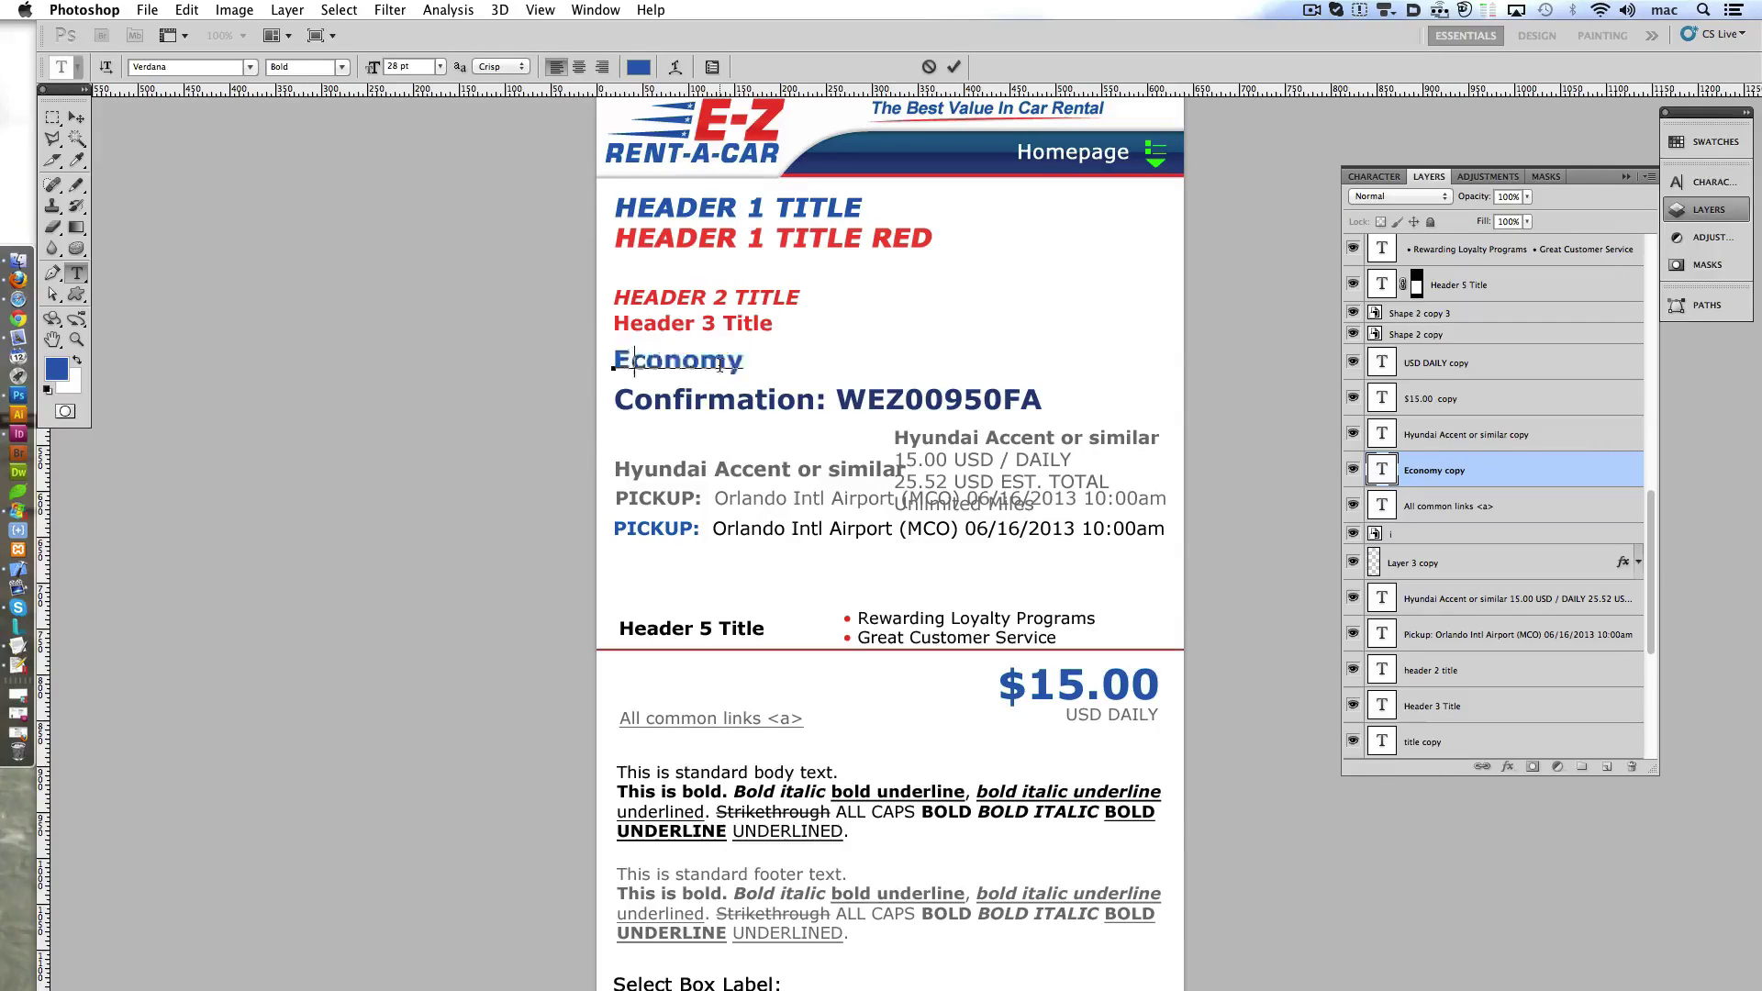
pyautogui.write('Header 4 title')
pyautogui.press('BackSpace')
pyautogui.press('BackSpace')
pyautogui.press('BackSpace')
pyautogui.press('BackSpace')
pyautogui.press('BackSpace')
pyautogui.write('Ti')
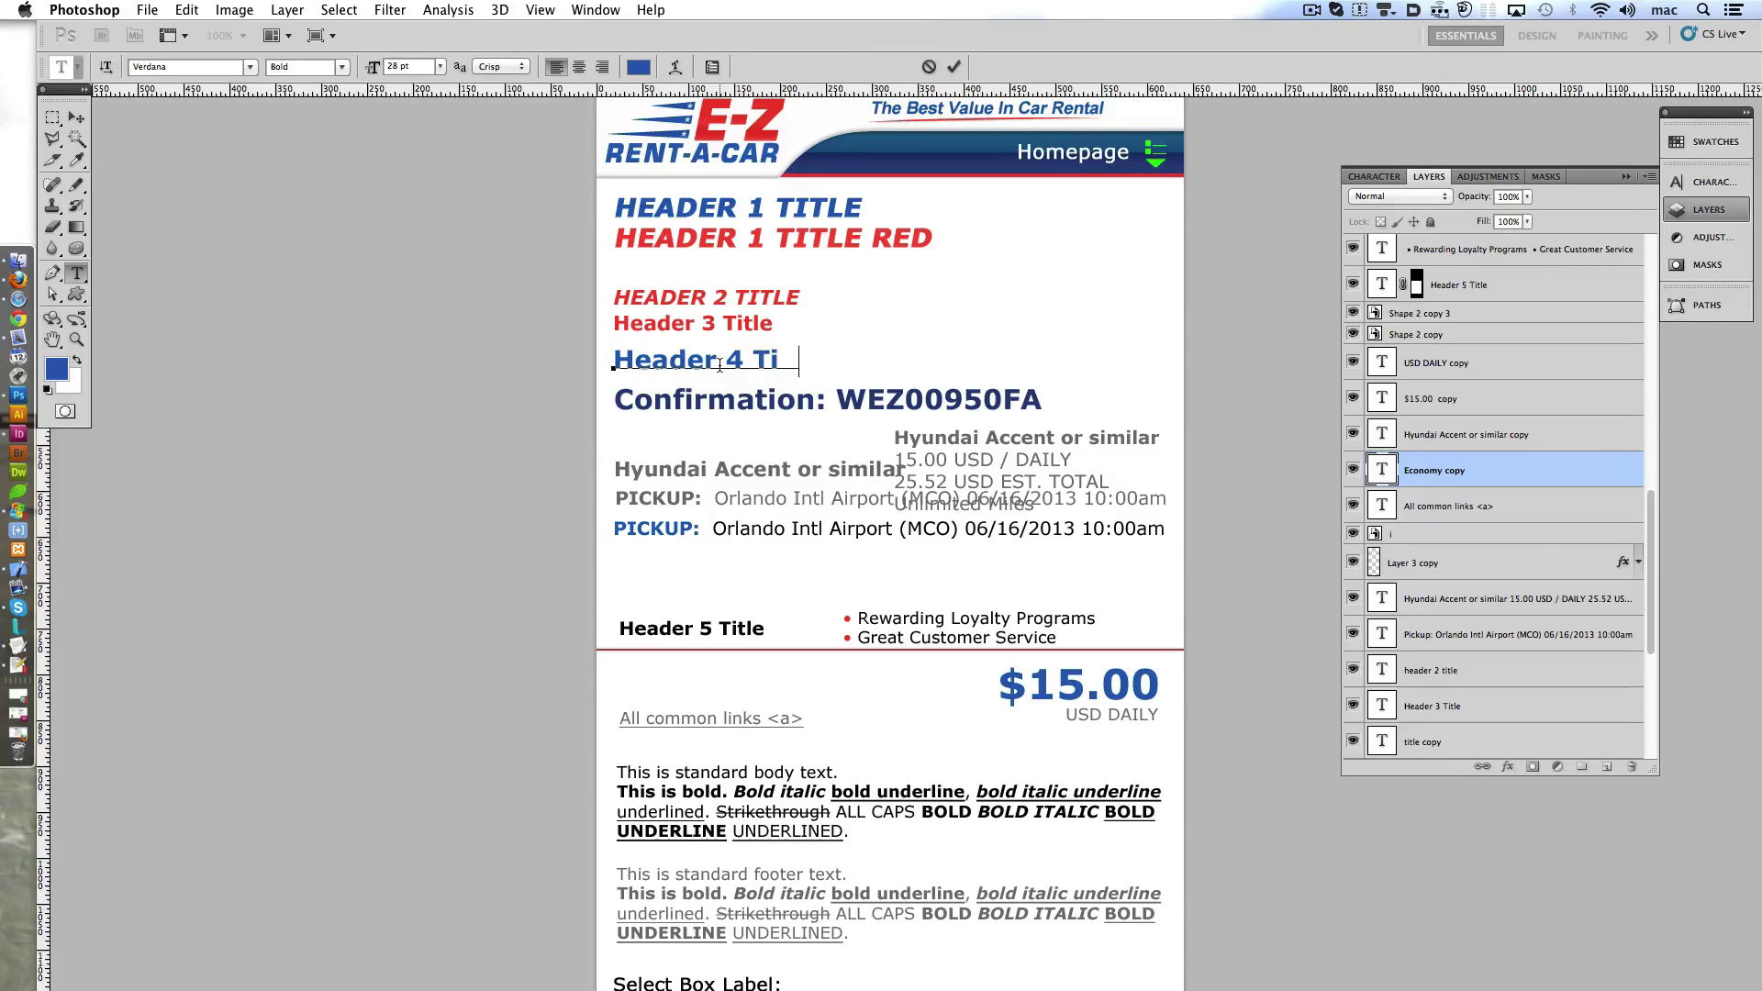
pyautogui.write('tle')
pyautogui.click(953, 66)
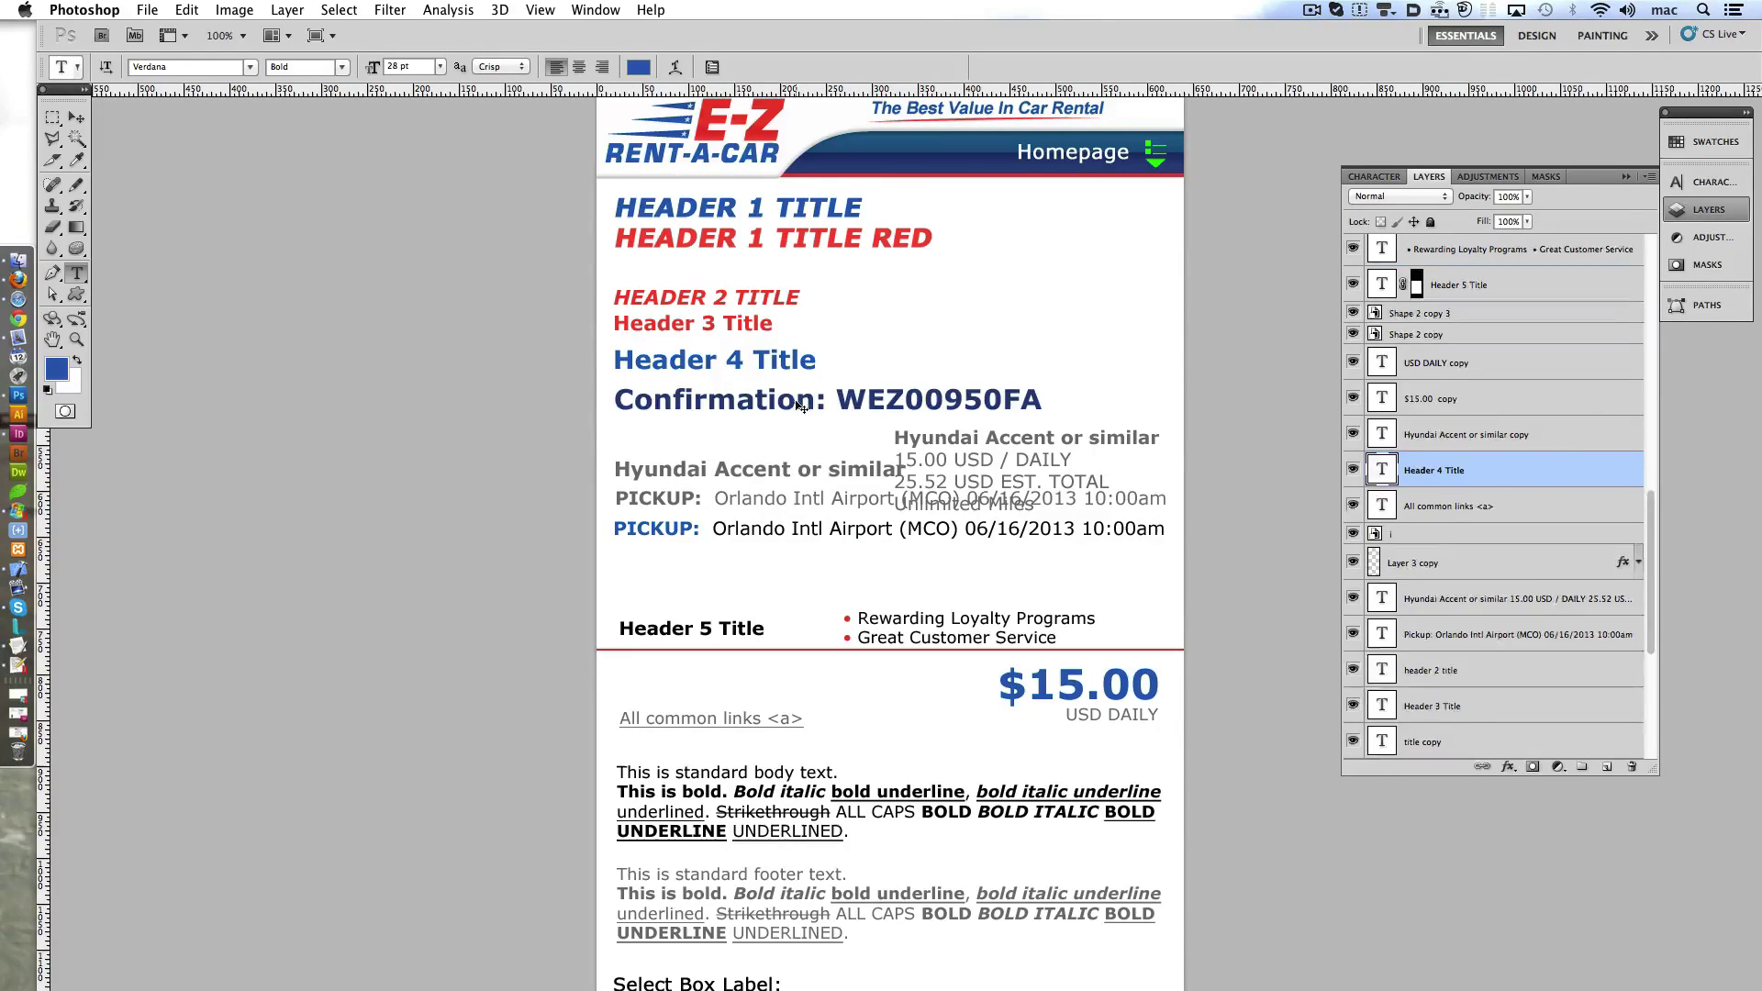
# - Move the confirmation line and Hyundai price block up, retyping the Hyundai Accent heading as 'Header 5 Title'
pyautogui.moveTo(801, 407); pyautogui.dragTo(987, 323)
pyautogui.moveTo(1001, 468); pyautogui.dragTo(992, 396)
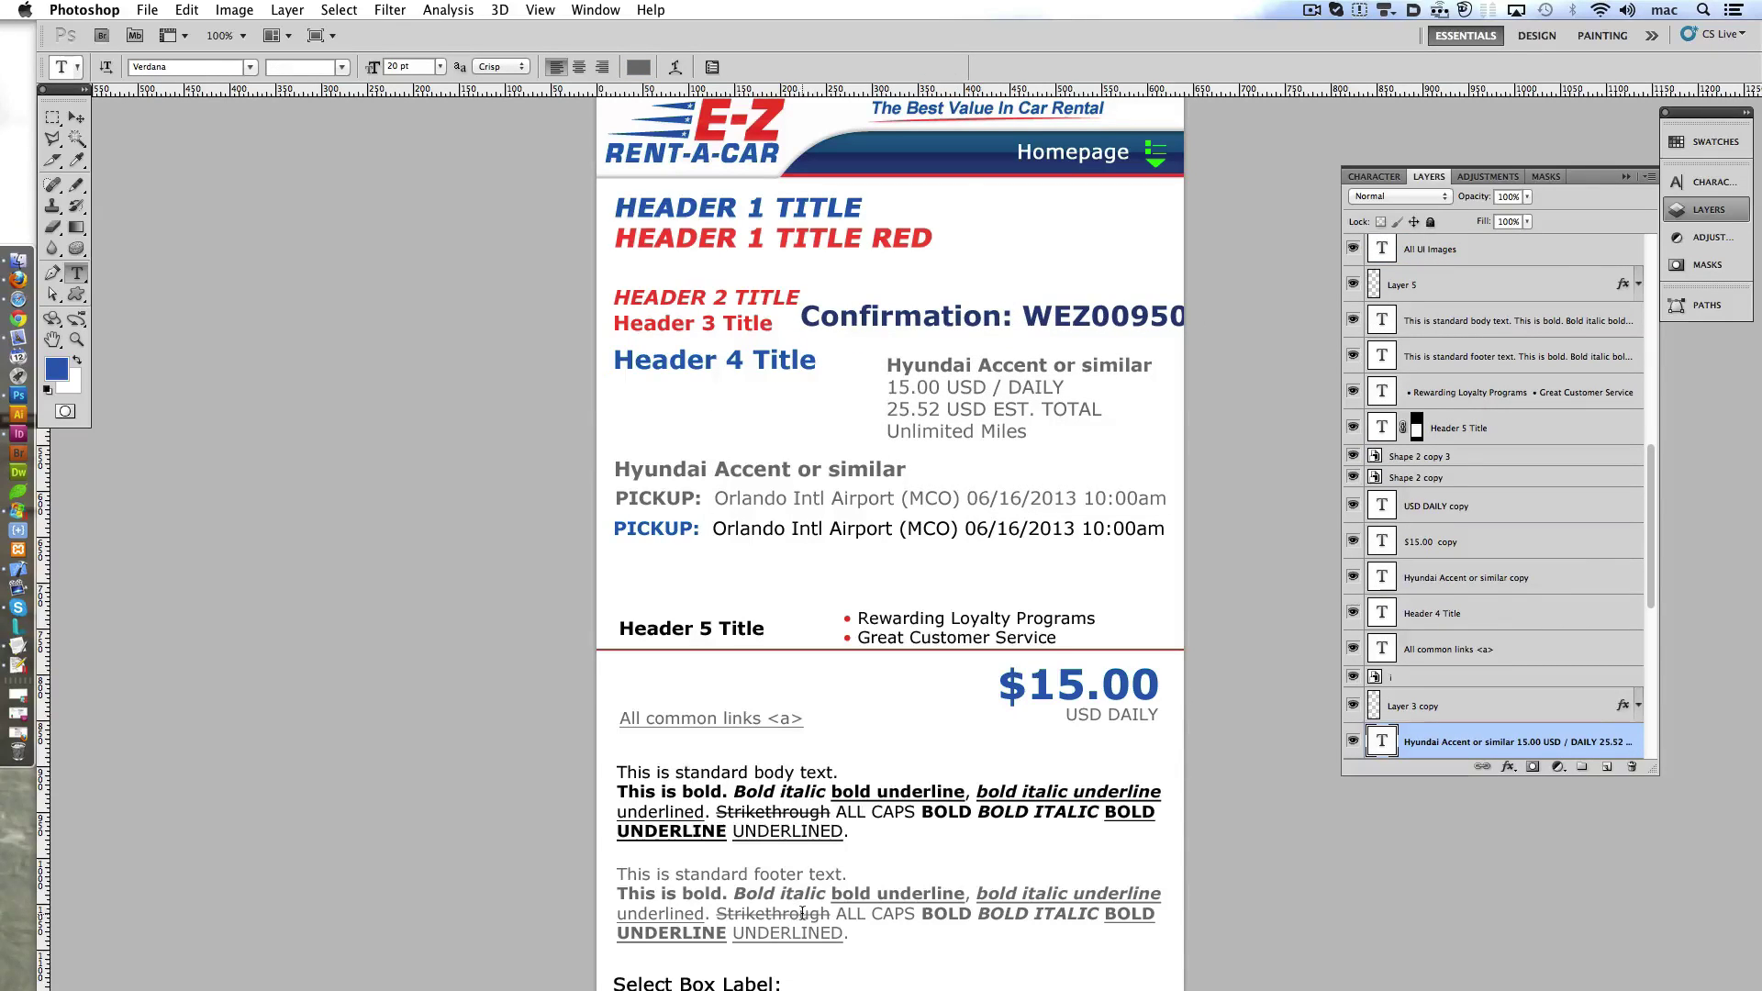
pyautogui.click(869, 503)
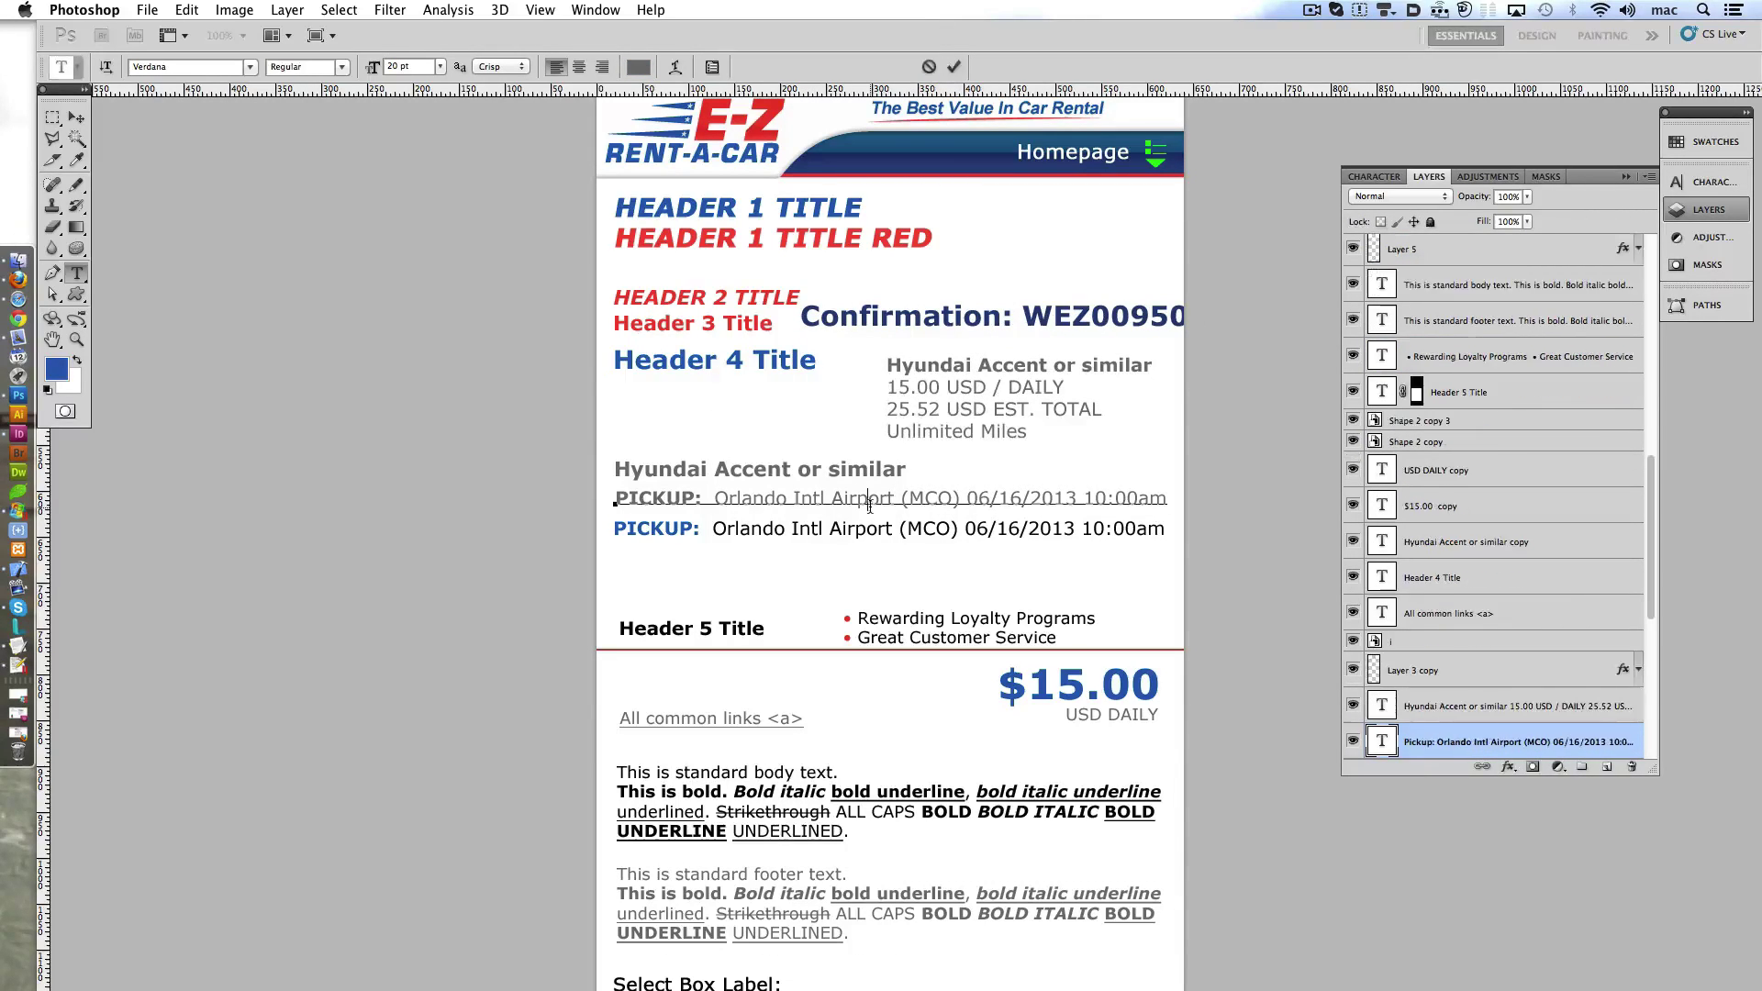
pyautogui.press('Escape')
pyautogui.click(863, 470)
pyautogui.click(954, 67)
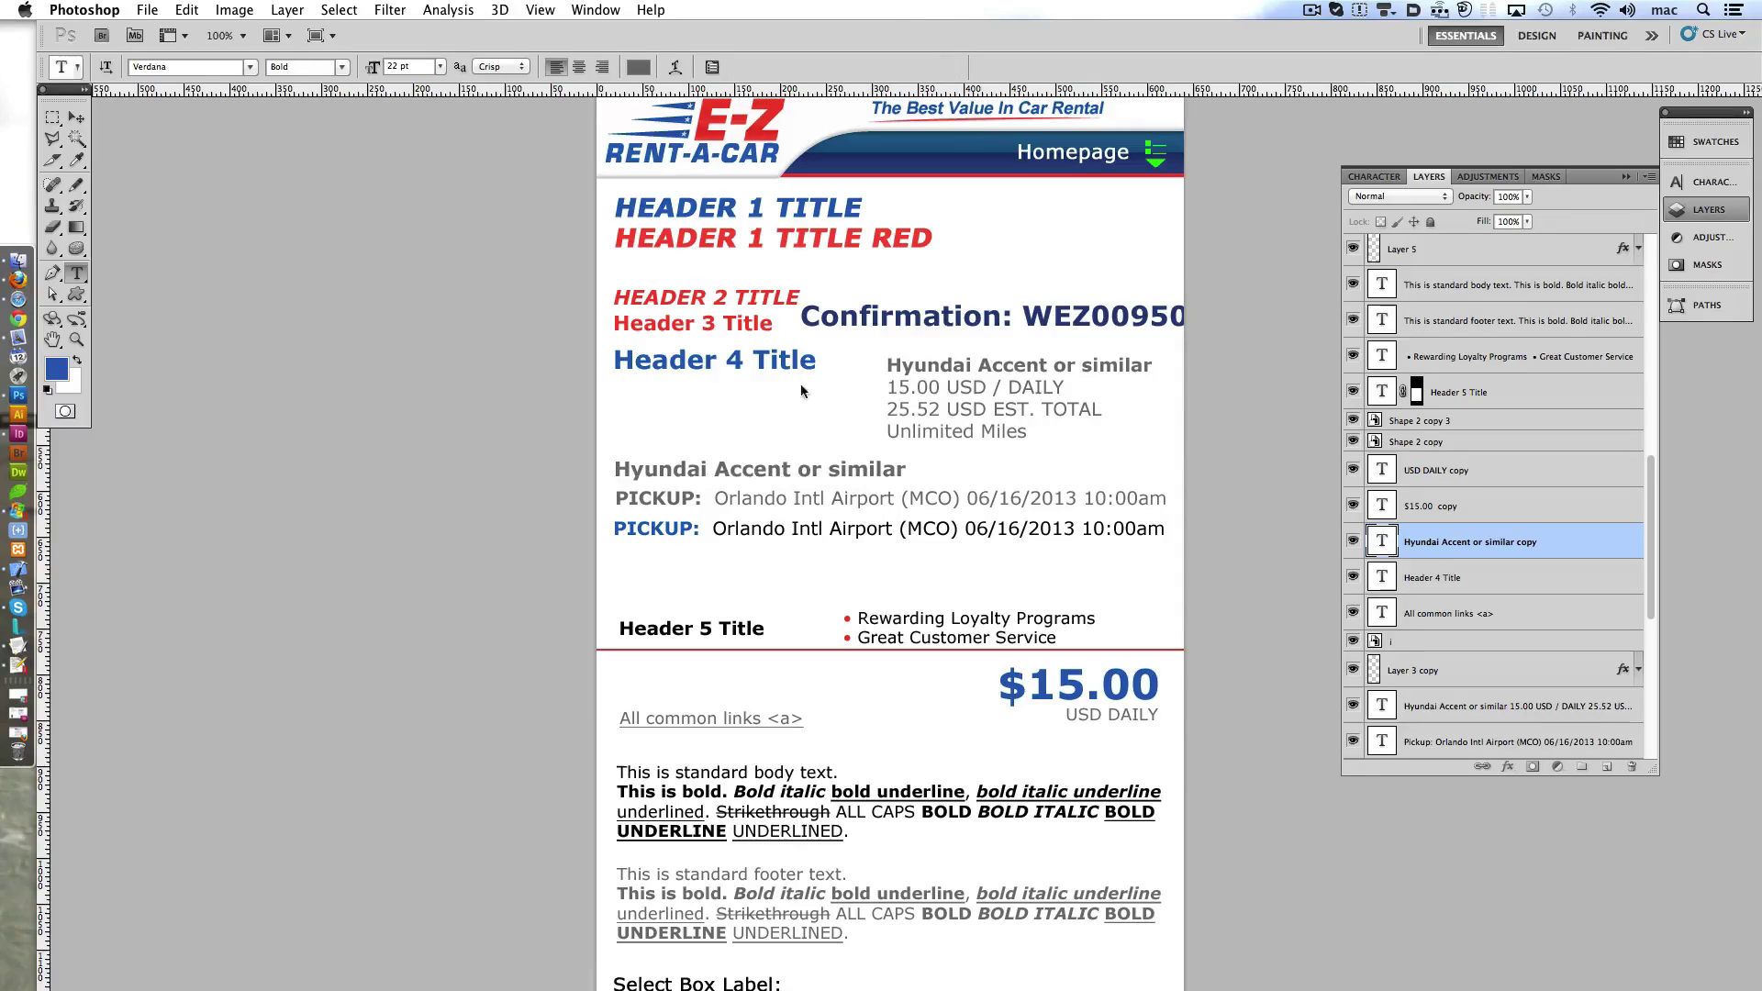
pyautogui.tripleClick(749, 472)
pyautogui.write('header')
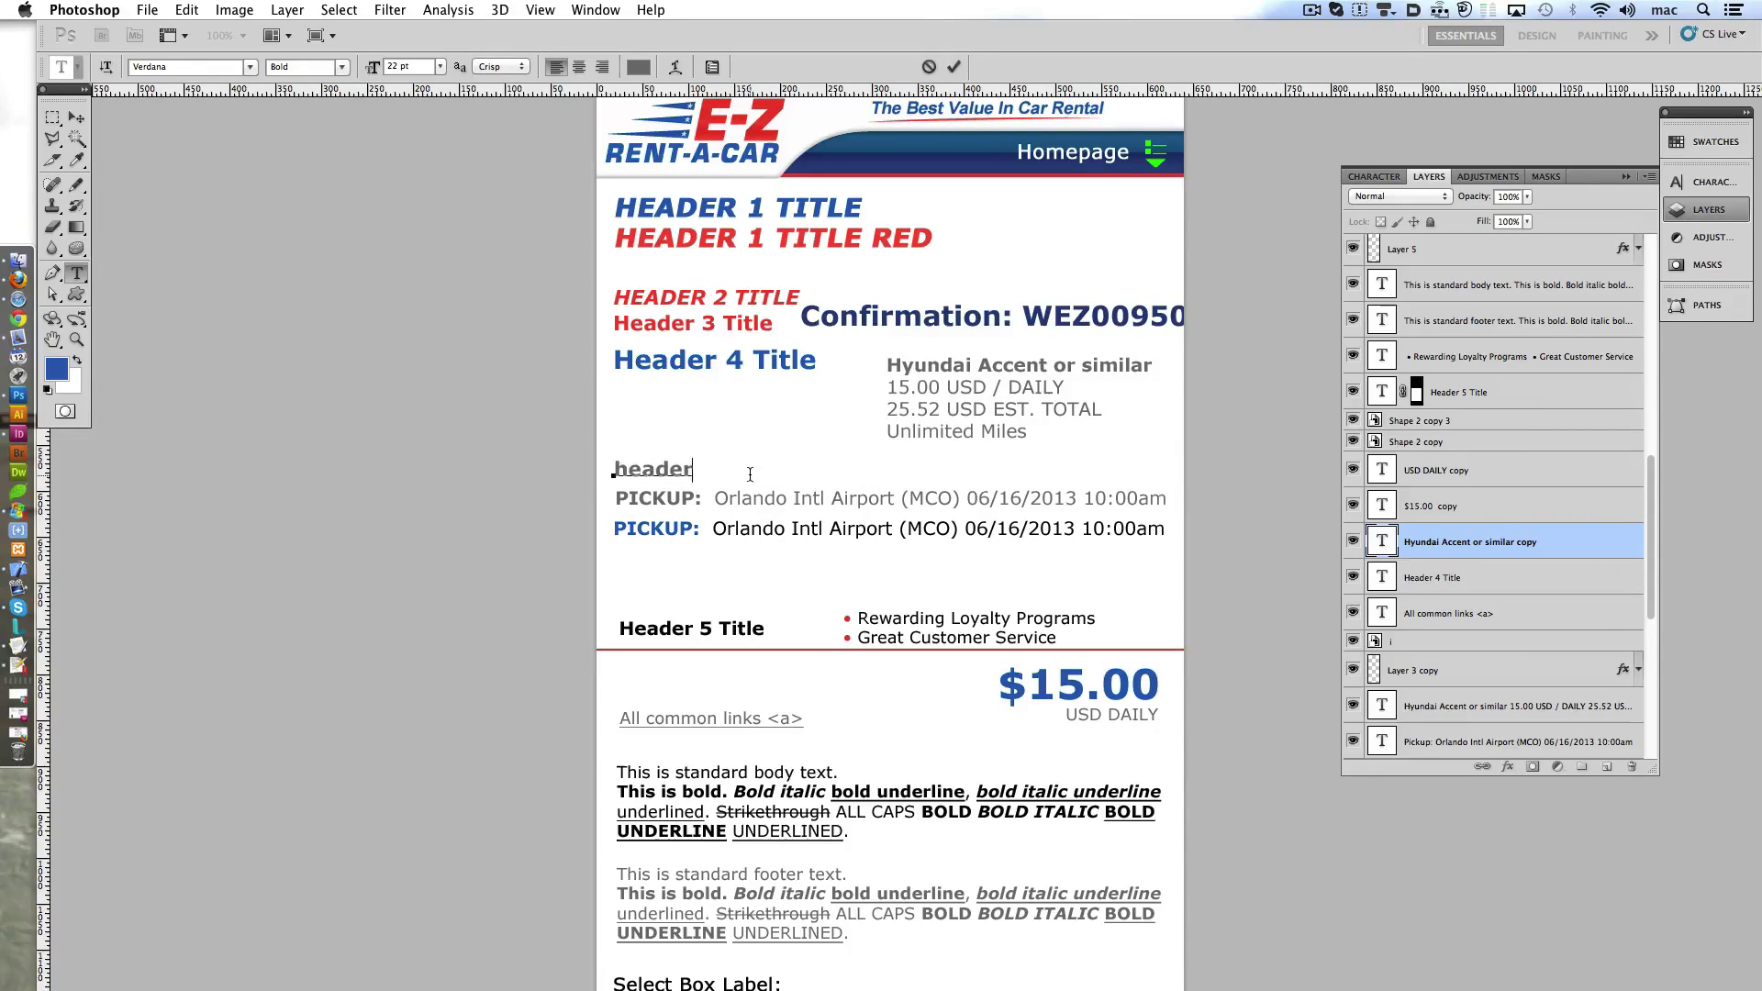
pyautogui.press('BackSpace')
pyautogui.press('BackSpace')
pyautogui.press('BackSpace')
pyautogui.write('Header 5 Title')
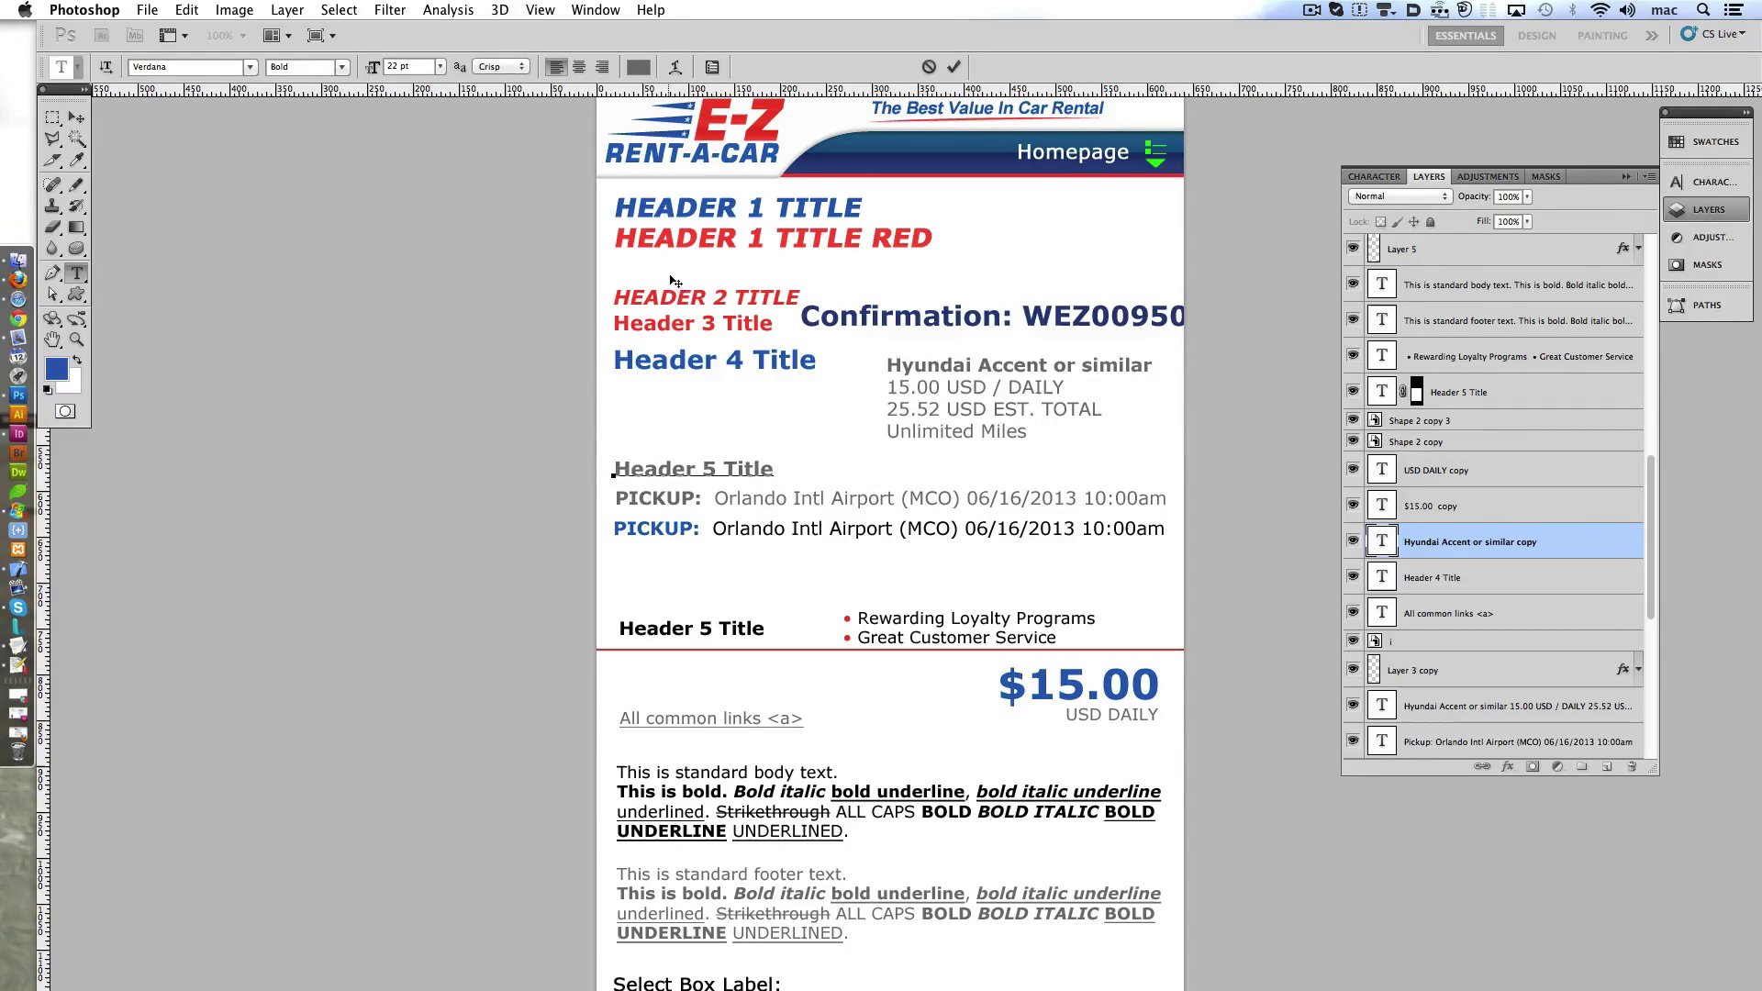
pyautogui.click(954, 67)
# - Nudge Header 5 Title under Header 4 Title and shift both down slightly
pyautogui.hotkey('ctrl', 'shift', 'Up')
pyautogui.hotkey('ctrl', 'shift', 'Up')
pyautogui.hotkey('ctrl', 'shift', 'Up')
pyautogui.hotkey('ctrl', 'shift', 'Up')
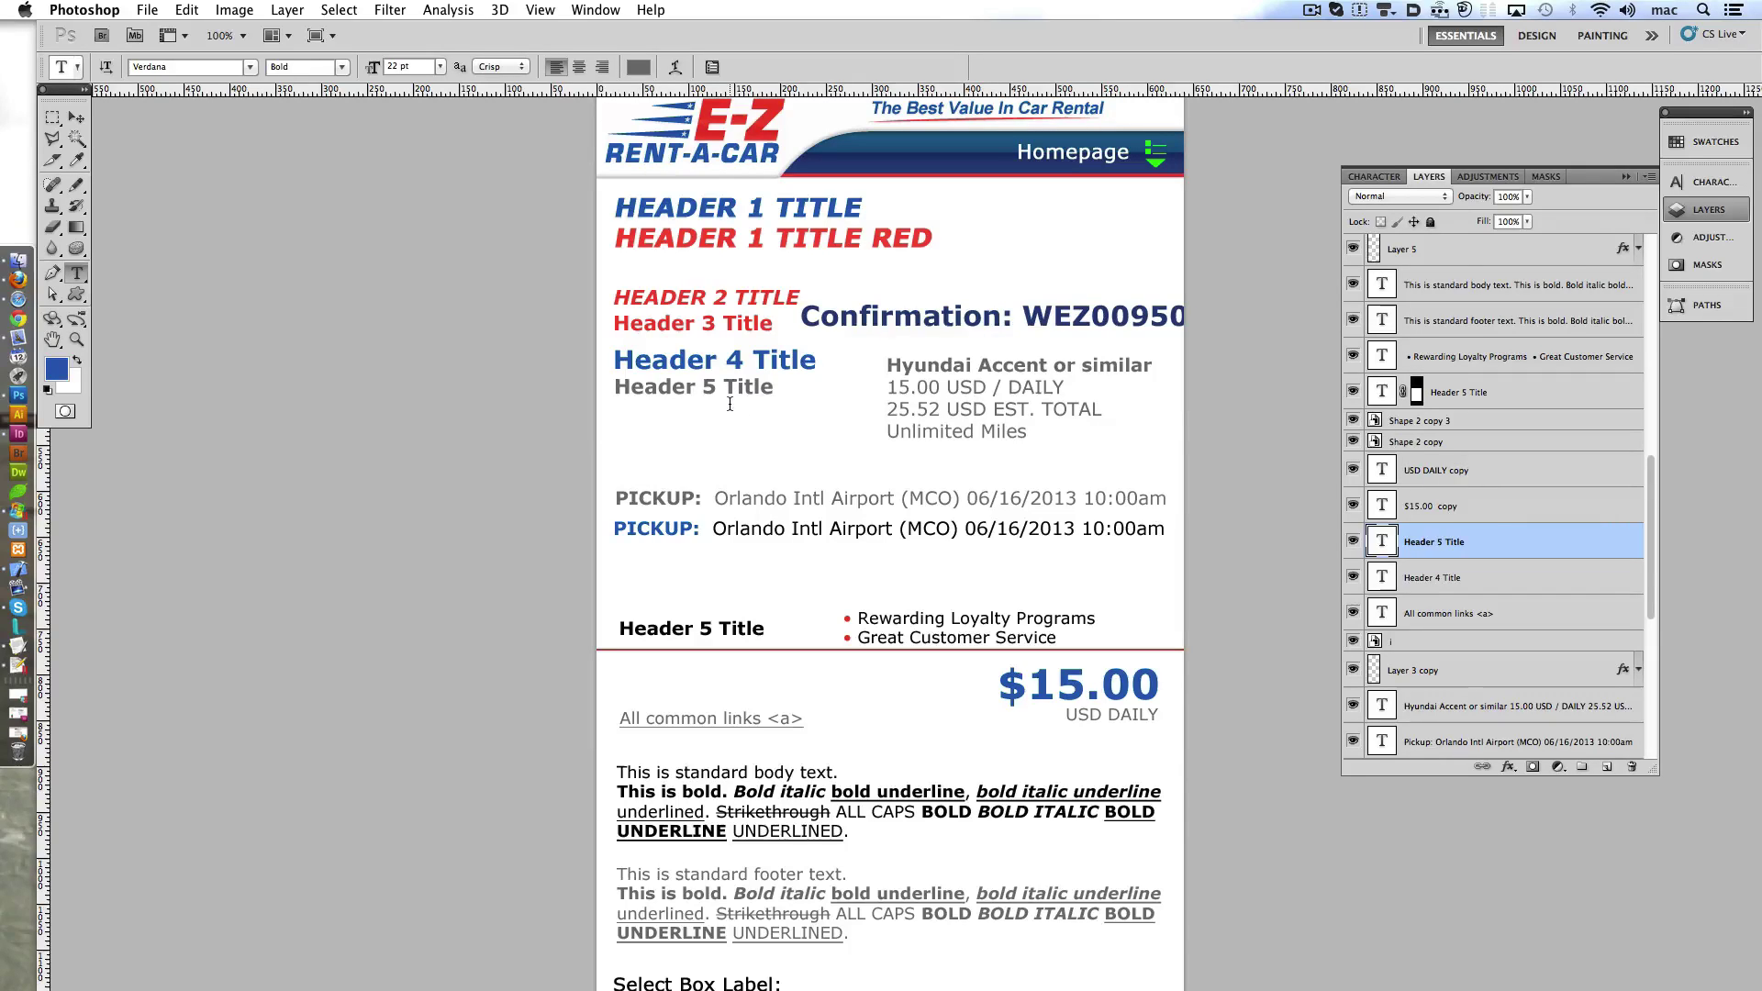
pyautogui.hotkey('ctrl', 'Down')
pyautogui.hotkey('ctrl', 'Down')
pyautogui.keyDown('ctrl'); pyautogui.keyDown('shift'); pyautogui.click(739, 367); pyautogui.keyUp('shift'); pyautogui.keyUp('ctrl')
pyautogui.hotkey('ctrl', 'shift', 'Down')
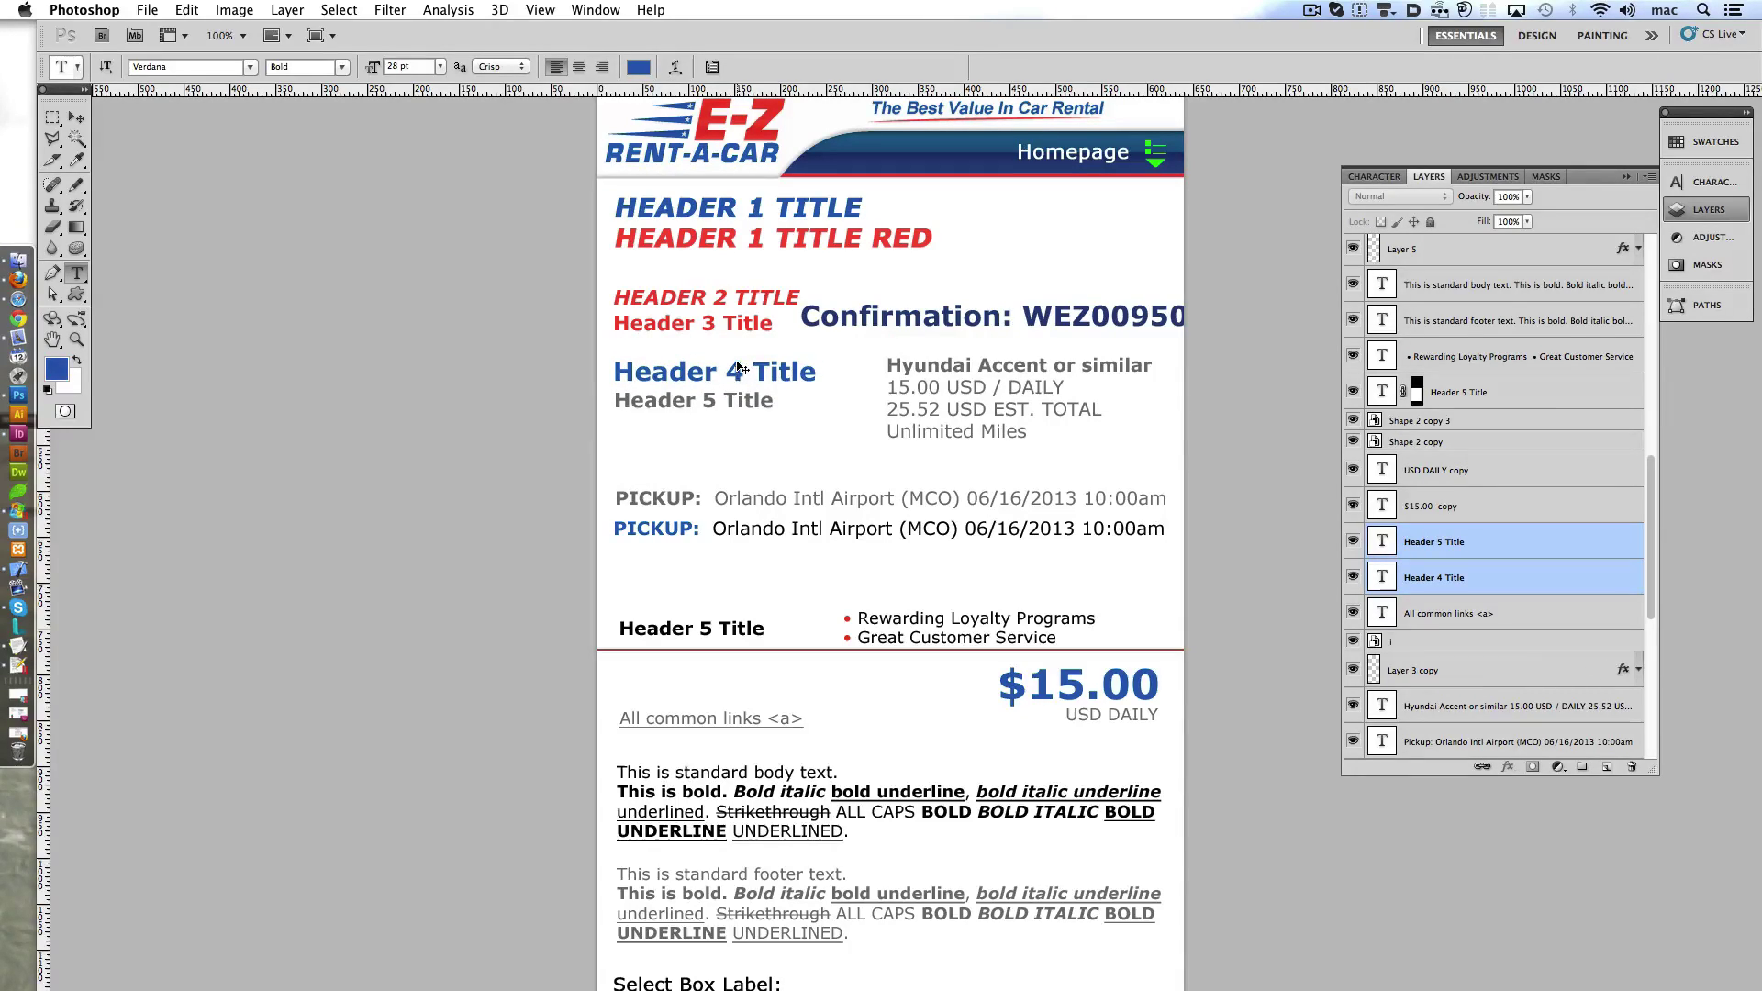
pyautogui.hotkey('ctrl', 'shift', 'Down')
pyautogui.hotkey('ctrl', 'Down')
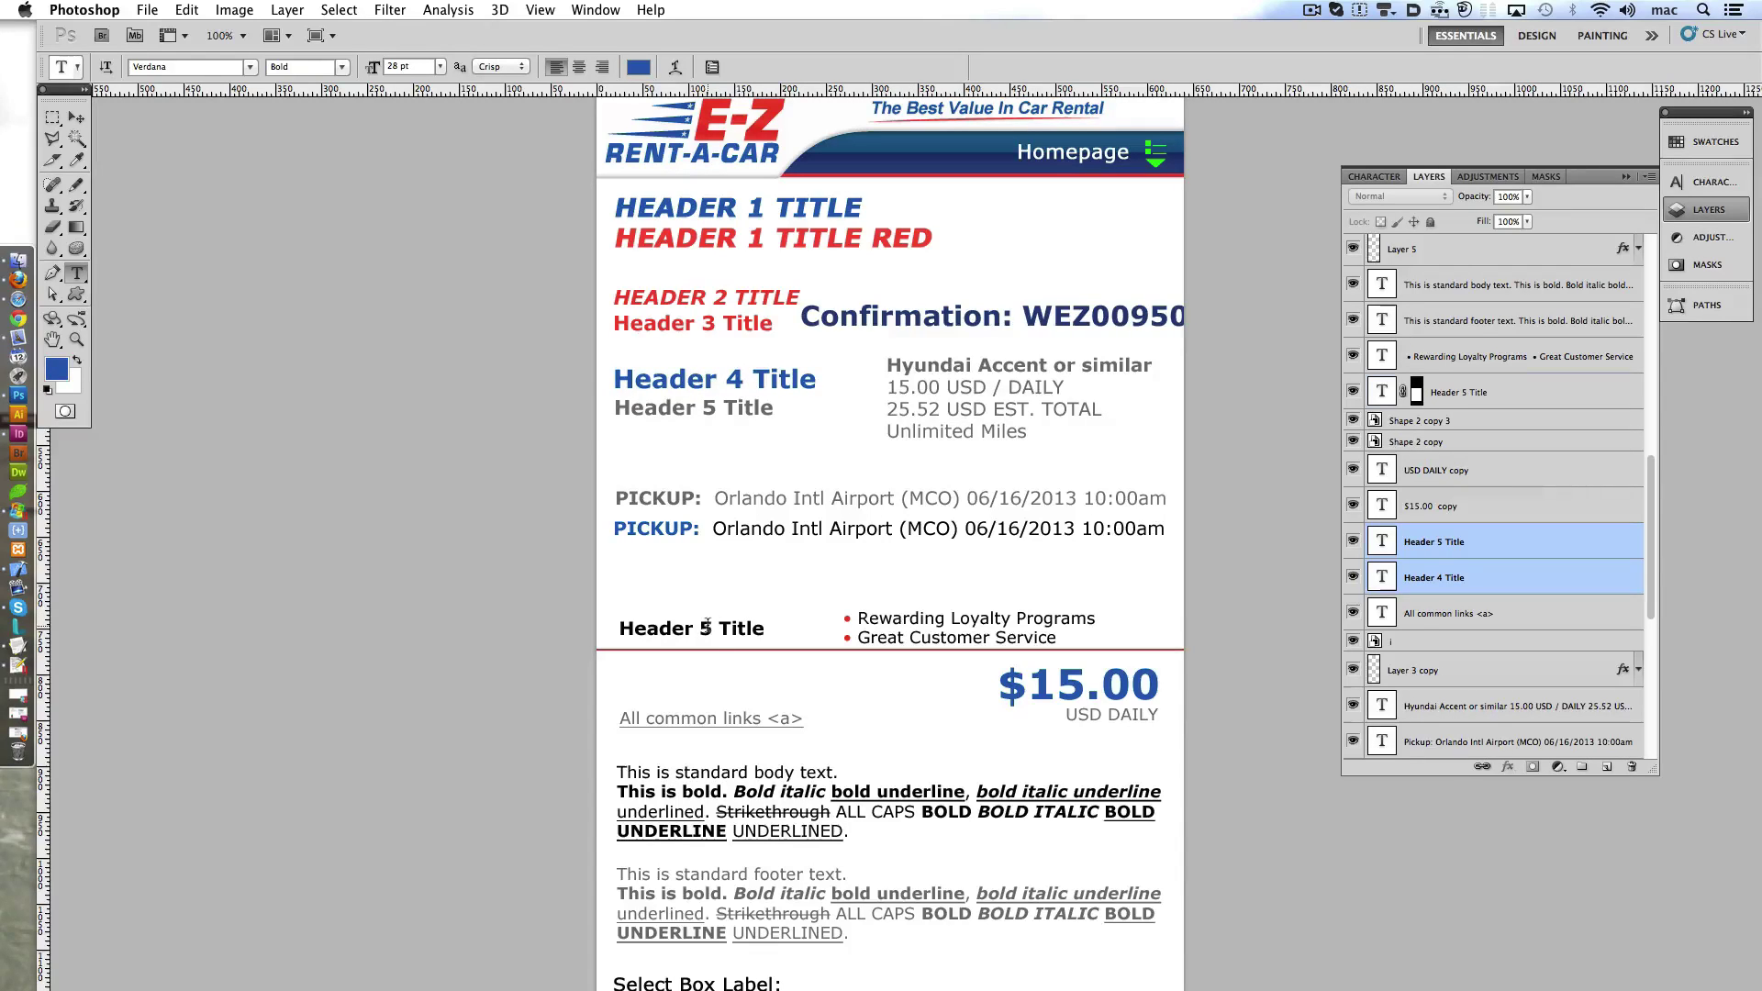
# - Change the lower Header 5 text to 'Header 6 Title' and move it below Header 5 Title
pyautogui.click(706, 627)
pyautogui.click(954, 67)
pyautogui.moveTo(743, 631); pyautogui.dragTo(751, 428)
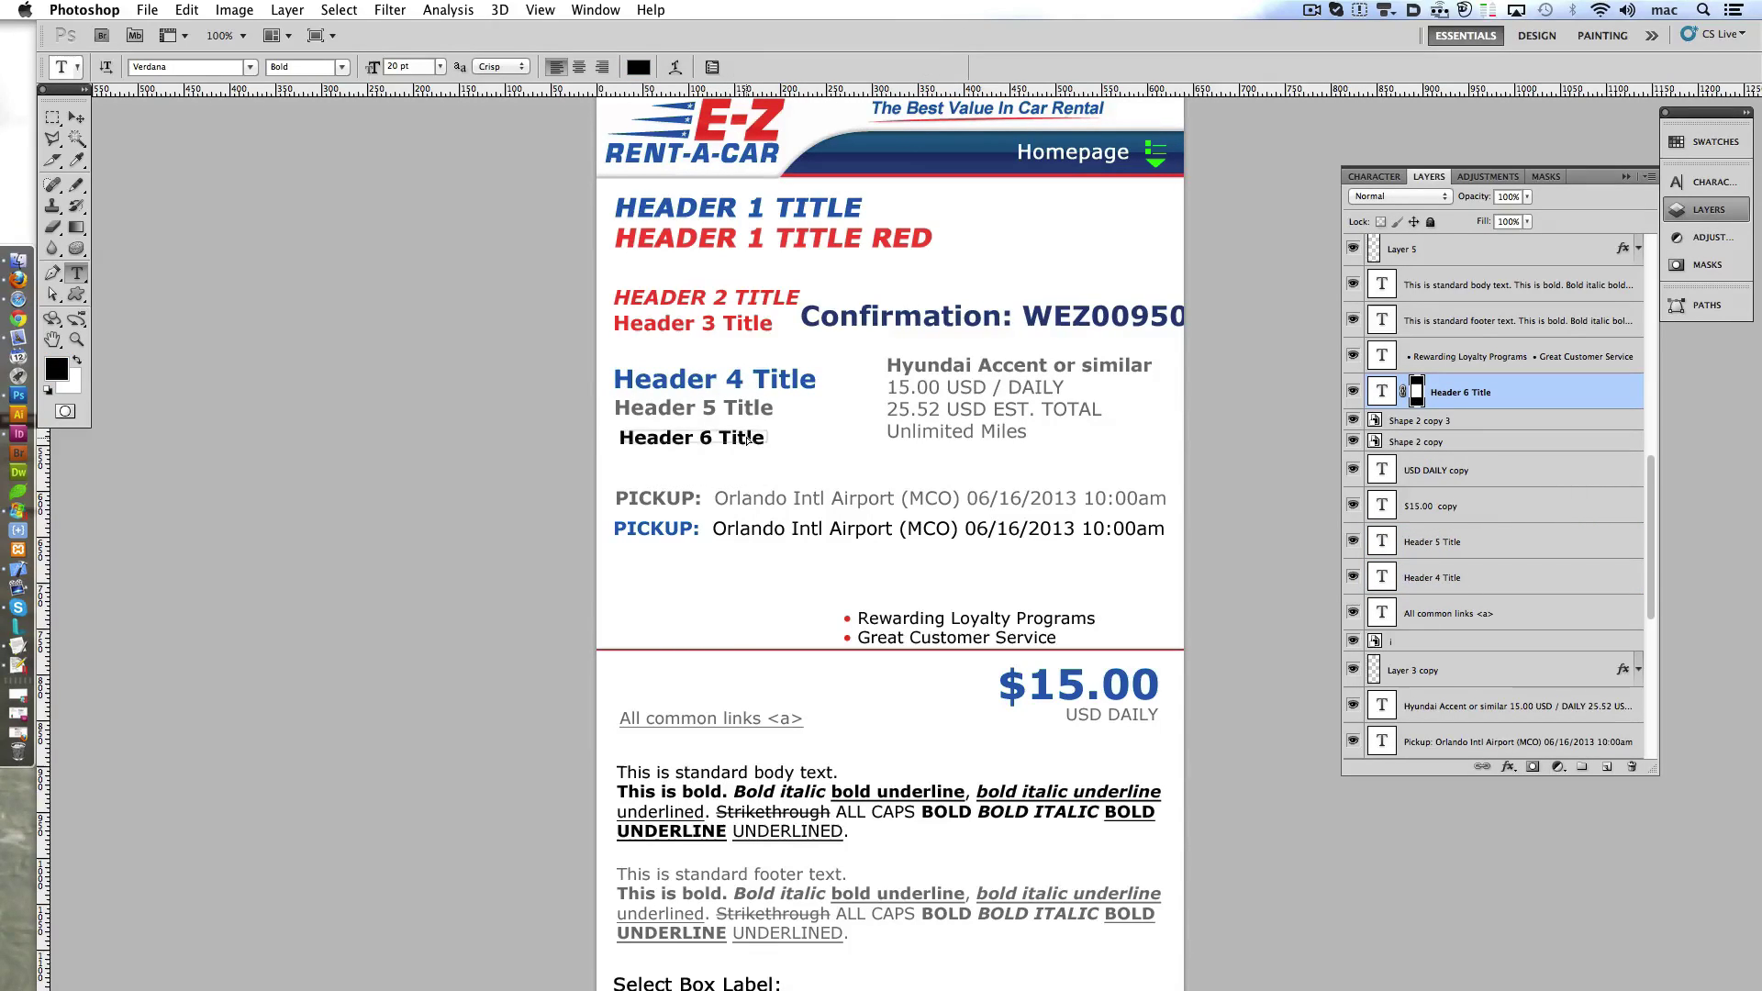
# - Zoom in on the Header 4–6 titles and trial-move Header 5 and Header 6, undoing both
pyautogui.click(76, 339)
pyautogui.moveTo(634, 391); pyautogui.dragTo(570, 414)
pyautogui.click(570, 414)
pyautogui.press('v')
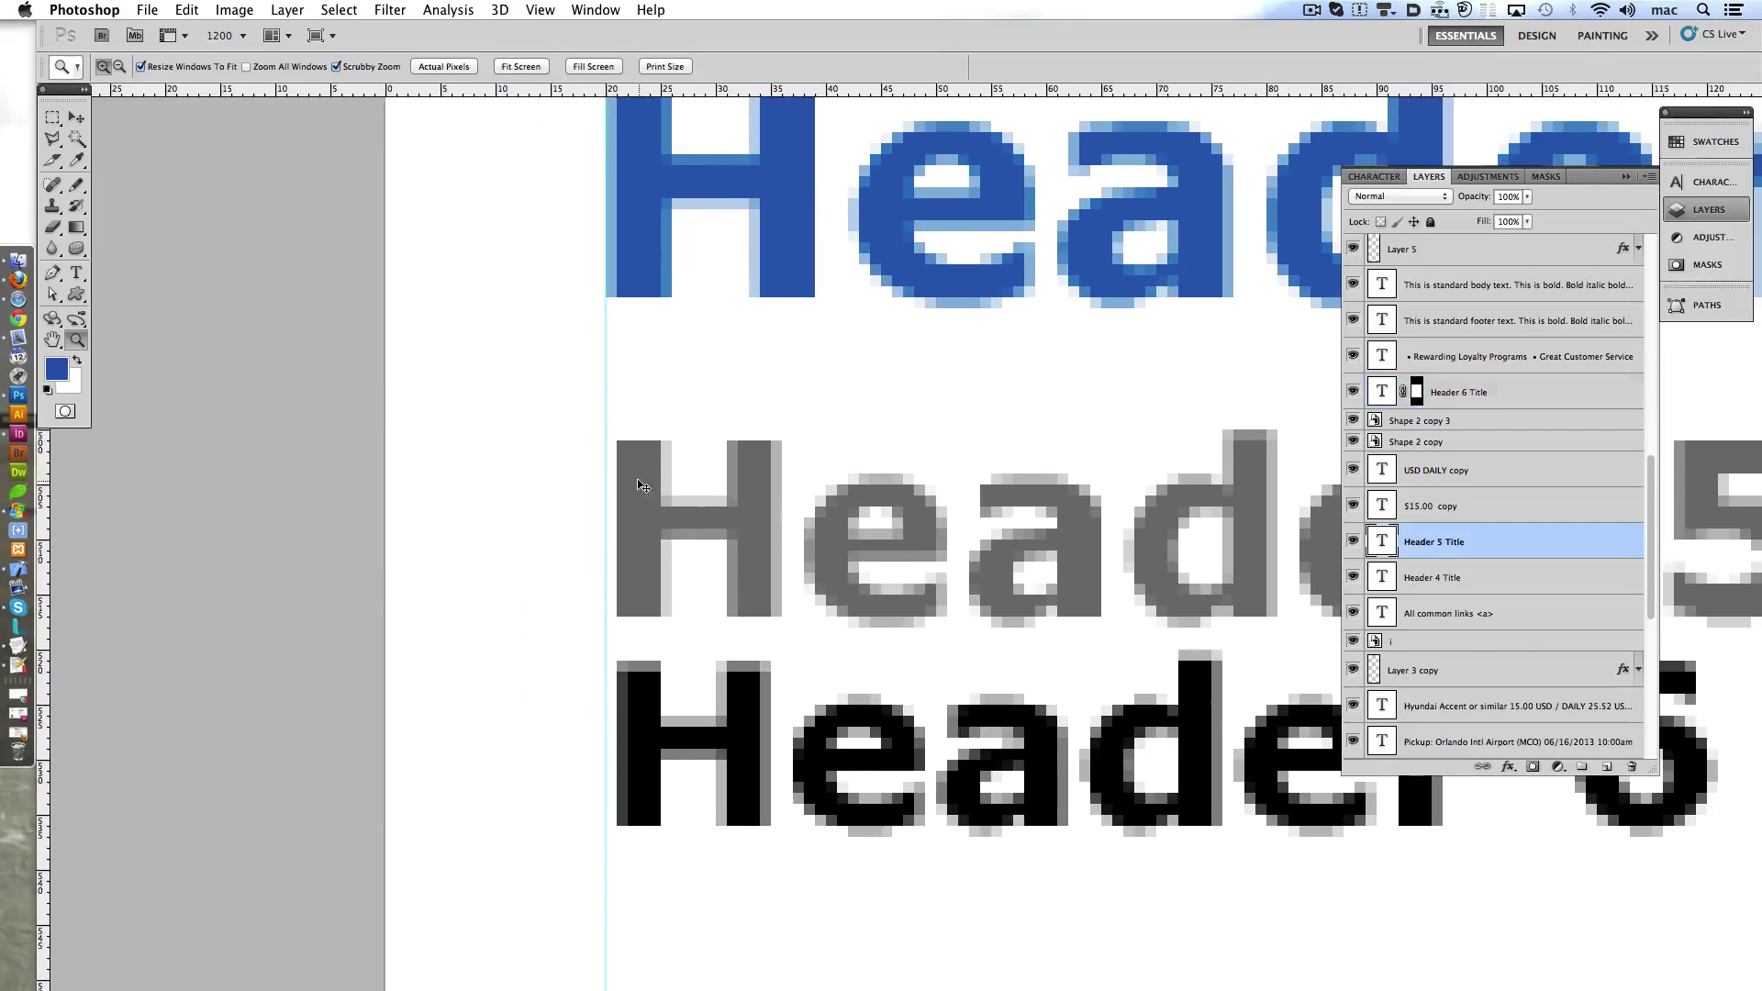
pyautogui.moveTo(633, 510); pyautogui.dragTo(633, 372)
pyautogui.hotkey('ctrl', 'z')
pyautogui.moveTo(666, 733); pyautogui.dragTo(665, 565)
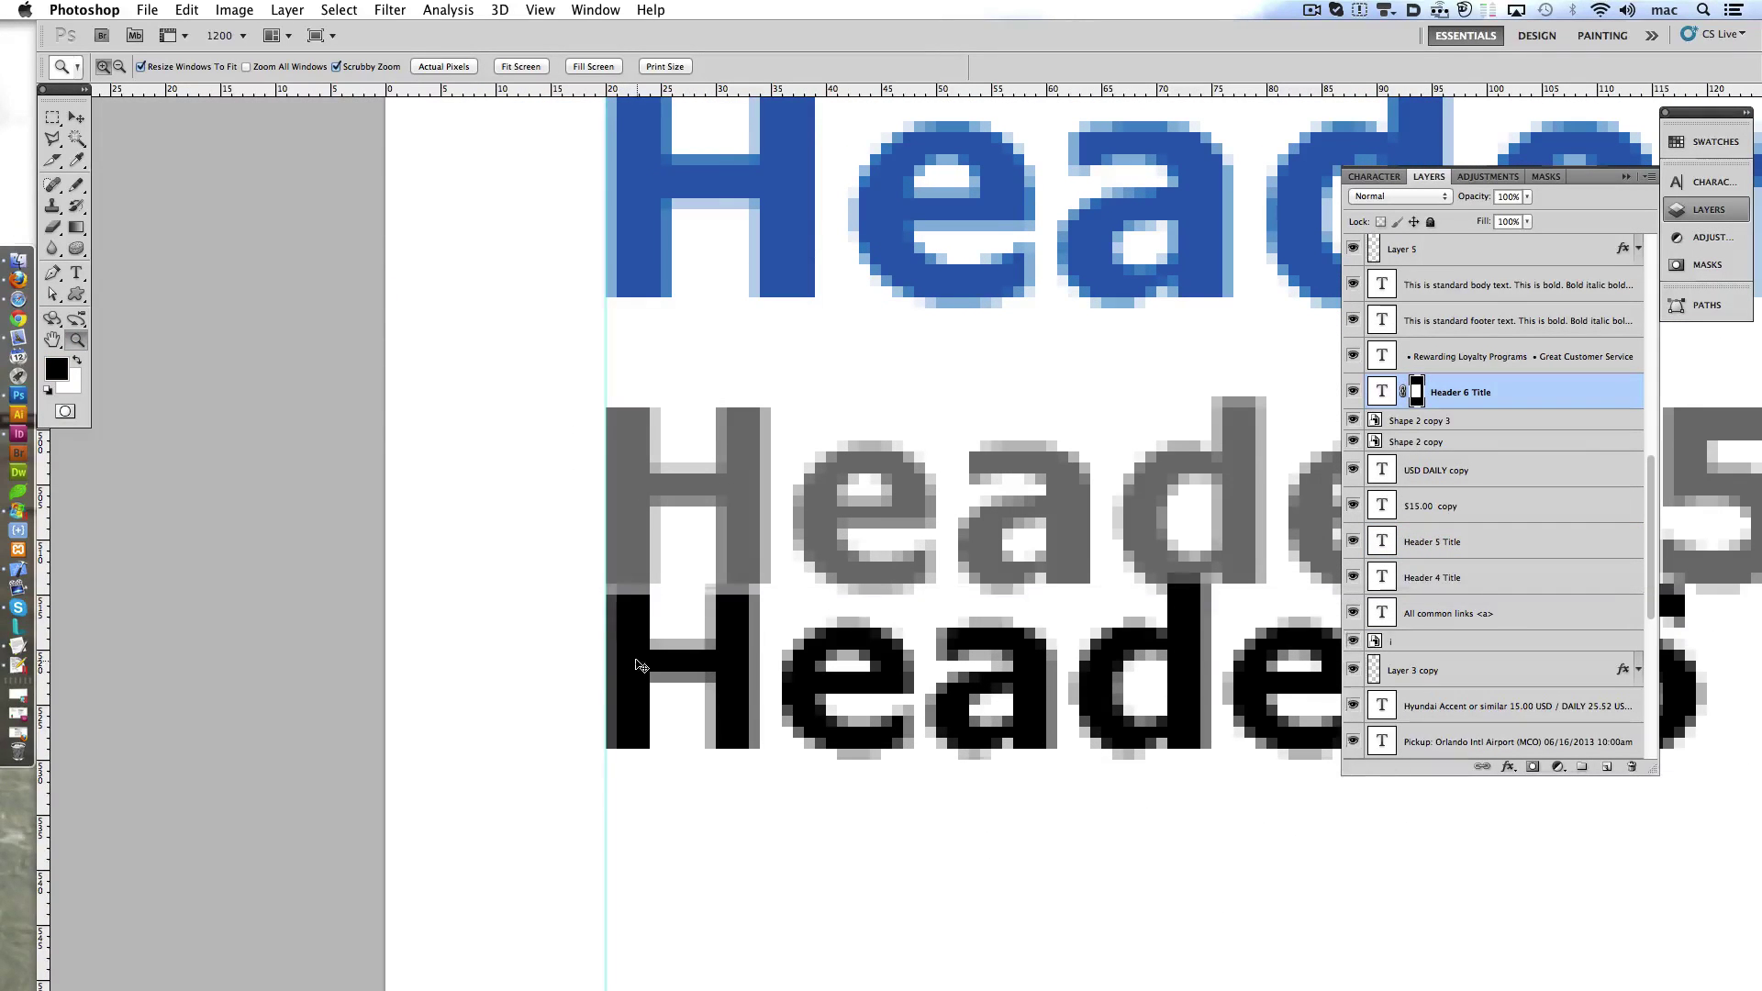
pyautogui.hotkey('ctrl', 'z')
# - Trial-move the red Header 3 Title, undo it, and return the view to 100%
pyautogui.scroll(5, 637, 661)
pyautogui.scroll(5, 637, 661)
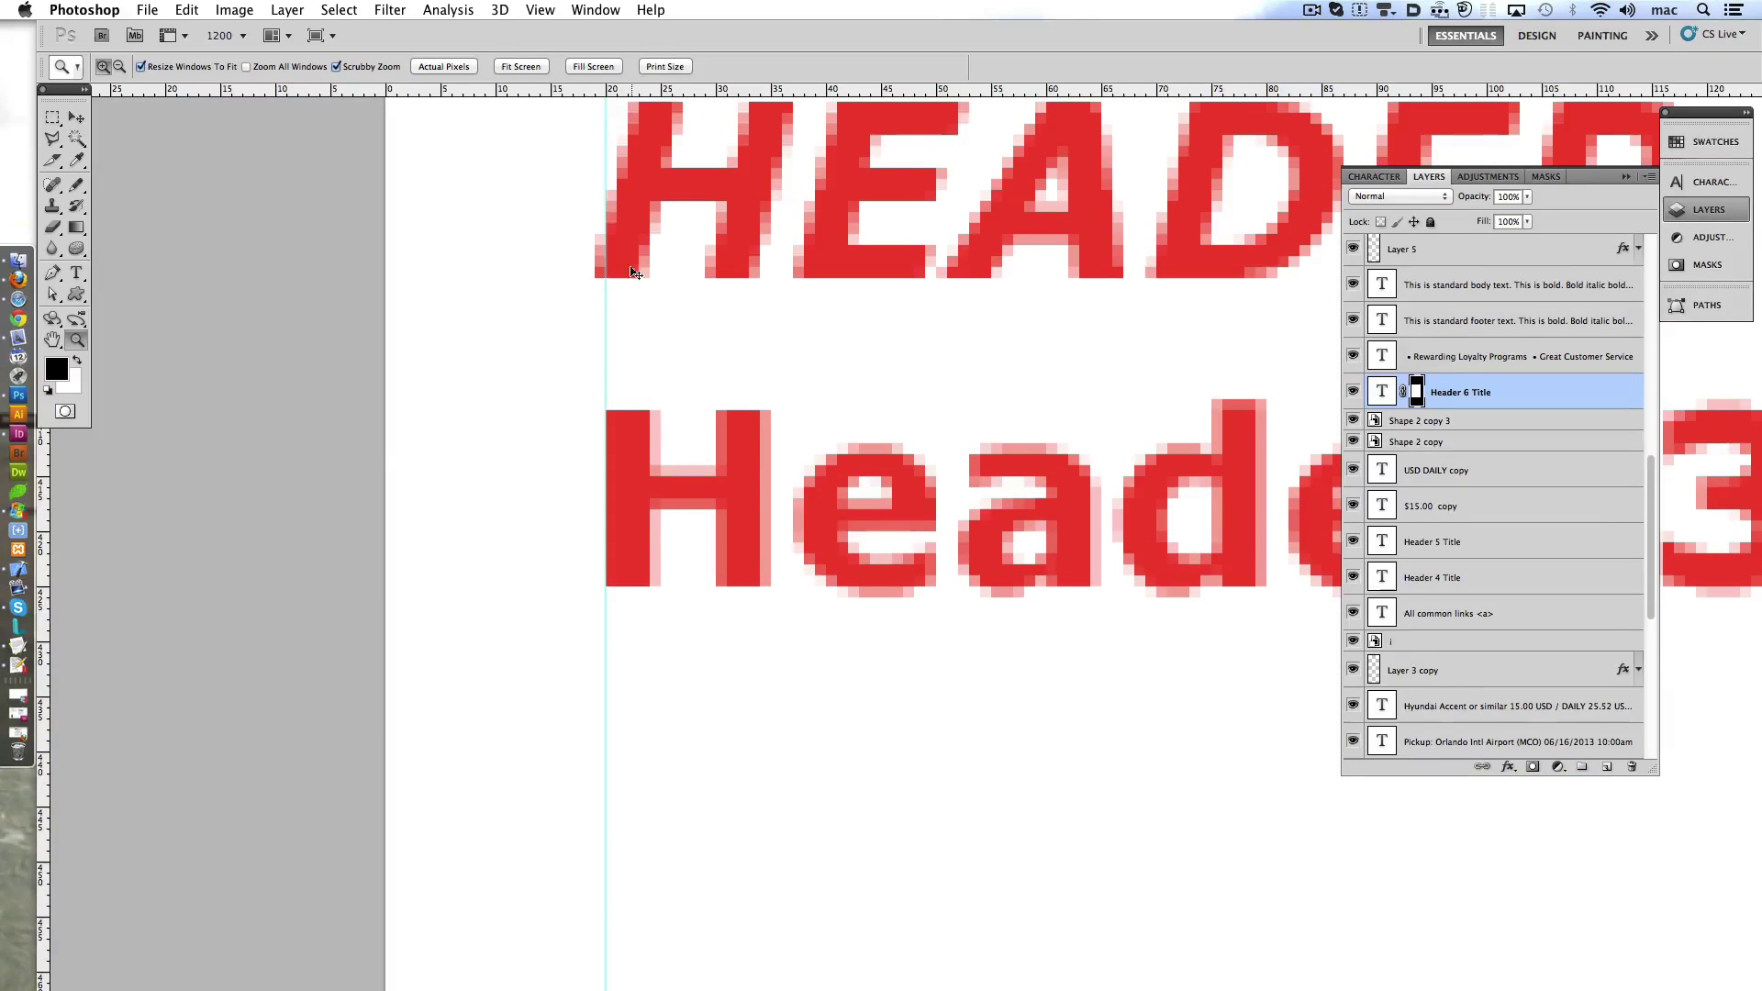
pyautogui.hotkey('ctrl', 'z')
pyautogui.moveTo(633, 511)
pyautogui.mouseDown()
pyautogui.moveTo(633, 405)
pyautogui.moveTo(677, 479)
pyautogui.mouseUp()
pyautogui.hotkey('ctrl', 'z')
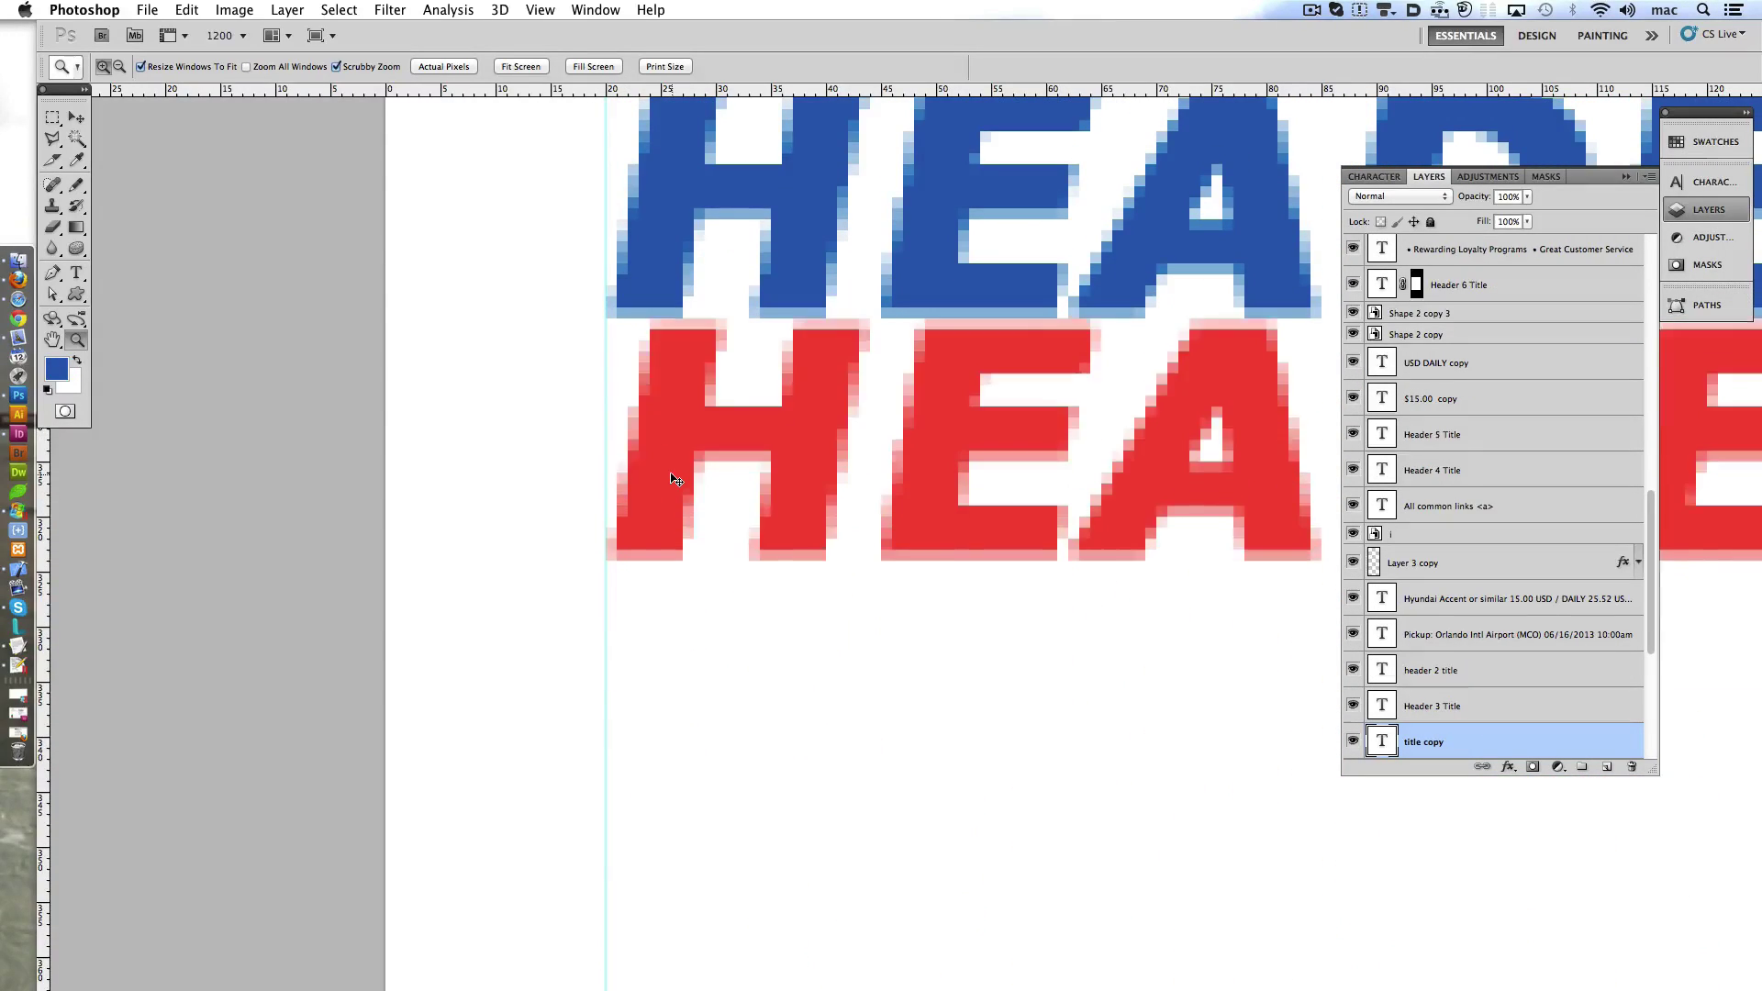
pyautogui.hotkey('ctrl', '1')
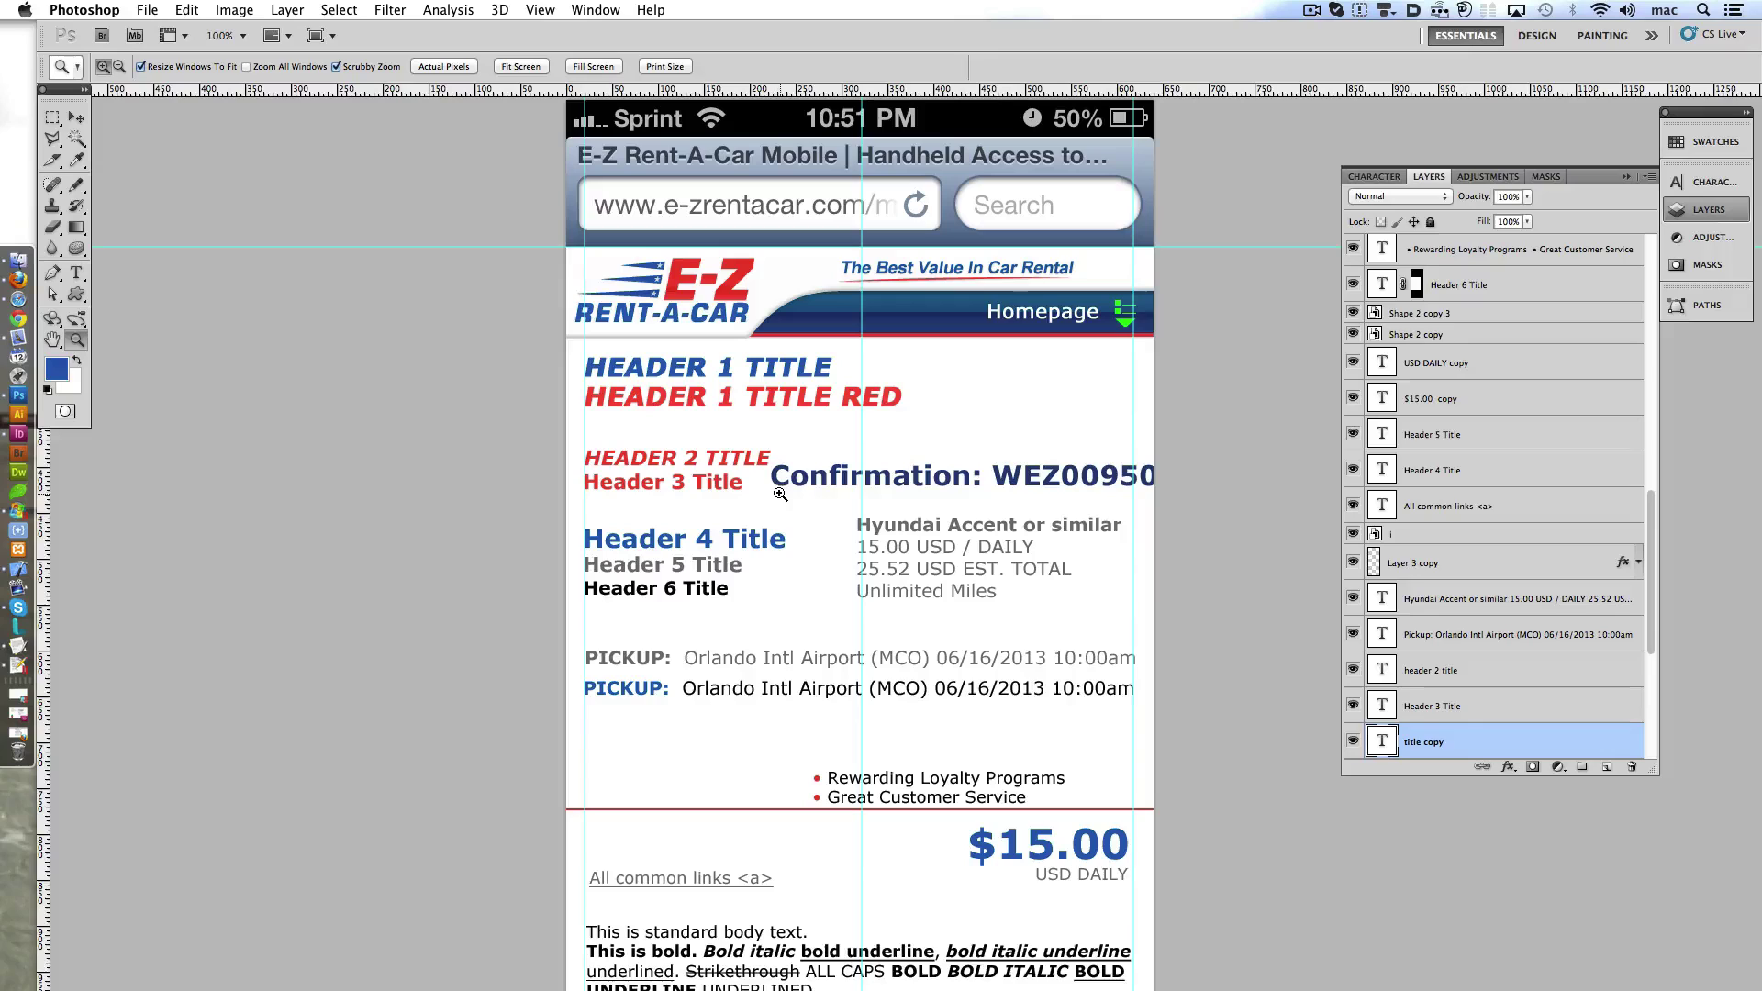
# - Replace the Confirmation line's text with 'Header 1 Title Blue' and commit it
pyautogui.click(76, 273)
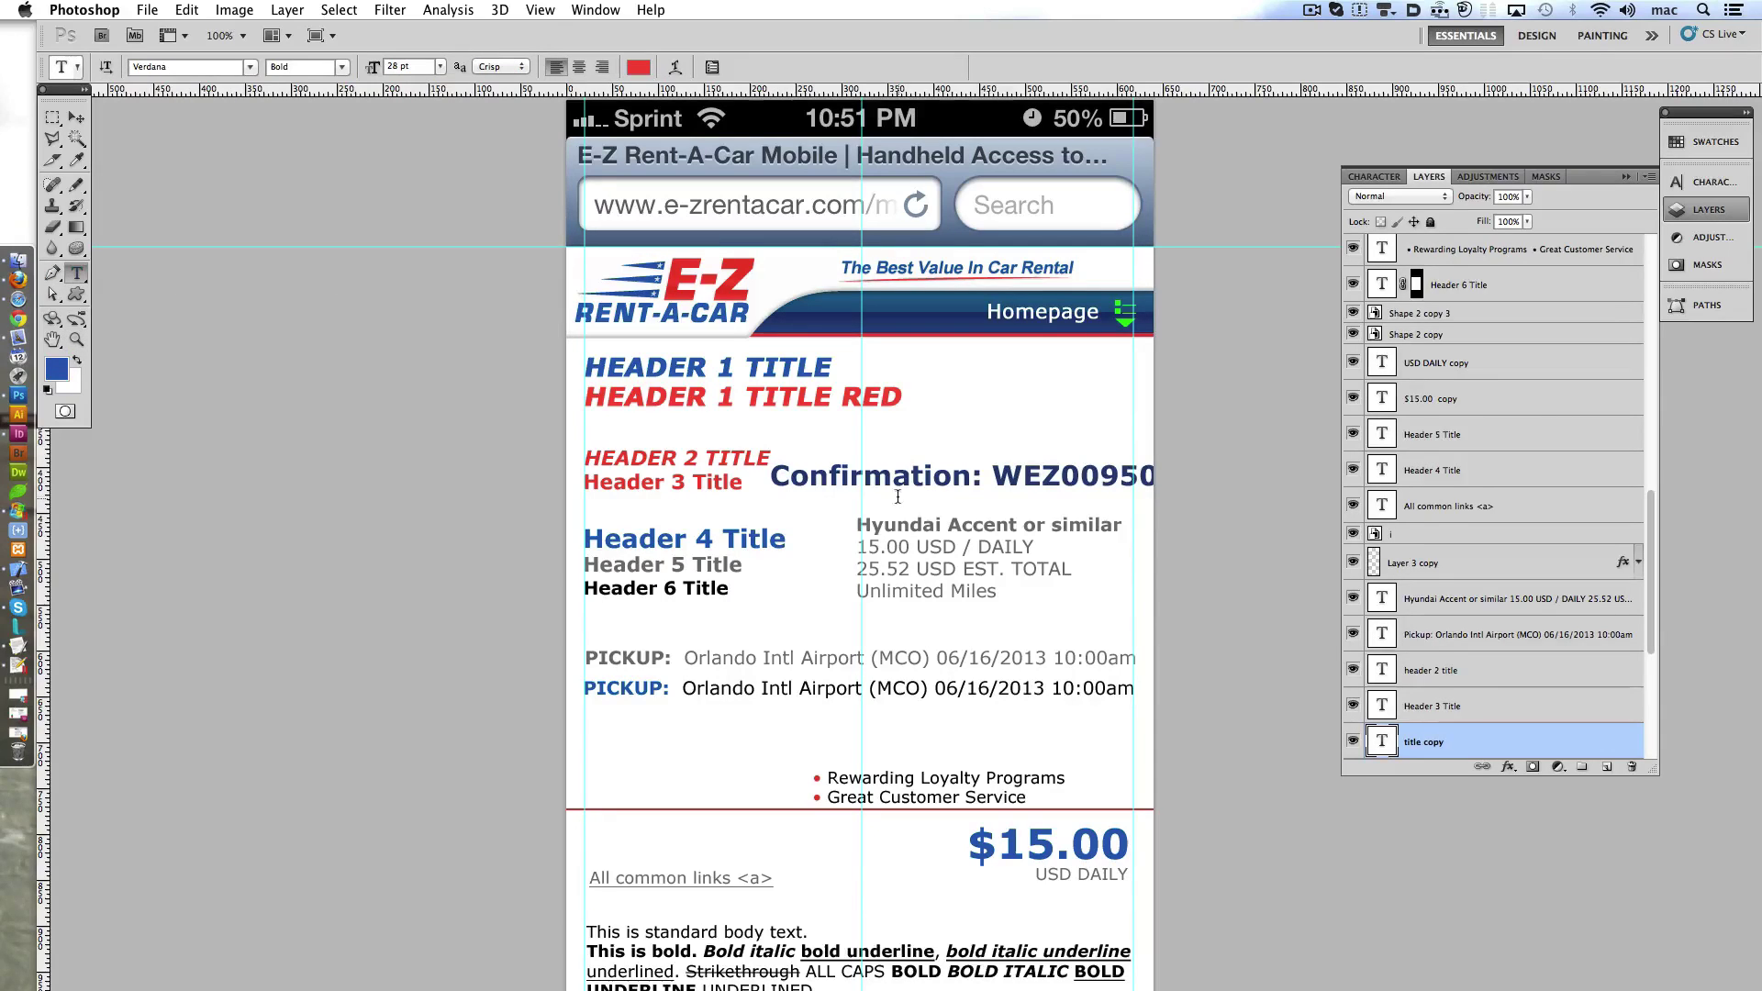
pyautogui.tripleClick(890, 475)
pyautogui.write('Head')
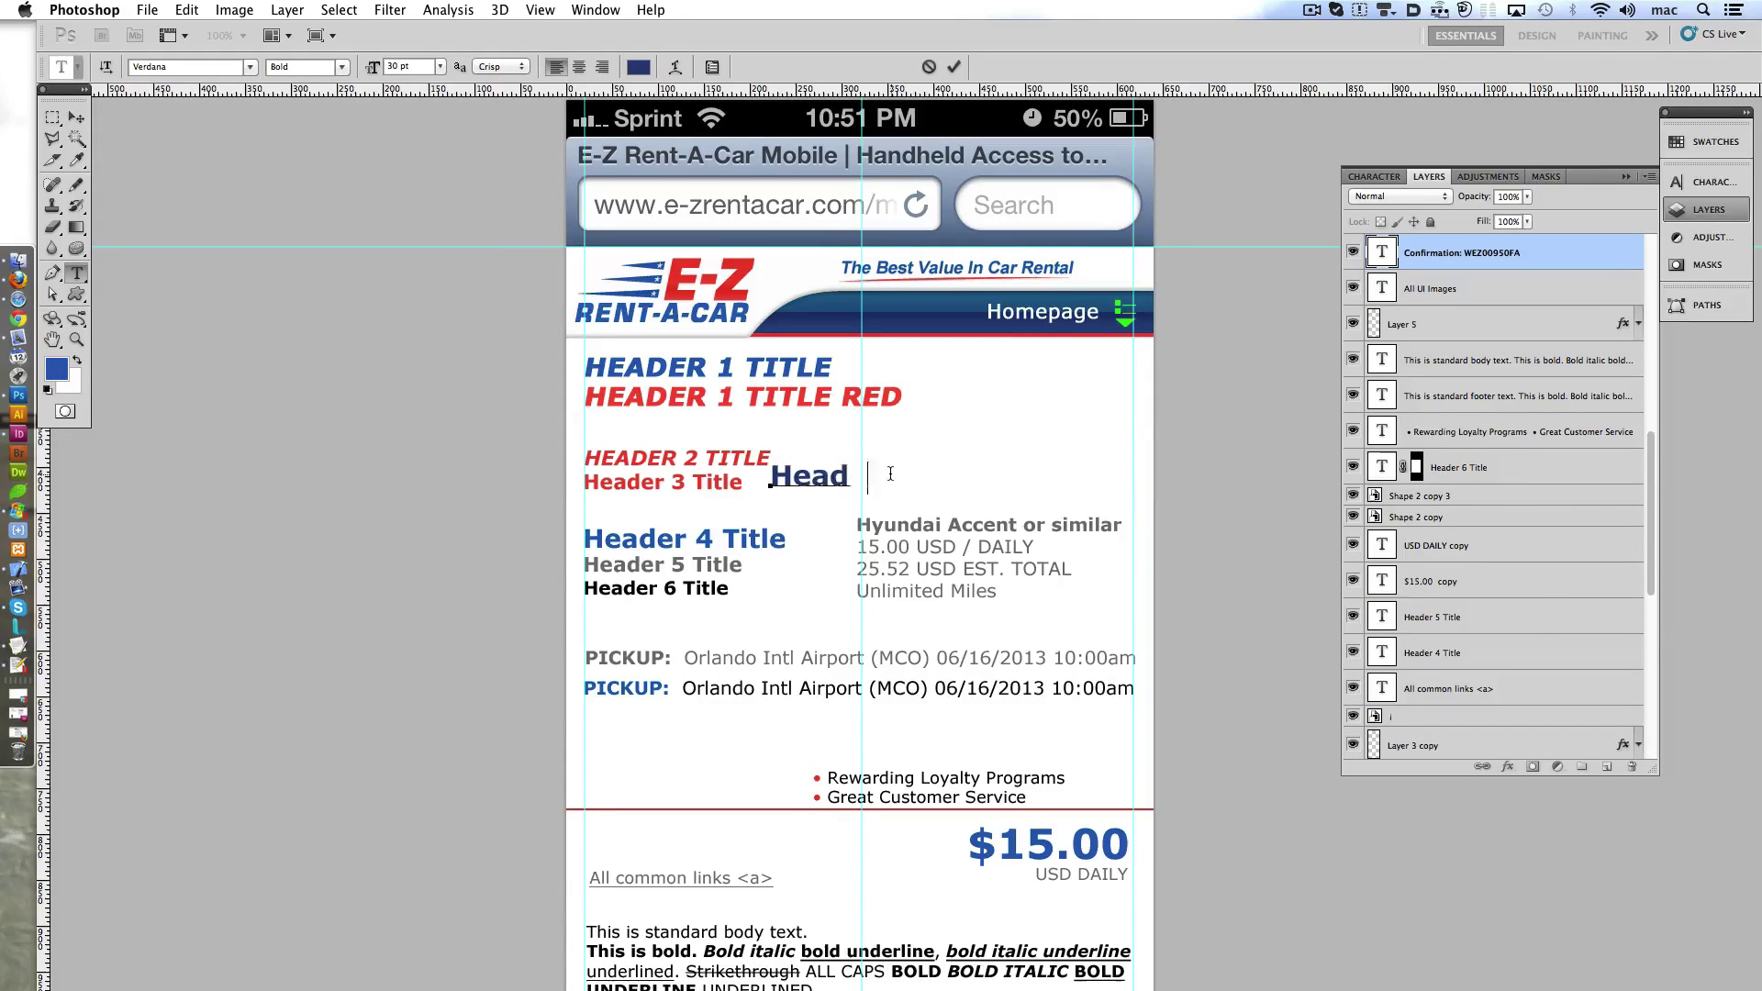
pyautogui.write('er 1 Title Blue')
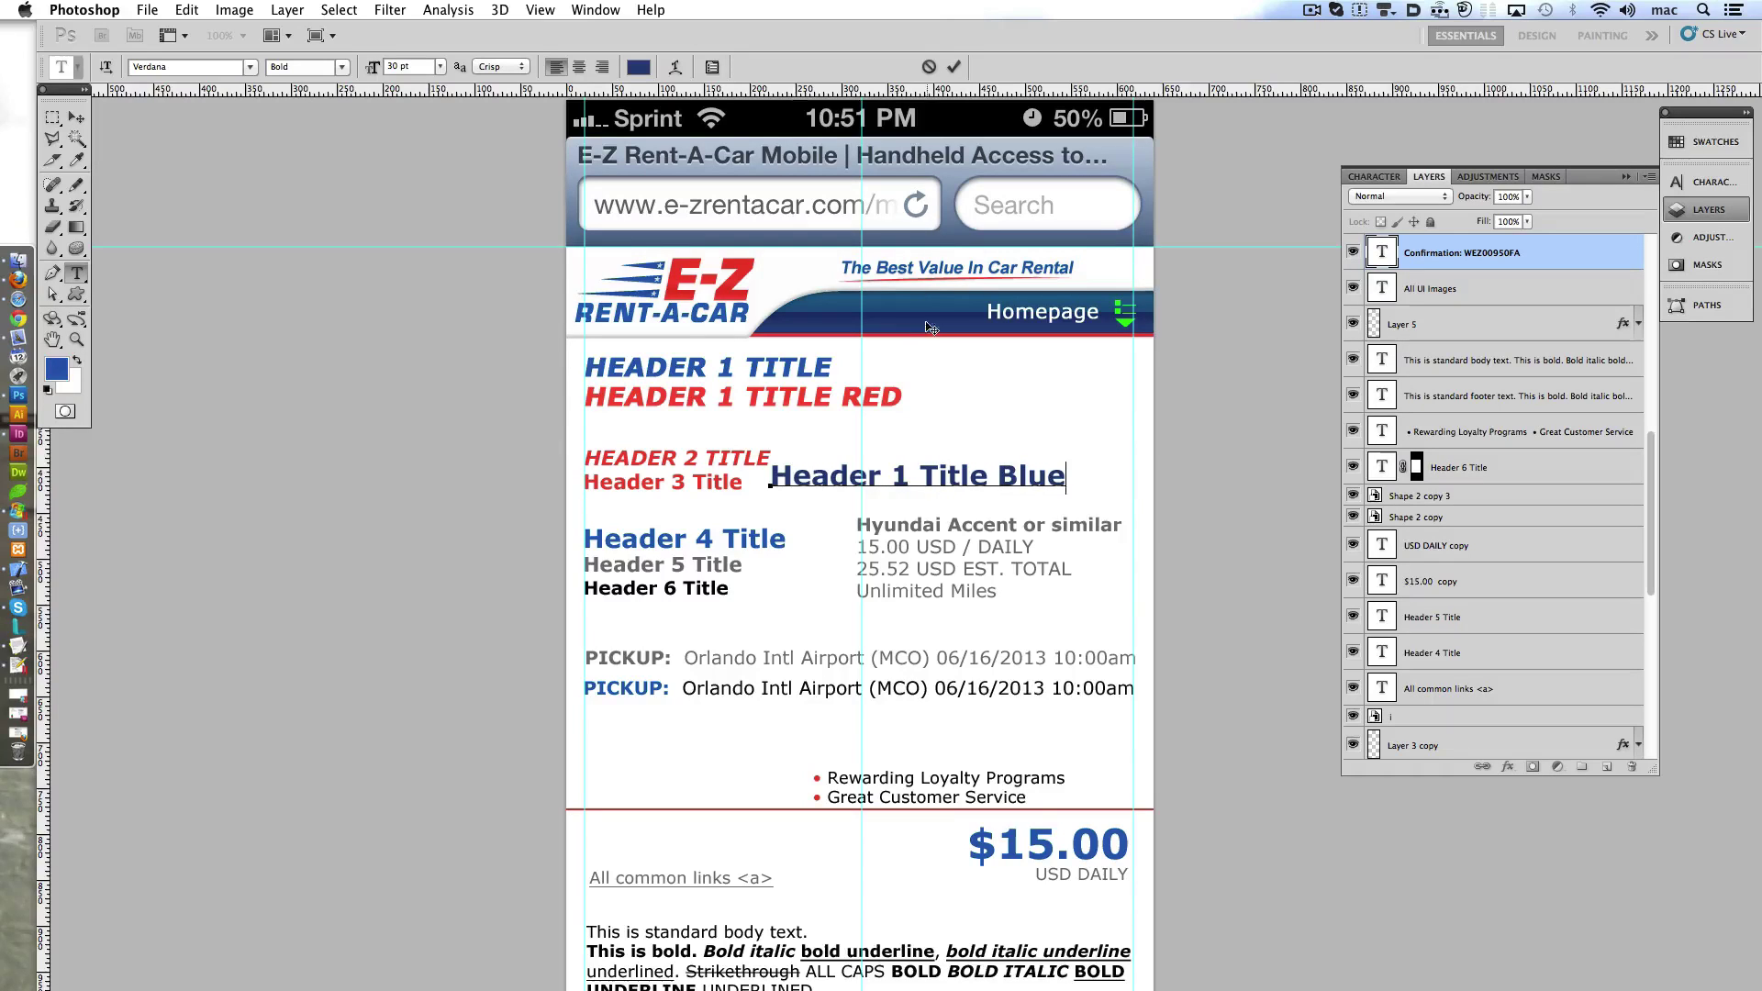
pyautogui.click(955, 67)
# - Nudge Header 1 Title Blue up and left to align directly under HEADER 1 TITLE RED
pyautogui.hotkey('shift', 'Up')
pyautogui.hotkey('shift', 'Left')
pyautogui.hotkey('shift', 'Left')
pyautogui.hotkey('shift', 'Left')
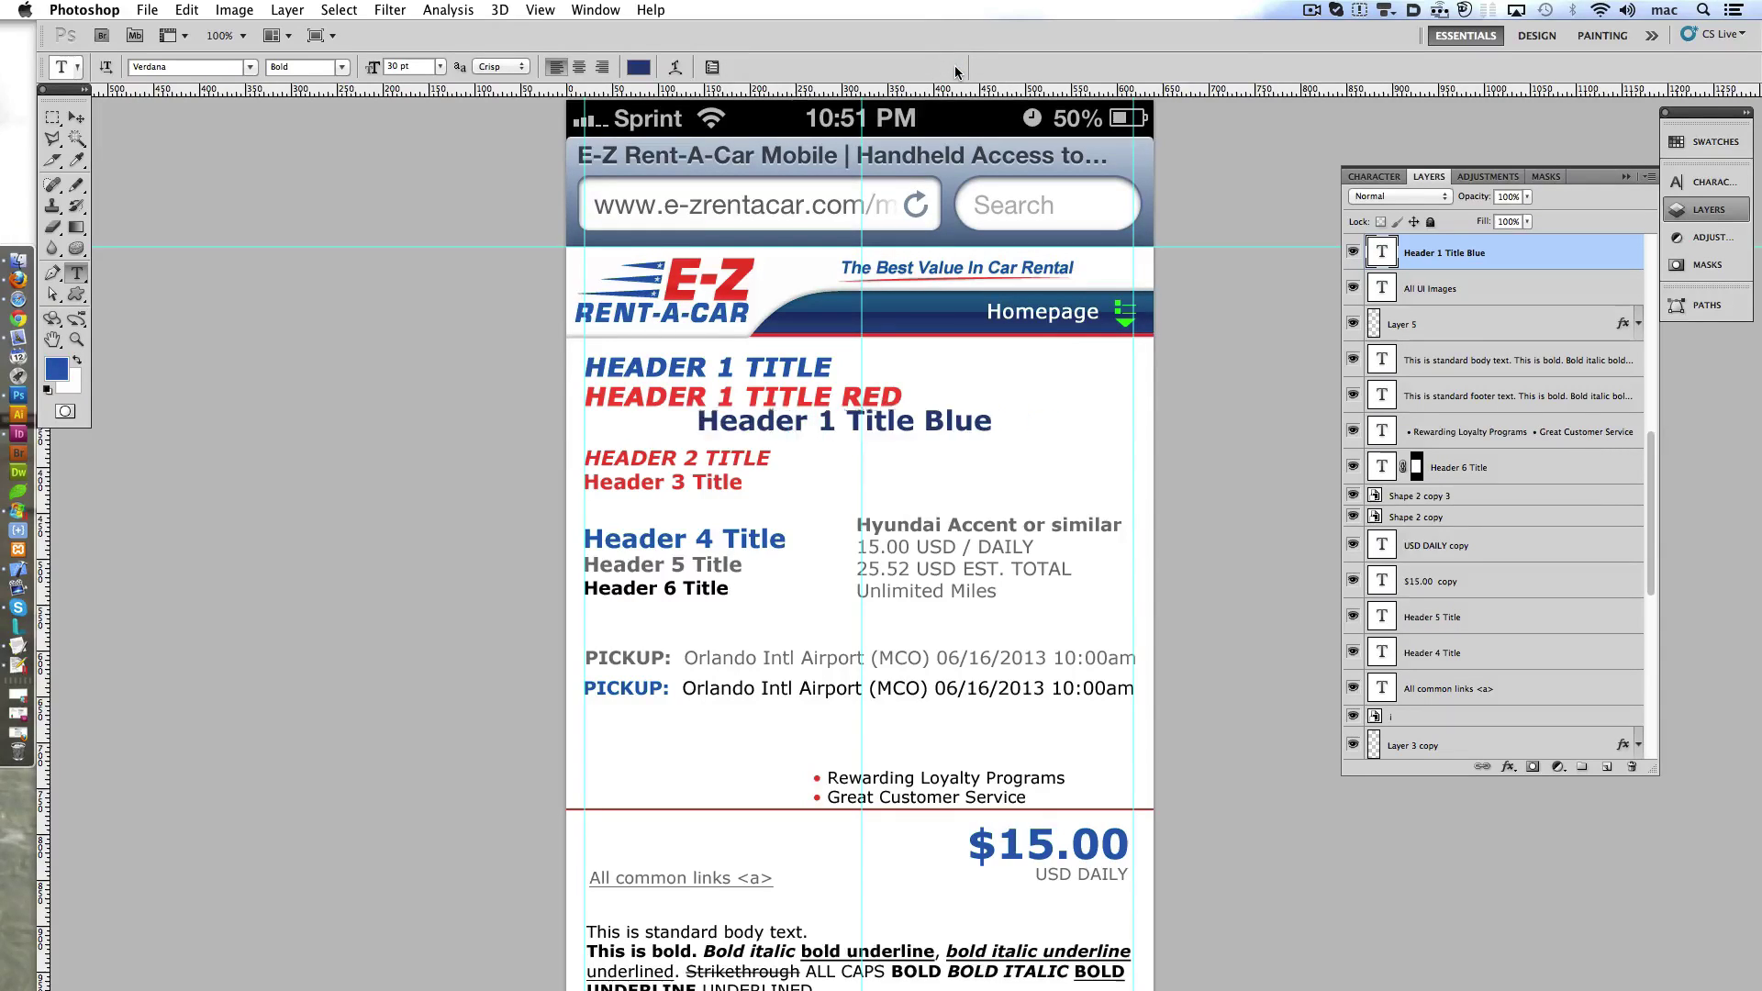
pyautogui.hotkey('shift', 'Left')
pyautogui.hotkey('shift', 'Left')
pyautogui.hotkey('shift', 'Left')
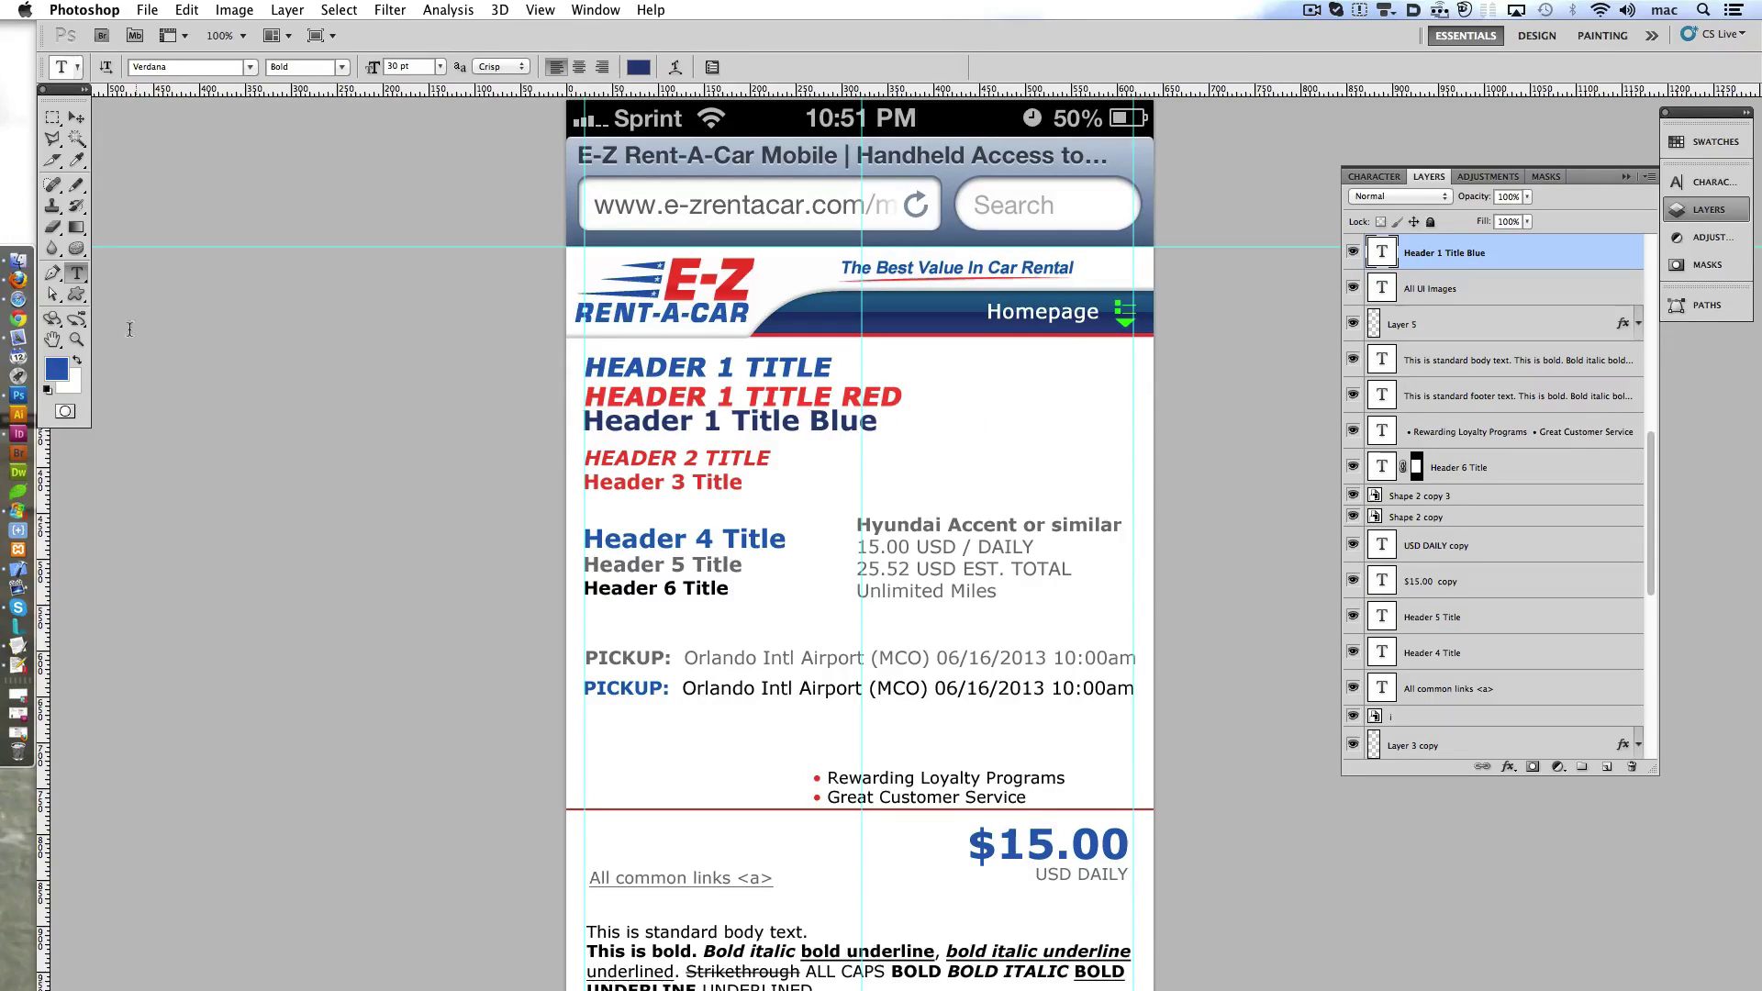
pyautogui.press('z')
pyautogui.click(606, 417)
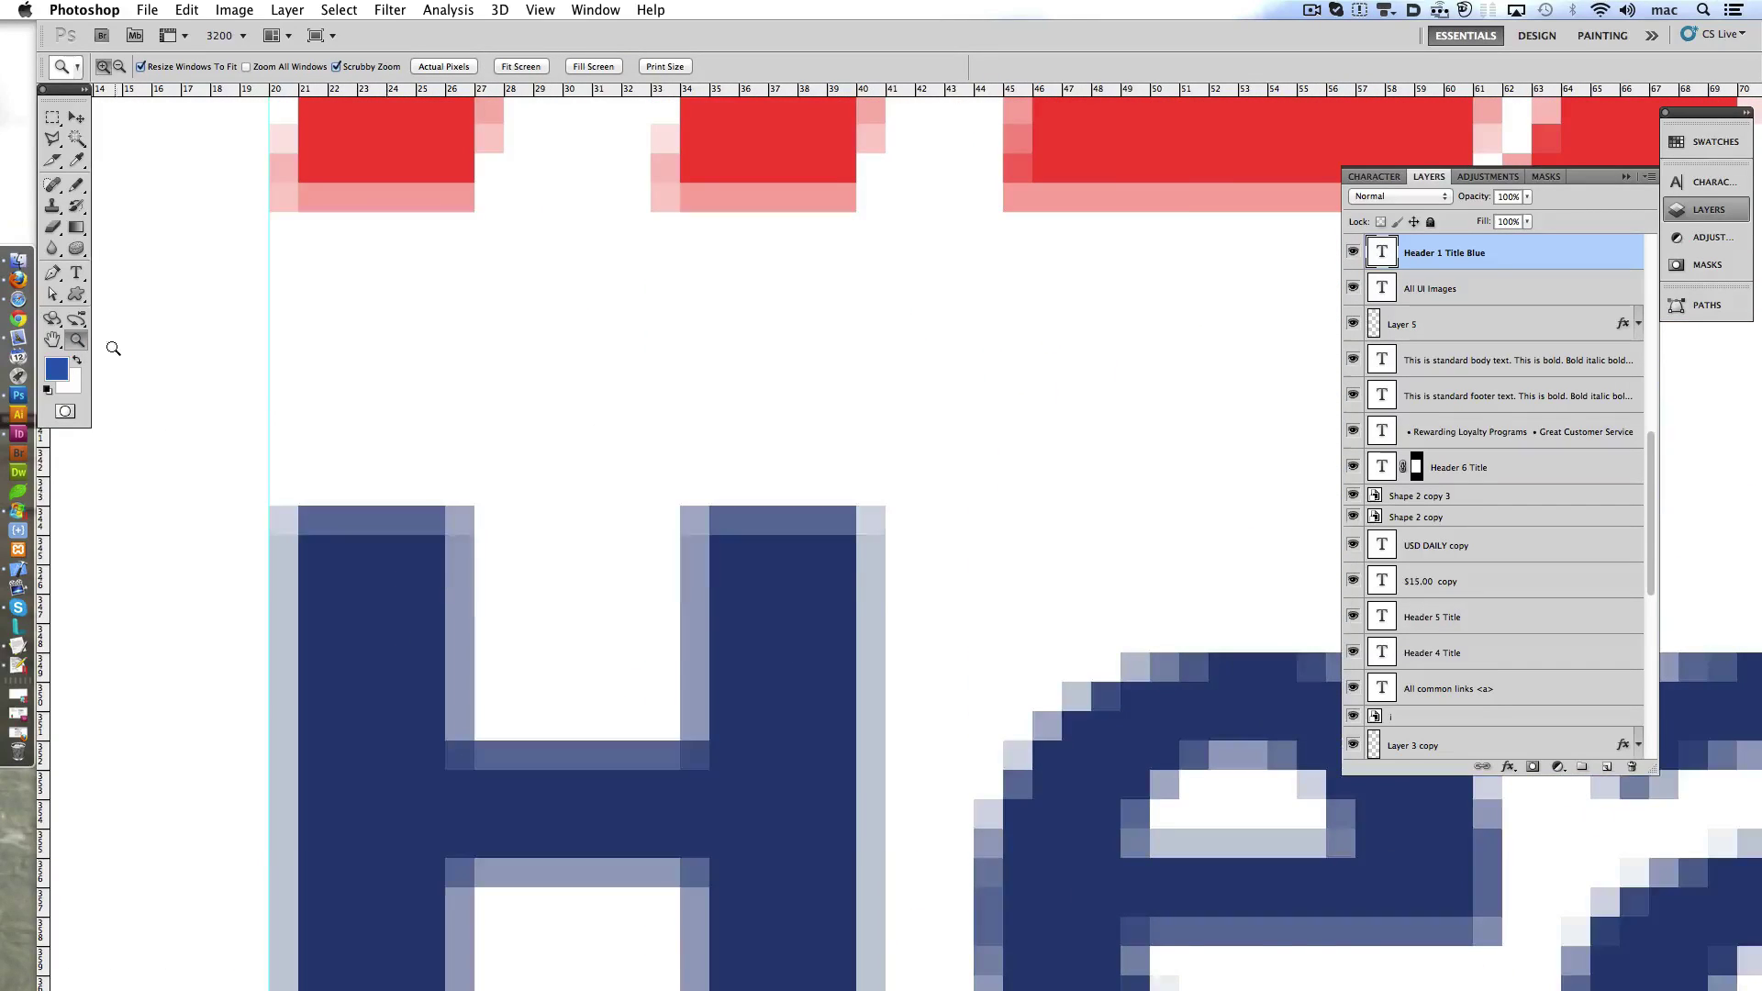
pyautogui.doubleClick(77, 340)
pyautogui.moveTo(1200, 676); pyautogui.dragTo(860, 488)
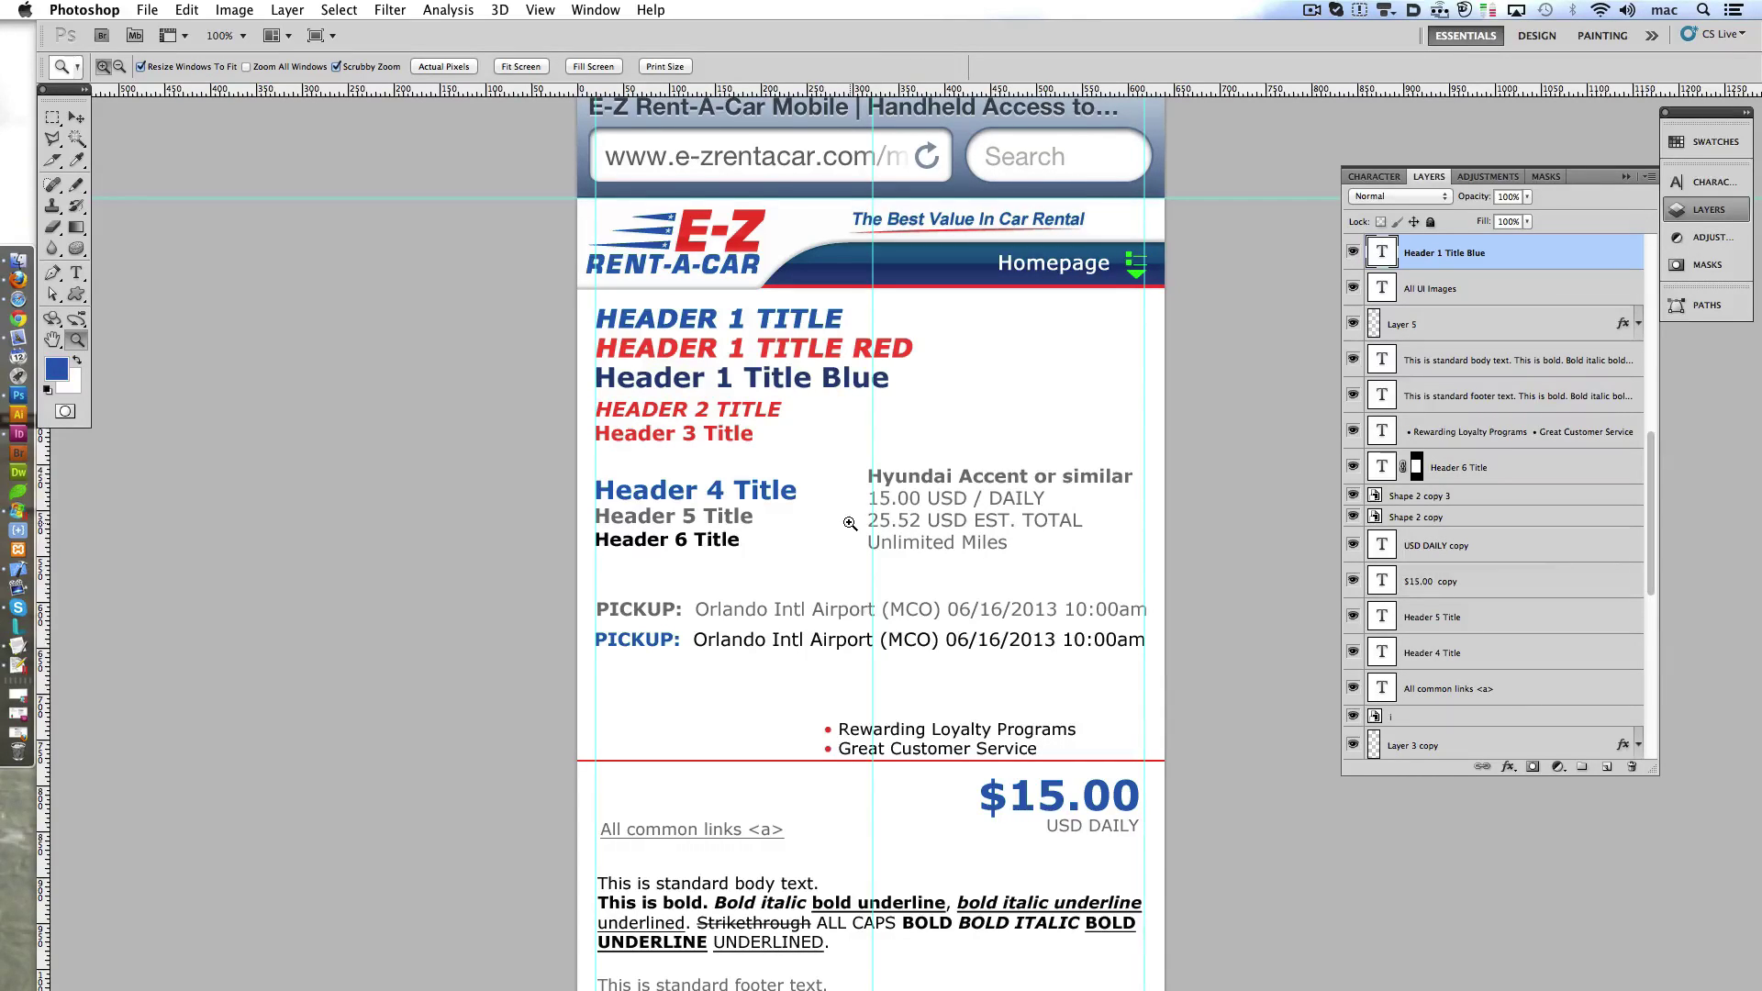
# - Move the bullet list beside Header 2 and delete its Rewarding Loyalty Programs line
pyautogui.moveTo(858, 734); pyautogui.dragTo(905, 417)
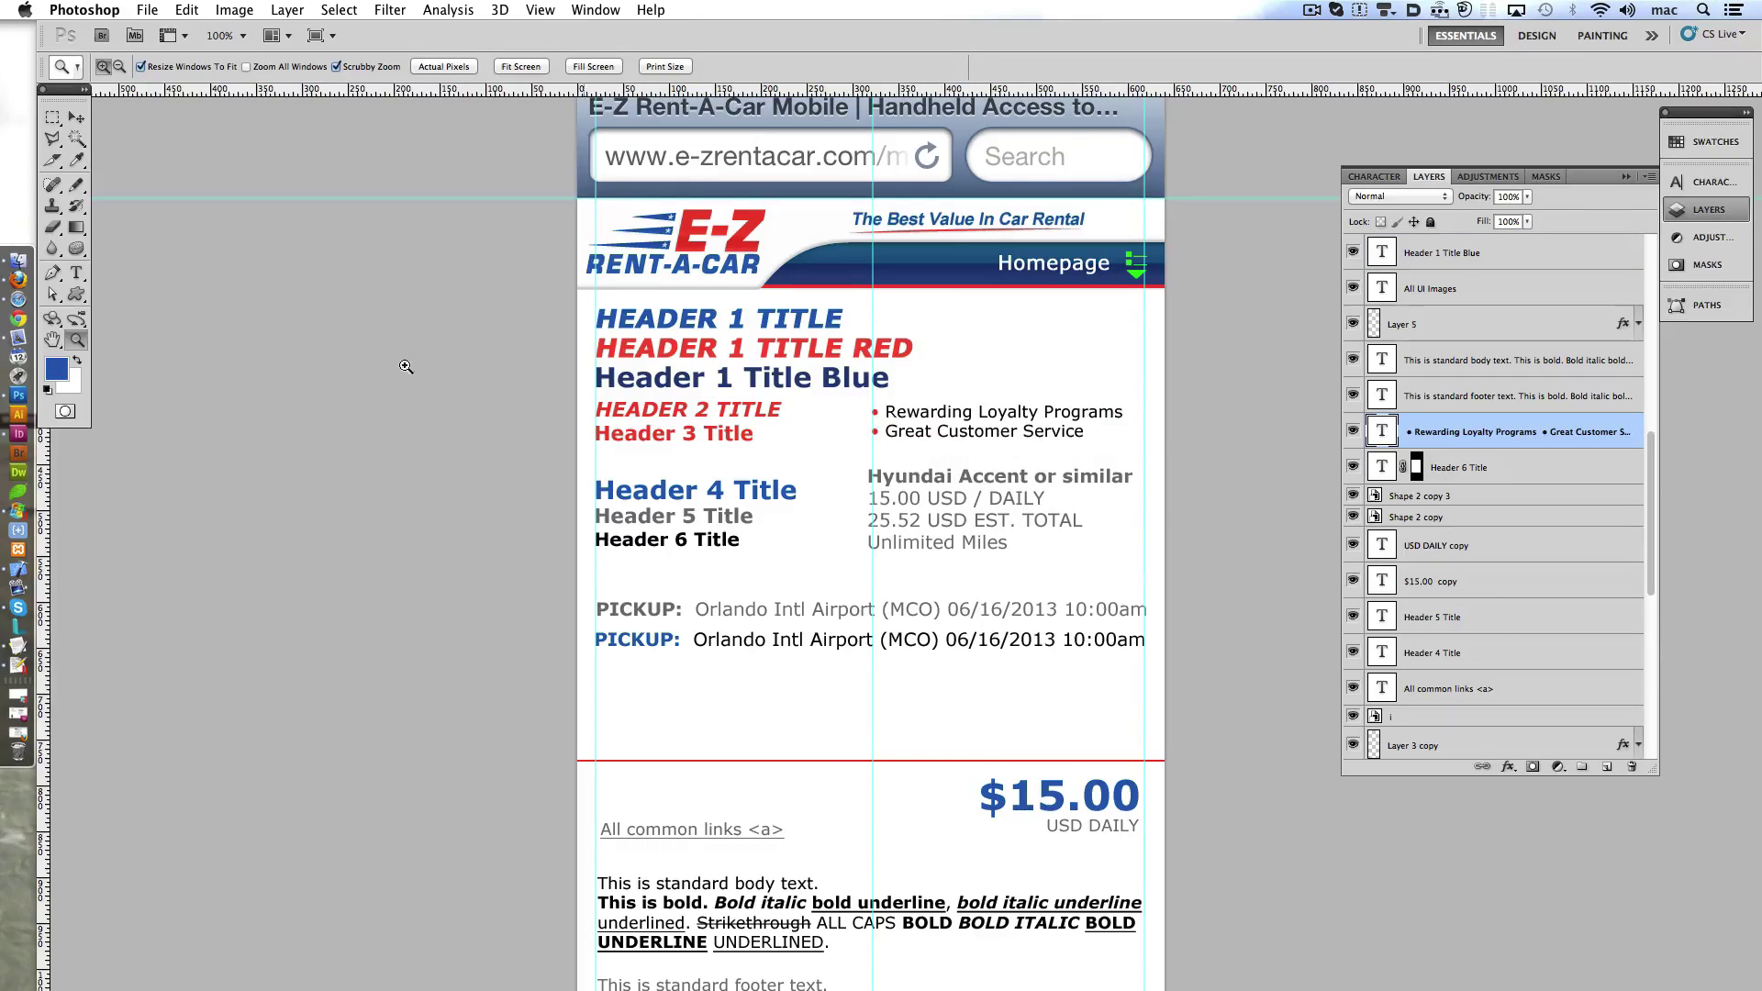
pyautogui.press('t')
pyautogui.click(873, 418)
pyautogui.press('BackSpace')
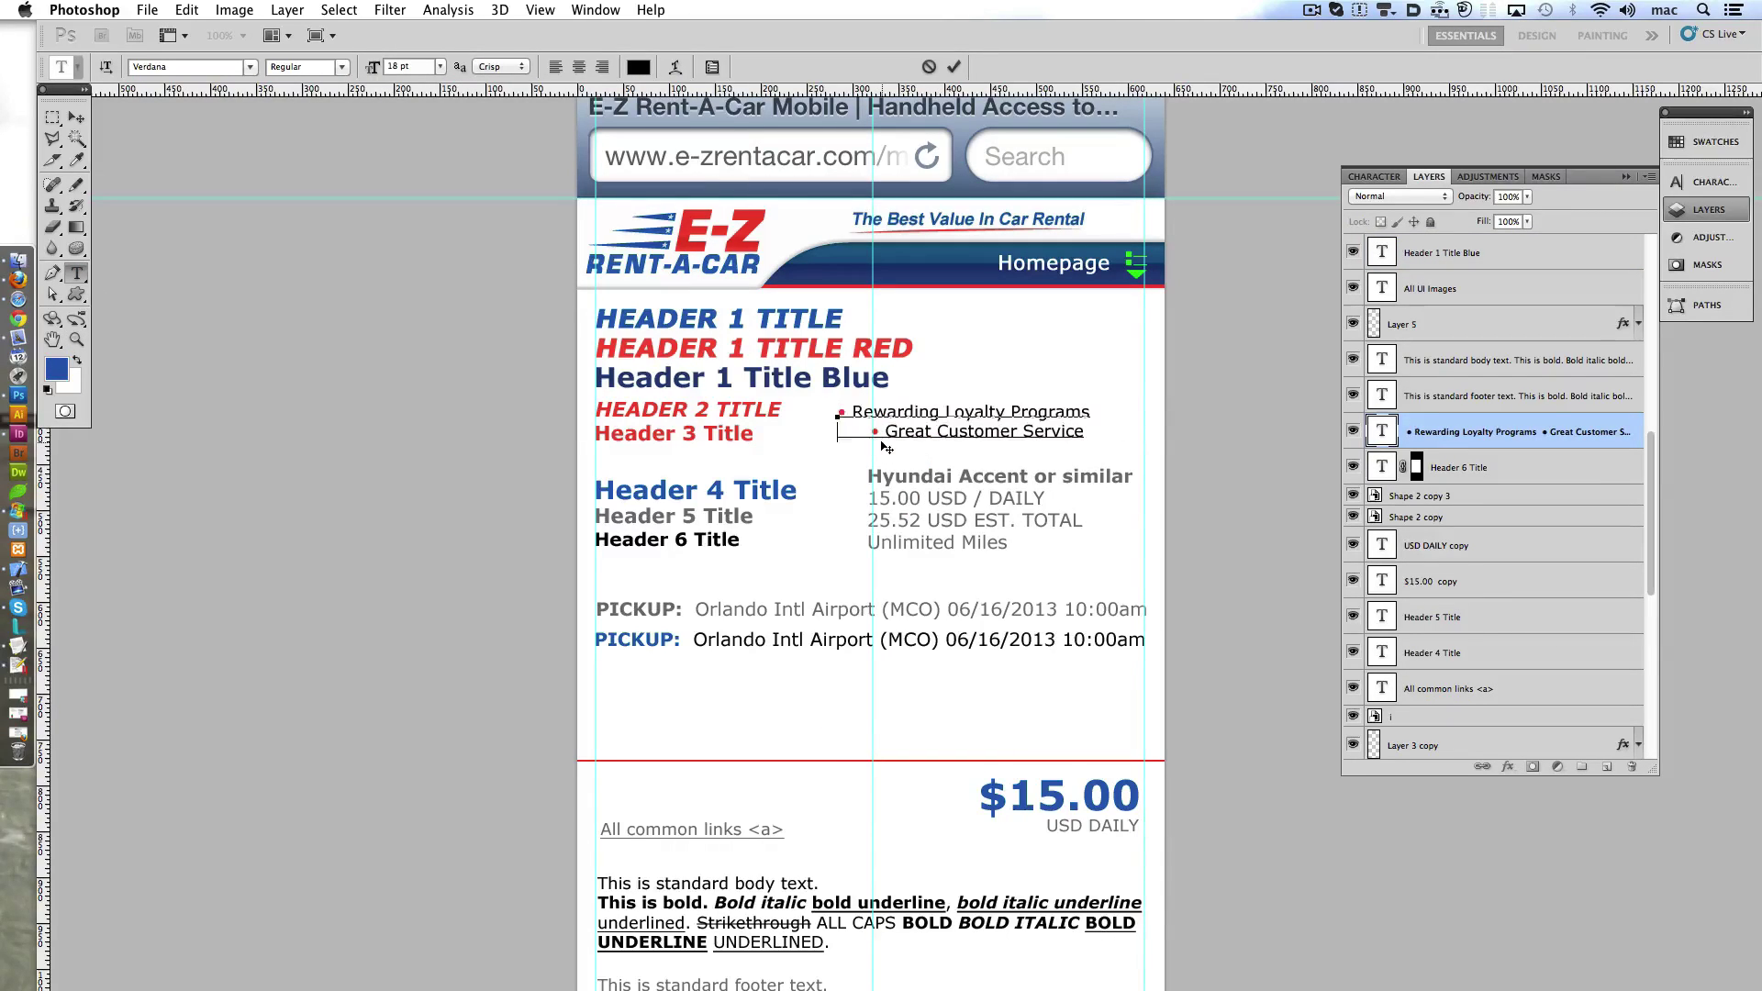
pyautogui.hotkey('shift', 'Up')
pyautogui.press('BackSpace')
pyautogui.hotkey('shift', 'End')
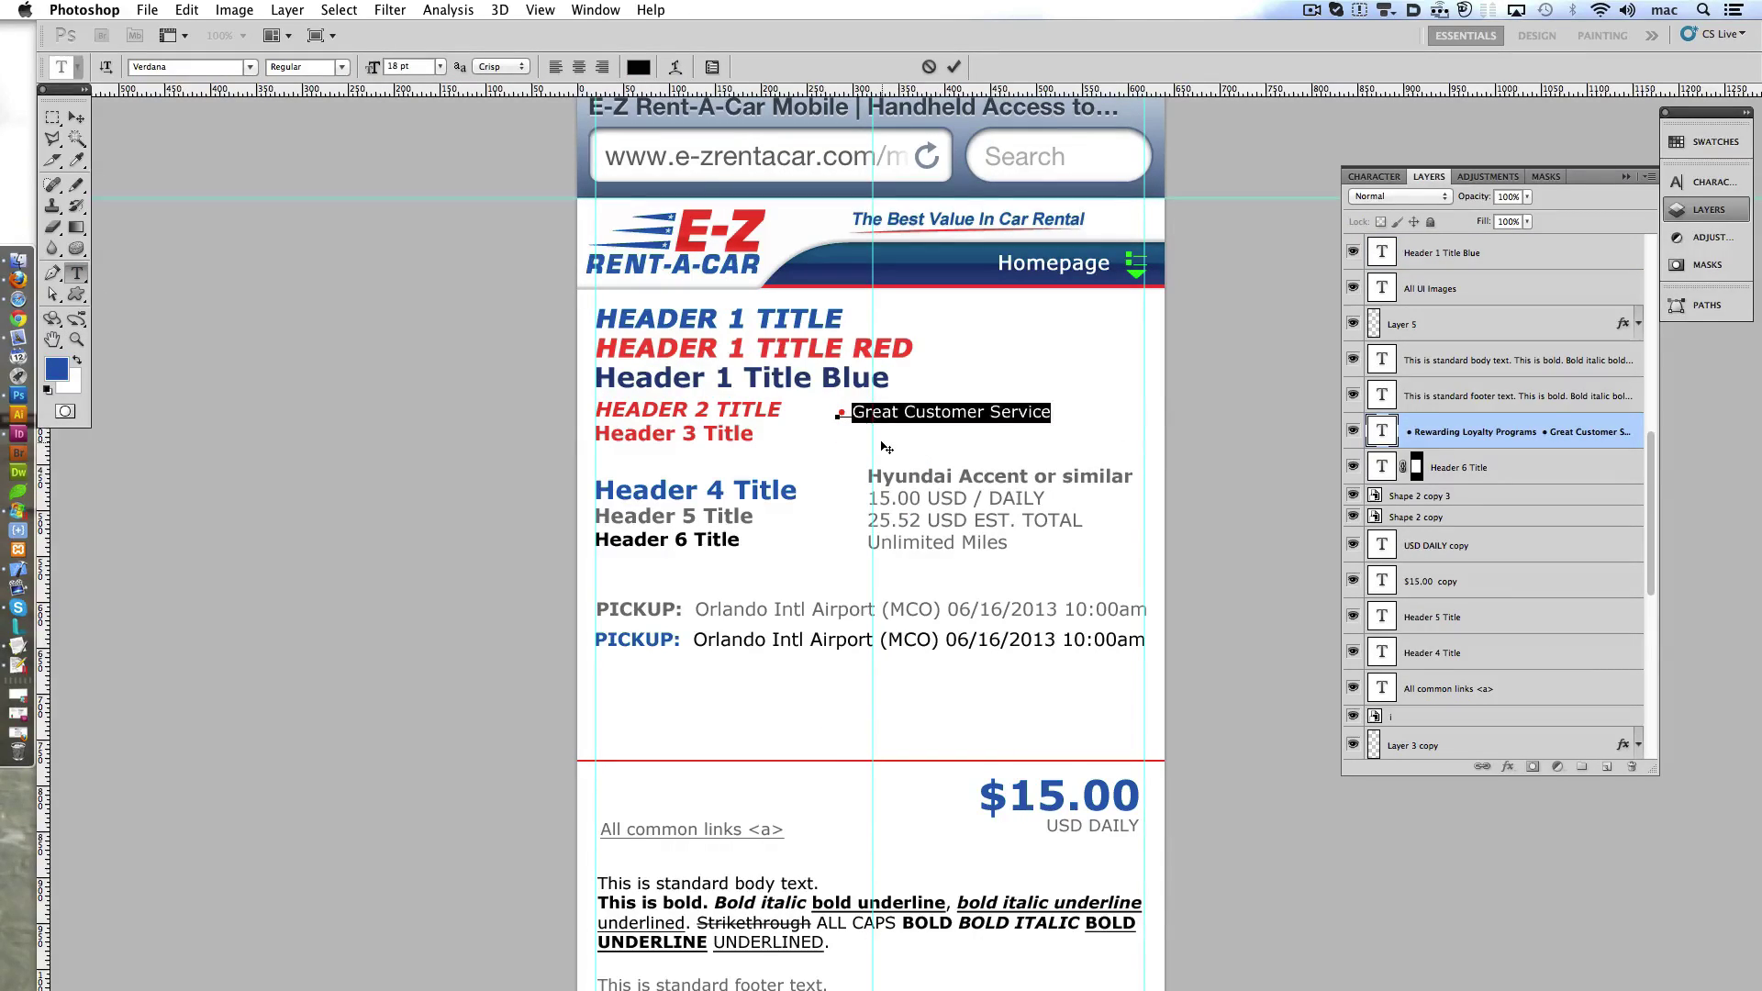
# - Rewrite the bullets as three 'Unorder List Item' lines and commit the text
pyautogui.write('Uno')
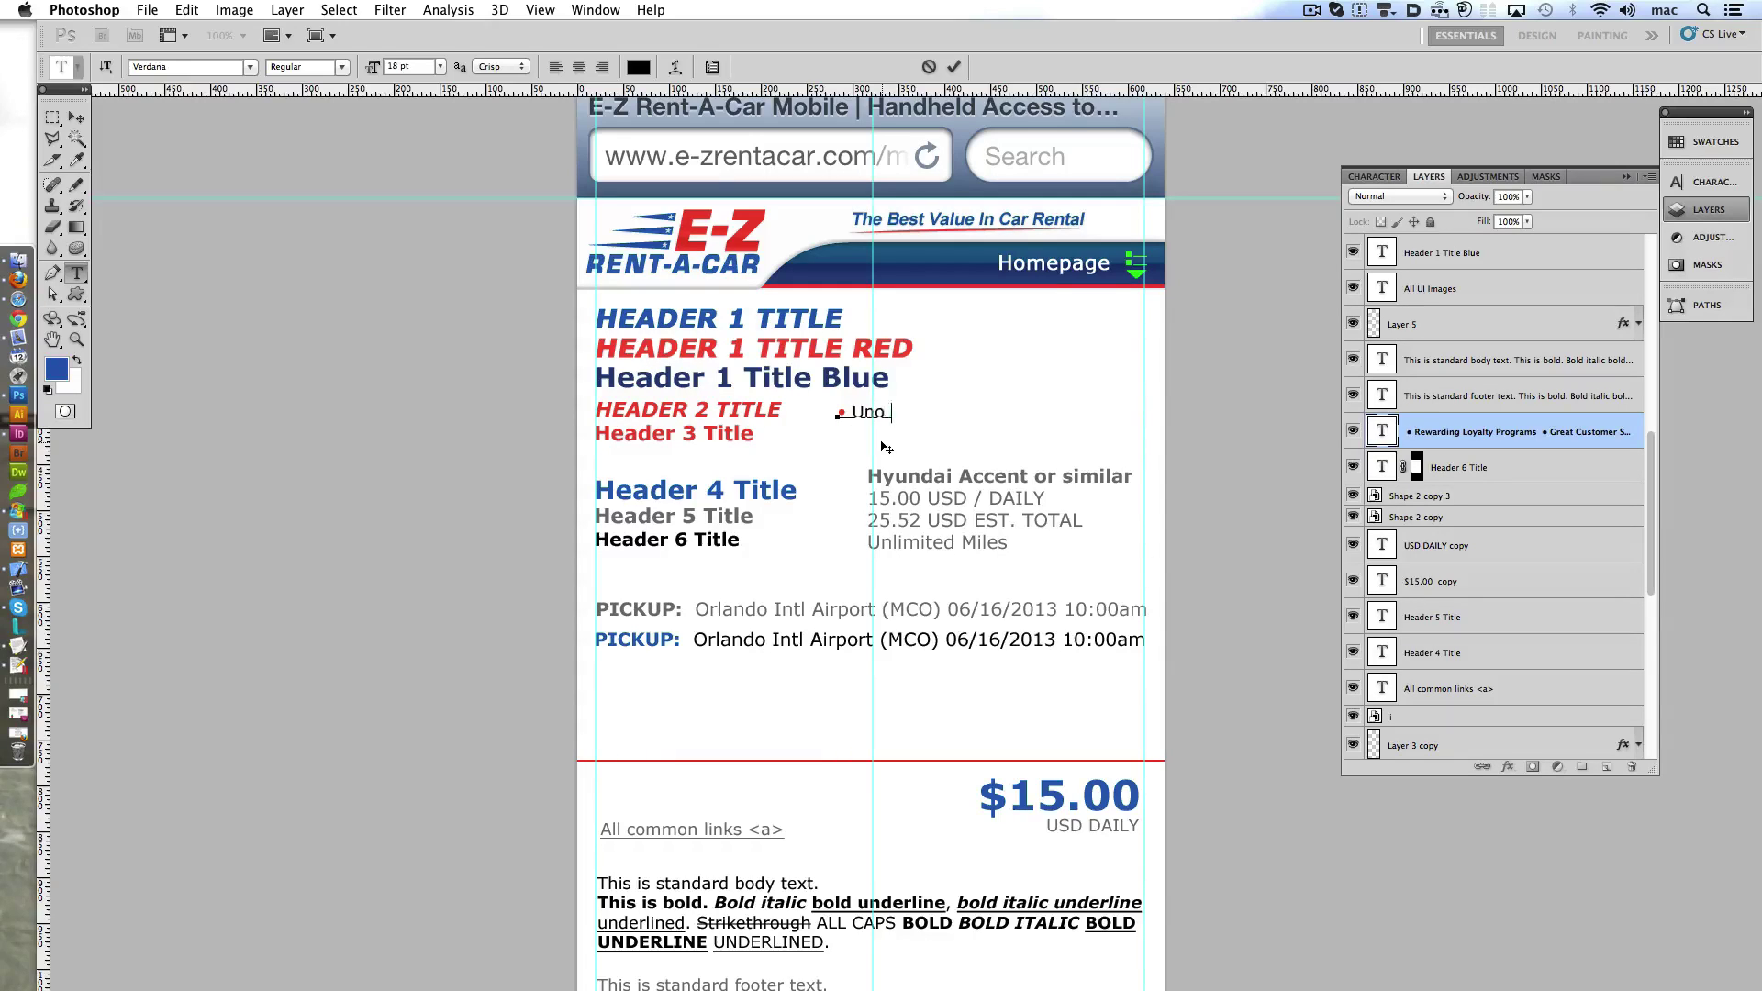
pyautogui.write('rder List Item')
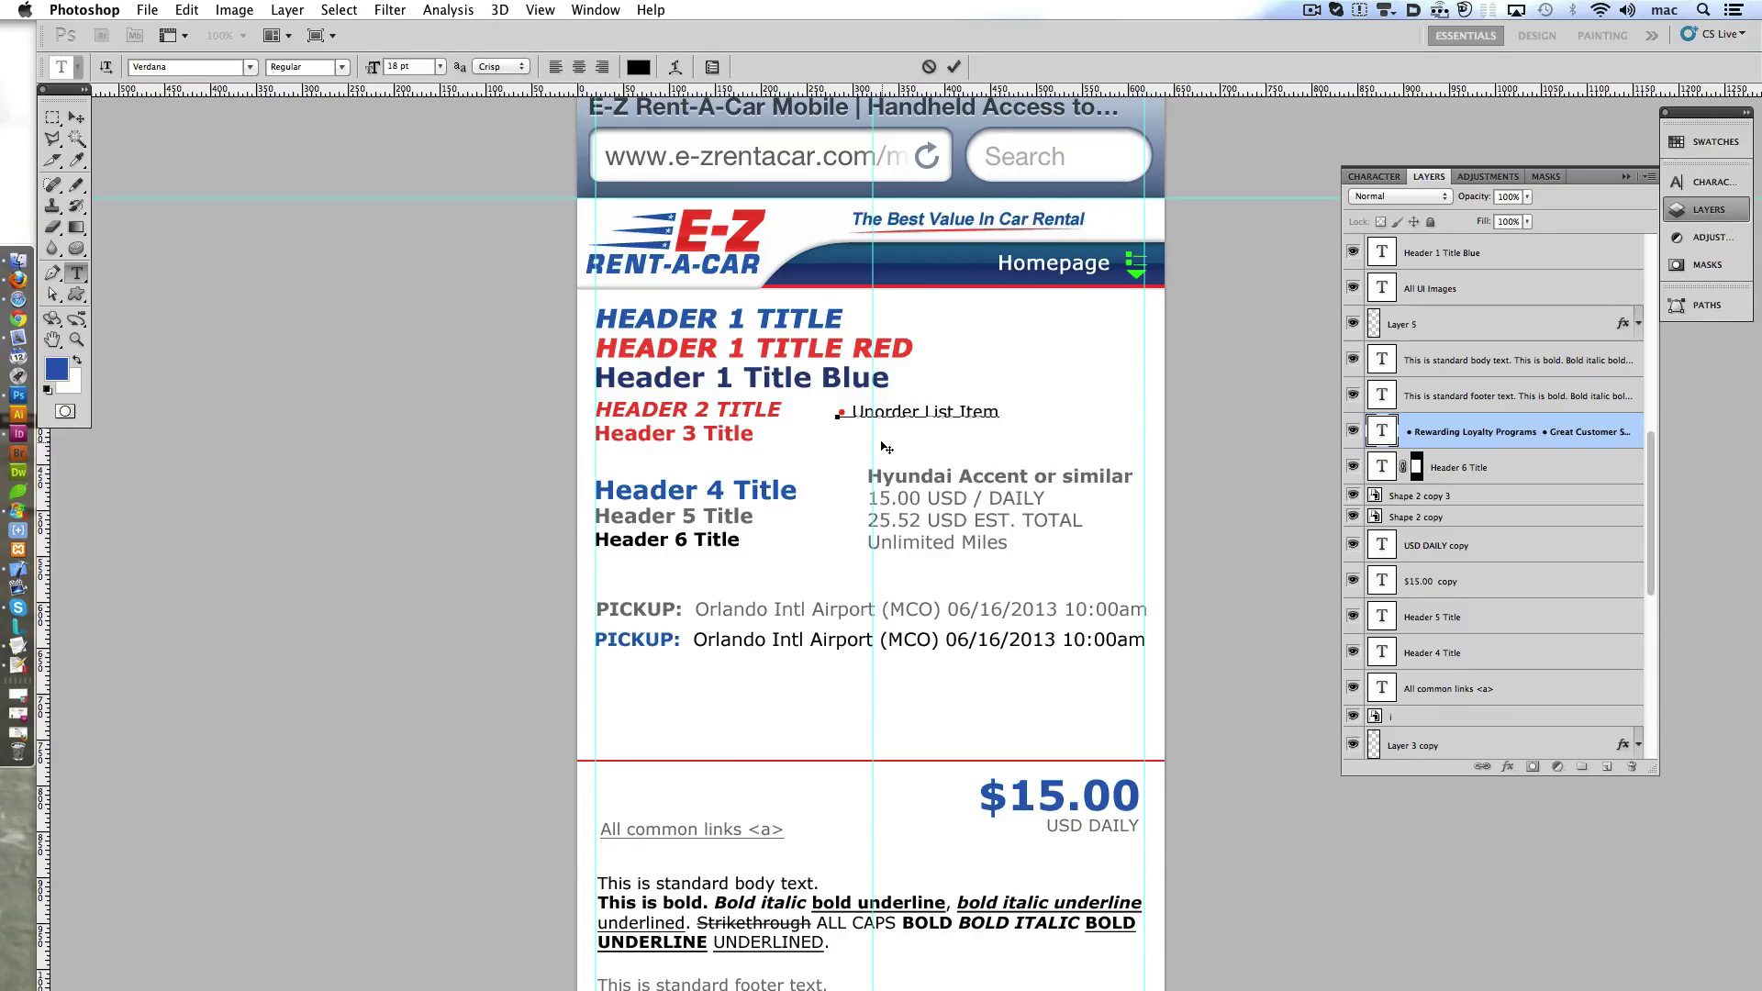
pyautogui.hotkey('shift', 'Home')
pyautogui.press('super+c')
pyautogui.press('Right')
pyautogui.press('Return')
pyautogui.press('super+v')
pyautogui.press('Return')
pyautogui.press('super+v')
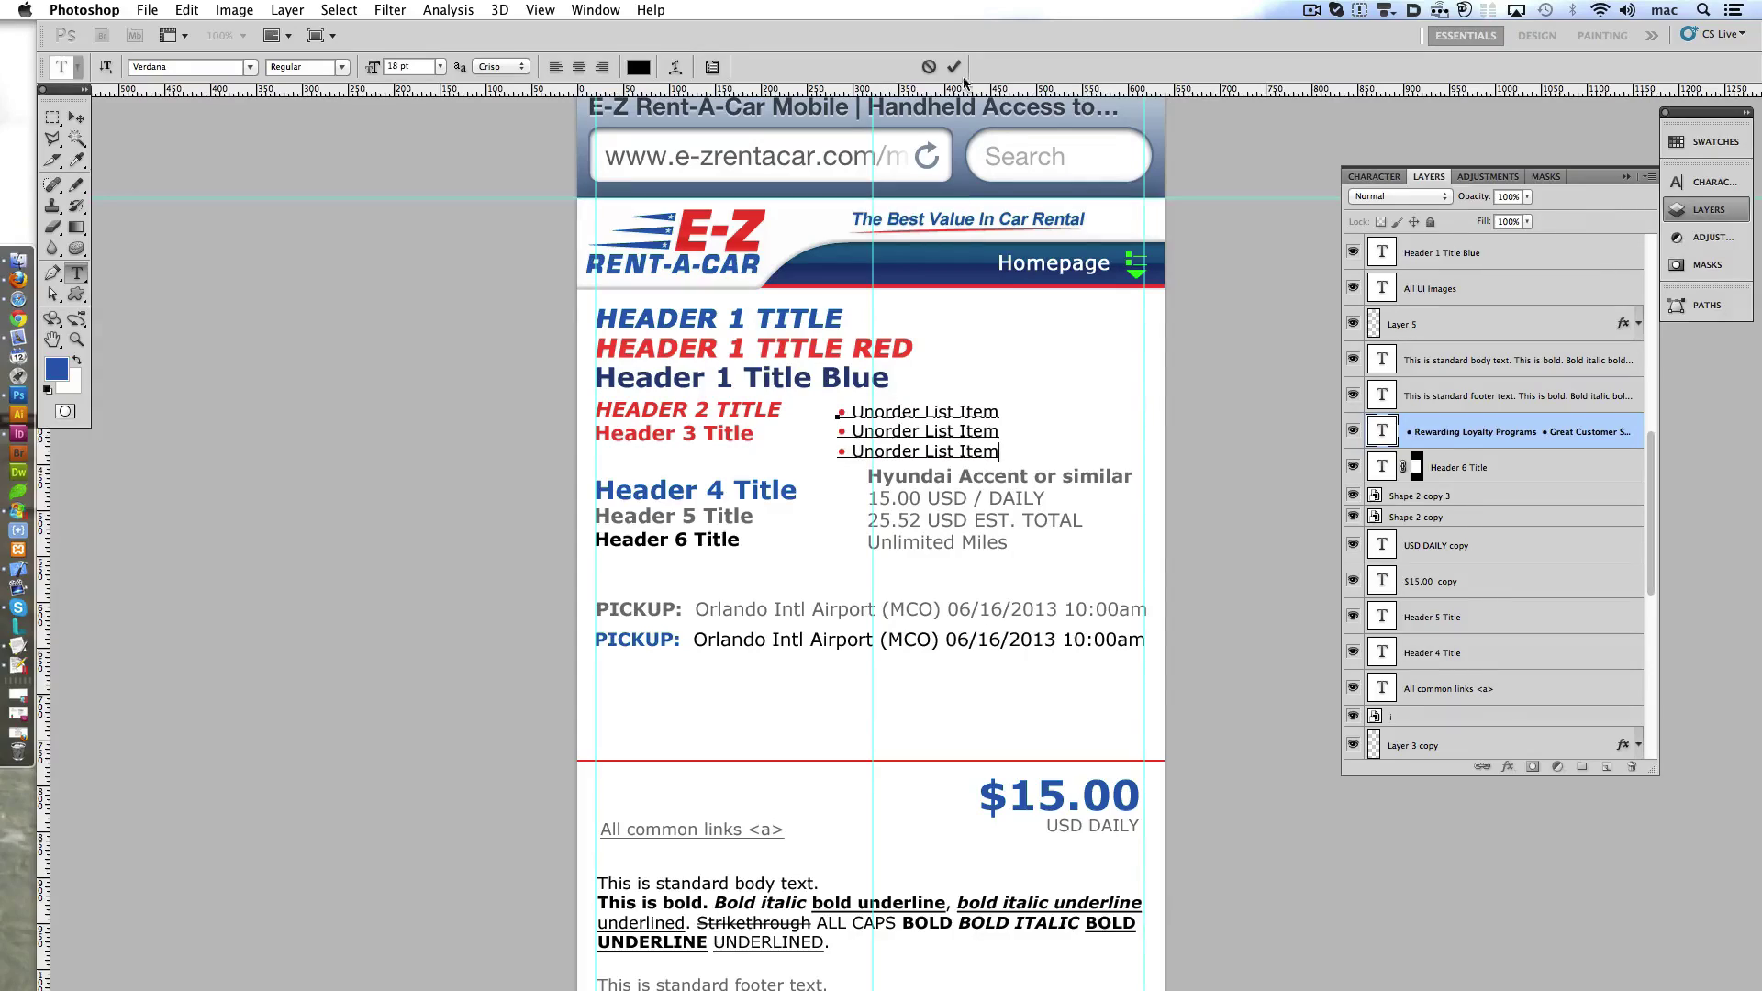
pyautogui.click(953, 67)
# - Put the bullet list top-right with All common links beneath; shift PICKUP down, body/footer up
pyautogui.moveTo(940, 415); pyautogui.dragTo(1087, 312)
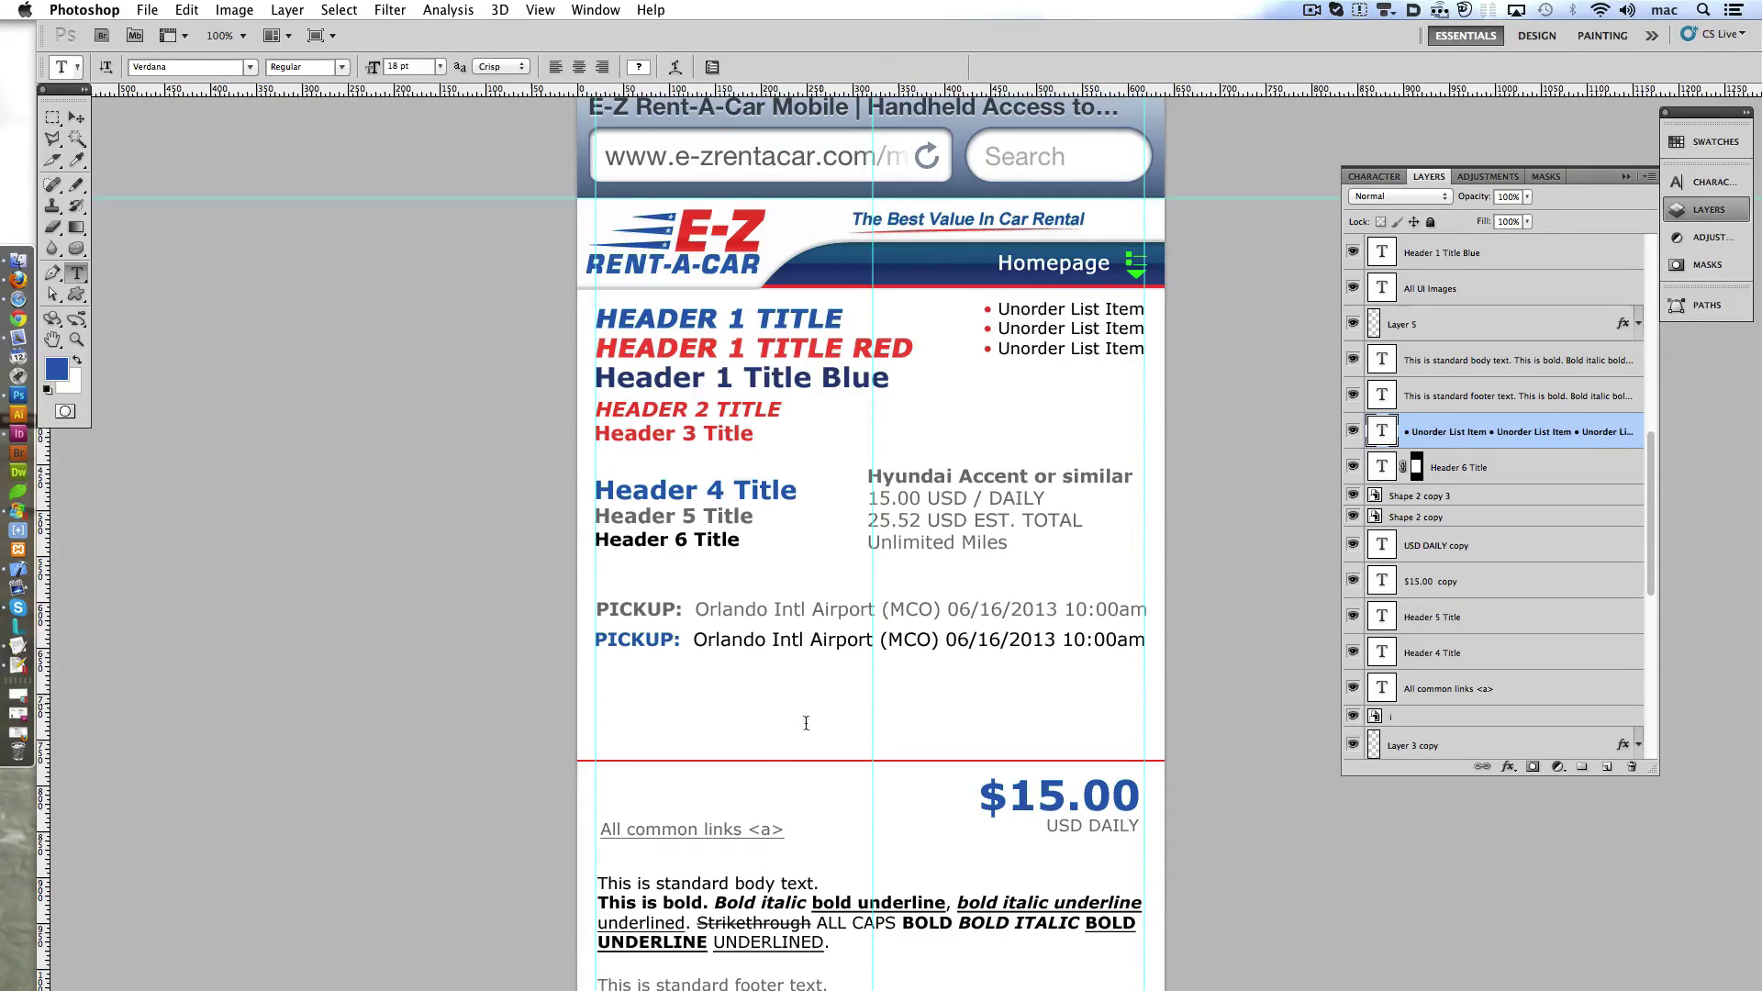
pyautogui.moveTo(702, 840); pyautogui.dragTo(1063, 410)
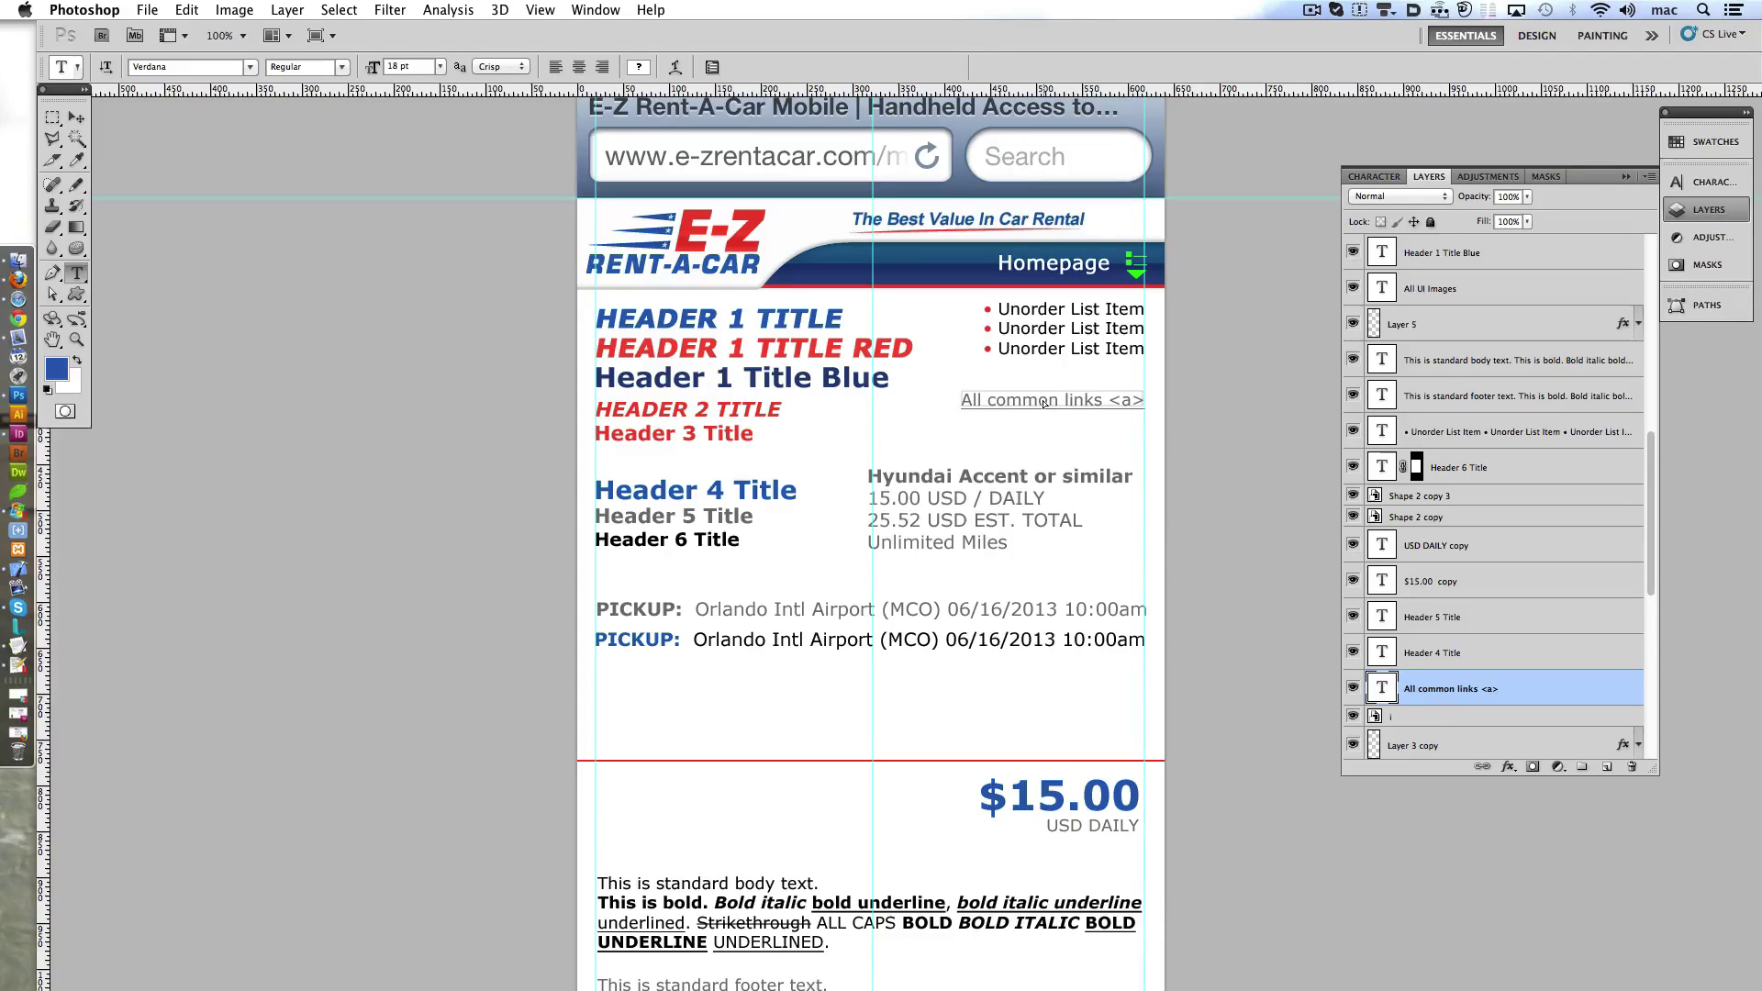
pyautogui.click(674, 895)
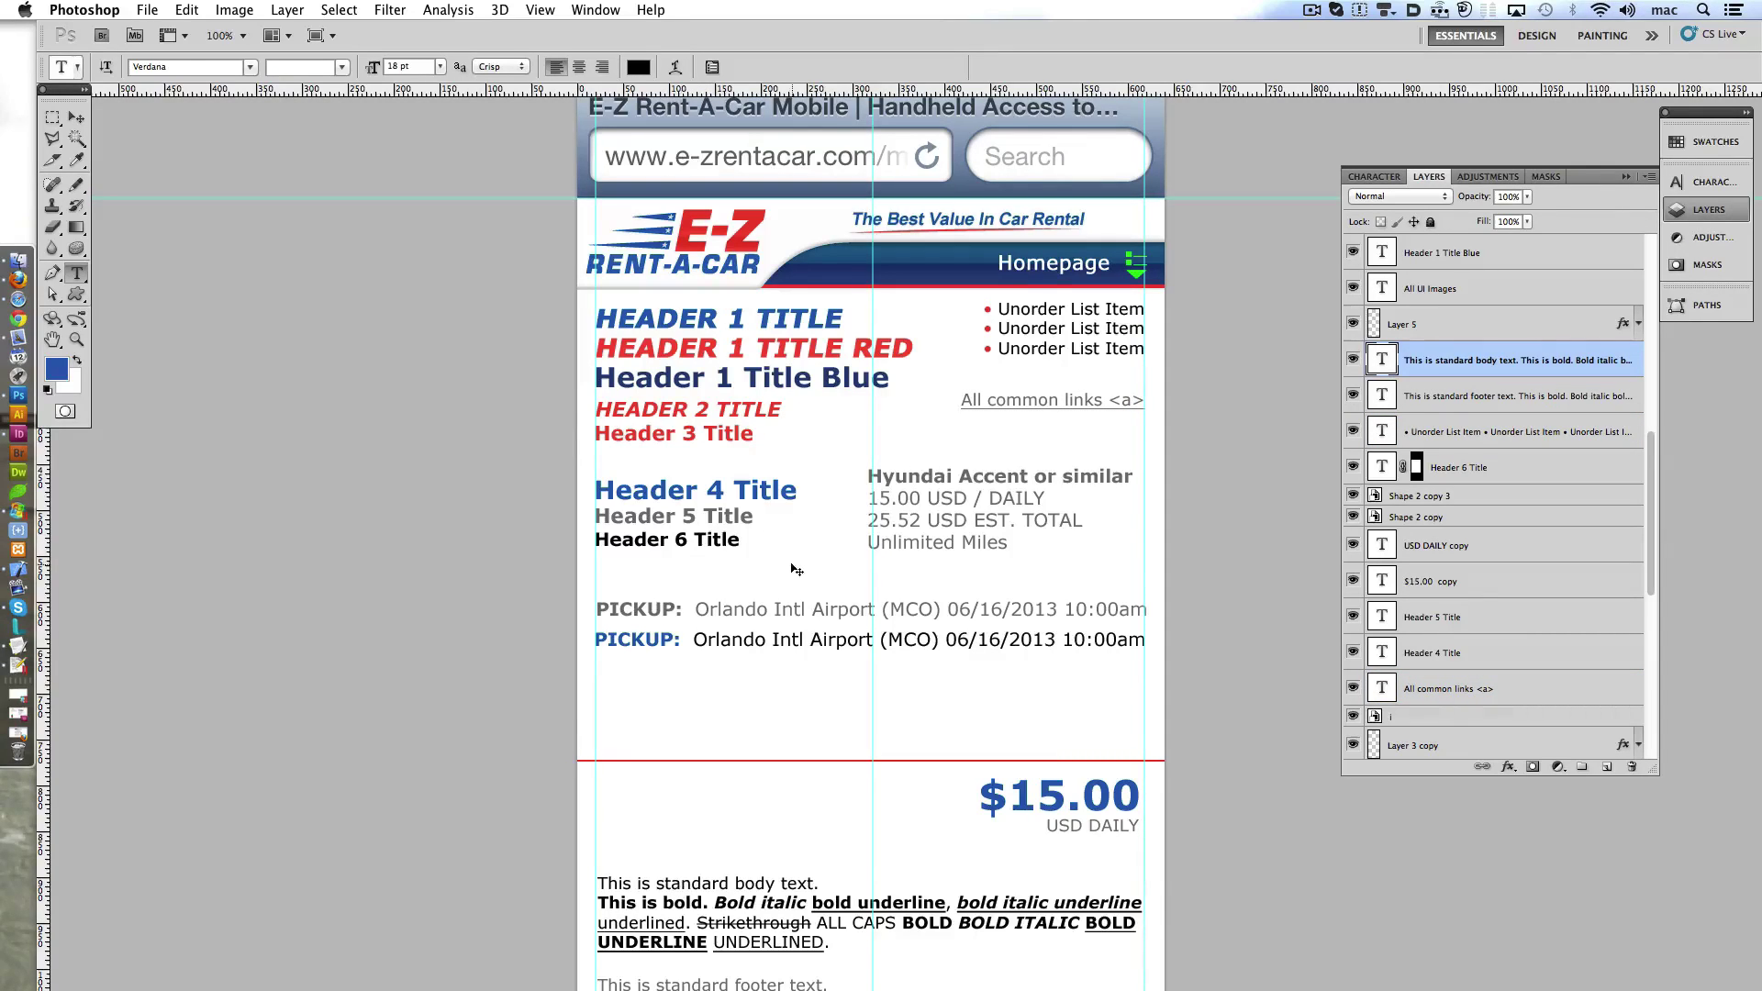
pyautogui.click(791, 643)
pyautogui.hotkey('shift', 'Down')
pyautogui.hotkey('shift', 'Down')
pyautogui.hotkey('shift', 'Down')
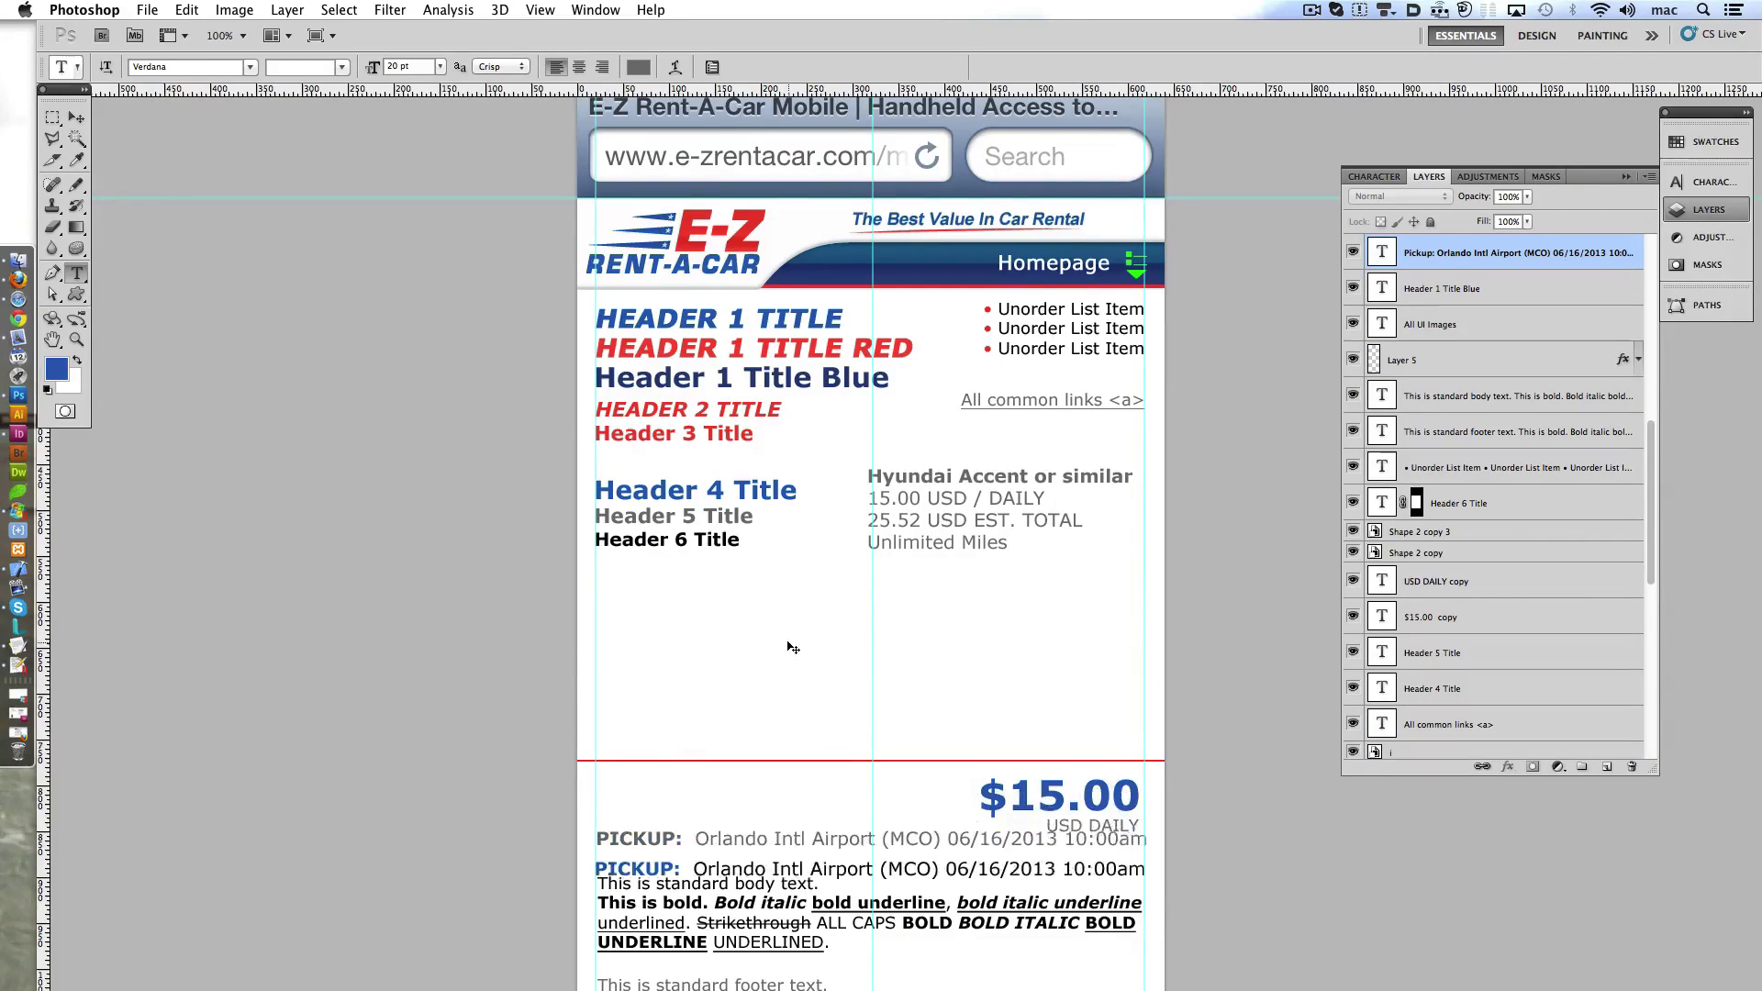
pyautogui.scroll(-3, 792, 647)
pyautogui.click(805, 895)
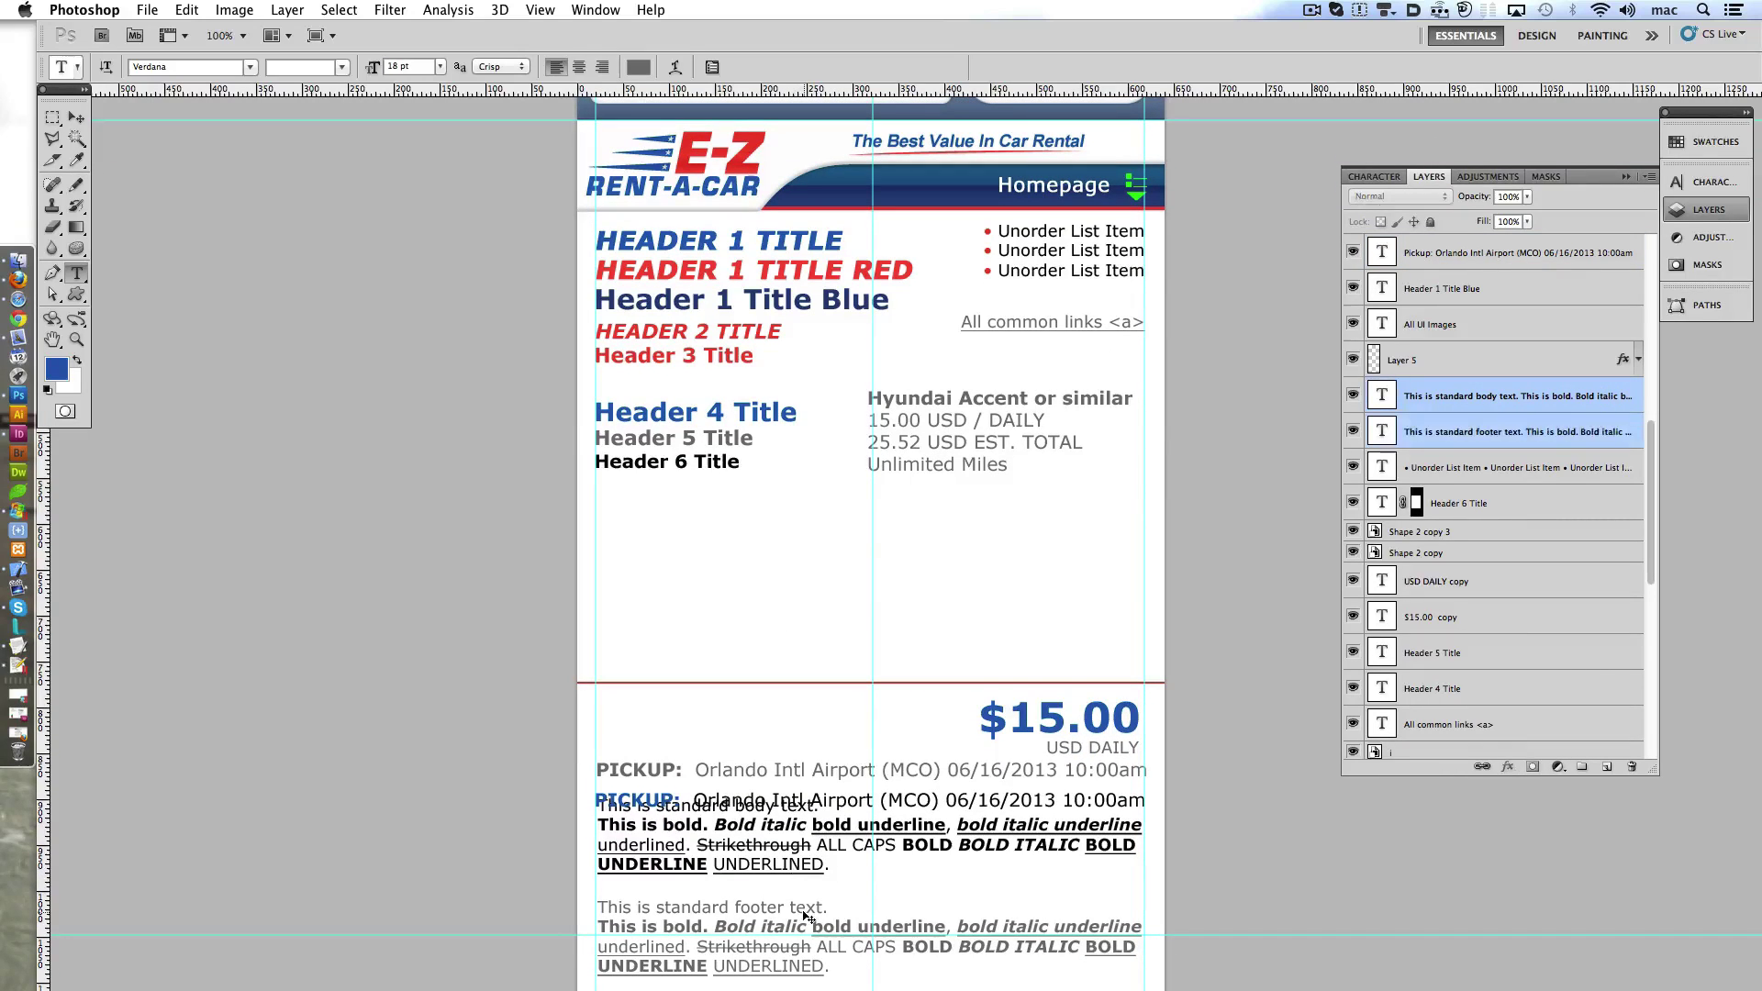
pyautogui.hotkey('shift', 'Up')
pyautogui.hotkey('shift', 'Up')
pyautogui.hotkey('shift', 'Up')
pyautogui.hotkey('shift', 'Up')
pyautogui.hotkey('shift', 'Up')
pyautogui.hotkey('shift', 'Up')
pyautogui.hotkey('shift', 'Up')
pyautogui.hotkey('shift', 'Up')
pyautogui.hotkey('shift', 'Up')
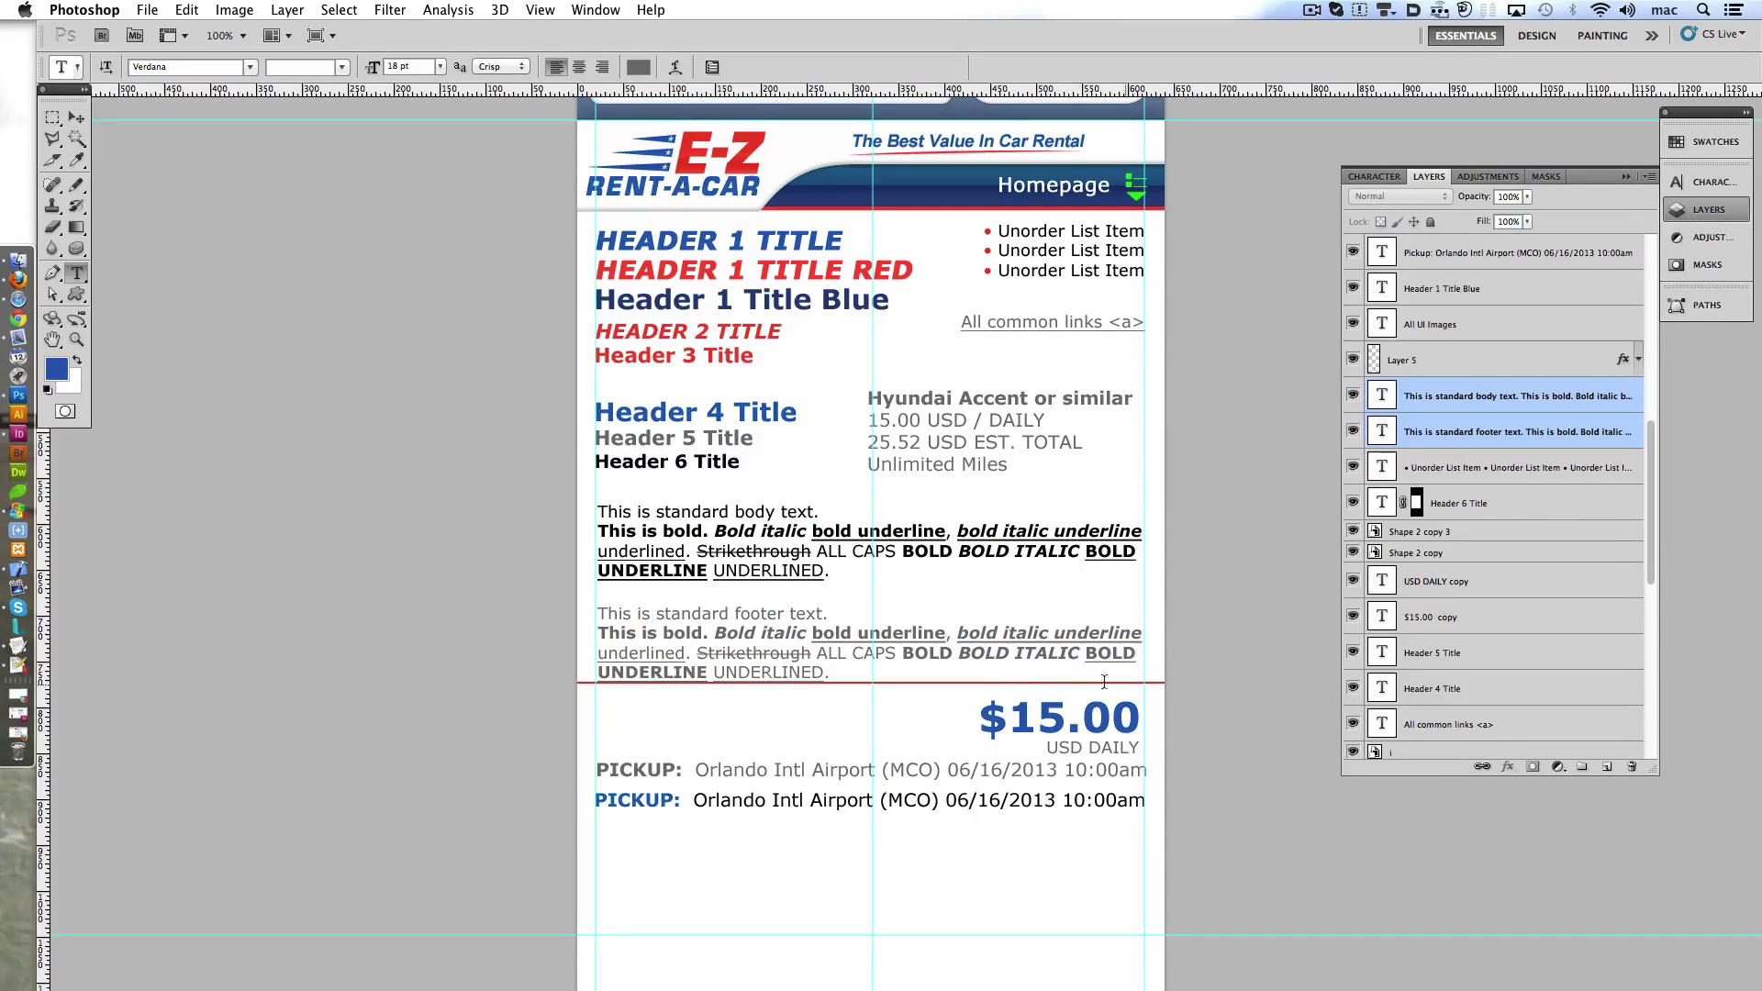
# - Move the red line and the PICKUP lines further down the page
pyautogui.keyDown('ctrl'); pyautogui.click(1161, 688); pyautogui.keyUp('ctrl')
pyautogui.keyDown('ctrl'); pyautogui.click(1136, 683); pyautogui.keyUp('ctrl')
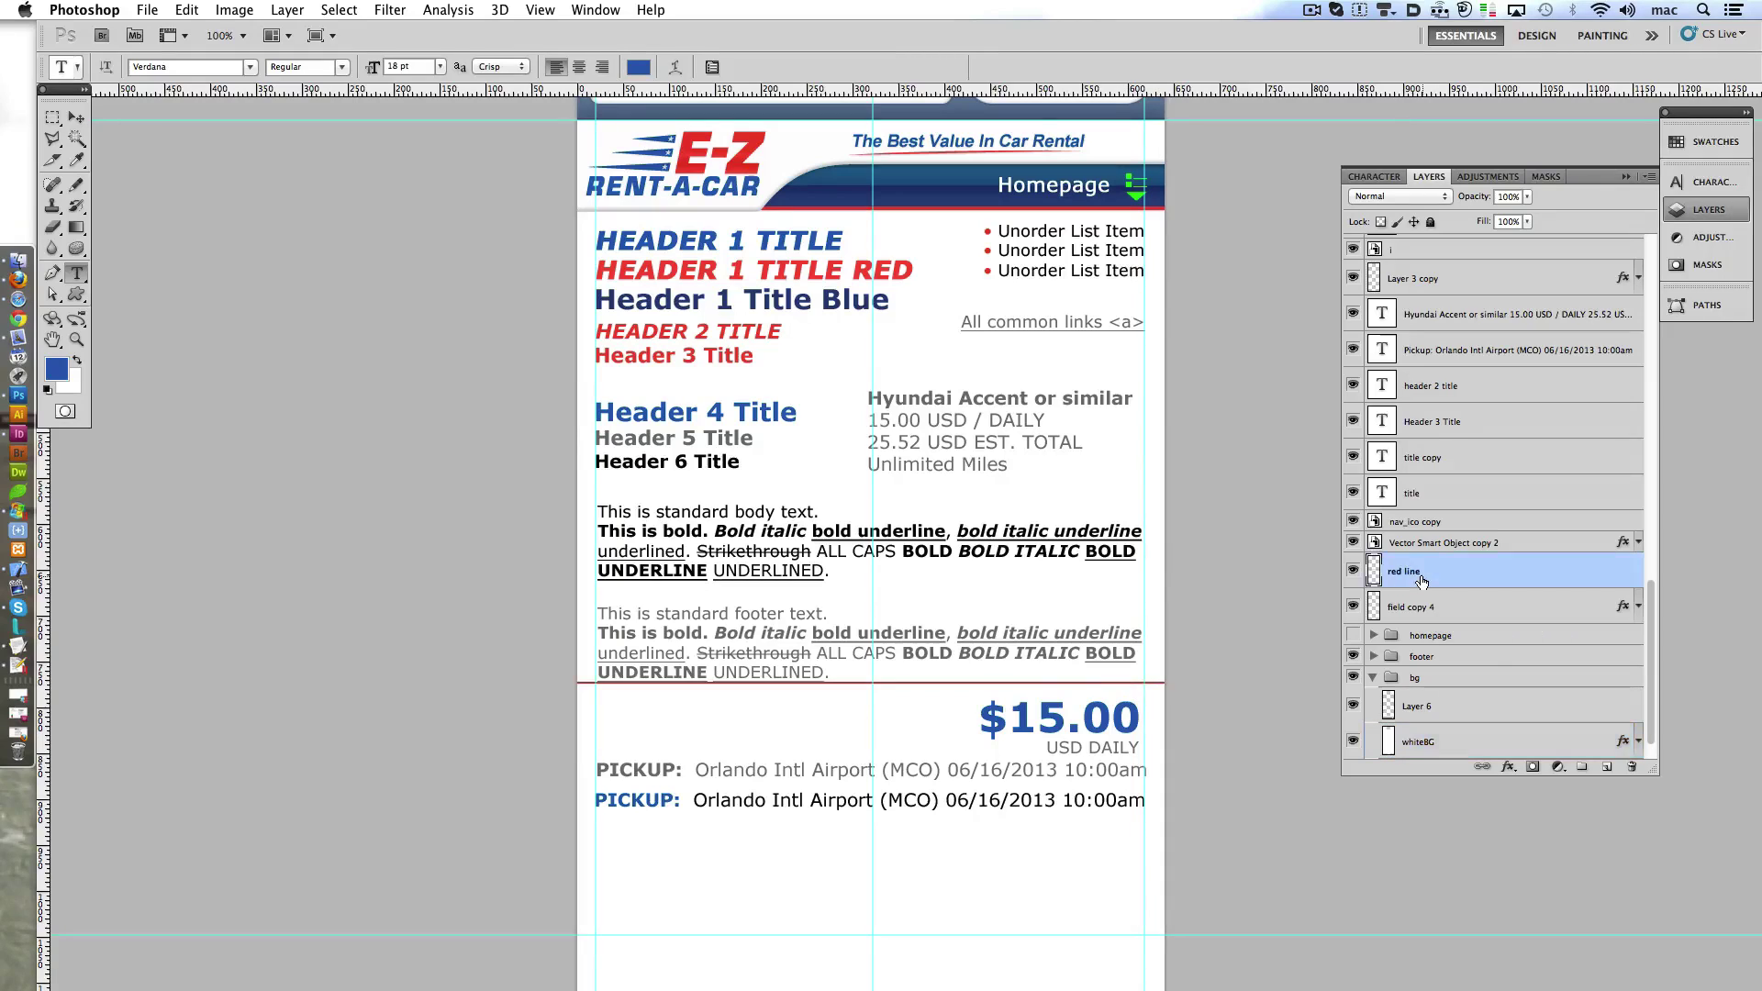
pyautogui.hotkey('shift', 'Down')
pyautogui.hotkey('shift', 'Down')
pyautogui.hotkey('shift', 'Down')
pyautogui.hotkey('shift', 'Down')
pyautogui.hotkey('shift', 'Down')
pyautogui.hotkey('shift', 'Down')
pyautogui.hotkey('shift', 'Down')
pyautogui.hotkey('shift', 'Down')
pyautogui.hotkey('shift', 'Down')
pyautogui.scroll(-5, 811, 784)
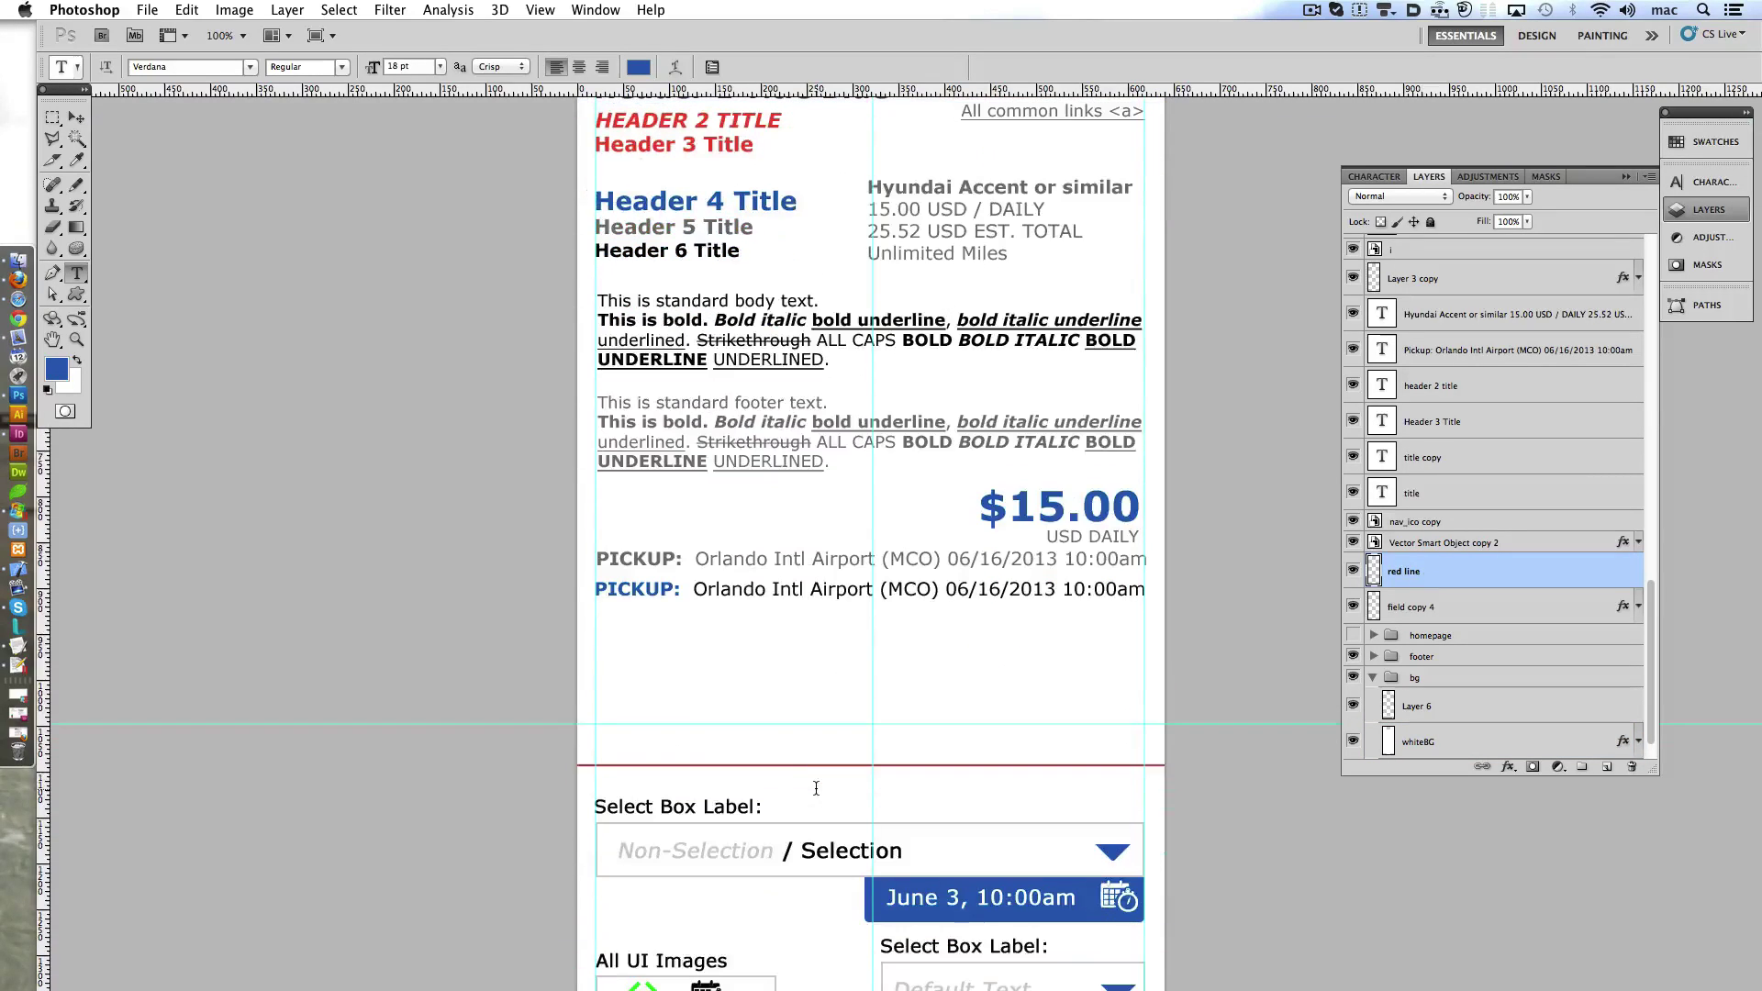
pyautogui.scroll(3, 816, 789)
pyautogui.keyDown('ctrl'); pyautogui.click(944, 713); pyautogui.keyUp('ctrl')
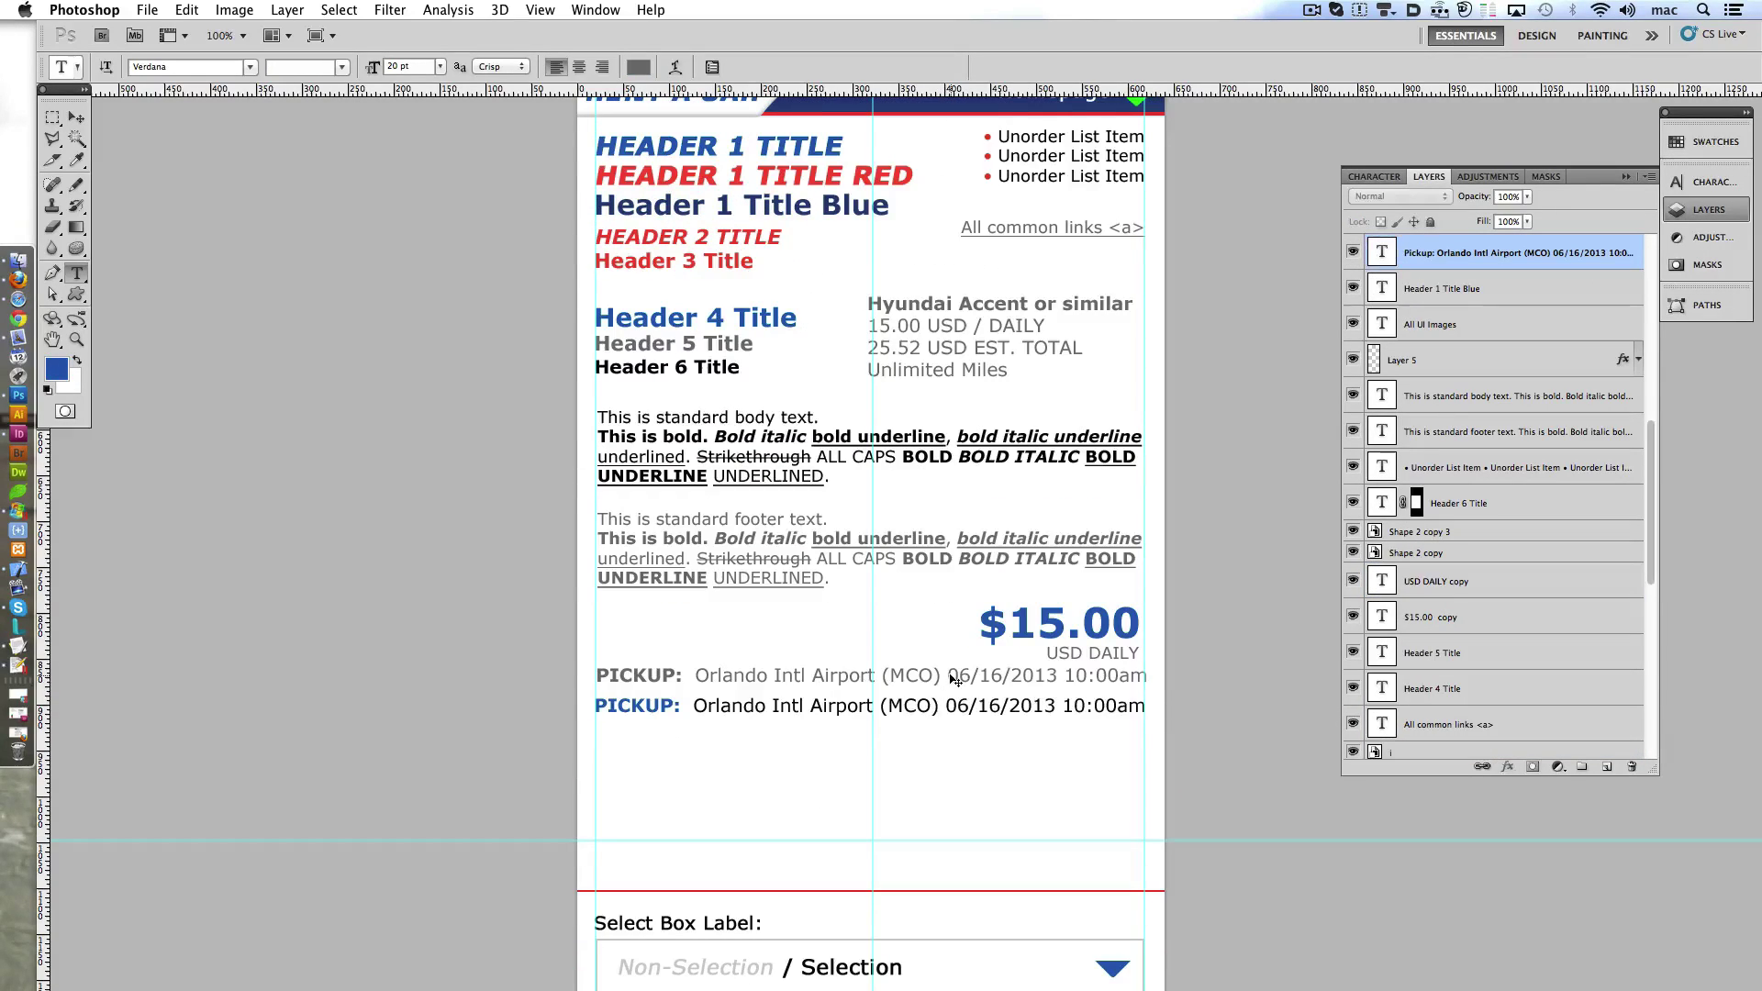
pyautogui.hotkey('shift', 'Down')
pyautogui.hotkey('shift', 'Down')
pyautogui.hotkey('shift', 'Down')
# - Shift the $15.00 USD DAILY price block and the body and footer text further down
pyautogui.hotkey('shift', 'Down')
pyautogui.hotkey('shift', 'Down')
pyautogui.hotkey('shift', 'Down')
pyautogui.scroll(2, 918, 765)
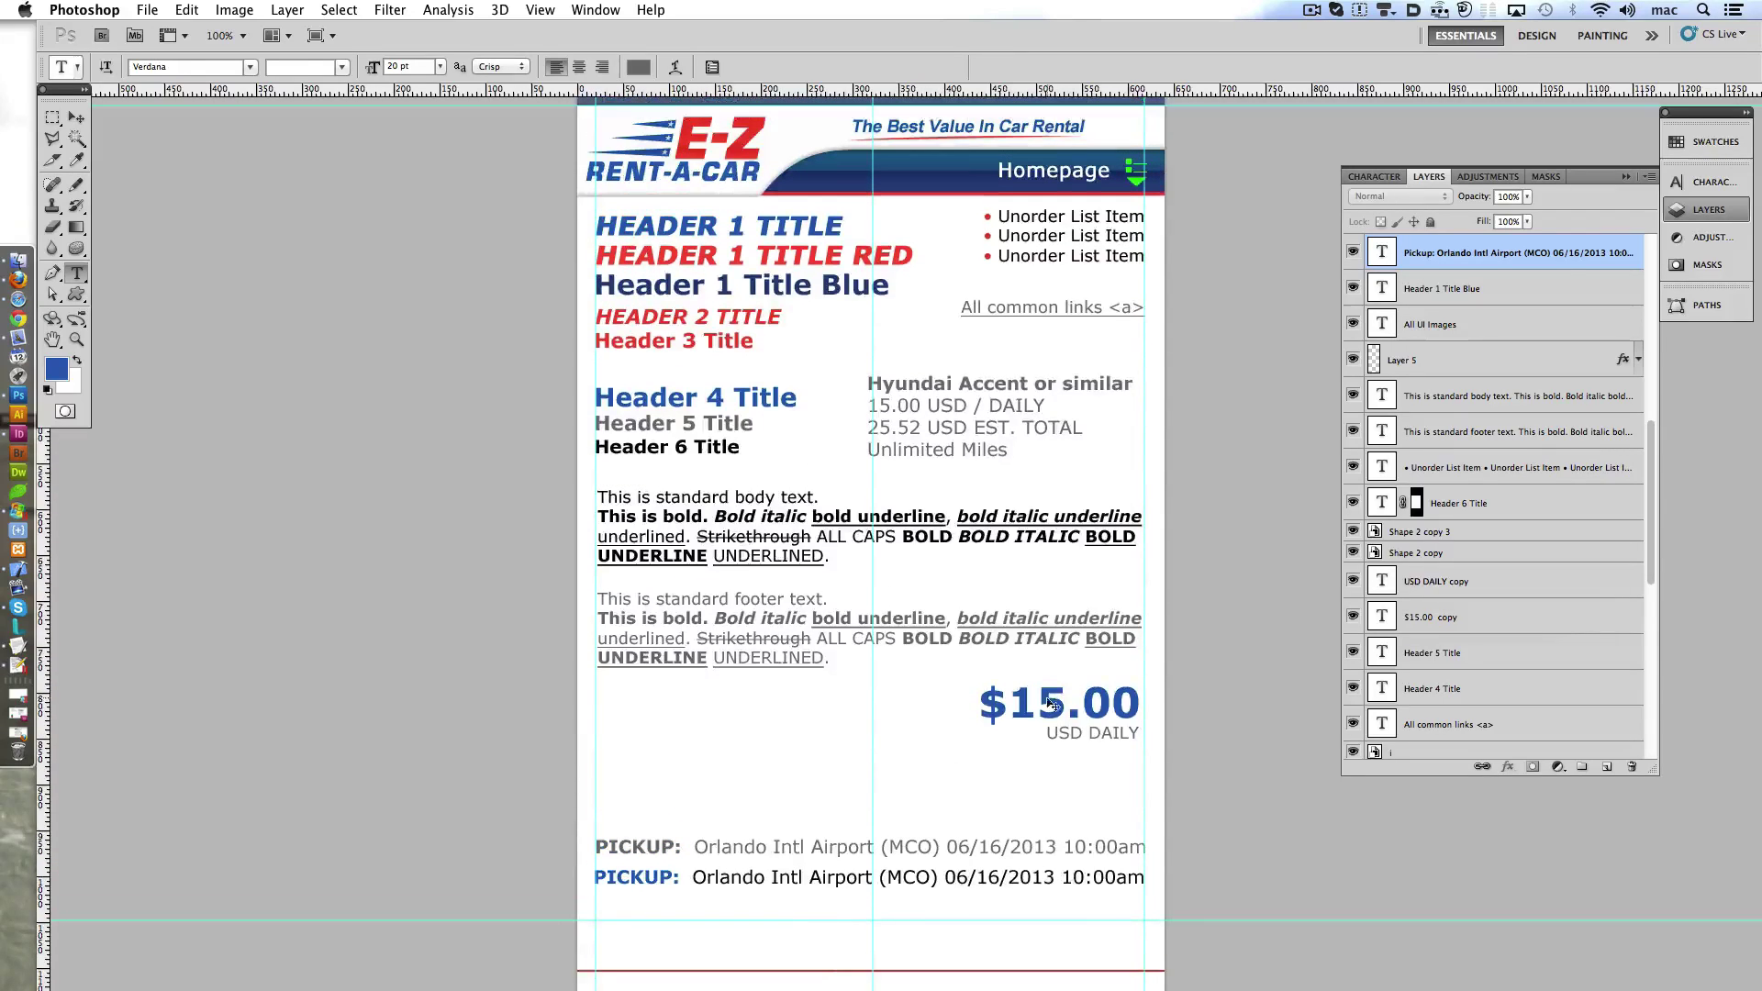
pyautogui.keyDown('ctrl'); pyautogui.click(1055, 705); pyautogui.keyUp('ctrl')
pyautogui.keyDown('ctrl'); pyautogui.keyDown('shift'); pyautogui.click(1080, 739); pyautogui.keyUp('shift'); pyautogui.keyUp('ctrl')
pyautogui.hotkey('shift', 'Down')
pyautogui.hotkey('shift', 'Down')
pyautogui.hotkey('shift', 'Down')
pyautogui.hotkey('shift', 'Down')
pyautogui.hotkey('shift', 'Down')
pyautogui.hotkey('shift', 'Down')
pyautogui.keyDown('ctrl'); pyautogui.click(984, 650); pyautogui.keyUp('ctrl')
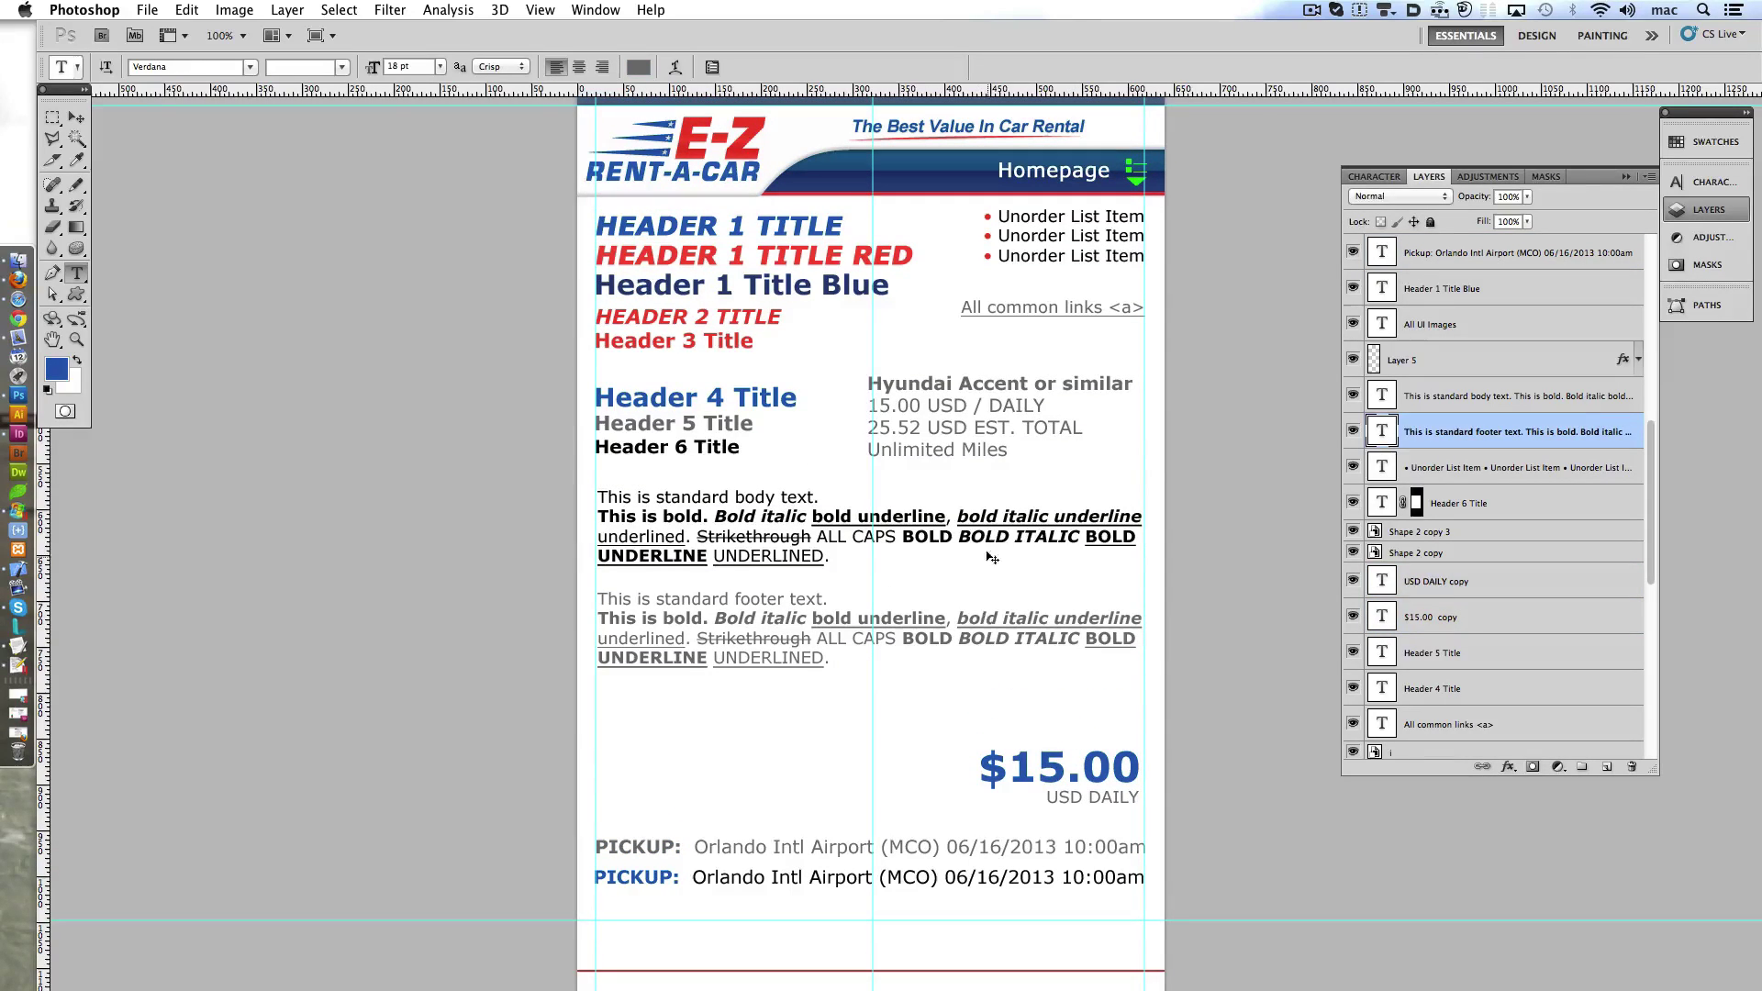
pyautogui.keyDown('ctrl'); pyautogui.keyDown('shift'); pyautogui.click(1101, 556); pyautogui.keyUp('shift'); pyautogui.keyUp('ctrl')
pyautogui.hotkey('shift', 'Down')
pyautogui.hotkey('shift', 'Down')
pyautogui.hotkey('shift', 'Down')
pyautogui.hotkey('shift', 'Down')
pyautogui.hotkey('shift', 'Down')
pyautogui.hotkey('shift', 'Down')
pyautogui.hotkey('shift', 'Down')
pyautogui.scroll(4, 795, 551)
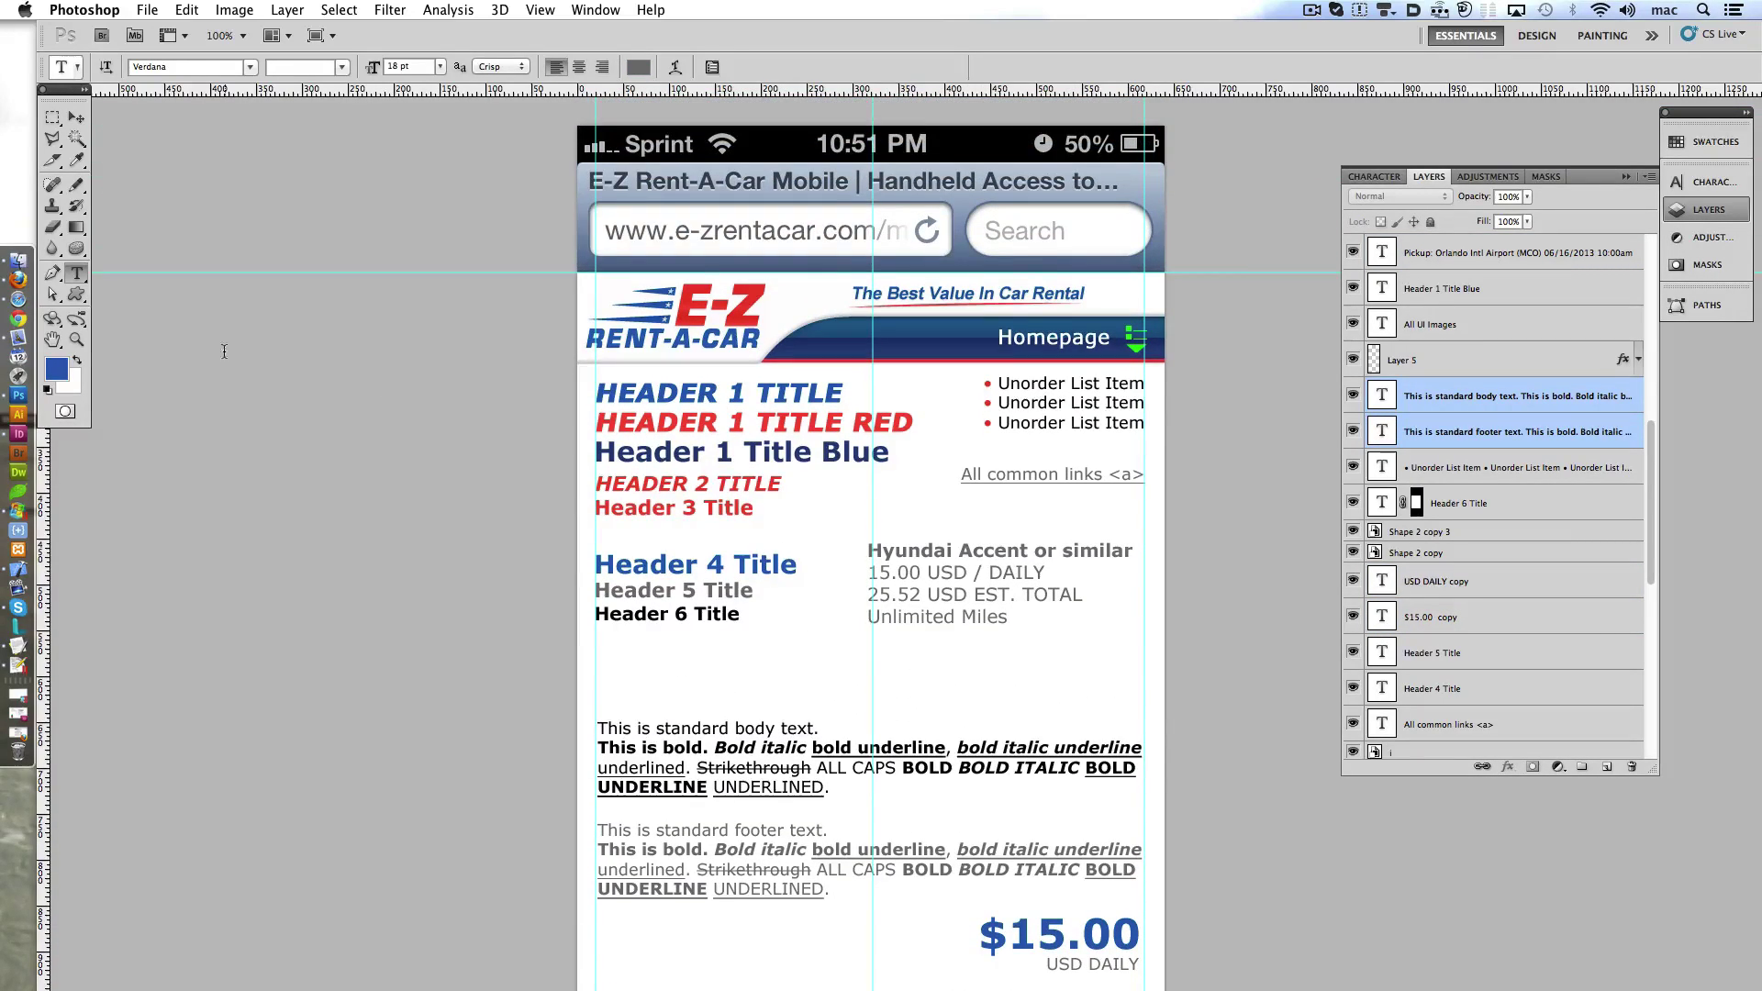
pyautogui.press('z')
pyautogui.moveTo(647, 564); pyautogui.dragTo(826, 565)
# - Stack Header 4, 5 and 6 titles tightly beneath Header 3, closing the gaps
pyautogui.keyDown('ctrl'); pyautogui.click(431, 551); pyautogui.keyUp('ctrl')
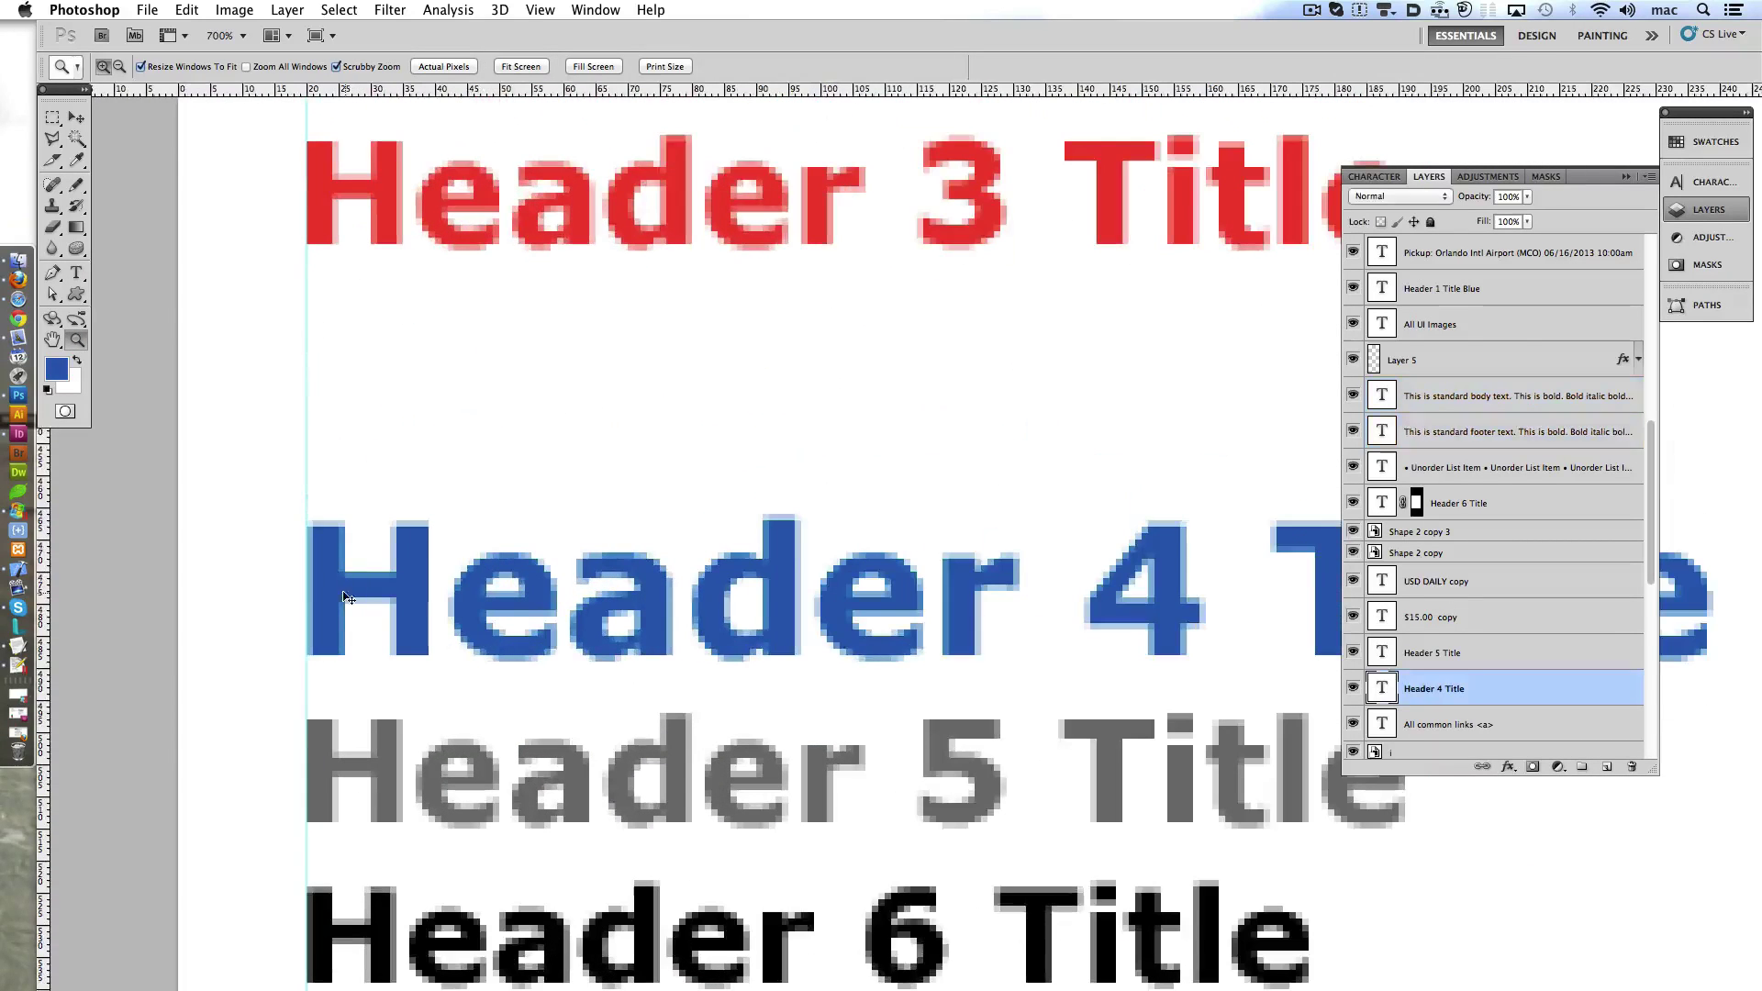
pyautogui.hotkey('shift', 'Up')
pyautogui.hotkey('shift', 'Up')
pyautogui.hotkey('shift', 'Up')
pyautogui.hotkey('ctrl', '+')
pyautogui.moveTo(405, 743); pyautogui.dragTo(391, 537)
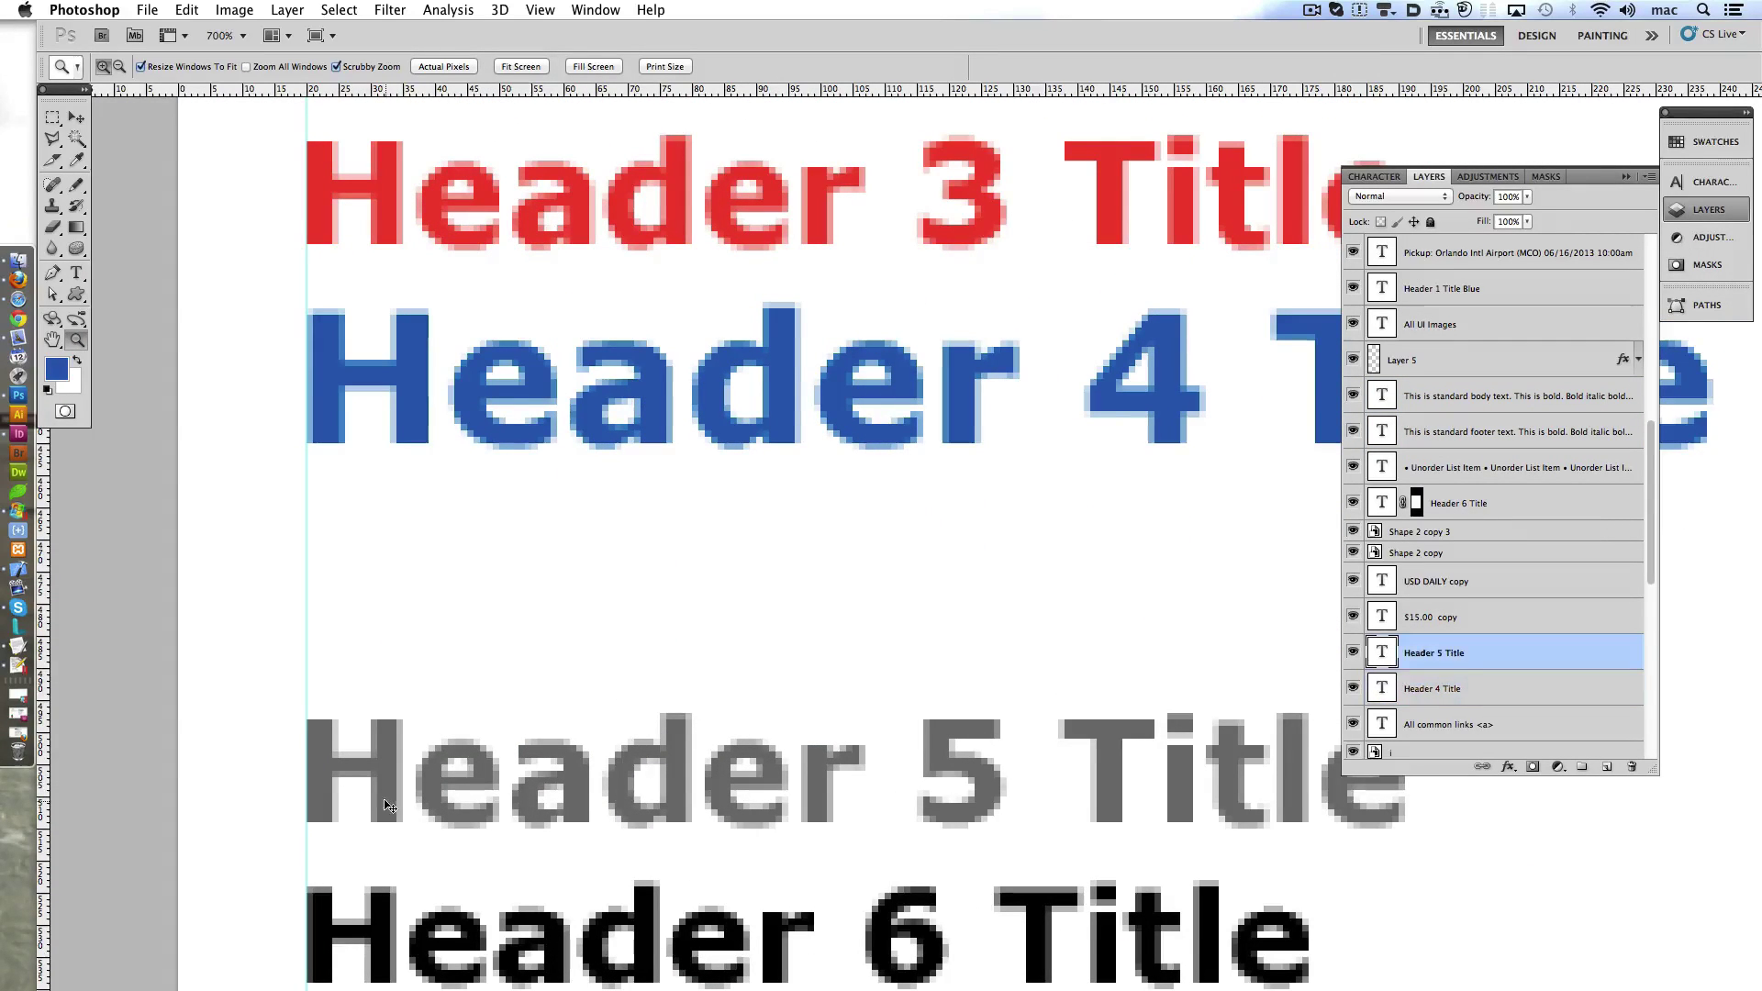
pyautogui.moveTo(390, 935); pyautogui.dragTo(386, 746)
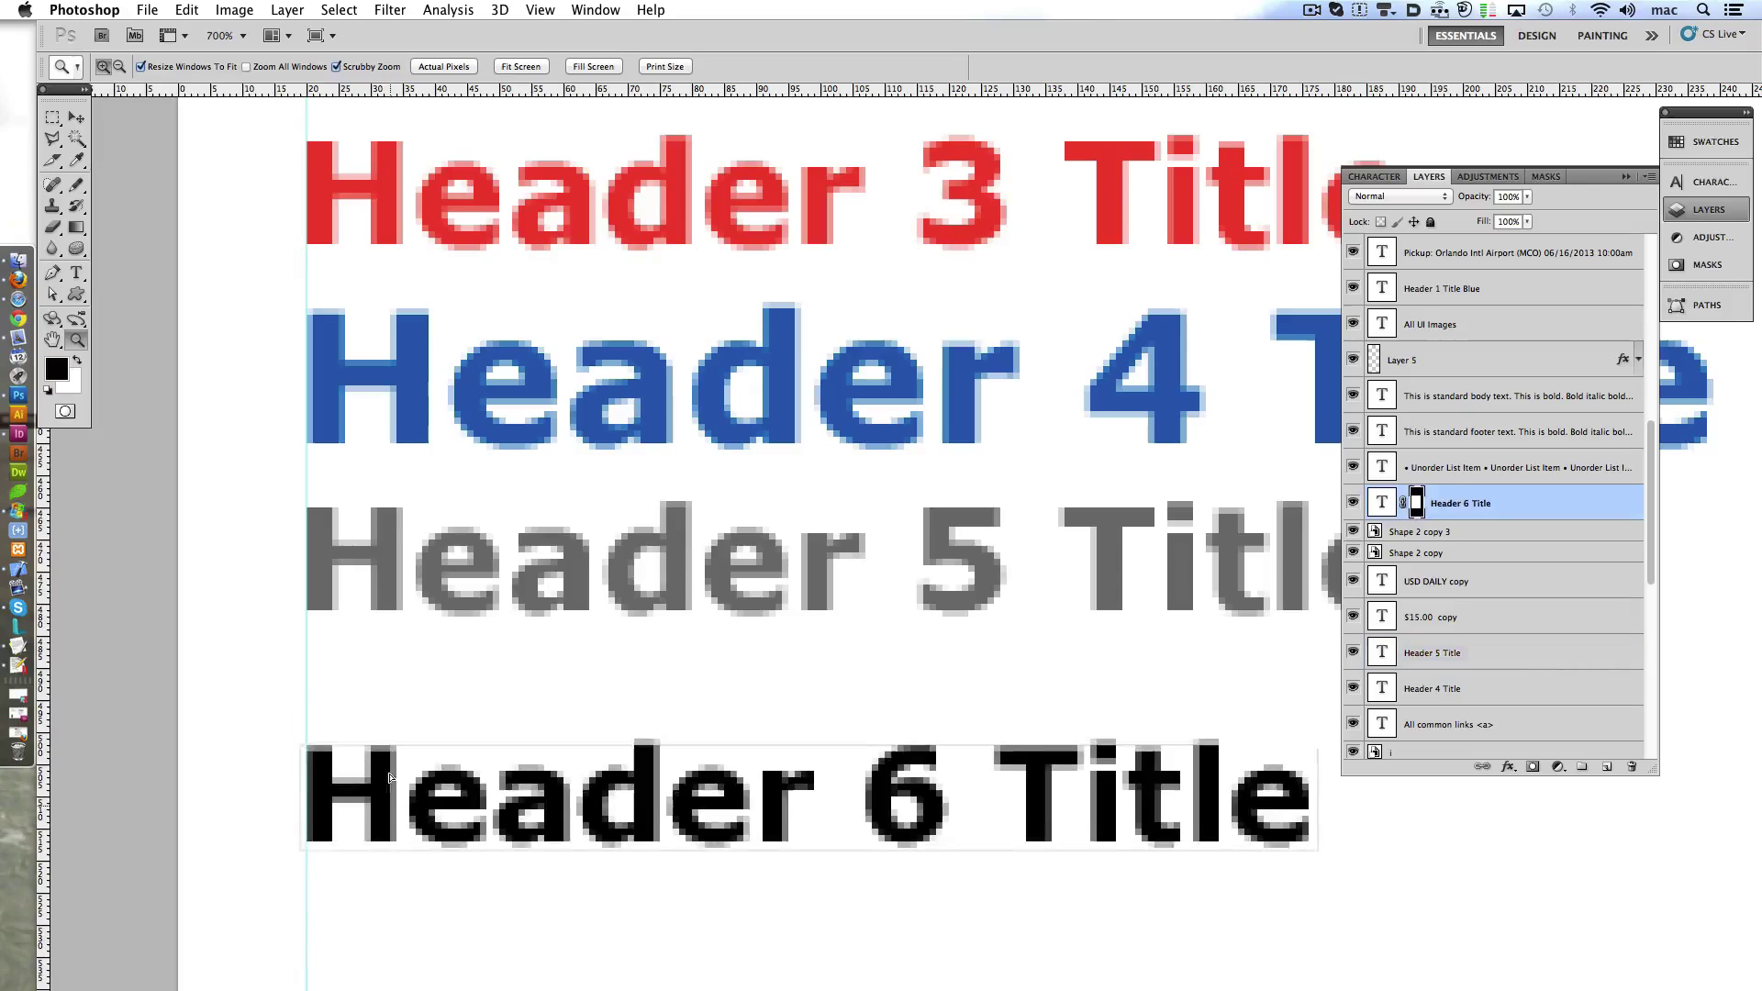
pyautogui.hotkey('shift', 'Down')
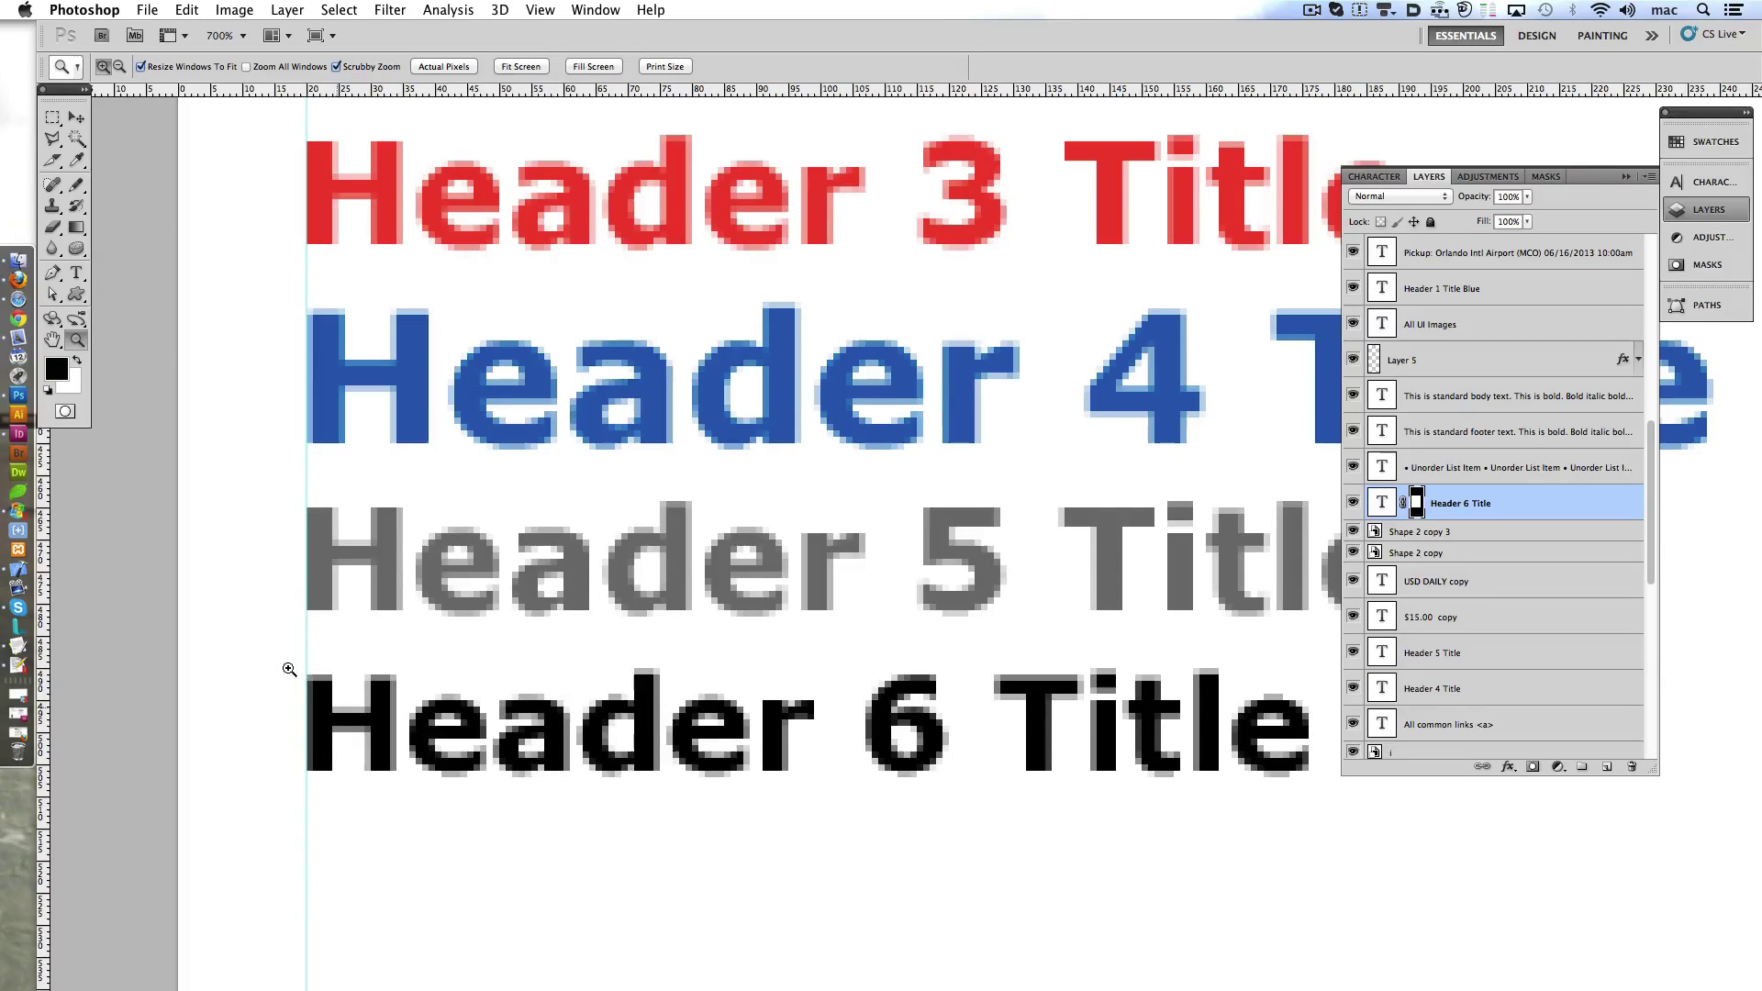
# - Select the Header 2, 4, 5 and 6 titles together and nudge them into place
pyautogui.doubleClick(78, 339)
pyautogui.moveTo(544, 492); pyautogui.dragTo(617, 464)
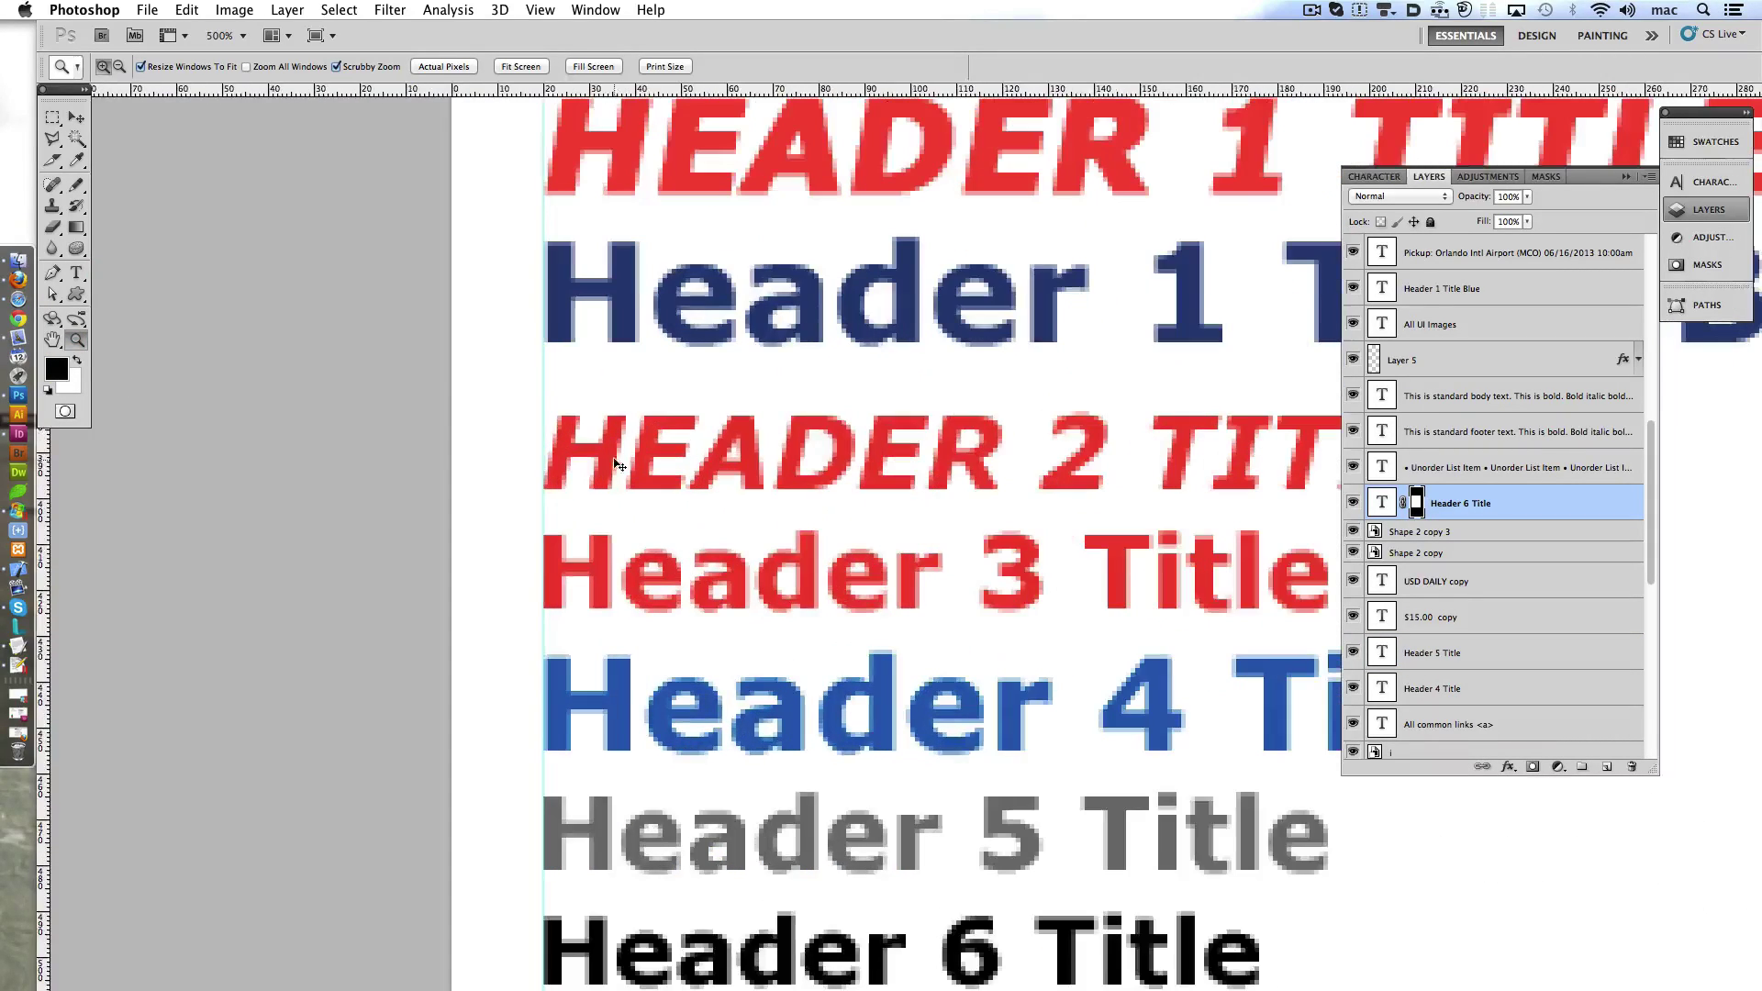
pyautogui.keyDown('super'); pyautogui.click(611, 464); pyautogui.keyUp('super')
pyautogui.keyDown('shift'); pyautogui.keyDown('super'); pyautogui.click(622, 699); pyautogui.keyUp('super'); pyautogui.keyUp('shift')
pyautogui.keyDown('shift'); pyautogui.keyDown('super'); pyautogui.click(605, 818); pyautogui.keyUp('super'); pyautogui.keyUp('shift')
pyautogui.keyDown('shift'); pyautogui.keyDown('super'); pyautogui.click(601, 927); pyautogui.keyUp('super'); pyautogui.keyUp('shift')
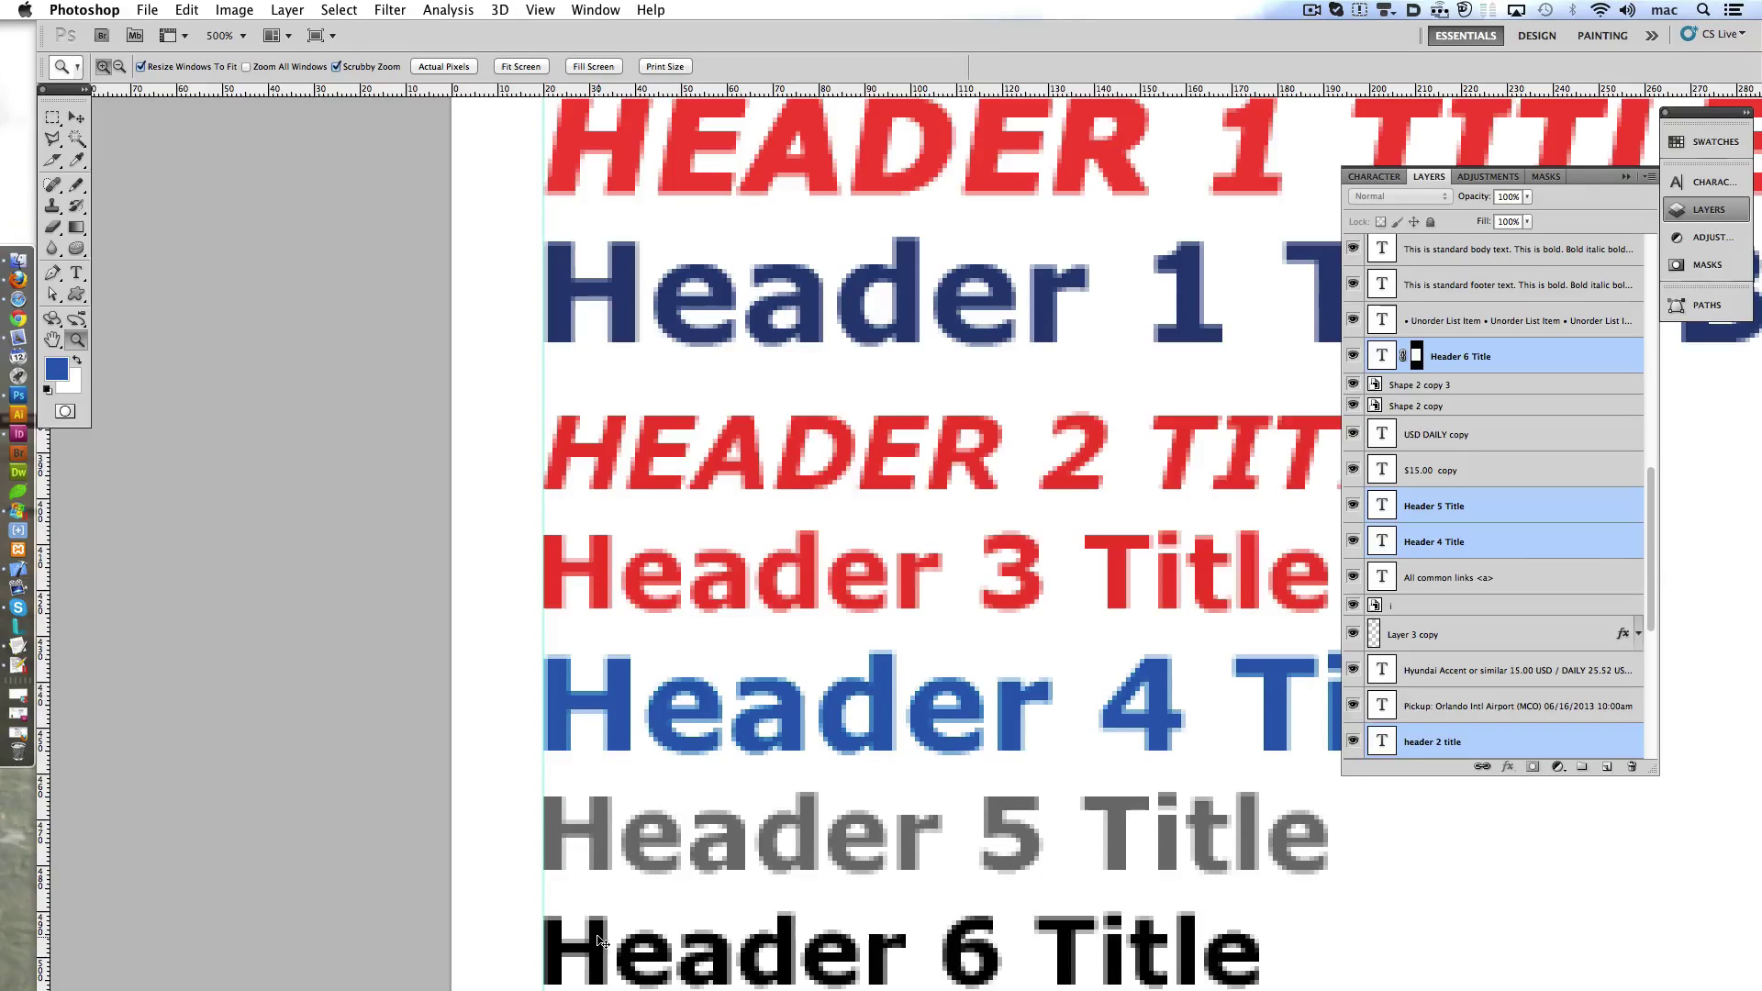
pyautogui.hotkey('shift', 'Up')
pyautogui.press('Down')
pyautogui.press('Down')
pyautogui.press('Down')
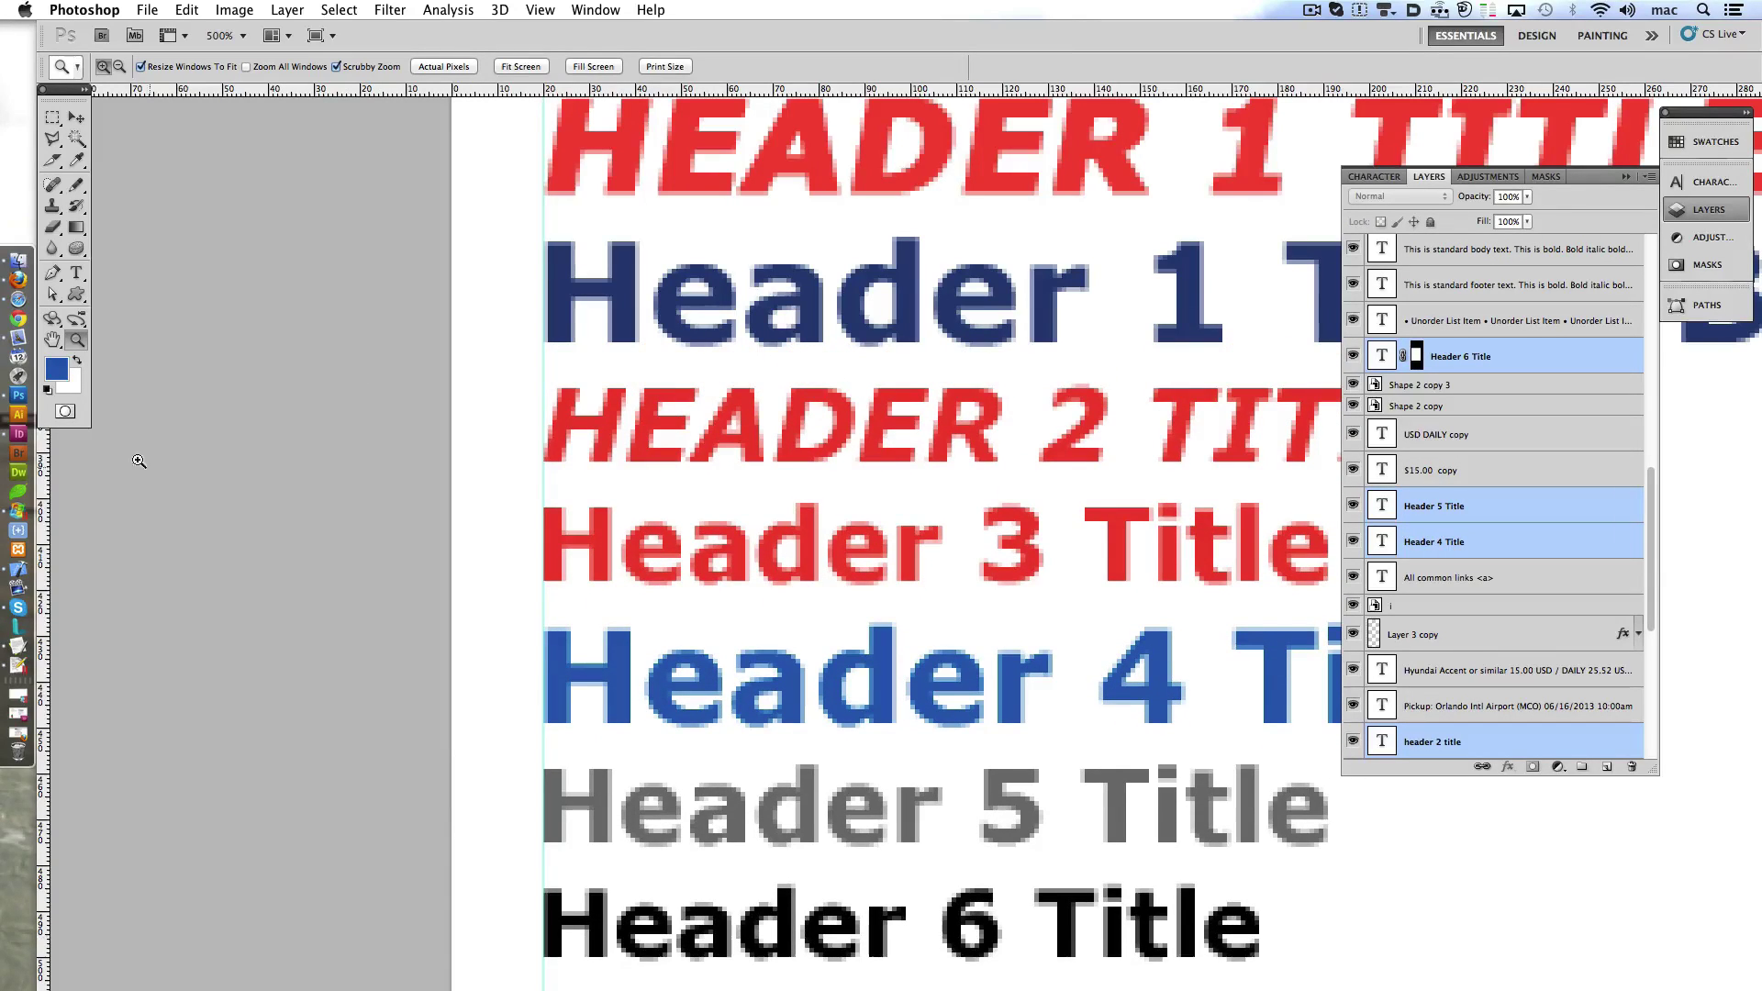
pyautogui.doubleClick(78, 340)
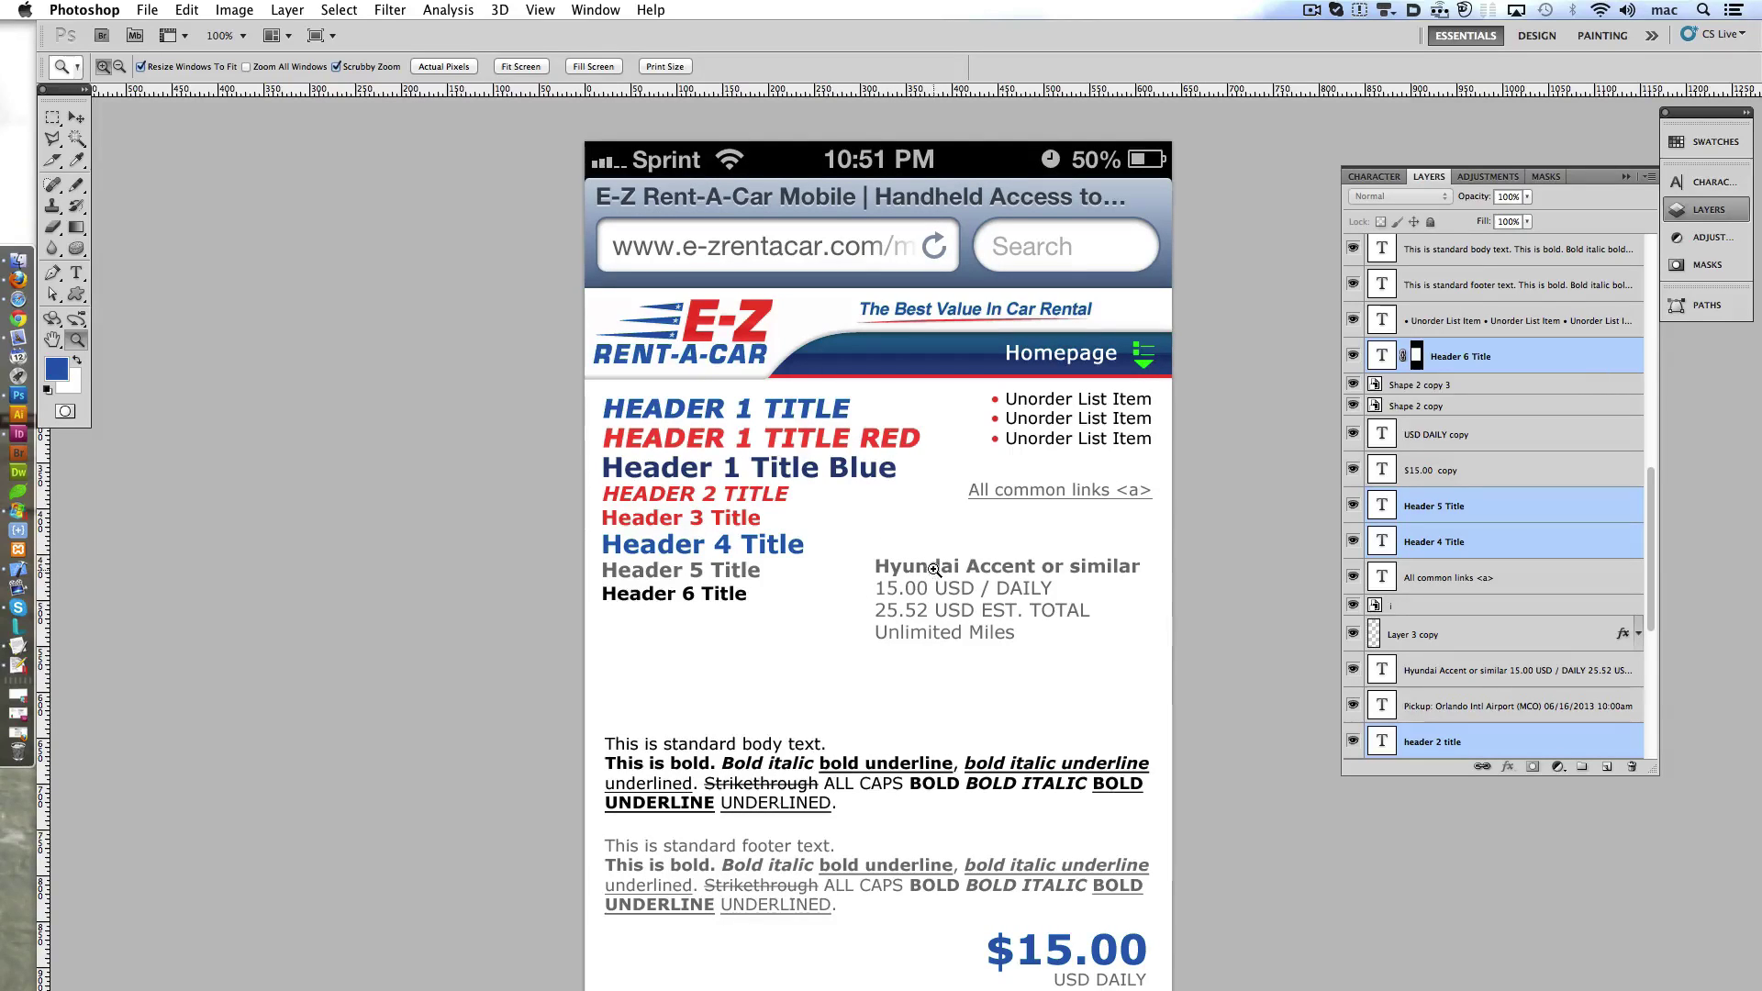
# - Move the Hyundai price block down, body text up, links down, and duplicate the bullet list
pyautogui.moveTo(935, 569); pyautogui.dragTo(784, 855)
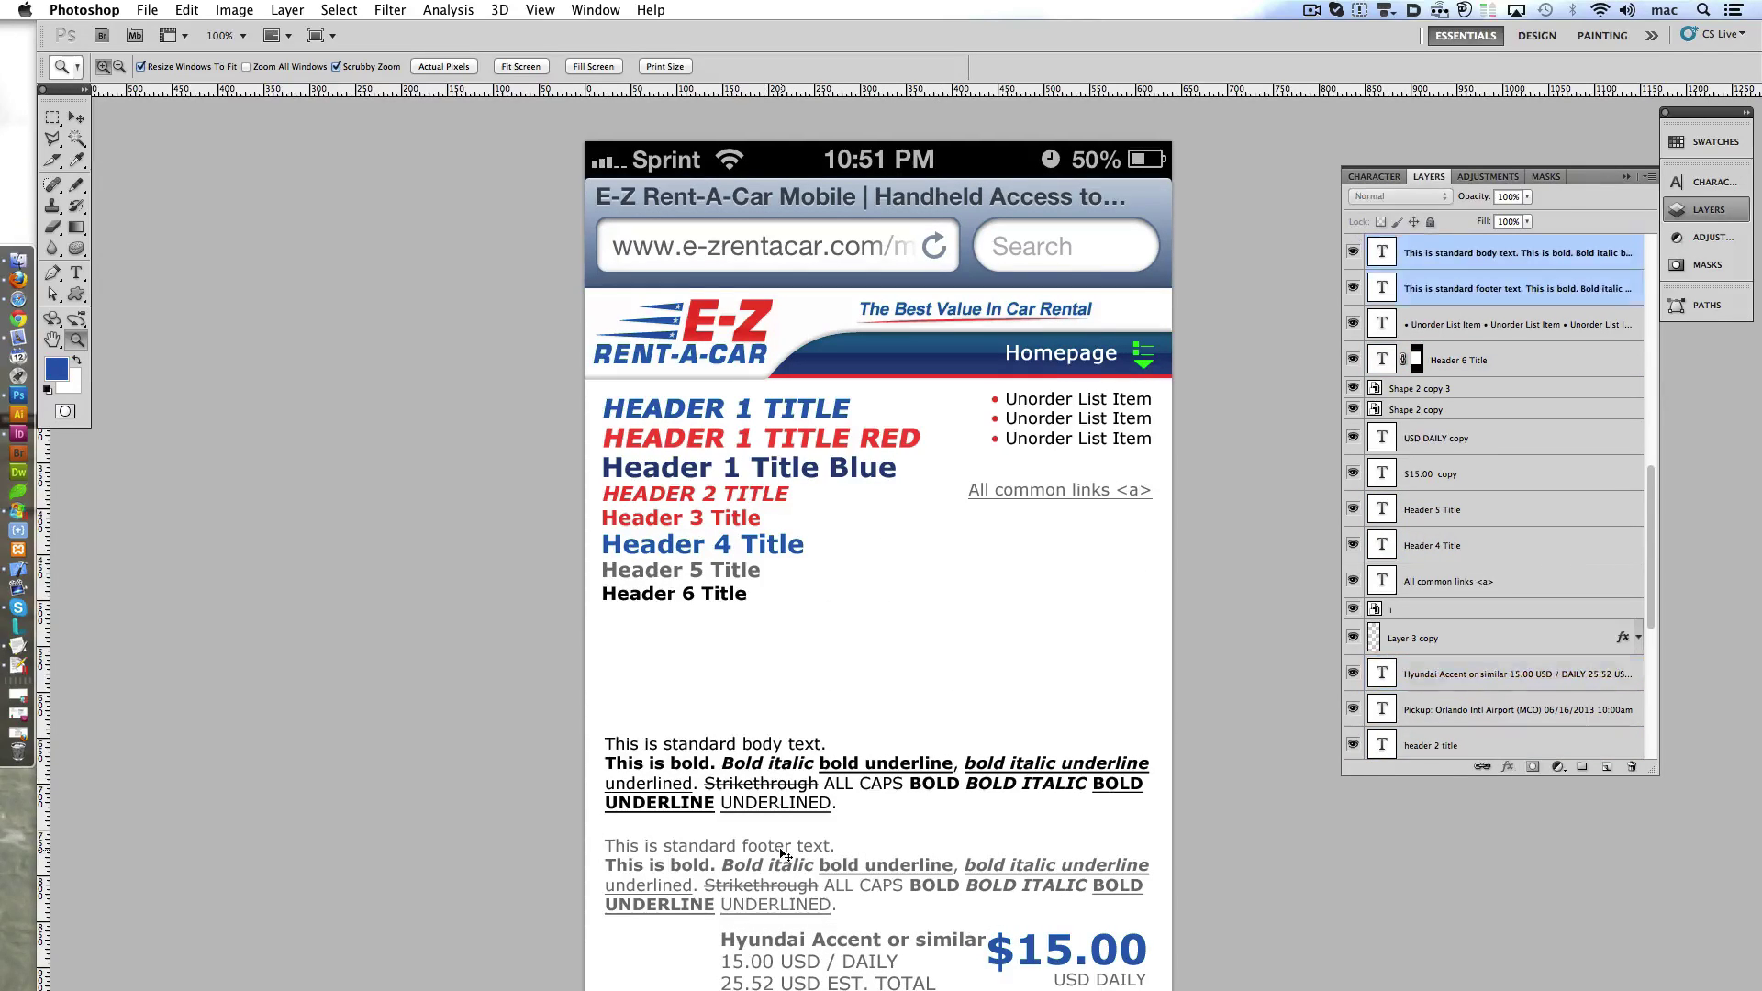
pyautogui.hotkey('shift', 'Up')
pyautogui.hotkey('shift', 'Up')
pyautogui.hotkey('shift', 'Up')
pyautogui.hotkey('shift', 'Up')
pyautogui.hotkey('shift', 'Up')
pyautogui.moveTo(1028, 491); pyautogui.dragTo(1028, 627)
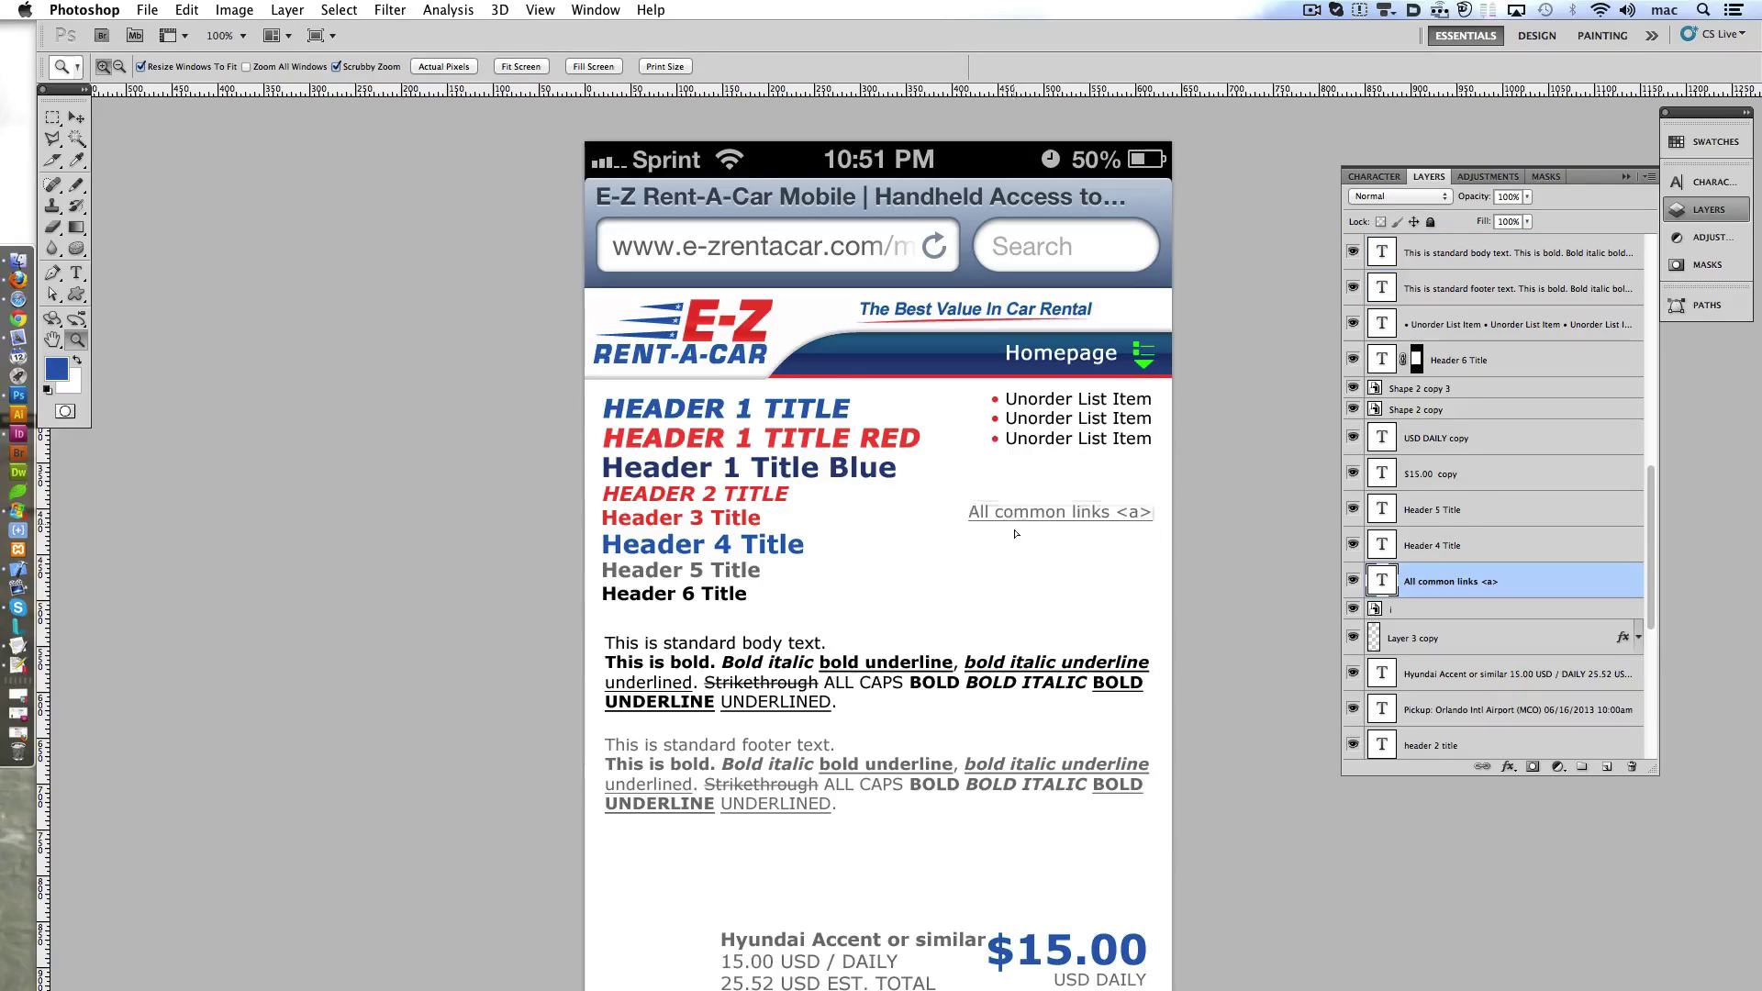
pyautogui.moveTo(1043, 442); pyautogui.dragTo(1042, 519)
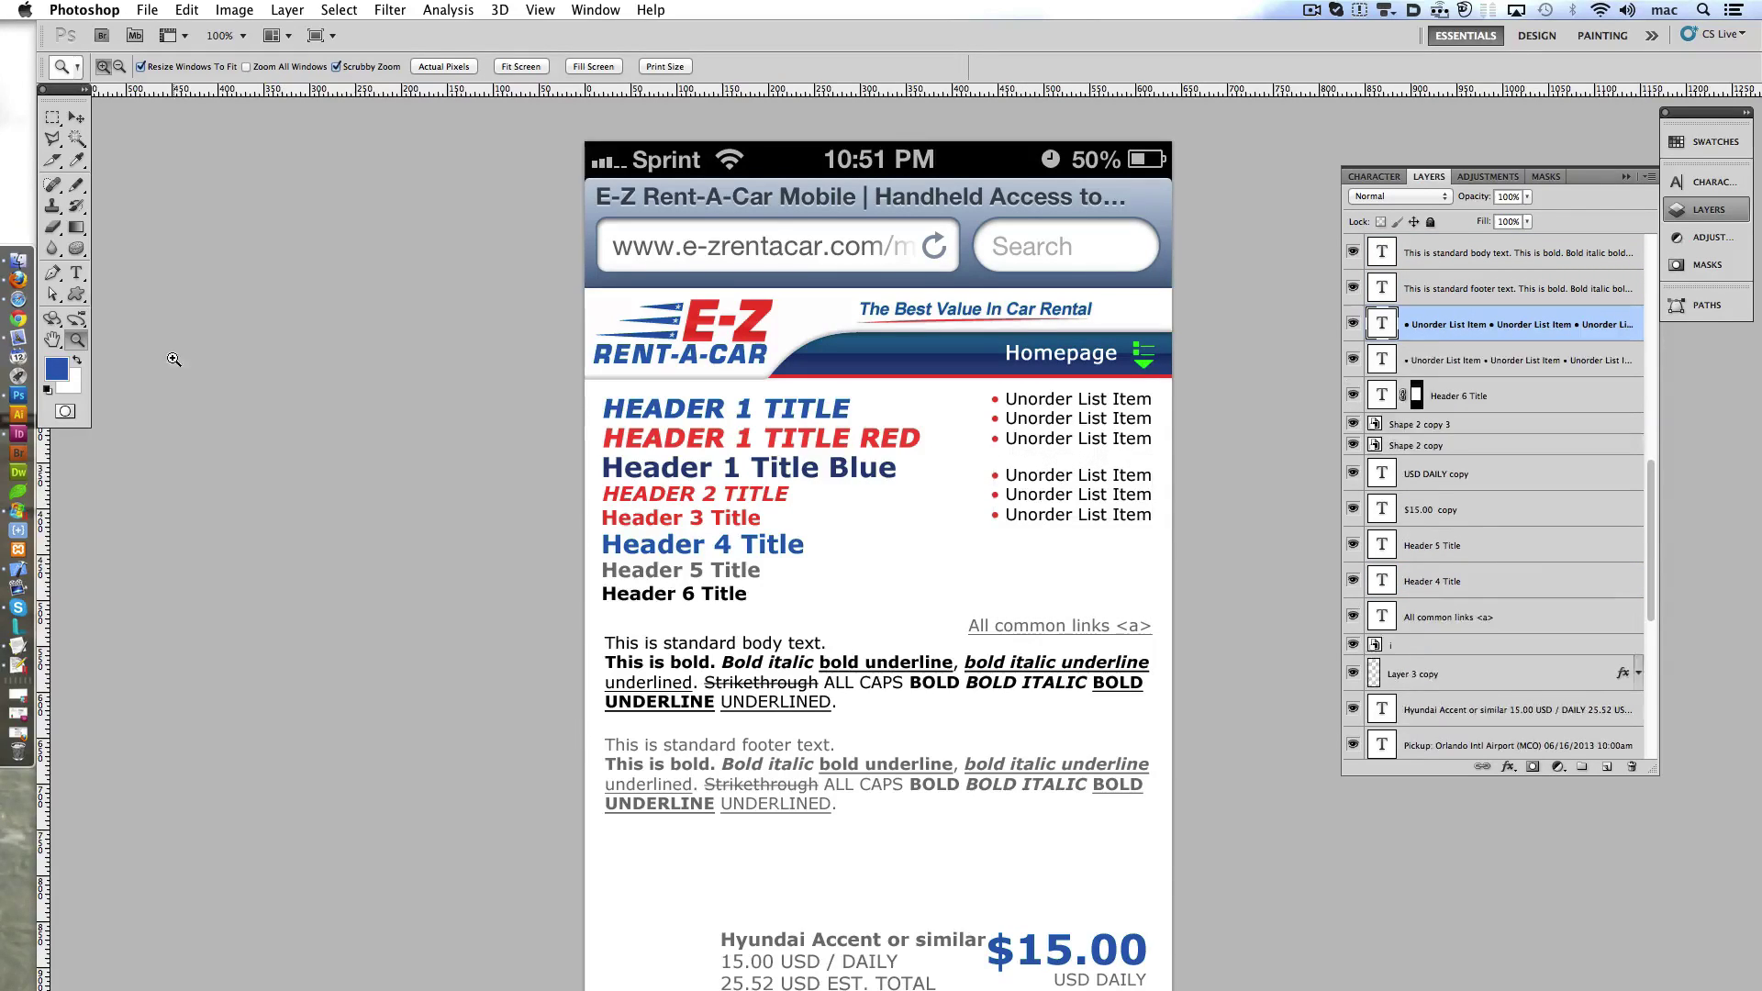
# - Change the duplicated list's three lines from 'Unorder' to 'Order List Item'
pyautogui.press('t')
pyautogui.click(1031, 475)
pyautogui.press('BackSpace')
pyautogui.press('BackSpace')
pyautogui.press('Delete')
pyautogui.write('O')
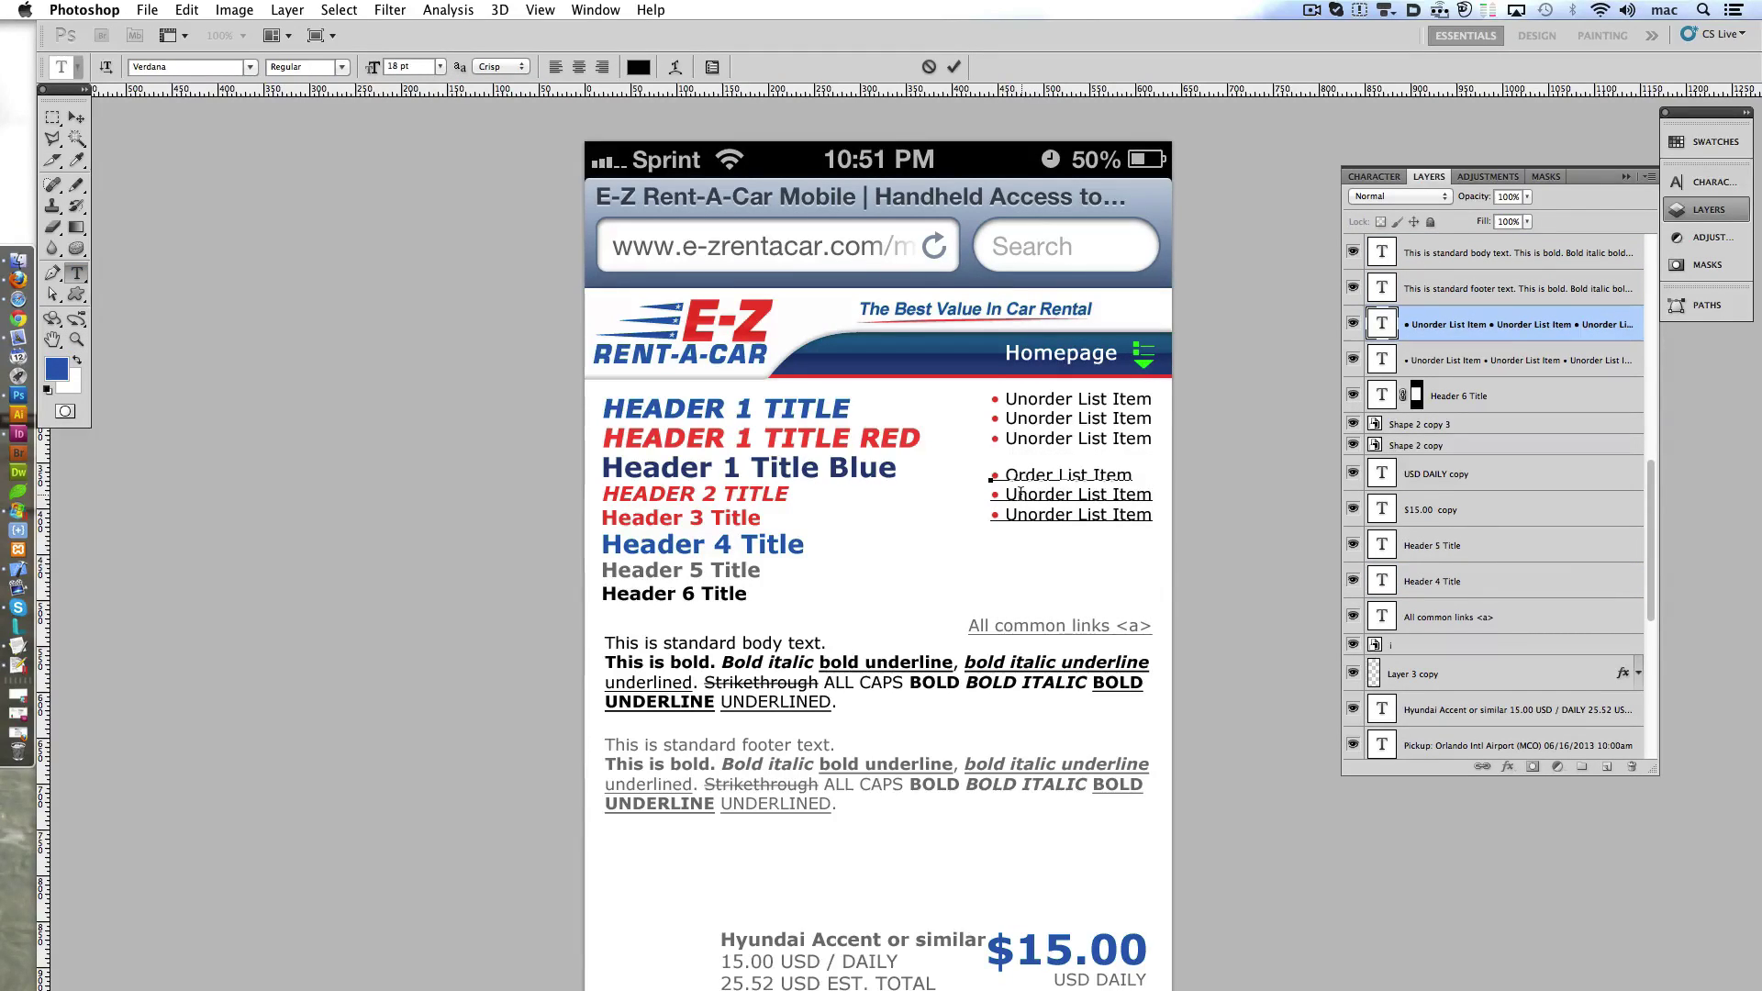
pyautogui.press('Down')
pyautogui.press('Home')
pyautogui.hotkey('shift', 'Right')
pyautogui.hotkey('shift', 'Right')
pyautogui.hotkey('shift', 'Right')
pyautogui.write('O')
pyautogui.press('Down')
pyautogui.press('Home')
pyautogui.hotkey('shift', 'Right')
pyautogui.hotkey('shift', 'Right')
pyautogui.hotkey('shift', 'Right')
pyautogui.write('O')
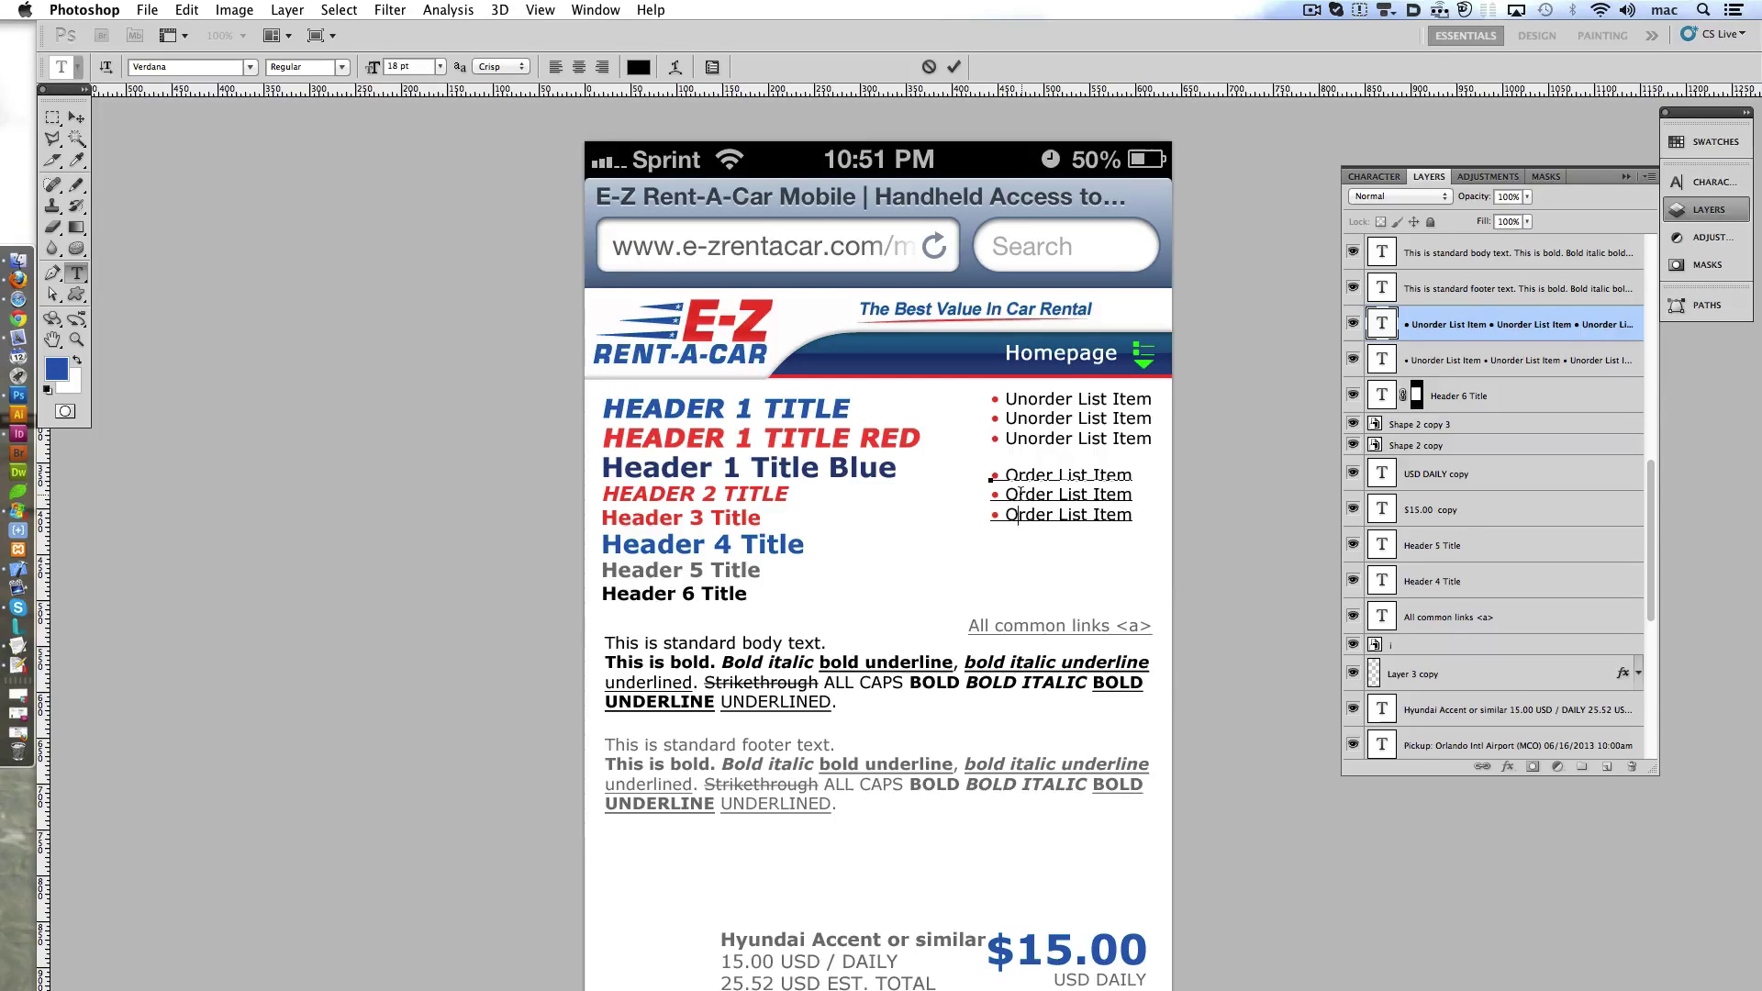
pyautogui.write('1.')
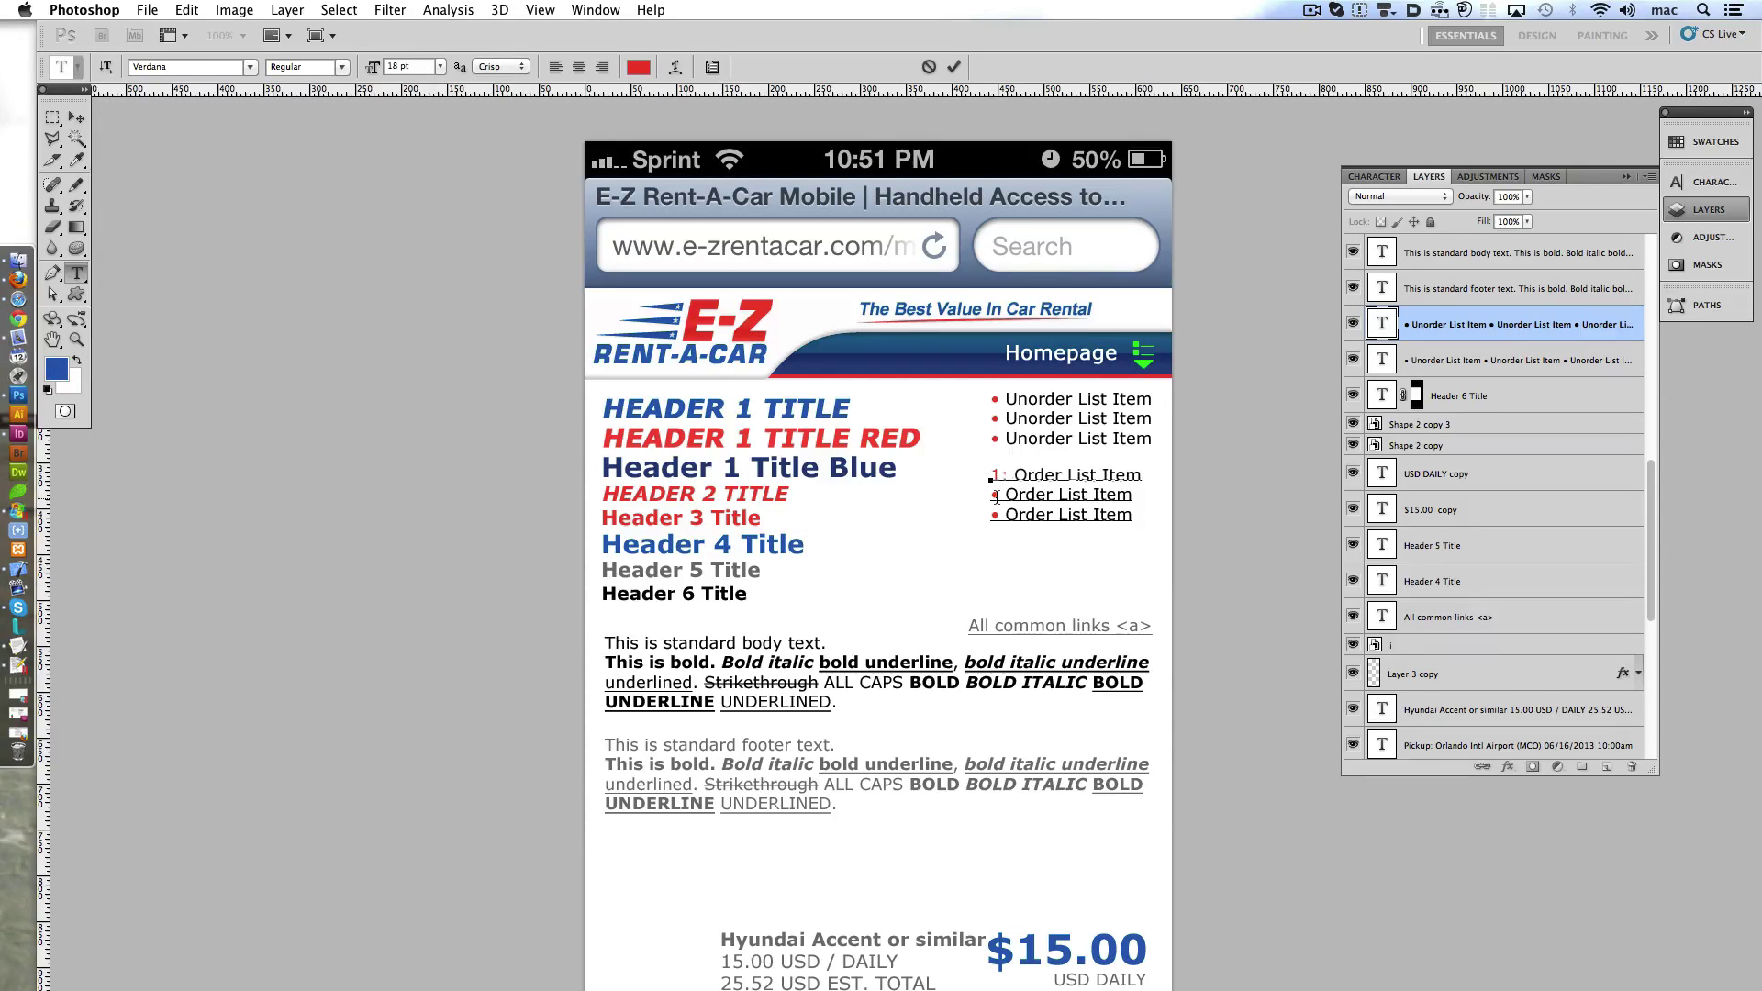
# - Label the lines with bold red 1:, 2:, 3: numbers and commit the ordered list
pyautogui.moveTo(990, 496); pyautogui.dragTo(997, 497)
pyautogui.write('2.3.')
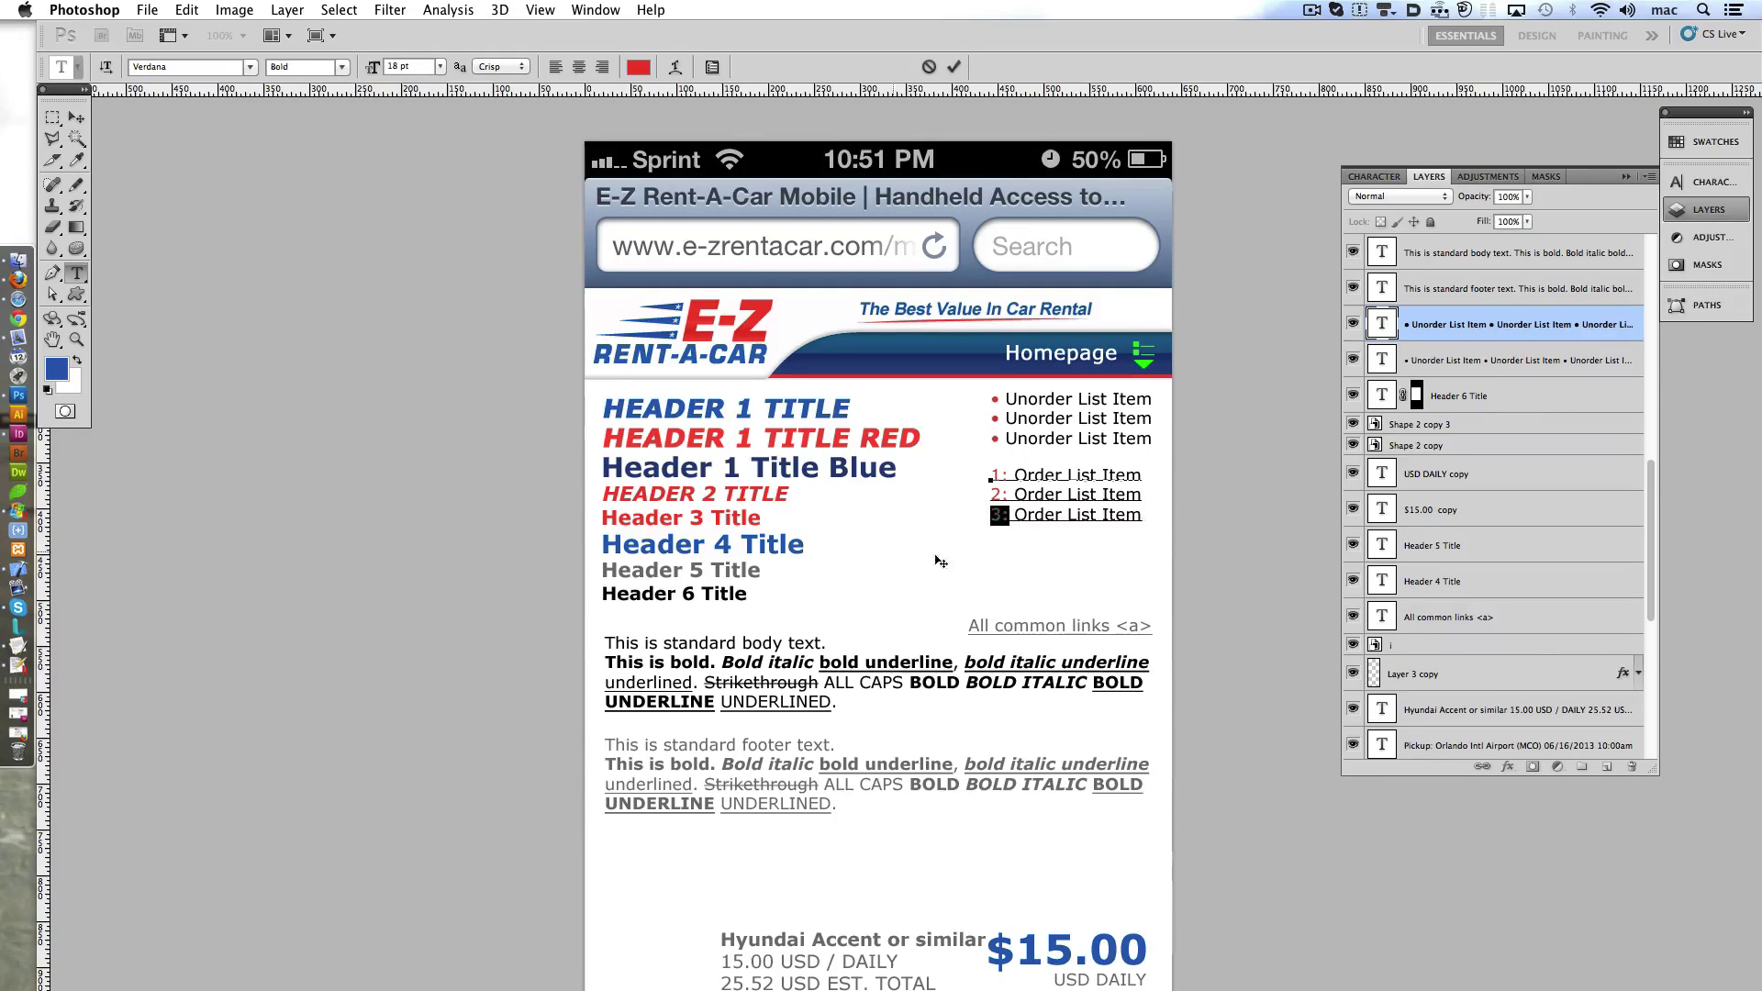
pyautogui.moveTo(1010, 496); pyautogui.dragTo(990, 476)
pyautogui.click(306, 67)
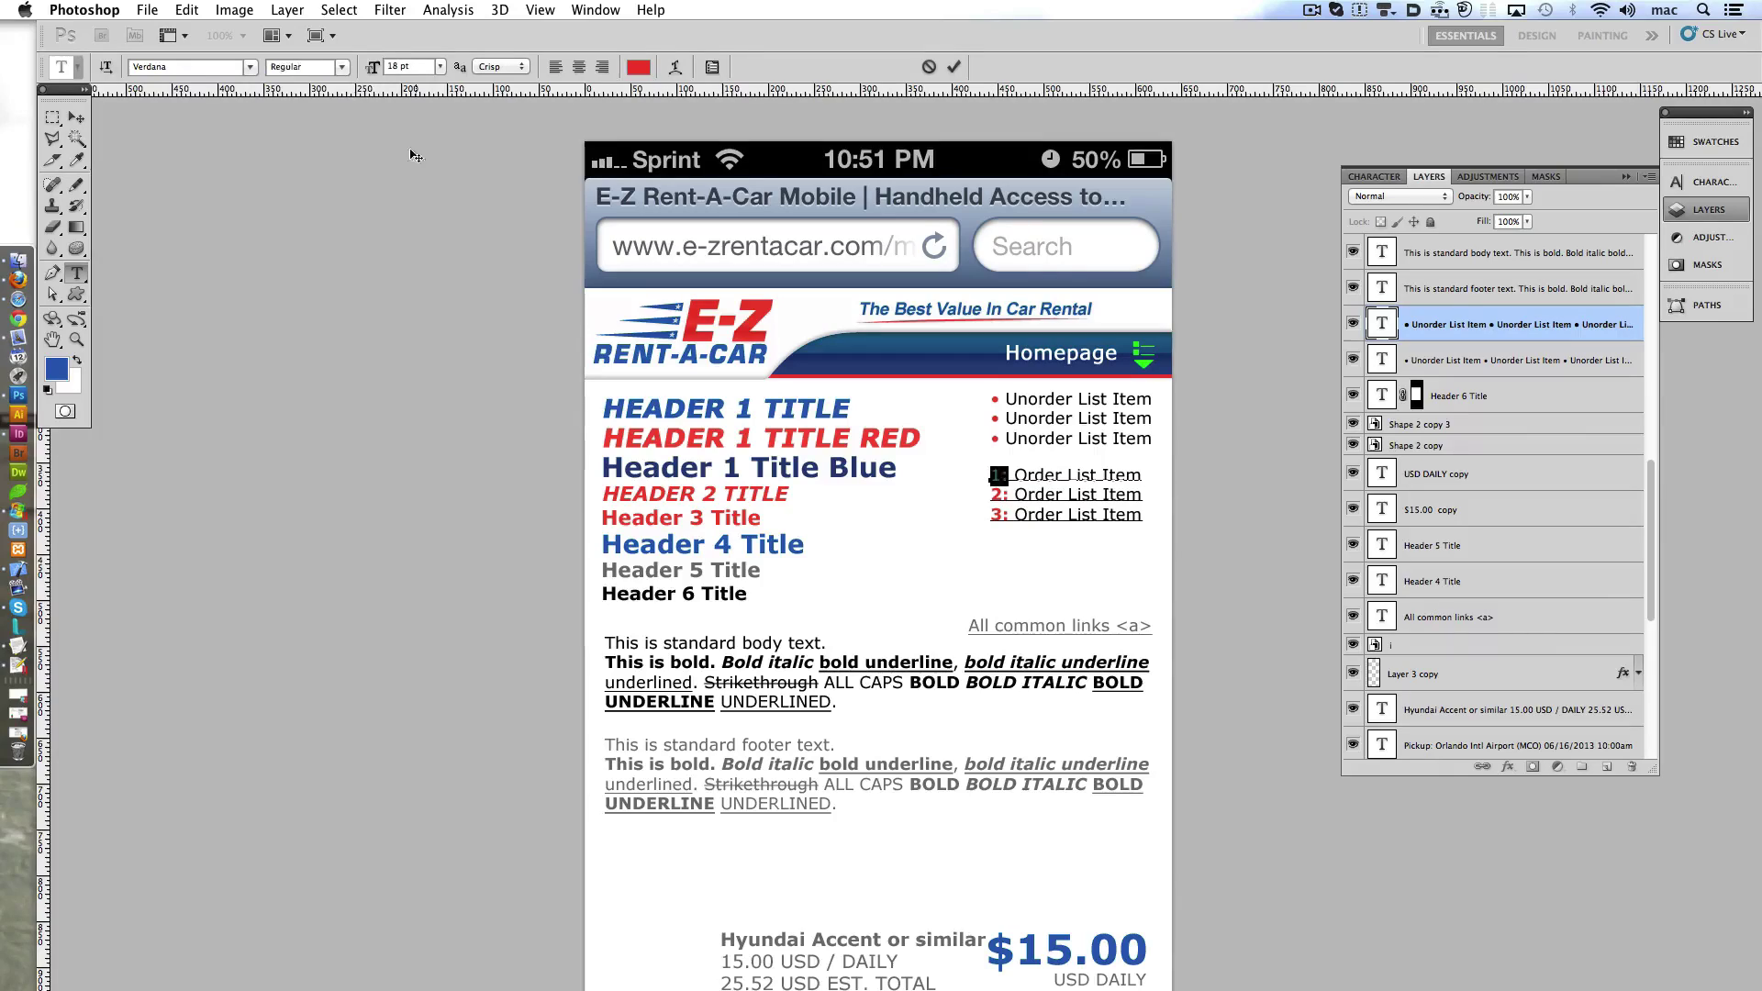
pyautogui.click(306, 67)
pyautogui.click(292, 96)
pyautogui.click(954, 67)
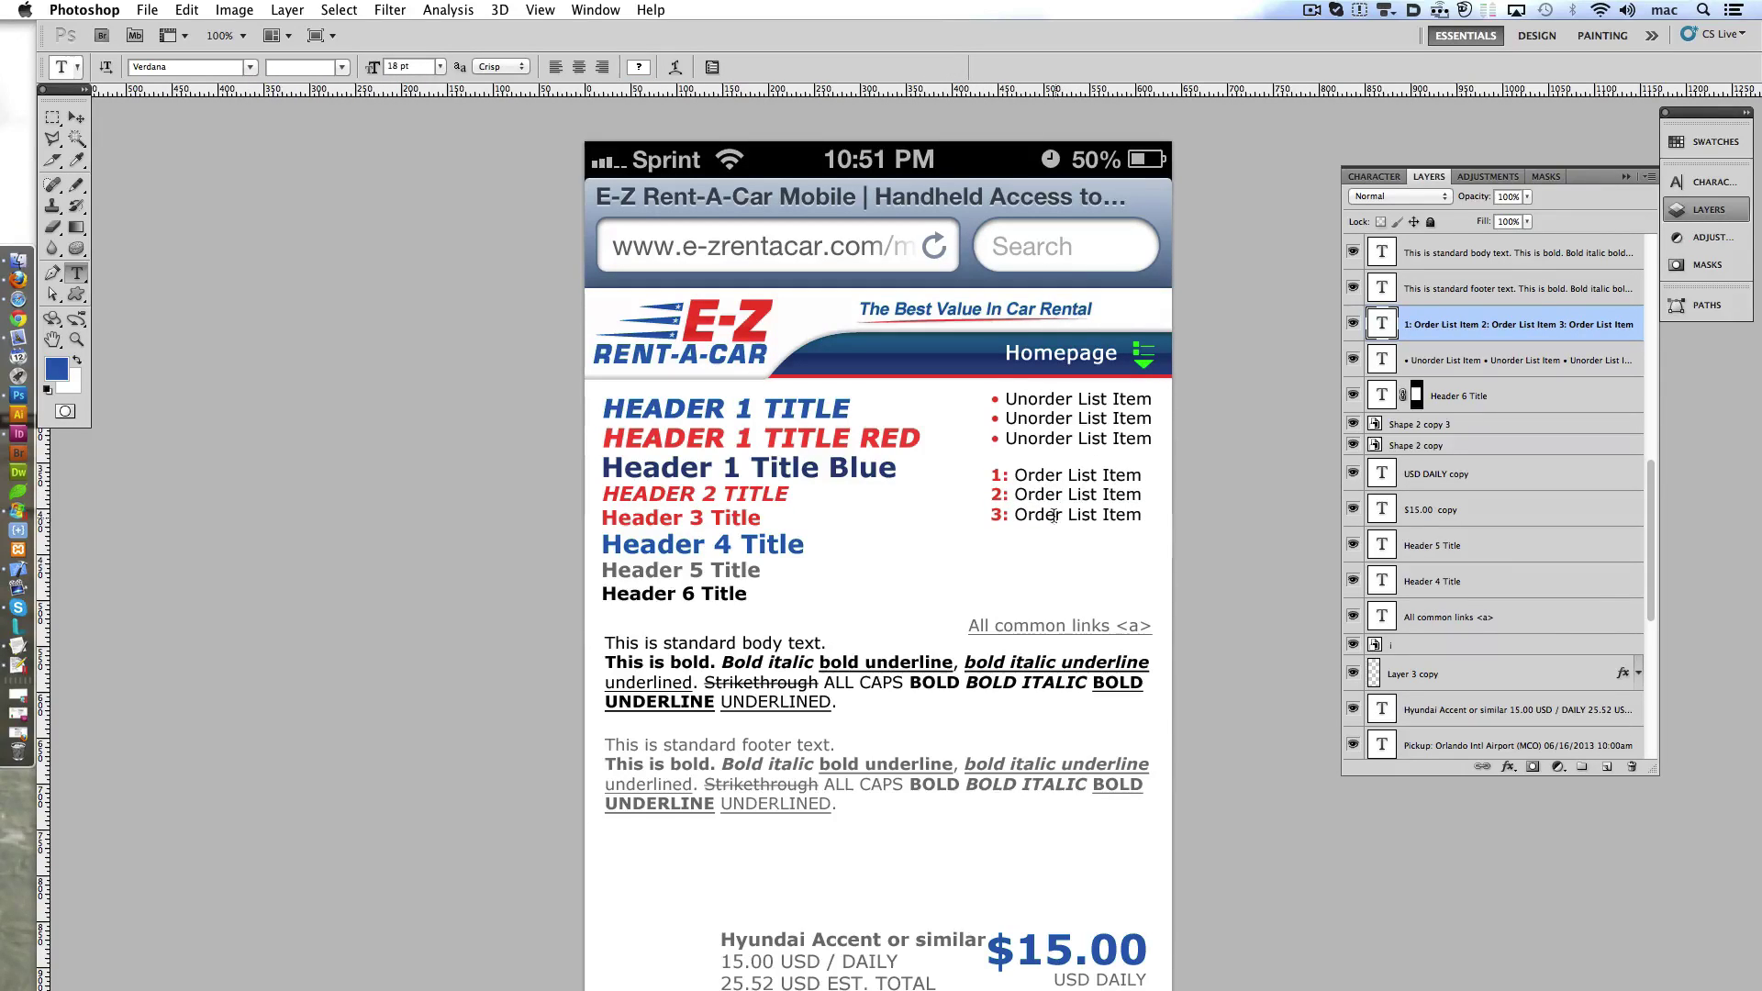
pyautogui.keyDown('super'); pyautogui.click(1053, 633); pyautogui.keyUp('super')
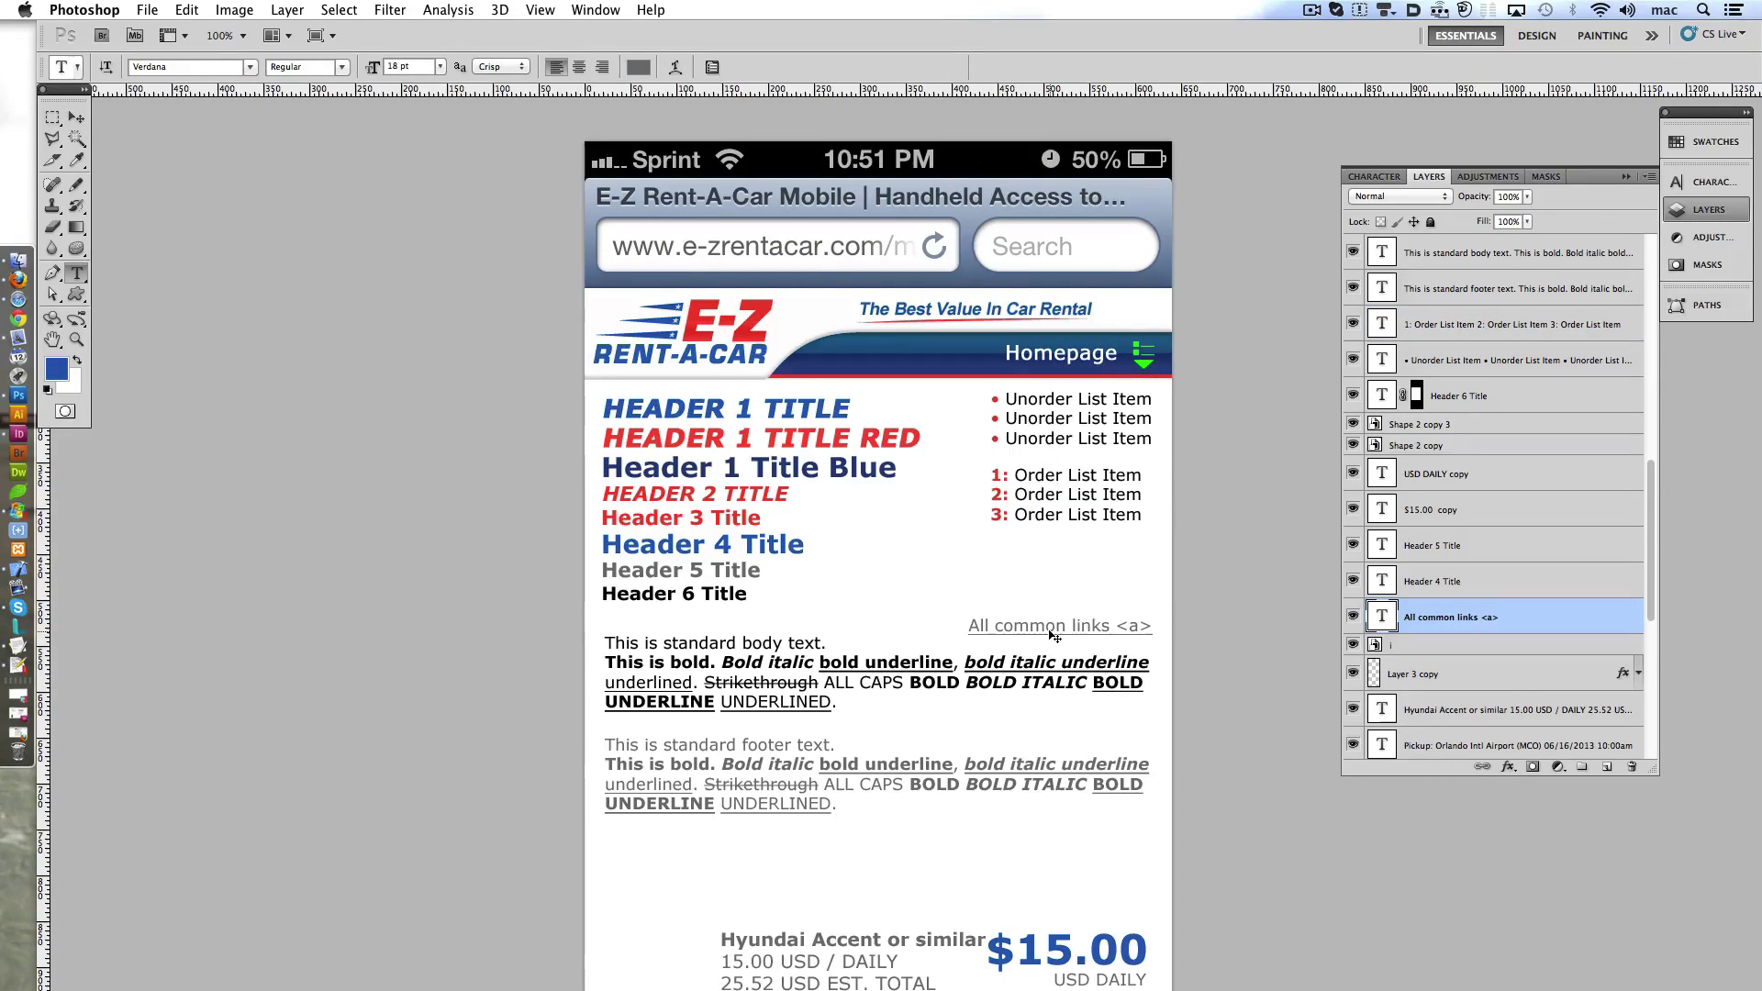
# - Nudge the links text and the ordered list into position relative to each other
pyautogui.hotkey('shift', 'Up')
pyautogui.hotkey('shift', 'Up')
pyautogui.hotkey('shift', 'Up')
pyautogui.hotkey('shift', 'Up')
pyautogui.hotkey('shift', 'Up')
pyautogui.hotkey('shift', 'Up')
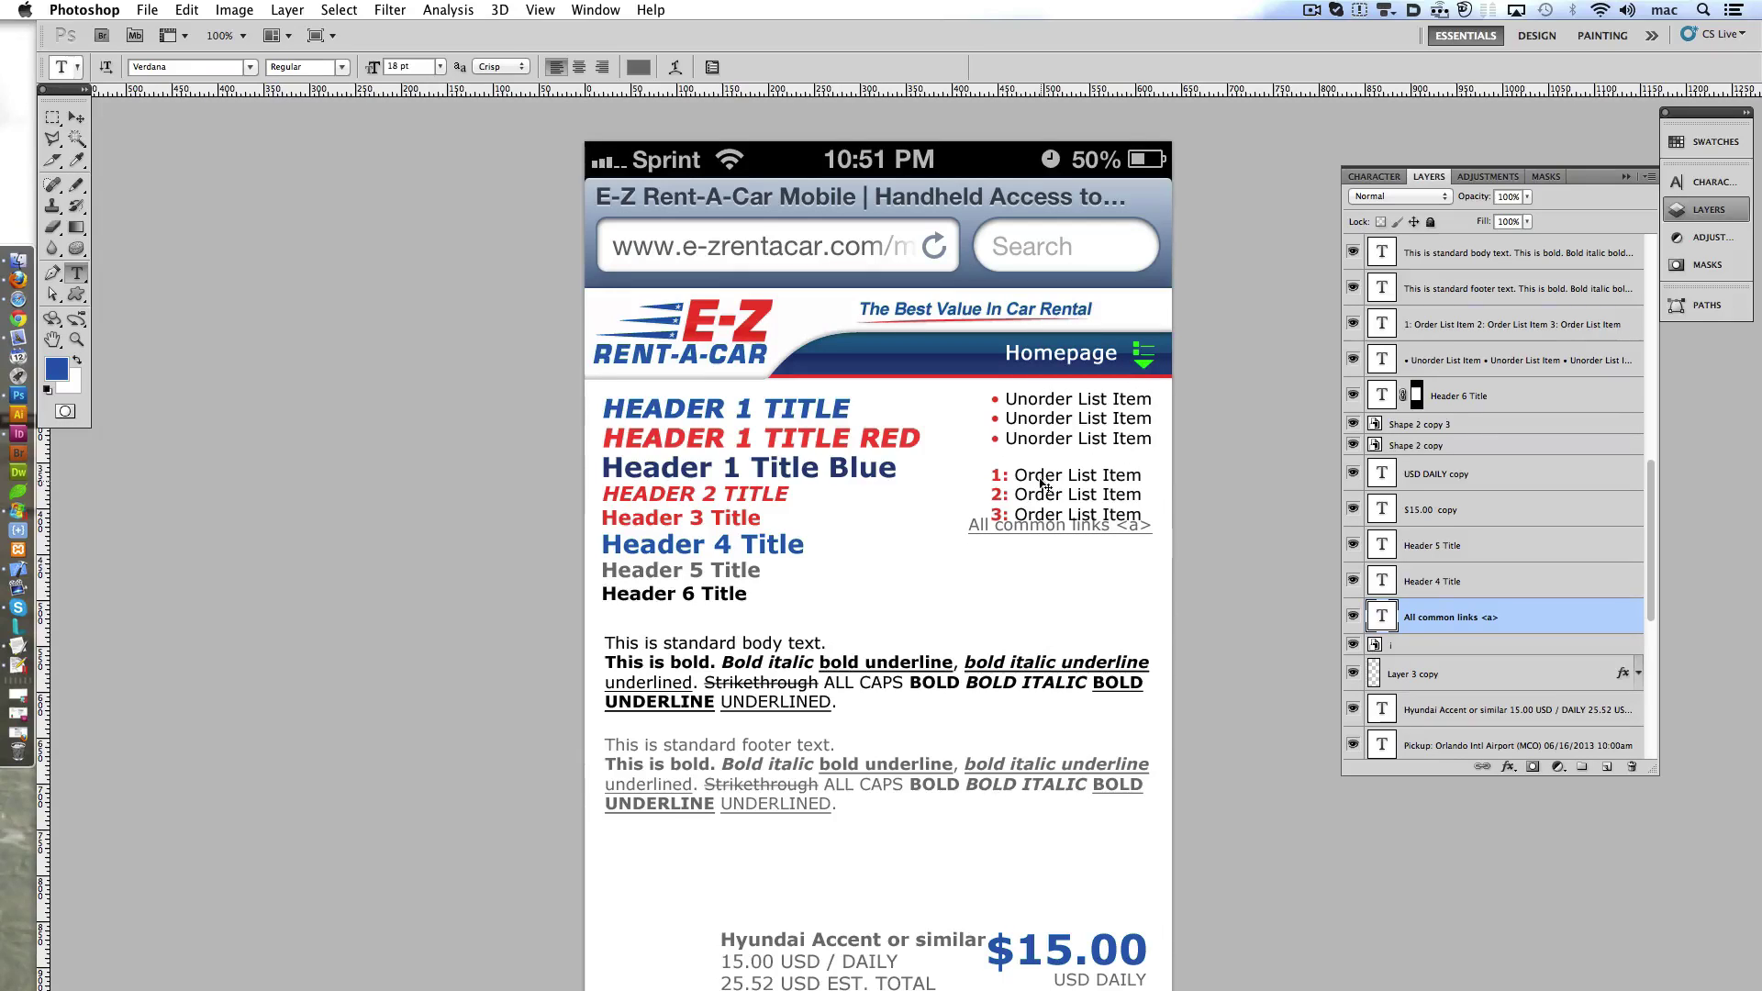
pyautogui.keyDown('super'); pyautogui.click(1042, 484); pyautogui.keyUp('super')
pyautogui.hotkey('shift', 'Up')
pyautogui.hotkey('shift', 'Up')
pyautogui.press('Up')
pyautogui.press('Up')
pyautogui.press('Up')
pyautogui.press('Up')
pyautogui.press('Up')
pyautogui.press('Up')
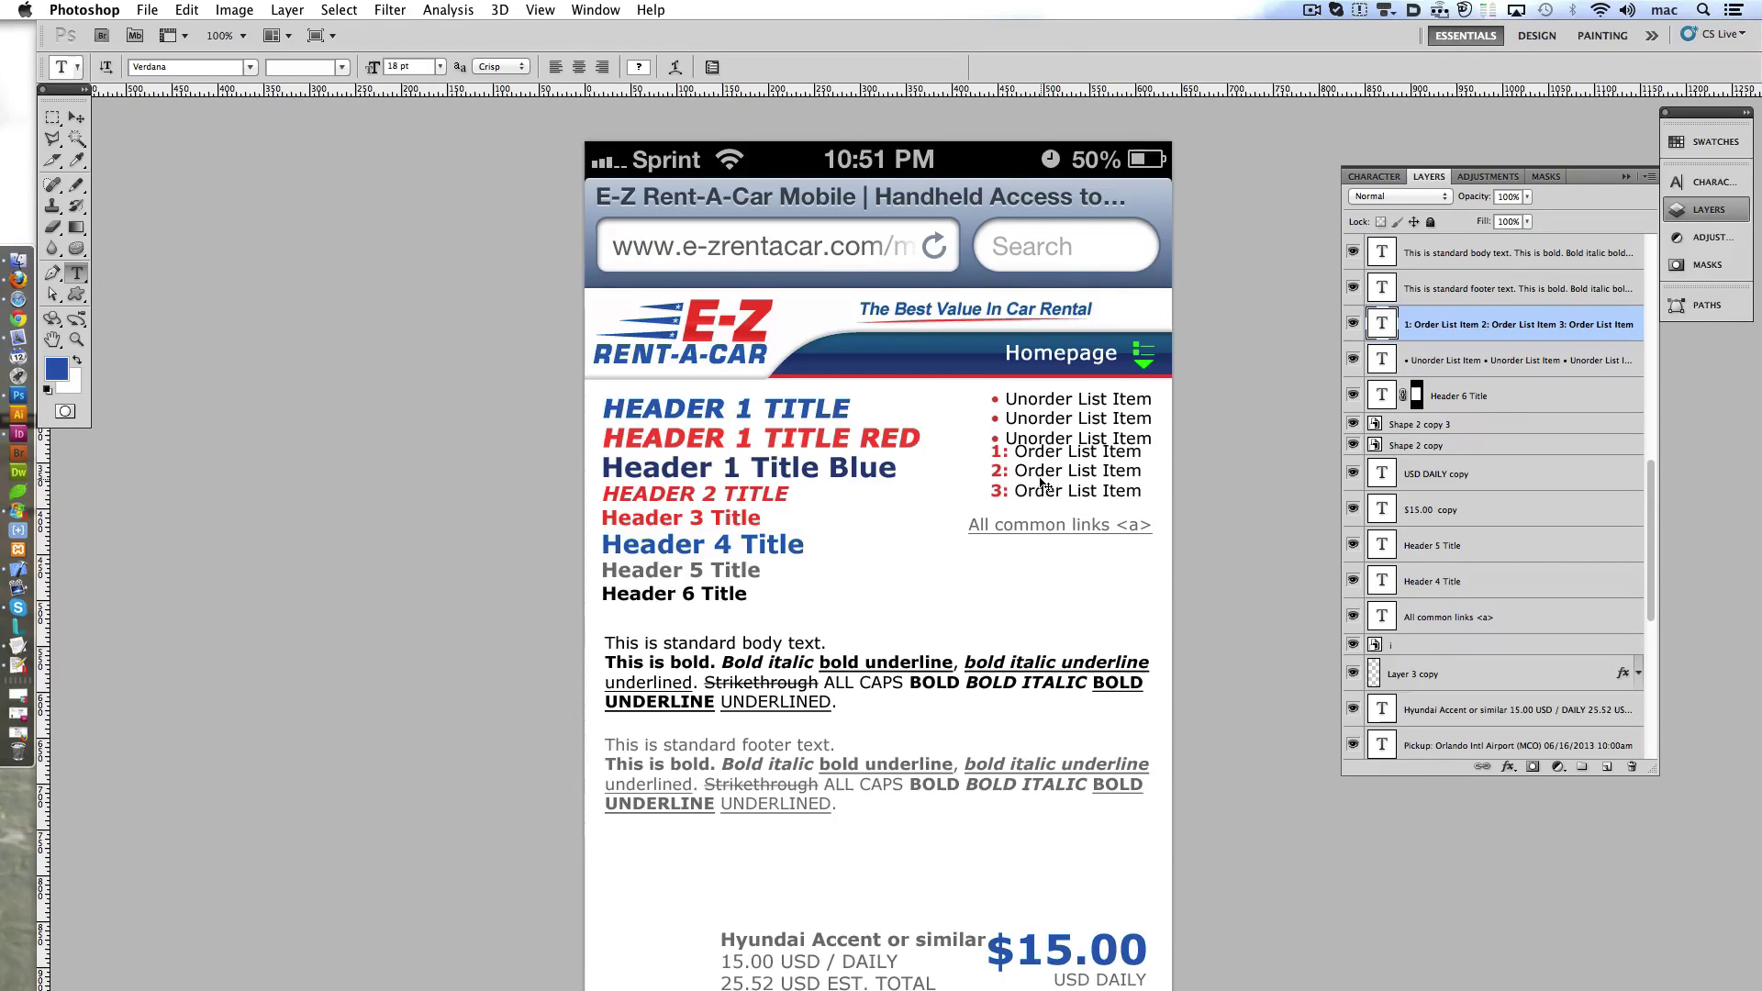
pyautogui.hotkey('shift', 'Down')
pyautogui.hotkey('shift', 'Down')
pyautogui.keyDown('super'); pyautogui.click(980, 530); pyautogui.keyUp('super')
pyautogui.press('Up')
pyautogui.press('Up')
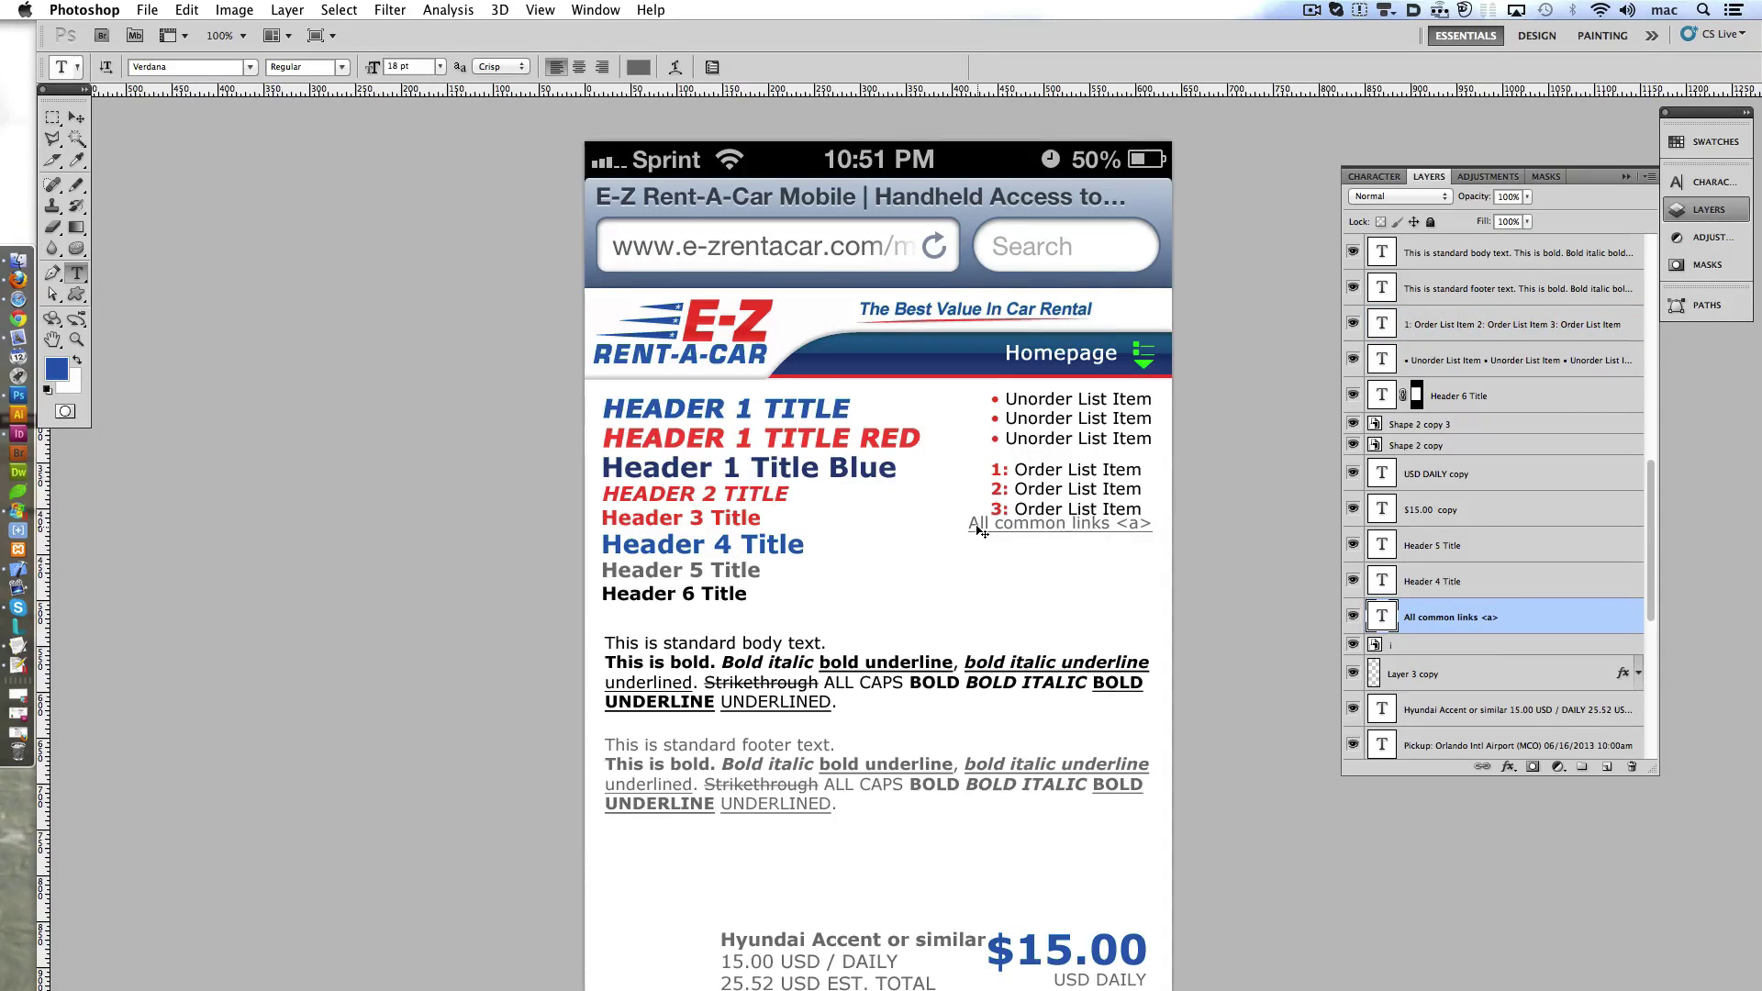
pyautogui.hotkey('shift', 'Down')
# - Duplicate the links text below the ordered list and reword the copy as 'links hover <a:hover>'
pyautogui.hotkey('shift', 'Down')
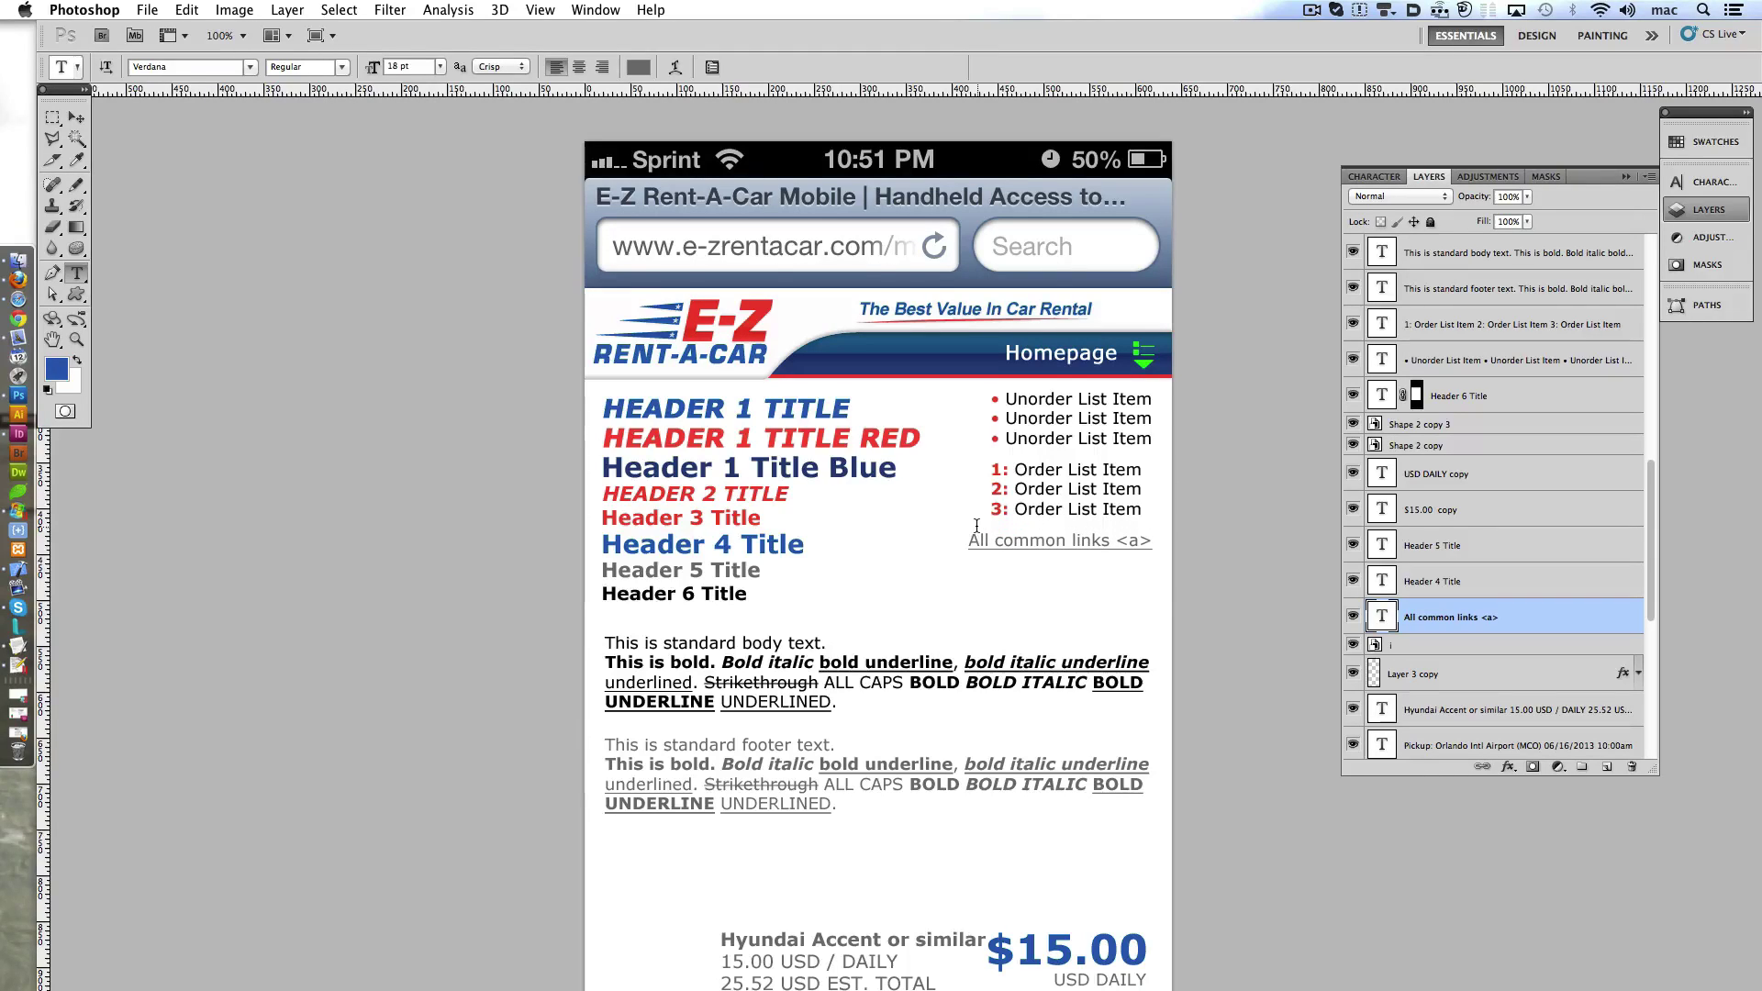
pyautogui.press('super+j')
pyautogui.hotkey('shift', 'Down')
pyautogui.hotkey('shift', 'Down')
pyautogui.hotkey('shift', 'Down')
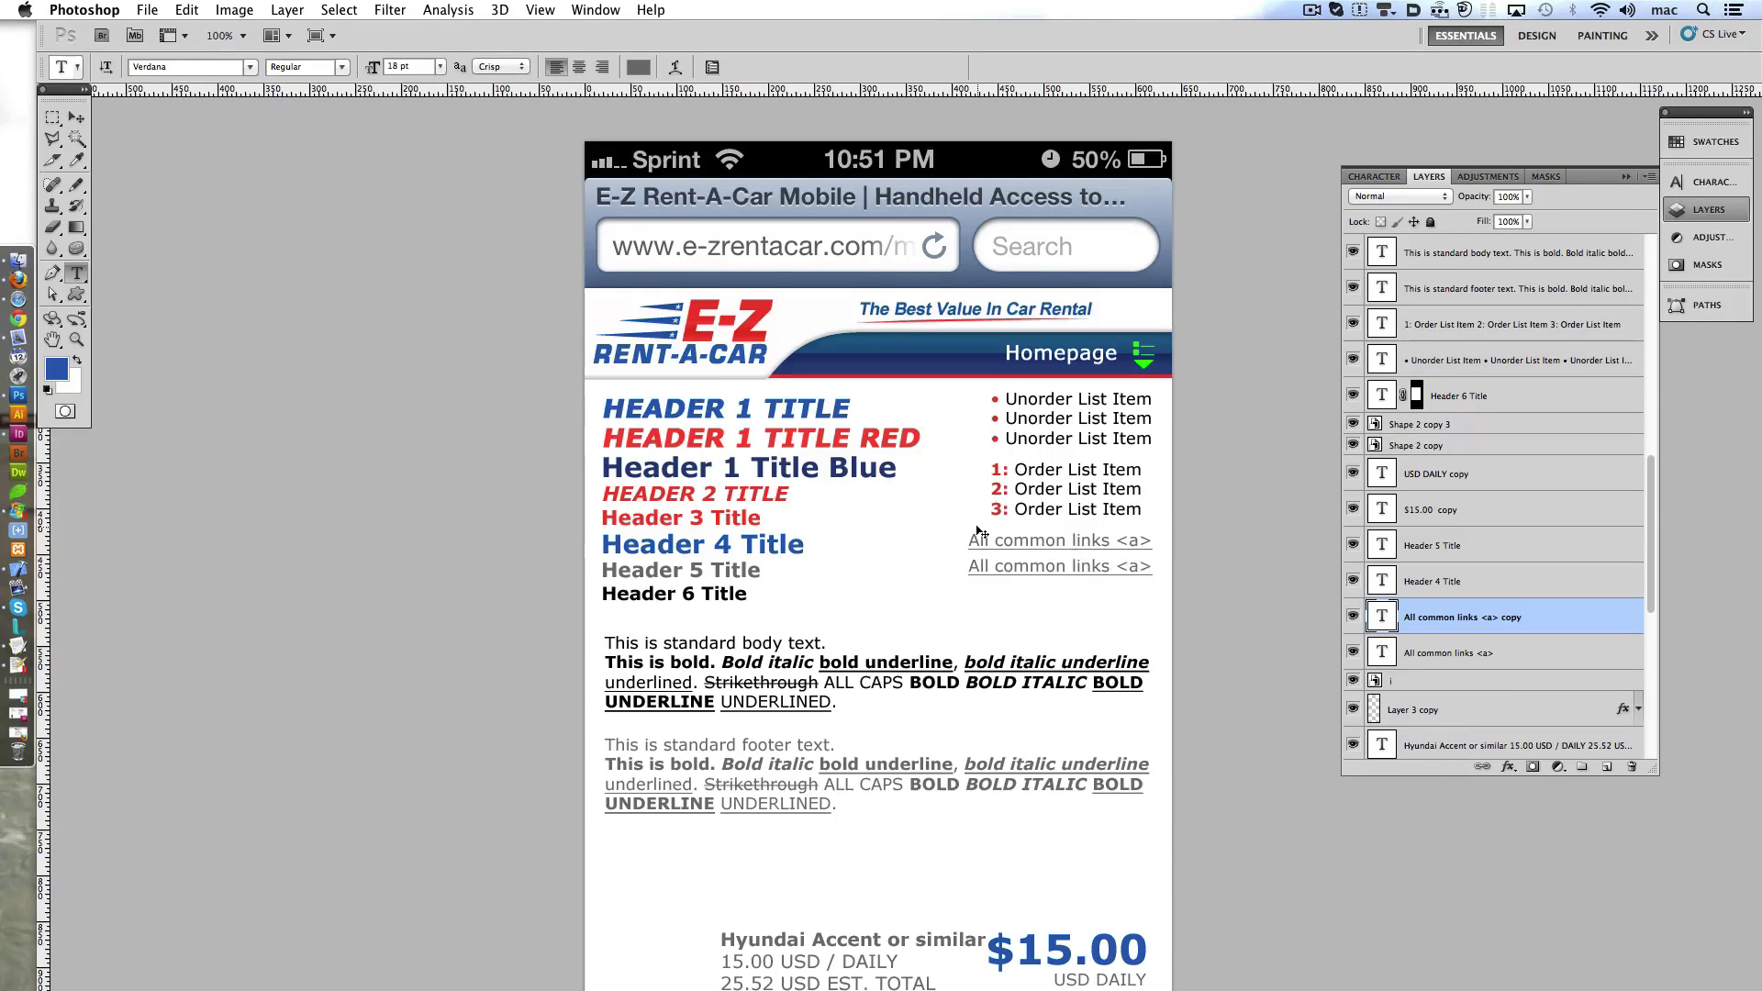
pyautogui.doubleClick(1040, 565)
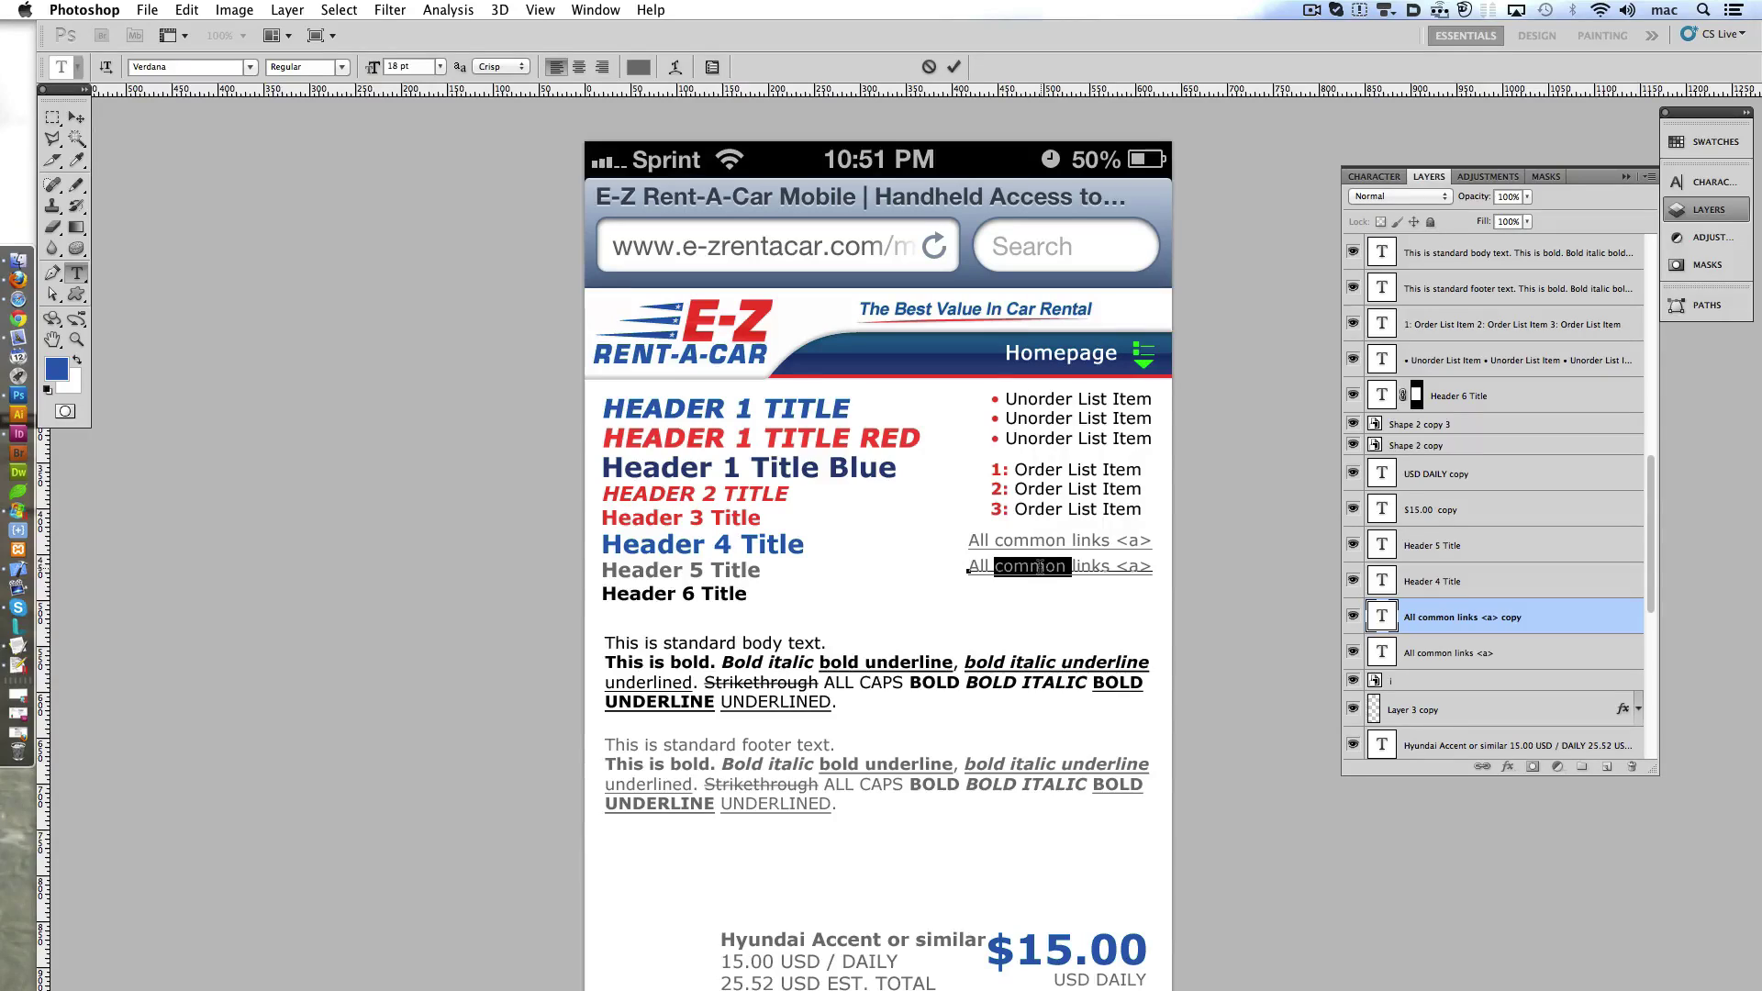
pyautogui.press('BackSpace')
pyautogui.press('BackSpace')
pyautogui.press('BackSpace')
pyautogui.press('Right')
pyautogui.press('Right')
pyautogui.press('Right')
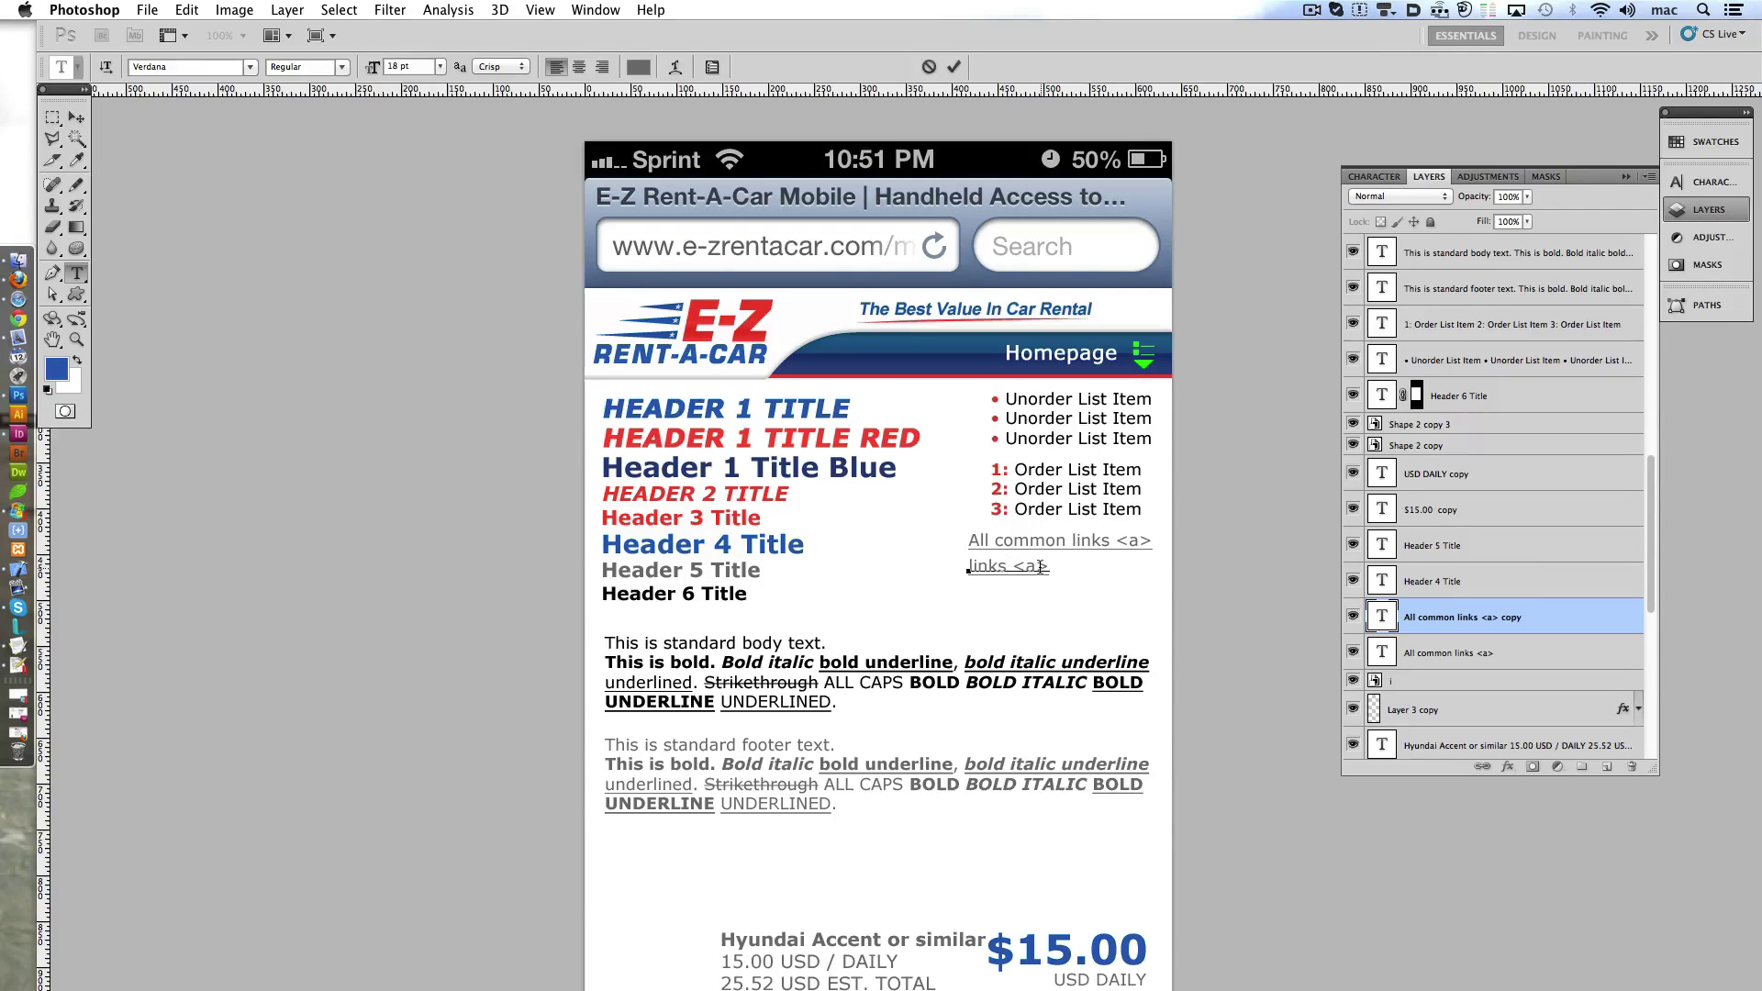
pyautogui.write('hover <a:hover')
pyautogui.click(954, 67)
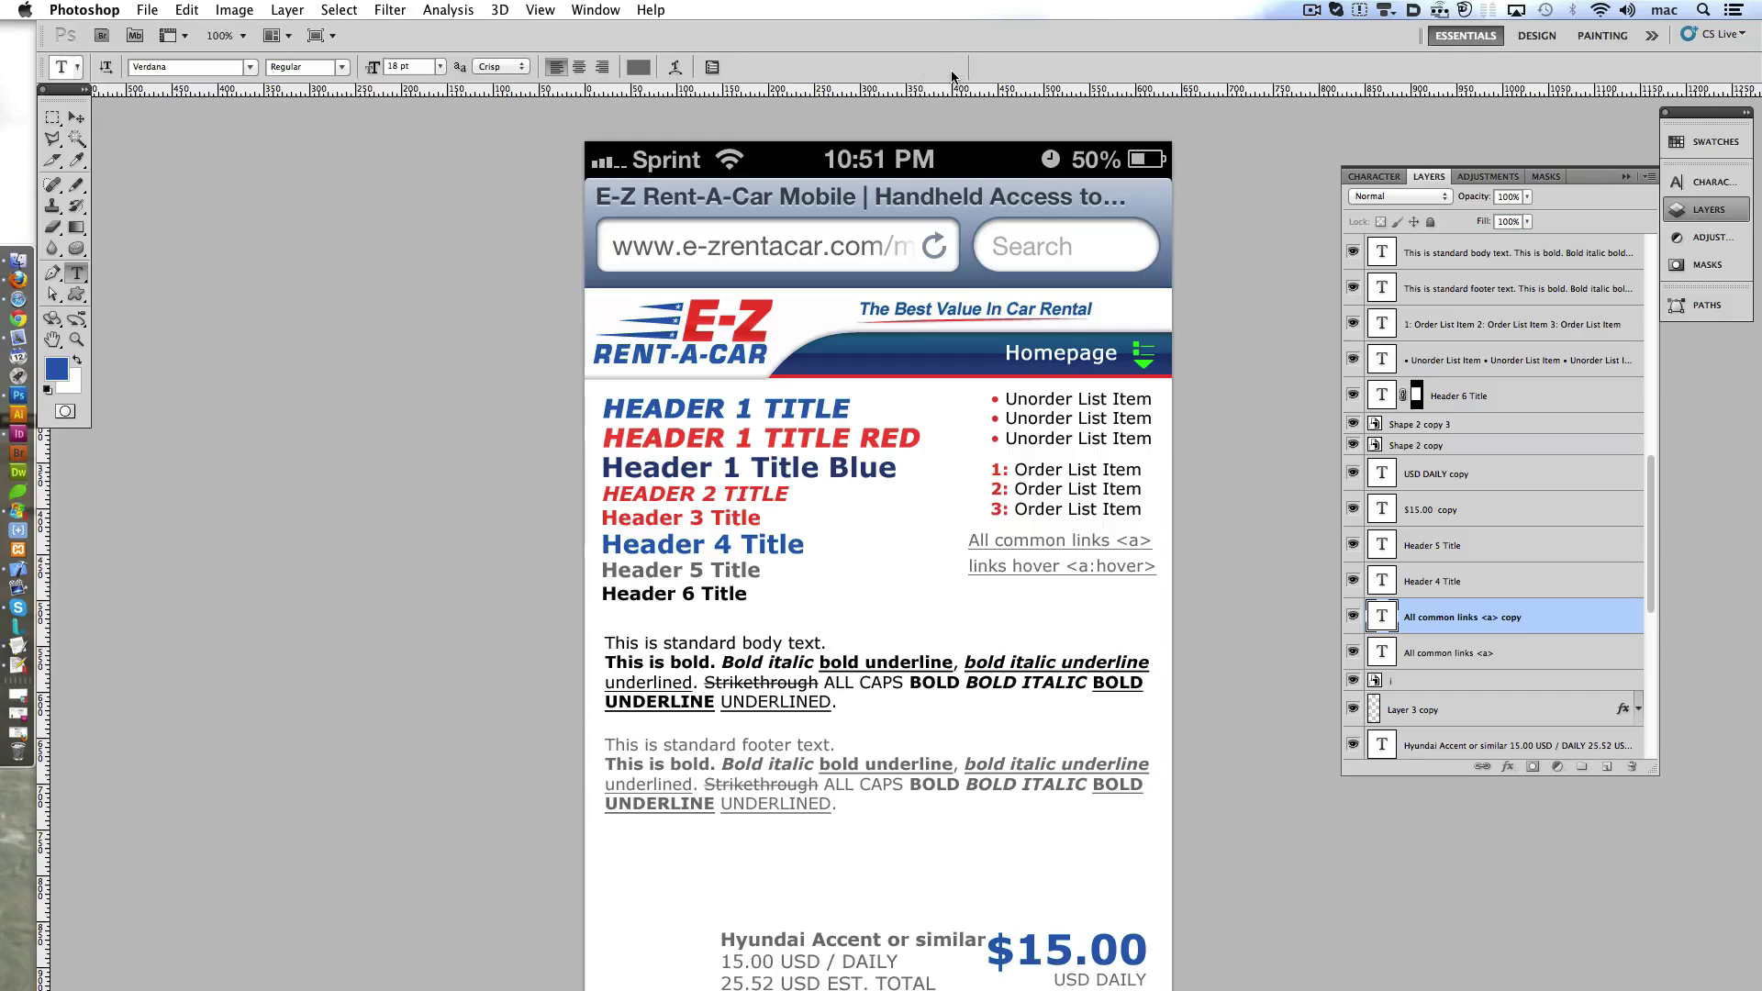
# - Change both 'hover' words in the copied link to 'active'
pyautogui.doubleClick(1098, 569)
pyautogui.write('active')
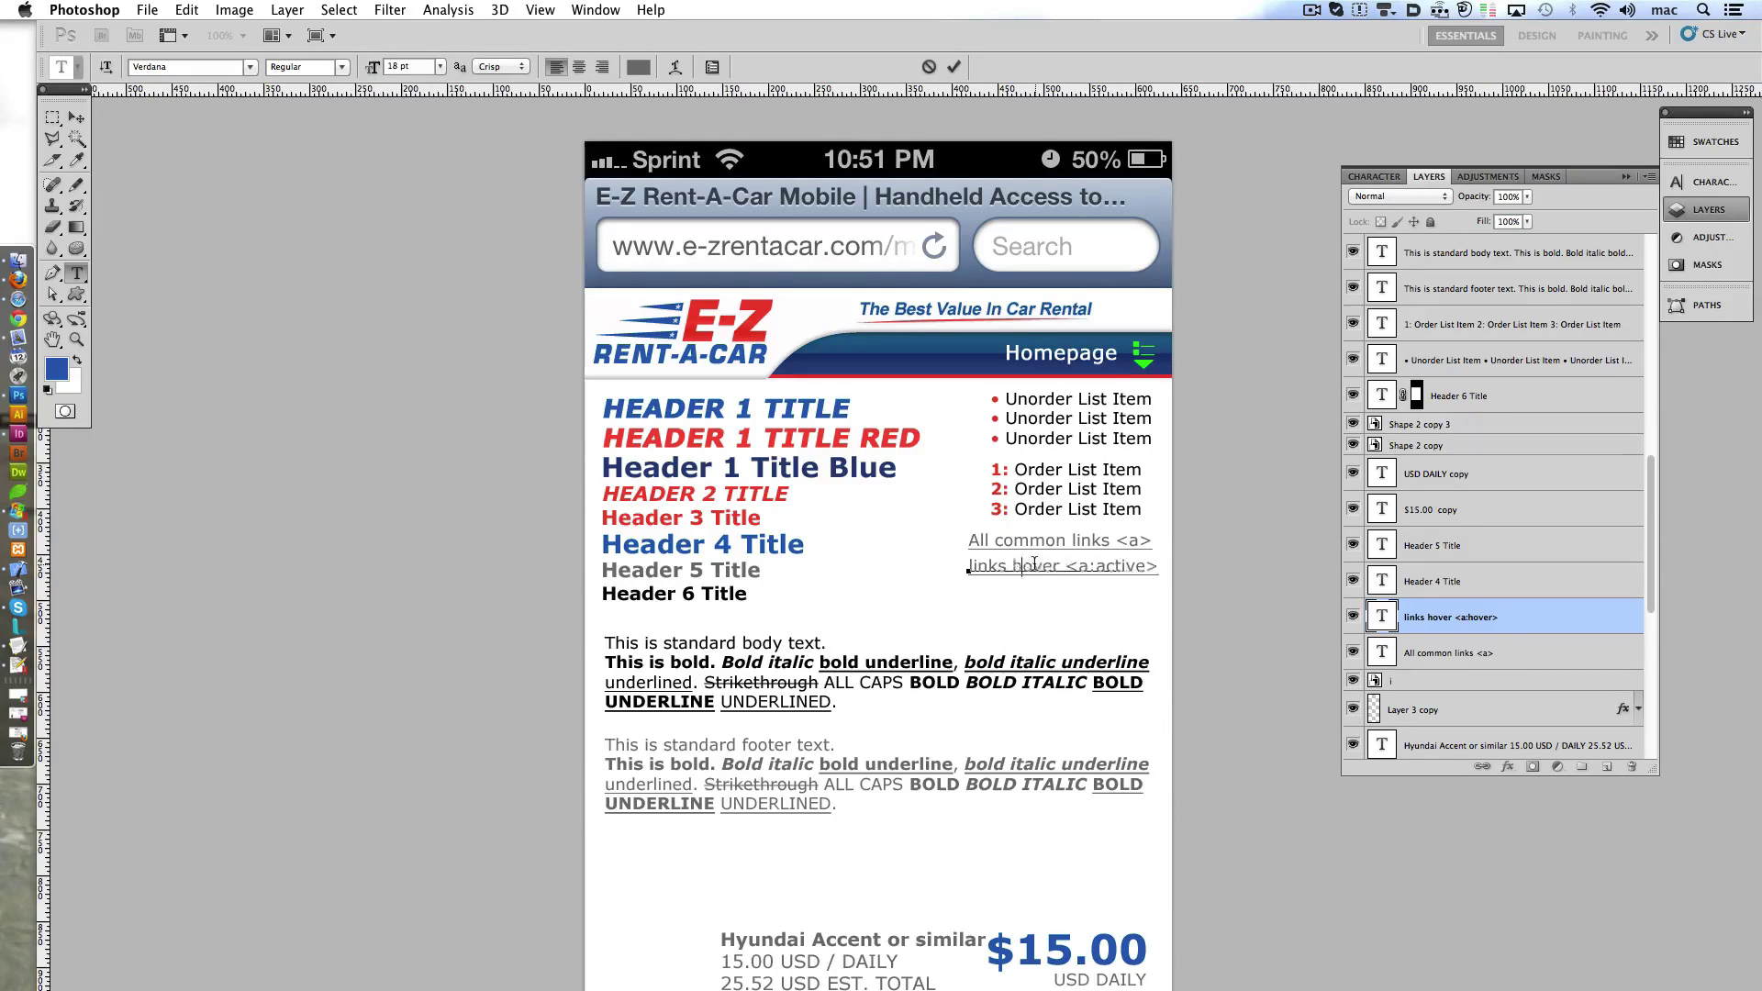
pyautogui.doubleClick(1034, 565)
pyautogui.write('active')
pyautogui.click(955, 66)
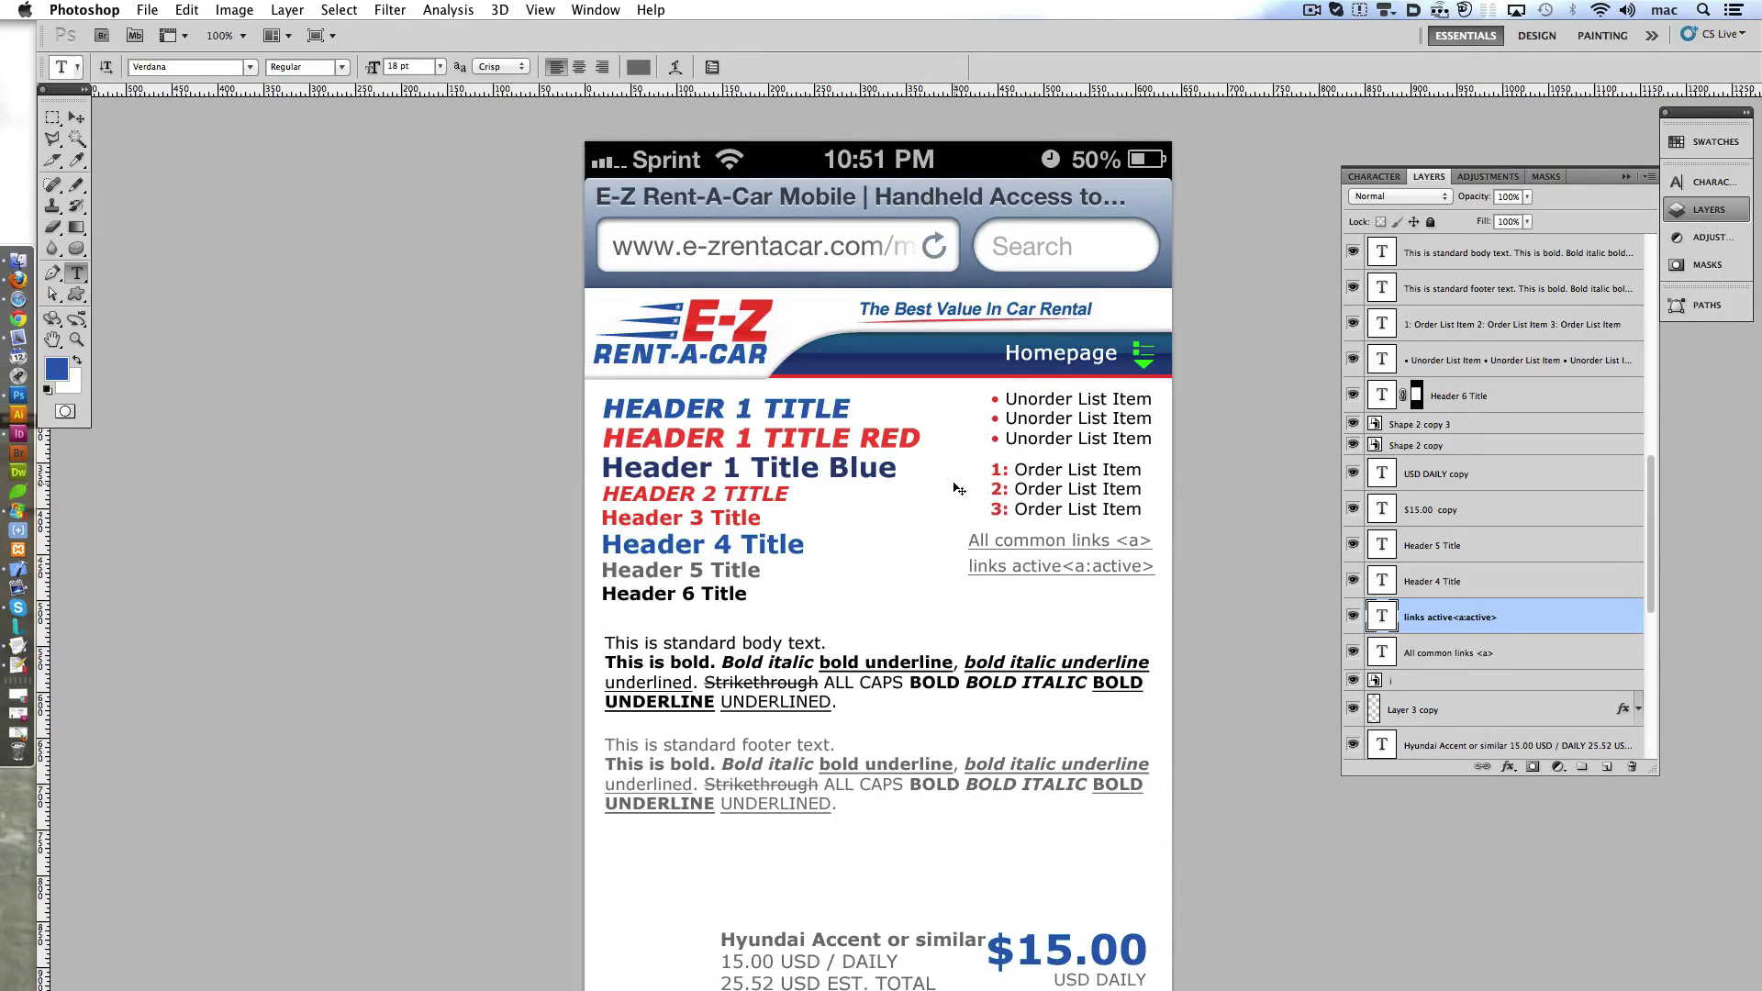
# - Colour the 'links active <a:active>' text blue
pyautogui.moveTo(1153, 566); pyautogui.dragTo(965, 566)
pyautogui.click(638, 67)
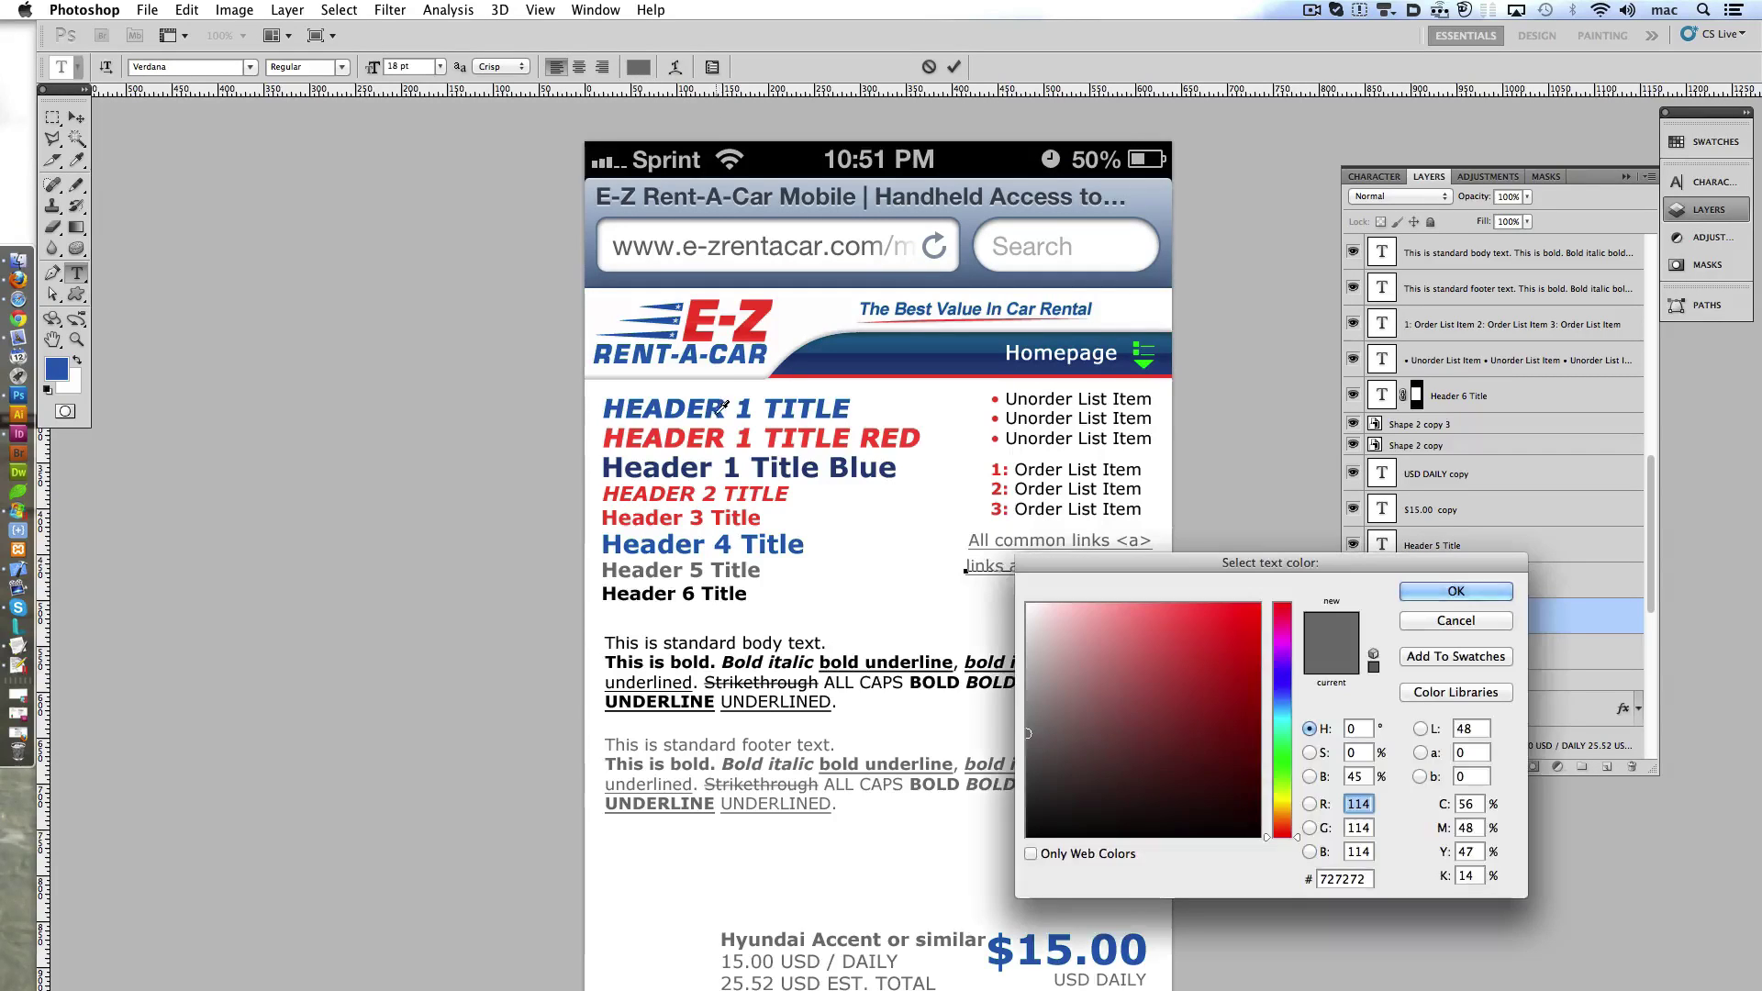
pyautogui.click(724, 405)
pyautogui.press('Return')
pyautogui.click(954, 66)
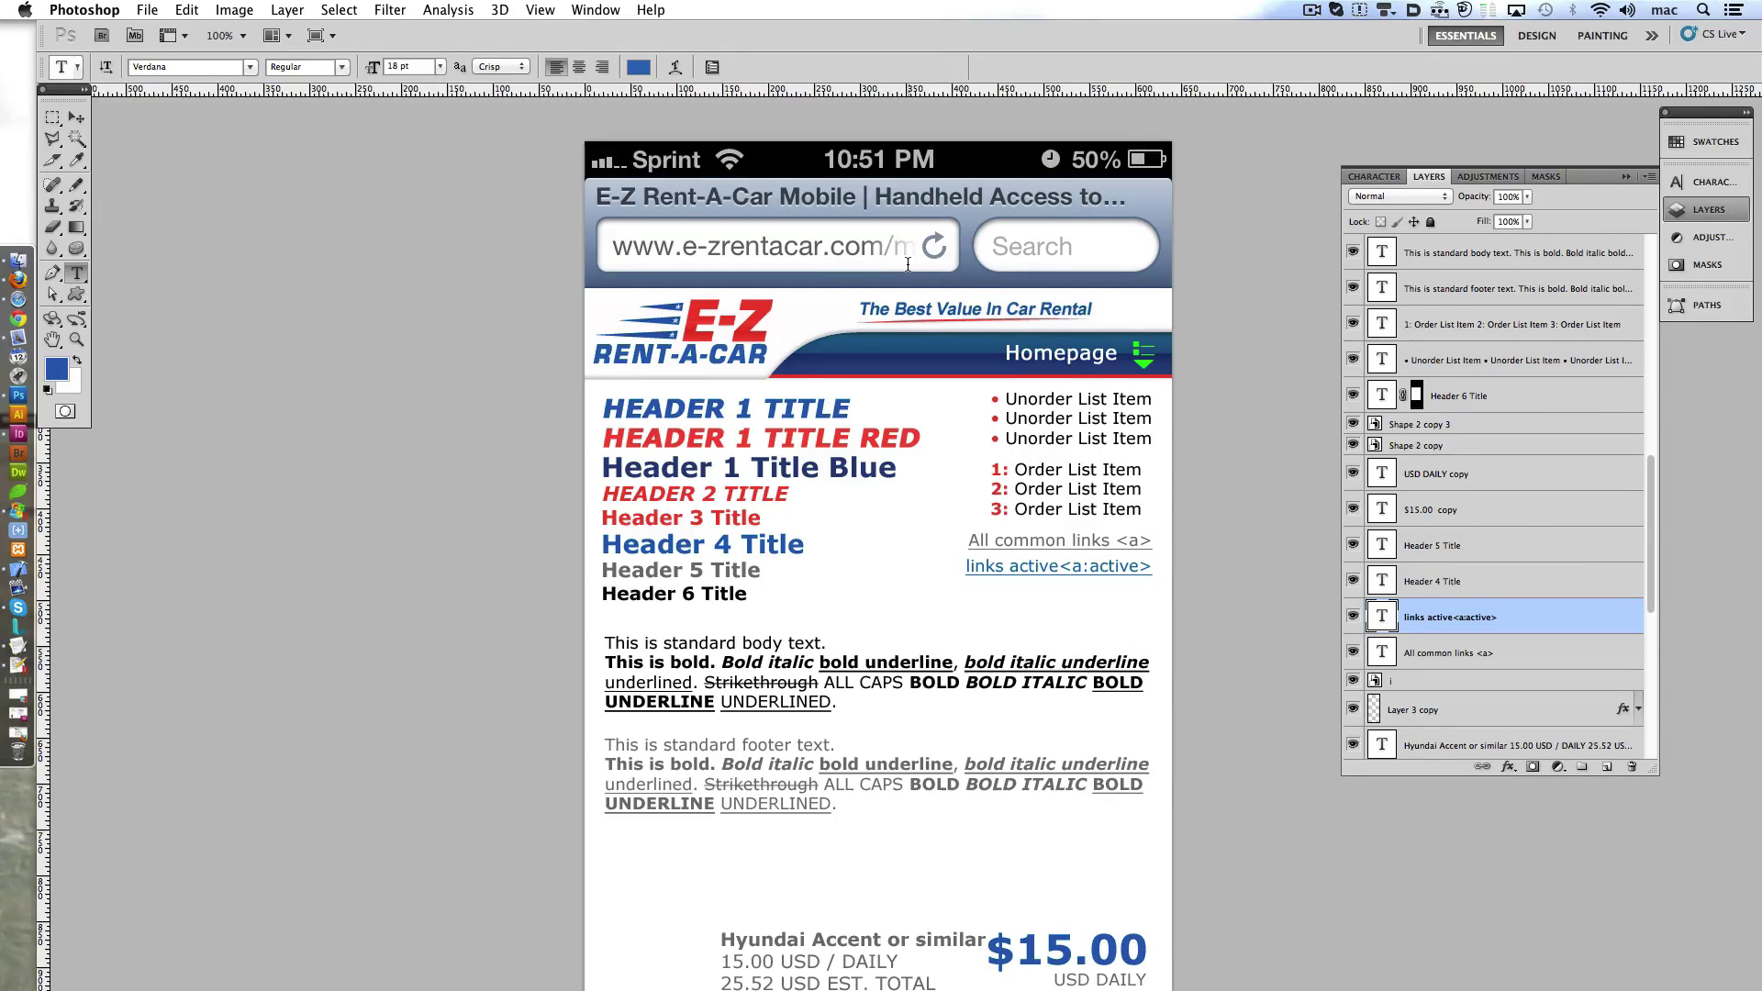
# - Add a space before '<a:active>' and make that tag grey
pyautogui.click(1038, 566)
pyautogui.click(955, 67)
pyautogui.moveTo(1055, 566)
pyautogui.mouseDown()
pyautogui.moveTo(1154, 566)
pyautogui.moveTo(1171, 539)
pyautogui.mouseUp()
pyautogui.click(1707, 181)
pyautogui.click(955, 66)
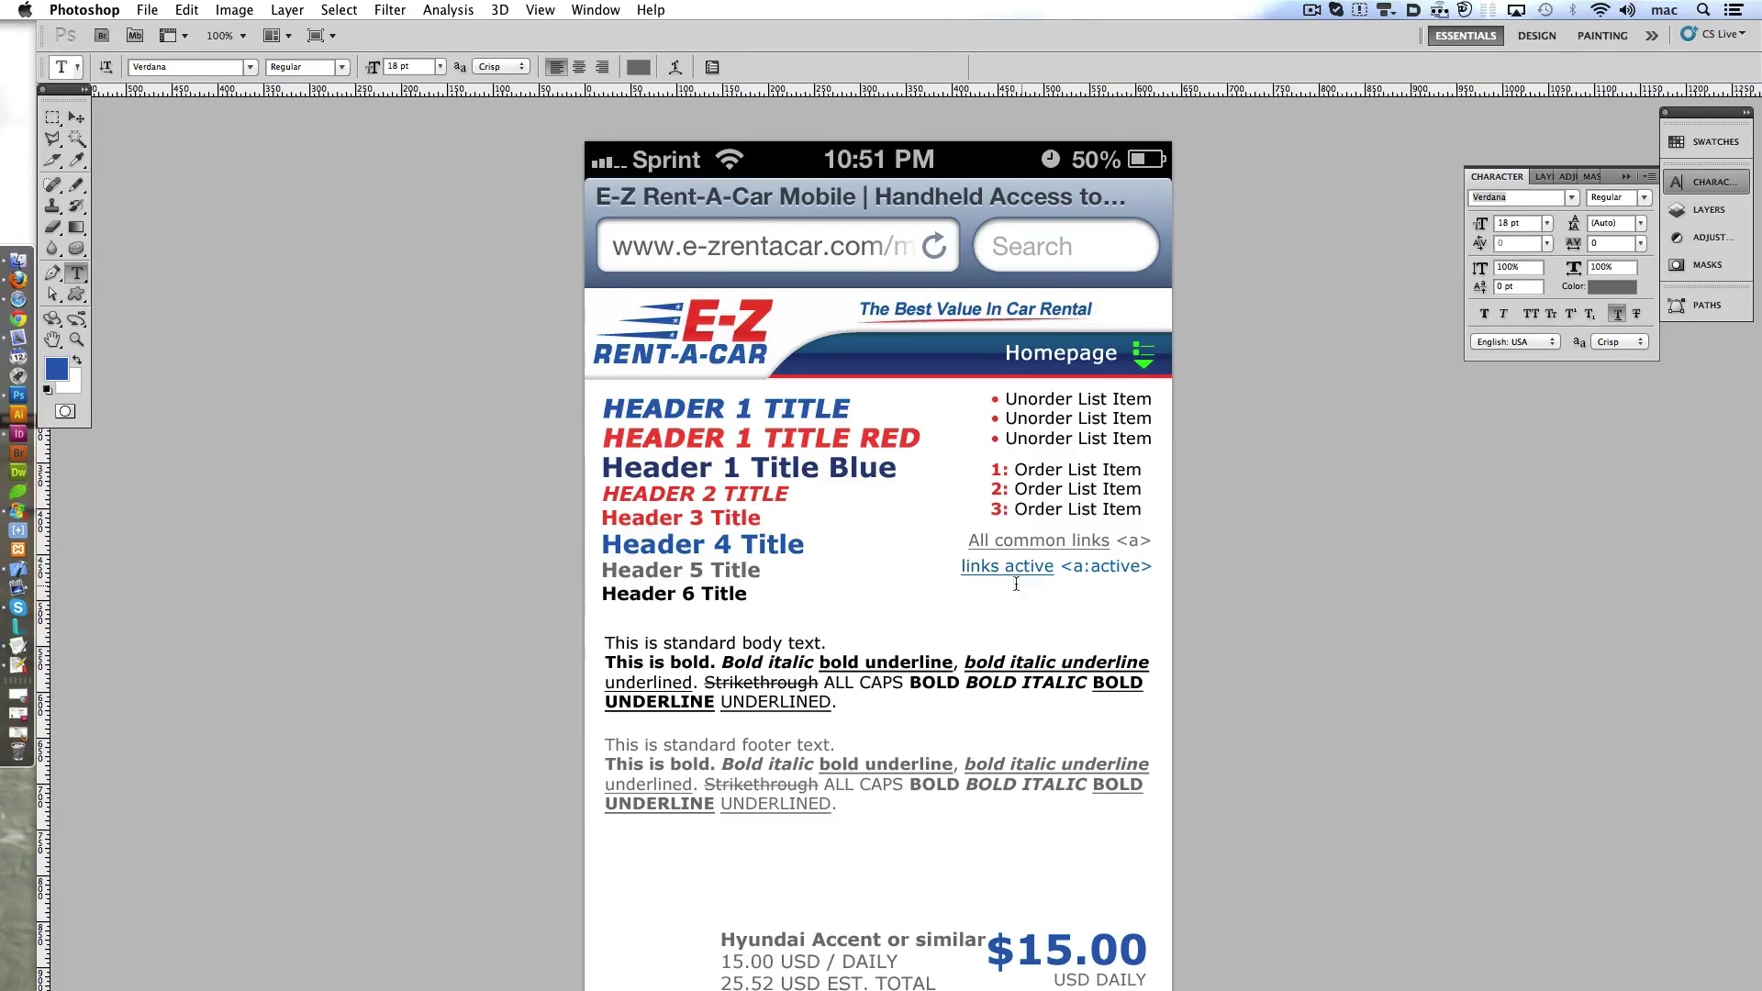
# - Delete 'All common' so the first link reads 'links <a>', then nudge the link lines apart
pyautogui.click(996, 540)
pyautogui.press('BackSpace')
pyautogui.press('BackSpace')
pyautogui.press('BackSpace')
pyautogui.doubleClick(1007, 541)
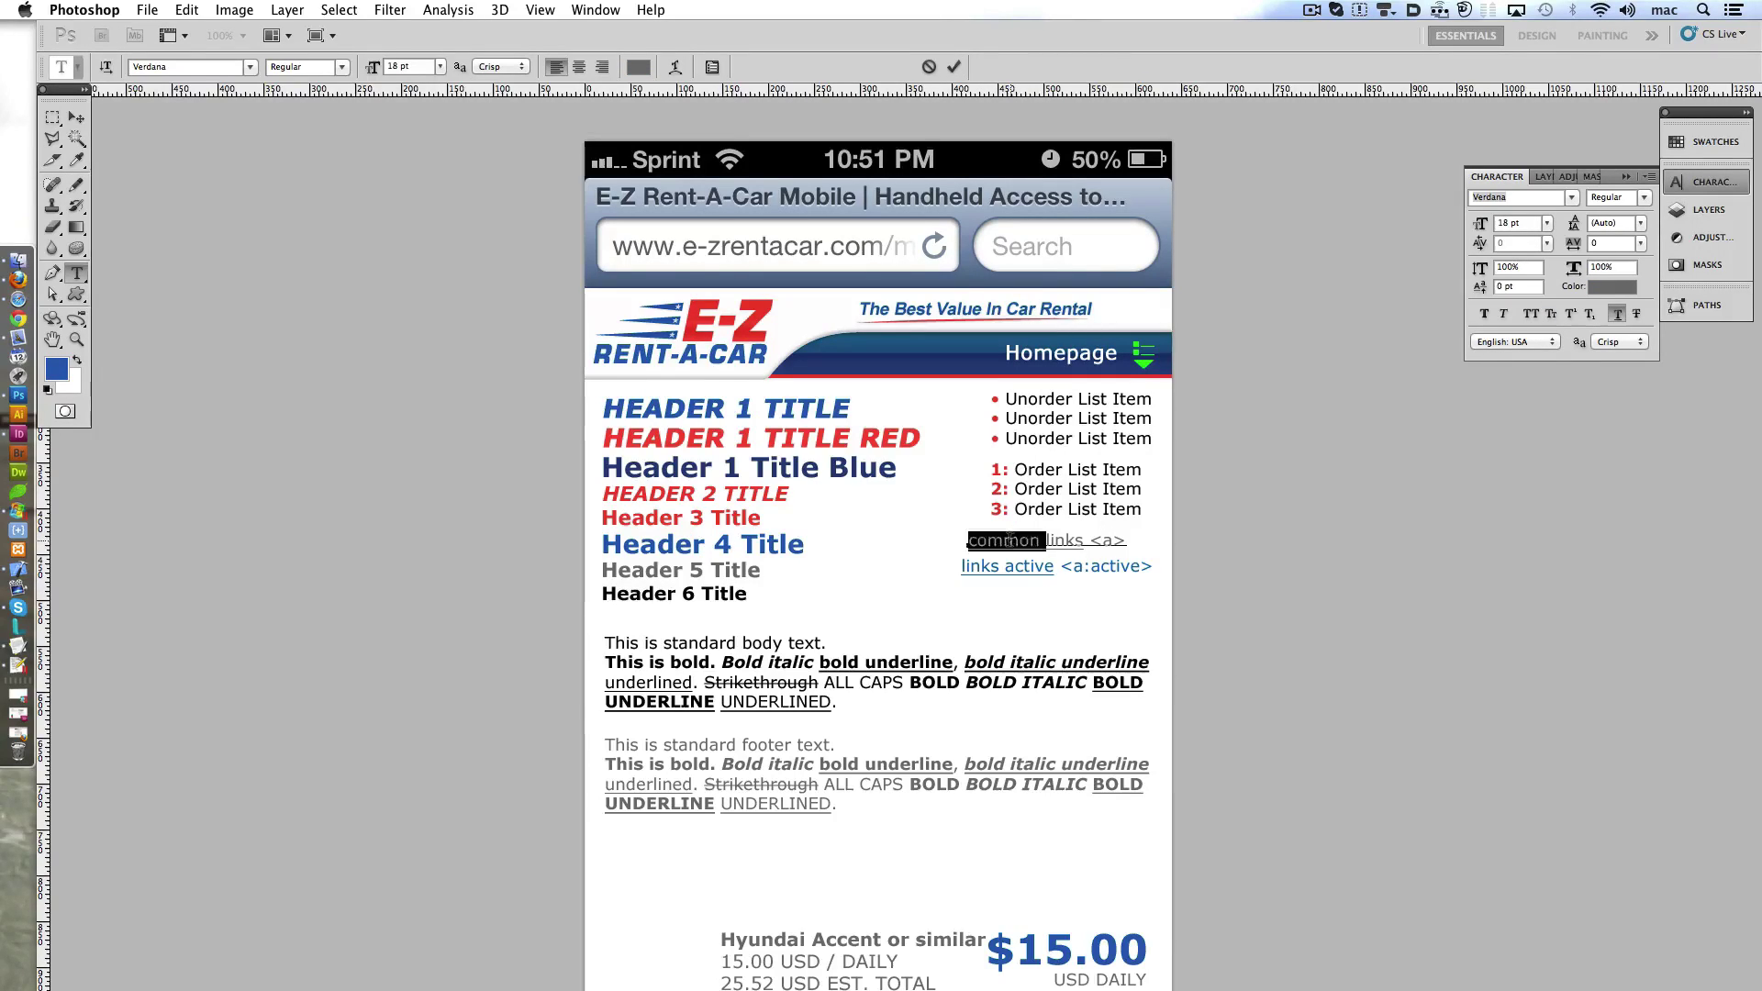
pyautogui.press('BackSpace')
pyautogui.hotkey('ctrl', 'Return')
pyautogui.hotkey('ctrl', 'shift', 'Down')
pyautogui.hotkey('ctrl', 'shift', 'Down')
pyautogui.hotkey('ctrl', 'shift', 'Down')
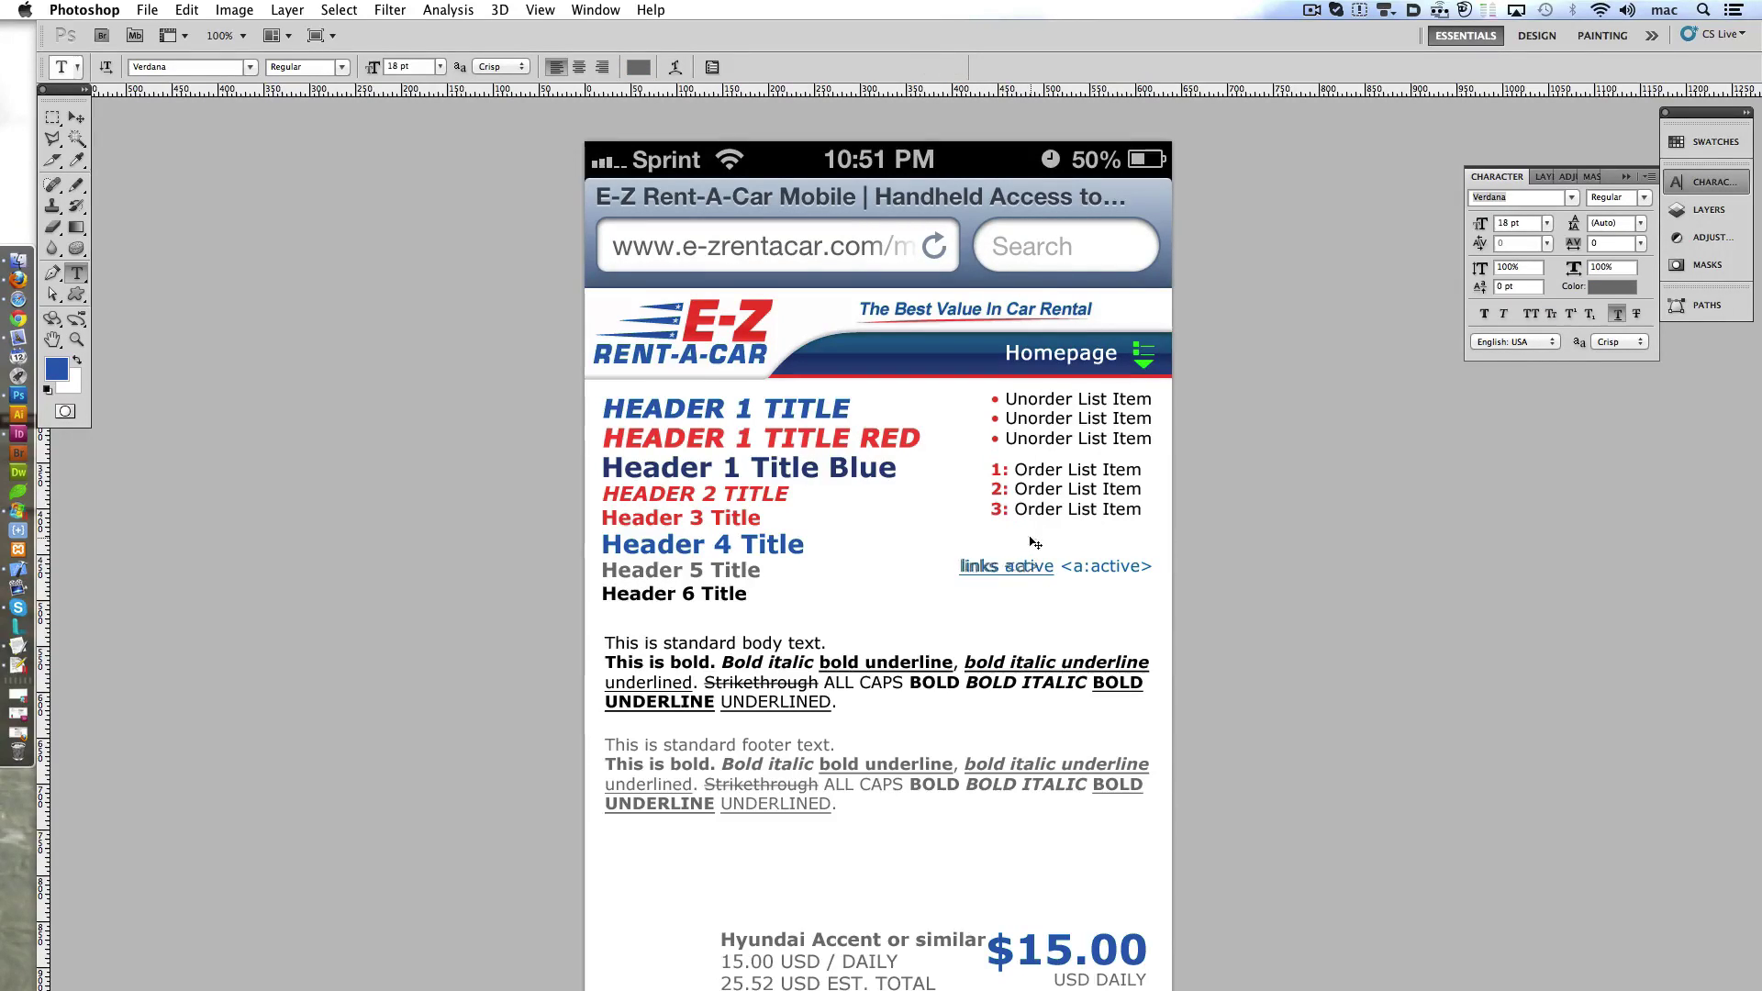
pyautogui.hotkey('ctrl', 'shift', 'Up')
pyautogui.hotkey('ctrl', 'shift', 'Up')
pyautogui.hotkey('ctrl', 'shift', 'Up')
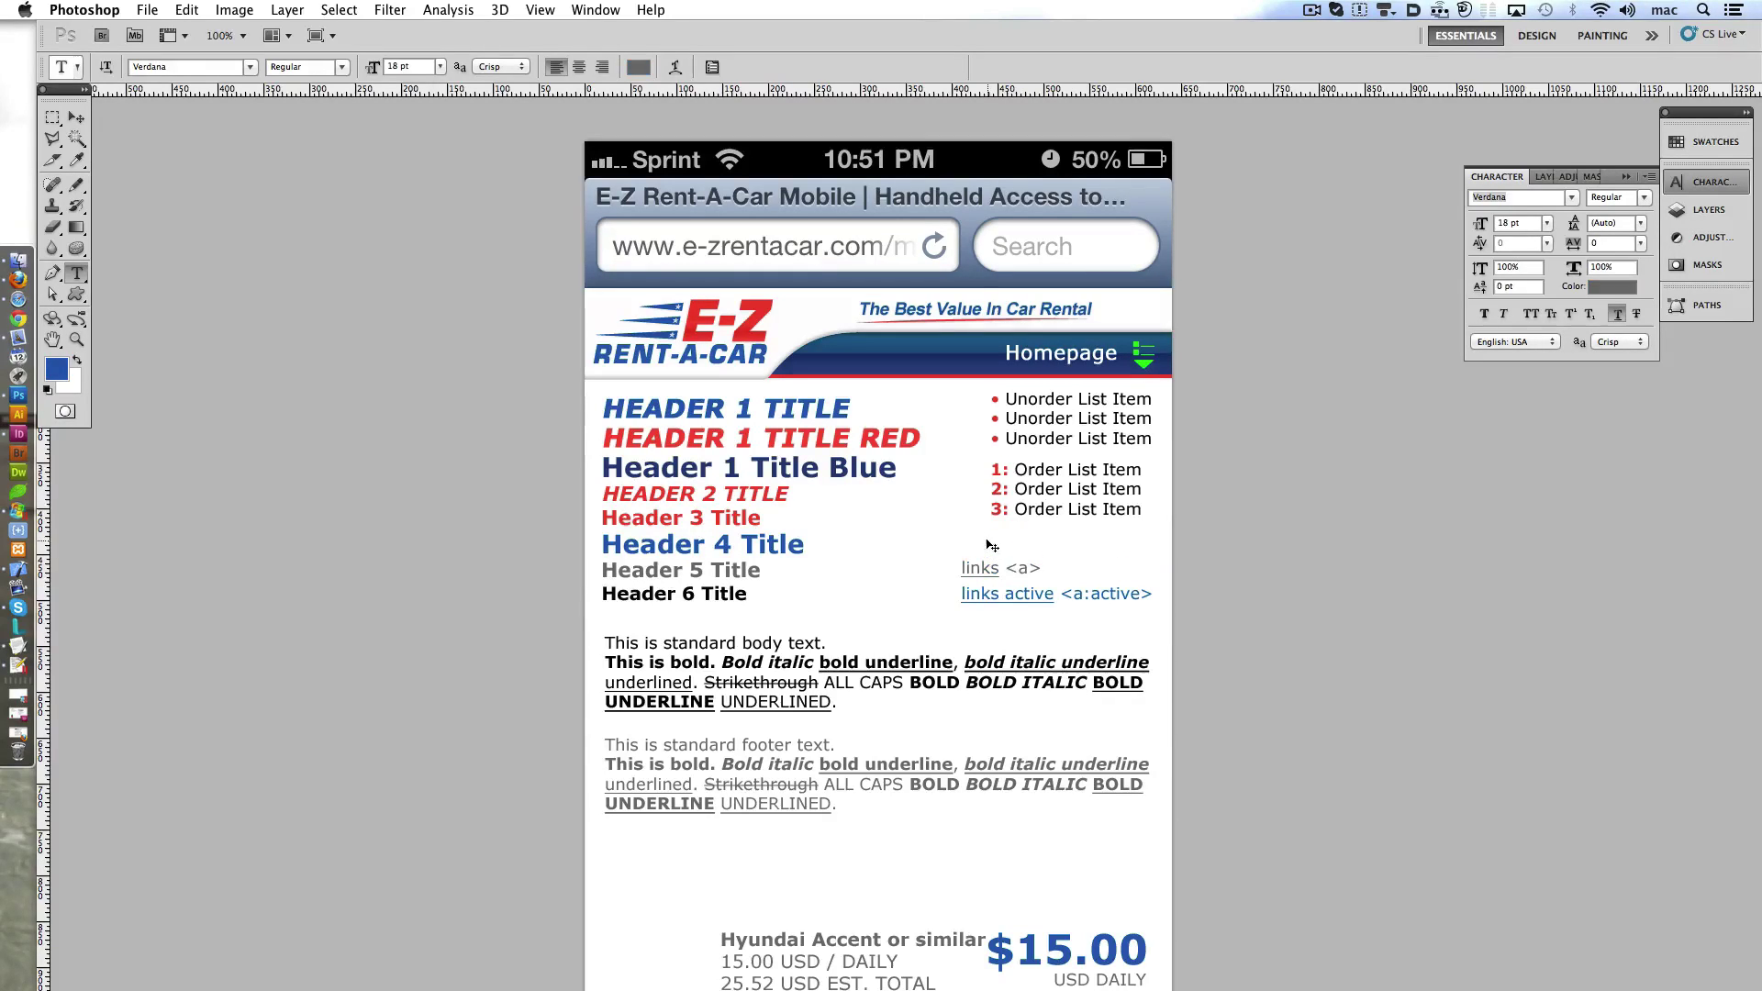
# - Replace 'Hyundai Accent or similar' with 'Car Title & Type' in the car block
pyautogui.hotkey('ctrl', 'shift', 'Down')
pyautogui.hotkey('ctrl', 'shift', 'Down')
pyautogui.hotkey('ctrl', 'shift', 'Down')
pyautogui.scroll(-2, 987, 540)
pyautogui.scroll(-5, 986, 540)
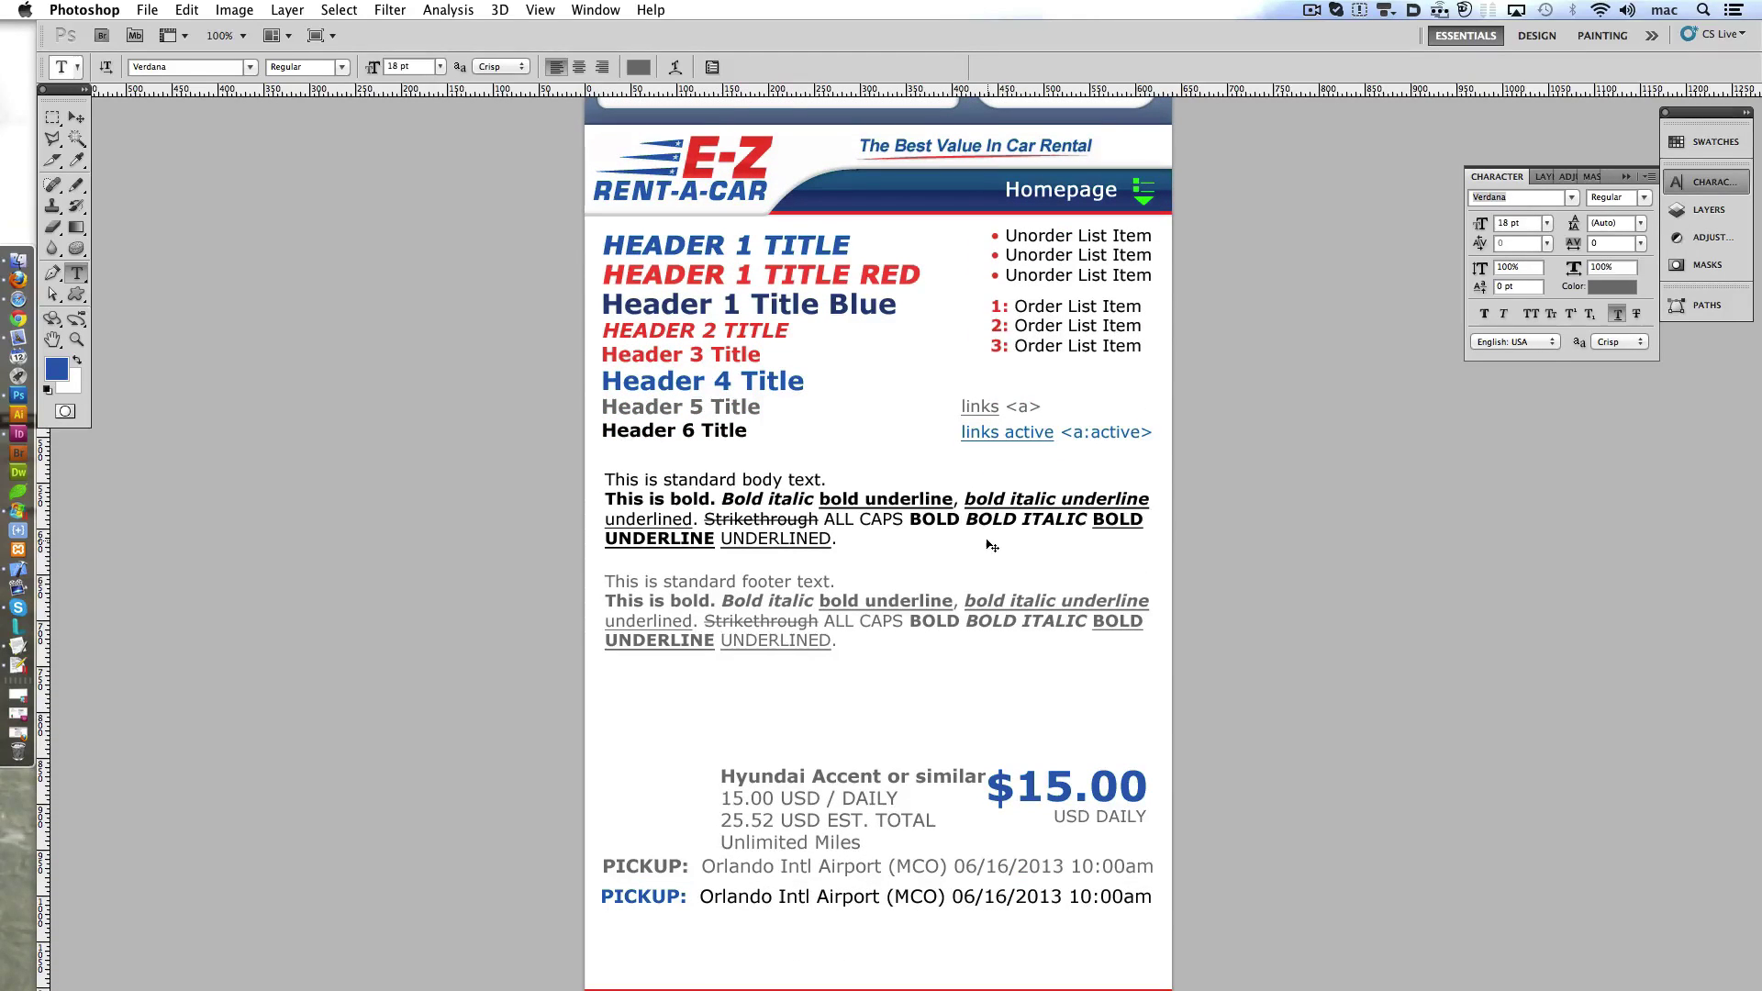
pyautogui.click(838, 761)
pyautogui.hotkey('ctrl', 'a')
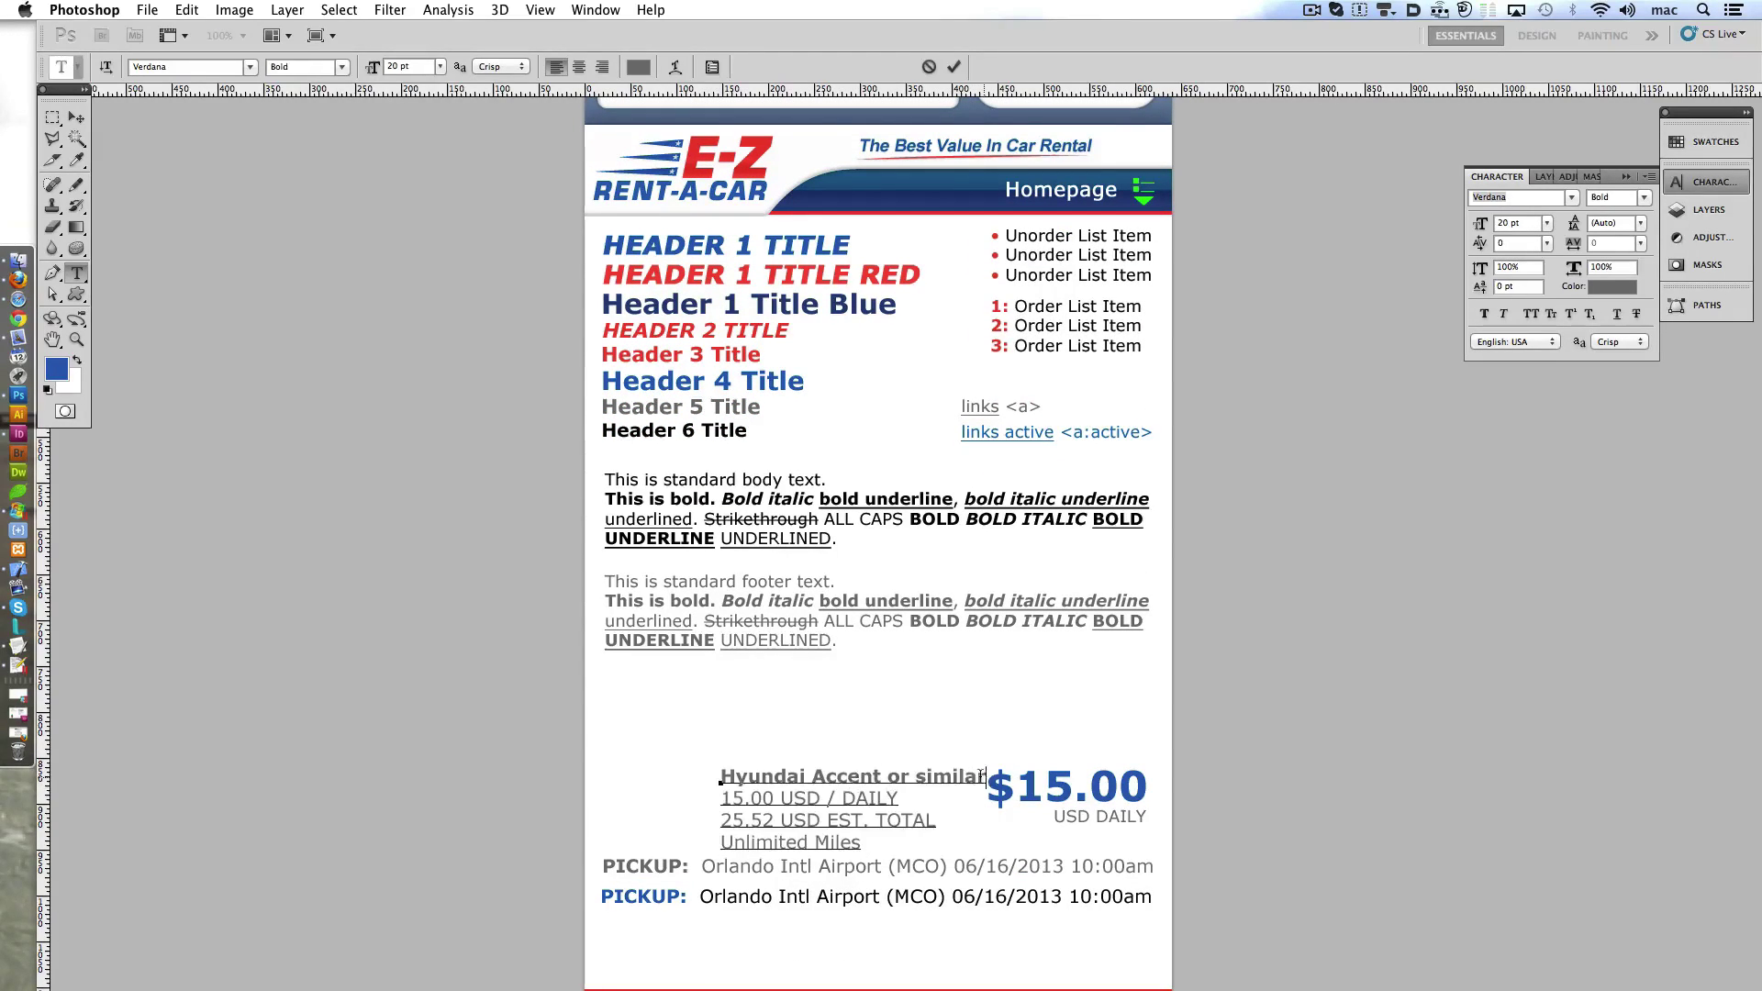
pyautogui.moveTo(987, 776); pyautogui.dragTo(644, 769)
pyautogui.write('Car Title')
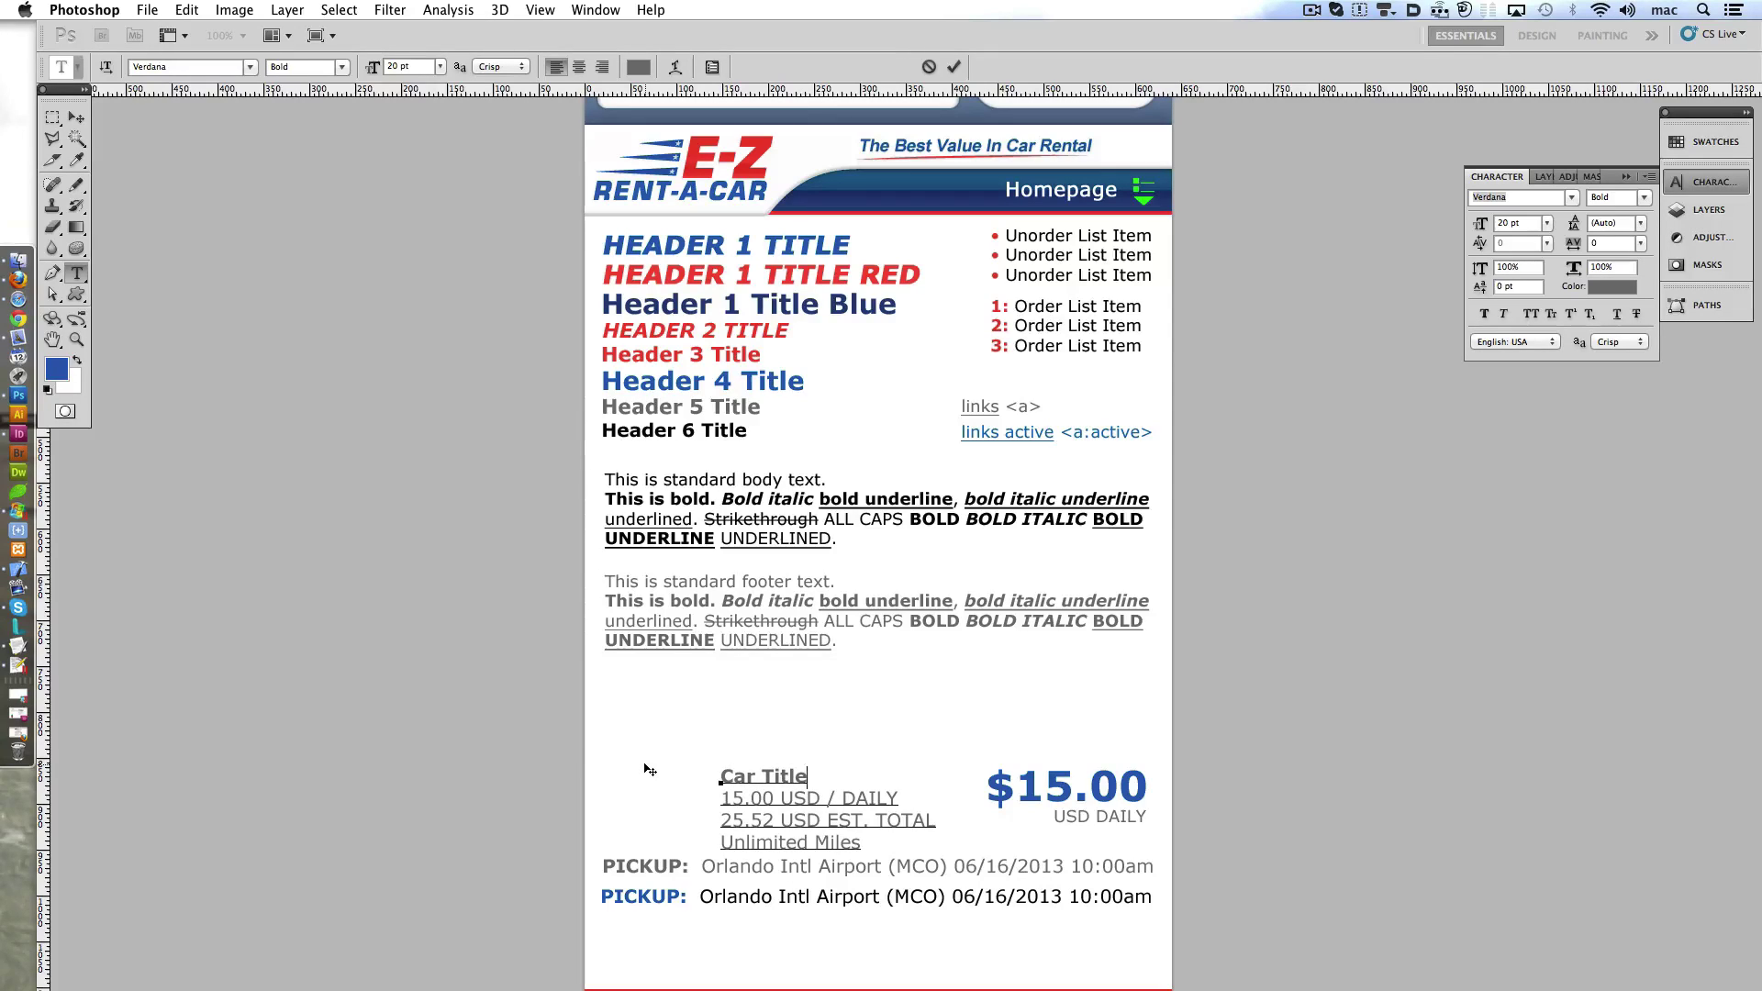
pyautogui.write(' & Type')
pyautogui.click(825, 799)
pyautogui.click(954, 66)
# - Reposition the car details block and move both pickup lines lower
pyautogui.moveTo(785, 786)
pyautogui.mouseDown()
pyautogui.moveTo(807, 751)
pyautogui.moveTo(822, 836)
pyautogui.mouseUp()
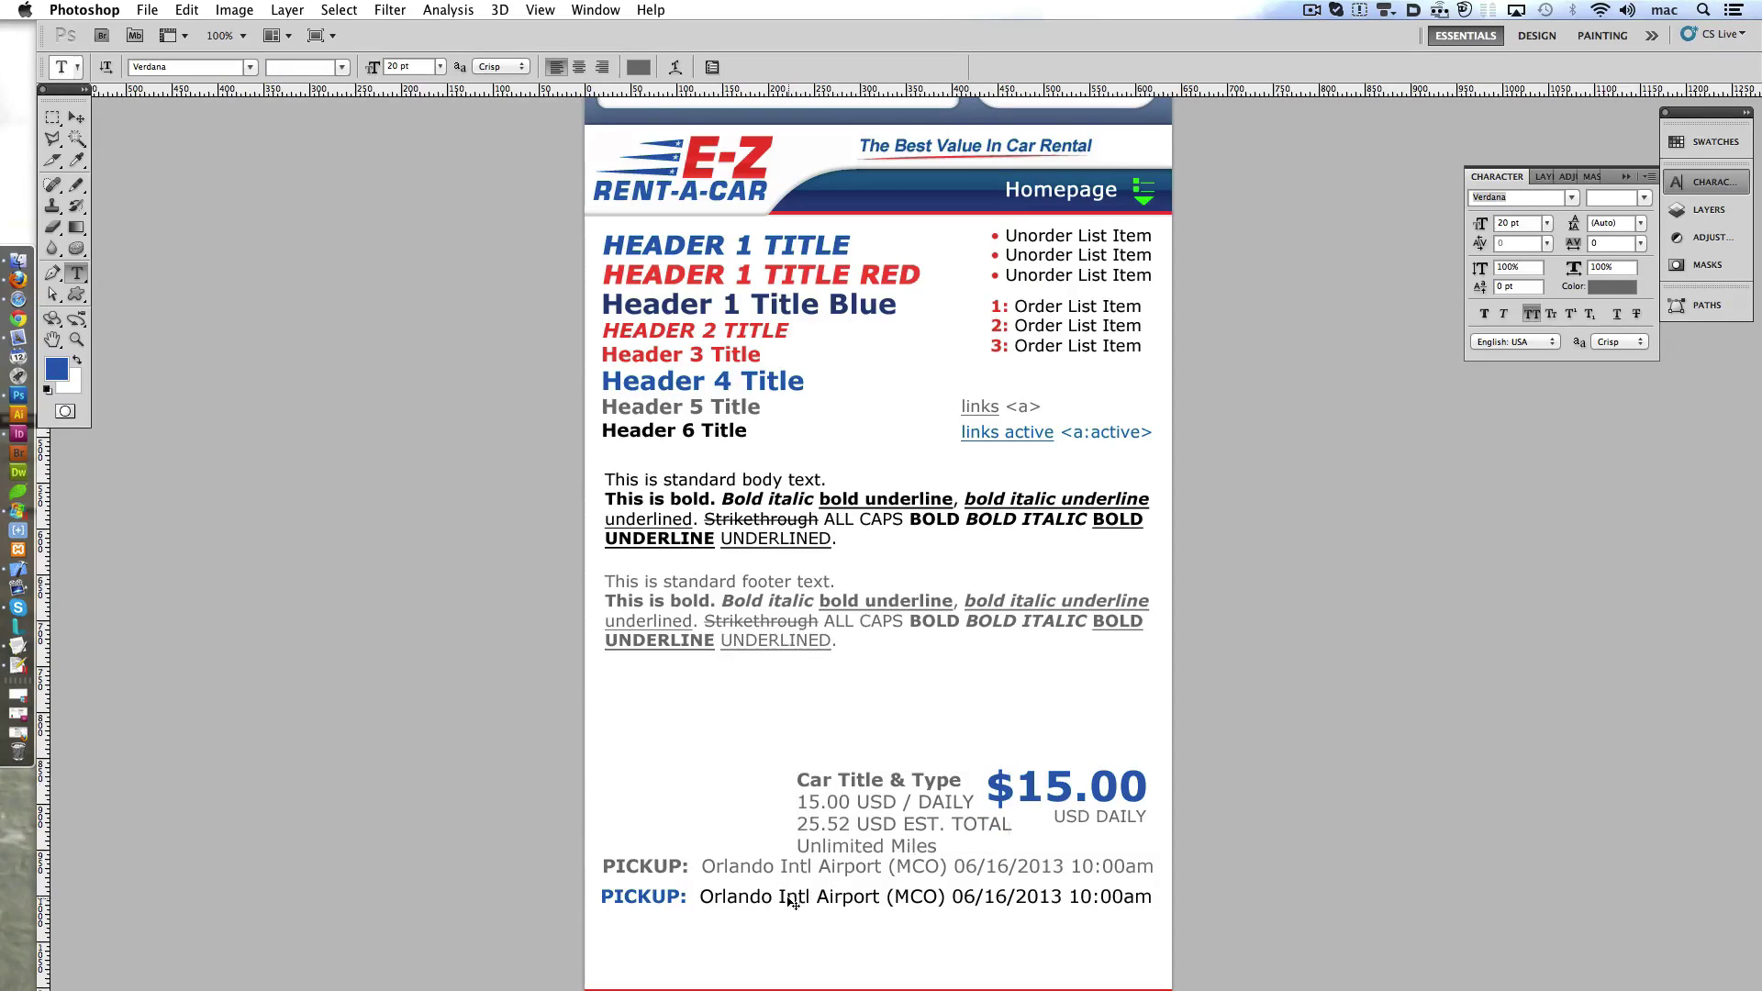
pyautogui.moveTo(794, 904); pyautogui.dragTo(794, 959)
pyautogui.click(933, 804)
pyautogui.moveTo(934, 804); pyautogui.dragTo(937, 803)
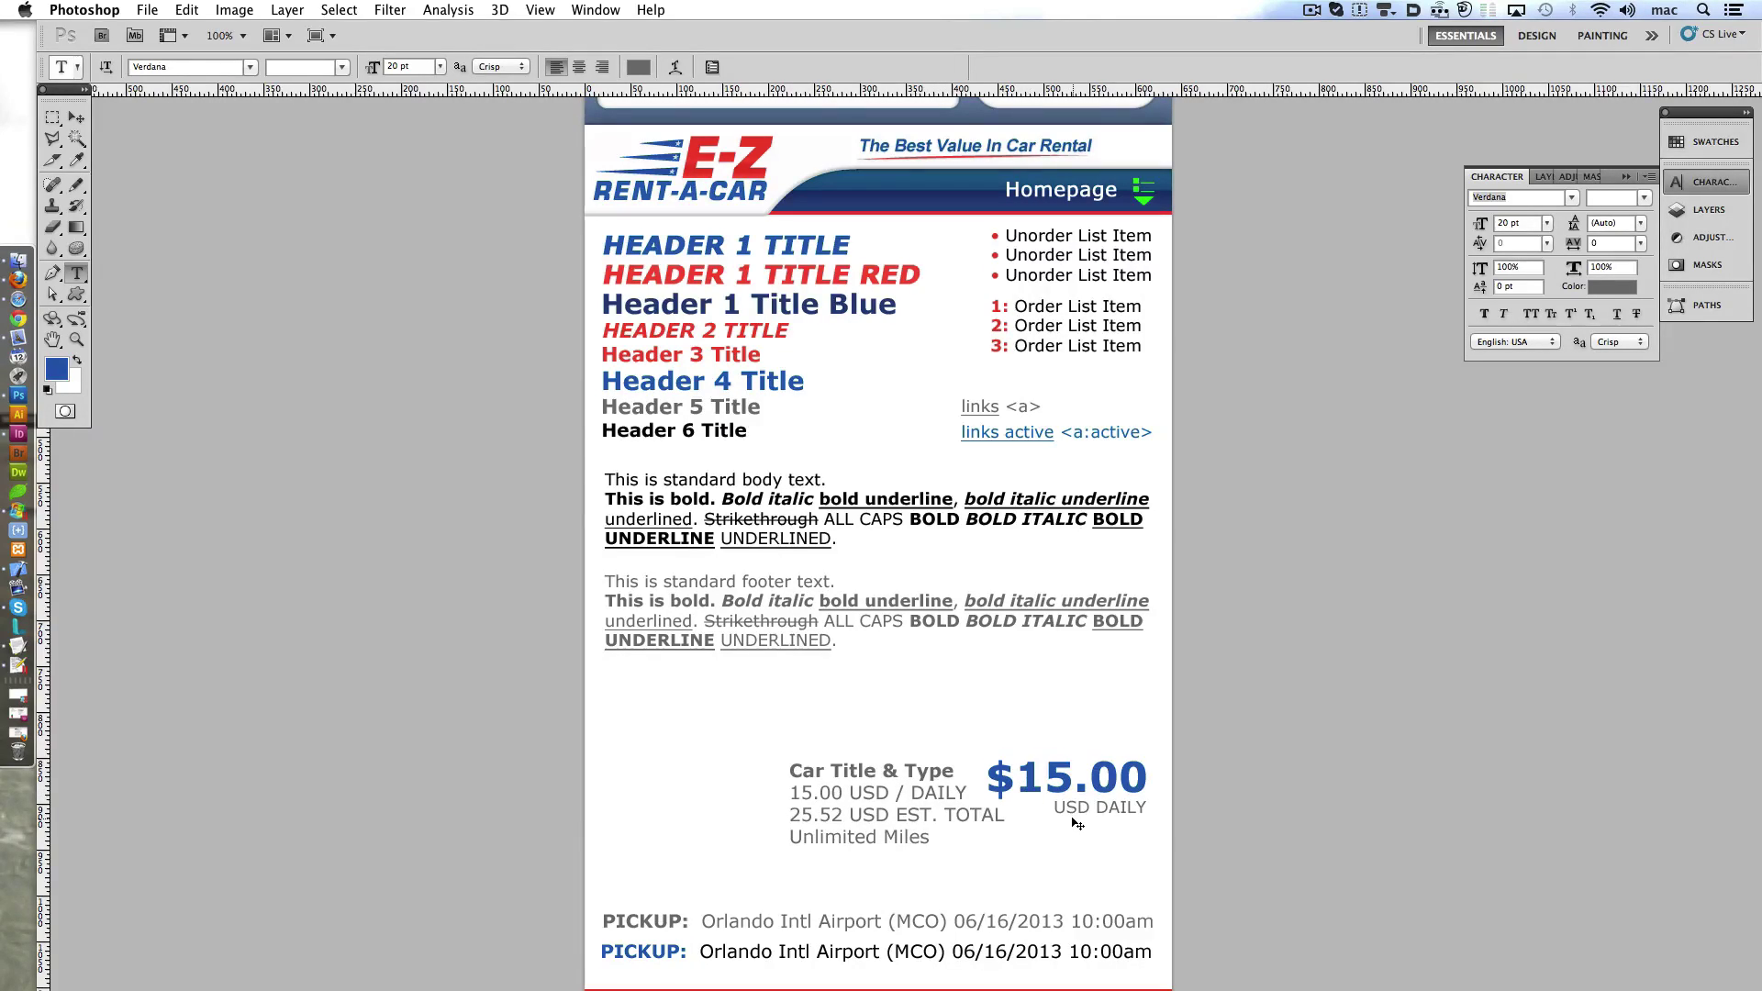
# - Nudge the car price block up and left onto the left layout guide
pyautogui.press('super+shift+Up')
pyautogui.press('super+shift+Up')
pyautogui.press('super+shift+Up')
pyautogui.press('super+shift+Left')
pyautogui.press('super+shift+Left')
pyautogui.press('super+shift+Left')
pyautogui.press('super+shift+Left')
pyautogui.press('super+shift+Left')
pyautogui.press('super+shift+Left')
pyautogui.press('super+semicolon')
pyautogui.press('super+Left')
pyautogui.press('super+Left')
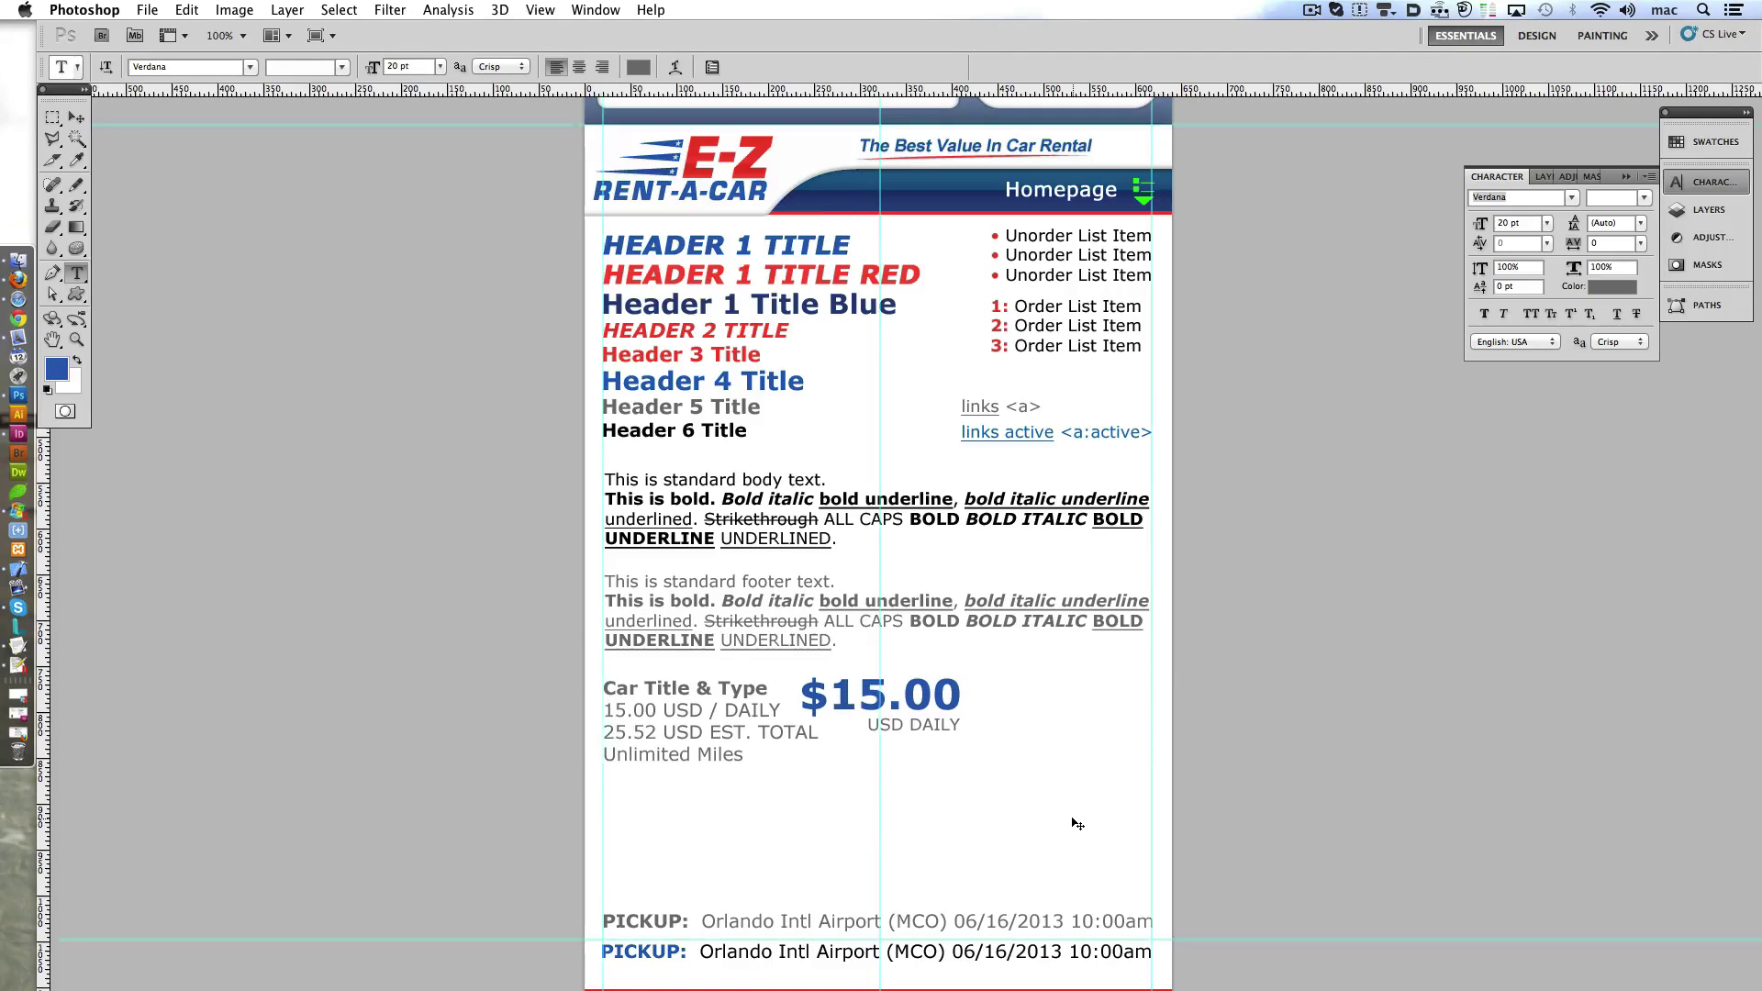
pyautogui.press('super+Left')
pyautogui.press('super+Left')
pyautogui.press('super+shift+Down')
pyautogui.press('super+shift+Down')
pyautogui.press('super+shift+Down')
pyautogui.press('super+Down')
# - Duplicate the red divider line and move the copy up above the car block
pyautogui.scroll(-3, 1078, 823)
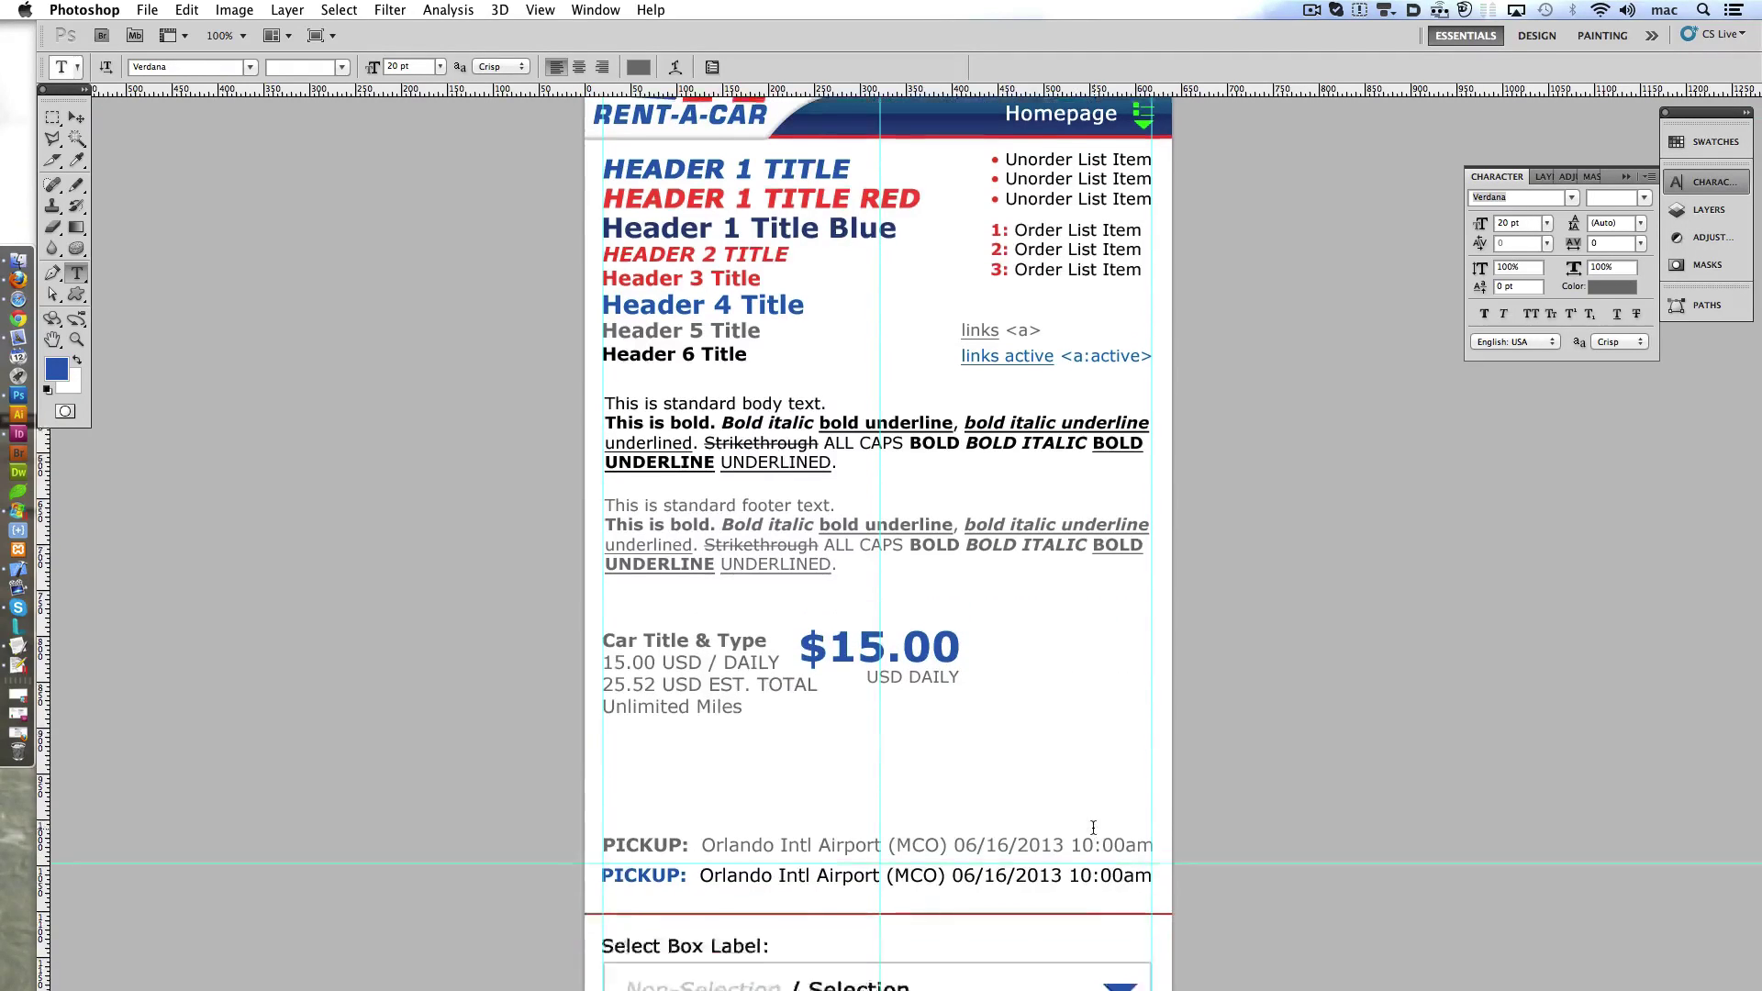
pyautogui.scroll(-2, 1069, 816)
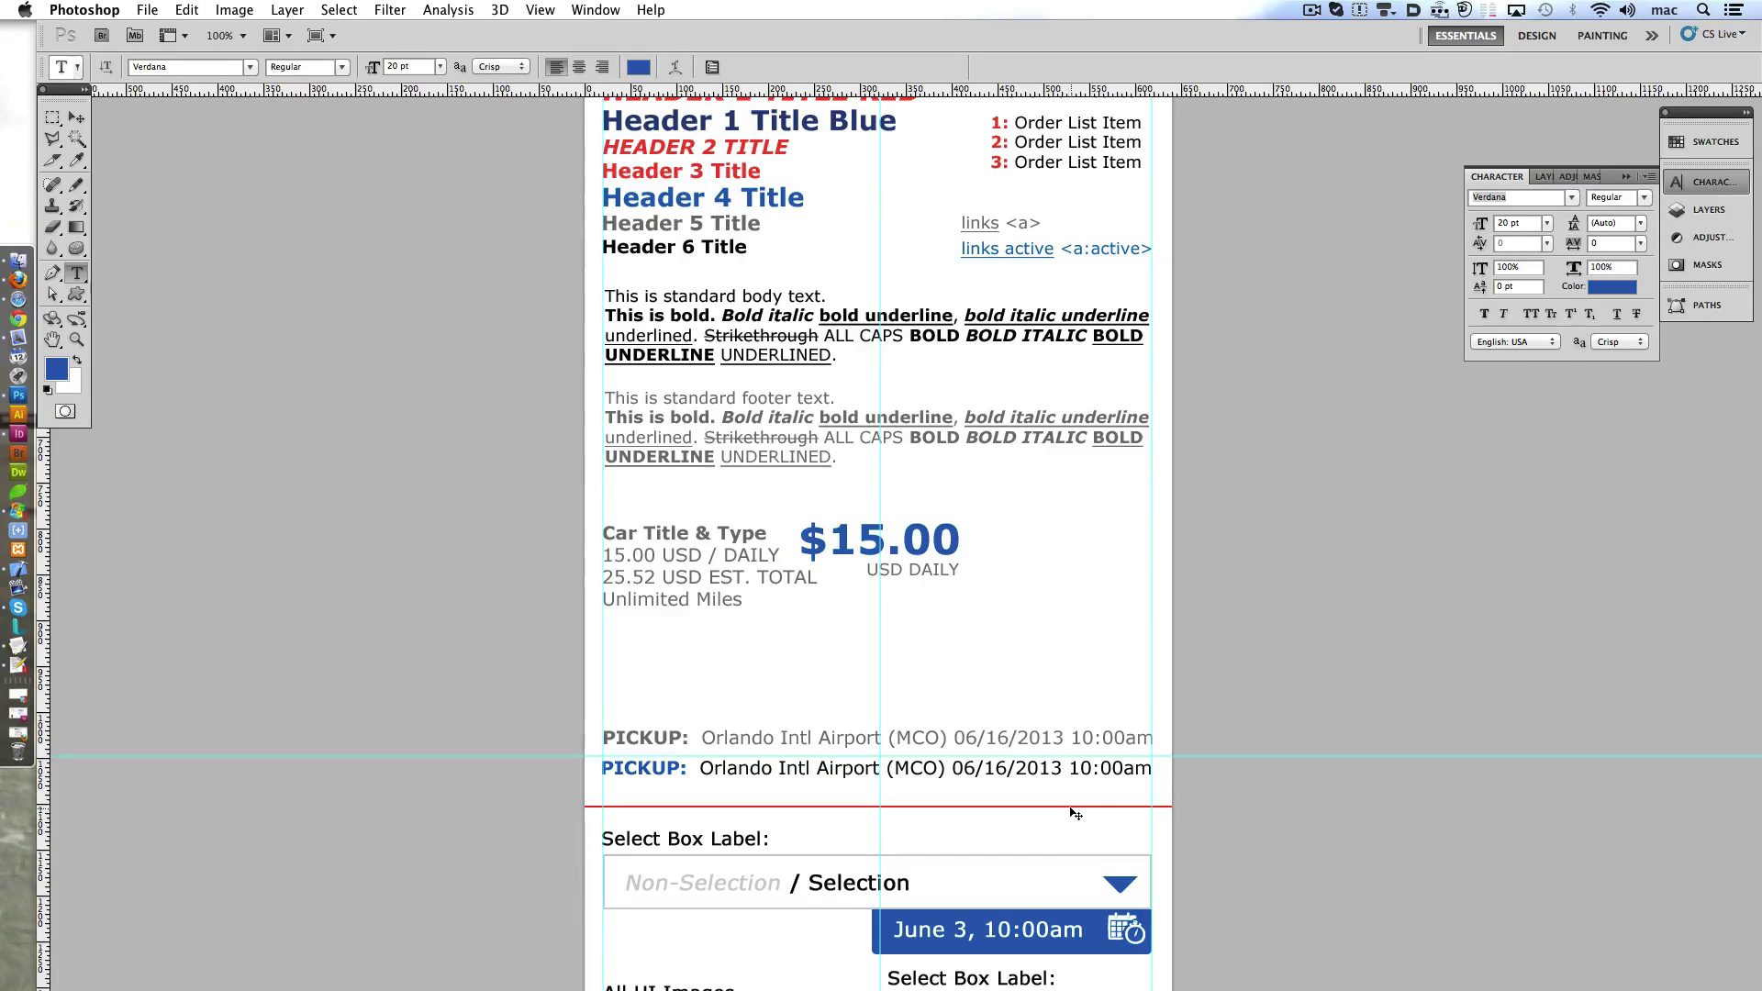
pyautogui.press('F7')
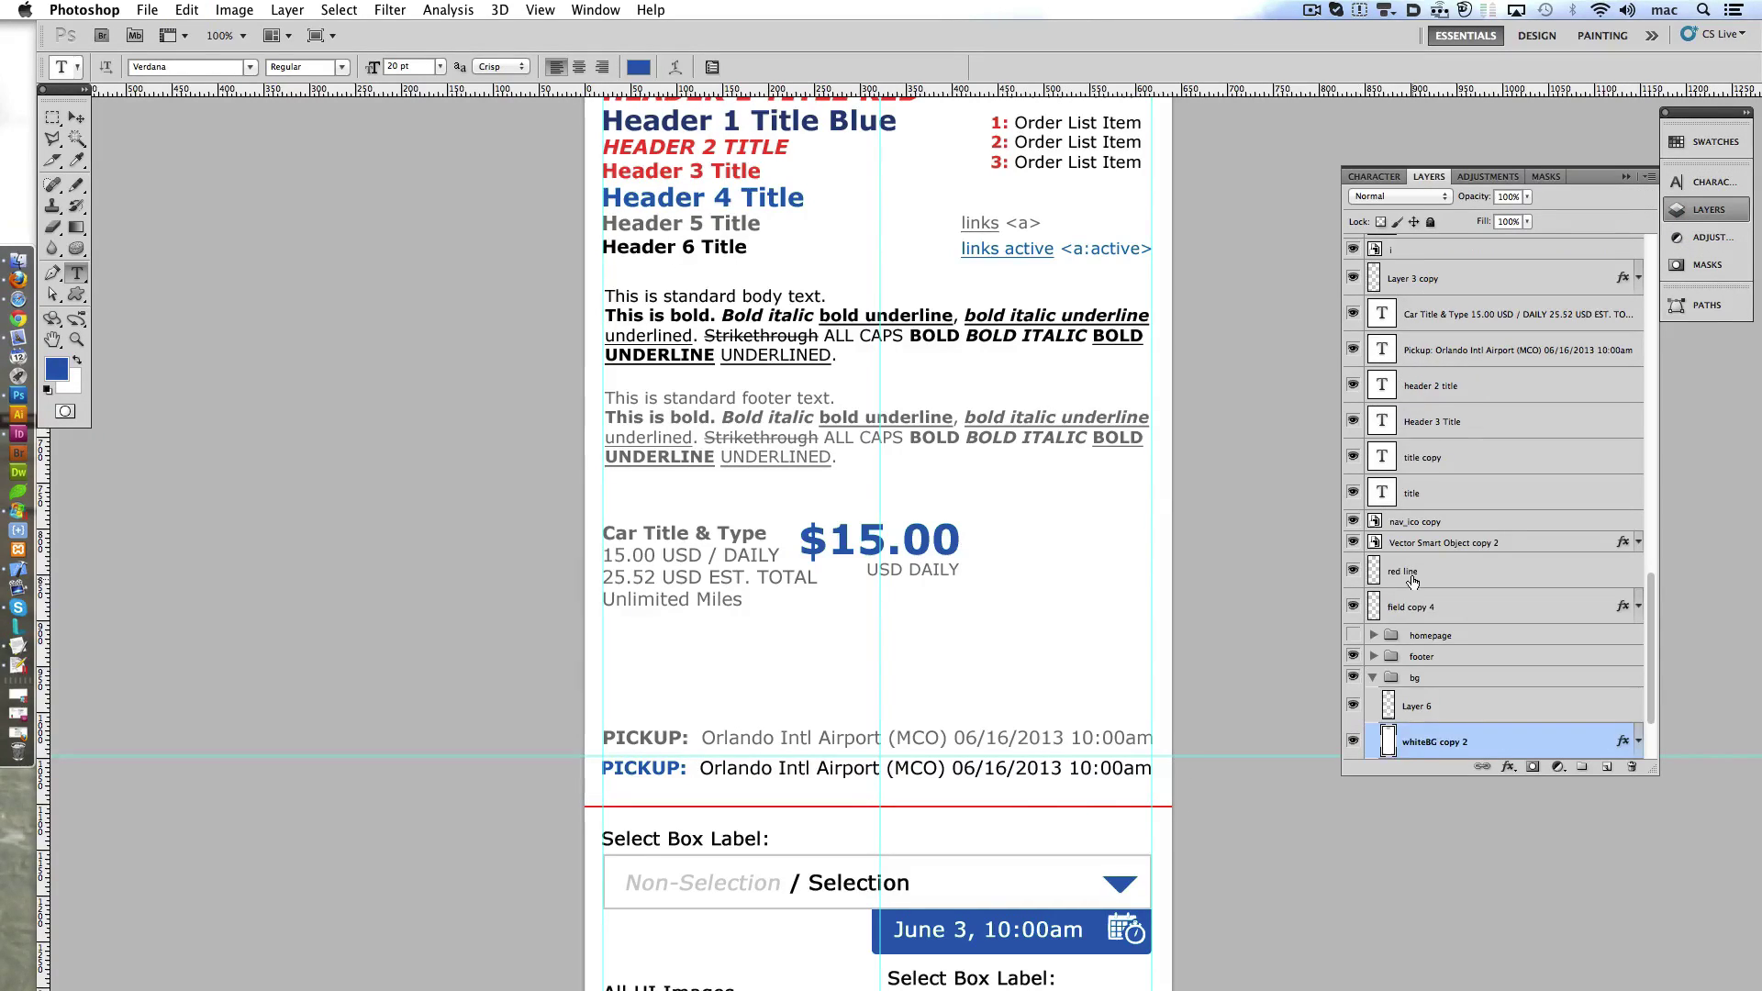
pyautogui.hotkey('ctrl', 'j')
pyautogui.hotkey('shift', 'Up')
pyautogui.hotkey('shift', 'Up')
pyautogui.hotkey('shift', 'Up')
pyautogui.hotkey('shift', 'Up')
pyautogui.hotkey('shift', 'Up')
pyautogui.hotkey('shift', 'Up')
pyautogui.hotkey('shift', 'Up')
pyautogui.hotkey('shift', 'Up')
pyautogui.hotkey('shift', 'Up')
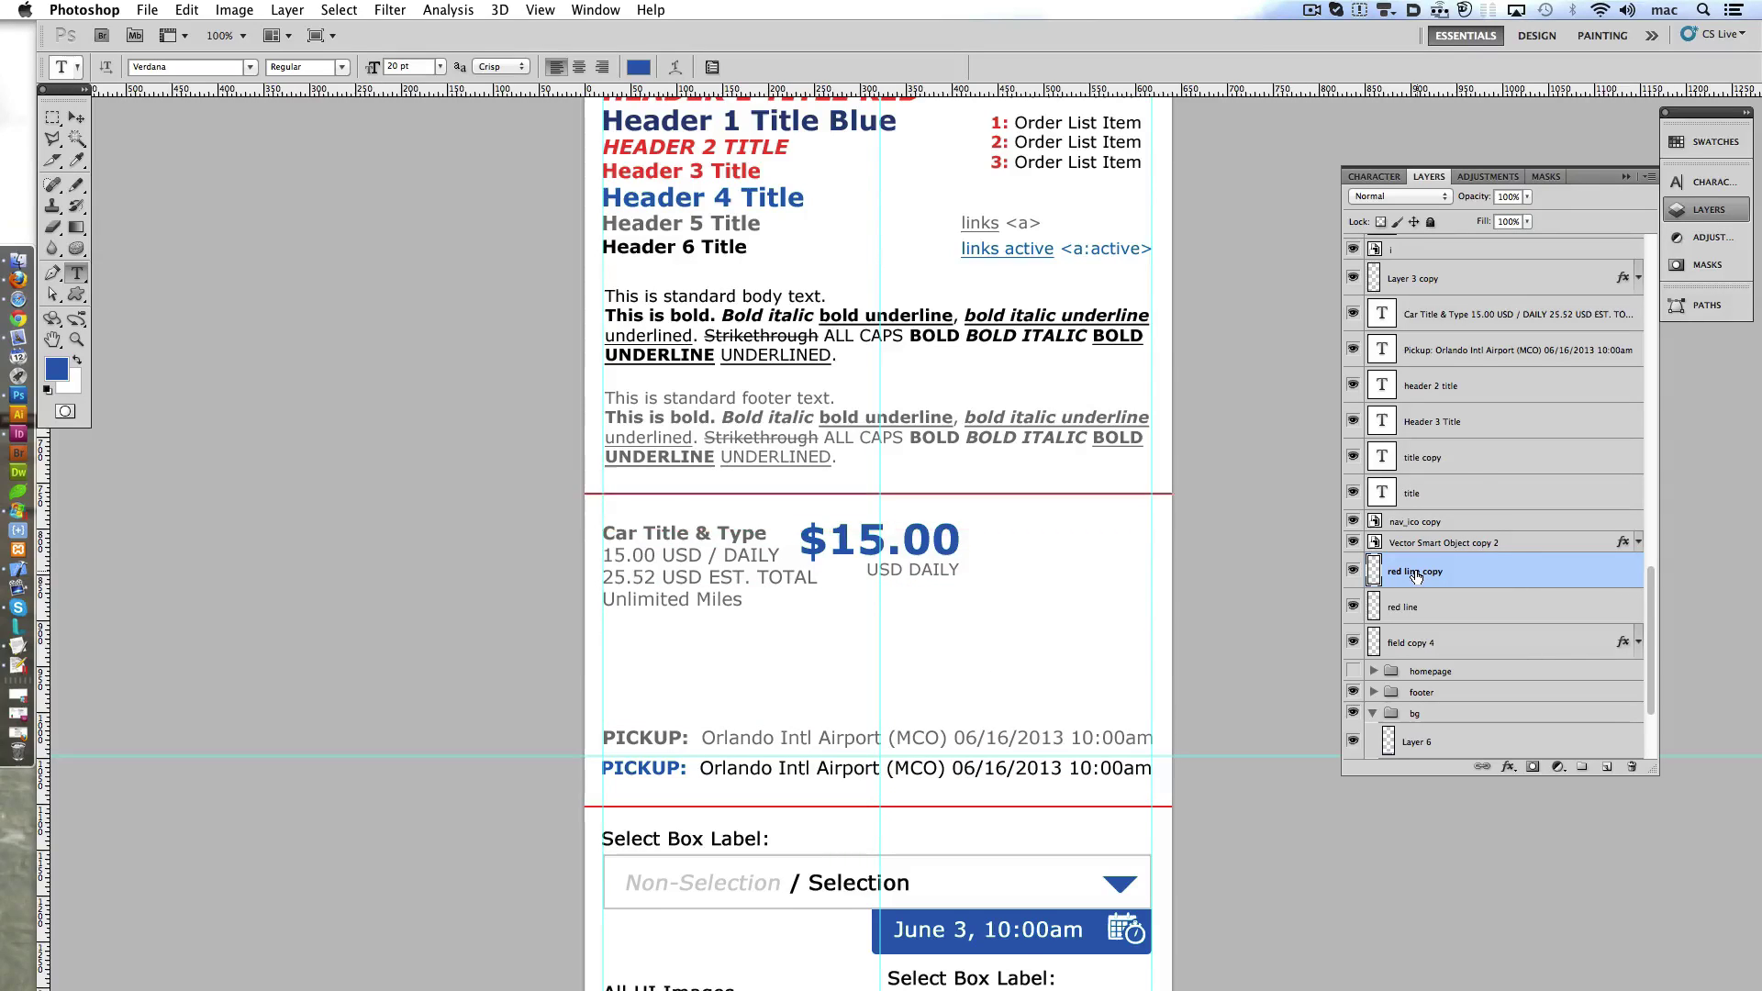
pyautogui.hotkey('shift', 'Up')
# - Select the Car Title & Type, $15.00 and USD DAILY layers and nudge them into place
pyautogui.keyDown('ctrl'); pyautogui.click(683, 534); pyautogui.keyUp('ctrl')
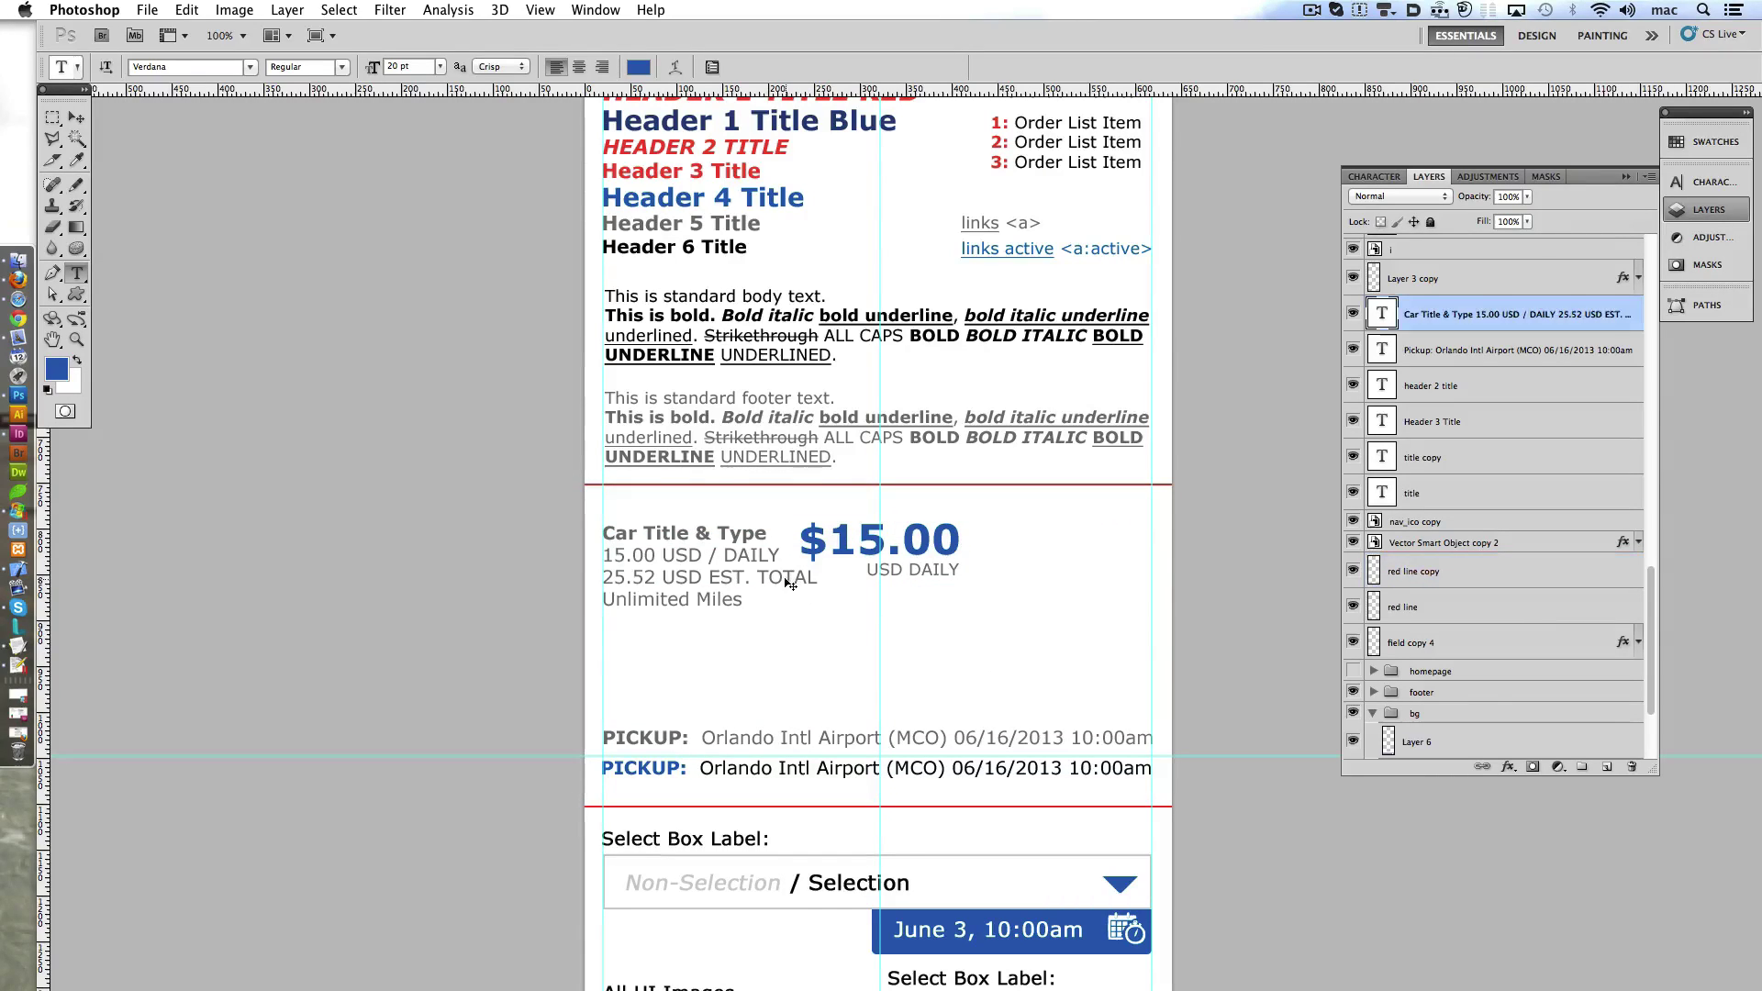
pyautogui.keyDown('ctrl'); pyautogui.keyDown('shift'); pyautogui.click(870, 547); pyautogui.keyUp('shift'); pyautogui.keyUp('ctrl')
pyautogui.keyDown('ctrl'); pyautogui.keyDown('shift'); pyautogui.click(955, 573); pyautogui.keyUp('shift'); pyautogui.keyUp('ctrl')
pyautogui.hotkey('shift', 'Up')
pyautogui.hotkey('shift', 'Up')
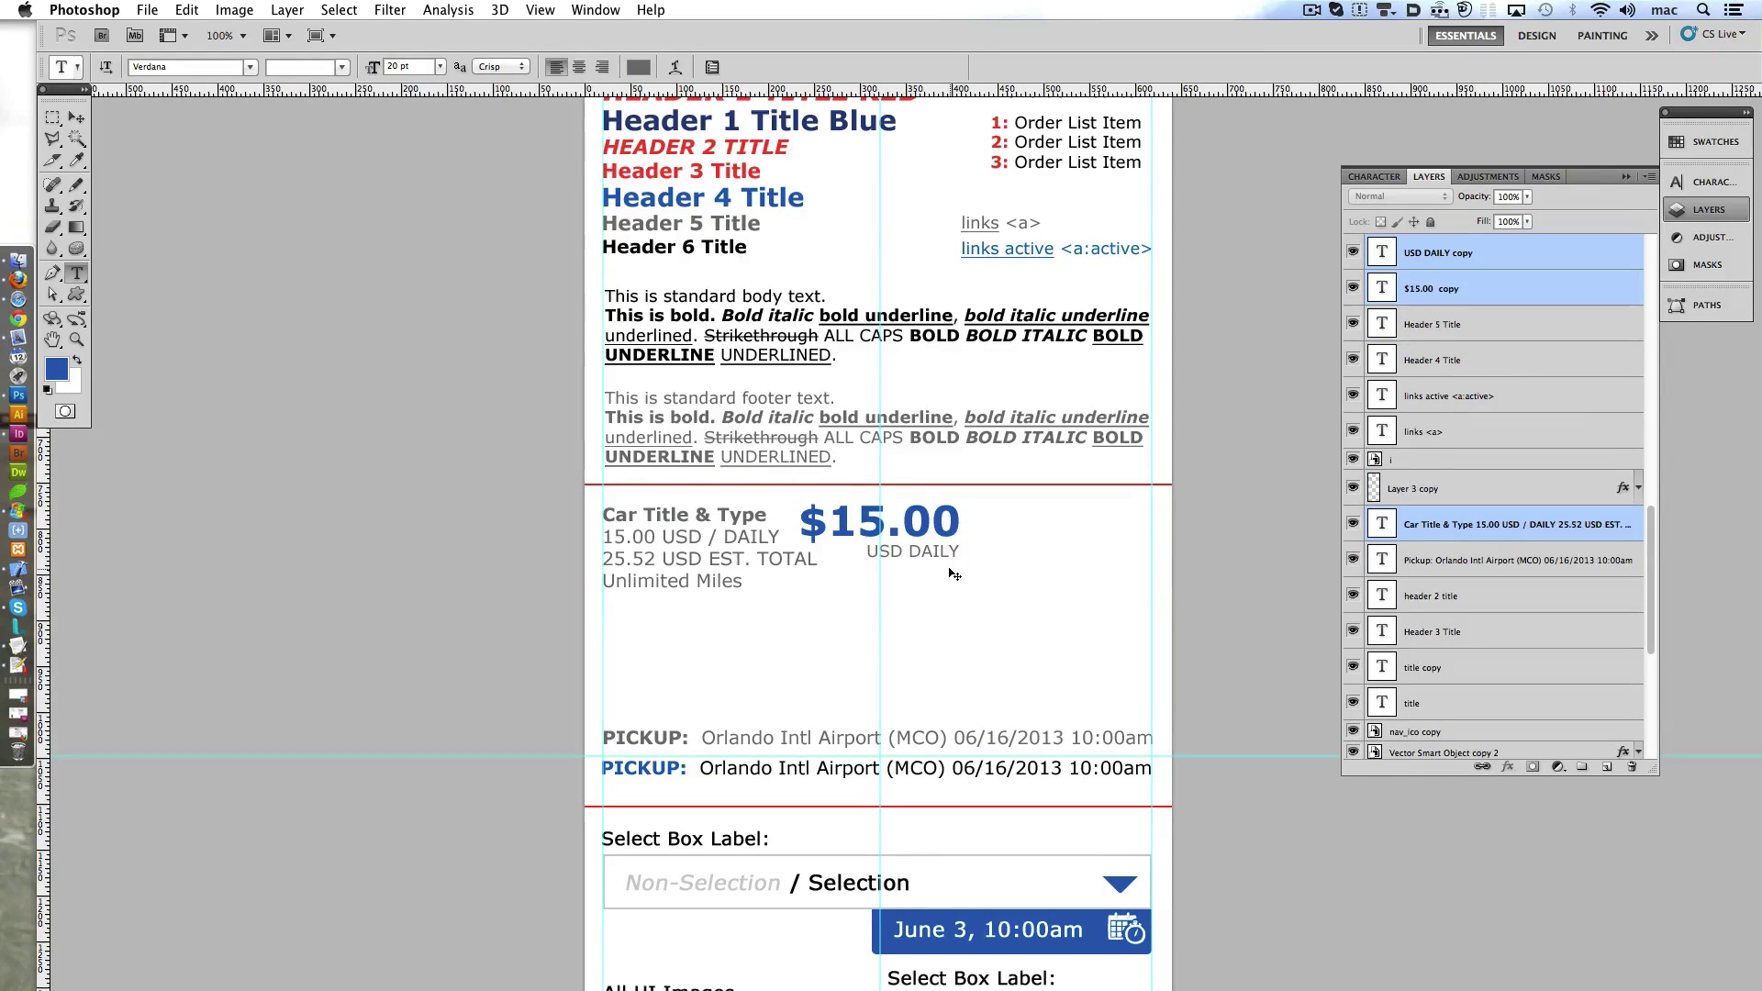
pyautogui.hotkey('shift', 'Down')
pyautogui.hotkey('shift', 'Down')
pyautogui.hotkey('shift', 'Down')
pyautogui.hotkey('shift', 'Down')
pyautogui.hotkey('shift', 'Down')
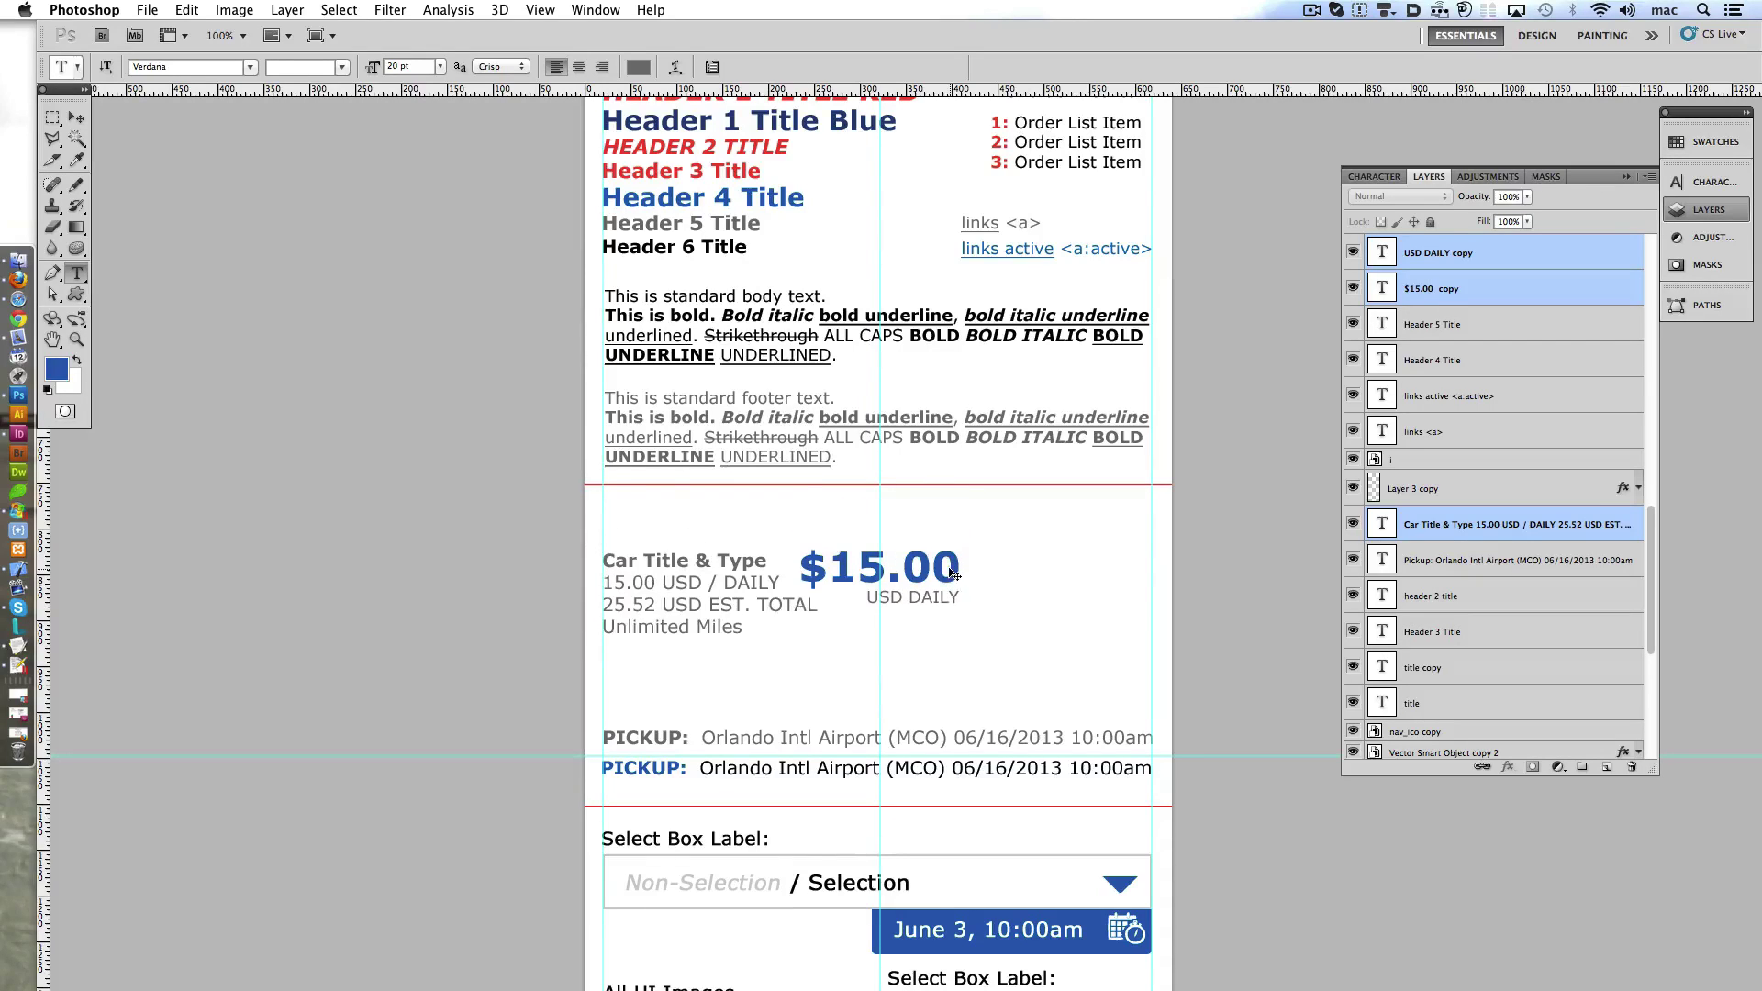
pyautogui.scroll(1, 594, 457)
pyautogui.scroll(4, 594, 457)
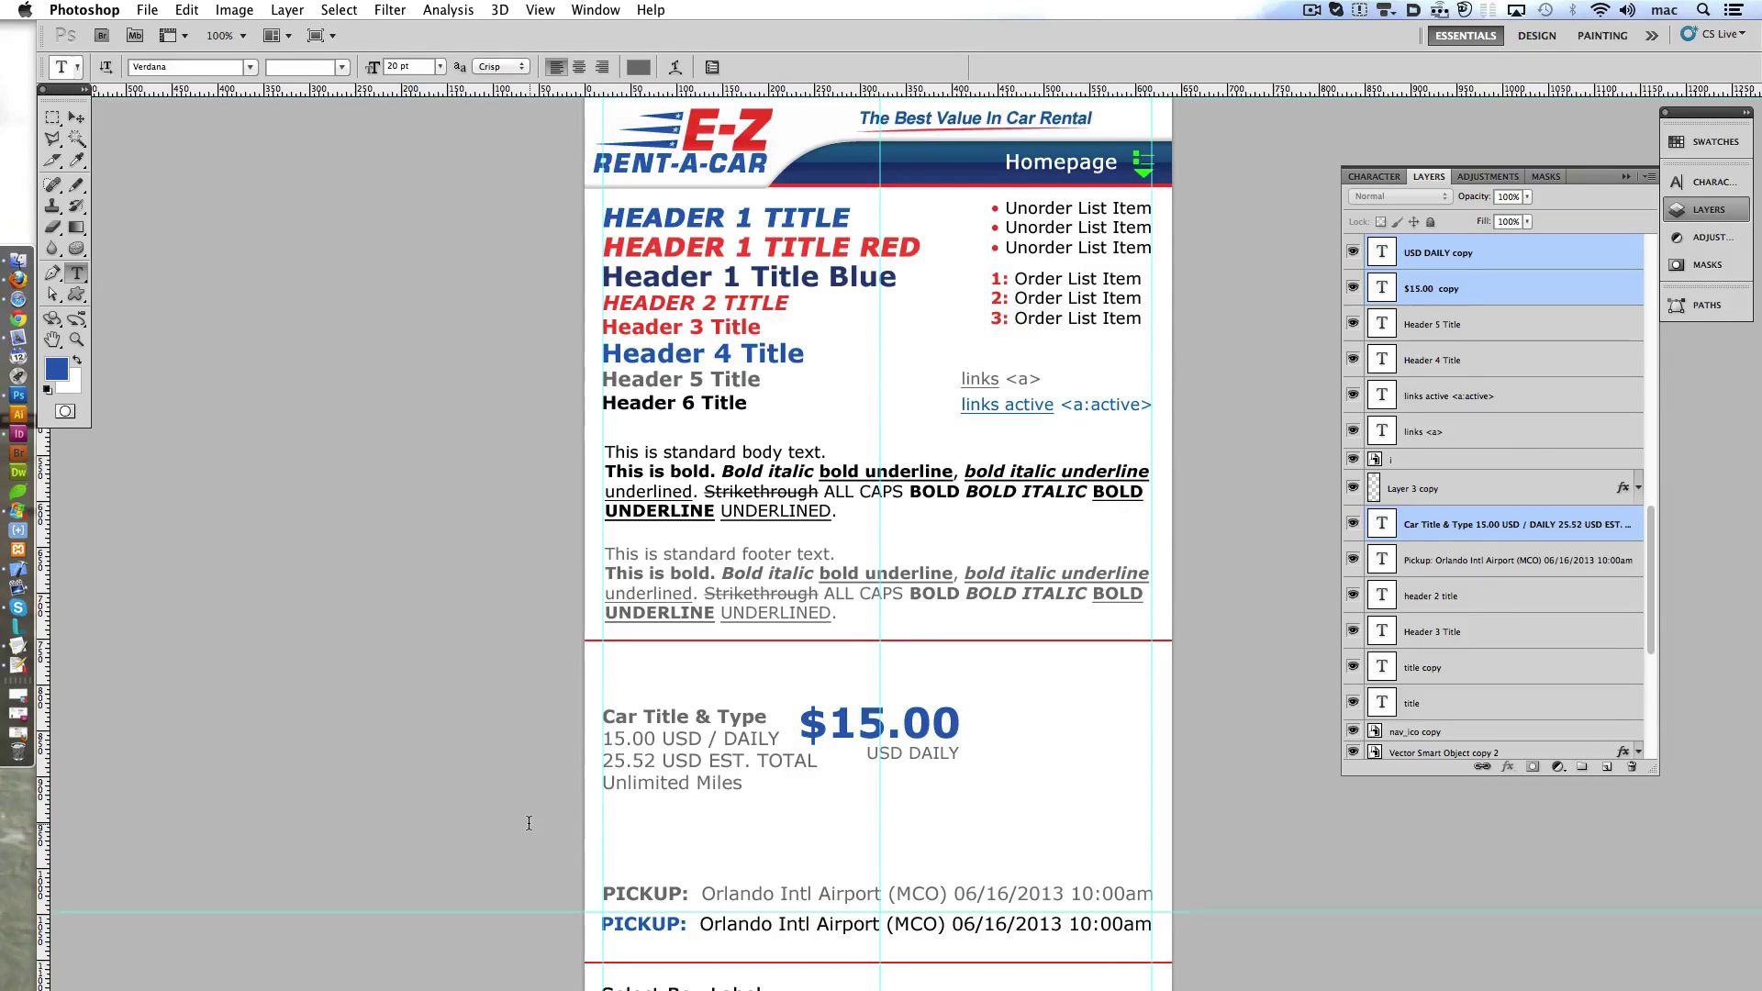
# - Move the car title and price up, shift $15.00 right, and raise both pickup lines
pyautogui.scroll(-4, 642, 707)
pyautogui.scroll(-3, 755, 600)
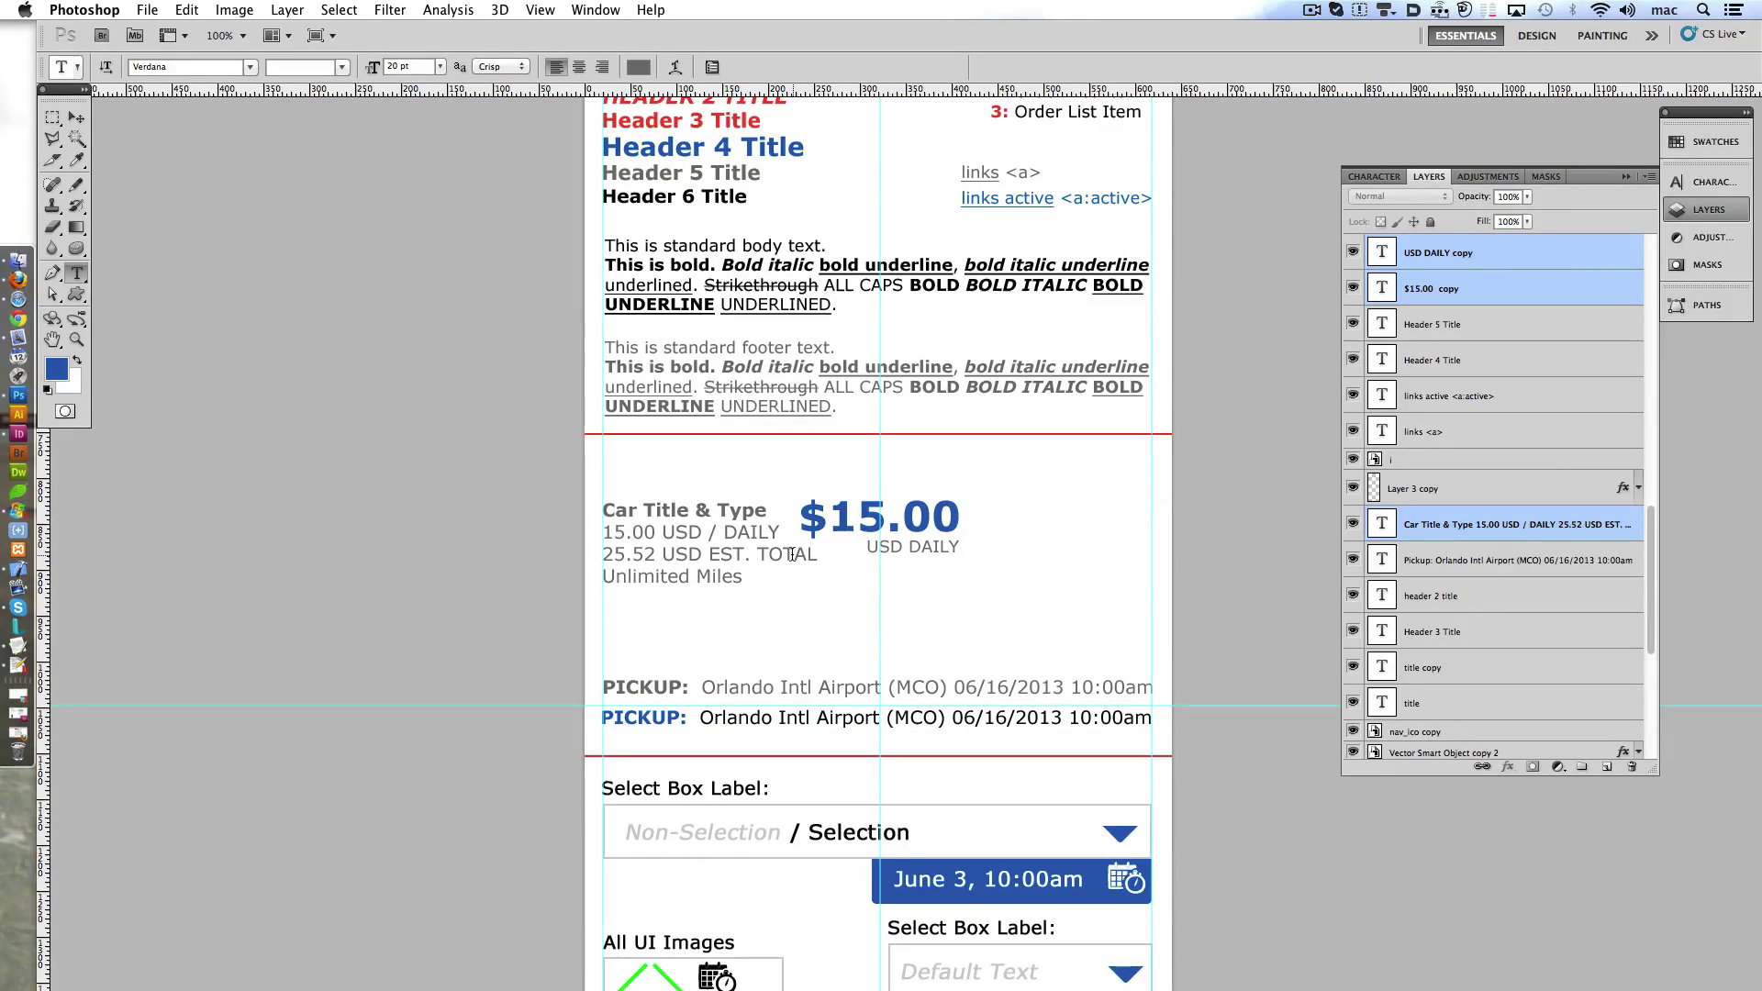
pyautogui.hotkey('ctrl', 'shift', 'Up')
pyautogui.hotkey('ctrl', 'shift', 'Up')
pyautogui.hotkey('ctrl', 'shift', 'Up')
pyautogui.hotkey('ctrl', 'shift', 'Up')
pyautogui.hotkey('ctrl', 'shift', 'Up')
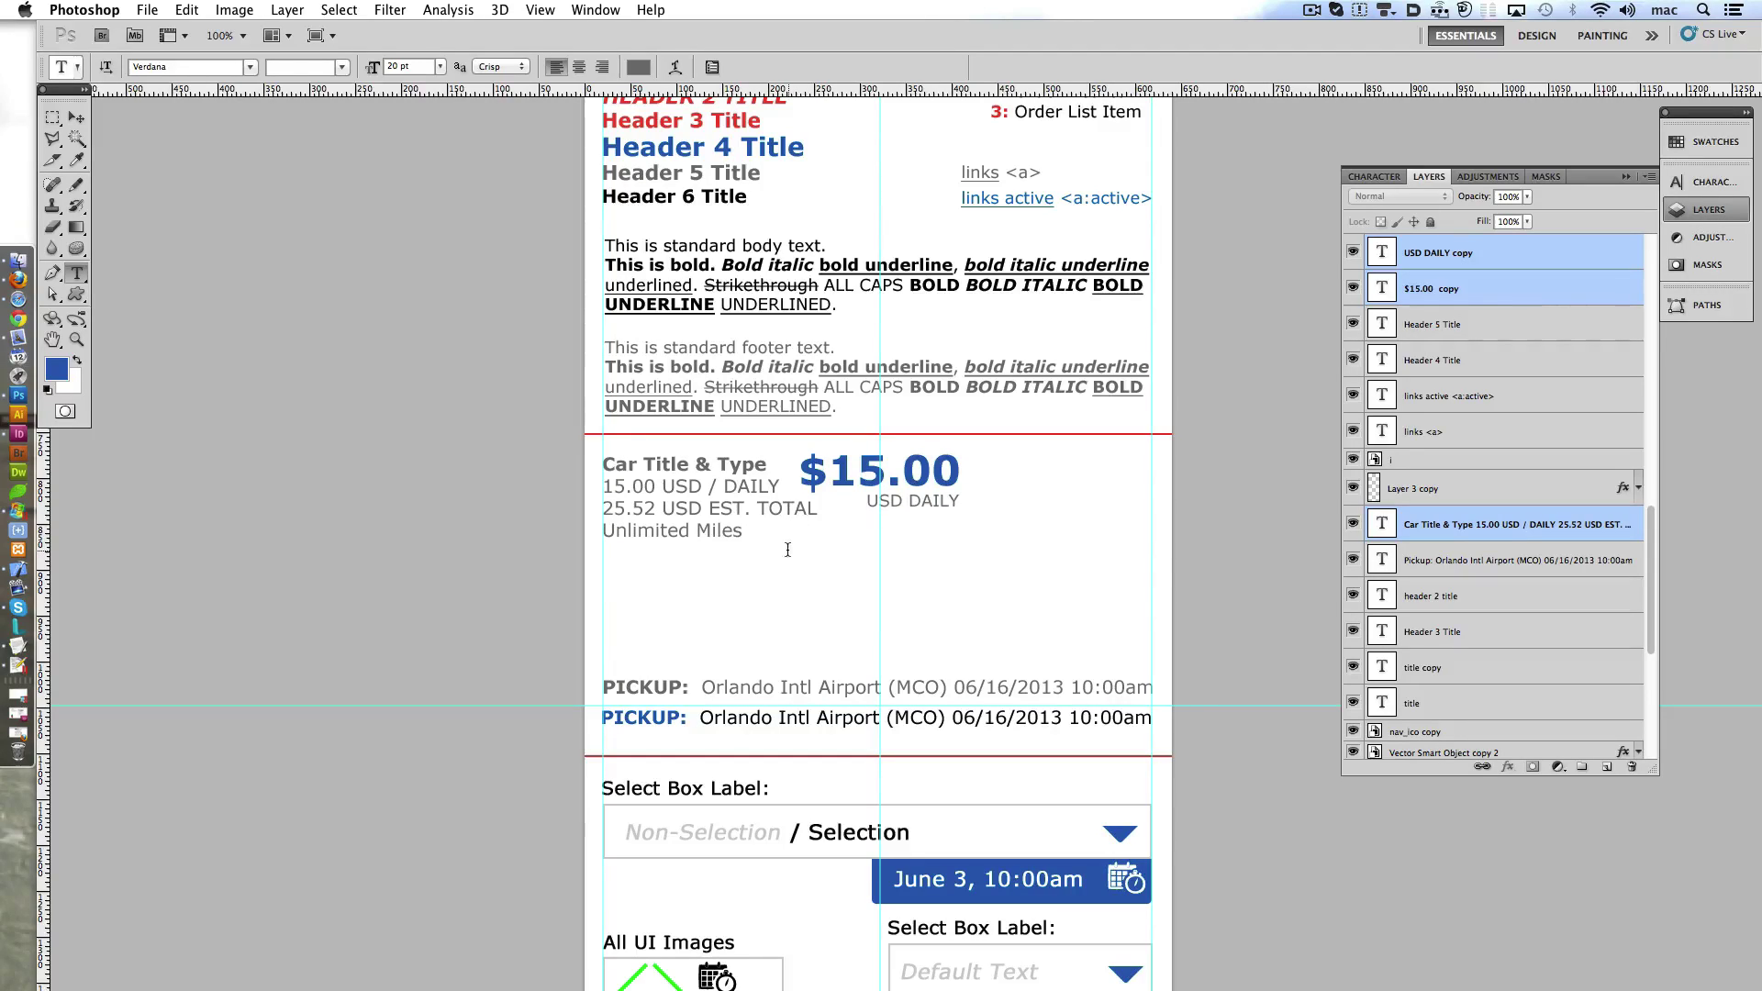
pyautogui.click(1510, 268)
pyautogui.keyDown('shift'); pyautogui.click(1506, 289); pyautogui.keyUp('shift')
pyautogui.hotkey('ctrl', 'shift', 'Right')
pyautogui.hotkey('ctrl', 'shift', 'Right')
pyautogui.hotkey('ctrl', 'shift', 'Right')
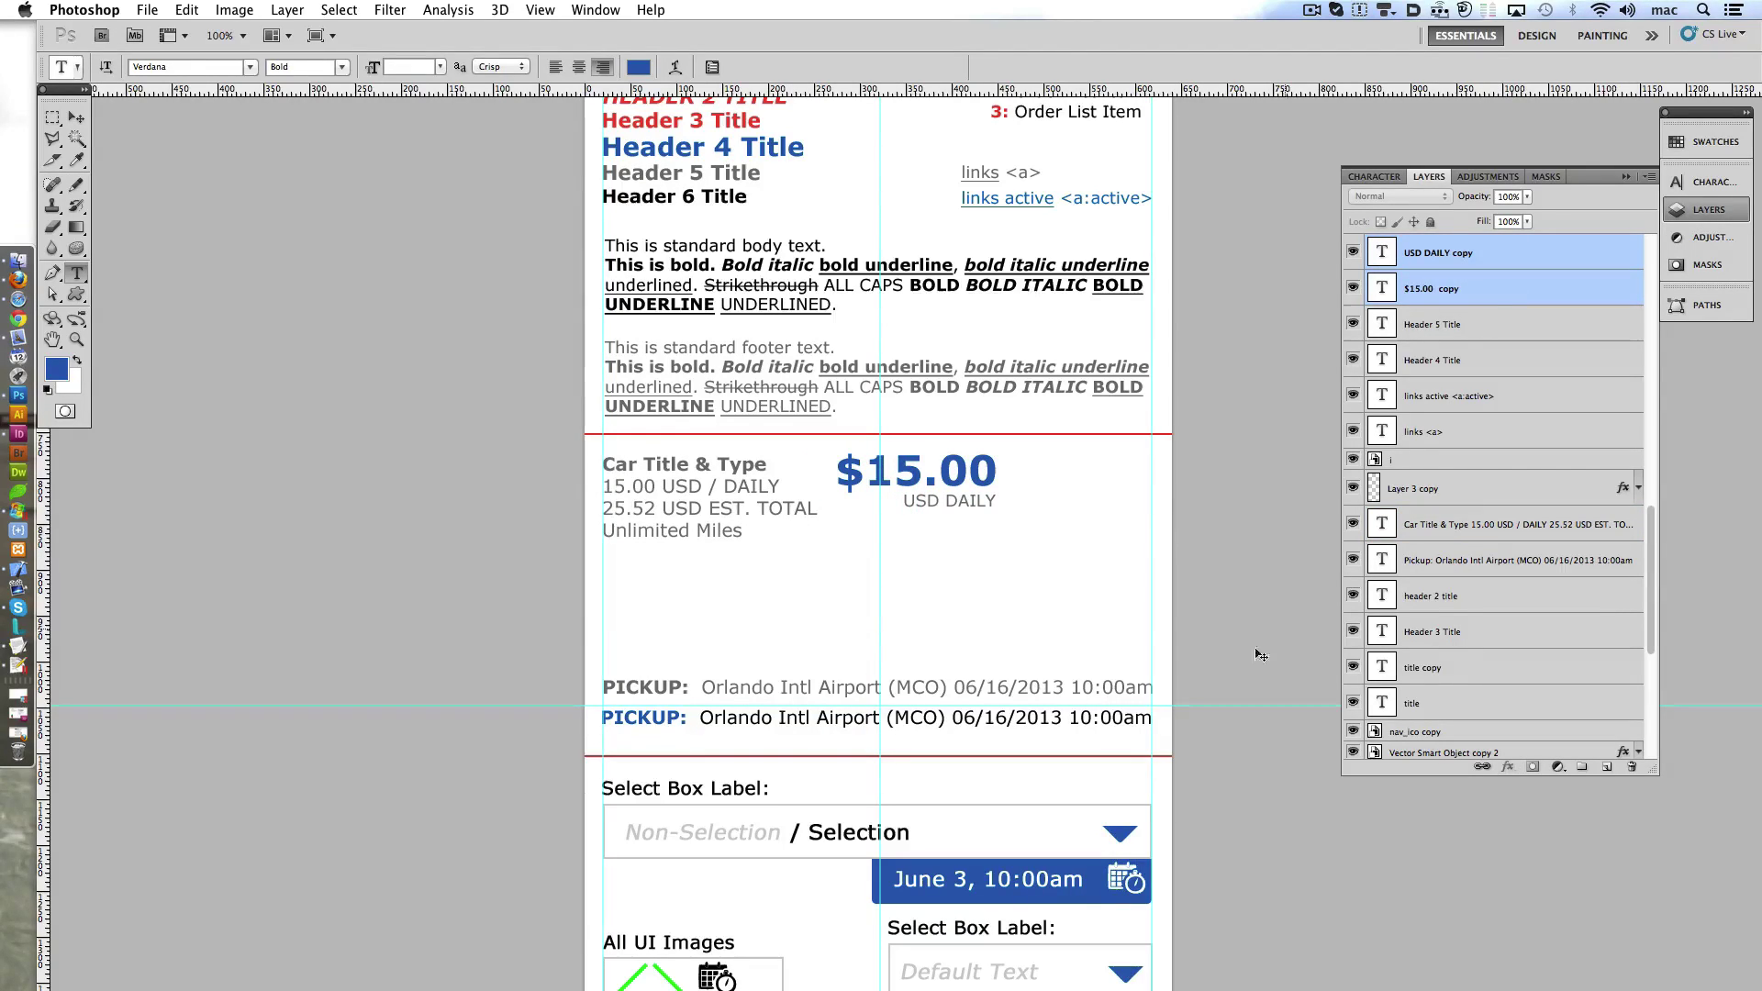
pyautogui.keyDown('ctrl'); pyautogui.click(803, 702); pyautogui.keyUp('ctrl')
pyautogui.hotkey('ctrl', 'shift', 'Up')
pyautogui.hotkey('ctrl', 'shift', 'Up')
pyautogui.hotkey('ctrl', 'shift', 'Up')
pyautogui.hotkey('ctrl', 'shift', 'Up')
pyautogui.hotkey('ctrl', 'shift', 'Up')
pyautogui.hotkey('ctrl', 'shift', 'Up')
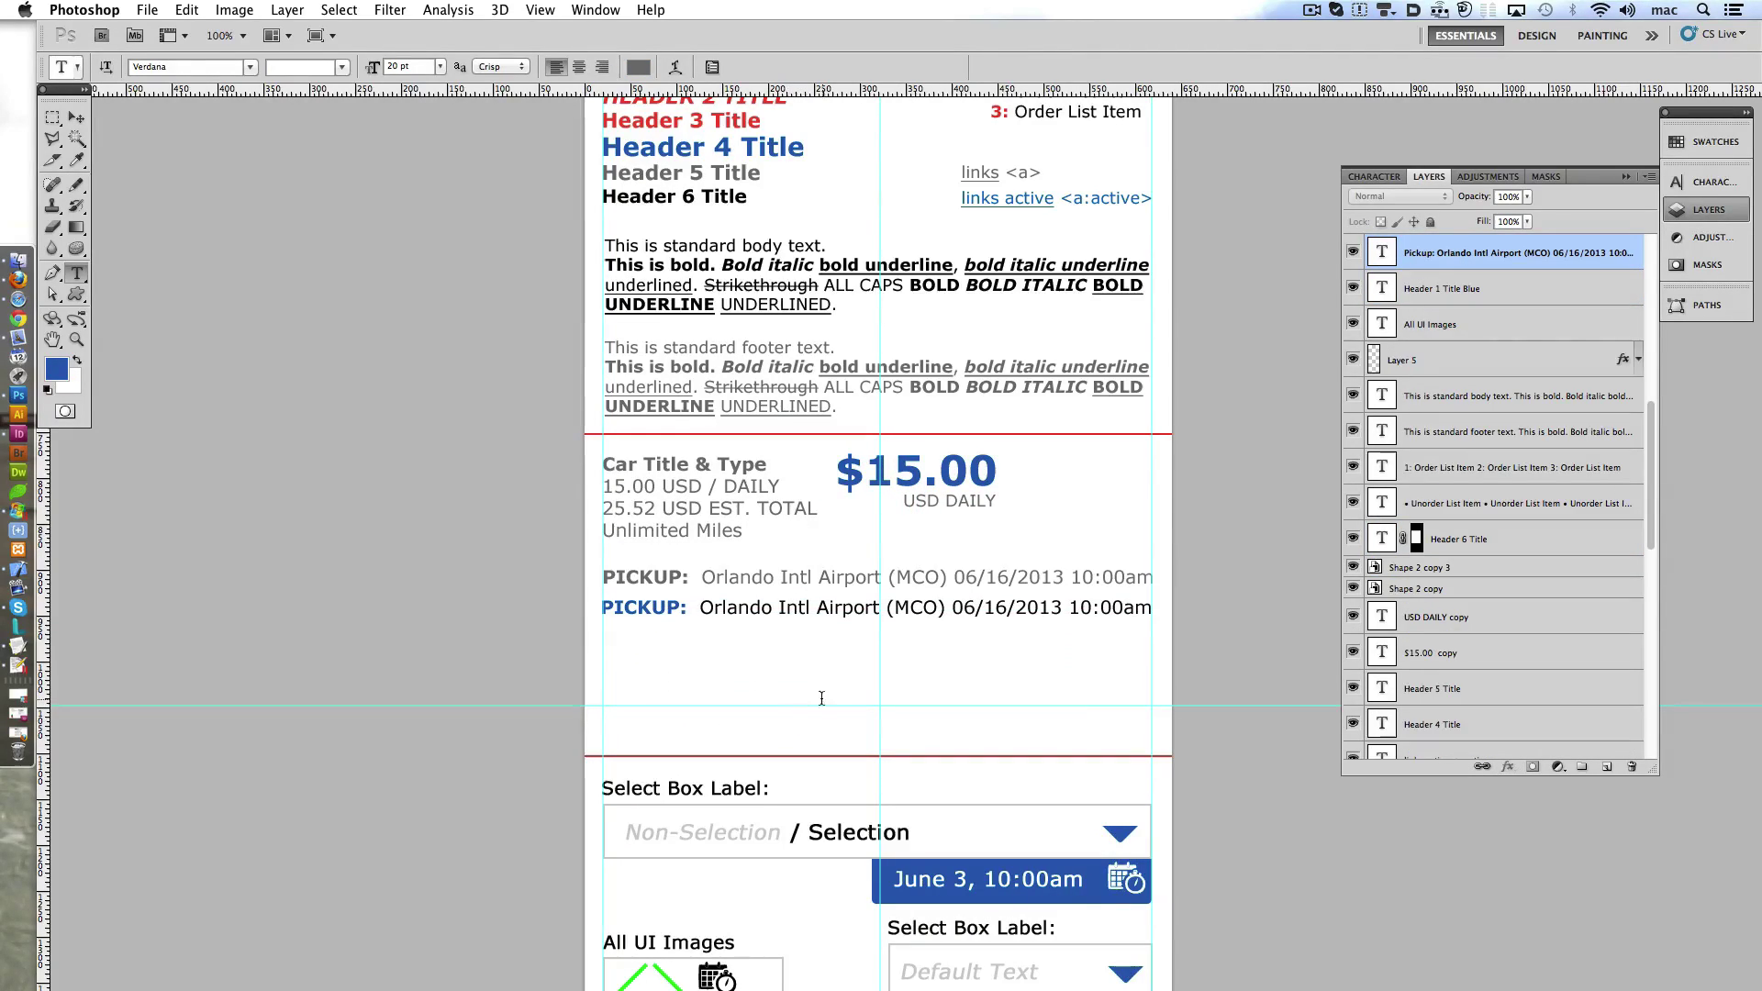
# - Change the grey pickup line's airport and date text to 'Location date & time'
pyautogui.click(633, 578)
pyautogui.doubleClick(633, 579)
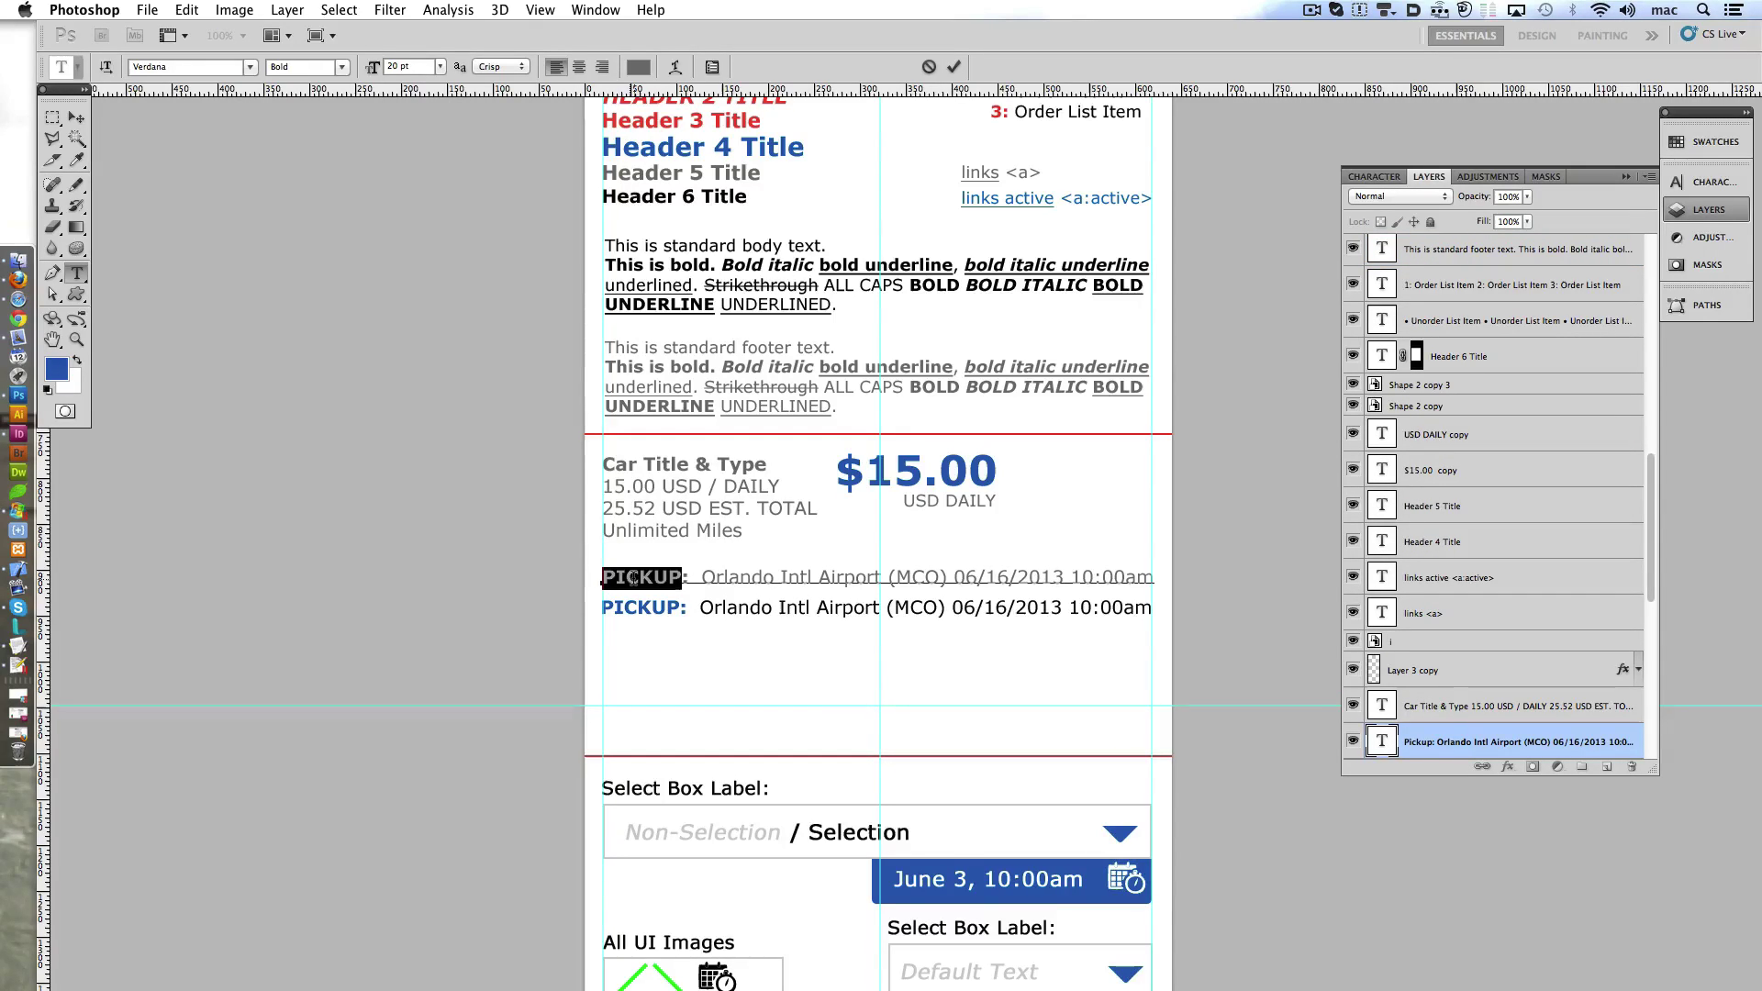
pyautogui.click(703, 578)
pyautogui.keyDown('shift'); pyautogui.click(1148, 579); pyautogui.keyUp('shift')
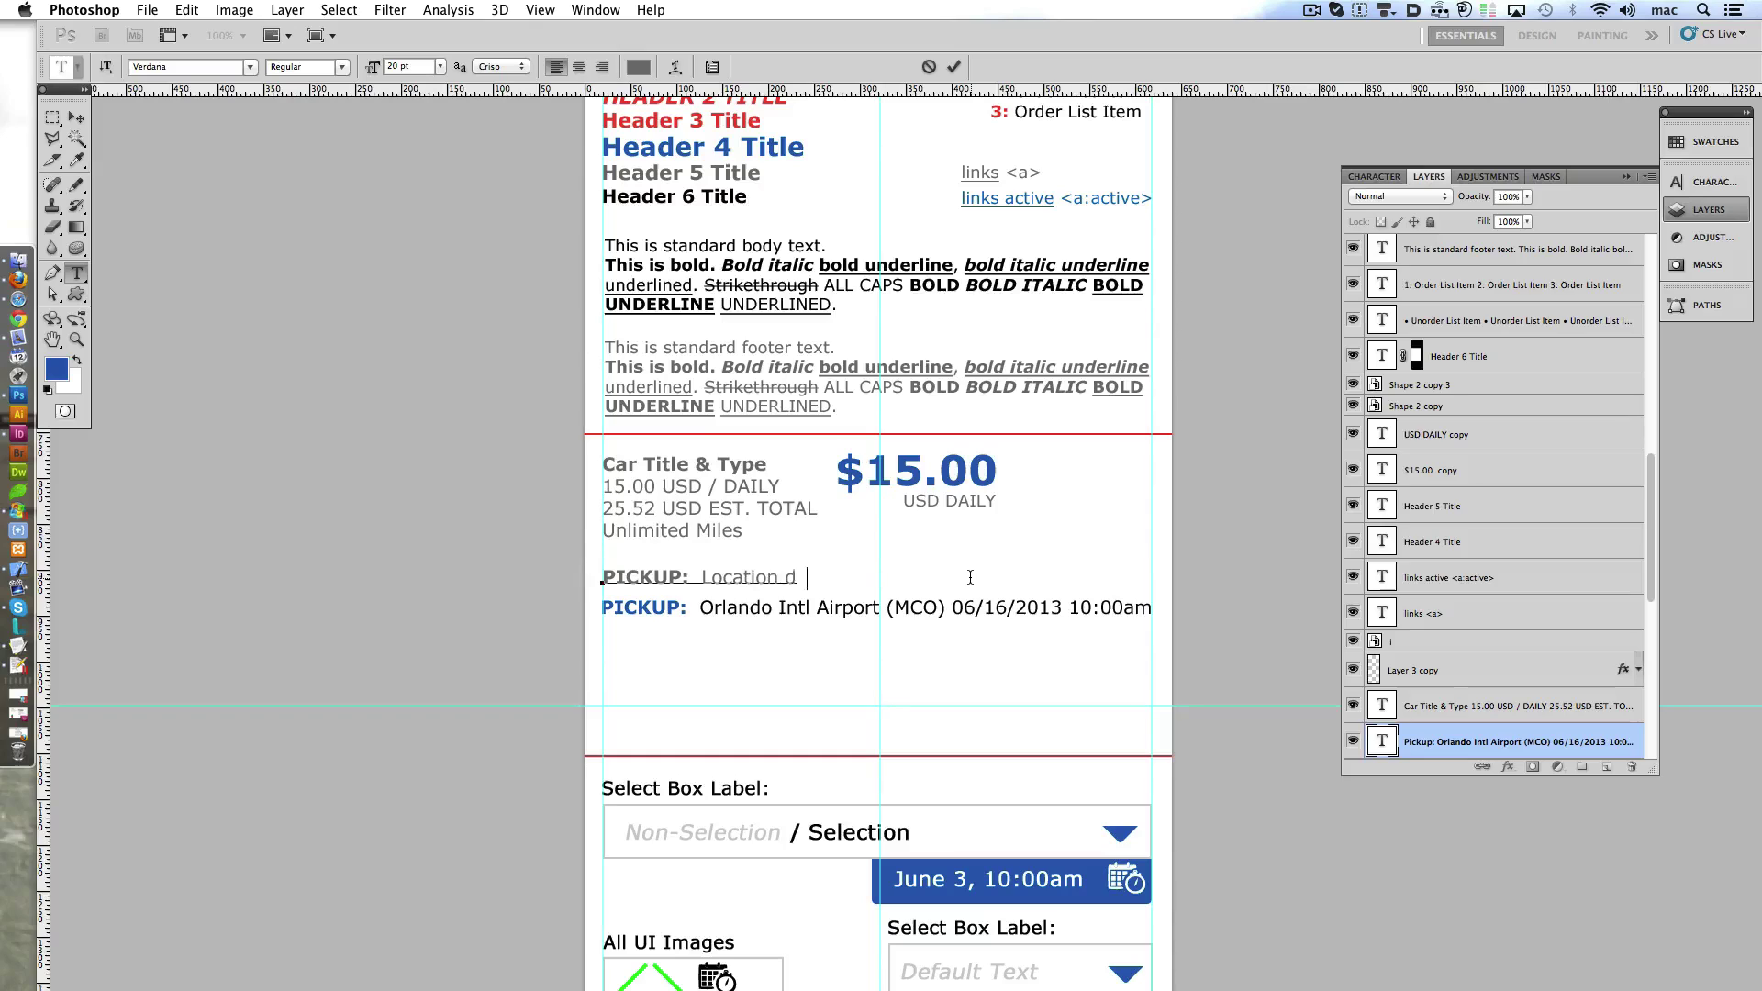
pyautogui.write('ate and time')
pyautogui.doubleClick(849, 572)
pyautogui.write('& time')
pyautogui.click(953, 66)
# - Replace the airport and date text on the blue pickup line with 'Location date'
pyautogui.moveTo(713, 609); pyautogui.dragTo(1292, 622)
pyautogui.press('BackSpace')
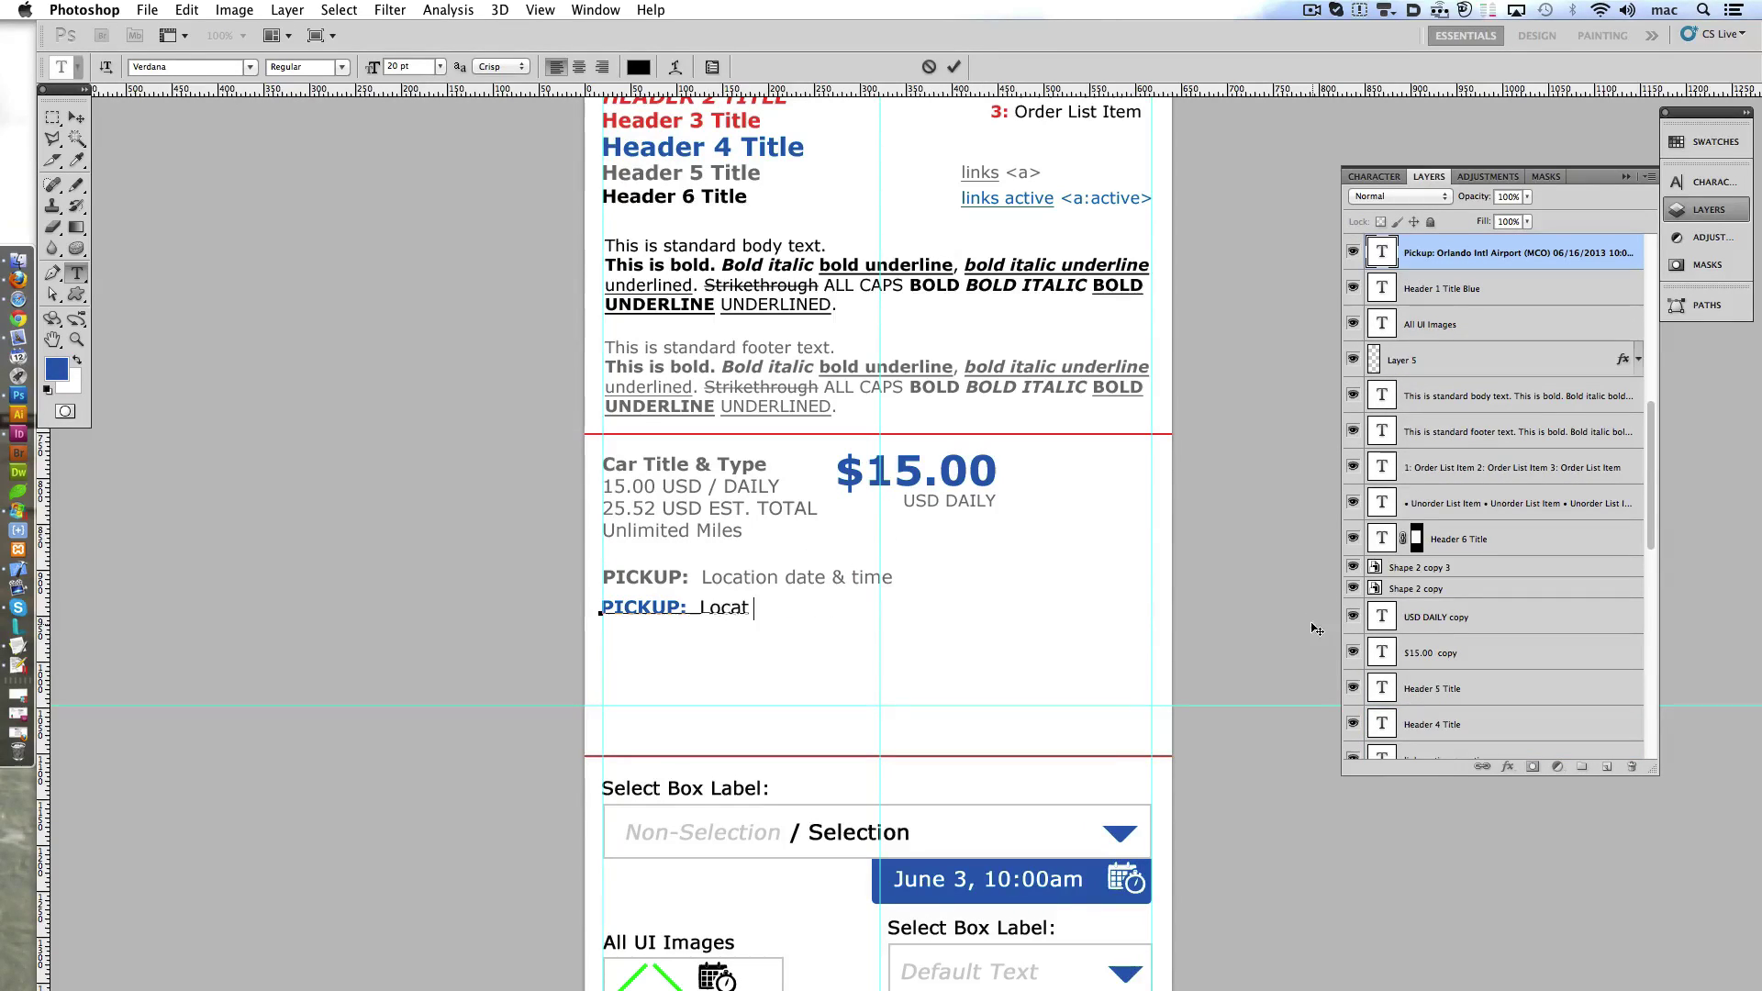
pyautogui.press('BackSpace')
pyautogui.write('date & time')
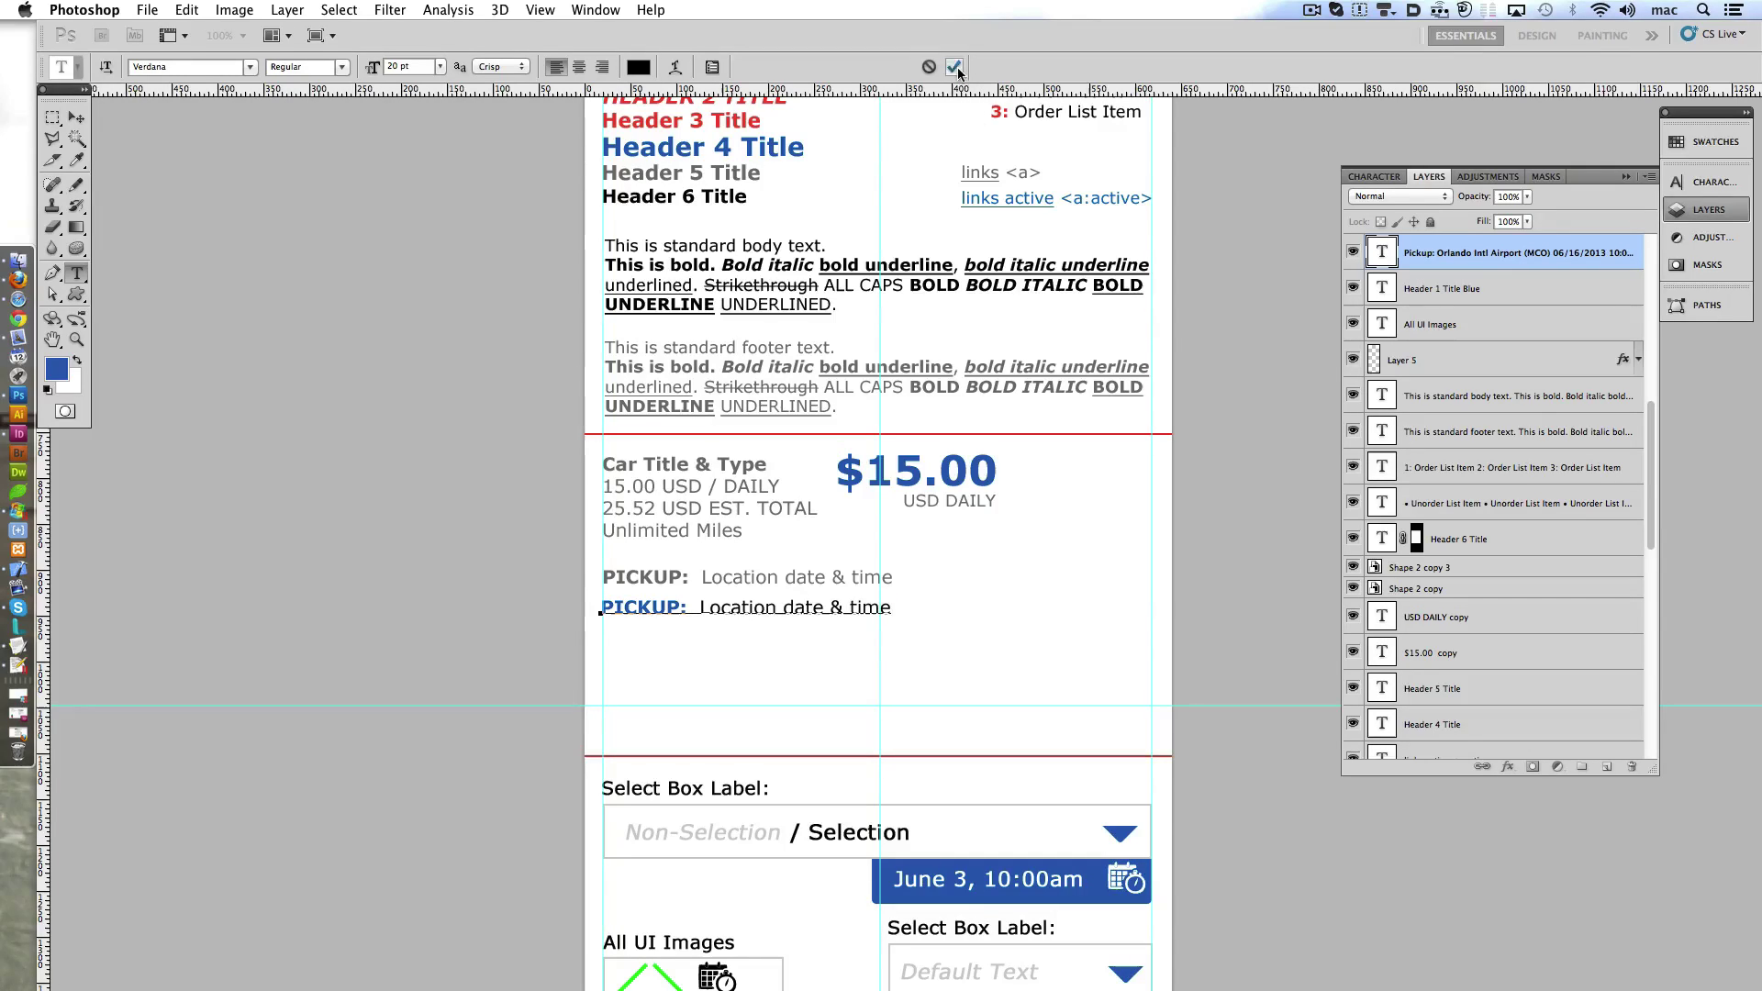
pyautogui.click(956, 68)
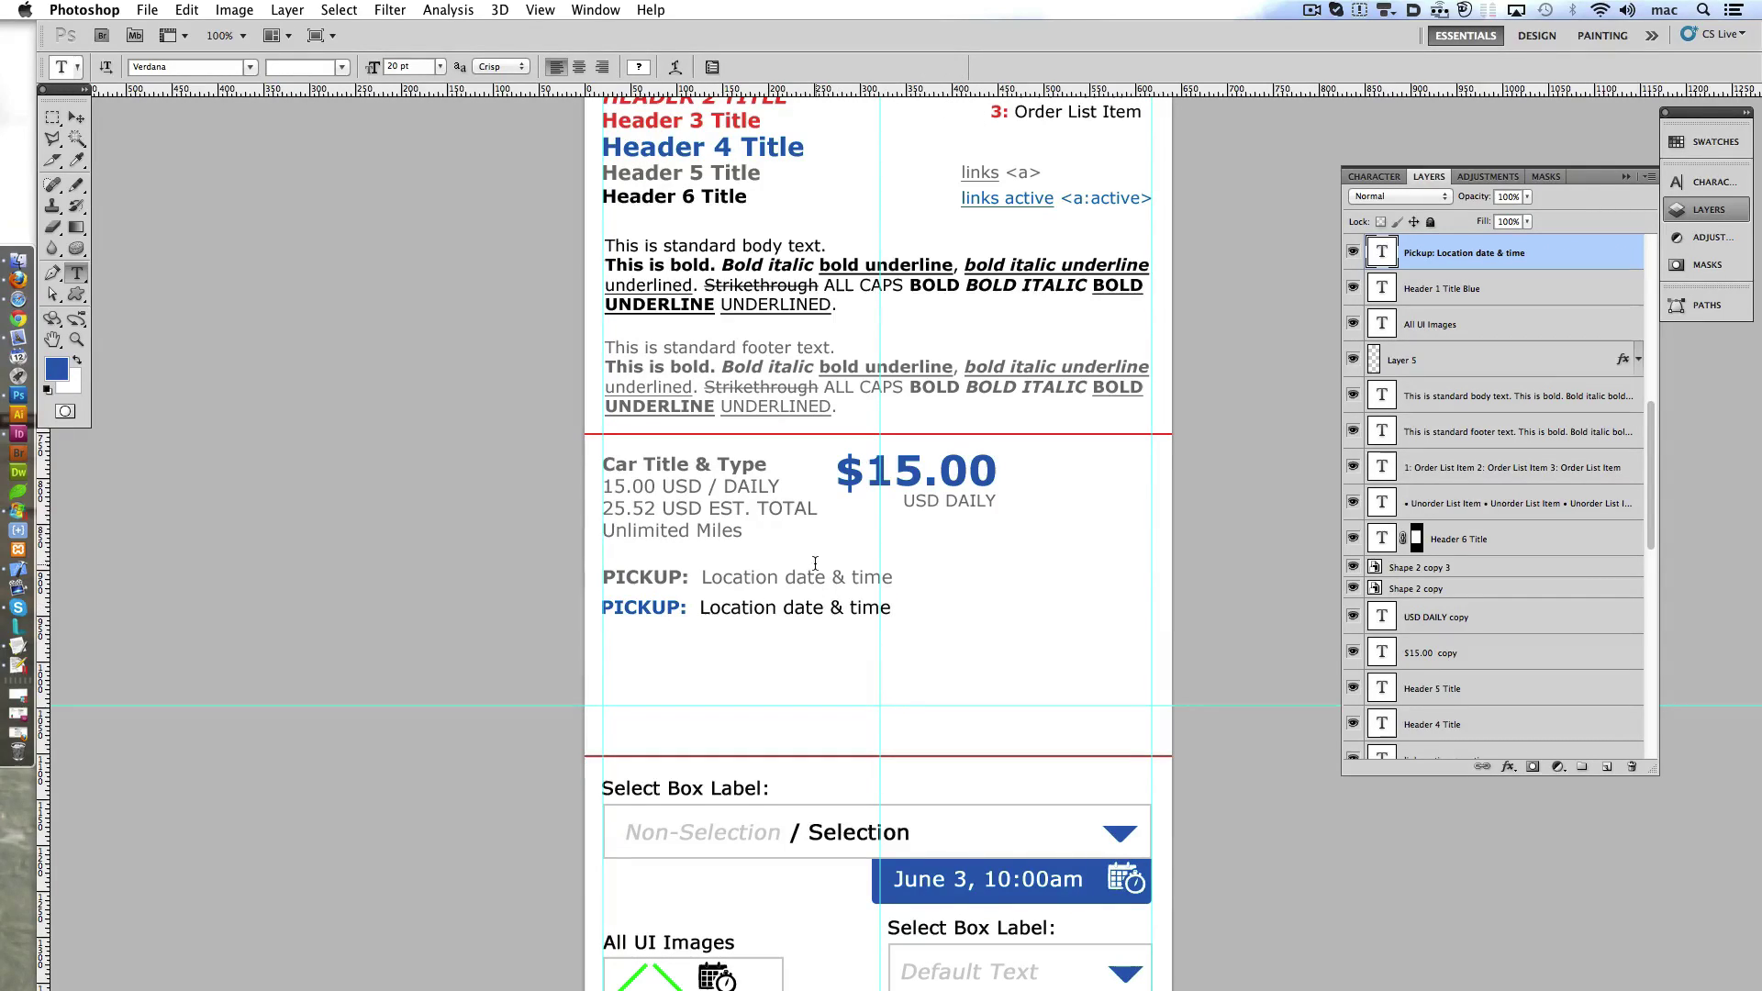
# - Nudge the grey and blue pickup lines up into place
pyautogui.doubleClick(677, 574)
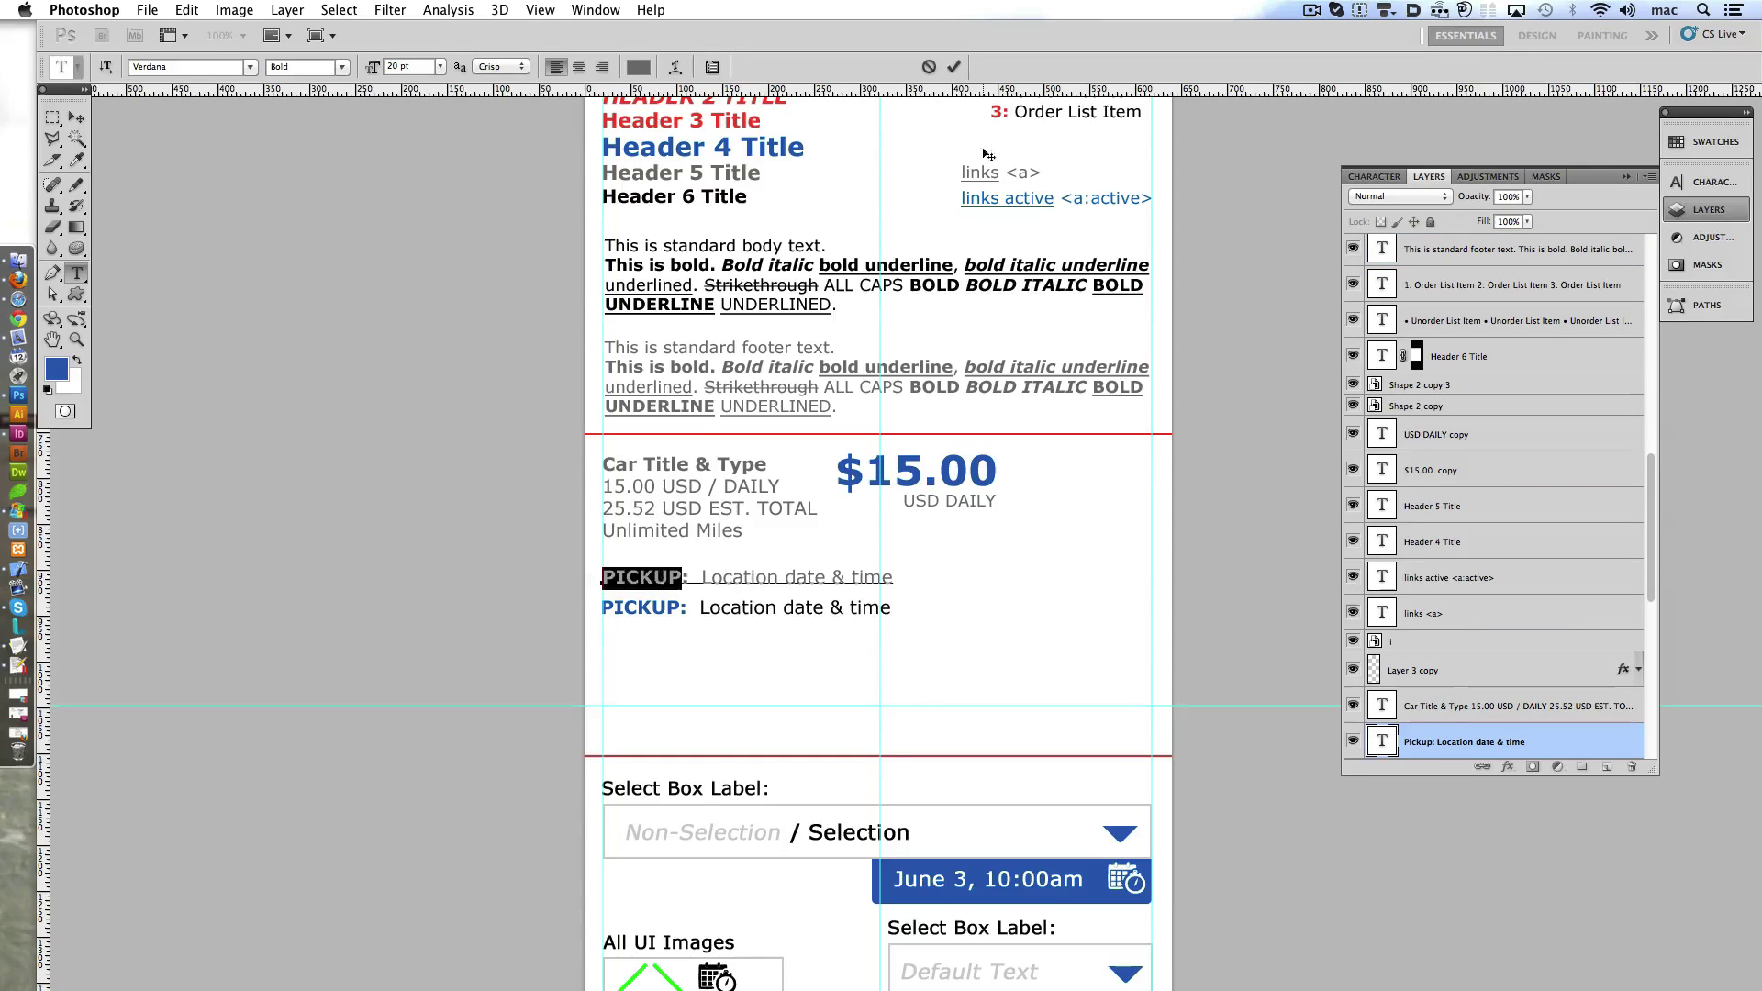
pyautogui.press('Escape')
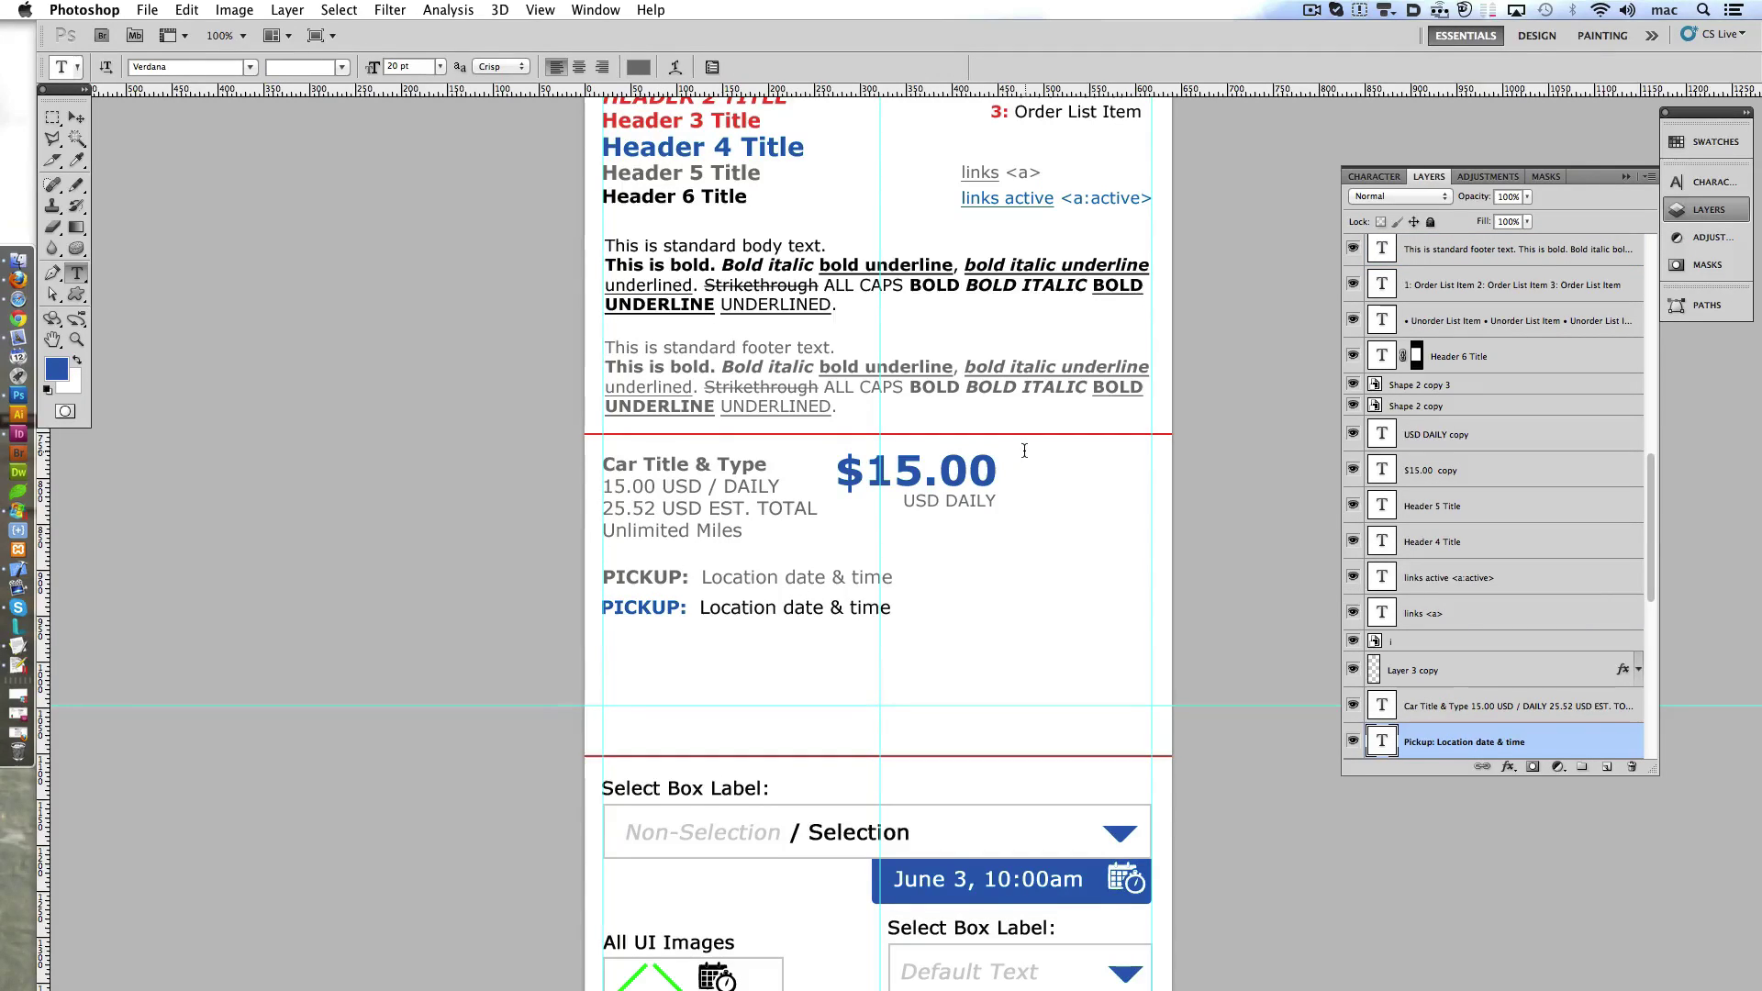
pyautogui.press('super+Tab')
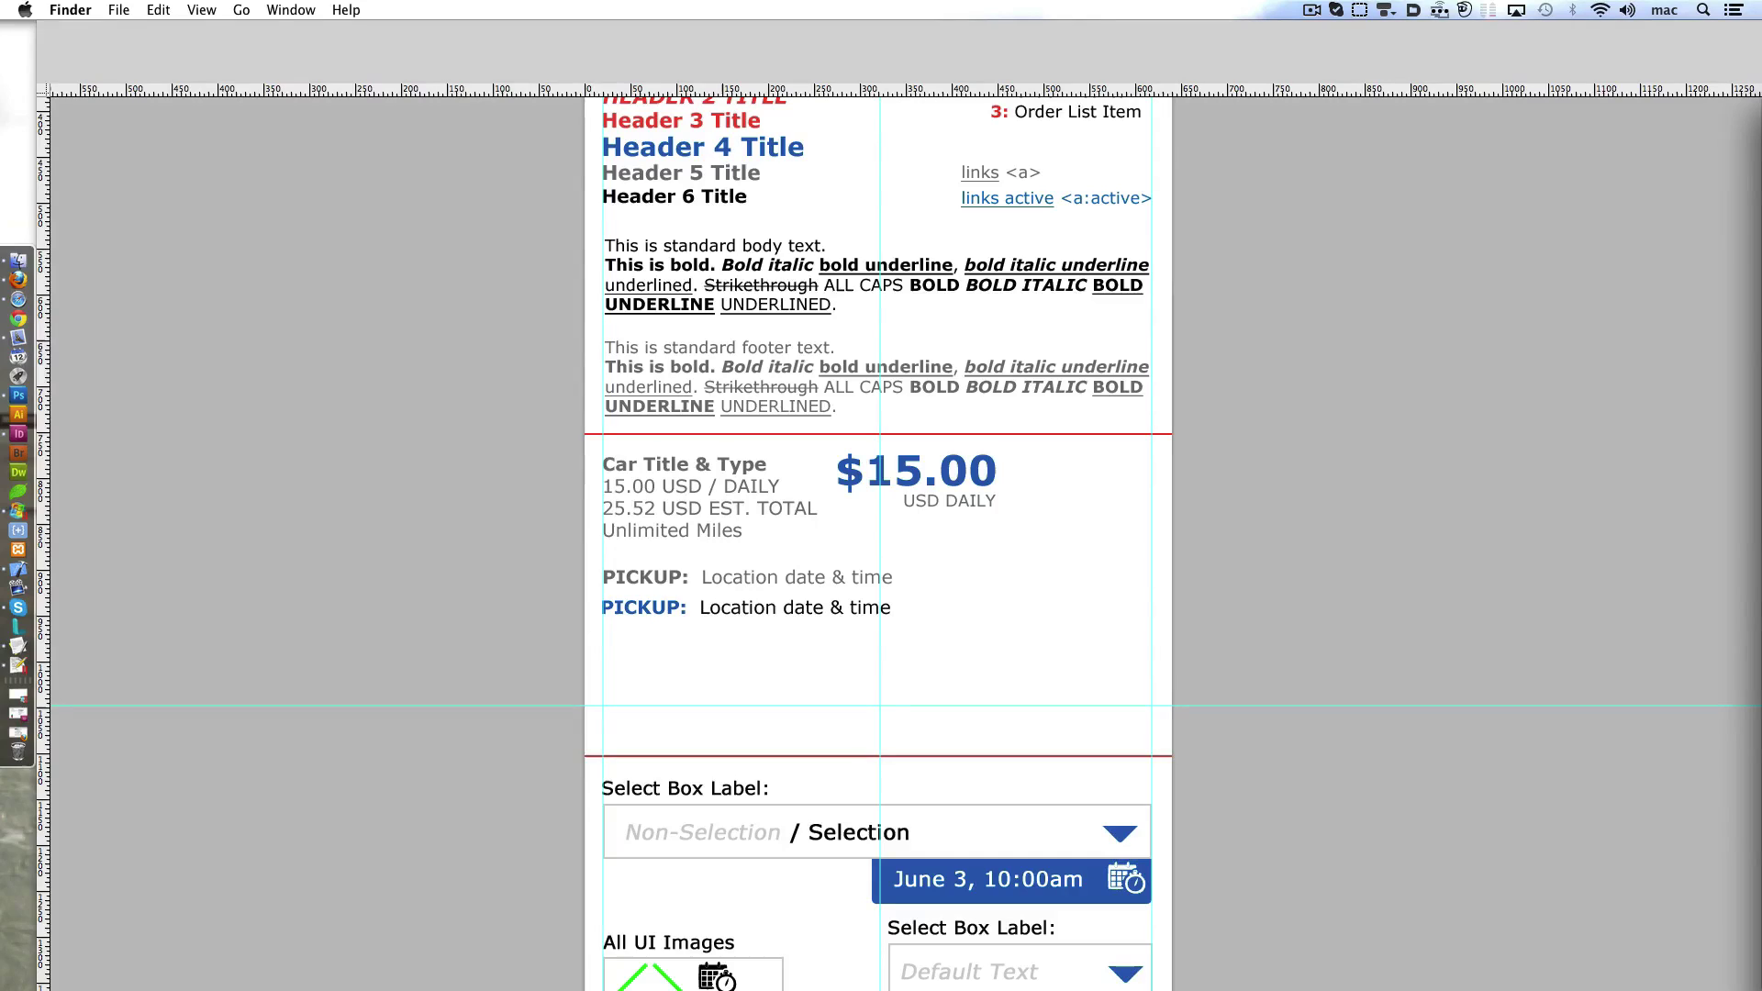
pyautogui.press('super+Tab')
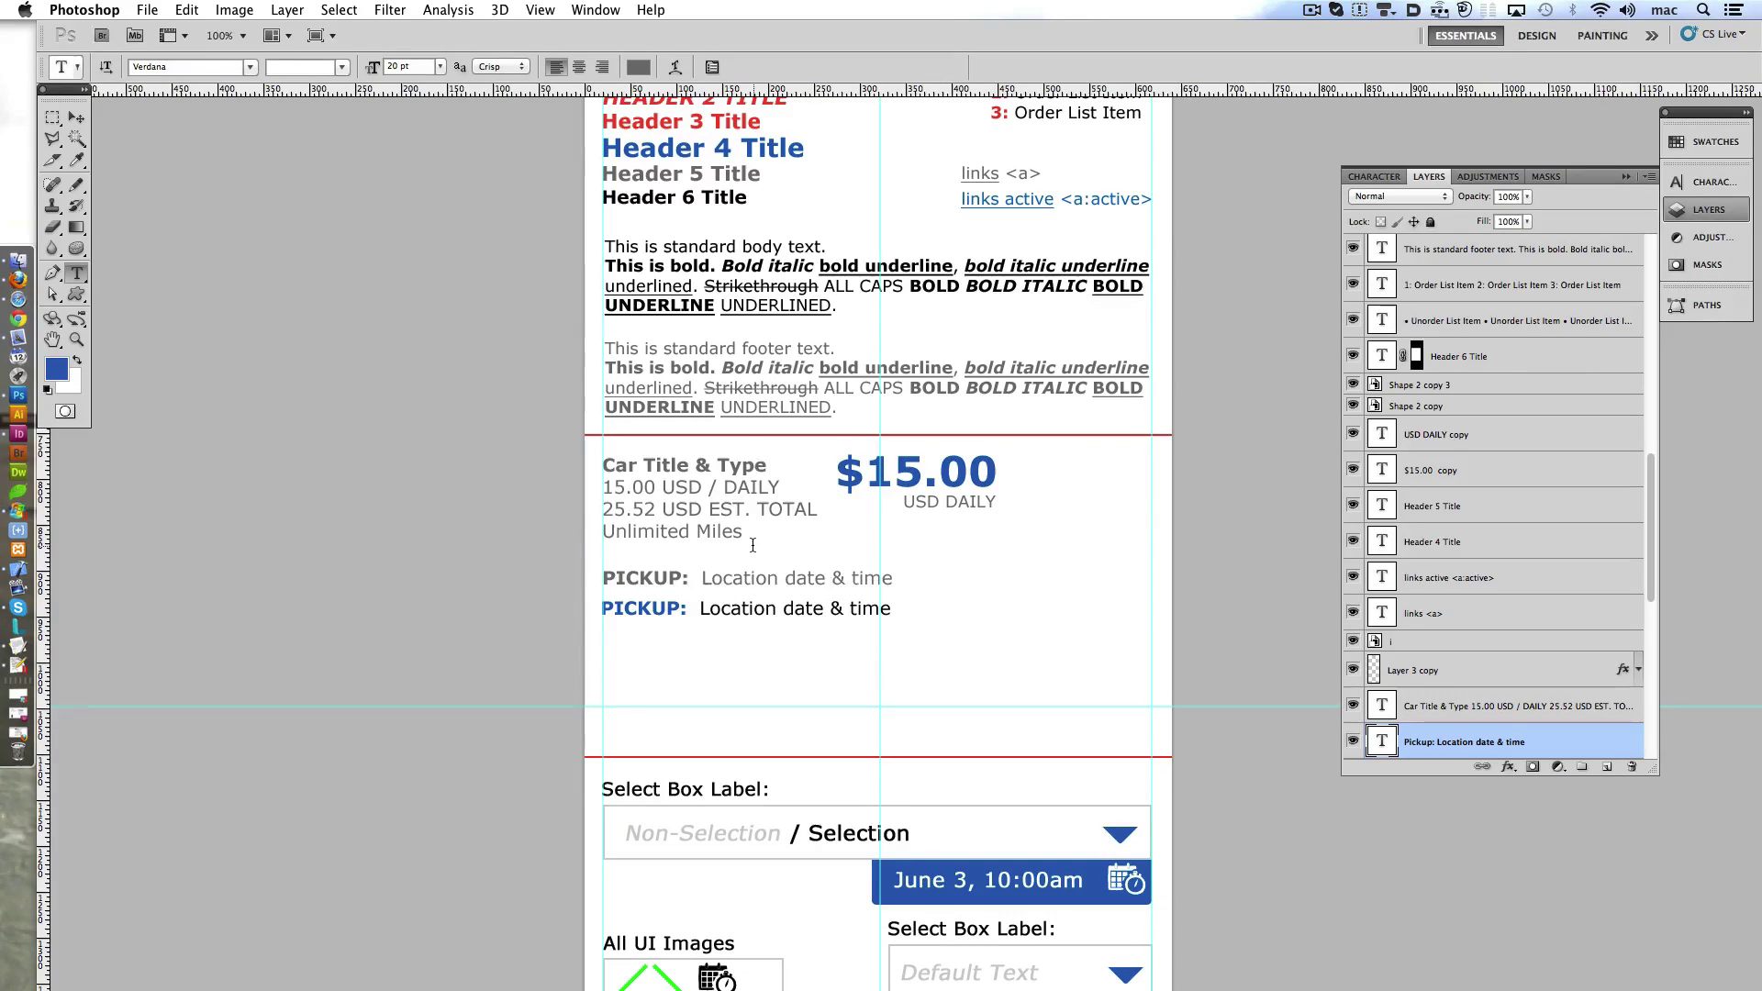
pyautogui.press('super+shift+Up')
pyautogui.press('super+shift+bracketright')
pyautogui.press('super+shift+Up')
# - Append '- confirm page' to the blue pickup line
pyautogui.click(882, 601)
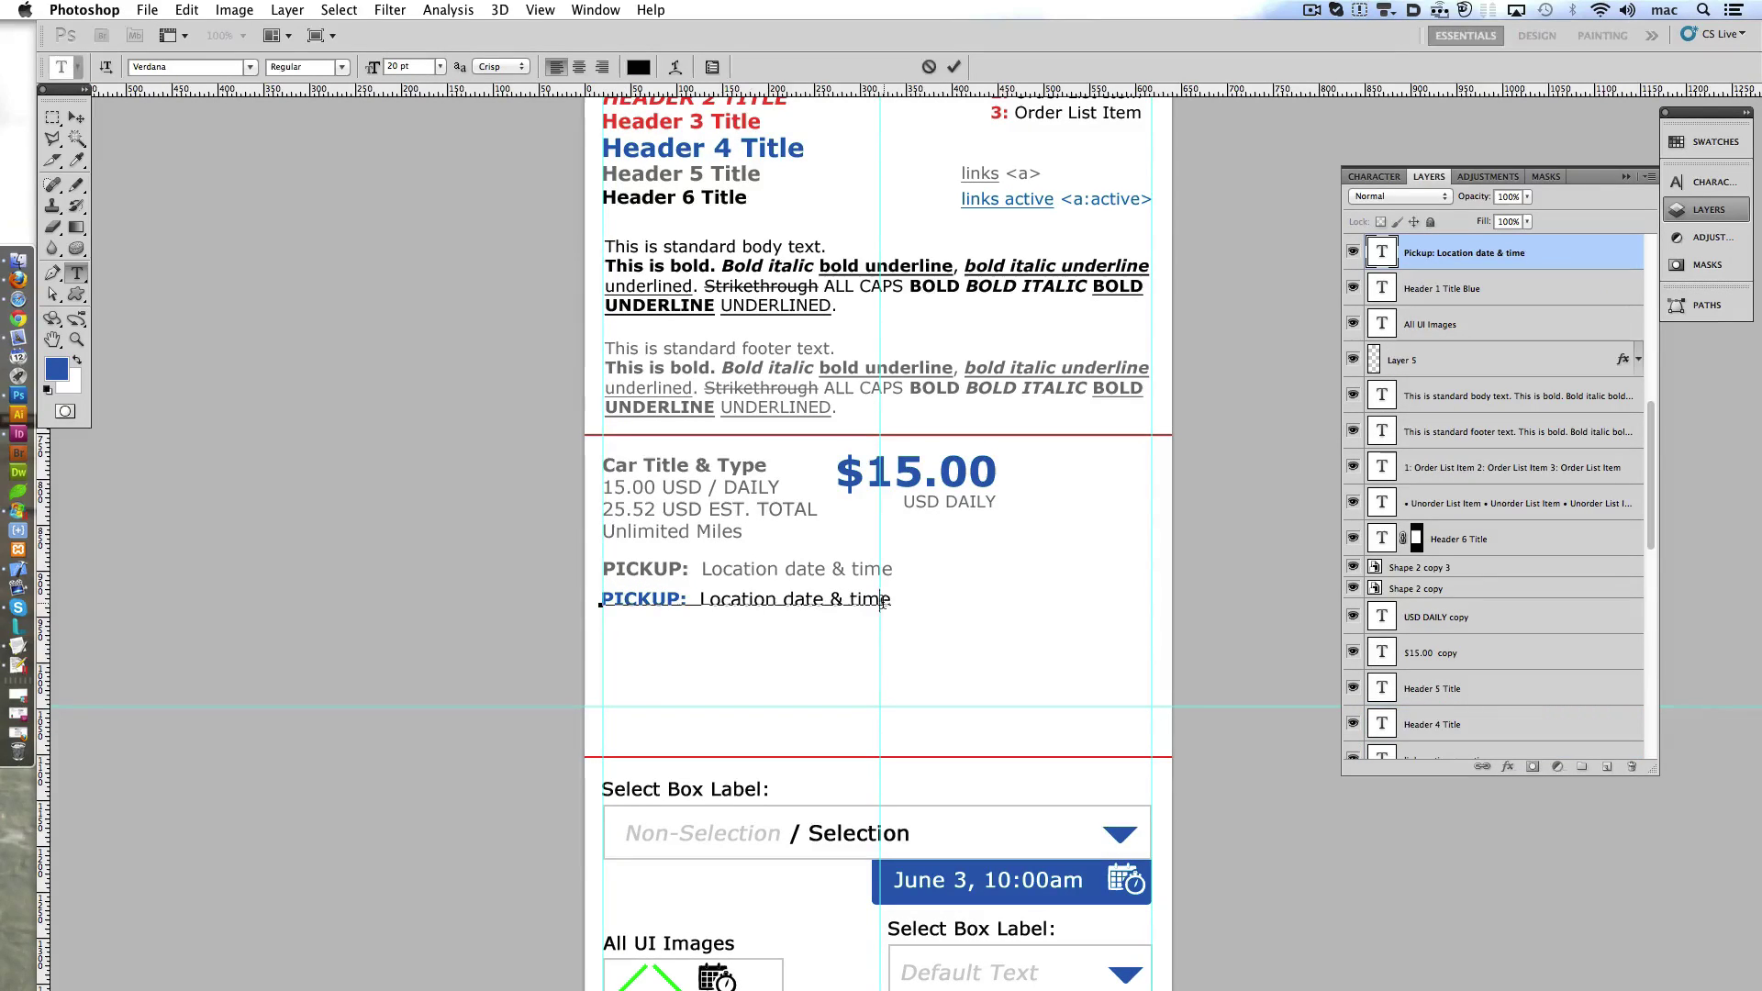
pyautogui.write(' - confirm page')
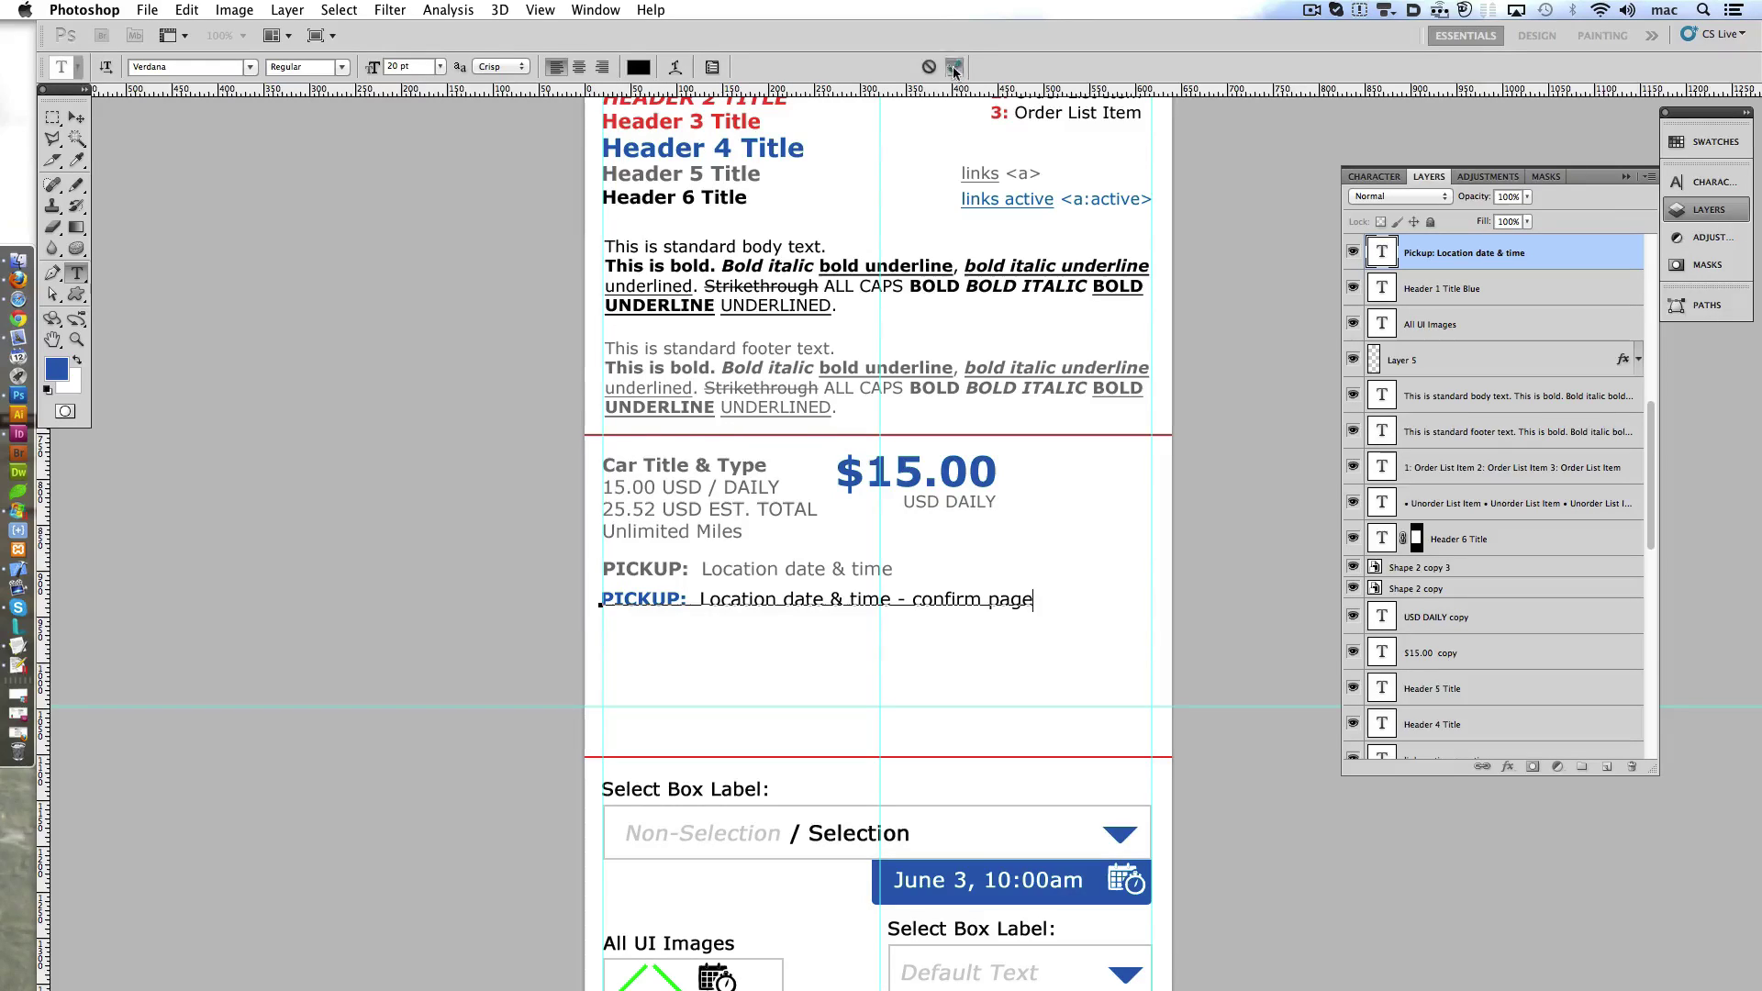
pyautogui.press('super+Return')
# - Duplicate the blue PICKUP line below itself and retype it as 'CONFIRM PAGE LINKS<A>' link text
pyautogui.click(1026, 599)
pyautogui.click(953, 64)
pyautogui.scroll(-3, 936, 538)
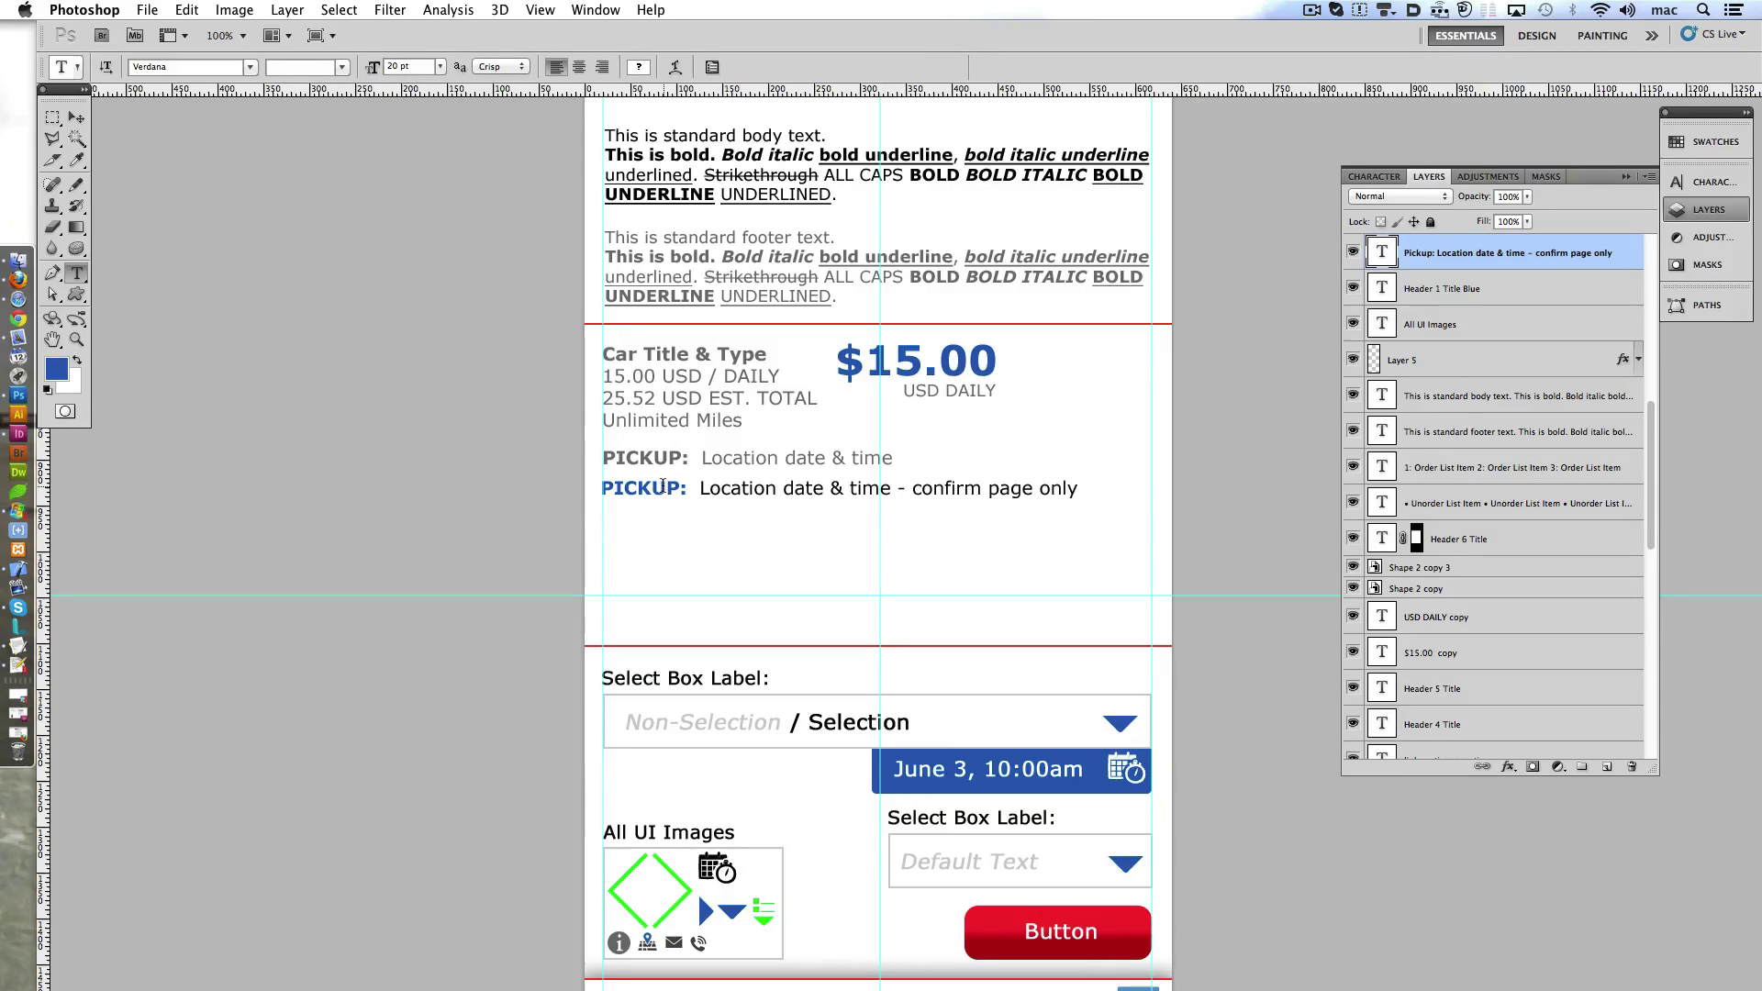
pyautogui.moveTo(662, 485)
pyautogui.mouseDown()
pyautogui.moveTo(685, 541)
pyautogui.moveTo(1136, 557)
pyautogui.mouseUp()
pyautogui.click(685, 542)
pyautogui.press('BackSpace')
pyautogui.press('BackSpace')
pyautogui.press('BackSpace')
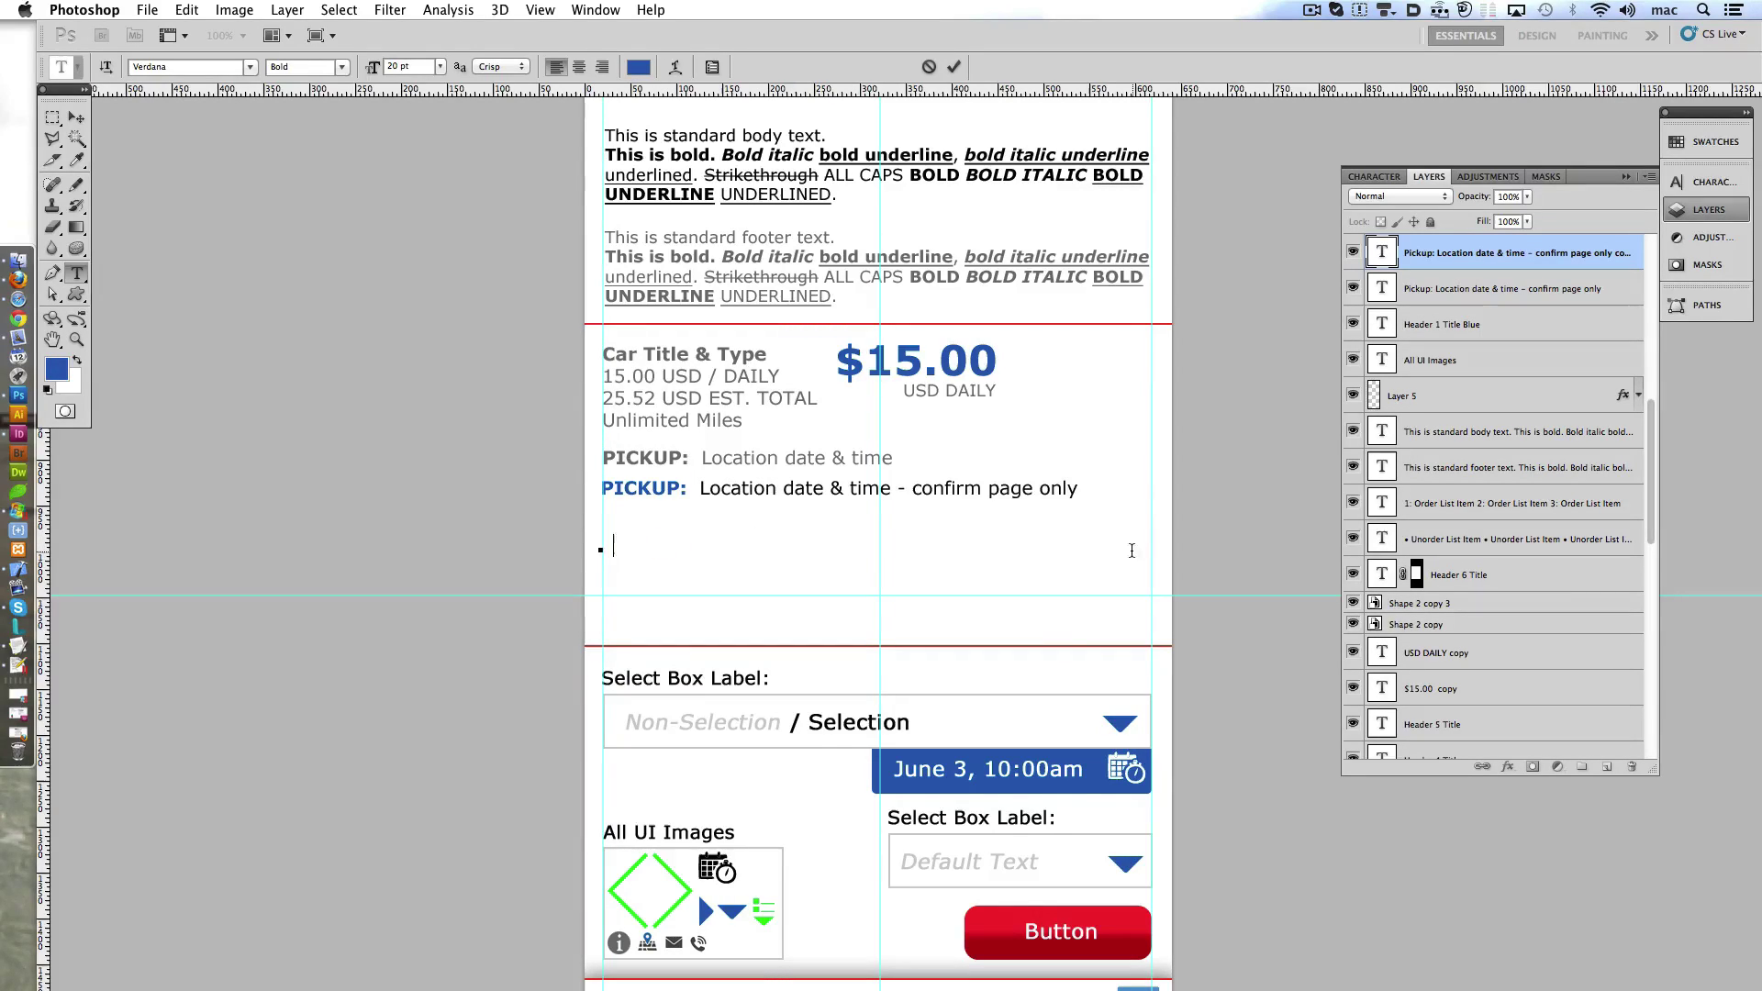
pyautogui.write('CONFIRM PAGE LINKS<A>')
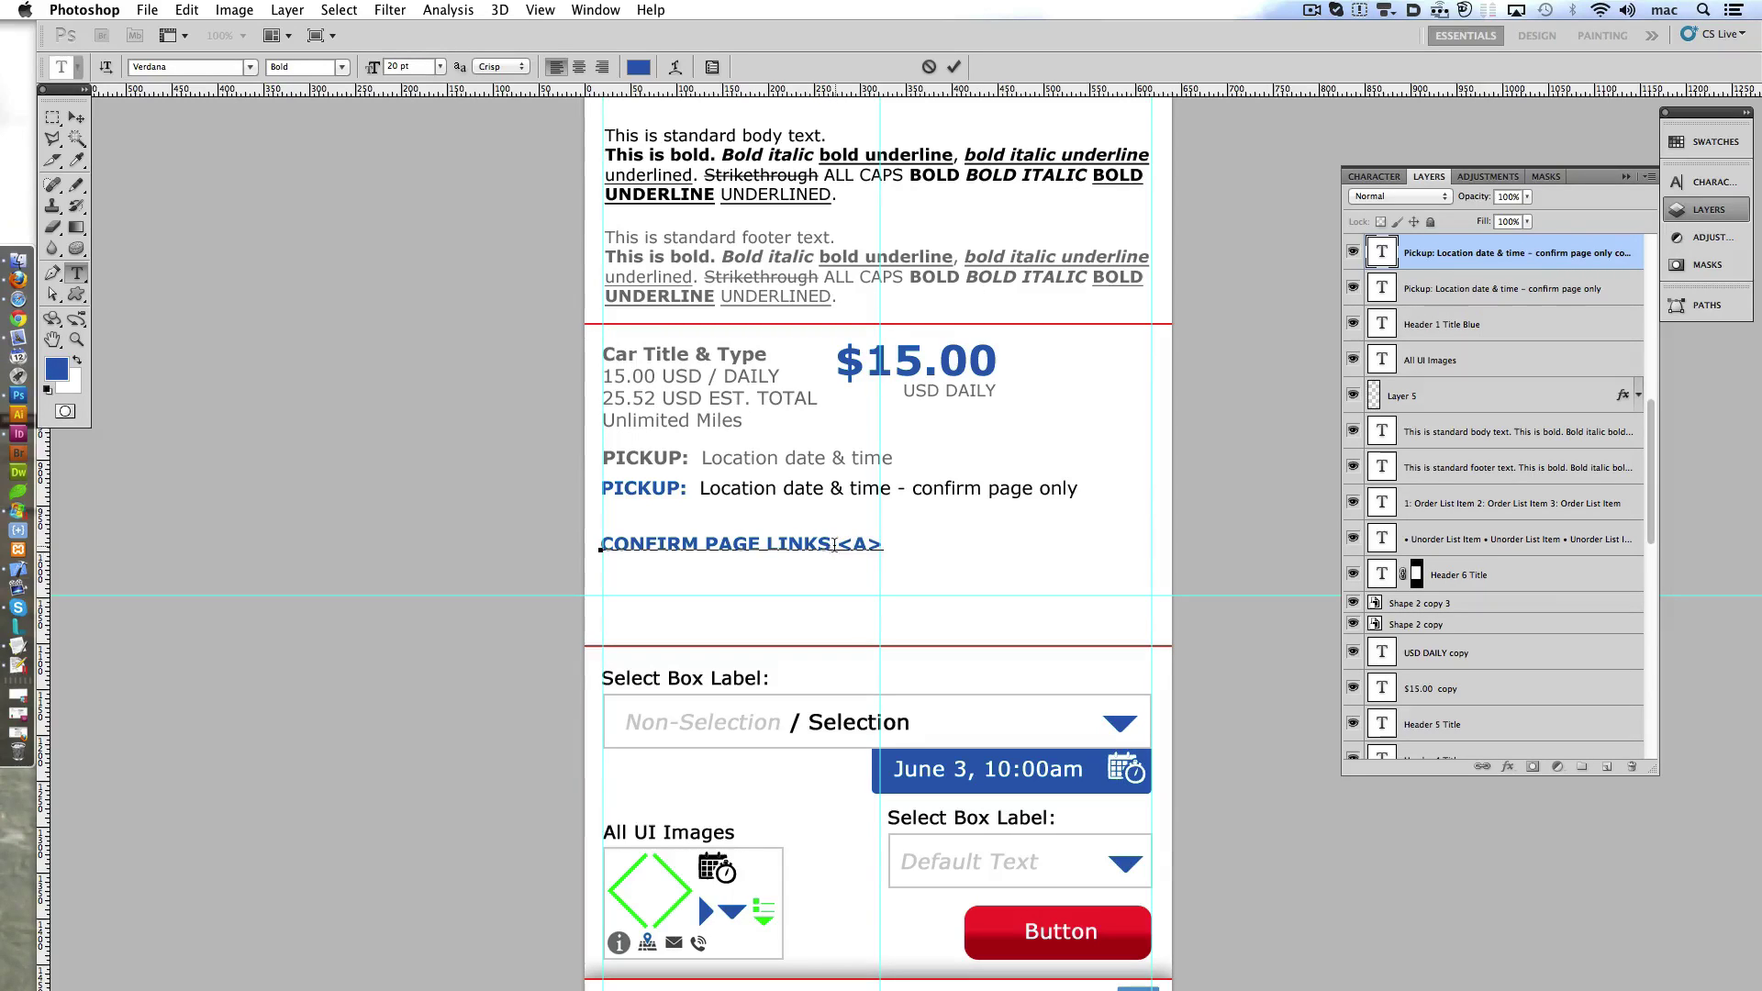
# - Turn off All Caps and underline the link text, leaving the <a> tag un-underlined
pyautogui.tripleClick(835, 545)
pyautogui.click(1694, 182)
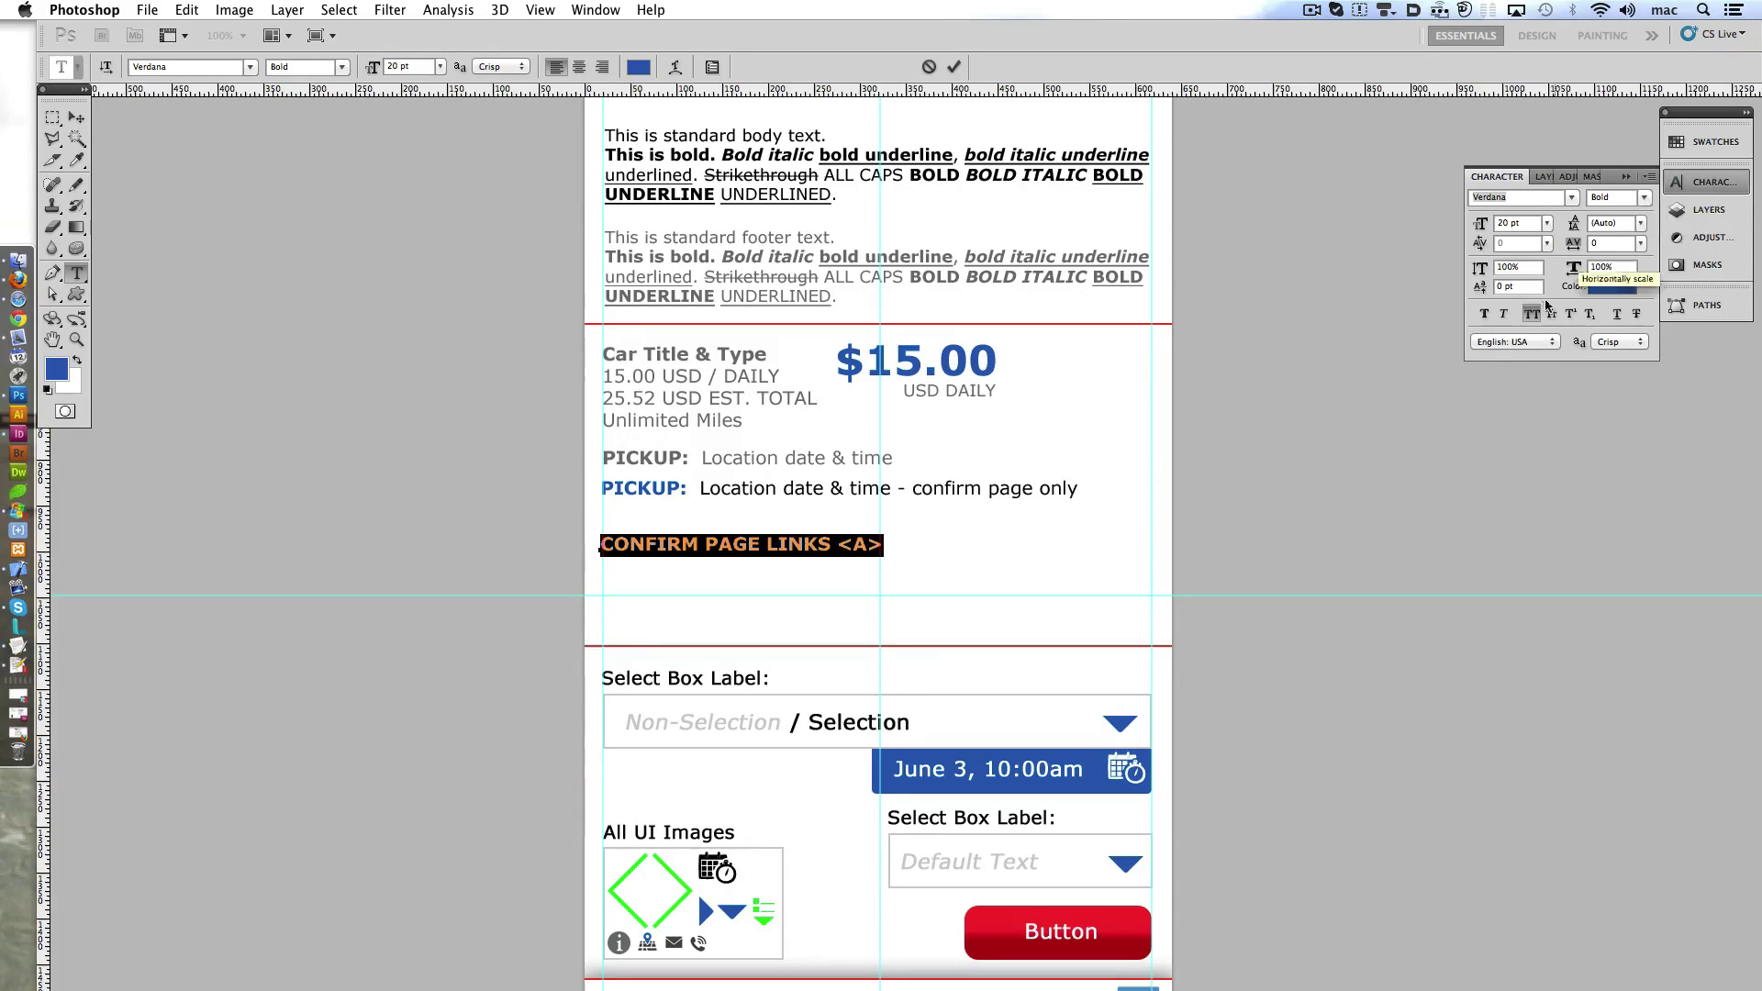
pyautogui.click(1532, 314)
pyautogui.click(1617, 314)
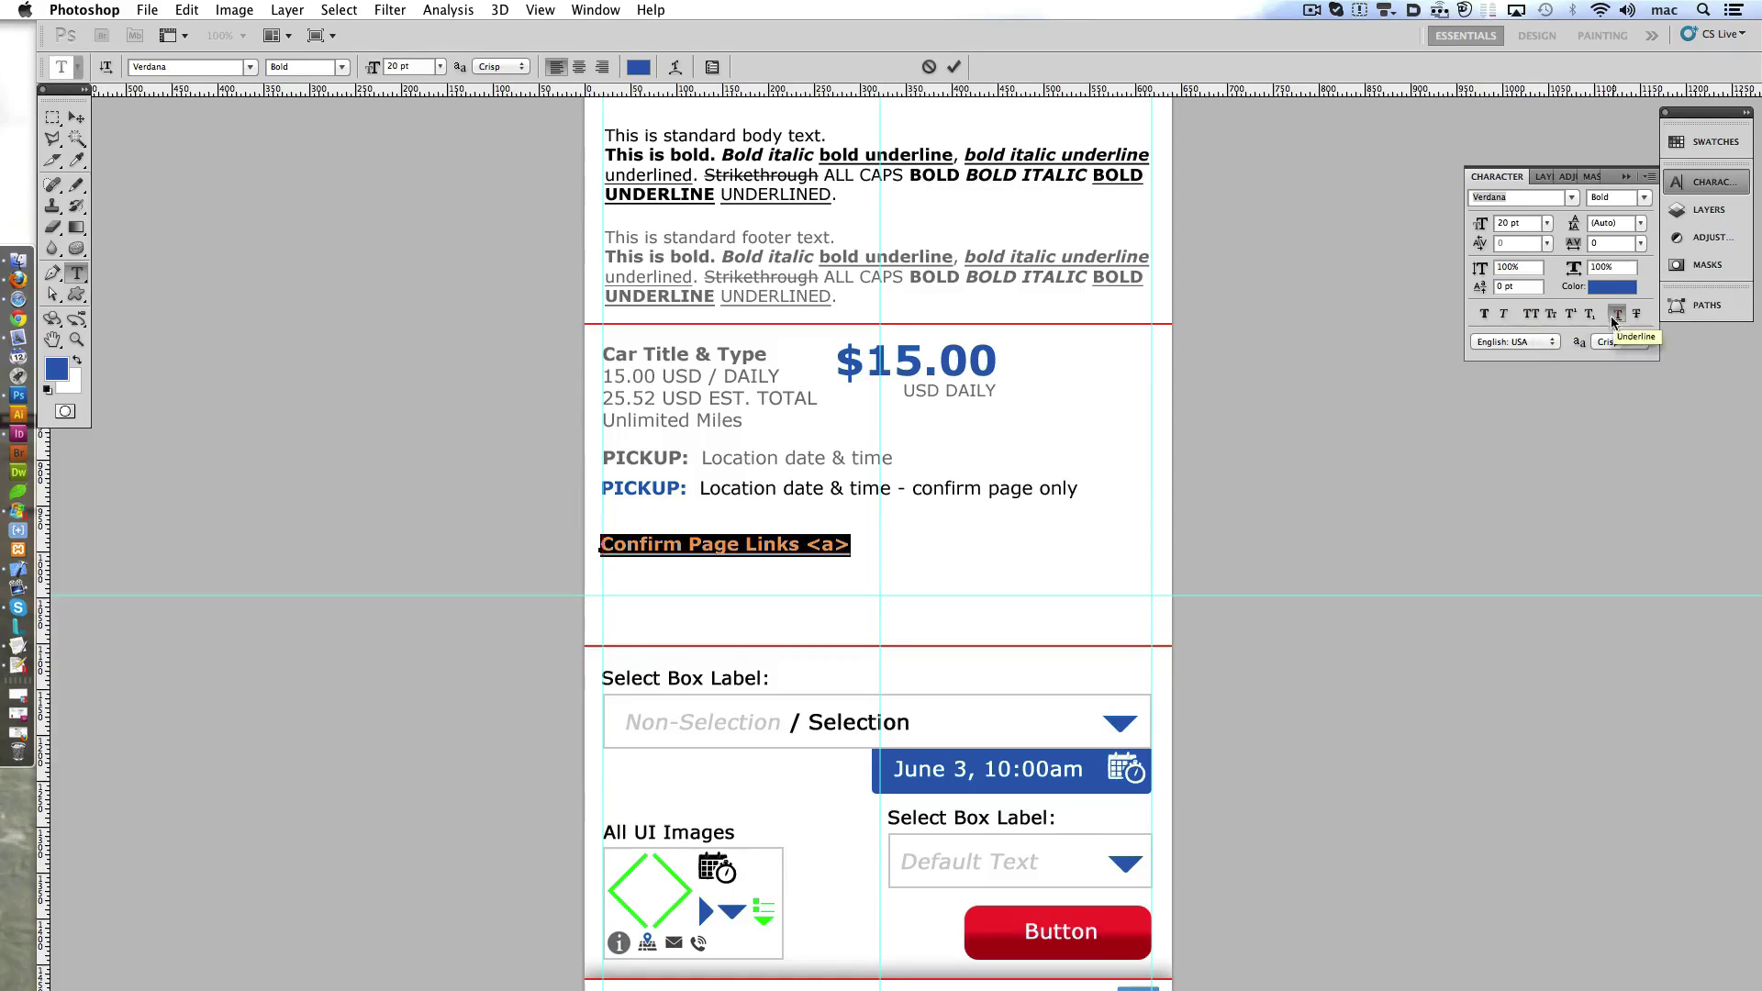
pyautogui.moveTo(851, 545); pyautogui.dragTo(805, 545)
pyautogui.click(1617, 314)
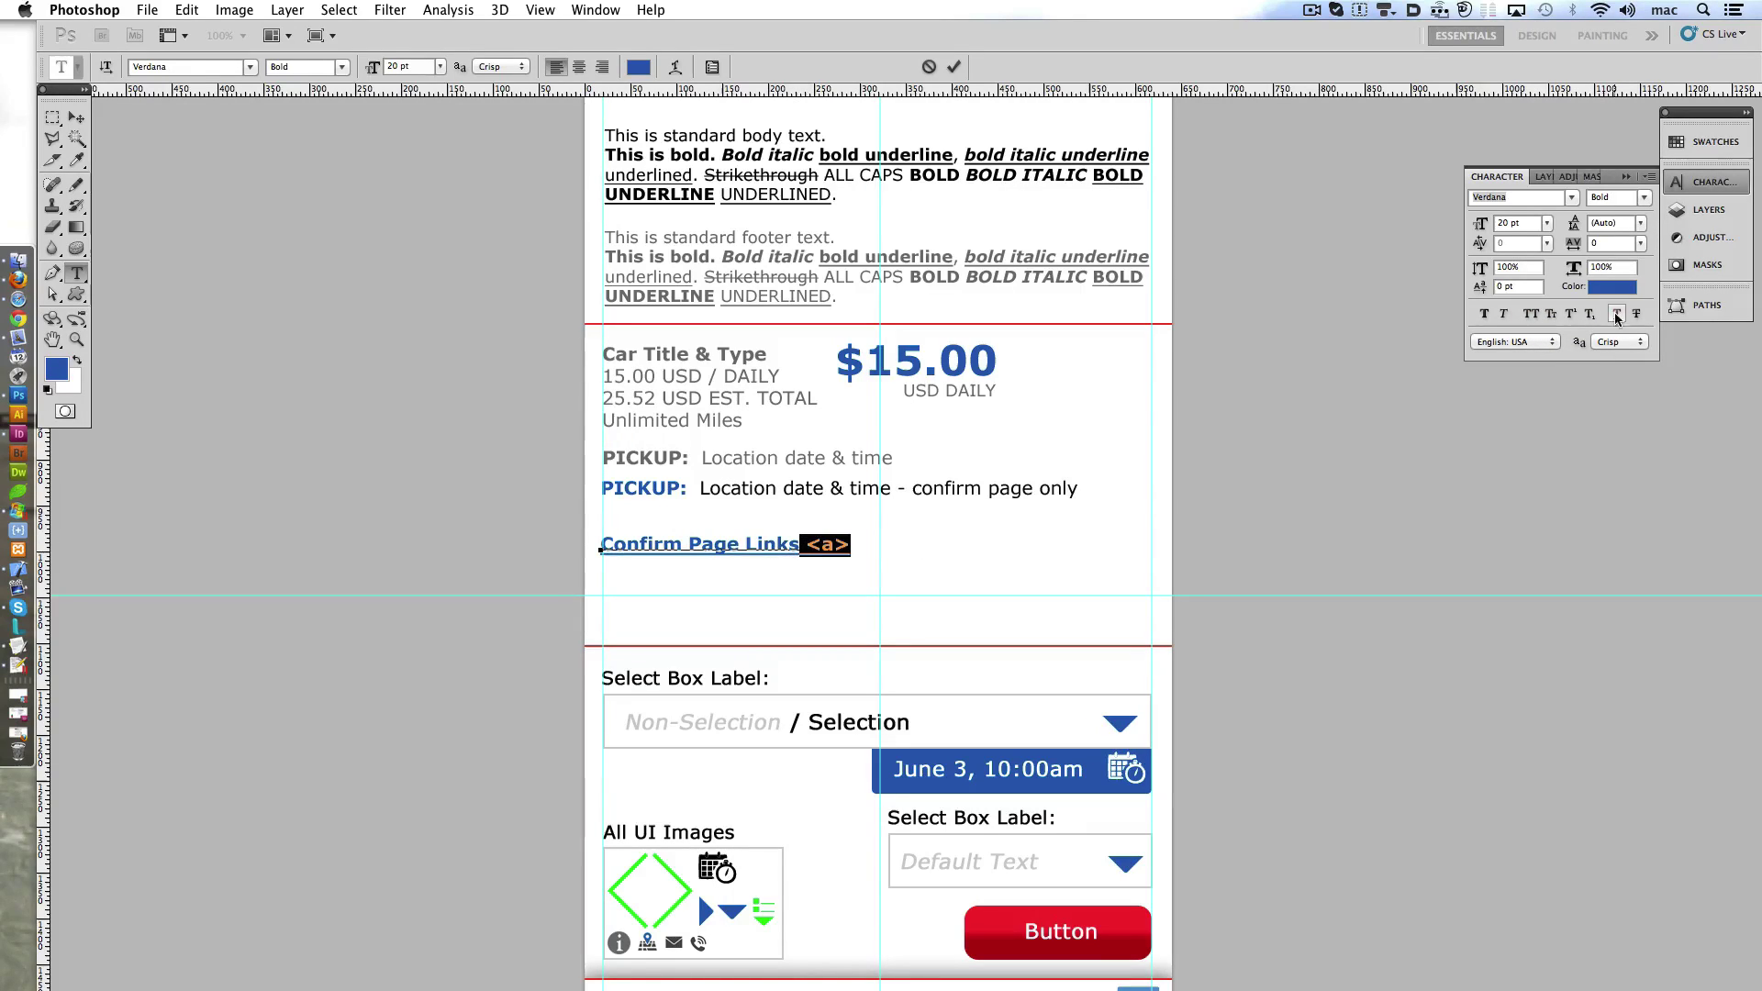
pyautogui.click(954, 68)
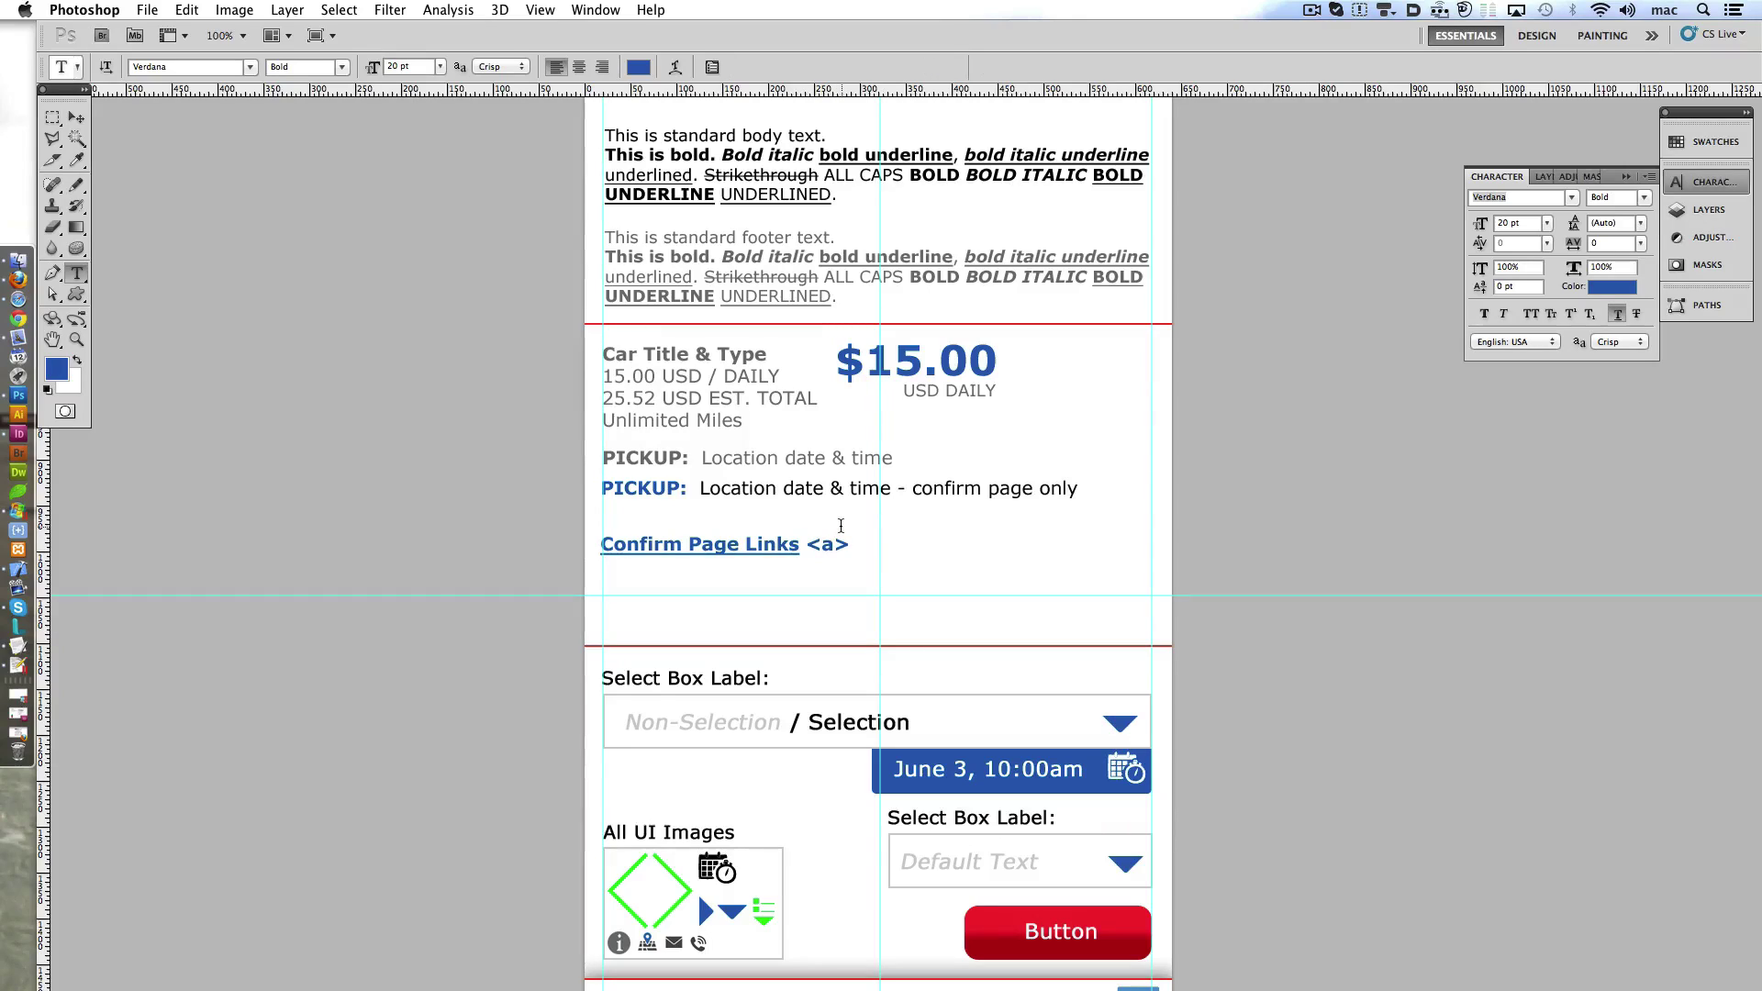
# - Shift the link line up and remove 'Page' from both link lines, making them 'Confirm links'
pyautogui.moveTo(754, 551); pyautogui.dragTo(751, 577)
pyautogui.doubleClick(712, 529)
pyautogui.press('BackSpace')
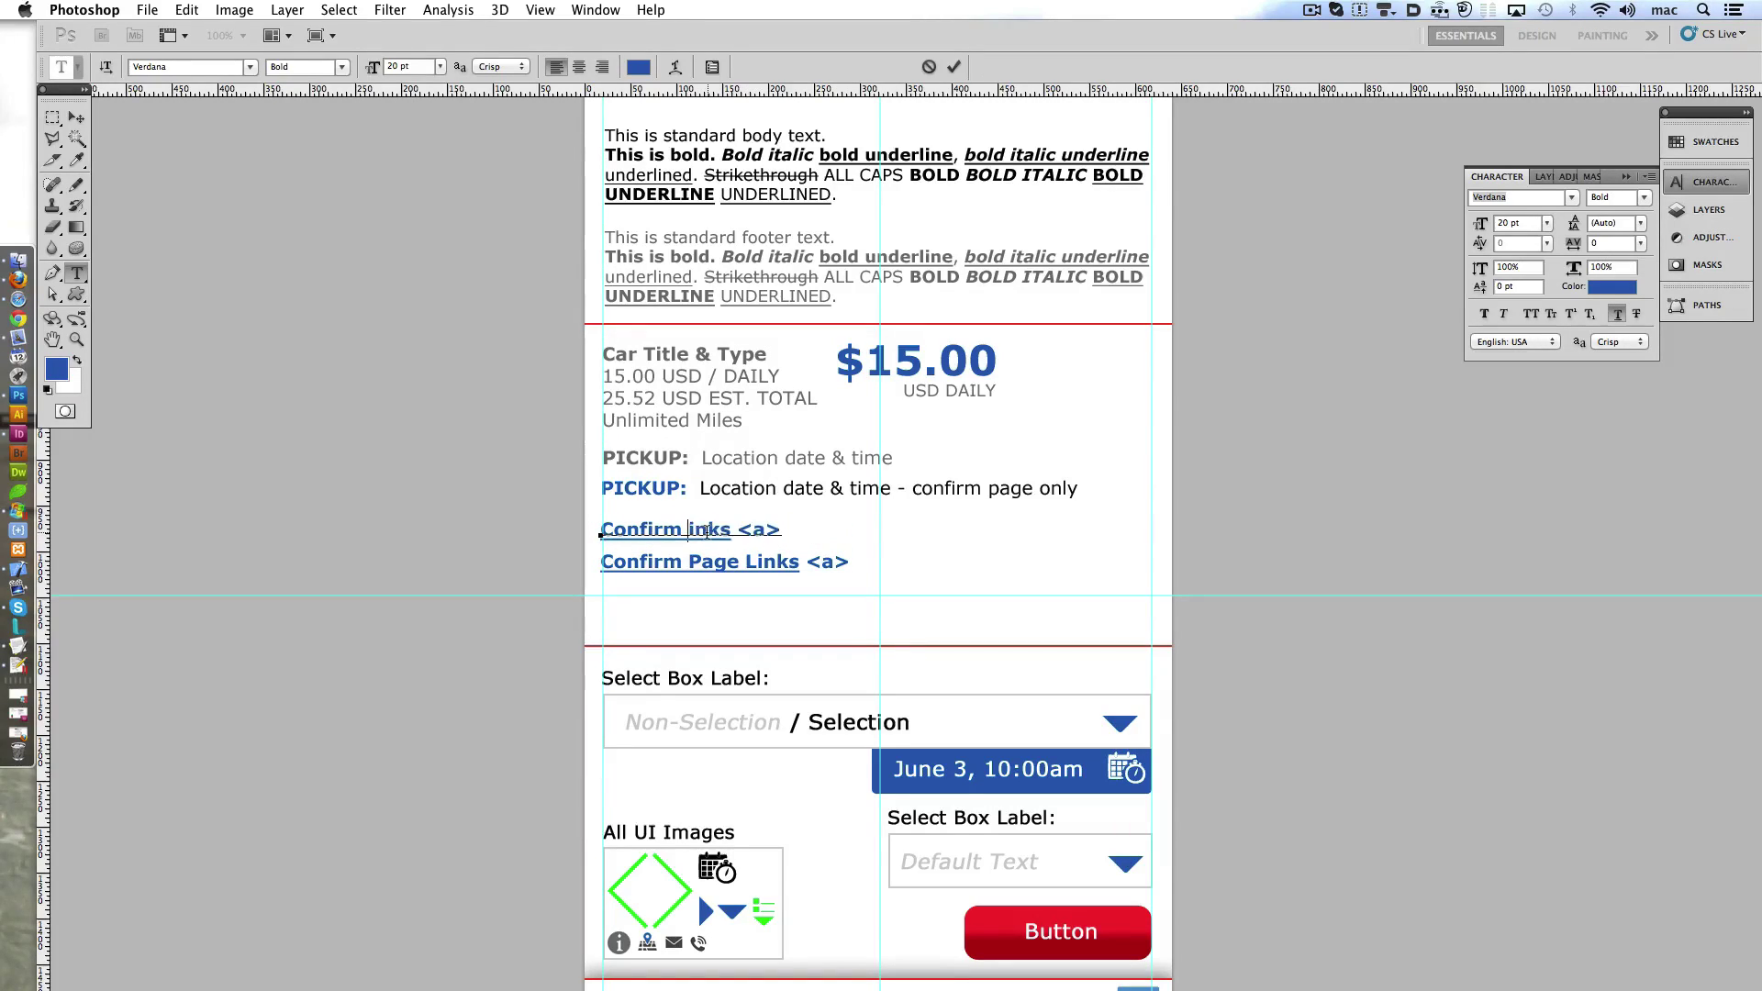
pyautogui.press('Delete')
pyautogui.click(954, 68)
pyautogui.doubleClick(721, 562)
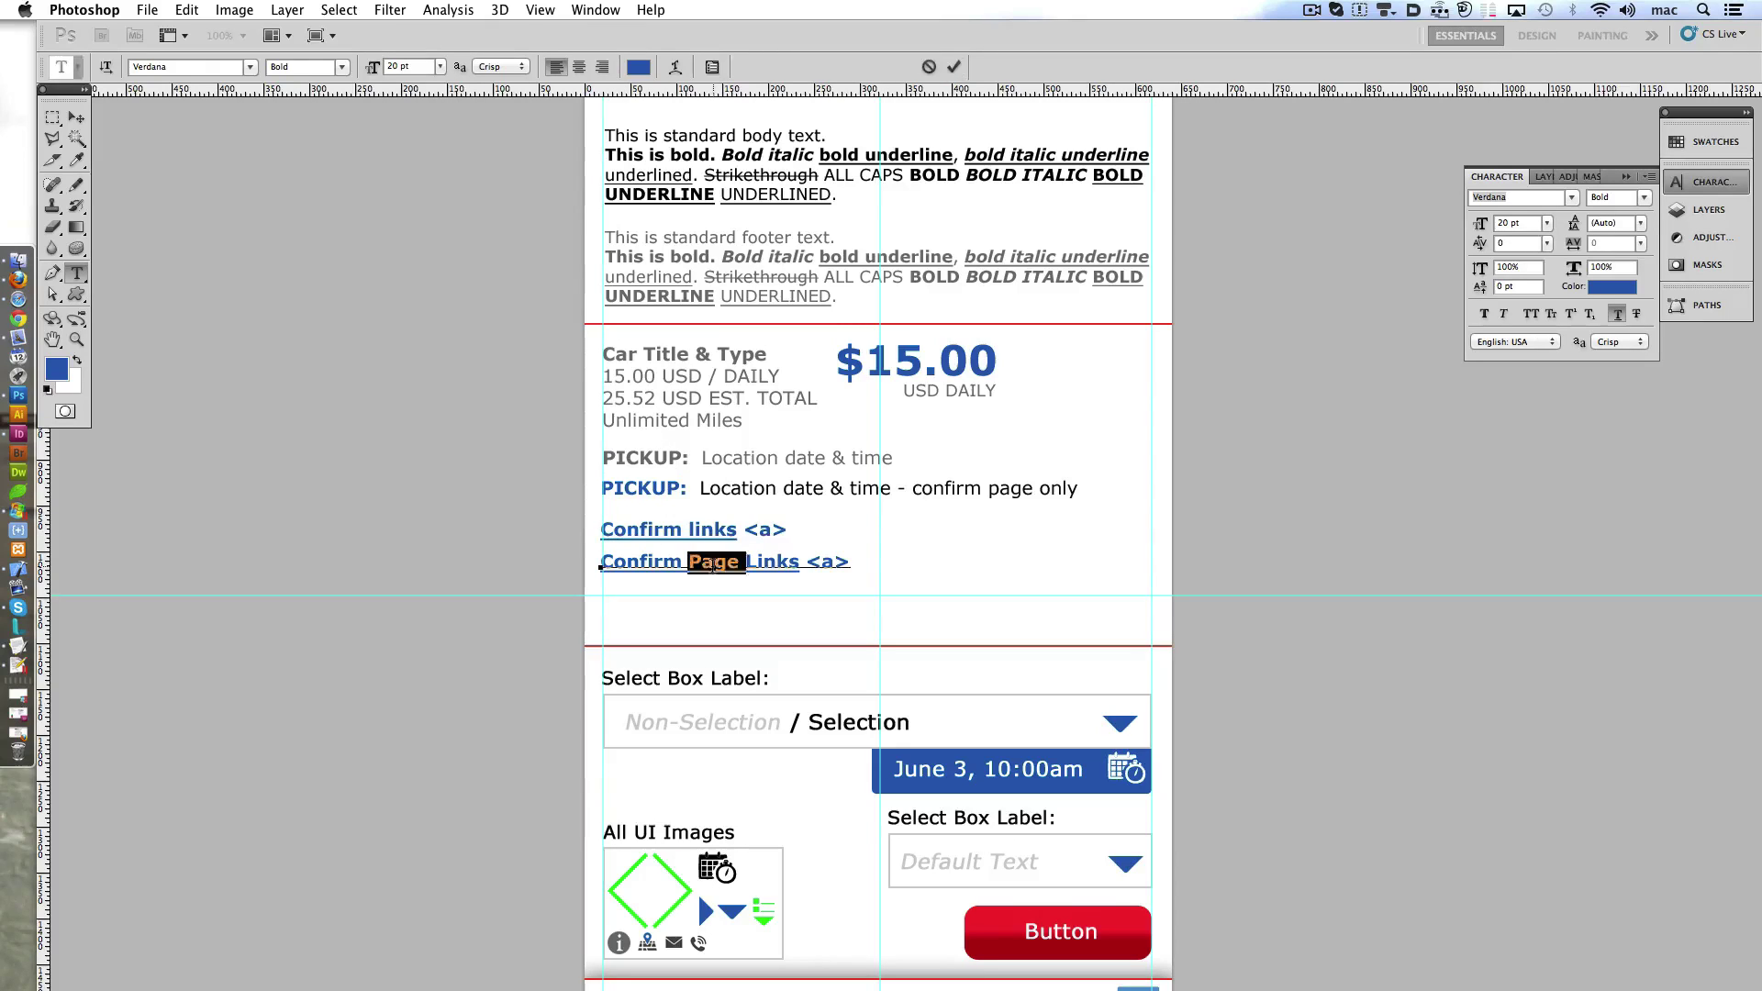
pyautogui.press('BackSpace')
pyautogui.write('l')
pyautogui.press('Delete')
pyautogui.click(953, 68)
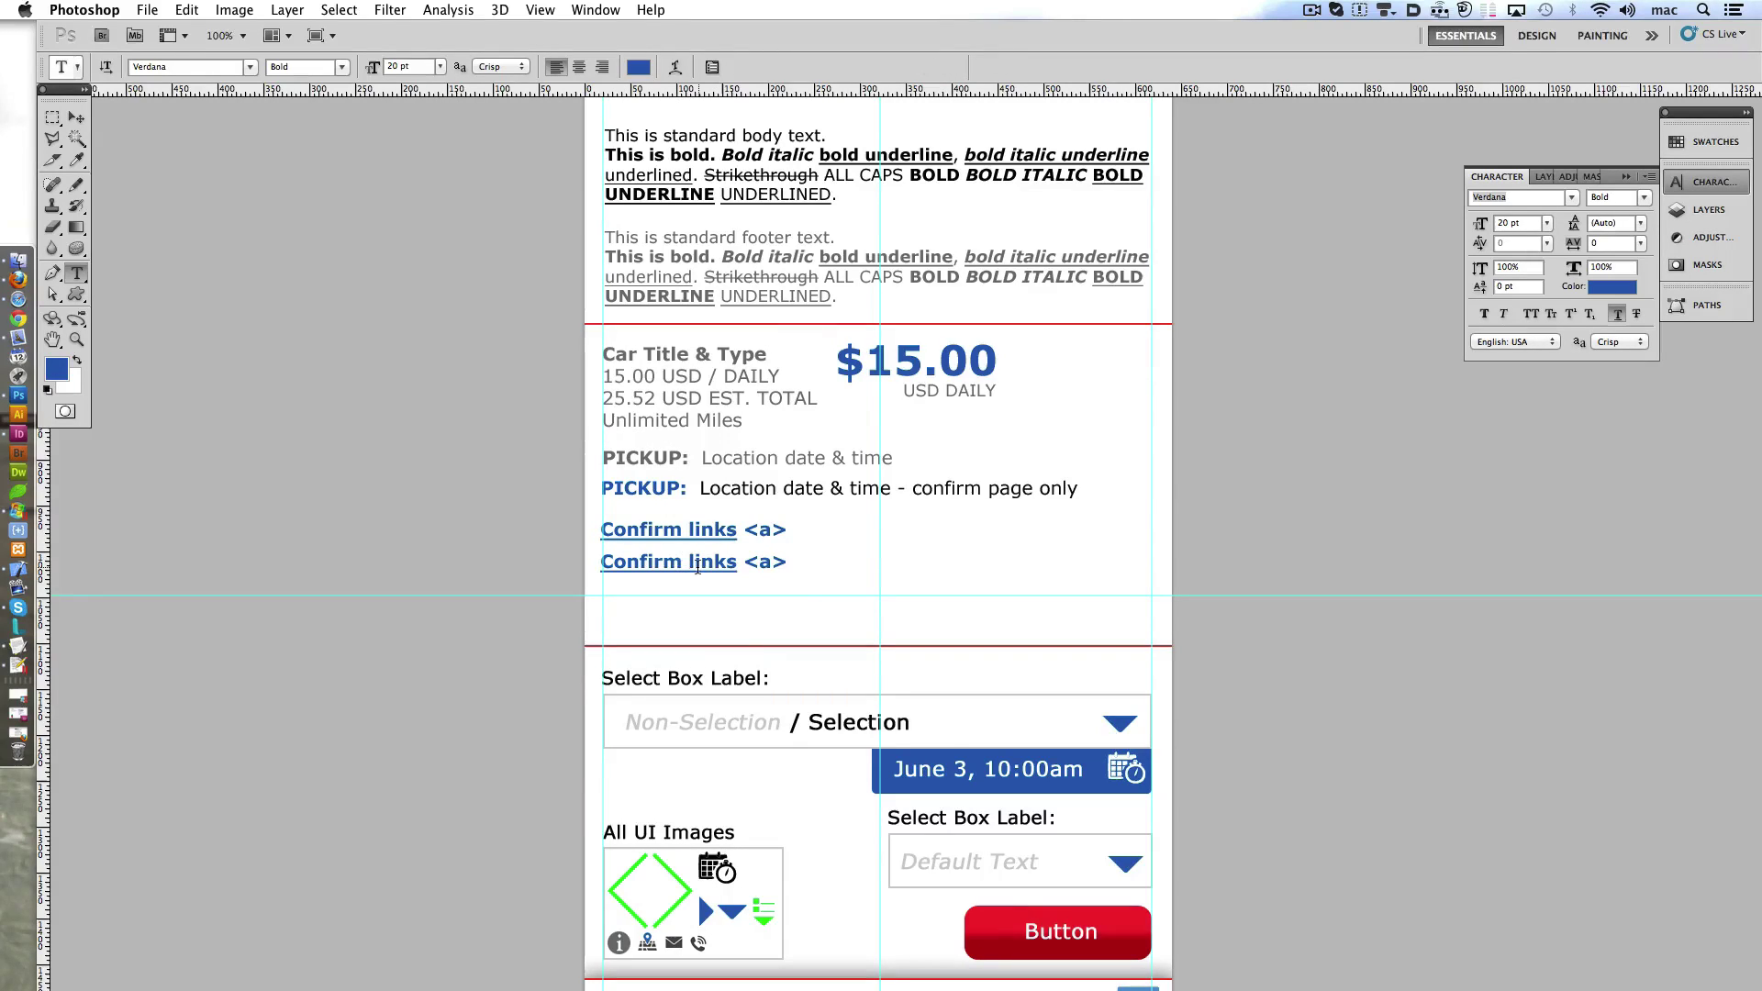
# - Extend the second link line to 'Confirm links active <a:active>'
pyautogui.click(698, 566)
pyautogui.scroll(2, 711, 677)
pyautogui.write('ac ')
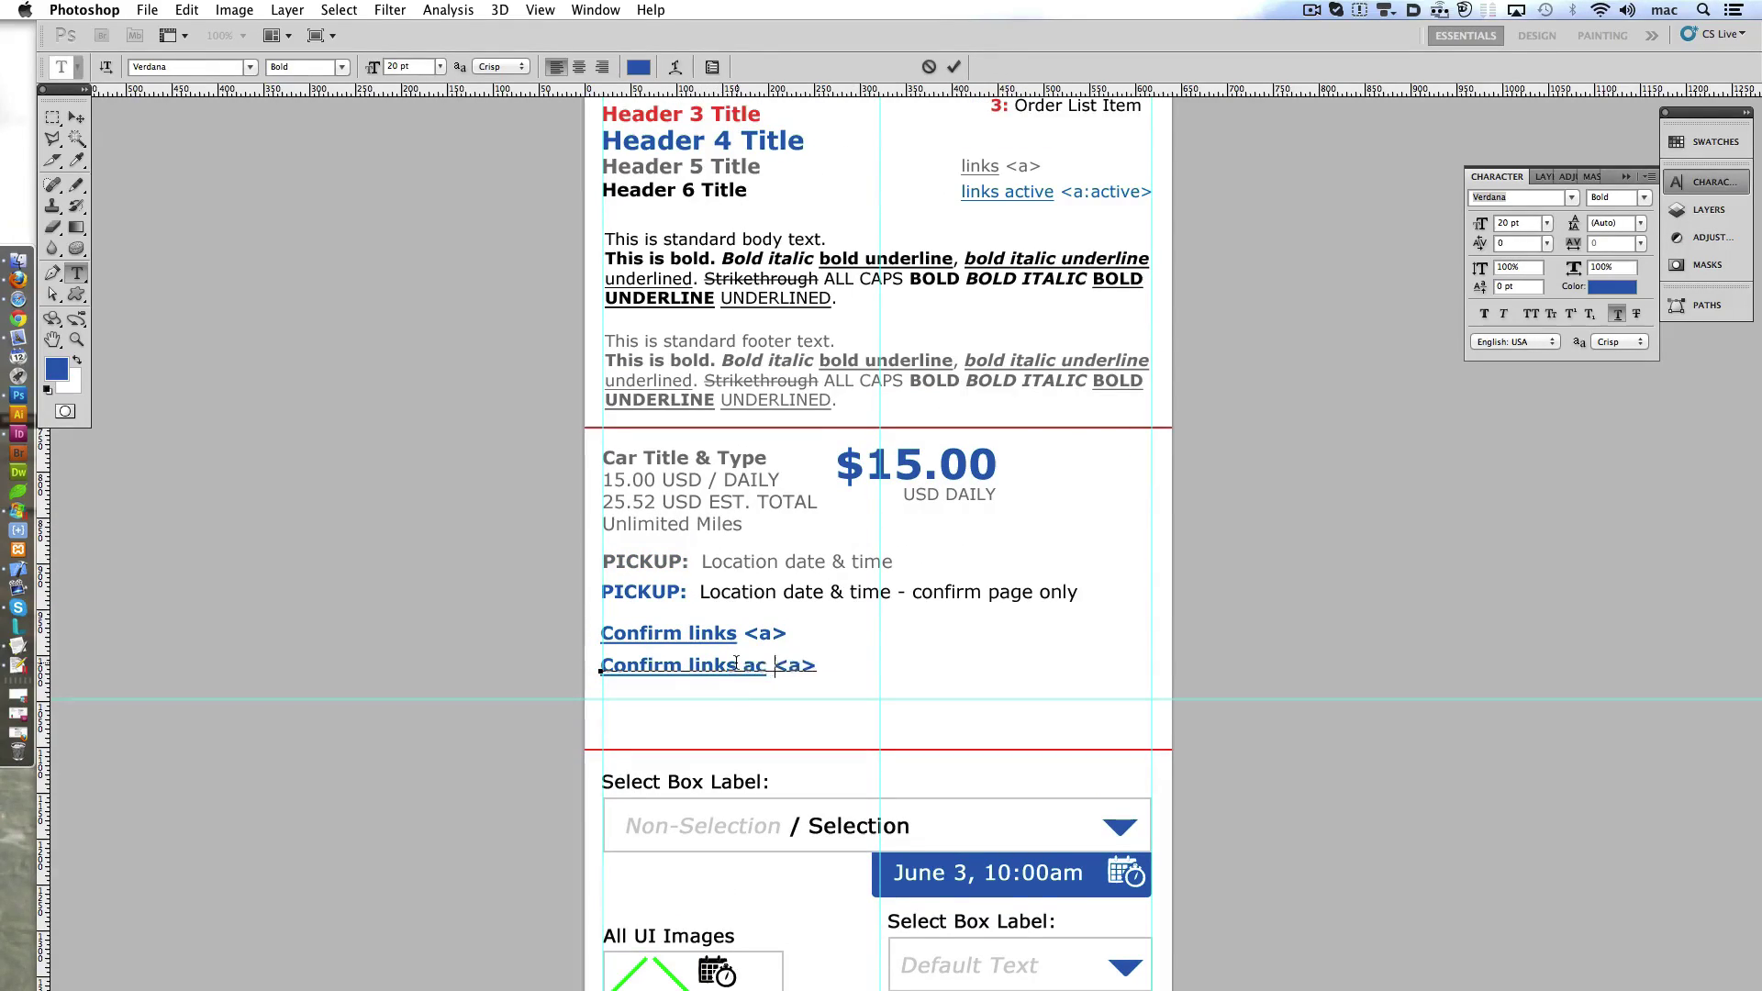
pyautogui.write('tive <a:active')
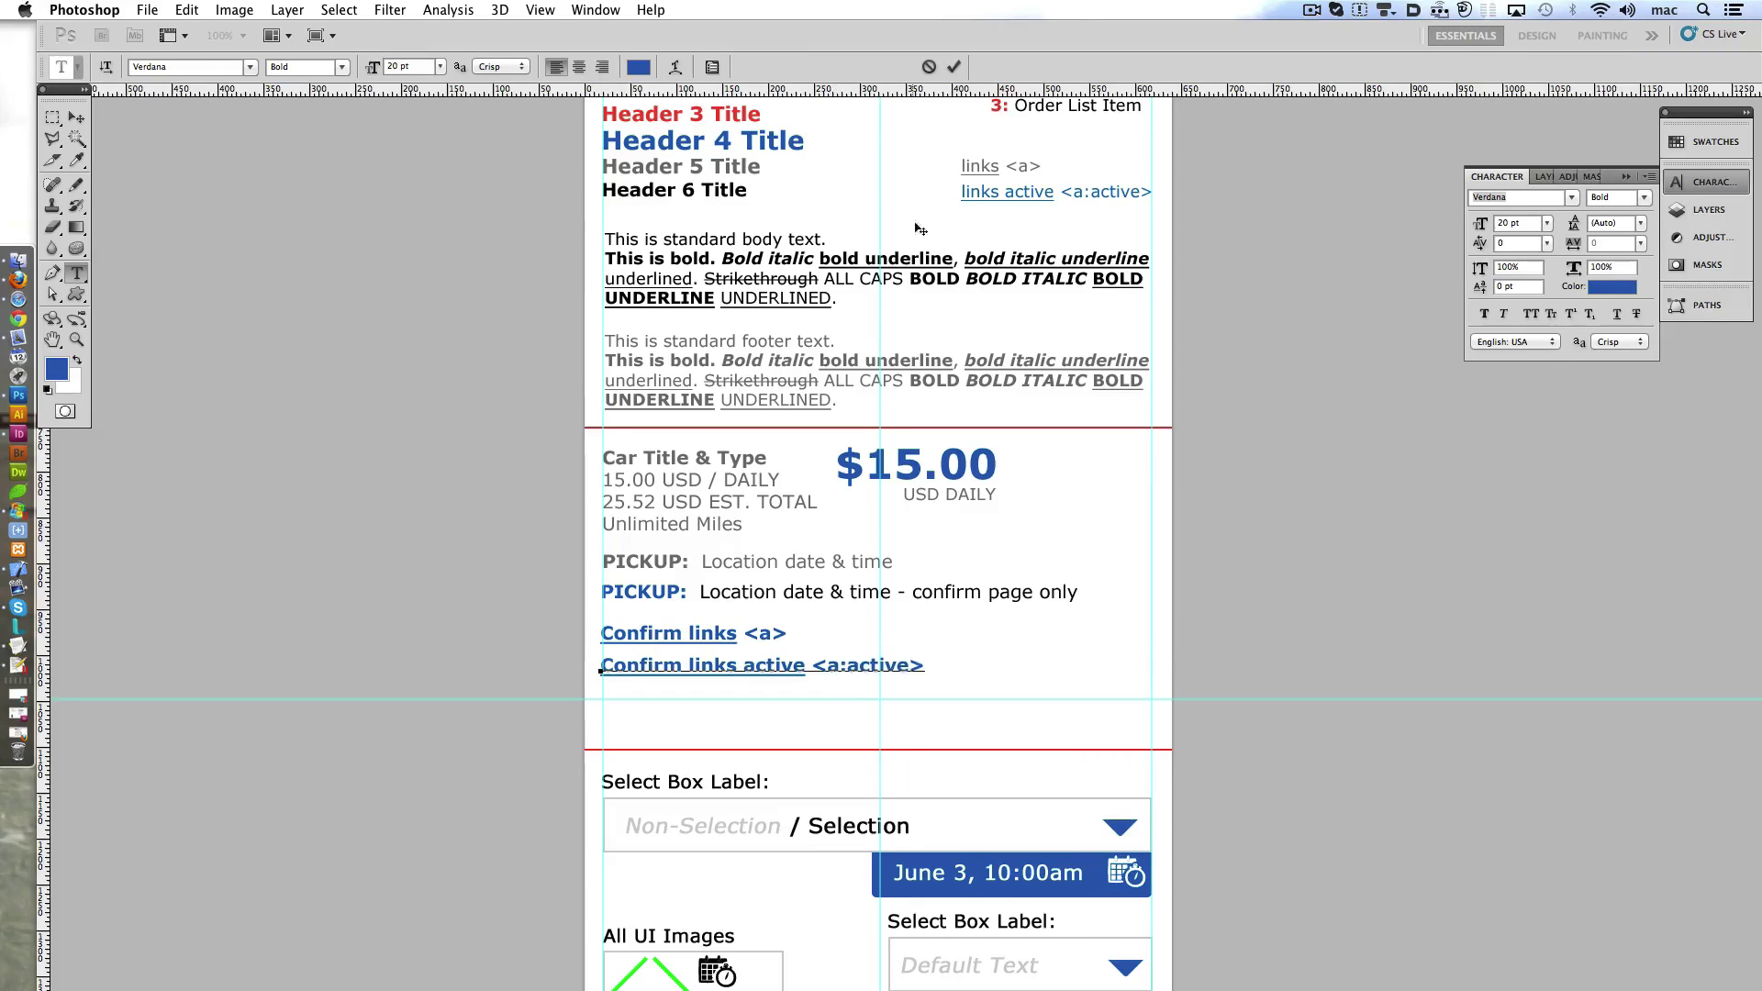
pyautogui.click(954, 67)
# - Colour the words 'Confirm links active' grey #666666
pyautogui.scroll(1, 780, 725)
pyautogui.tripleClick(794, 709)
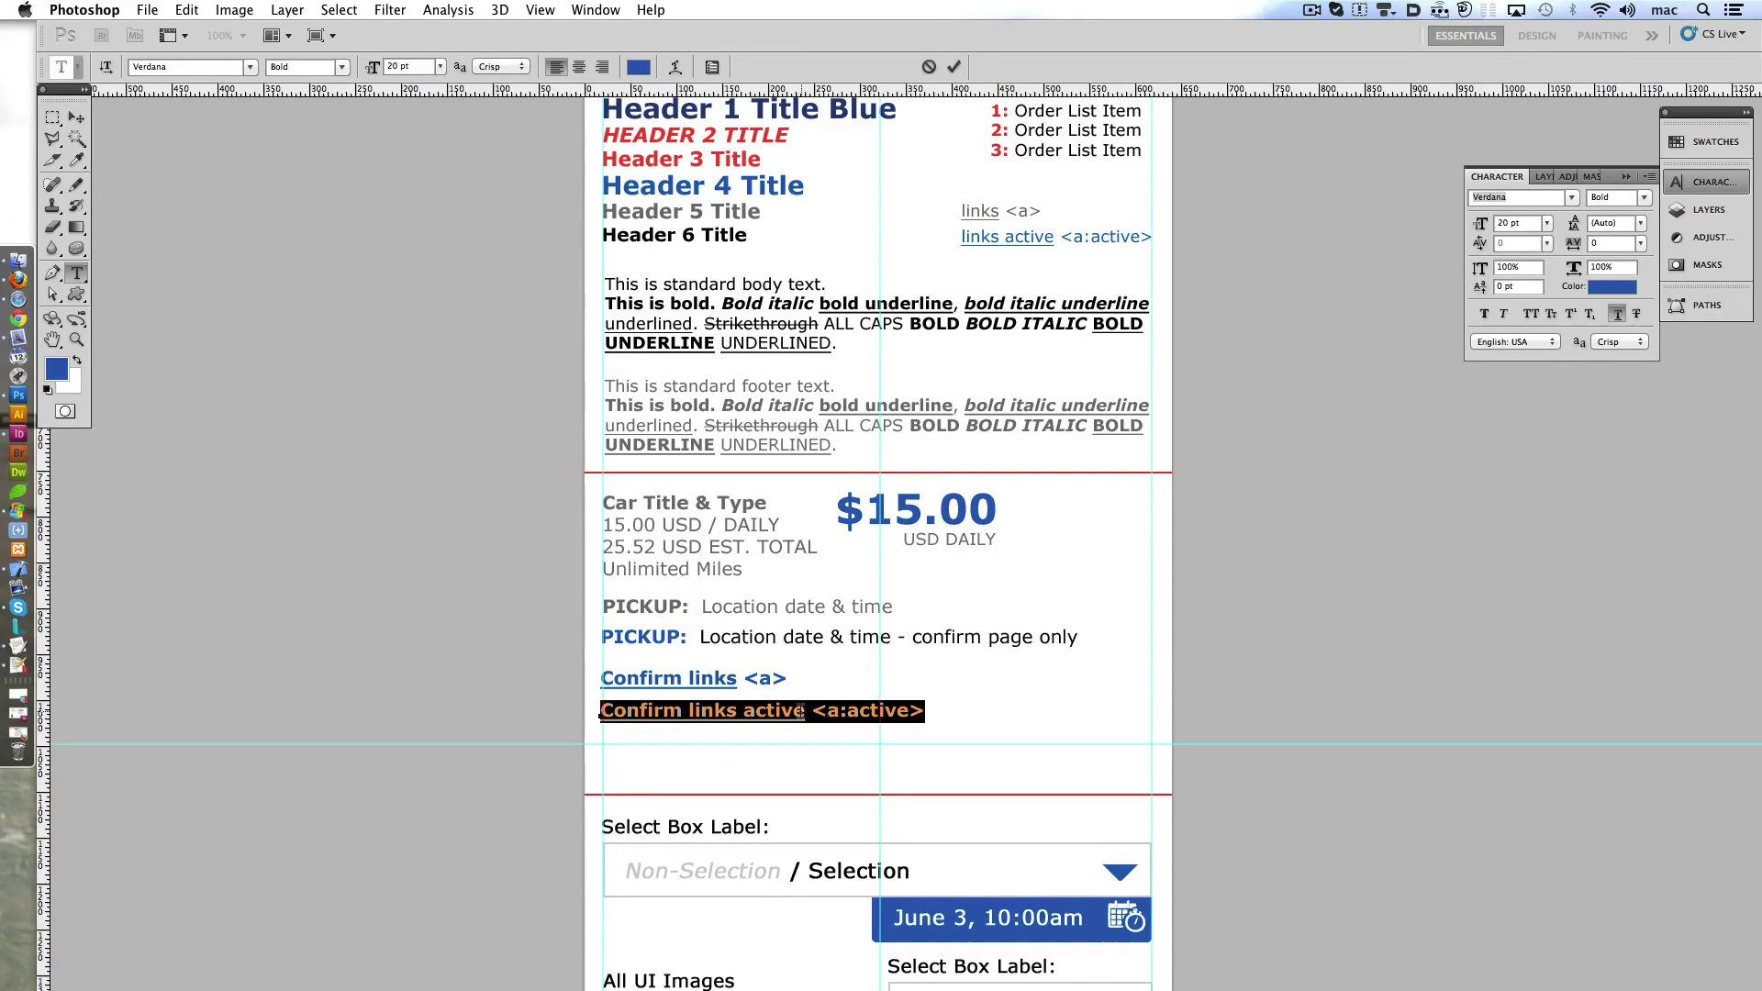
pyautogui.moveTo(806, 709); pyautogui.dragTo(594, 710)
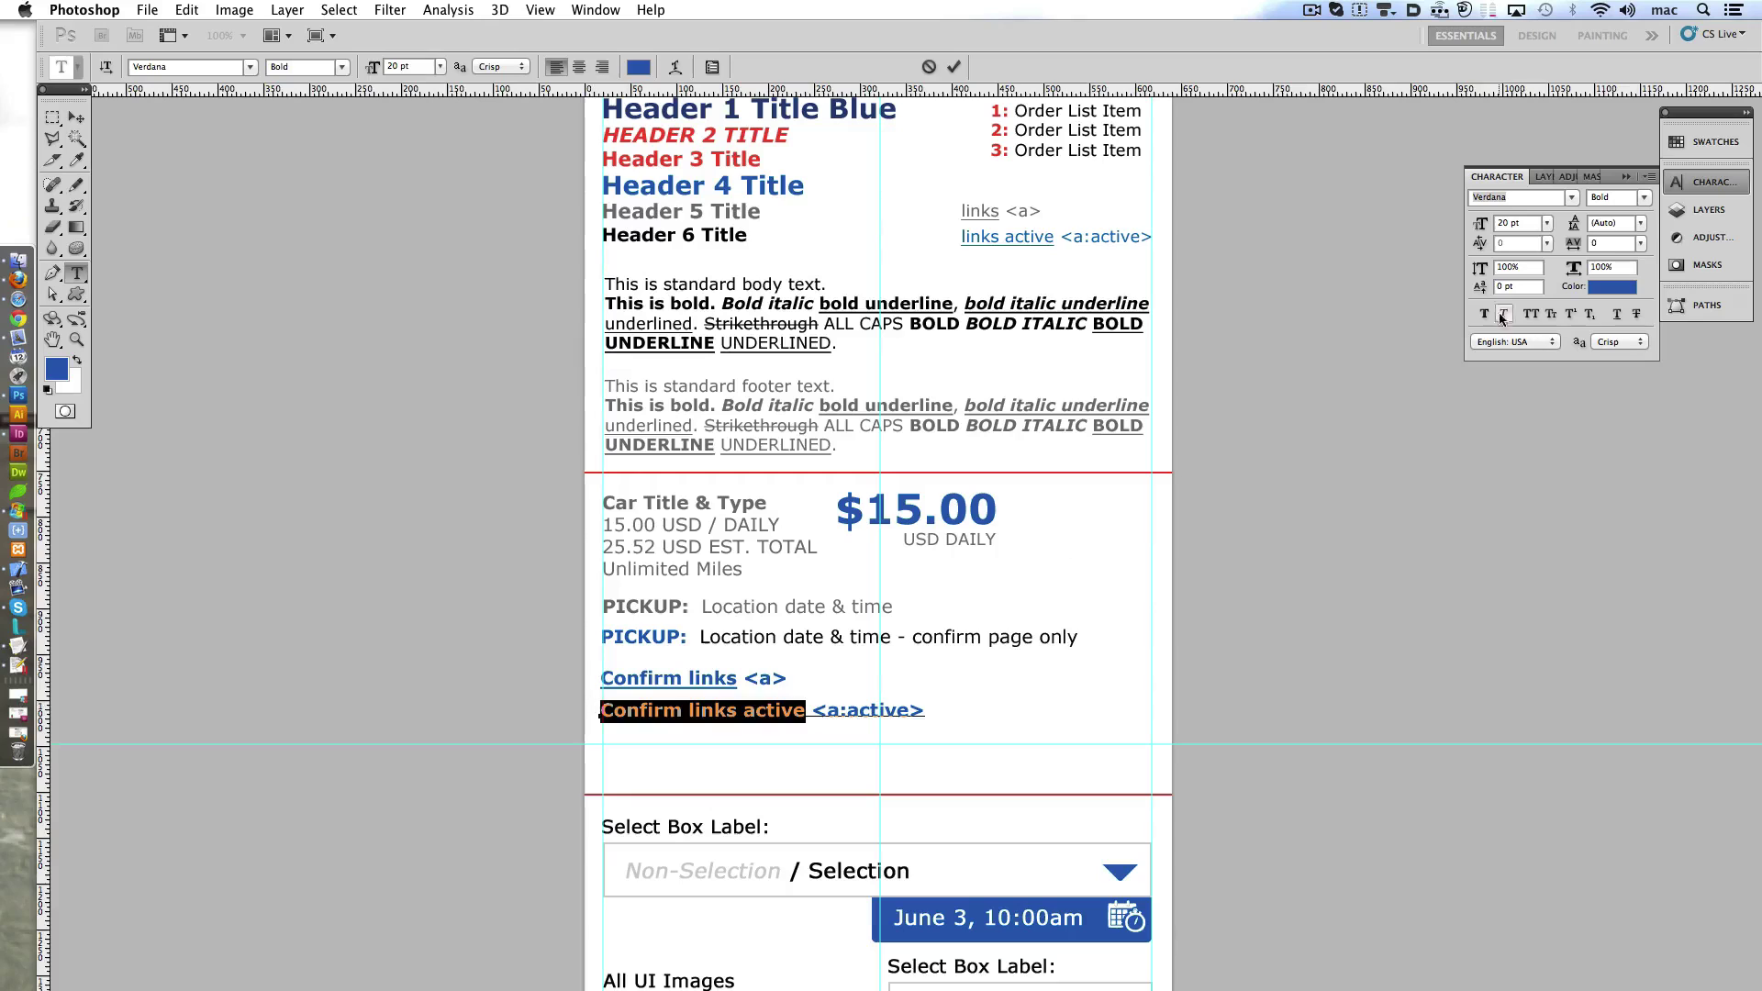
pyautogui.click(1605, 291)
pyautogui.write('666666')
pyautogui.click(1459, 592)
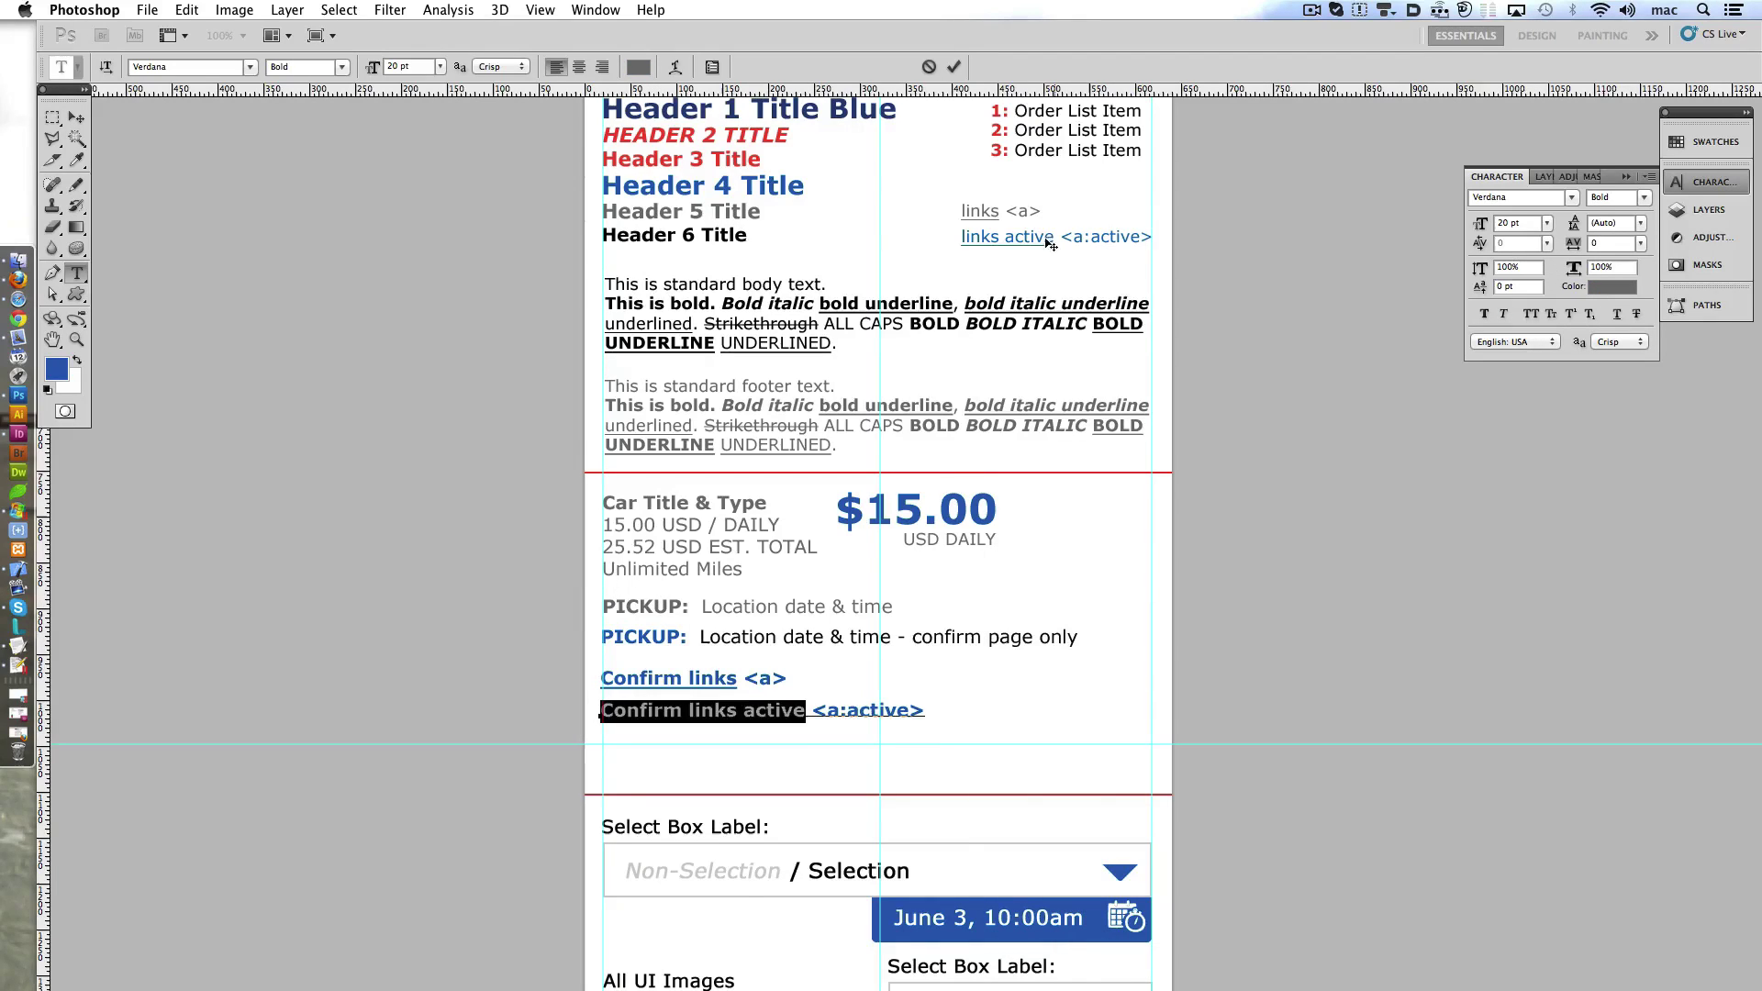
pyautogui.click(813, 712)
# - Colour the <a:active> tag grey #666666 as well
pyautogui.moveTo(813, 713); pyautogui.dragTo(924, 712)
pyautogui.click(1610, 287)
pyautogui.write('007272')
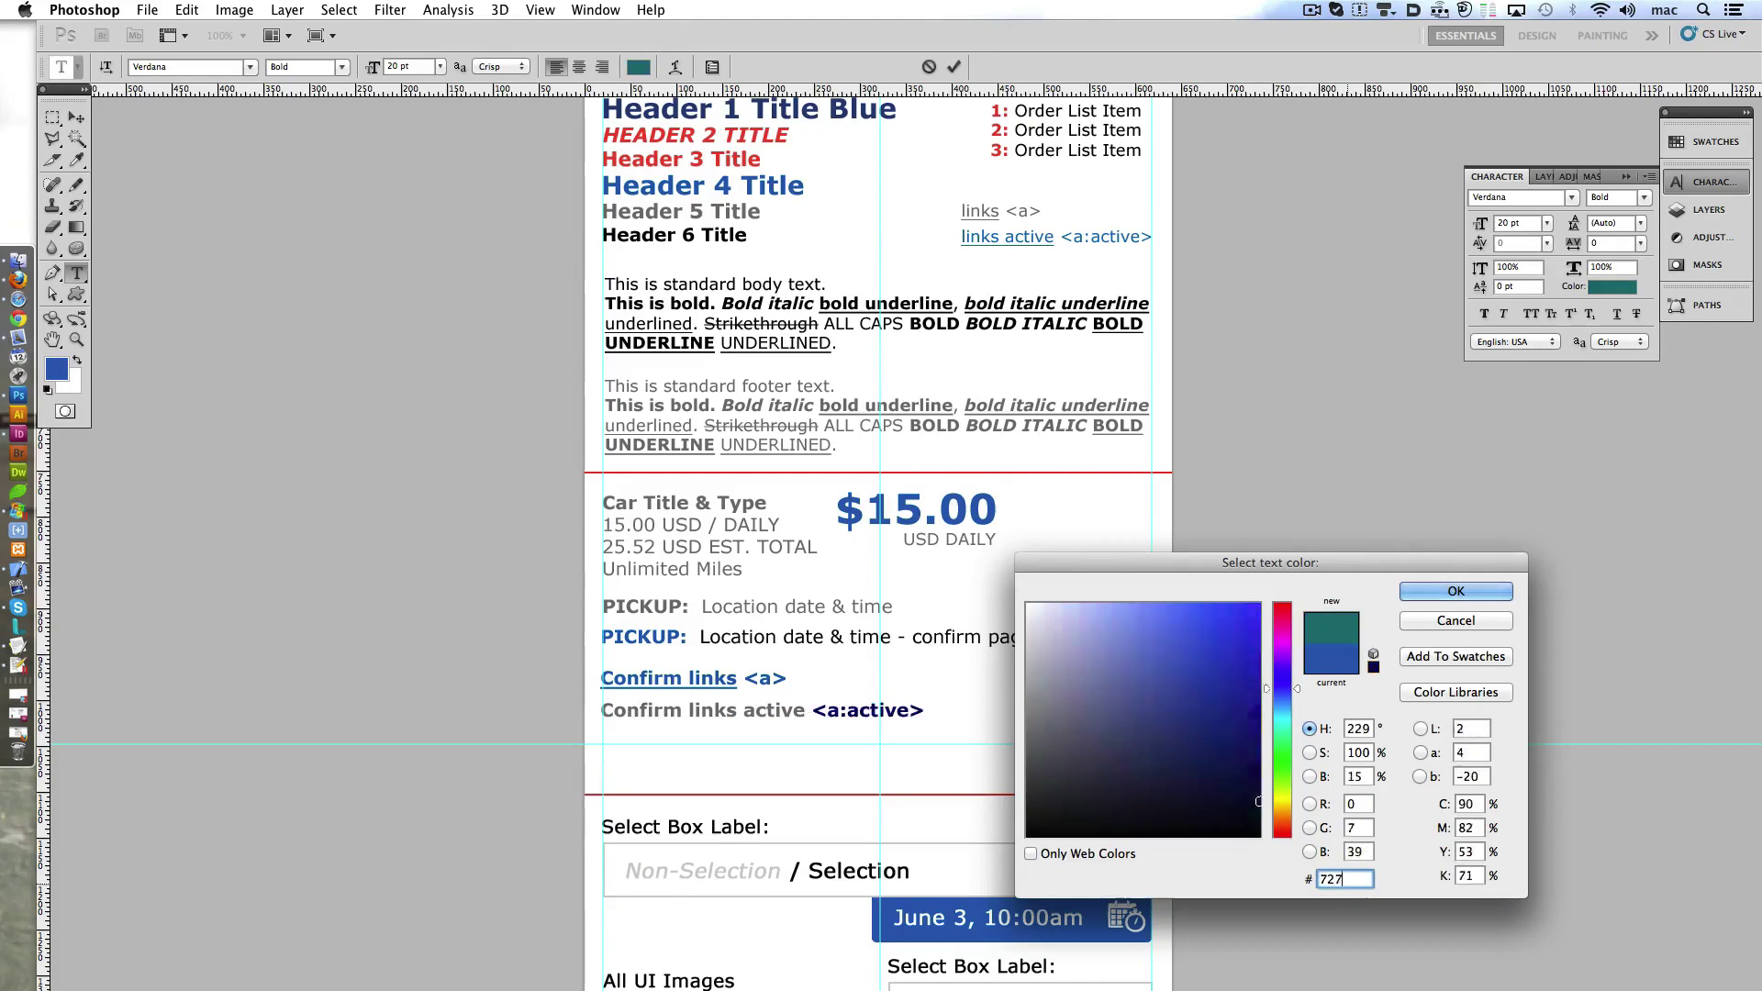
pyautogui.doubleClick(1345, 879)
pyautogui.write('666666')
pyautogui.click(1455, 591)
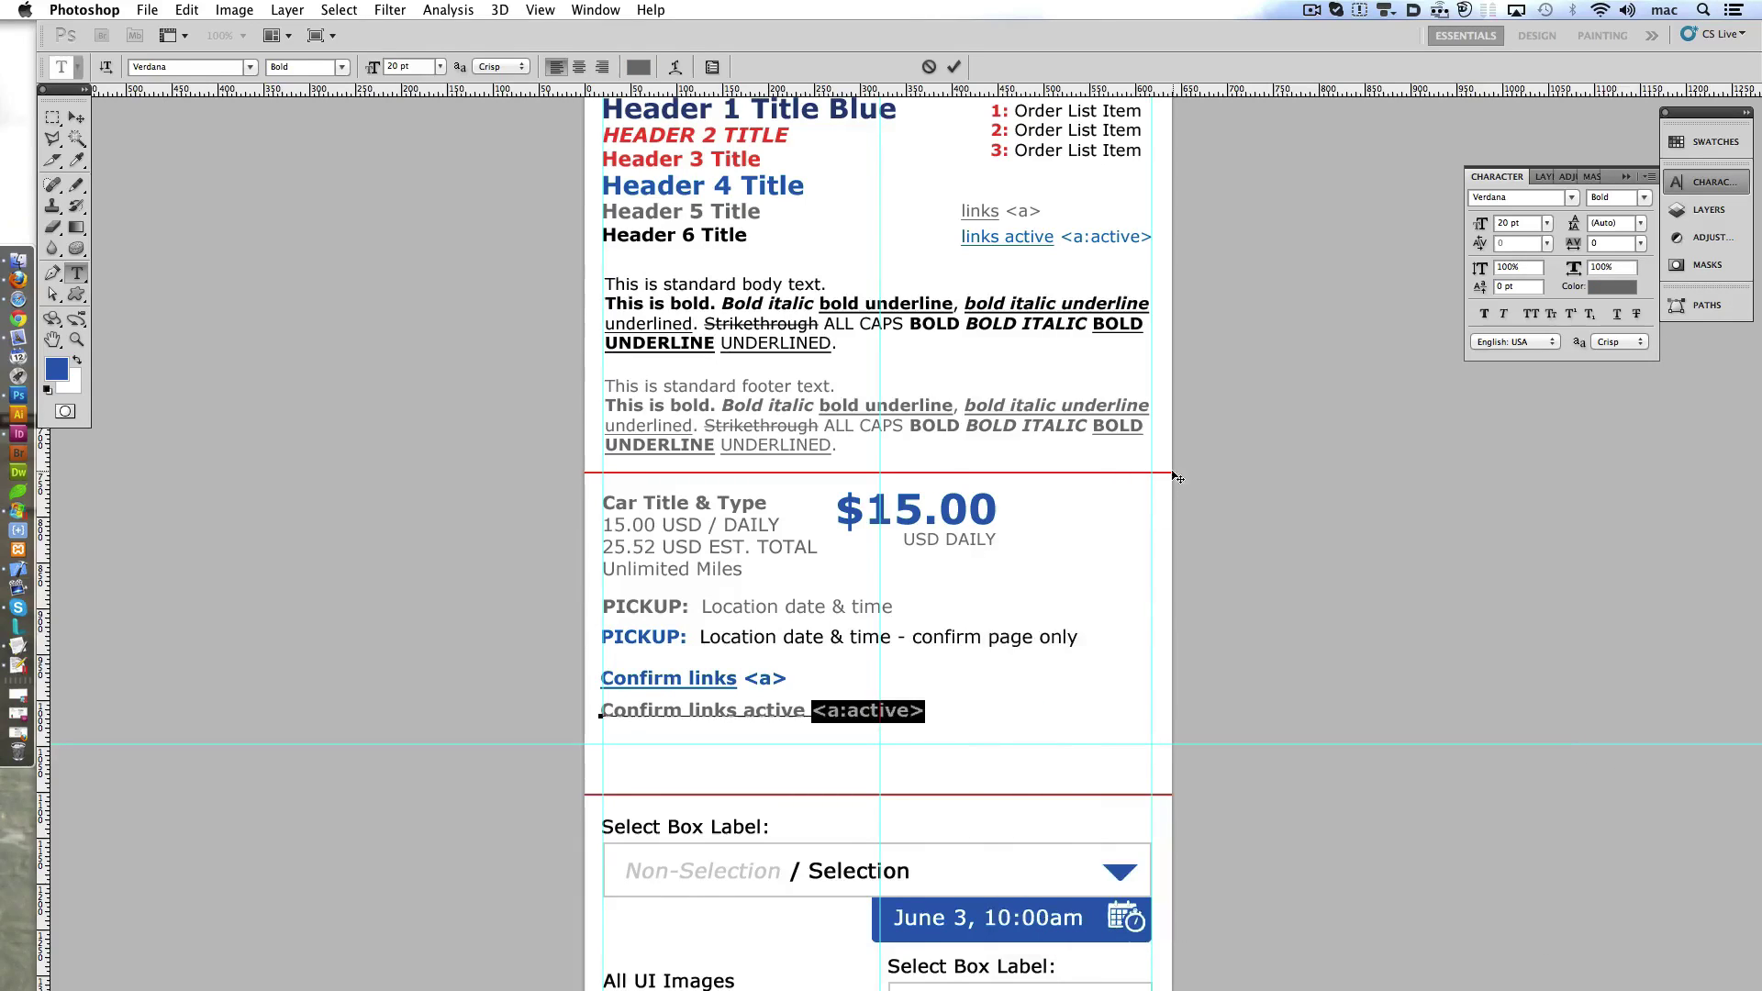
pyautogui.click(956, 68)
# - Nudge the blue PICKUP line up and back down into position
pyautogui.scroll(-2, 1062, 670)
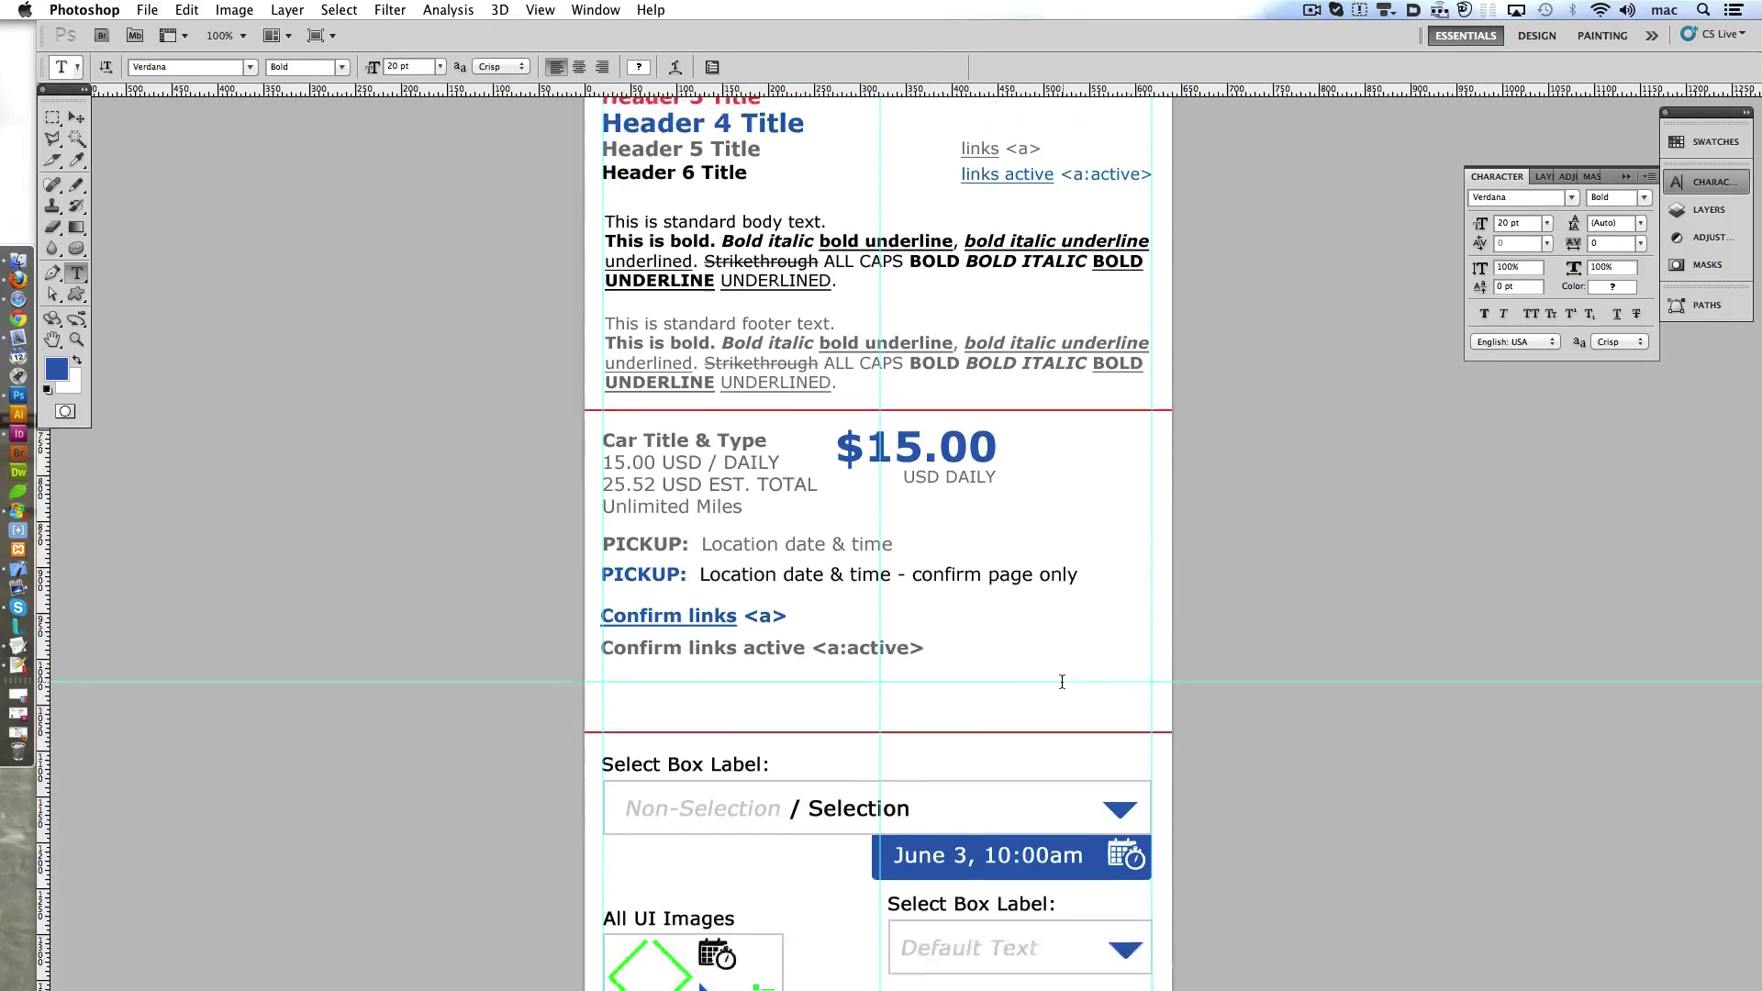
pyautogui.scroll(-5, 1062, 676)
pyautogui.scroll(4, 1062, 679)
pyautogui.scroll(-2, 1061, 684)
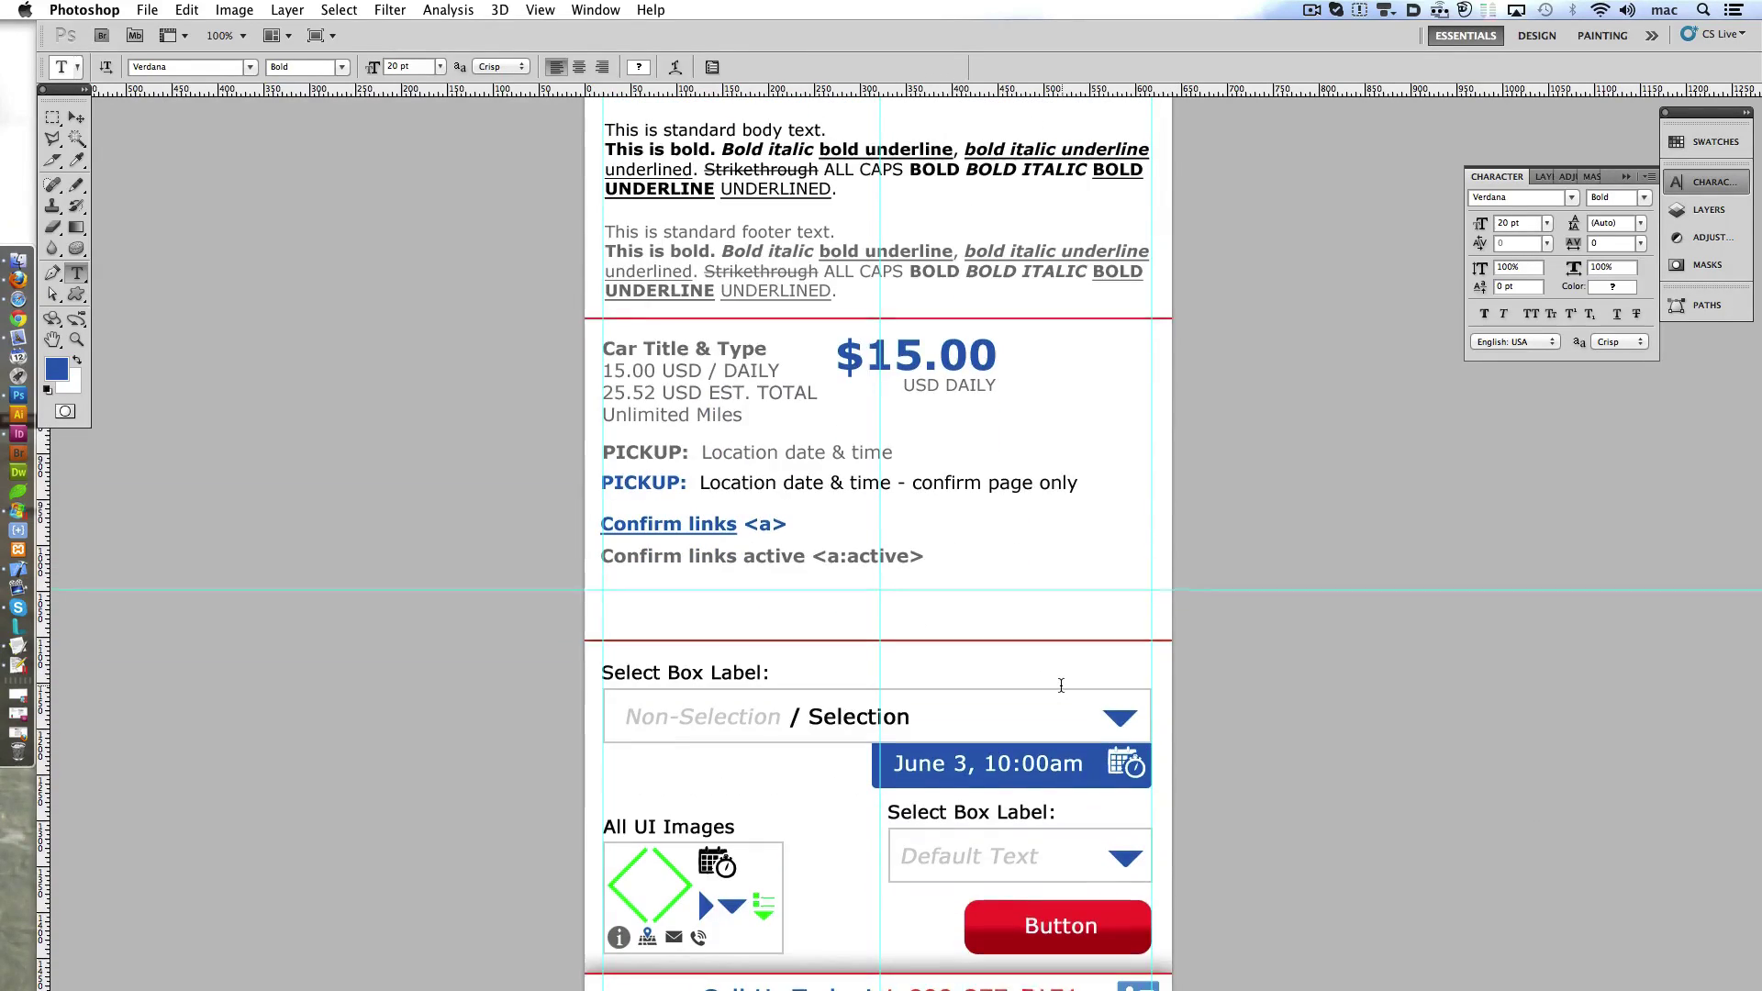
pyautogui.scroll(5, 1062, 683)
pyautogui.scroll(2, 1064, 683)
pyautogui.scroll(-4, 1069, 681)
pyautogui.scroll(-2, 1071, 681)
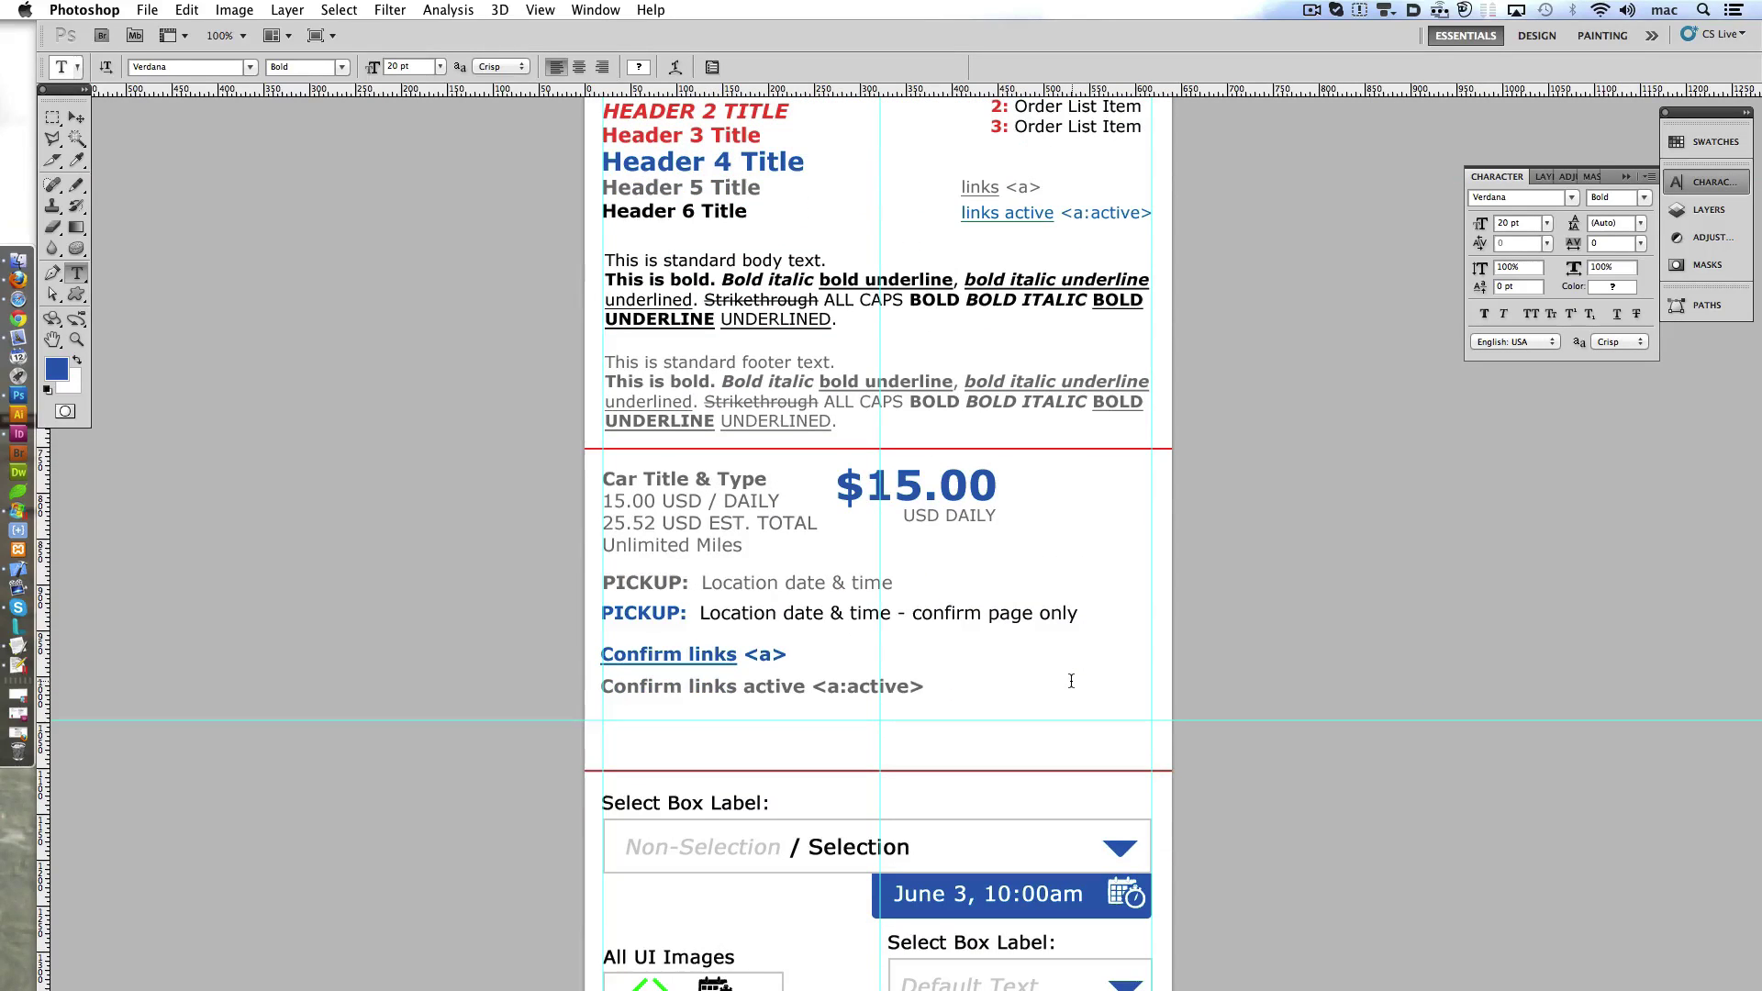
pyautogui.hotkey('ctrl', 'alt', 'z')
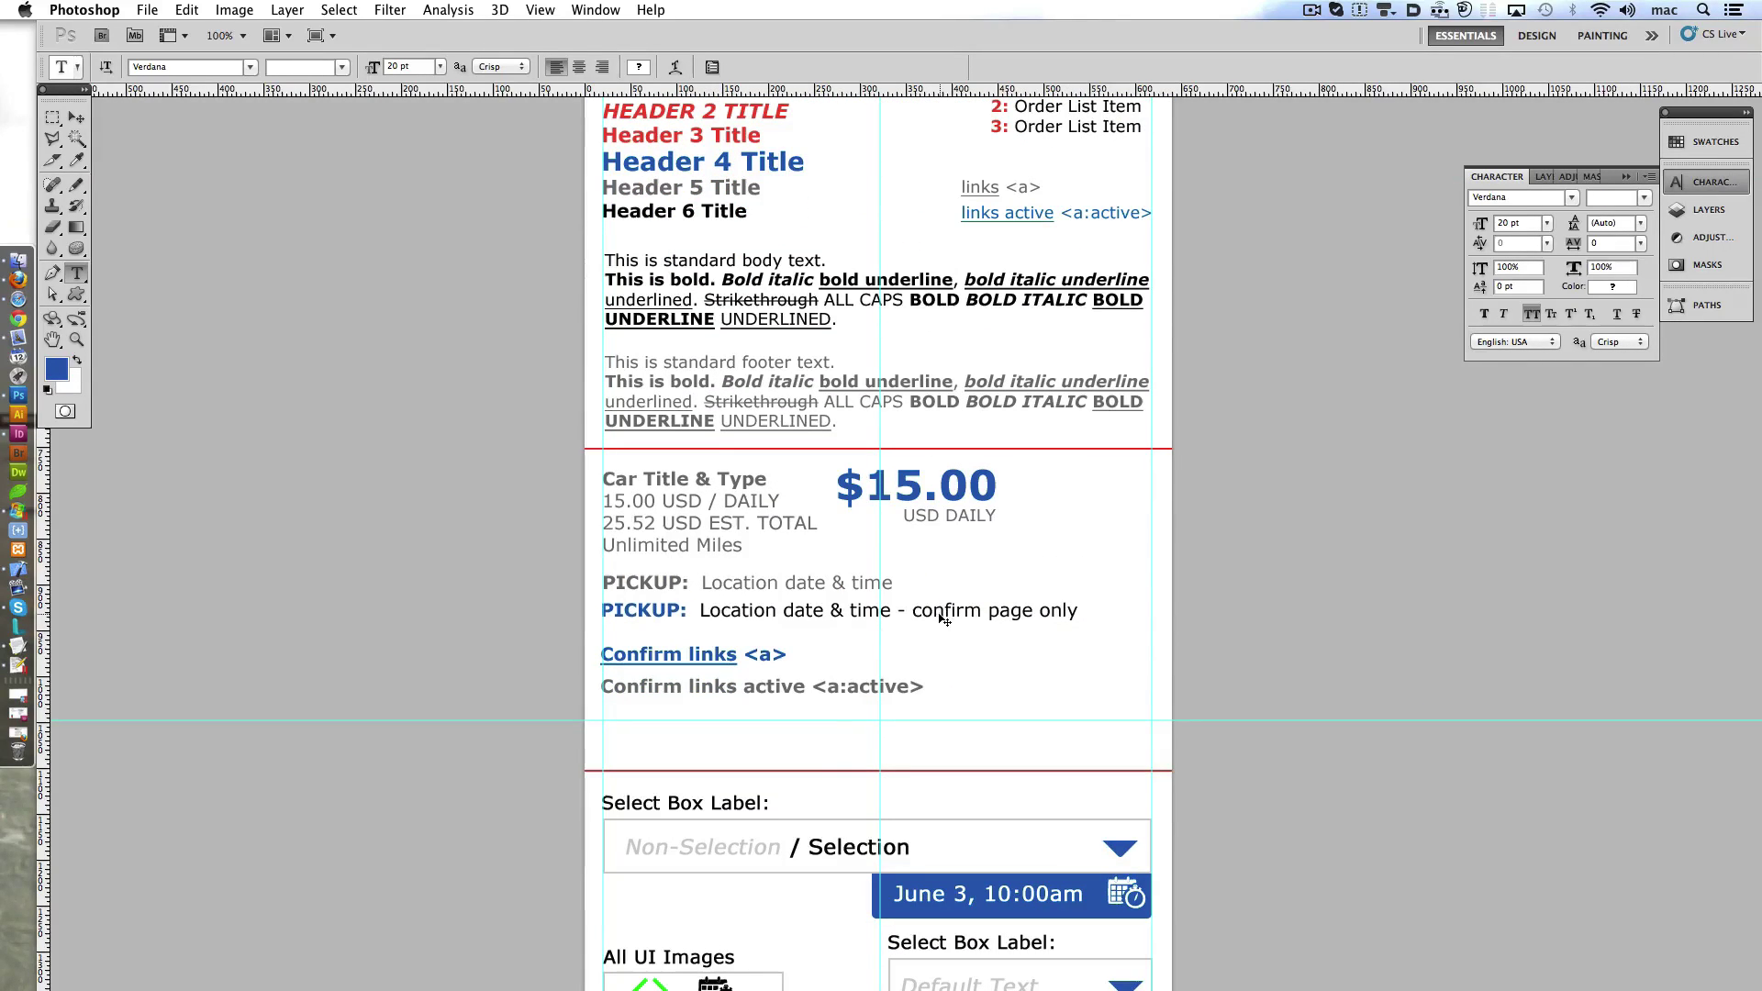
pyautogui.hotkey('ctrl', 'alt', 'z')
pyautogui.hotkey('ctrl', 'alt', 'z')
pyautogui.hotkey('ctrl', 'alt', 'z')
pyautogui.hotkey('ctrl', 'shift', 'z')
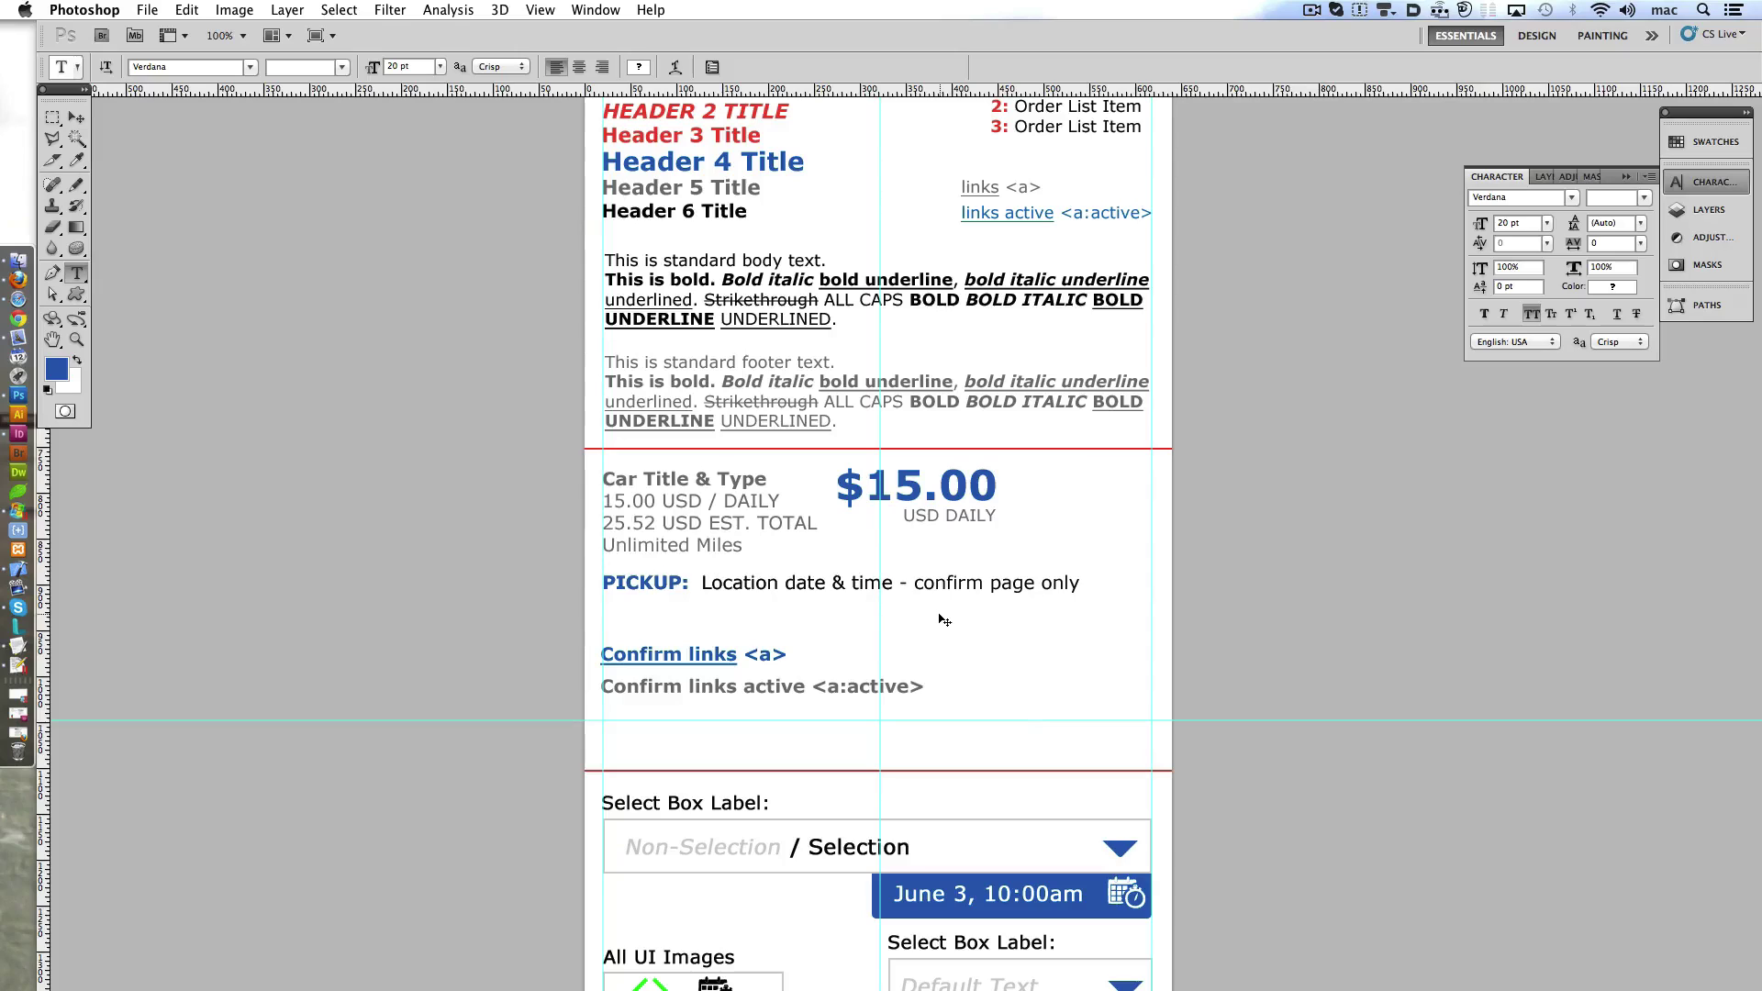
pyautogui.hotkey('ctrl', 'shift', 'z')
pyautogui.hotkey('ctrl', 'shift', 'z')
pyautogui.hotkey('ctrl', 'shift', 'z')
pyautogui.hotkey('ctrl', 'shift', 'z')
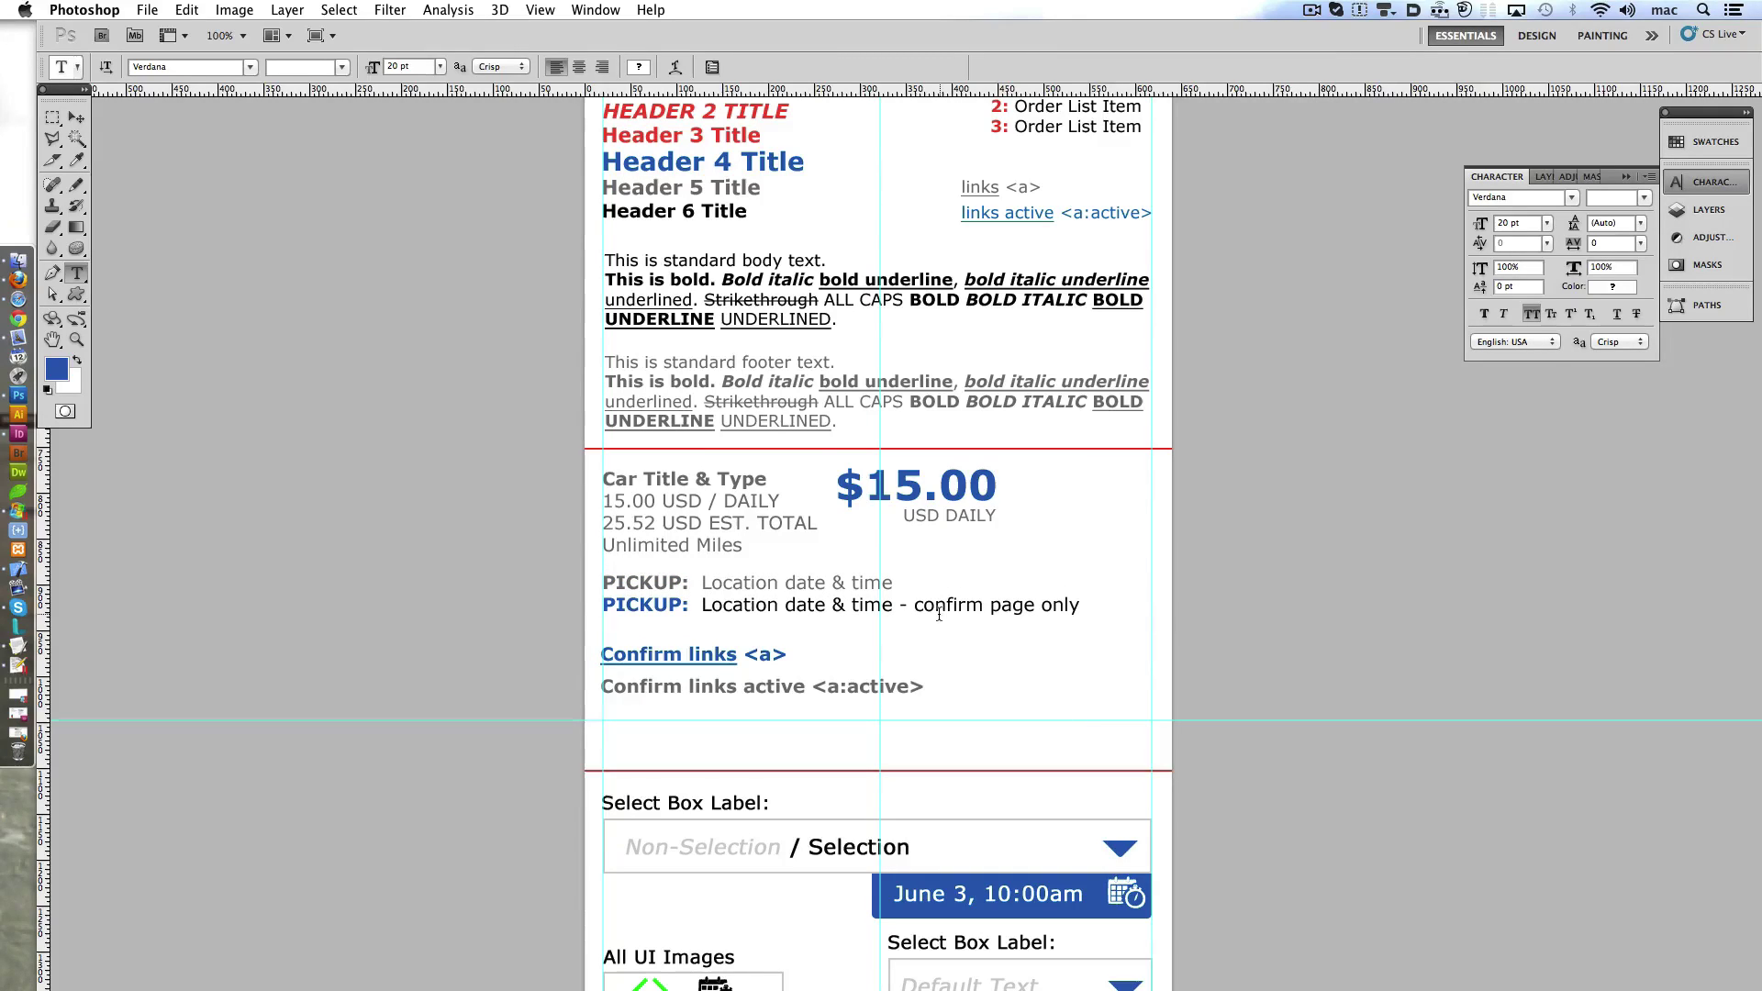
# - Nudge the Confirm links lines so they sit just beneath the PICKUP line
pyautogui.hotkey('ctrl', 'shift', 'z')
pyautogui.hotkey('ctrl', 'shift', 'z')
pyautogui.hotkey('ctrl', 'shift', 'z')
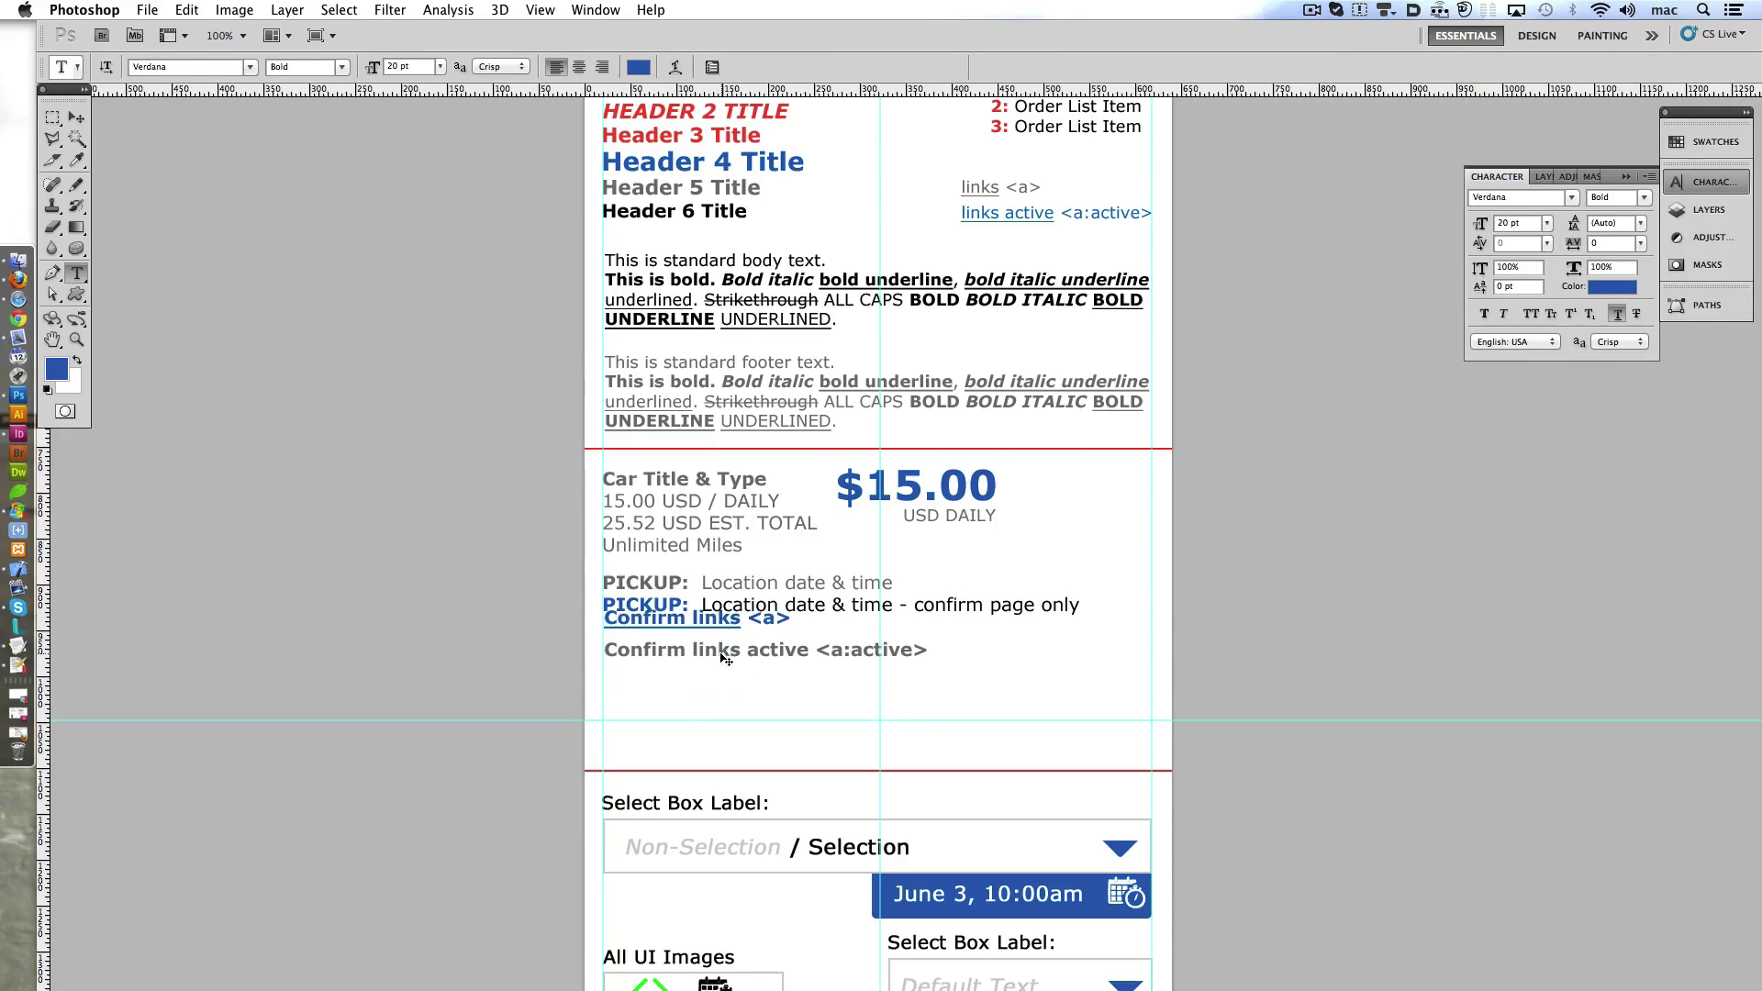
pyautogui.hotkey('ctrl', 'shift', 'z')
pyautogui.hotkey('ctrl', 'shift', 'z')
pyautogui.hotkey('ctrl', 'shift', 'z')
pyautogui.hotkey('ctrl', 'shift', 'z')
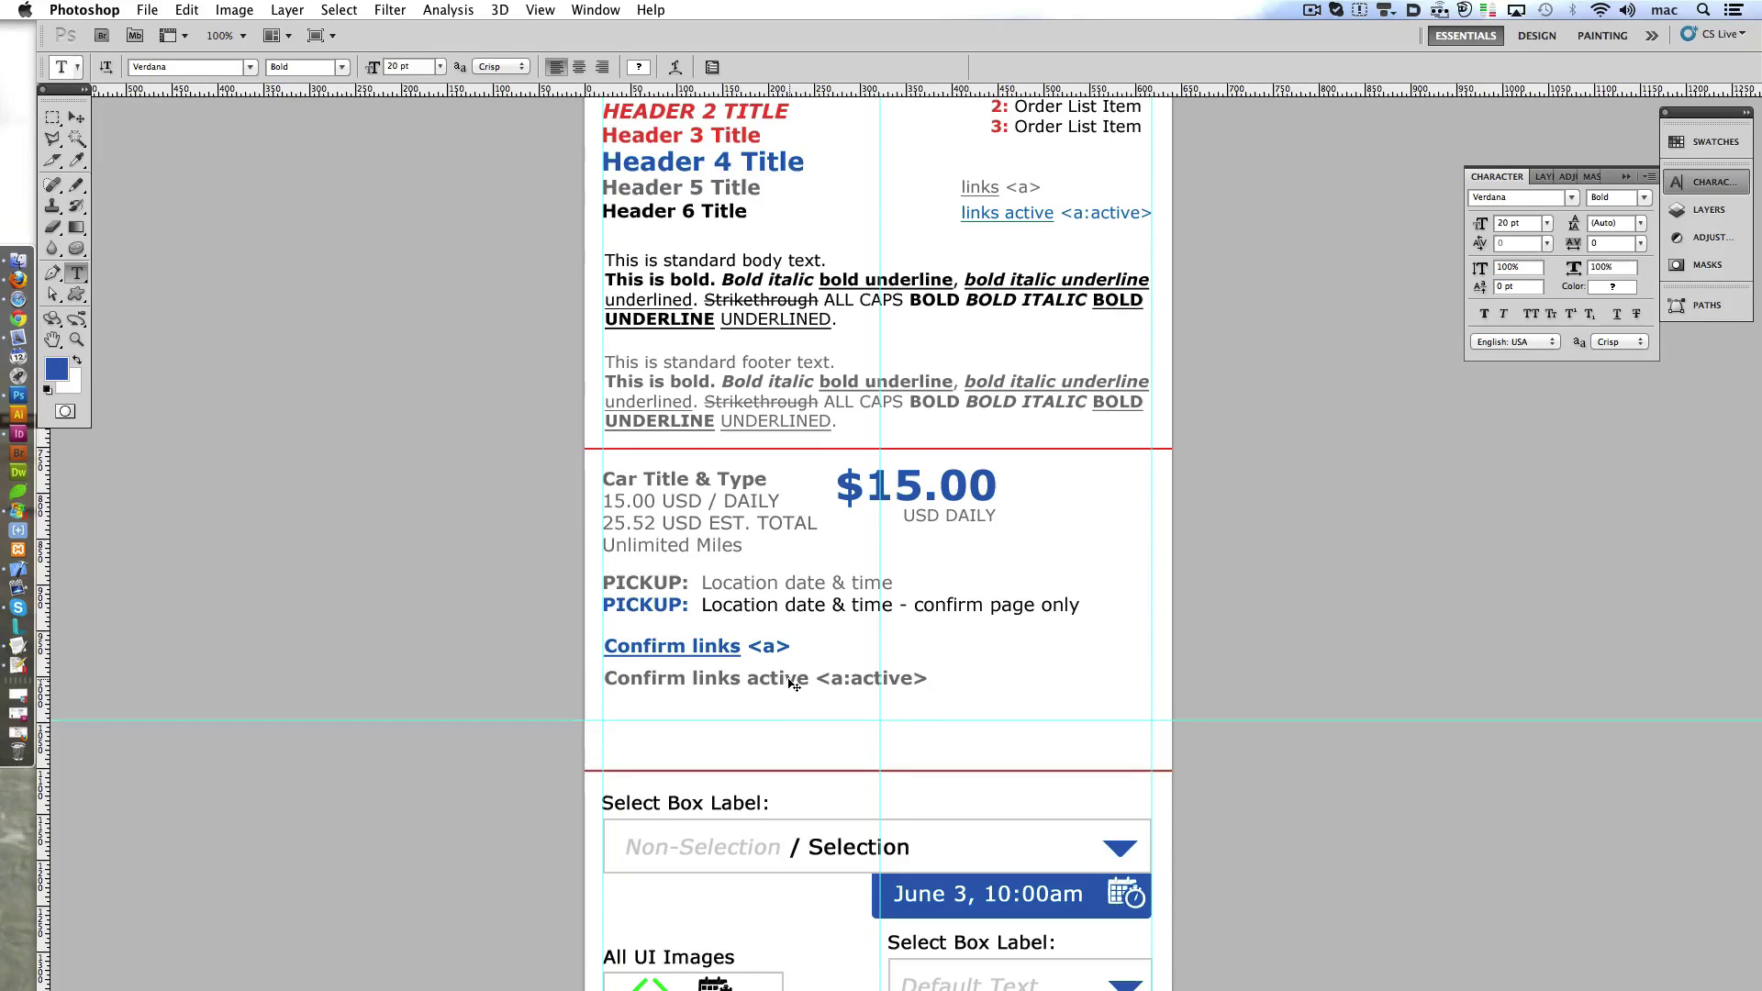
pyautogui.hotkey('ctrl', 'shift', 'z')
pyautogui.hotkey('ctrl', 'shift', 'z')
pyautogui.hotkey('ctrl', 'shift', 'z')
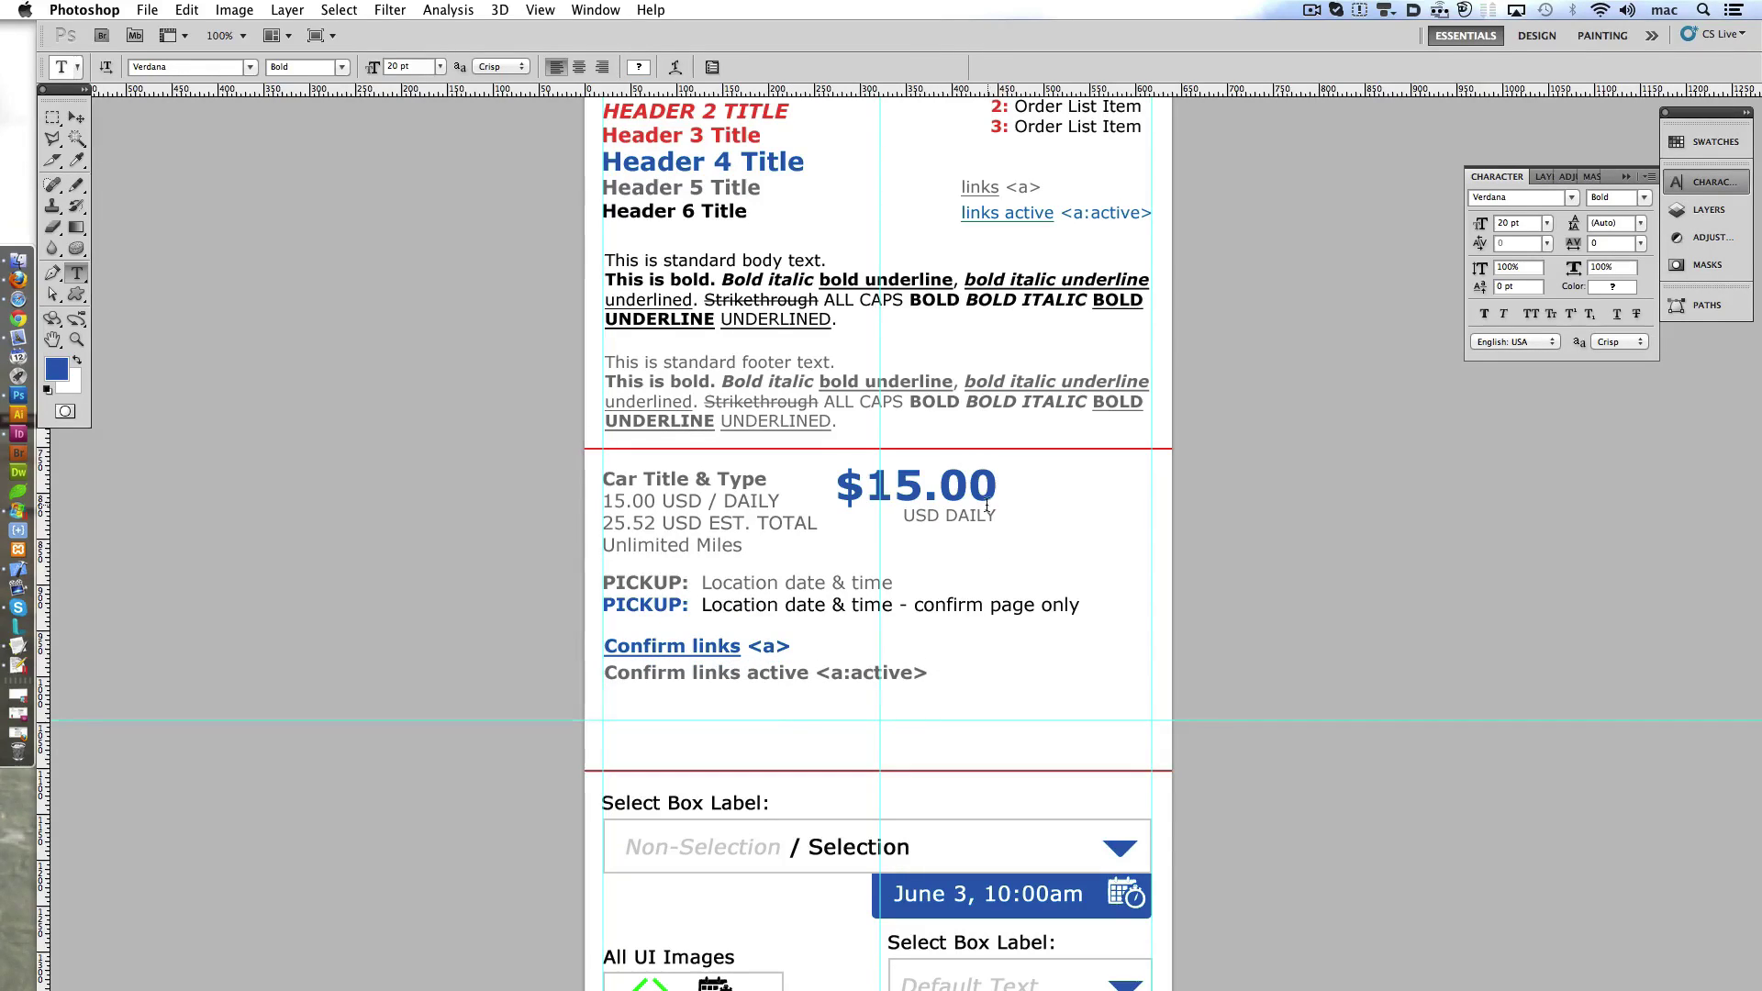
pyautogui.hotkey('ctrl', 'shift', 'z')
pyautogui.hotkey('ctrl', 'shift', 'z')
pyautogui.hotkey('ctrl', 'shift', 'z')
pyautogui.hotkey('ctrl', 'shift', 'z')
pyautogui.hotkey('ctrl', 'shift', 'z')
pyautogui.hotkey('ctrl', 'shift', 'z')
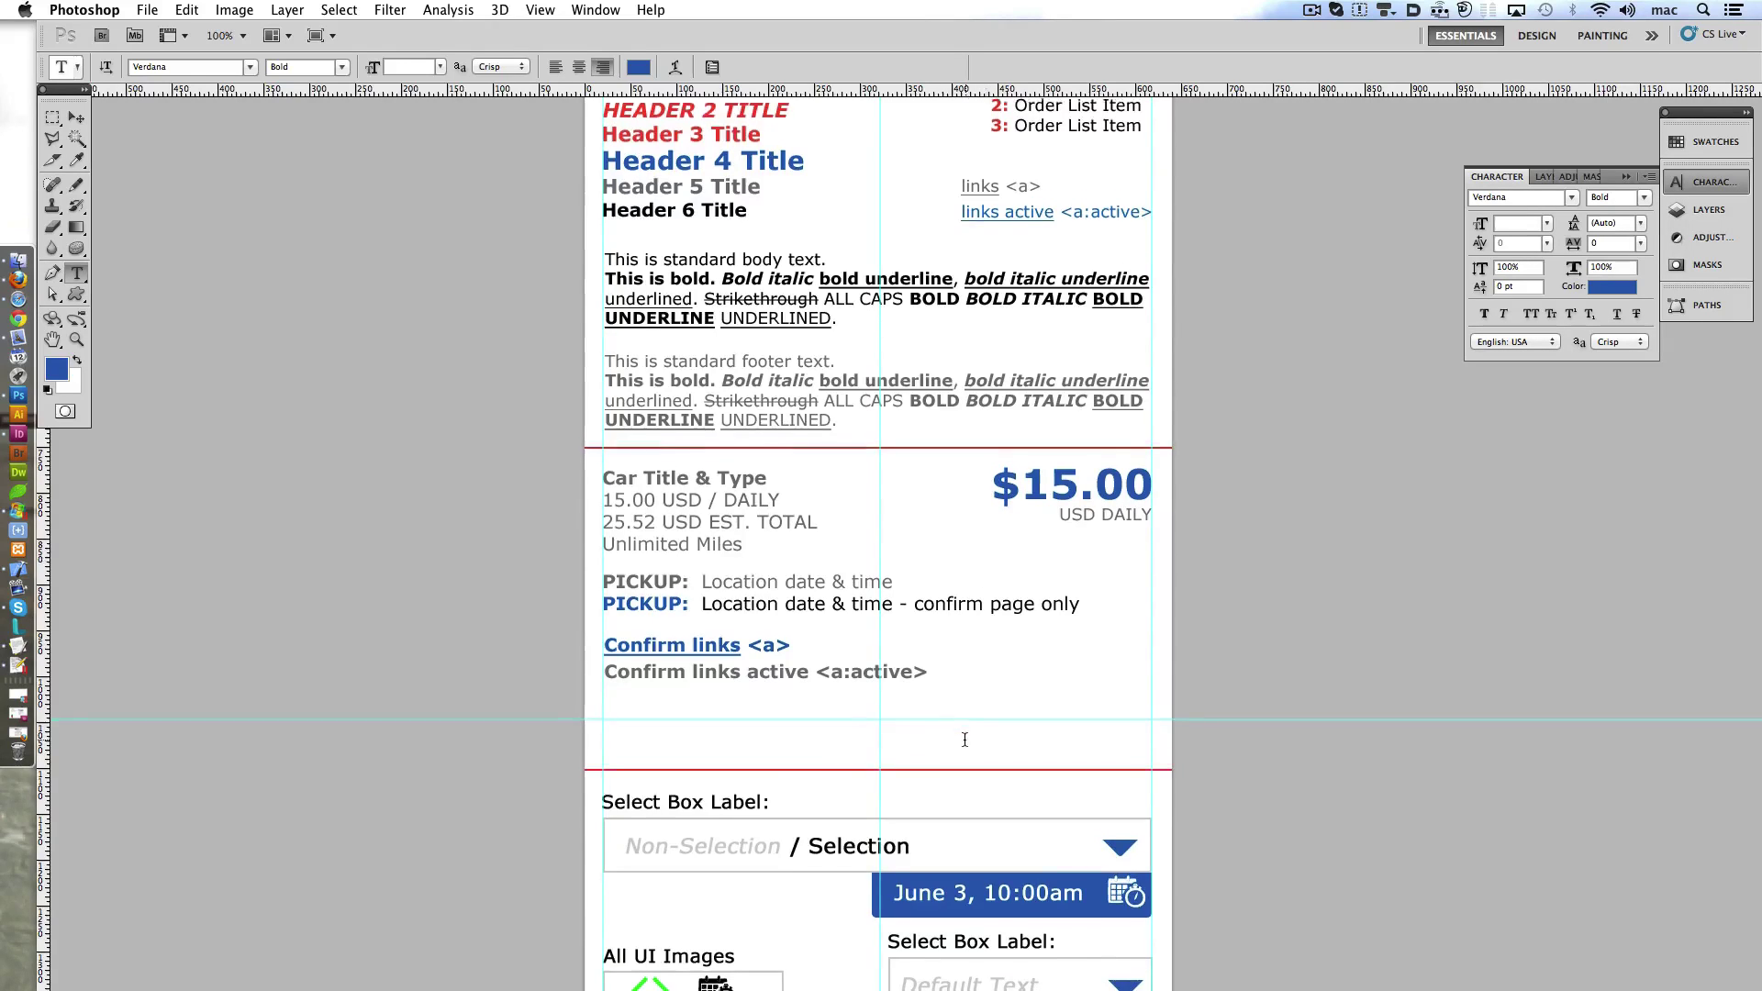
pyautogui.scroll(-3, 966, 739)
pyautogui.scroll(5, 966, 739)
pyautogui.scroll(1, 966, 742)
pyautogui.scroll(-4, 966, 741)
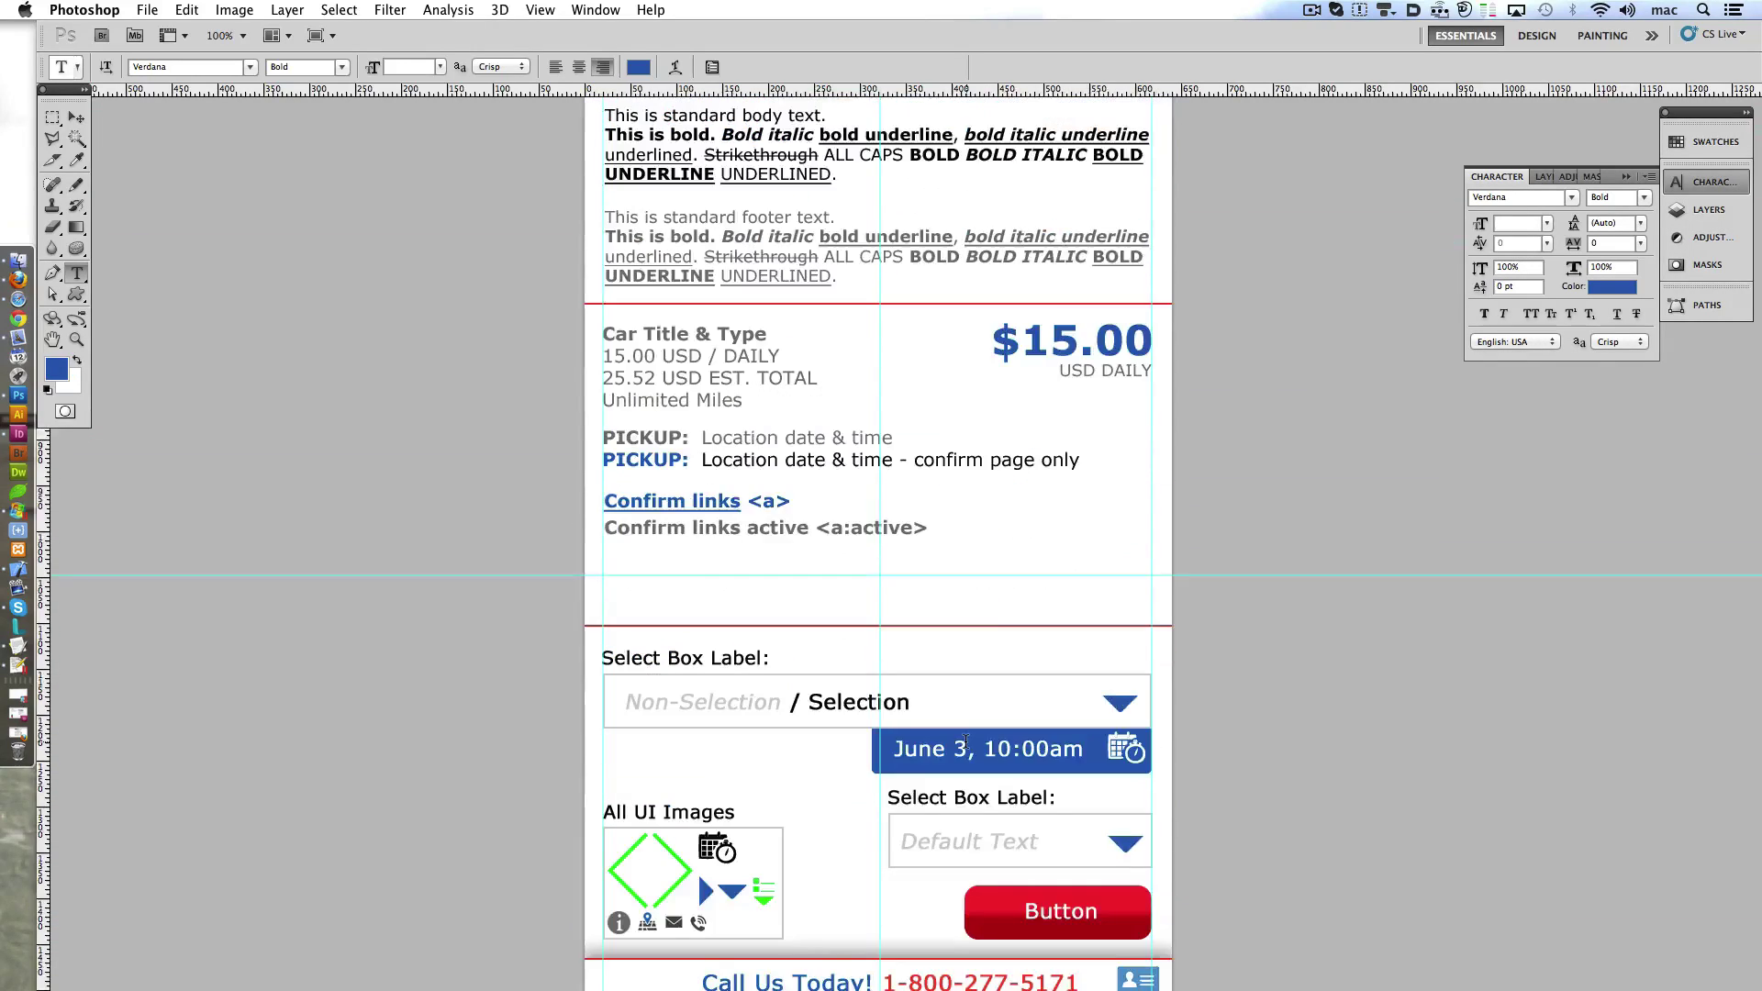
pyautogui.scroll(-1, 966, 741)
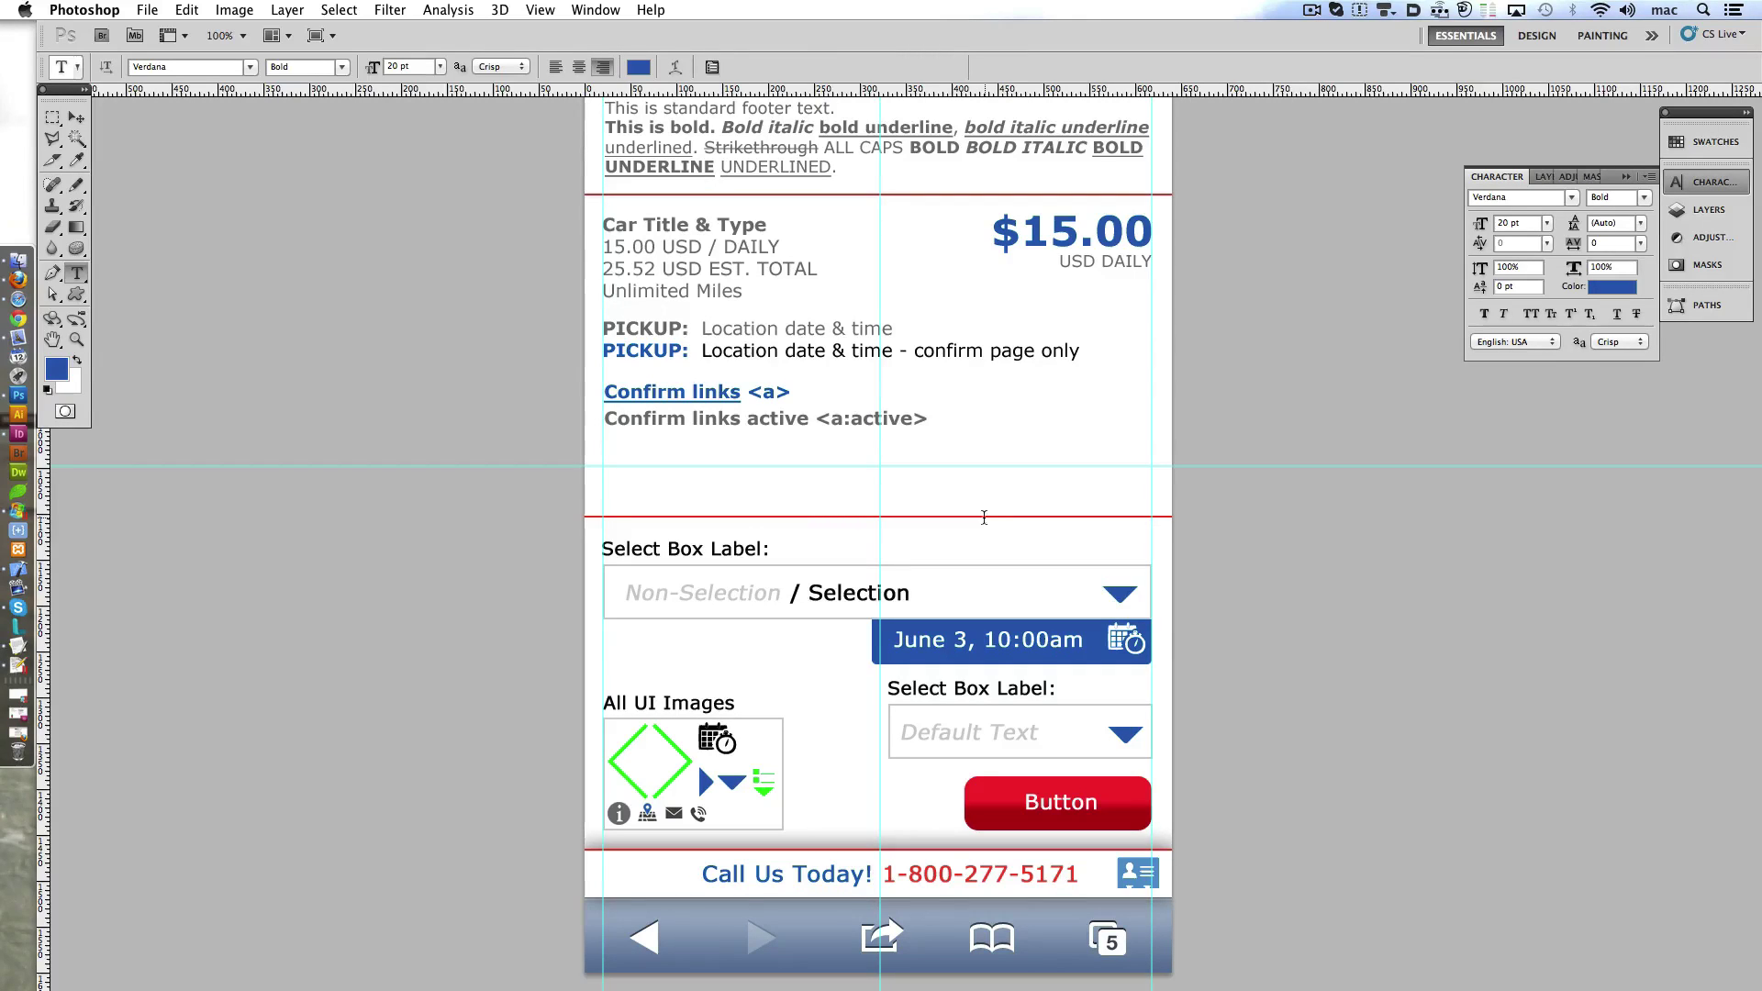
# - Move the red divider layer up to sit just below the Confirm links lines
pyautogui.click(1709, 210)
pyautogui.scroll(-3, 1487, 459)
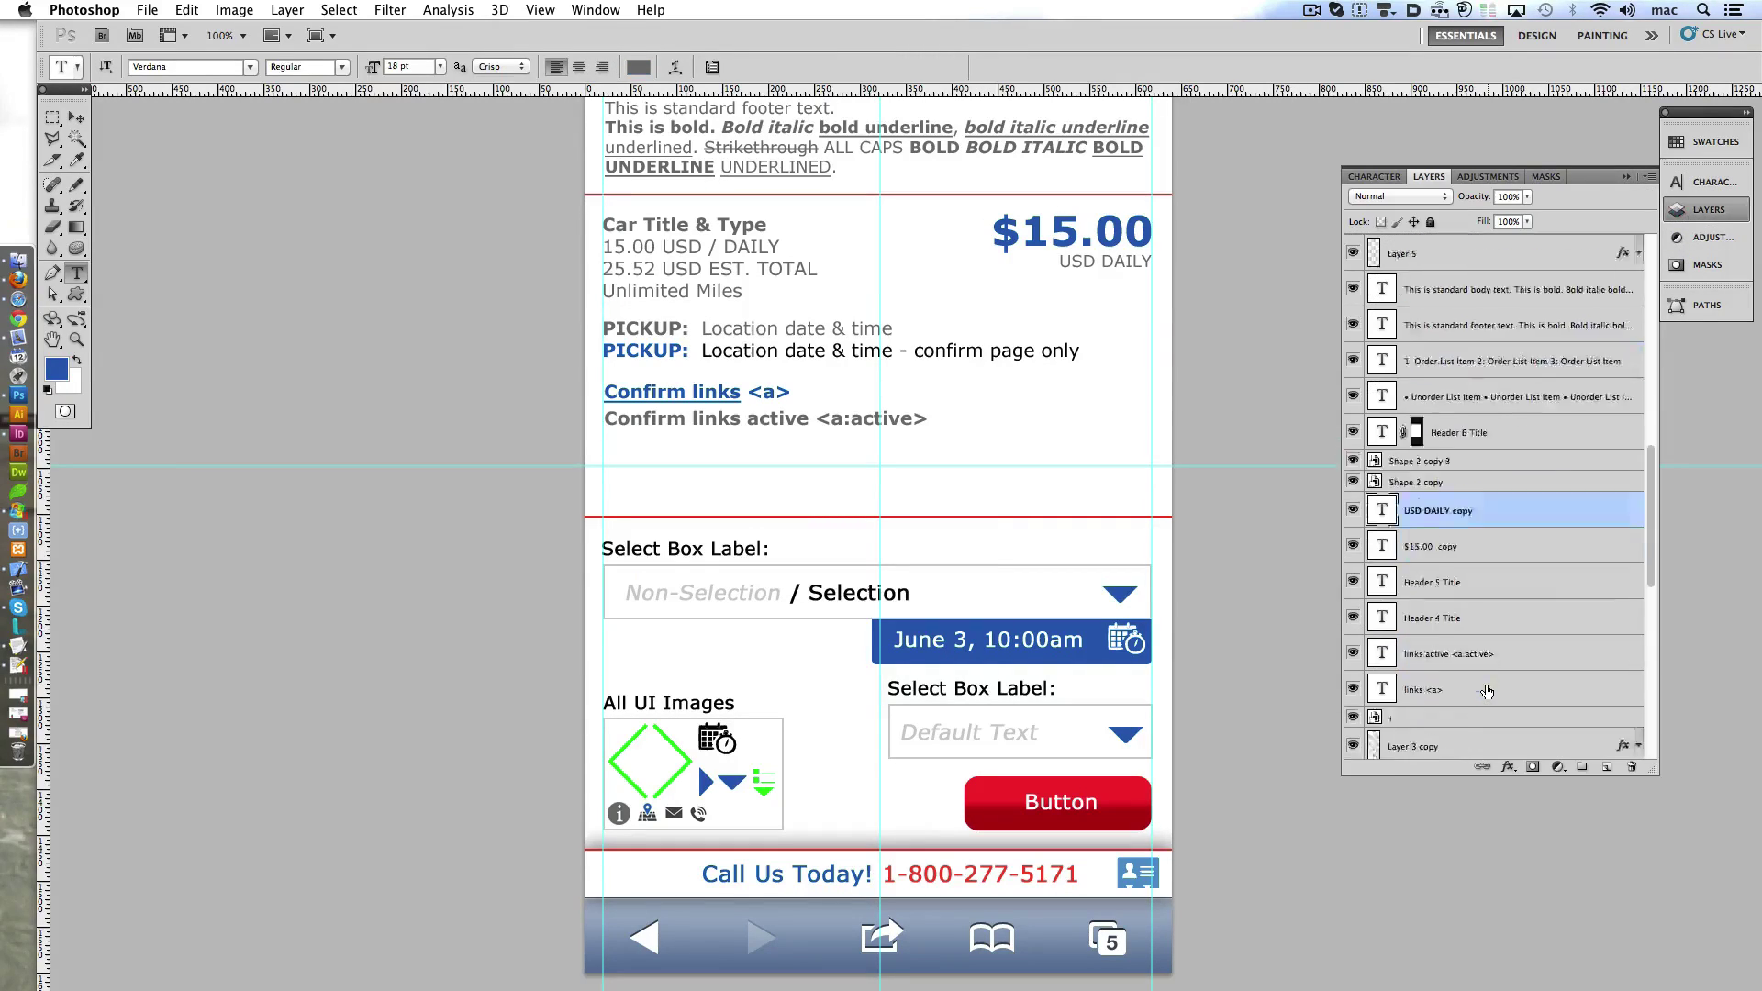
pyautogui.scroll(-3, 1487, 458)
pyautogui.click(1475, 431)
pyautogui.hotkey('ctrl', 'z')
pyautogui.hotkey('ctrl', 'z')
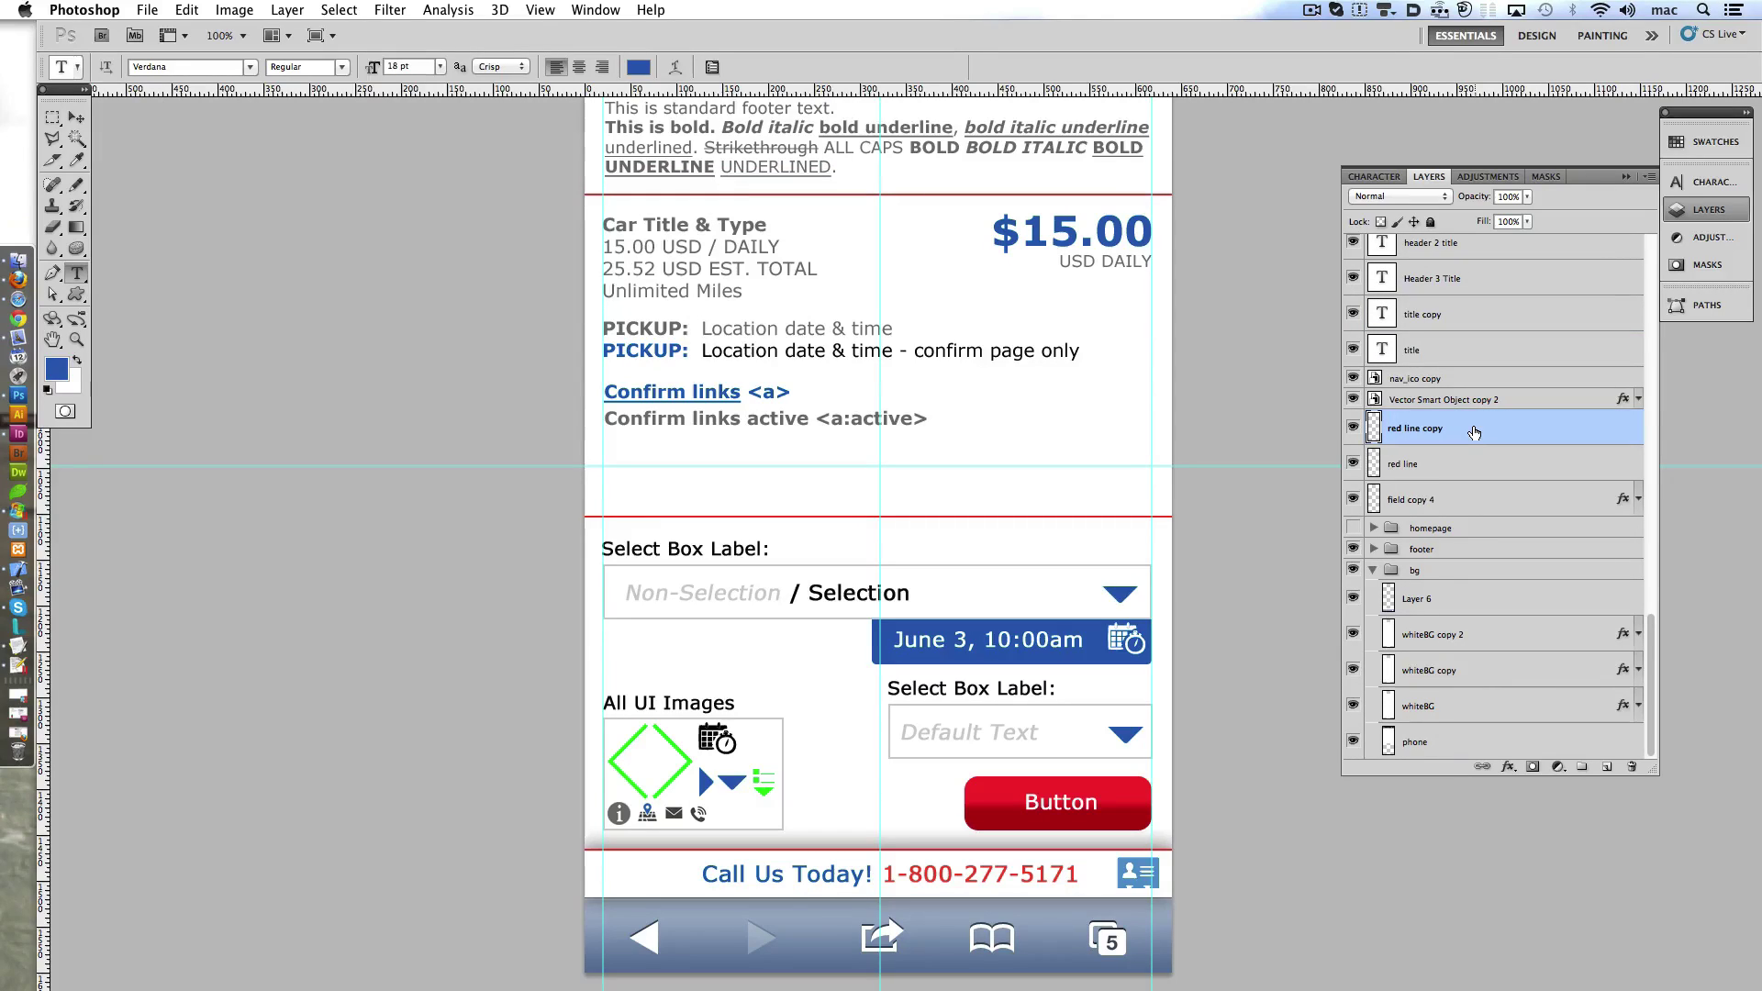
pyautogui.click(1413, 464)
pyautogui.hotkey('shift', 'Up')
pyautogui.hotkey('shift', 'Up')
pyautogui.hotkey('shift', 'Up')
pyautogui.hotkey('shift', 'Up')
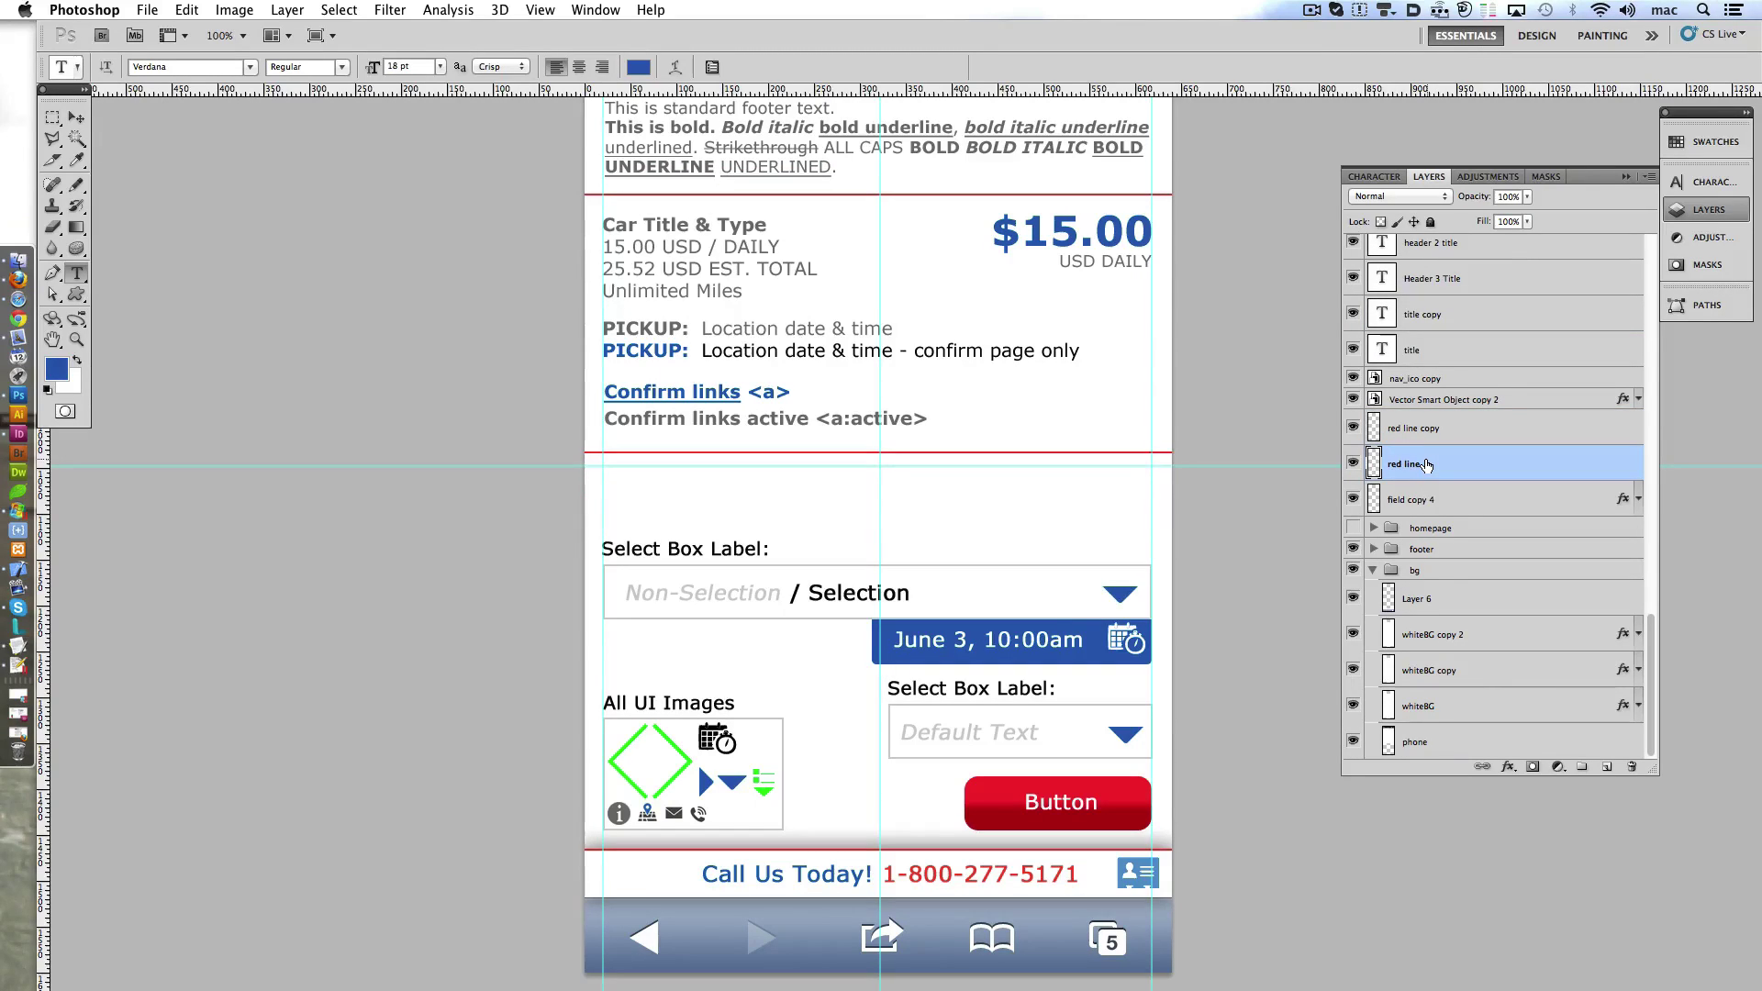
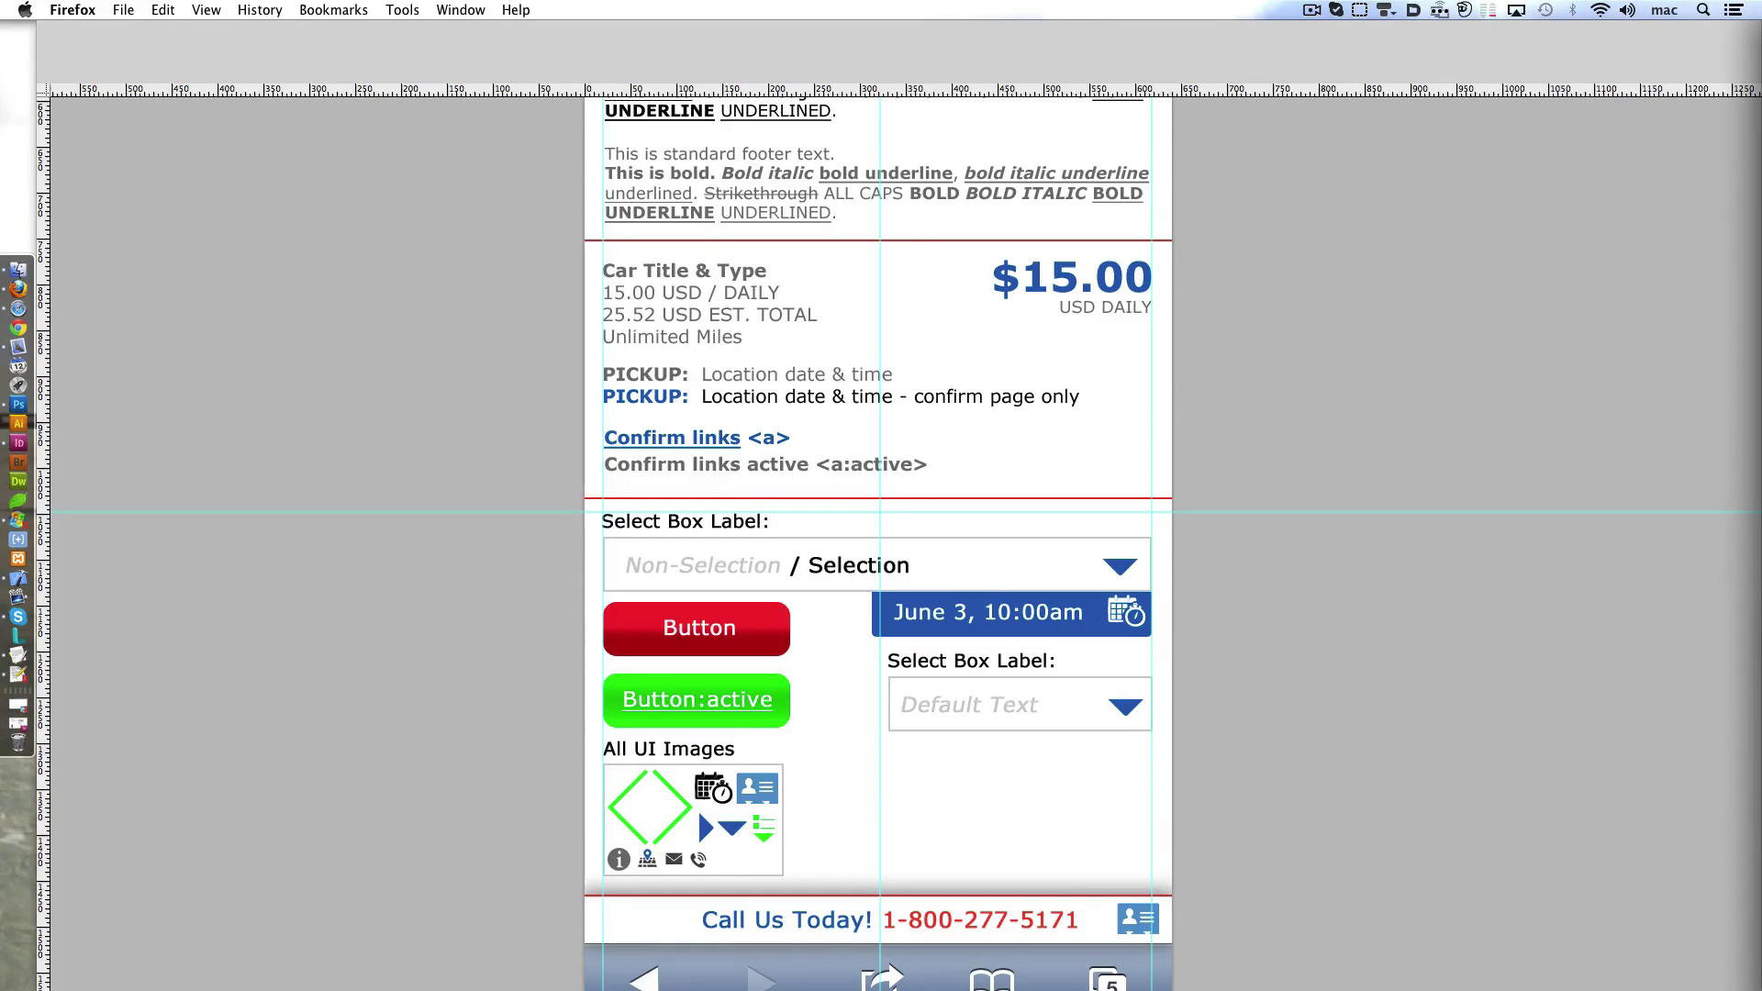
# - Copy the blue checkmark and grey checkbox from the rental review mockup into the mobile UI document
pyautogui.click(1068, 339)
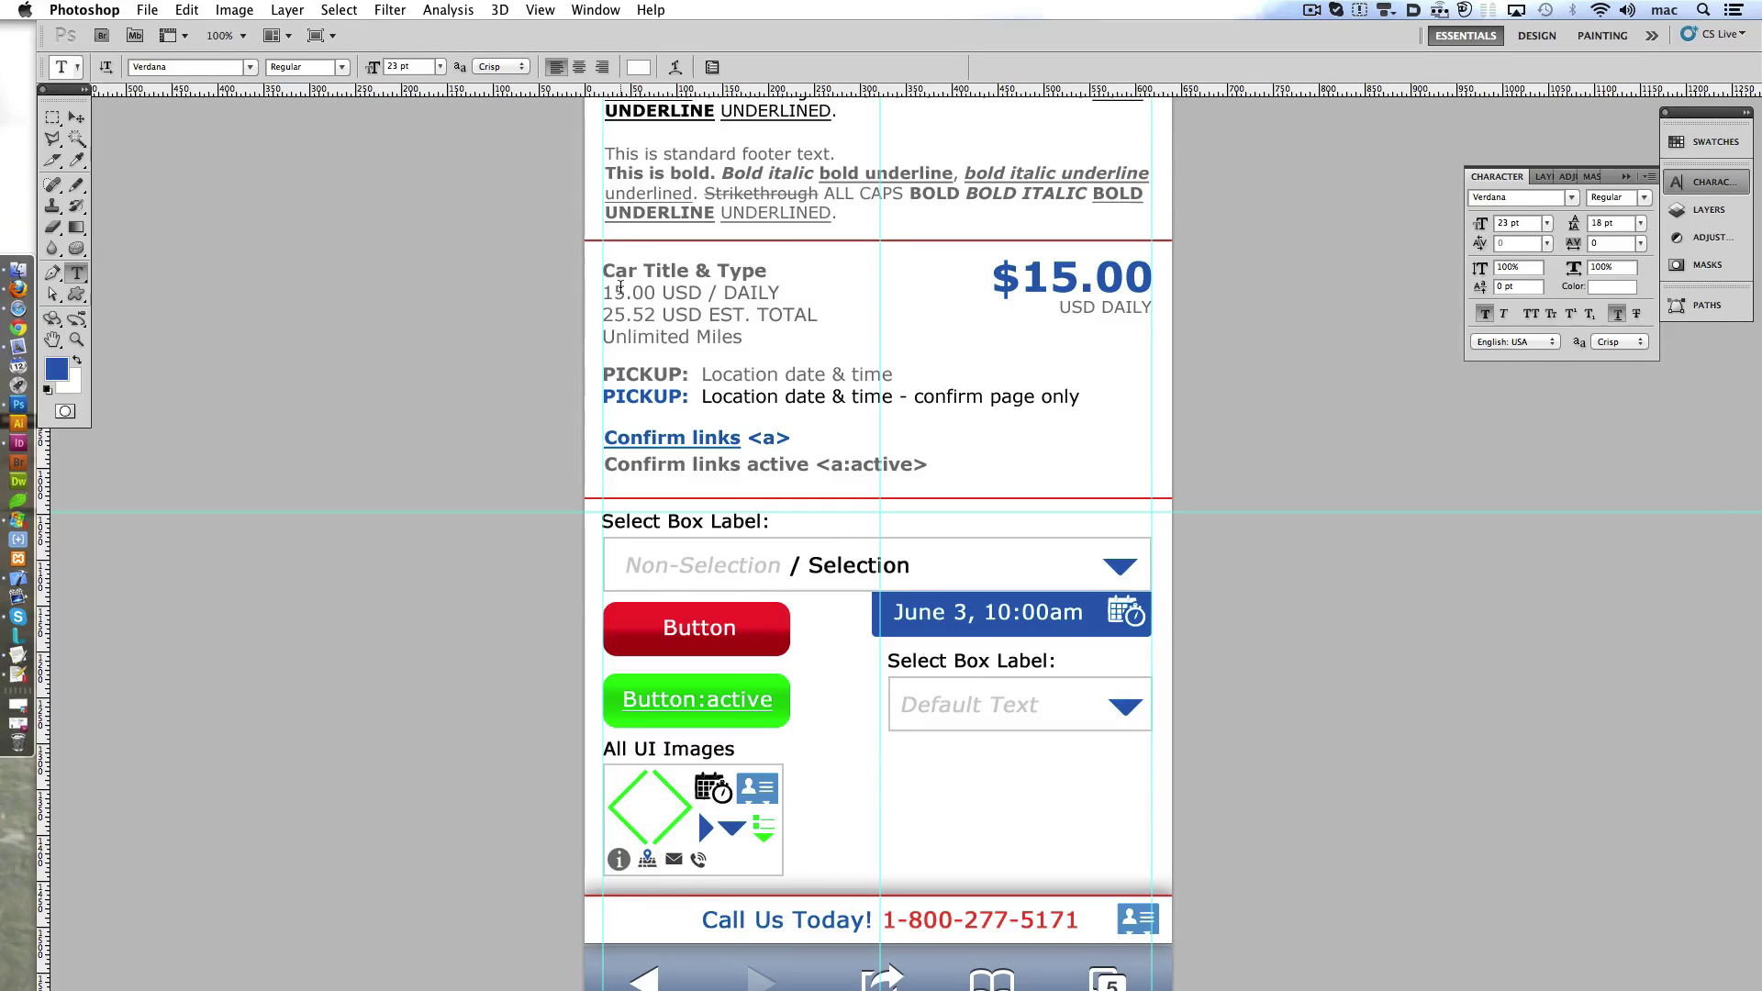
pyautogui.click(77, 339)
pyautogui.click(1018, 386)
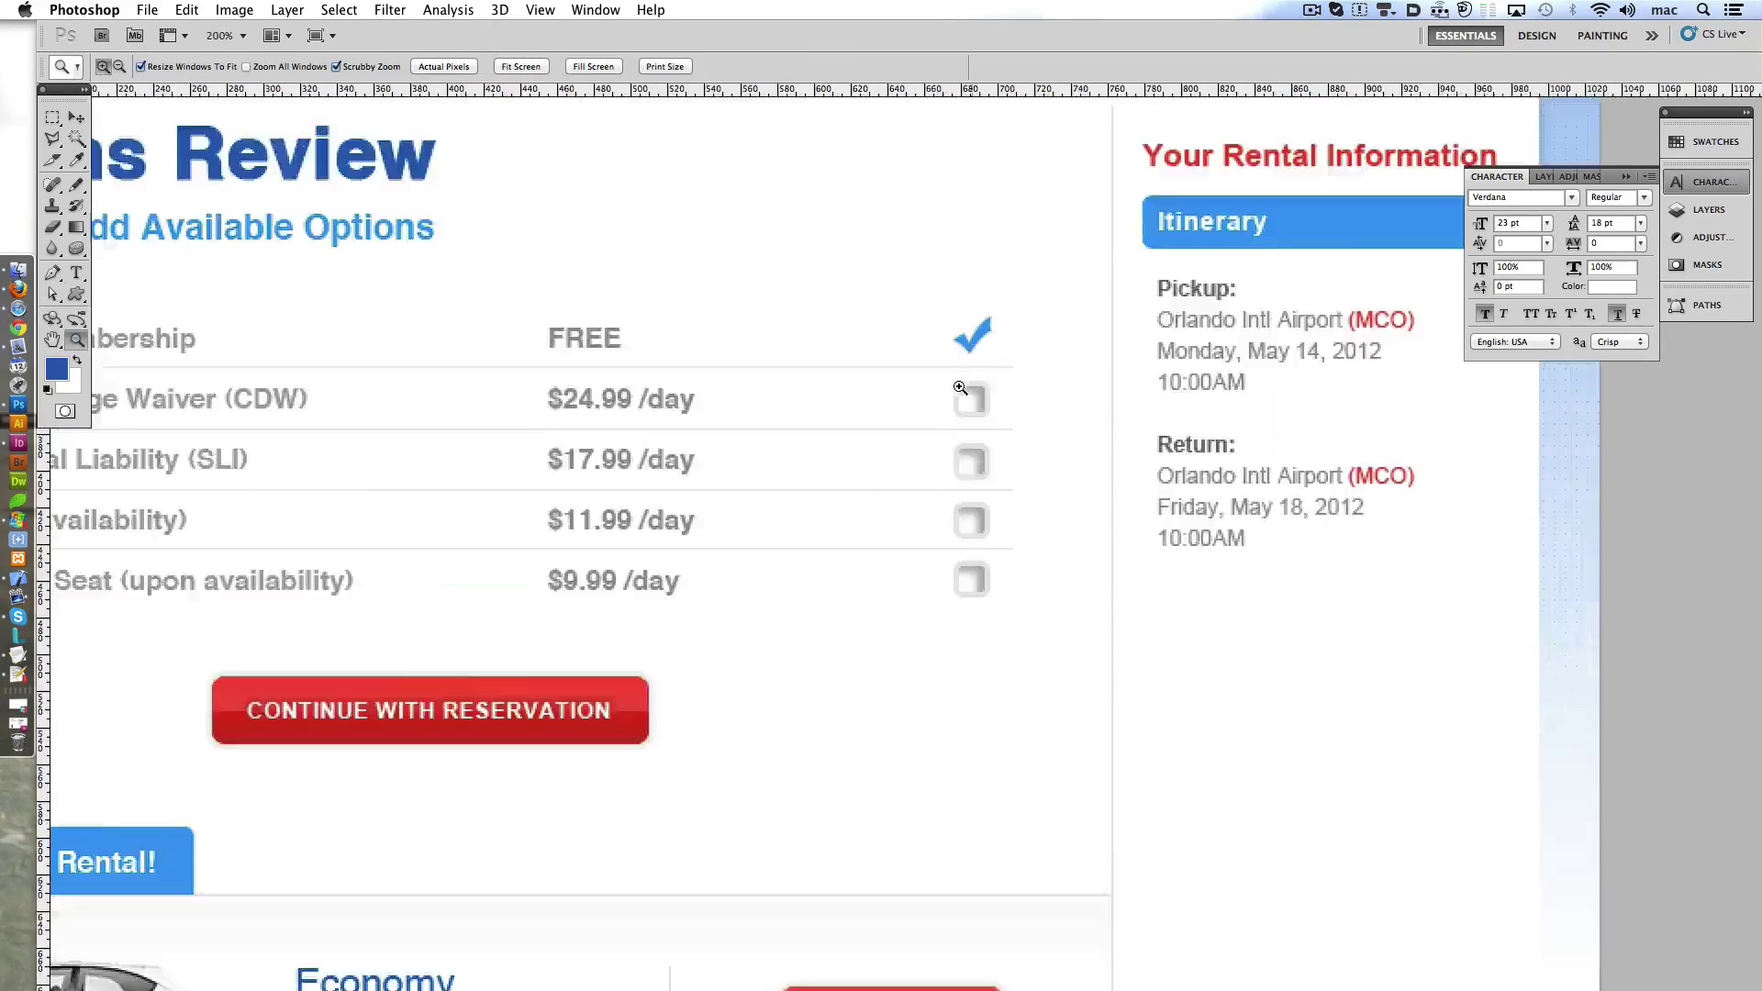
pyautogui.press('m')
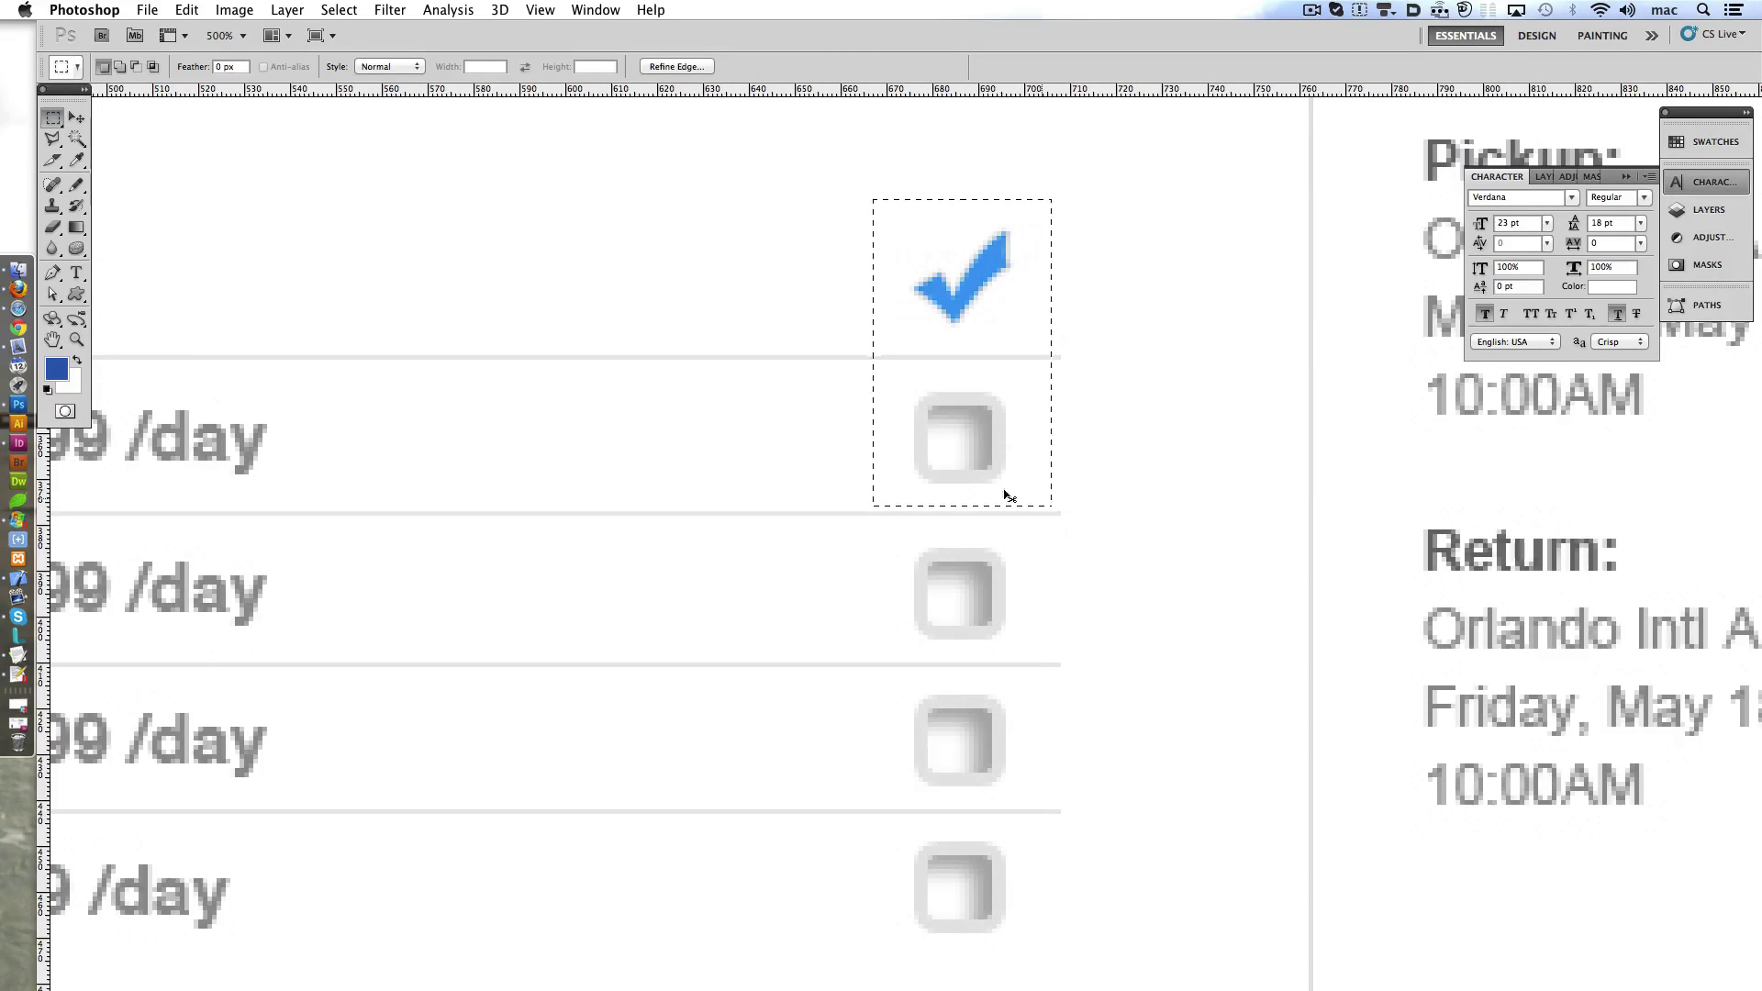
pyautogui.hotkey('ctrl', 'x')
pyautogui.hotkey('ctrl', 'Tab')
pyautogui.hotkey('ctrl', 'v')
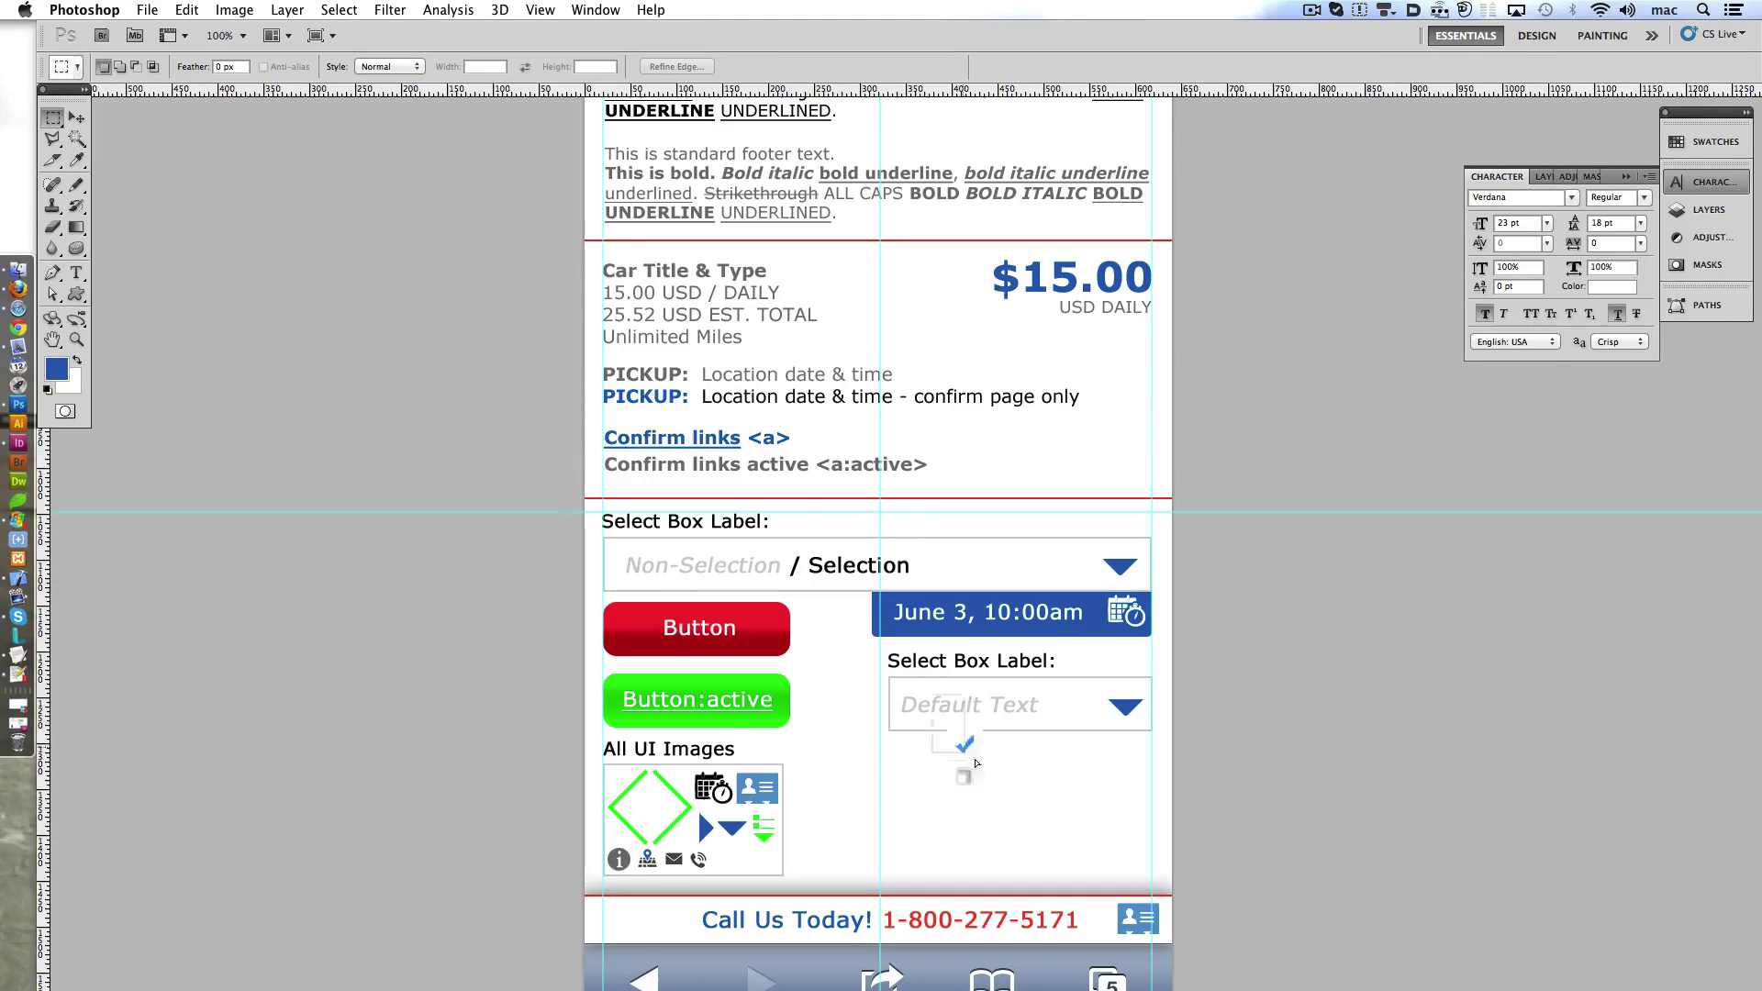
# - Scale and position the pasted checkmark and checkbox below the Default Text box
pyautogui.moveTo(906, 539)
pyautogui.mouseDown()
pyautogui.moveTo(1089, 776)
pyautogui.moveTo(1033, 854)
pyautogui.mouseUp()
pyautogui.hotkey('ctrl', 't')
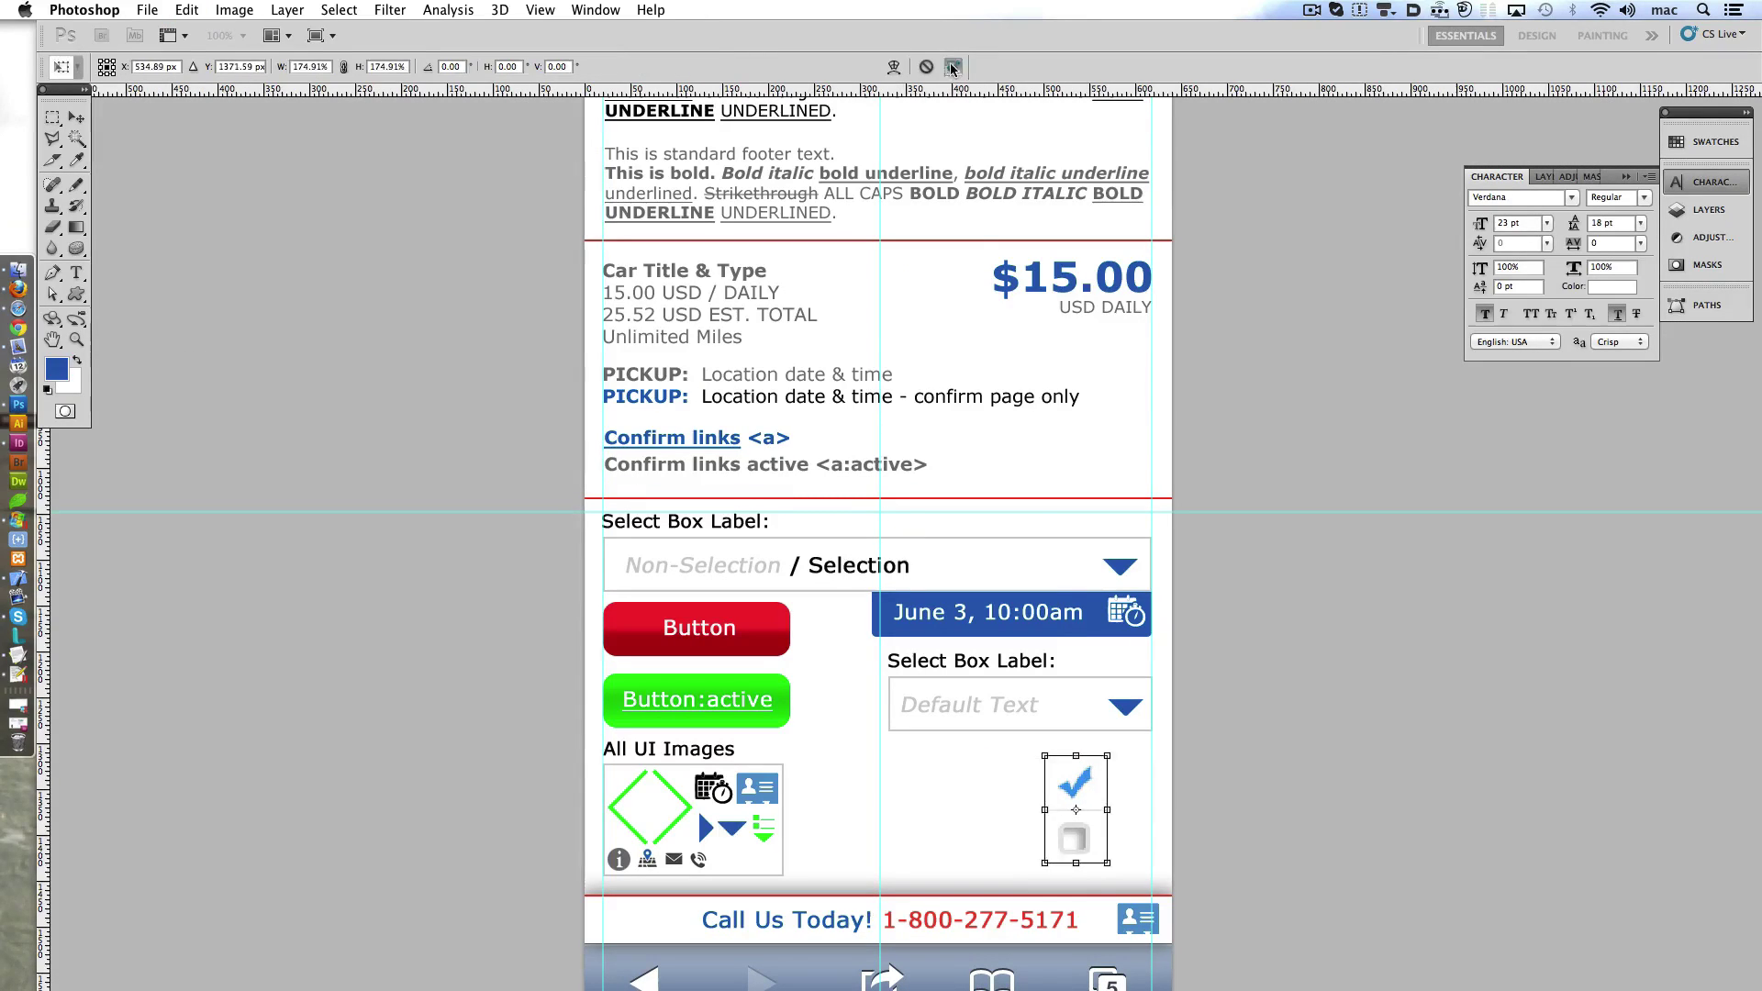
pyautogui.click(952, 67)
pyautogui.moveTo(1078, 782); pyautogui.dragTo(1129, 703)
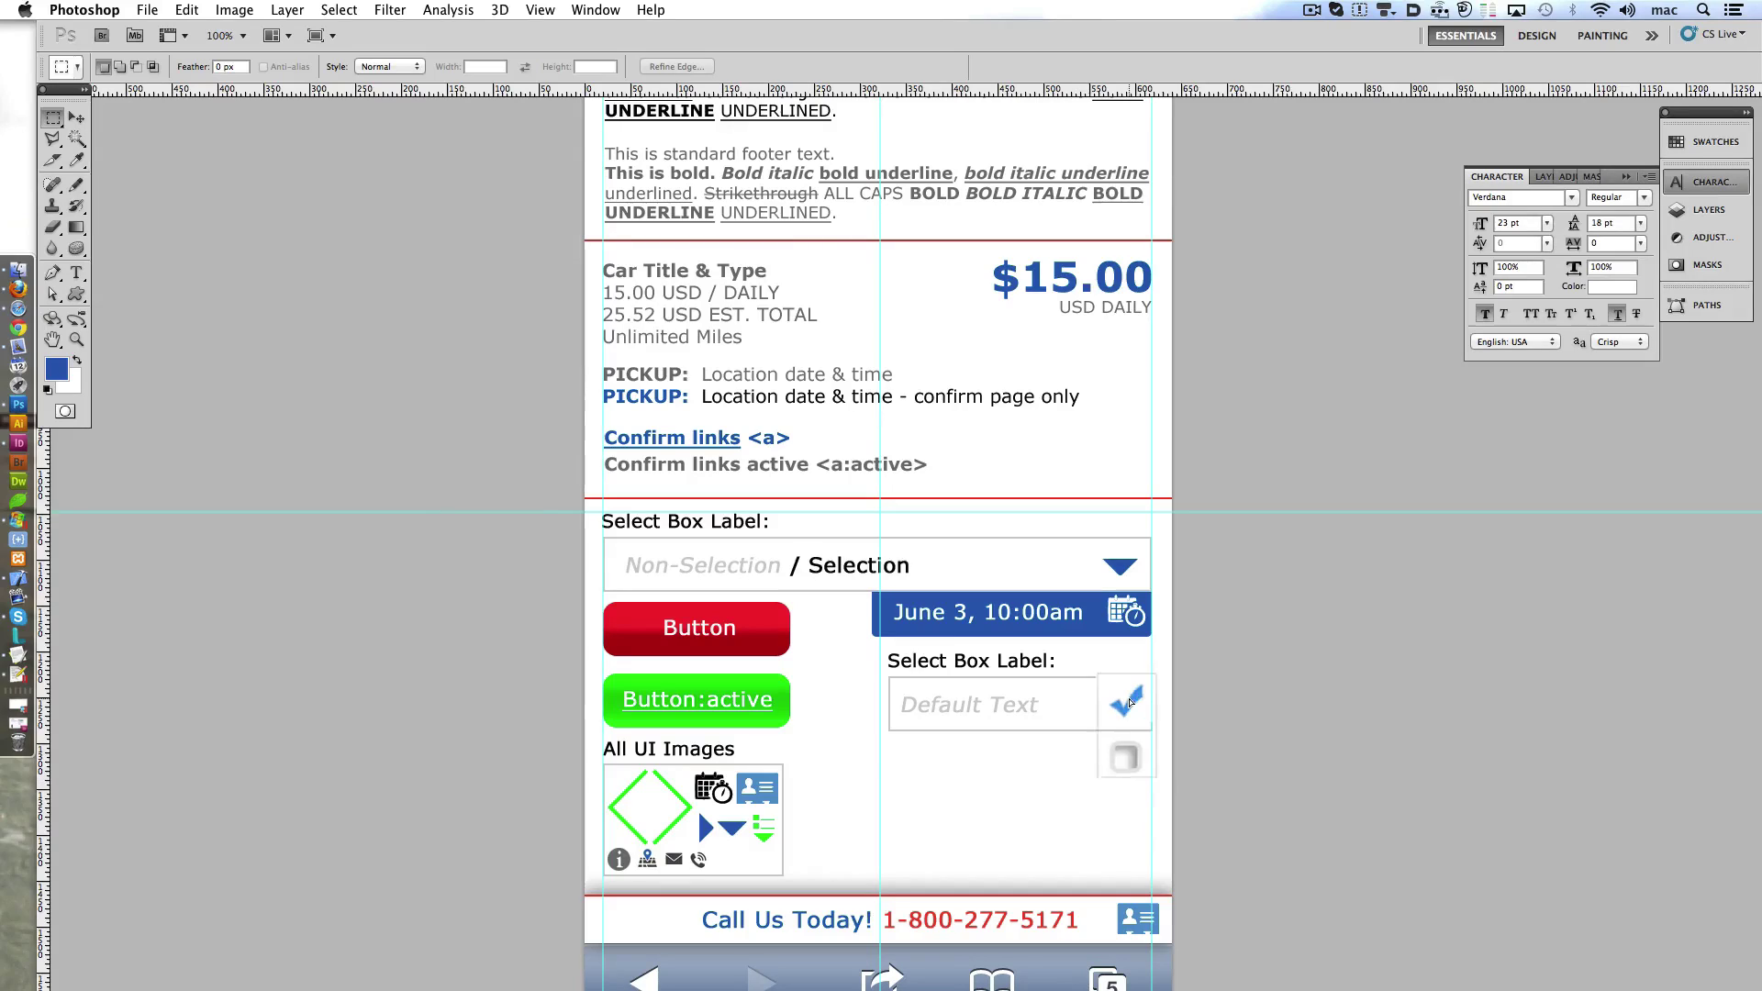
pyautogui.hotkey('ctrl', 't')
pyautogui.moveTo(1110, 783); pyautogui.dragTo(1077, 812)
pyautogui.press('Escape')
pyautogui.hotkey('ctrl', 'alt', 'z')
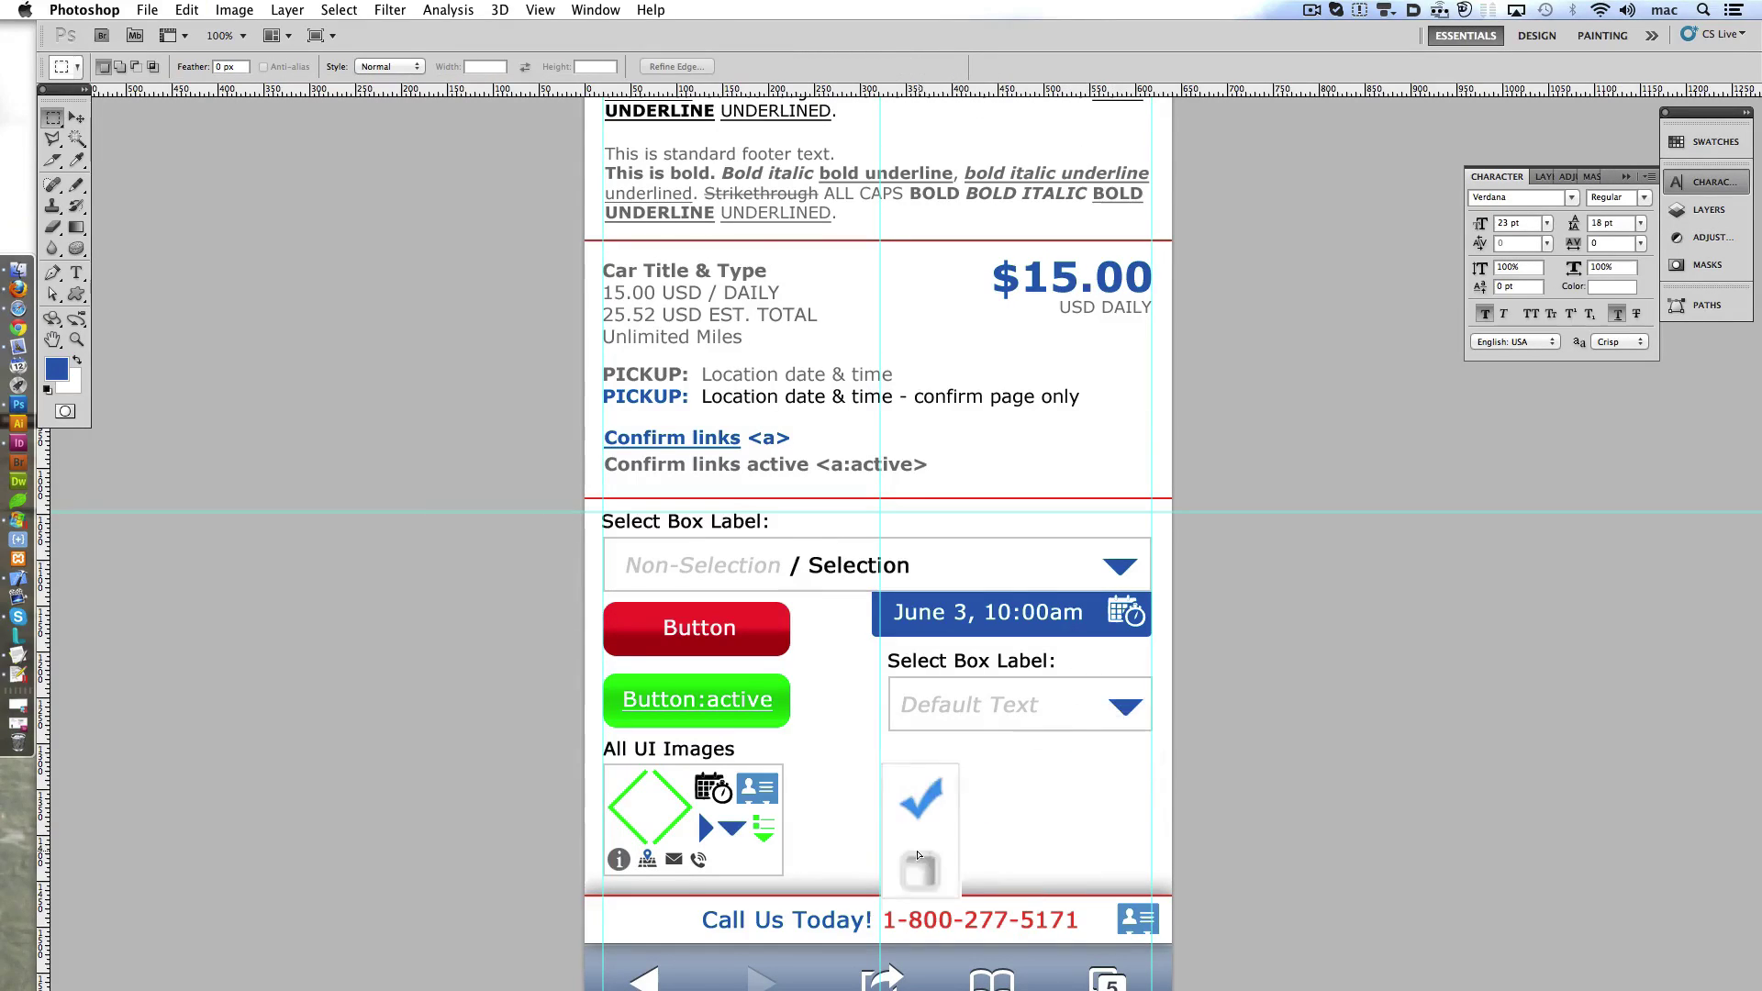
pyautogui.hotkey('ctrl', 'alt', 'z')
pyautogui.click(76, 294)
# - Choose the checkmark preset shape and set a light blue foreground colour
pyautogui.click(408, 66)
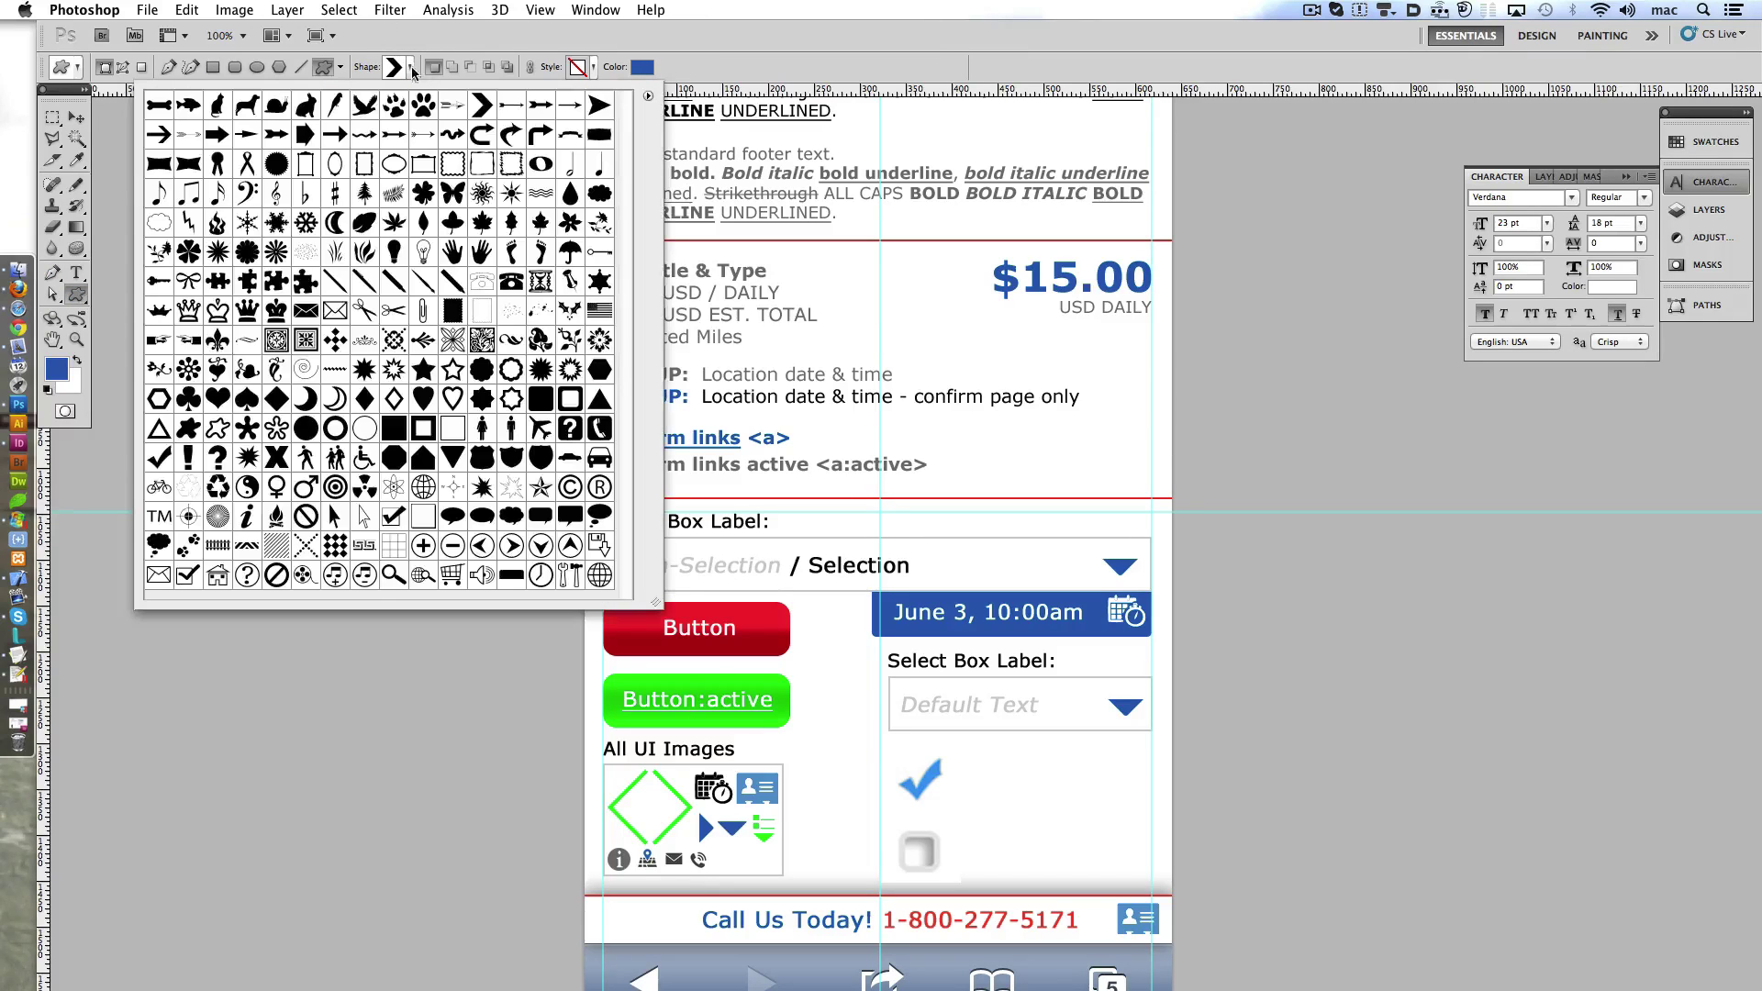
pyautogui.click(159, 457)
pyautogui.click(645, 74)
pyautogui.click(1275, 596)
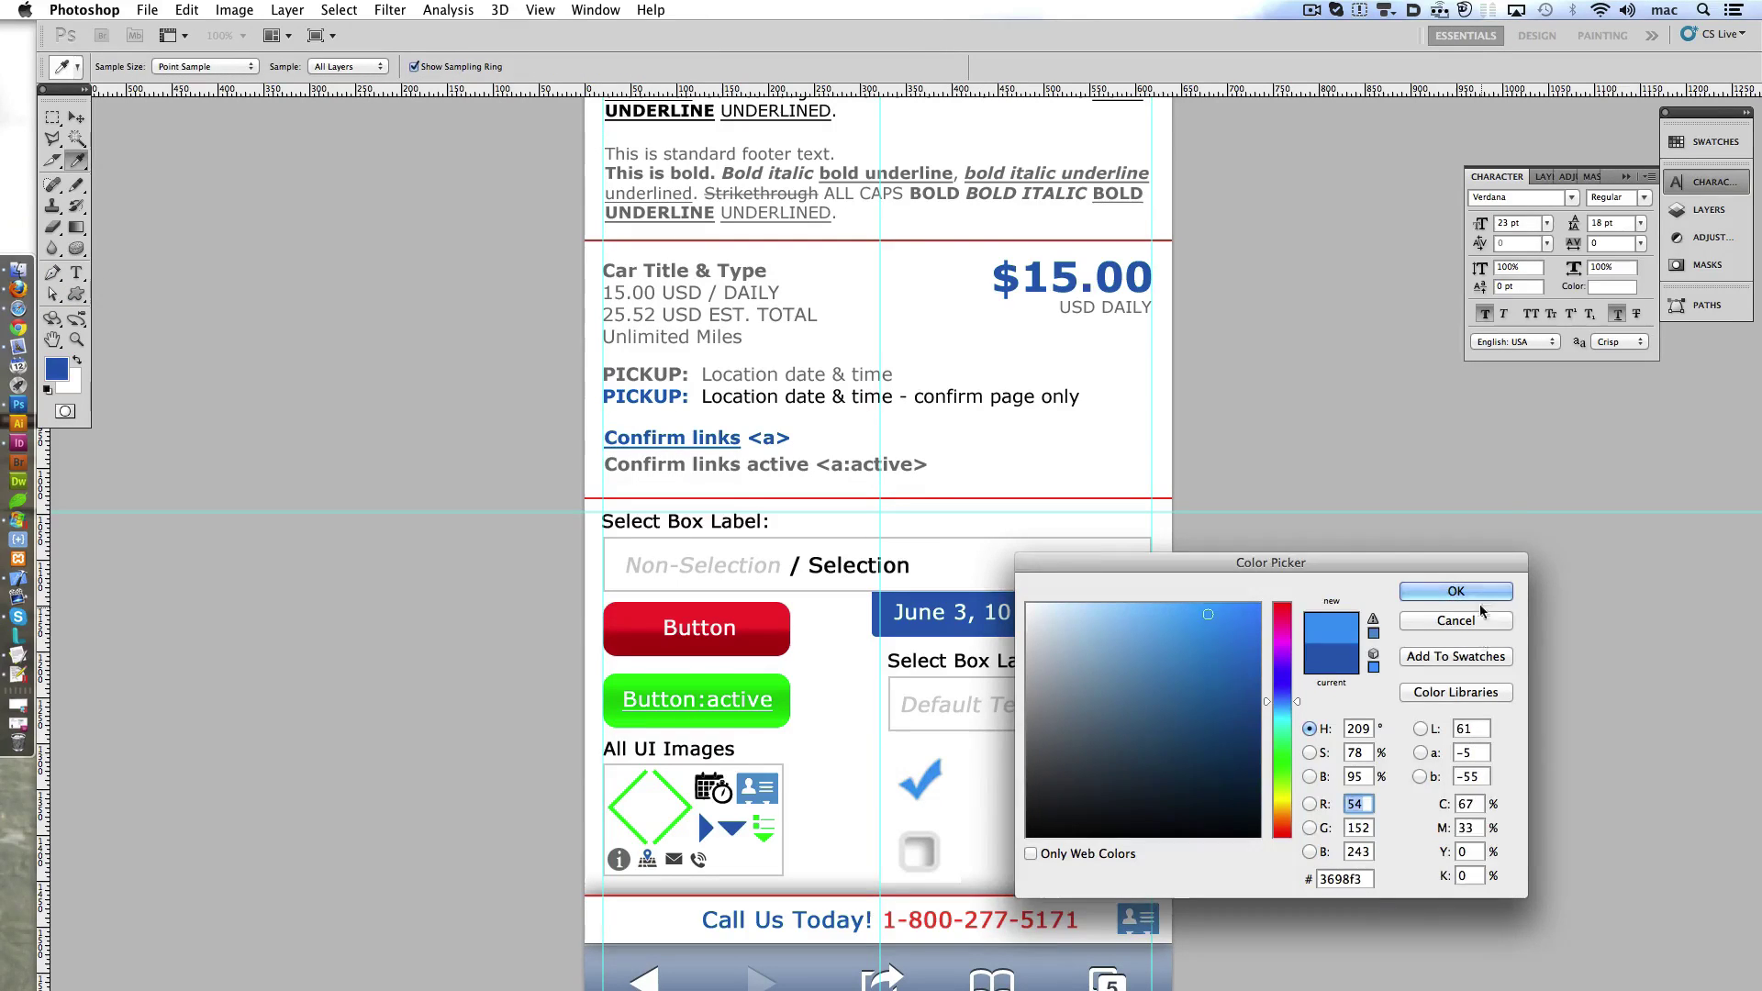
pyautogui.click(1457, 590)
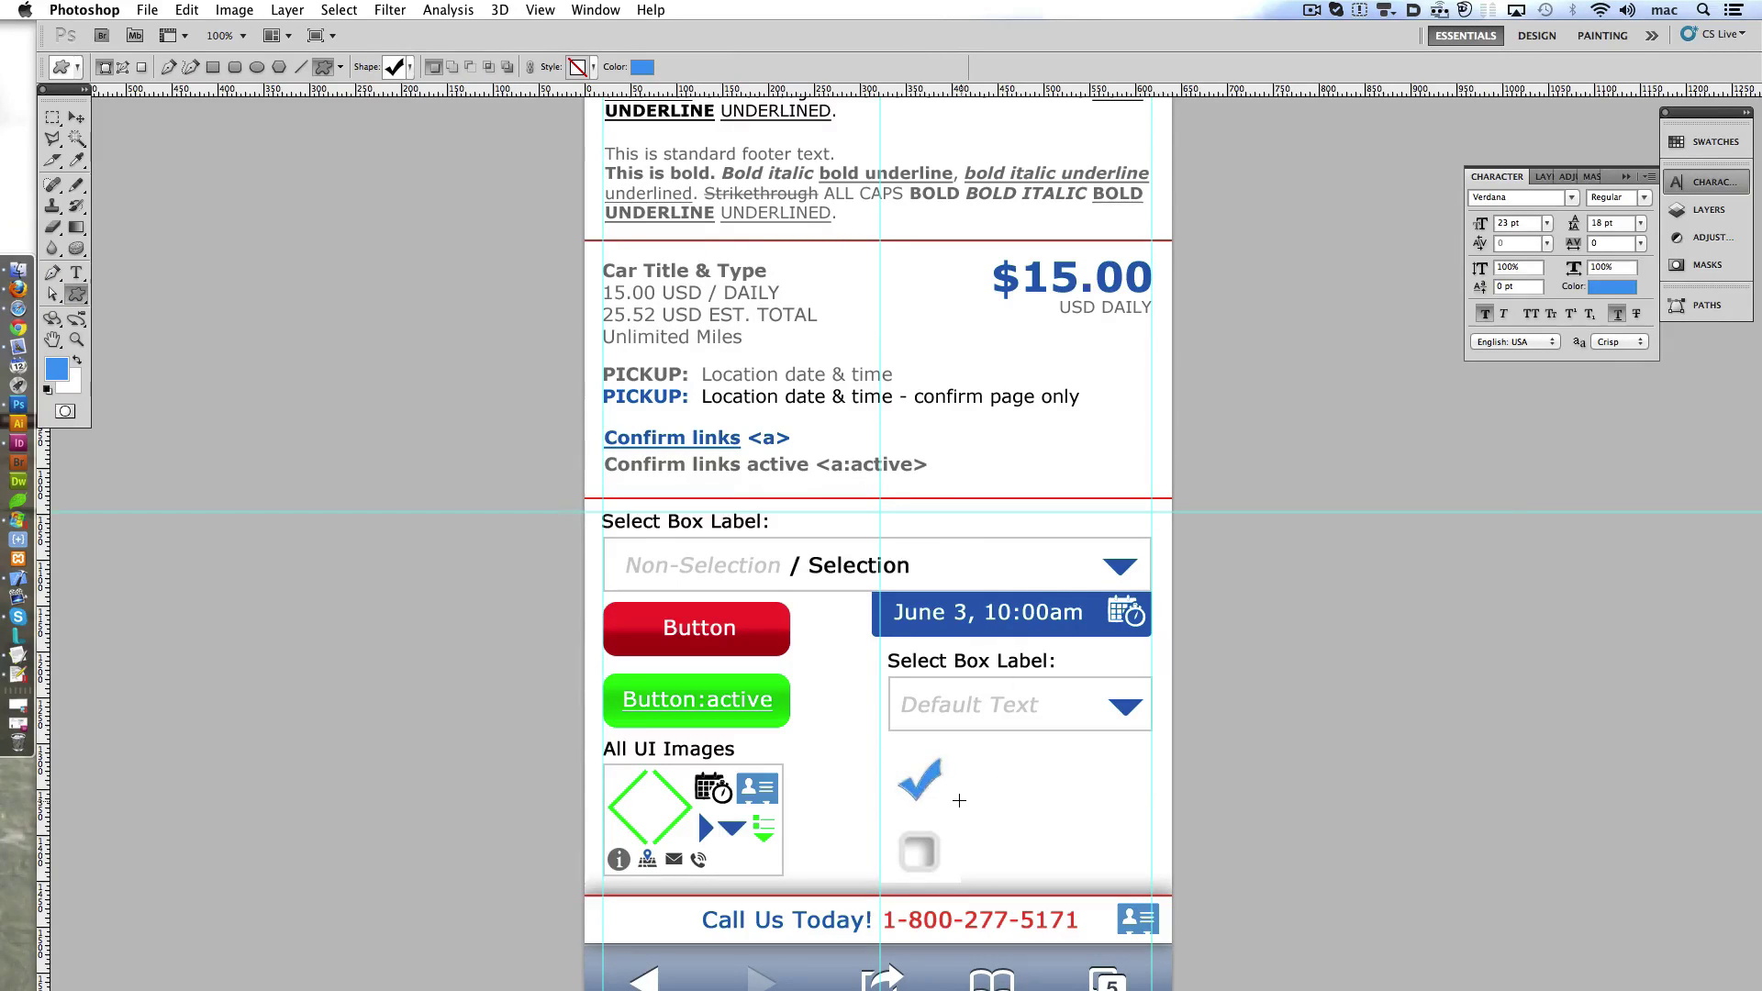
# - Draw a rounded square with 8 px corner radius to the right of the checkbox
pyautogui.scroll(3, 930, 845)
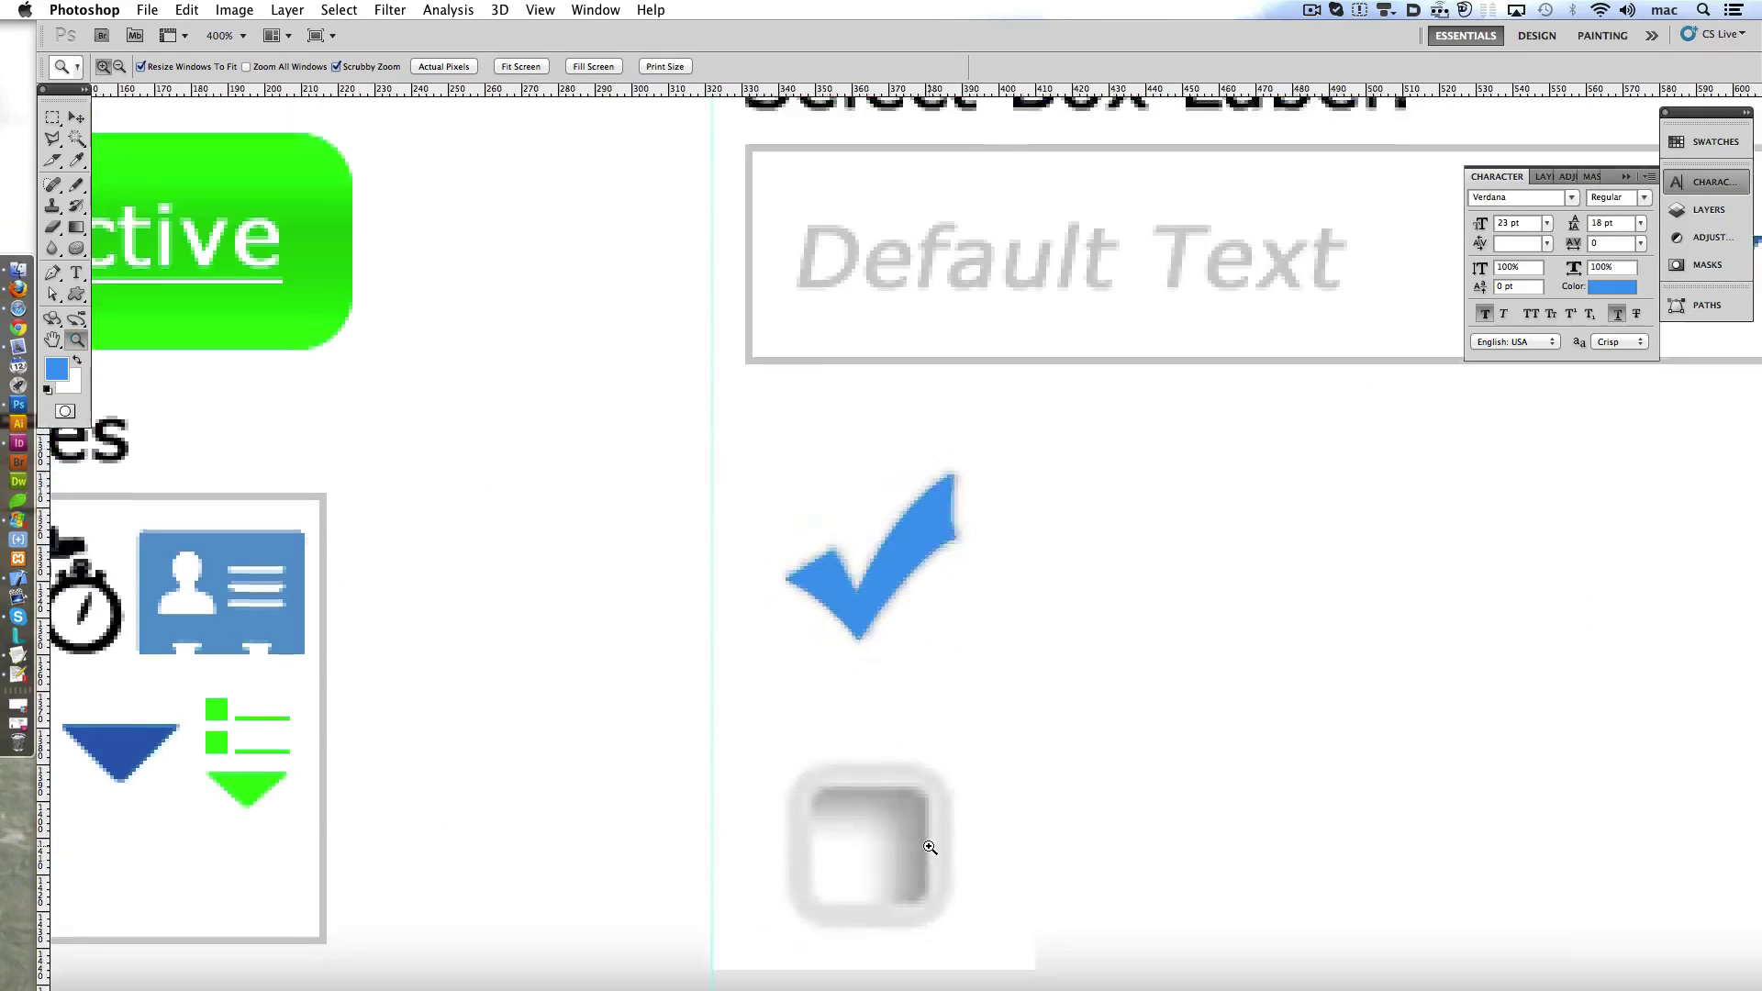
pyautogui.scroll(-2, 927, 842)
pyautogui.click(78, 295)
pyautogui.click(175, 308)
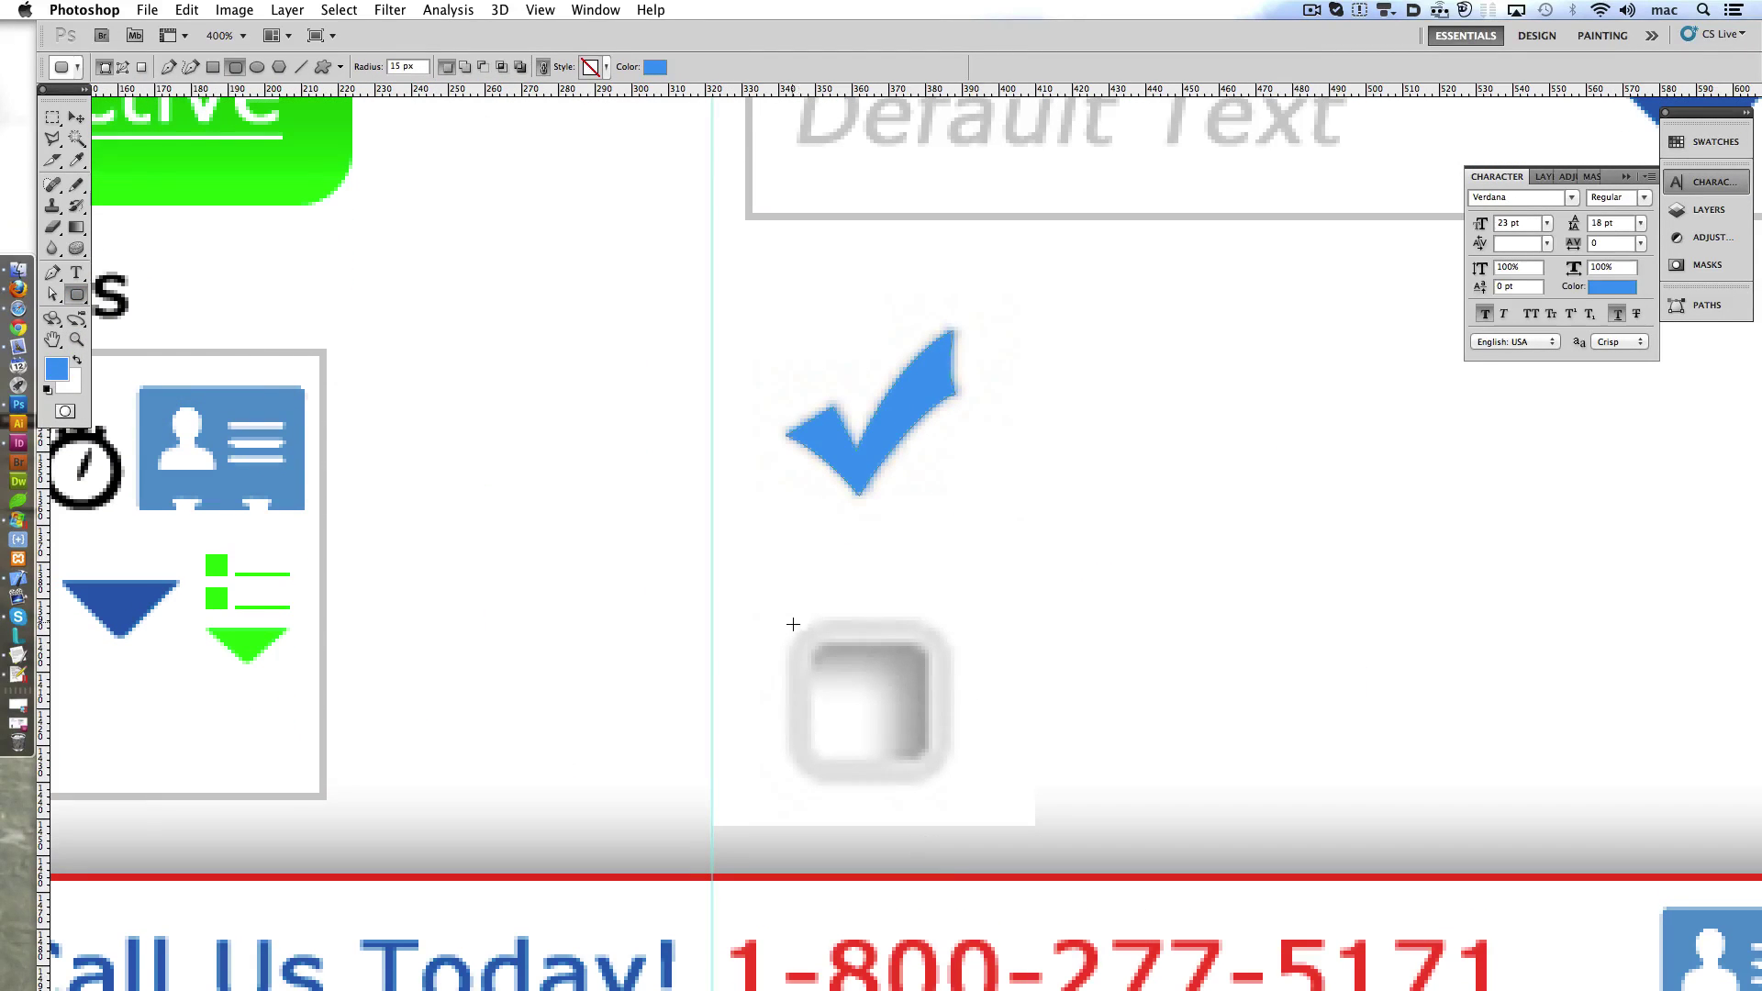
pyautogui.moveTo(793, 625); pyautogui.dragTo(955, 787)
pyautogui.hotkey('ctrl', 'z')
pyautogui.doubleClick(404, 66)
pyautogui.write('8')
pyautogui.moveTo(795, 624)
pyautogui.mouseDown()
pyautogui.moveTo(956, 787)
pyautogui.moveTo(1160, 747)
pyautogui.mouseUp()
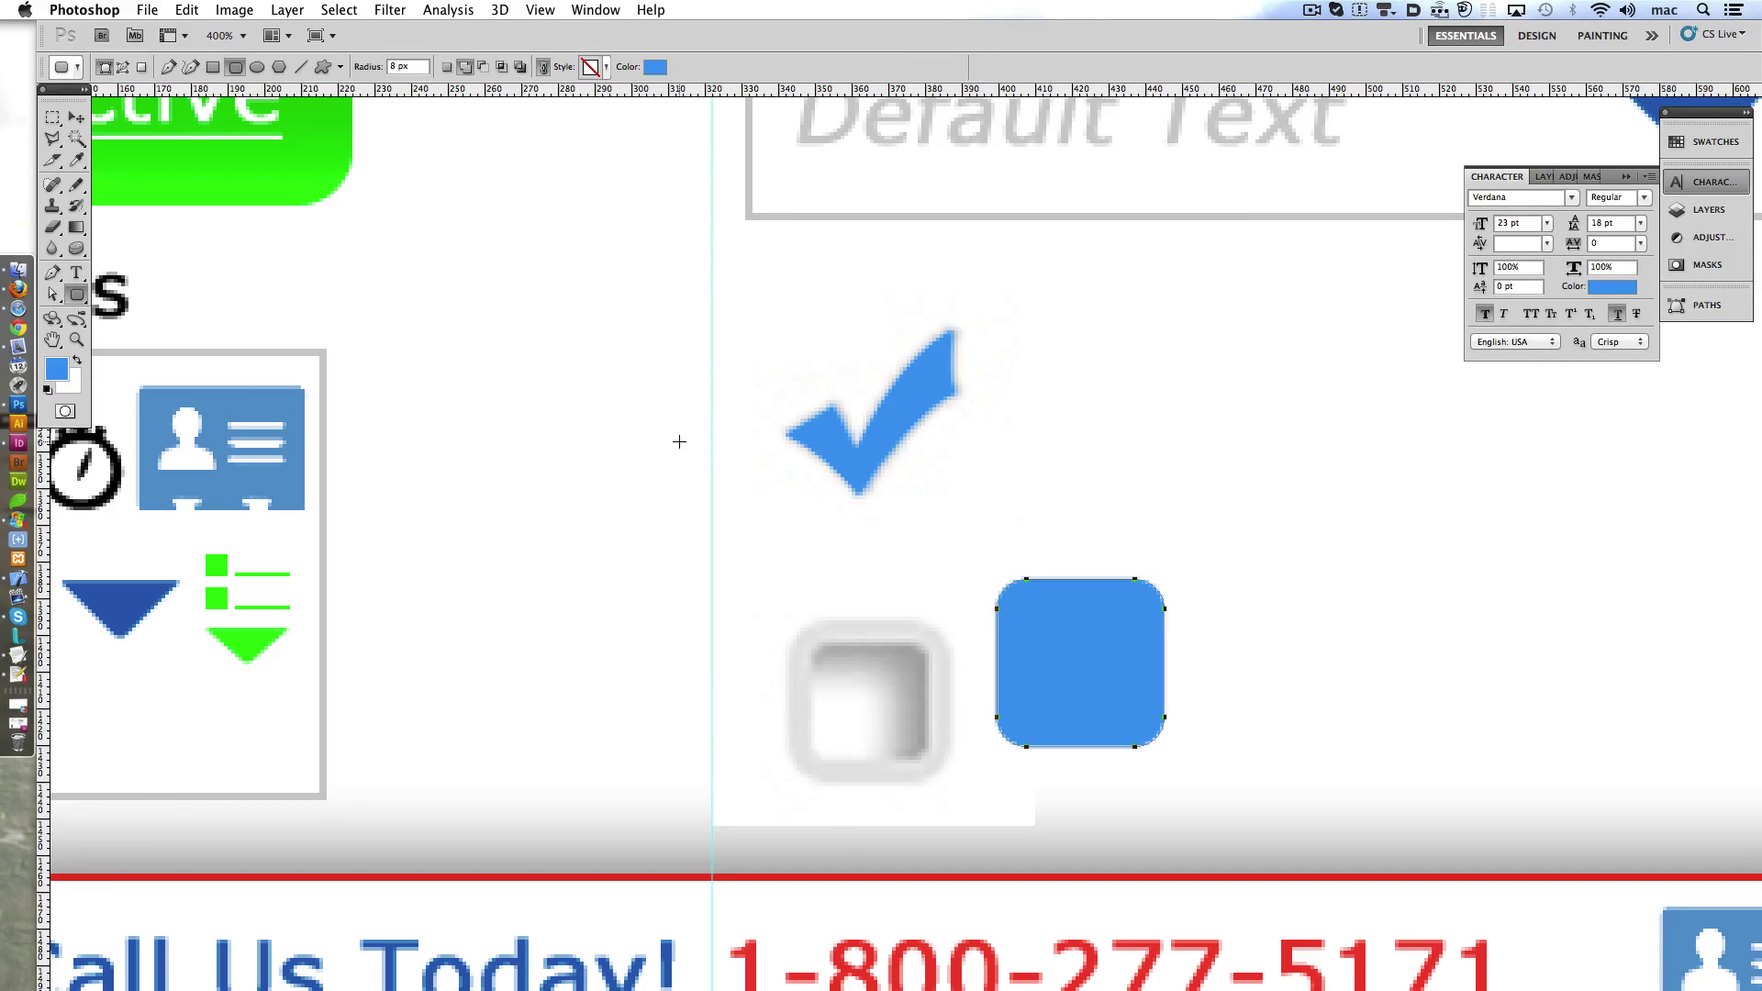
# - Give the rounded square's layer a diamond gradient overlay in Layer Style
pyautogui.click(1709, 210)
pyautogui.rightClick(1514, 380)
pyautogui.click(1551, 388)
pyautogui.click(1185, 339)
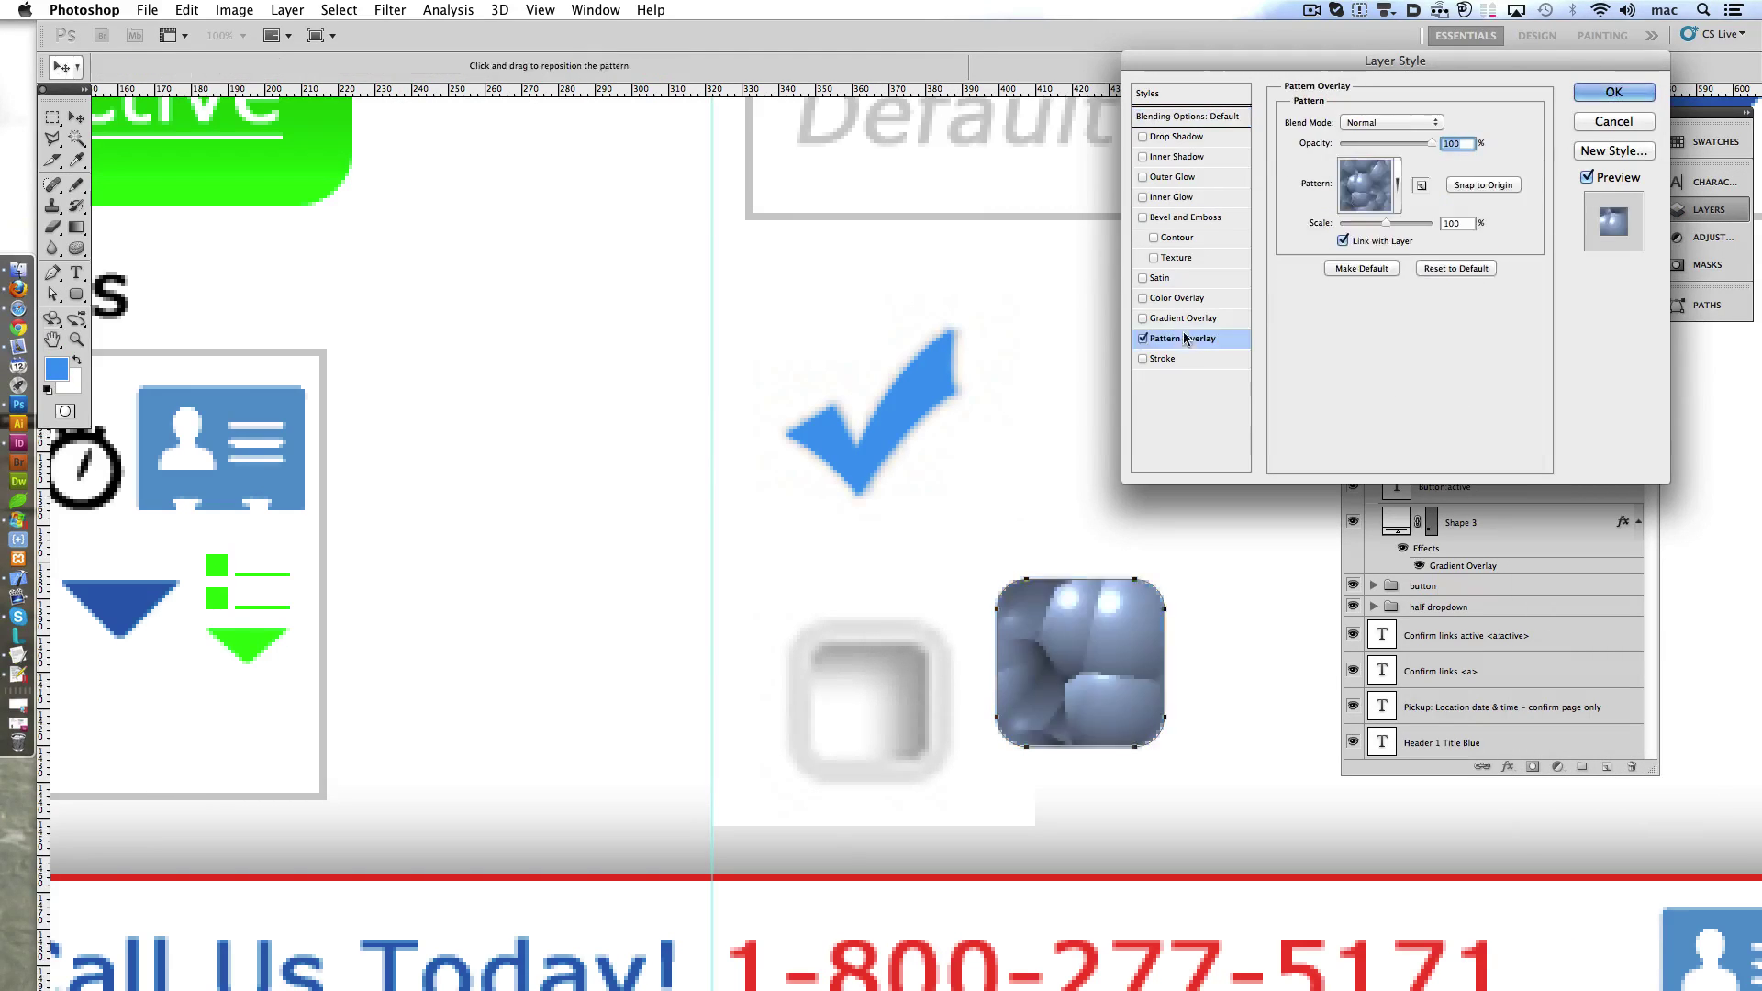
pyautogui.click(1185, 318)
pyautogui.click(1368, 187)
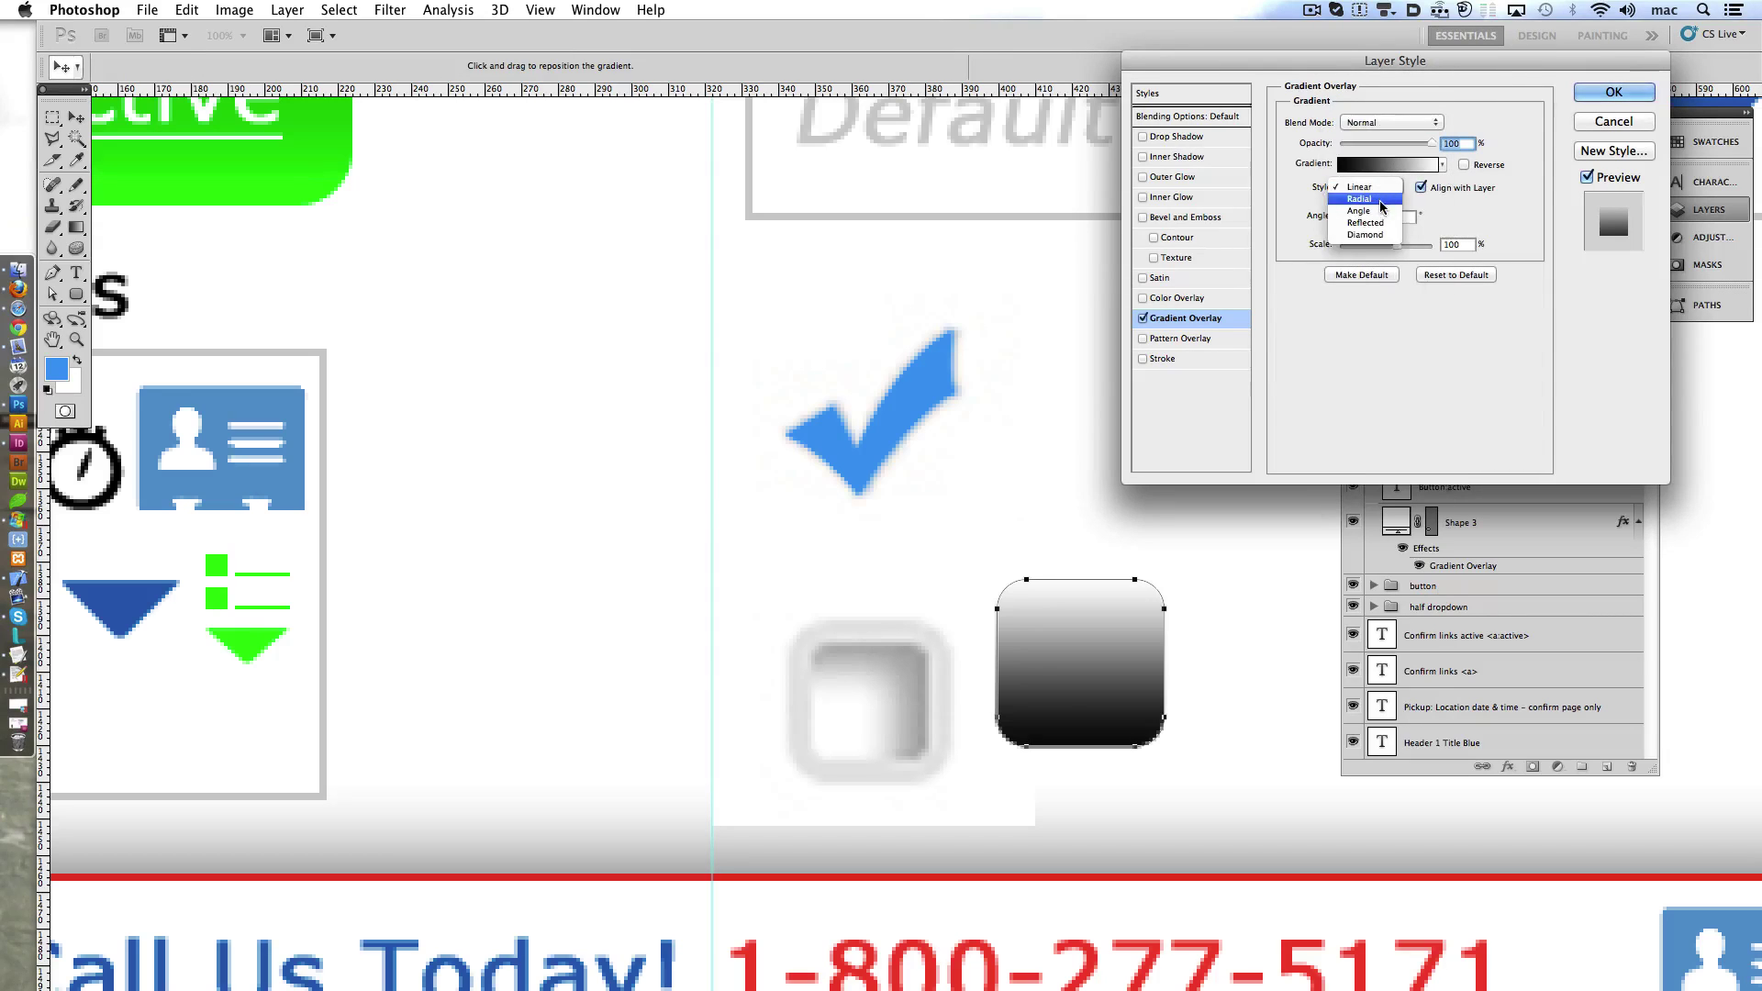
pyautogui.click(1366, 235)
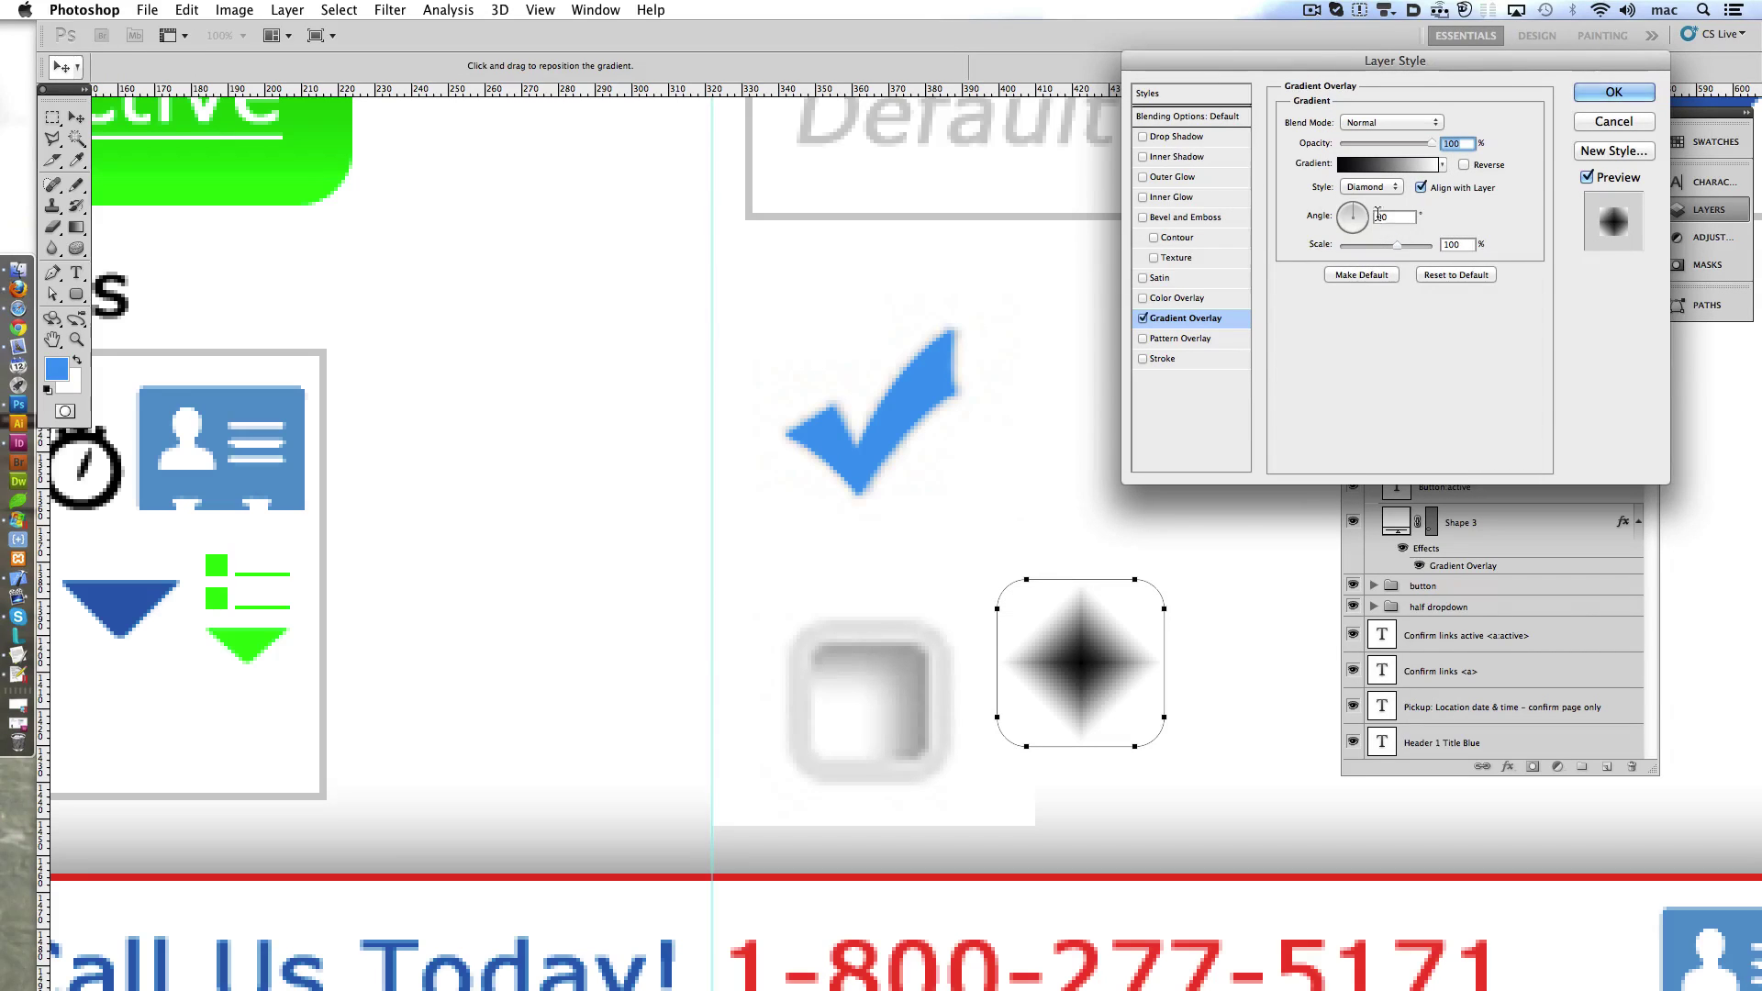
# - Try reflected, radial and angle gradient styles, placing the angle centre at the top-right
pyautogui.click(1370, 166)
pyautogui.press('Escape')
pyautogui.click(1367, 187)
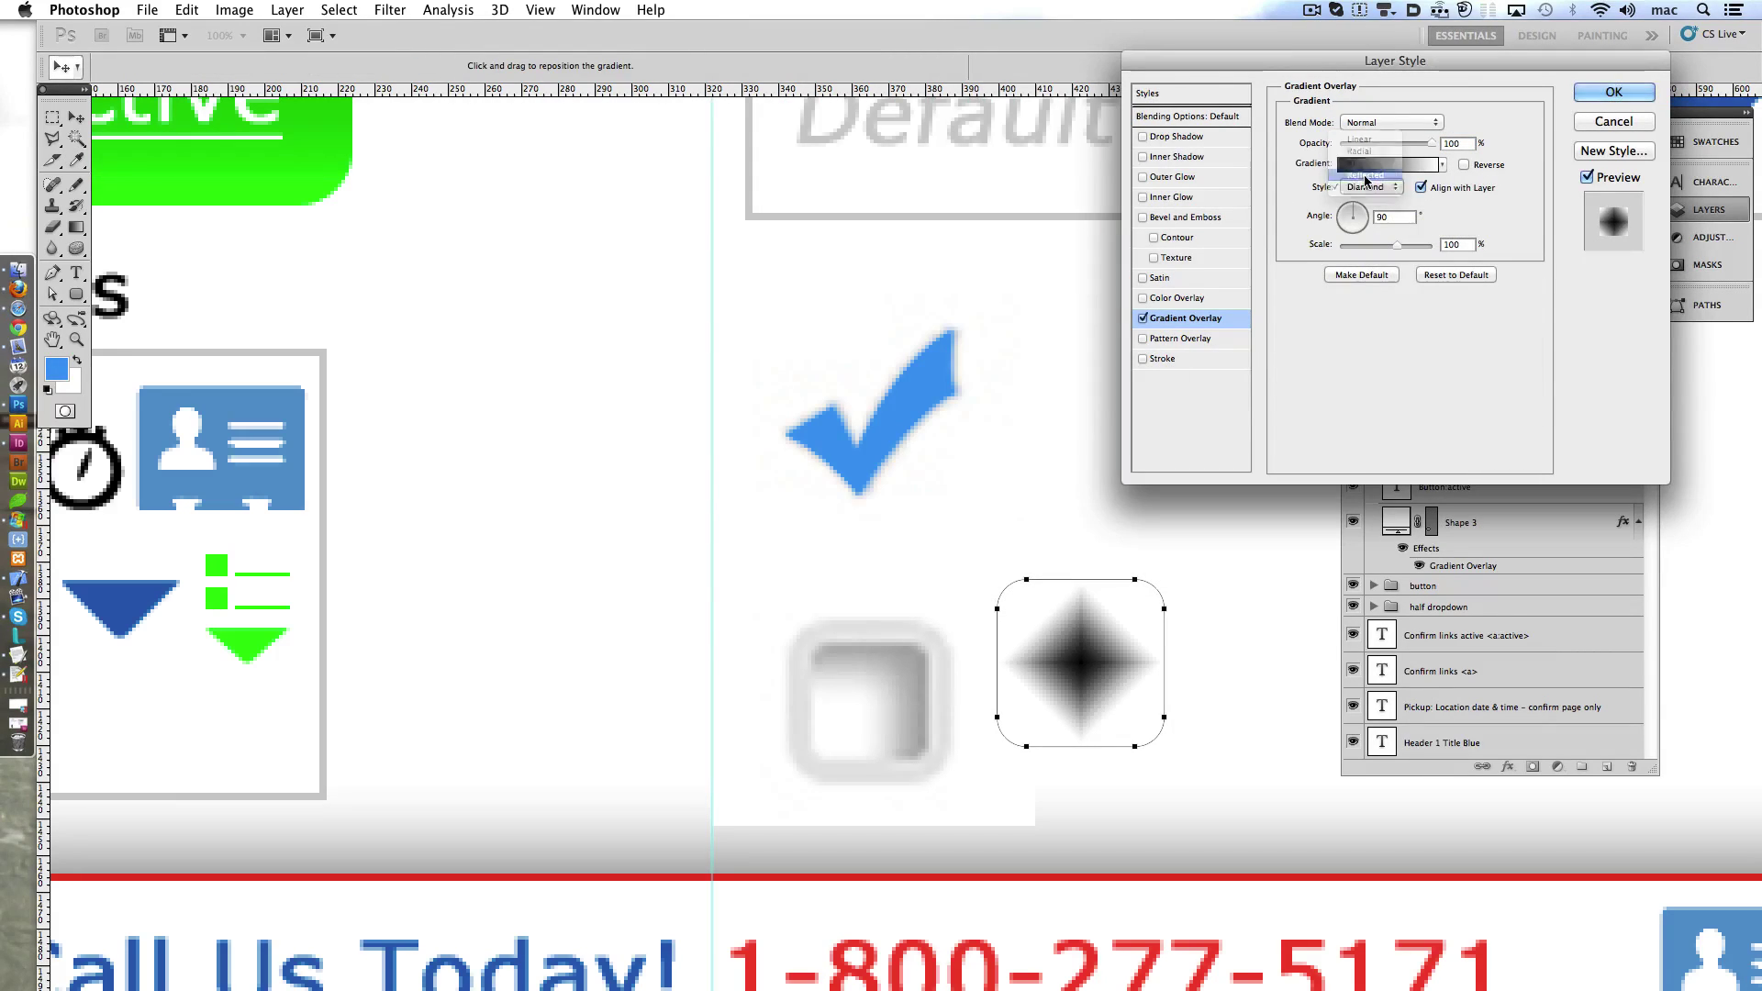
pyautogui.click(1365, 181)
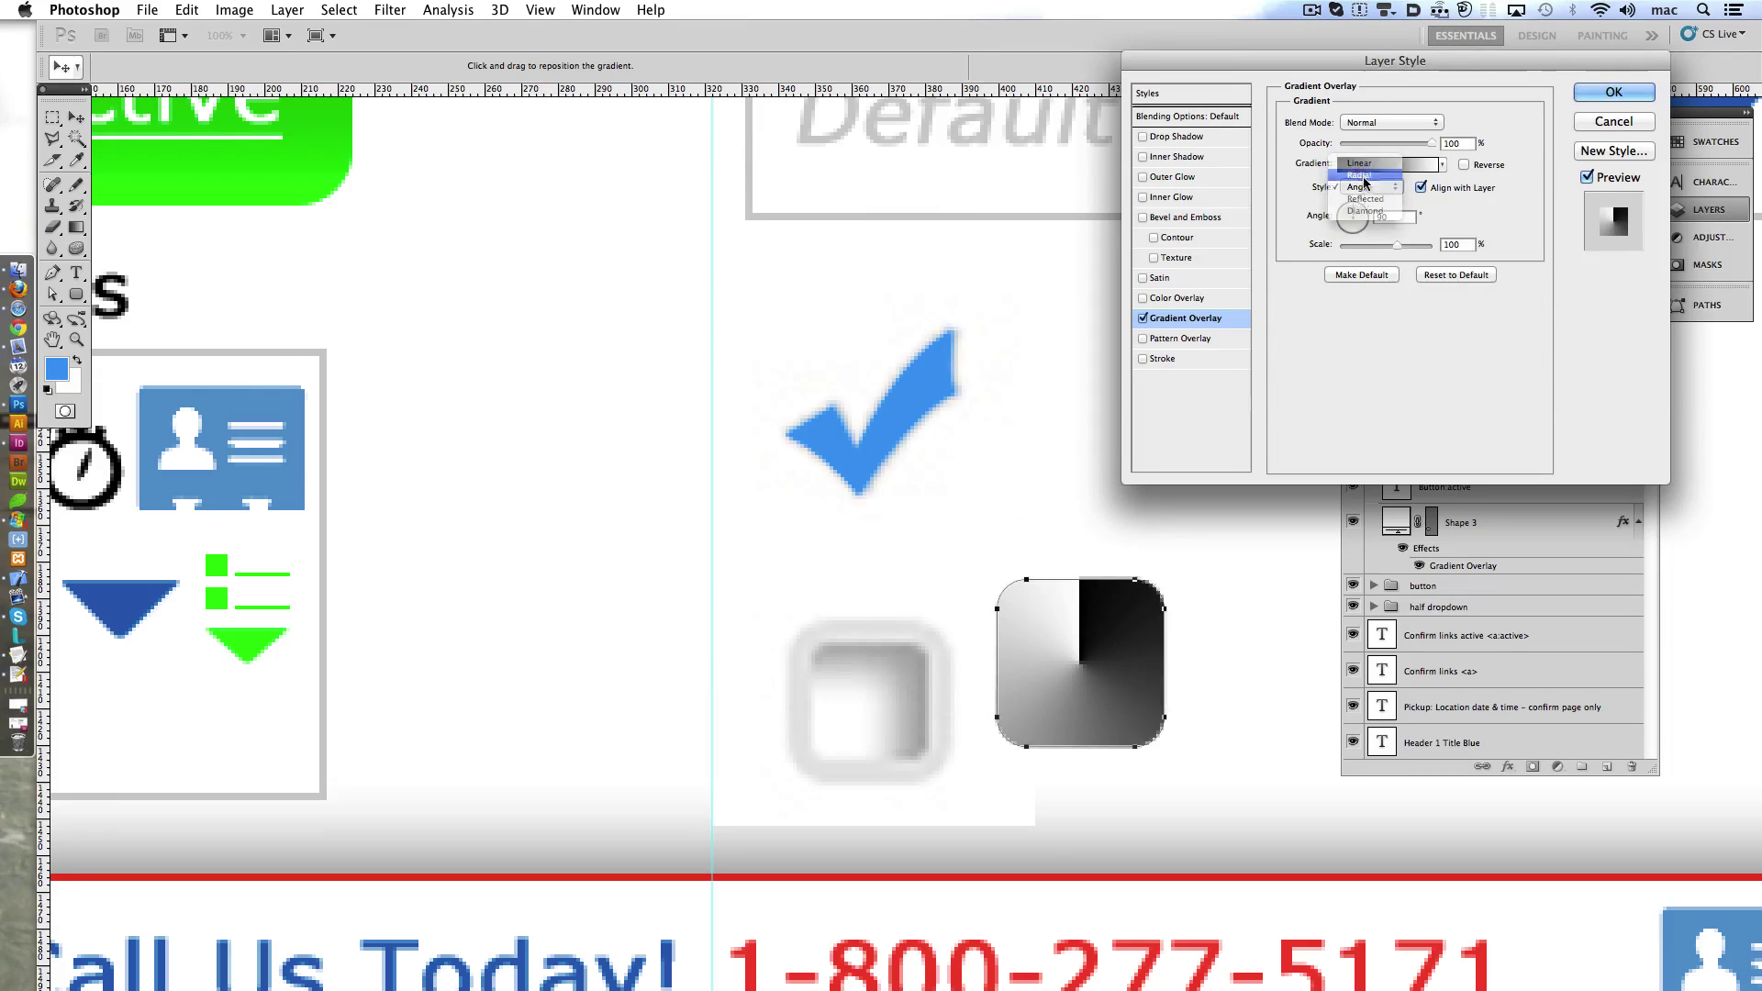
pyautogui.click(1365, 175)
pyautogui.click(1365, 188)
pyautogui.click(1364, 188)
pyautogui.moveTo(1080, 661); pyautogui.dragTo(1147, 608)
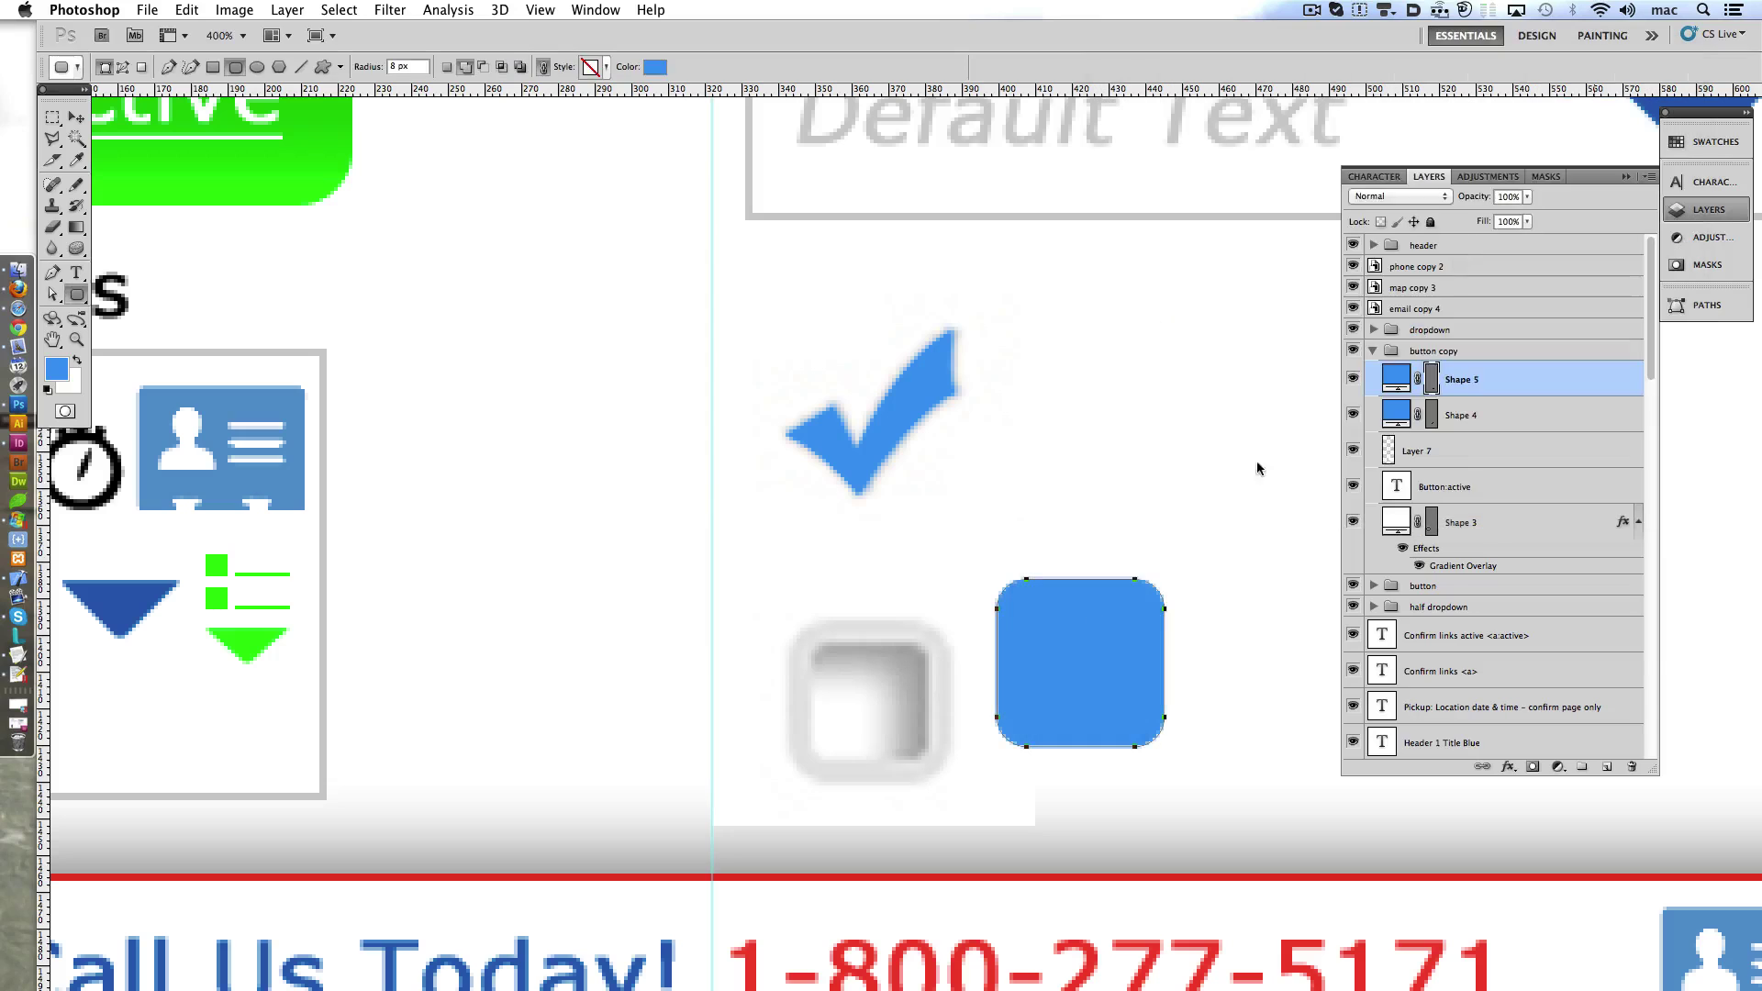
# - Fill the square with light grey sampled from the checkbox and add a smaller duplicate
pyautogui.click(655, 69)
pyautogui.click(932, 629)
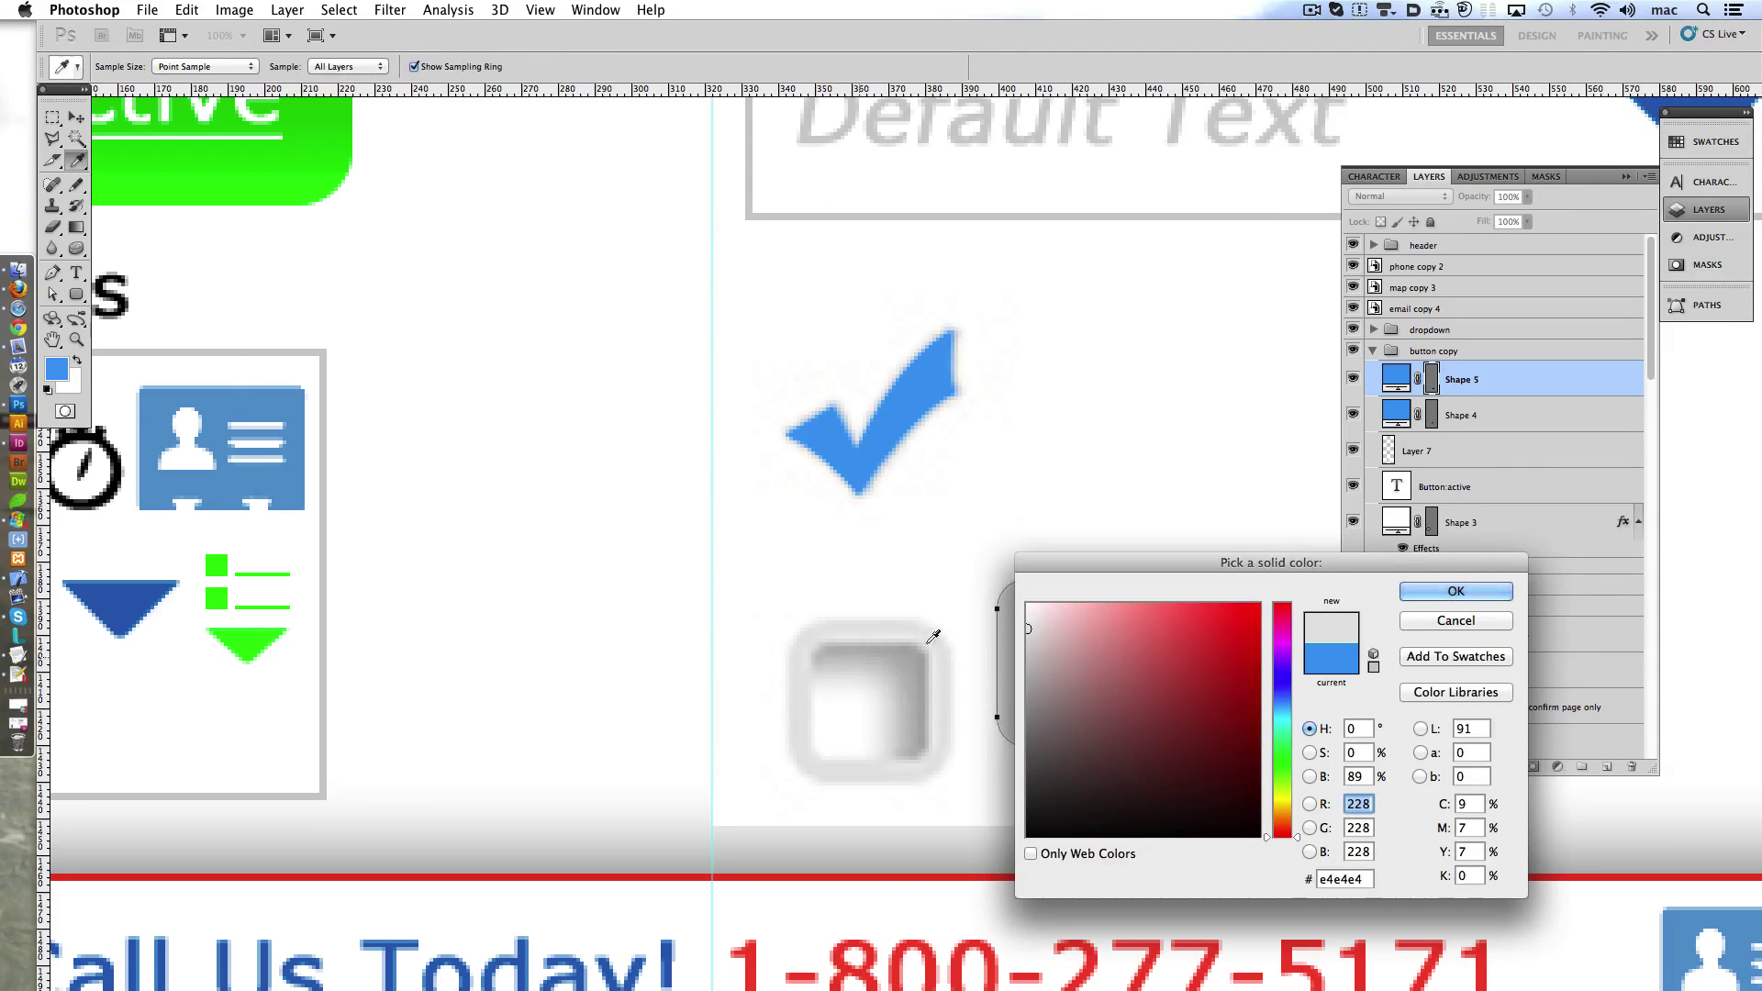
pyautogui.press('Return')
pyautogui.hotkey('ctrl', 'j')
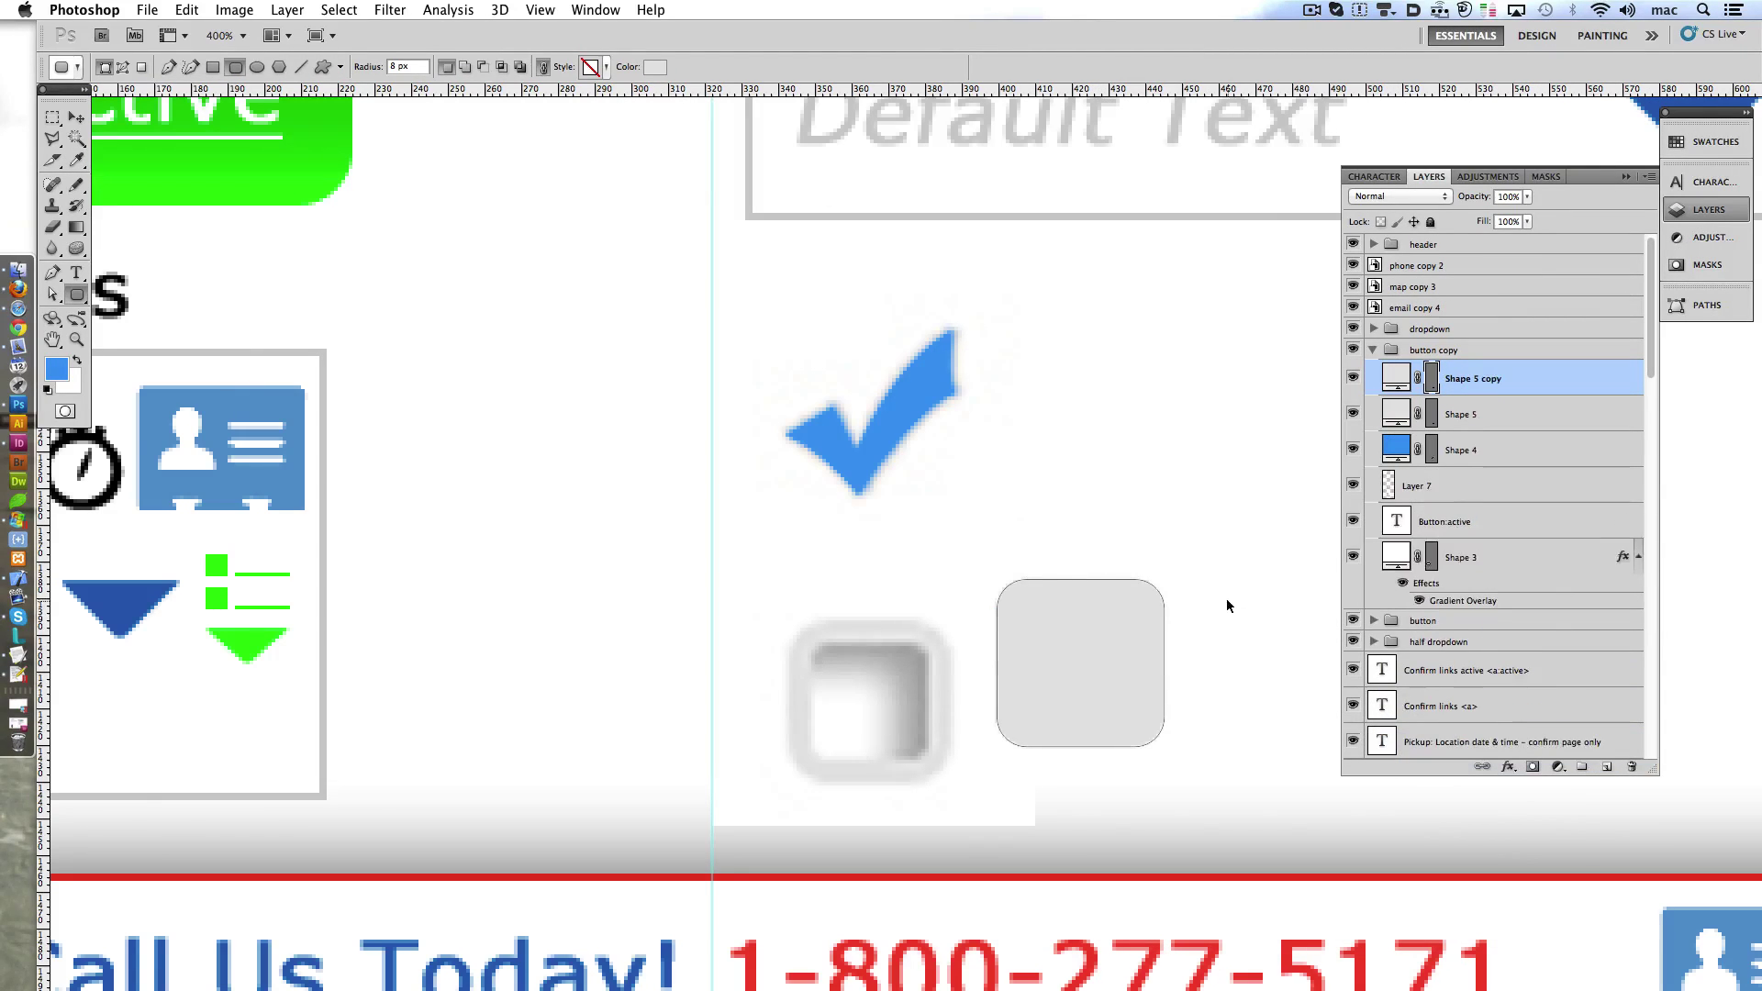
pyautogui.hotkey('ctrl', 't')
pyautogui.moveTo(1155, 738); pyautogui.dragTo(1150, 733)
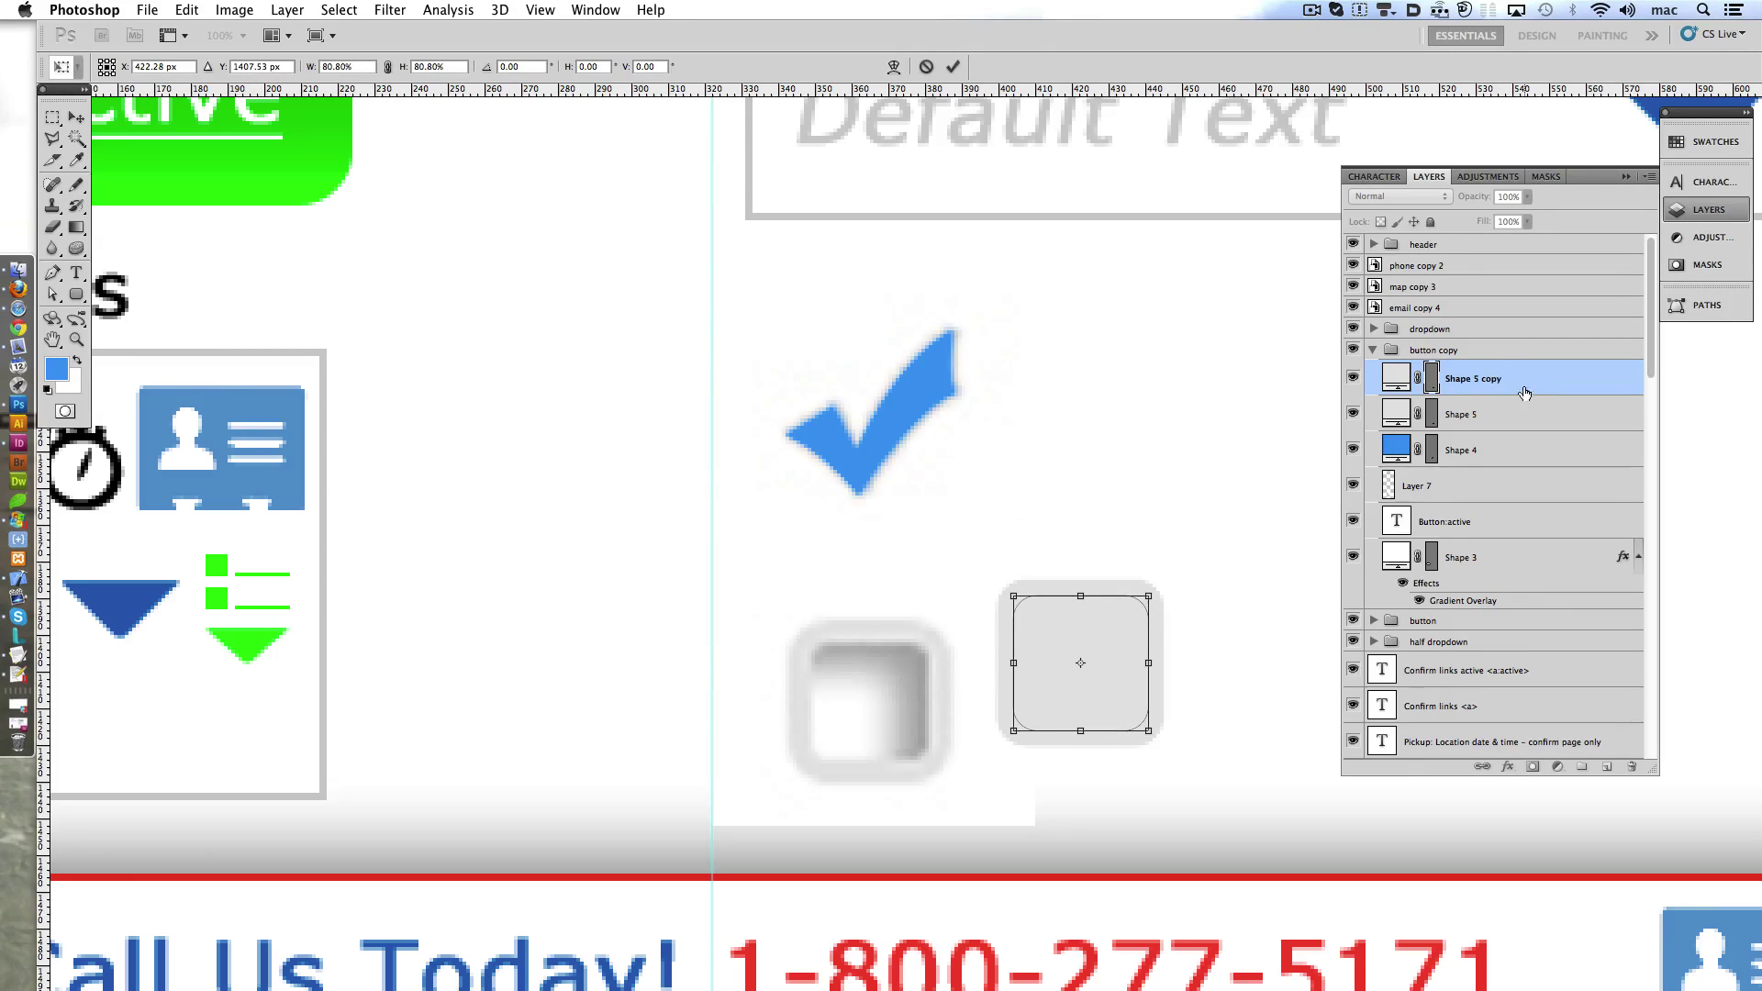
pyautogui.click(954, 66)
# - Give the duplicate square a lighter, redirected inner shadow
pyautogui.rightClick(1536, 378)
pyautogui.click(1579, 410)
pyautogui.click(1179, 157)
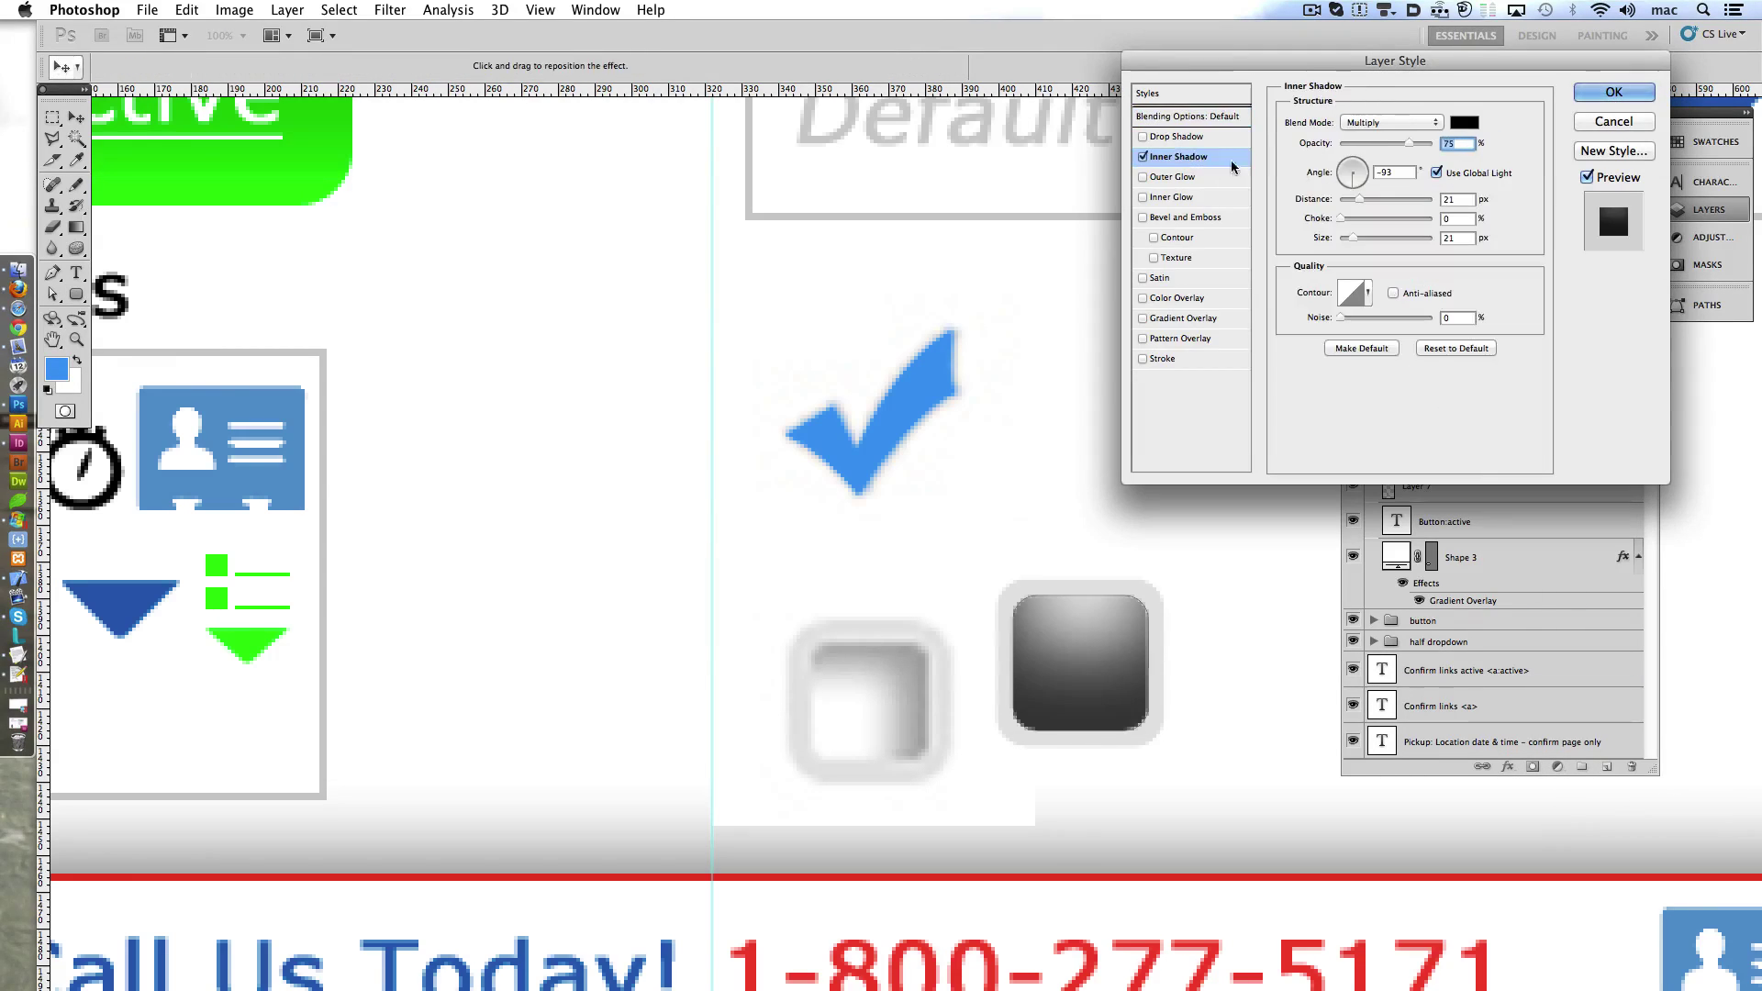
pyautogui.moveTo(1348, 165)
pyautogui.mouseDown()
pyautogui.moveTo(1365, 166)
pyautogui.moveTo(1351, 240)
pyautogui.mouseUp()
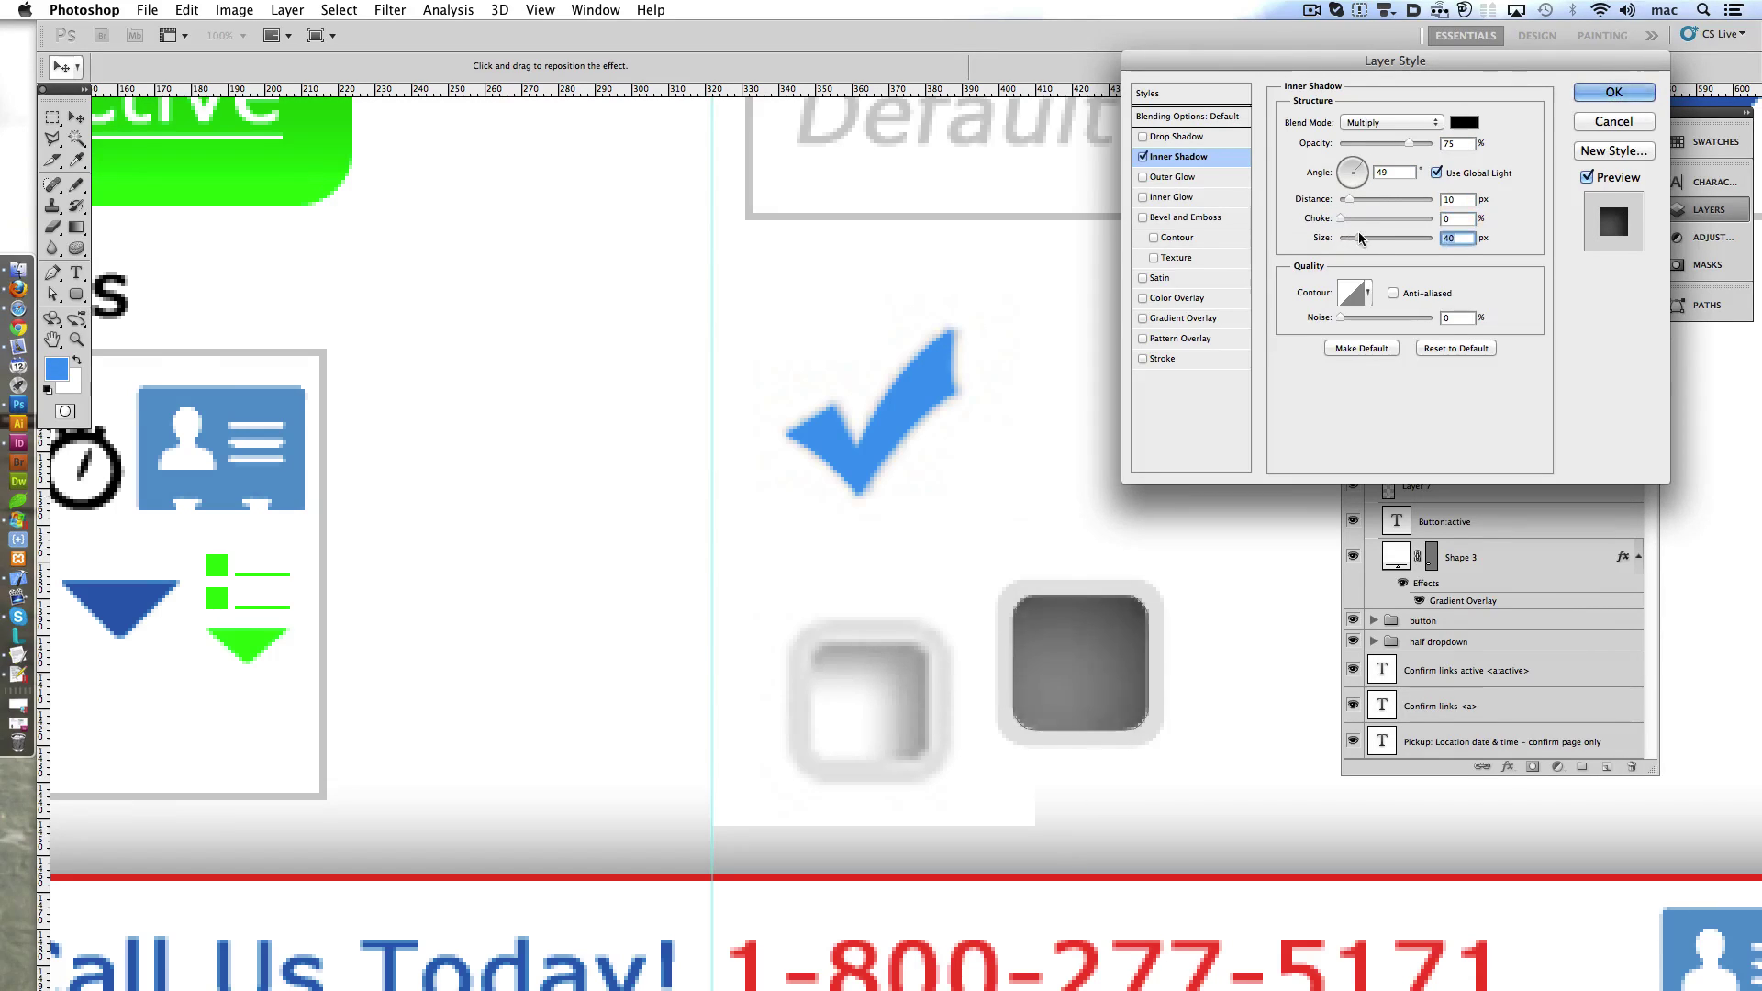
pyautogui.moveTo(1409, 143); pyautogui.dragTo(1374, 143)
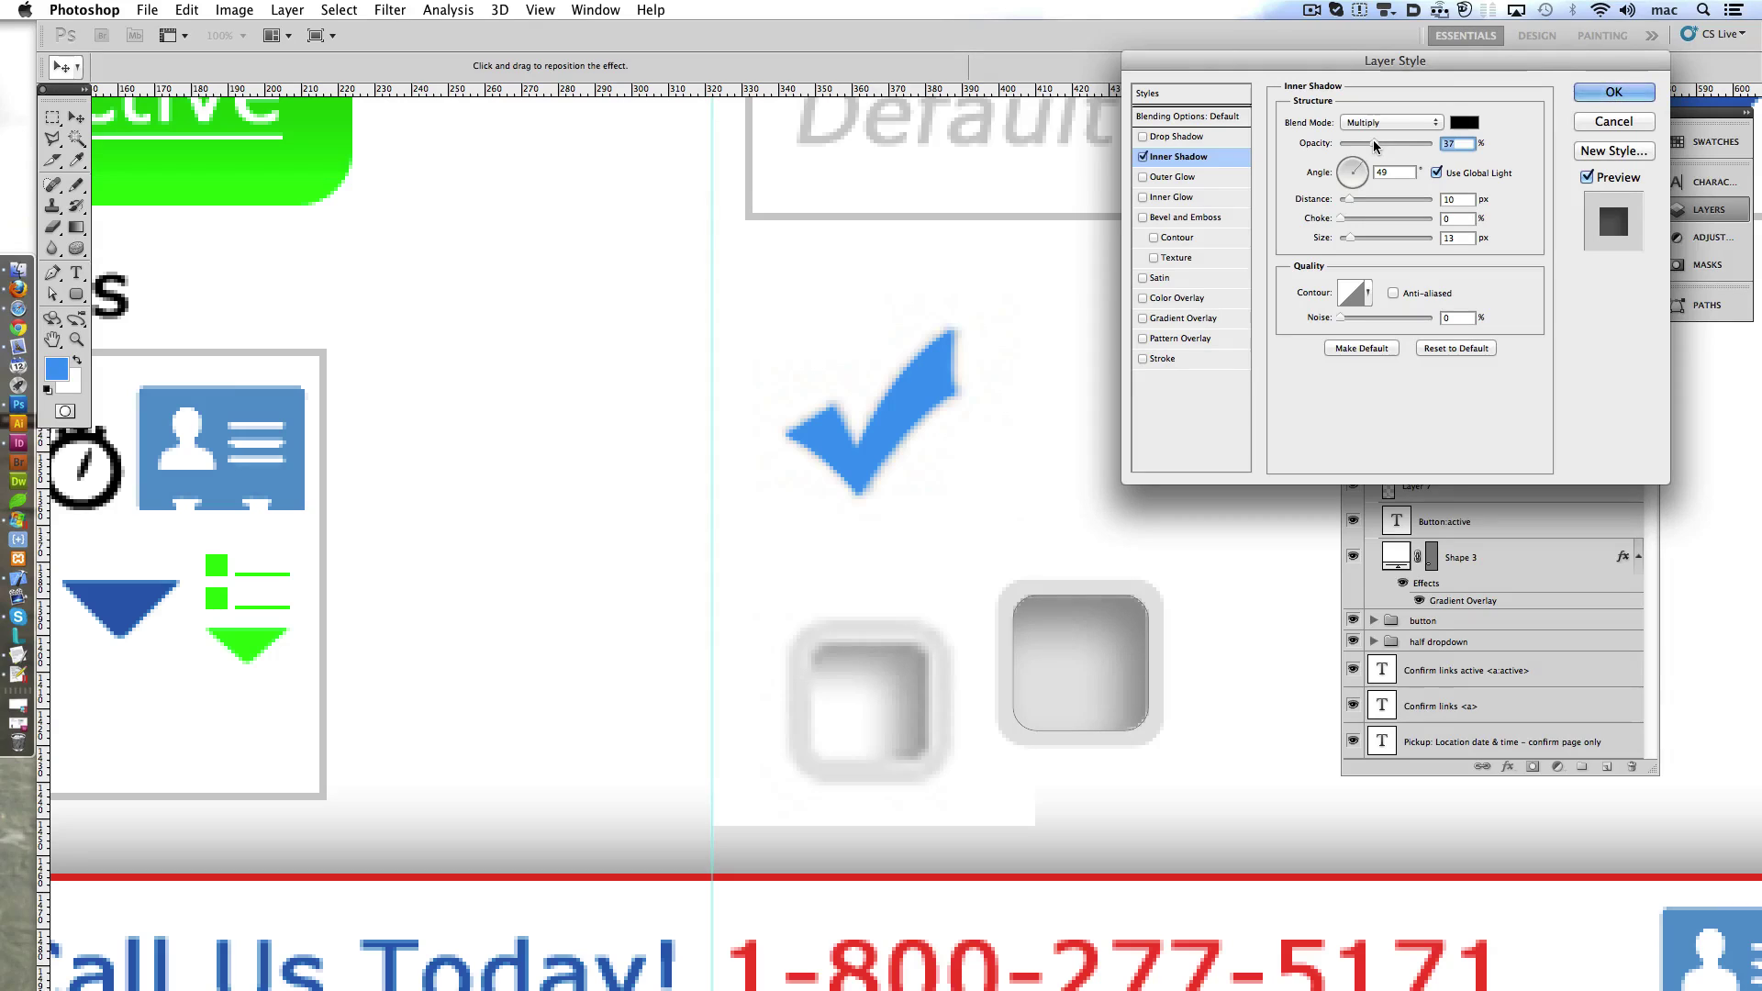
pyautogui.click(1613, 92)
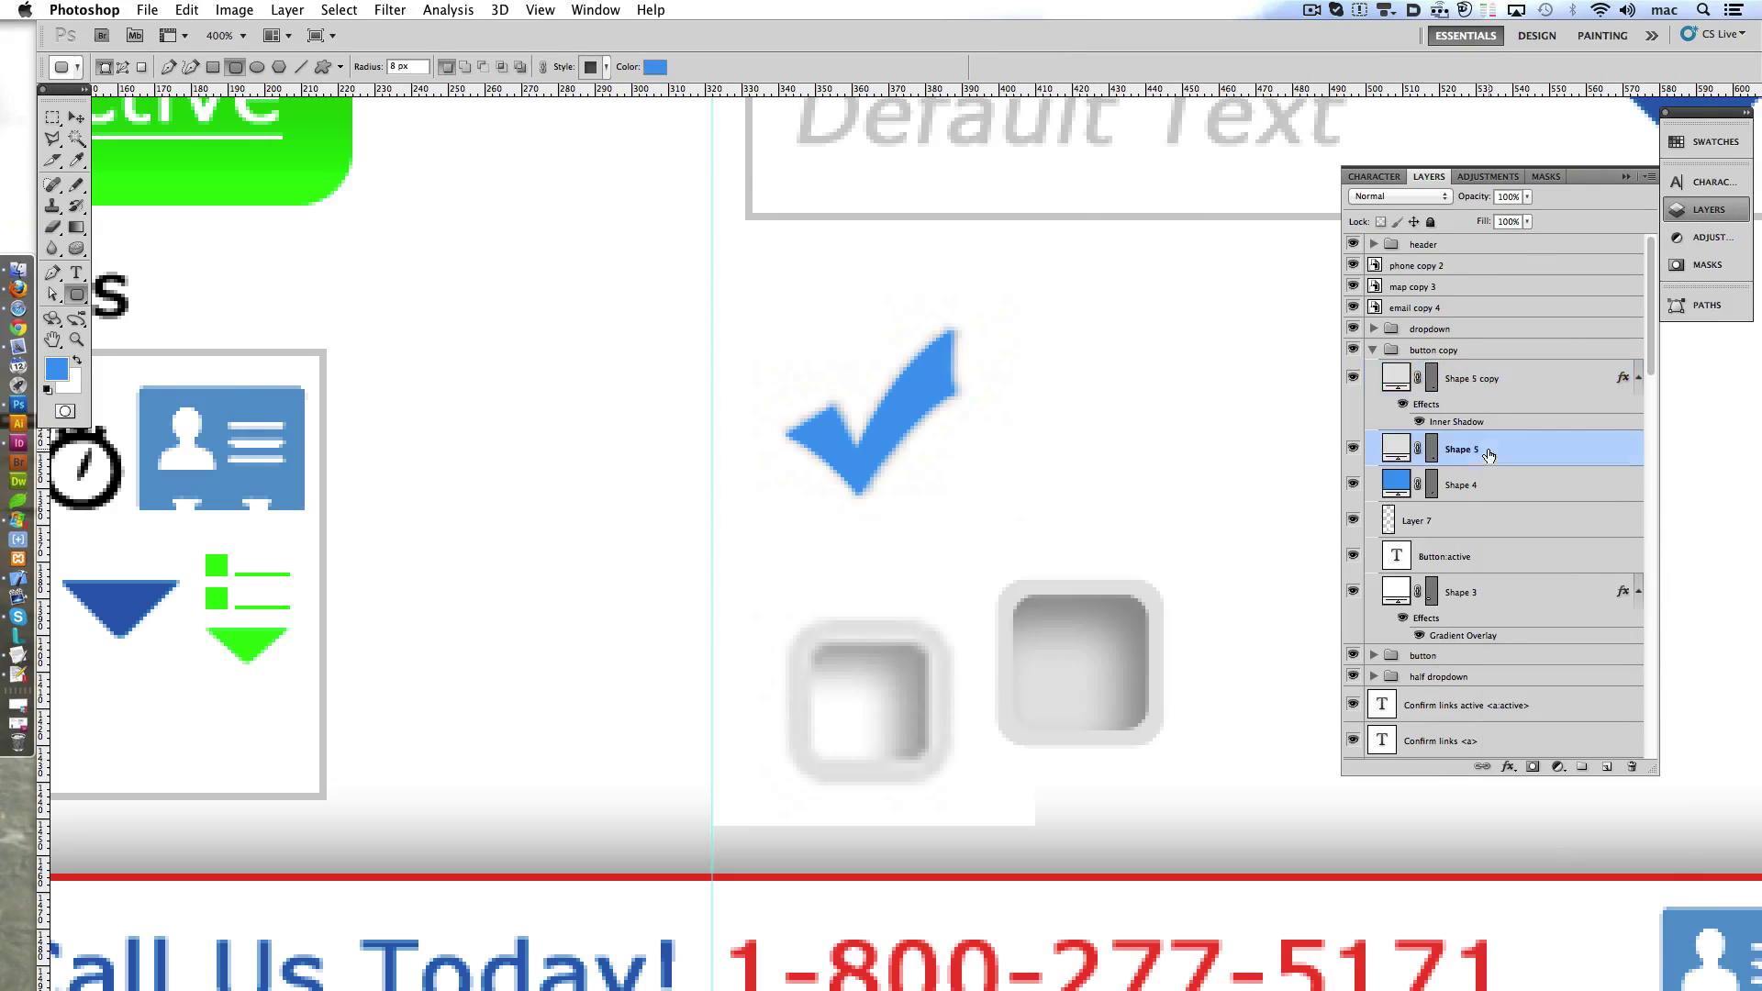
# - Apply a Stroke Emboss bevel with contour and depth 71 to the larger grey square
pyautogui.doubleClick(1541, 452)
pyautogui.click(1184, 157)
pyautogui.click(1188, 218)
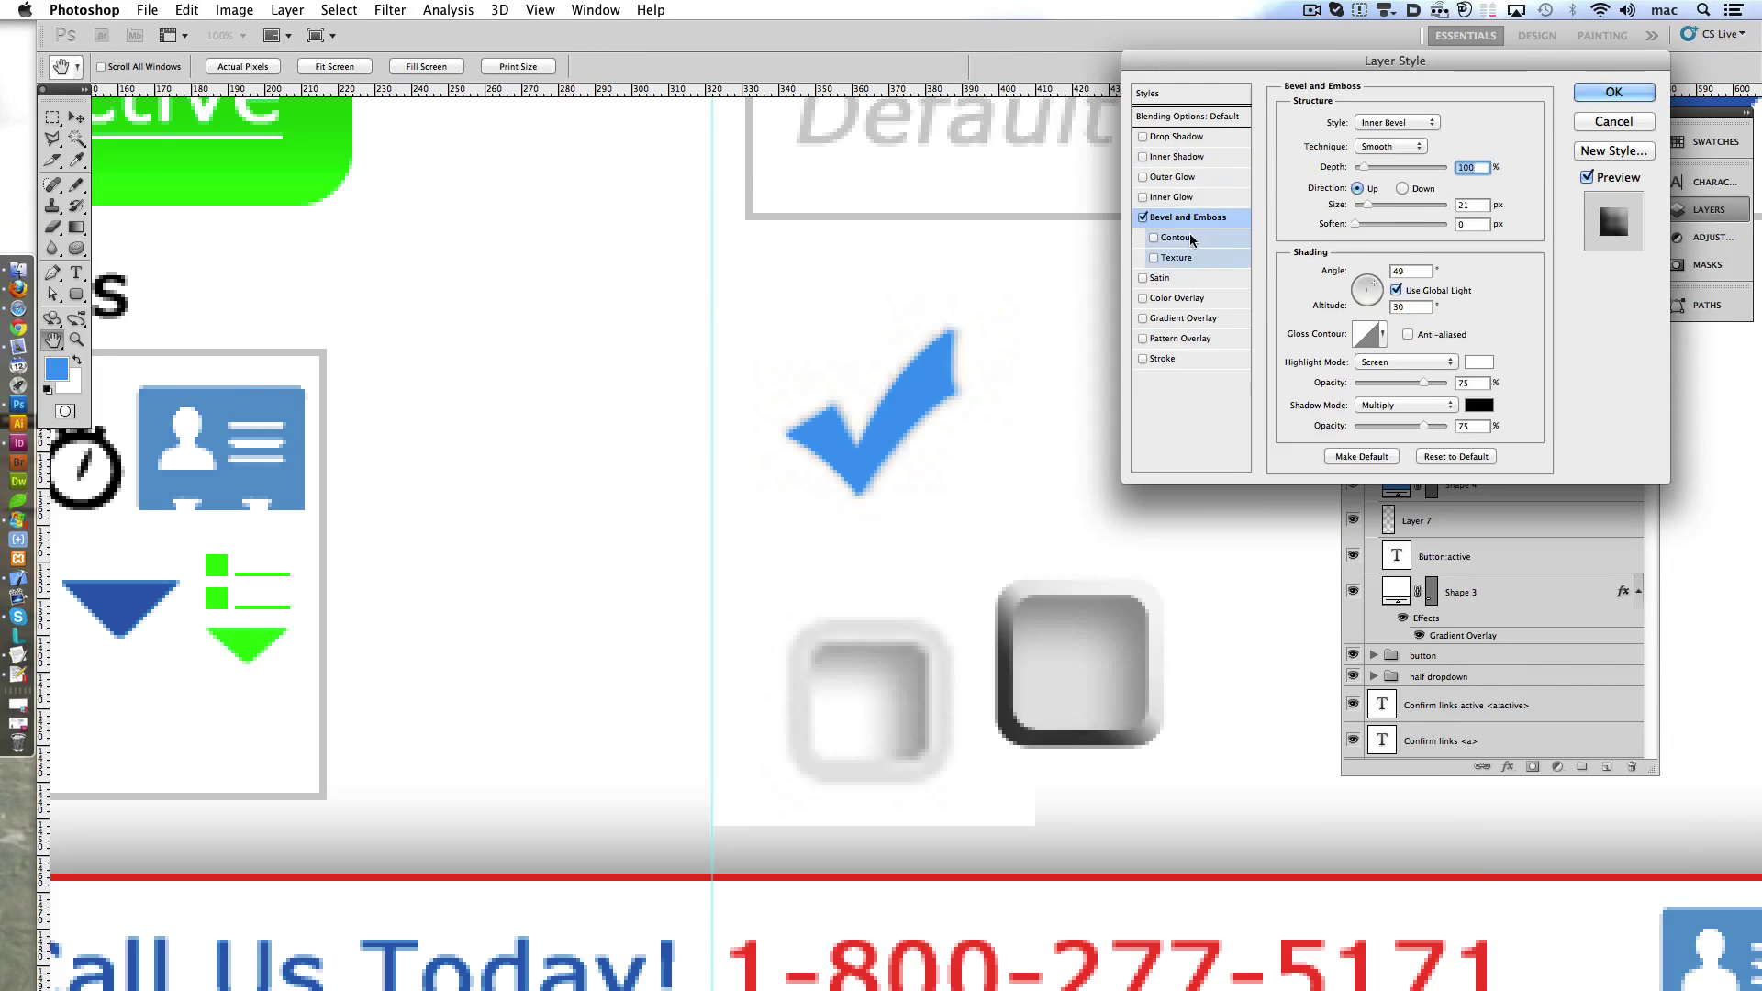
pyautogui.click(1177, 236)
pyautogui.moveTo(1365, 167)
pyautogui.mouseDown()
pyautogui.moveTo(1380, 222)
pyautogui.moveTo(1435, 226)
pyautogui.mouseUp()
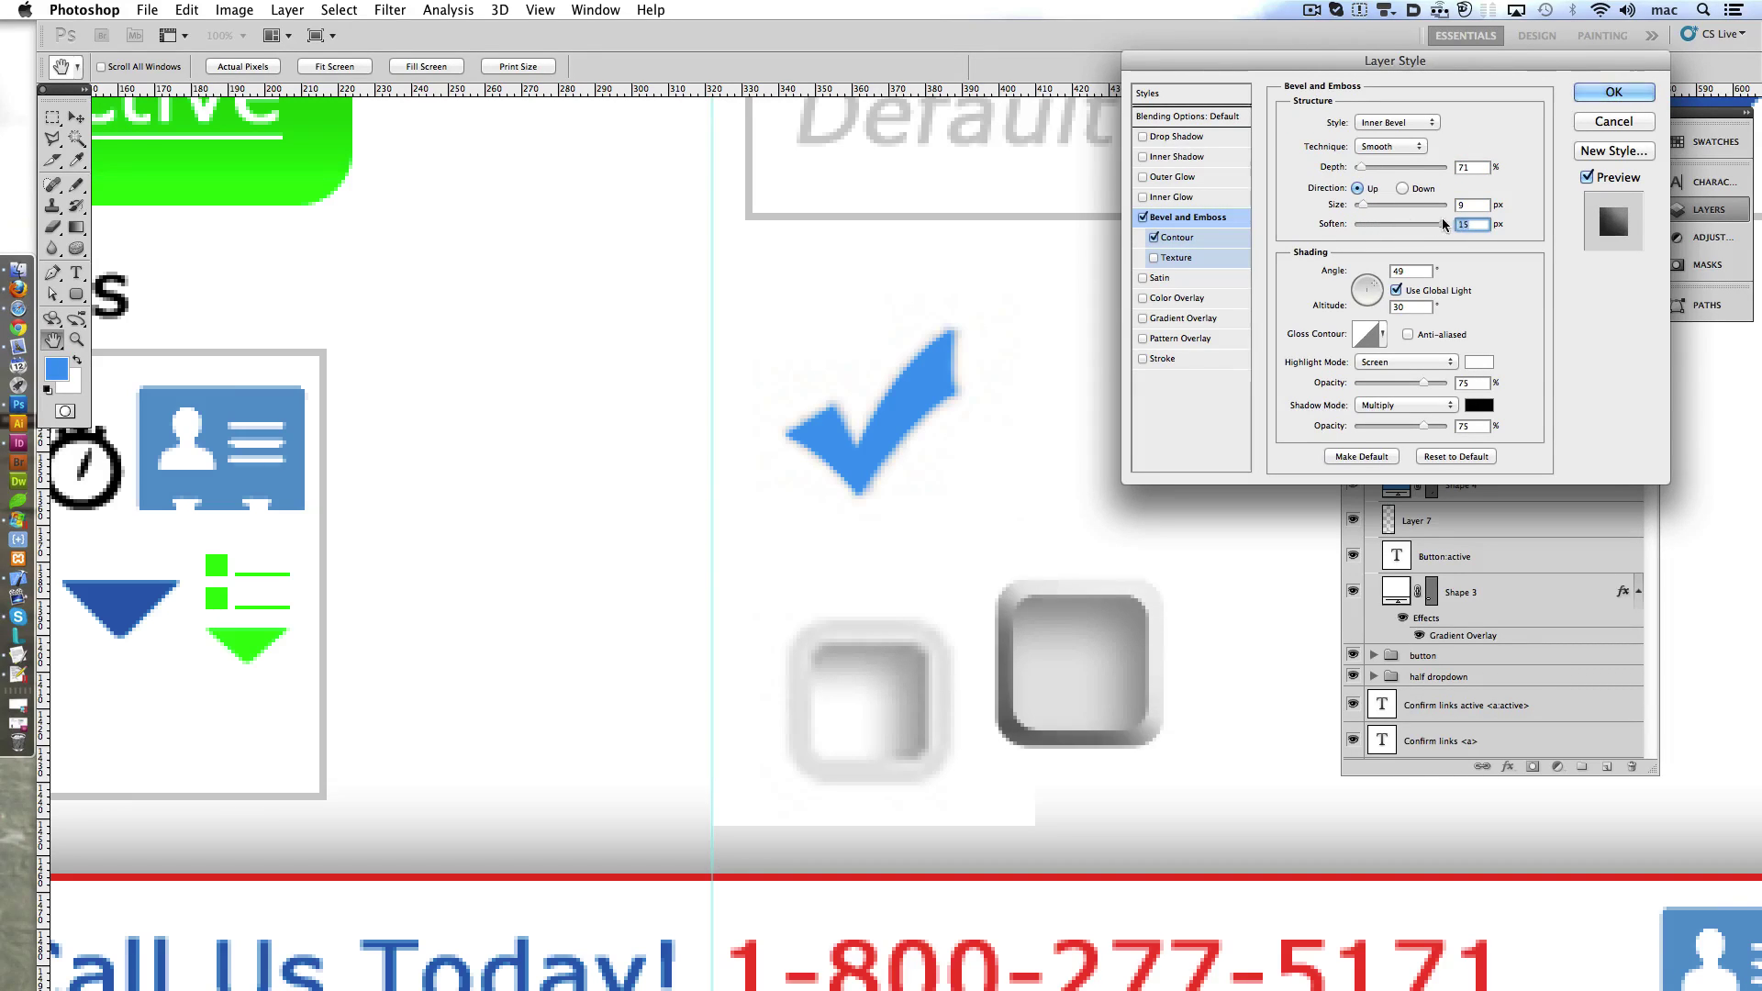
pyautogui.click(1403, 188)
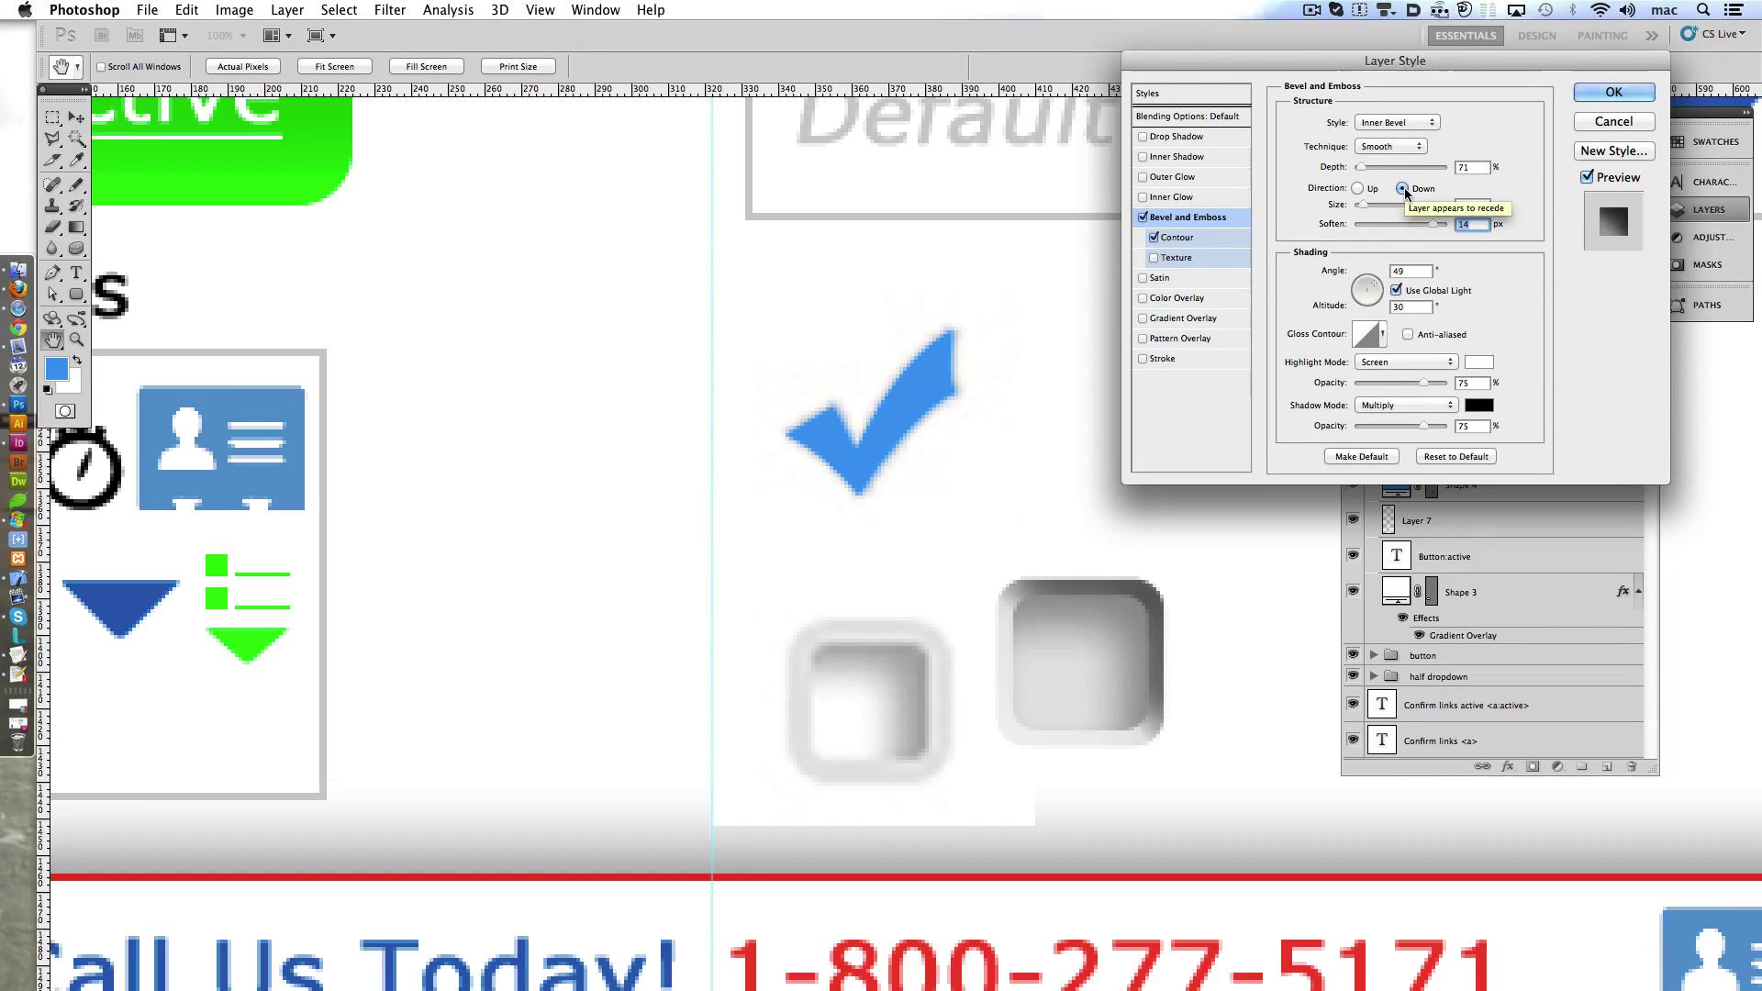
pyautogui.click(1358, 188)
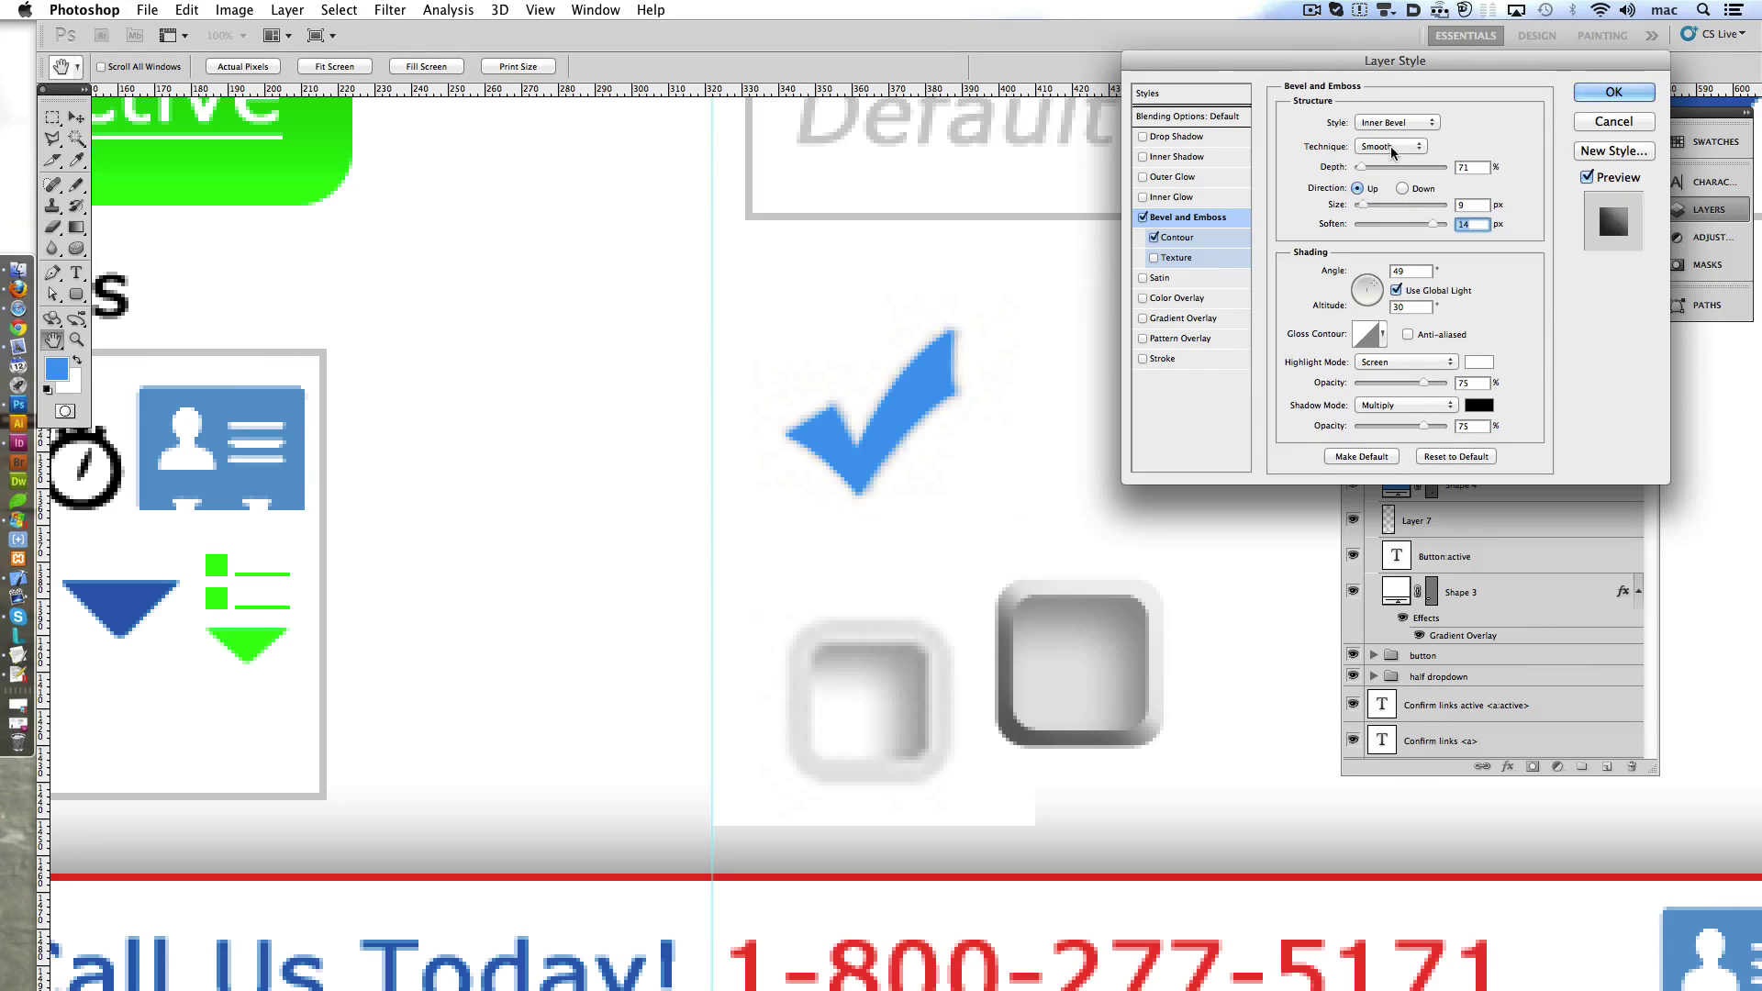
pyautogui.click(1397, 122)
pyautogui.click(1397, 122)
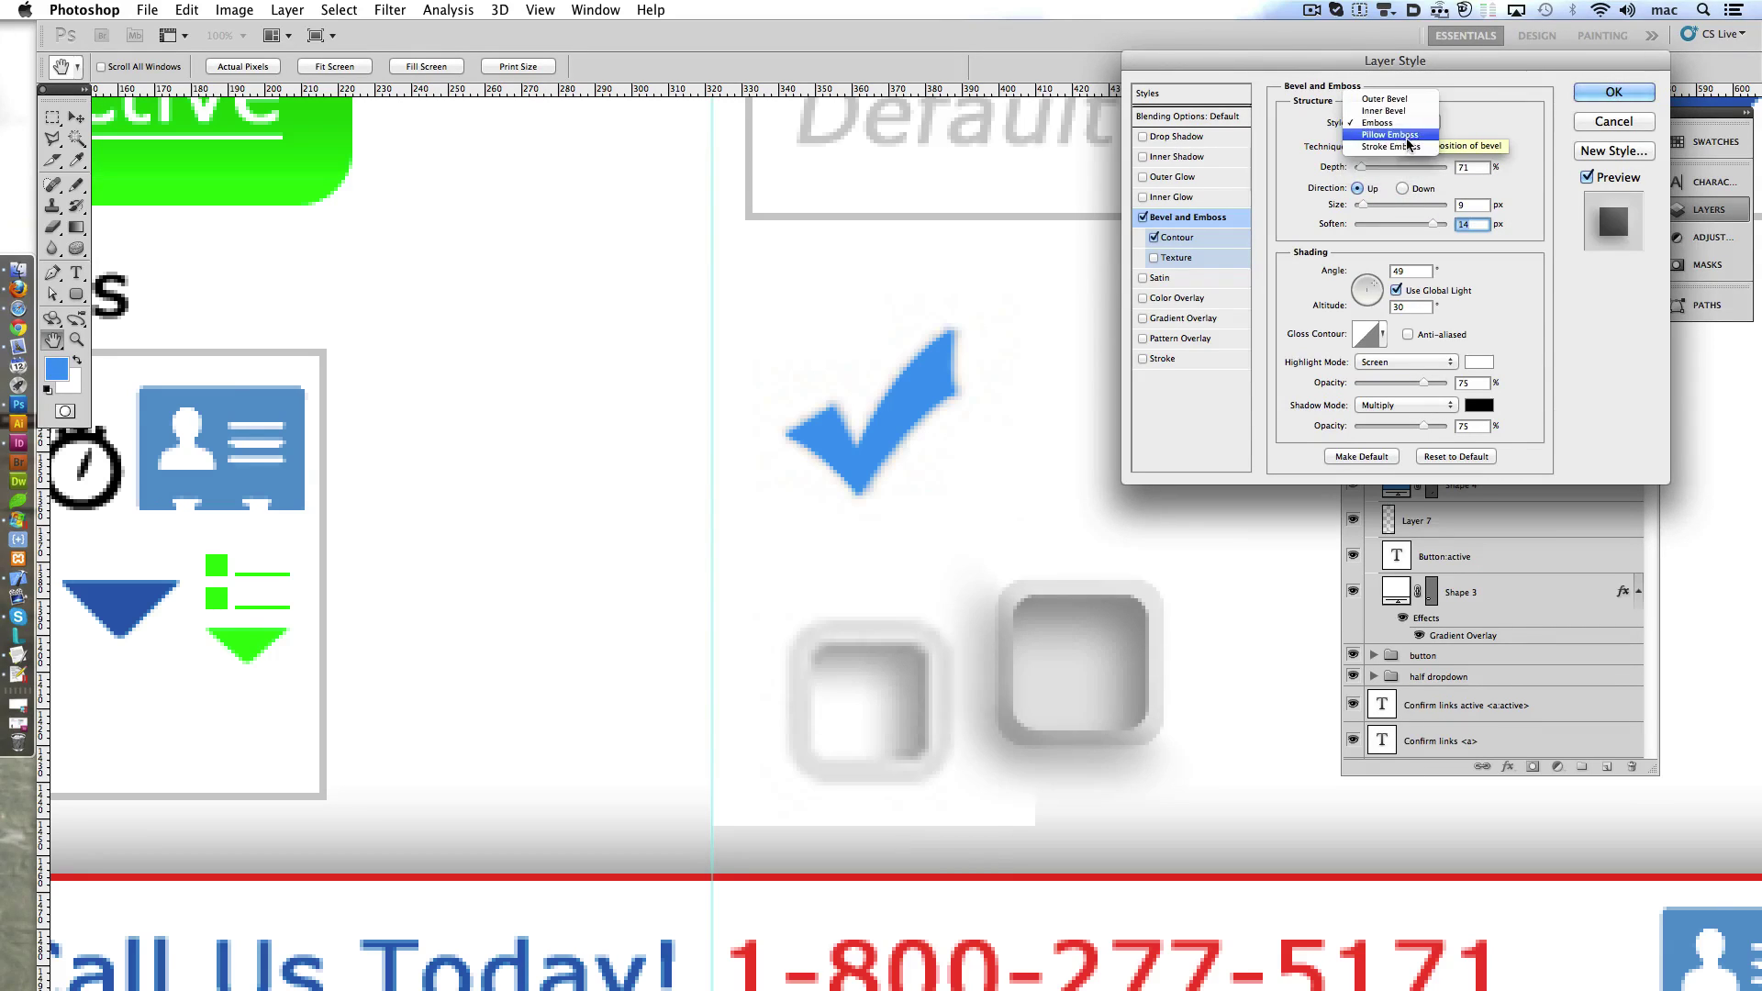
pyautogui.click(1407, 123)
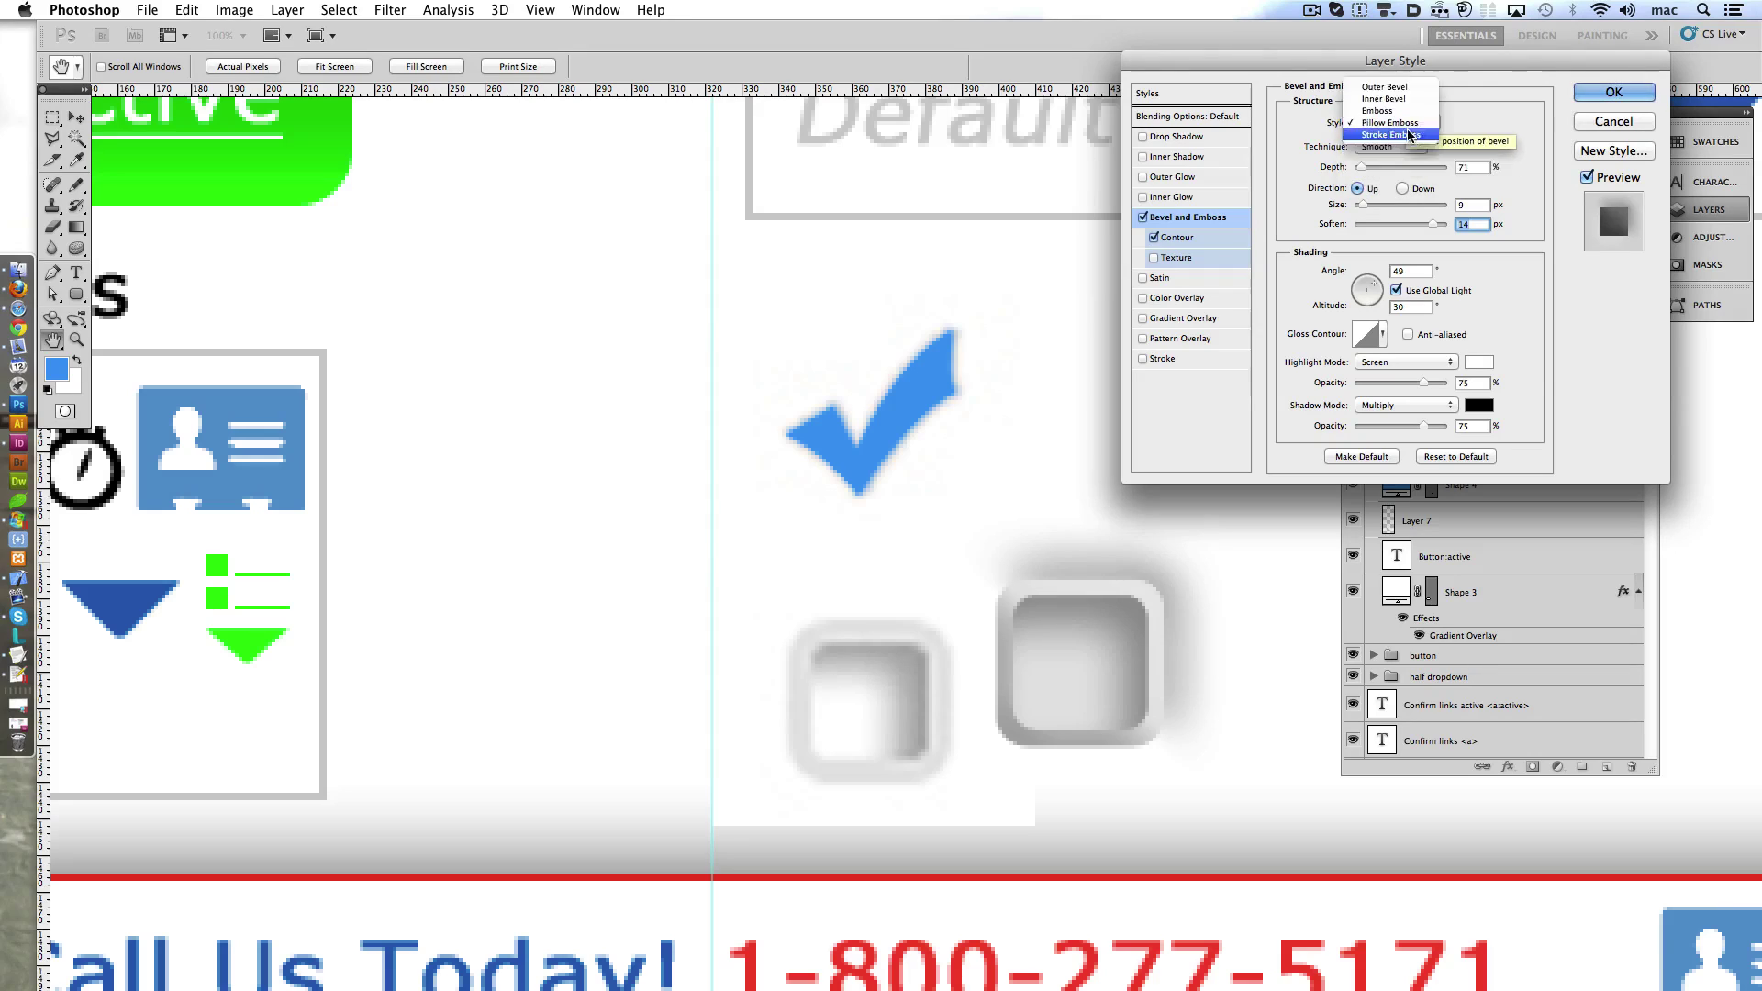
pyautogui.click(1613, 92)
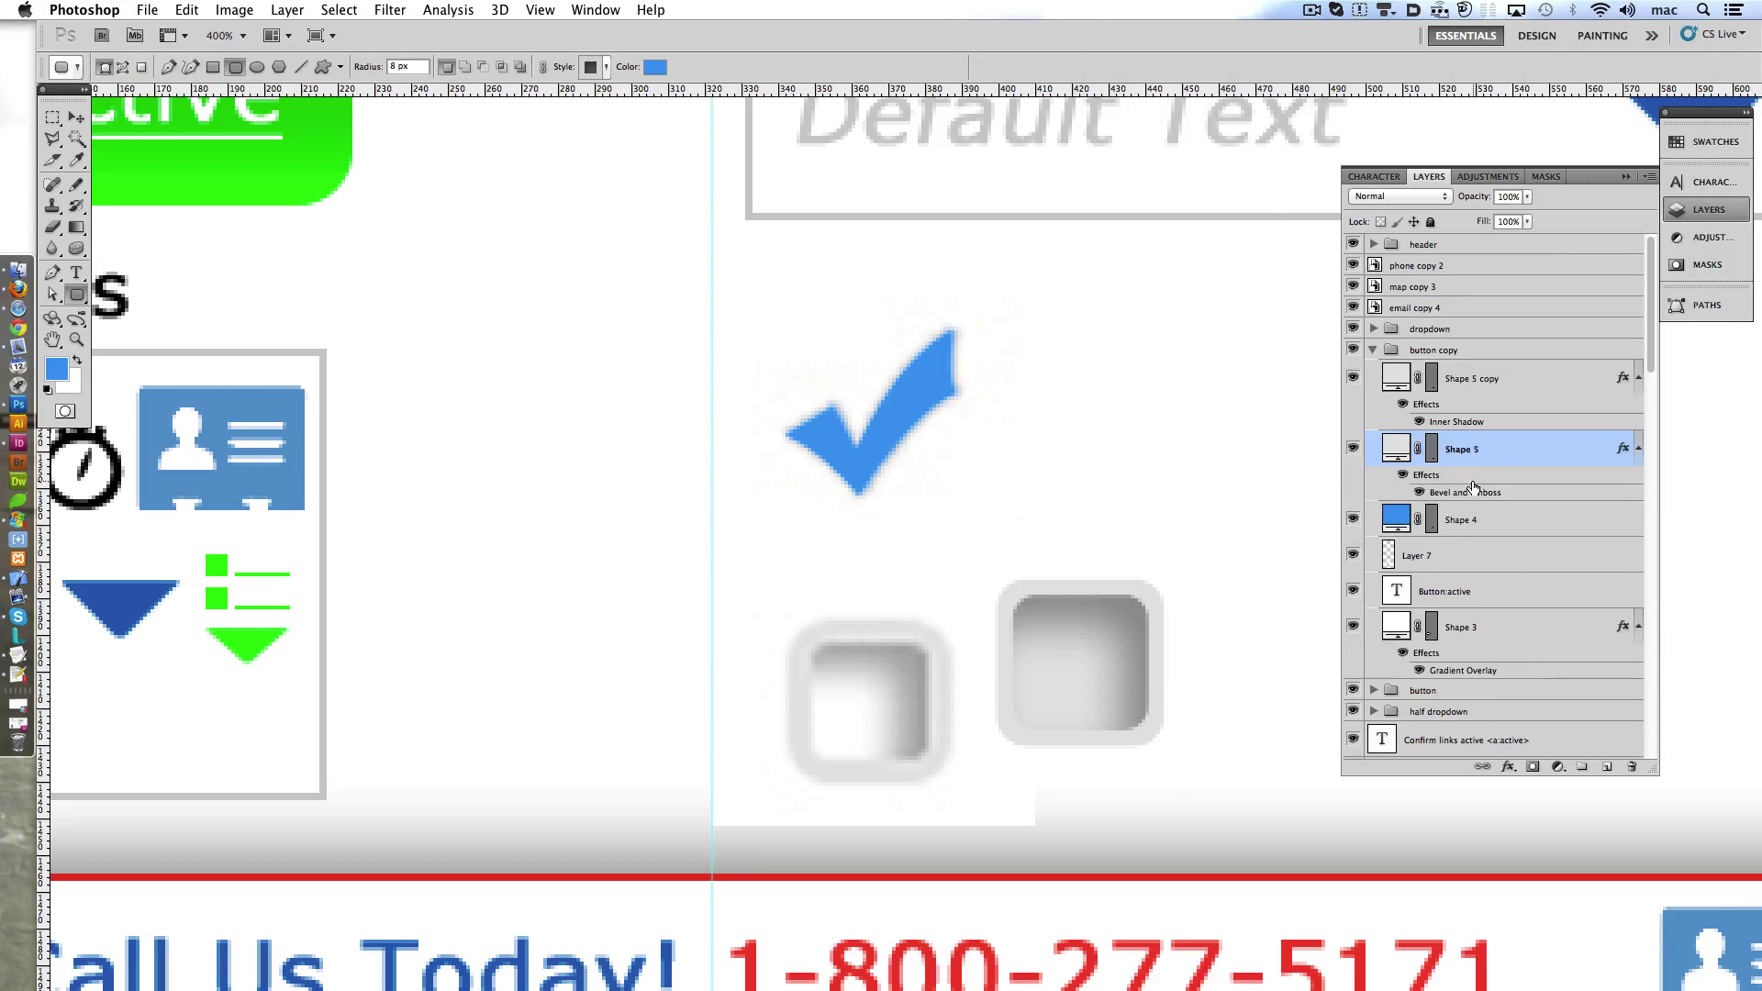
# - Collapse both layers' effects lists and drag the blurry checkmark and square aside
pyautogui.click(1639, 448)
pyautogui.click(1639, 377)
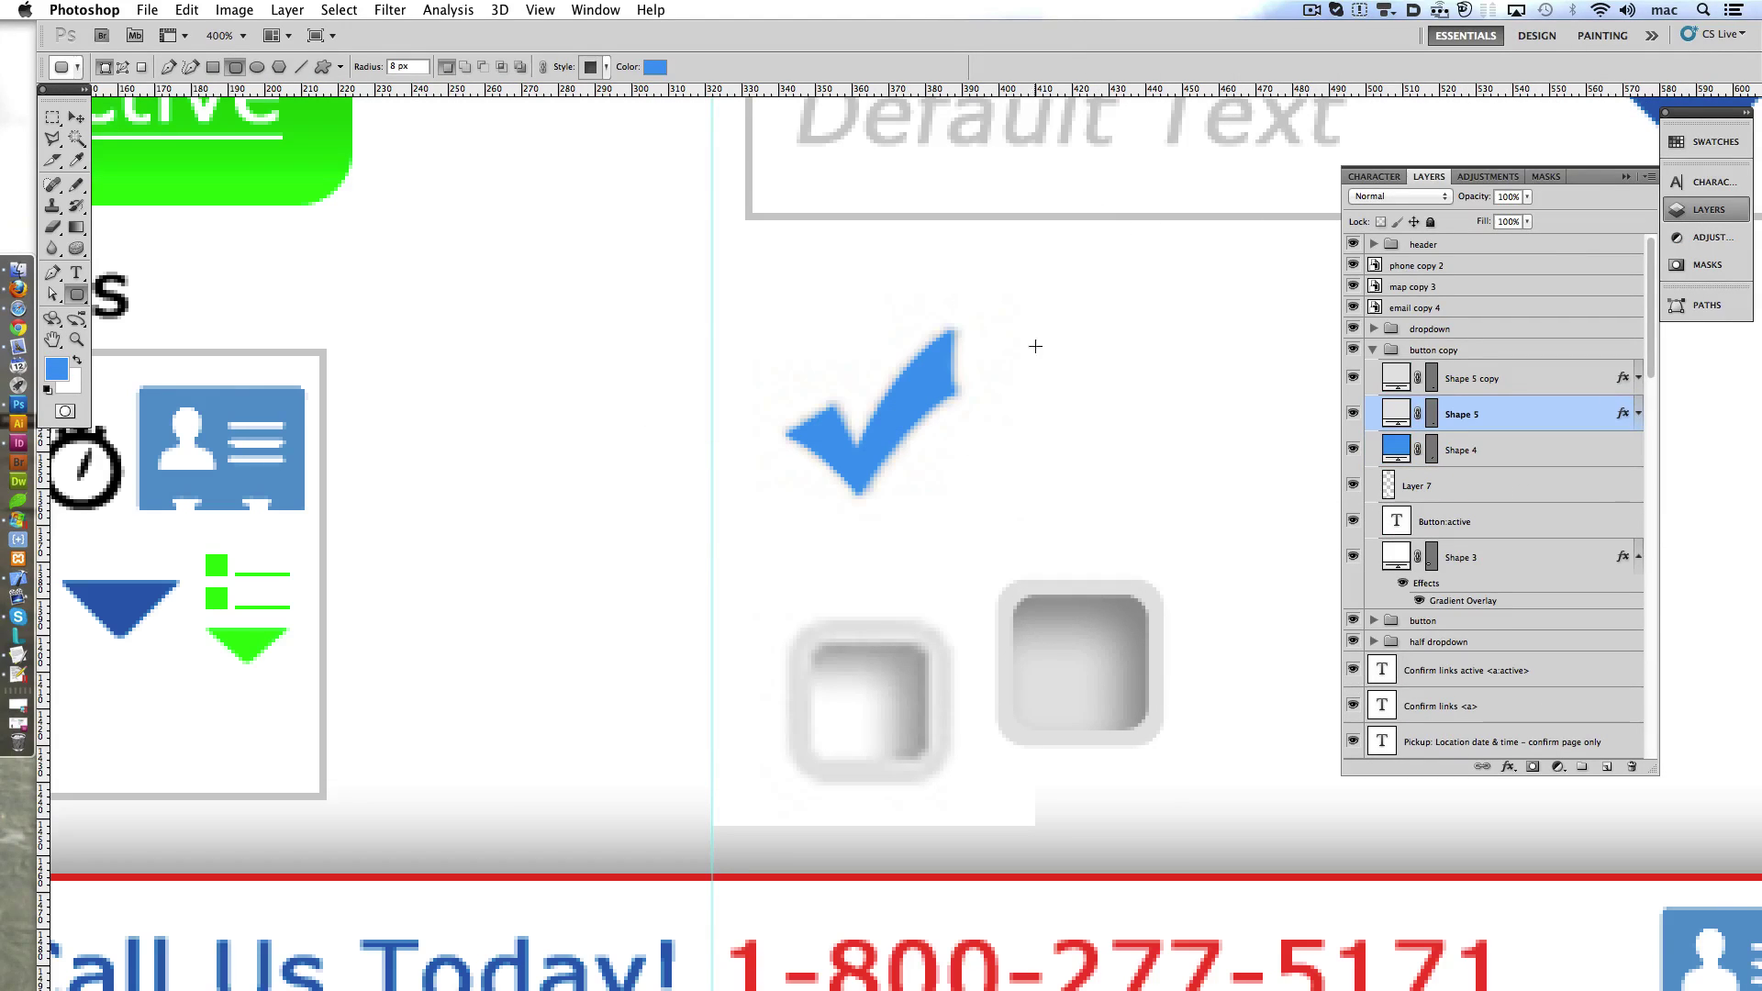
pyautogui.click(77, 120)
pyautogui.moveTo(829, 688); pyautogui.dragTo(606, 668)
# - Delete the leftover blurry checkmark layer and move the grey square beside the checkmark
pyautogui.click(1632, 766)
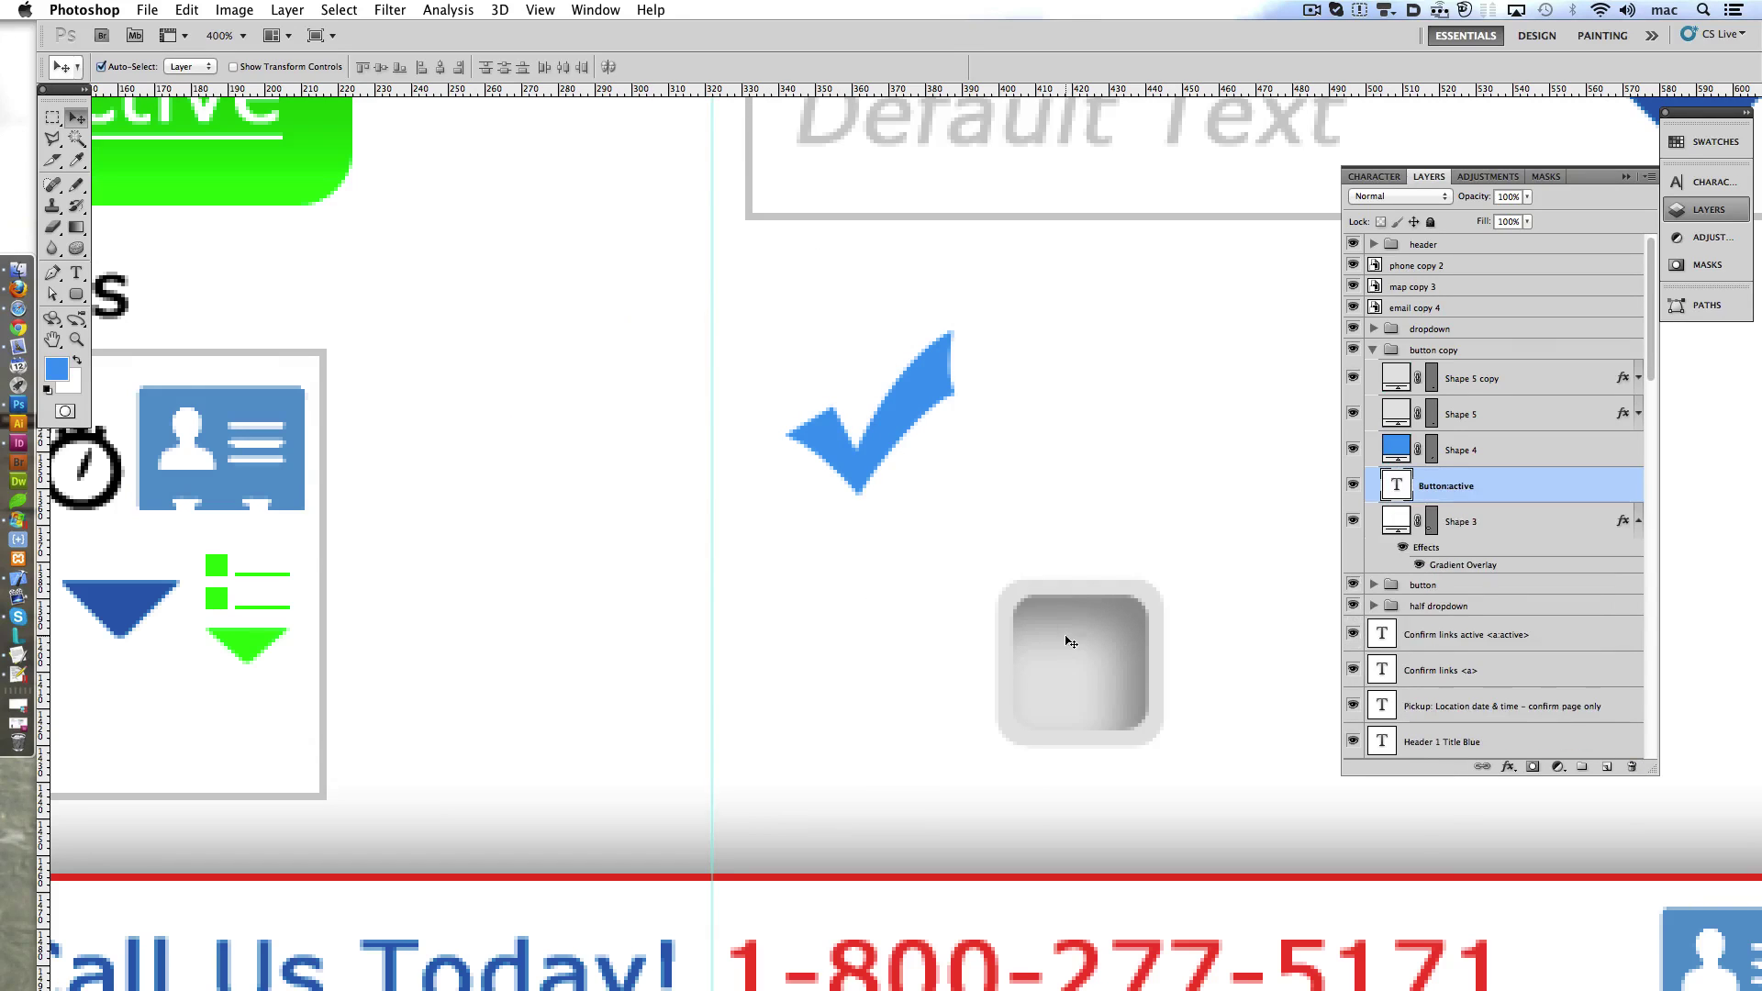
pyautogui.keyDown('shift'); pyautogui.click(1073, 633); pyautogui.keyUp('shift')
pyautogui.moveTo(1083, 591); pyautogui.dragTo(1103, 379)
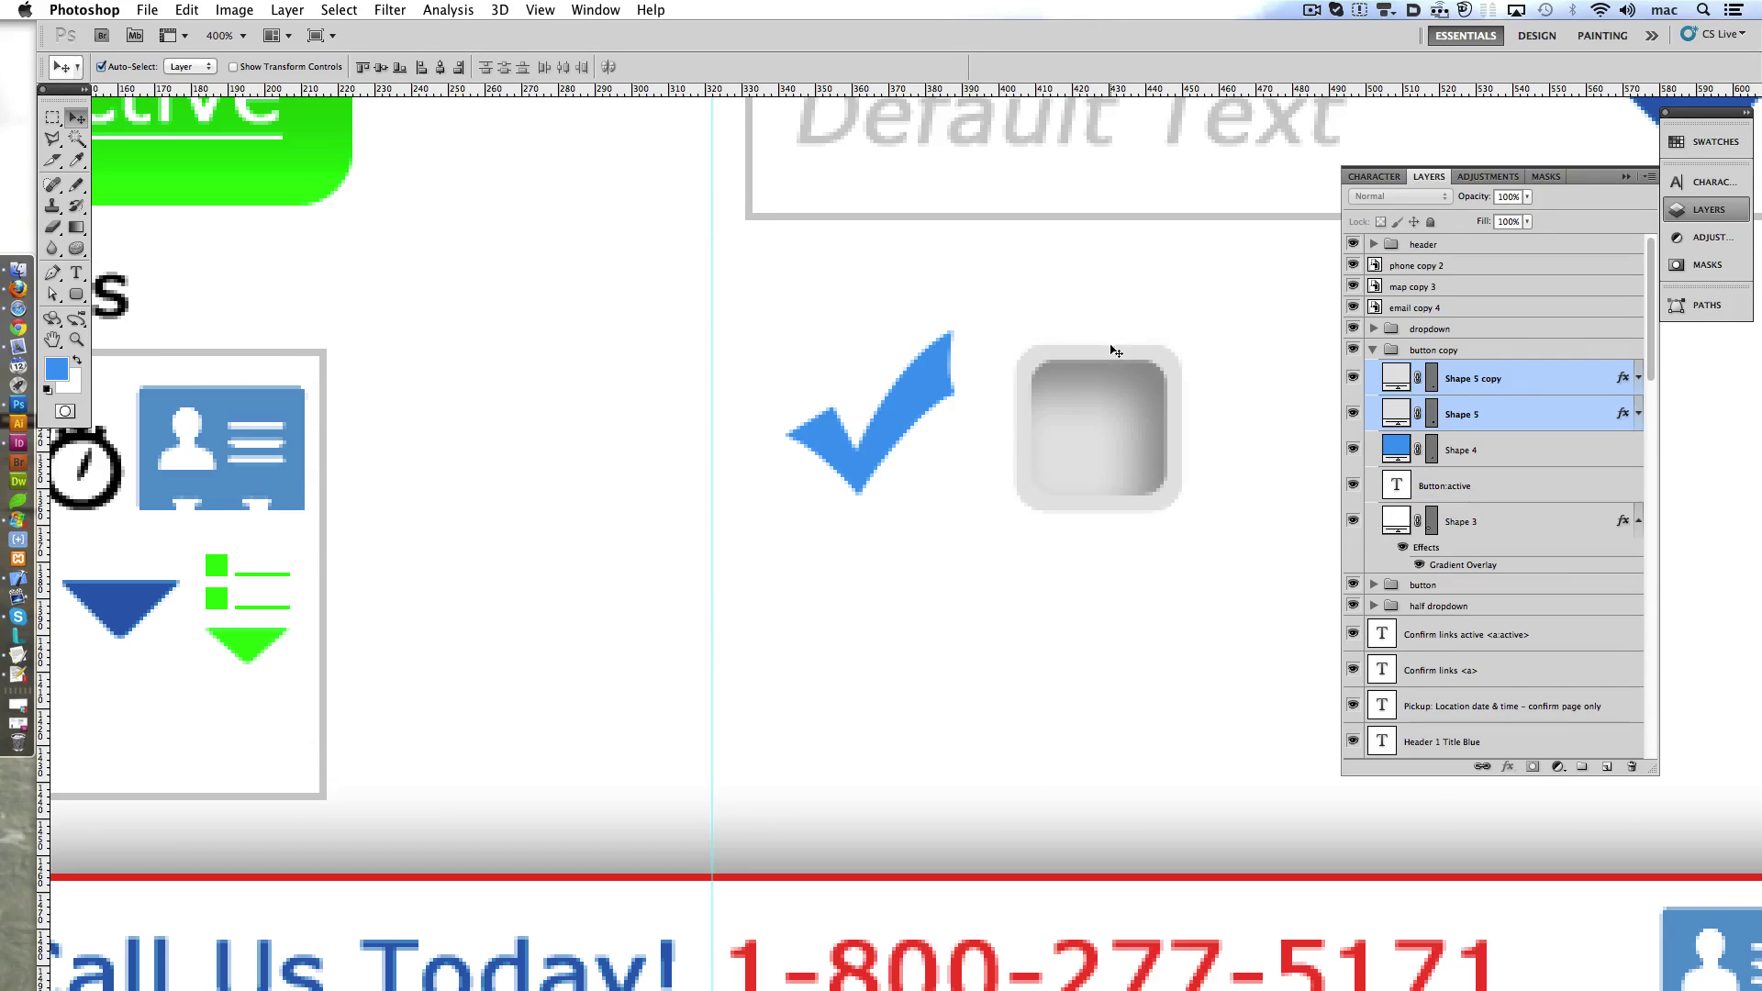
pyautogui.moveTo(1111, 352); pyautogui.dragTo(745, 493)
pyautogui.moveTo(657, 459)
pyautogui.mouseDown()
pyautogui.moveTo(650, 433)
pyautogui.moveTo(650, 708)
pyautogui.mouseUp()
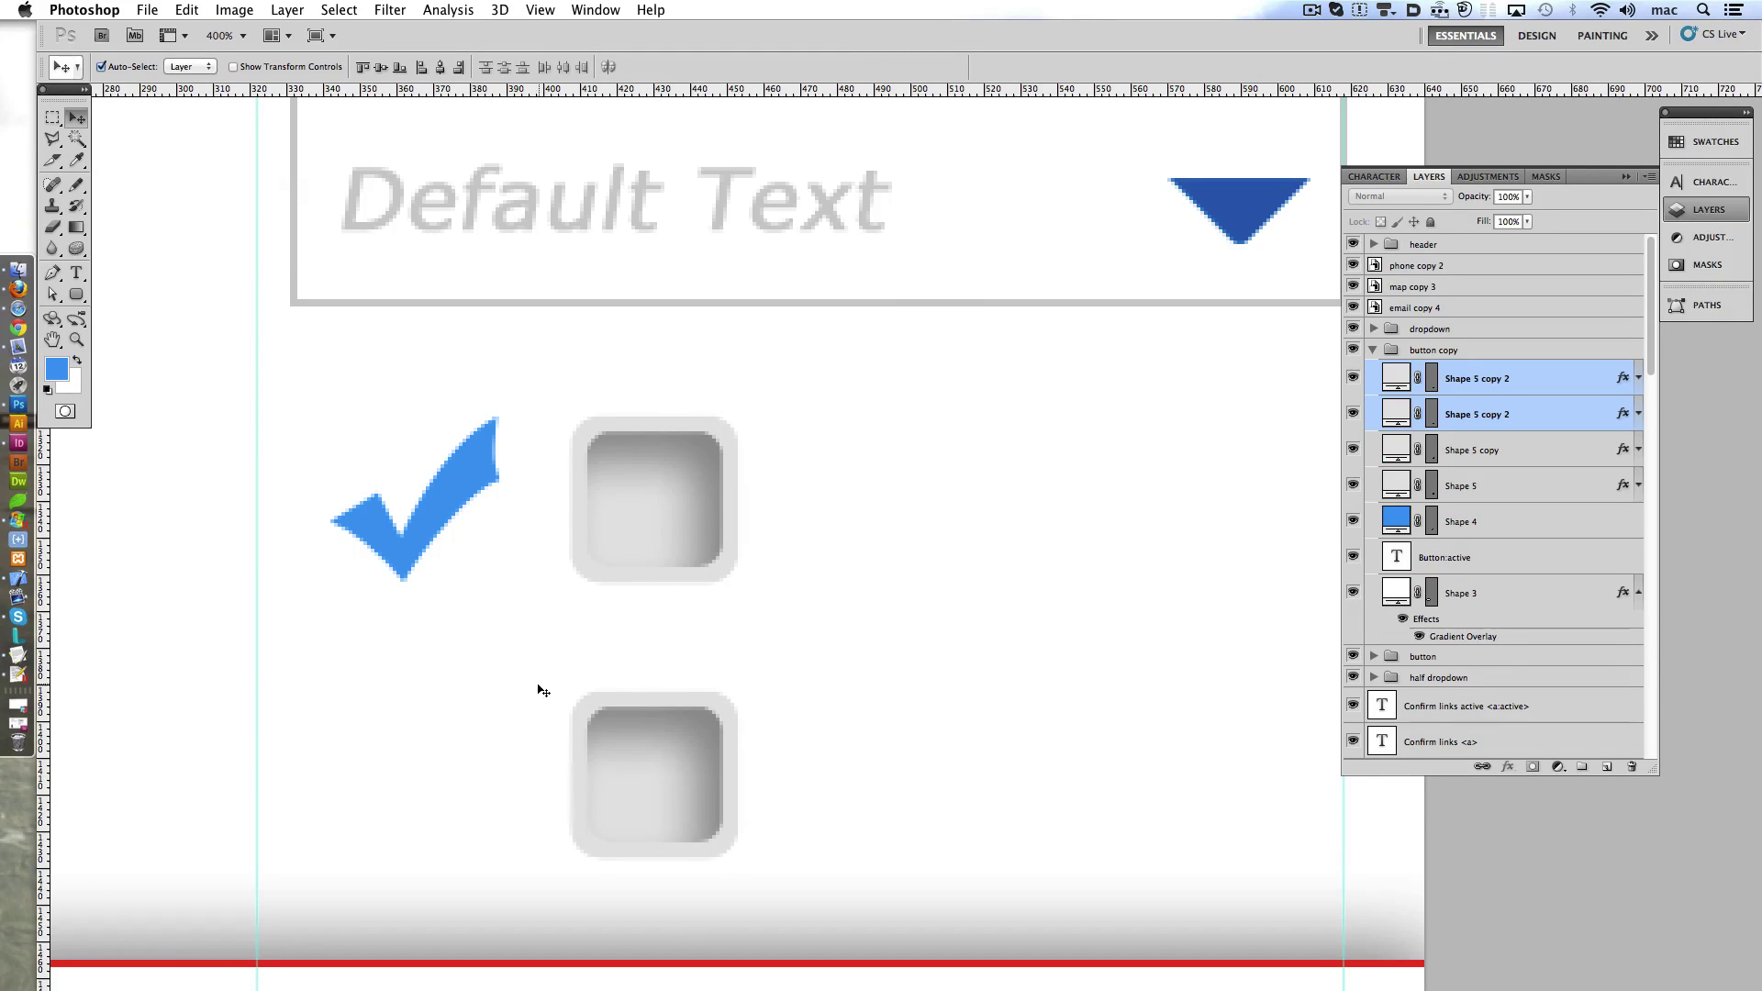
pyautogui.moveTo(542, 690); pyautogui.dragTo(759, 492)
# - Duplicate the bottom square to its left and draw a blue circle inside it
pyautogui.moveTo(972, 523)
pyautogui.mouseDown()
pyautogui.moveTo(719, 523)
pyautogui.moveTo(734, 541)
pyautogui.mouseUp()
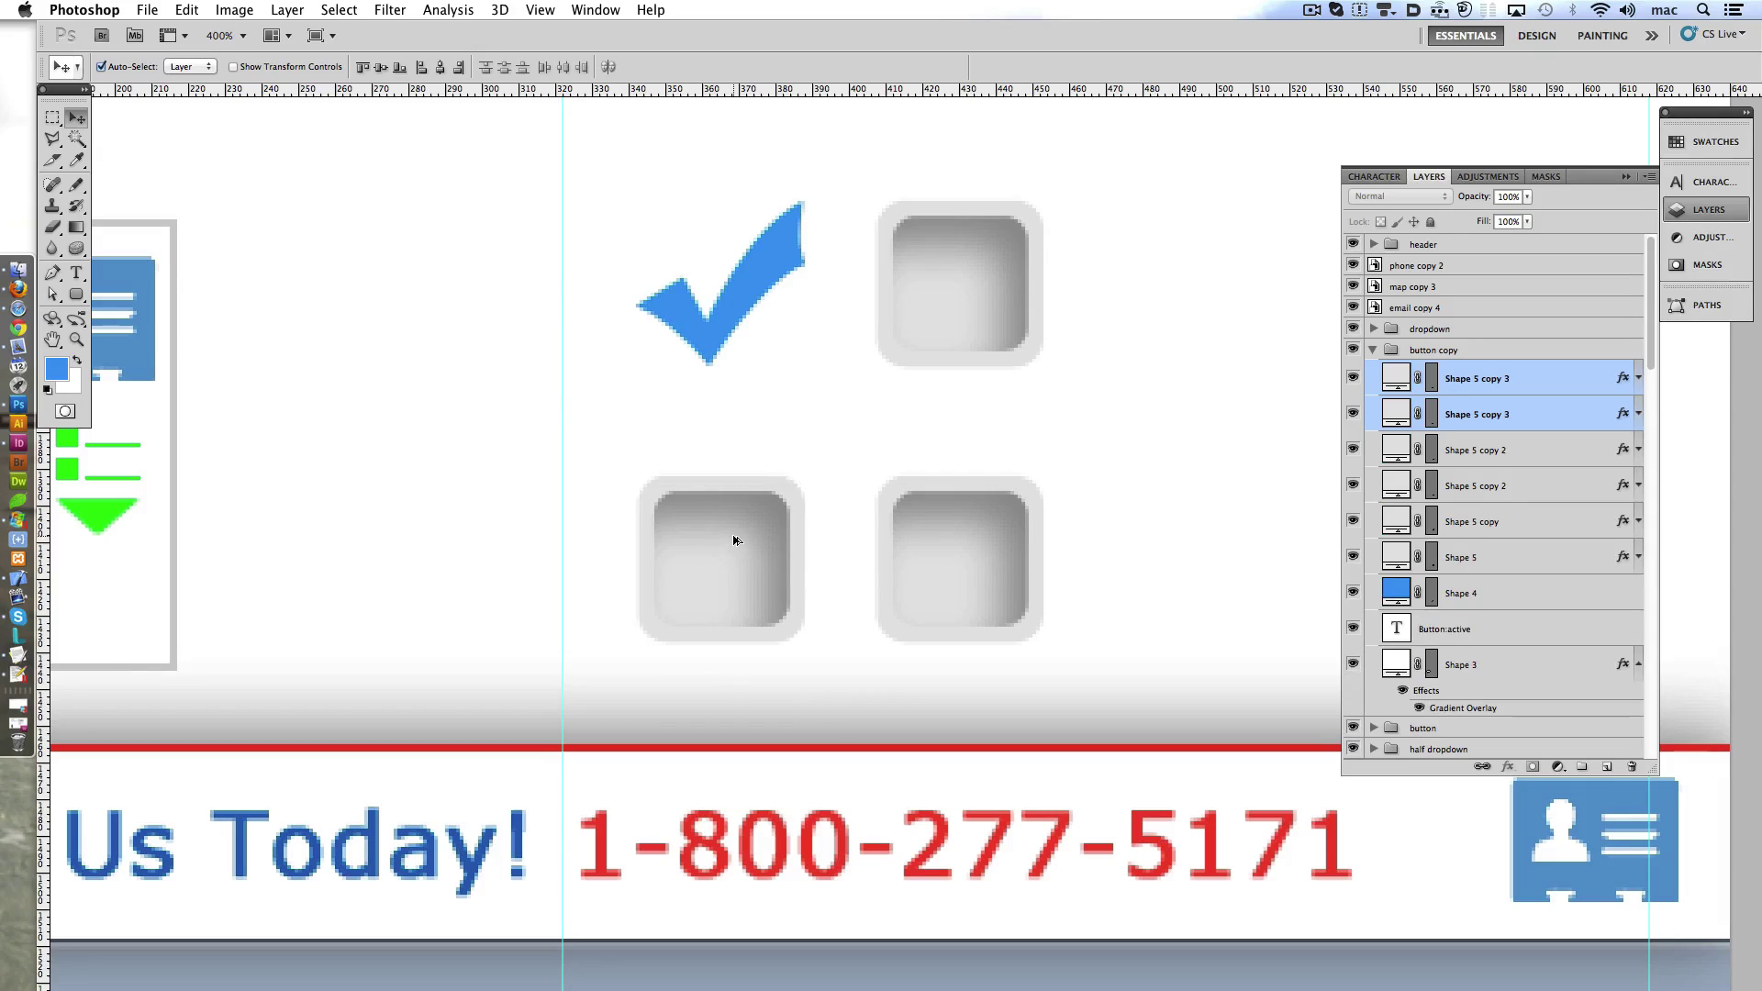
pyautogui.moveTo(76, 294); pyautogui.dragTo(207, 339)
pyautogui.moveTo(681, 524)
pyautogui.mouseDown()
pyautogui.moveTo(785, 621)
pyautogui.moveTo(738, 574)
pyautogui.mouseUp()
pyautogui.press('v')
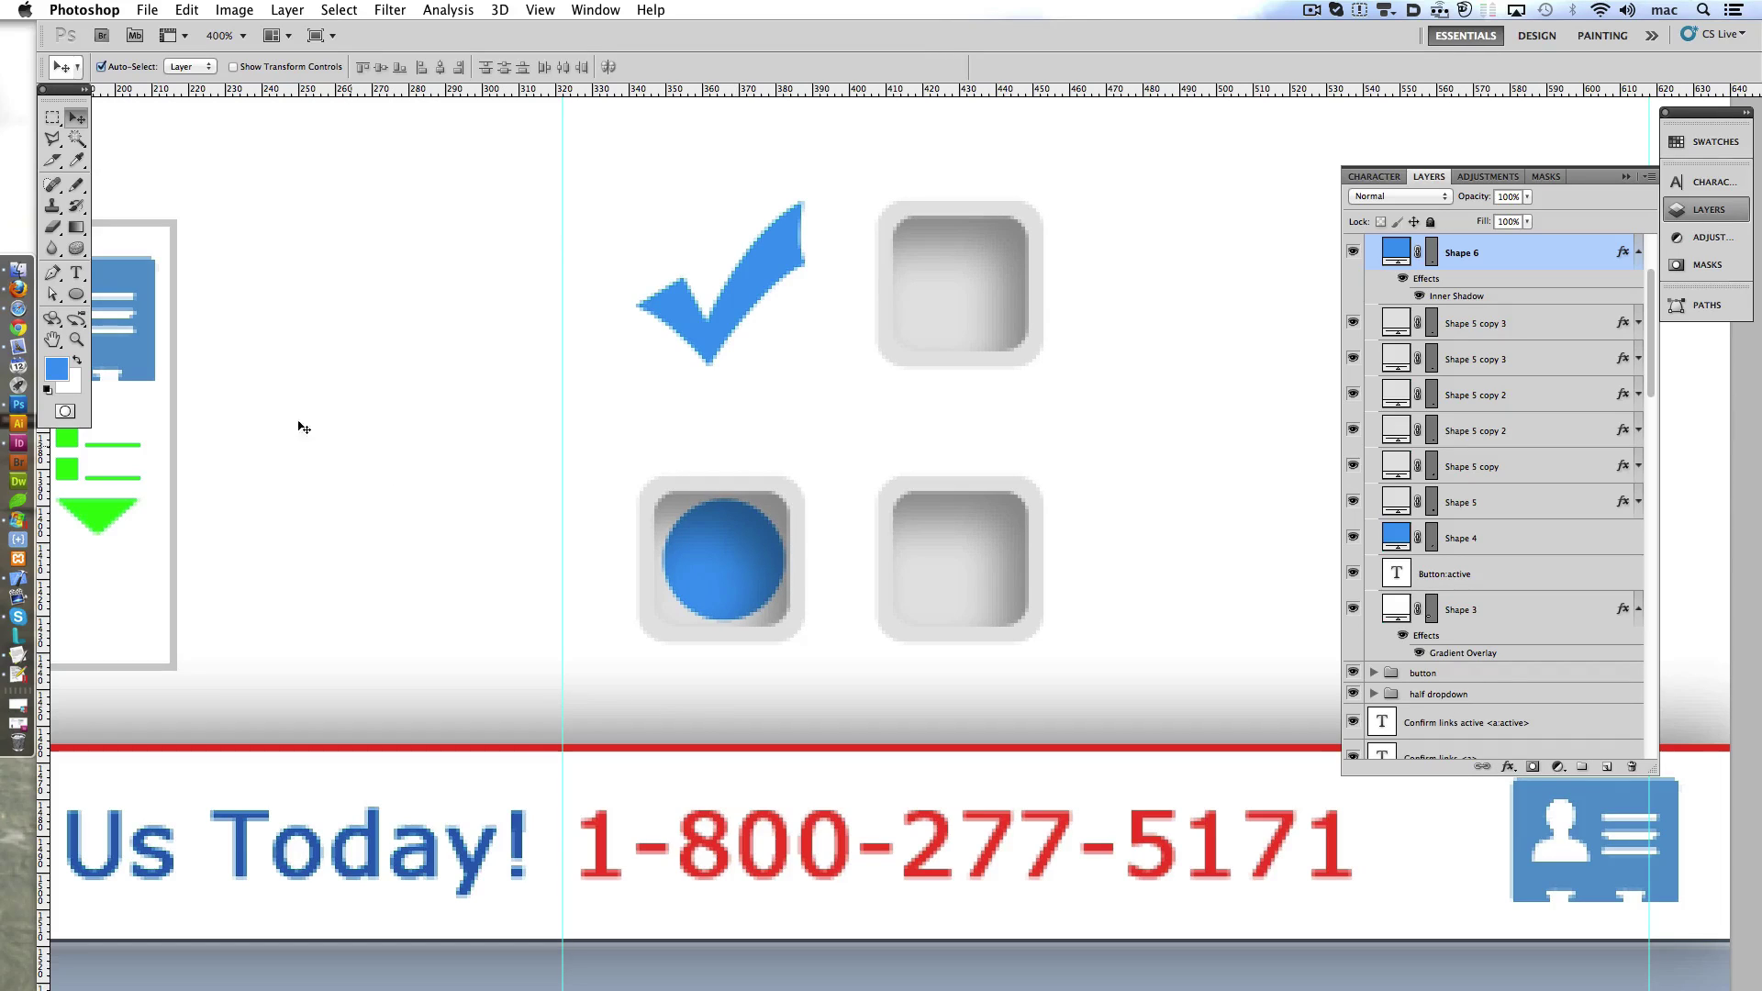
# - Set the circle's inner shadow angle to 120
pyautogui.doubleClick(1556, 295)
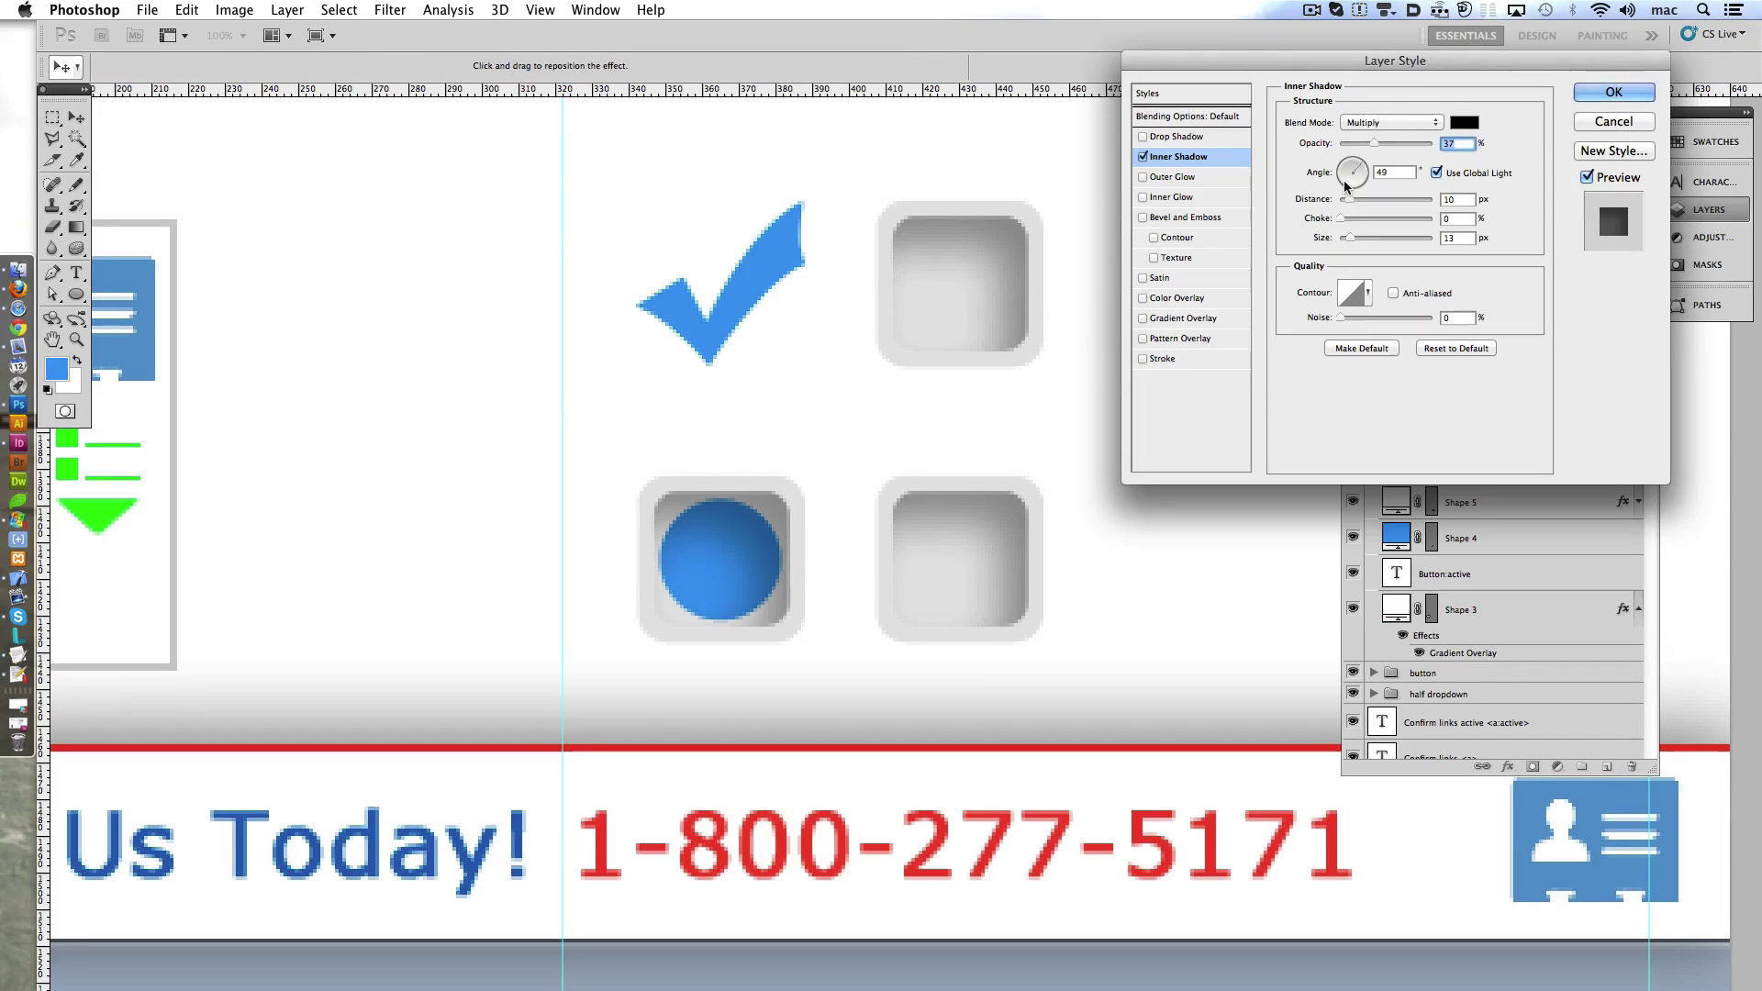
pyautogui.moveTo(1343, 186); pyautogui.dragTo(1347, 189)
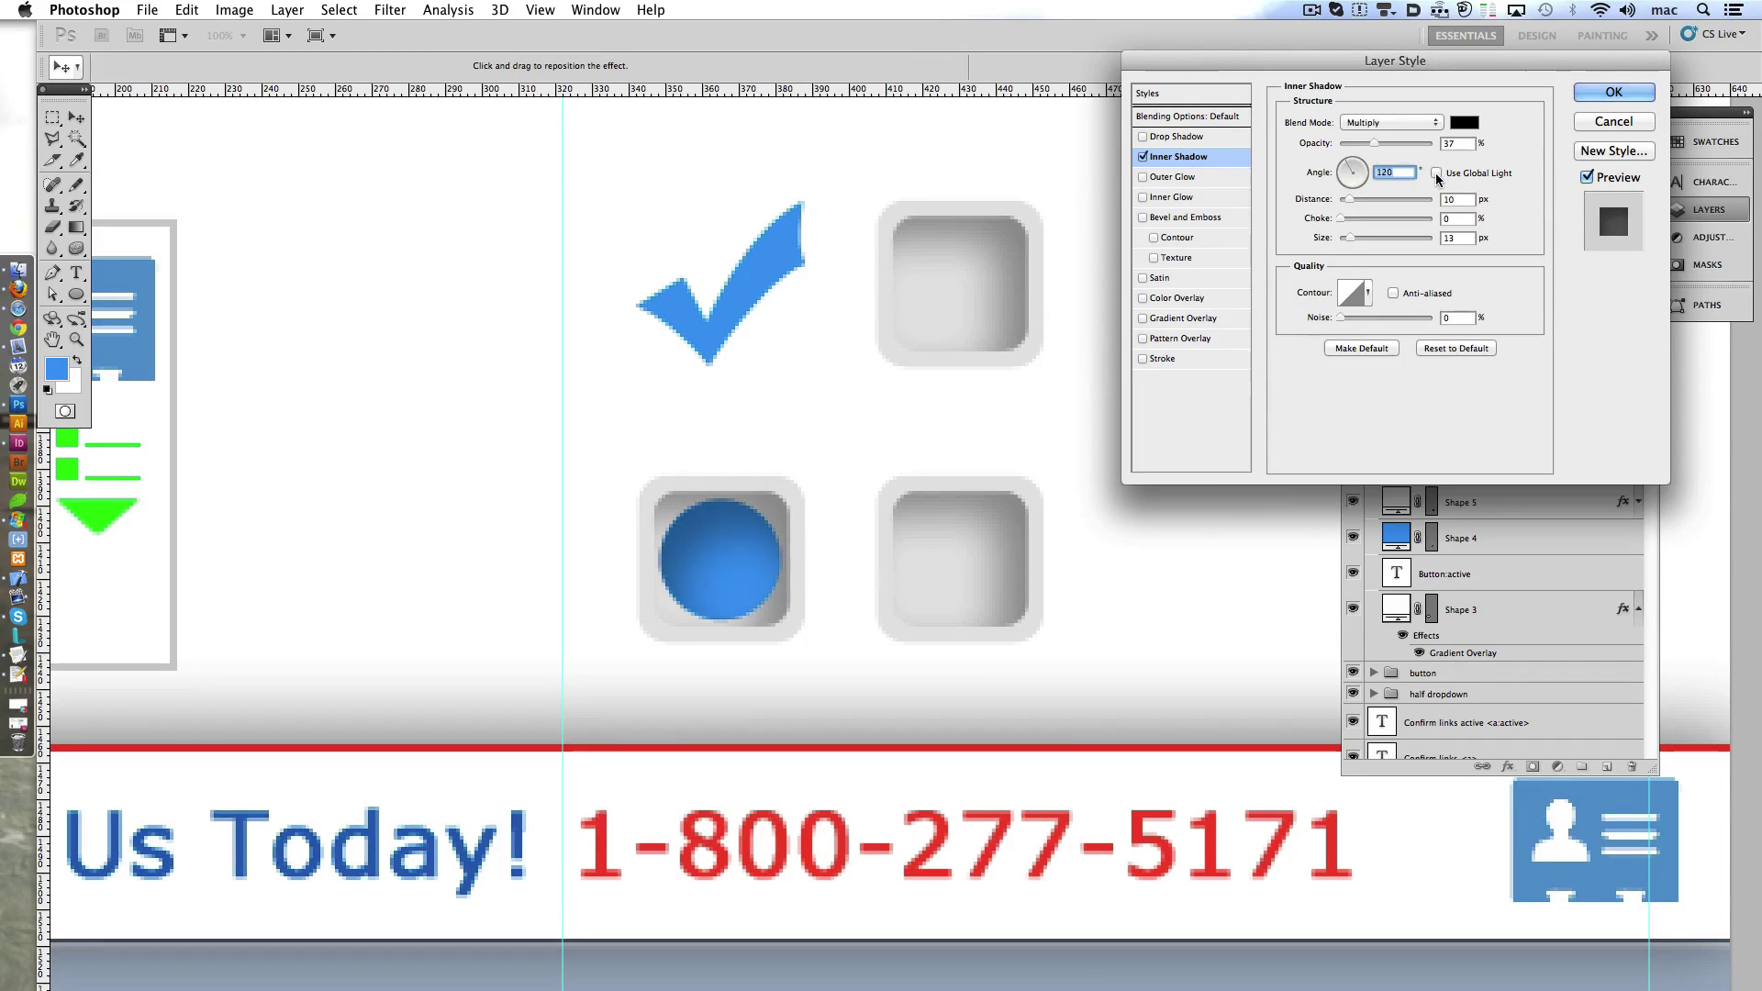
pyautogui.click(1613, 92)
pyautogui.press('z')
pyautogui.moveTo(720, 262); pyautogui.dragTo(524, 563)
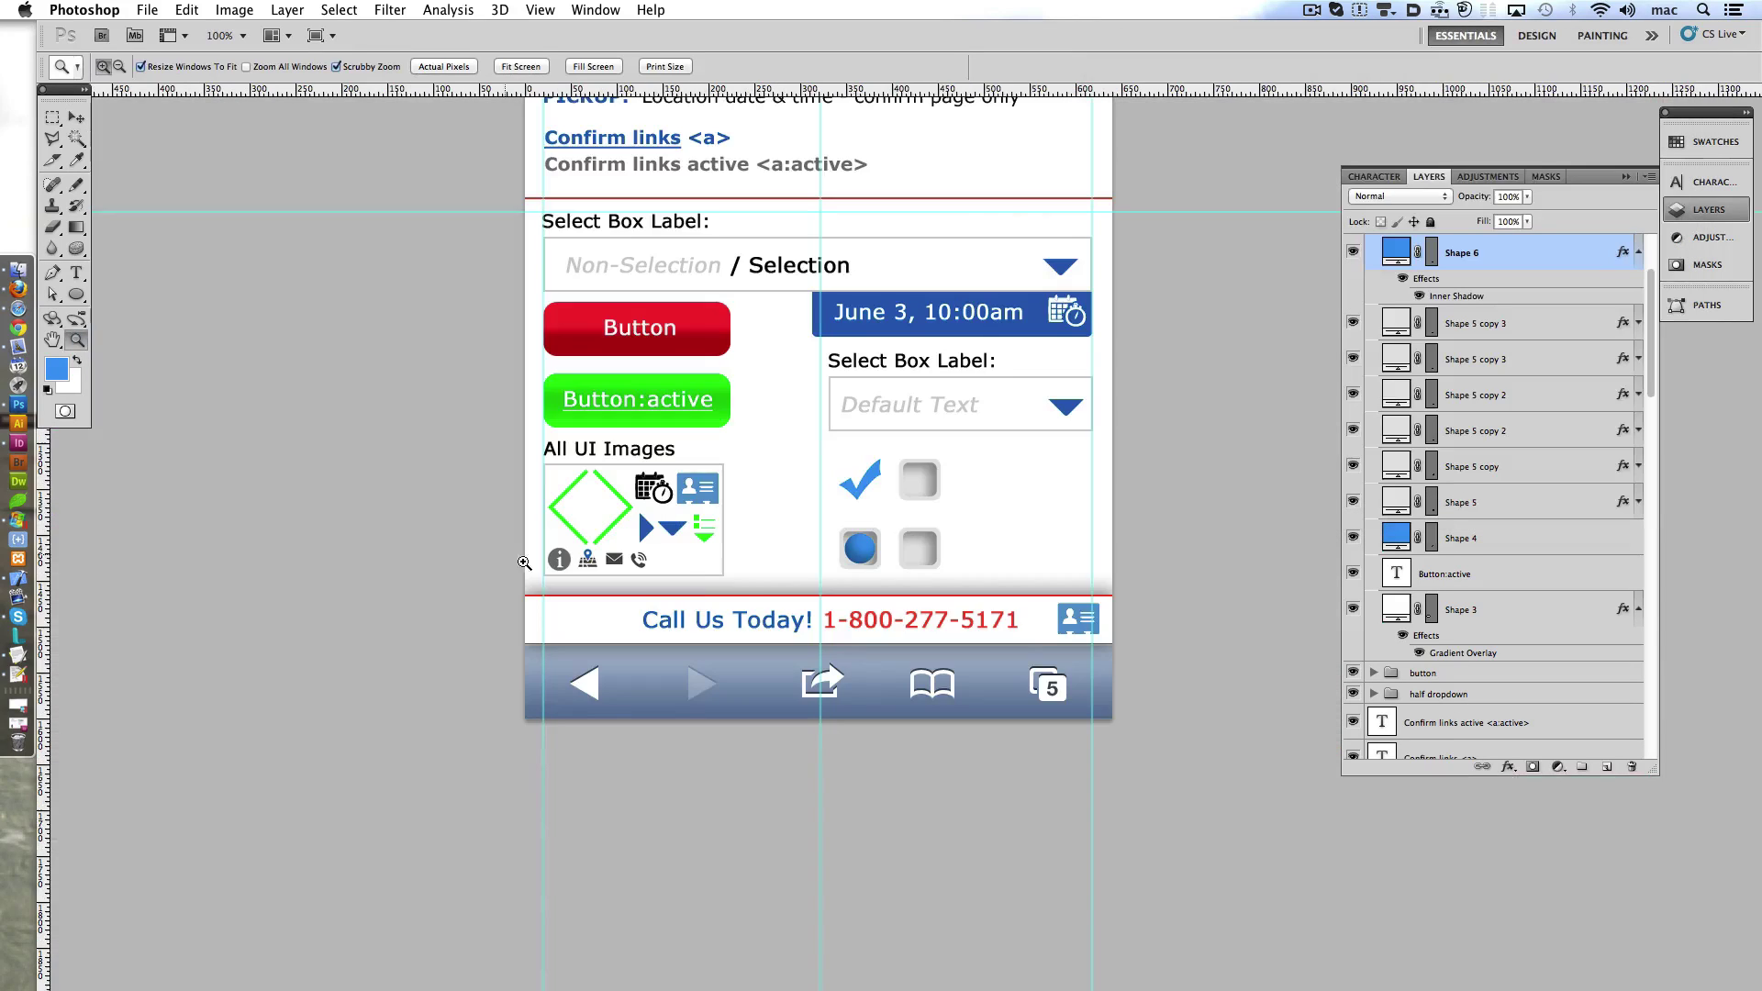
pyautogui.moveTo(1007, 454); pyautogui.dragTo(921, 636)
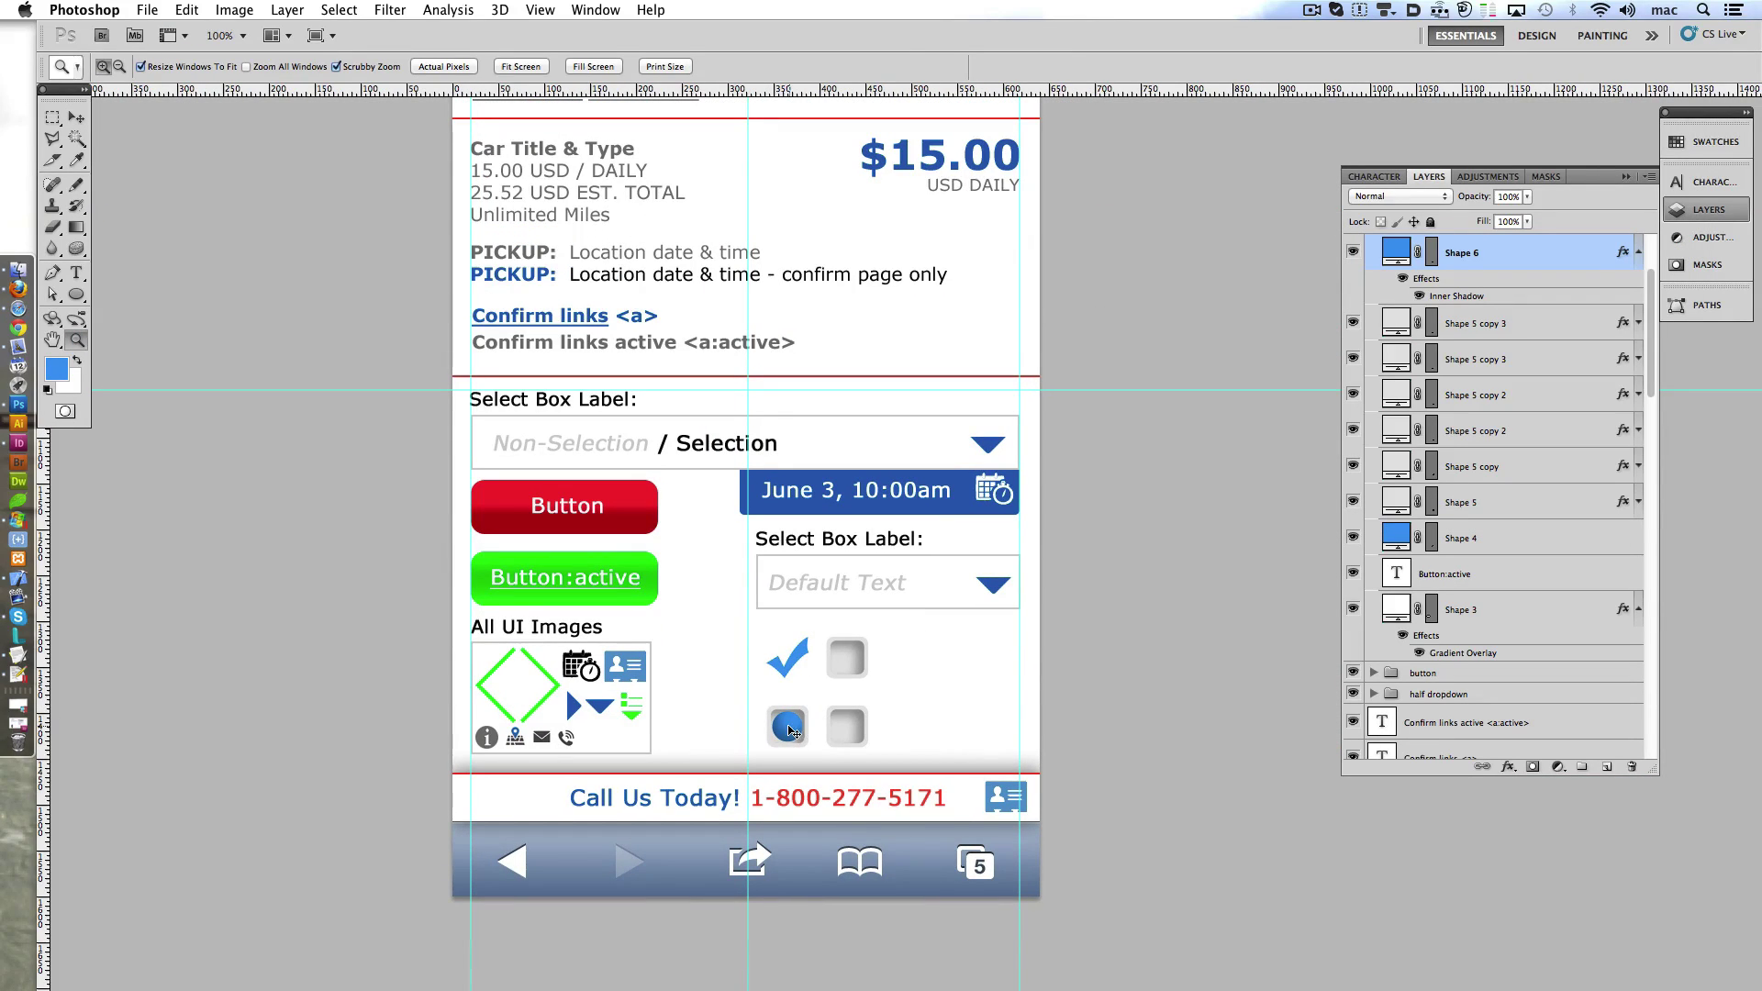
# - Resize the blue circle and select the checkbox layers for an opacity change
pyautogui.hotkey('ctrl', 't')
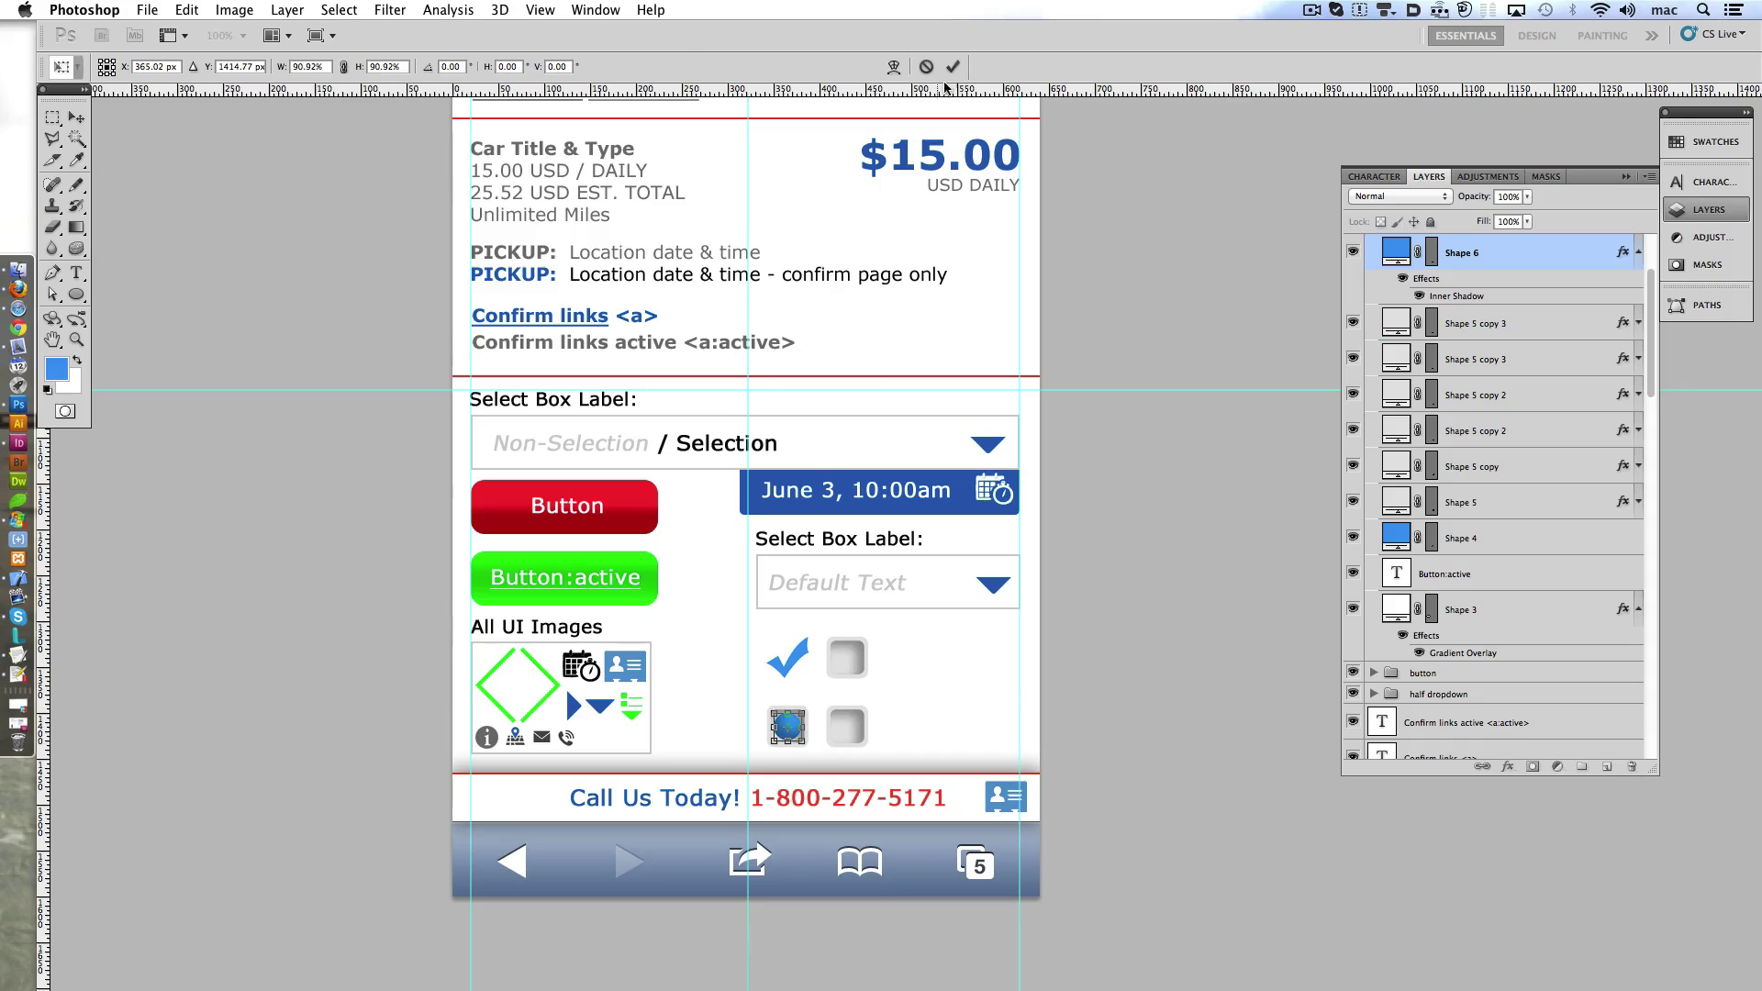
pyautogui.click(952, 66)
pyautogui.scroll(3, 749, 659)
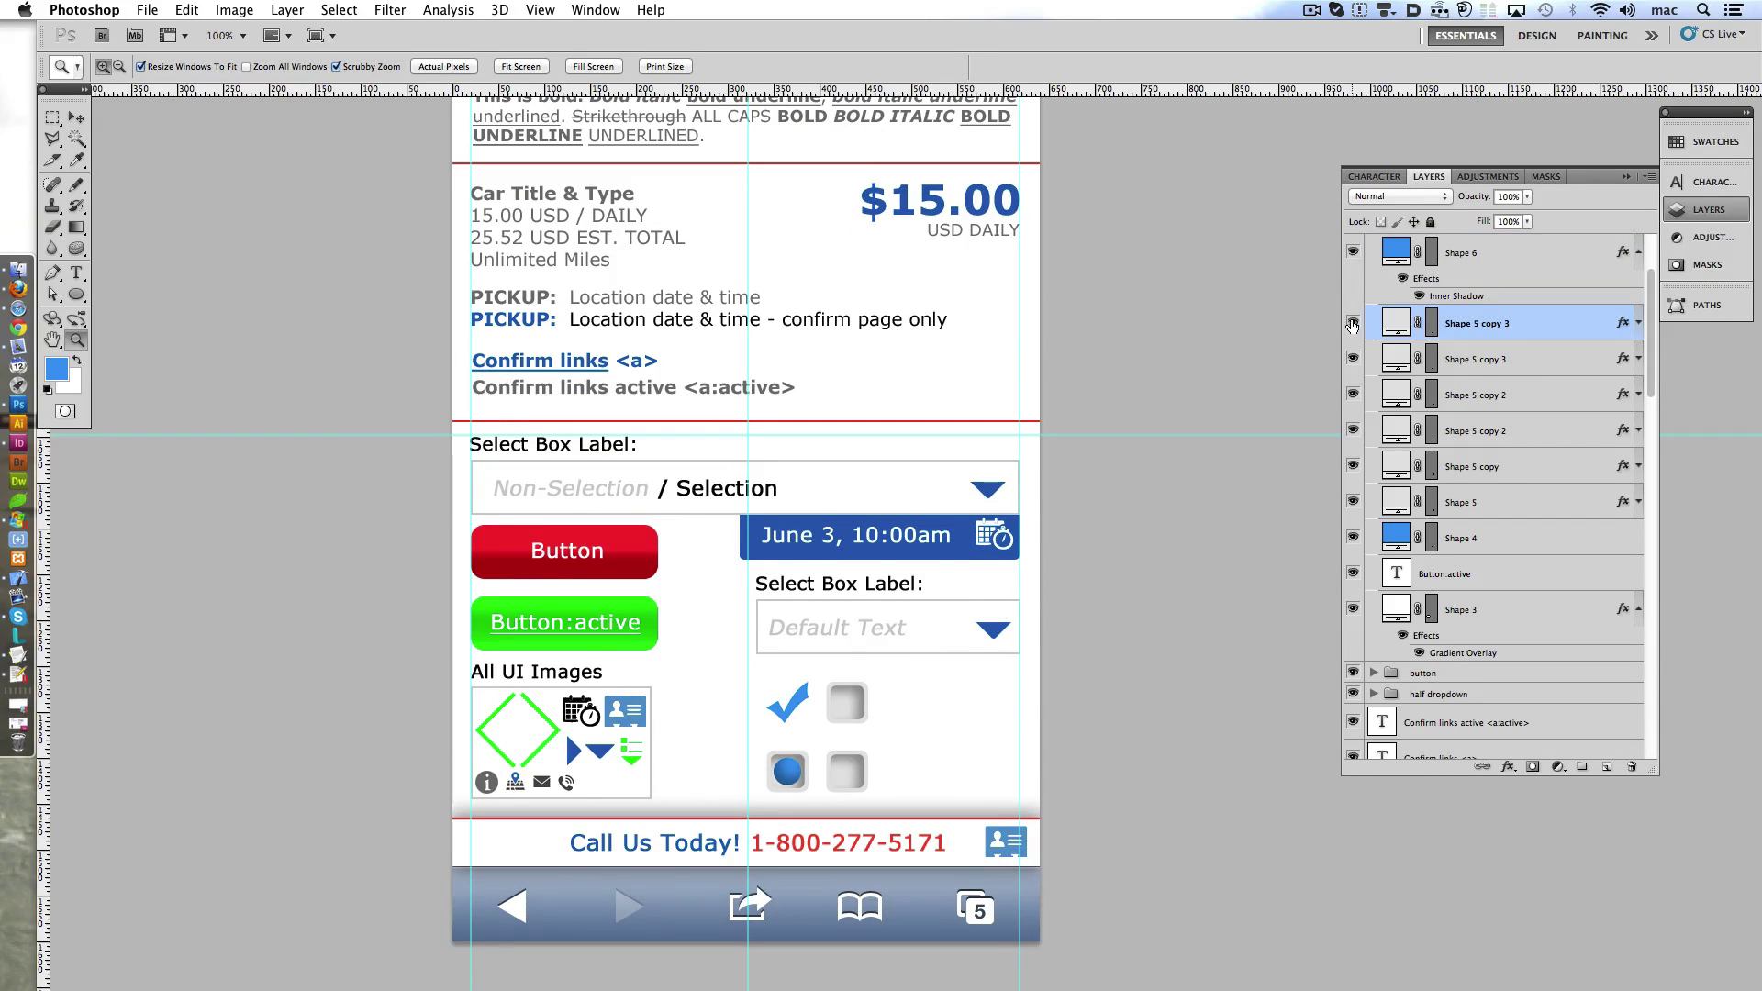
pyautogui.click(1527, 196)
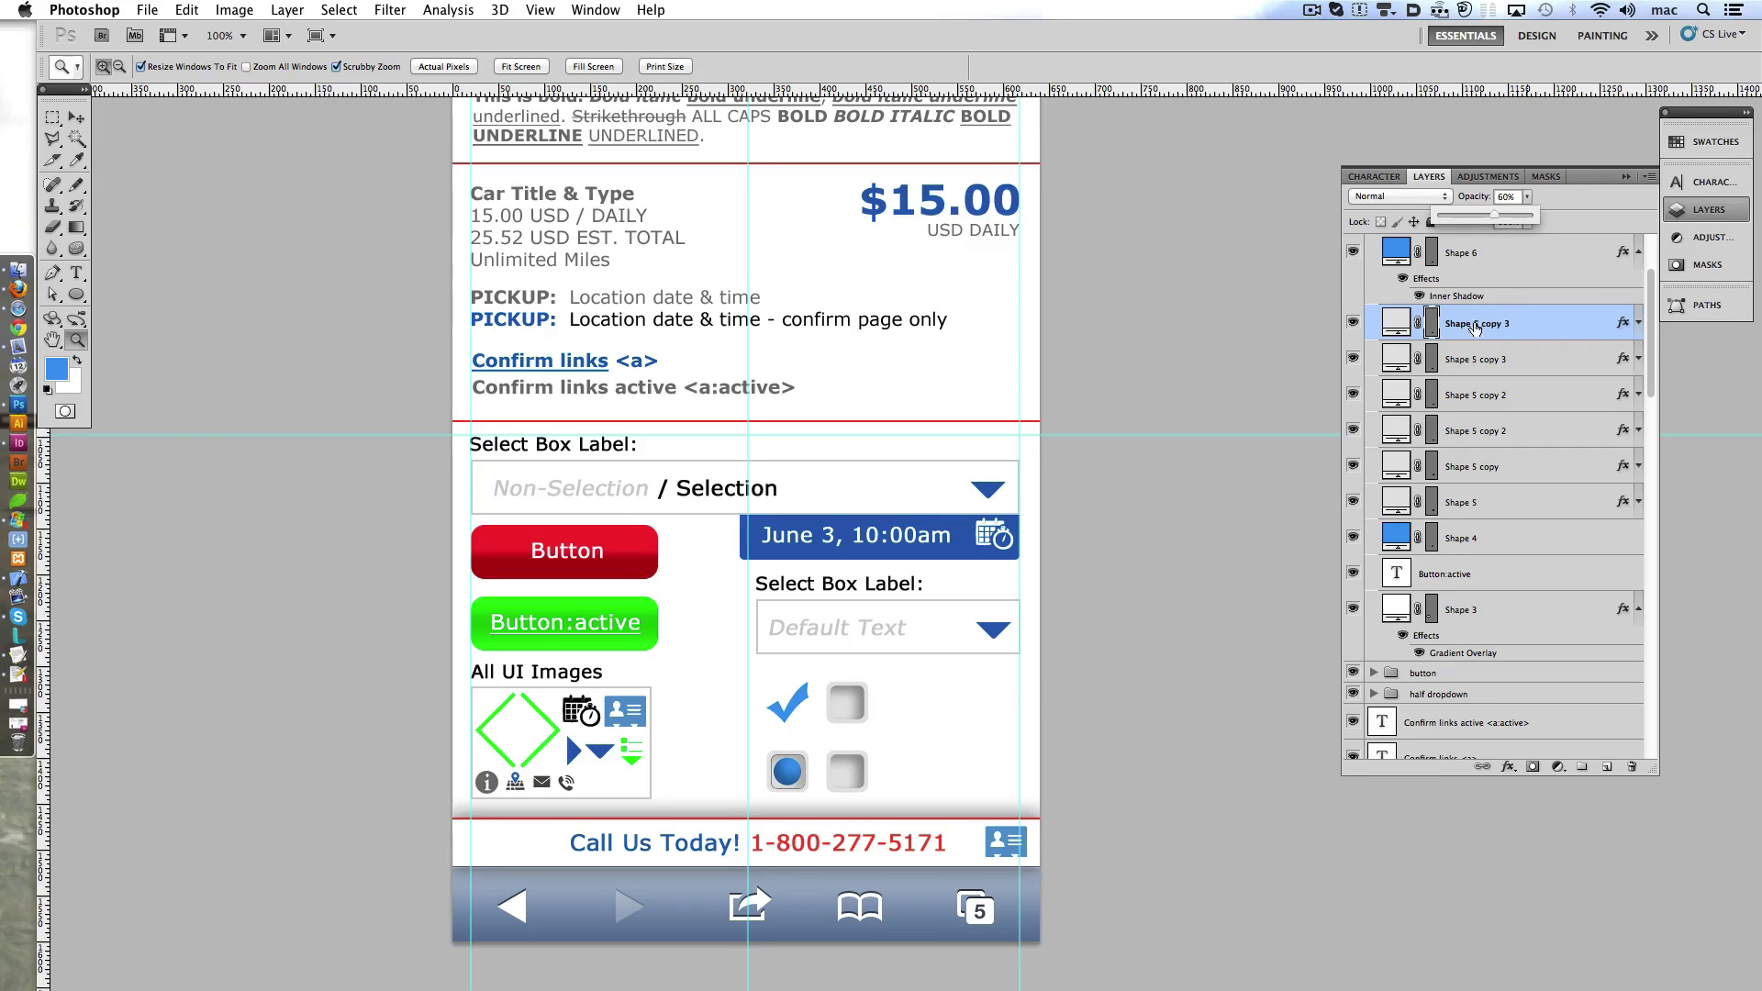
pyautogui.keyDown('ctrl'); pyautogui.click(856, 762); pyautogui.keyUp('ctrl')
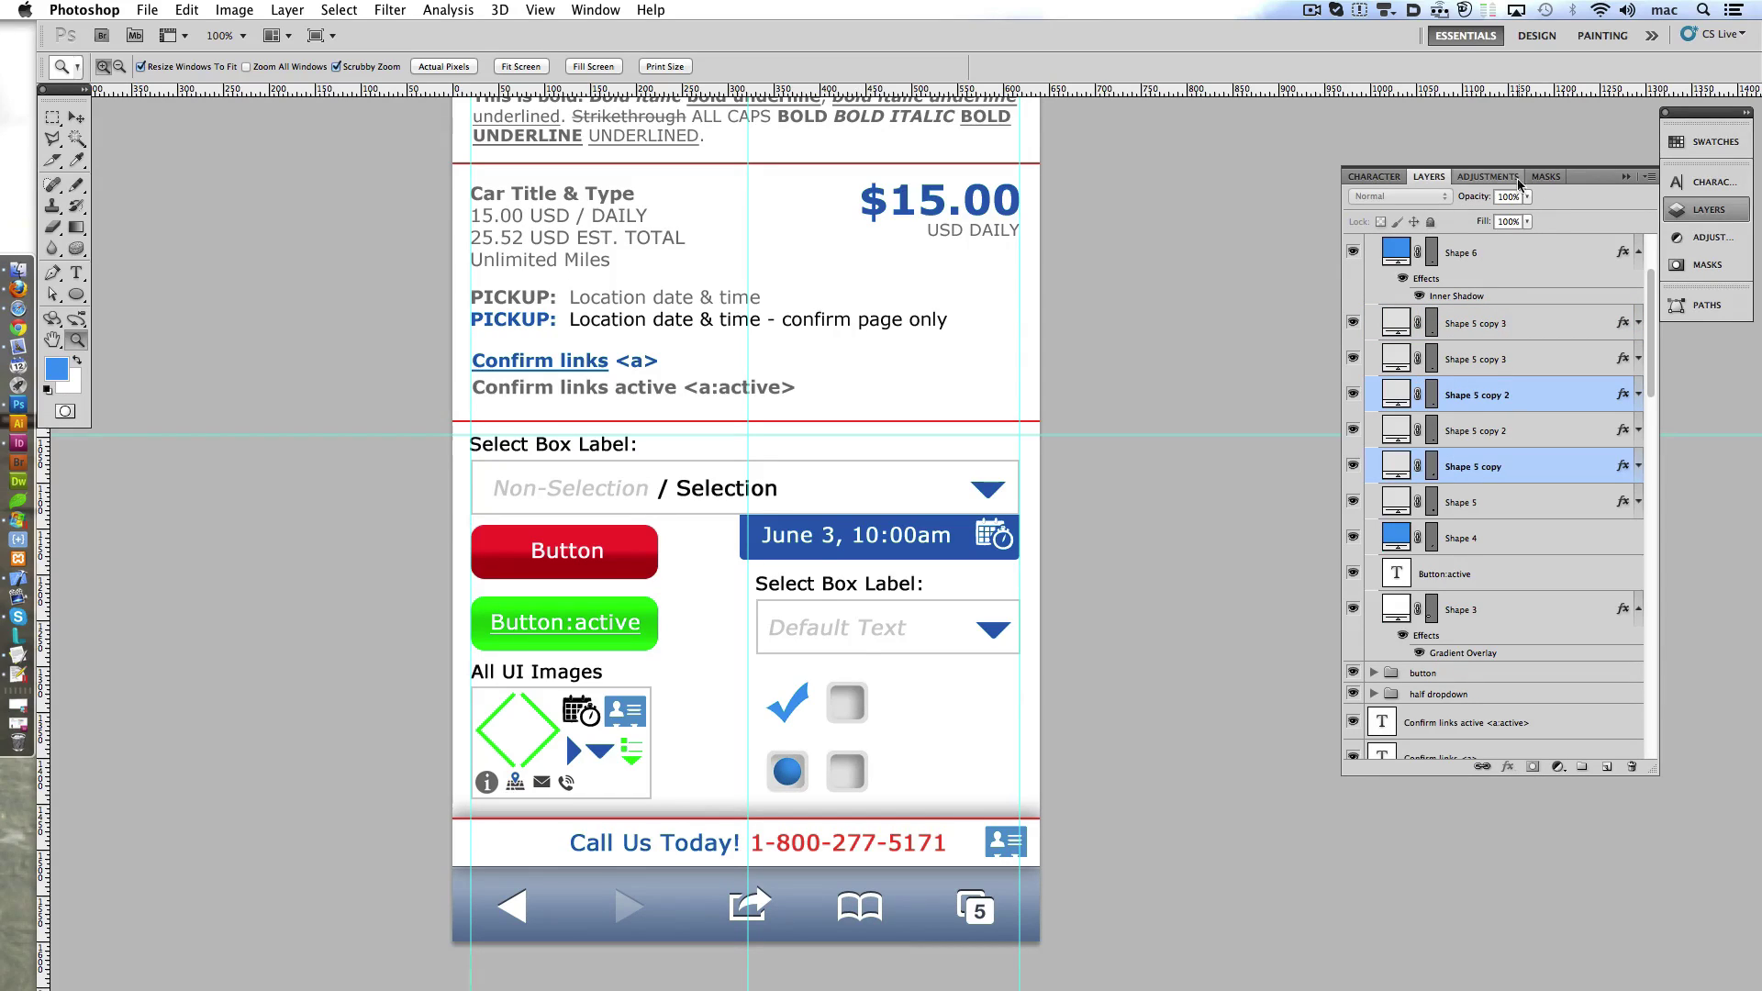
# - Set the checkbox layers' opacity to 40%
pyautogui.write('40')
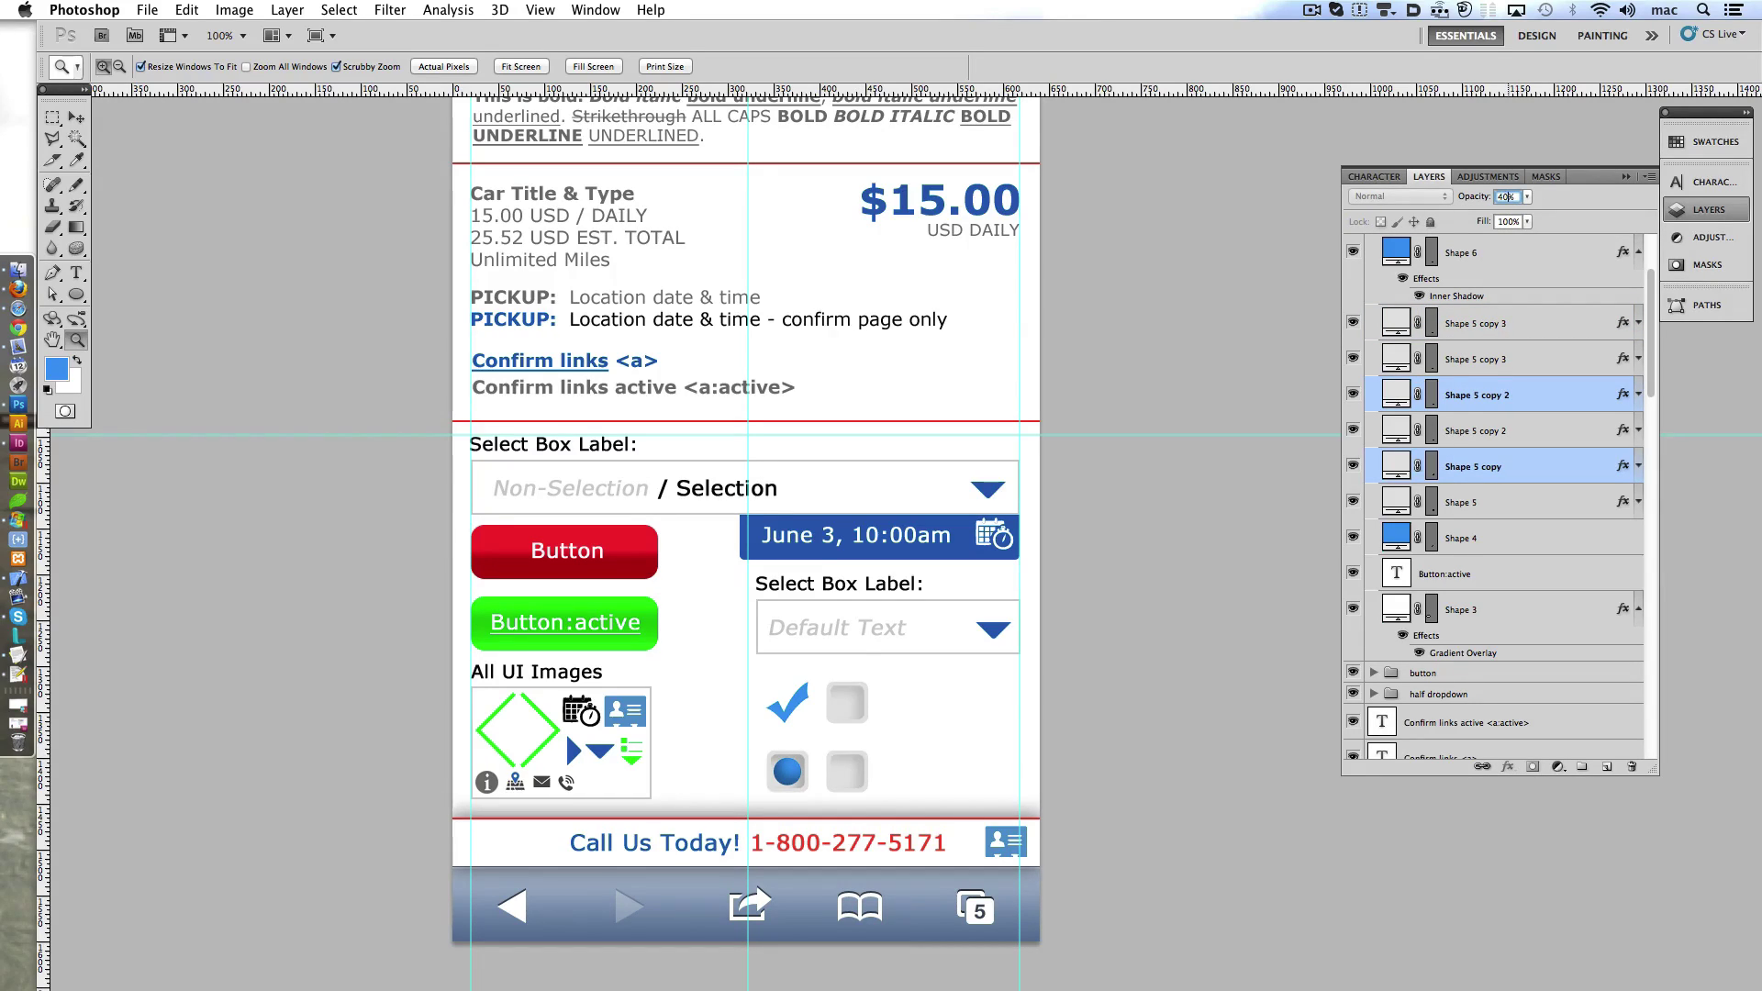
pyautogui.keyDown('ctrl'); pyautogui.click(802, 768); pyautogui.keyUp('ctrl')
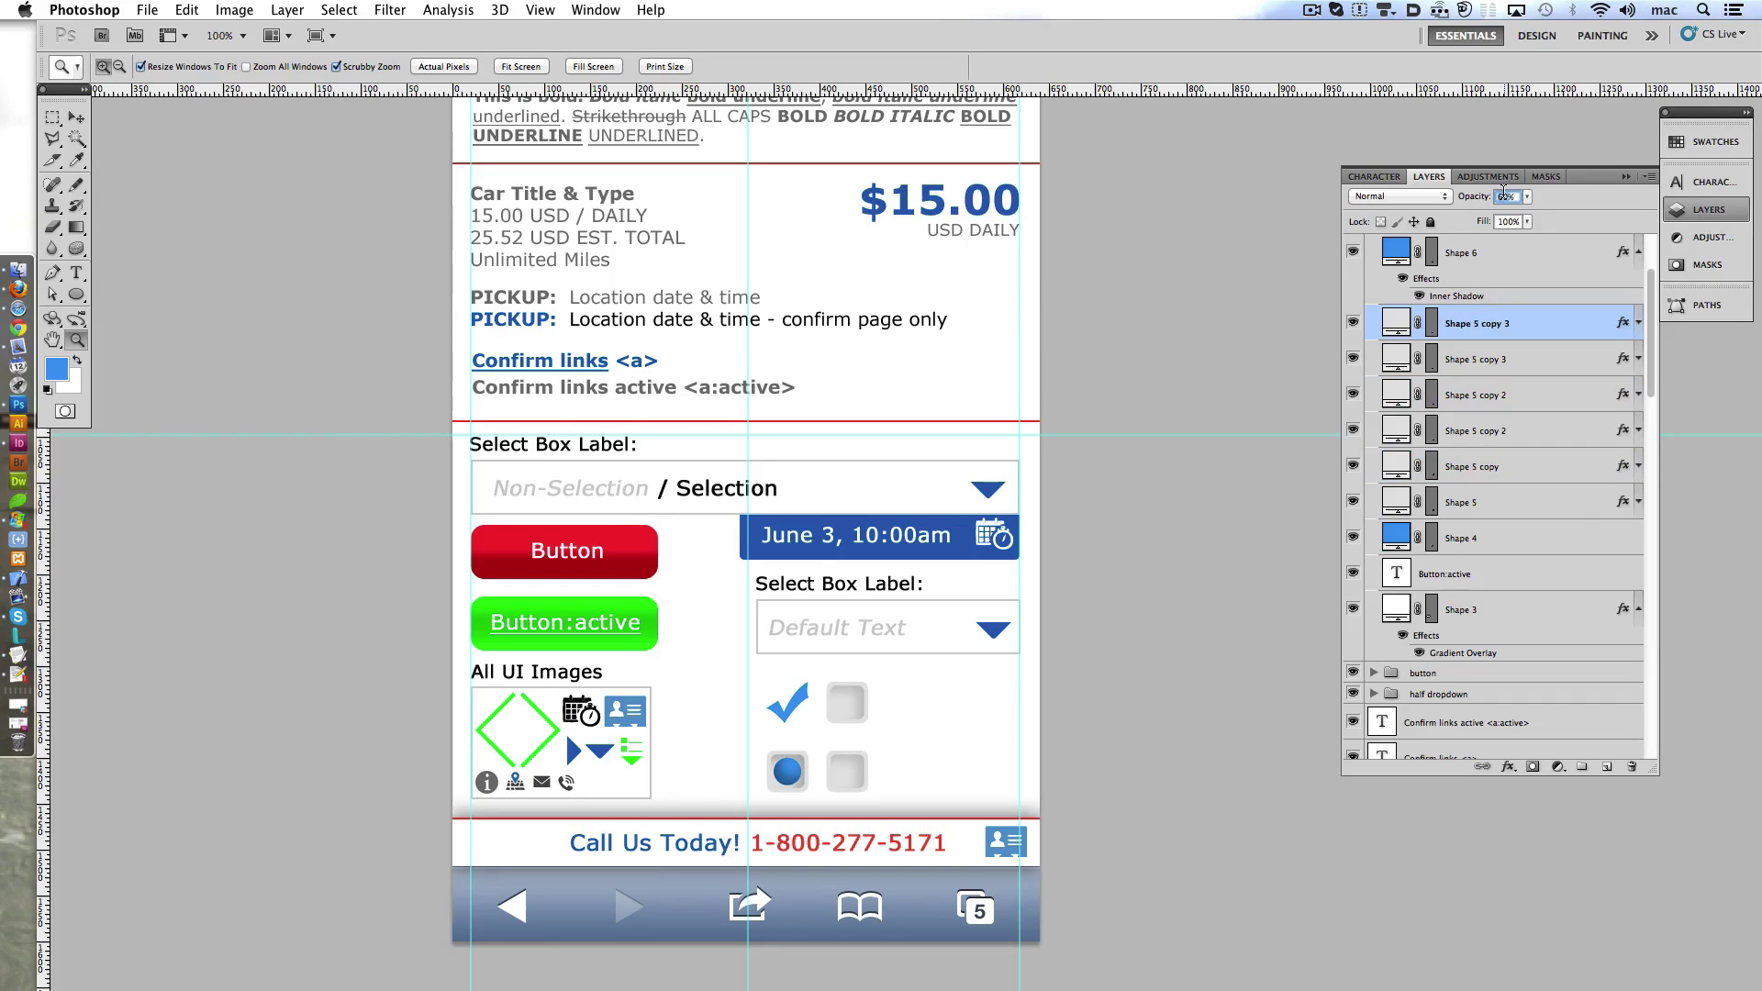
pyautogui.keyDown('ctrl'); pyautogui.click(899, 735); pyautogui.keyUp('ctrl')
pyautogui.scroll(-2, 892, 738)
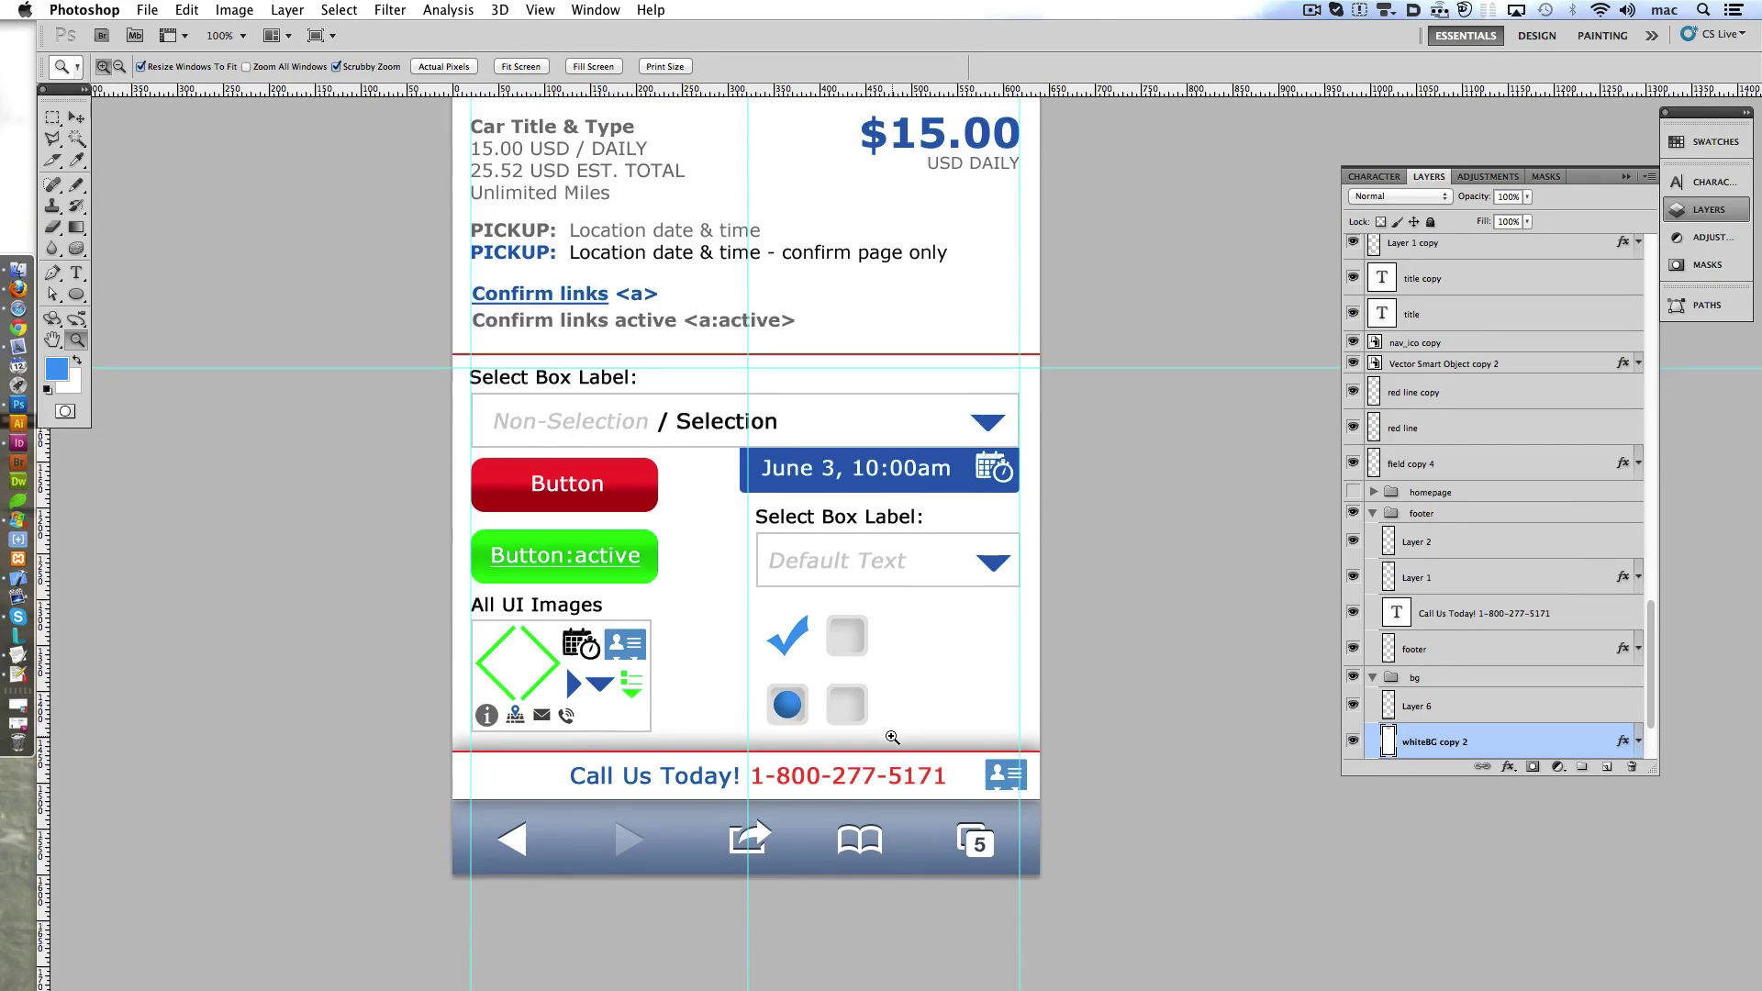
pyautogui.scroll(2, 888, 726)
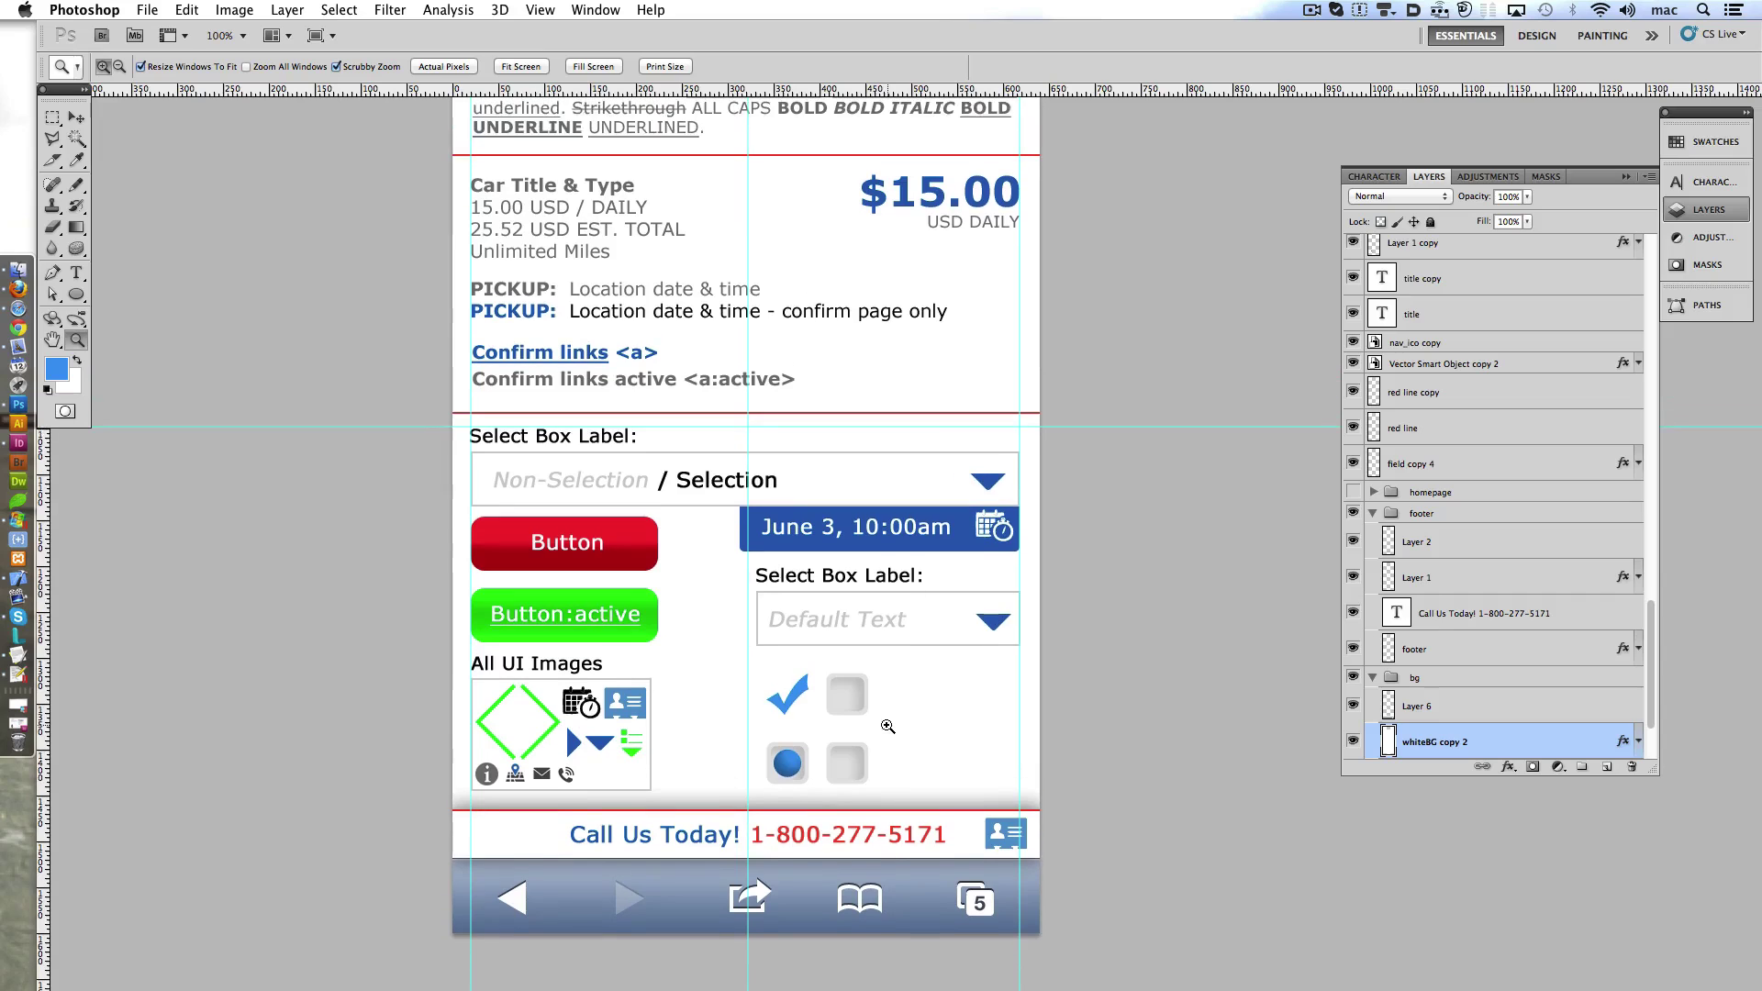
pyautogui.click(610, 603)
pyautogui.scroll(-2, 826, 551)
# - Nudge the checkmark down, duplicate a checkbox, group the icons and shift the group left
pyautogui.keyDown('ctrl'); pyautogui.click(1005, 611); pyautogui.keyUp('ctrl')
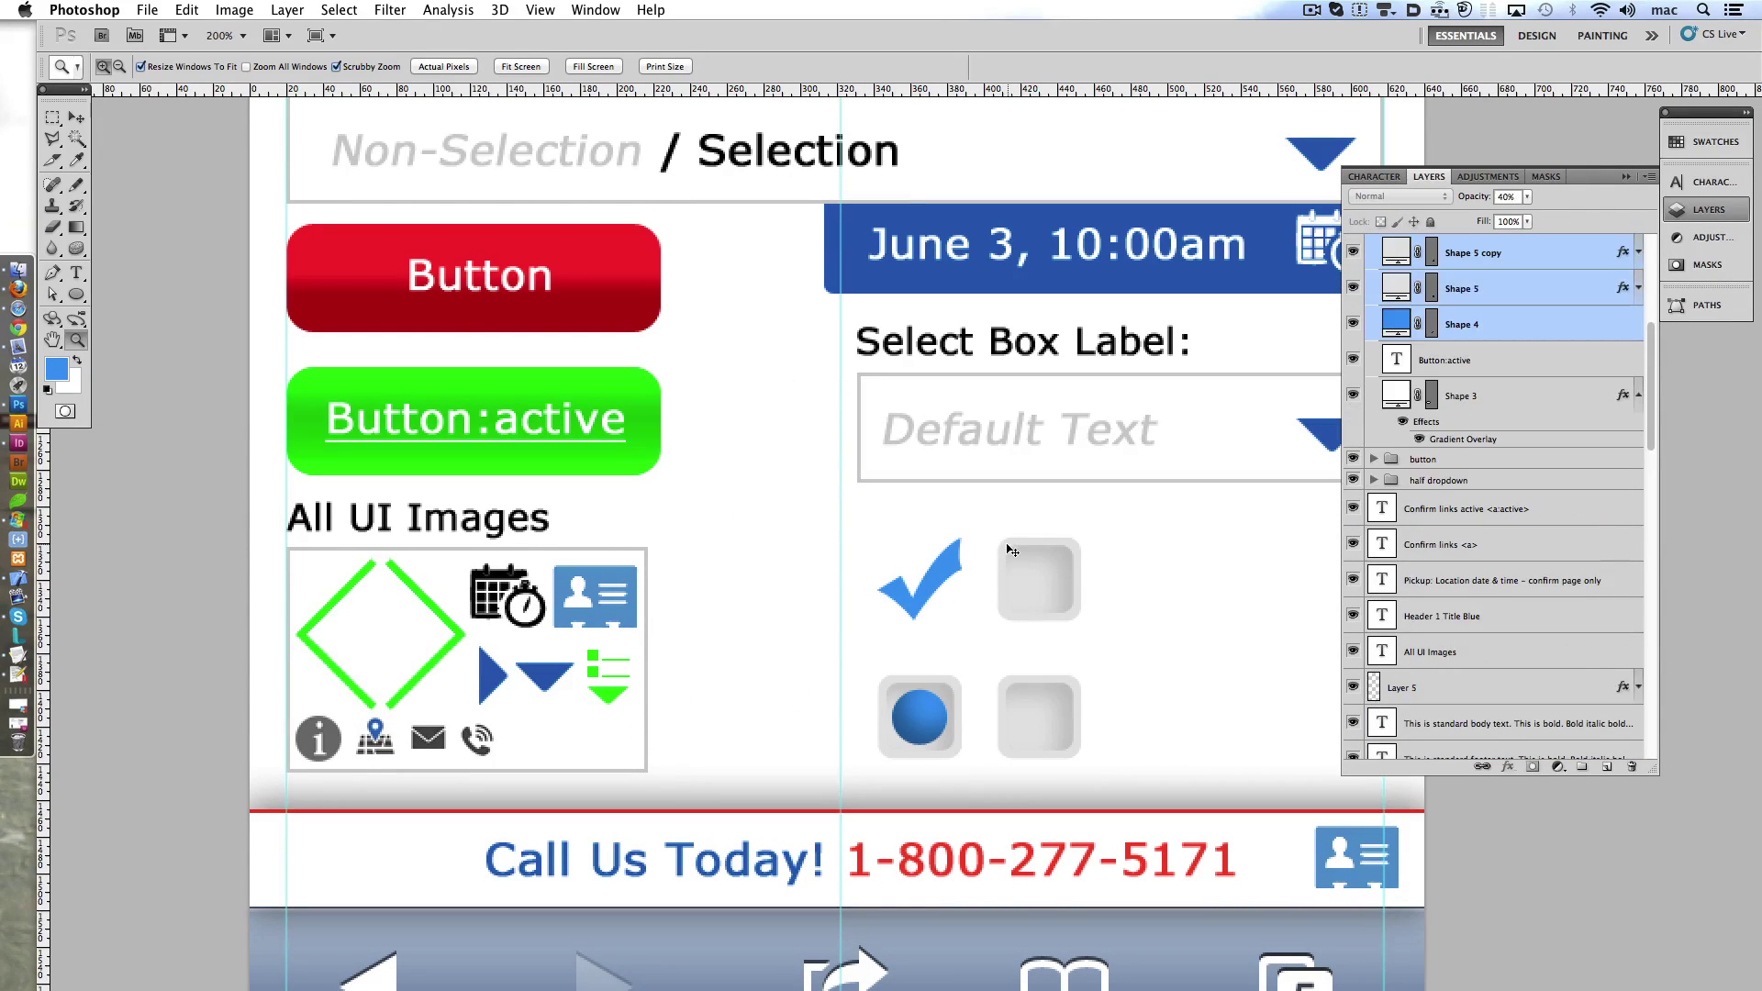
pyautogui.hotkey('shift', 'Down')
pyautogui.hotkey('shift', 'Down')
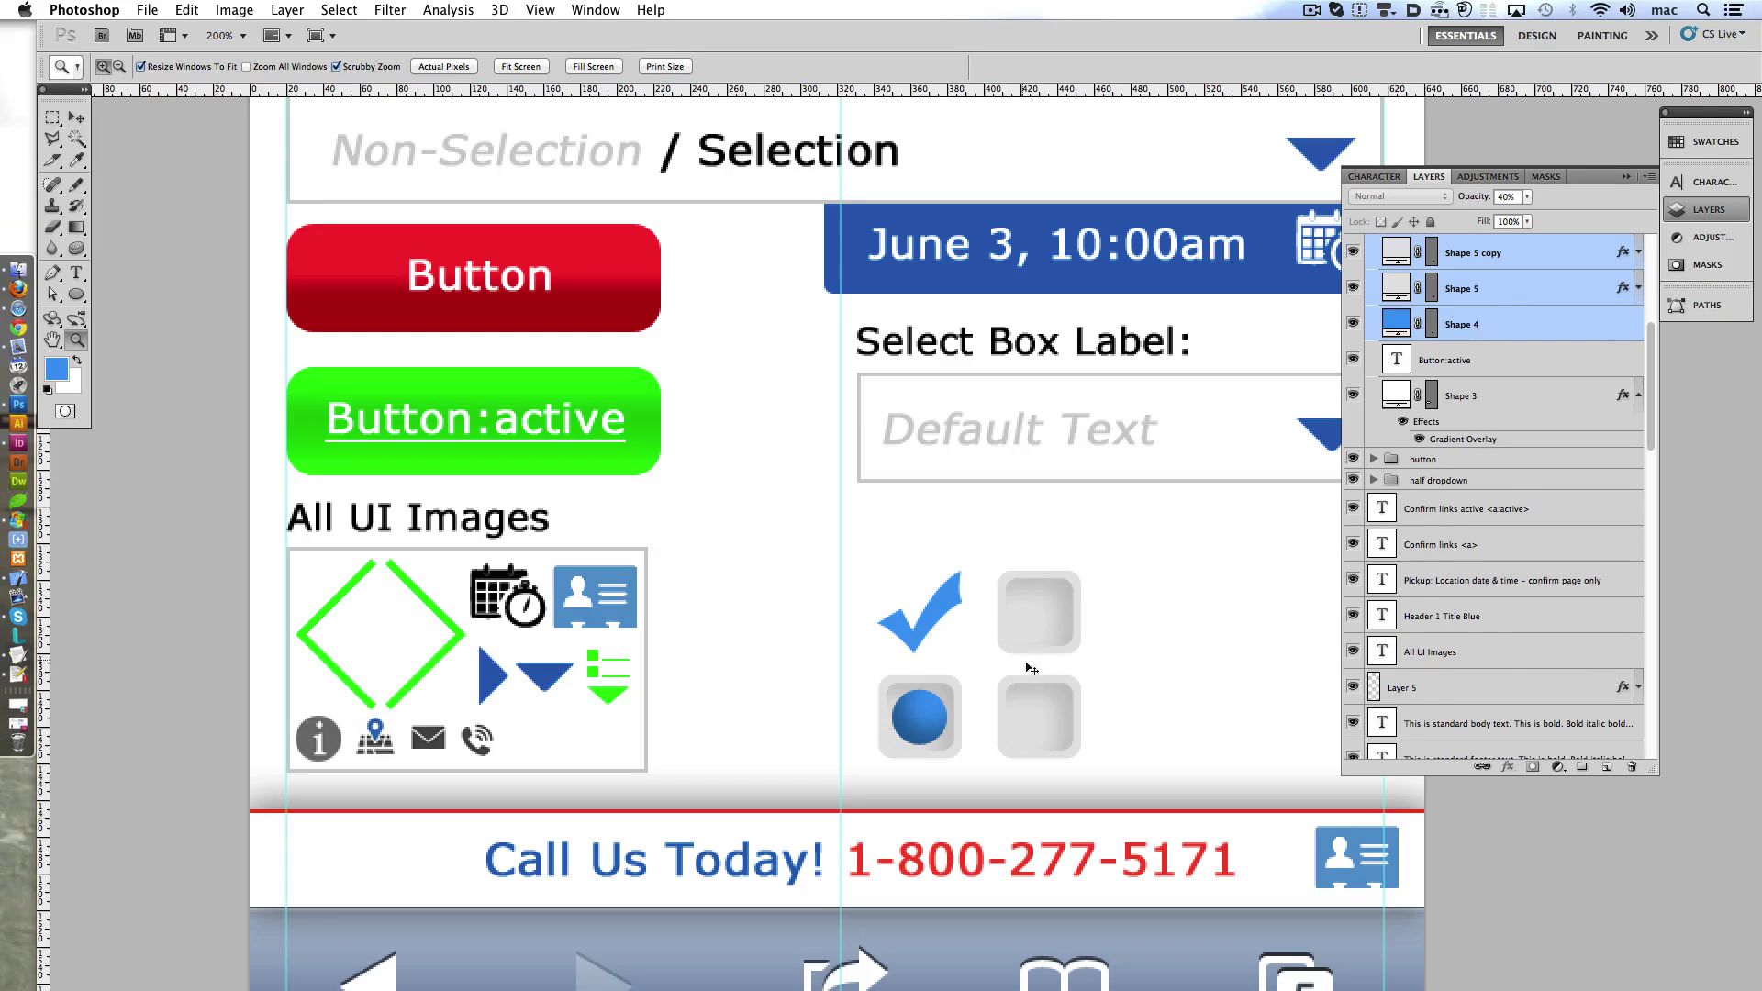
pyautogui.moveTo(1029, 668); pyautogui.dragTo(1022, 691)
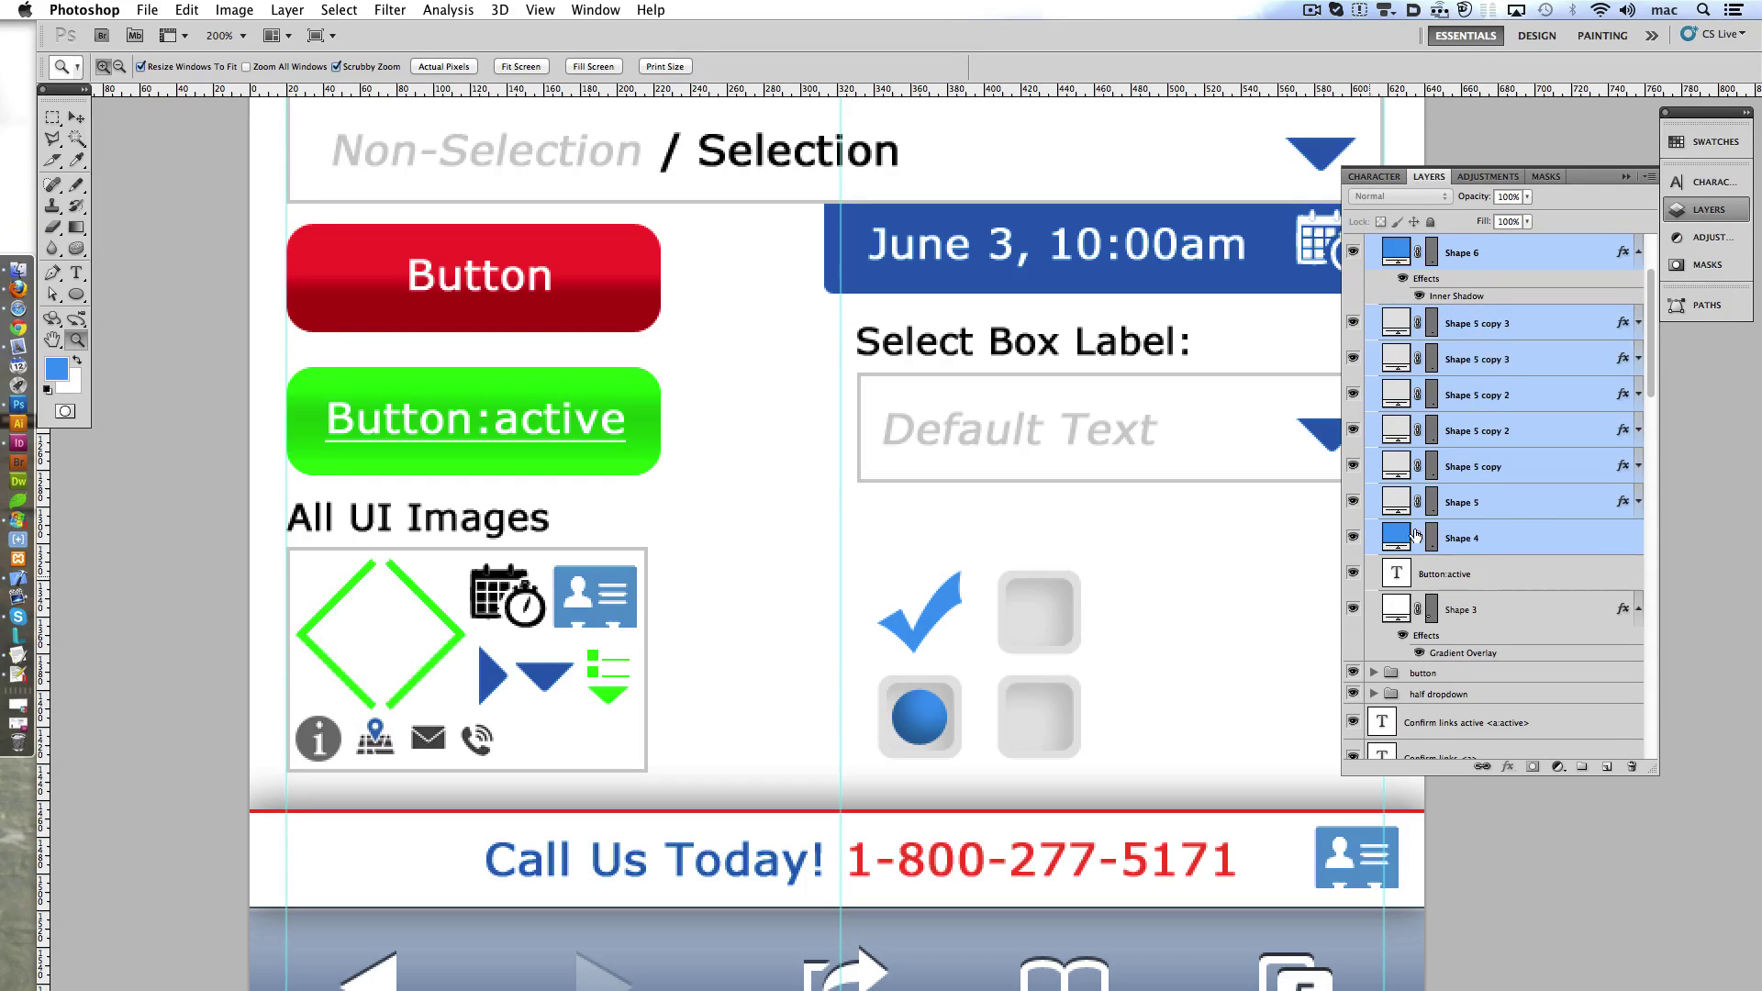
pyautogui.hotkey('ctrl', 'g')
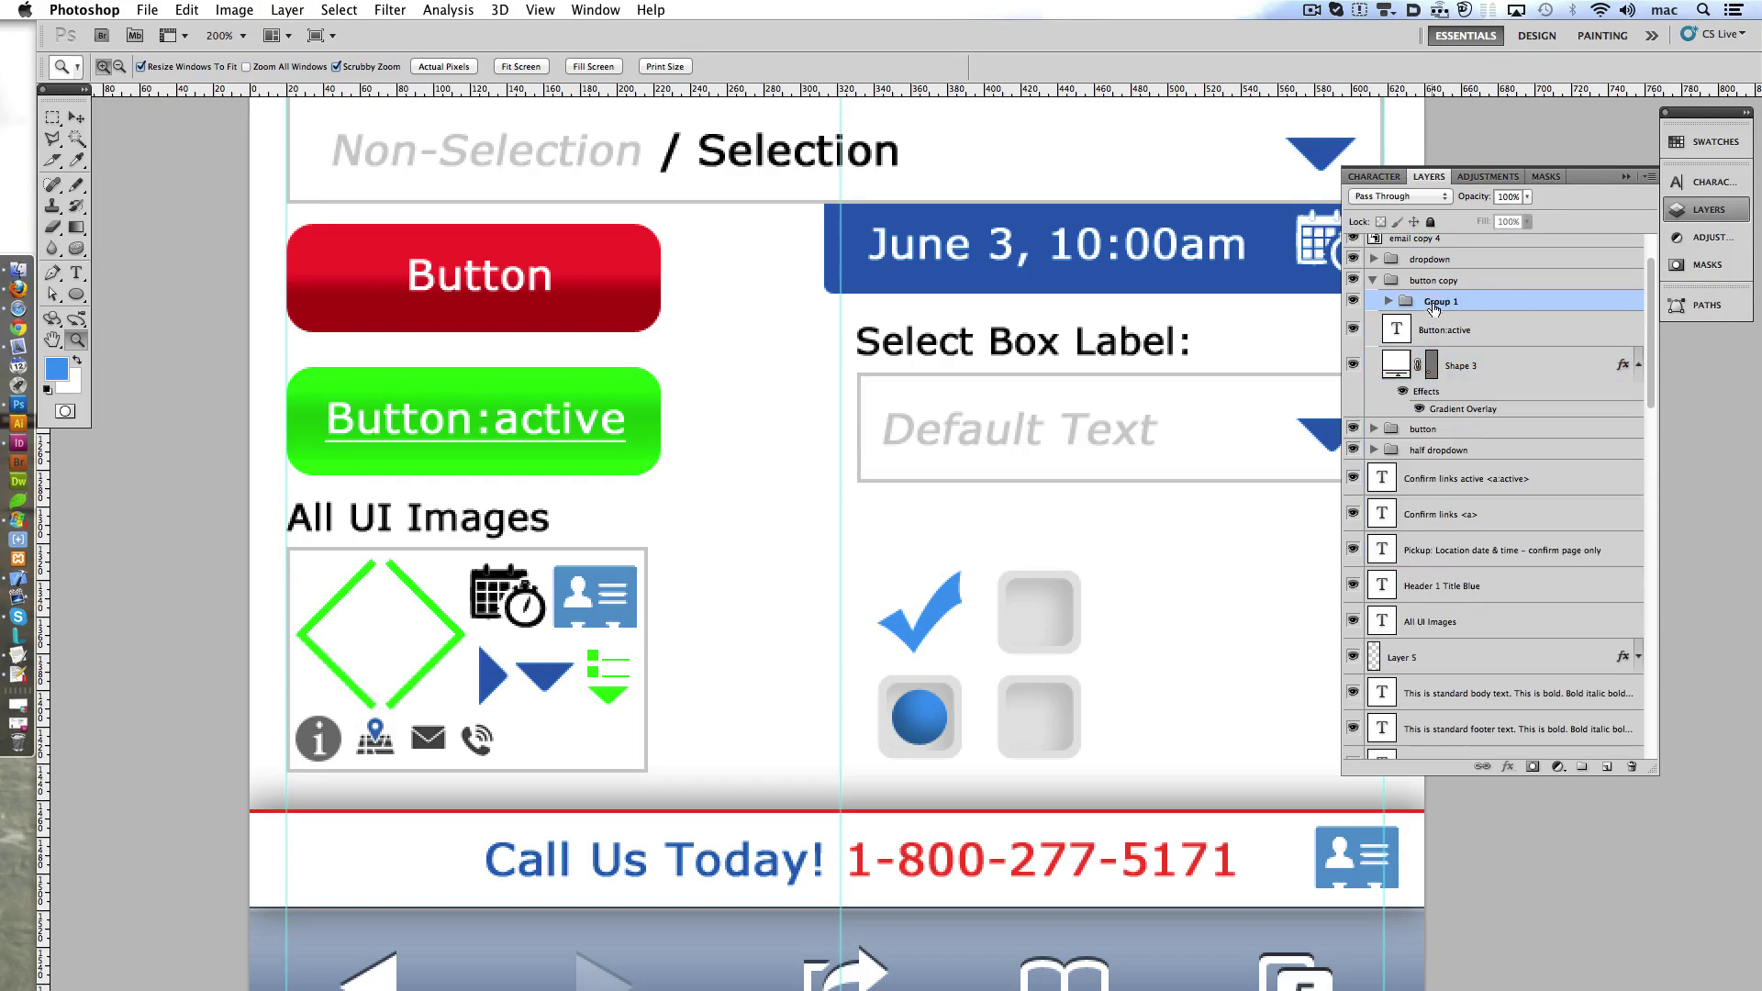
pyautogui.hotkey('ctrl', 'shift', 'Left')
pyautogui.hotkey('ctrl', 'shift', 'Left')
pyautogui.hotkey('ctrl', 'shift', 'Left')
pyautogui.hotkey('ctrl', 'shift', 'Left')
pyautogui.hotkey('ctrl', 'shift', 'Left')
pyautogui.hotkey('ctrl', 'shift', 'Left')
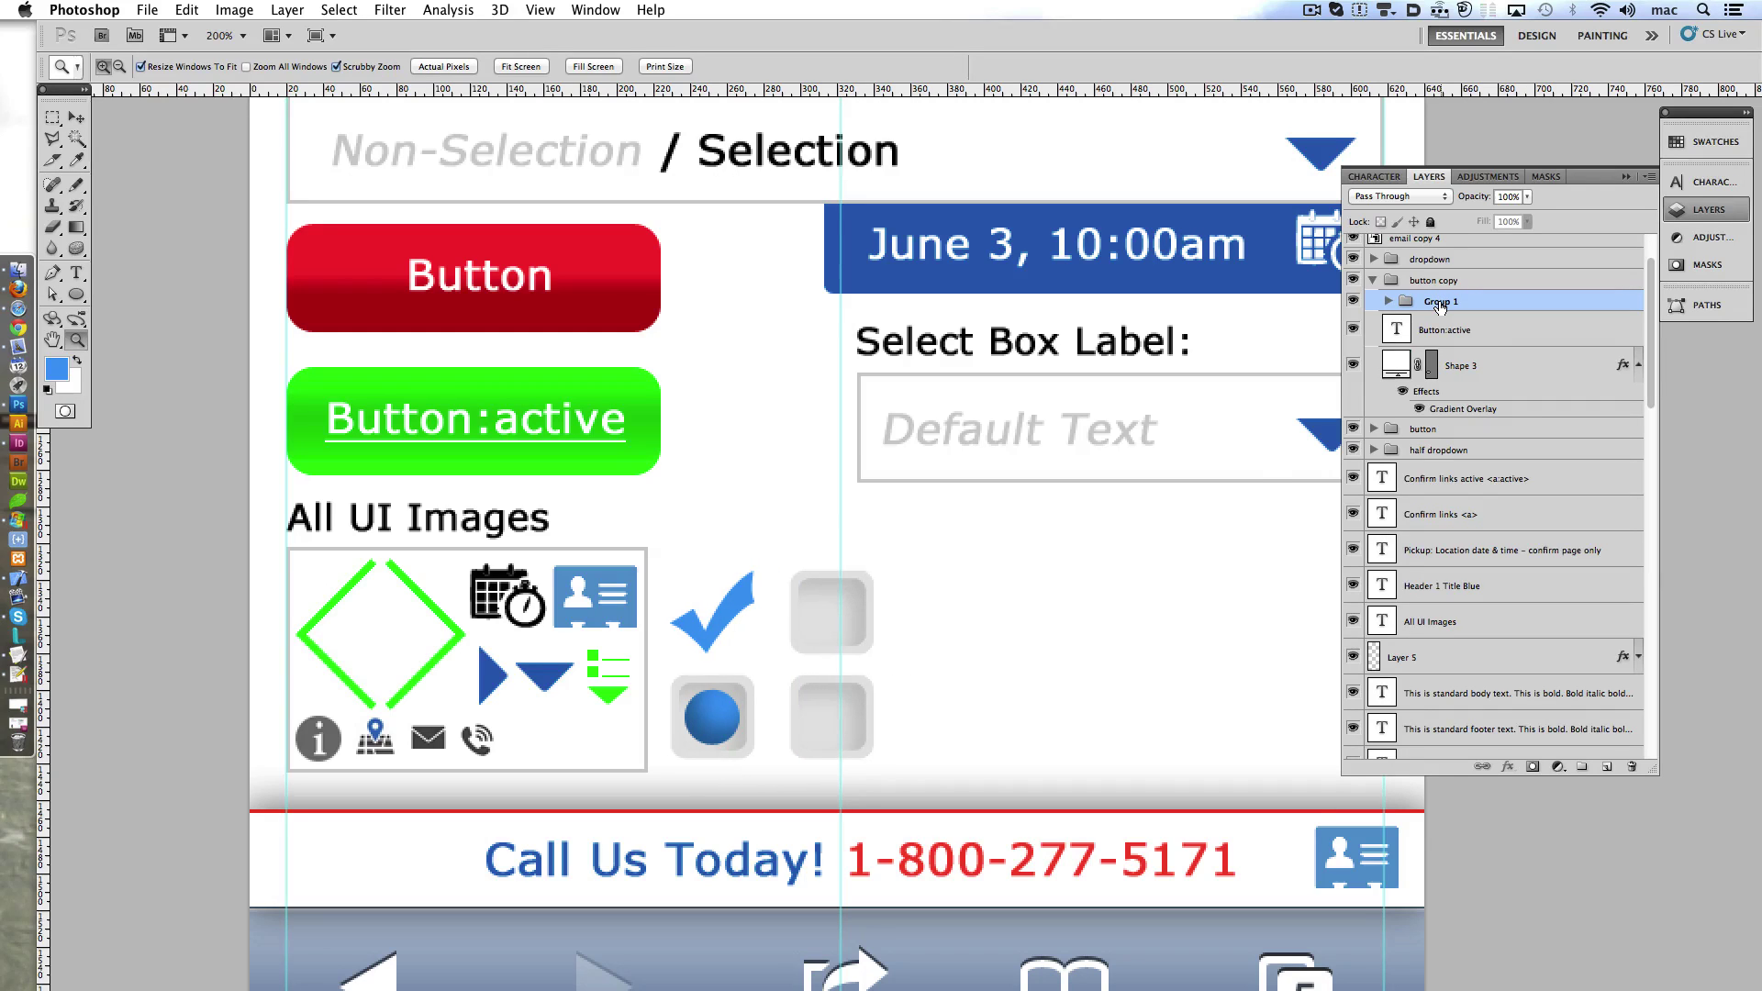
# - Stretch the right edge of the All UI Images frame around the checkbox icons
pyautogui.keyDown('ctrl'); pyautogui.click(639, 776); pyautogui.keyUp('ctrl')
pyautogui.press('m')
pyautogui.moveTo(587, 548); pyautogui.dragTo(666, 772)
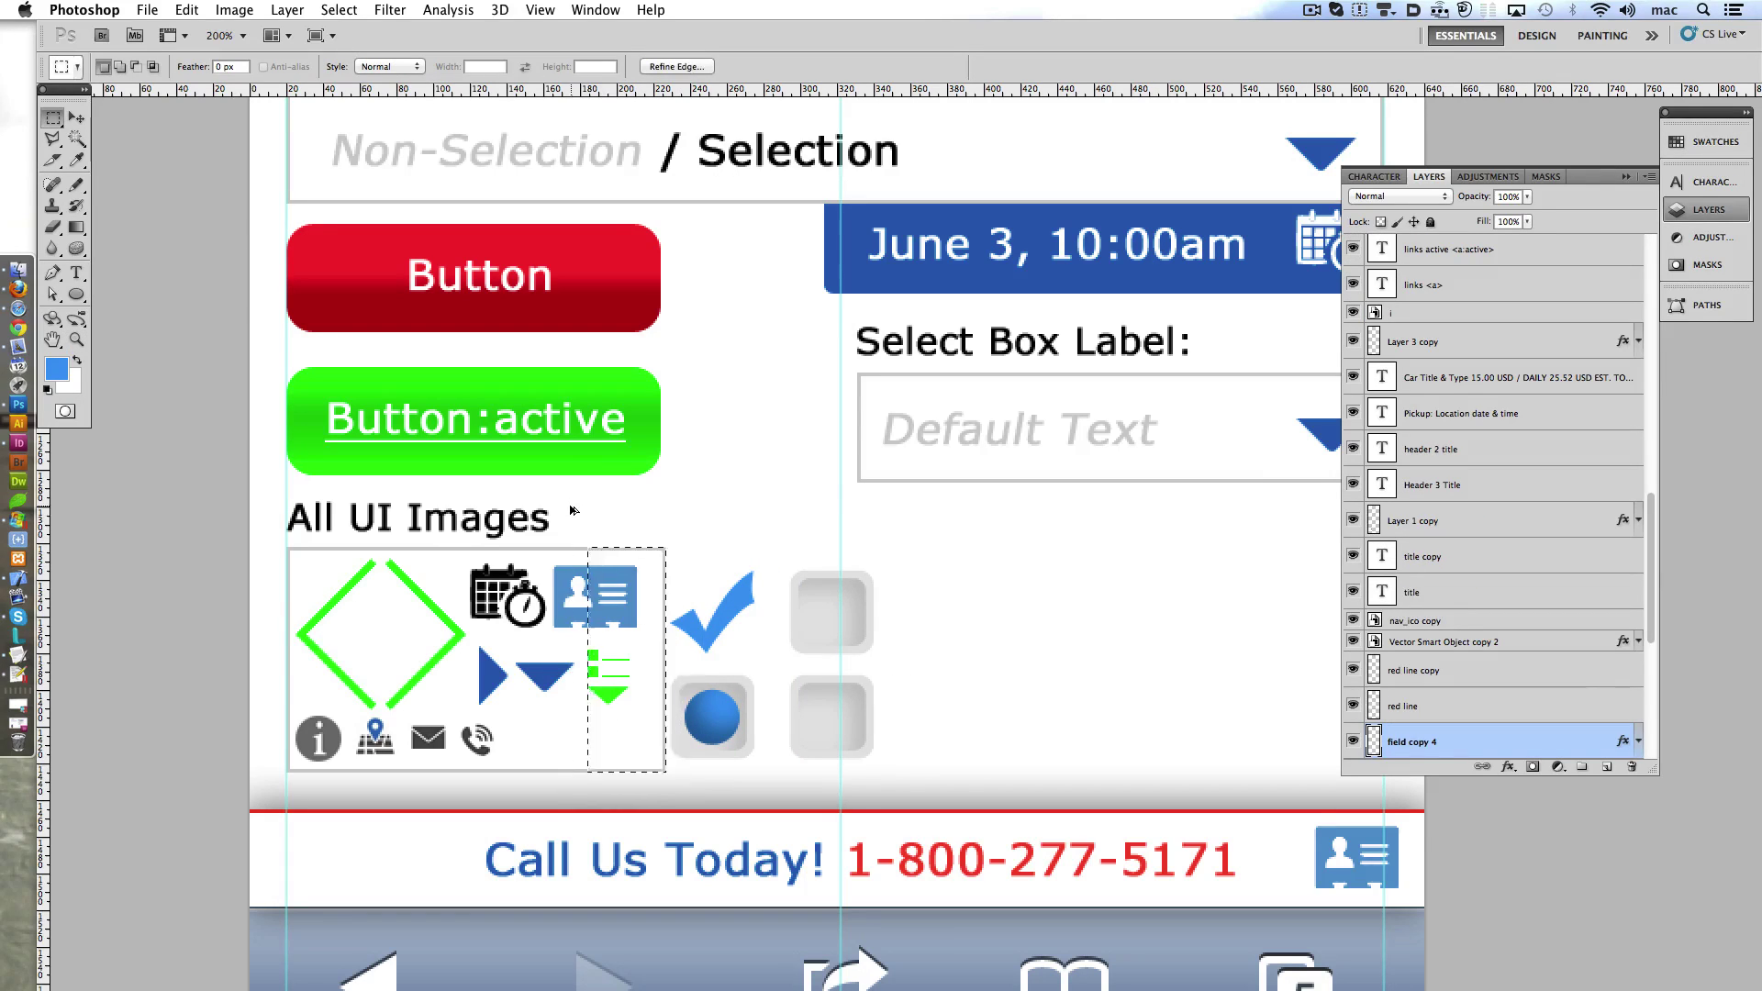
pyautogui.hotkey('shift', 'Right')
pyautogui.hotkey('shift', 'Right')
pyautogui.hotkey('shift', 'Right')
pyautogui.hotkey('shift', 'Right')
pyautogui.hotkey('shift', 'Right')
pyautogui.hotkey('shift', 'Right')
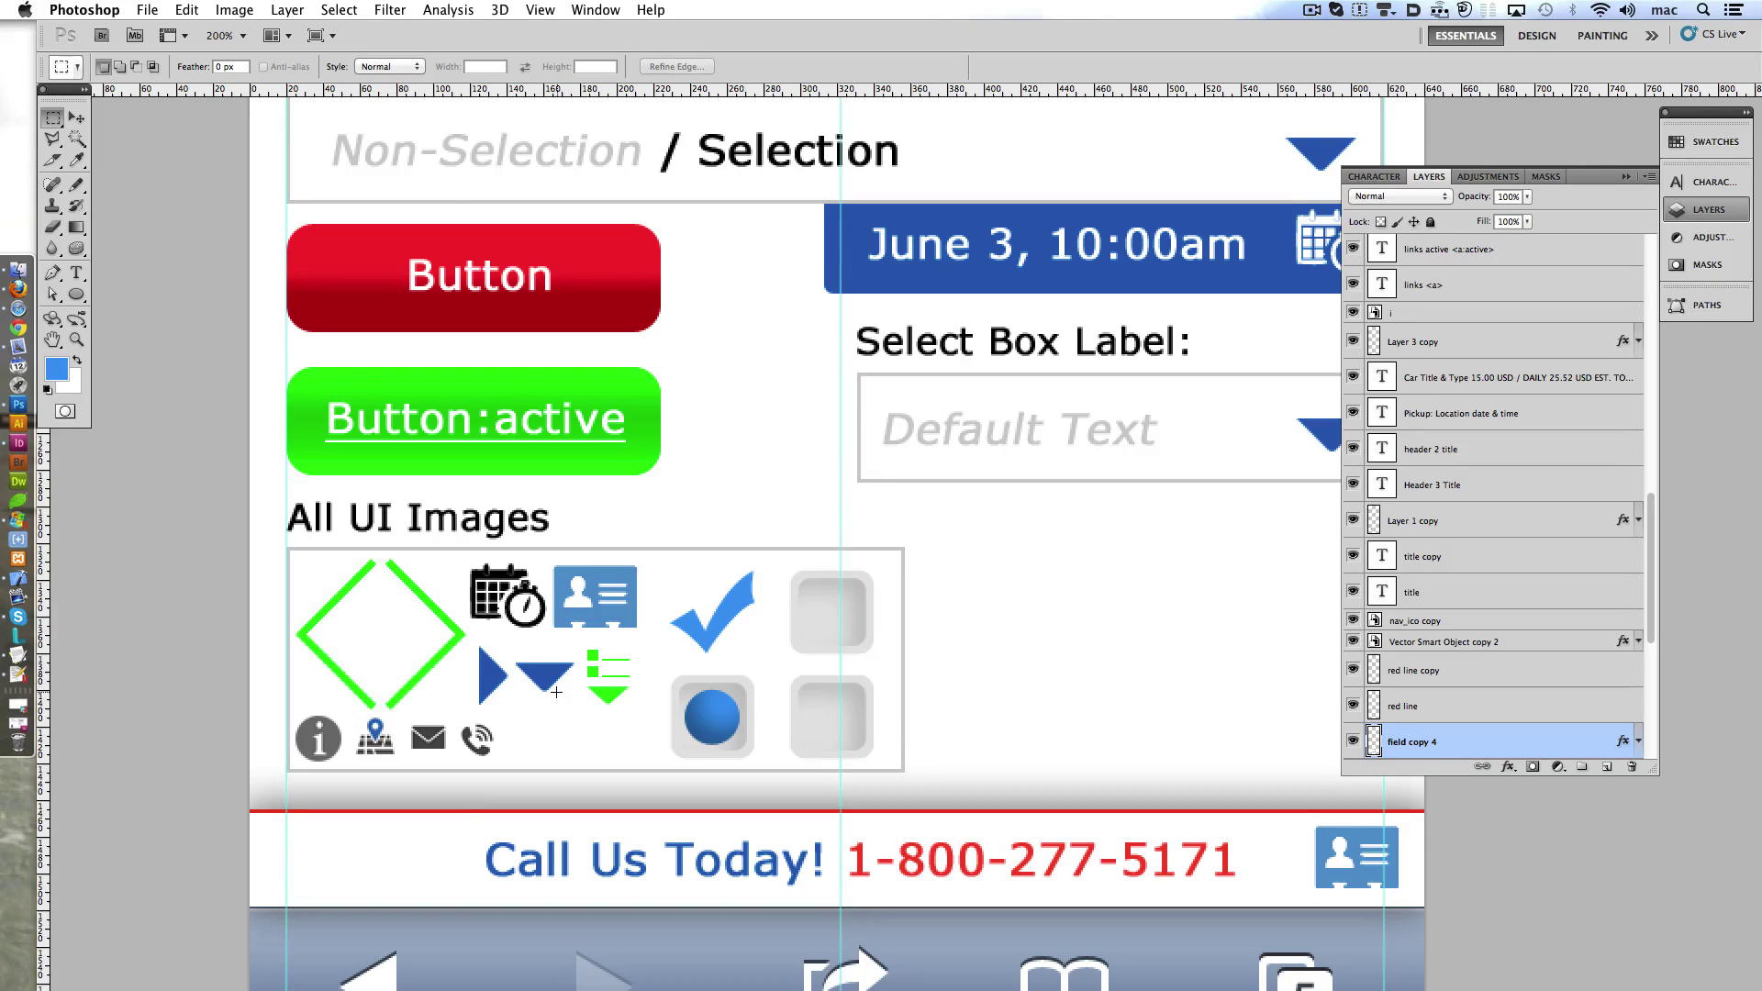
pyautogui.scroll(2, 556, 692)
pyautogui.scroll(5, 643, 553)
pyautogui.scroll(5, 642, 553)
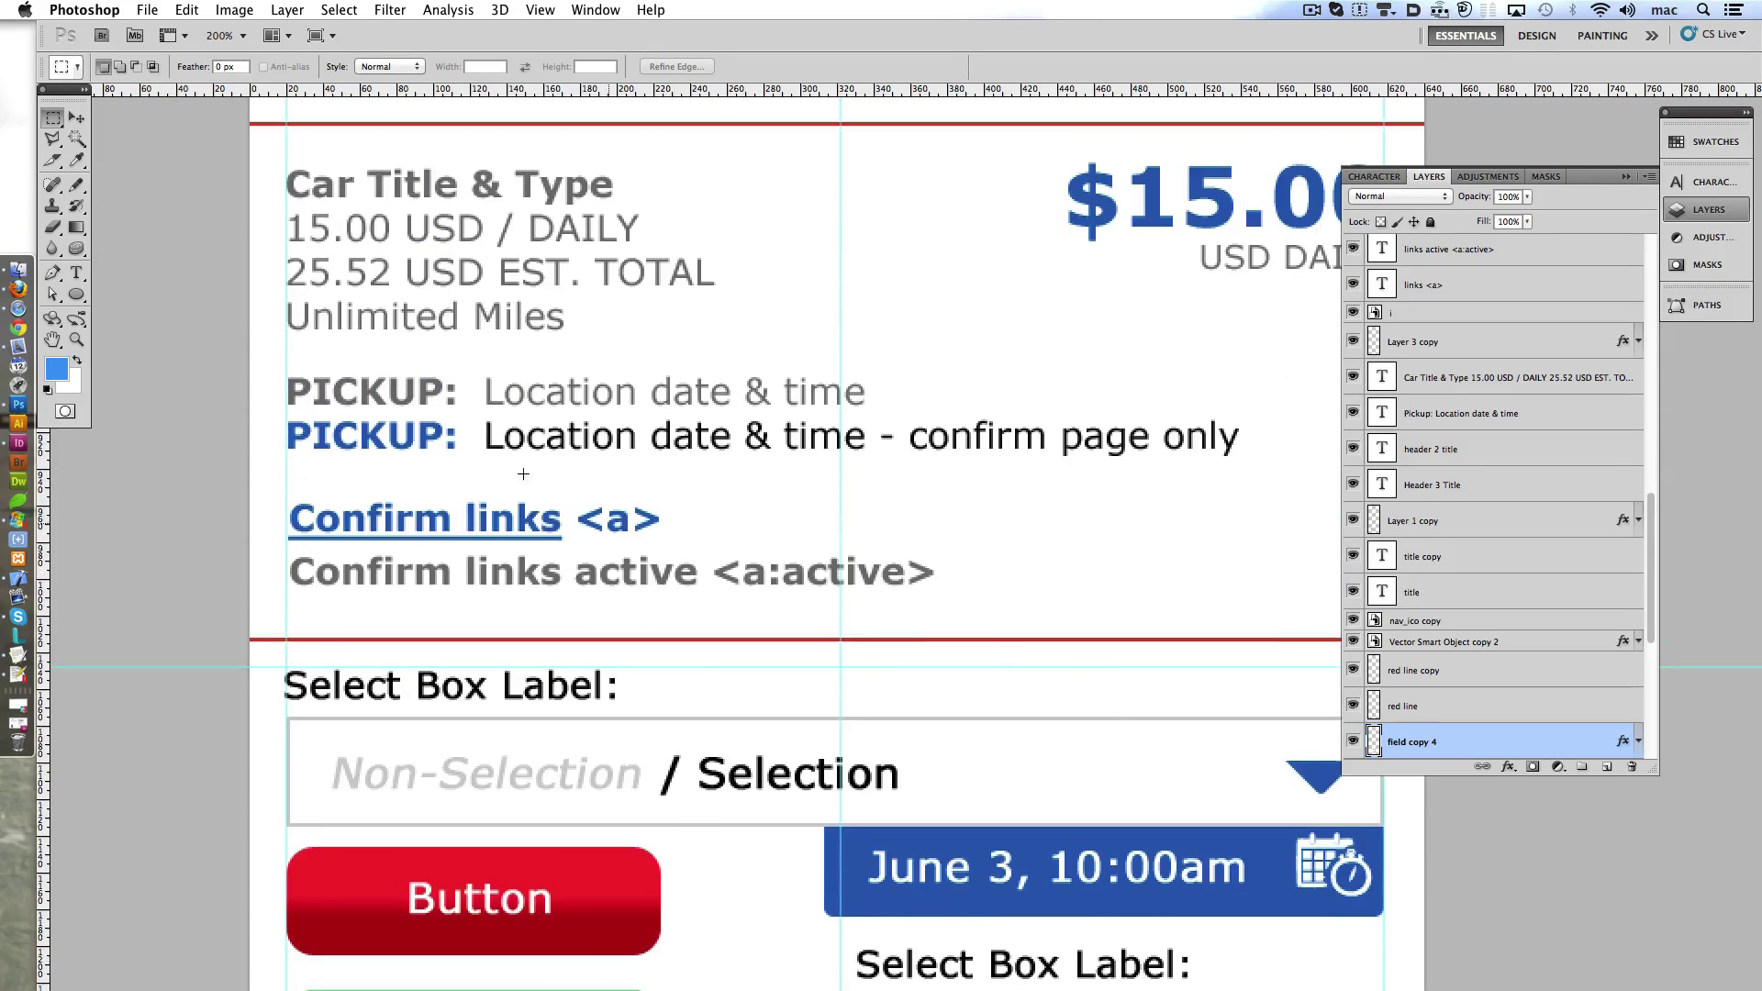
# - Zoom out to 50% to view the whole mockup in standard screen mode
pyautogui.click(77, 339)
pyautogui.keyDown('alt'); pyautogui.click(208, 396); pyautogui.keyUp('alt')
pyautogui.keyDown('alt'); pyautogui.click(842, 595); pyautogui.keyUp('alt')
pyautogui.scroll(3, 842, 595)
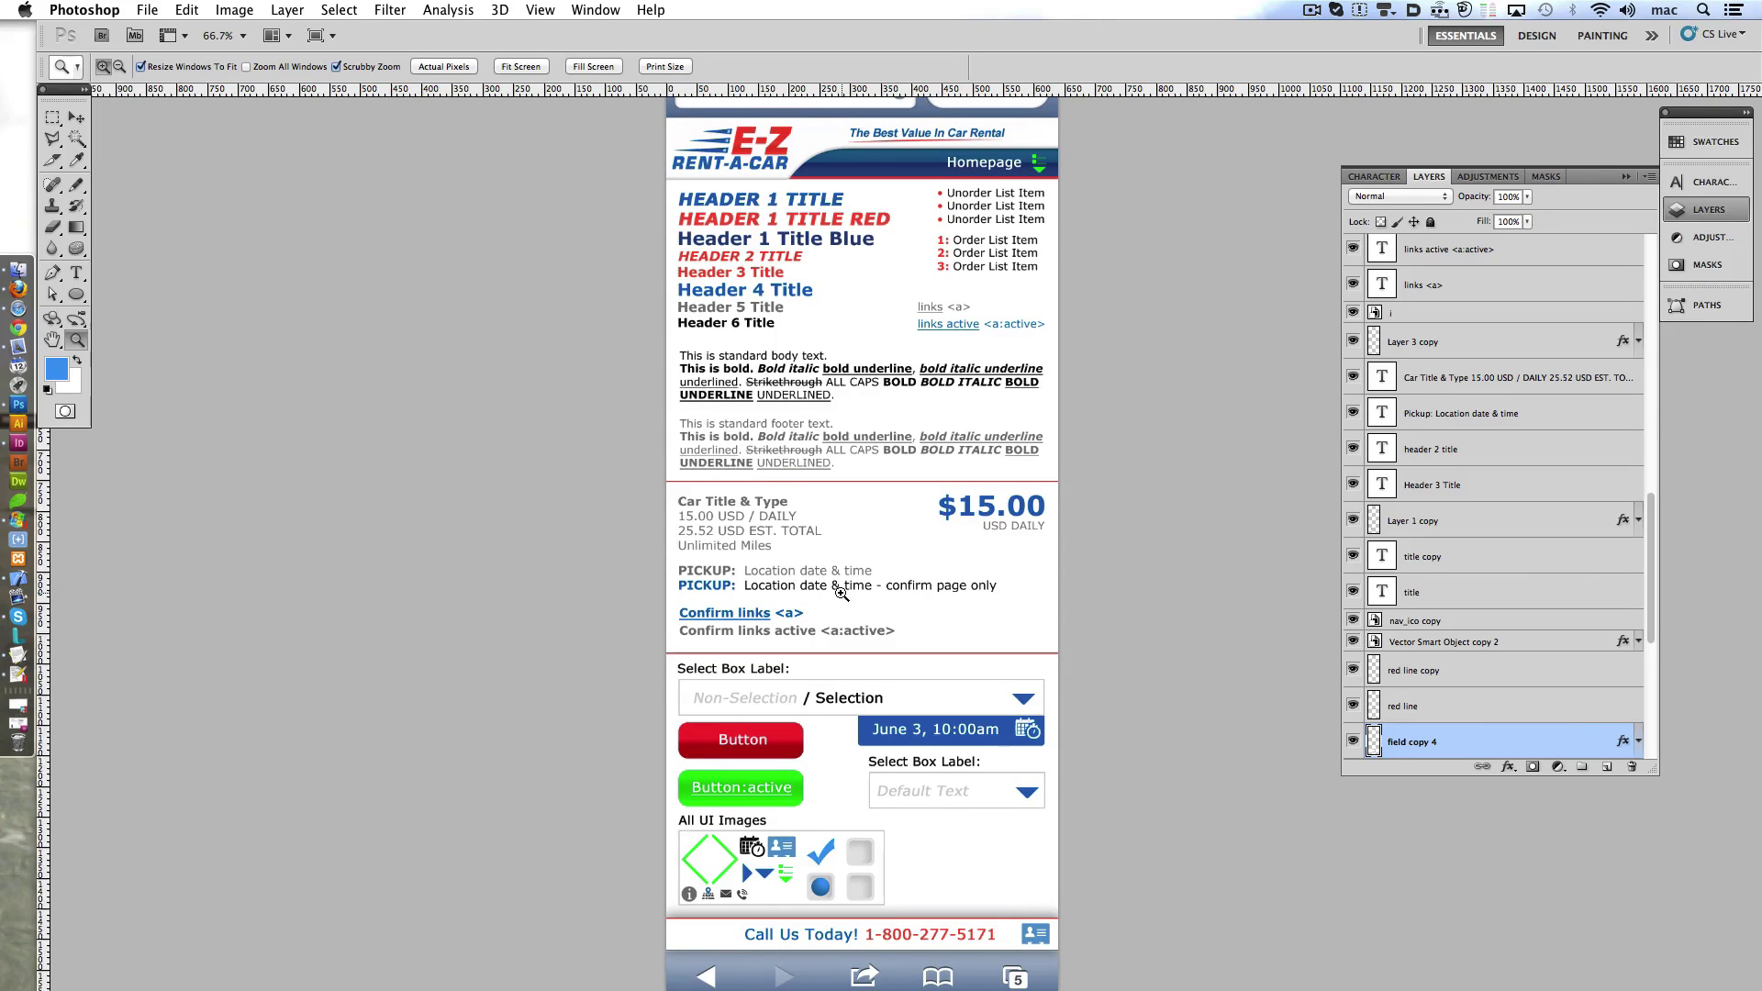
pyautogui.scroll(2, 842, 595)
pyautogui.scroll(-2, 841, 595)
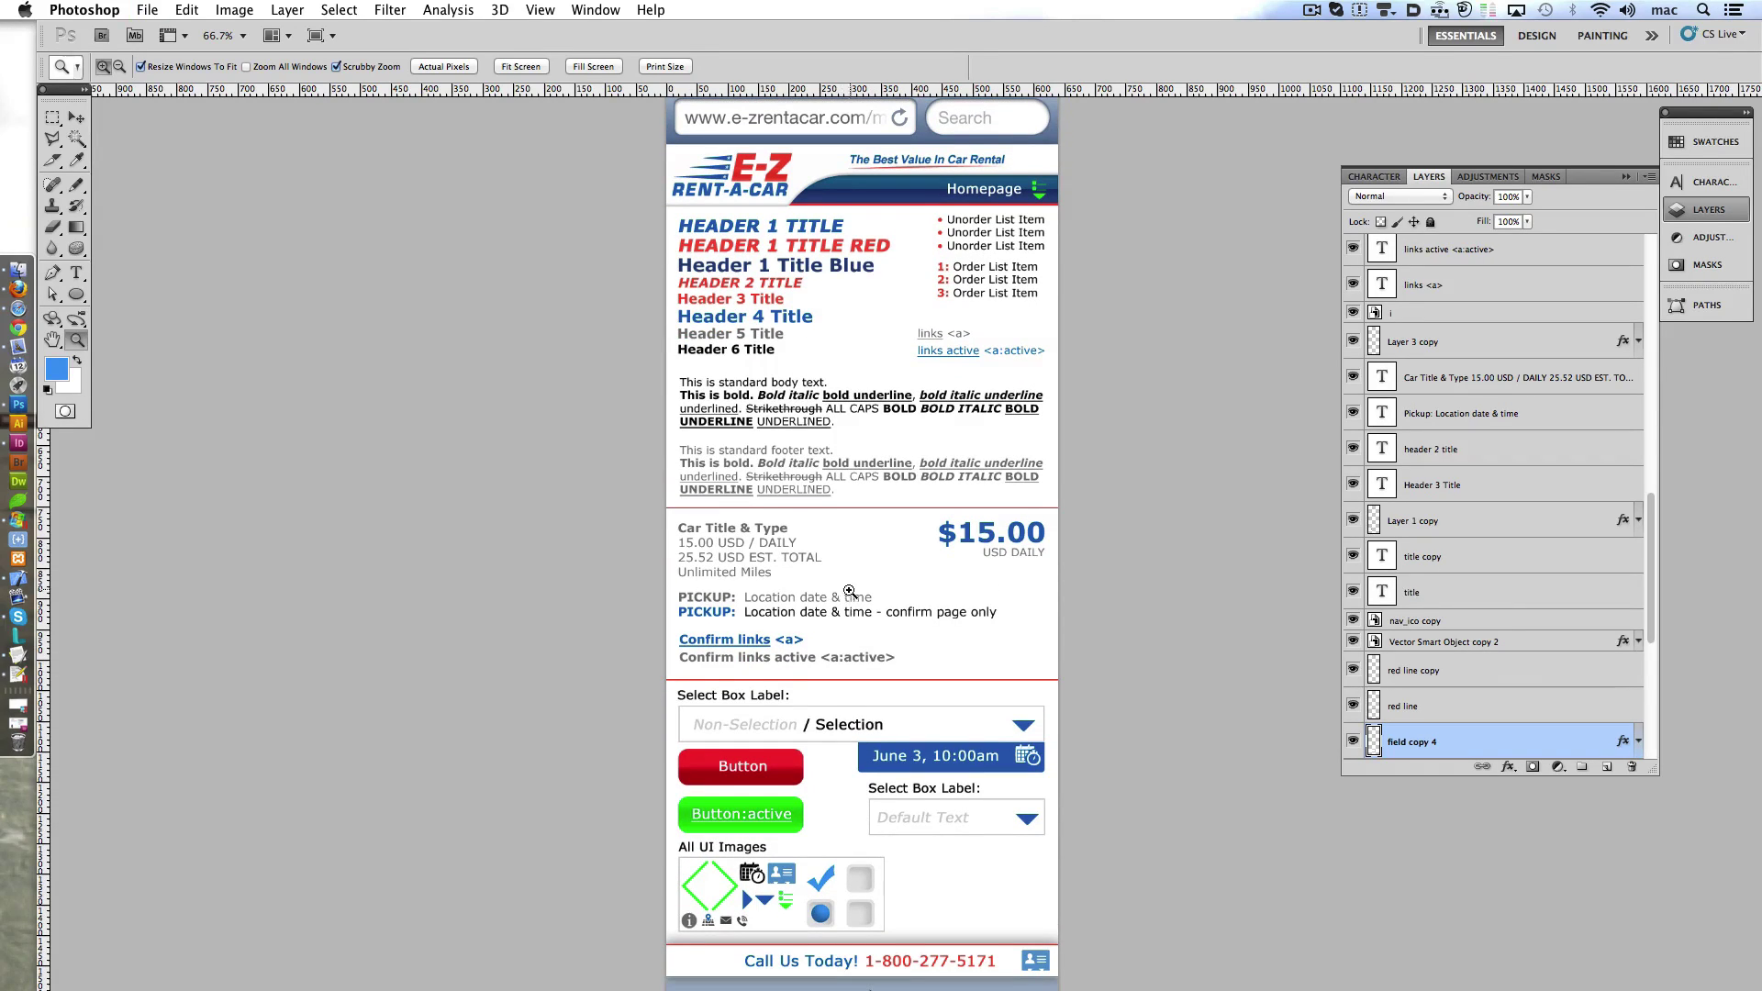
pyautogui.keyDown('alt'); pyautogui.click(849, 592); pyautogui.keyUp('alt')
pyautogui.press('f')
pyautogui.press('f')
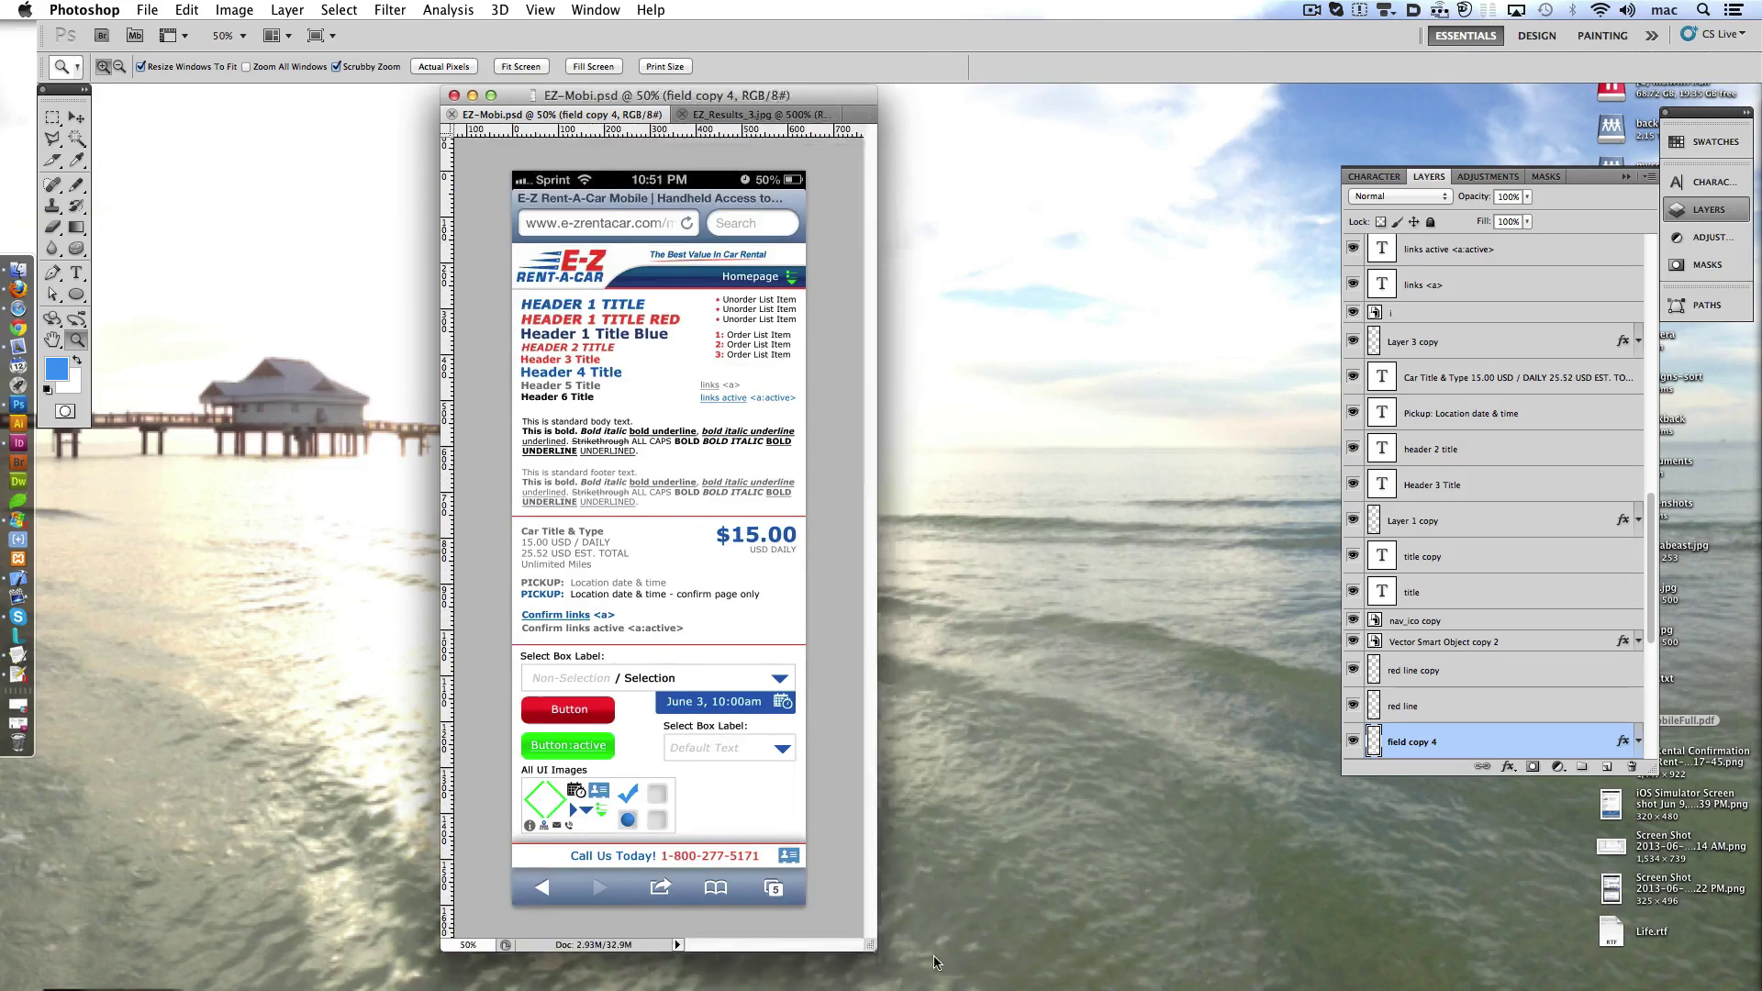
# - Save the mockup for web as a JPEG replacing EZ-Mobi.jpg, then hide Photoshop
pyautogui.moveTo(560, 113); pyautogui.dragTo(1201, 110)
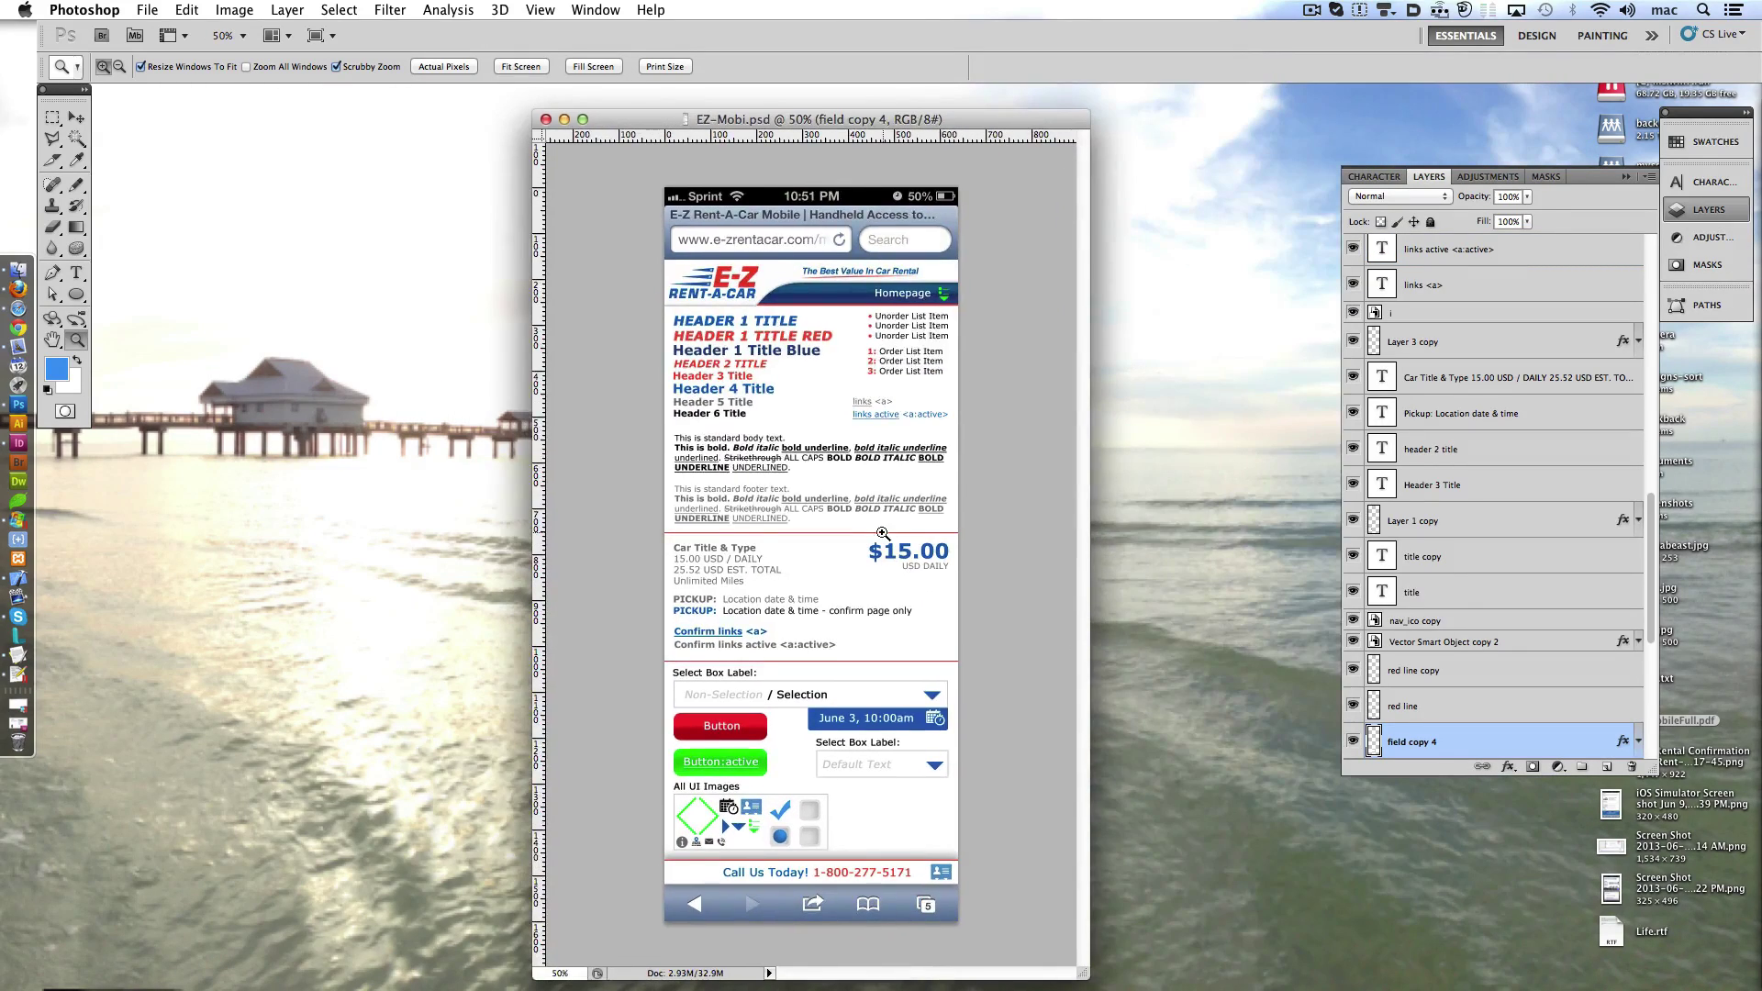
pyautogui.press('super+alt+shift+s')
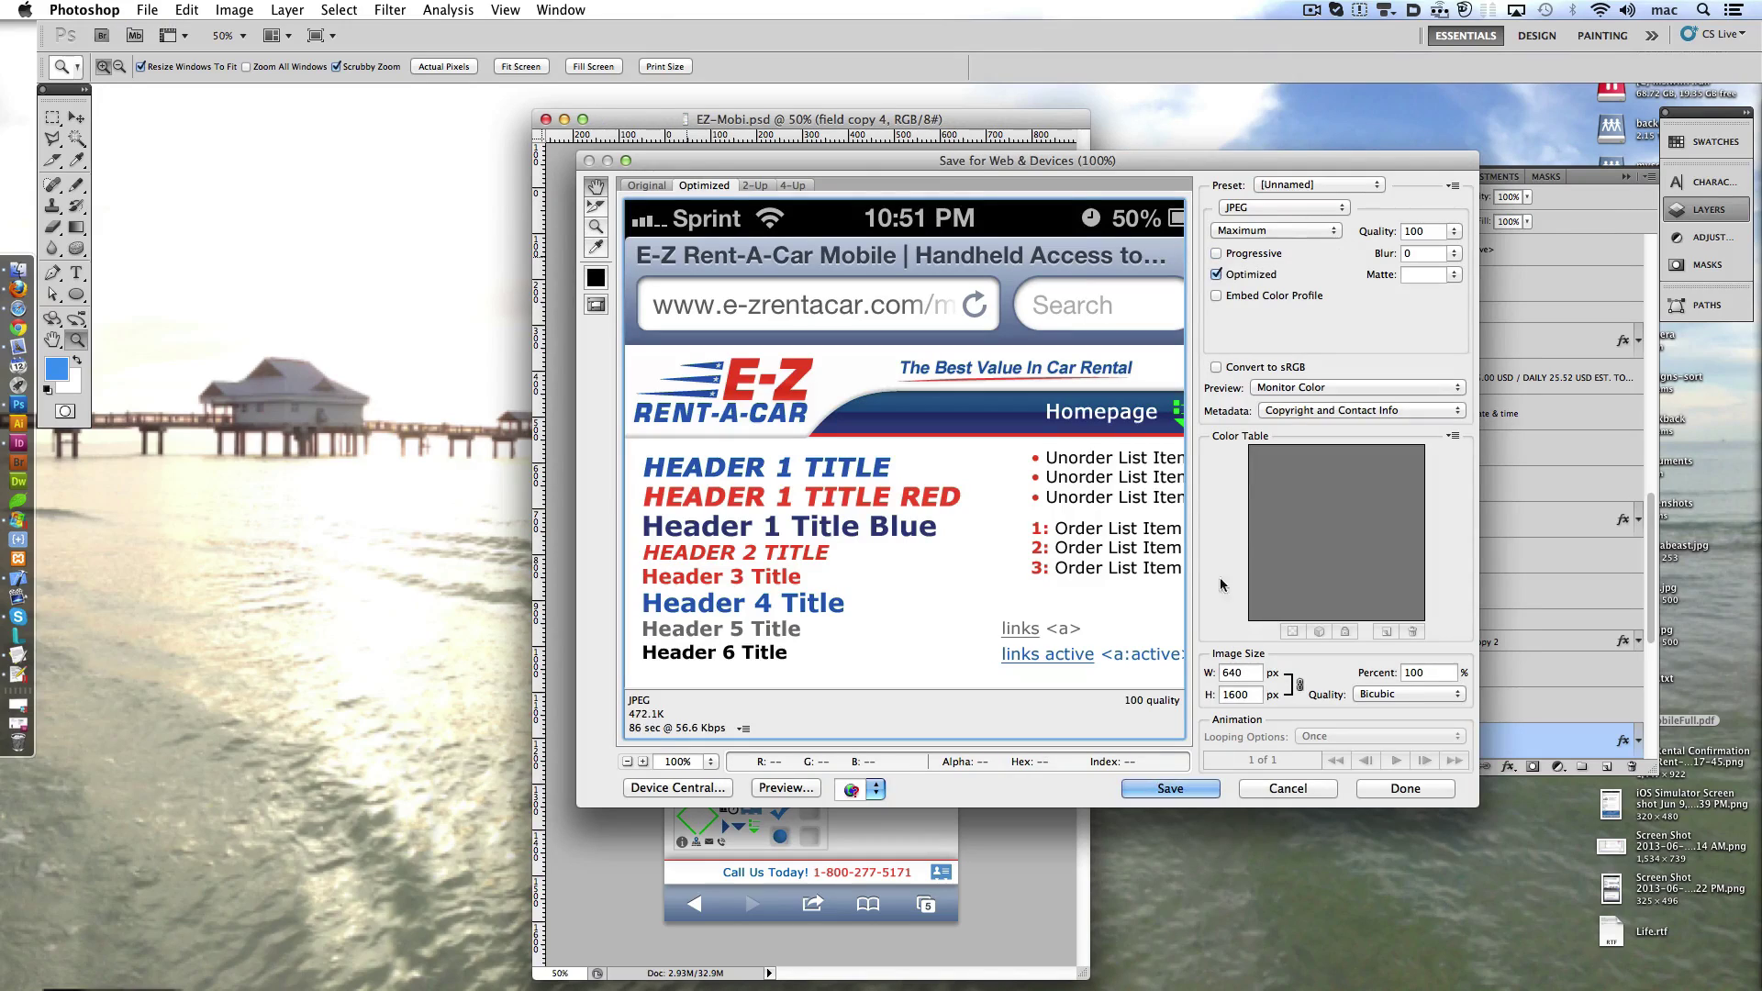
pyautogui.click(1168, 795)
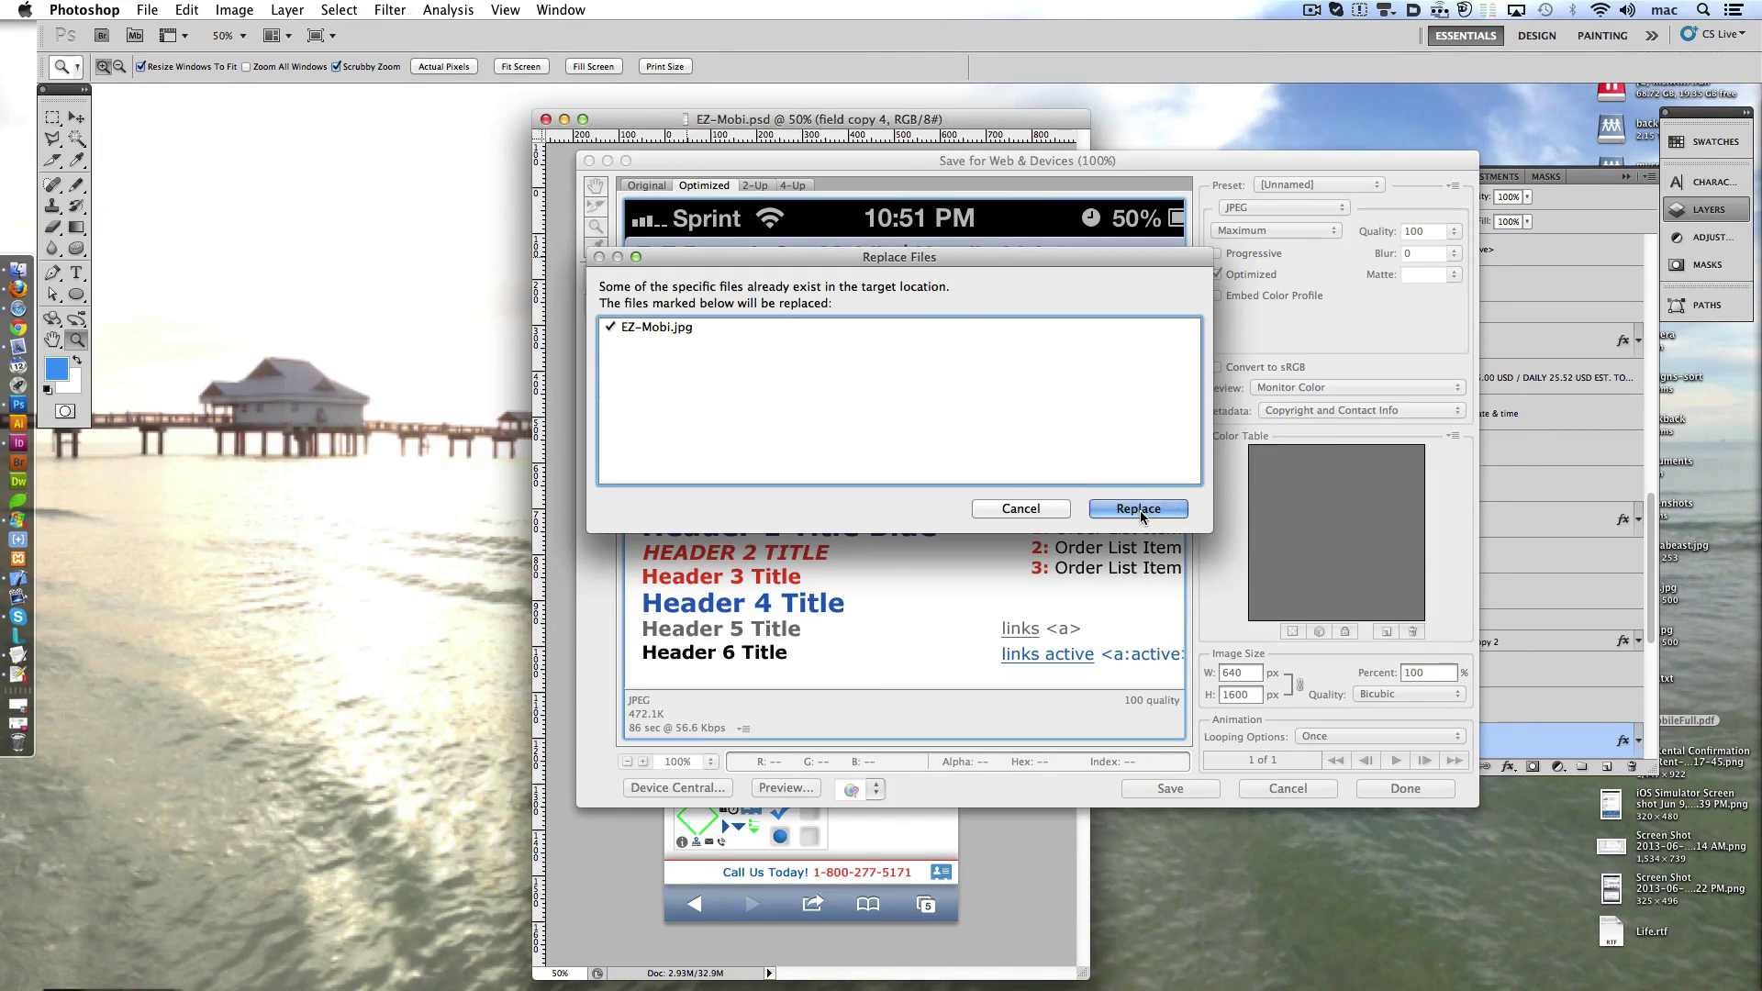
pyautogui.click(1097, 510)
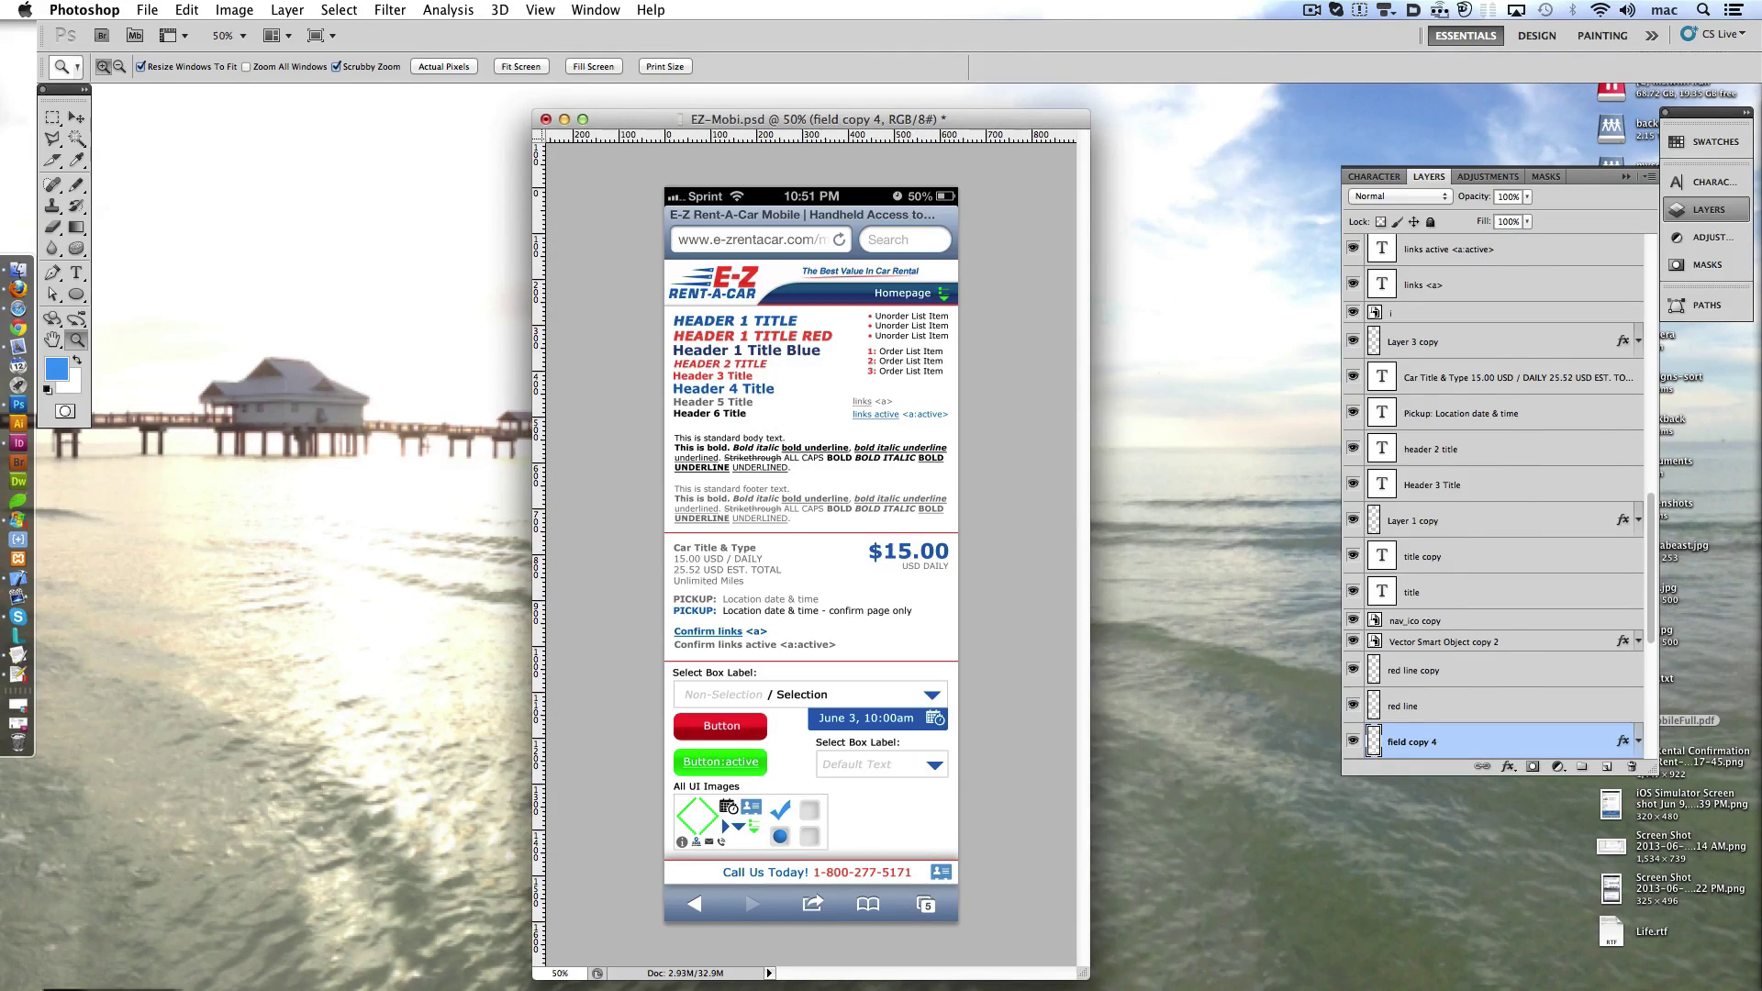
pyautogui.press('super+Tab')
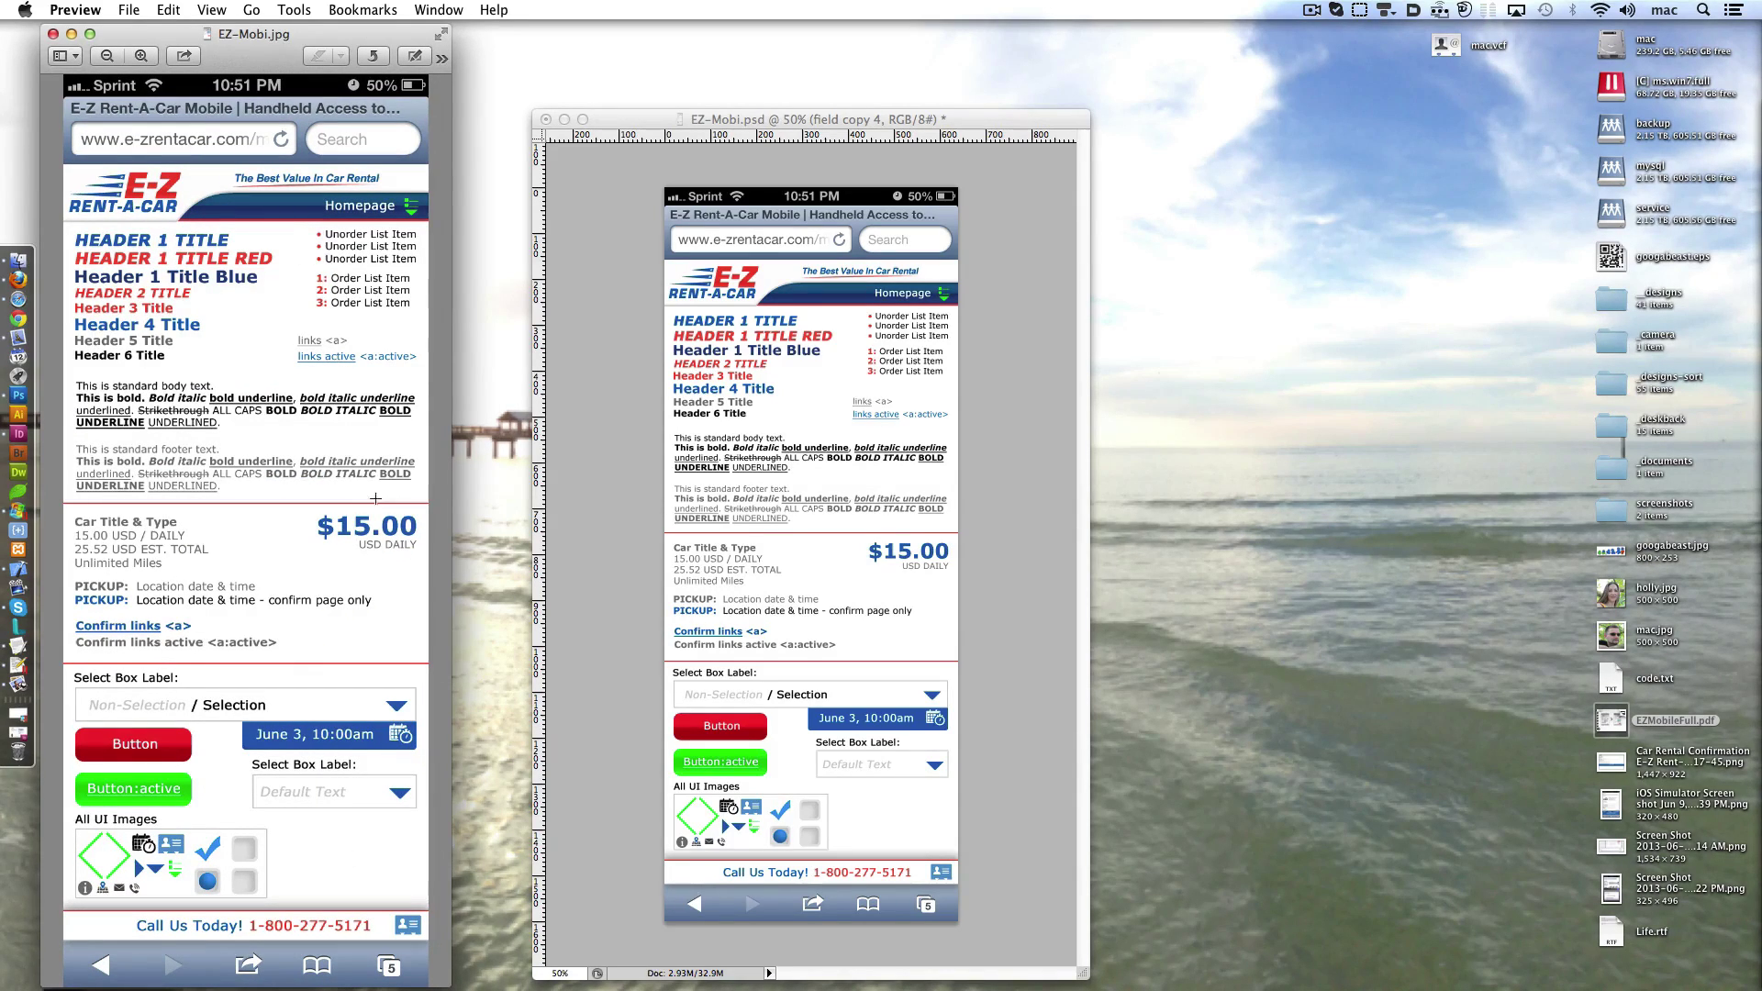
# - Close the EZ-Mobi.jpg preview window and switch to InDesign
pyautogui.click(53, 34)
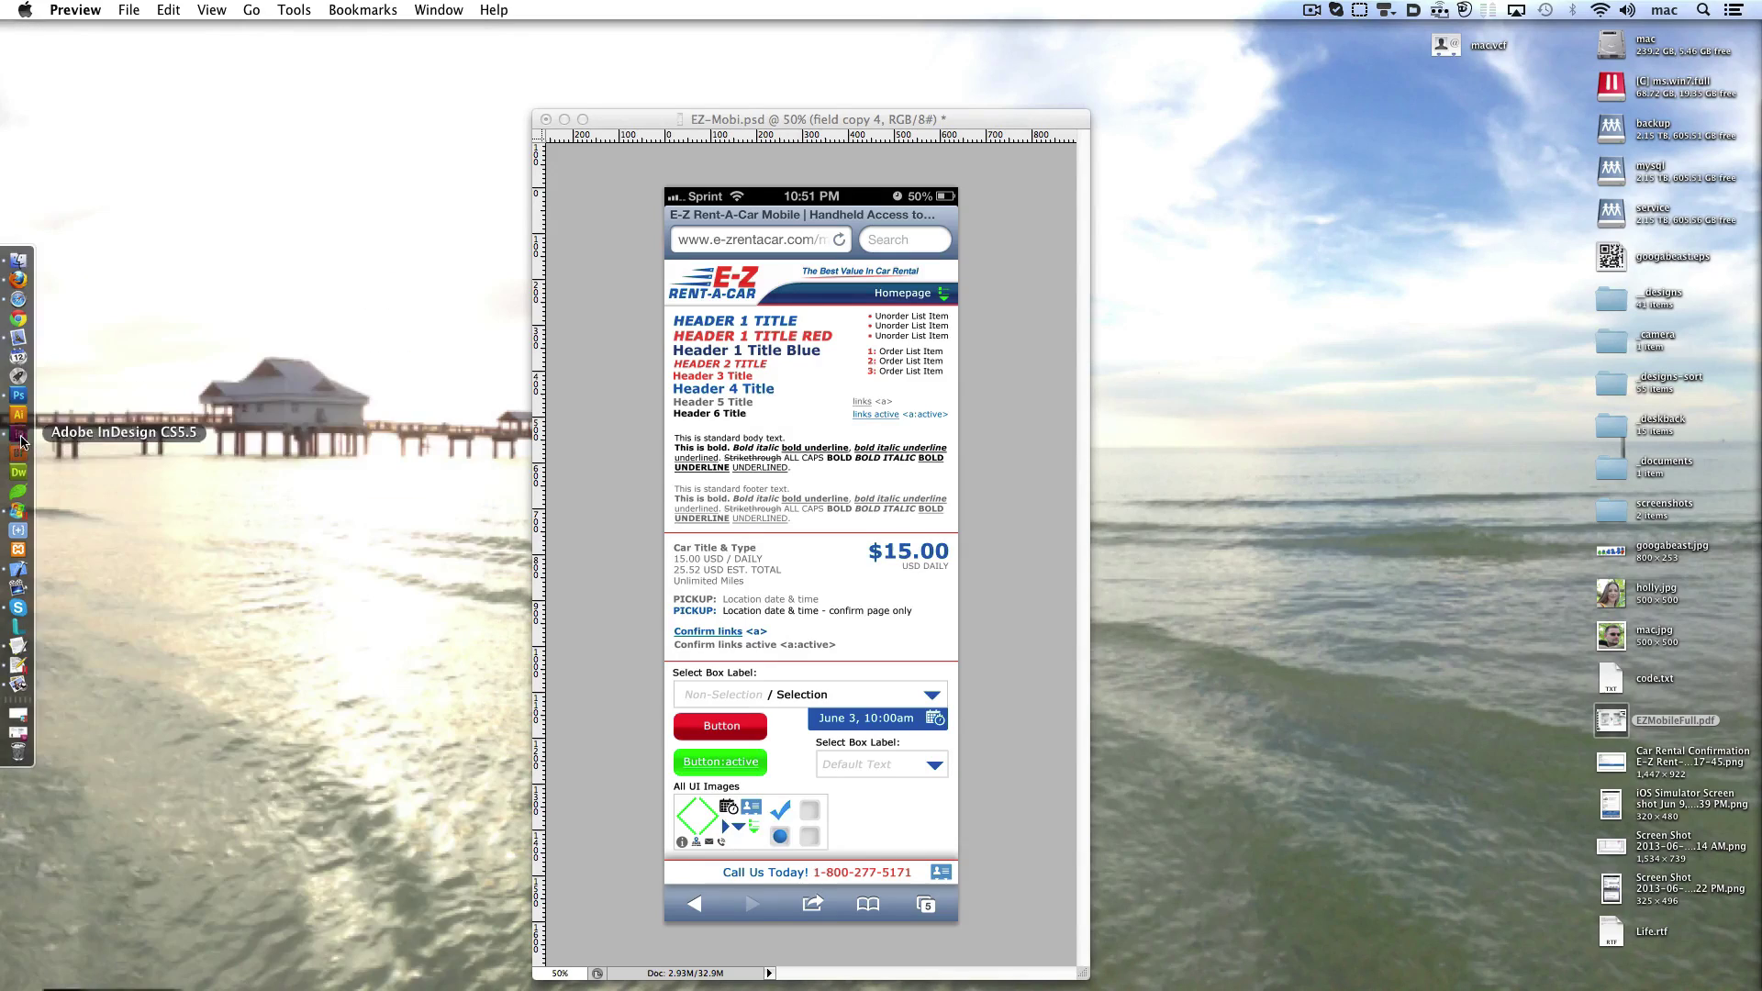
pyautogui.click(17, 433)
# - Go to the Locations spread (pages 6-7) and select the Locations - Open phone mockup
pyautogui.click(1004, 497)
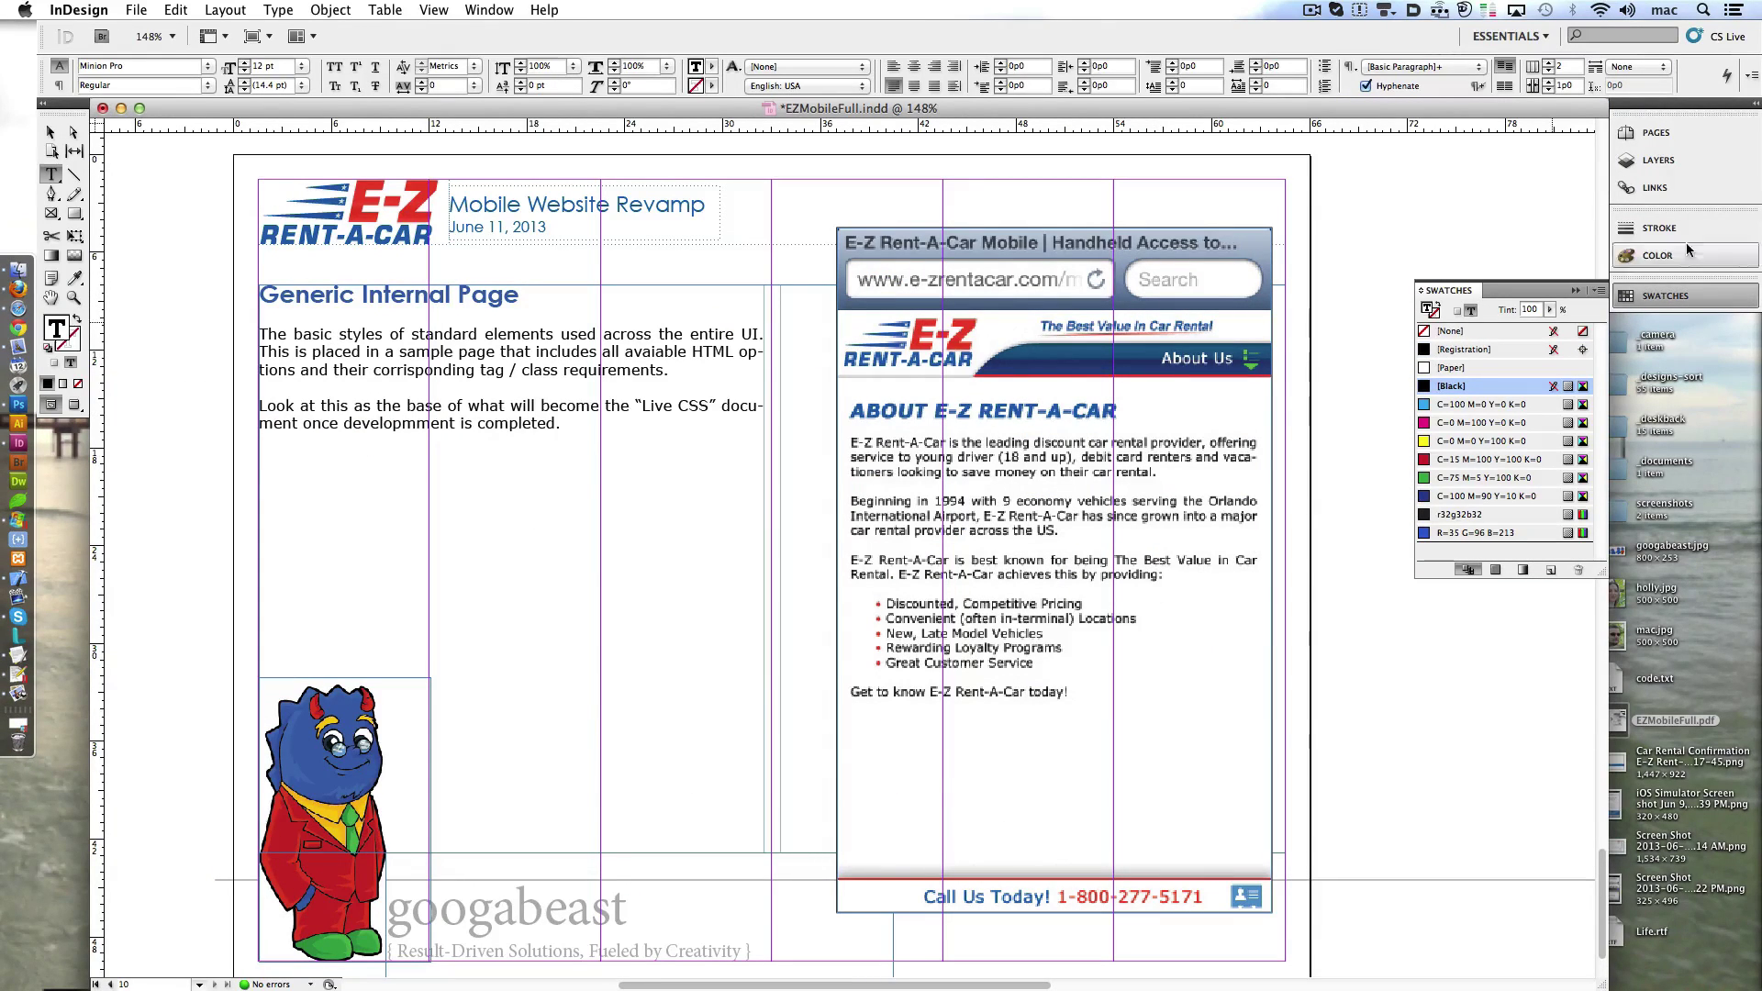
pyautogui.click(1656, 133)
pyautogui.doubleClick(1515, 463)
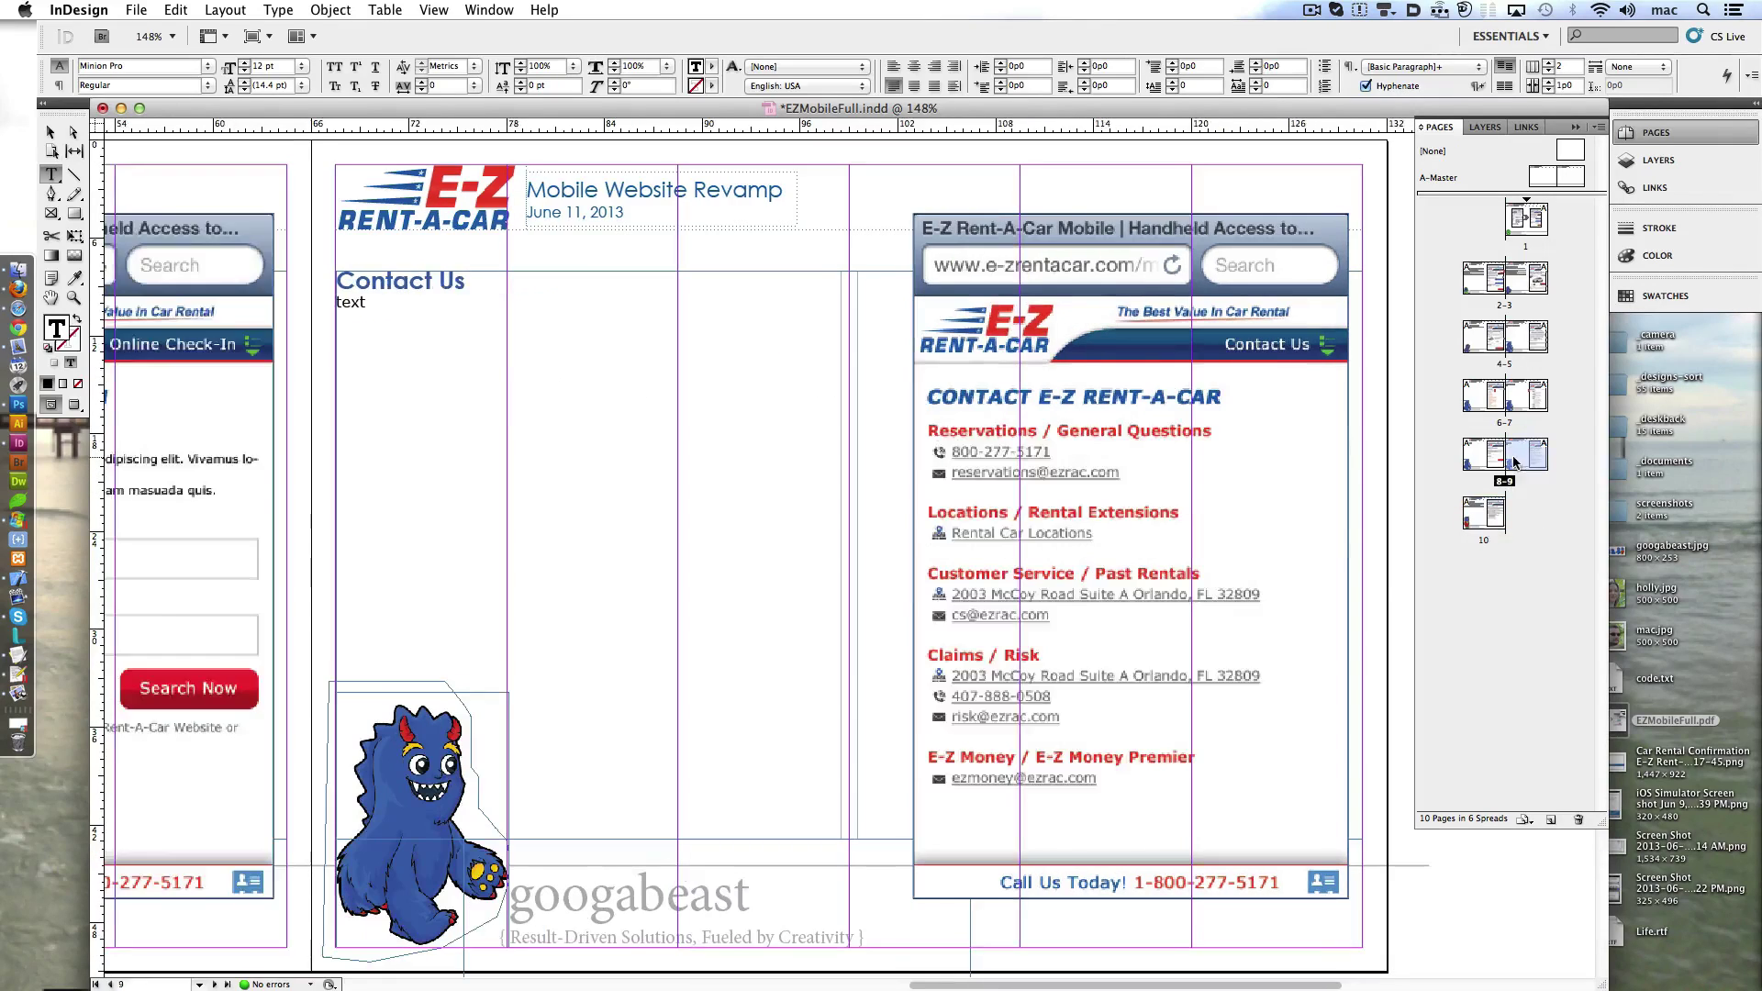
pyautogui.doubleClick(1484, 454)
pyautogui.doubleClick(1484, 395)
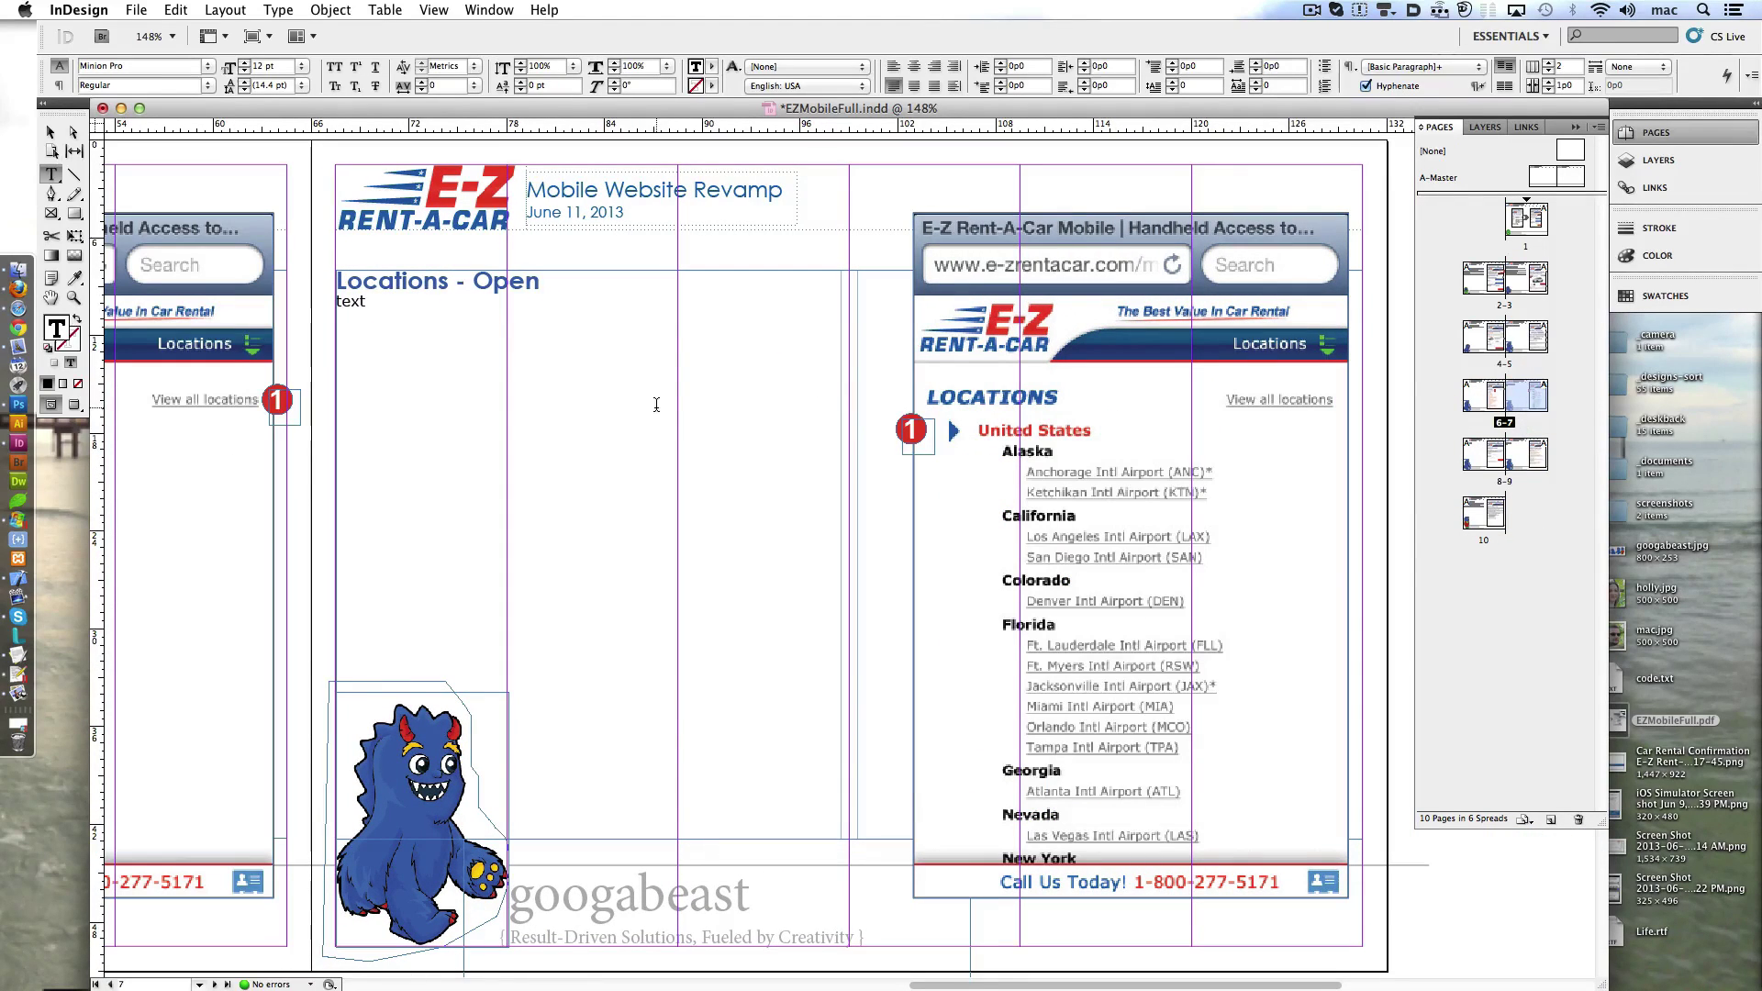
pyautogui.press('super+a')
pyautogui.press('Escape')
pyautogui.click(1060, 379)
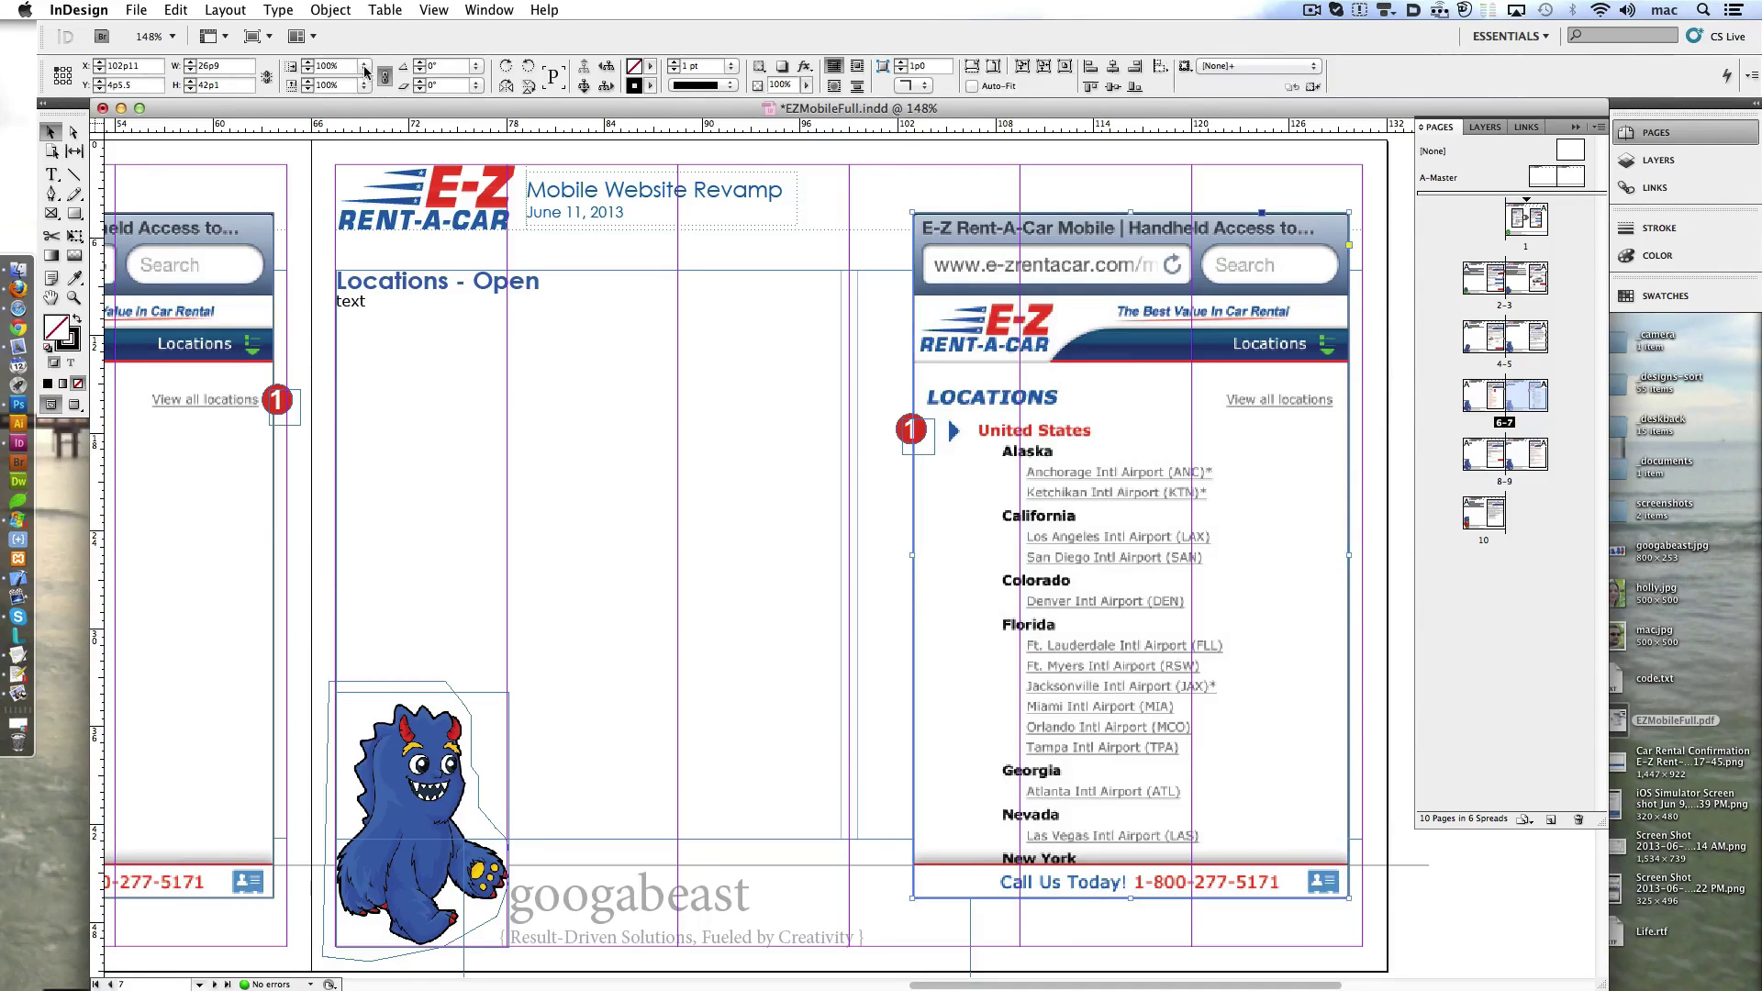
# - Move the Locations - Open mockup onto page 6 and crop its top and right side
pyautogui.moveTo(1129, 550); pyautogui.dragTo(430, 516)
pyautogui.moveTo(146, 345); pyautogui.dragTo(675, 312)
pyautogui.moveTo(826, 413); pyautogui.dragTo(647, 467)
pyautogui.moveTo(769, 198); pyautogui.dragTo(769, 365)
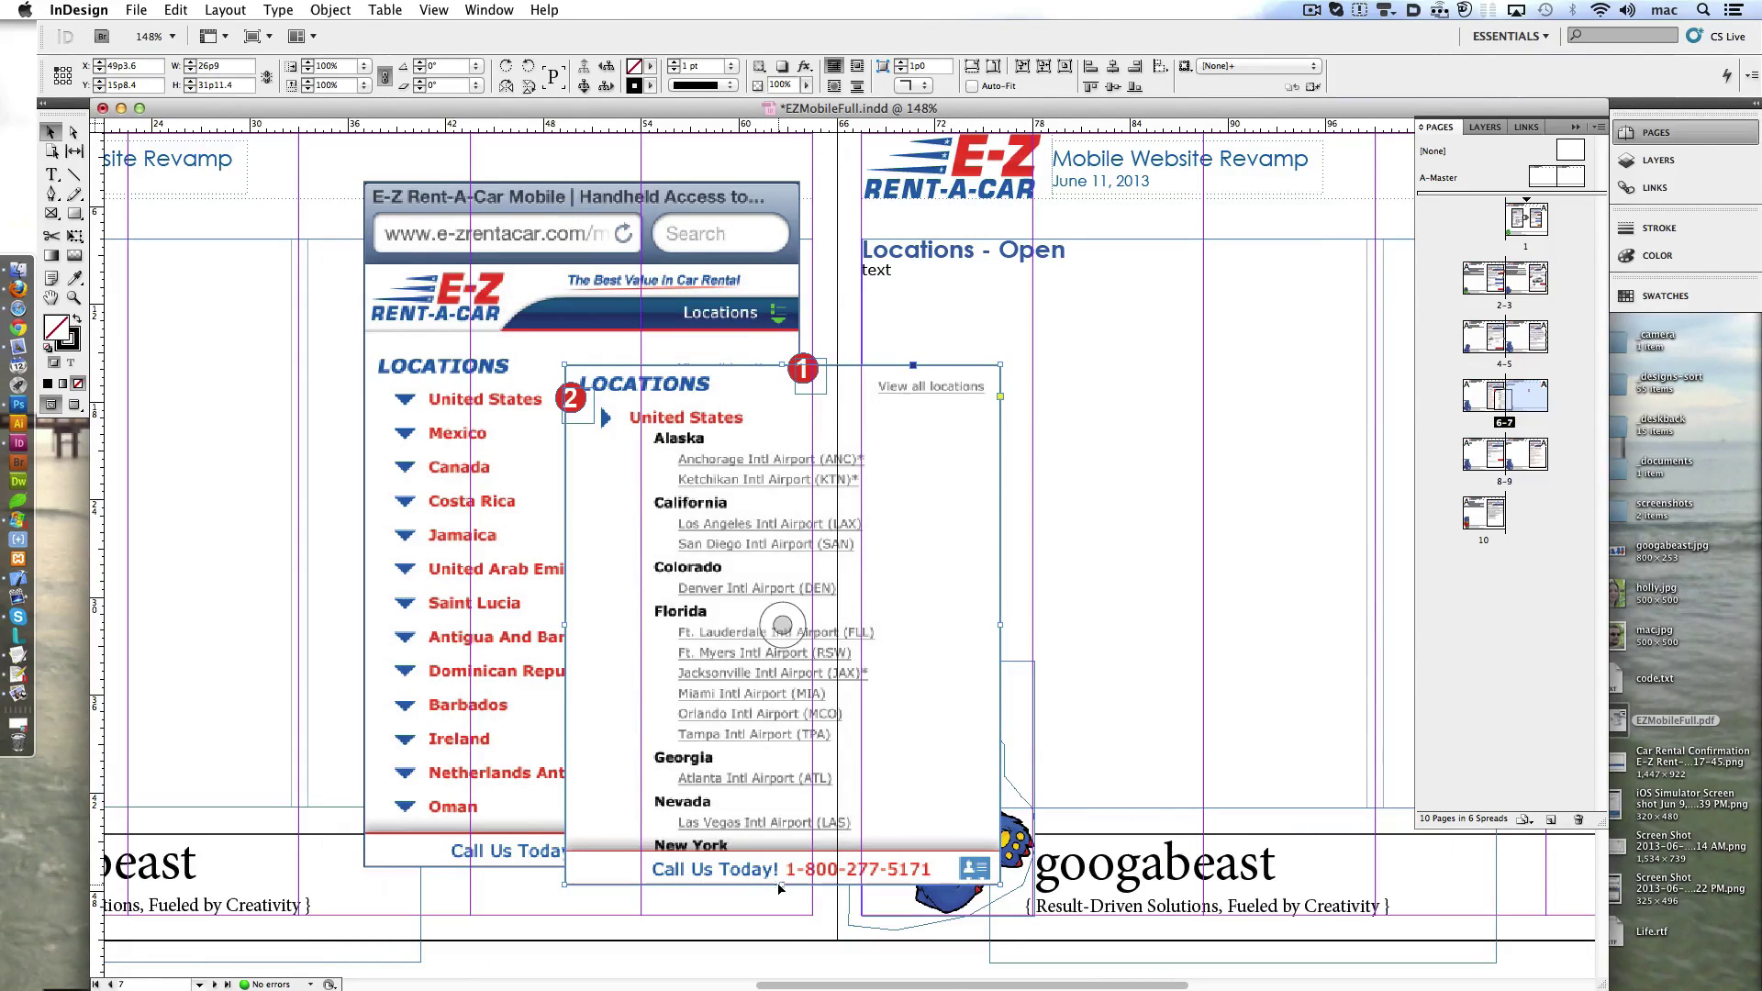
pyautogui.moveTo(999, 630); pyautogui.dragTo(892, 629)
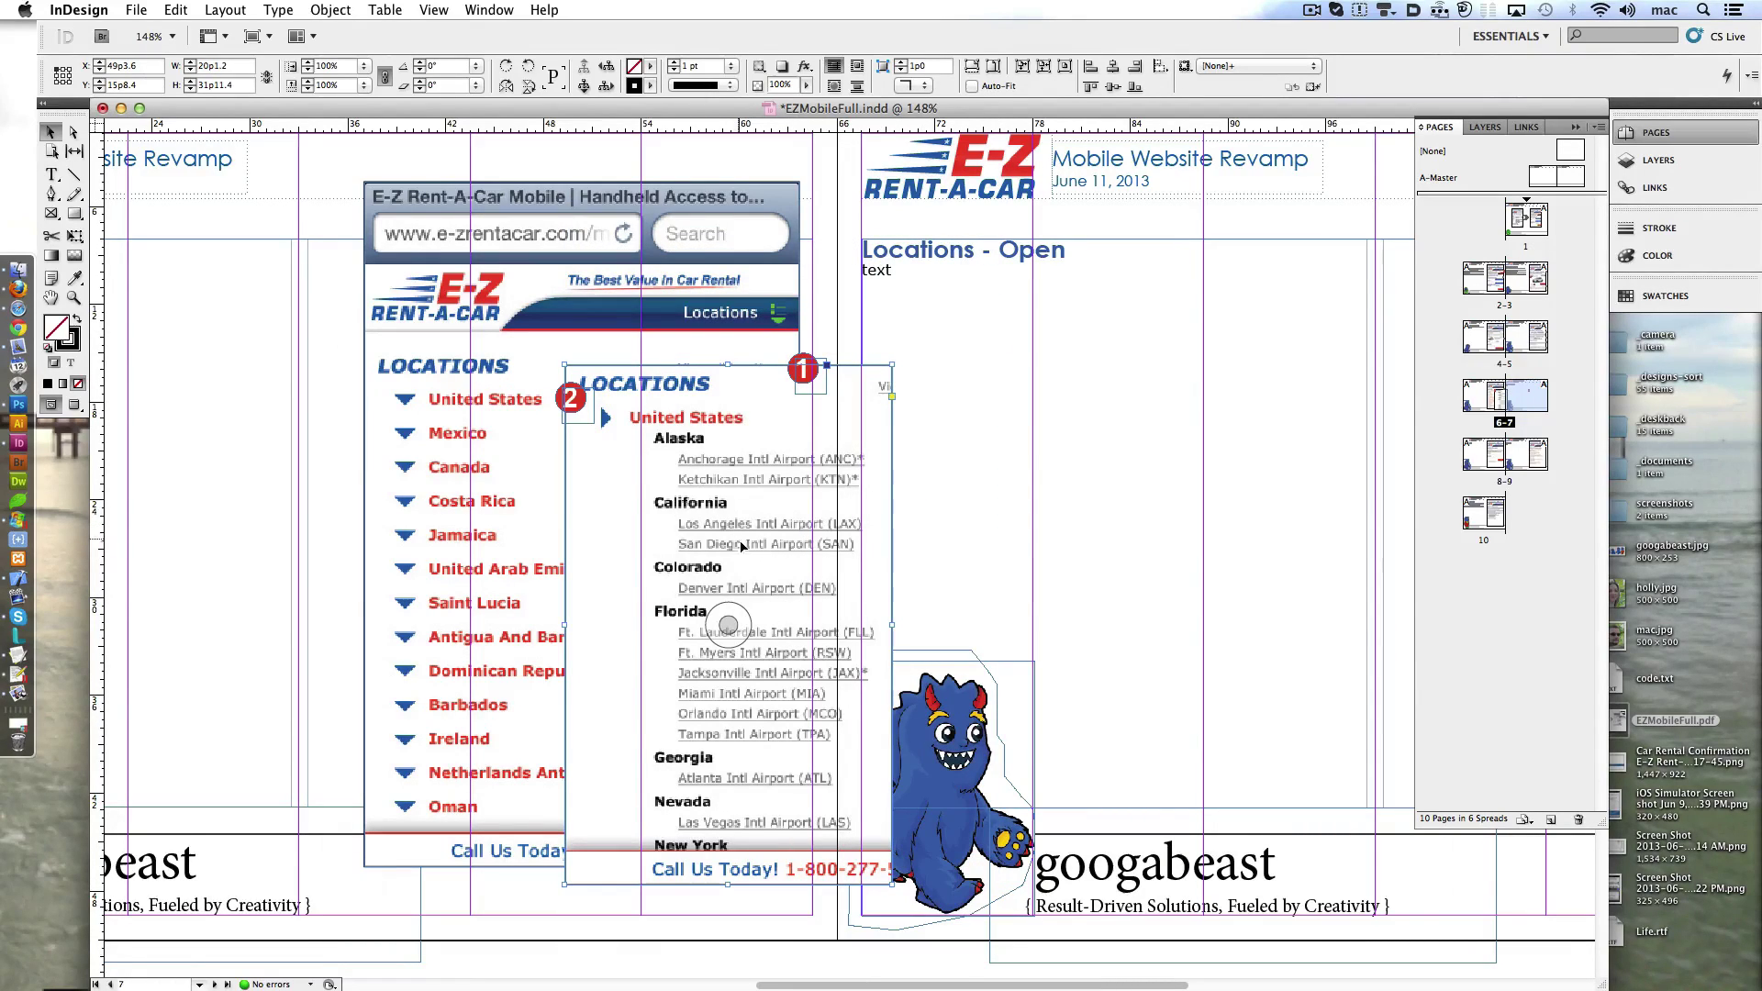
# - Nudge the Locations mockup with badges 1 and 2 left, and the cropped mockup left and down
pyautogui.click(521, 520)
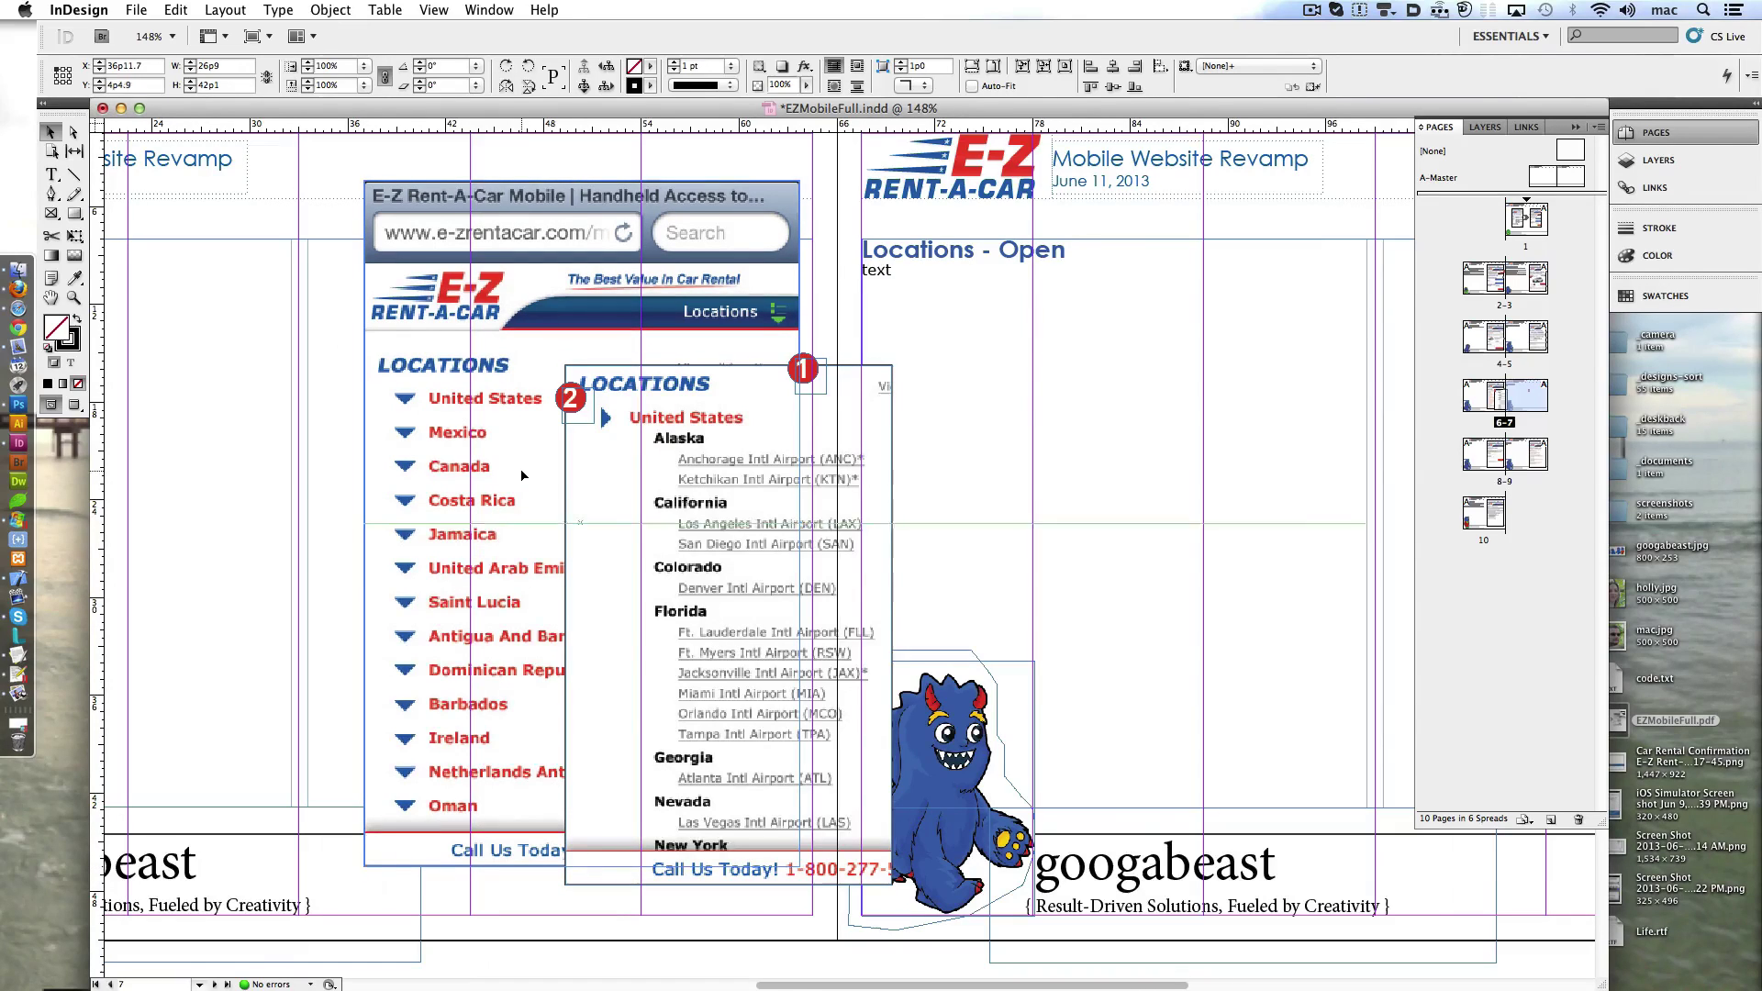
pyautogui.keyDown('shift'); pyautogui.click(570, 398); pyautogui.keyUp('shift')
pyautogui.keyDown('shift'); pyautogui.click(802, 369); pyautogui.keyUp('shift')
pyautogui.hotkey('shift', 'Left')
pyautogui.hotkey('shift', 'Left')
pyautogui.hotkey('shift', 'Left')
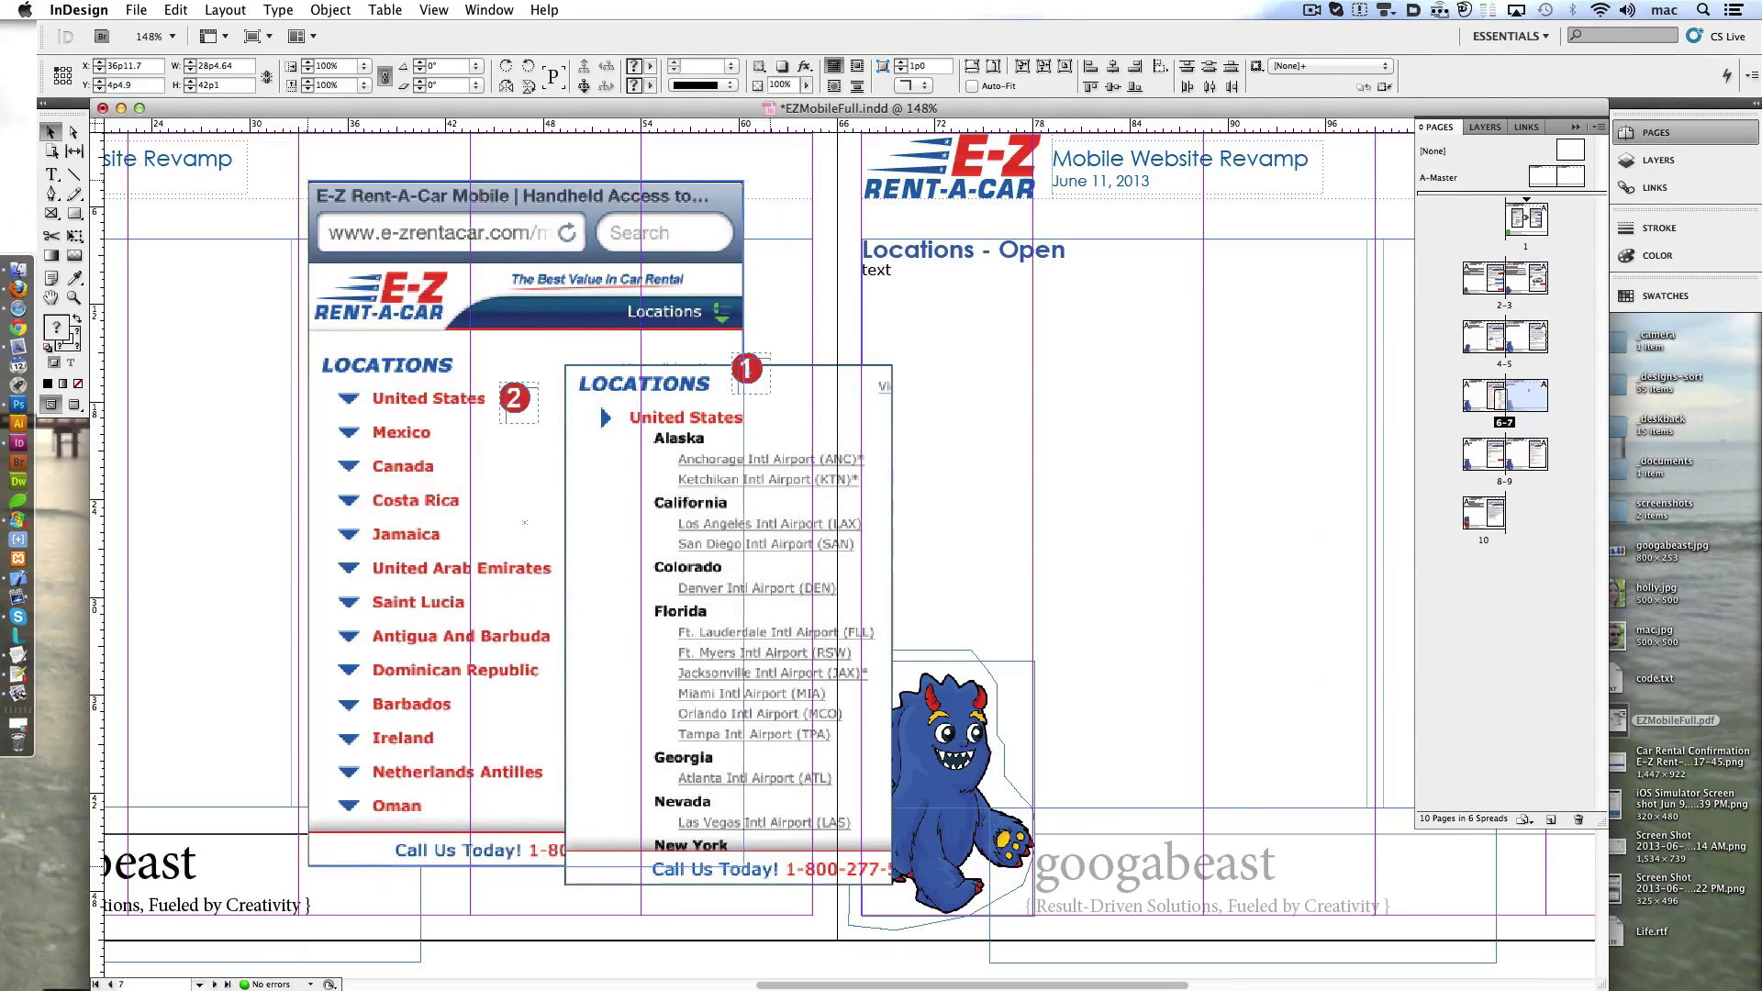
pyautogui.hotkey('shift', 'Left')
pyautogui.hotkey('shift', 'Left')
pyautogui.hotkey('shift', 'Left')
pyautogui.hotkey('shift', 'Left')
pyautogui.hotkey('shift', 'Left')
pyautogui.hotkey('shift', 'Left')
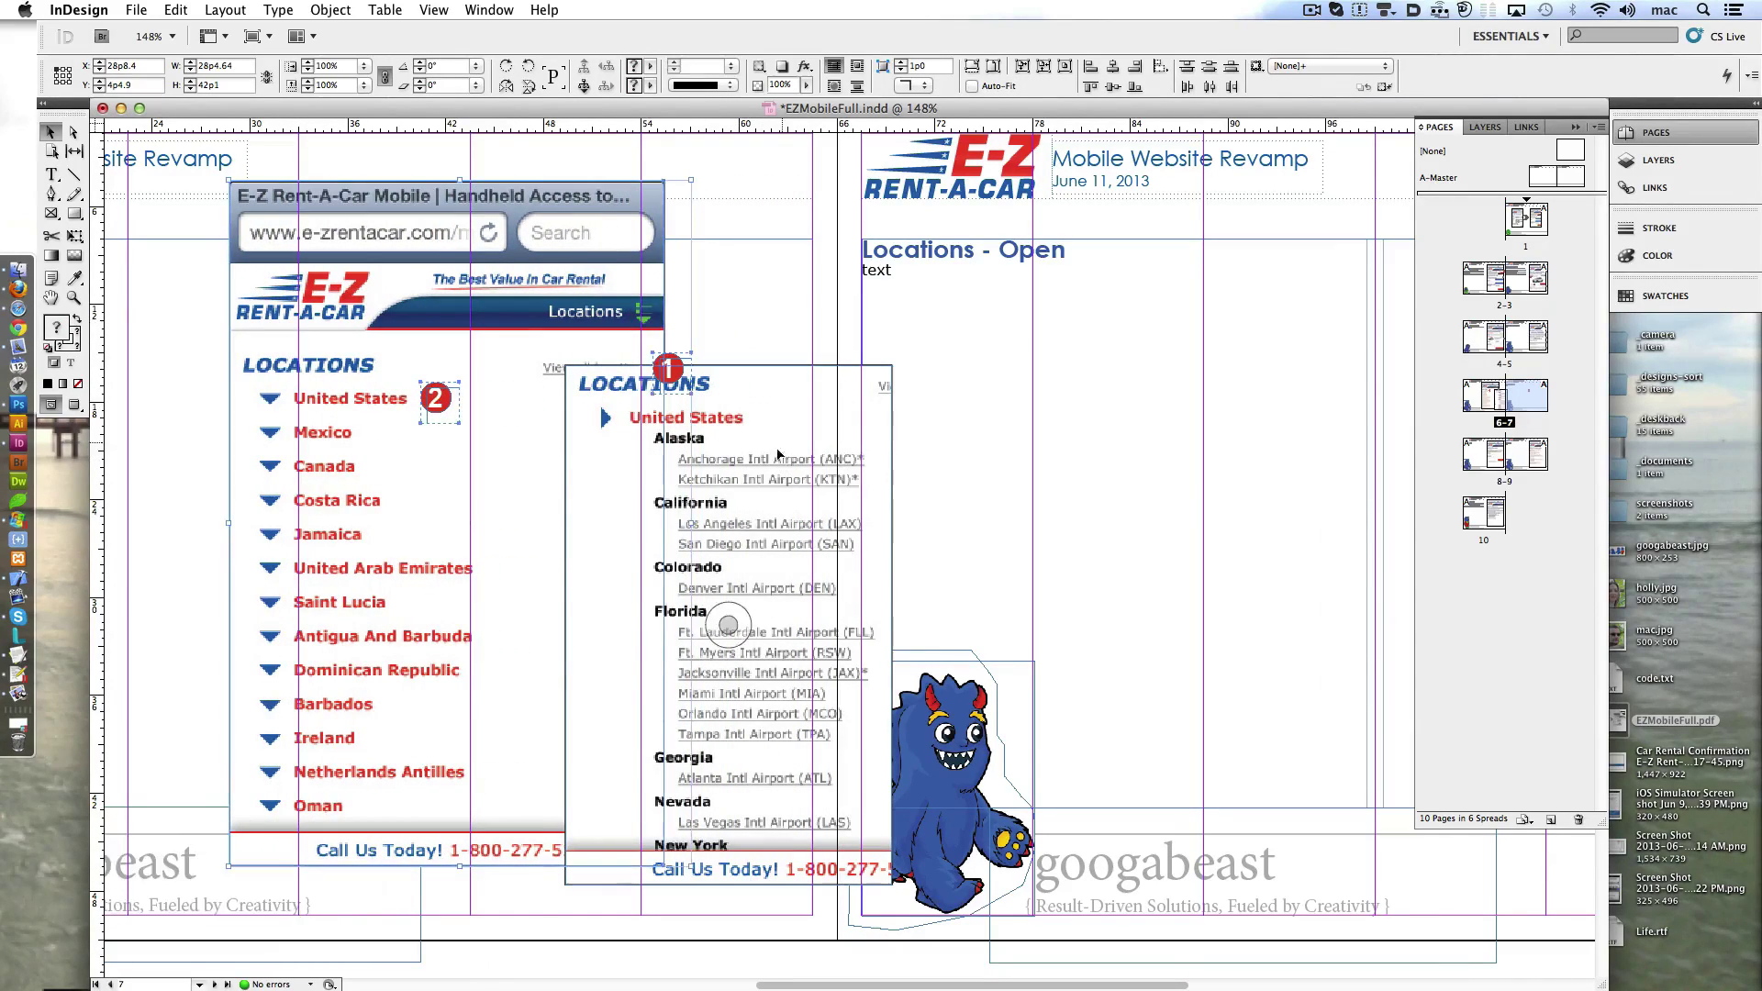
pyautogui.click(778, 455)
pyautogui.hotkey('shift', 'Down')
pyautogui.hotkey('shift', 'Down')
pyautogui.hotkey('shift', 'Left')
pyautogui.hotkey('shift', 'Left')
pyautogui.hotkey('shift', 'Left')
pyautogui.hotkey('shift', 'Left')
pyautogui.hotkey('shift', 'Left')
pyautogui.hotkey('shift', 'Left')
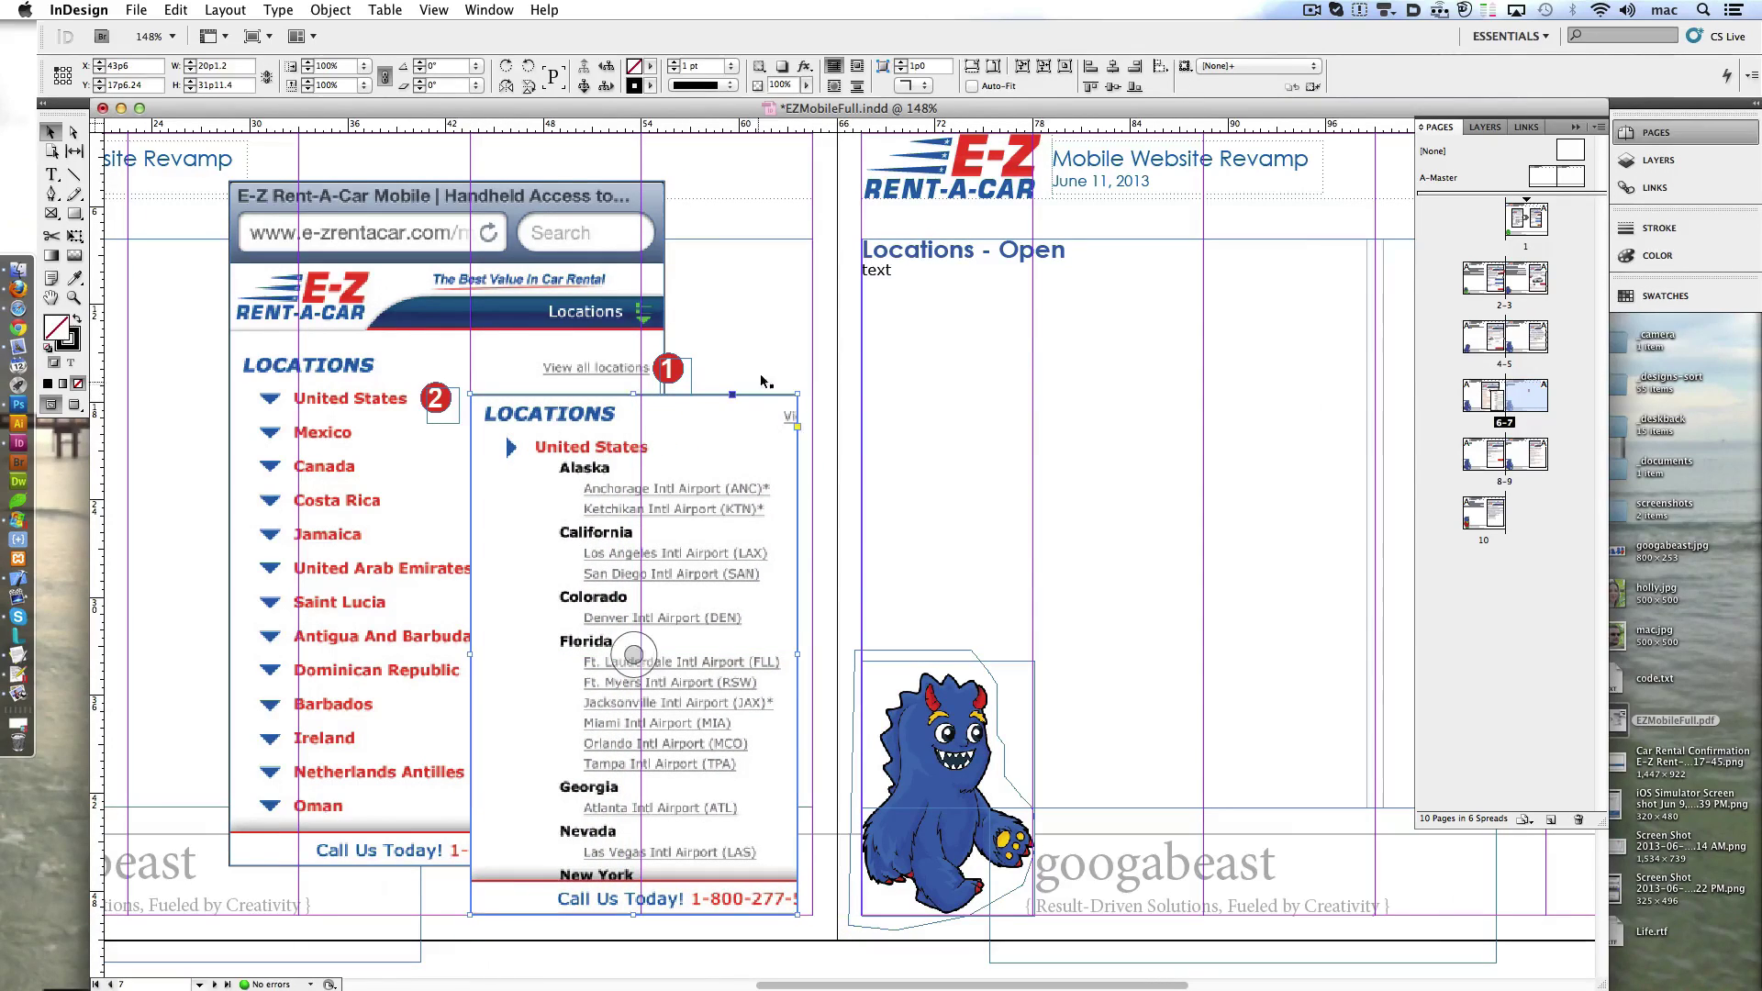
# - Copy badge 1 and paste a duplicate
pyautogui.click(667, 368)
pyautogui.press('super+c')
pyautogui.hscroll(10, 761, 381)
pyautogui.press('super+v')
# - Place the badge copy beside United States and change its number to 3
pyautogui.moveTo(1072, 436); pyautogui.dragTo(321, 468)
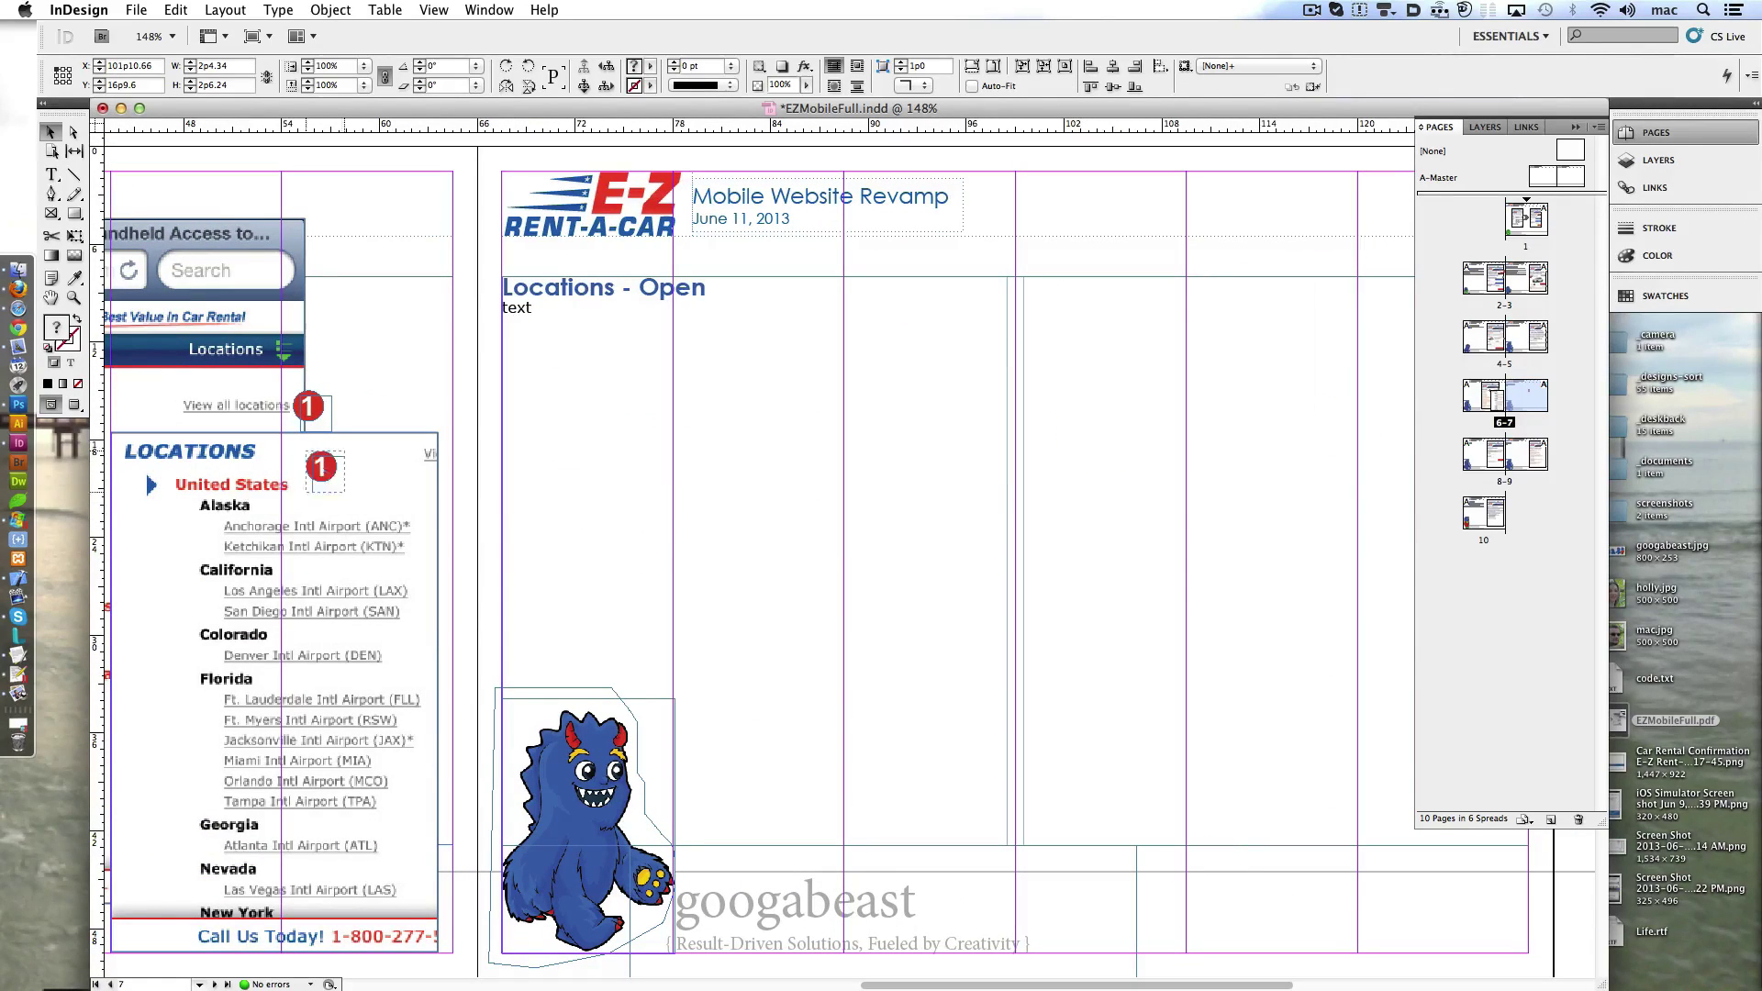
pyautogui.doubleClick(328, 482)
pyautogui.write('3')
pyautogui.press('Escape')
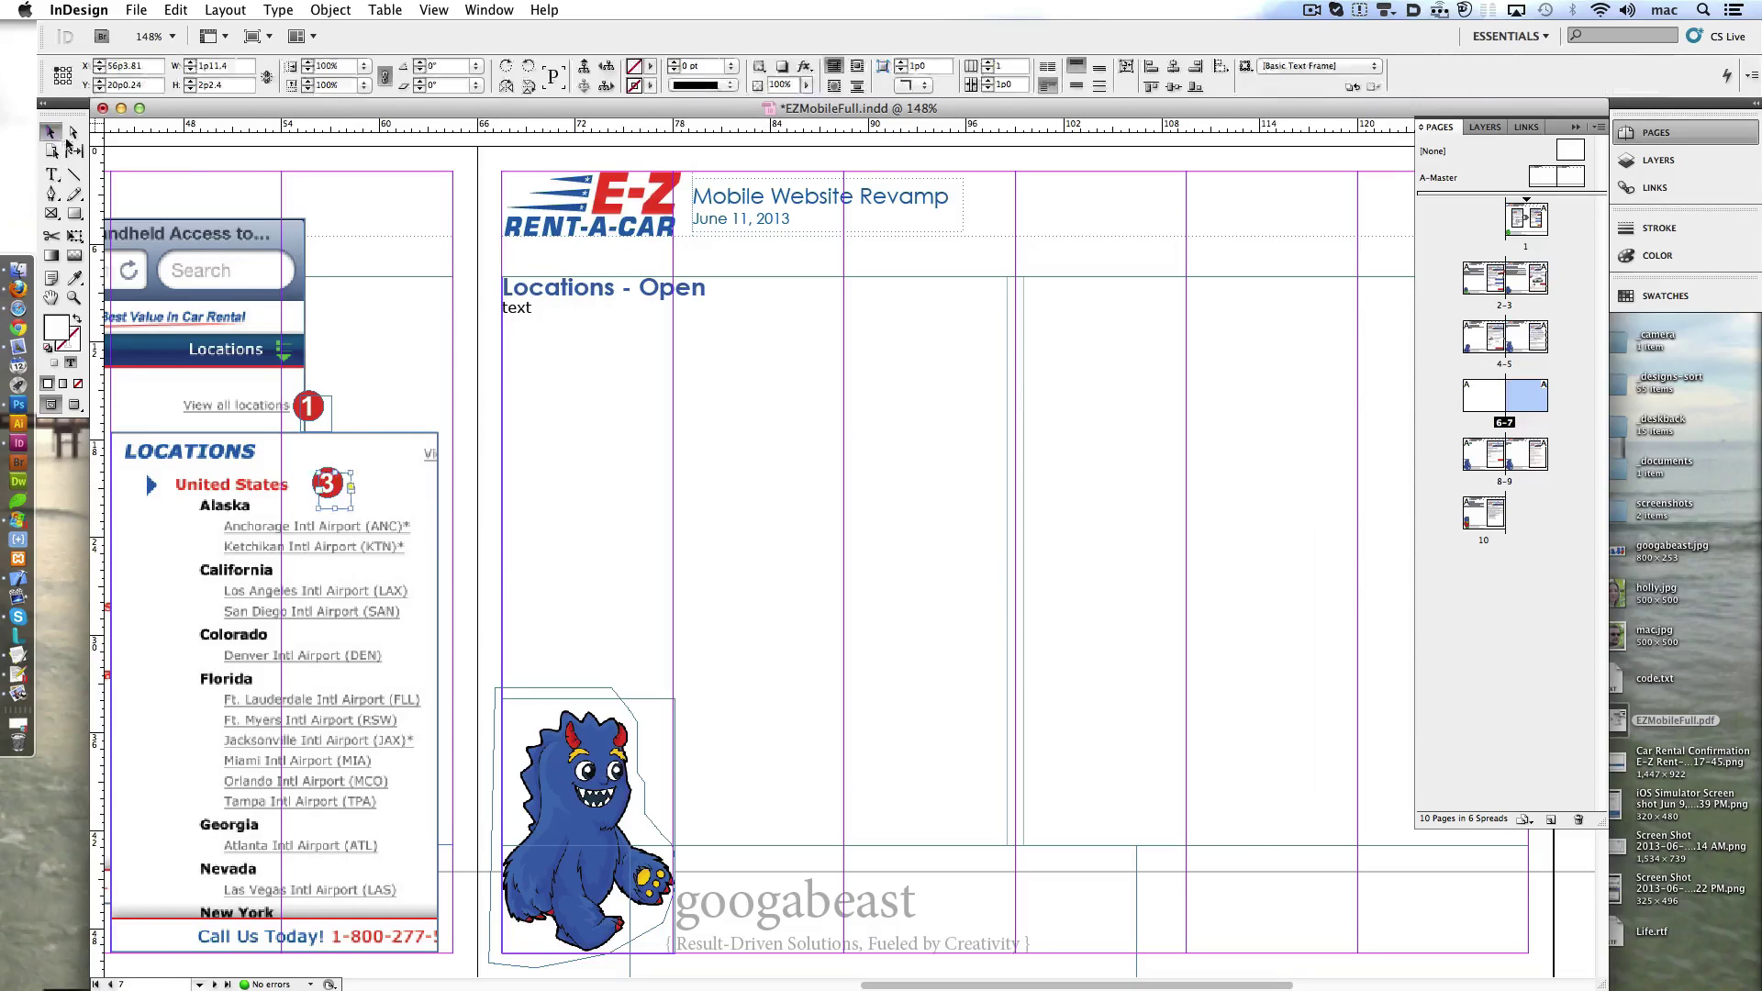
# - Paste the Contact Us mockup in place on the Online Check-In page
pyautogui.hscroll(-7, 624, 374)
pyautogui.hscroll(-14, 624, 374)
pyautogui.press('t')
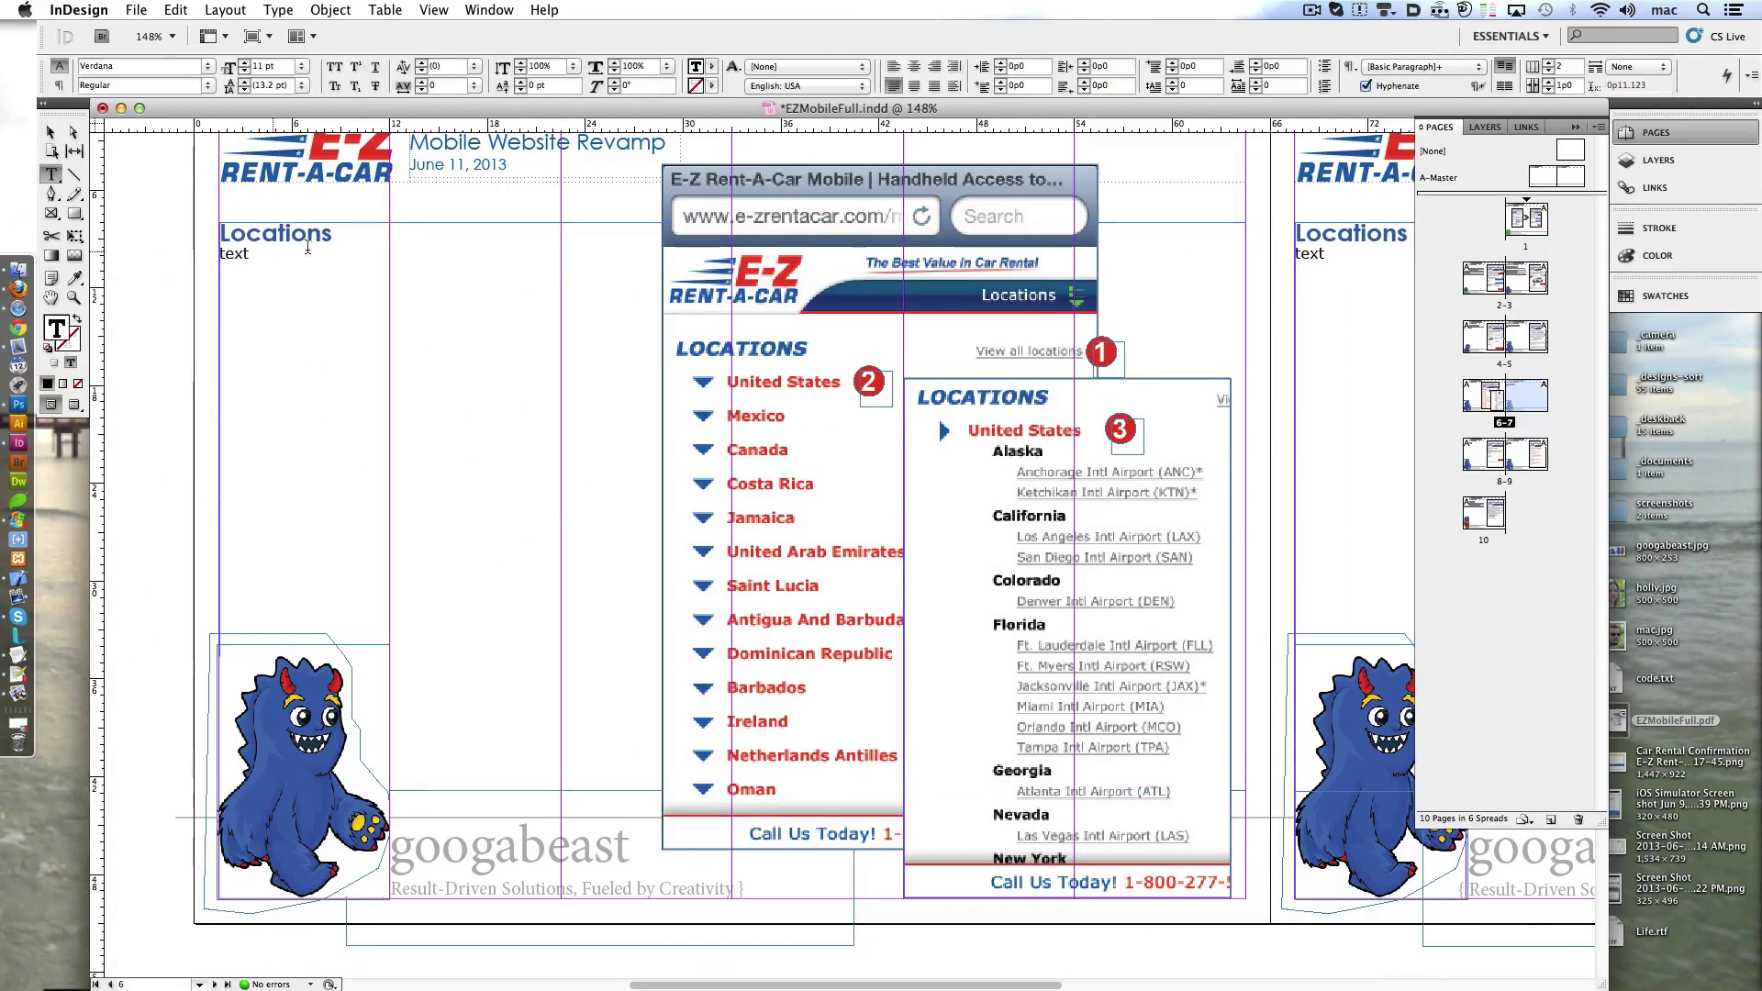
pyautogui.press('v')
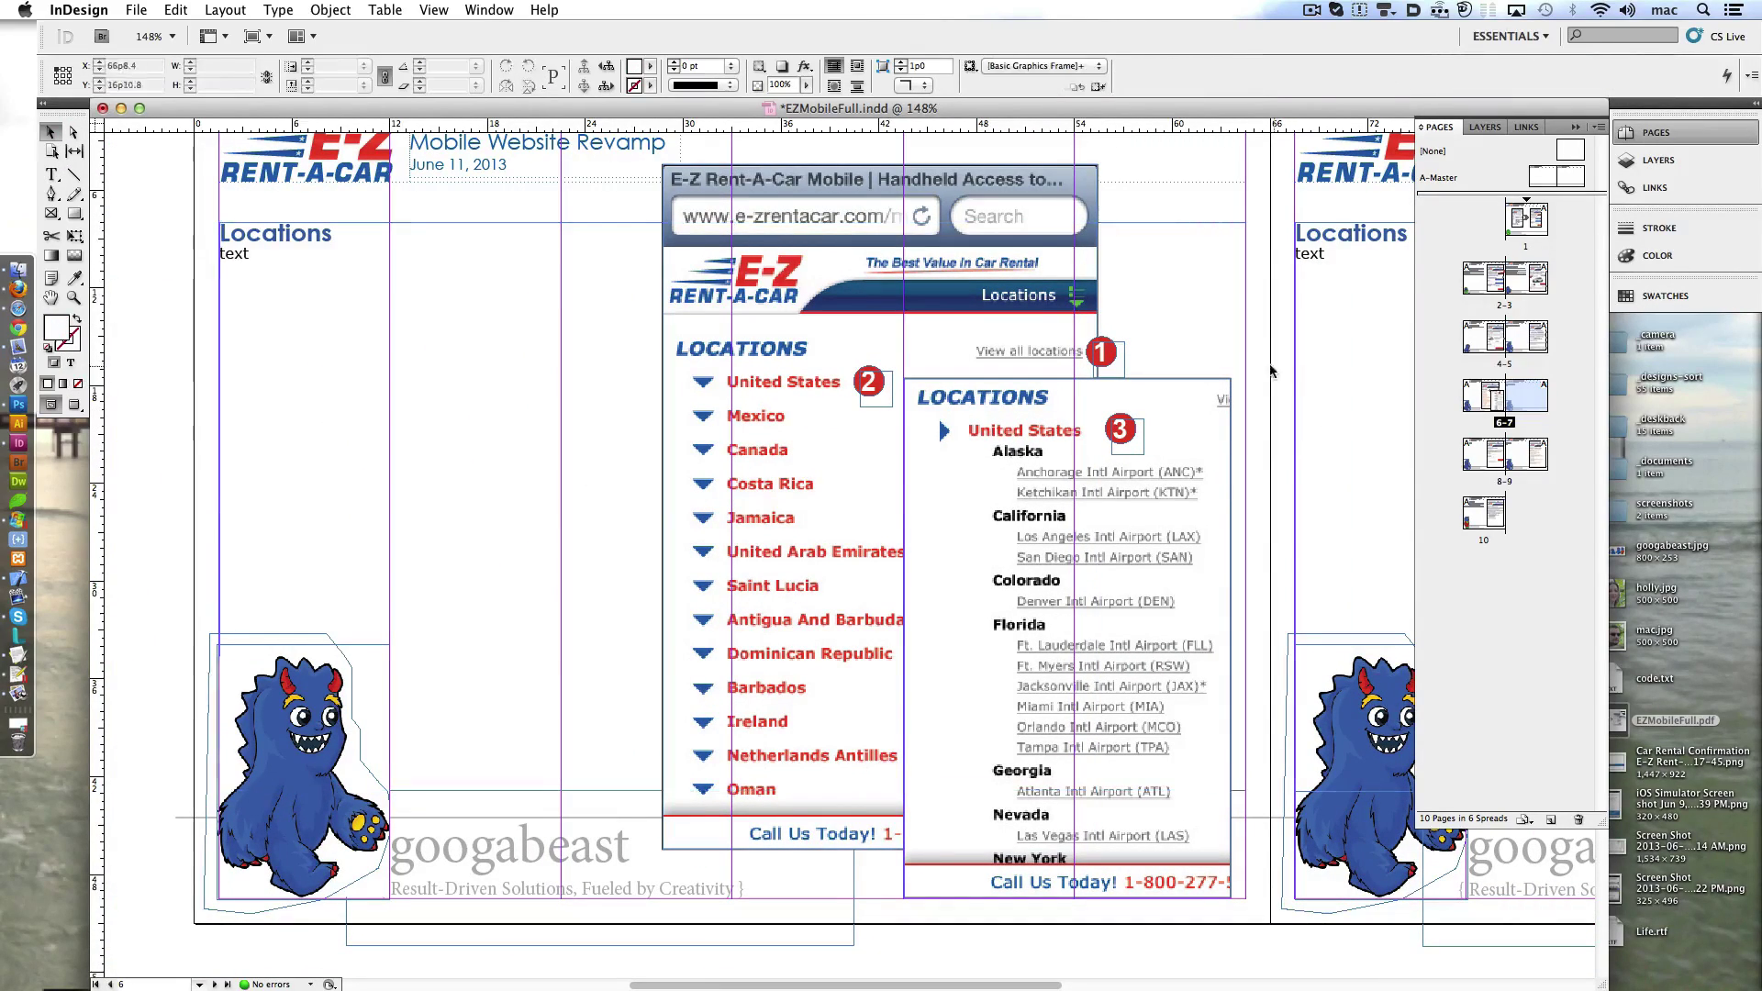
pyautogui.scroll(-10, 551, 570)
pyautogui.hscroll(5, 550, 570)
pyautogui.hscroll(-12, 514, 653)
pyautogui.scroll(-5, 514, 654)
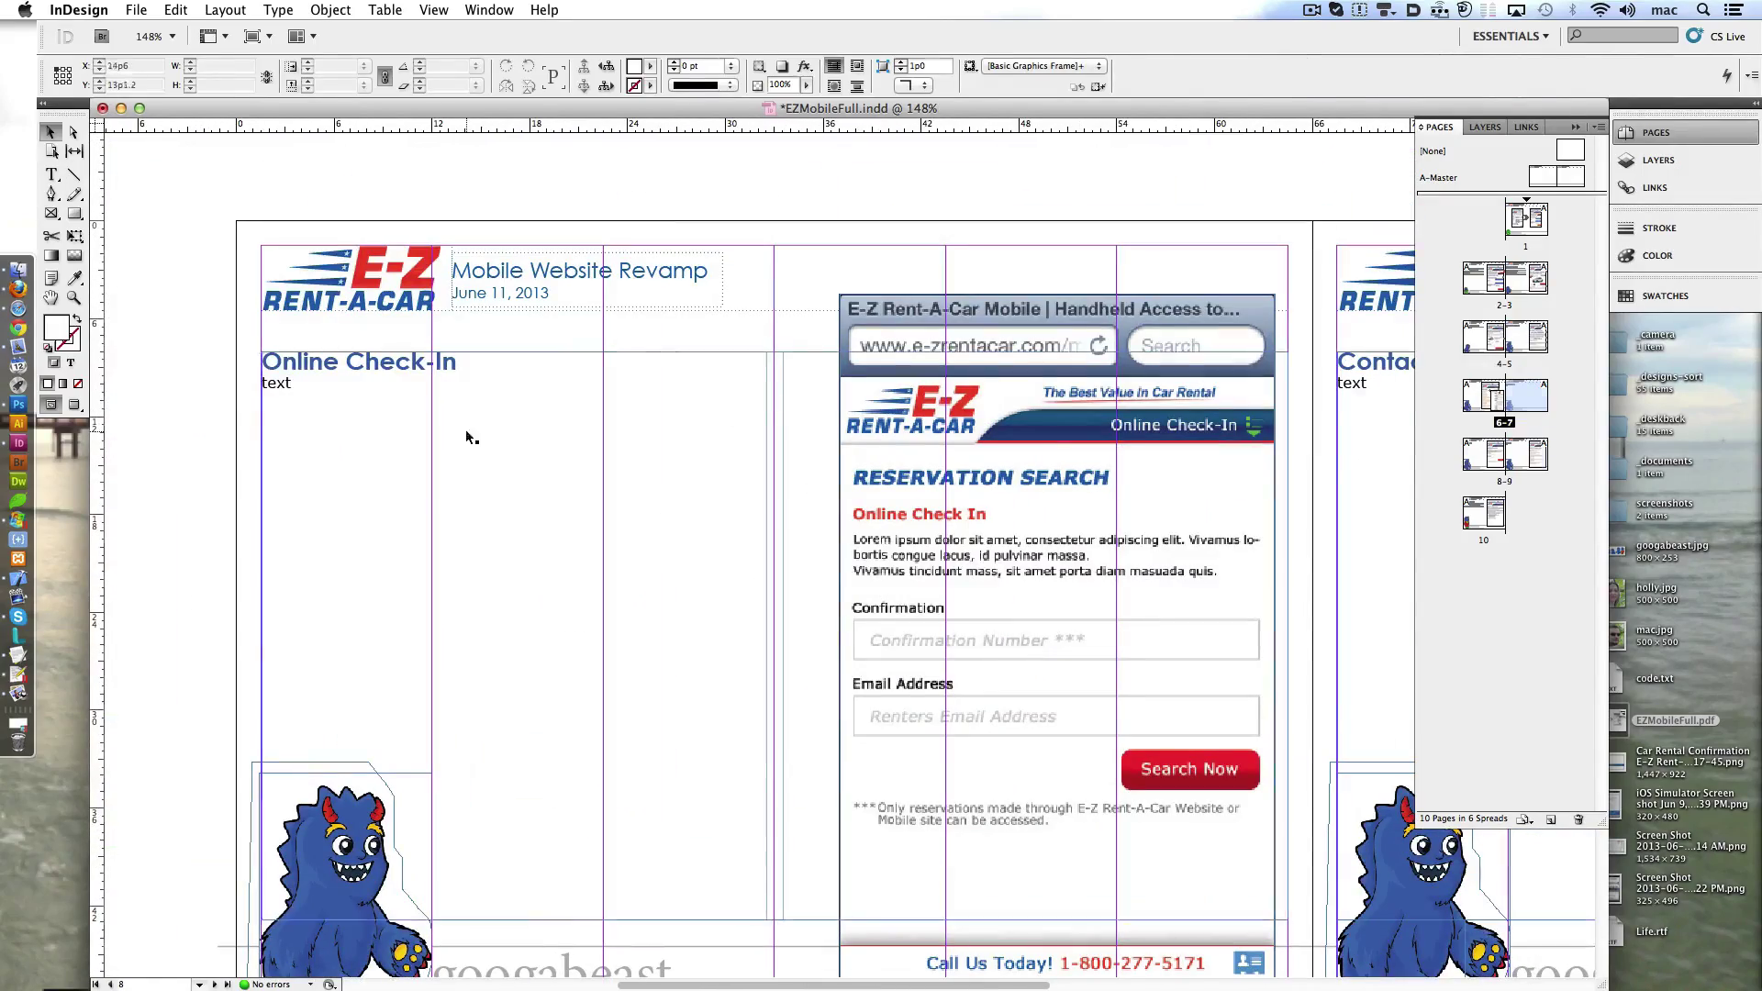
pyautogui.press('t')
pyautogui.scroll(15, 876, 587)
pyautogui.scroll(-5, 1102, 459)
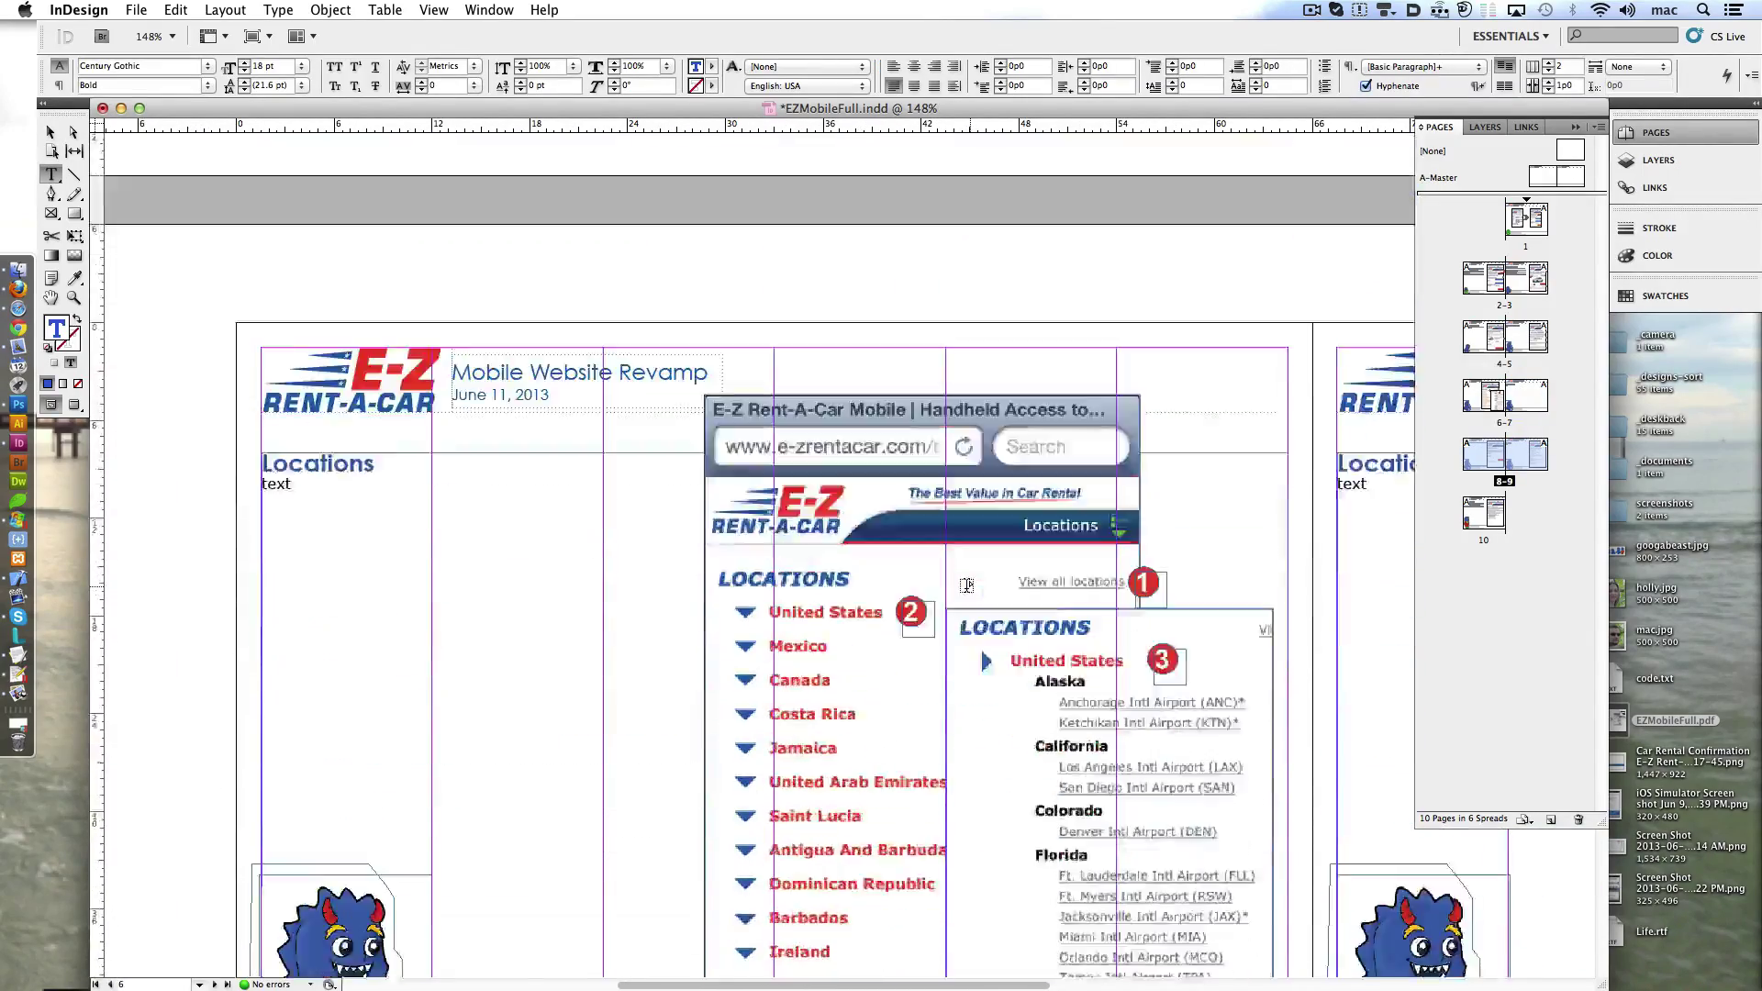
pyautogui.scroll(-3, 1356, 336)
pyautogui.press('Escape')
pyautogui.scroll(-10, 1350, 345)
pyautogui.scroll(-5, 863, 514)
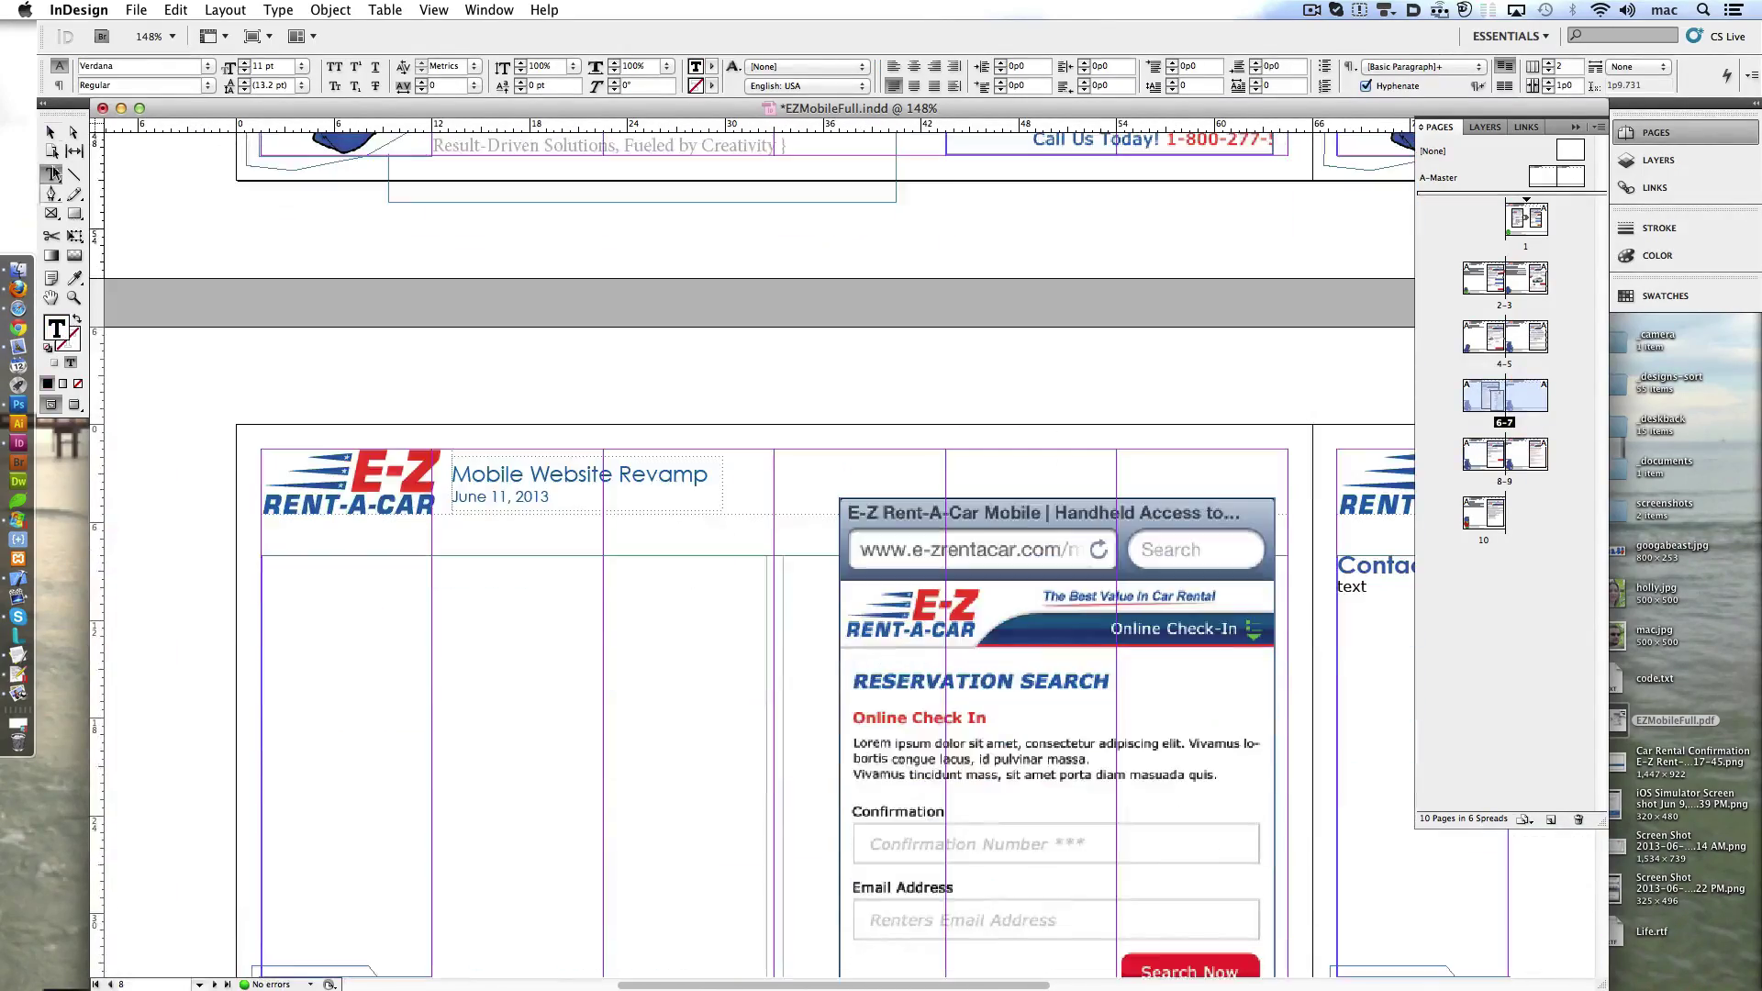
pyautogui.hscroll(7, 862, 514)
pyautogui.hscroll(4, 863, 514)
pyautogui.scroll(-10, 885, 431)
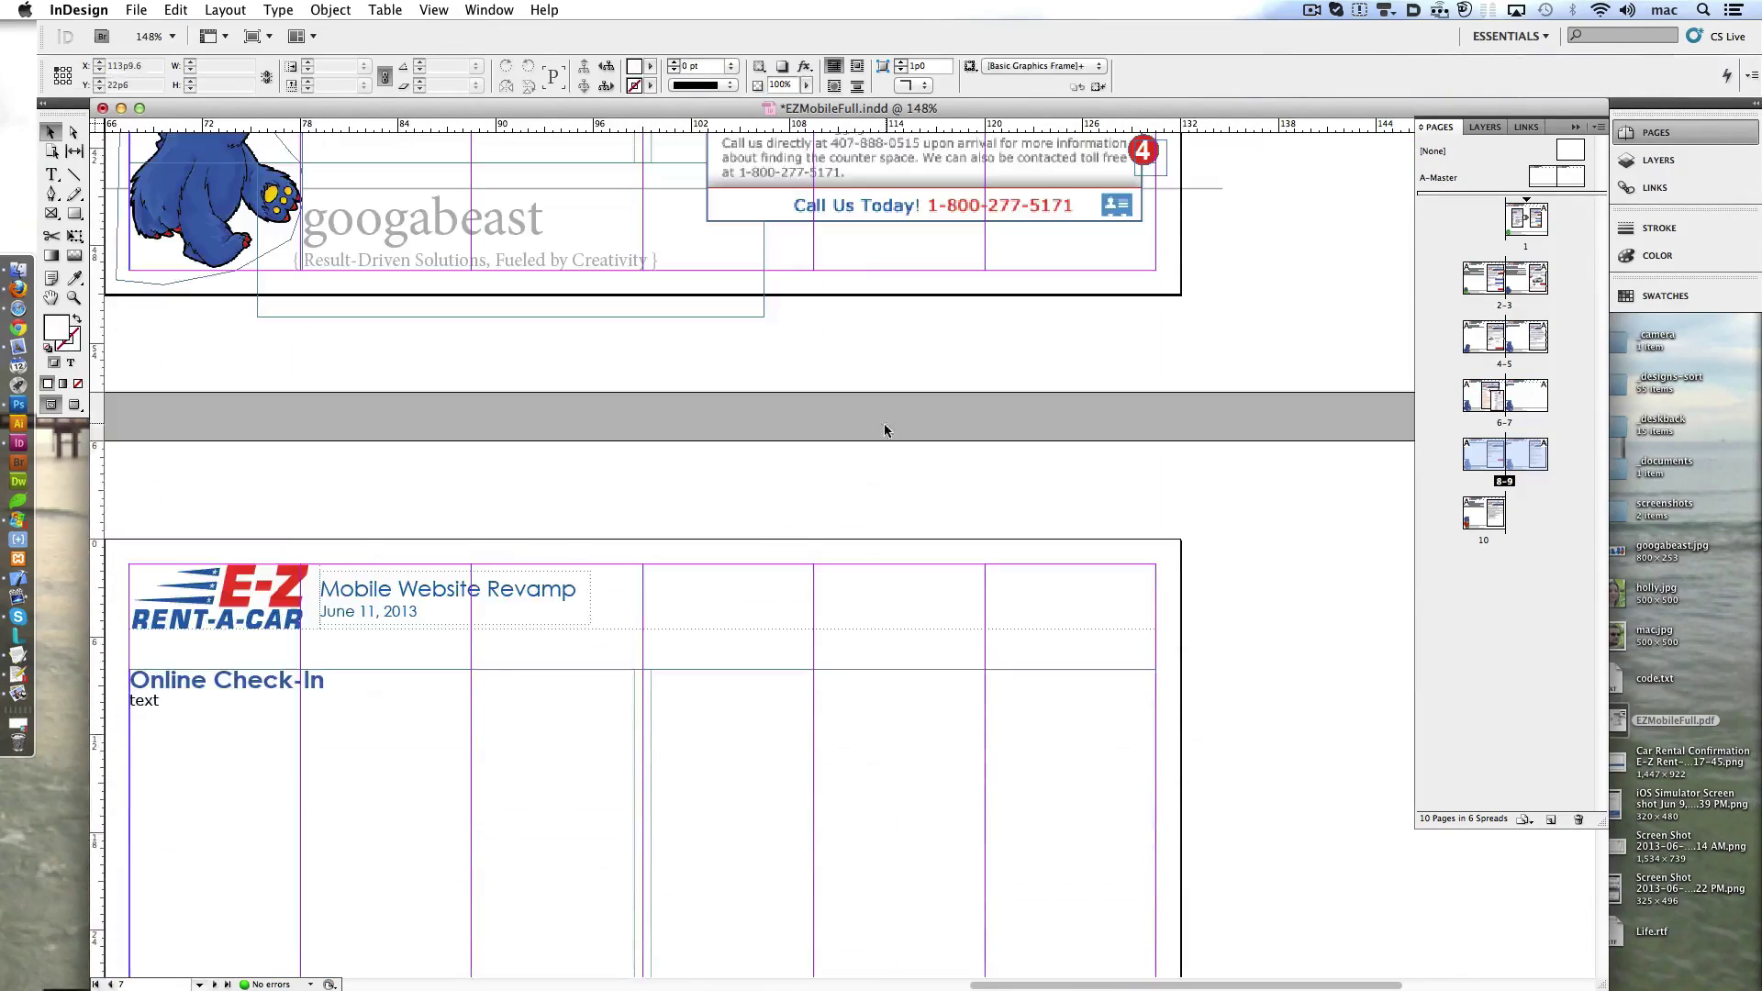
pyautogui.scroll(-5, 1108, 693)
pyautogui.rightClick(977, 217)
pyautogui.click(1018, 307)
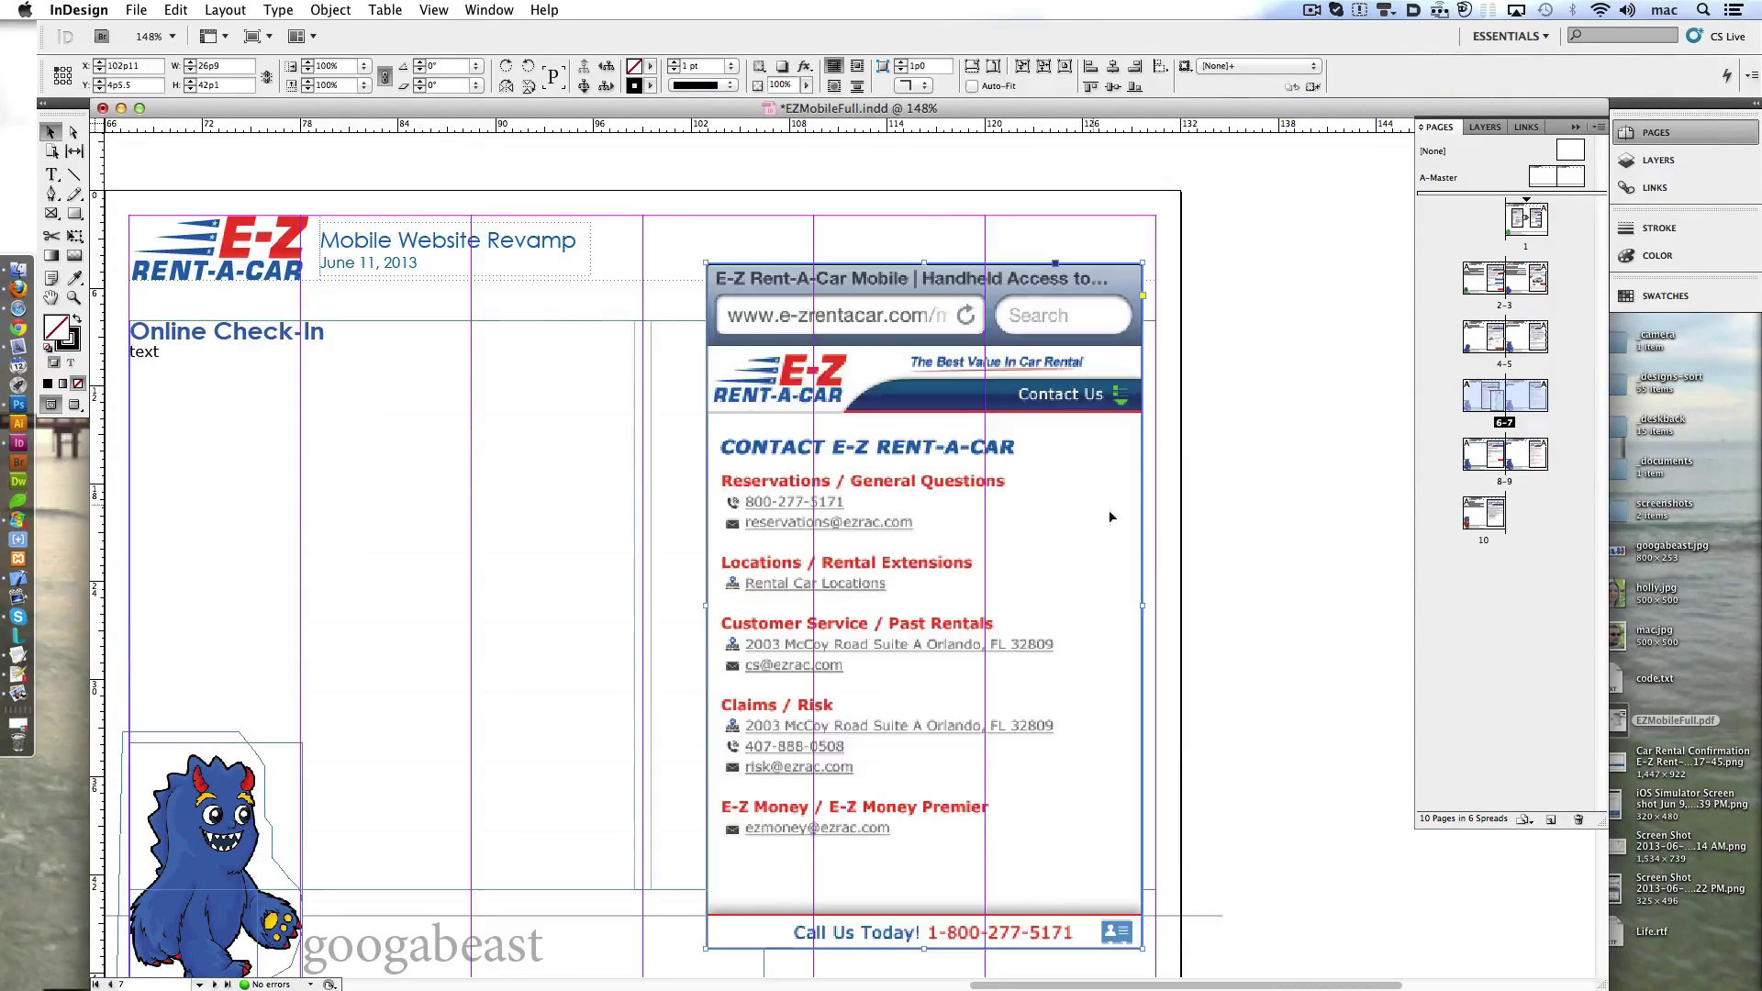
pyautogui.scroll(5, 1008, 591)
pyautogui.scroll(-8, 826, 459)
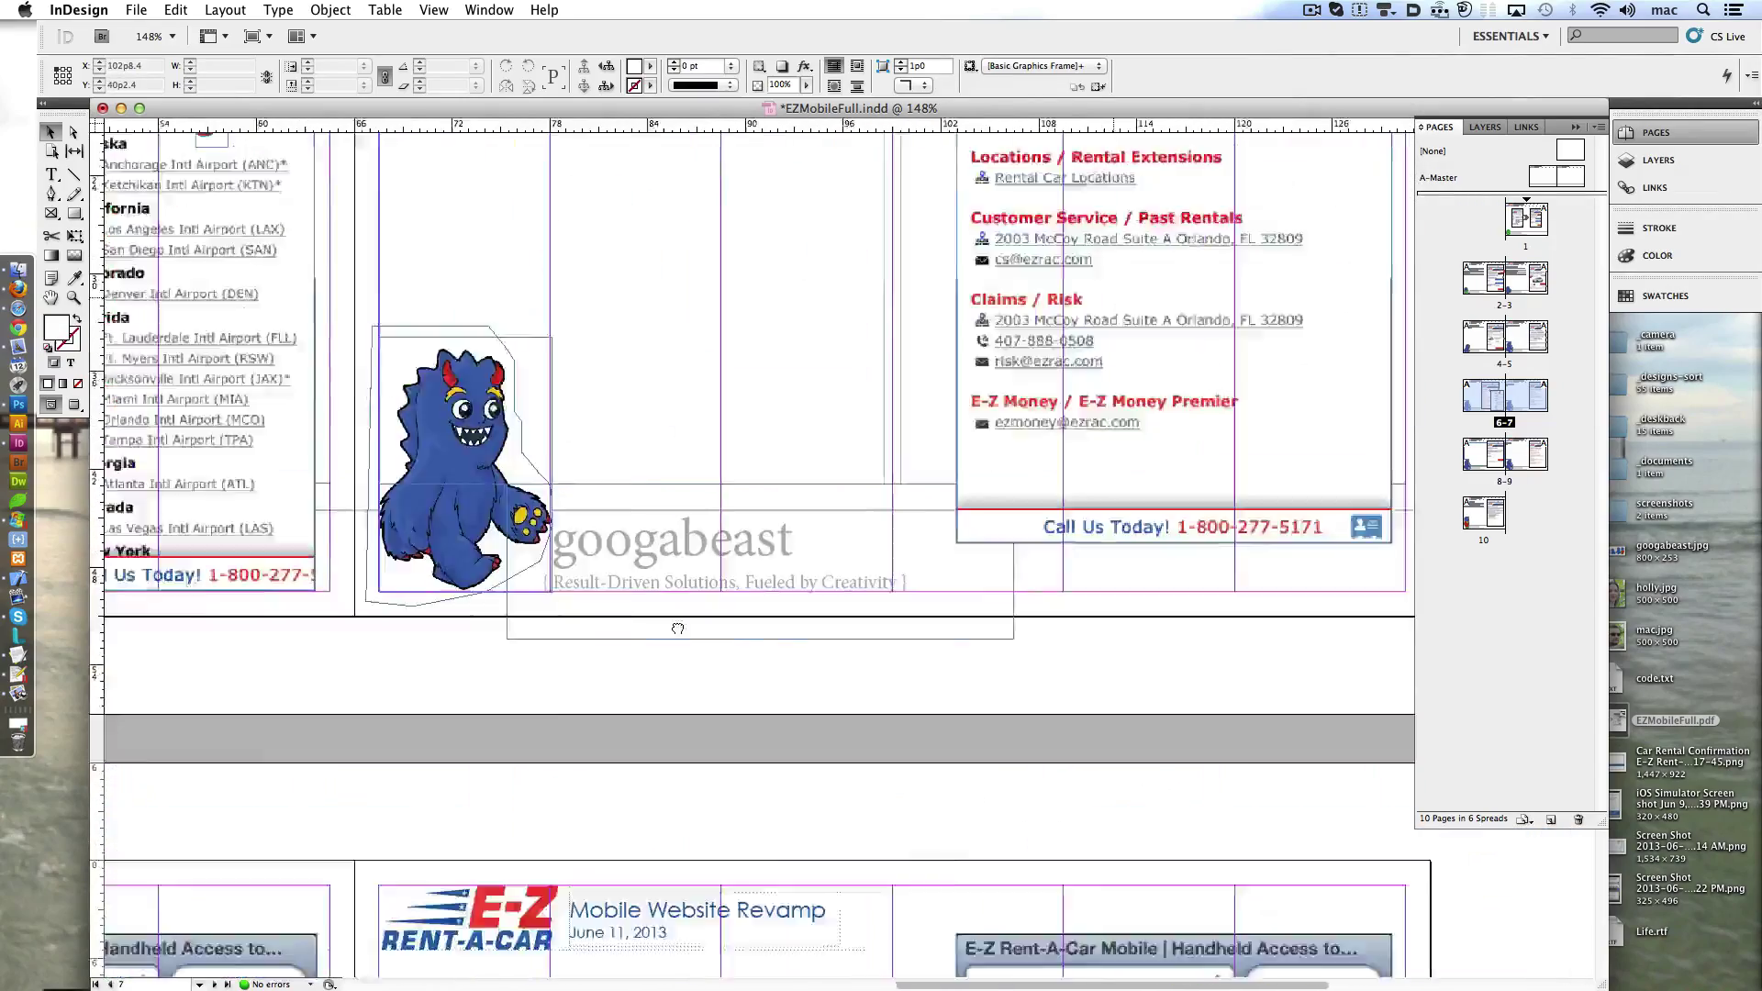
pyautogui.hscroll(3, 820, 414)
# - Place the Online Check-In screen into the pasted mockup frame
pyautogui.click(820, 415)
pyautogui.press('super+d')
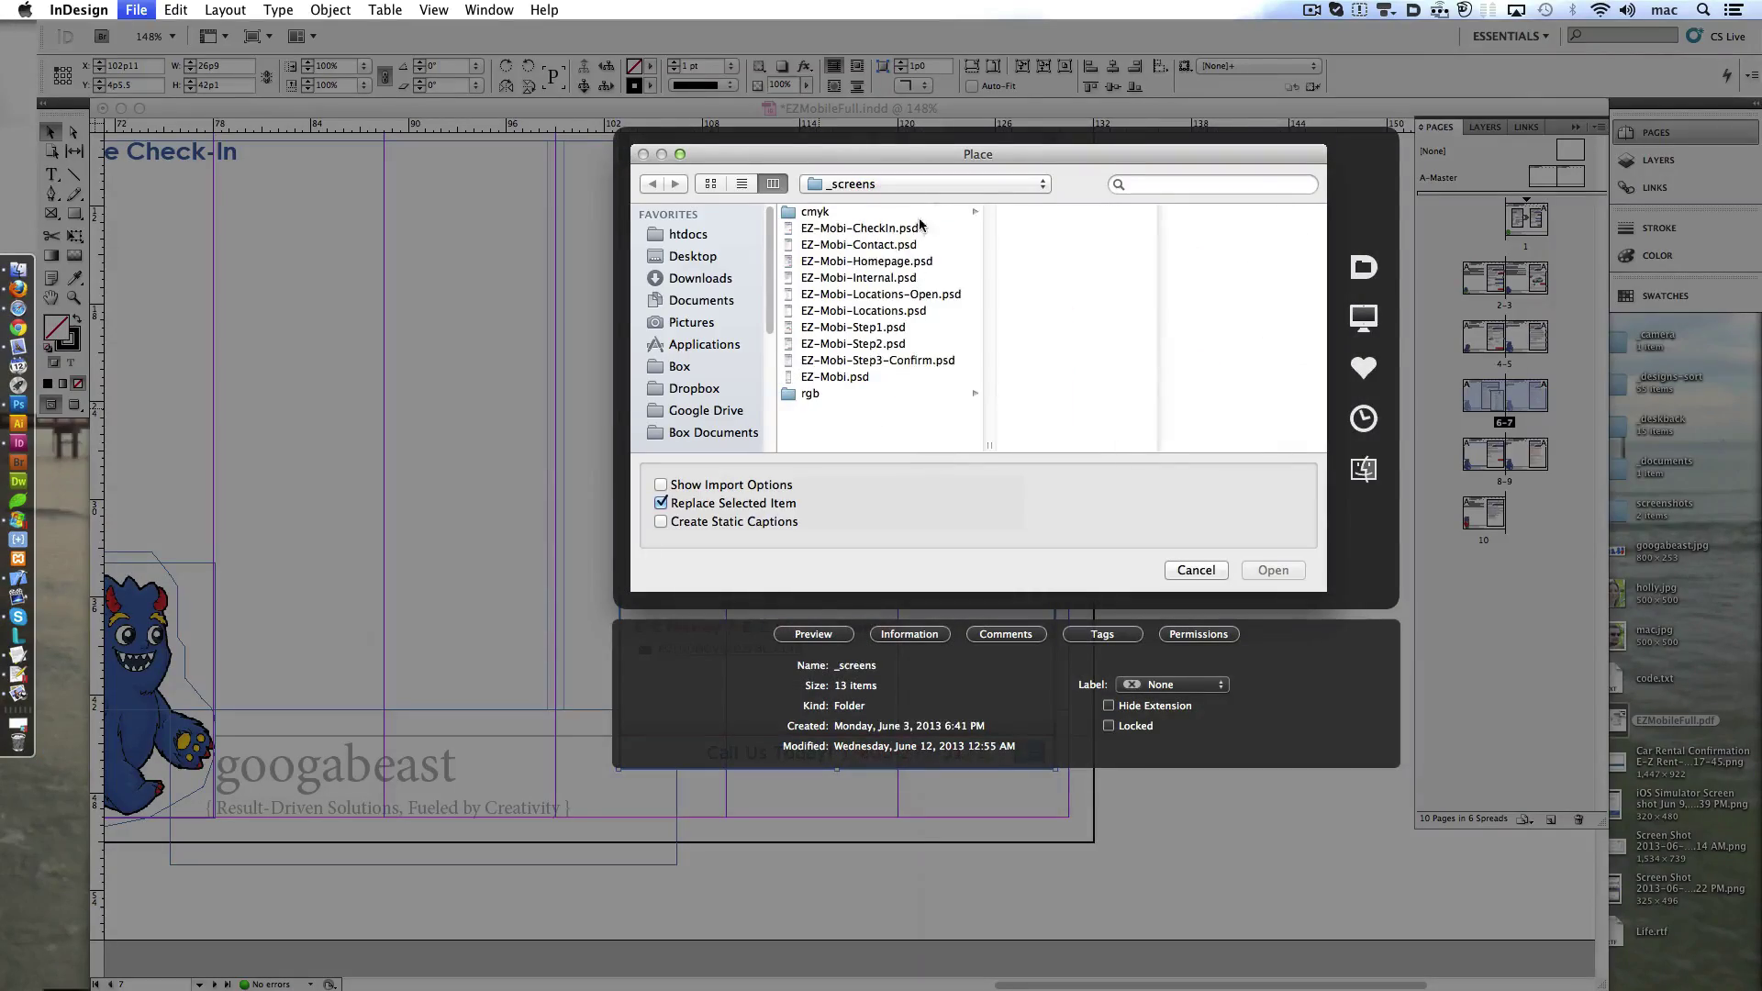
pyautogui.doubleClick(1107, 225)
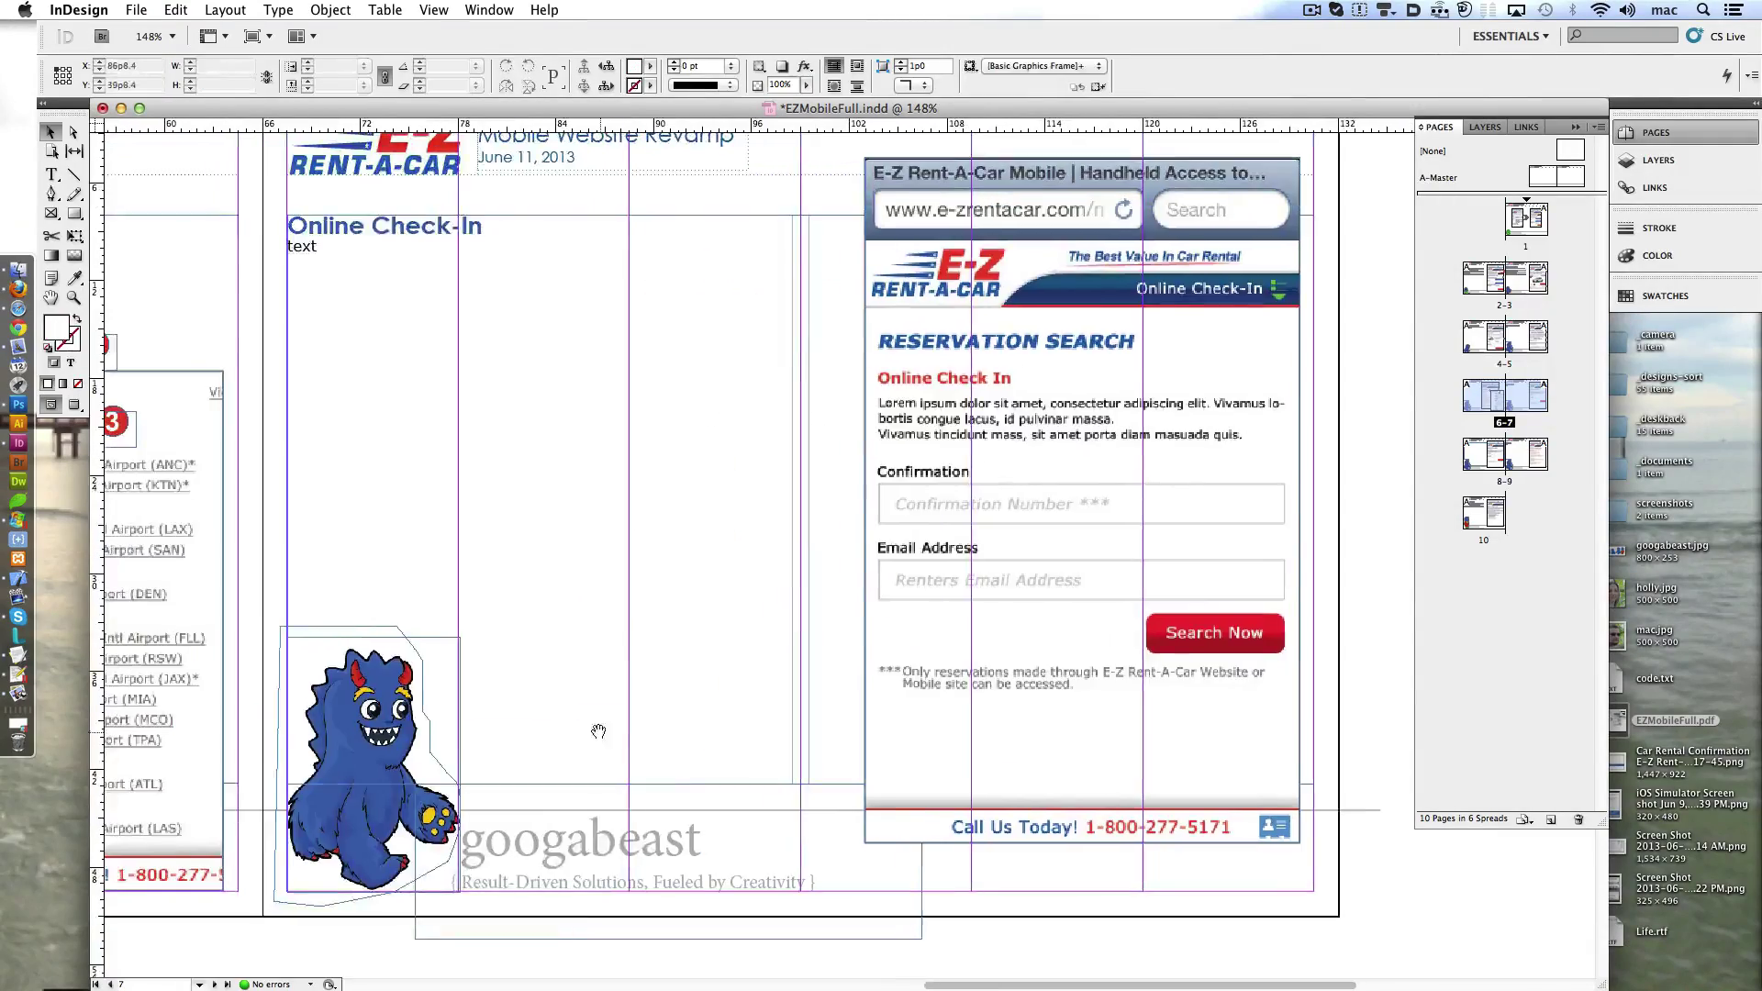
pyautogui.scroll(-5, 1179, 301)
pyautogui.scroll(-10, 1179, 301)
# - Clear the placeholder text from the Contact Us text frame
pyautogui.doubleClick(1092, 295)
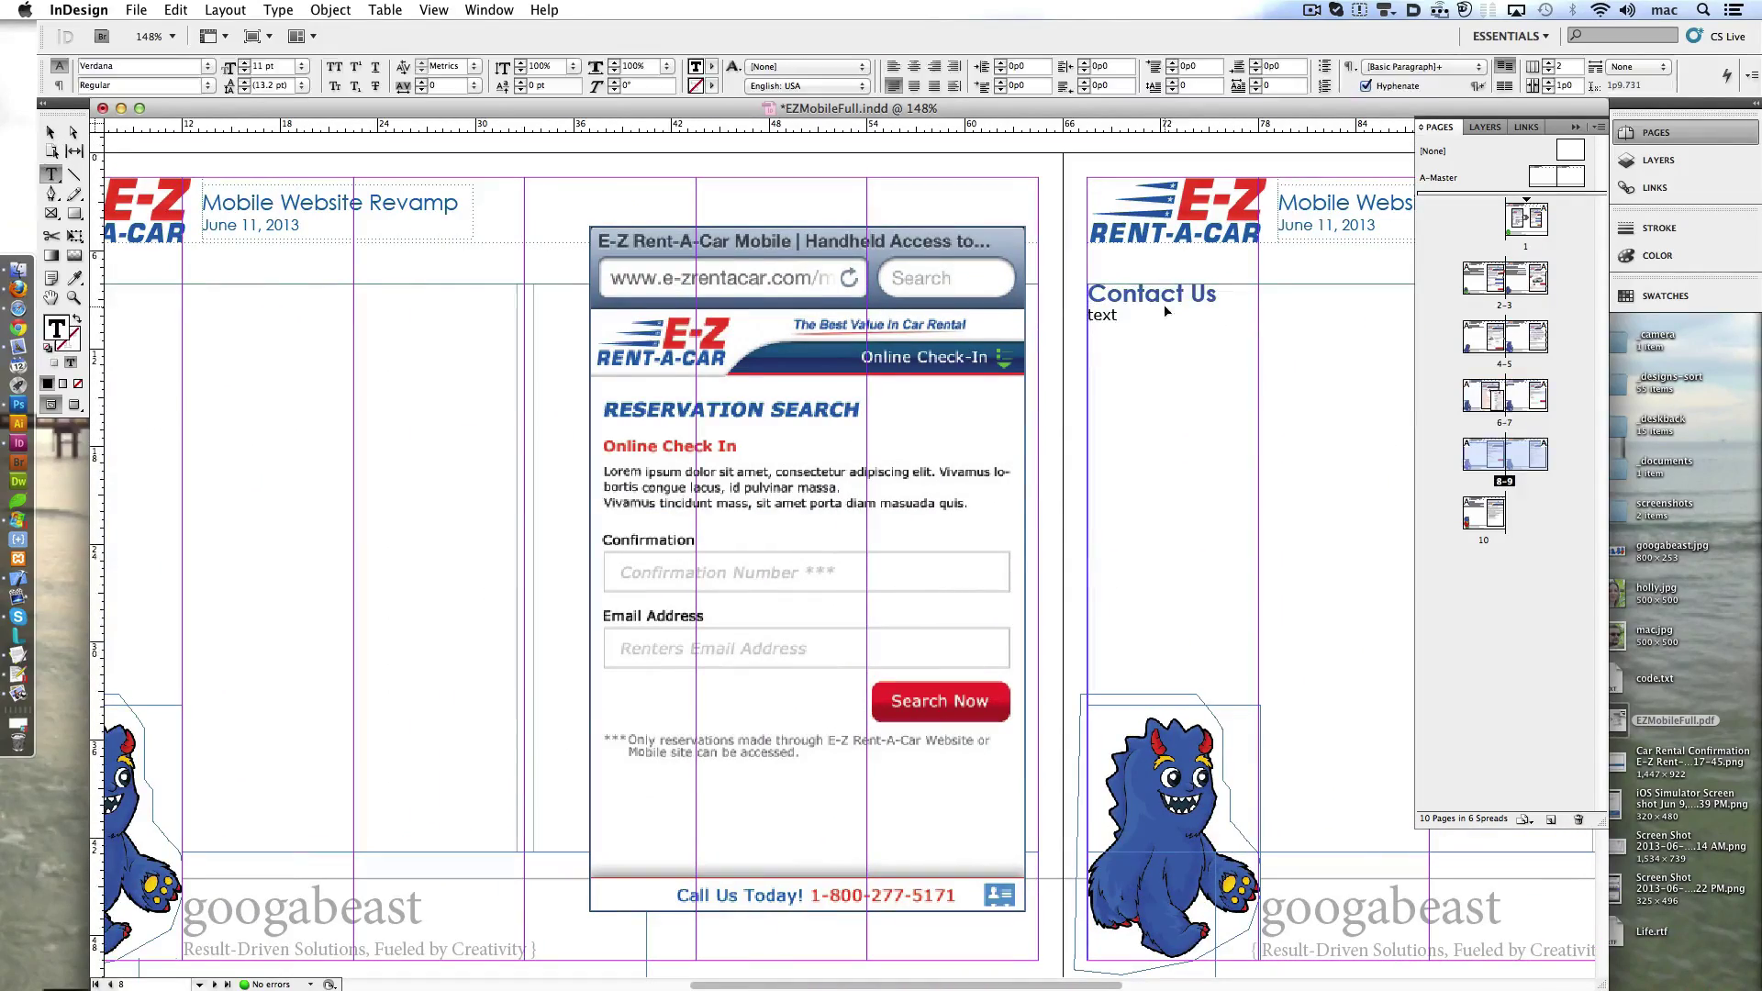
pyautogui.press('super+a')
pyautogui.press('Delete')
pyautogui.moveTo(697, 986)
pyautogui.mouseDown()
pyautogui.moveTo(794, 985)
pyautogui.moveTo(707, 986)
pyautogui.mouseUp()
pyautogui.press('Escape')
# - Replace the phone frame's image with the EZ-Mobi-Contact screen
pyautogui.press('super+d')
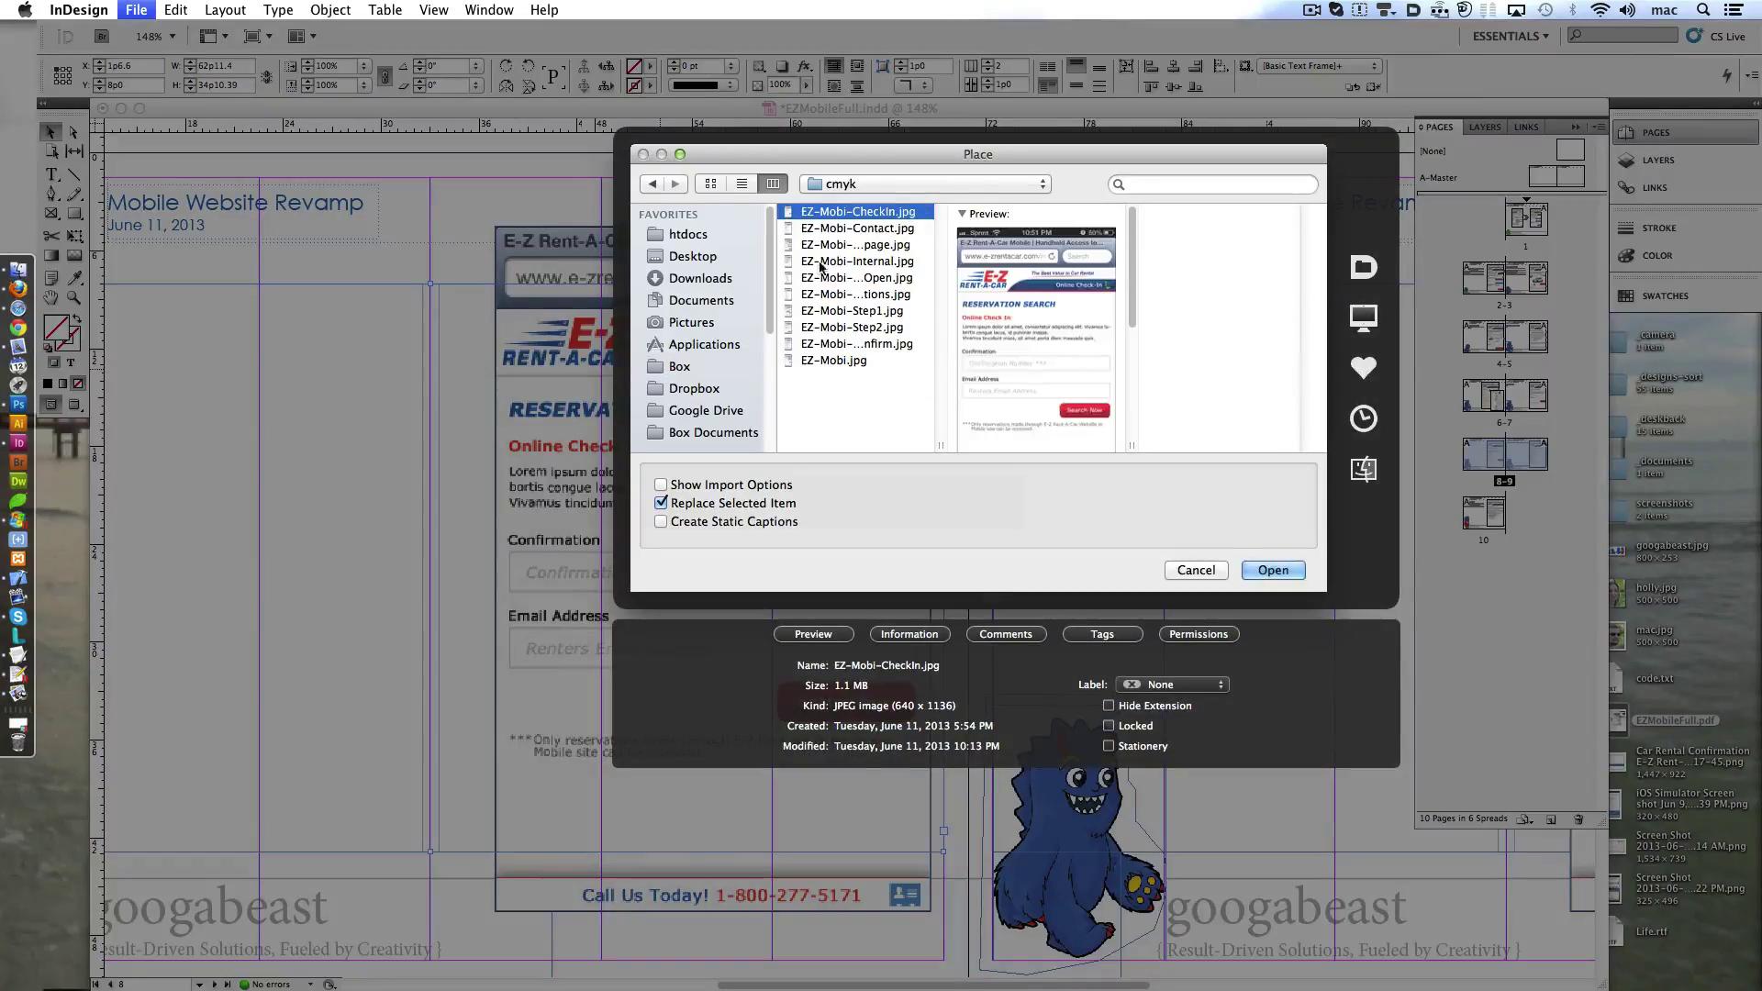
pyautogui.click(1291, 571)
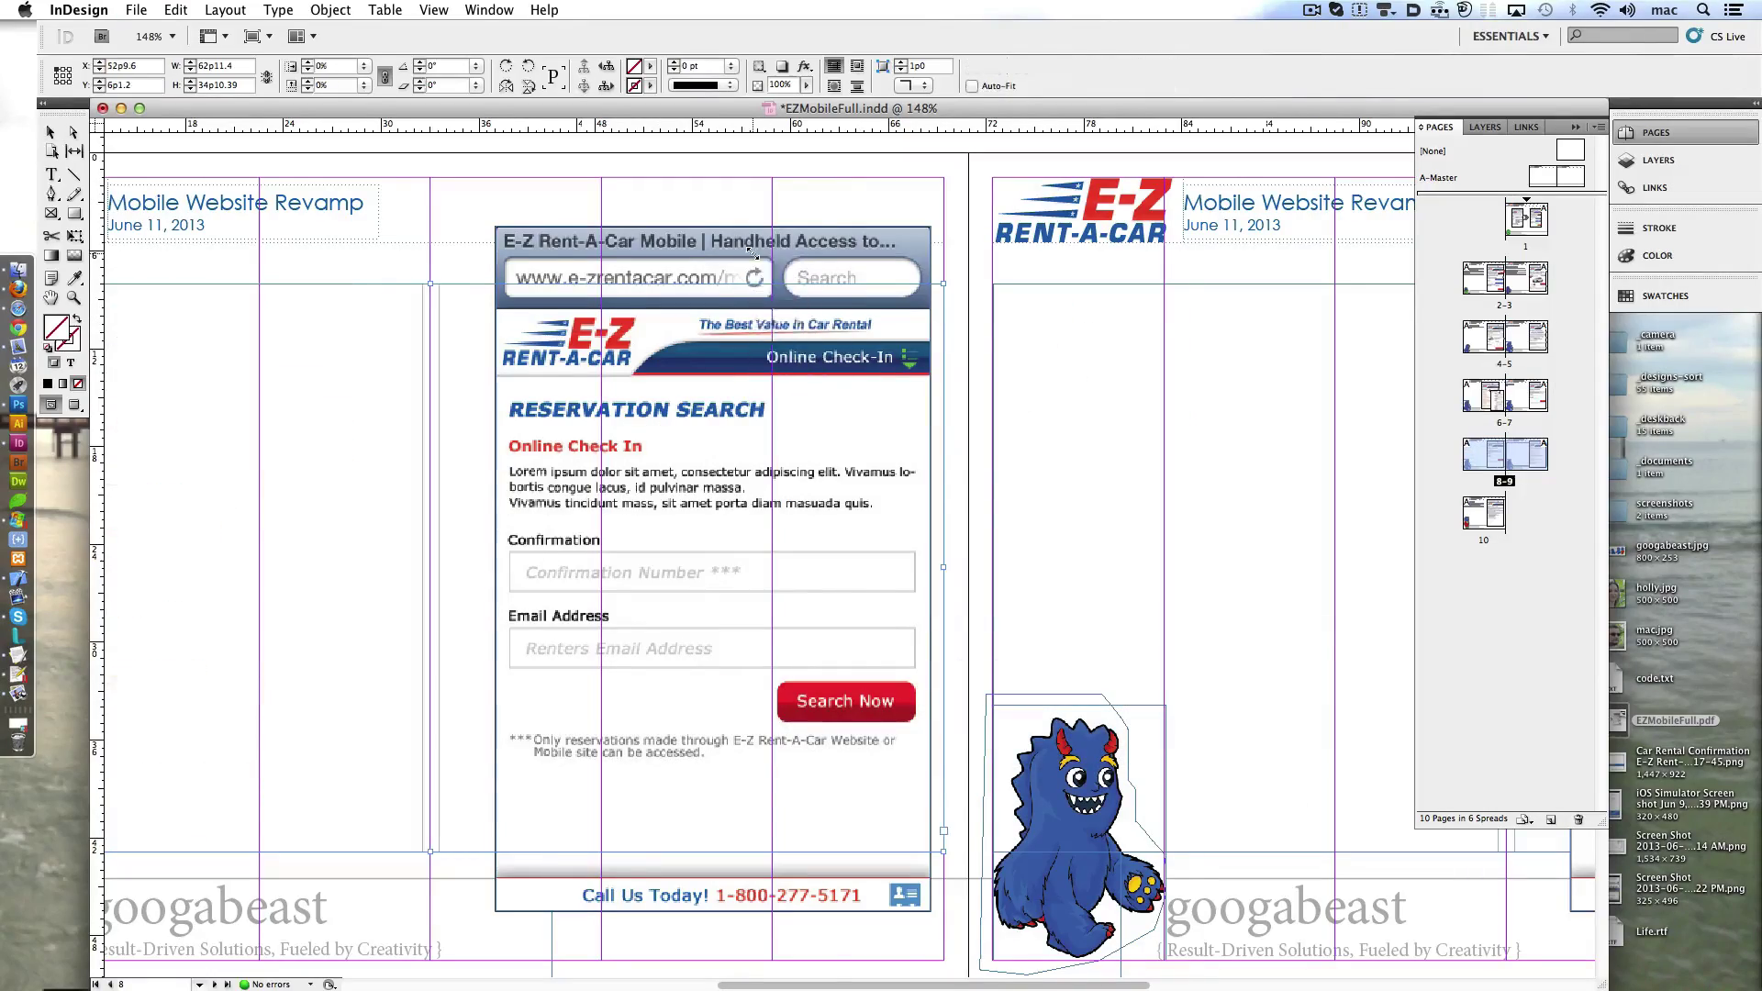
pyautogui.click(806, 296)
pyautogui.press('super+d')
pyautogui.press('Return')
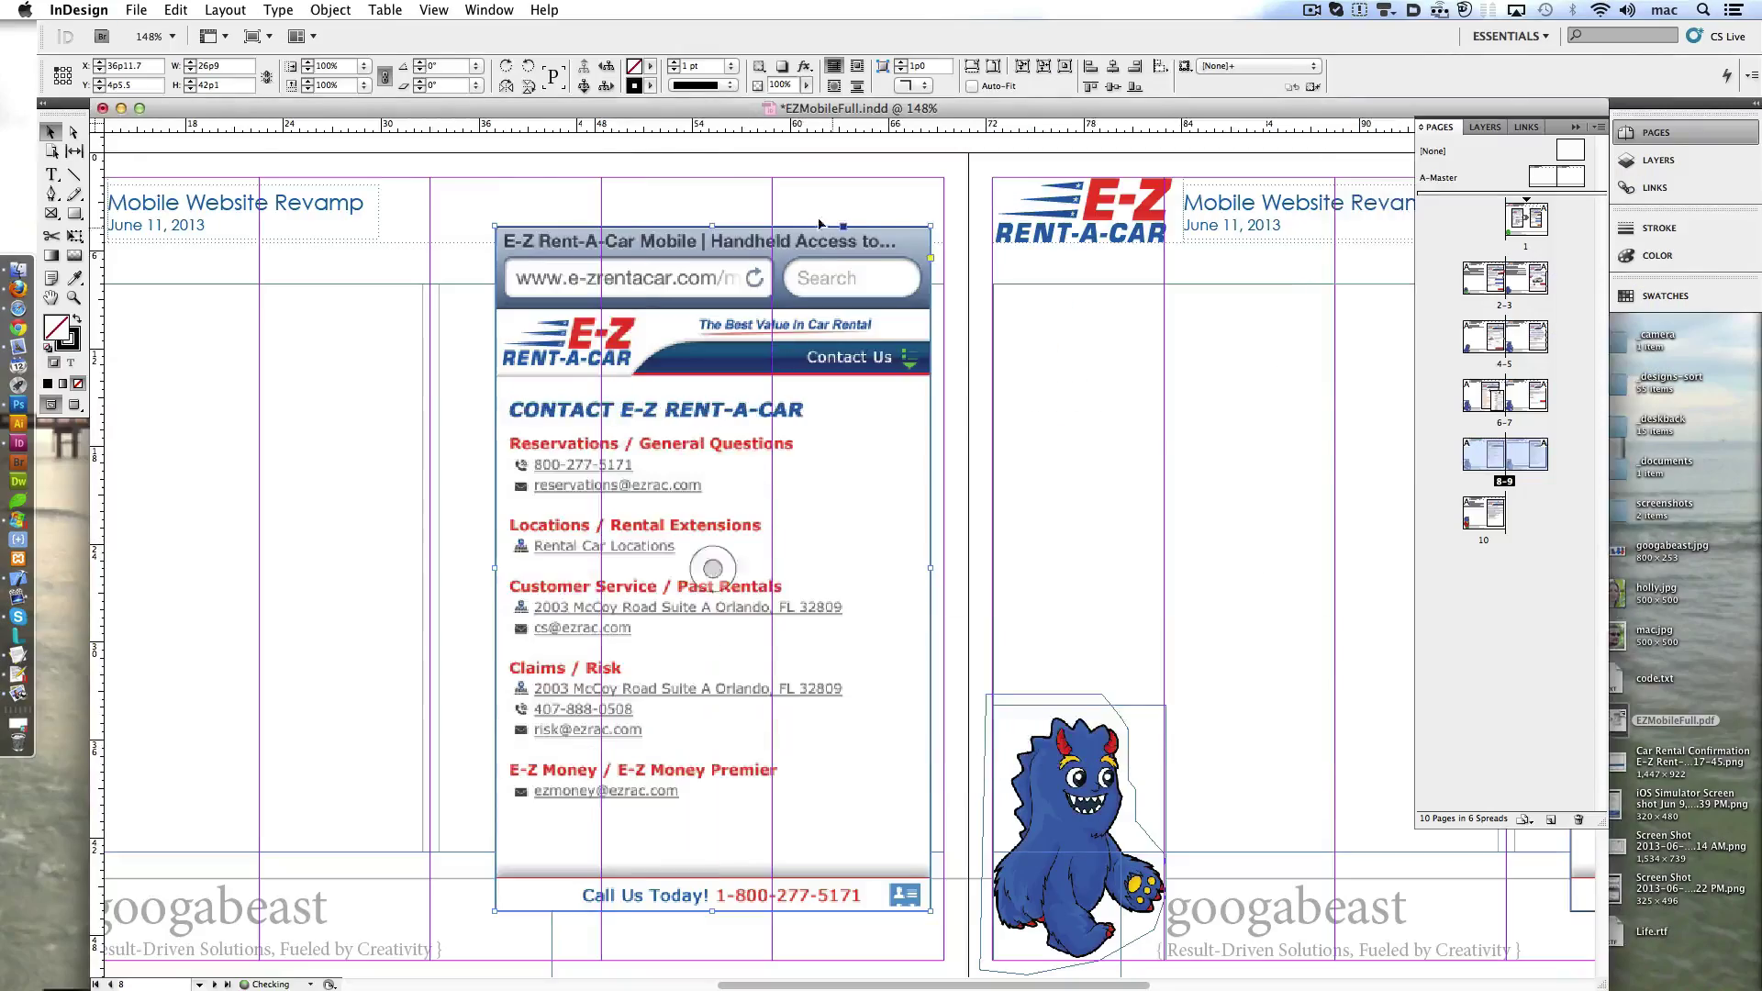
# - Replace page 9's contact screenshot with EZ-Mobi-Internal.jpg
pyautogui.moveTo(1154, 774); pyautogui.dragTo(763, 483)
pyautogui.doubleClick(1484, 512)
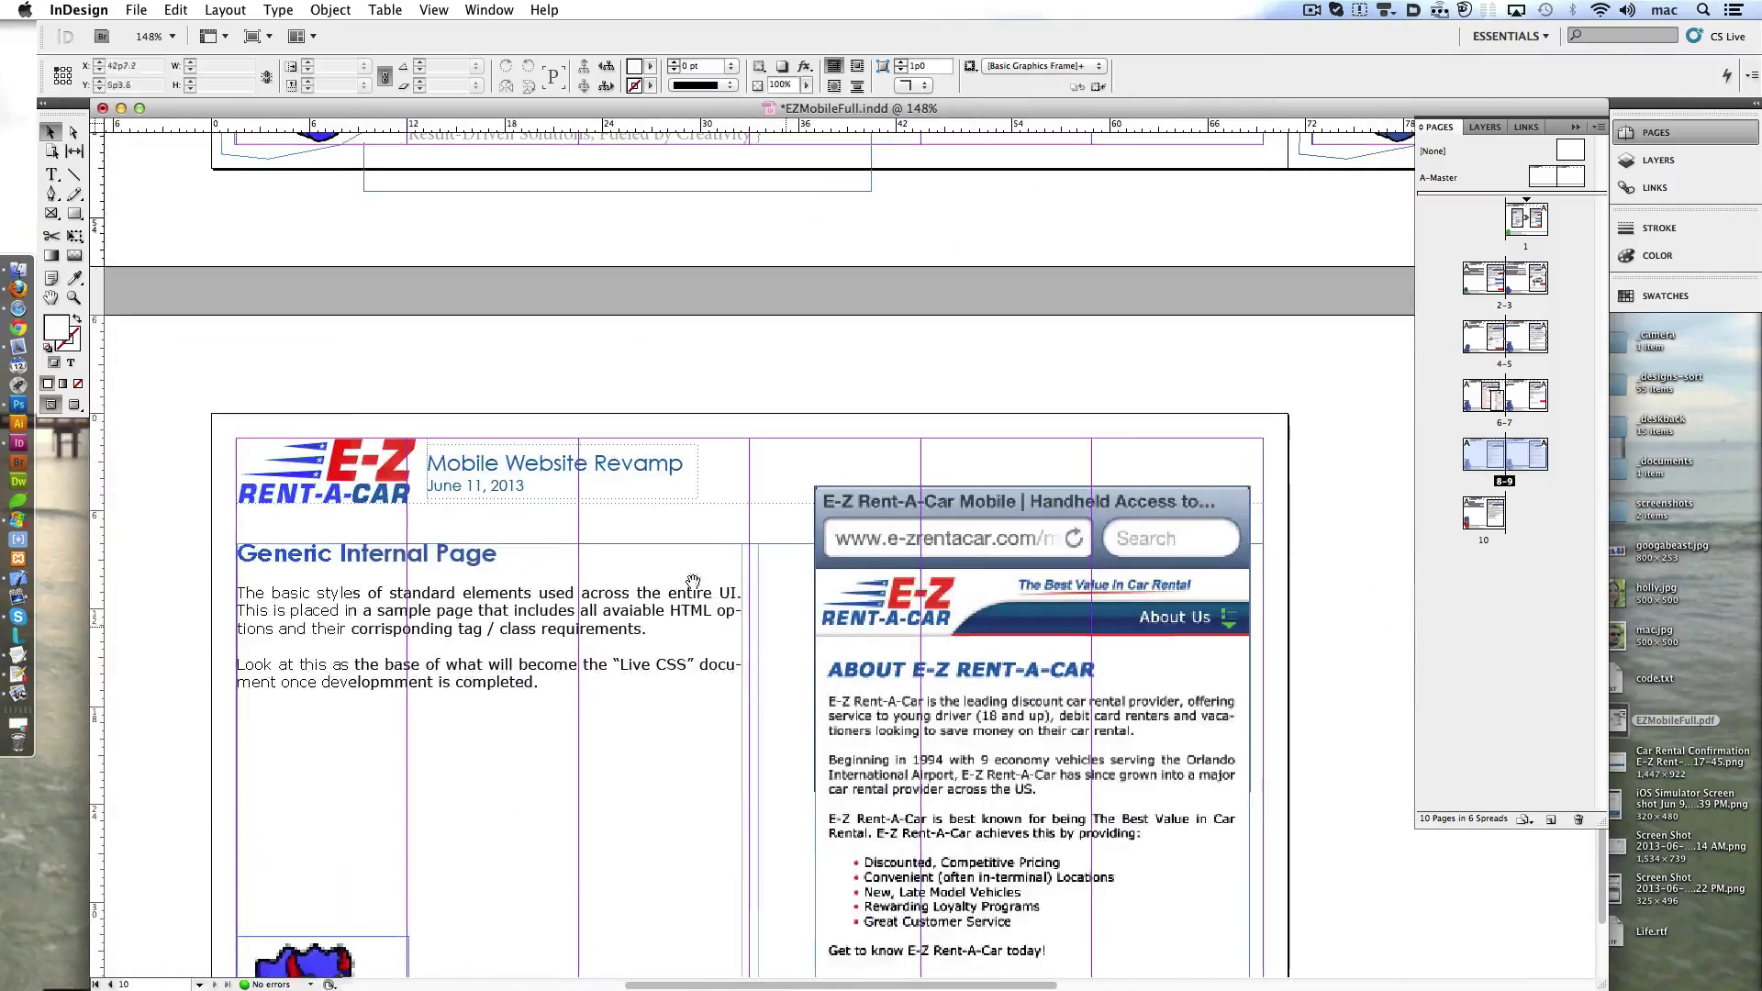
pyautogui.doubleClick(275, 725)
pyautogui.press('super+a')
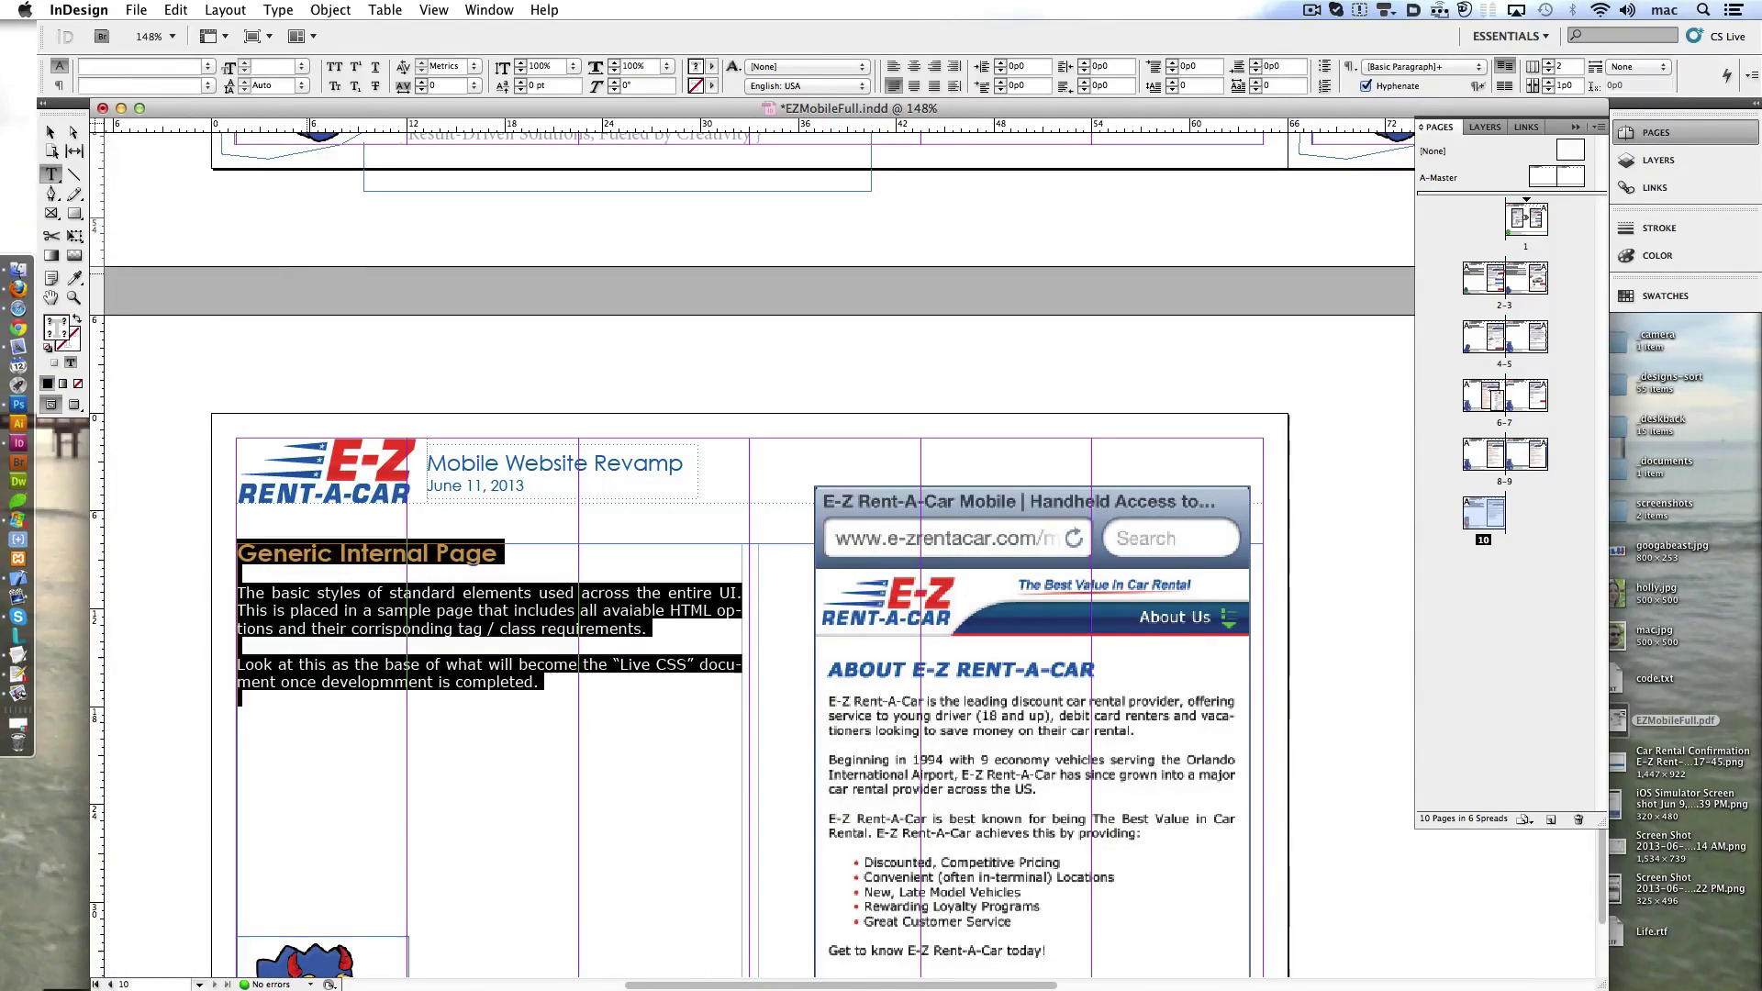
pyautogui.press('Escape')
pyautogui.scroll(10, 572, 375)
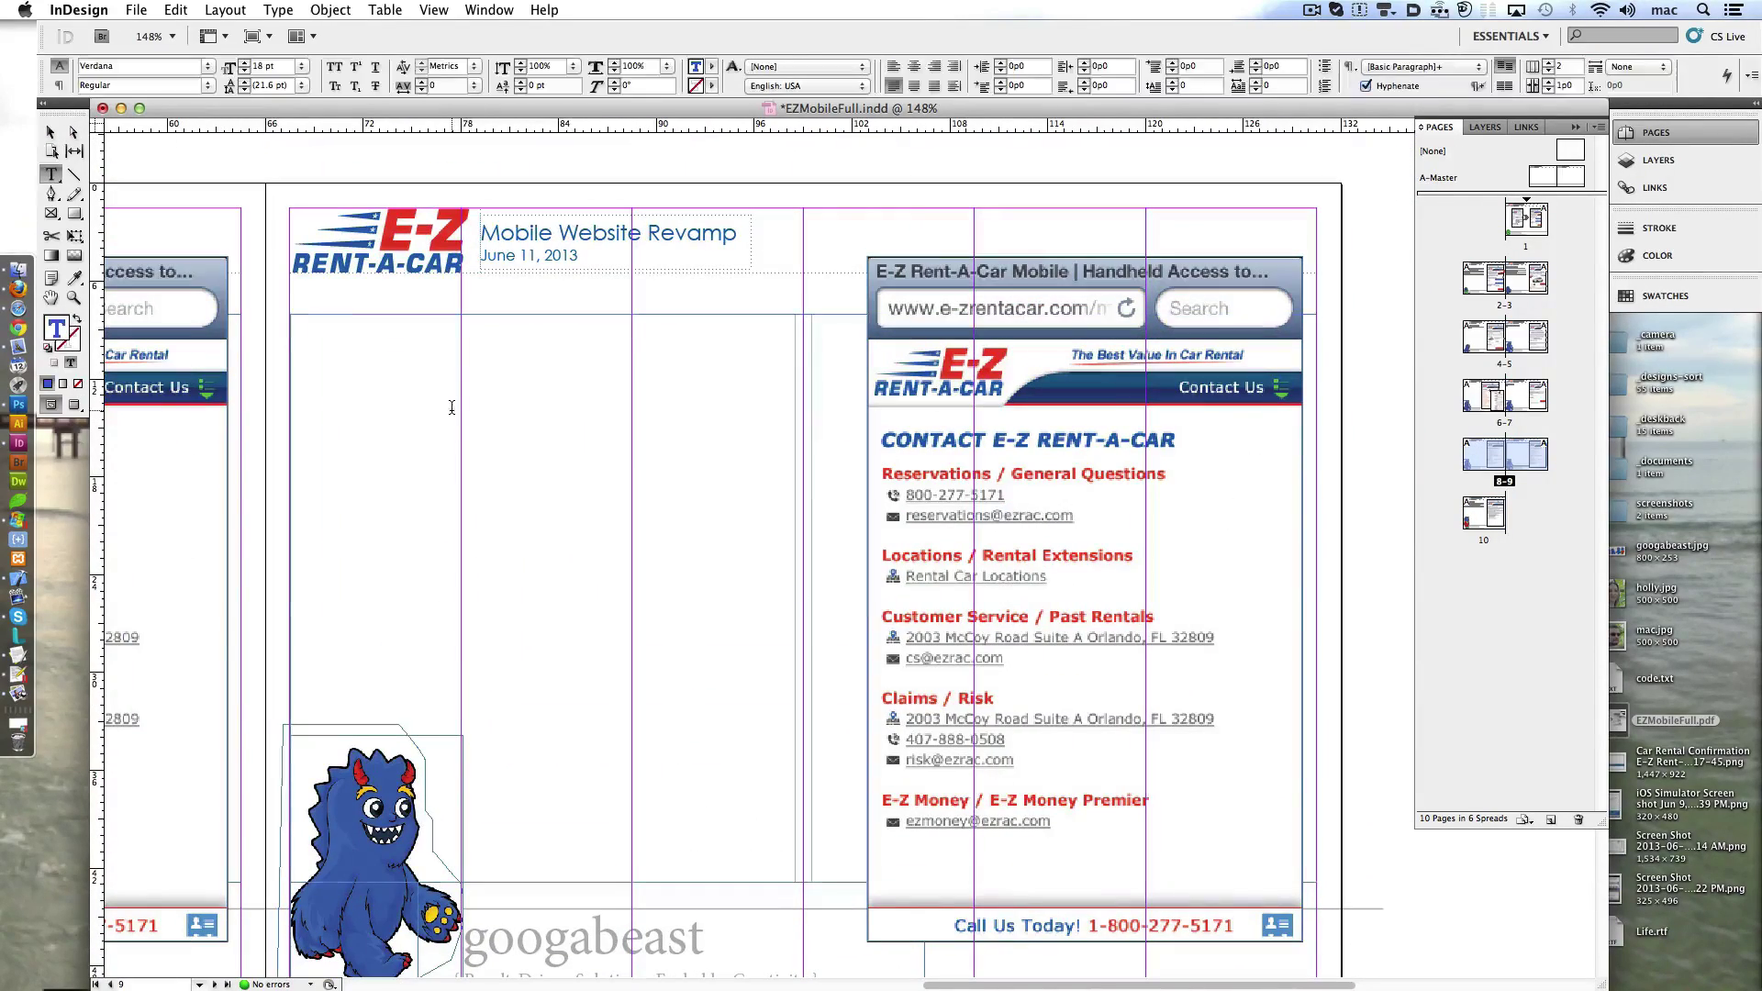
pyautogui.click(919, 358)
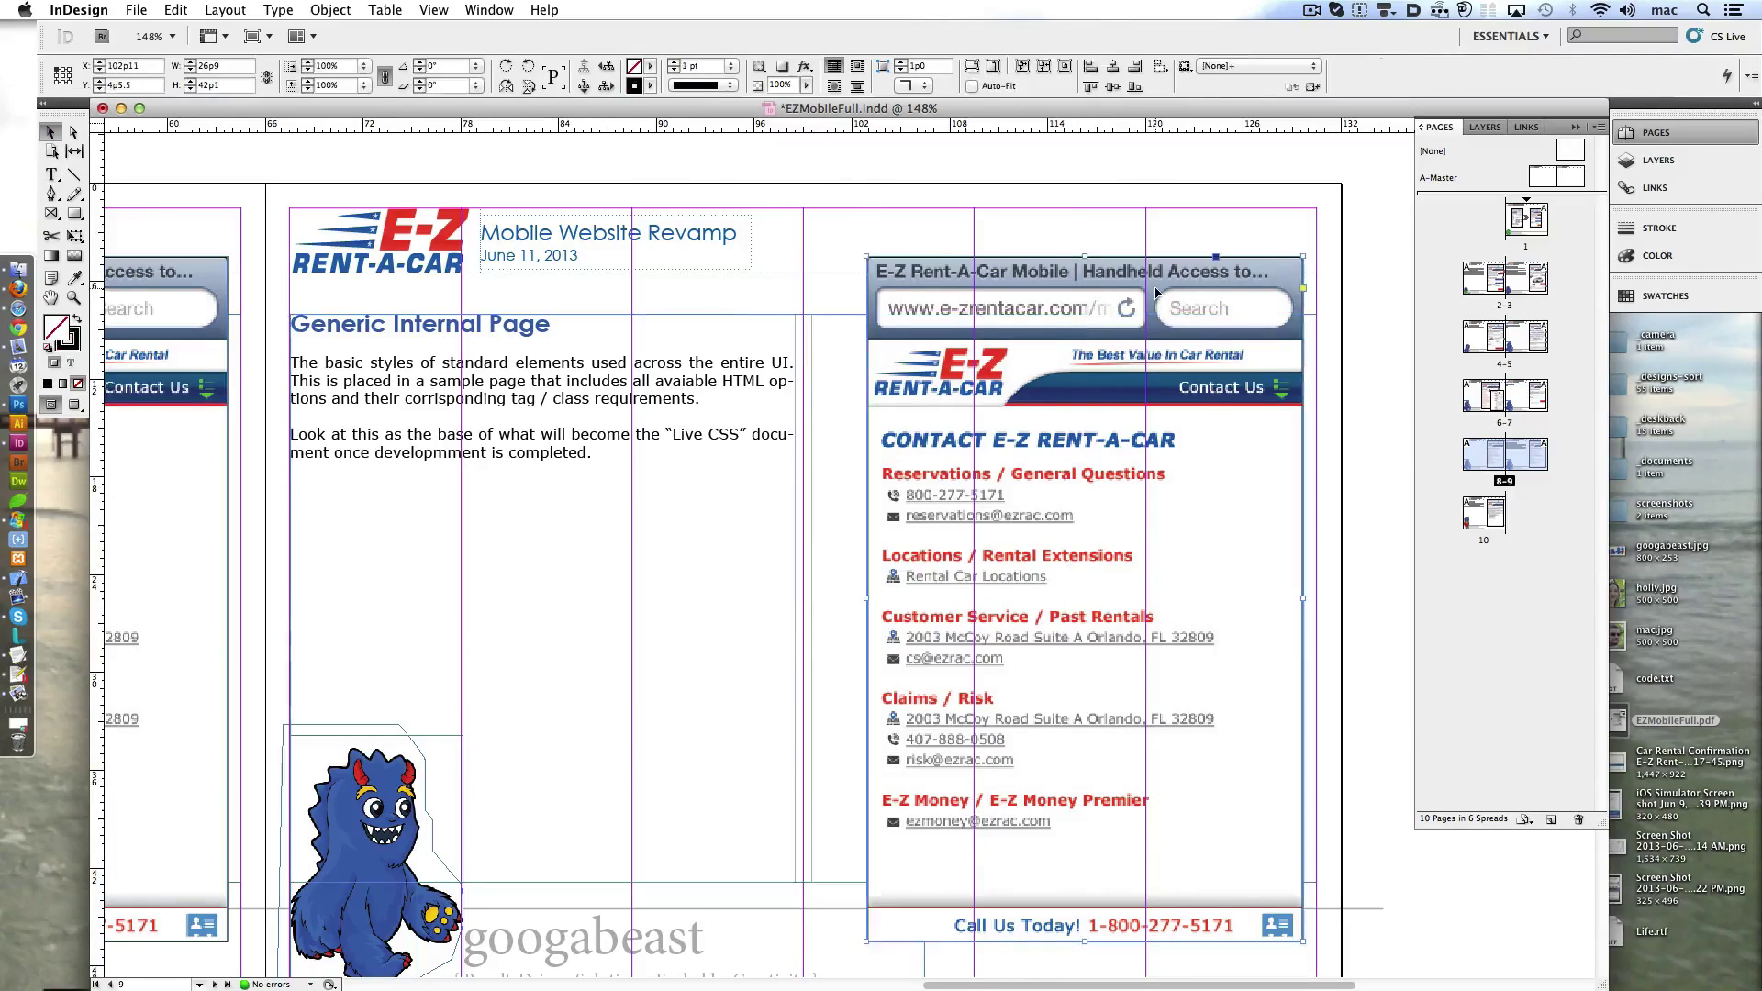
pyautogui.press('super+d')
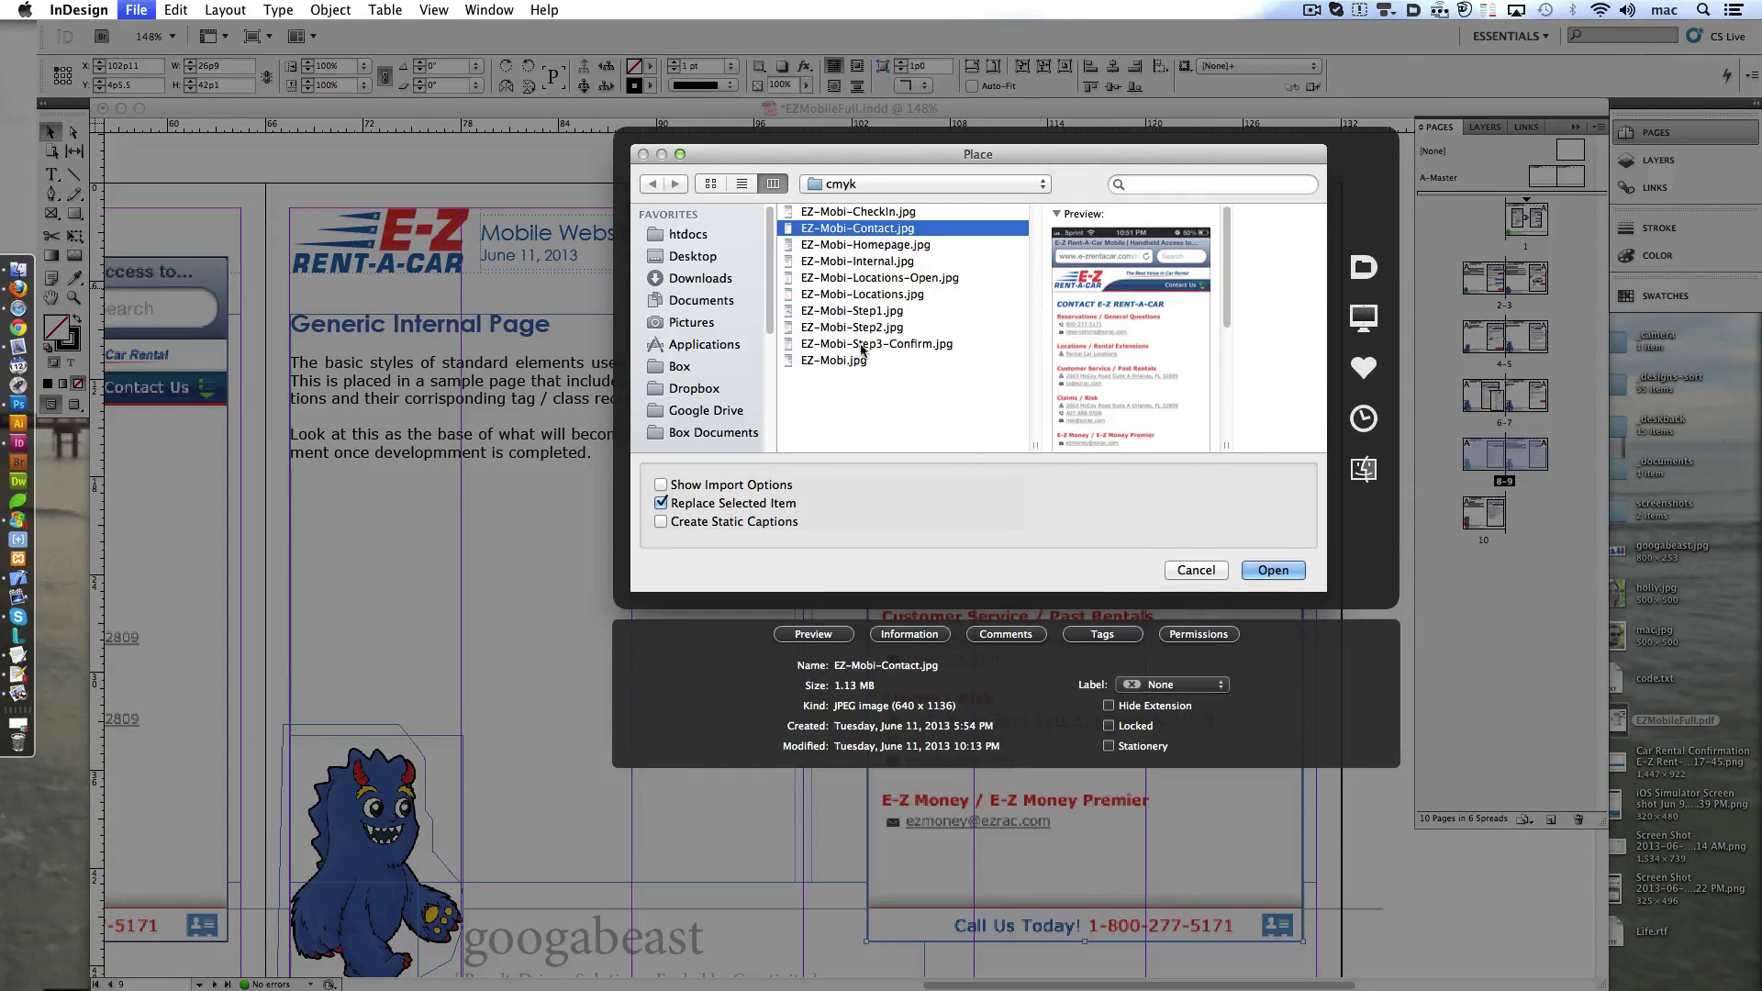
pyautogui.doubleClick(907, 267)
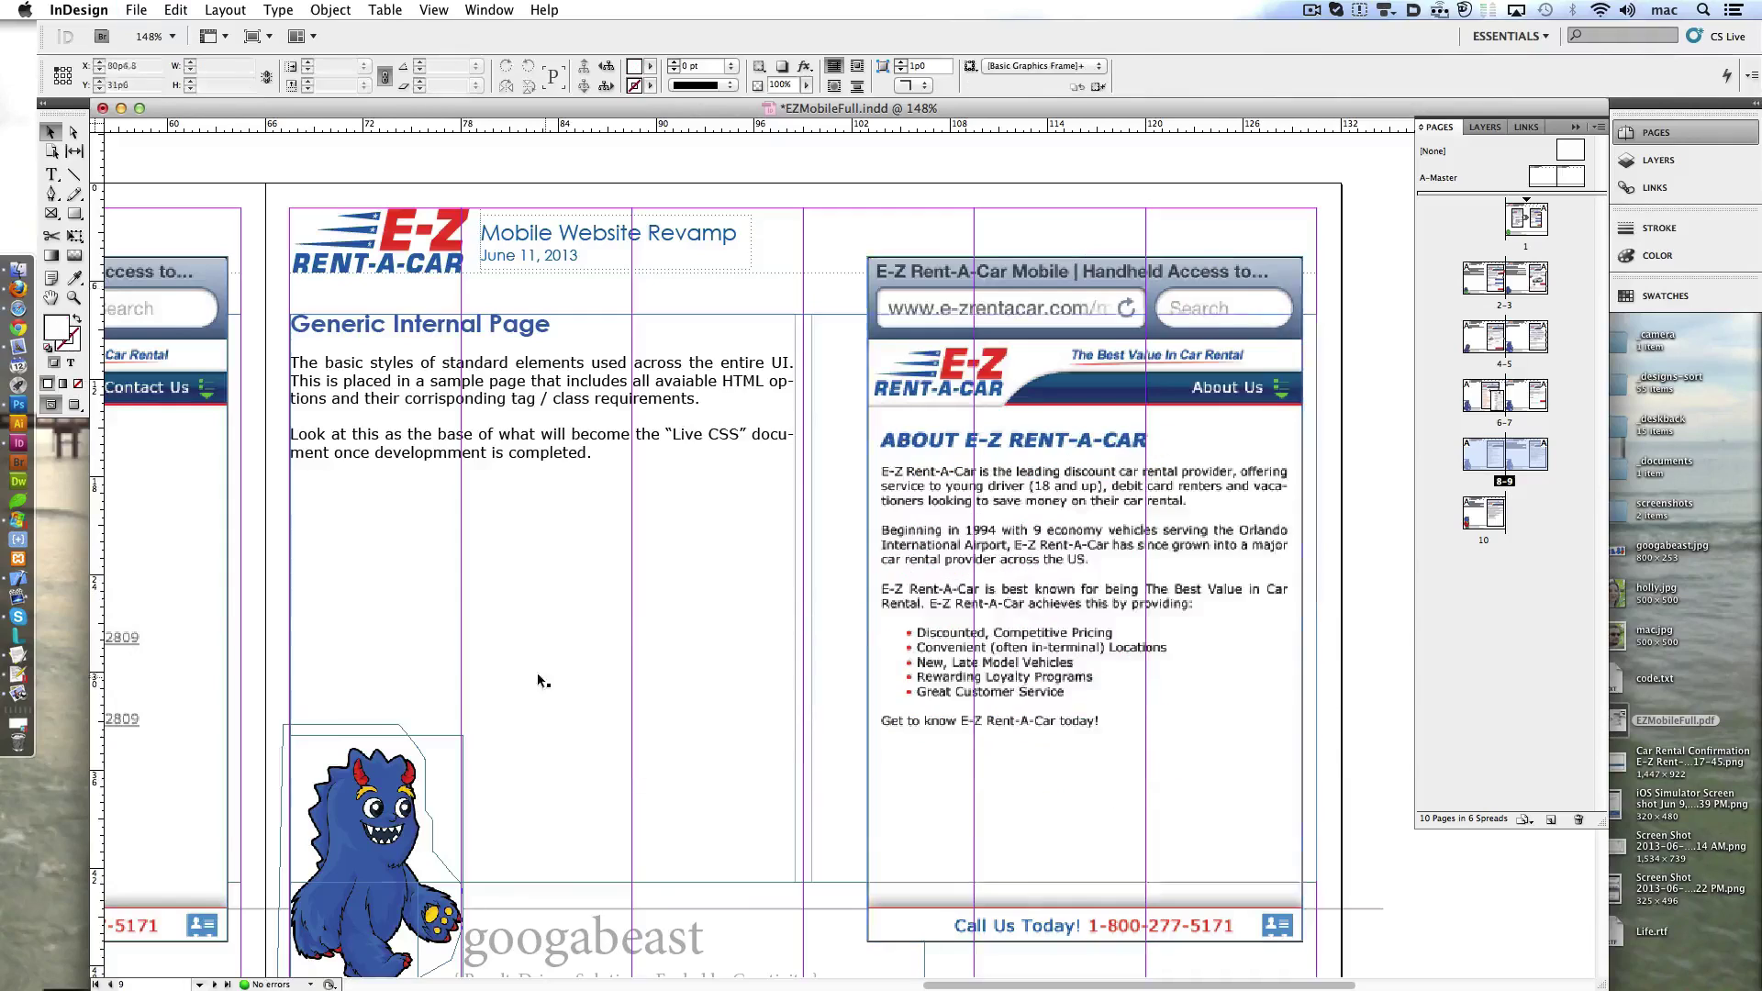
# - Select the page 10 phone screenshot frame and bring up the Place dialog for it
pyautogui.scroll(-10, 393, 677)
pyautogui.scroll(-5, 769, 516)
pyautogui.click(769, 516)
pyautogui.press('super+d')
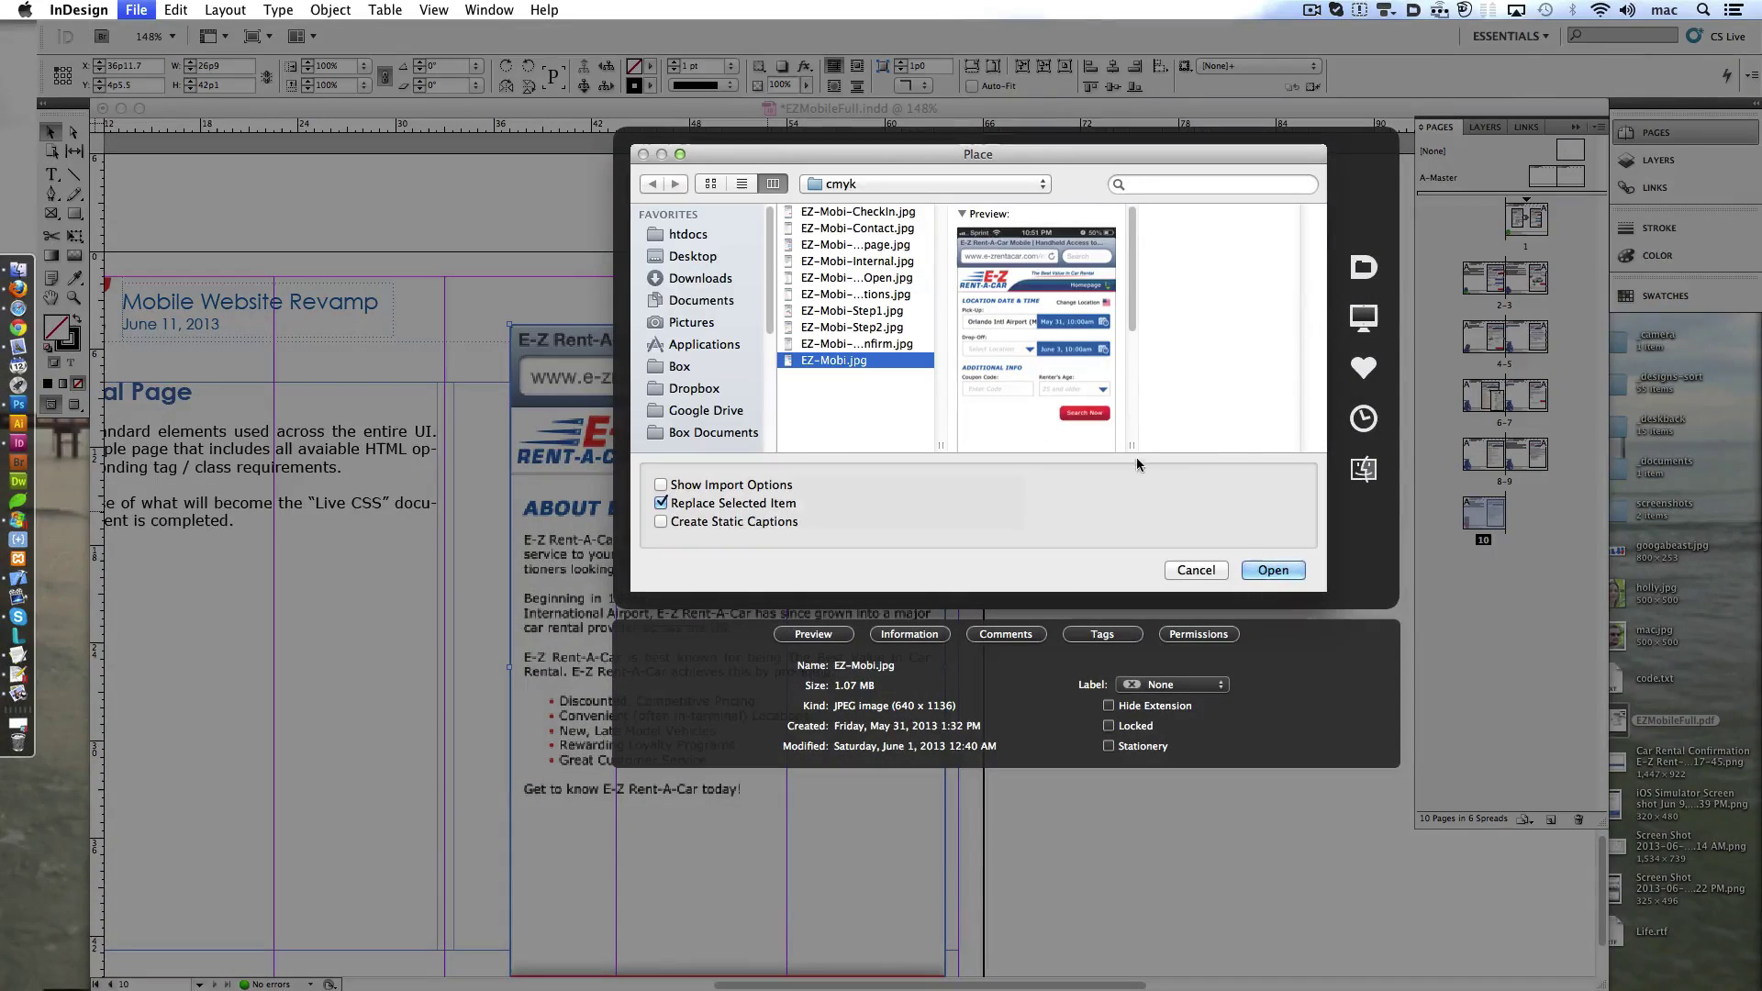
pyautogui.press('Return')
# - In Photoshop, convert EZ-Mobi.psd to CMYK, rasterizing and flattening its layers
pyautogui.press('super+Tab')
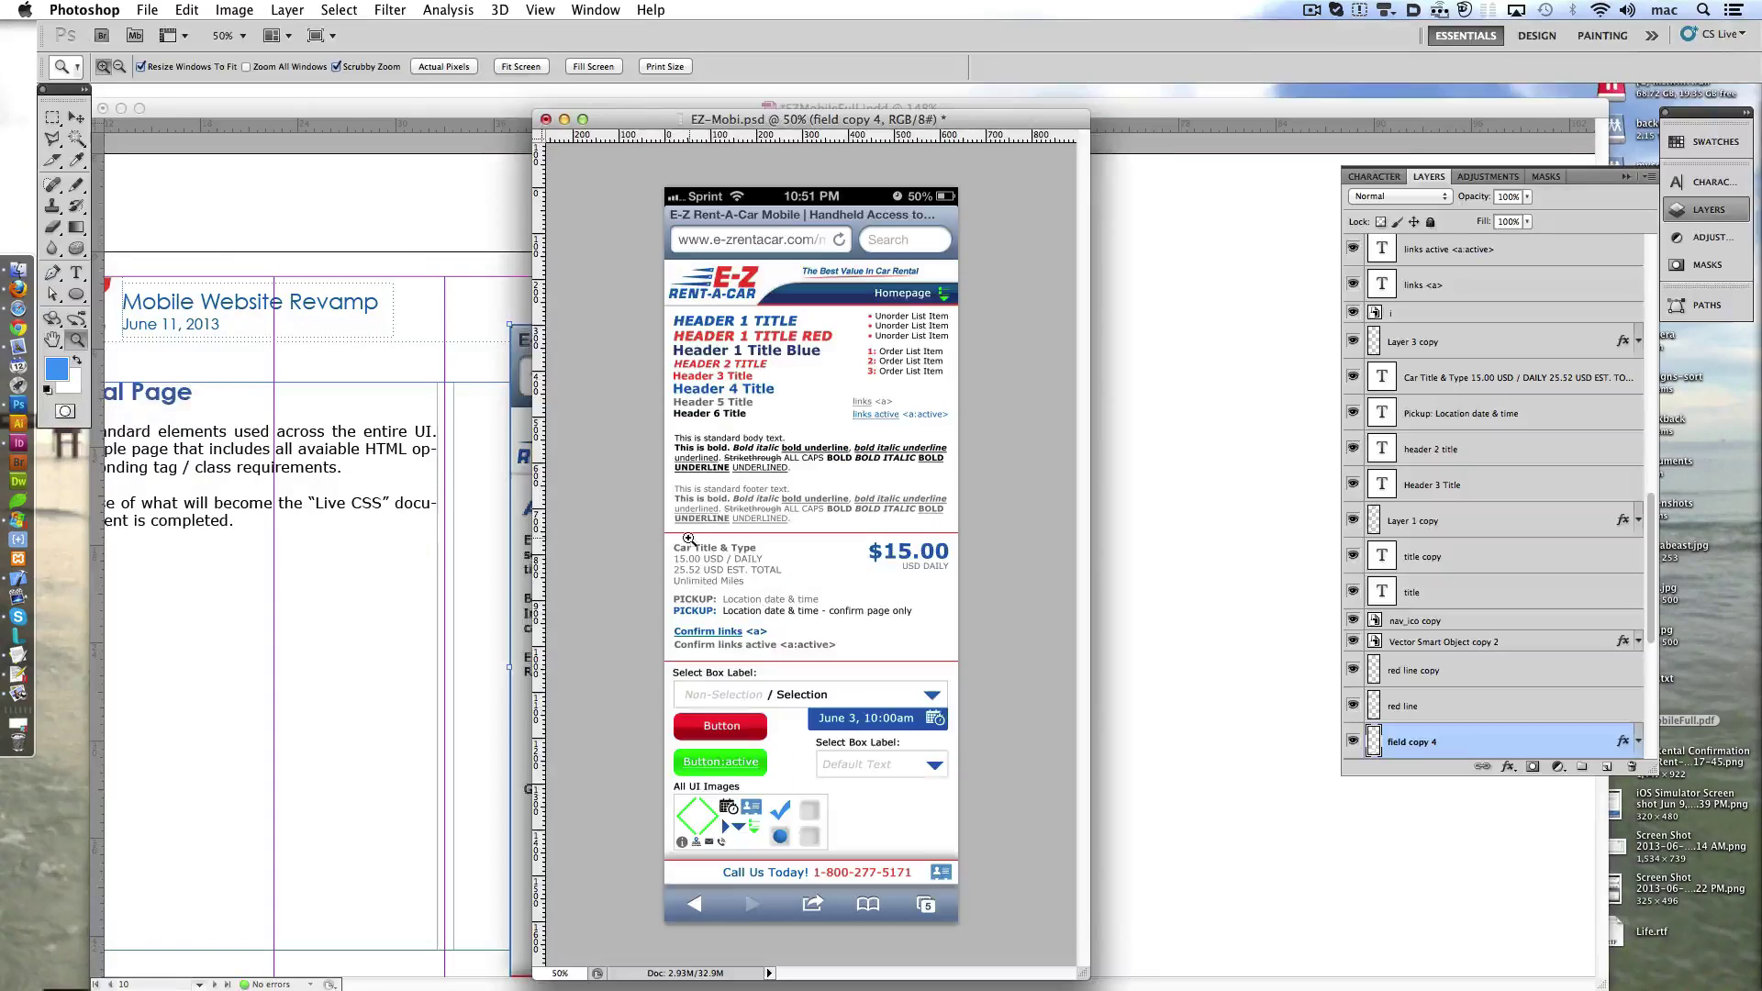
pyautogui.click(249, 16)
pyautogui.moveTo(654, 129); pyautogui.dragTo(592, 117)
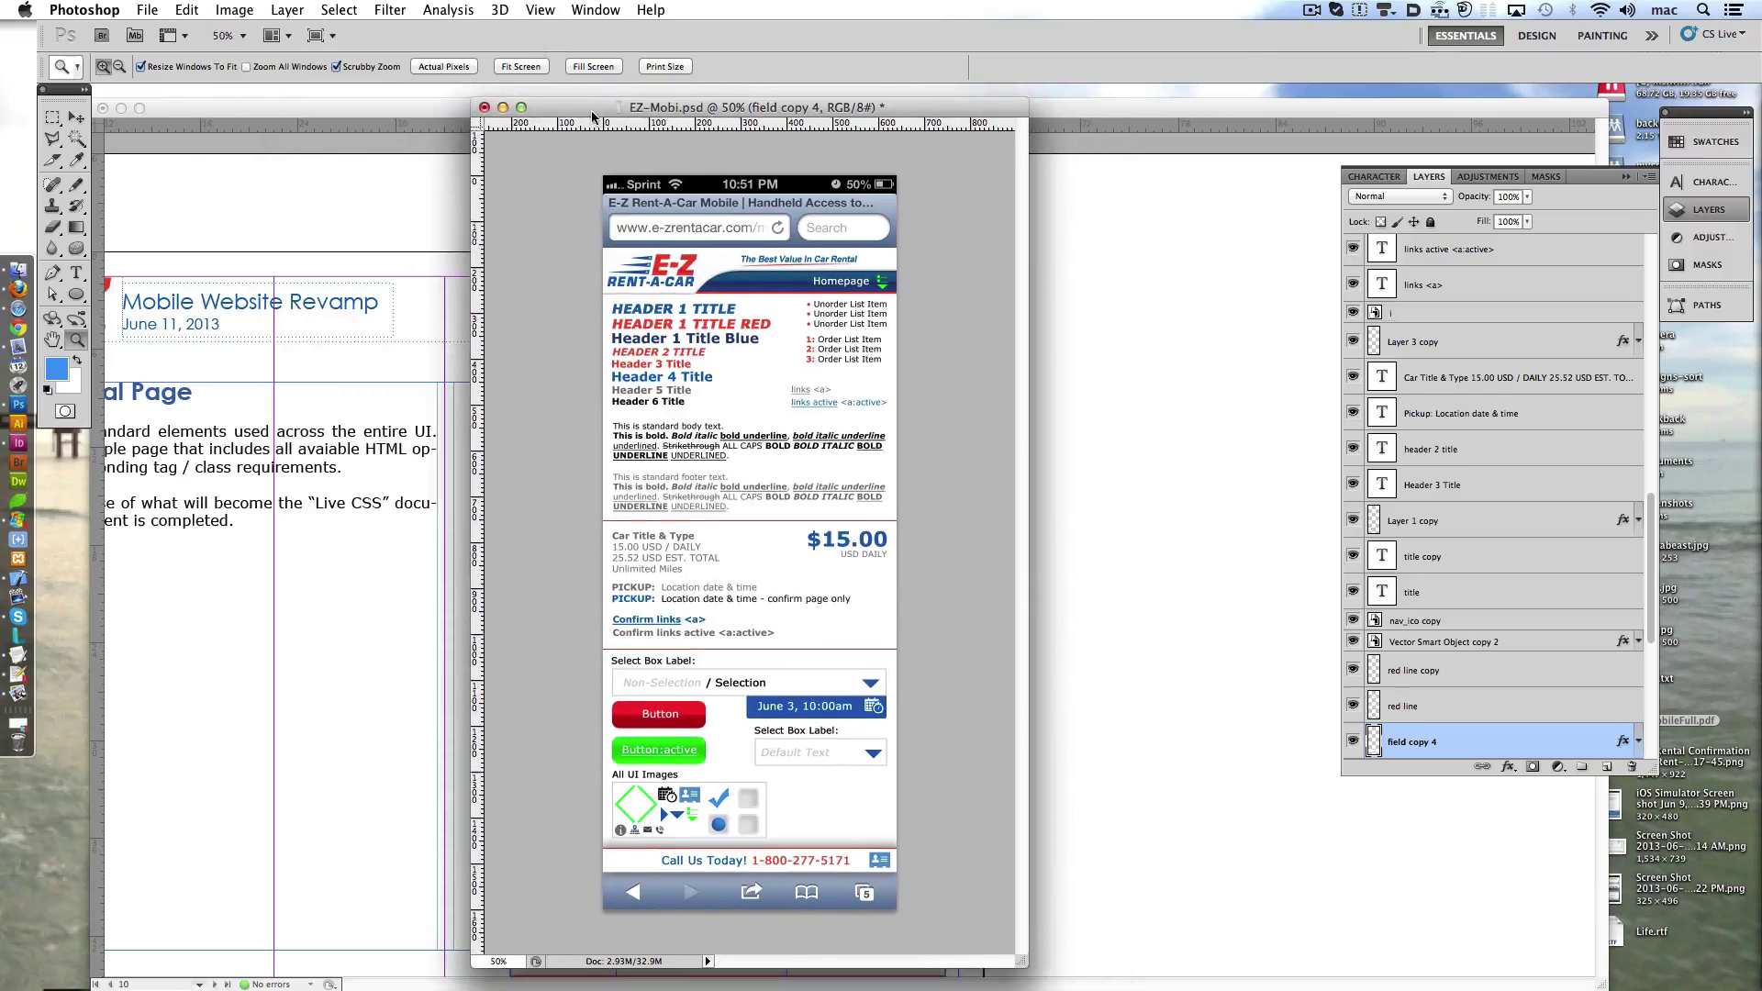
pyautogui.click(249, 16)
pyautogui.click(496, 130)
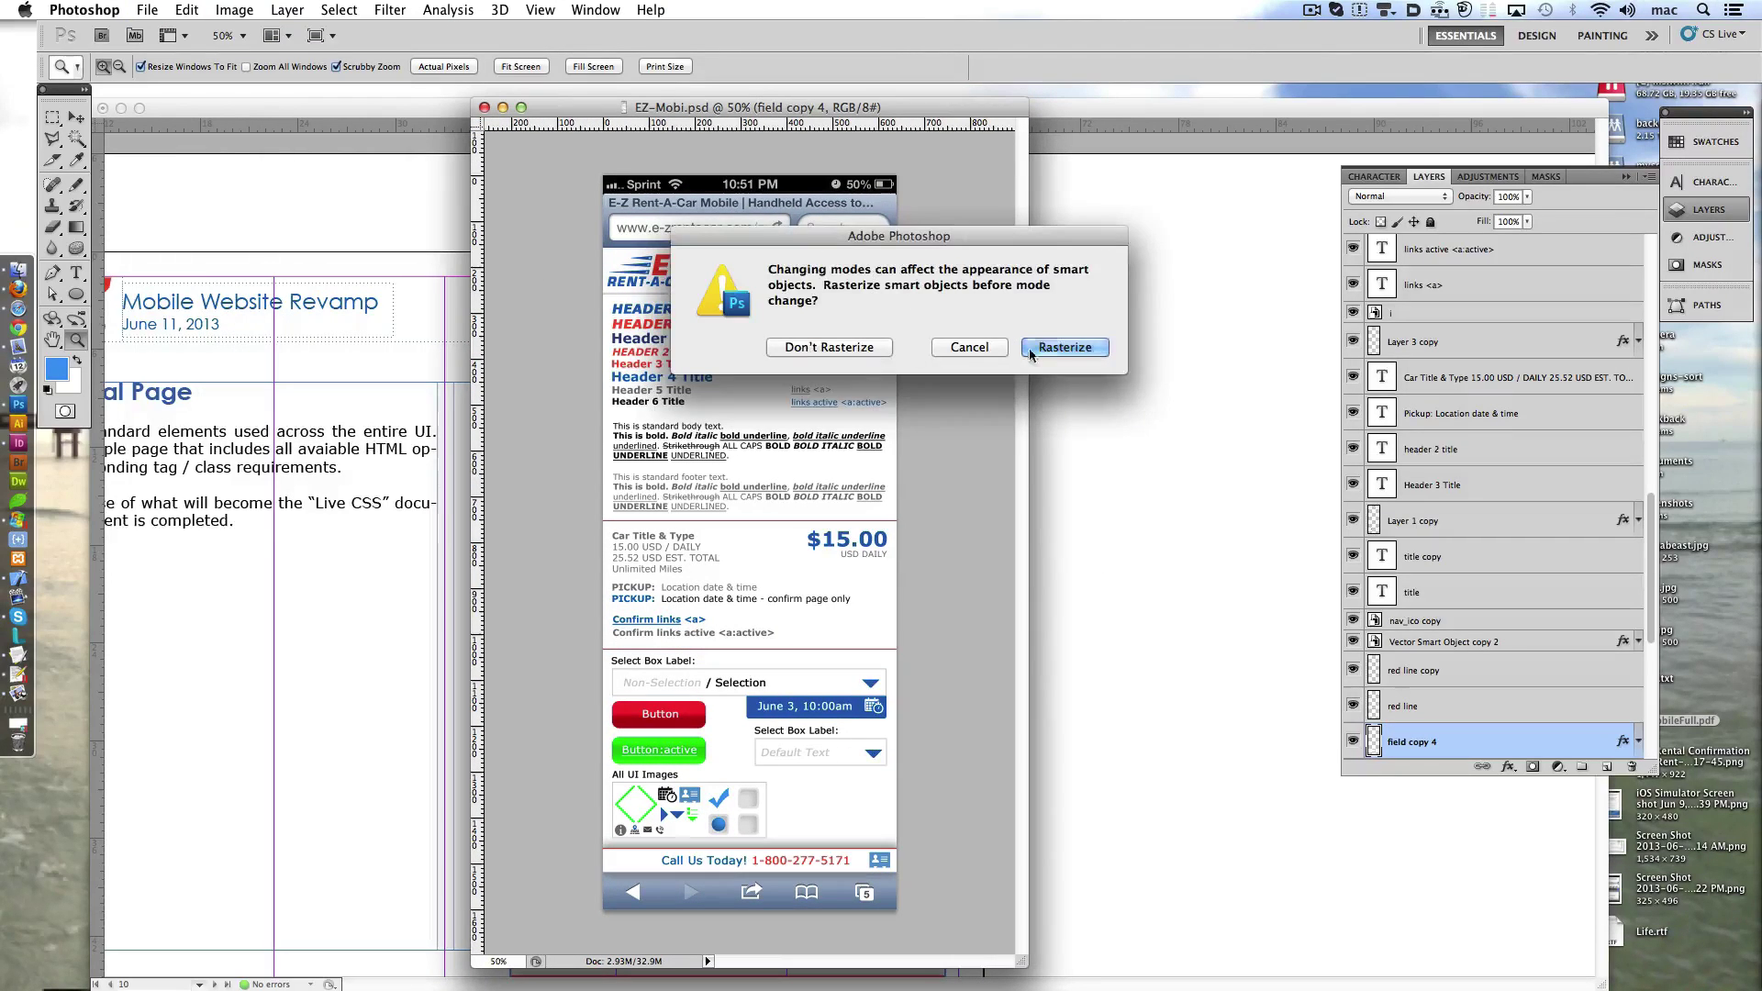
pyautogui.click(1030, 348)
# - Save a JPEG copy named EZ-MobiUI.jpg in the cmyk folder
pyautogui.hotkey('ctrl', 'shift', 's')
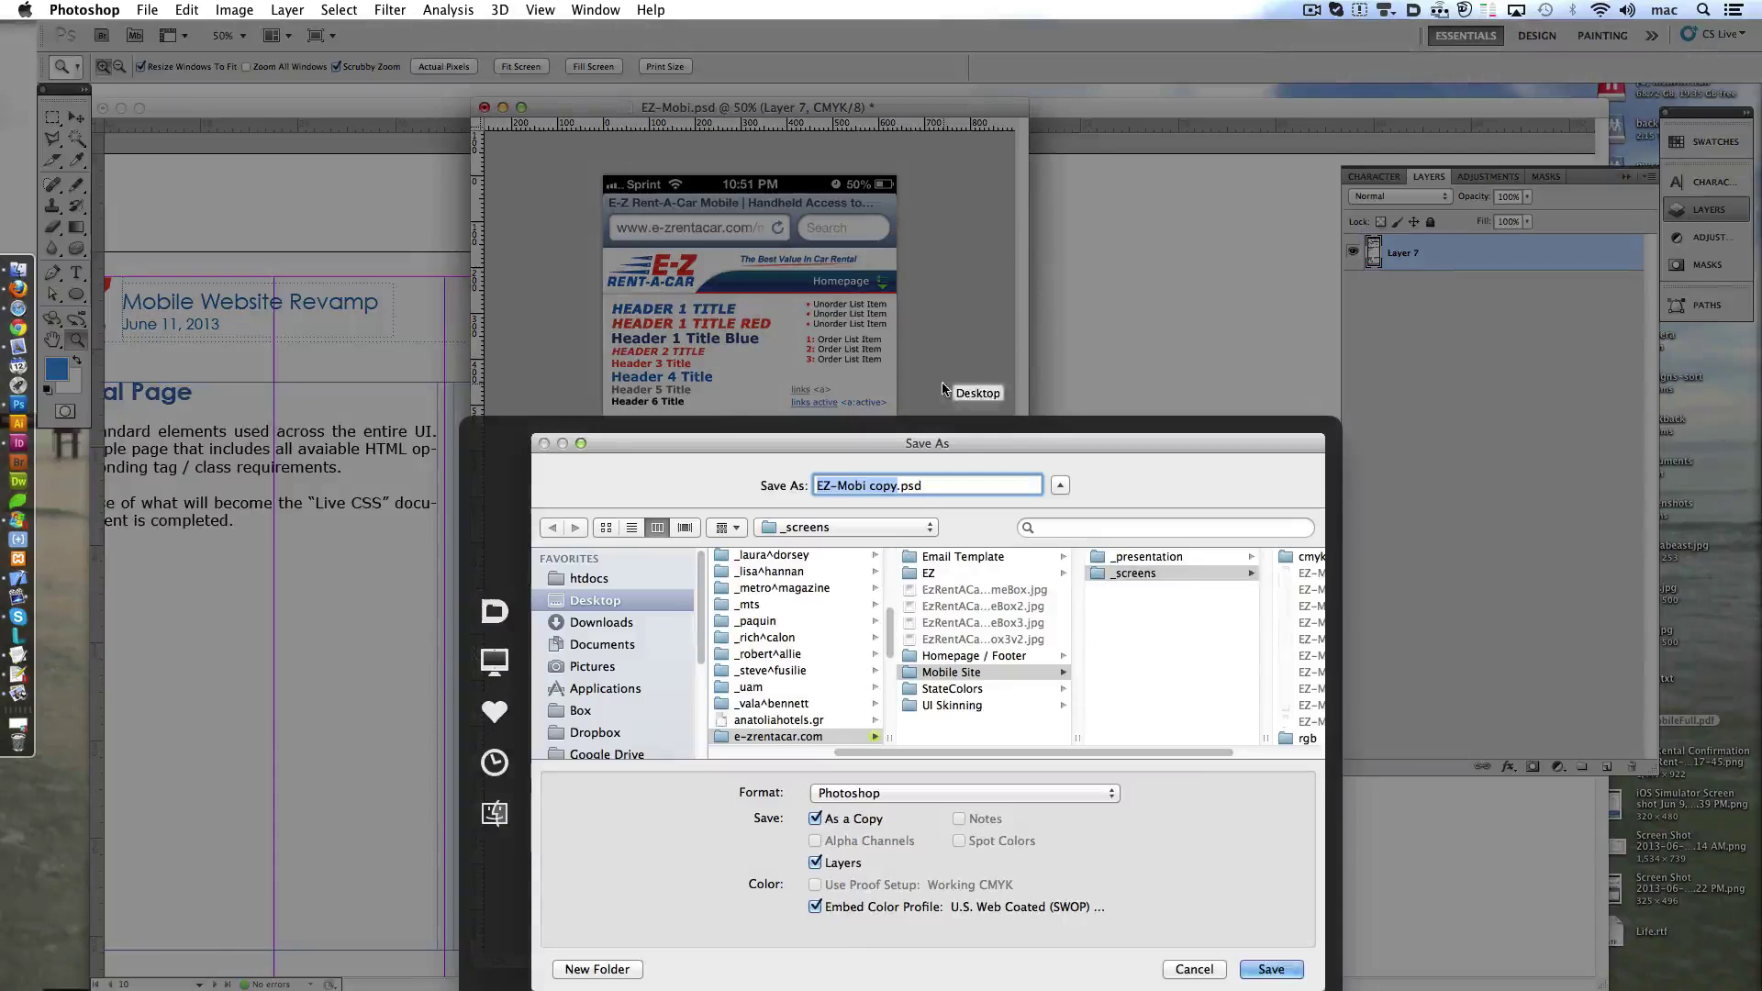
pyautogui.click(963, 793)
pyautogui.click(872, 842)
pyautogui.click(1308, 556)
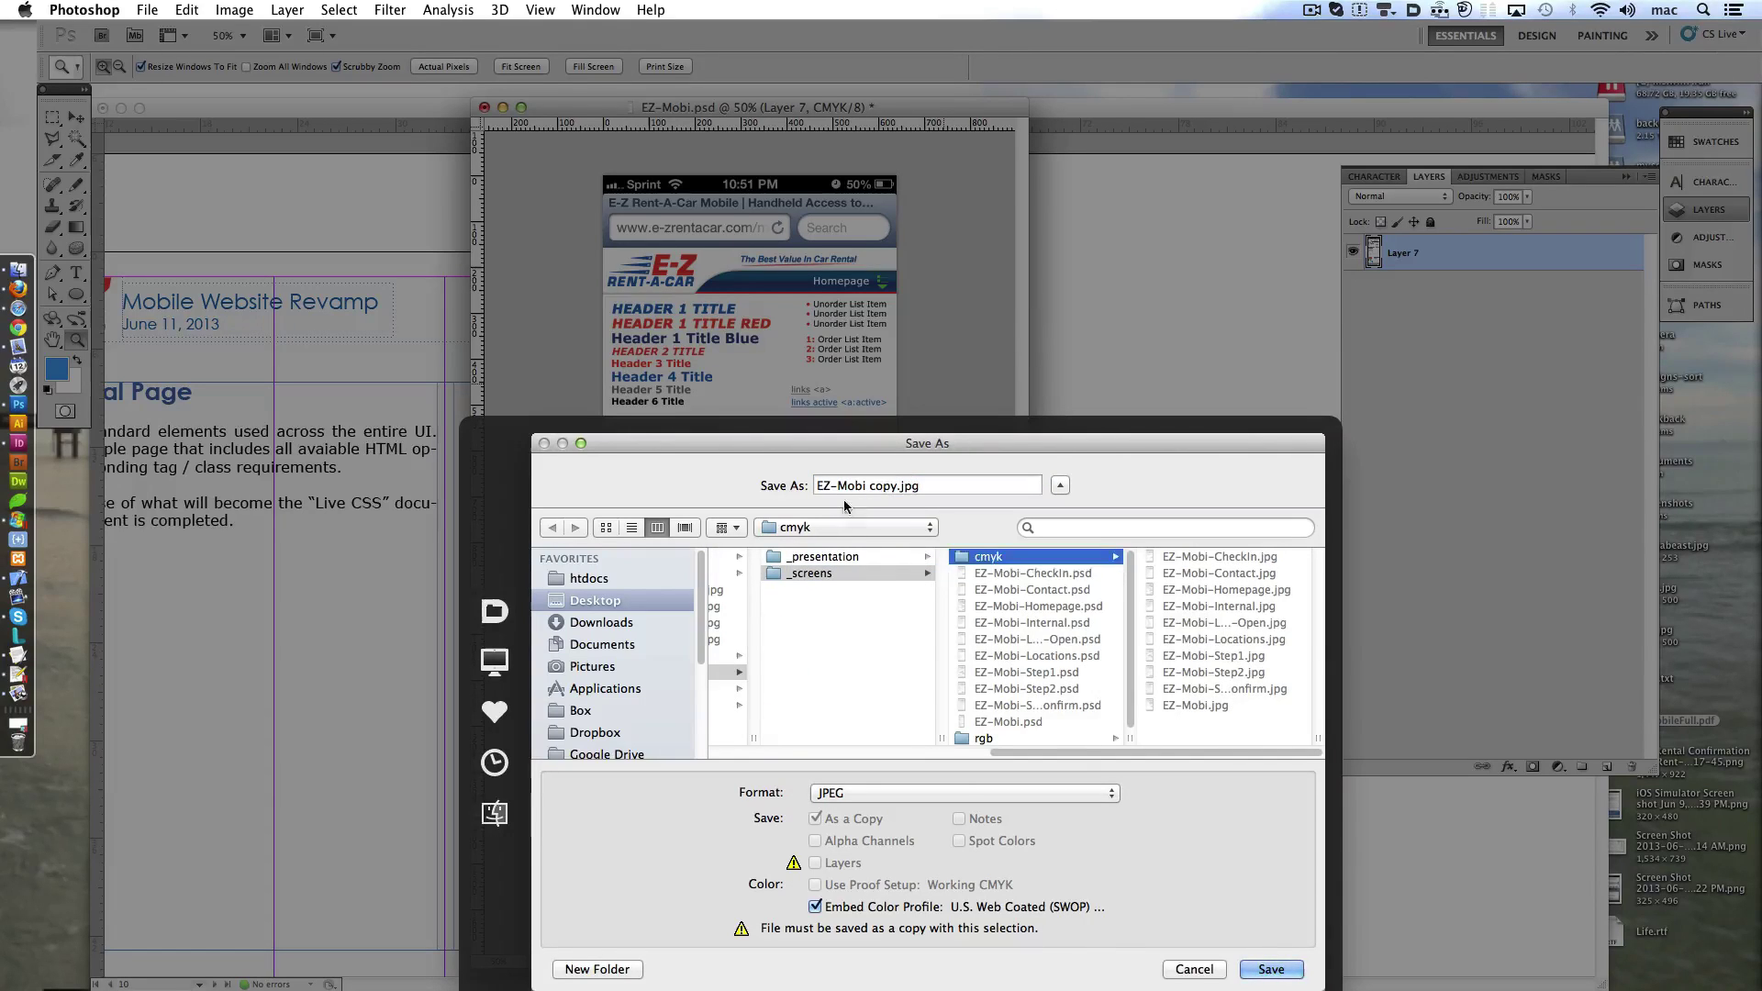
pyautogui.doubleClick(884, 485)
pyautogui.press('BackSpace')
pyautogui.press('BackSpace')
pyautogui.write('UI')
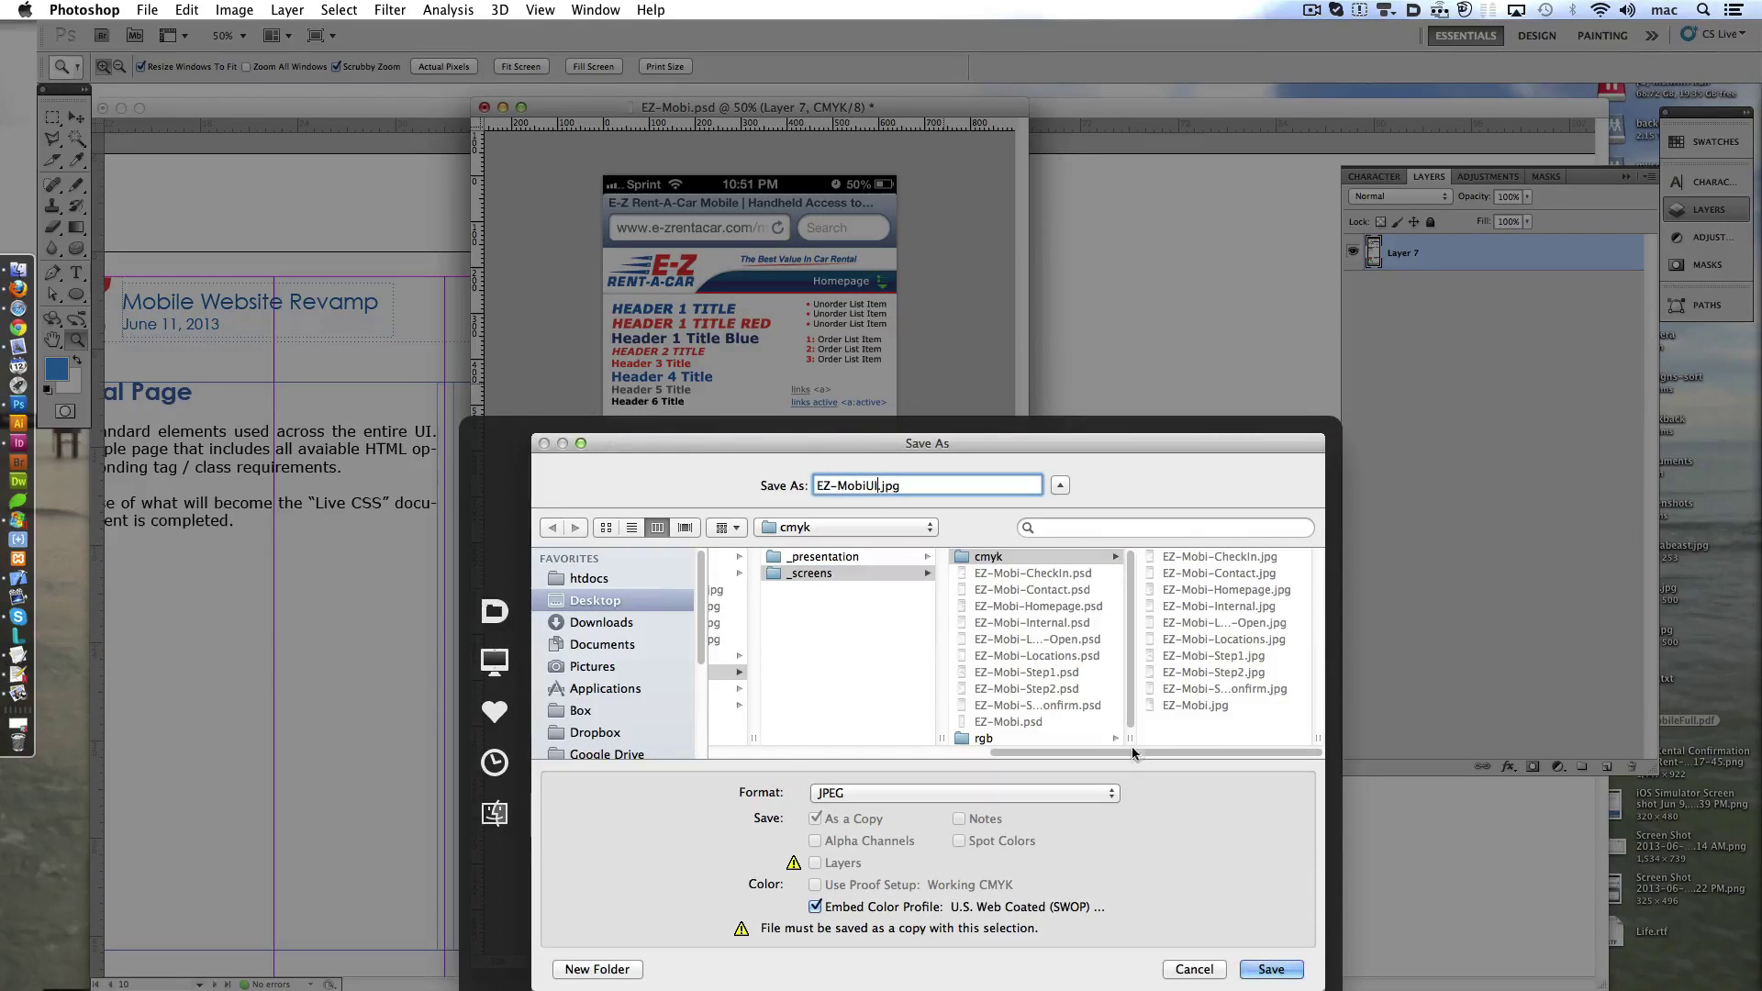
pyautogui.click(1262, 971)
pyautogui.click(751, 292)
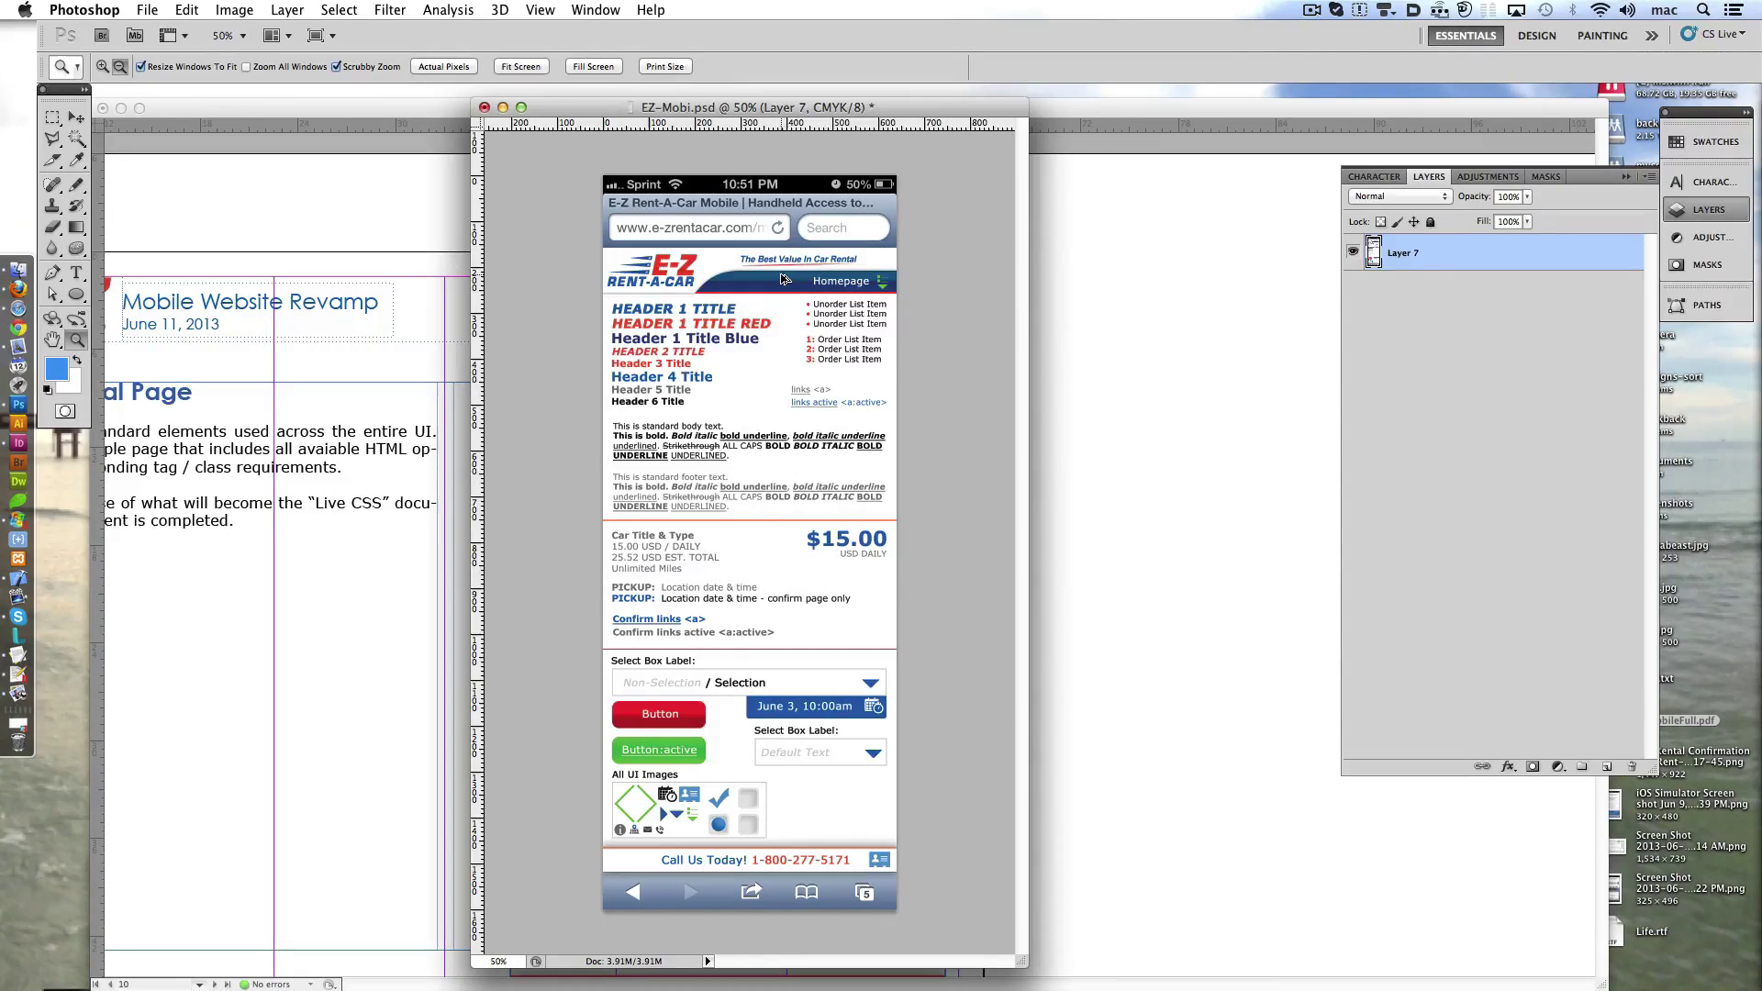
# - Close the document without saving, reopen the original EZ-Mobi.psd, and return to InDesign
pyautogui.click(484, 107)
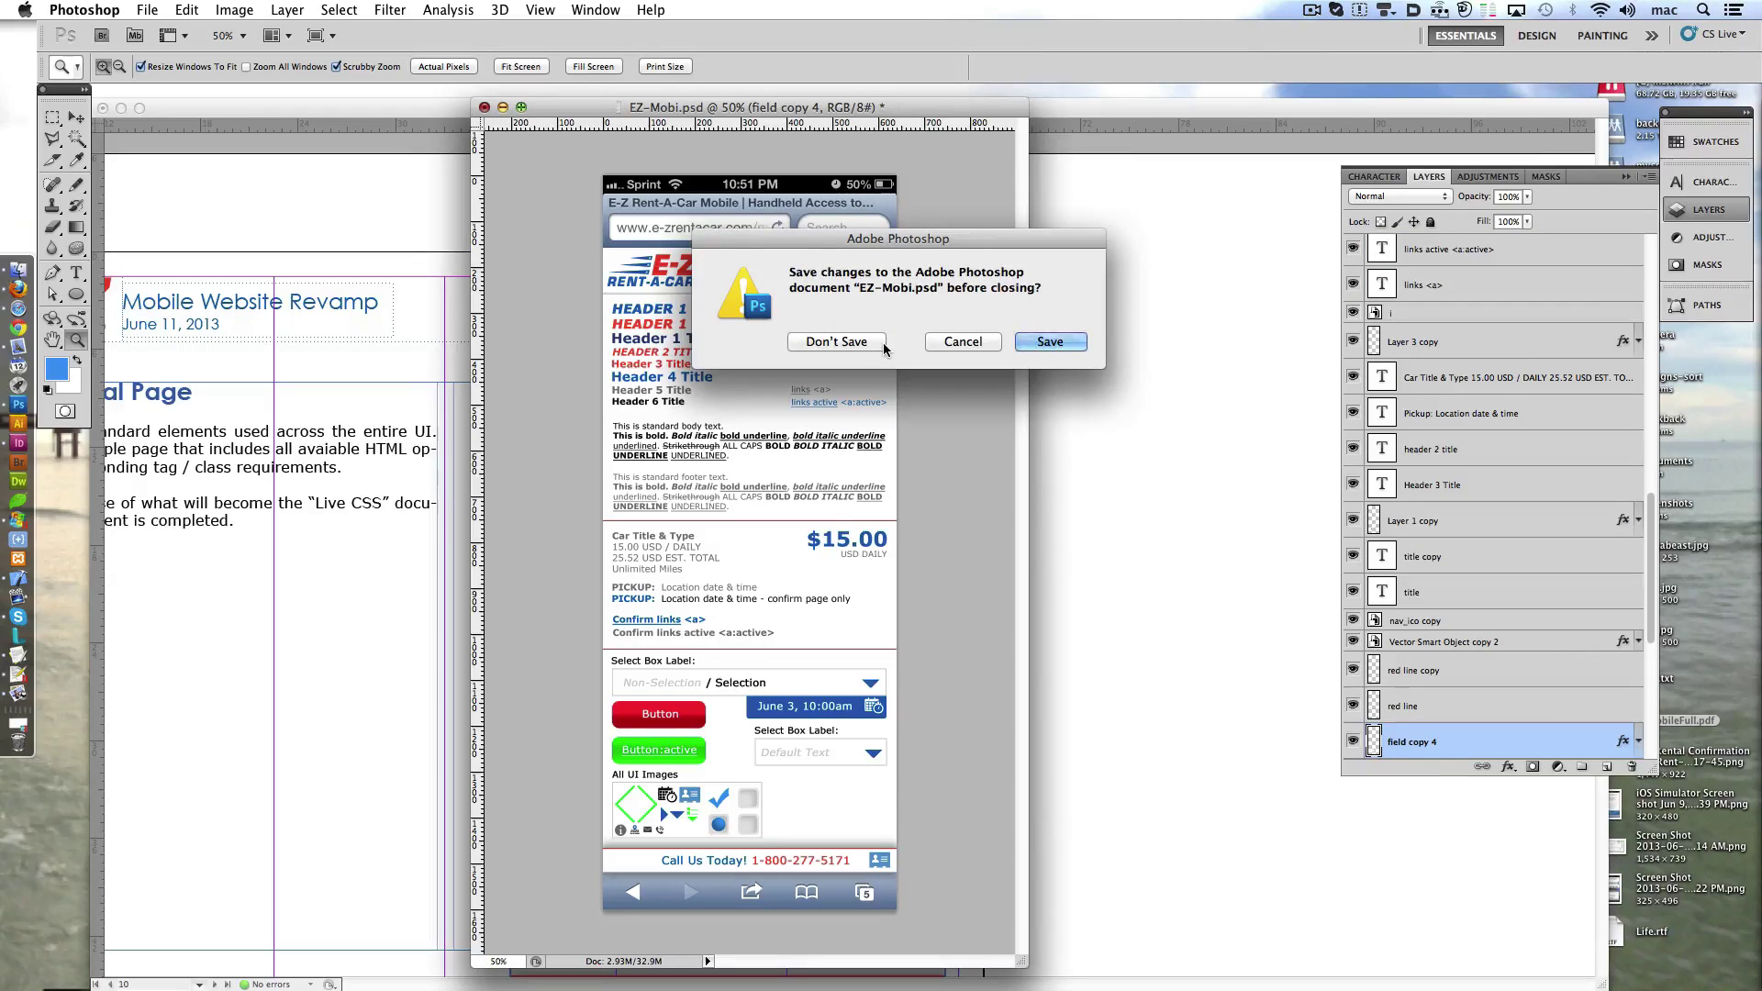
pyautogui.click(835, 341)
pyautogui.click(147, 9)
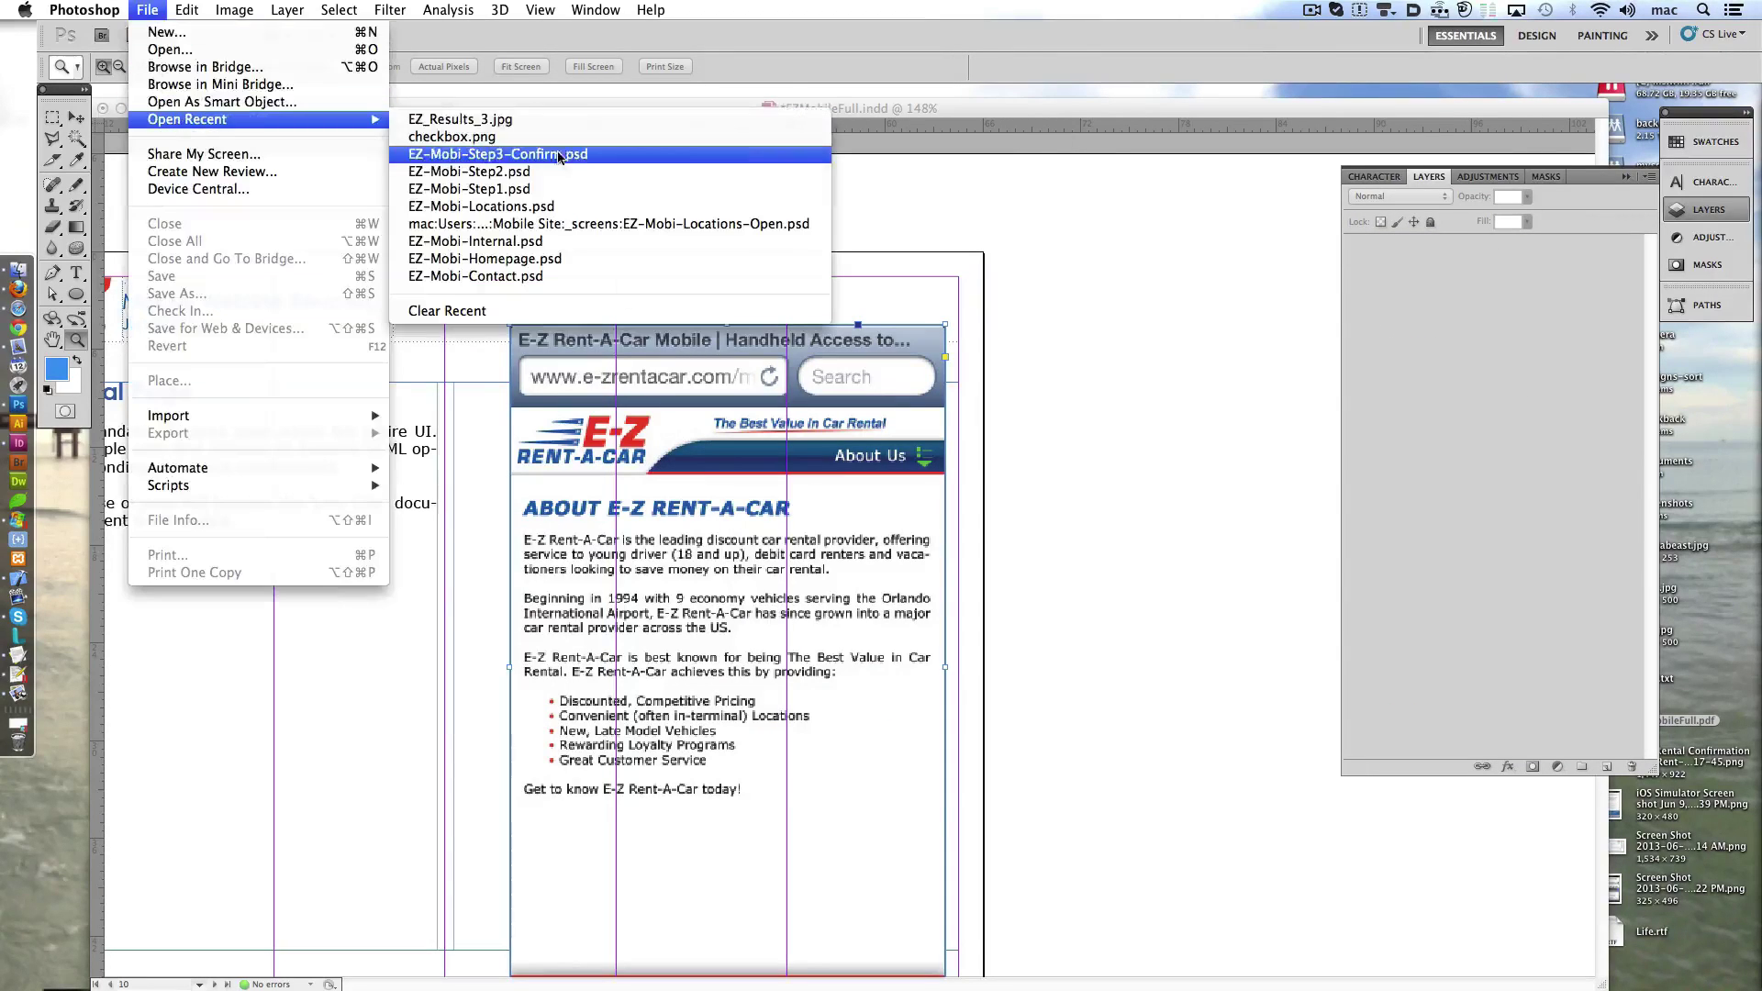
pyautogui.click(170, 48)
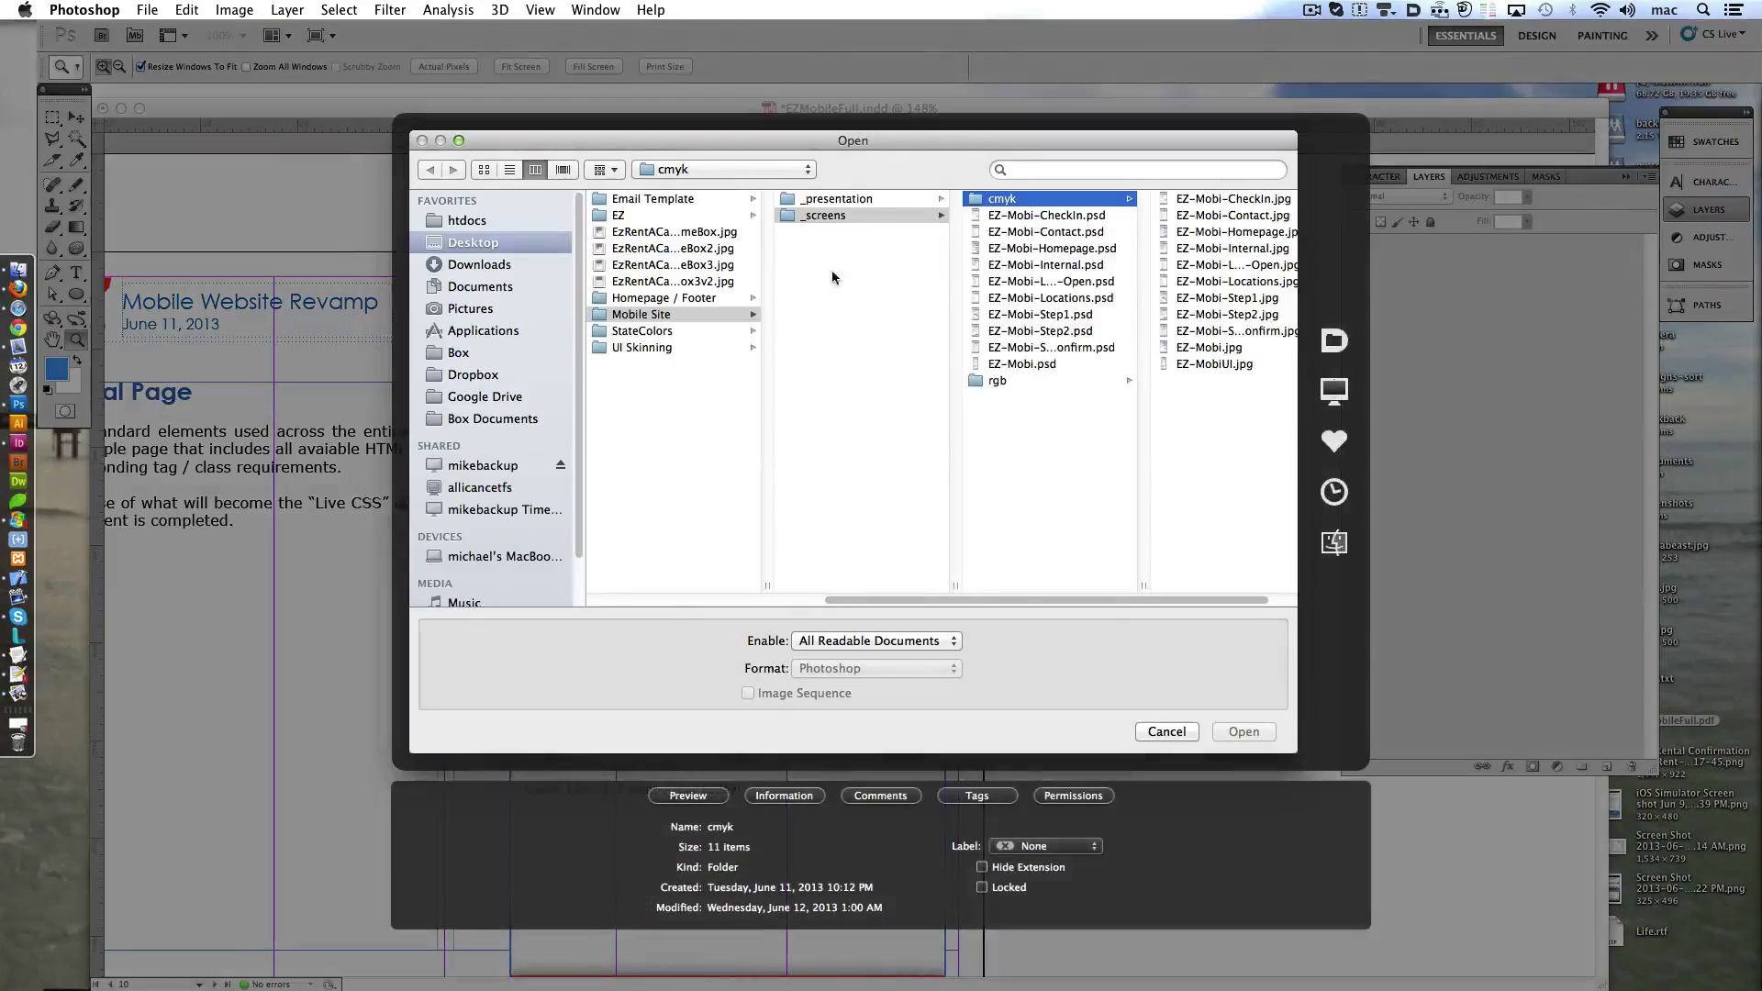
pyautogui.click(1028, 364)
pyautogui.doubleClick(1040, 368)
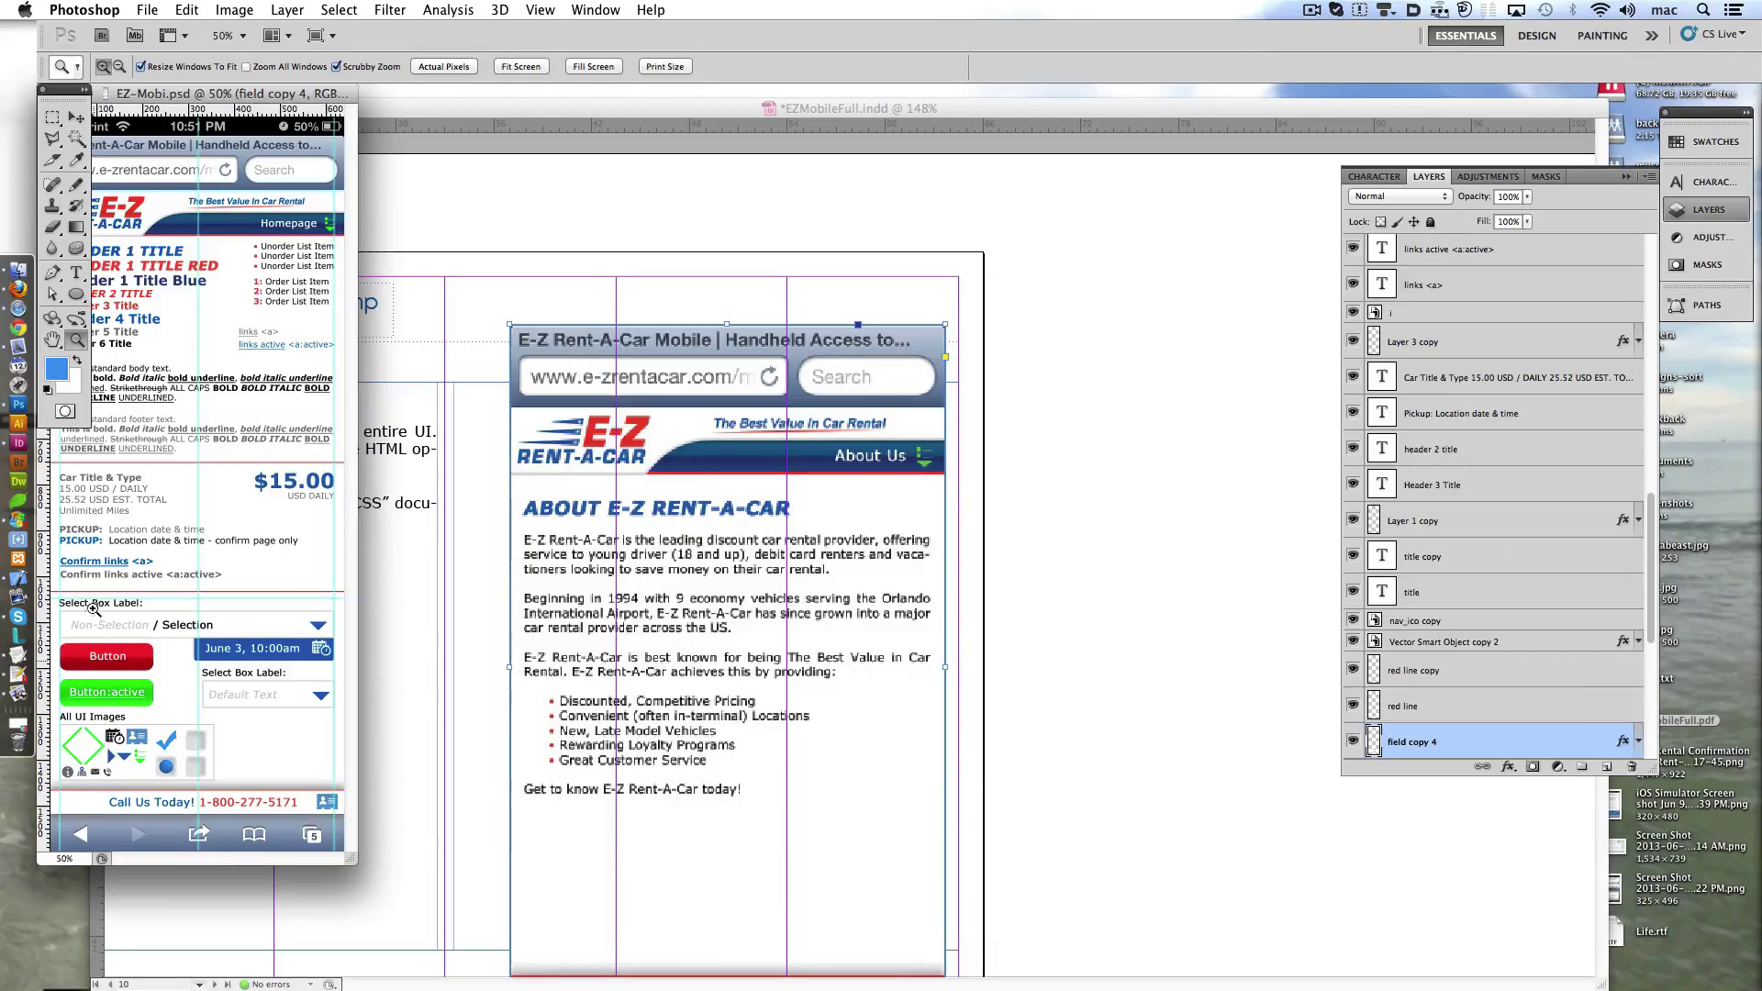
pyautogui.click(820, 601)
pyautogui.hotkey('ctrl', 'd')
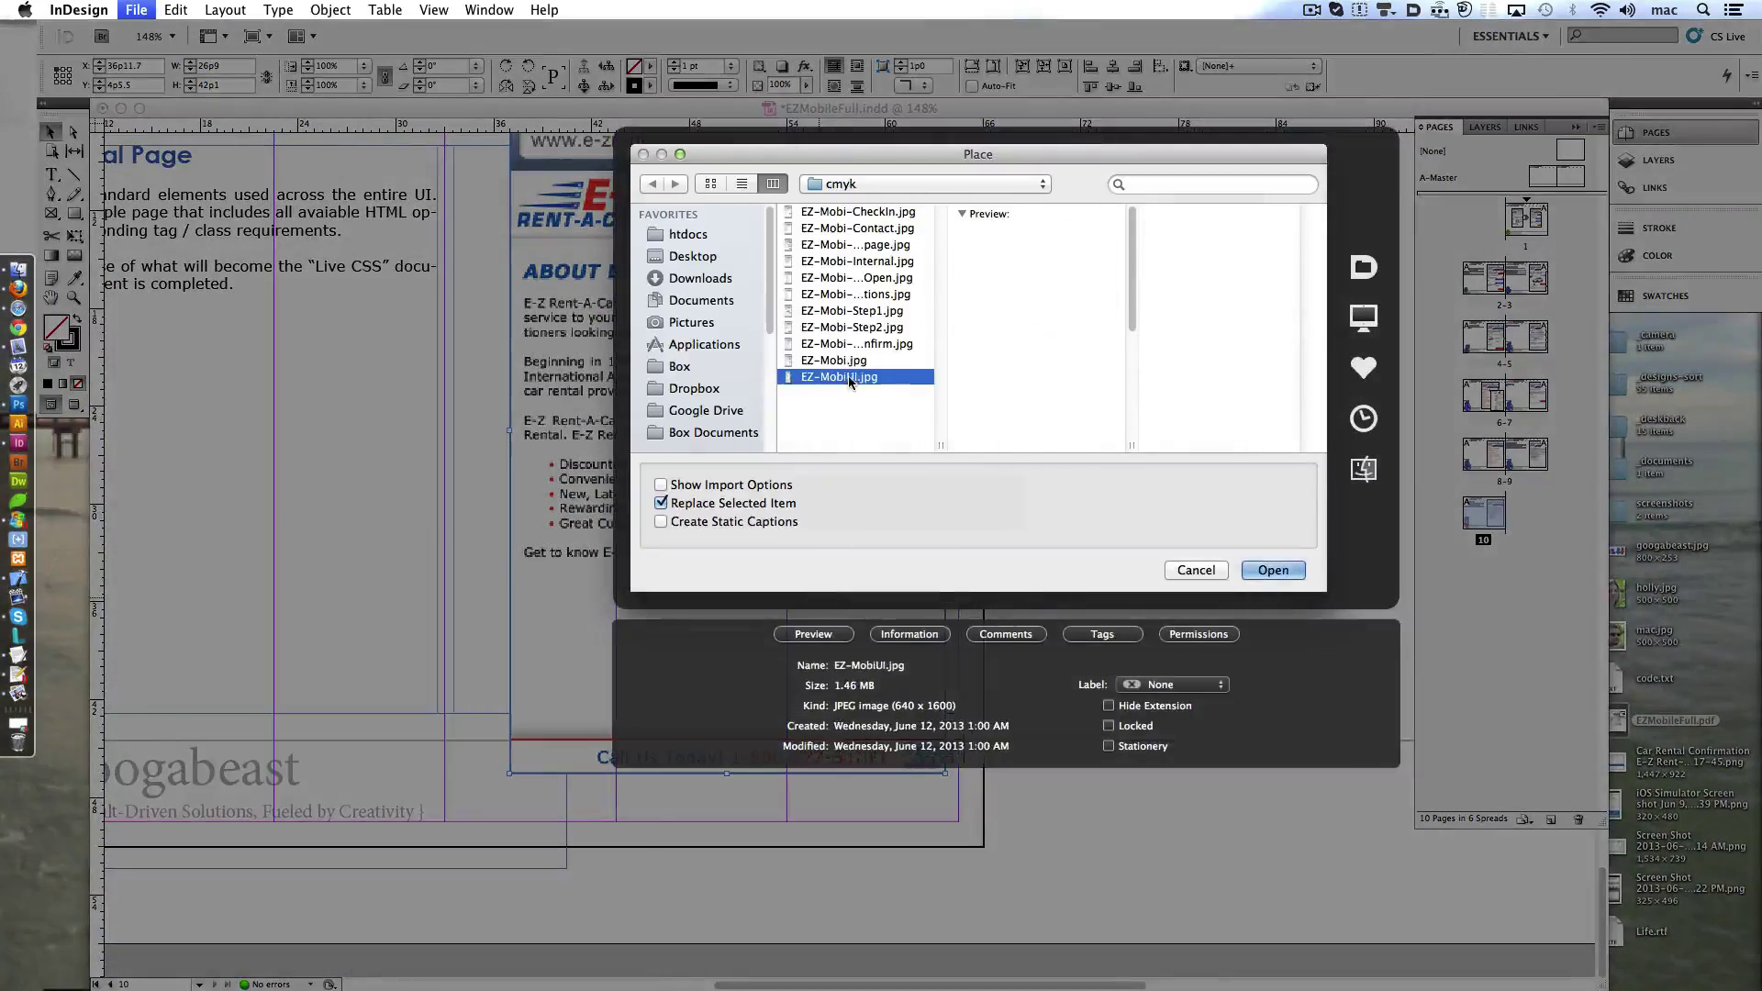
# - Place EZ-MobiUI.jpg, crop off the browser bar, move the frame up and extend it down
pyautogui.press('Return')
pyautogui.hscroll(-3, 1100, 566)
pyautogui.click(1100, 563)
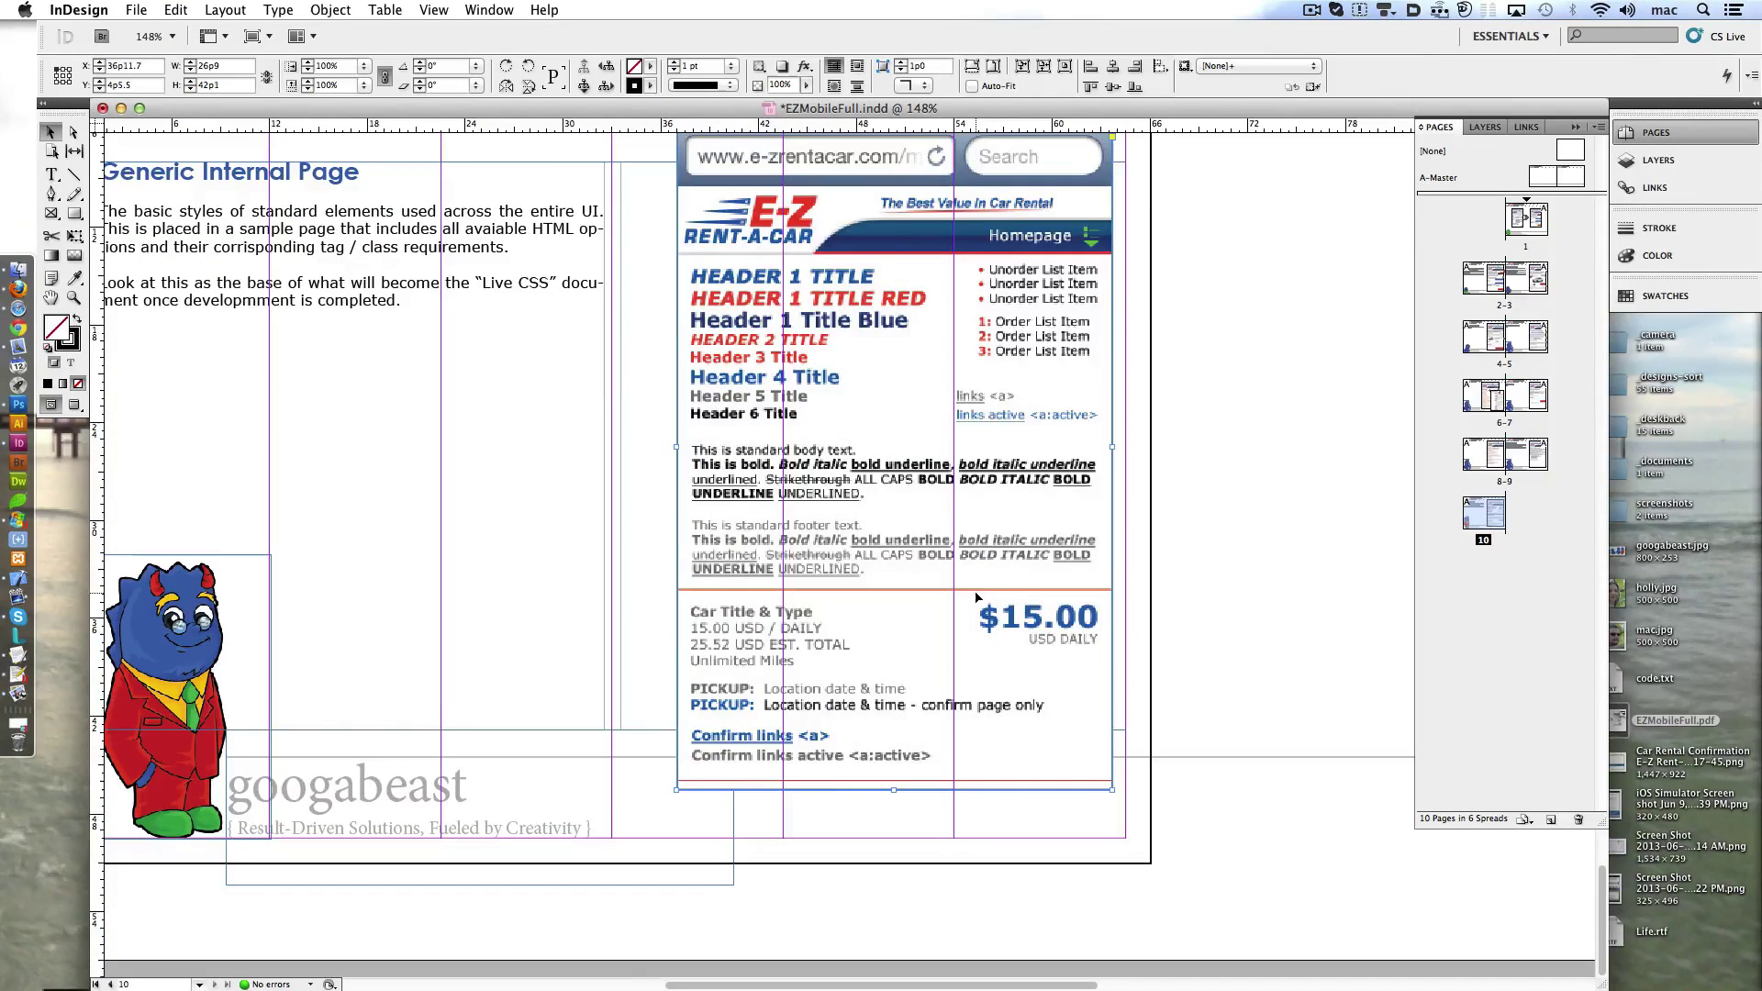
pyautogui.moveTo(612, 390); pyautogui.dragTo(657, 475)
pyautogui.moveTo(939, 191); pyautogui.dragTo(939, 271)
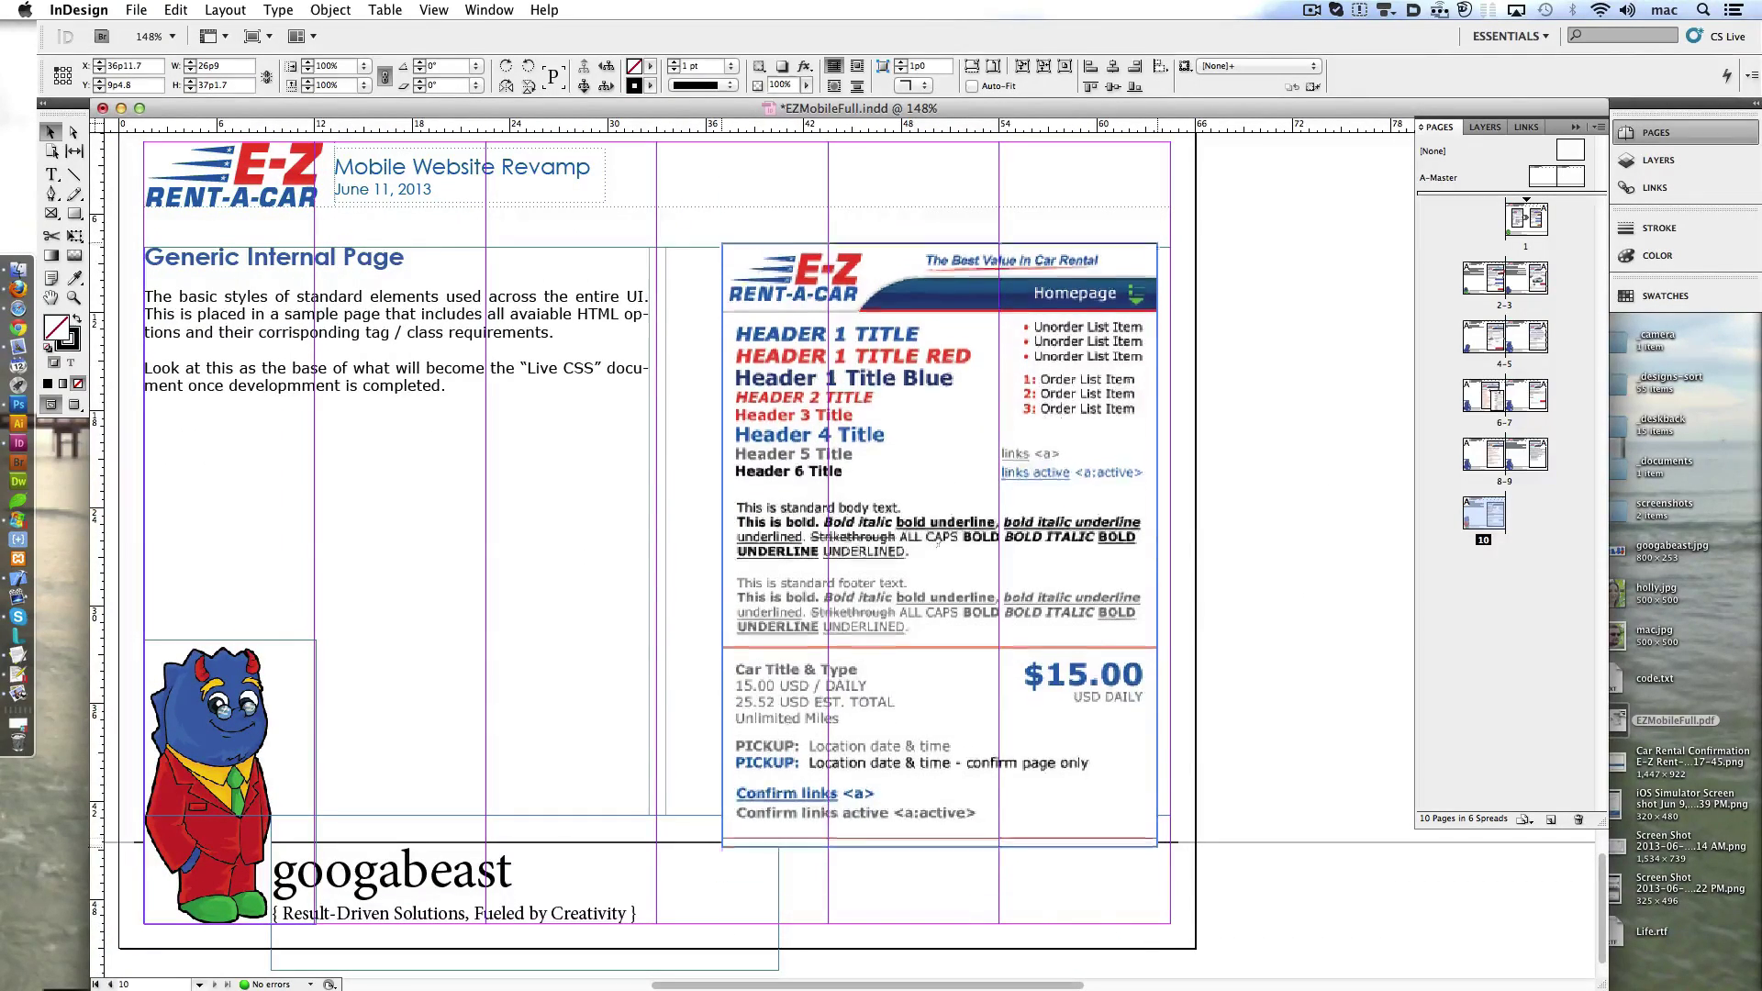
pyautogui.moveTo(916, 369); pyautogui.dragTo(915, 241)
pyautogui.moveTo(939, 746); pyautogui.dragTo(949, 923)
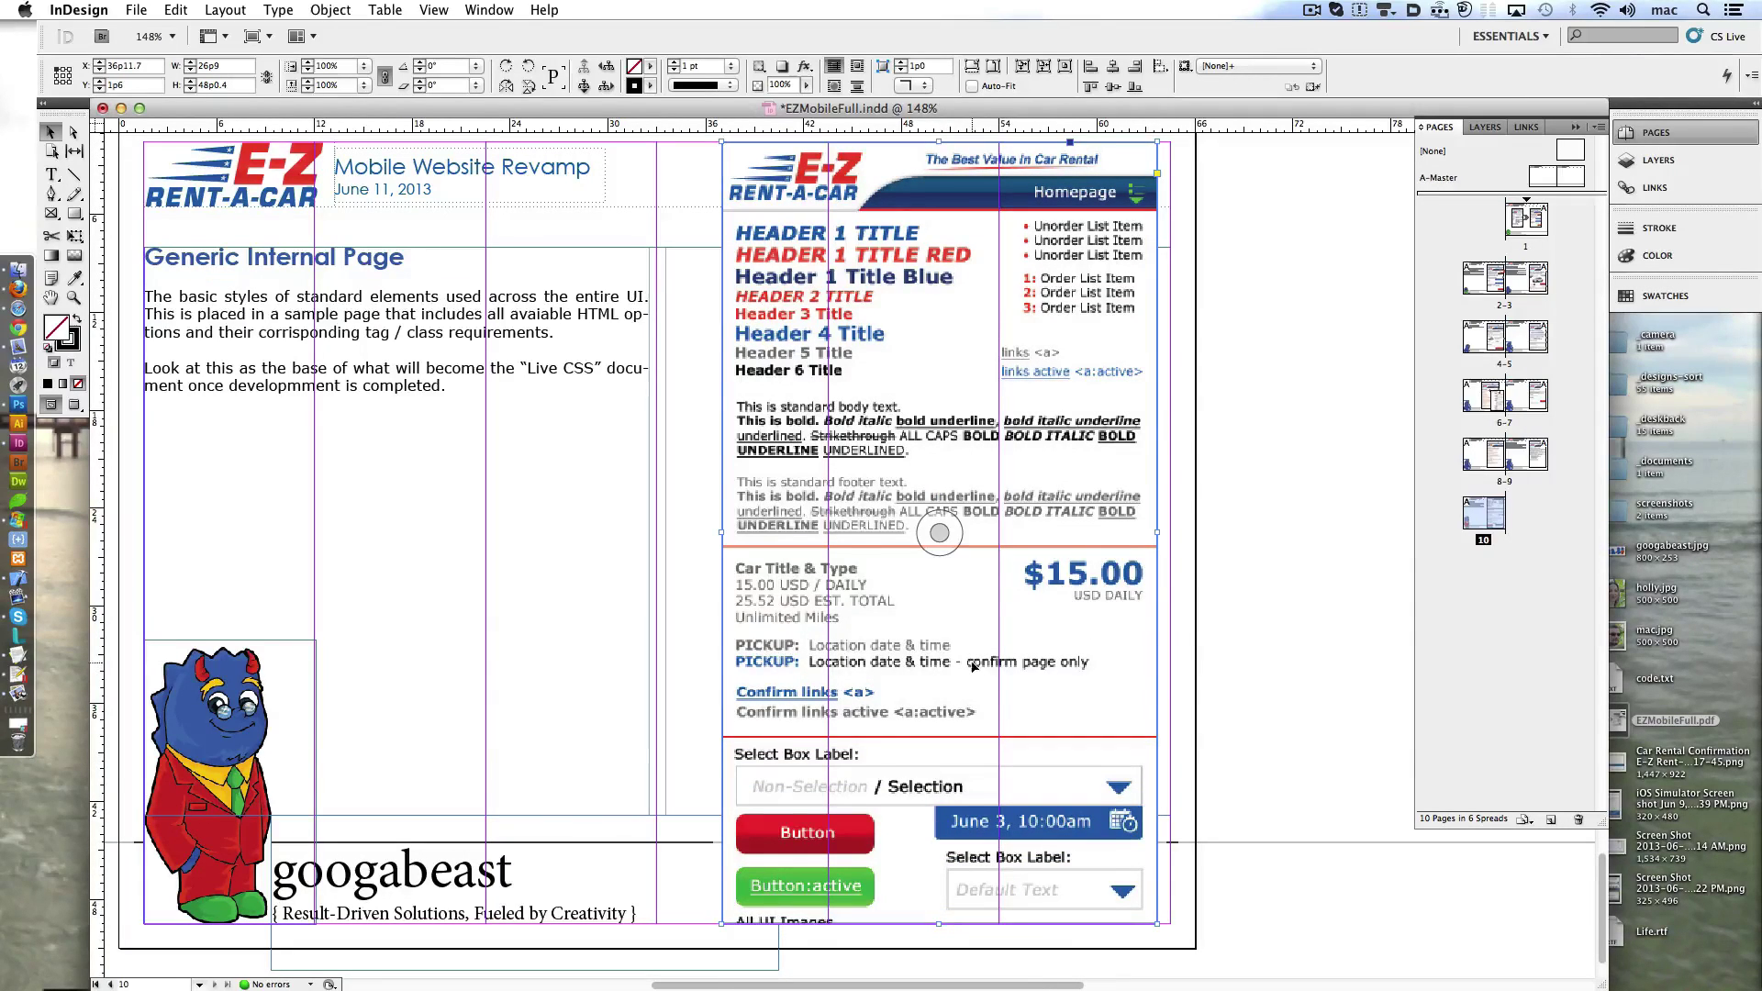
# - Fit the screenshot proportionally into its frame and enlarge it from the top corner
pyautogui.scroll(-3, 973, 665)
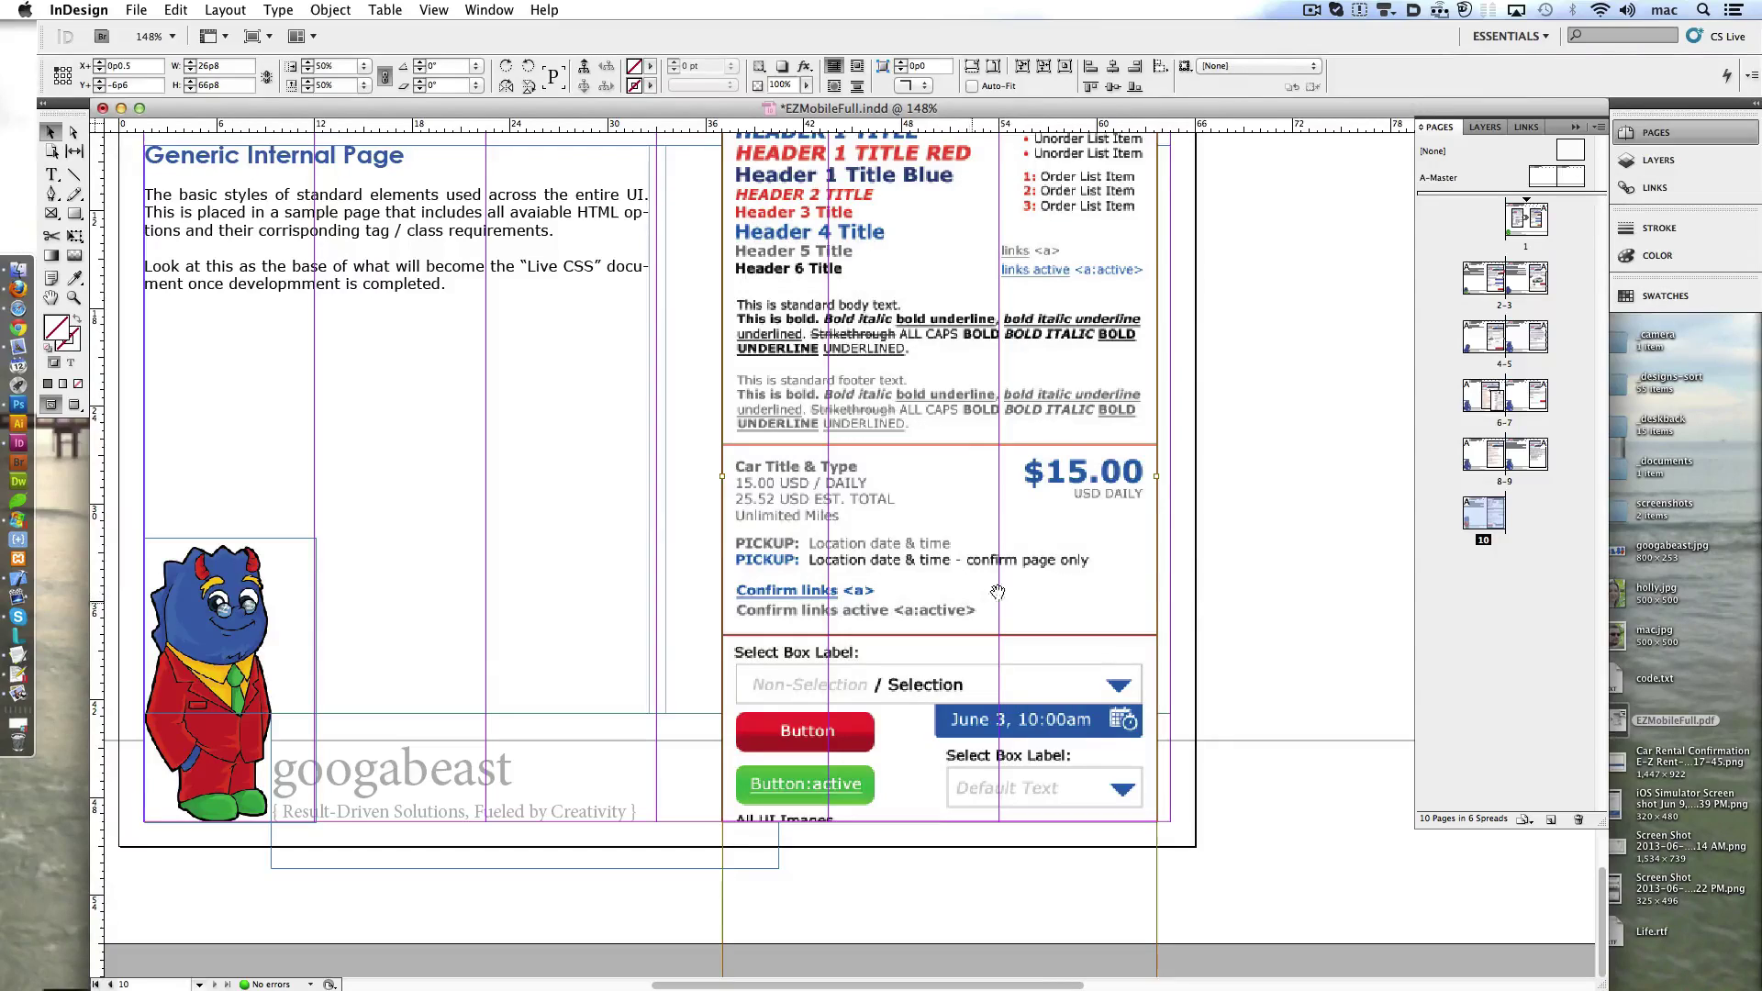
pyautogui.rightClick(1065, 587)
pyautogui.moveTo(1101, 328)
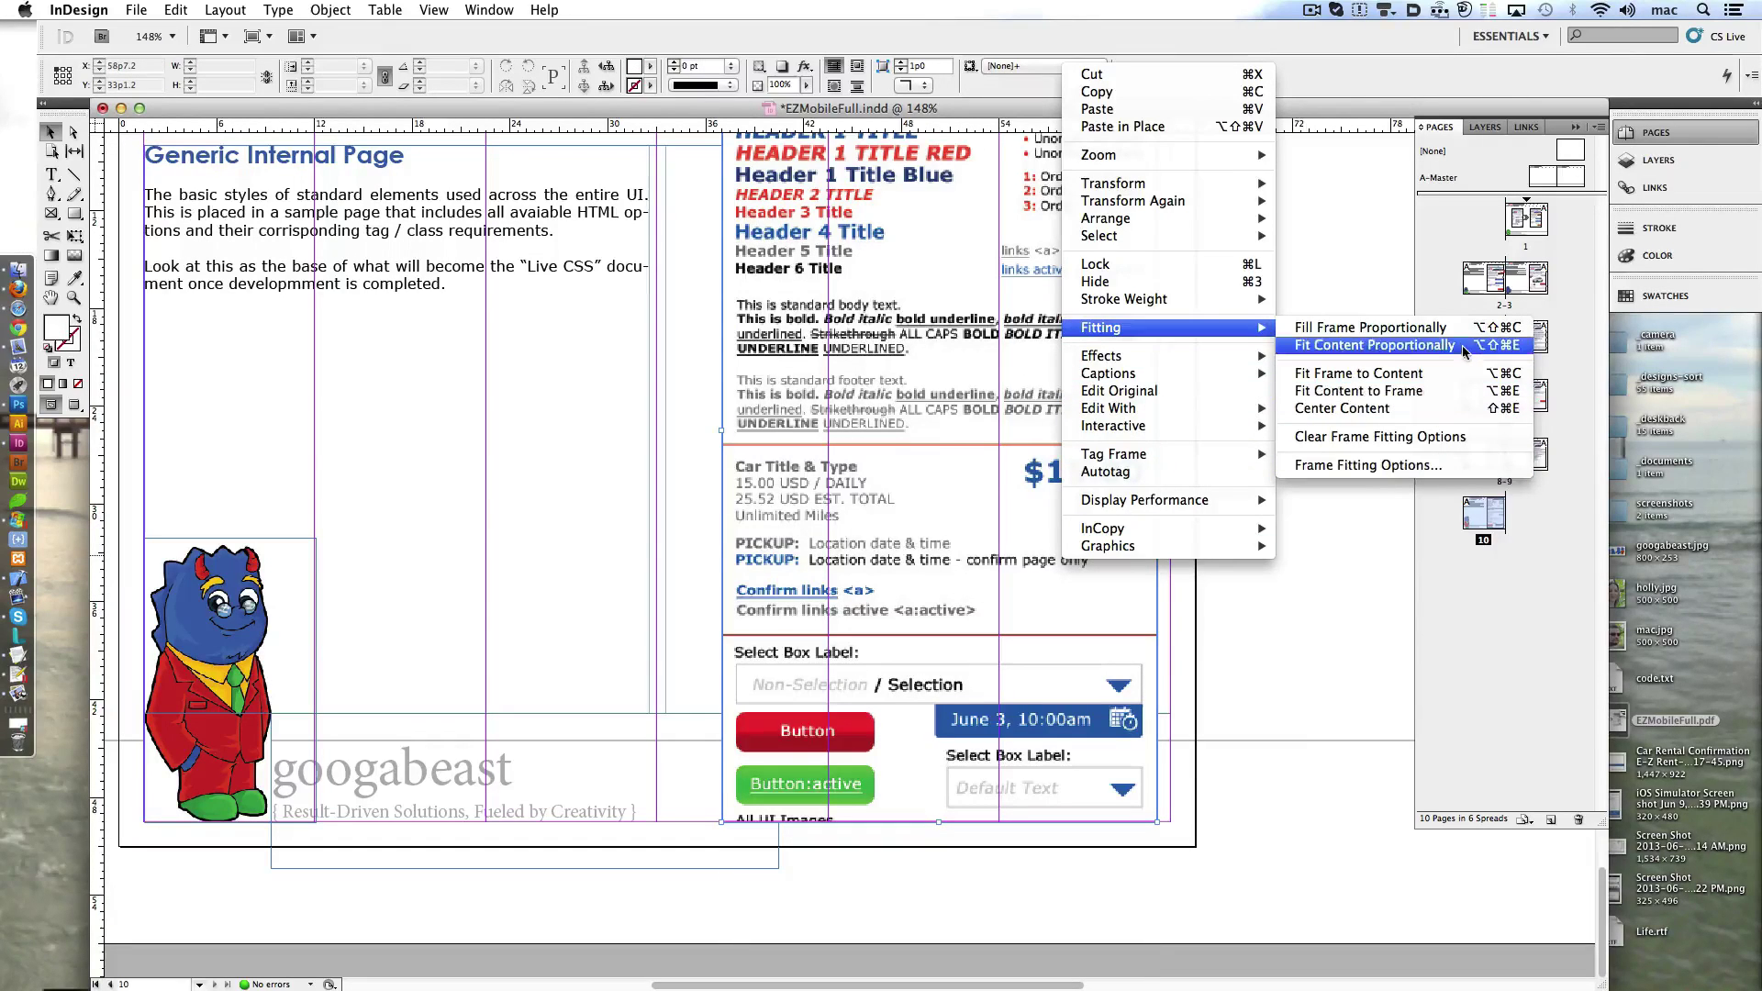
pyautogui.click(1463, 347)
pyautogui.scroll(1, 941, 525)
pyautogui.scroll(6, 941, 525)
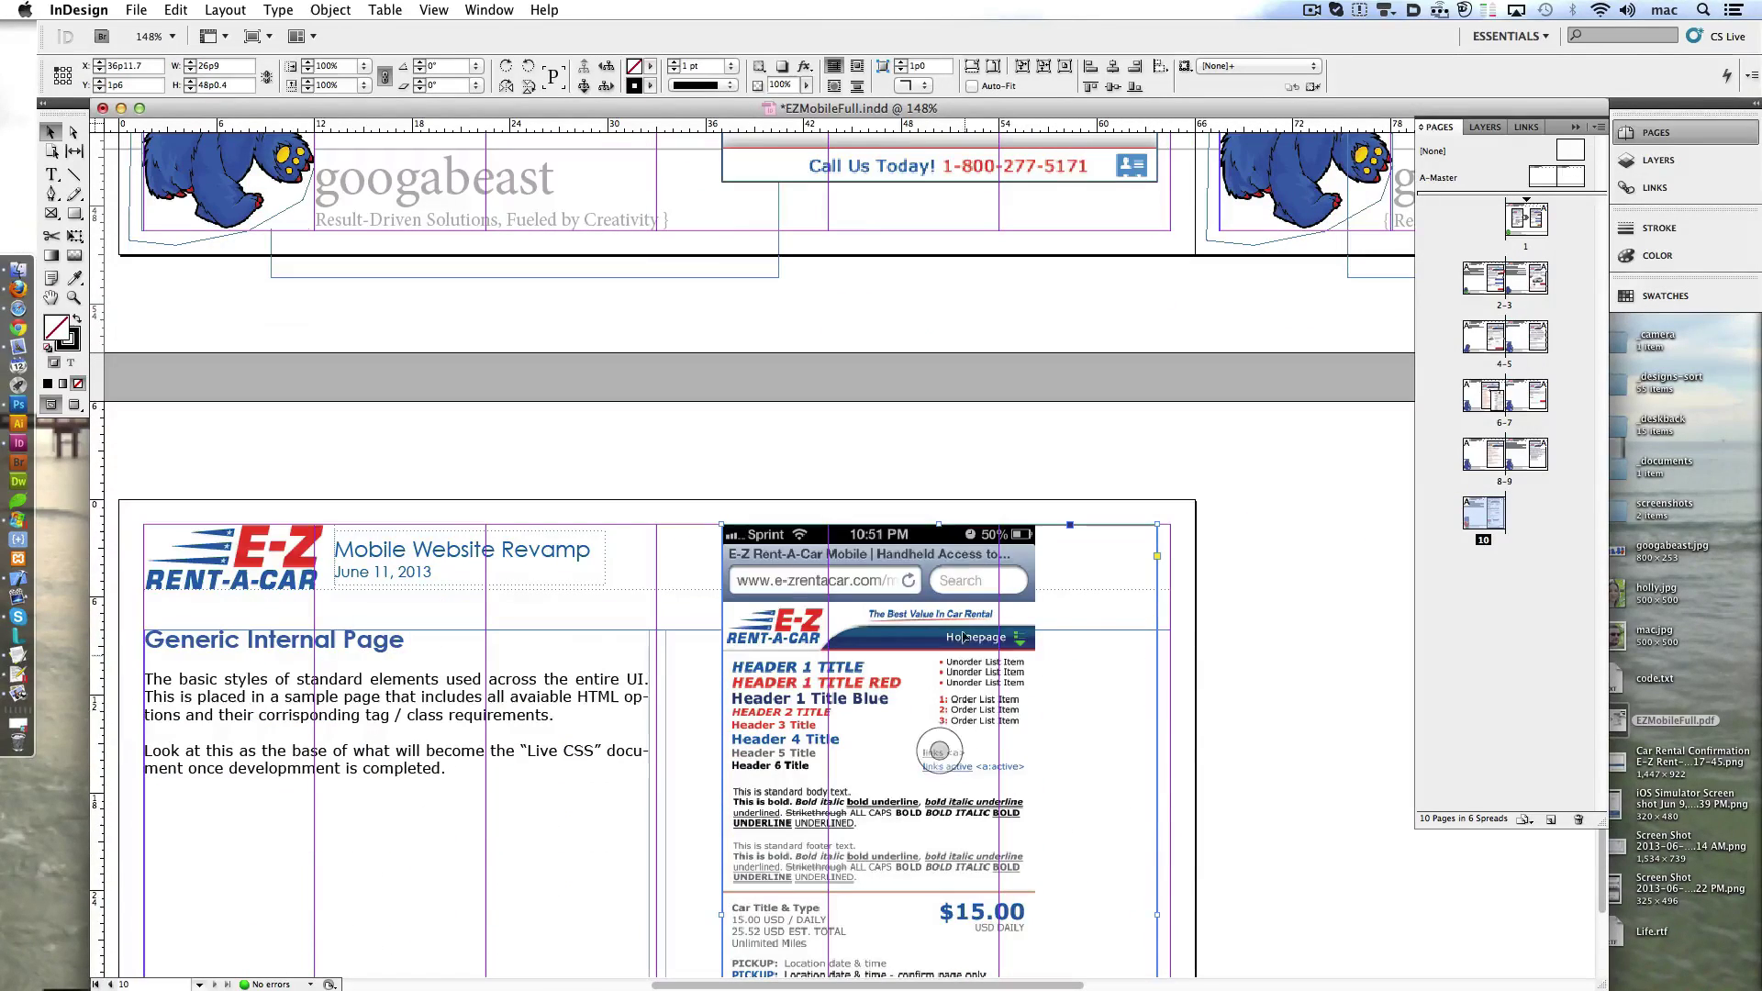
pyautogui.moveTo(1034, 526); pyautogui.dragTo(1072, 482)
# - Adjust the image frame's lower edges and select the large body text frame
pyautogui.scroll(-6, 918, 551)
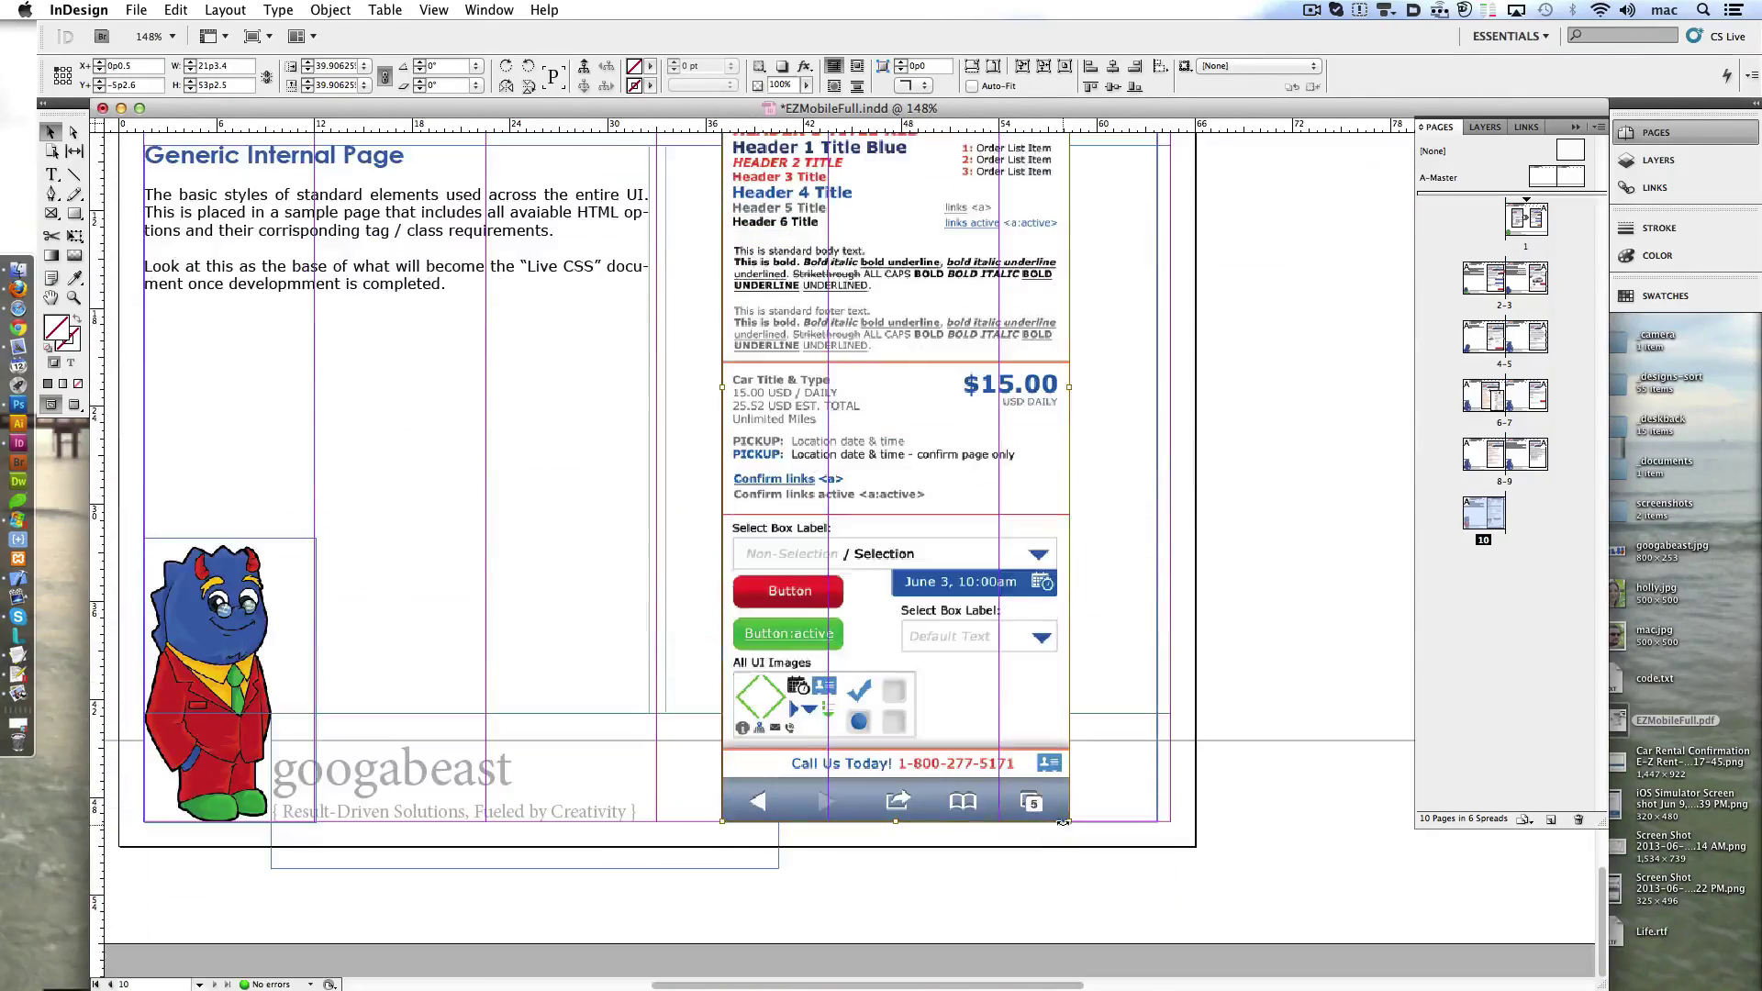
pyautogui.moveTo(1070, 826)
pyautogui.mouseDown()
pyautogui.moveTo(1056, 870)
pyautogui.moveTo(1056, 821)
pyautogui.mouseUp()
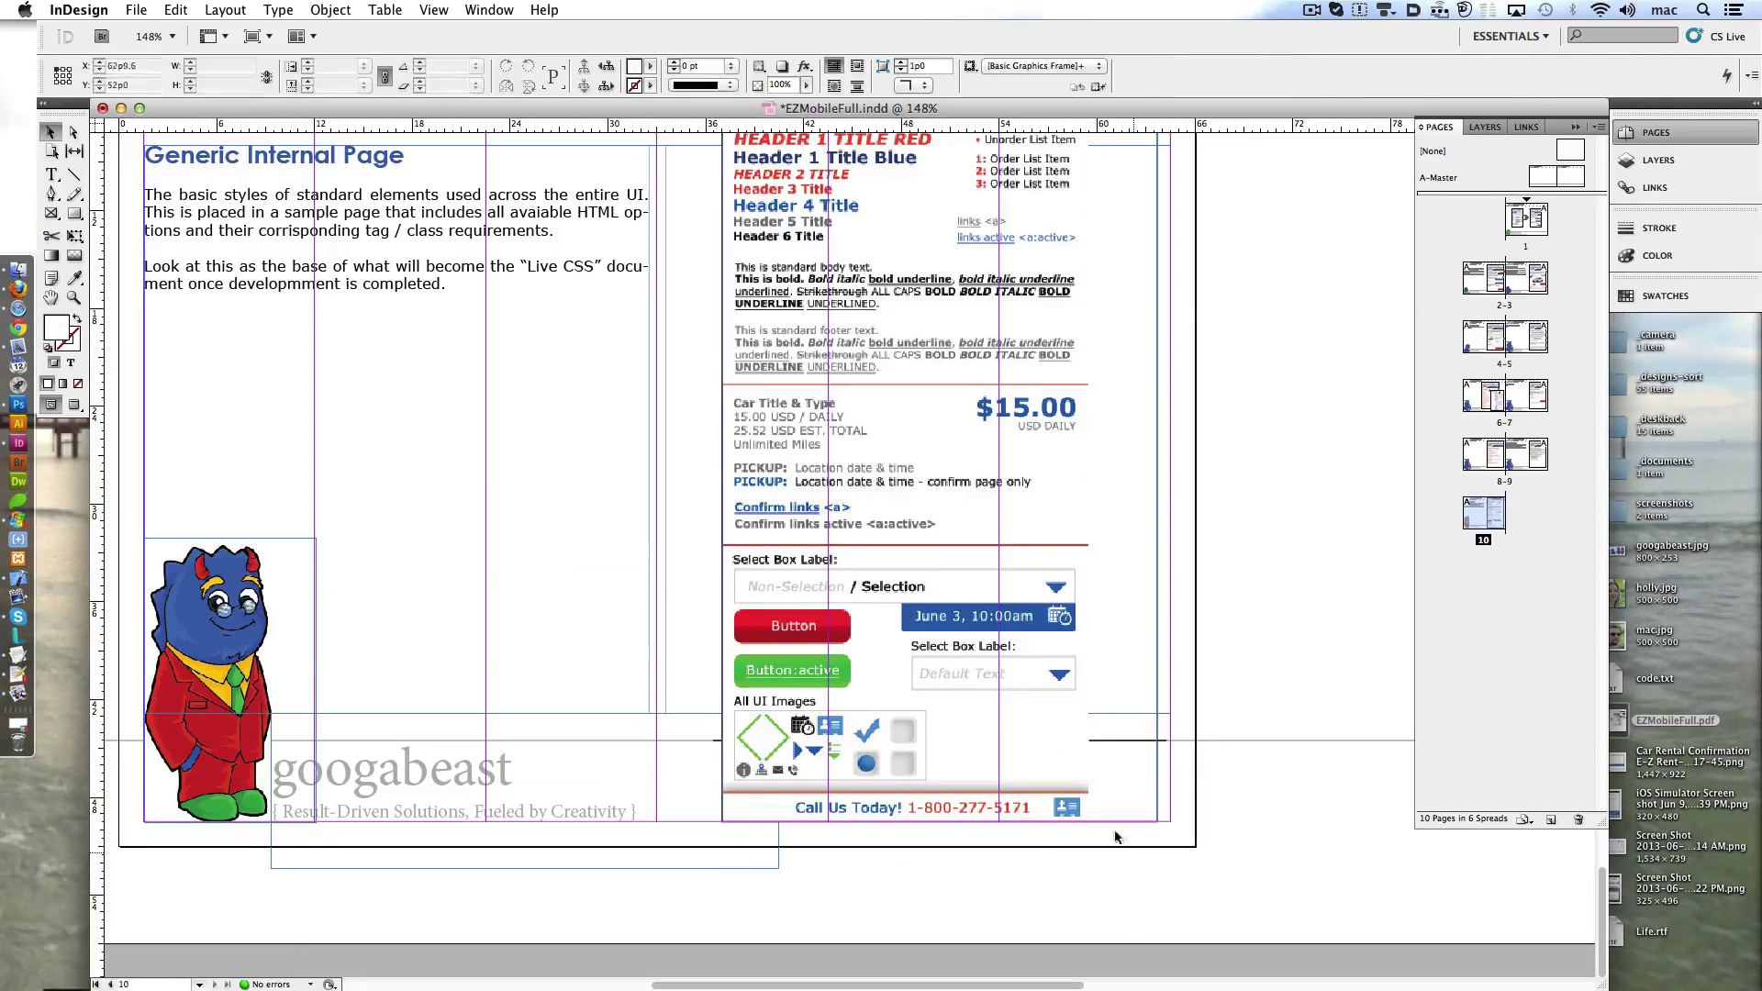
pyautogui.scroll(5, 952, 504)
pyautogui.scroll(-2, 952, 503)
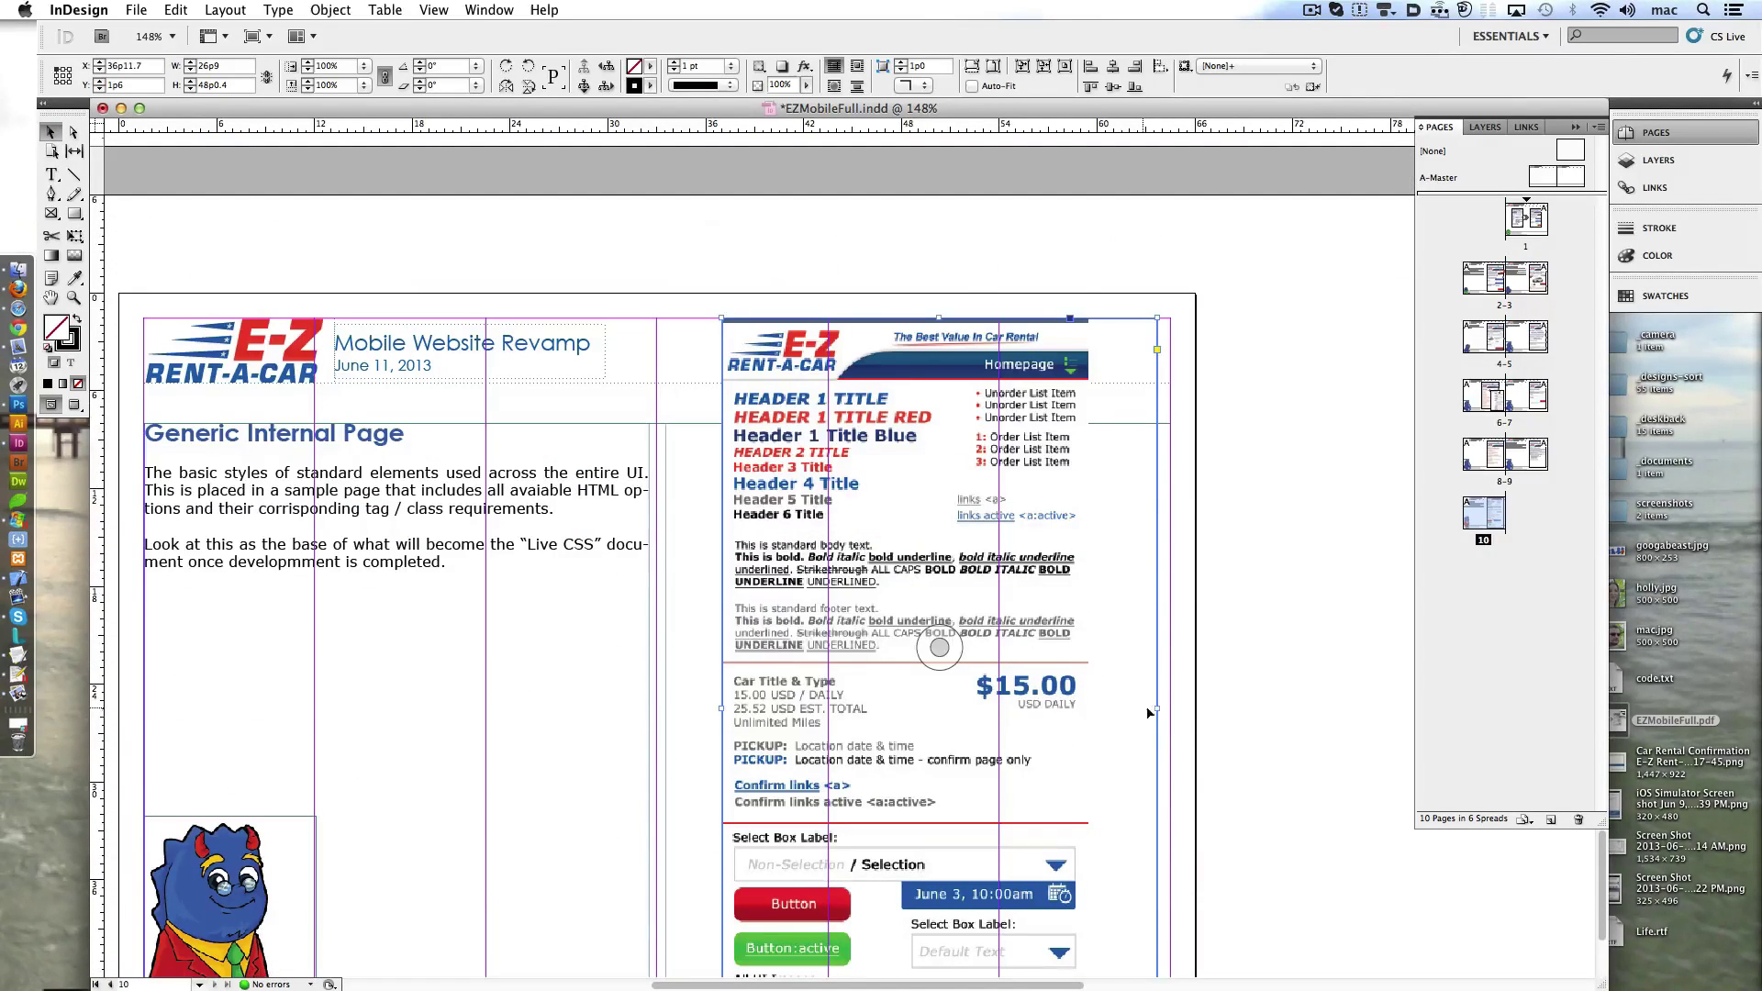
pyautogui.moveTo(1089, 712); pyautogui.dragTo(1117, 712)
pyautogui.click(1117, 712)
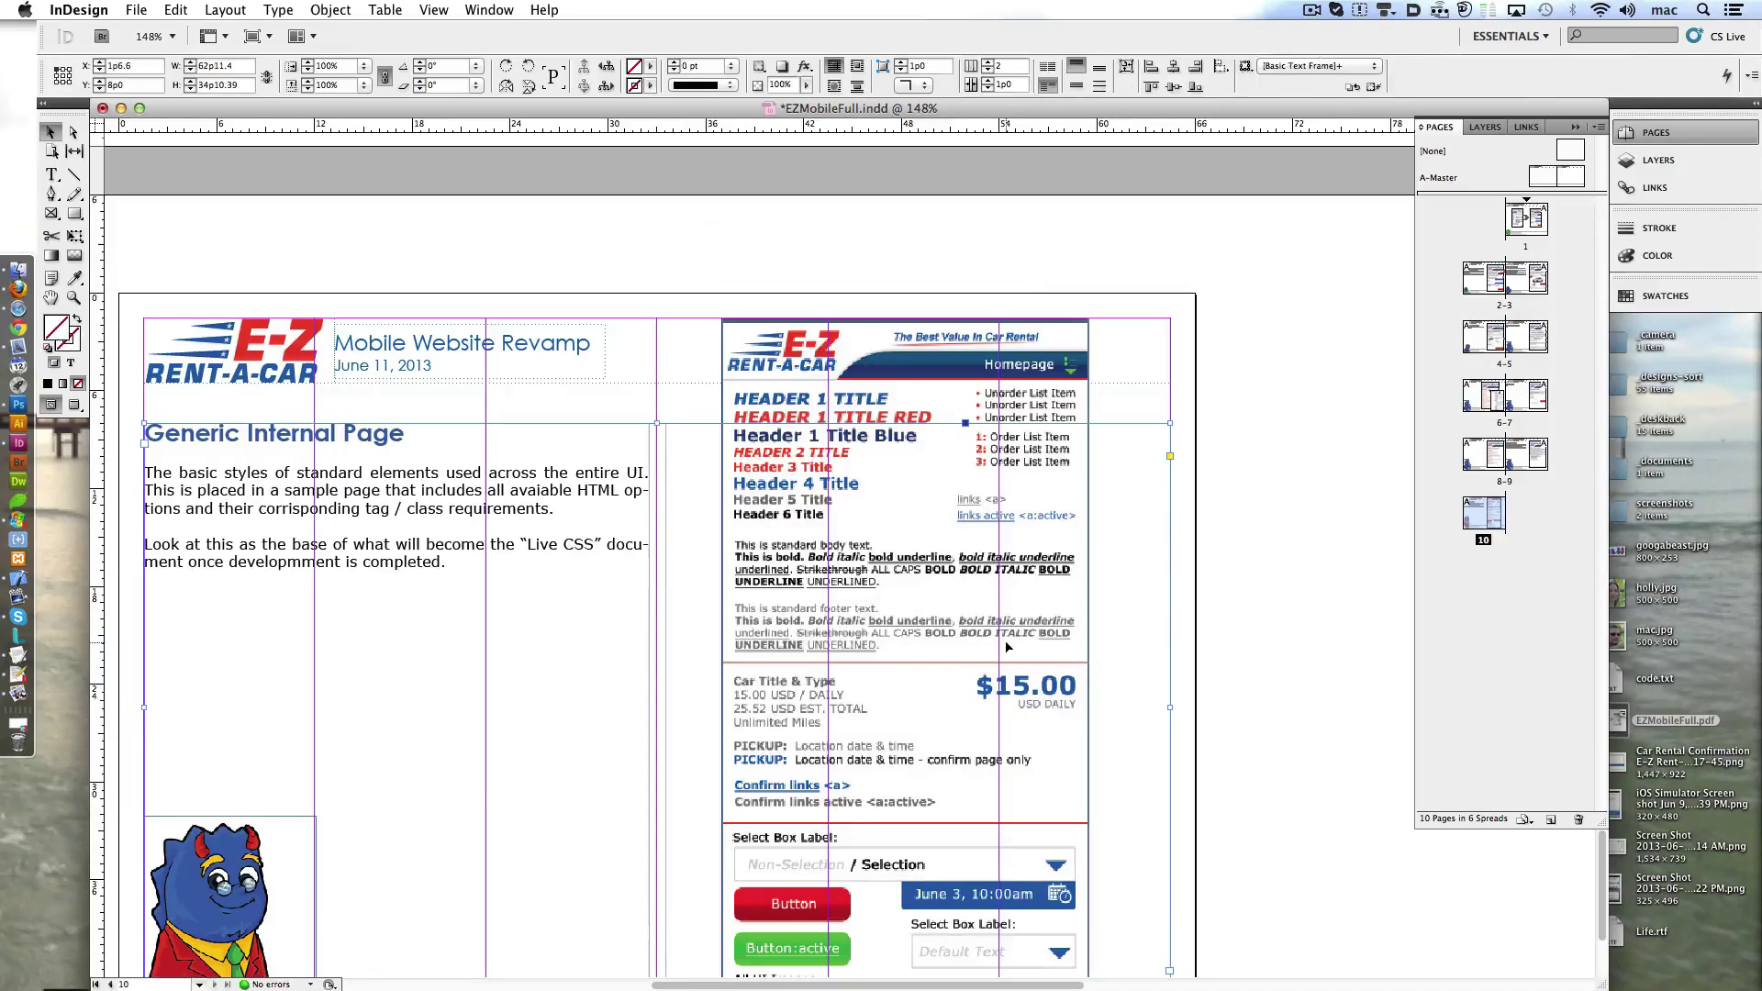
pyautogui.scroll(-3, 978, 649)
pyautogui.scroll(3, 977, 649)
pyautogui.press('t')
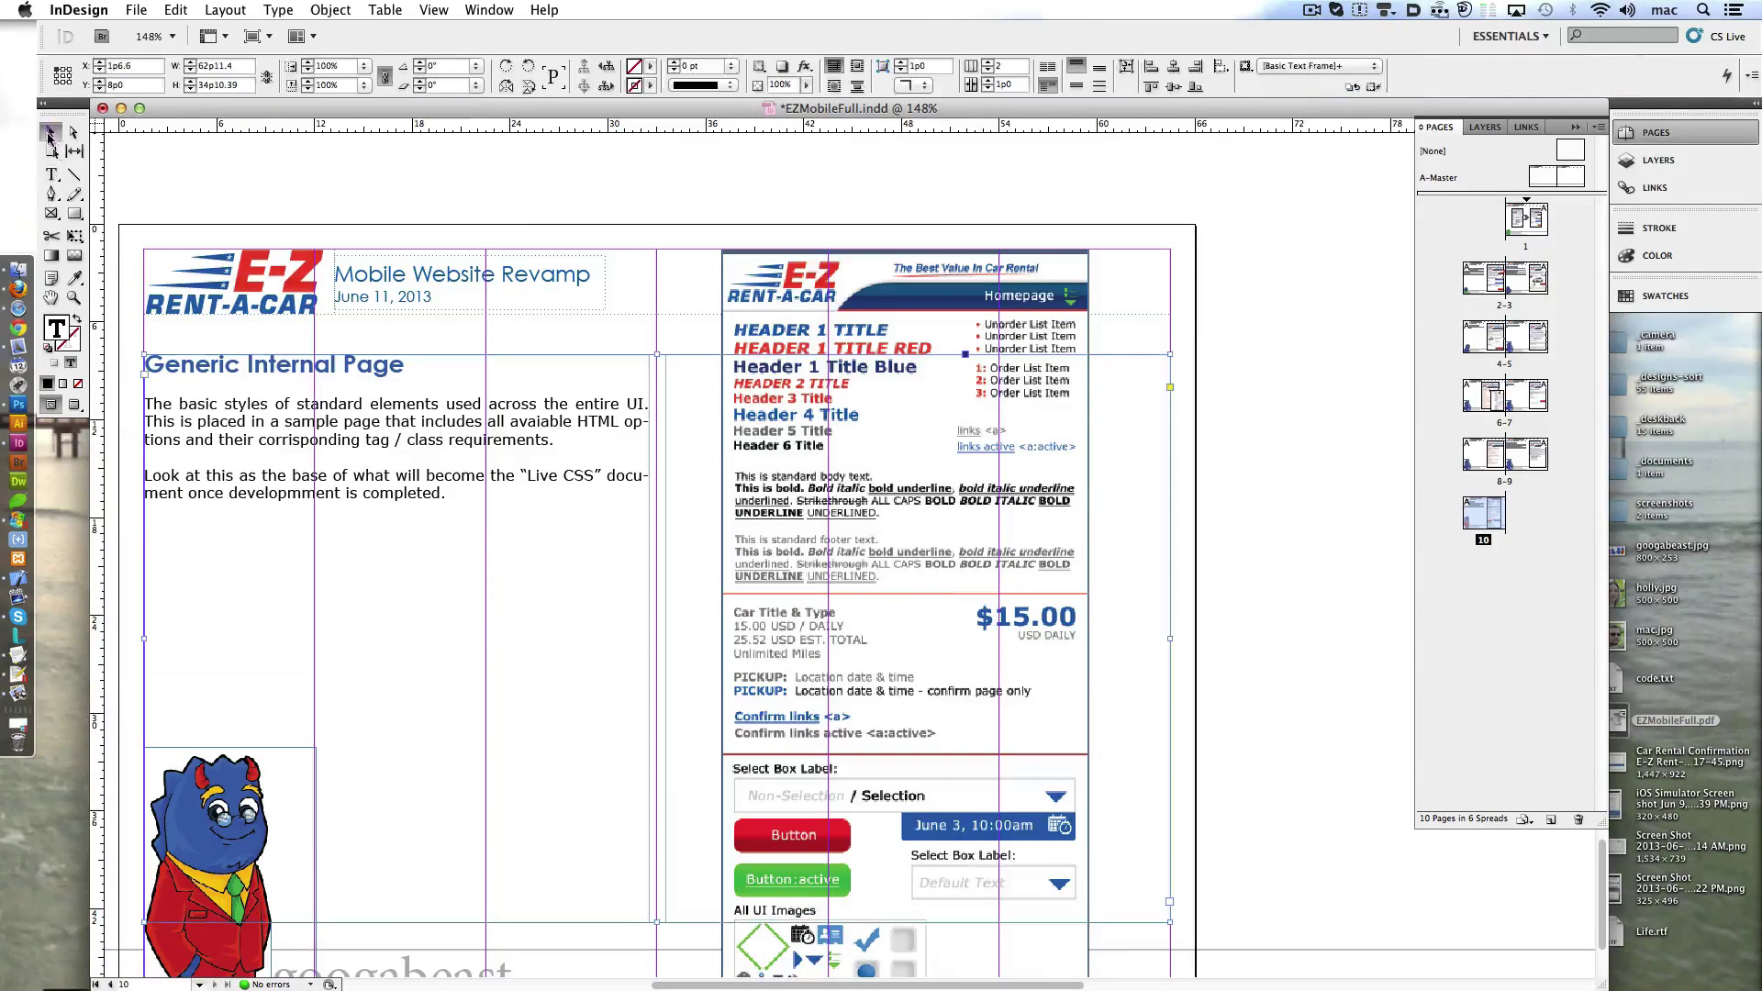
# - Fine-tune the mobile UI image and widen its frame's right edge slightly
pyautogui.click(73, 132)
pyautogui.click(878, 300)
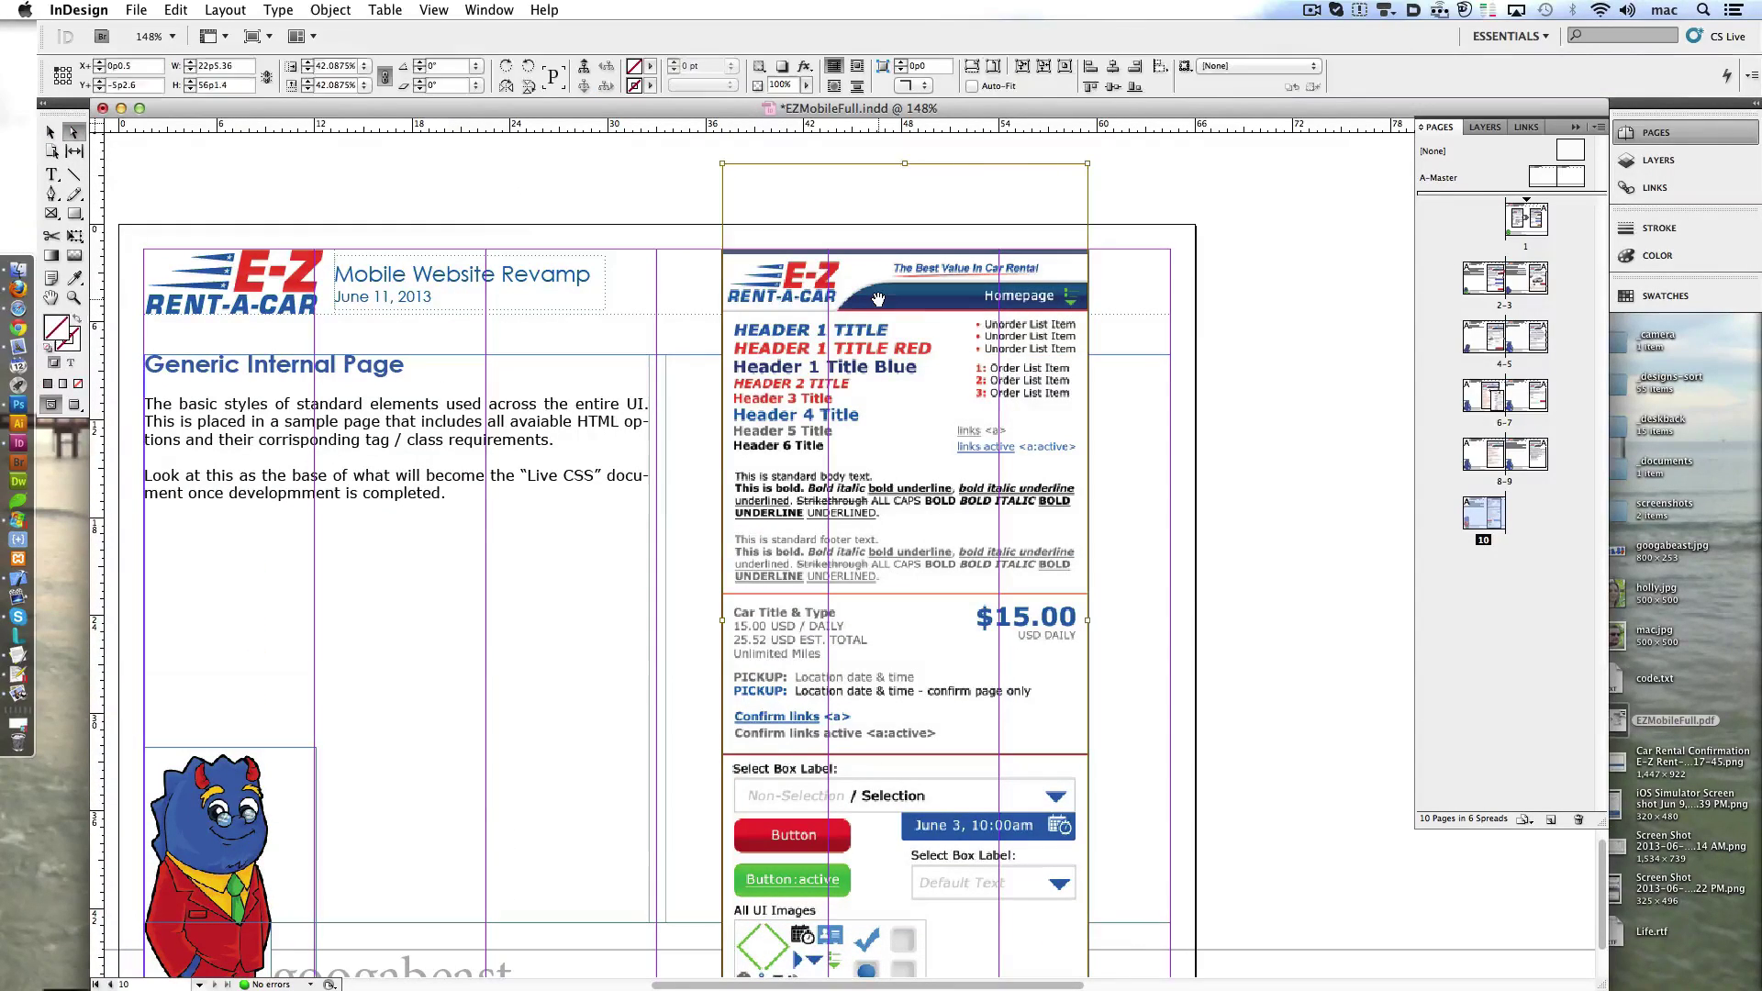
pyautogui.moveTo(878, 299); pyautogui.dragTo(878, 293)
pyautogui.scroll(-3, 925, 837)
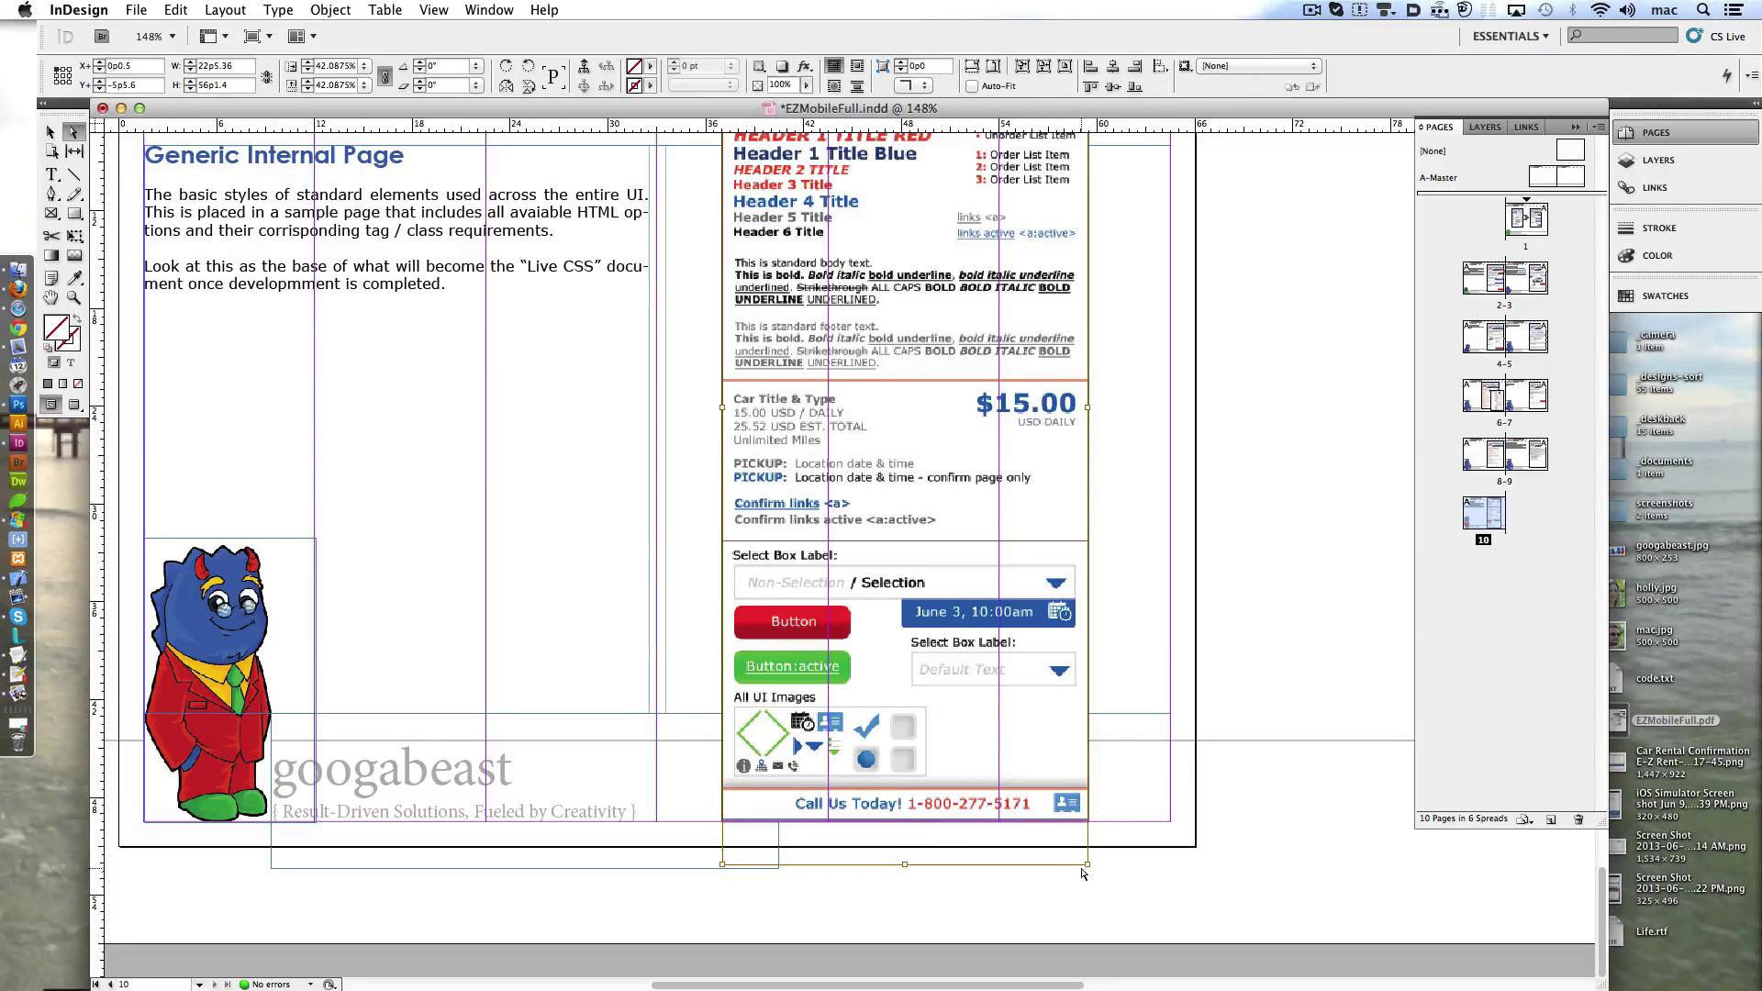
pyautogui.moveTo(1082, 870); pyautogui.dragTo(1085, 867)
pyautogui.click(49, 132)
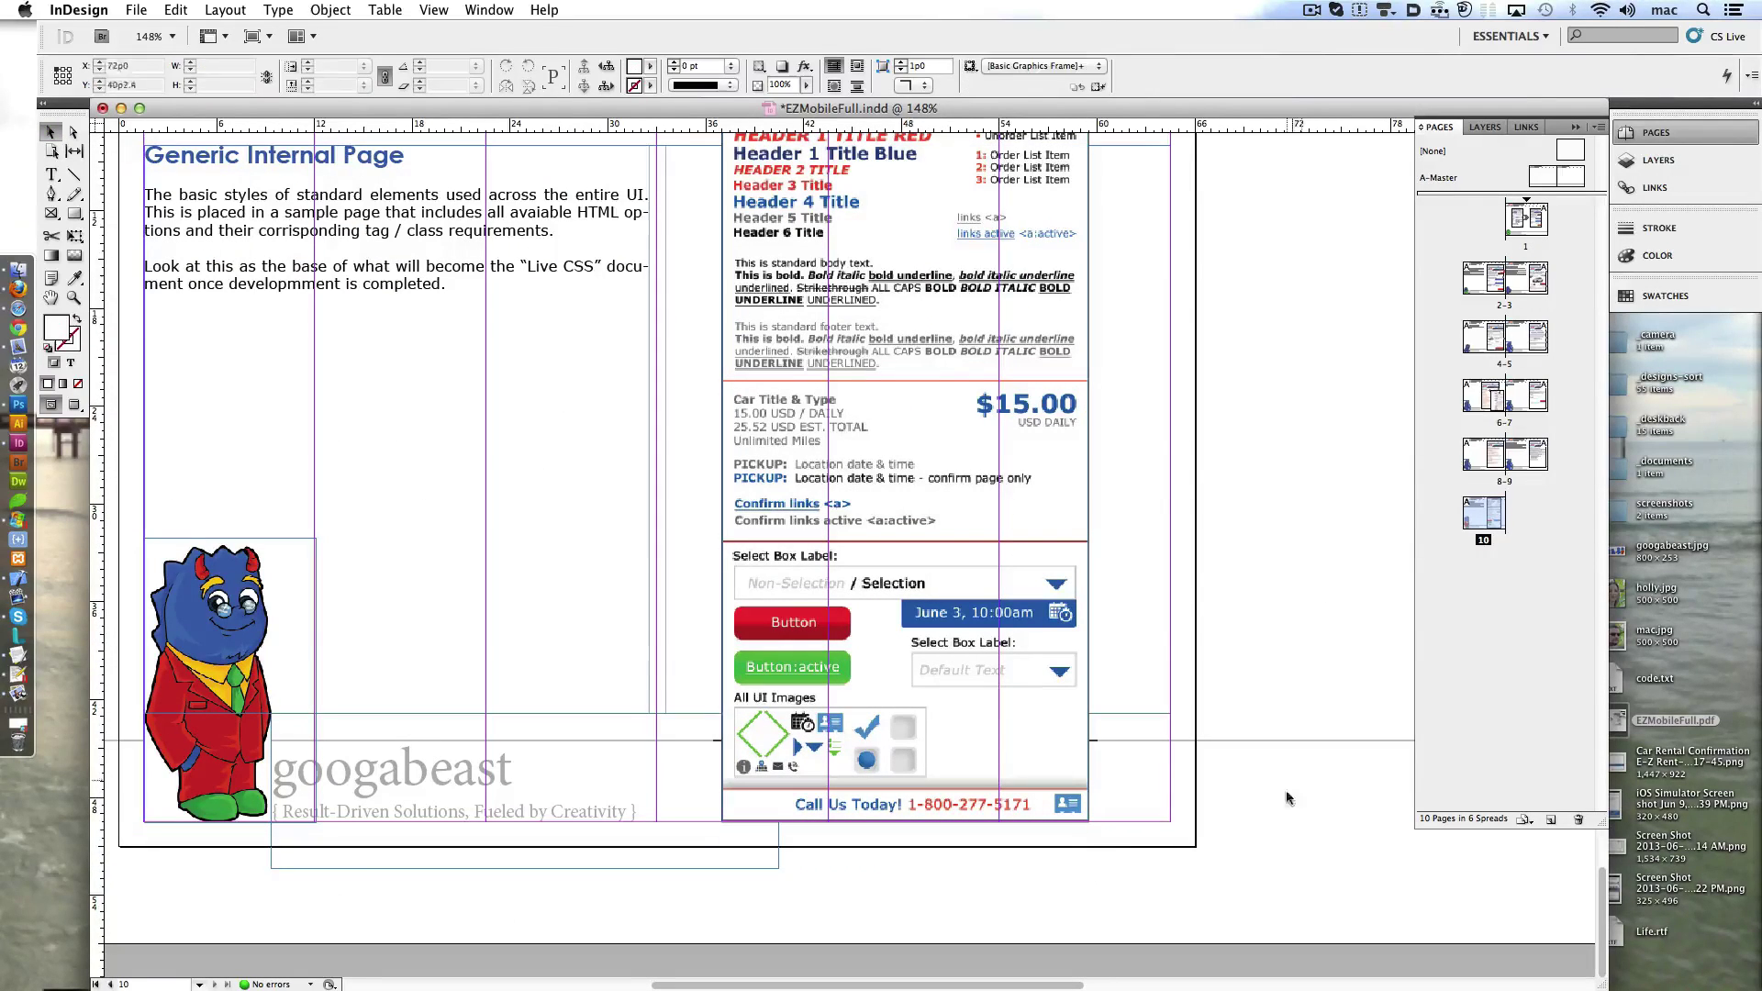
pyautogui.moveTo(1088, 433); pyautogui.dragTo(1092, 433)
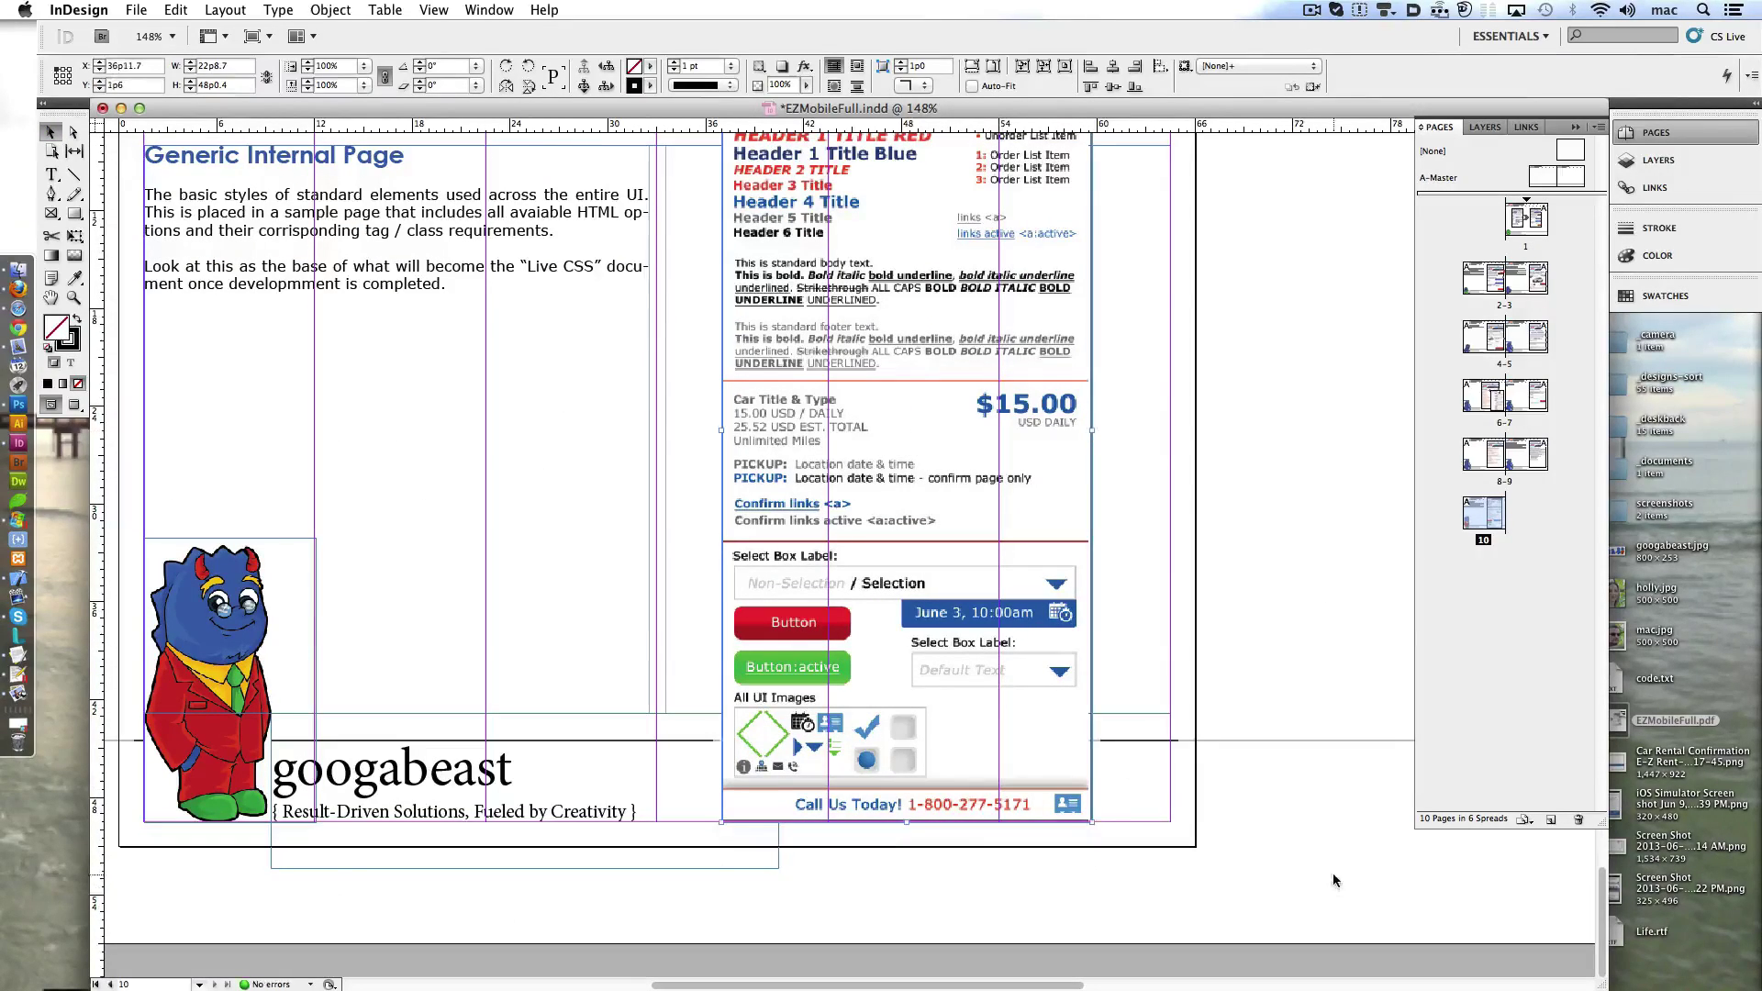
pyautogui.scroll(5, 1275, 846)
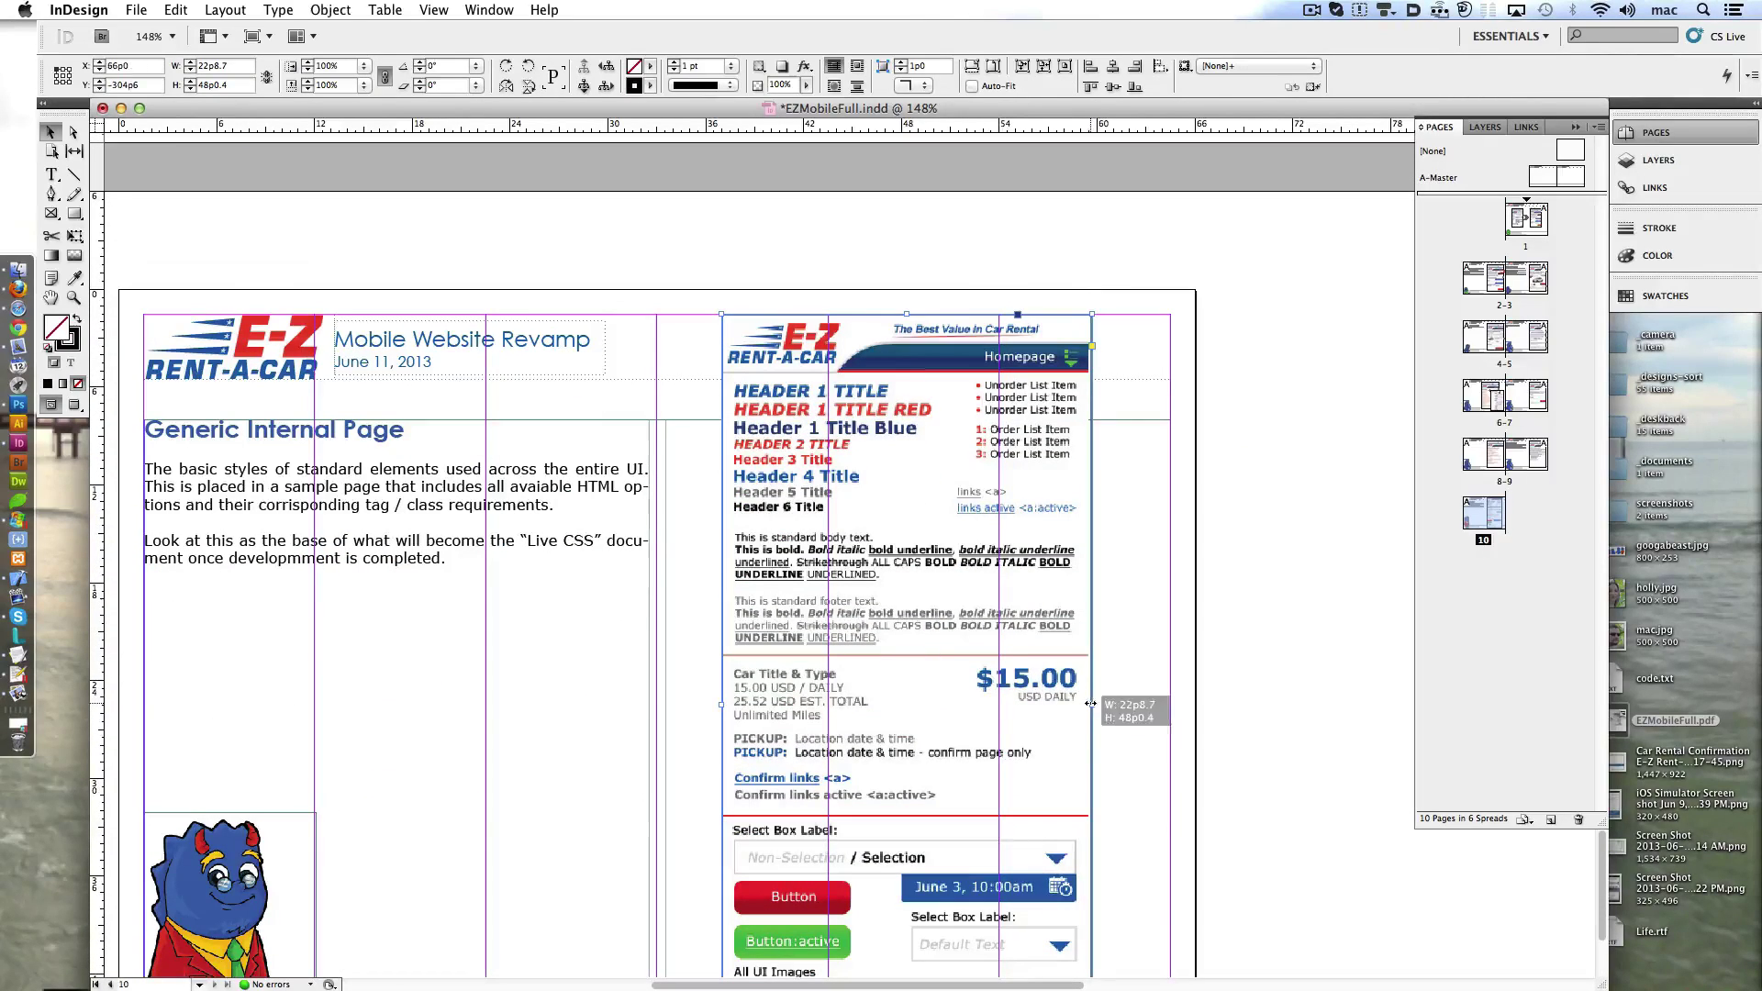
pyautogui.moveTo(1092, 702); pyautogui.dragTo(1088, 702)
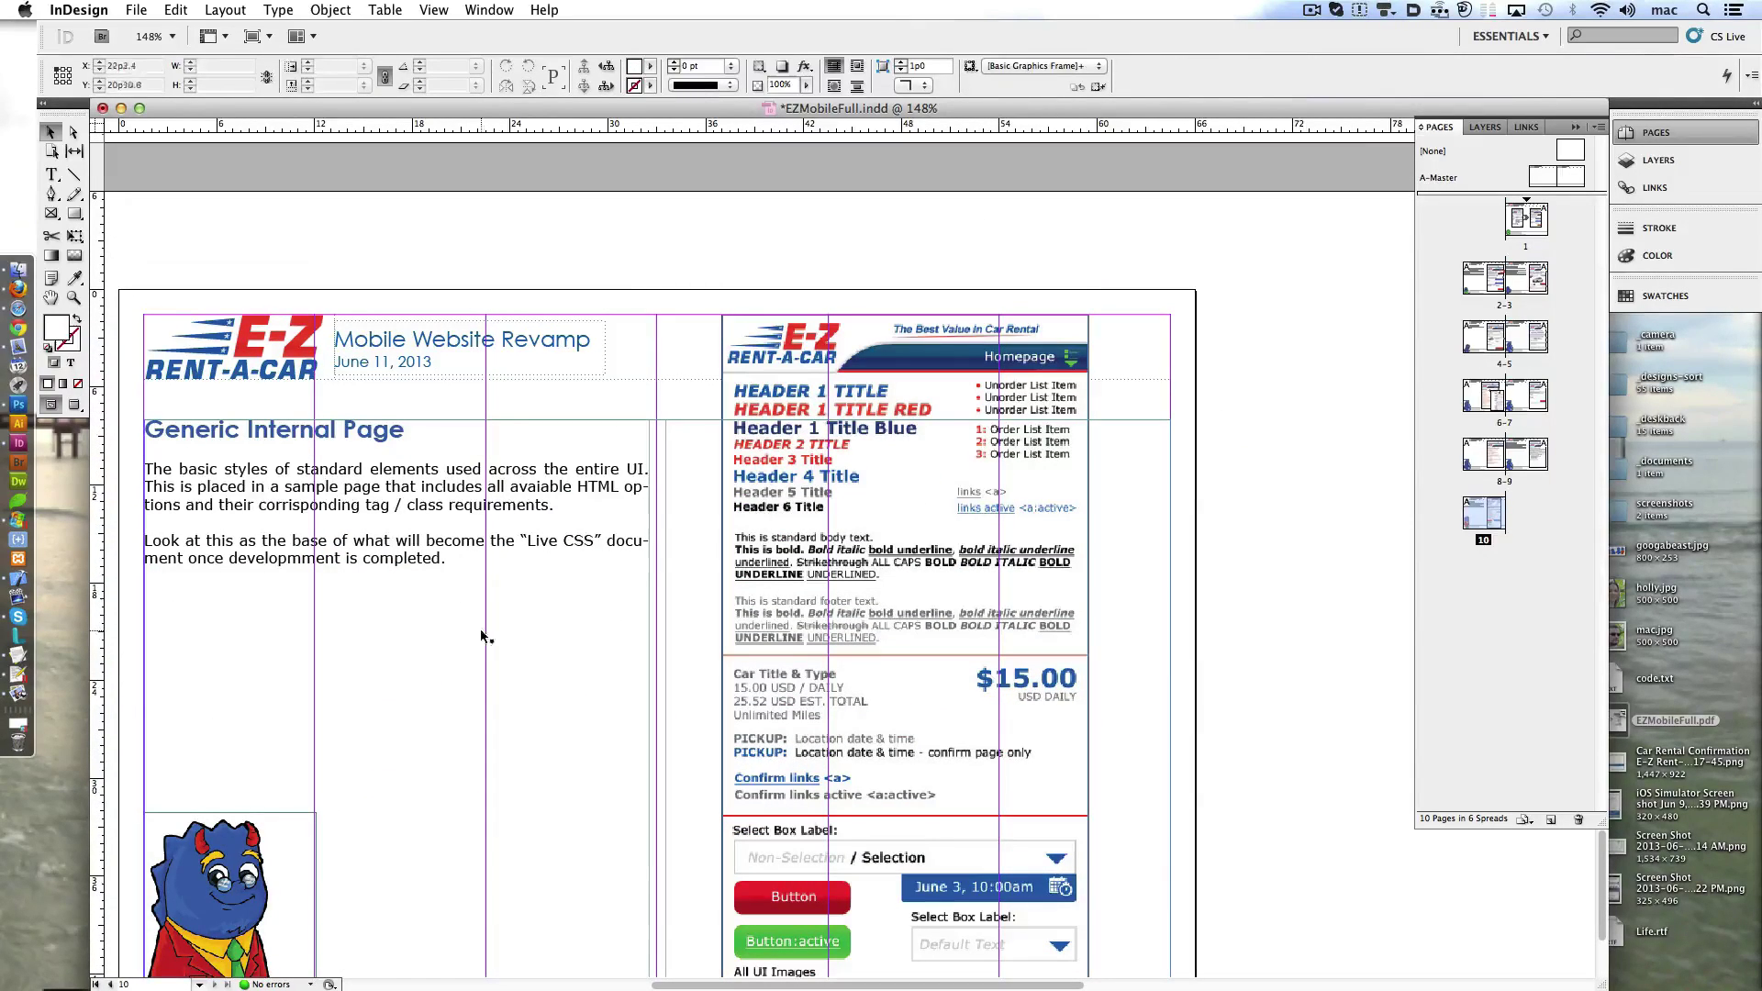
# - Retitle the page 10 heading from 'Generic Internal Page' to 'All UI Images and Design Specs'
pyautogui.doubleClick(385, 430)
pyautogui.tripleClick(386, 430)
pyautogui.write('All UI')
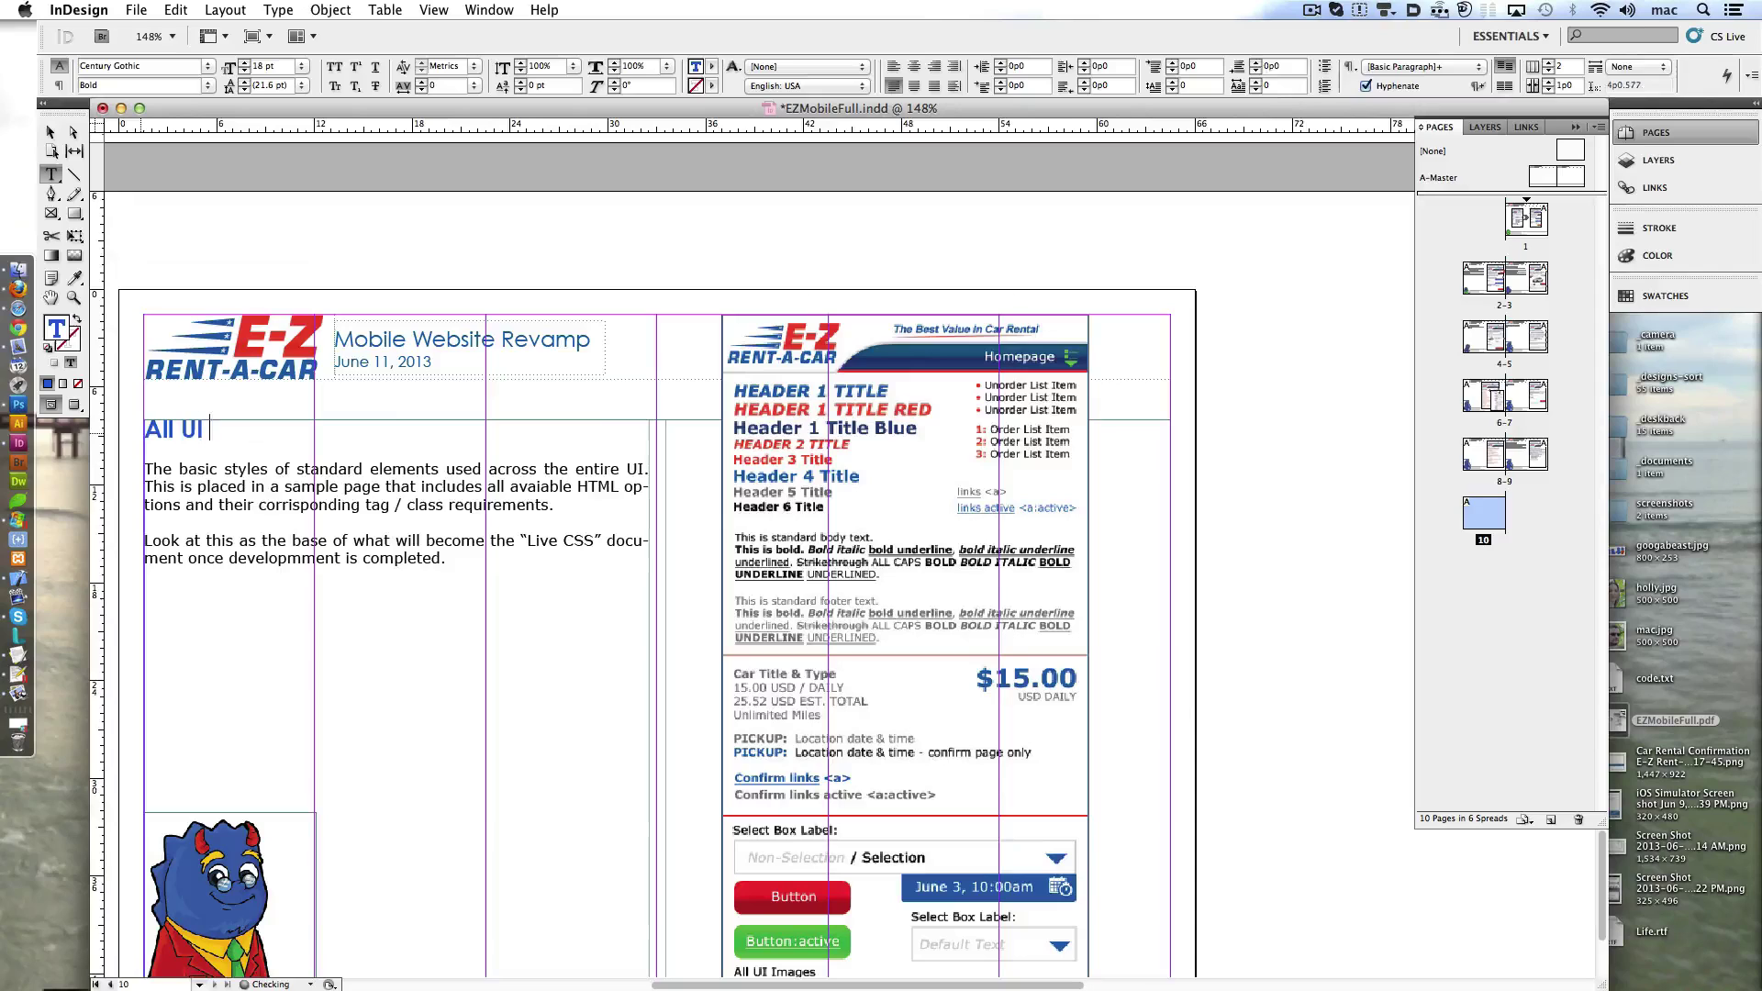
pyautogui.write(' Images and CSS')
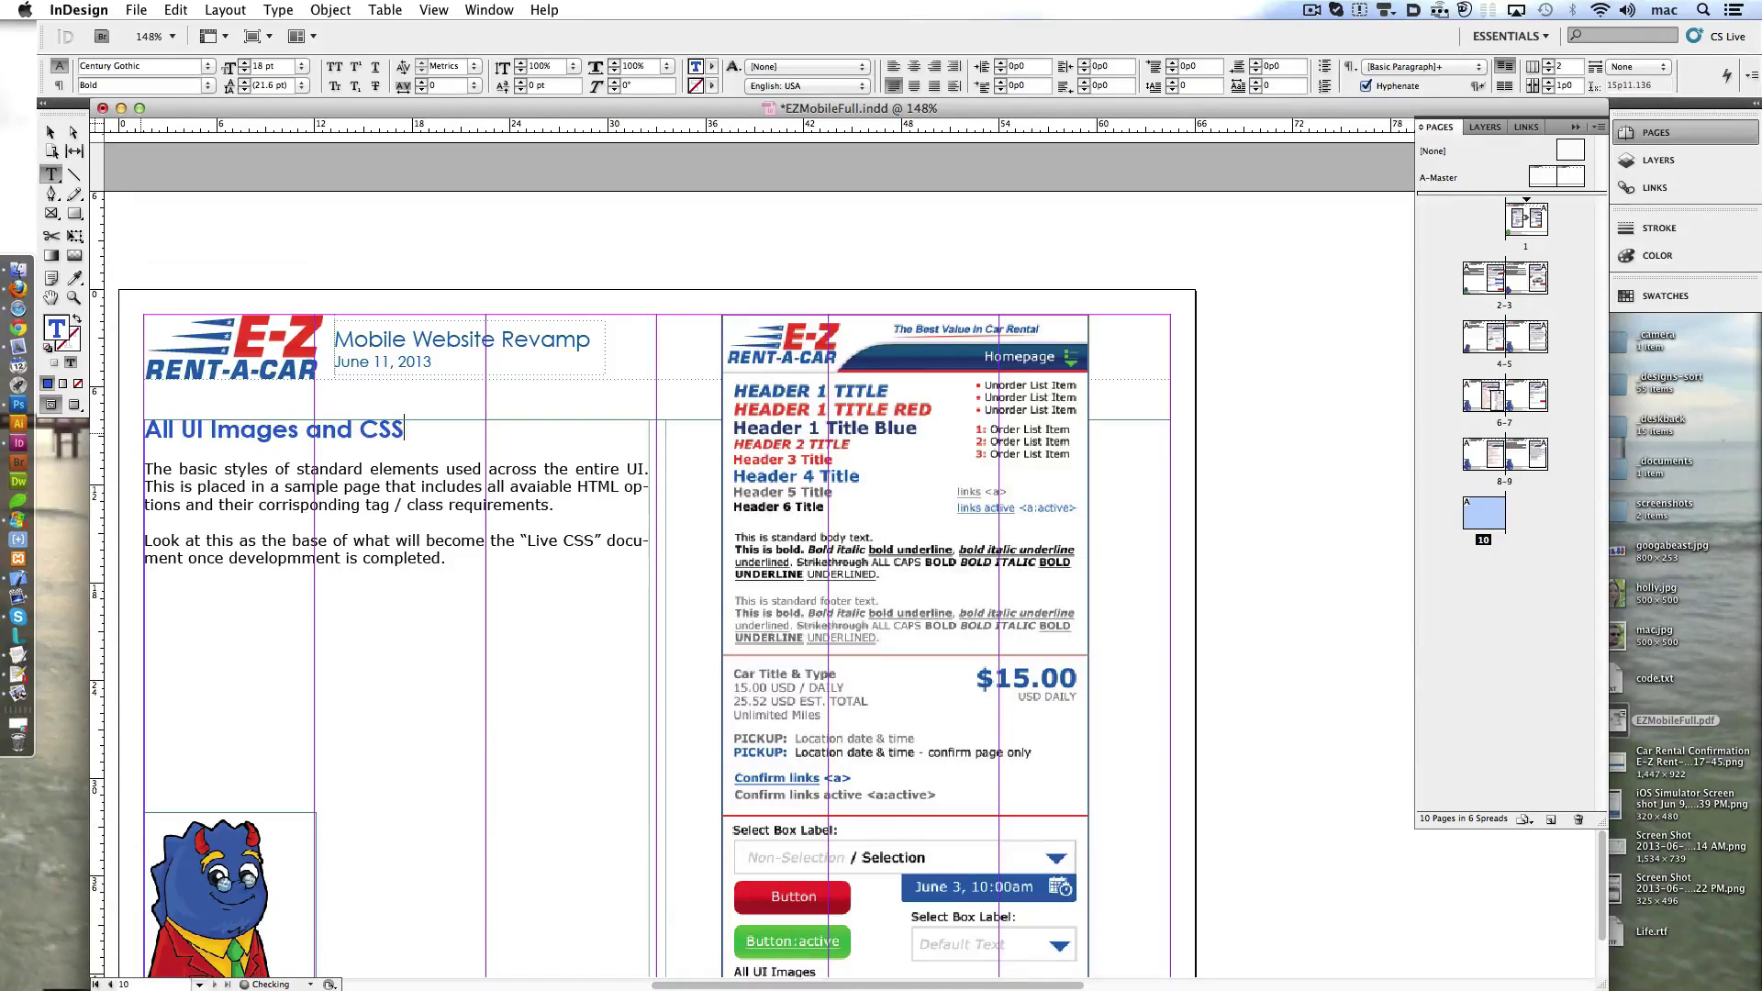
pyautogui.write(' Styl')
pyautogui.doubleClick(387, 429)
pyautogui.press('Right')
pyautogui.write('Design')
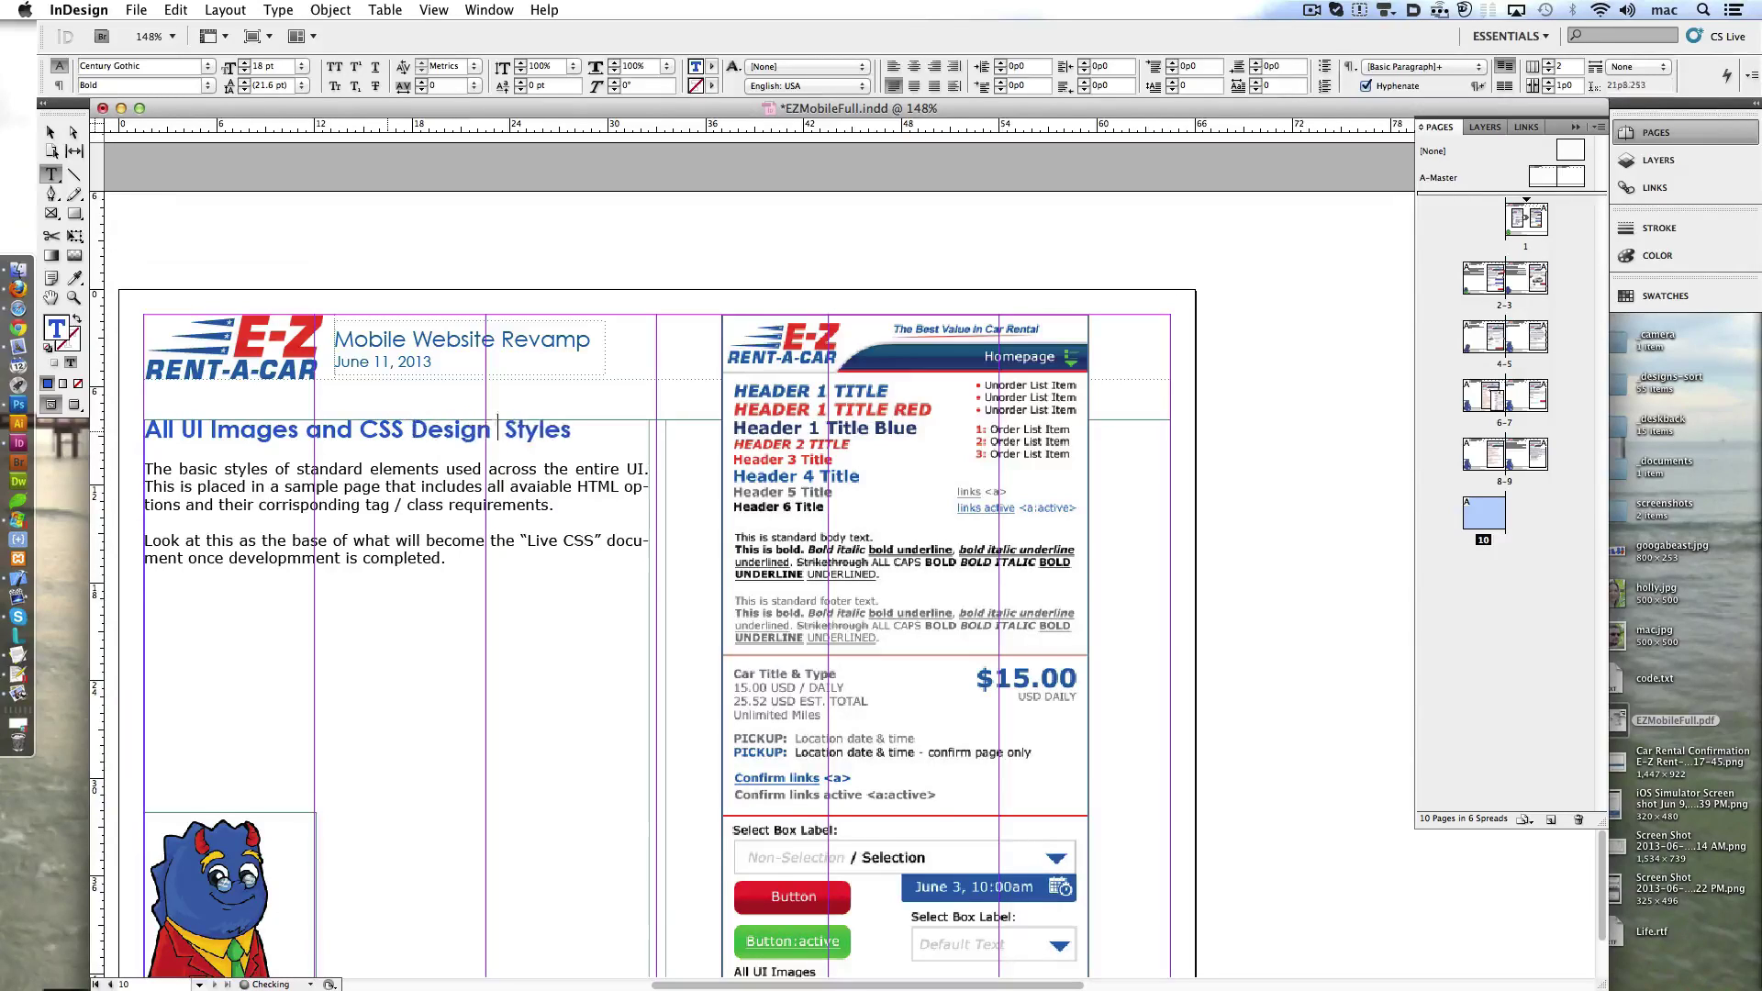
pyautogui.write(' Specs')
pyautogui.press('Delete')
pyautogui.press('Delete')
pyautogui.press('Delete')
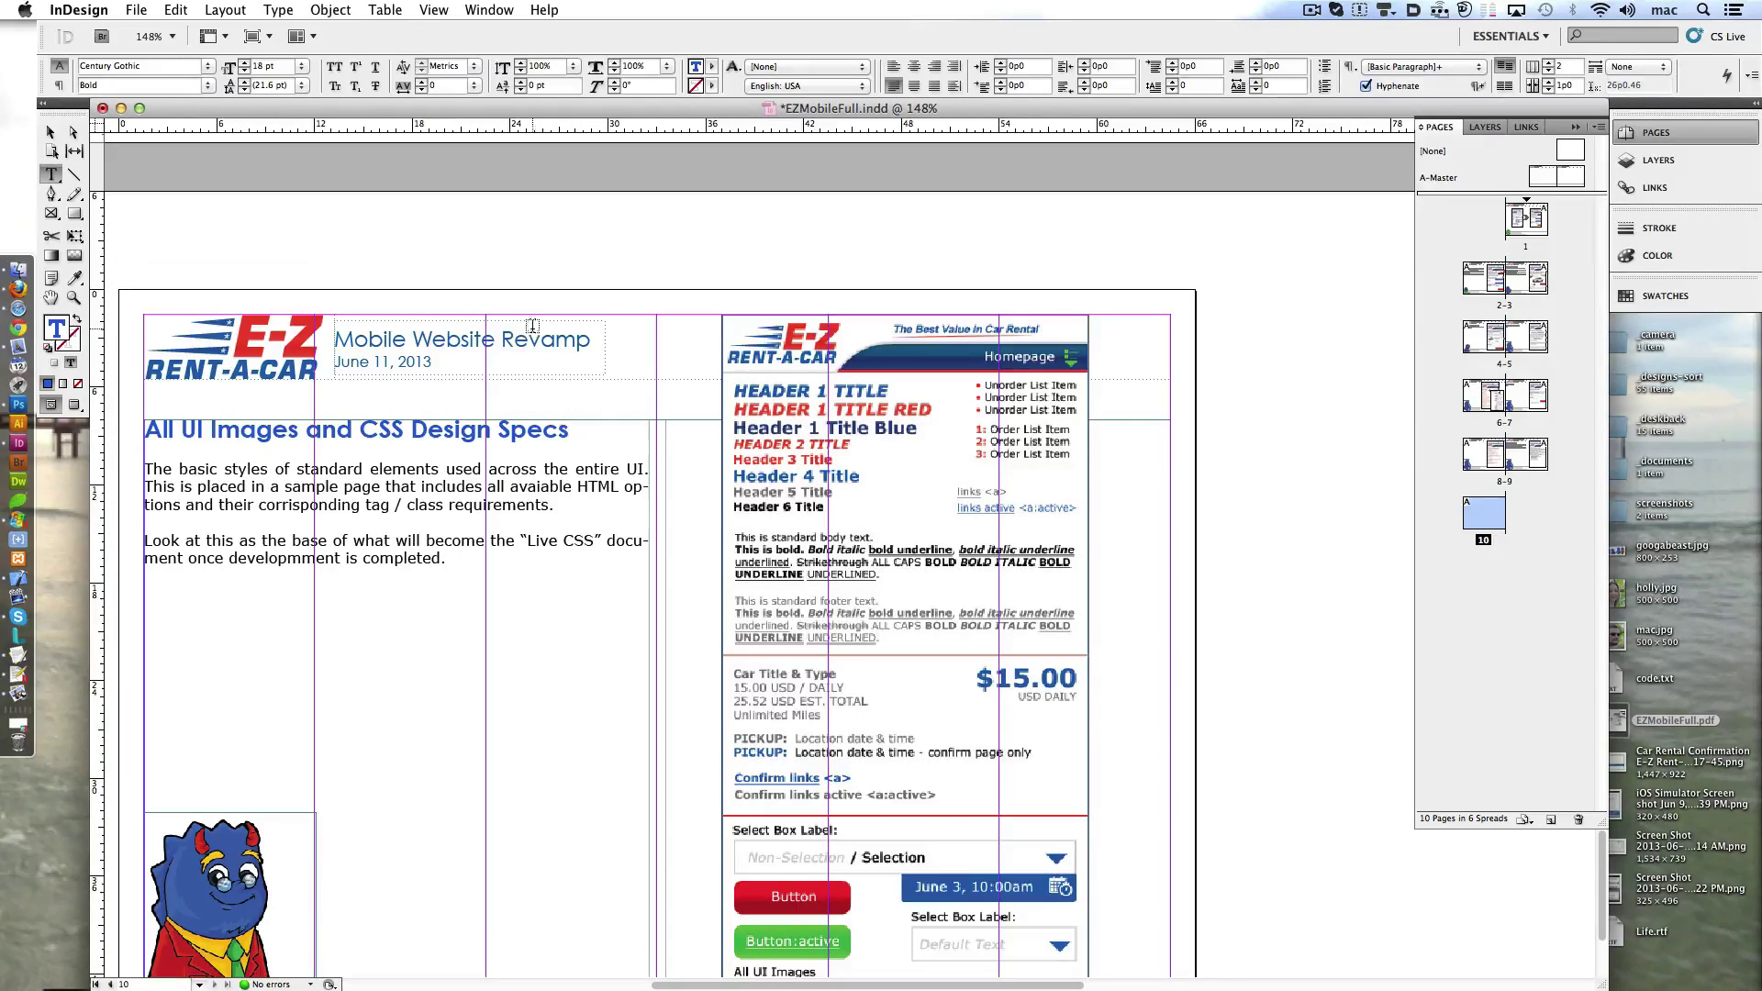
pyautogui.doubleClick(262, 432)
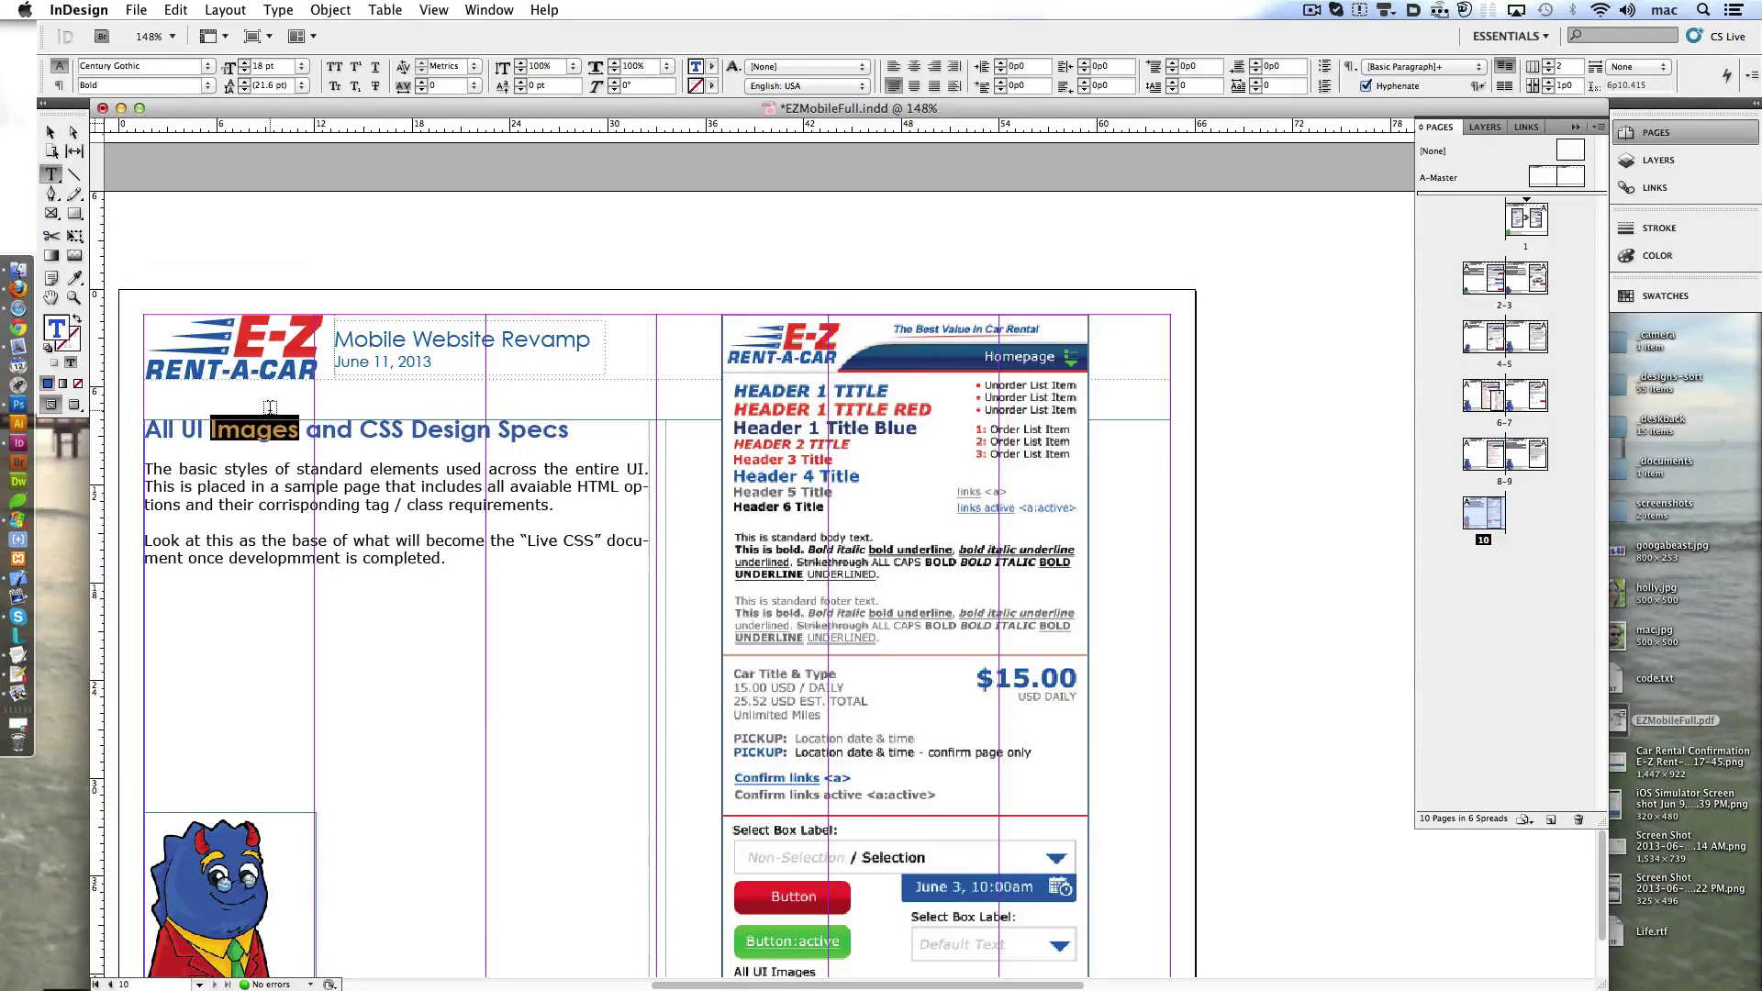
pyautogui.doubleClick(377, 431)
pyautogui.press('Delete')
pyautogui.press('Escape')
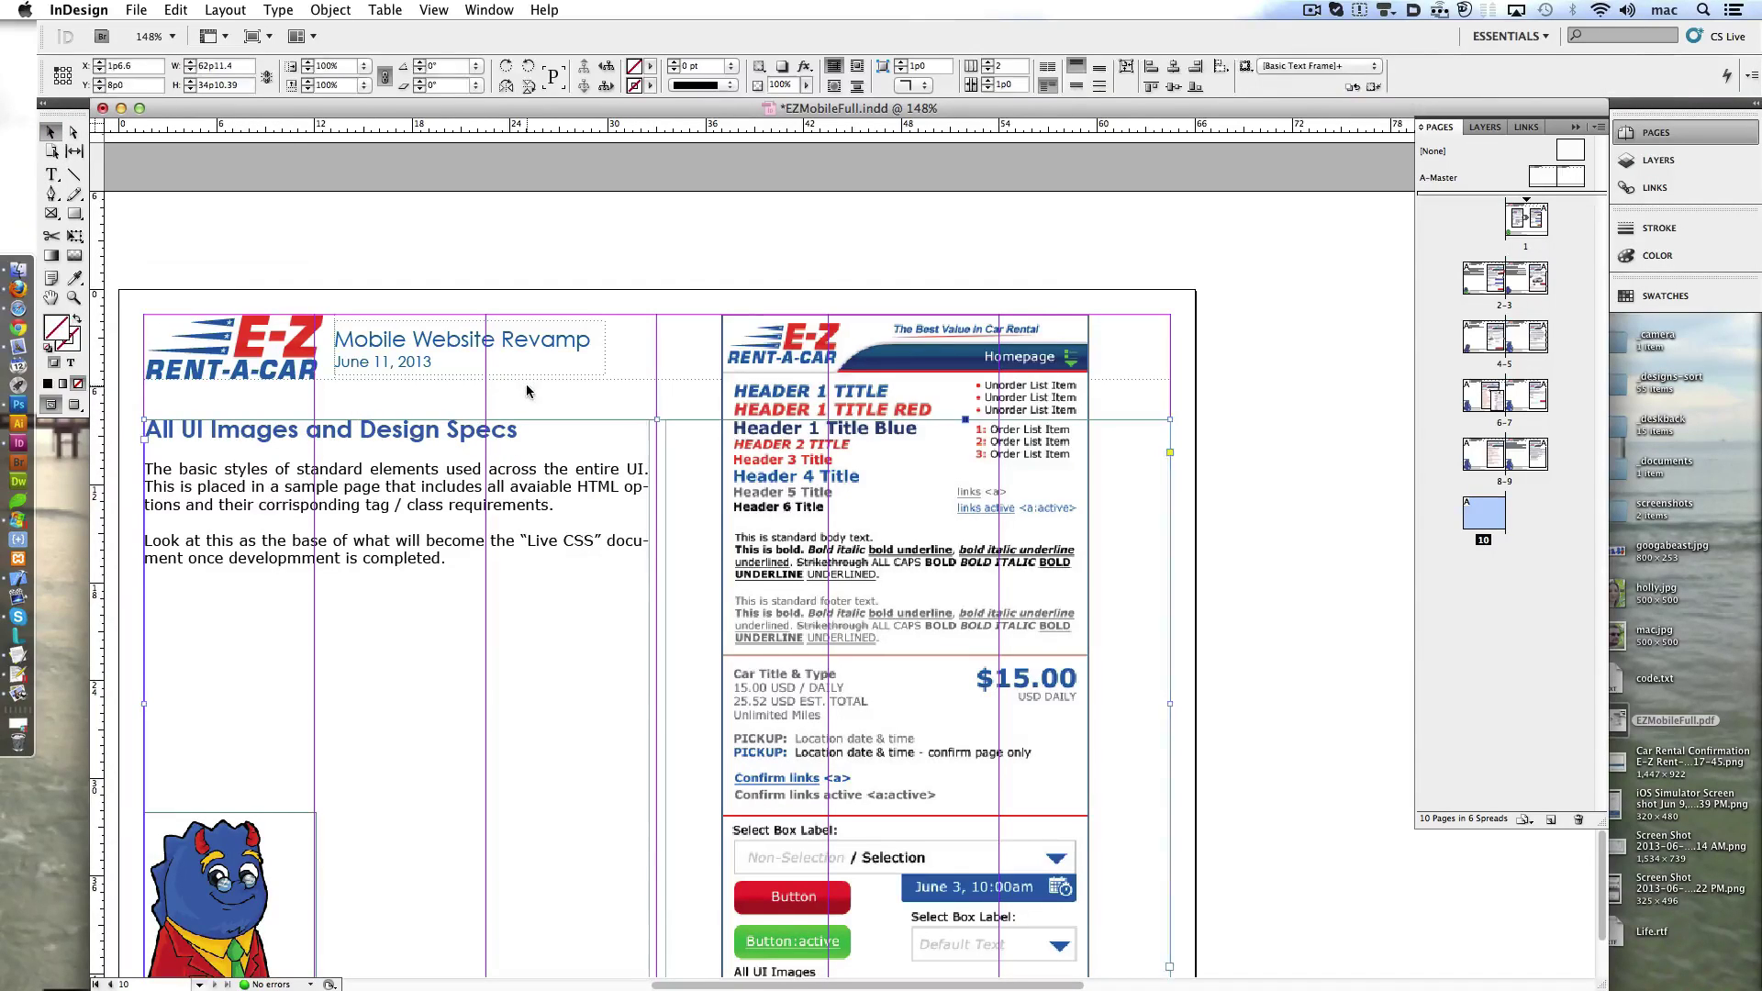
pyautogui.scroll(-2, 503, 380)
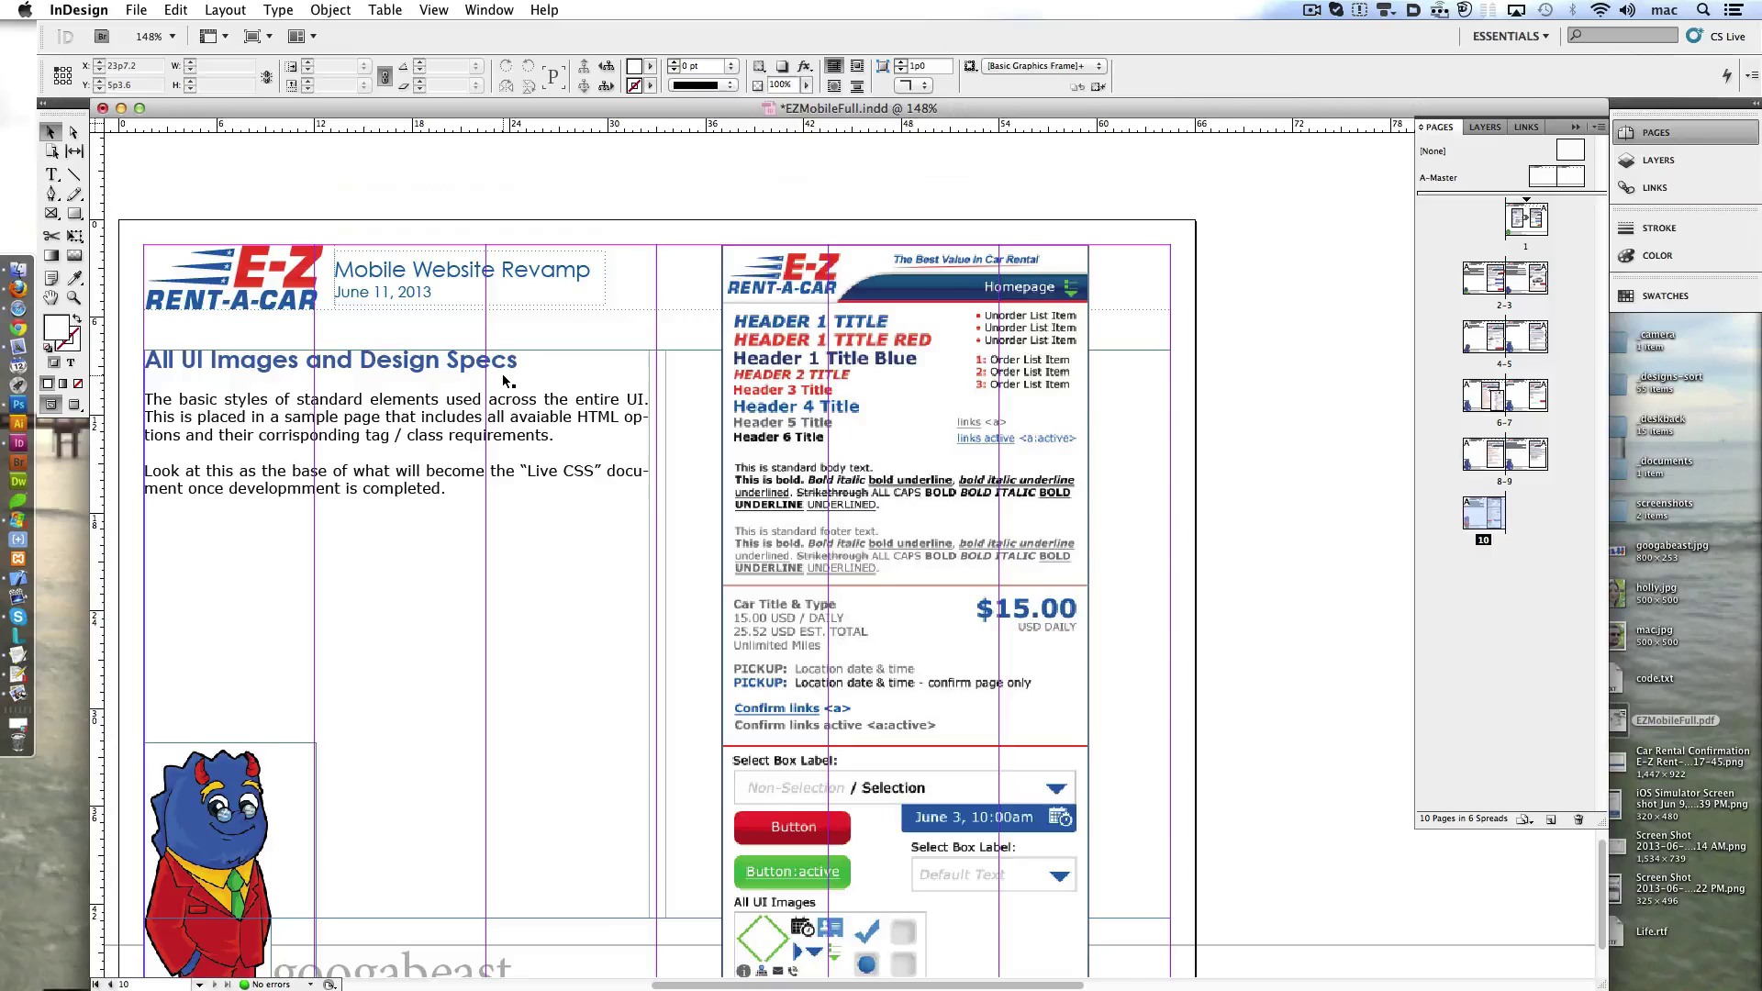
# - Read the mockup's header blue in Photoshop and add a C99 M86 Y24 K10 dark blue swatch
pyautogui.click(1311, 11)
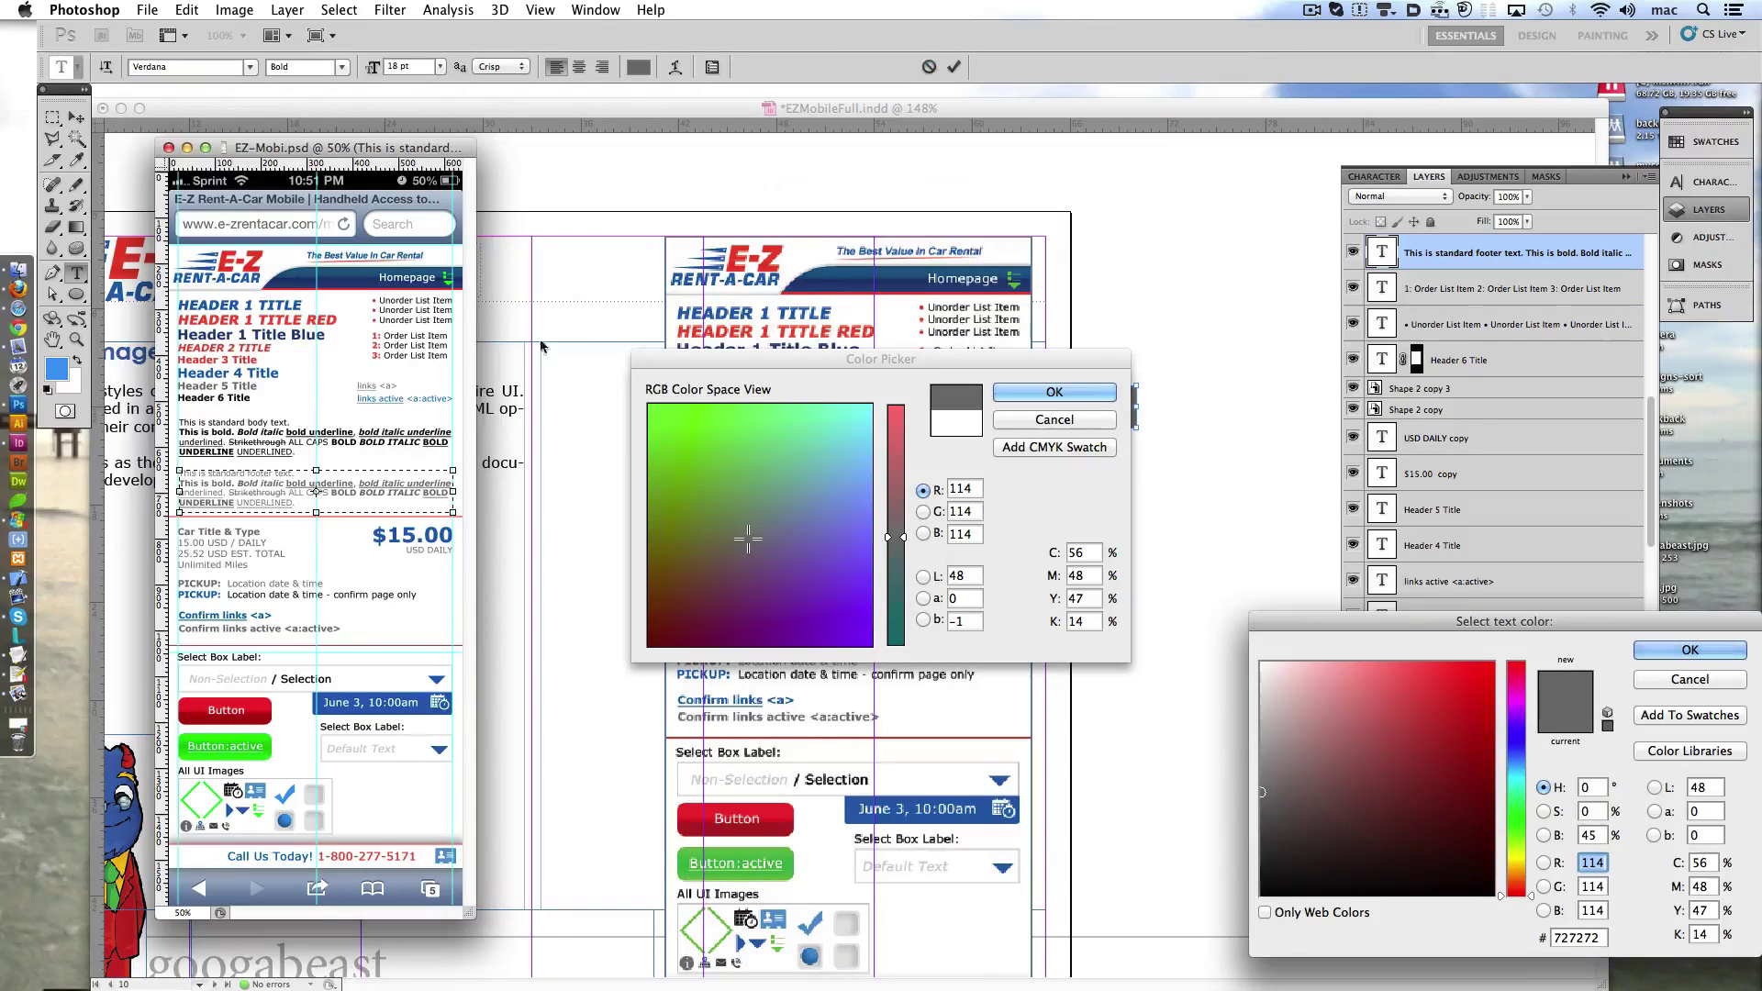
pyautogui.click(1643, 680)
pyautogui.hotkey('ctrl', 'Return')
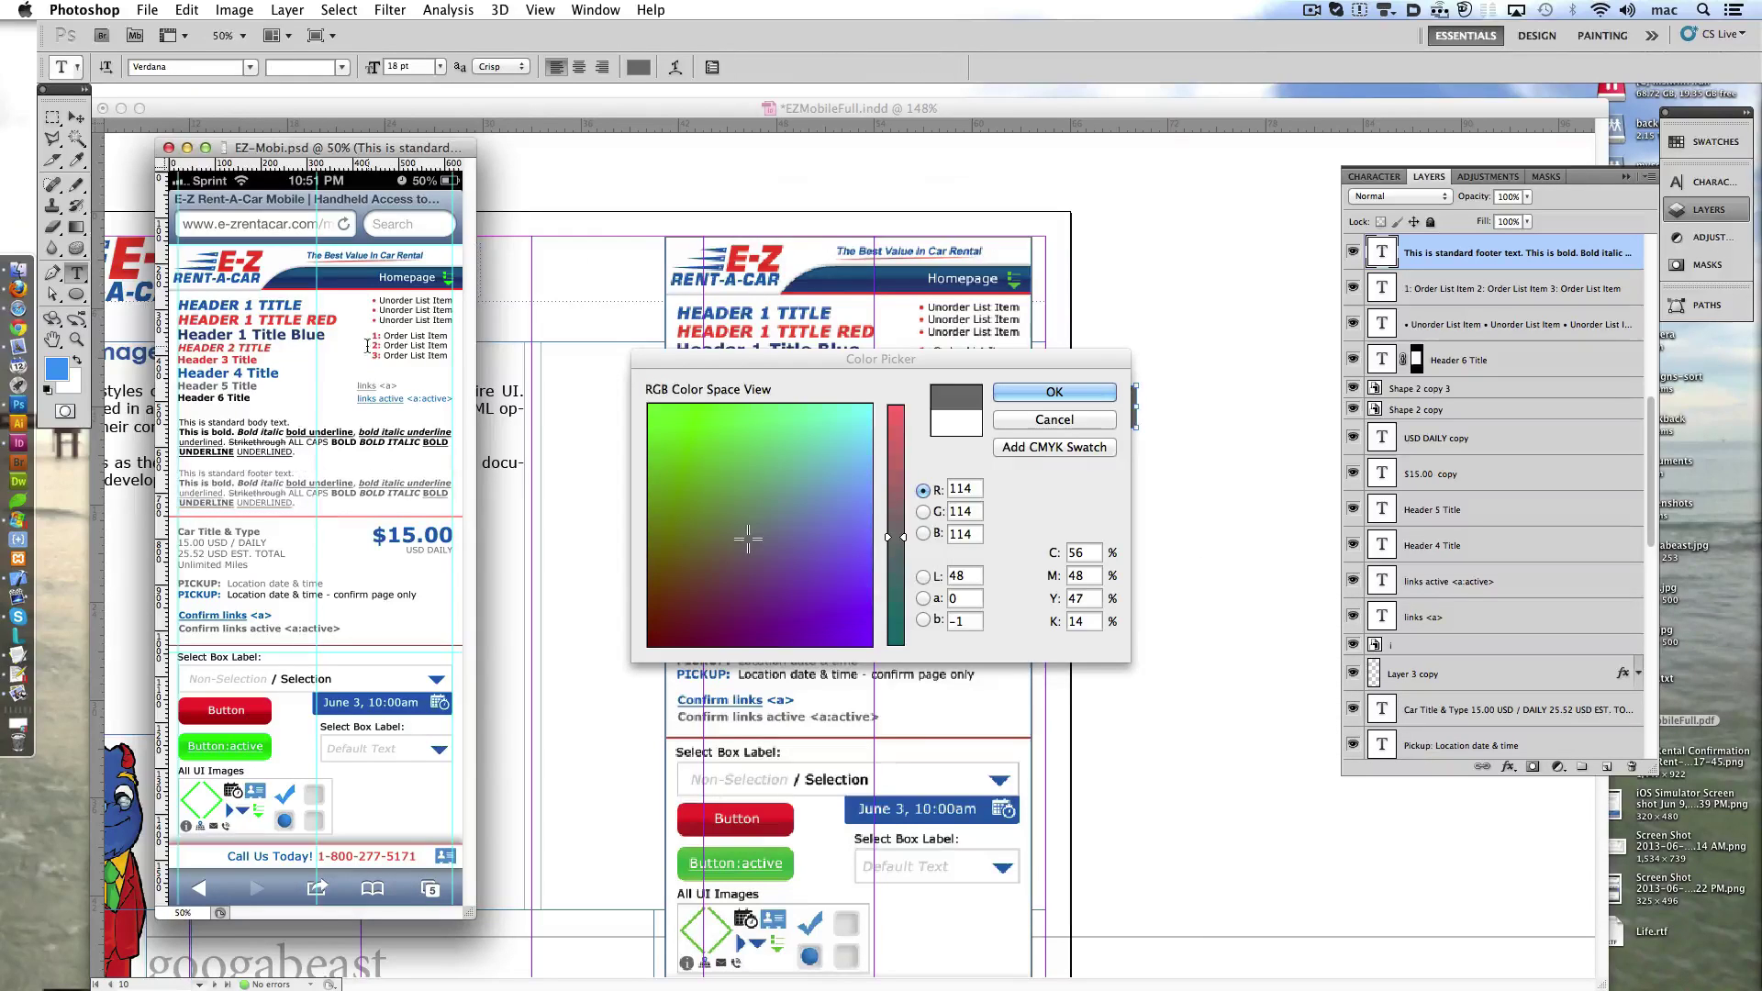
pyautogui.doubleClick(273, 335)
pyautogui.click(639, 67)
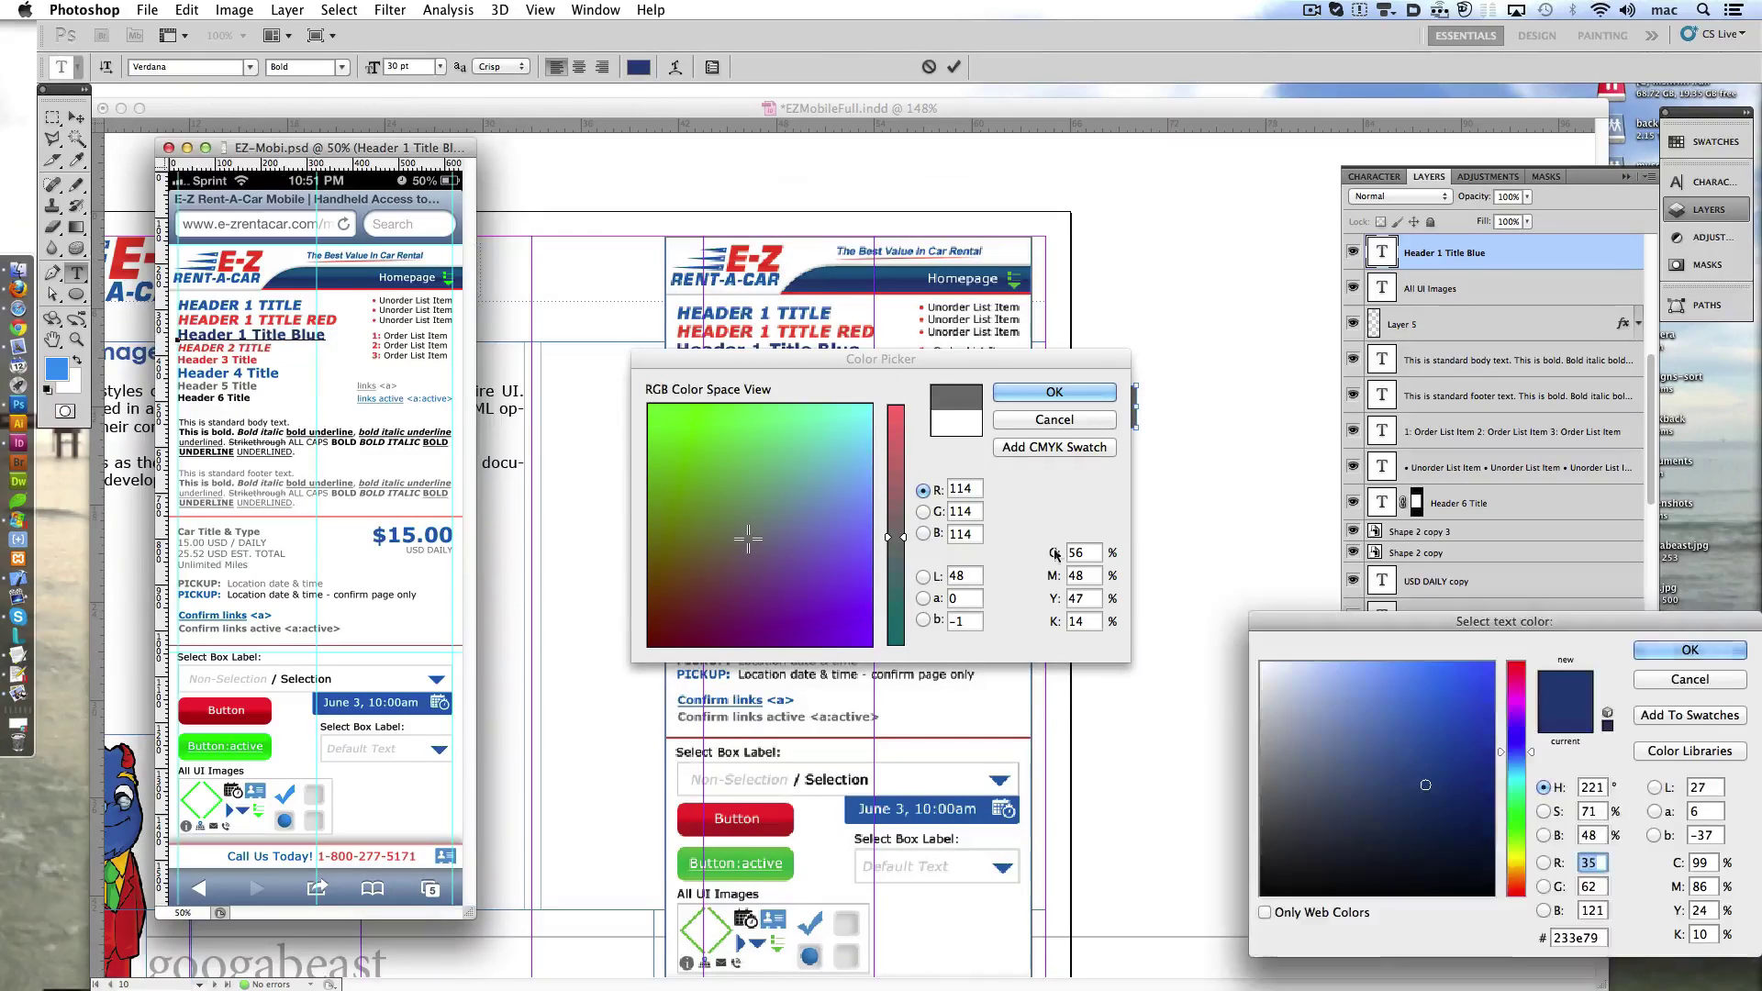
pyautogui.click(1079, 554)
pyautogui.write('99')
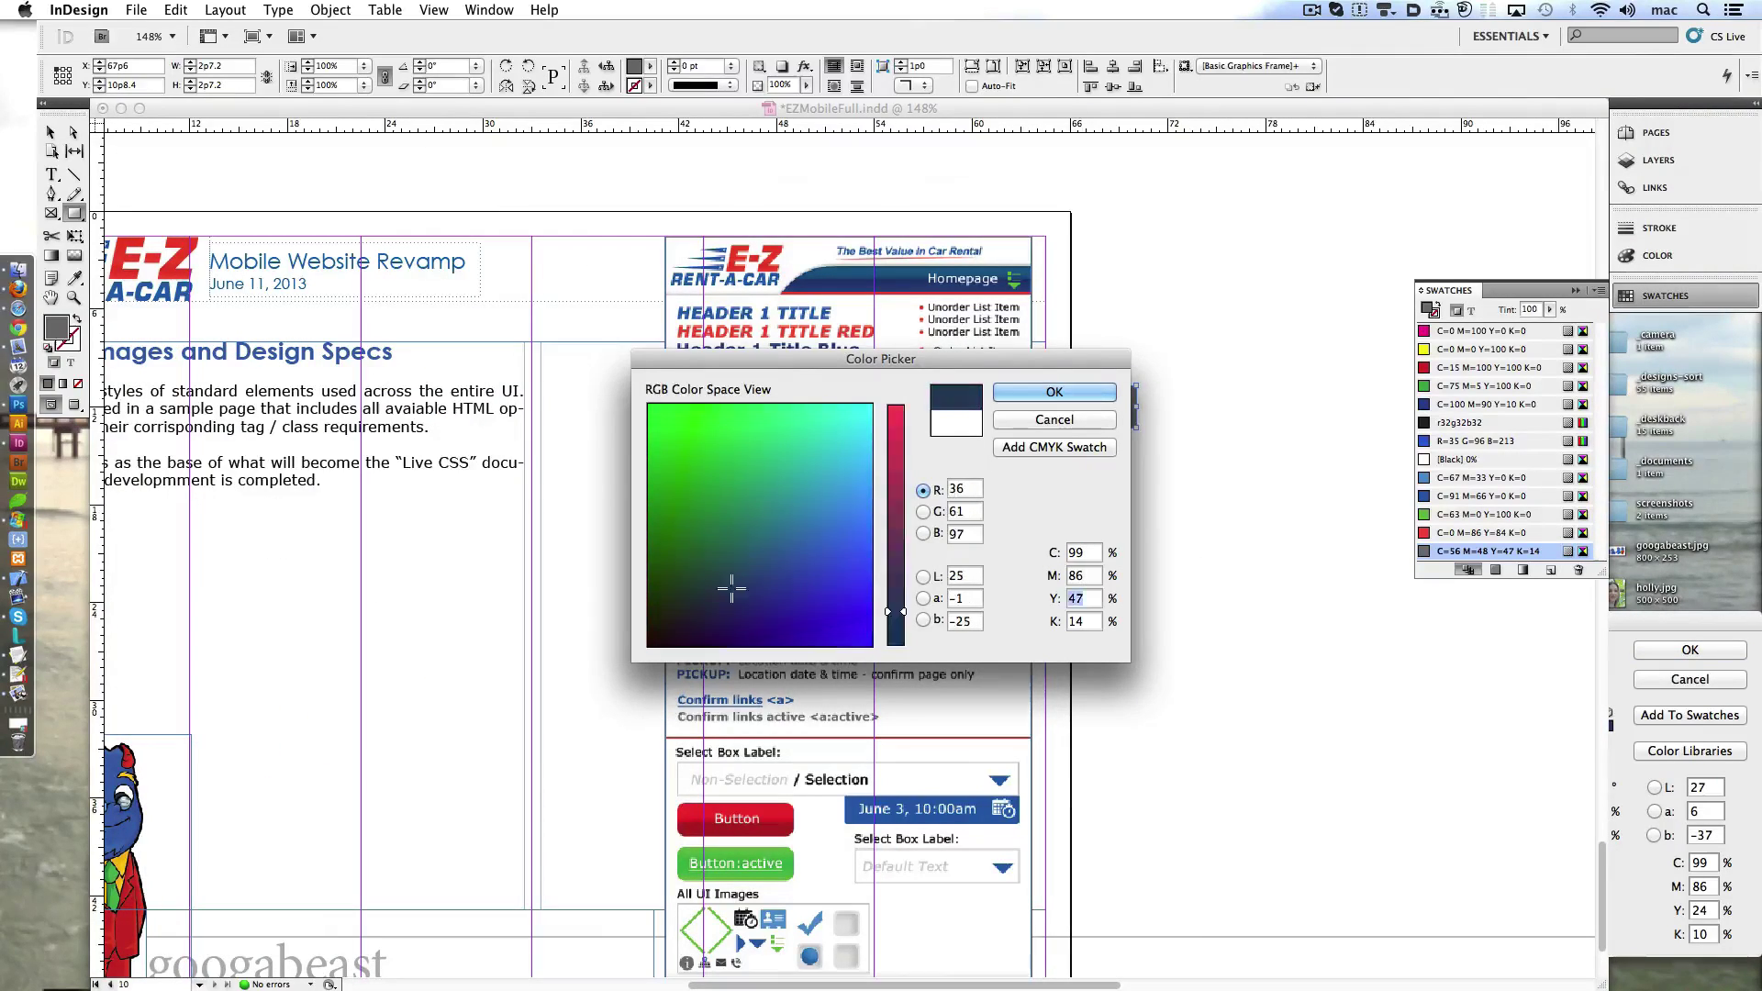
pyautogui.write('\t86\t24\t10')
pyautogui.click(1046, 448)
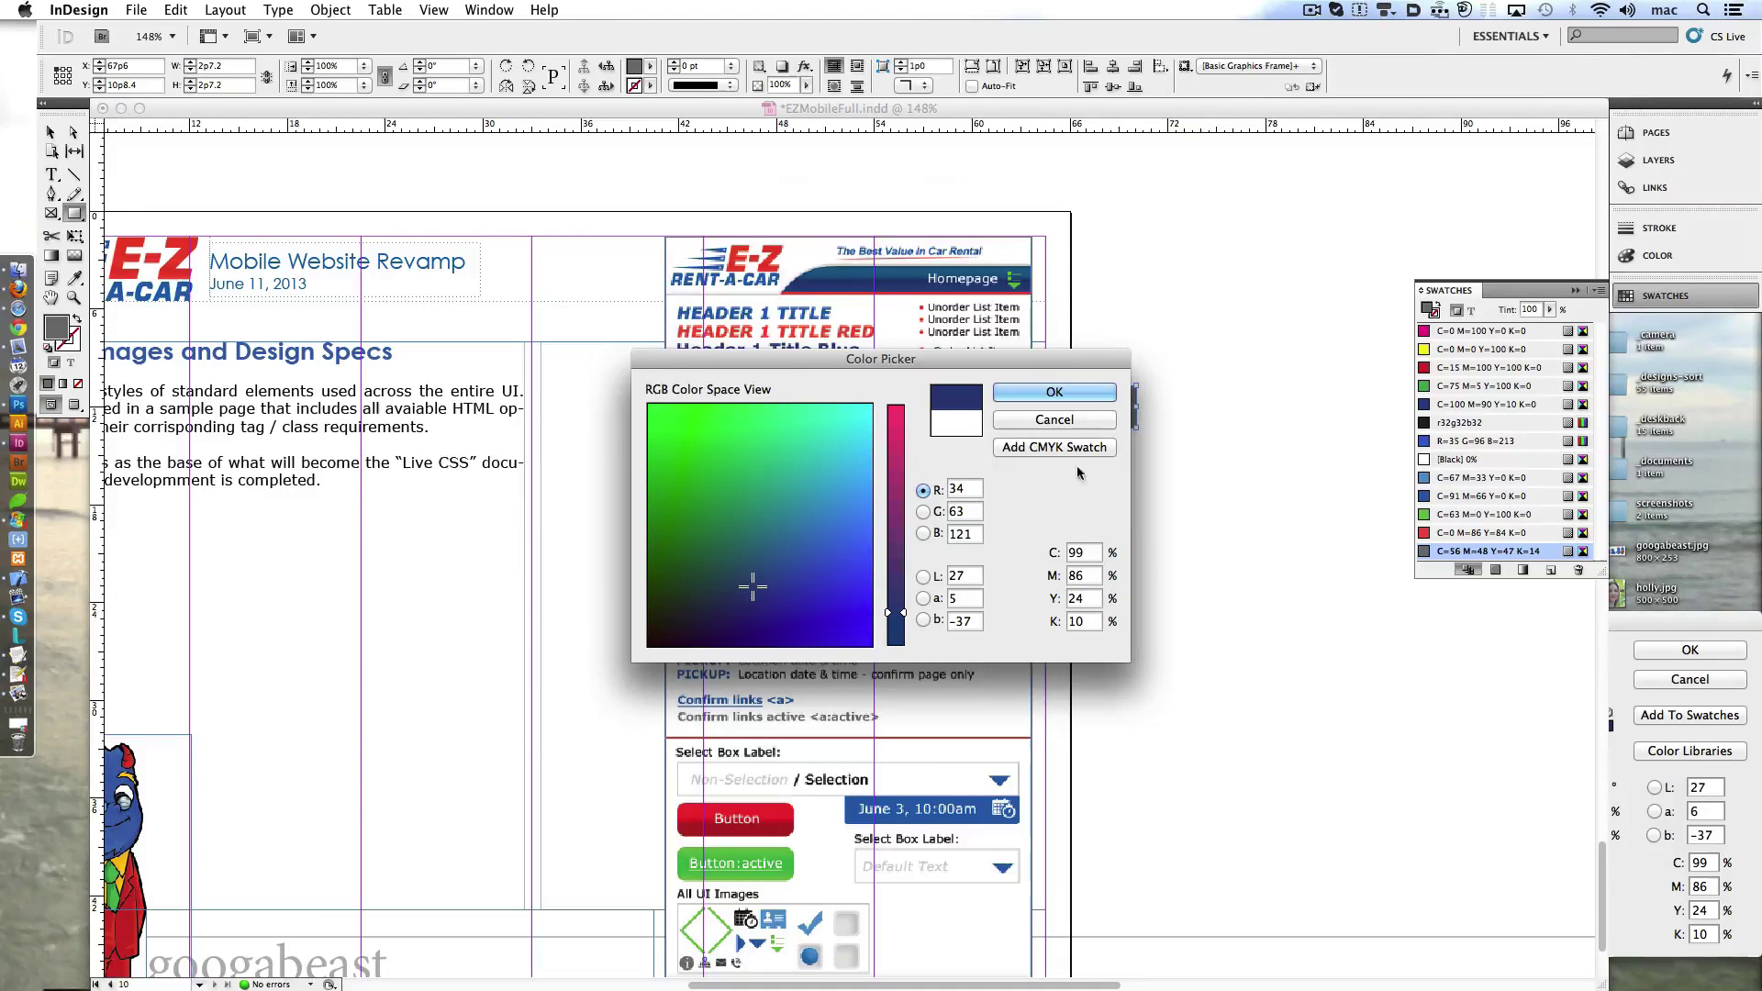
pyautogui.click(1055, 393)
pyautogui.press('super+Tab')
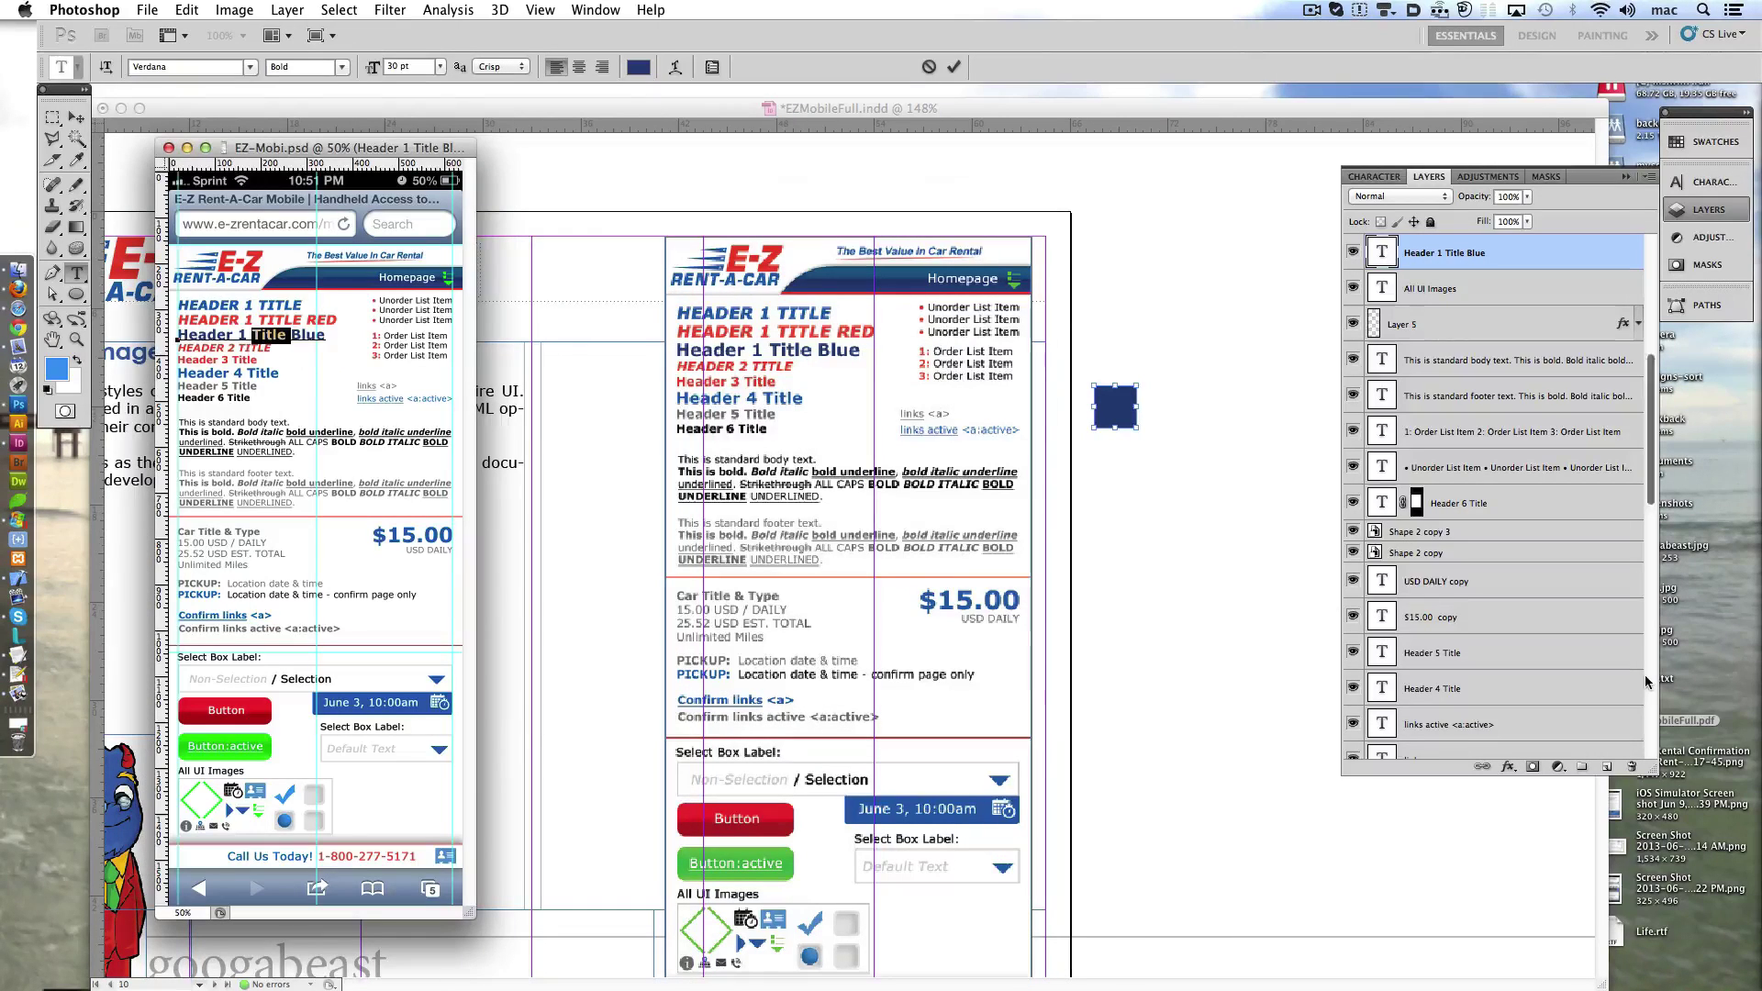
pyautogui.click(1127, 415)
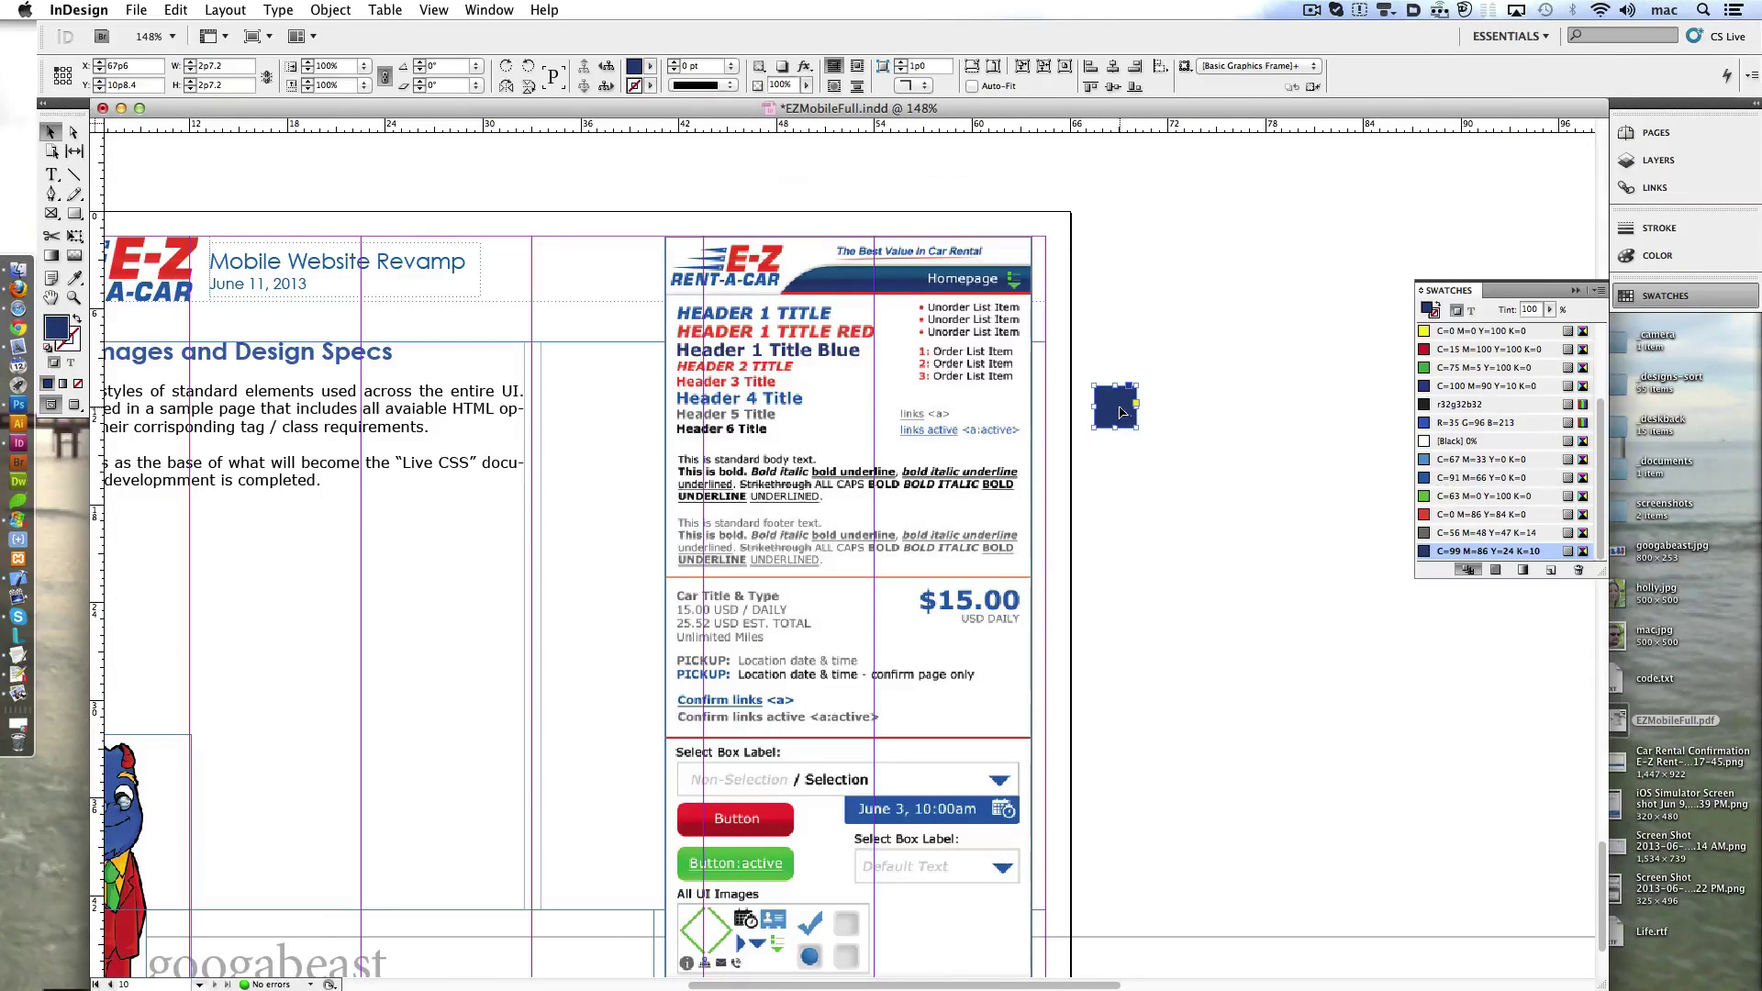
# - Duplicate the square and fill the squares blue, red, dark blue, light blue and green
pyautogui.click(1482, 478)
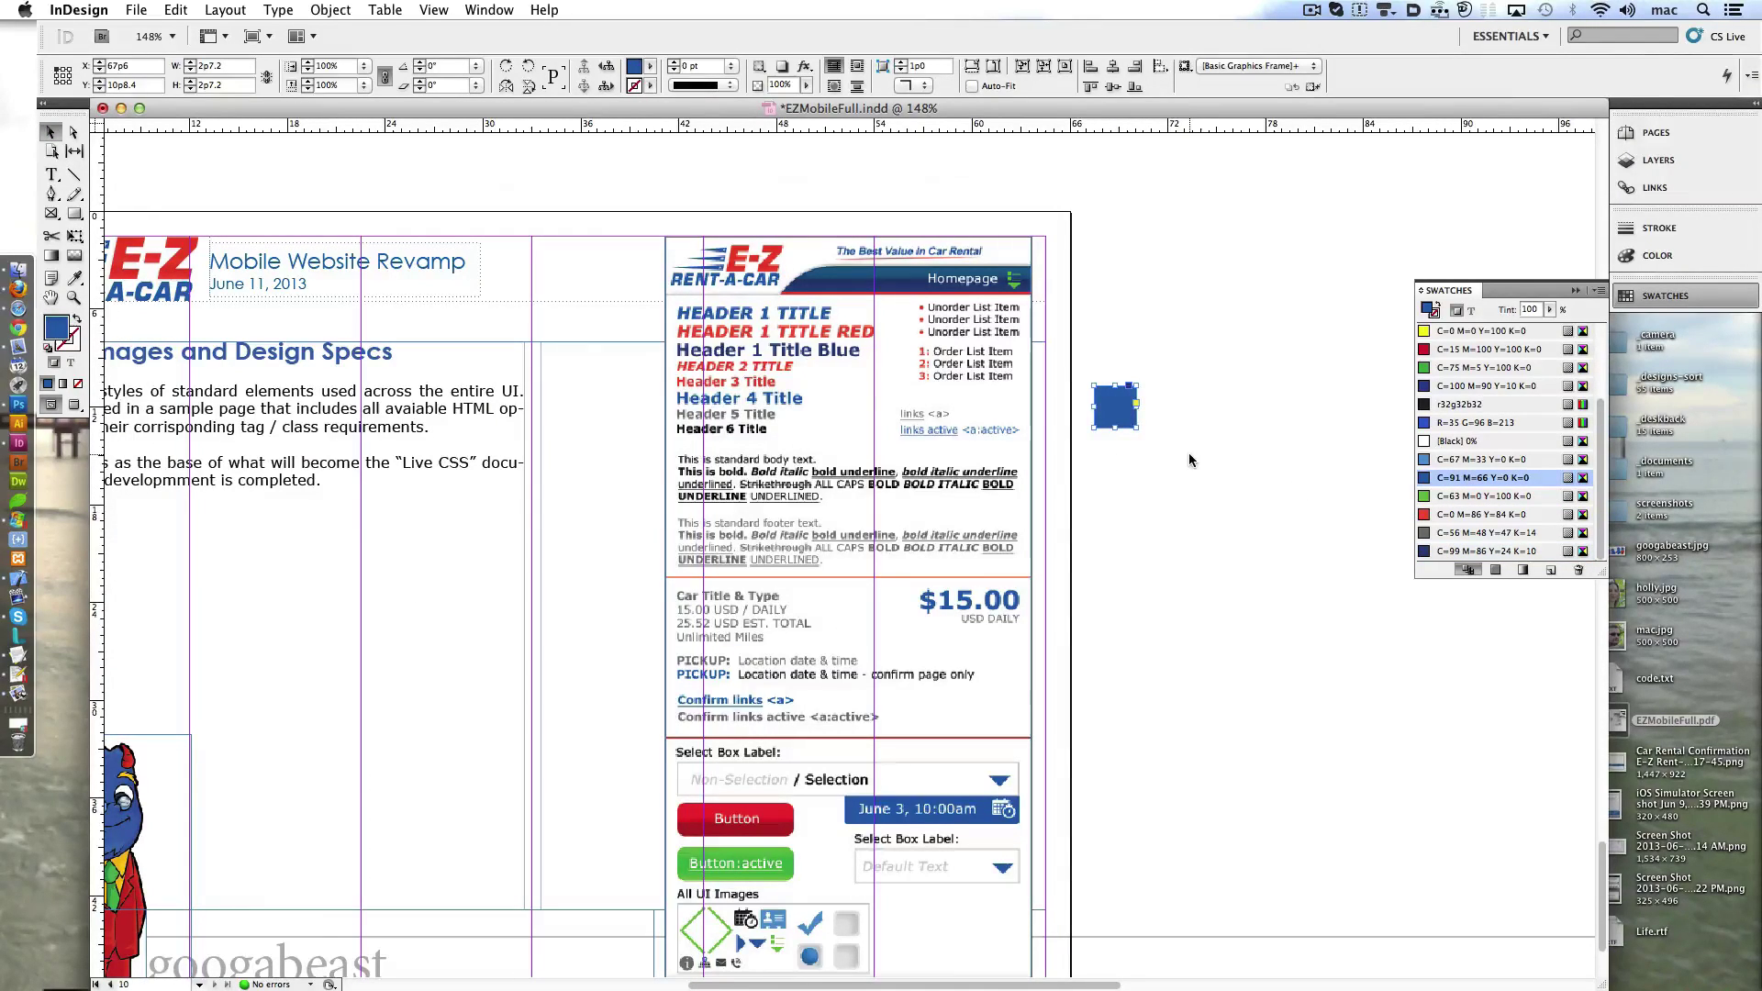
pyautogui.moveTo(1126, 418); pyautogui.dragTo(1115, 603)
pyautogui.click(1482, 514)
pyautogui.click(1486, 551)
pyautogui.click(1483, 459)
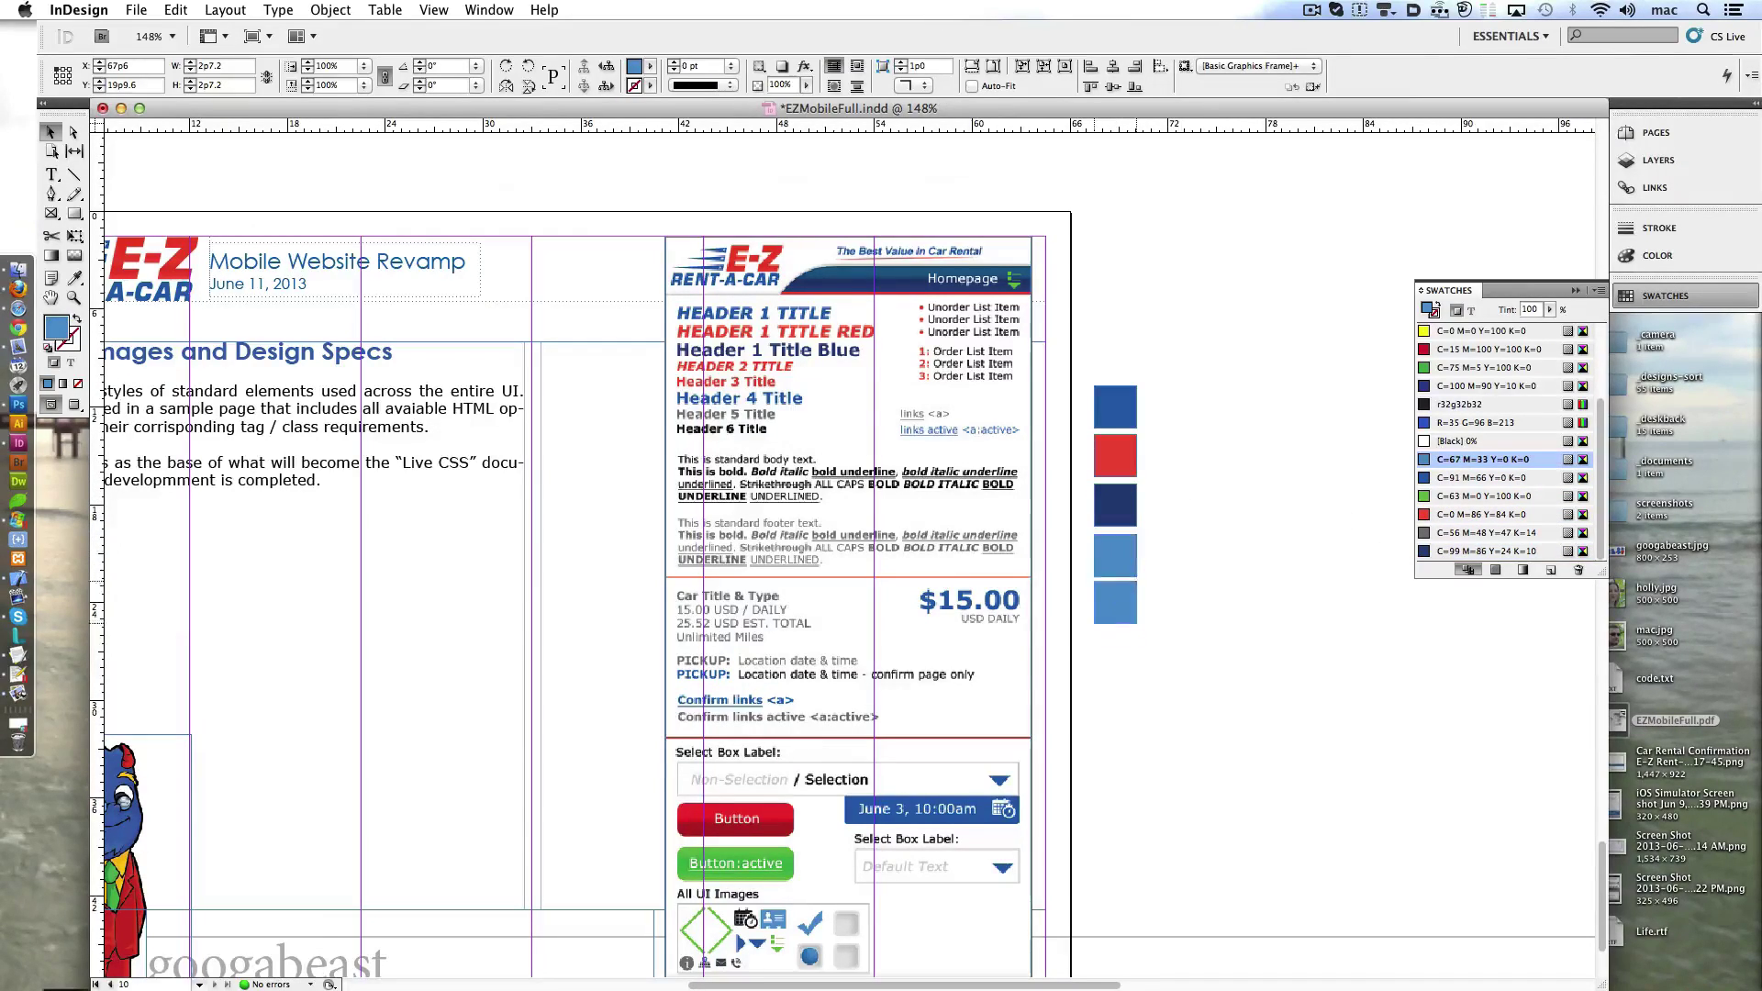
pyautogui.click(1457, 497)
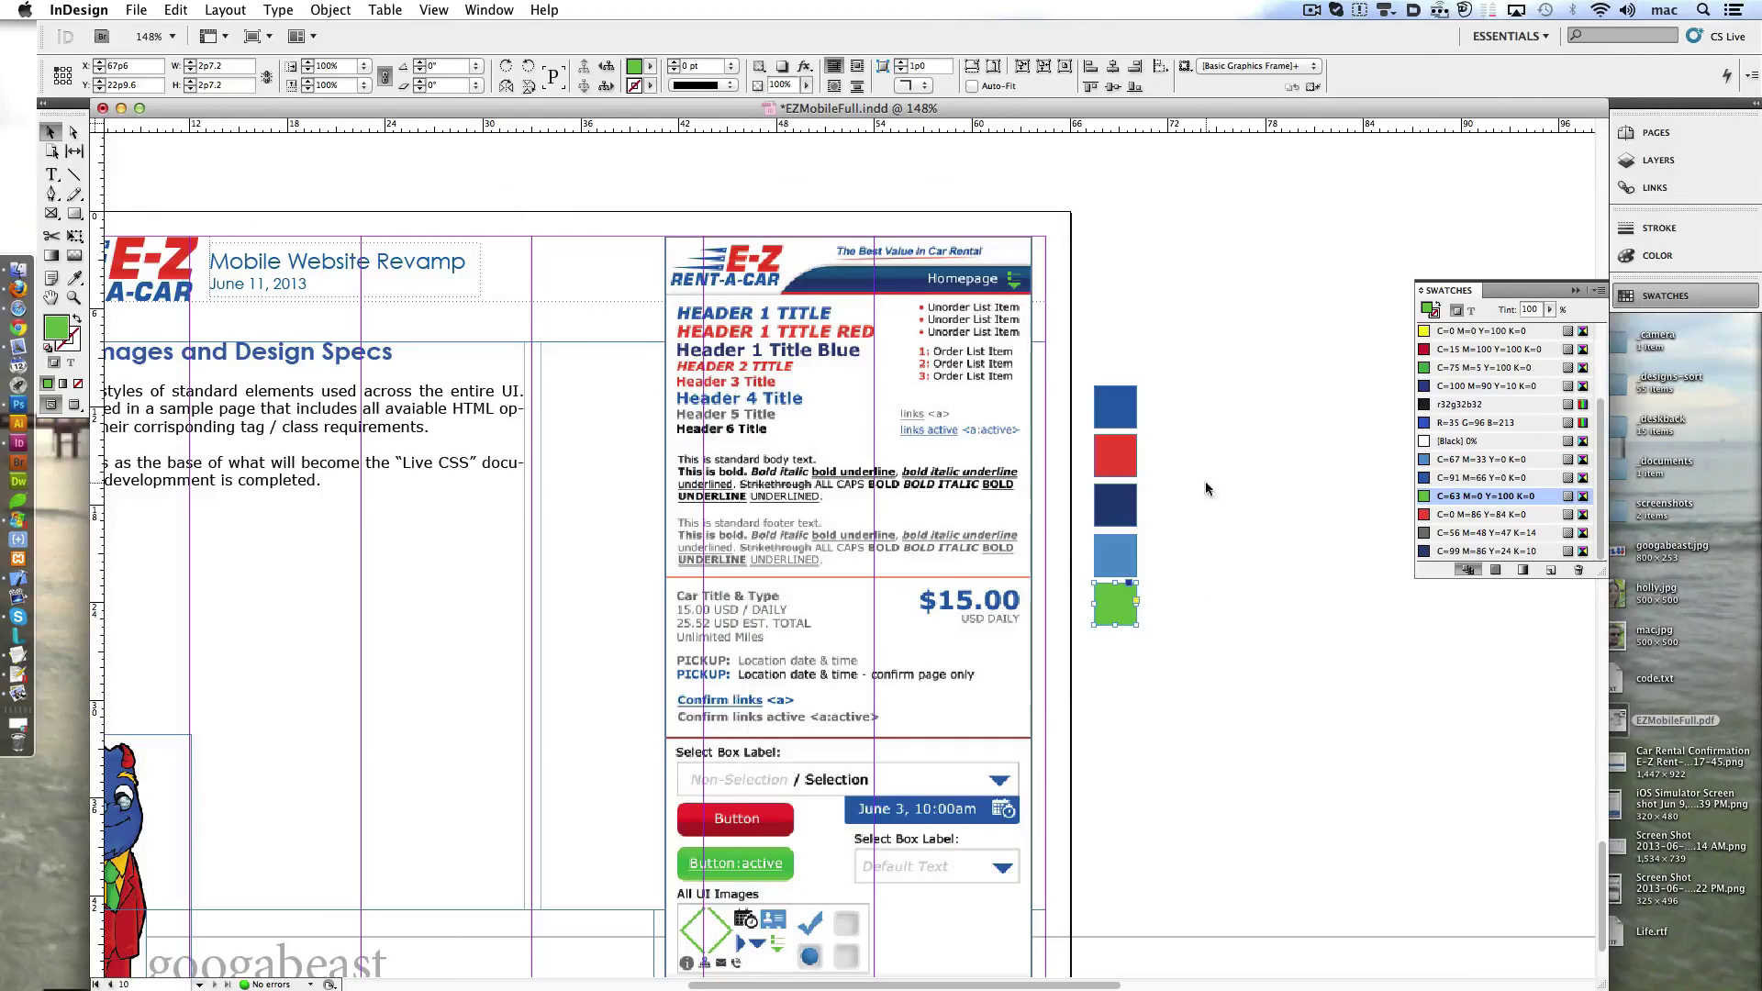
# - Add grey and black squares below to complete the column of seven colour squares
pyautogui.moveTo(1115, 603); pyautogui.dragTo(1115, 700)
pyautogui.click(1443, 537)
pyautogui.click(1458, 441)
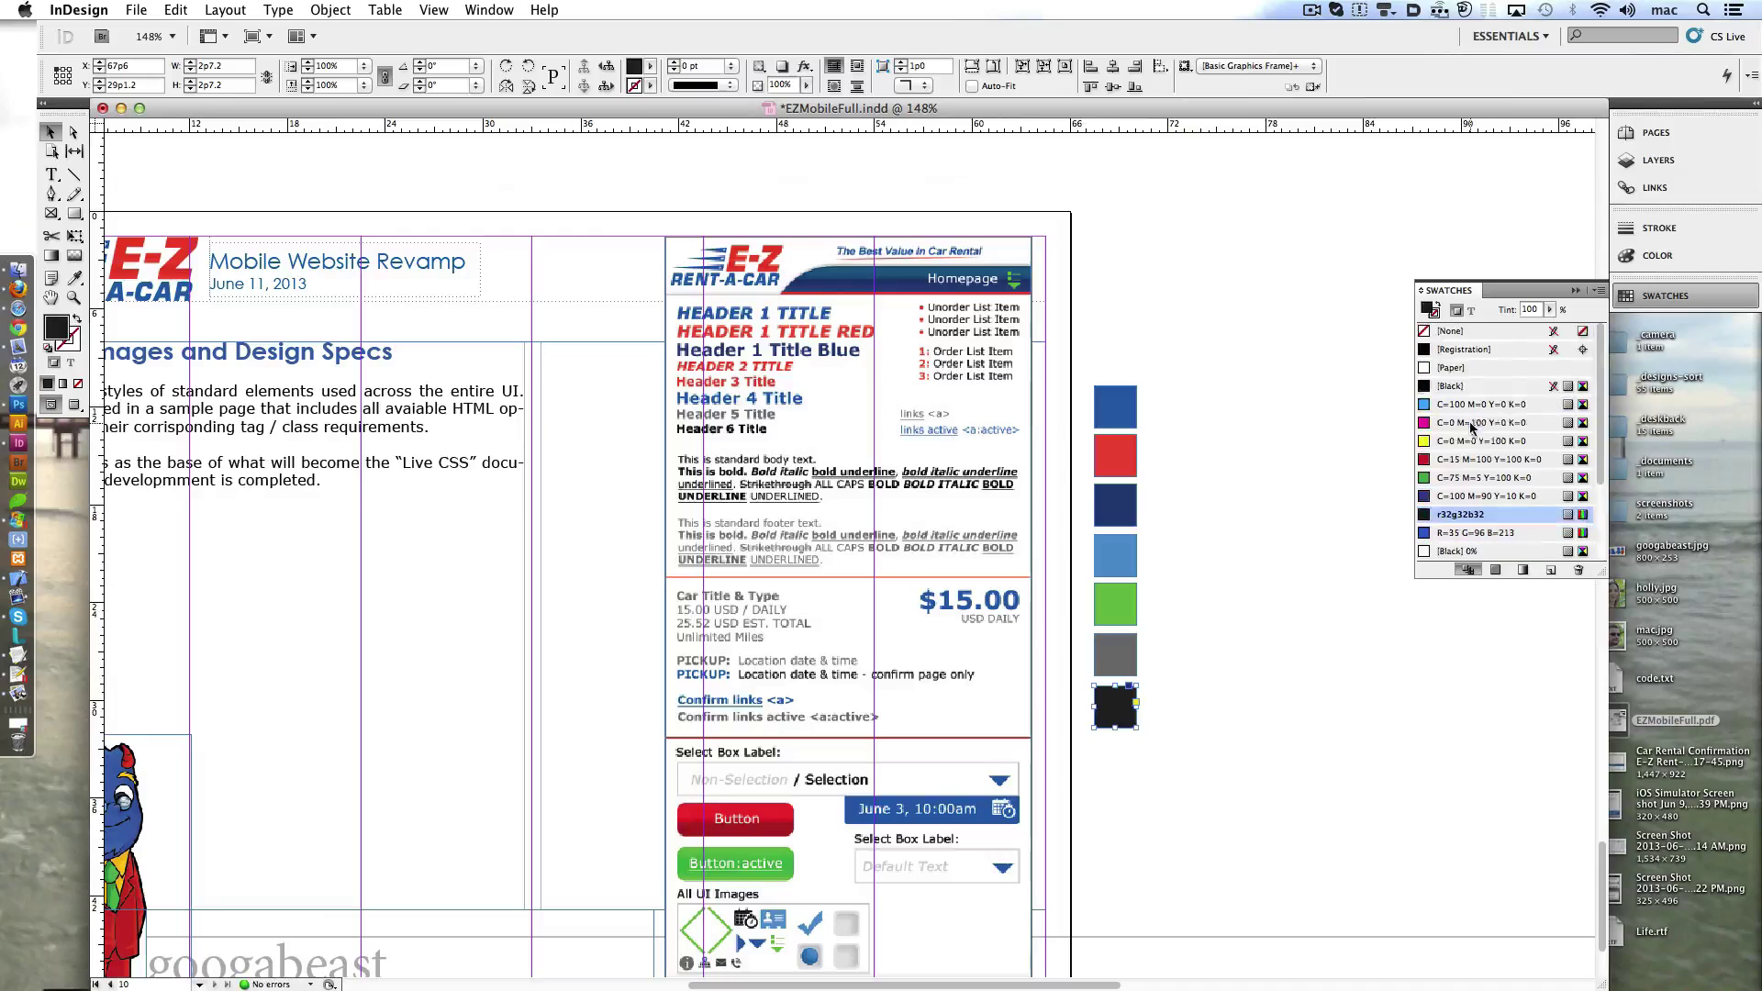
pyautogui.click(1241, 572)
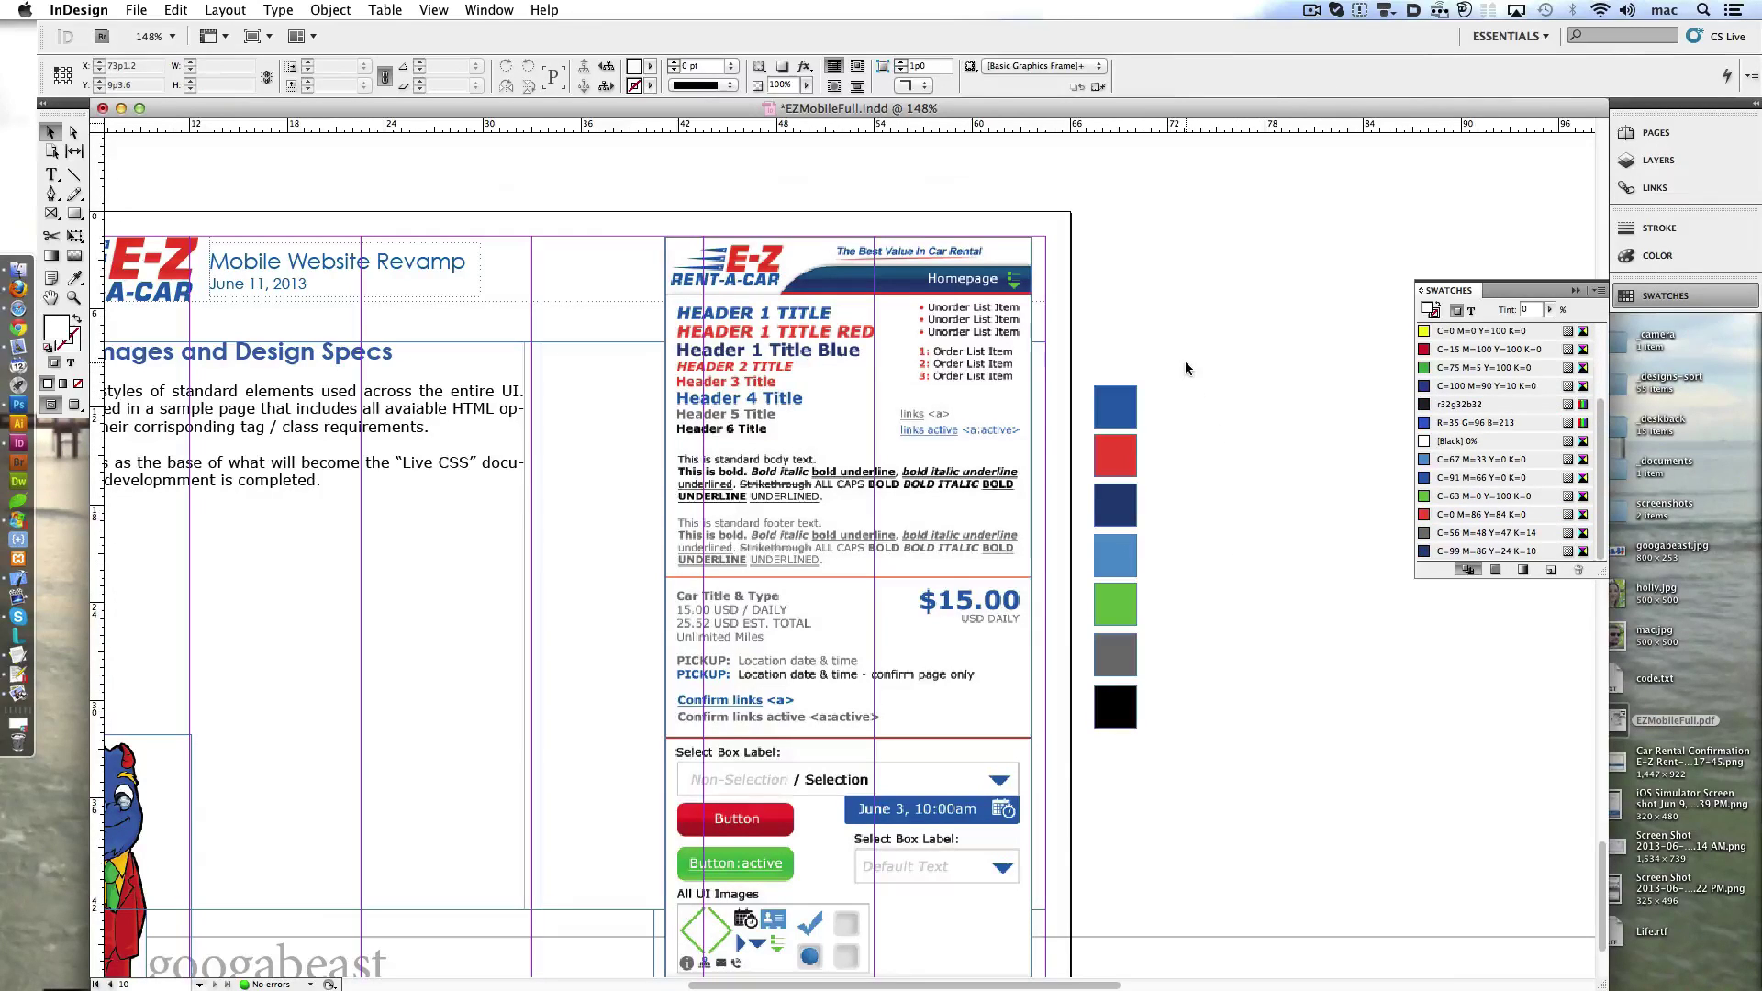
pyautogui.moveTo(1186, 368); pyautogui.dragTo(1121, 762)
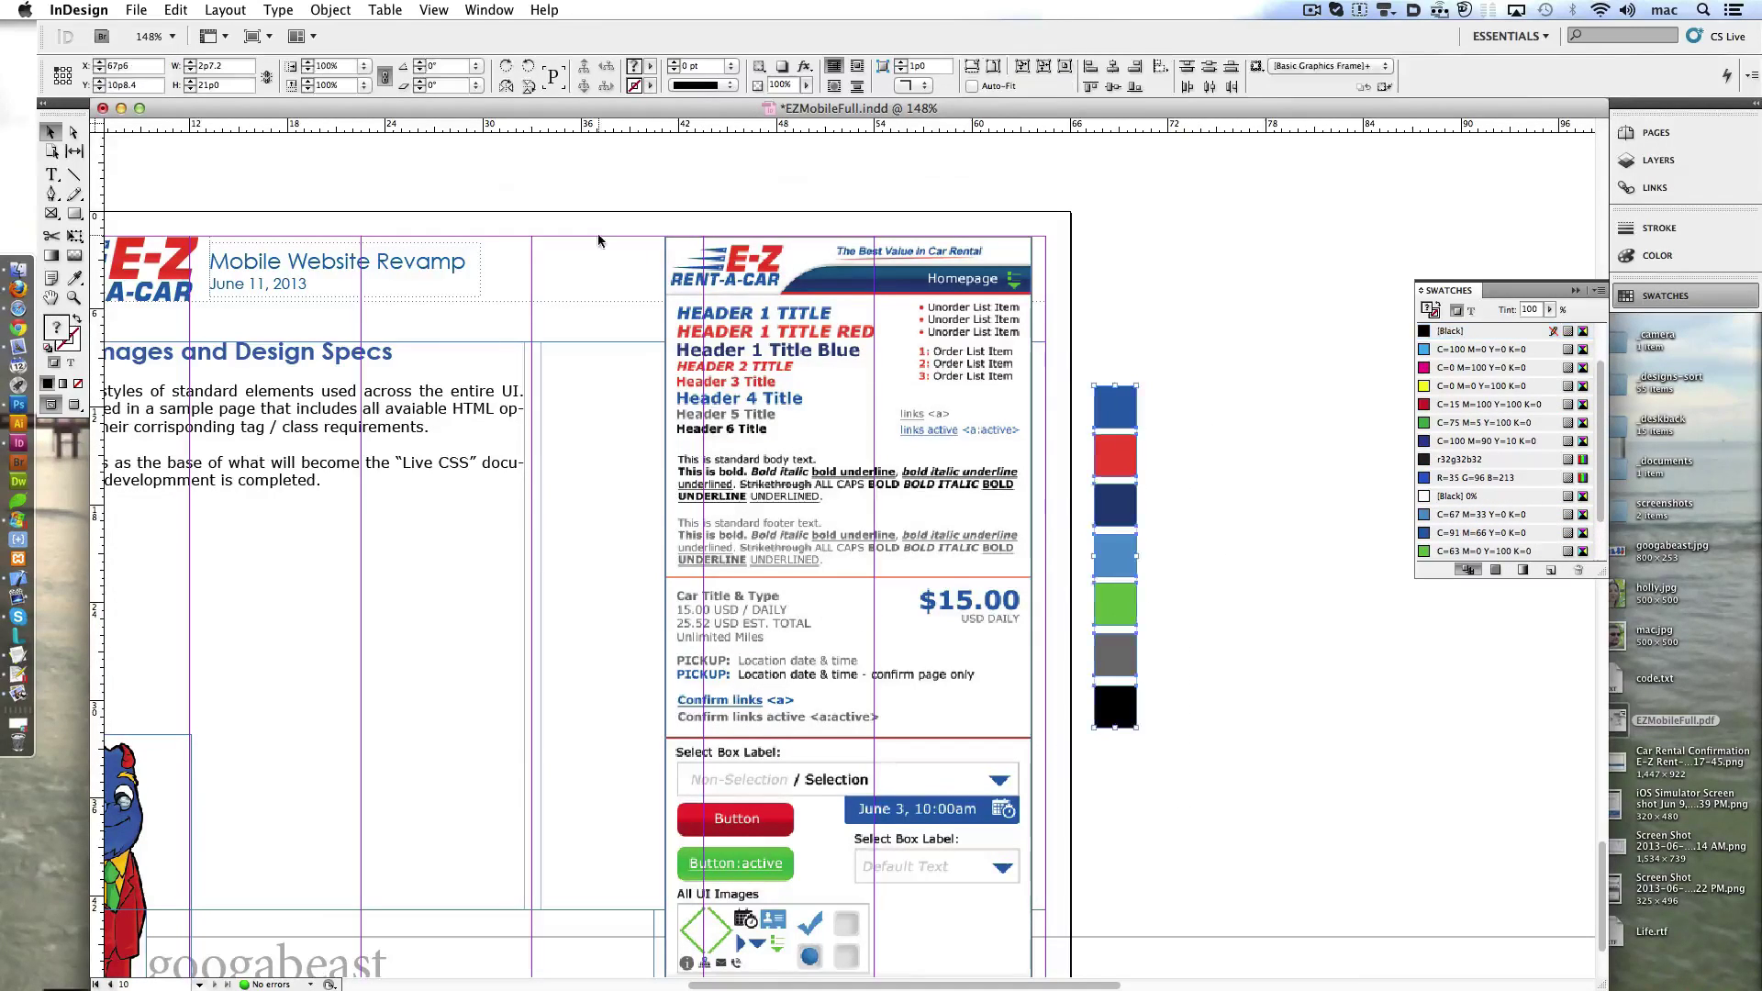
# - Draw a text frame beside the squares and paste the title blue hex 015fb6 into it
pyautogui.click(1207, 322)
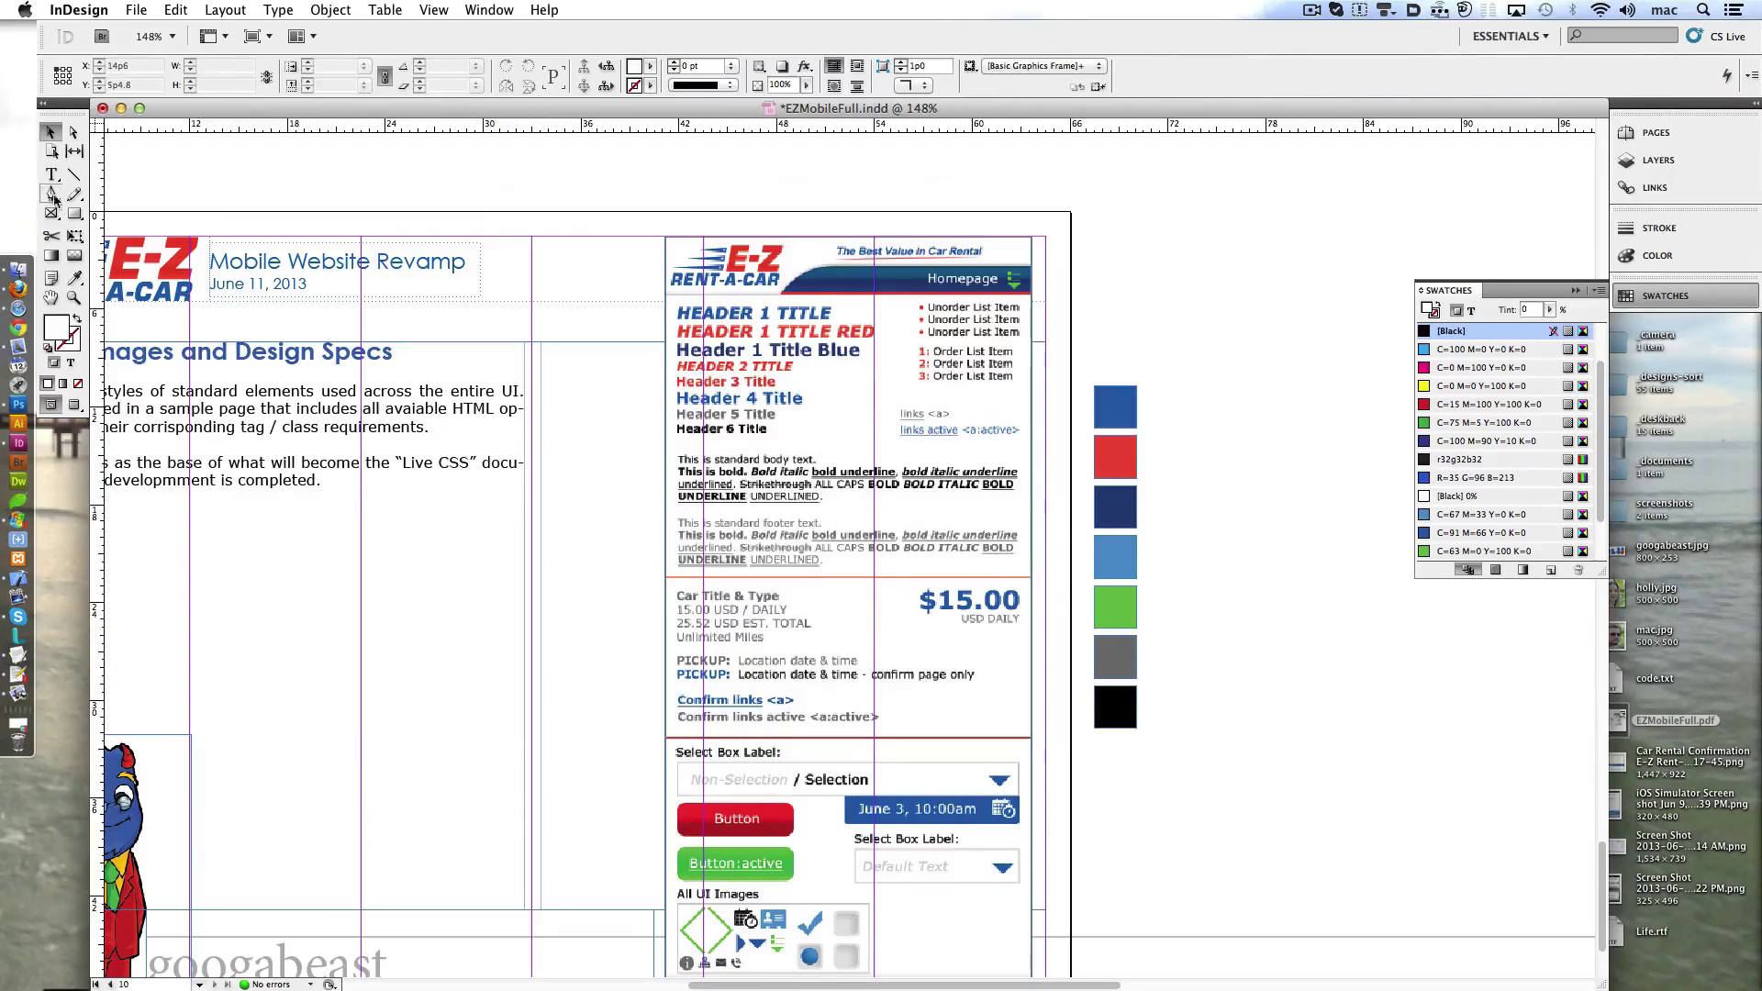
pyautogui.press('t')
pyautogui.moveTo(1155, 395); pyautogui.dragTo(1327, 437)
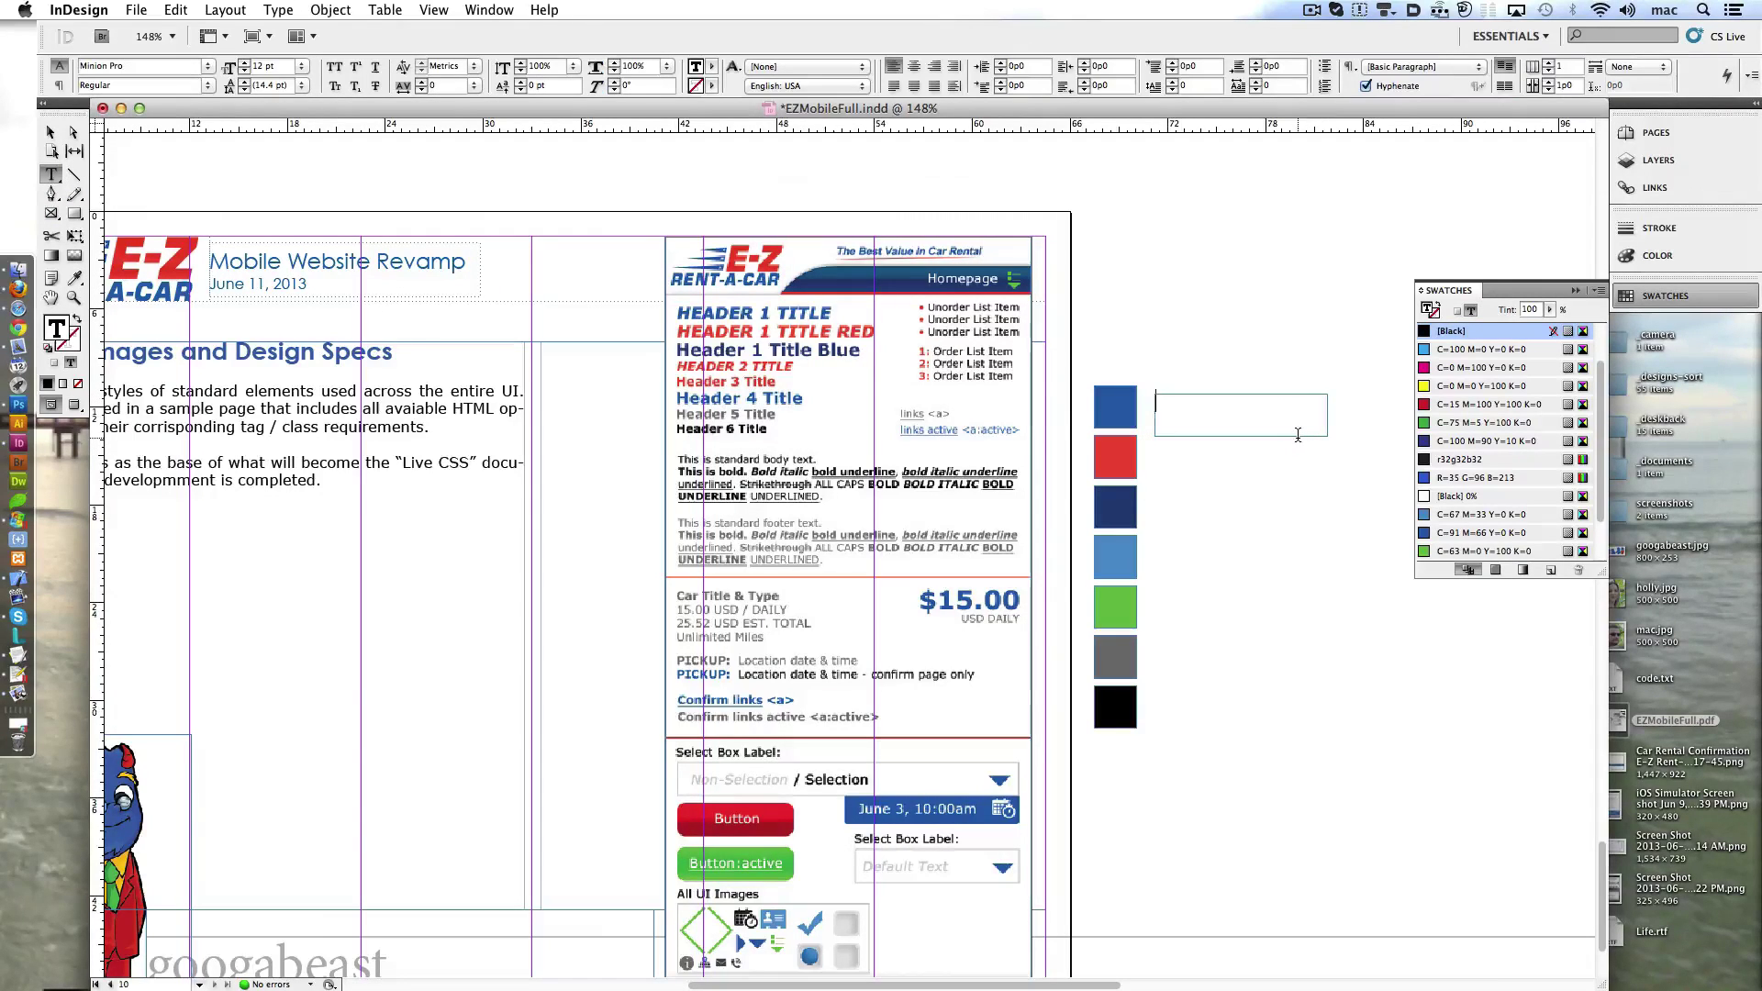
pyautogui.click(18, 403)
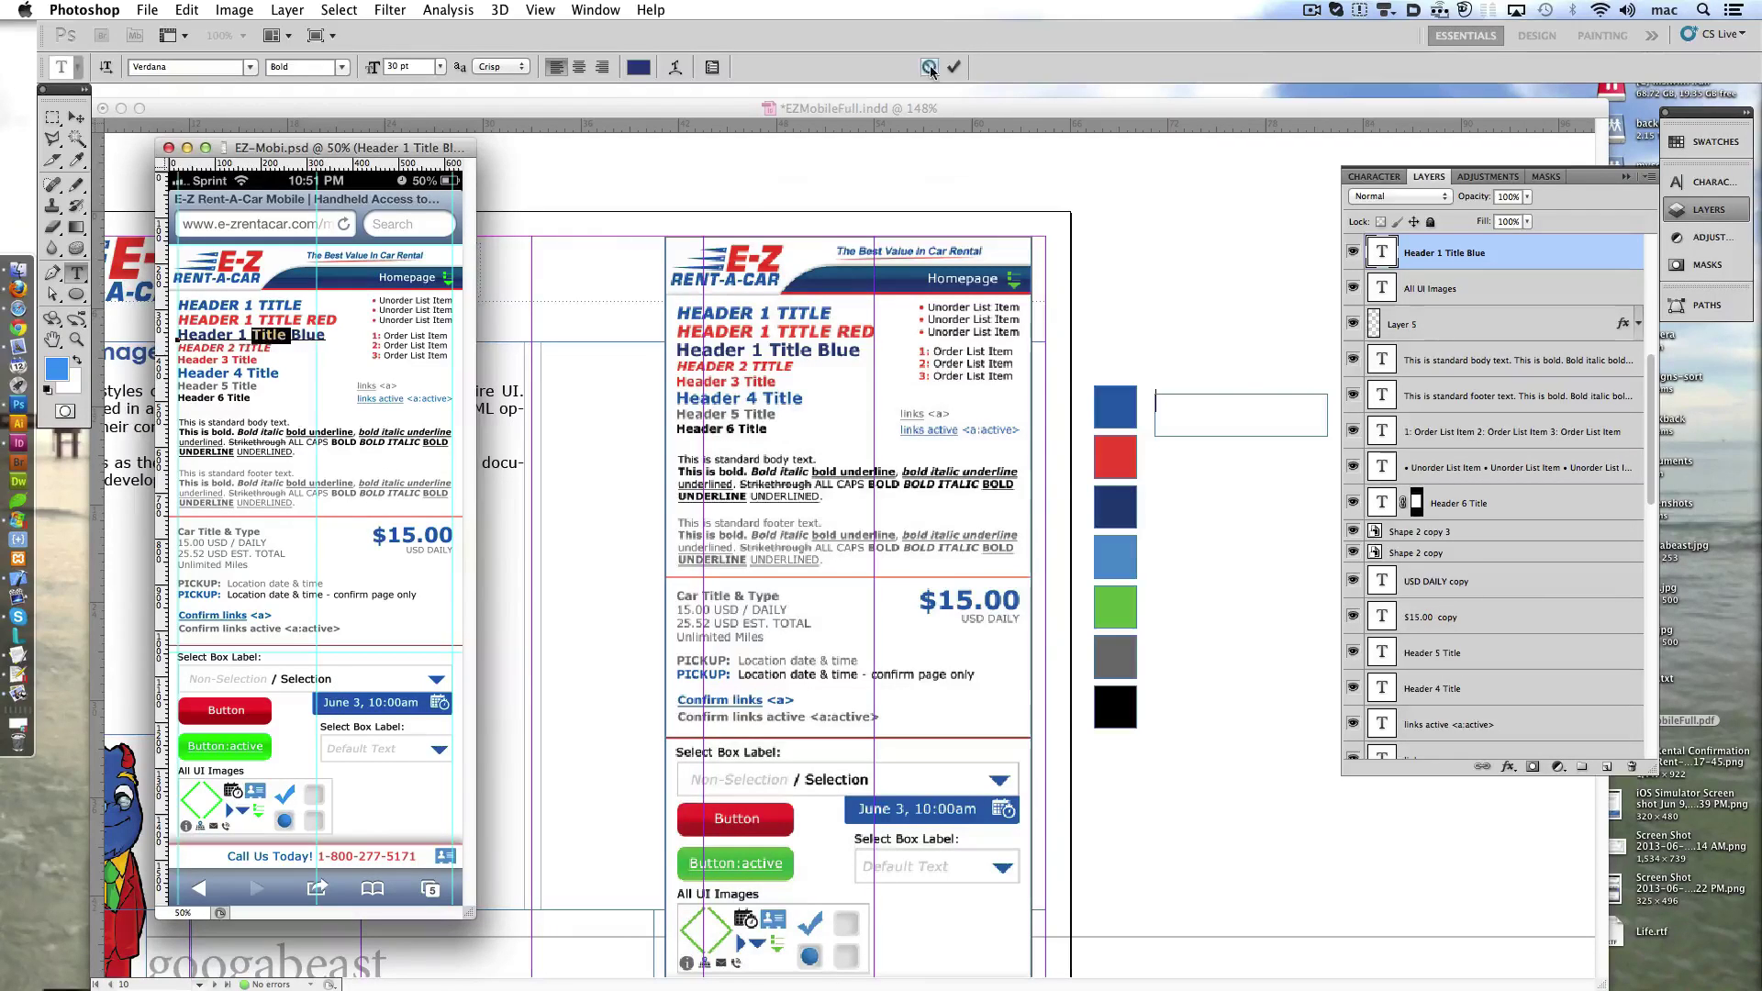
pyautogui.click(930, 68)
pyautogui.click(326, 316)
pyautogui.click(638, 67)
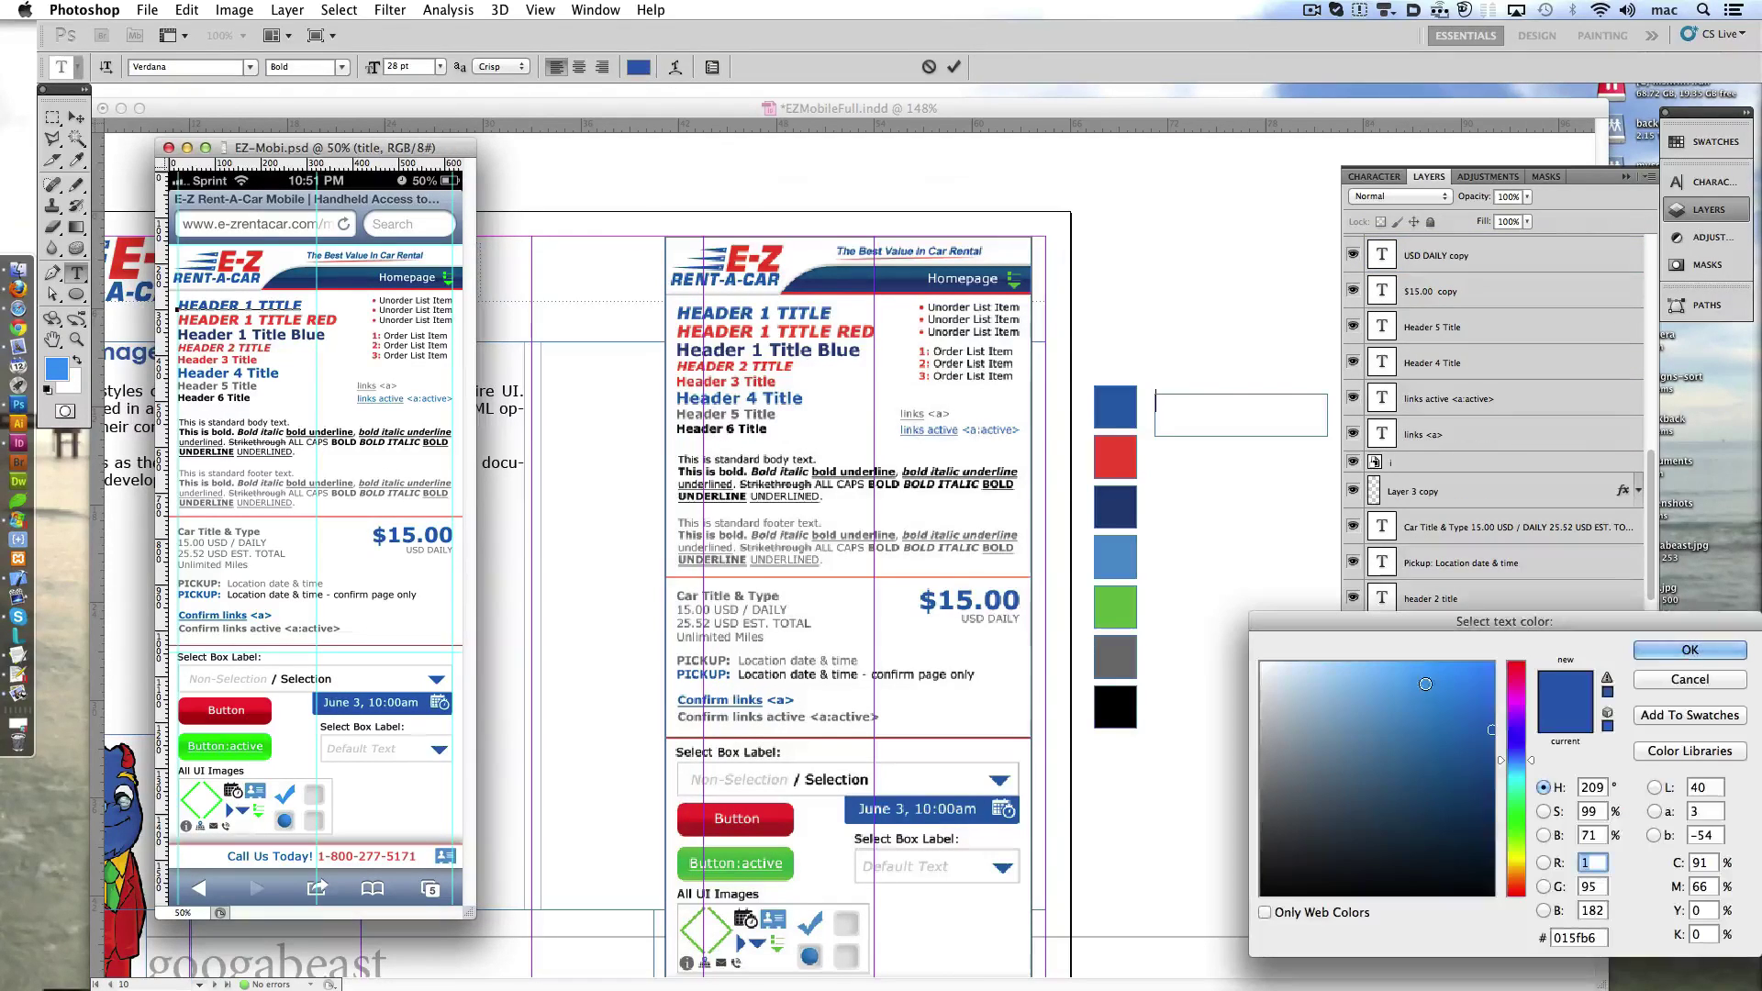
pyautogui.press('super+c')
pyautogui.click(17, 442)
pyautogui.press('super+v')
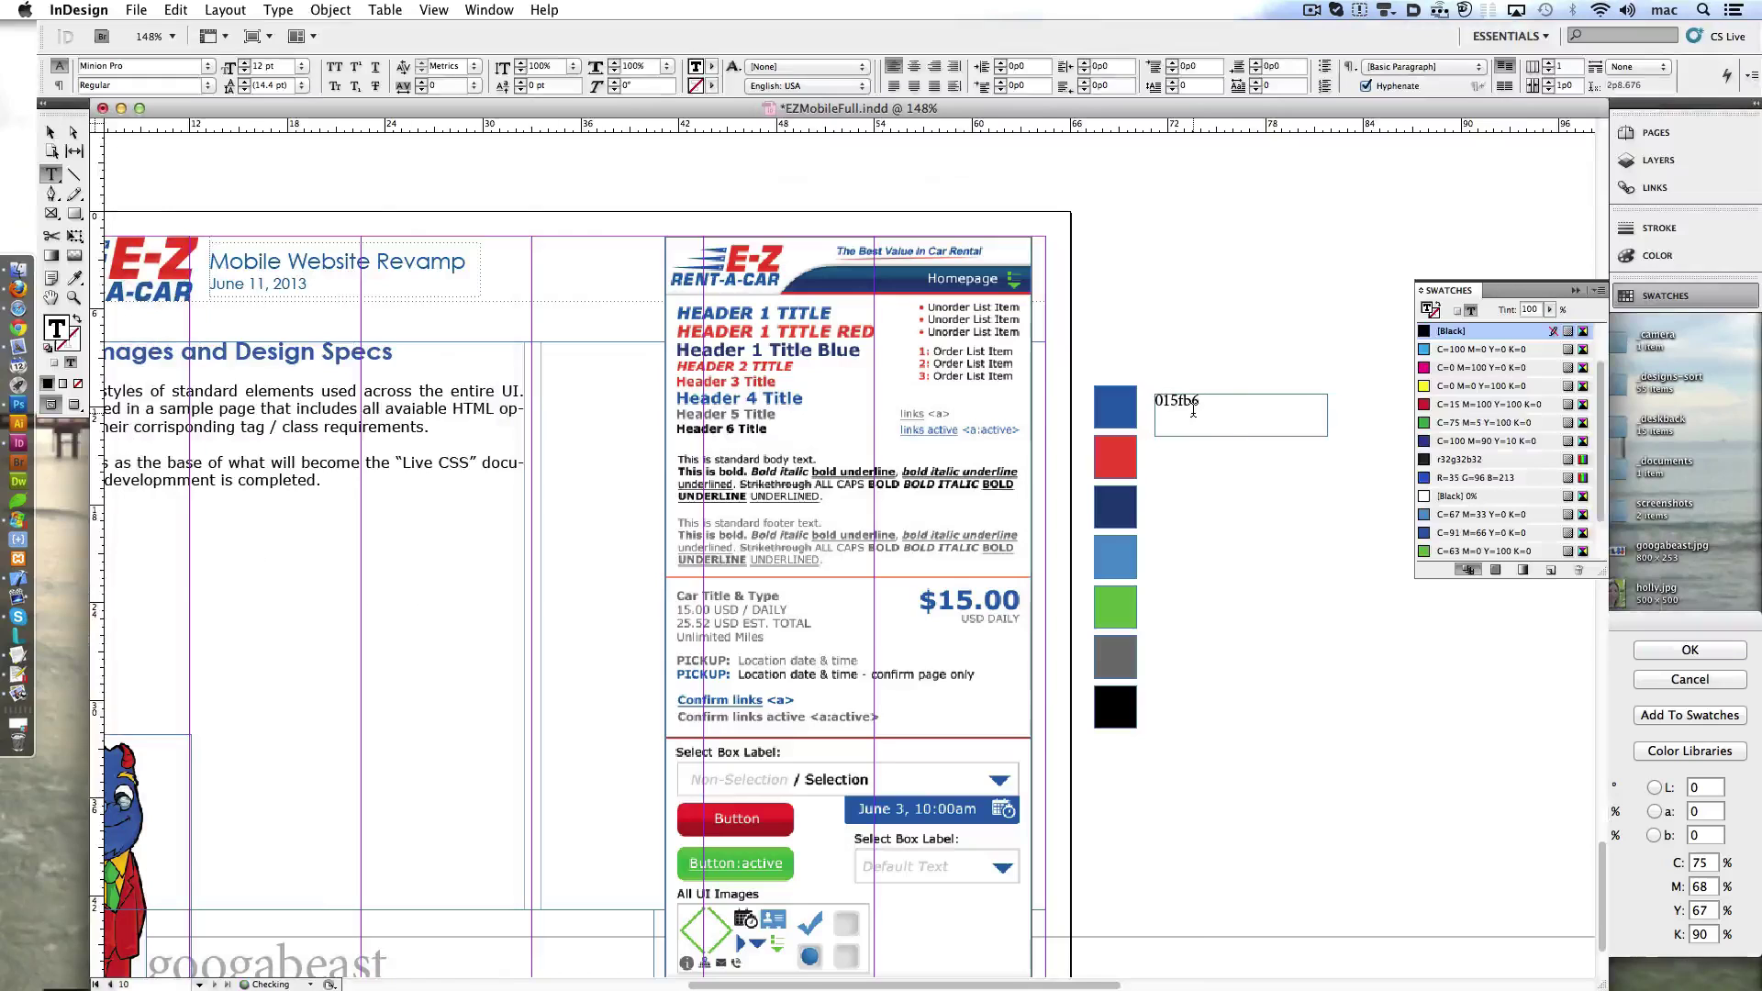
# - Add the red header's hex f74a36 below and lengthen the text frame downward
pyautogui.click(17, 404)
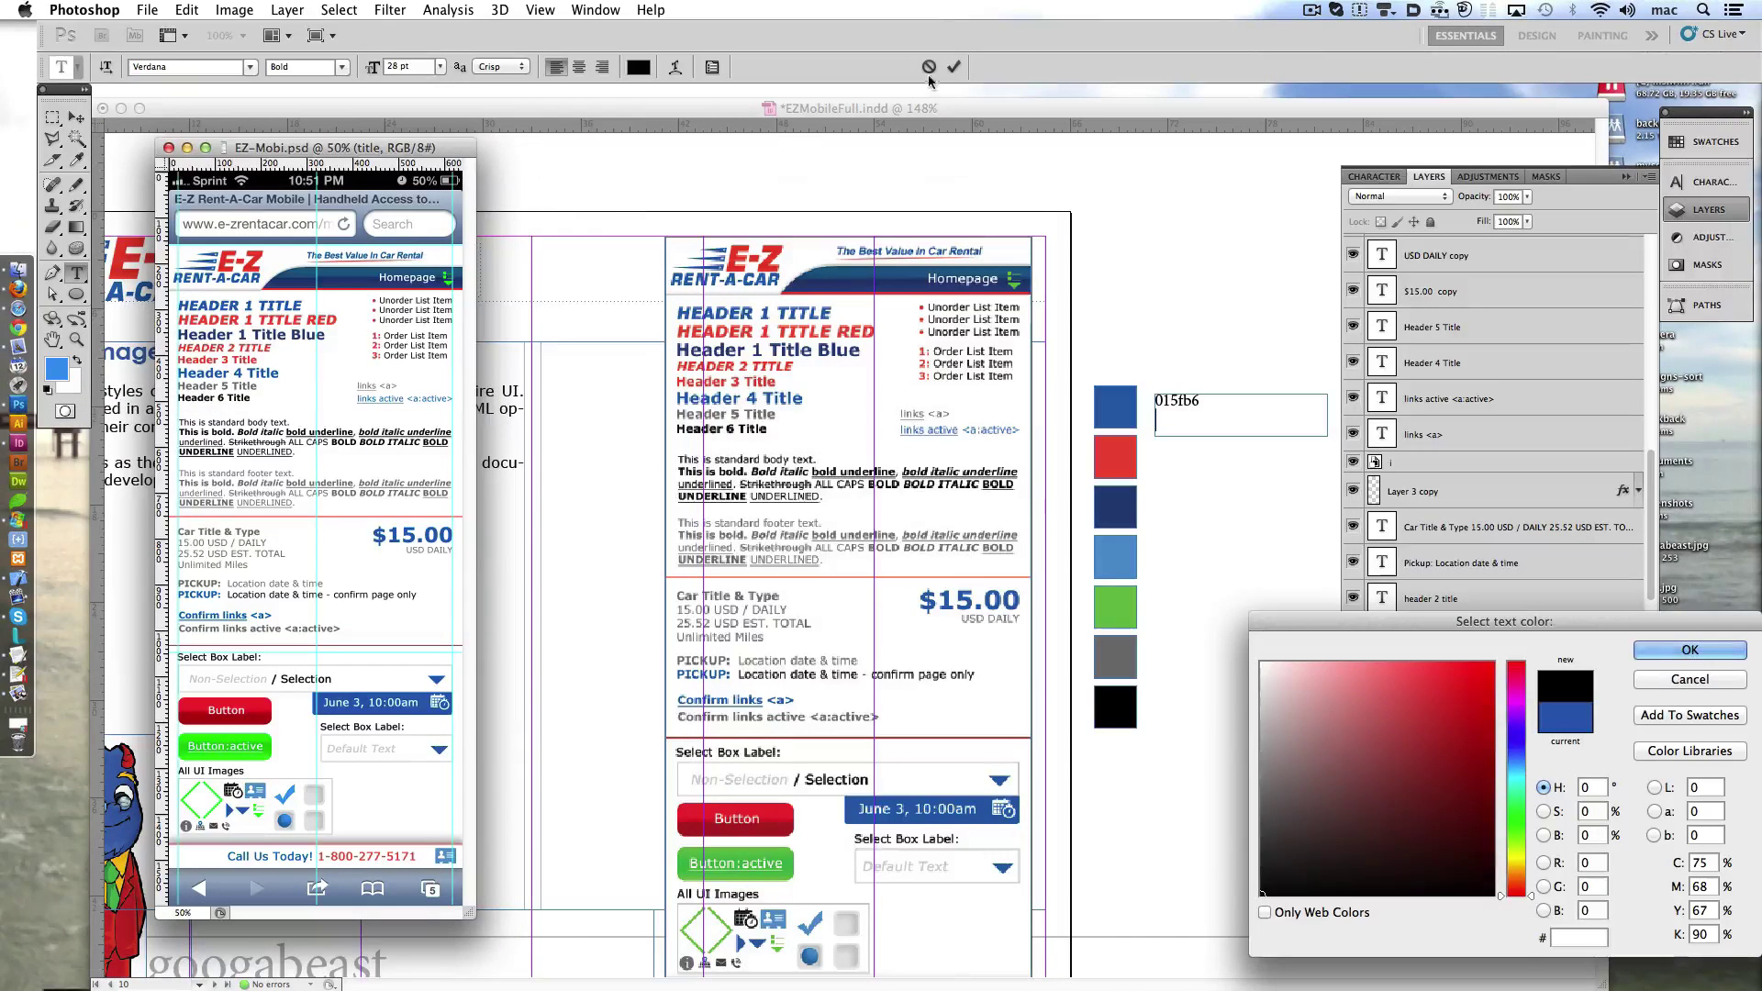
pyautogui.click(1670, 680)
pyautogui.doubleClick(272, 323)
pyautogui.click(639, 67)
pyautogui.press('super+c')
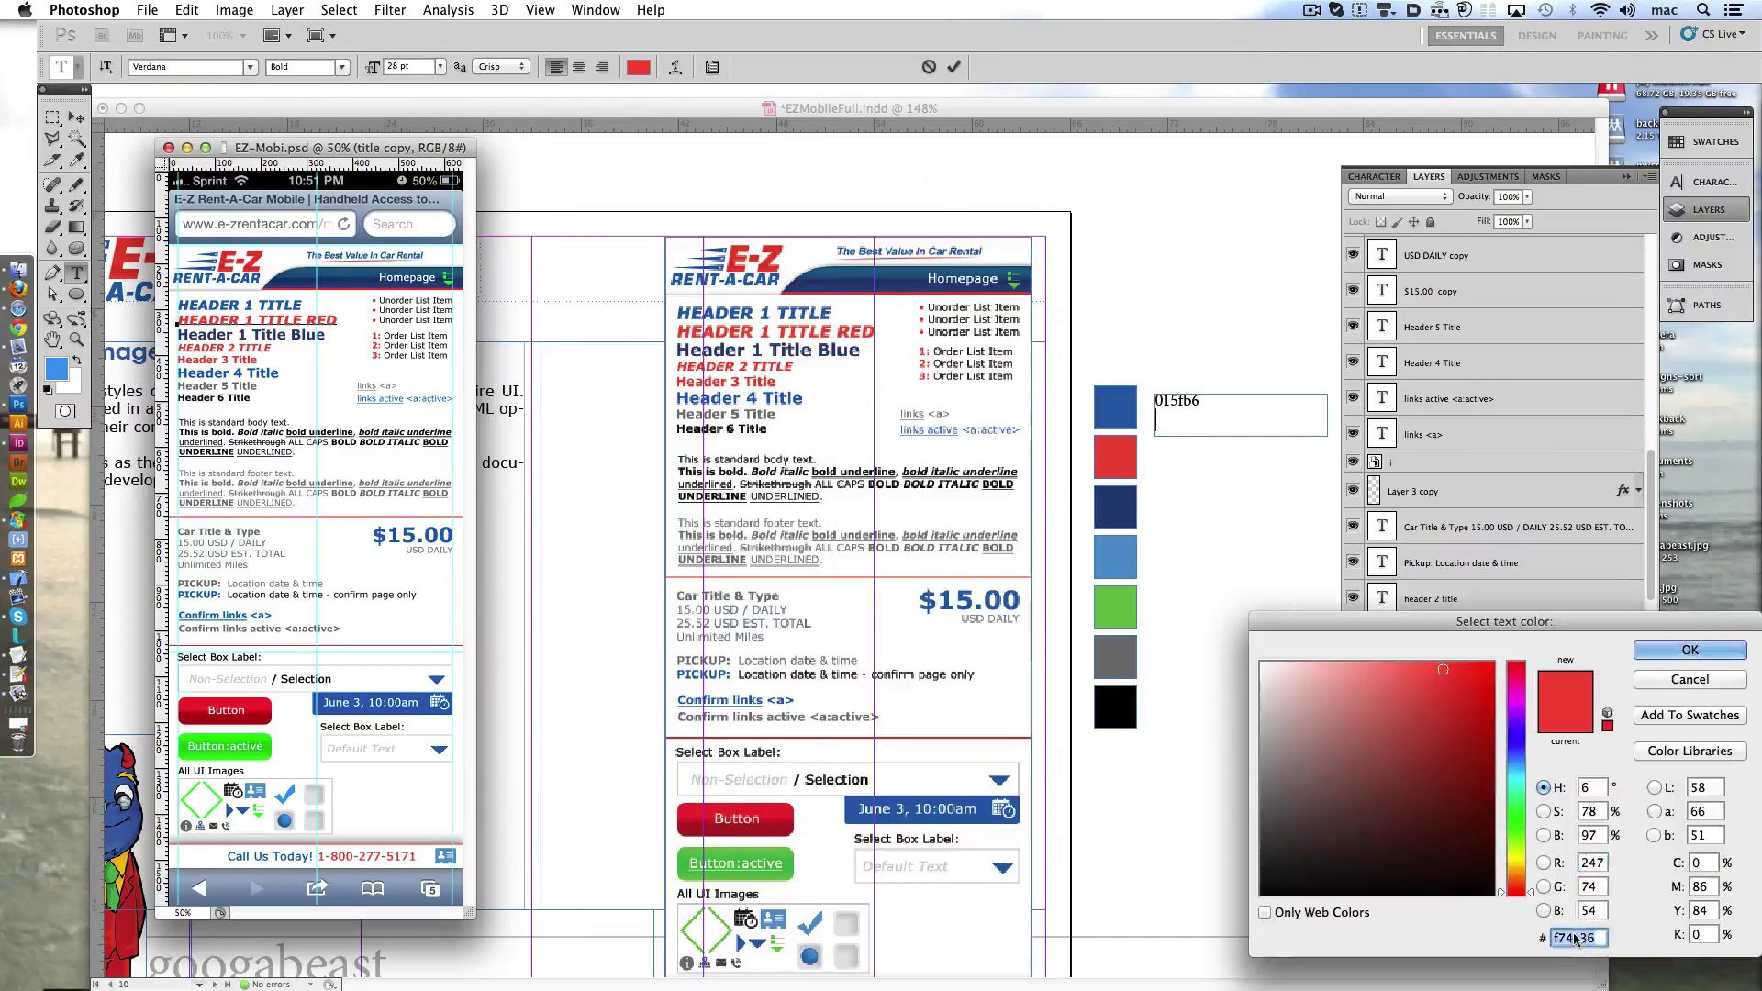
pyautogui.click(18, 442)
pyautogui.press('super+v')
pyautogui.moveTo(1239, 436); pyautogui.dragTo(1239, 782)
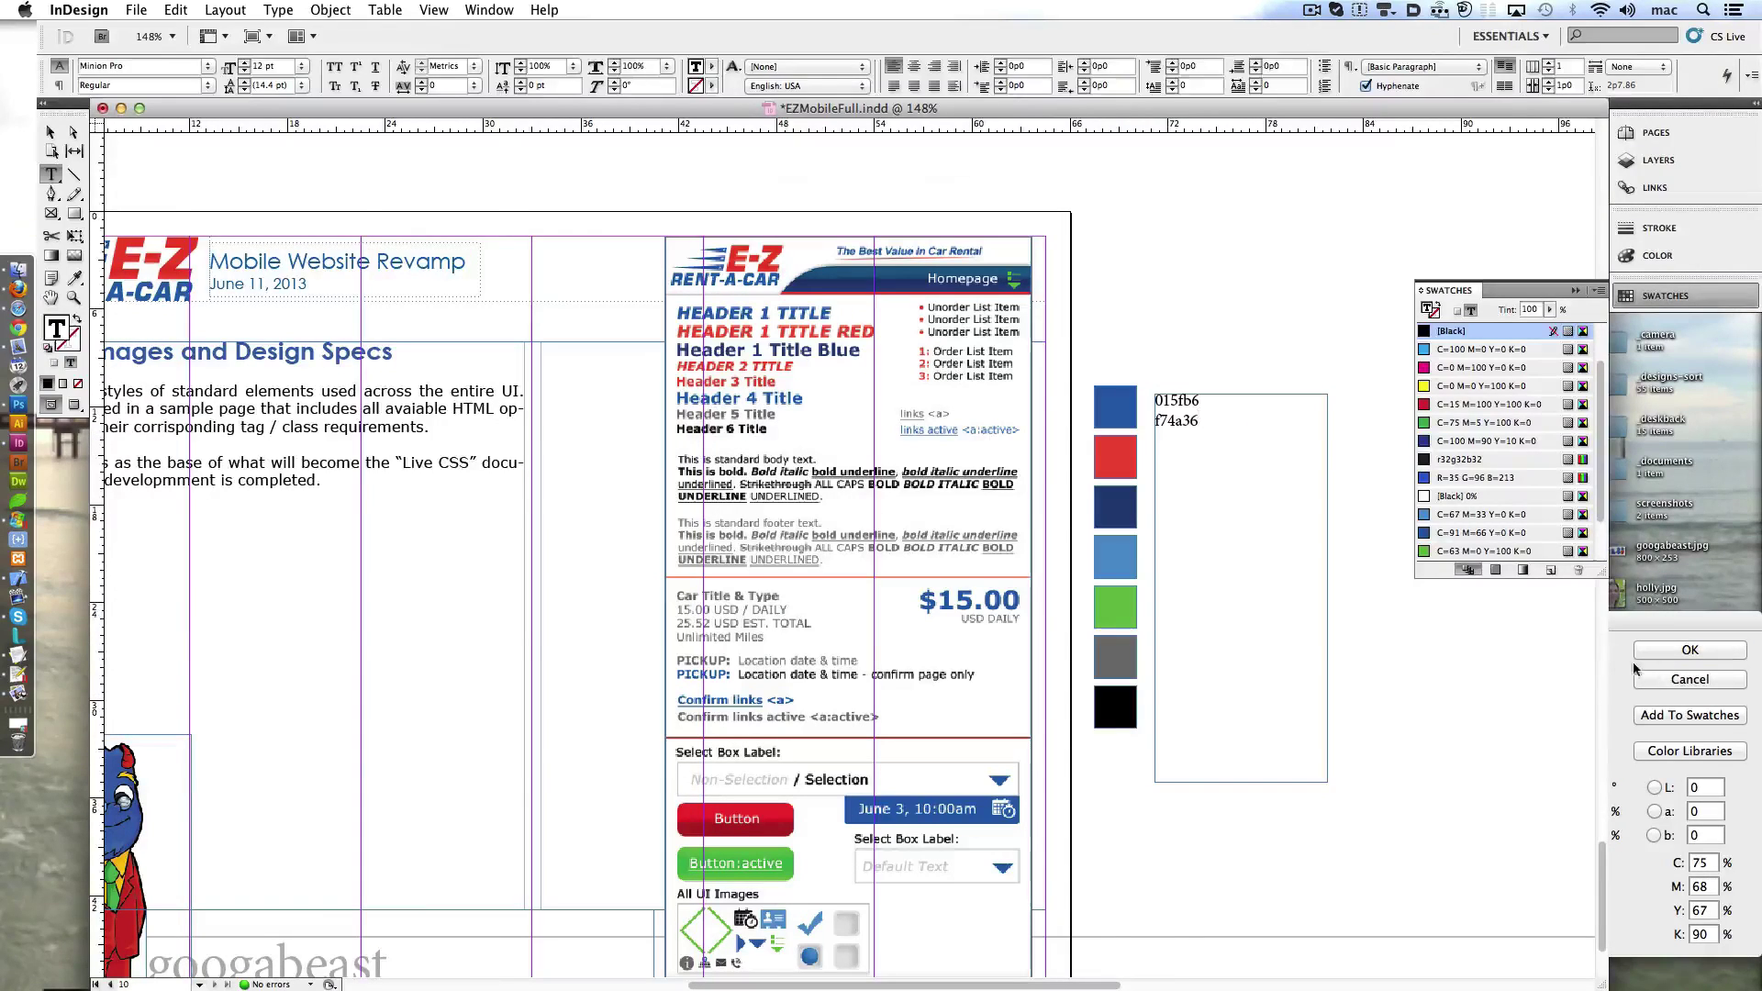
# - Copy the navy header colour's hex 233e79 from Photoshop into the list
pyautogui.press('super+Tab')
pyautogui.doubleClick(250, 334)
pyautogui.click(639, 67)
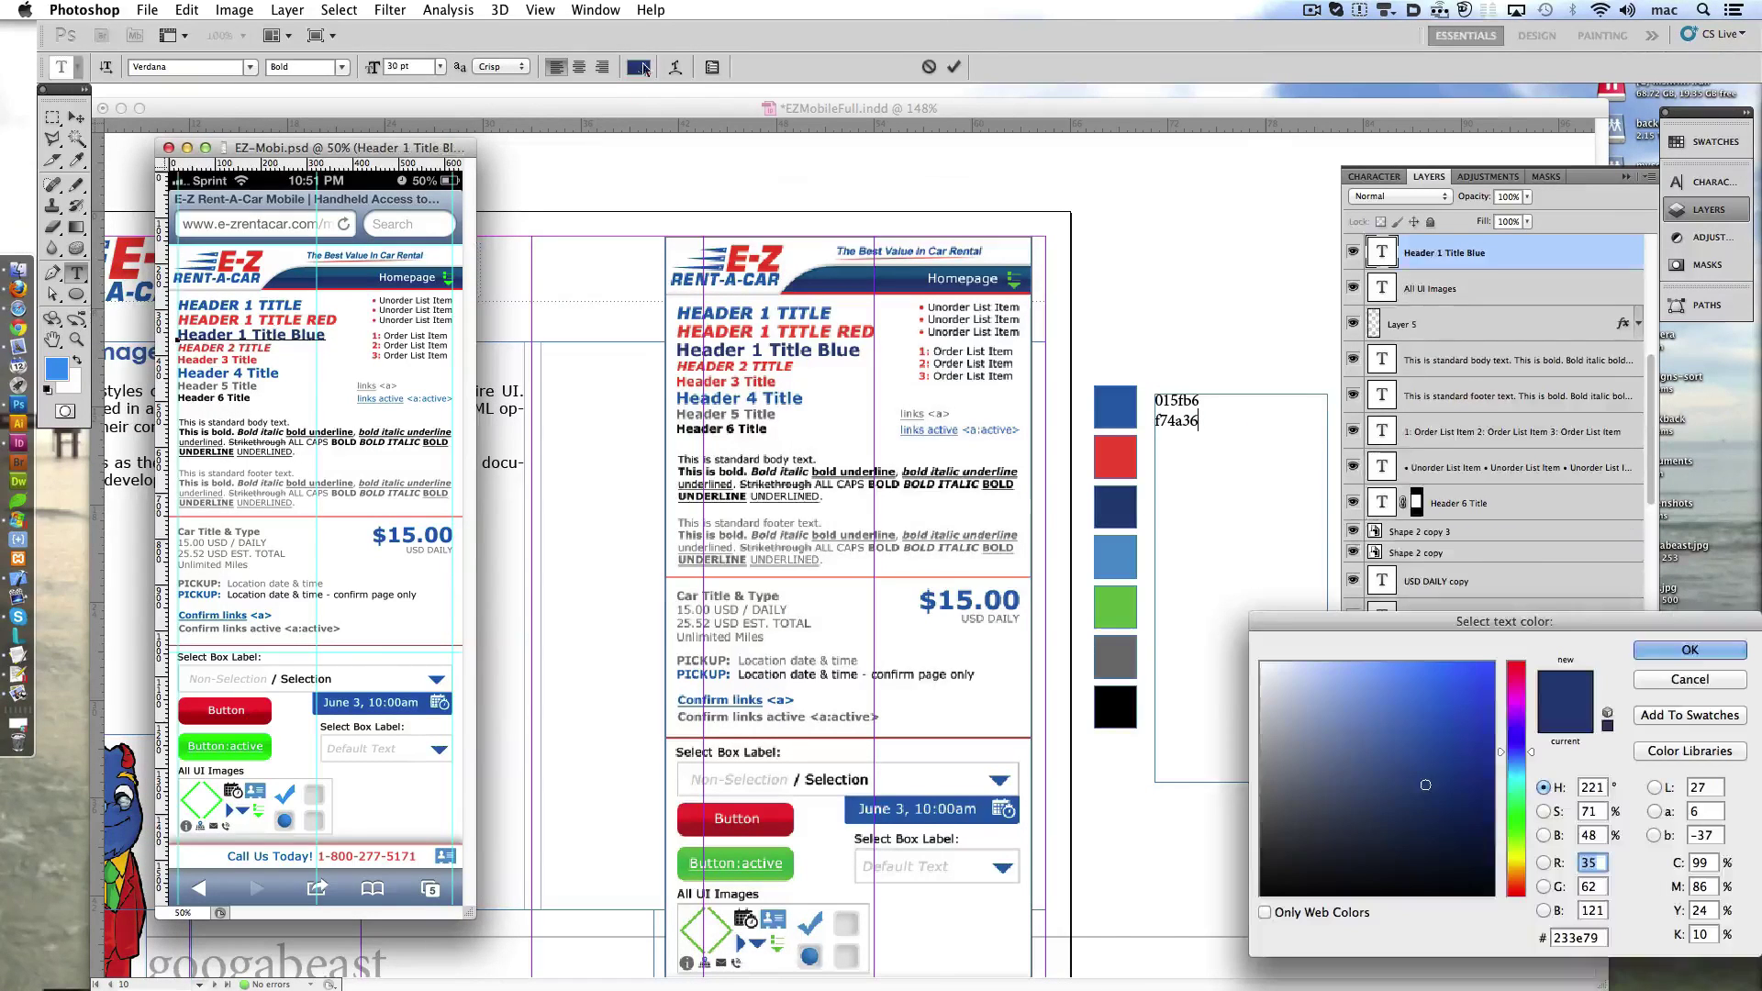
pyautogui.doubleClick(1572, 938)
pyautogui.press('super+c')
pyautogui.press('Return')
pyautogui.press('super+Tab')
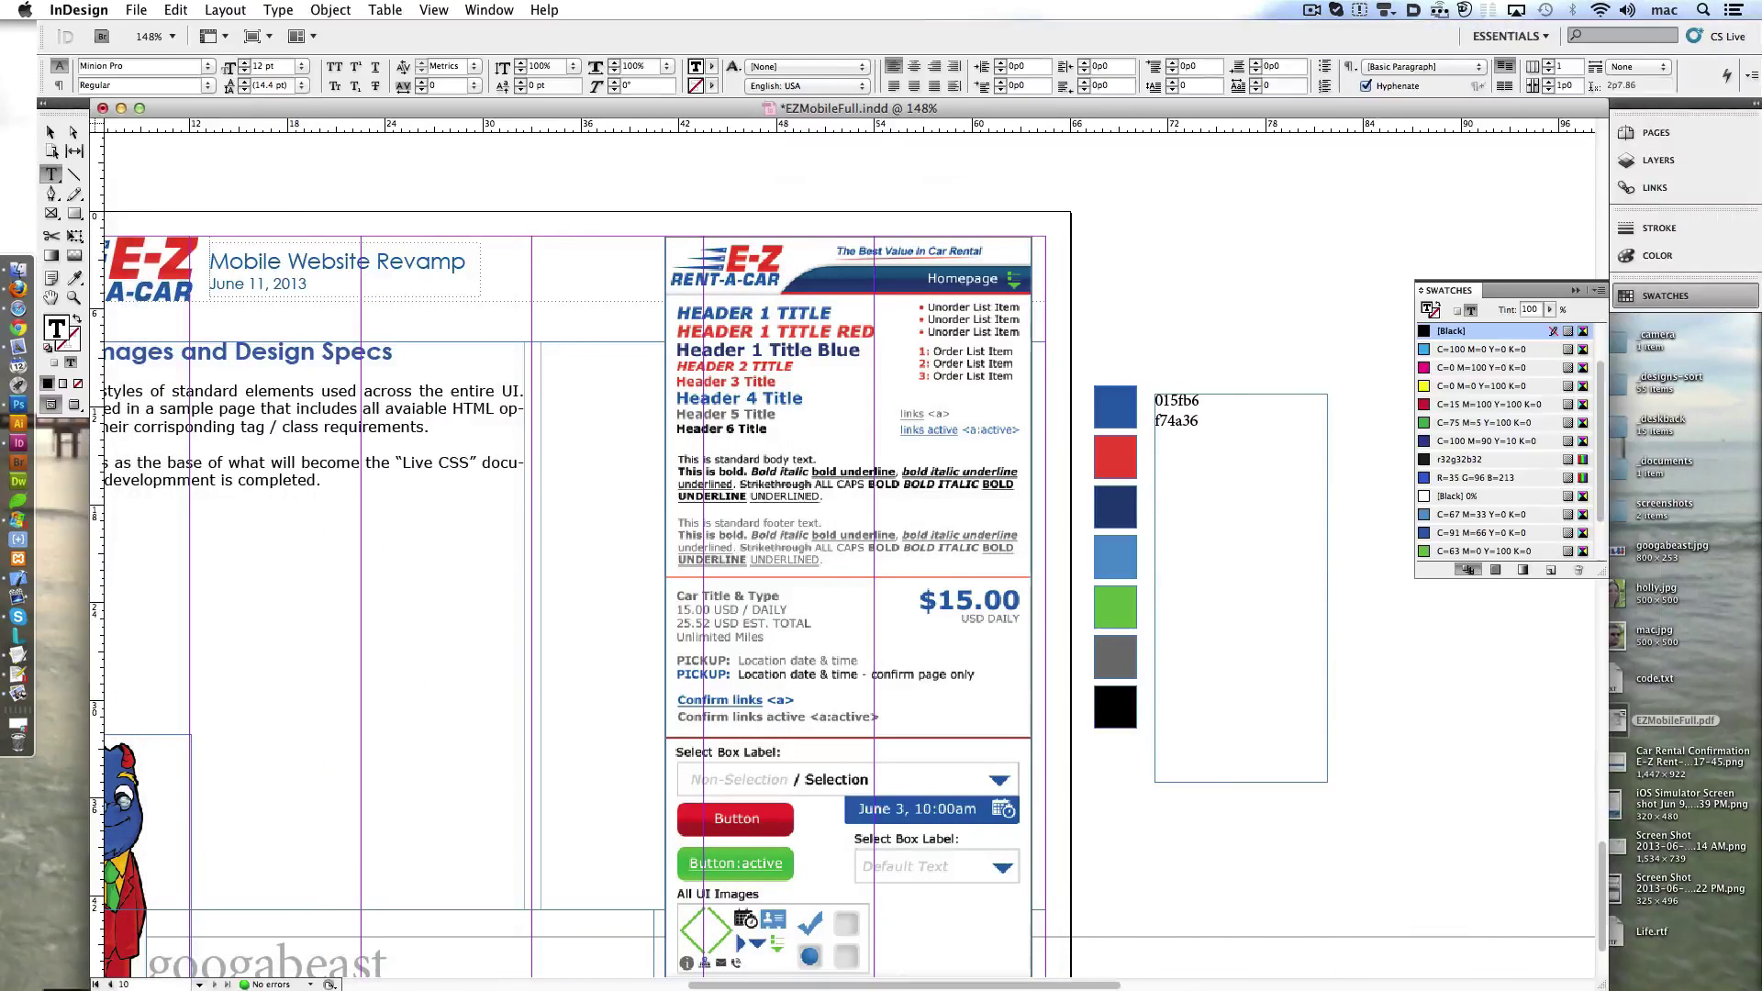
pyautogui.press('super+v')
# - Copy the $15.00 price text's hex 015fb6 from Photoshop into the list on a new line
pyautogui.click(17, 404)
pyautogui.doubleClick(228, 372)
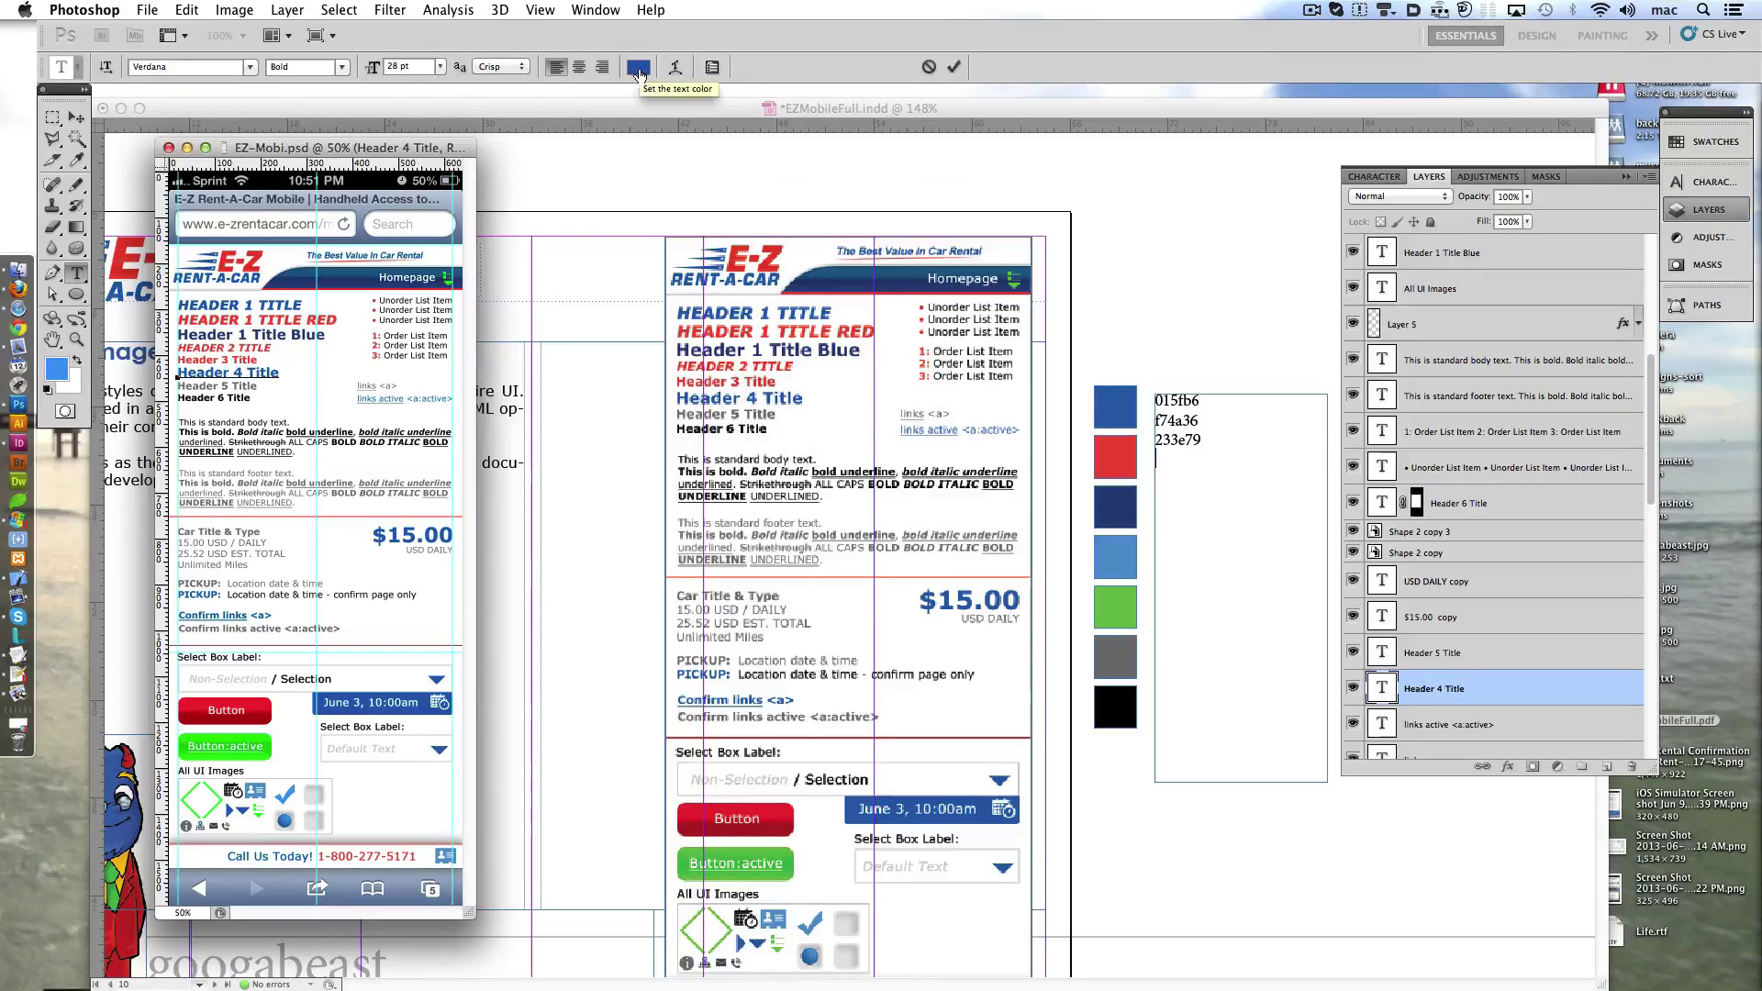
pyautogui.click(929, 66)
pyautogui.hotkey('alt', '[')
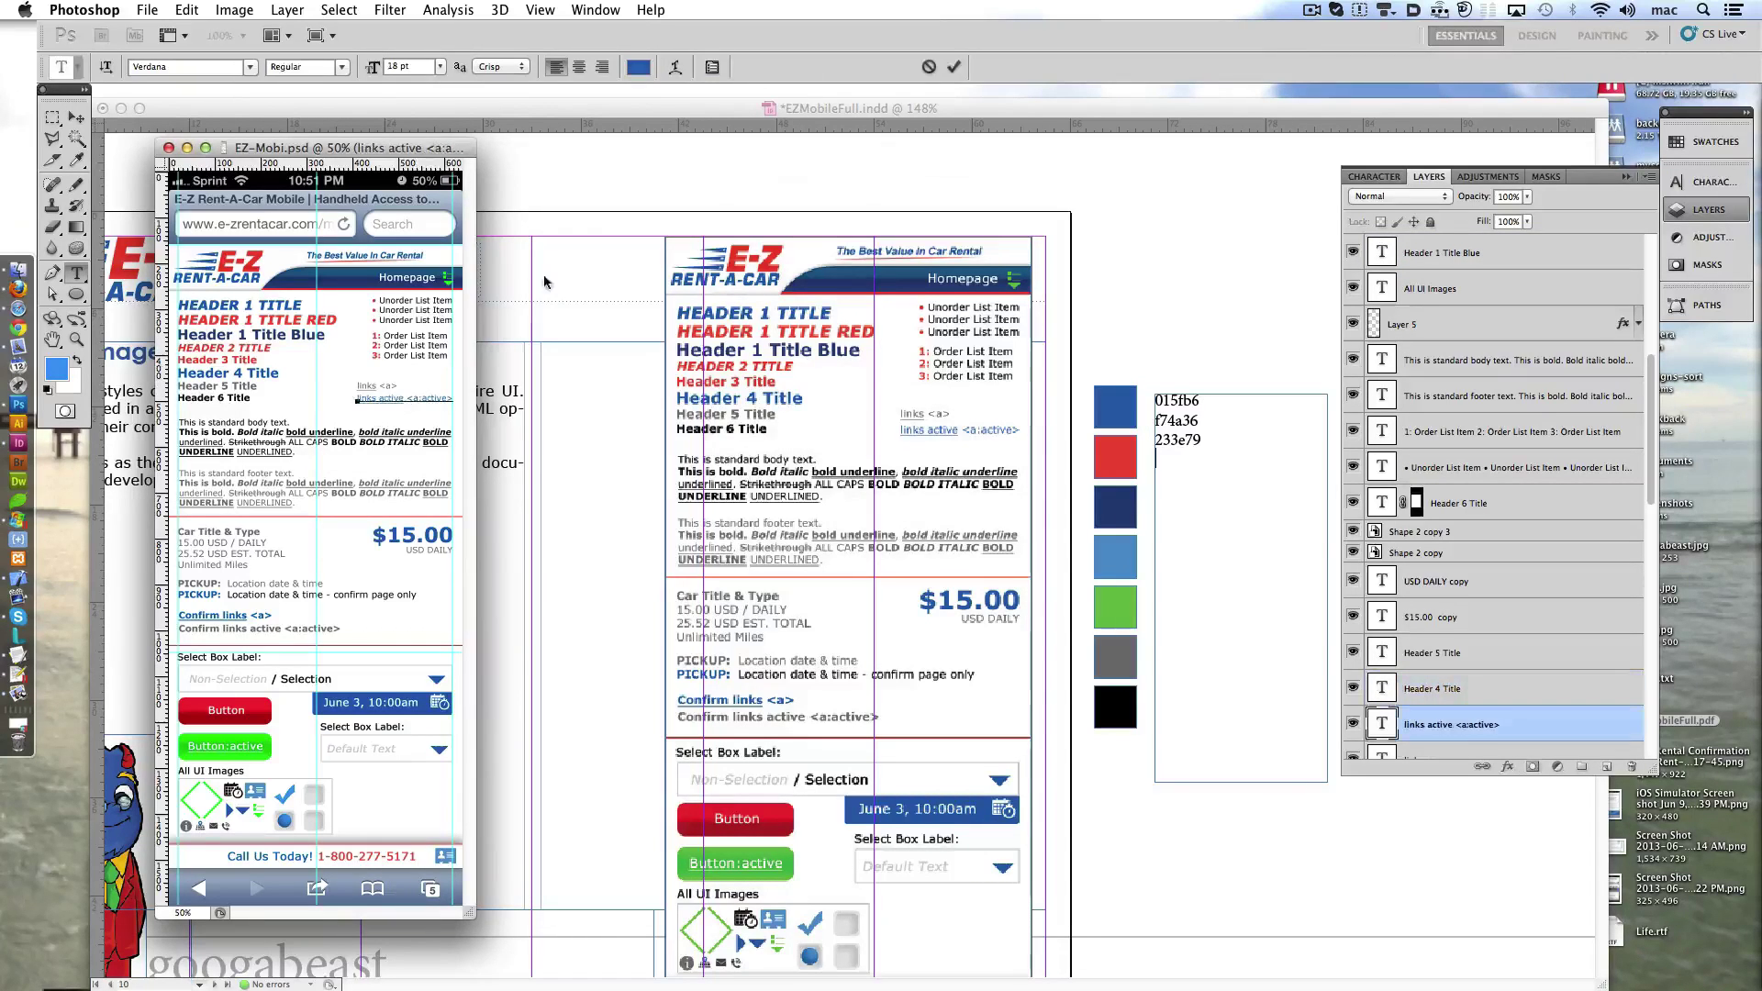
pyautogui.click(204, 595)
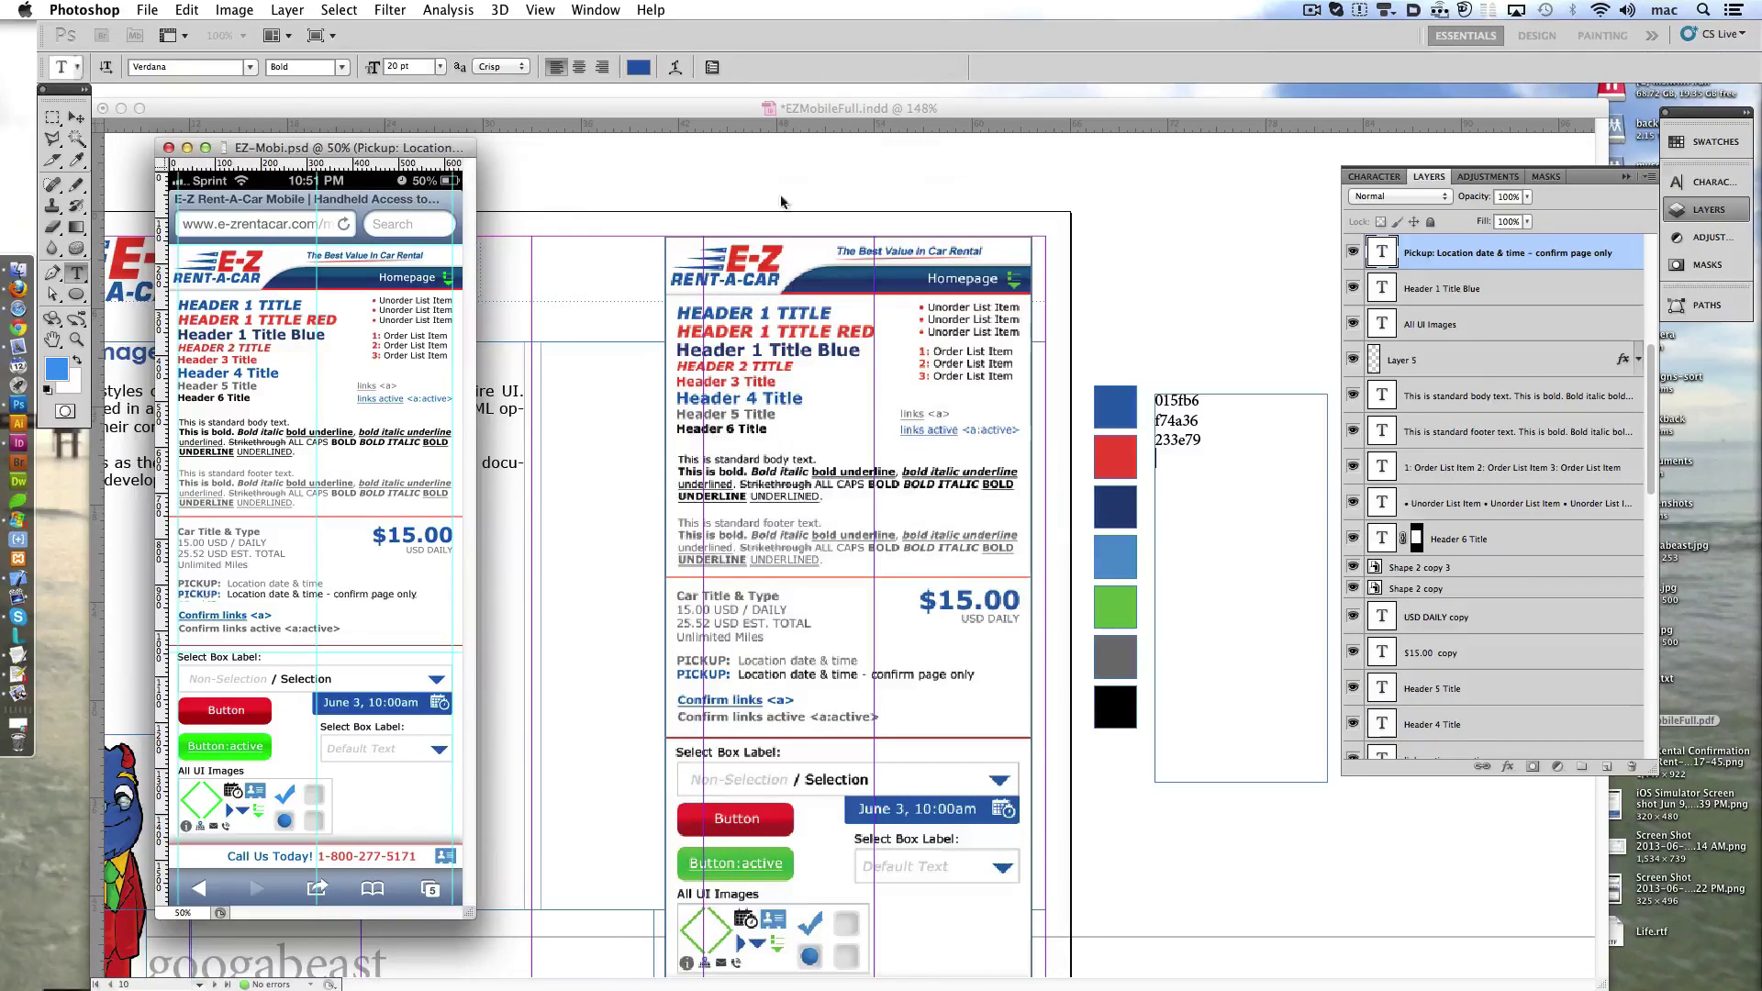
pyautogui.moveTo(401, 535); pyautogui.dragTo(424, 535)
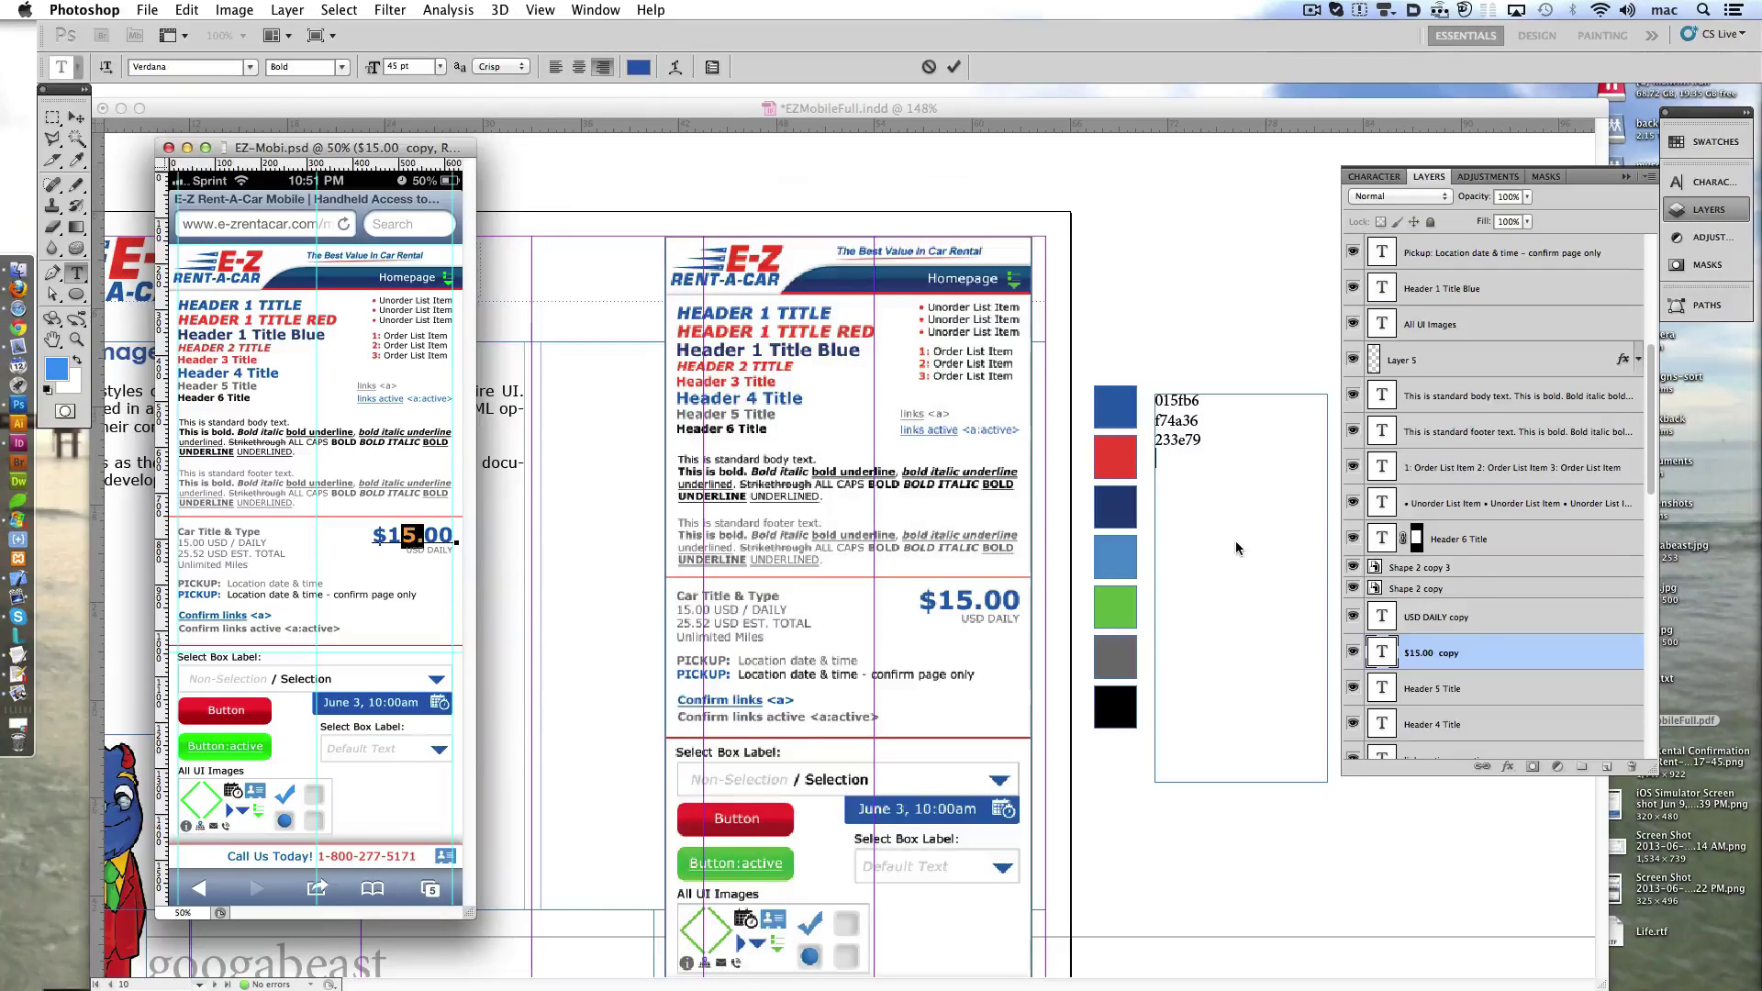
pyautogui.click(639, 66)
pyautogui.press('super+c')
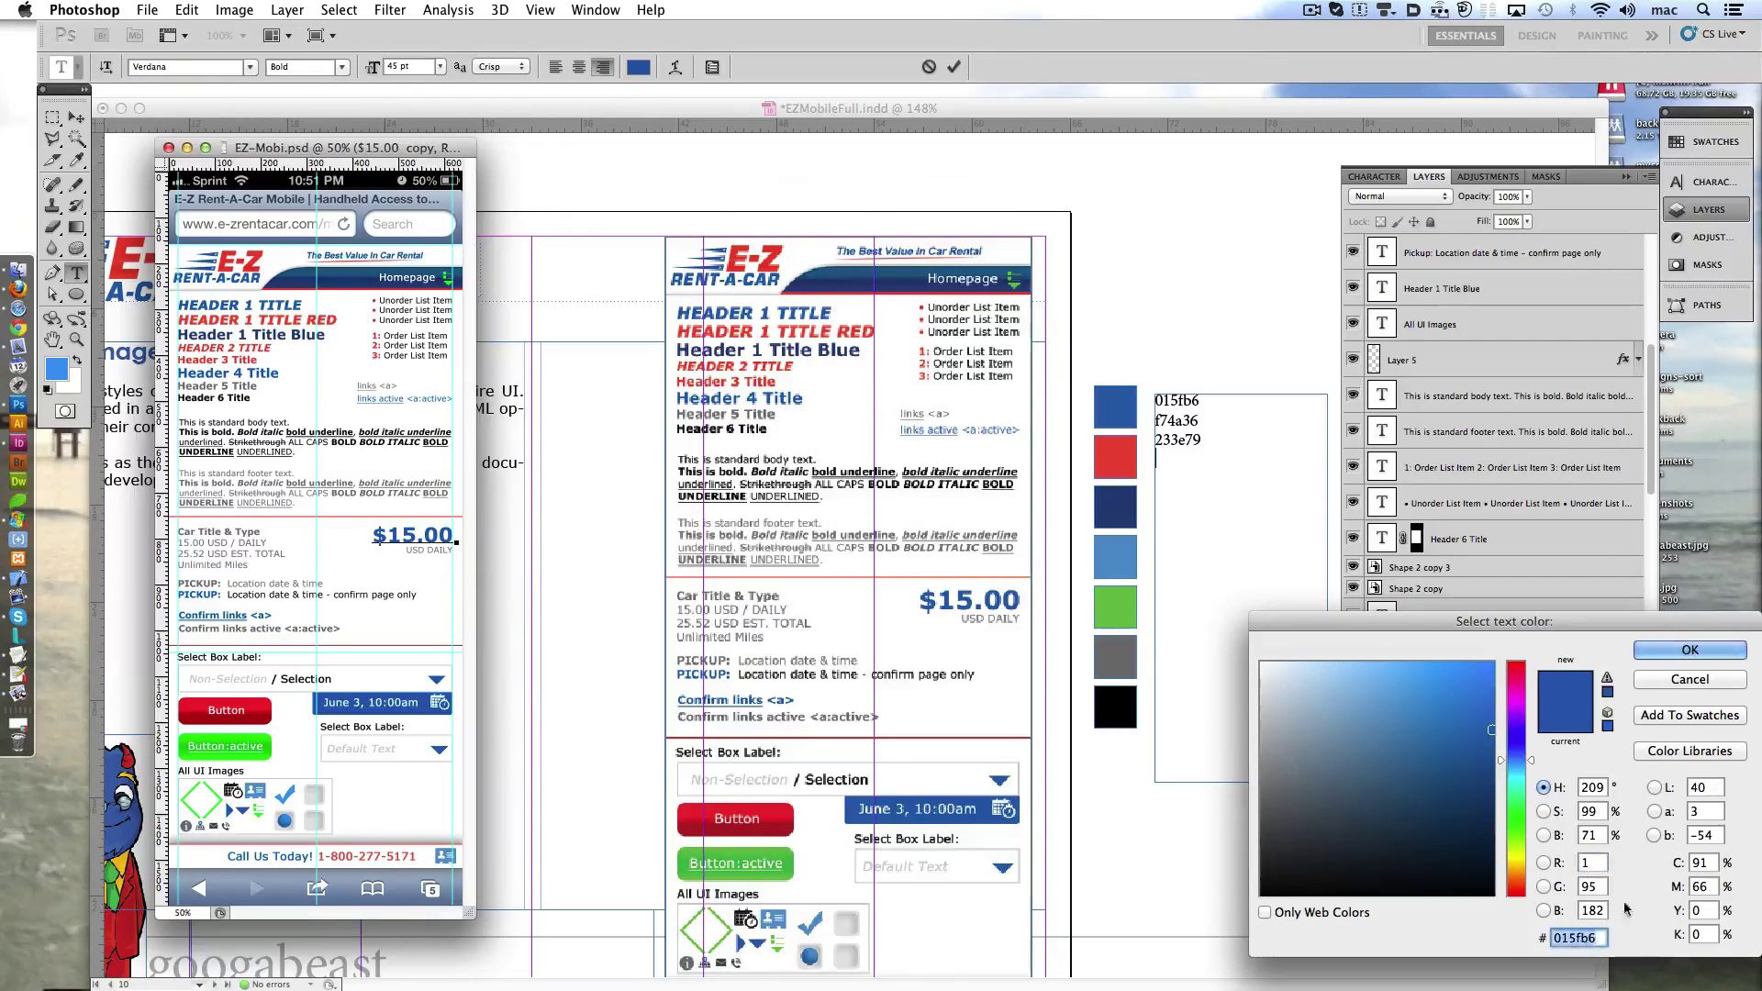
pyautogui.click(1271, 624)
pyautogui.press('super+v')
pyautogui.press('Return')
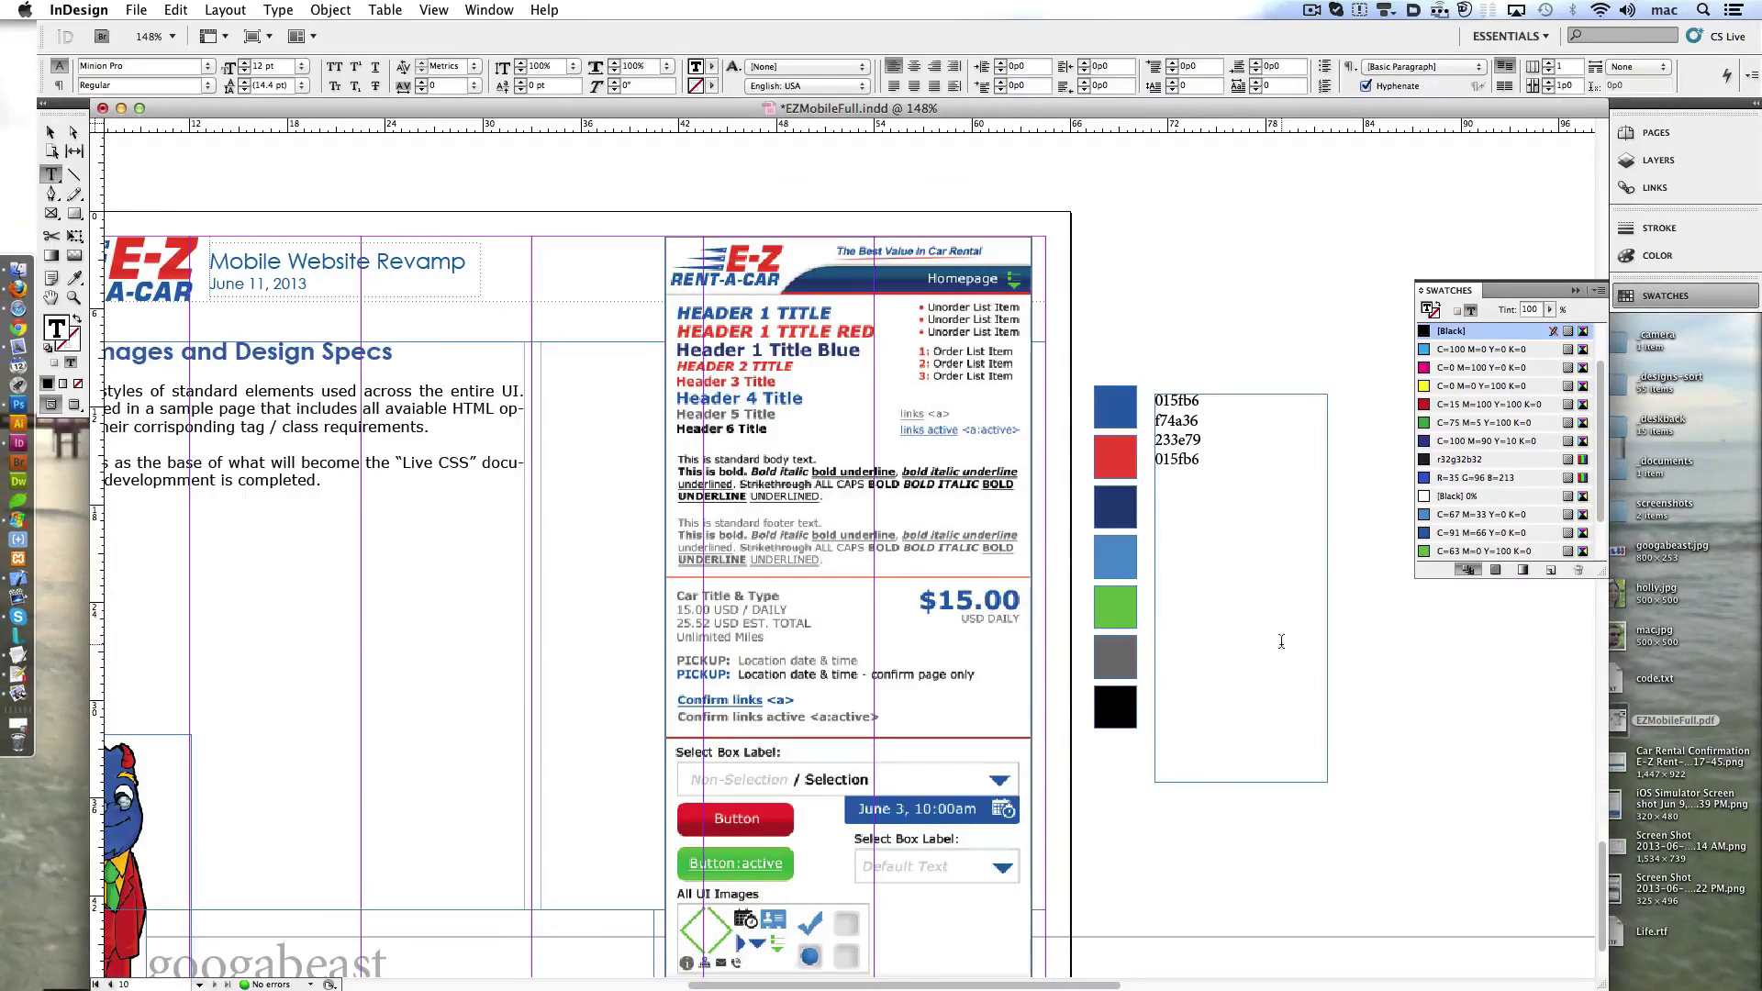
# - Read the next colour's hex code in the Photoshop mockup
pyautogui.click(22, 406)
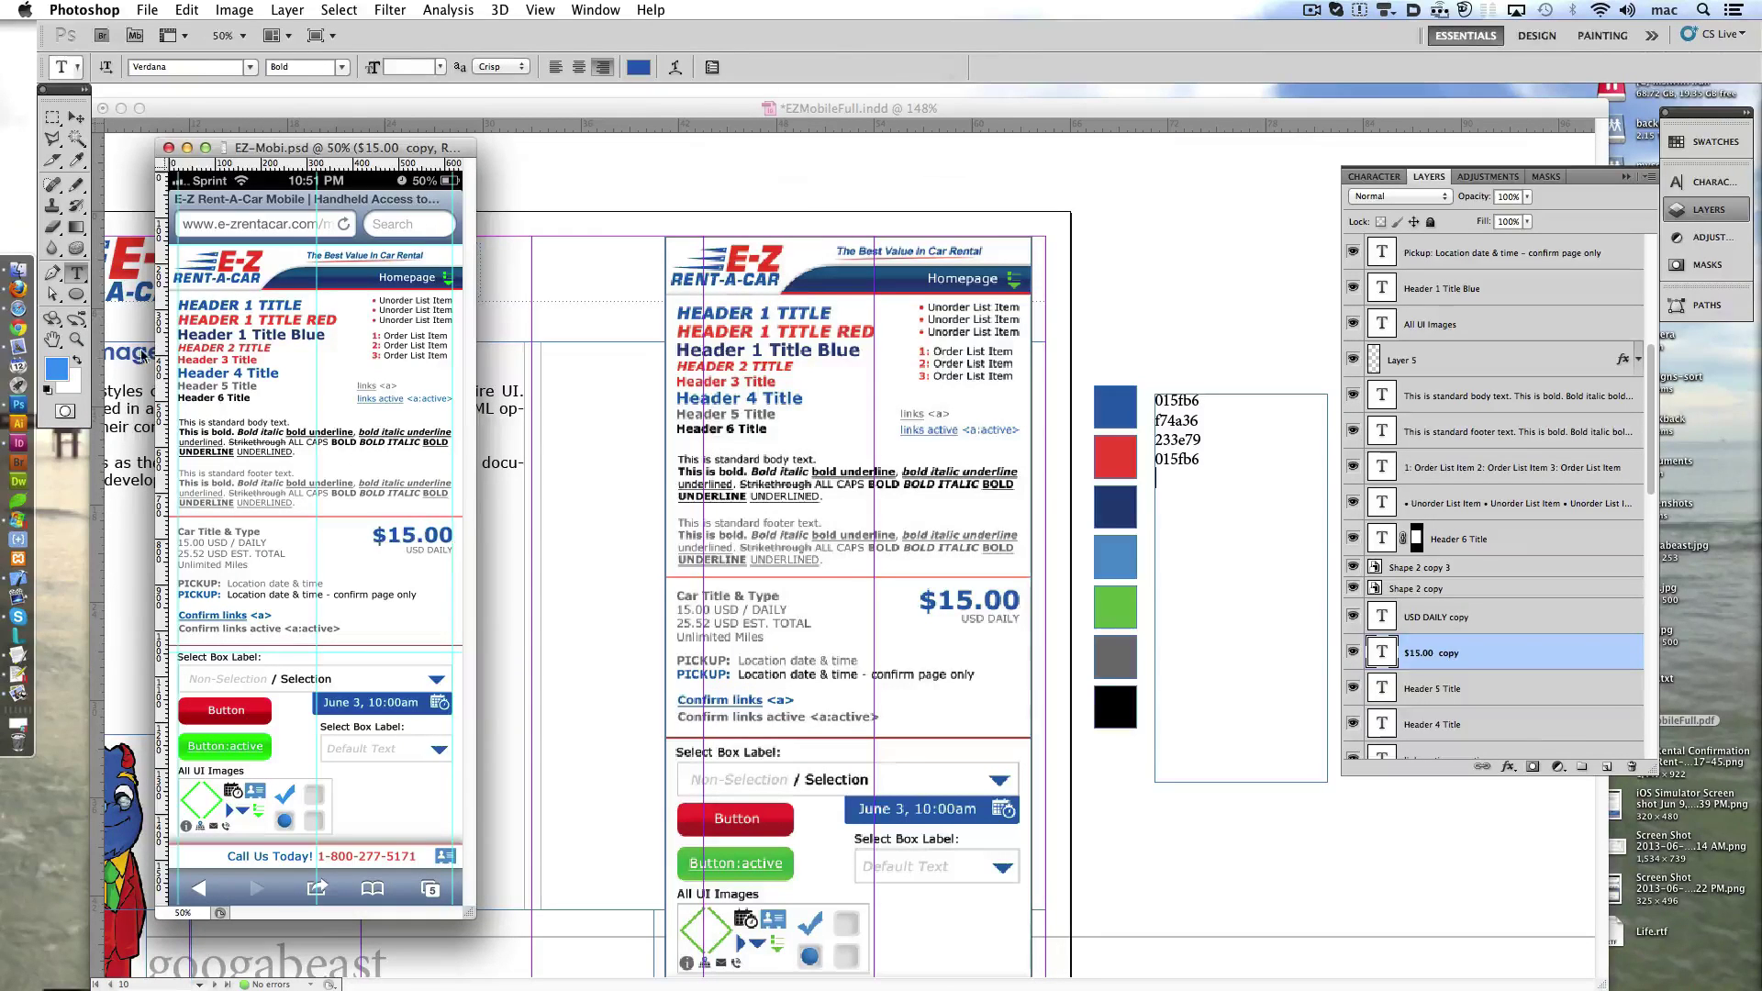
pyautogui.click(56, 371)
pyautogui.click(1115, 607)
pyautogui.click(1221, 533)
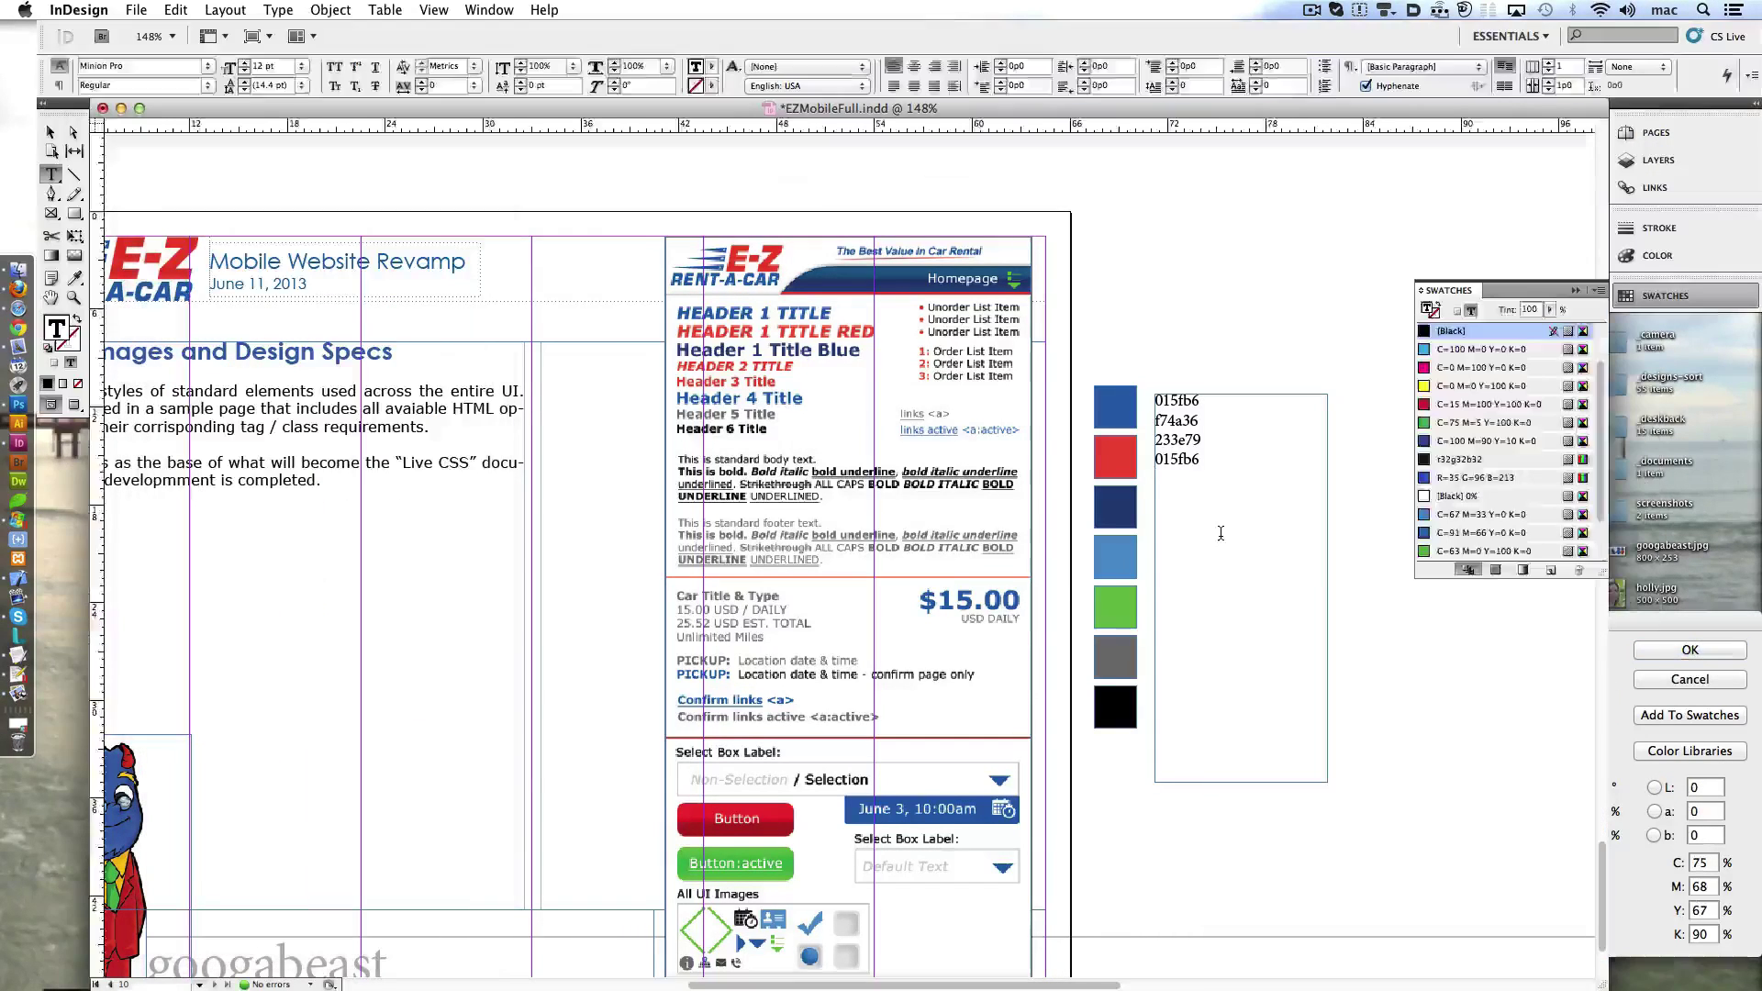
# - Add the 00ff00 and 727272 codes and set the whole hex list in Verdana
pyautogui.write('00ff00 ')
pyautogui.write('727272')
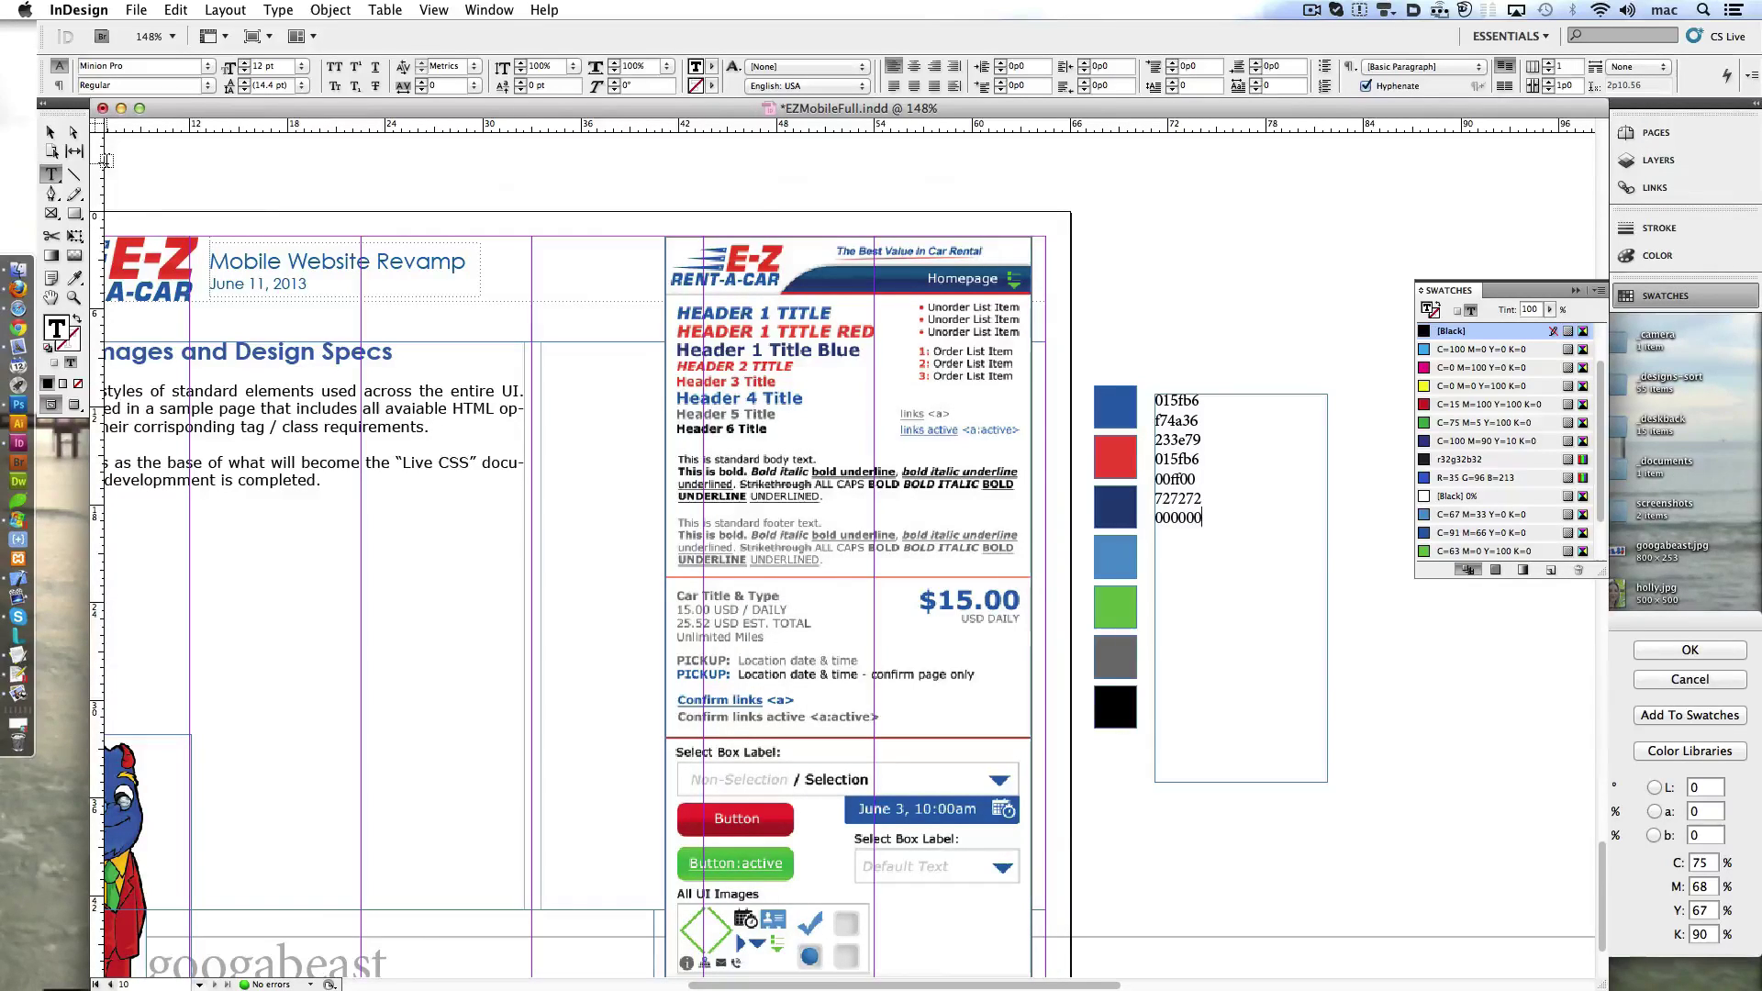
pyautogui.hotkey('ctrl', 'a')
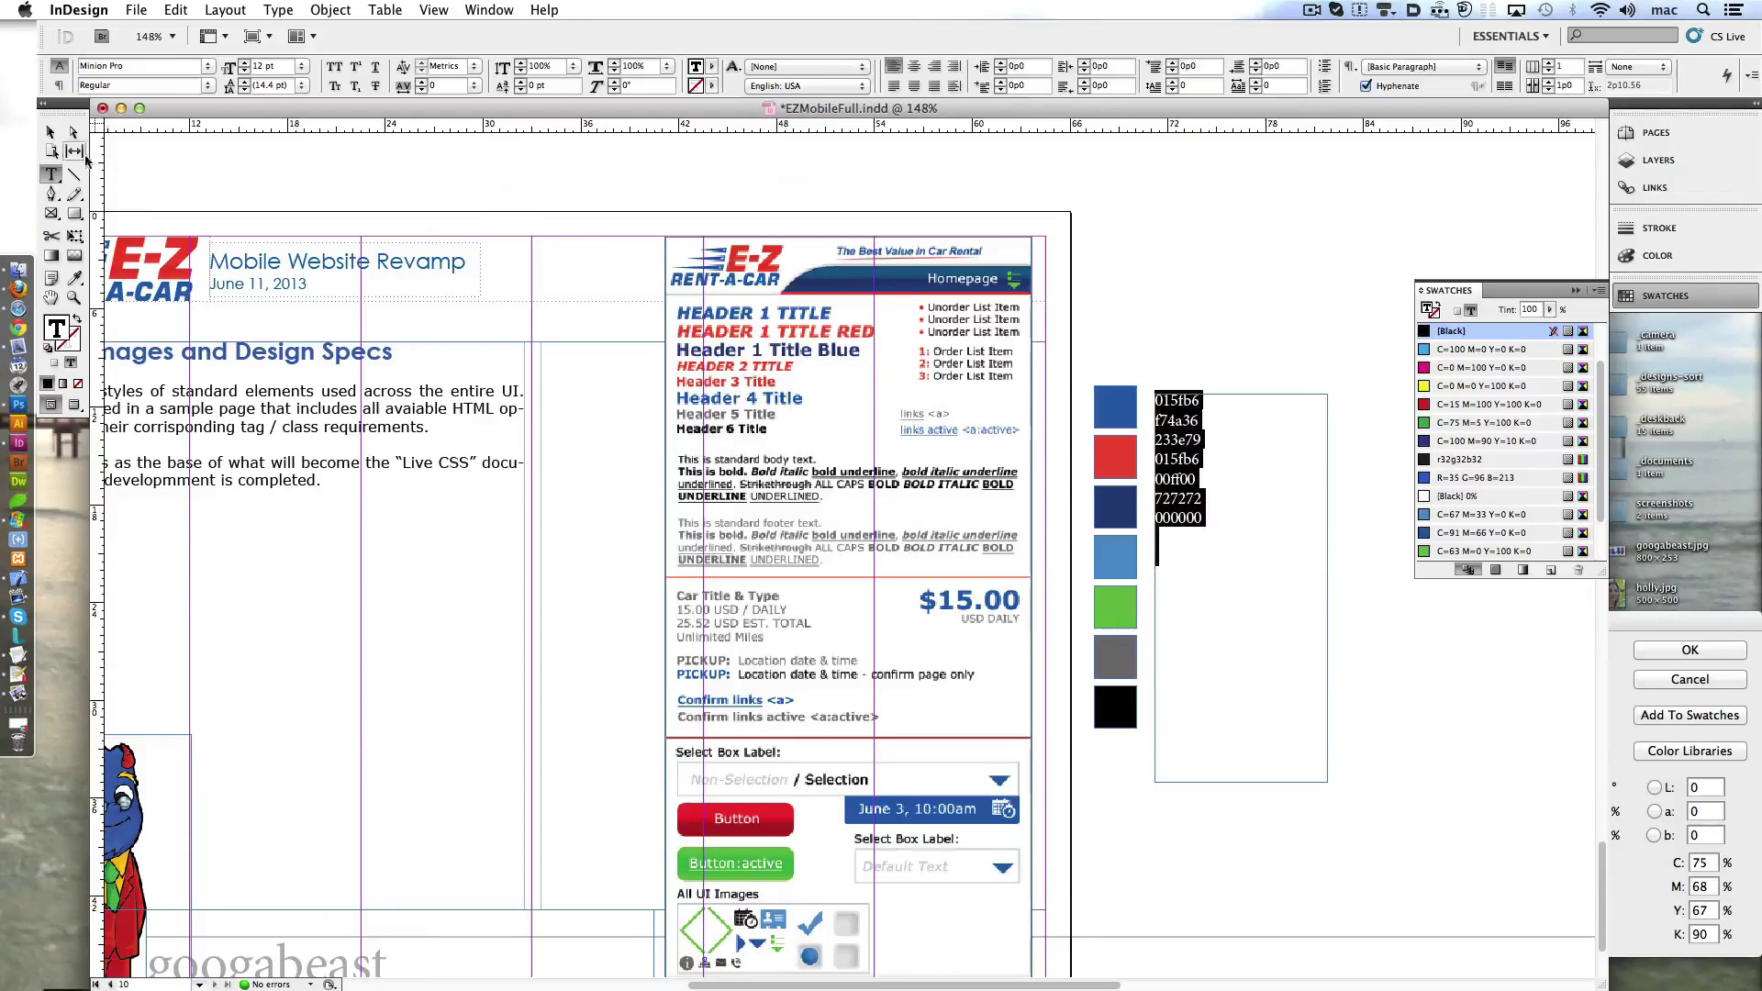
pyautogui.hotkey('ctrl', '6')
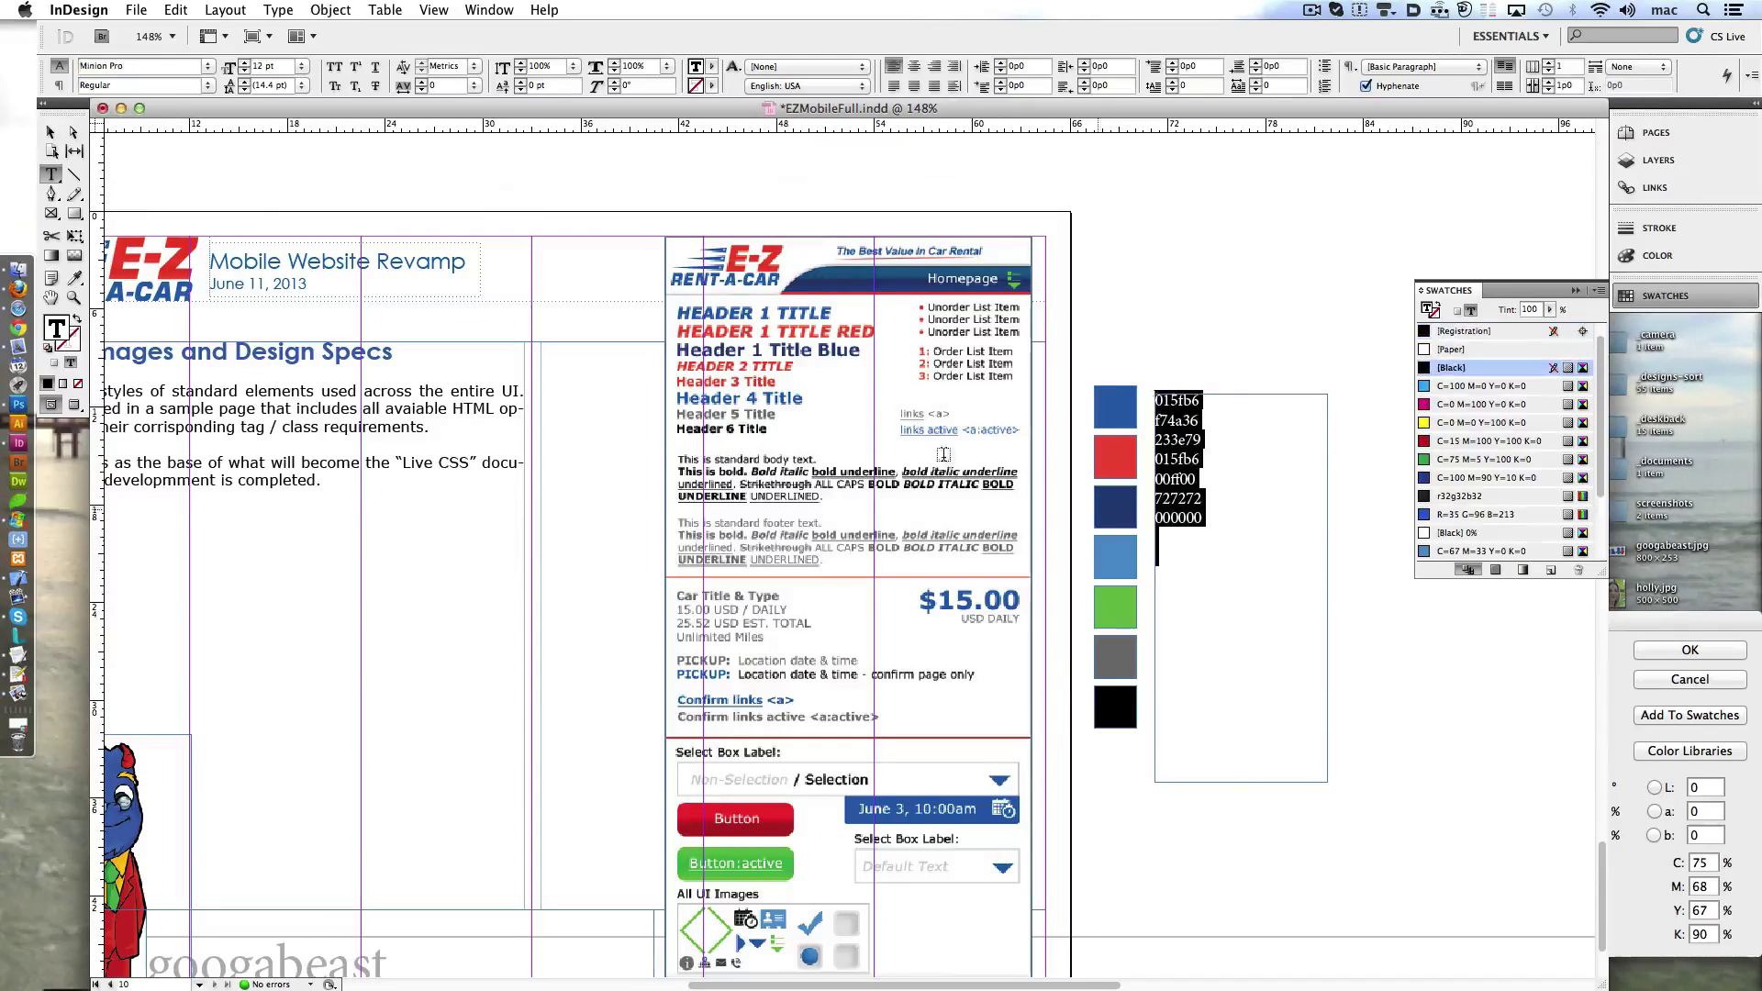
pyautogui.write('Verdana')
pyautogui.press('Tab')
# - Prefix every hex code in the list with #
pyautogui.click(1164, 420)
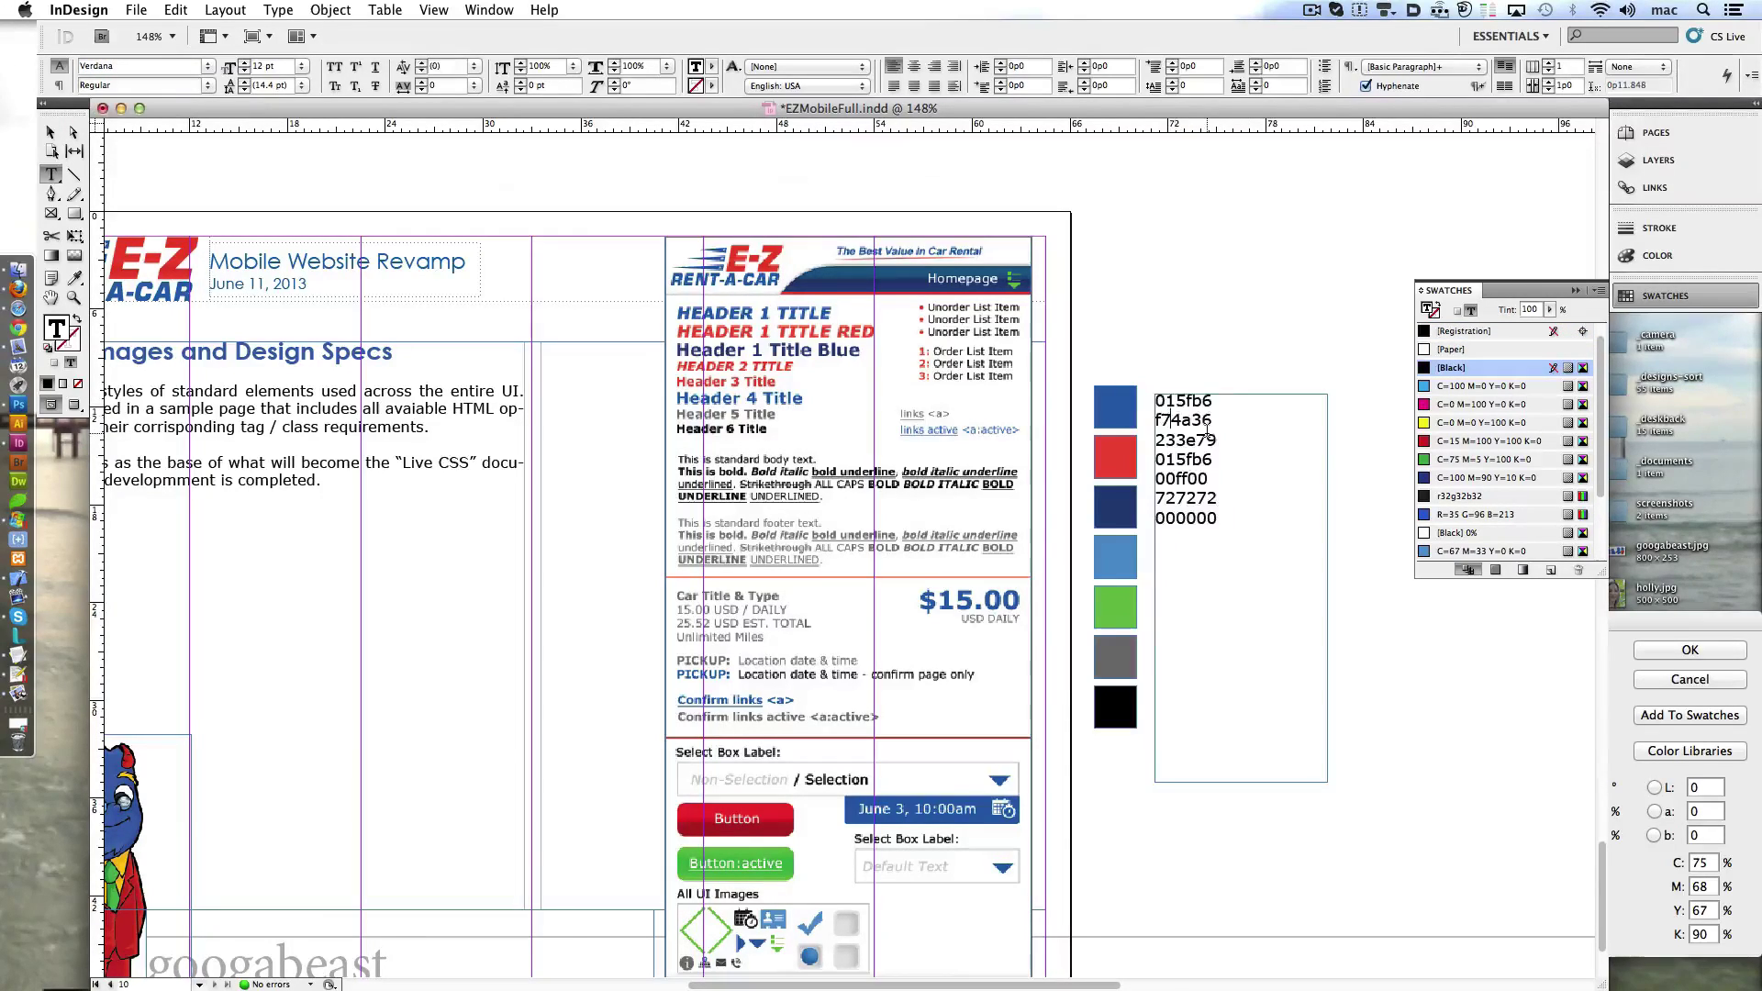
pyautogui.press('#')
pyautogui.press('Down')
pyautogui.press('Left')
pyautogui.press('#')
pyautogui.press('Down')
pyautogui.press('Left')
pyautogui.press('#')
pyautogui.press('Down')
pyautogui.press('Left')
pyautogui.press('#')
pyautogui.press('Down')
pyautogui.press('Left')
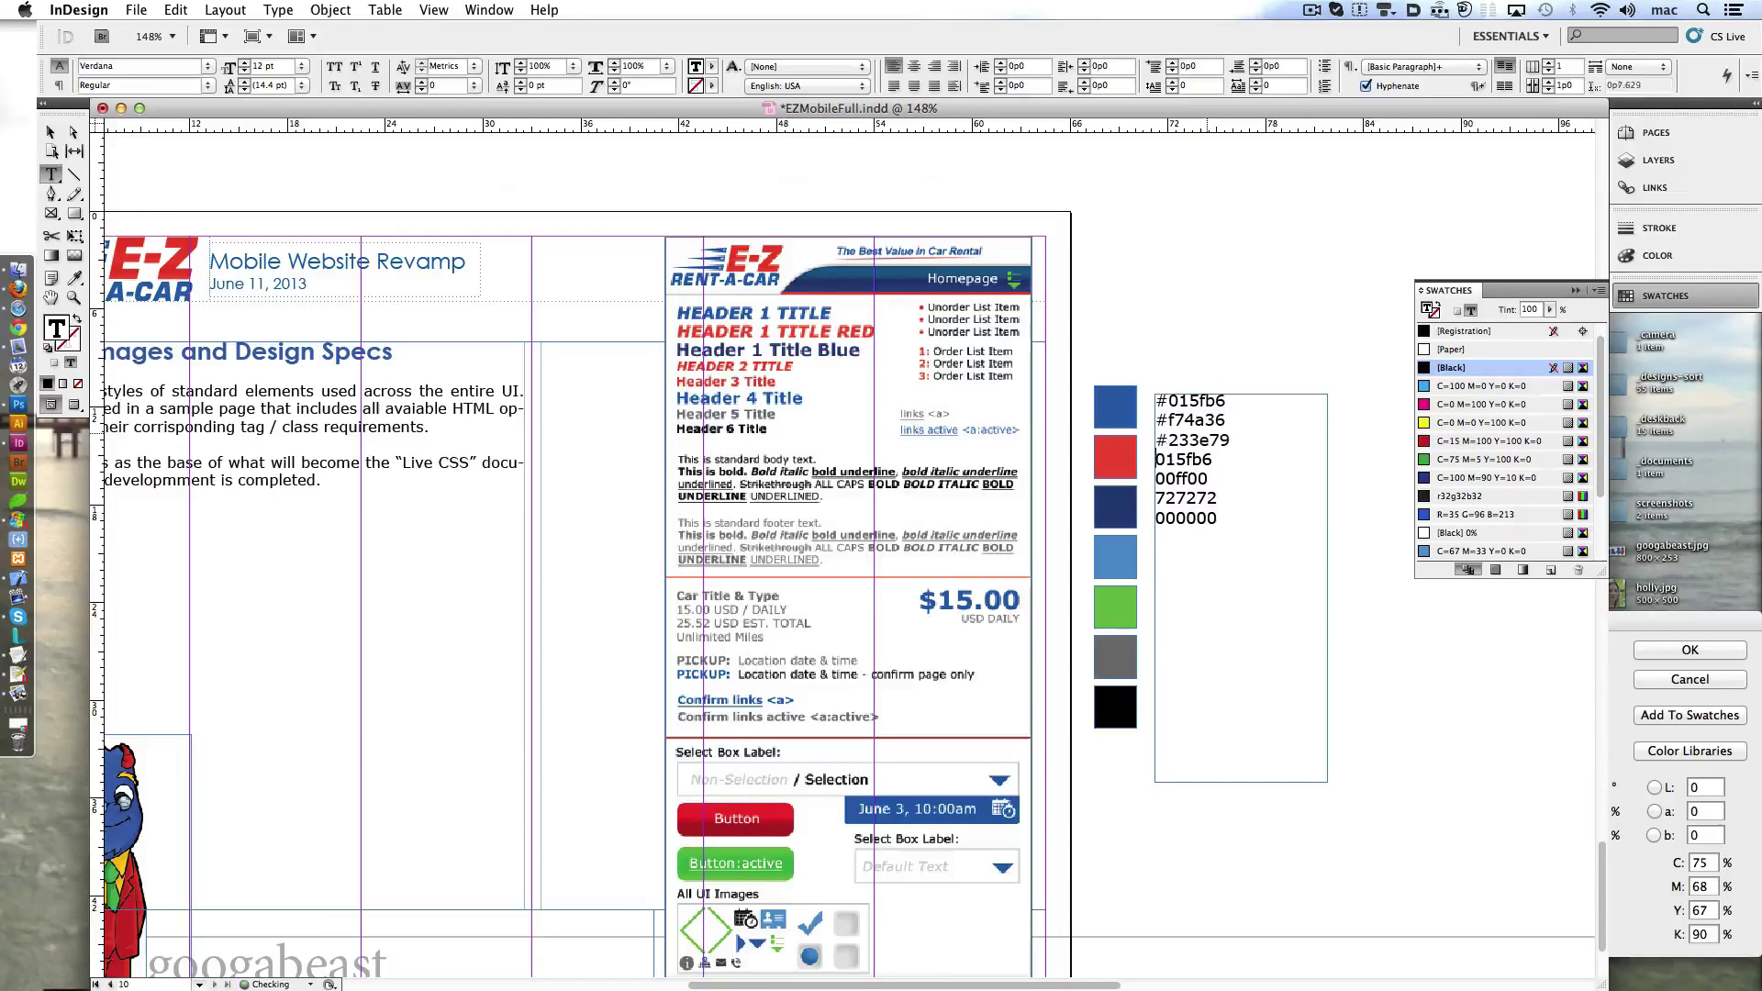
pyautogui.press('#')
pyautogui.press('Down')
pyautogui.press('Left')
pyautogui.write('#')
pyautogui.press('Down')
pyautogui.press('Left')
pyautogui.write('#')
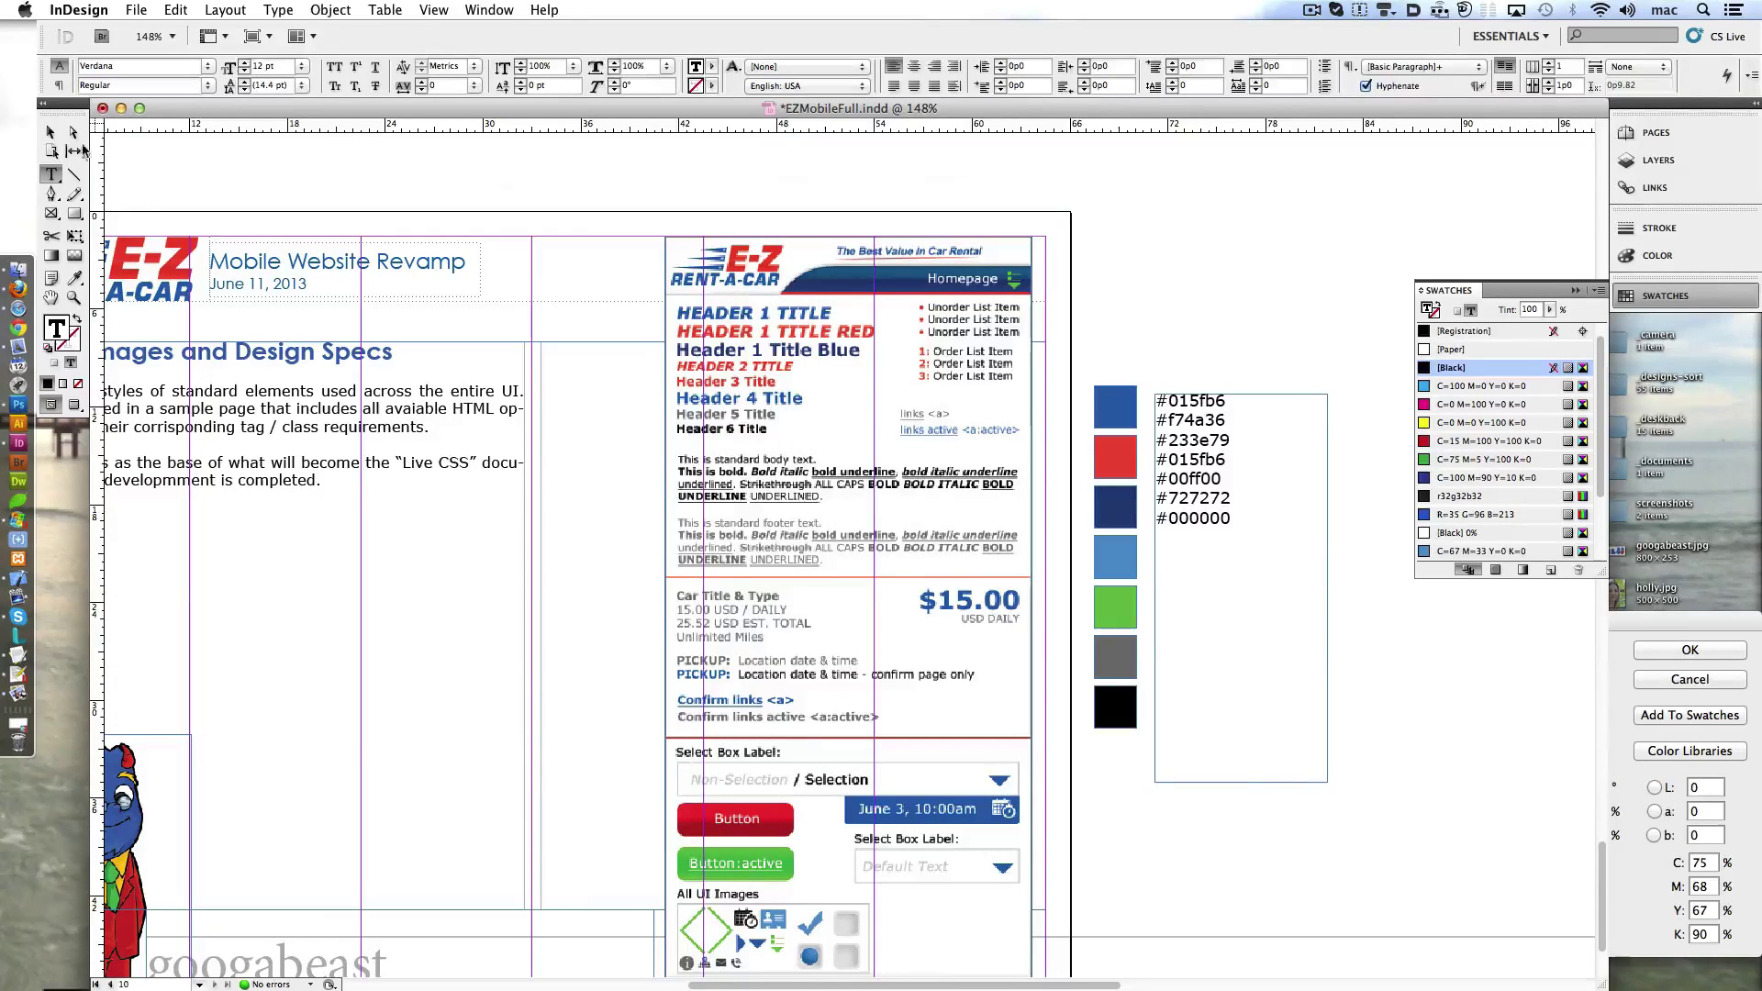
# - Move and shrink the hex-code frame to sit beside the swatch squares
pyautogui.press('Escape')
pyautogui.moveTo(1240, 587); pyautogui.dragTo(1222, 578)
pyautogui.moveTo(1225, 773); pyautogui.dragTo(1224, 728)
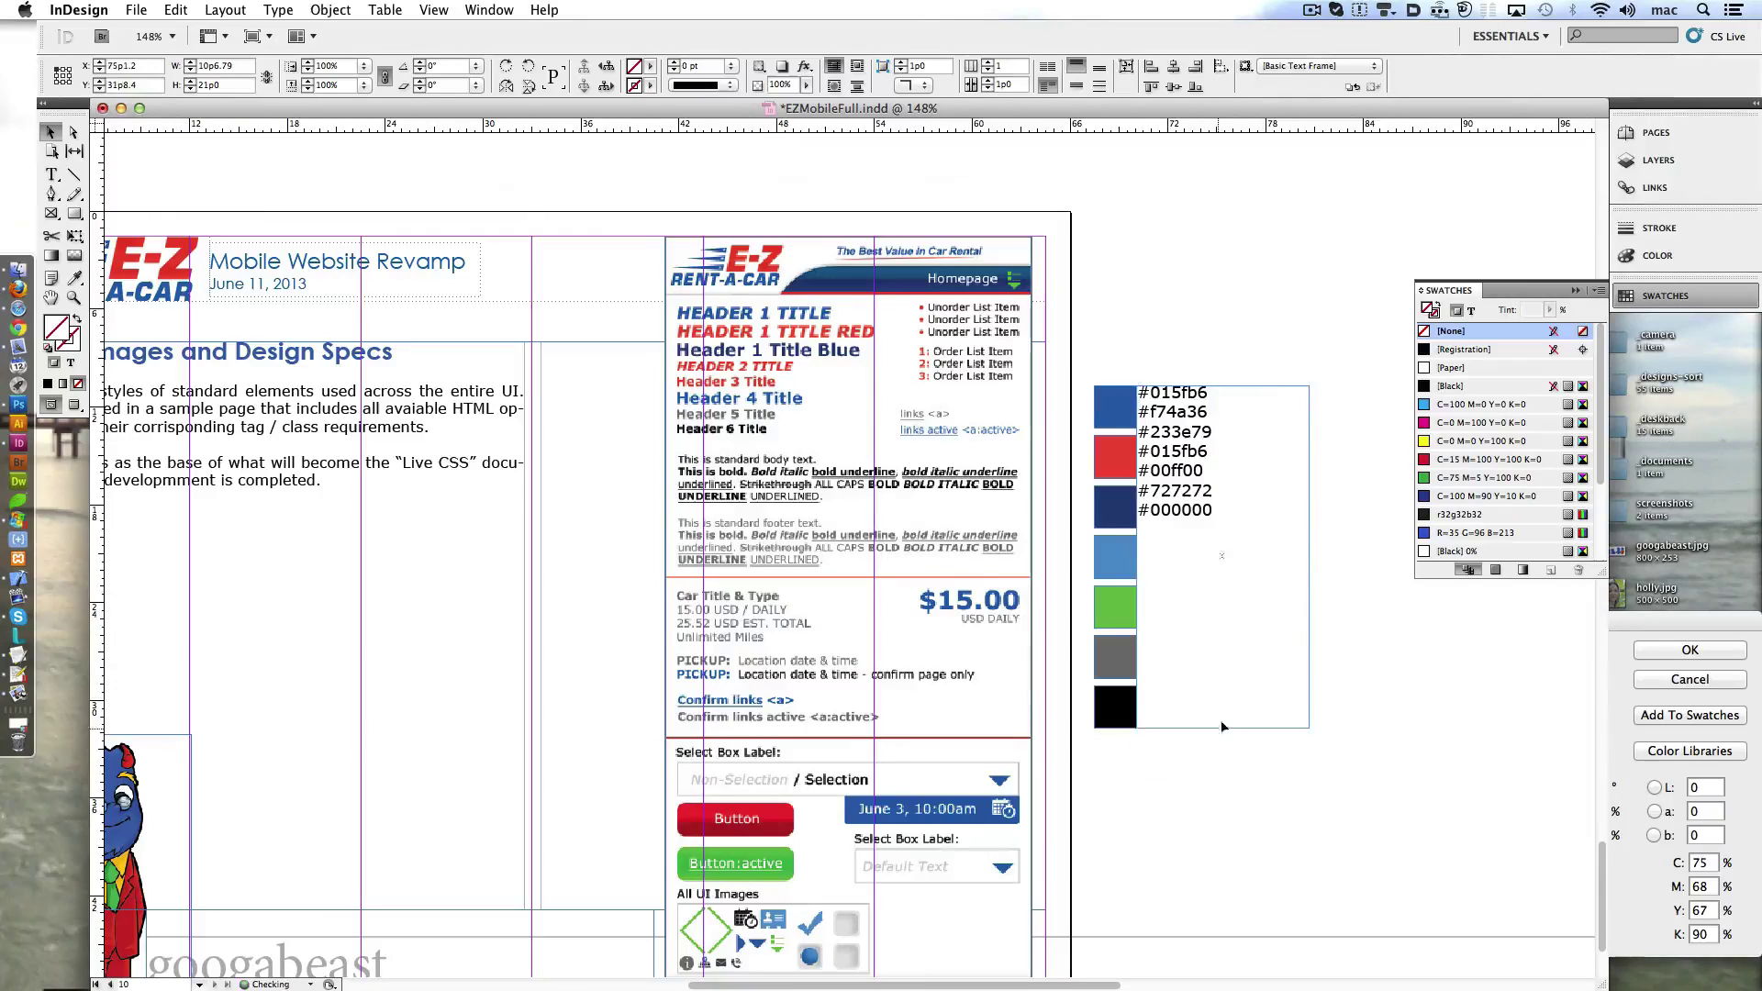
pyautogui.moveTo(1309, 557); pyautogui.dragTo(1230, 556)
# - Set the hex codes to 38 pt leading and 10 pt size so each aligns with its square
pyautogui.doubleClick(1190, 596)
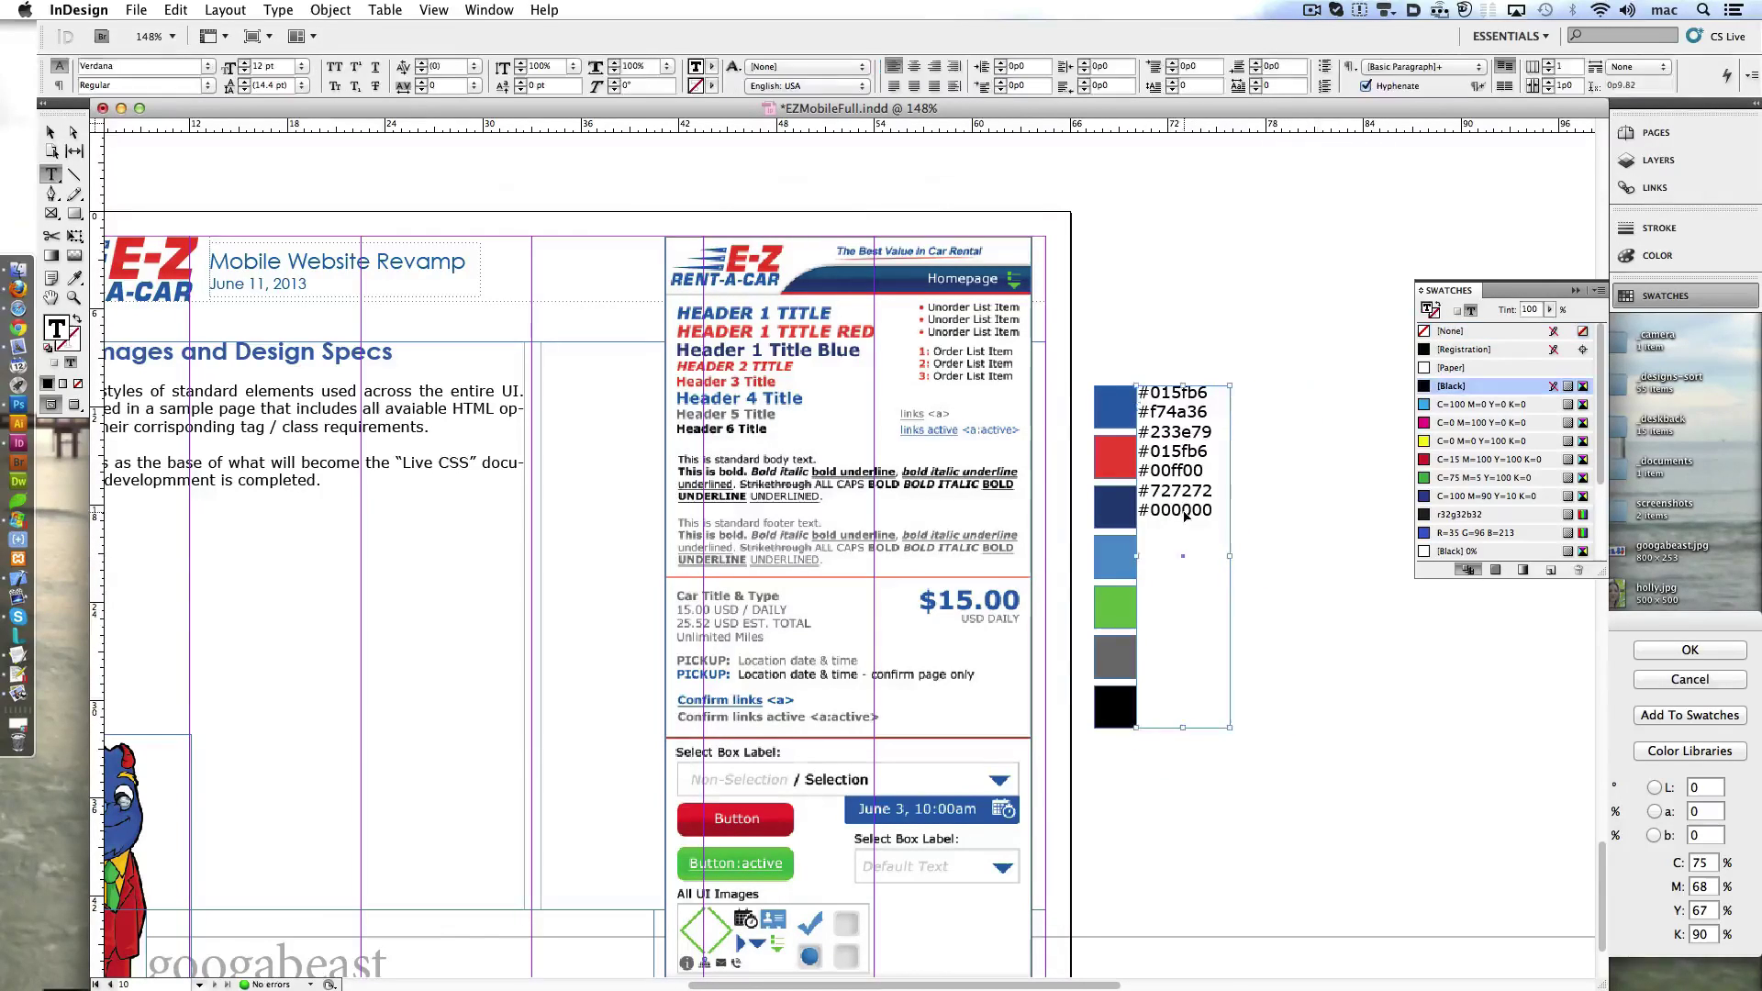
pyautogui.press('super+a')
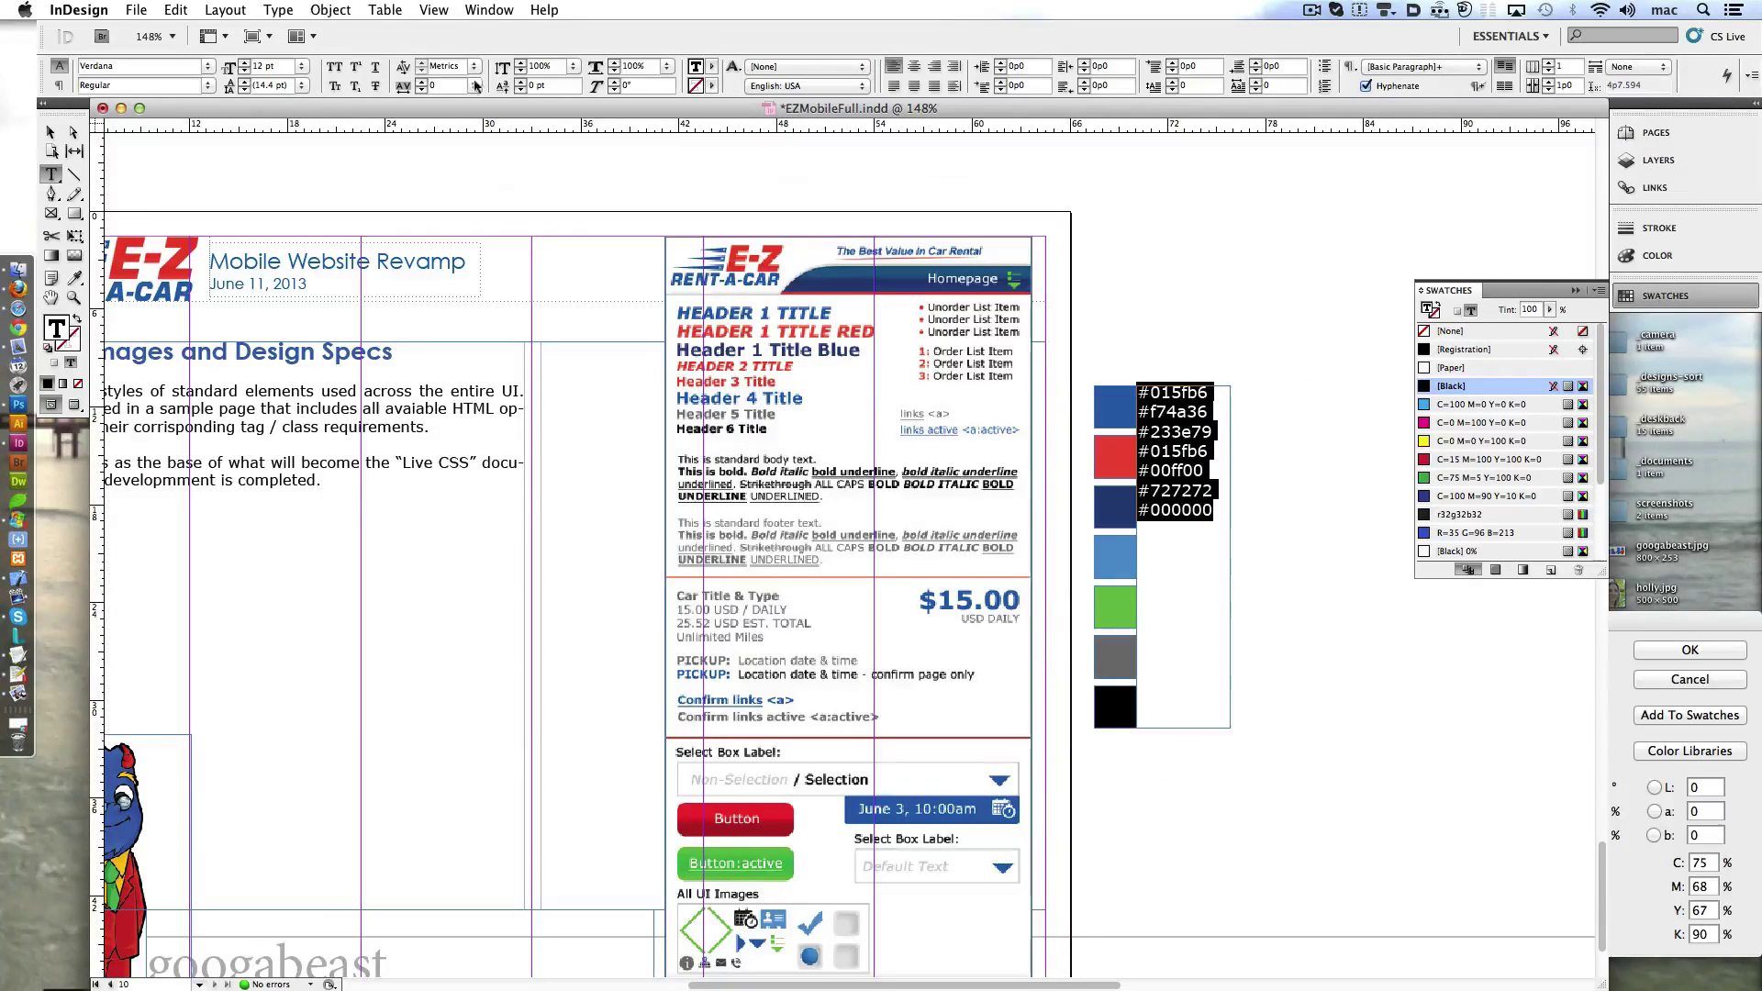
pyautogui.doubleClick(281, 85)
pyautogui.write('38')
pyautogui.press('Return')
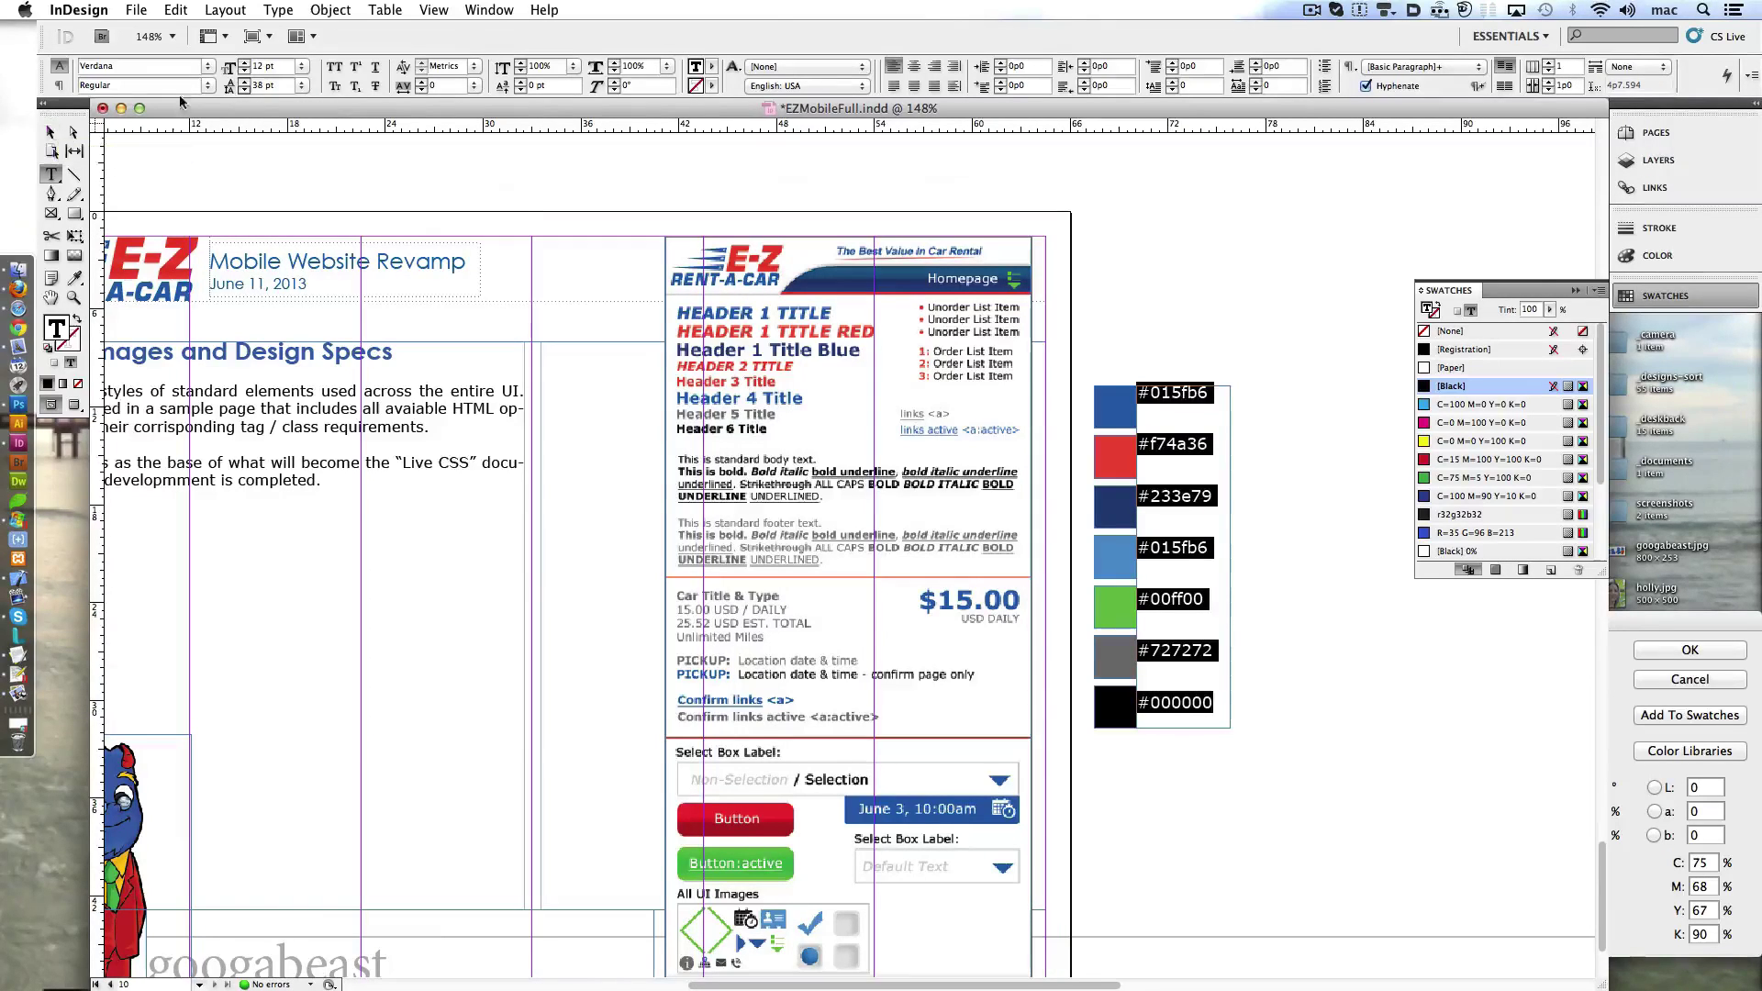
pyautogui.click(246, 72)
pyautogui.write('10')
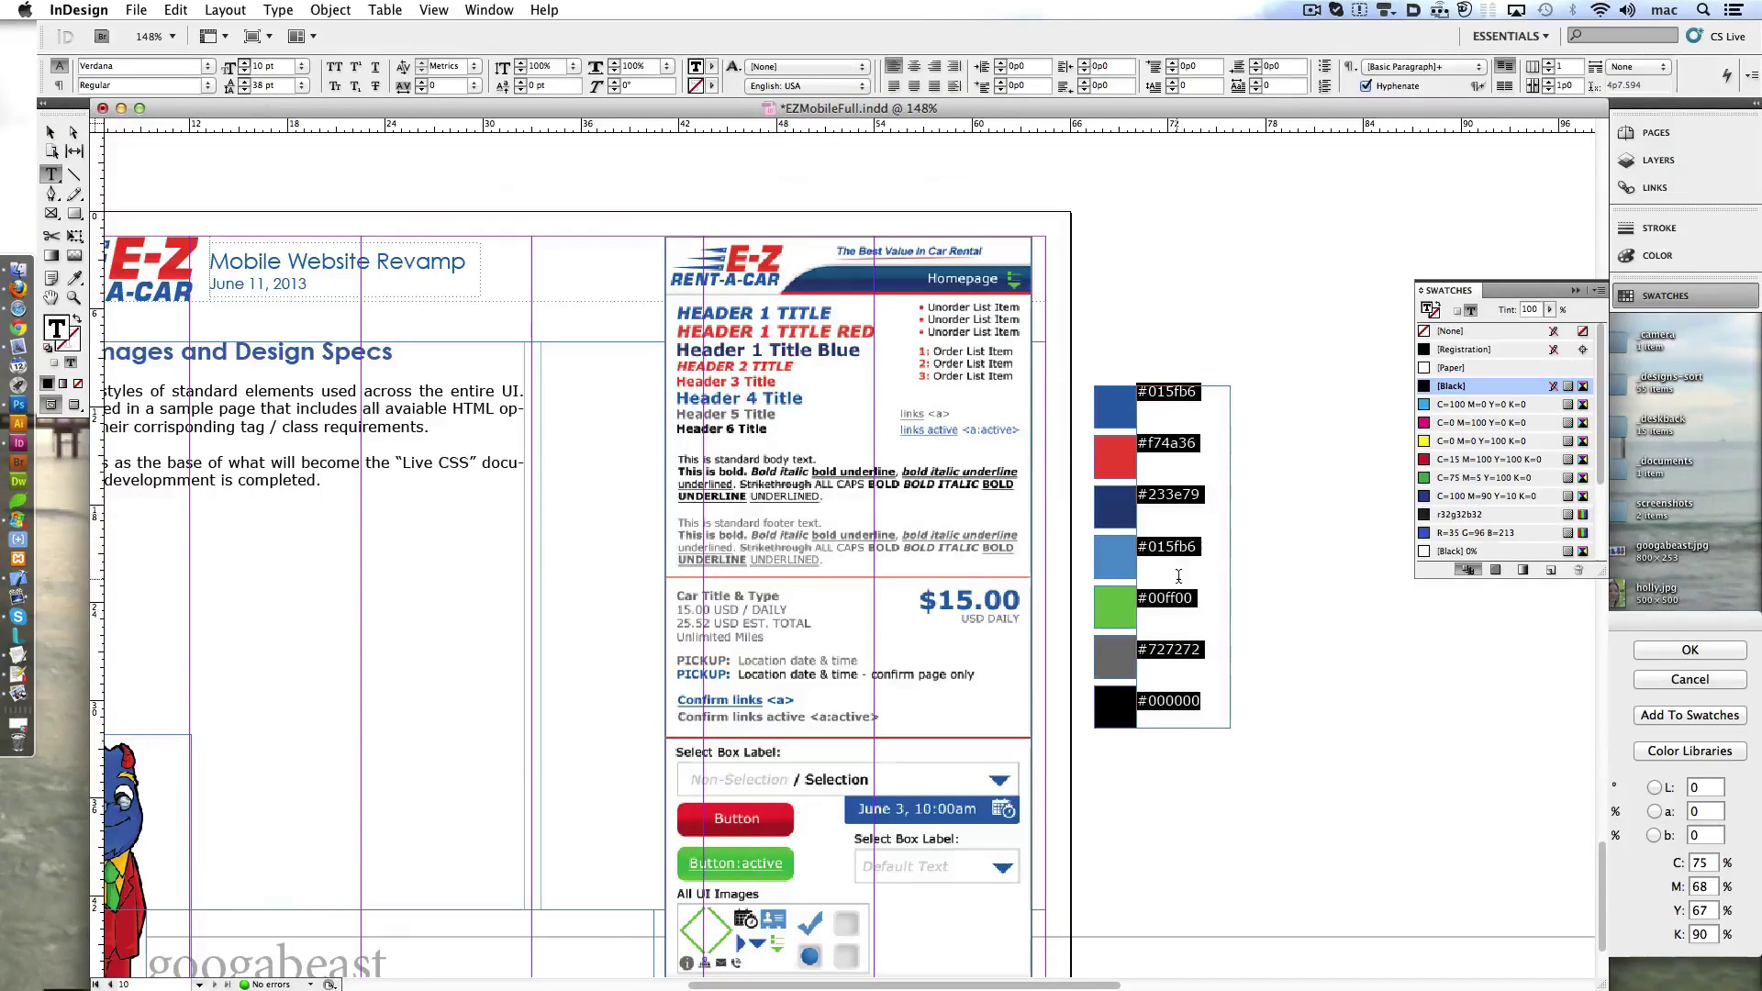
pyautogui.click(1209, 701)
pyautogui.press('Escape')
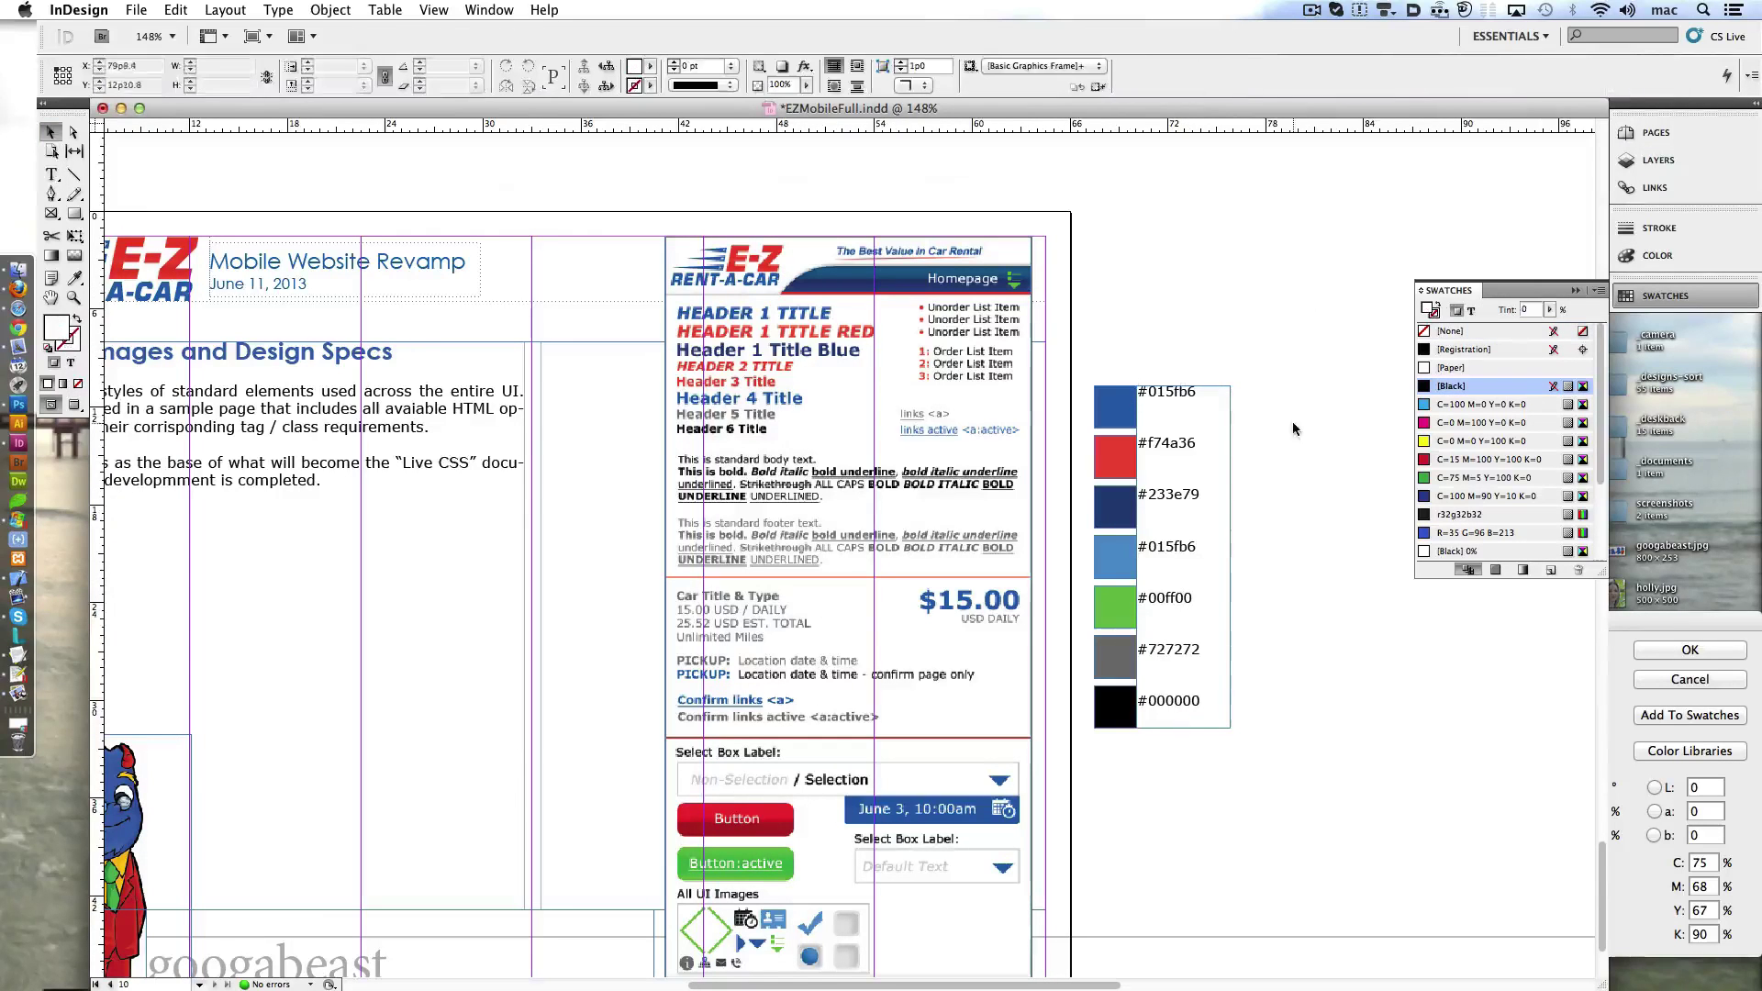
pyautogui.click(1161, 551)
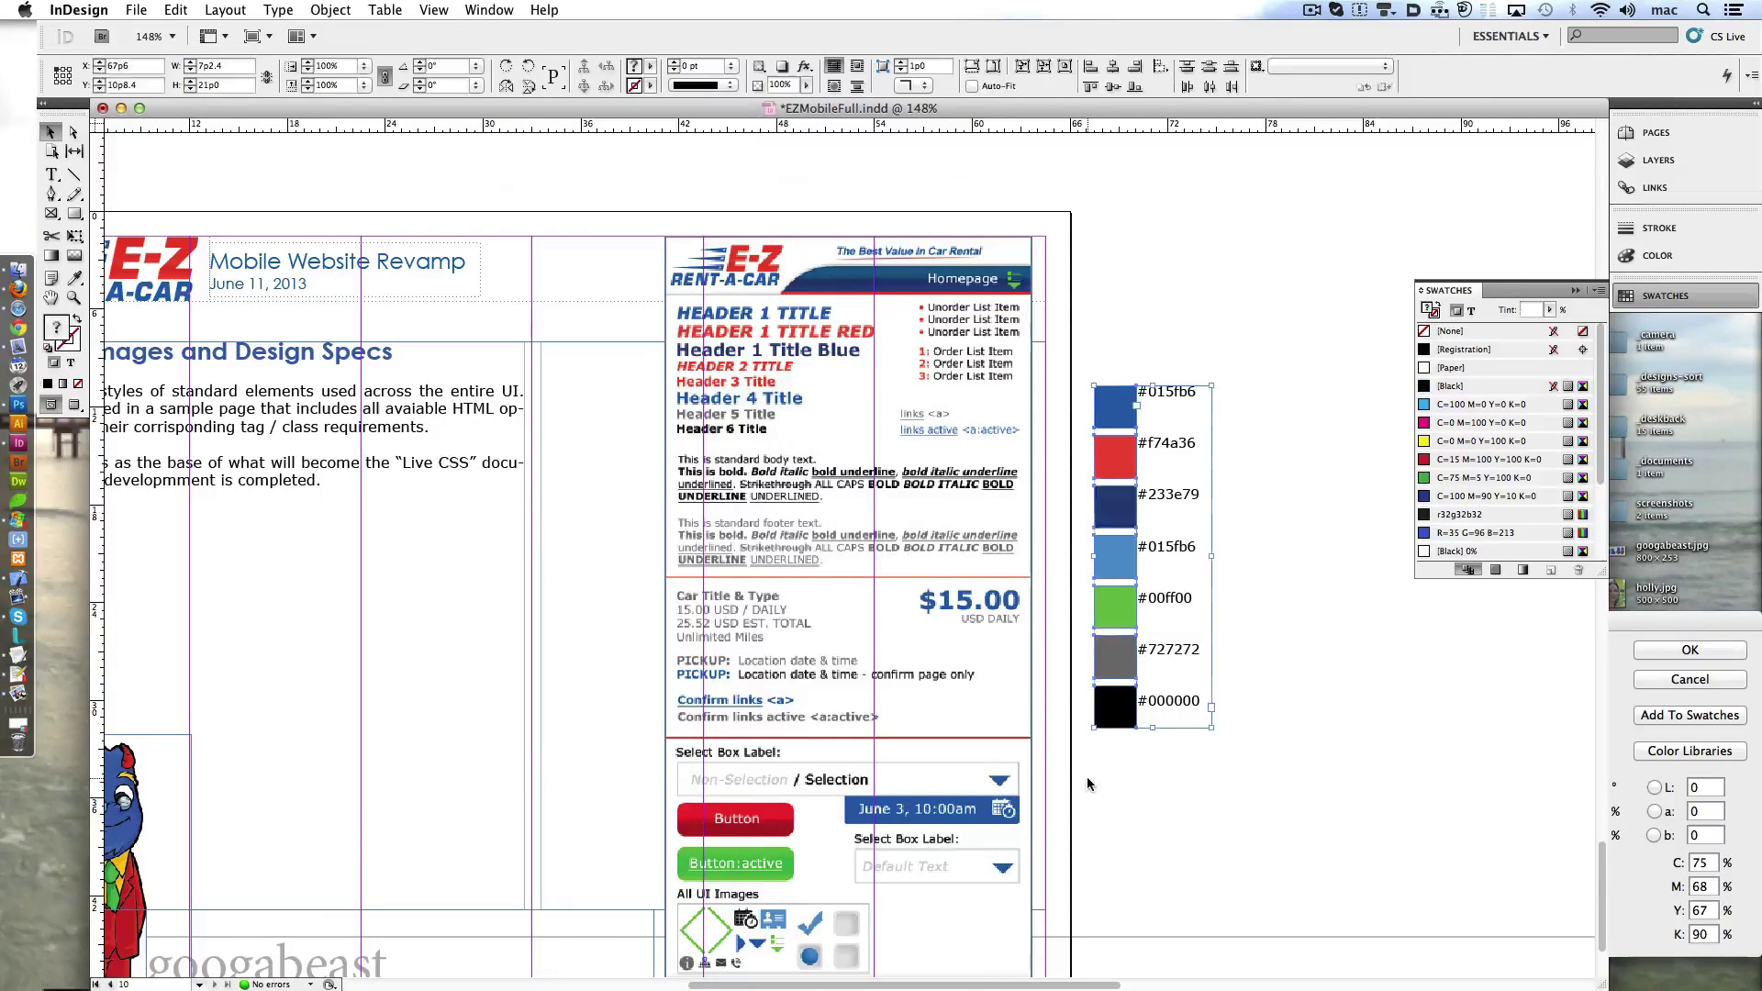
# - Move the swatch column beside the intro text and replace 'Live CSS' with 'base framework'
pyautogui.moveTo(1161, 550); pyautogui.dragTo(610, 537)
pyautogui.hscroll(-5, 713, 531)
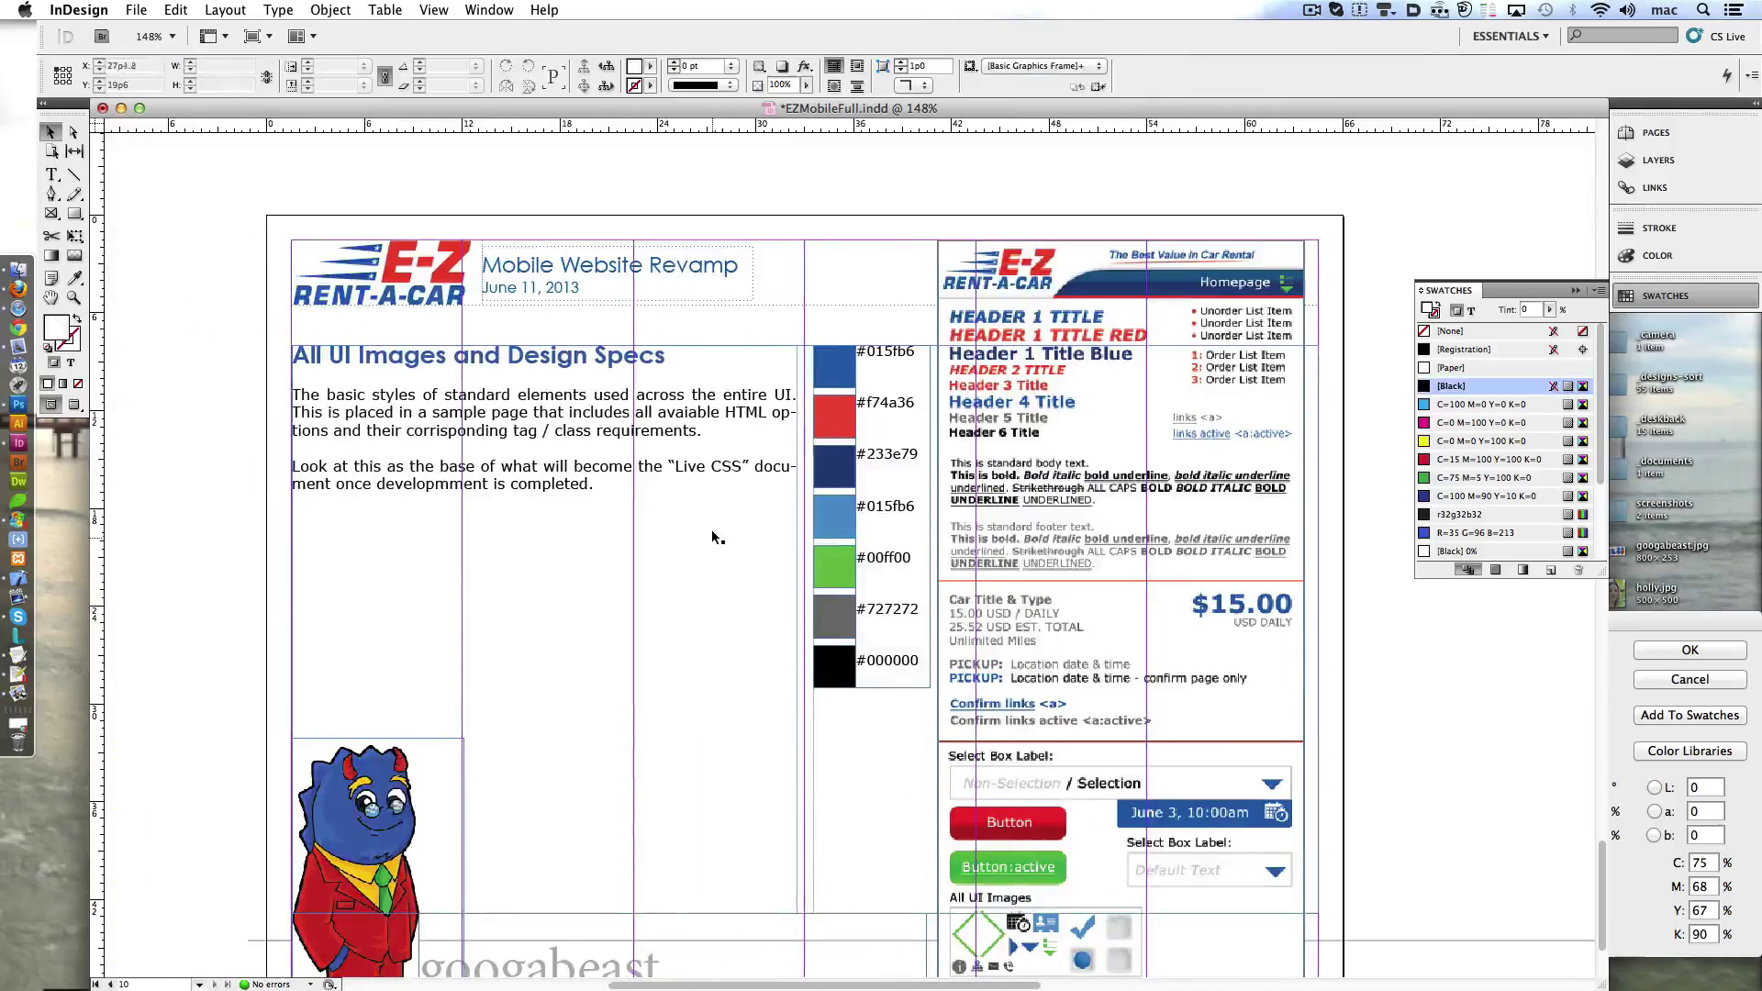
pyautogui.doubleClick(589, 484)
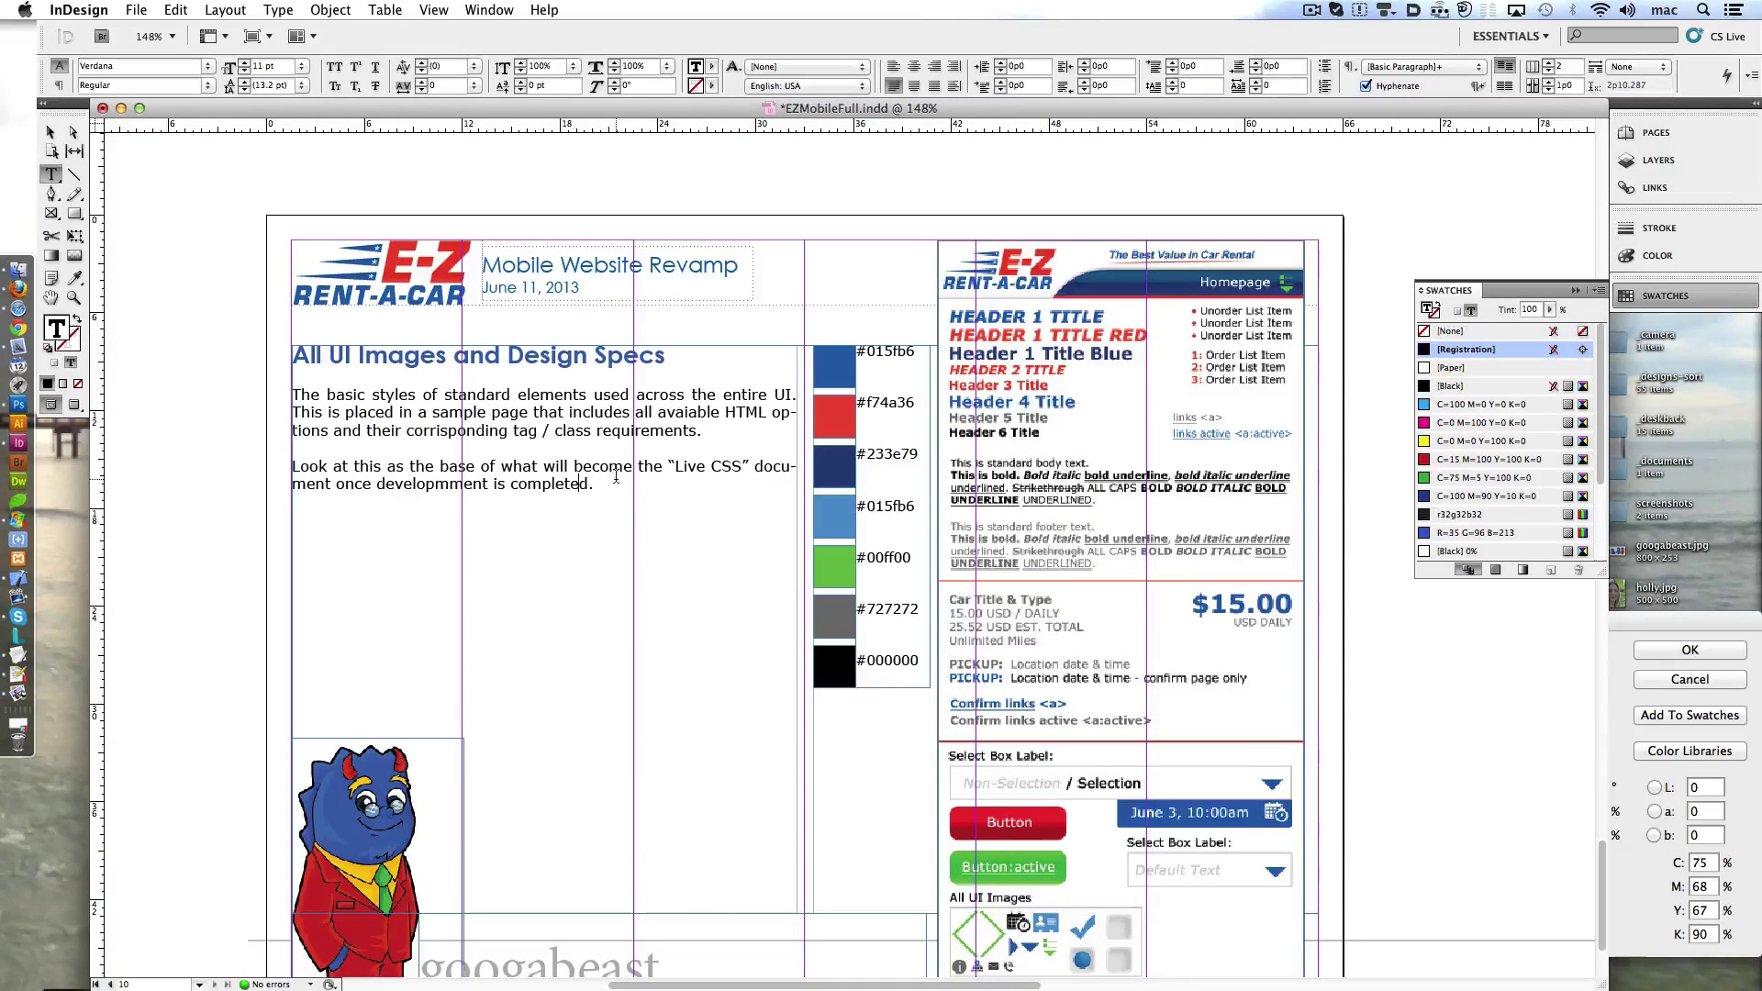
pyautogui.moveTo(674, 466)
pyautogui.mouseDown()
pyautogui.moveTo(749, 466)
pyautogui.moveTo(336, 483)
pyautogui.mouseUp()
pyautogui.write('base framework')
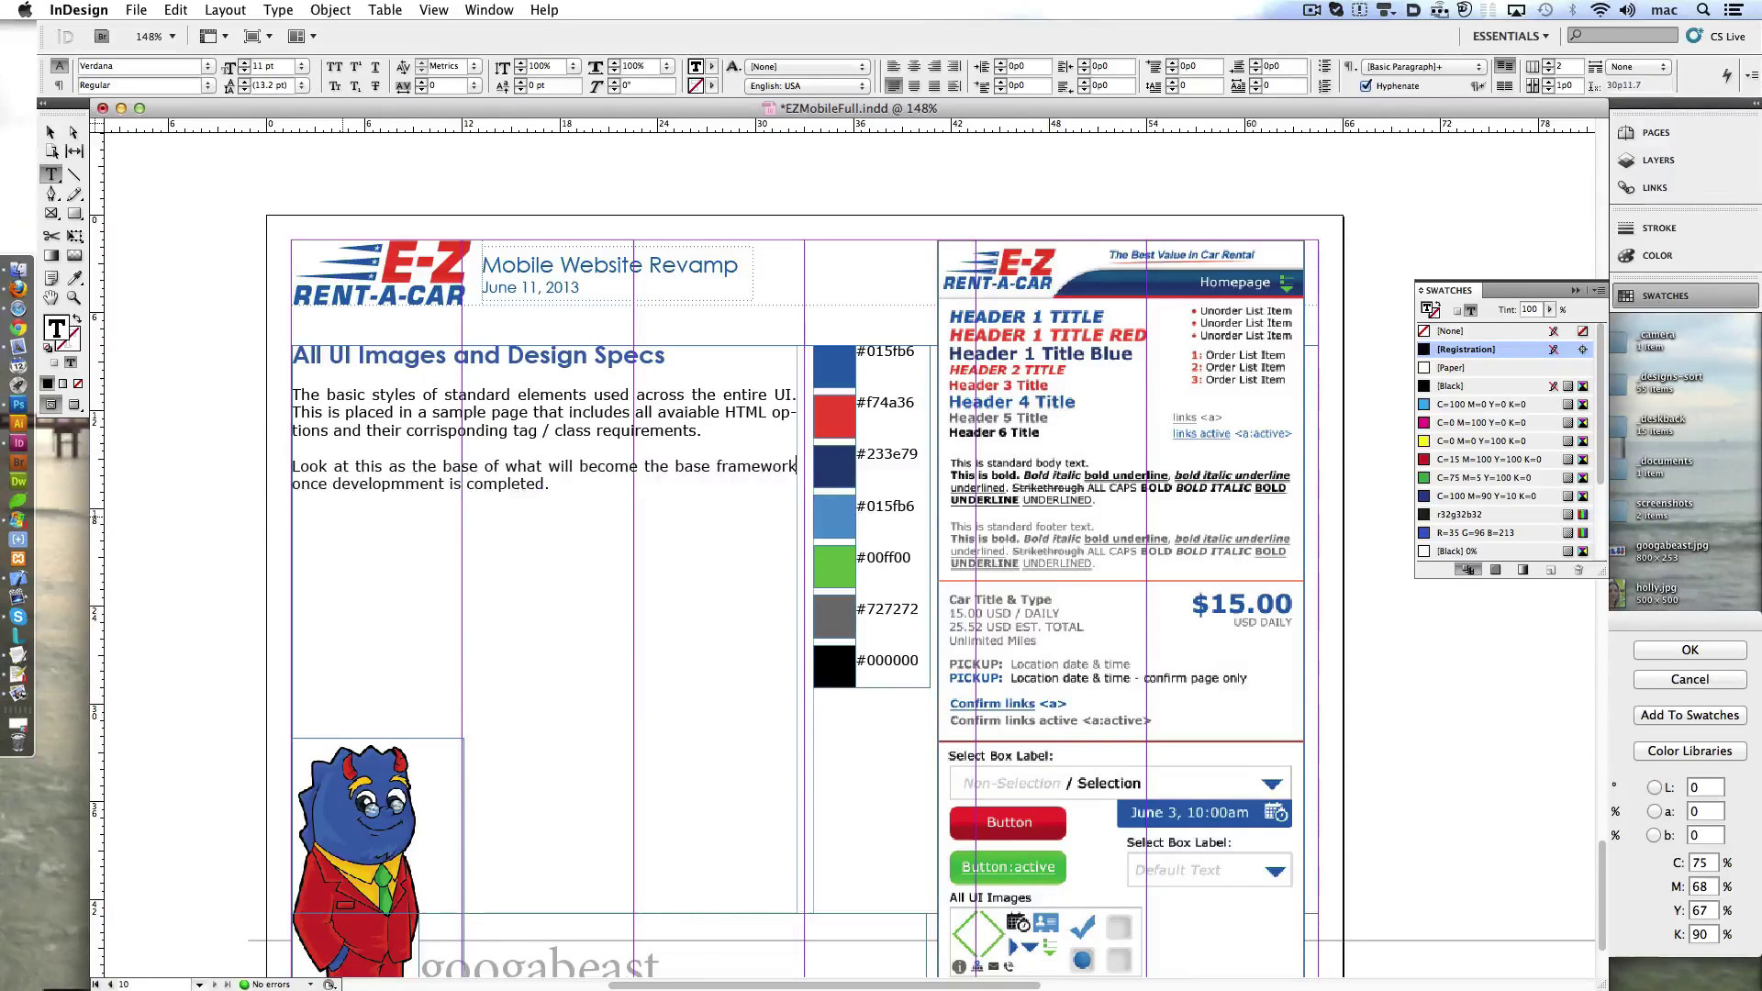
# - Remove the duplicate word 'base' and delete the second 'Look at this…' paragraph
pyautogui.doubleClick(450, 466)
pyautogui.doubleClick(695, 466)
pyautogui.press('BackSpace')
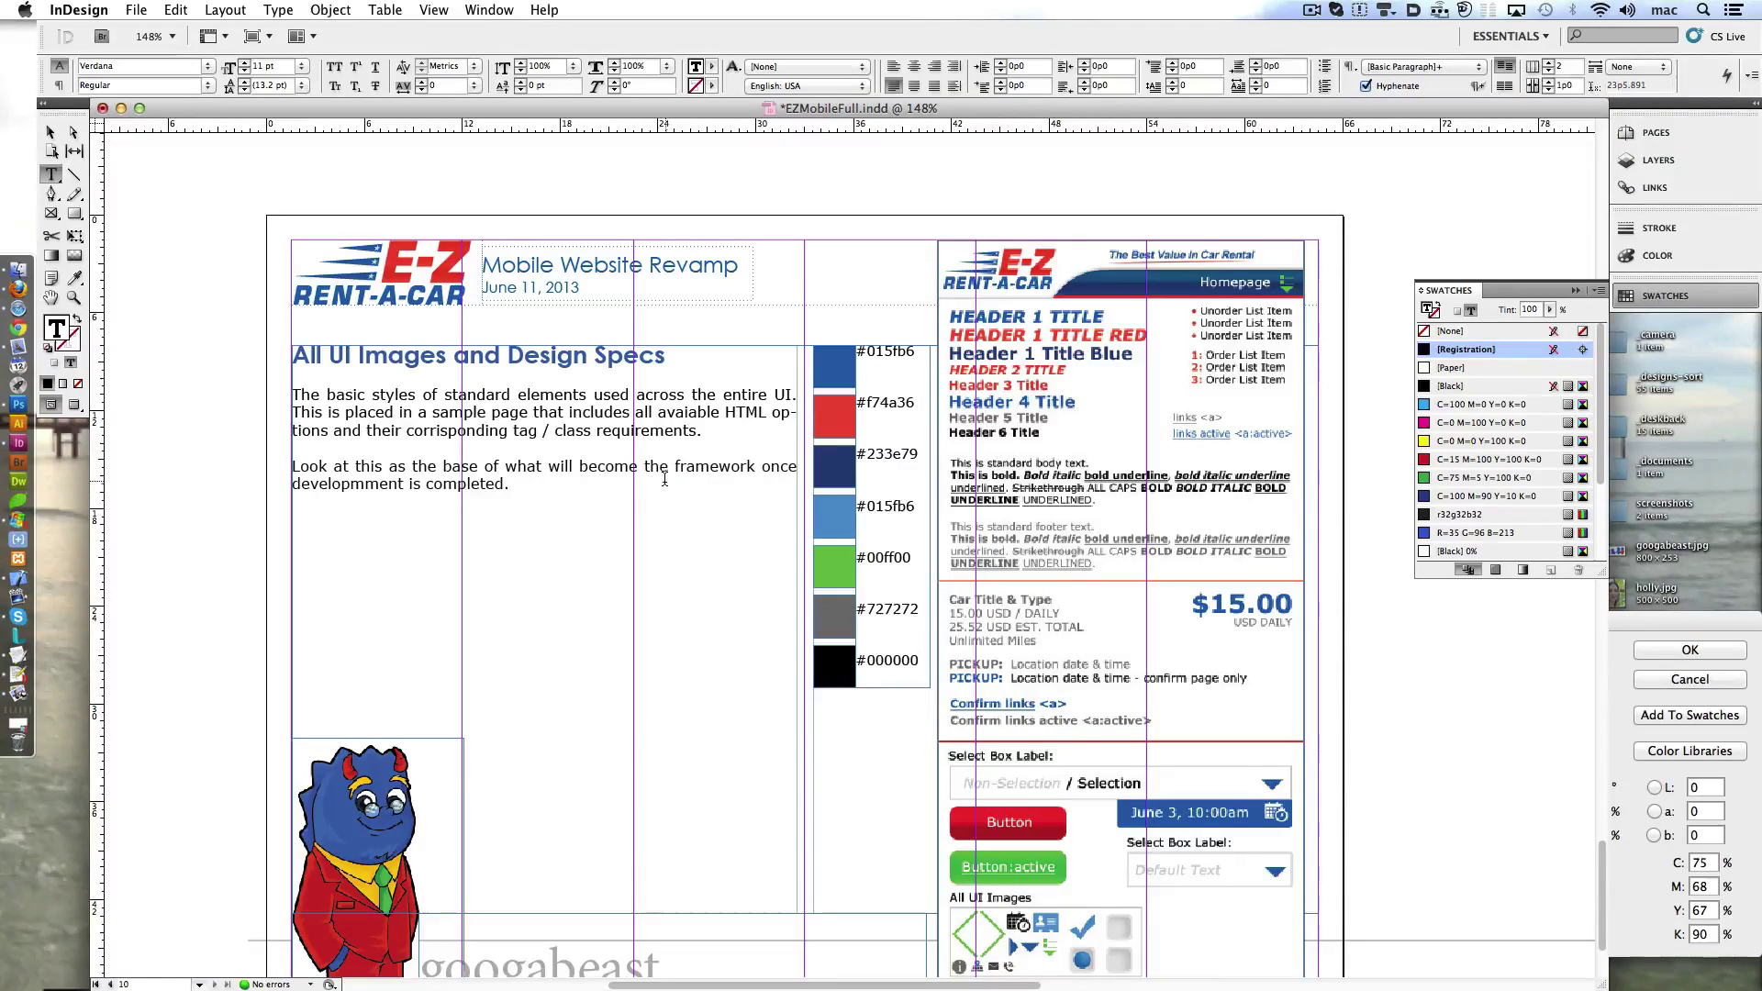
pyautogui.moveTo(511, 483); pyautogui.dragTo(703, 431)
pyautogui.press('BackSpace')
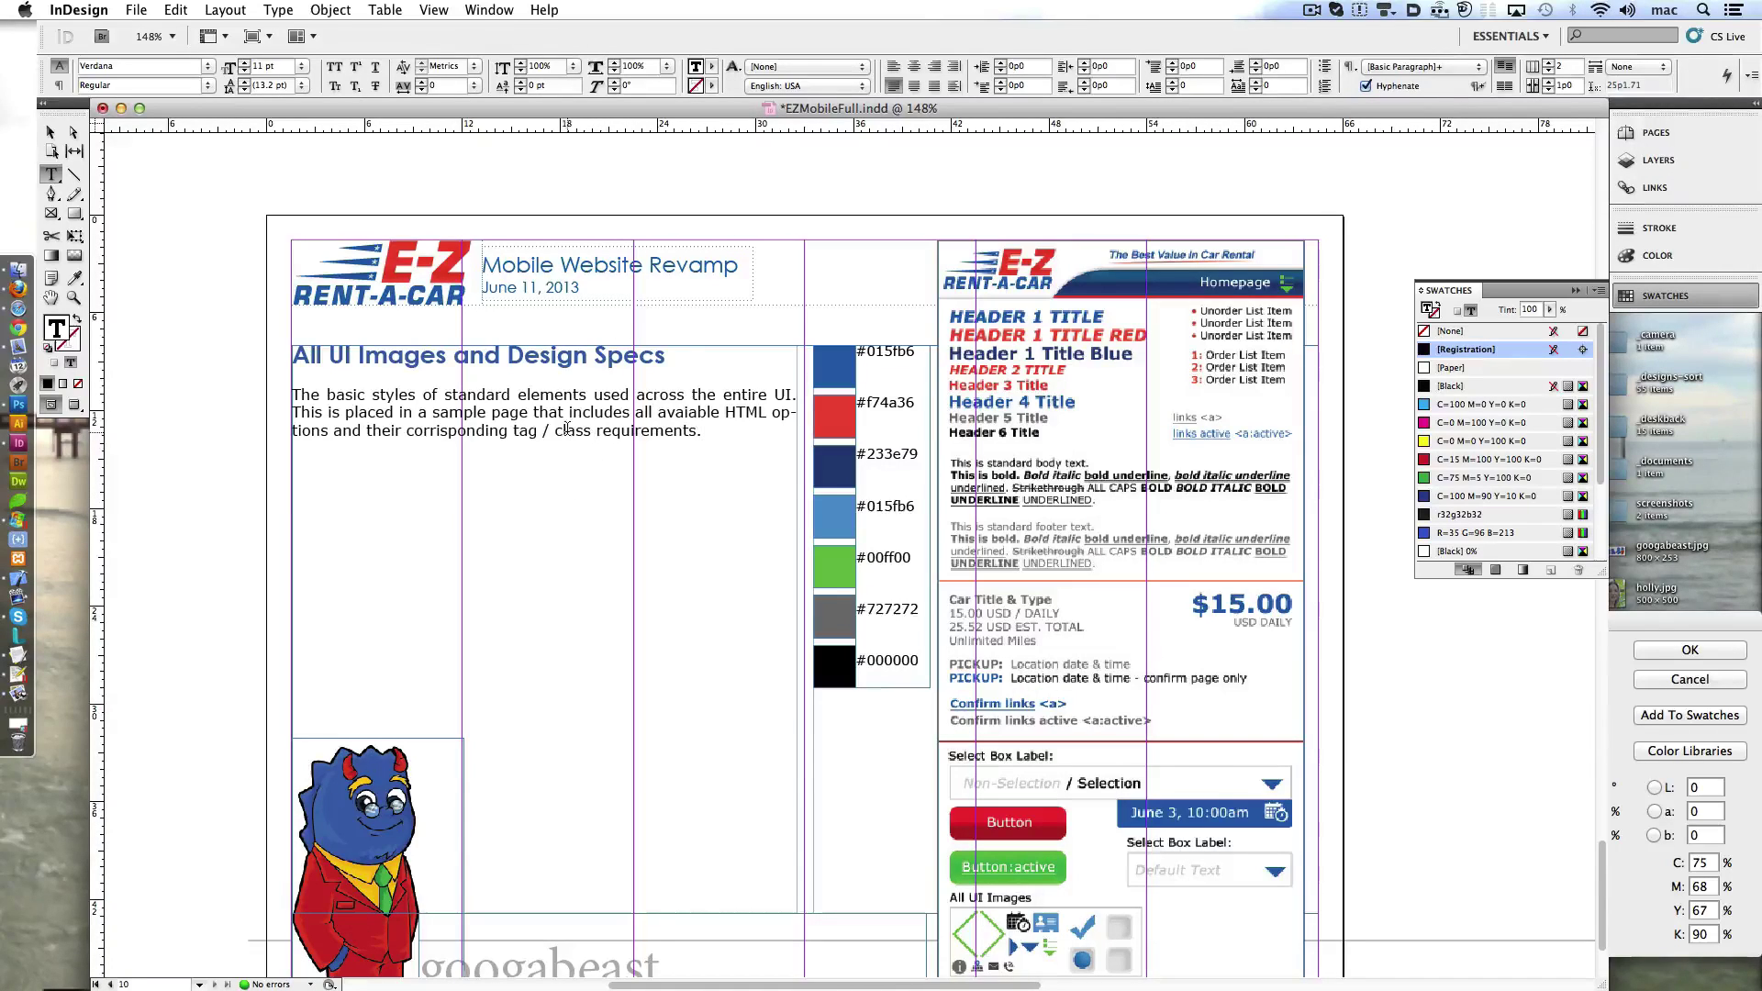